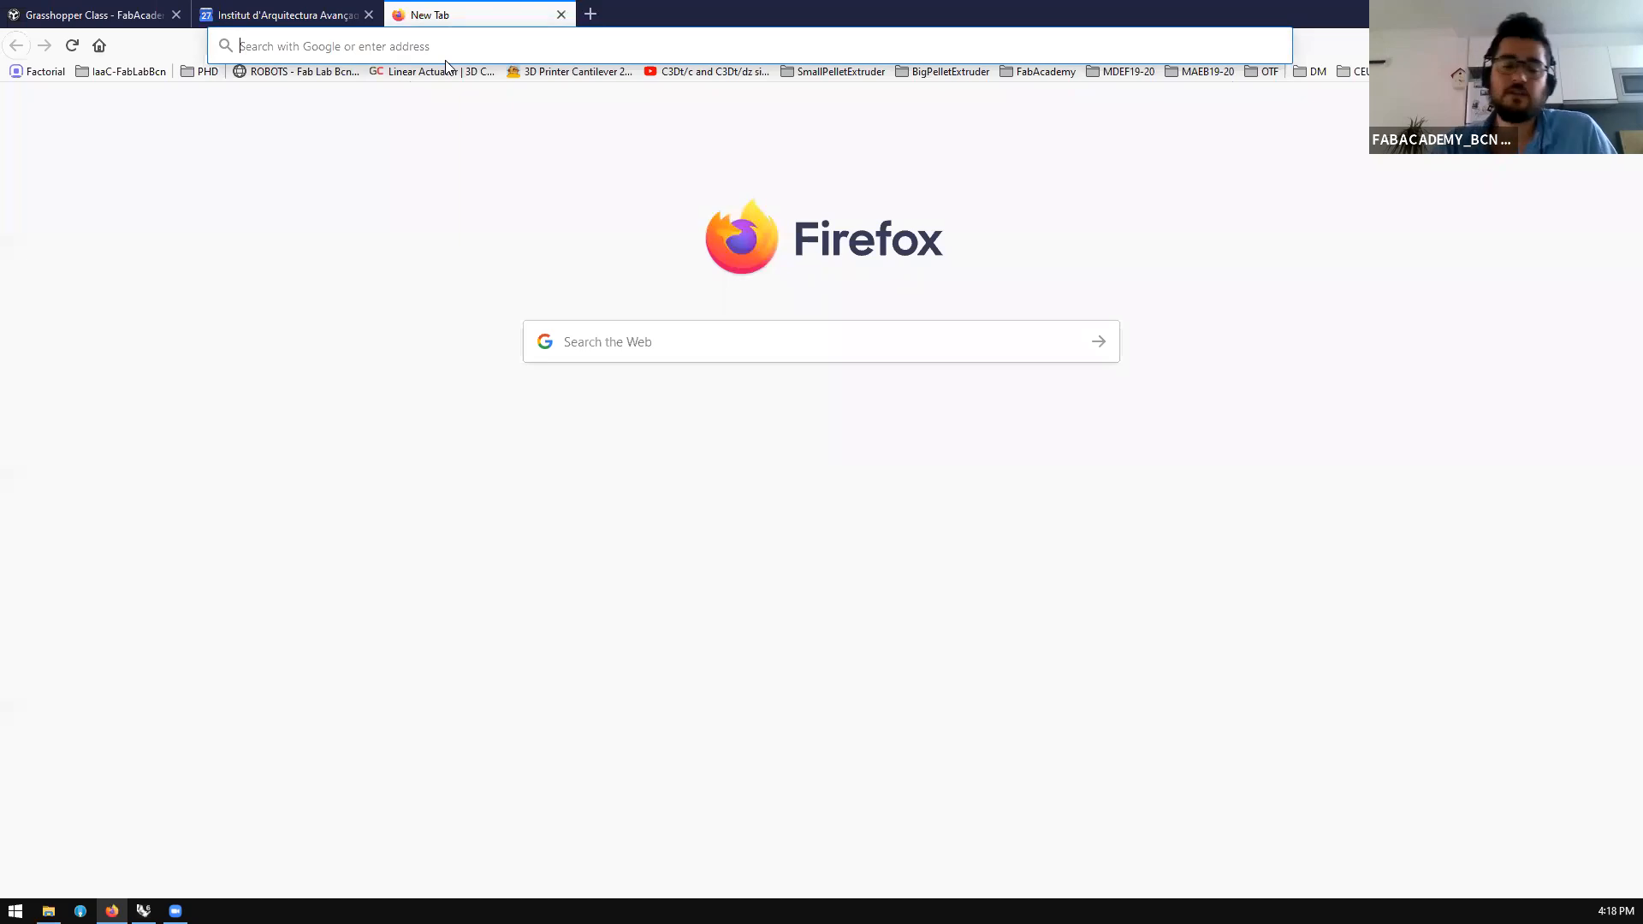
Search the web for "firefly grasshopper", open the Firefly page on Food4Rhino and skim it
text(fly)
key(Return)
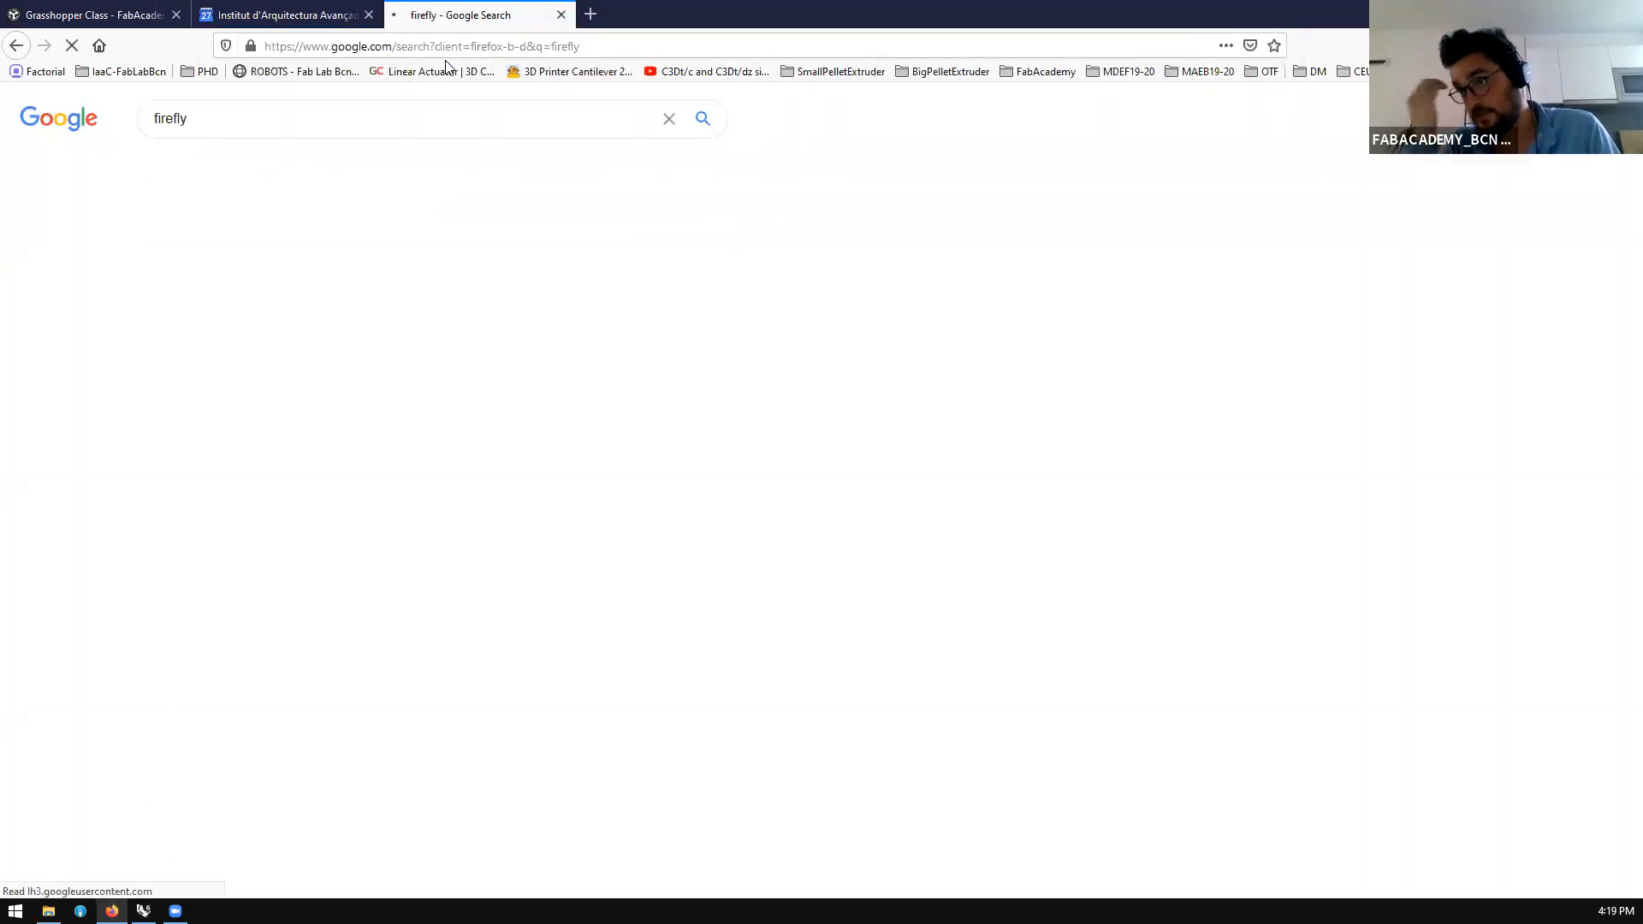
scroll(291, 137, down, 1)
scroll(290, 137, up, 1)
click(284, 120)
text(grasshop)
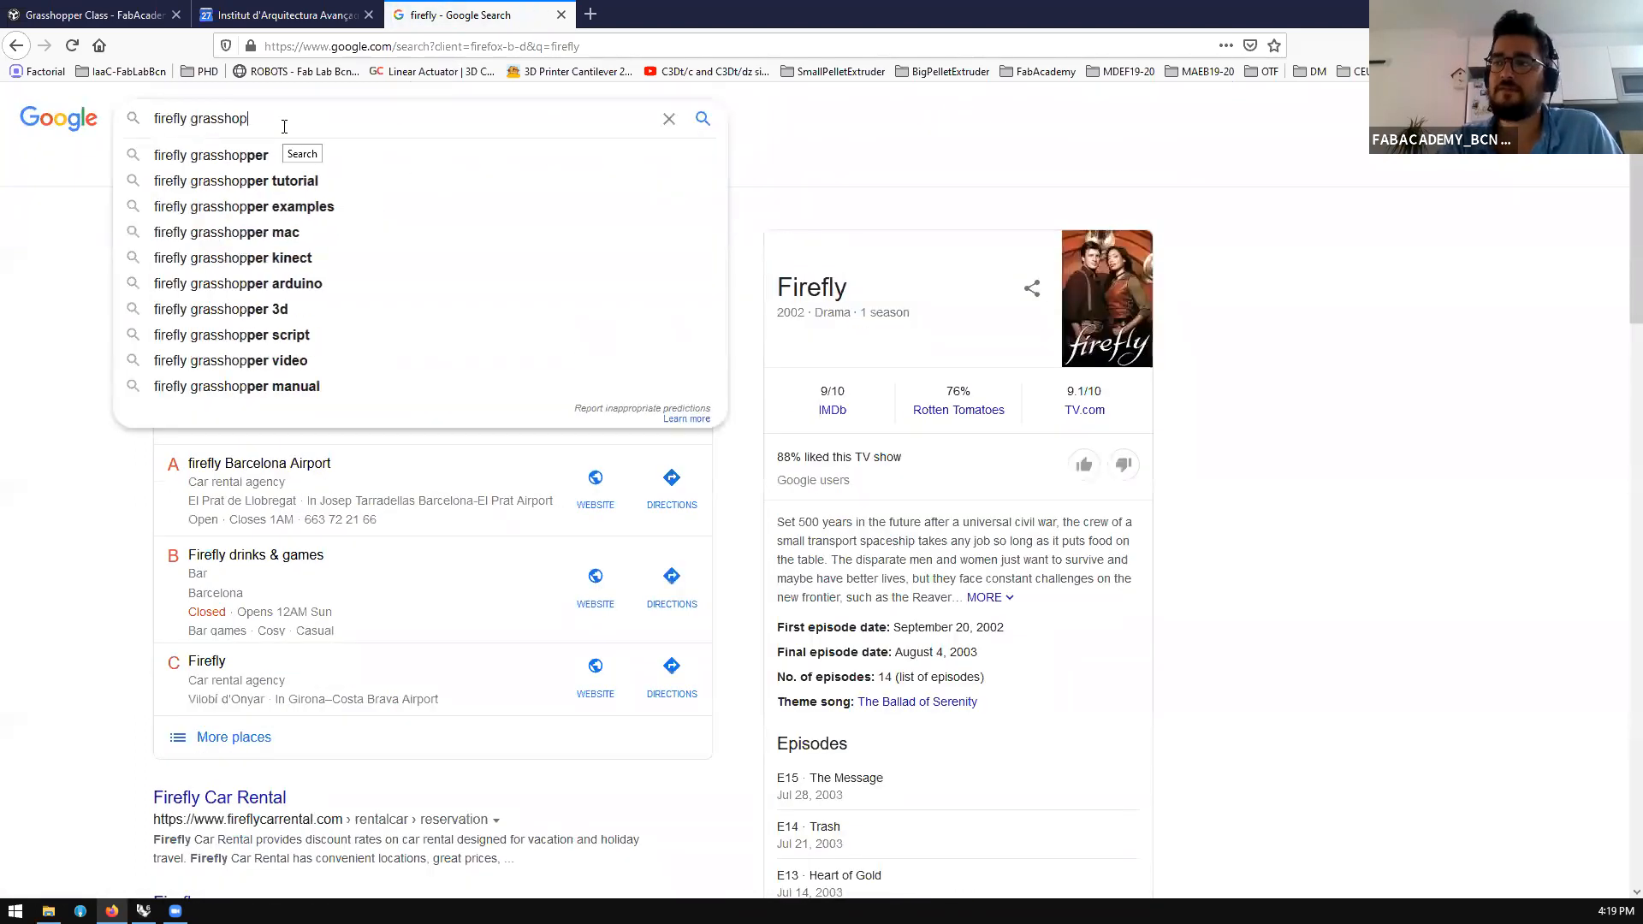
text(per)
key(Return)
click(240, 246)
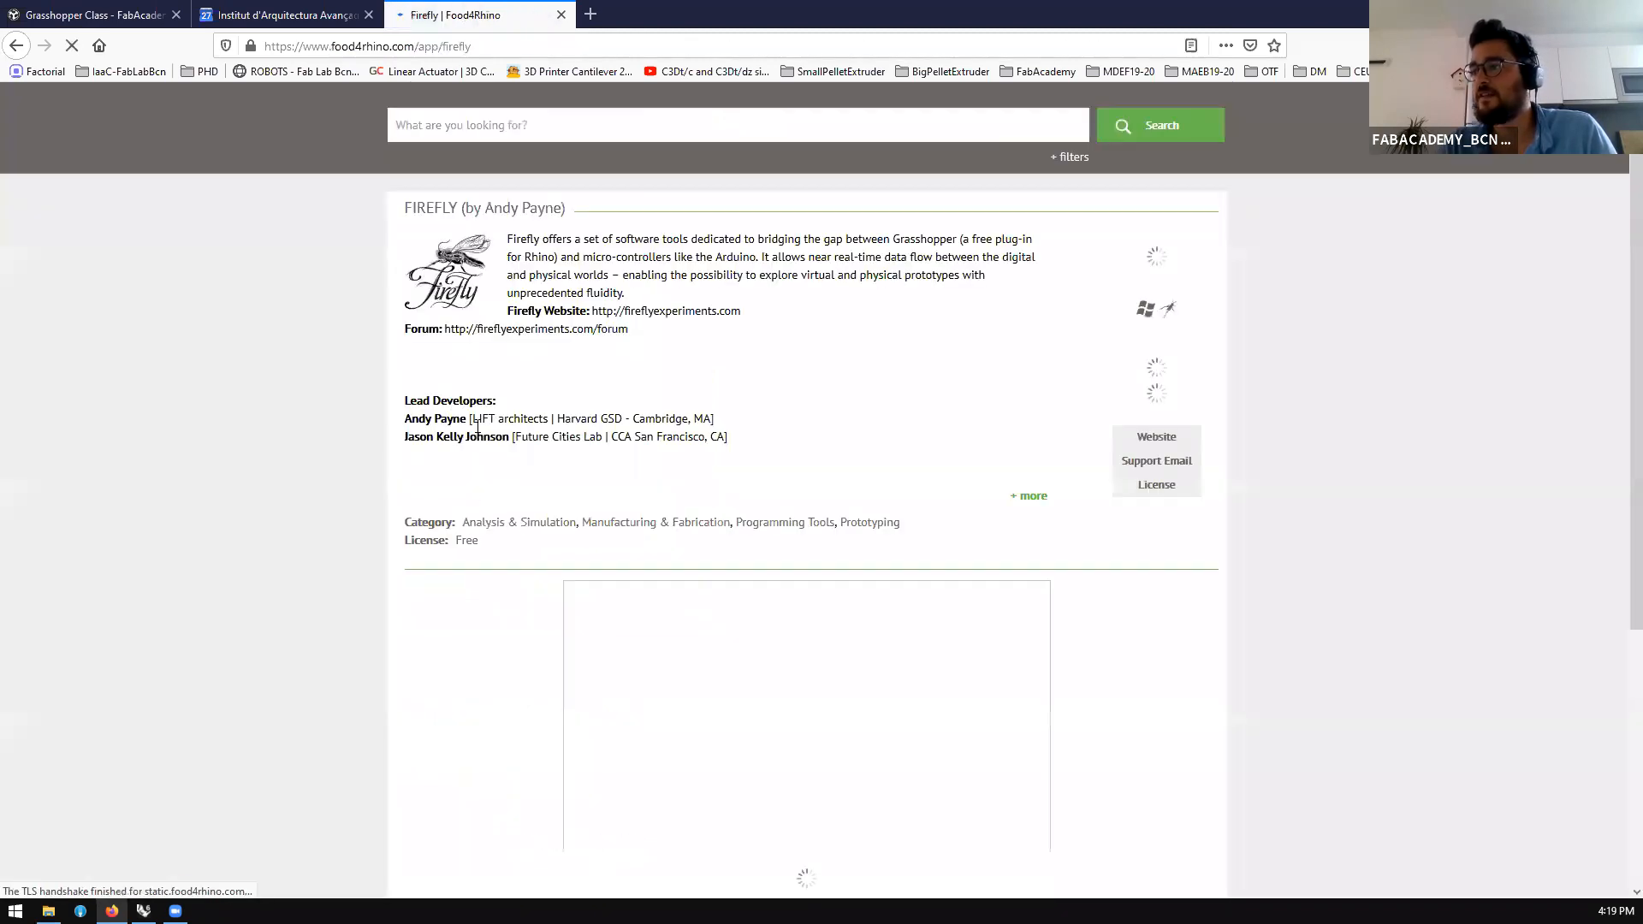
scroll(473, 402, down, 5)
scroll(1046, 573, up, 6)
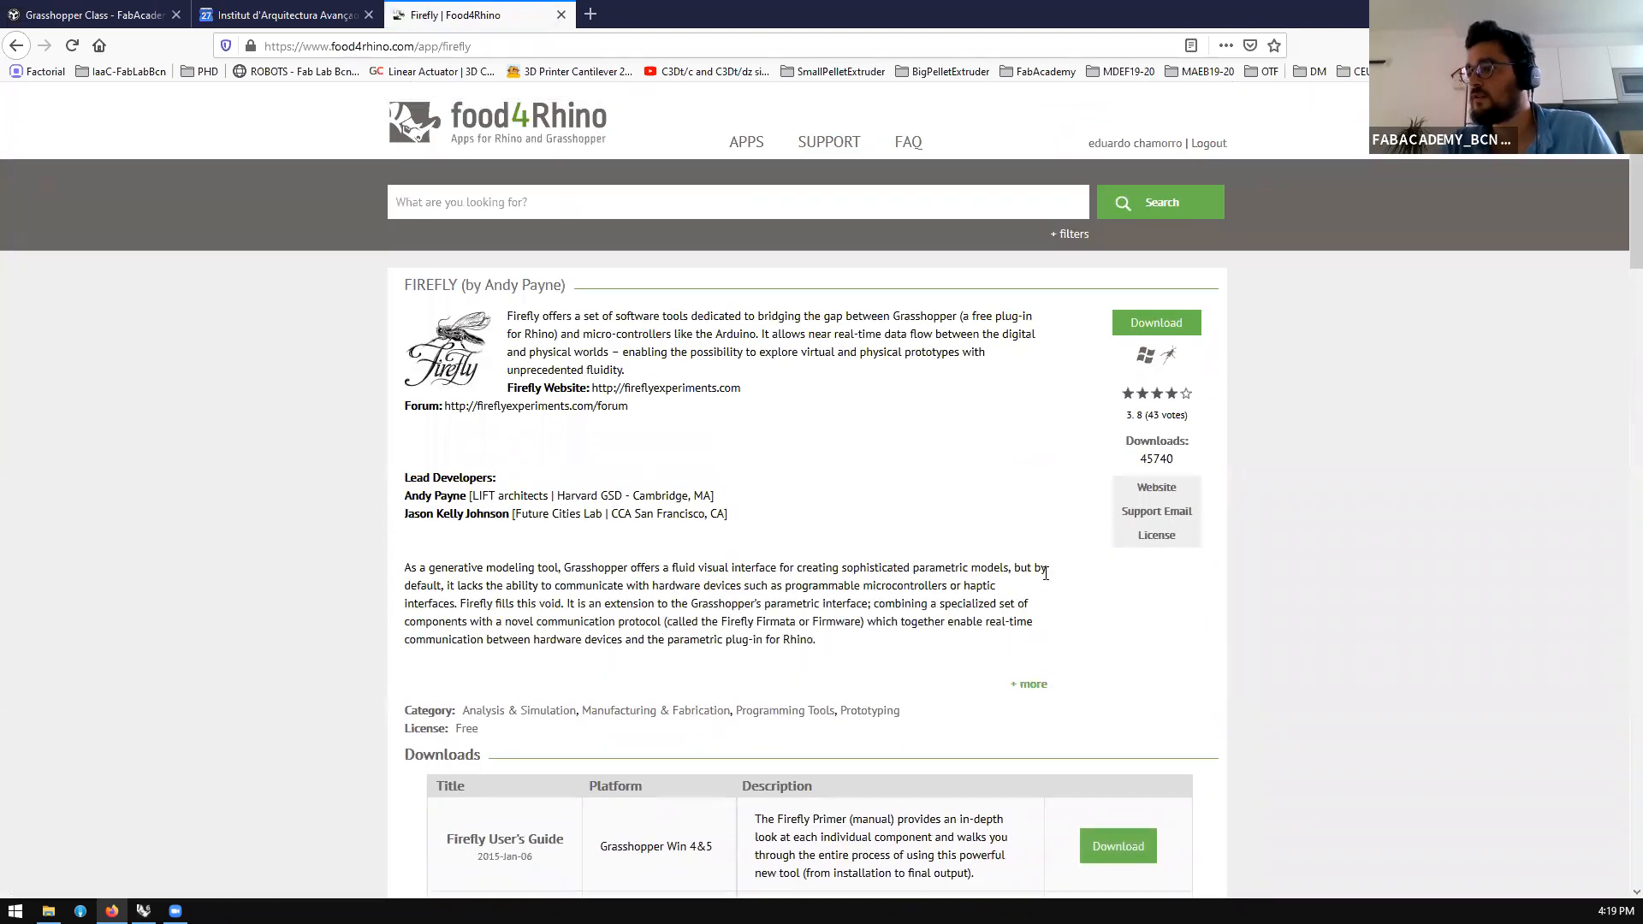
drag(741, 389, 596, 387)
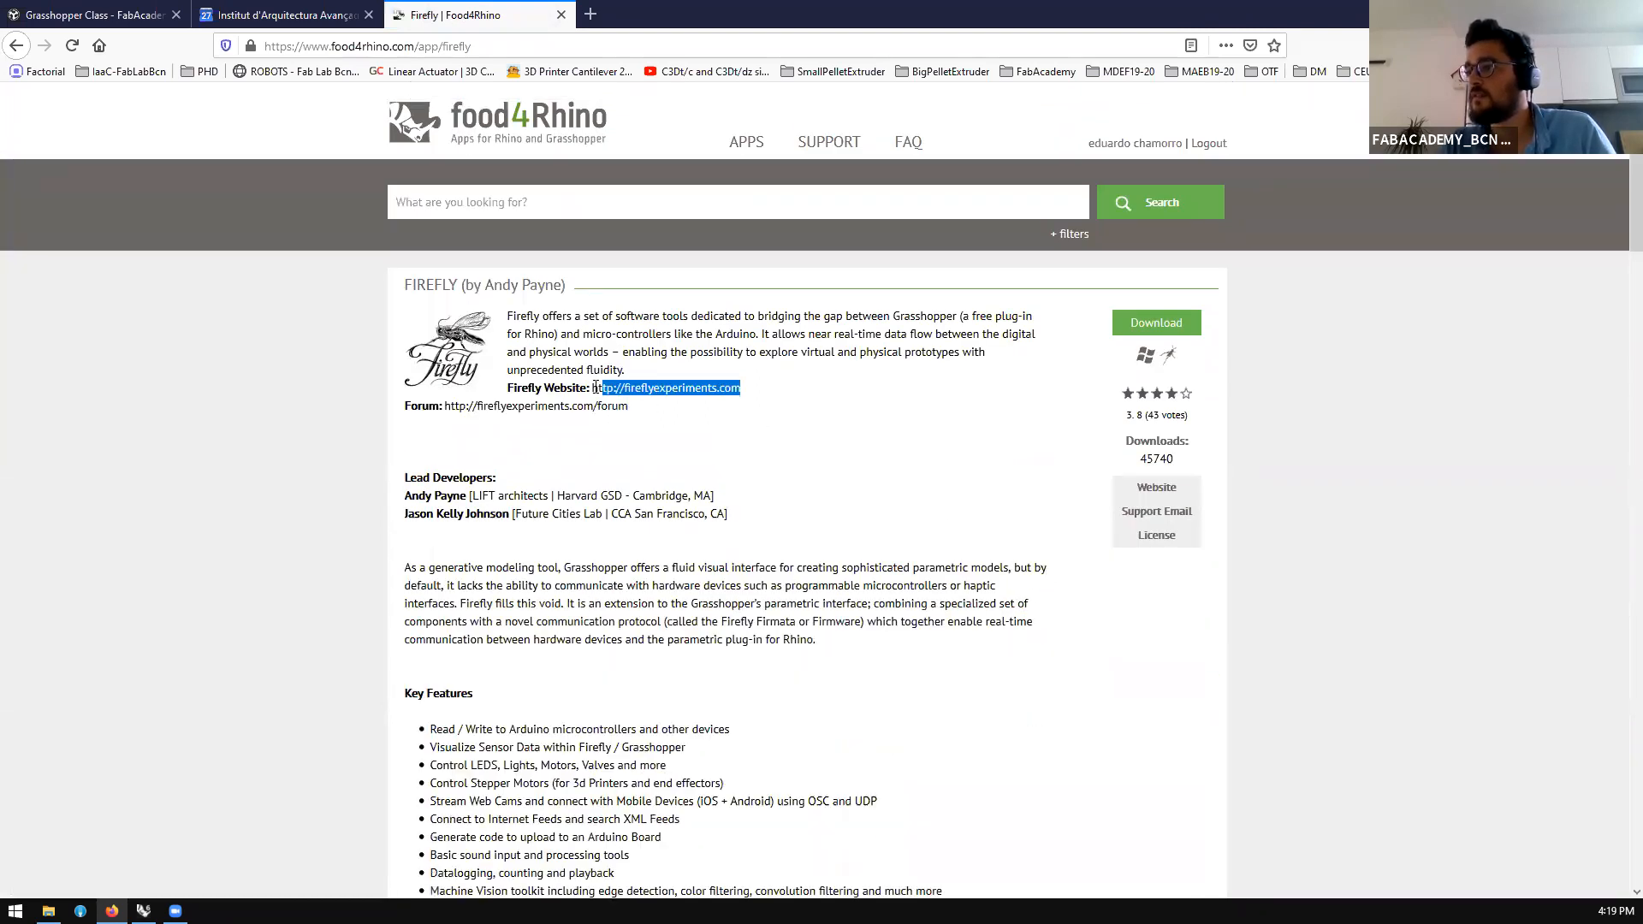
key(ctrl+t)
text(http://fireflyexperiments.com)
key(Return)
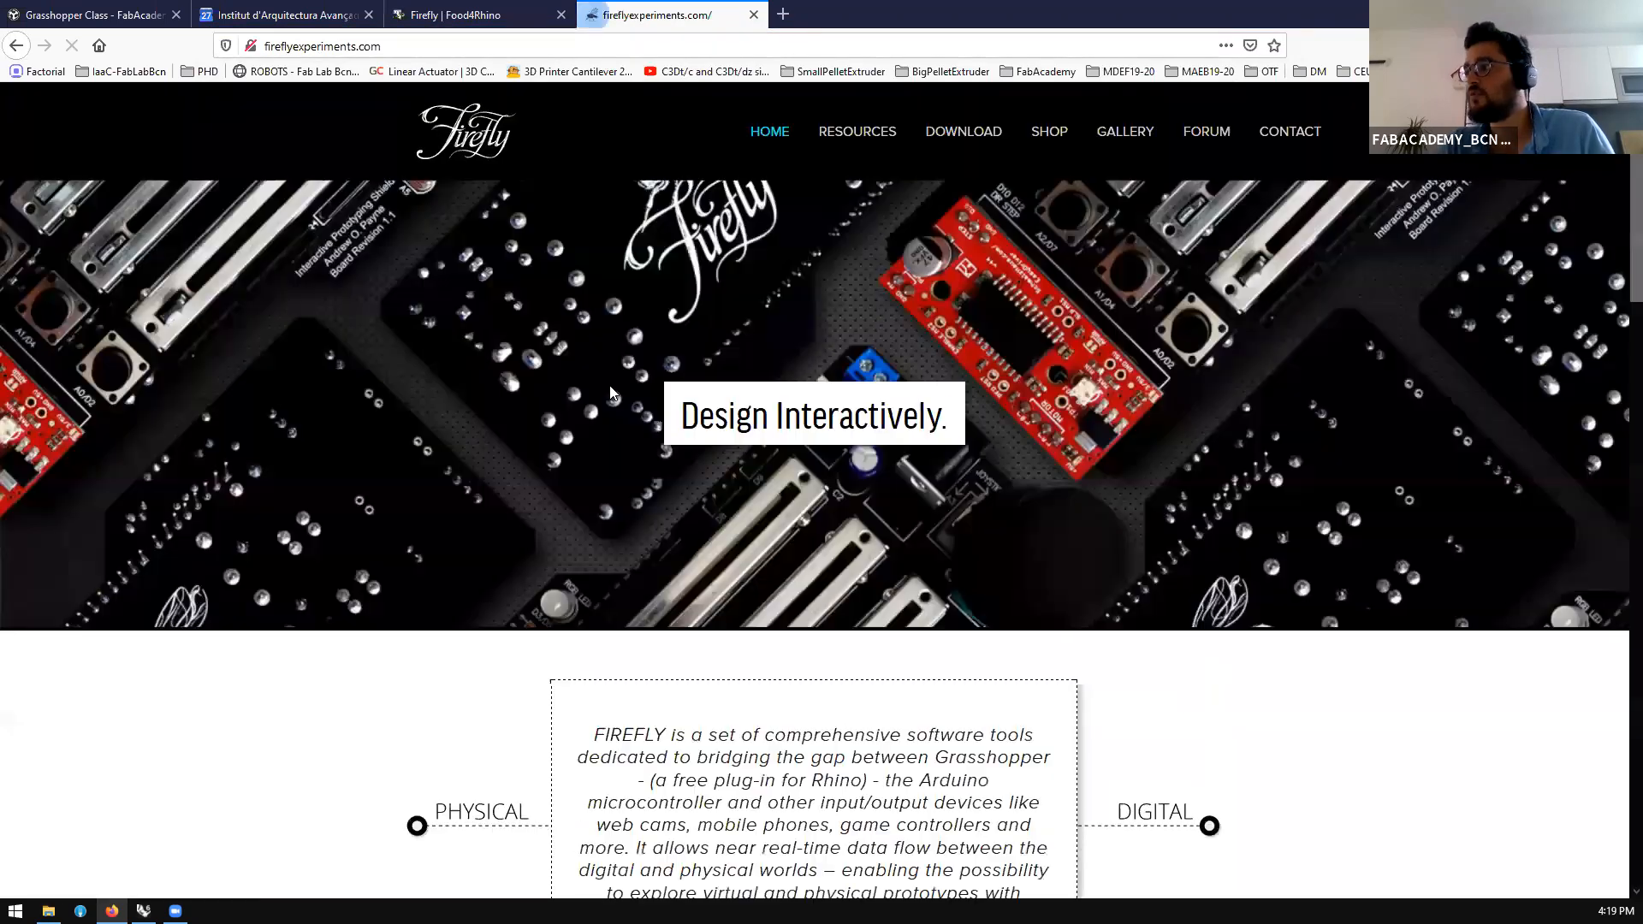
scroll(610, 392, down, 8)
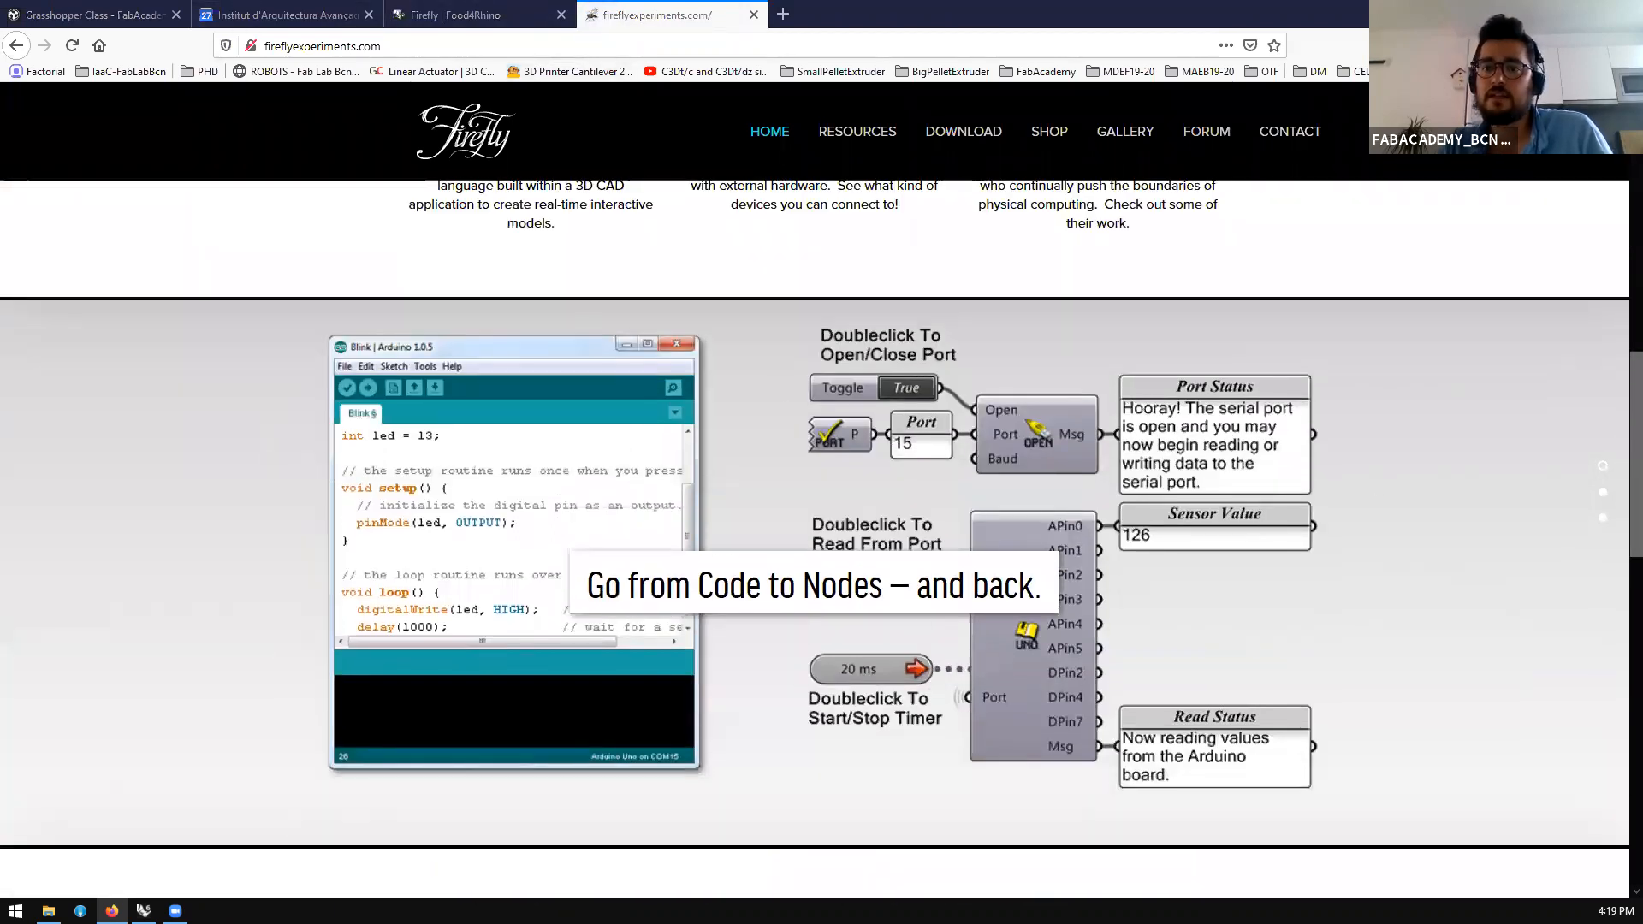
click(783, 14)
text(https://www.food4rhino.com/app/human-ui)
key(Return)
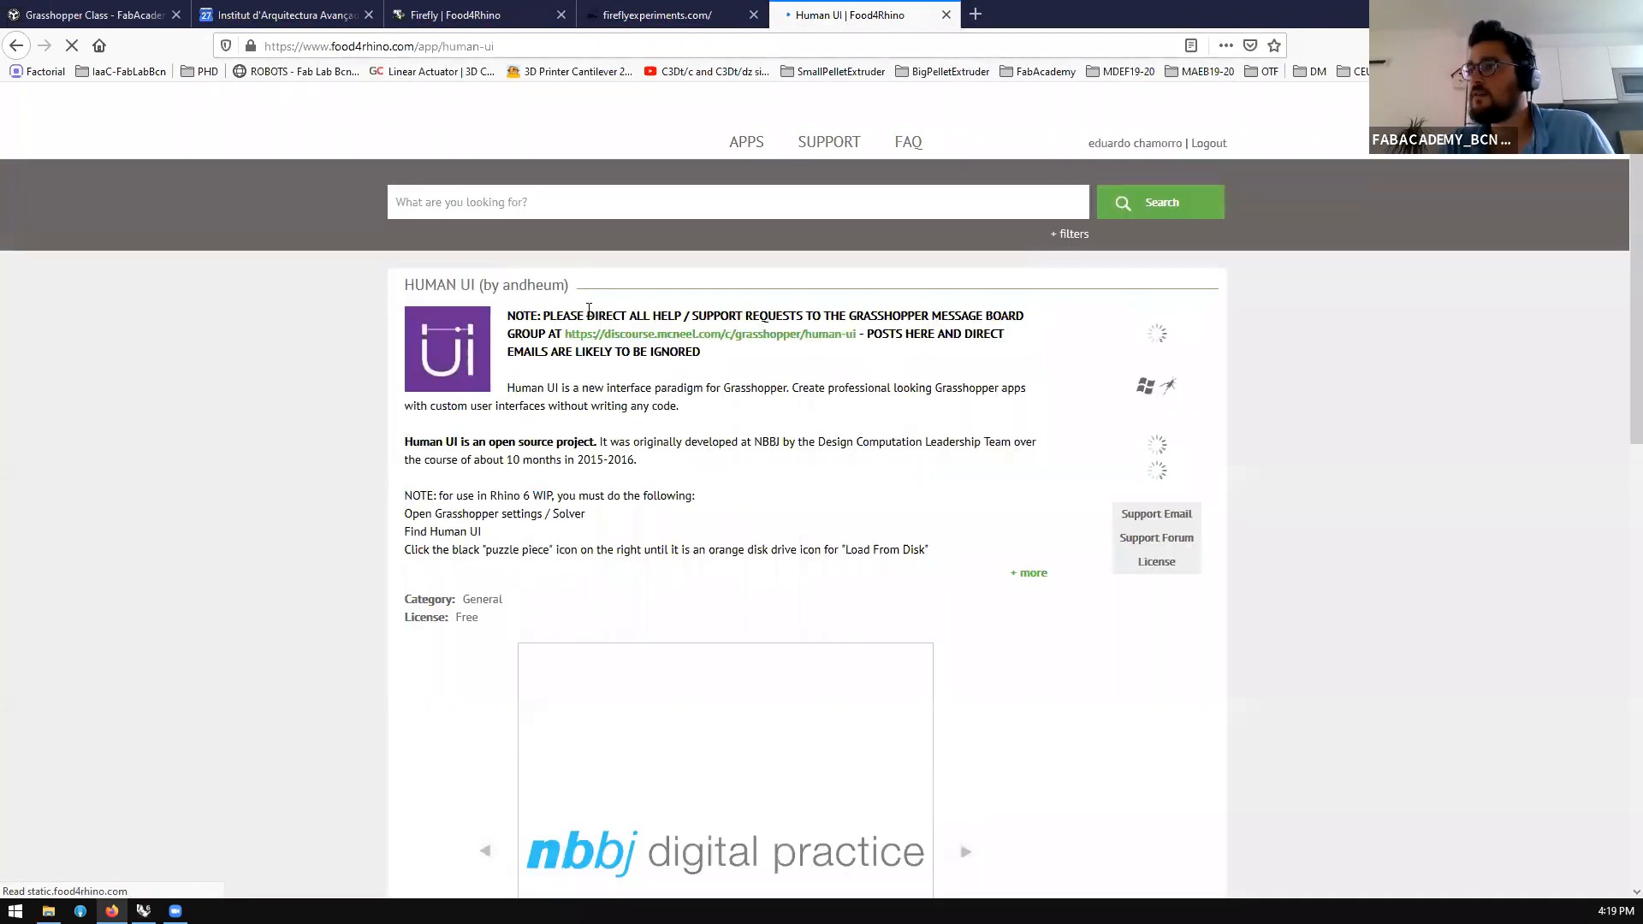
scroll(588, 322, down, 2)
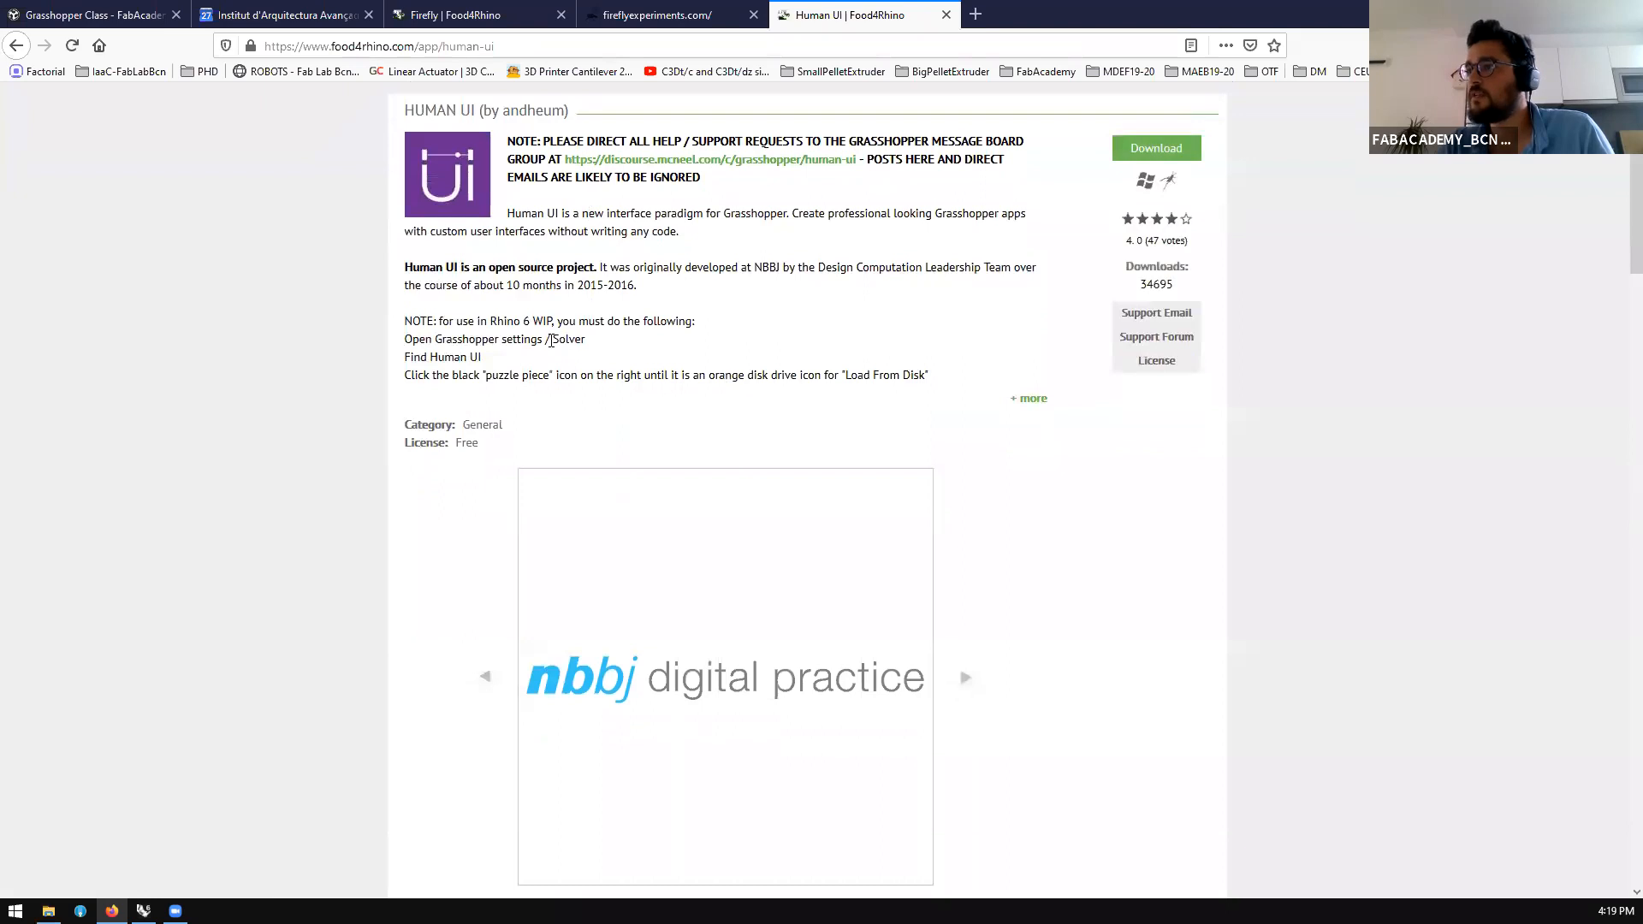
scroll(473, 334, down, 5)
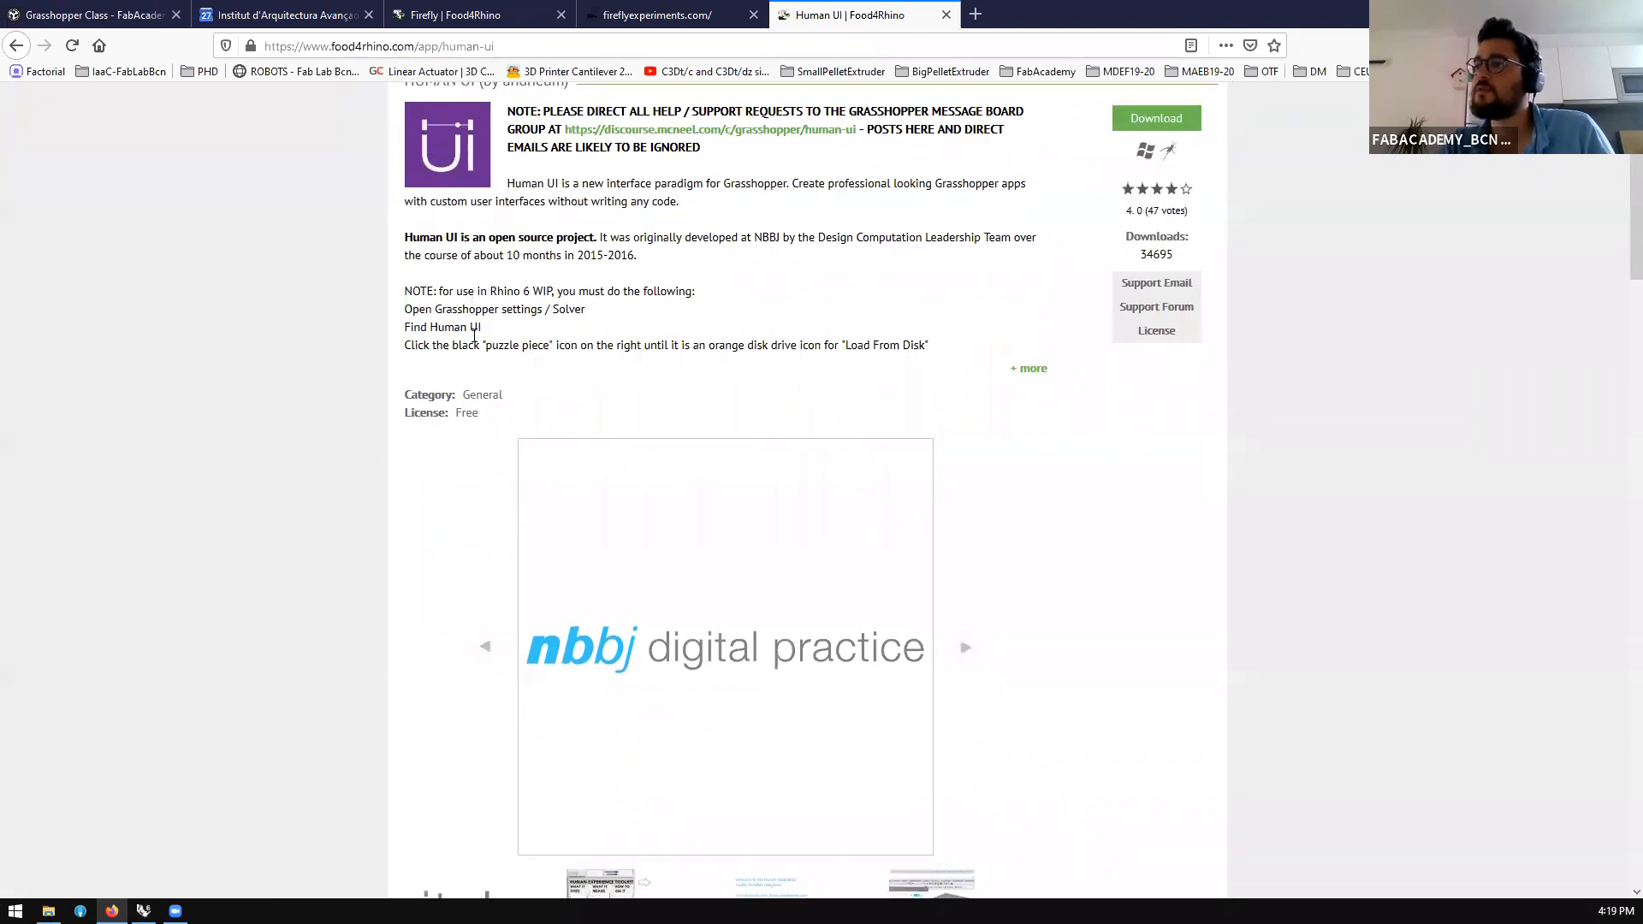
View the Human Experience Toolkit image and the sphere interface example in the Human UI gallery
click(595, 522)
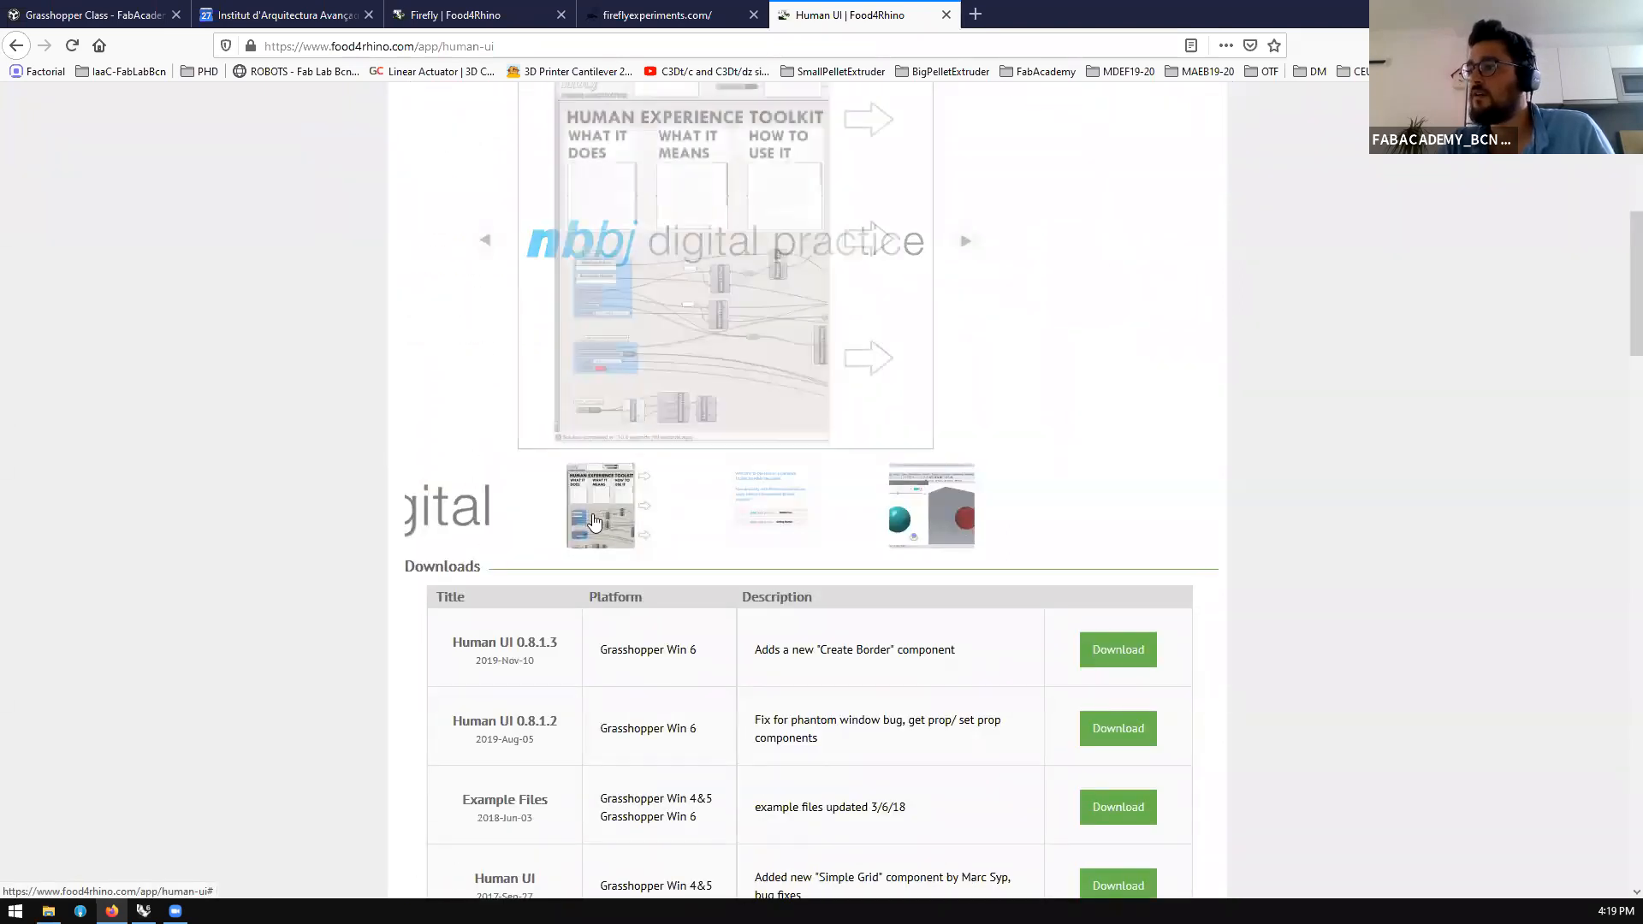
scroll(452, 375, up, 1)
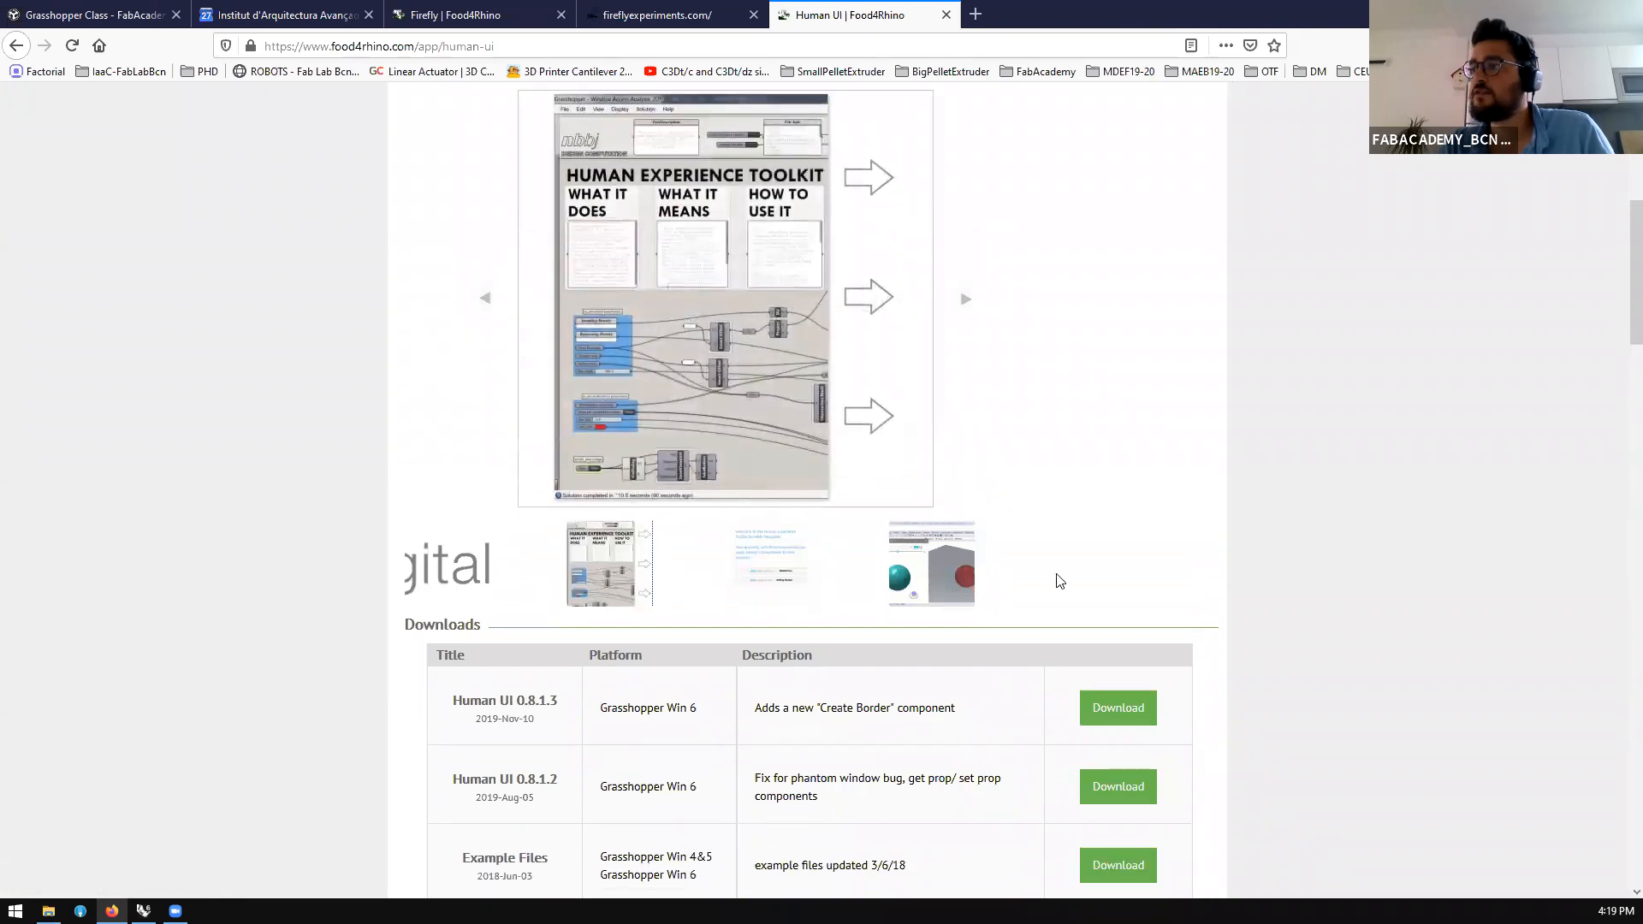
scroll(1059, 579, down, 1)
click(946, 525)
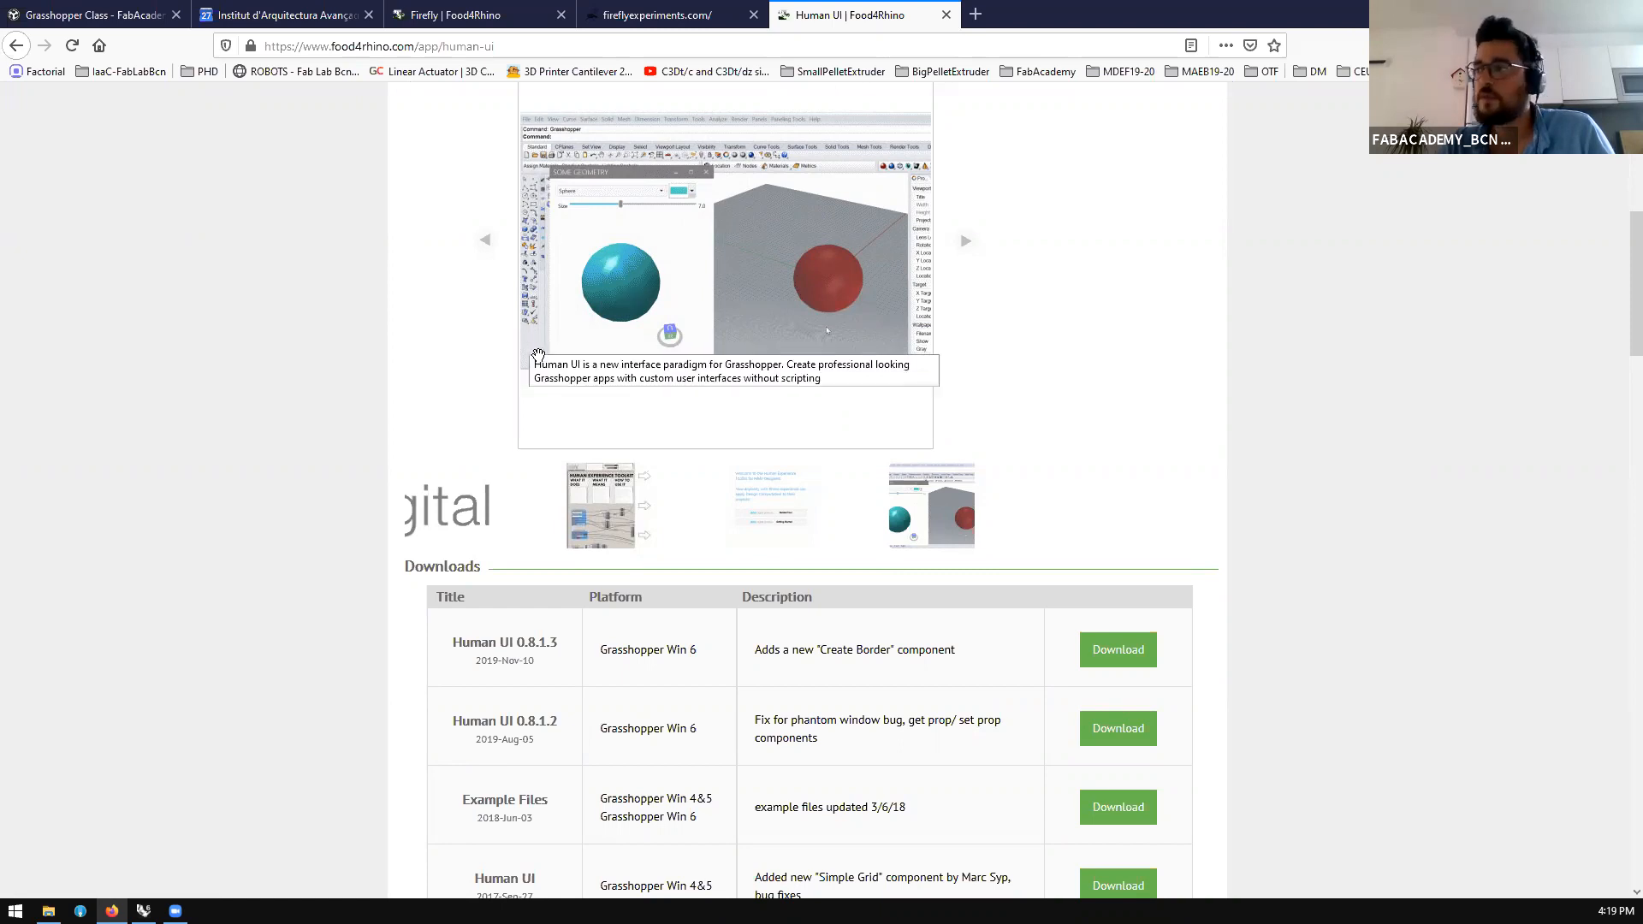
scroll(513, 518, up, 2)
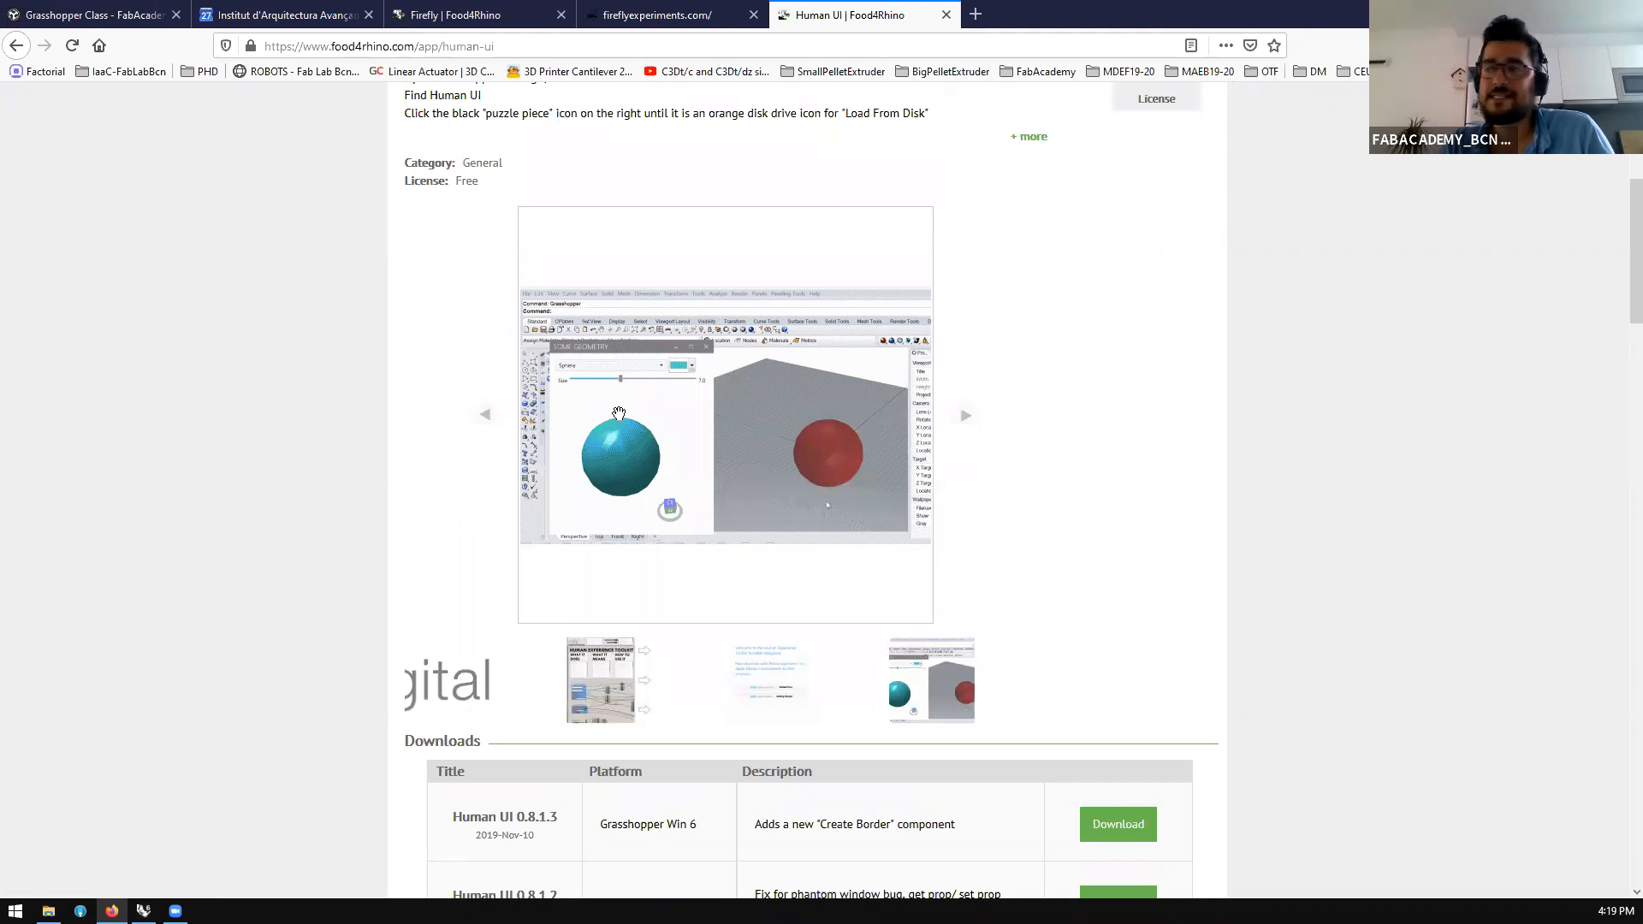
Search Food4Rhino for "spectacle"
scroll(614, 402, up, 3)
scroll(618, 413, down, 2)
scroll(619, 418, up, 3)
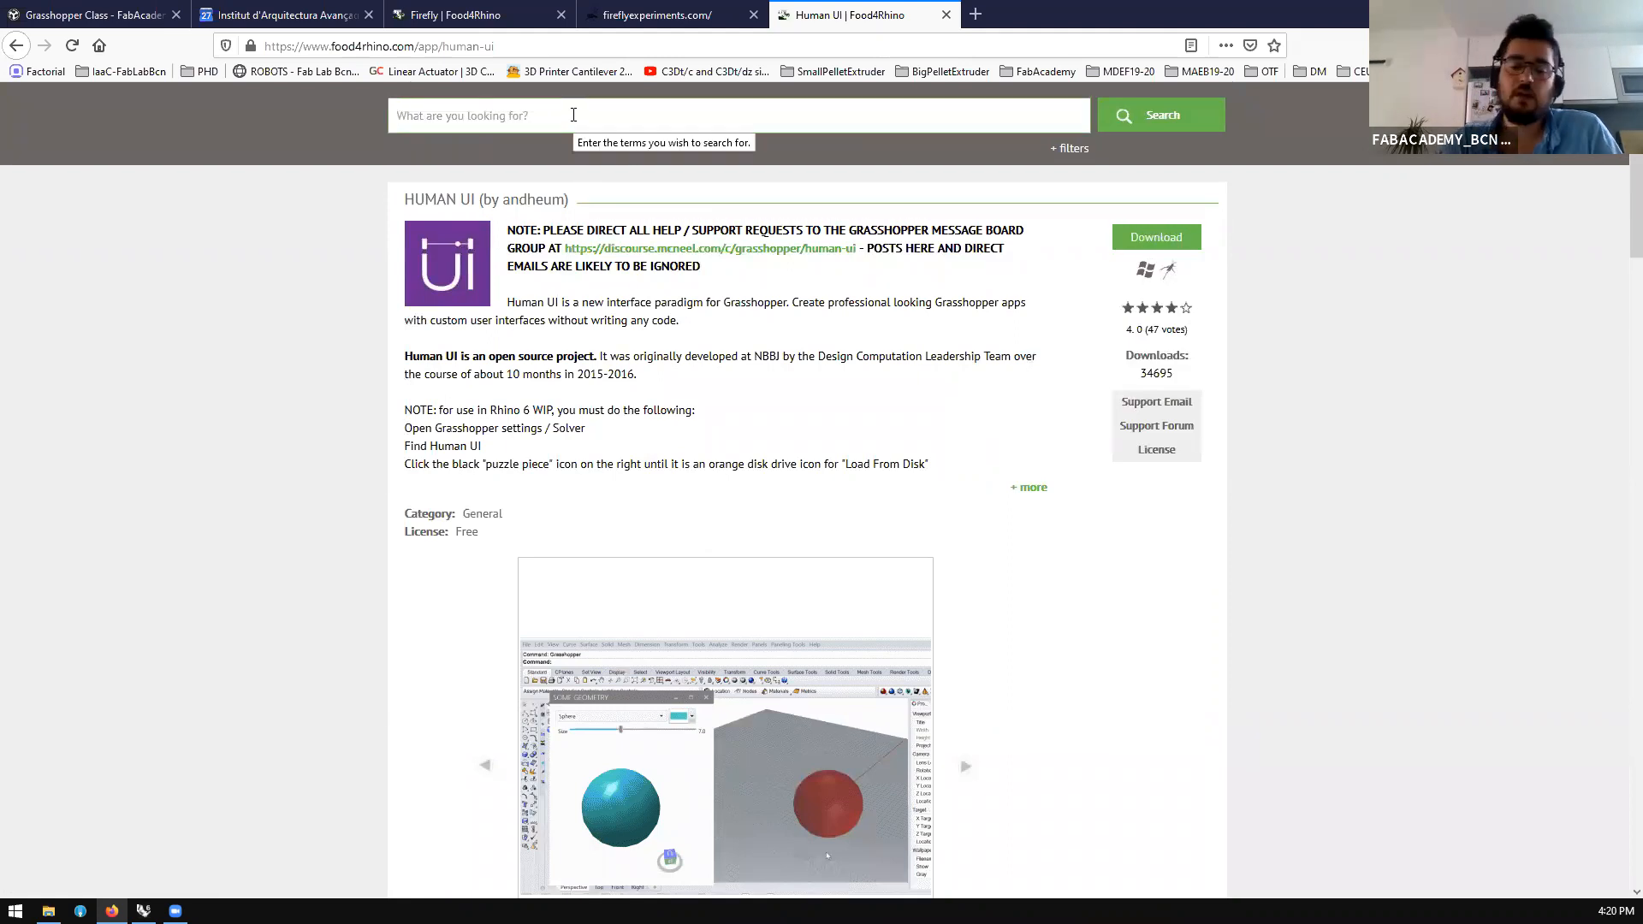
click(573, 115)
text(spectabl)
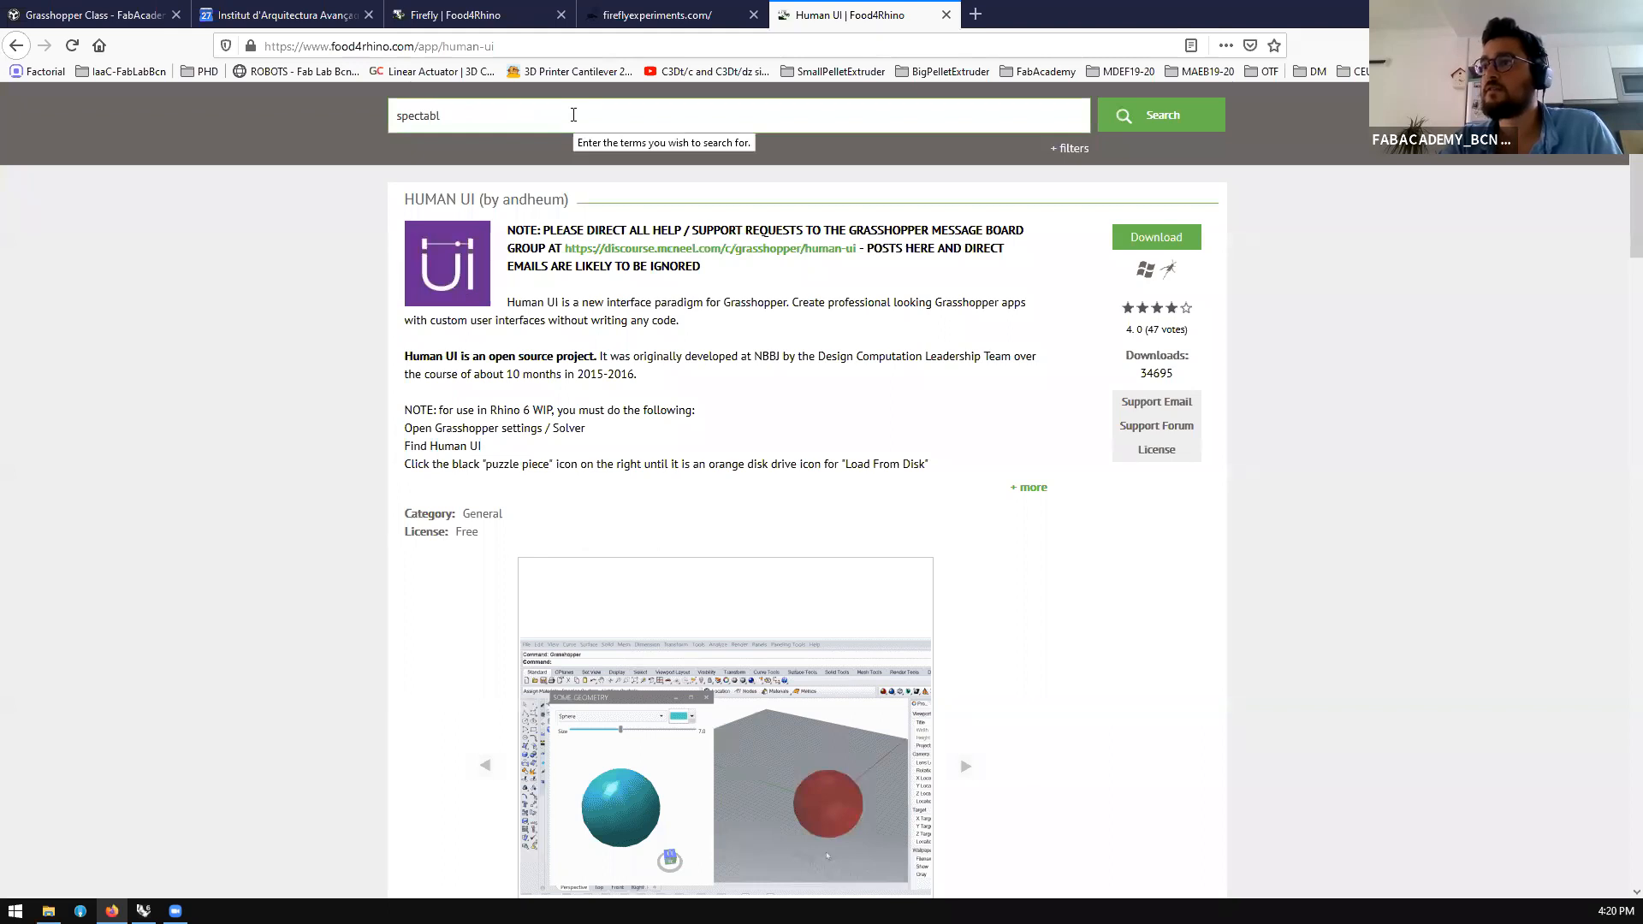
key(BackSpace)
key(BackSpace)
text(cle)
key(Return)
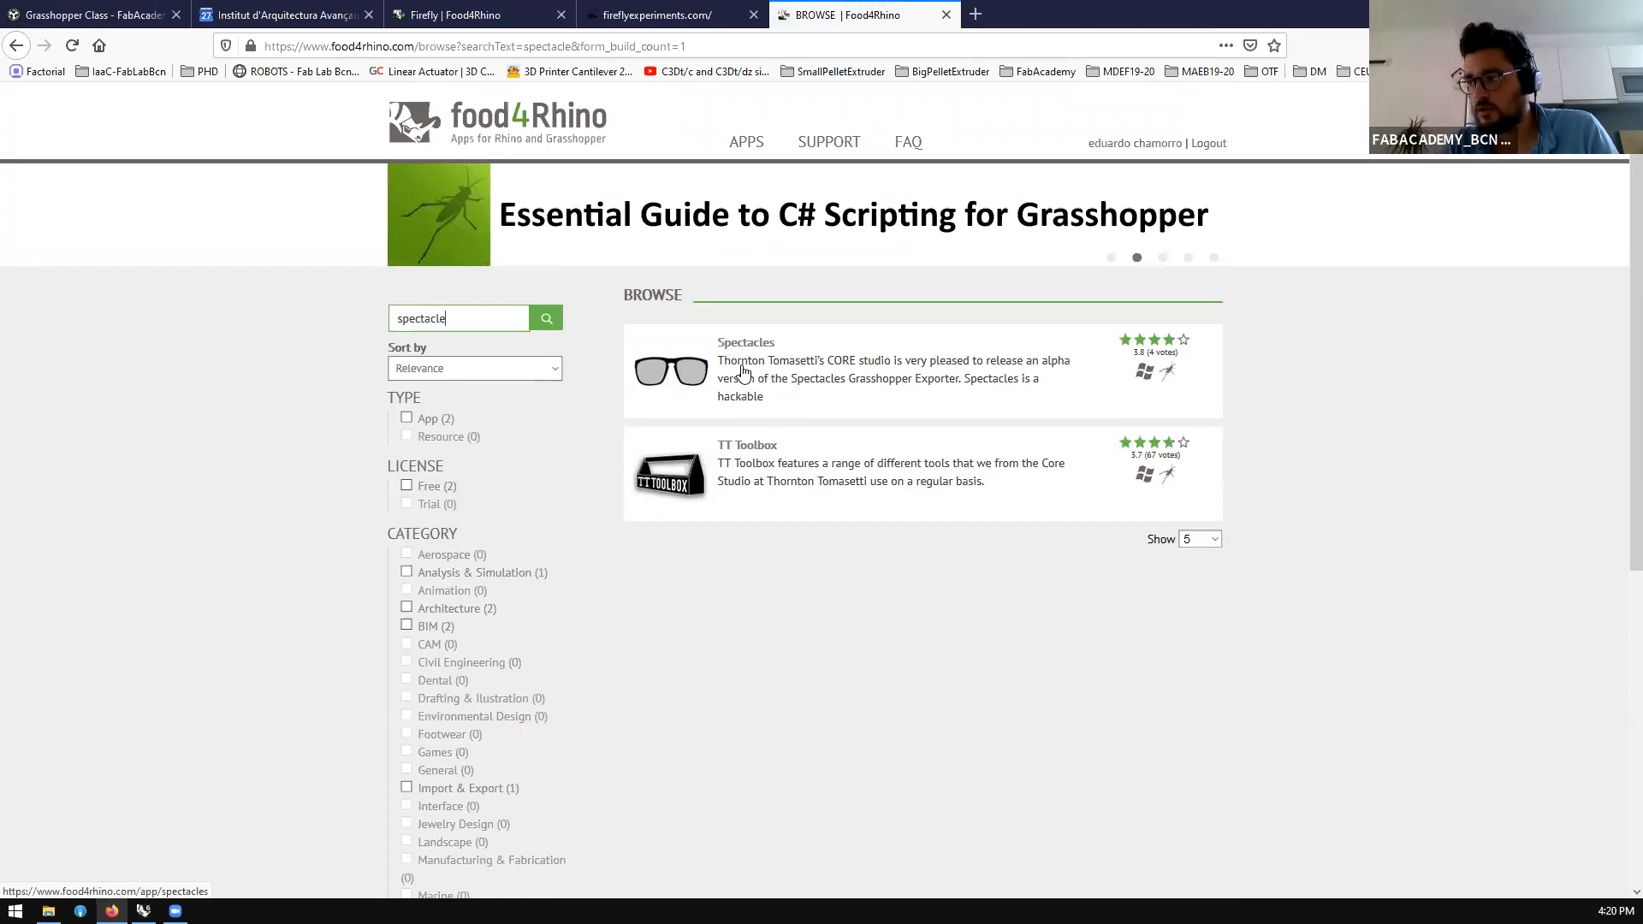
Open the Spectacles and TT Toolbox search results in separate new tabs
right_click(751, 351)
click(791, 363)
right_click(756, 445)
click(795, 456)
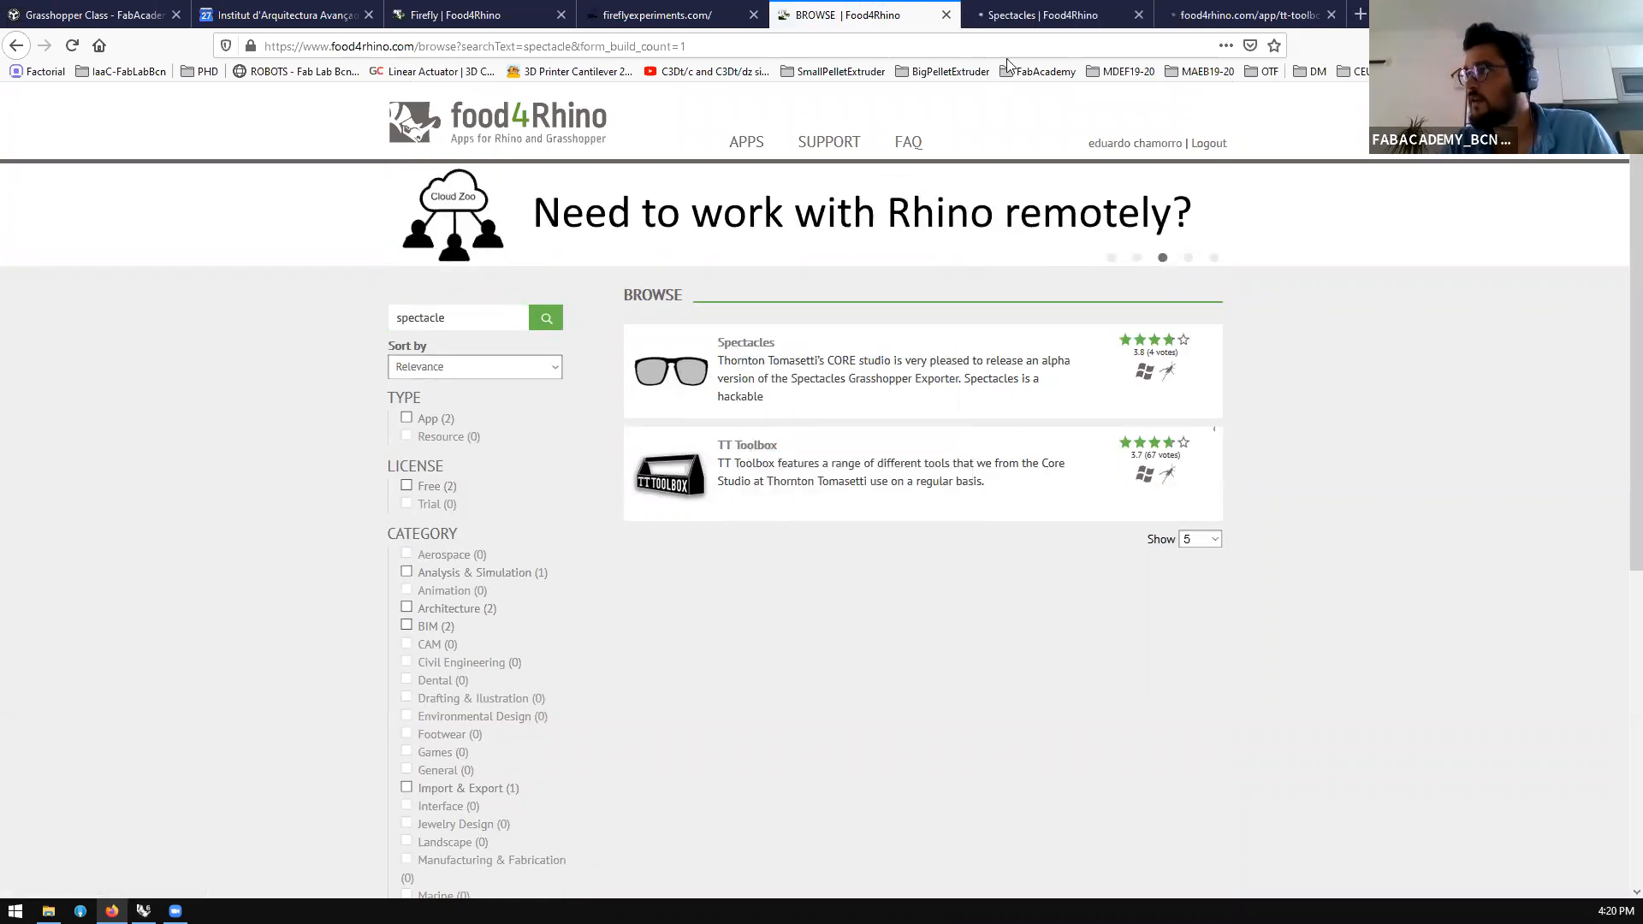
Show the Spectacles plugin page and expand its full description
click(1045, 21)
scroll(822, 360, down, 2)
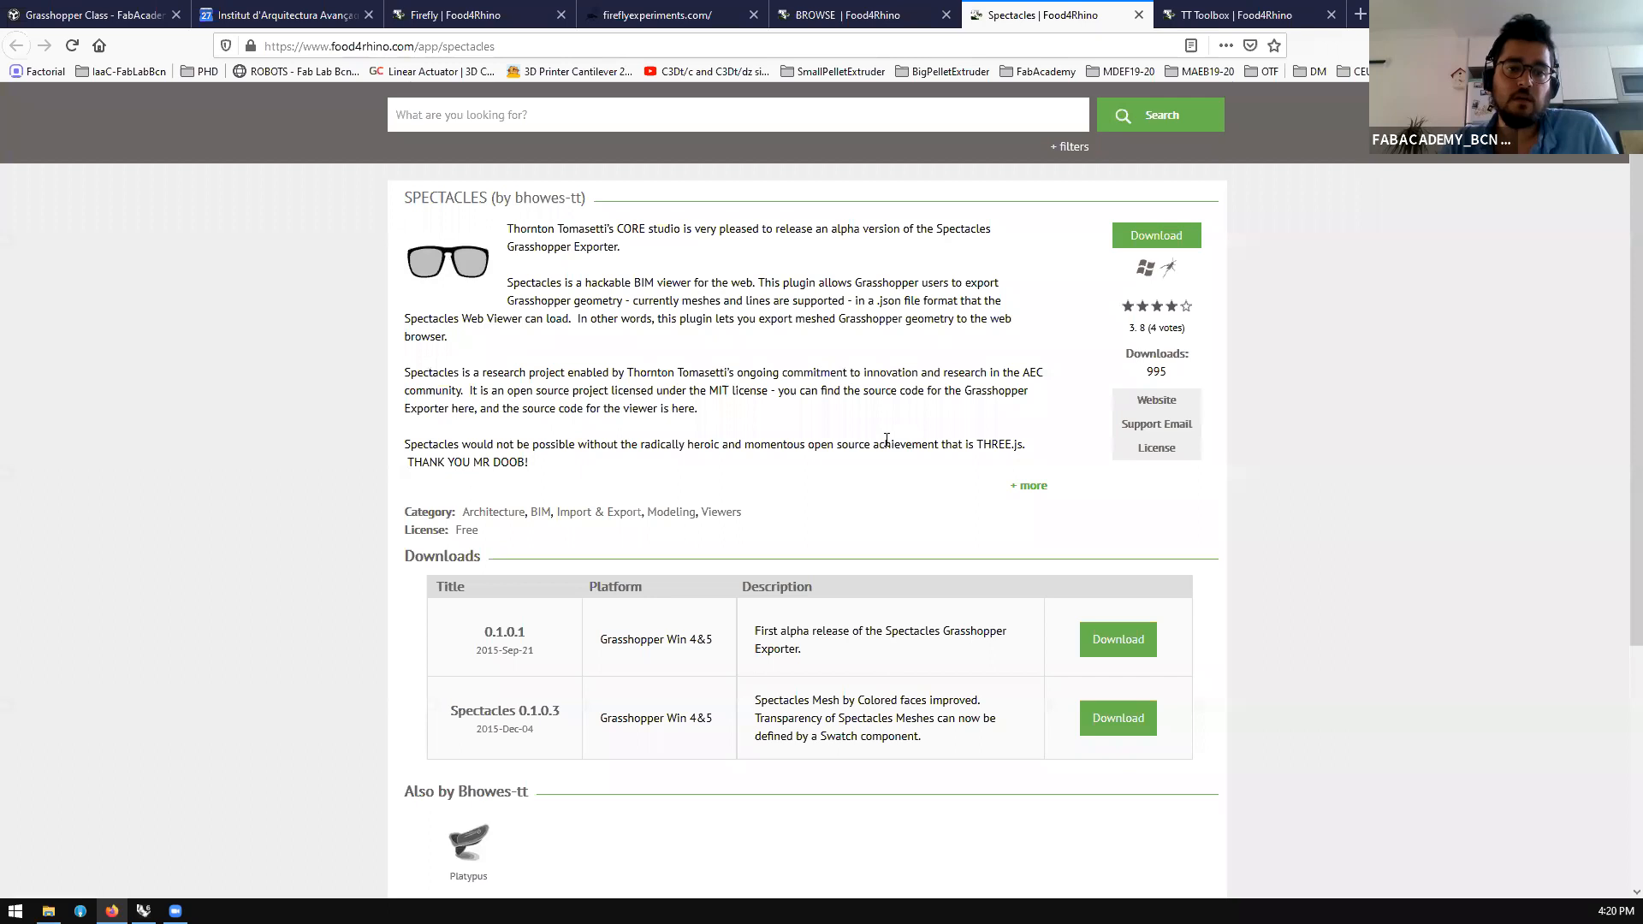
click(1030, 486)
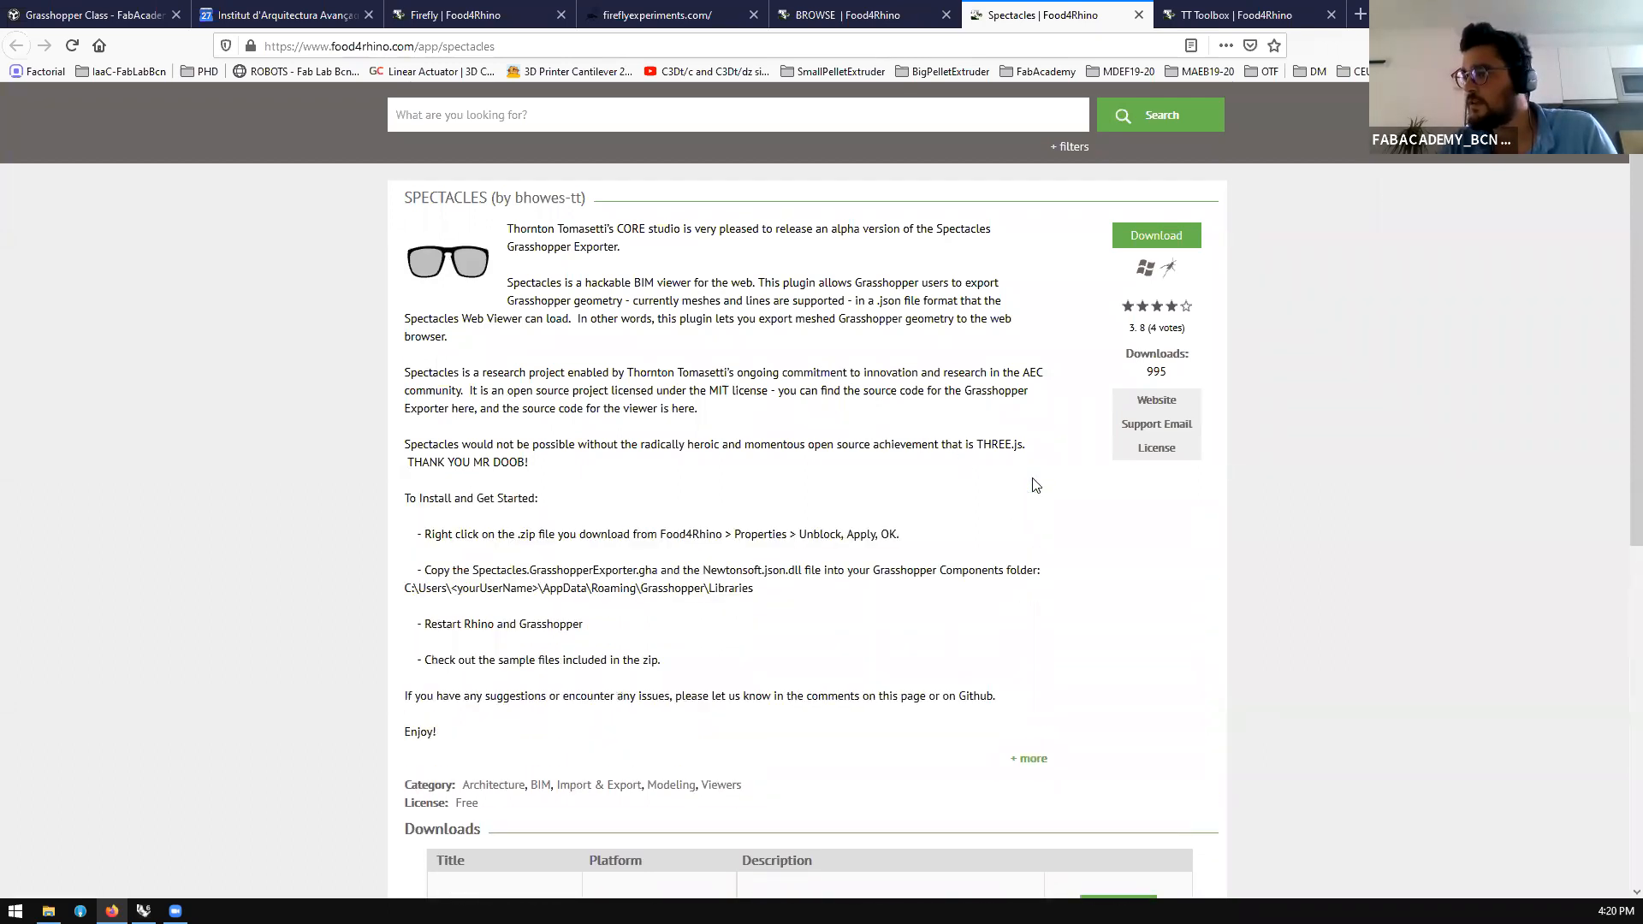
Open YouTube in a new tab, search for "Spectacles grasshopper" and look through the video results
drag(489, 197, 406, 196)
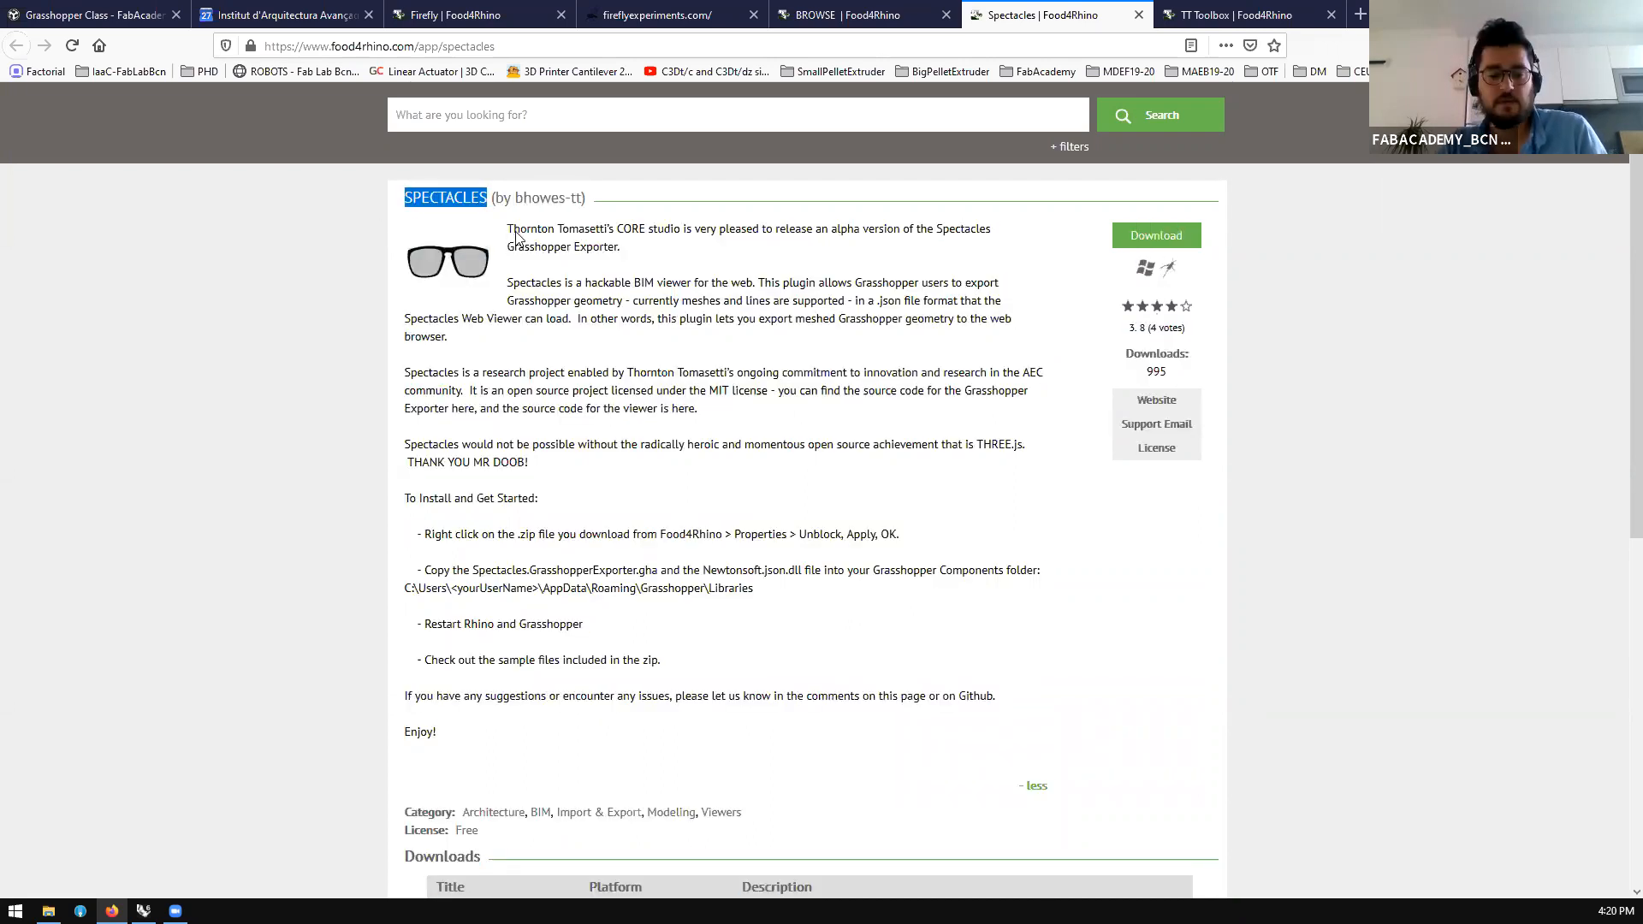
key(ctrl+t)
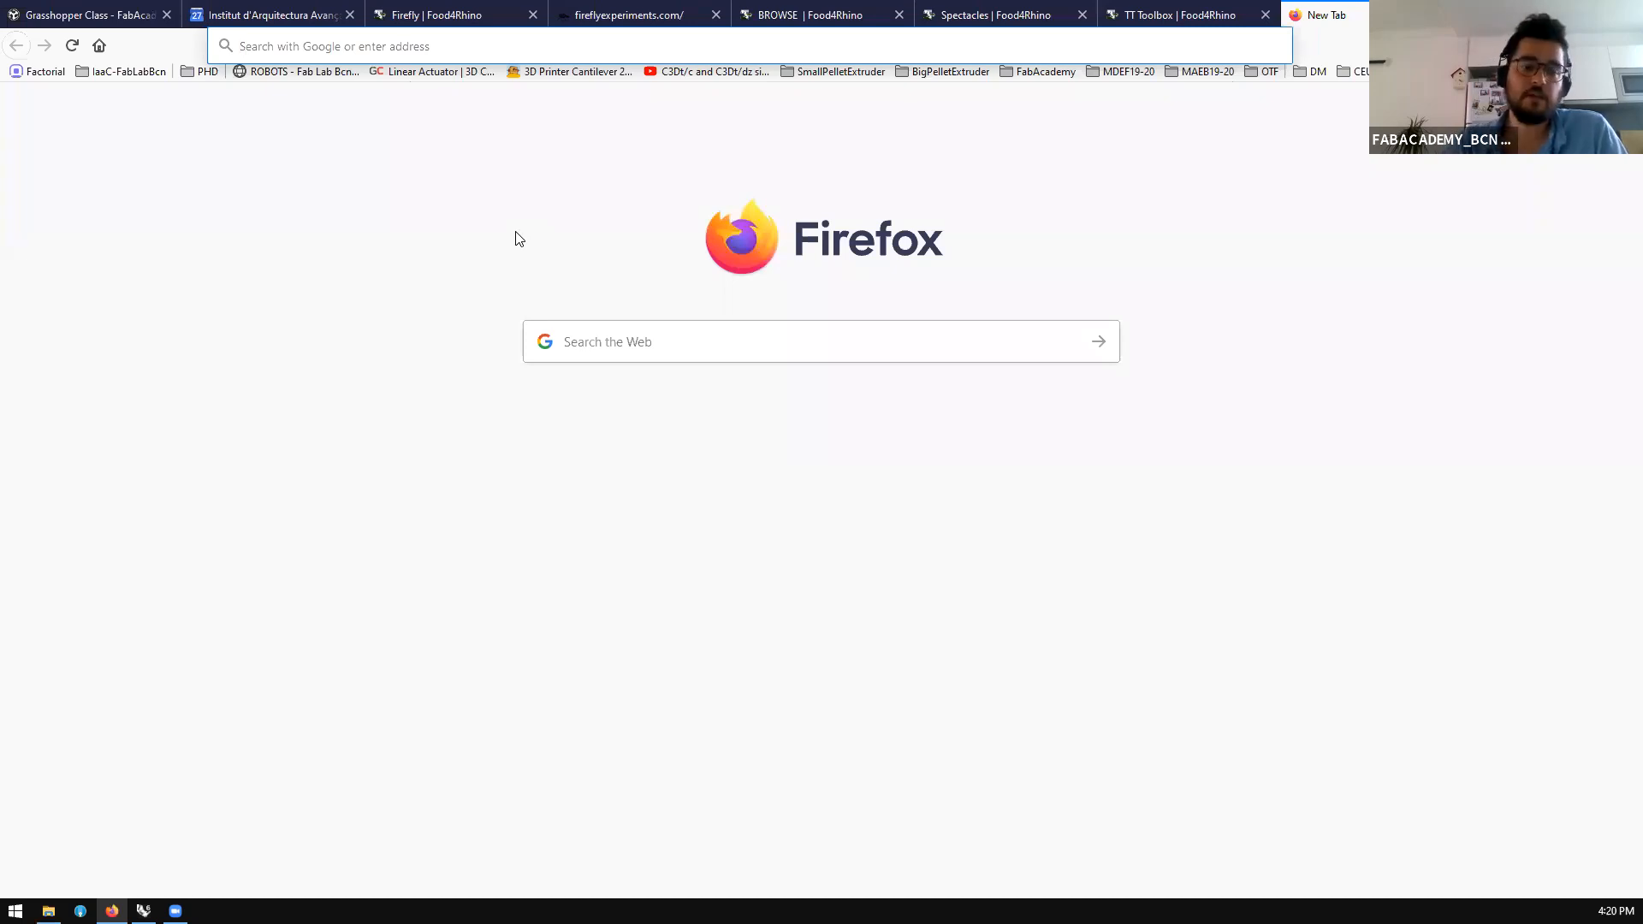
text(youtube.com)
key(Return)
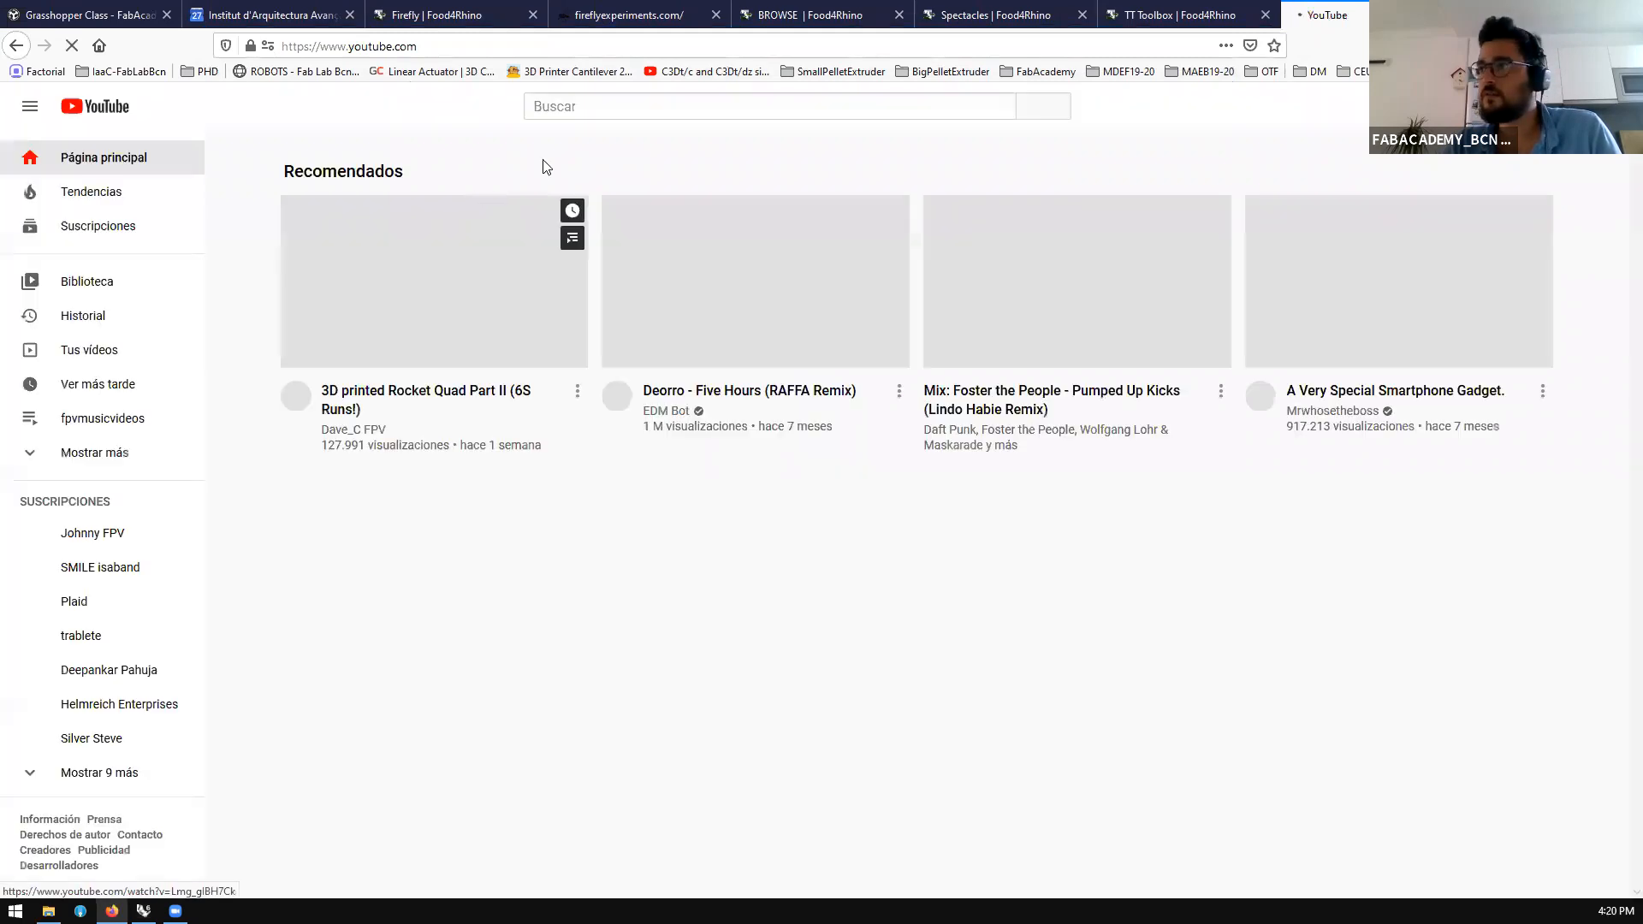
click(582, 106)
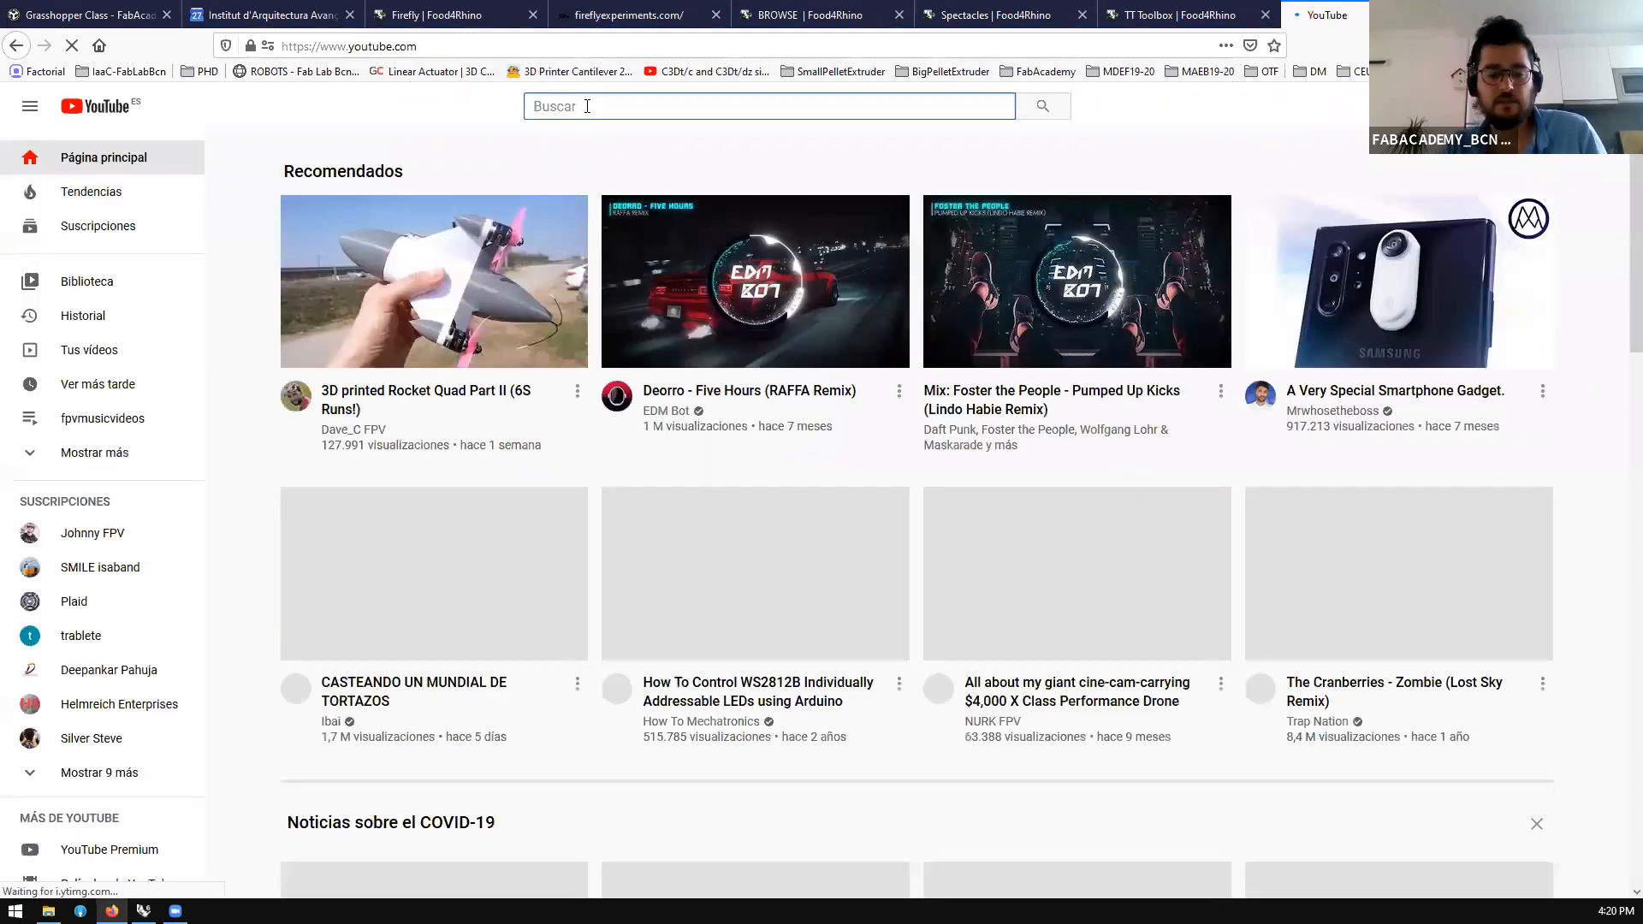
text(Spectacles)
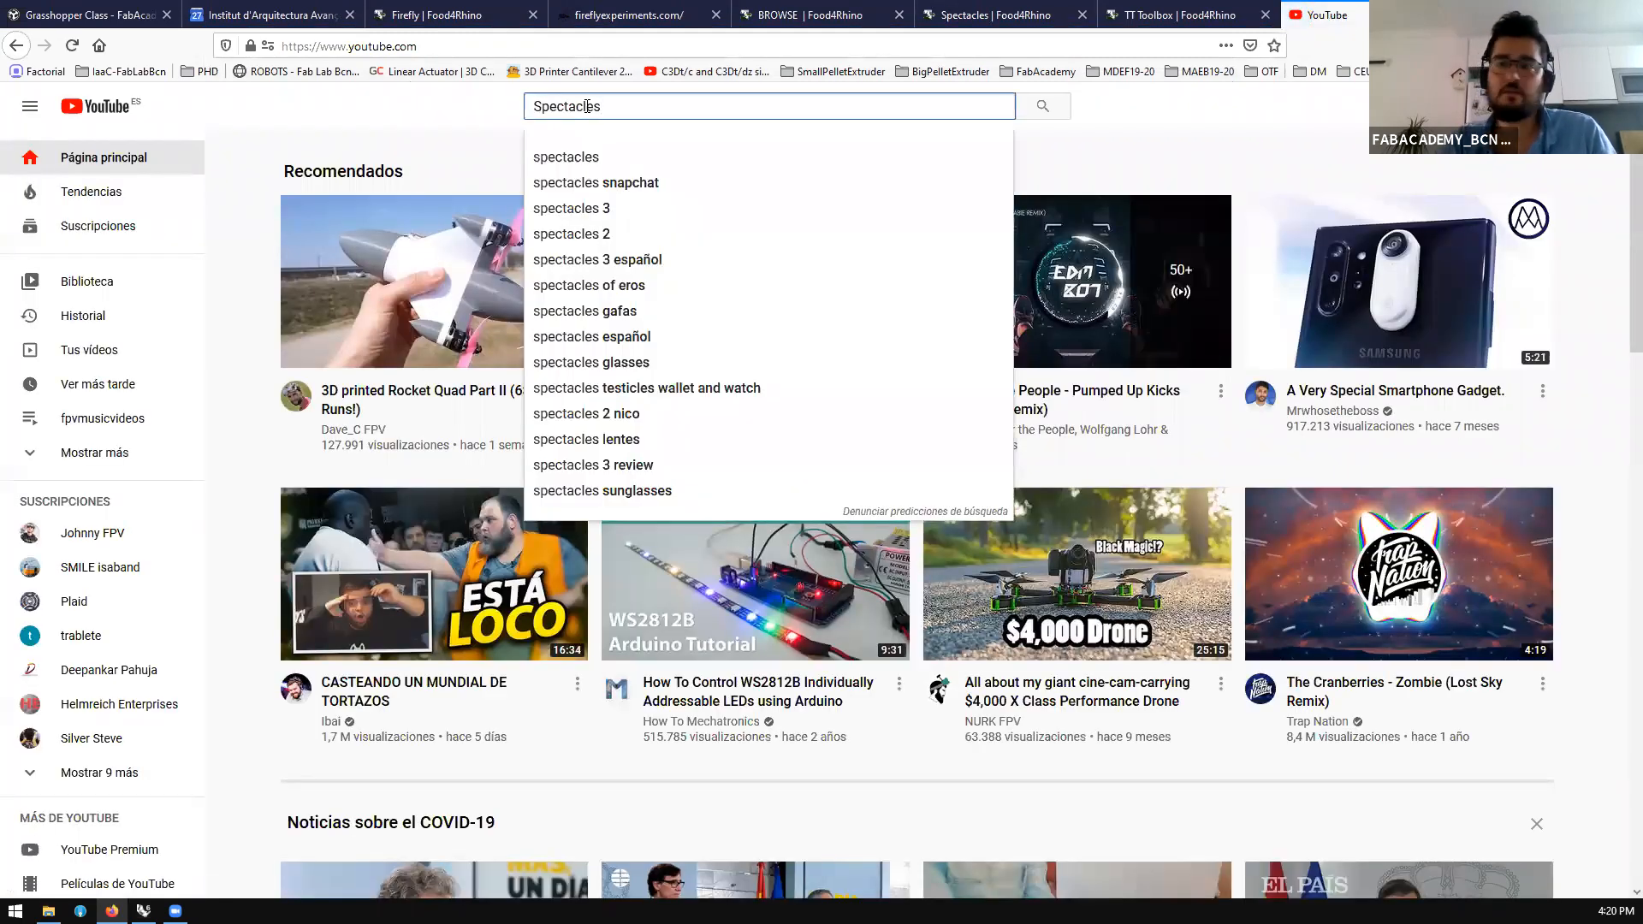
text( grasshopper)
key(Return)
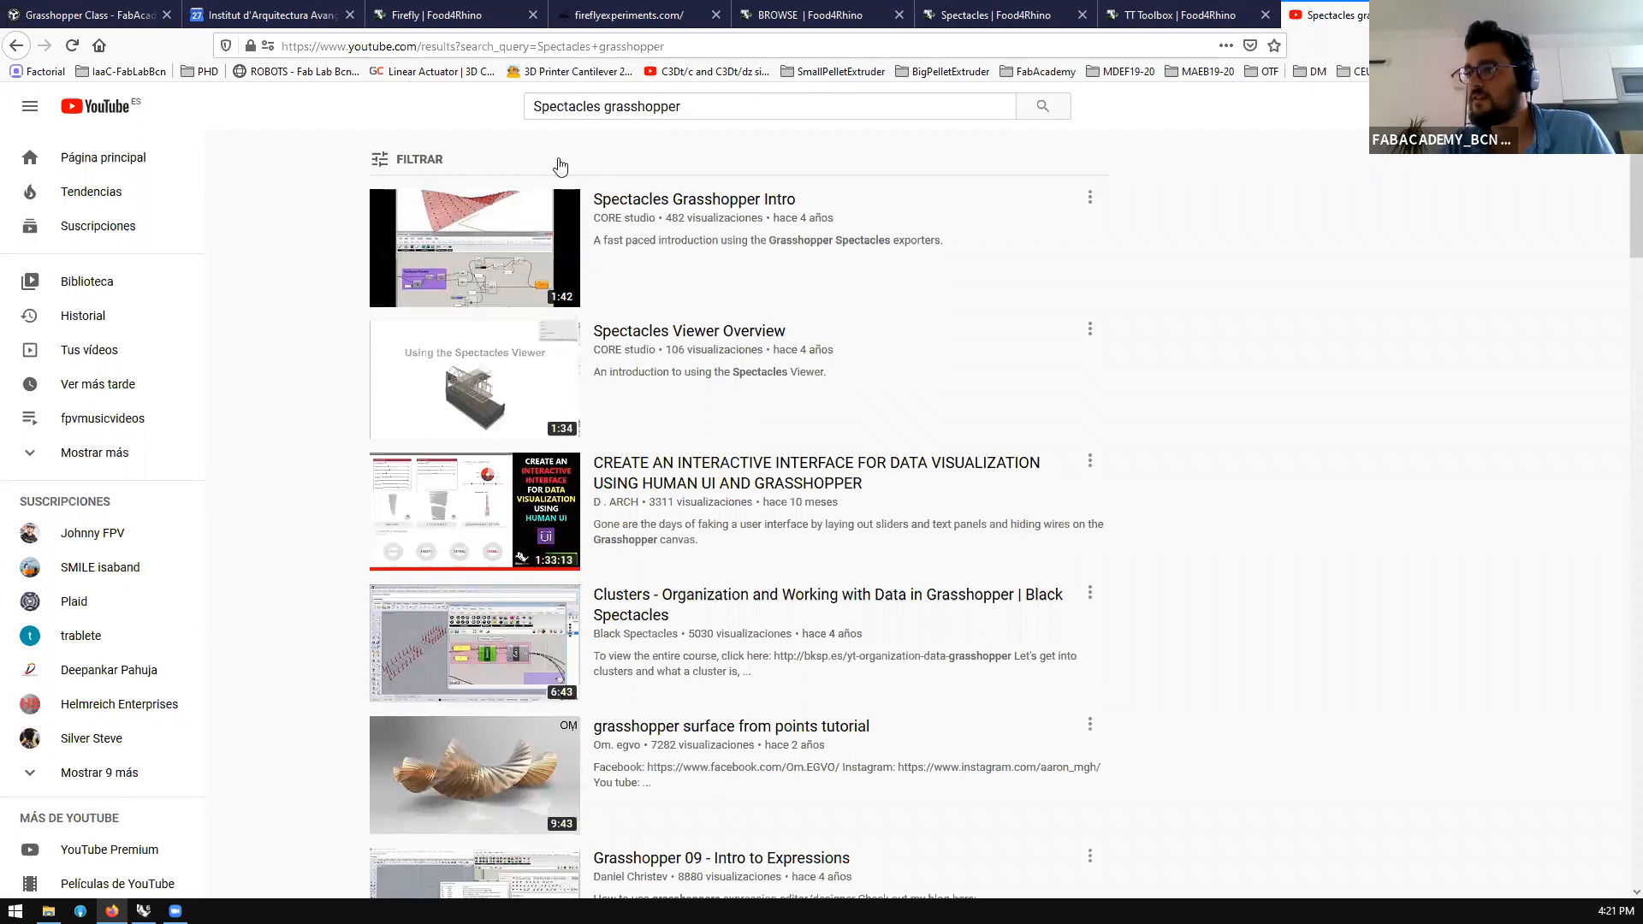
scroll(514, 256, down, 1)
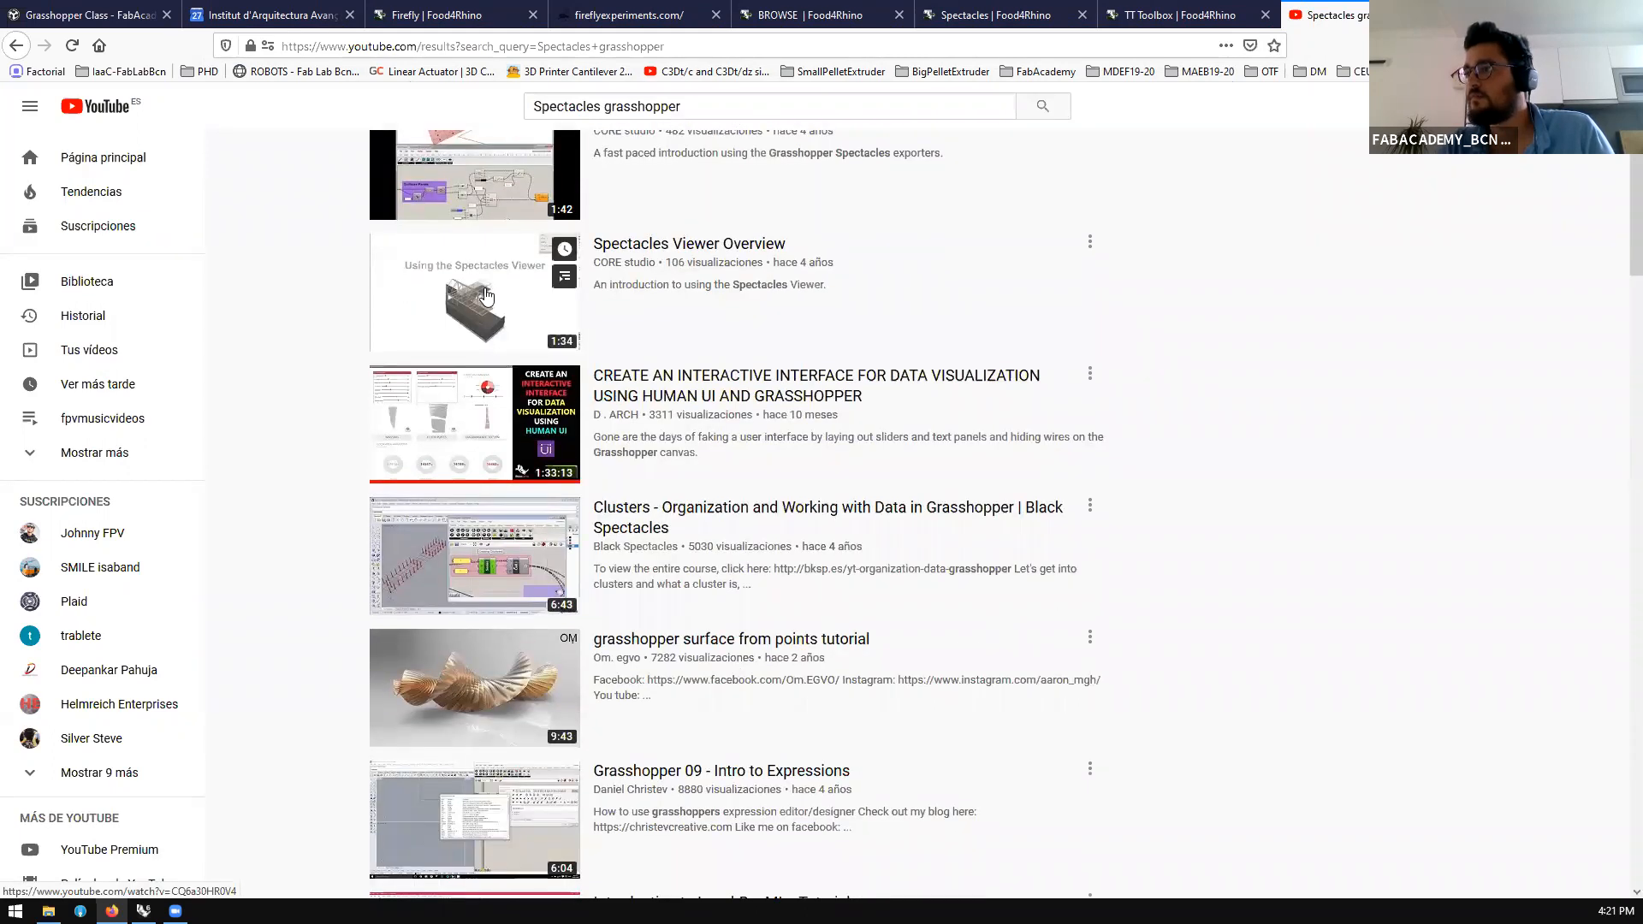
Search the web for "spectacles grasshopper" in a new tab and open the CORE studio Thornton Tomasetti Spectacles page
key(ctrl+t)
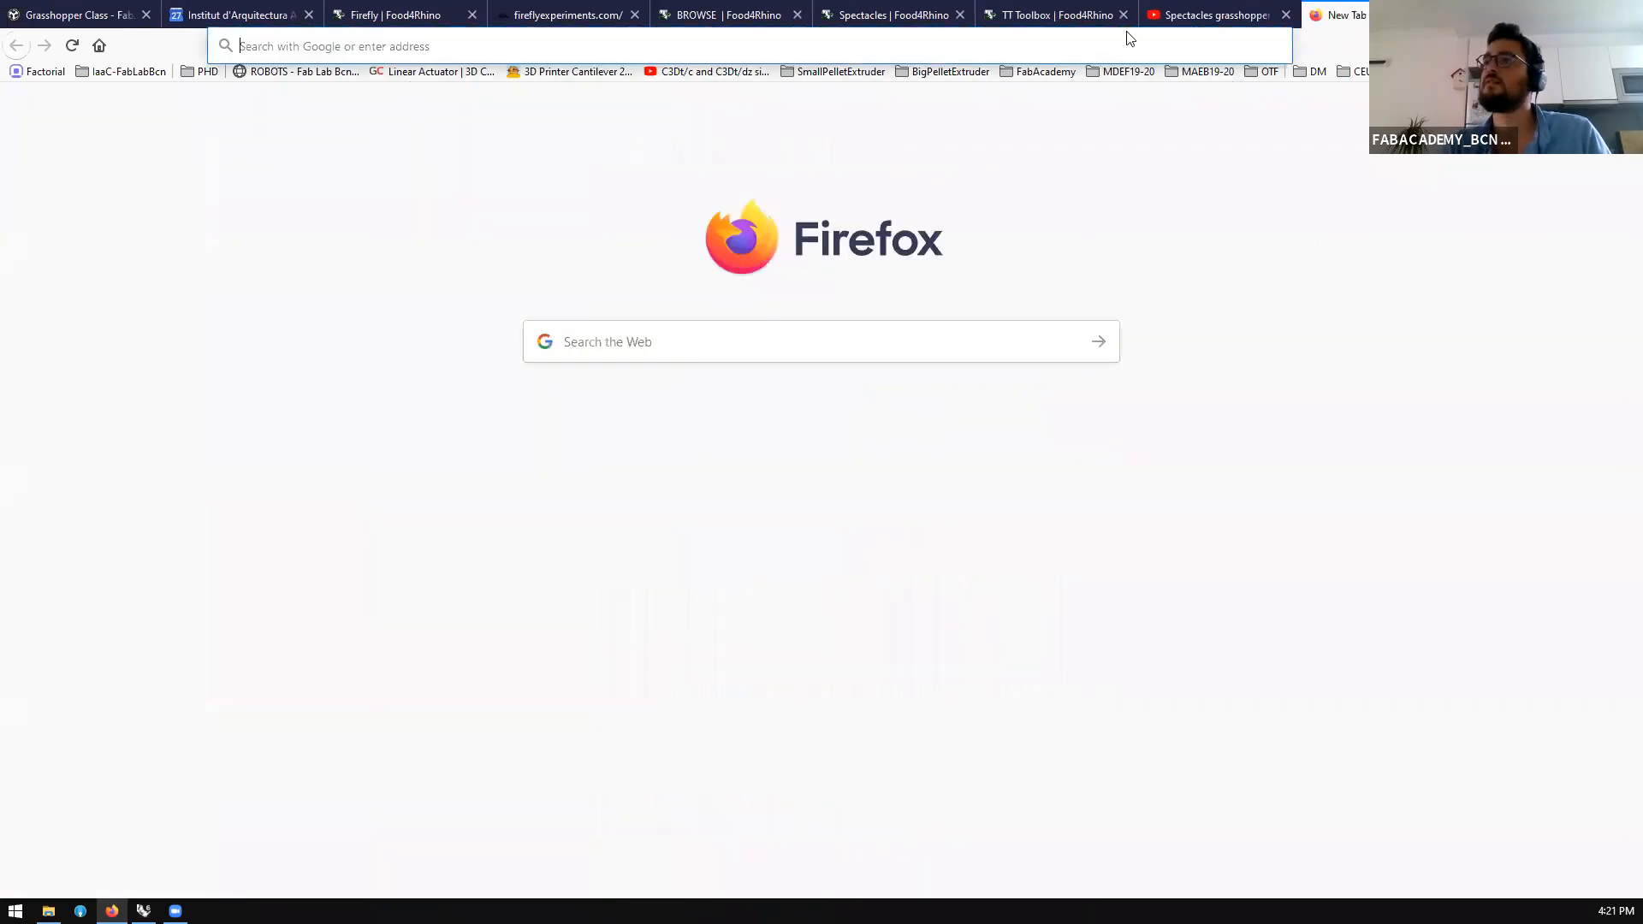
text(sp)
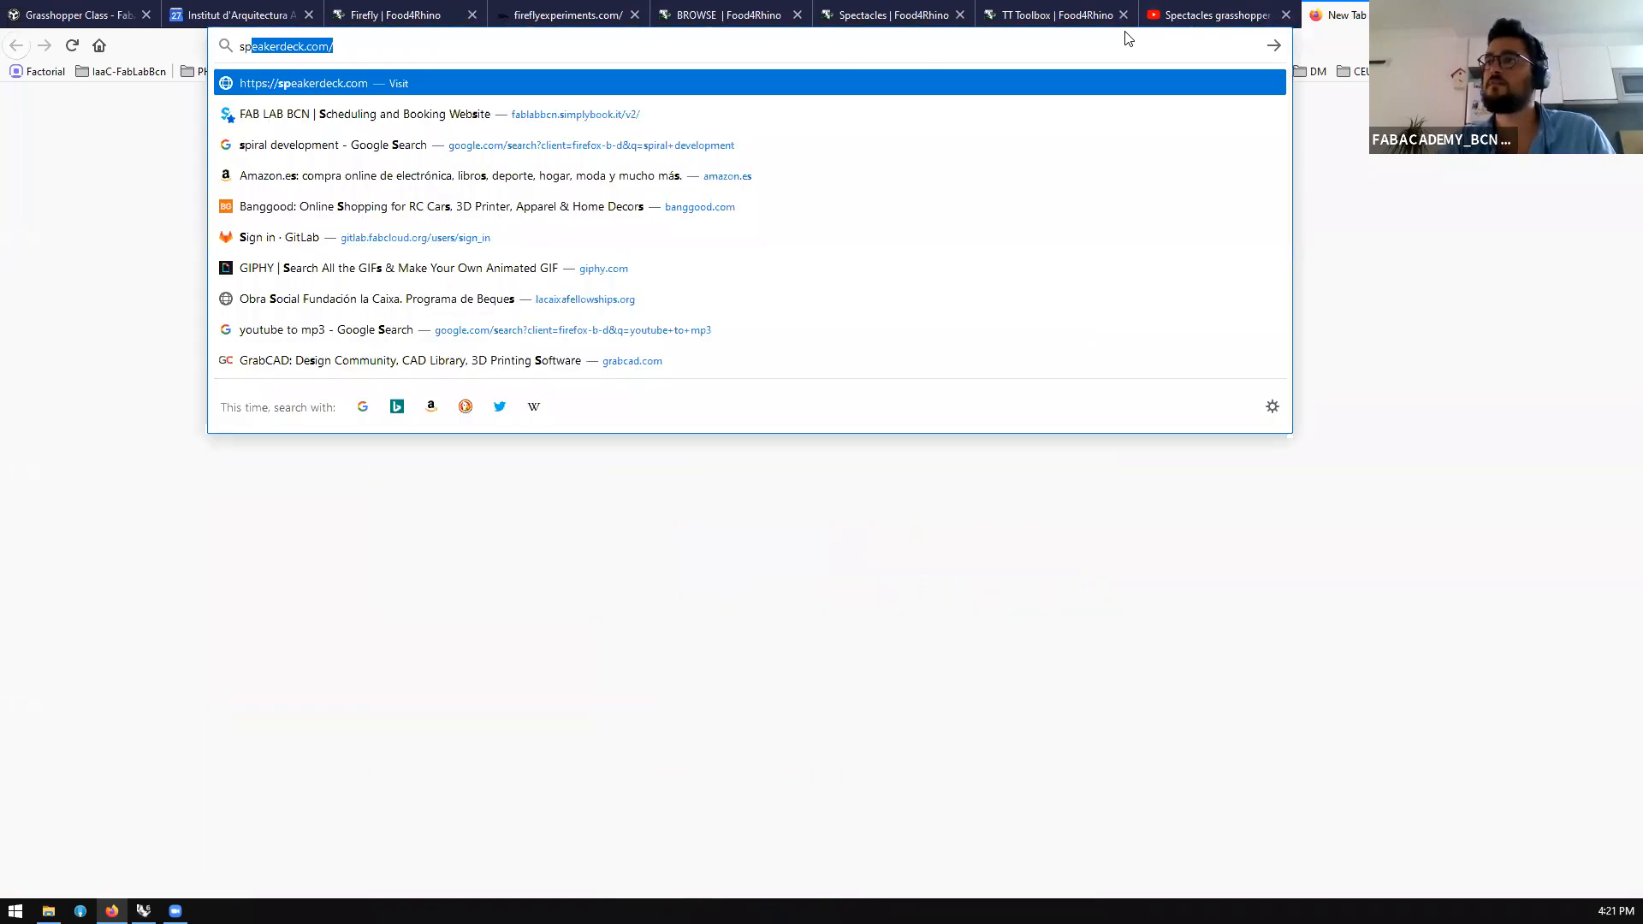
text(ectacles grasshopper)
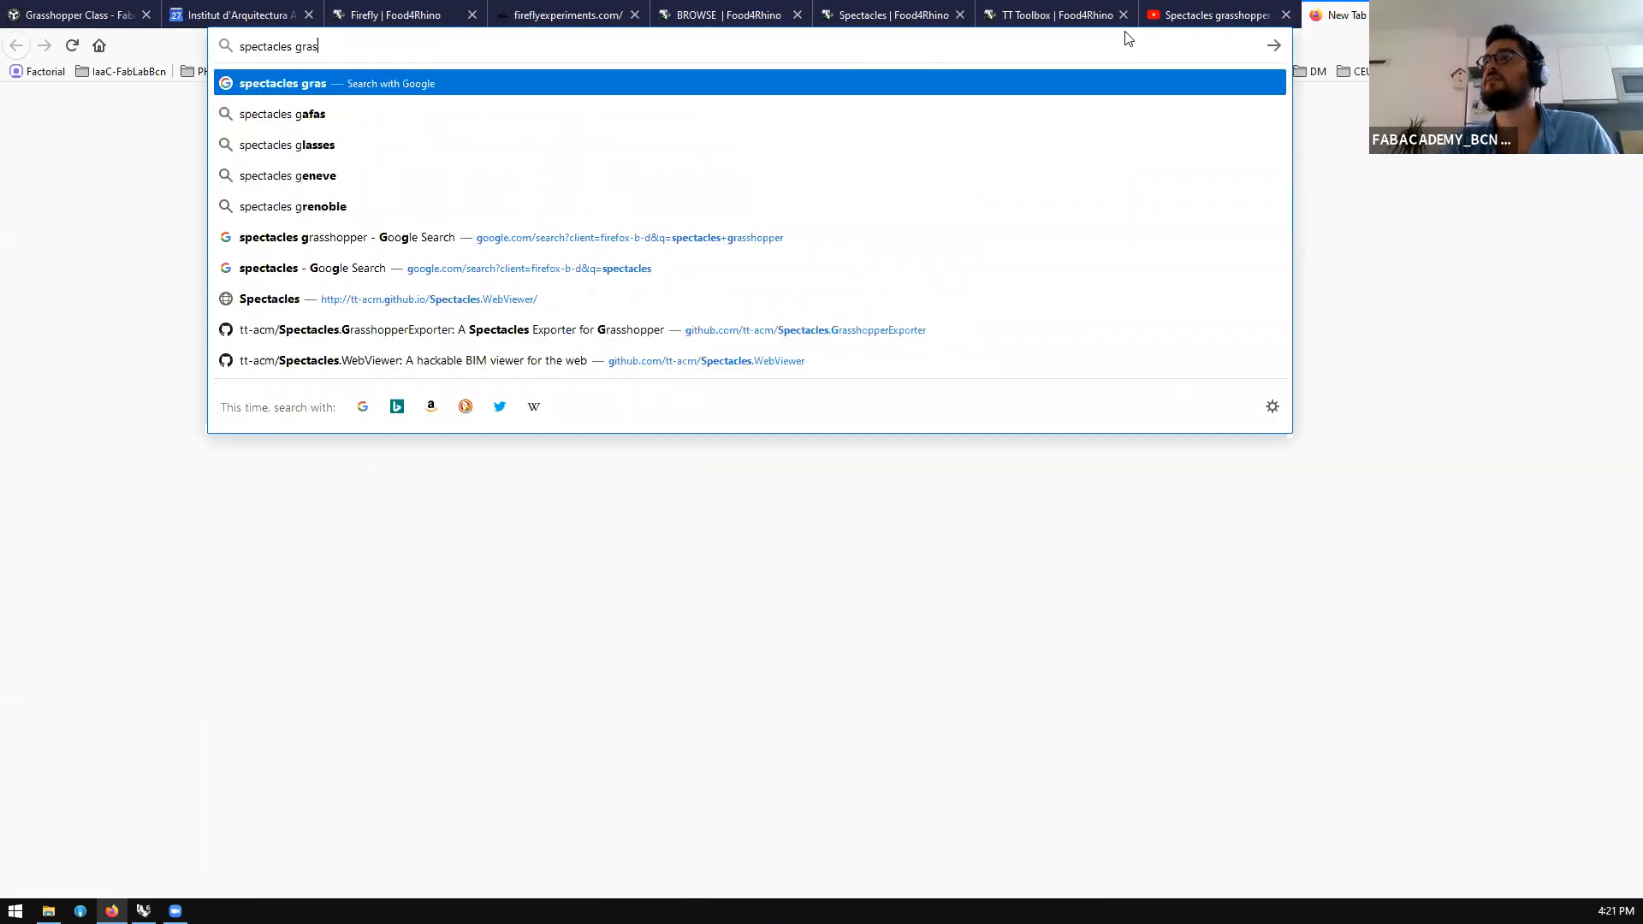
key(Return)
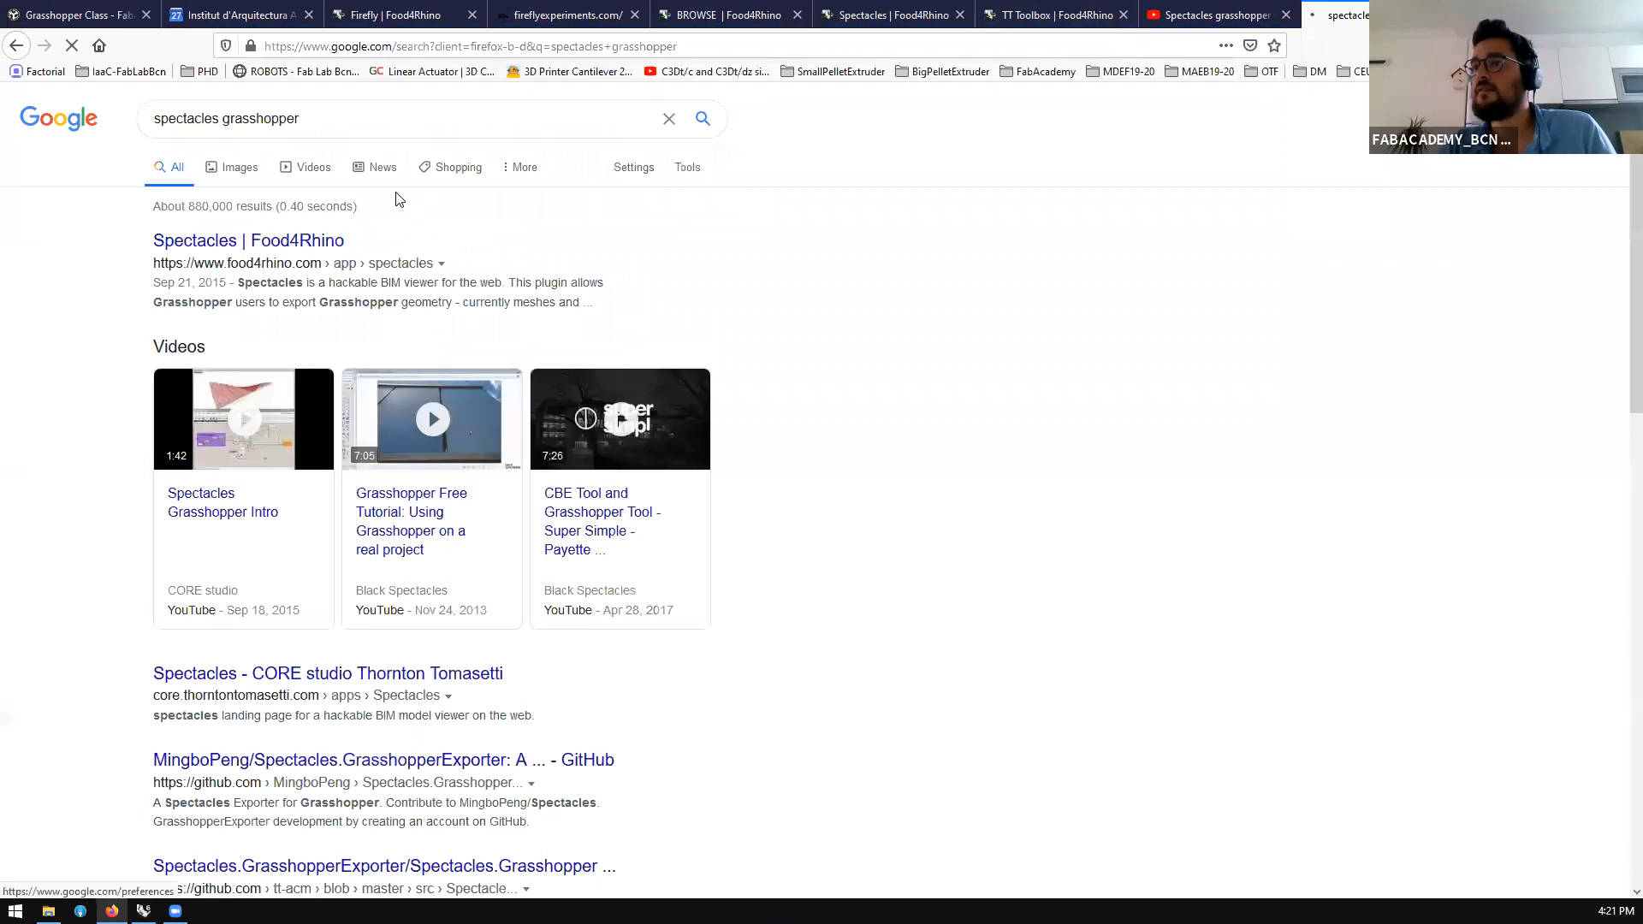
scroll(316, 264, down, 5)
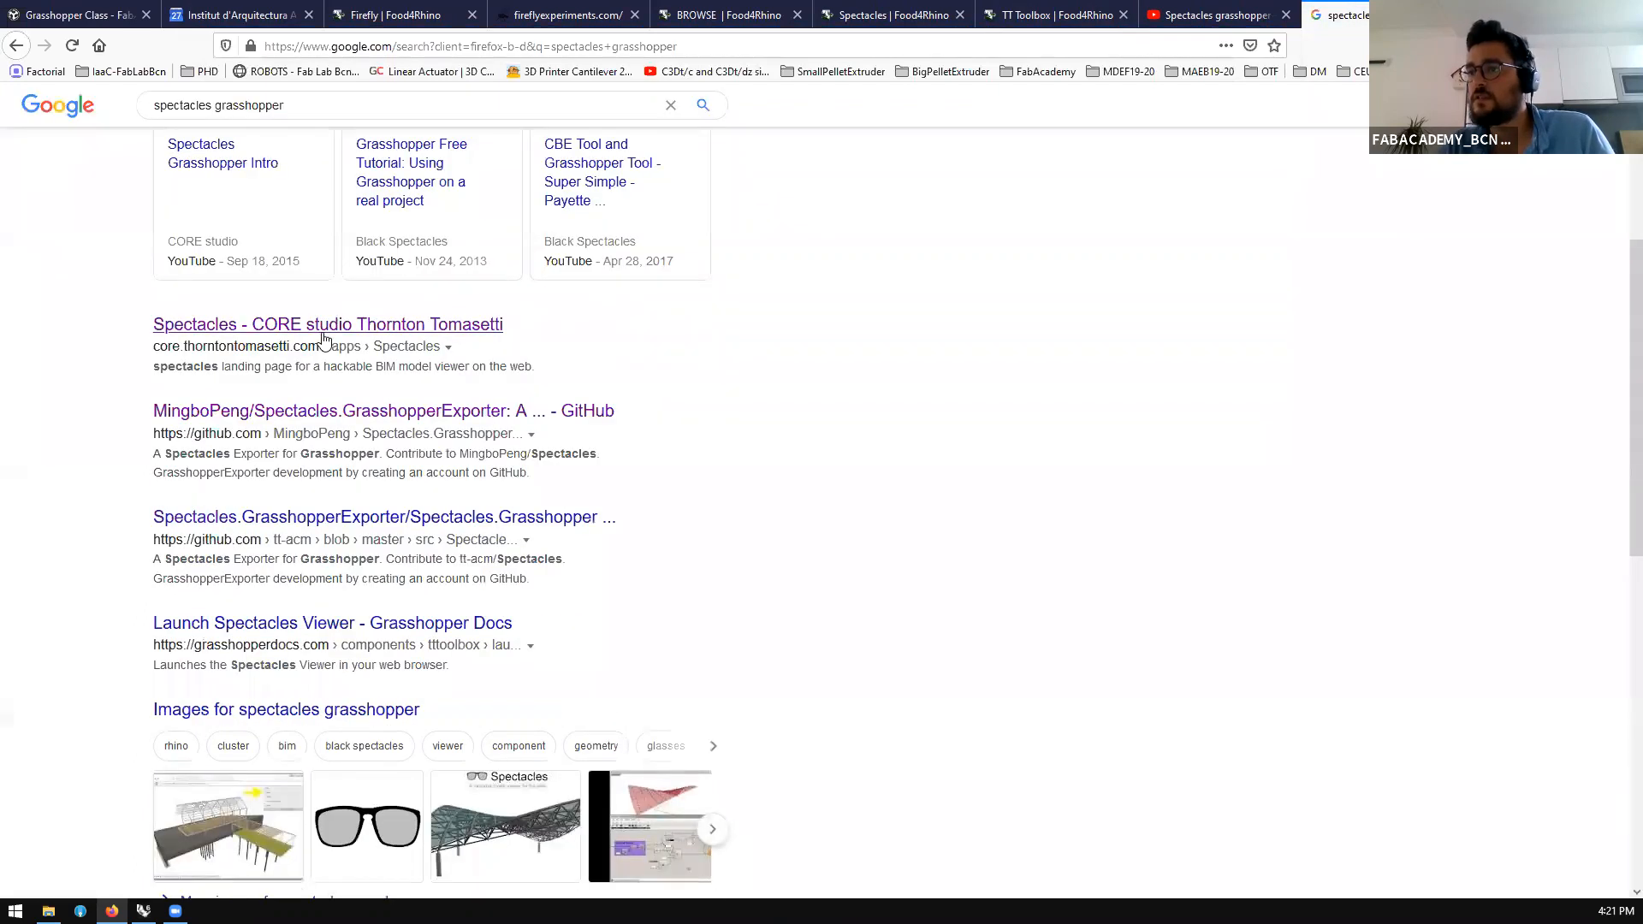
right_click(327, 332)
click(314, 332)
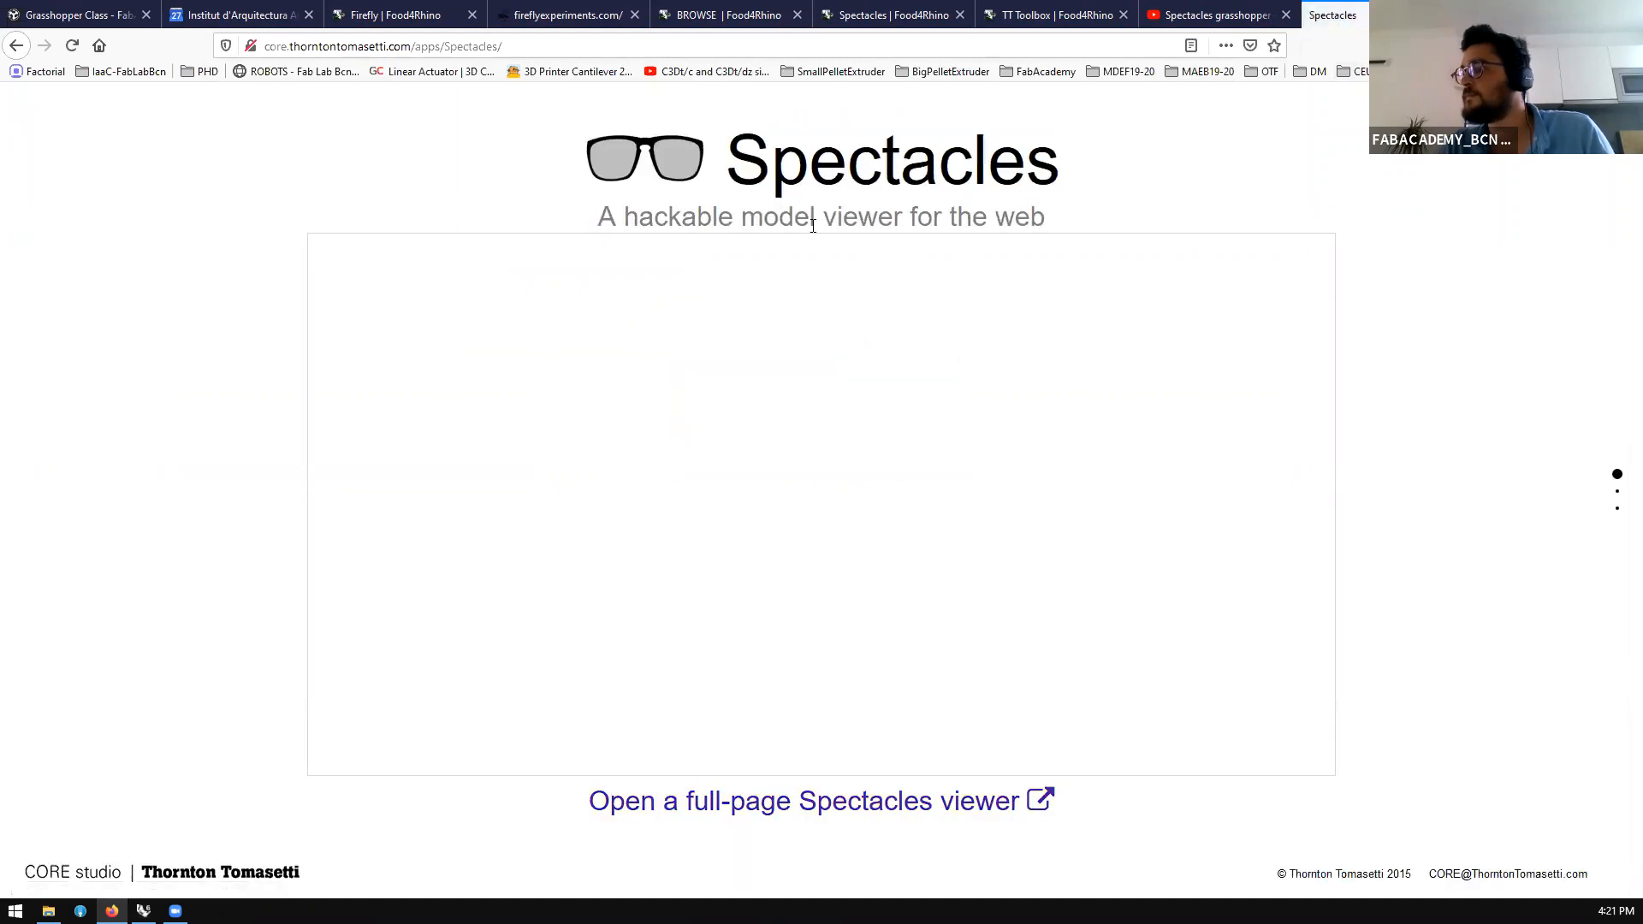
Skim the Spectacles landing page and open the full-page Spectacles viewer
scroll(813, 225, down, 3)
scroll(946, 334, up, 2)
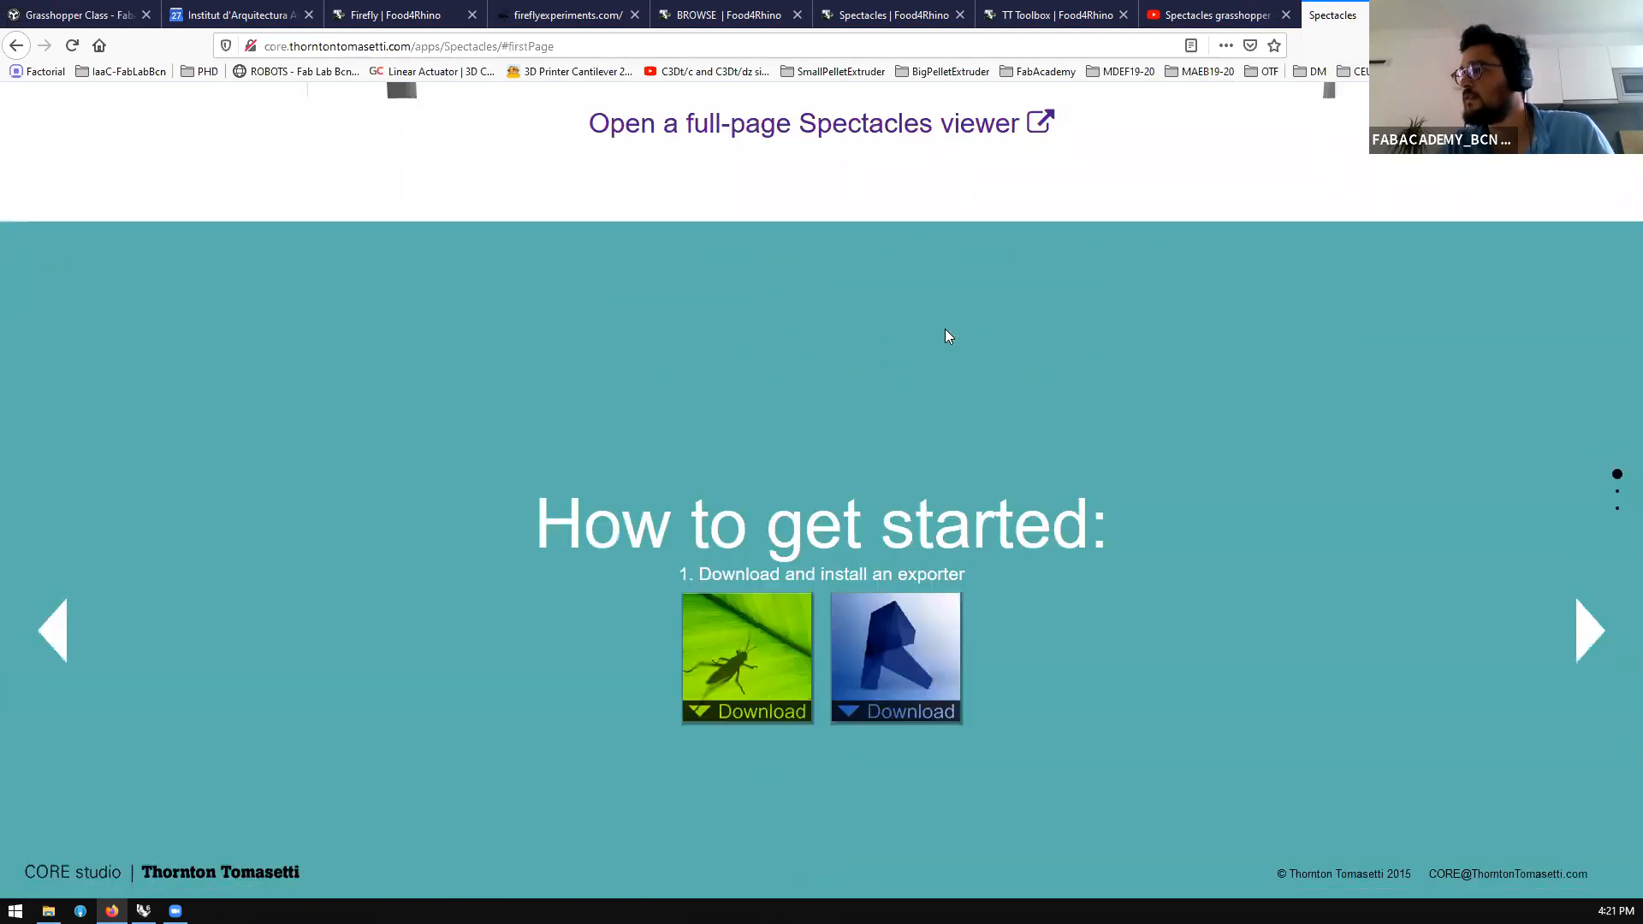
scroll(946, 334, up, 1)
click(785, 798)
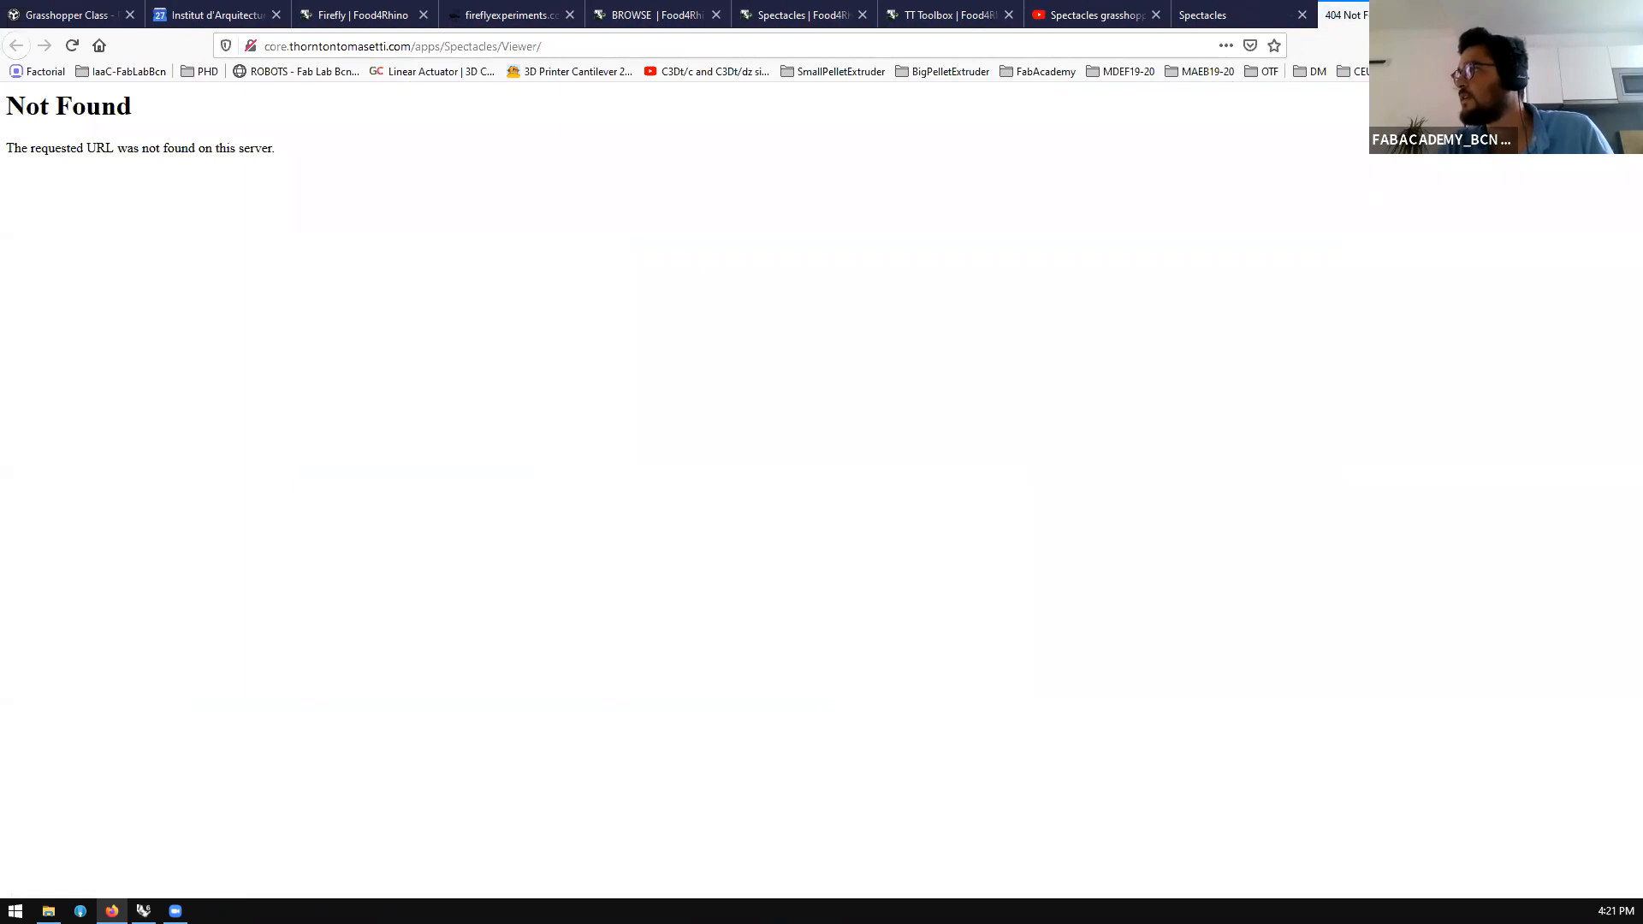
Close the Spectacles viewer tab and return from the Spectacles landing page to the Google results for "spectacles grasshopper"
key(ctrl+w)
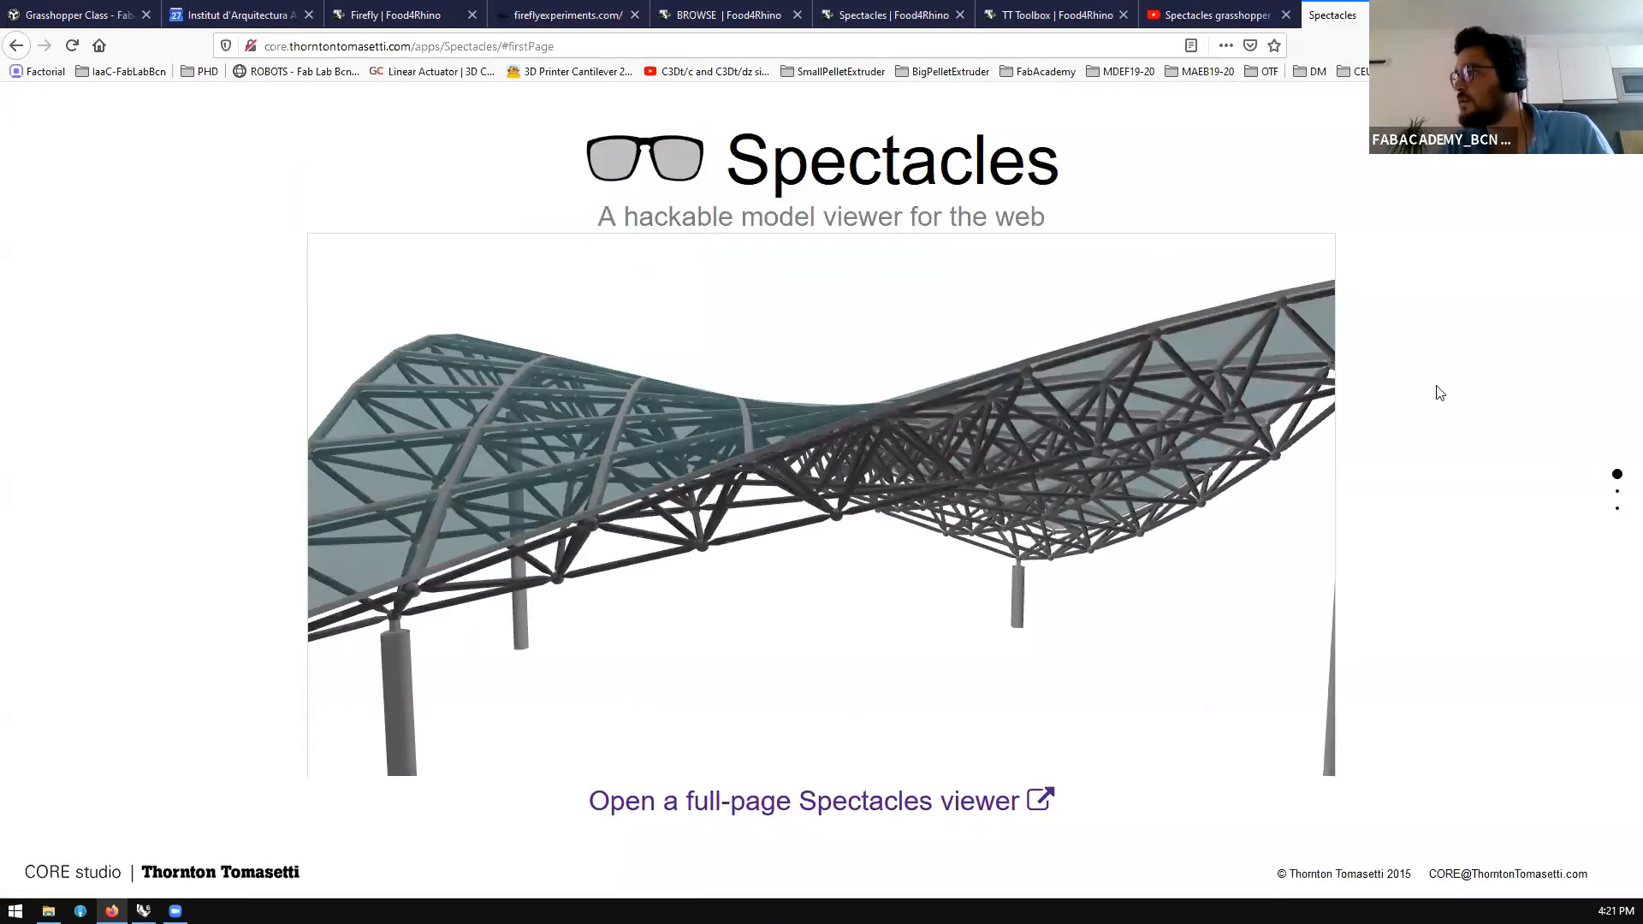
click(17, 46)
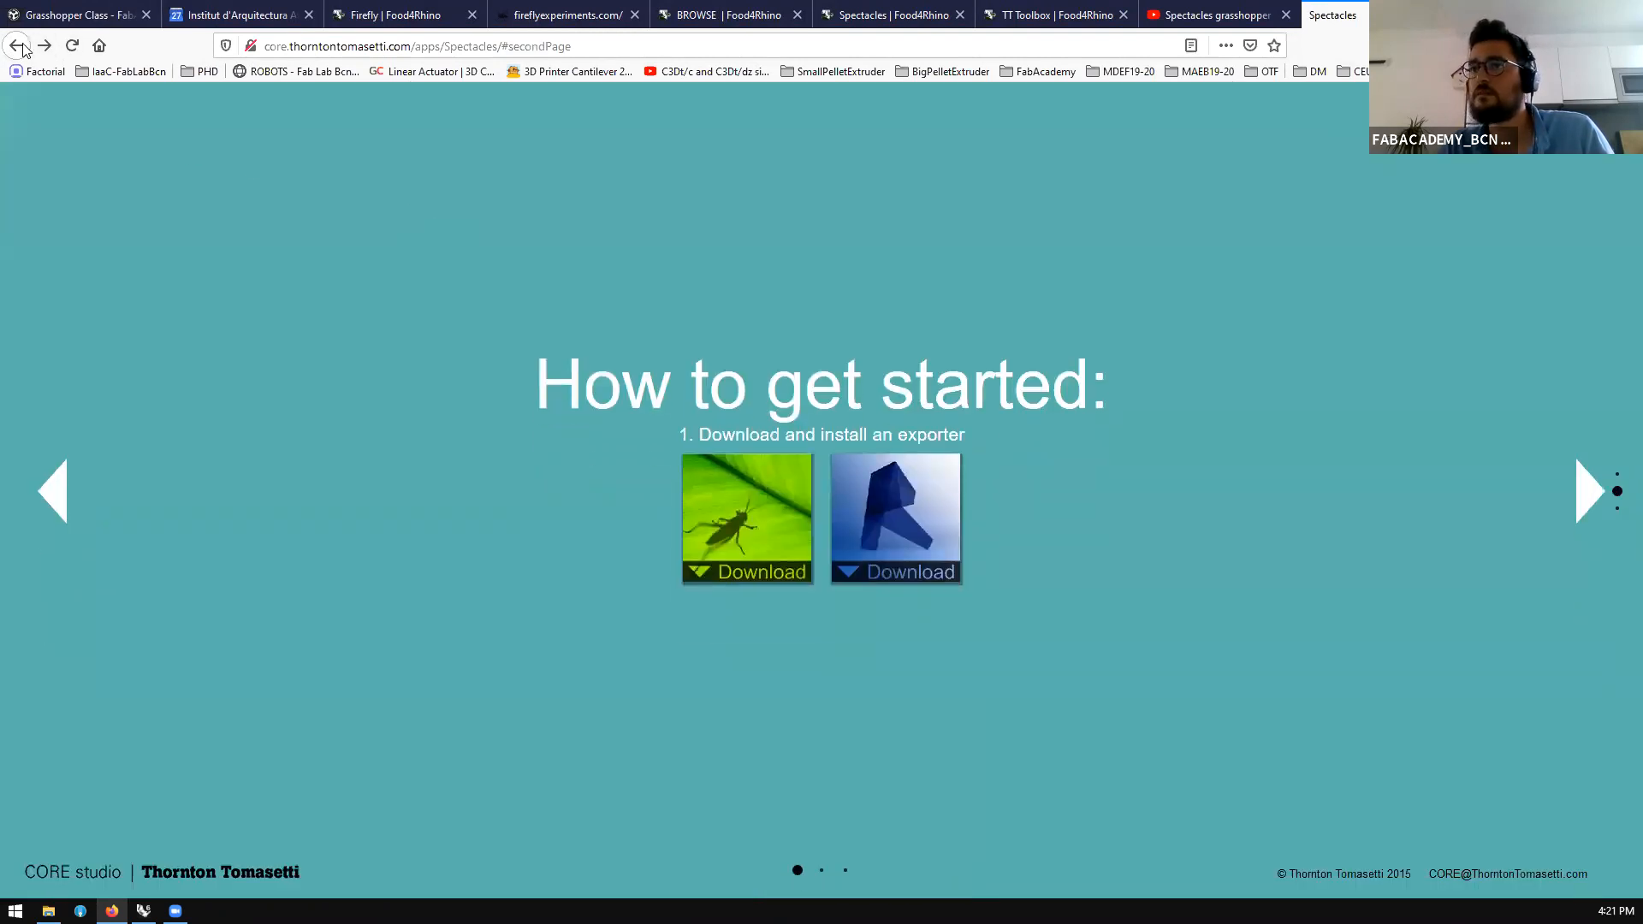
click(21, 46)
click(20, 46)
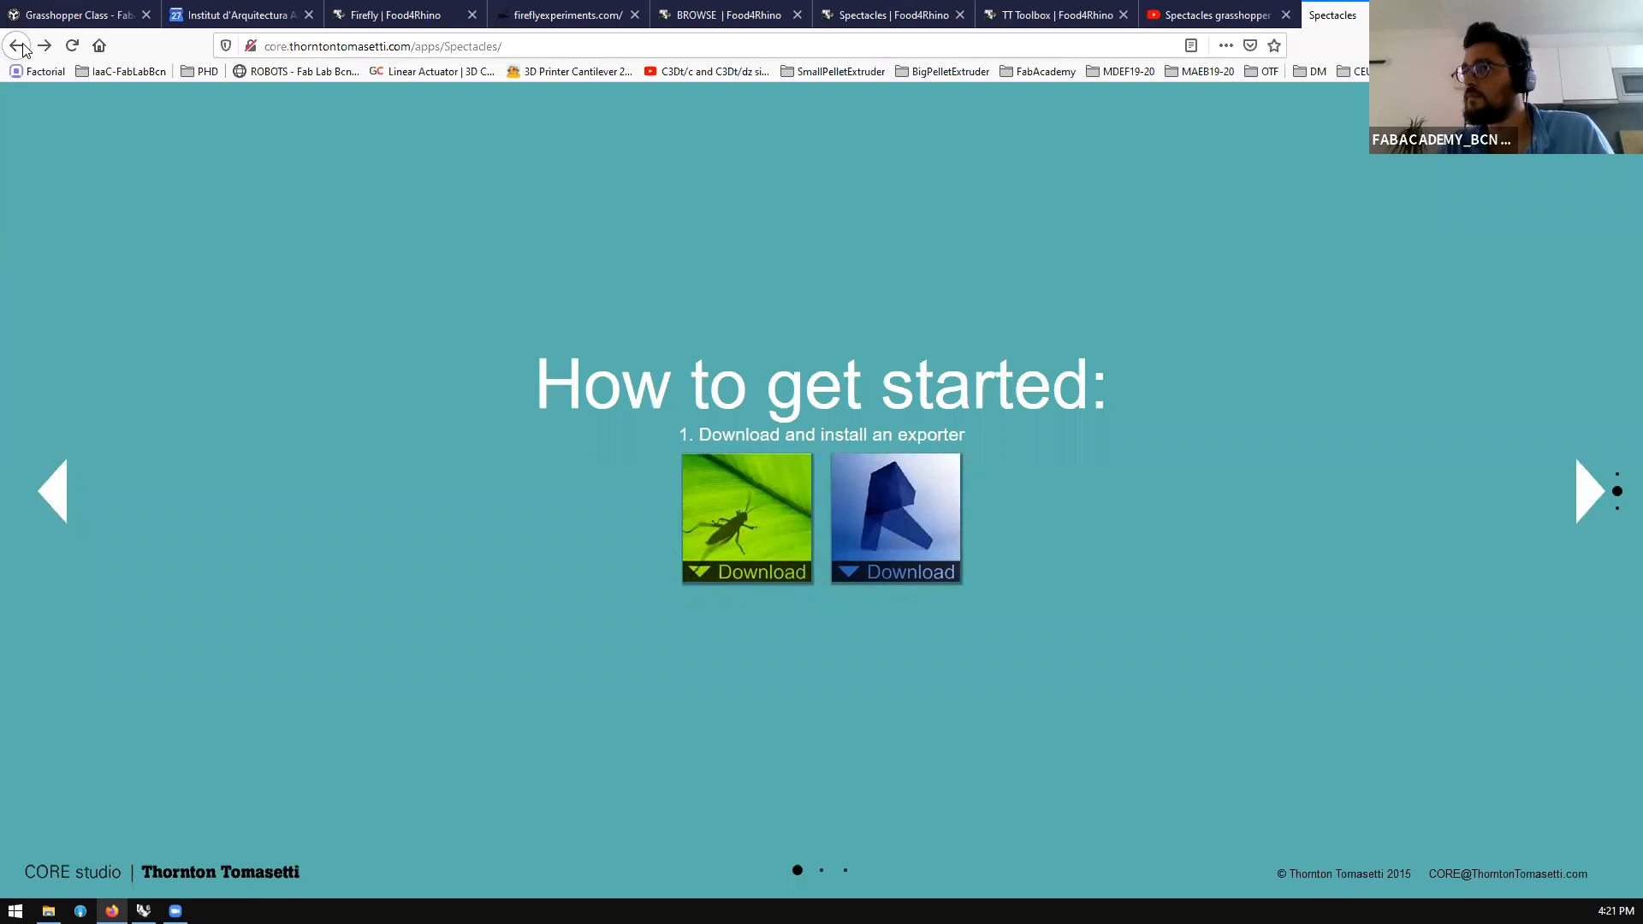
click(21, 47)
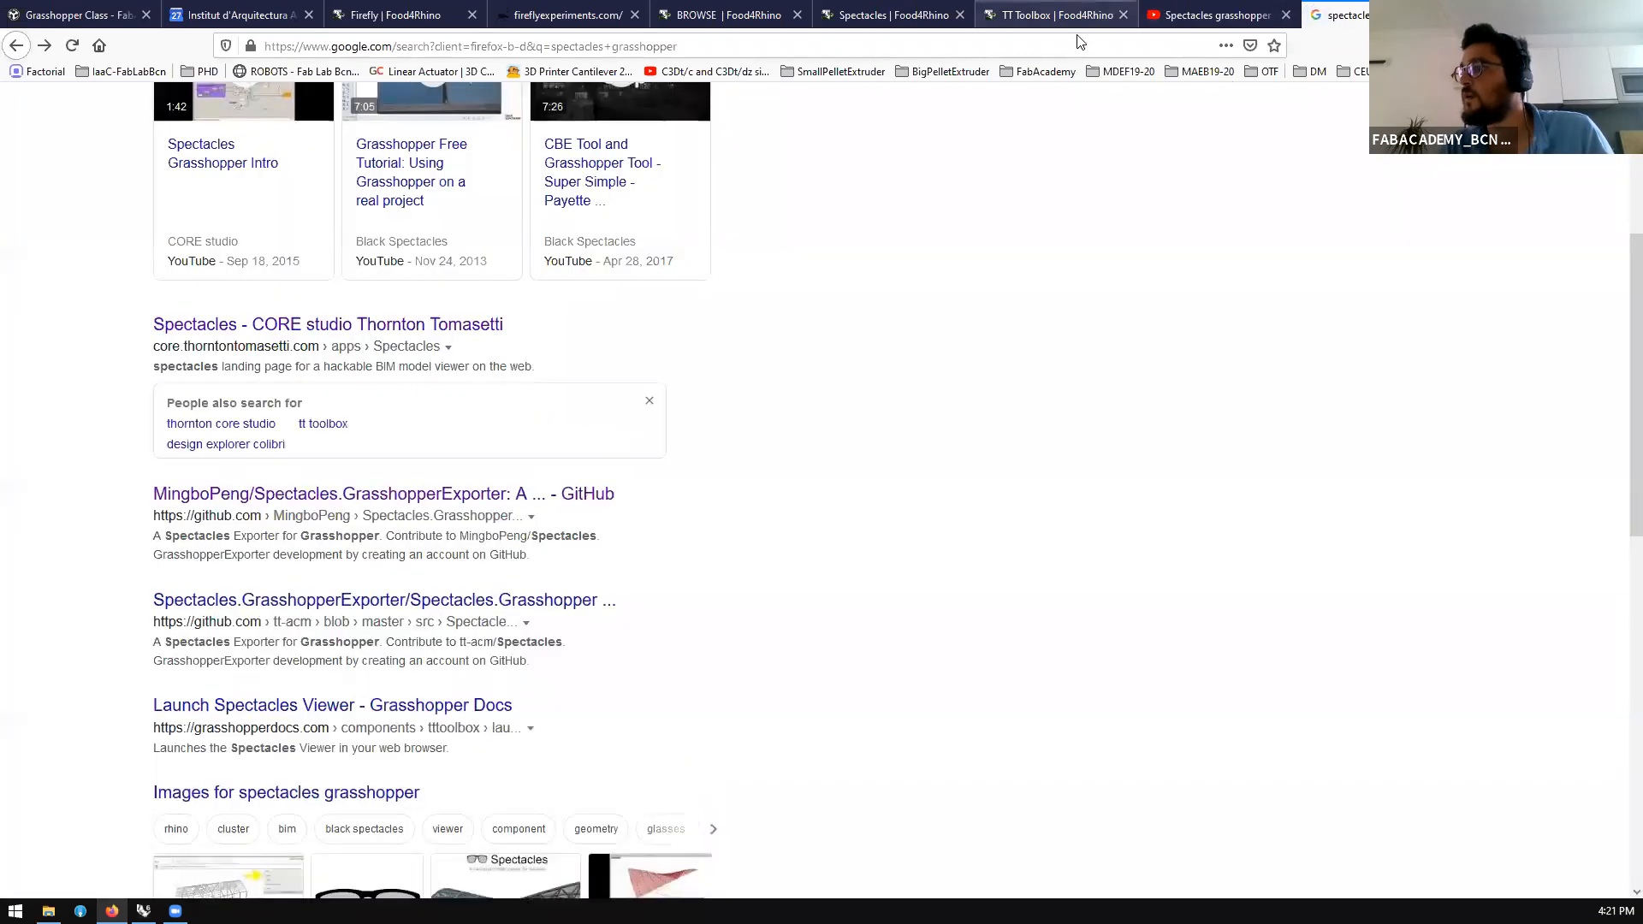
Show the TT Toolbox plugin page on Food4Rhino and expand its full description
click(1074, 18)
scroll(573, 443, down, 2)
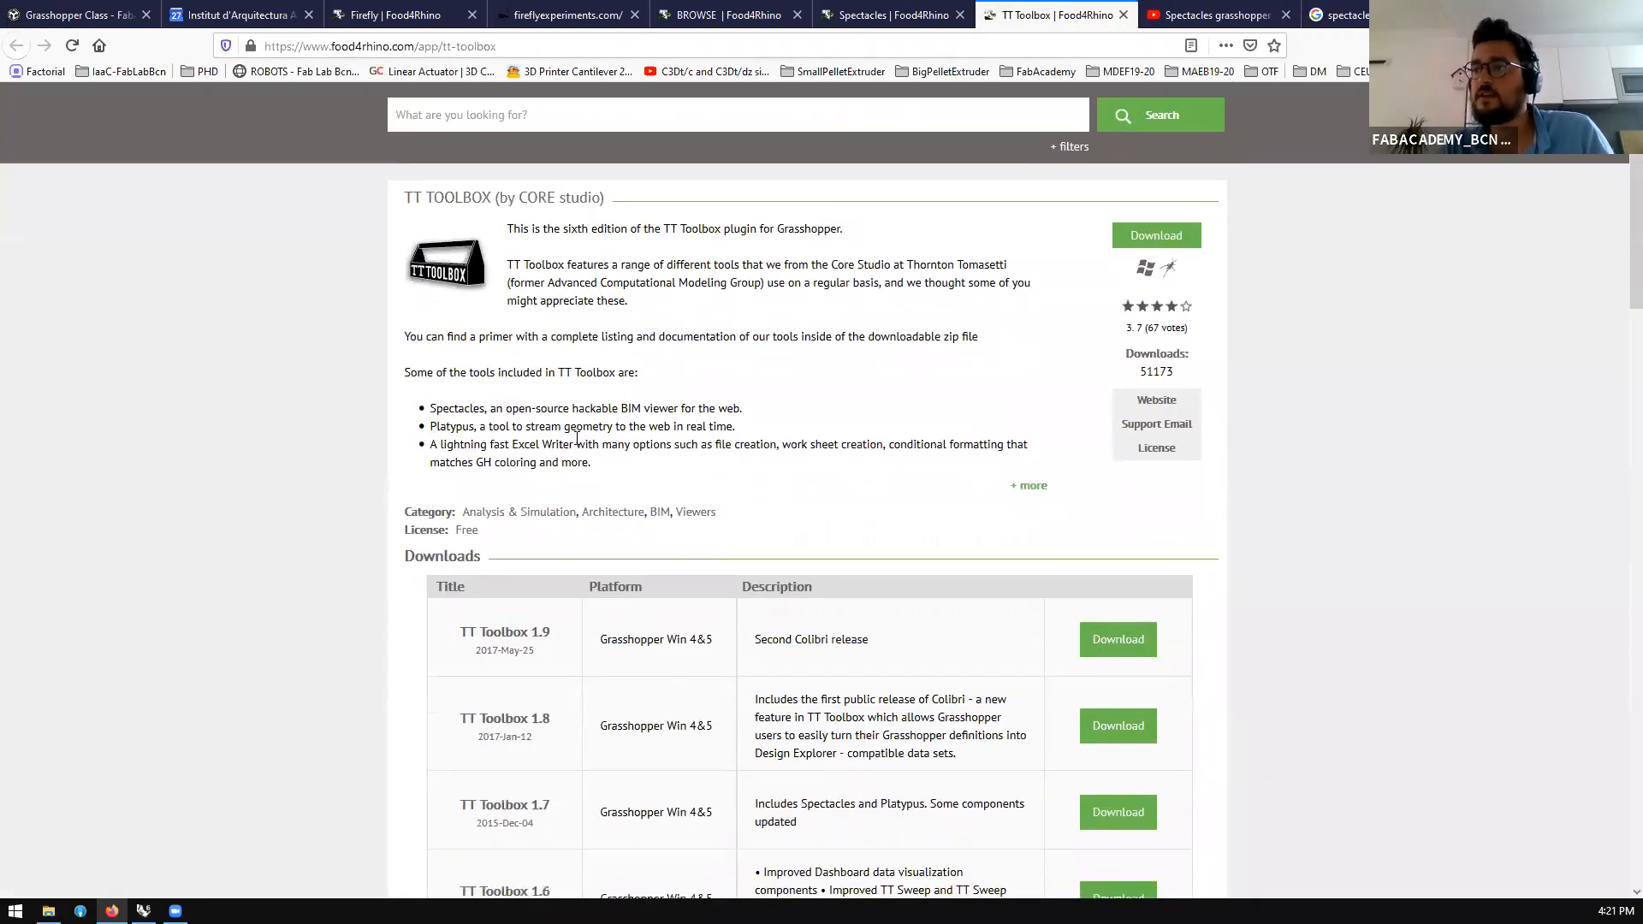
drag(436, 408, 758, 431)
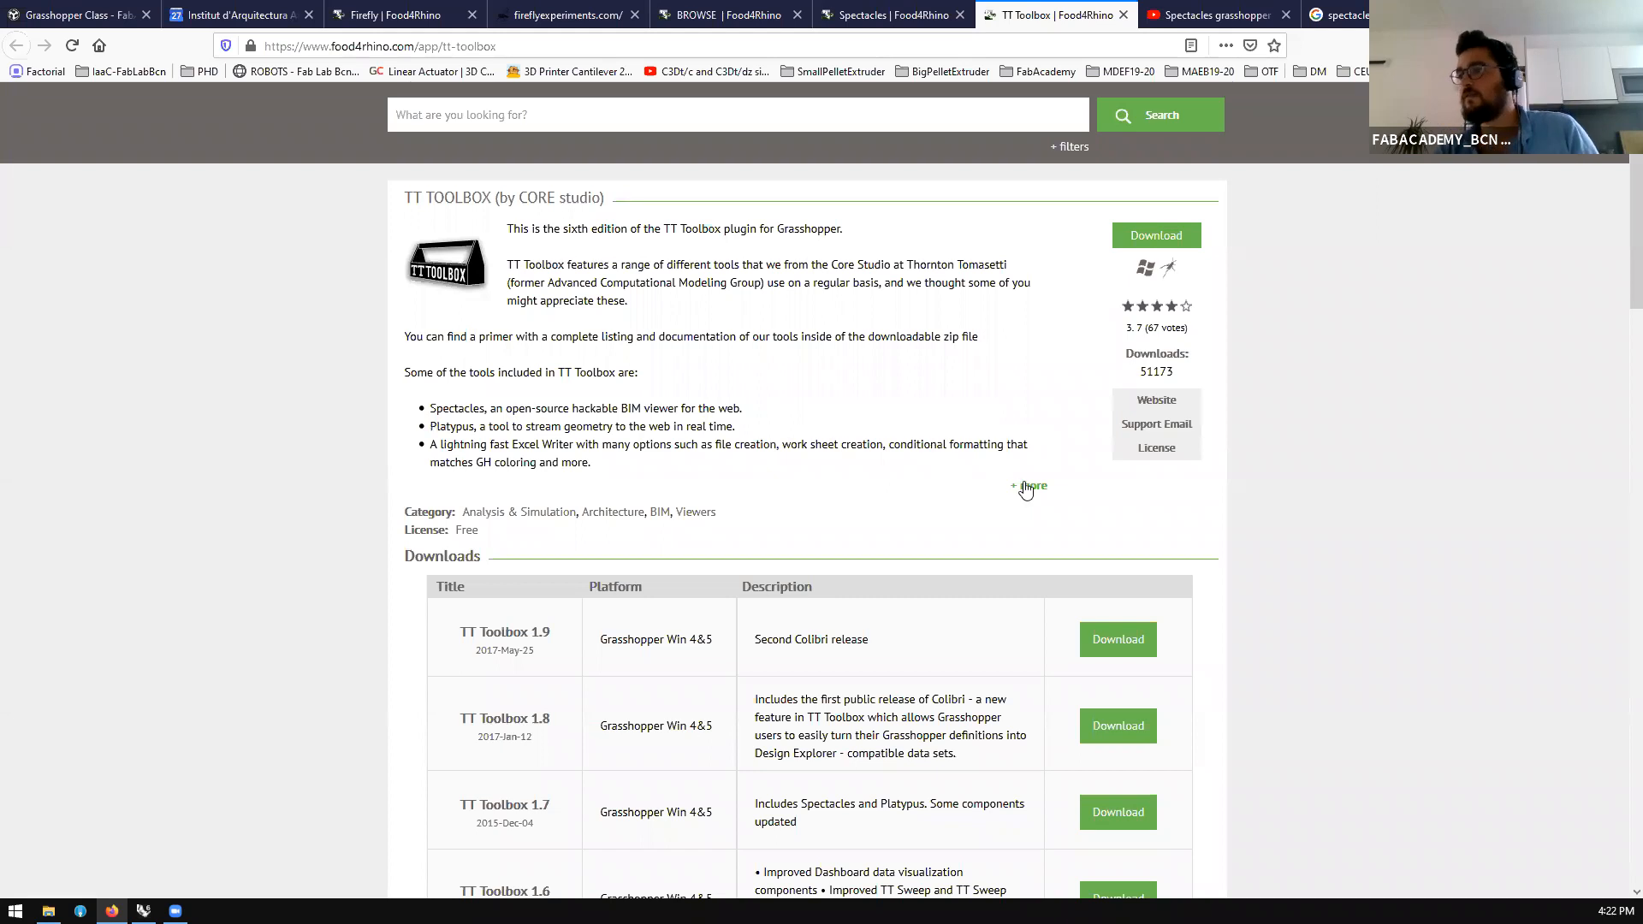
click(1029, 485)
scroll(811, 456, down, 2)
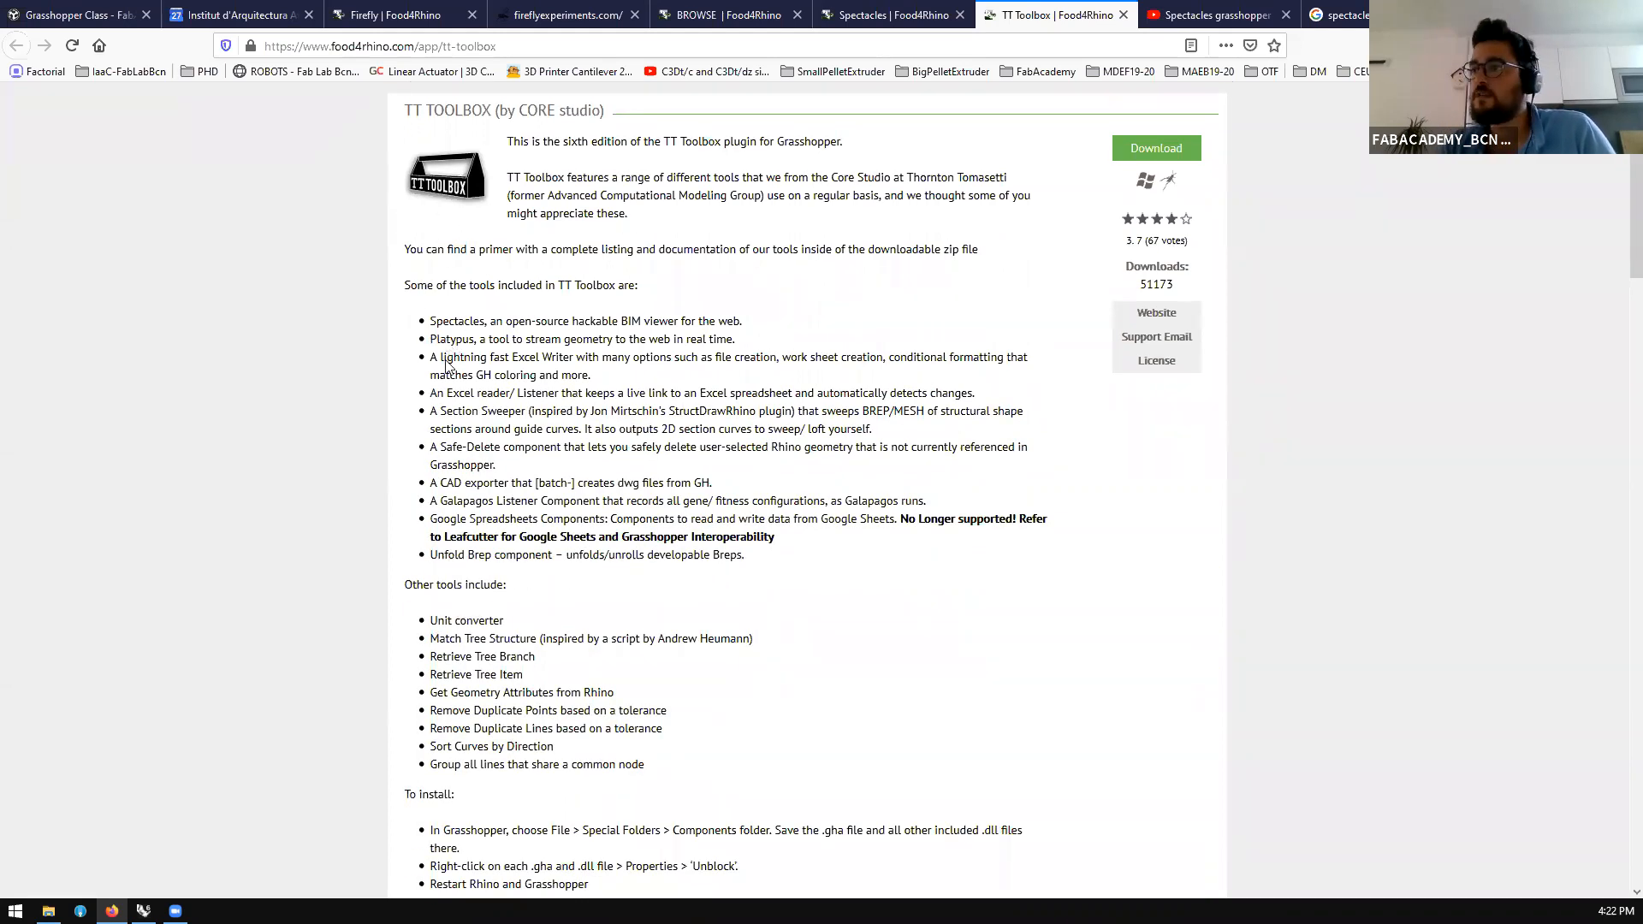
Highlight the Excel reader/Listener and Galapagos Listener entries in the TT Toolbox tool list, and read down to the release notes
drag(429, 393, 564, 393)
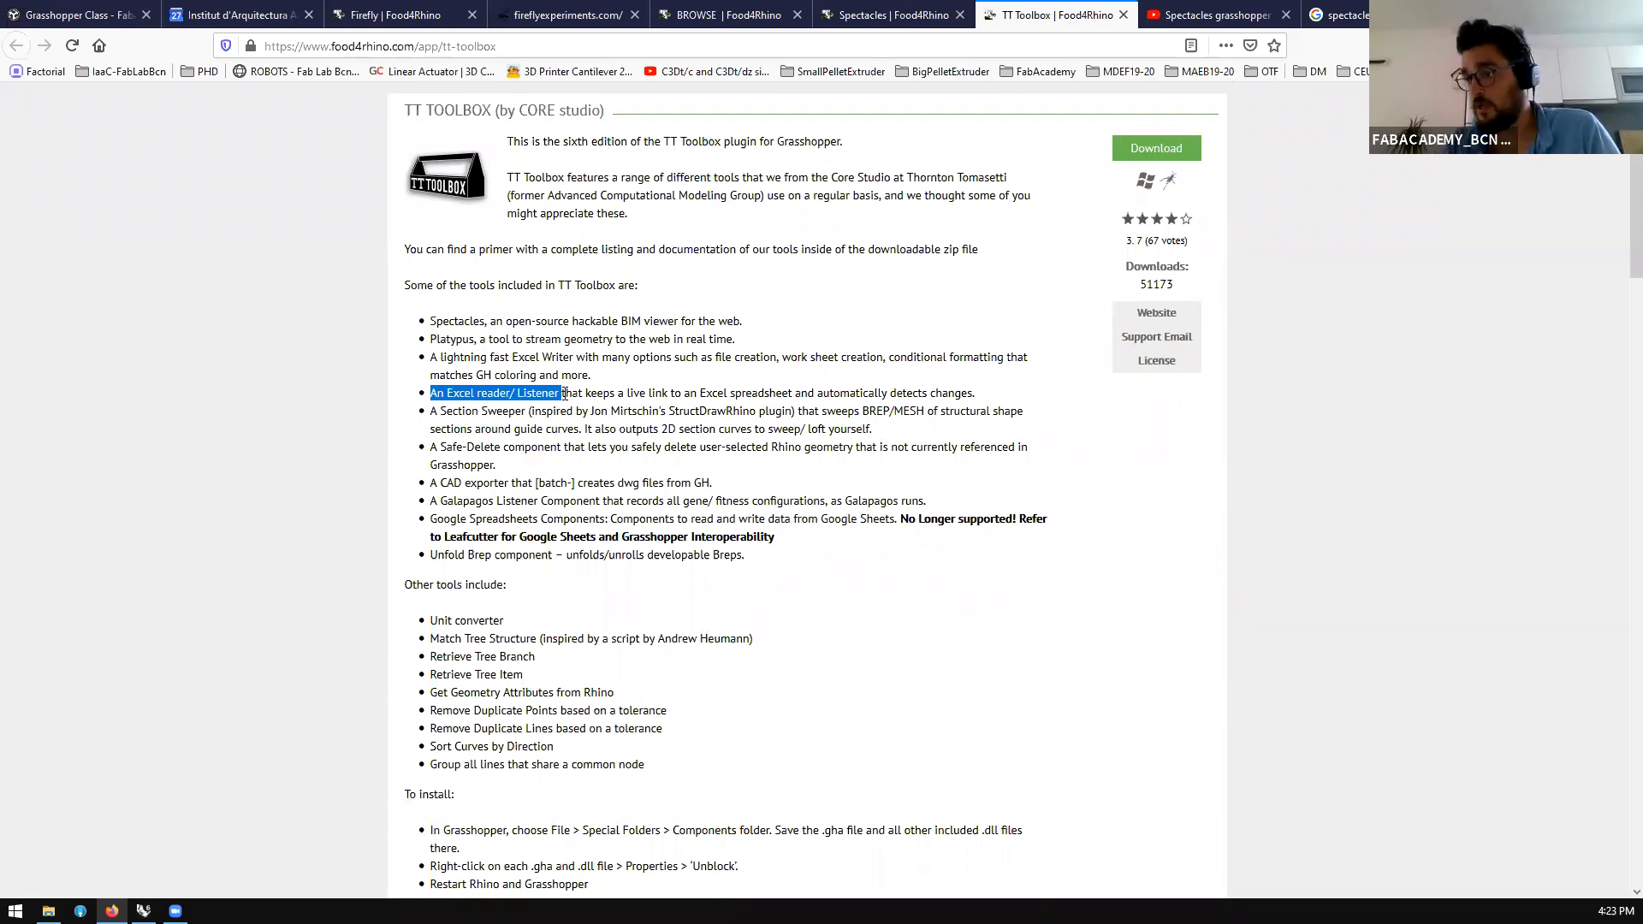
scroll(513, 445, down, 2)
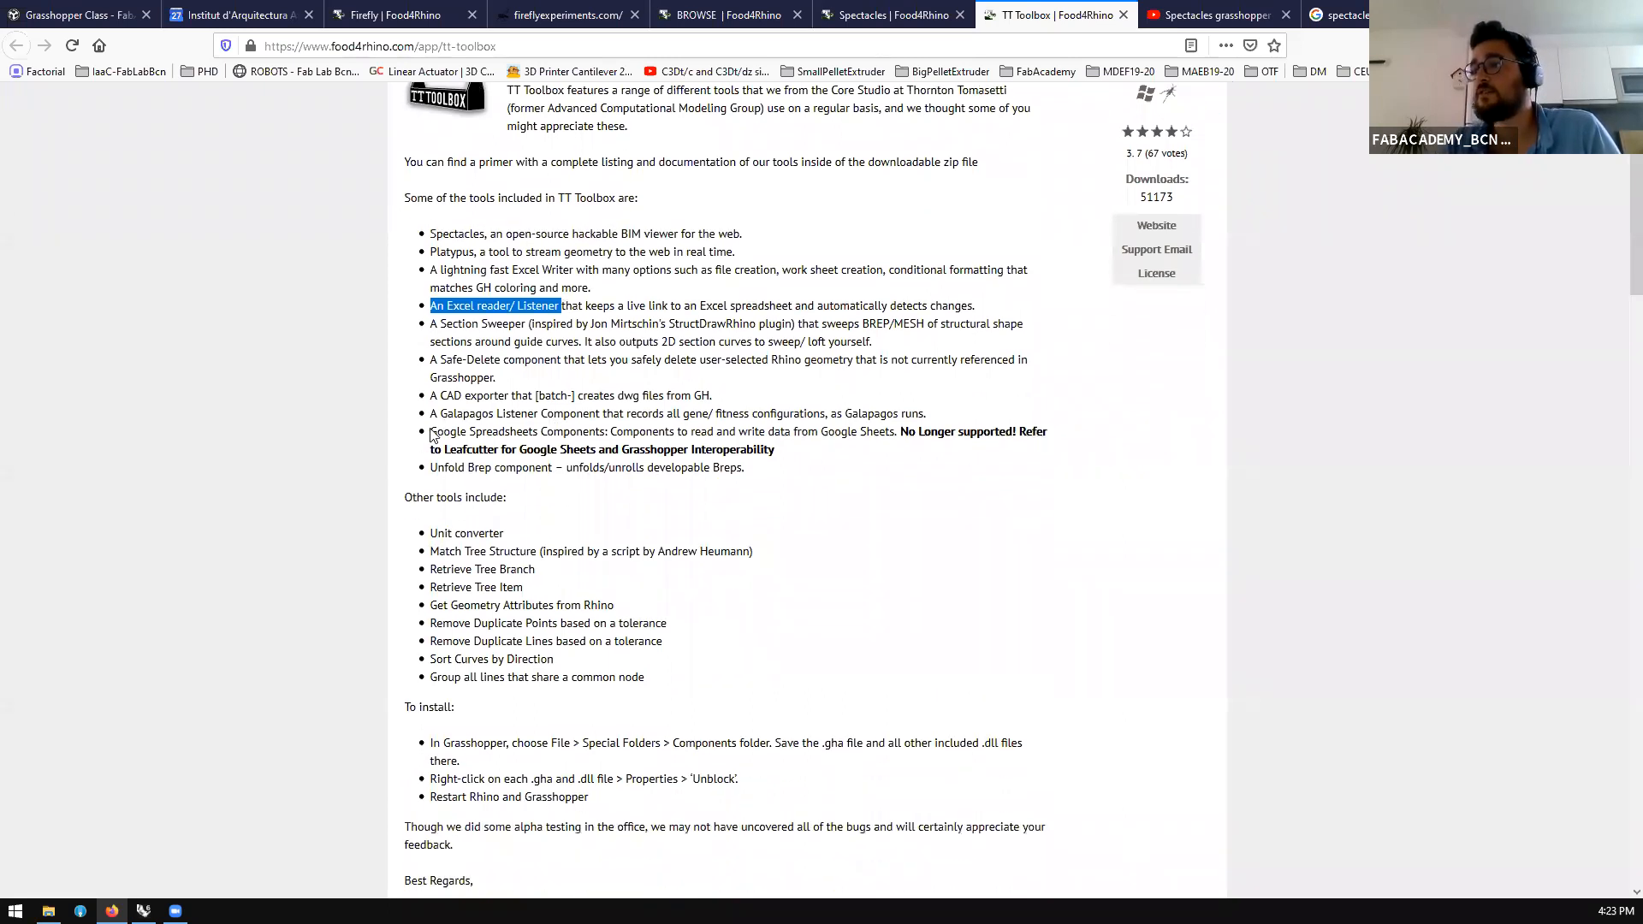
drag(440, 413, 528, 437)
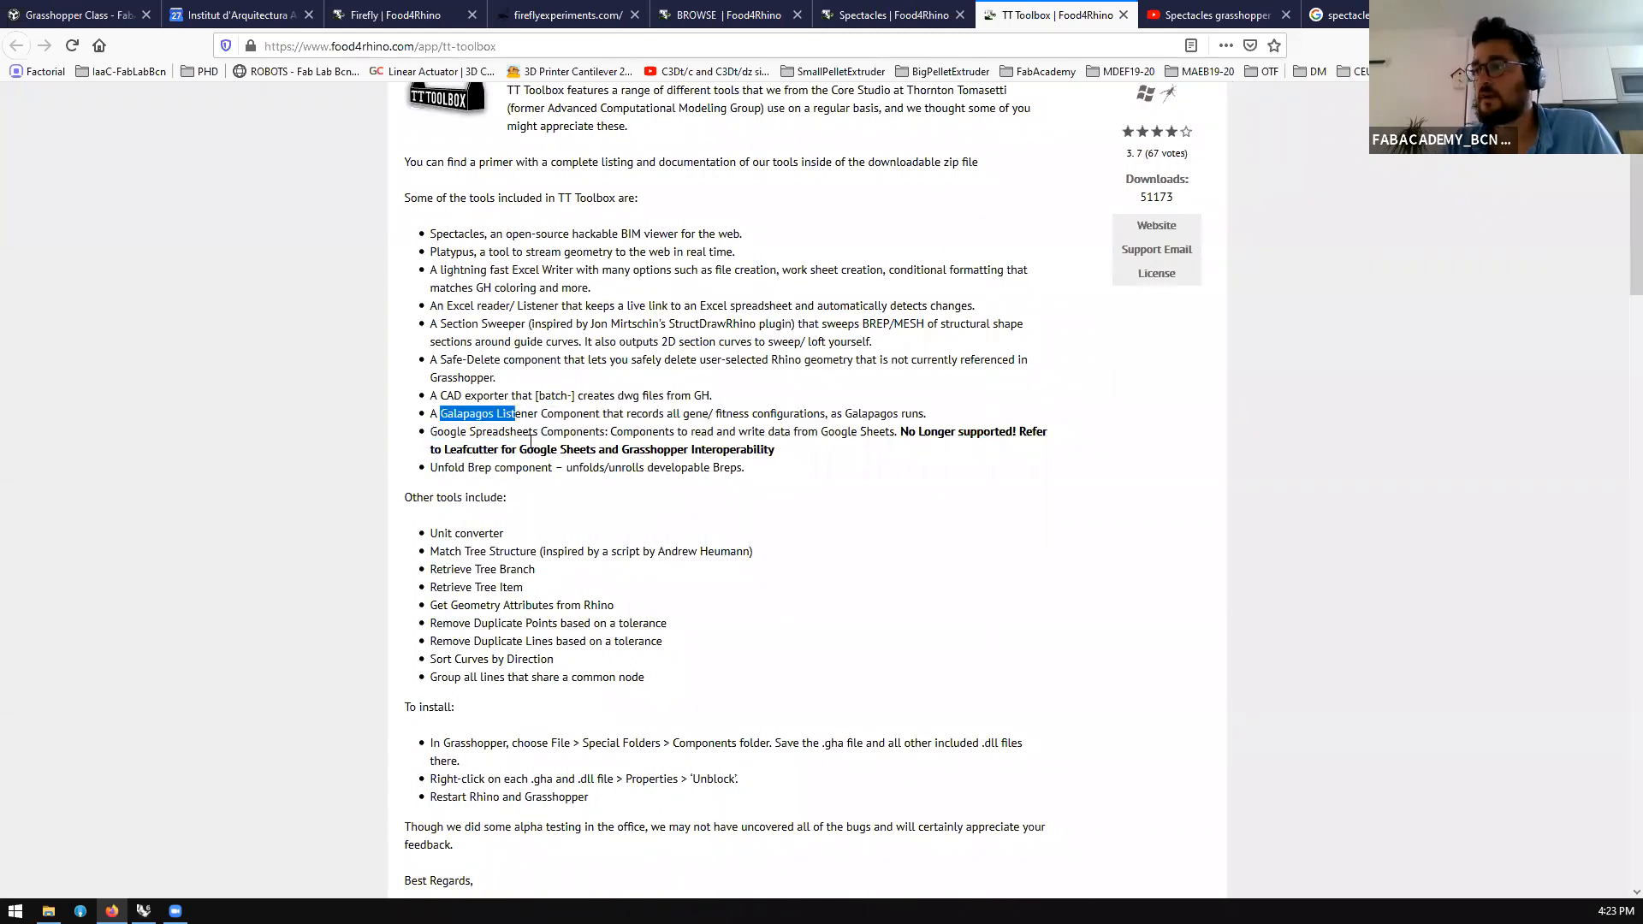
scroll(787, 466, down, 10)
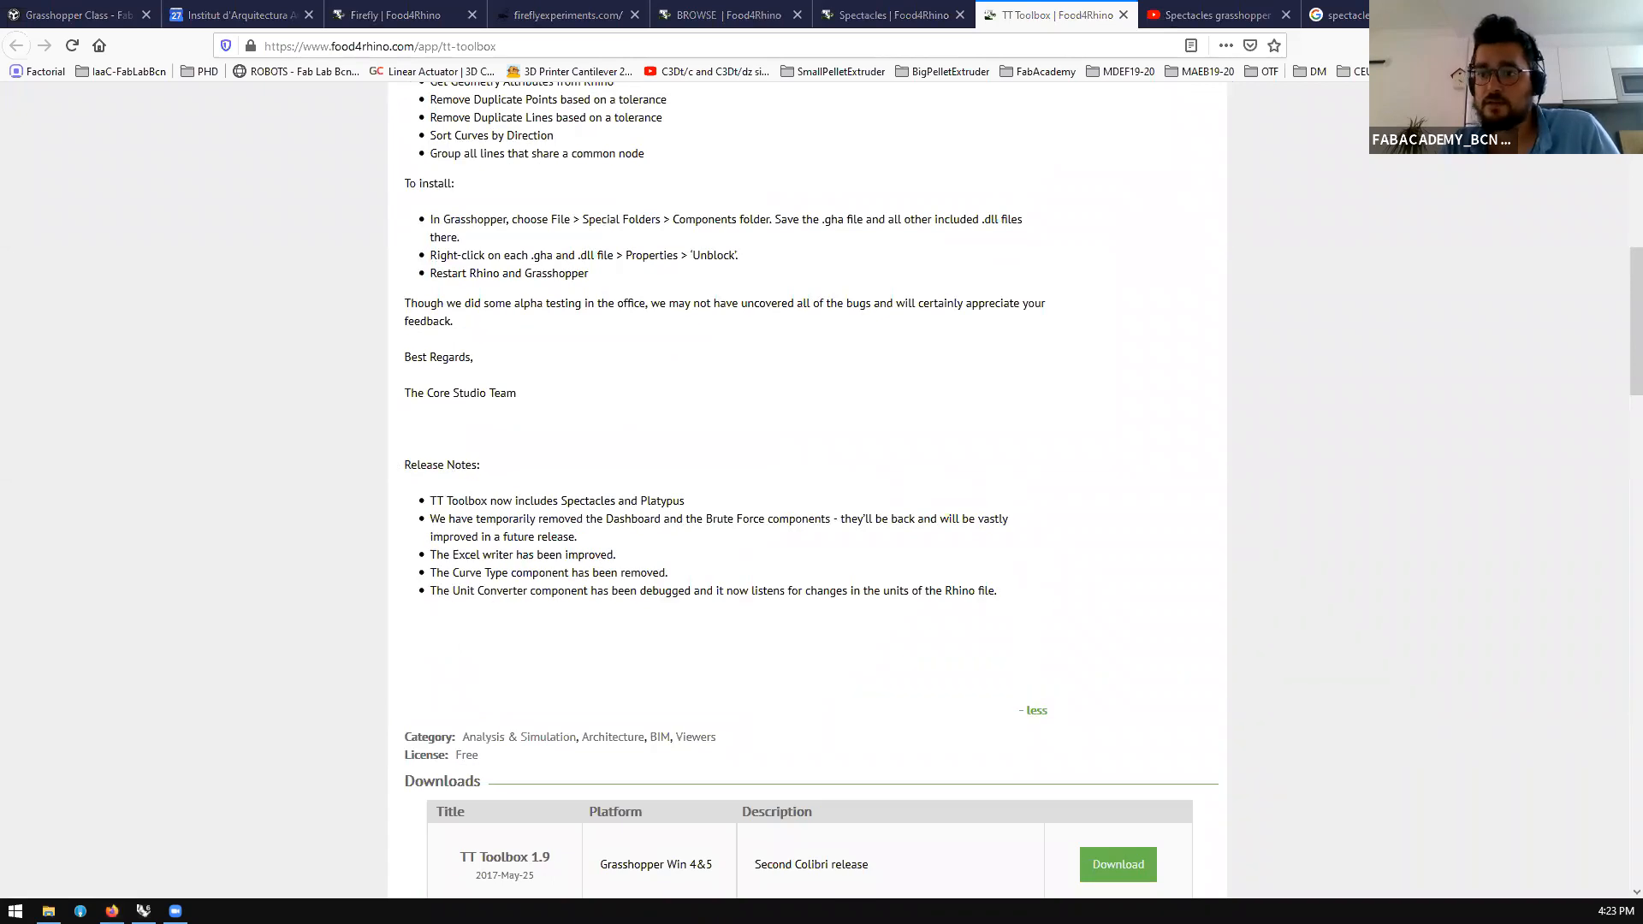
Switch to File Explorer and open the Spectacles.GrasshopperExporter samples folder found inside the src folder
key(alt+Tab)
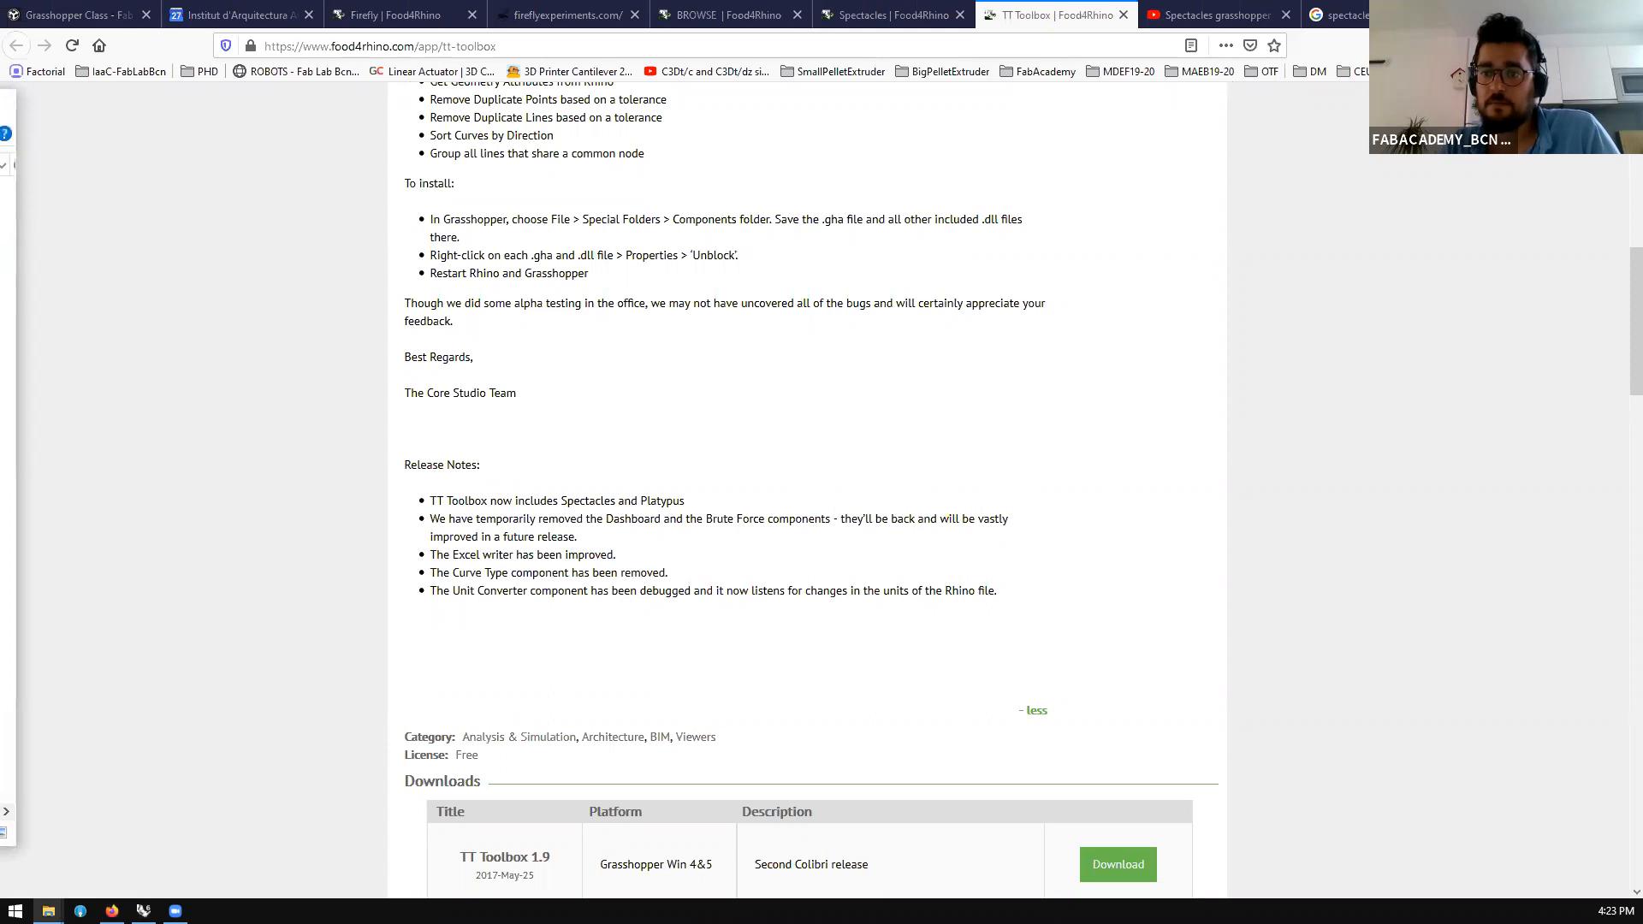
drag(0, 106, 447, 157)
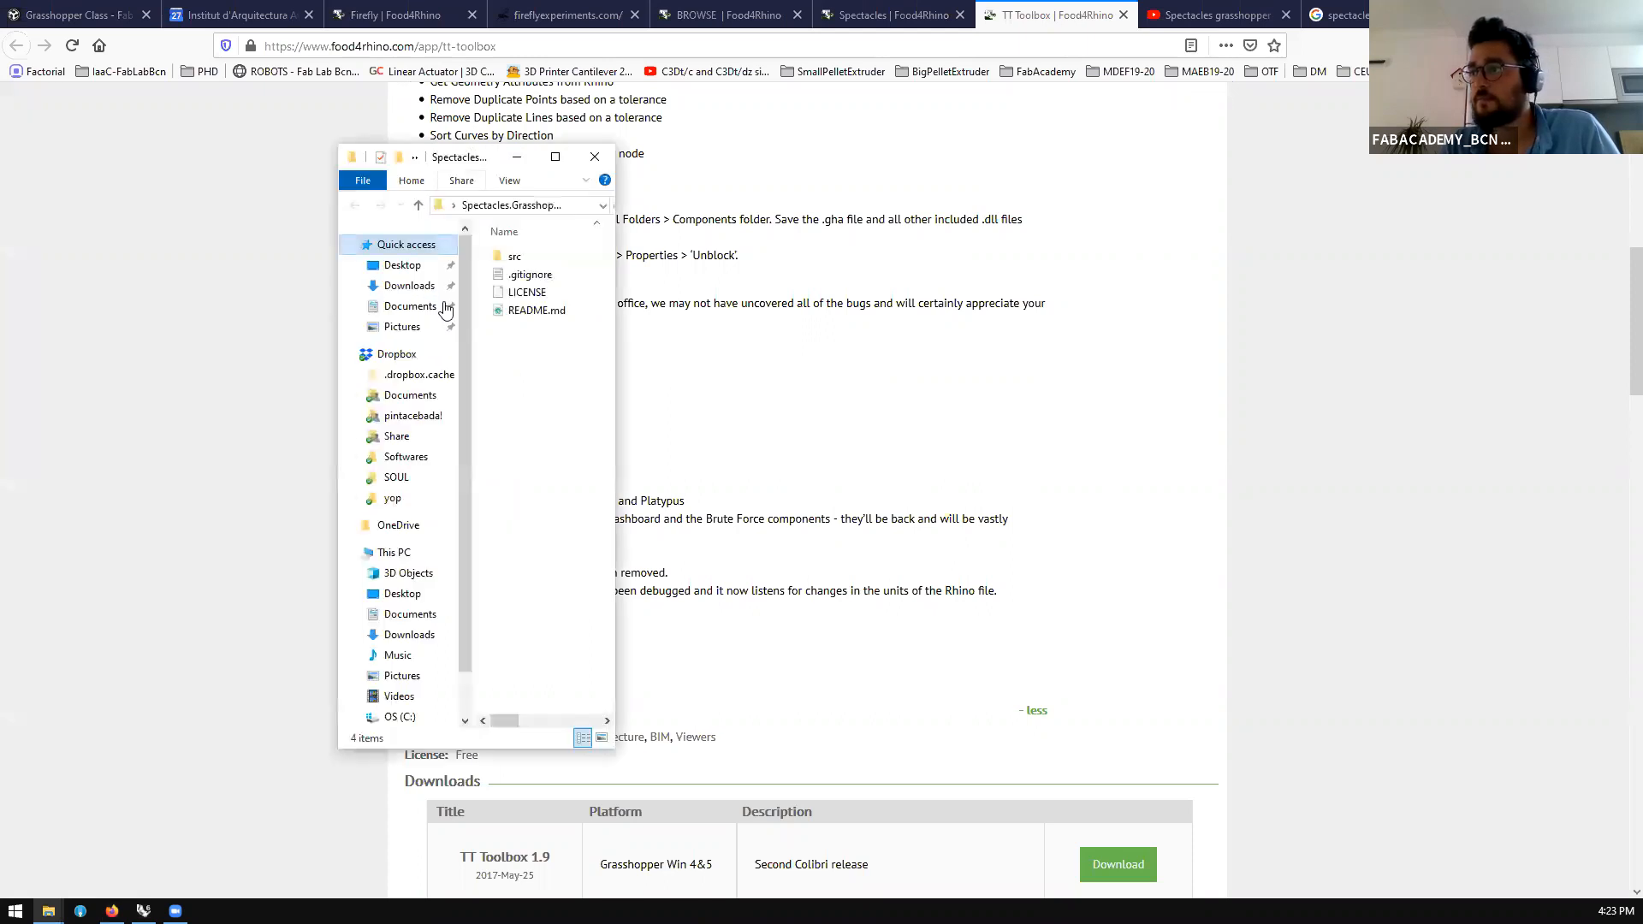
double_click(523, 260)
click(599, 292)
drag(612, 292, 878, 295)
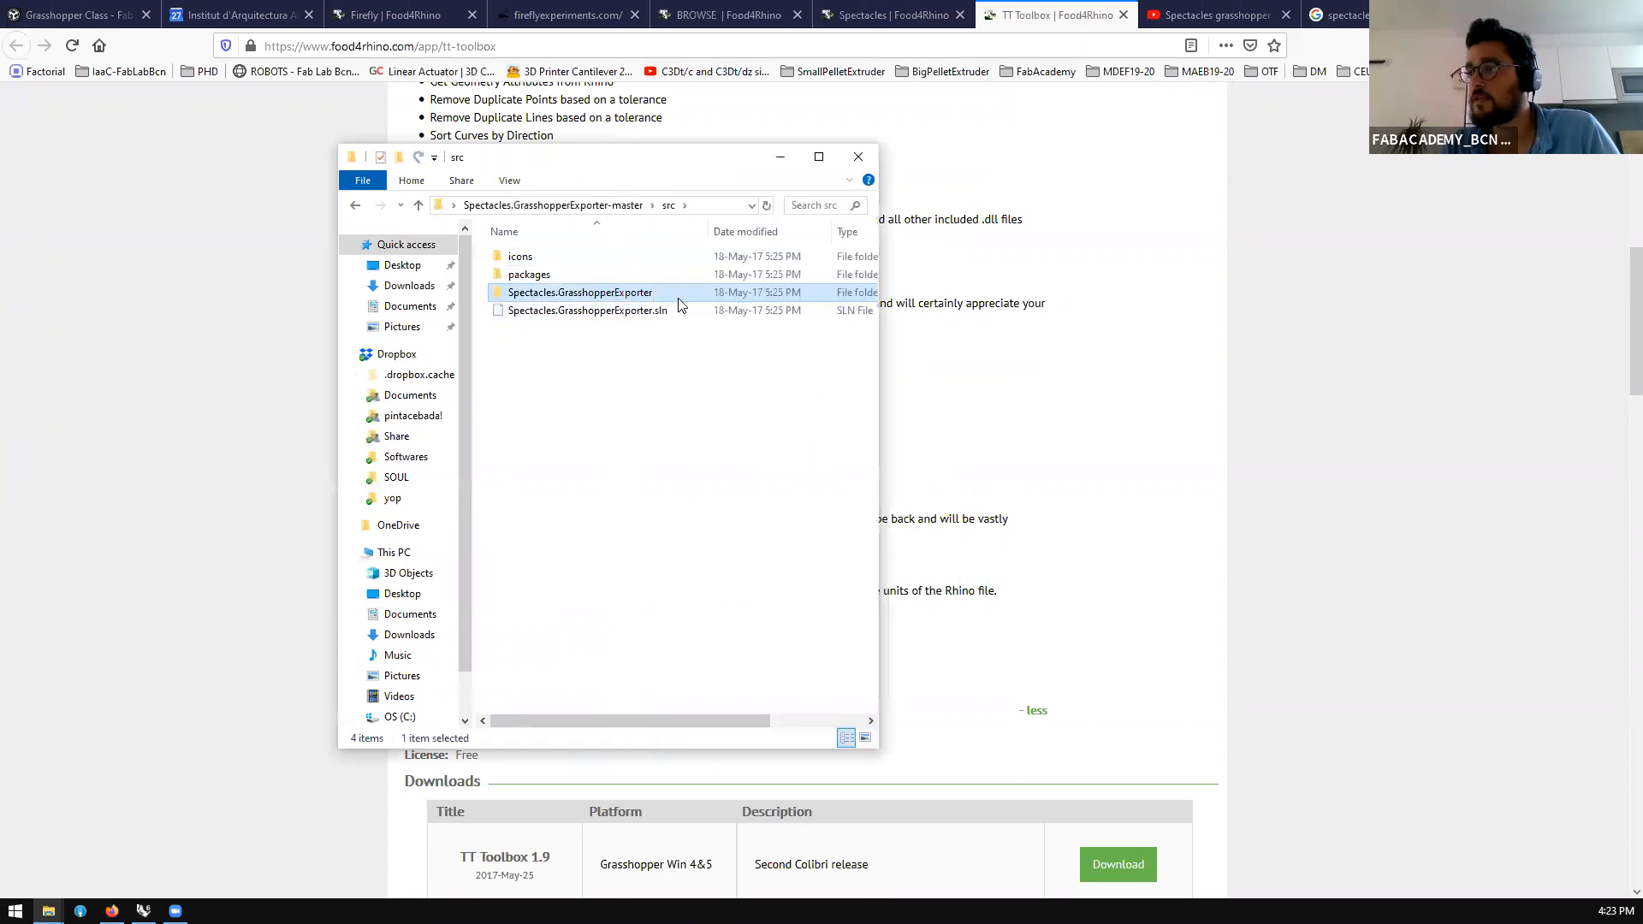
double_click(648, 292)
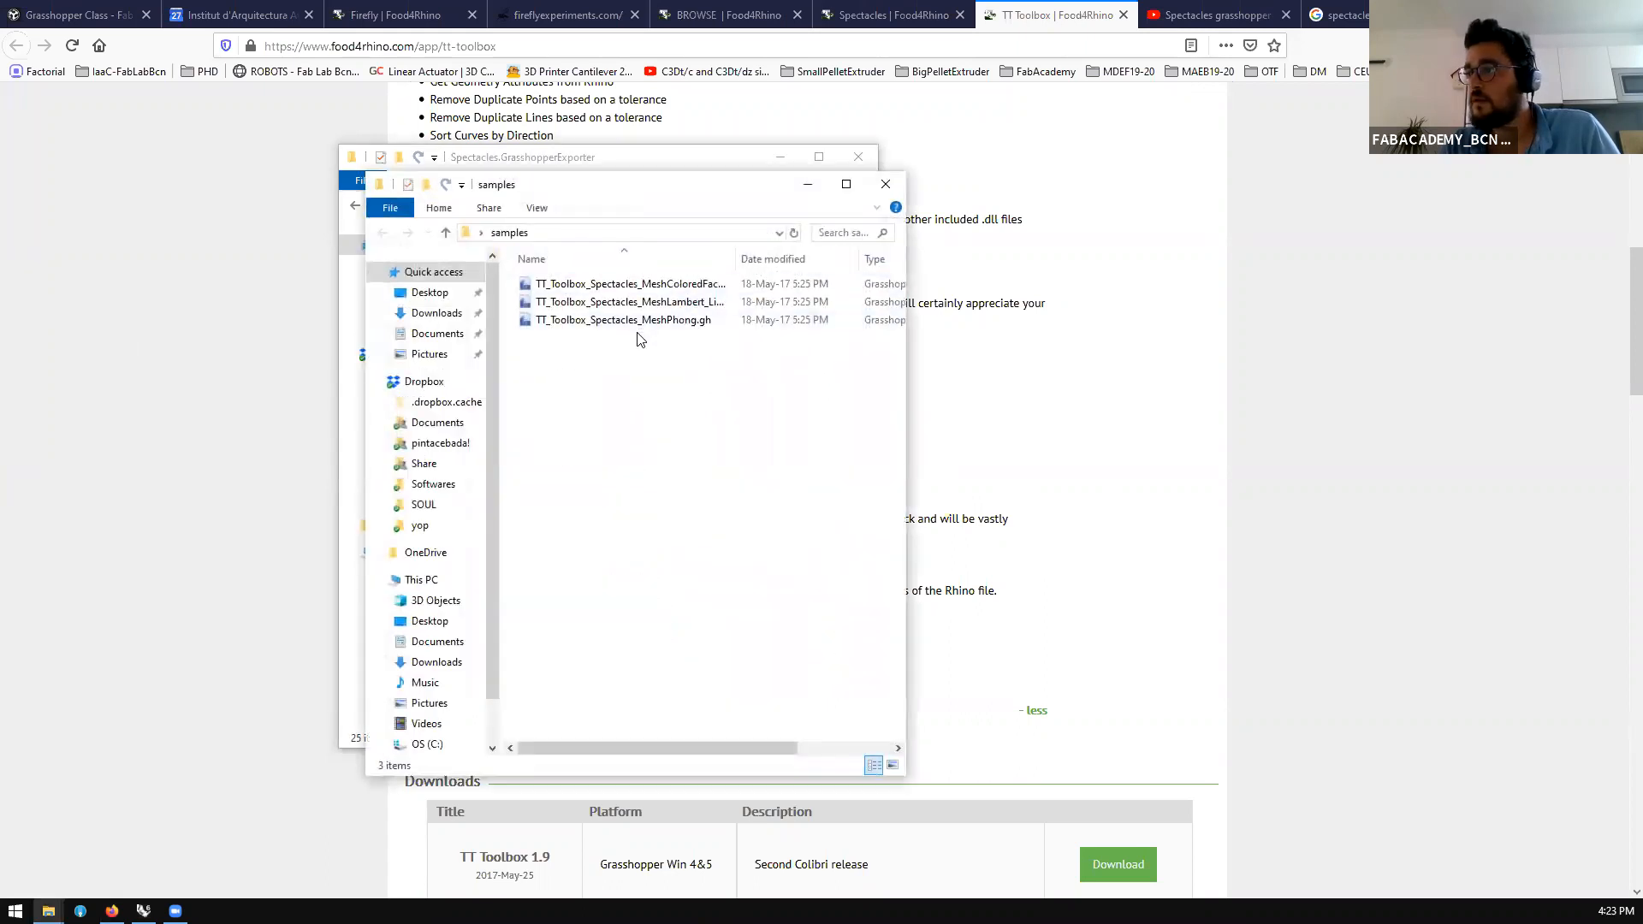
Open the TT_Toolbox_Spectacles_MeshColoredFaces sample file in Grasshopper
click(635, 292)
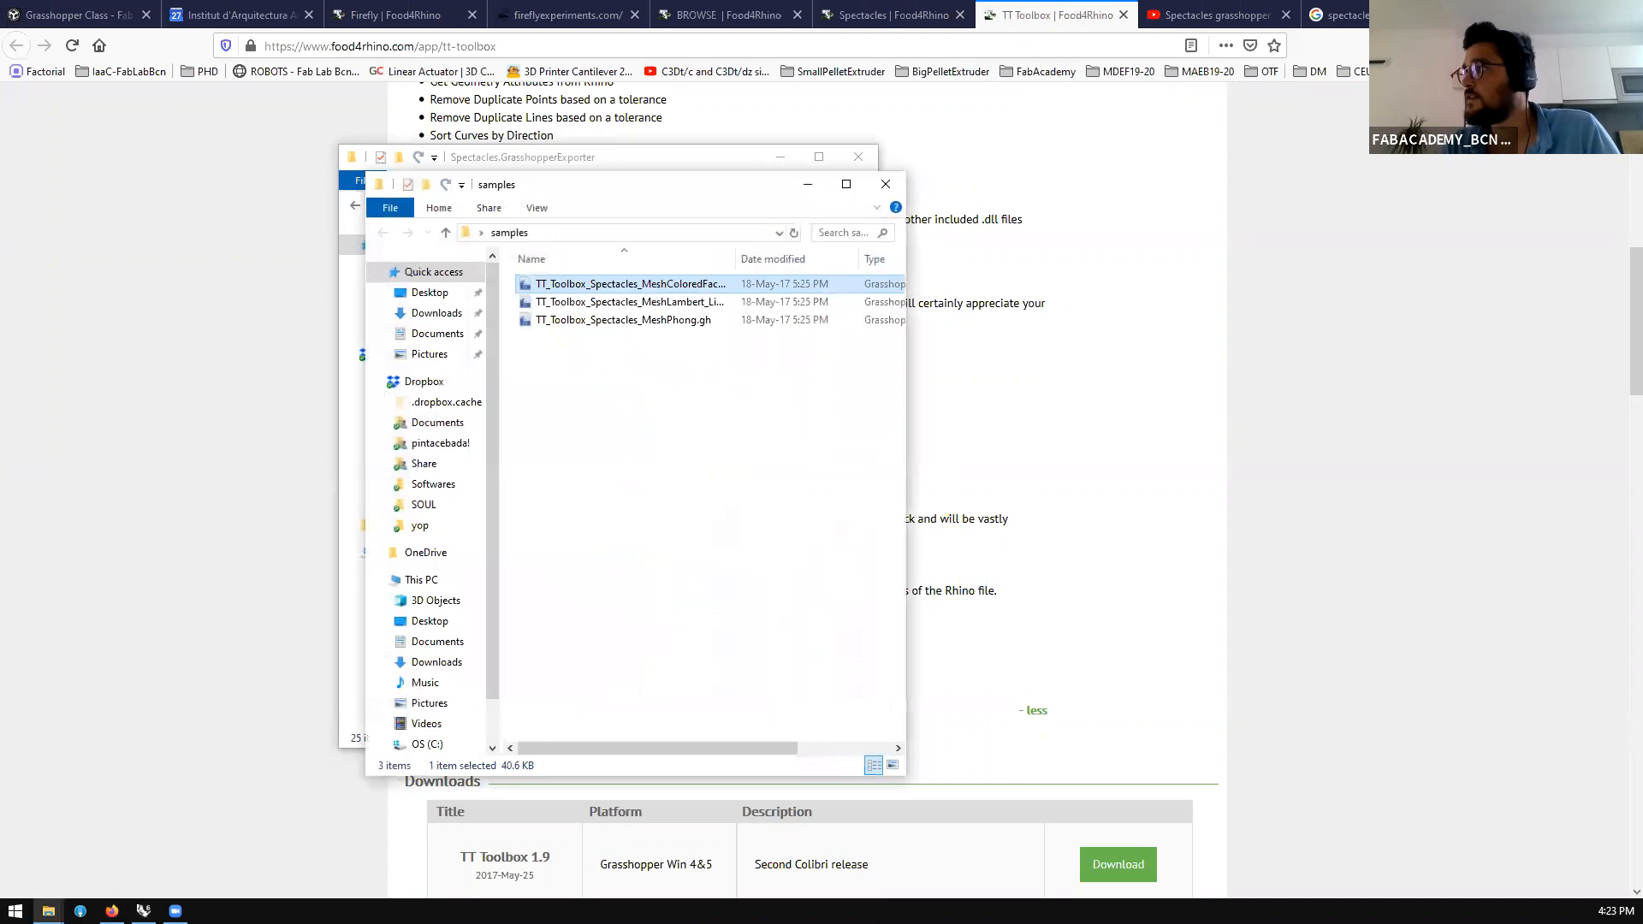
click(1544, 12)
drag(689, 284, 1267, 414)
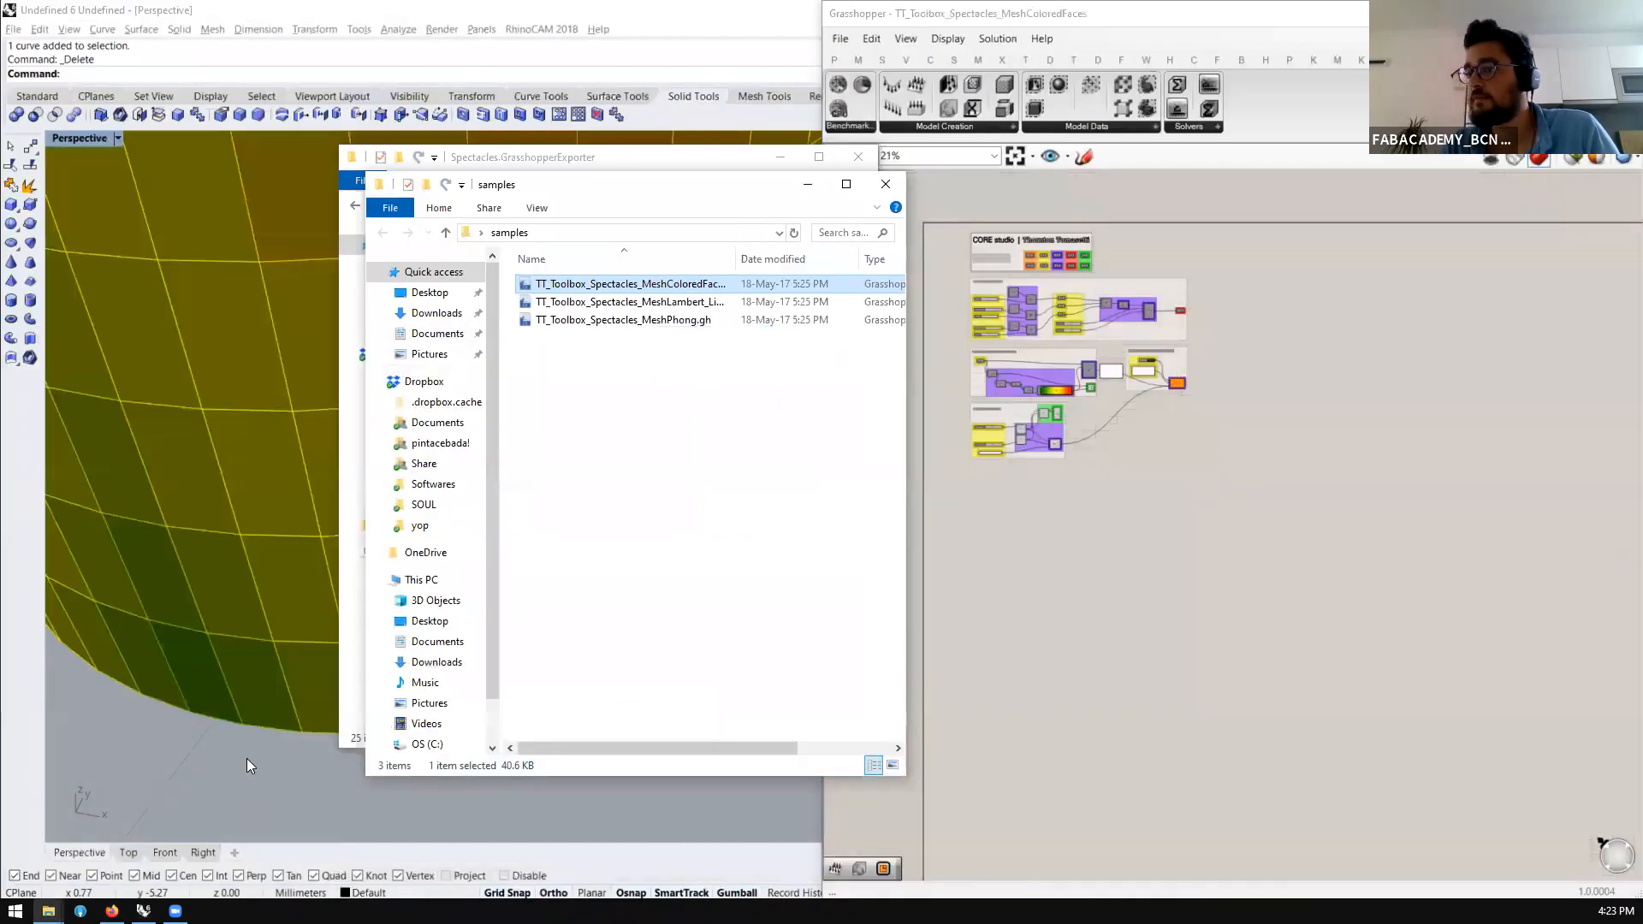
Bring Rhino forward and examine the colored sample mesh in the Perspective viewport
click(247, 758)
scroll(1162, 518, down, 4)
scroll(550, 528, down, 3)
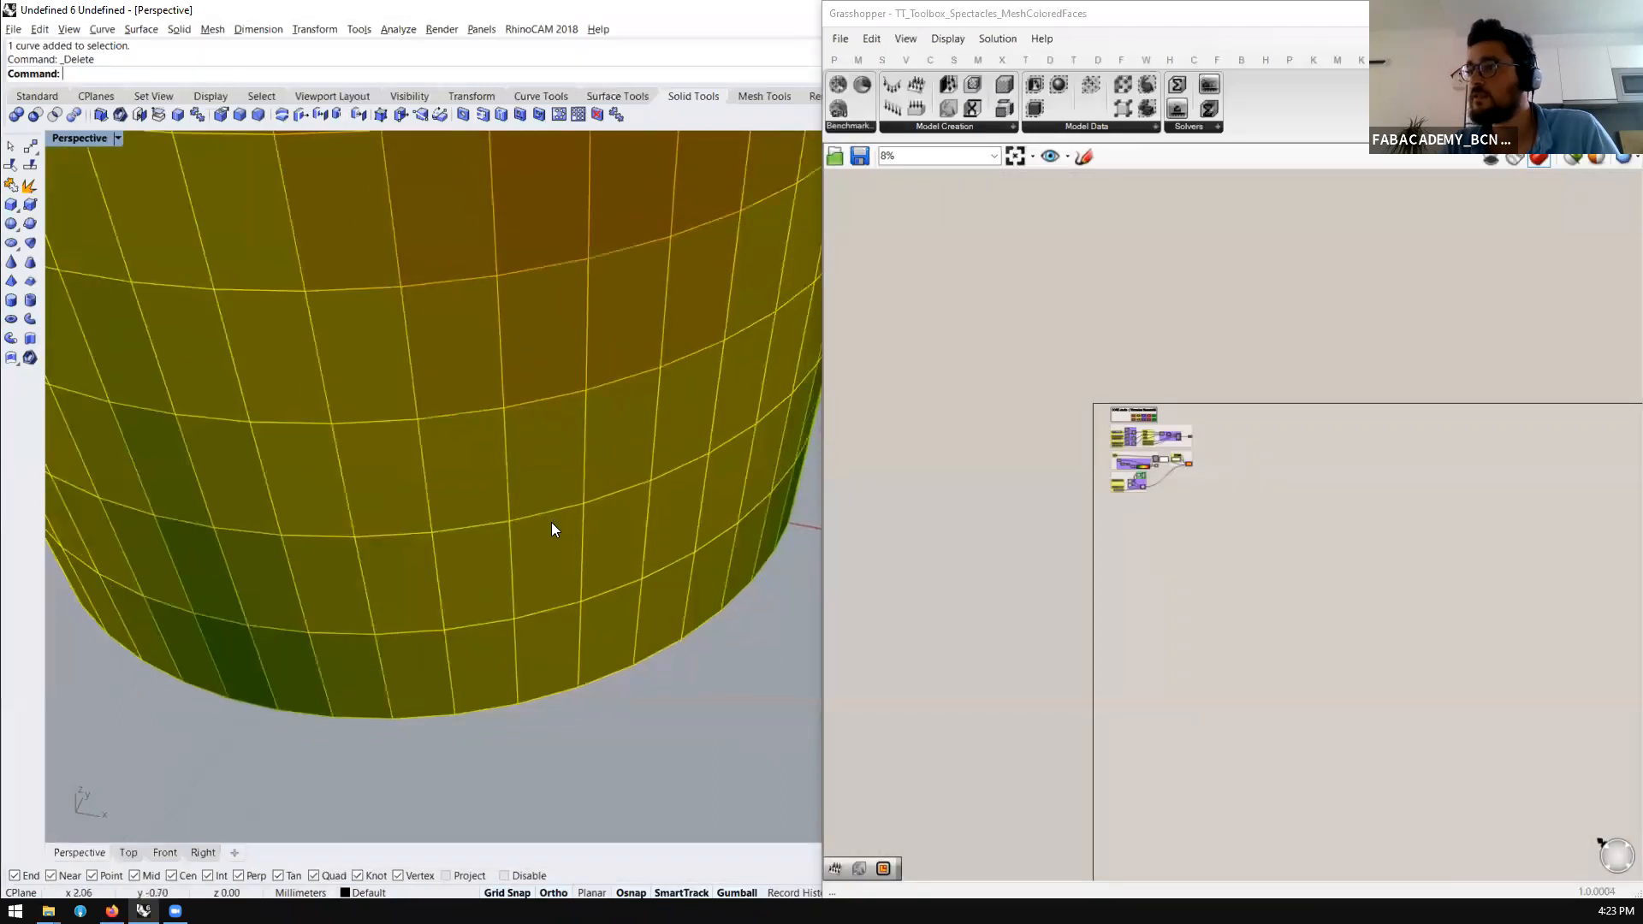
scroll(547, 527, down, 8)
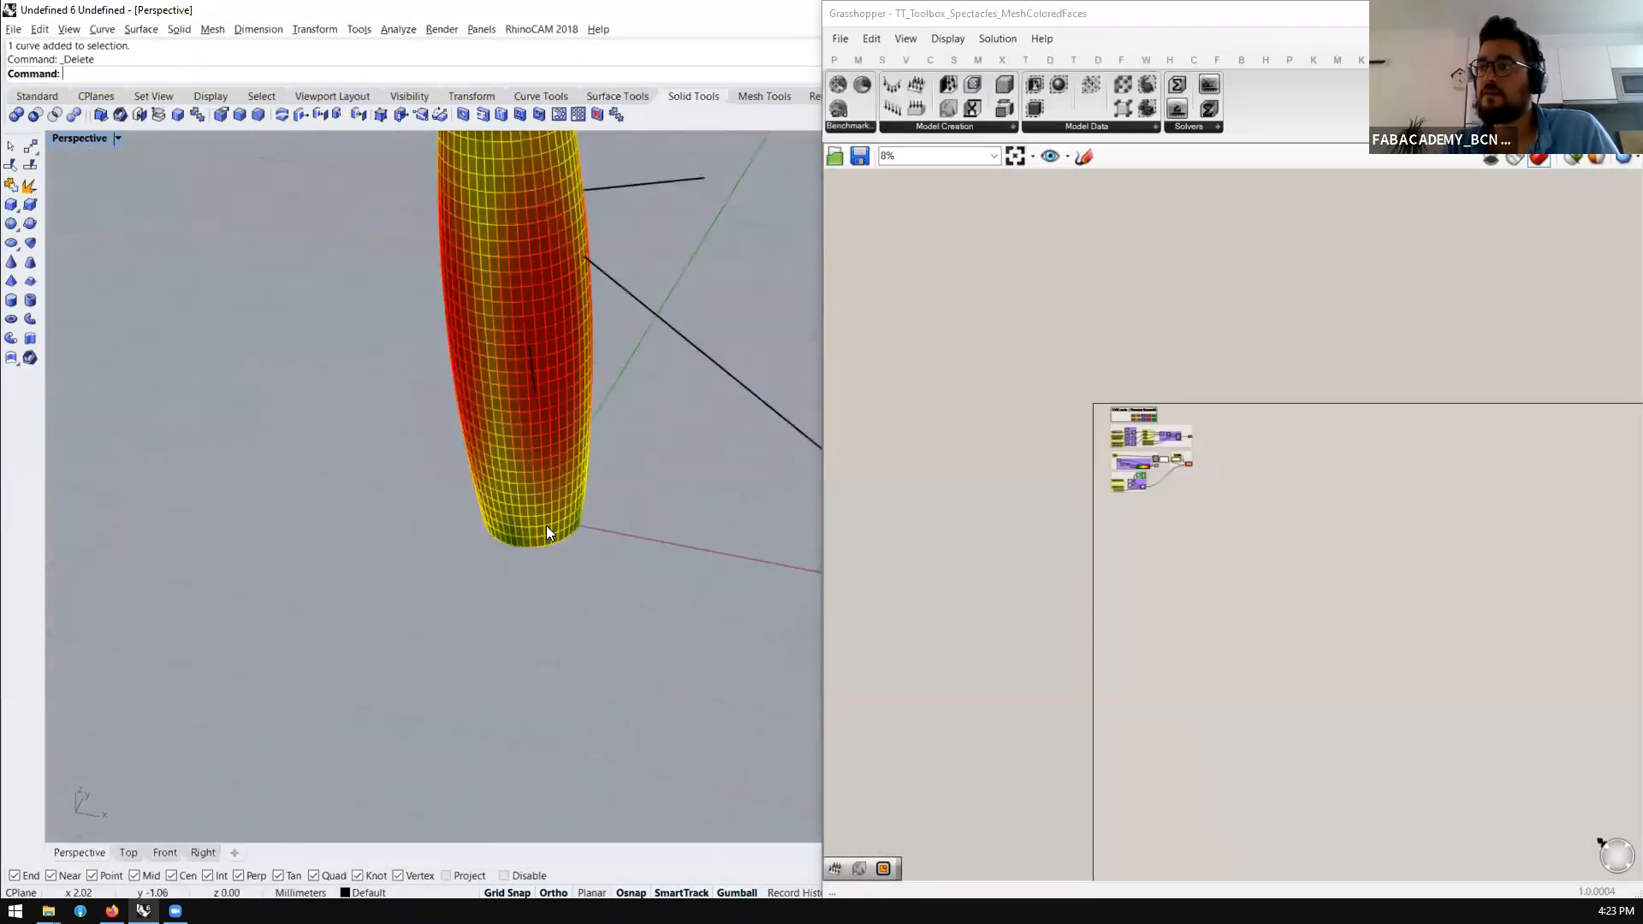
scroll(546, 526, up, 10)
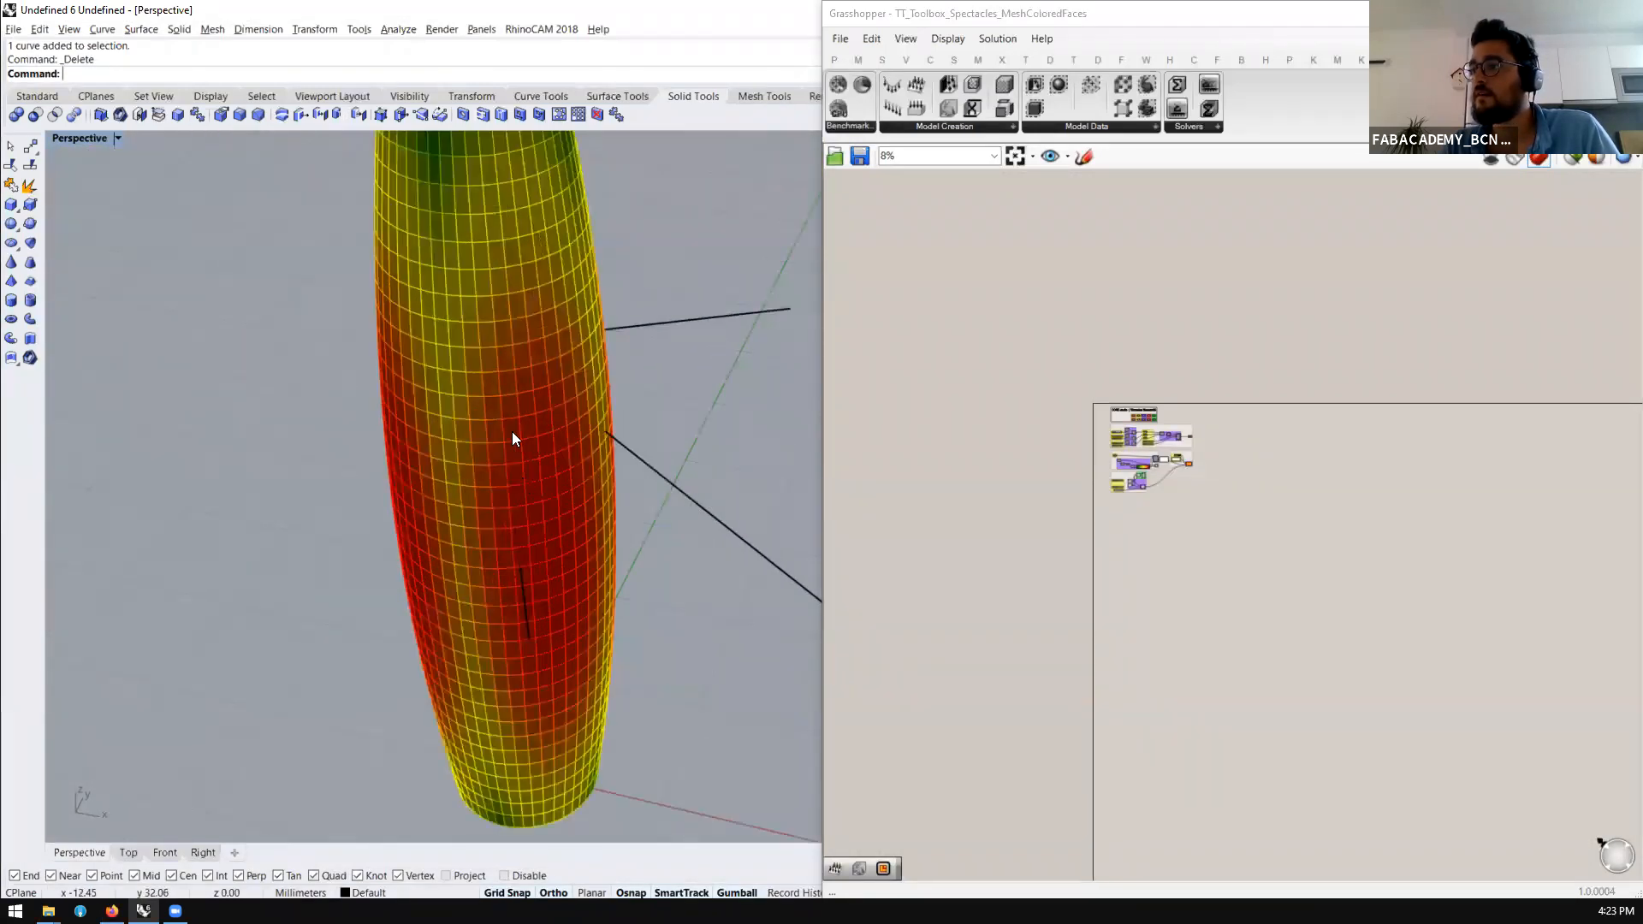
scroll(537, 436, up, 3)
Look over the sample definition's groups, from meshing a surface to exporting the Spectacles model
scroll(1192, 462, up, 10)
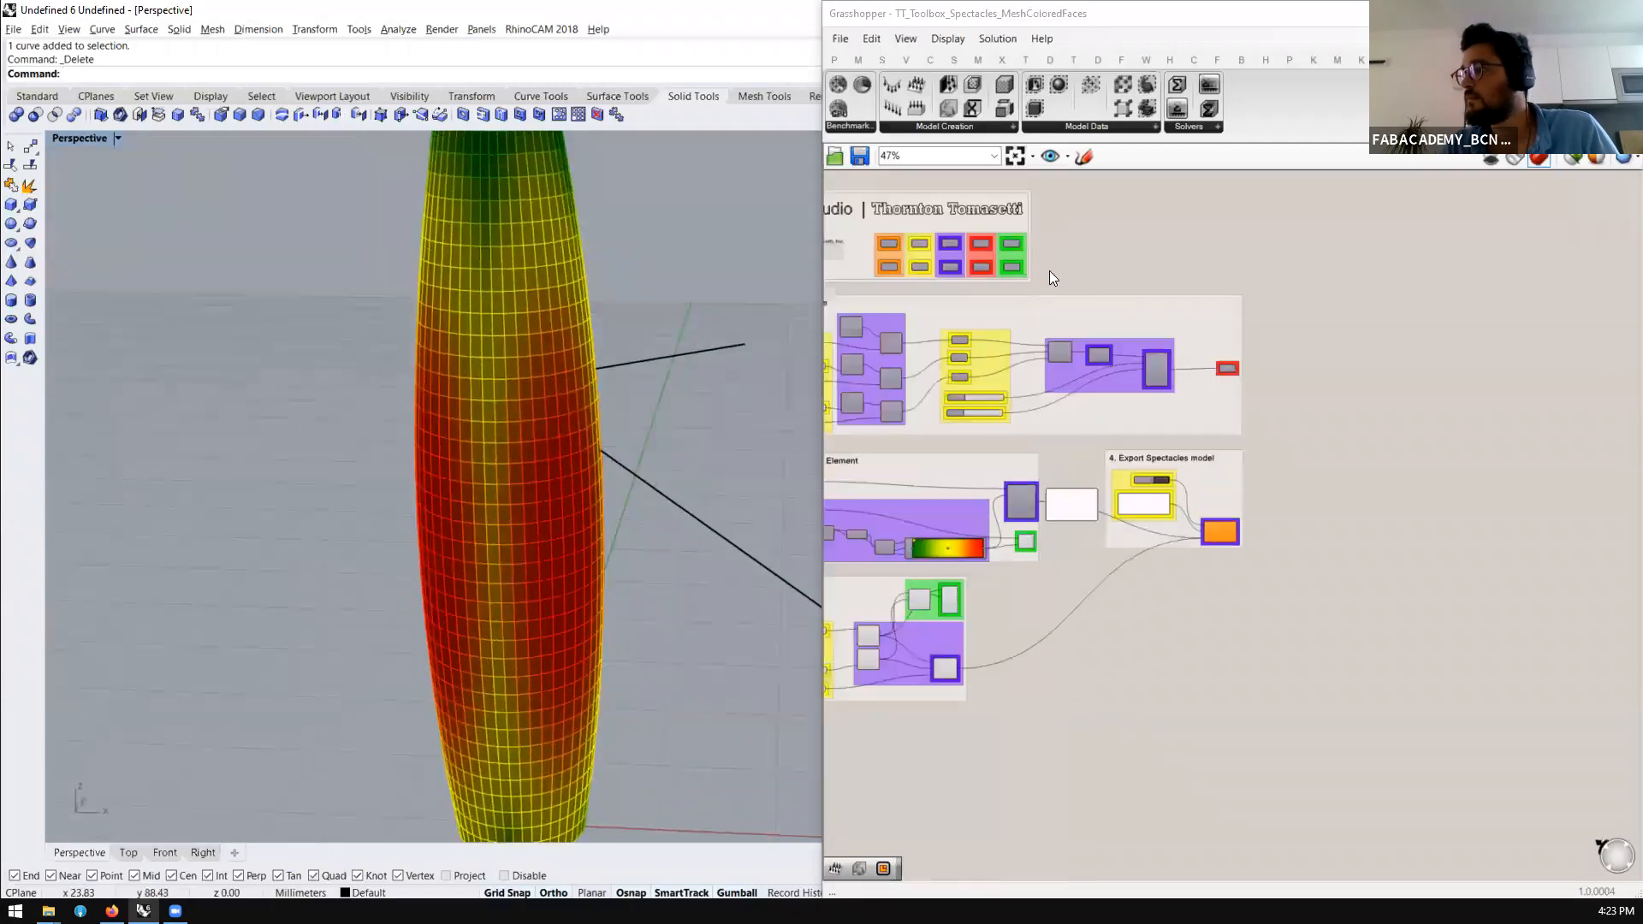
scroll(1138, 448, down, 6)
scroll(1218, 371, up, 5)
scroll(1461, 315, down, 3)
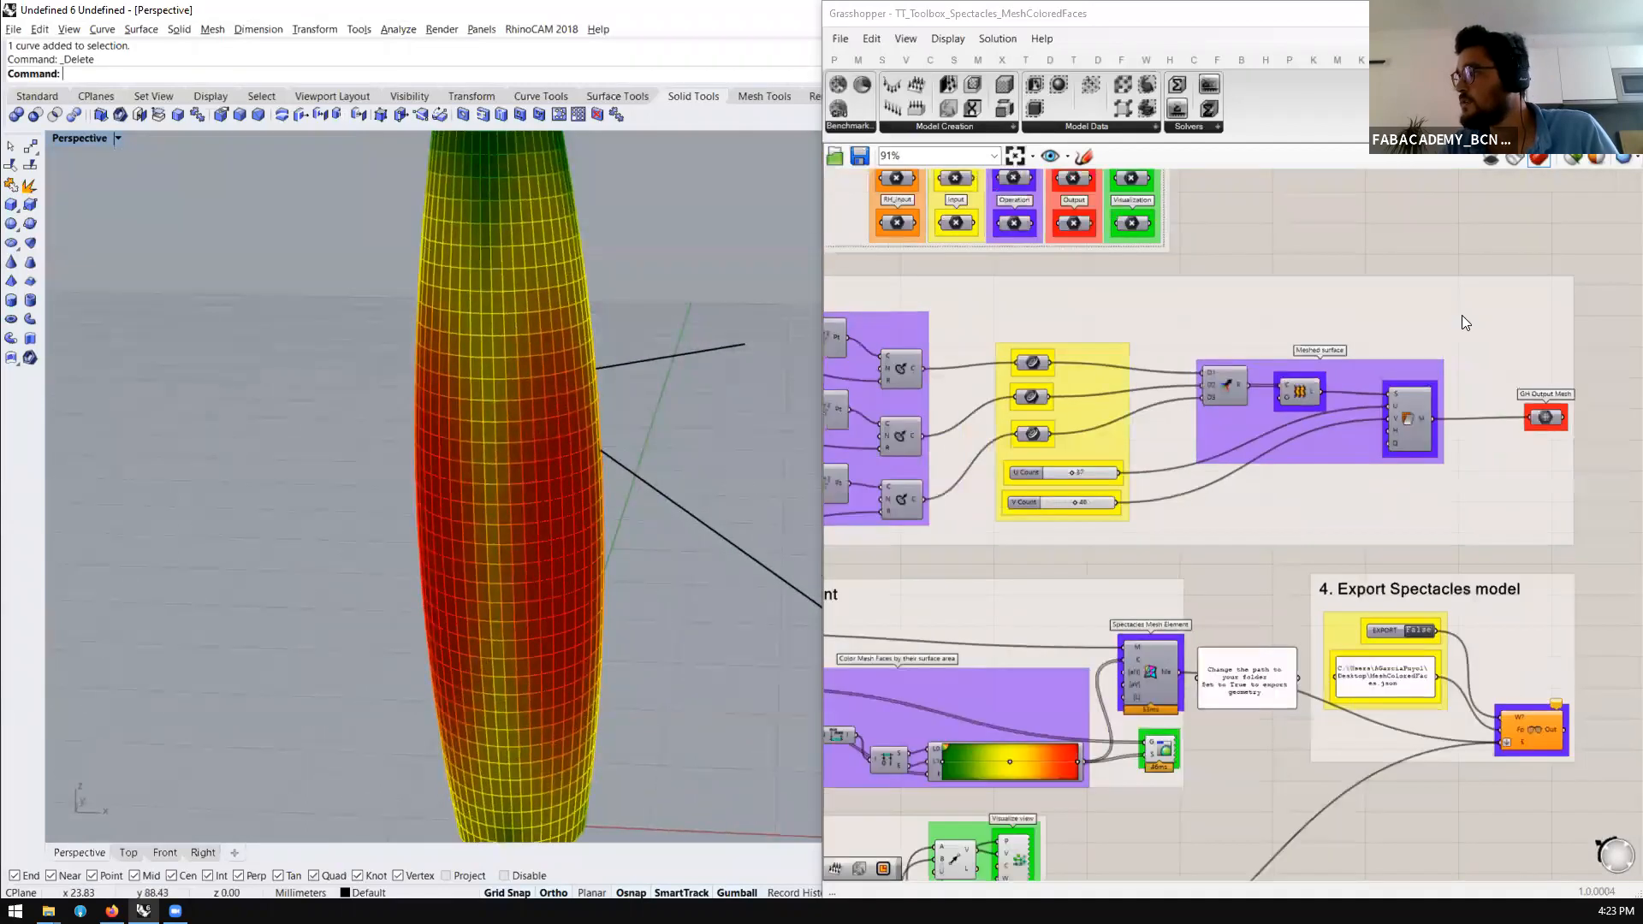
scroll(1292, 496, up, 4)
scroll(1112, 419, down, 5)
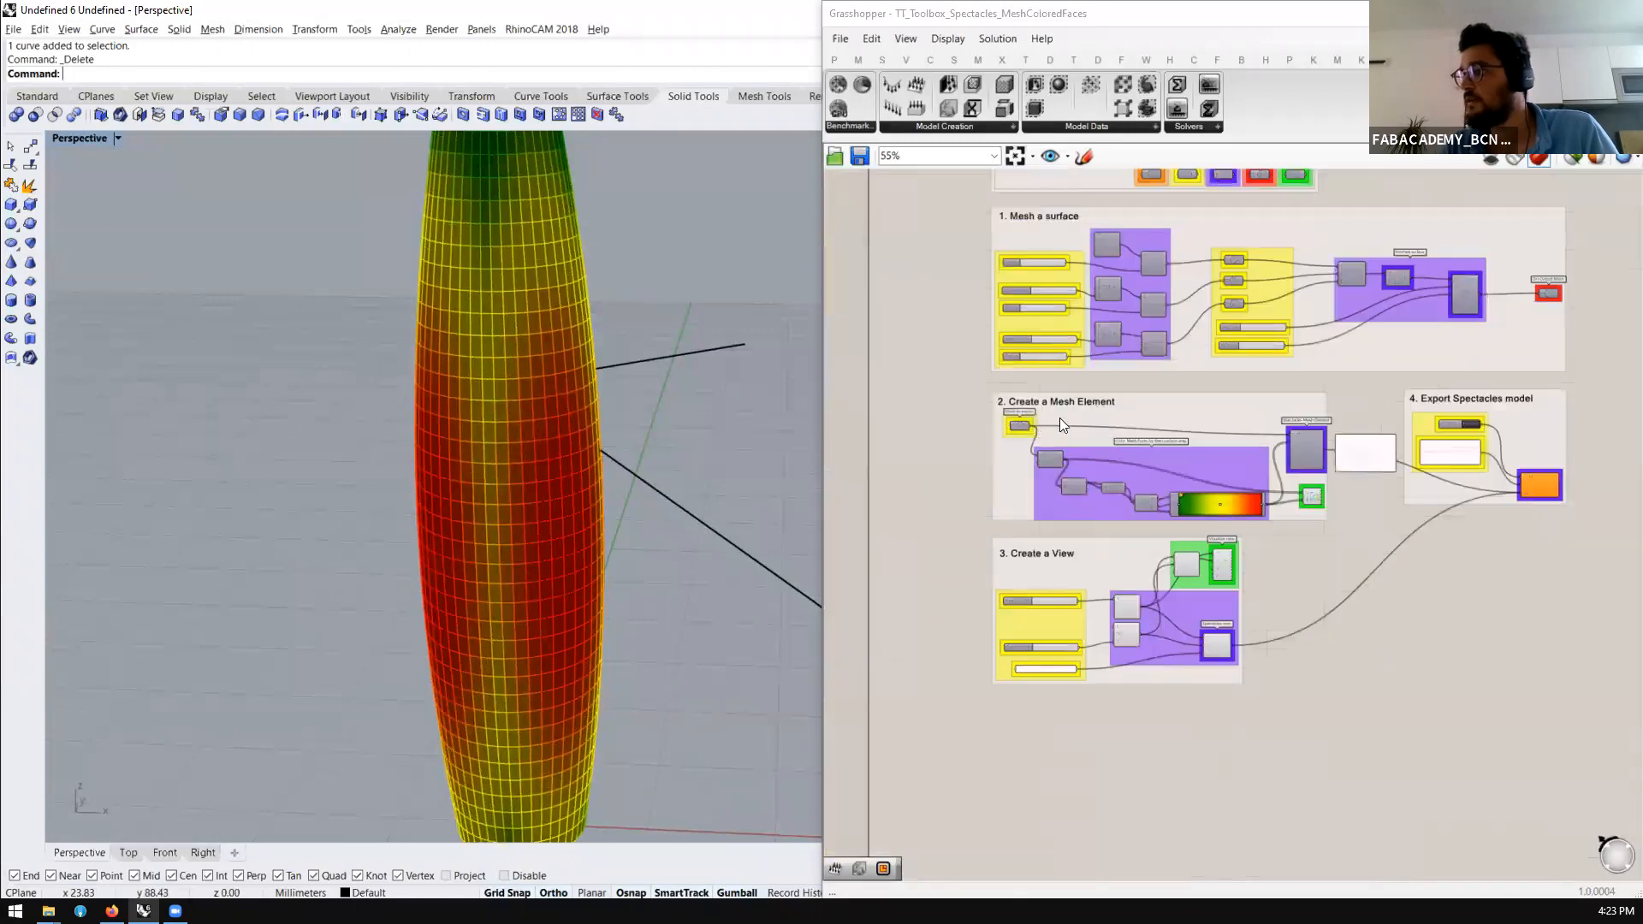
Inspect the Create a Mesh Element group, selecting the Mesh to export parameter and the Spectacles Mesh Element component
scroll(1035, 396, up, 5)
click(1034, 396)
scroll(993, 444, up, 2)
scroll(941, 479, down, 4)
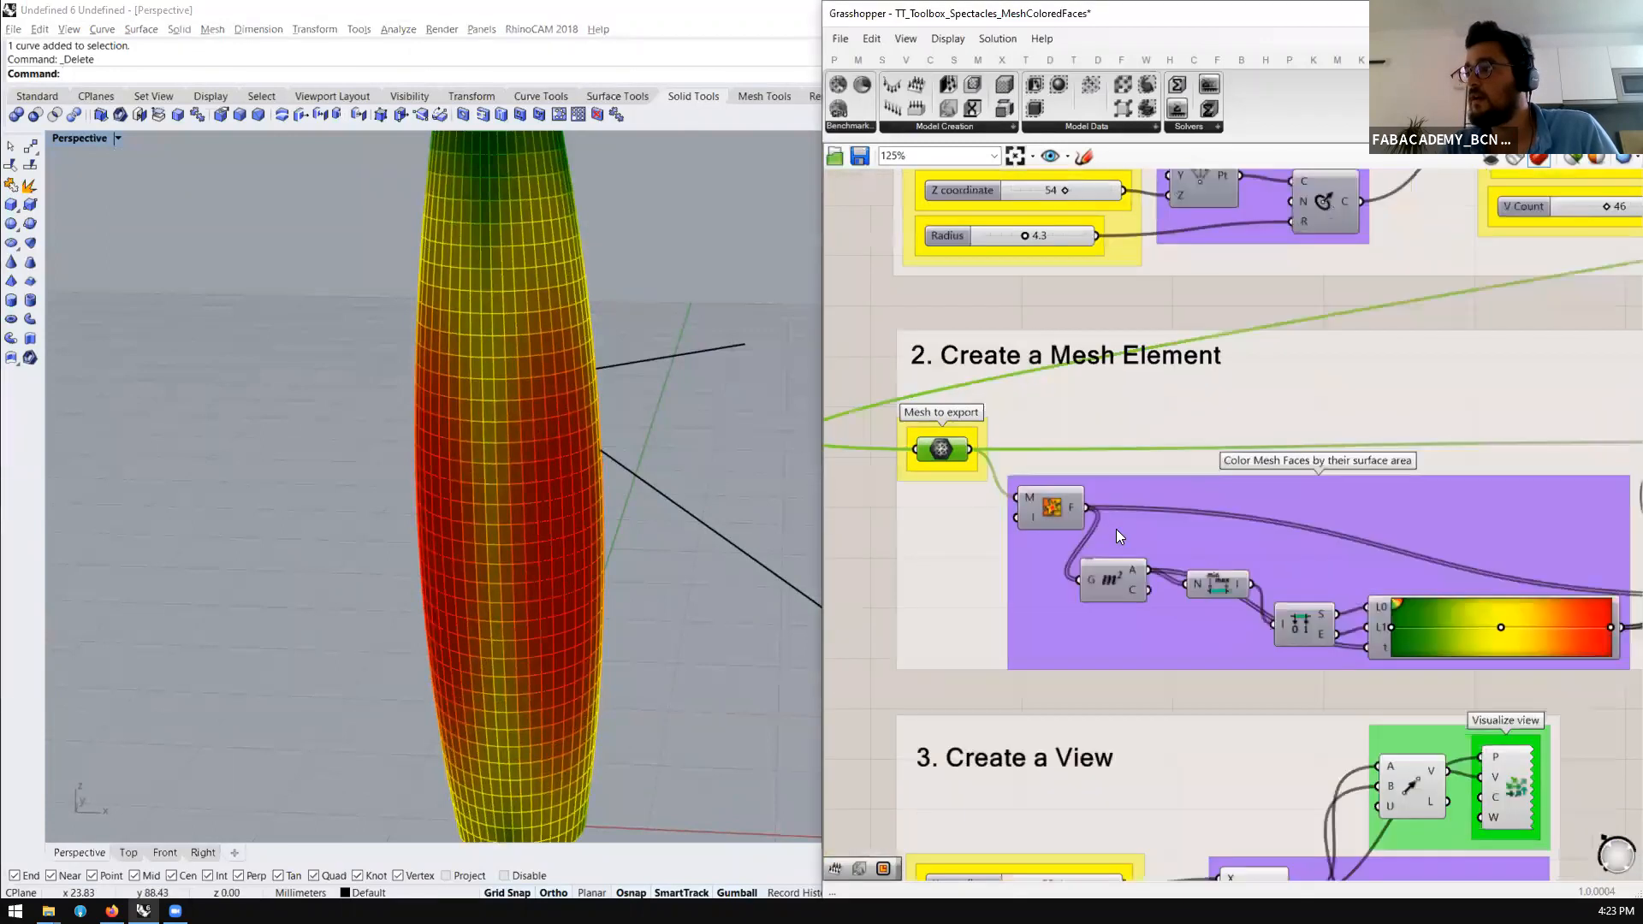
scroll(942, 487, down, 2)
scroll(1224, 518, up, 3)
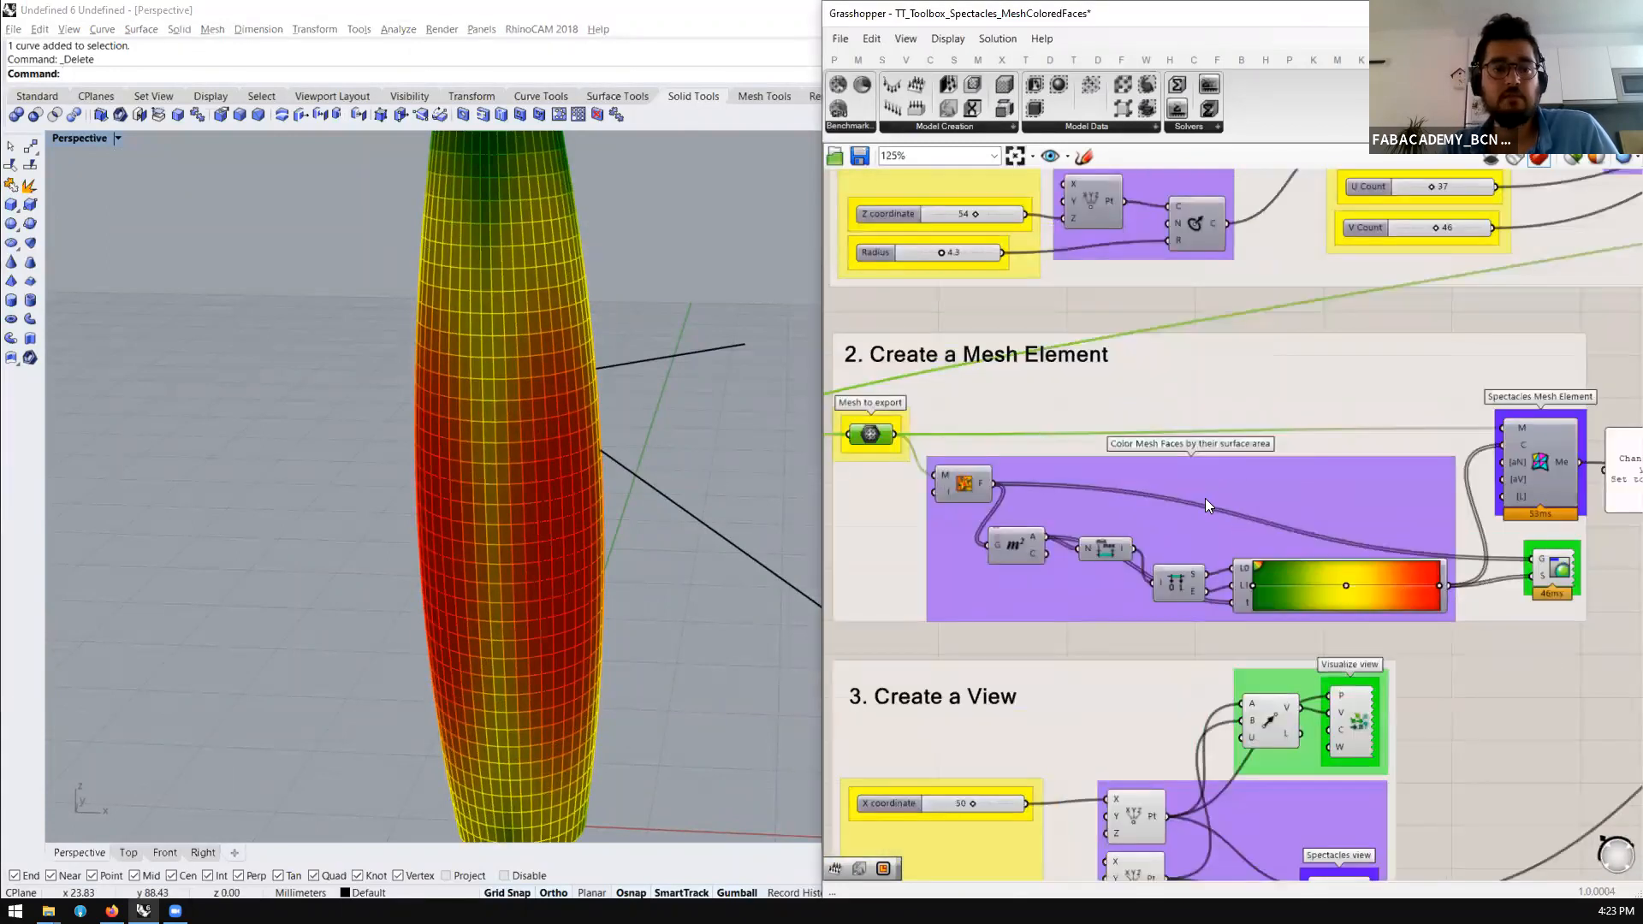
scroll(1251, 454, down, 2)
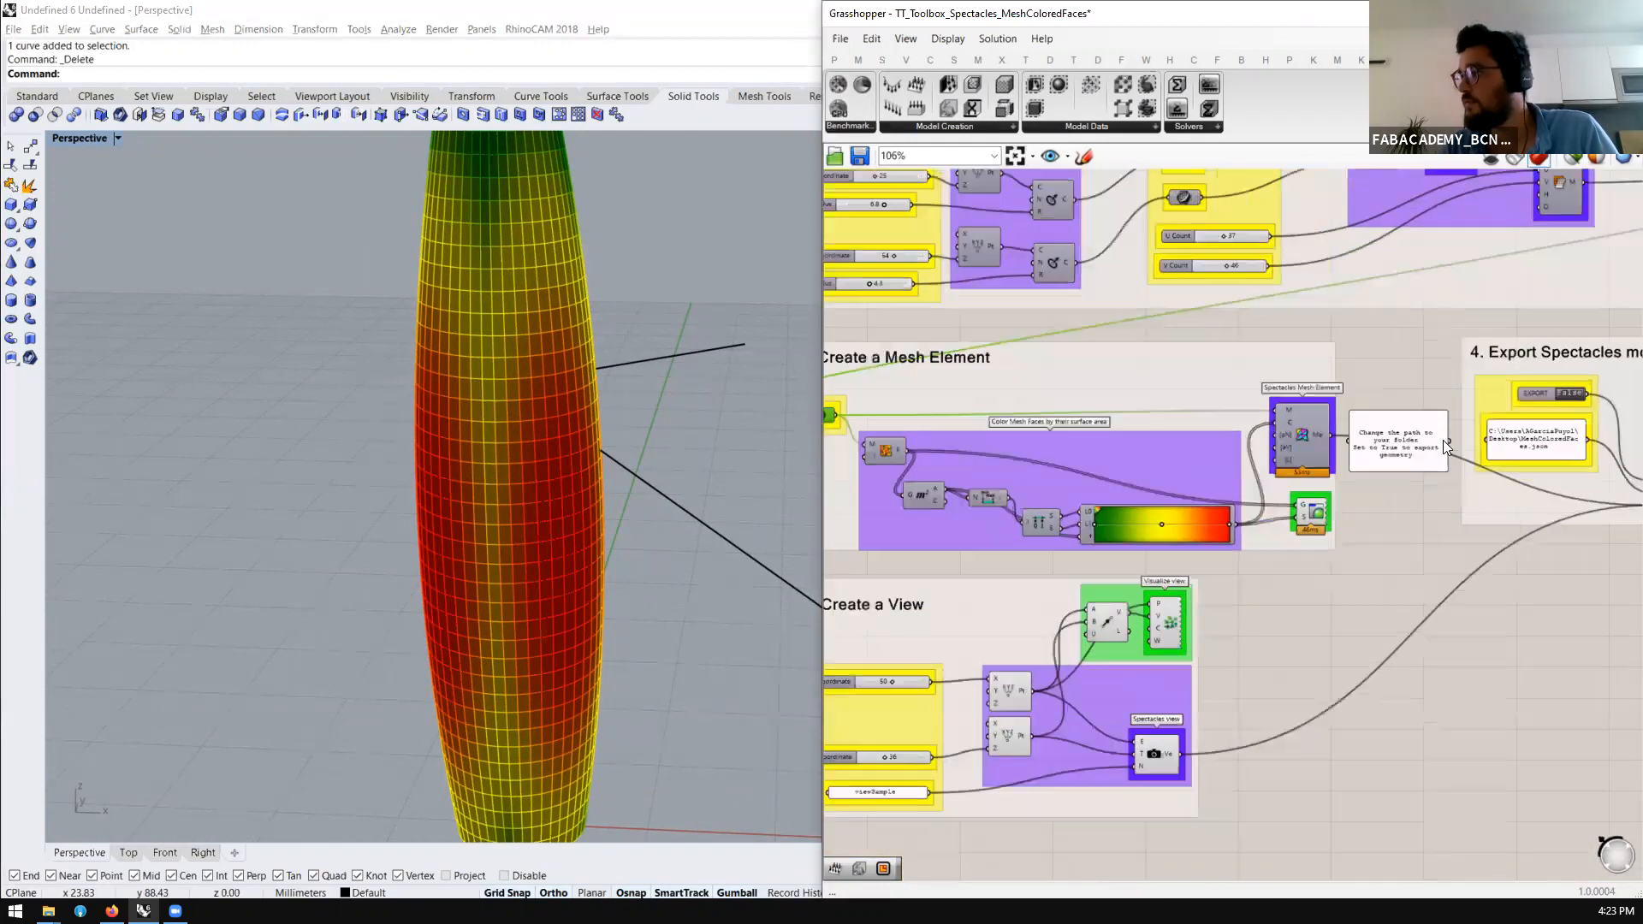
scroll(1442, 440, up, 4)
click(1061, 364)
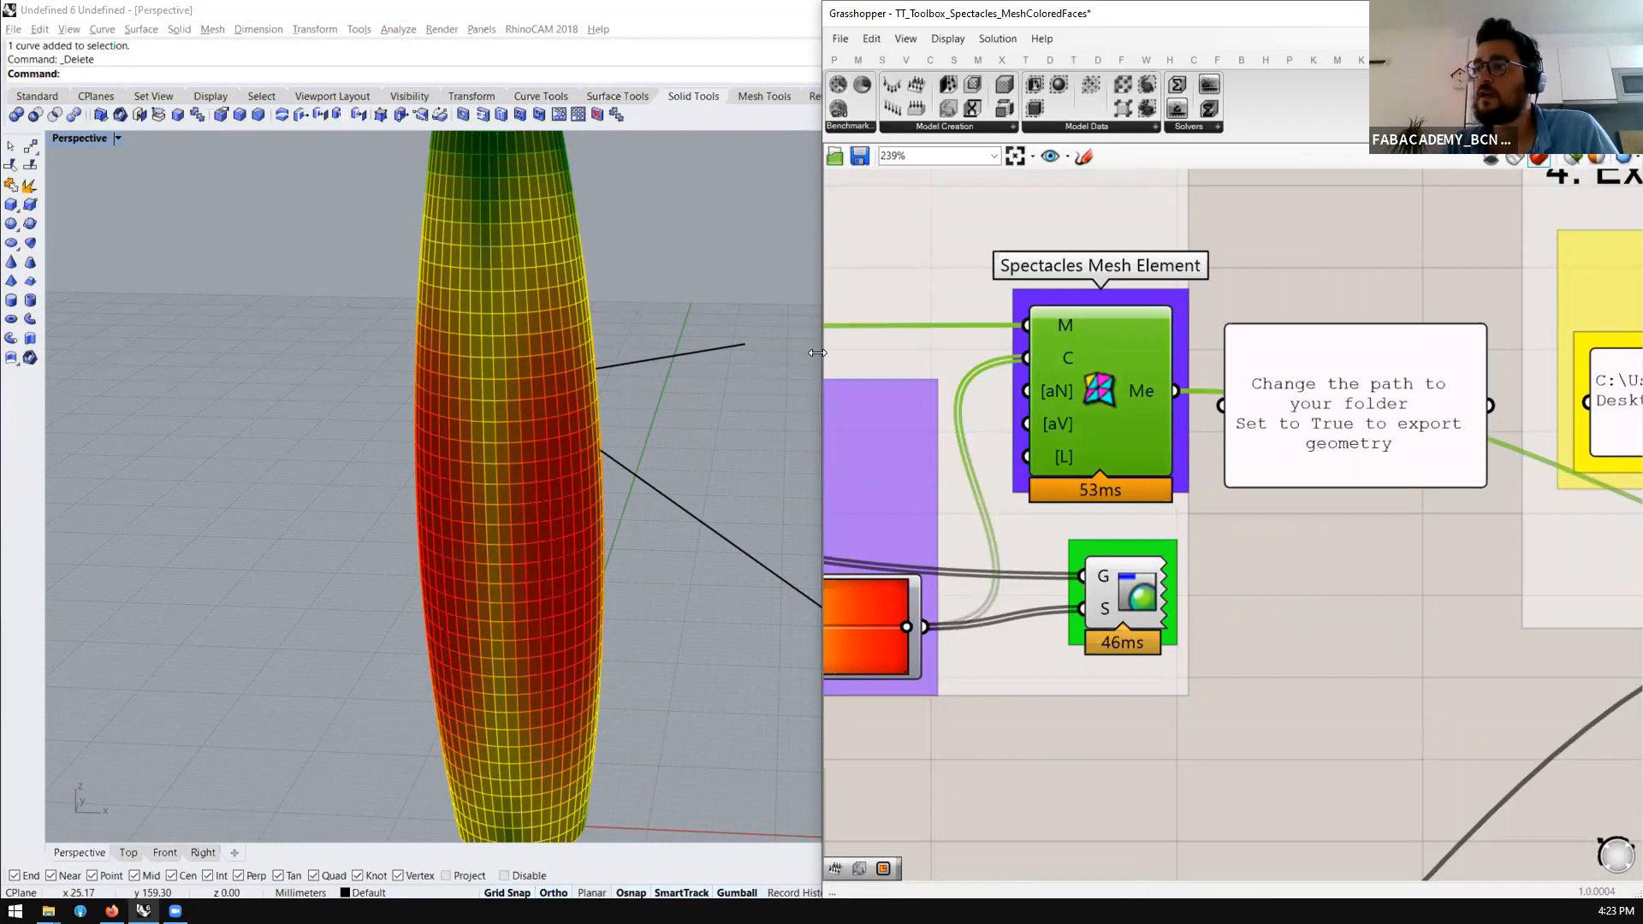
Widen the Grasshopper window over Rhino and orbit the Perspective view to show the whole colored mesh
drag(817, 352, 623, 368)
scroll(245, 481, down, 3)
right_drag(245, 481, 377, 534)
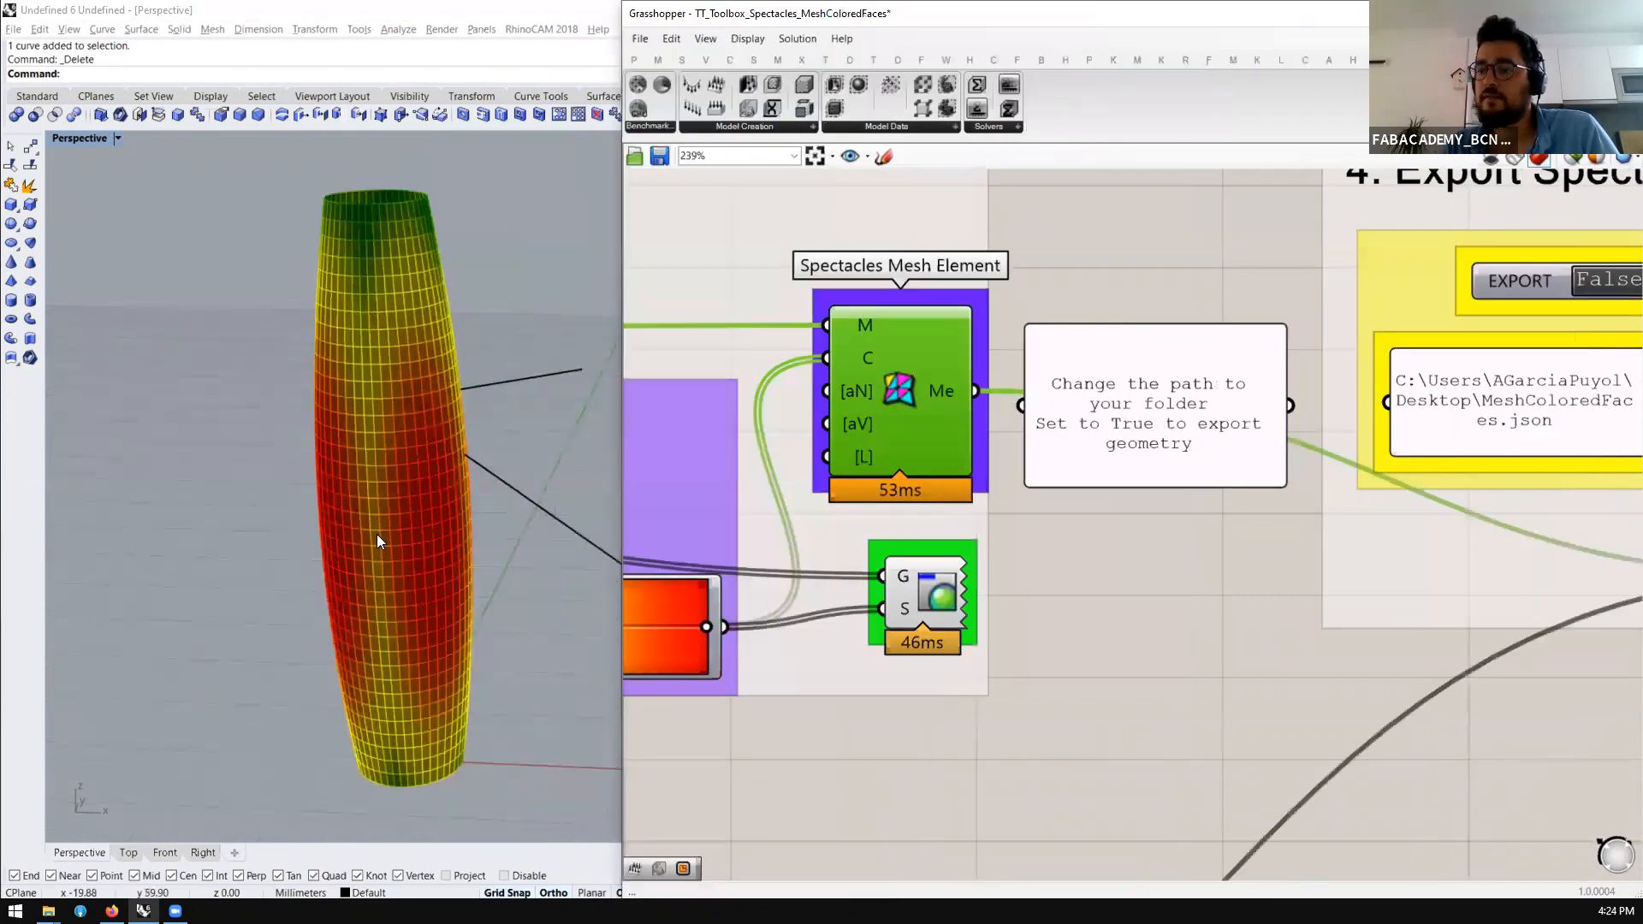
scroll(378, 533, up, 2)
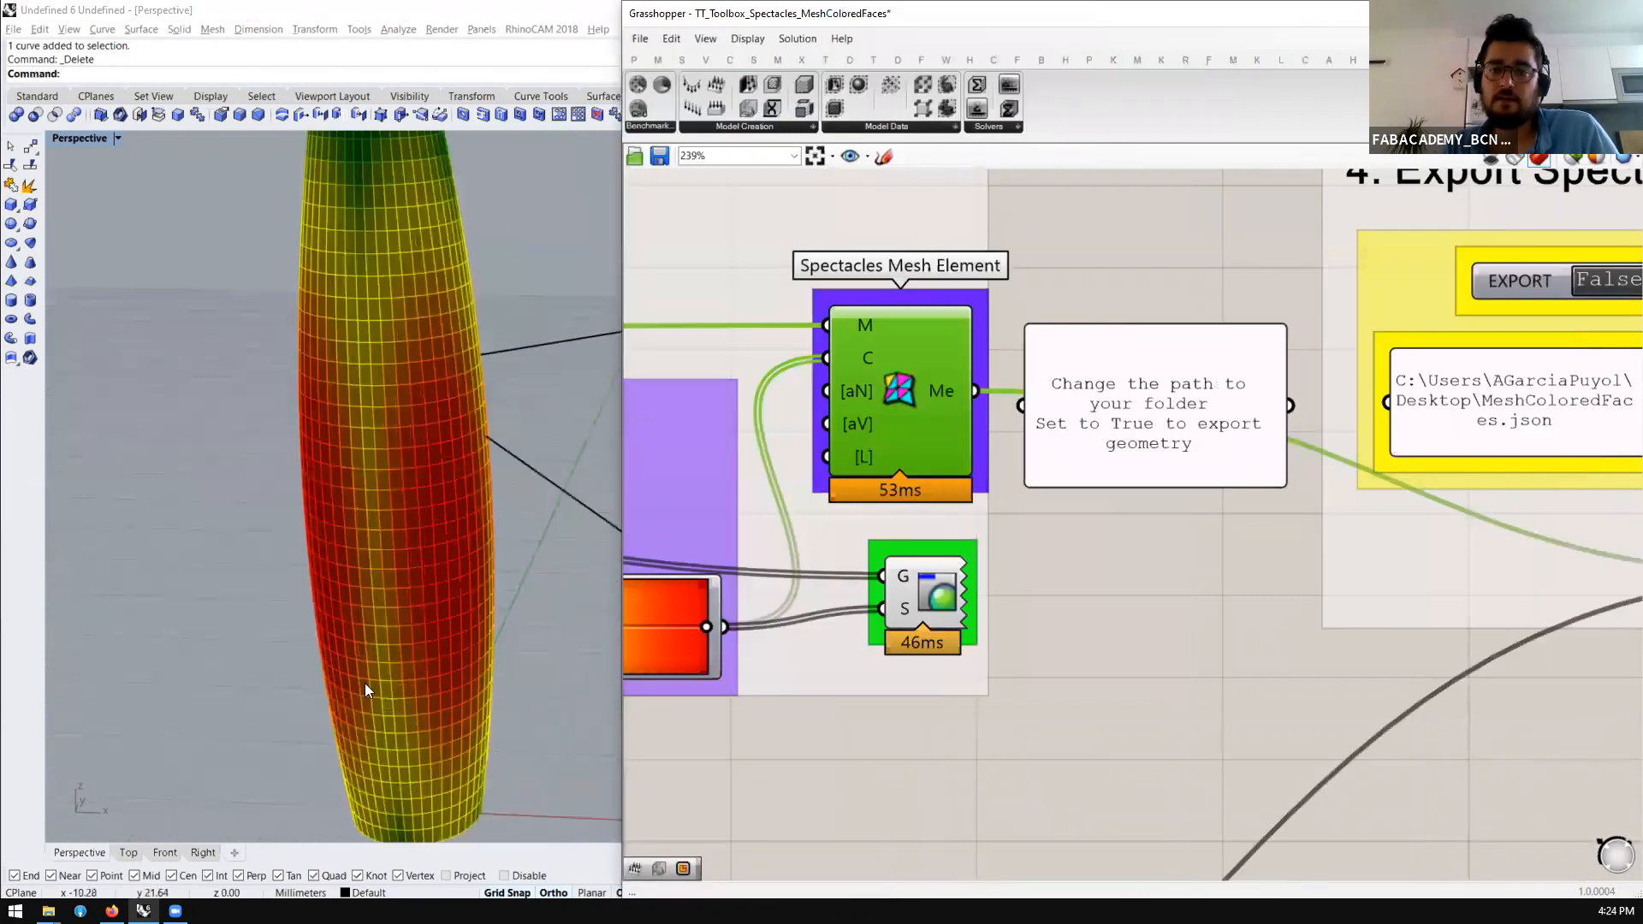
Switch to Firefox and search the web for "threejs gtfl" in a new tab
click(112, 911)
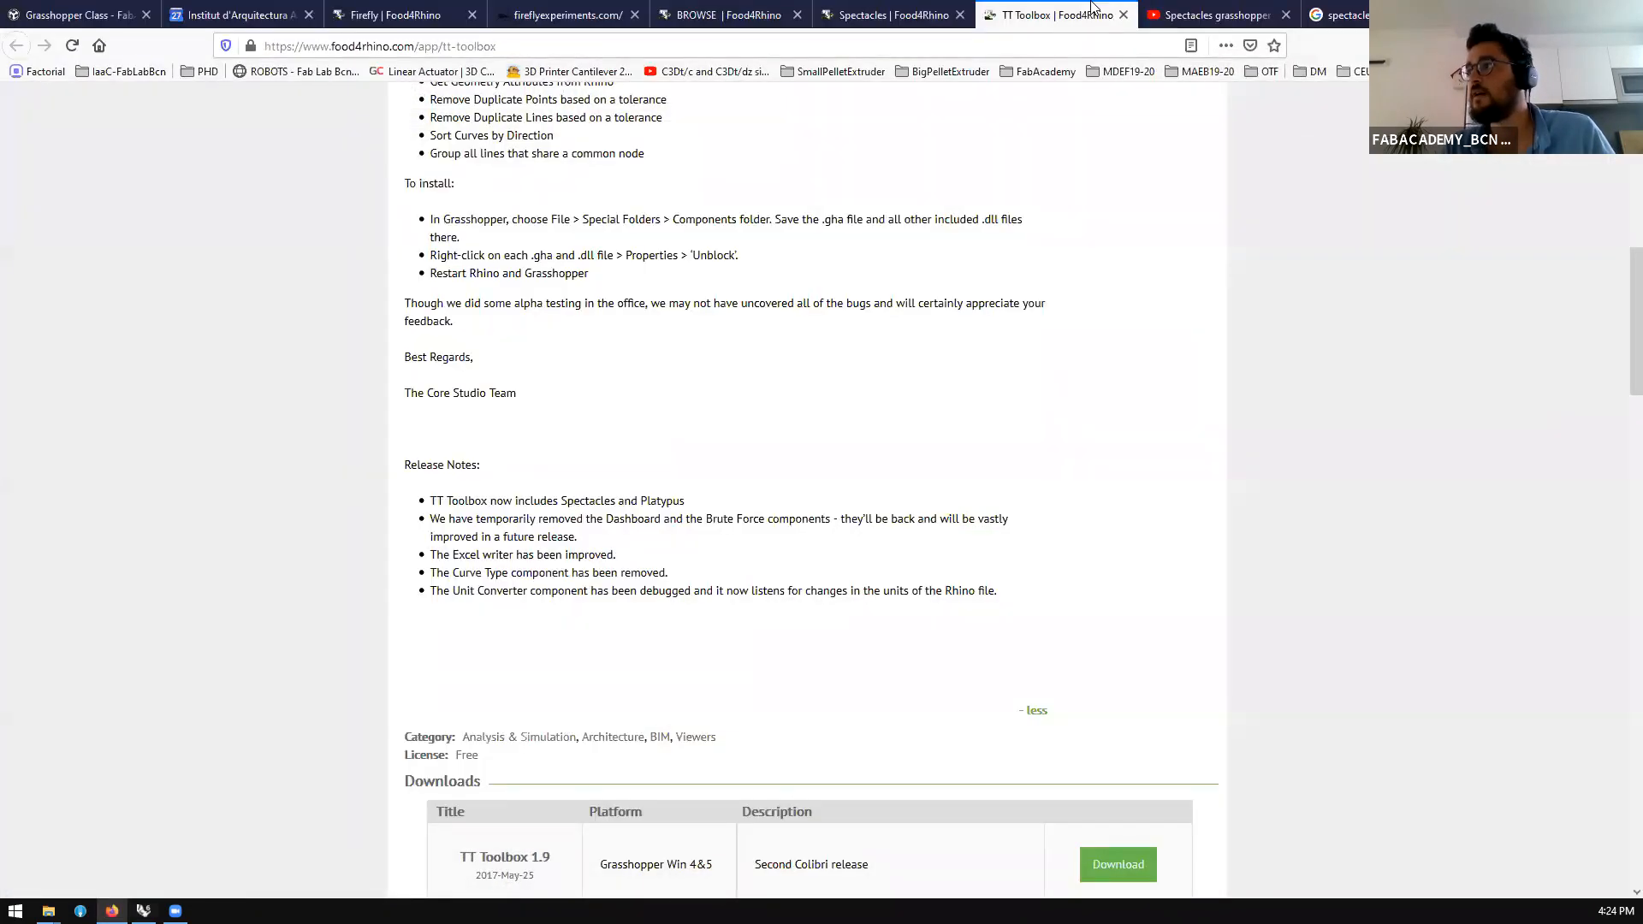
key(ctrl+t)
text(hr)
key(BackSpace)
key(BackSpace)
text(trhe)
key(BackSpace)
key(BackSpace)
key(BackSpace)
text(hree)
key(Delete)
text(s)
key(BackSpace)
text(j)
key(Delete)
text(s)
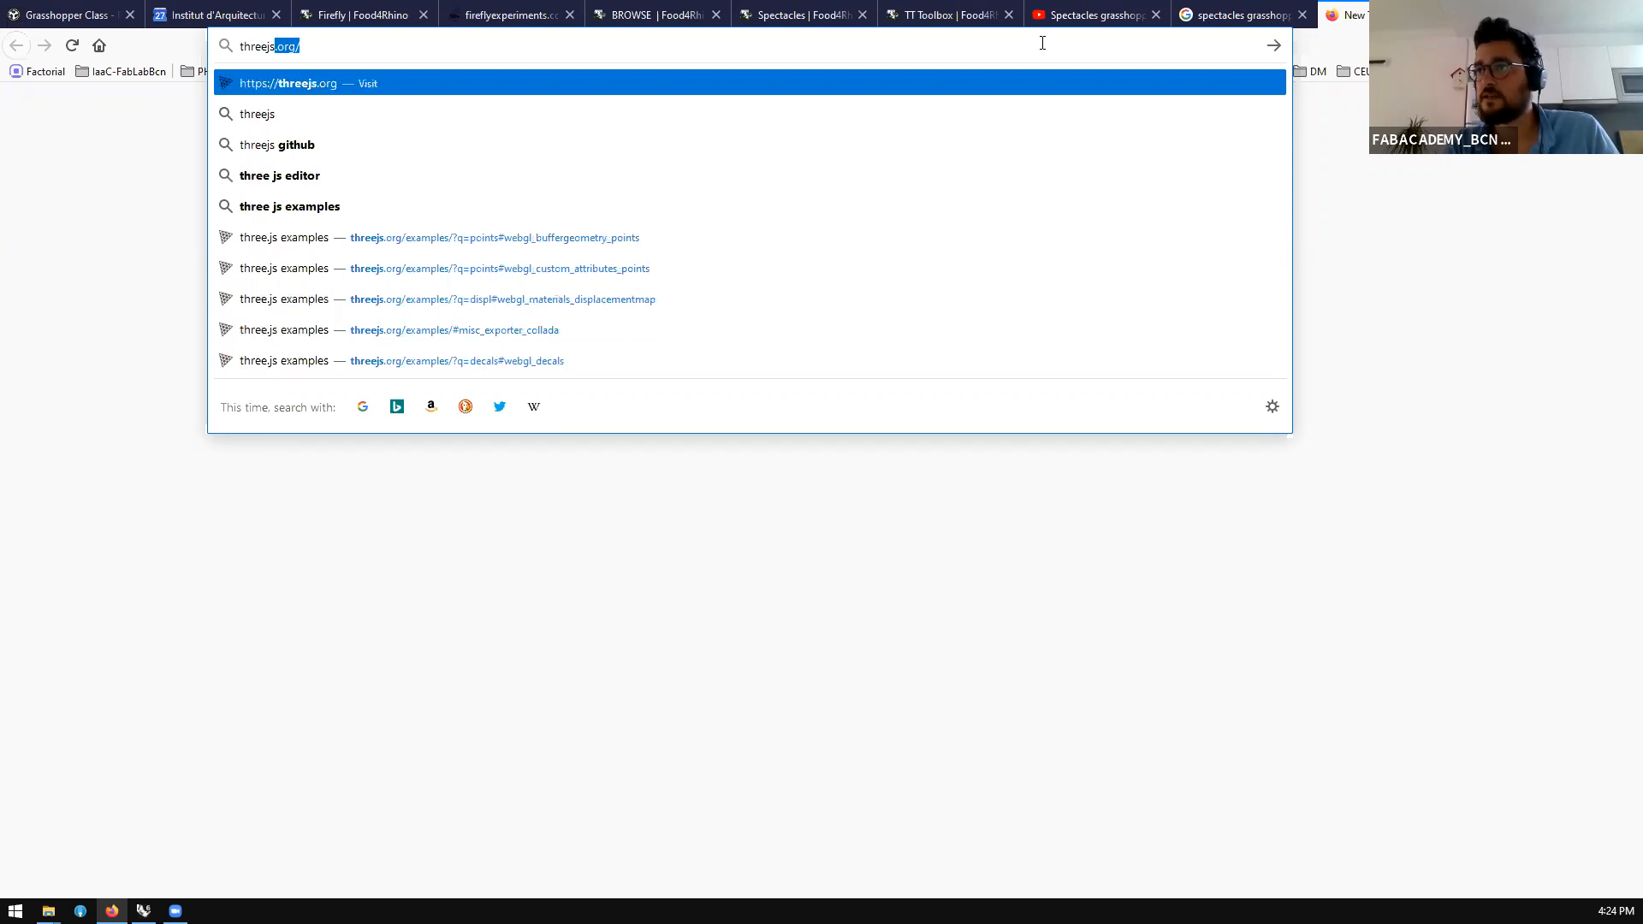
text( g)
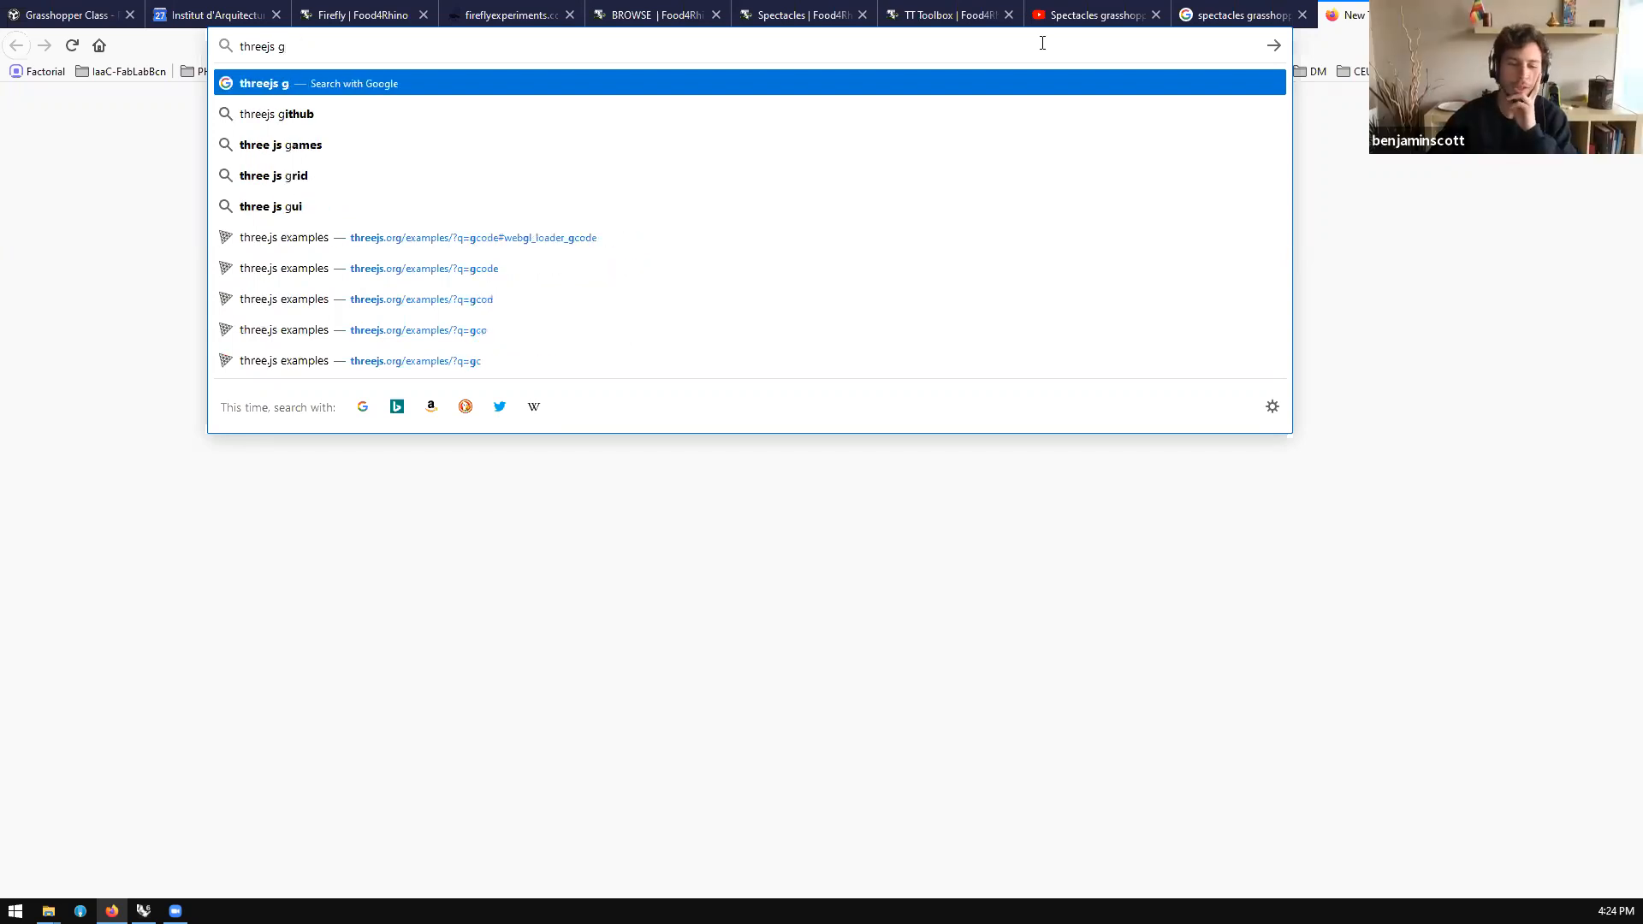
text(tfl)
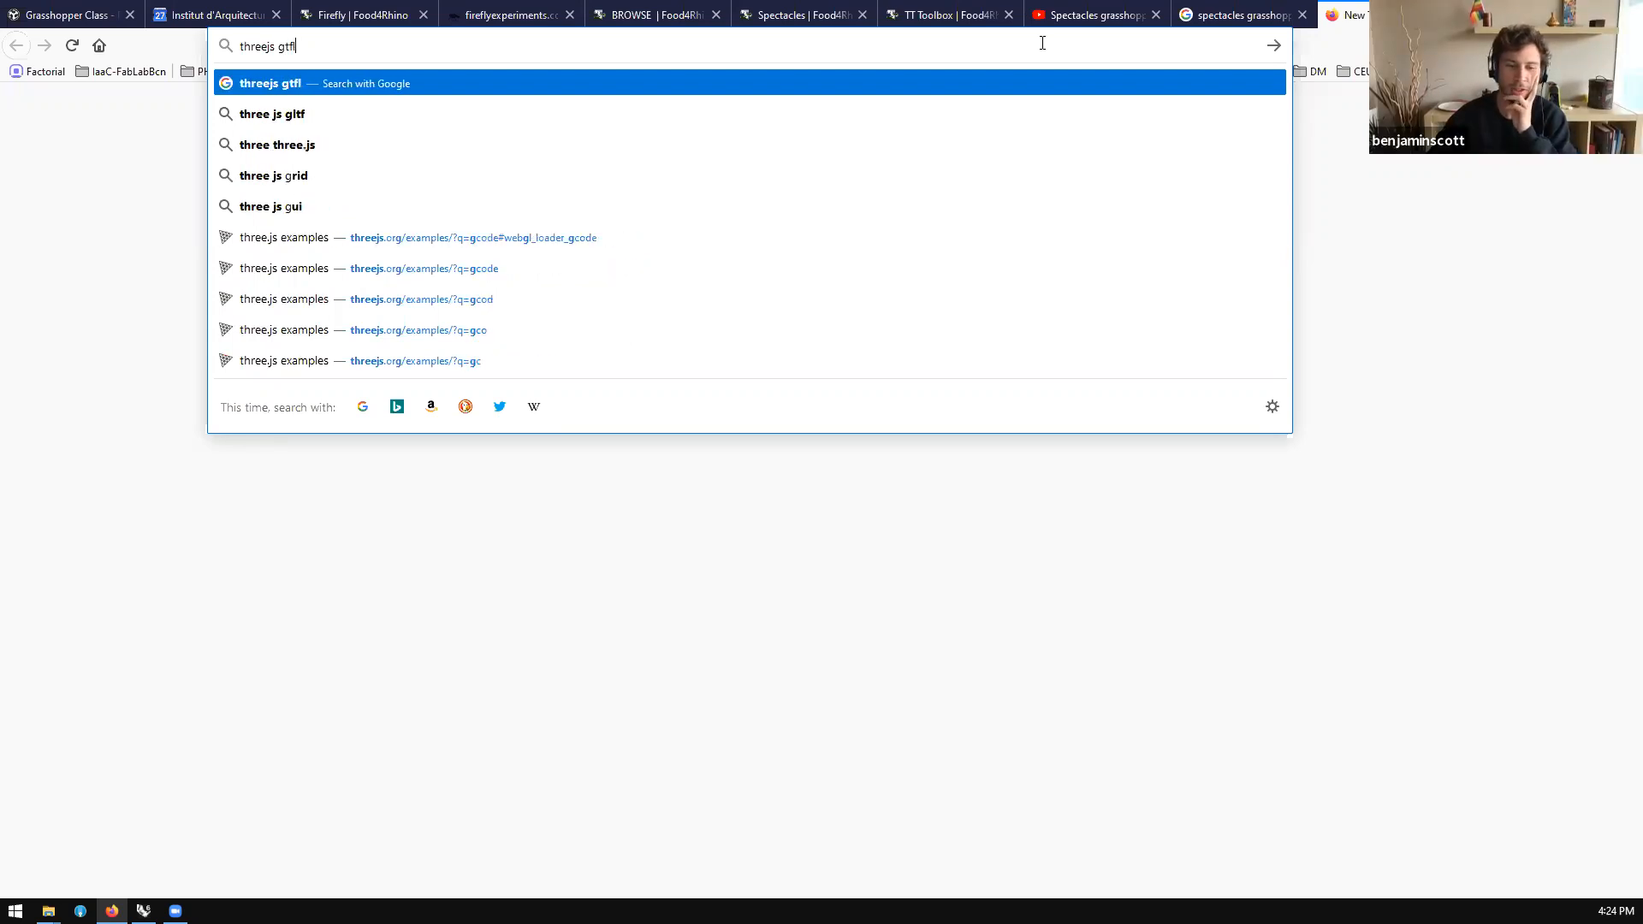
key(Return)
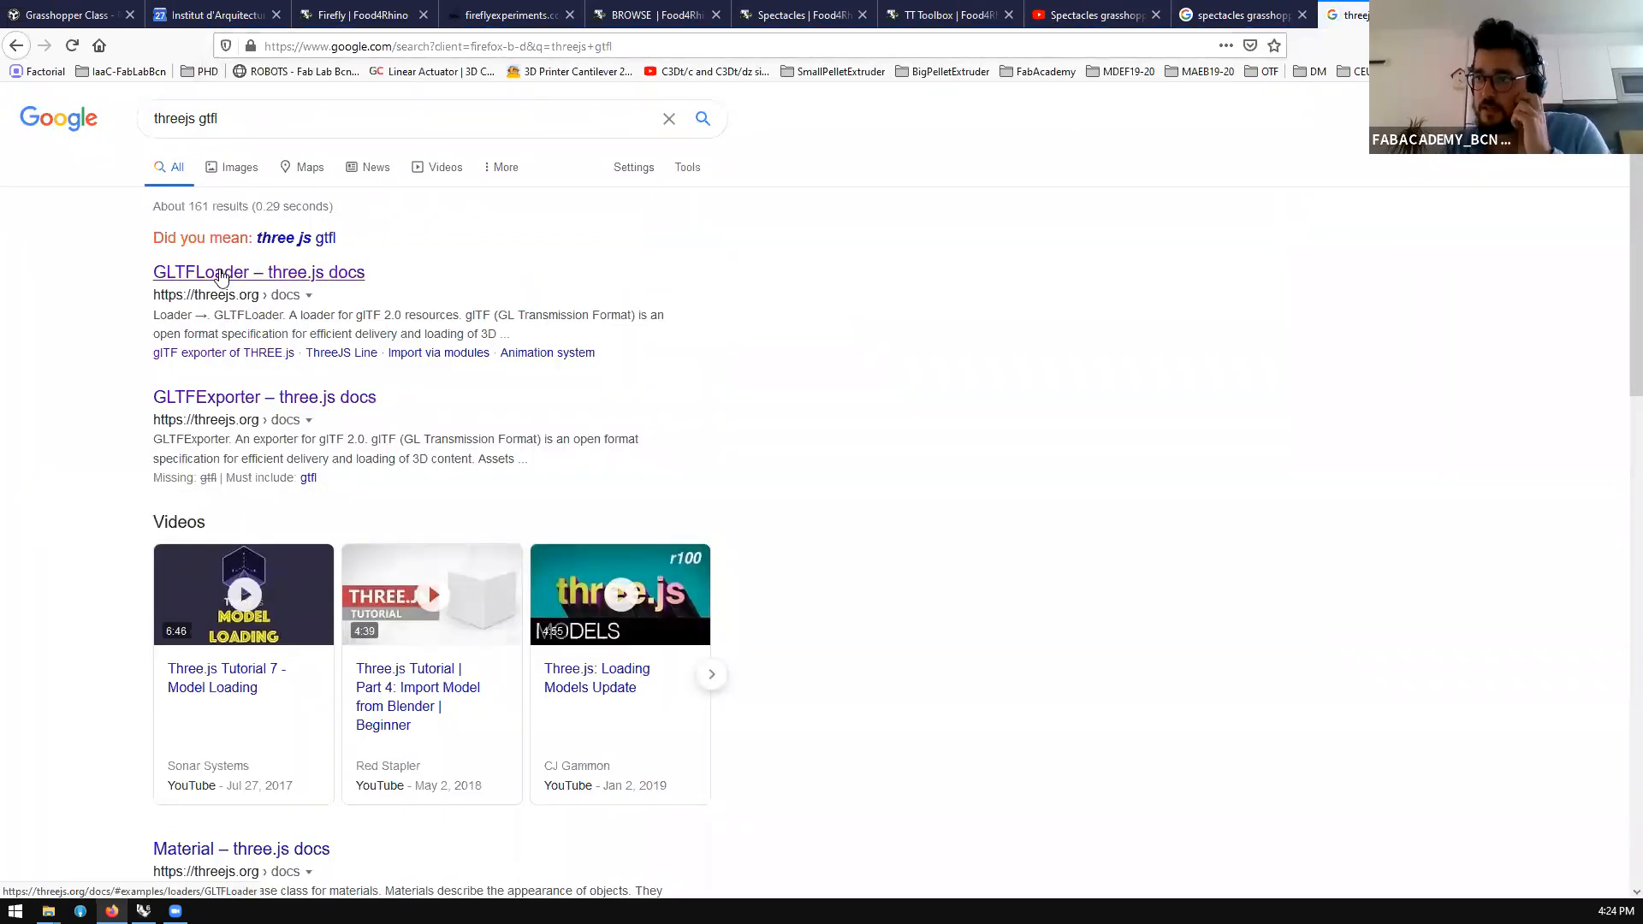
drag(217, 122, 165, 122)
click(362, 124)
drag(361, 117, 162, 127)
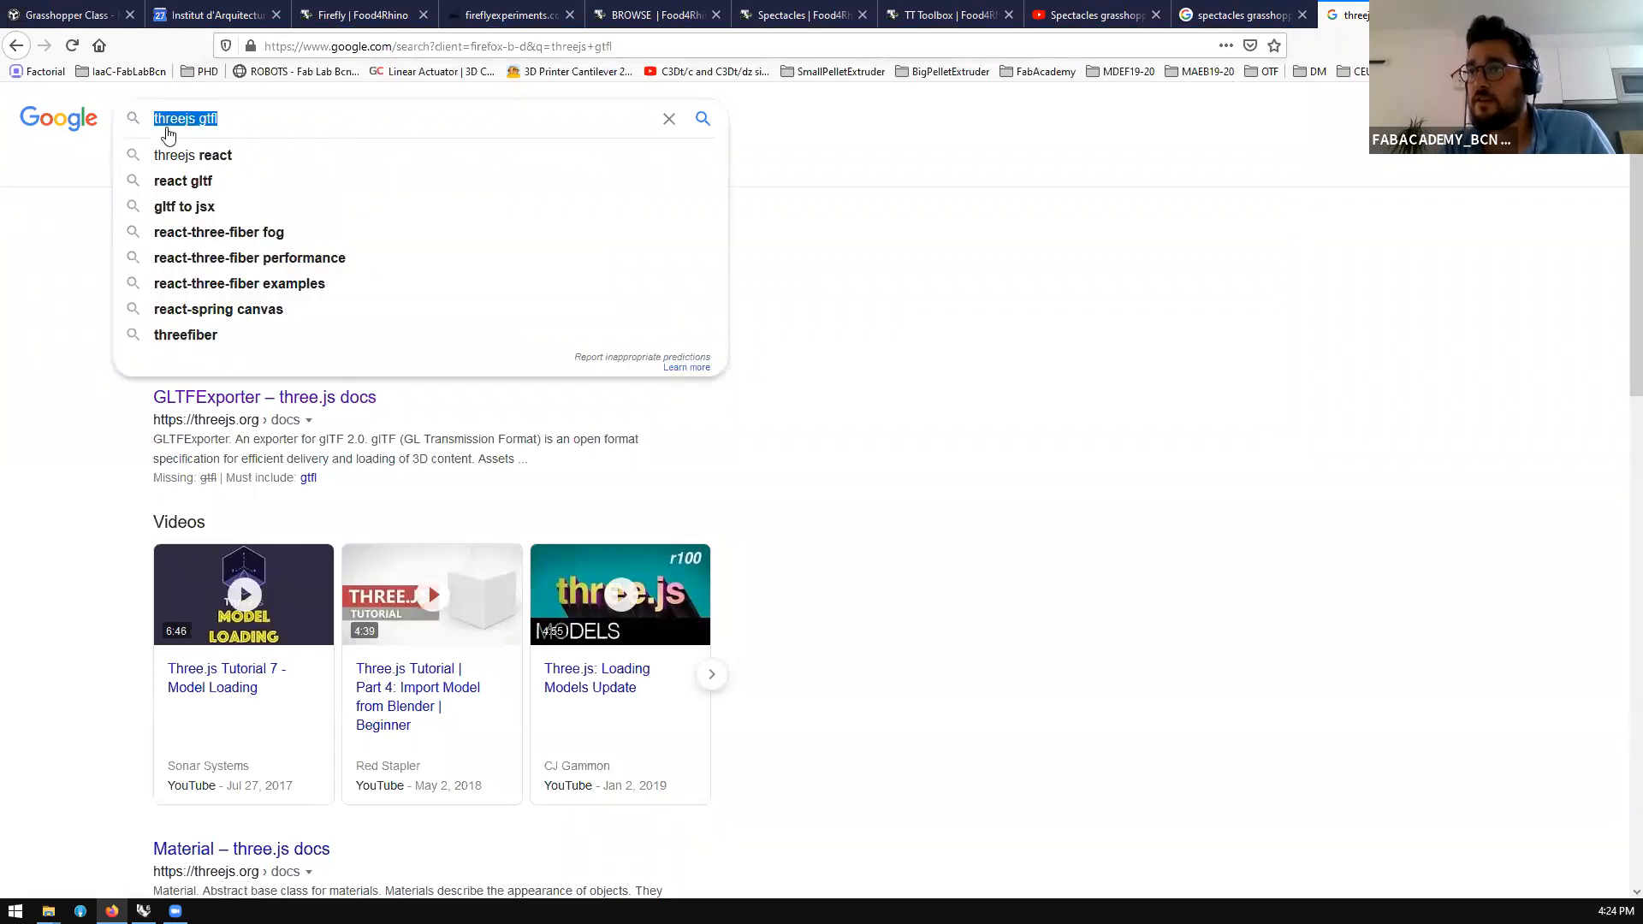
click(1095, 288)
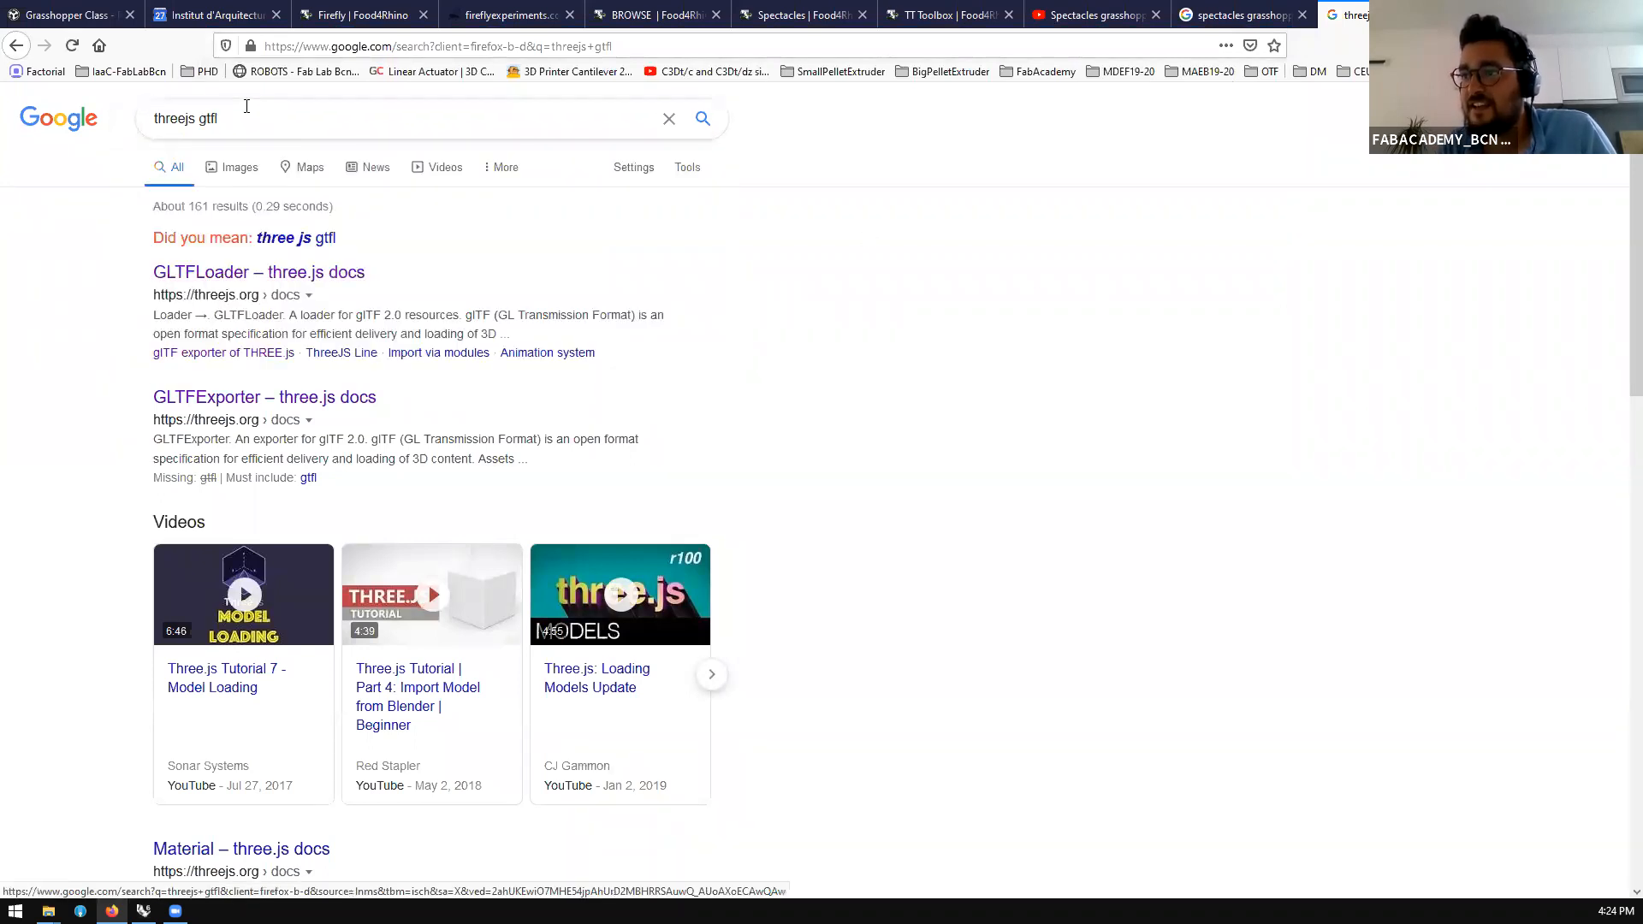
Search the web for "gltfl" in place of the previous query
triple_click(223, 123)
text(gltfl)
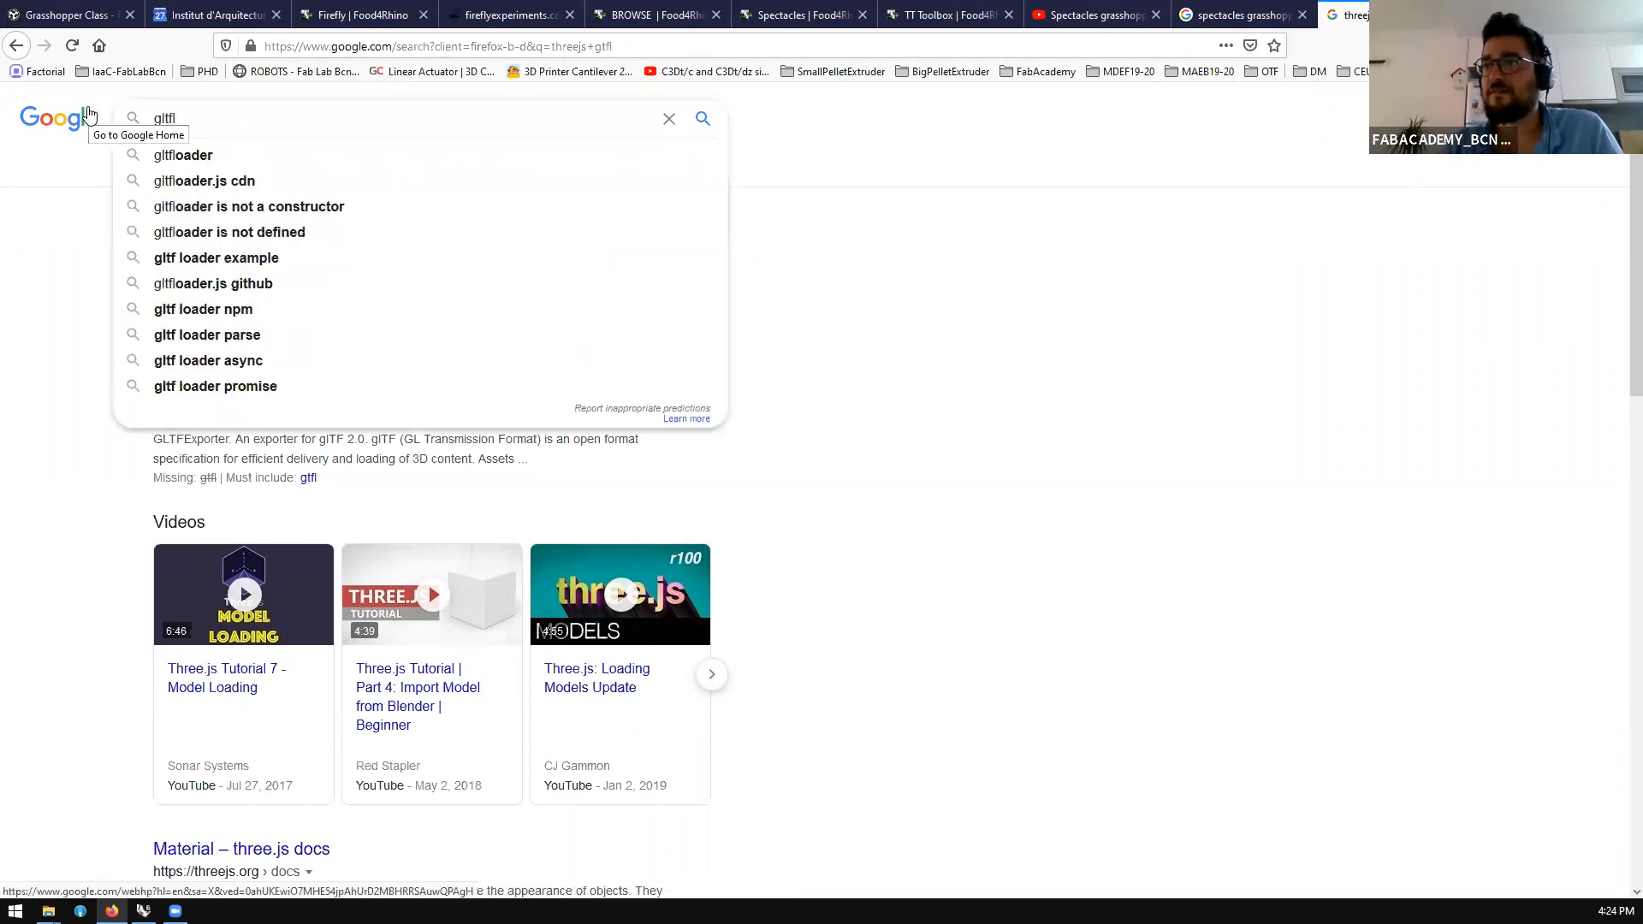
key(Return)
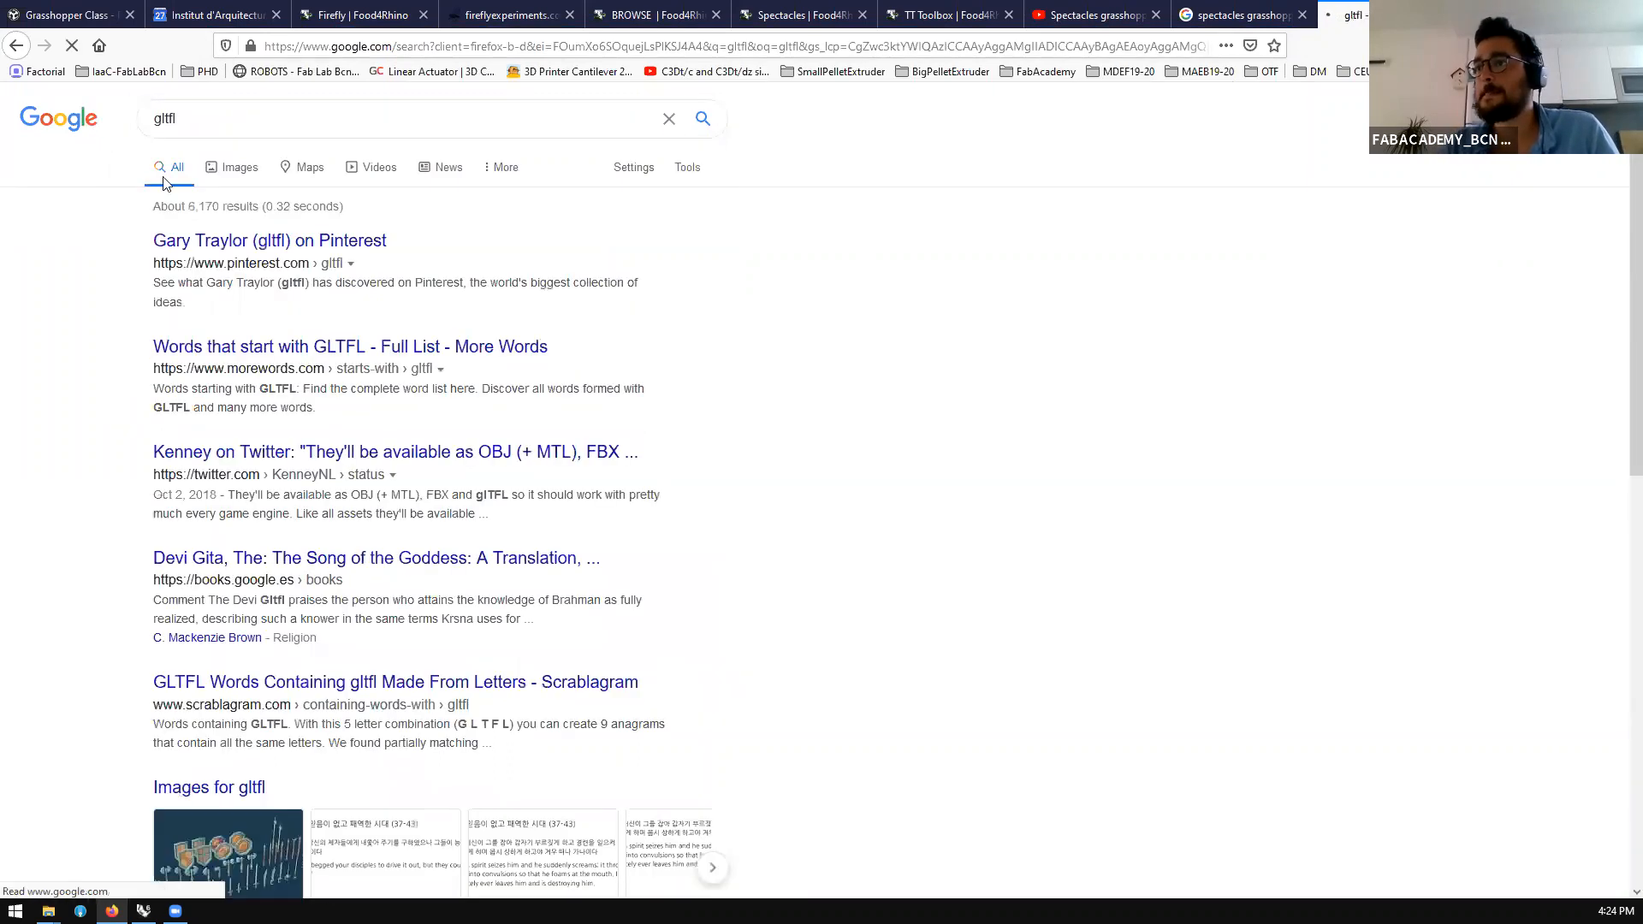
Refine the web search to "gltfl format" and show the image results
click(239, 120)
text(format)
key(Return)
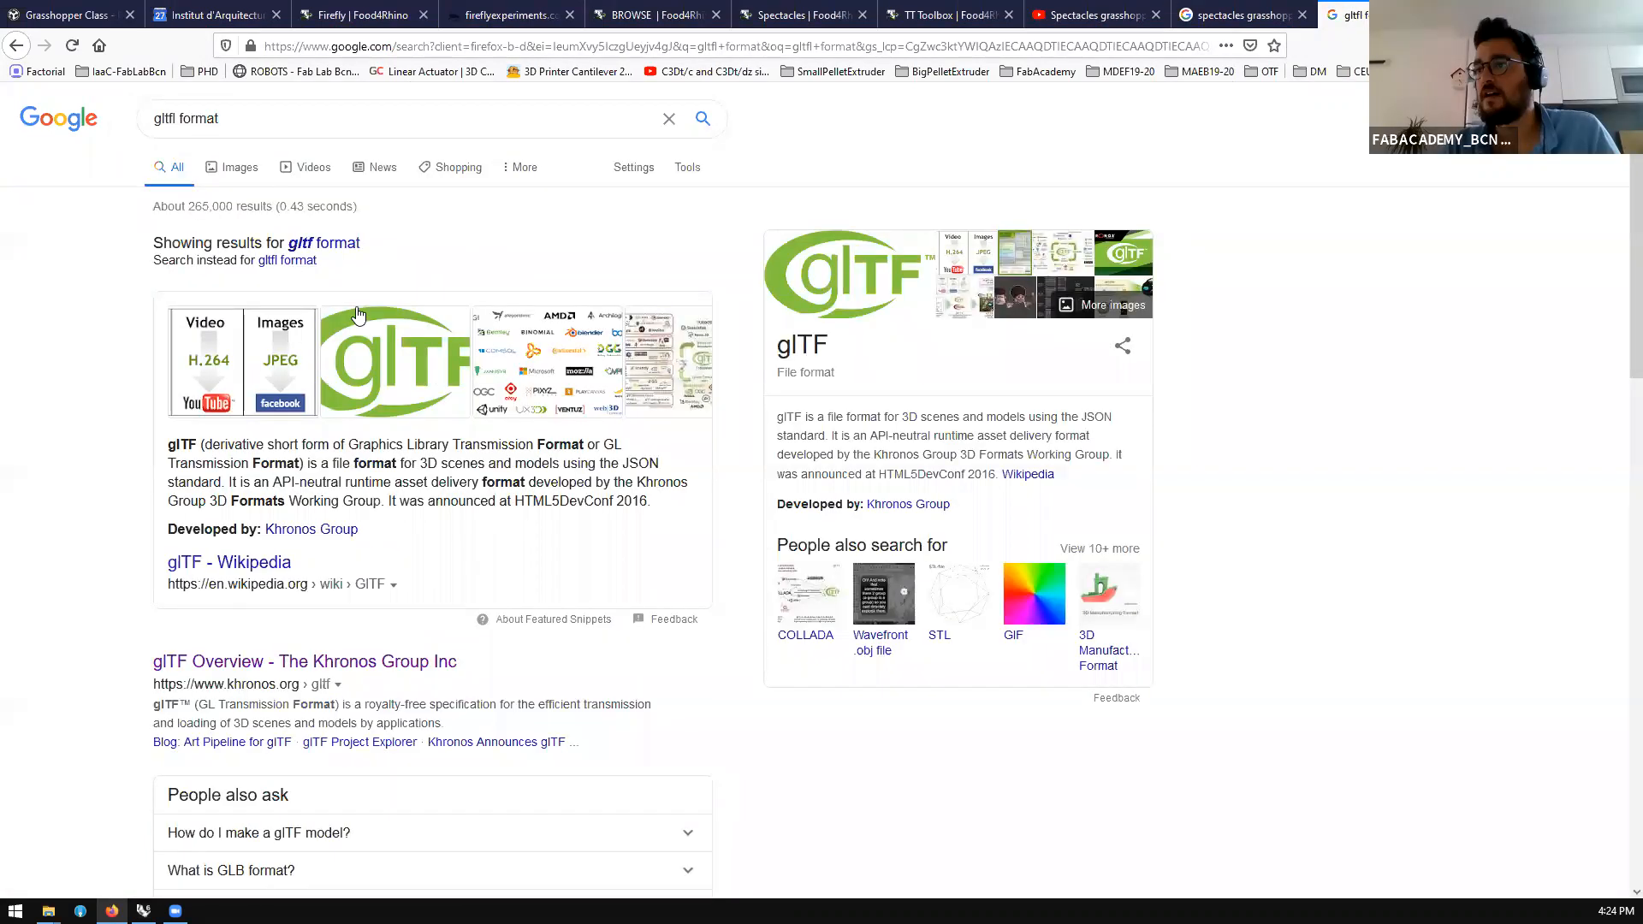
click(237, 171)
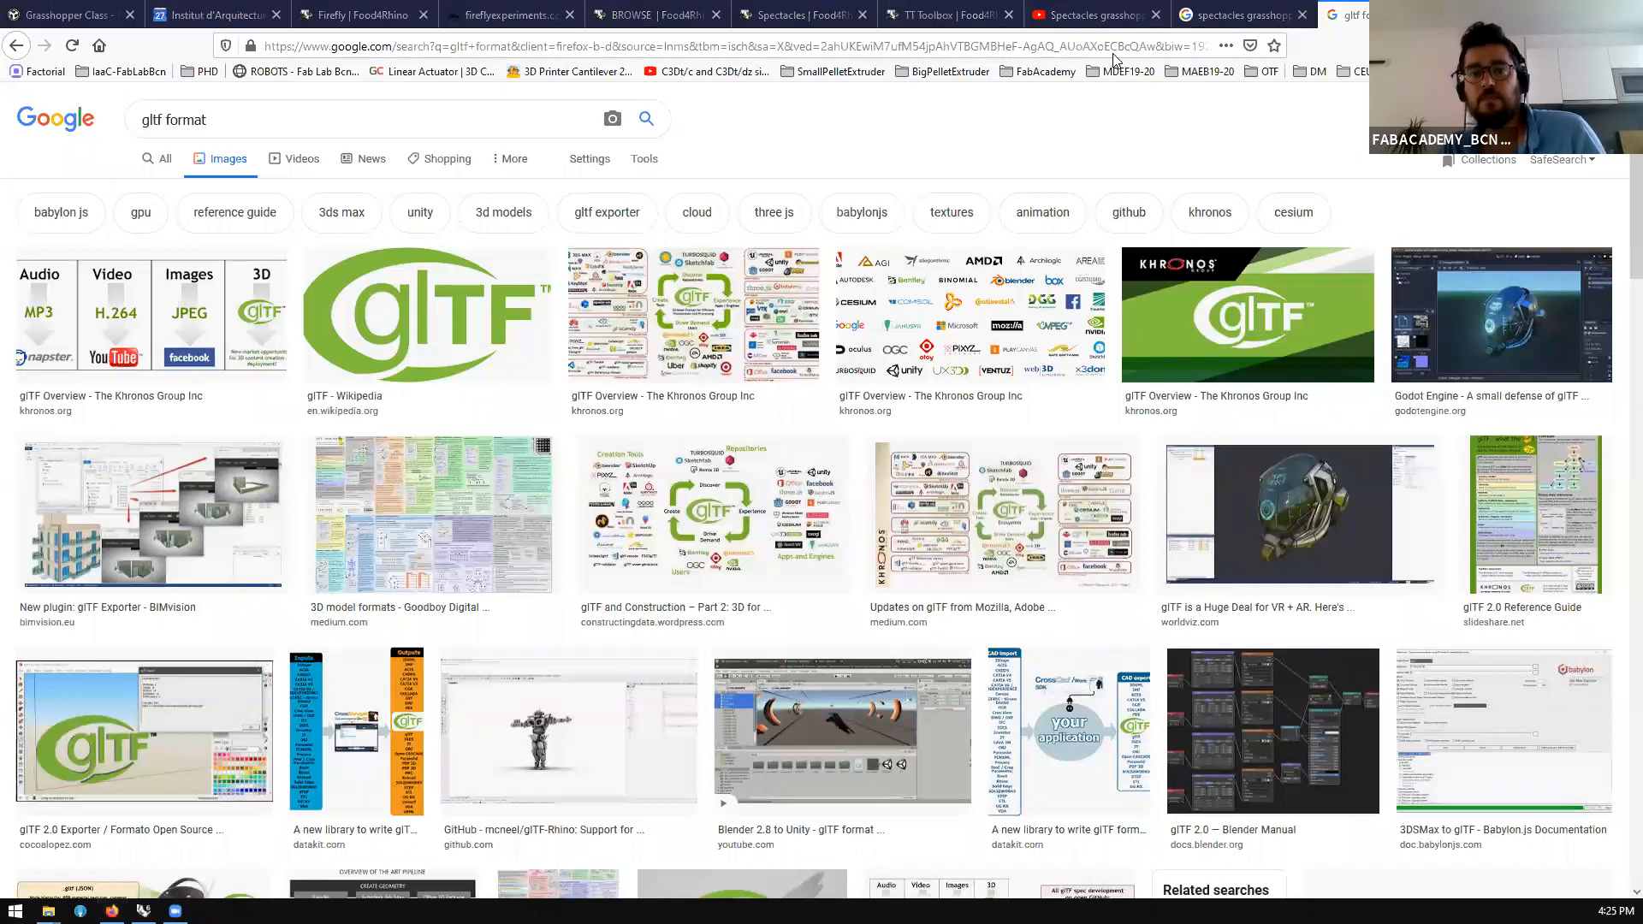
Switch to Grasshopper and examine the Spectacles Mesh Element component and its connection to the Export Spectacles model group
key(alt+Tab)
scroll(900, 380, down, 4)
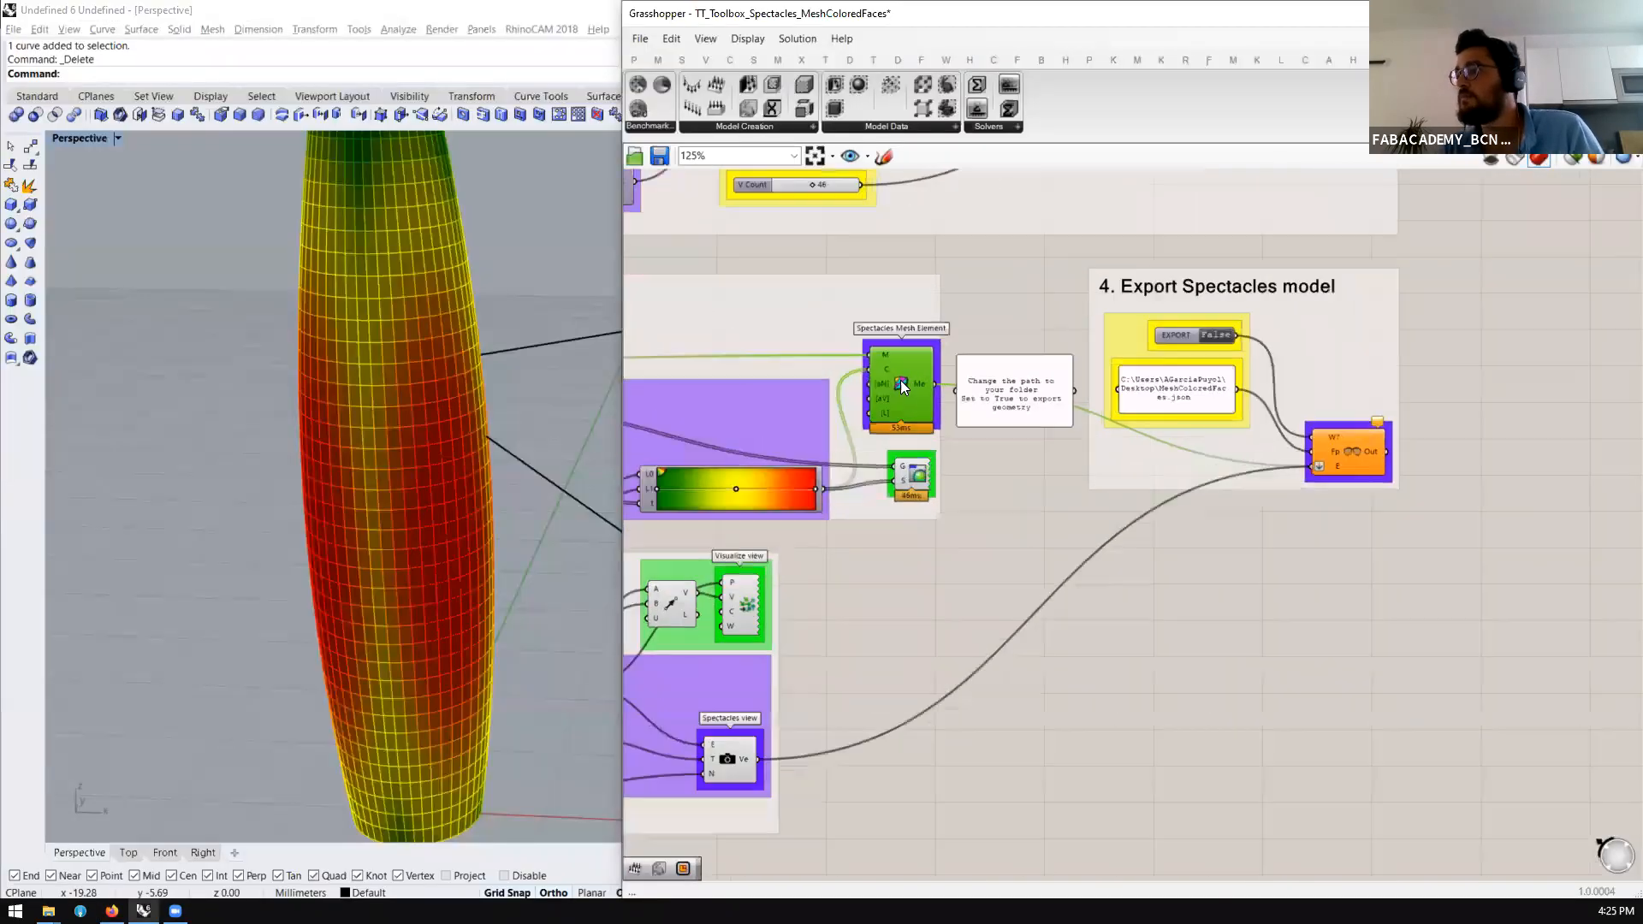
scroll(900, 380, up, 3)
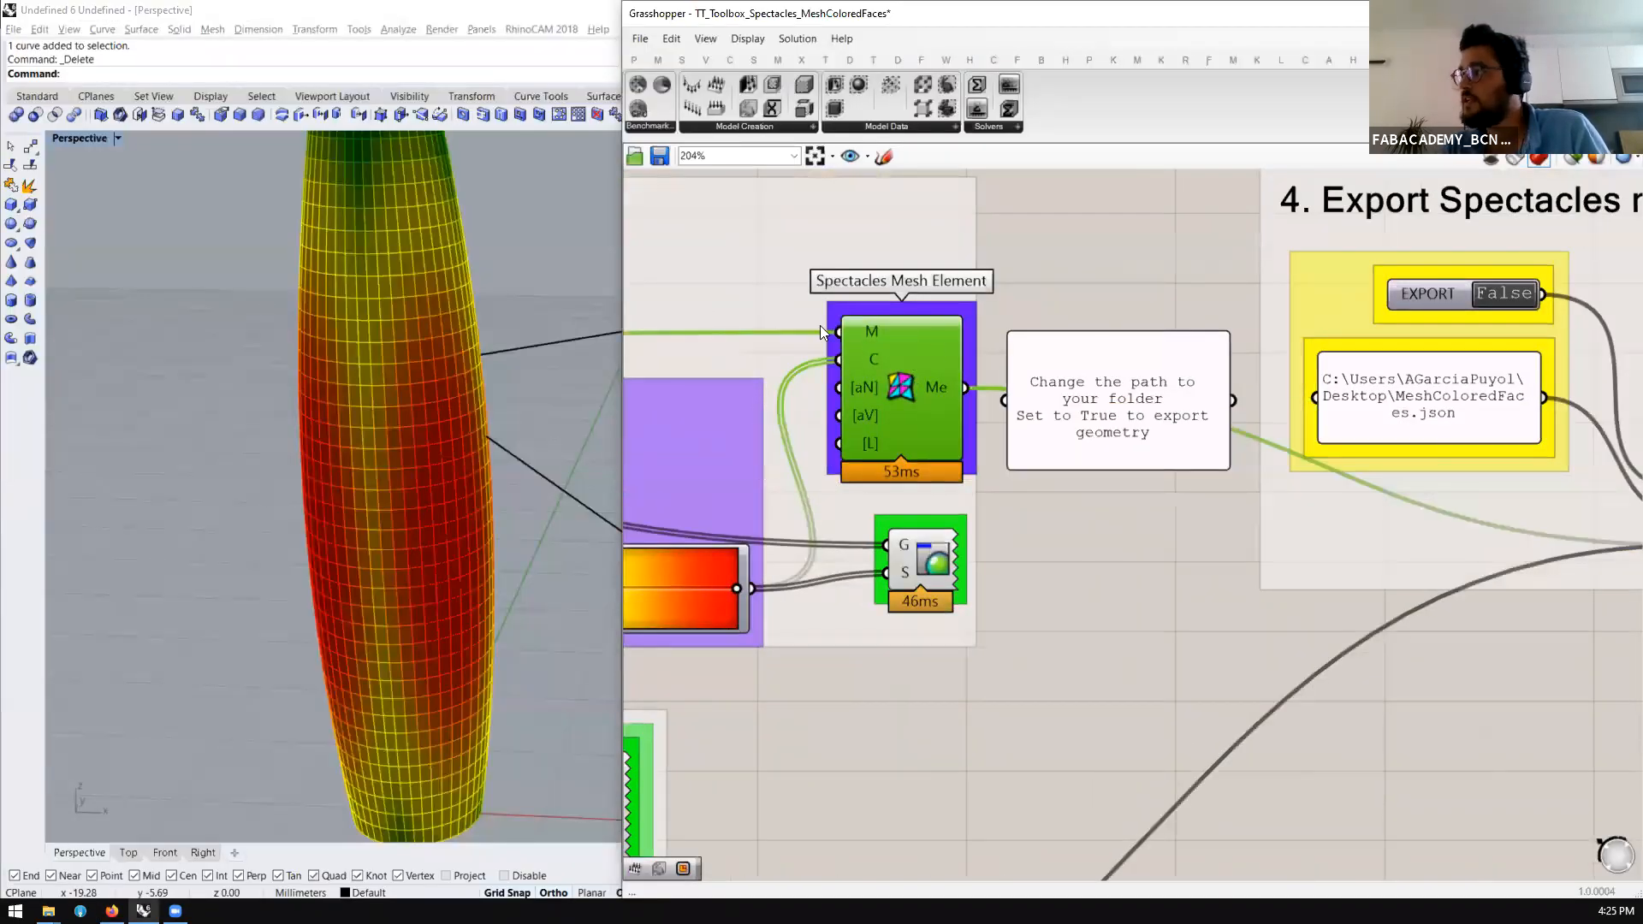
scroll(1155, 358, down, 3)
scroll(1086, 450, up, 5)
scroll(1249, 497, down, 4)
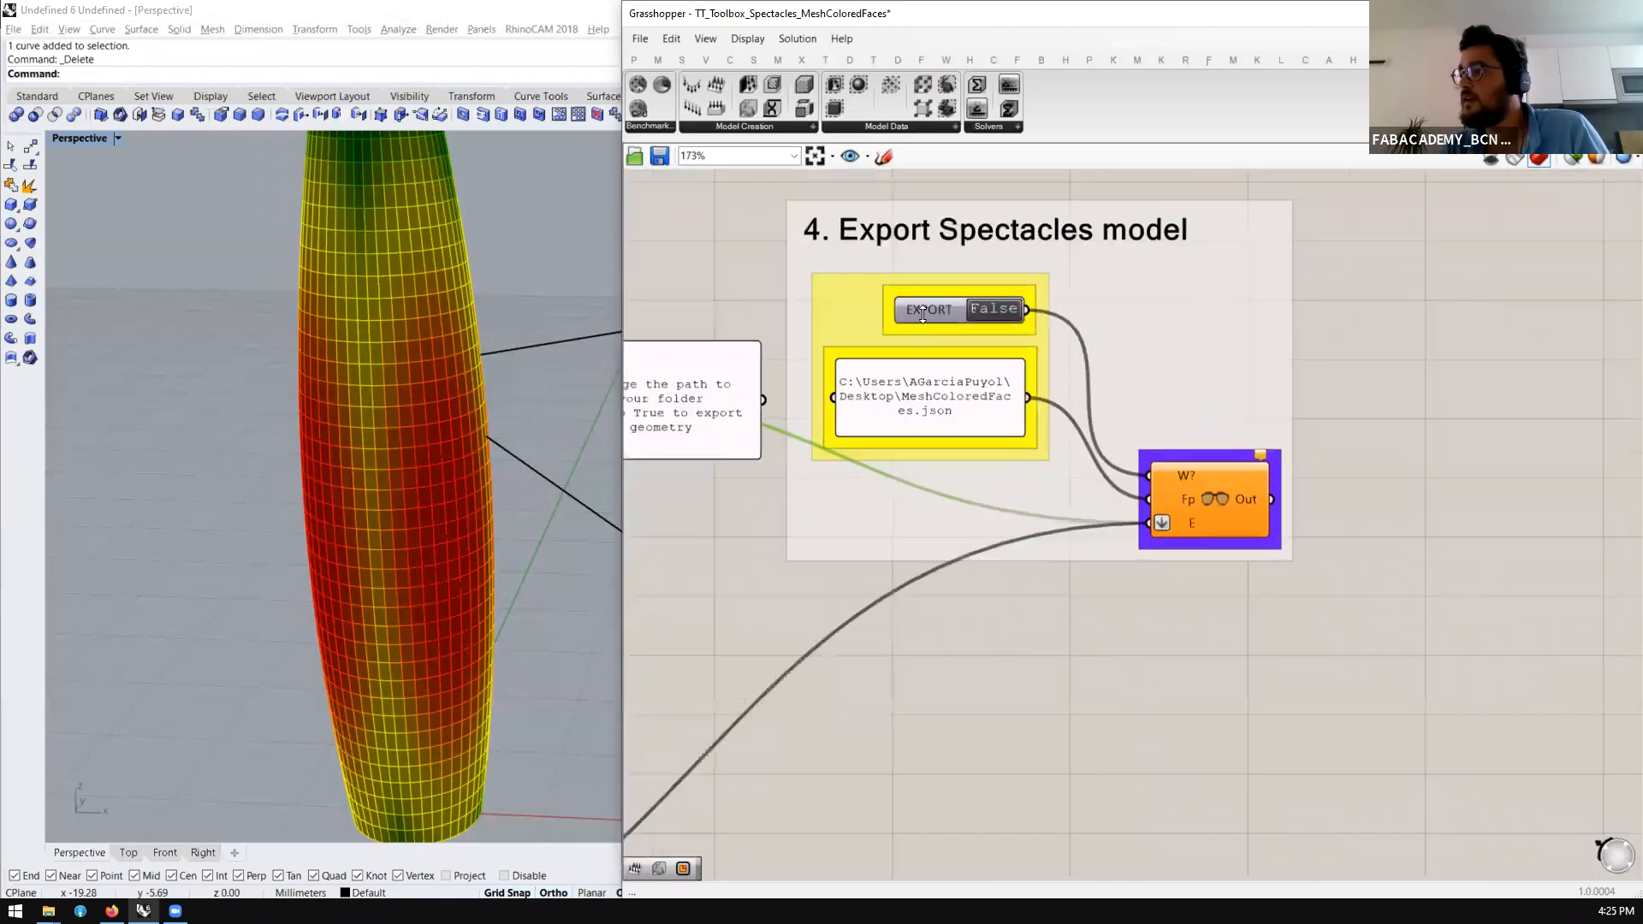
Select the Spectacles export component and examine its connected EXPORT toggle and the panel with the .json file path
scroll(1309, 687, up, 3)
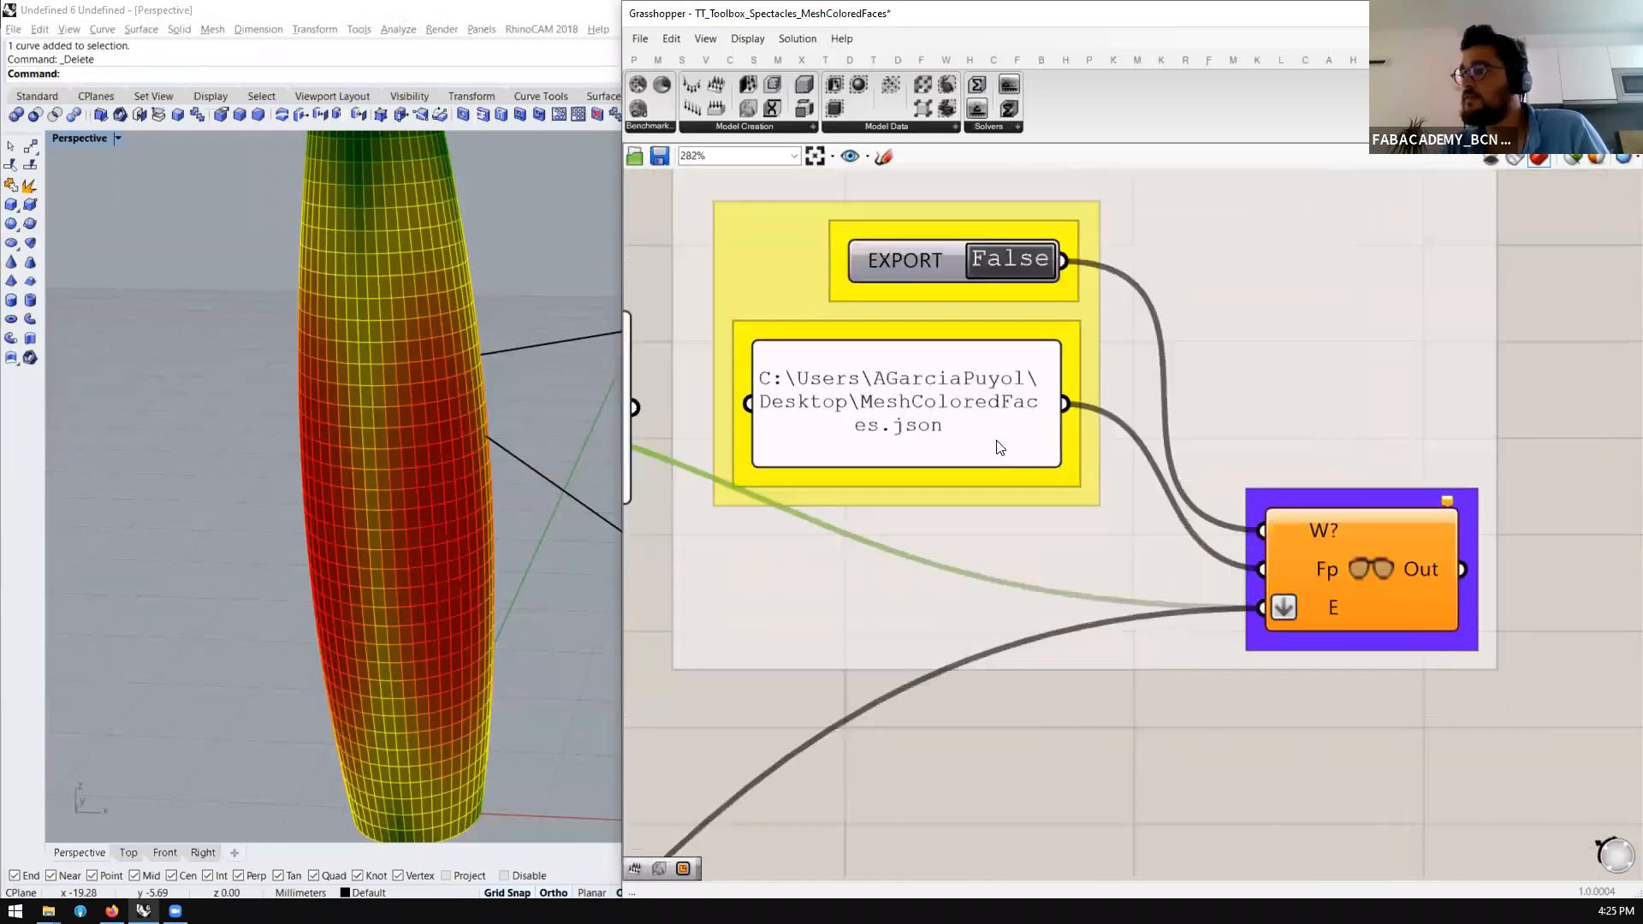
click(1389, 571)
scroll(1112, 551, down, 4)
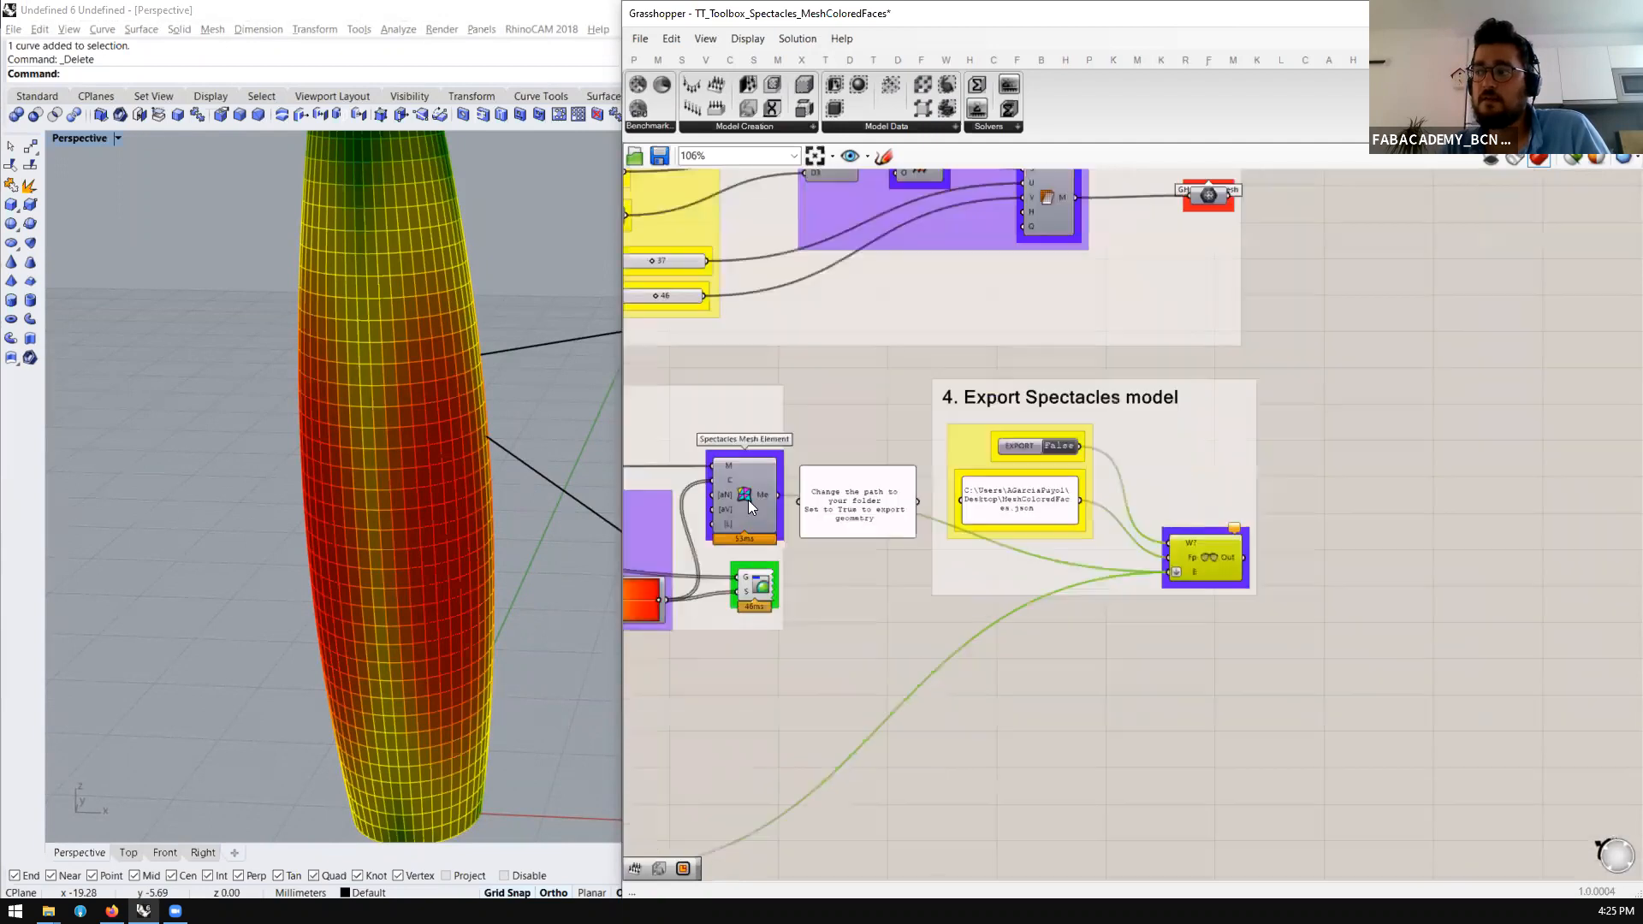
scroll(754, 513, up, 2)
scroll(728, 486, down, 2)
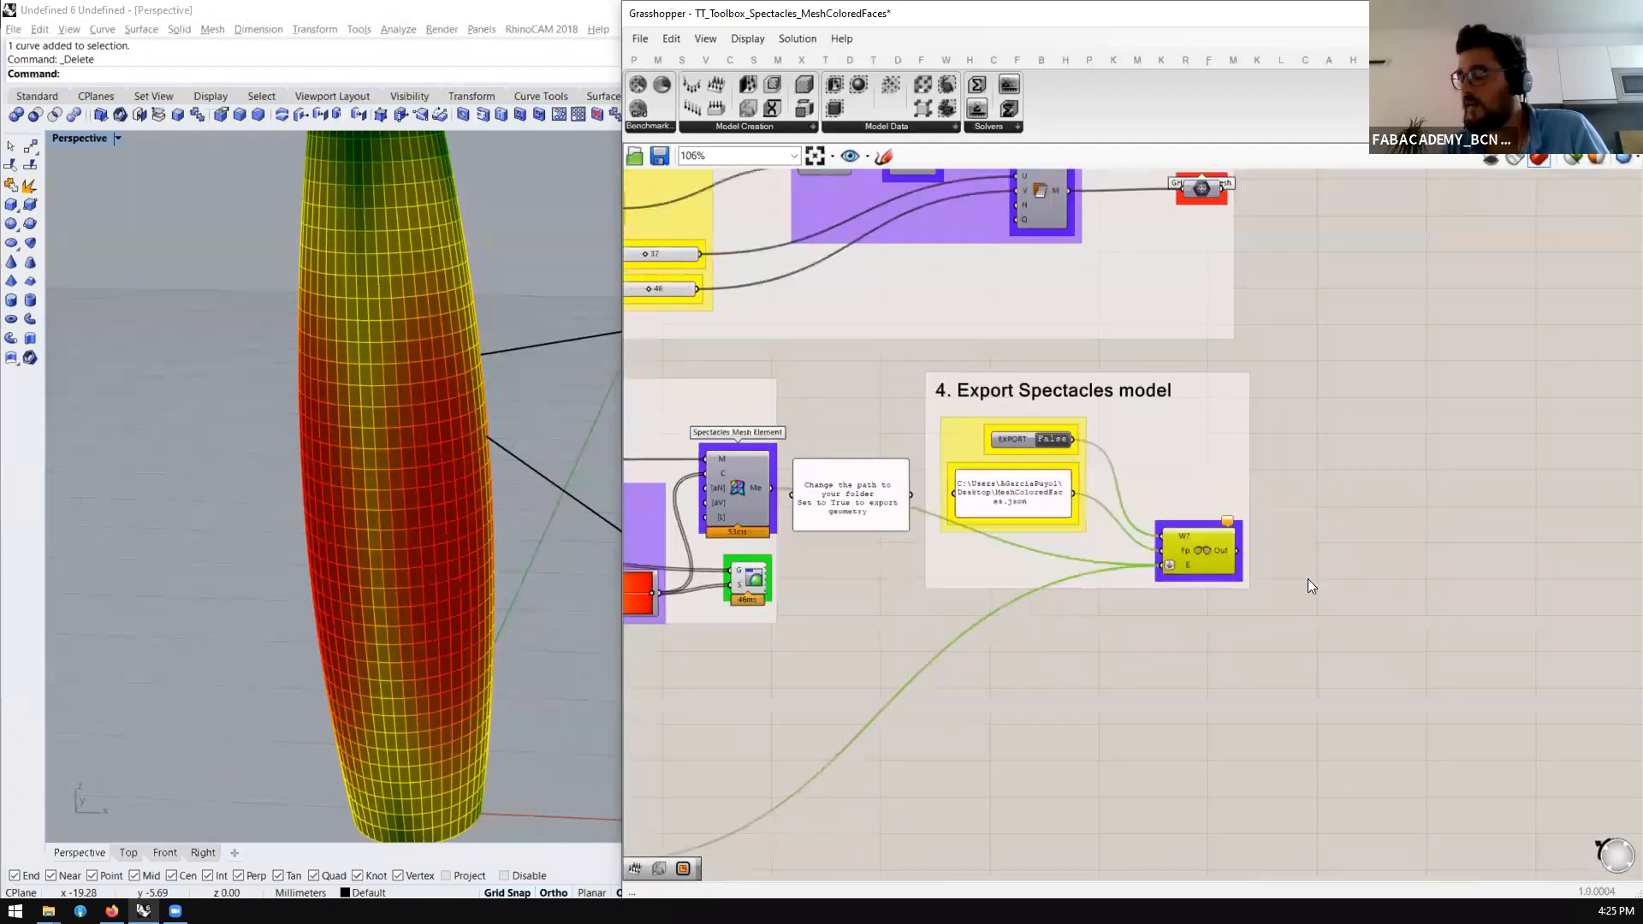
scroll(1024, 469, up, 2)
scroll(964, 462, up, 2)
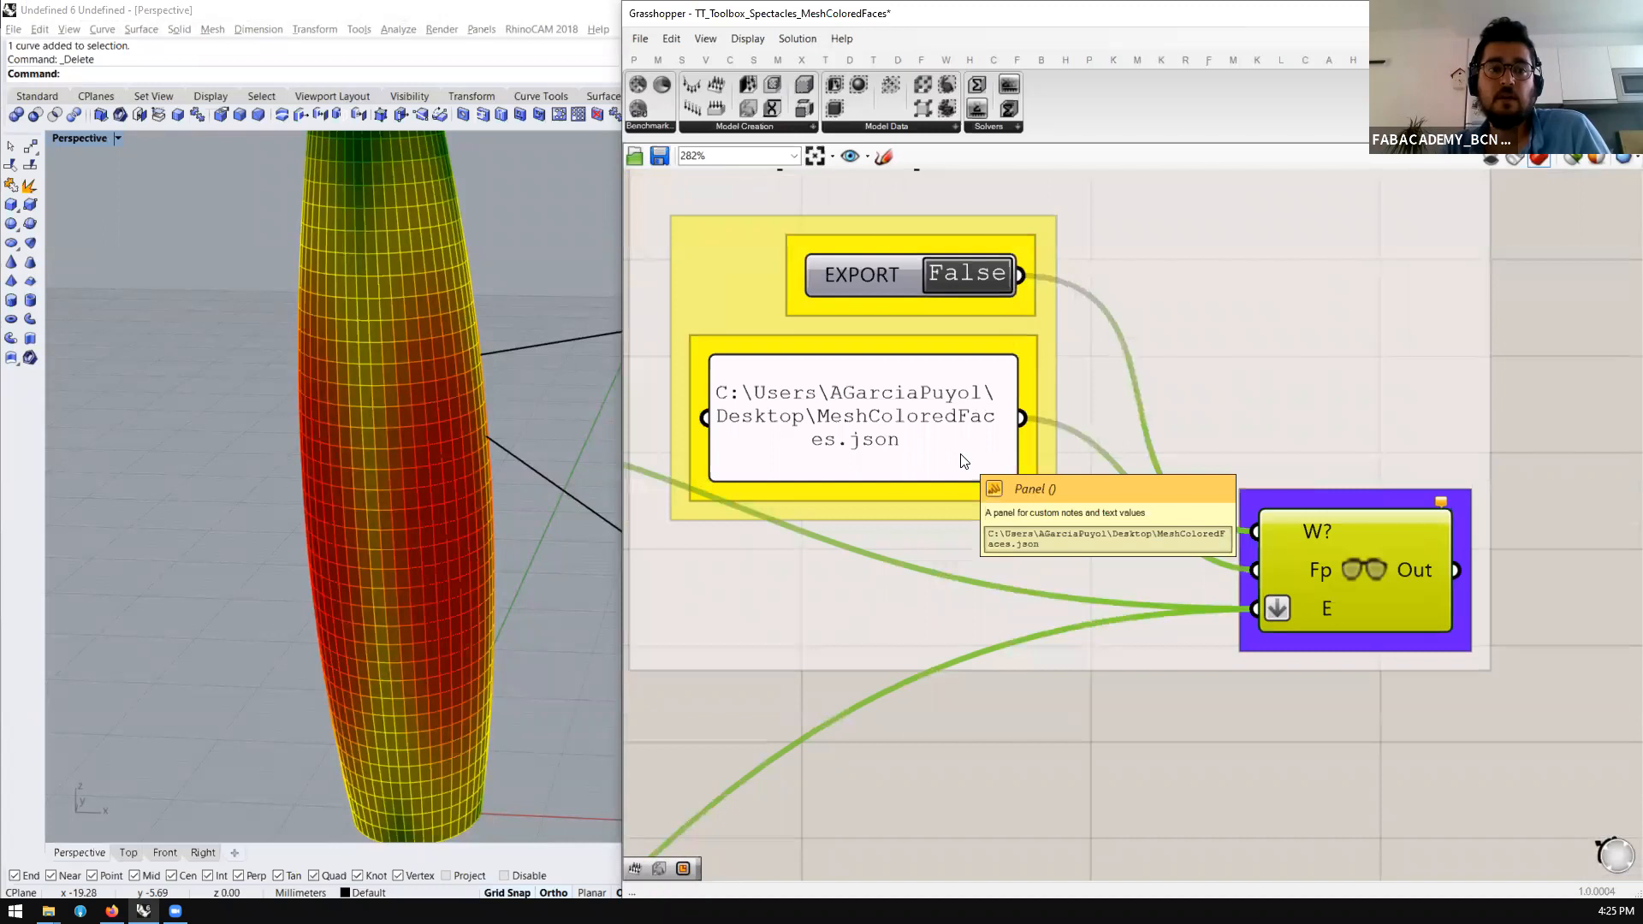
Switch to Firefox and open the A-Frame website, aframe.io
click(112, 911)
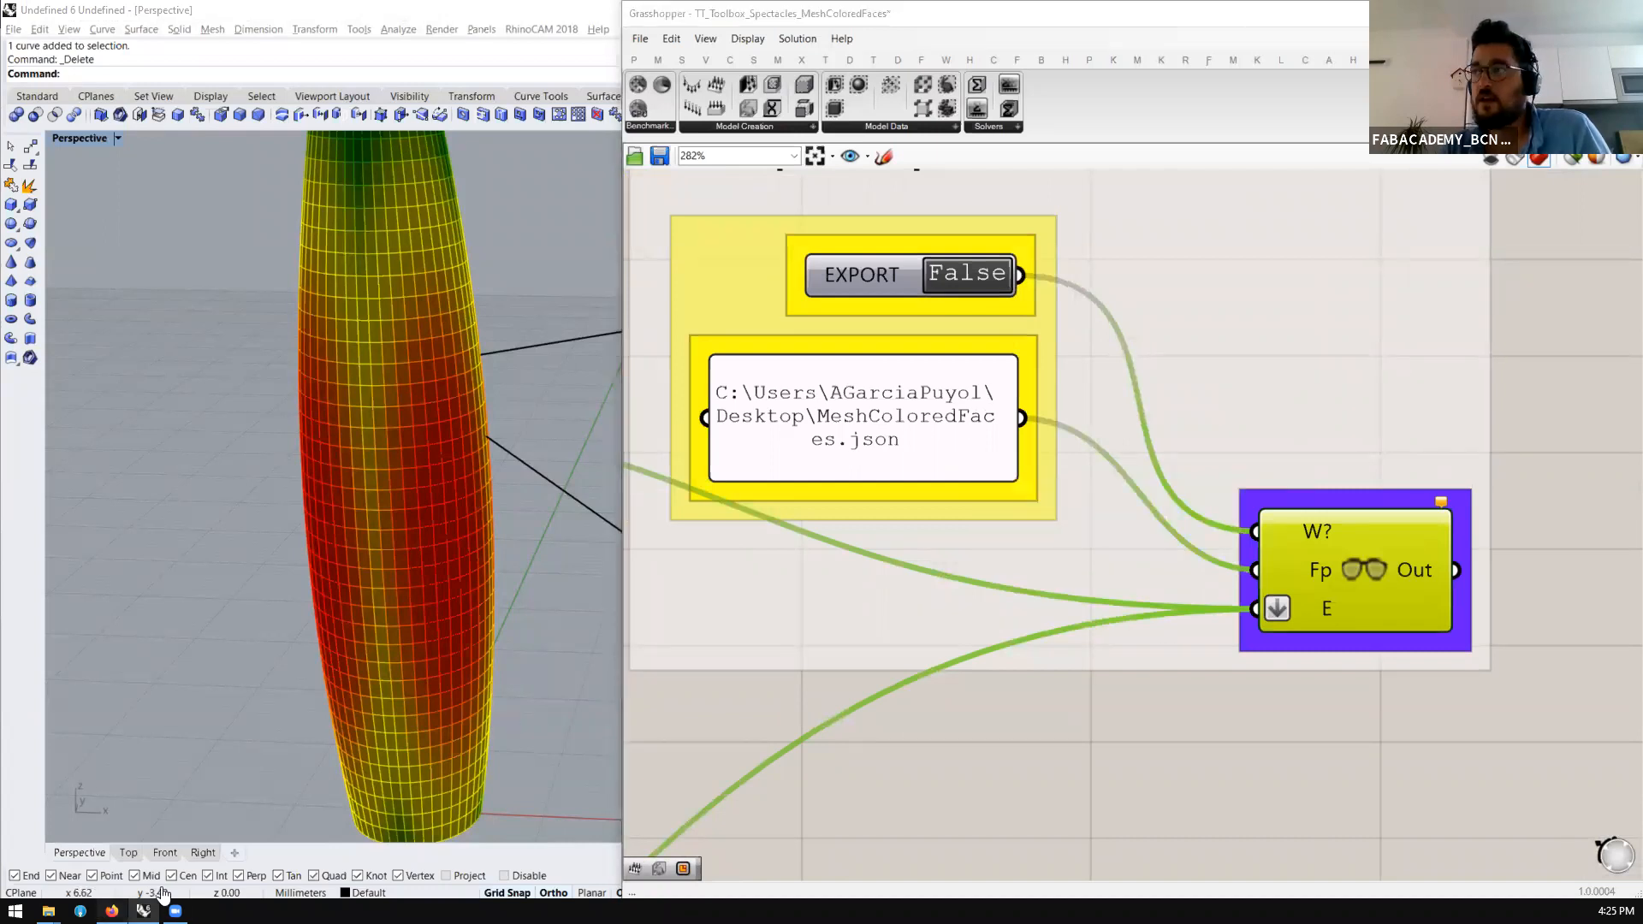
click(938, 45)
triple_click(938, 46)
text(aframe.io/)
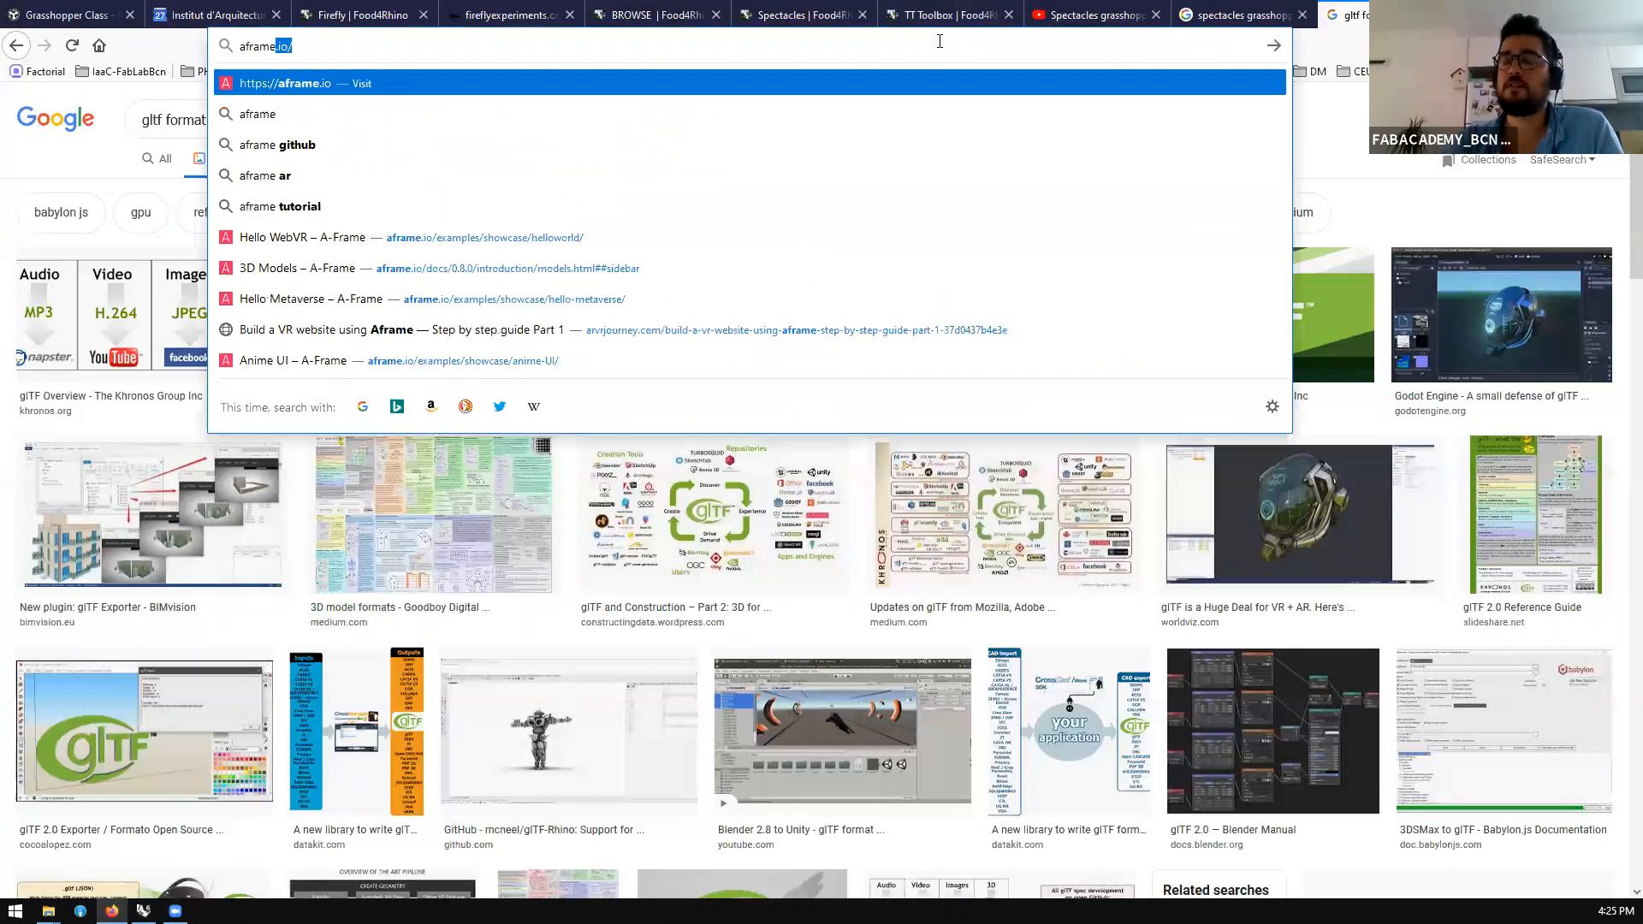
key(Return)
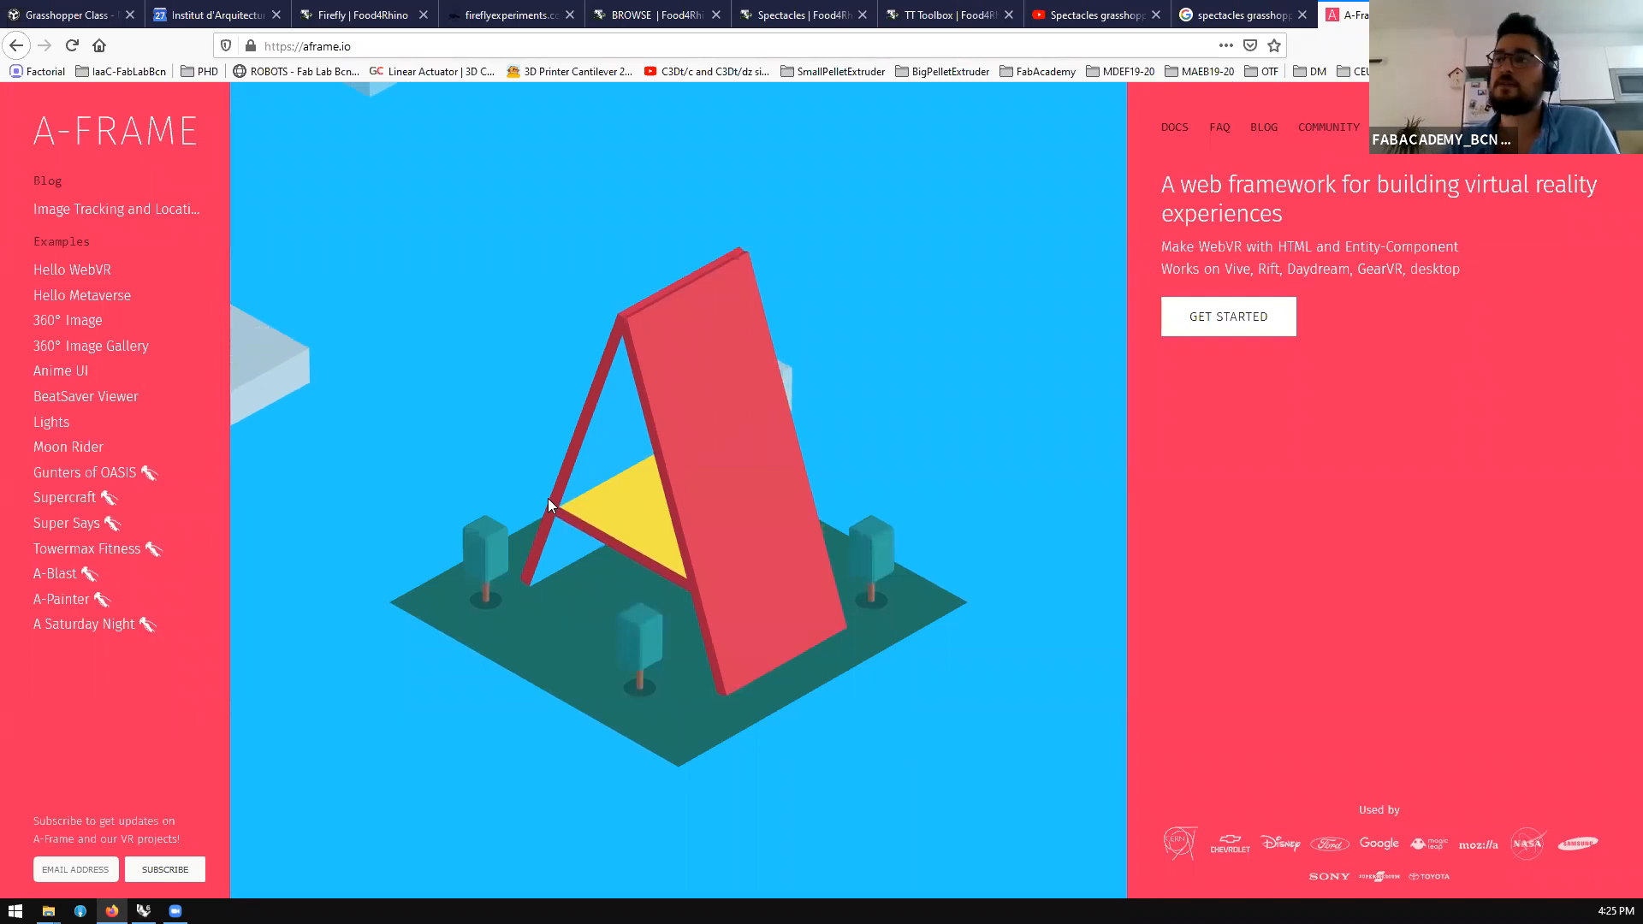
Open the three.js website, threejs.org, to show its gallery of featured projects
click(611, 38)
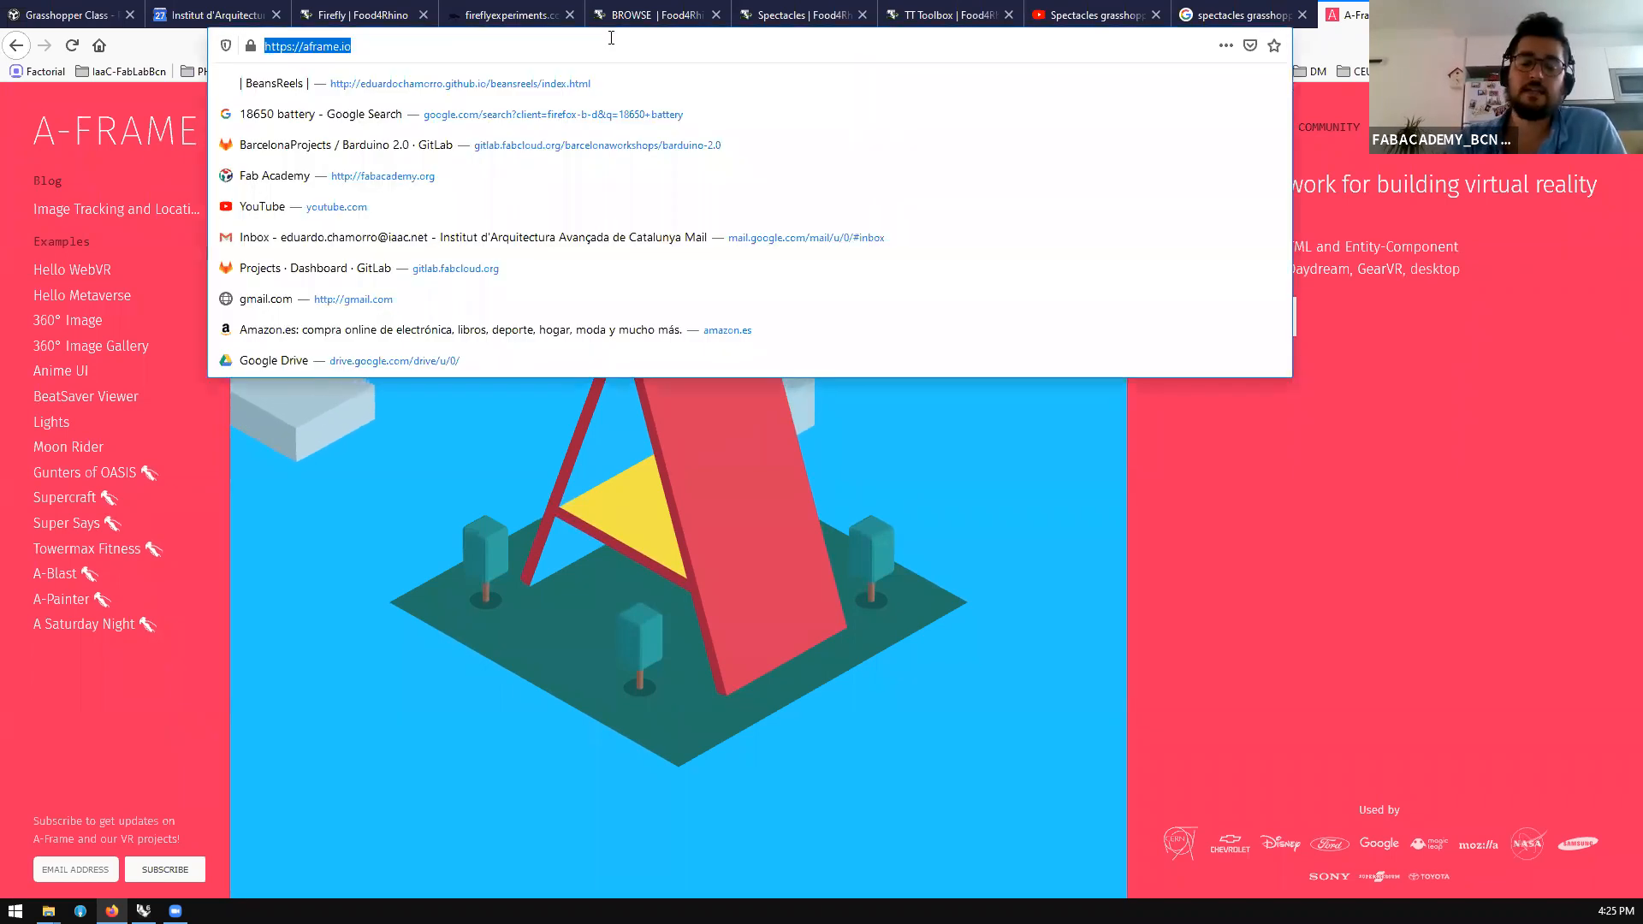
text(three)
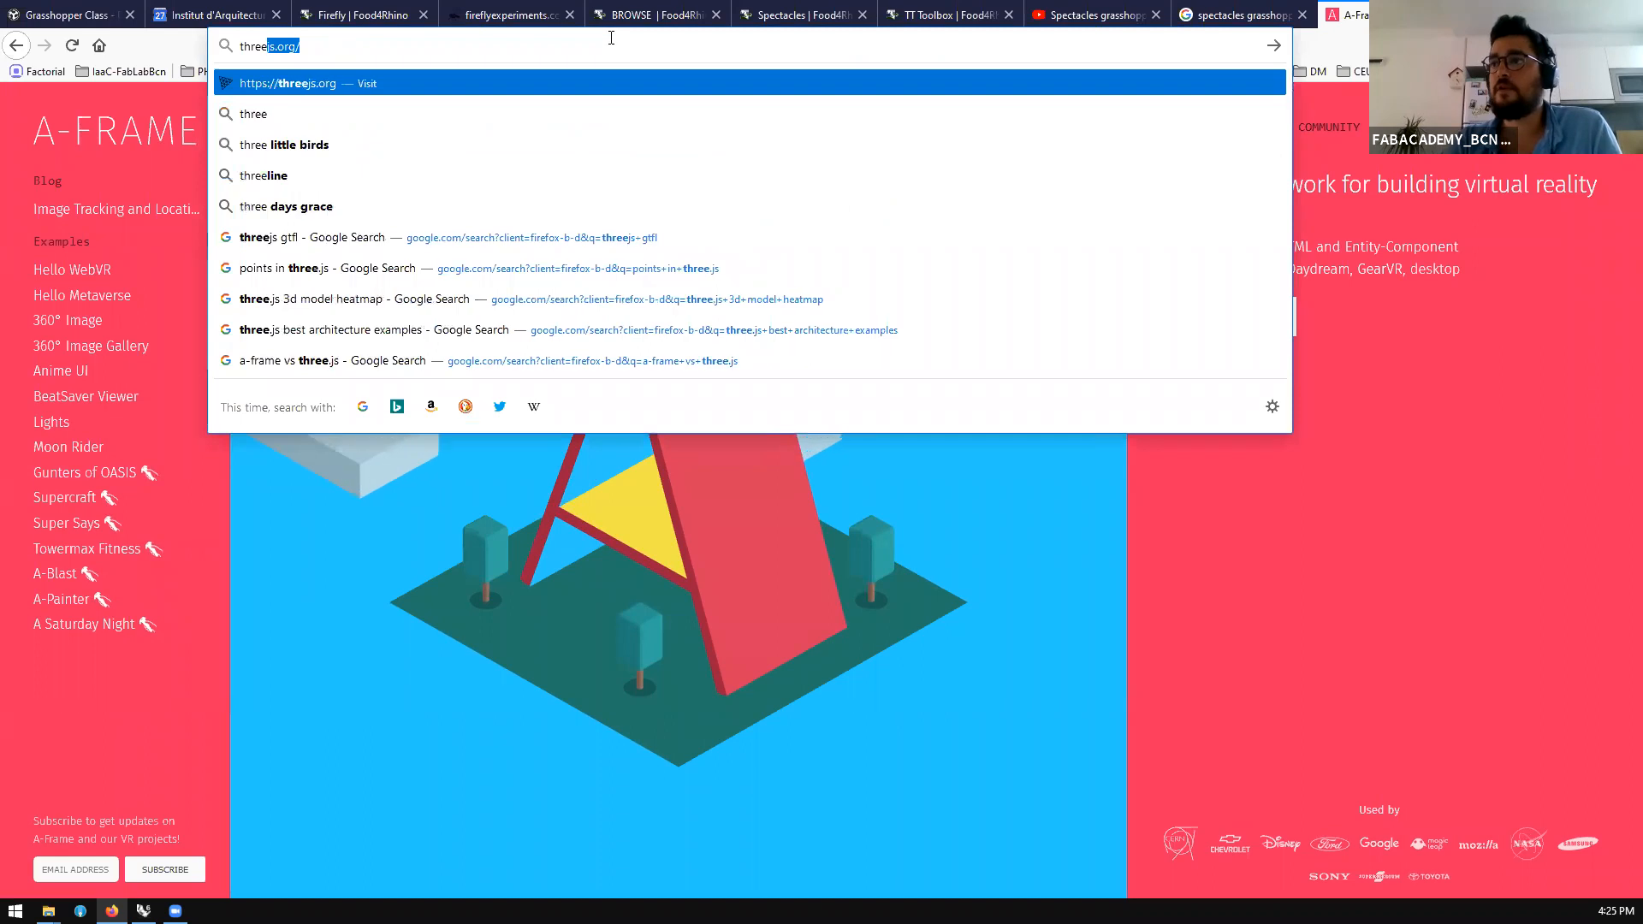
text(js)
key(Return)
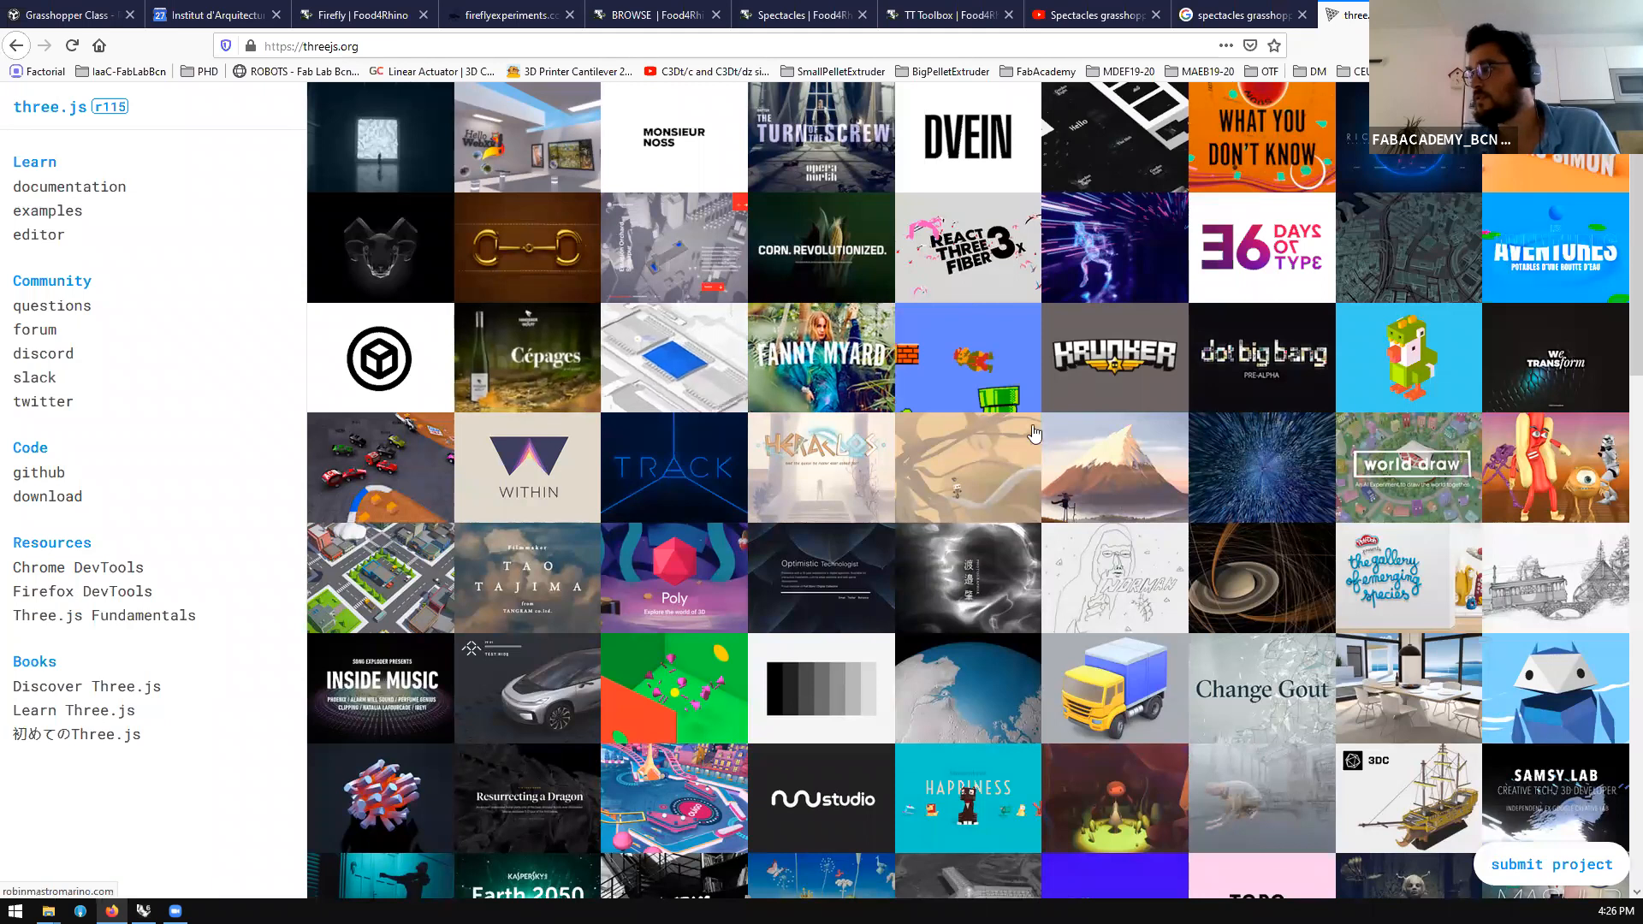
Open the blue starburst project from the three.js gallery and view the portfolio work featured on its start page
click(1253, 484)
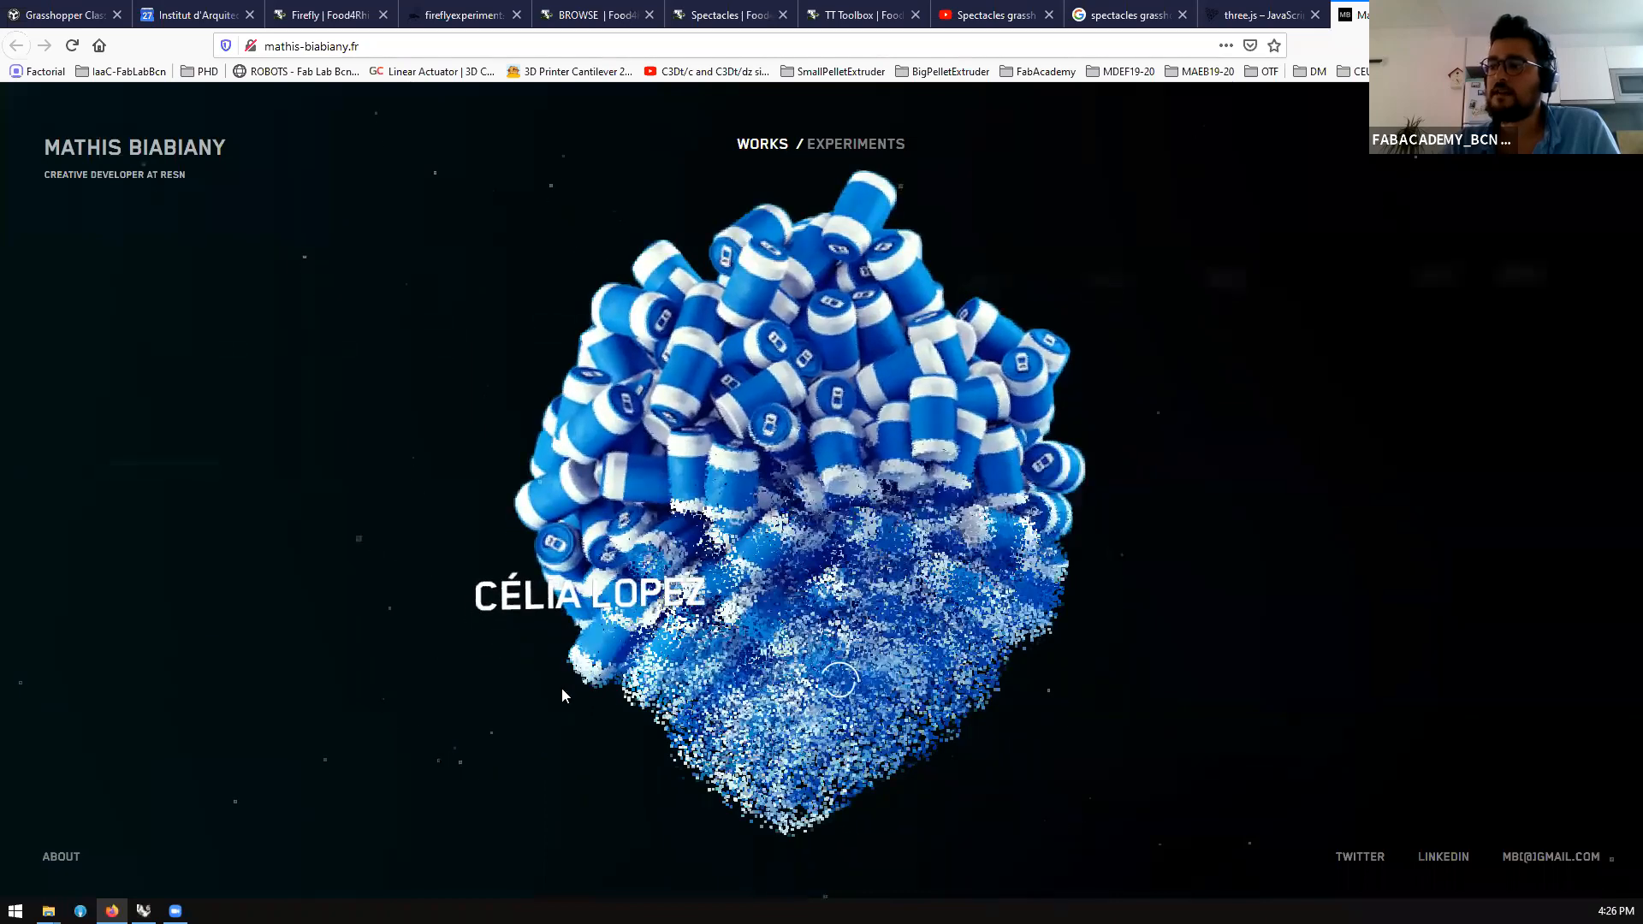
click(650, 575)
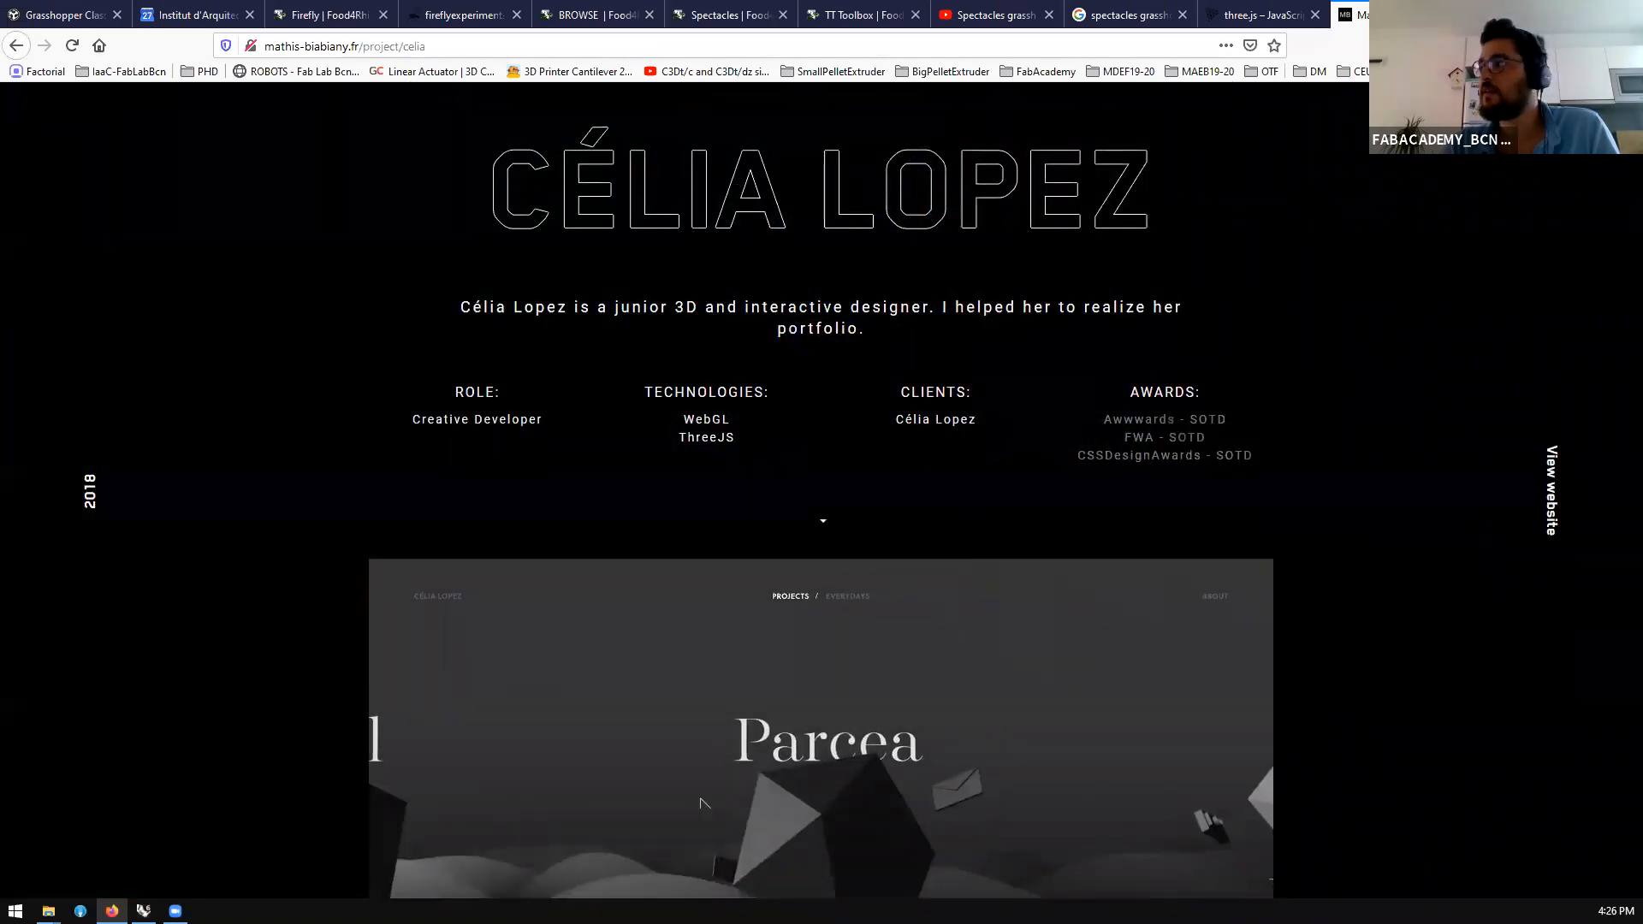
Search the web for "happy video"
click(1024, 41)
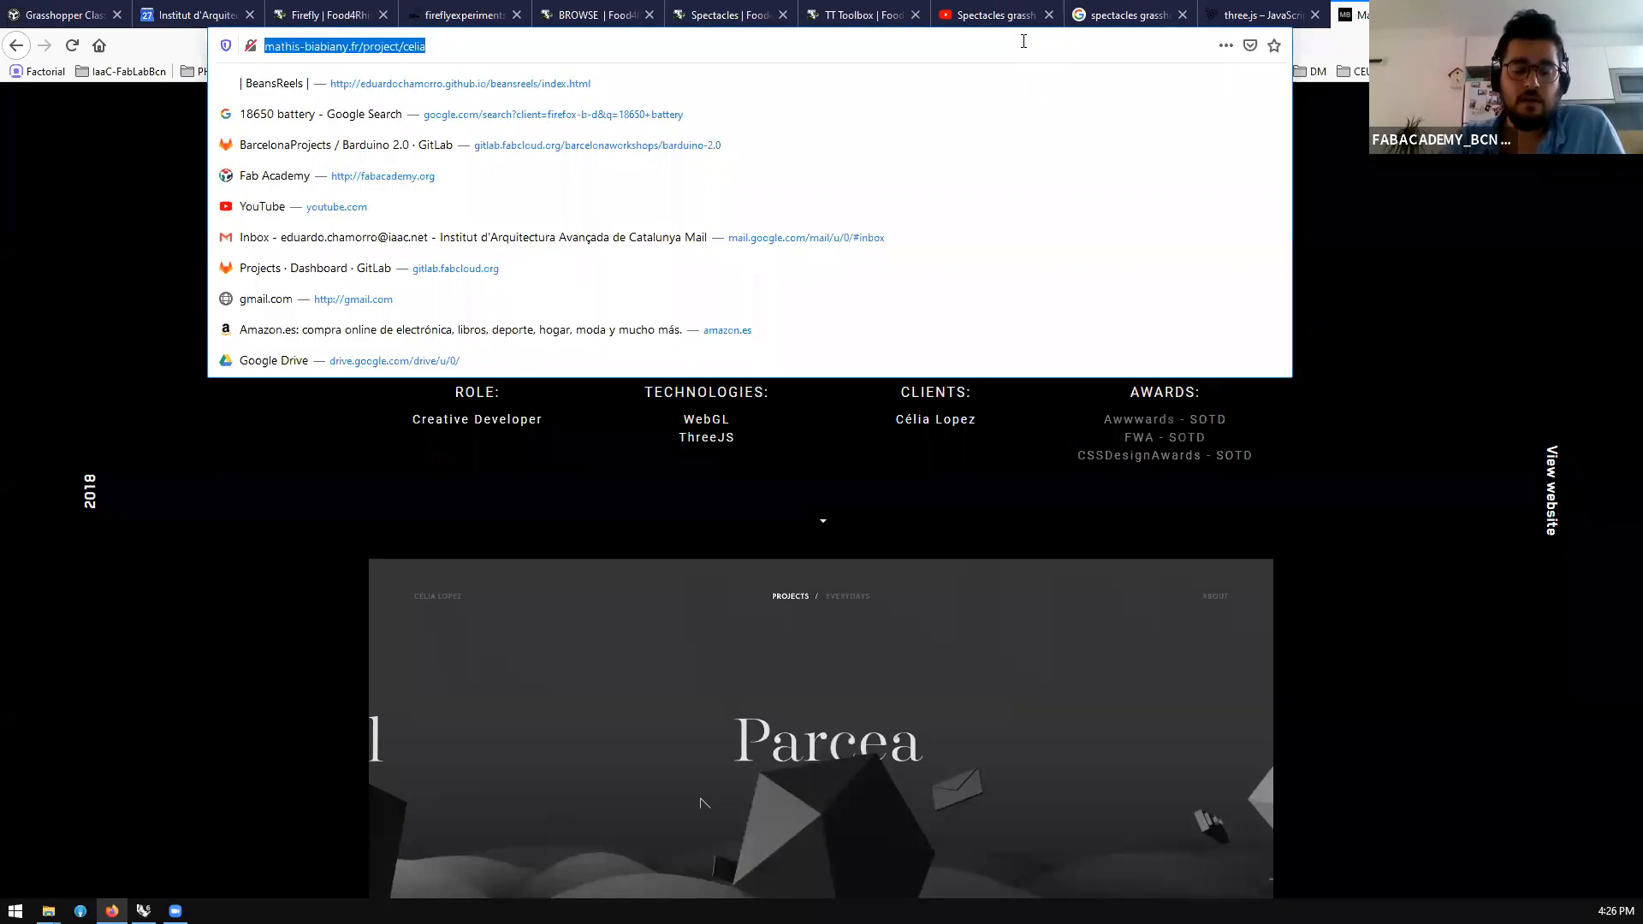
text(happy )
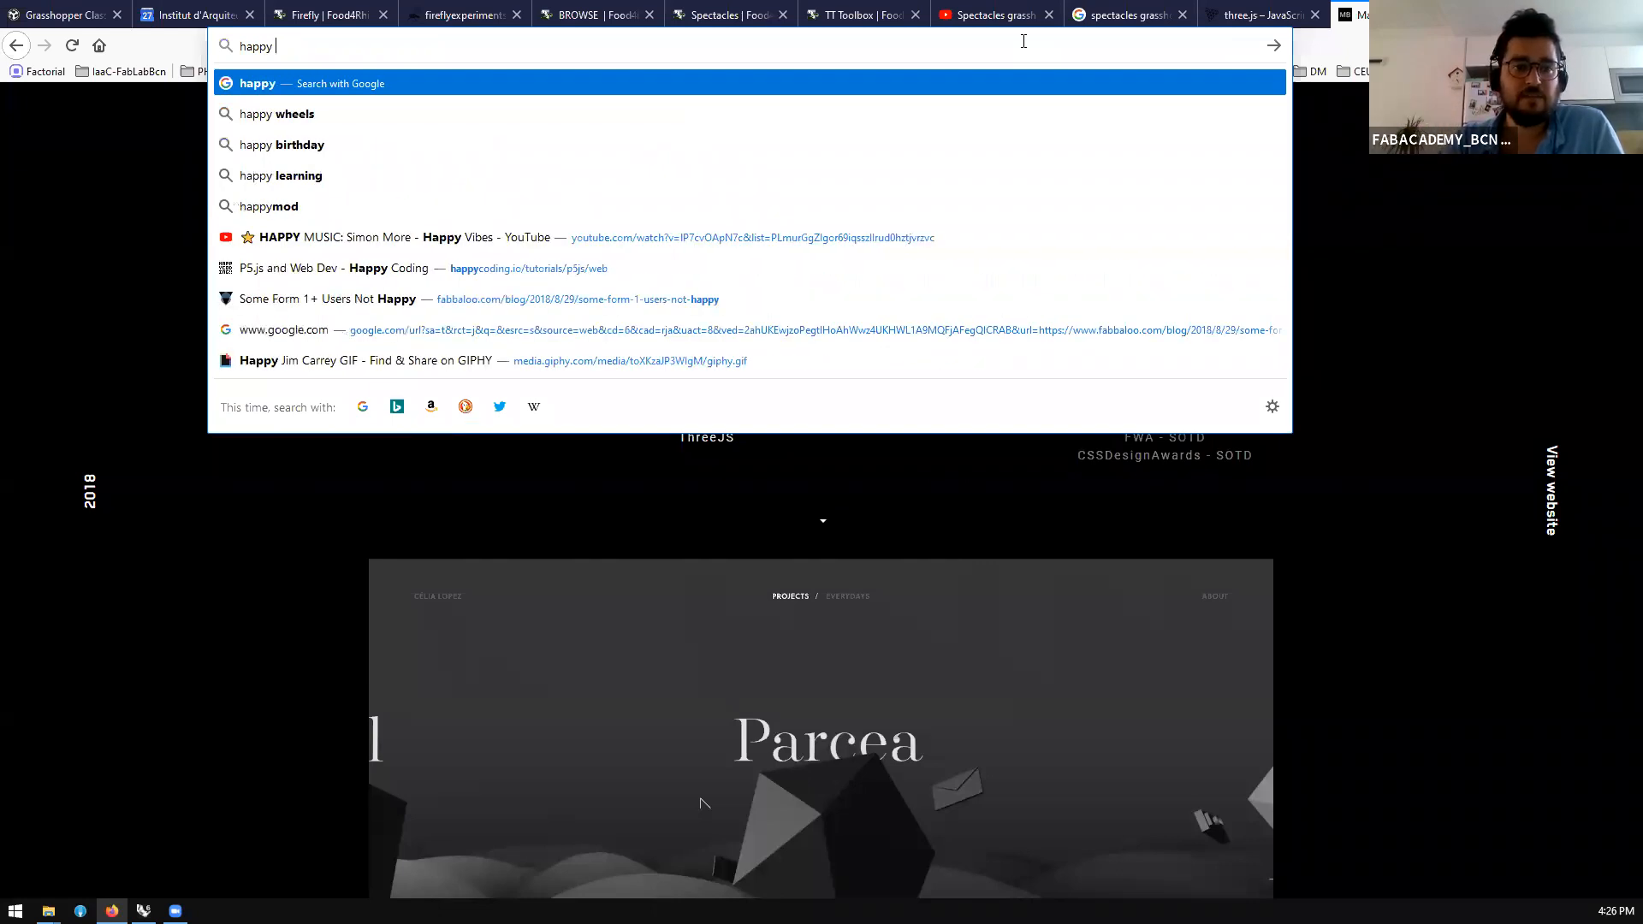
text(video)
key(Return)
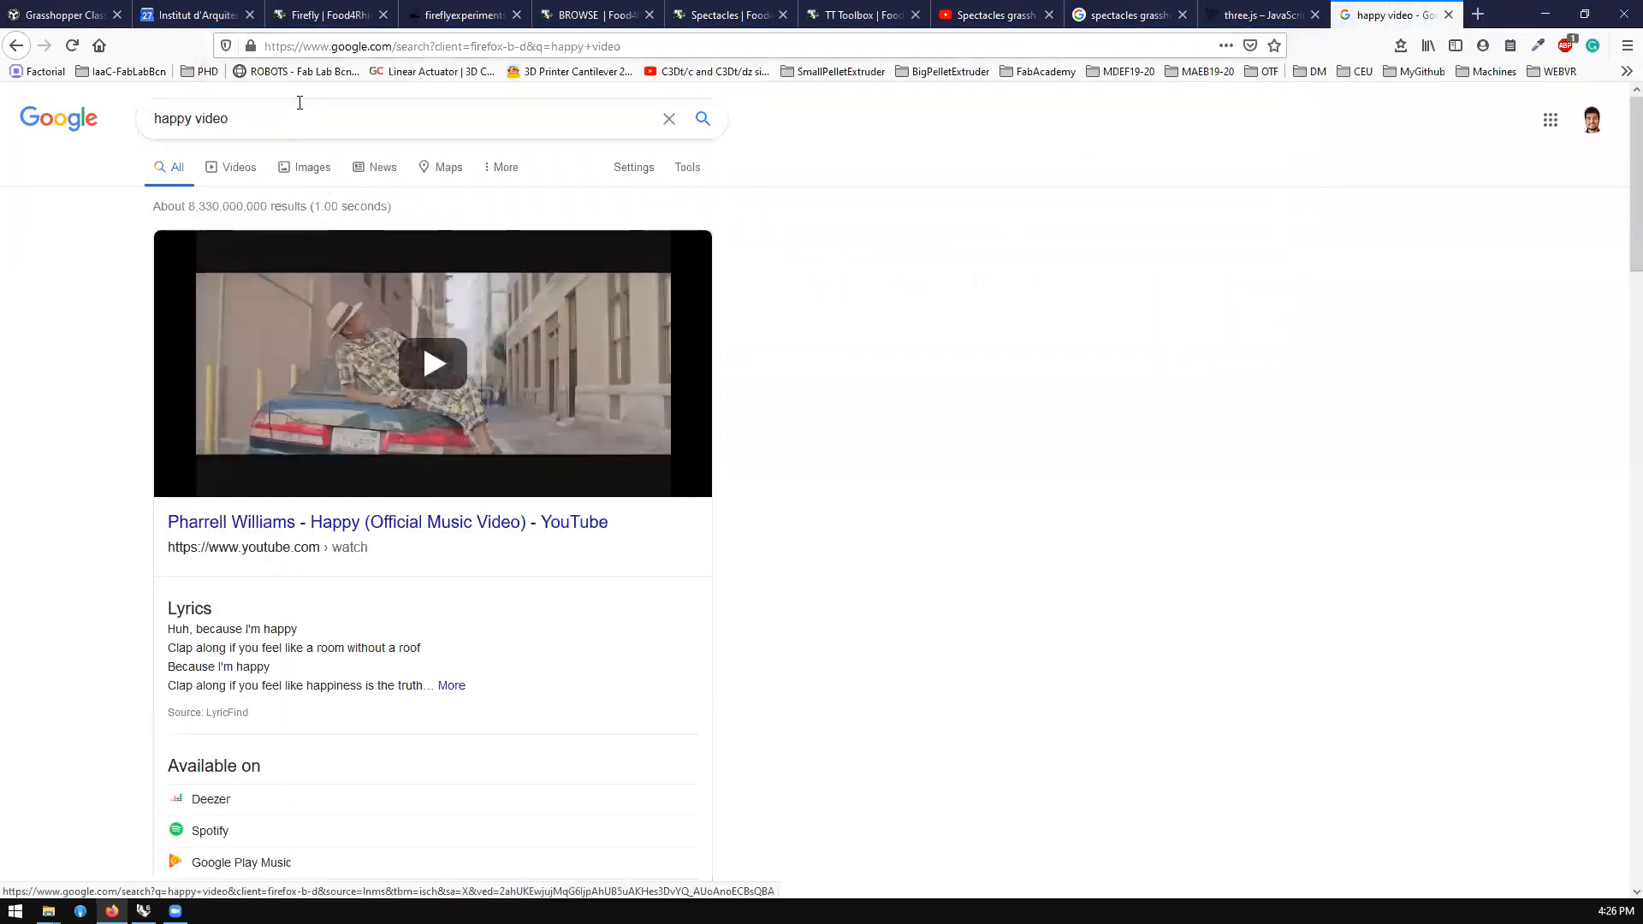
Change the search to "happy pharrell" and look through the results for the interactive video site
double_click(298, 133)
text(ph)
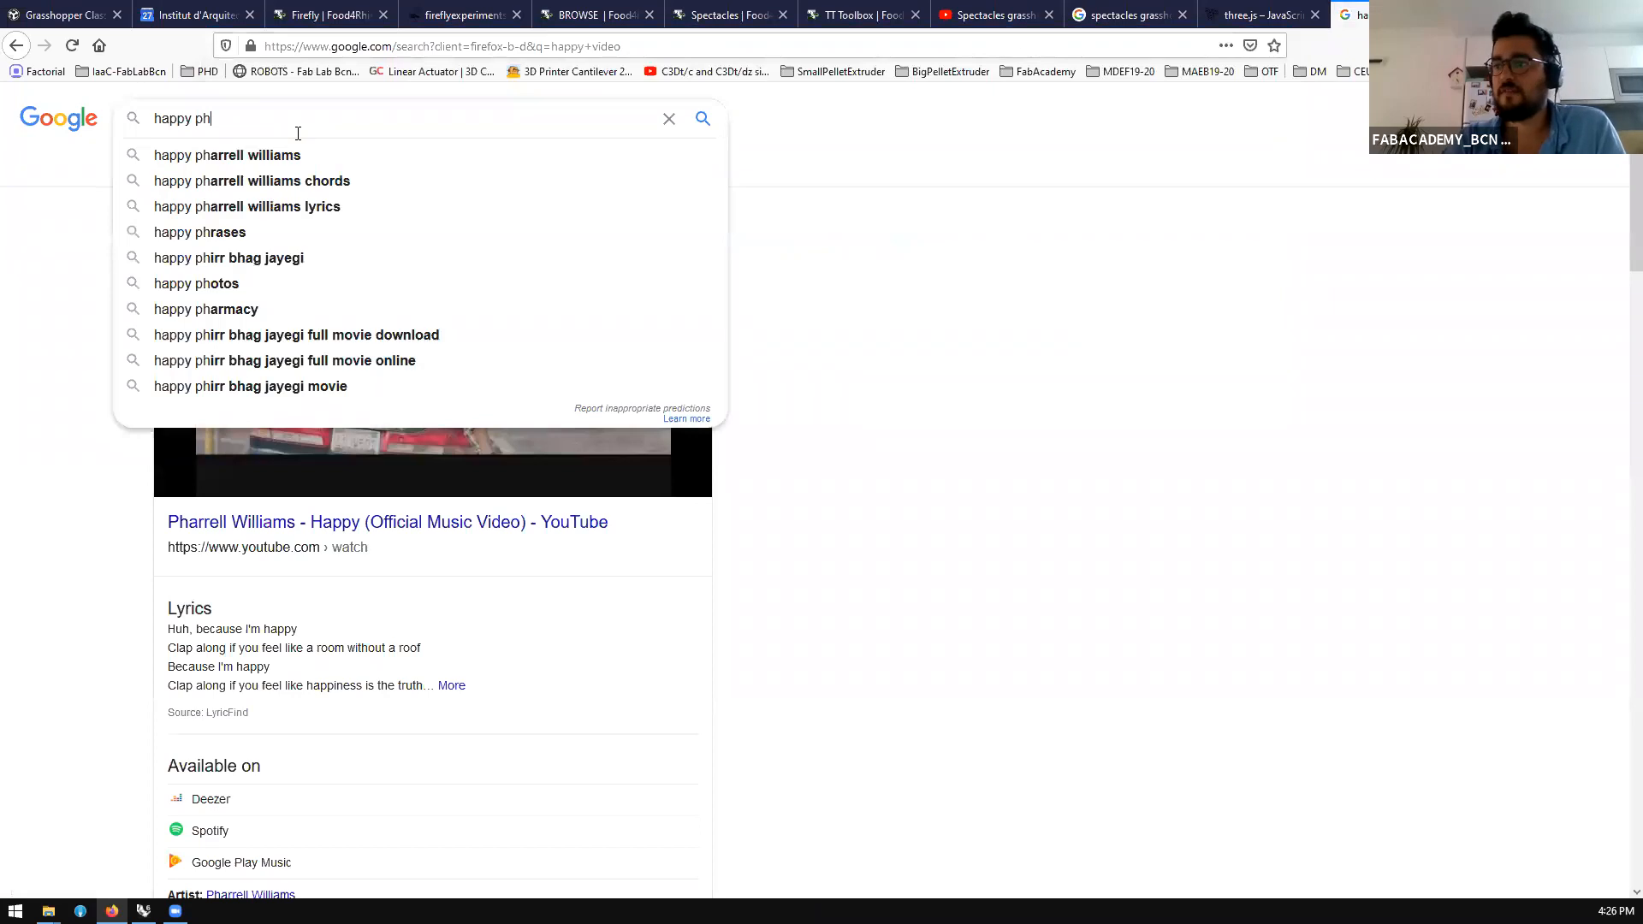
text(arrell)
key(Return)
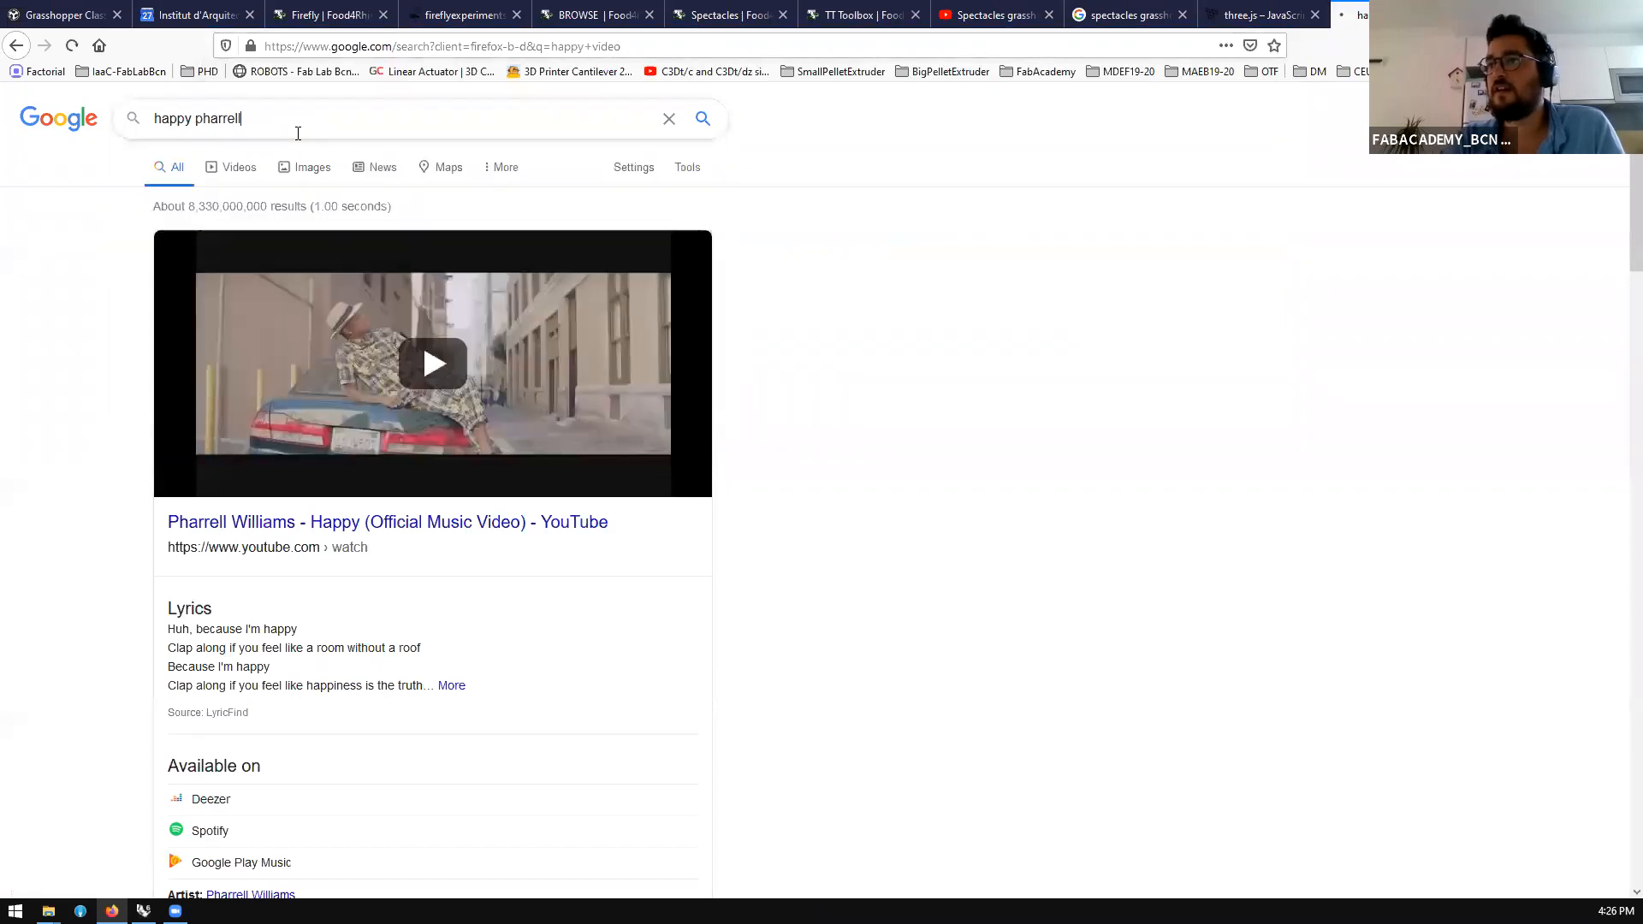
scroll(298, 137, down, 15)
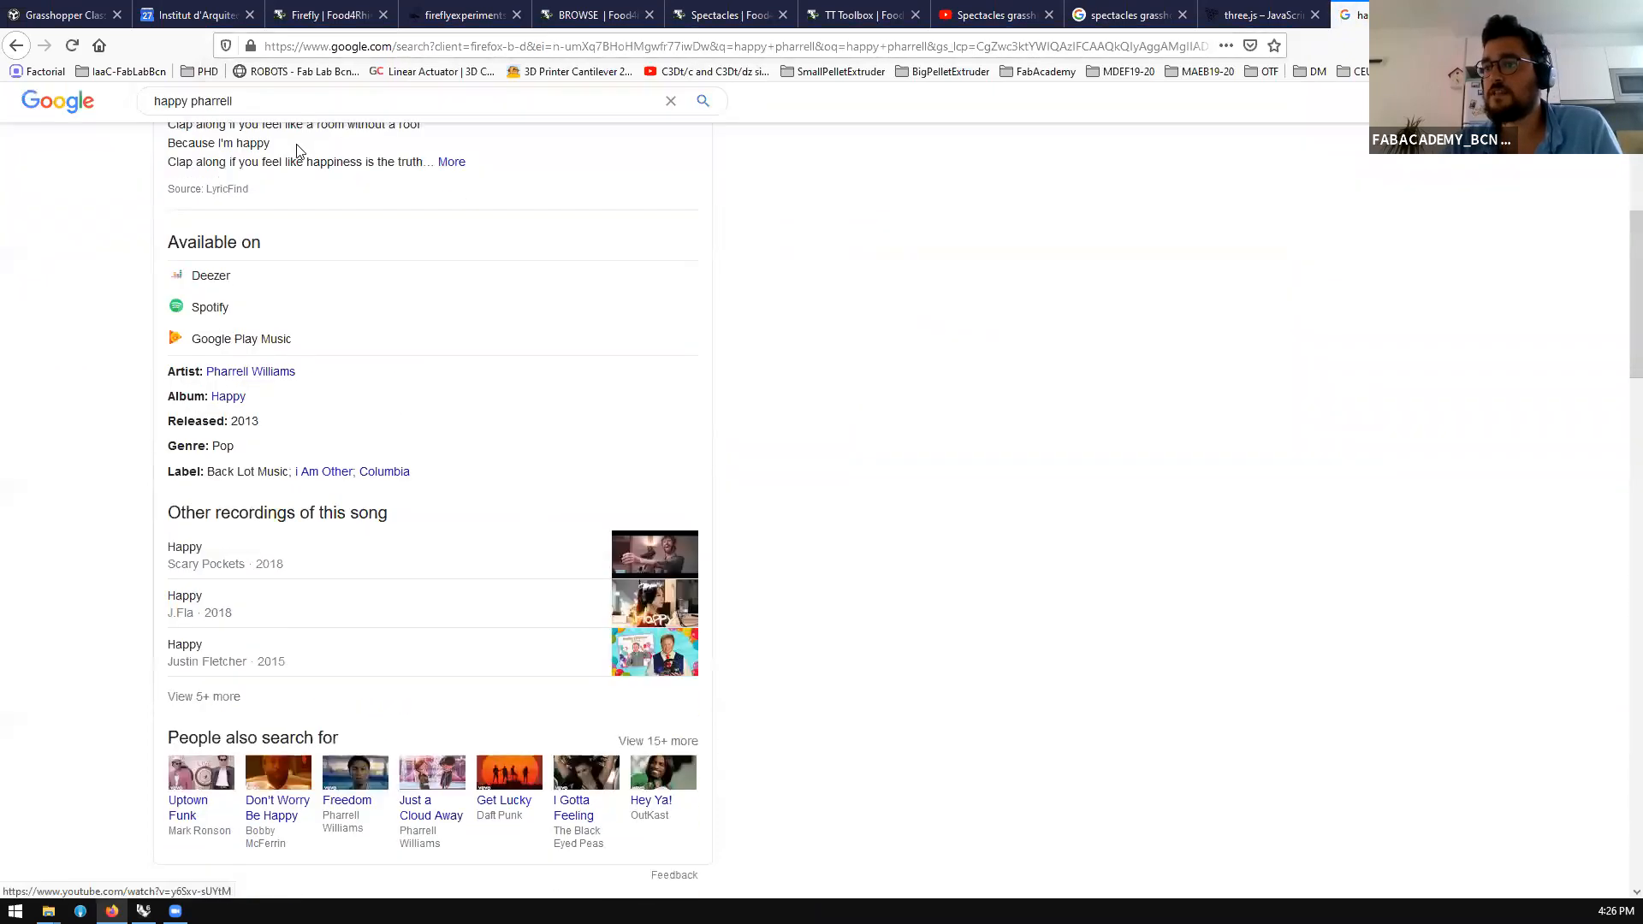
scroll(298, 152, down, 10)
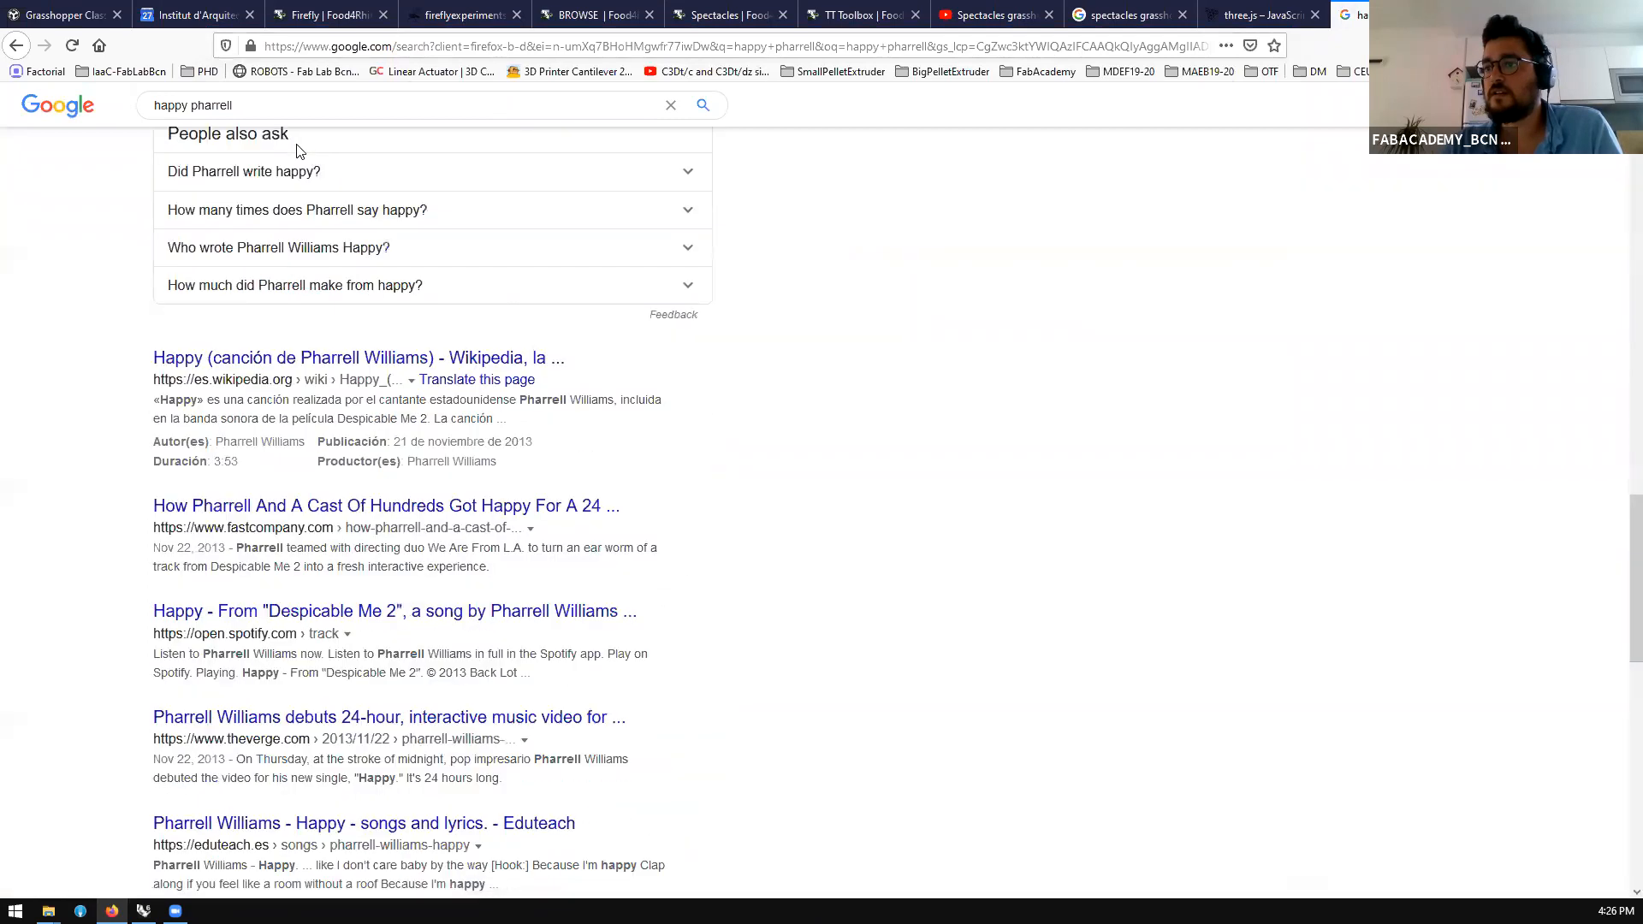
scroll(311, 240, down, 10)
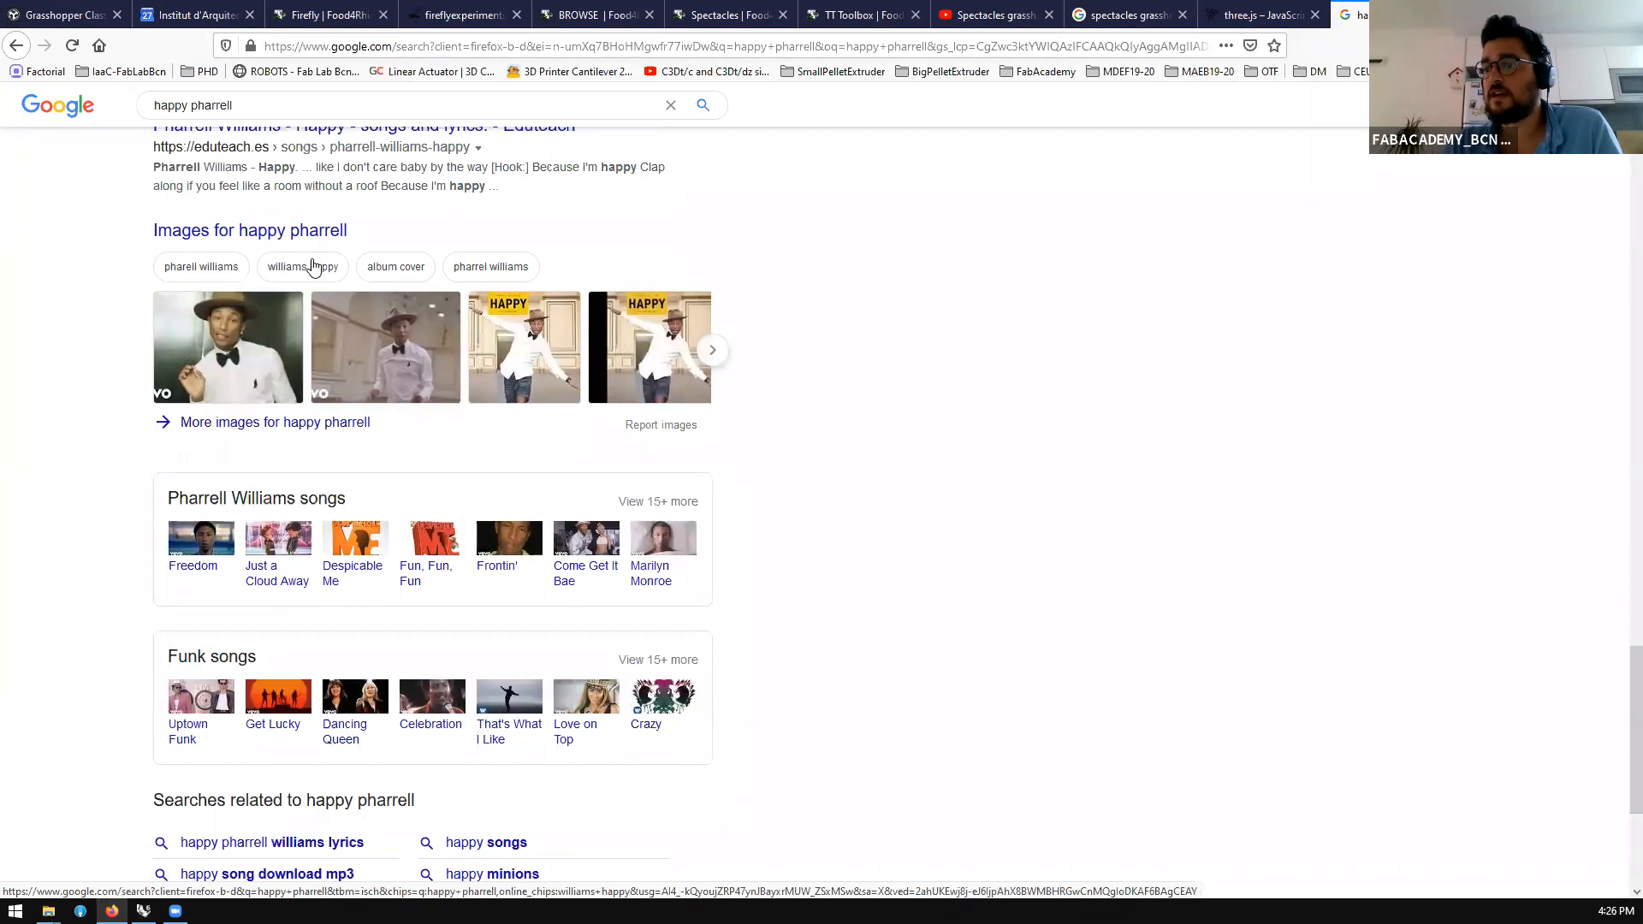
Extend the search to "happy pharrell webpage" and open the Happy Party site from the results
scroll(311, 265, up, 15)
click(305, 113)
text(webpage)
key(Return)
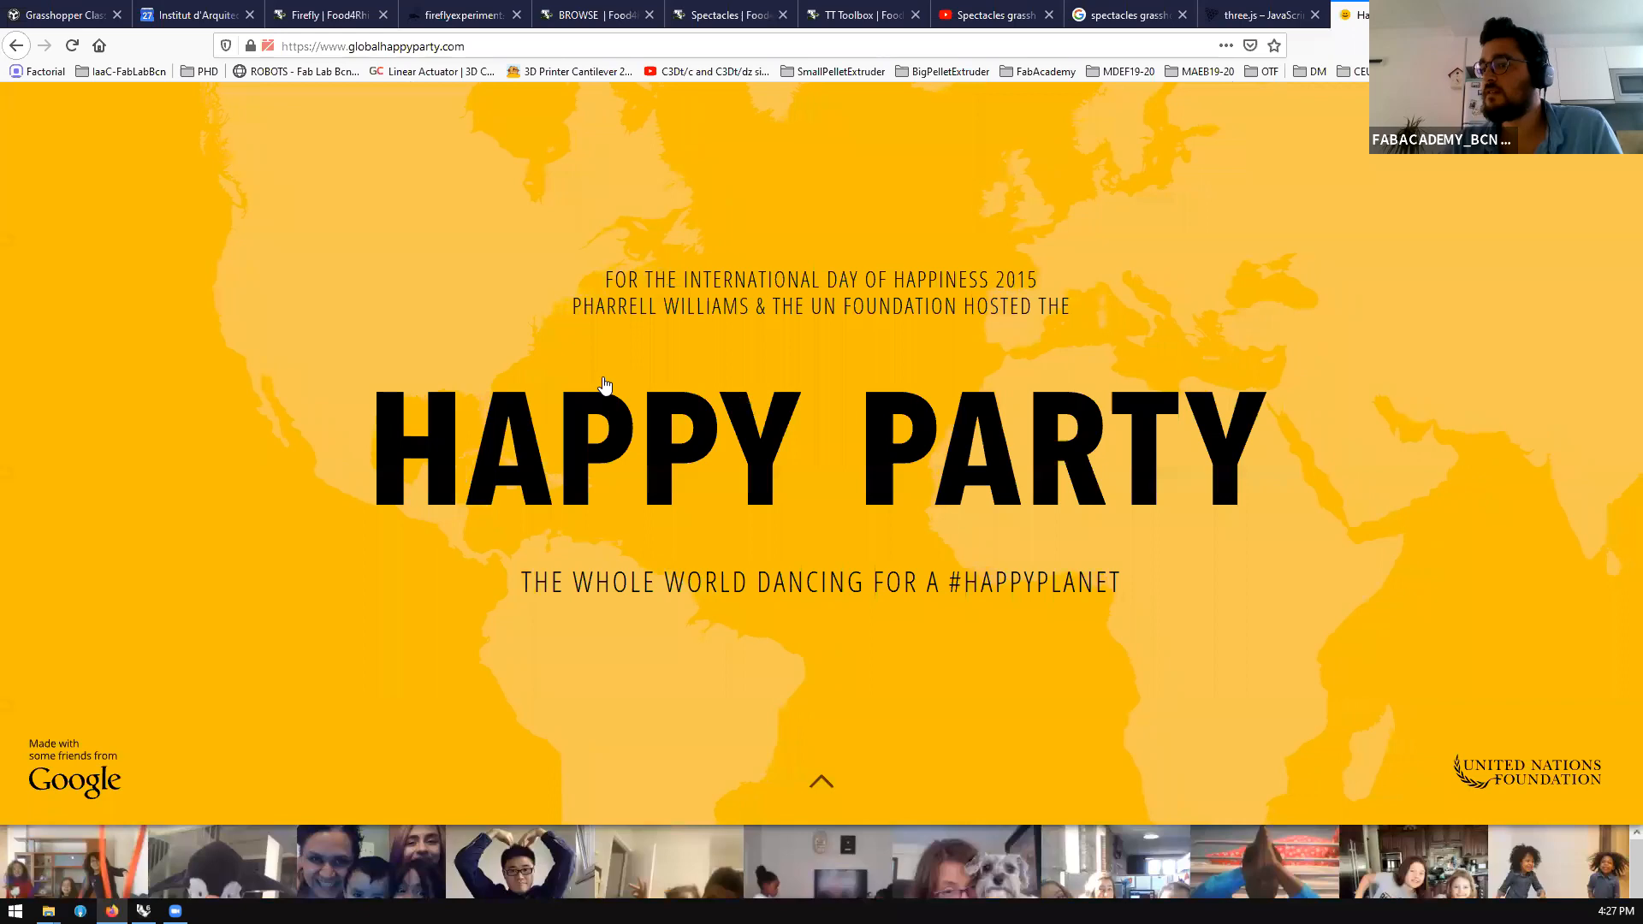
Look over the grid of dancing clips on the Happy Party site and return to the search results
scroll(603, 385, down, 3)
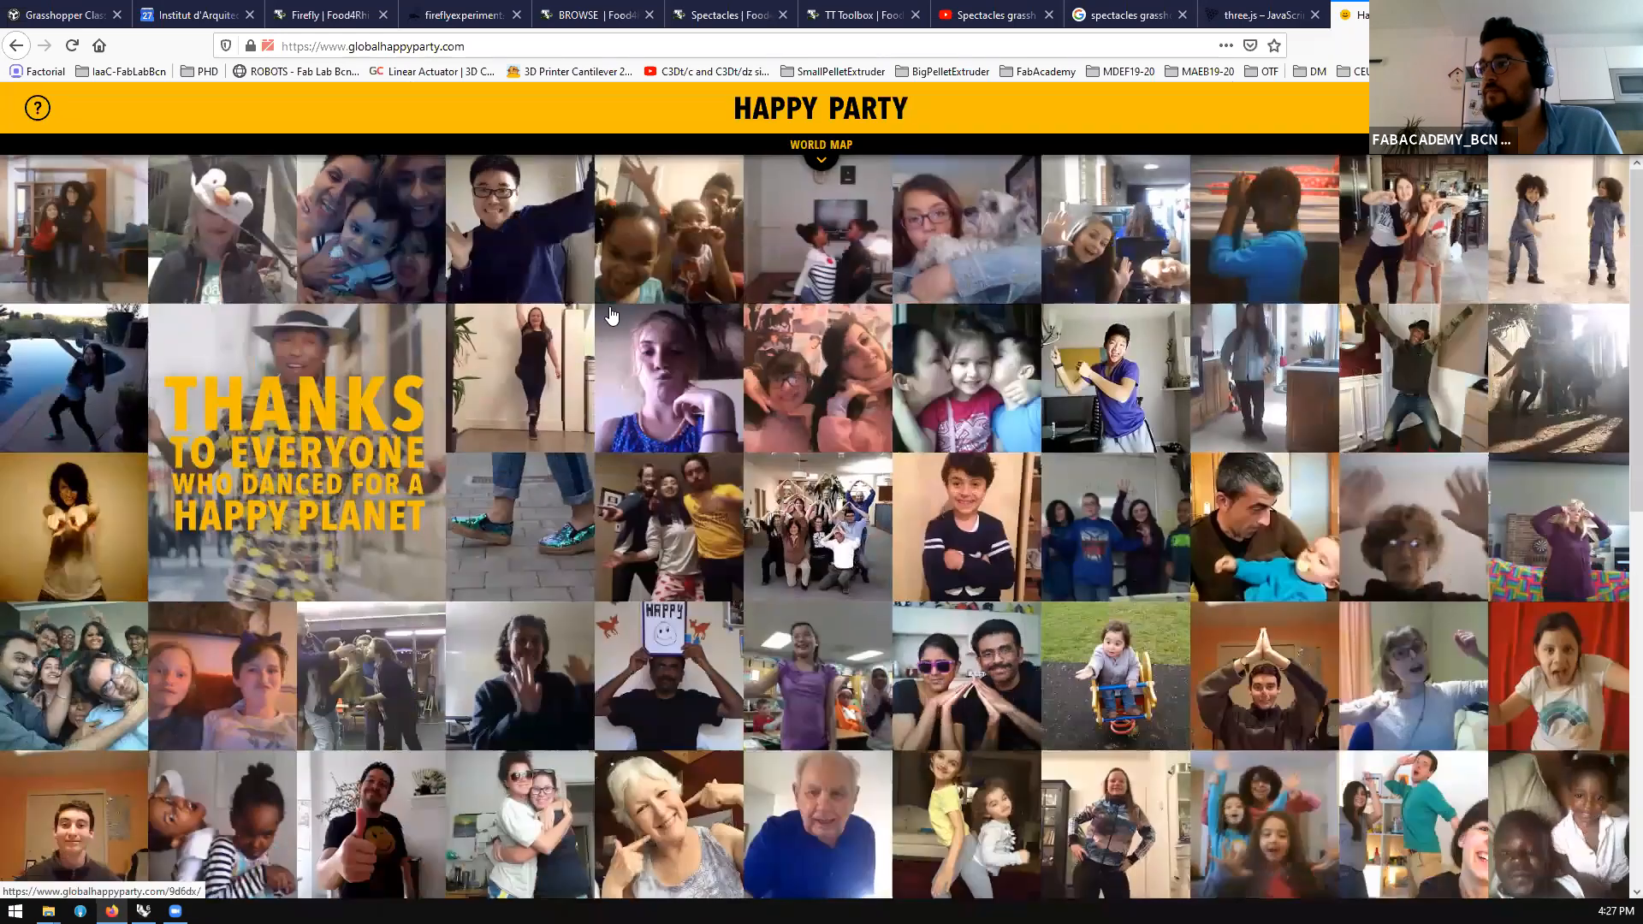
scroll(610, 317, down, 5)
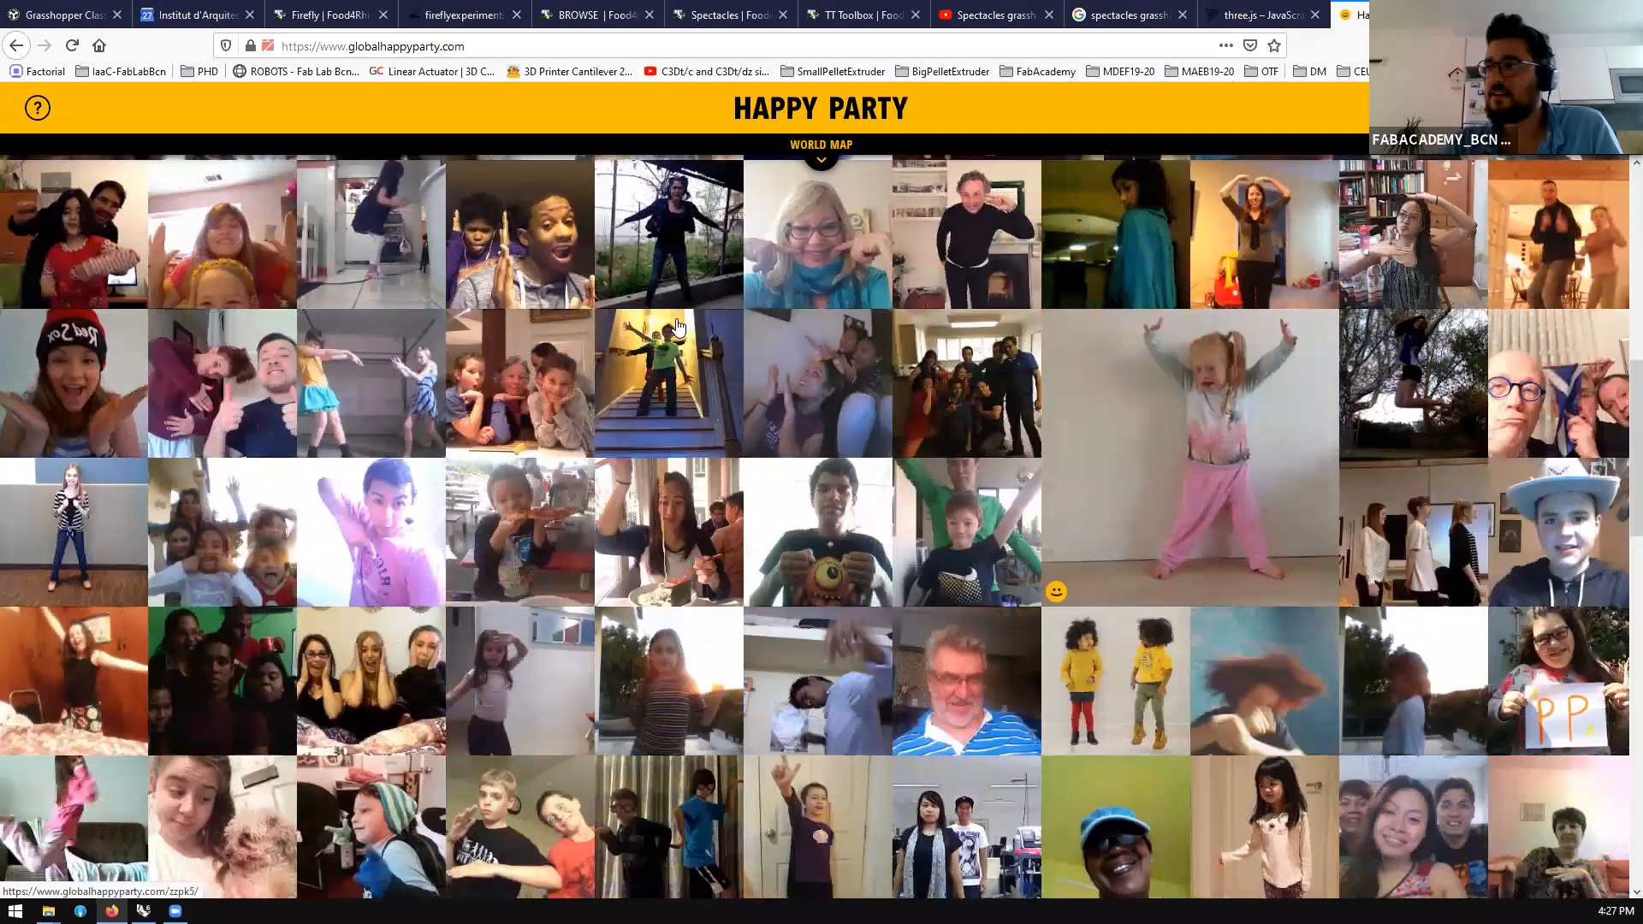
scroll(672, 319, down, 5)
scroll(672, 319, up, 7)
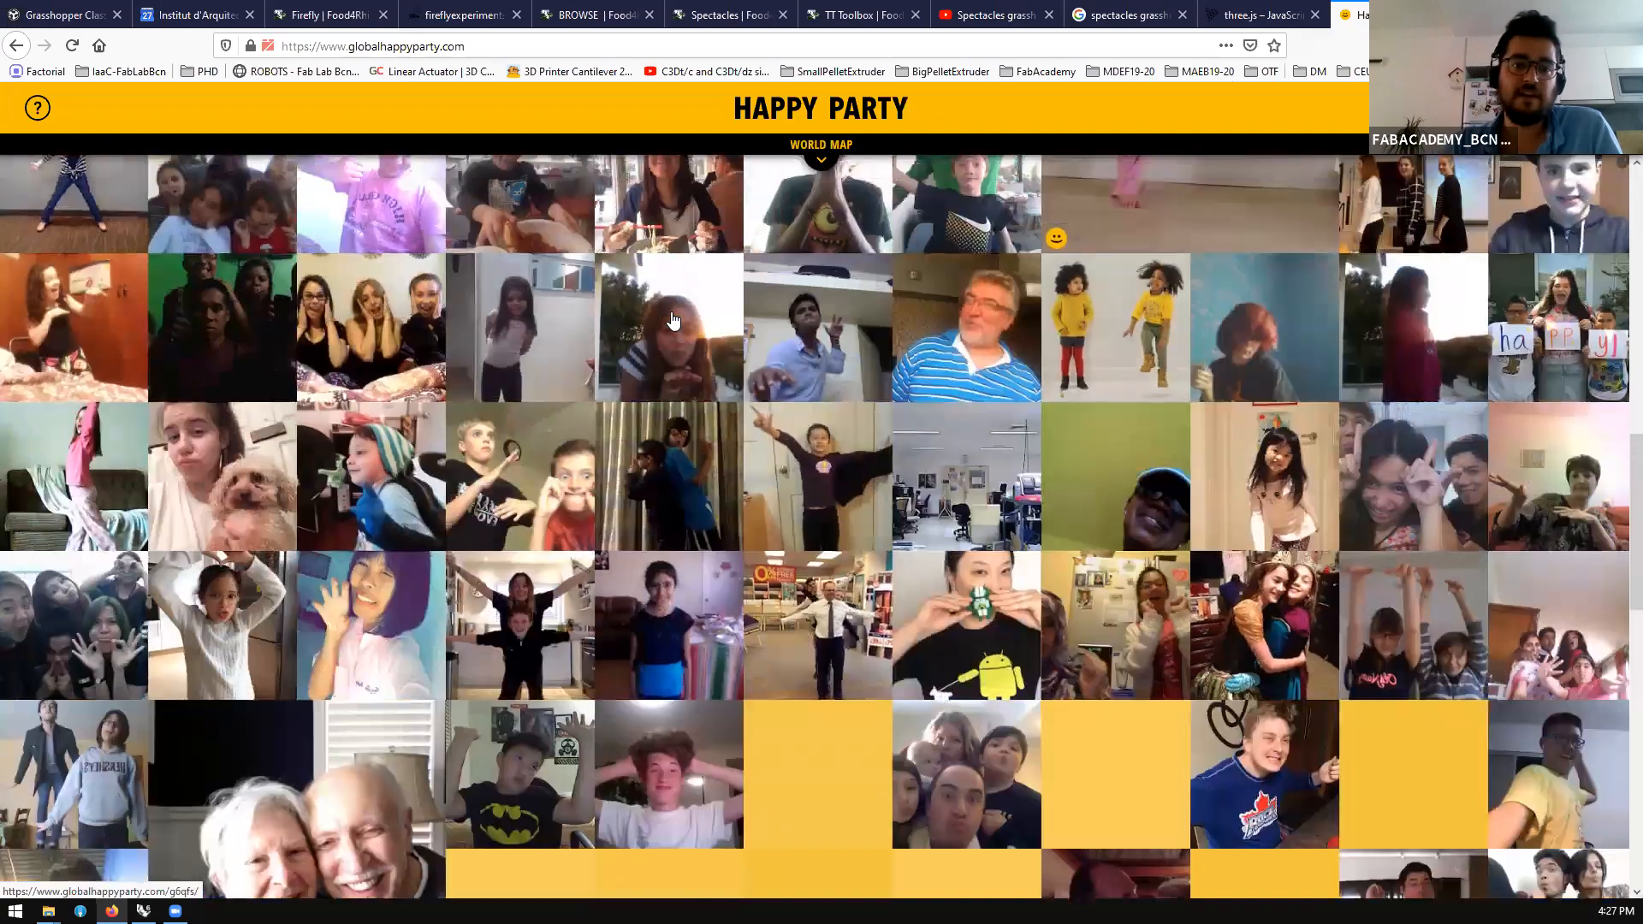
scroll(673, 319, up, 3)
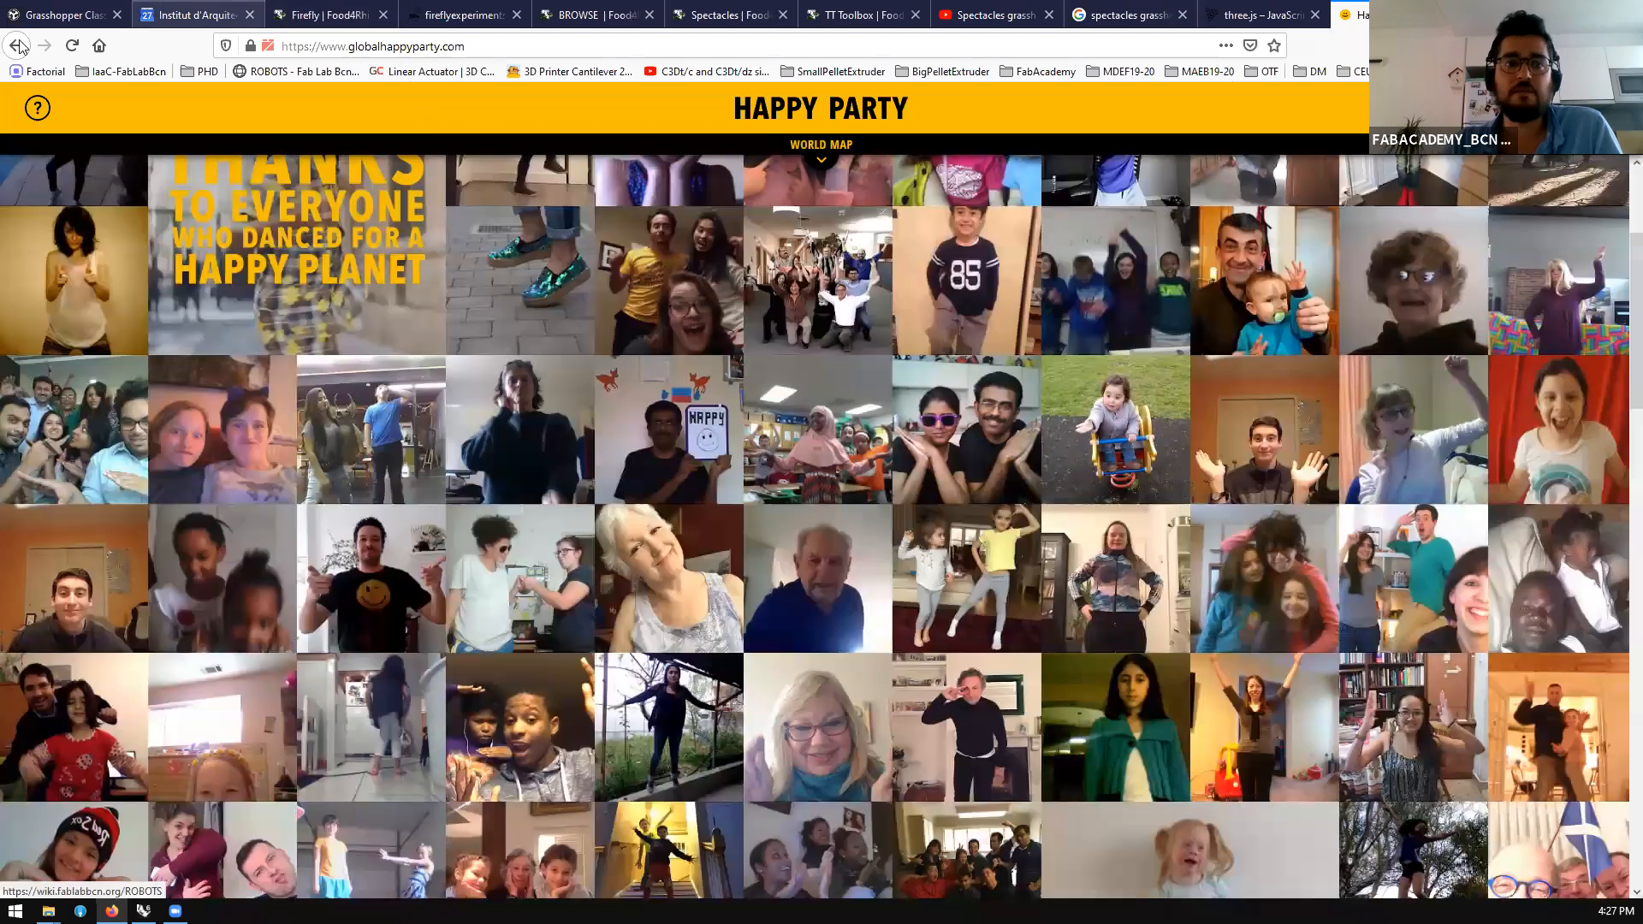
click(19, 46)
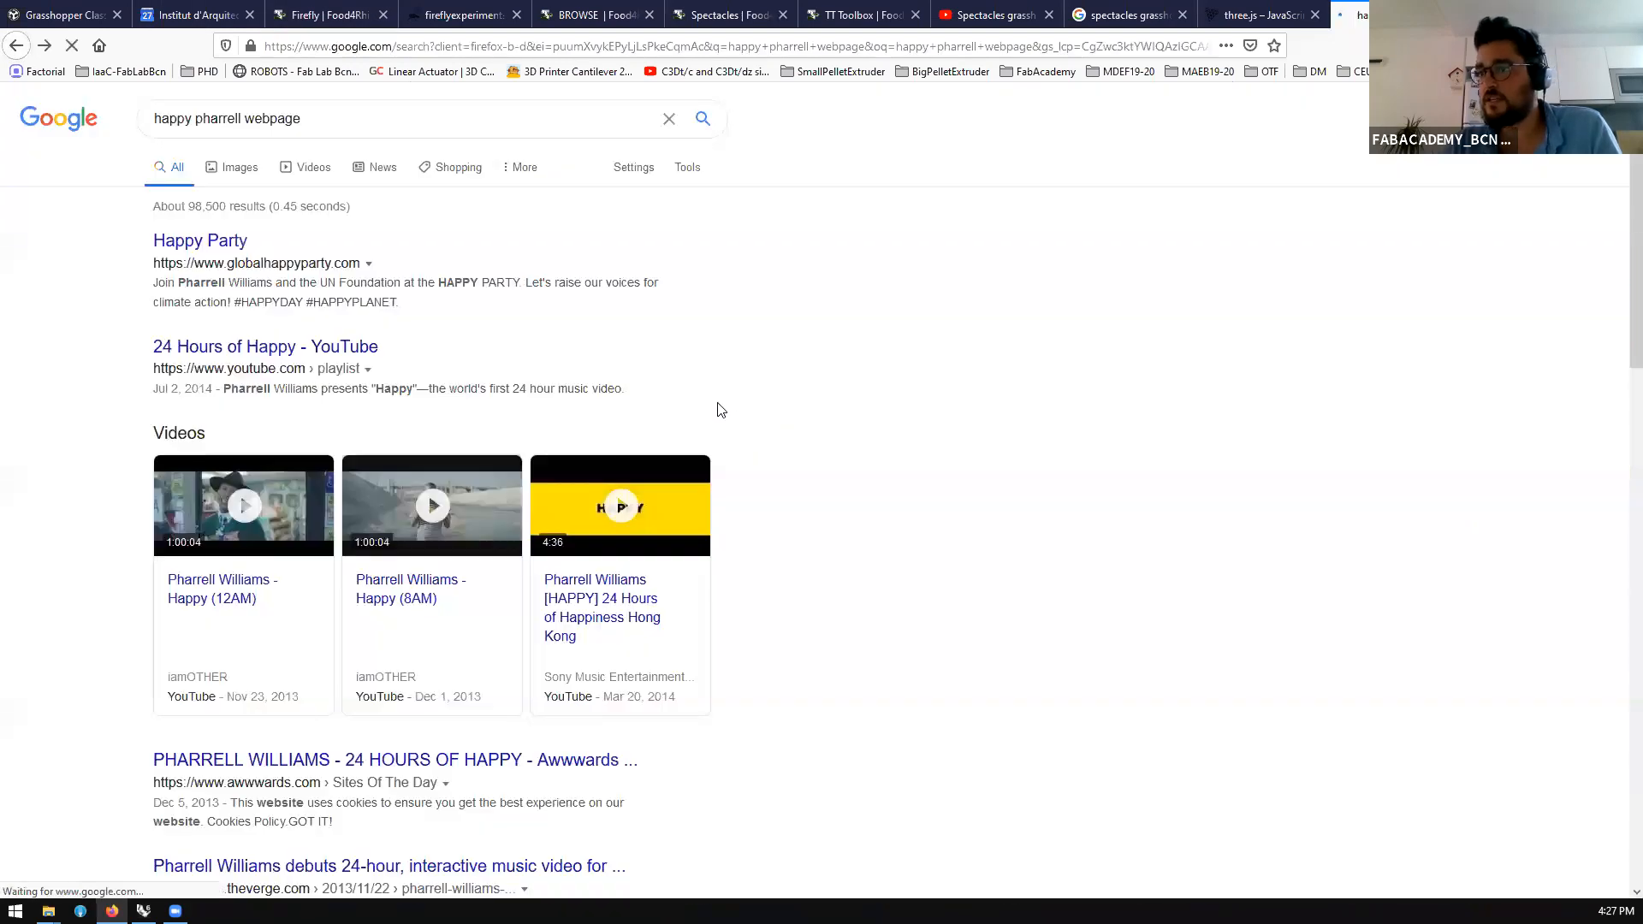
Look through the "happy pharrell webpage" results, open the pharrellwilliams.com site and return to the results
scroll(729, 401, down, 2)
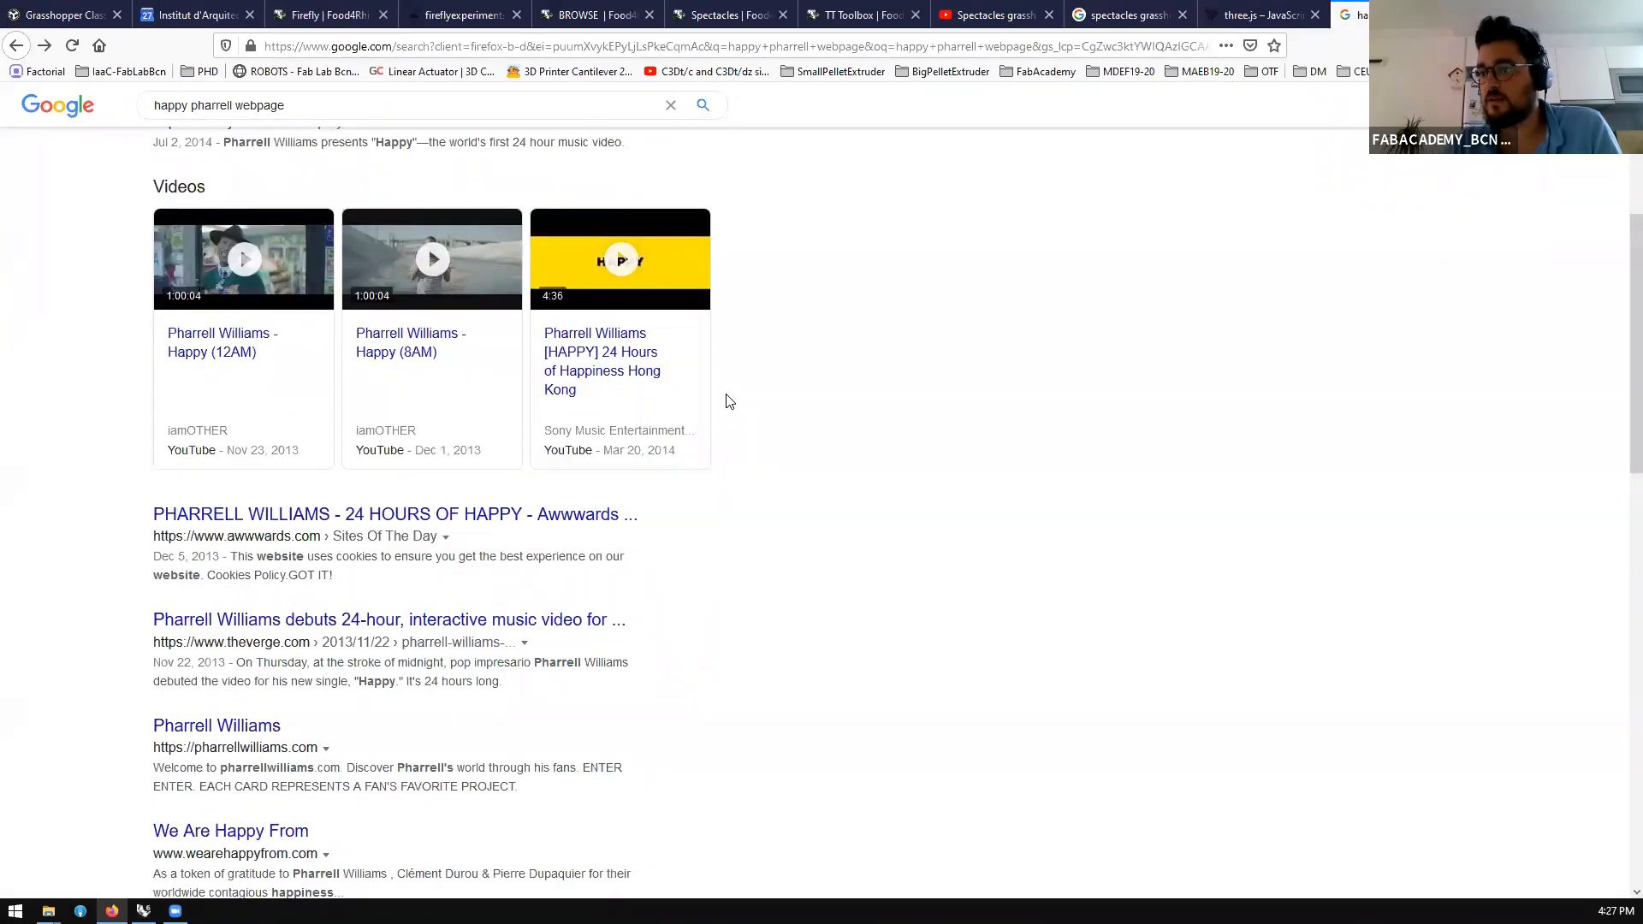
scroll(729, 402, down, 1)
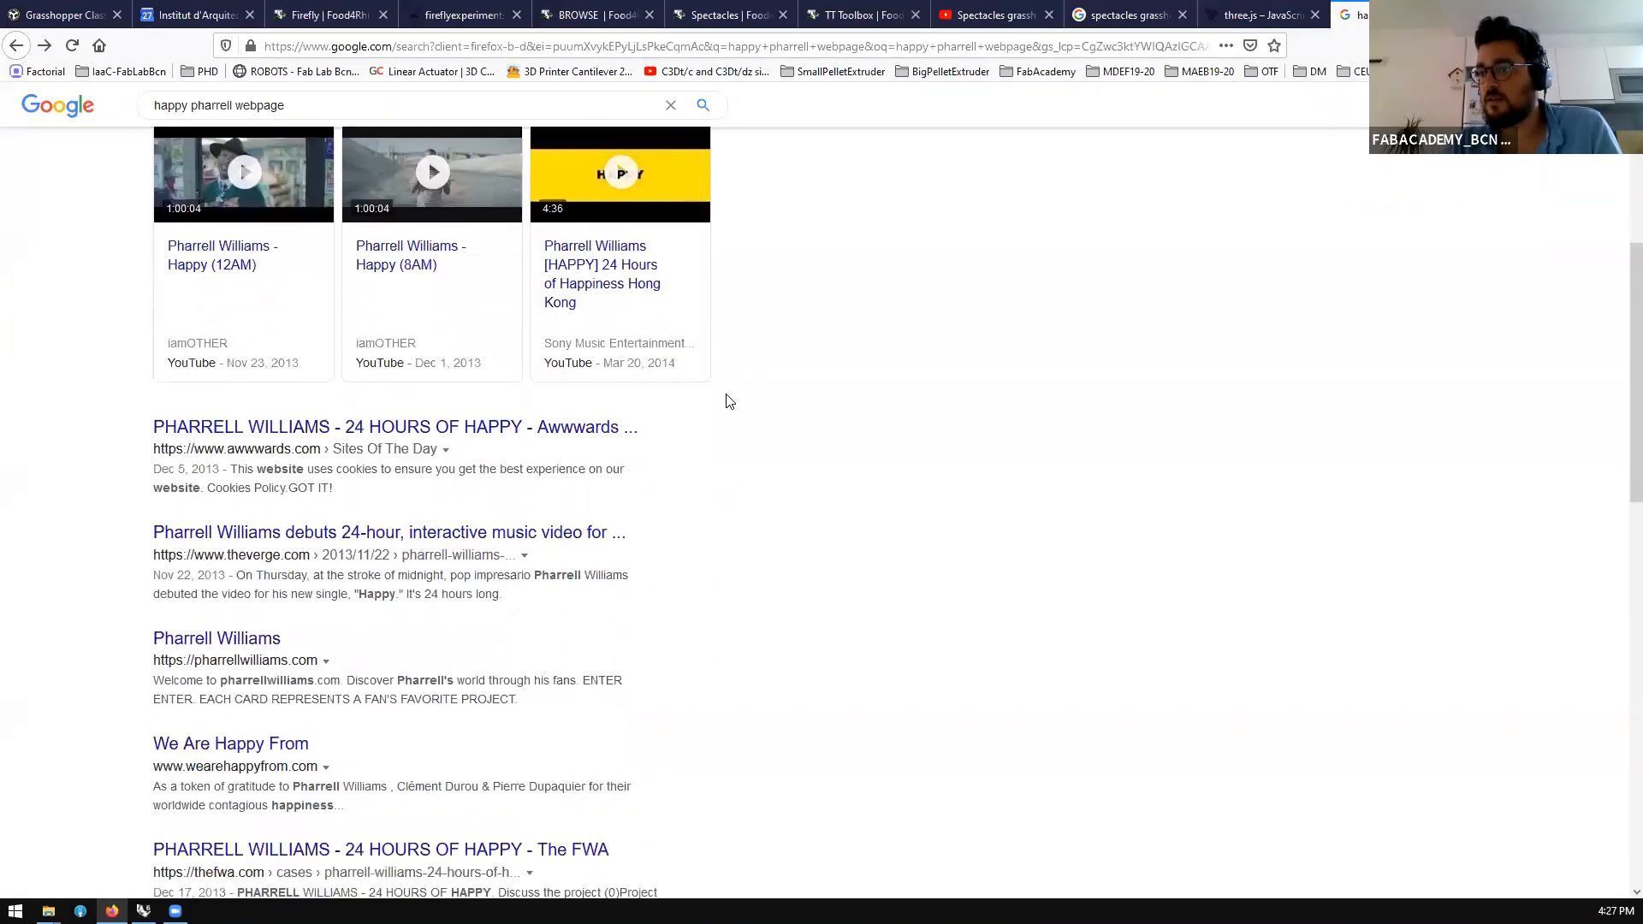
click(266, 638)
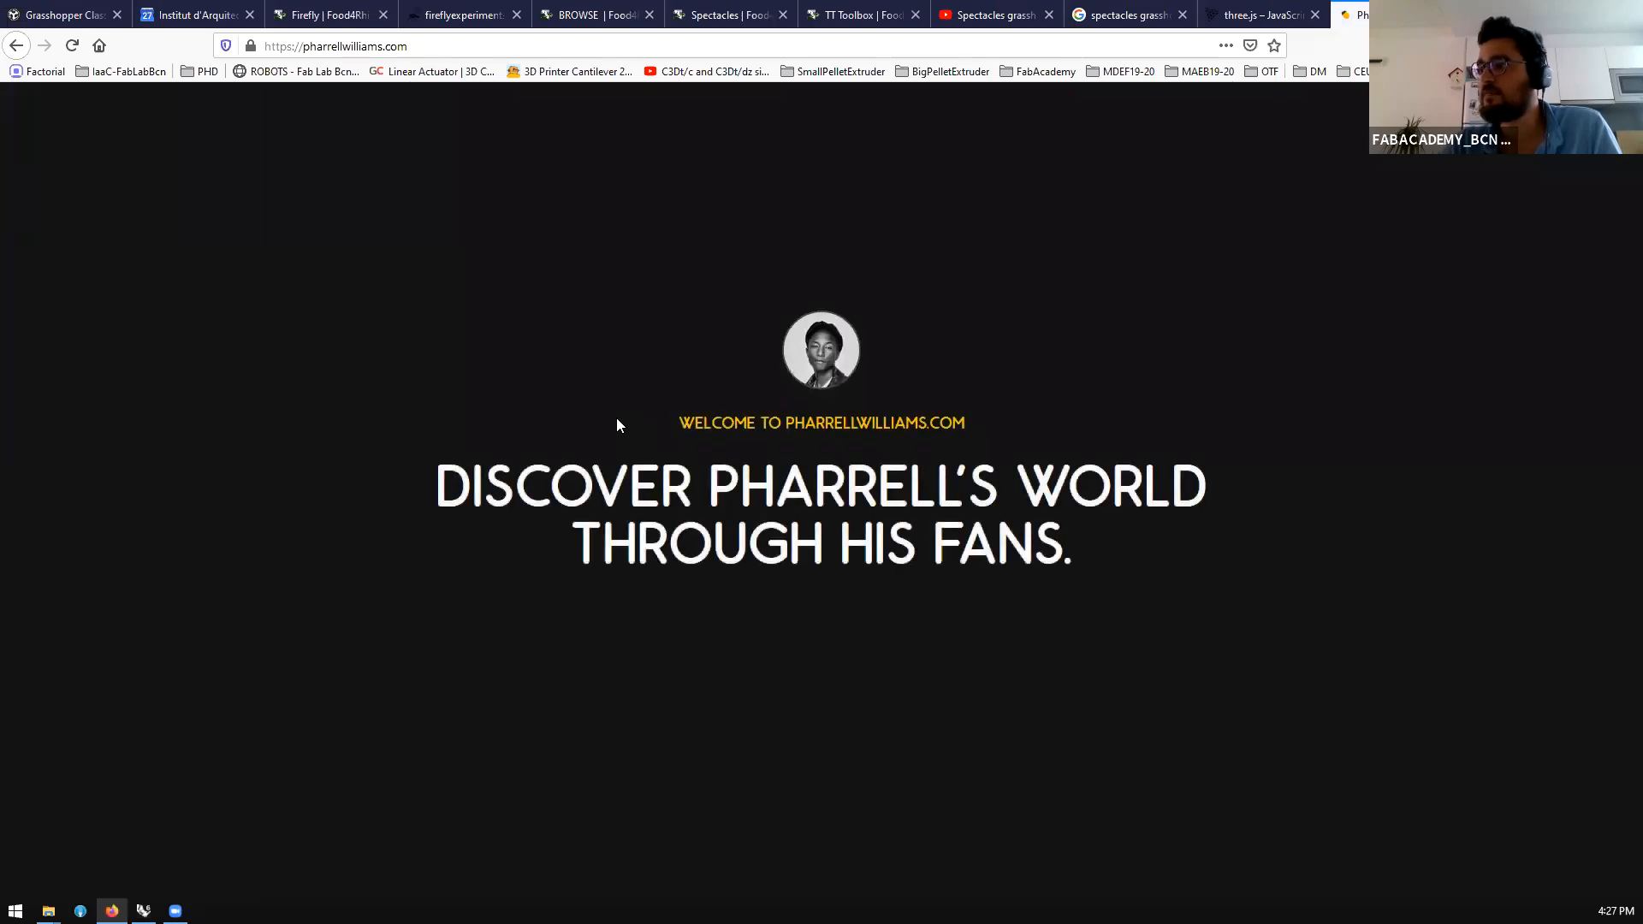
click(17, 47)
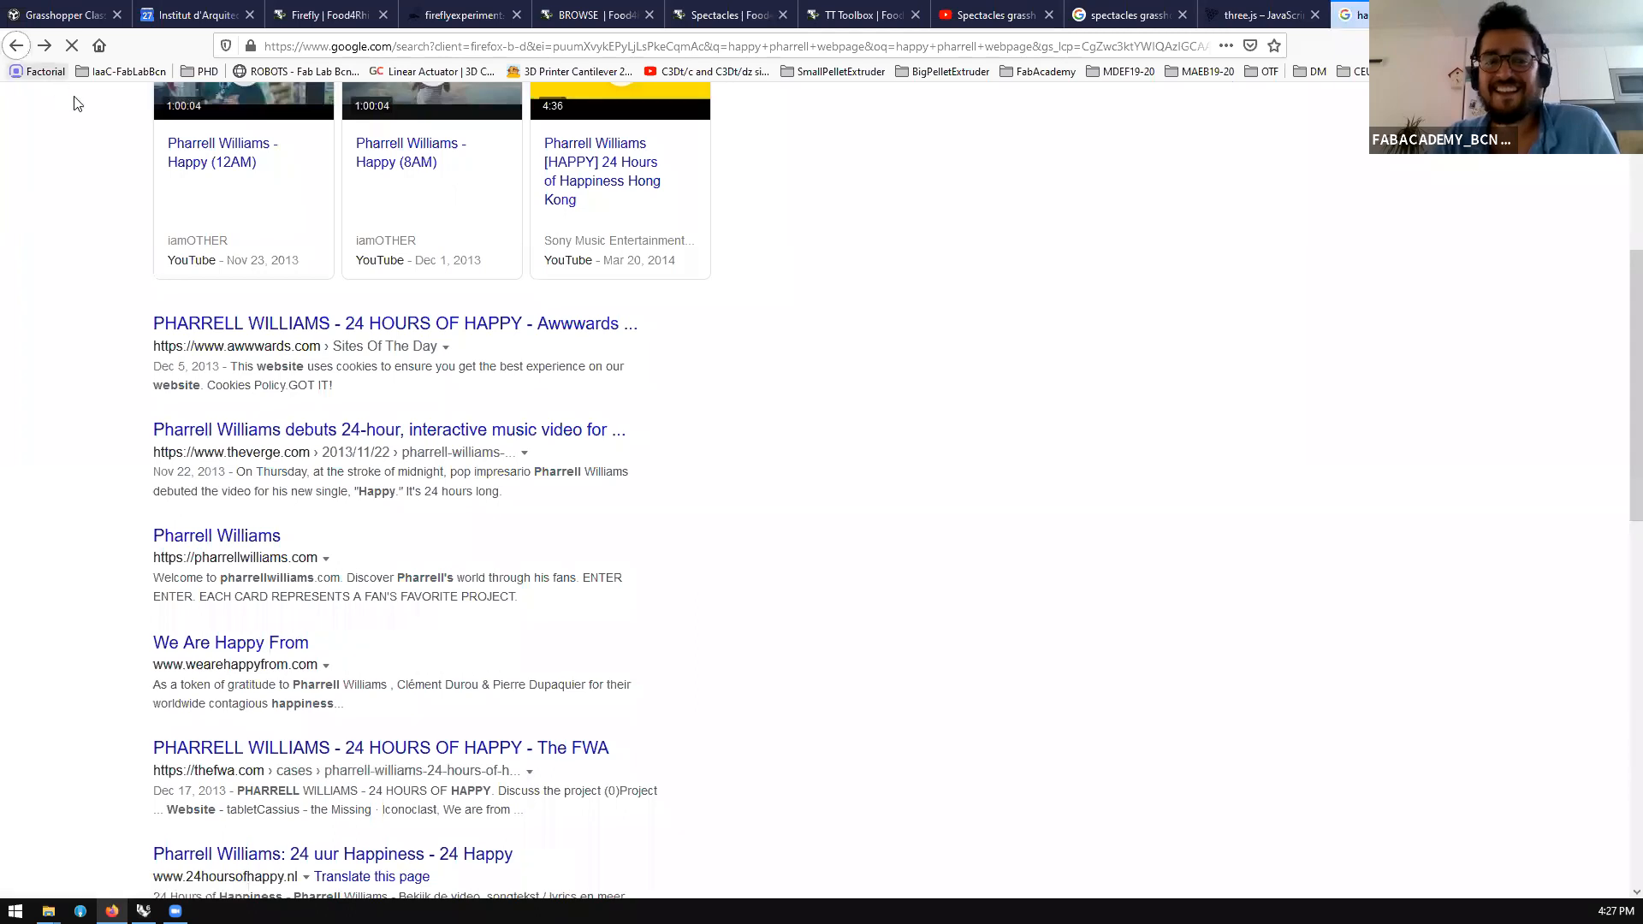
Browse the three.js project gallery, view the Campo alle Comete site and return to the gallery
click(1249, 9)
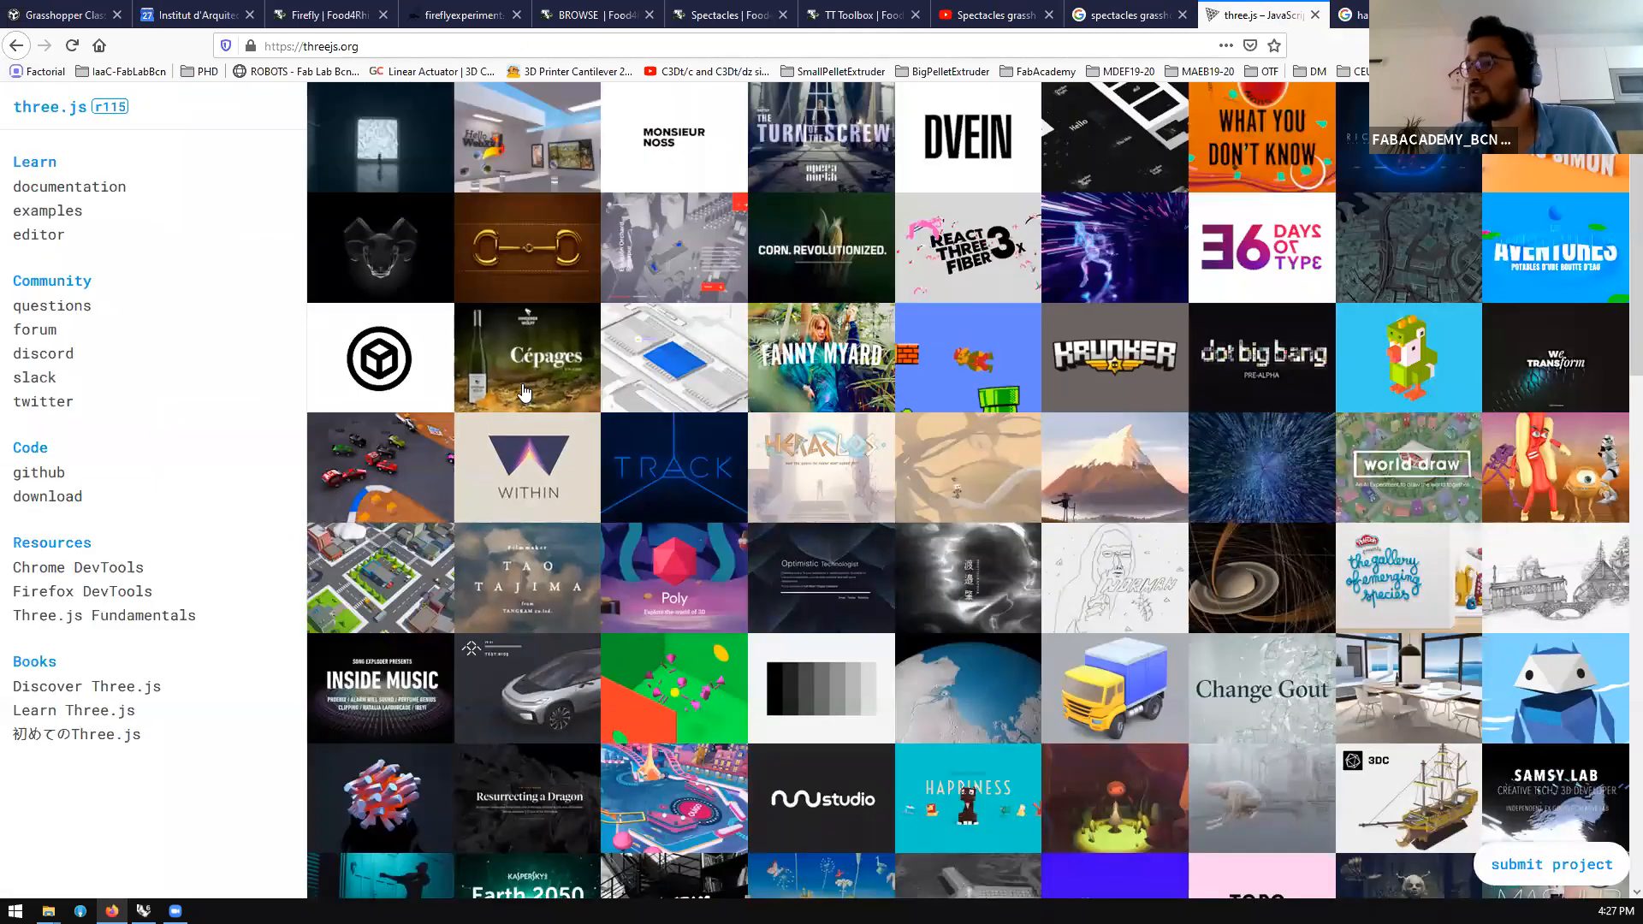
scroll(438, 479, down, 1)
scroll(438, 479, down, 5)
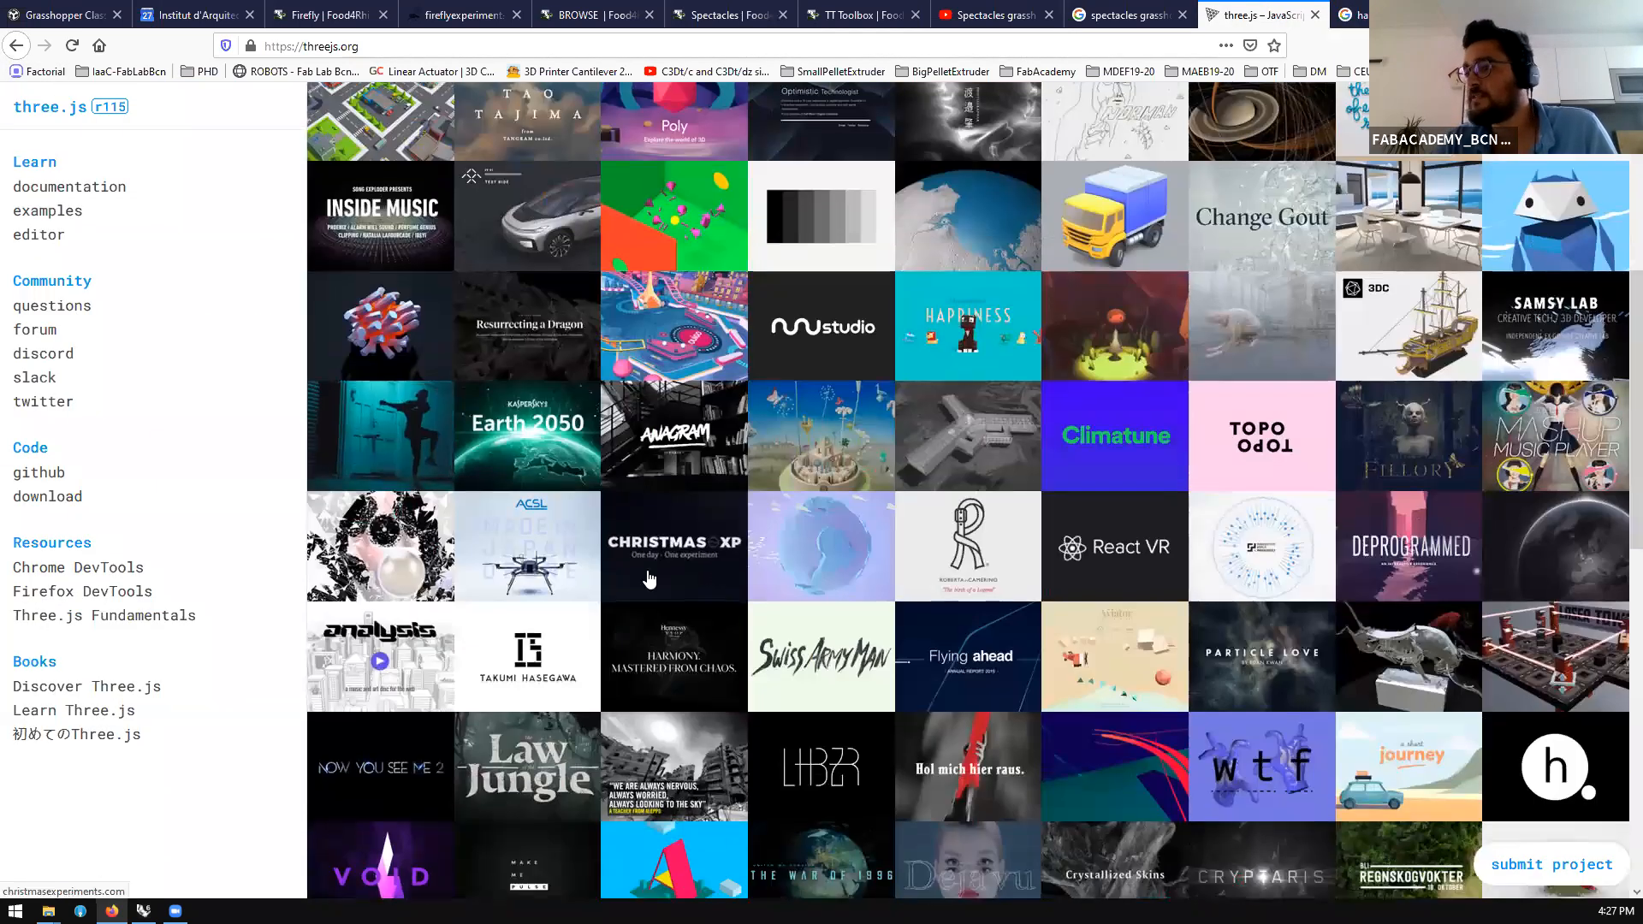
click(876, 519)
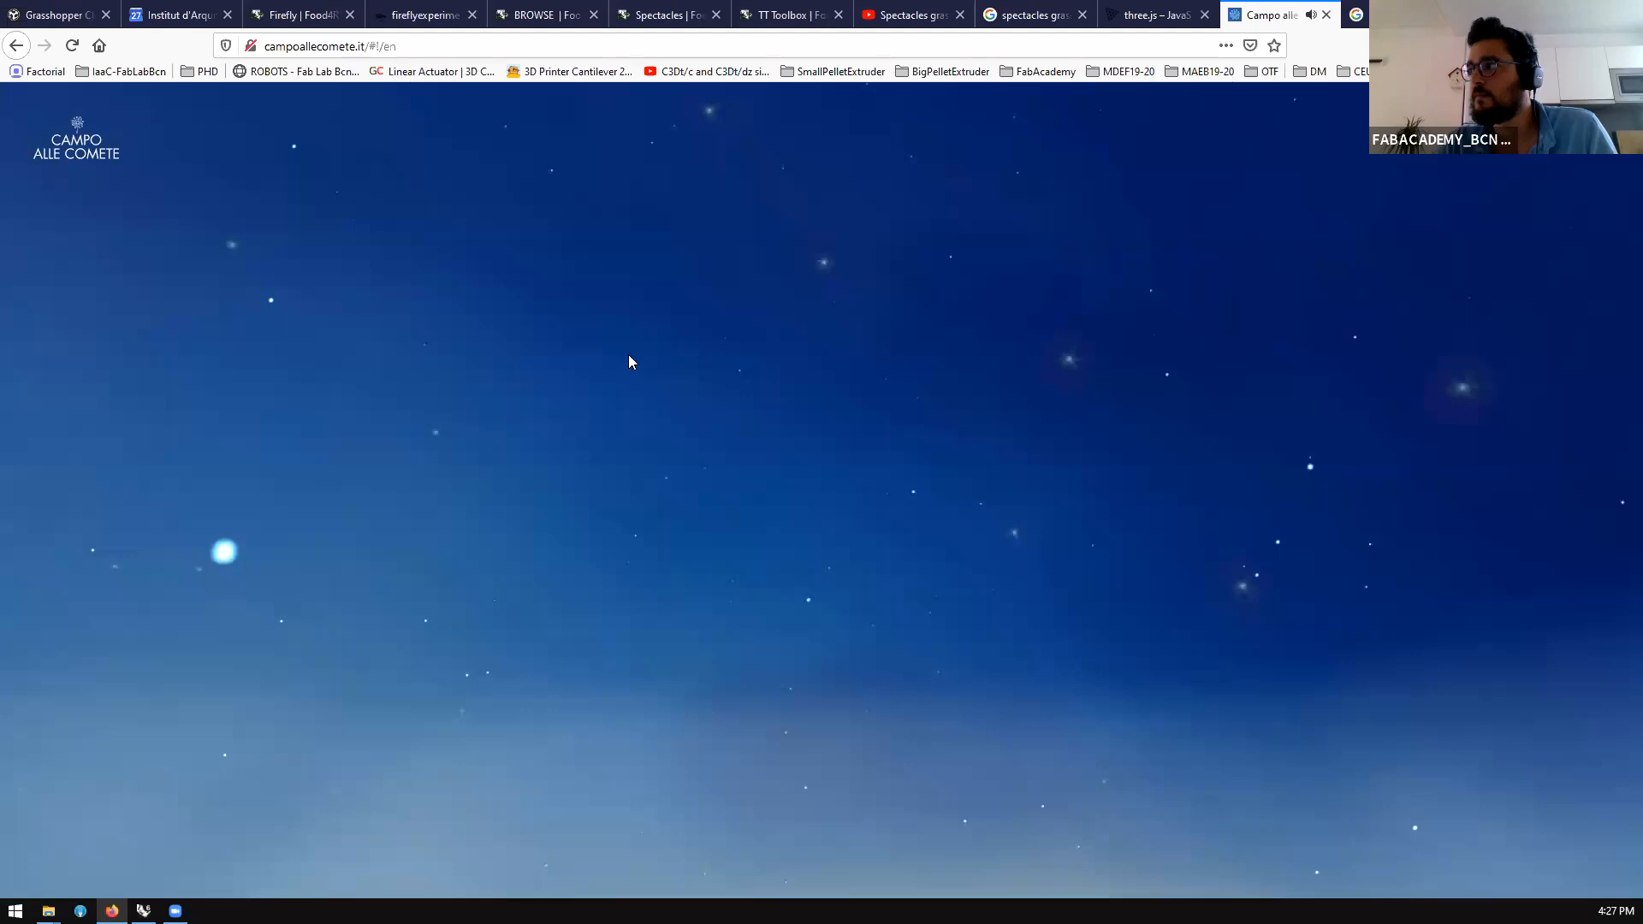
click(1155, 15)
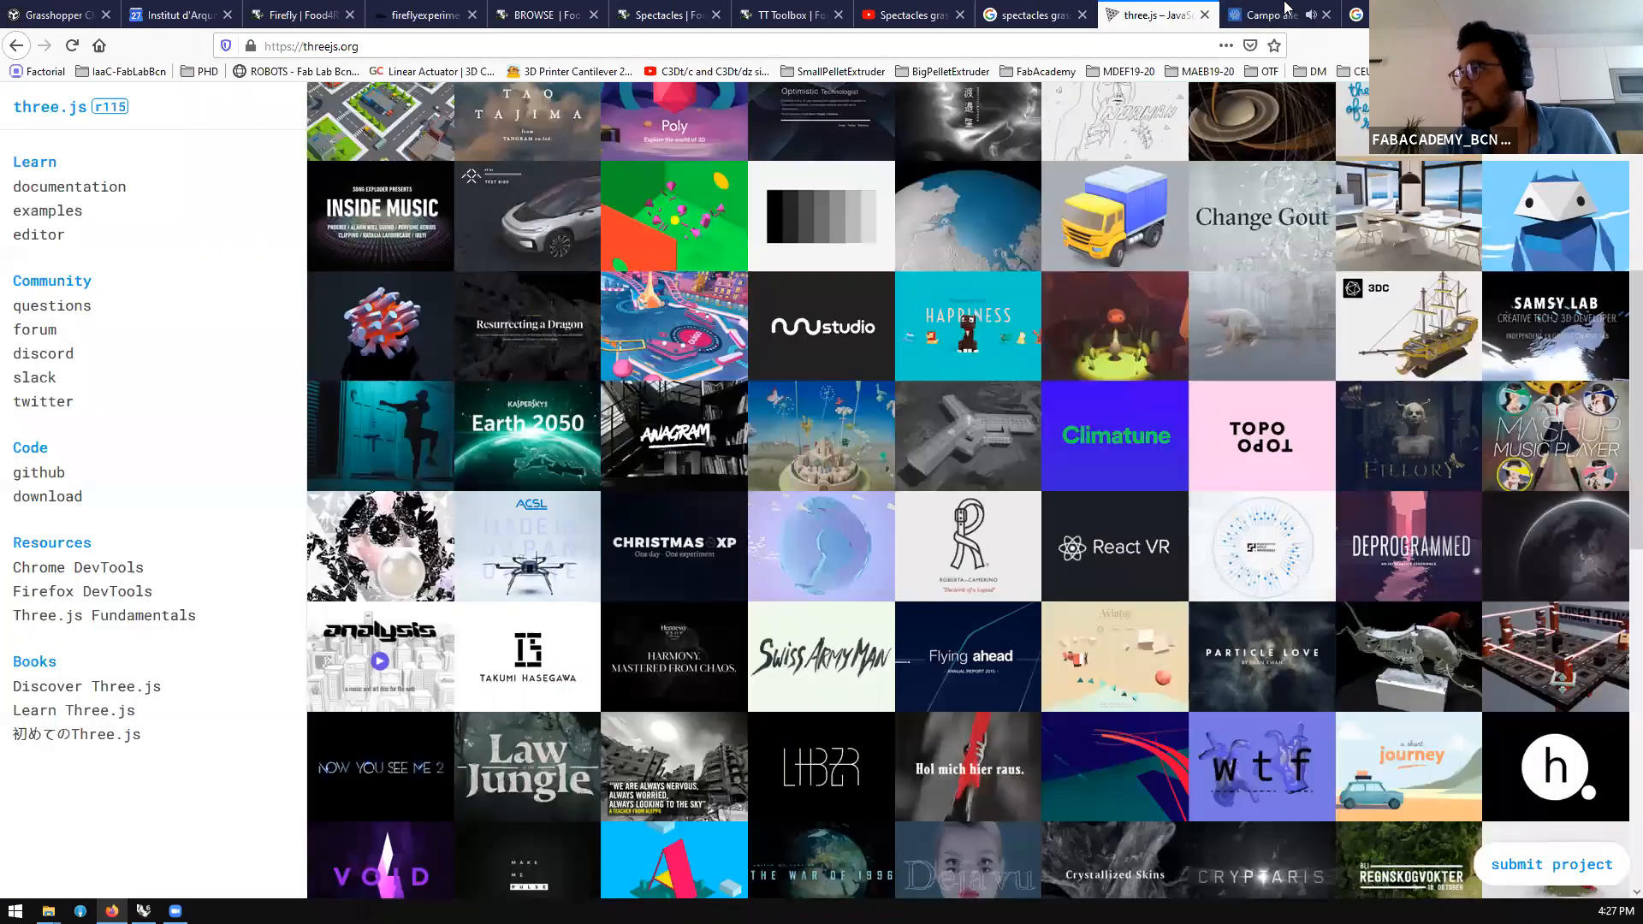
Open Poly and the interactive 3D car portfolio site from the three.js gallery in new tabs, and bring the portfolio site forward
scroll(860, 213, up, 3)
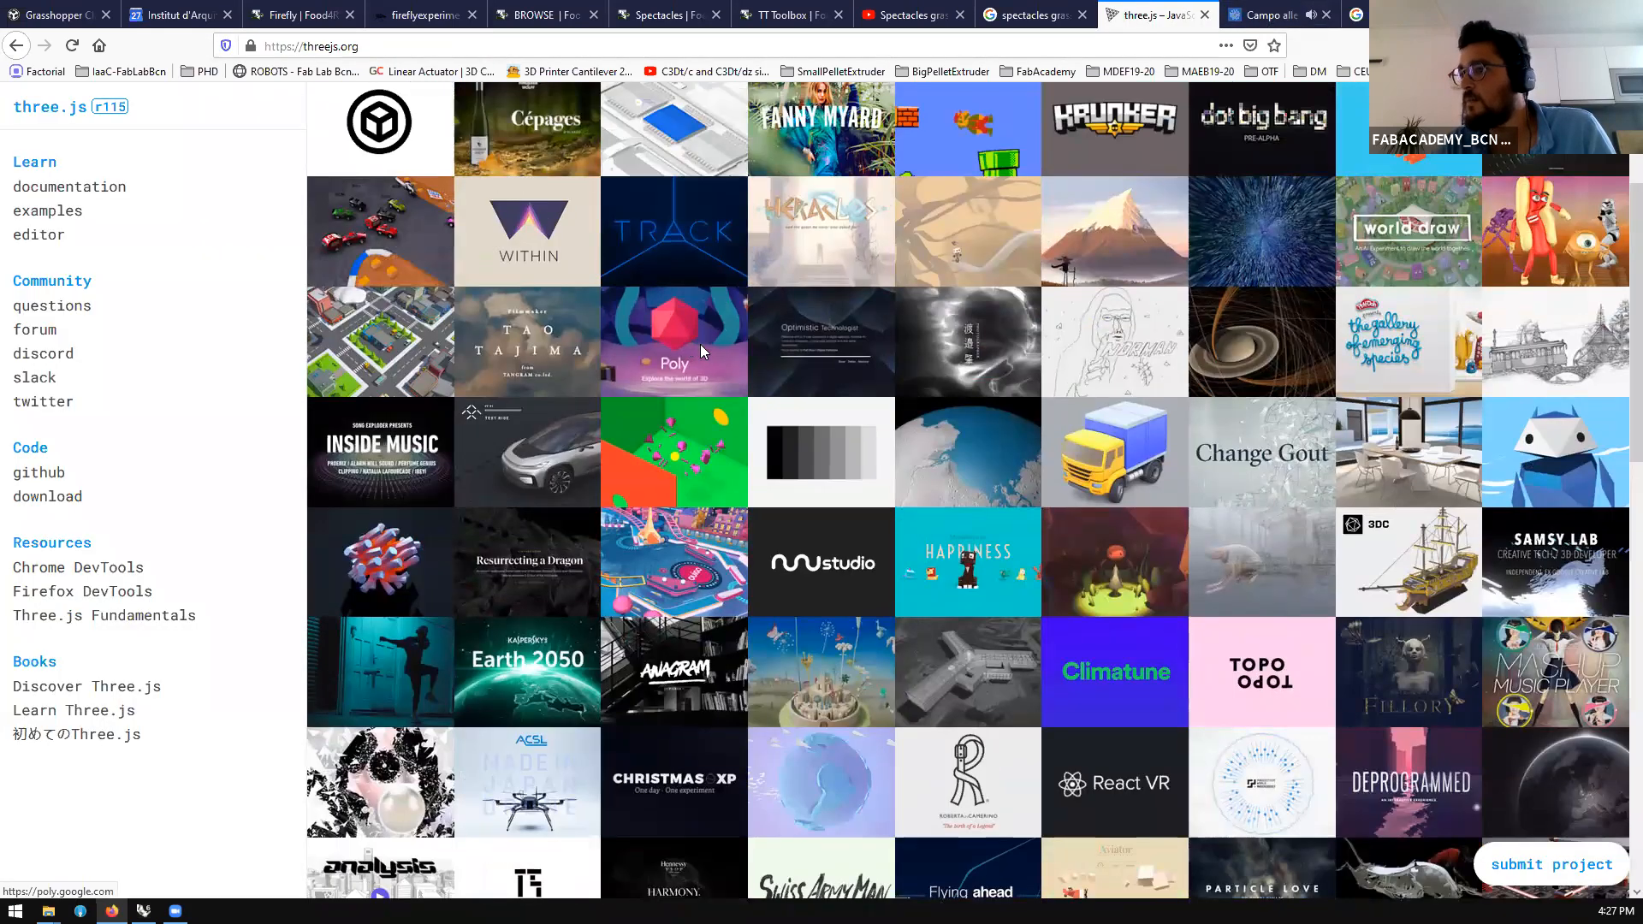
middle_click(721, 342)
scroll(721, 342, up, 3)
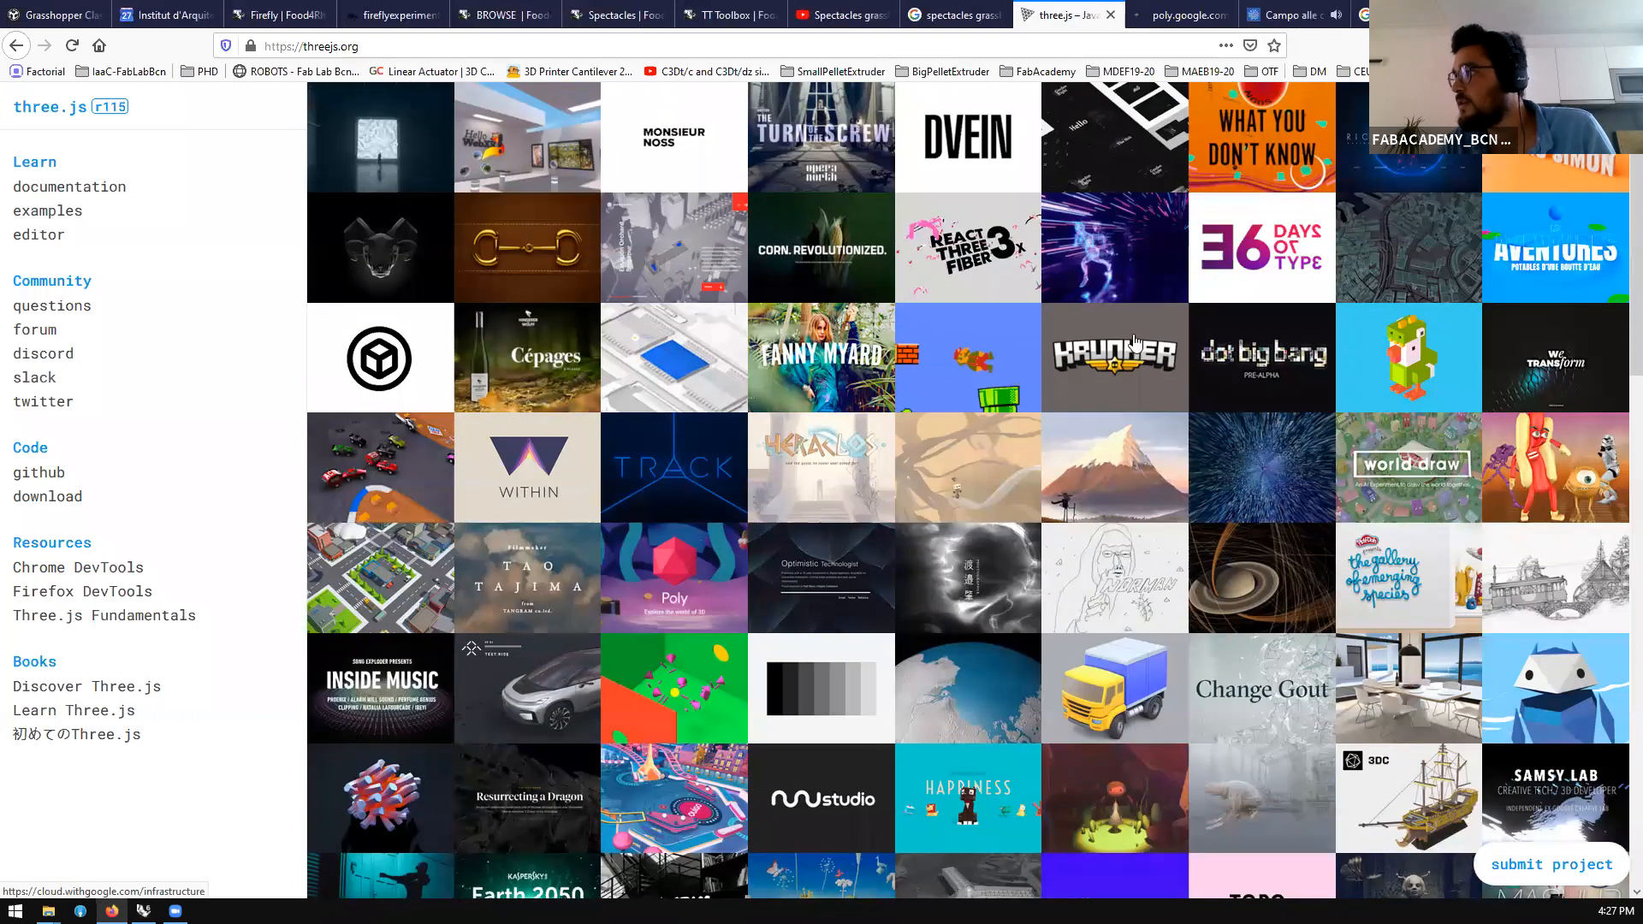
middle_click(1540, 137)
click(1173, 9)
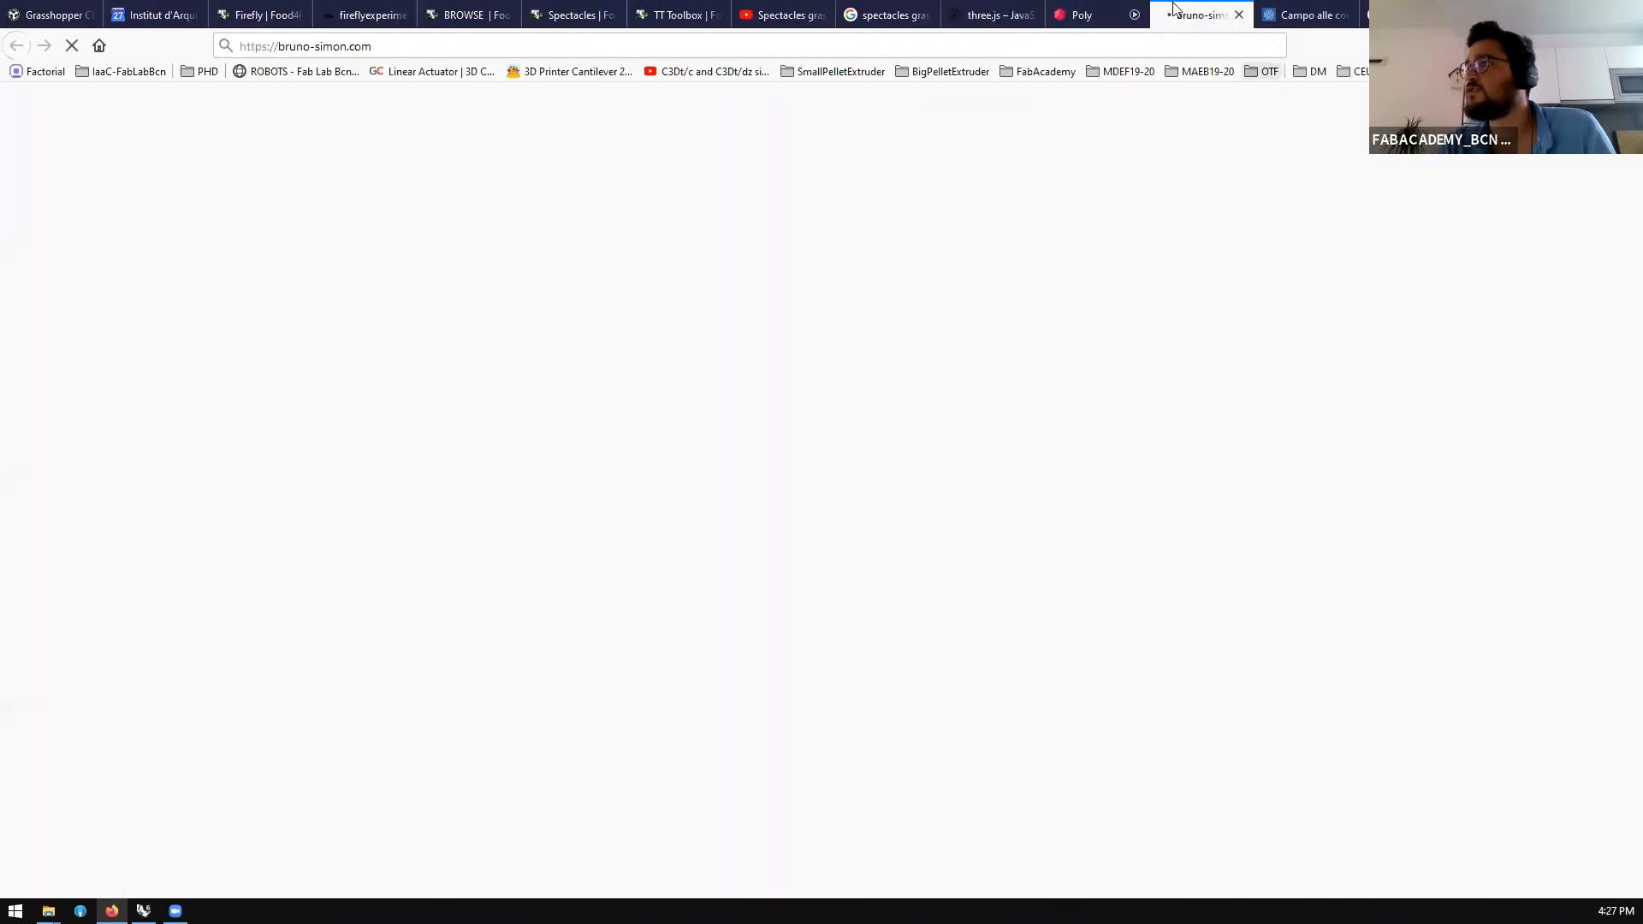
Start the 3D portfolio site, drive the red car around its scene and close the site
click(654, 49)
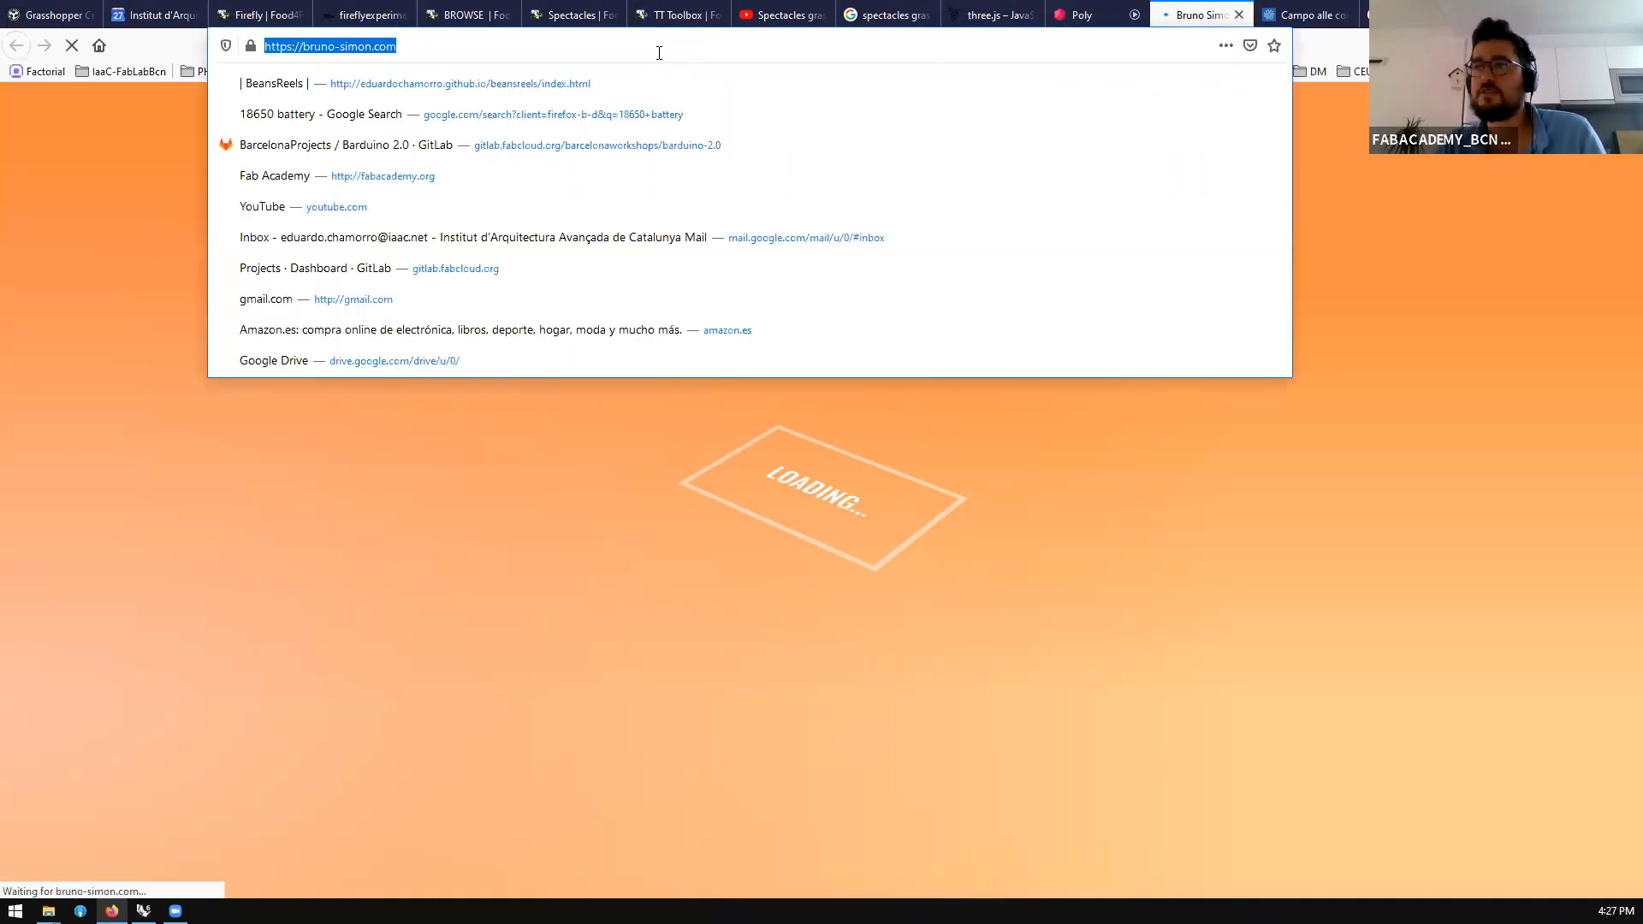
key(alt+Tab)
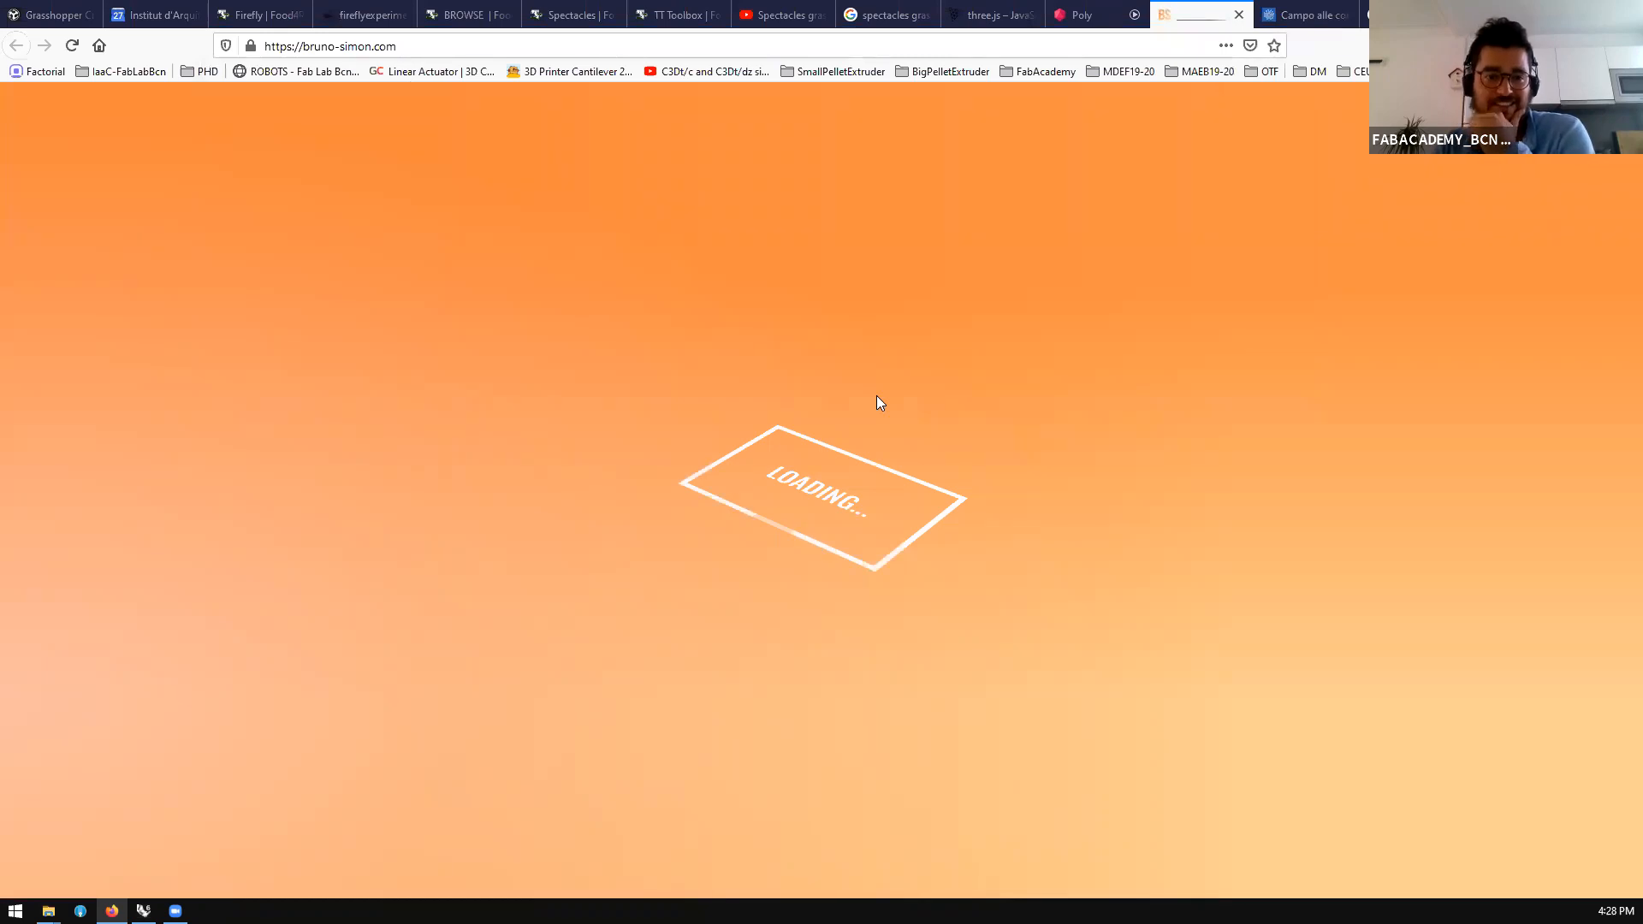
click(873, 485)
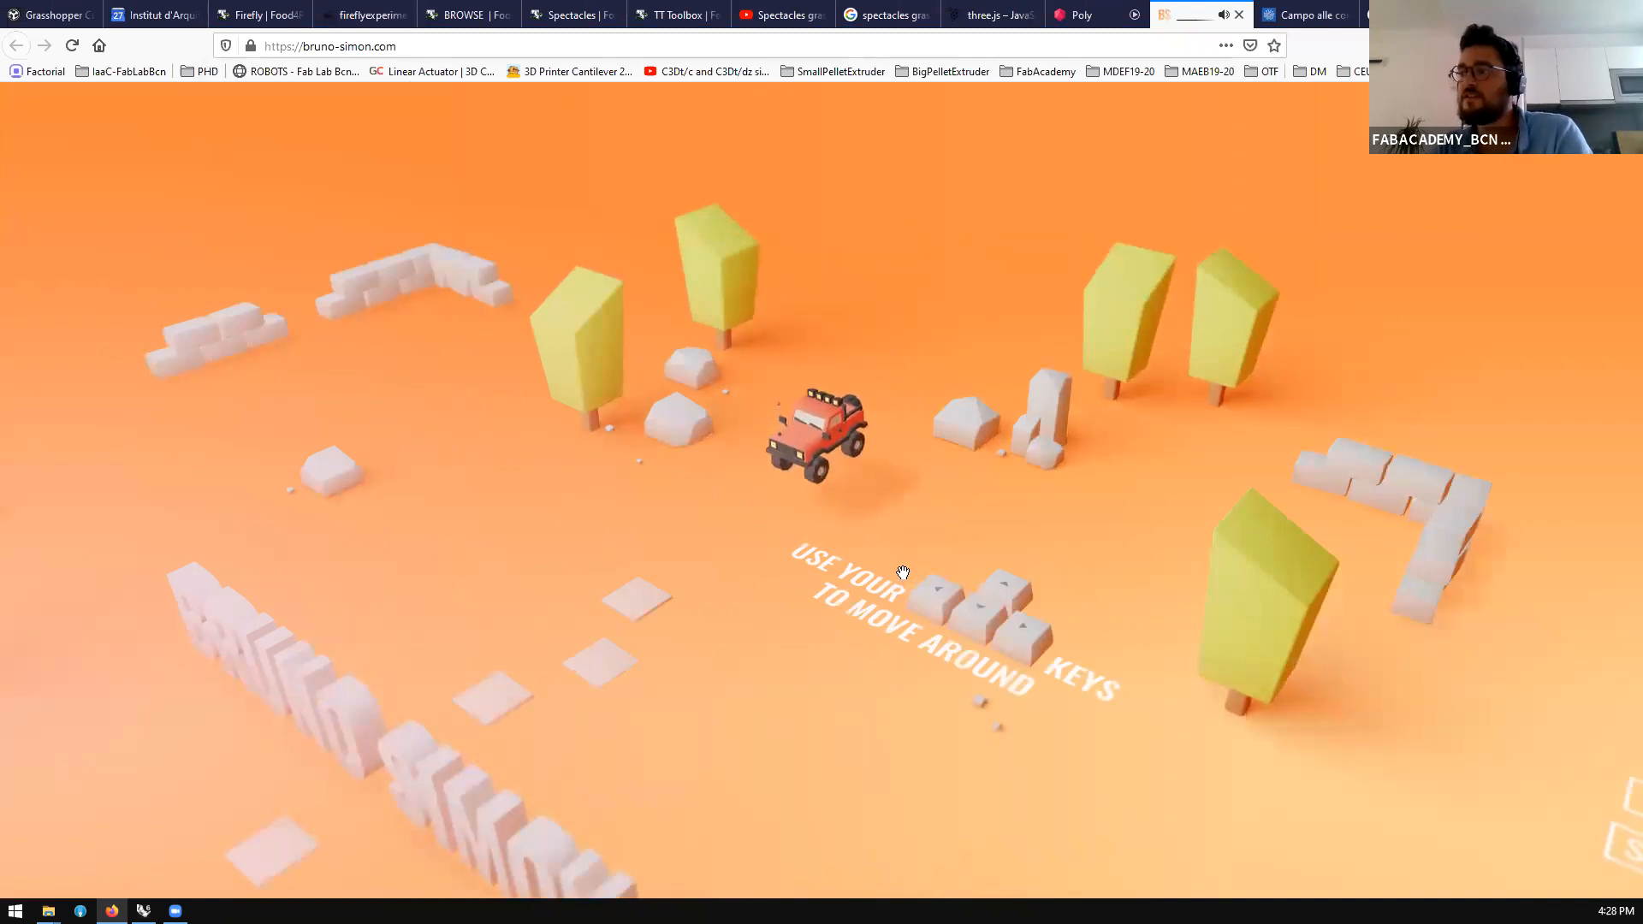
key(Up)
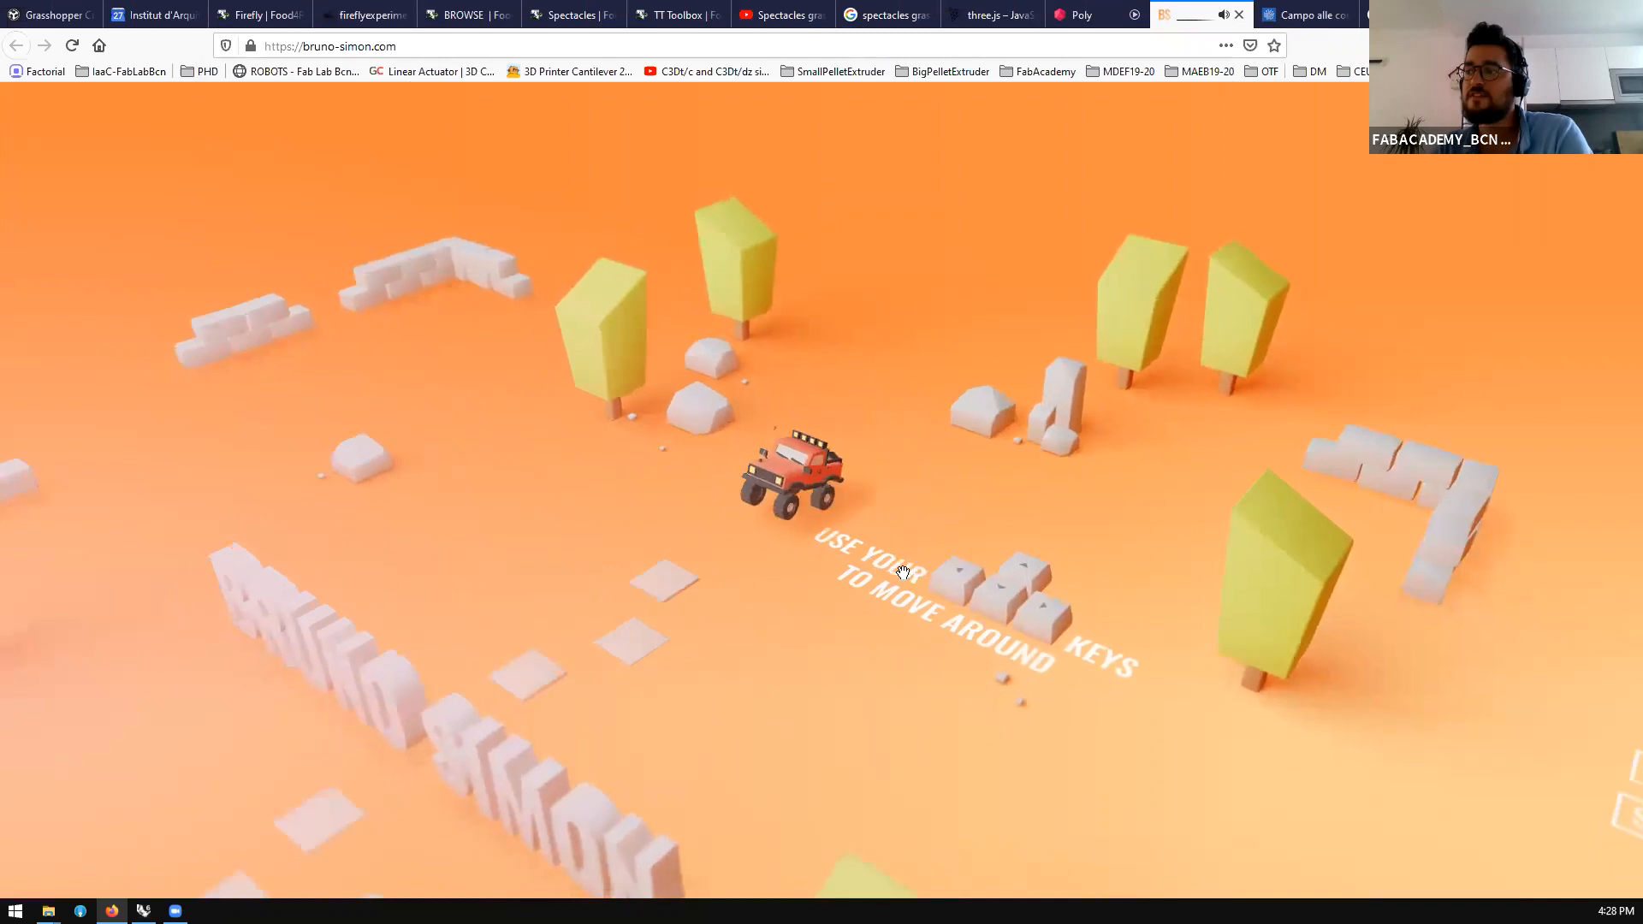
key(Left)
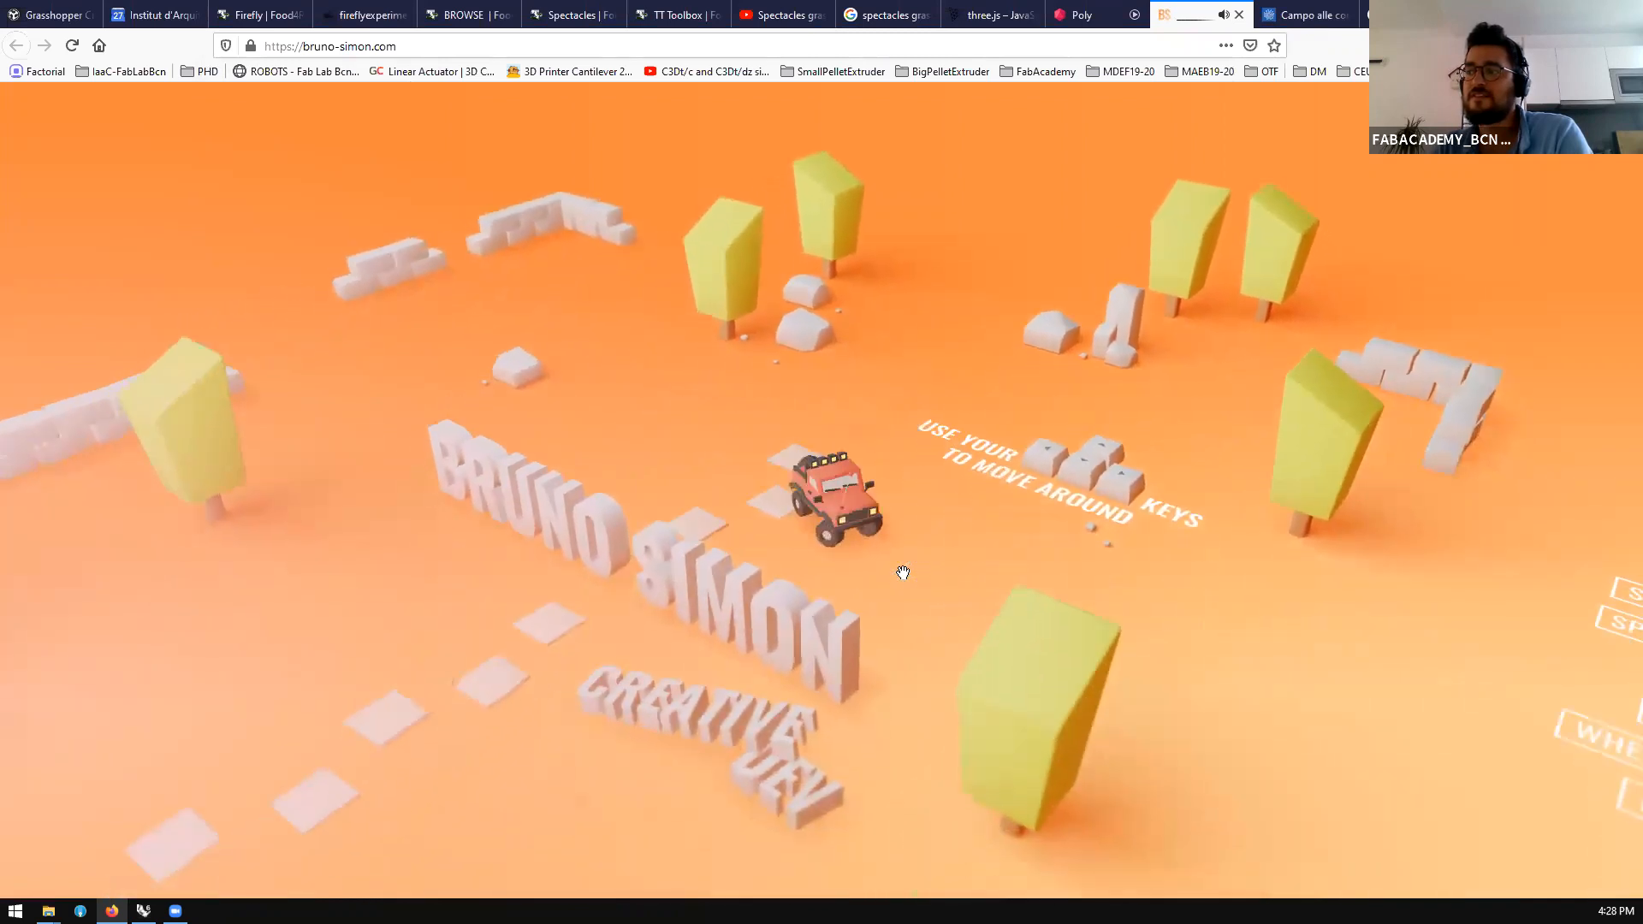
key(Right)
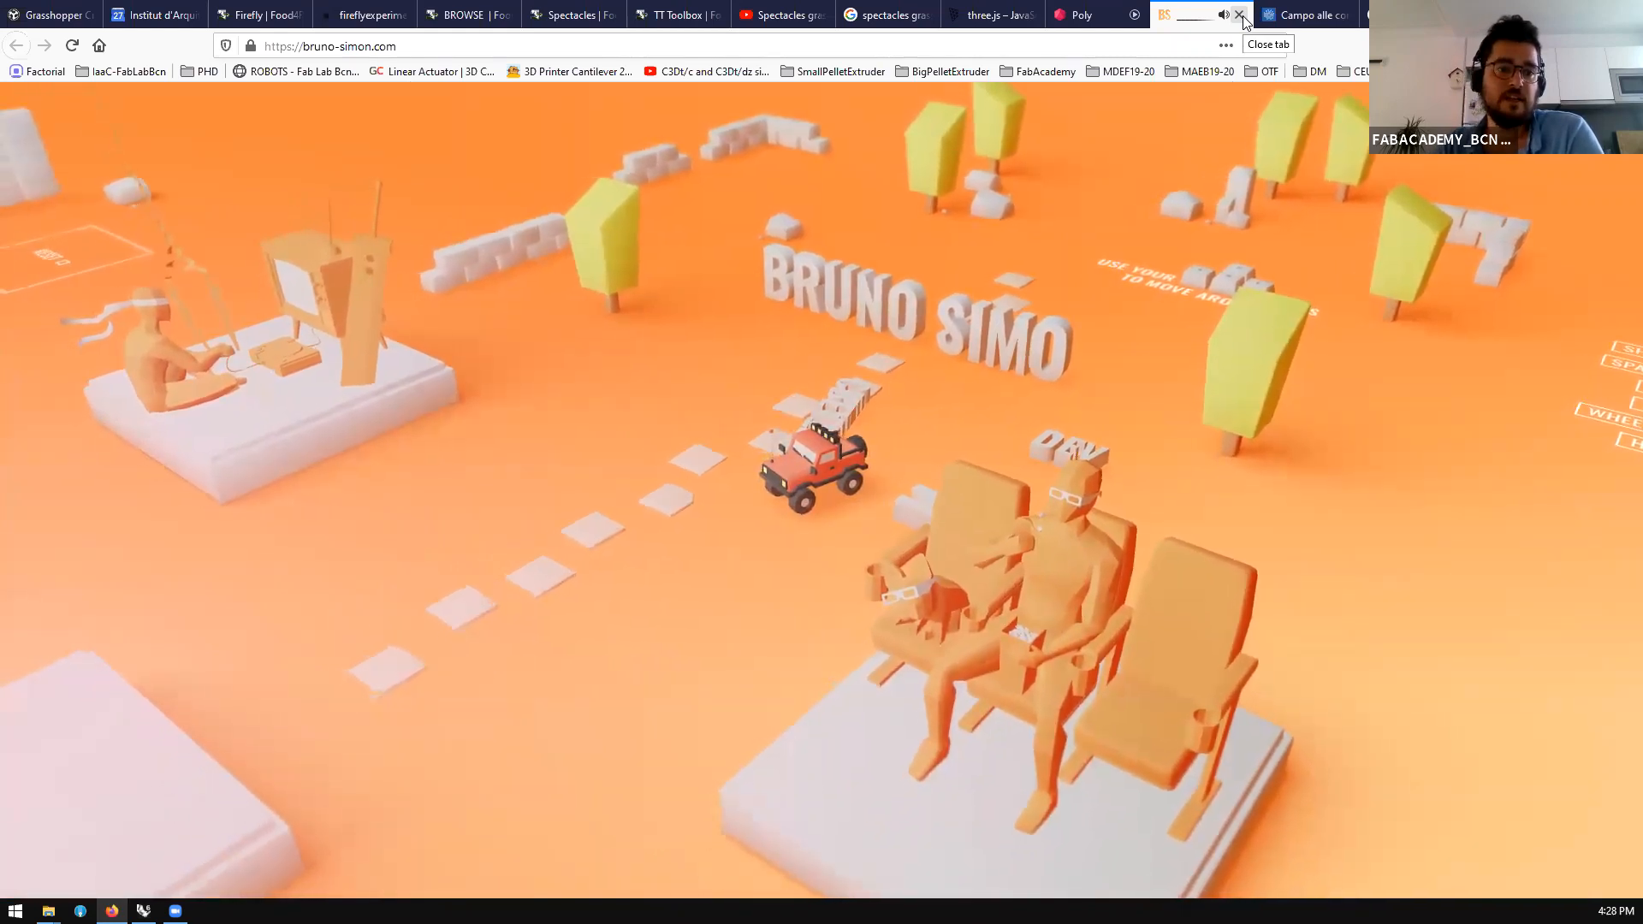
click(1240, 15)
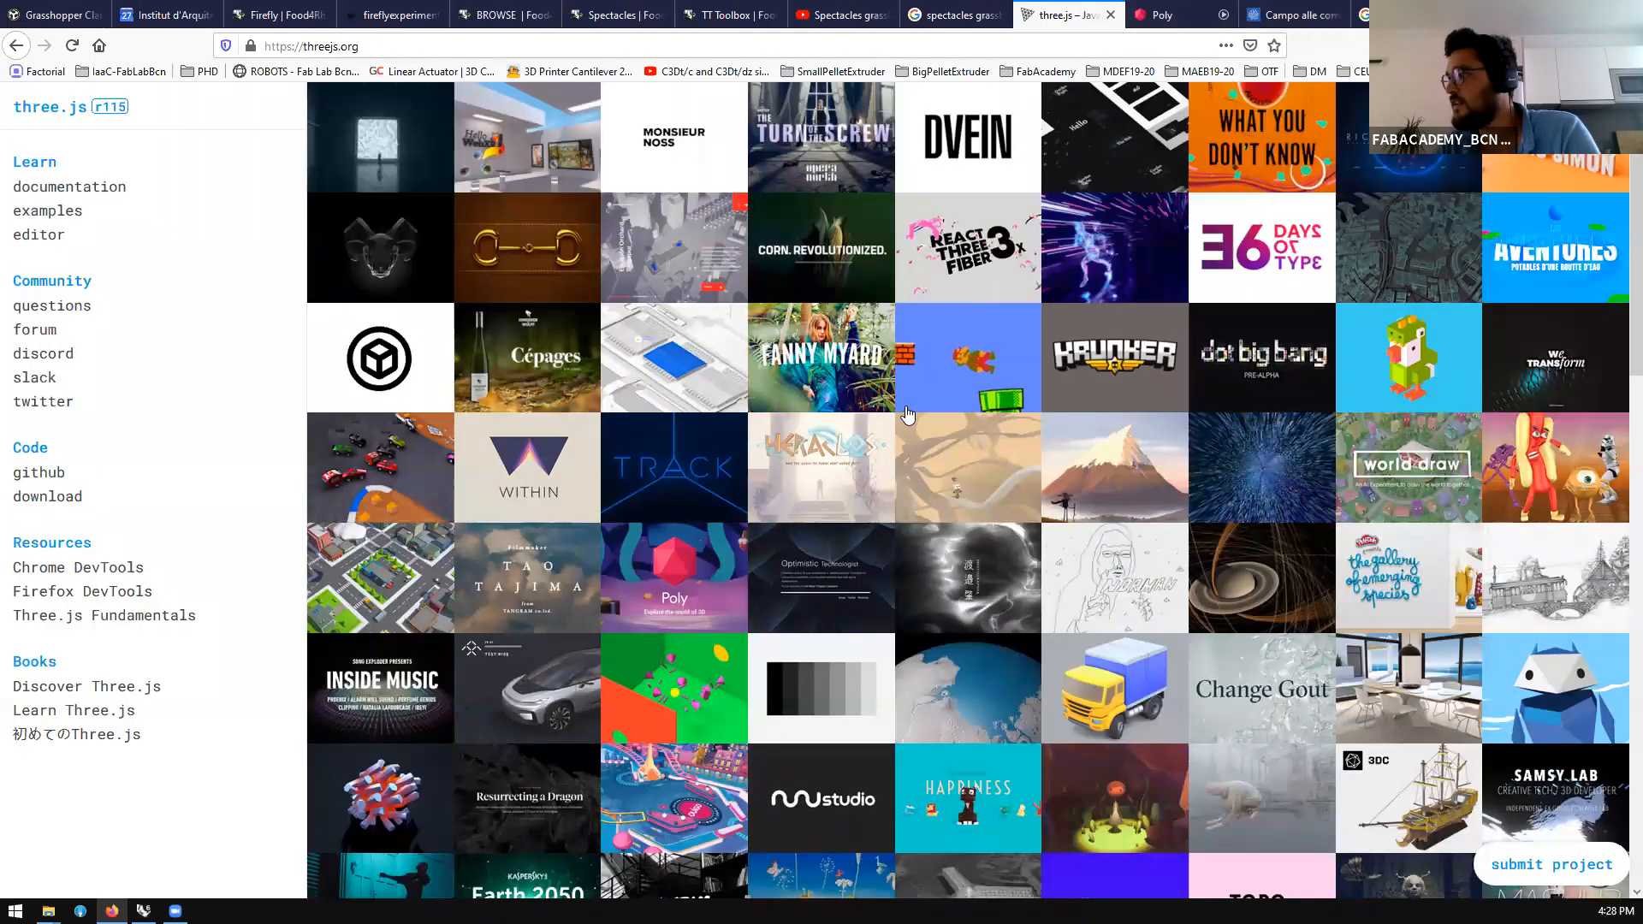
Browse further down the three.js gallery, then open the three.js examples and orbit the cloth simulation
scroll(930, 404, down, 6)
scroll(907, 415, down, 4)
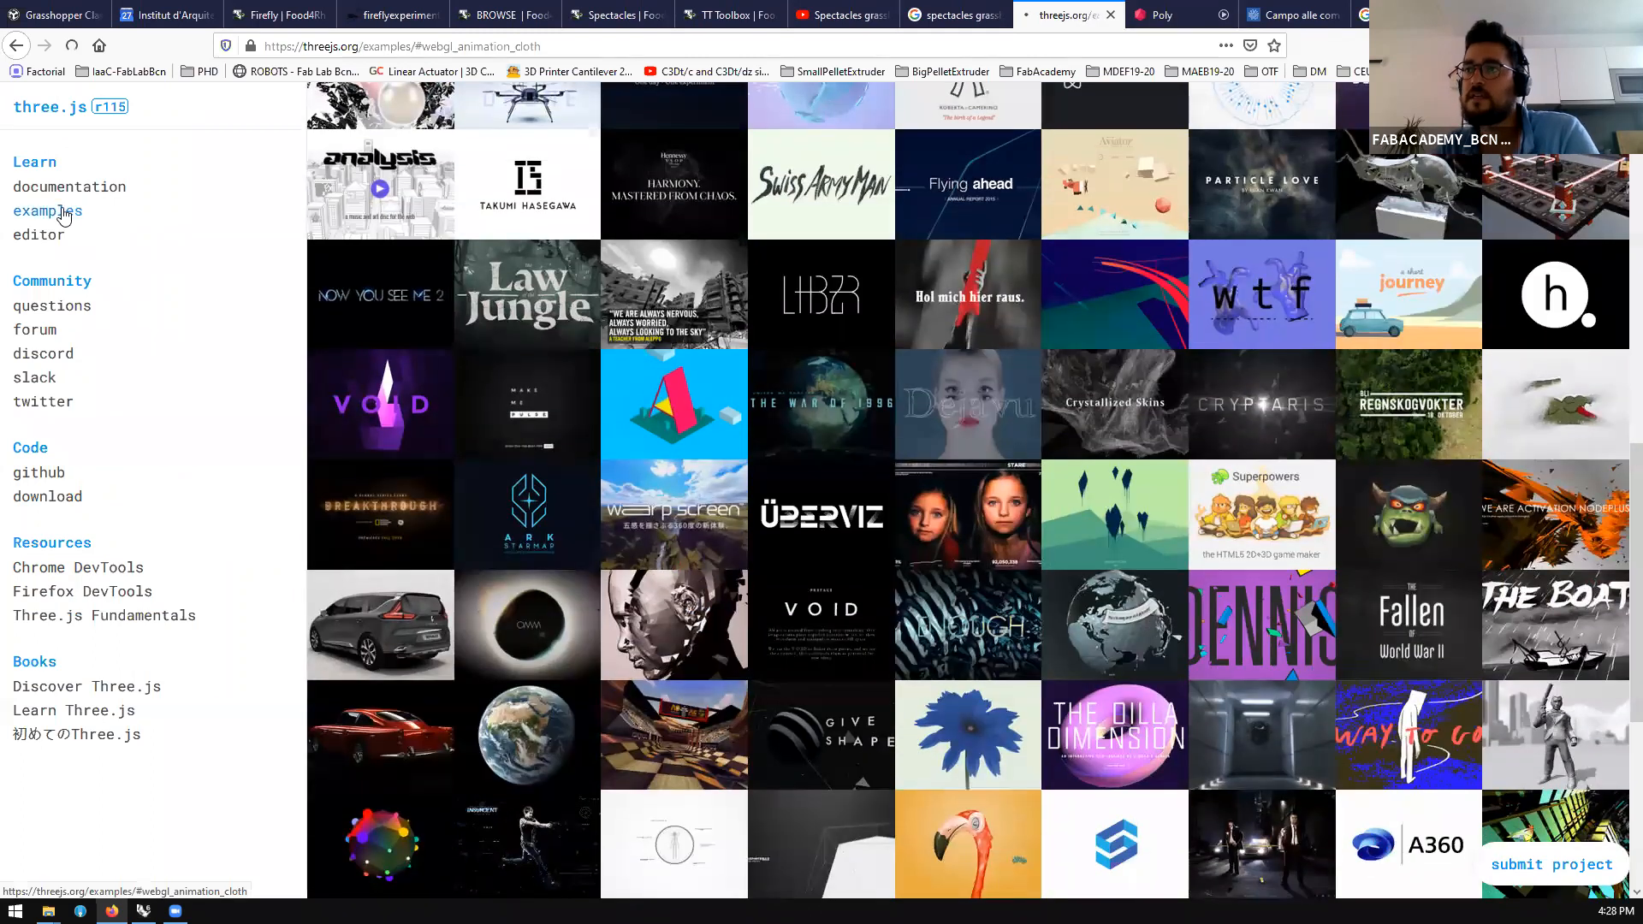
click(63, 214)
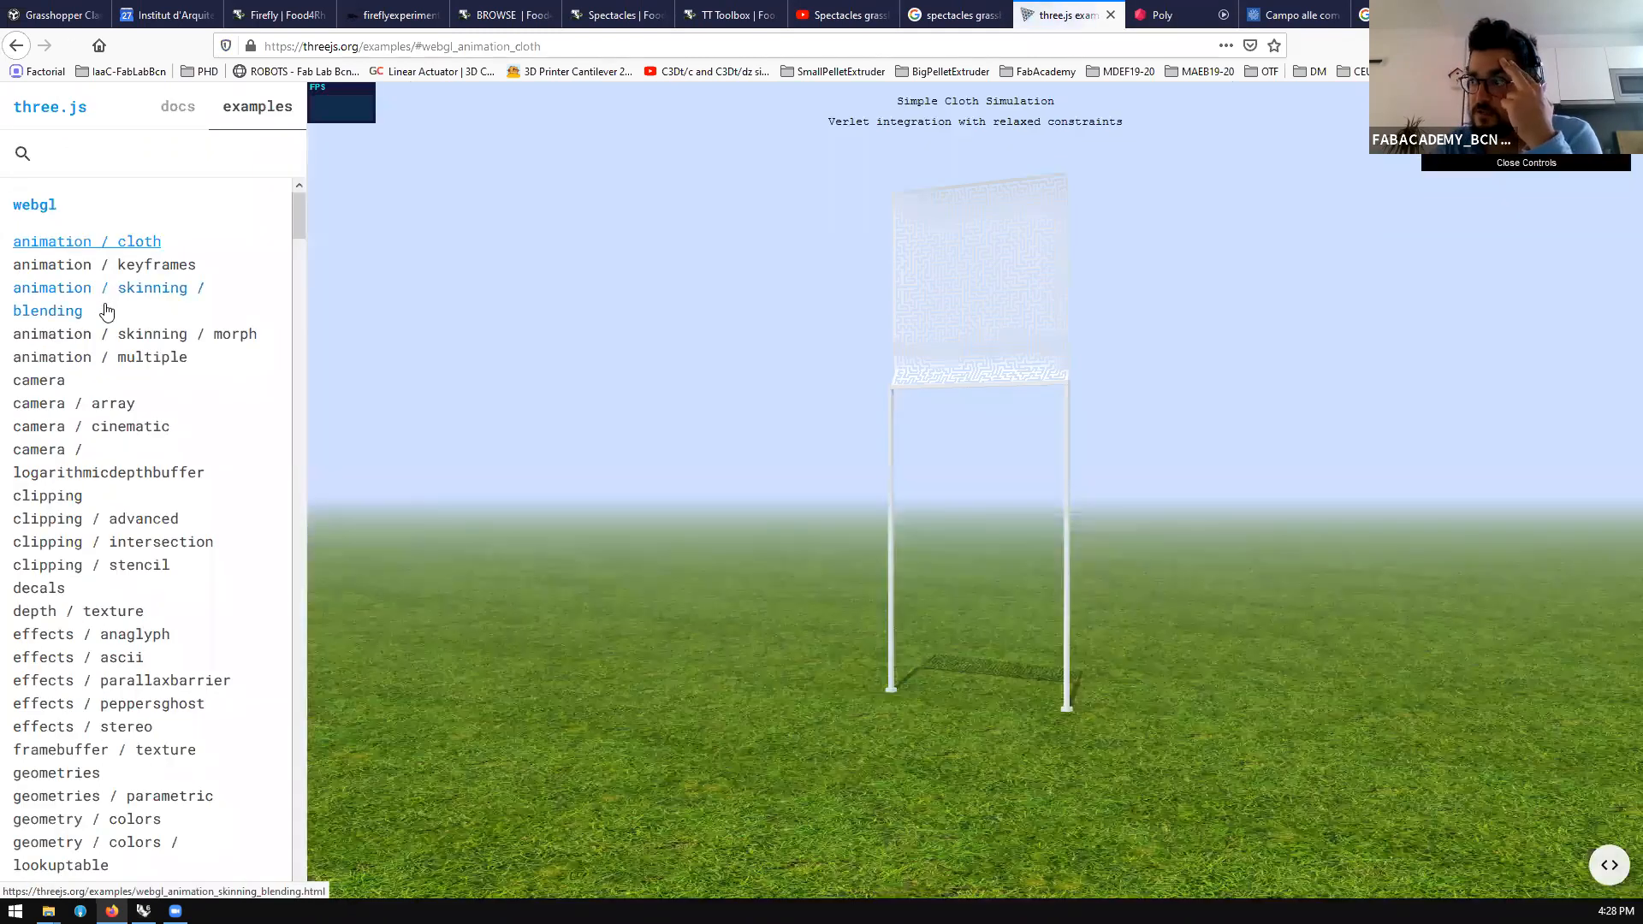
drag(905, 638, 885, 545)
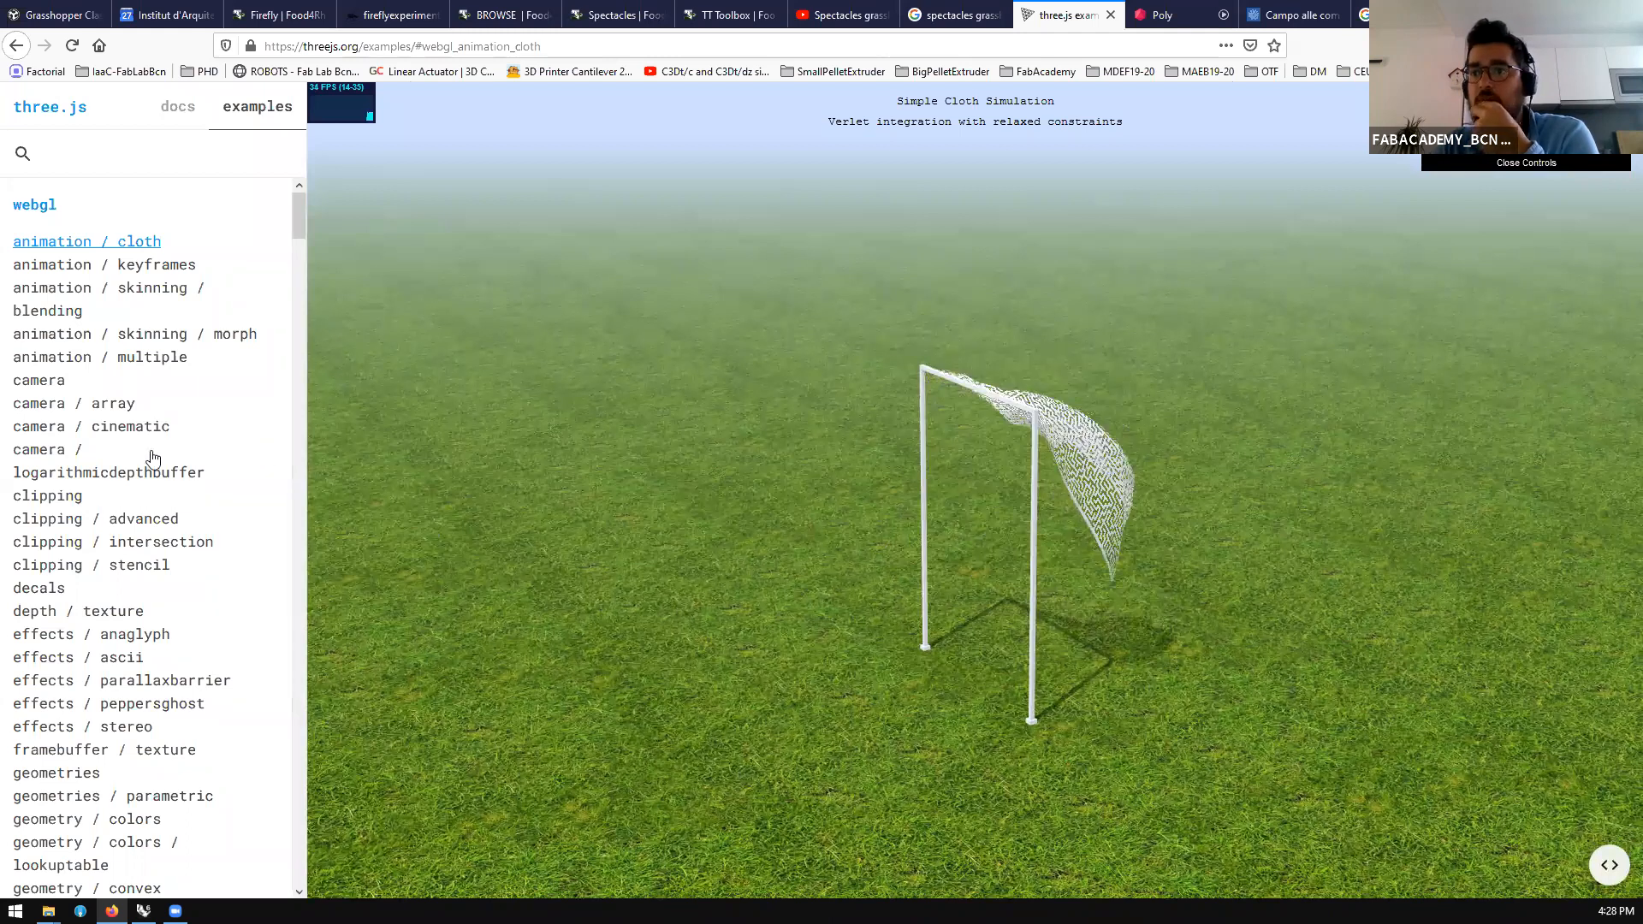
View the geometry / terrain / fog example and the geometry / terrain example
scroll(112, 473, down, 2)
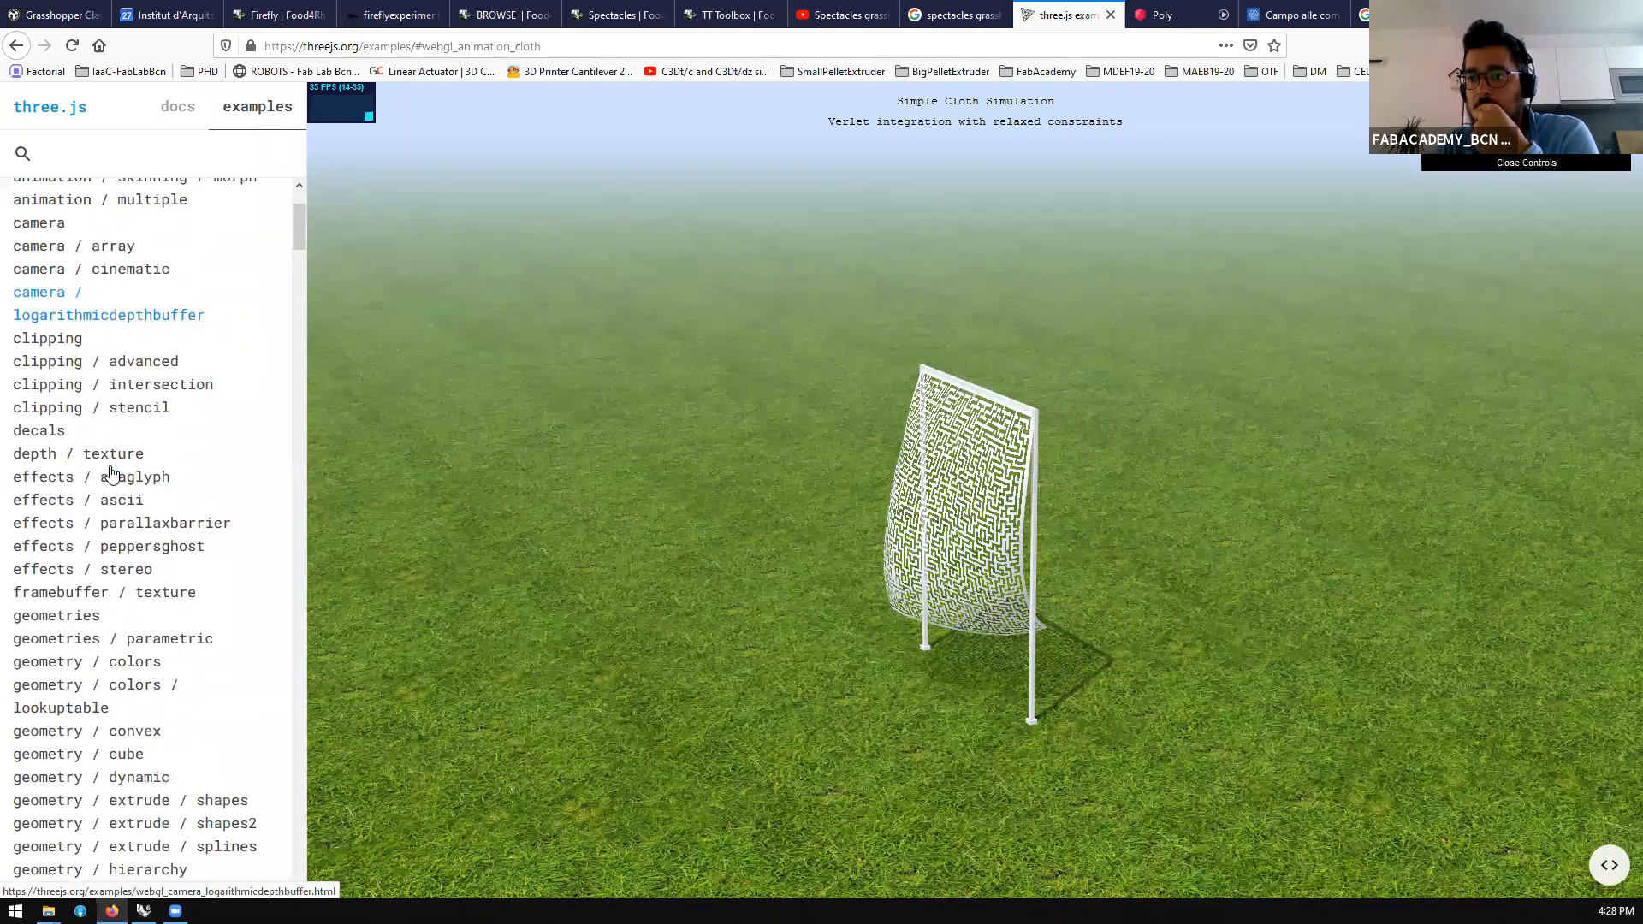
scroll(112, 472, down, 8)
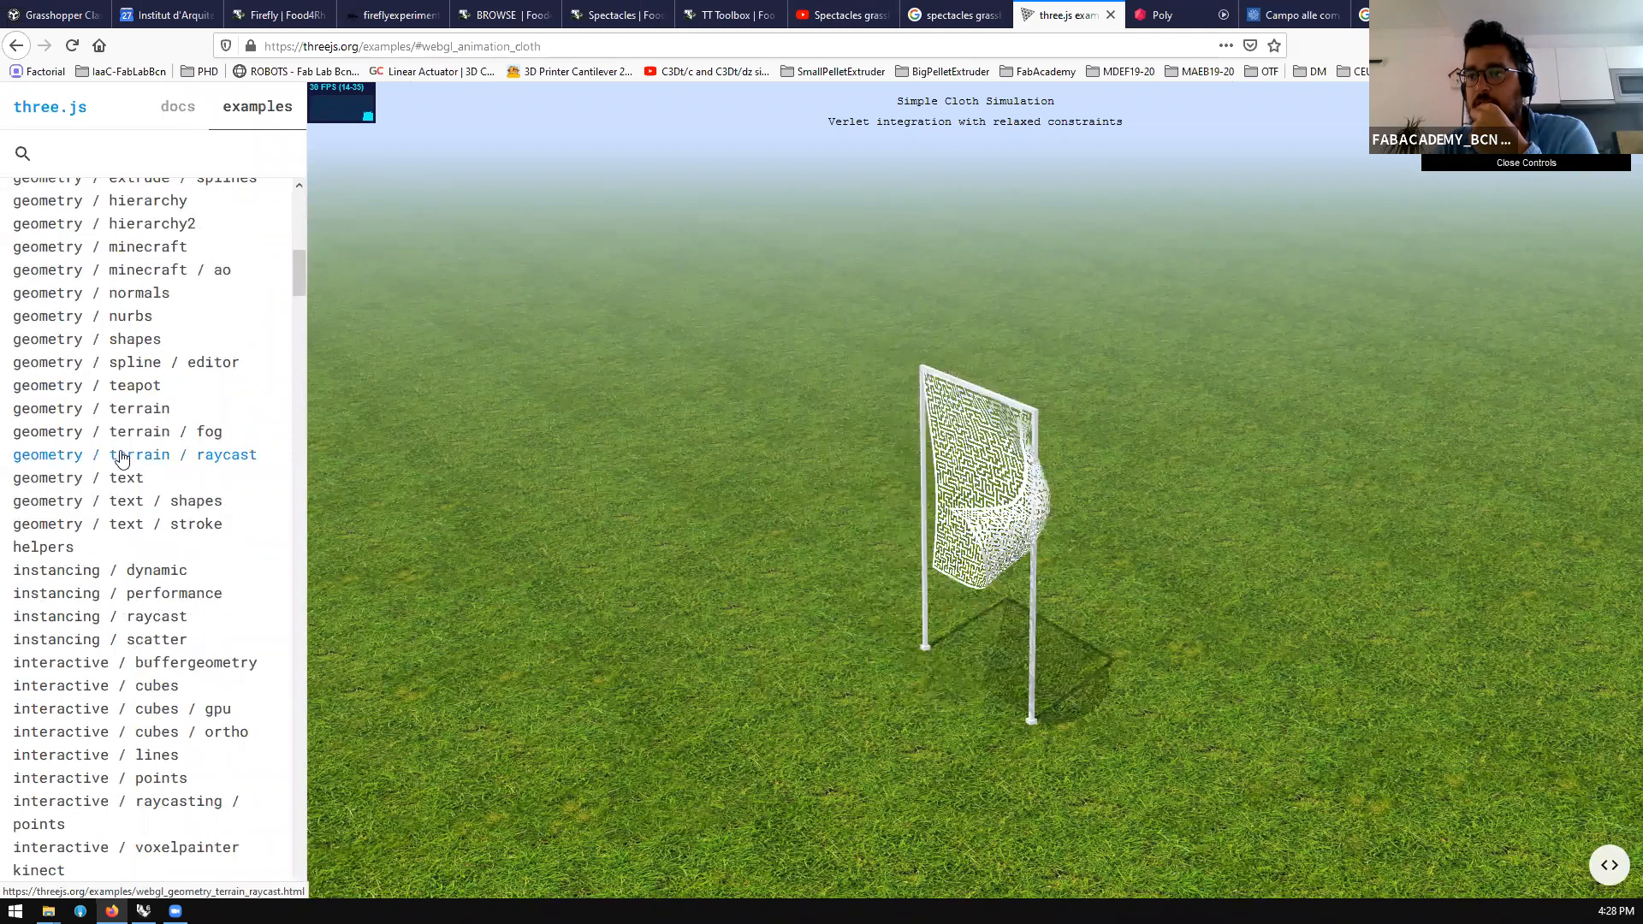
click(119, 433)
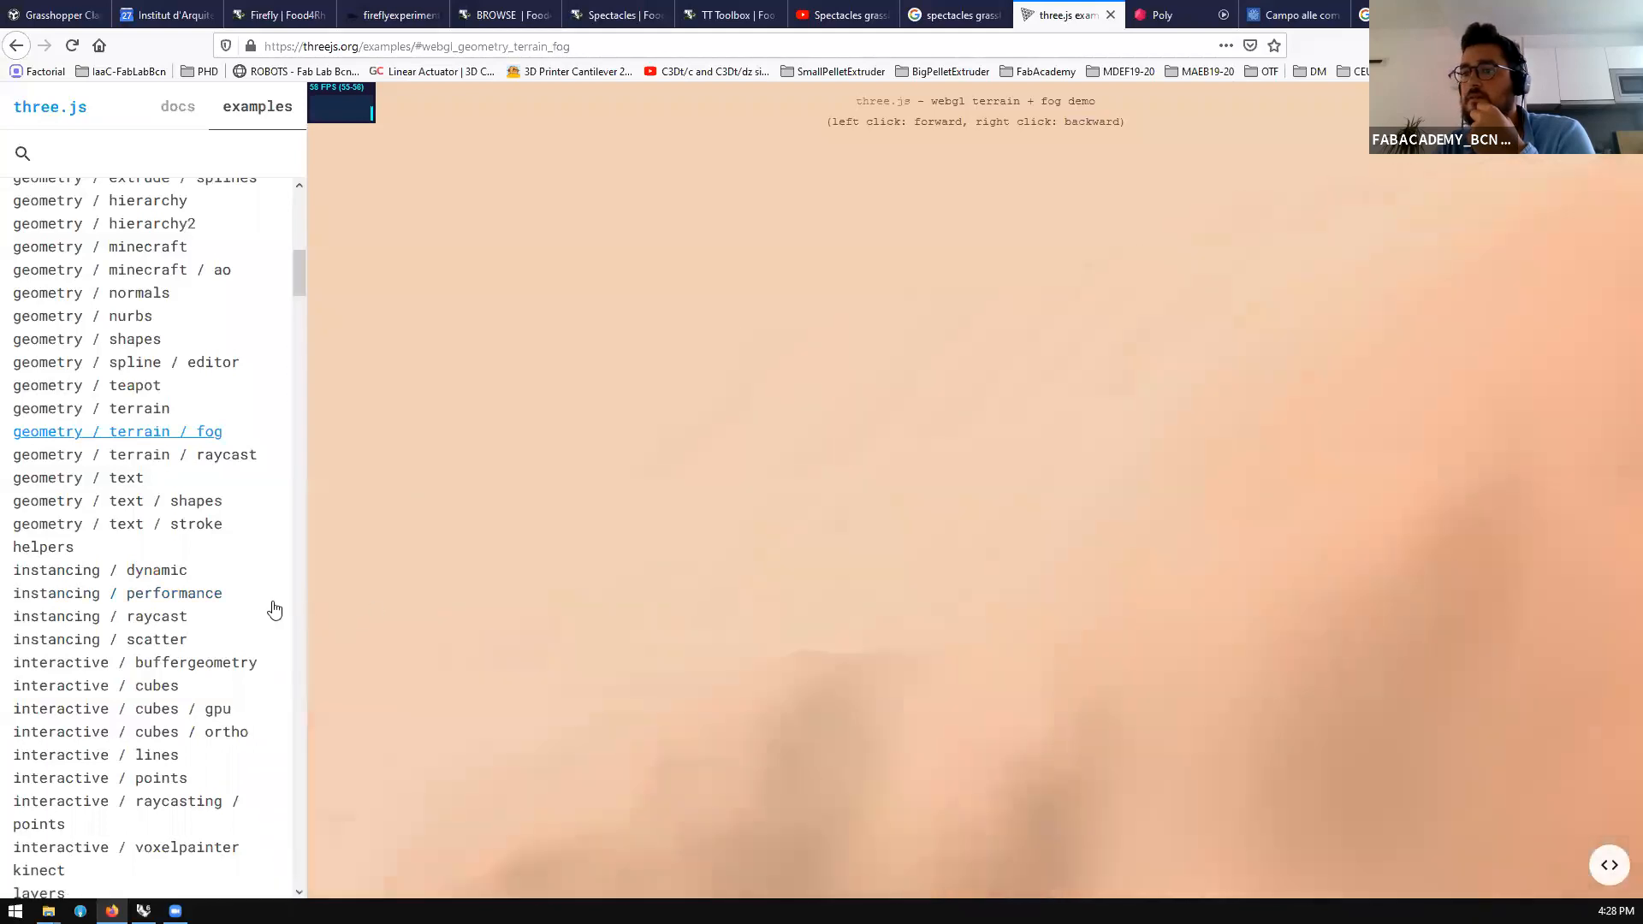
click(146, 408)
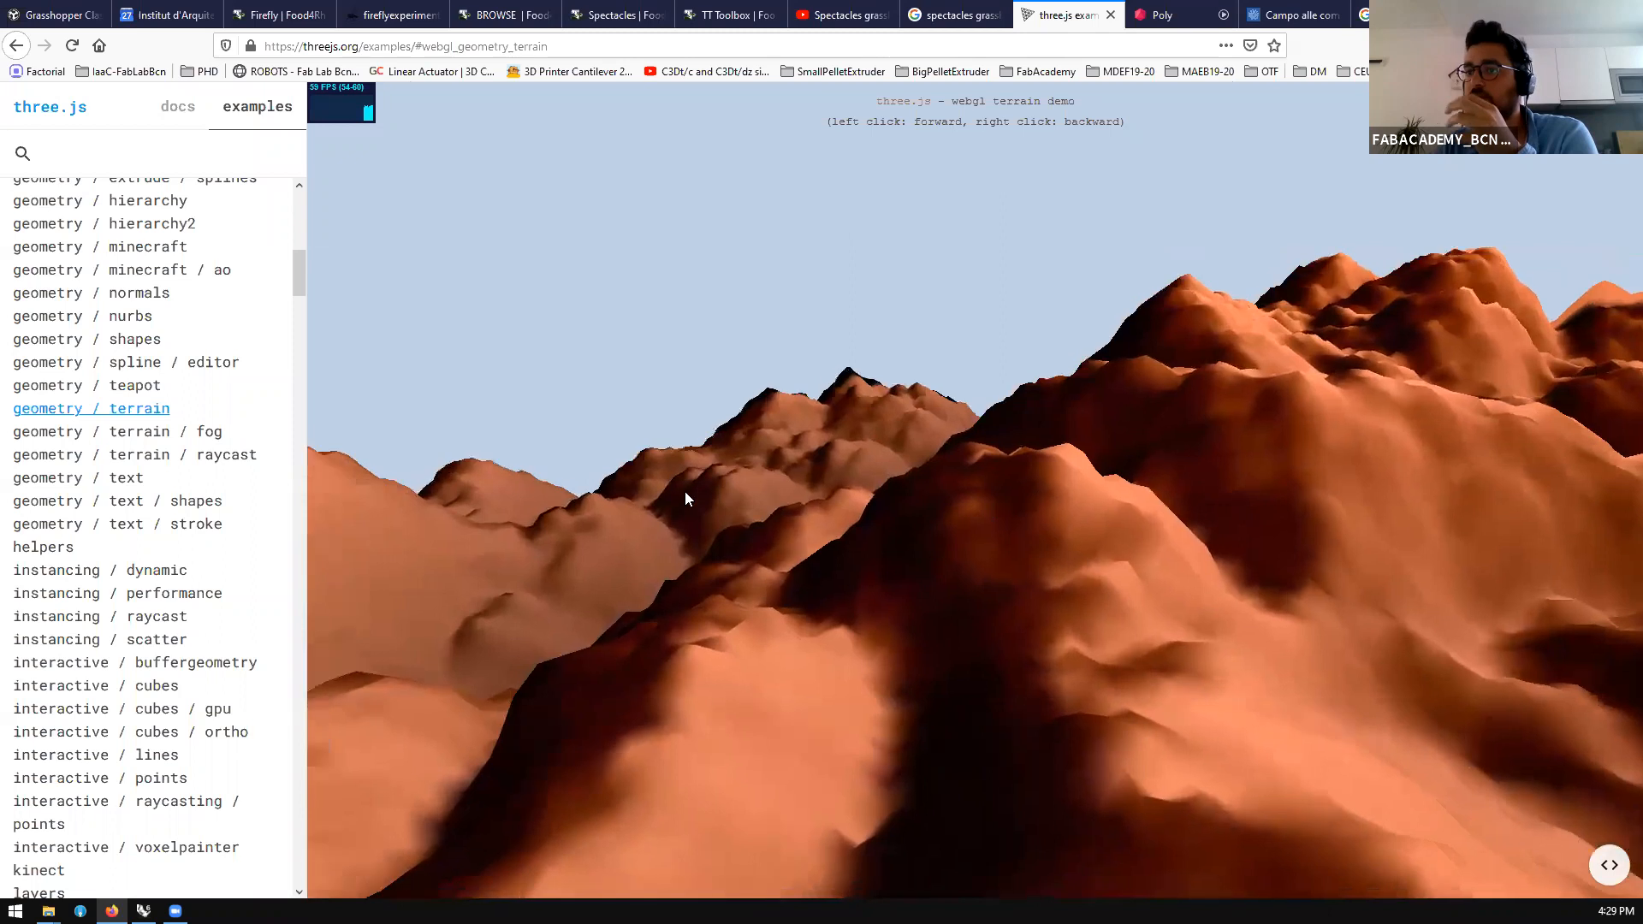
Open the loader / gltf / extensions example and orbit the BoomBox model to inspect it from different angles
scroll(156, 422, down, 5)
scroll(155, 423, down, 10)
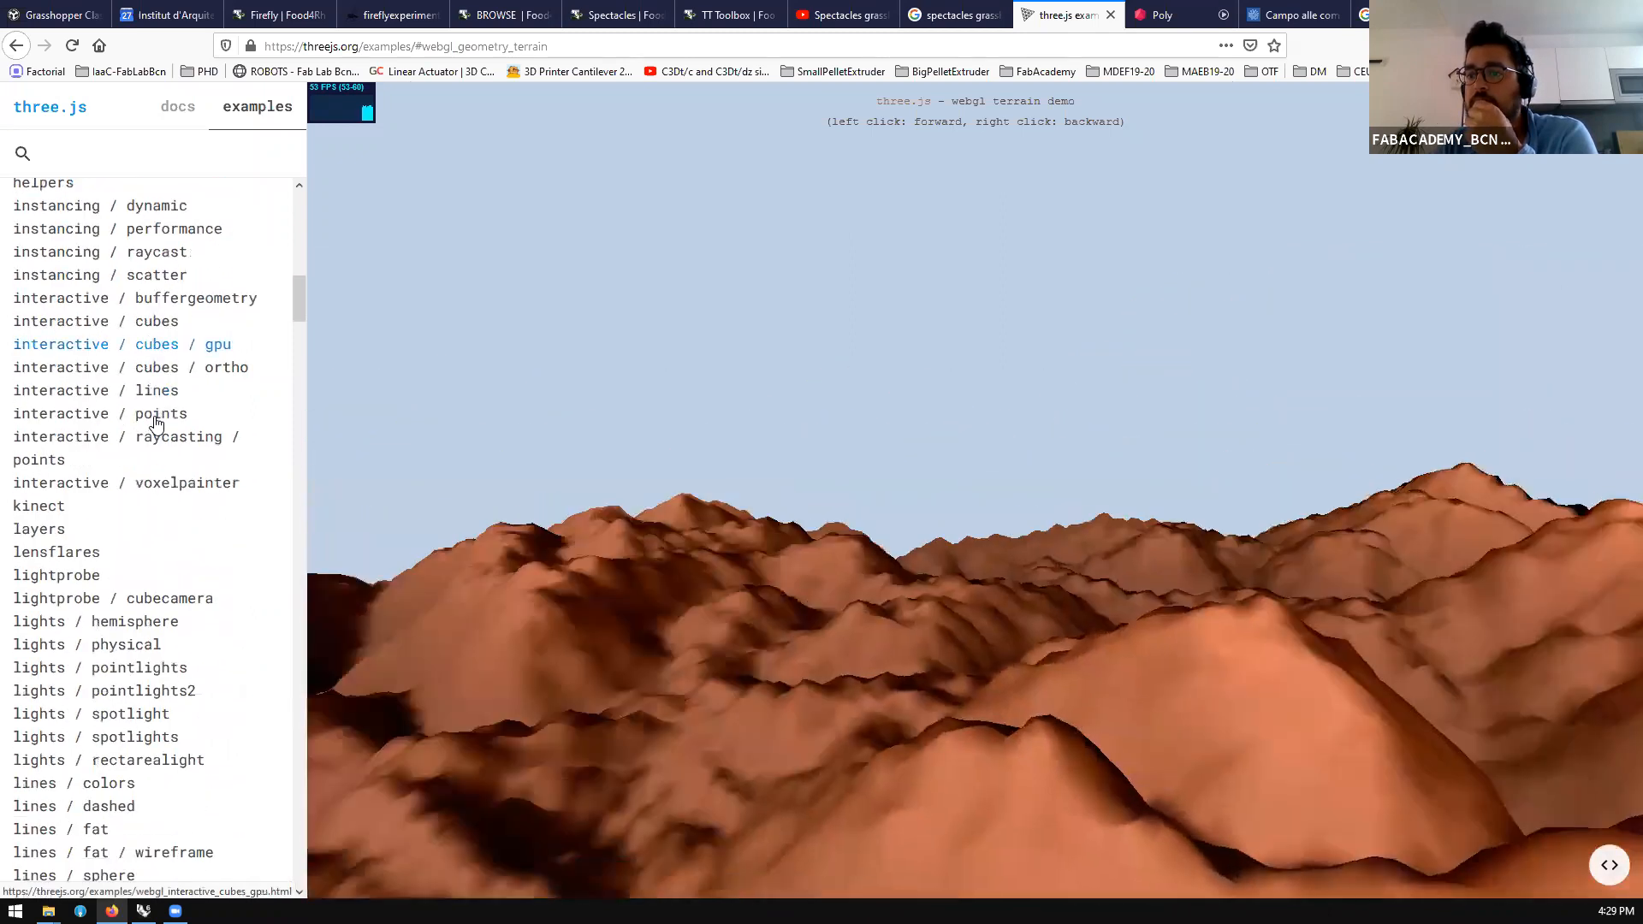
scroll(128, 536, down, 7)
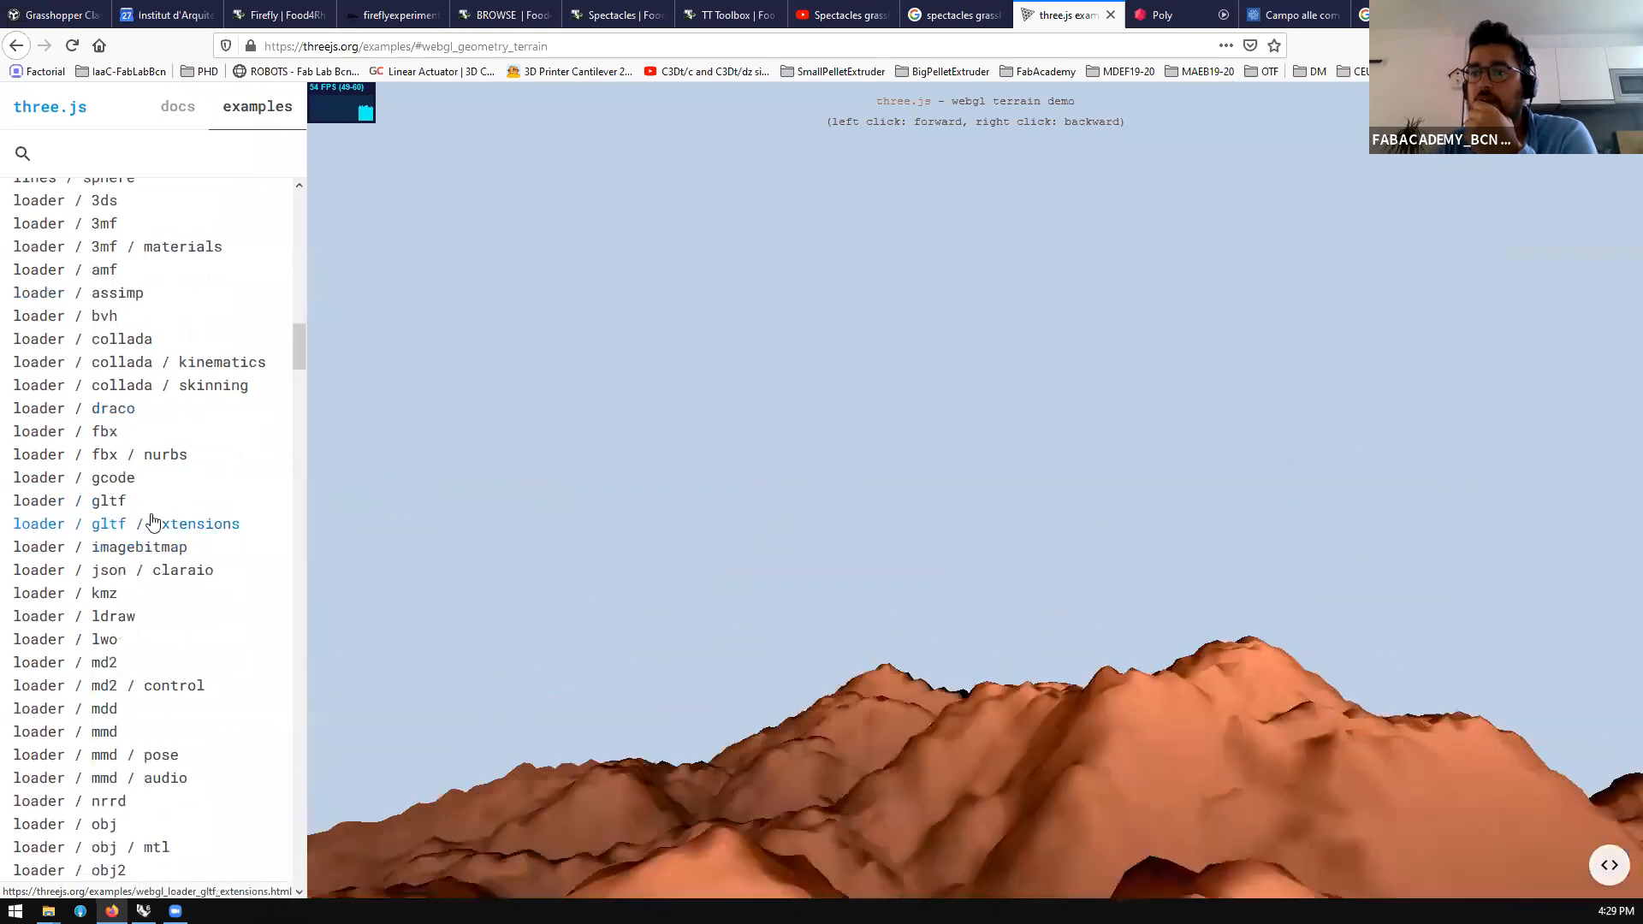
click(106, 534)
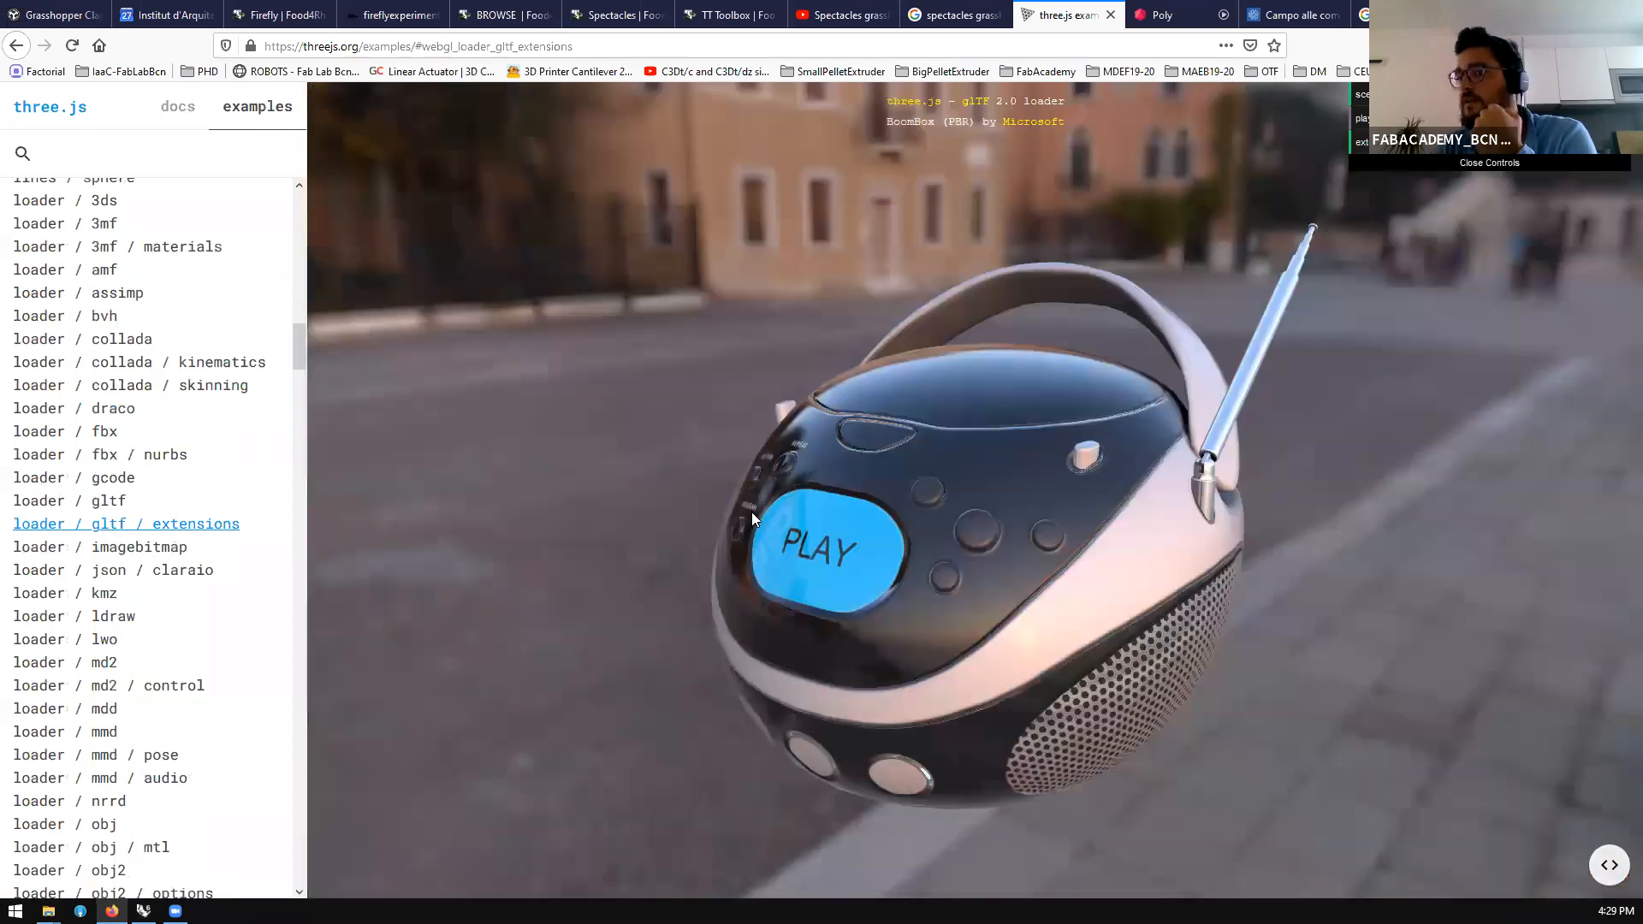
scroll(752, 511, down, 2)
drag(938, 556, 759, 621)
drag(1087, 463, 1025, 379)
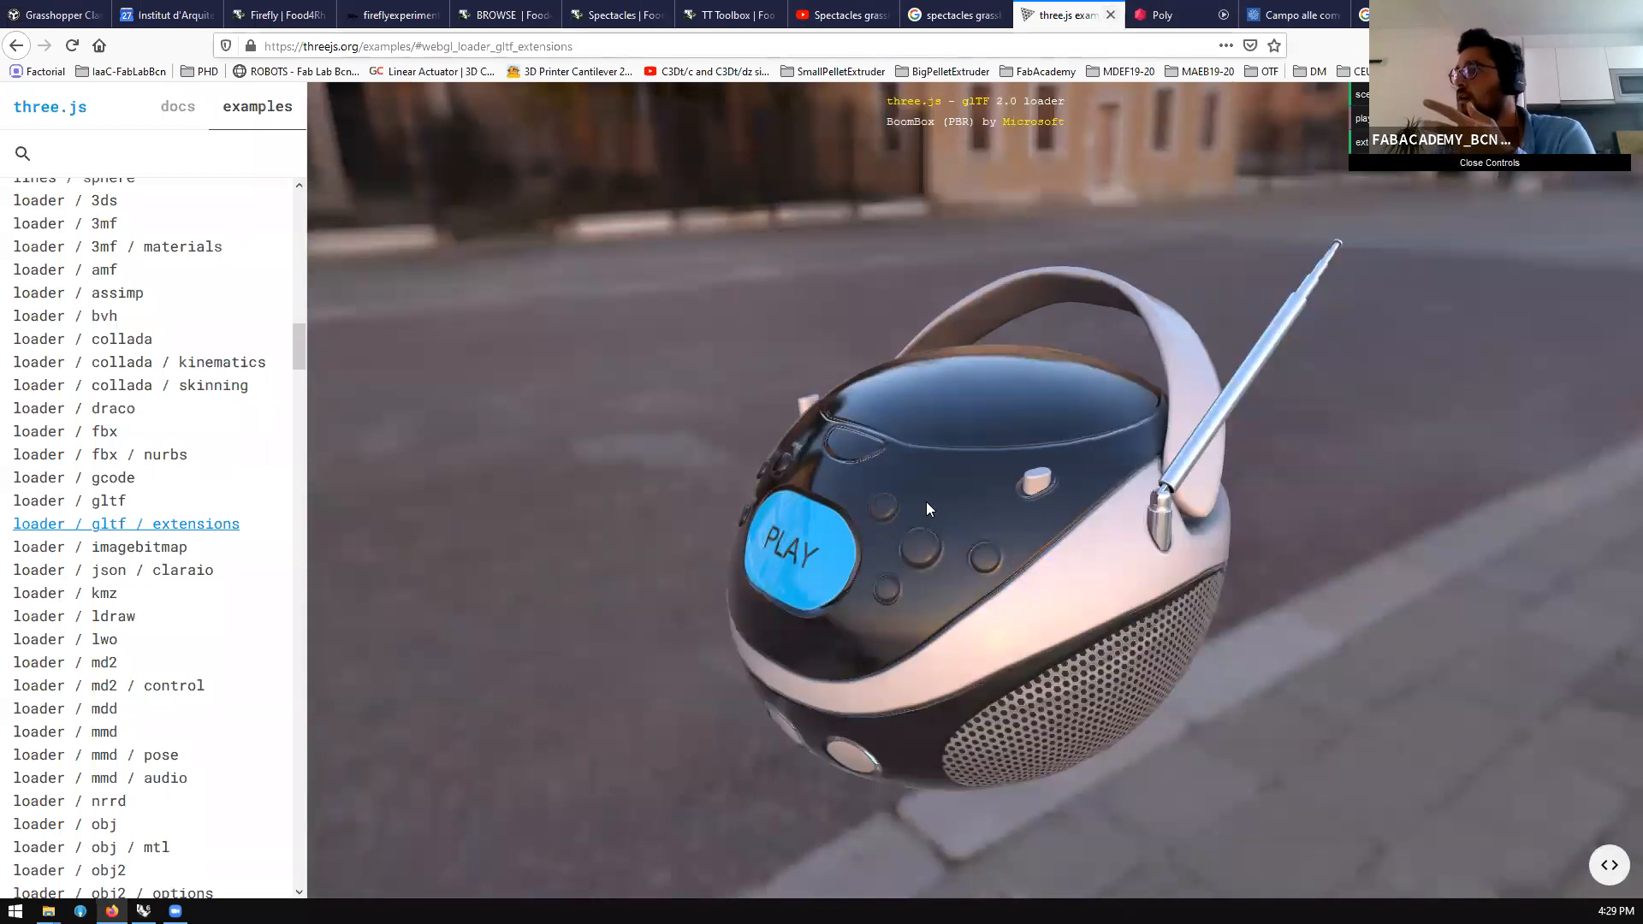
drag(921, 548, 937, 445)
Switch to the File Explorer samples window, maximize it and go to the Desktop folder
key(alt+Tab)
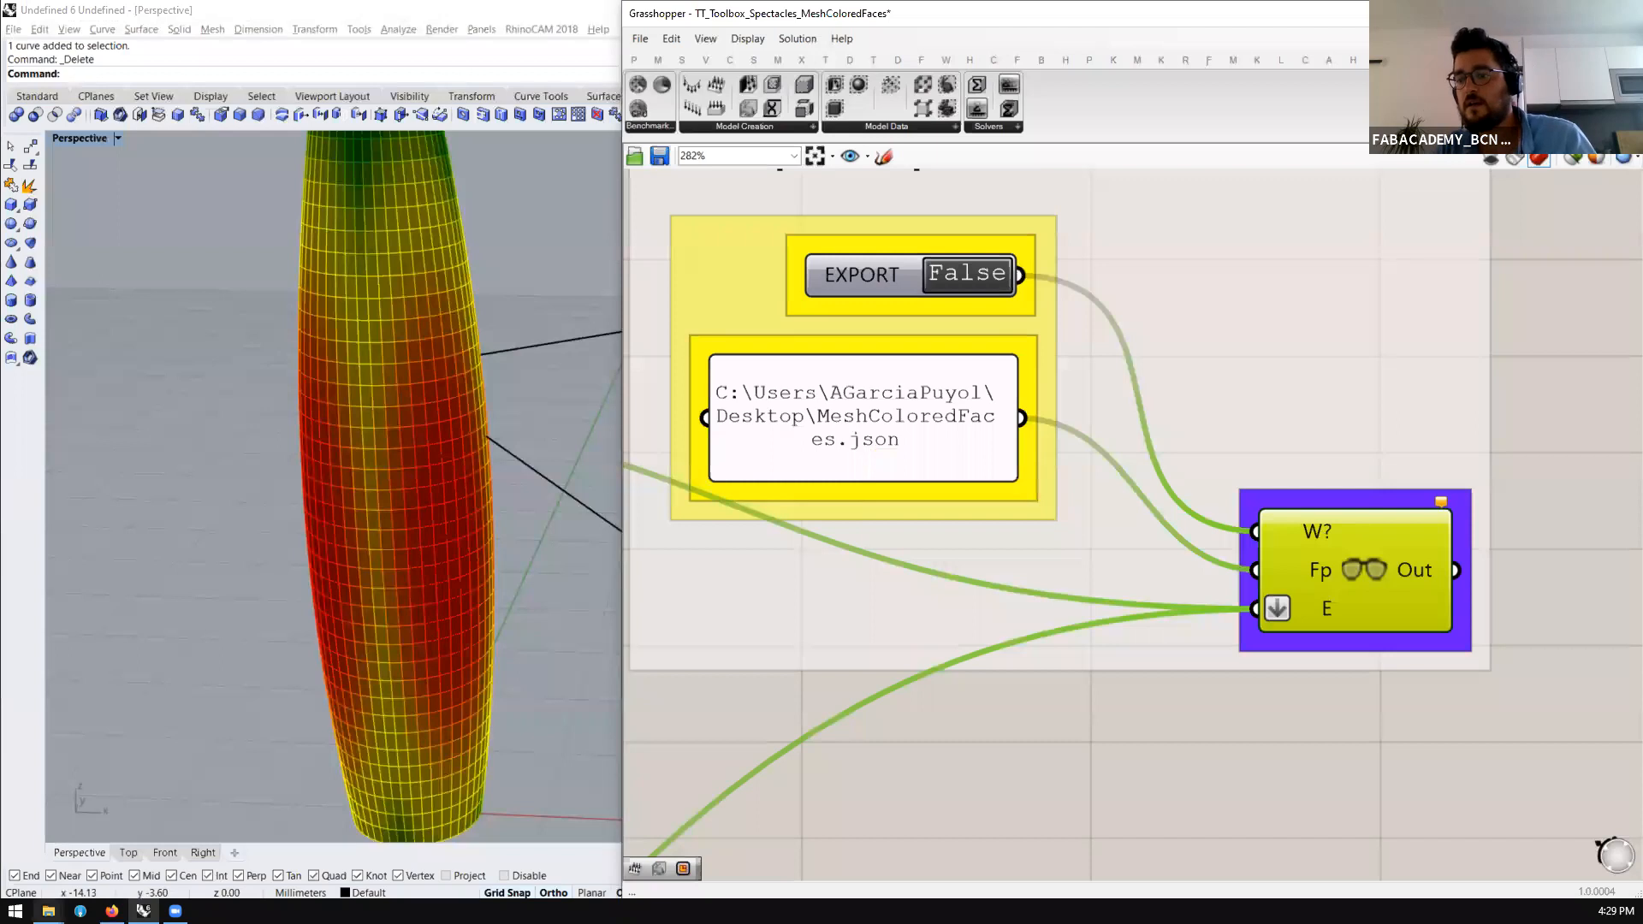
mouse_move(48, 910)
click(238, 845)
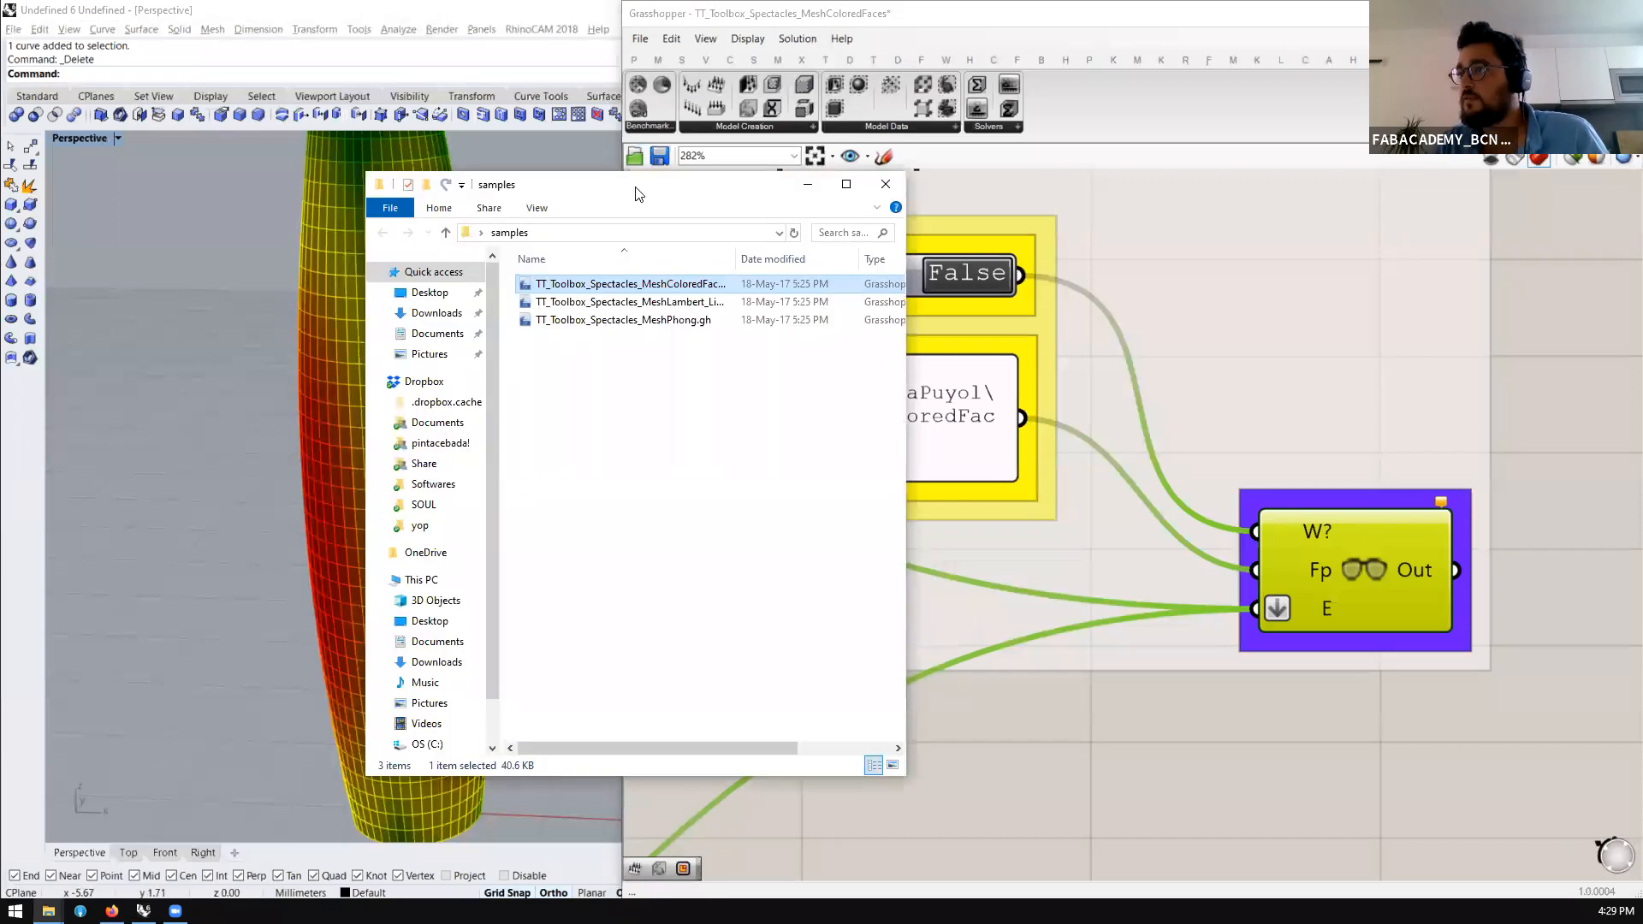
drag(625, 184, 625, 4)
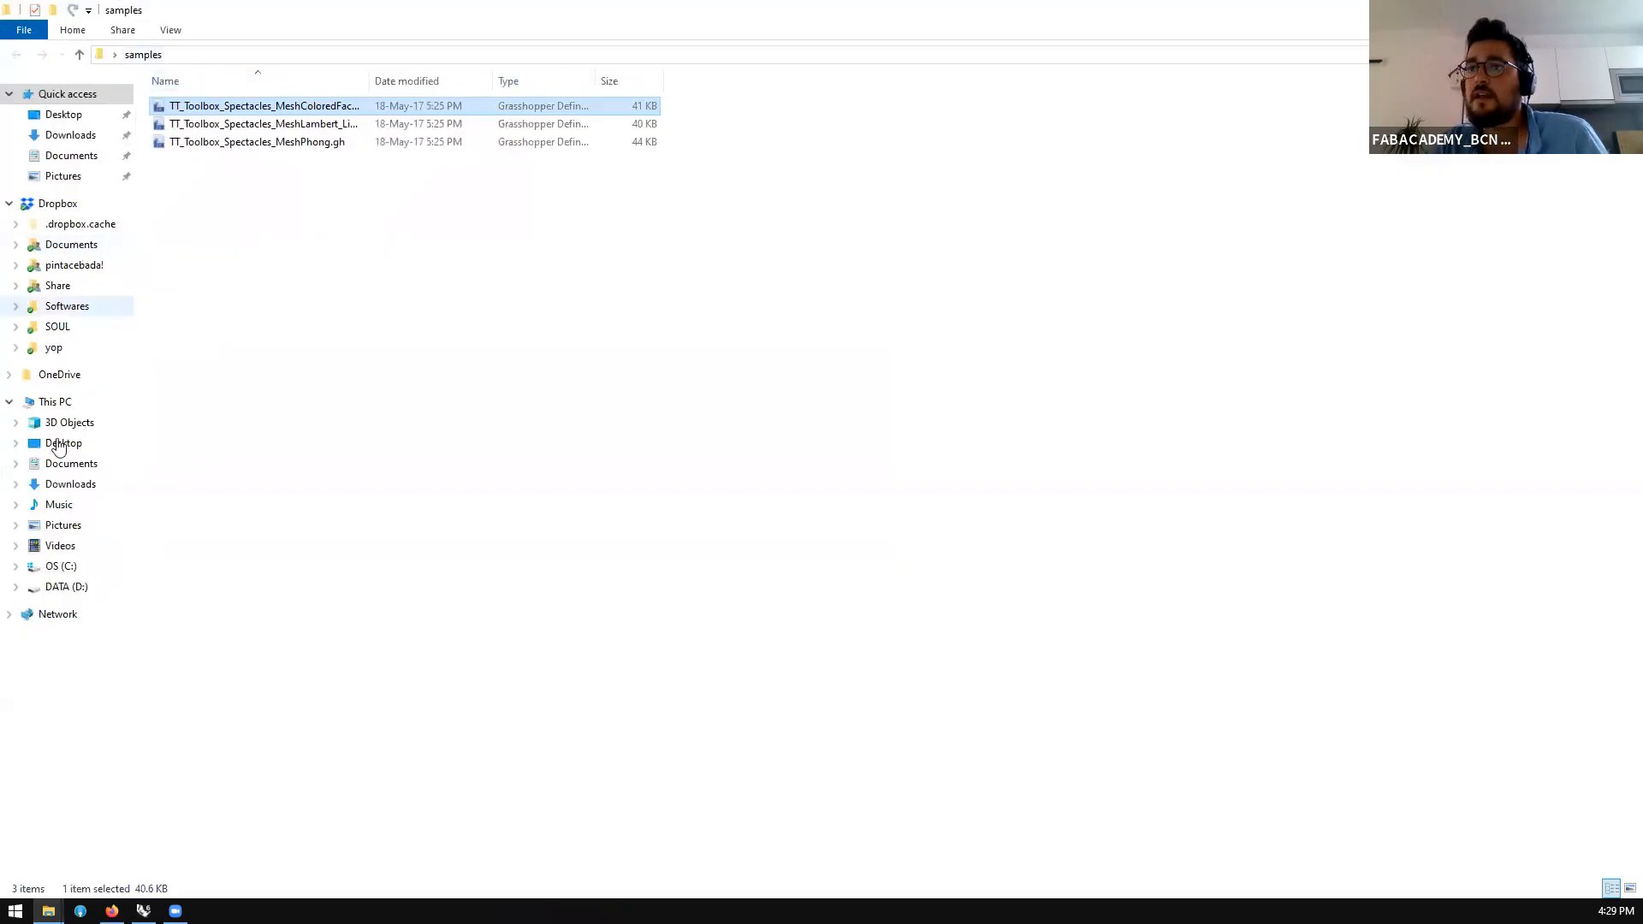
click(59, 446)
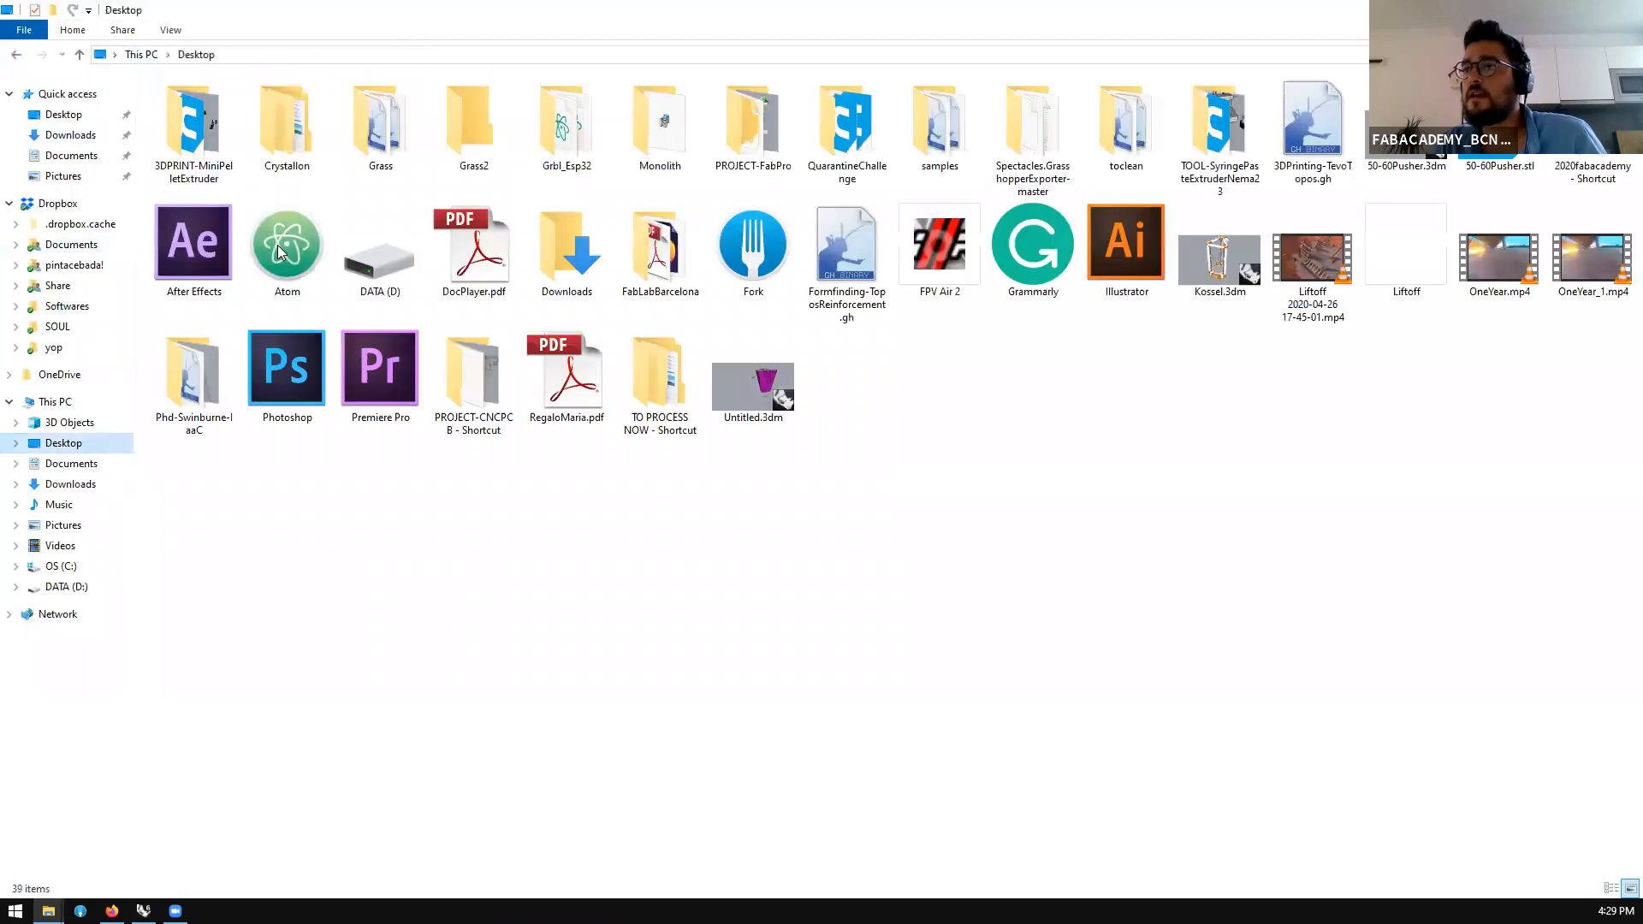
Create a new folder named 0 on the Desktop and open it
right_click(639, 596)
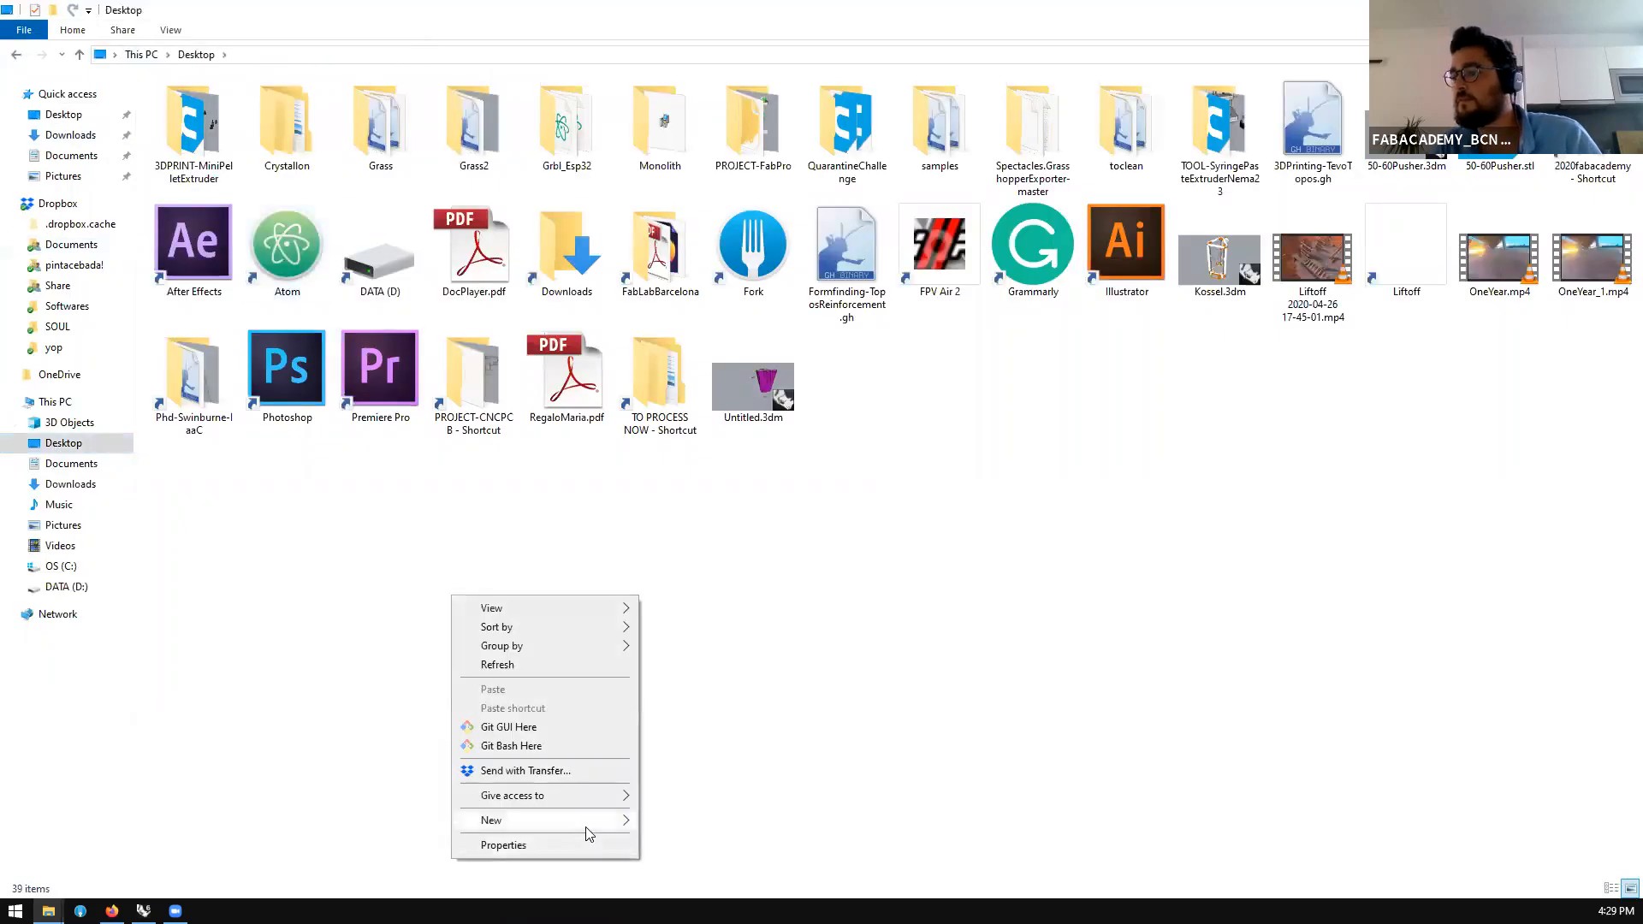
click(706, 697)
text(0)
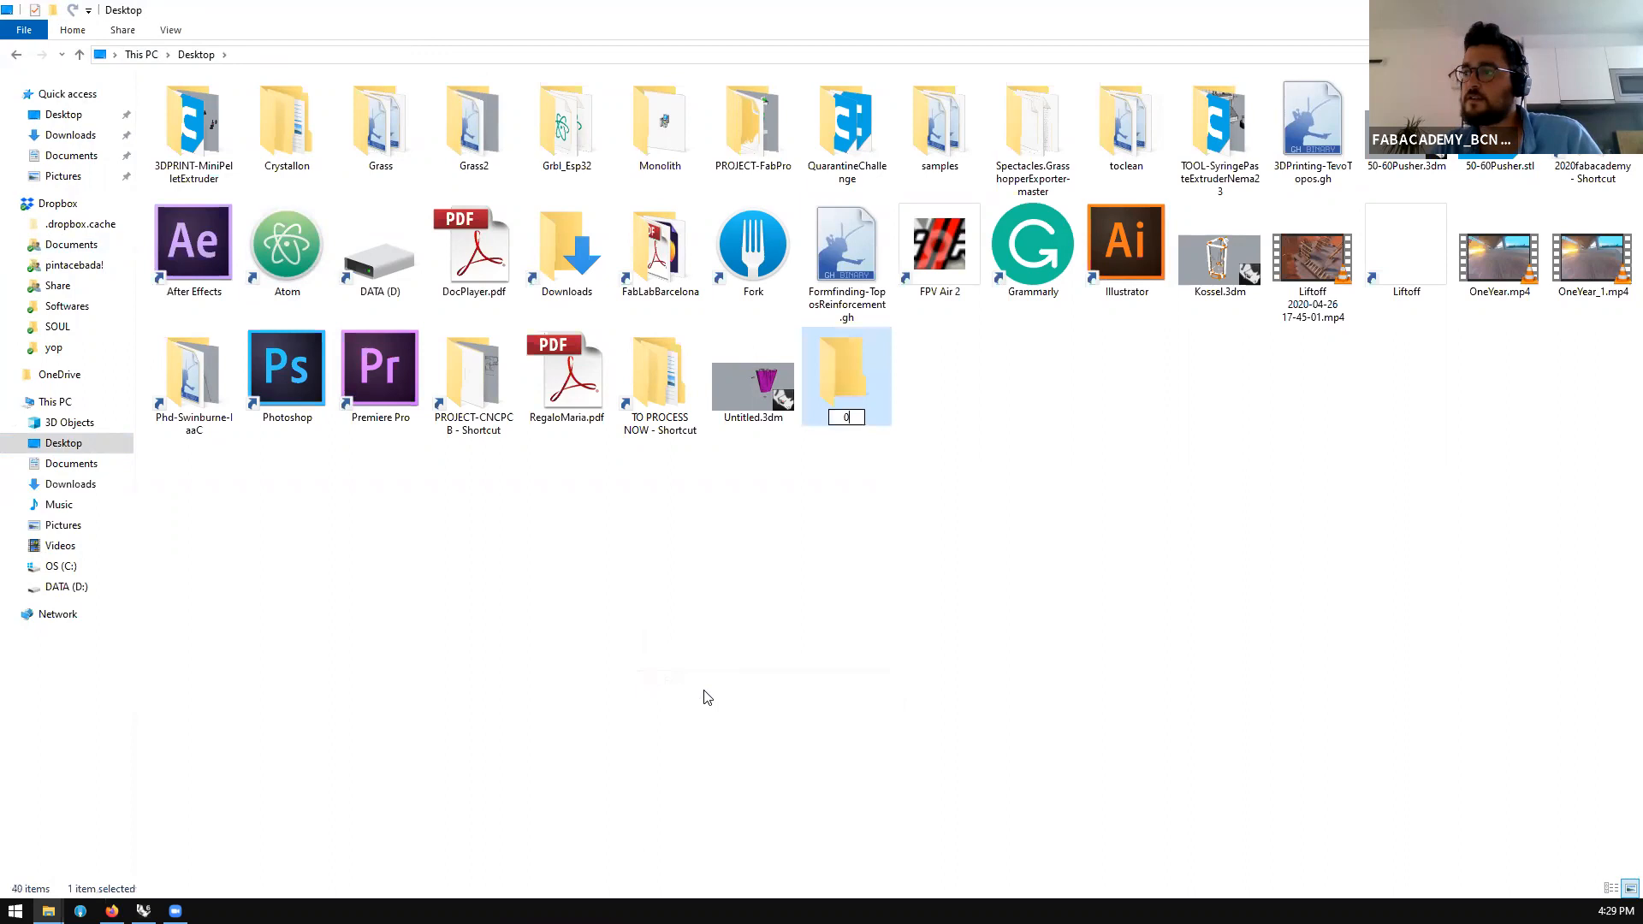
double_click(842, 368)
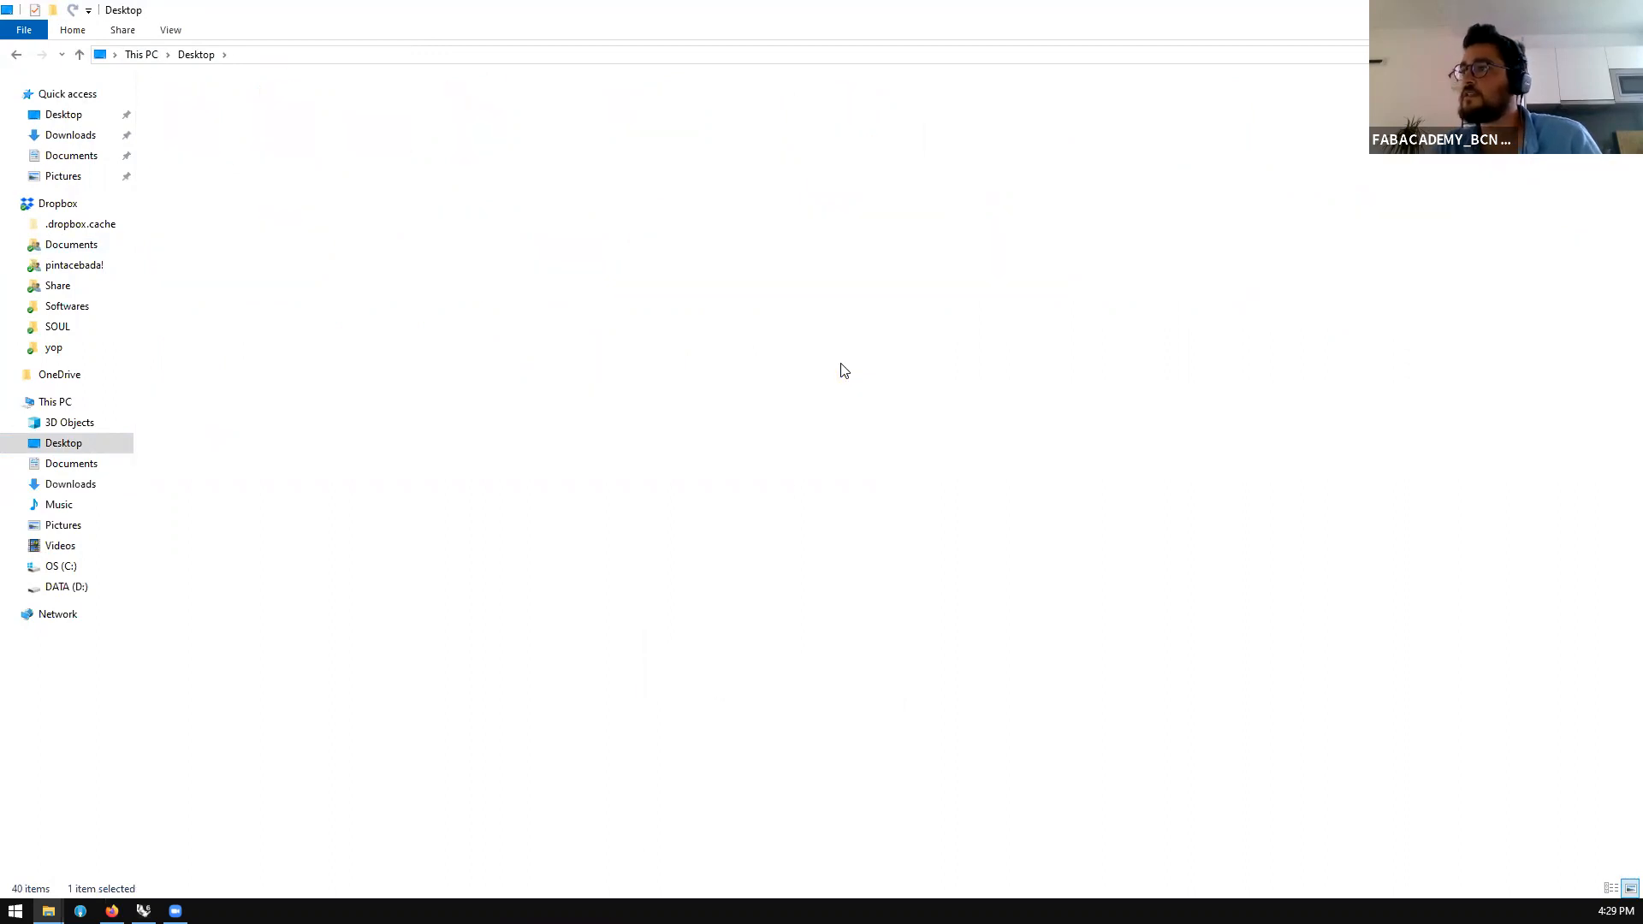
Copy the path of folder 0 and paste it over the file path in the Grasshopper export group's path panel
click(540, 54)
key(ctrl+c)
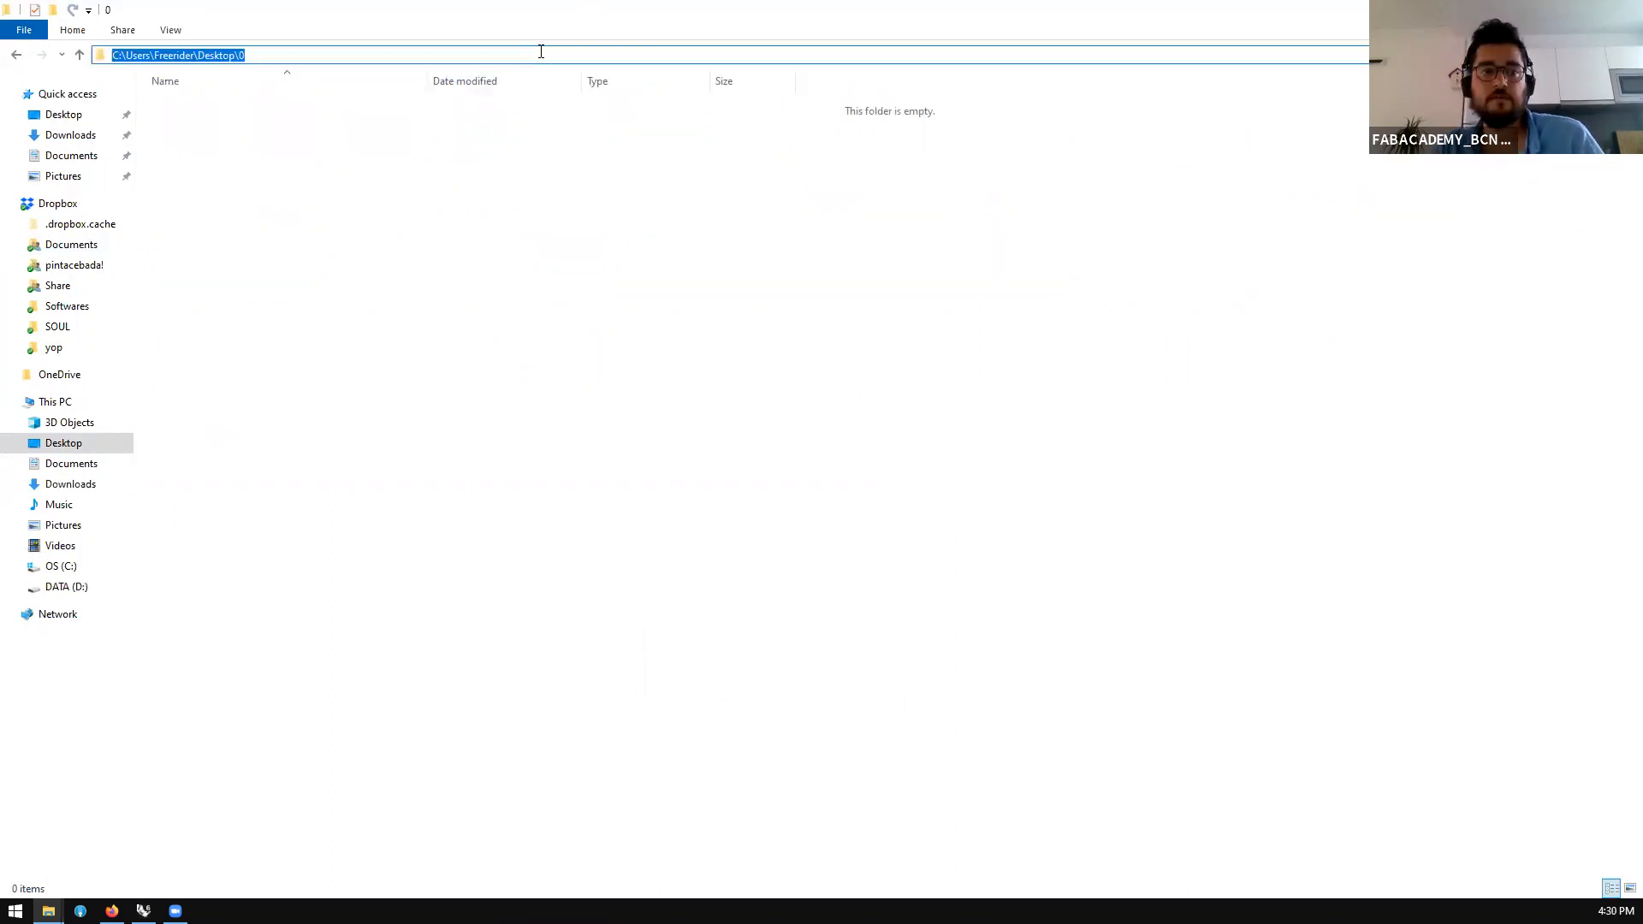
key(alt+Tab)
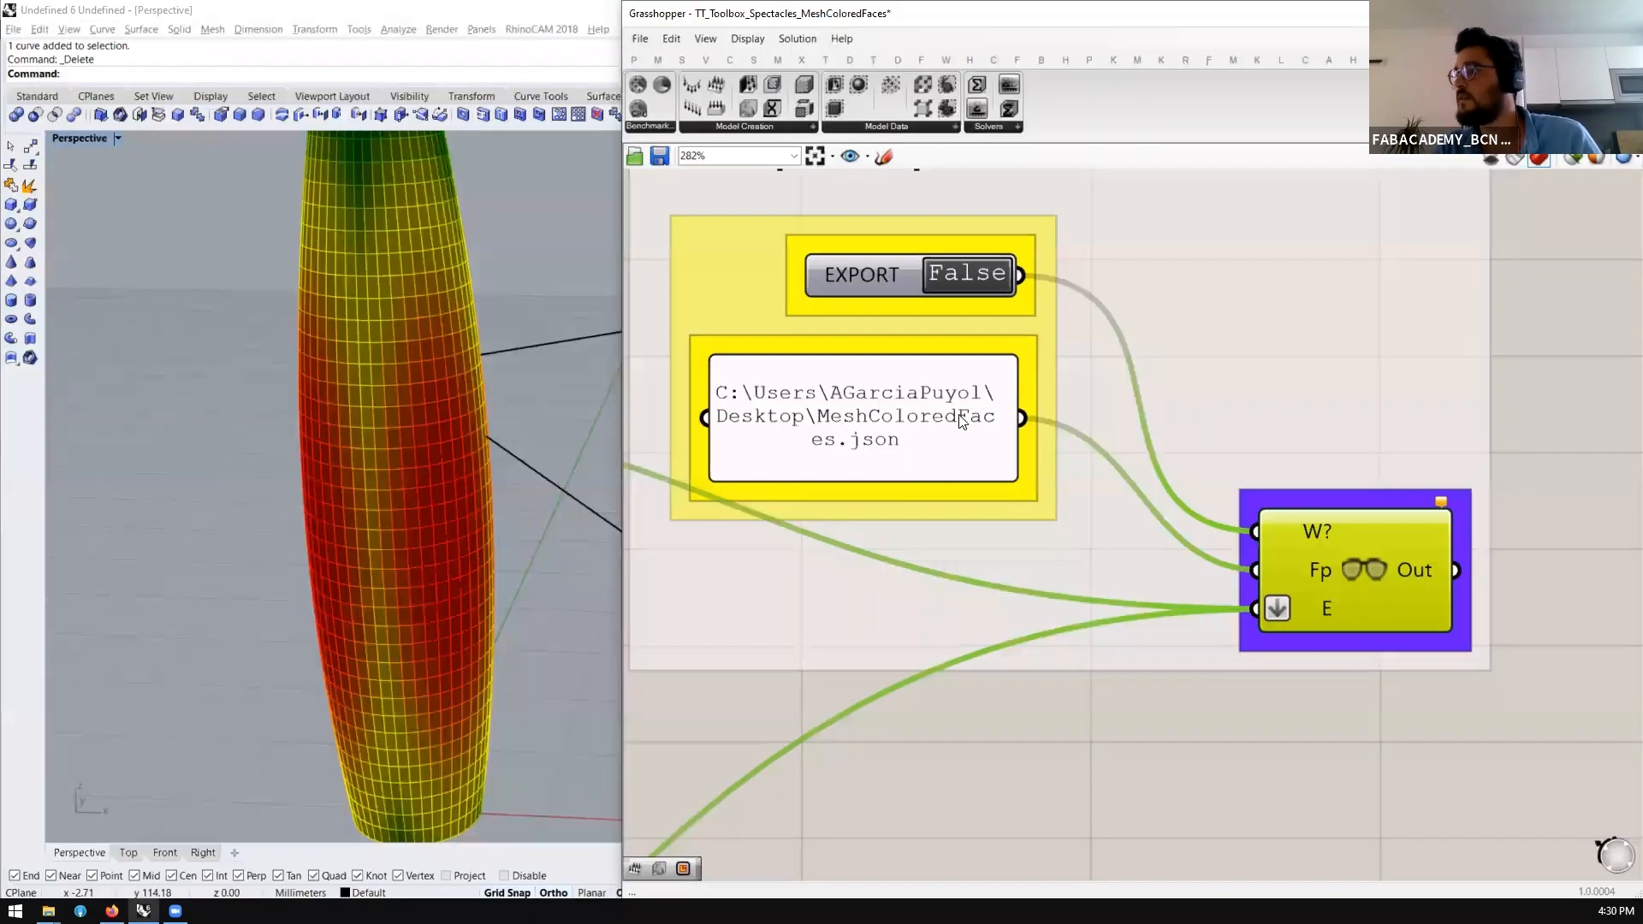
double_click(962, 419)
key(ctrl+v)
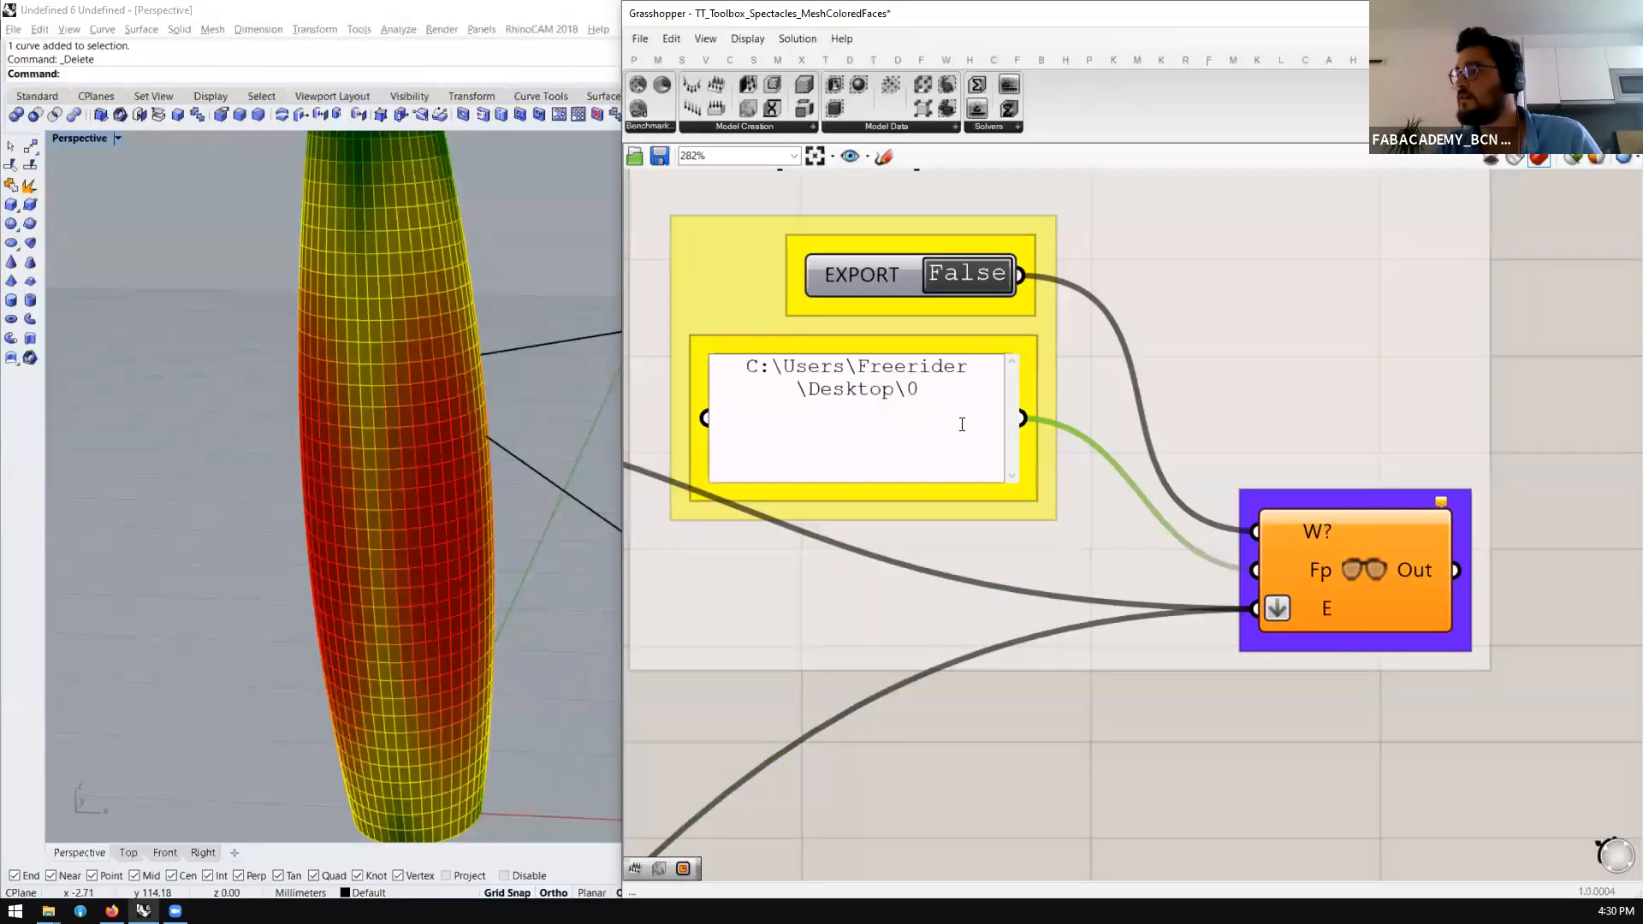
click(1139, 747)
Add a panel beside the Spectacles scene compiler and connect the compiler's Out output to it
scroll(981, 299, down, 5)
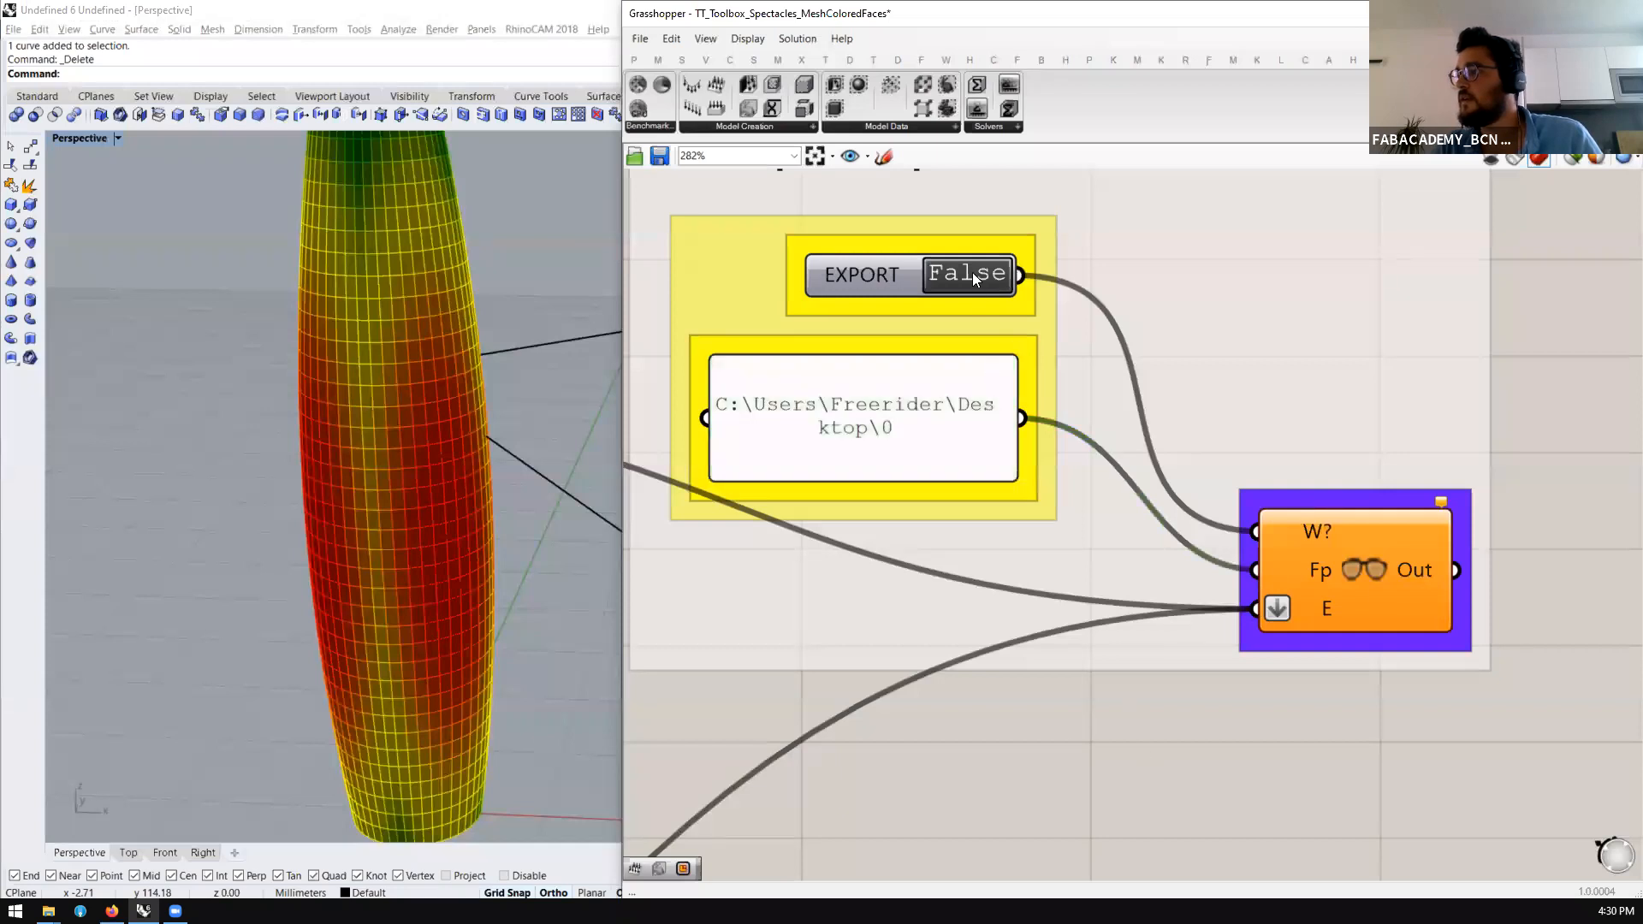
scroll(1300, 507, up, 5)
double_click(1300, 507)
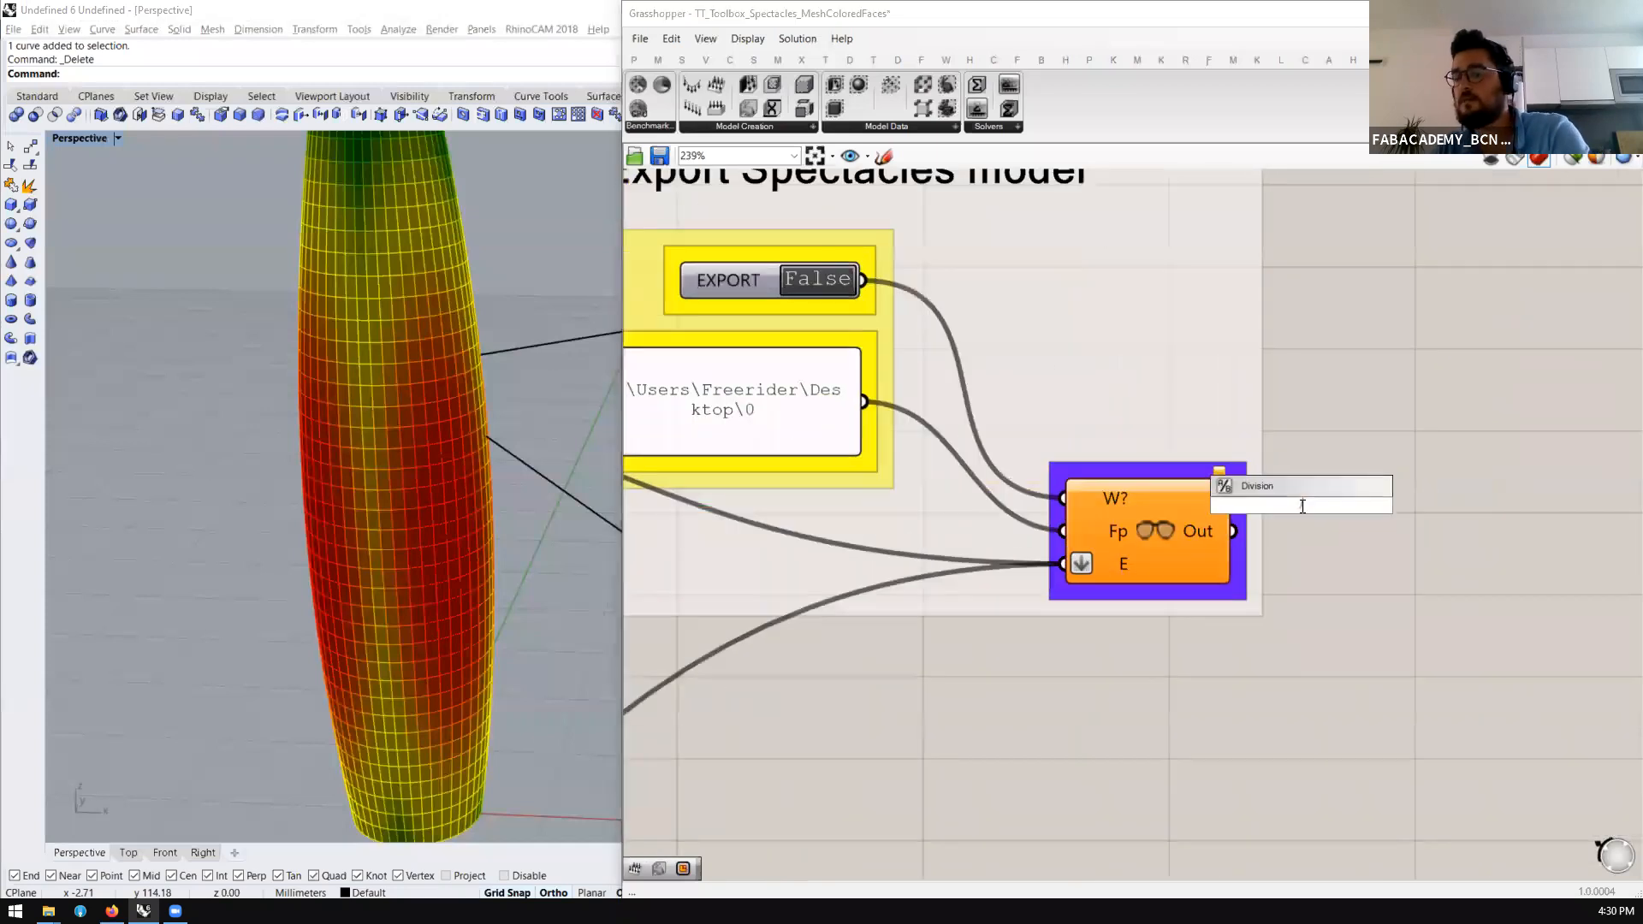
text(panel)
key(Return)
drag(1254, 489, 1252, 484)
scroll(1297, 489, down, 4)
scroll(1025, 451, up, 2)
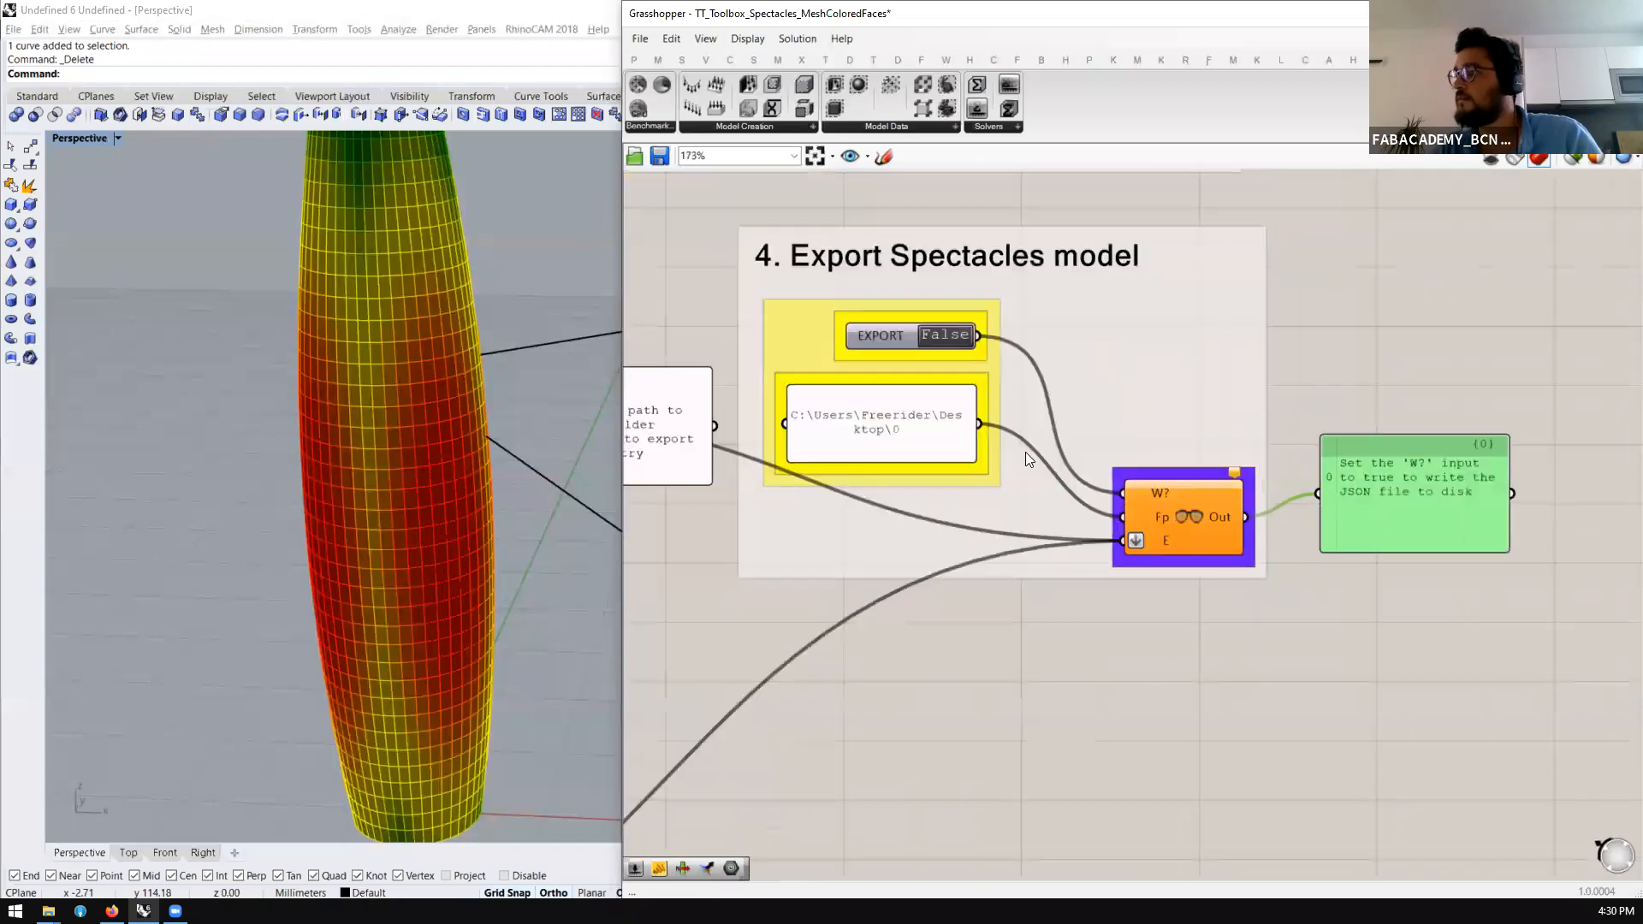
Write the JSON file by switching EXPORT to True and back to False, and check folder 0 and the Desktop for it
click(948, 336)
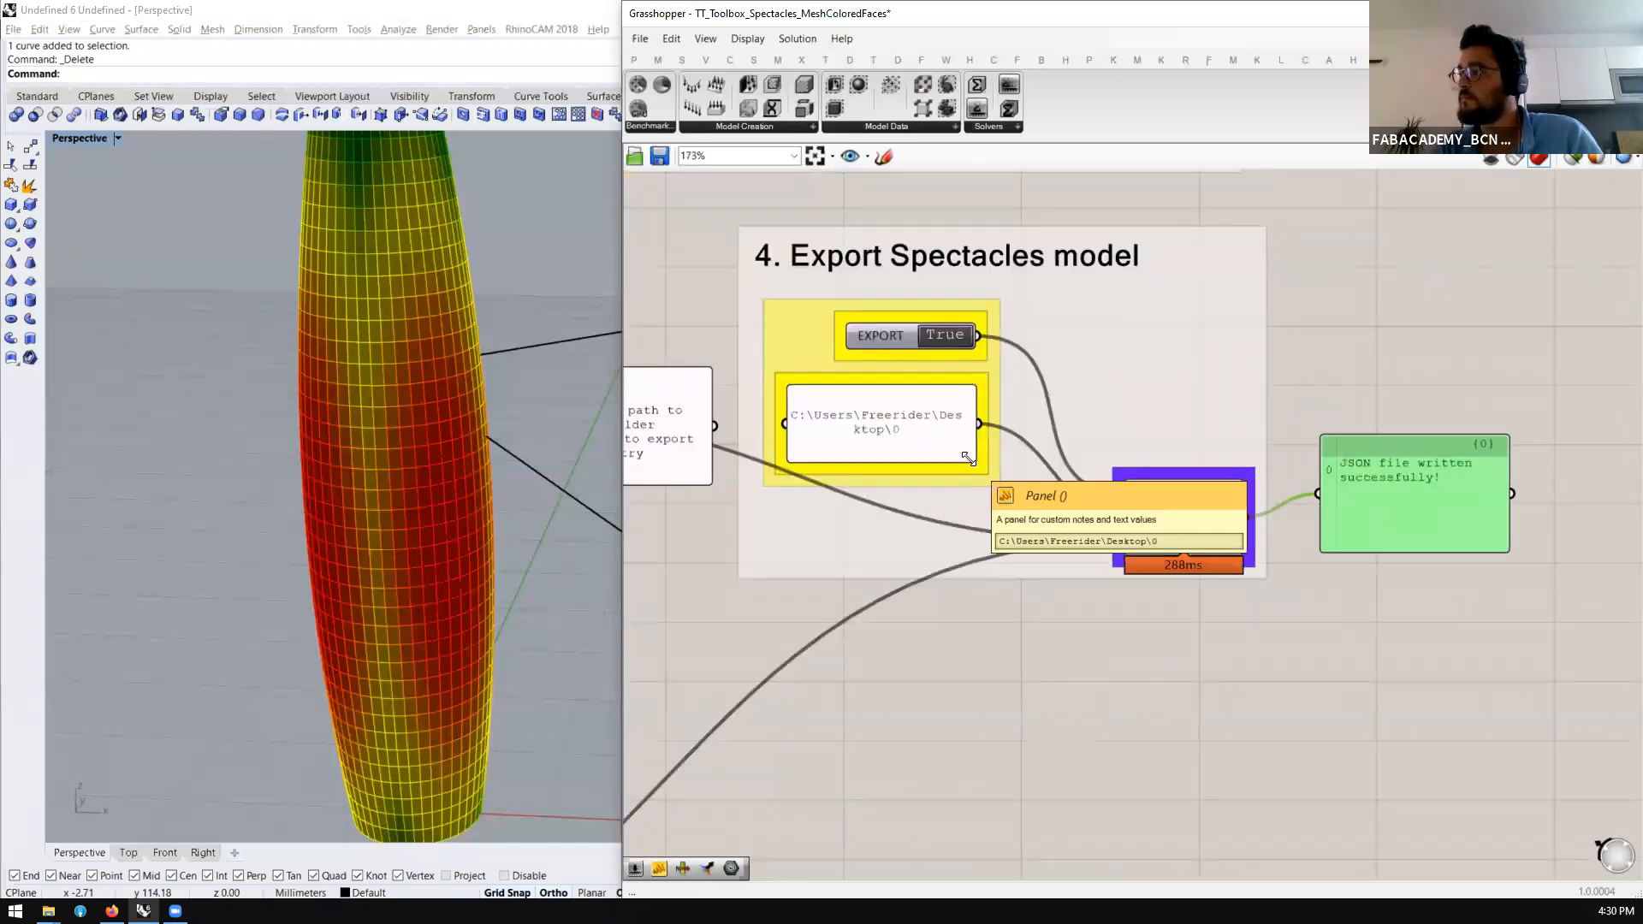
click(943, 334)
key(alt+Tab)
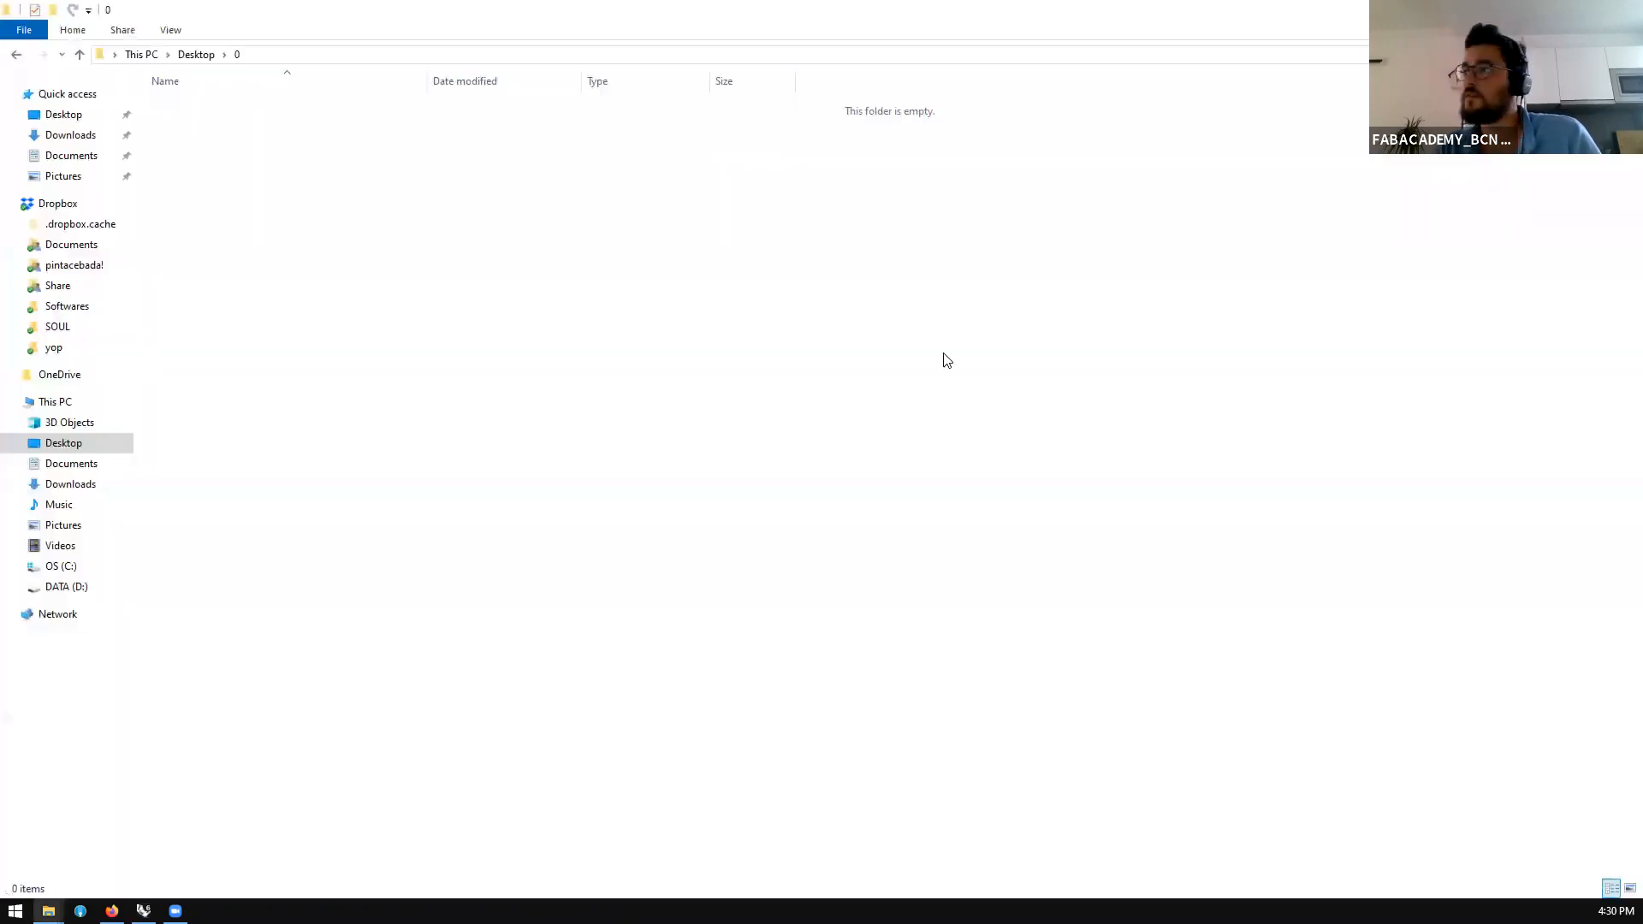
click(196, 55)
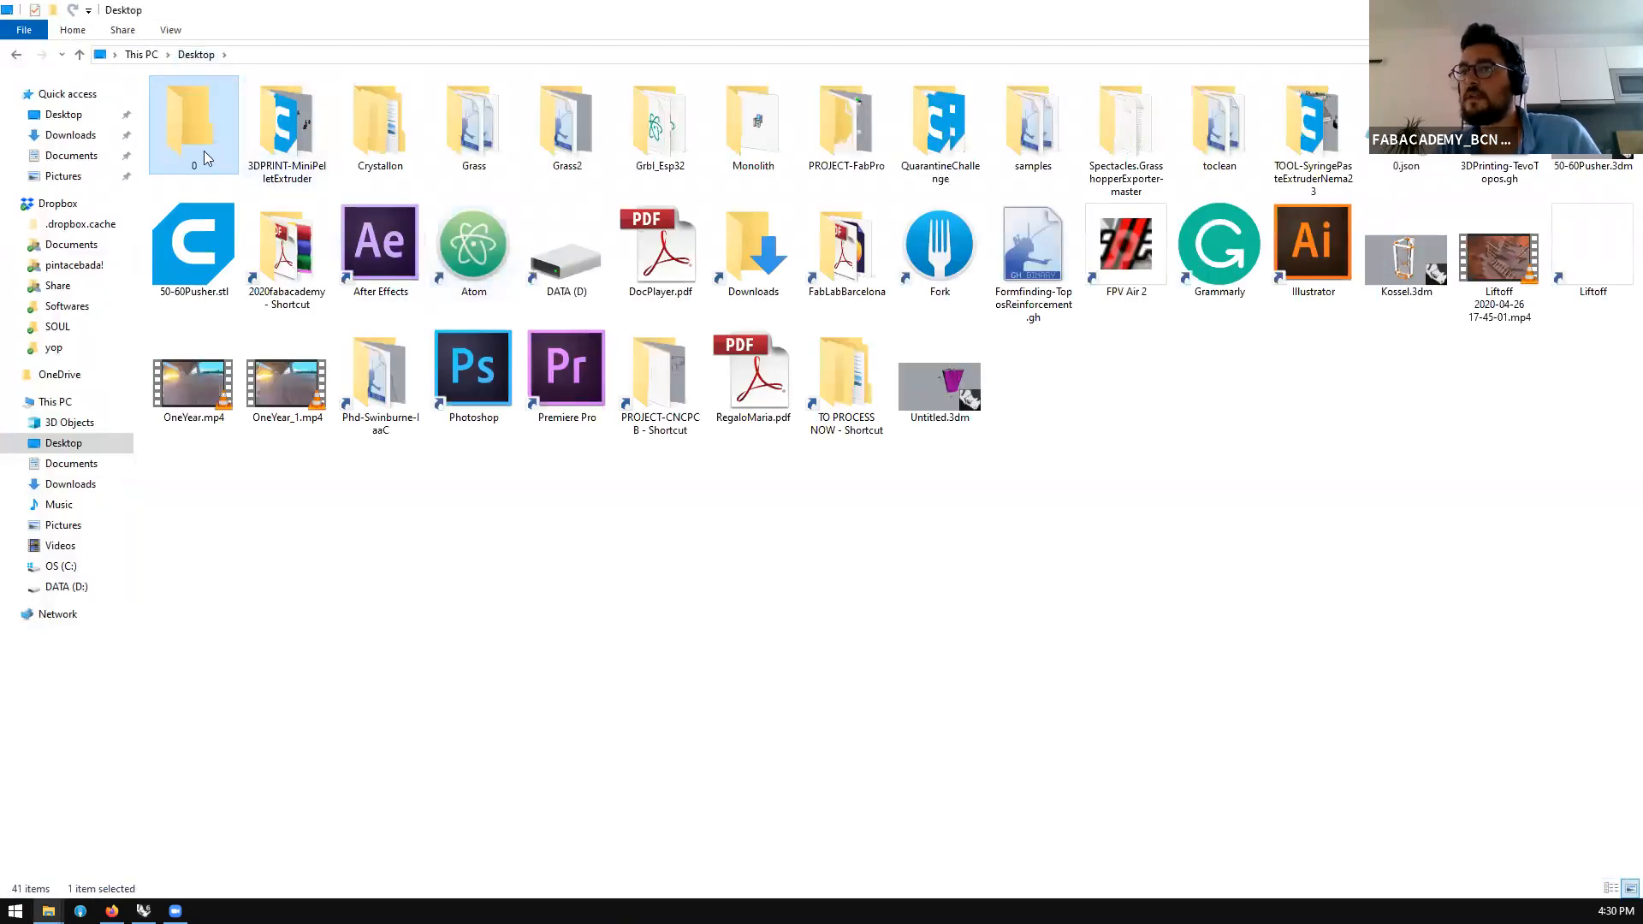
double_click(200, 147)
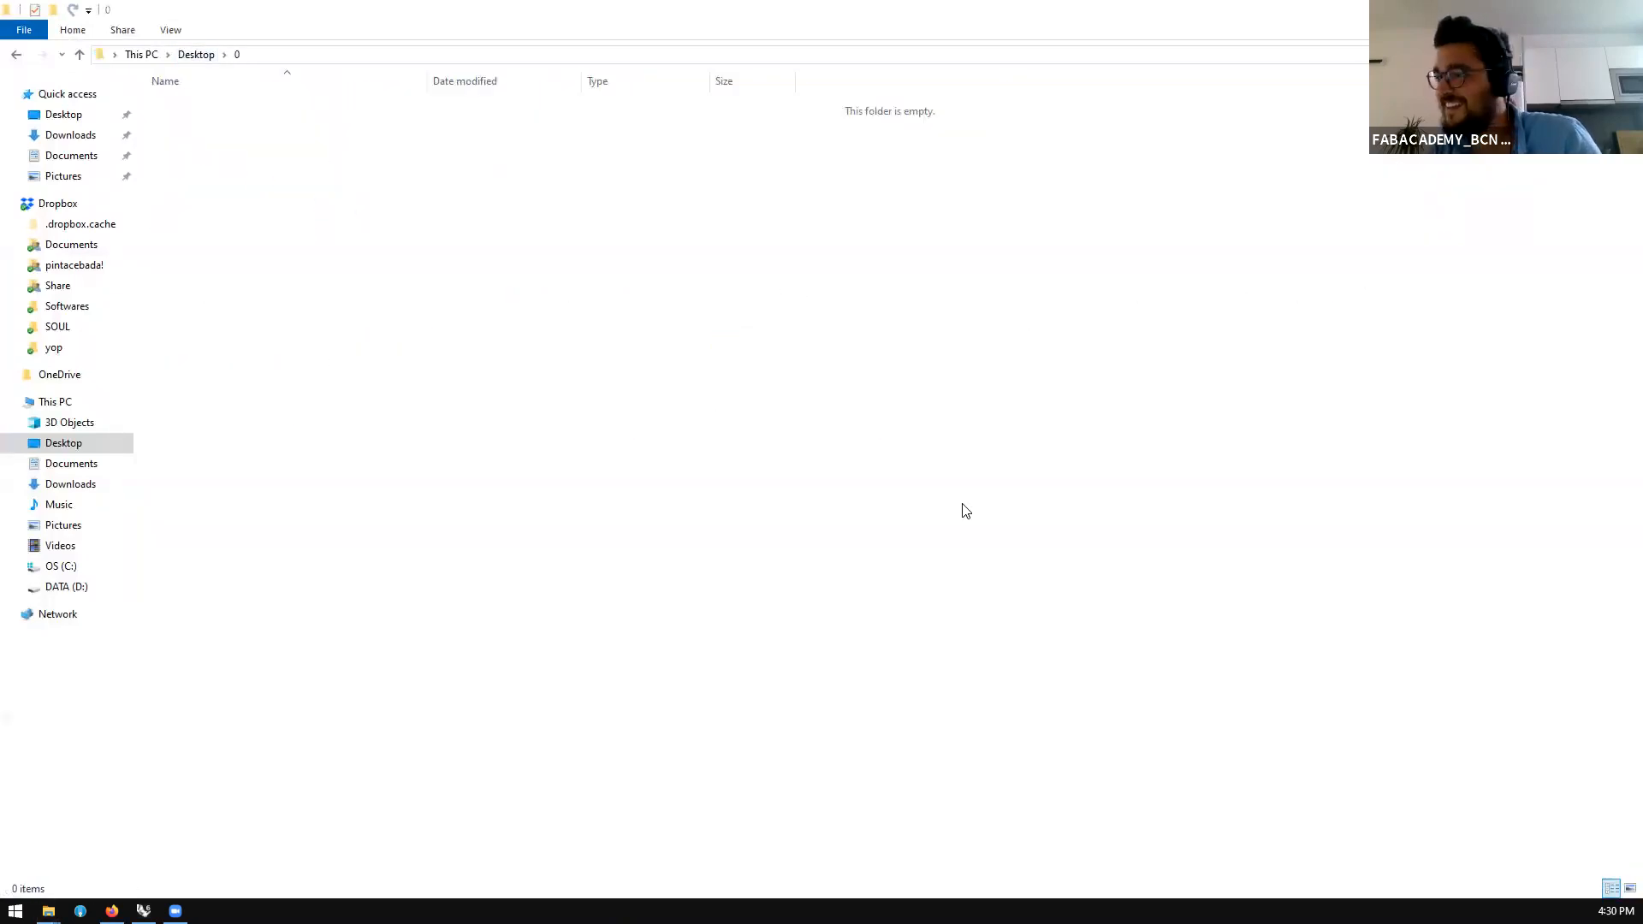
Append \model to the export path in Grasshopper so that it ends in Desktop\0\model
key(alt+Tab)
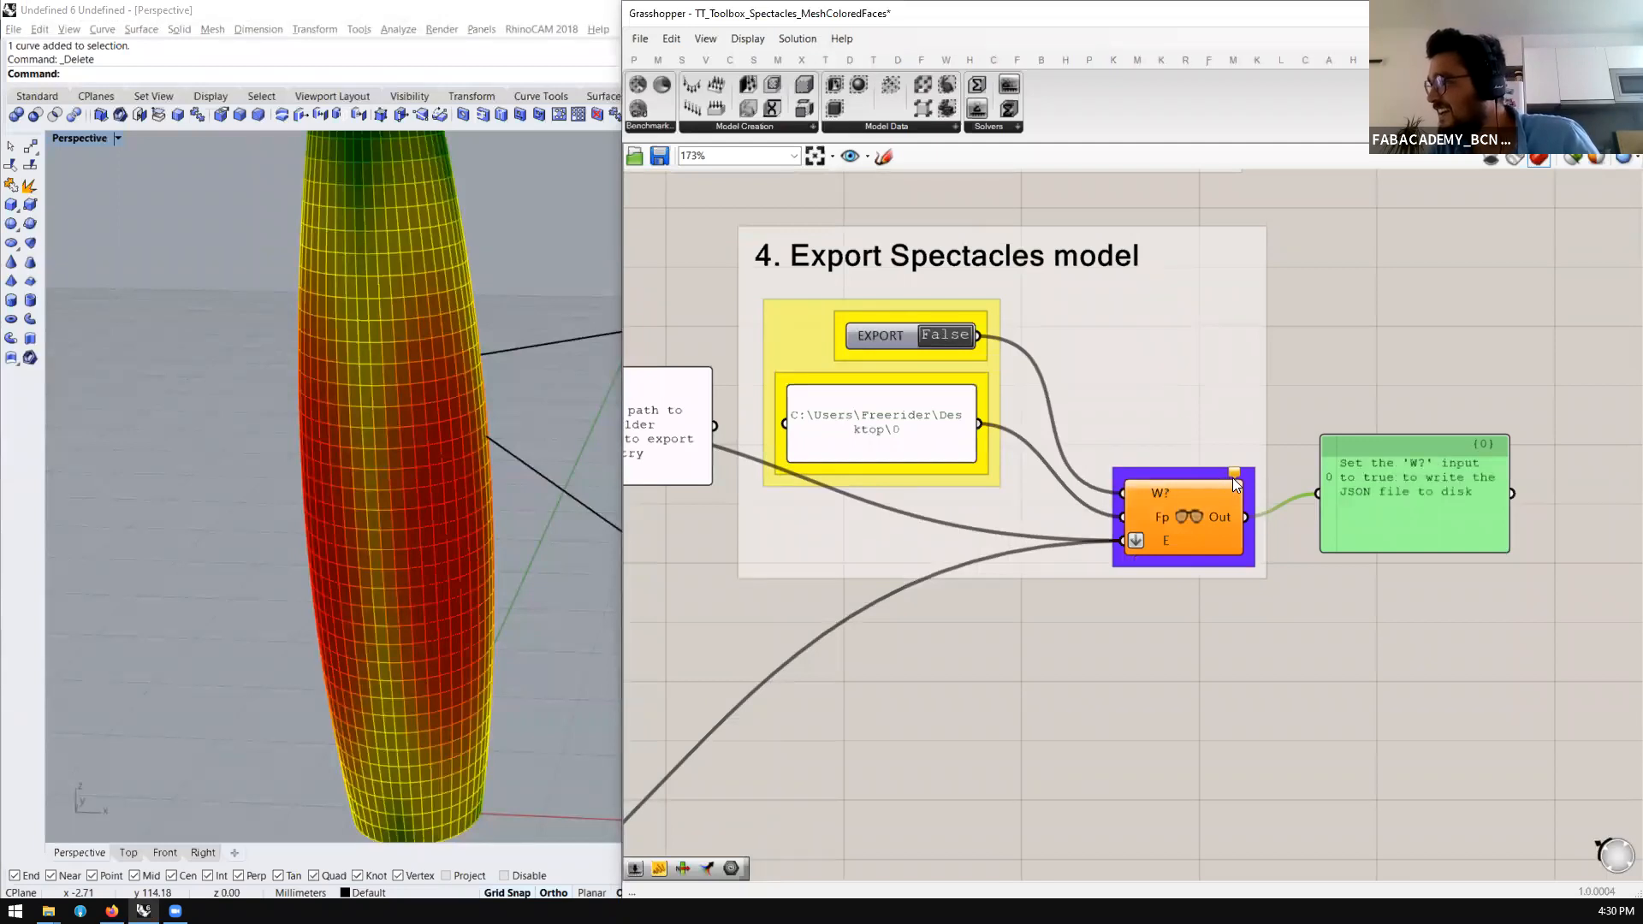
mouse_move(1233, 476)
click(1165, 675)
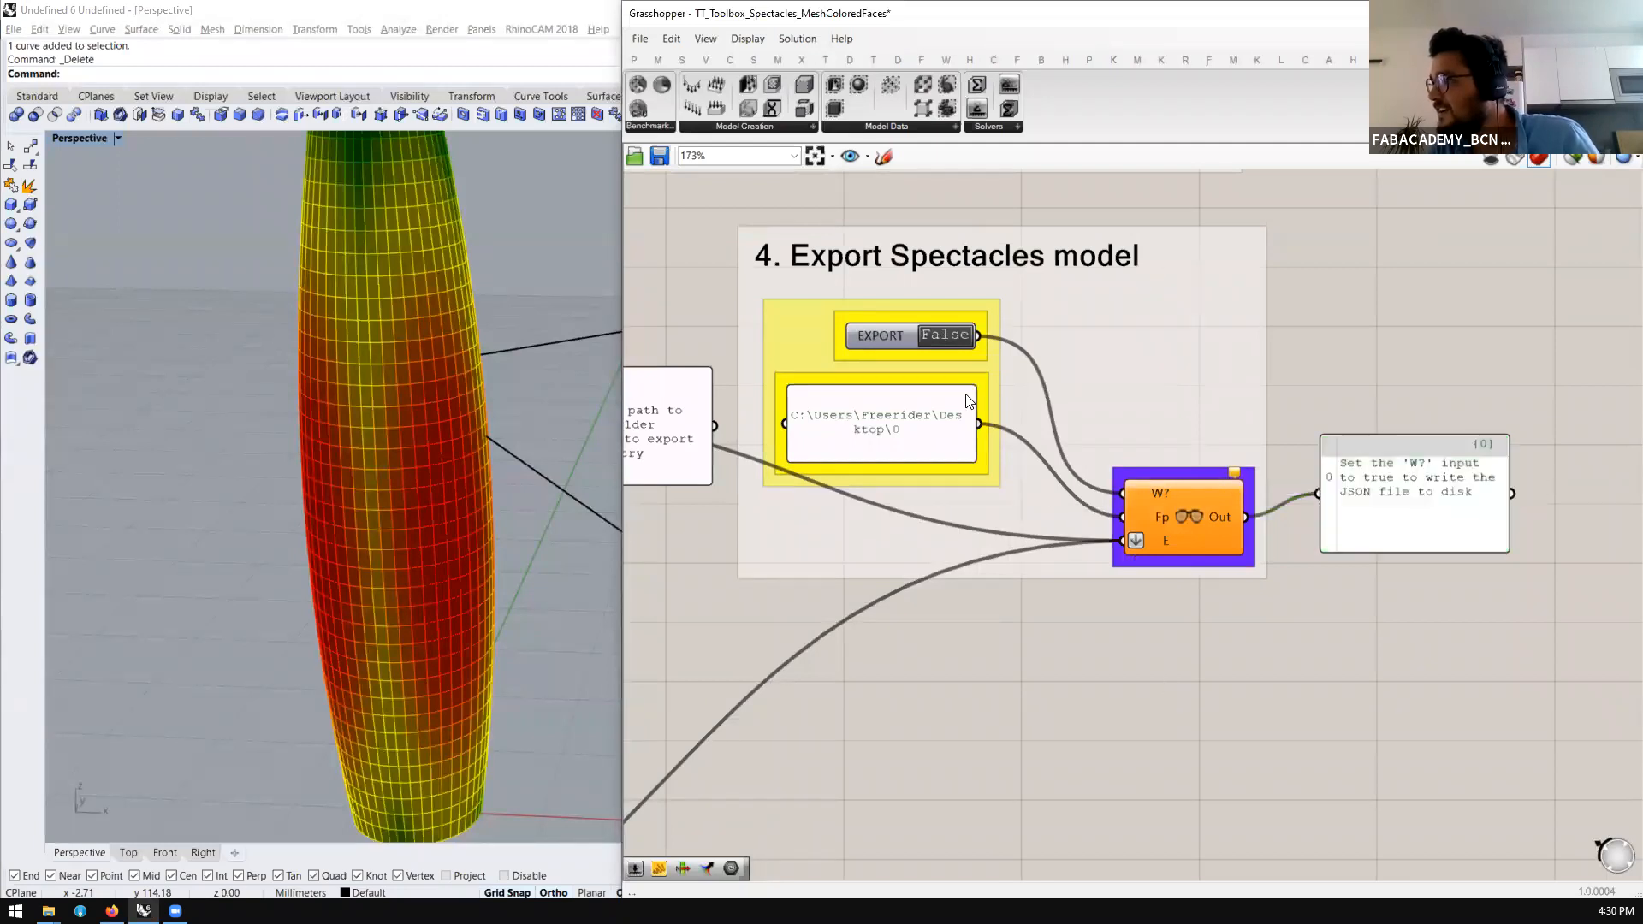
double_click(879, 439)
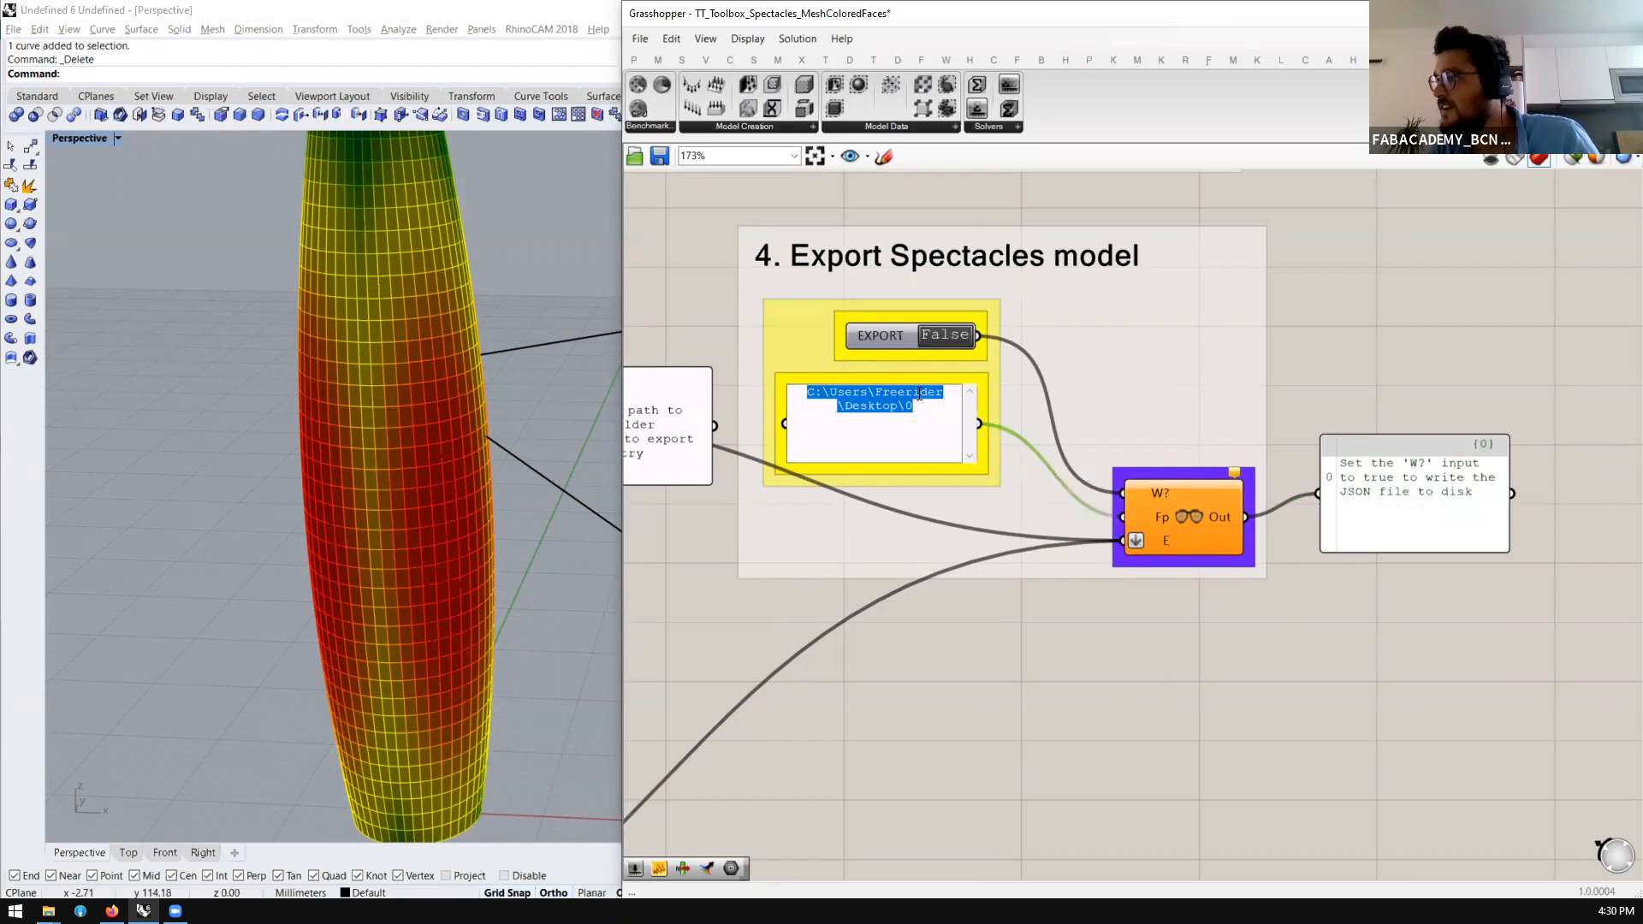
click(924, 409)
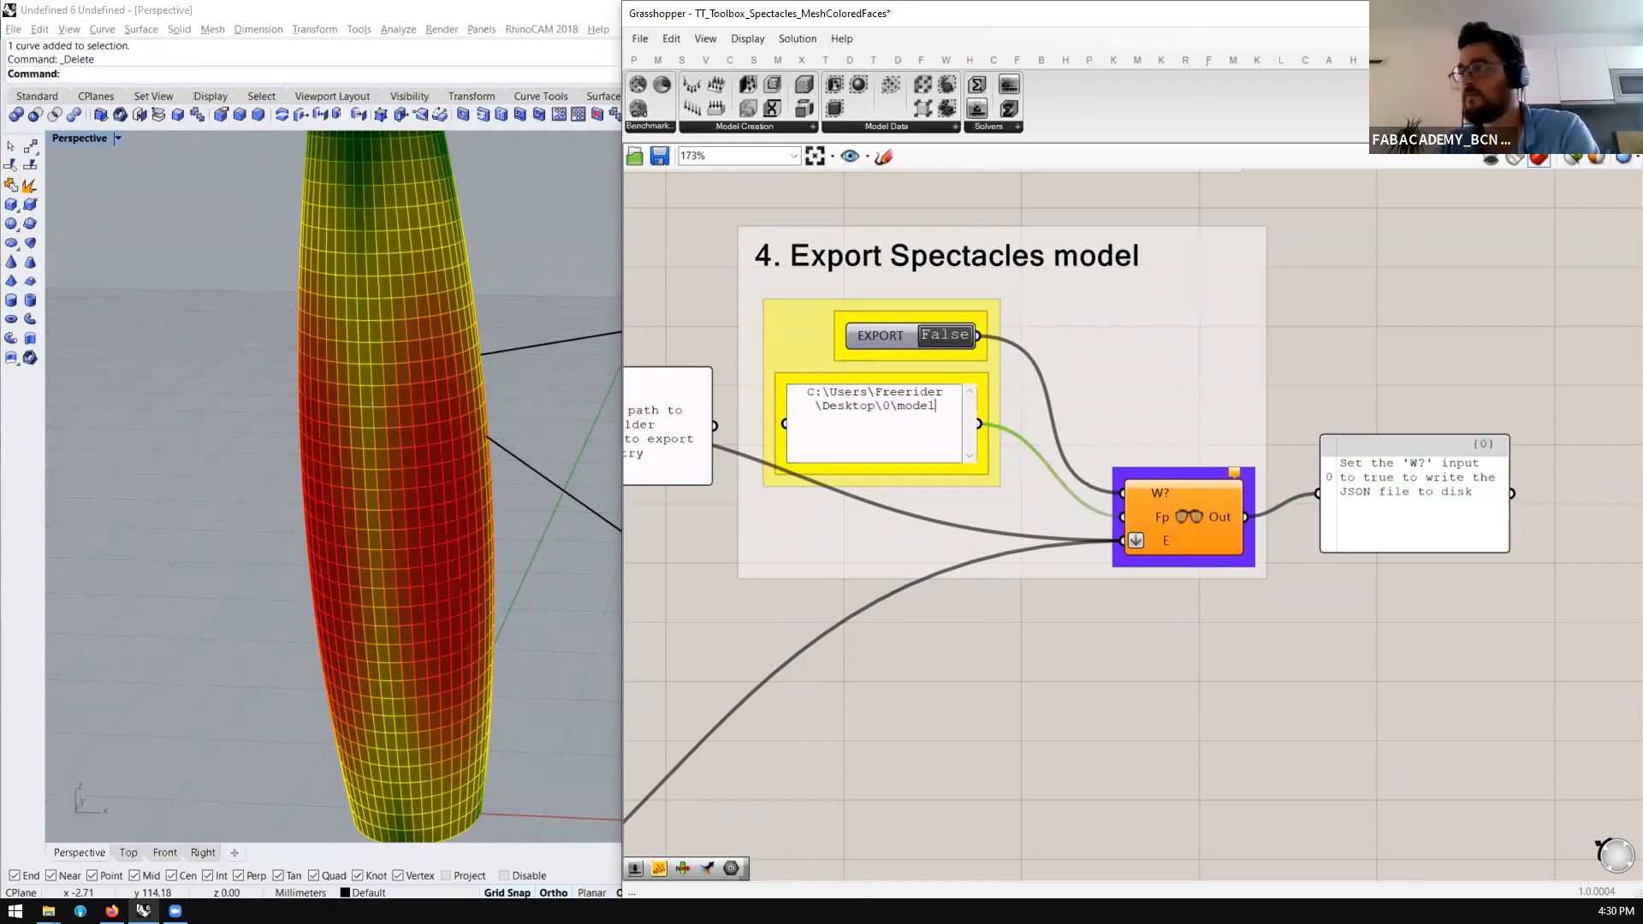
click(964, 623)
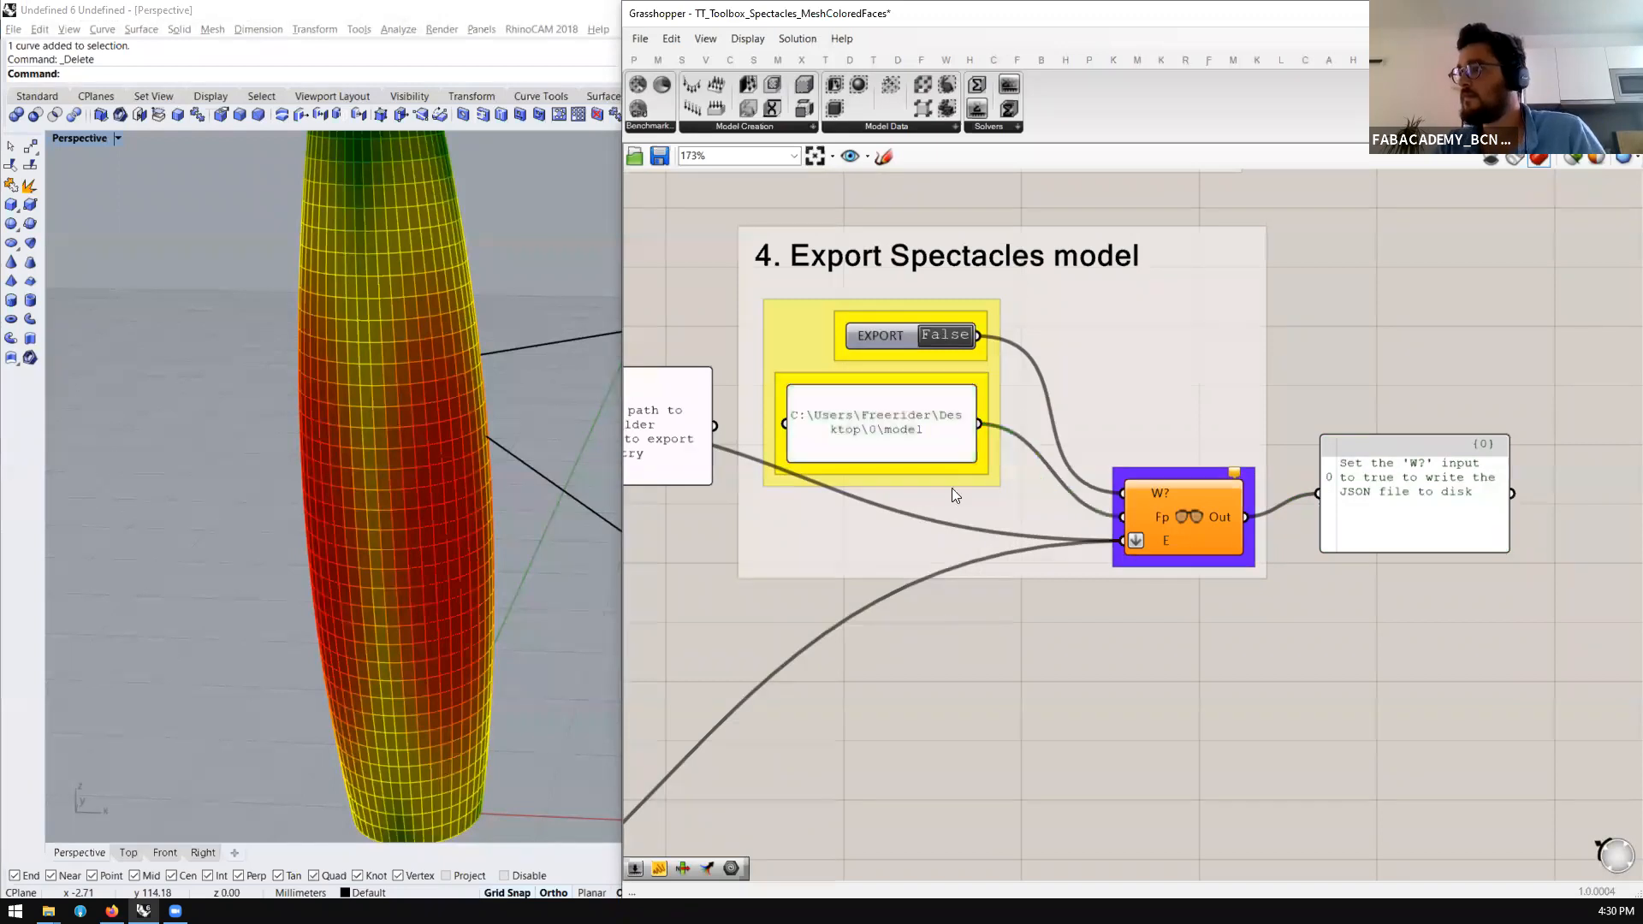
Set EXPORT to True to write the JSON file, and select model.json in folder 0
double_click(956, 338)
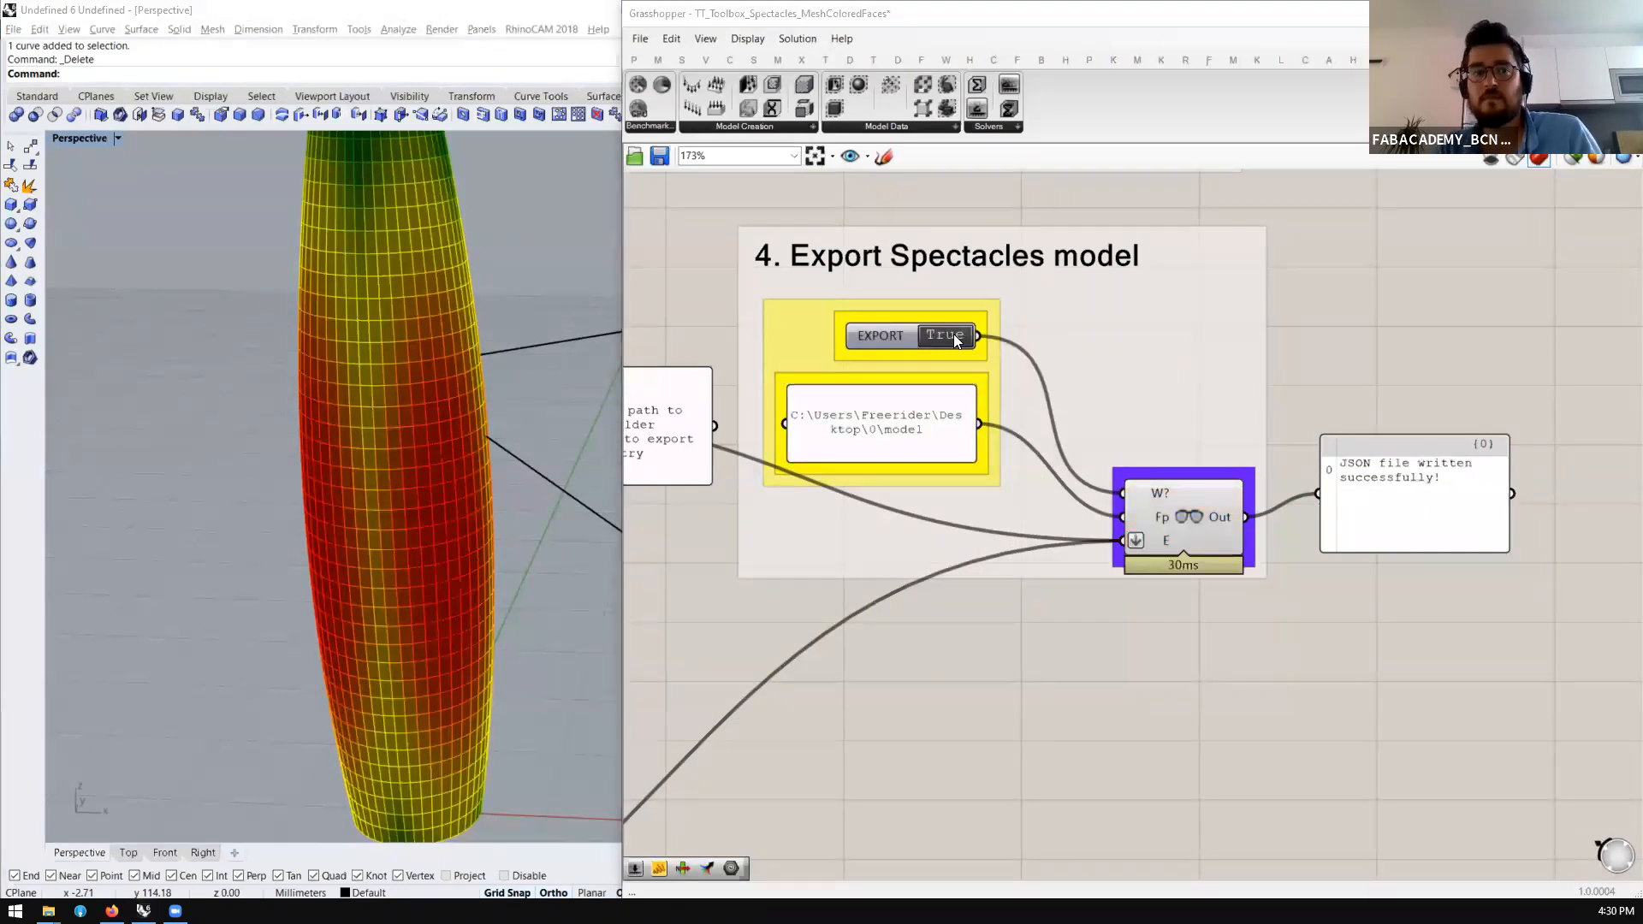
key(alt+Tab)
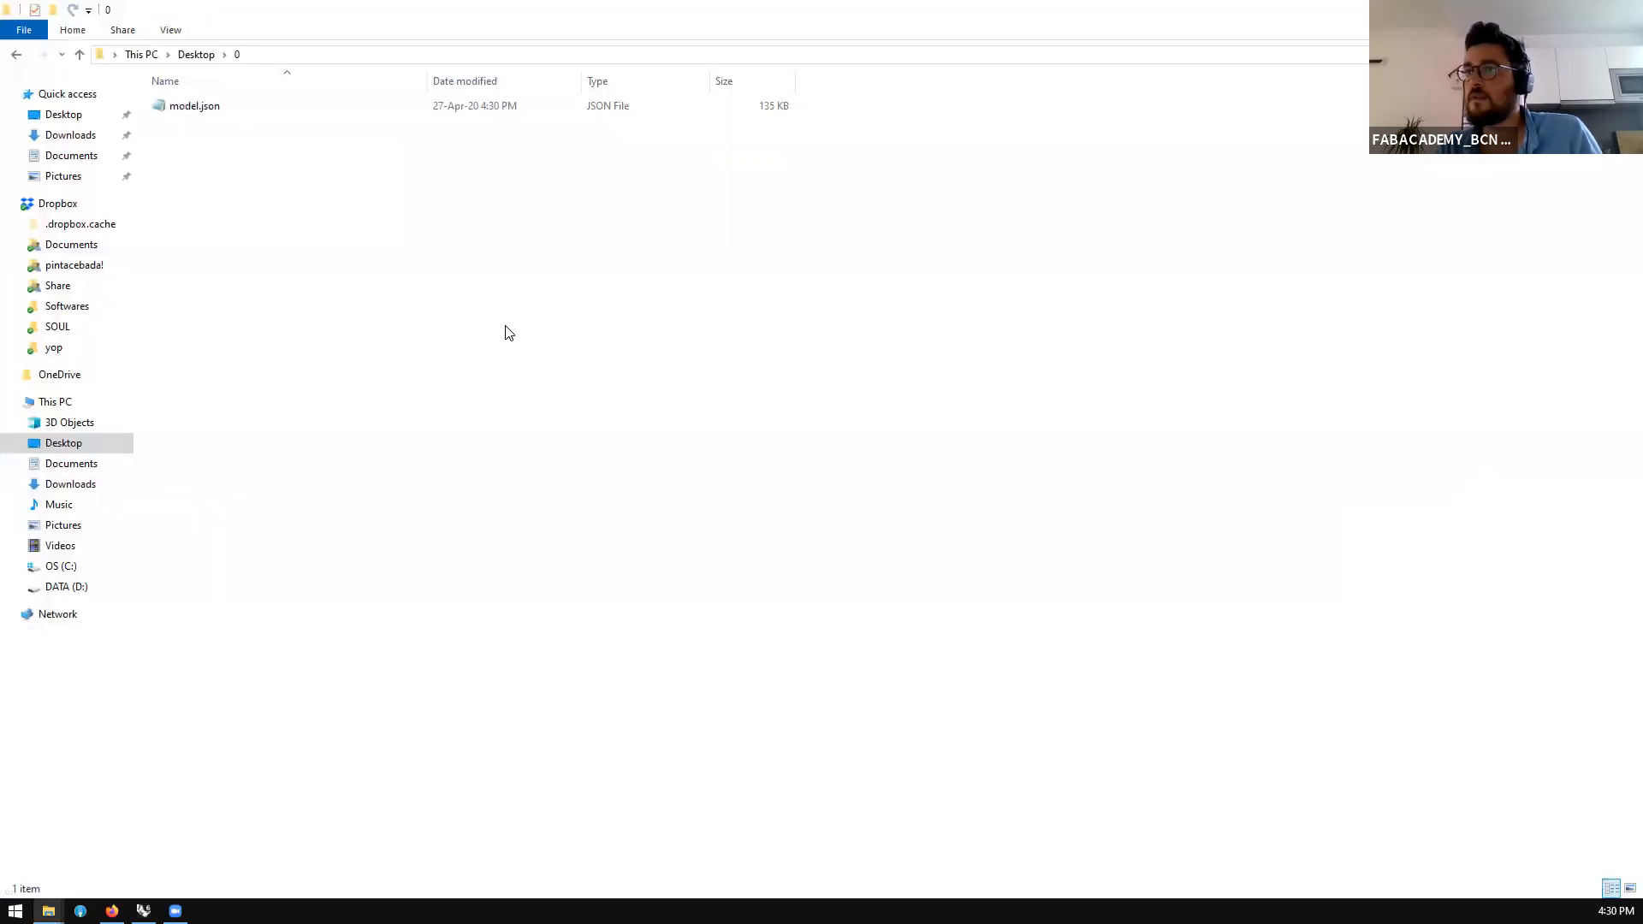
click(204, 106)
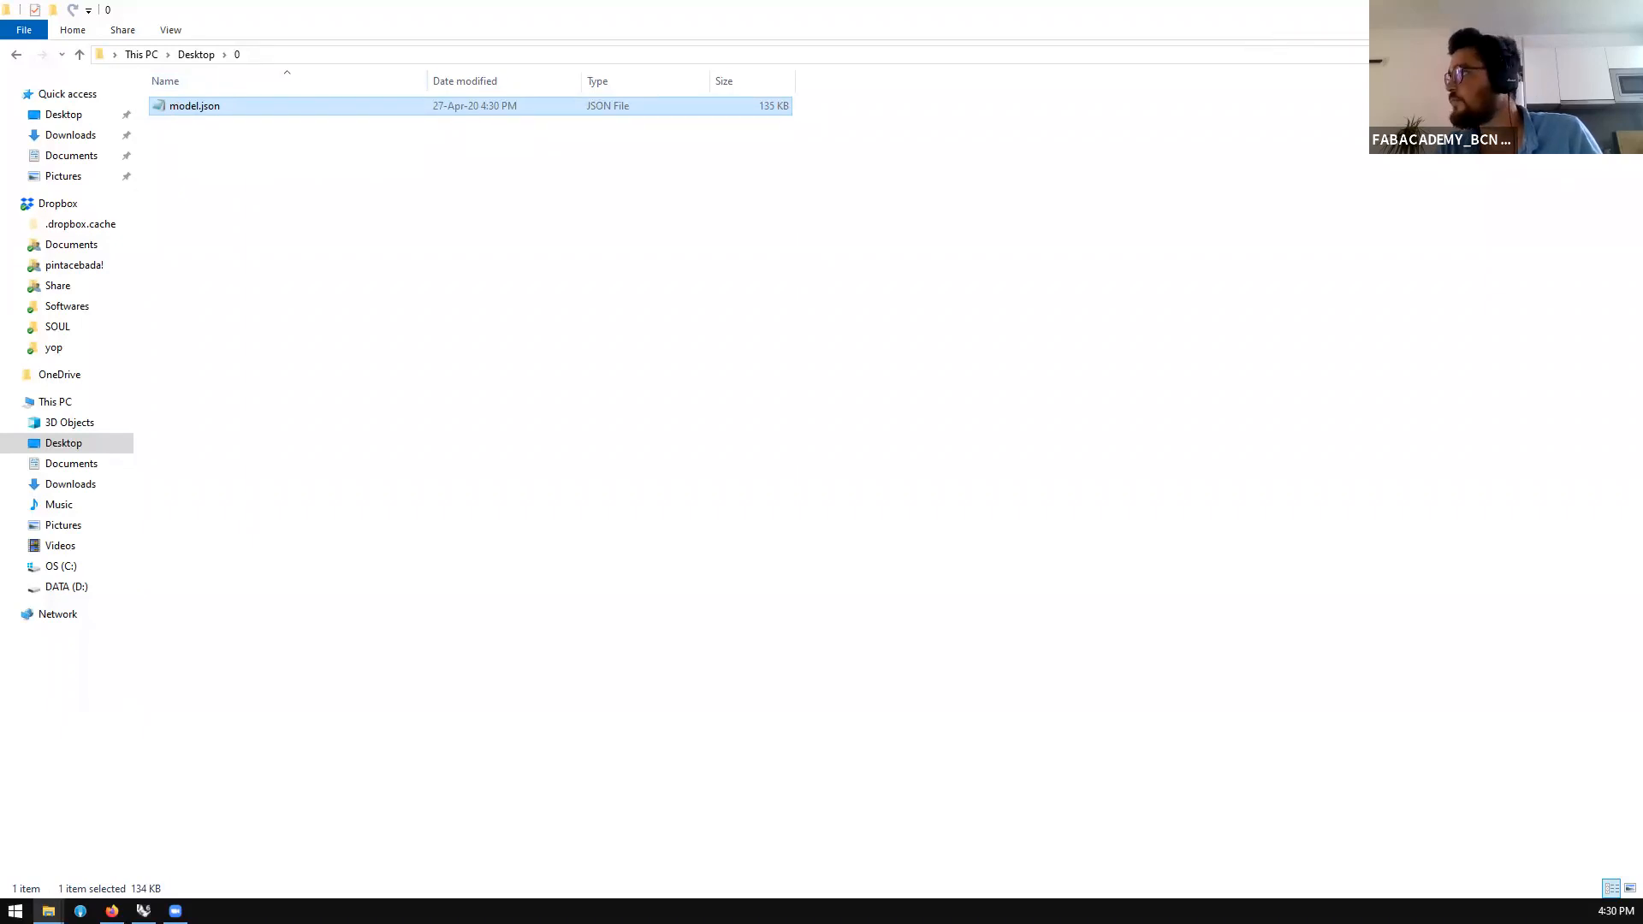
Return to Grasshopper, set EXPORT back to False and examine the definition's mesh, element, view and export groups
key(alt+Tab)
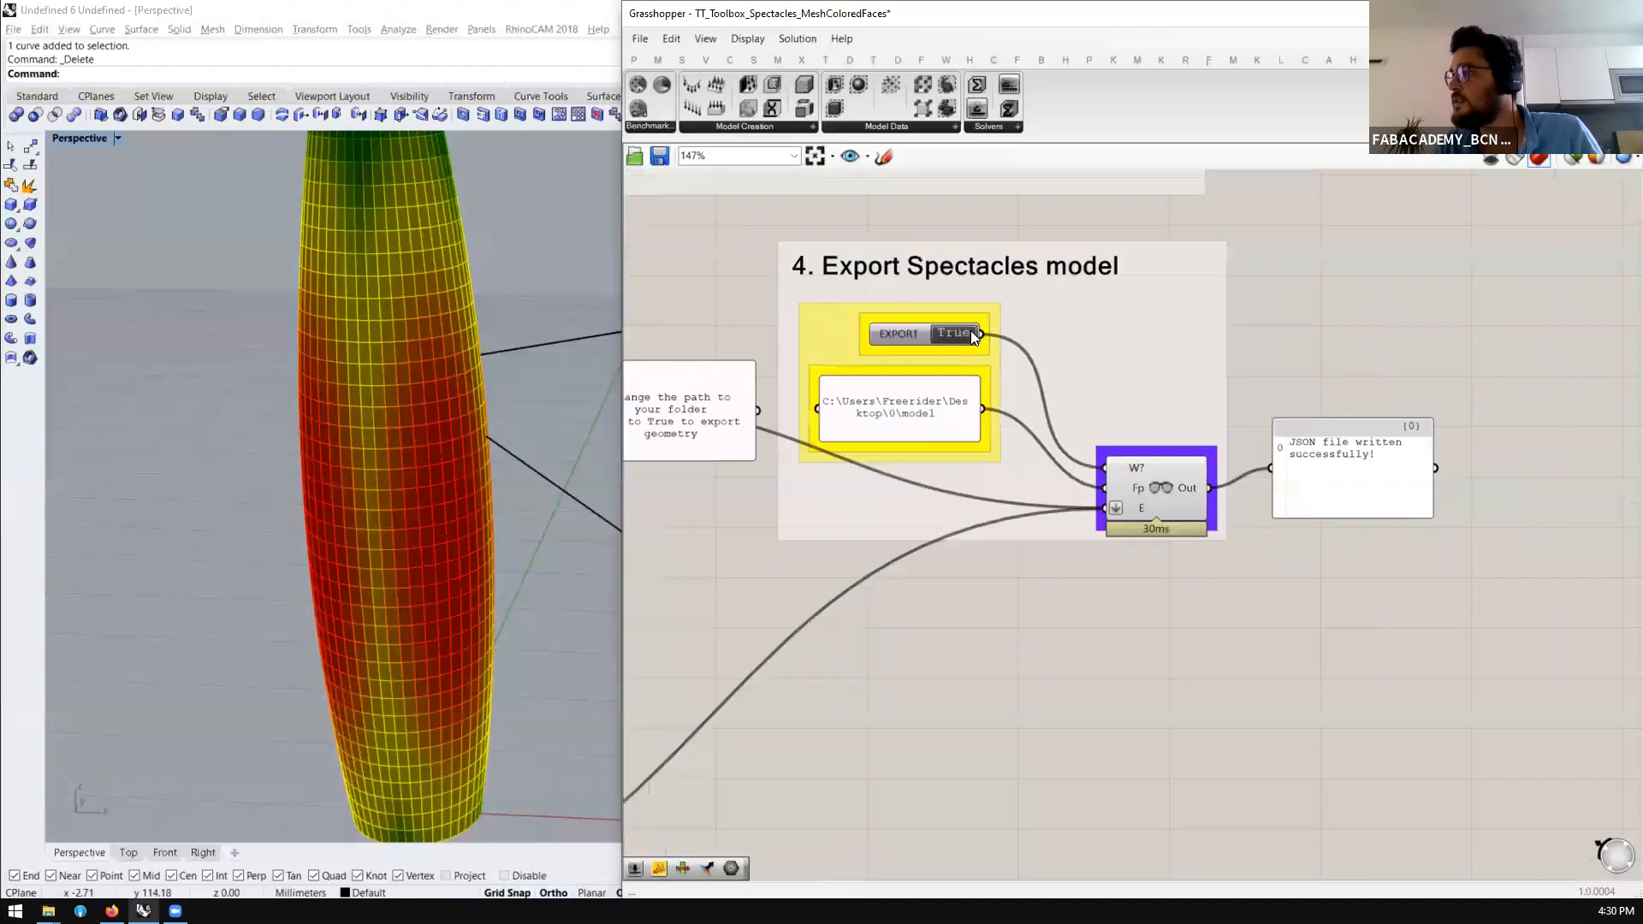
scroll(992, 379, down, 5)
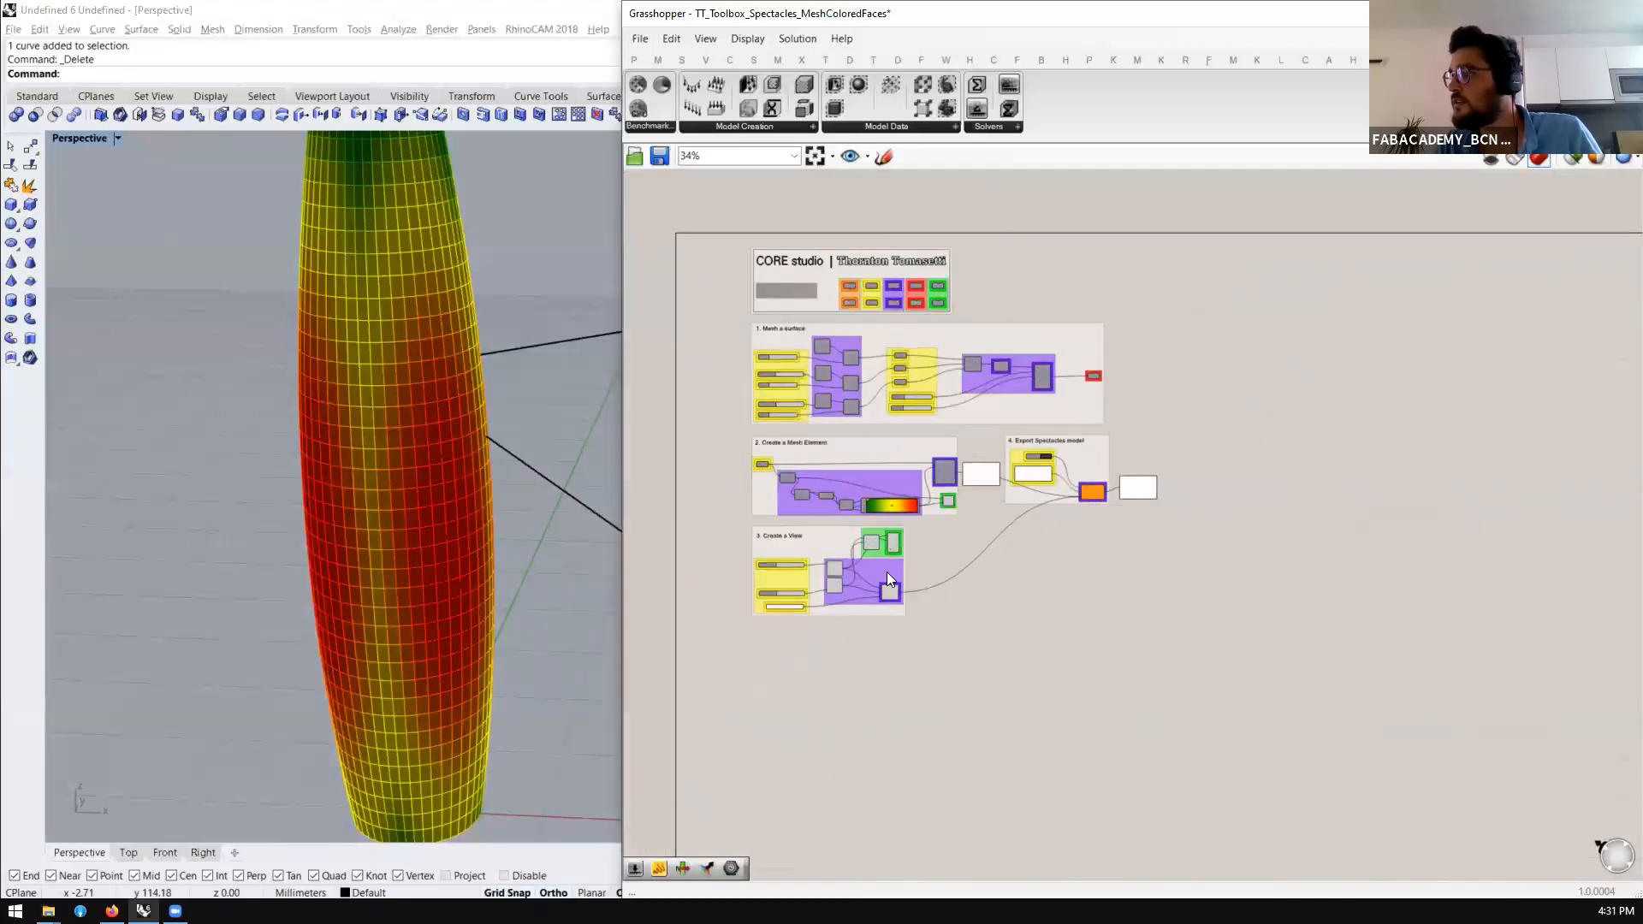
scroll(1012, 565, up, 5)
scroll(1008, 567, down, 7)
scroll(1191, 260, up, 5)
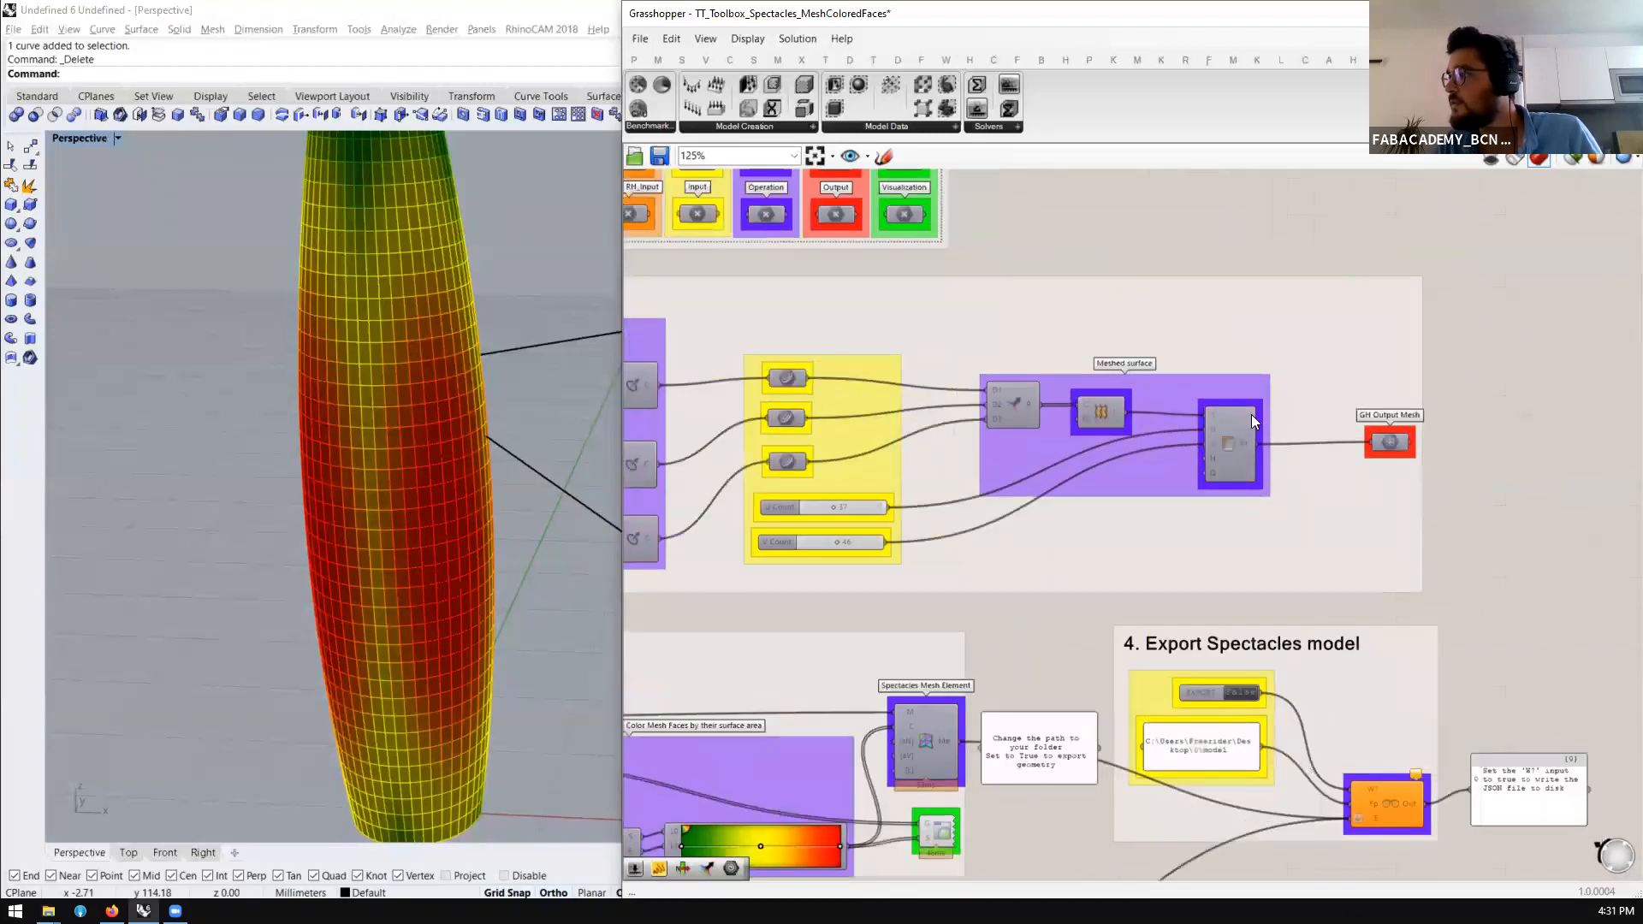
scroll(1251, 414, up, 2)
scroll(1155, 452, down, 8)
scroll(1036, 413, up, 3)
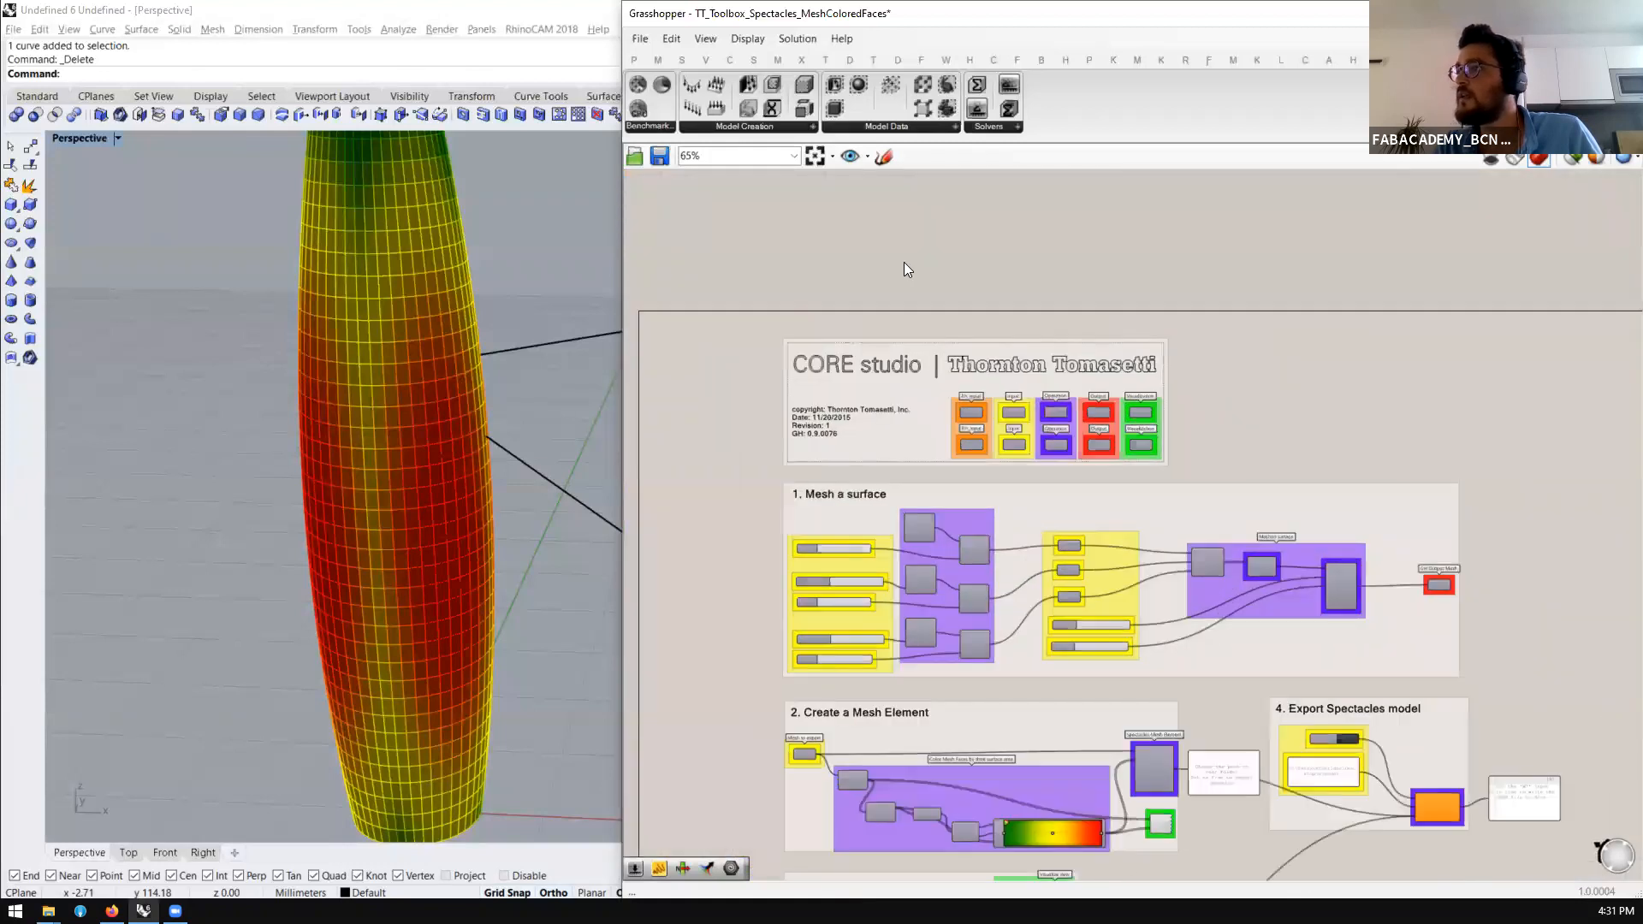
scroll(817, 272, down, 3)
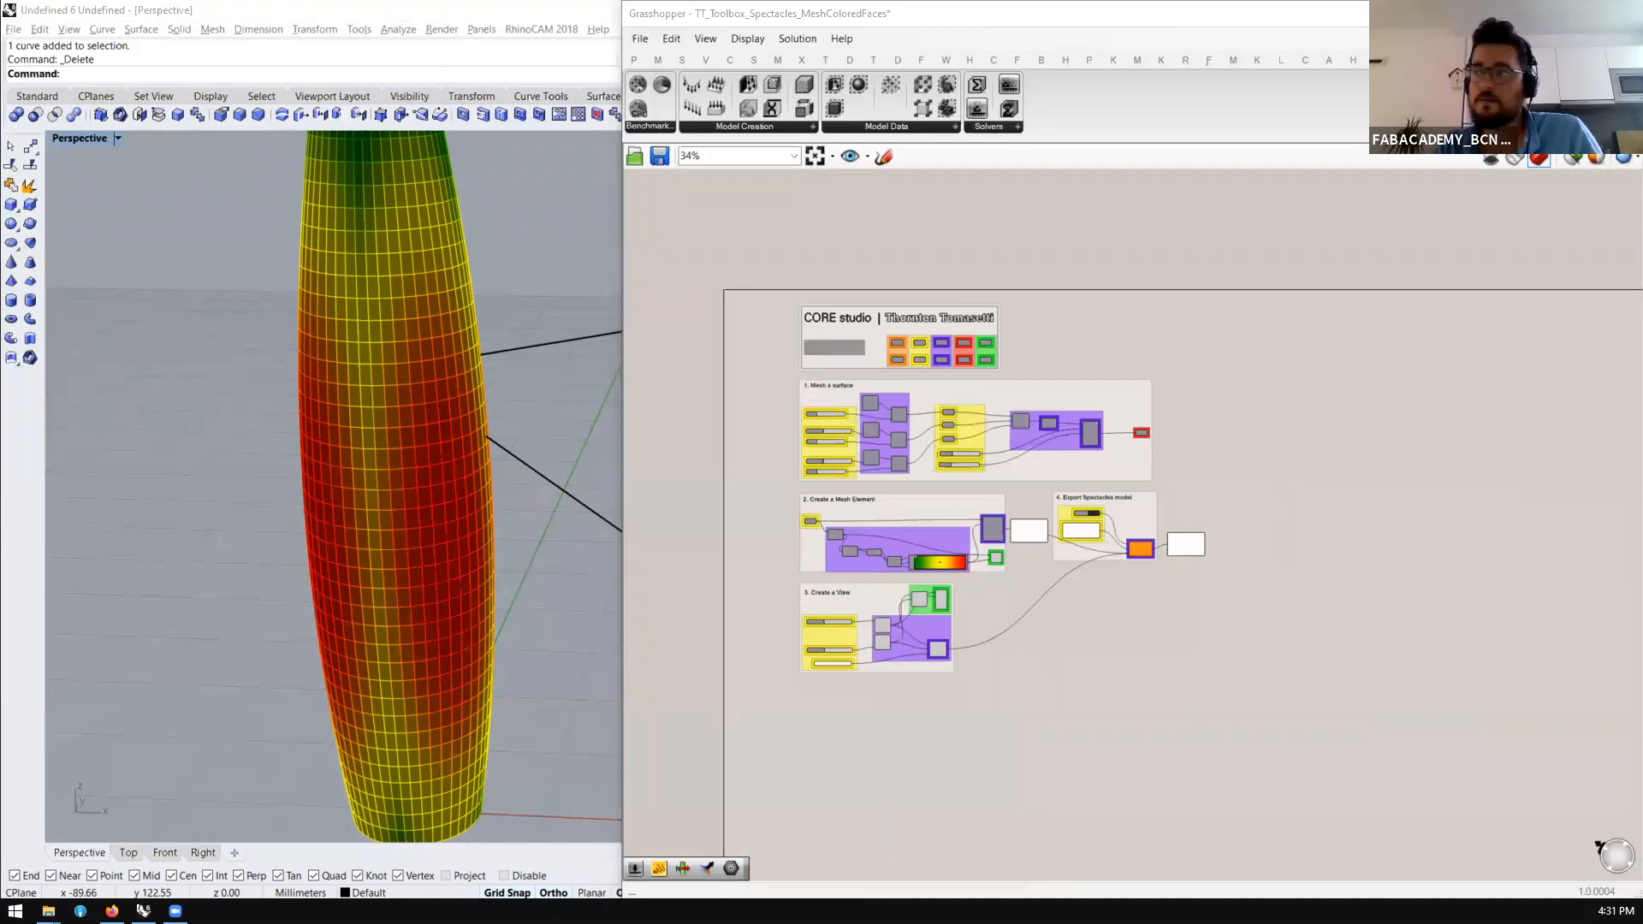
Look through the Spectacles.GrasshopperExporter source folders in File Explorer, including ARCHIVE and packages
click(48, 911)
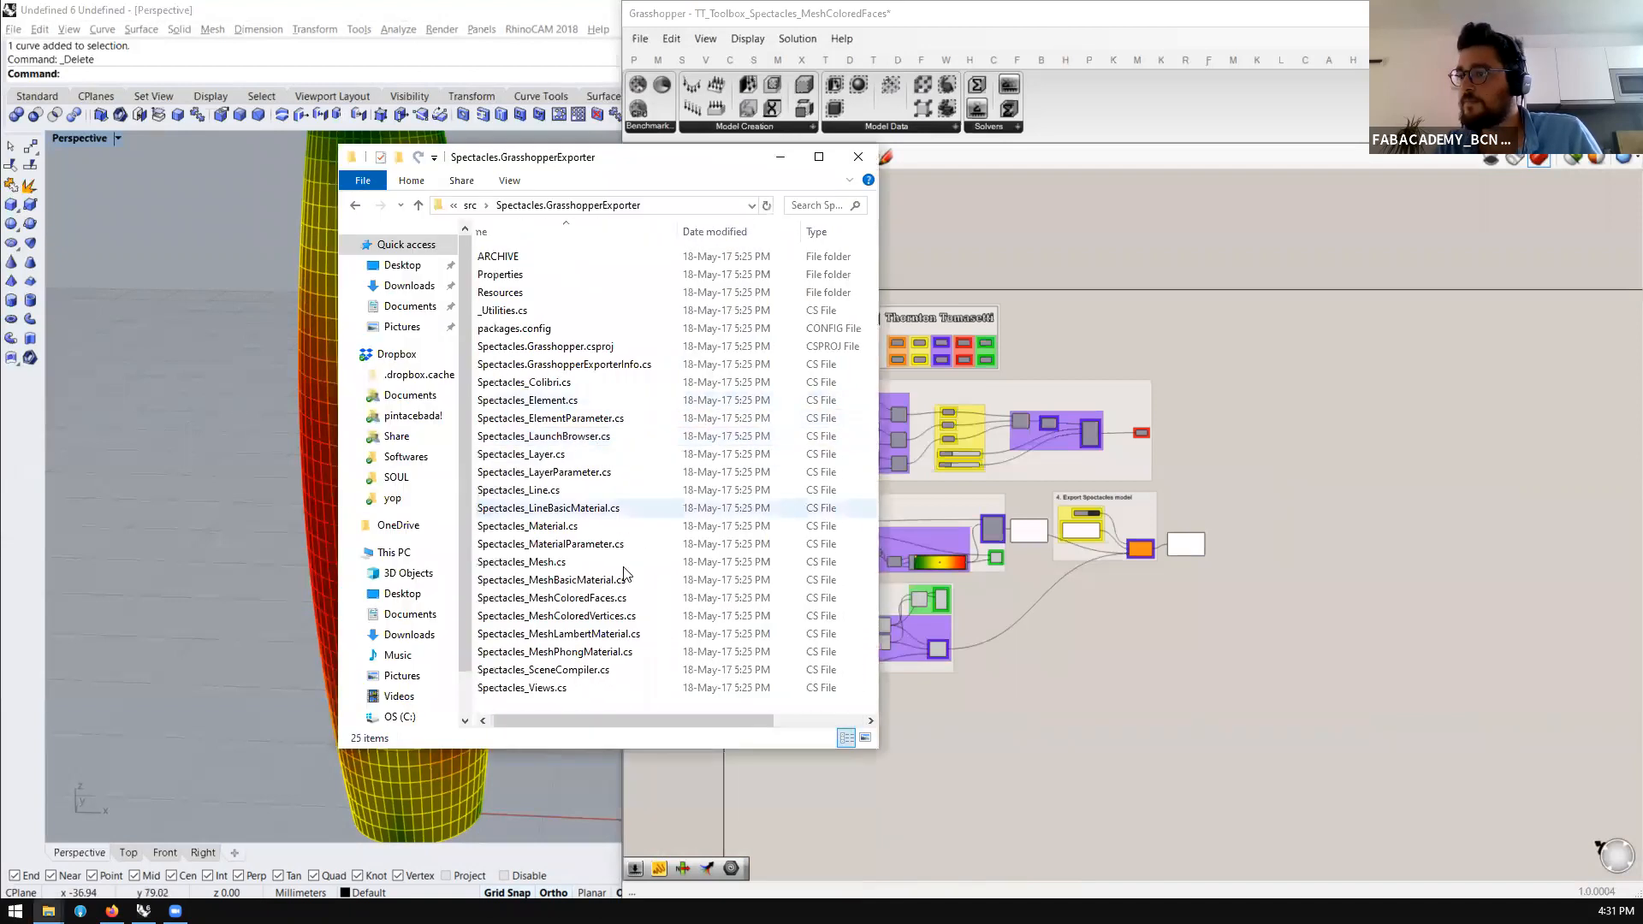
click(537, 274)
key(alt+Left)
double_click(543, 259)
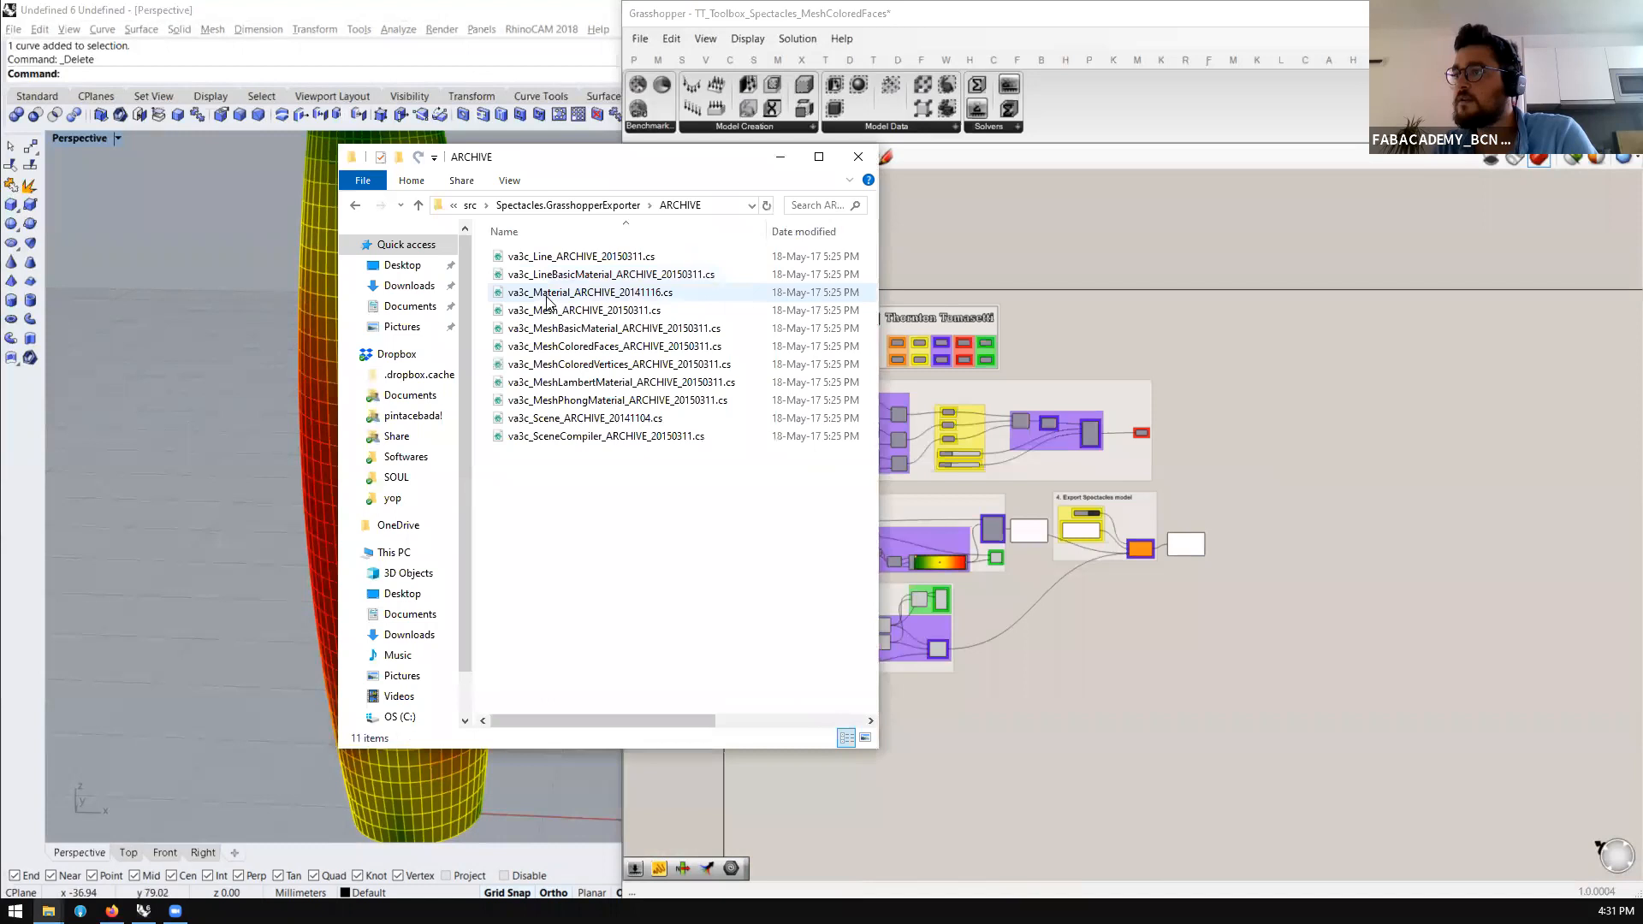
key(alt+Left)
key(alt+Left)
click(529, 275)
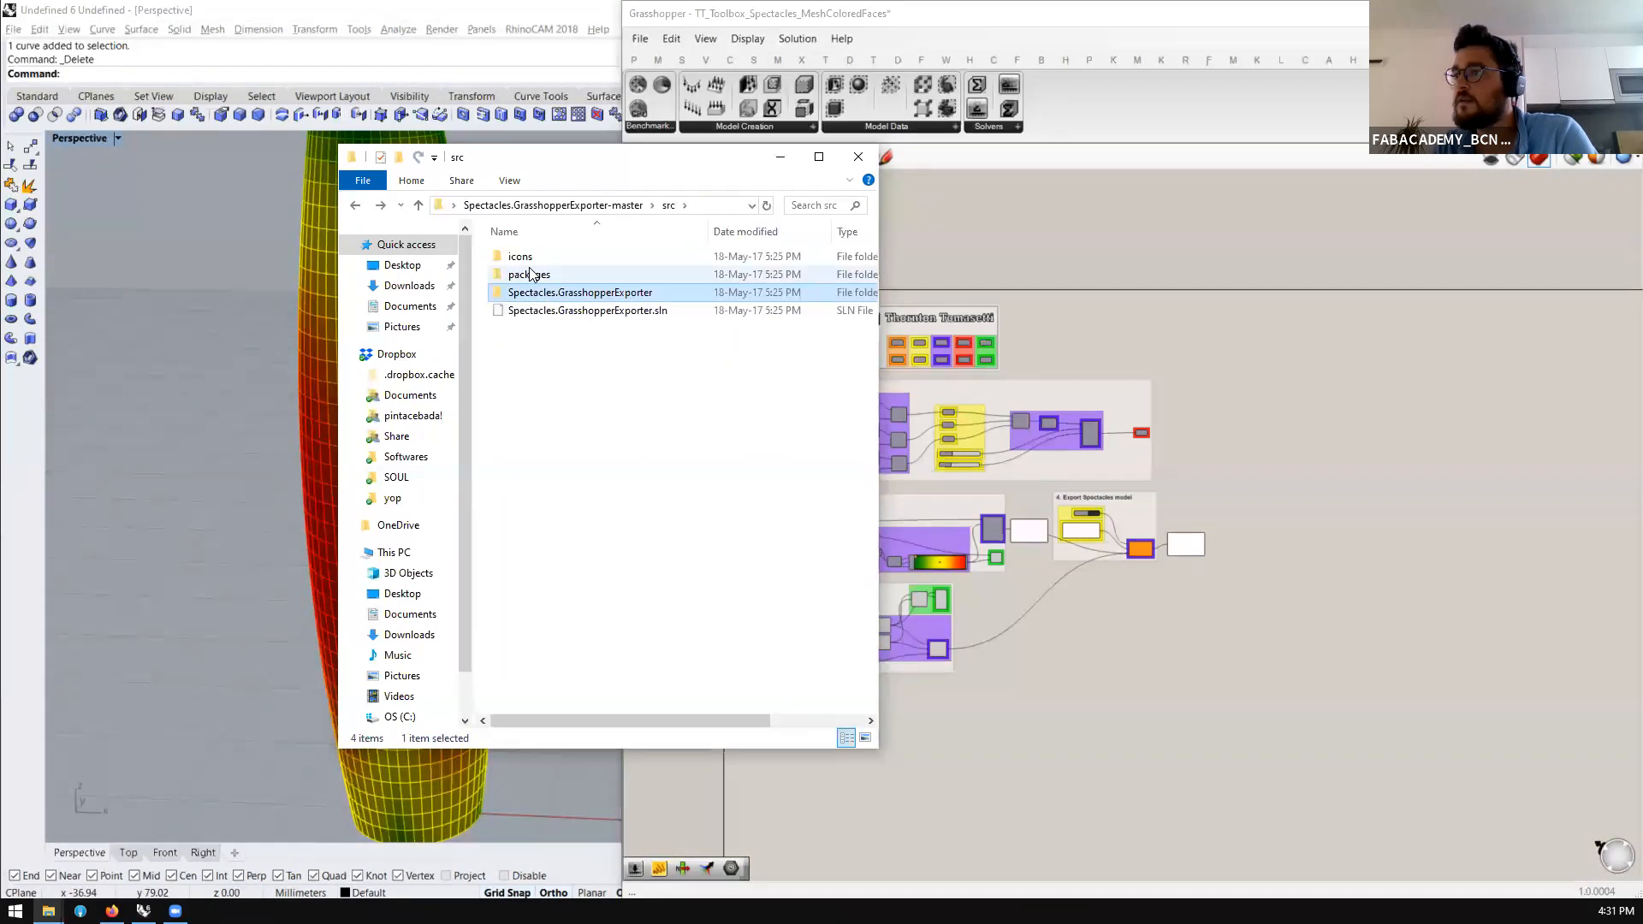
double_click(530, 274)
key(alt+Left)
key(alt+Up)
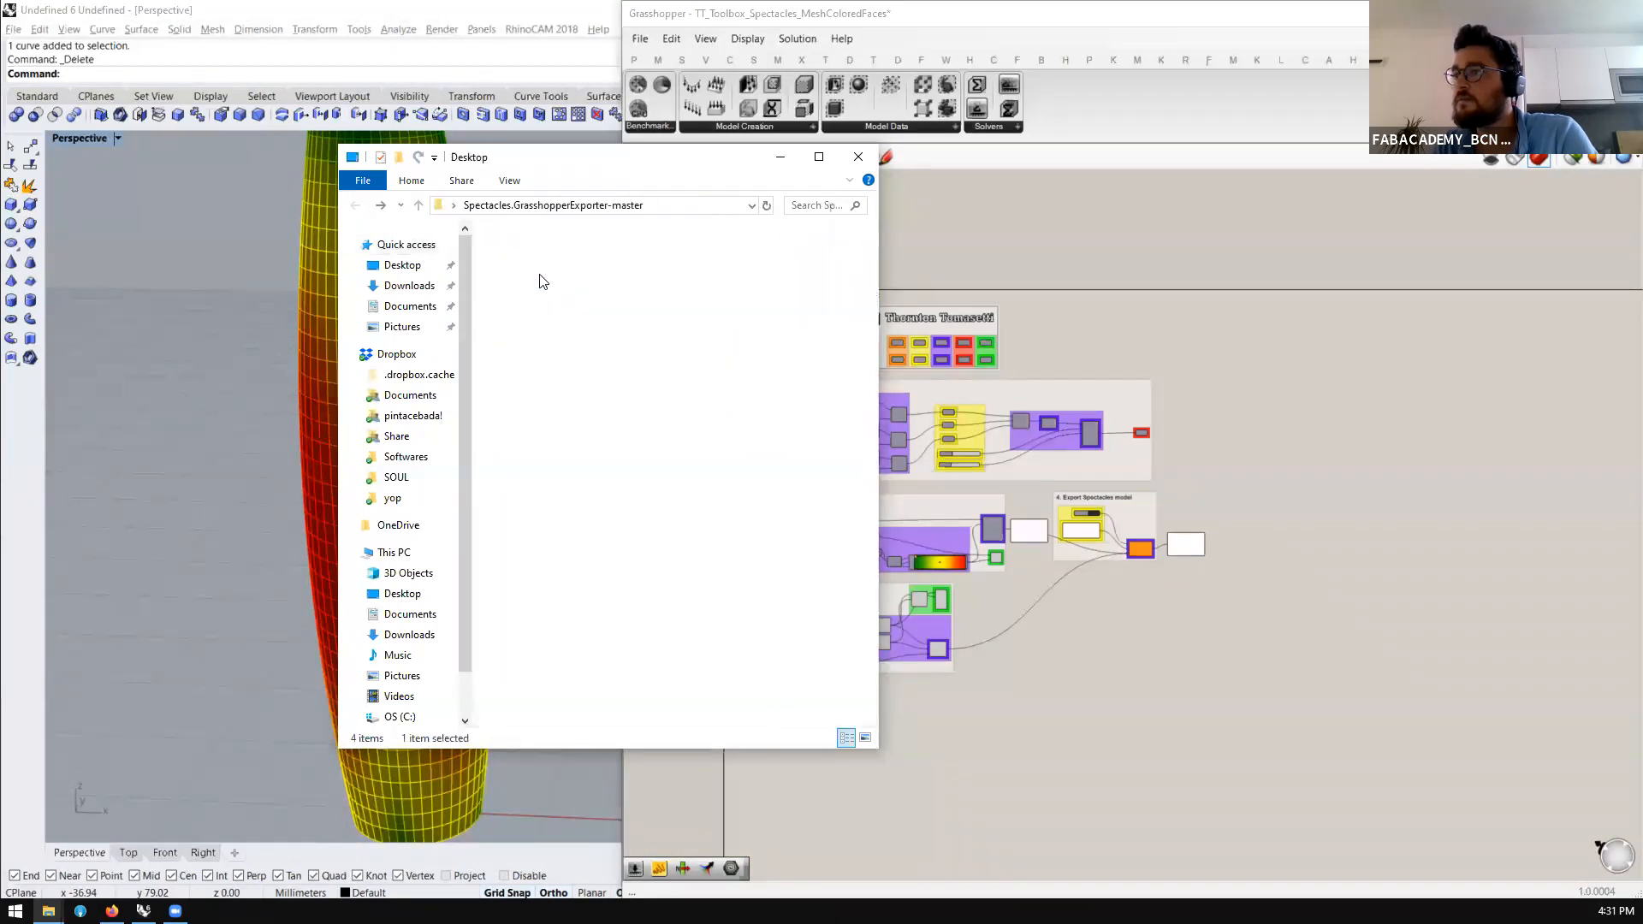
Open the TT_Toolbox_Spectacles_MeshLambert_LineBasic definition from the Desktop's samples folder in Grasshopper and show its full layout
key(alt+Up)
scroll(582, 603, down, 2)
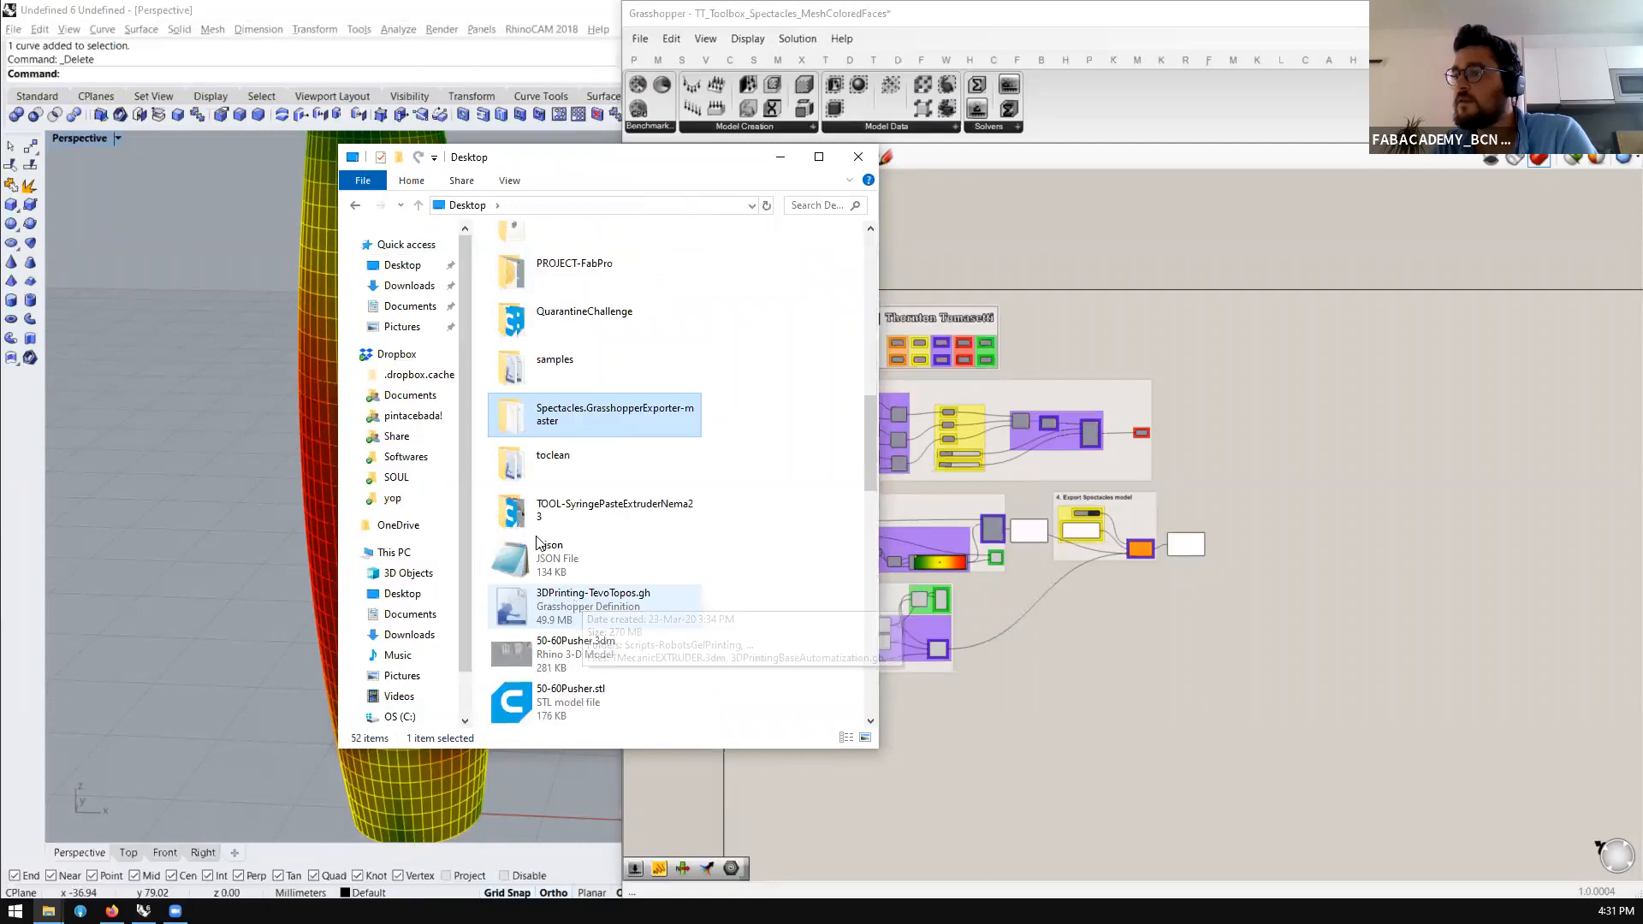
scroll(524, 493, up, 3)
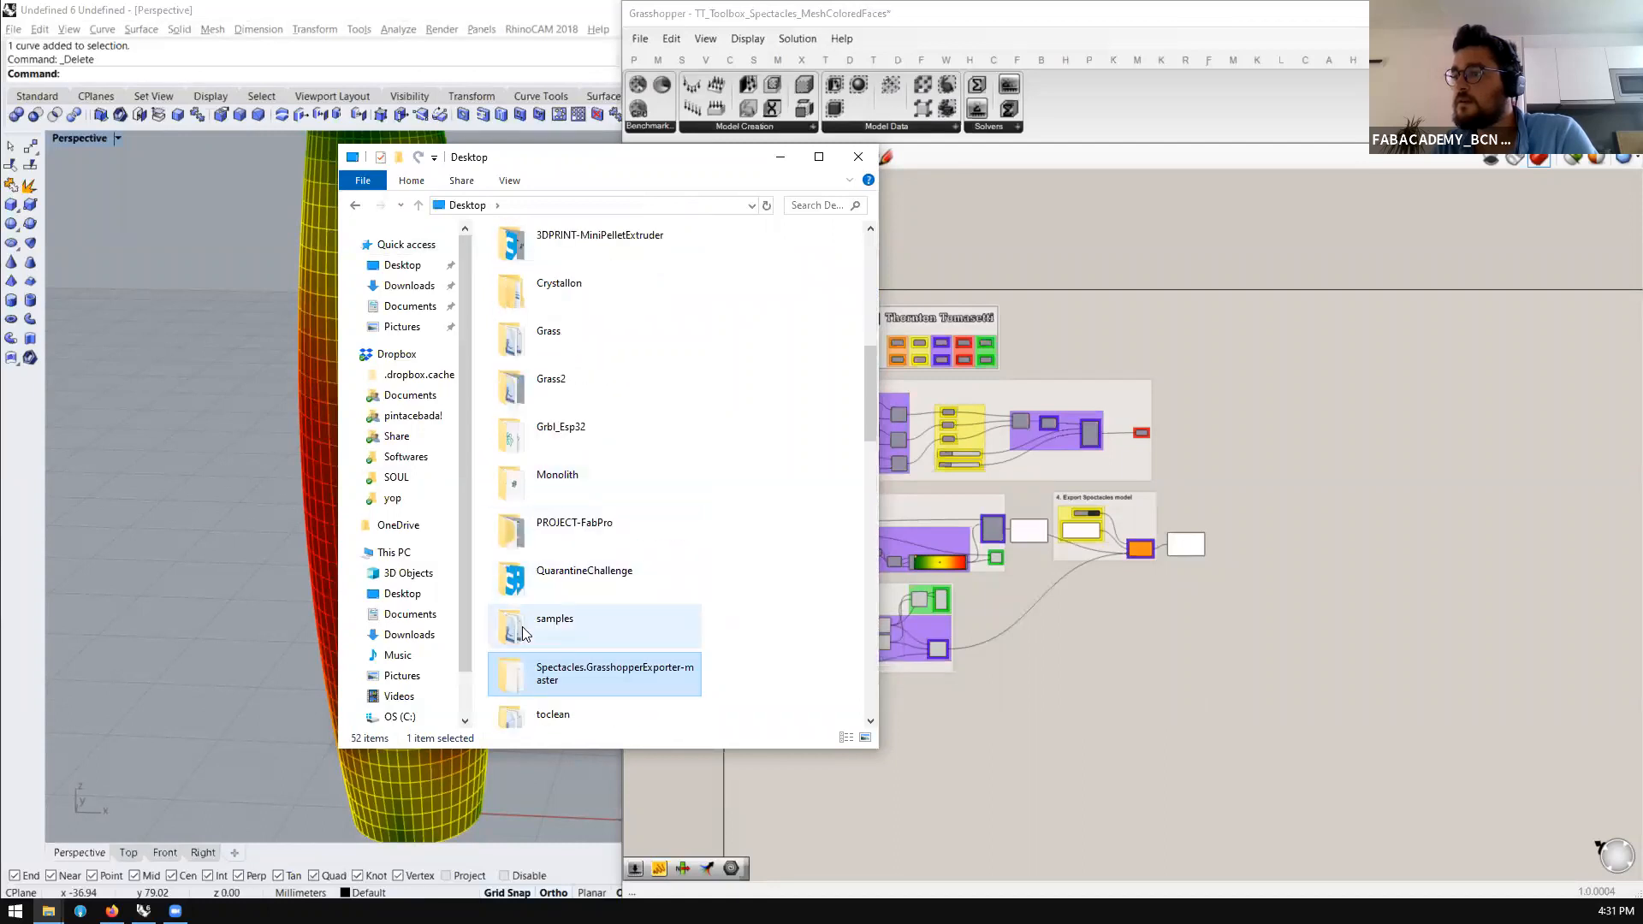
double_click(540, 620)
click(566, 275)
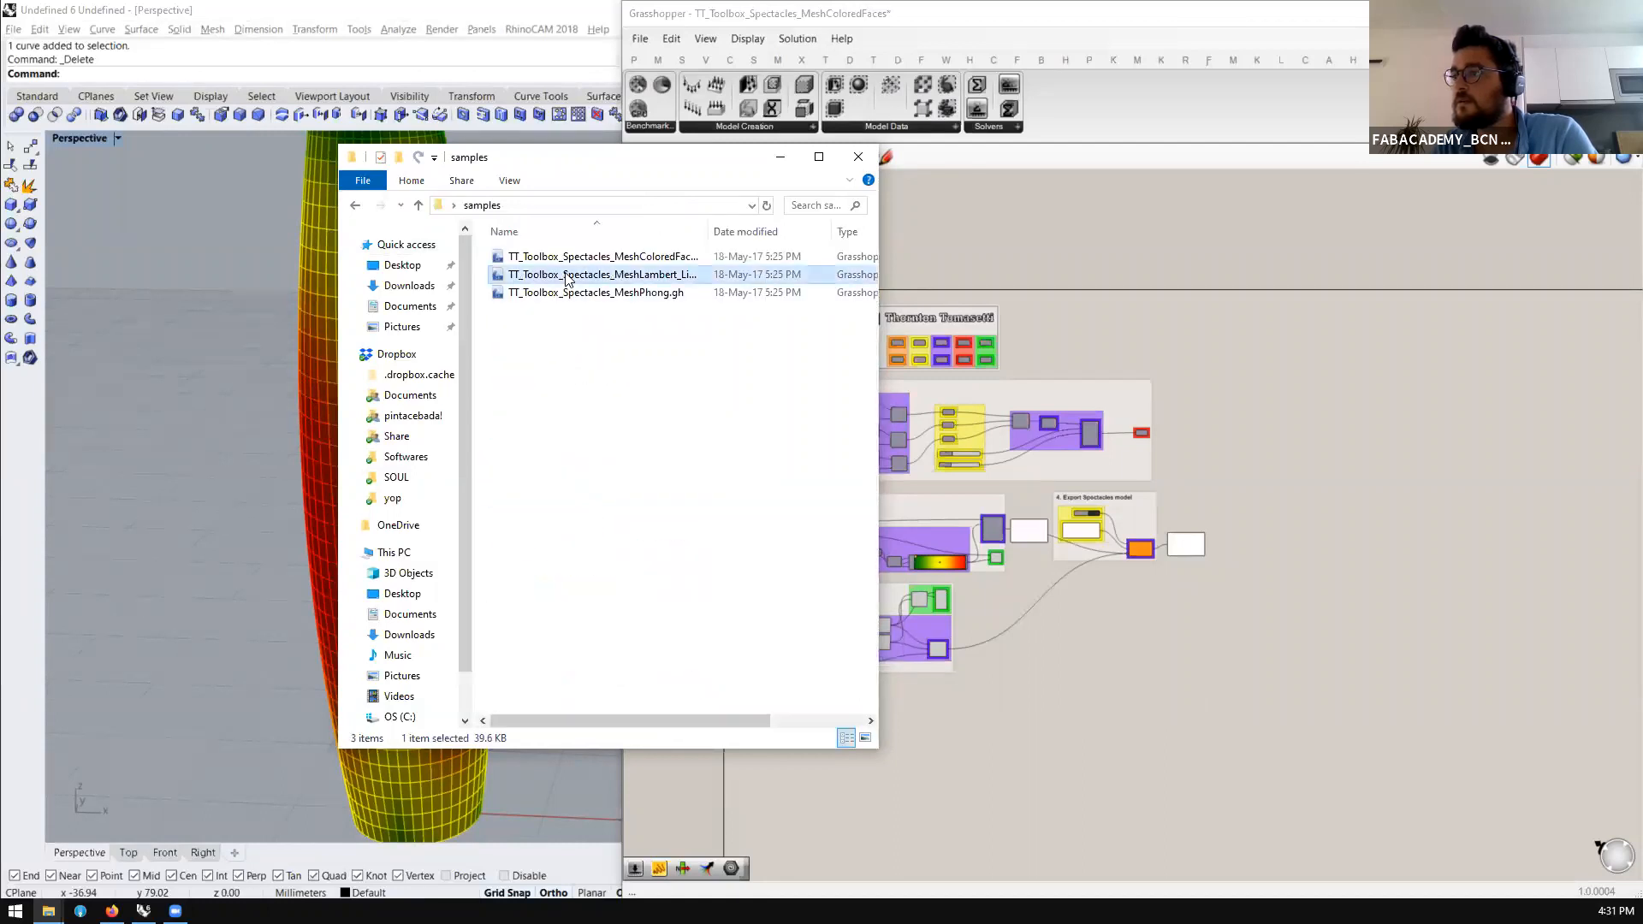
drag(1311, 403, 1341, 437)
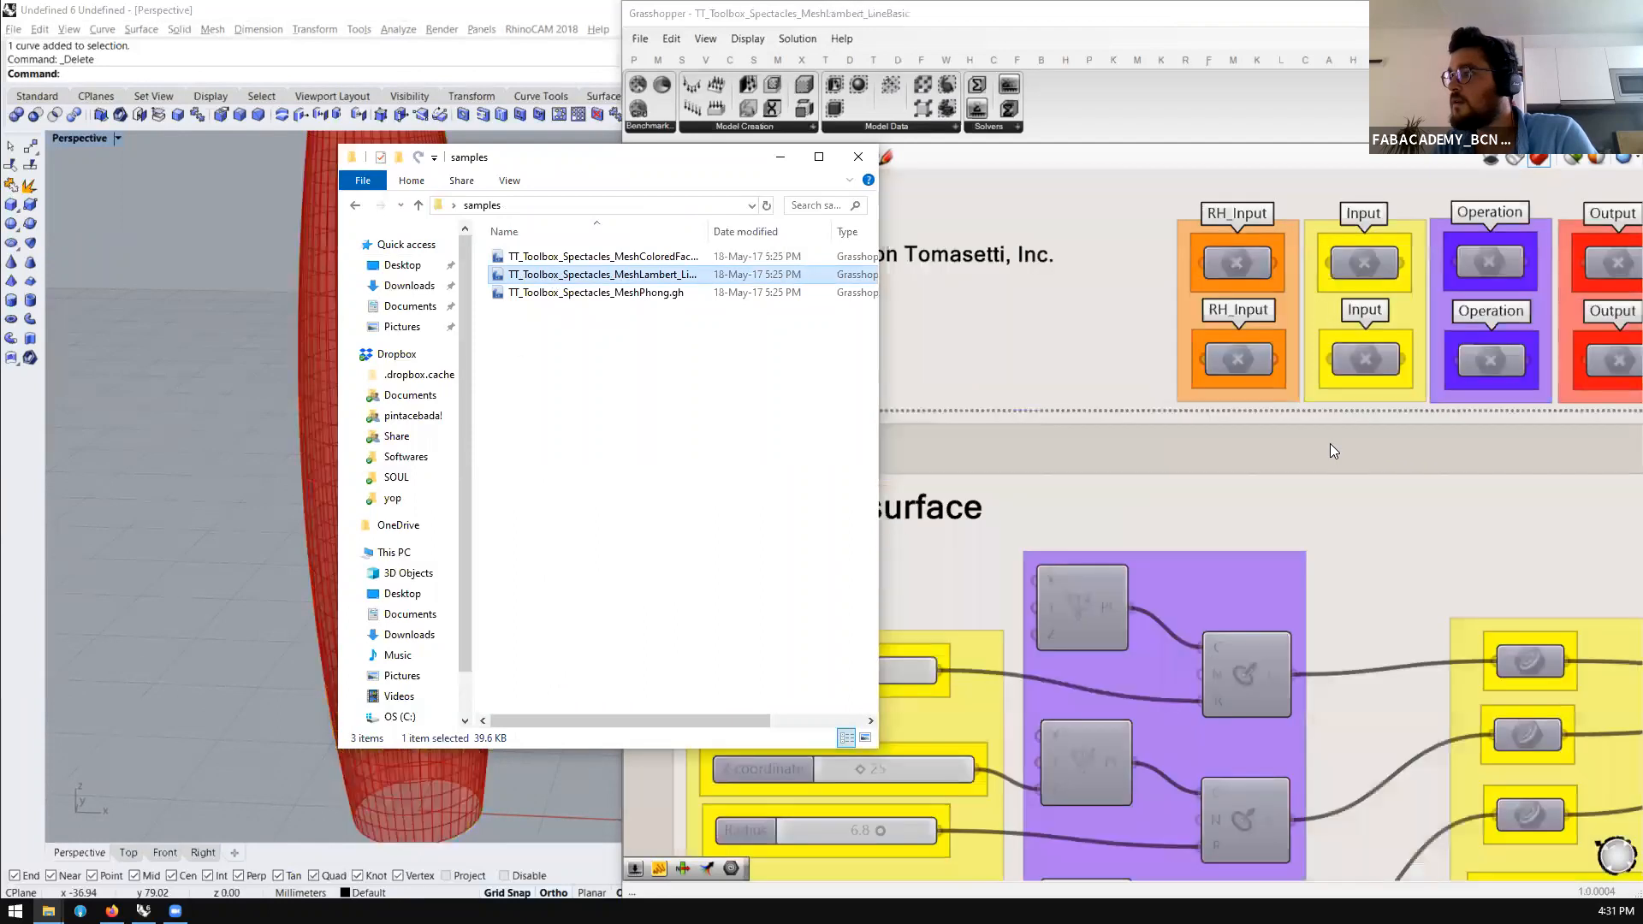
scroll(1059, 441, down, 2)
click(1059, 441)
scroll(1041, 454, down, 6)
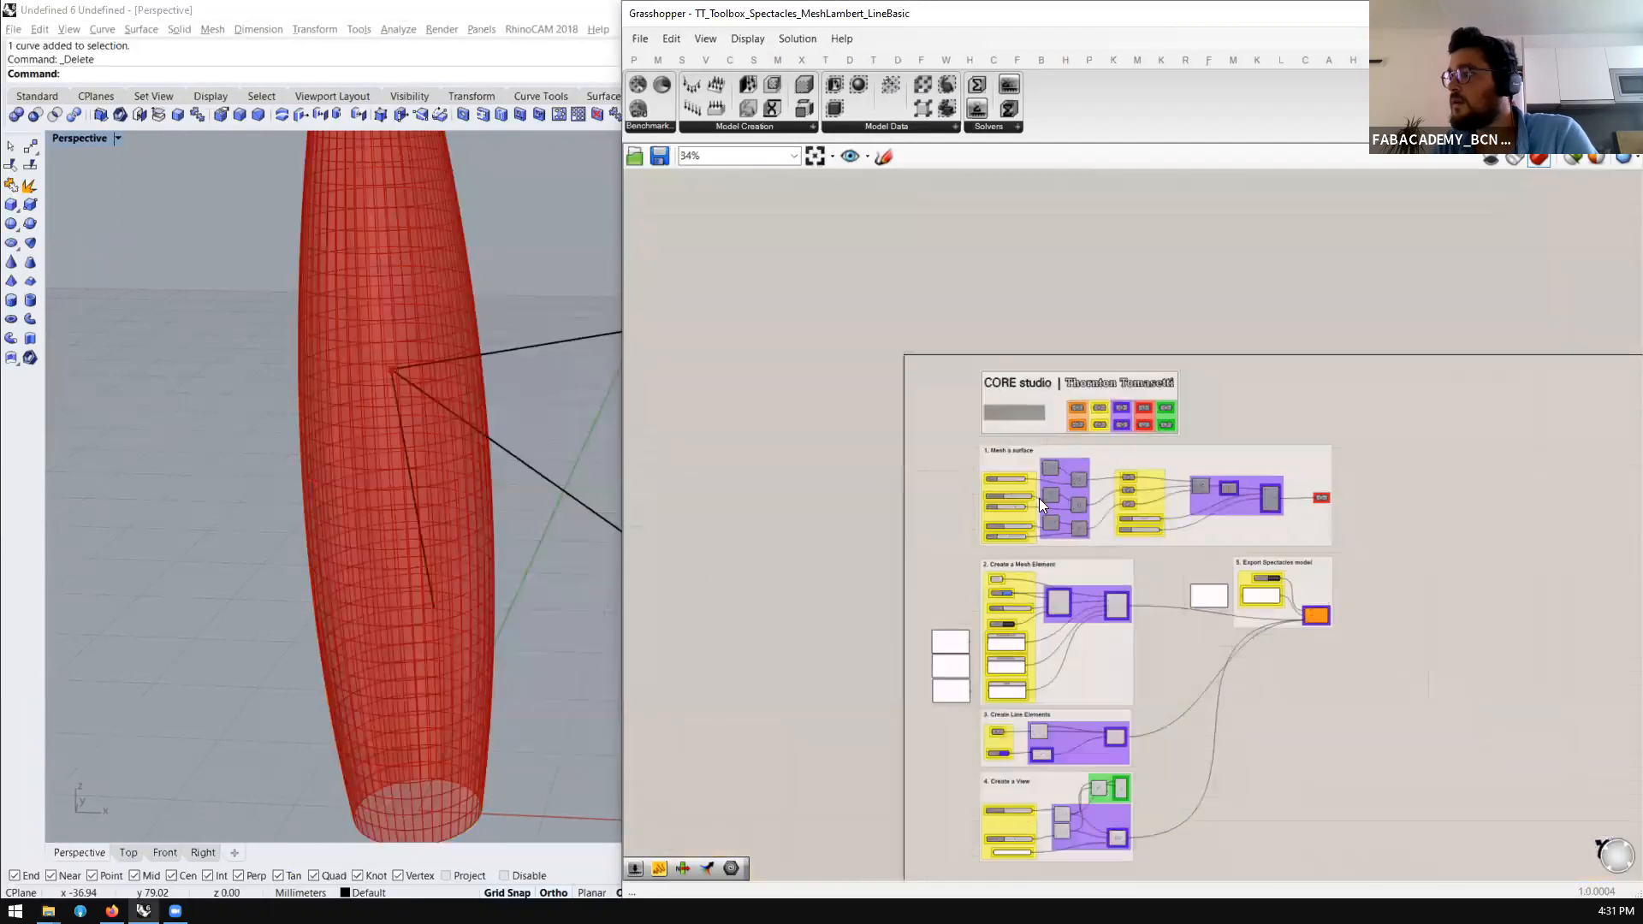
Examine the definition's export, line element and view groups, including the export file path
scroll(1264, 603, up, 2)
right_drag(1264, 603, 1155, 419)
scroll(1155, 419, up, 4)
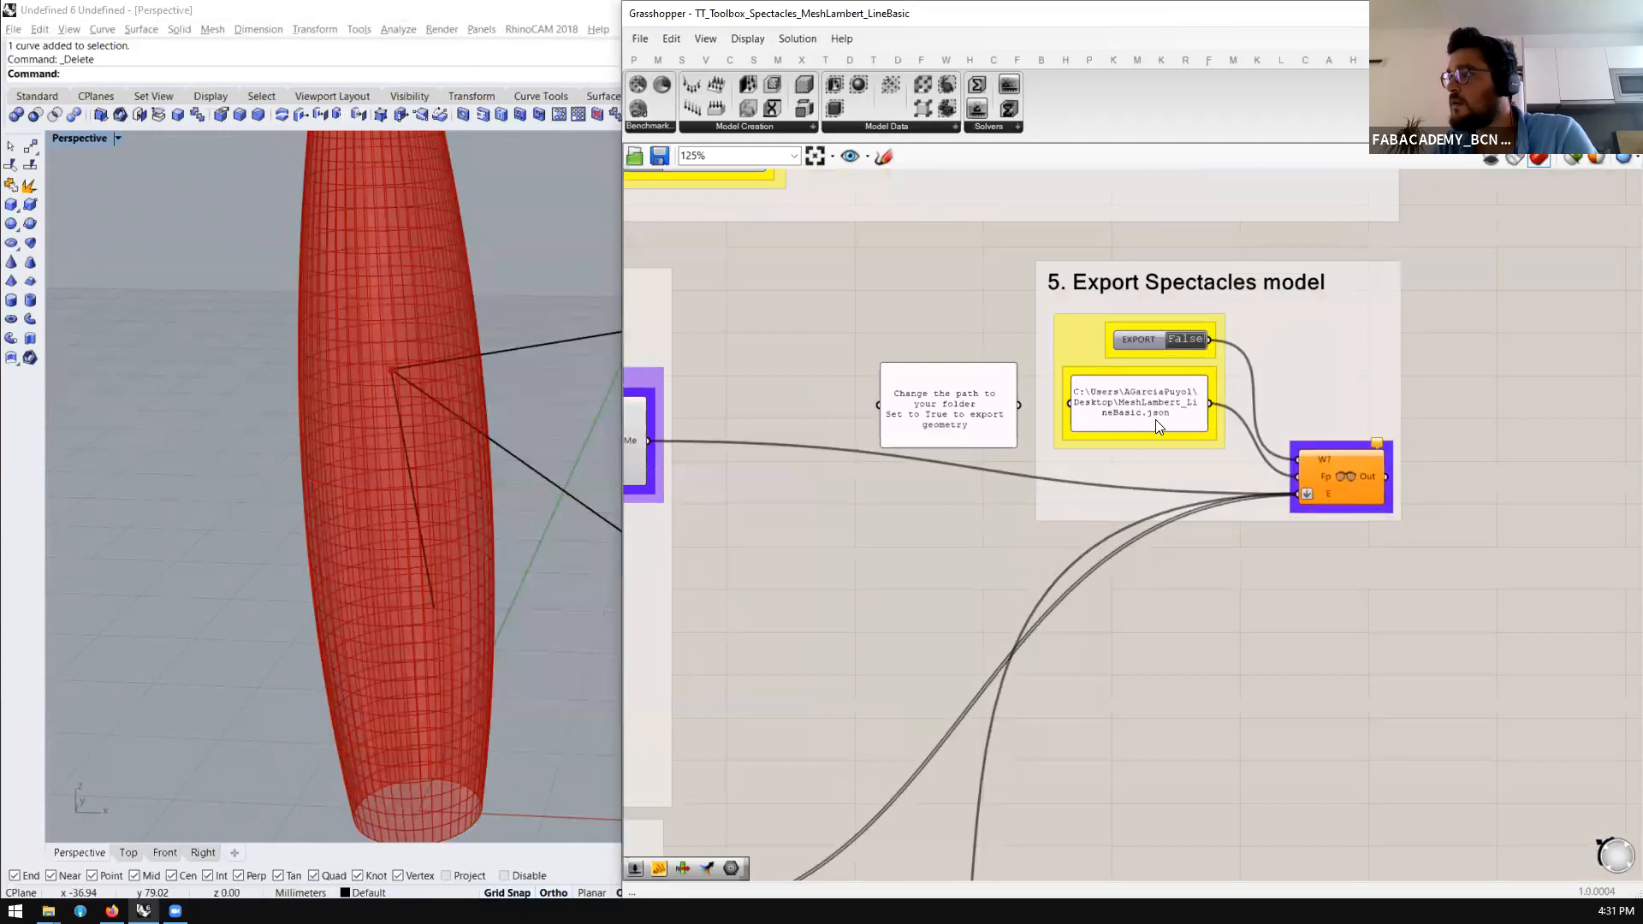
scroll(1155, 419, down, 3)
scroll(1054, 522, up, 1)
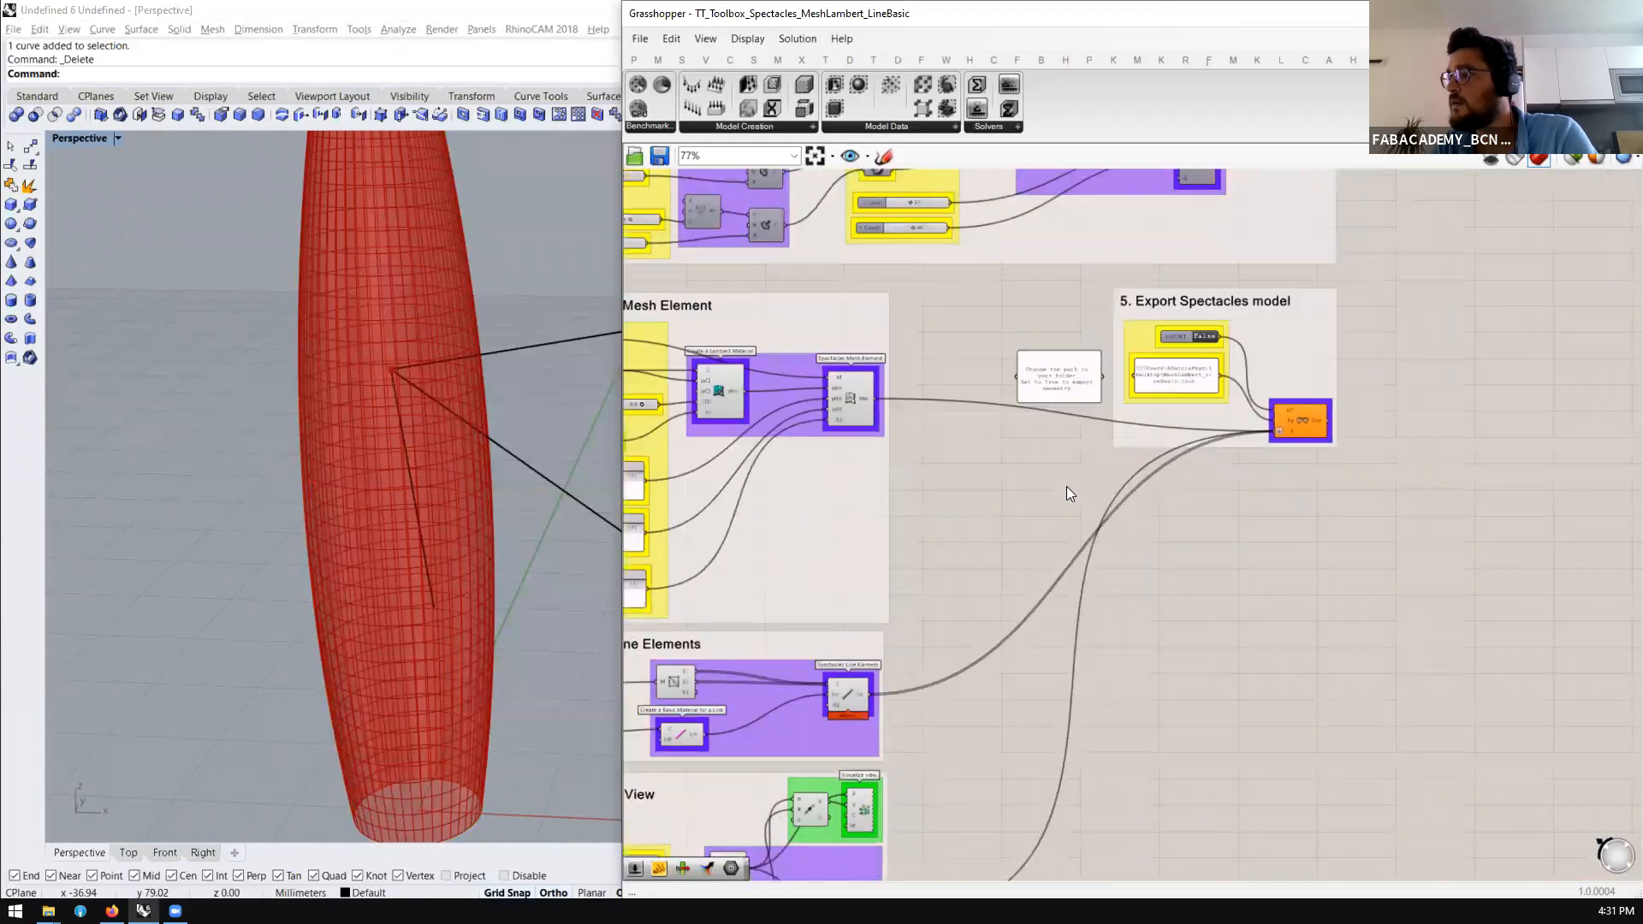
scroll(913, 592, down, 3)
scroll(922, 583, up, 4)
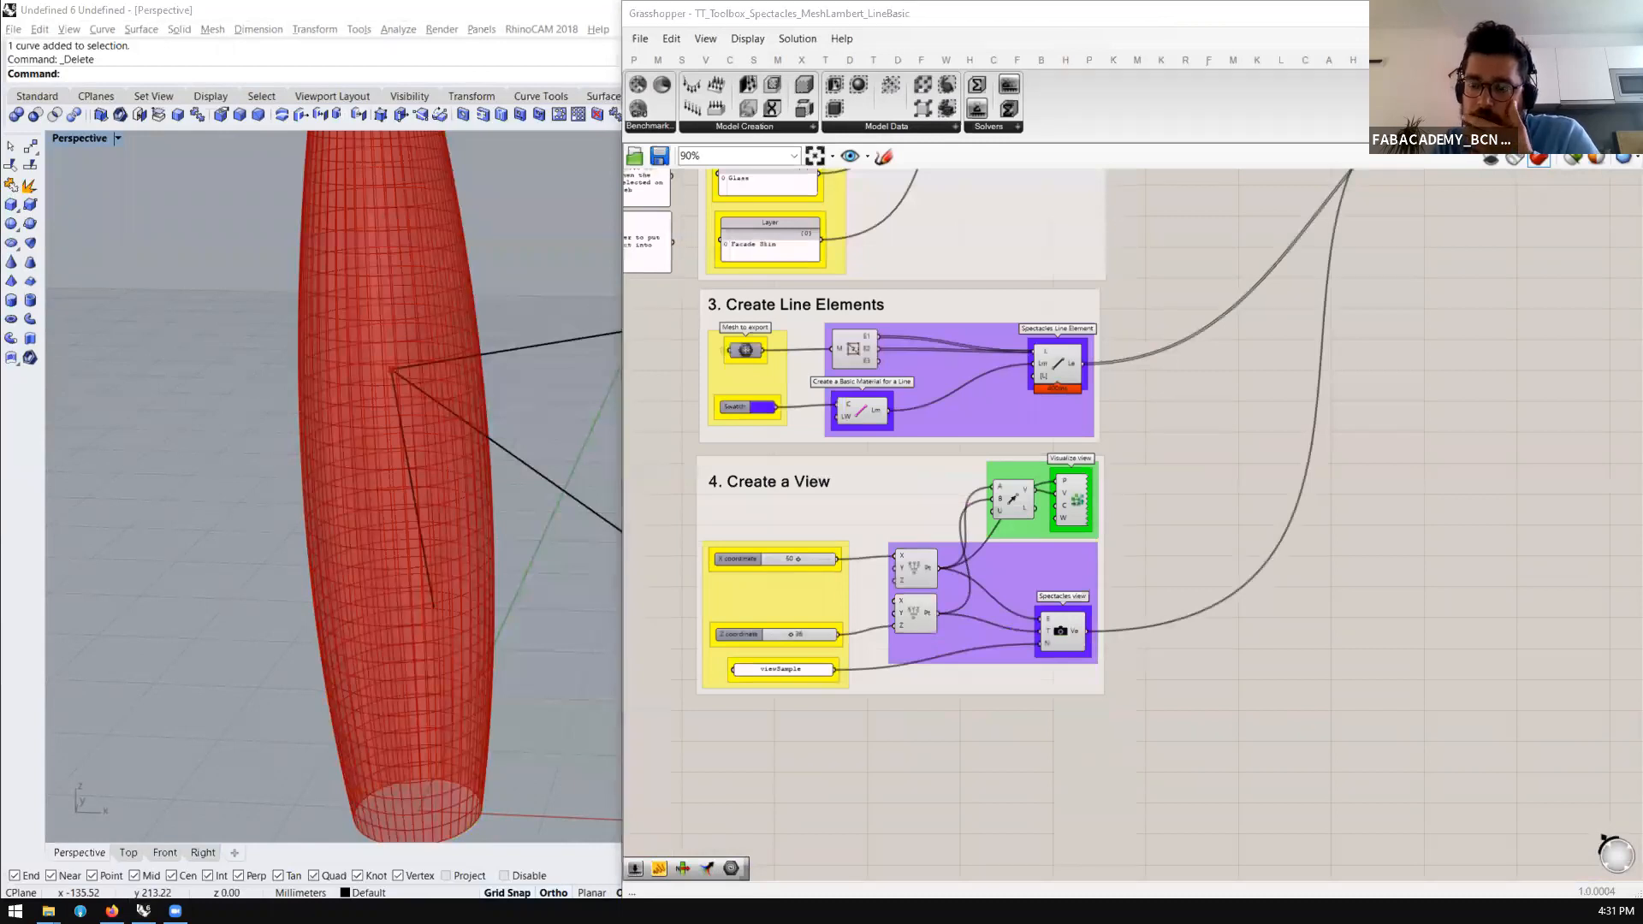
Switch to Firefox and search the web in a new tab for "spectacles thommas loader"
mouse_move(48, 910)
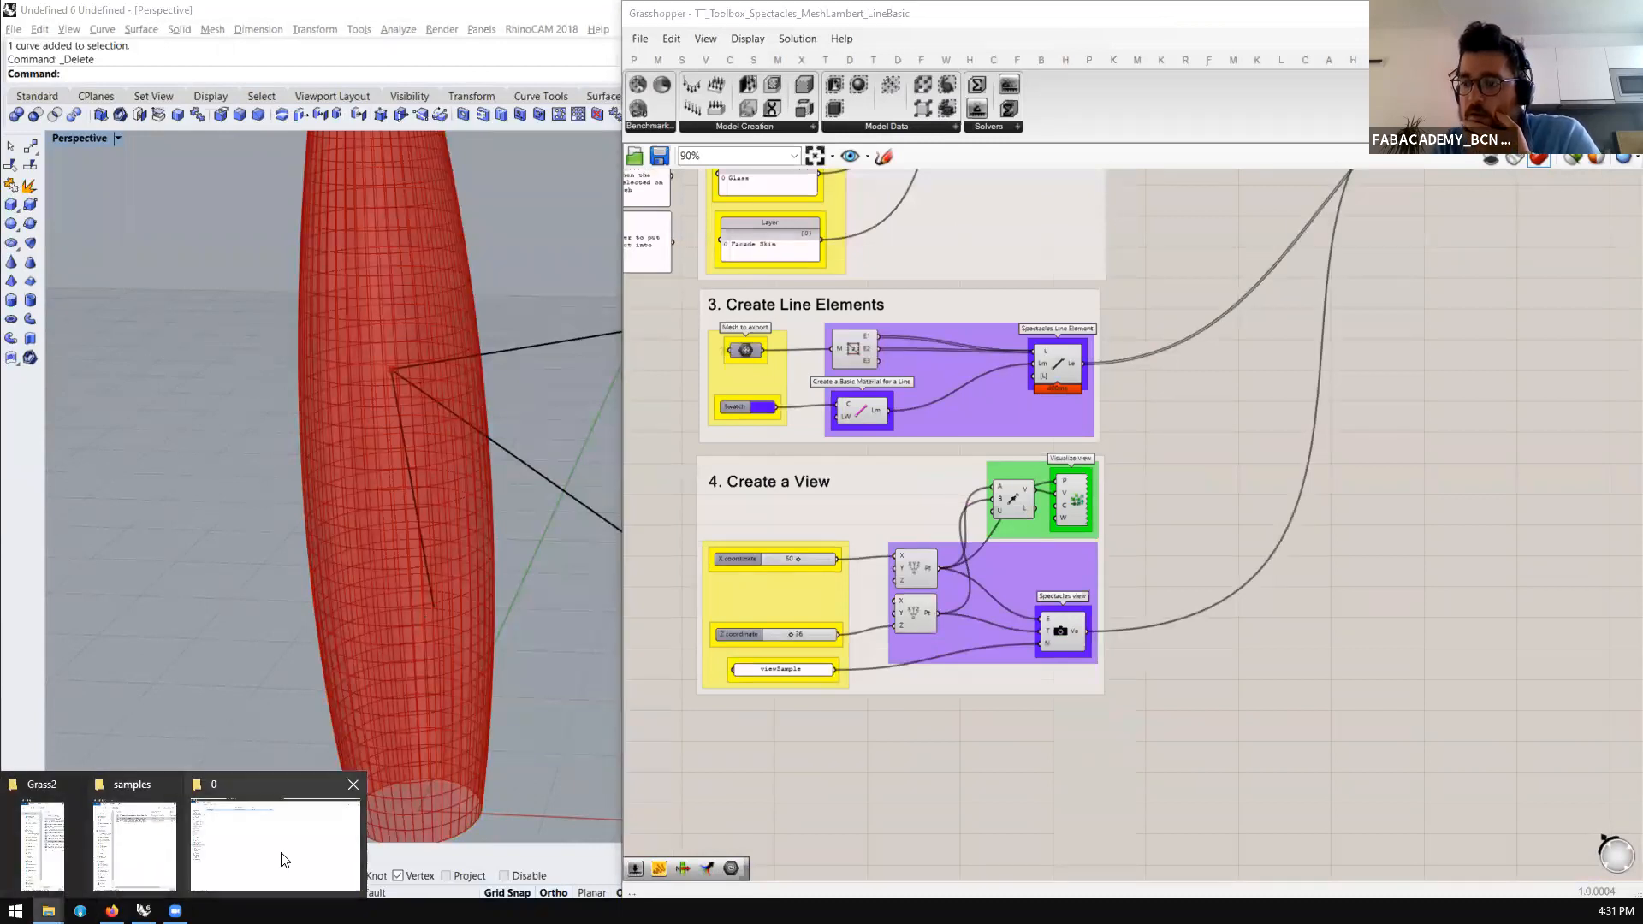
click(112, 910)
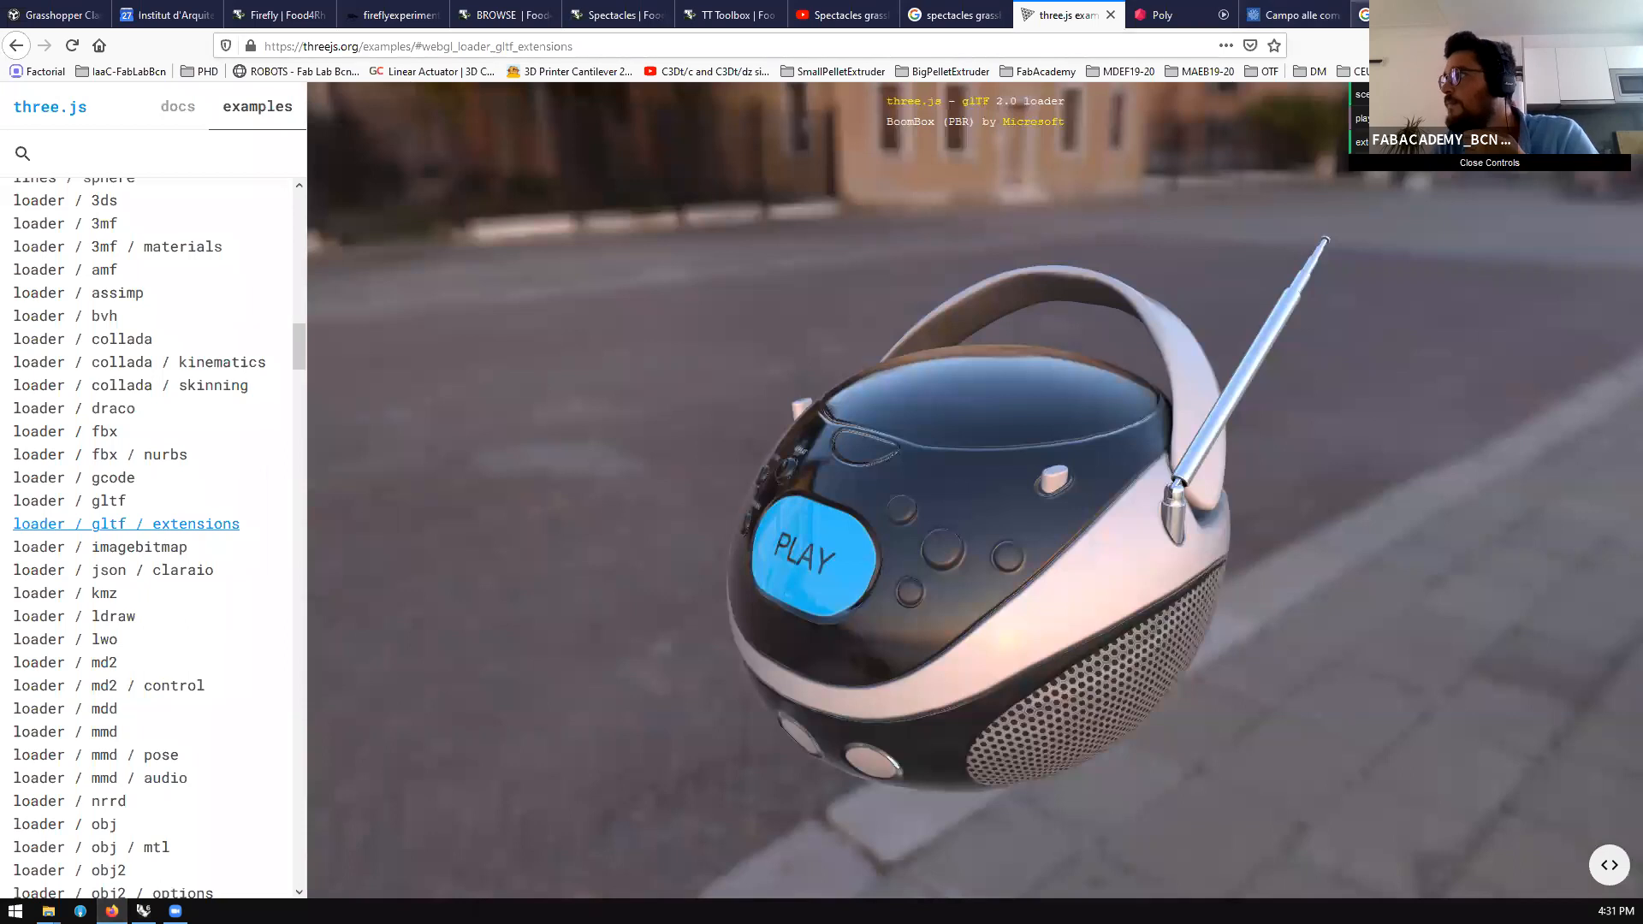
key(ctrl+t)
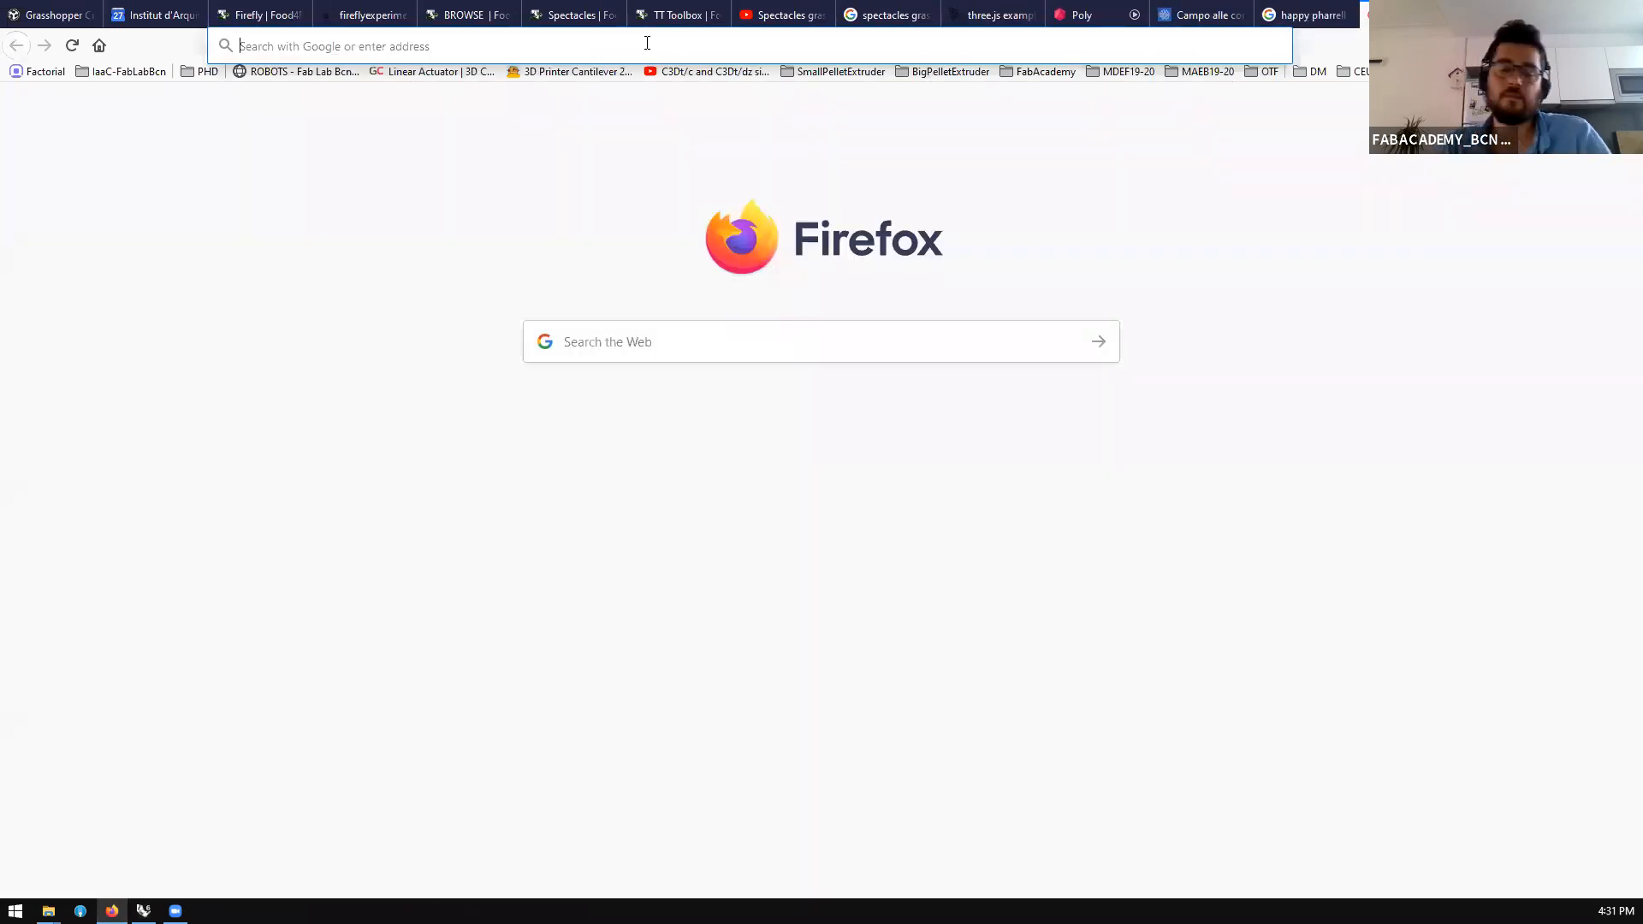
text(specta)
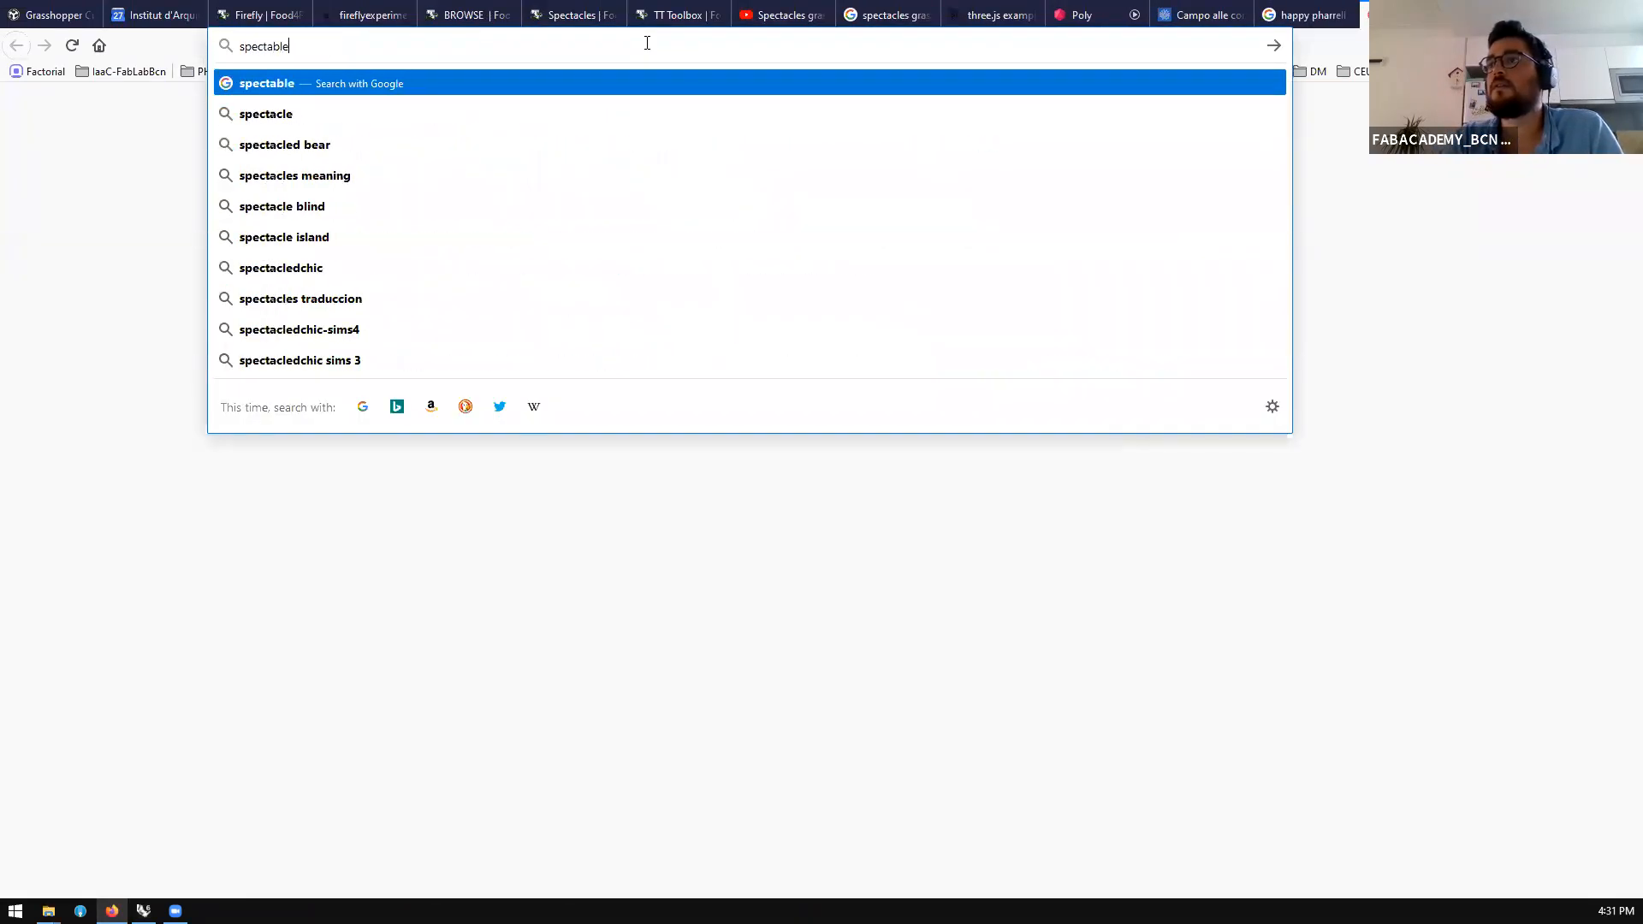
text(cles tho)
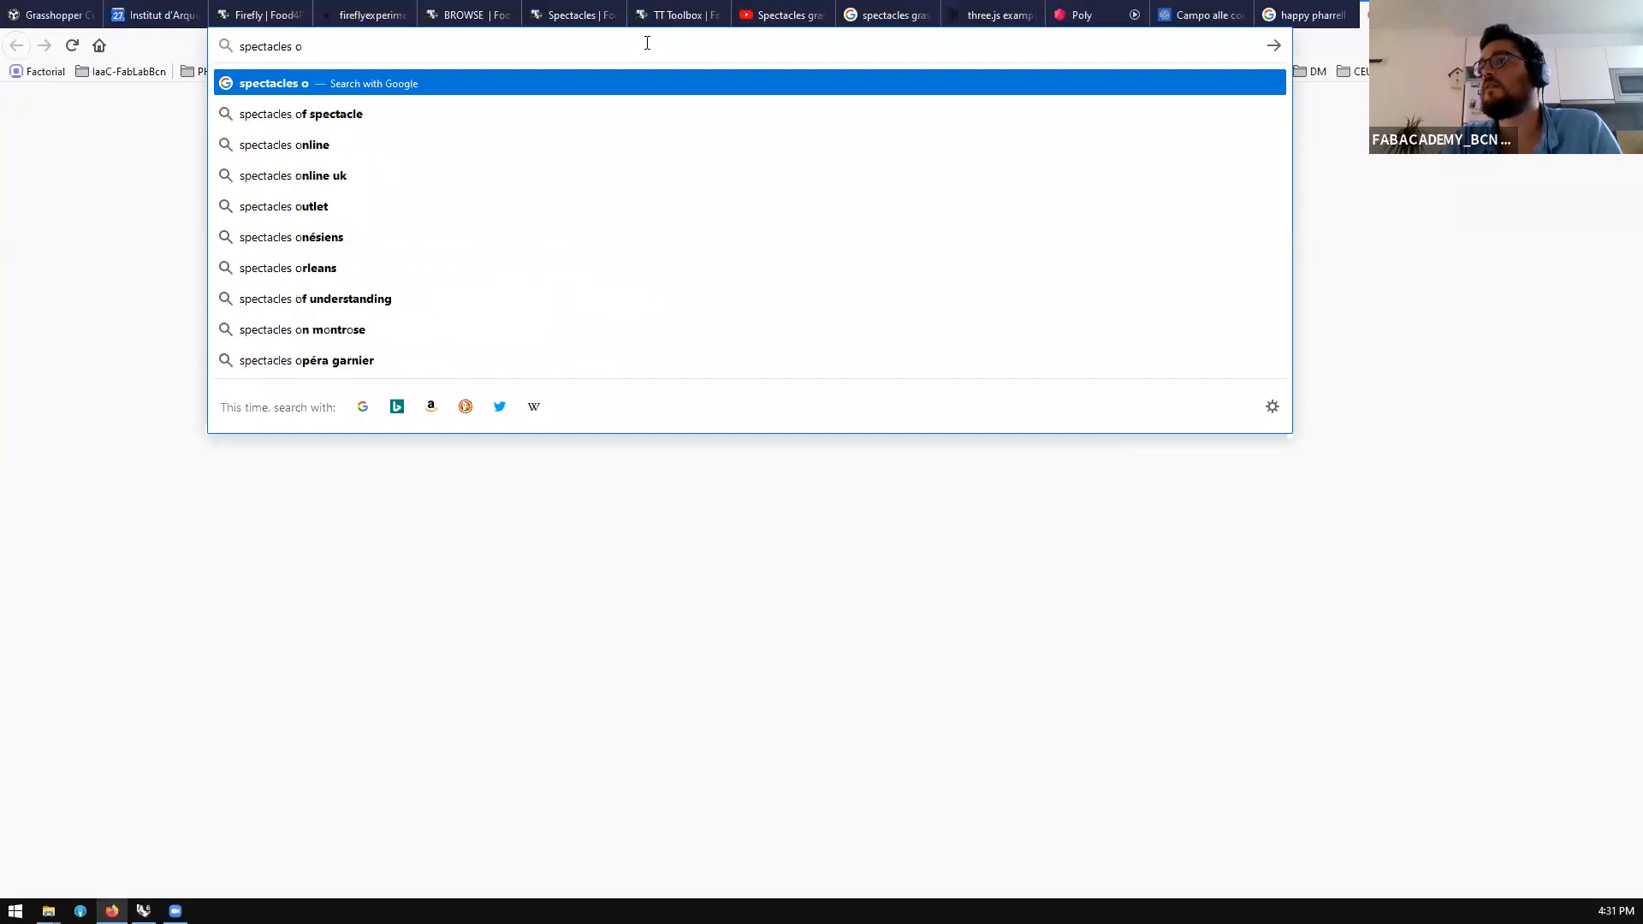
text(mam)
text(s loader)
key(Return)
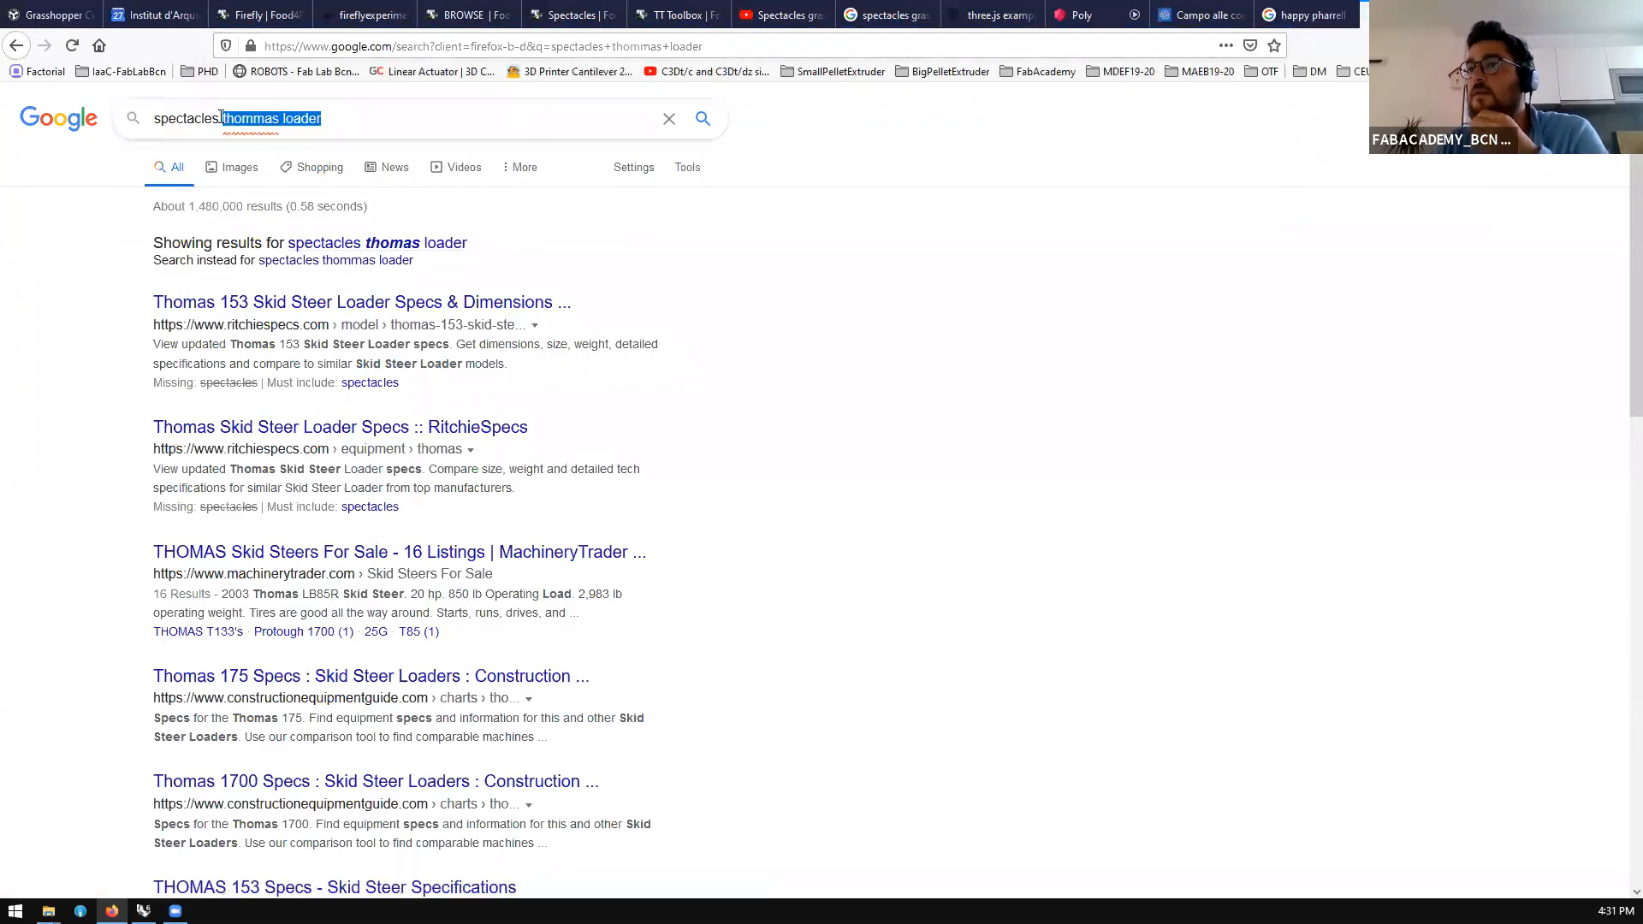
Search for "spectacles model loader" and replace that query with "spectacles tt toolbox"
text(model loader)
key(Return)
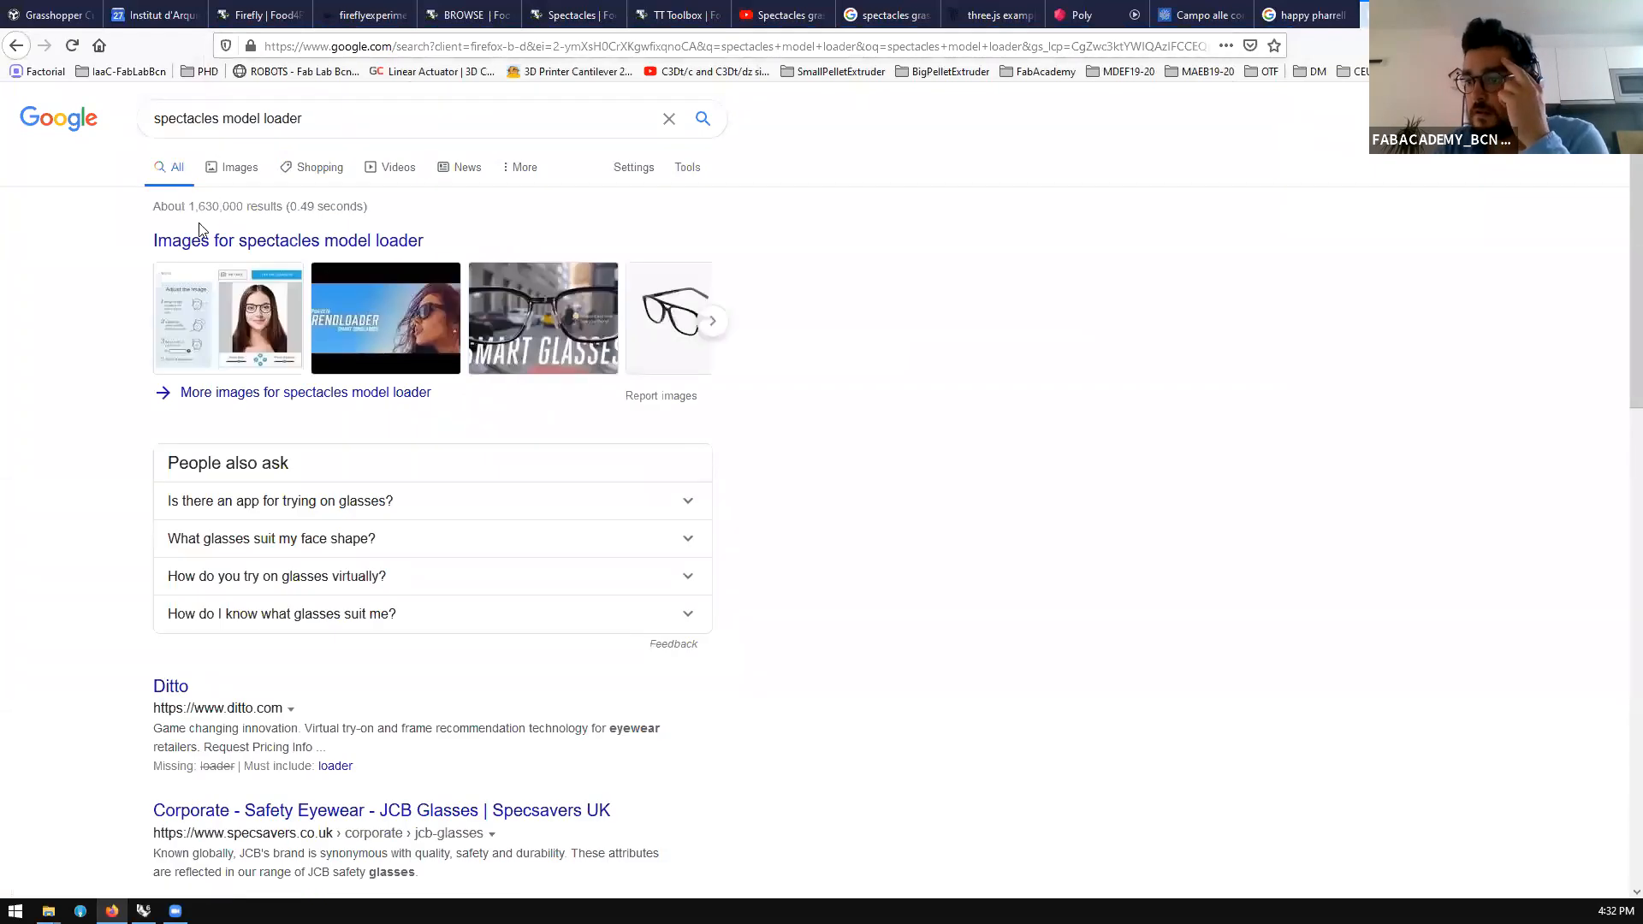
click(296, 113)
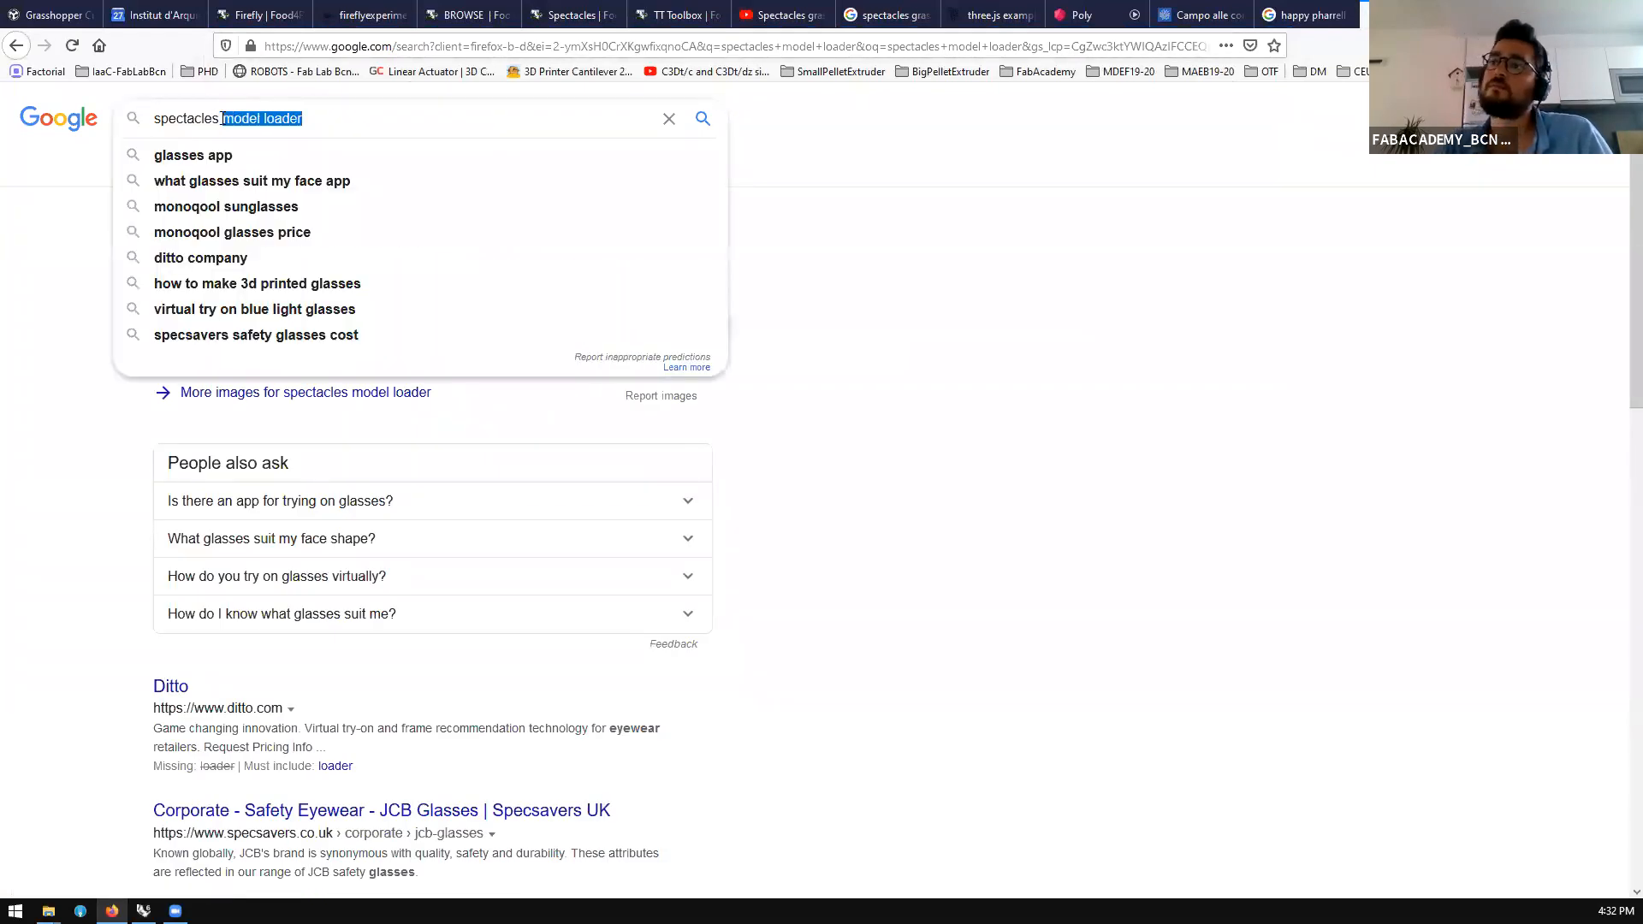
text(tt toolbox)
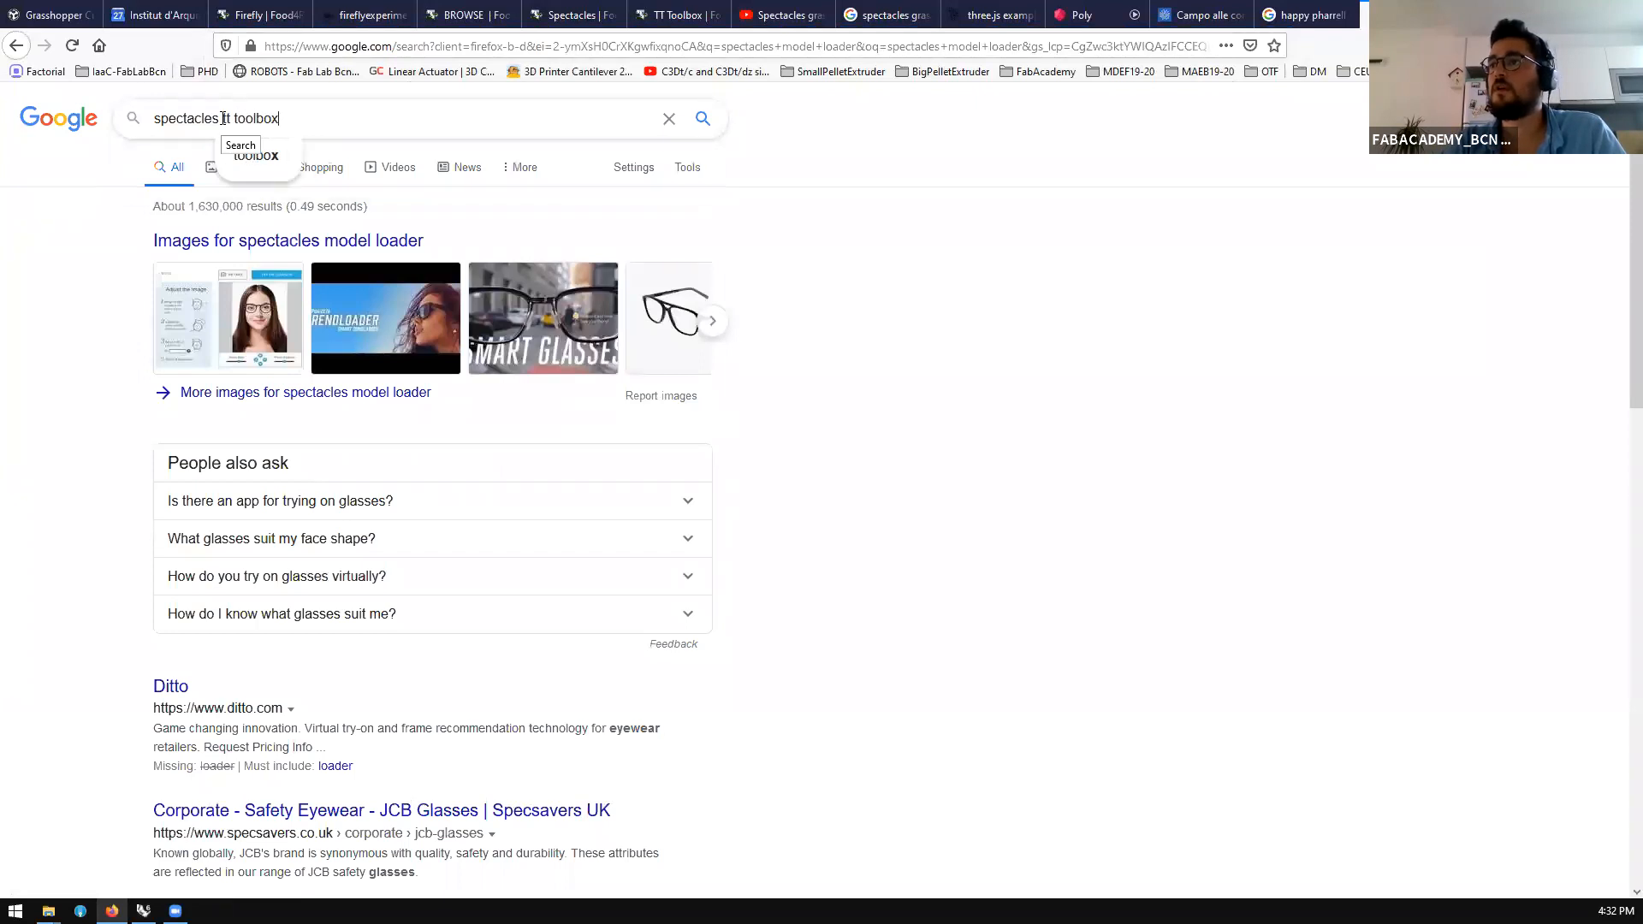
key(Return)
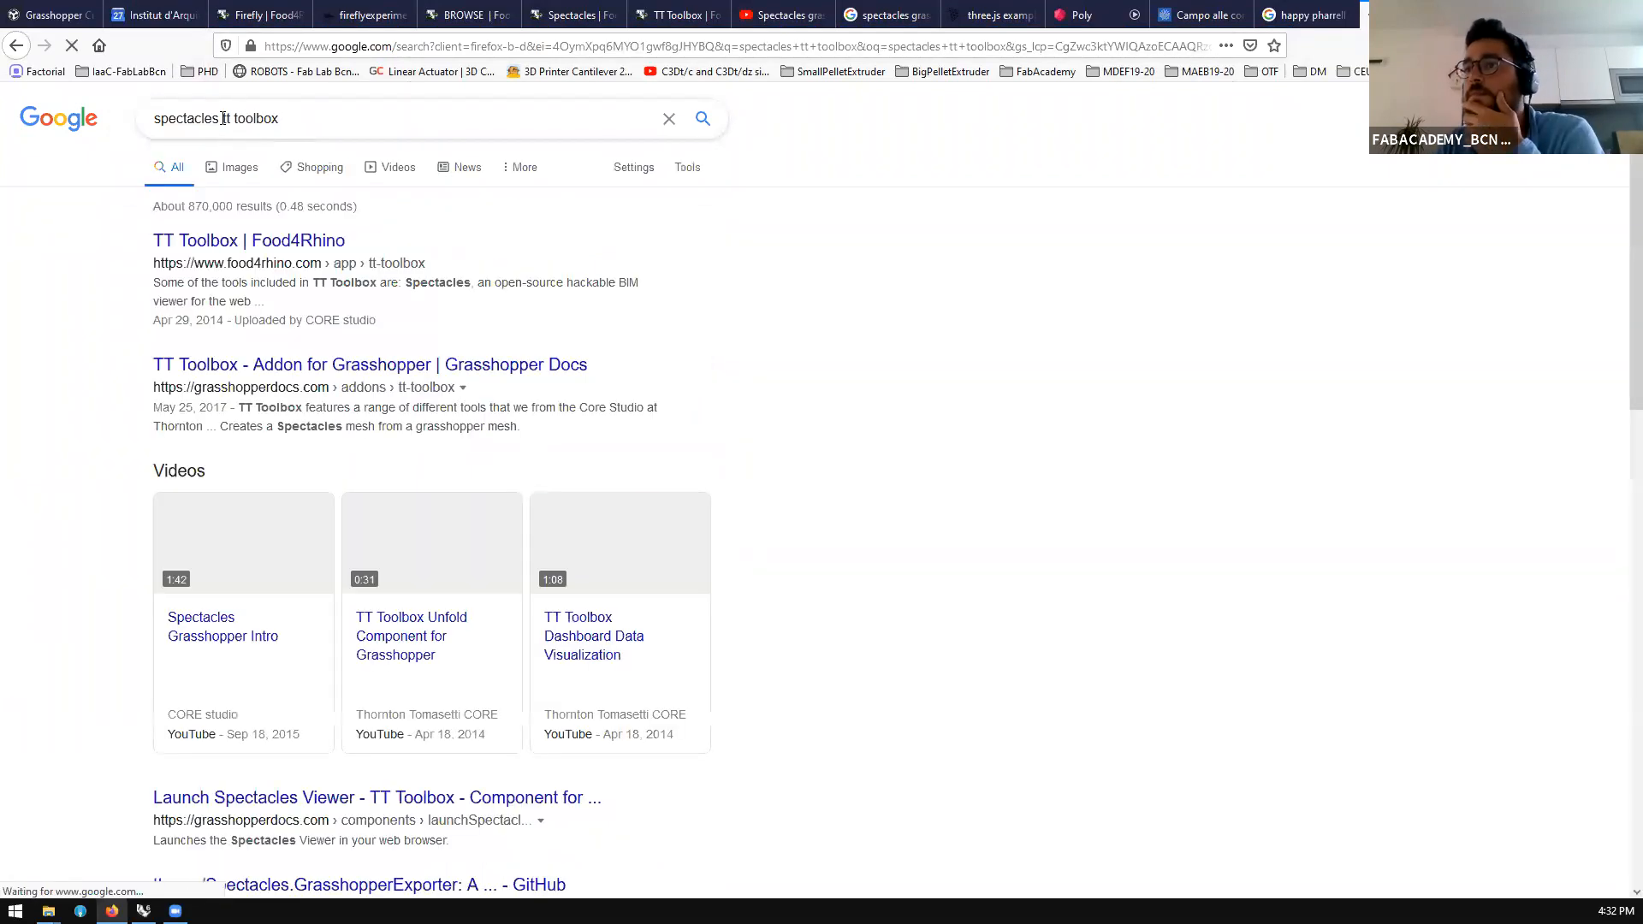
Open the Grasshopper Docs TT Toolbox and GitHub Spectacles.GrasshopperExporter results in new tabs and show the GitHub README
right_click(282, 371)
click(329, 382)
scroll(299, 321, down, 6)
right_click(313, 277)
click(342, 290)
click(343, 372)
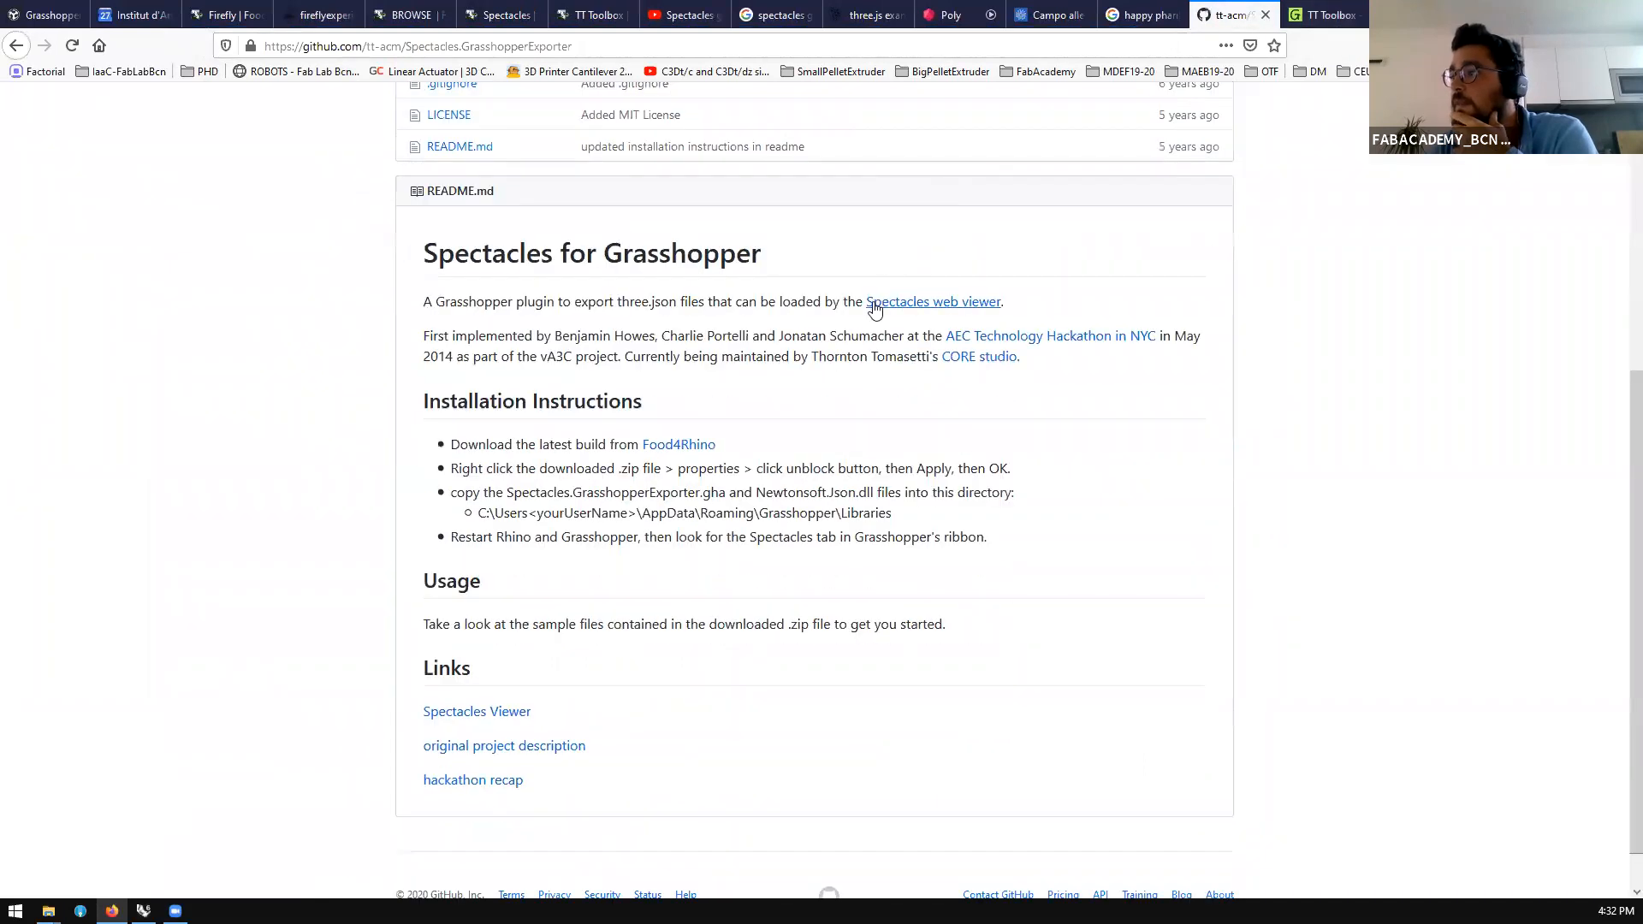
Open the Spectacles web viewer linked in the README and inspect its sample building model
click(873, 304)
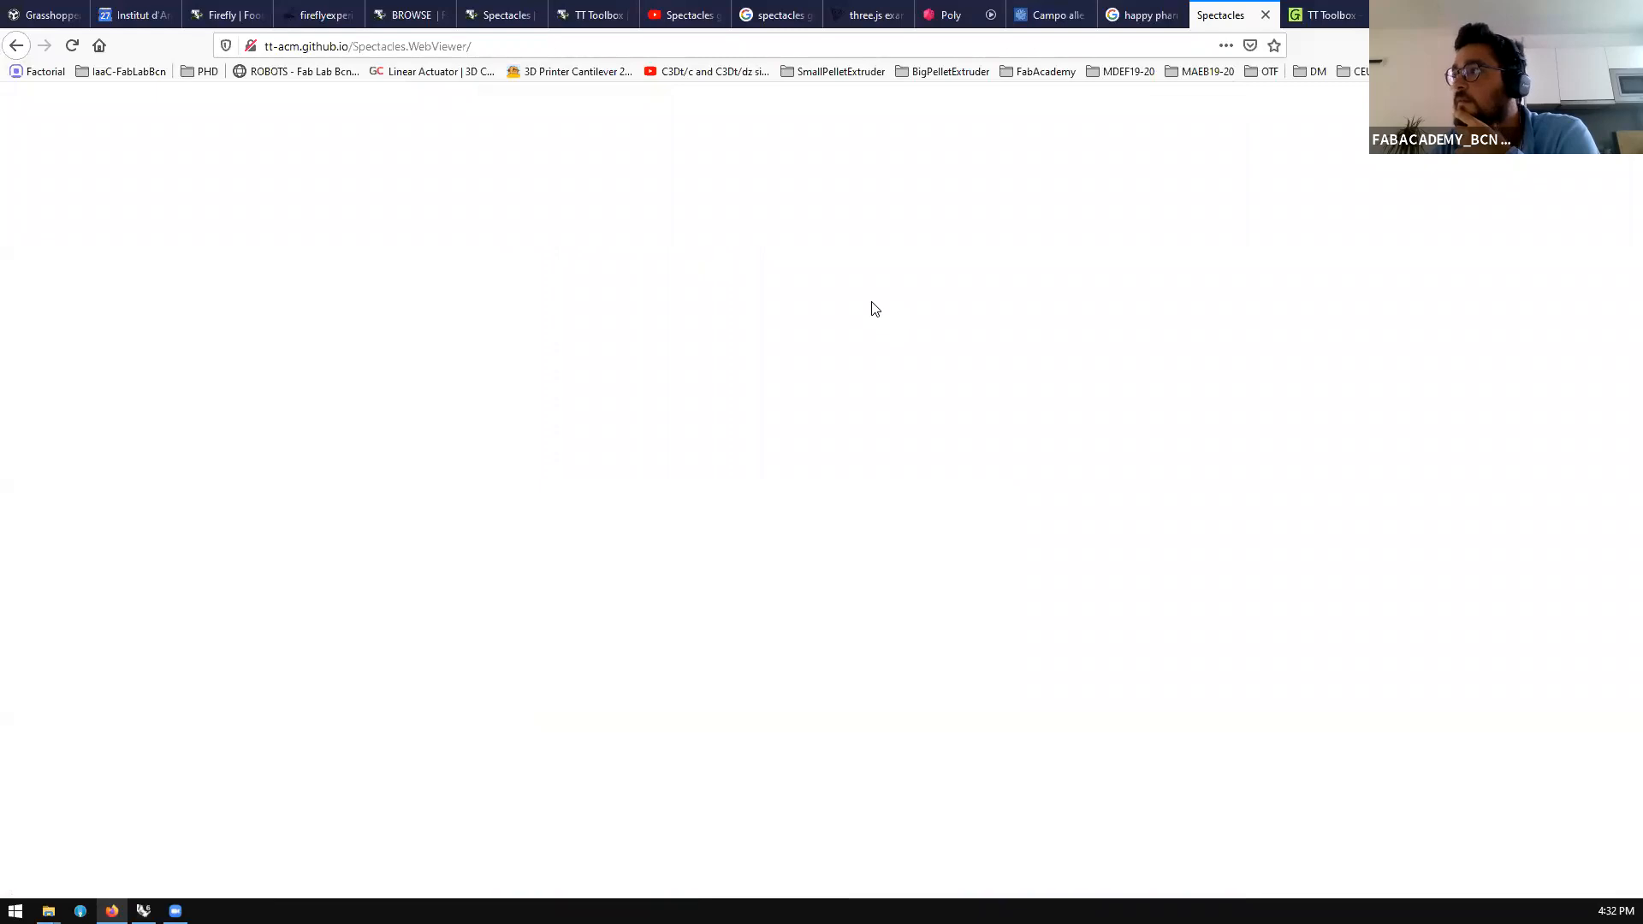
drag(835, 542, 524, 616)
scroll(1041, 542, up, 10)
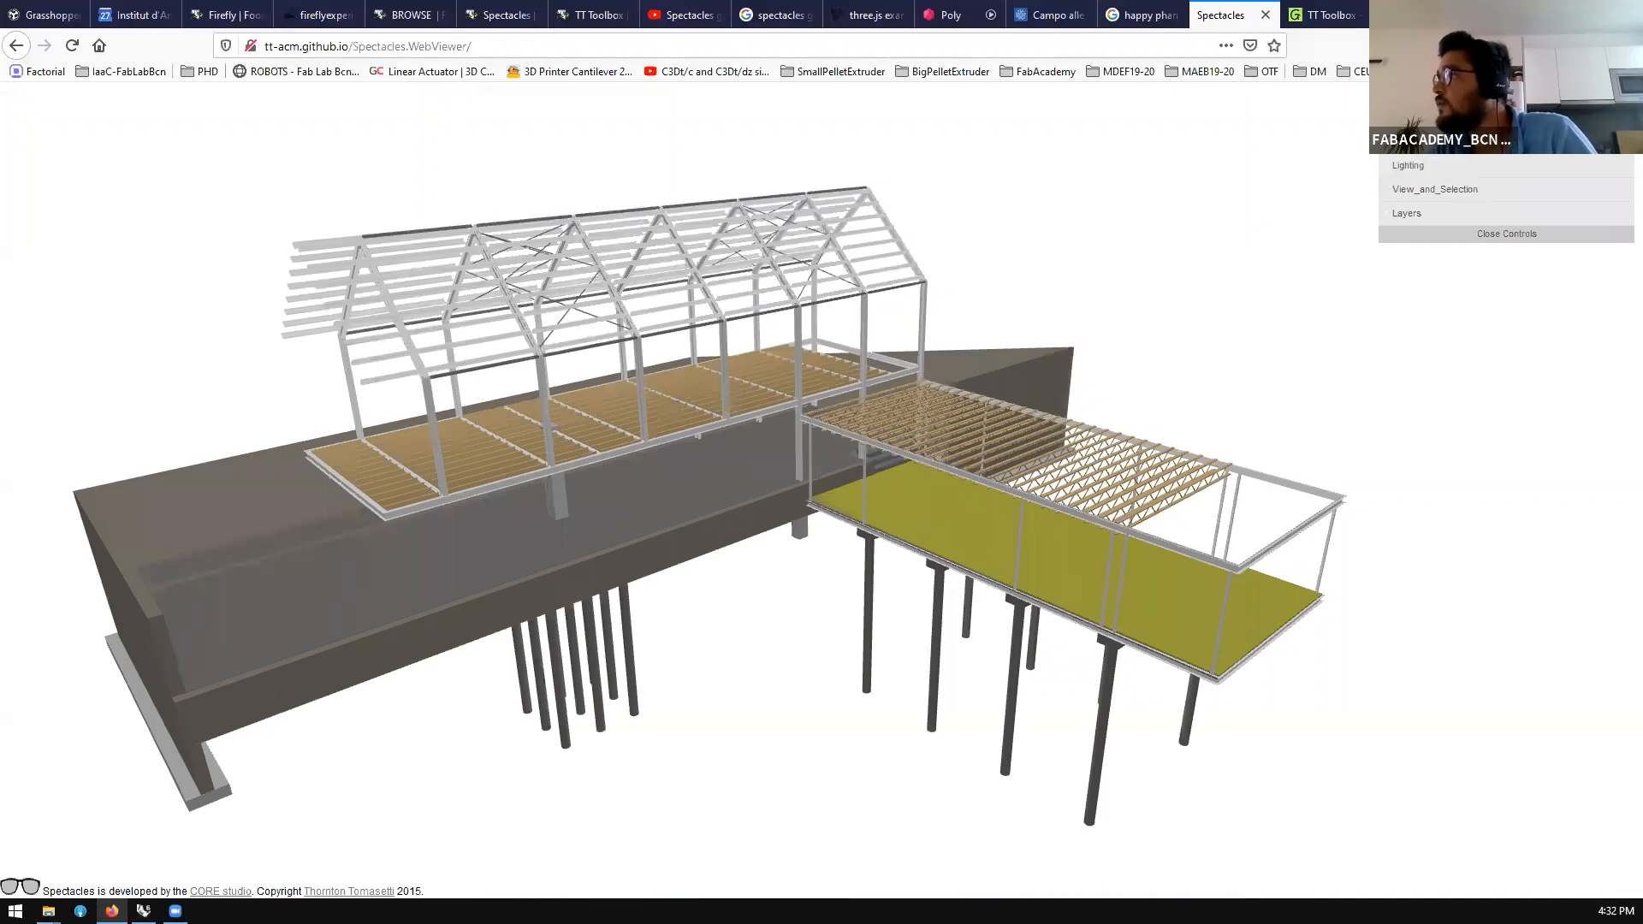
Load the local file model.json from the Desktop's folder 0 into the Spectacles viewer
click(1437, 118)
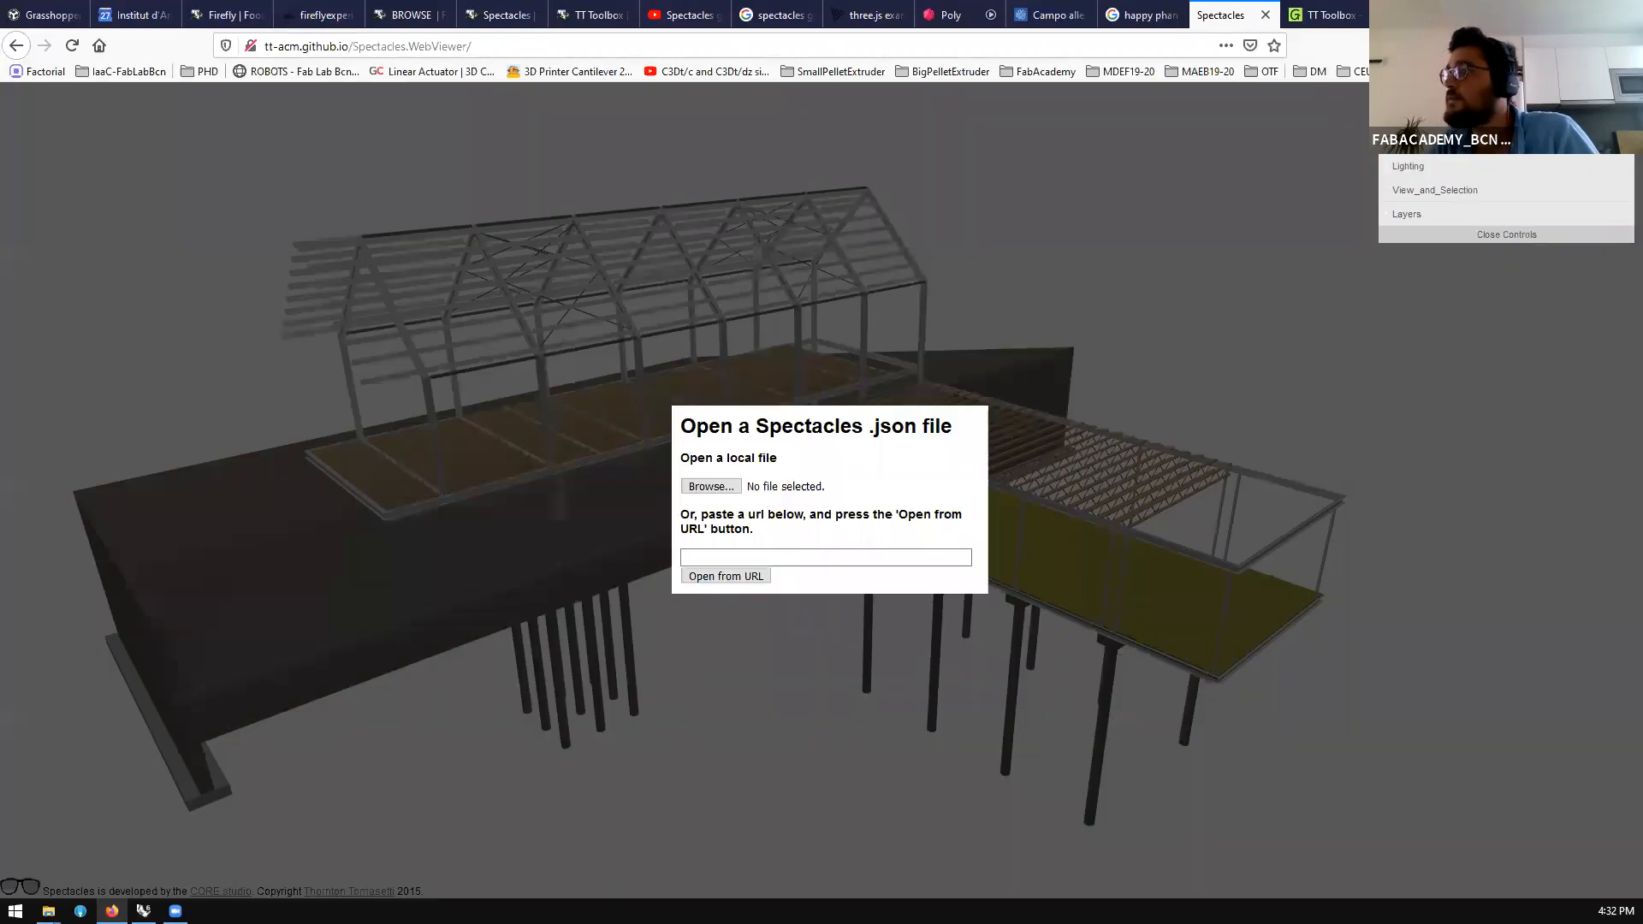
click(734, 487)
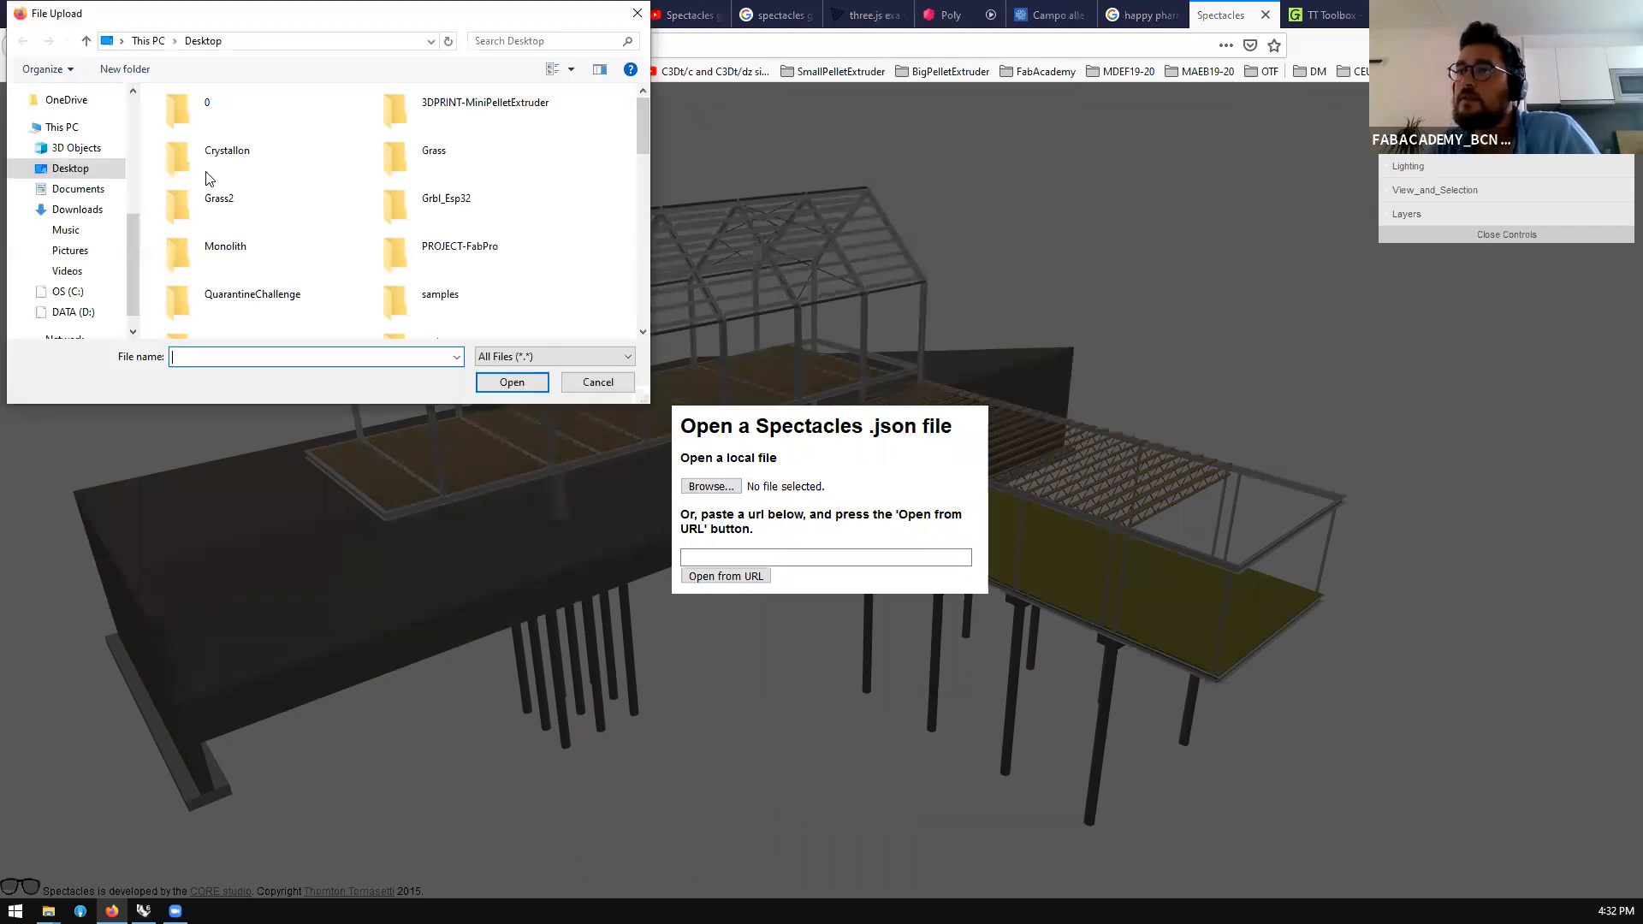
double_click(168, 89)
click(199, 119)
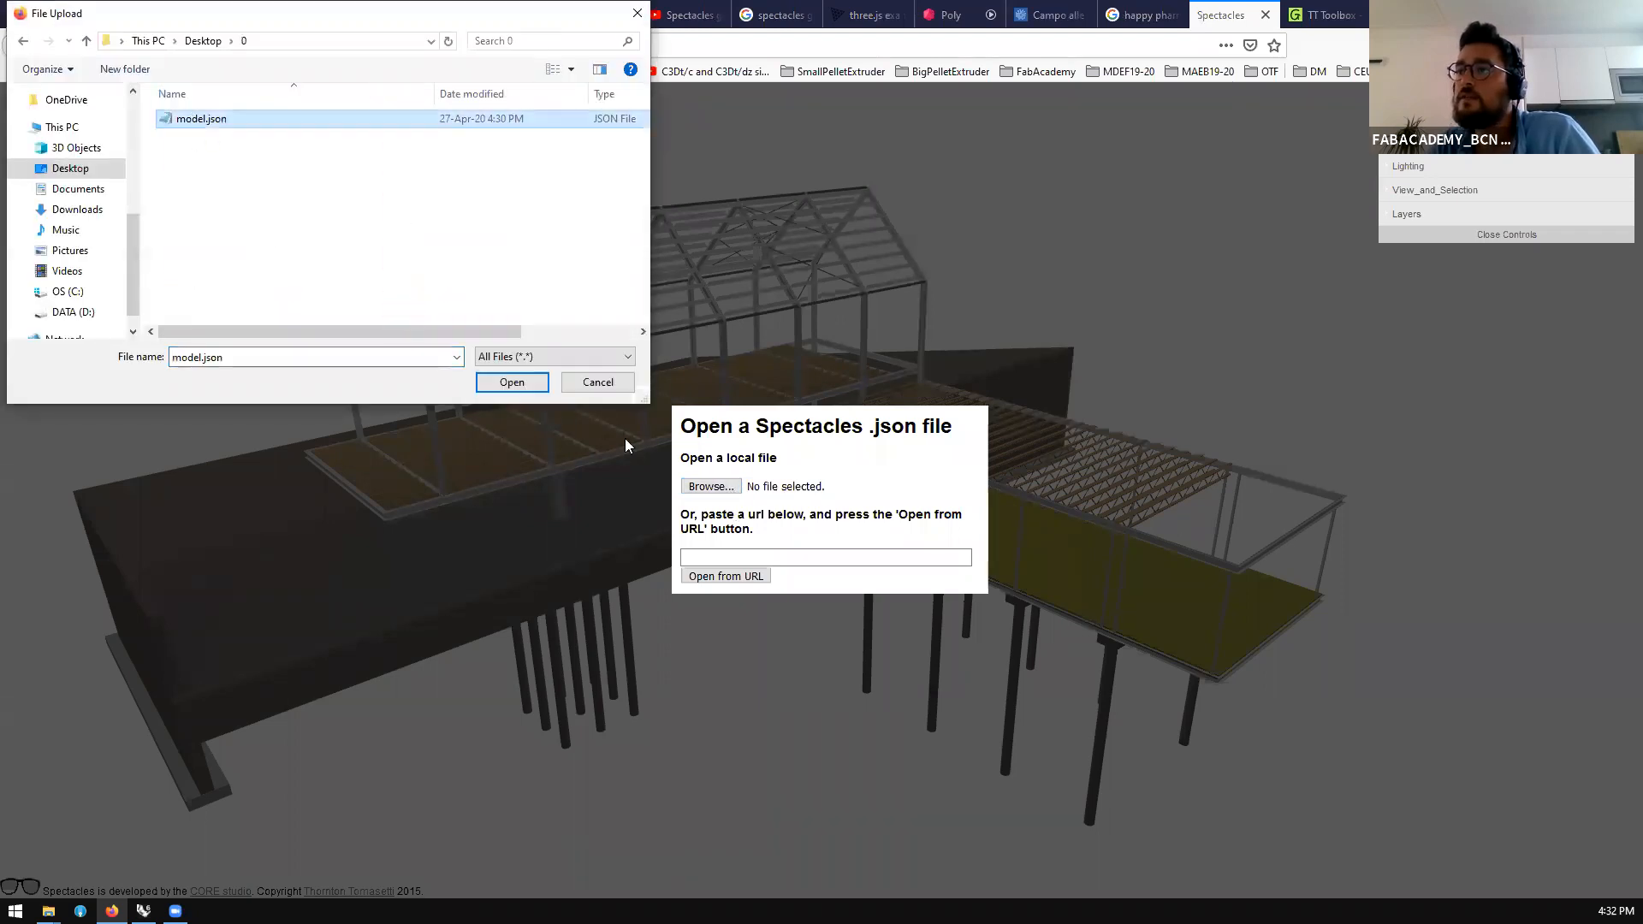
click(510, 381)
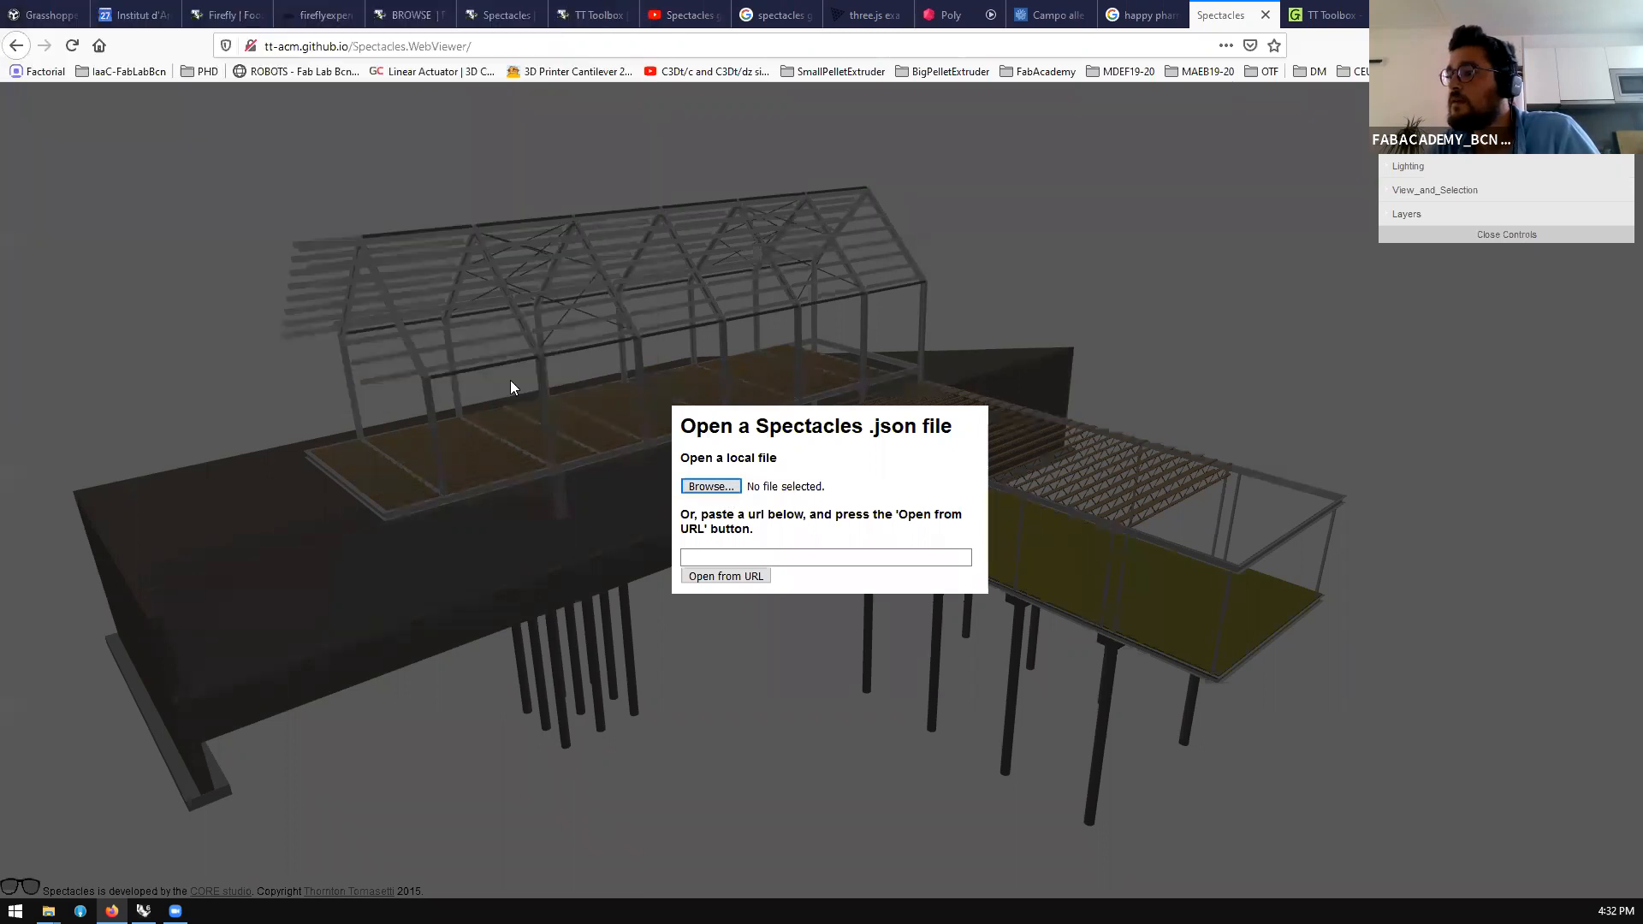
drag(789, 601, 860, 490)
click(756, 565)
click(672, 543)
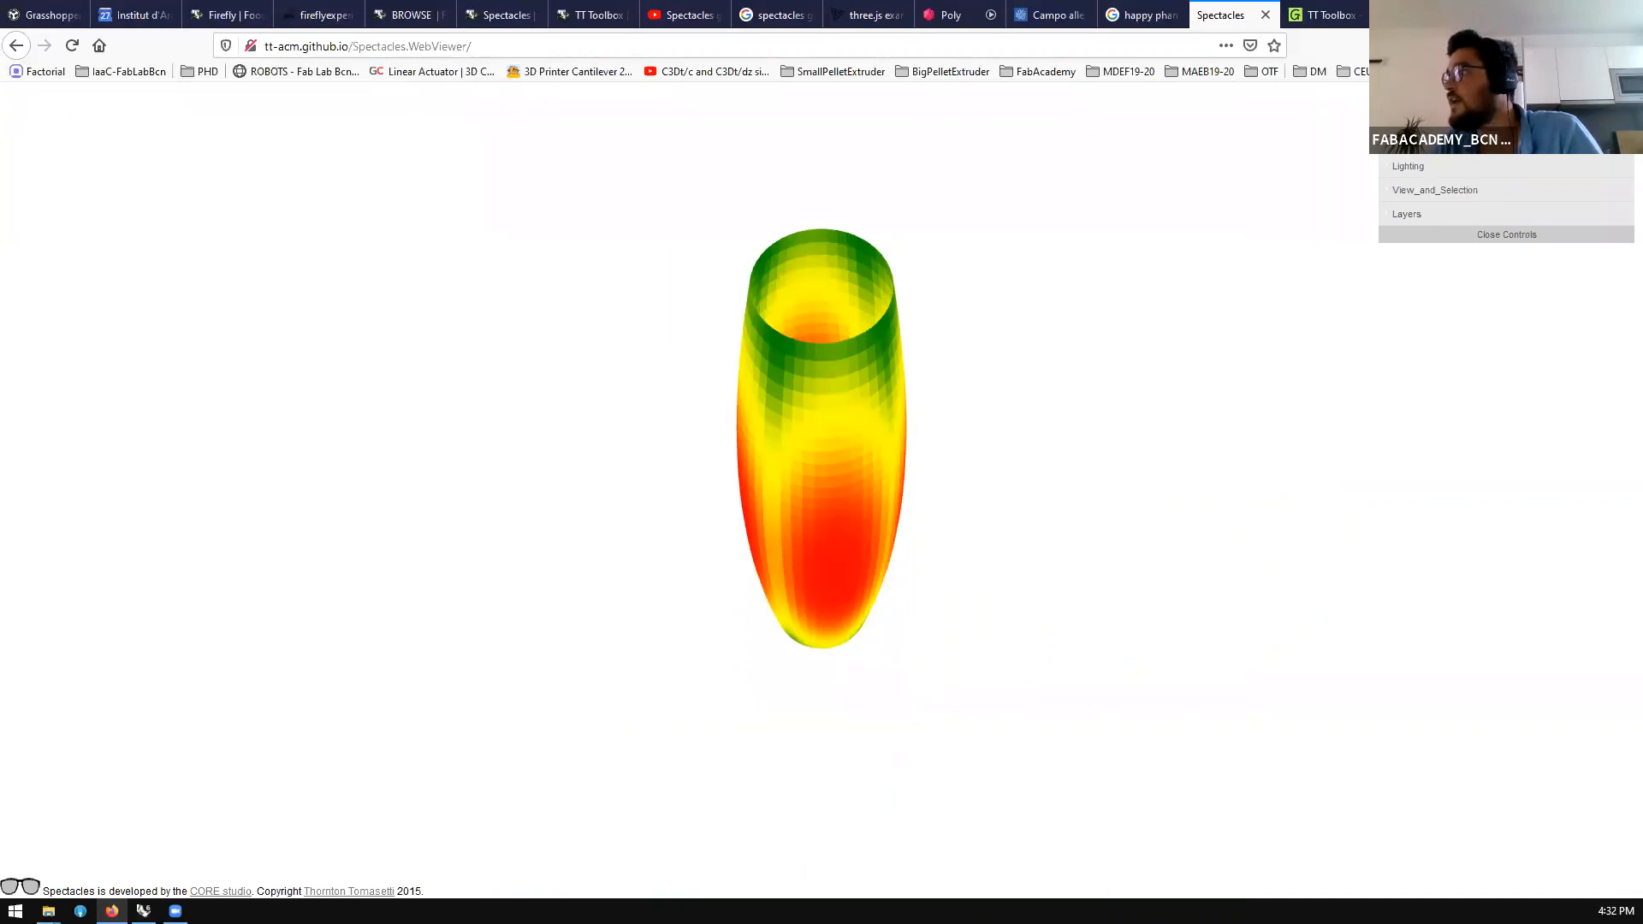
Show the viewer's scene and lighting settings and set the background color to #786565
click(1437, 142)
click(1407, 221)
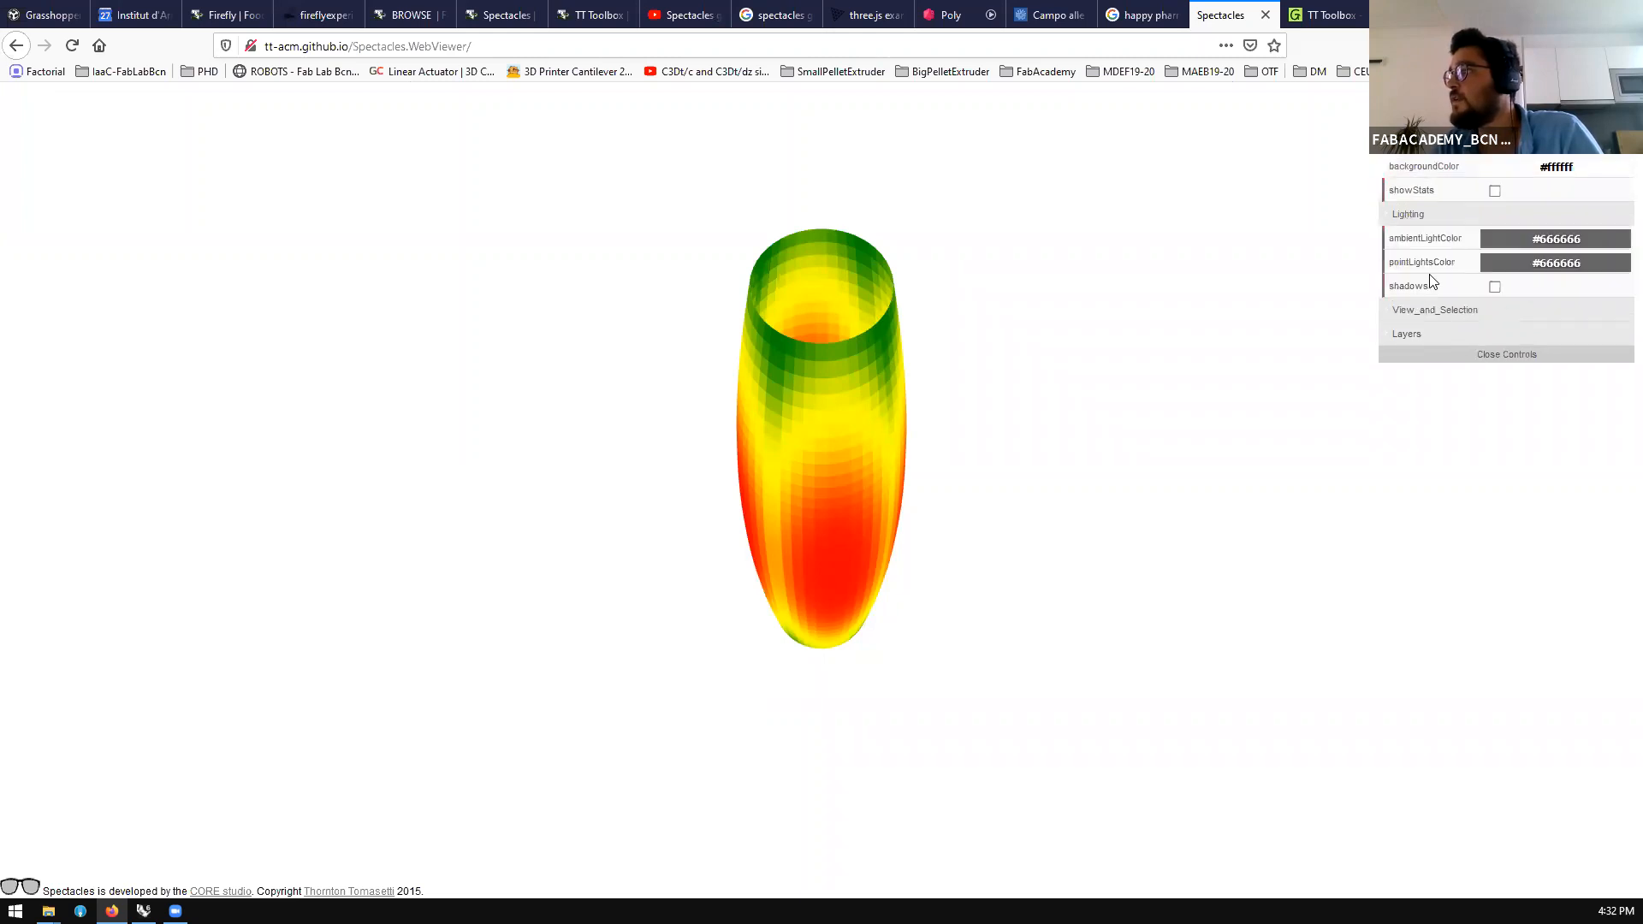
mouse_move(1550, 168)
drag(1559, 204, 1496, 223)
Inspect the loaded model from several sides and select its mesh to show the element attributes
drag(1124, 531, 837, 554)
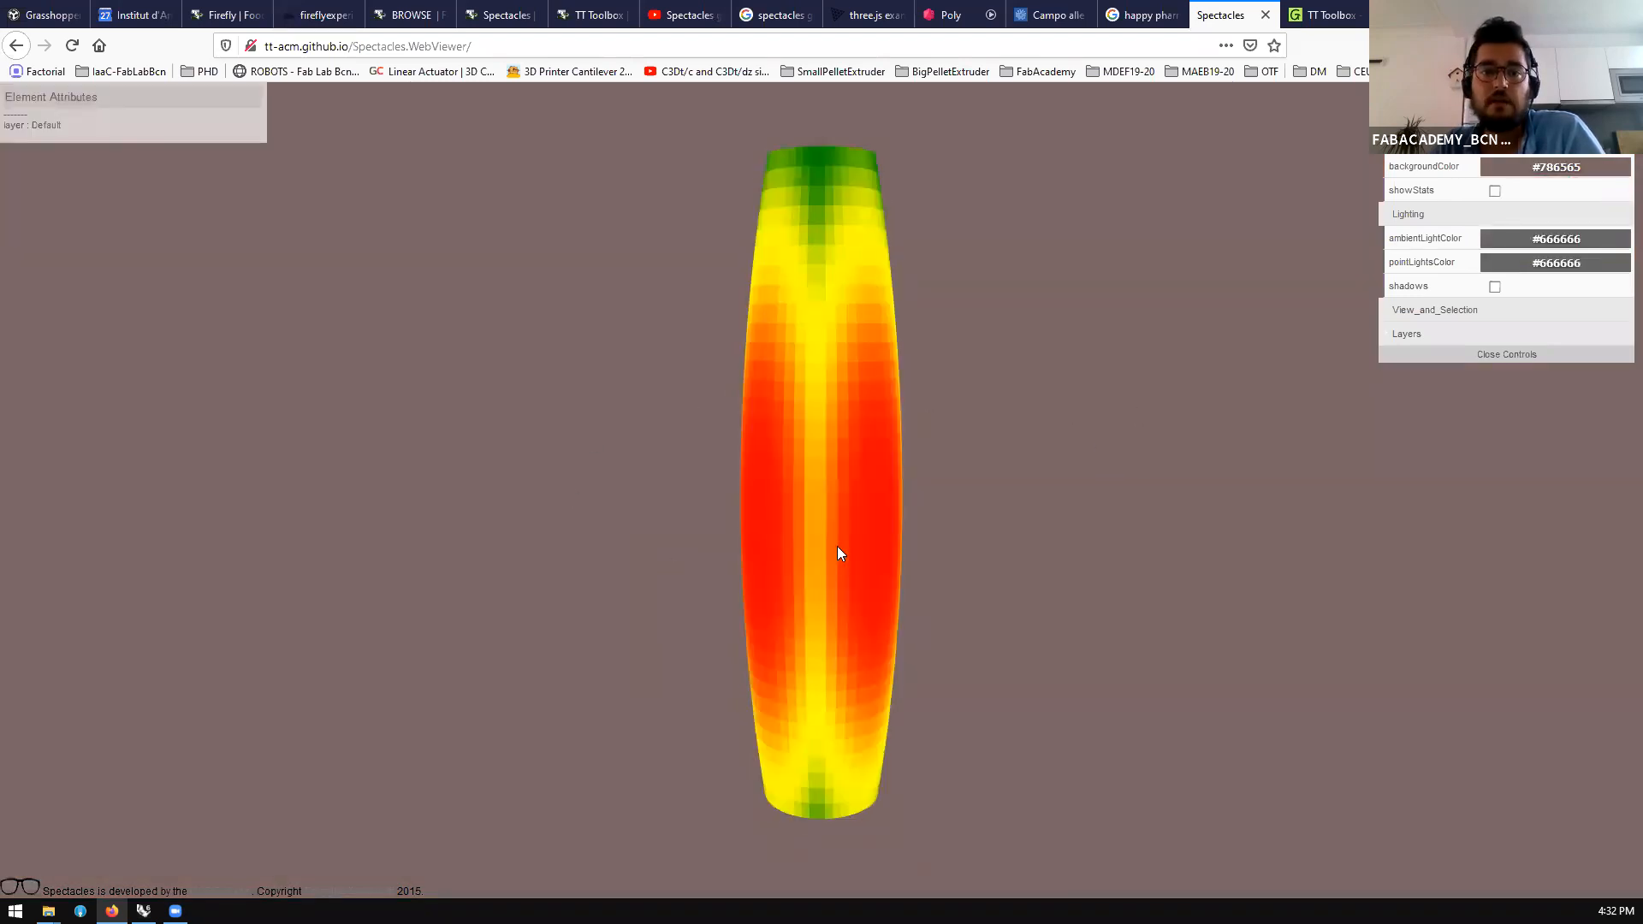
click(837, 553)
drag(921, 593, 828, 592)
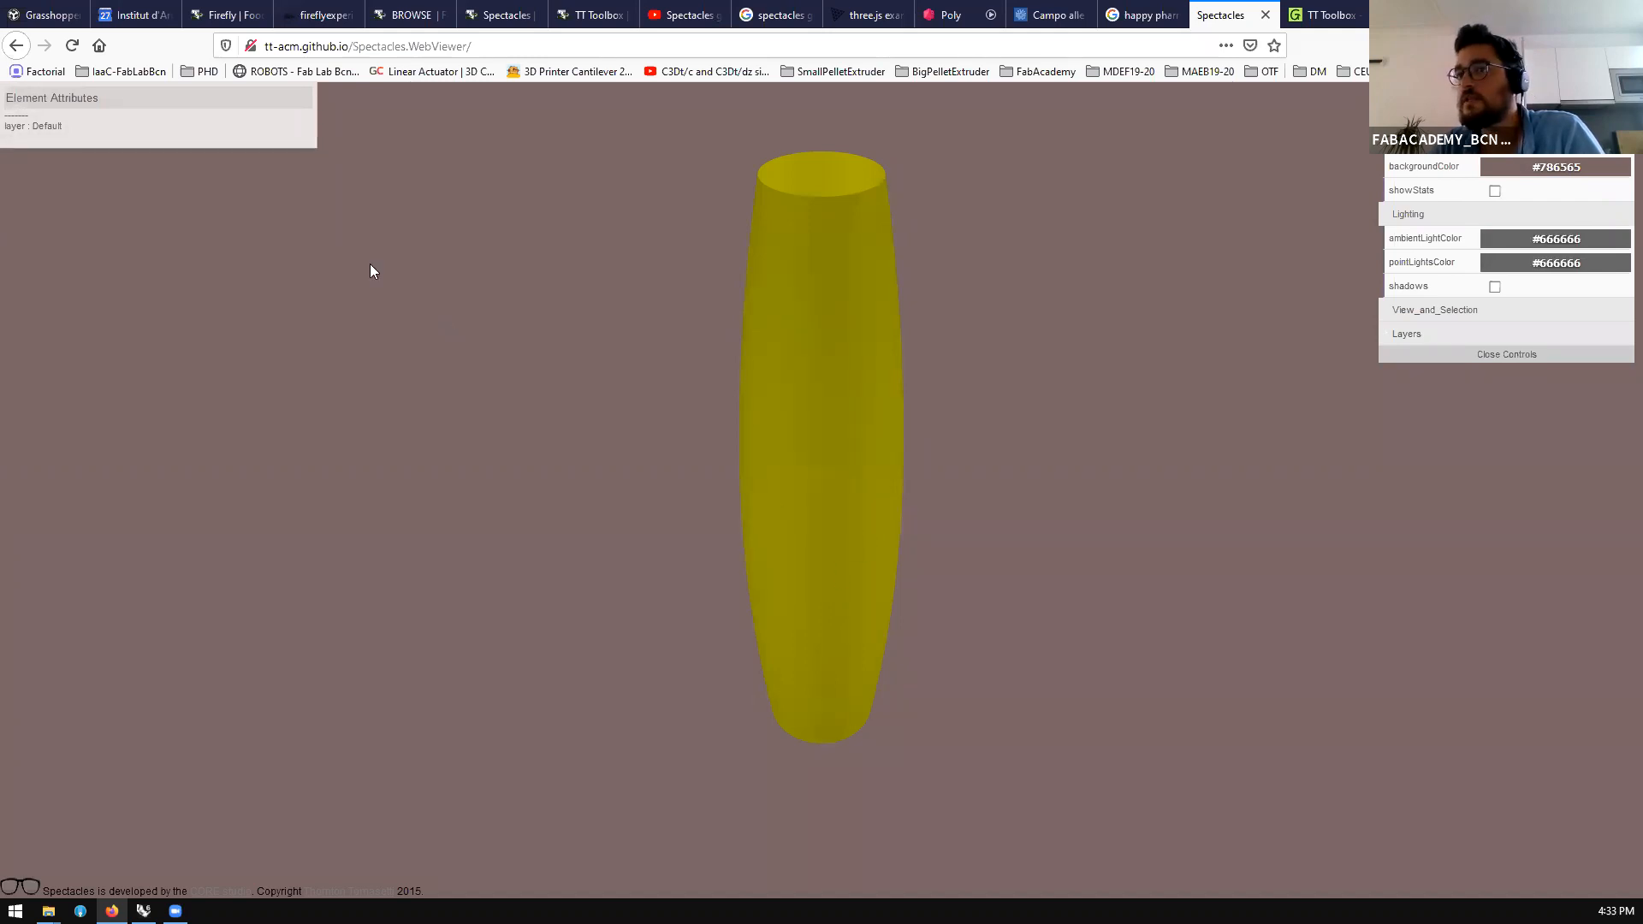
Close the Spectacles viewer tab and look through the TT Toolbox component list on Grasshopper Docs
click(1265, 16)
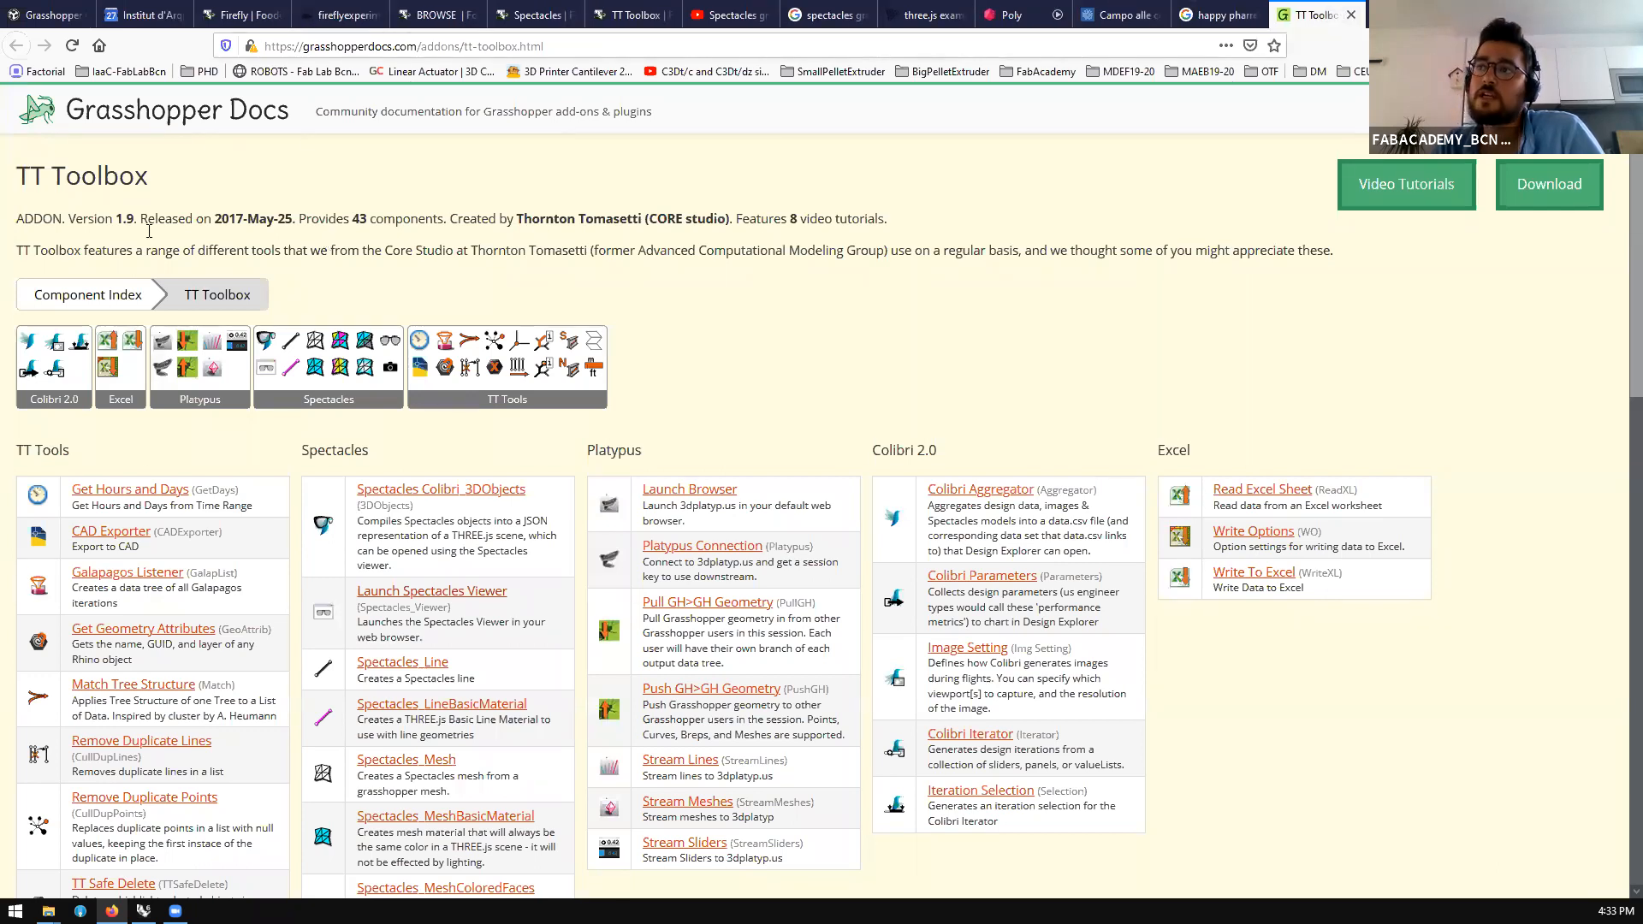
scroll(356, 314, down, 2)
scroll(356, 315, up, 2)
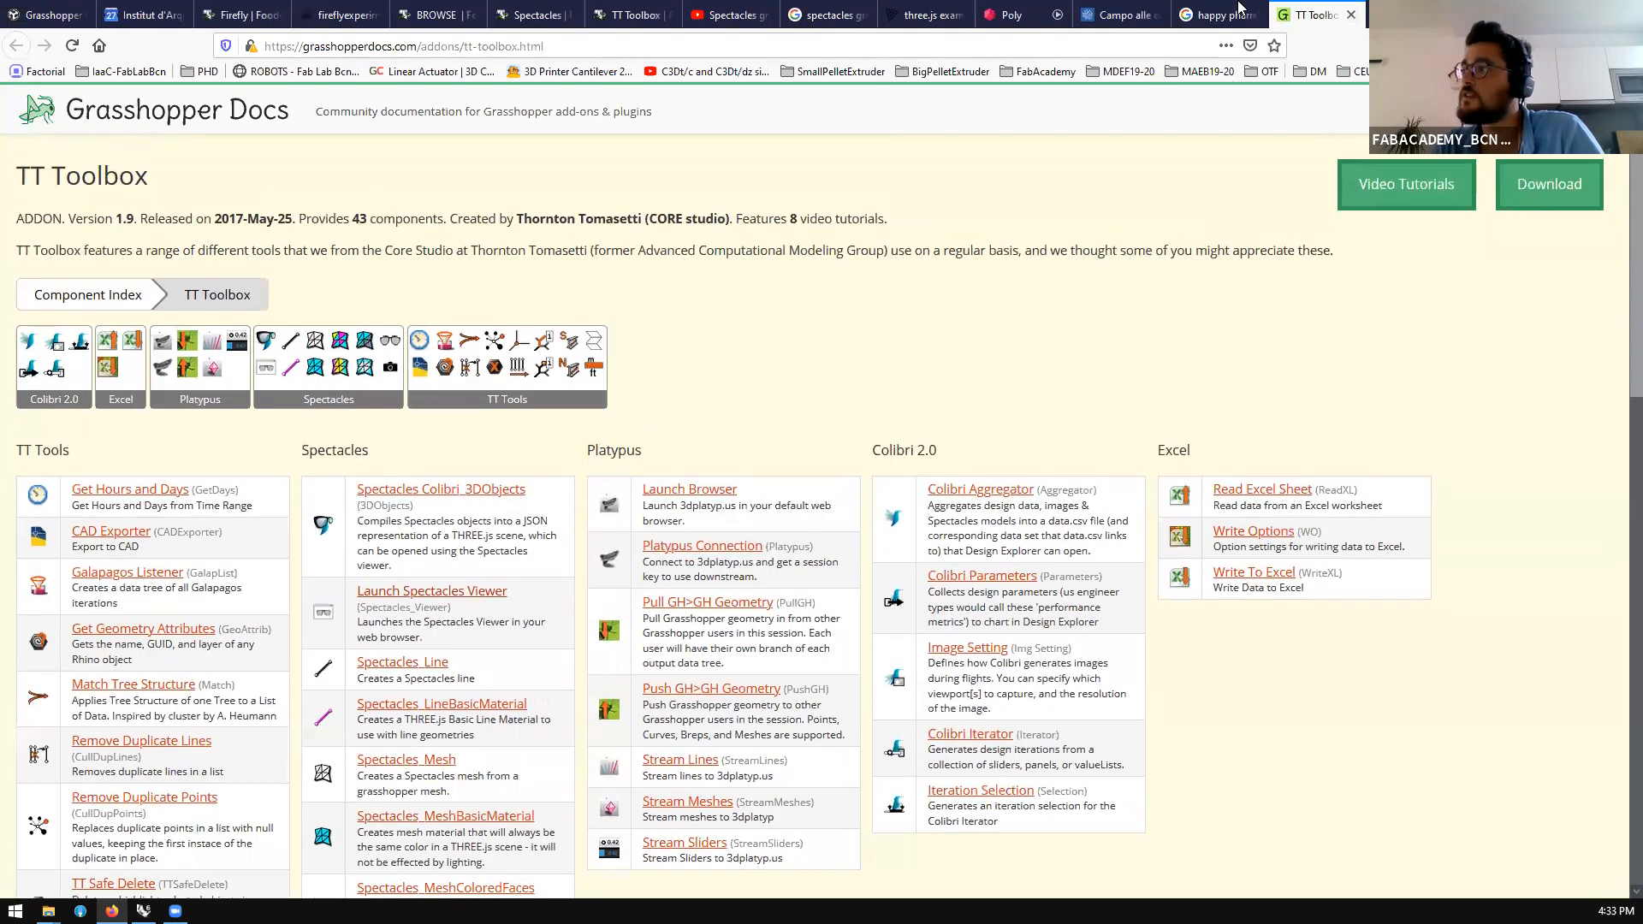
Open the TT Toolbox page from the food4Rhino search results and look through its version downloads
click(1238, 8)
click(457, 71)
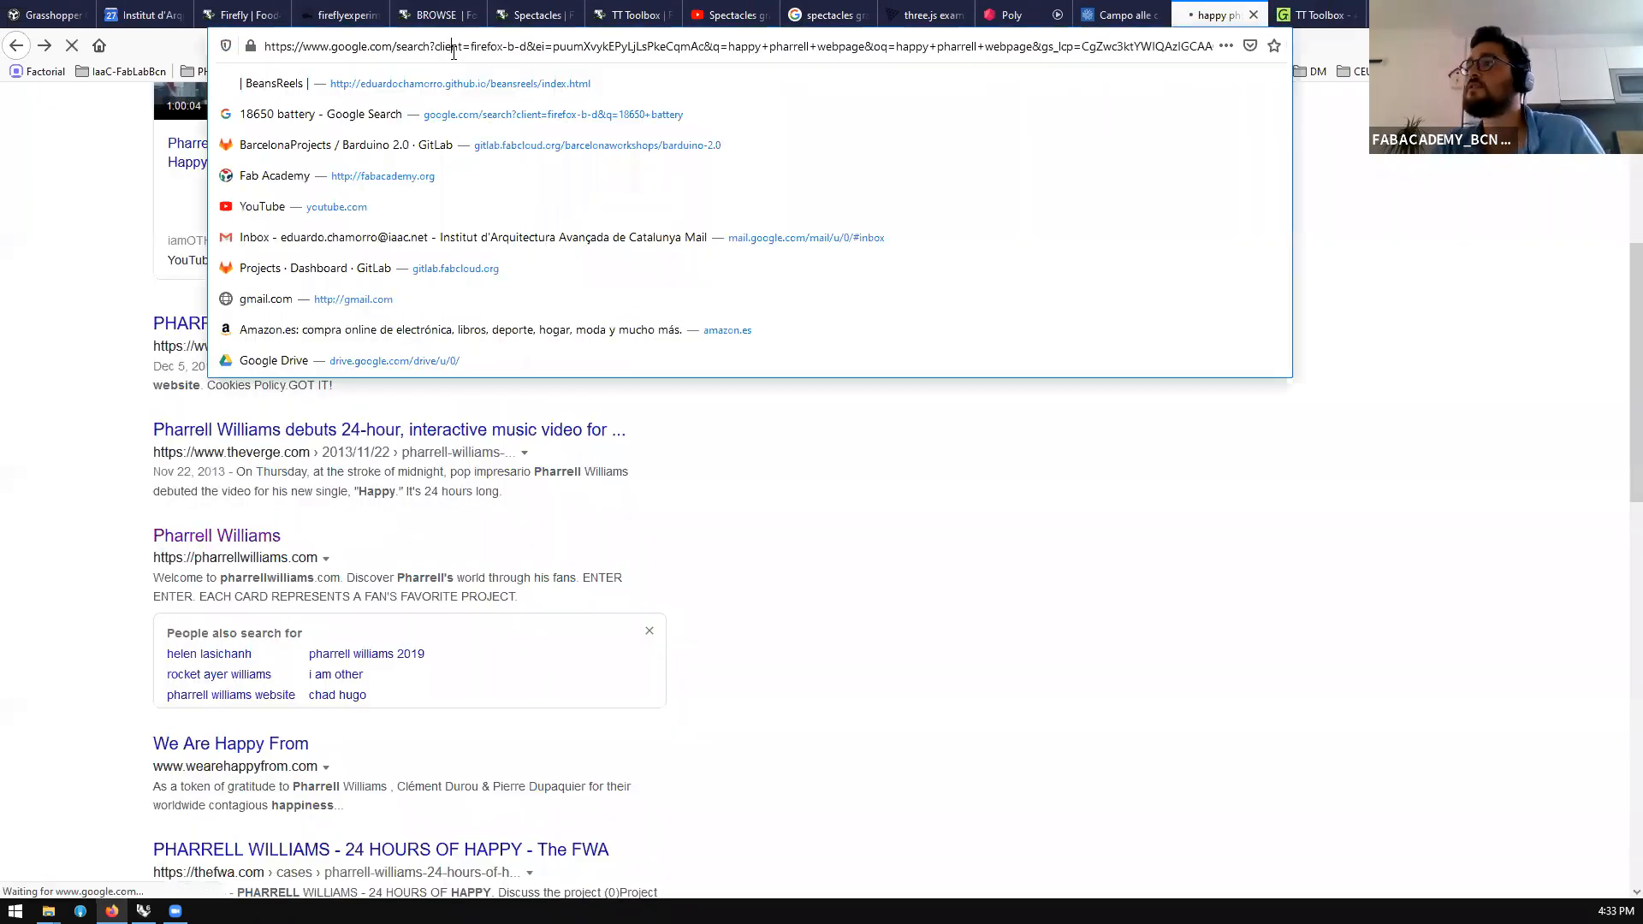
click(485, 11)
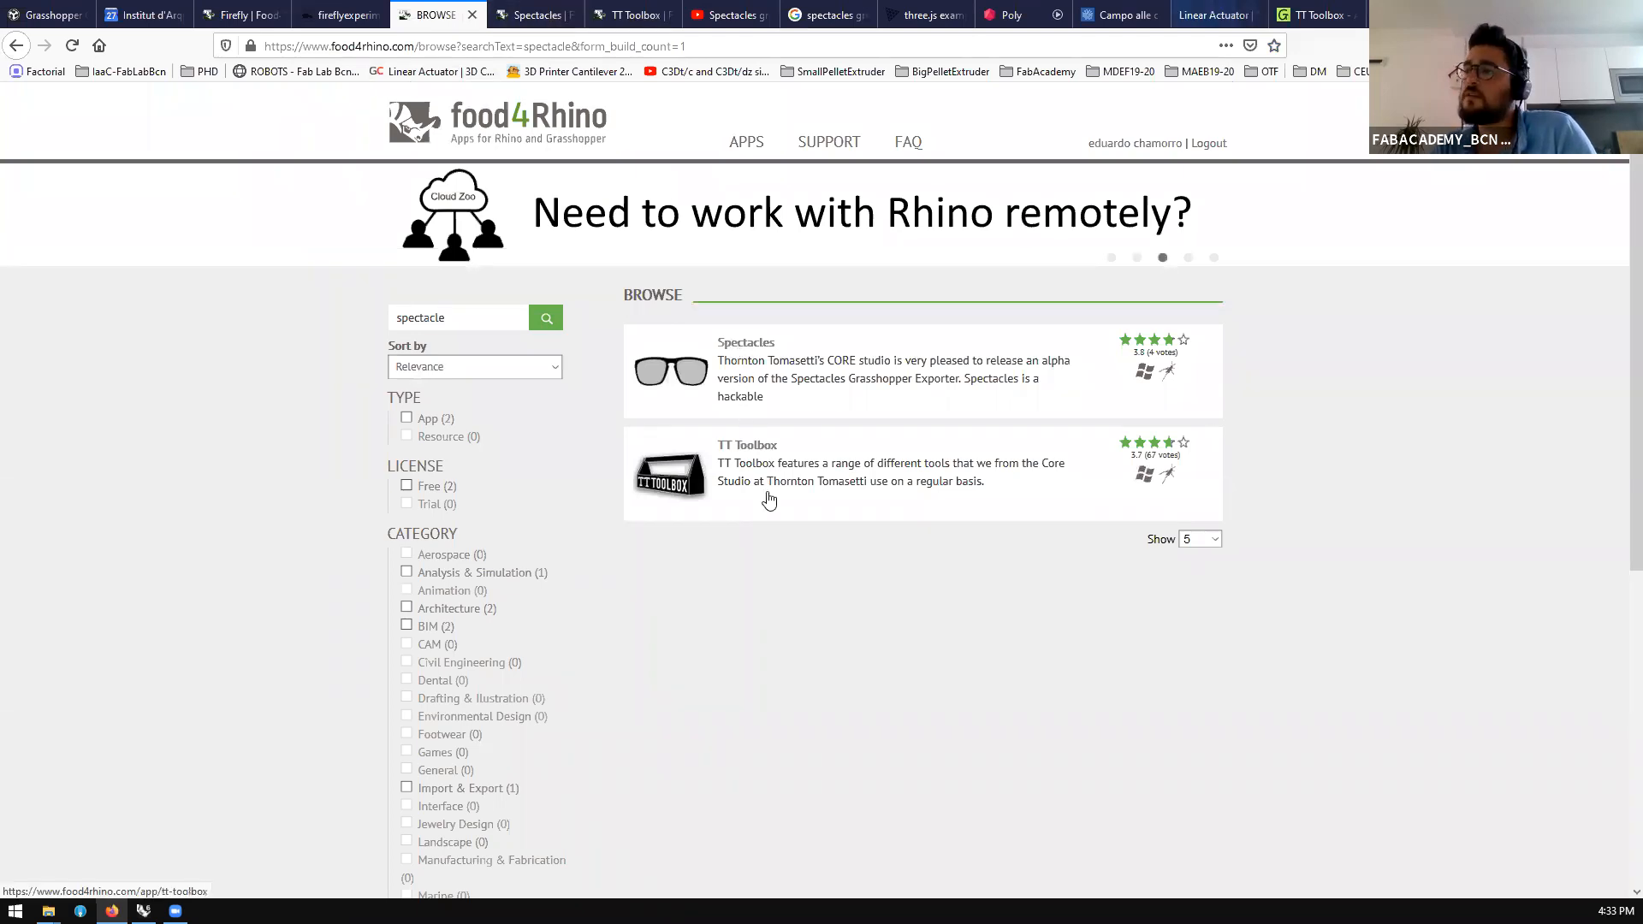
click(749, 447)
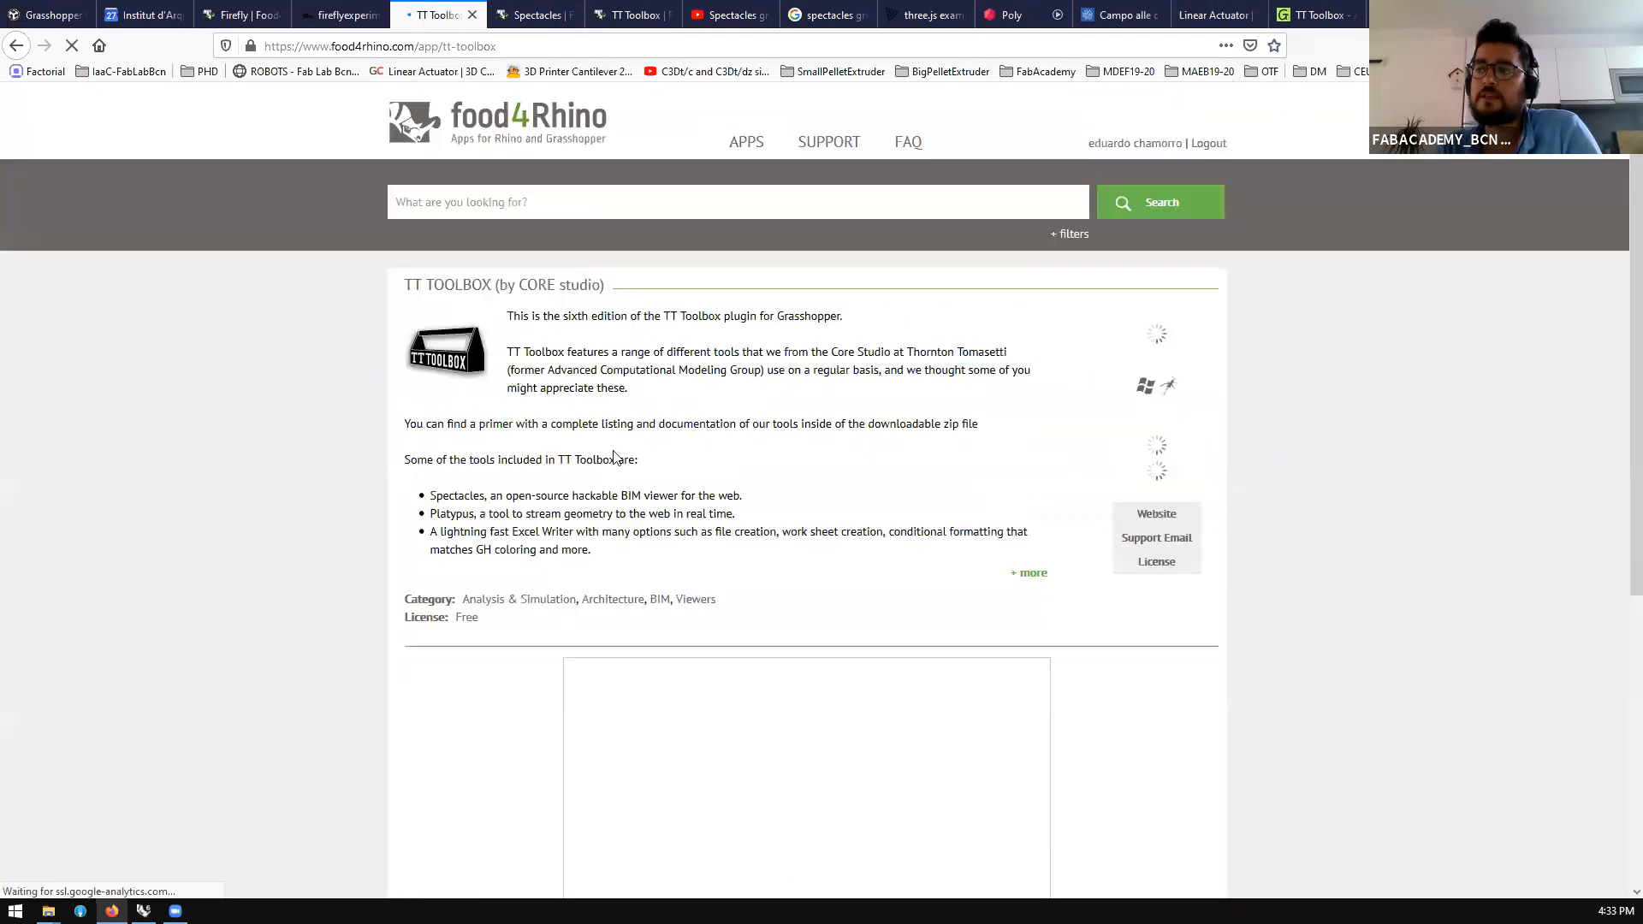
scroll(397, 516, down, 15)
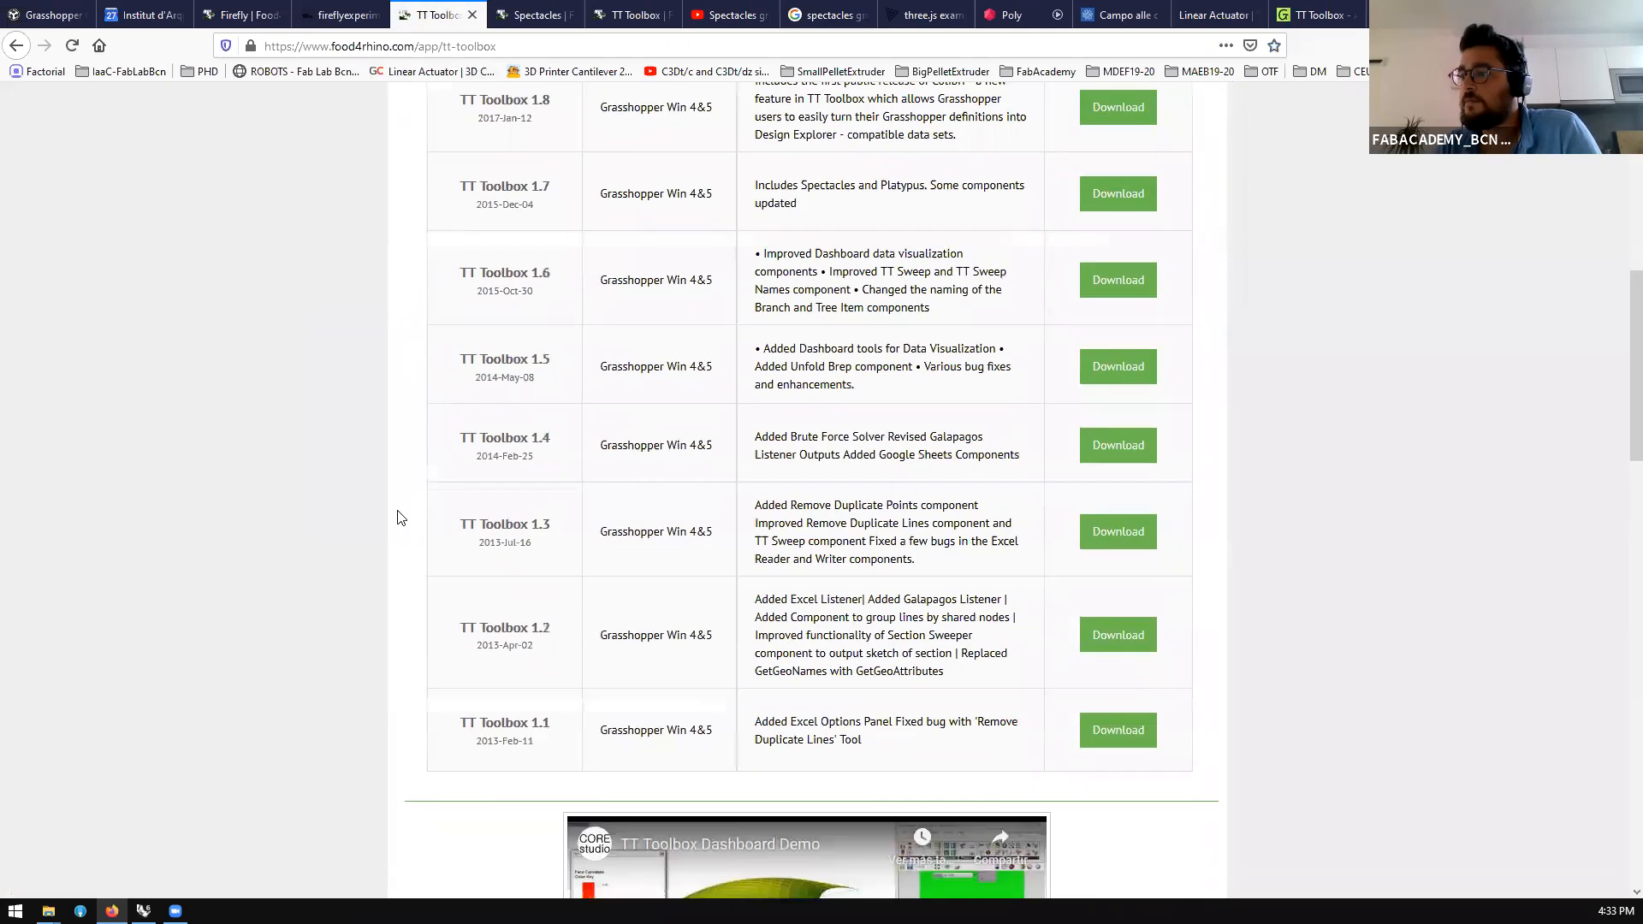
scroll(873, 508, up, 2)
Play the TT Toolbox Dashboard Demo video full screen, skipping ahead through it, and leave full screen
click(872, 508)
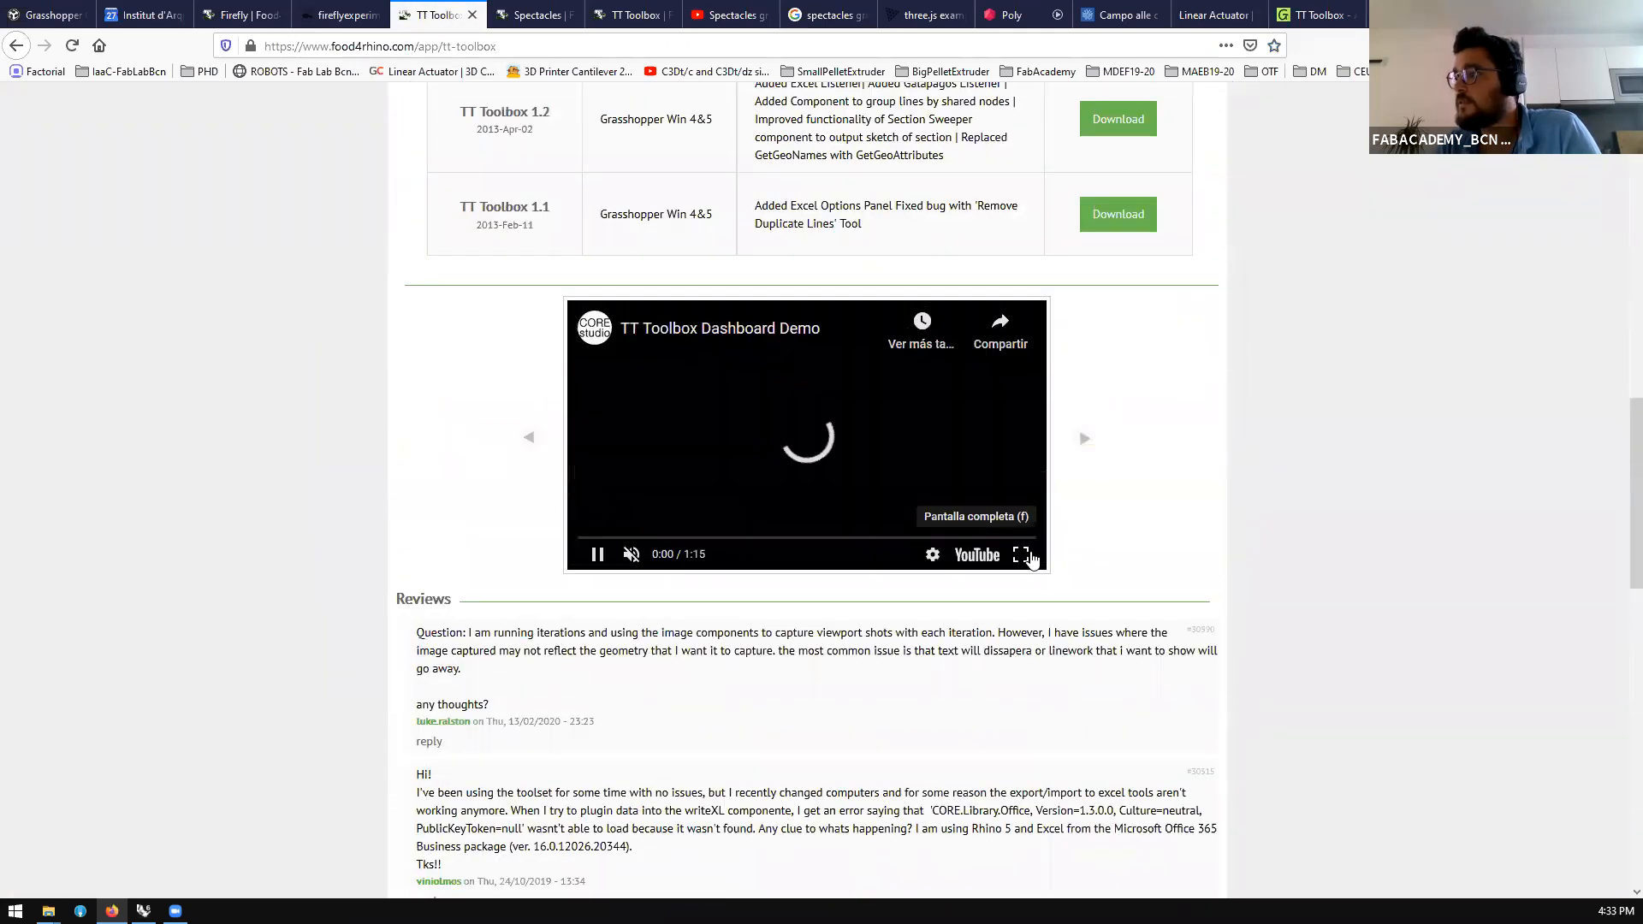
click(1020, 555)
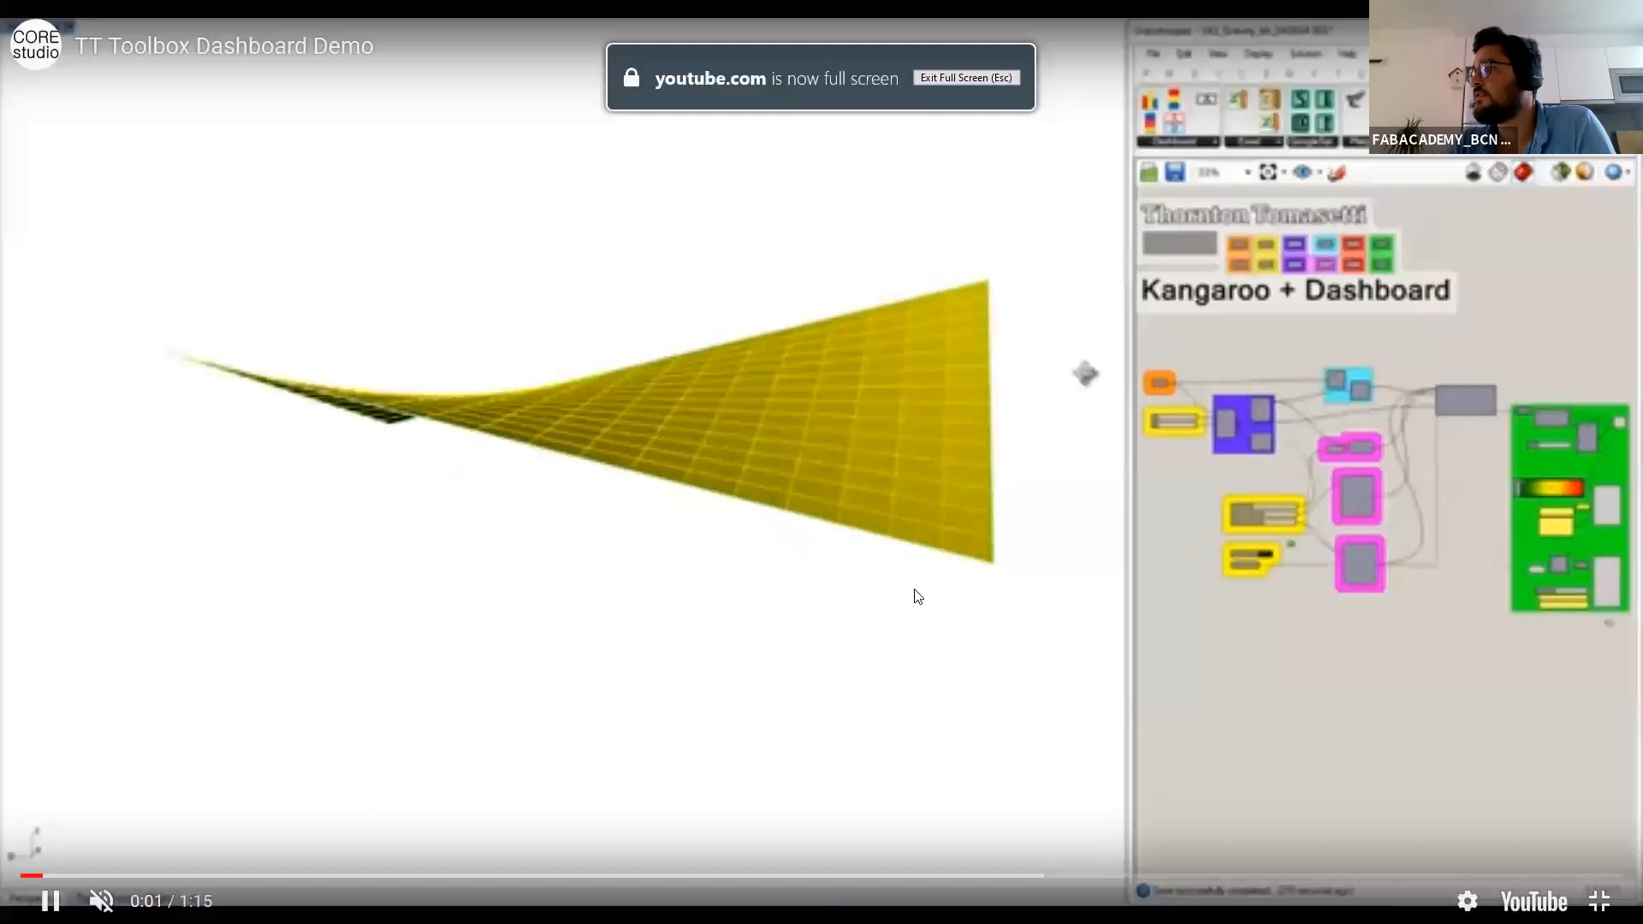
drag(214, 875, 309, 875)
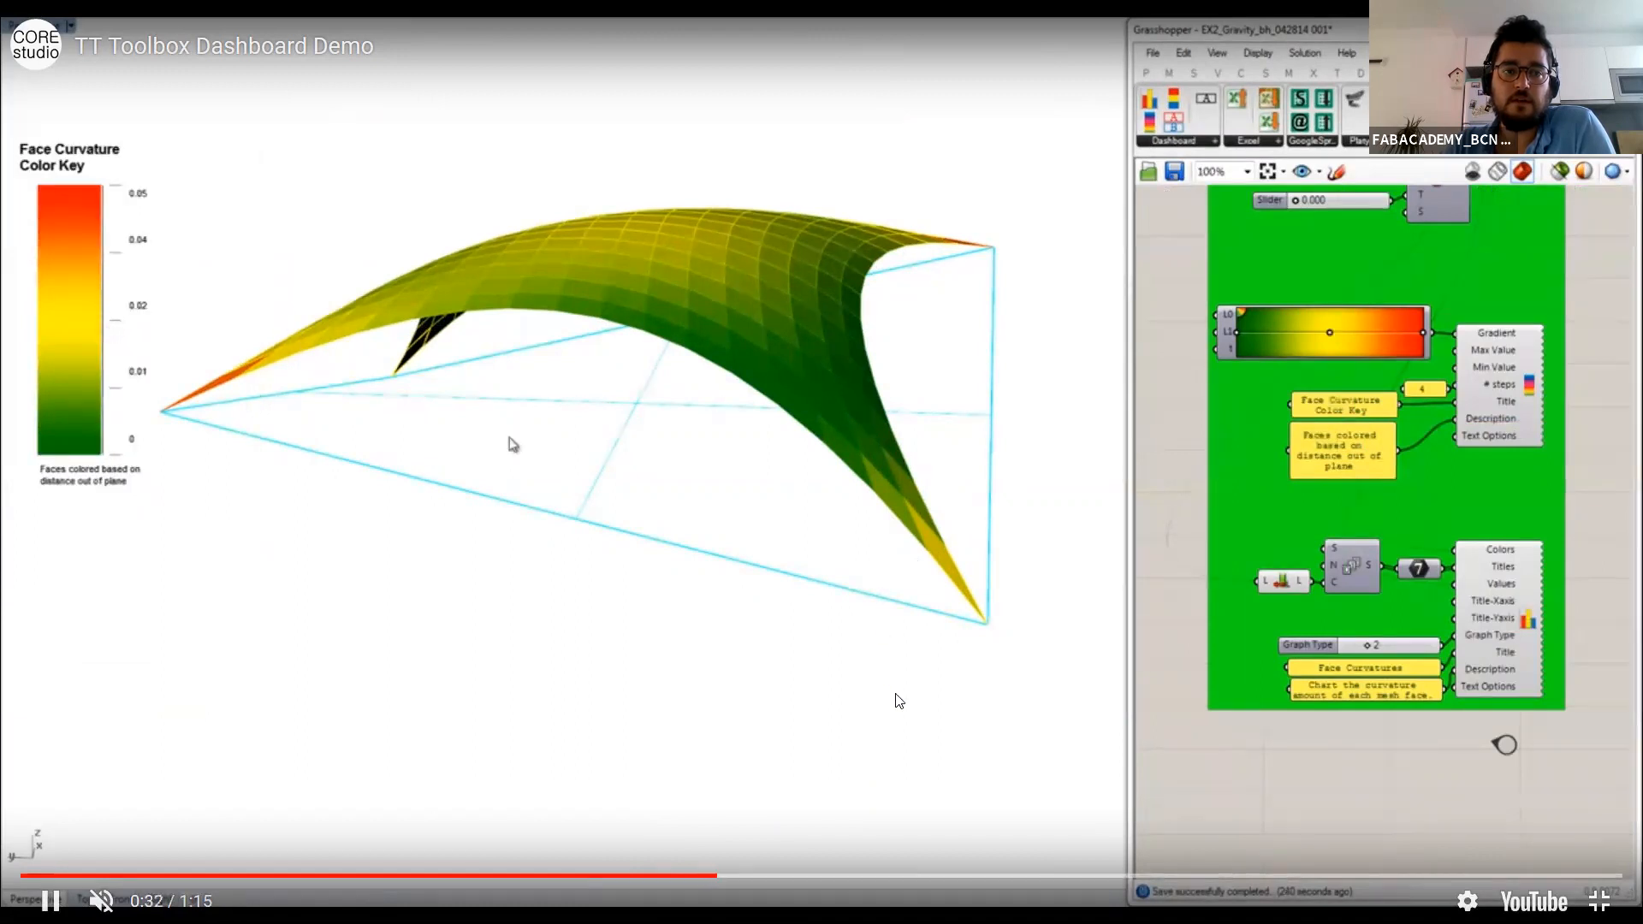
click(1107, 875)
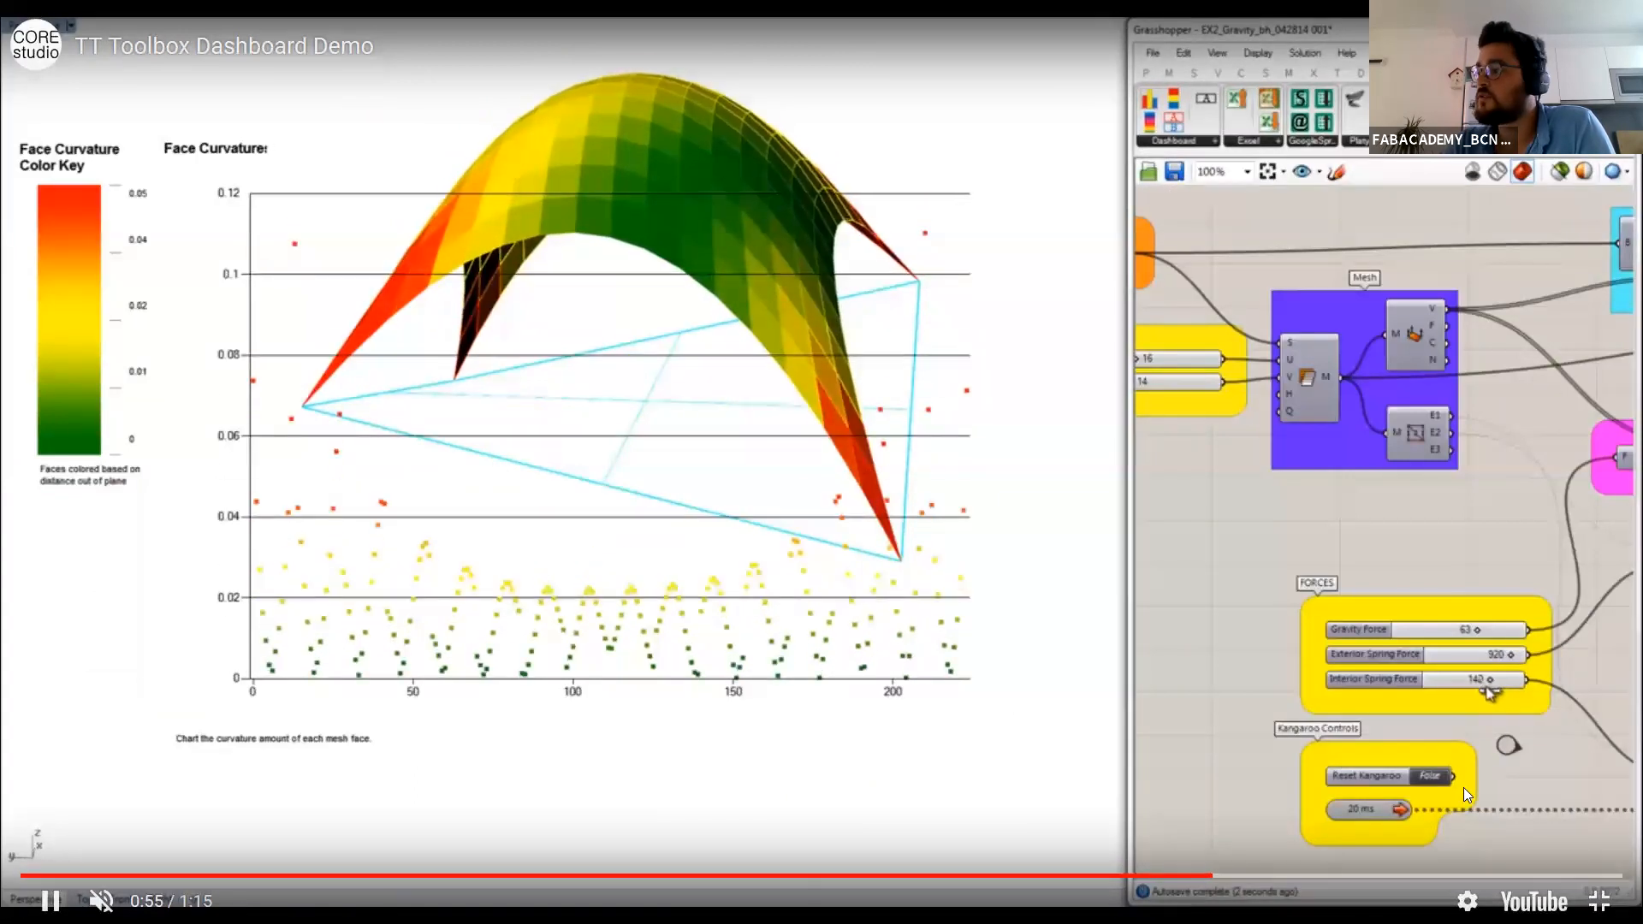
key(Escape)
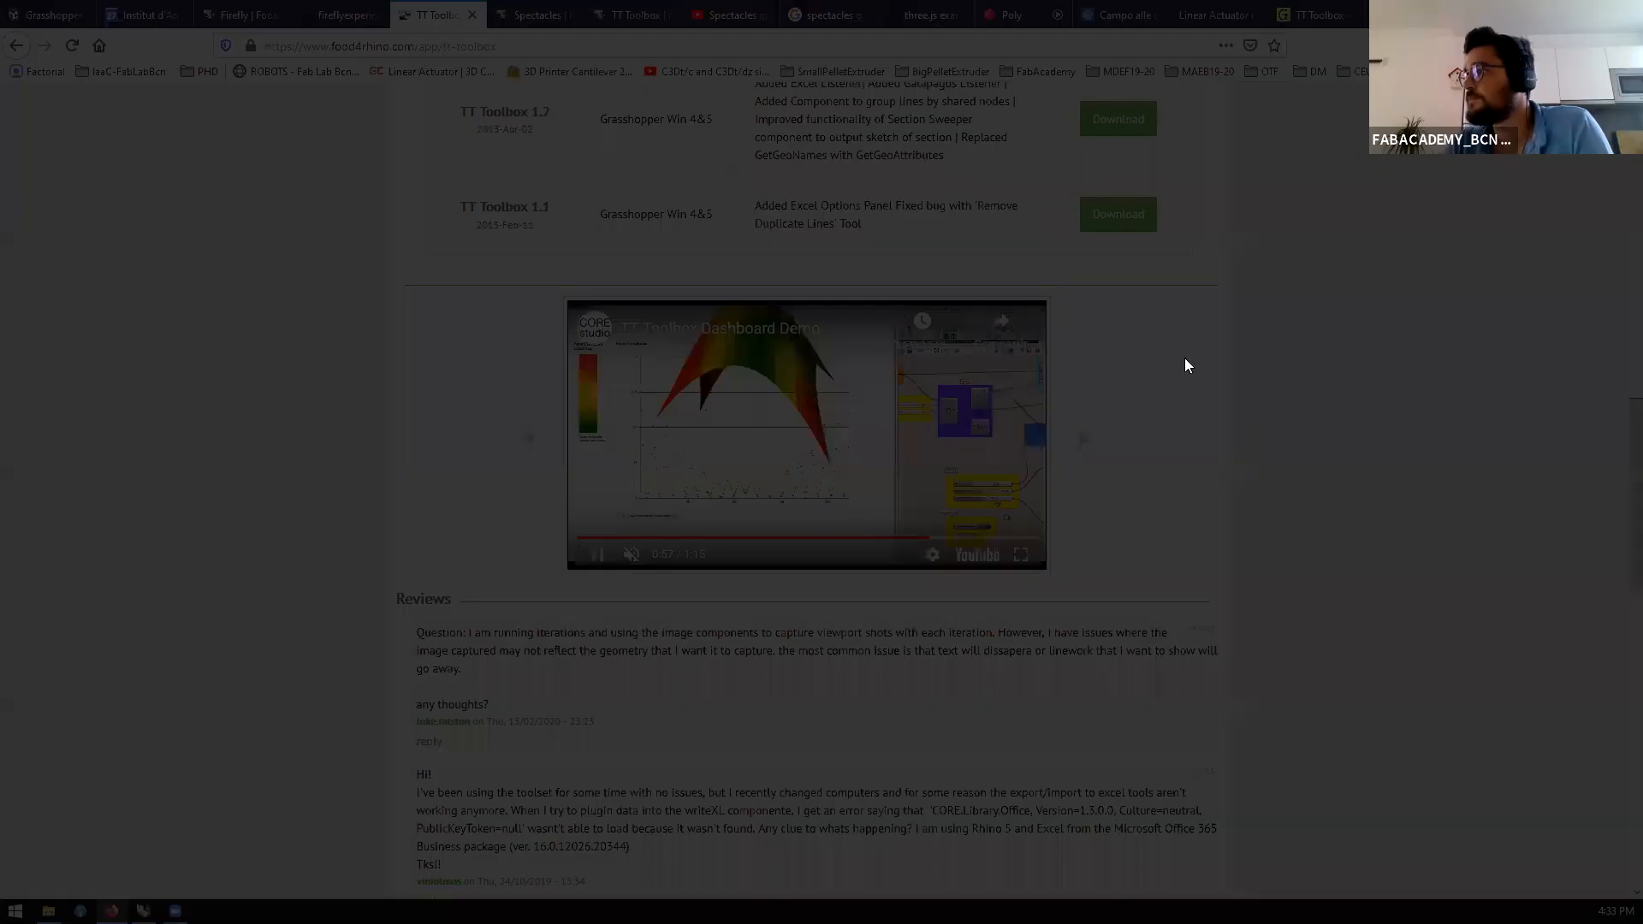
Close the reference and demo browser tabs, keeping only the Grasshopper Class page and the calendar open
click(473, 14)
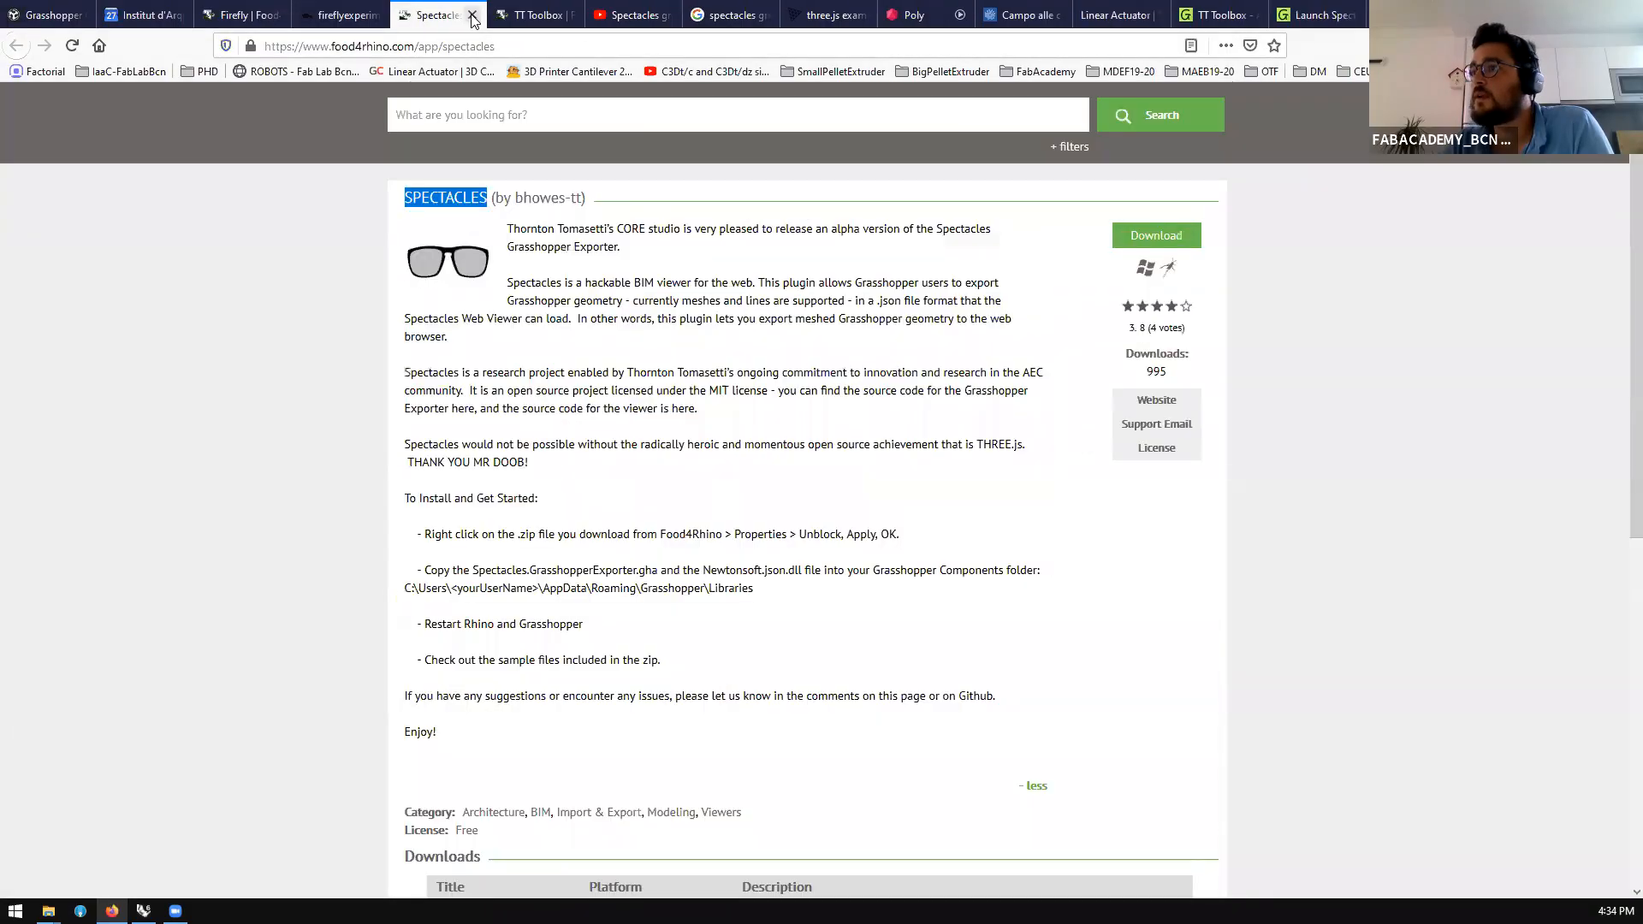
click(472, 14)
click(472, 14)
click(472, 14)
click(473, 14)
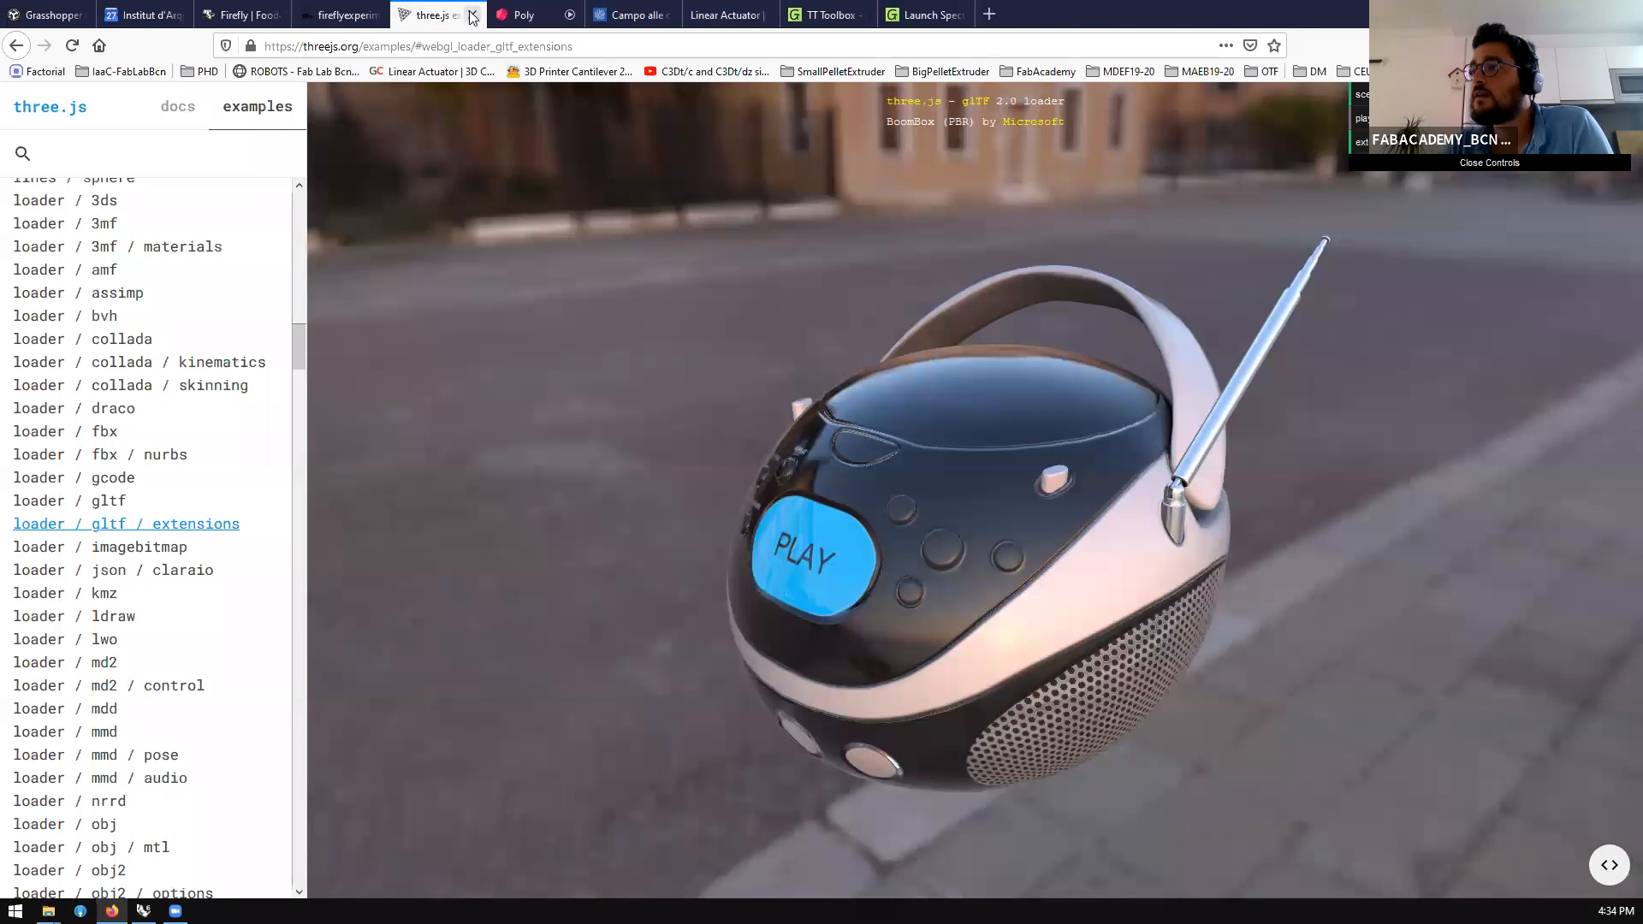
click(473, 14)
click(473, 15)
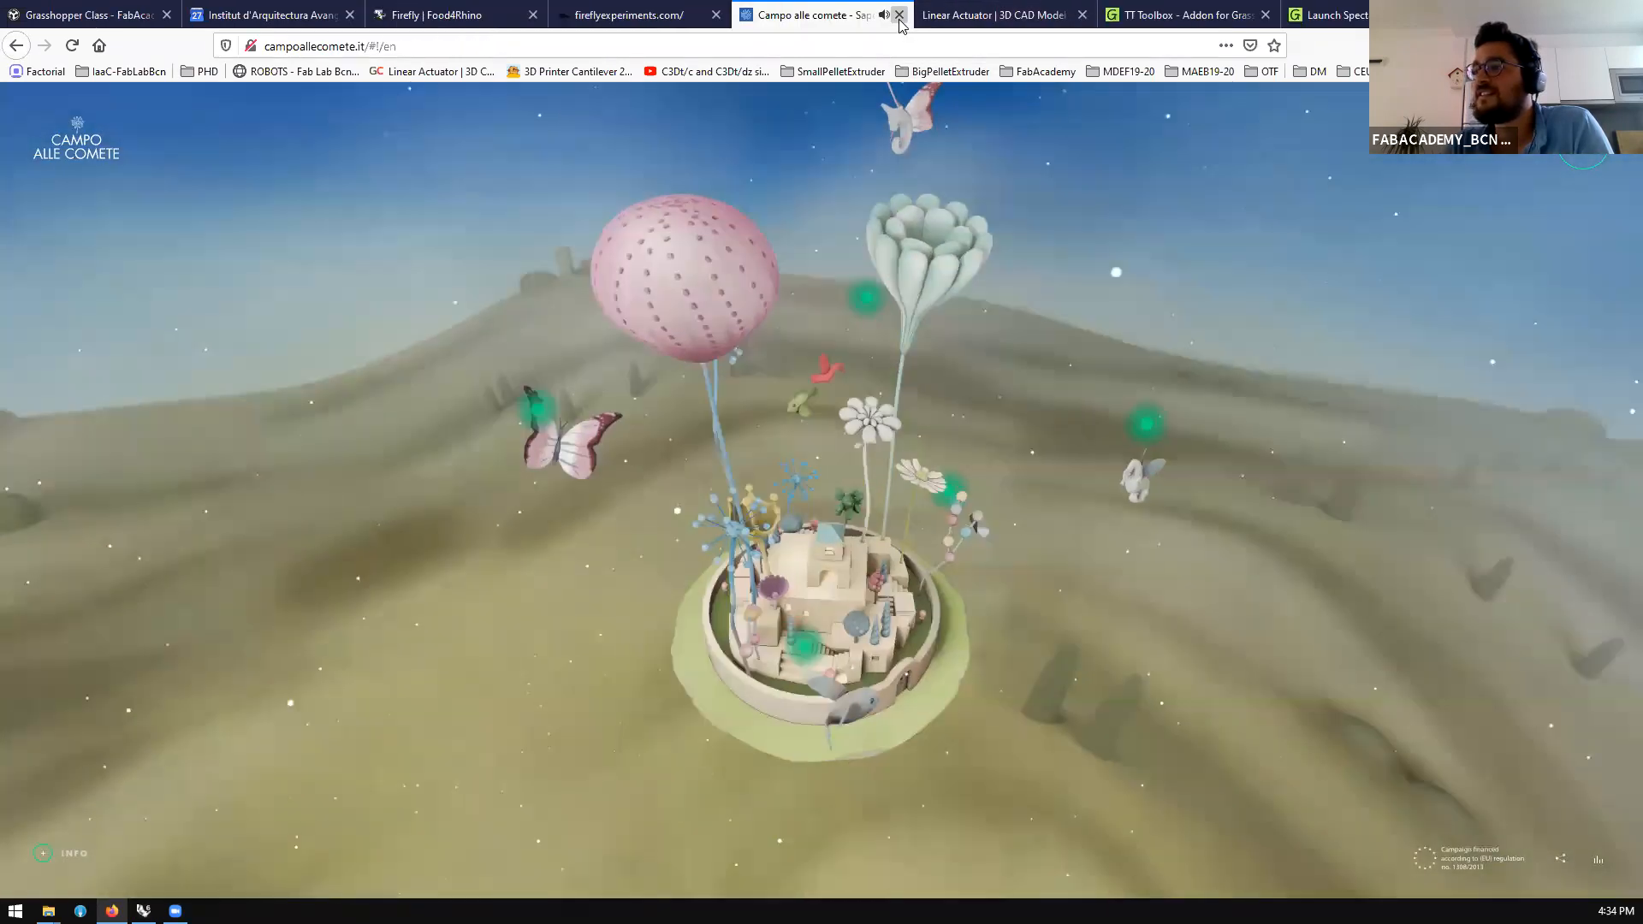
click(899, 15)
click(899, 15)
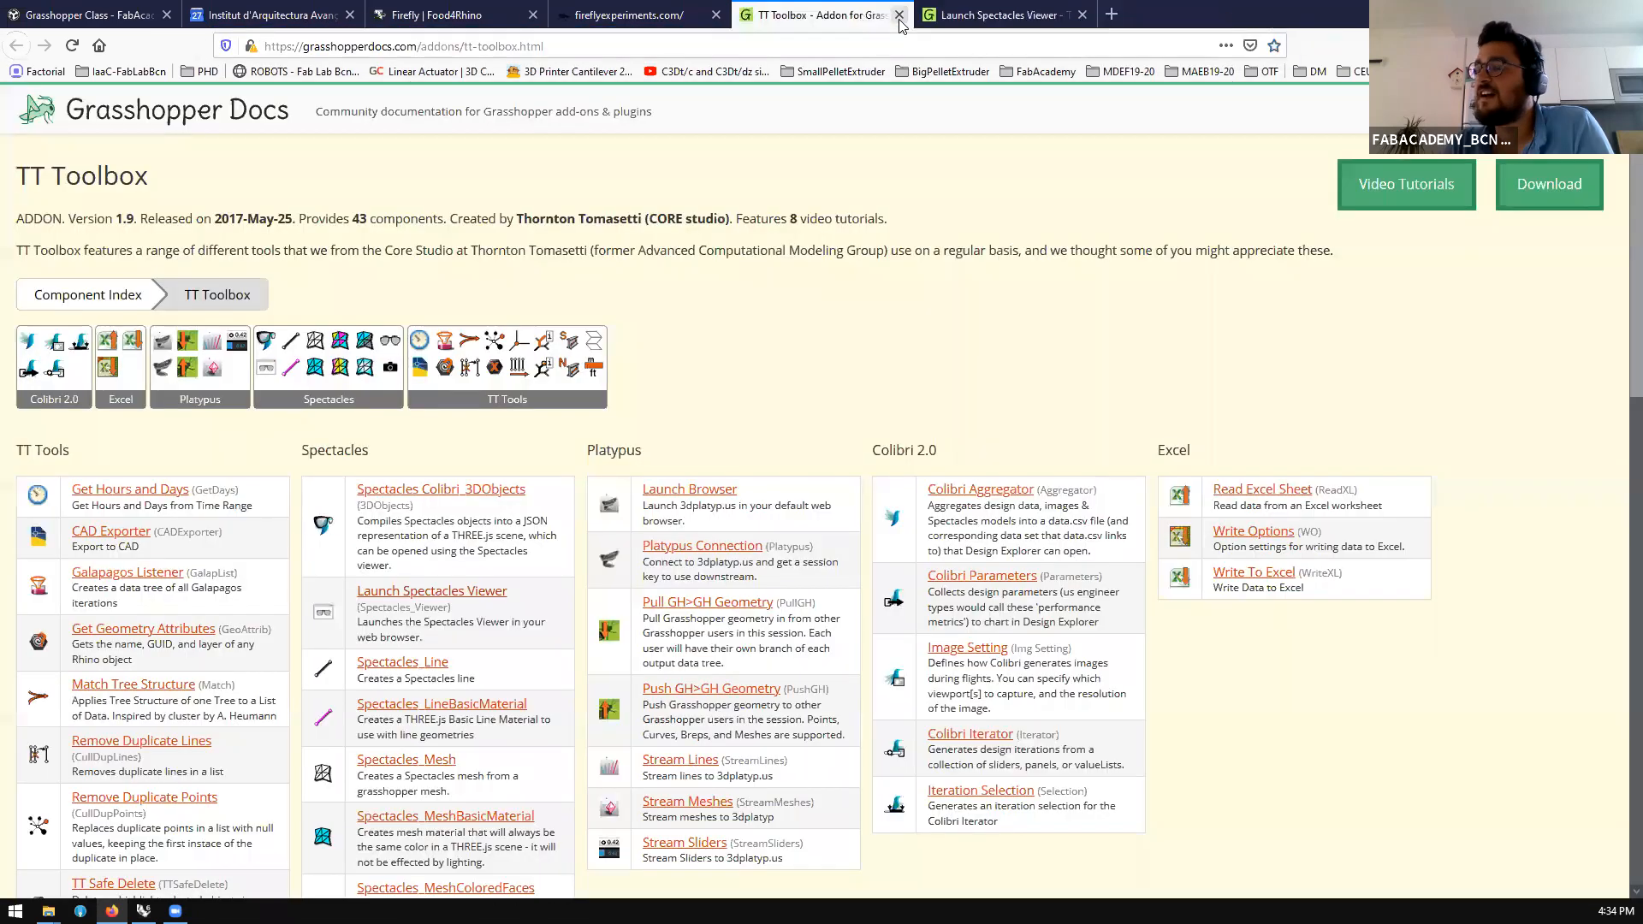
click(899, 14)
click(899, 15)
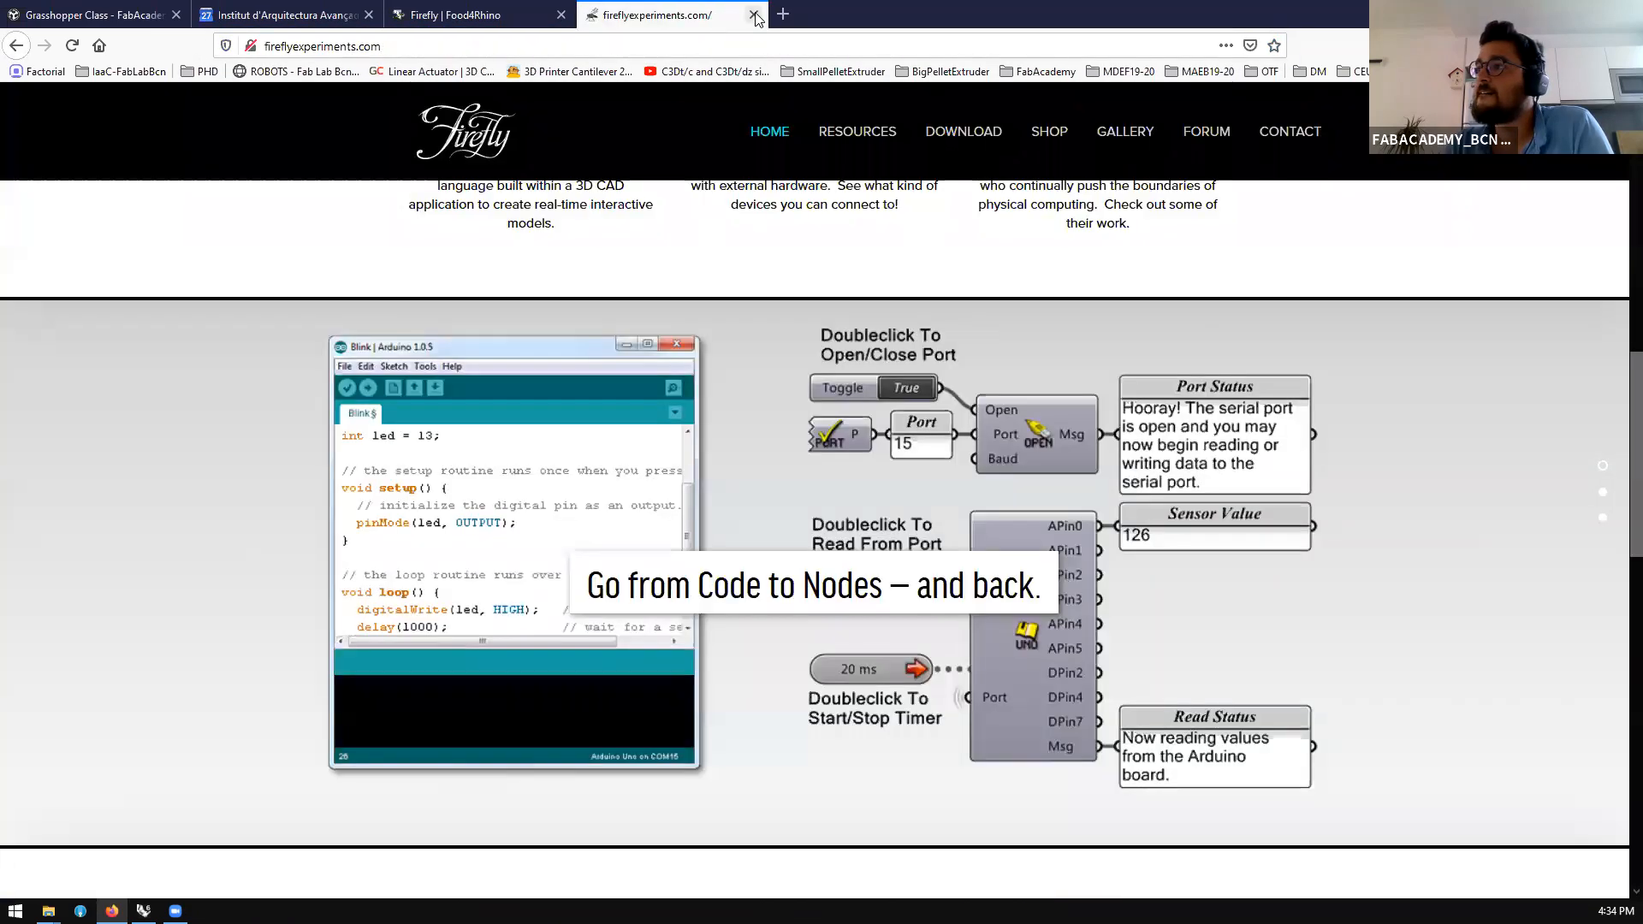
click(753, 14)
click(561, 15)
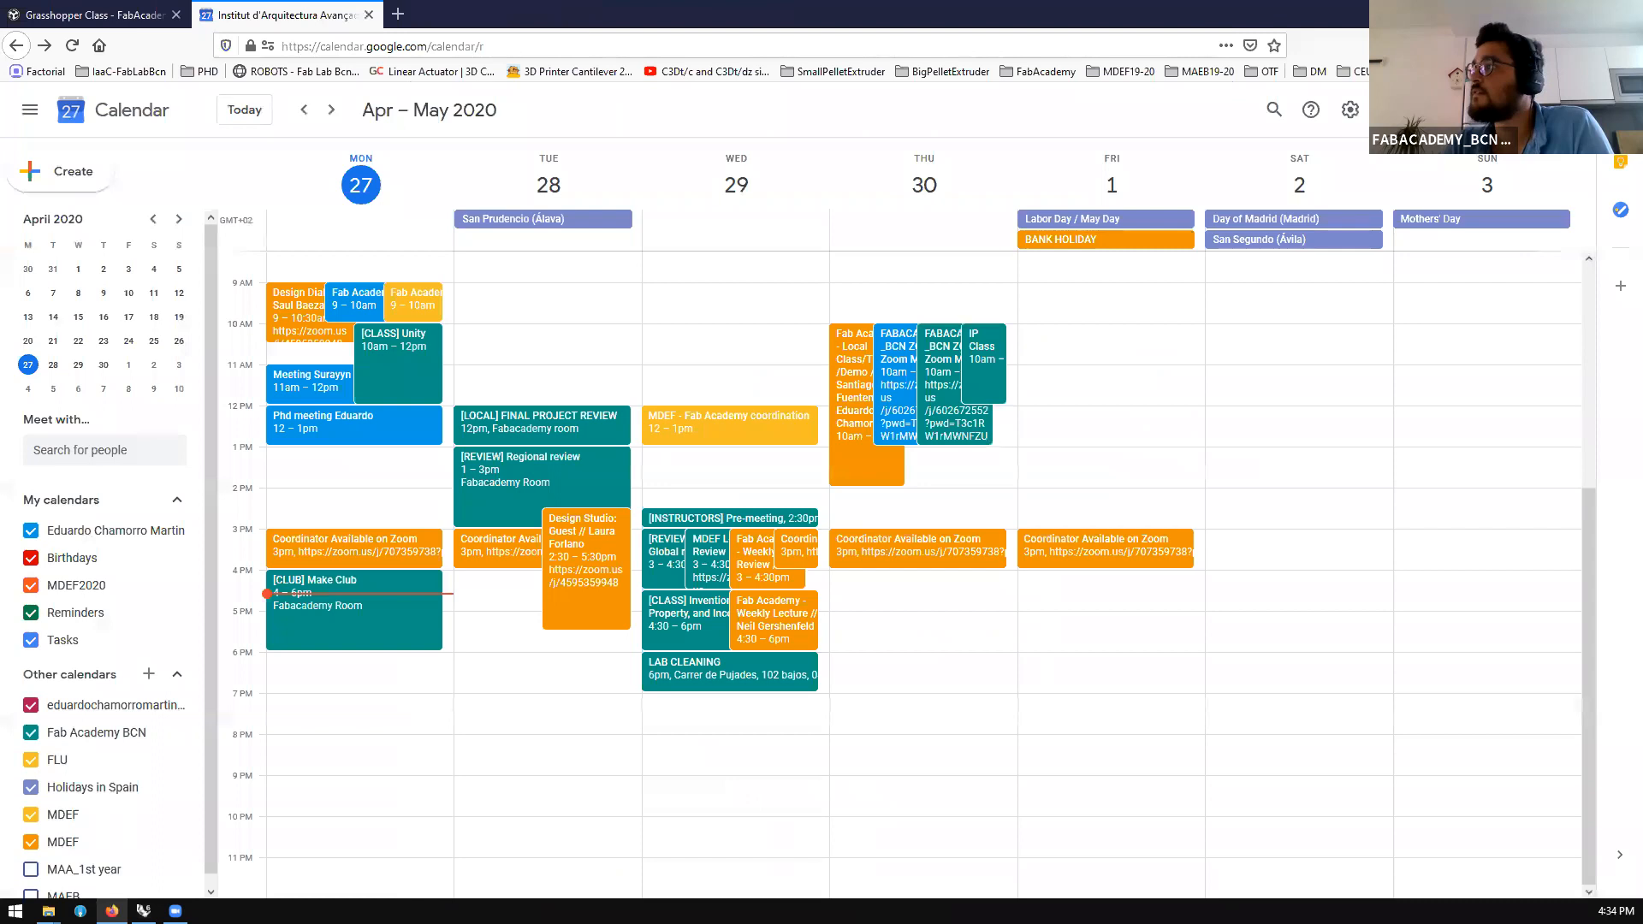
Look over the sample file downloads on the Grasshopper Class page and close the browser with its remaining tabs
click(5, 11)
scroll(510, 576, down, 3)
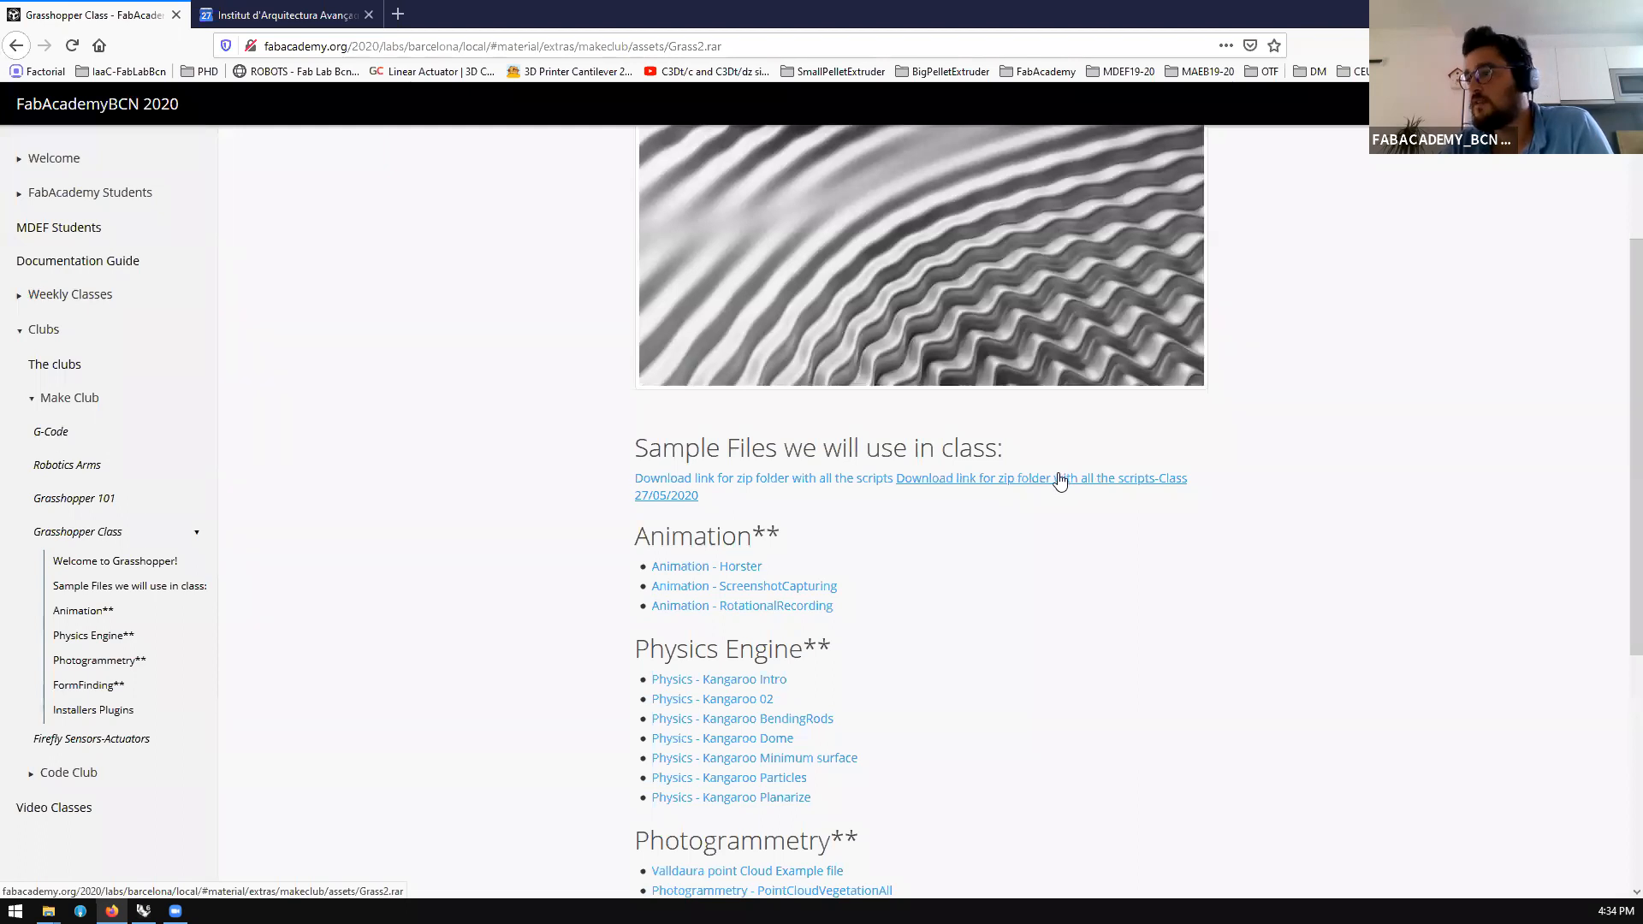
scroll(1090, 585, up, 2)
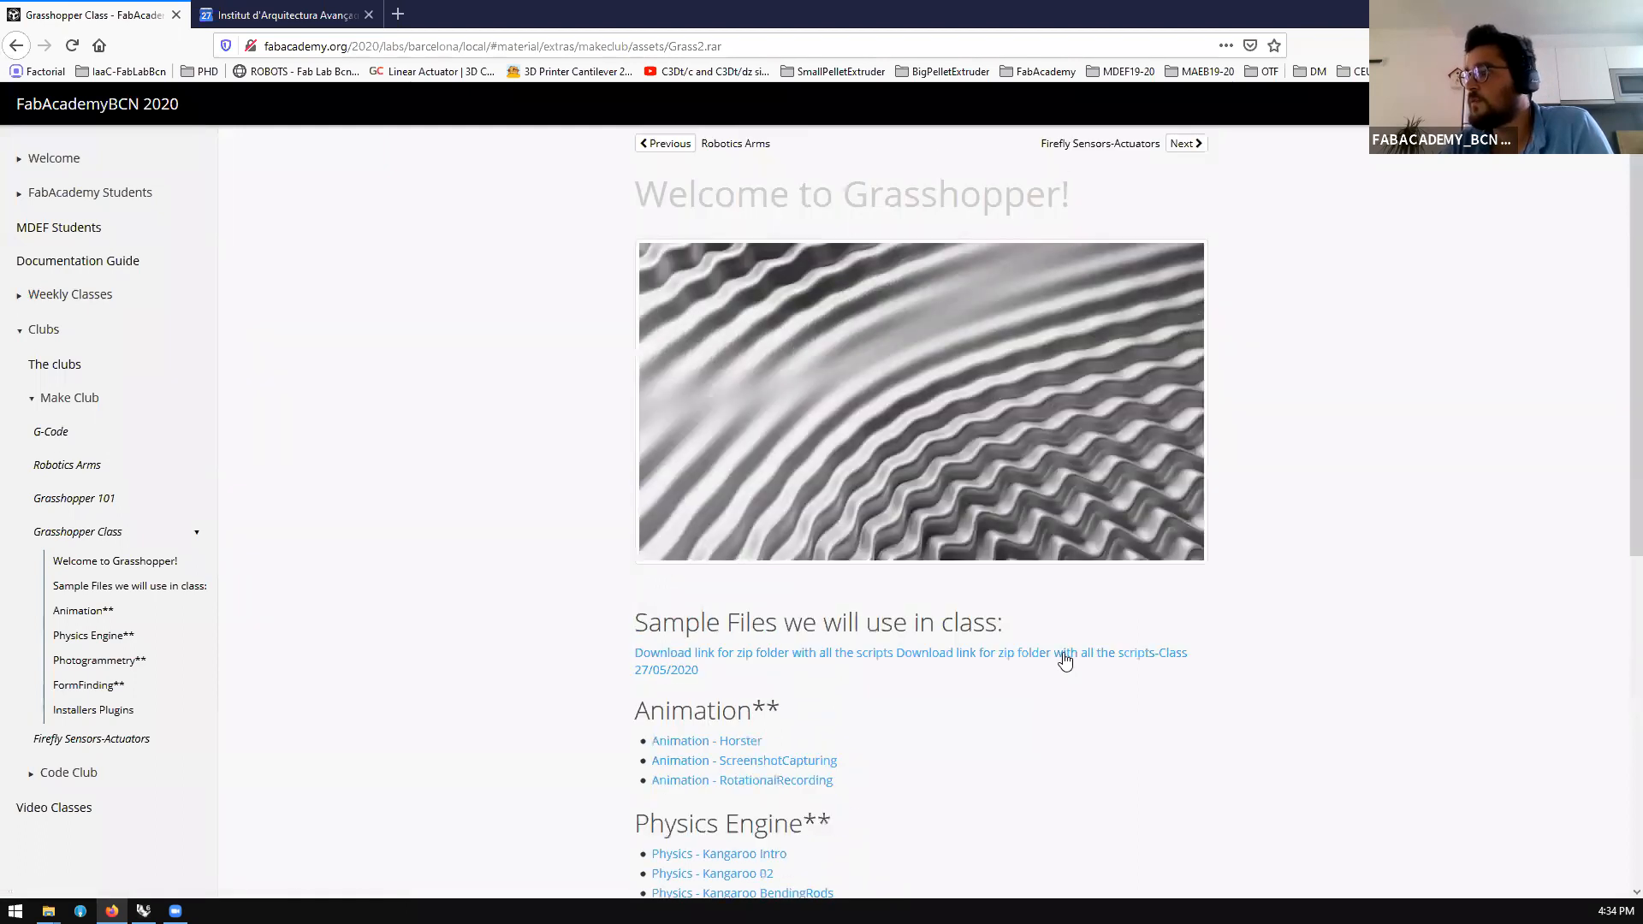
click(1623, 10)
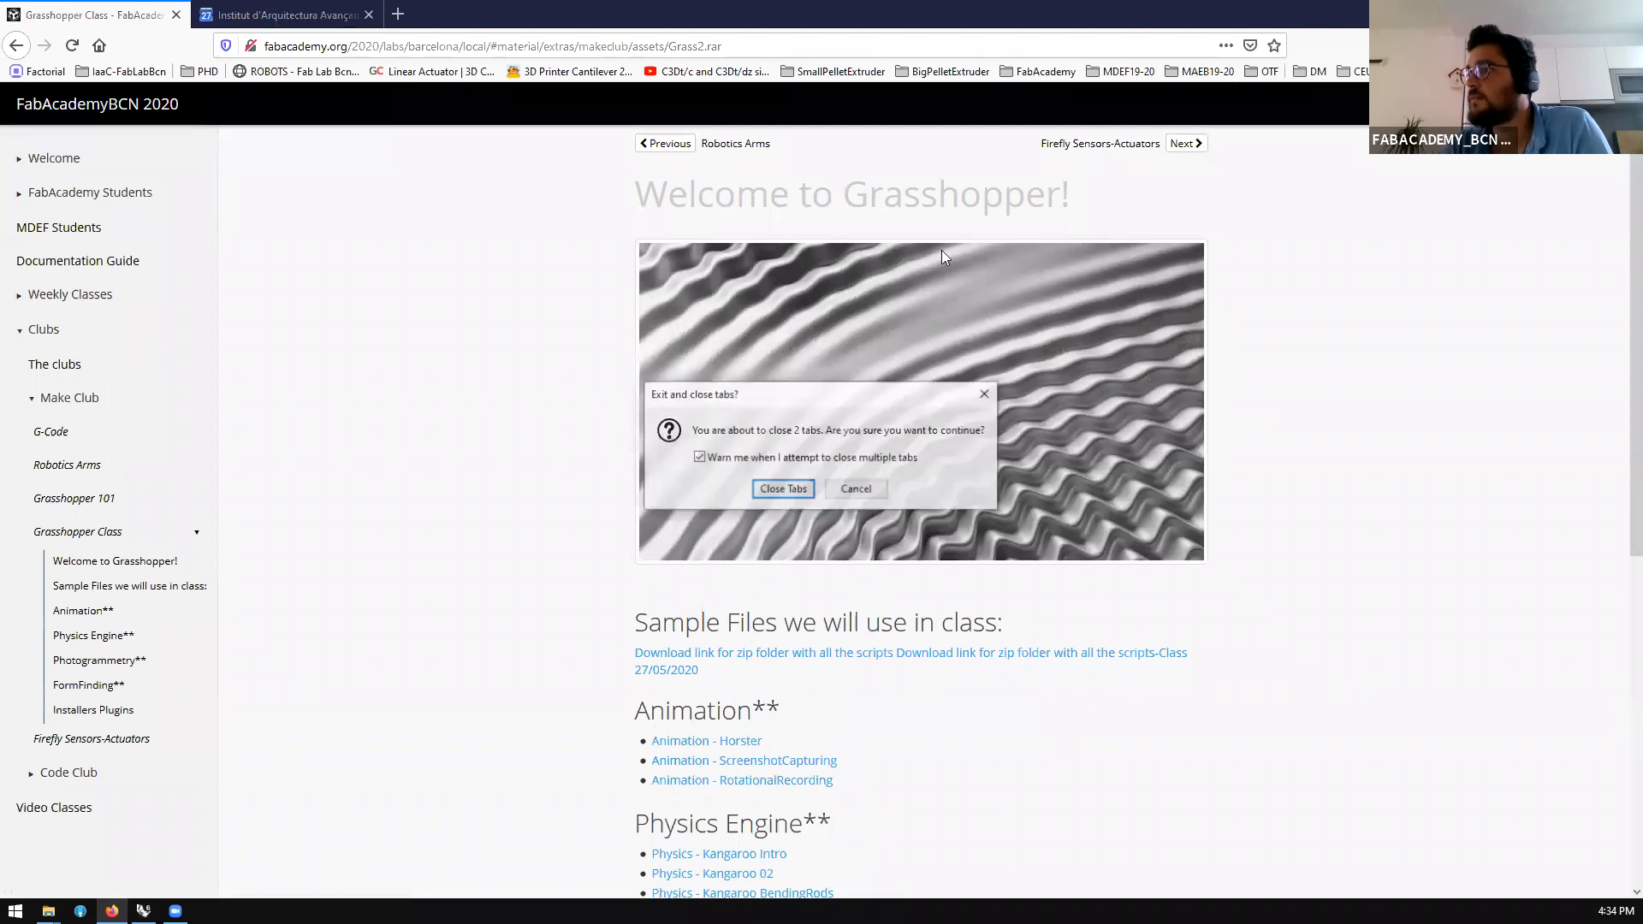
click(782, 489)
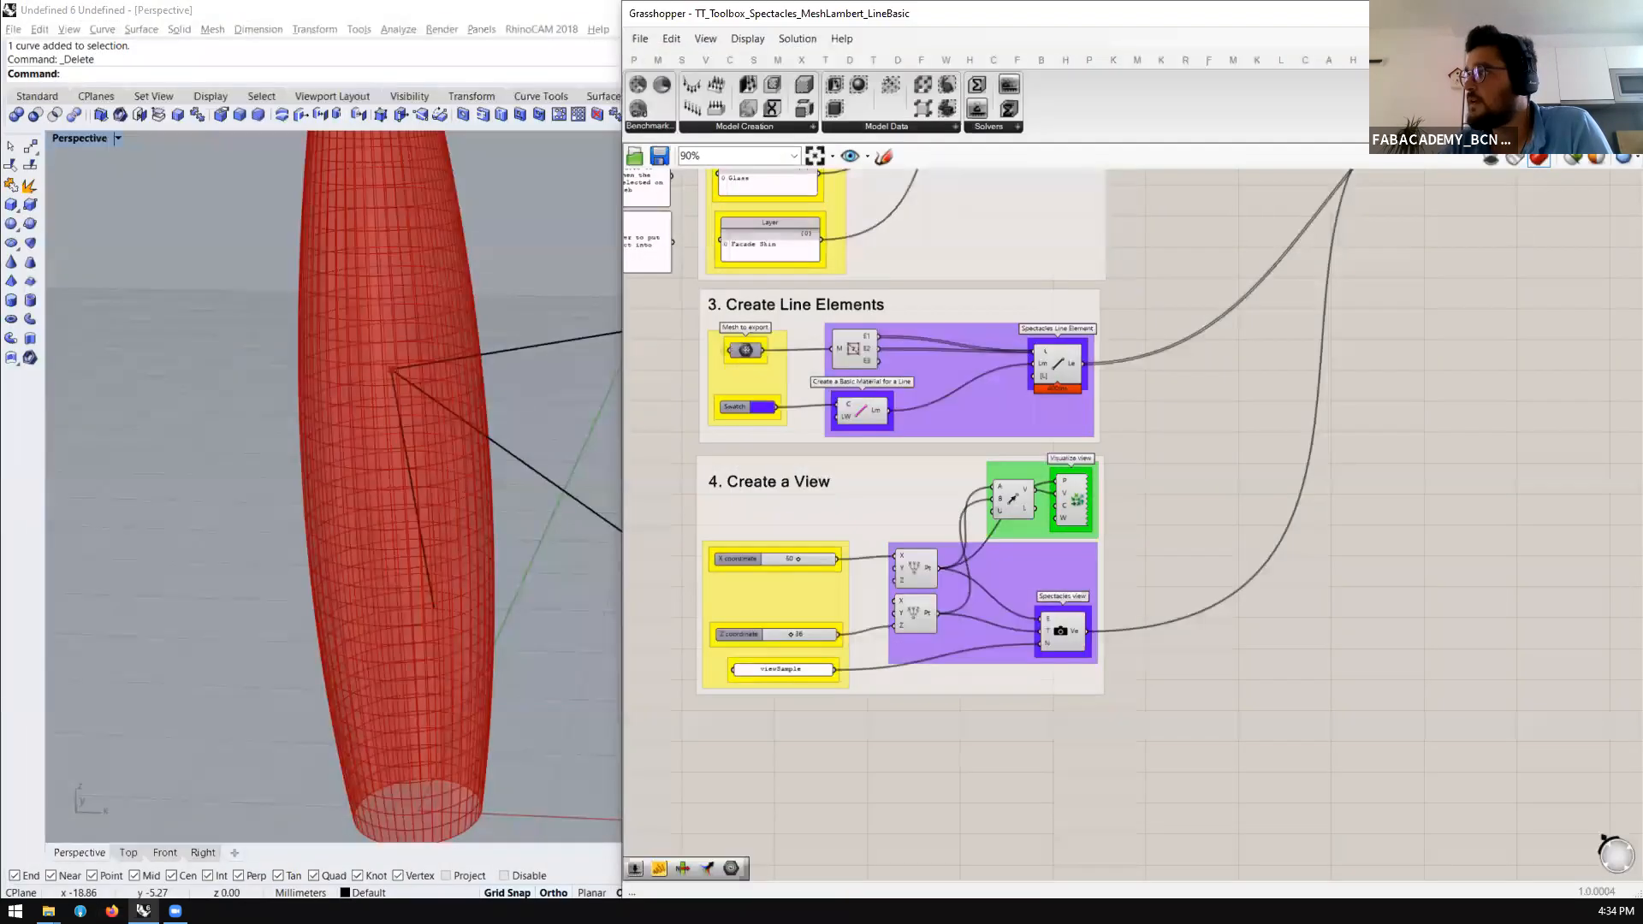
Close both open TT Toolbox Spectacles definitions in Grasshopper without saving the changes
click(1527, 39)
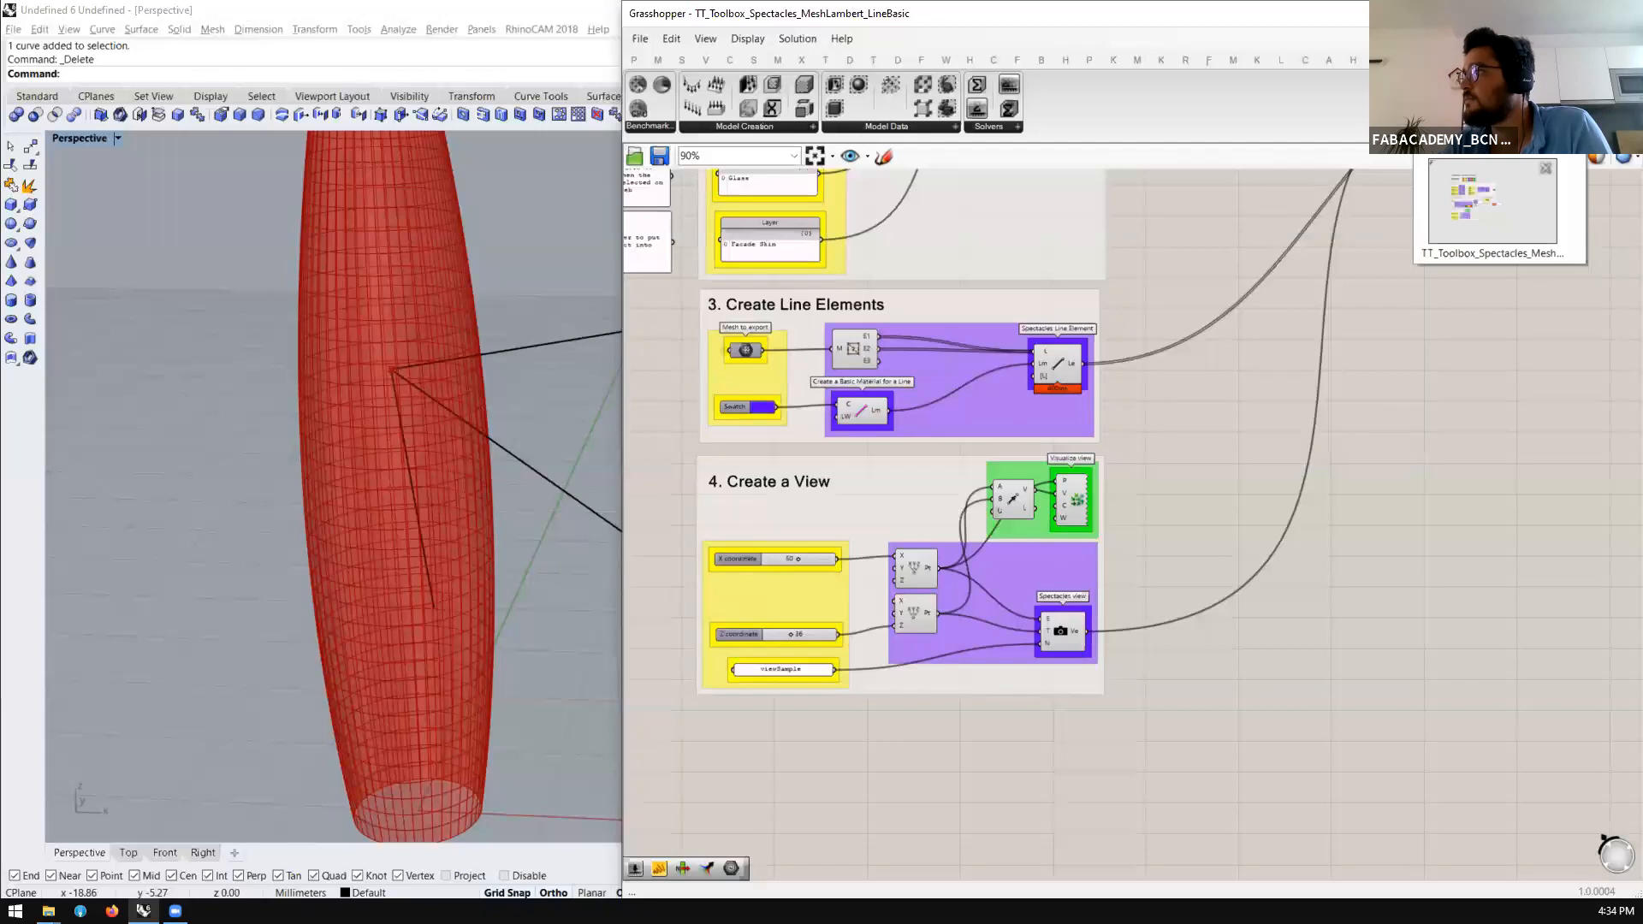
click(1492, 205)
key(ctrl+w)
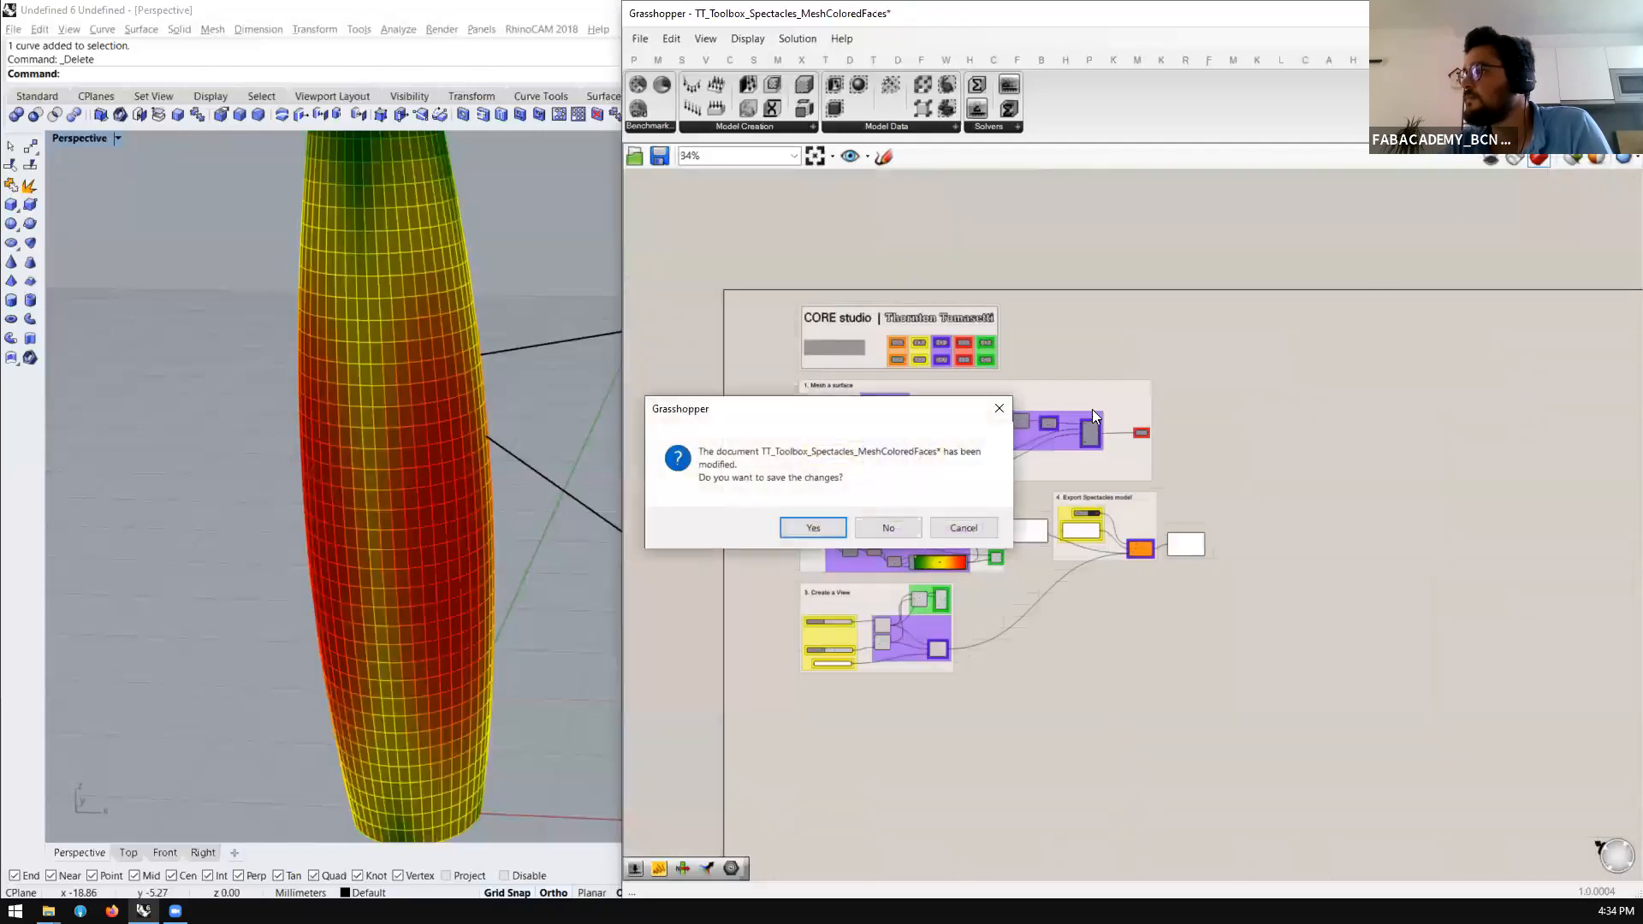
click(906, 525)
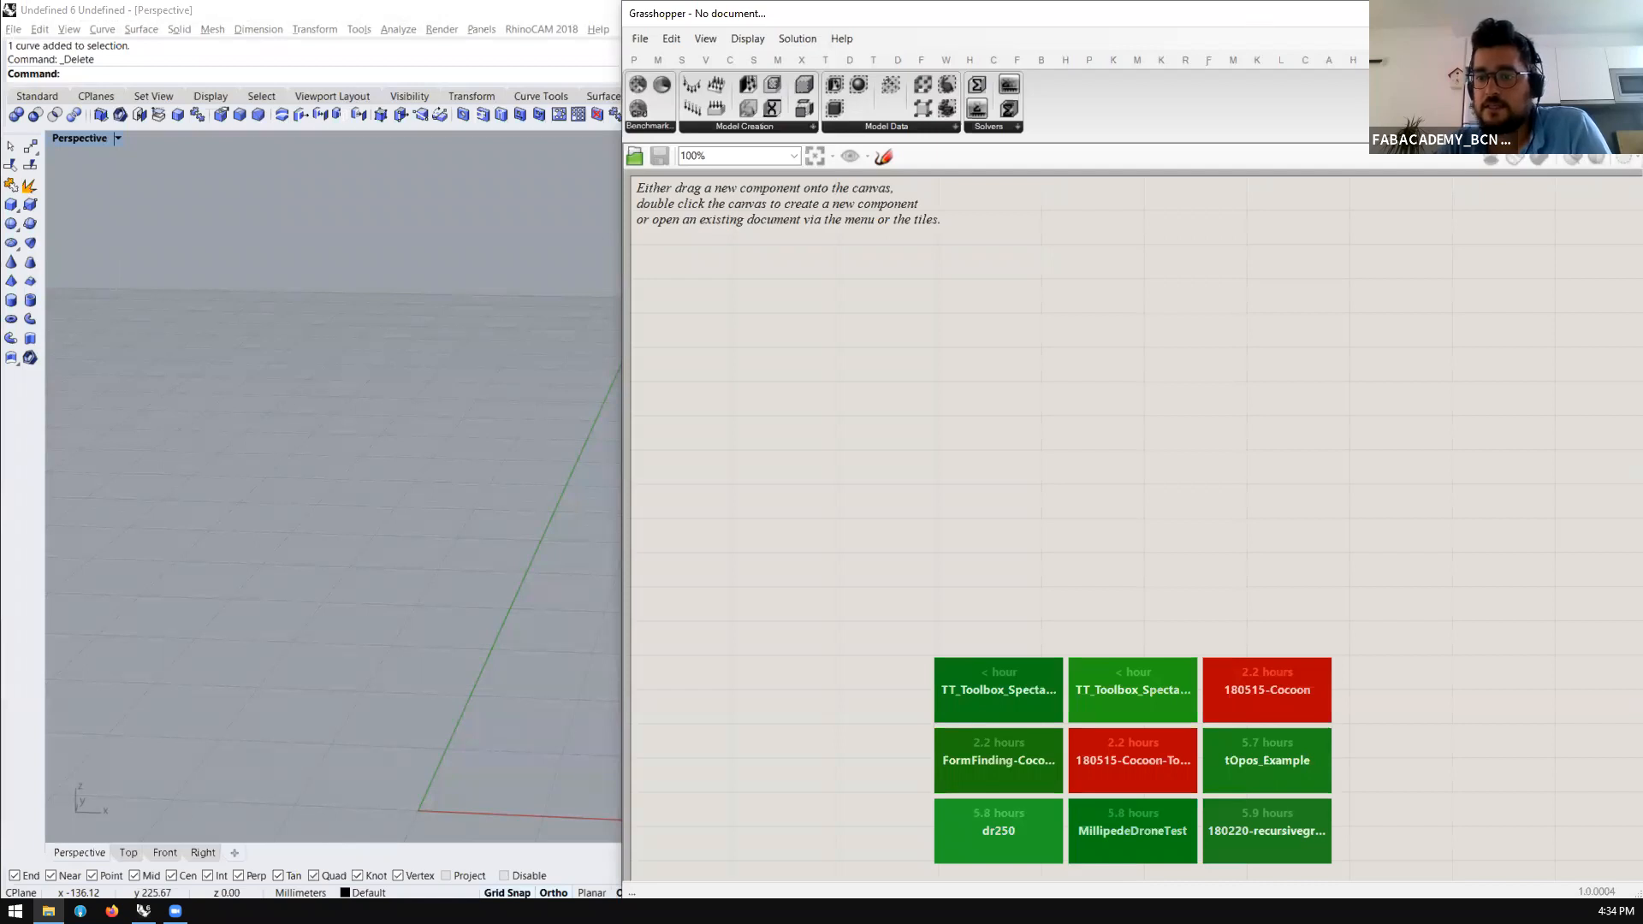
Open the Physics-KangarooPlanarize definition in Grasshopper and make its geometry preview show without selecting components
drag(1103, 382, 746, 347)
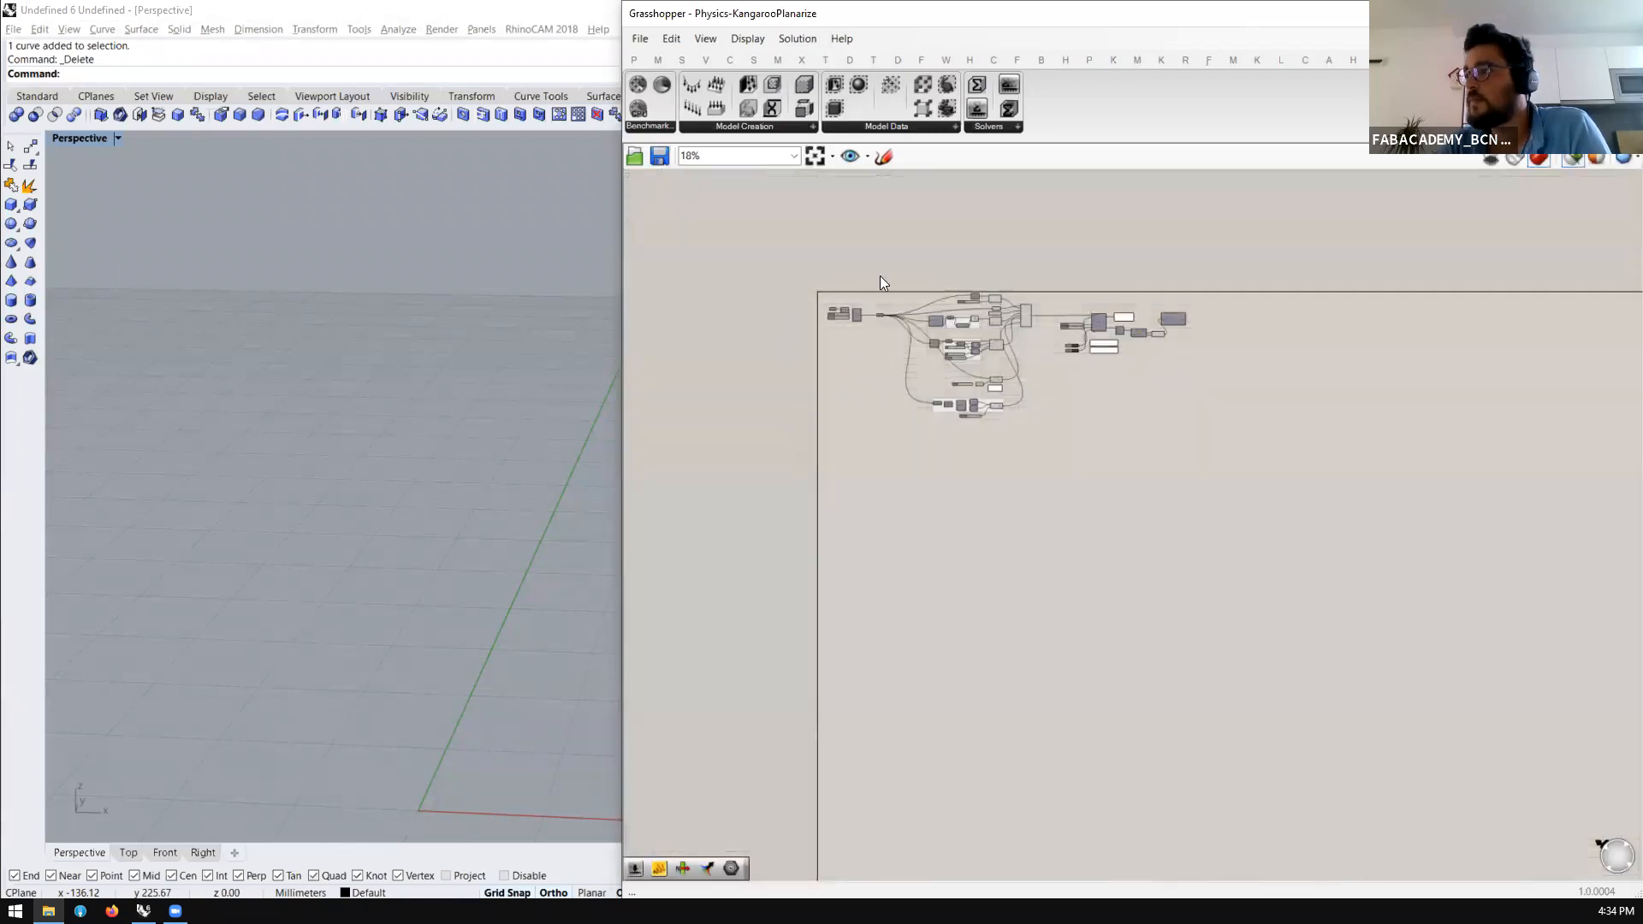
scroll(882, 283, up, 2)
scroll(370, 443, down, 3)
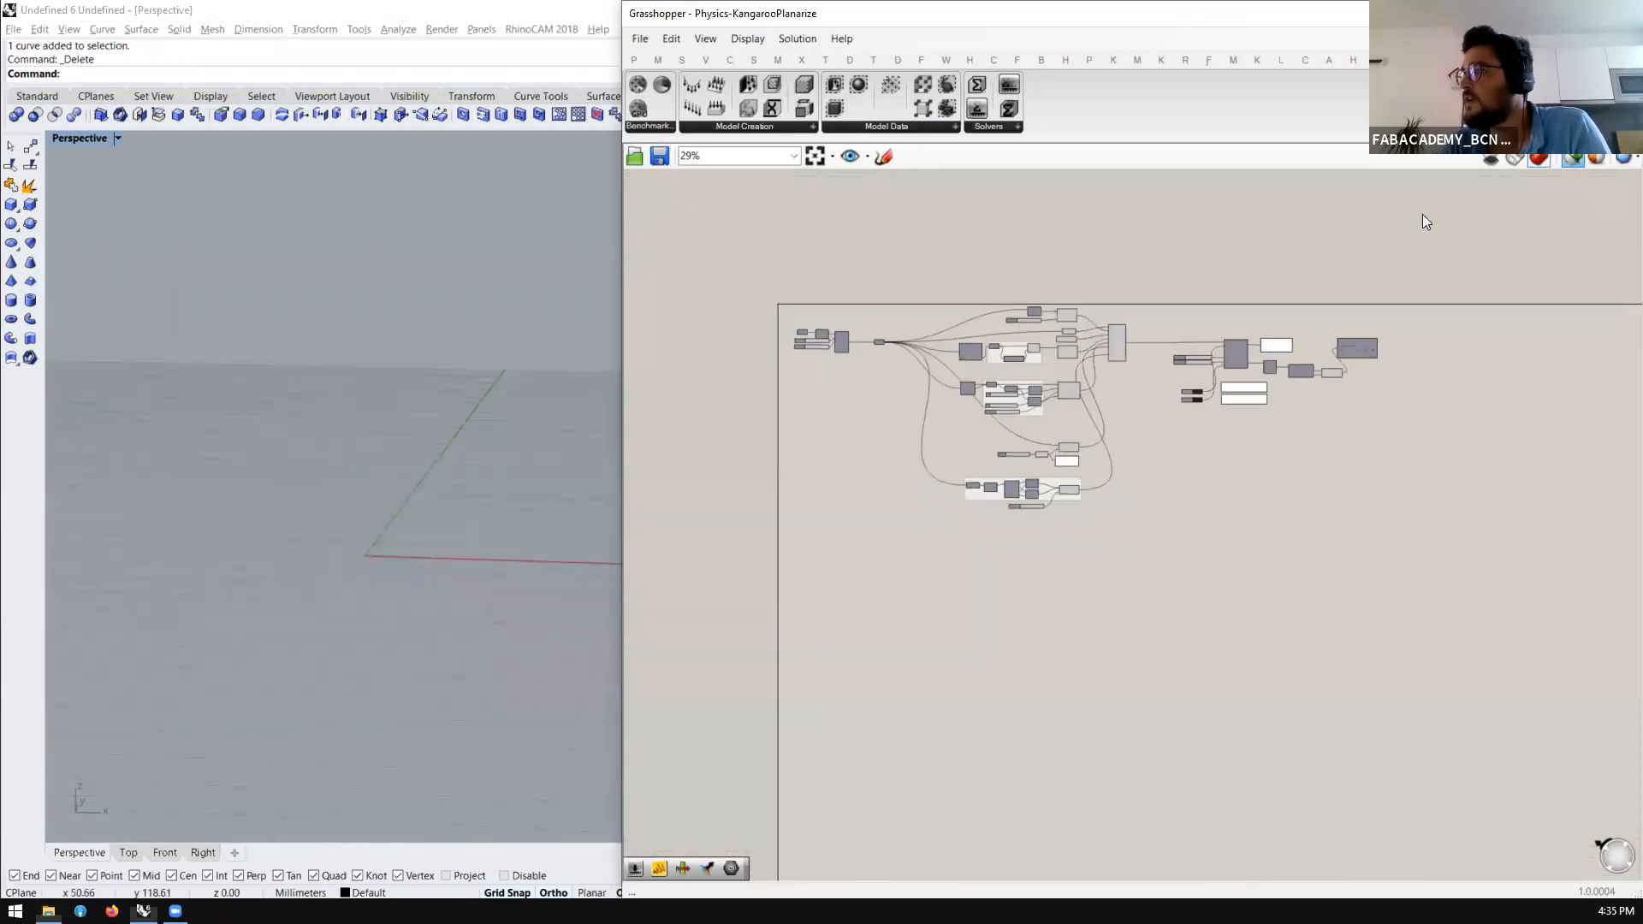
scroll(418, 525, down, 3)
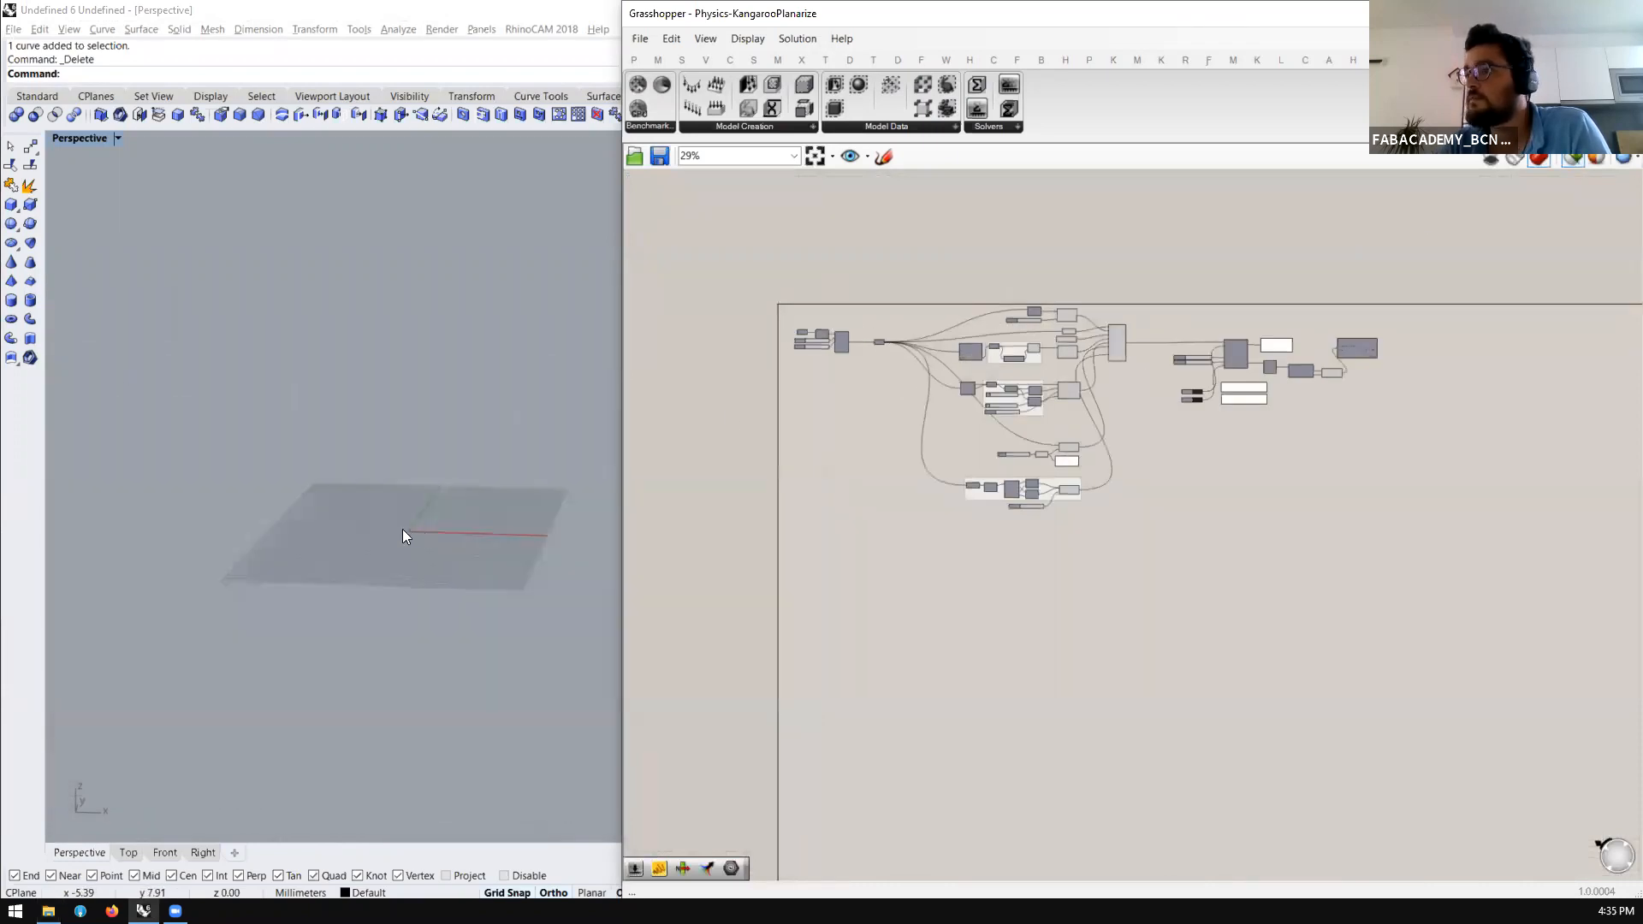
click(1570, 162)
Widen the Rhino viewport beside Grasshopper and examine the coloured panels of the vault from several sides
scroll(442, 534, up, 4)
scroll(438, 530, up, 4)
right_drag(438, 530, 264, 487)
scroll(239, 479, down, 5)
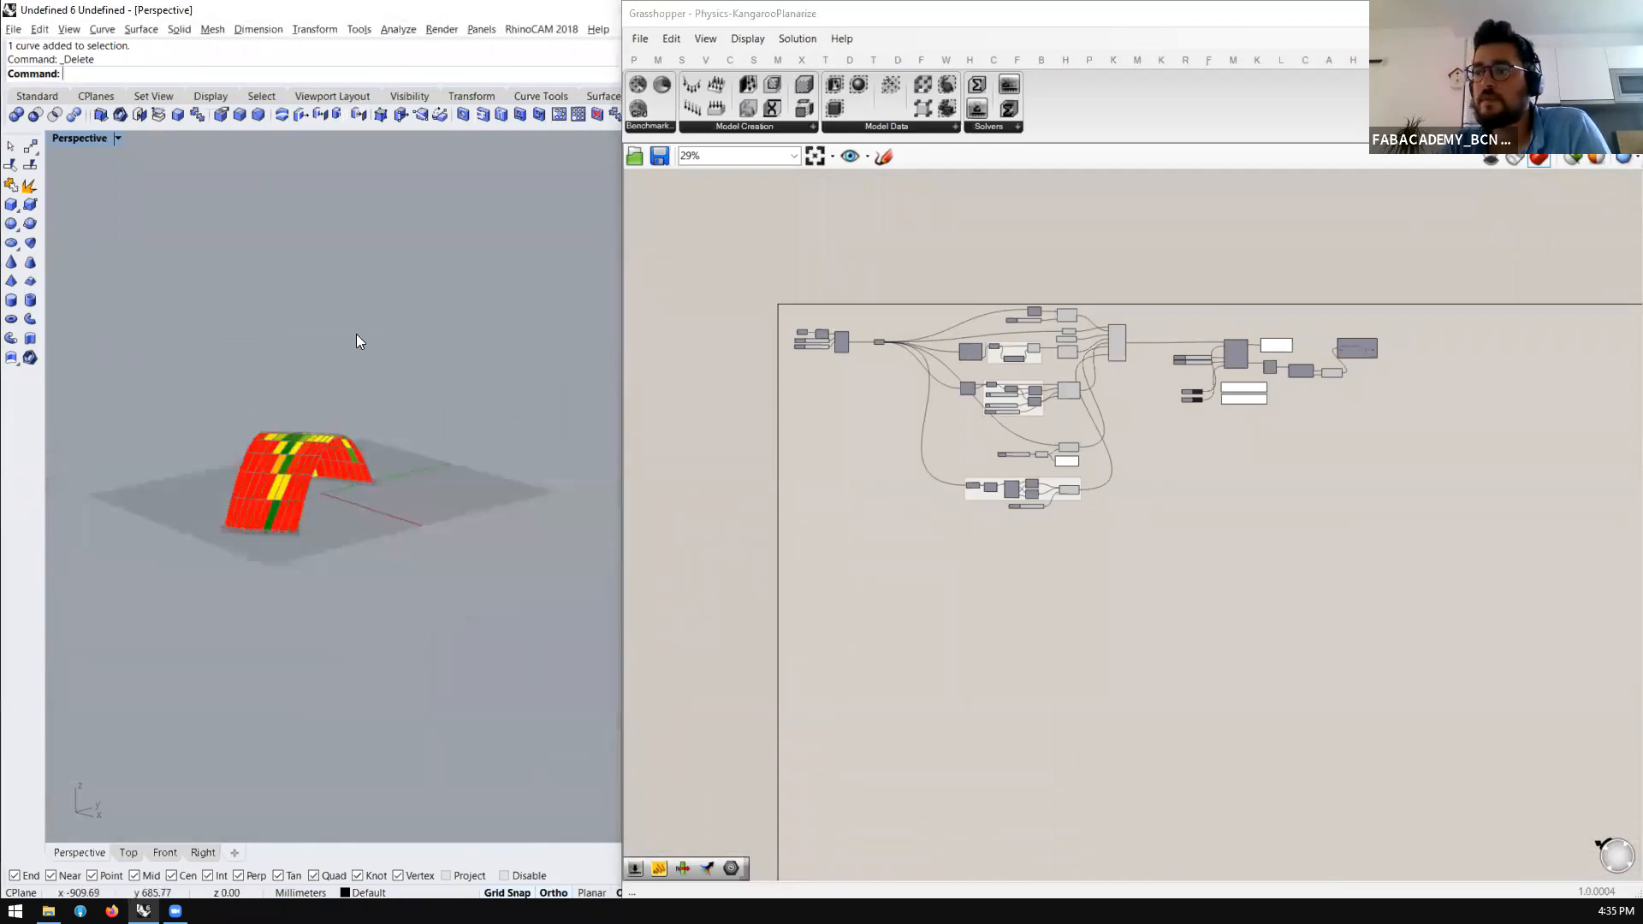
scroll(357, 337, up, 7)
scroll(450, 464, down, 5)
right_drag(345, 569, 458, 477)
drag(622, 479, 946, 484)
scroll(594, 389, up, 7)
right_drag(497, 419, 552, 466)
scroll(265, 355, up, 8)
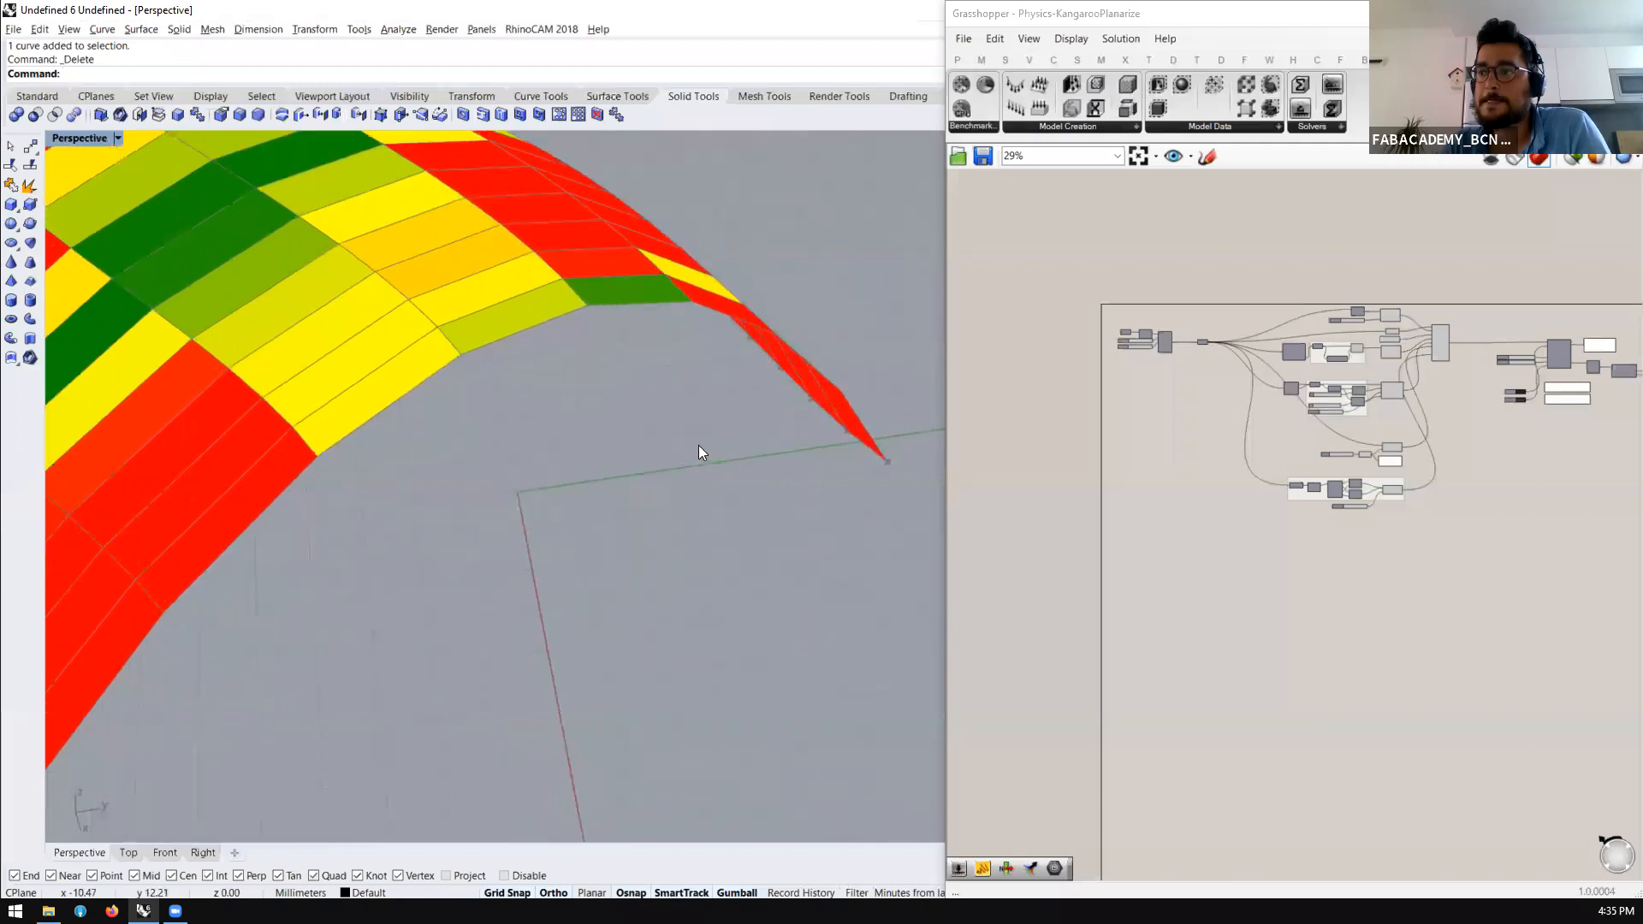
scroll(532, 325, down, 8)
scroll(465, 433, up, 4)
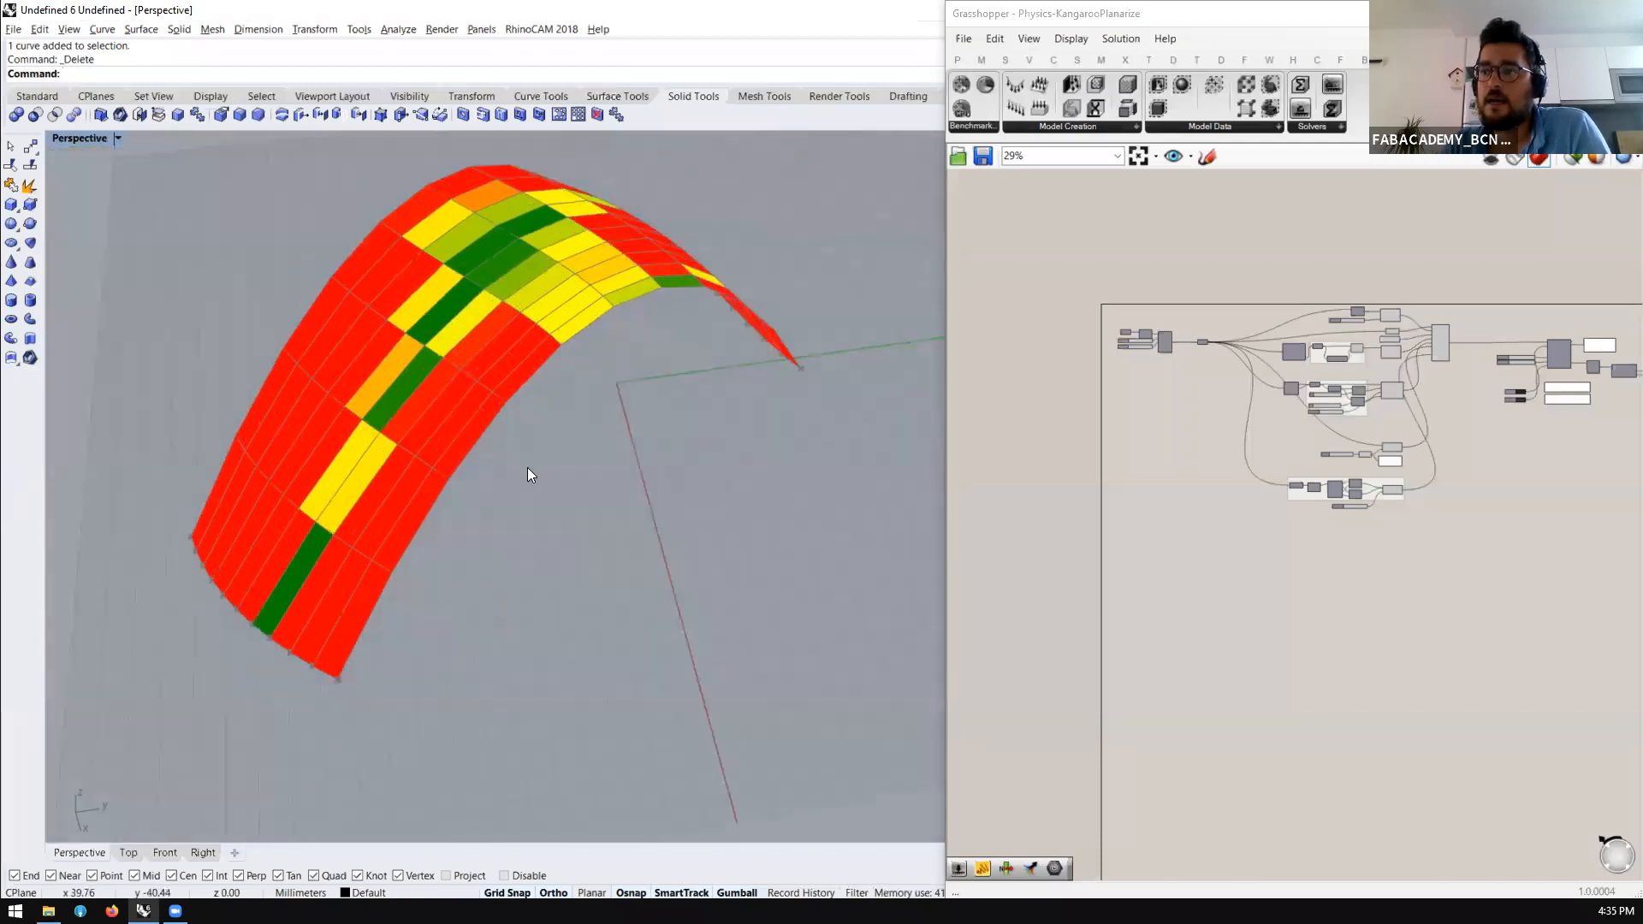
right_drag(527, 468, 520, 465)
Draw a closed triangular polyline on the ground plane next to the vault
text(L)
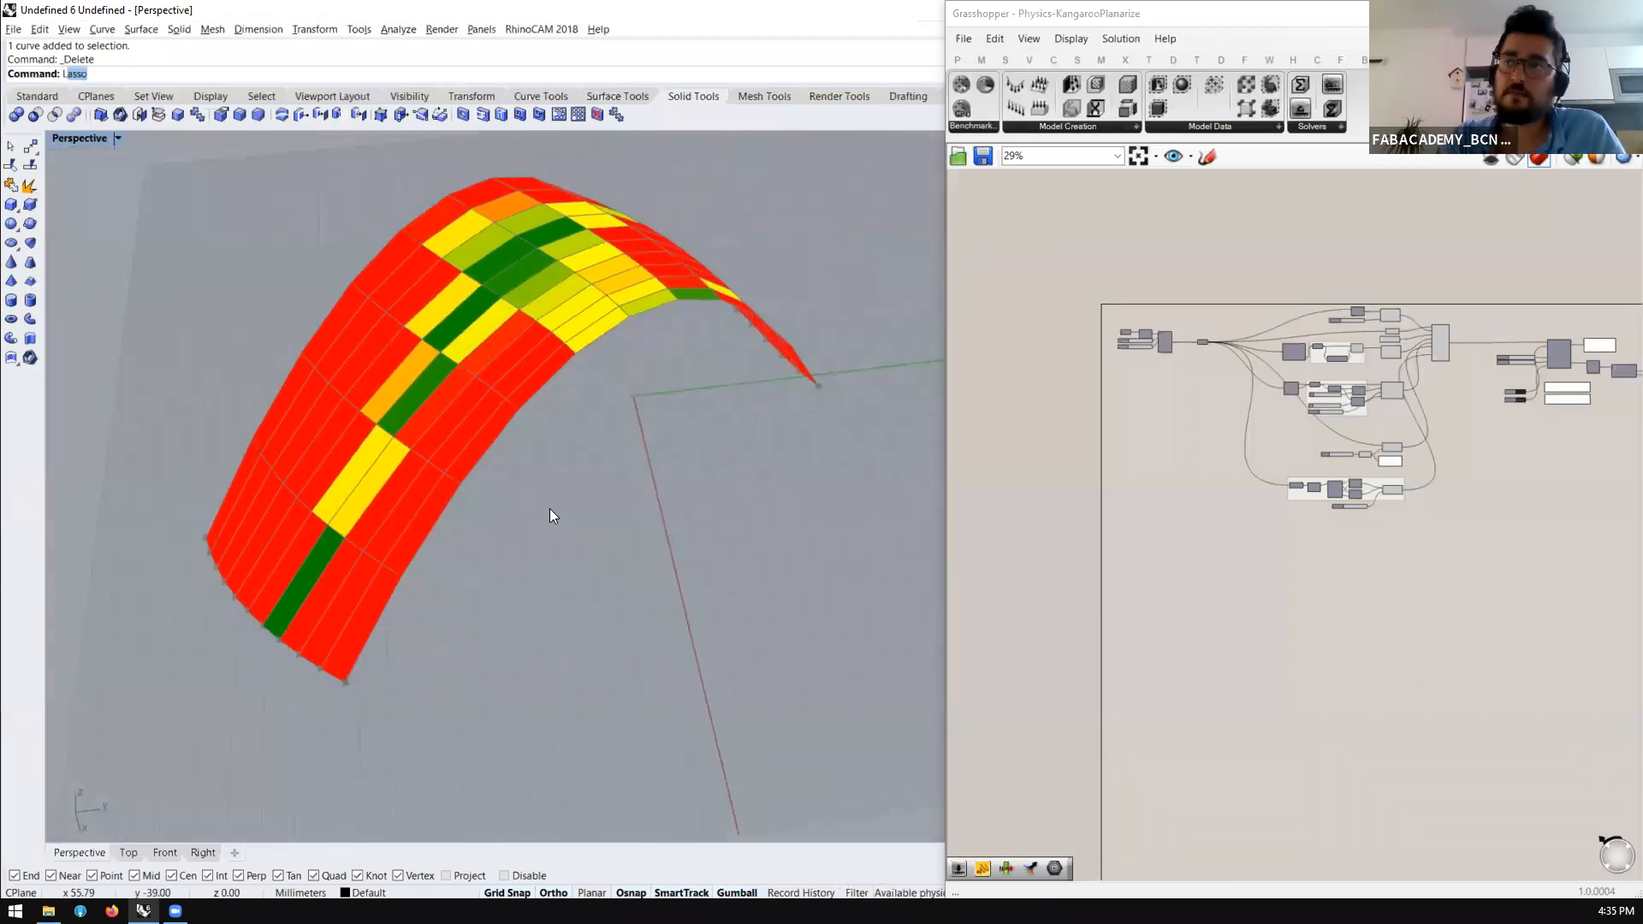
key(BackSpace)
key(BackSpace)
text(POl)
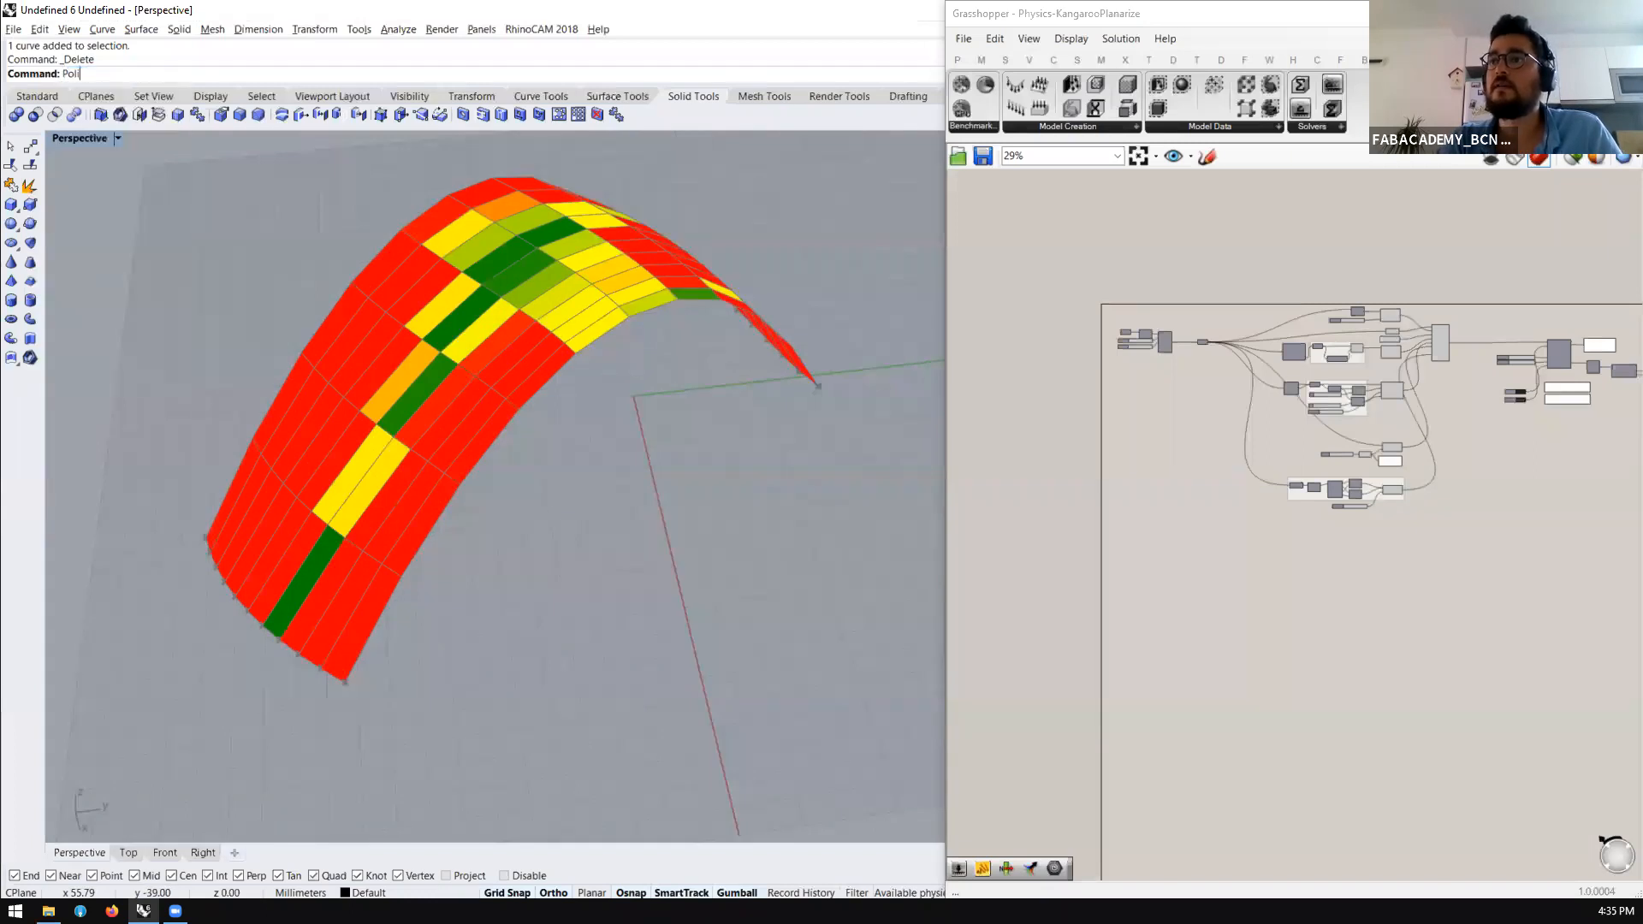
text(yline)
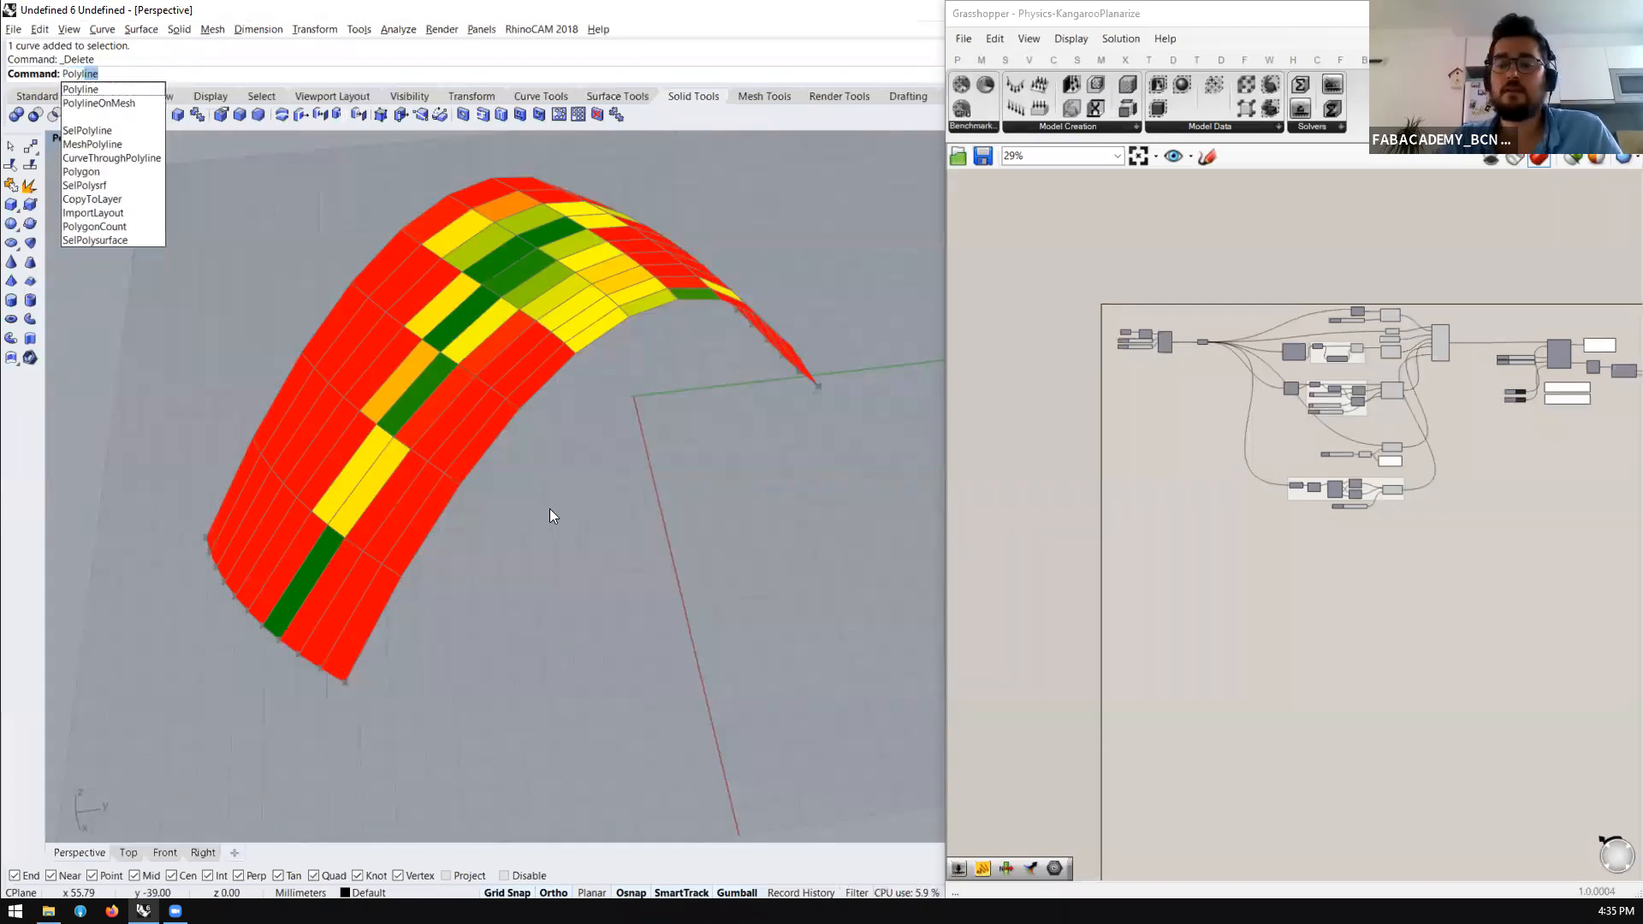
key(Return)
click(654, 505)
click(792, 489)
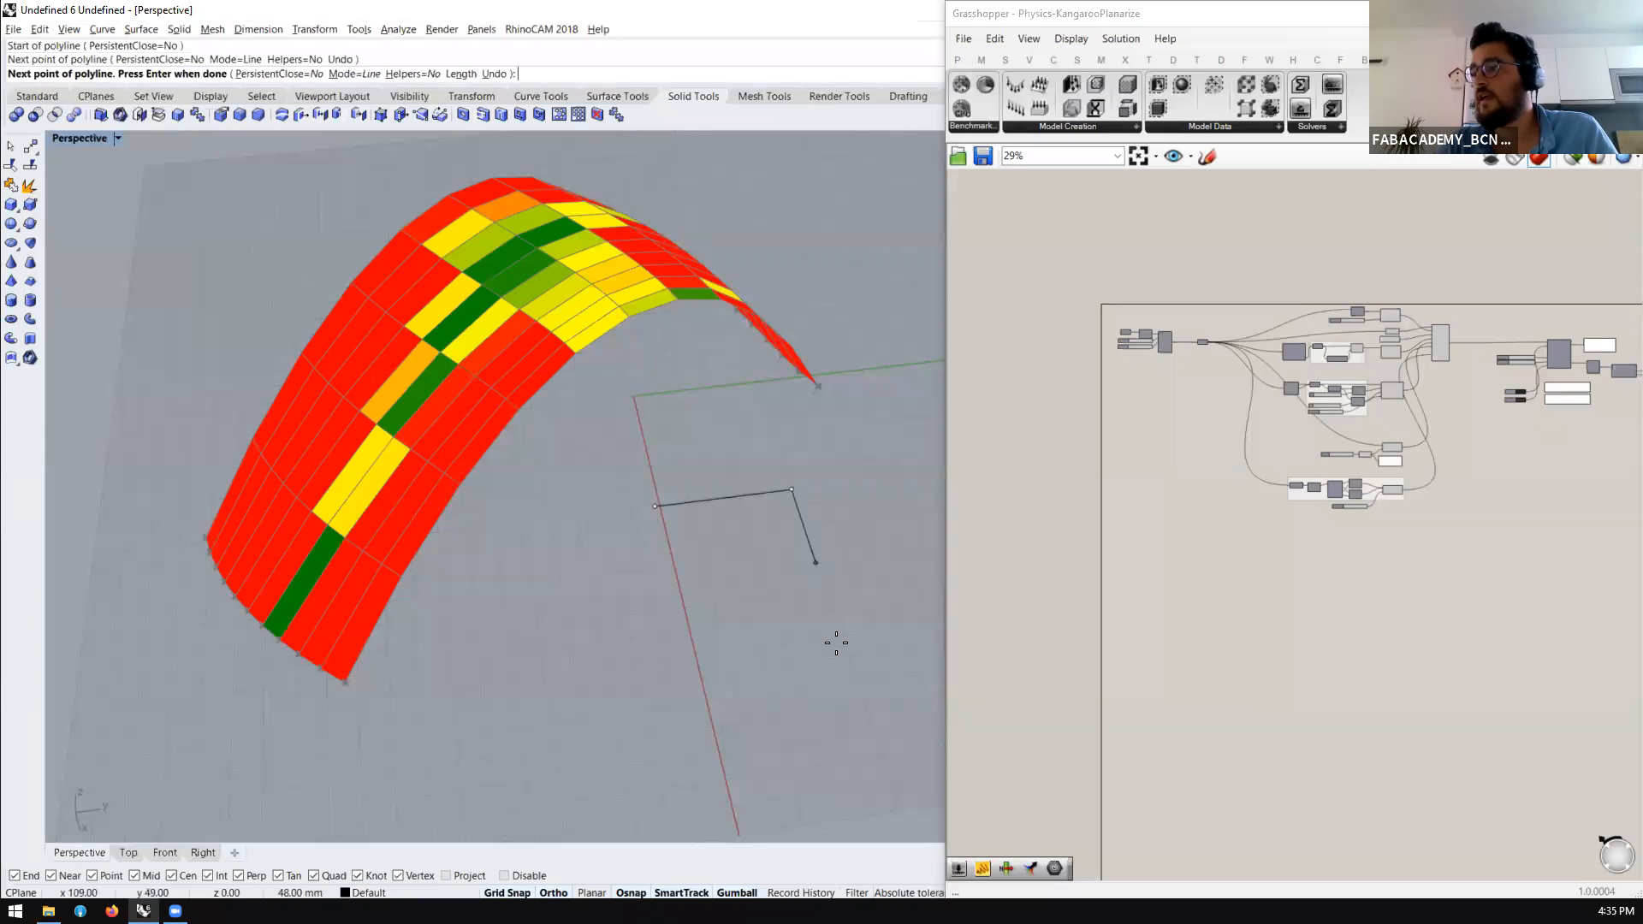
key(ctrl+z)
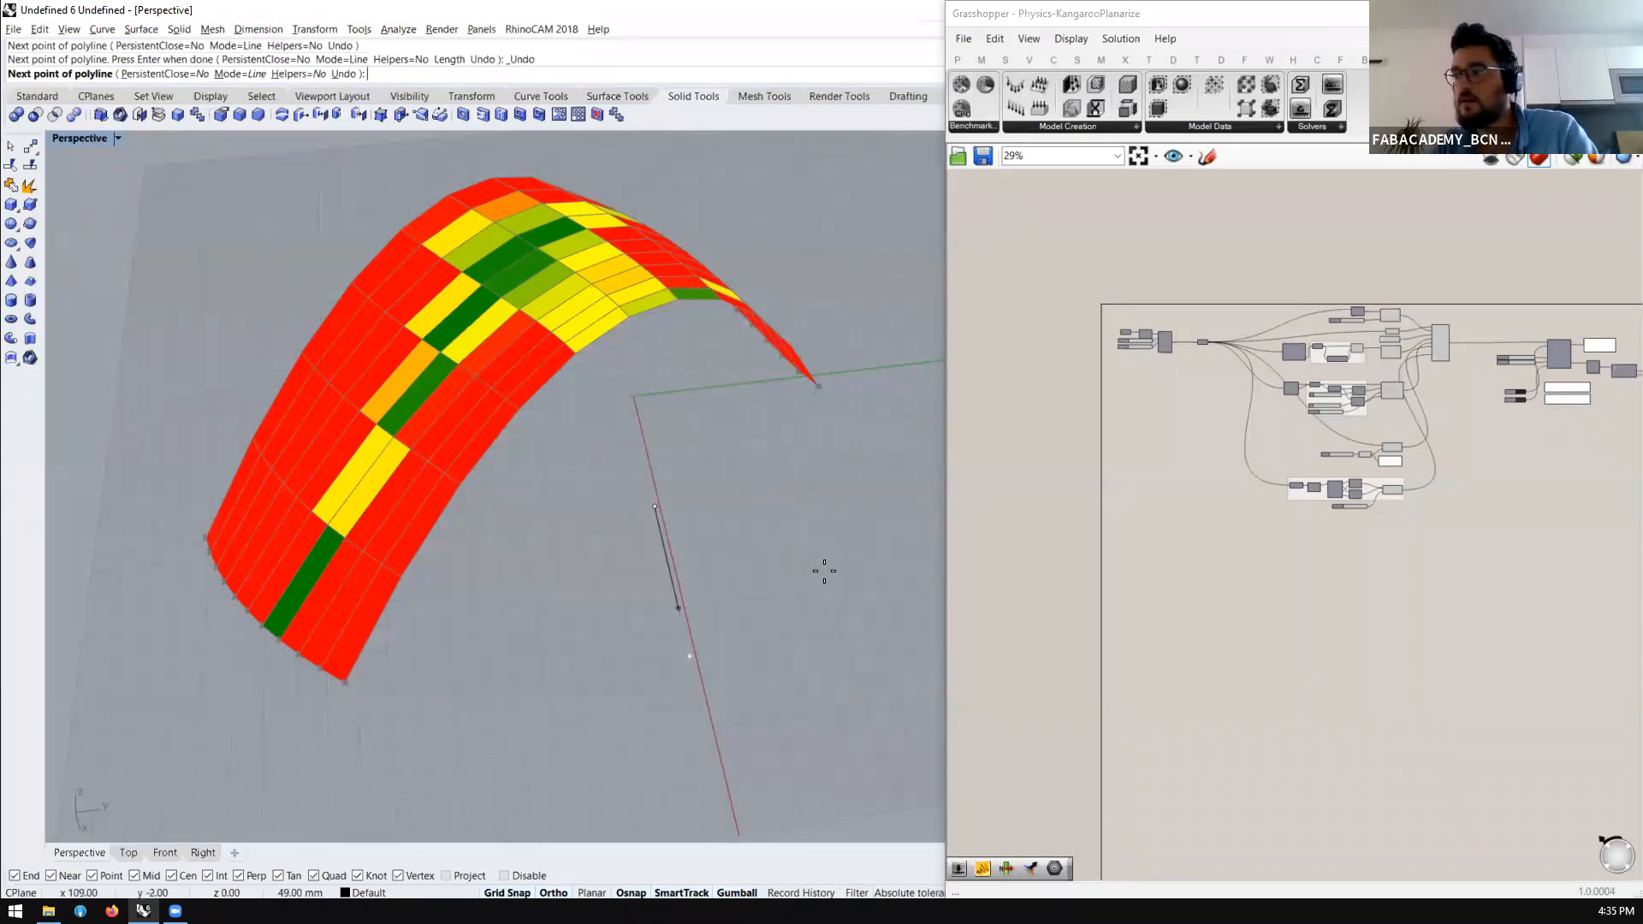
click(850, 537)
click(683, 710)
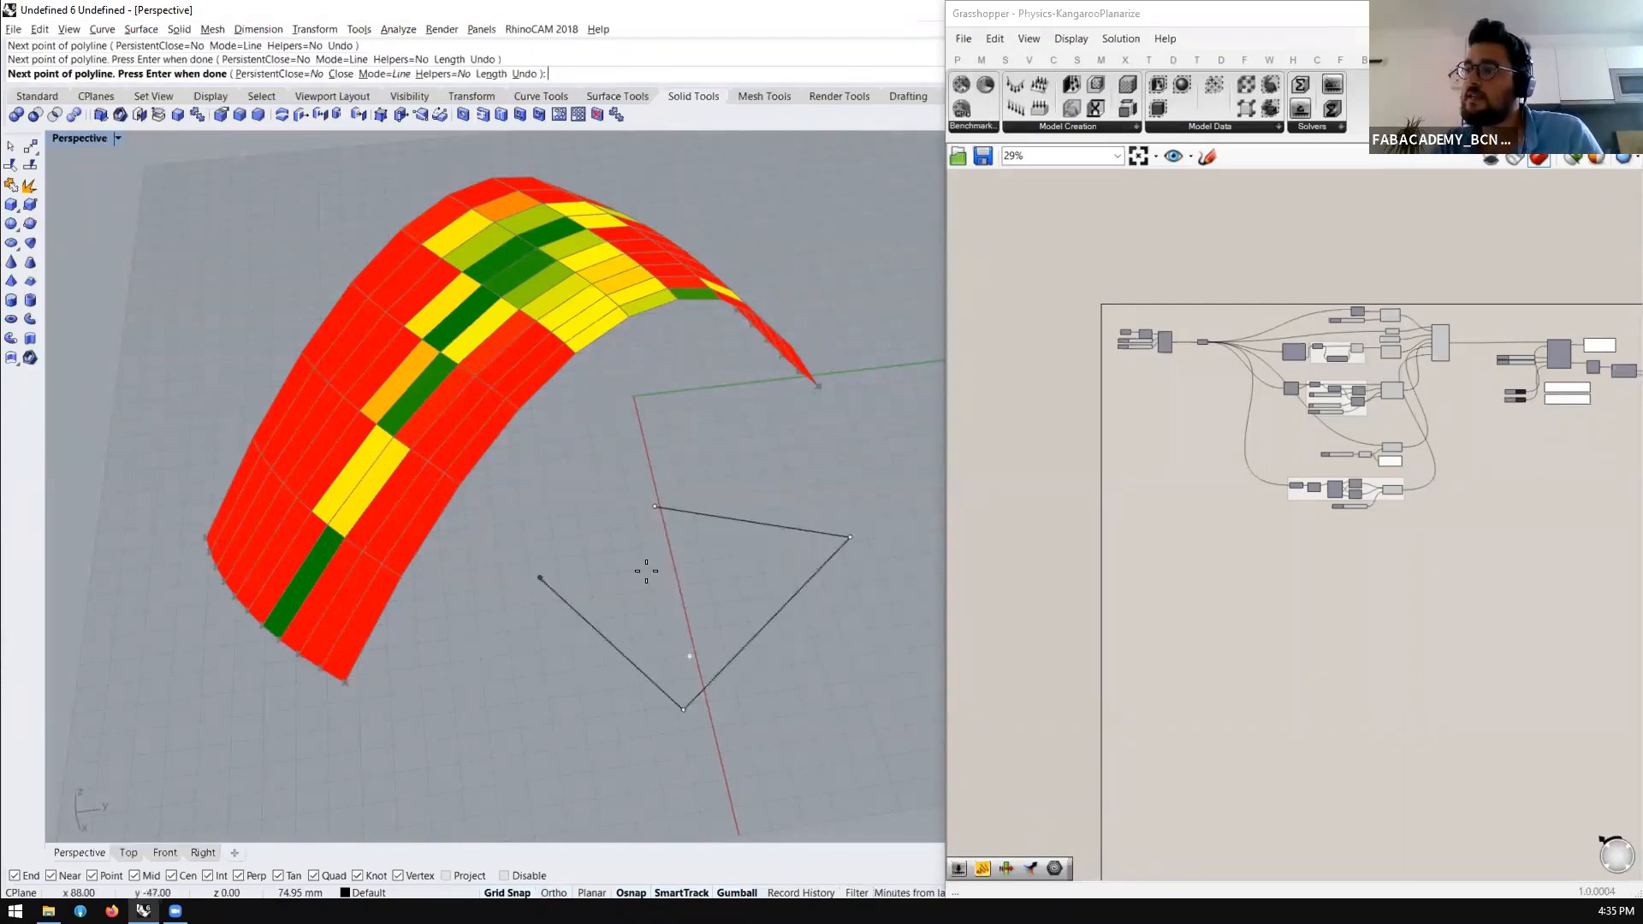
text(c)
key(Return)
Draw a closed four-sided polyline on the ground plane beside the triangle
right_drag(752, 656, 731, 580)
click(614, 554)
click(744, 527)
click(798, 794)
click(666, 826)
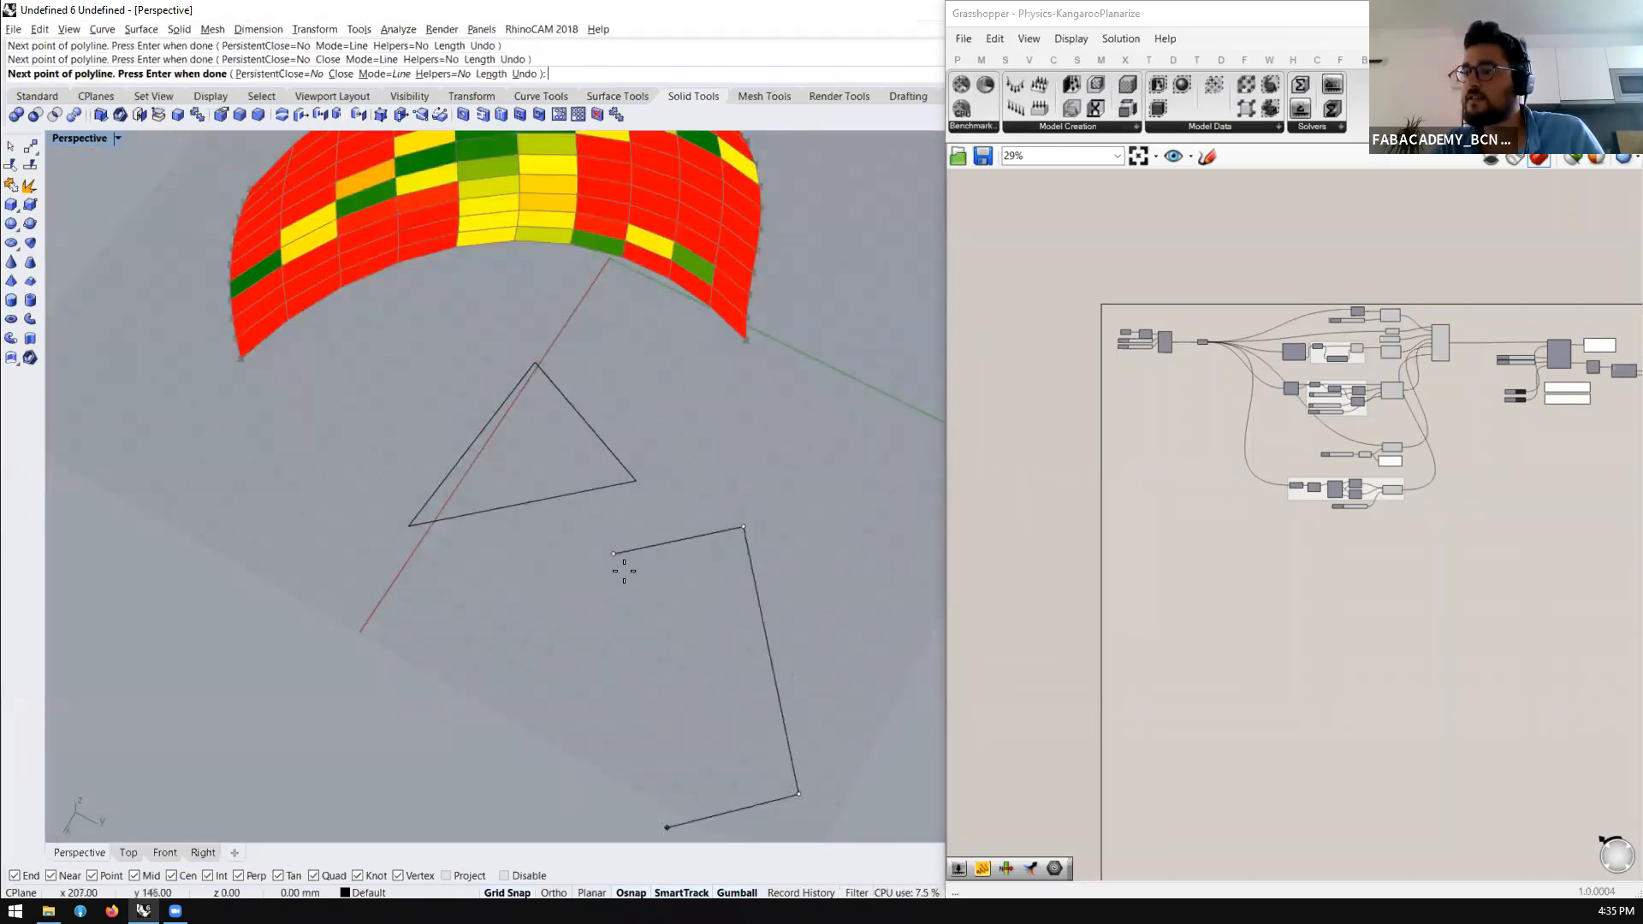
click(615, 555)
right_drag(507, 609, 506, 648)
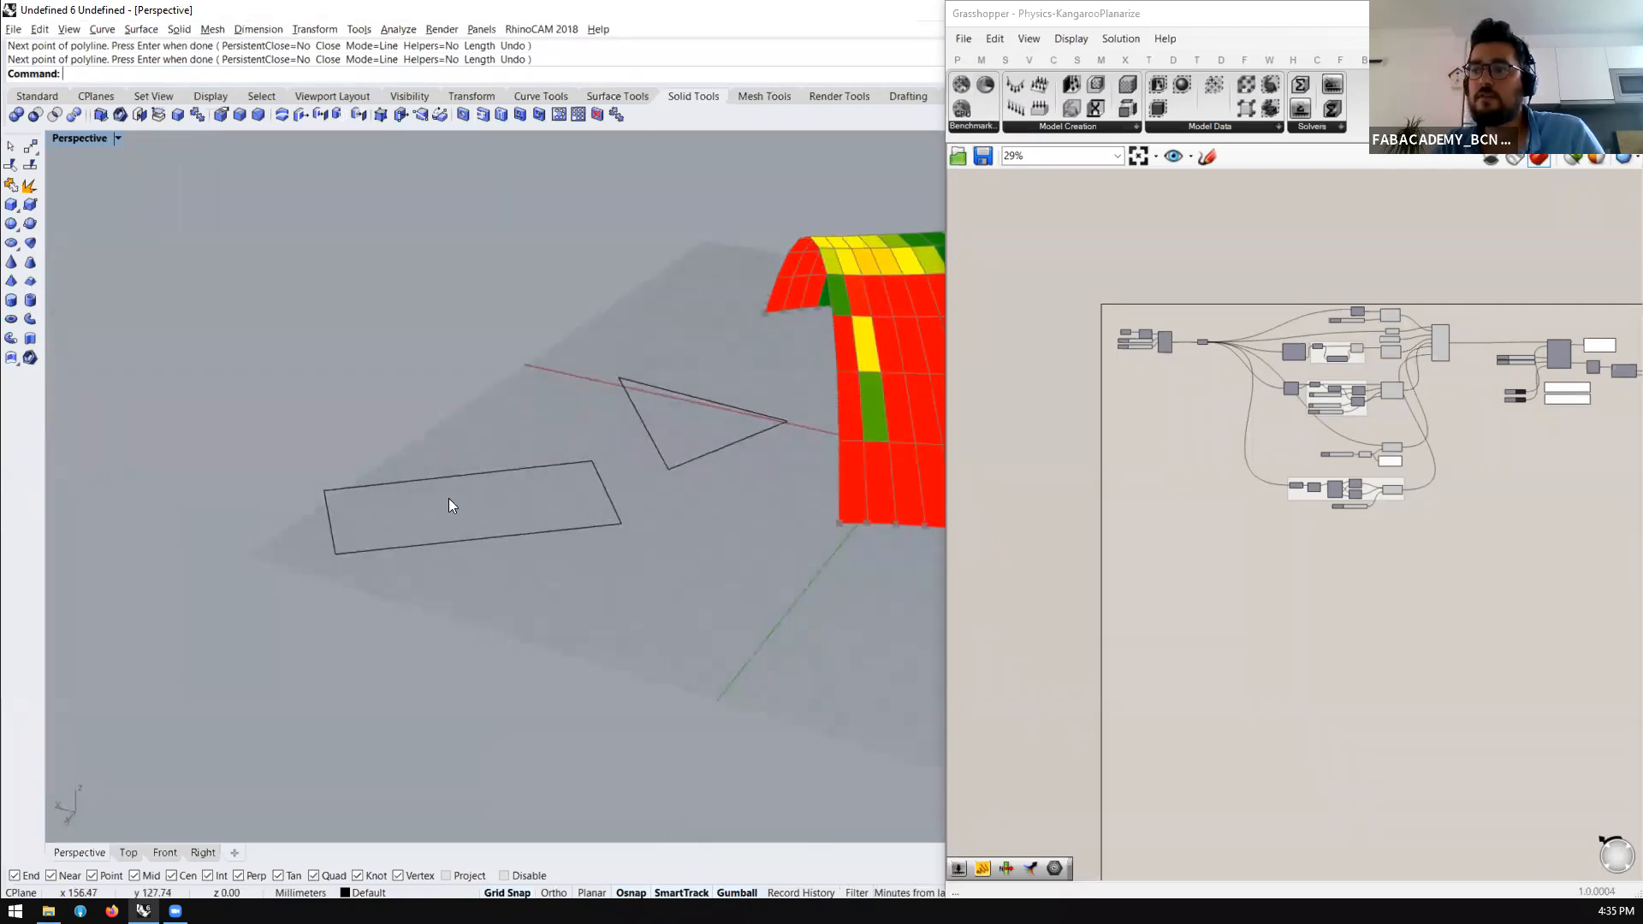
scroll(449, 498, up, 3)
click(457, 490)
key(Escape)
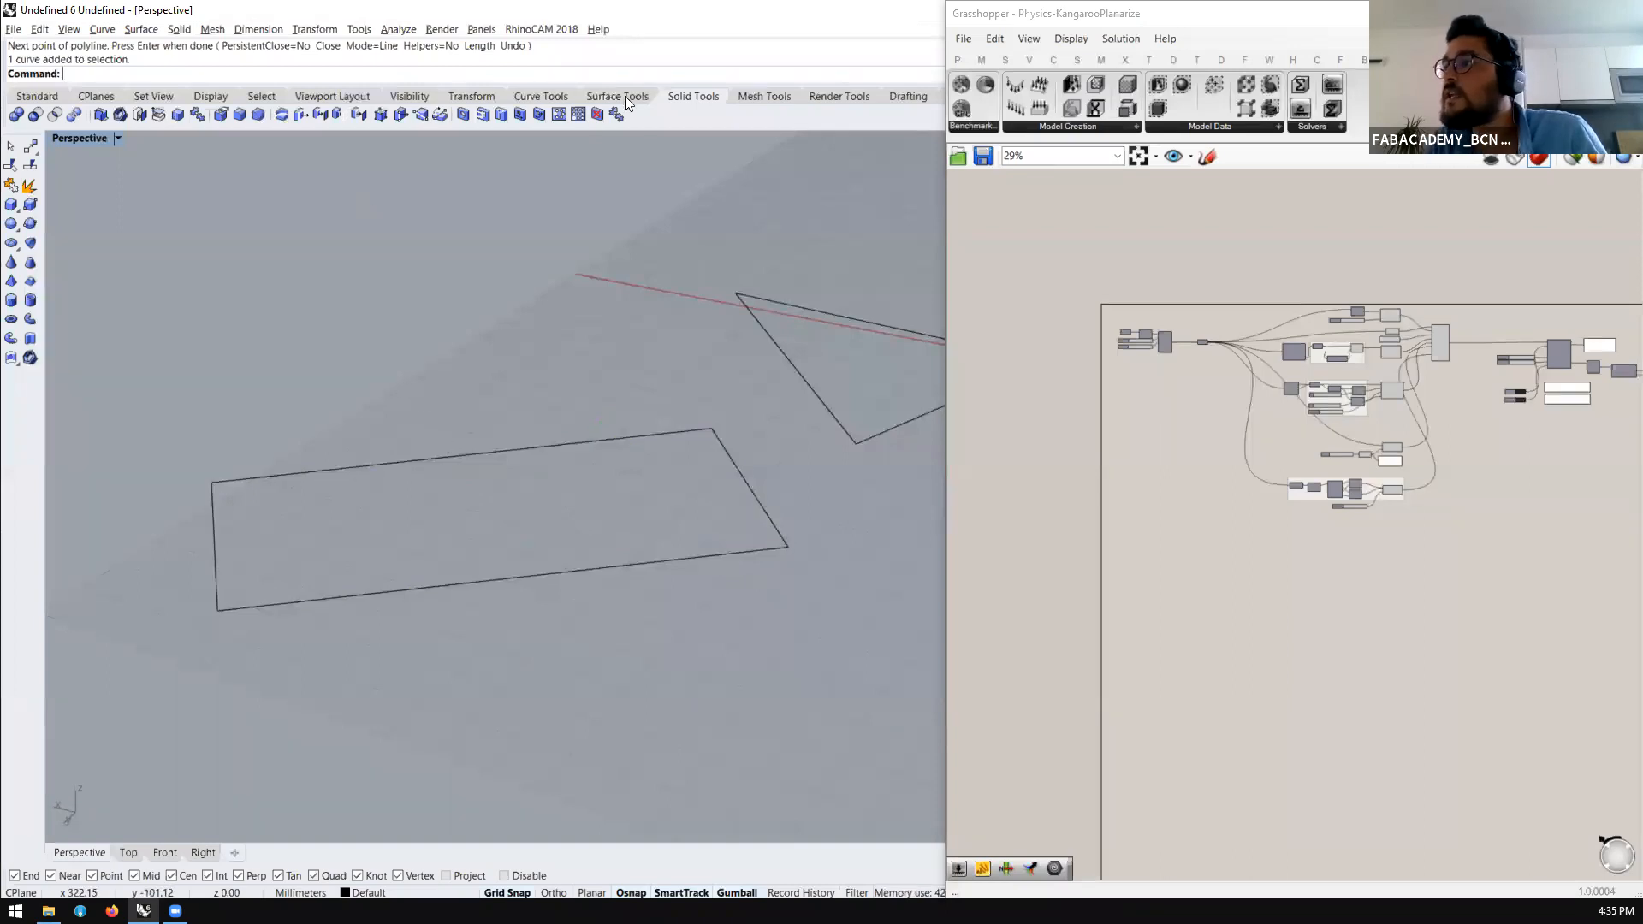
Create a rectangular corner-to-corner surface on the ground plane beside the four-sided polyline
click(622, 95)
scroll(358, 411, down, 8)
scroll(345, 366, up, 8)
click(323, 329)
click(470, 460)
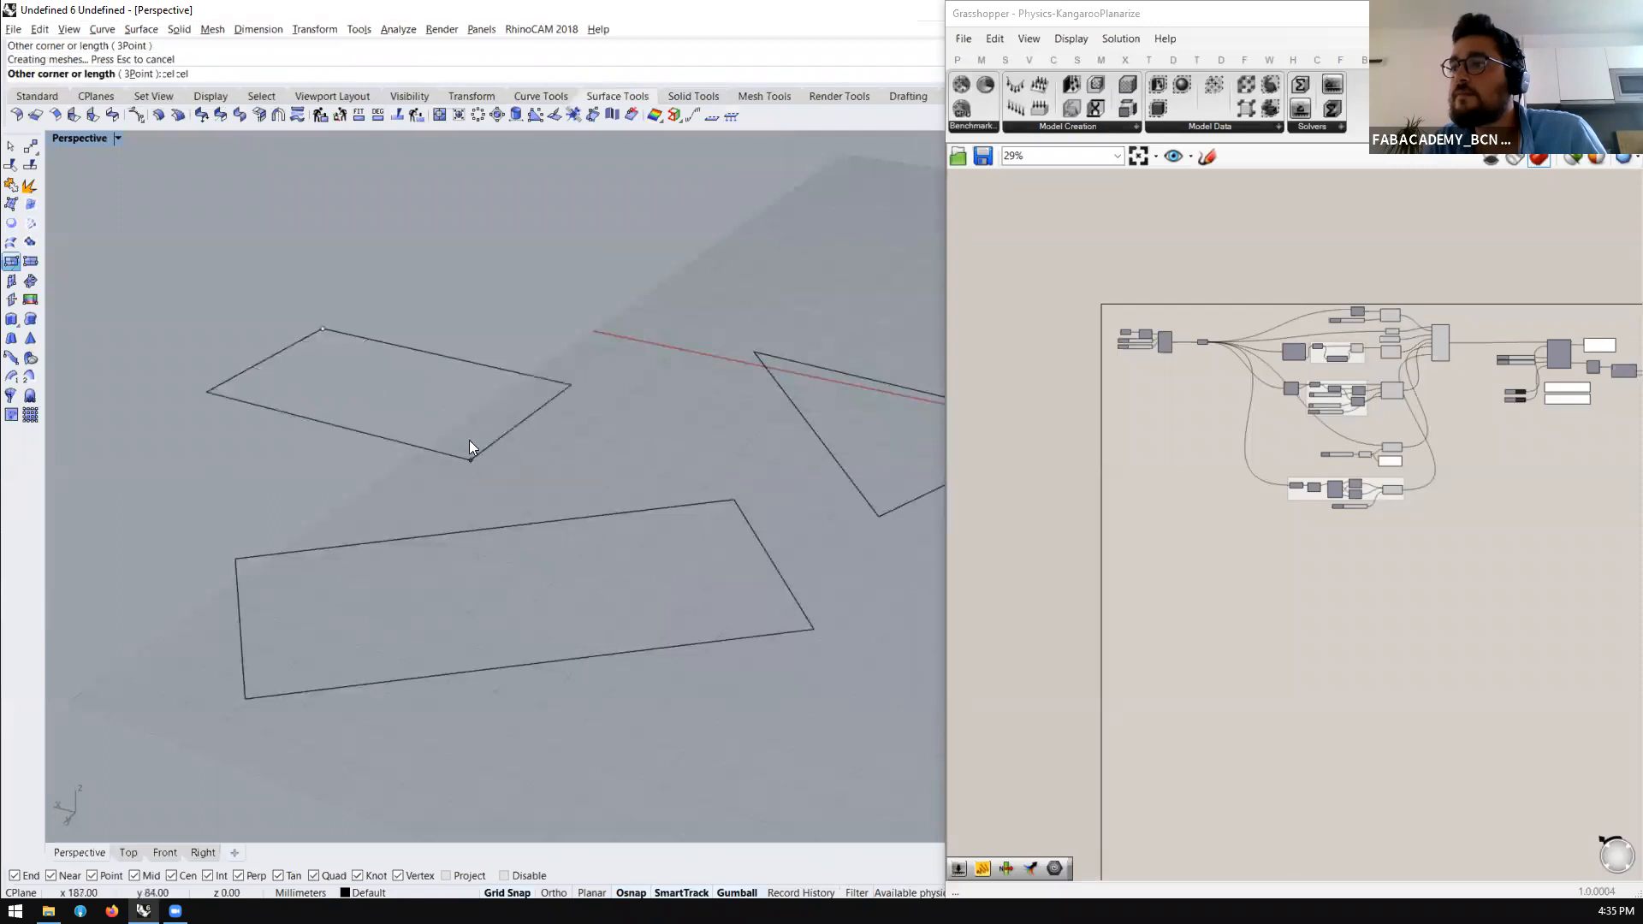
scroll(470, 444, up, 2)
Turn off Grid Snap, show the rectangular surface's control points, and raise one corner vertically to warp it
click(467, 470)
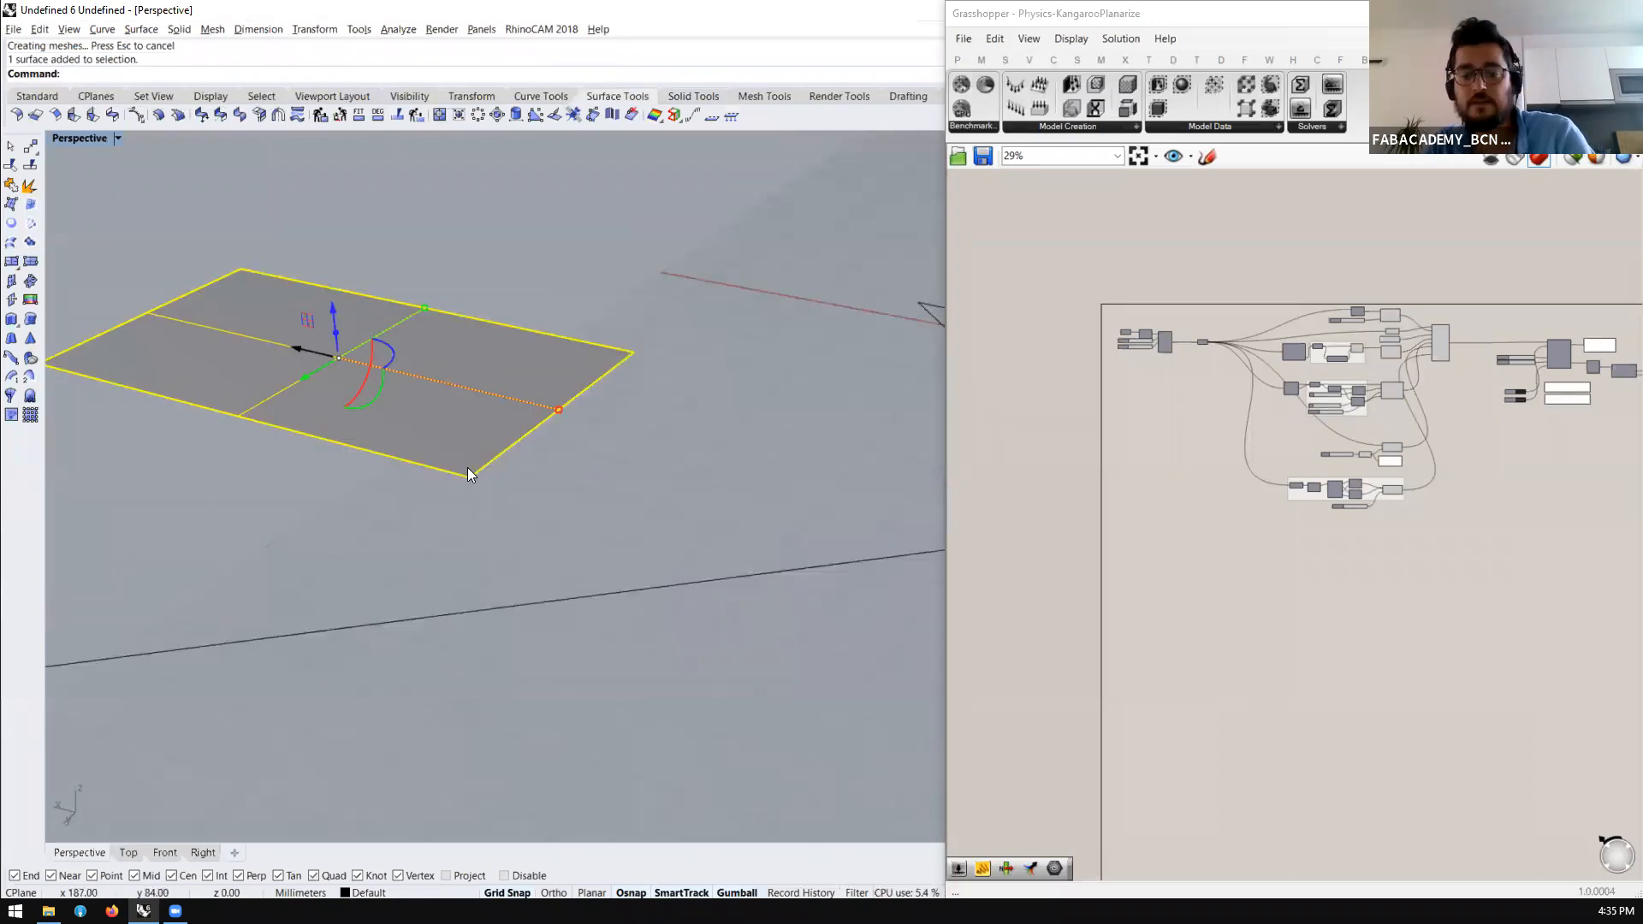
key(F9)
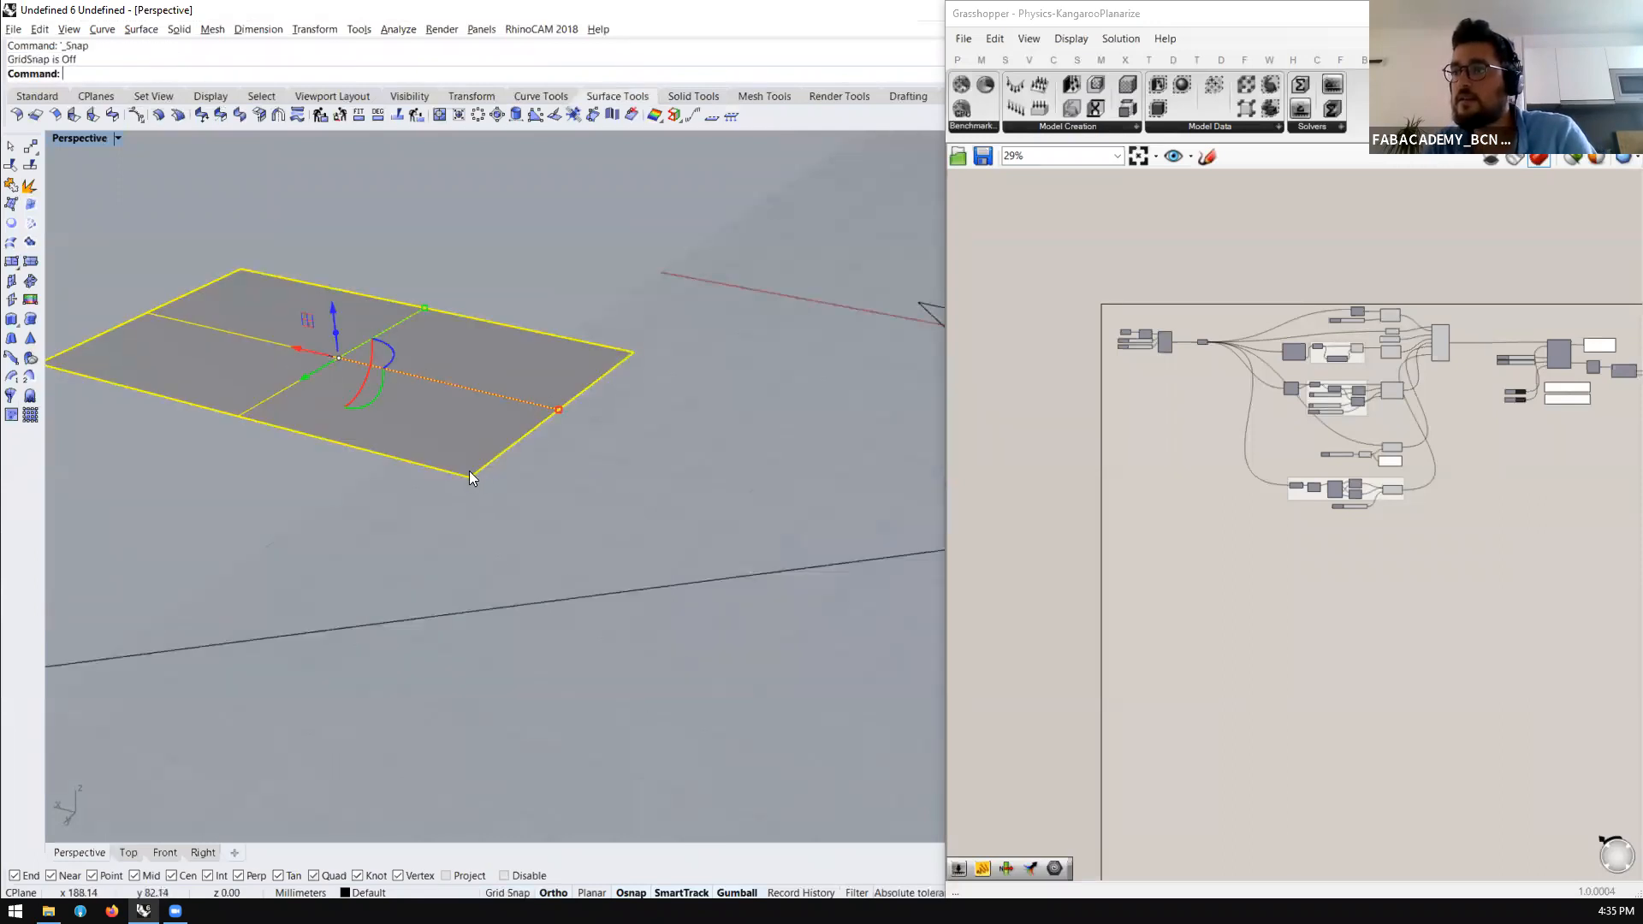
key(F10)
click(471, 477)
drag(469, 443, 472, 292)
click(405, 482)
Compare the warped surface with the flat polylines and examine the vault's coloured panels from several angles
right_drag(255, 435, 606, 421)
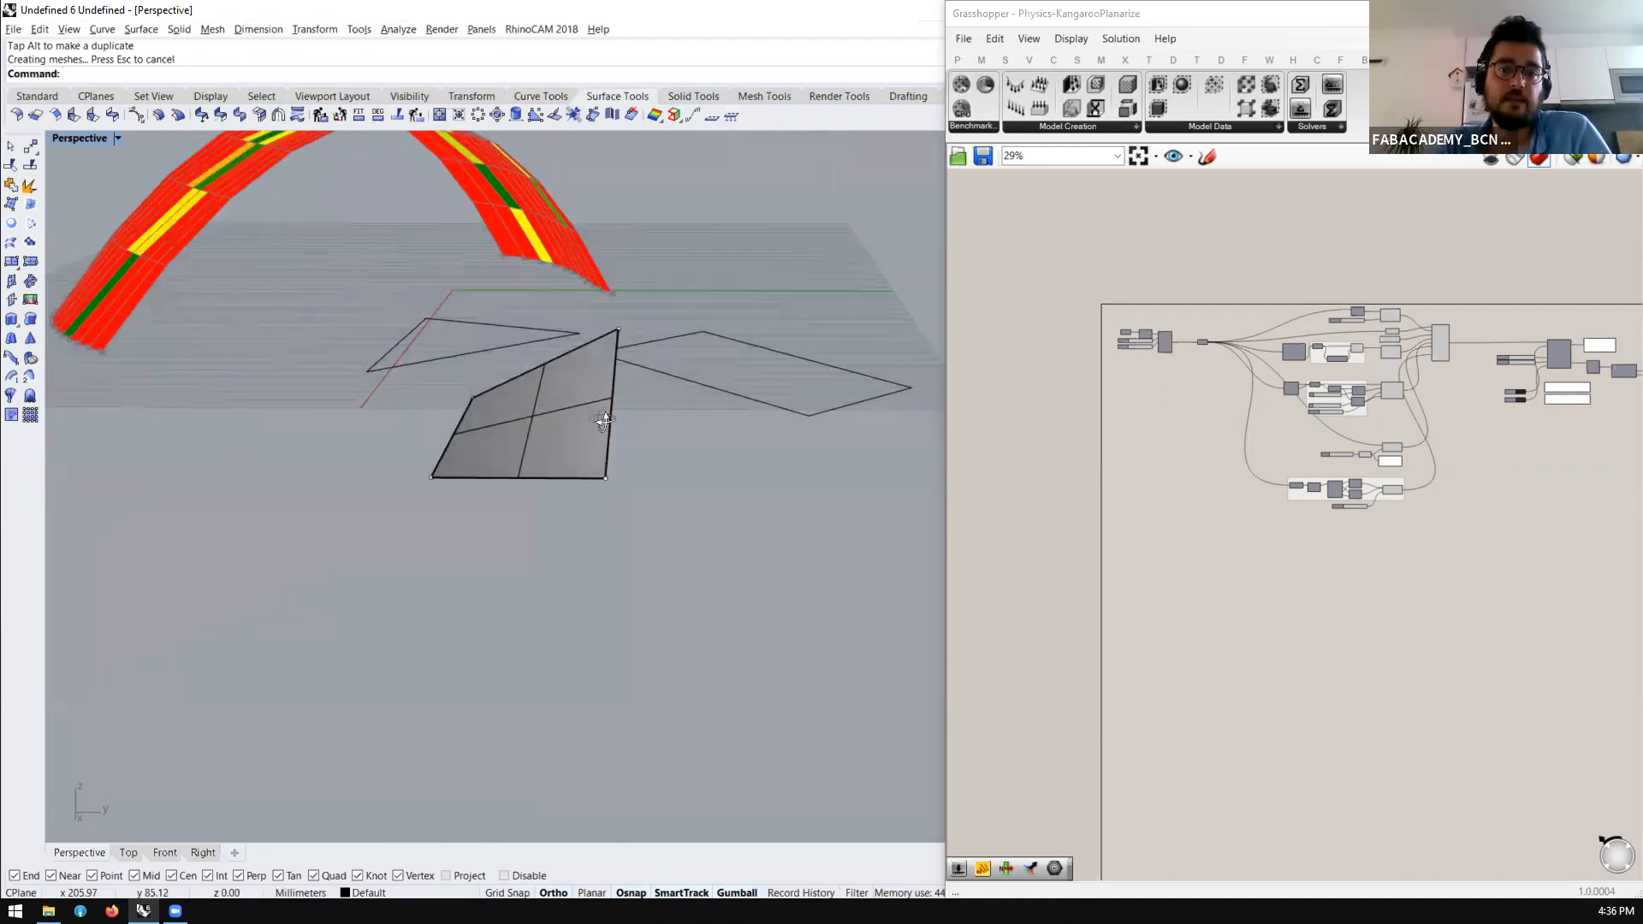
right_drag(604, 419, 596, 469)
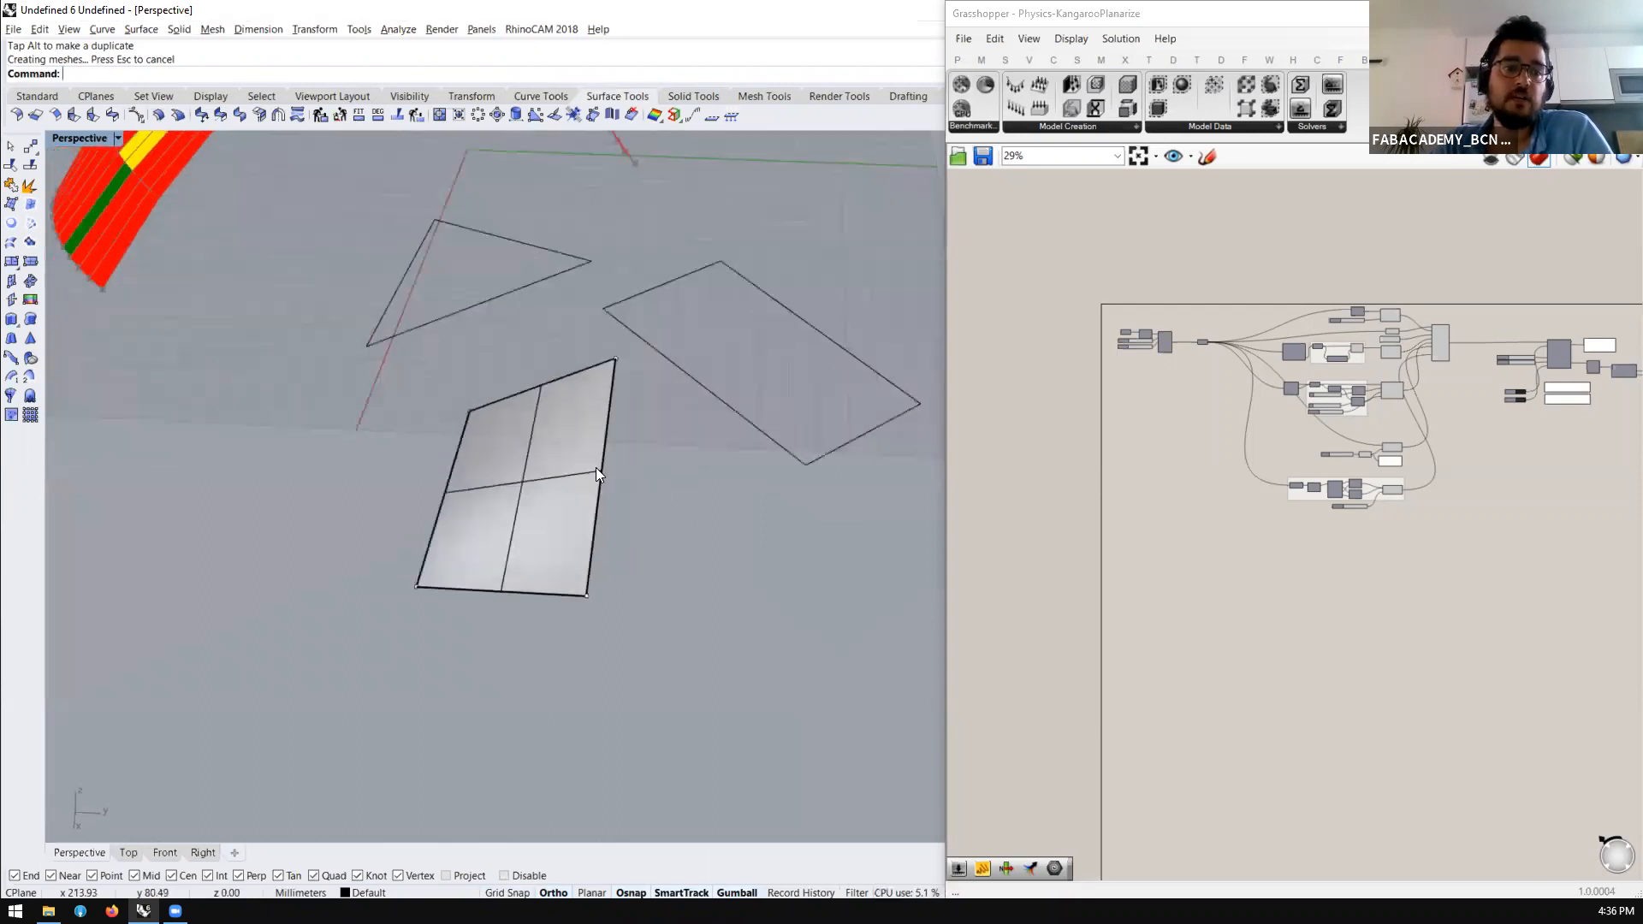
right_drag(561, 427, 431, 435)
right_drag(424, 641, 382, 539)
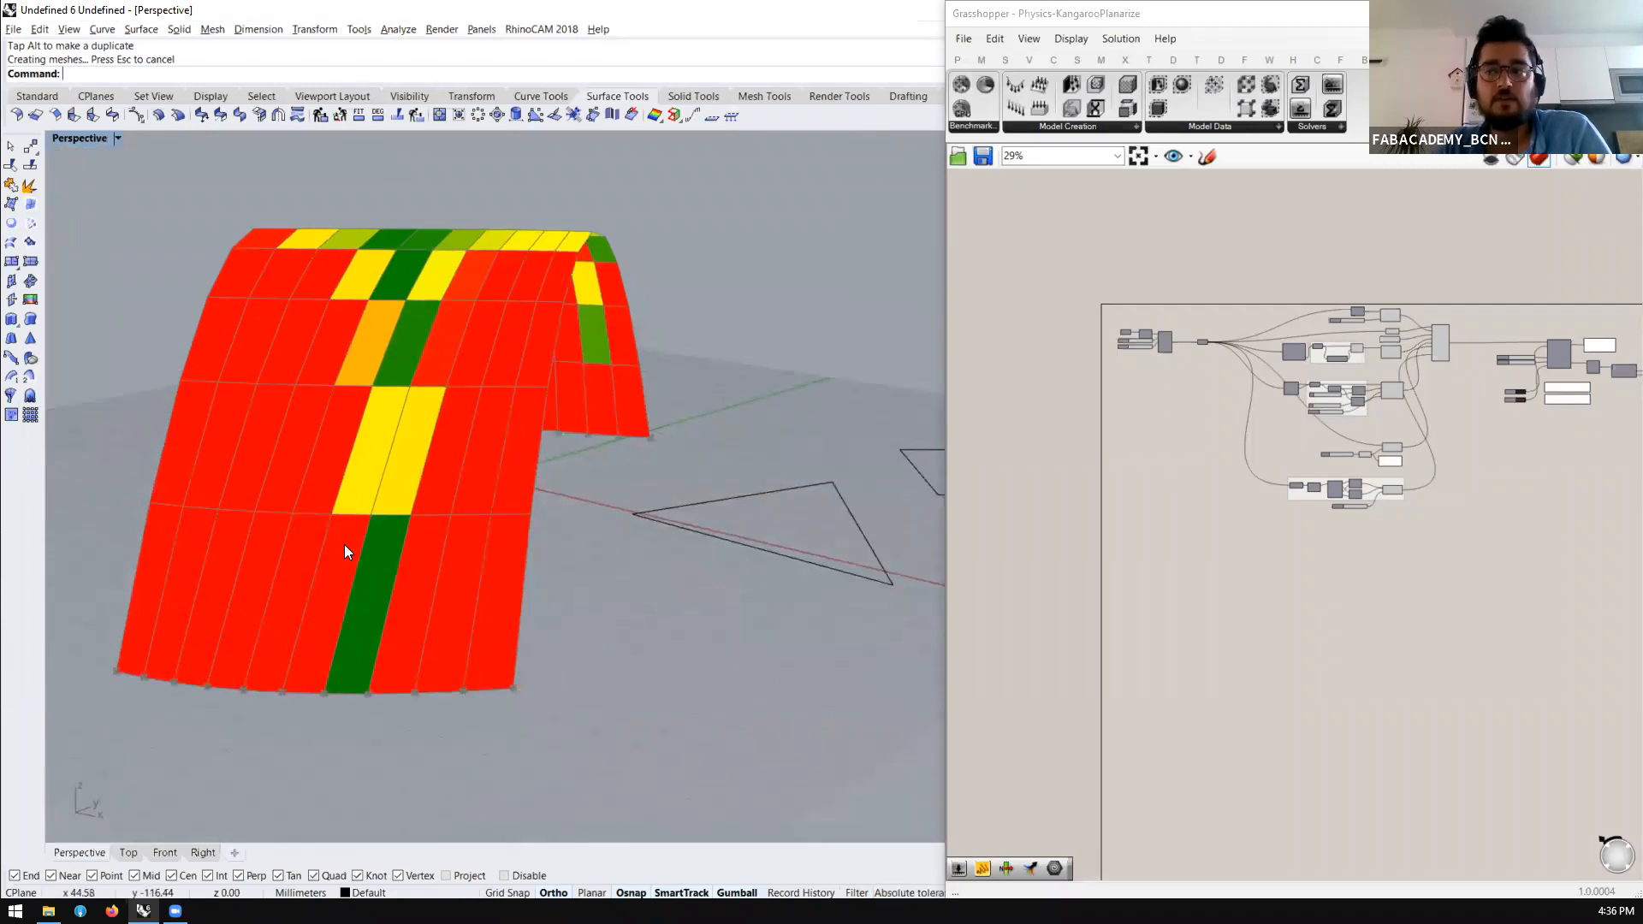
scroll(412, 346, up, 2)
scroll(412, 346, up, 1)
scroll(424, 339, down, 3)
right_drag(392, 429, 421, 344)
scroll(443, 205, up, 4)
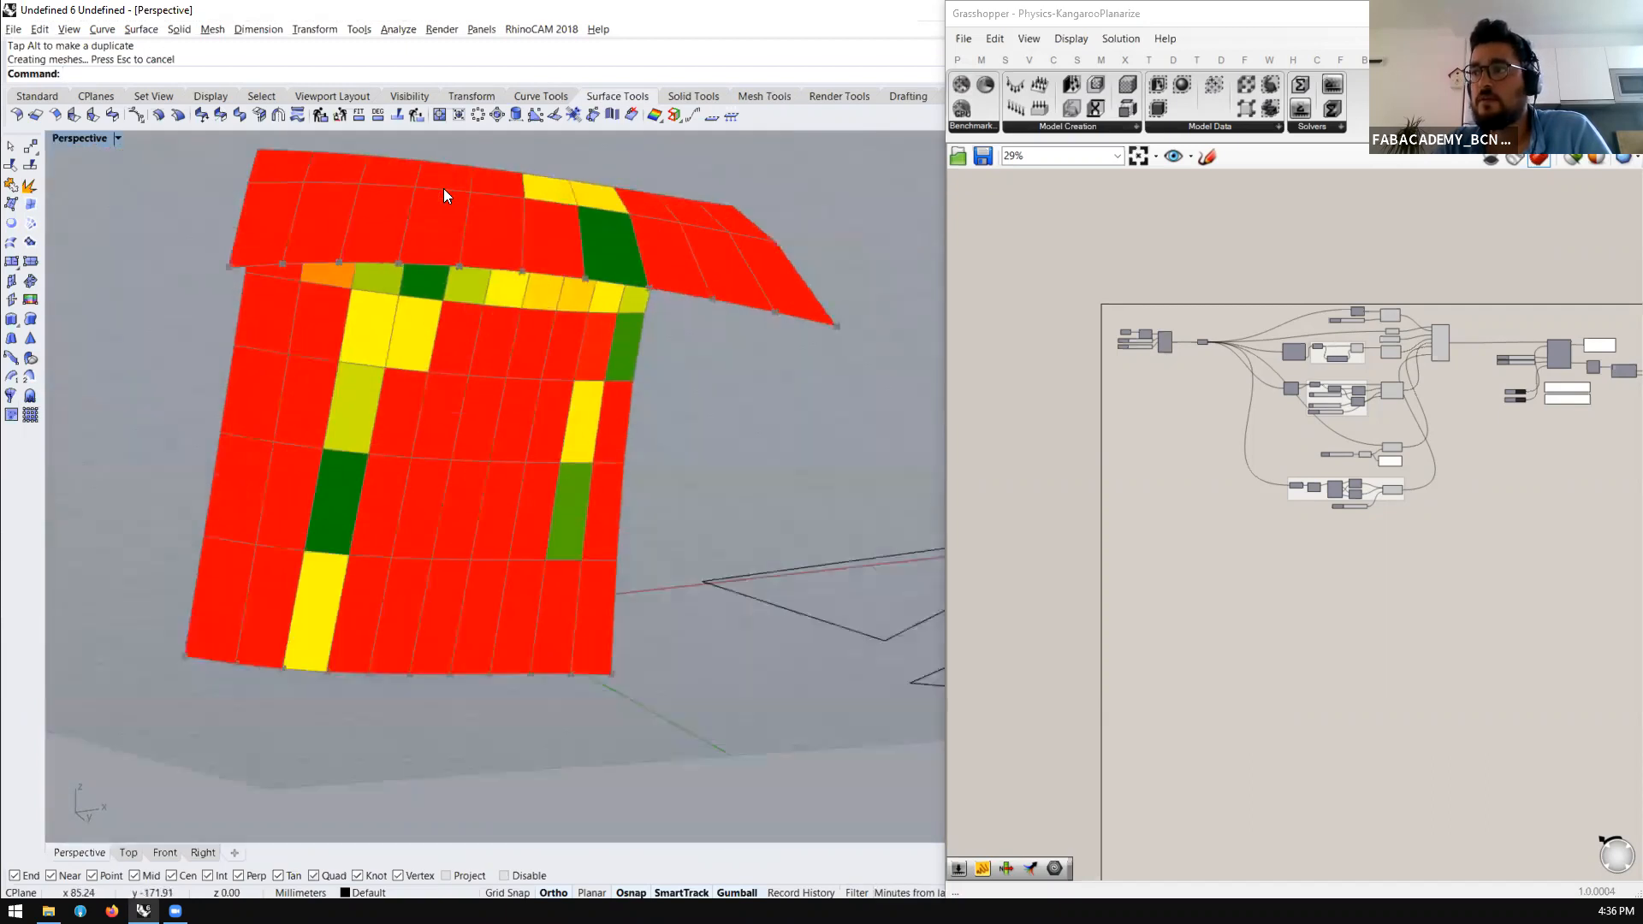
Draw a straight line between two opposite corners of the warped surface and compare it with the surface from several angles
scroll(379, 220, down, 4)
right_drag(488, 229, 354, 336)
scroll(354, 340, down, 4)
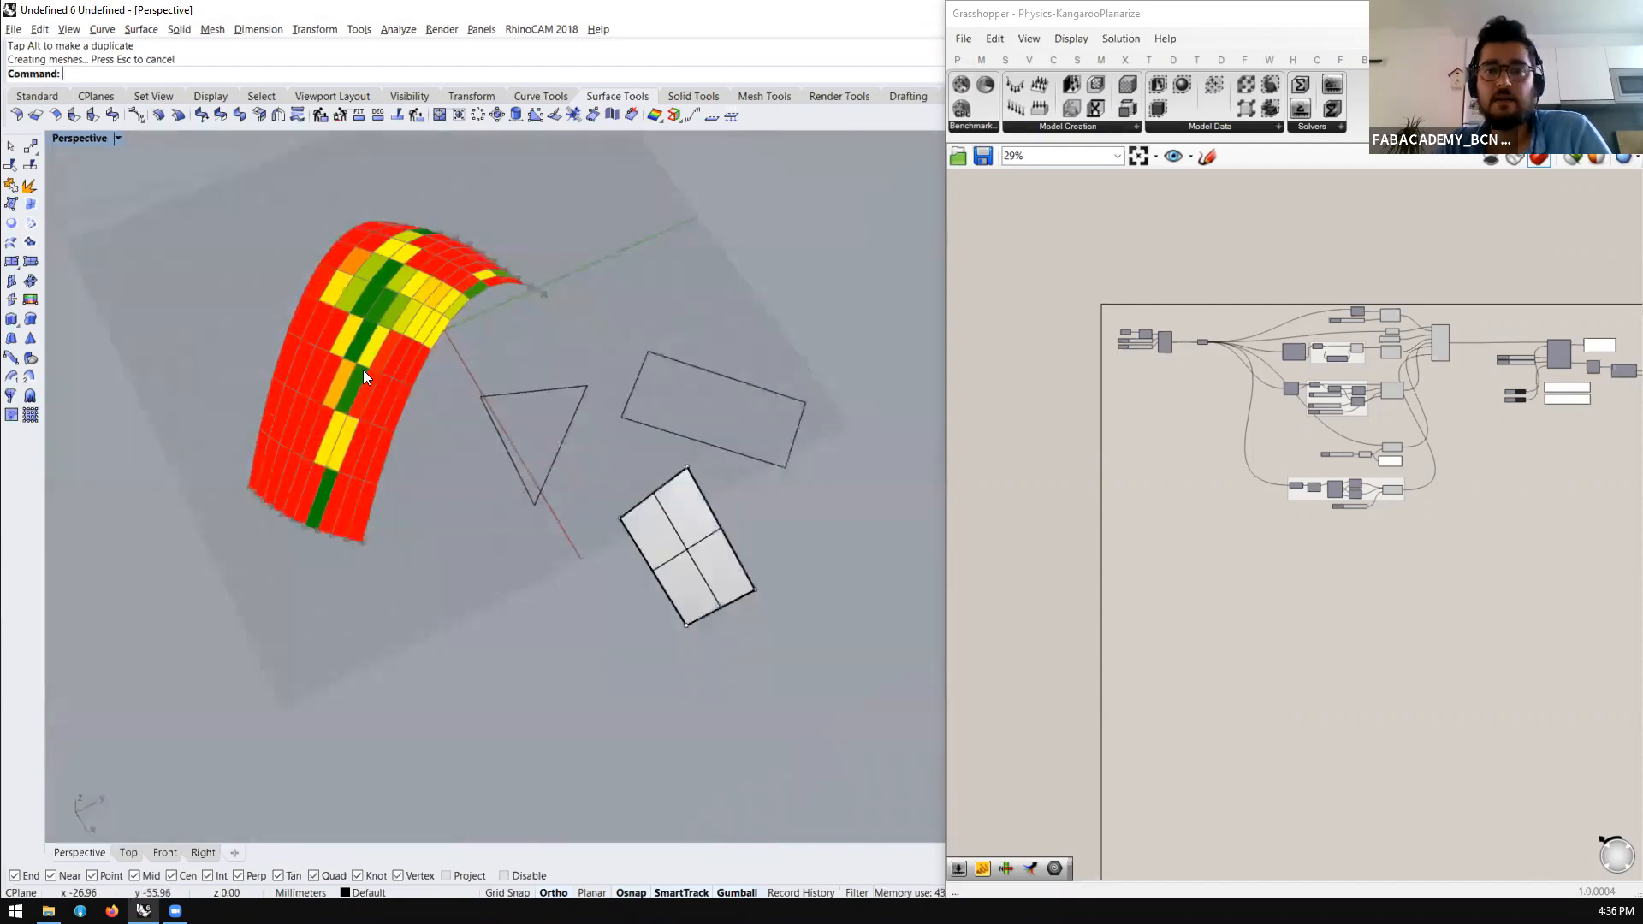
scroll(514, 428, up, 6)
right_drag(541, 385, 590, 392)
scroll(633, 481, up, 6)
right_drag(502, 472, 551, 560)
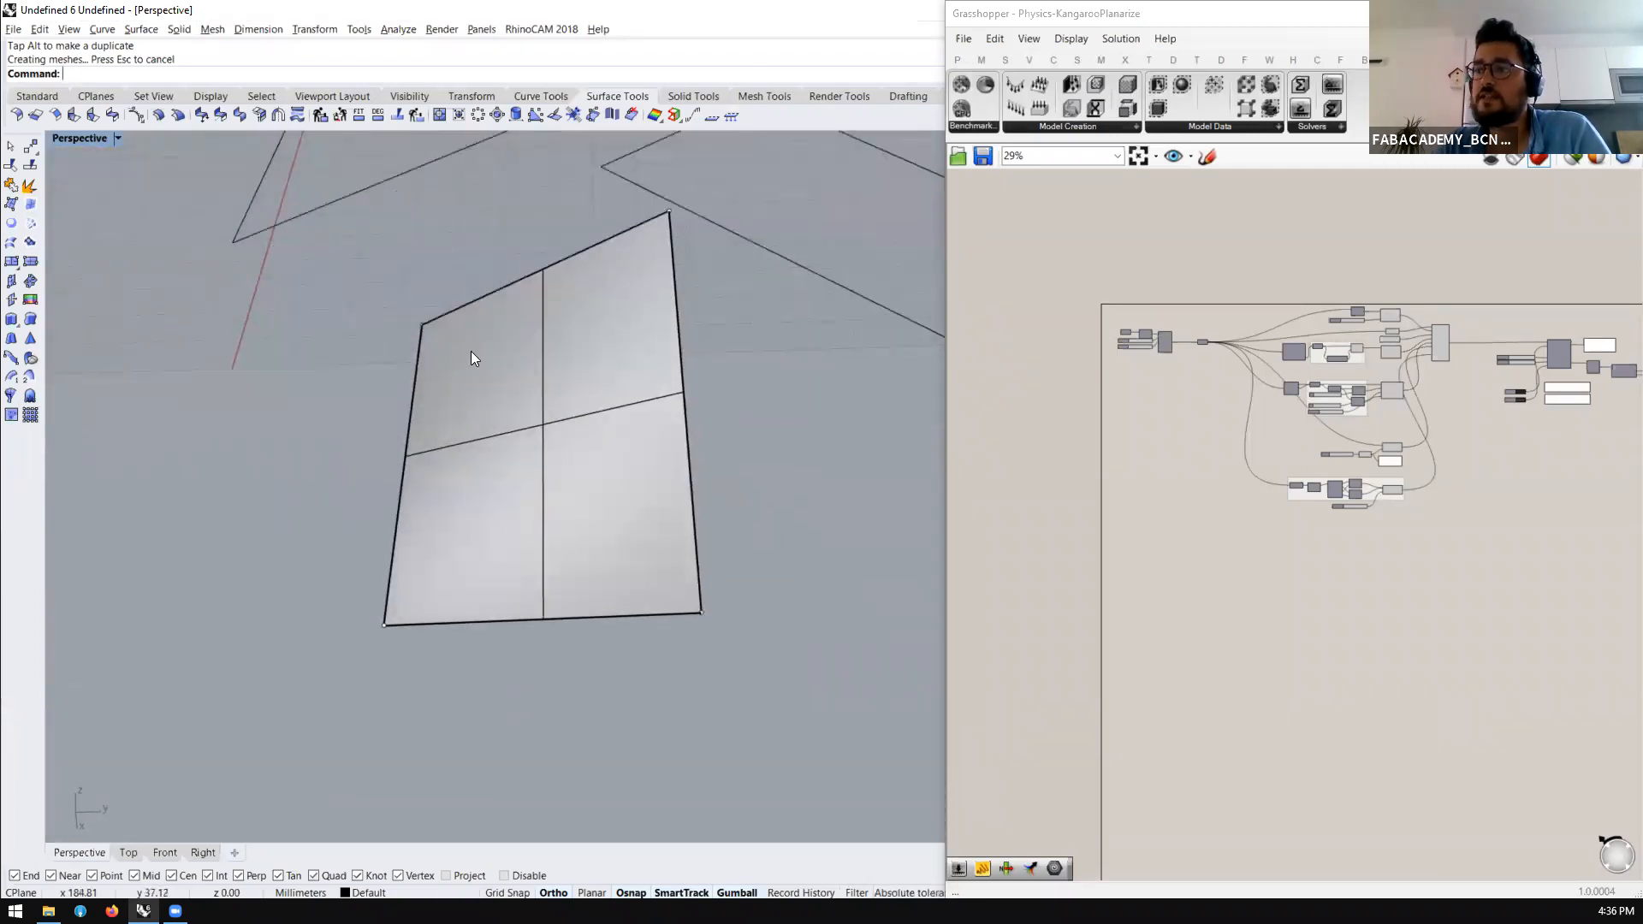
text(l)
key(Return)
click(422, 325)
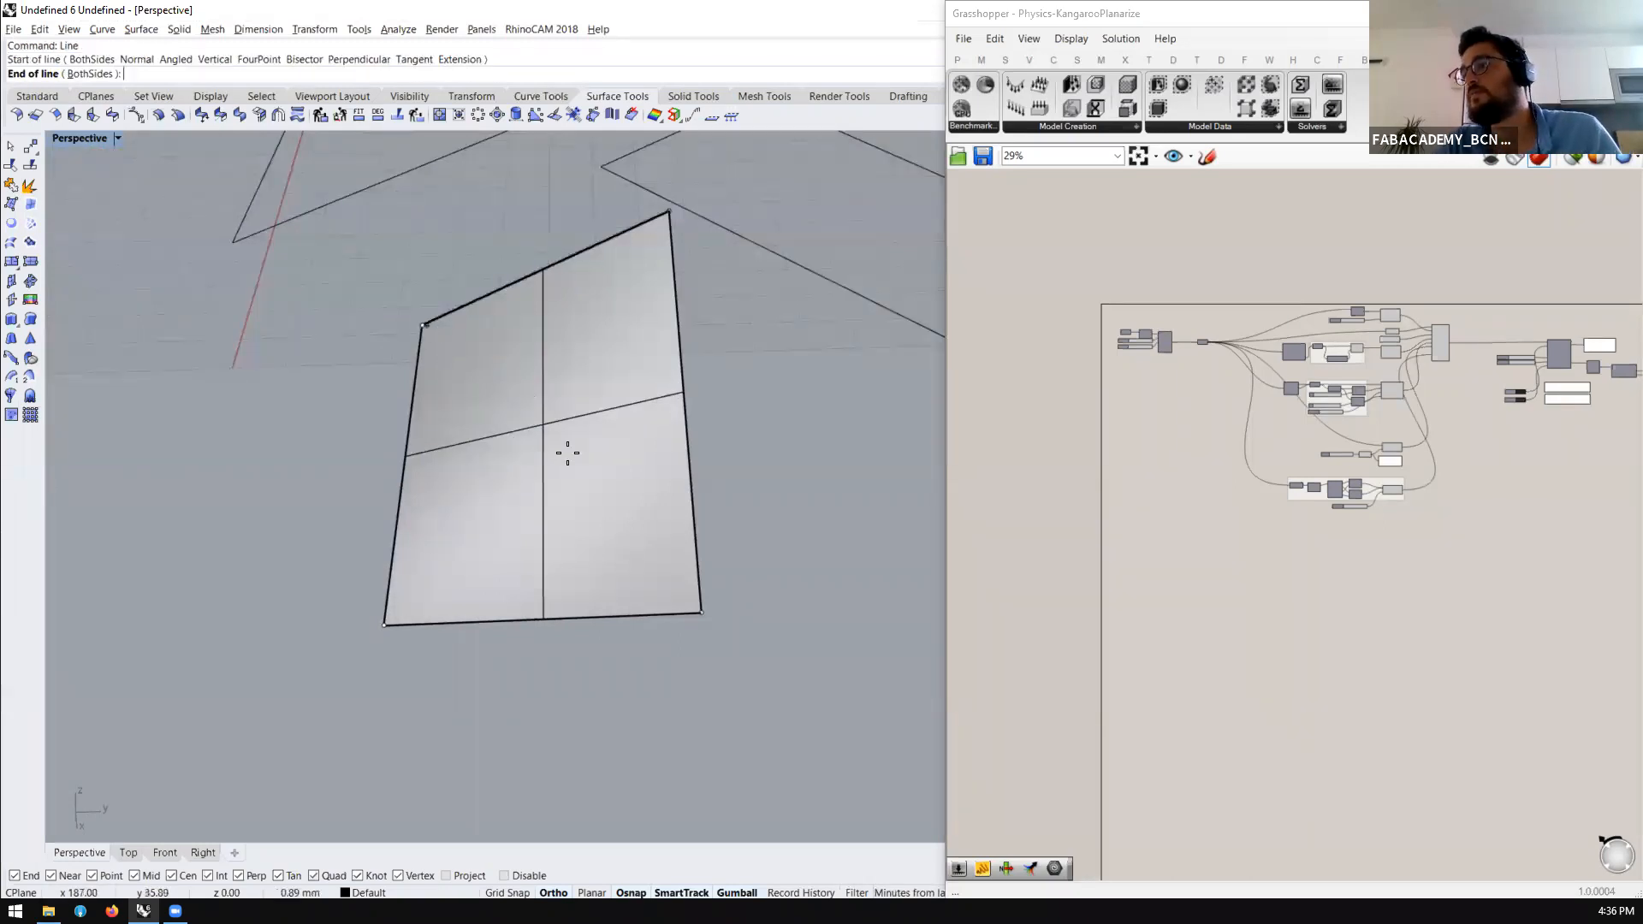
click(702, 612)
right_drag(727, 627, 675, 609)
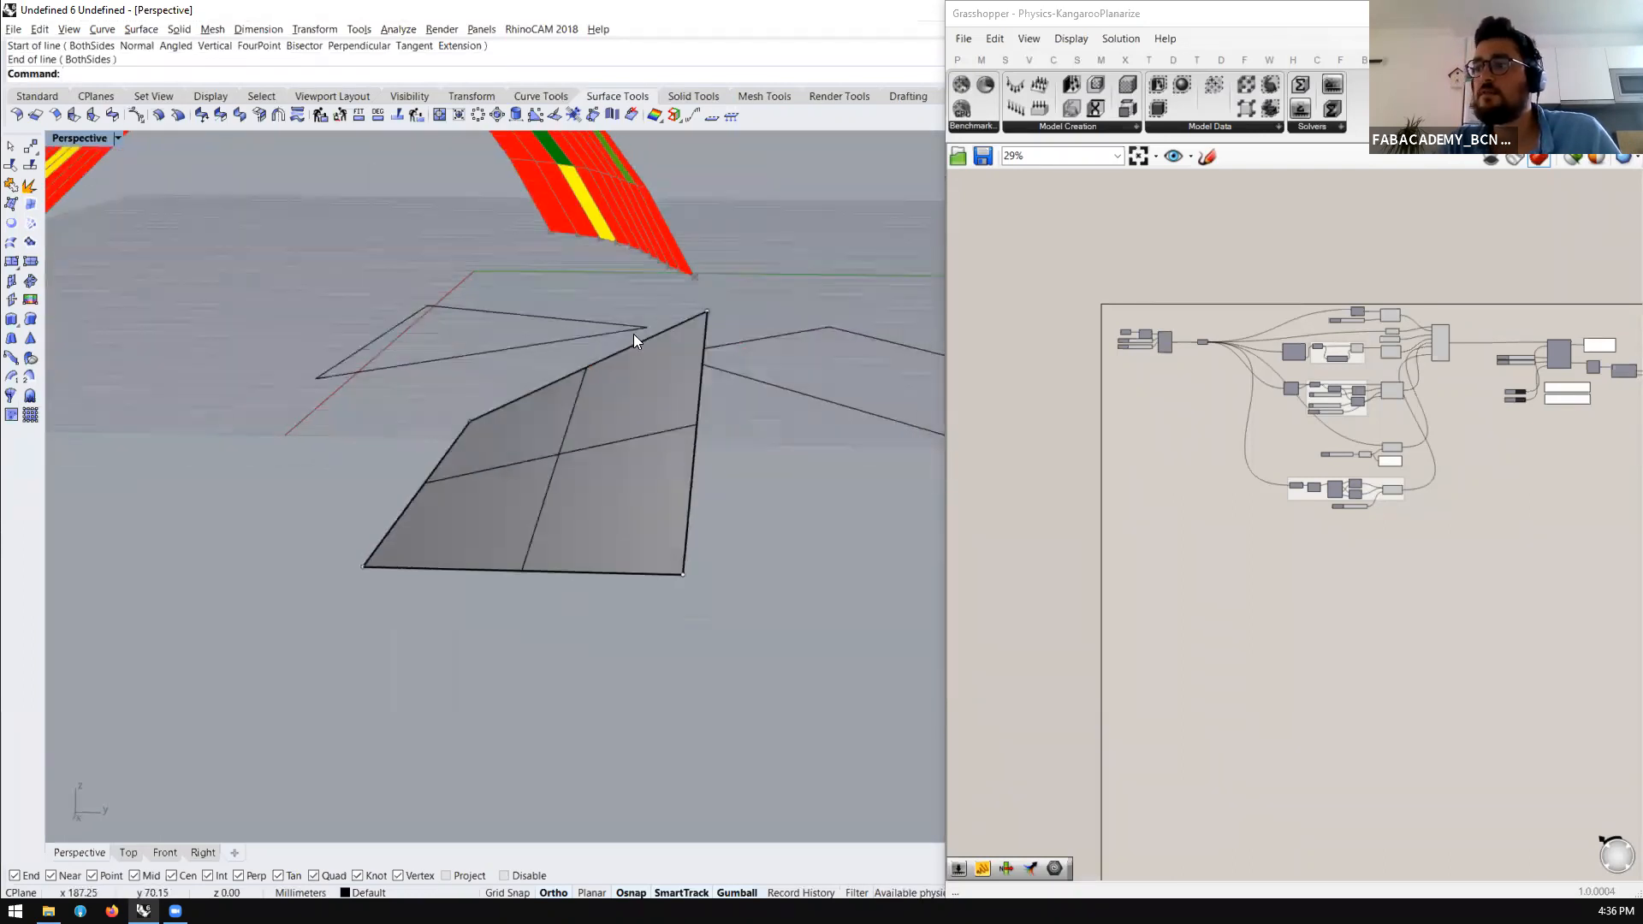
right_drag(619, 480, 587, 544)
scroll(673, 397, down, 5)
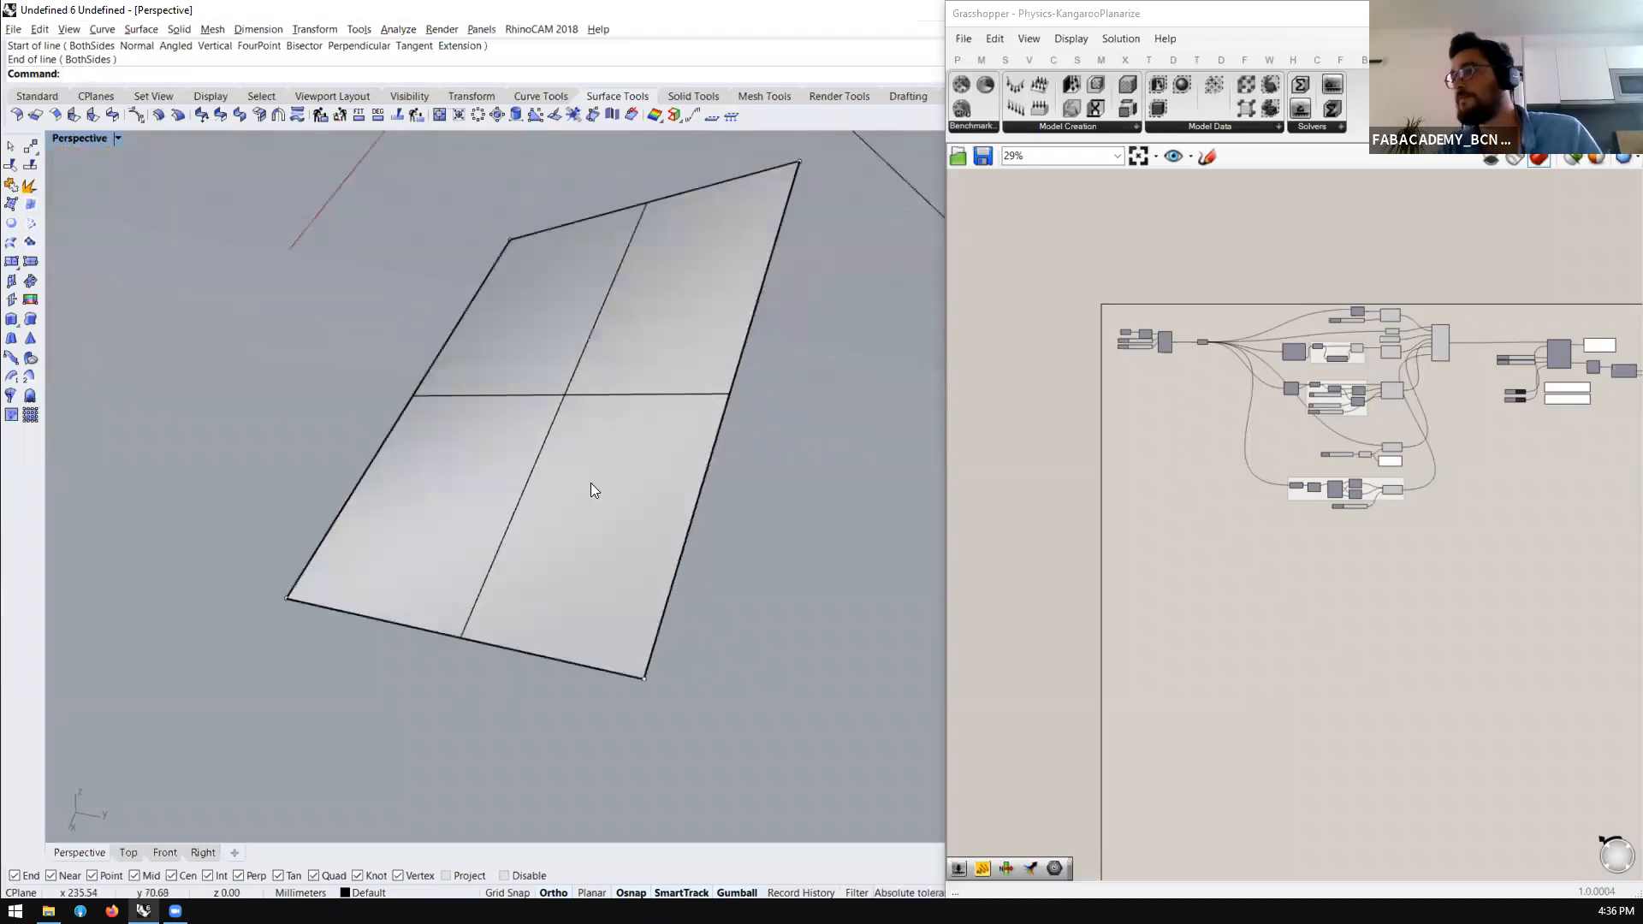
Delete the triangle, the four-sided polyline, the diagonal line and the warped surface, keeping only the coloured vault
drag(796, 415, 501, 638)
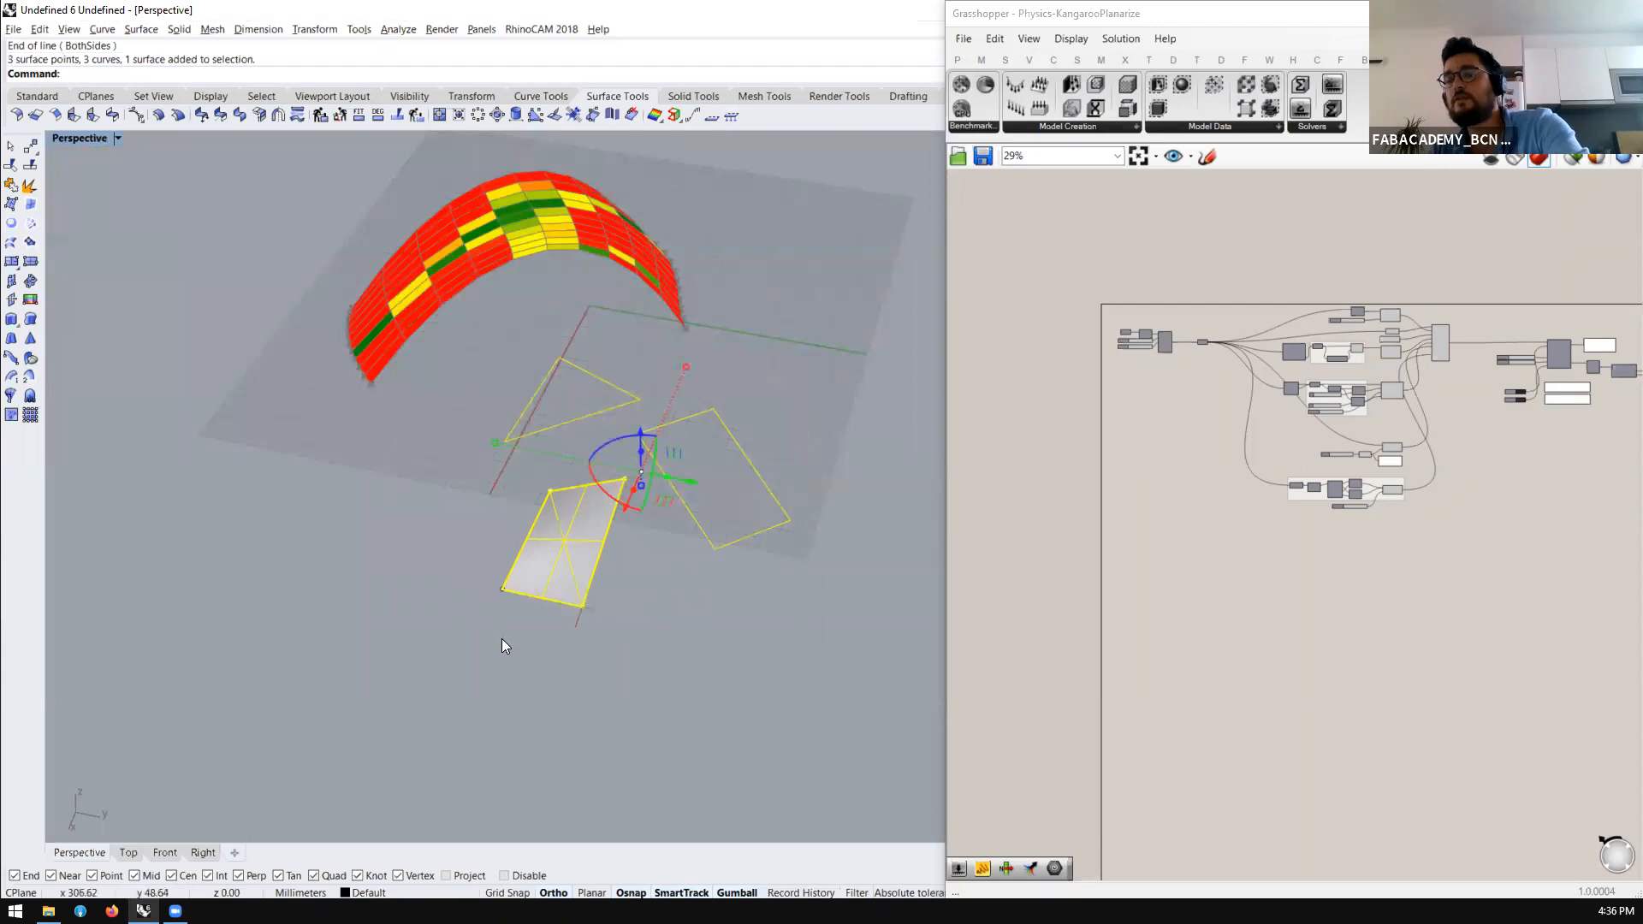
key(Delete)
drag(645, 481, 448, 701)
key(Delete)
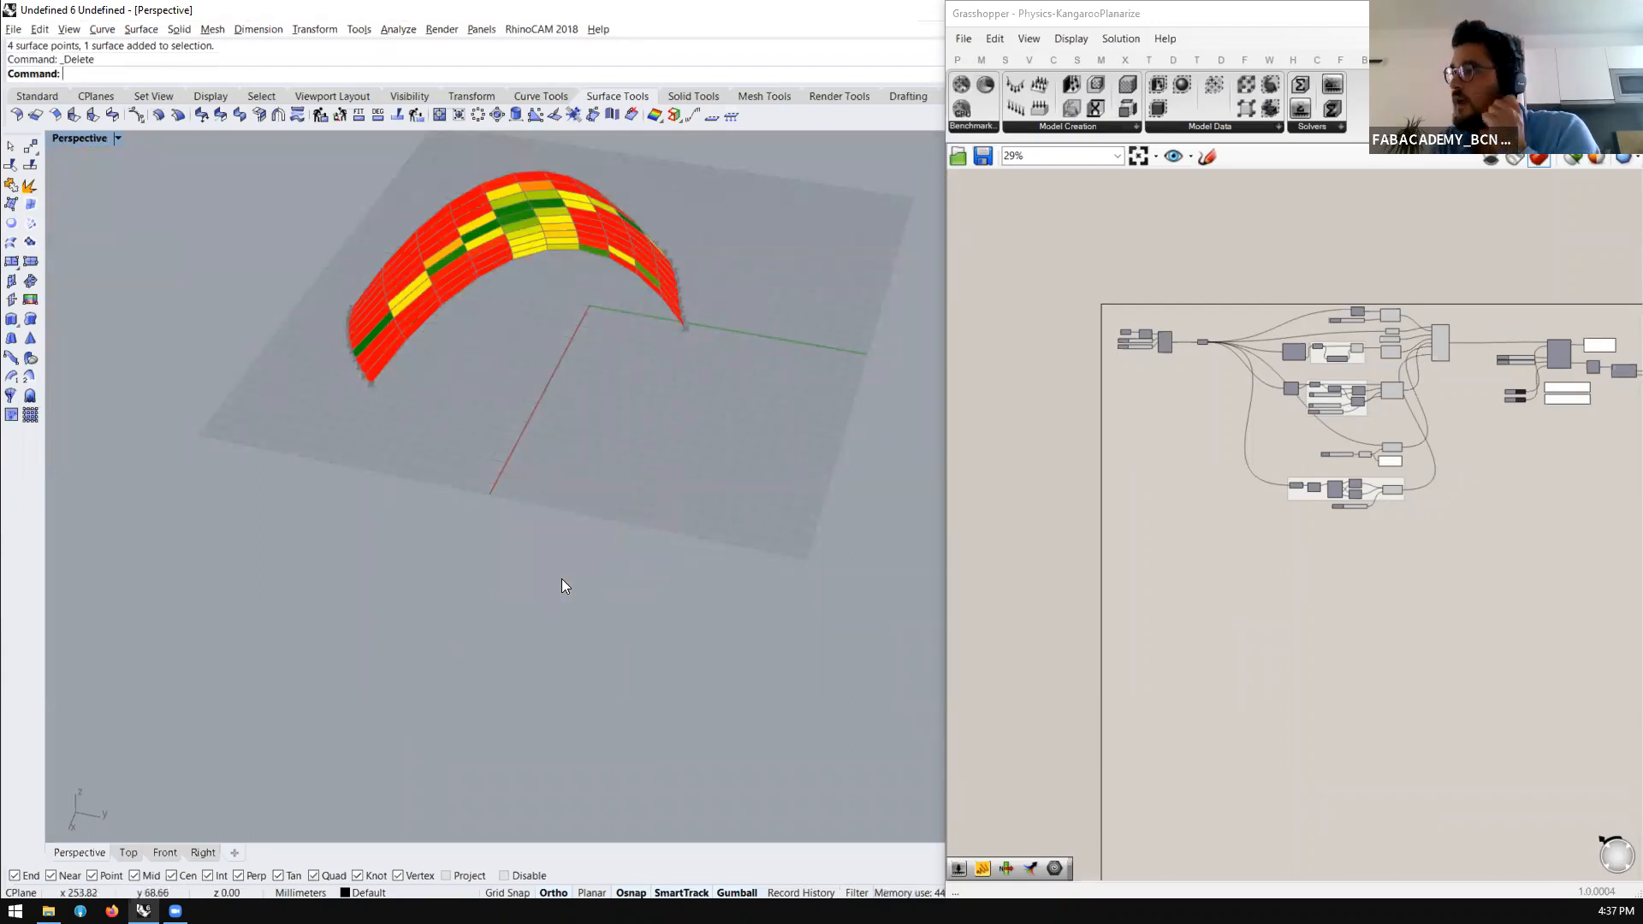
right_drag(595, 227, 289, 304)
right_drag(713, 419, 432, 568)
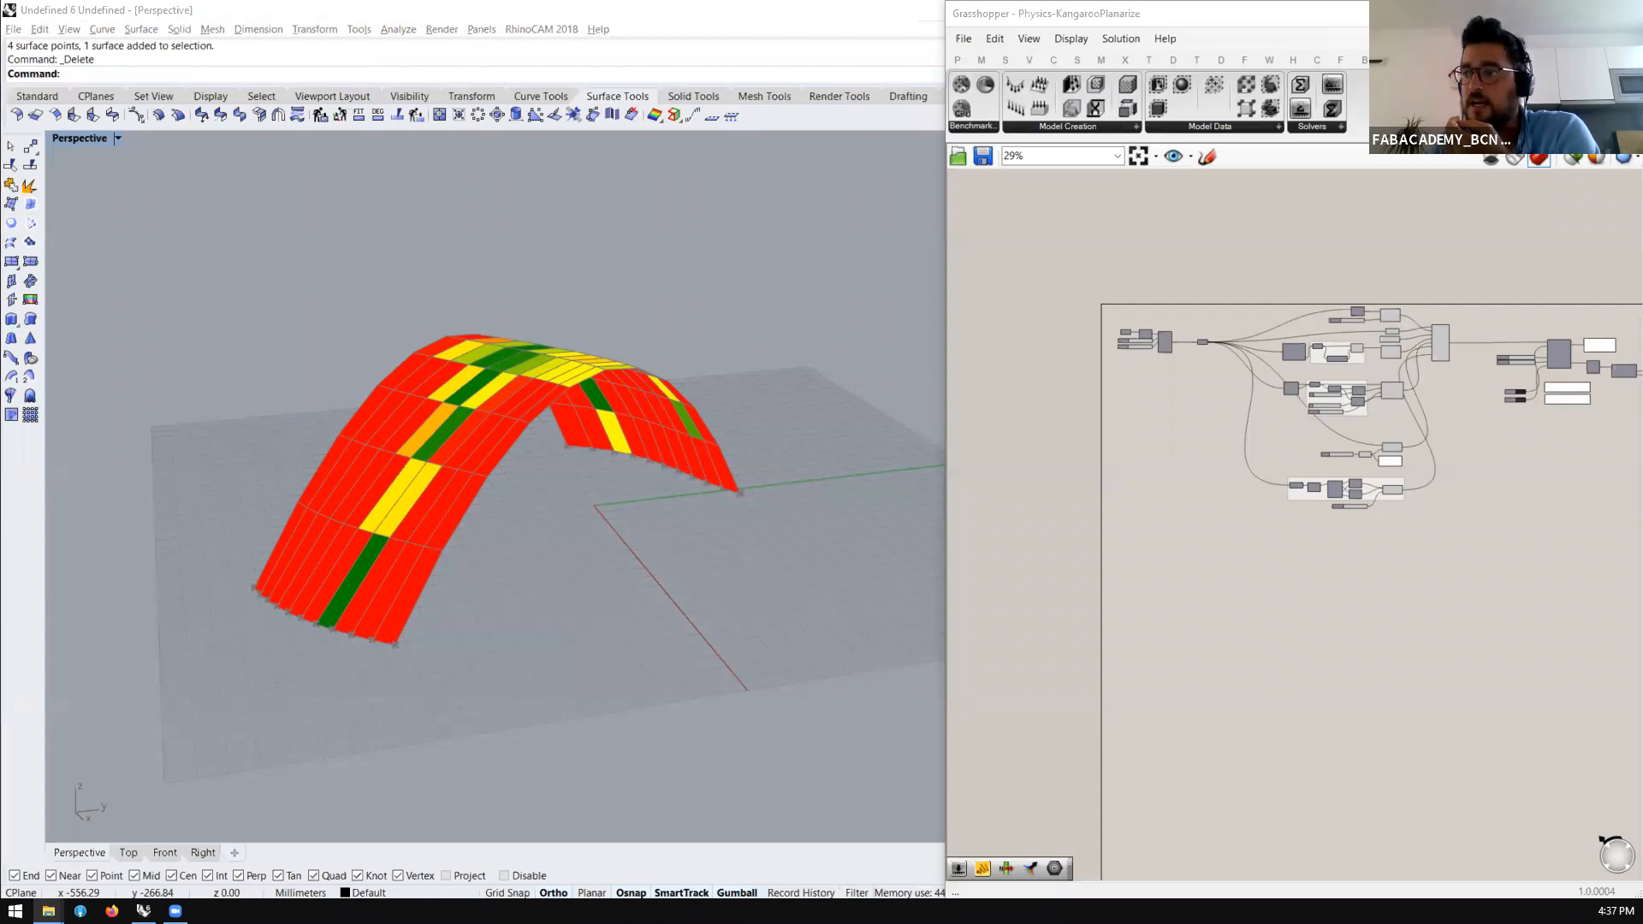
scroll(389, 529, up, 2)
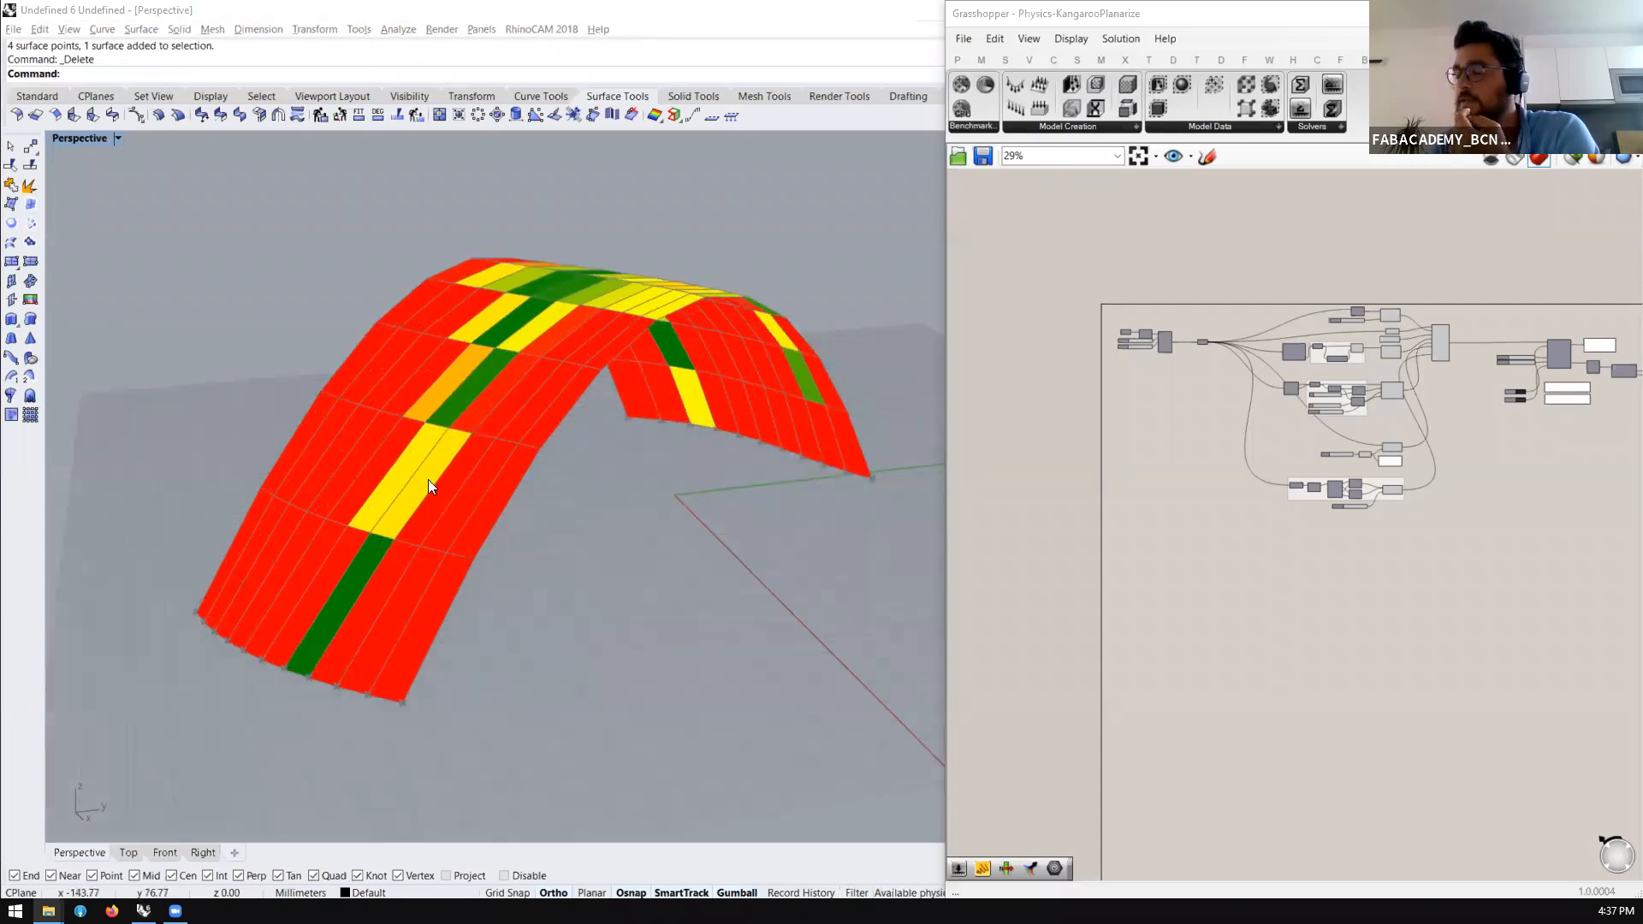
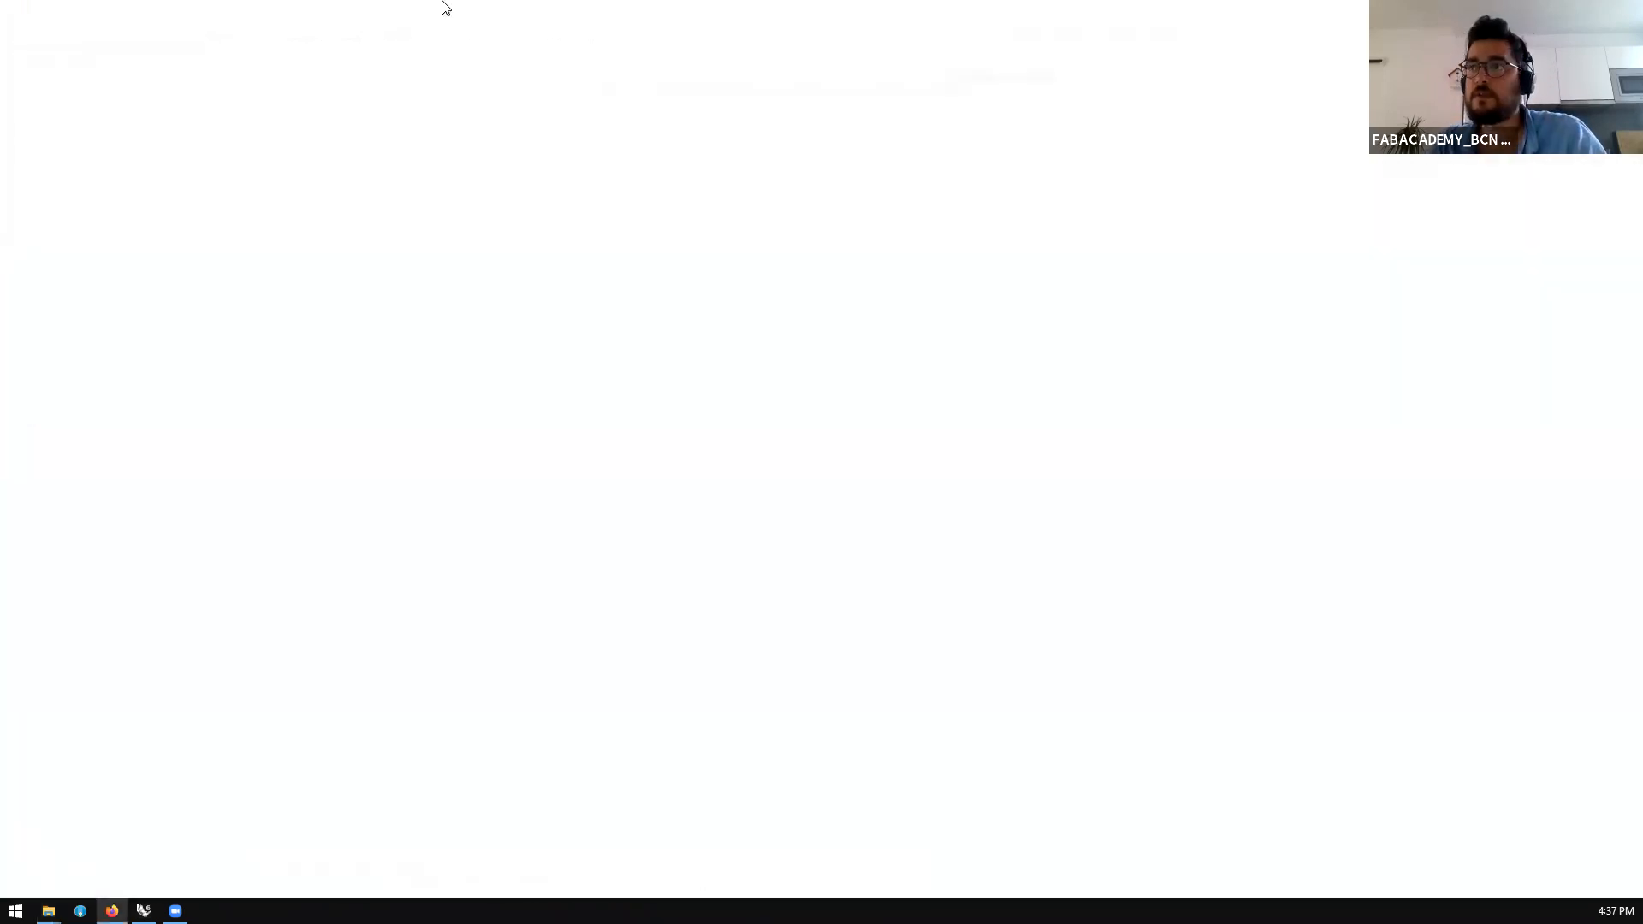
Switch to Firefox, open the BeansReels website and go to its Portfolio page
click(425, 49)
text(fa)
key(Escape)
triple_click(424, 50)
text(eduardochamorro.github.io)
key(Return)
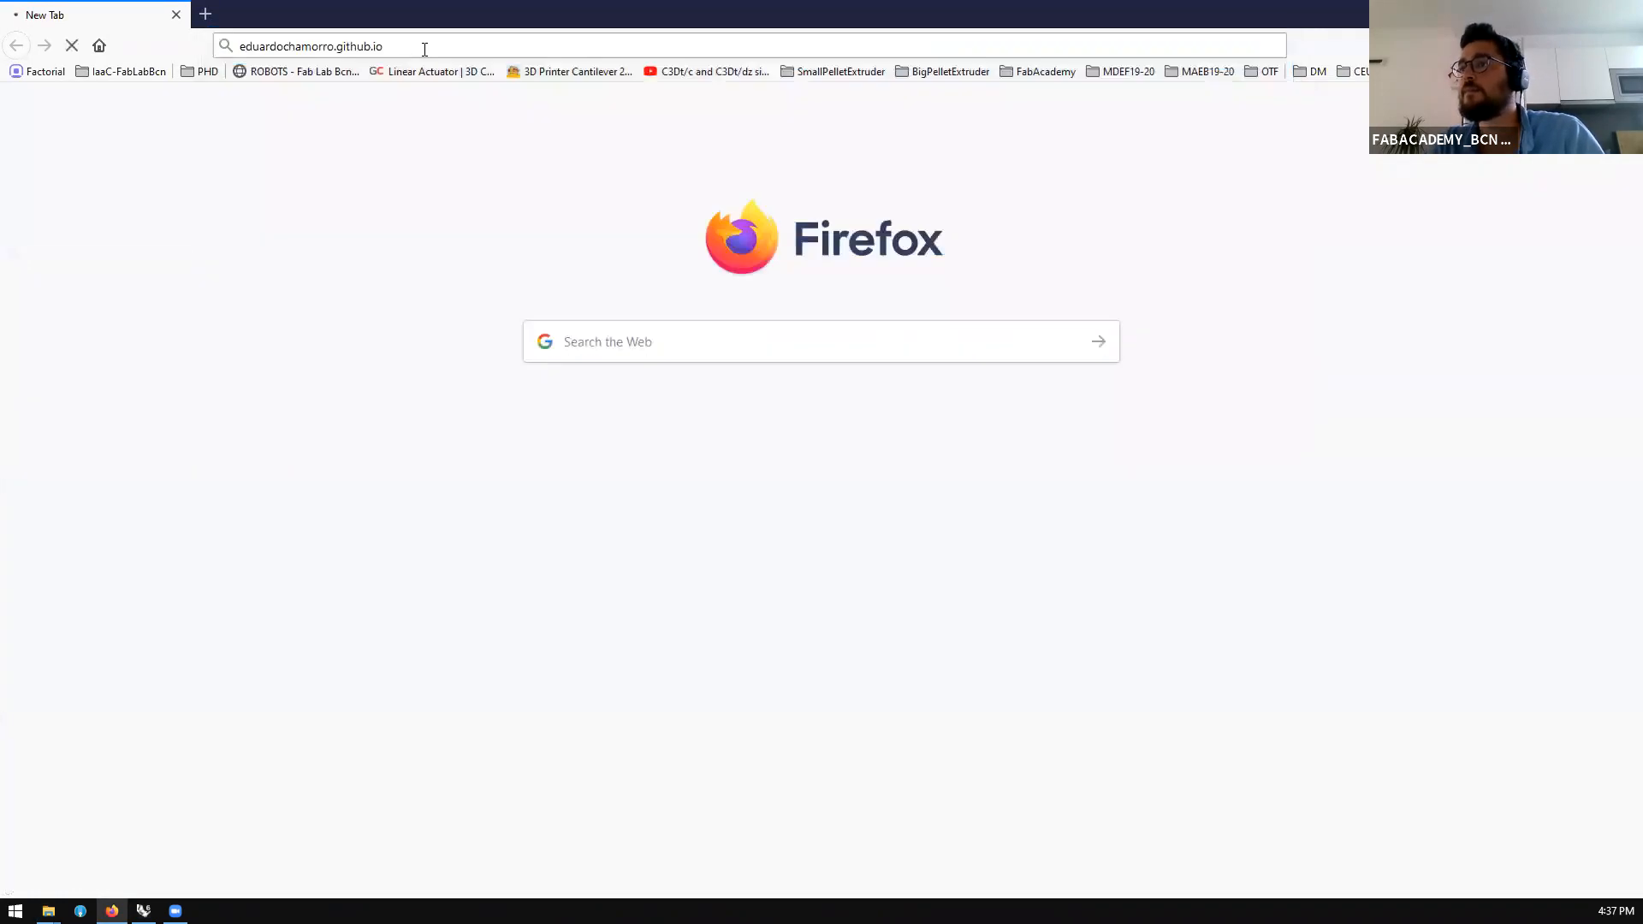
click(425, 50)
triple_click(422, 47)
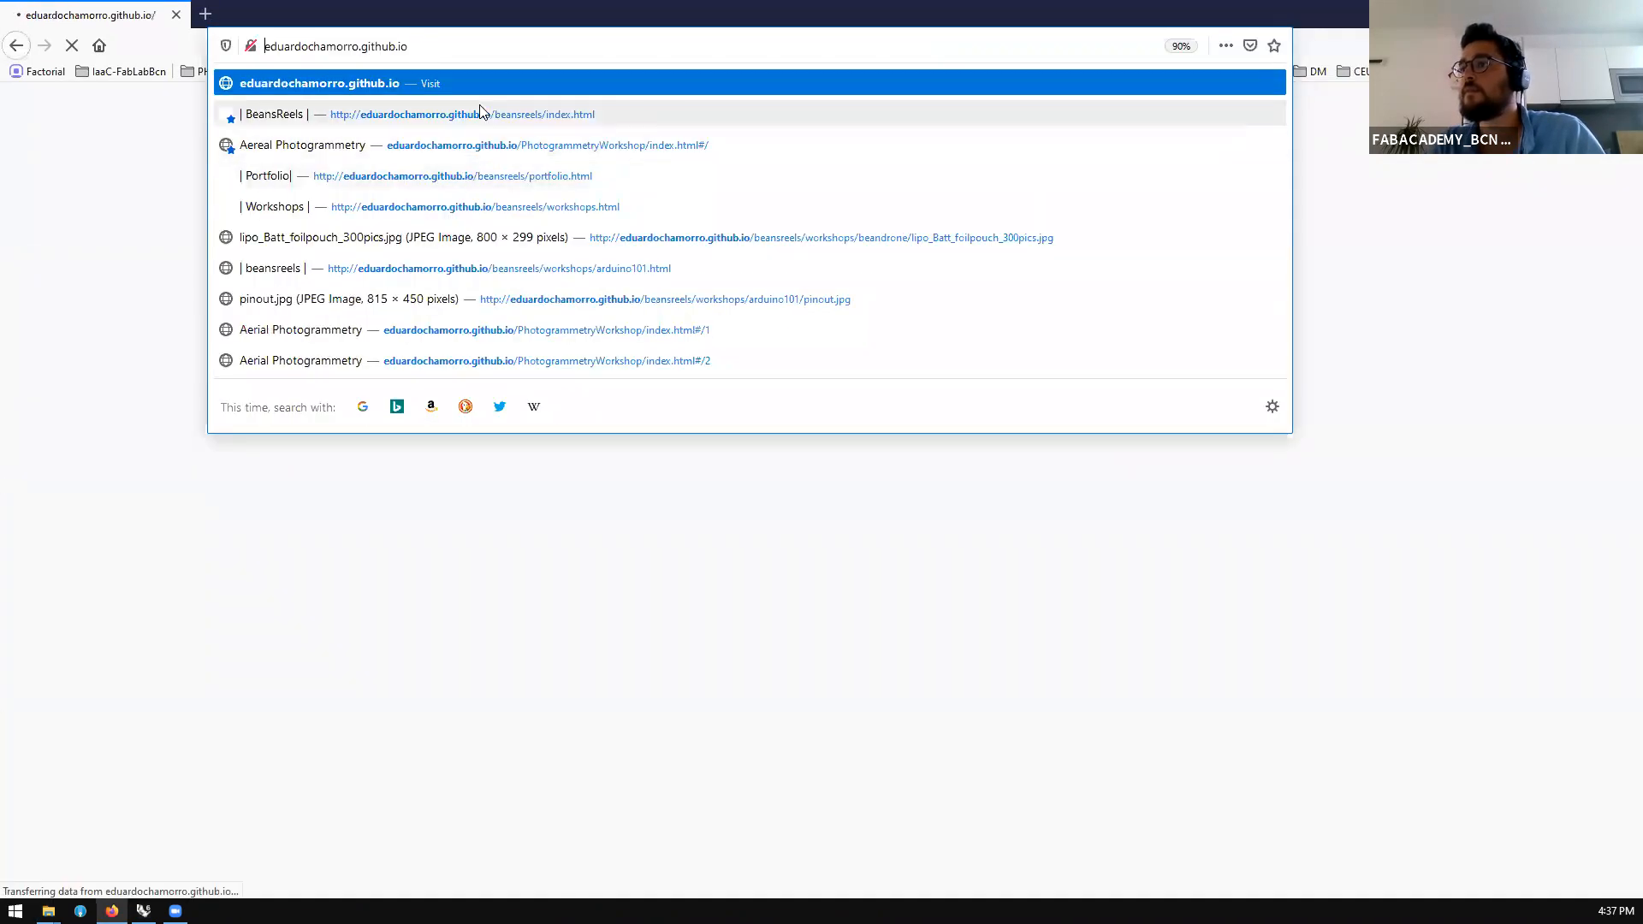
click(478, 114)
click(258, 408)
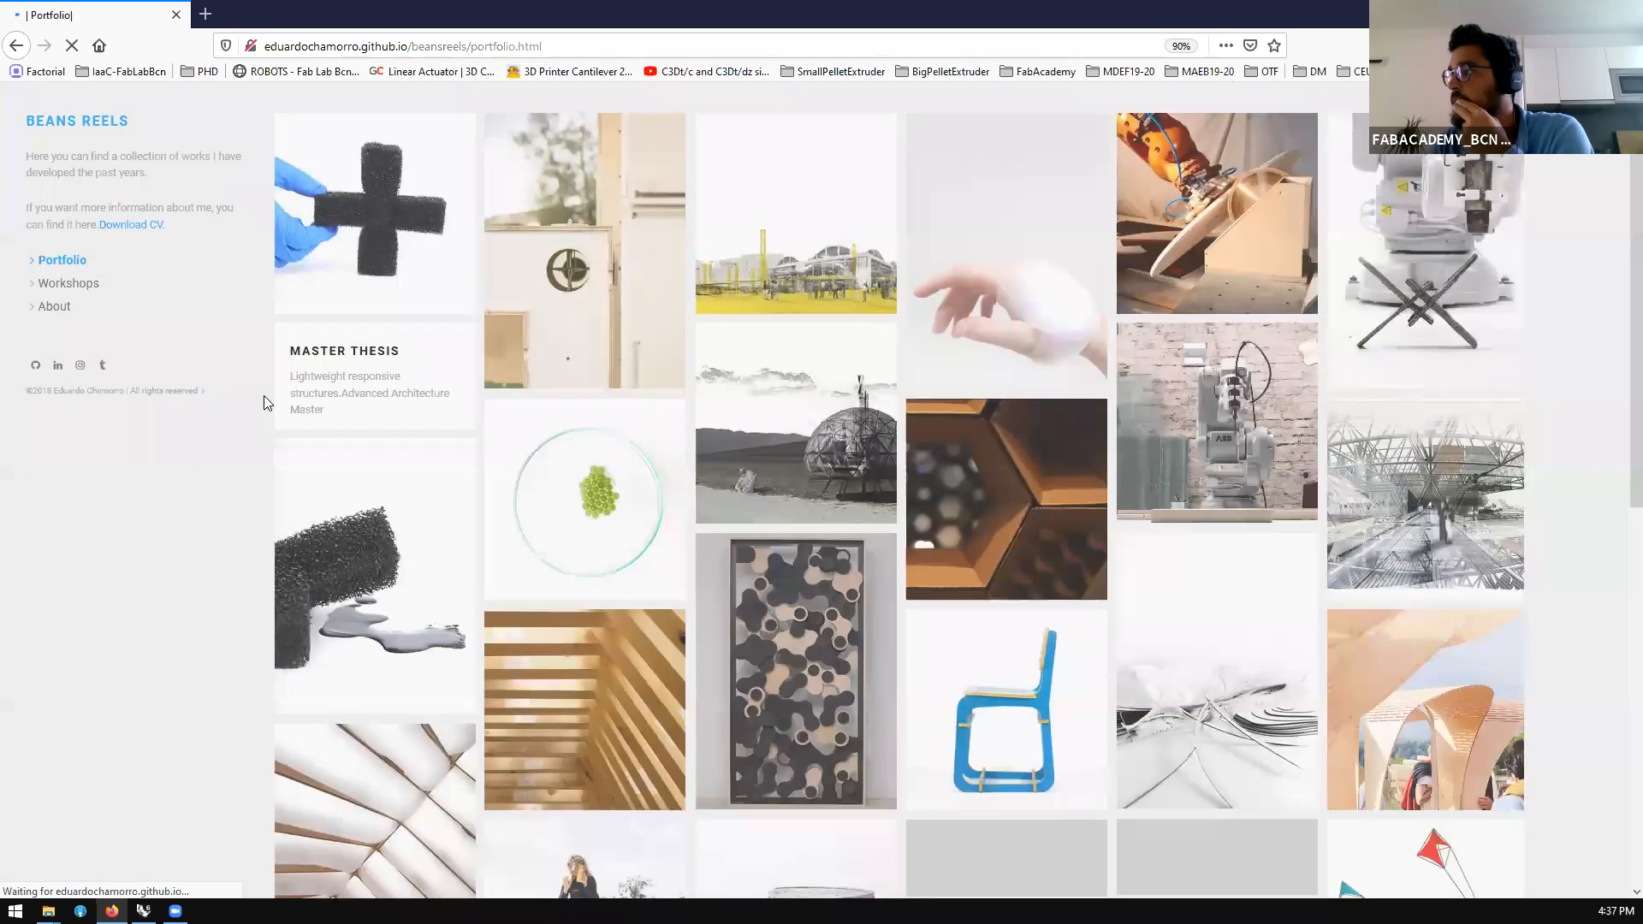
Find the perforated cardboard vault in the portfolio, open its CeuSummerSchool project page and view the built structure
scroll(263, 396, down, 5)
scroll(264, 396, down, 10)
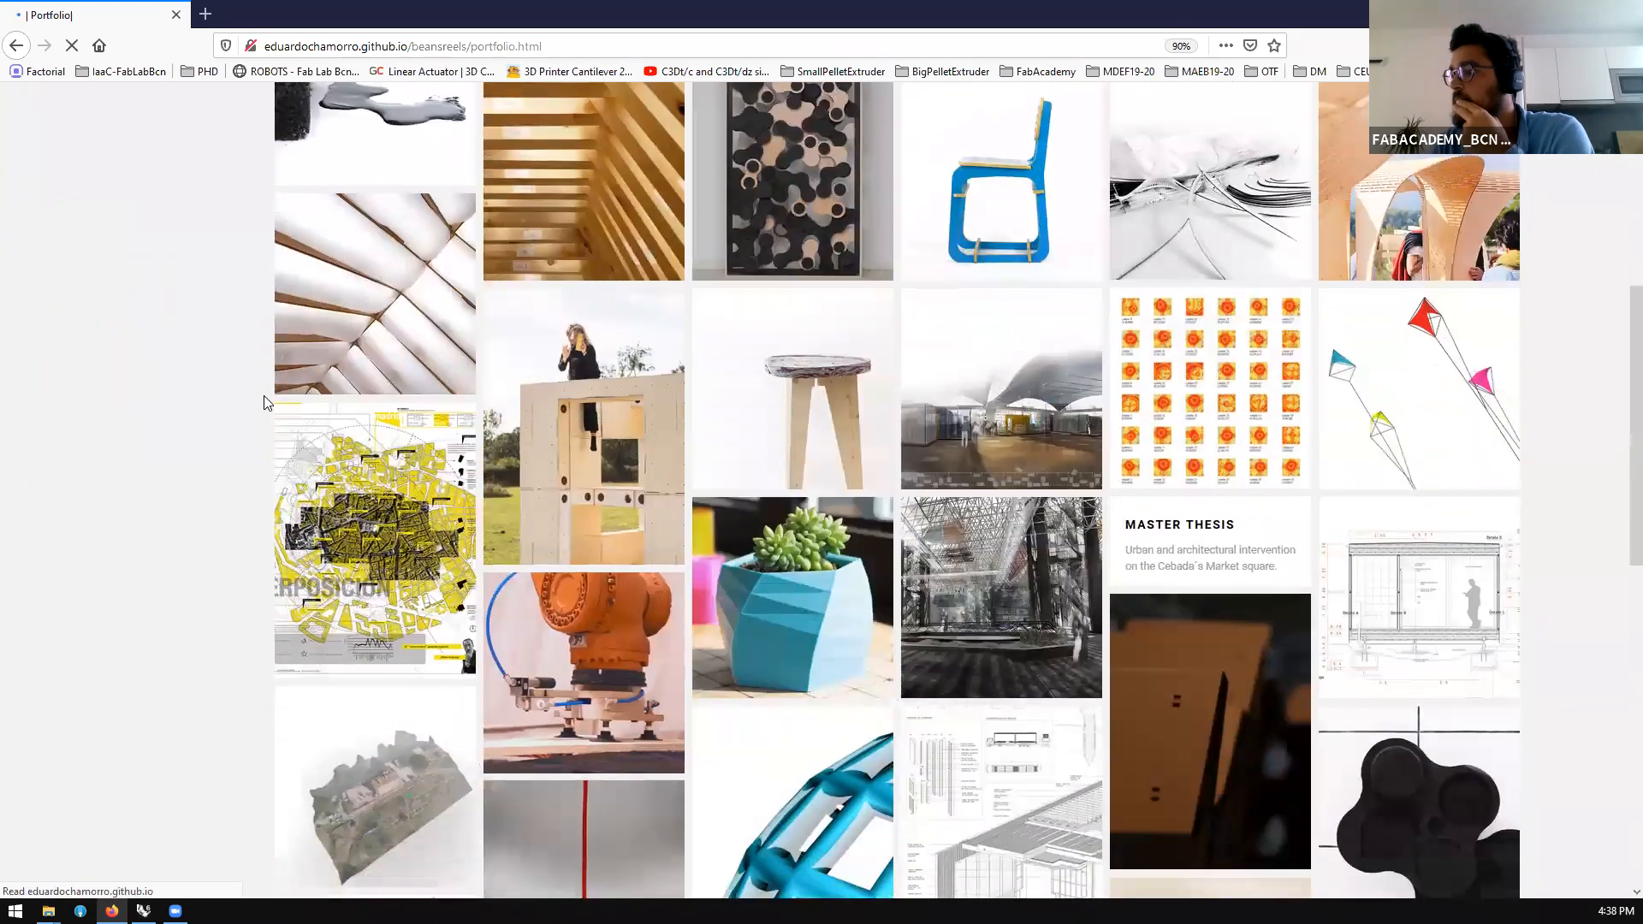
scroll(263, 396, down, 3)
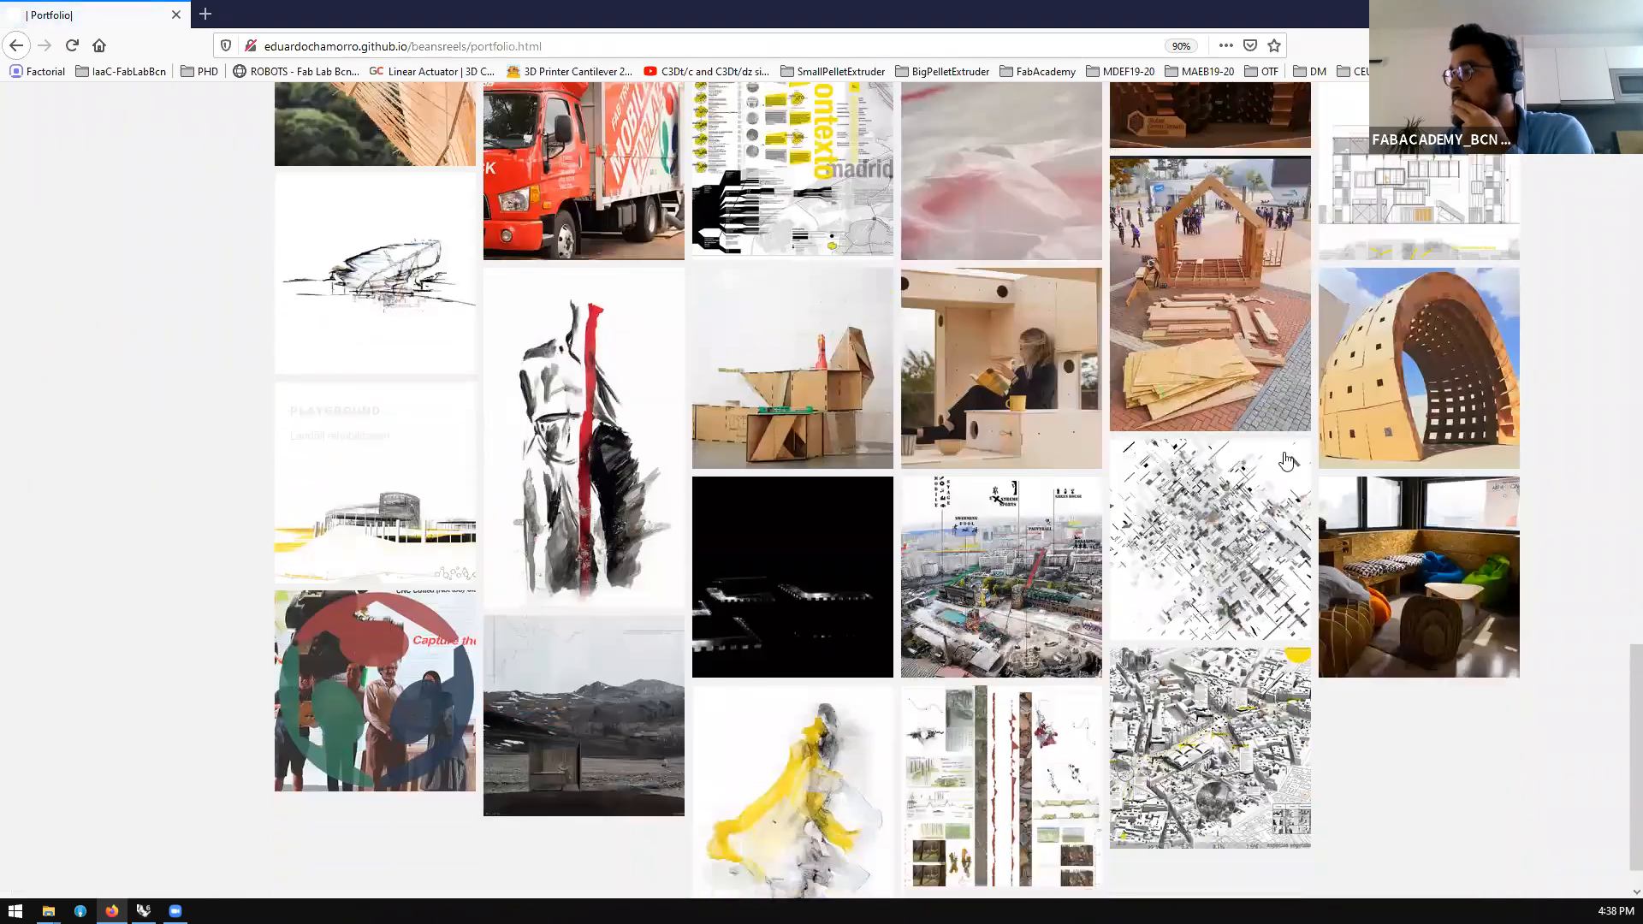
click(1371, 260)
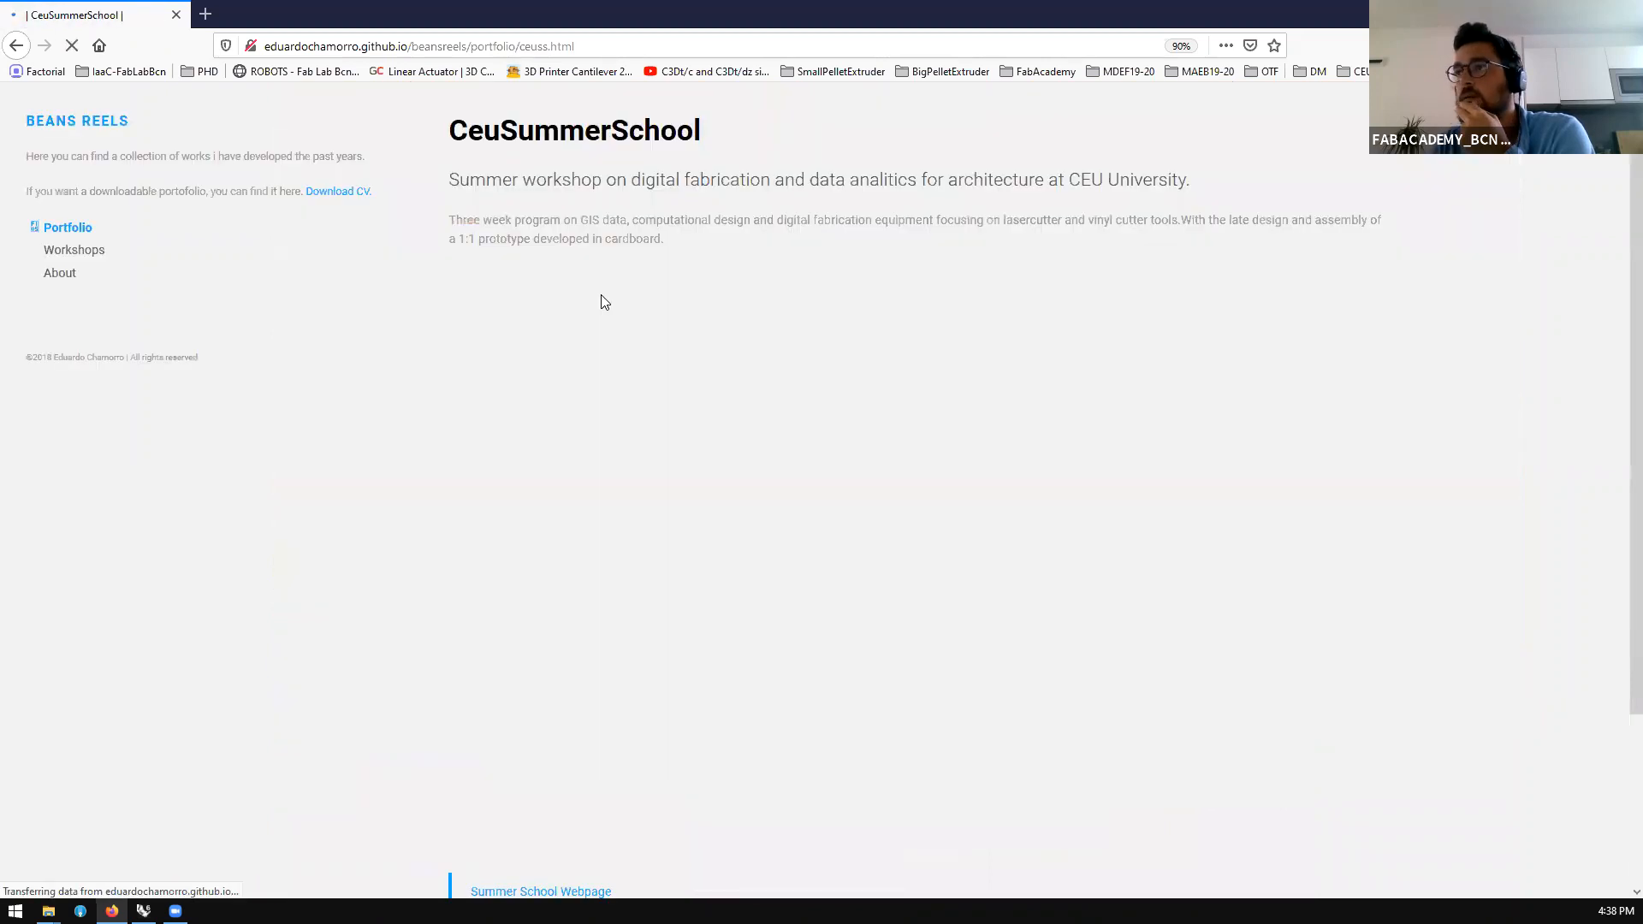
scroll(588, 295, down, 1)
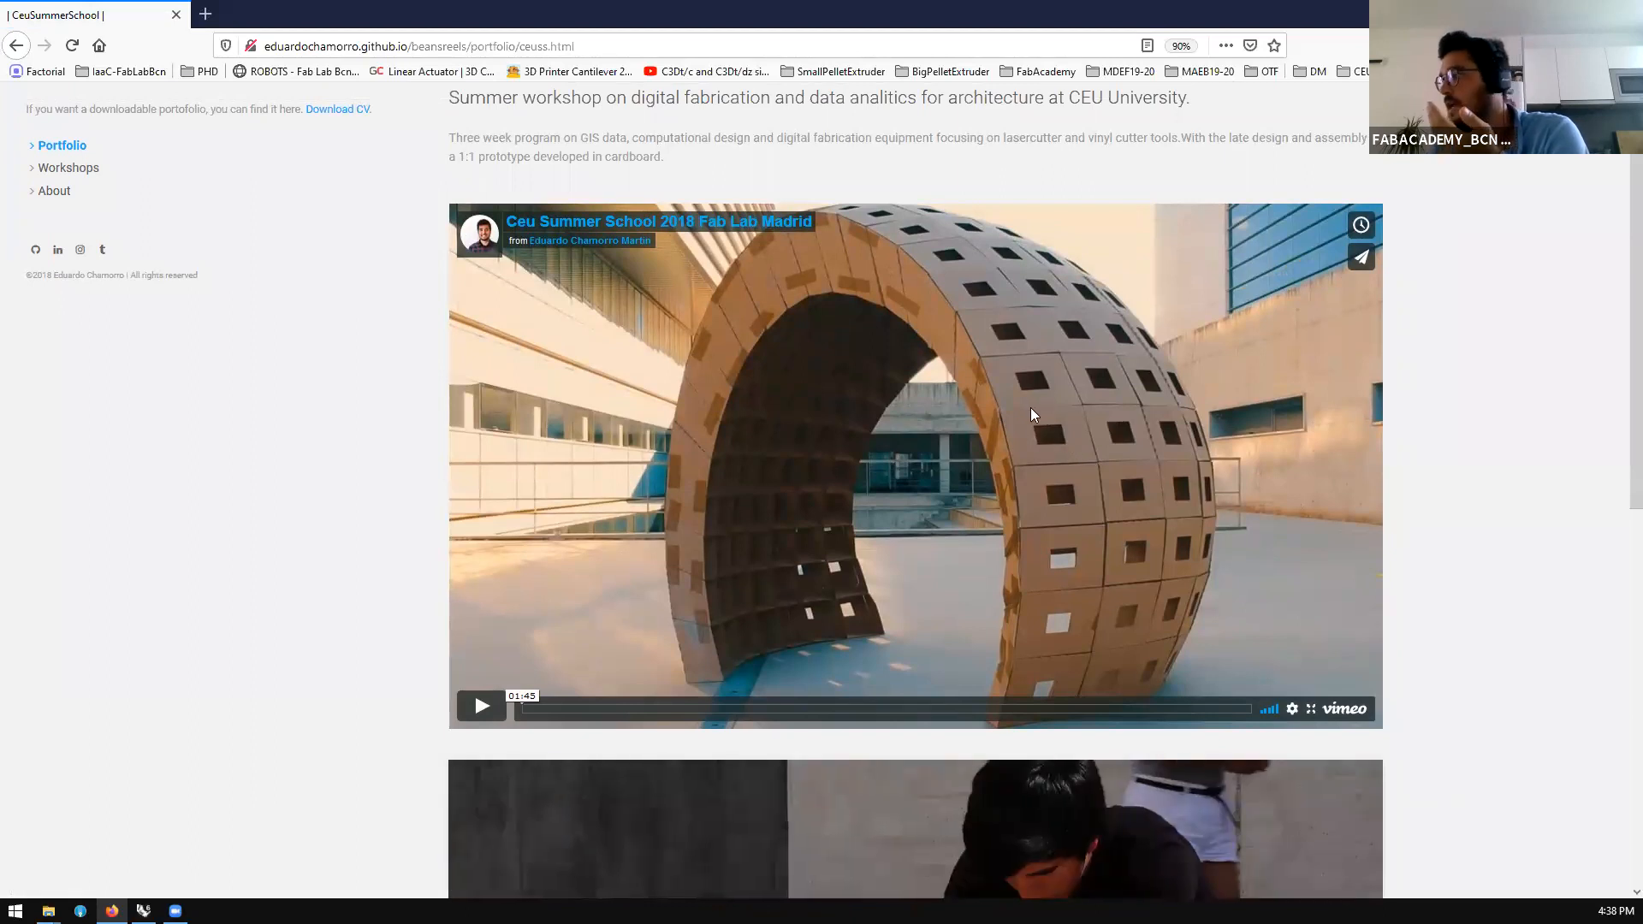
scroll(1030, 407, down, 3)
scroll(1022, 272, up, 1)
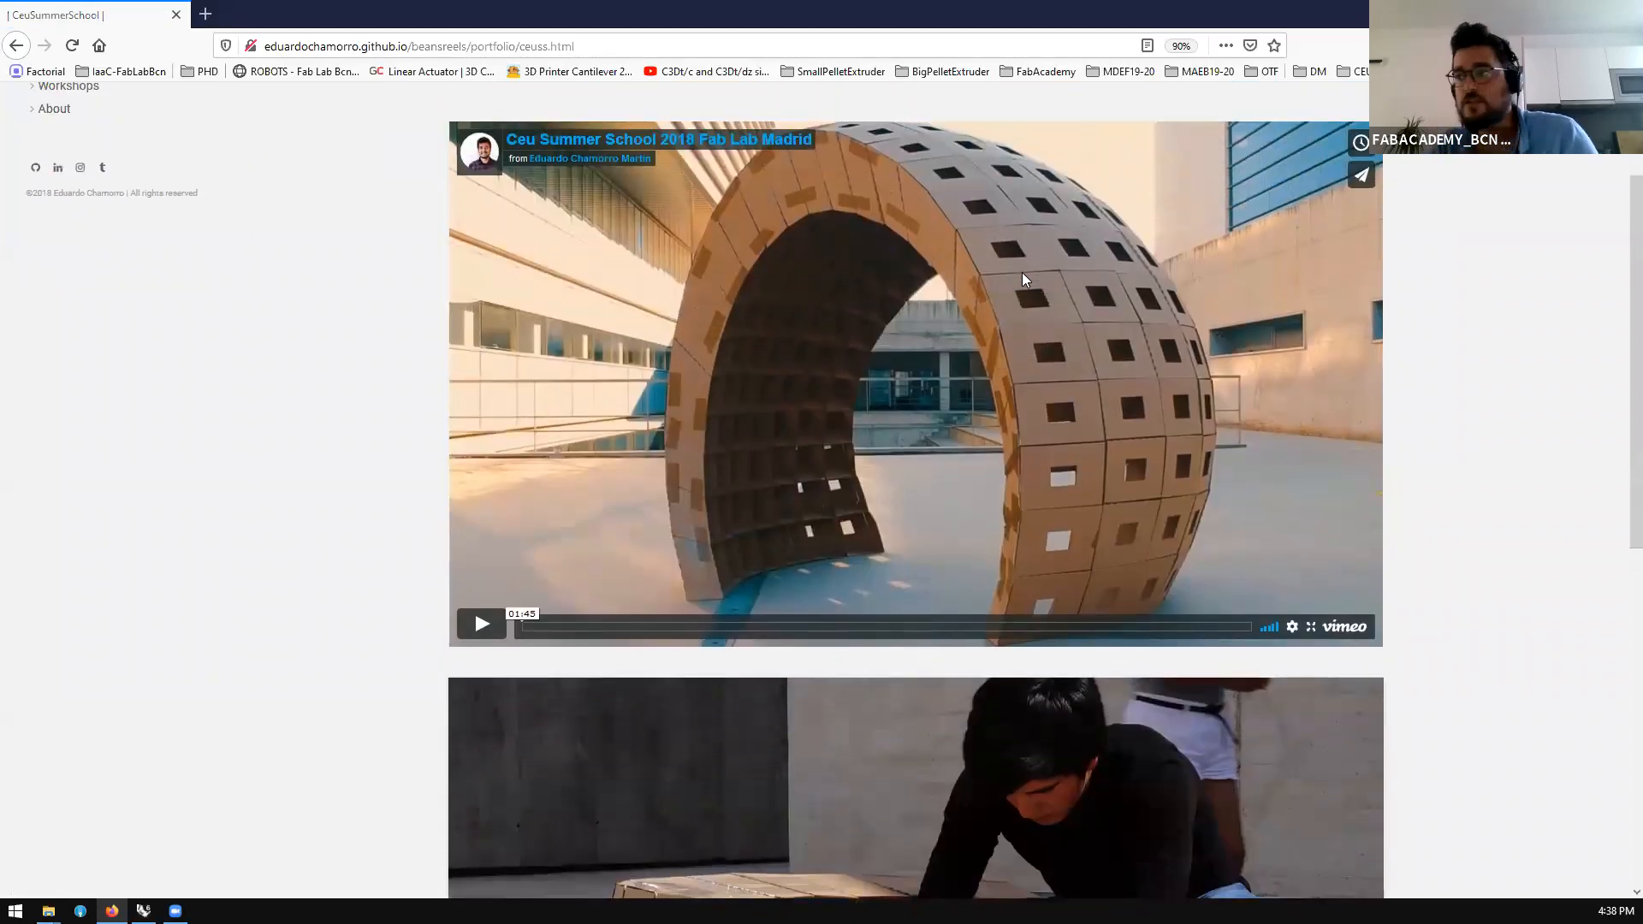
Compare the vault's coloured panels in Rhino with the photos of the built cardboard vault in Firefox
key(alt+Tab)
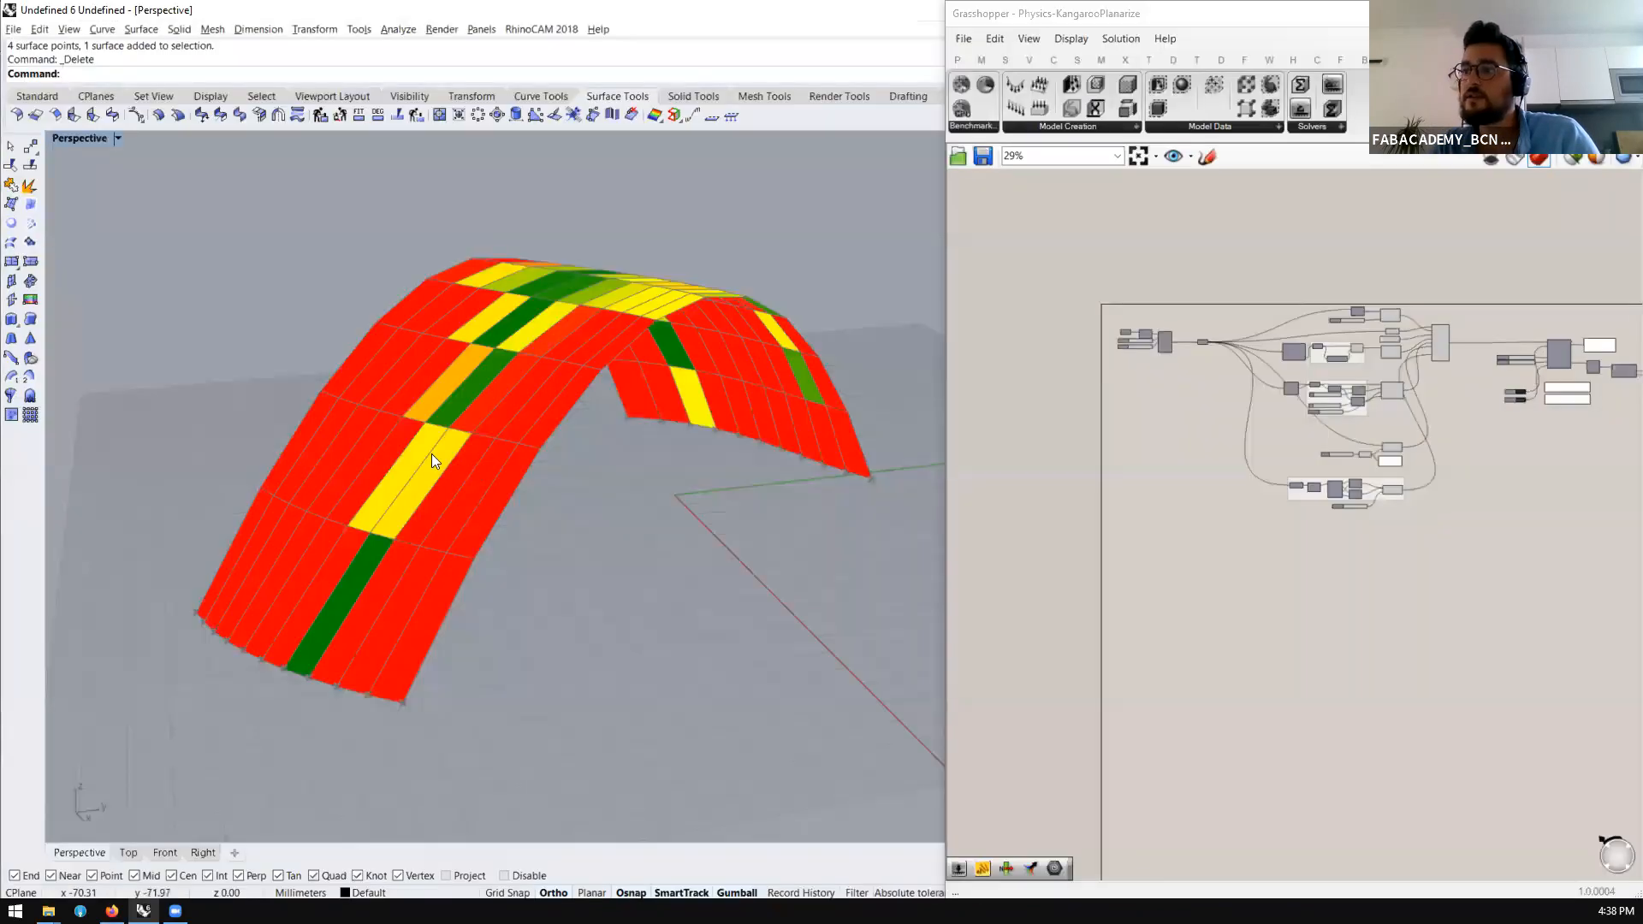
scroll(436, 445, up, 3)
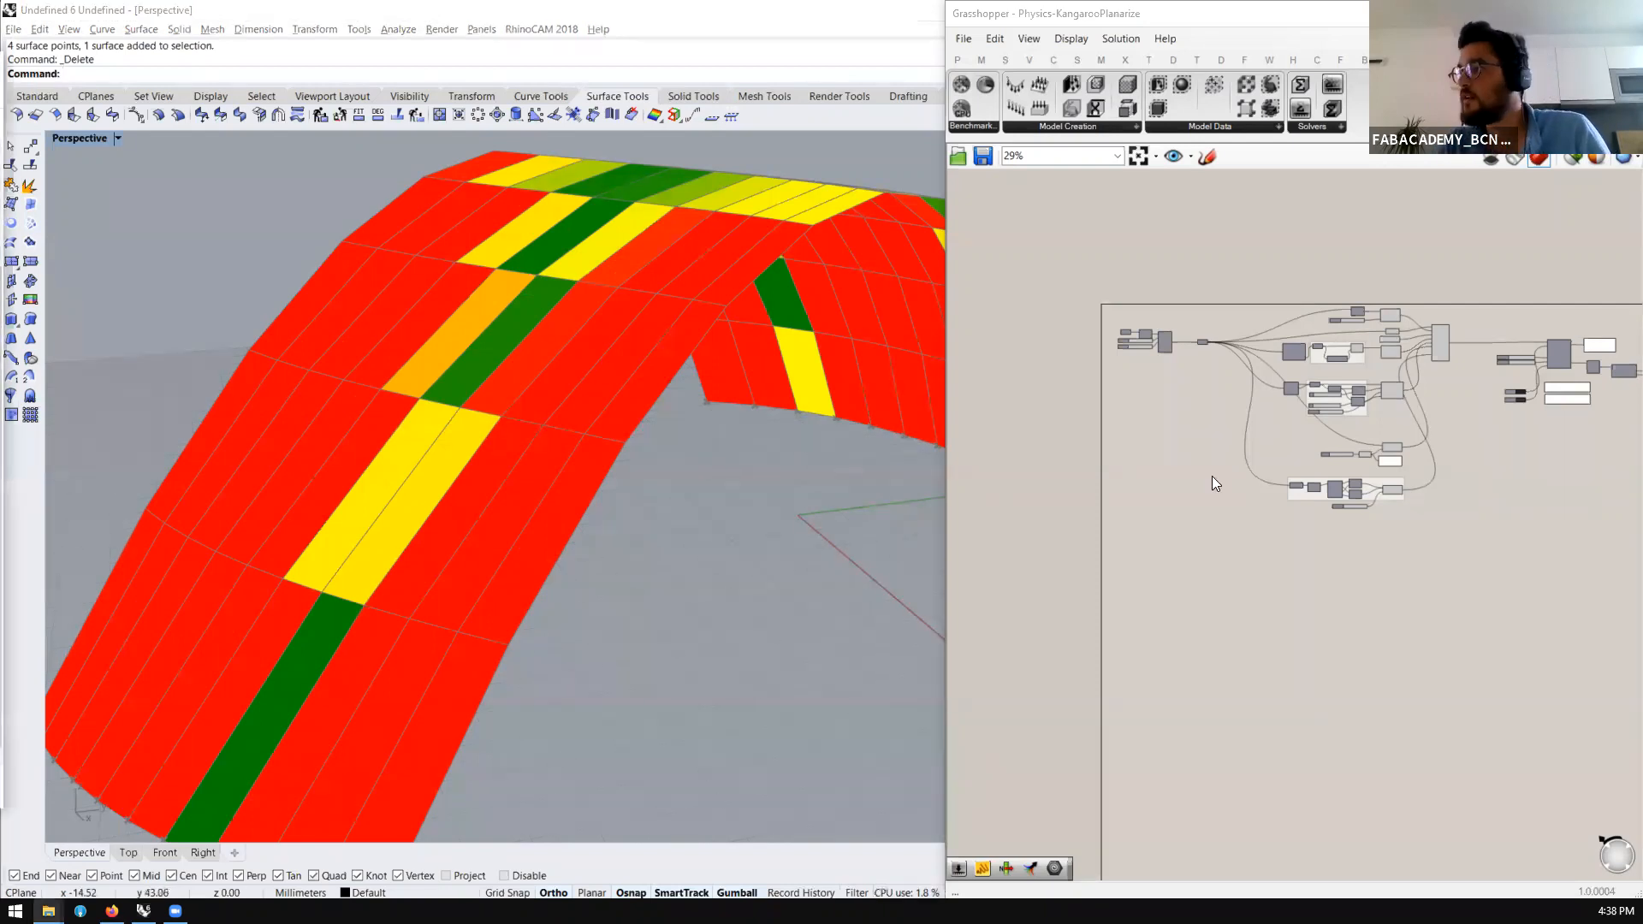
key(alt+Tab)
scroll(1184, 486, down, 7)
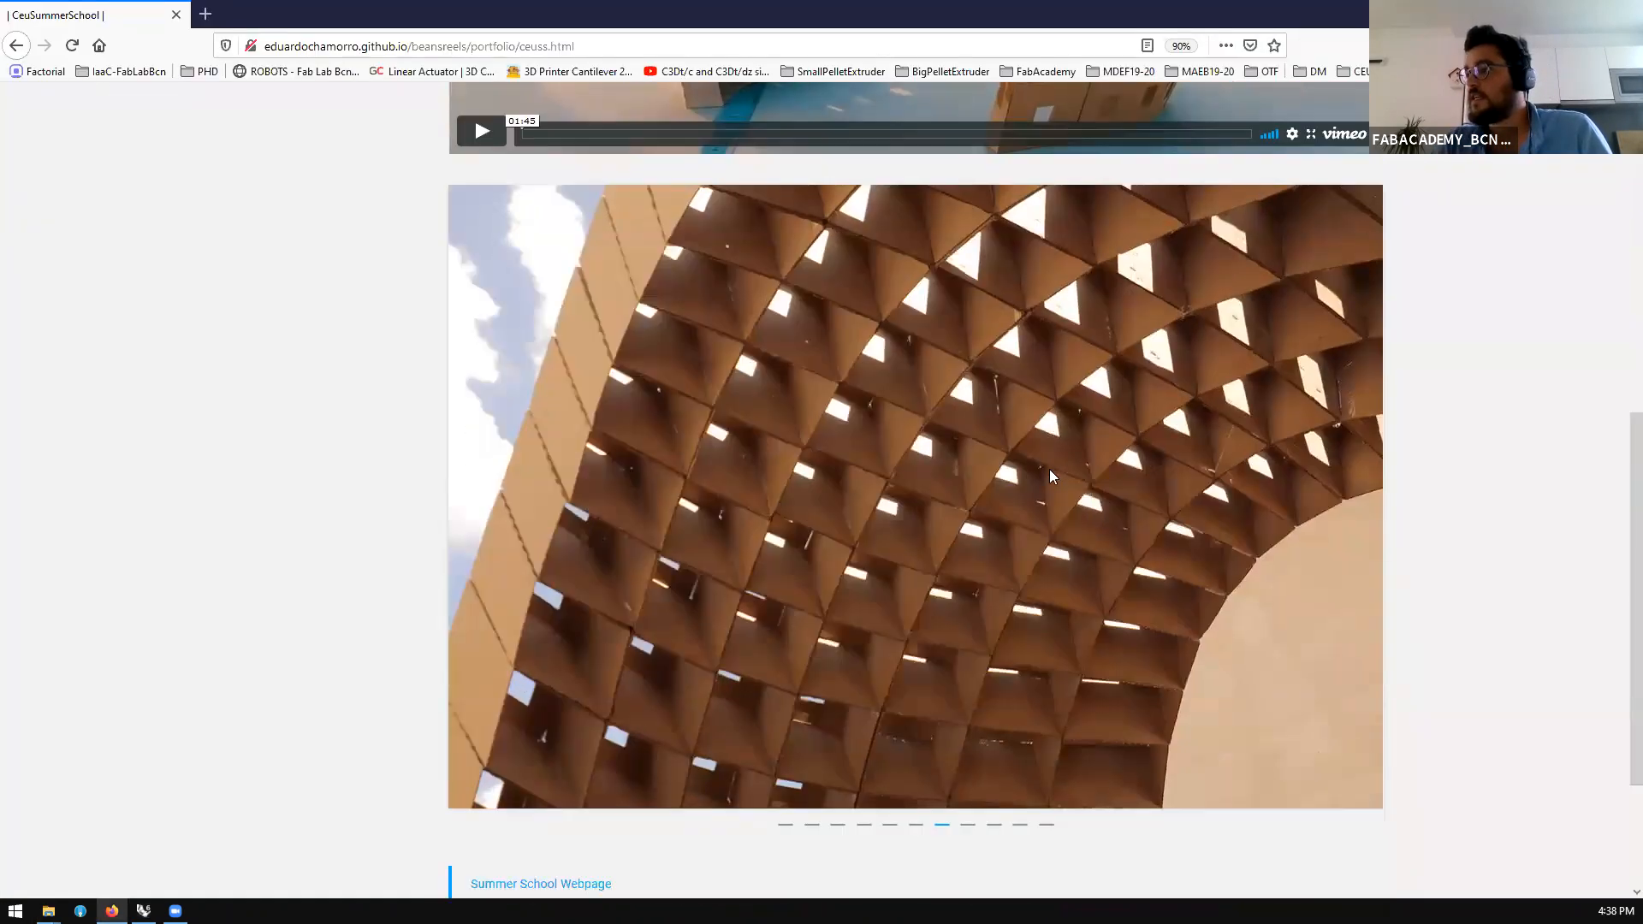
scroll(985, 476, up, 6)
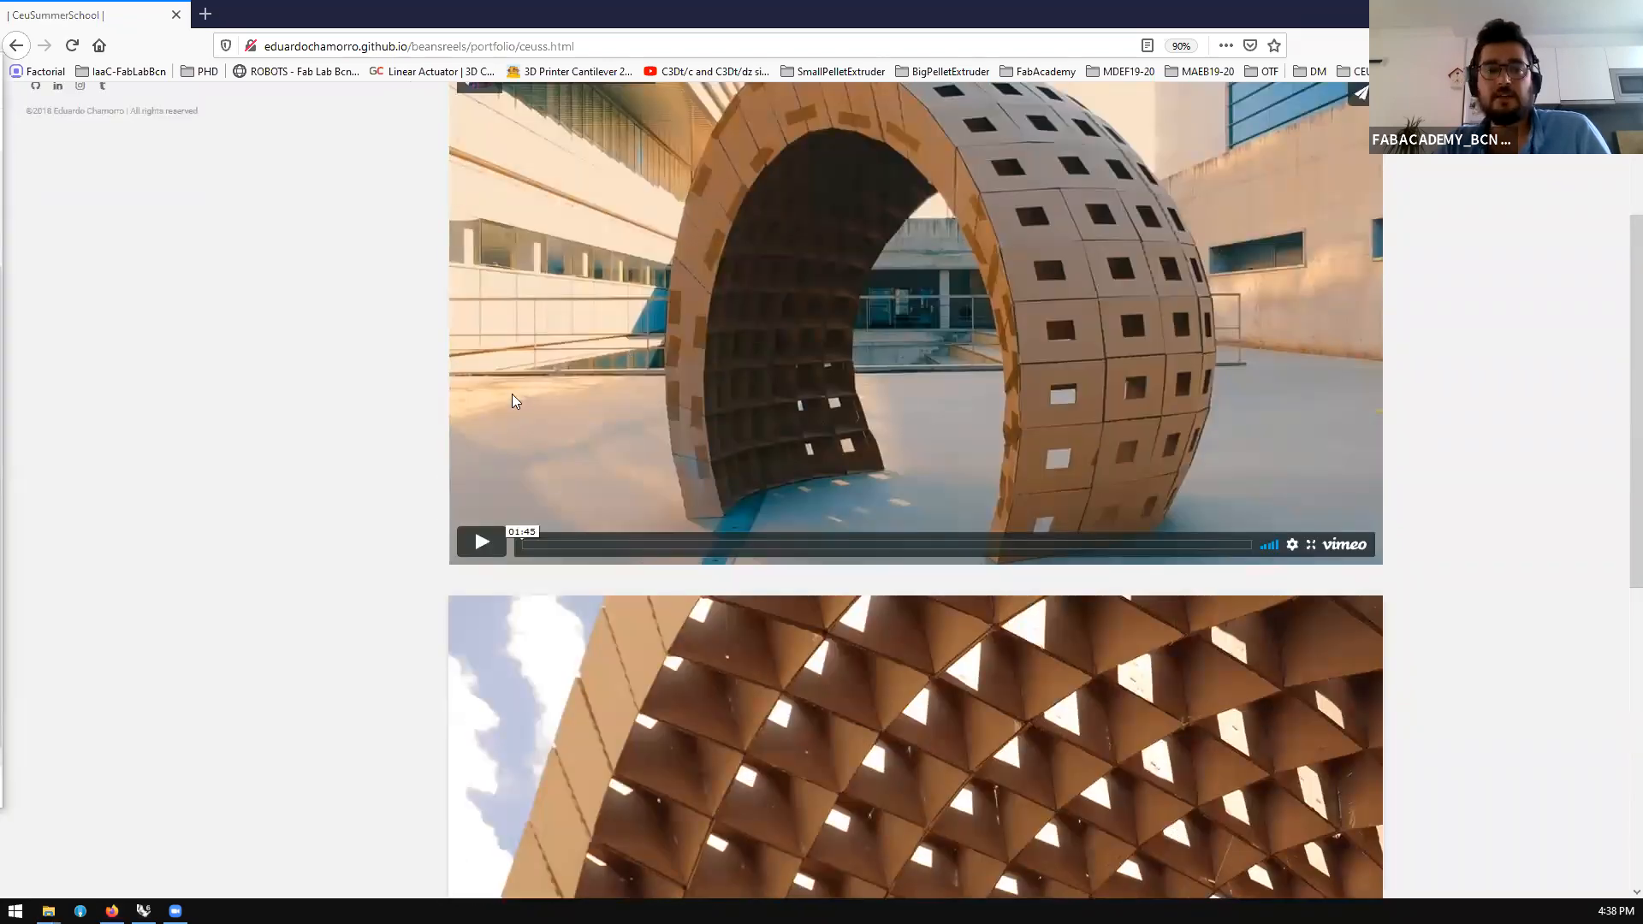
key(alt+Tab)
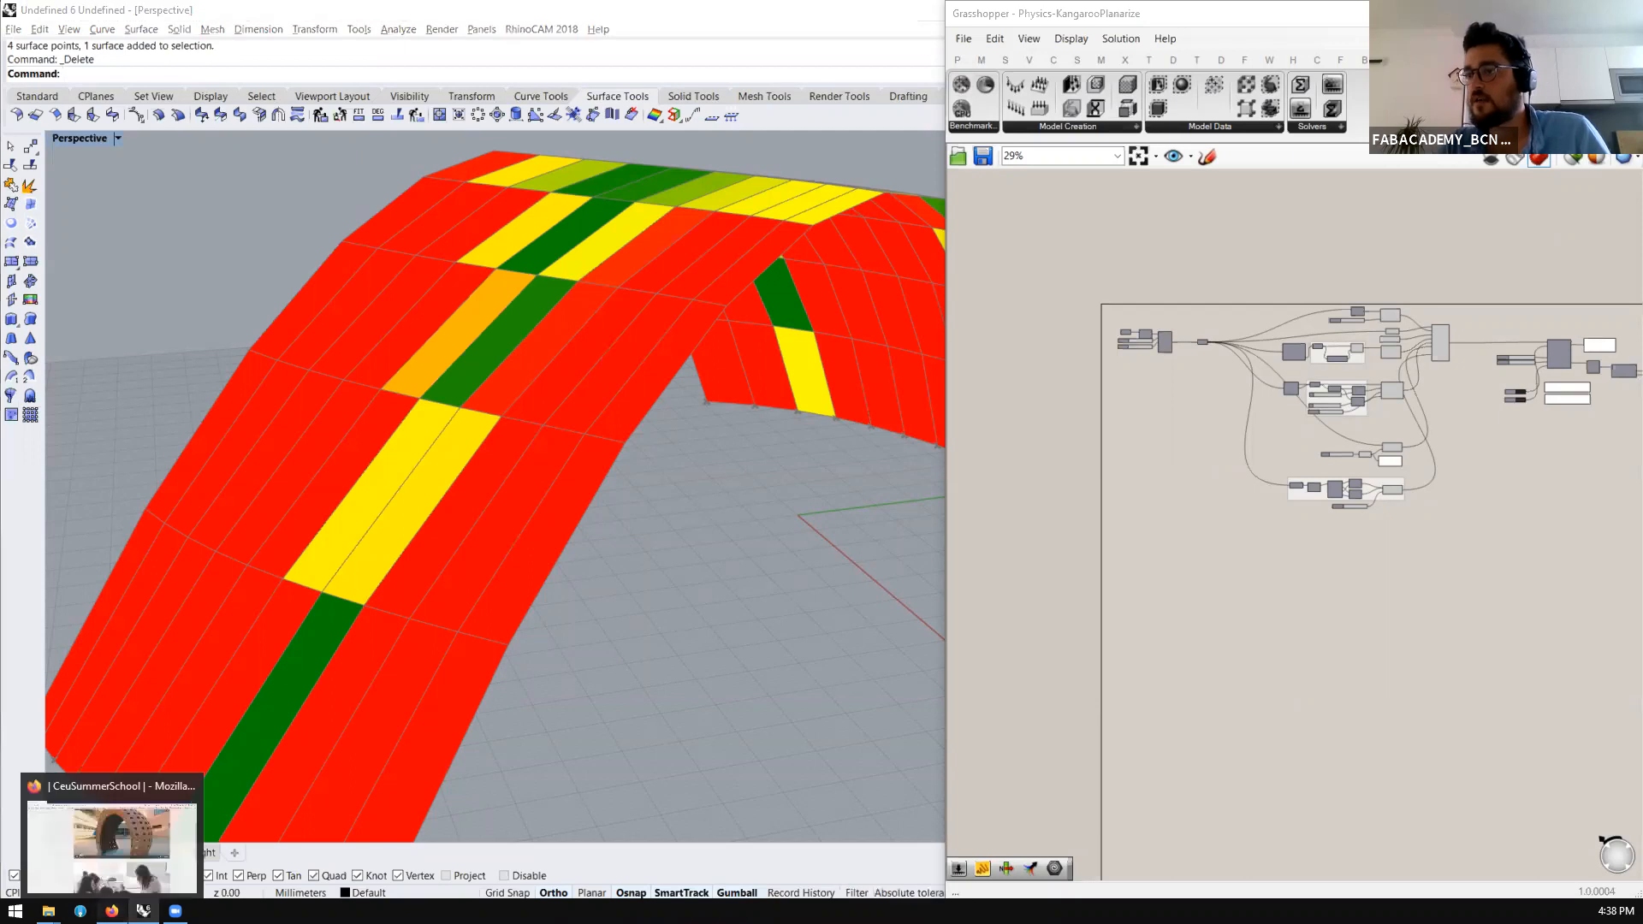
Search the web for "theverymany" in a new Firefox tab and show the image results
click(112, 911)
click(204, 14)
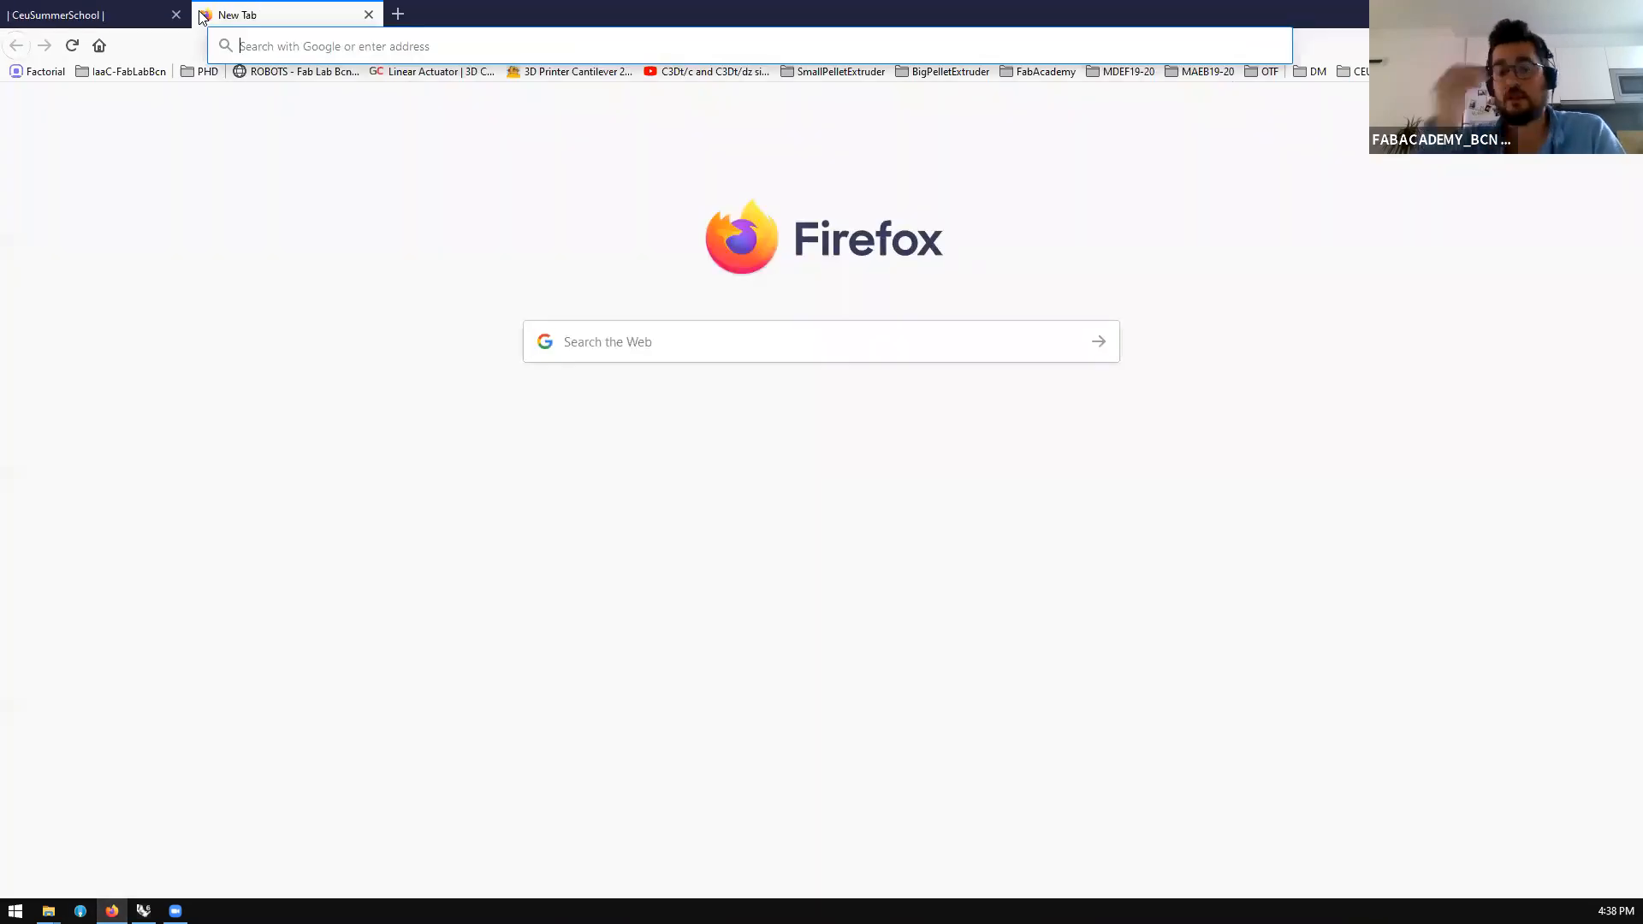
text(thervery)
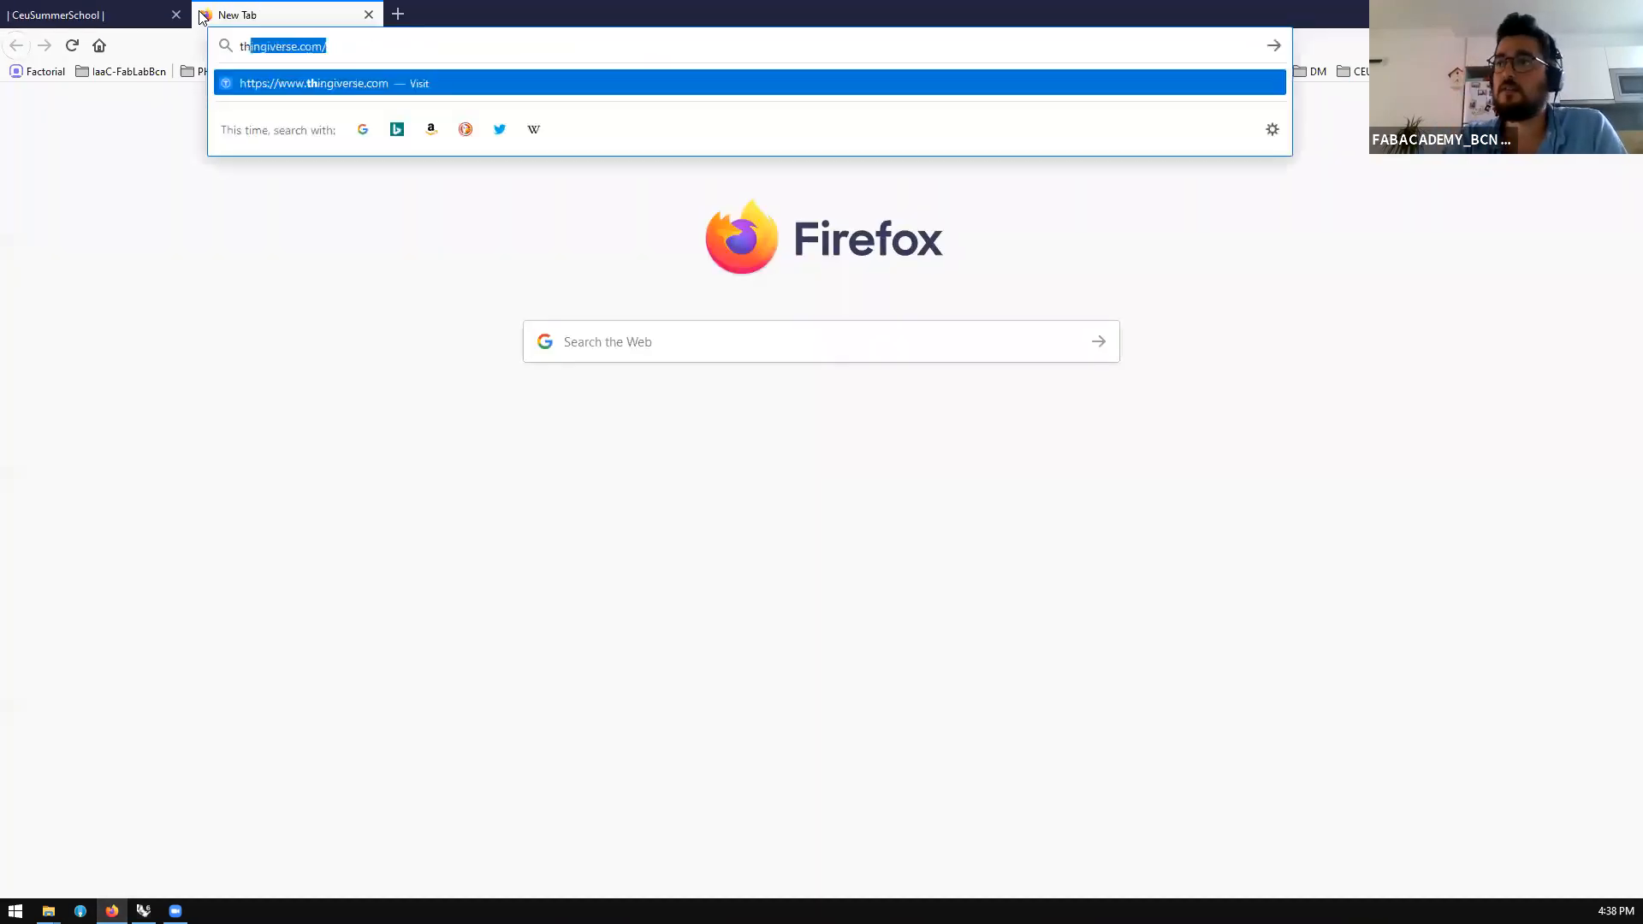
text(many)
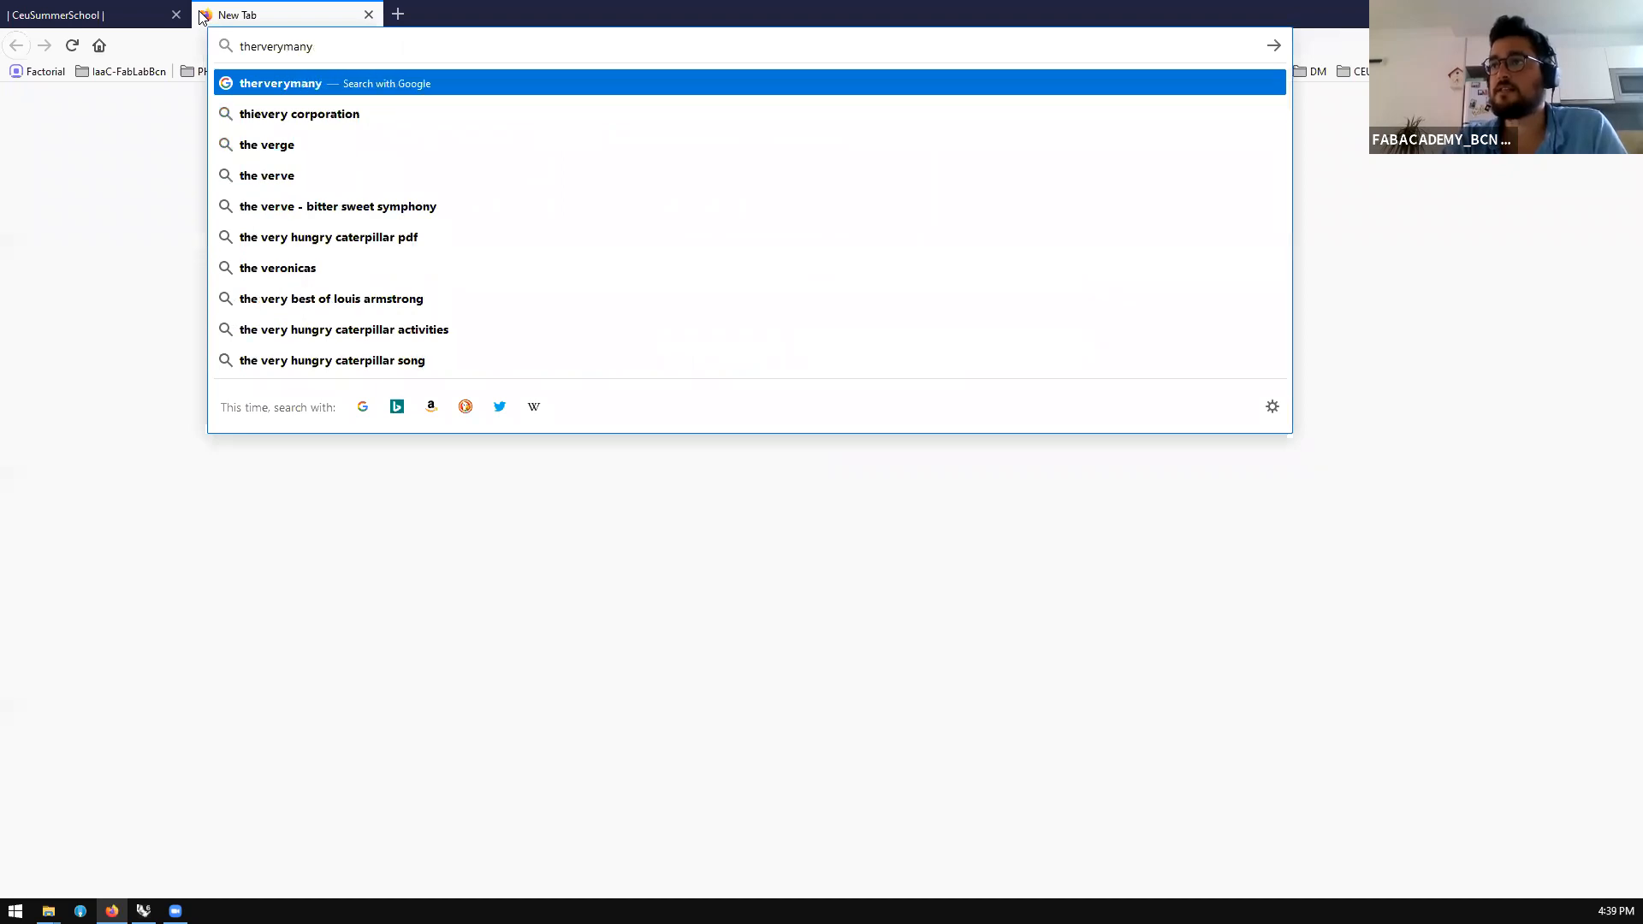
key(Return)
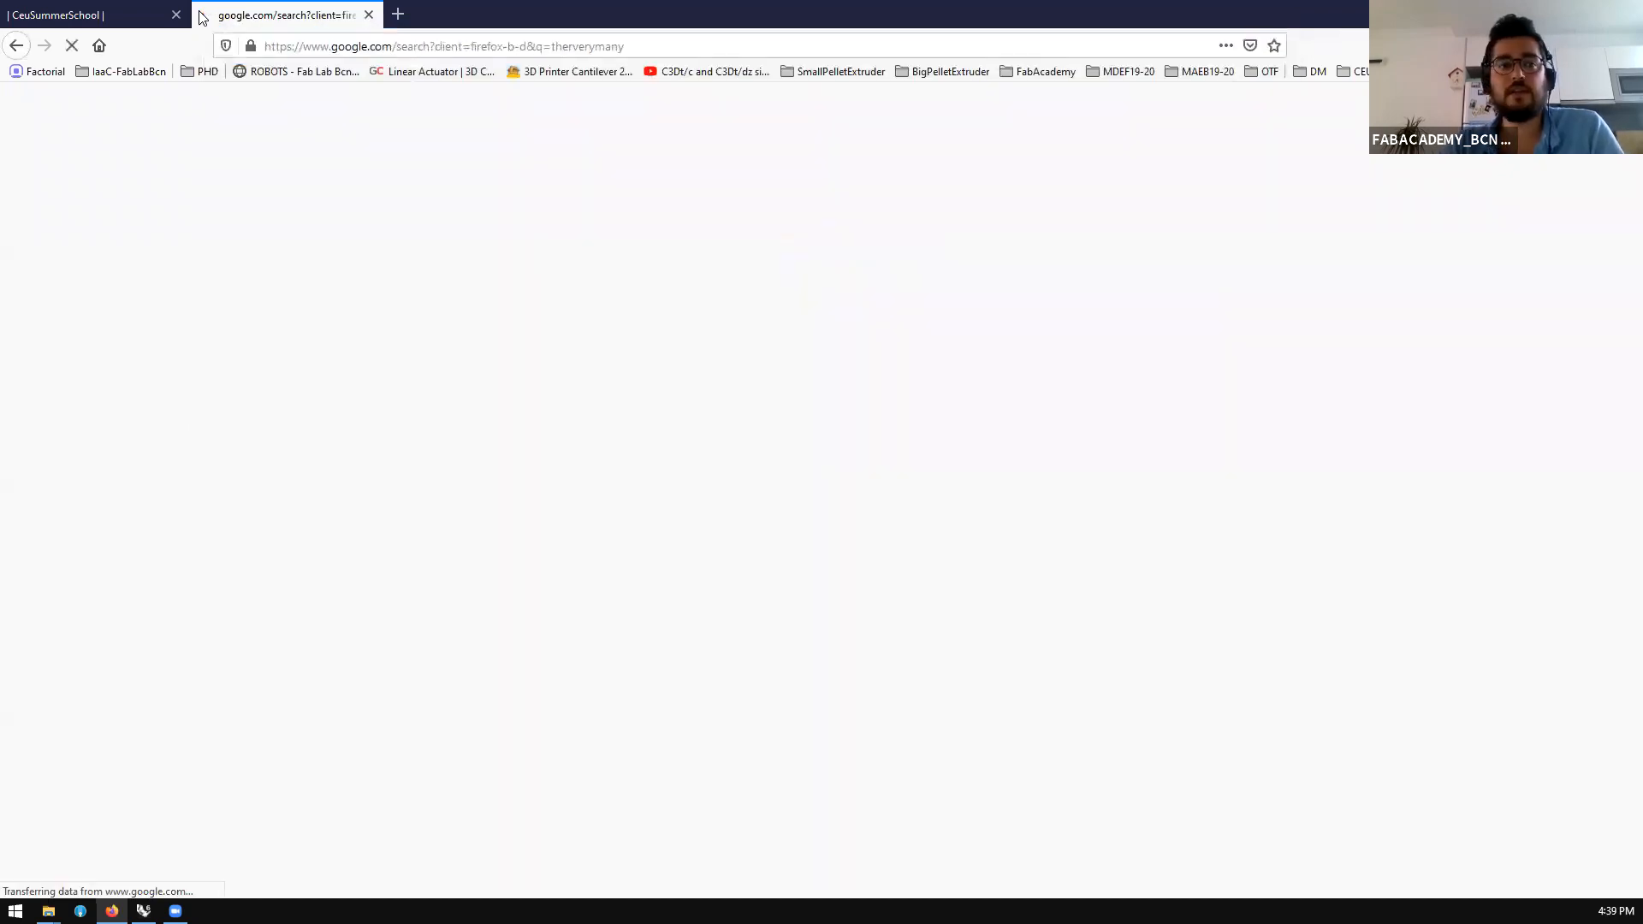
click(289, 240)
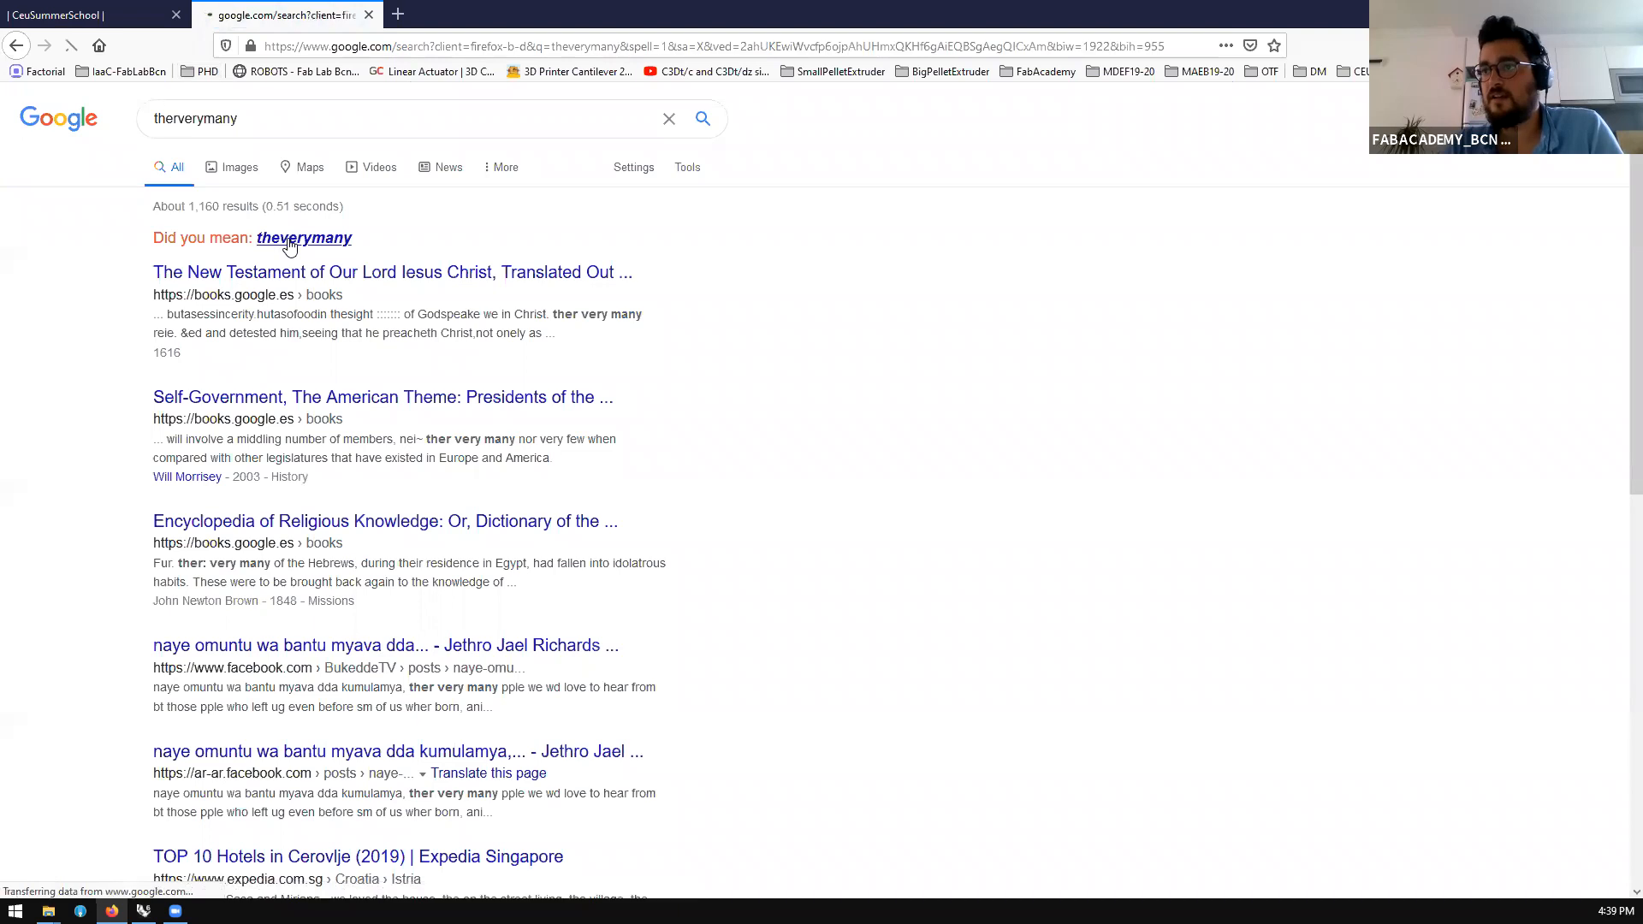
click(233, 168)
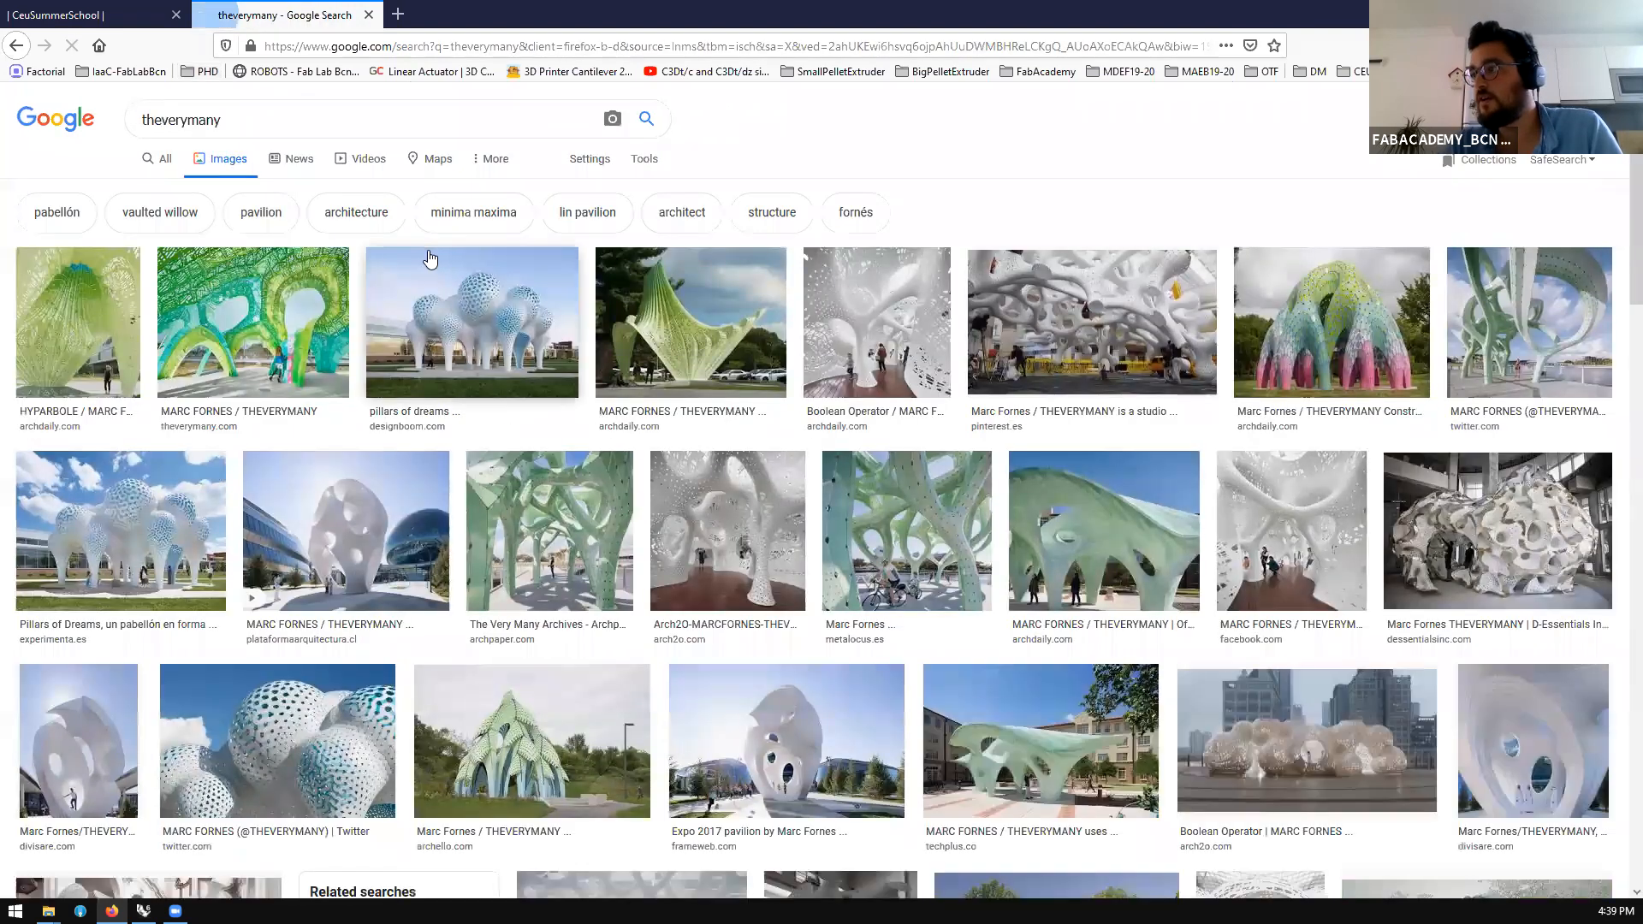
Browse the image results and preview the white perforated Boolean Operator pavilion from Arch2O
scroll(1026, 197, down, 1)
scroll(941, 257, down, 1)
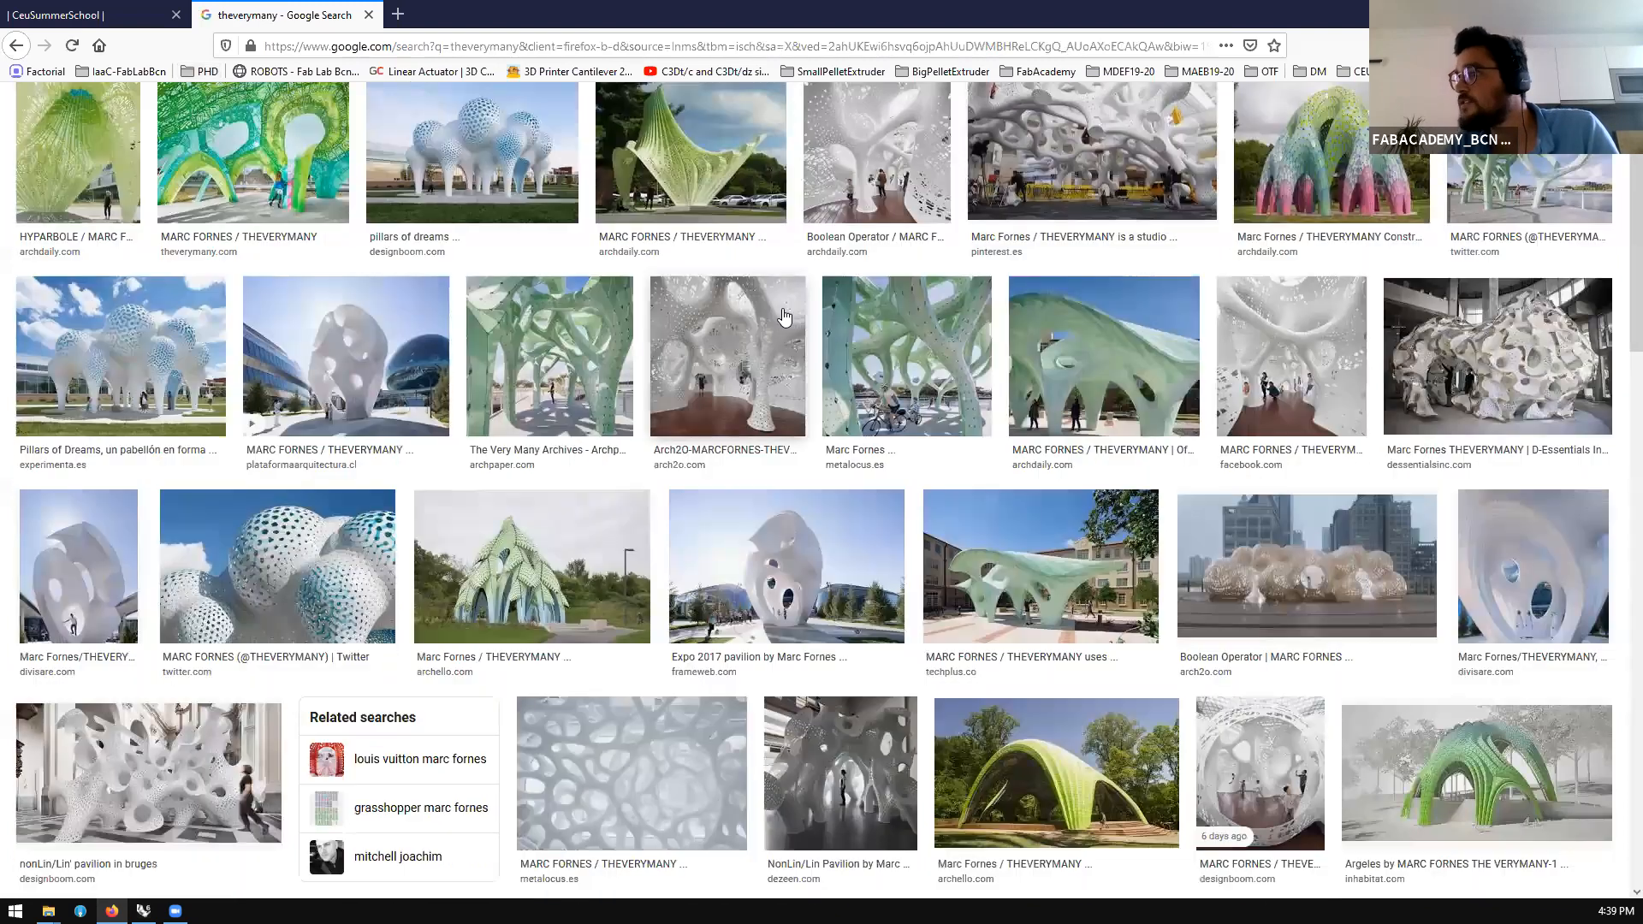
click(753, 326)
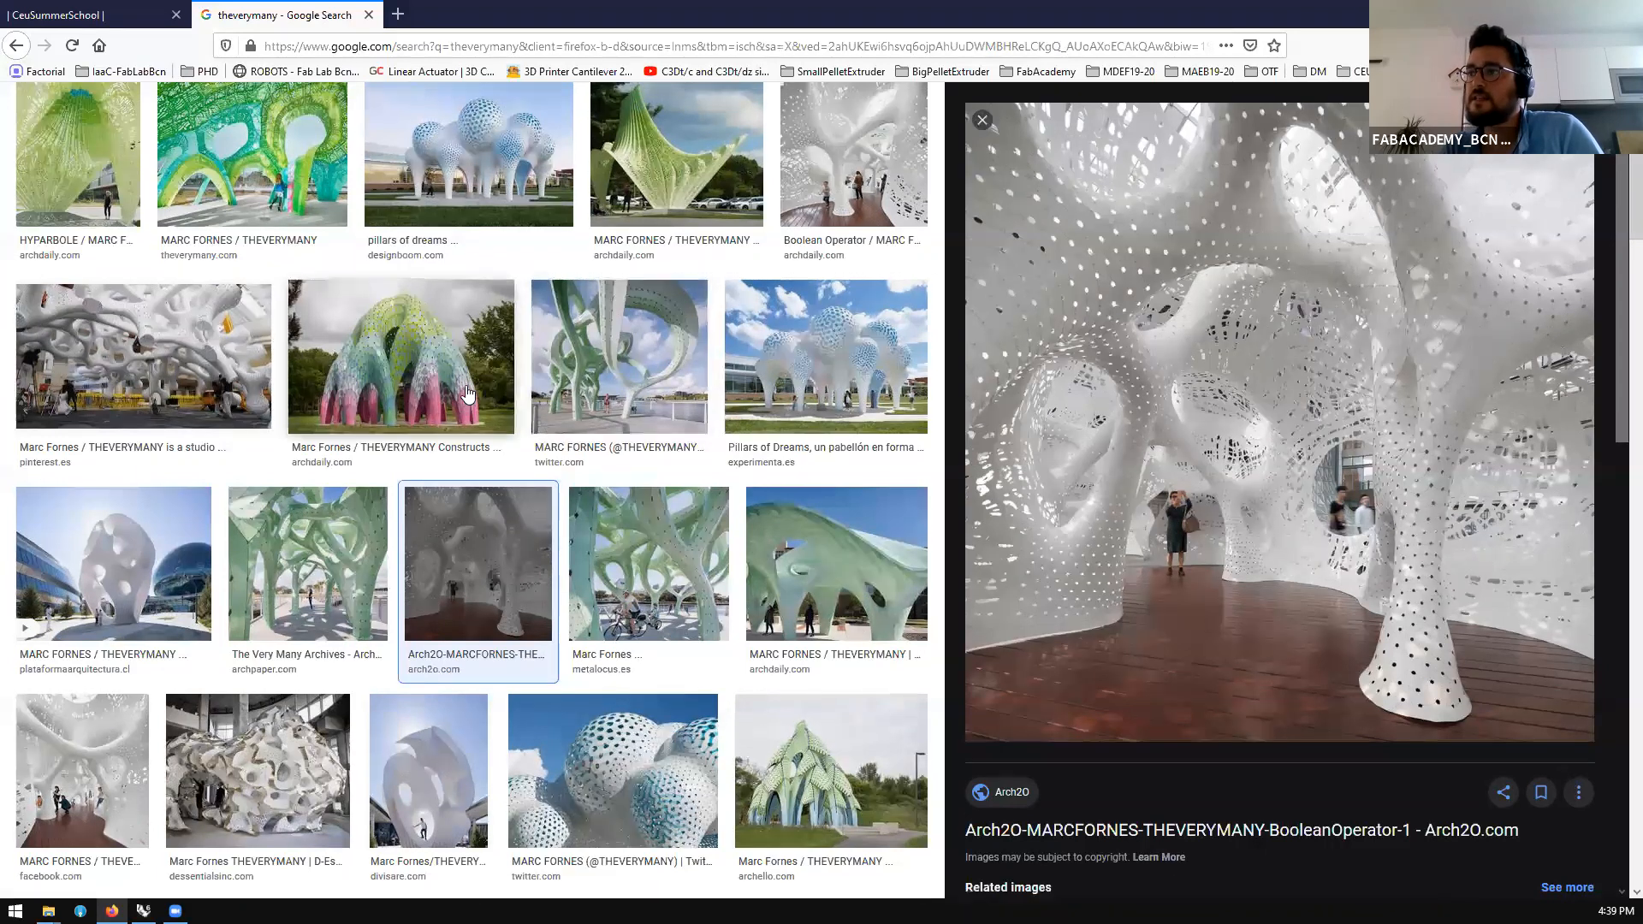
Open the green Argeles amphitheater picture as a full image and enlarge it to 240% to inspect its panel strips
scroll(356, 379, up, 2)
scroll(356, 378, up, 3)
click(282, 325)
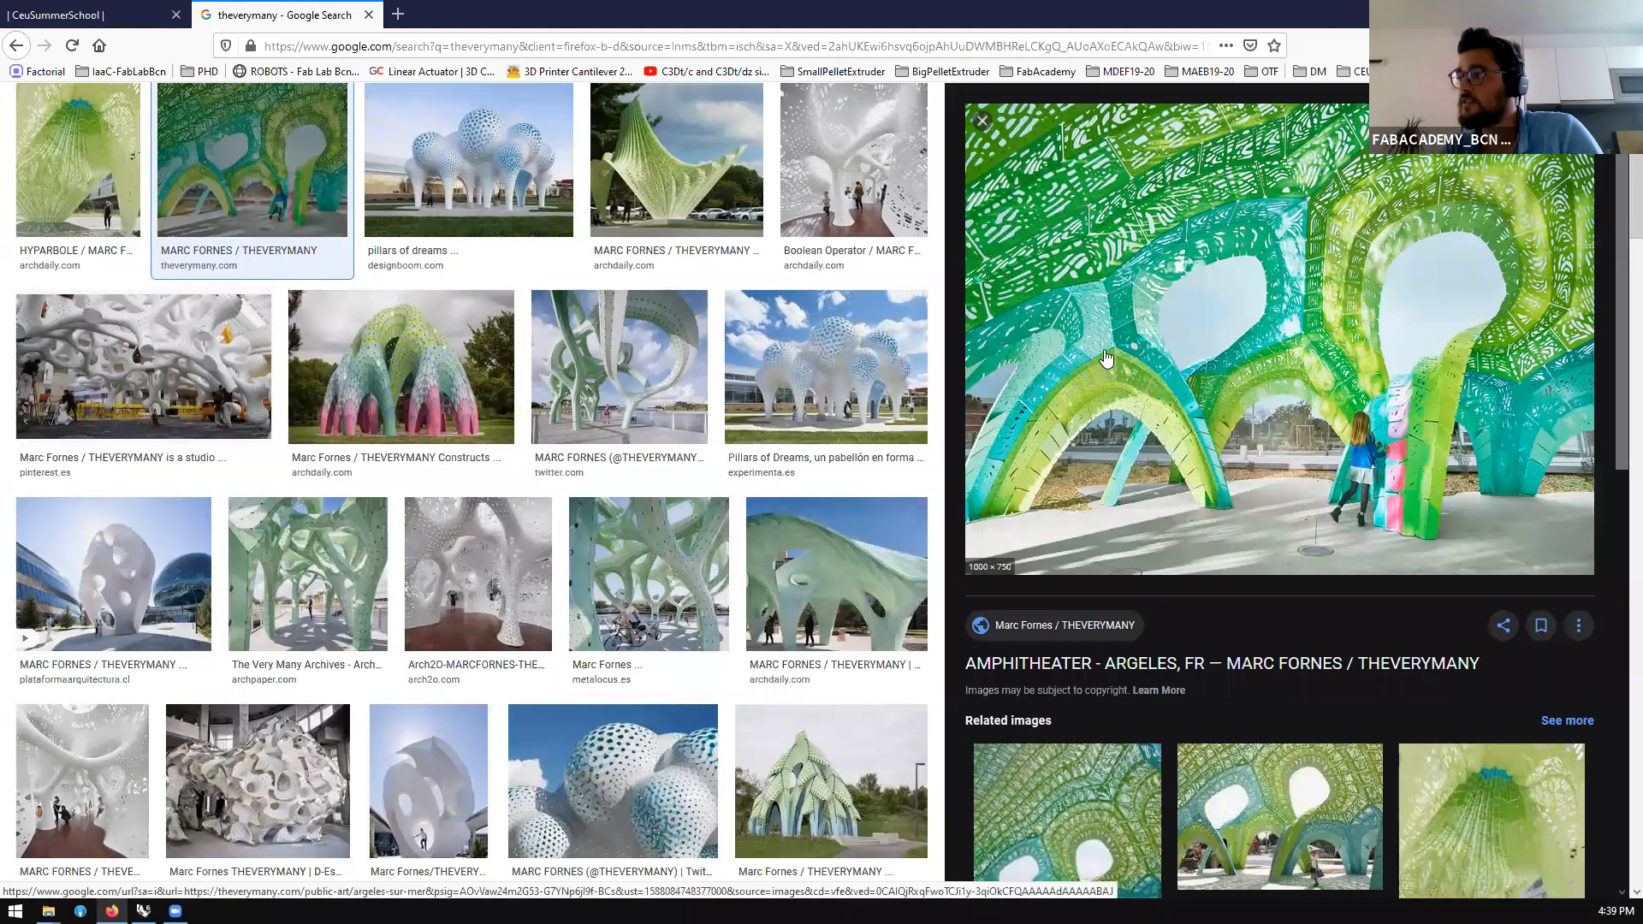
right_click(1153, 303)
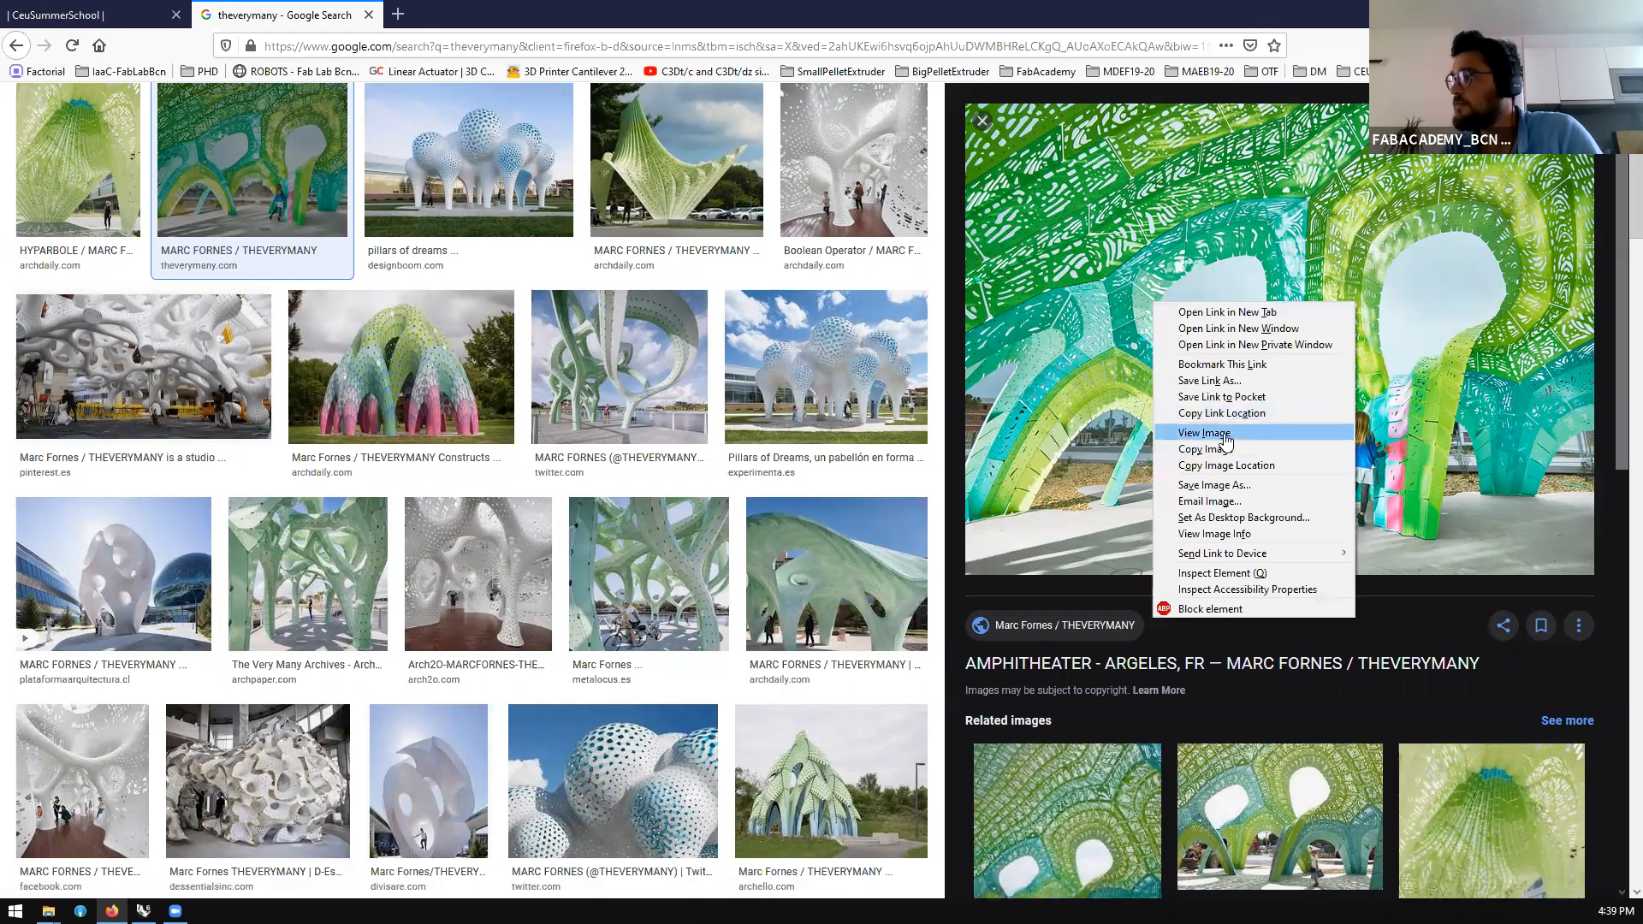
ctrl+scroll(515, 477, up, 6)
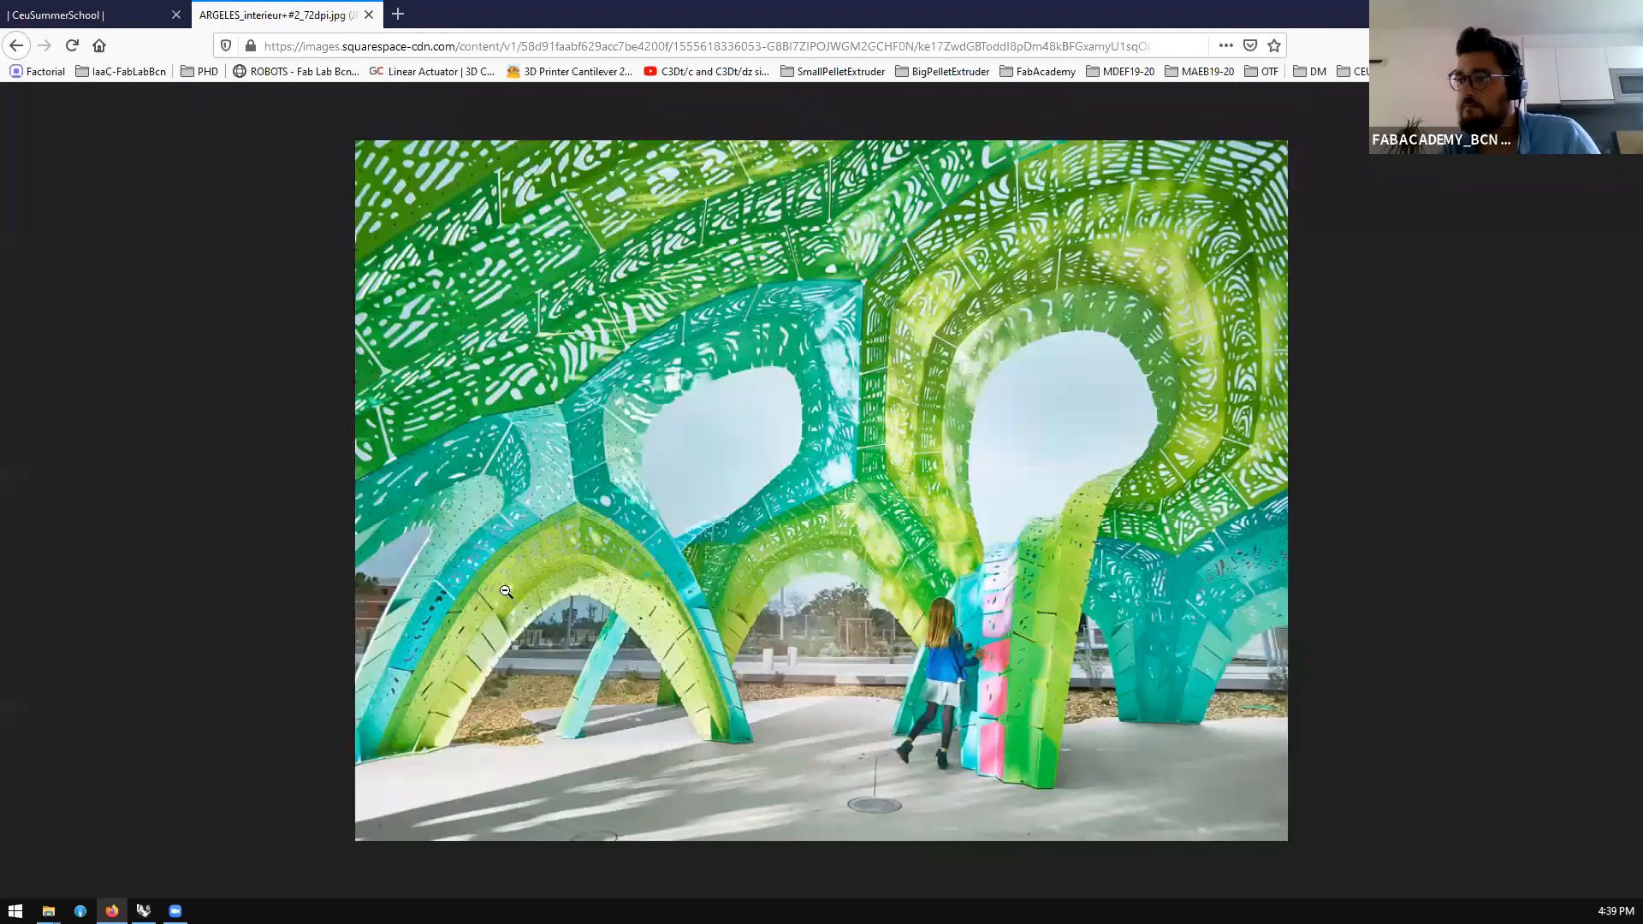
ctrl+scroll(515, 477, up, 3)
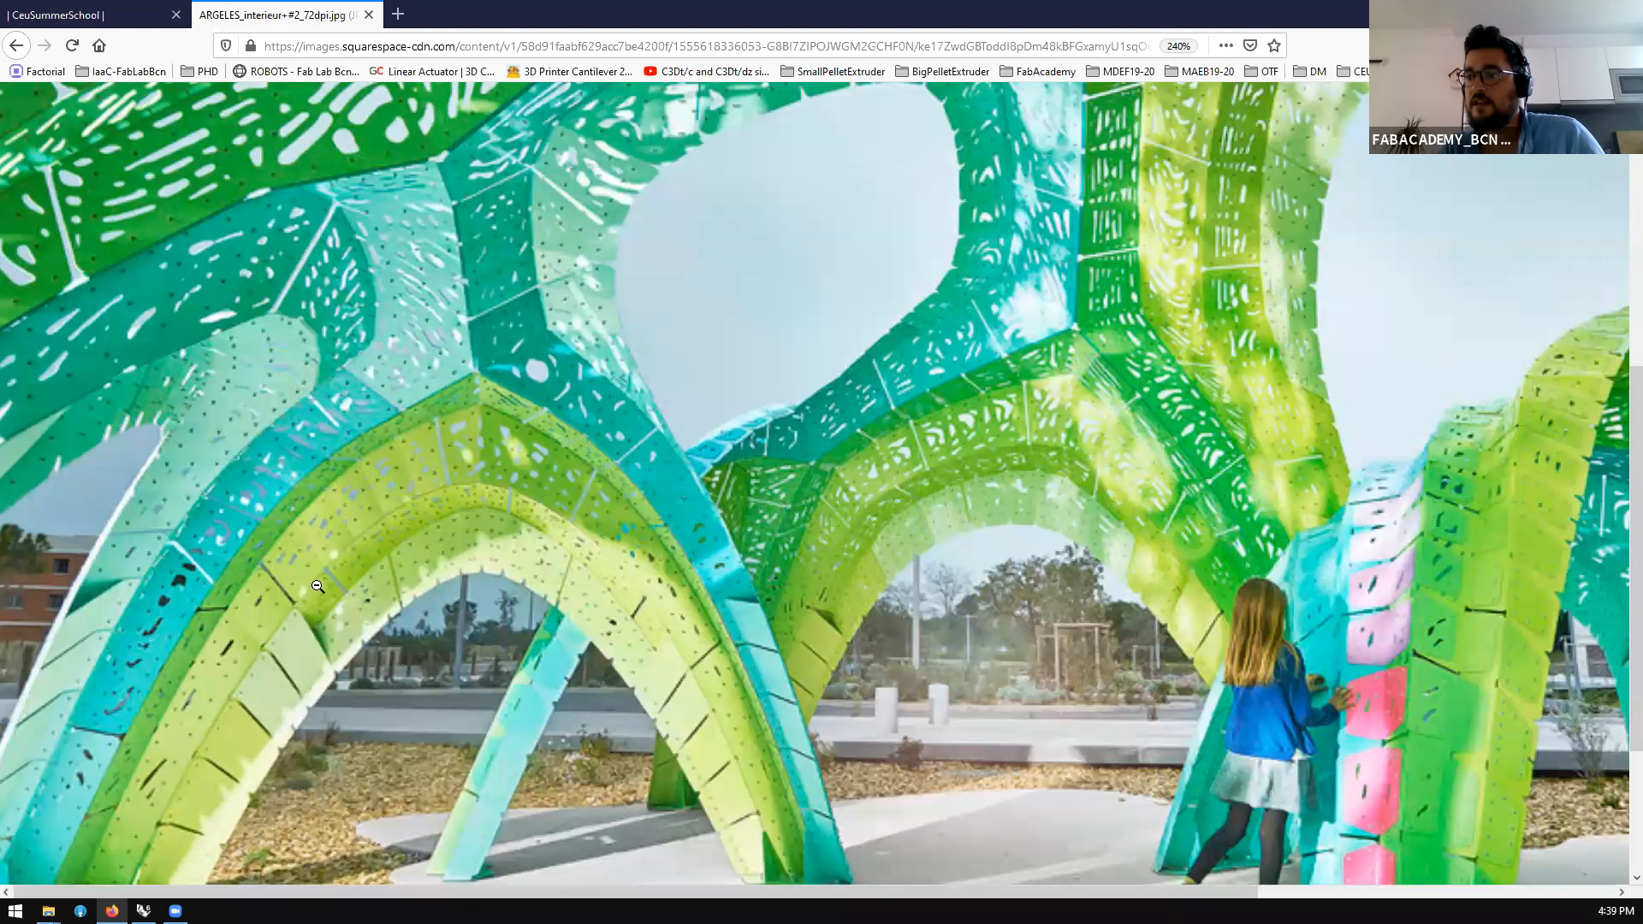
Return to the theverymany image results and preview the white porous structure from Pinterest
ctrl+scroll(496, 541, down, 7)
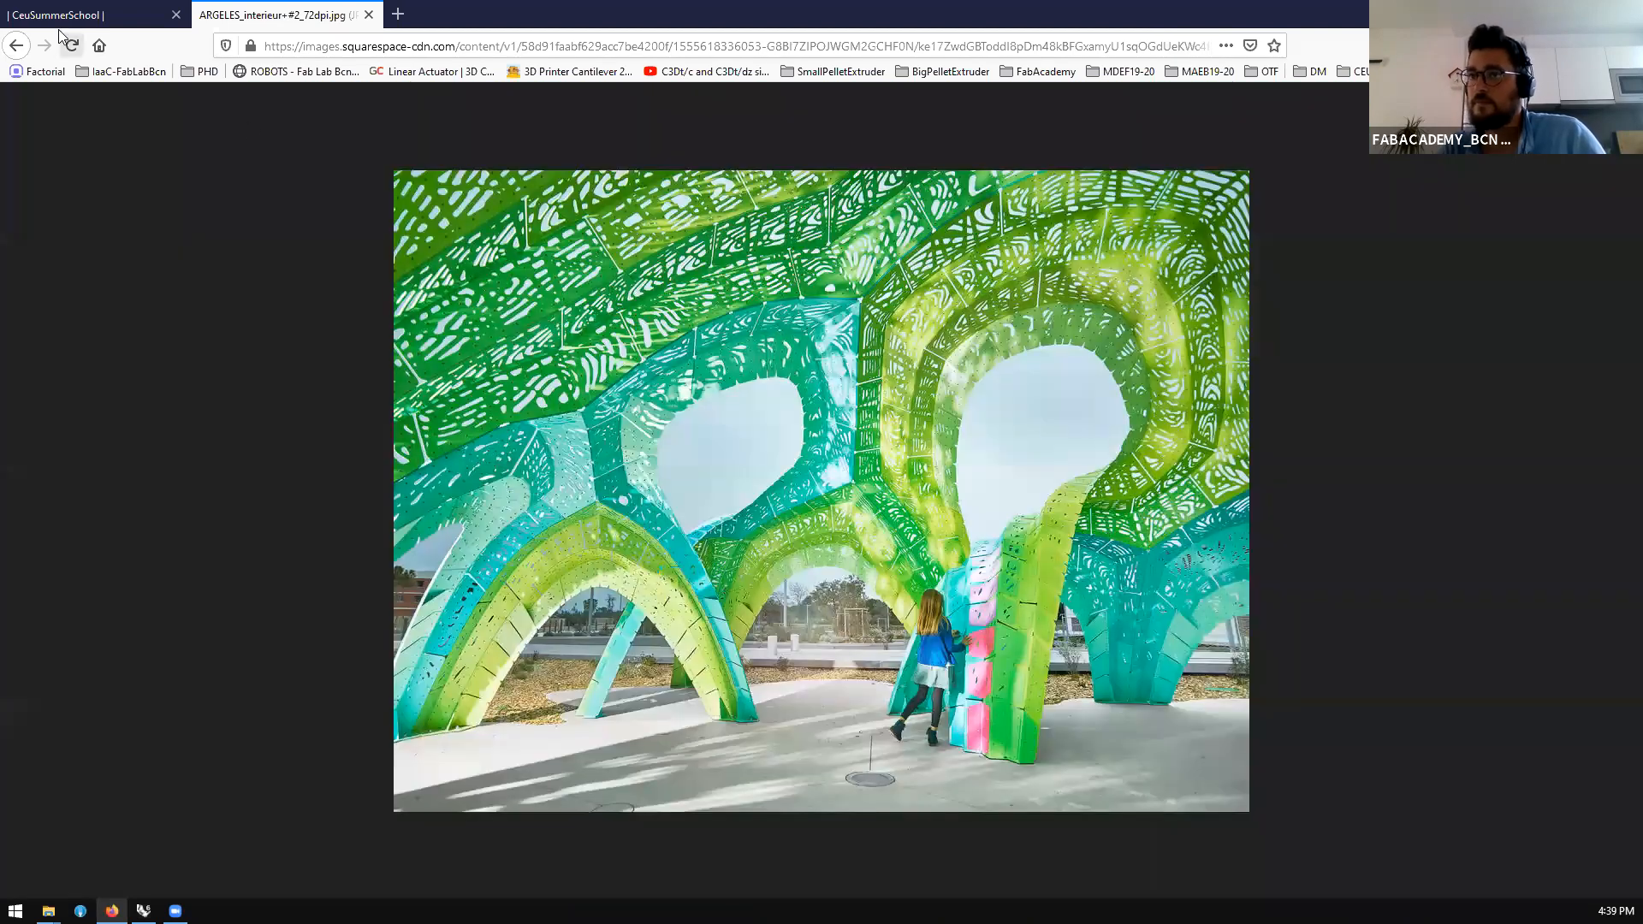
click(16, 45)
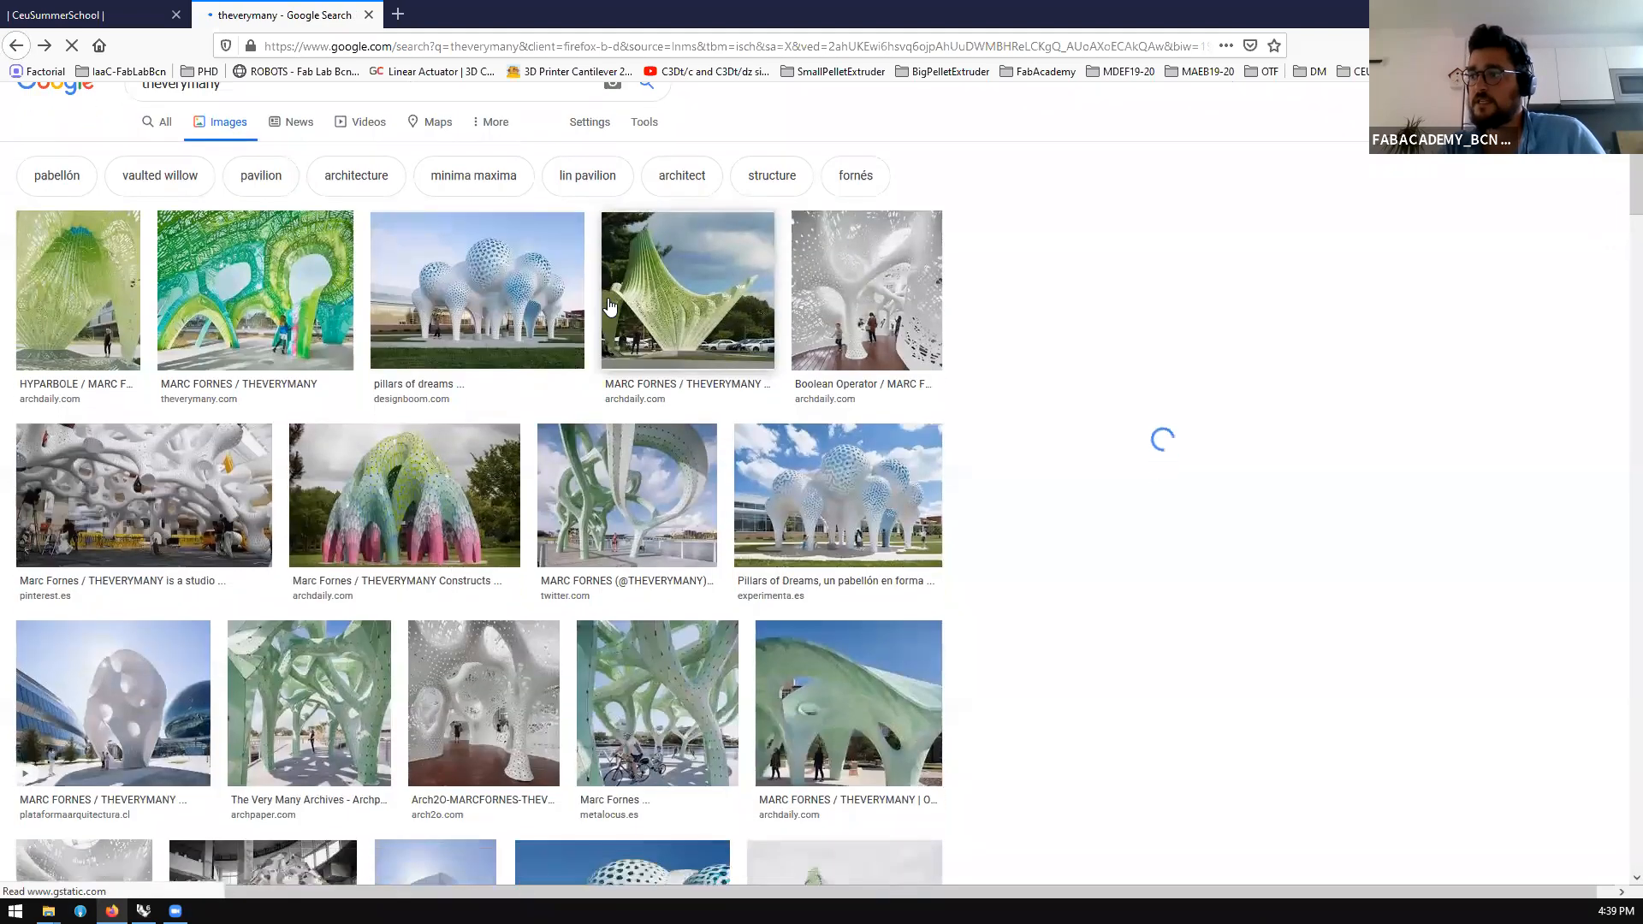
scroll(165, 549, up, 3)
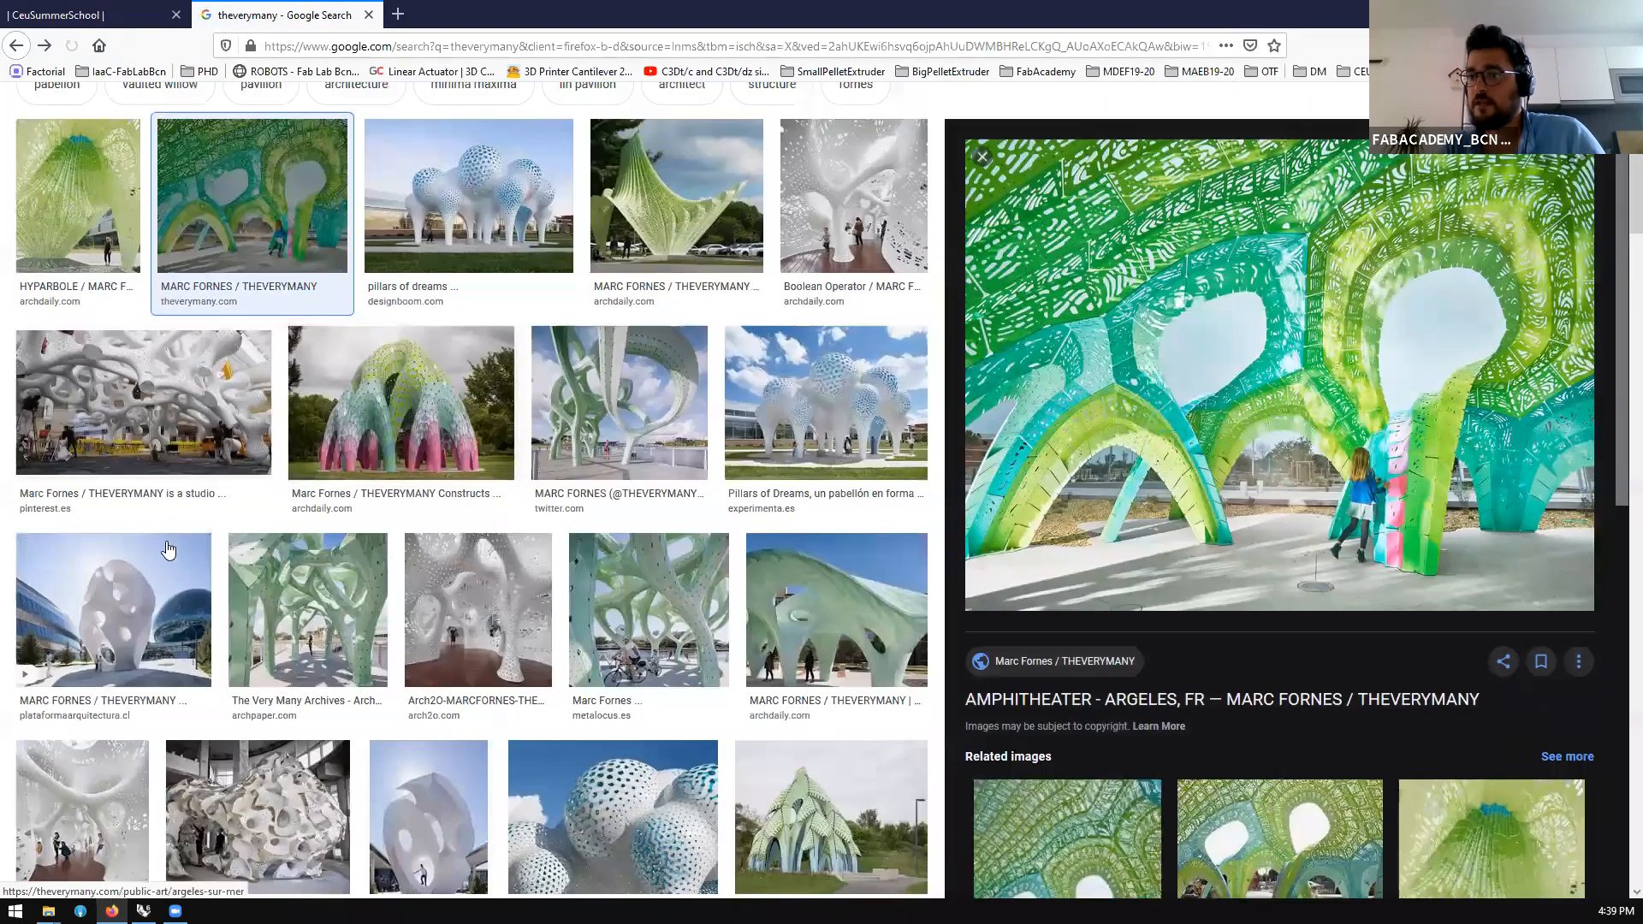
click(164, 548)
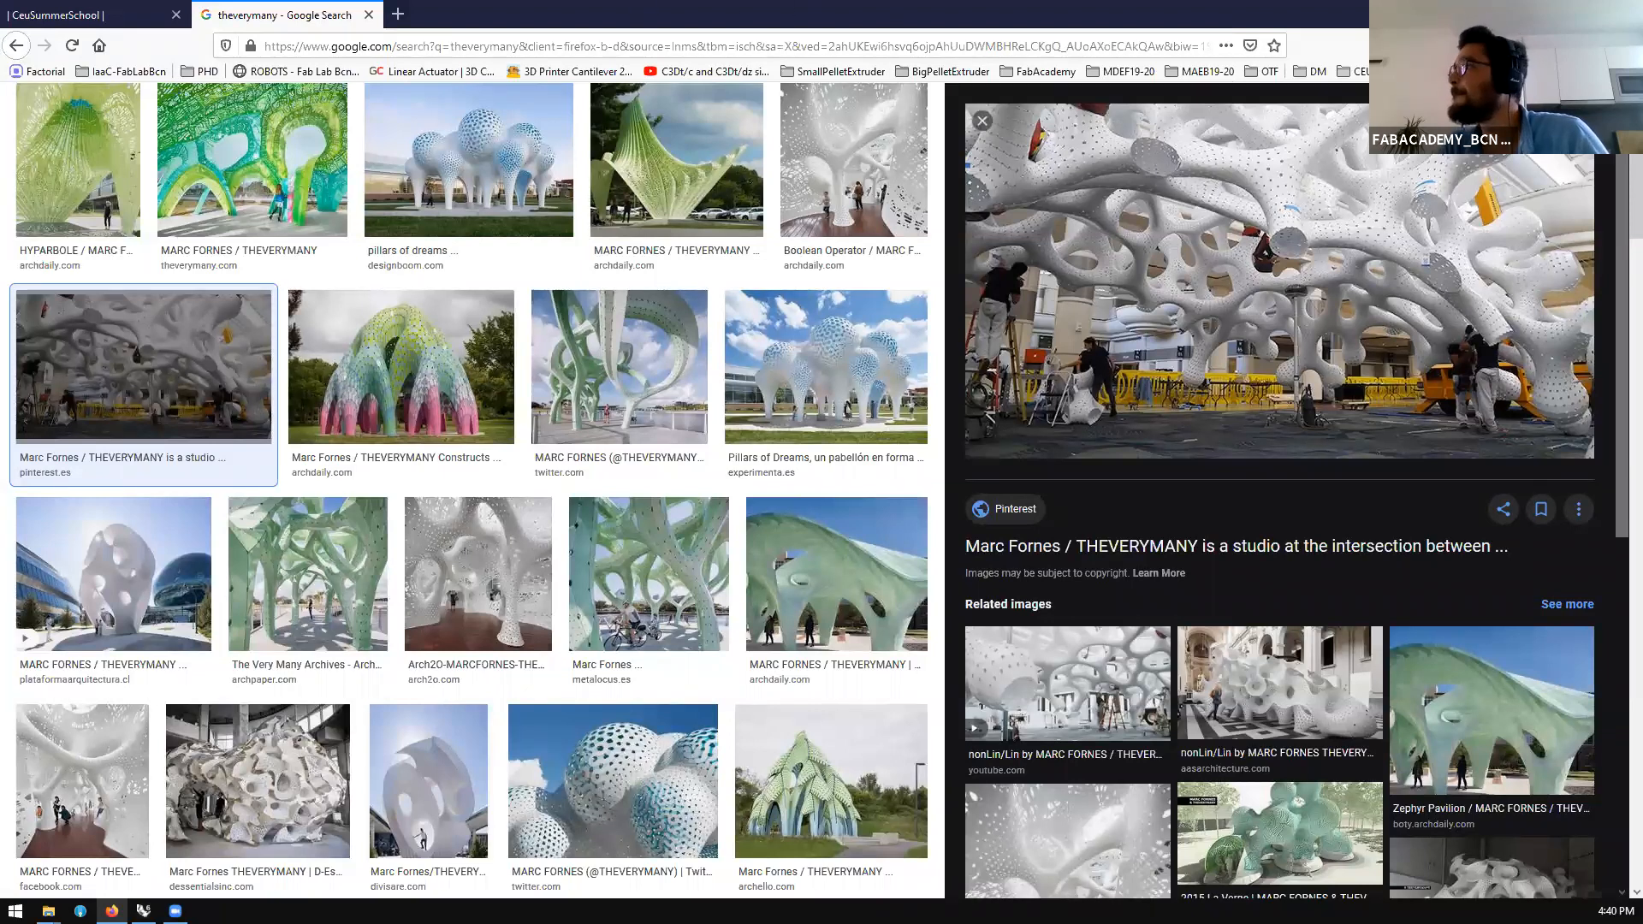
Switch back to Rhino and Grasshopper and place a Relay component on the canvas above the existing planarization definition
click(1544, 13)
scroll(1116, 448, down, 3)
scroll(1158, 394, up, 4)
scroll(1097, 373, up, 5)
scroll(1112, 399, down, 8)
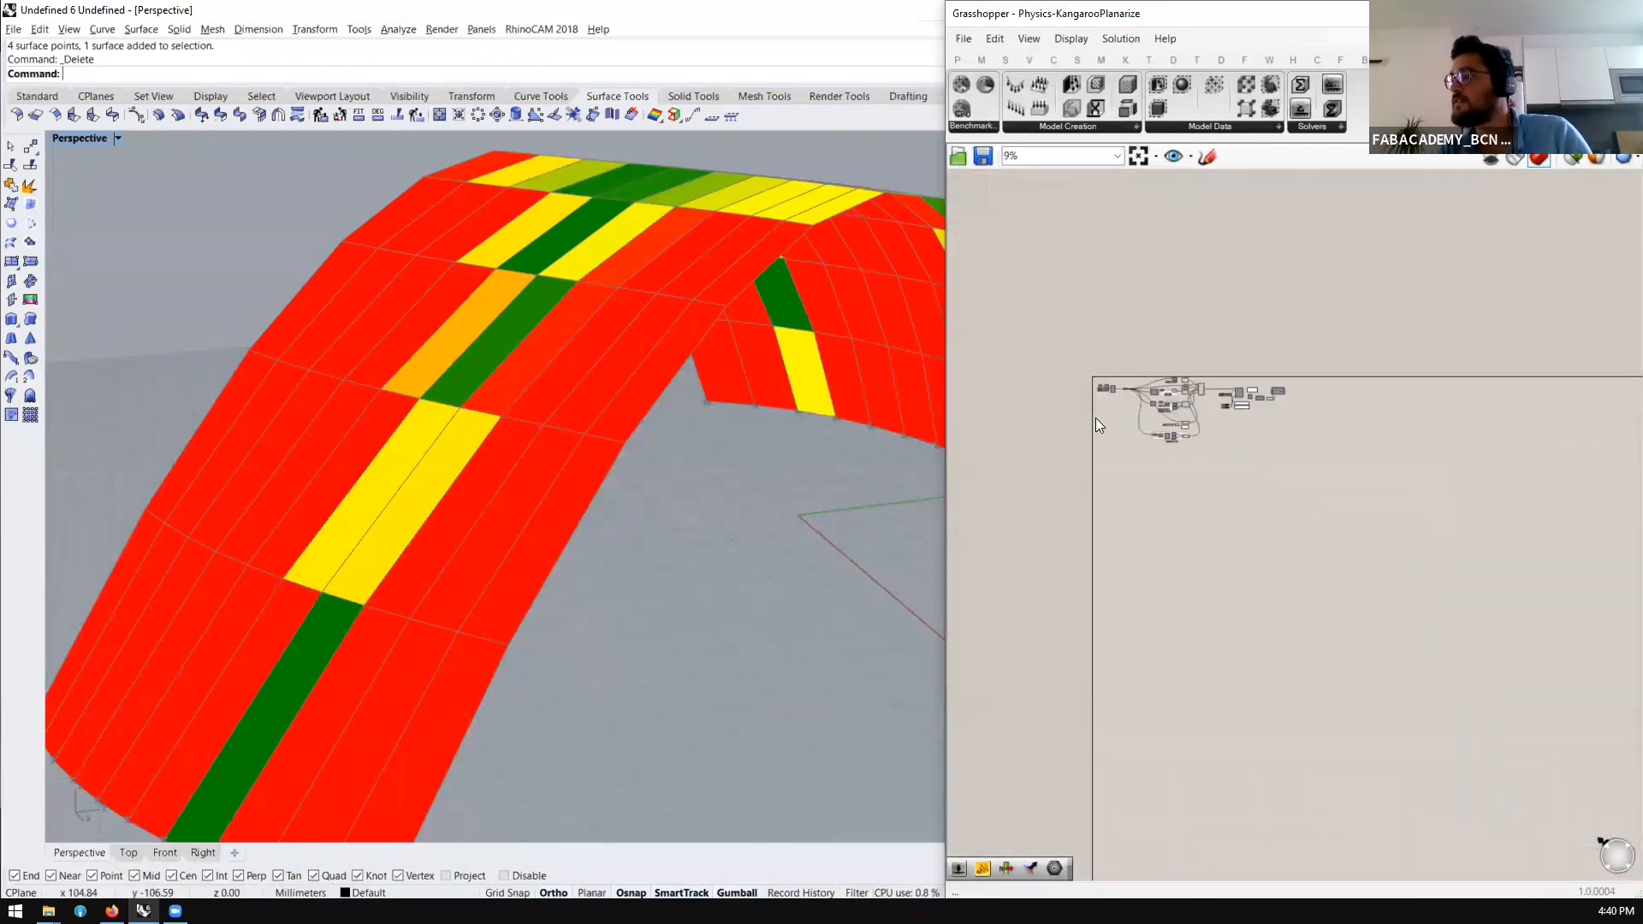
scroll(1098, 425, up, 1)
scroll(849, 366, down, 4)
scroll(414, 431, down, 2)
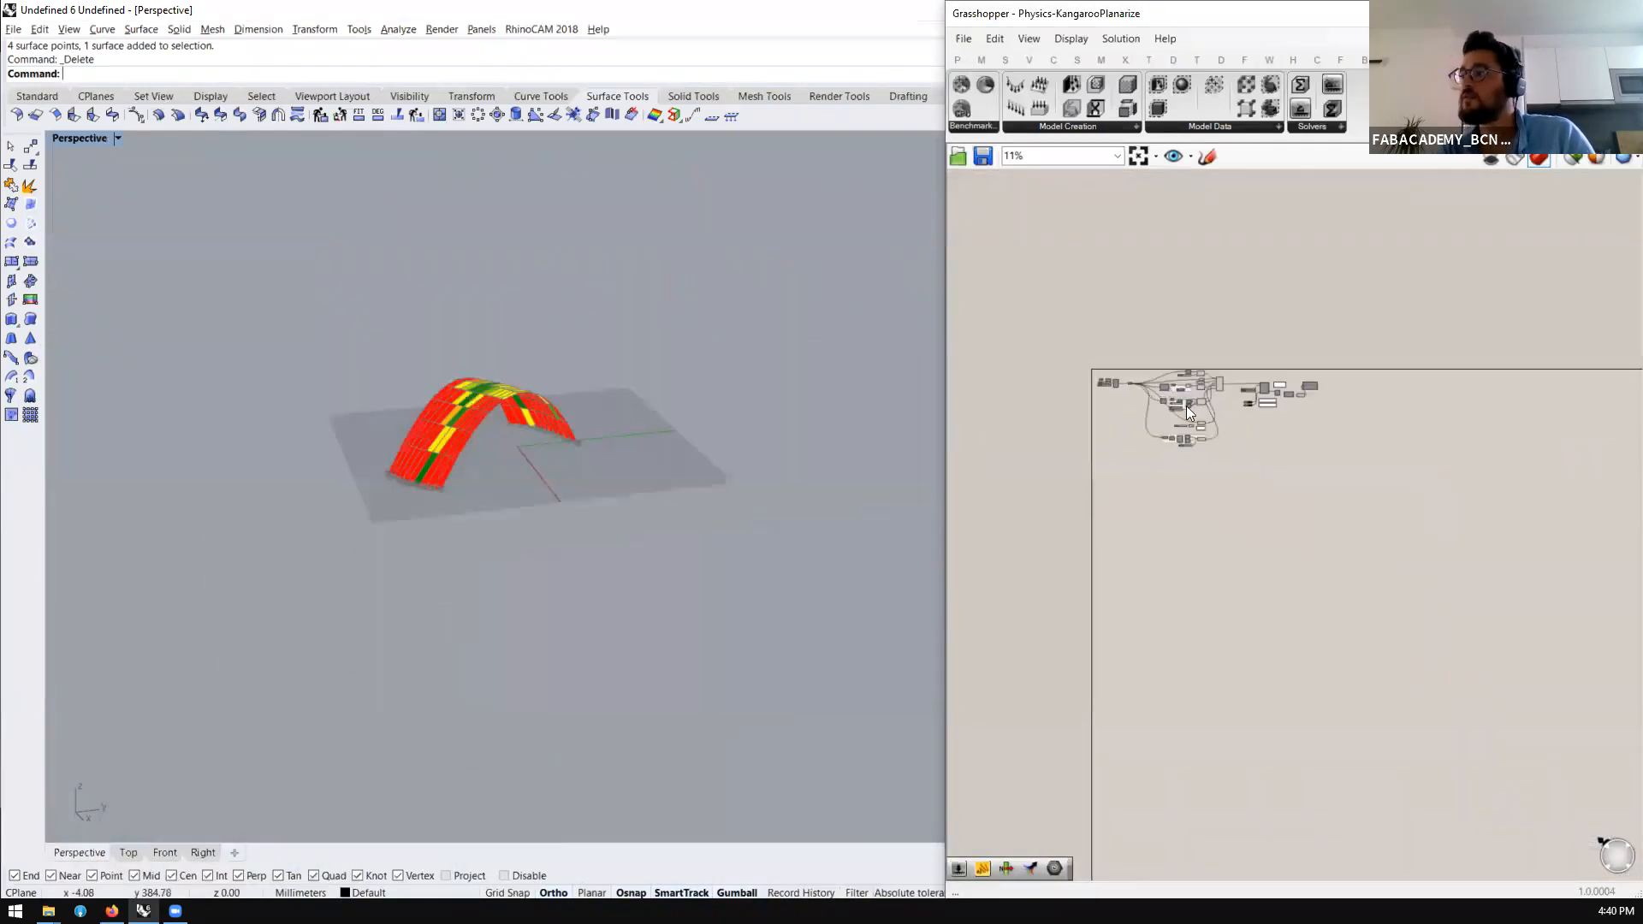
scroll(1347, 354, up, 1)
double_click(1083, 340)
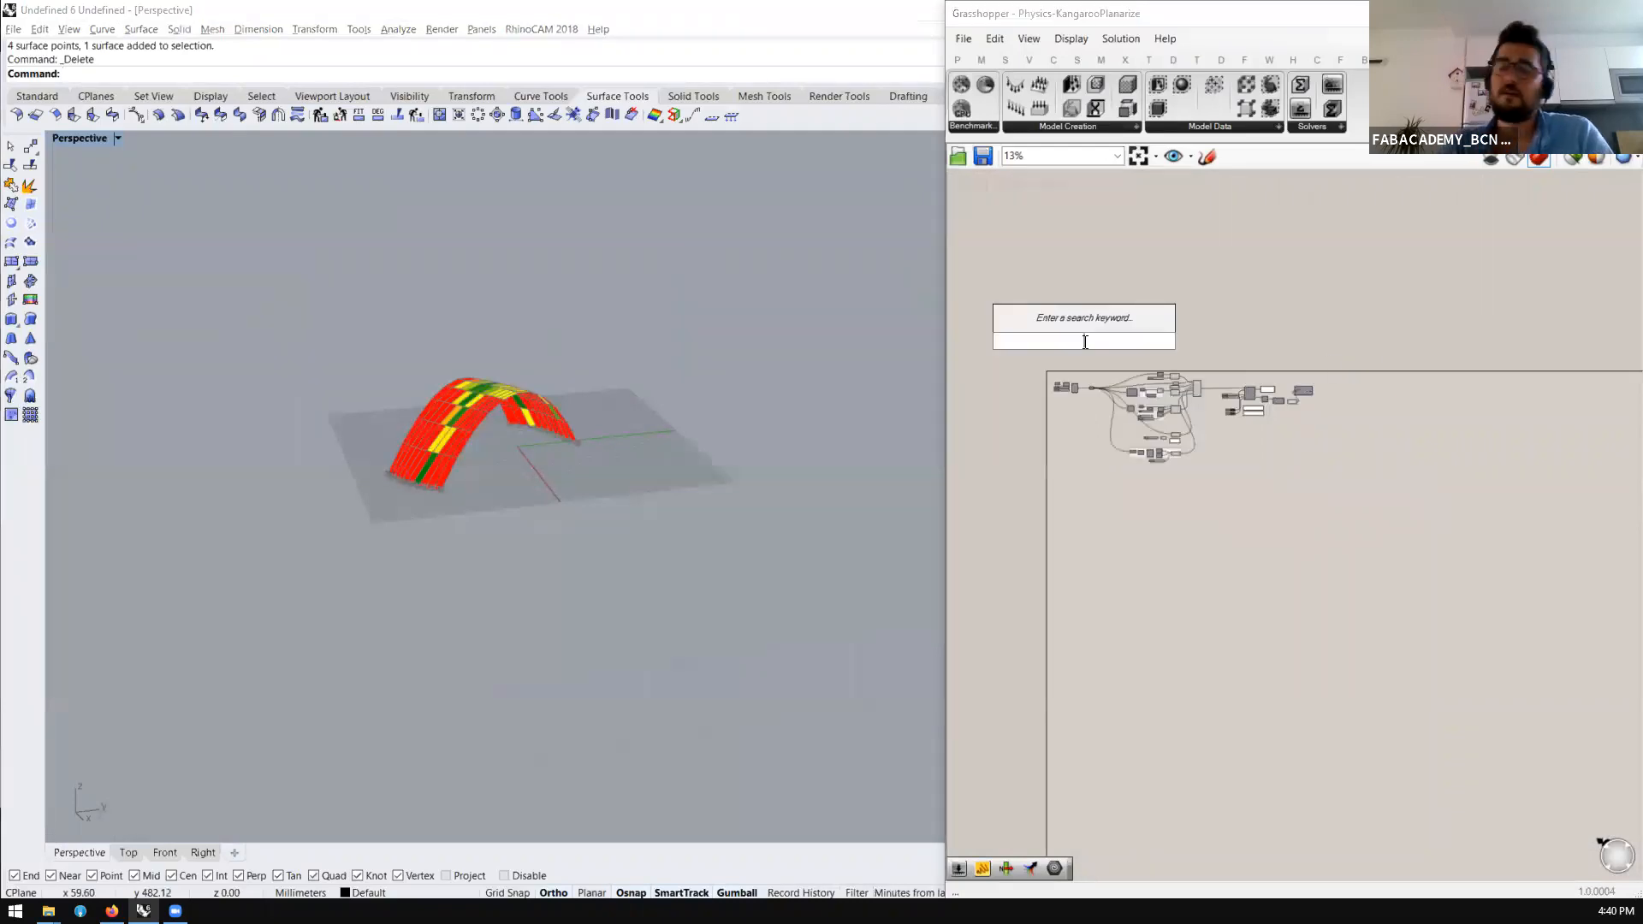
text(relay)
key(Return)
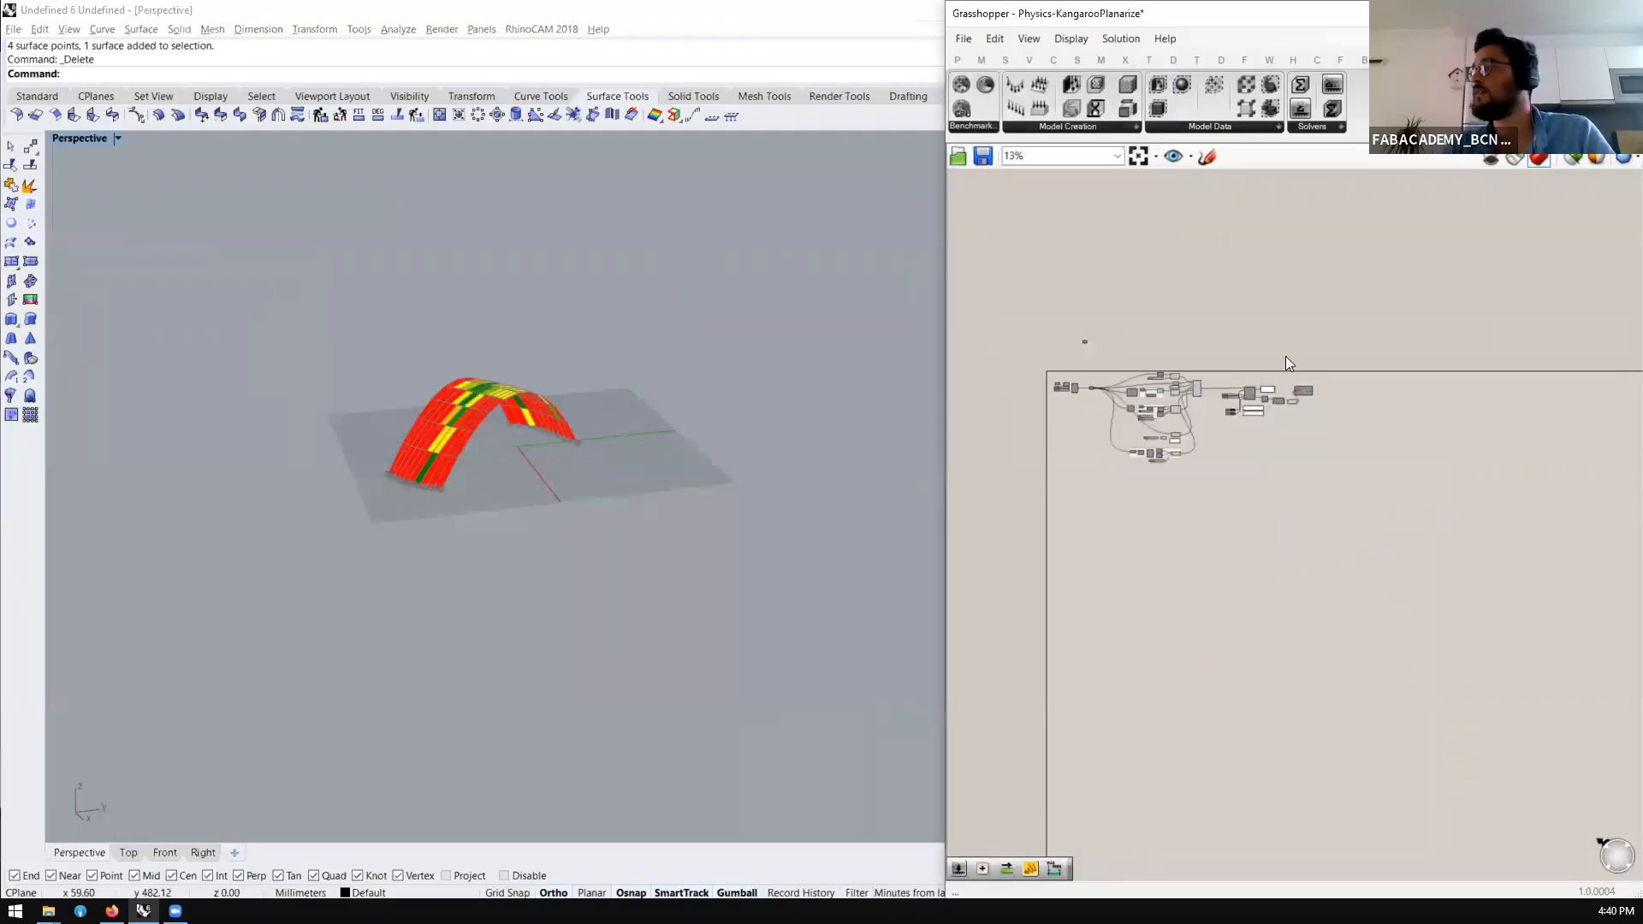
Disable all components of the existing planarization definition
drag(1357, 373, 1042, 503)
middle_click(1116, 438)
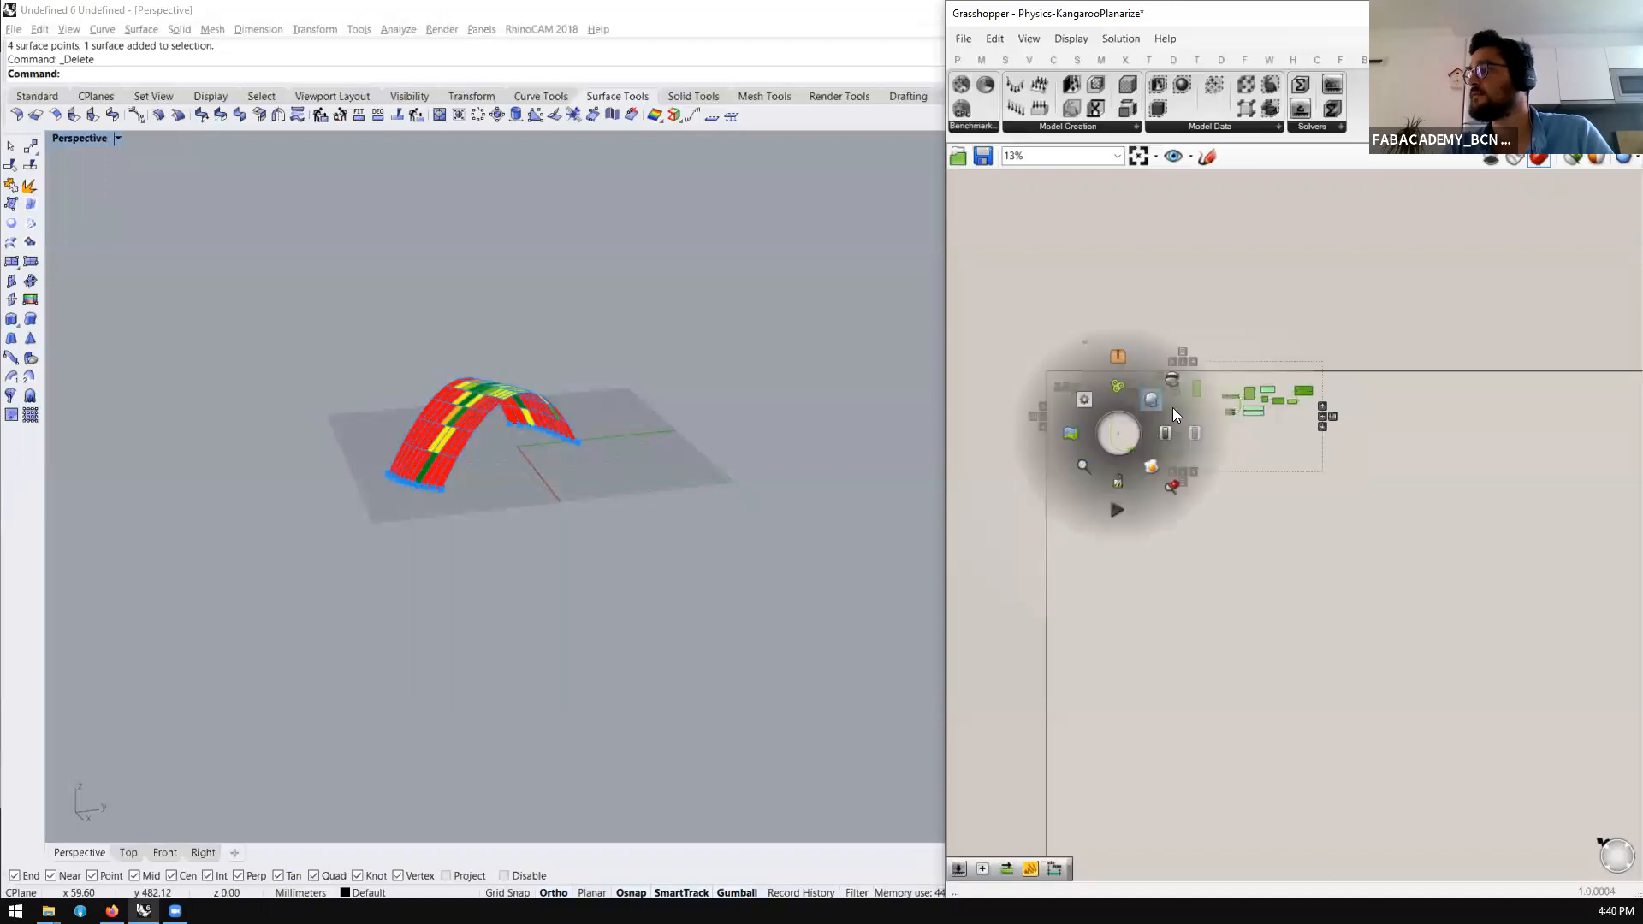
click(1184, 432)
Turn Ortho off and sketch a three-point curve on the ground plane beside the red axis in Perspective
right_drag(521, 450, 598, 491)
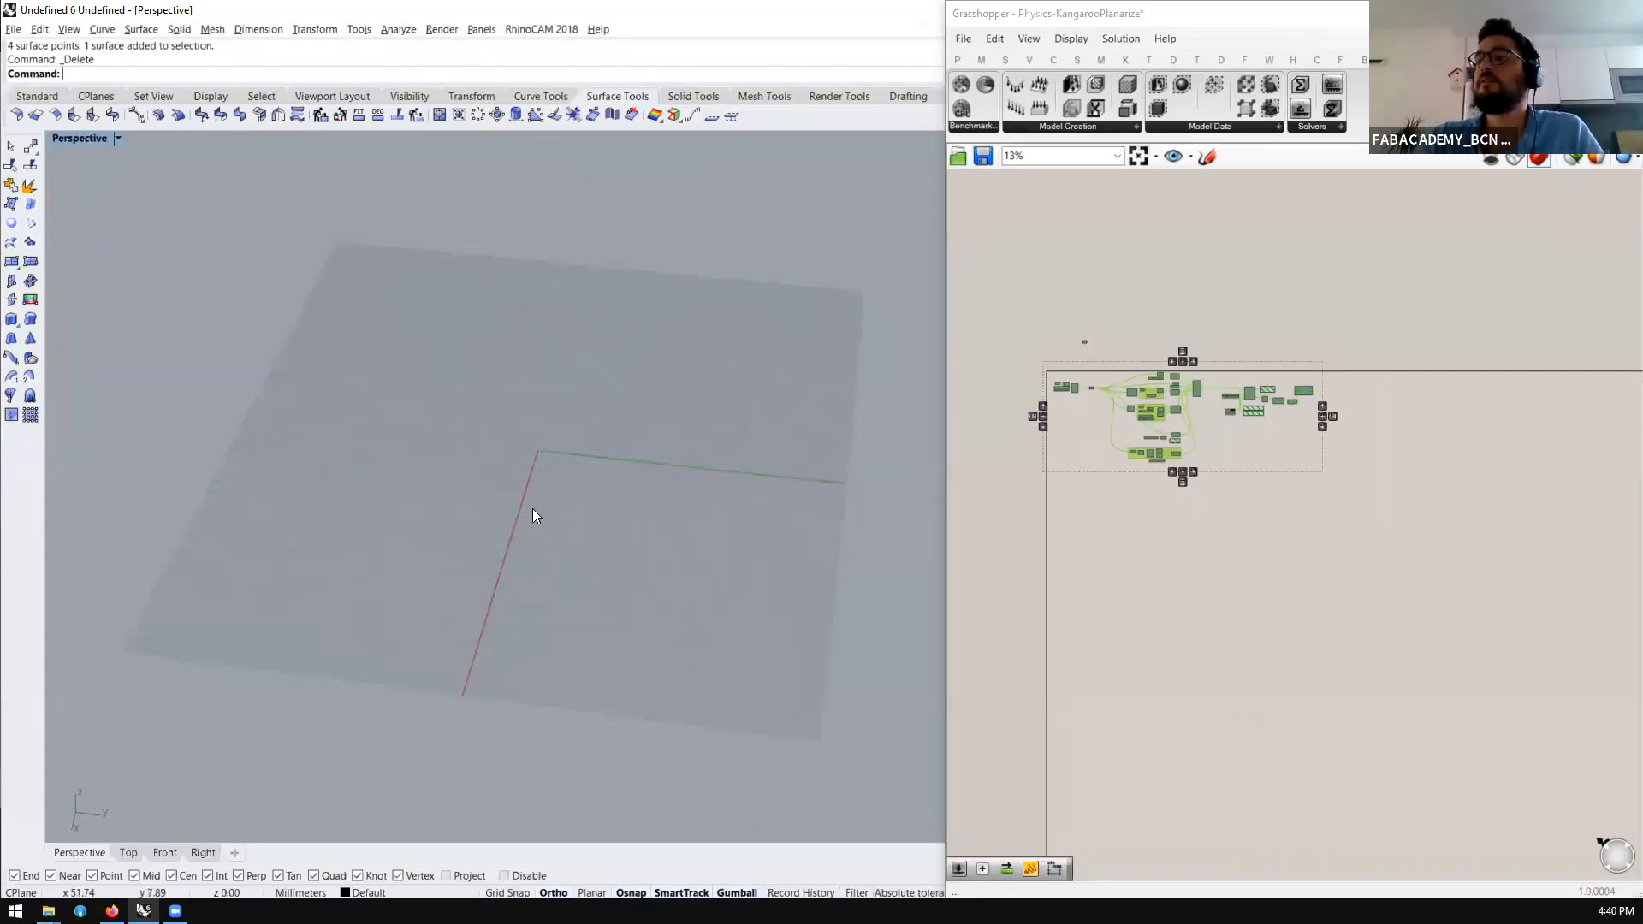
key(Return)
click(494, 509)
key(F8)
click(476, 439)
click(517, 368)
key(Return)
Sketch a second three-point curve across the green axis, beside the first one
scroll(616, 484, up, 2)
key(Return)
click(563, 516)
click(586, 454)
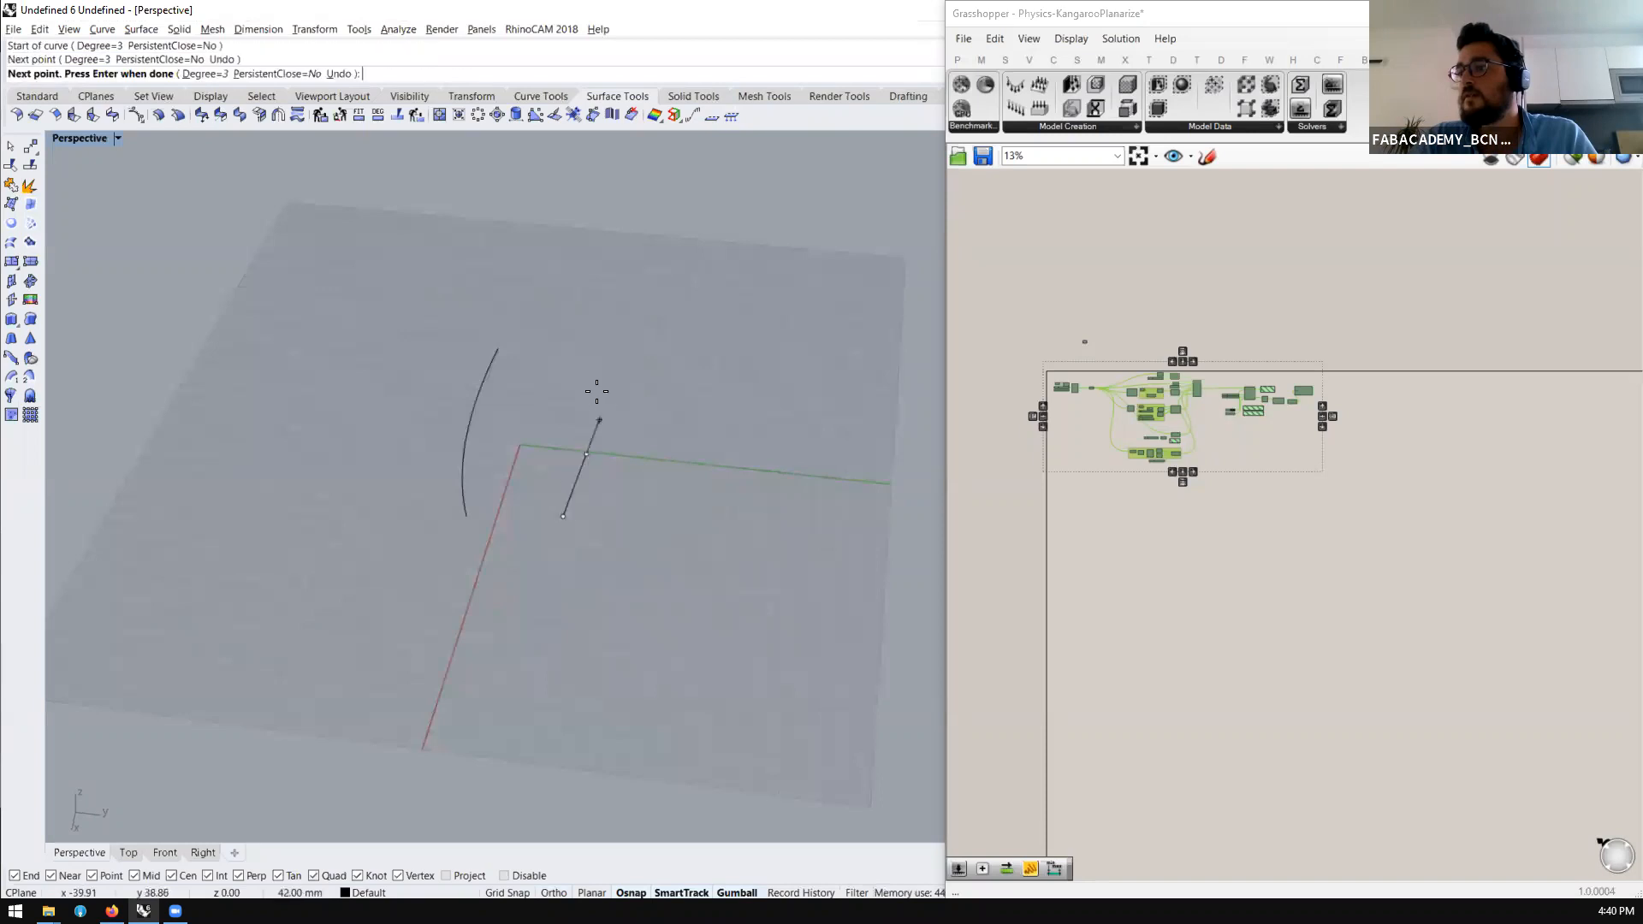
click(570, 342)
key(Return)
Sketch a third three-point curve farther along the green axis, bowing outward
key(Return)
click(679, 348)
click(718, 426)
click(659, 516)
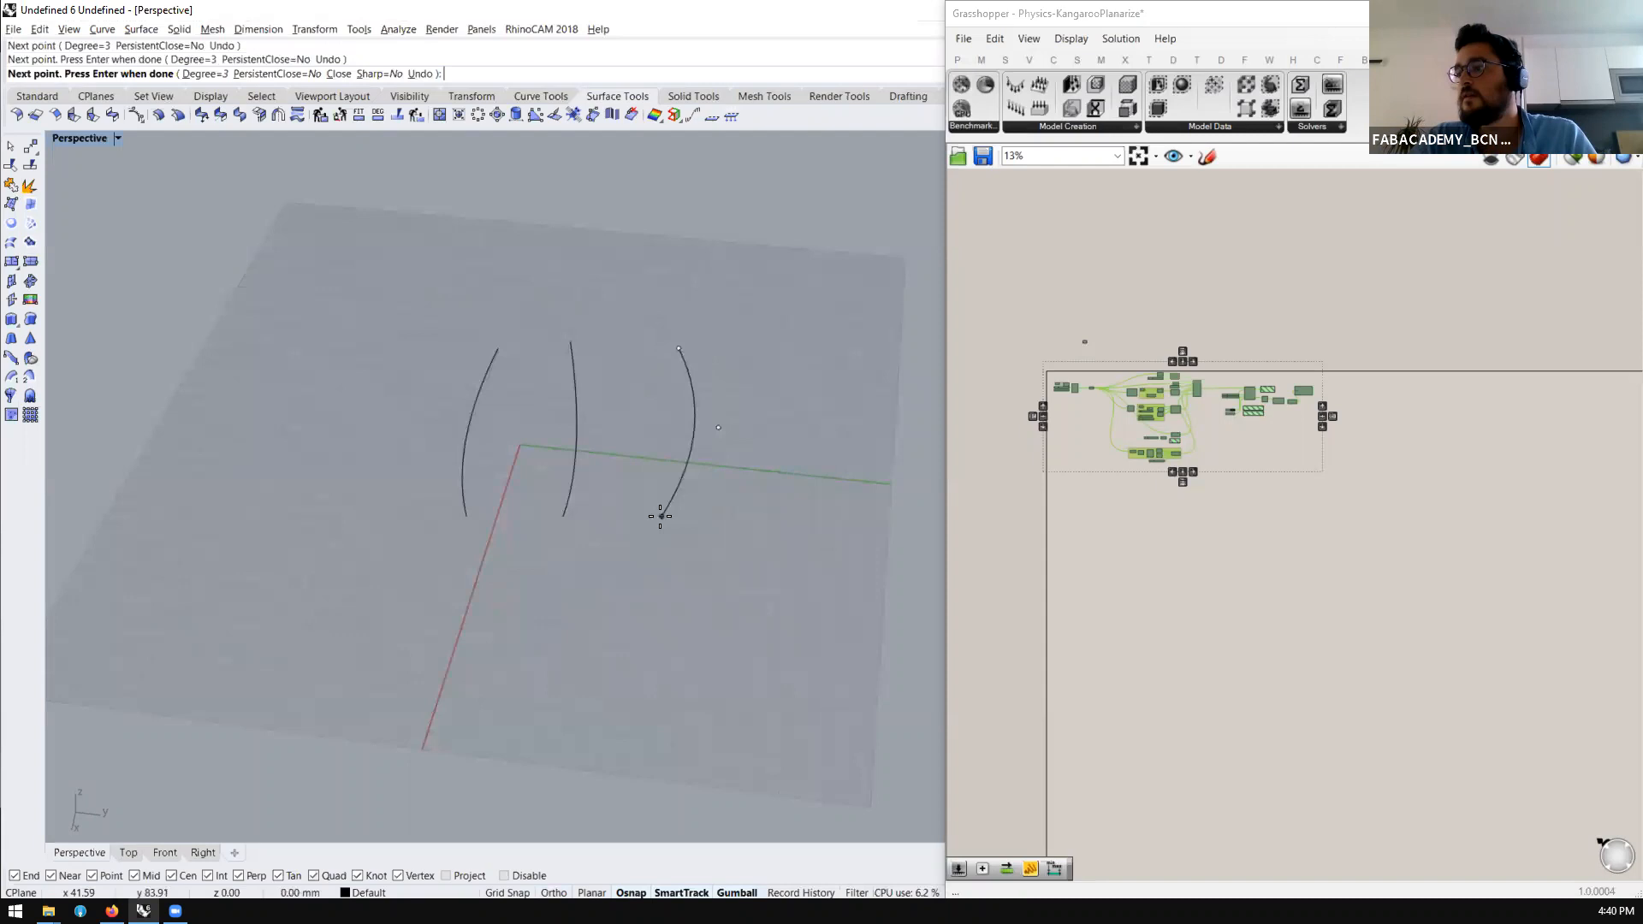
key(Return)
Raise the middle curve vertically above the ground plane so it can form the crown of an arch
right_drag(590, 547, 590, 450)
click(583, 440)
drag(574, 409, 572, 298)
right_drag(585, 446, 586, 560)
click(587, 560)
Widen the Grasshopper window and add a Curve parameter on an empty area of the canvas
scroll(1092, 532, up, 6)
scroll(1027, 415, down, 1)
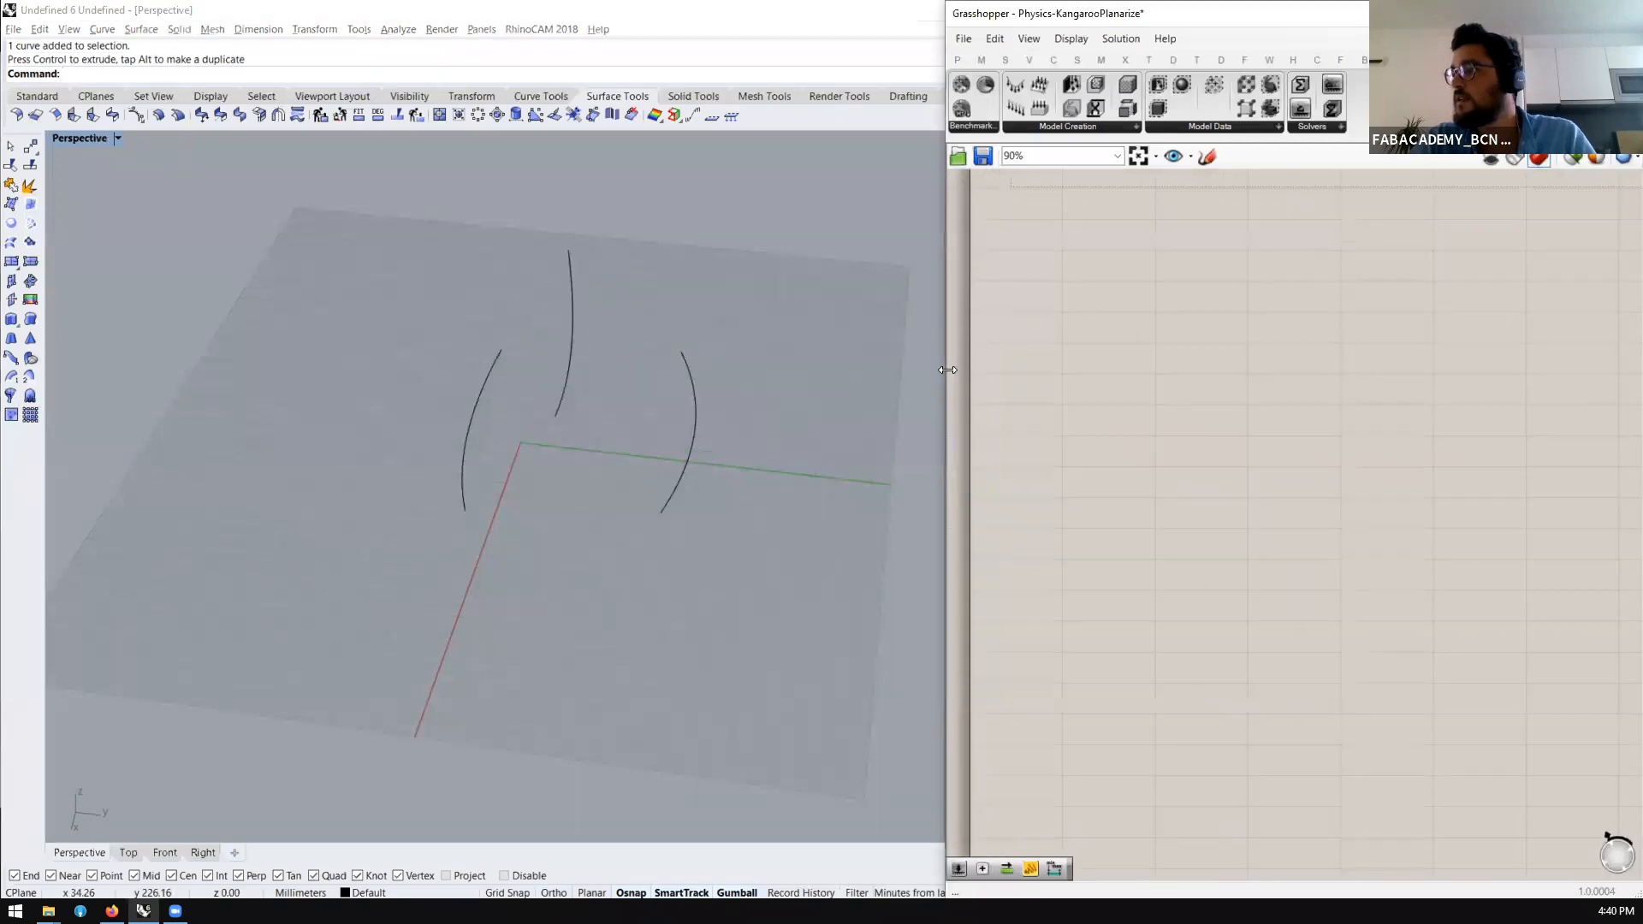
drag(947, 369, 646, 370)
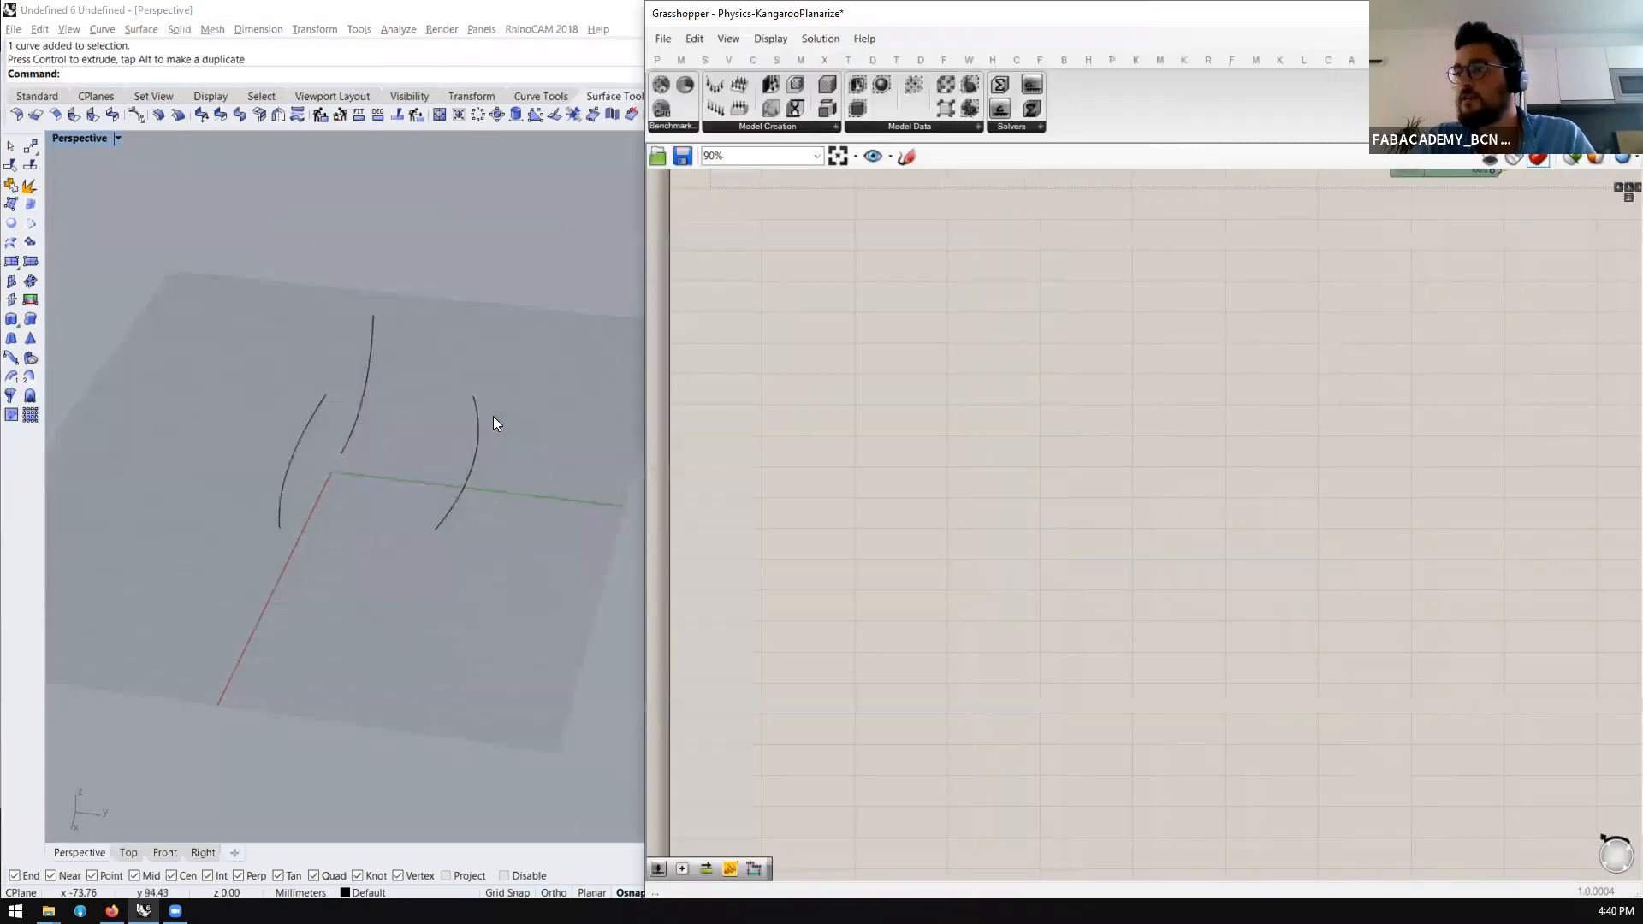
double_click(821, 329)
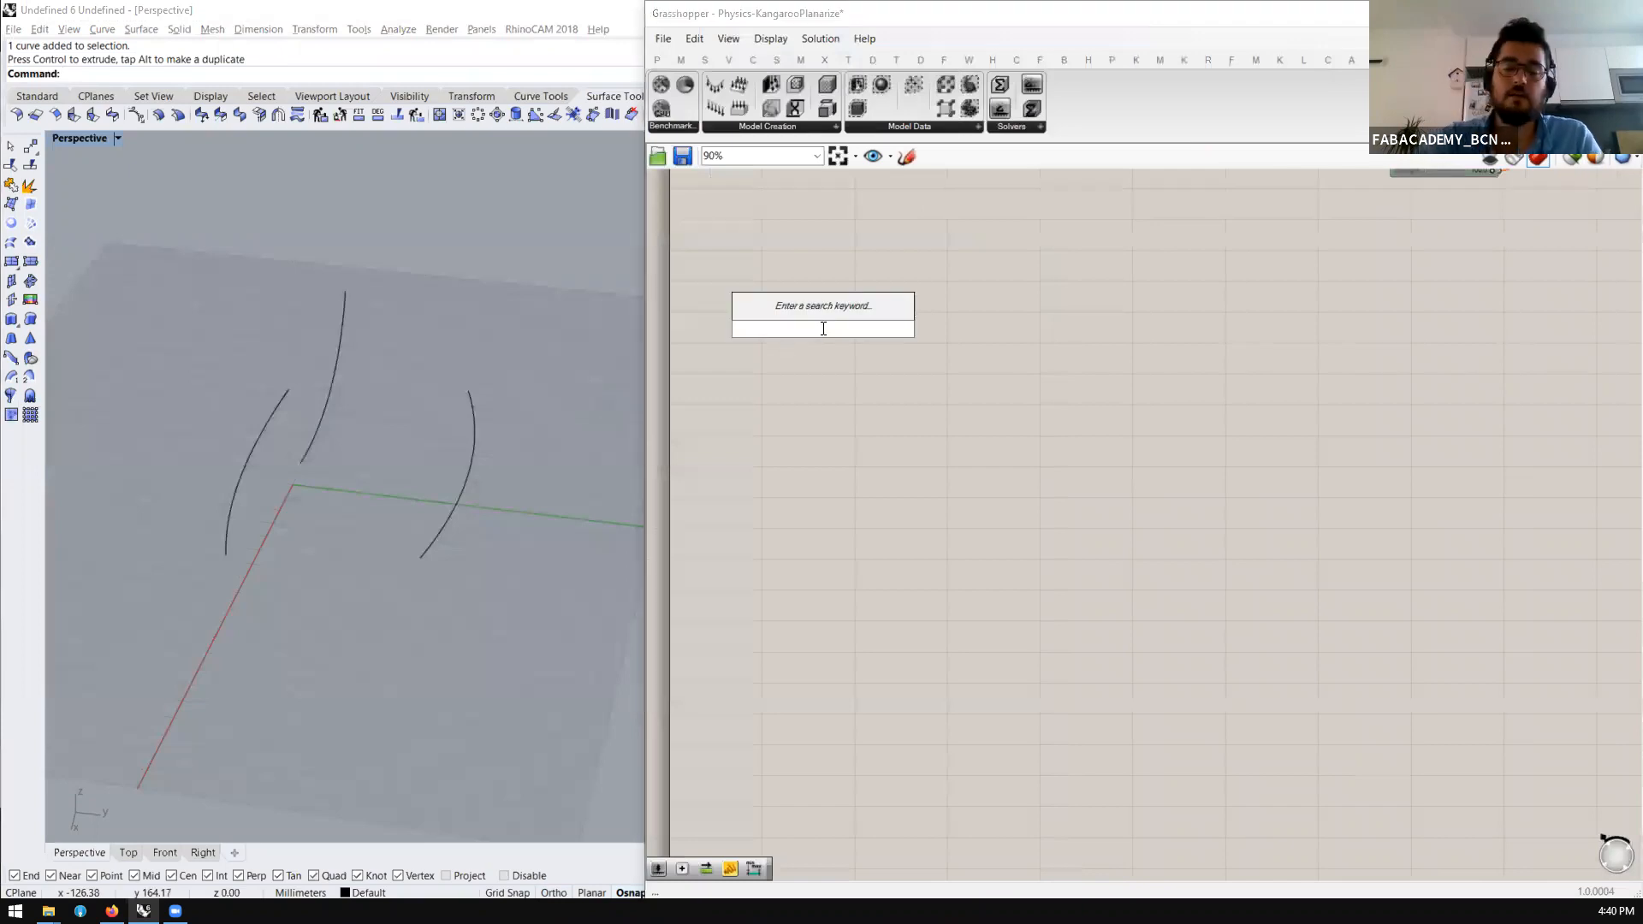
text(curve)
click(798, 311)
Reference the three Rhino curves in order across the arch in the Curve parameter
right_click(821, 331)
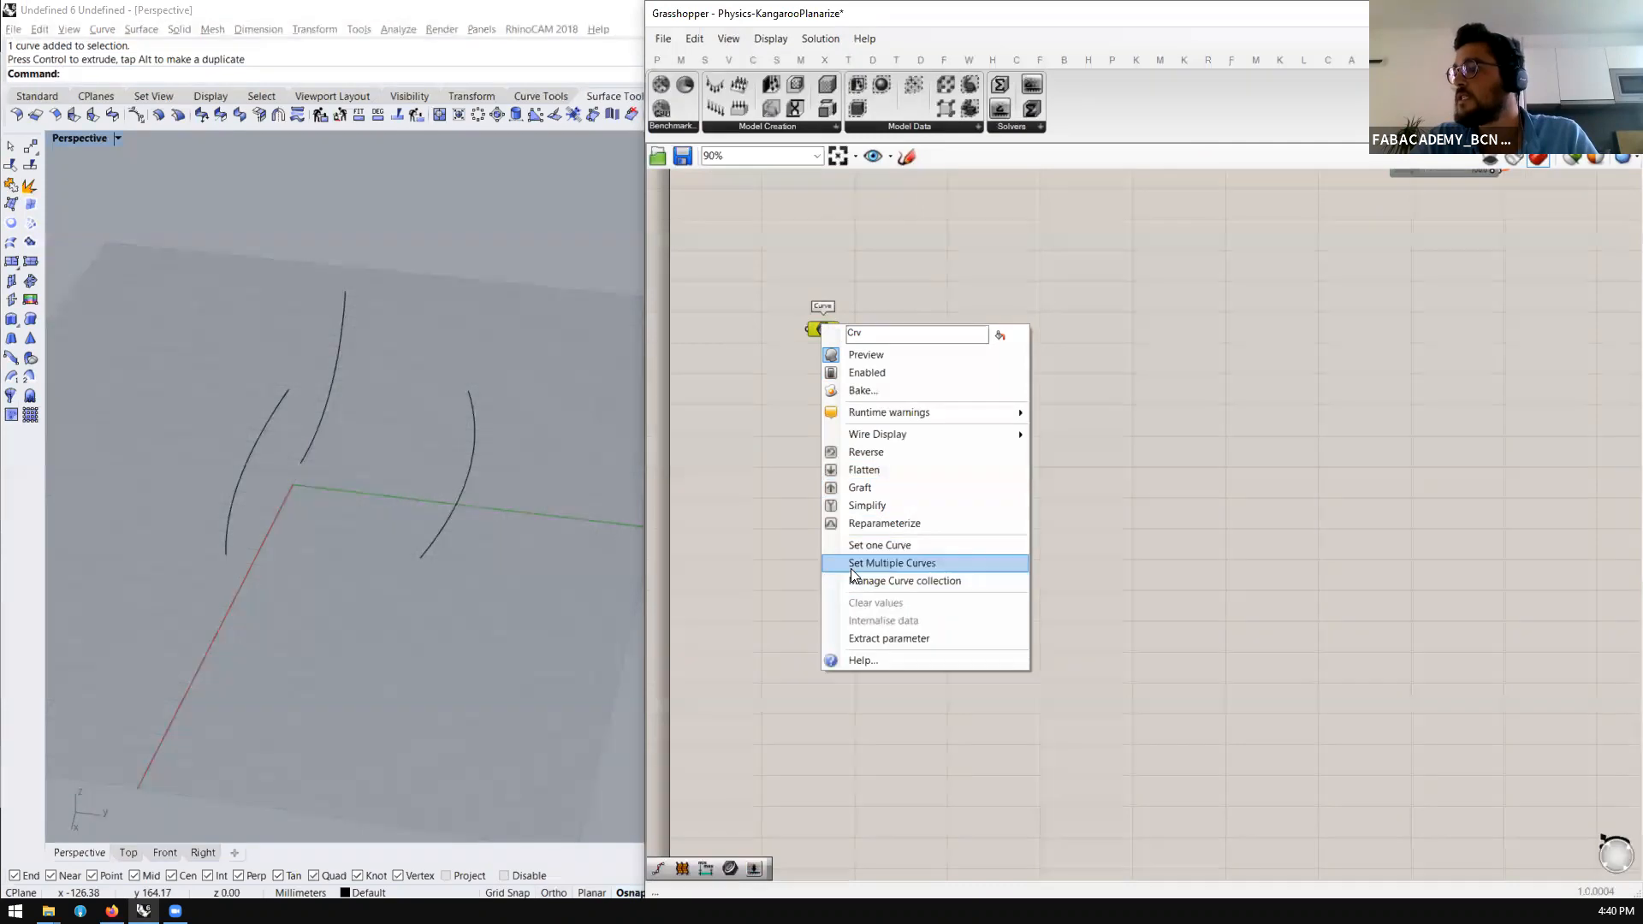
click(853, 566)
click(459, 504)
click(328, 416)
click(236, 499)
key(Return)
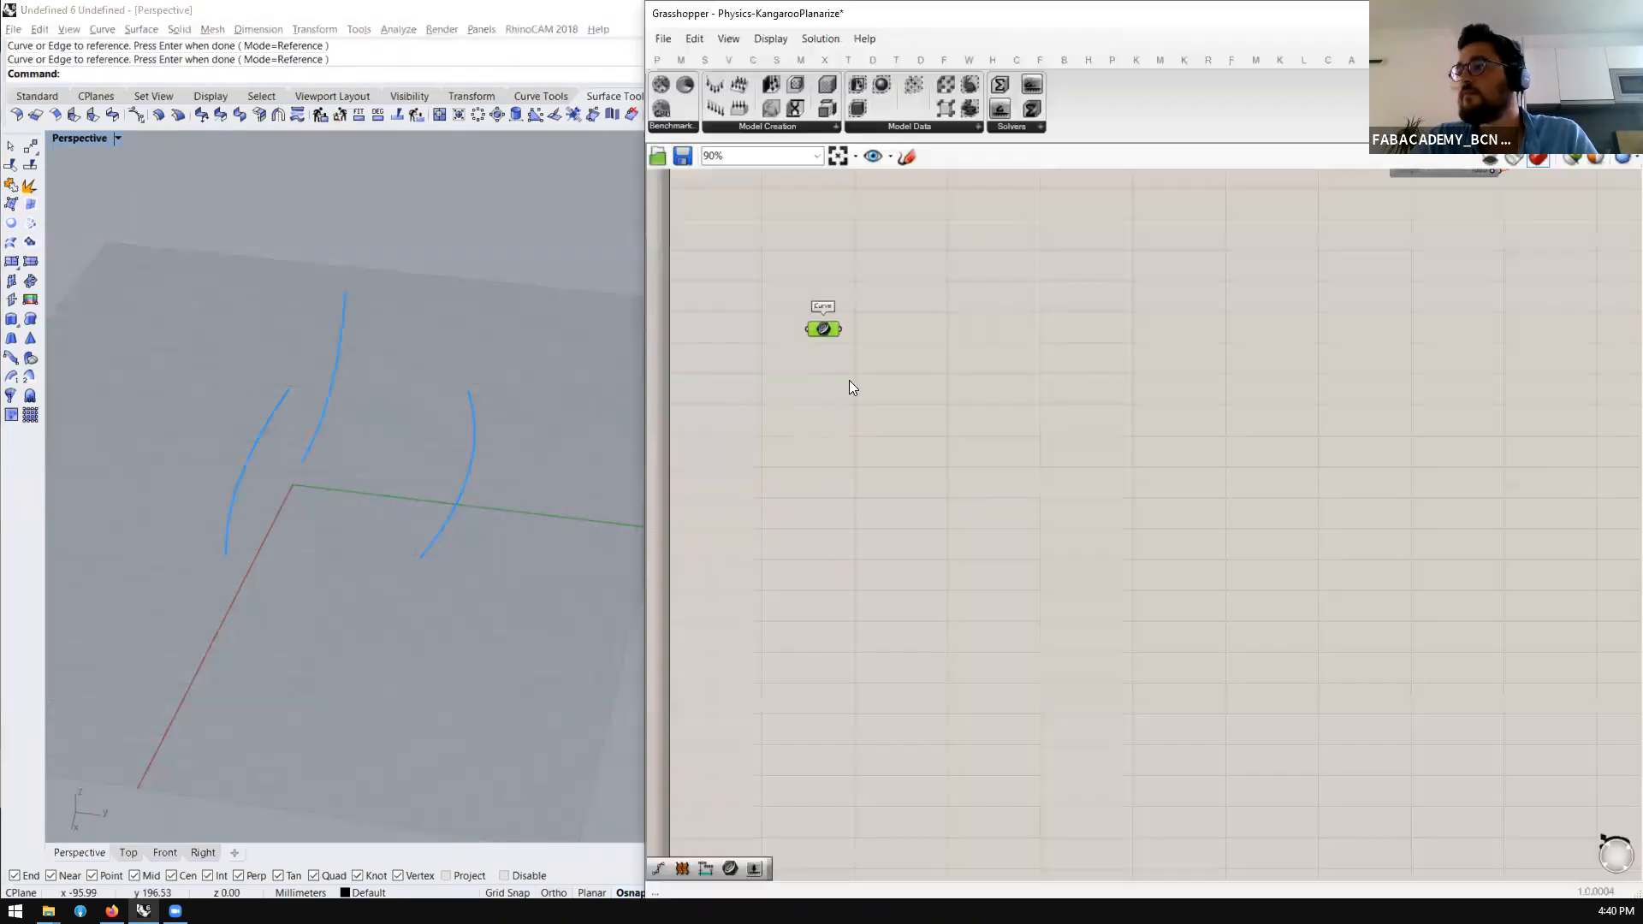
Add a Loft component and feed it the Curve parameter
double_click(915, 330)
text(loft)
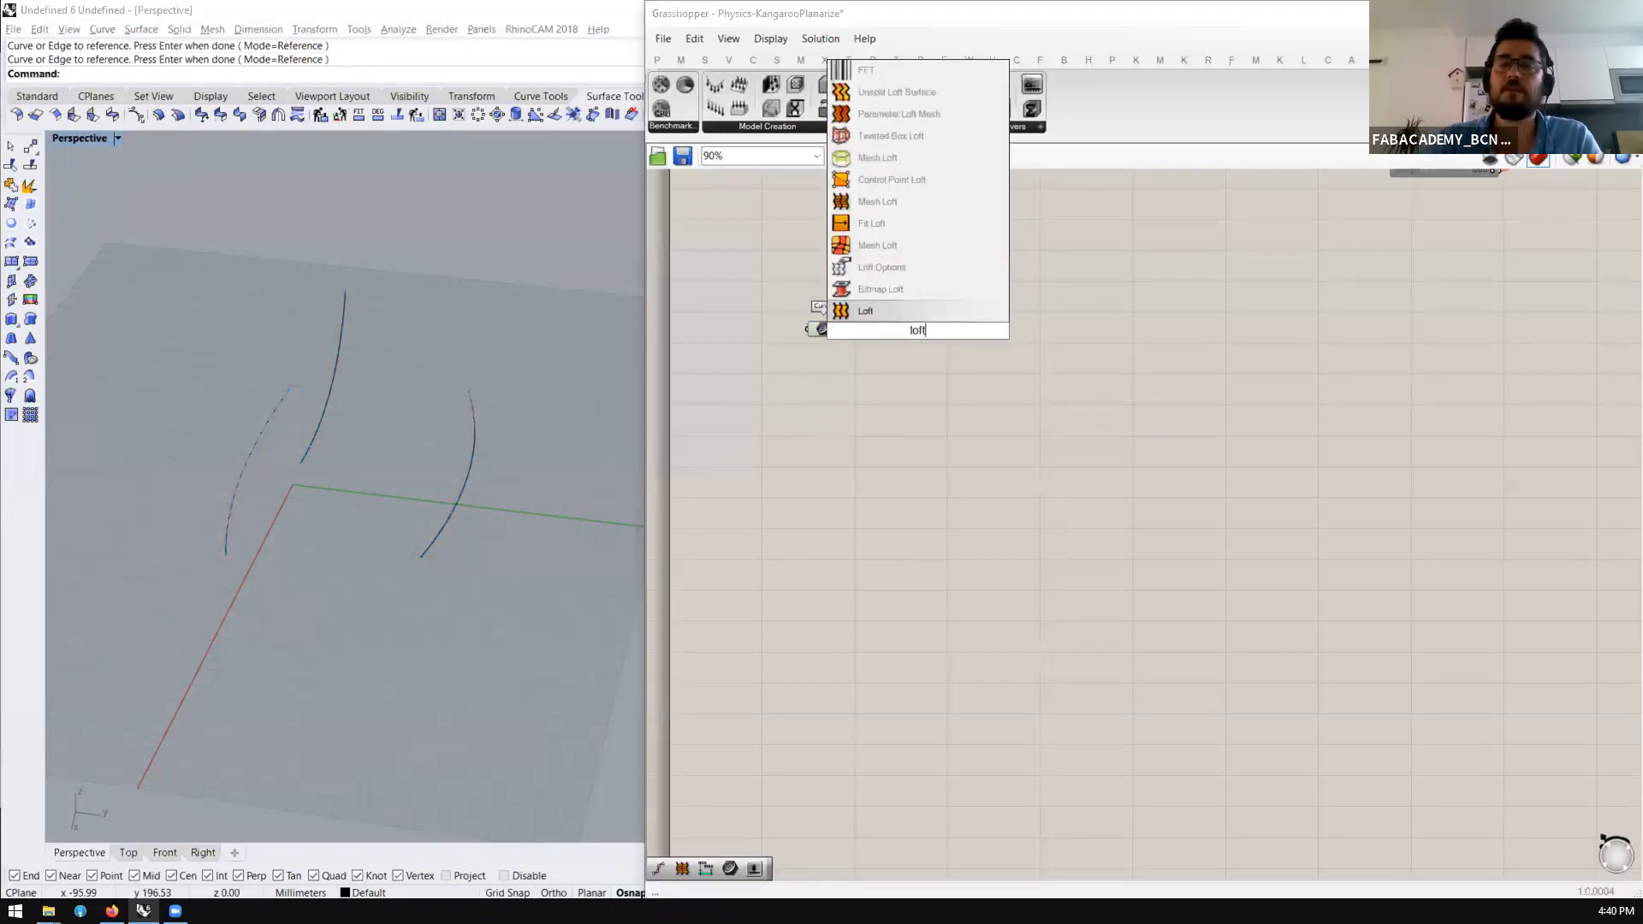
click(902, 314)
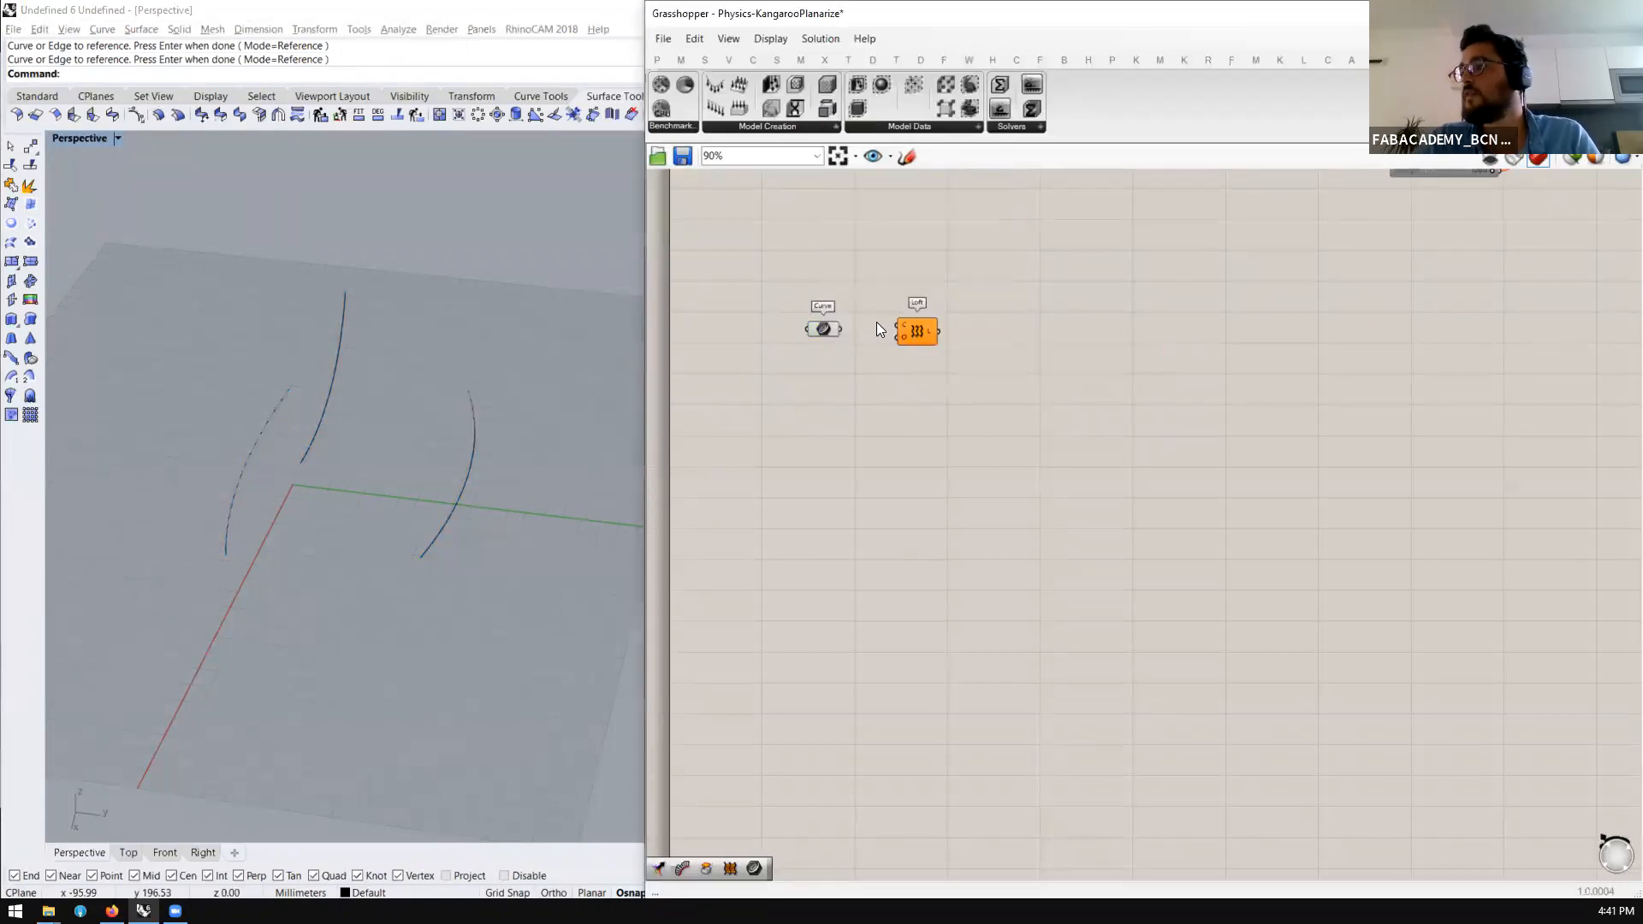
drag(844, 331, 891, 340)
right_drag(359, 458, 246, 498)
scroll(245, 498, up, 3)
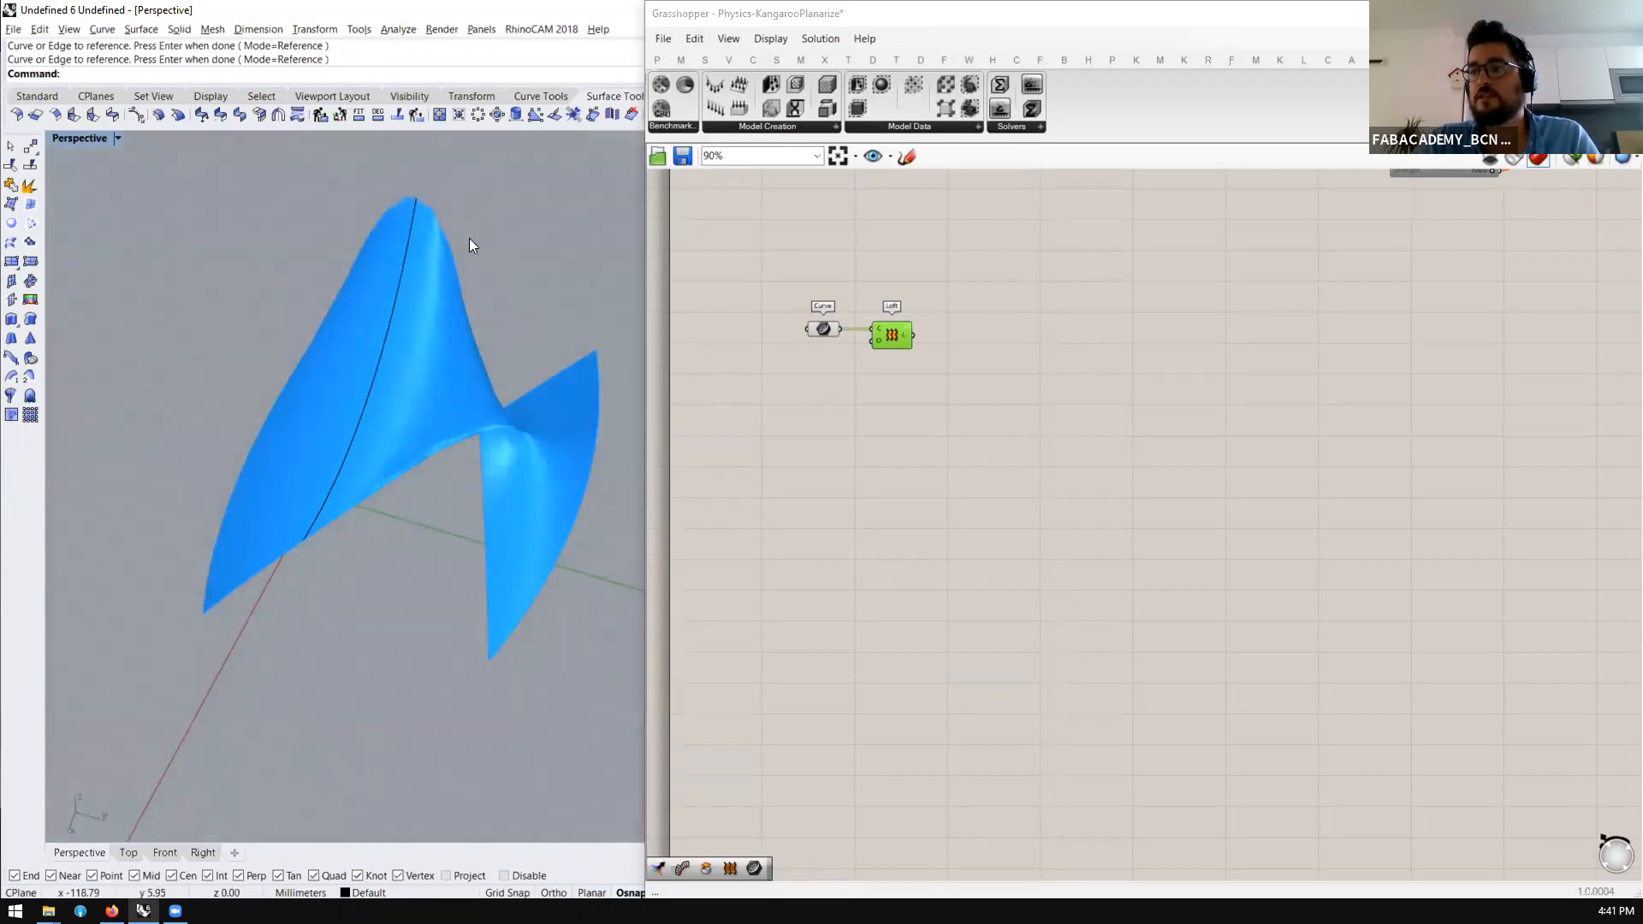
Flip the direction of the outward-bowing end curve to untwist the loft
right_drag(506, 586, 494, 539)
click(493, 535)
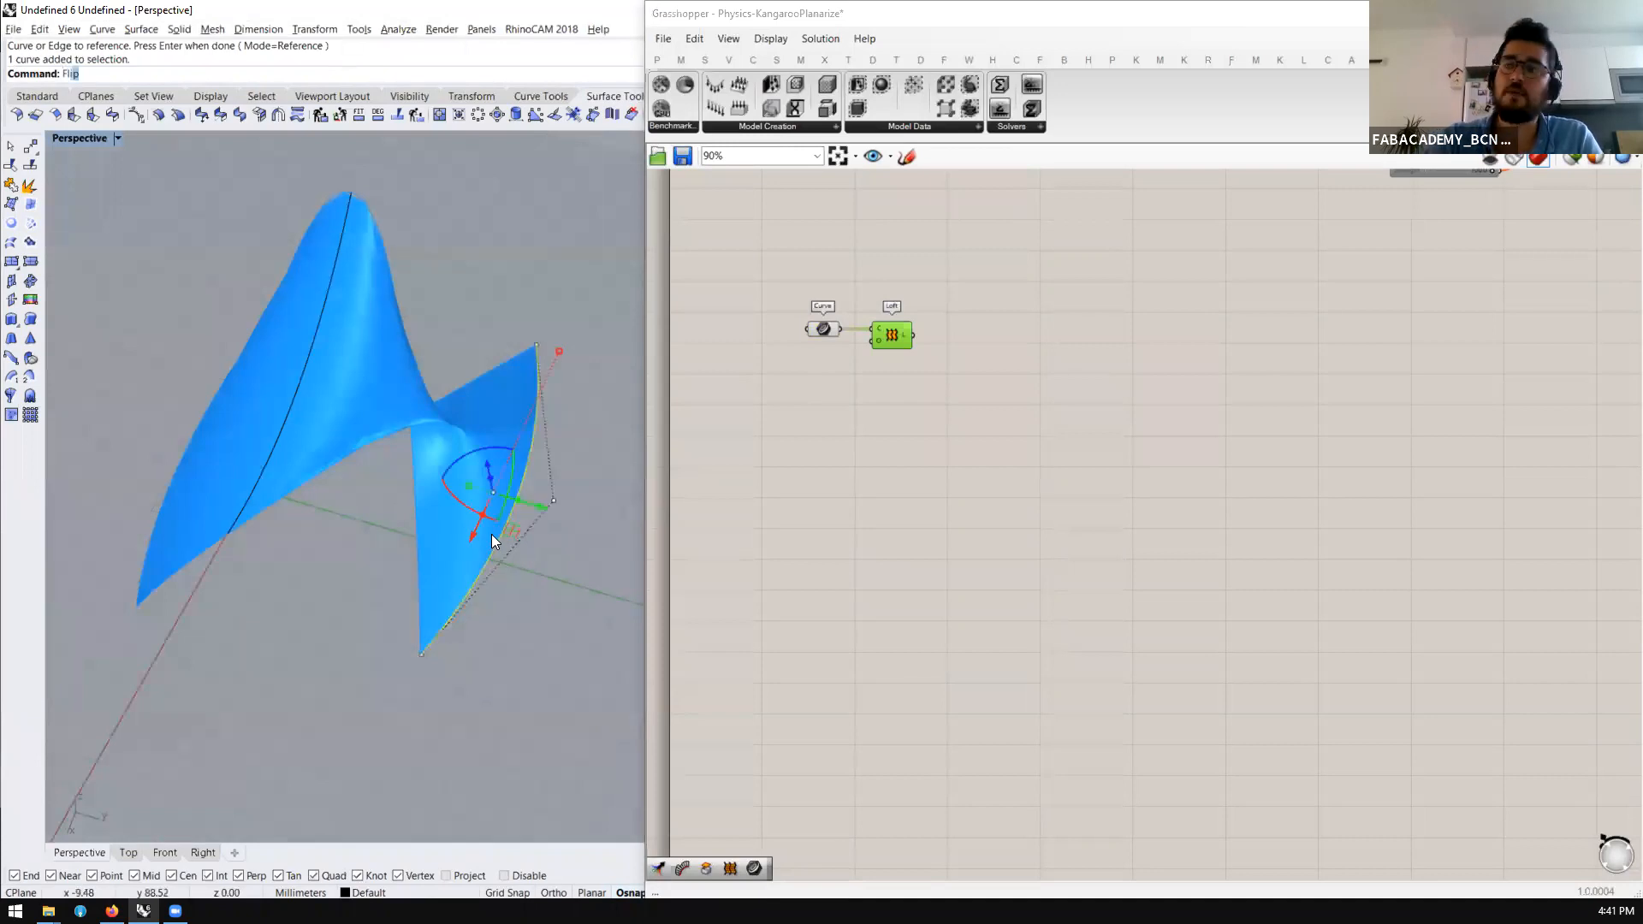
text(Flip)
key(Return)
click(835, 359)
key(Escape)
Select all three section curves and scale them along the X axis
right_drag(487, 484, 242, 516)
scroll(296, 488, down, 6)
scroll(531, 333, up, 6)
drag(149, 554, 148, 558)
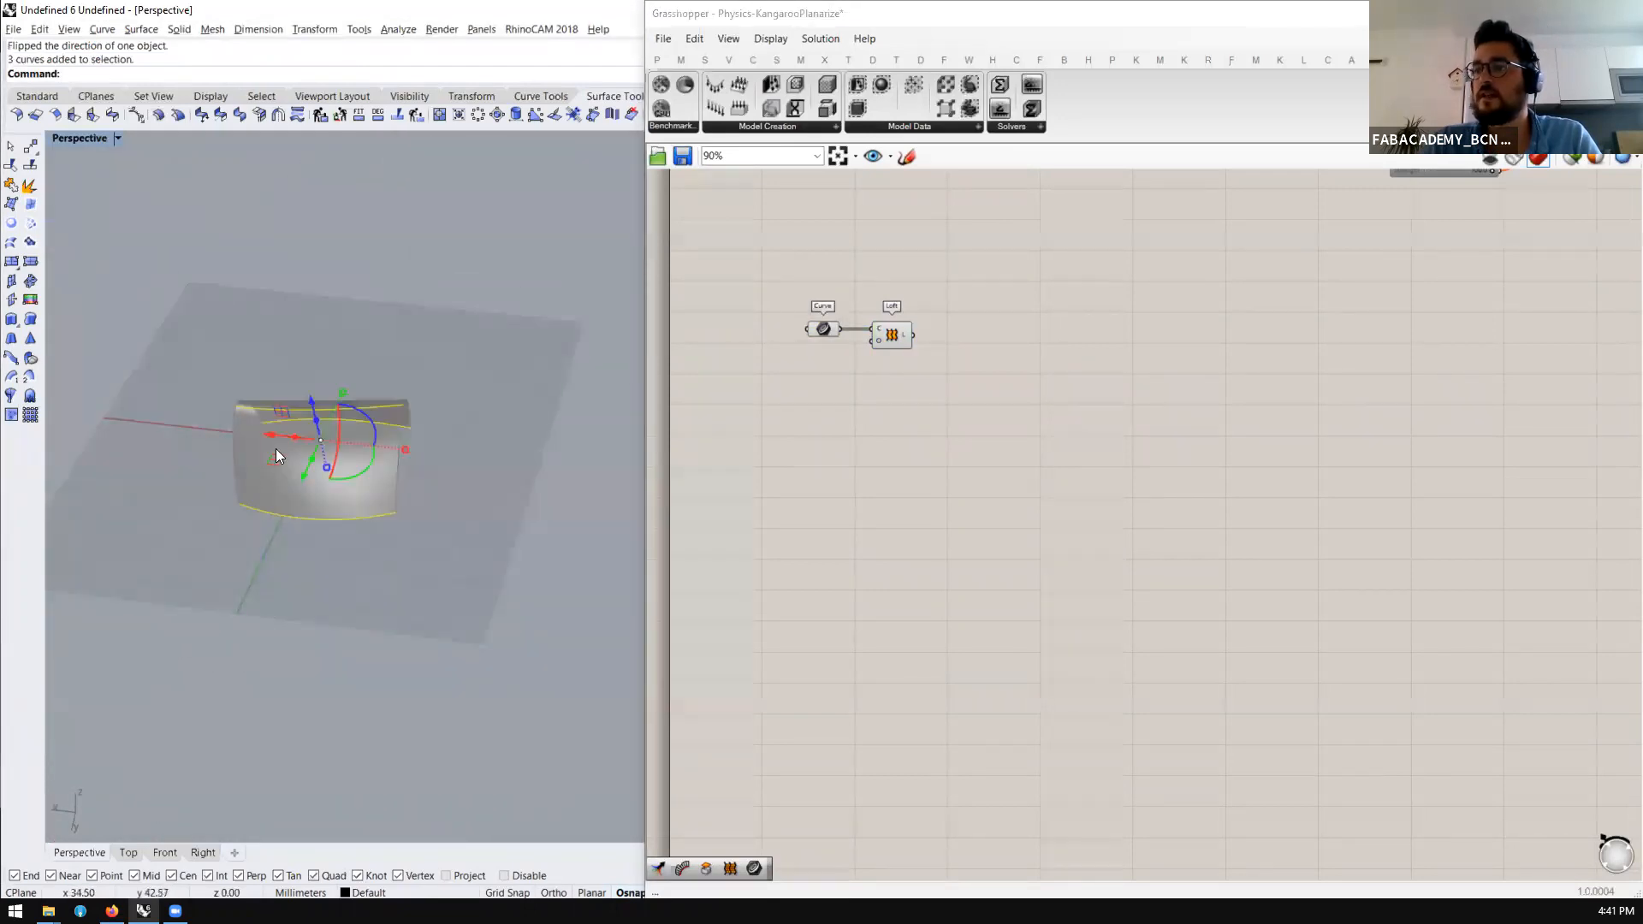
drag(407, 448, 345, 527)
right_drag(316, 580, 581, 482)
key(Escape)
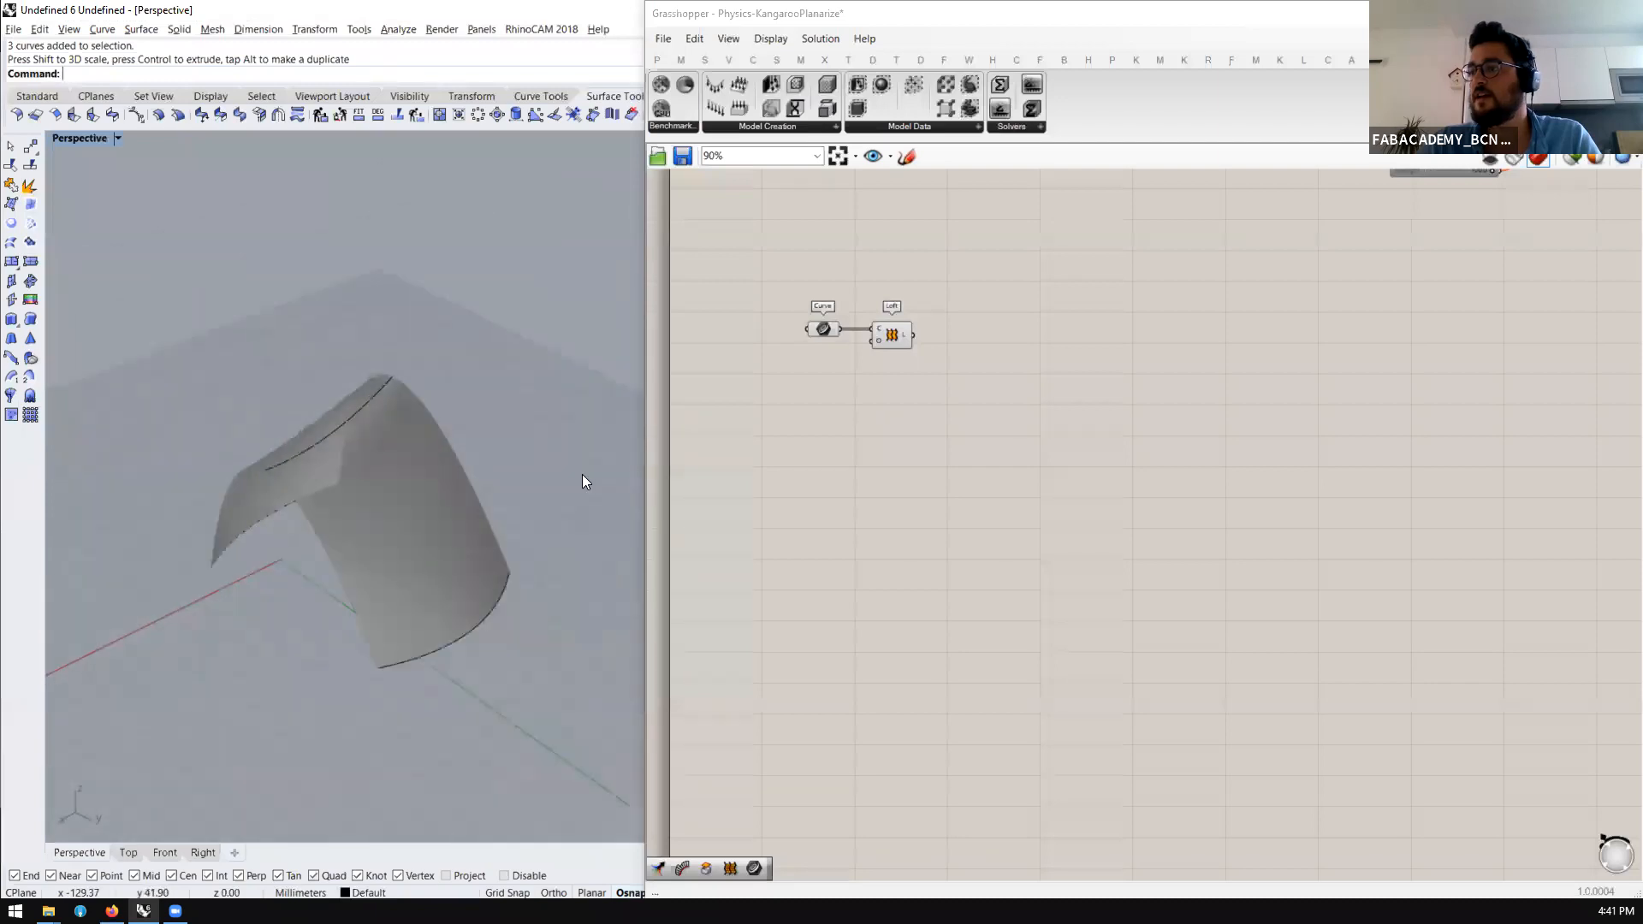
scroll(888, 351, up, 4)
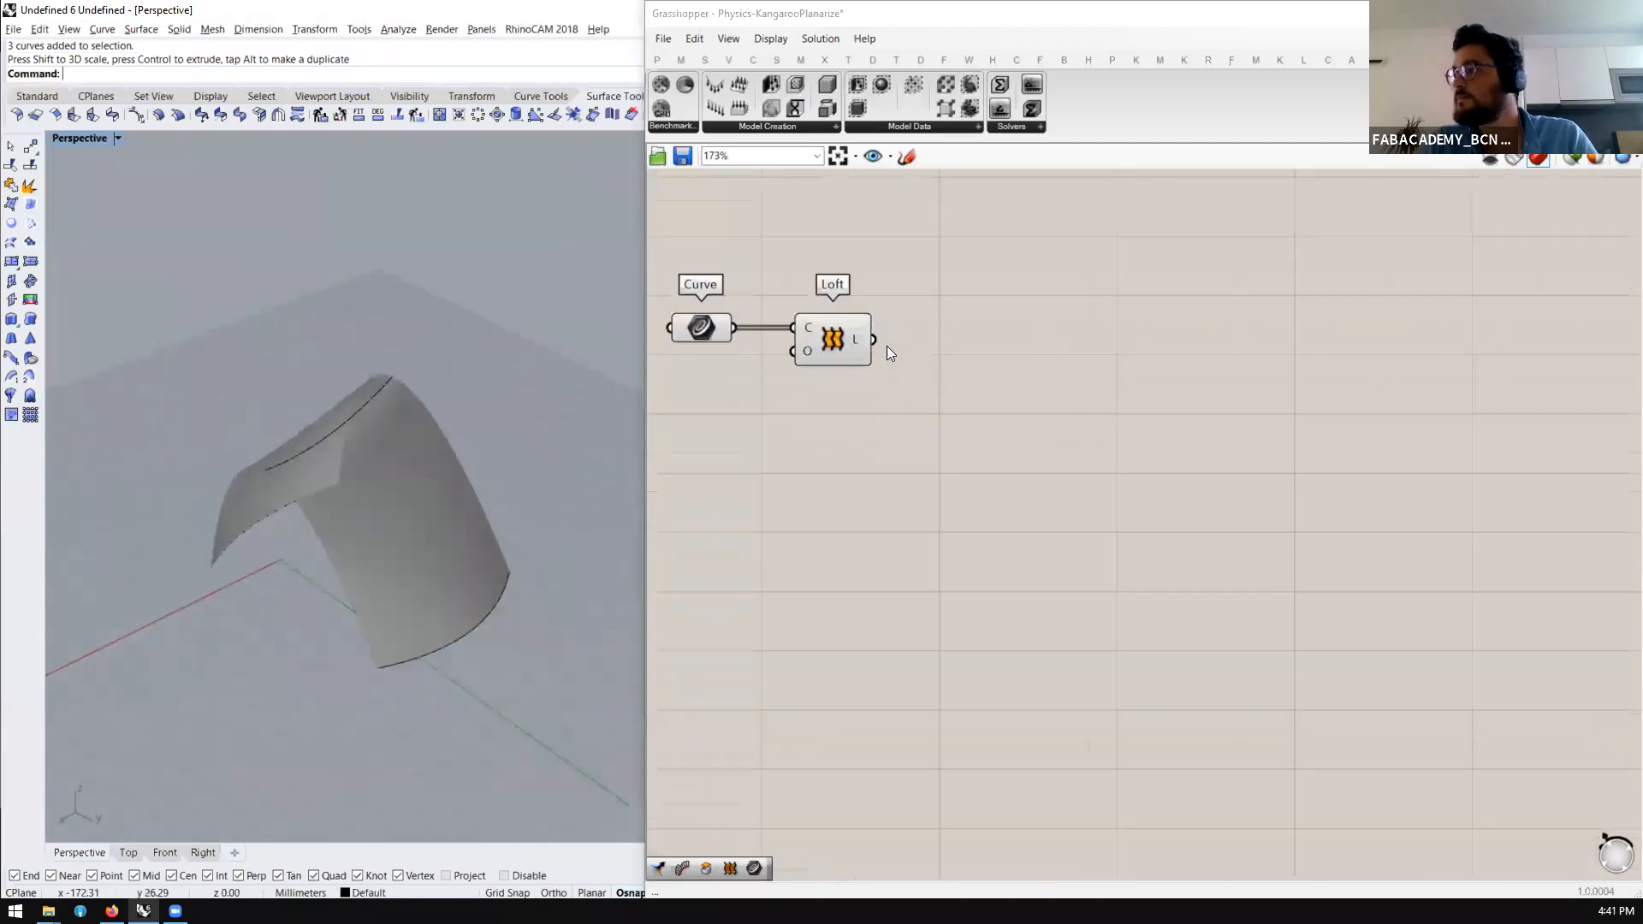
click(816, 332)
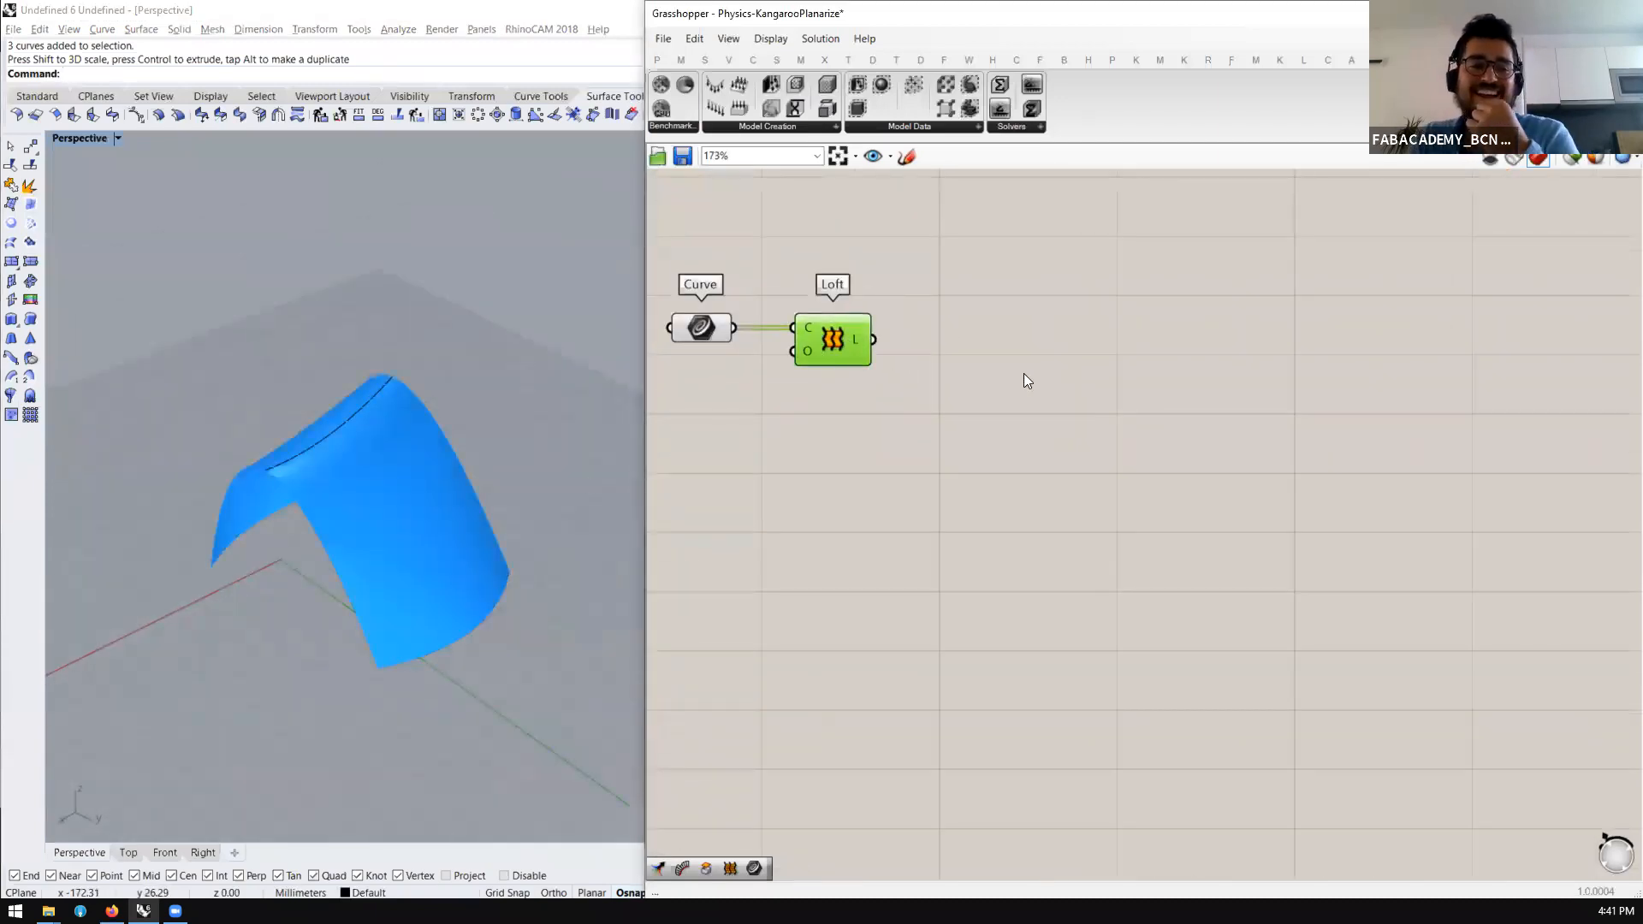
click(988, 400)
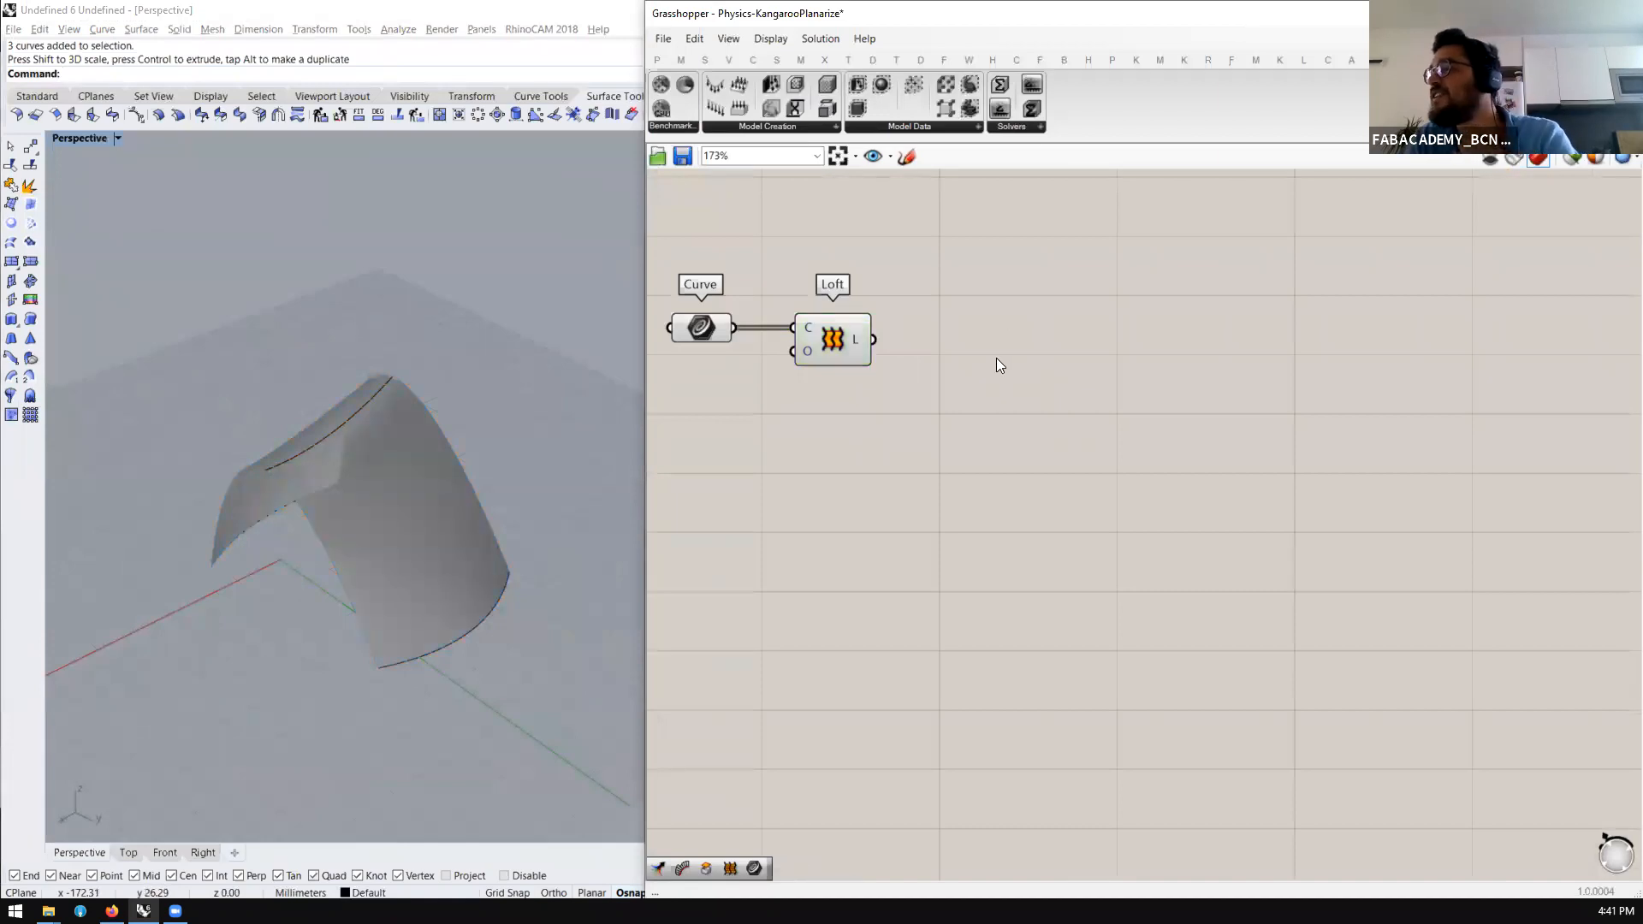
click(816, 329)
double_click(1051, 349)
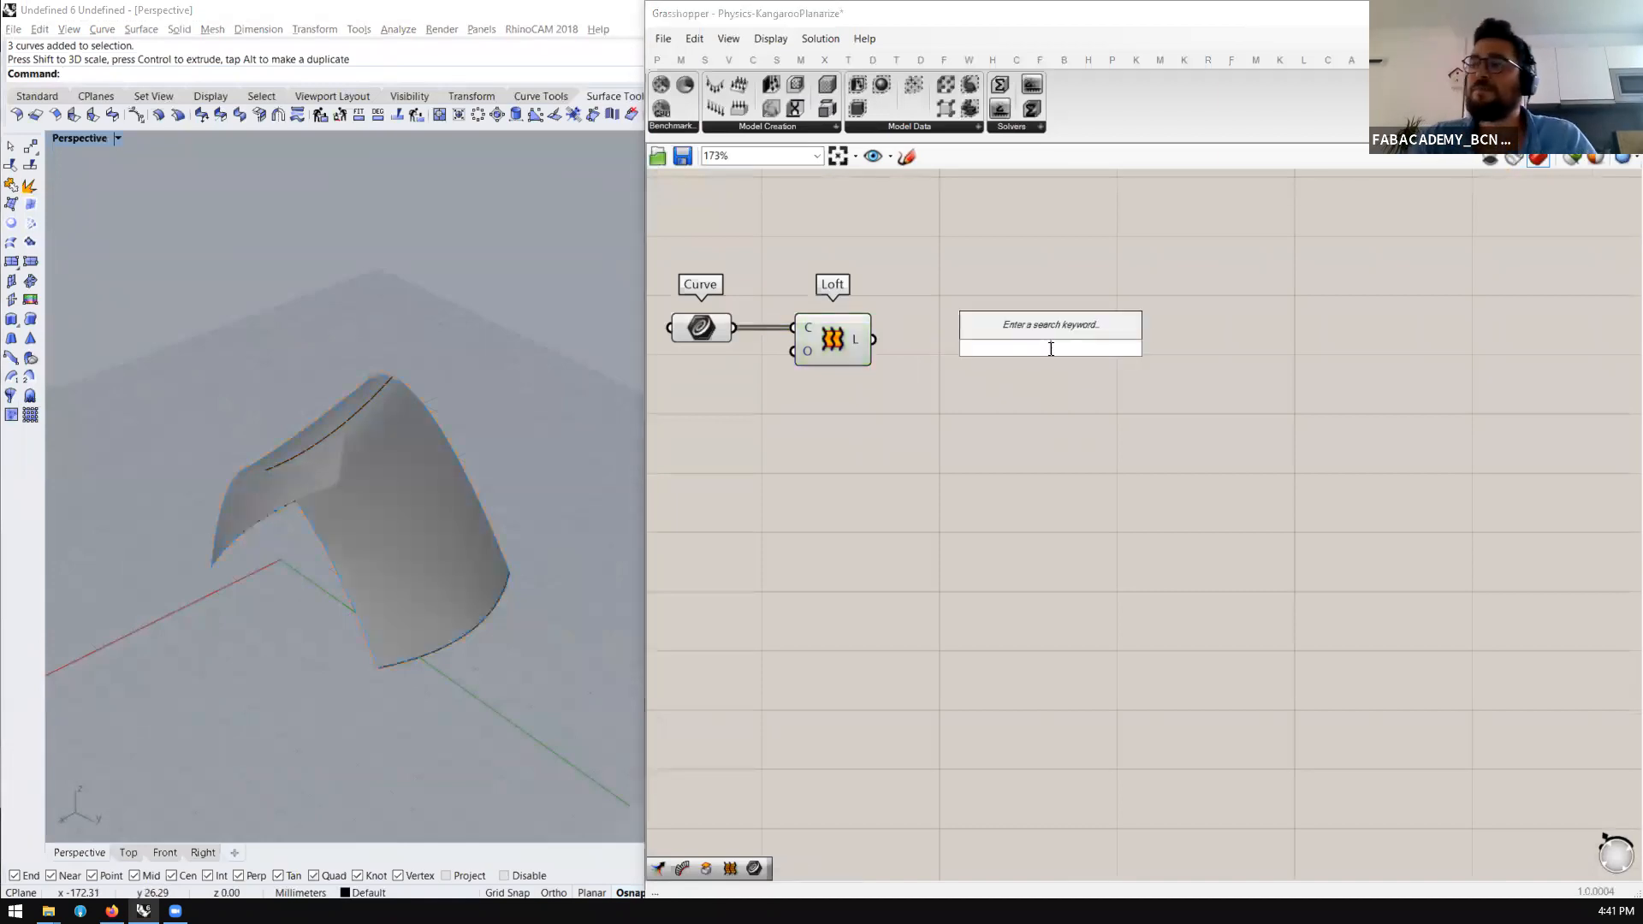
click(810, 61)
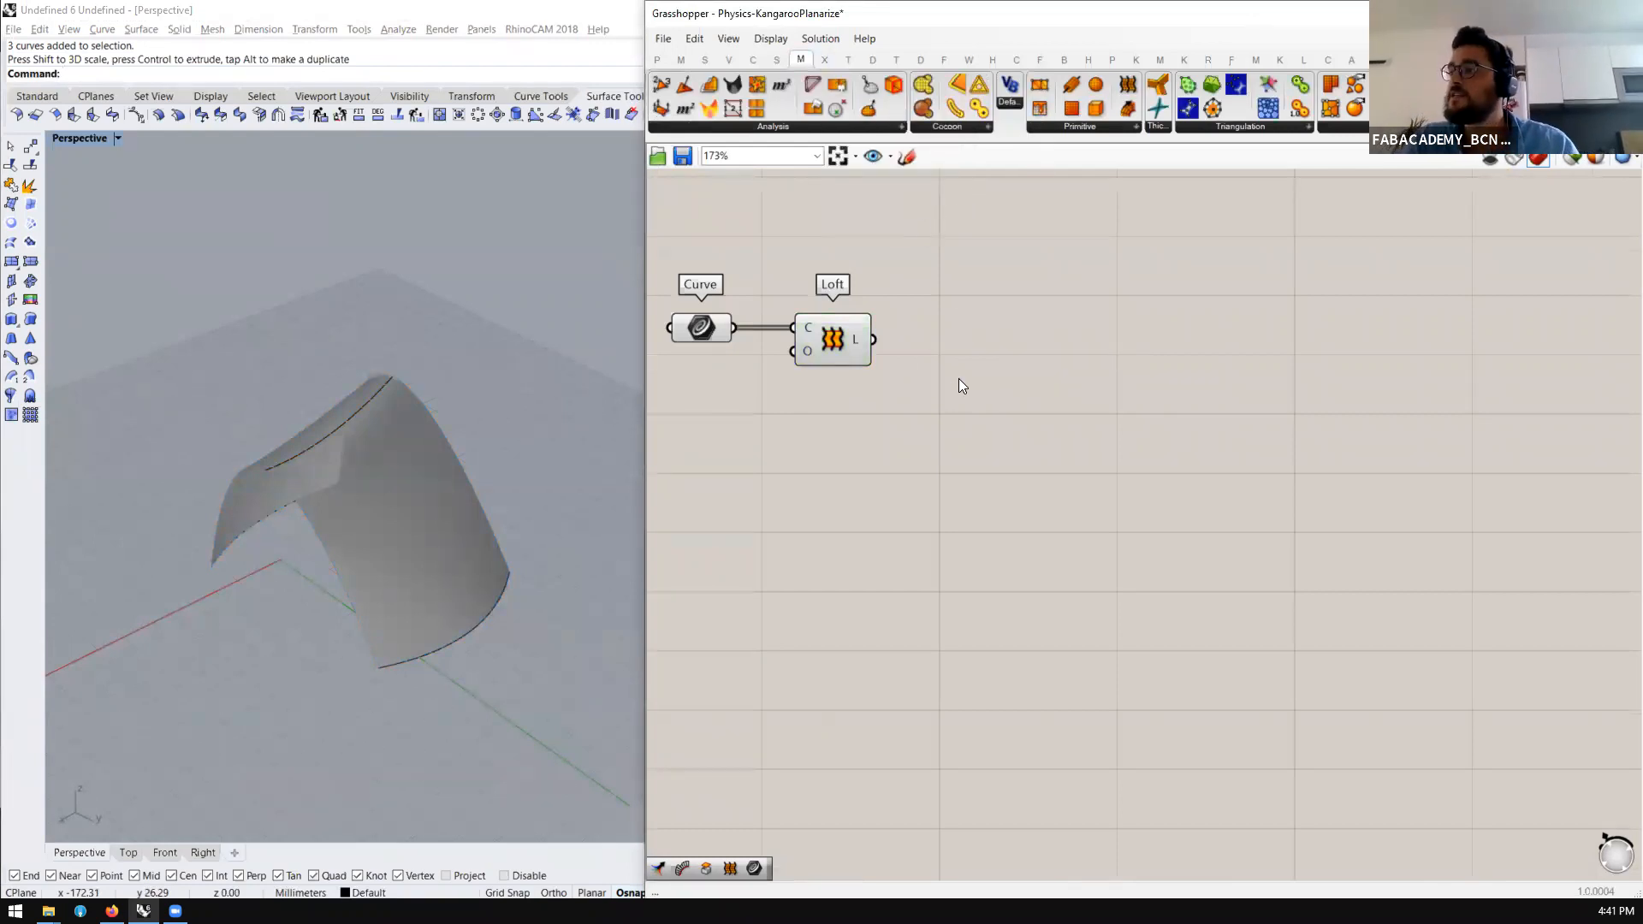
Add a Mesh Brep component and connect the Loft output to its B input
click(839, 349)
double_click(1023, 385)
text(mesh)
key(Up)
key(Up)
key(Return)
drag(973, 358, 1017, 327)
click(988, 421)
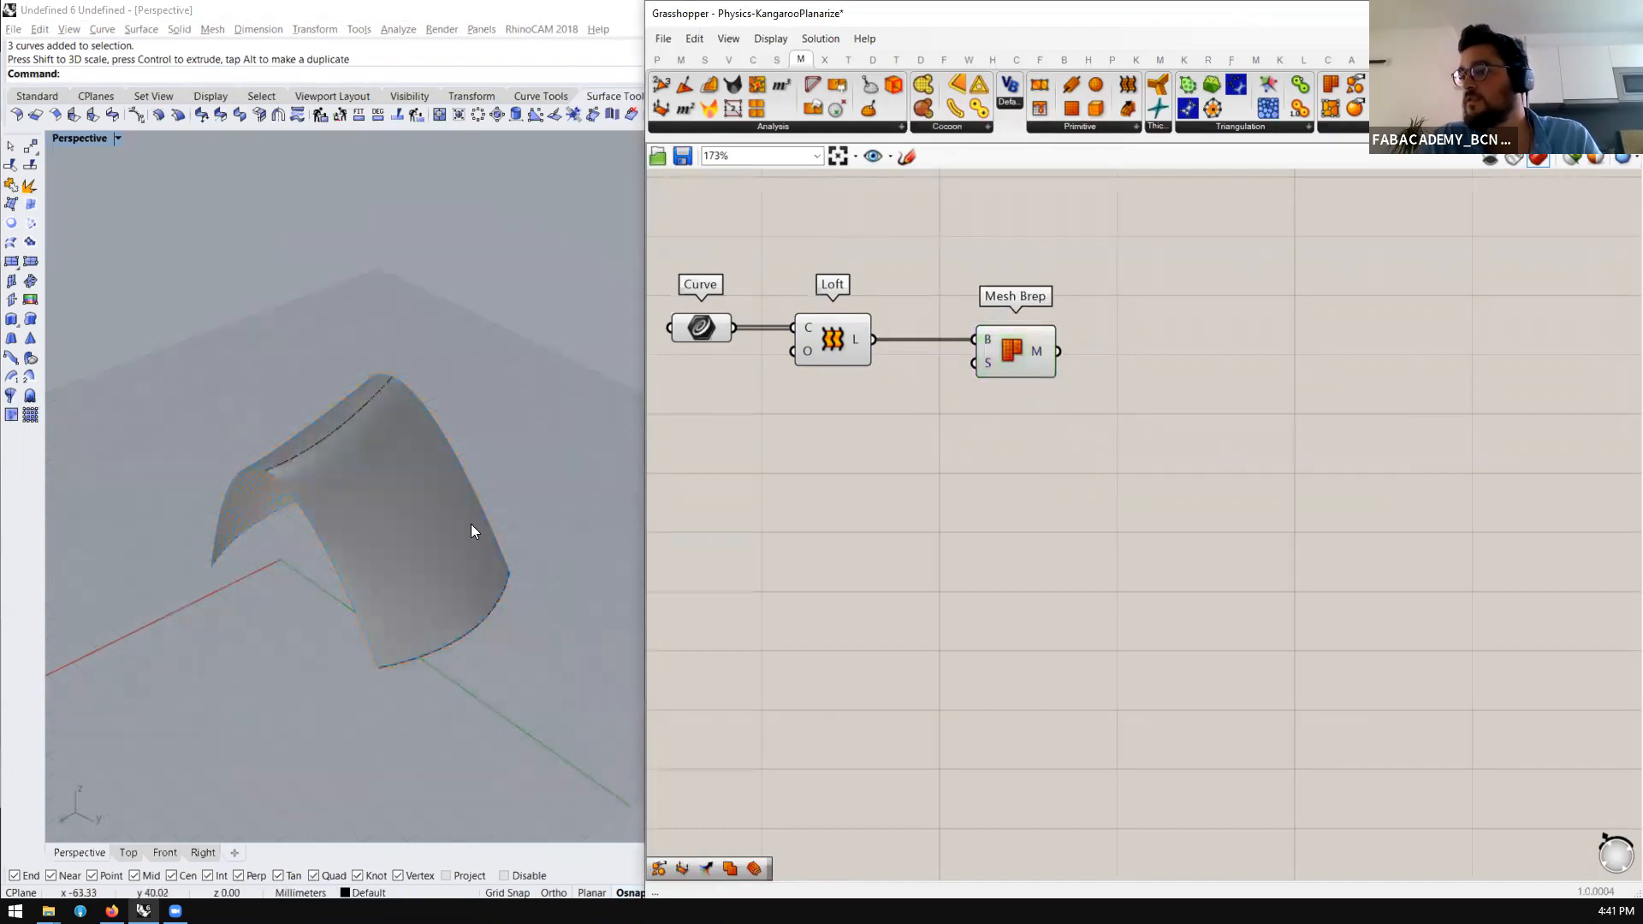
Duplicate the Mesh Surface component from the existing definition, keeping its input wires, and place the copy near the Loft
scroll(471, 532, up, 5)
right_drag(455, 583, 351, 660)
scroll(330, 594, down, 2)
right_drag(302, 578, 402, 522)
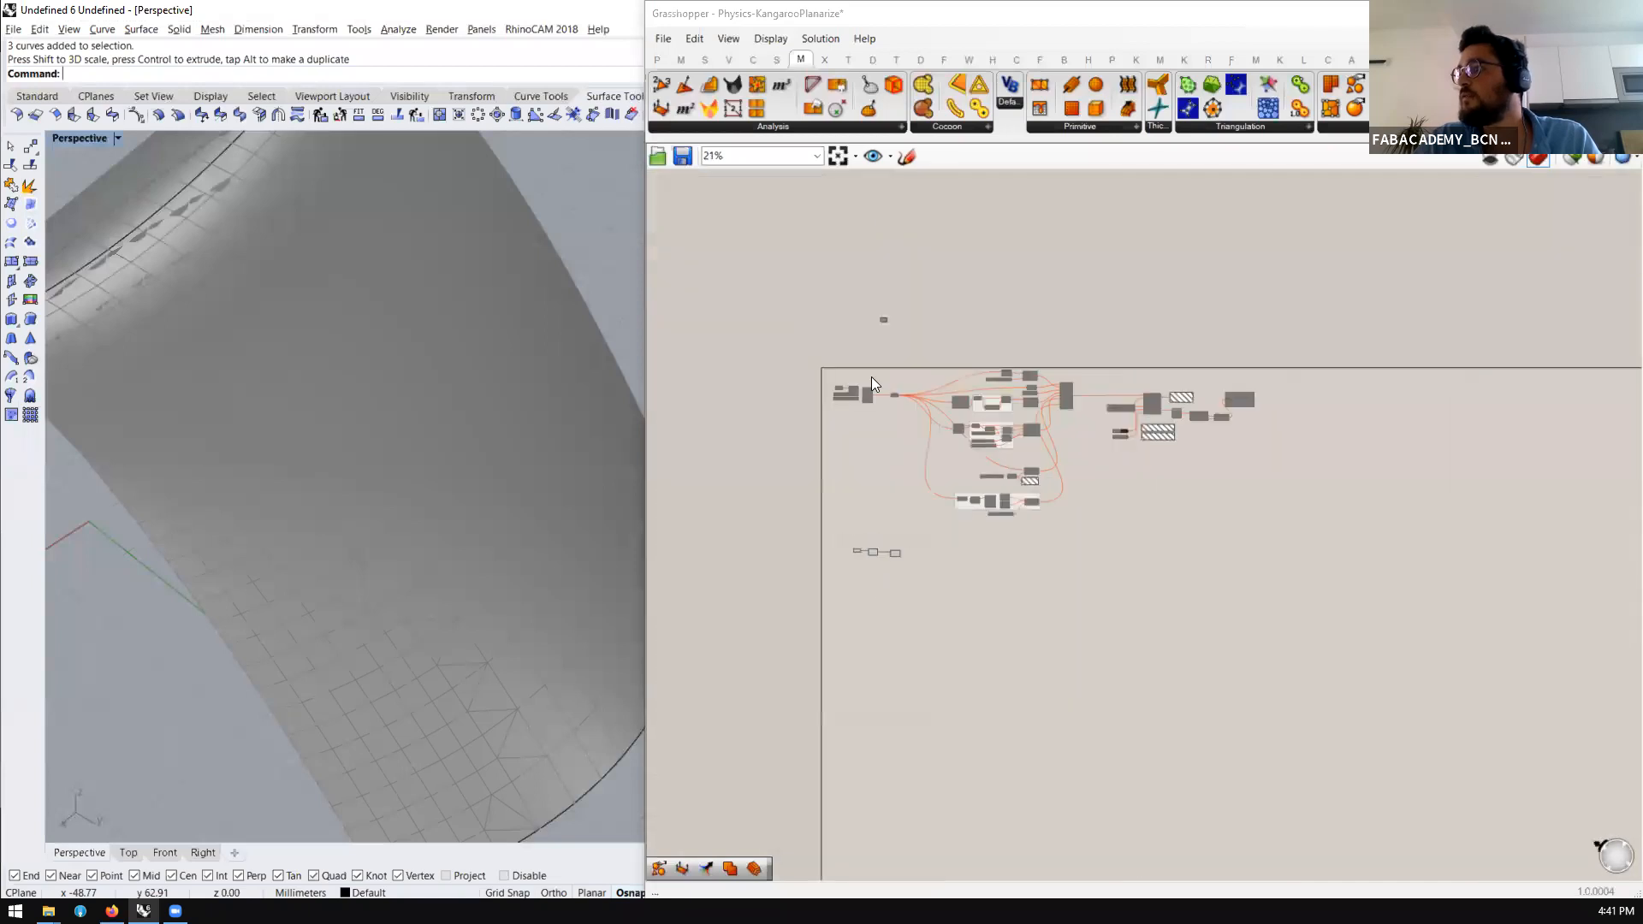
scroll(879, 527, up, 5)
alt+drag(883, 467, 814, 432)
scroll(881, 312, down, 7)
scroll(907, 548, up, 5)
scroll(815, 432, up, 4)
Move Mesh Brep aside, connect the Loft output to the Mesh Surface copy's S input, and enable that copy
drag(909, 390, 863, 193)
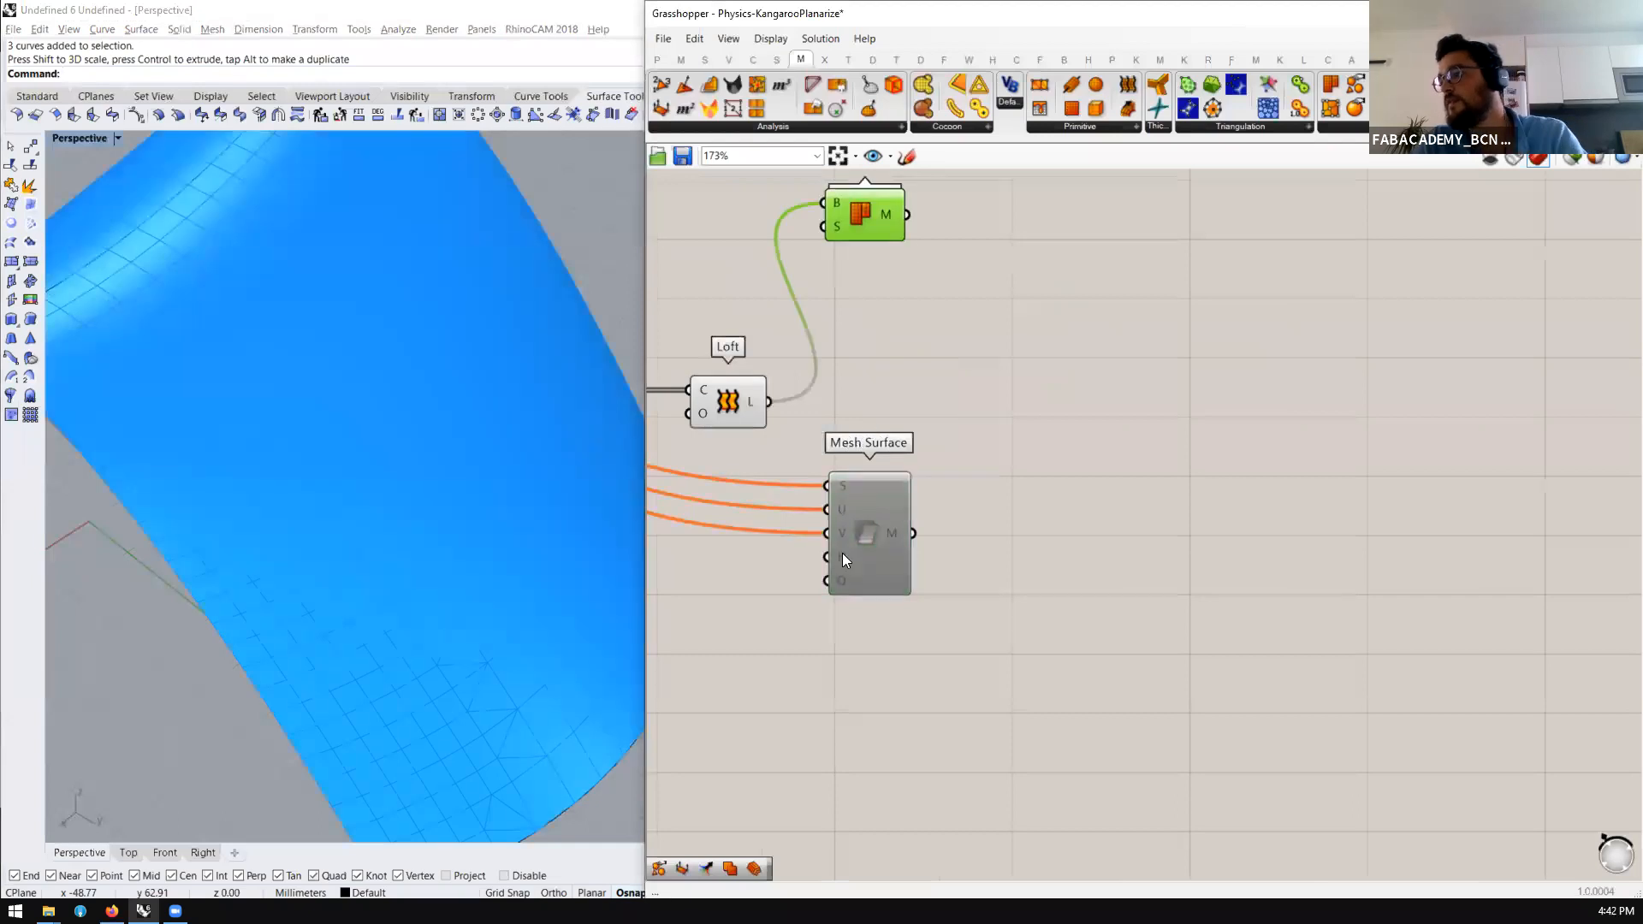
drag(767, 401, 862, 506)
drag(878, 540, 987, 457)
middle_click(967, 431)
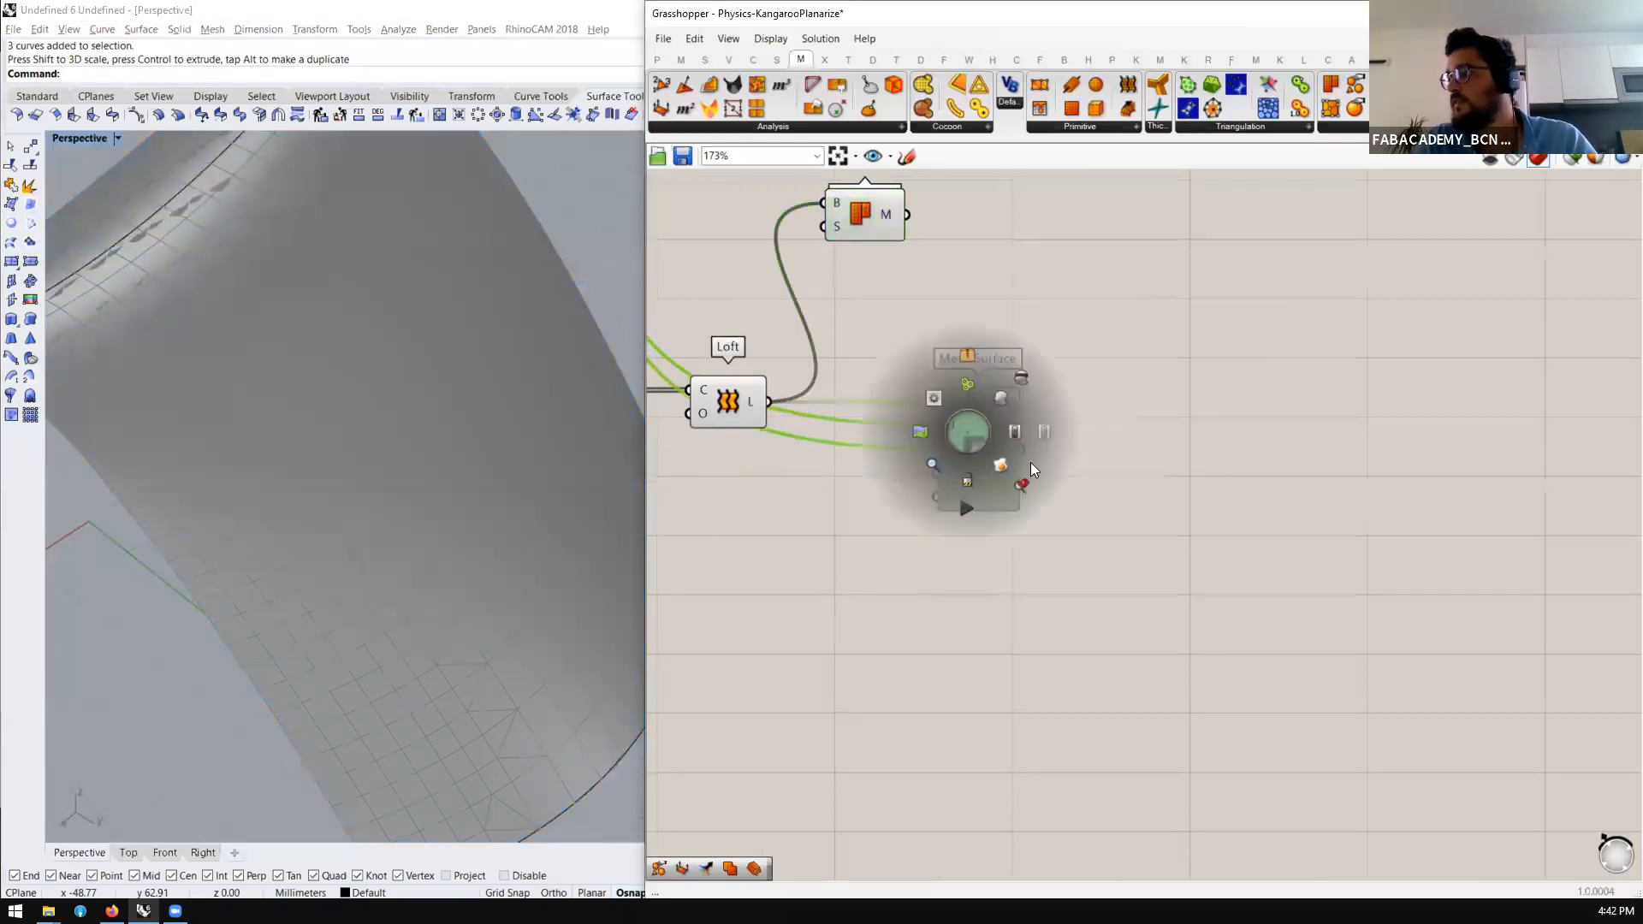
click(1025, 431)
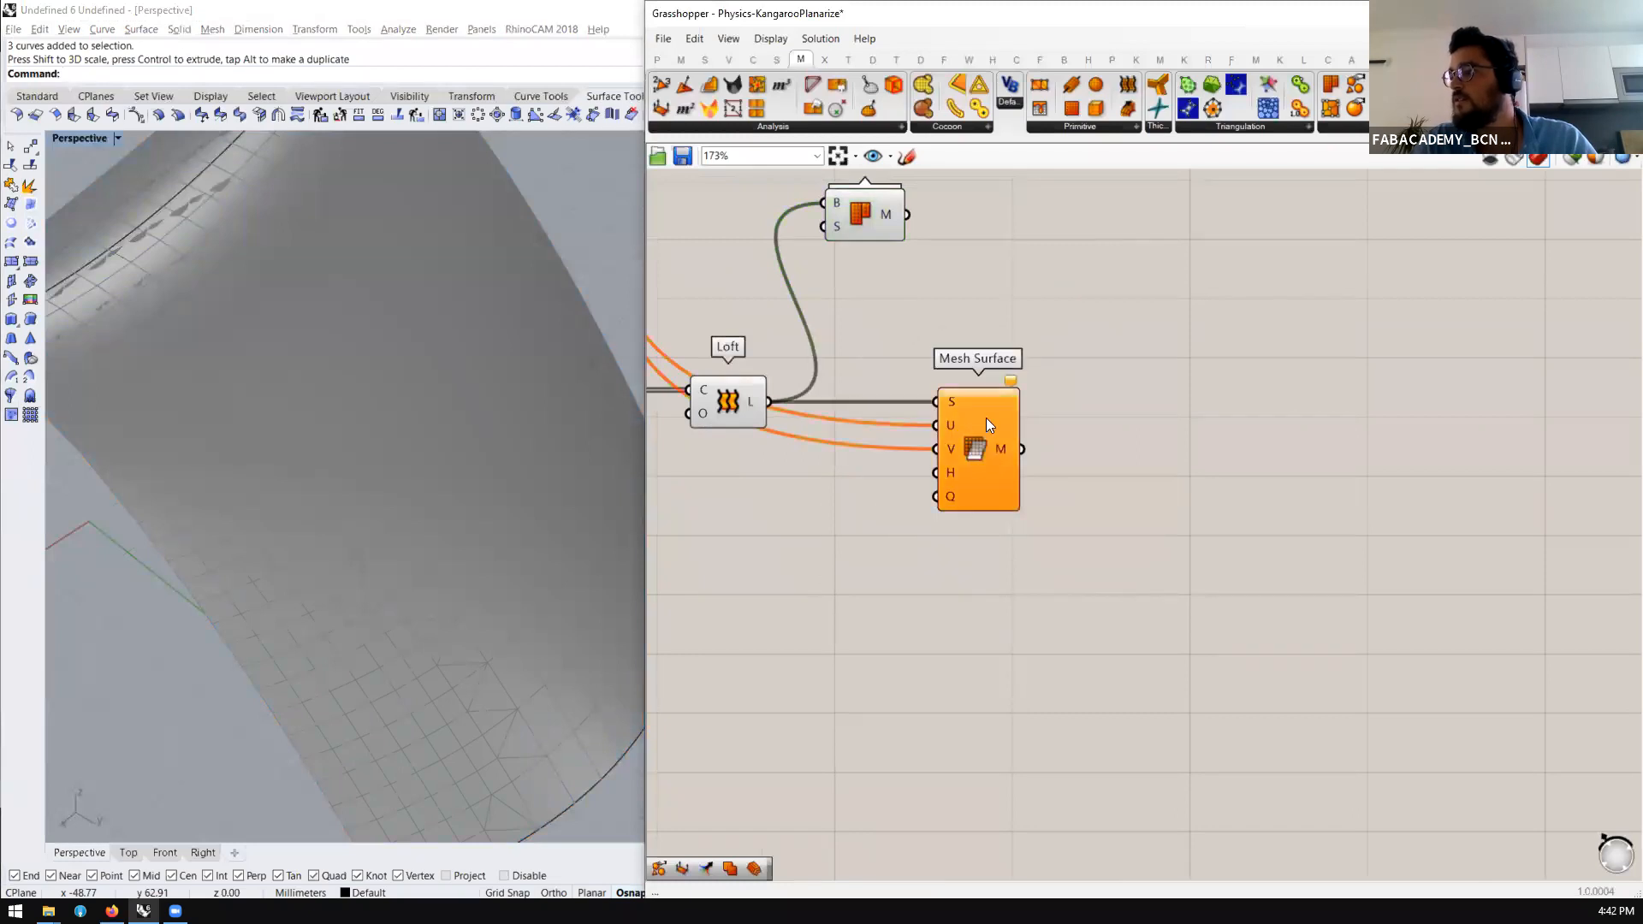
right_drag(933, 445, 946, 434)
scroll(443, 309, down, 5)
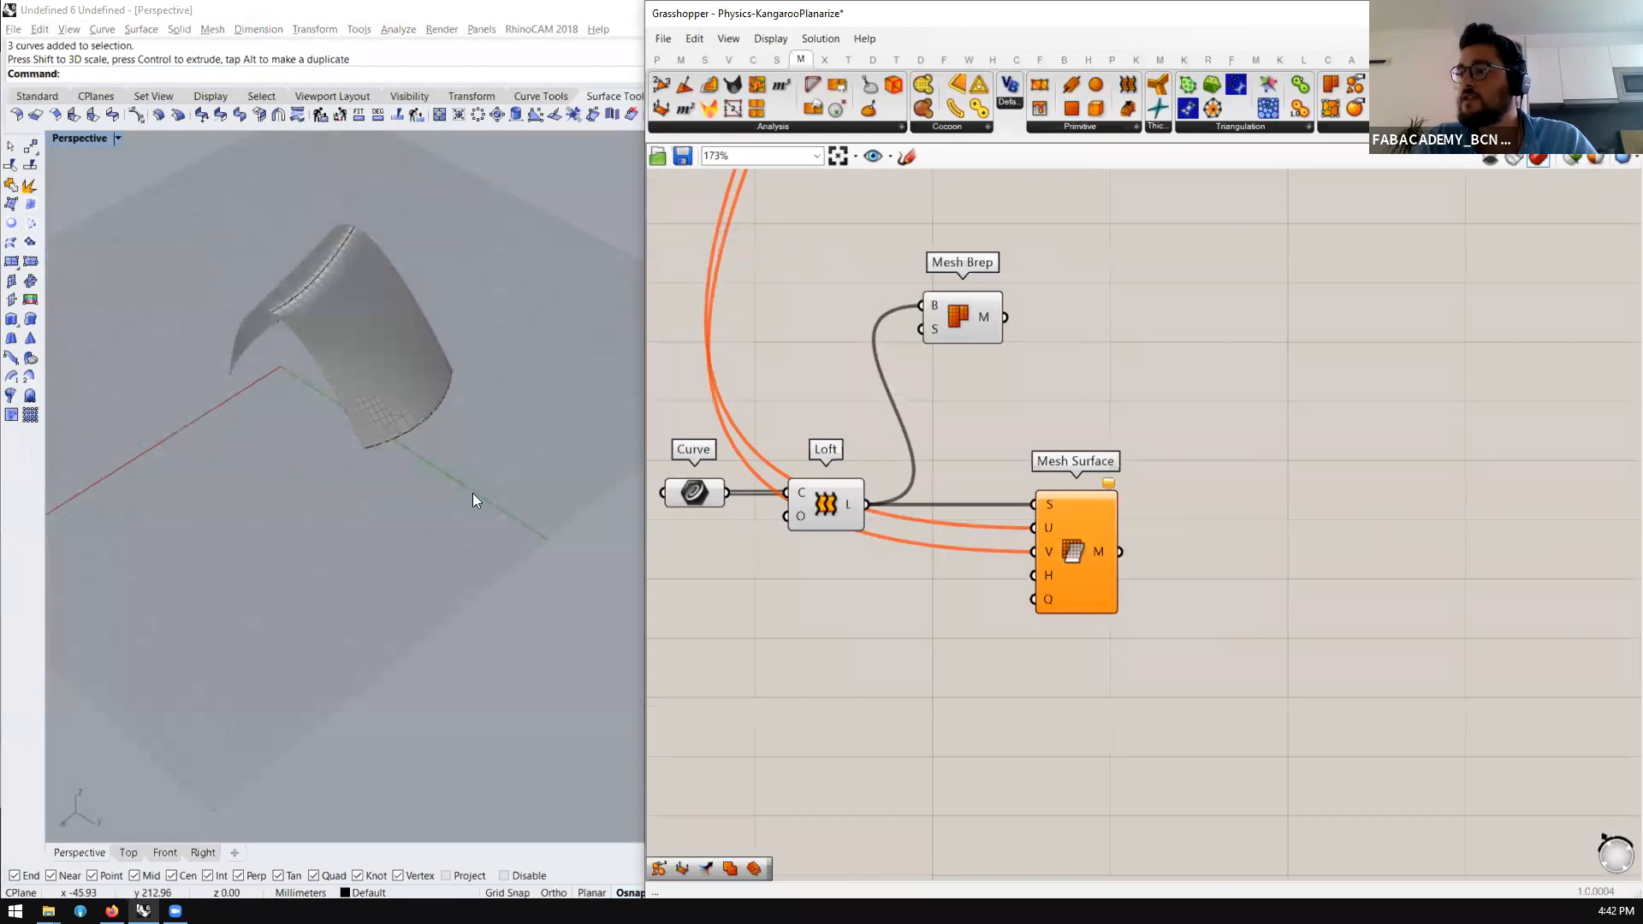
scroll(273, 488, up, 2)
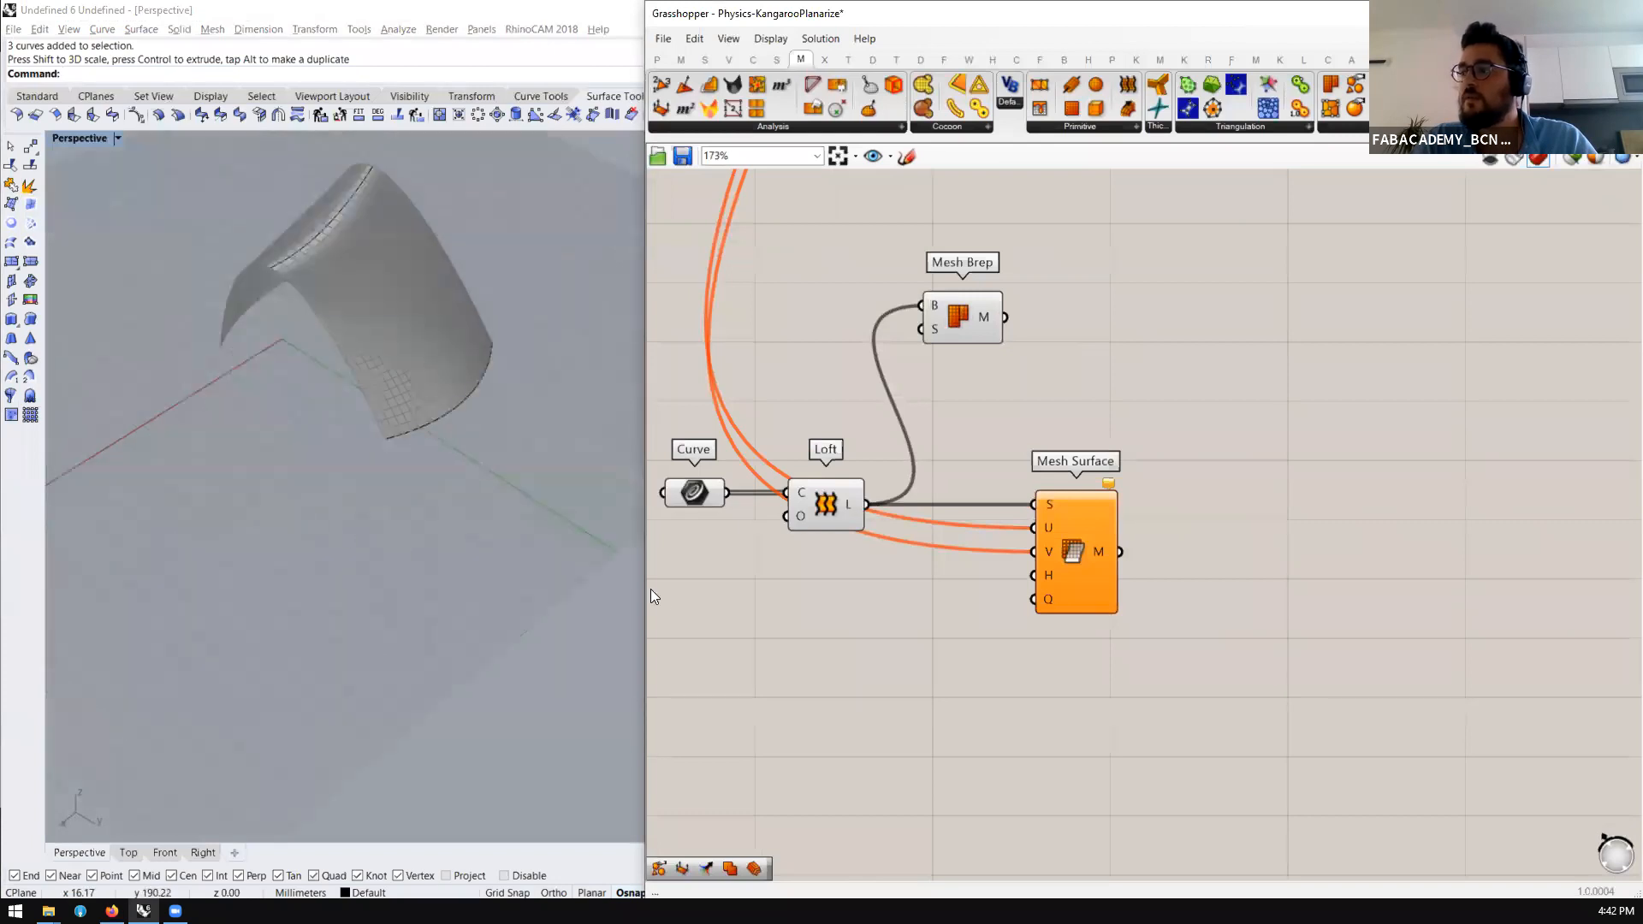
double_click(818, 666)
text(evalu)
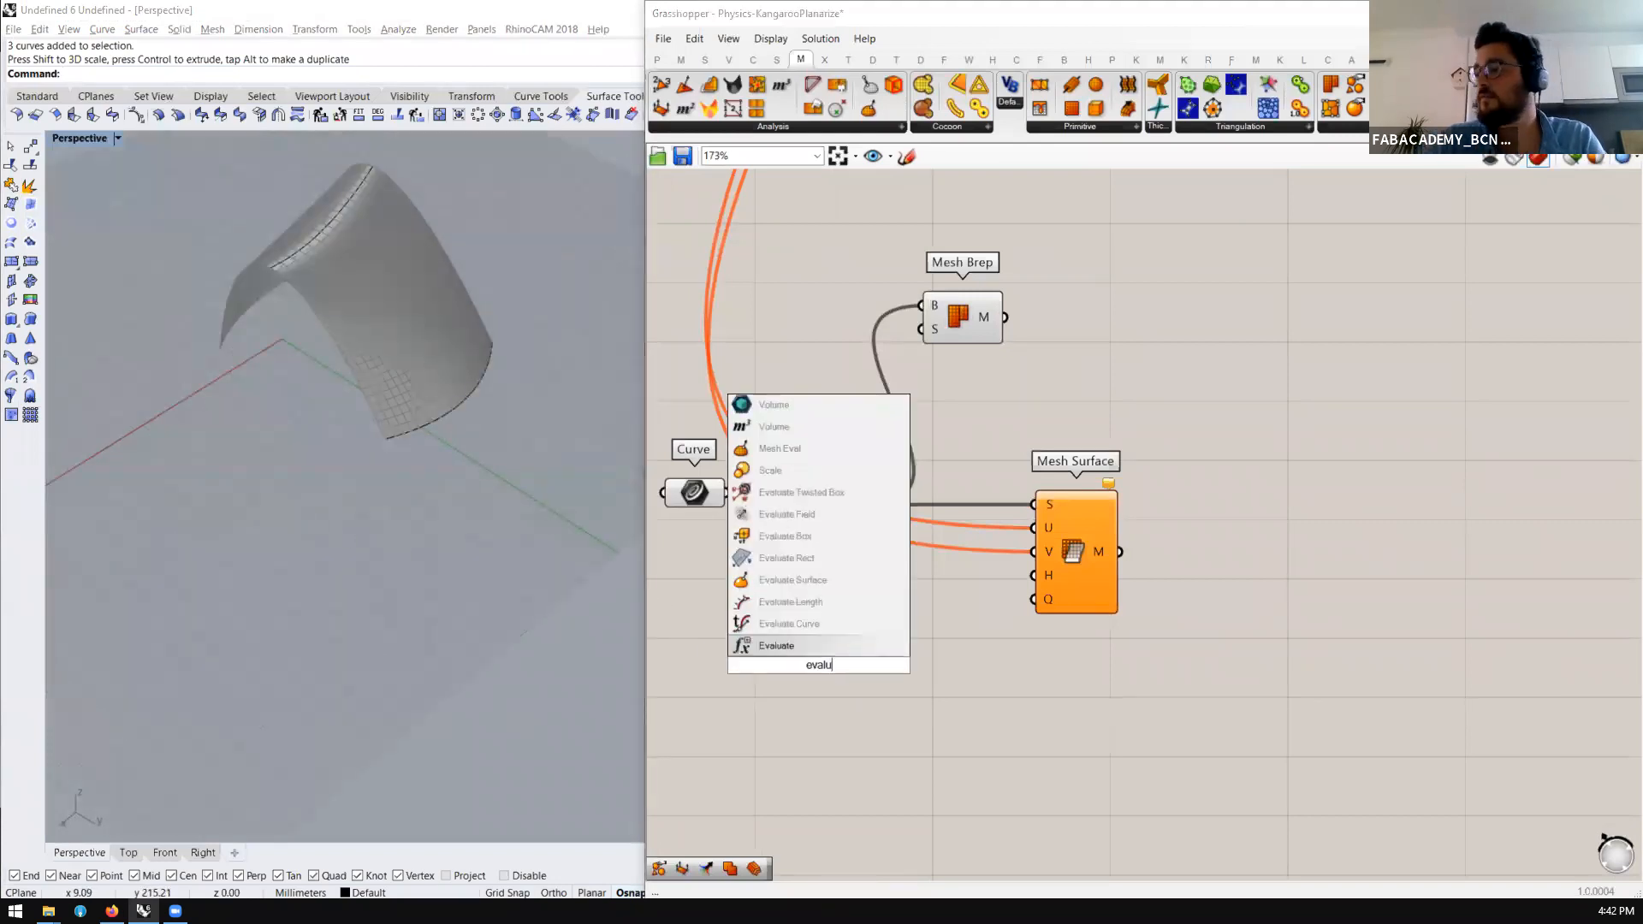
click(804, 581)
drag(815, 659, 873, 673)
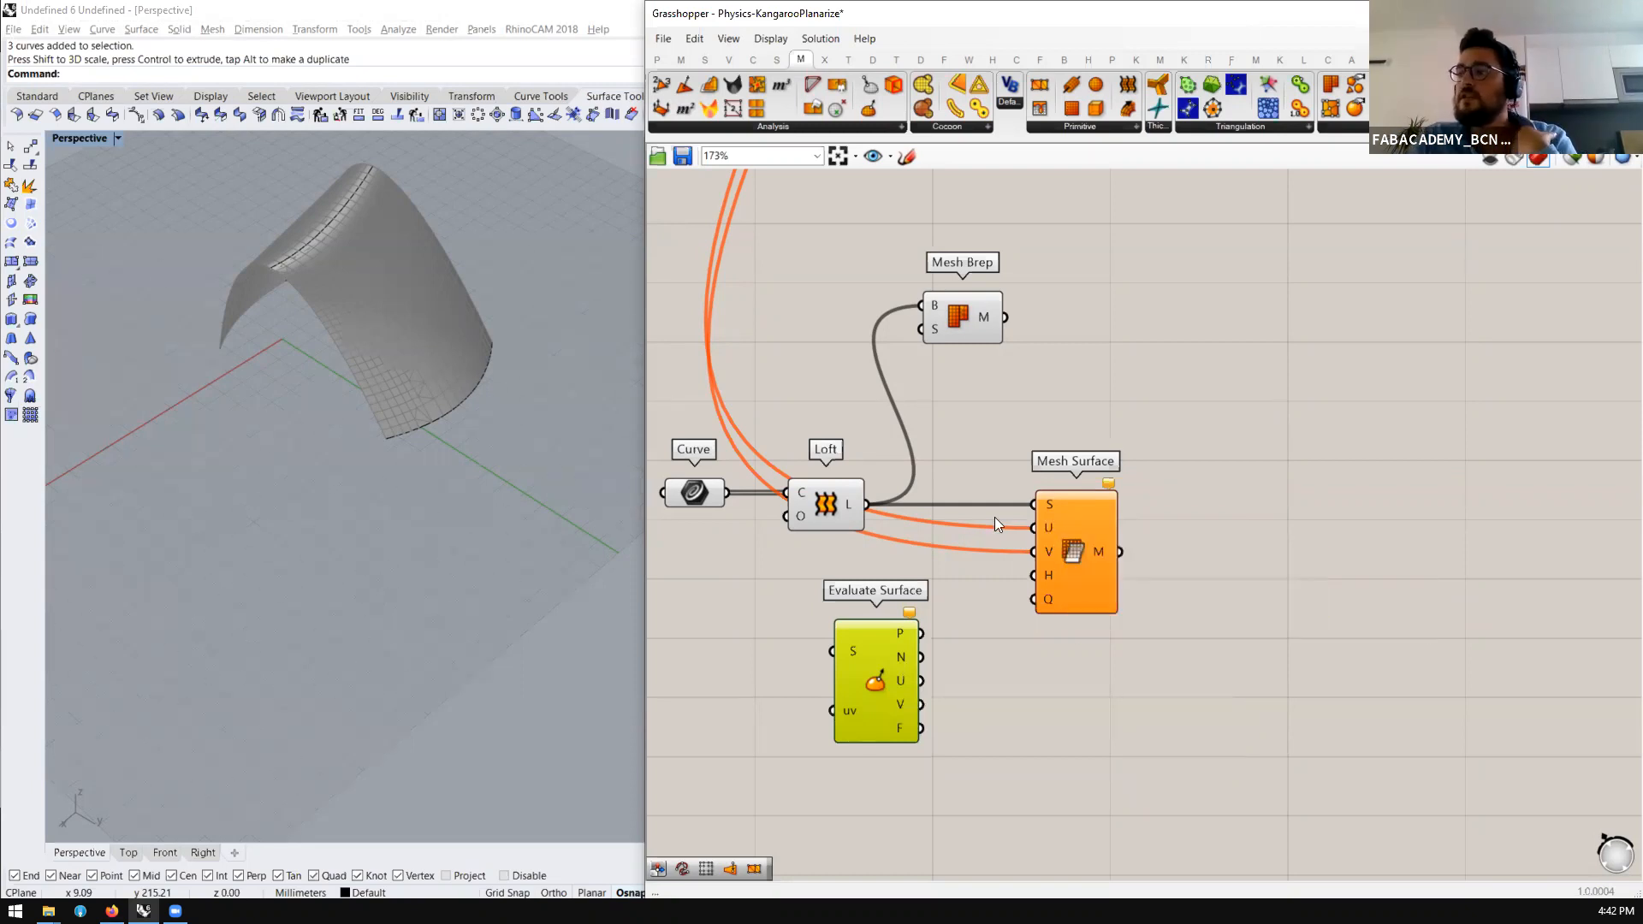
right_drag(961, 482, 978, 416)
drag(910, 612, 962, 716)
key(Delete)
Add two number sliders set to 20 and connect them to the U and V inputs of the Mesh Surface copy
double_click(840, 564)
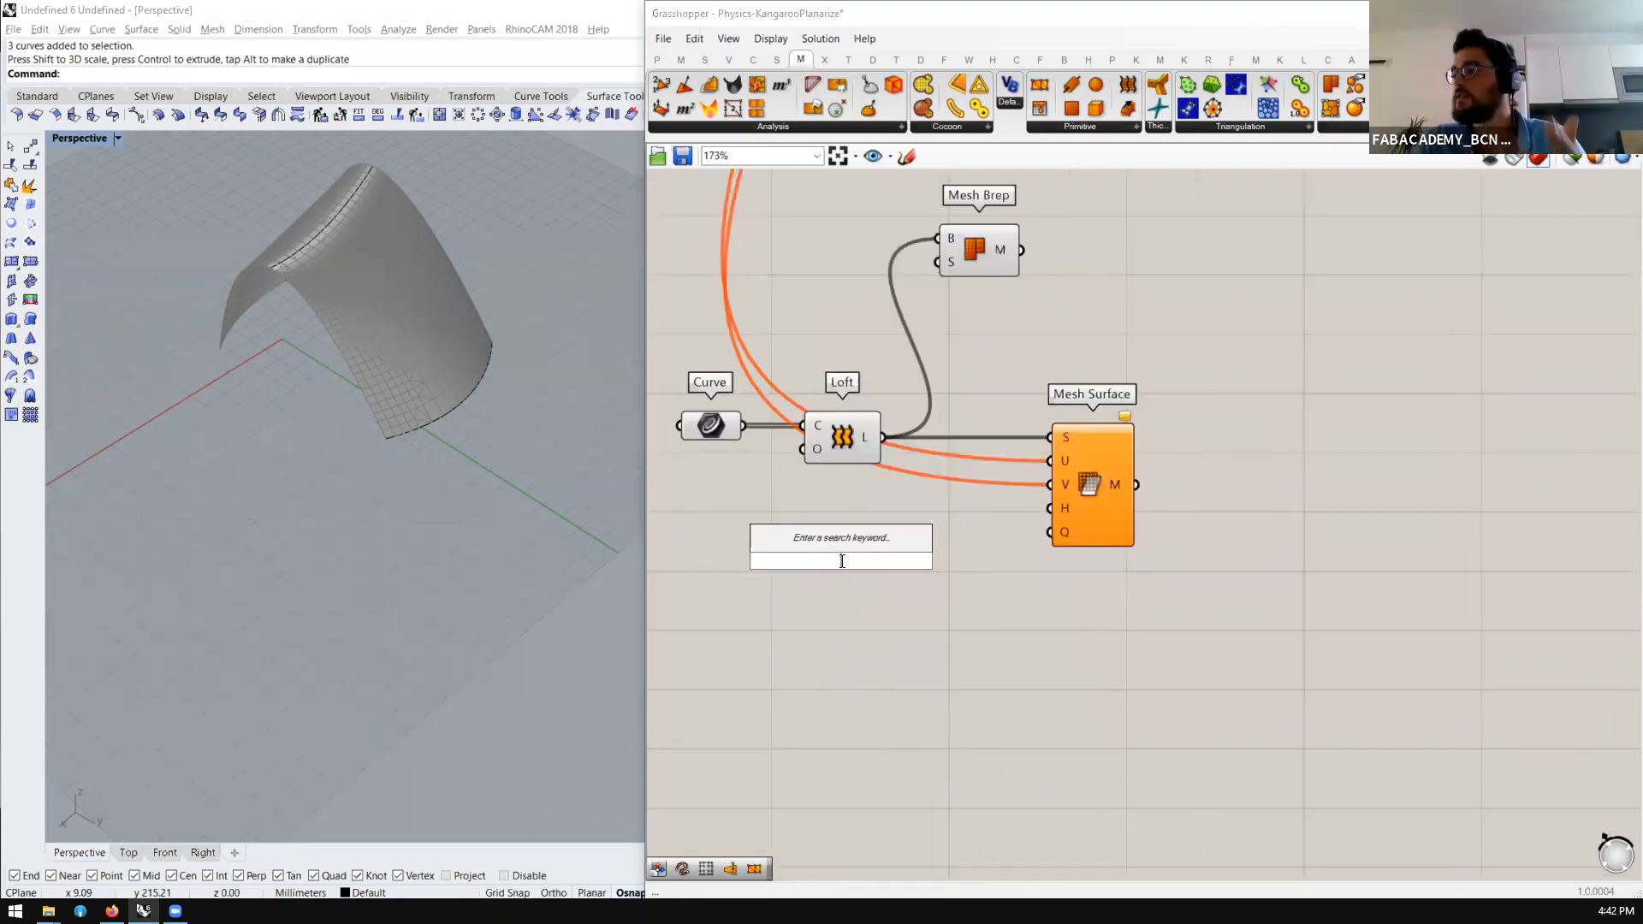
text(20)
key(Return)
drag(937, 563, 1051, 460)
click(859, 561)
drag(864, 510, 1052, 485)
double_click(819, 529)
text(20)
key(Return)
Turn on the preview of the new Mesh Surface and turn off the preview of Mesh Brep
click(1086, 472)
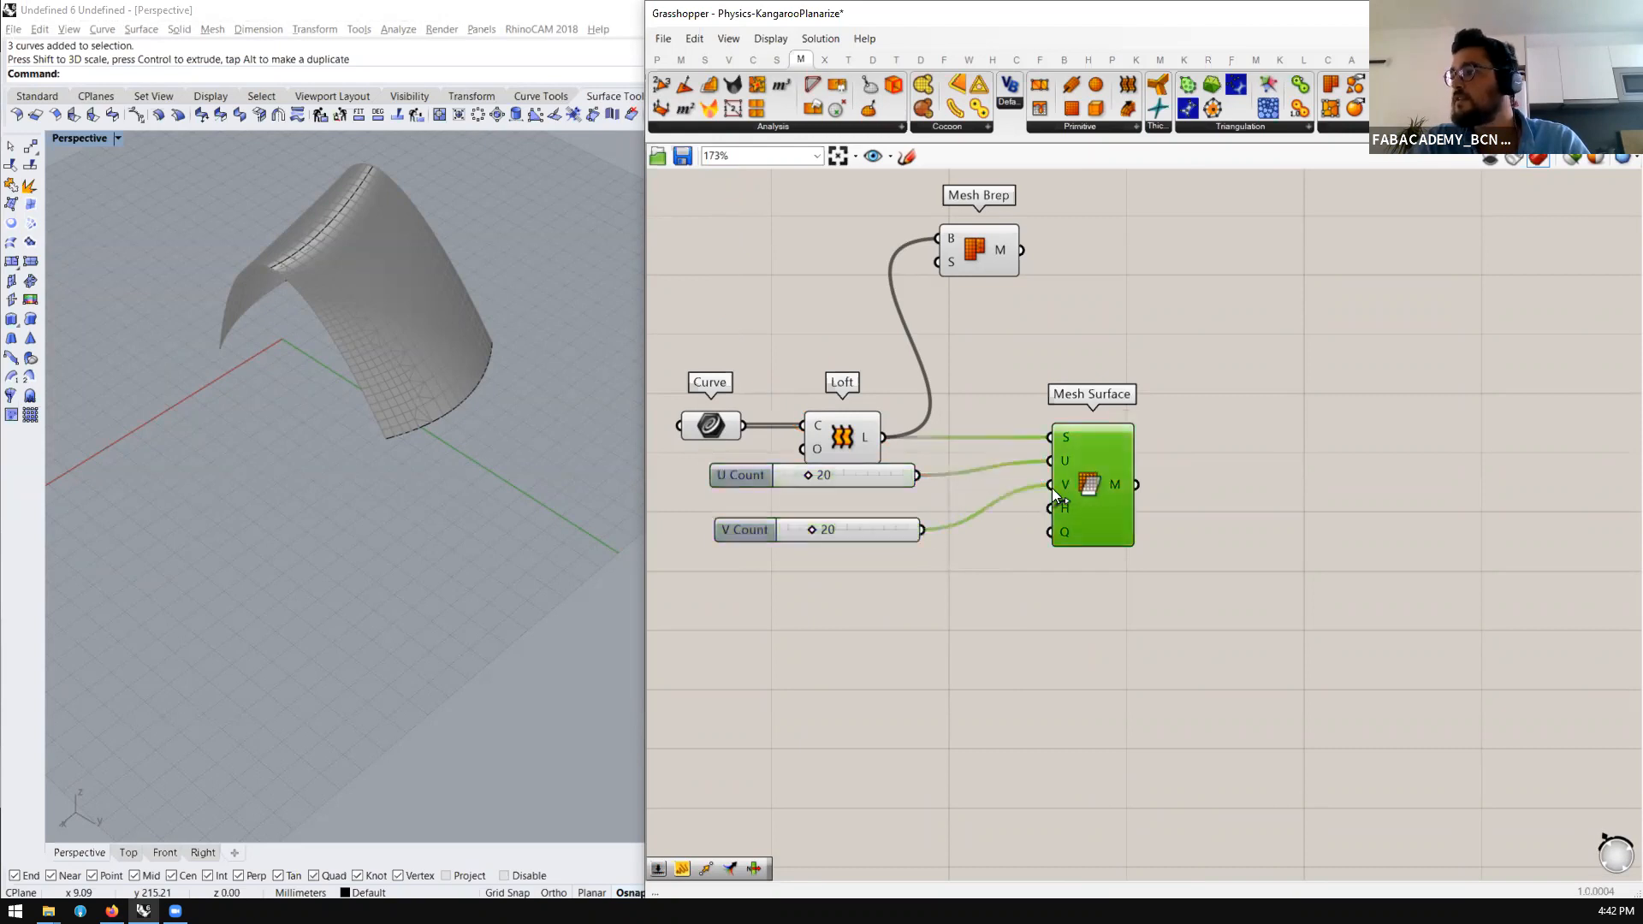
middle_click(1097, 482)
click(1133, 456)
click(982, 243)
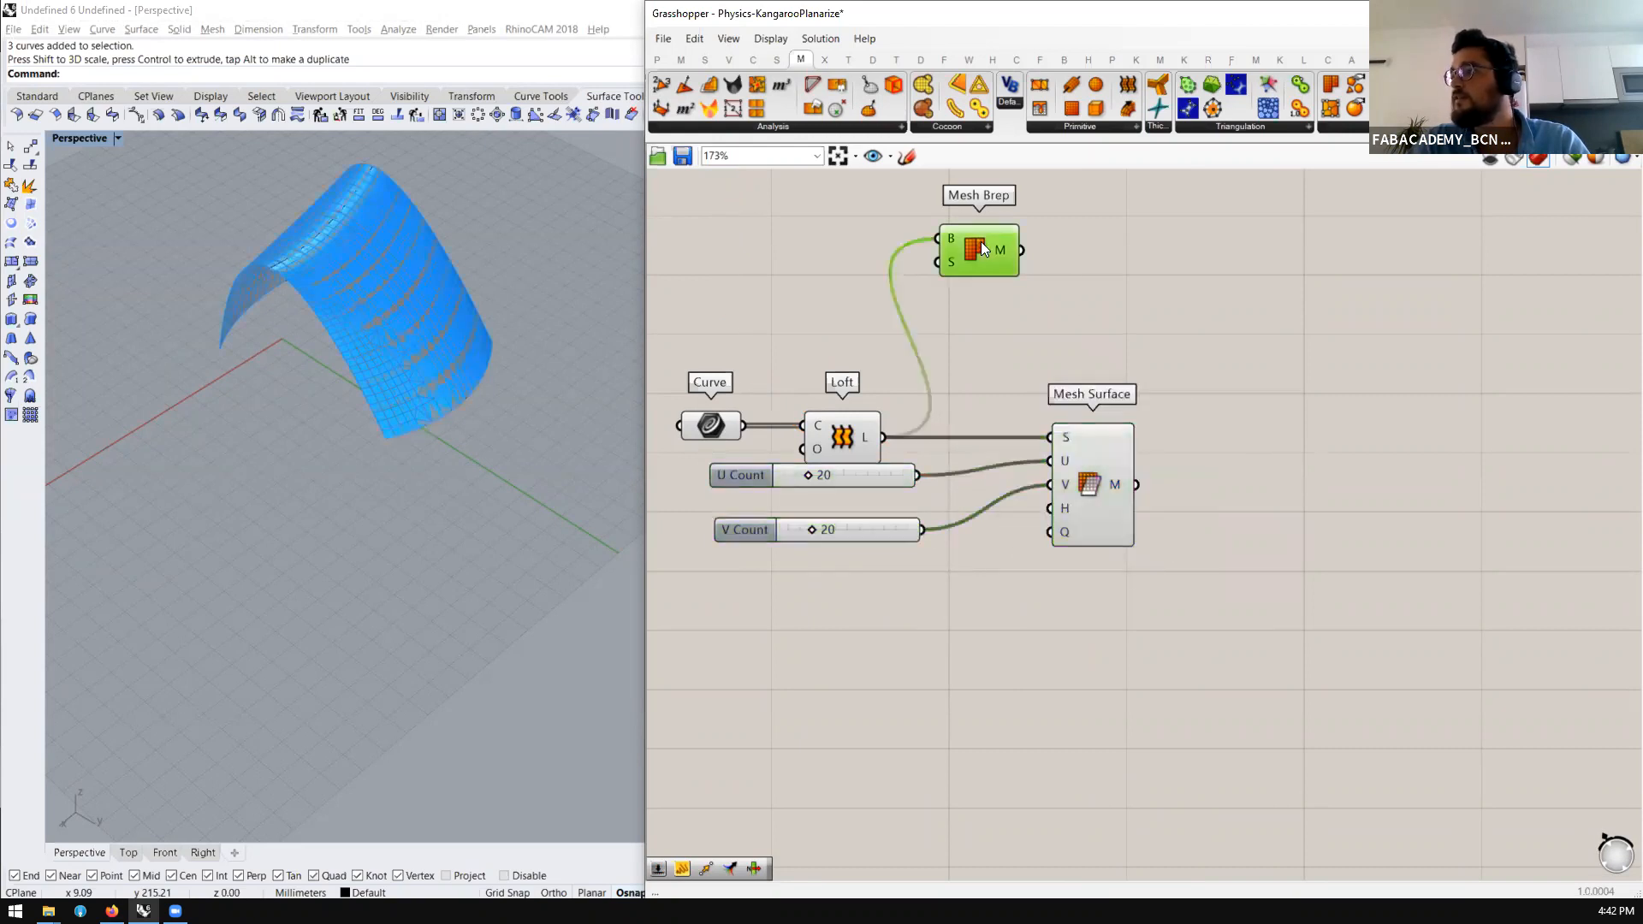
middle_click(1003, 221)
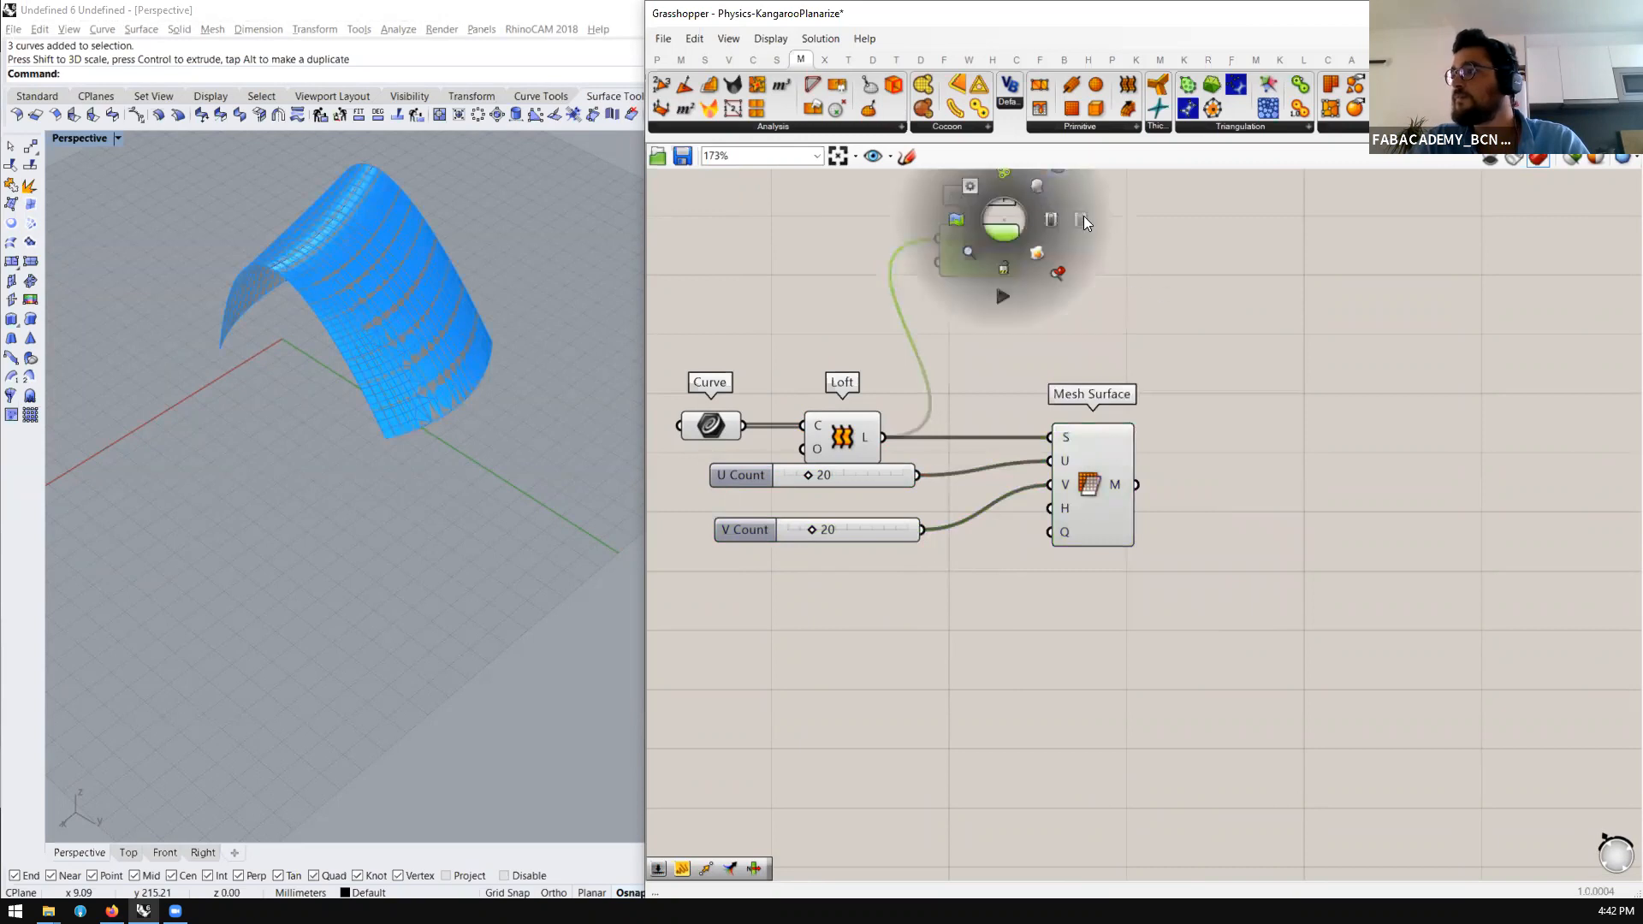
click(1057, 173)
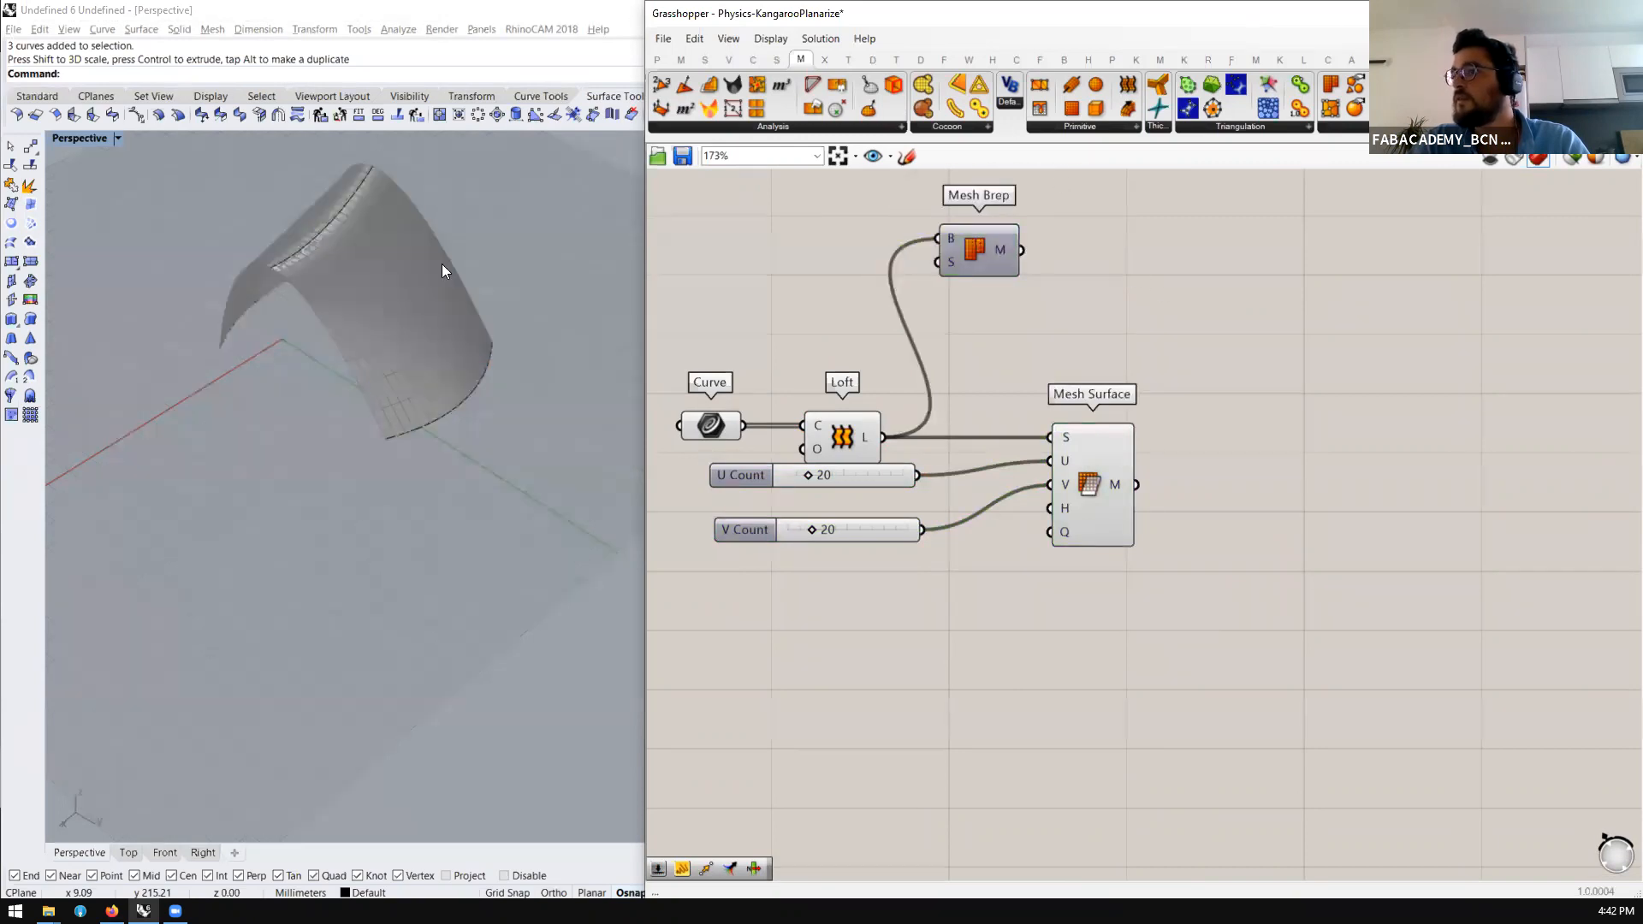
Examine the quad division of the lofted vault from several sides and distances in the Perspective view
scroll(442, 264, up, 6)
right_drag(406, 458, 291, 330)
scroll(460, 488, down, 5)
shift+right_drag(460, 487, 413, 652)
scroll(412, 652, up, 4)
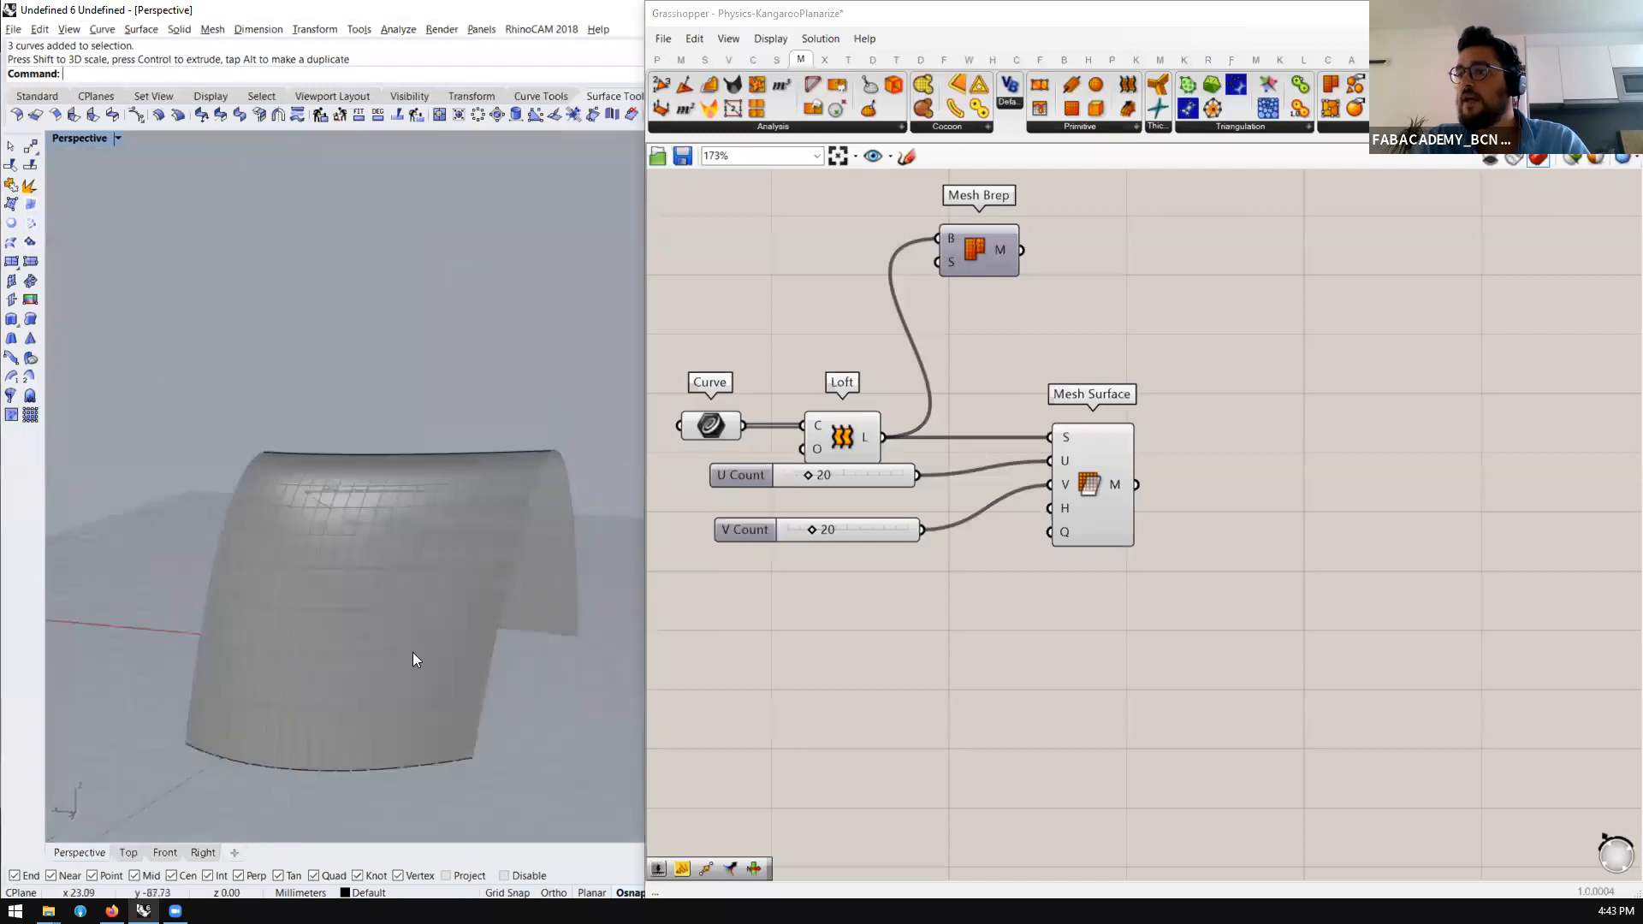
scroll(412, 651, up, 5)
right_drag(389, 499, 399, 599)
scroll(391, 368, down, 8)
scroll(491, 582, up, 5)
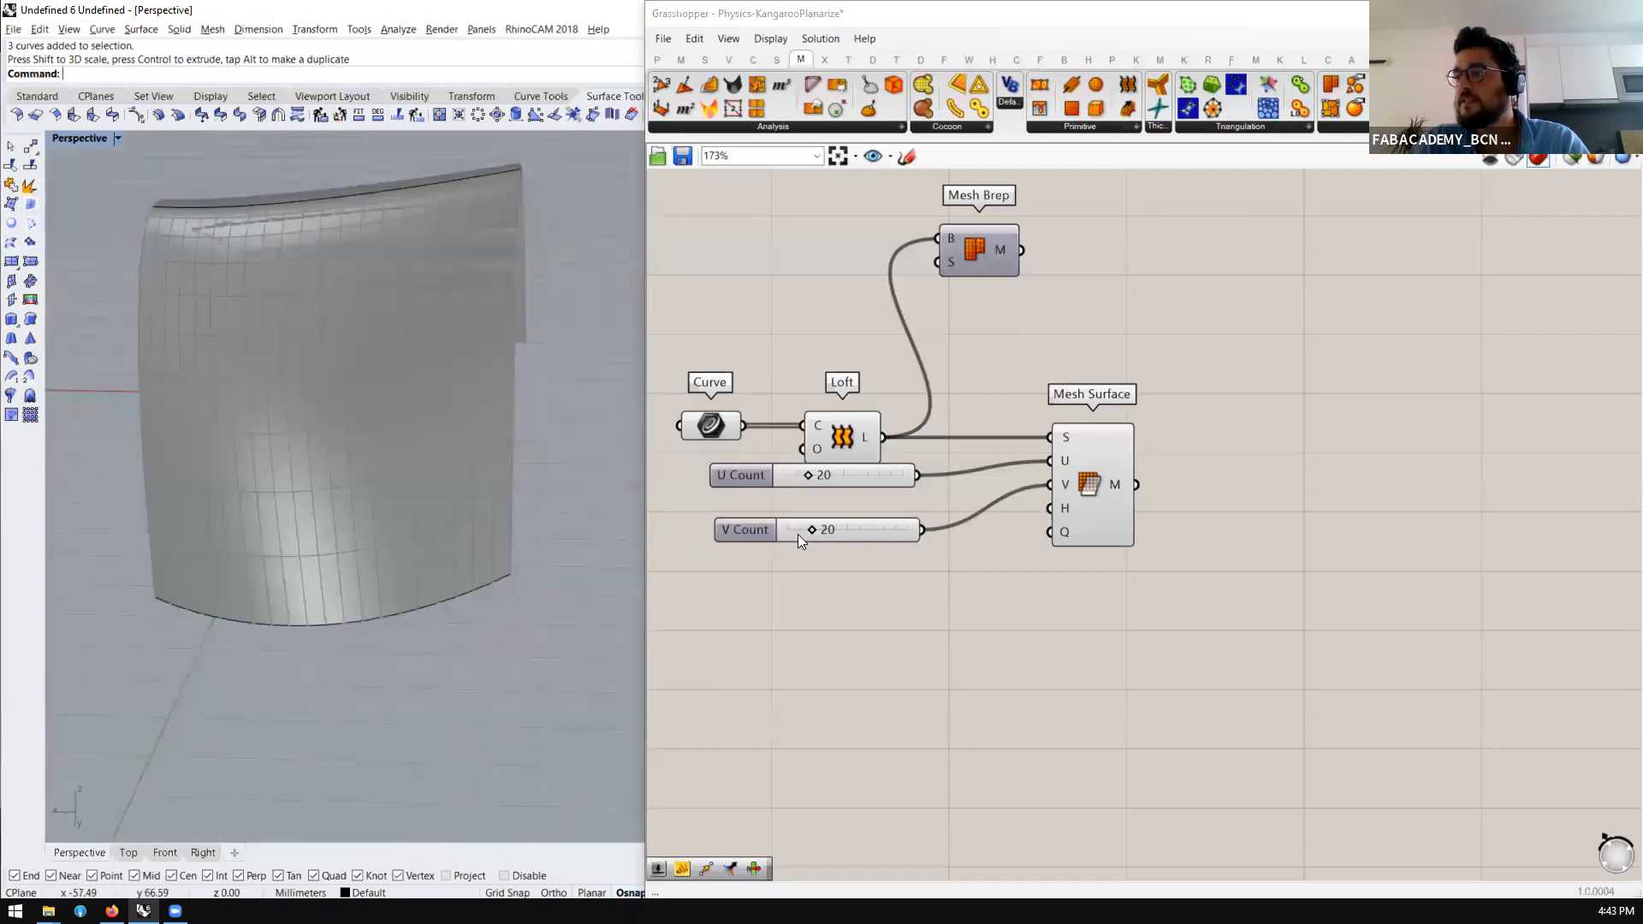
Set the V Count slider to 7 and the U Count slider to 12 to coarsen the vault mesh
drag(811, 532, 793, 532)
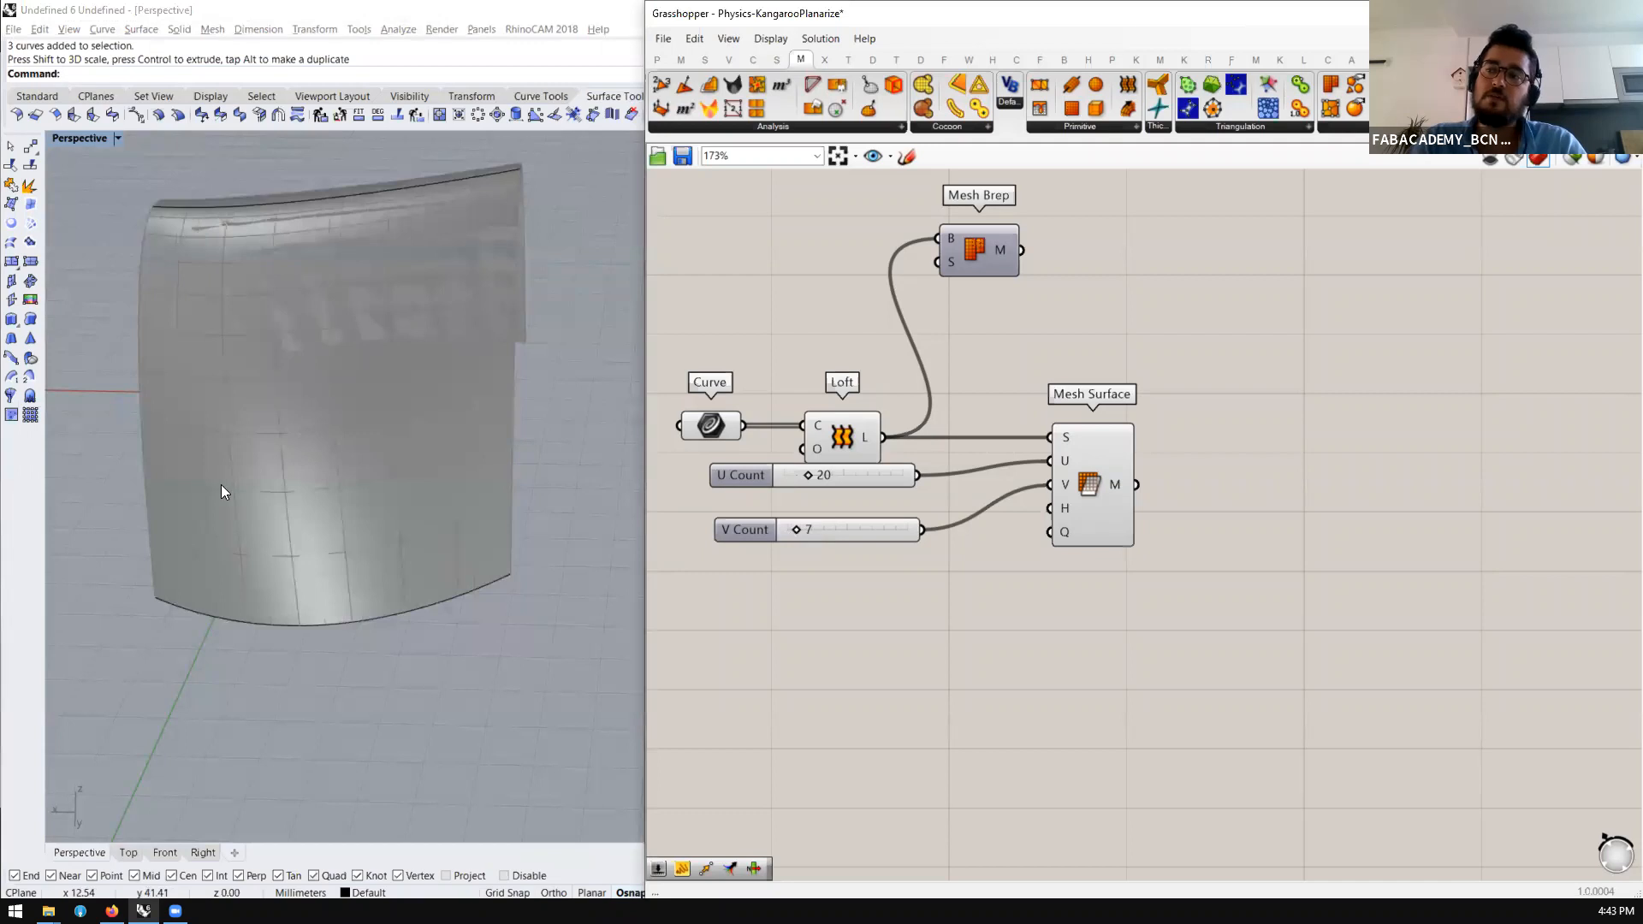
right_drag(272, 527, 462, 514)
right_drag(349, 525, 468, 592)
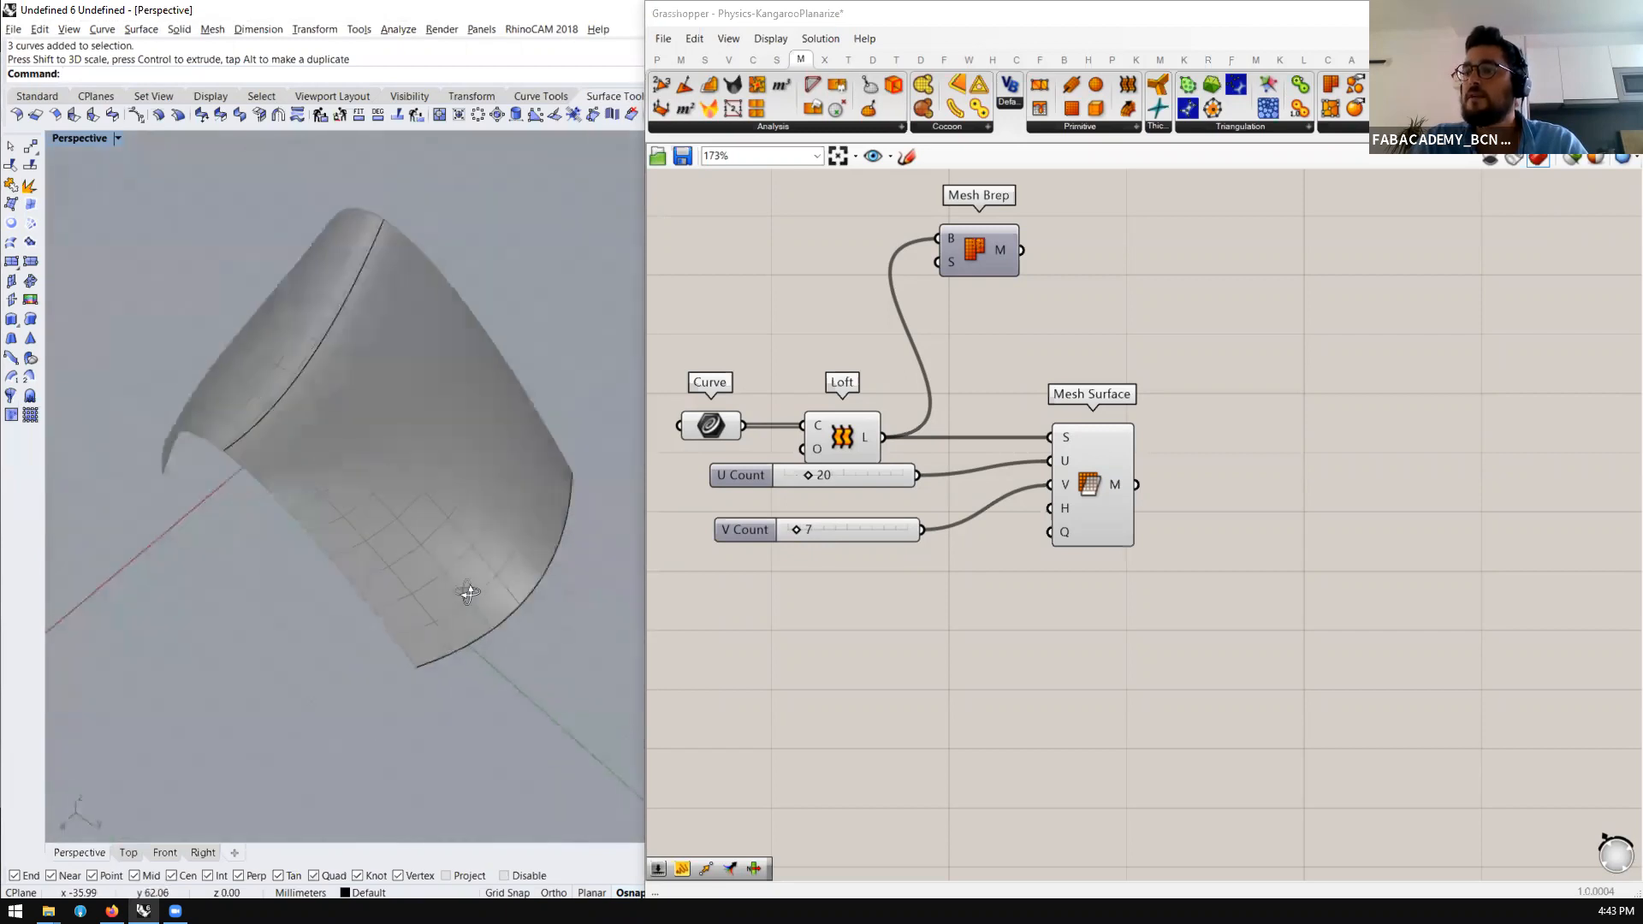
right_drag(398, 426, 556, 642)
scroll(813, 436, up, 5)
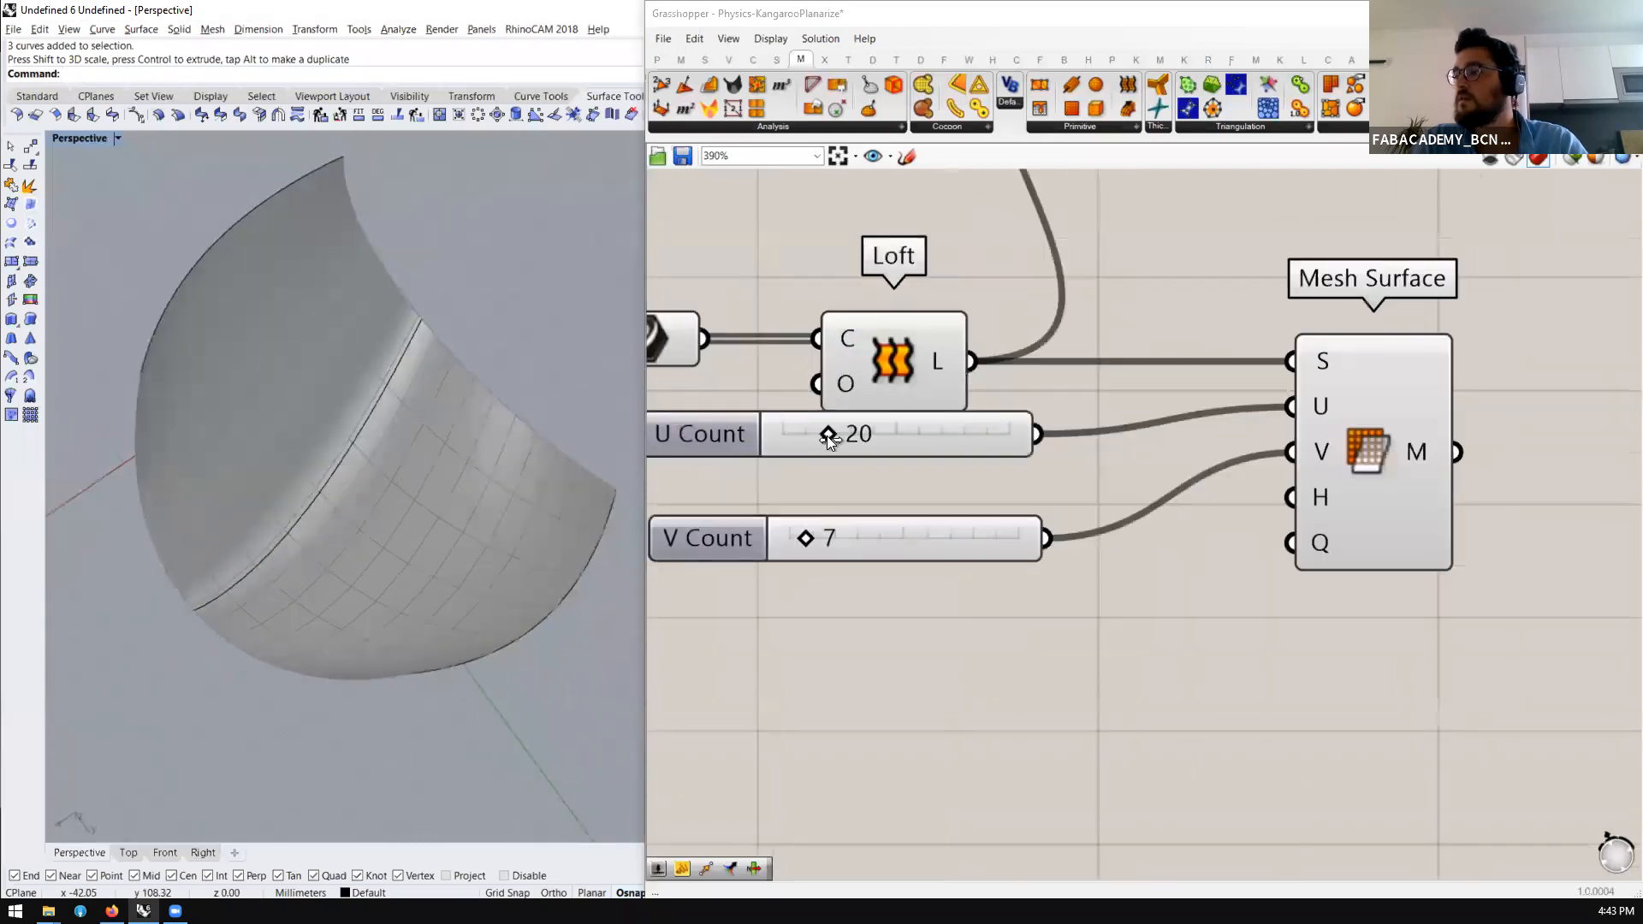
drag(833, 435, 806, 433)
right_drag(296, 565, 238, 684)
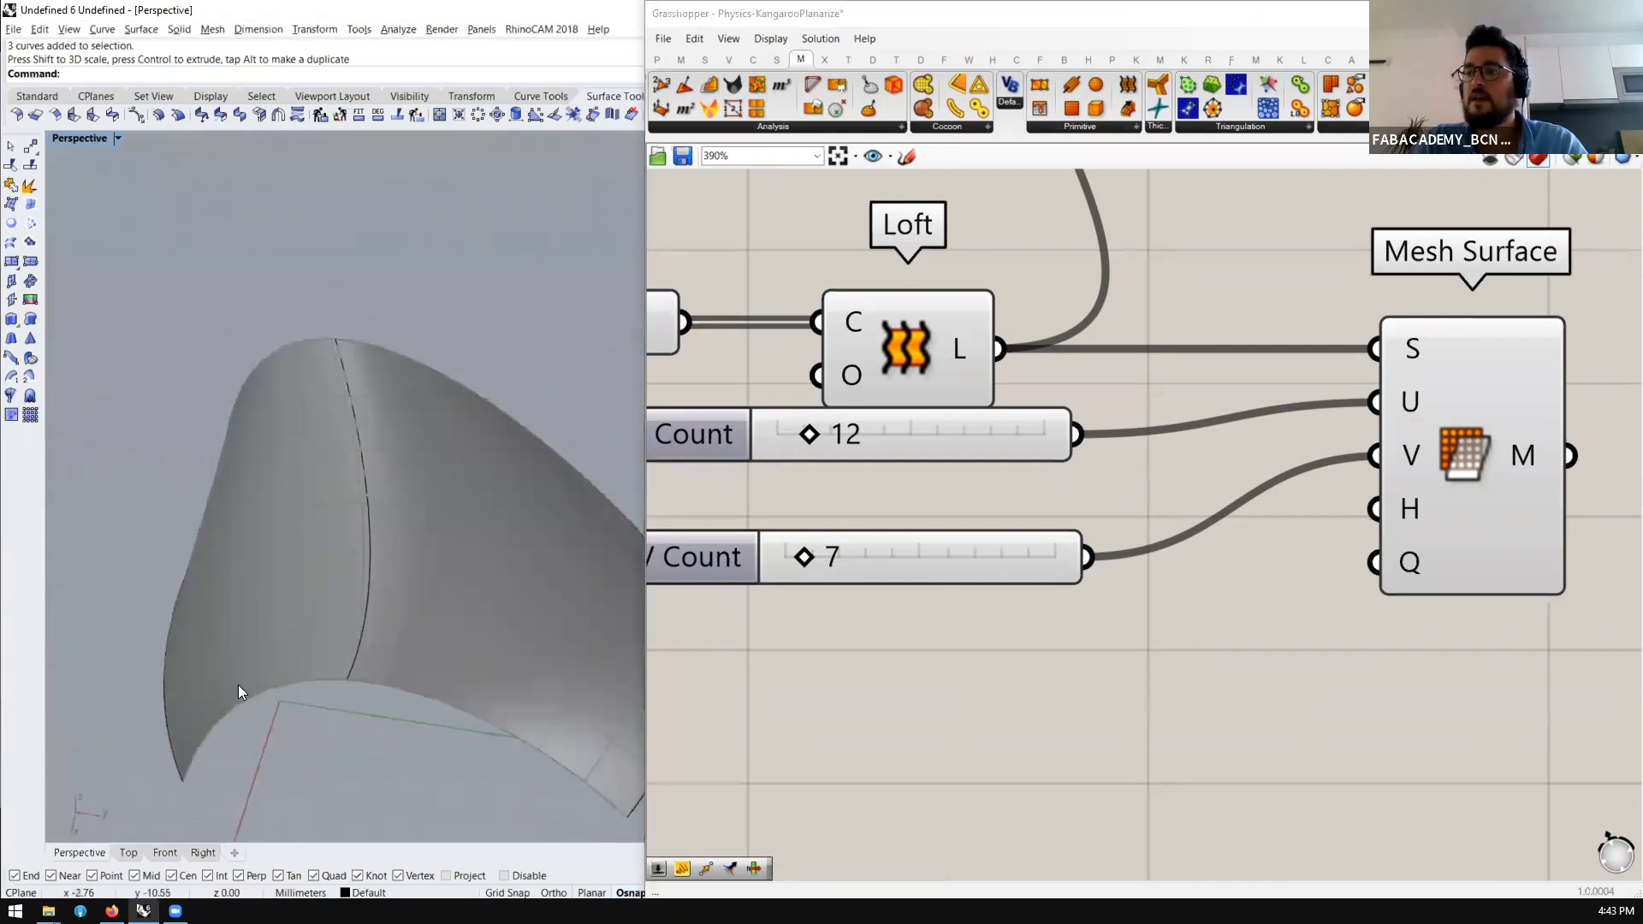
right_drag(341, 581, 255, 377)
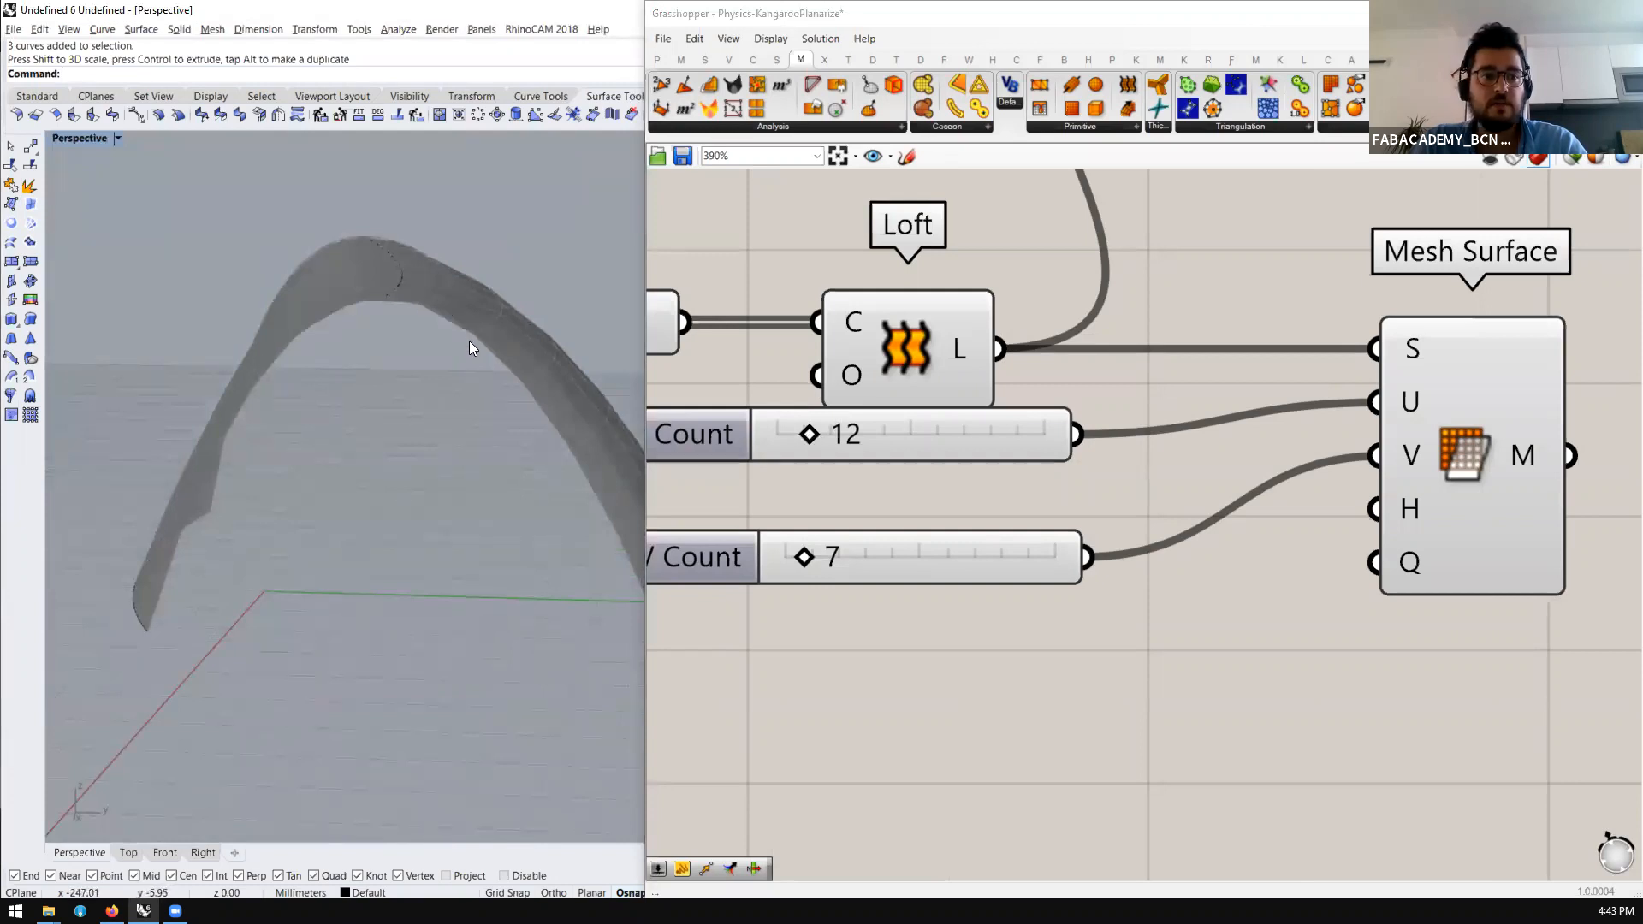
Tidy the U Count and V Count sliders close together below Loft and delete the Mesh Brep component
scroll(909, 392, down, 3)
click(961, 409)
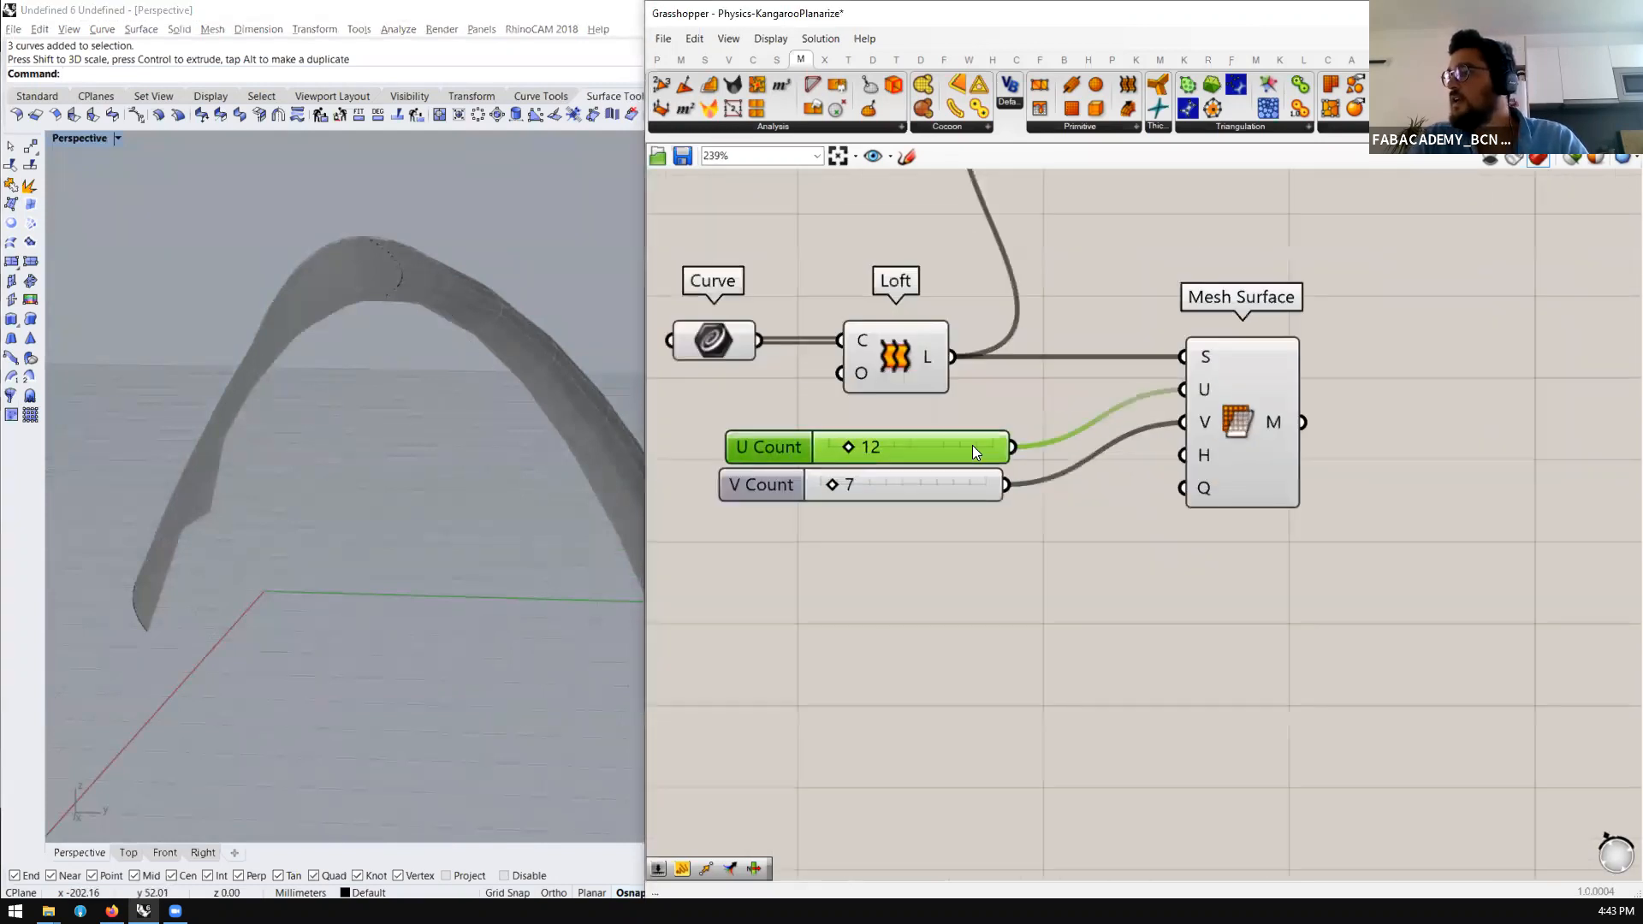
scroll(905, 441, down, 2)
scroll(903, 439, down, 4)
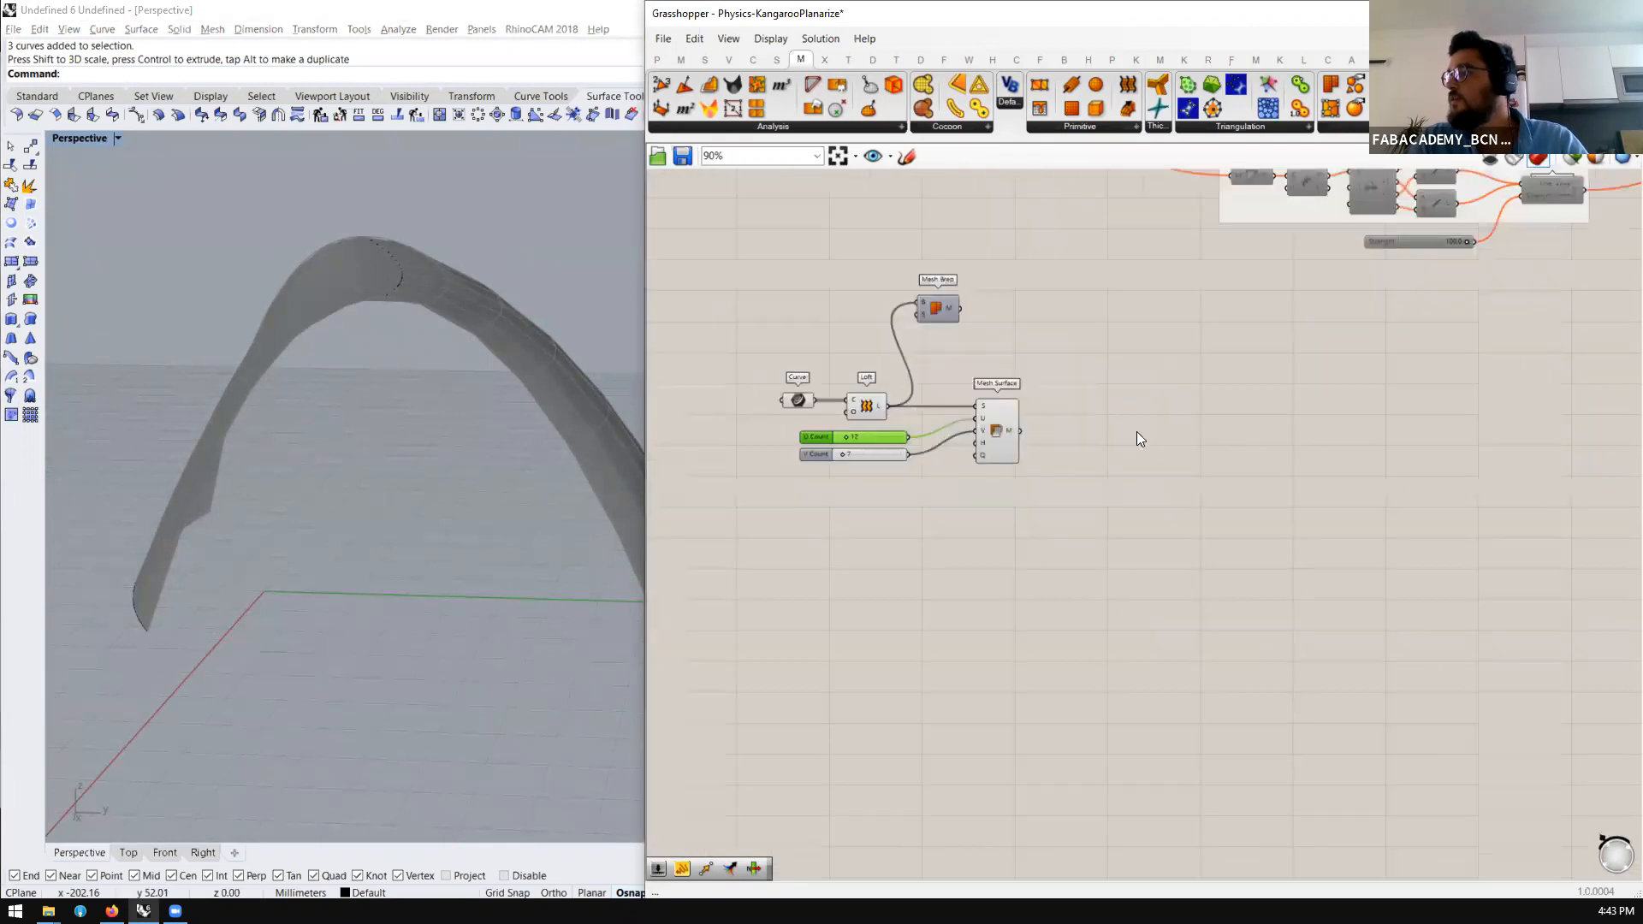
scroll(1136, 431, up, 4)
drag(861, 204, 785, 224)
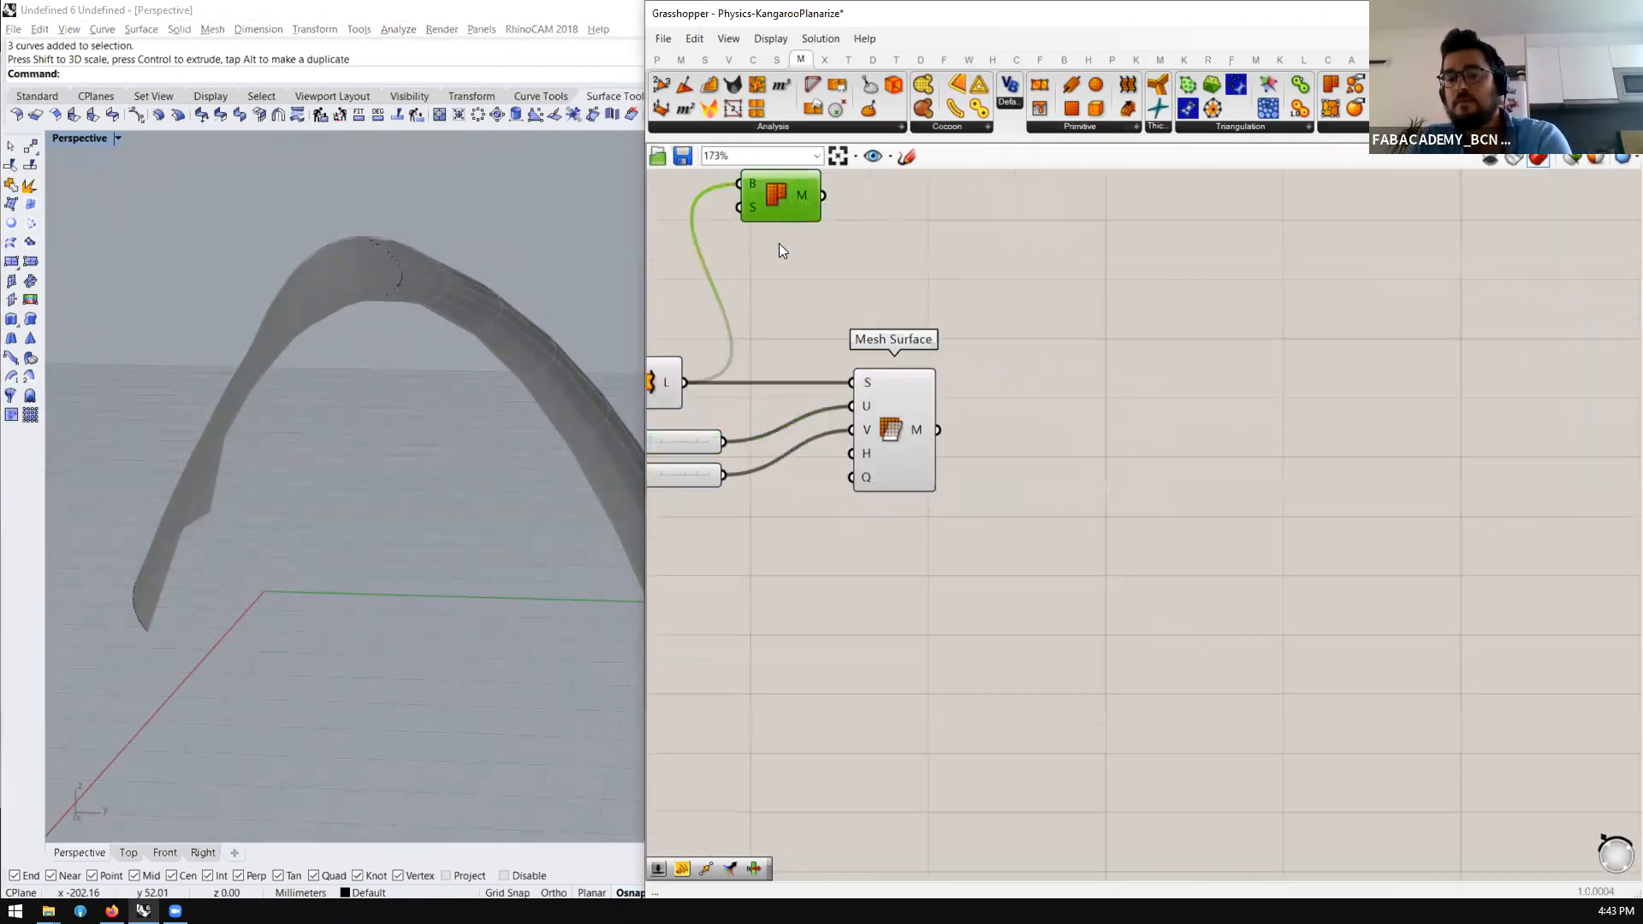
key(Delete)
Move the new loft and mesh components to an empty canvas area away from the existing definition
scroll(1155, 354, down, 5)
drag(1117, 315, 834, 440)
scroll(1016, 342, up, 2)
right_drag(1047, 400, 932, 684)
scroll(924, 693, up, 1)
click(924, 699)
Add a Kangaroo Show component beyond Mesh Surface and connect the mesh output to its G input
right_drag(415, 547, 443, 499)
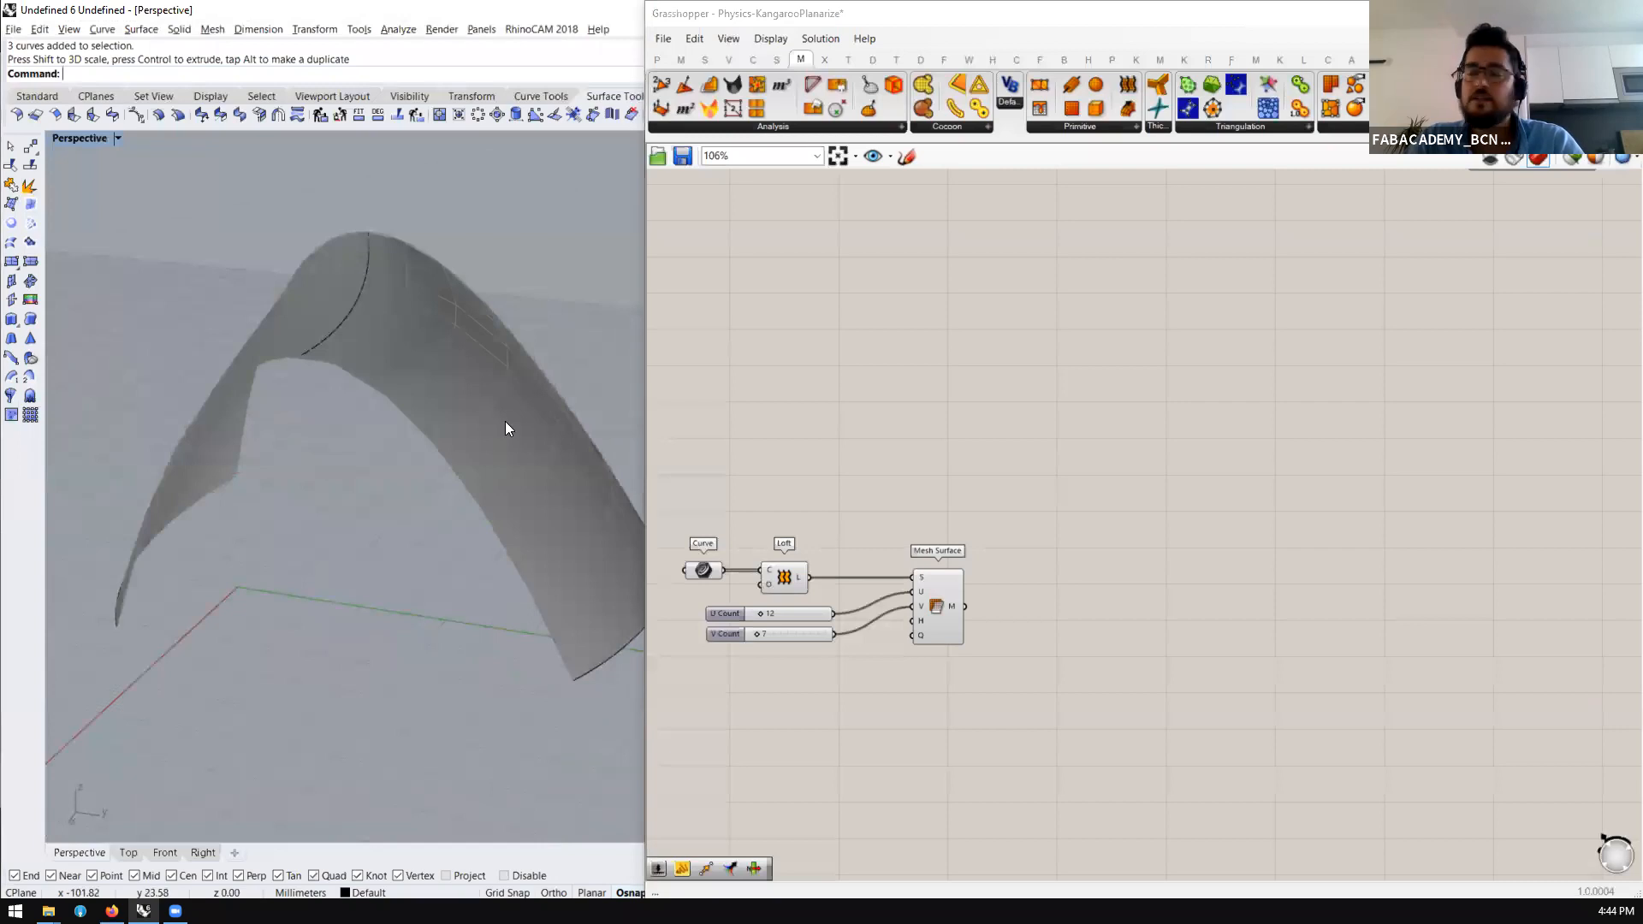
scroll(667, 419, down, 1)
scroll(1182, 484, up, 2)
click(1162, 457)
double_click(1161, 457)
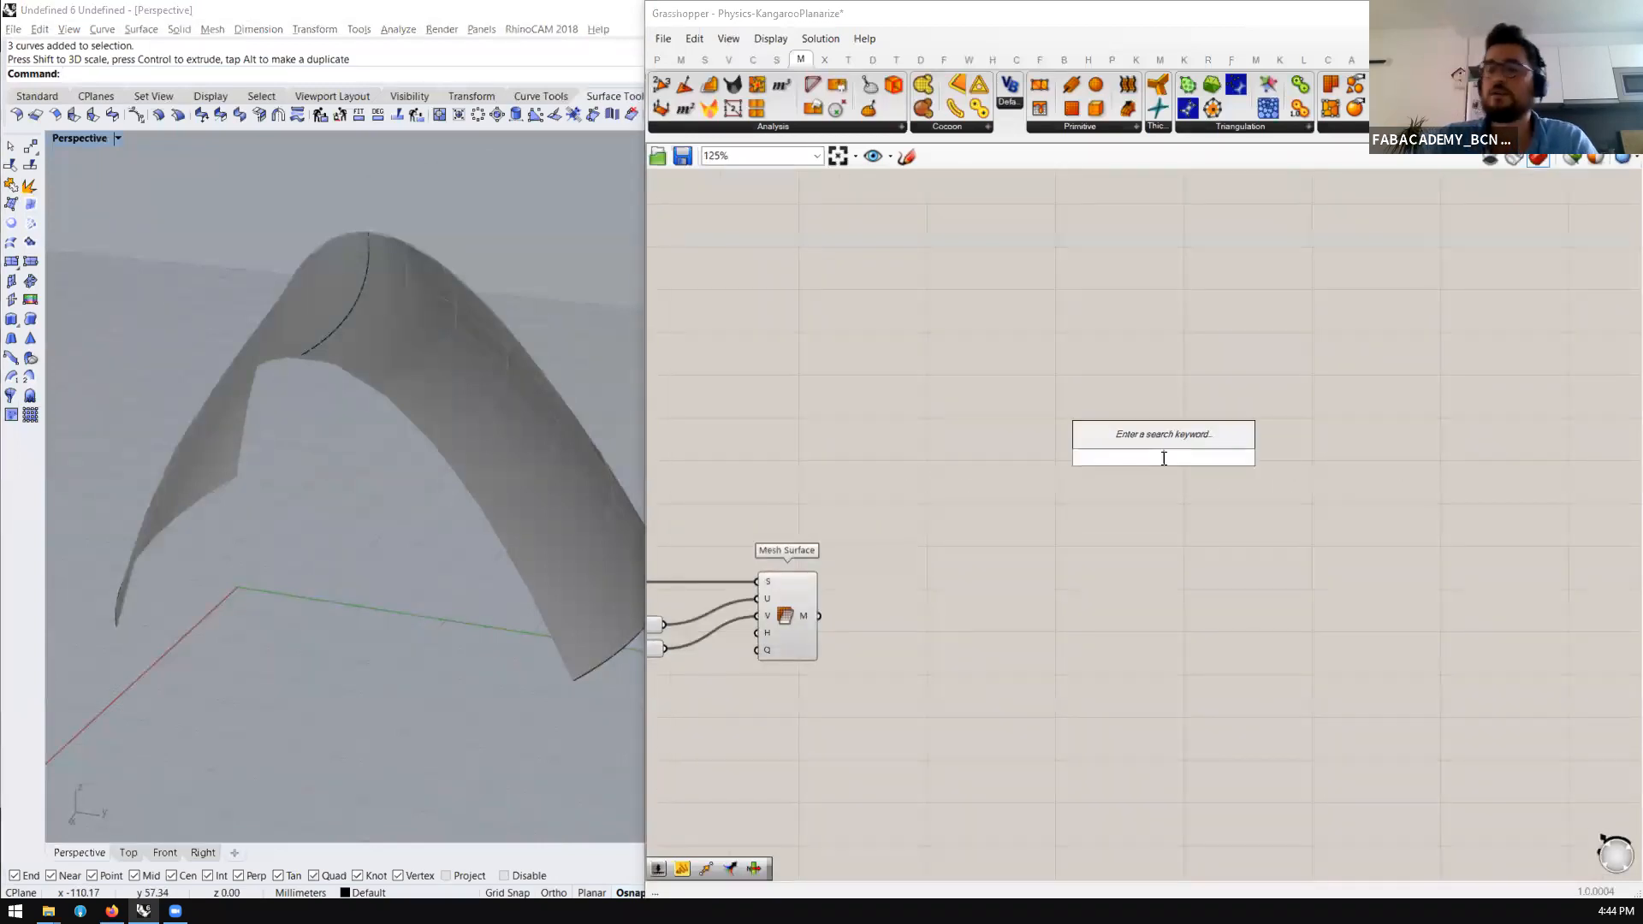
text(show)
click(1147, 437)
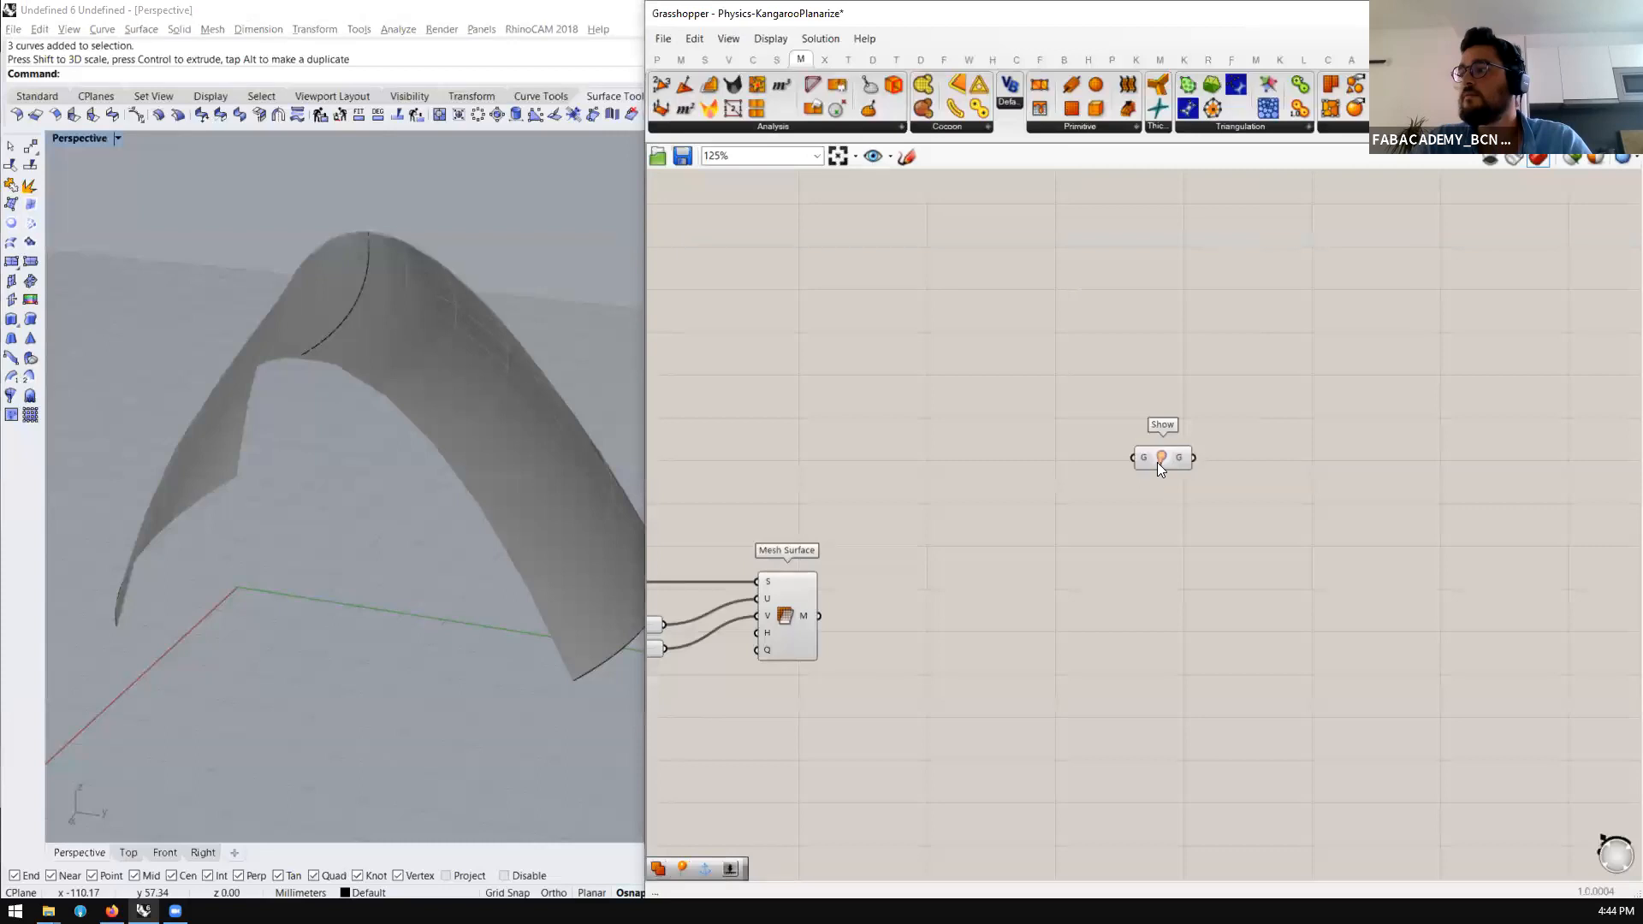
drag(1138, 445, 1093, 438)
drag(817, 616, 1071, 435)
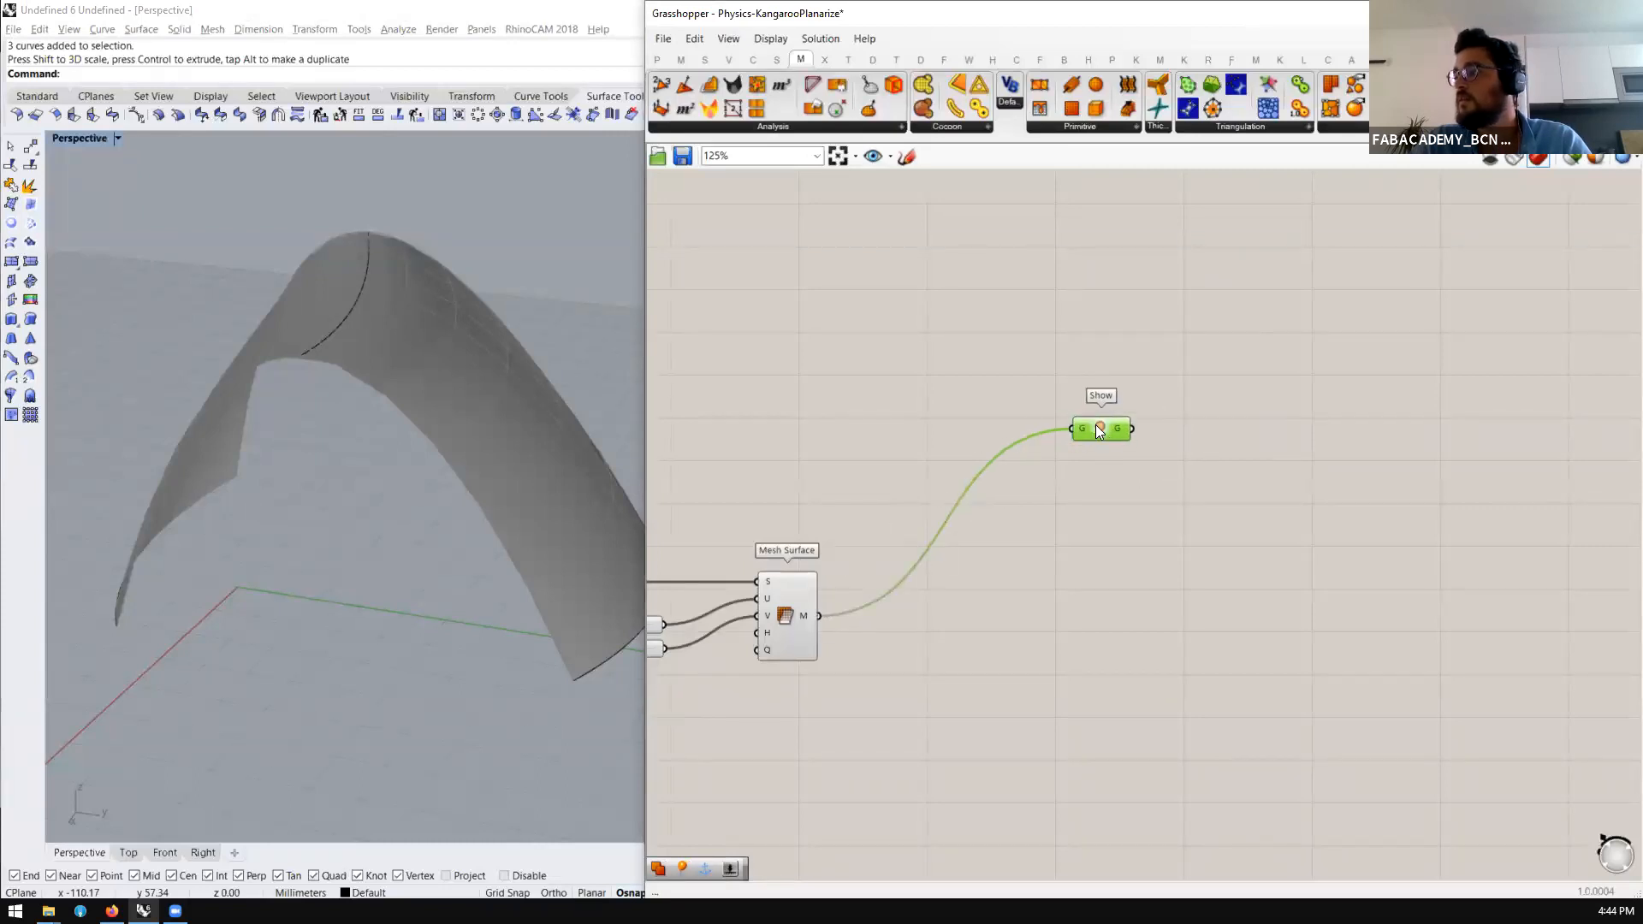
scroll(1069, 440, down, 3)
scroll(1018, 423, up, 2)
drag(968, 406, 1034, 407)
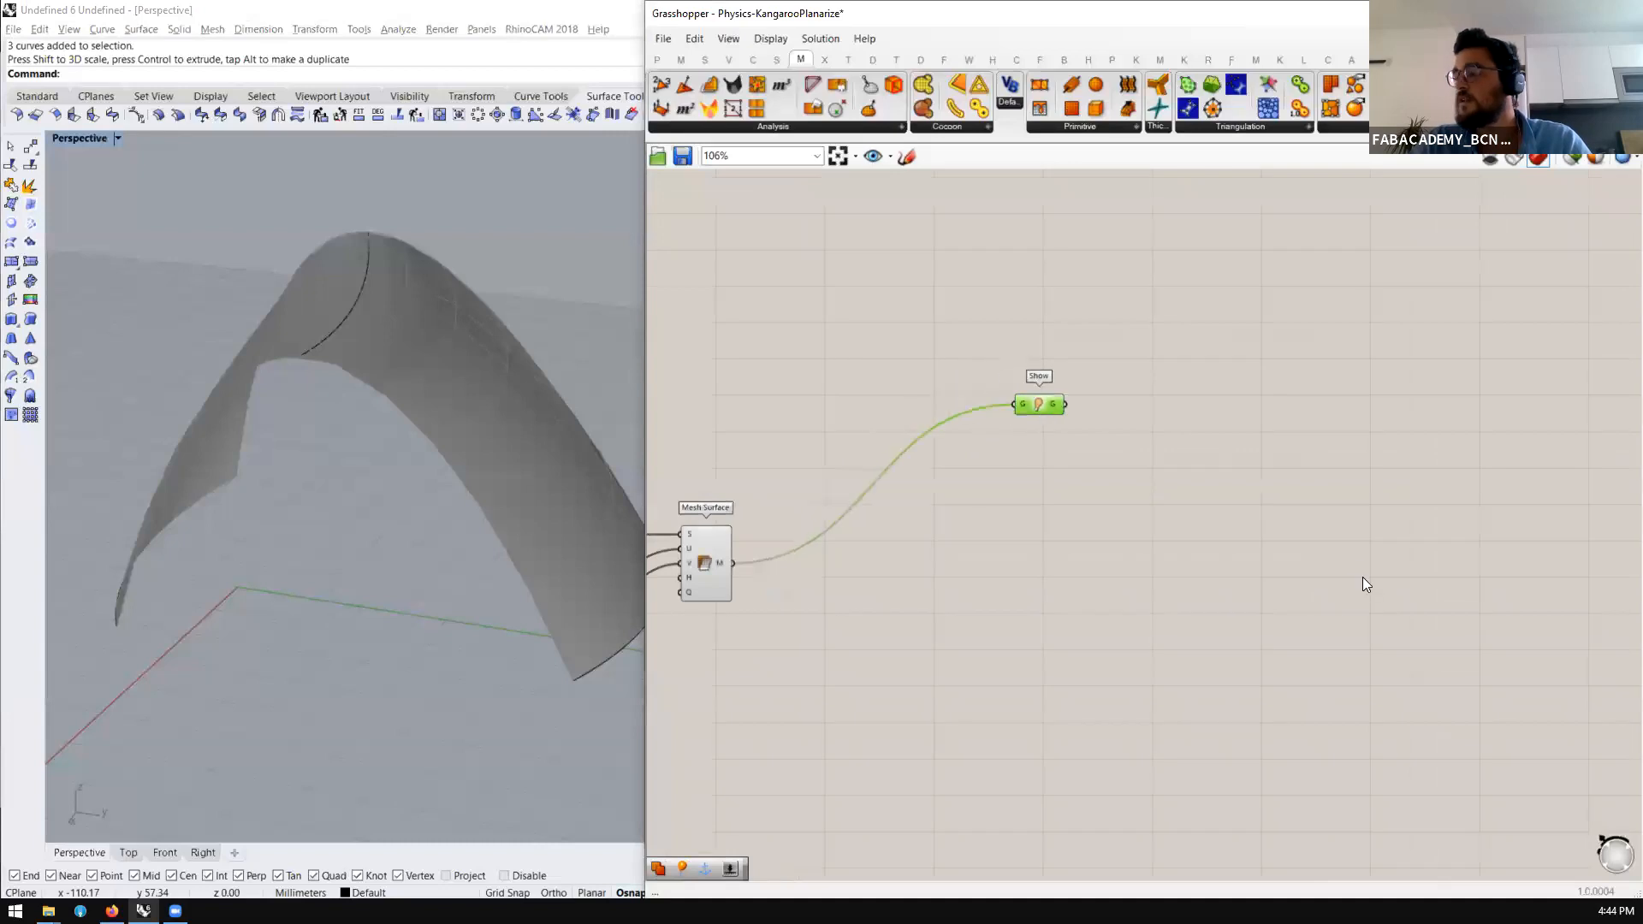
Add a Merge component and connect the Show output to its D1 input
double_click(1362, 578)
text(merge)
click(1316, 557)
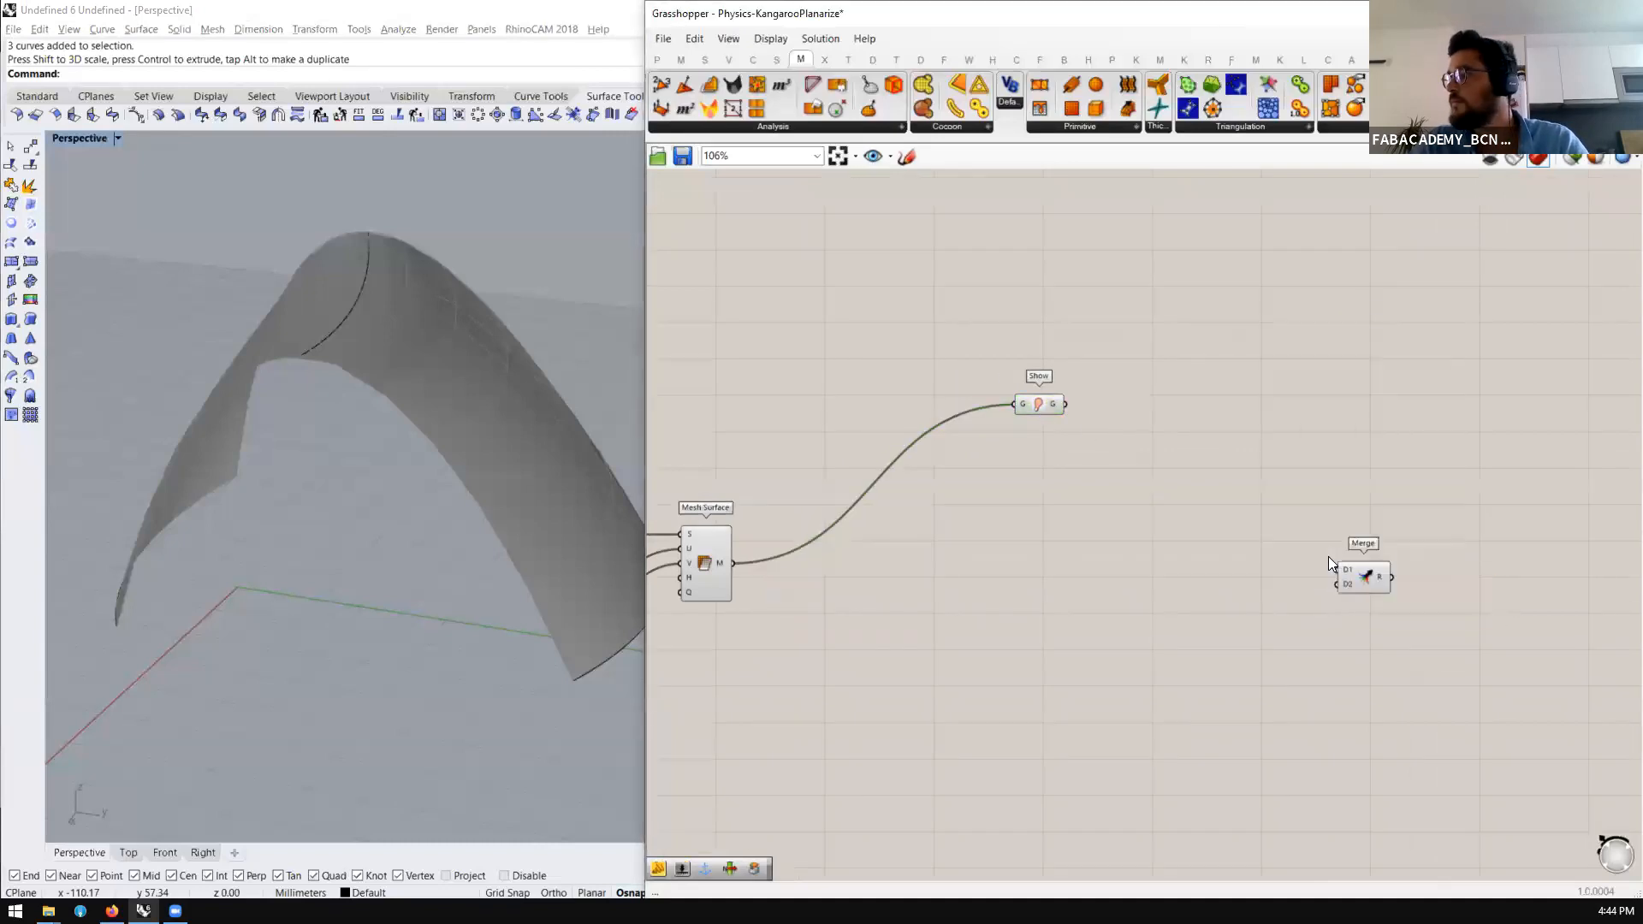
drag(1065, 404, 1468, 561)
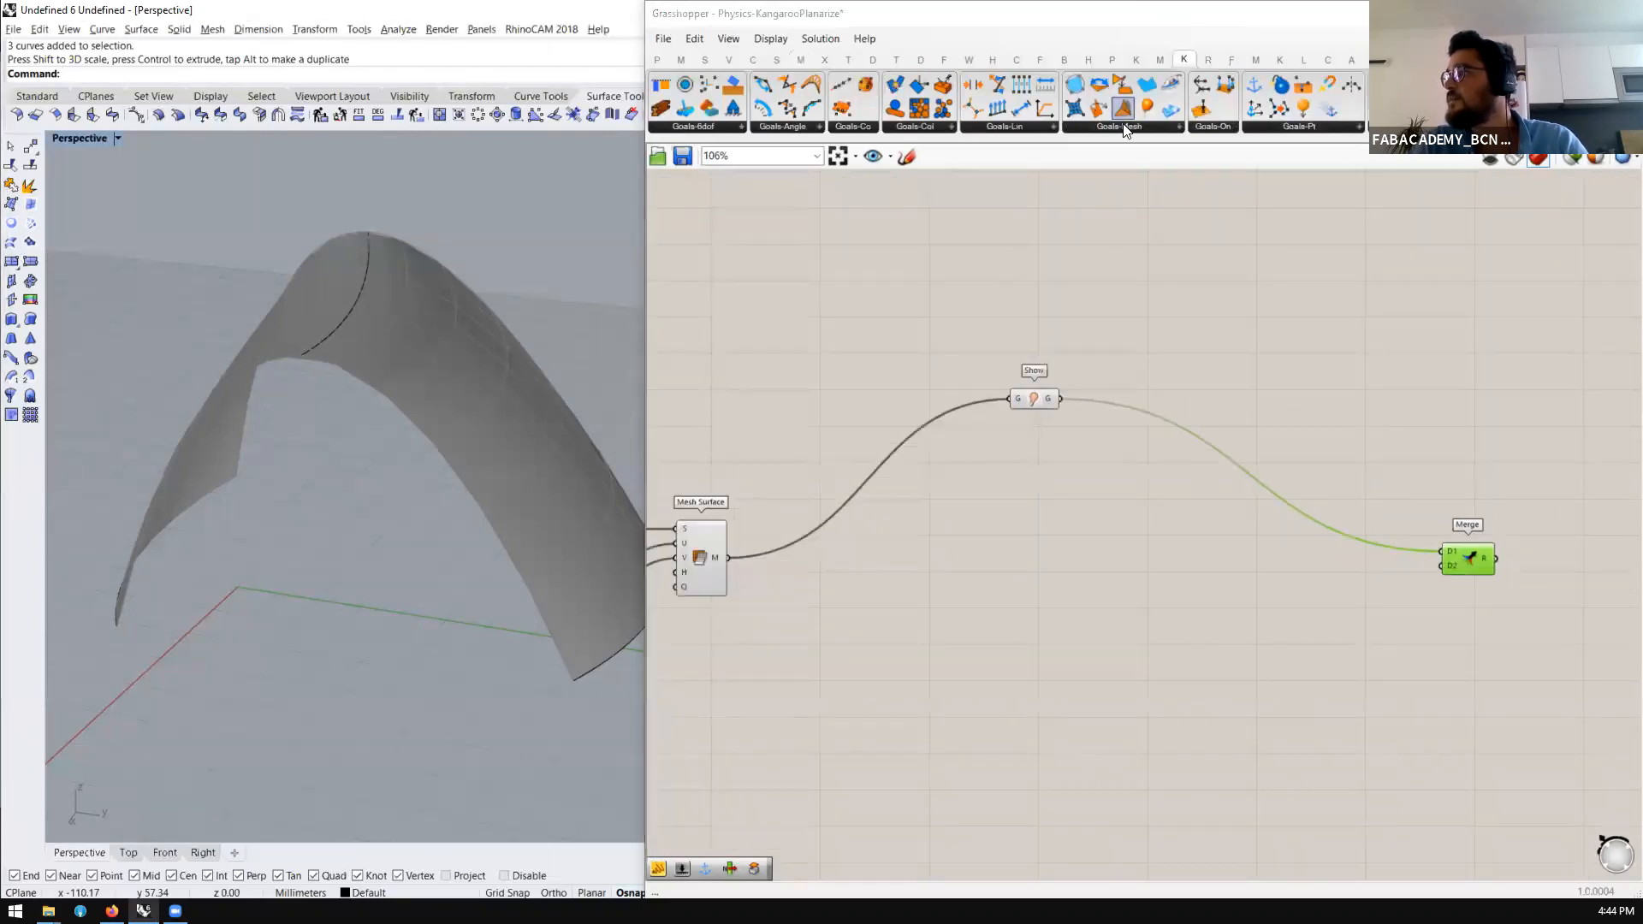
Add a Kangaroo Planarize goal below Show and connect the Mesh Surface output to its M input
click(1123, 126)
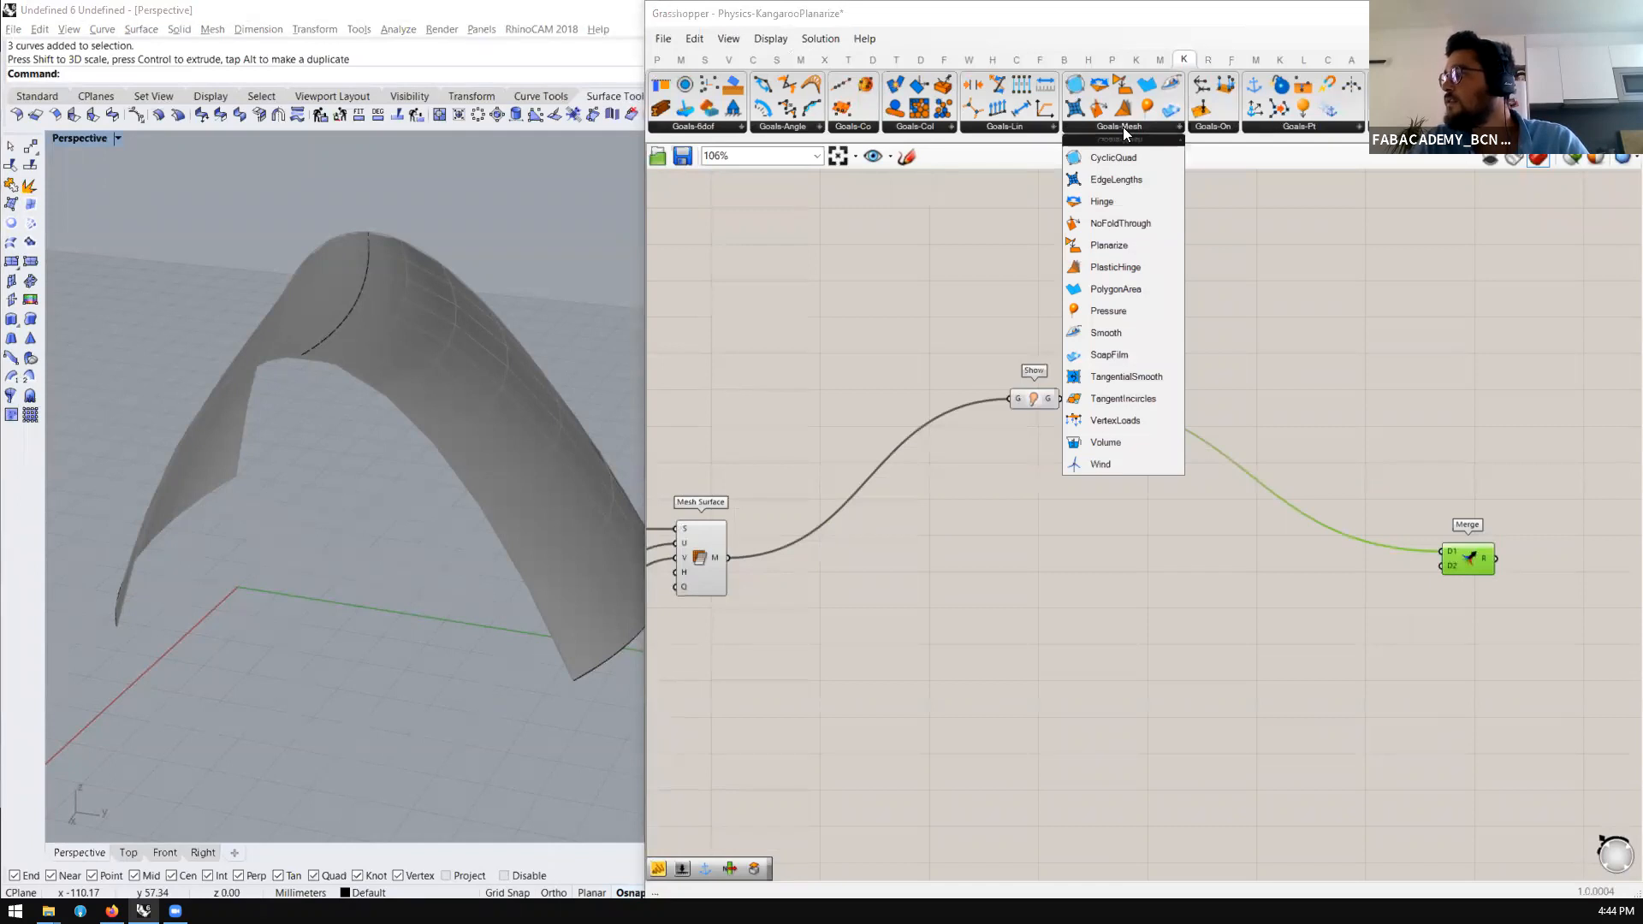
double_click(1268, 325)
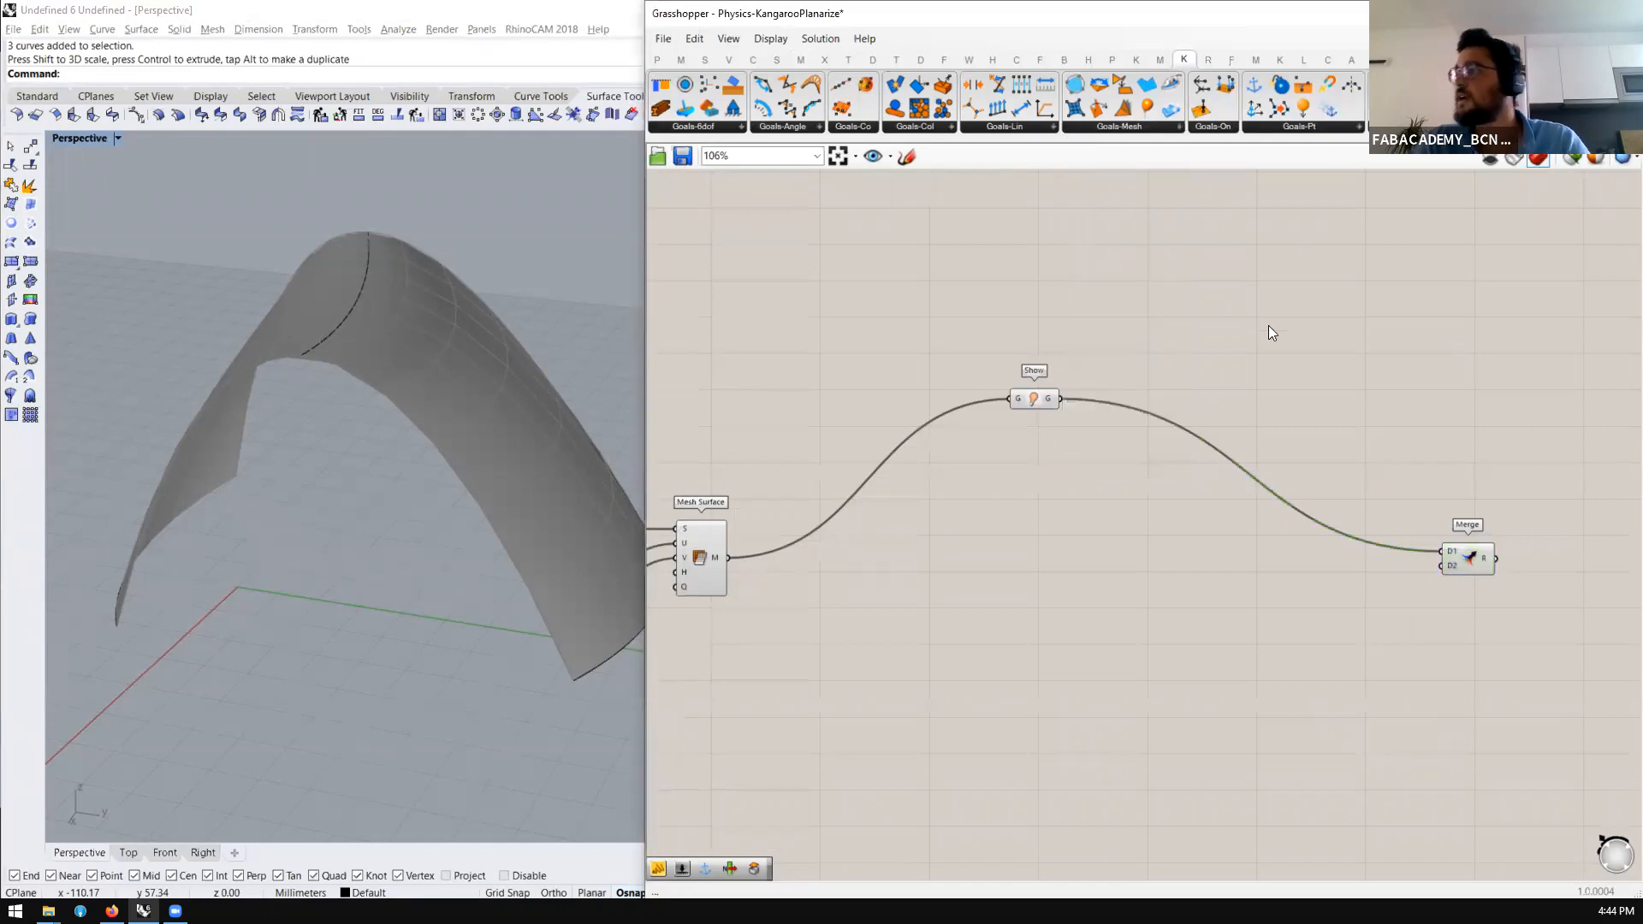
text(plana)
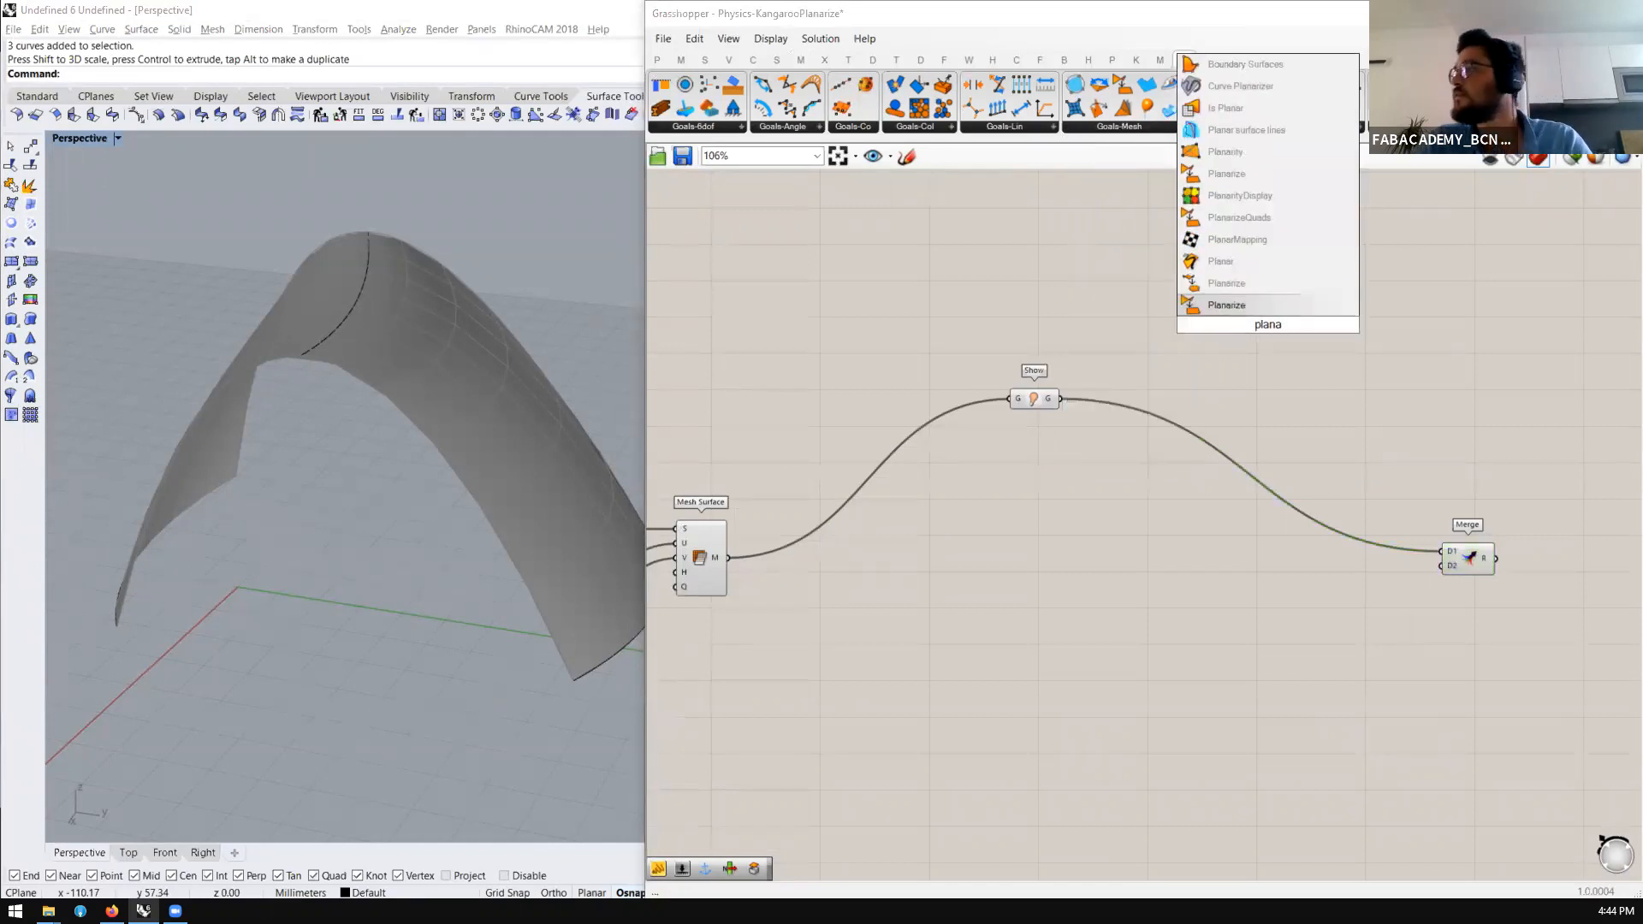
click(1247, 303)
drag(1268, 327, 1068, 462)
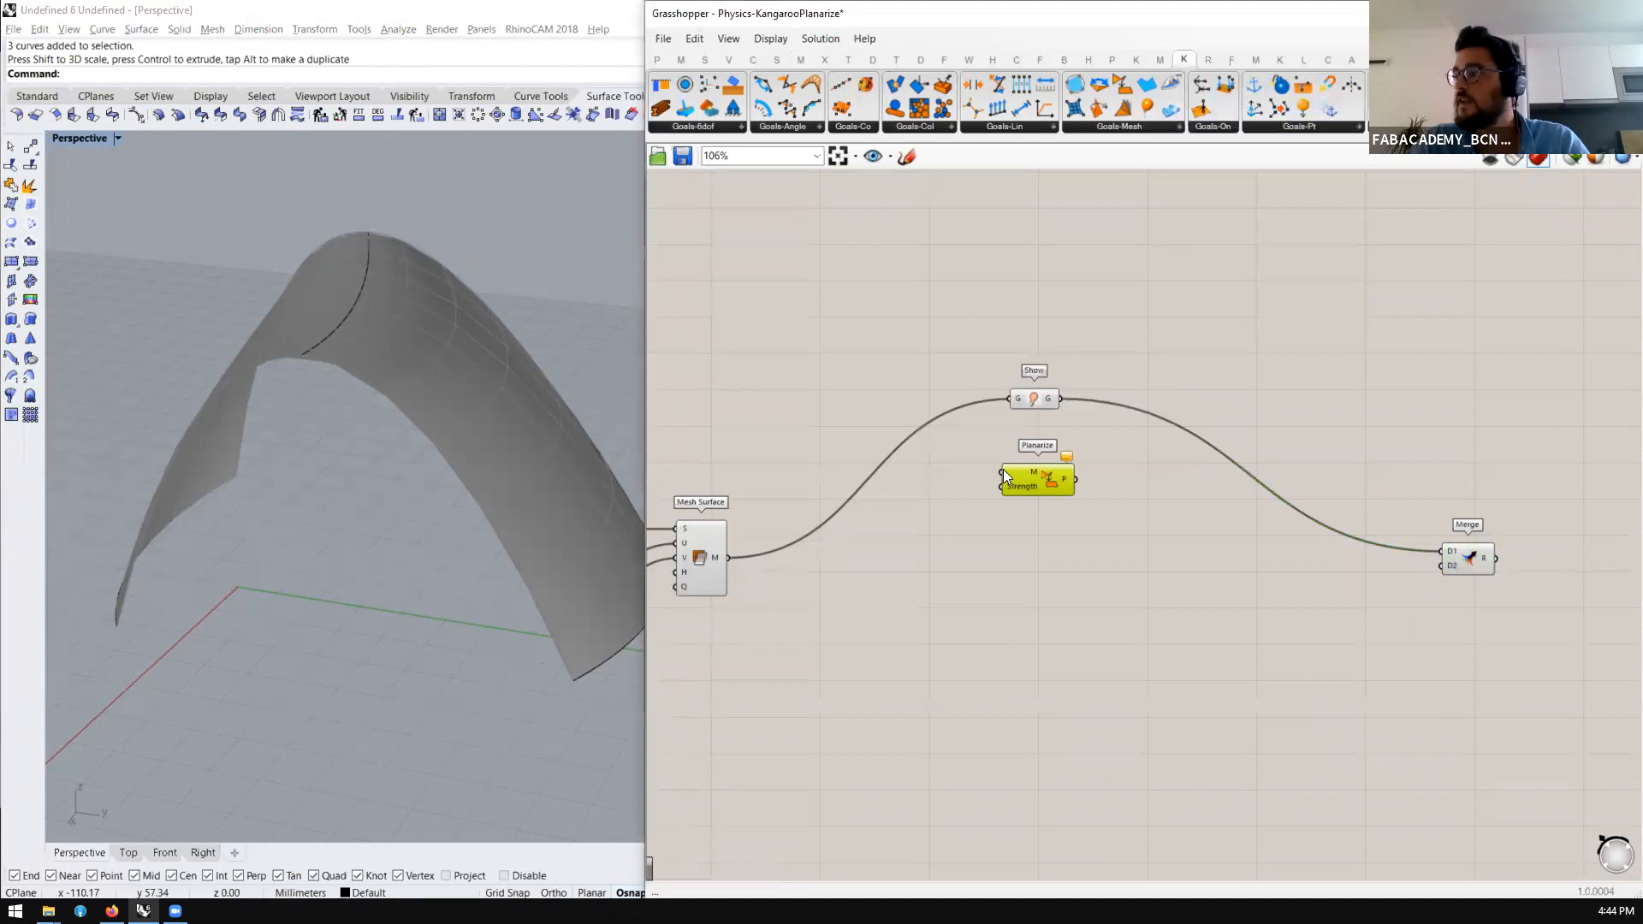
drag(785, 552, 1006, 473)
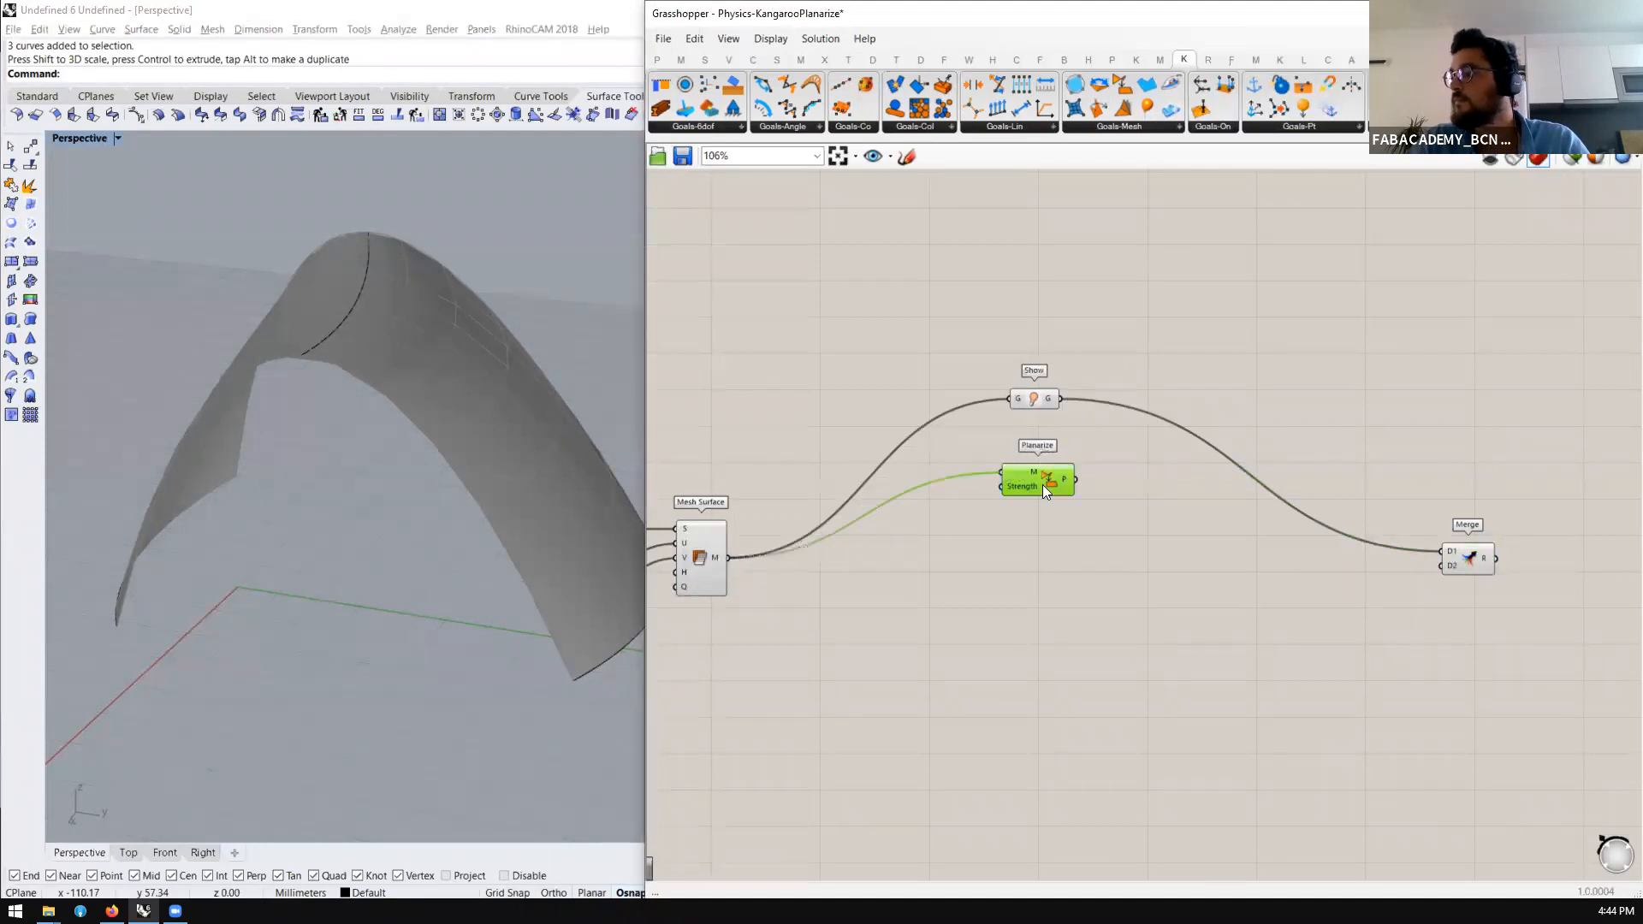
Add a 0<10<50 number slider to Planarize's Strength input and connect the Planarize output to Merge's D2 input
double_click(847, 458)
text(0)
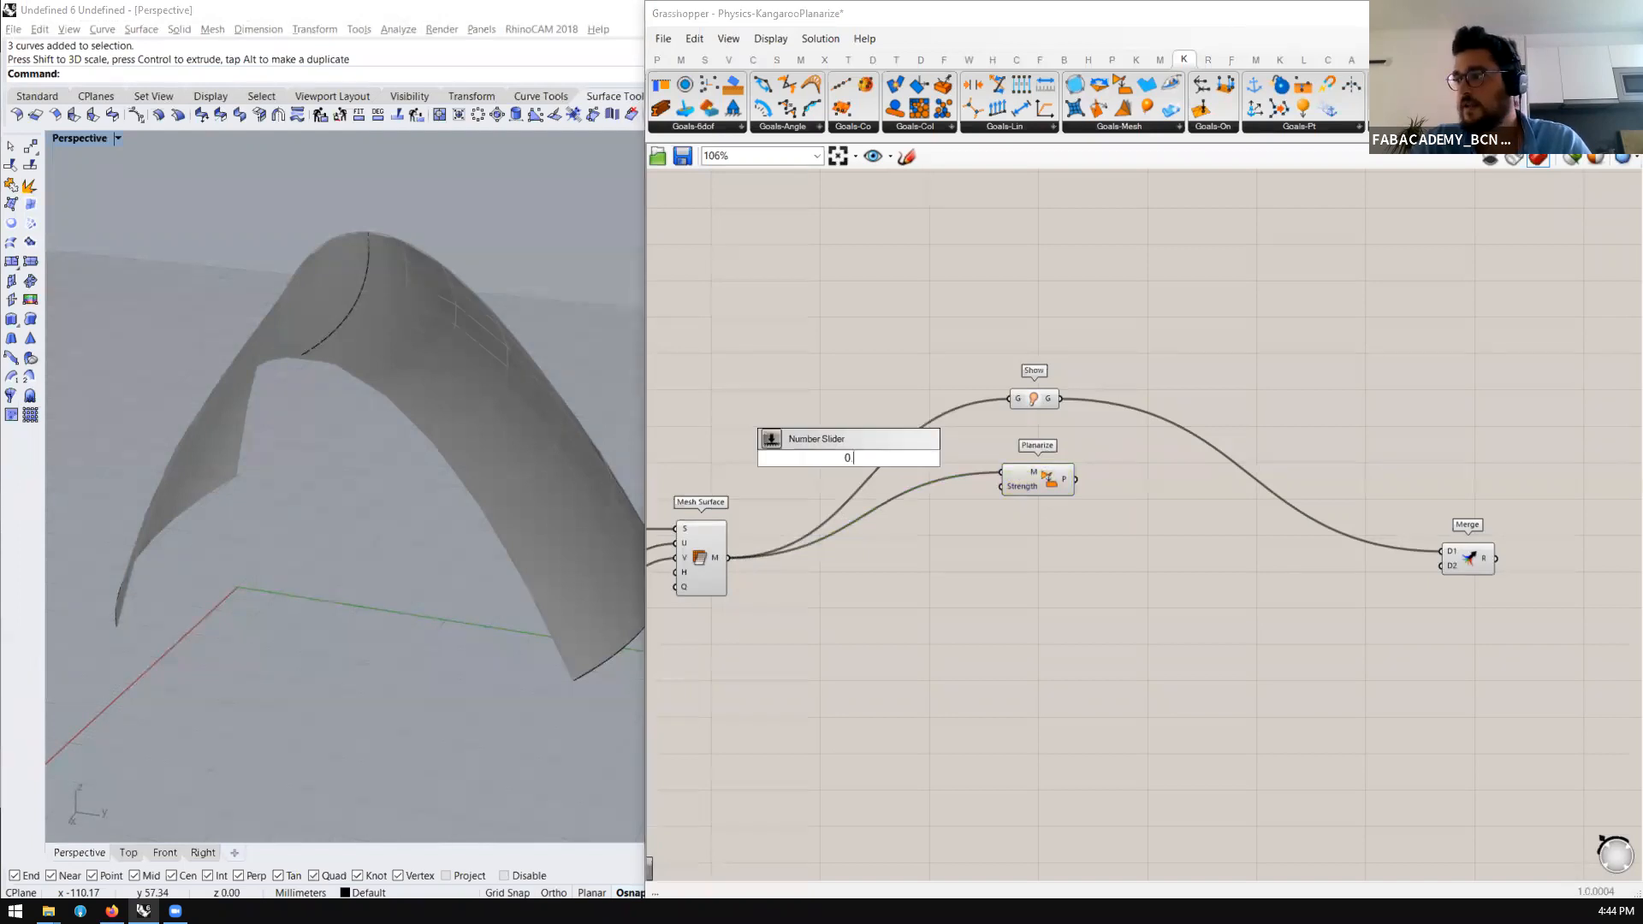
key(BackSpace)
key(BackSpace)
text(<1)
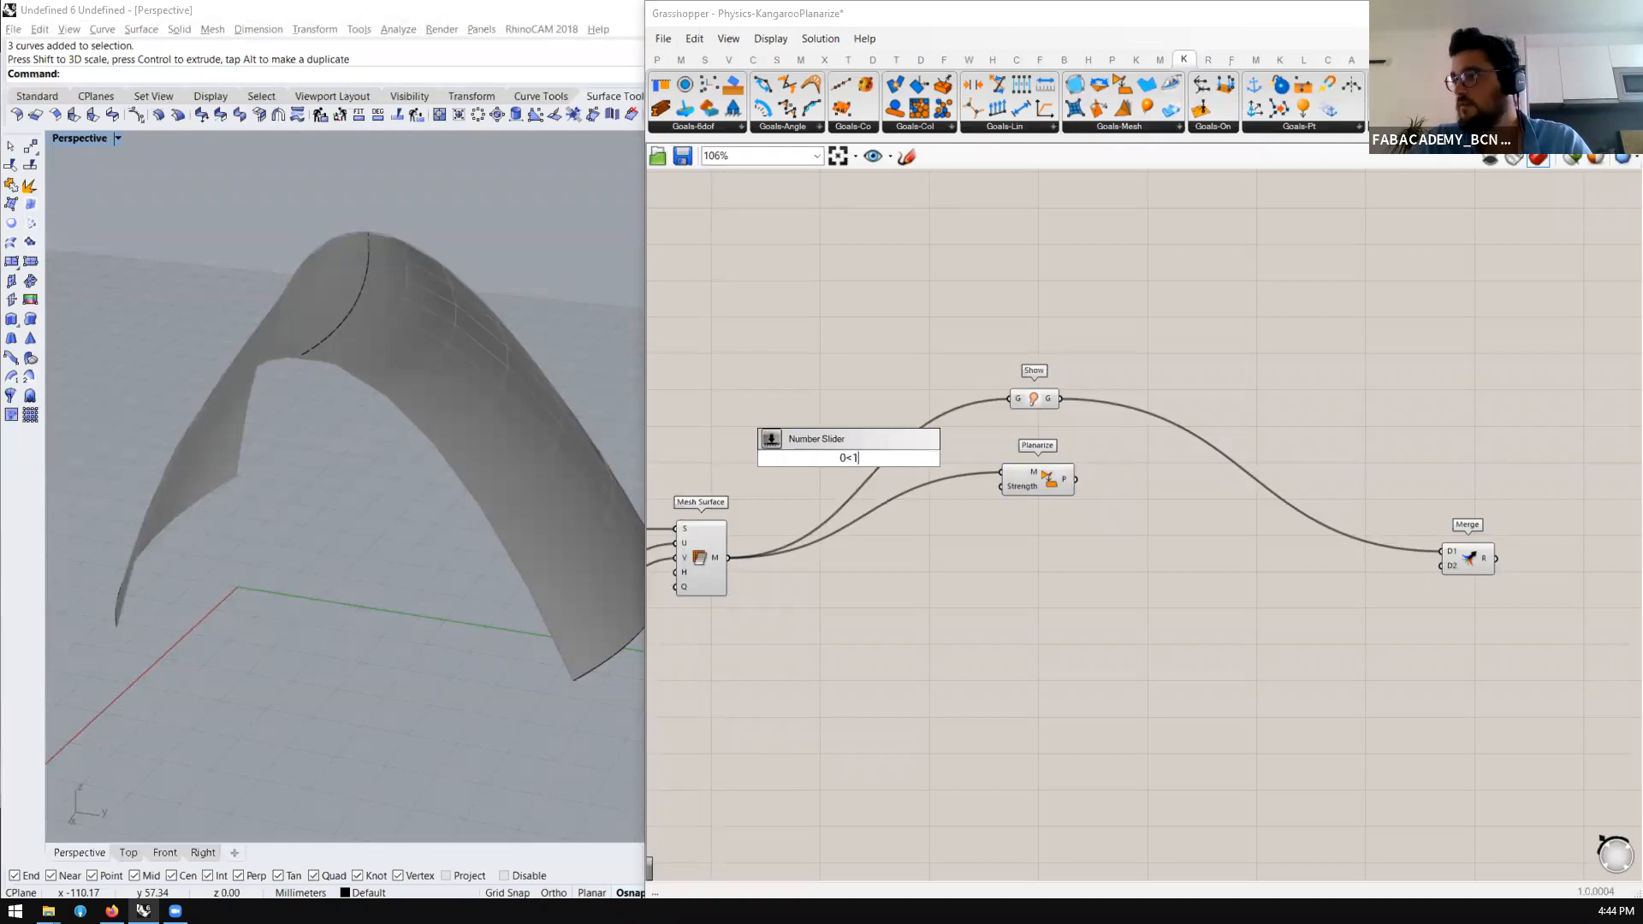
text(0<50)
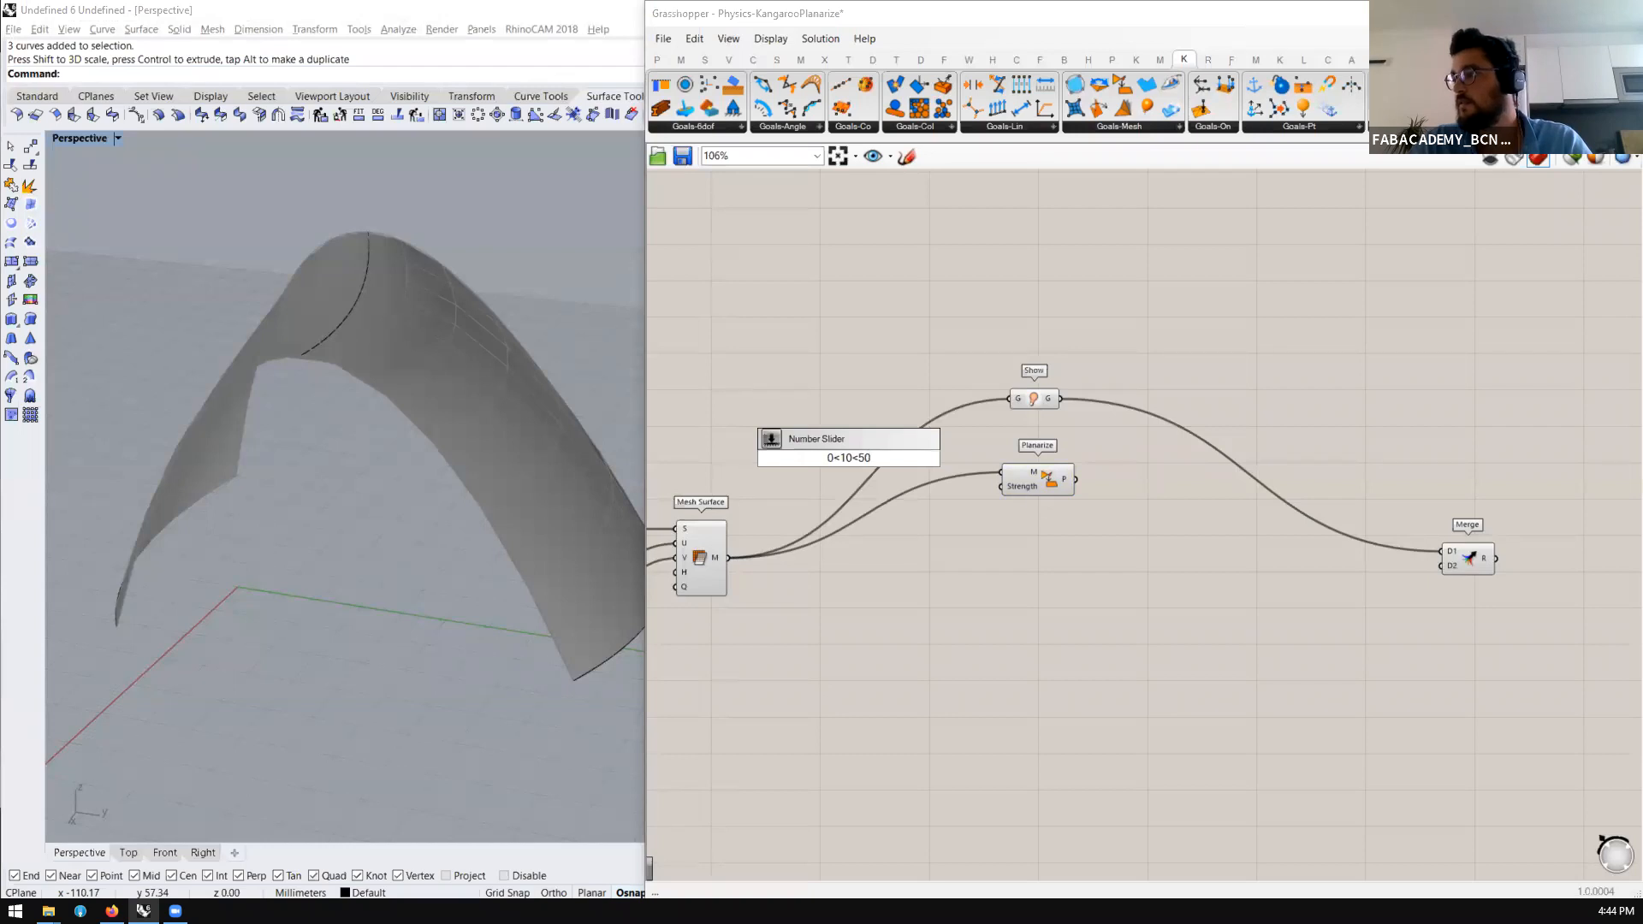
key(Return)
drag(907, 460, 950, 495)
drag(1075, 479, 1430, 565)
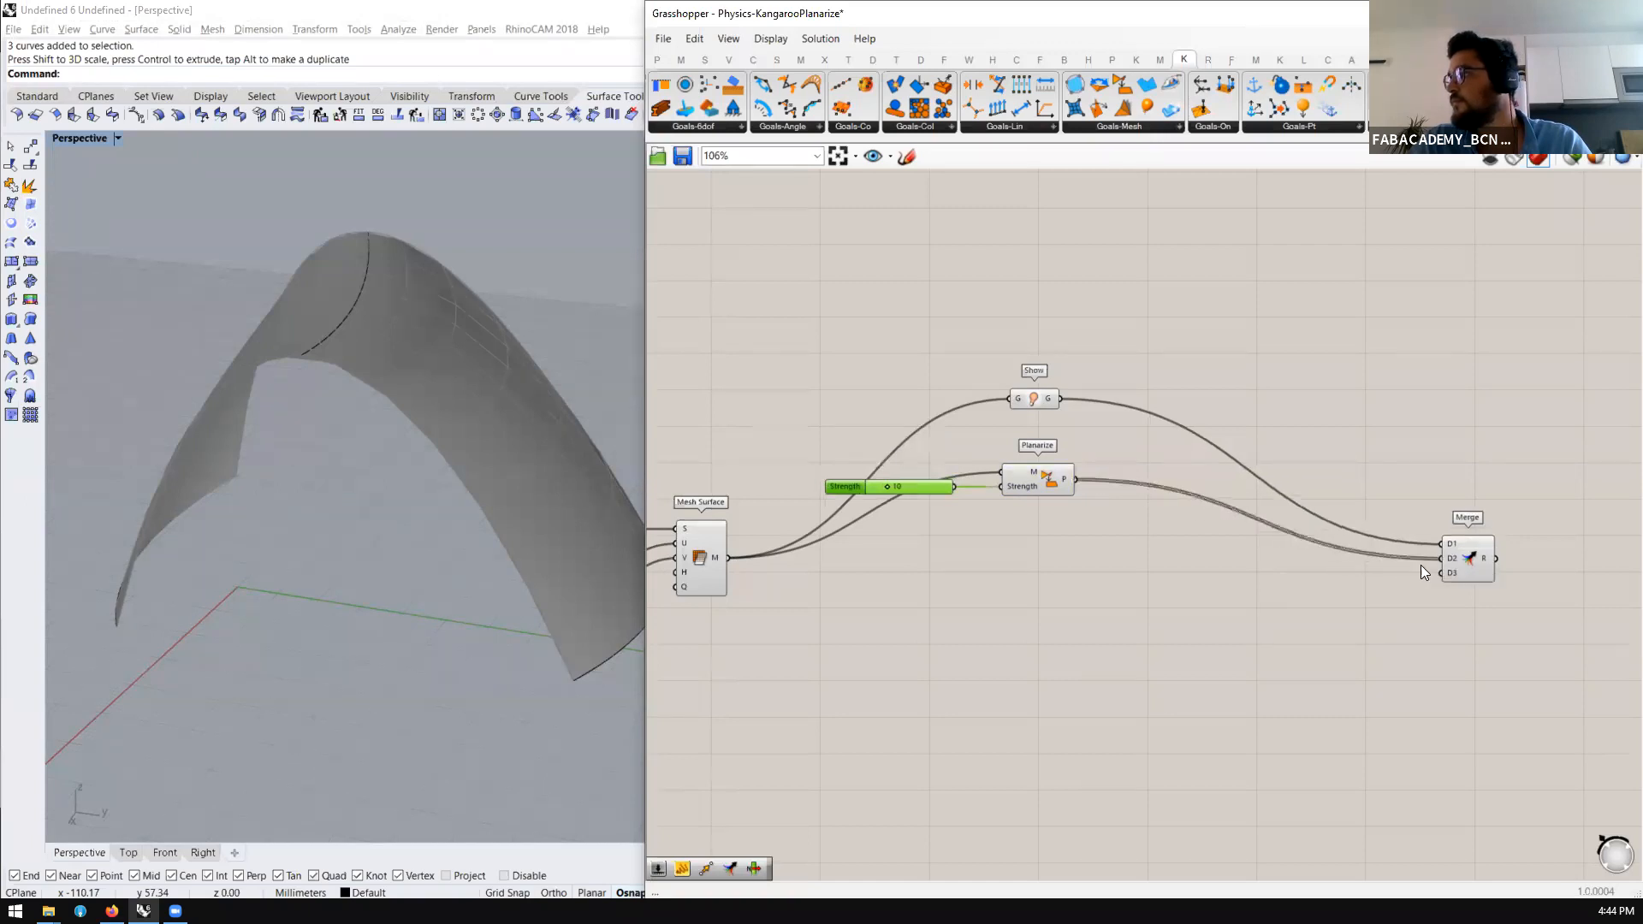
Add a Kangaroo EdgeLengths goal below Planarize and connect the Mesh Surface output to its Mesh input
click(1115, 127)
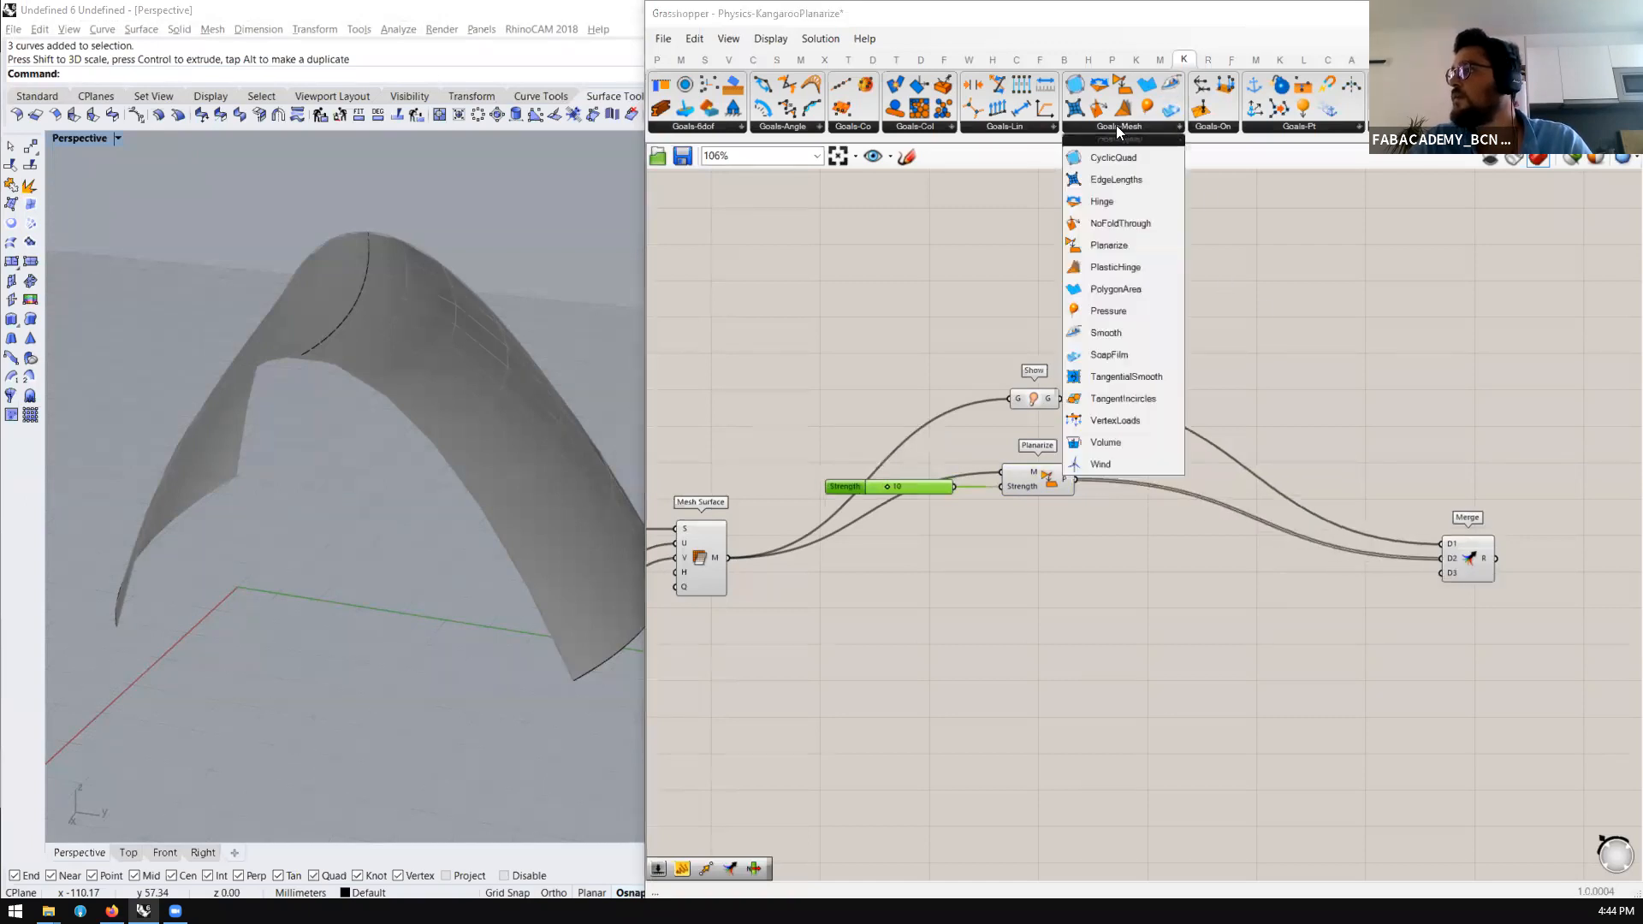
click(1133, 180)
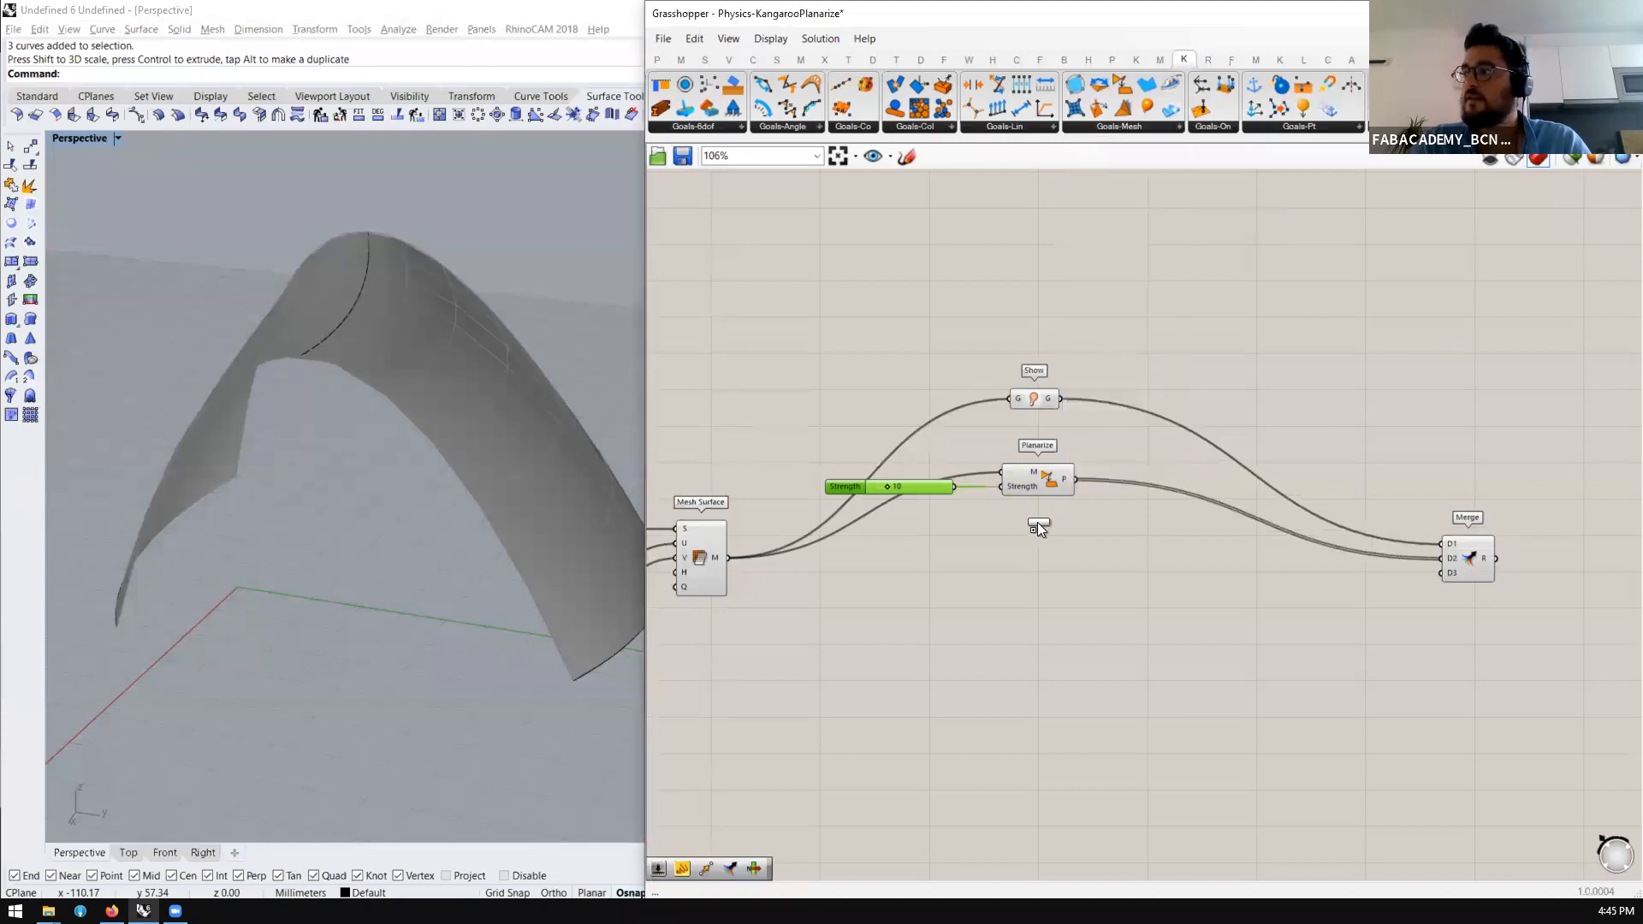
click(1006, 544)
right_drag(732, 509, 663, 550)
right_drag(509, 397, 321, 447)
scroll(434, 295, up, 5)
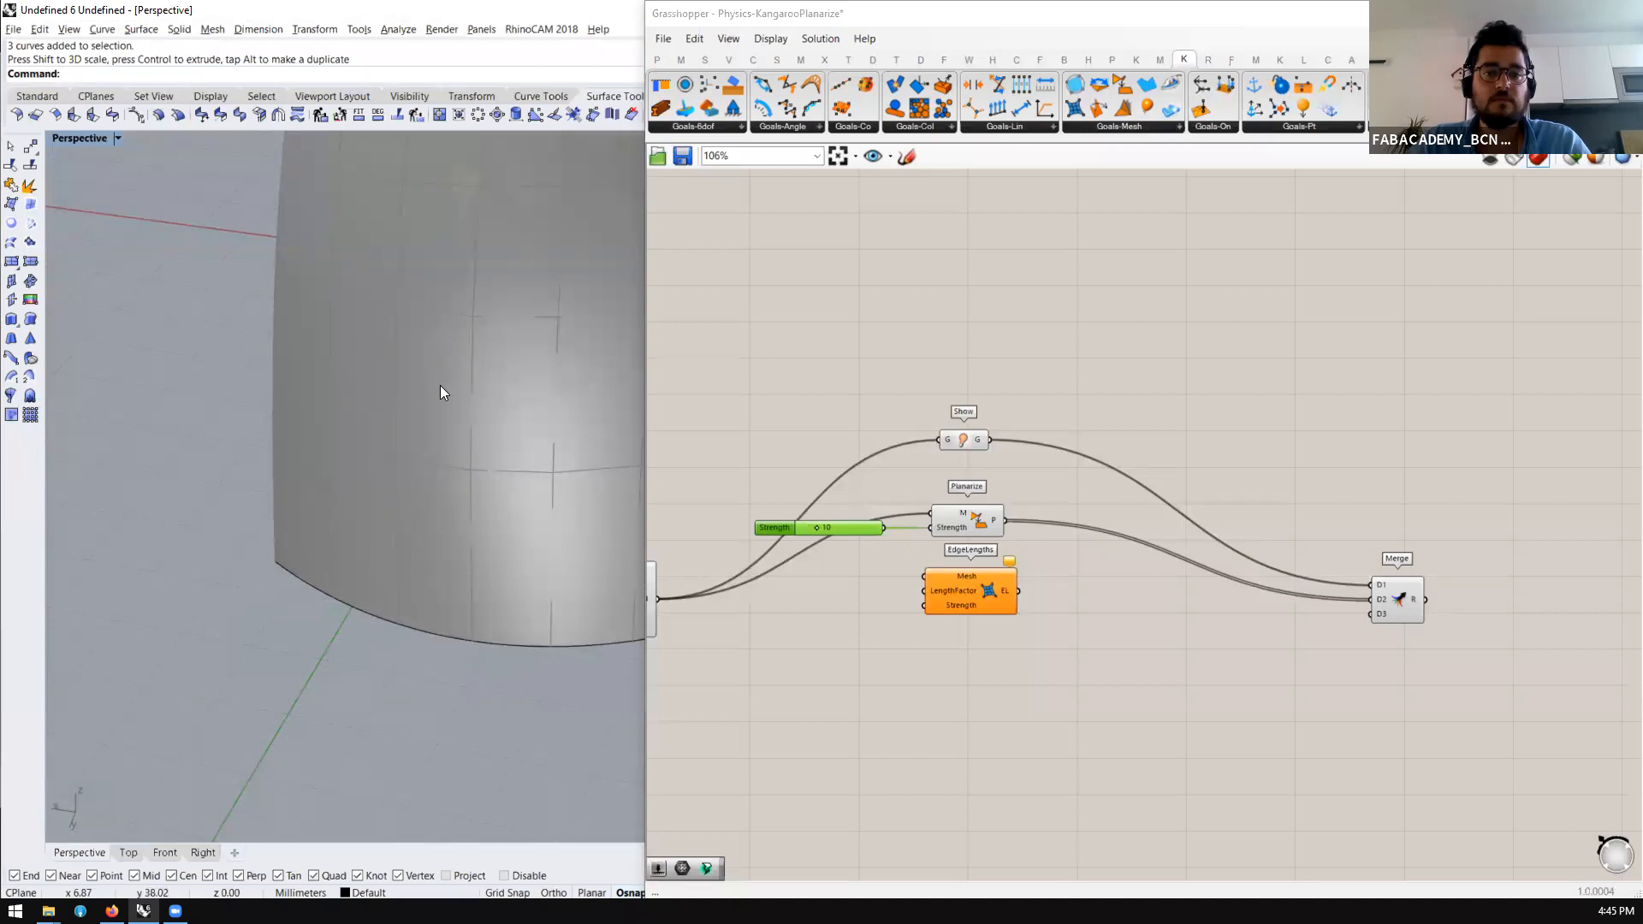
scroll(976, 633, down, 2)
scroll(958, 642, up, 3)
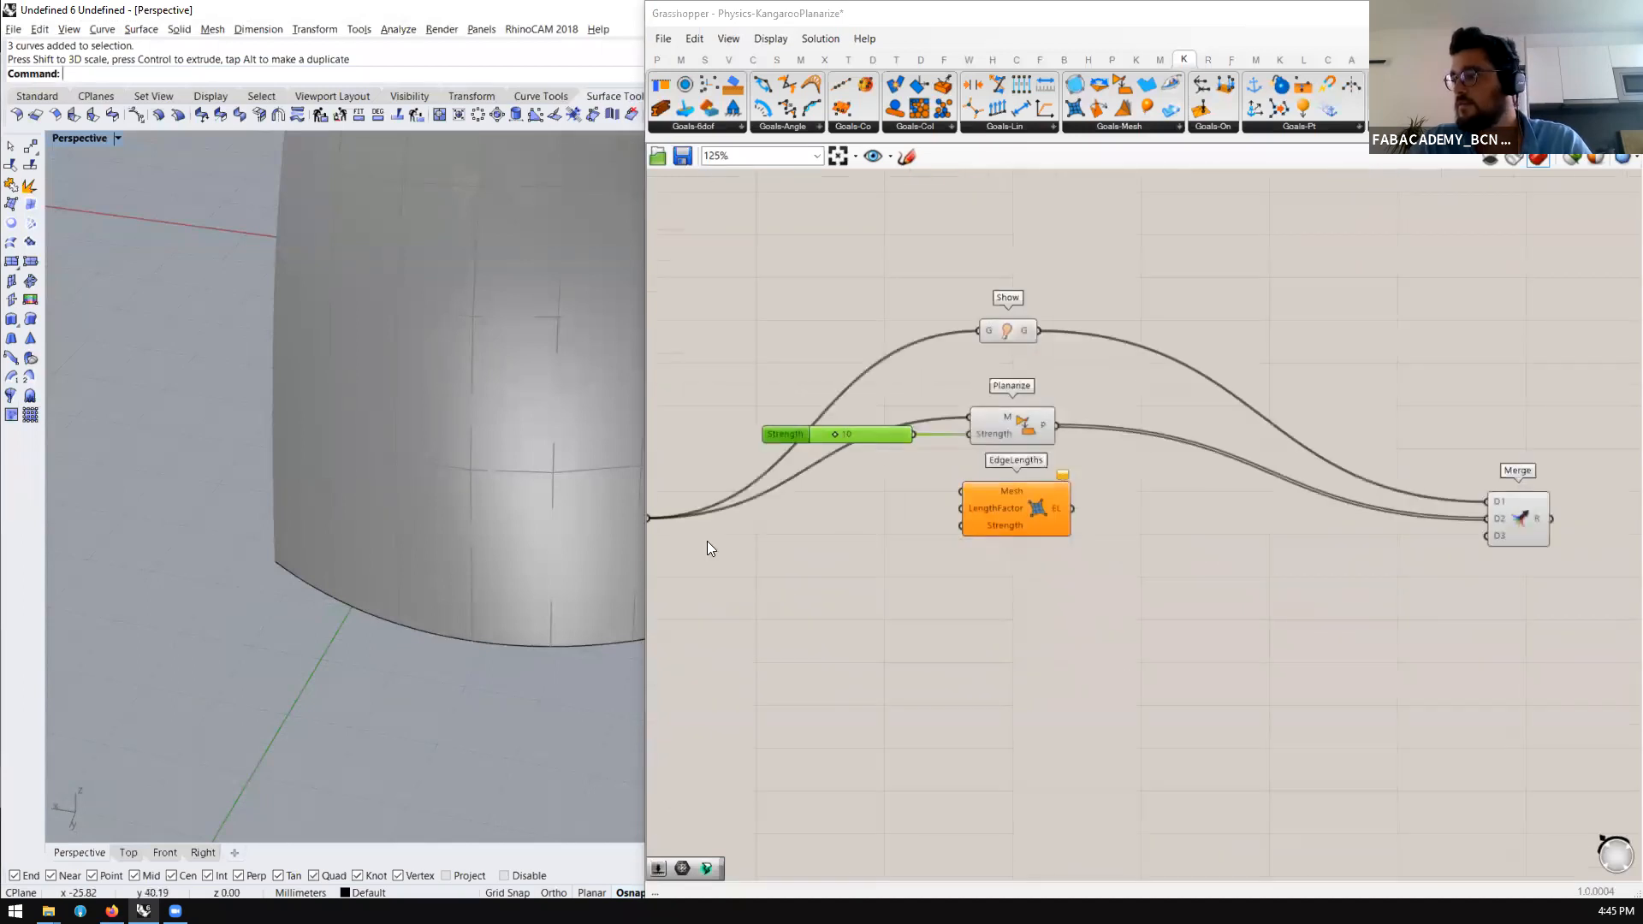
drag(650, 518, 1015, 524)
Add a number slider with value 2 and connect it to the EdgeLengths Strength input
double_click(811, 560)
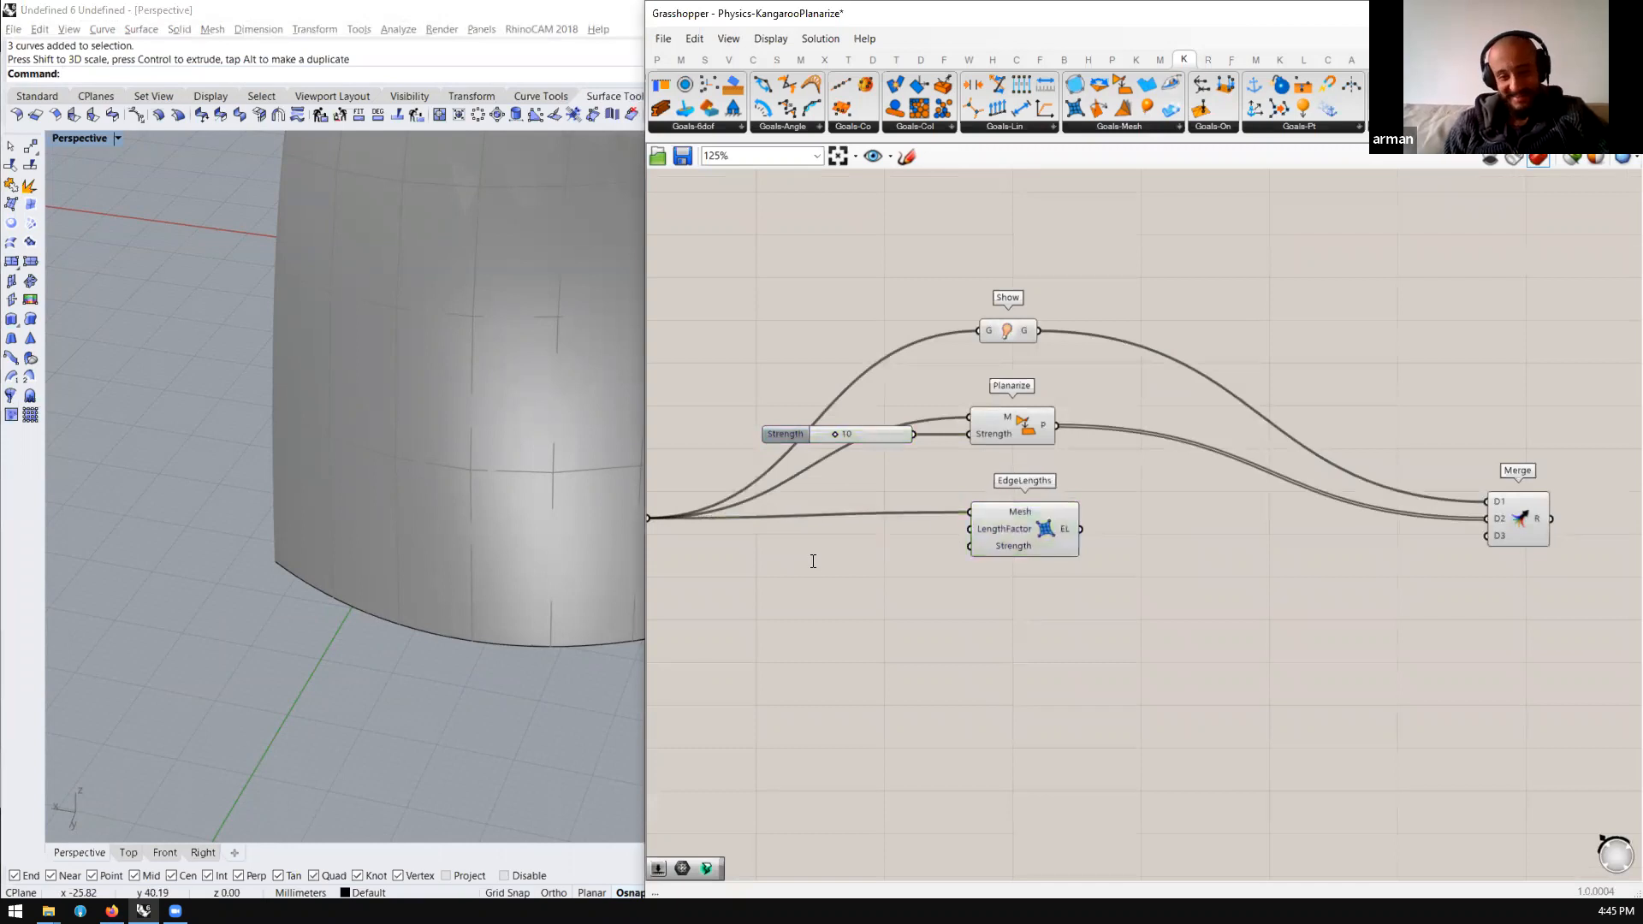
text(2)
key(Return)
drag(881, 561, 969, 545)
Connect the EdgeLengths output to Merge's D3 input
drag(1477, 566, 1494, 535)
click(1509, 522)
scroll(393, 454, up, 4)
right_drag(393, 453, 436, 412)
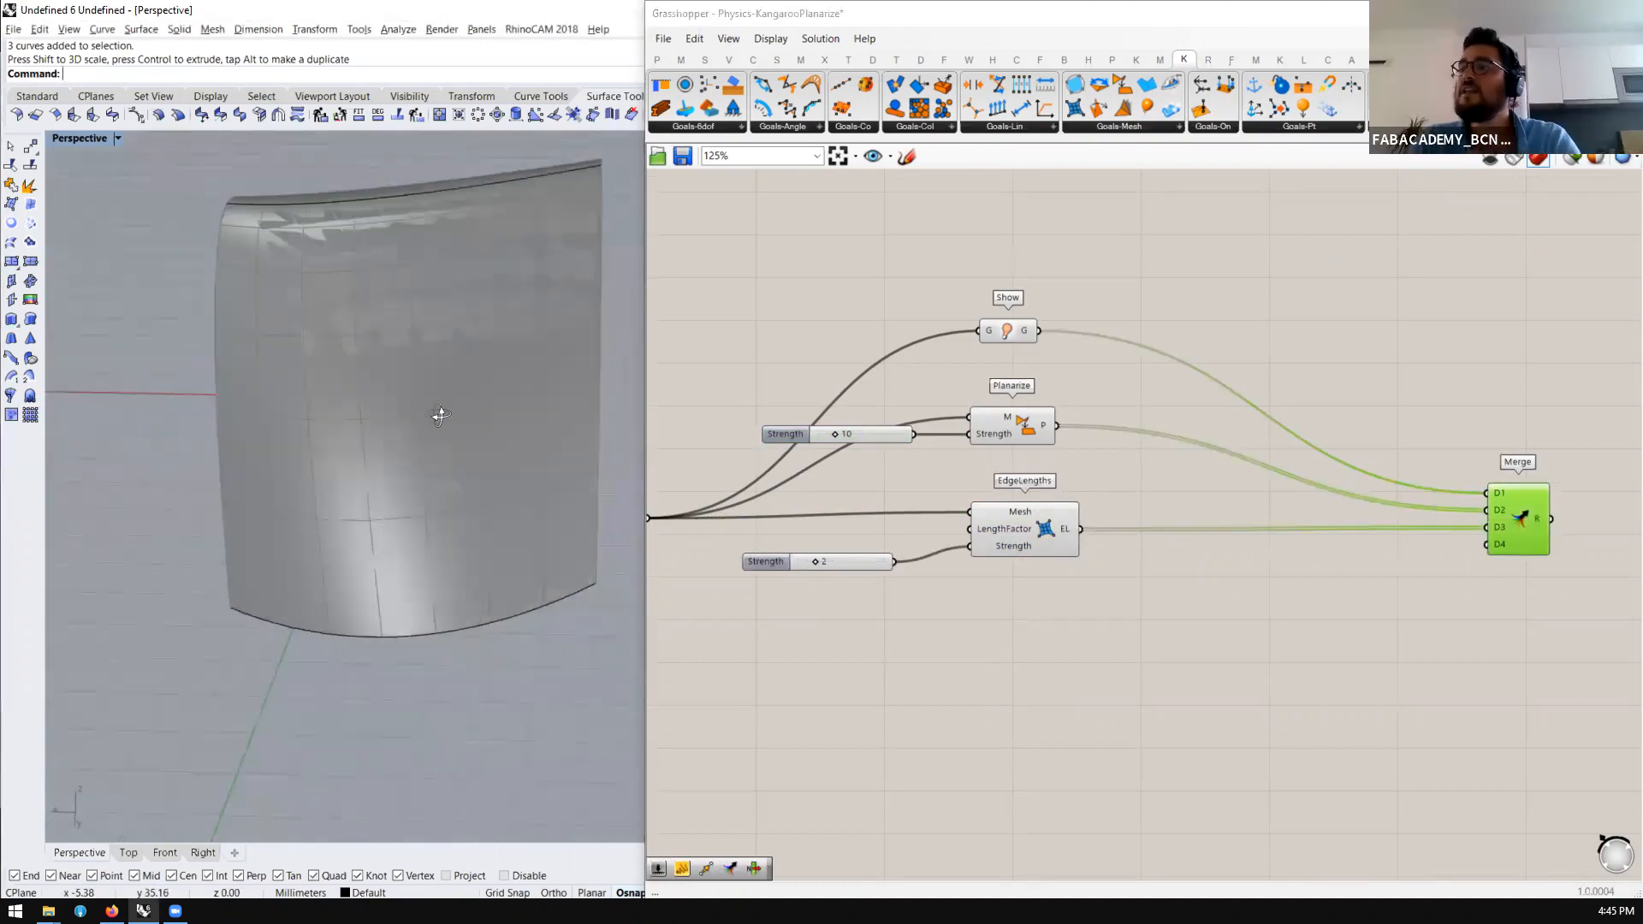
Raise the EdgeLengths Strength slider to 10
click(1027, 537)
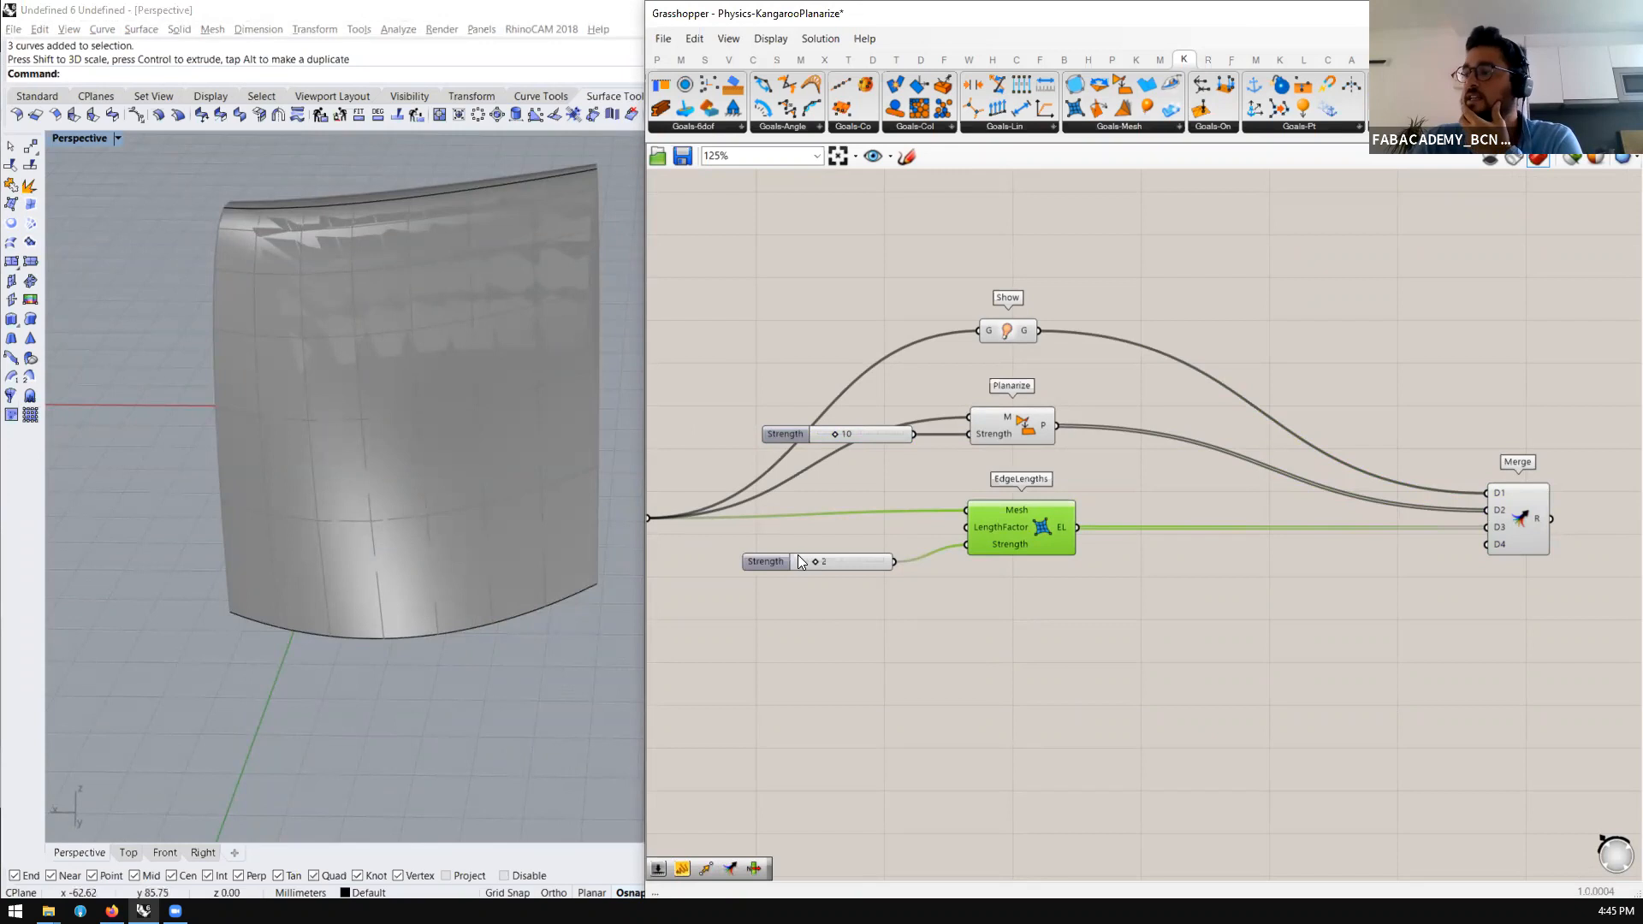
drag(812, 563, 1030, 561)
scroll(400, 542, up, 3)
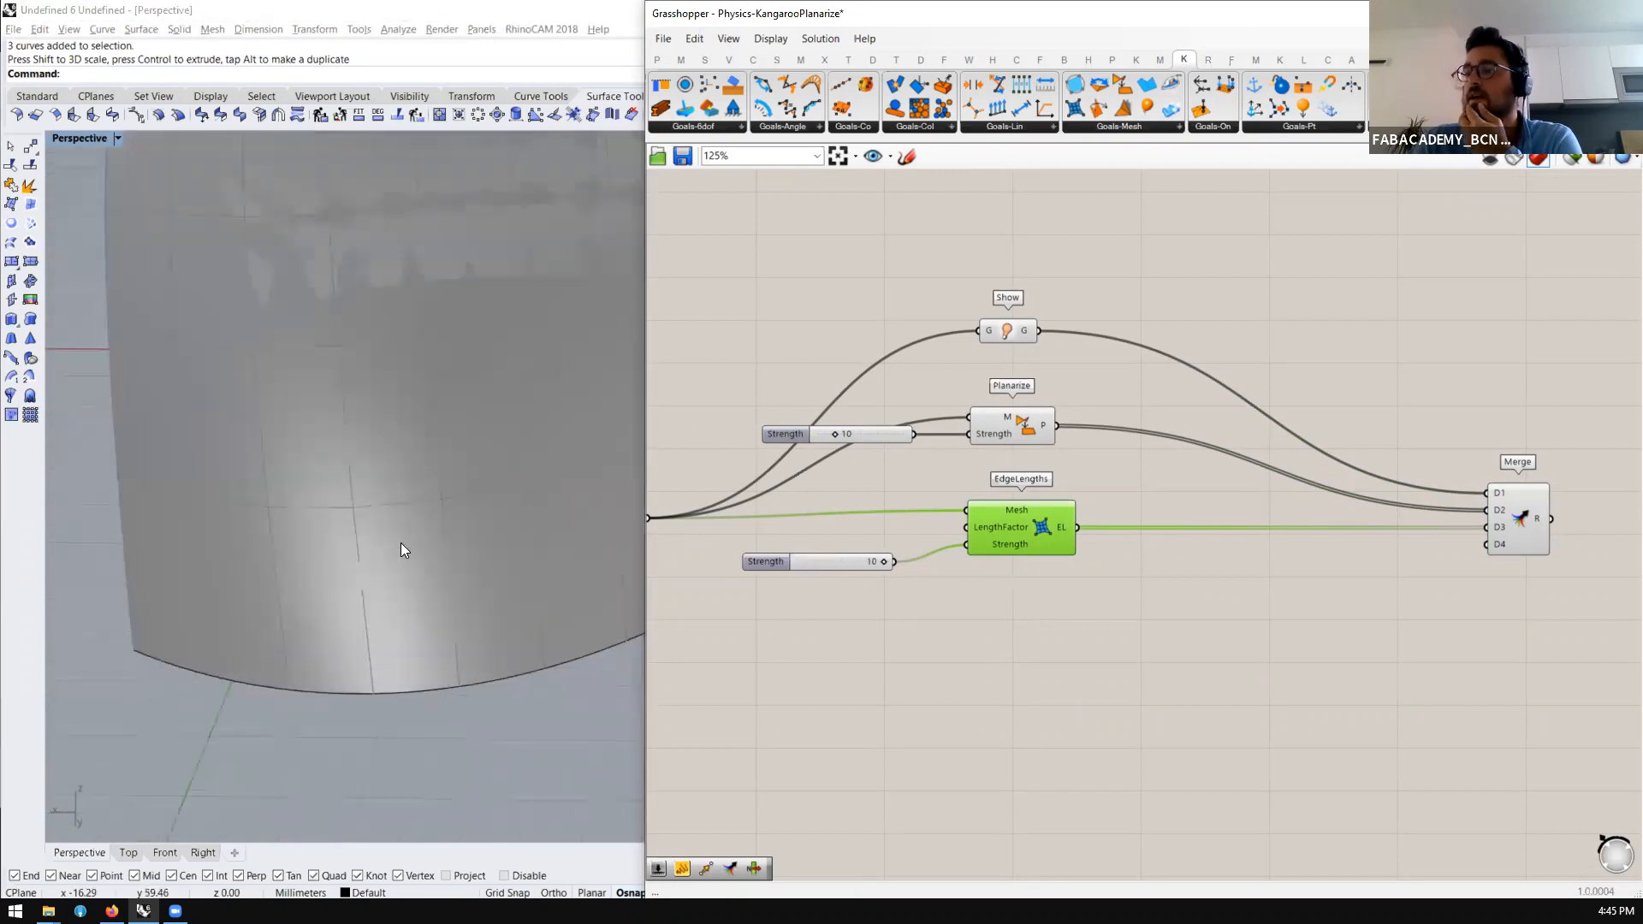
scroll(399, 543, down, 1)
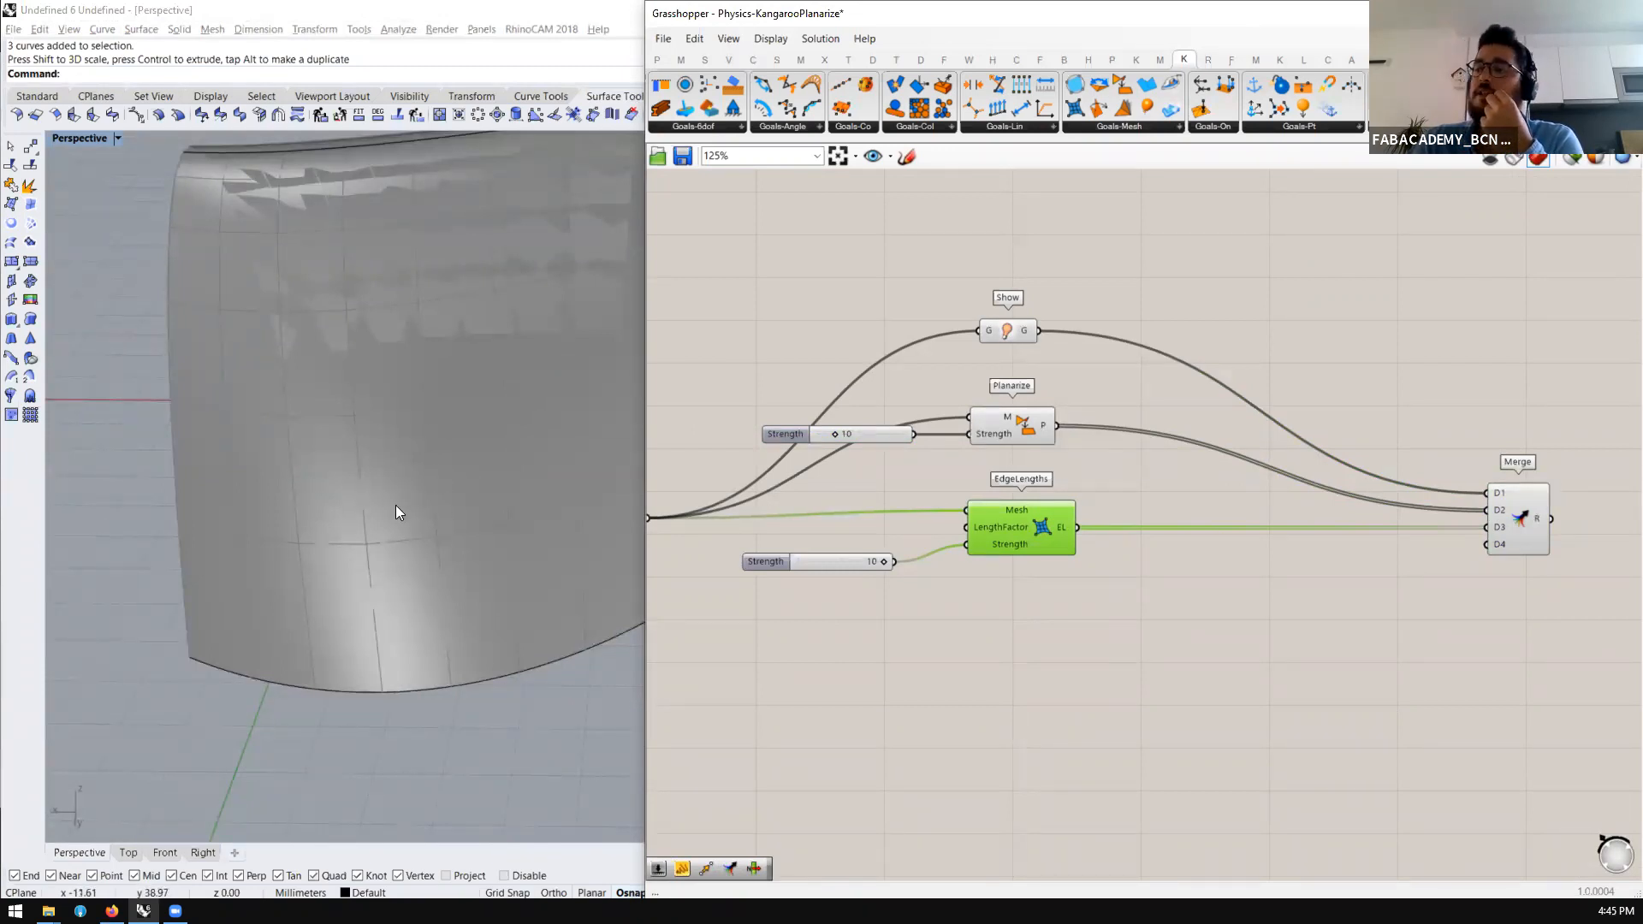
scroll(359, 537, down, 2)
mouse_move(394, 520)
right_down()
mouse_move(410, 506)
mouse_move(389, 513)
right_up()
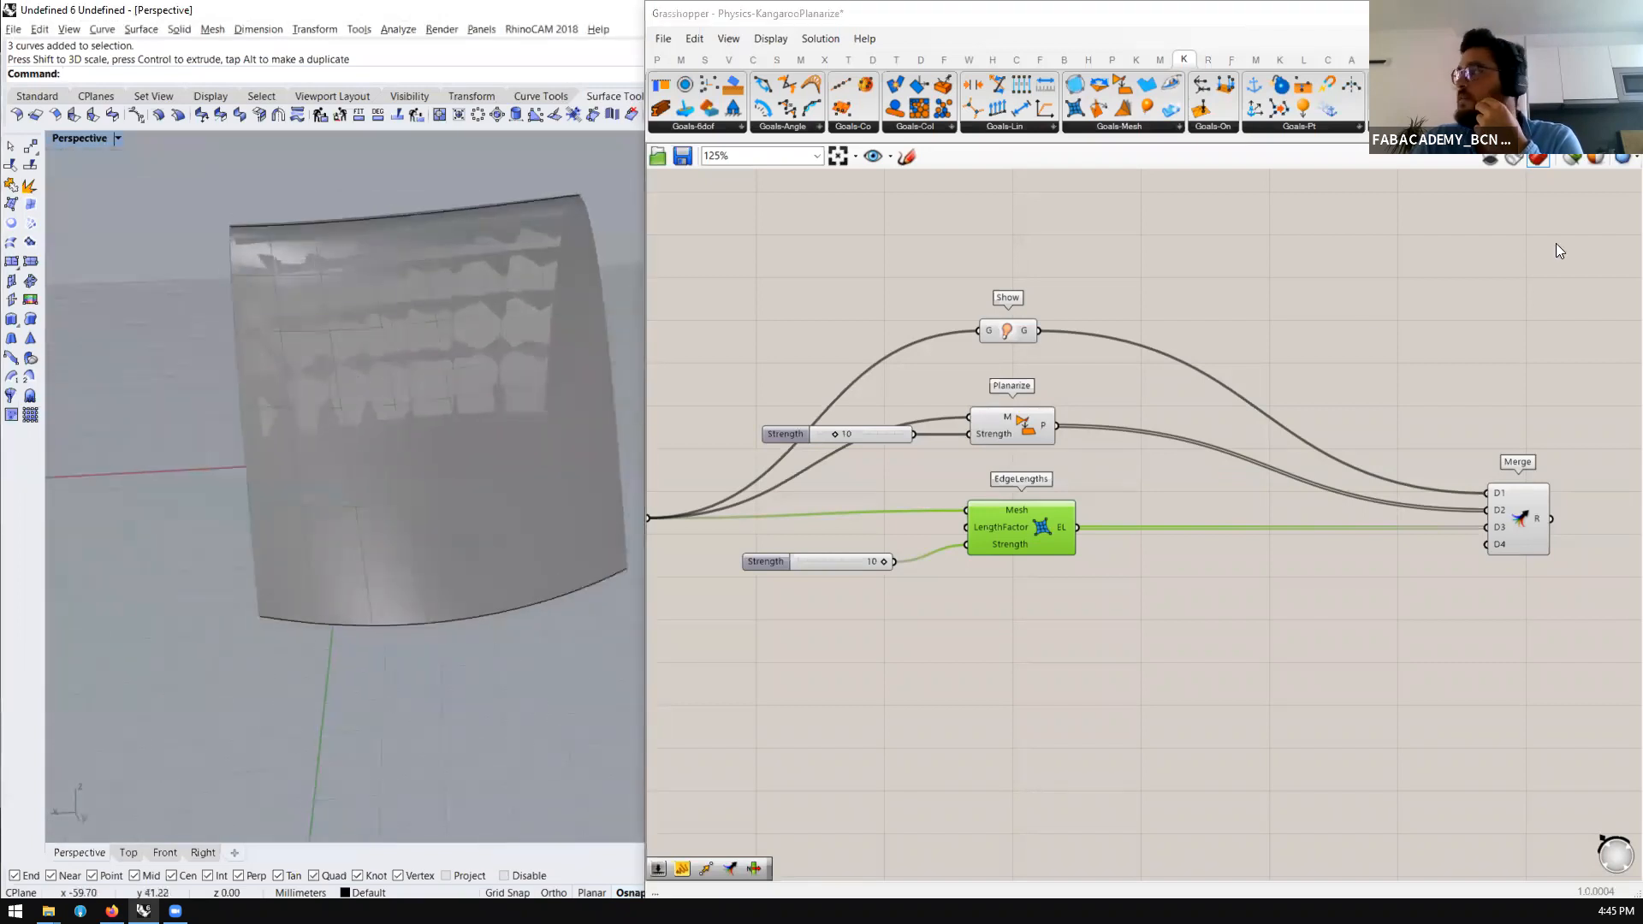
Set the document's normal preview colour to an opaque muted red with Hue 0°, Sat 40, Val 65 and A 255
click(1596, 165)
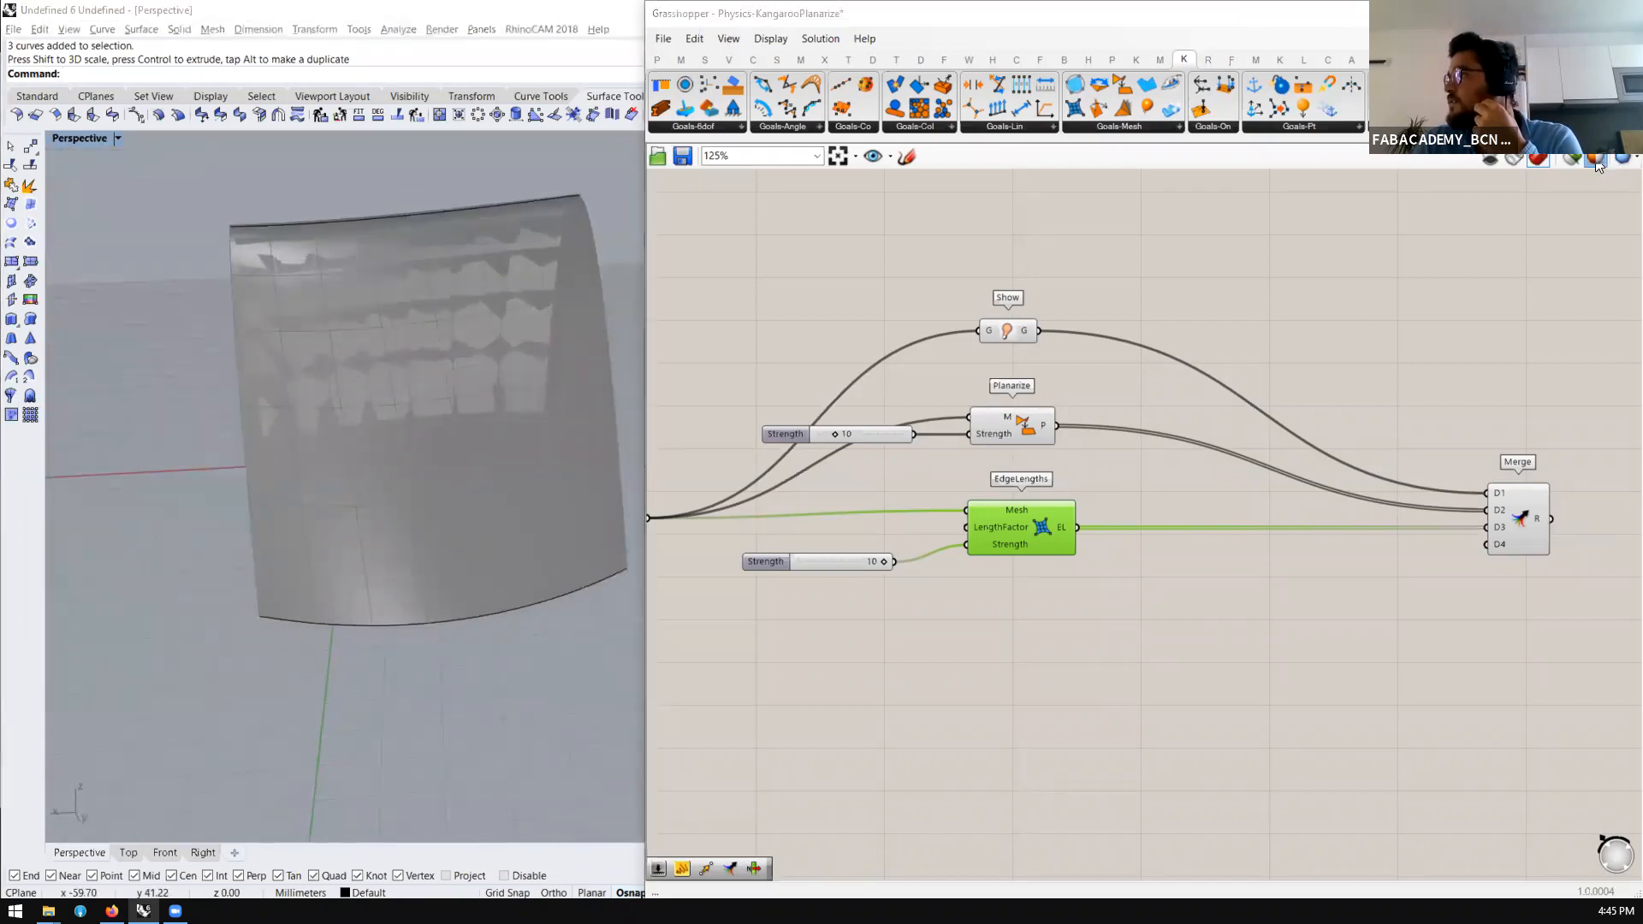
mouse_move(1331, 214)
mouse_down()
mouse_move(1293, 240)
mouse_move(1340, 224)
mouse_move(1348, 270)
mouse_move(1328, 225)
mouse_up()
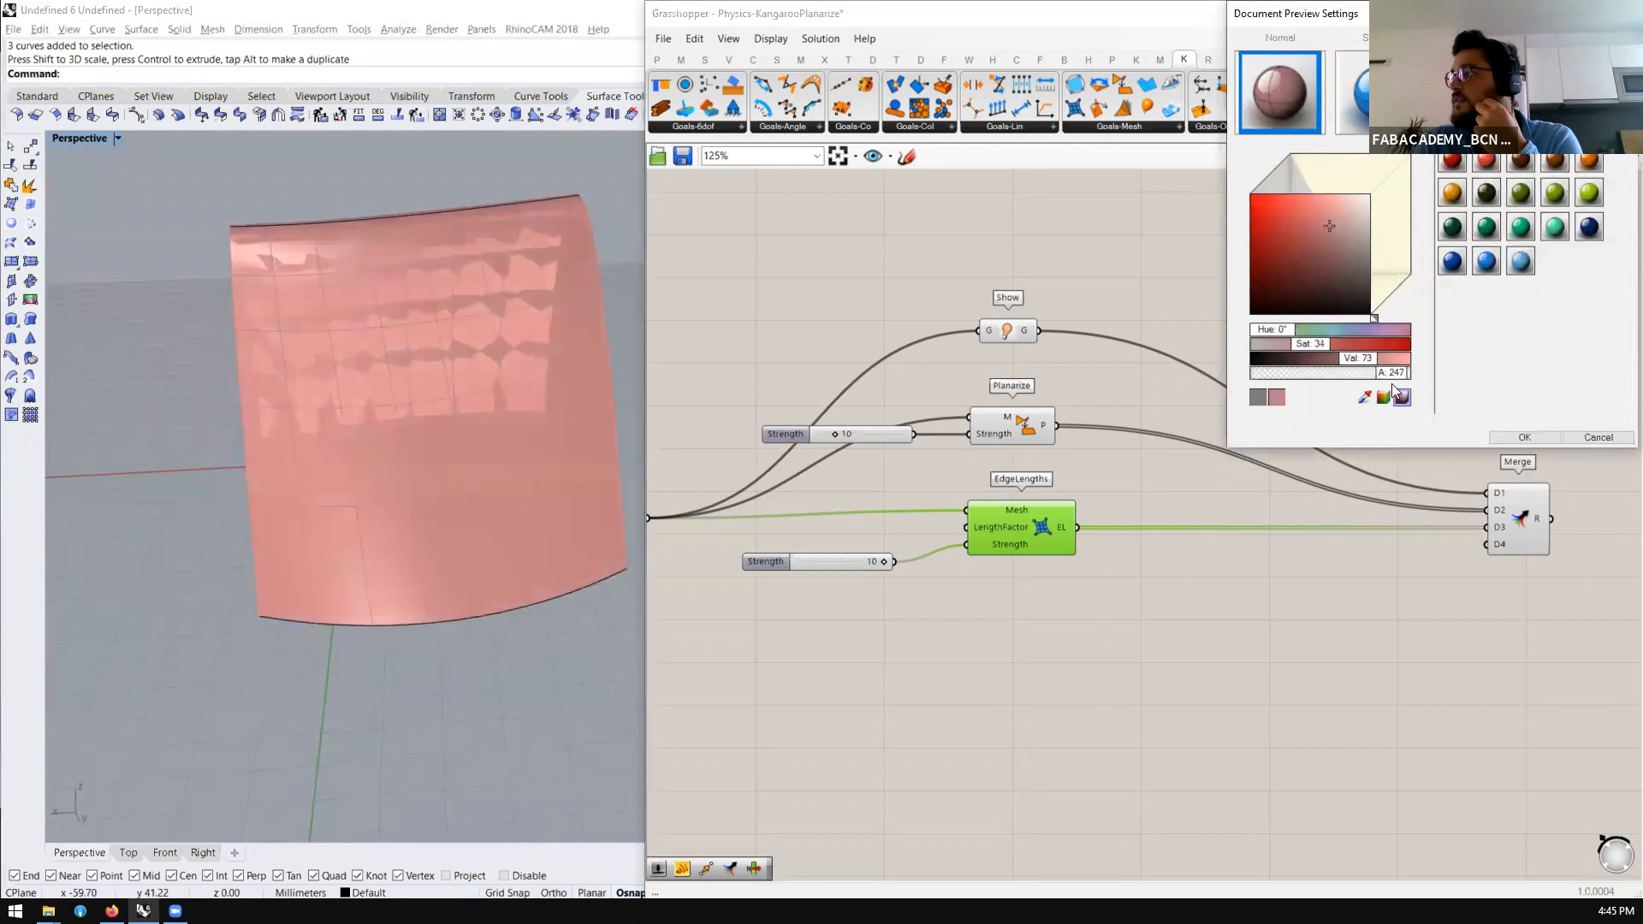
drag(1403, 373, 1417, 373)
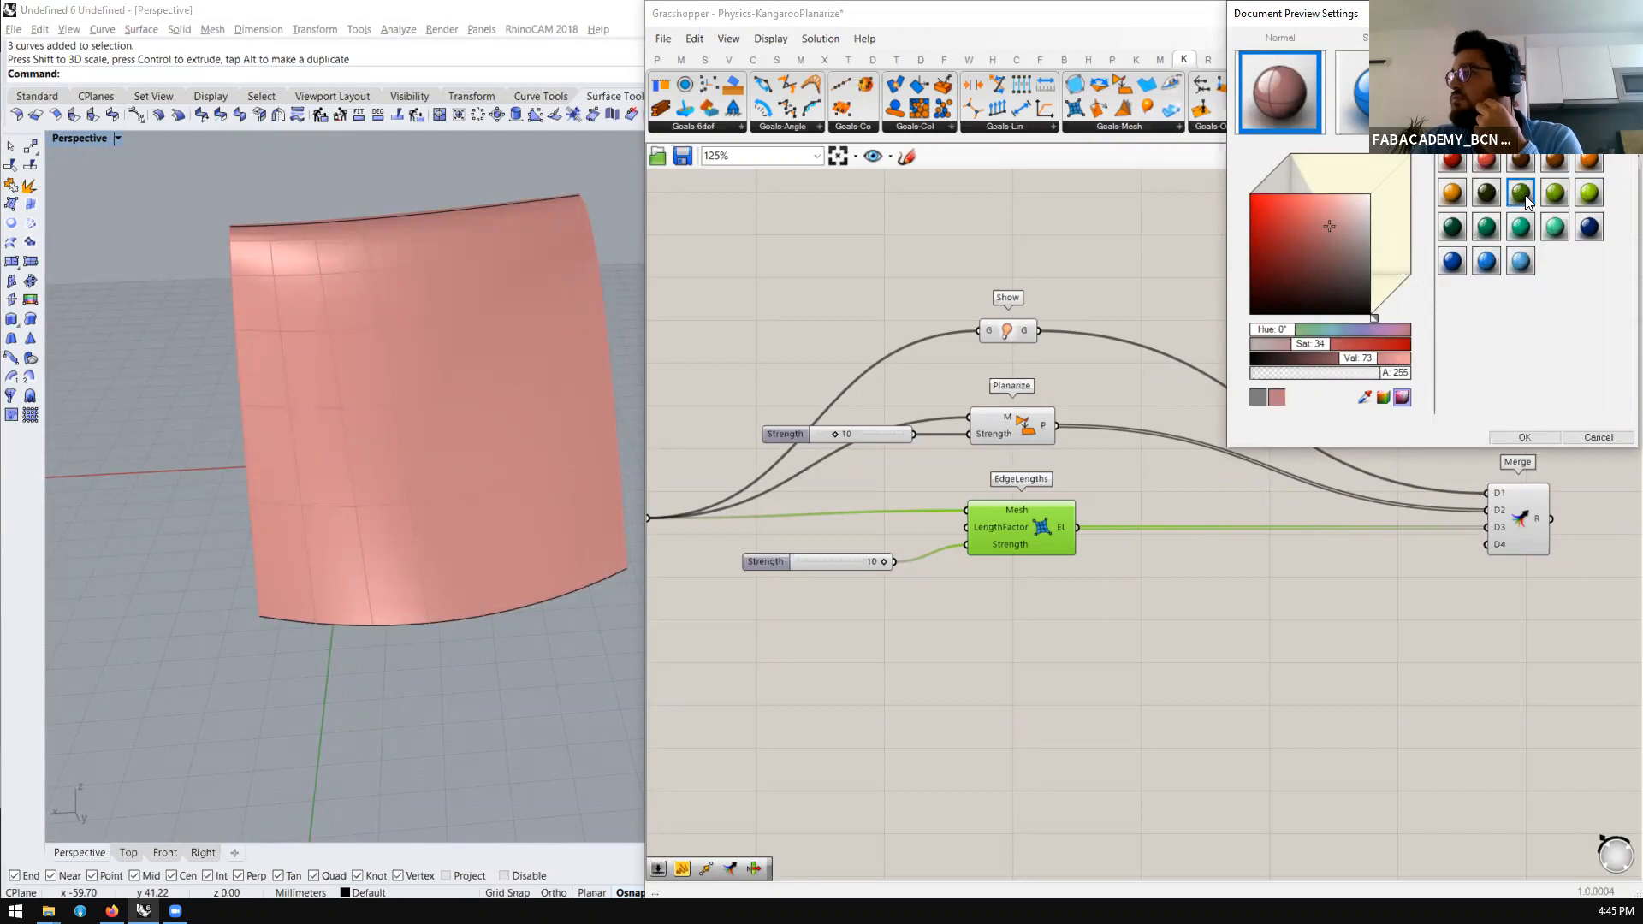
mouse_move(1350, 226)
mouse_down()
mouse_move(1261, 221)
mouse_move(1321, 236)
mouse_up()
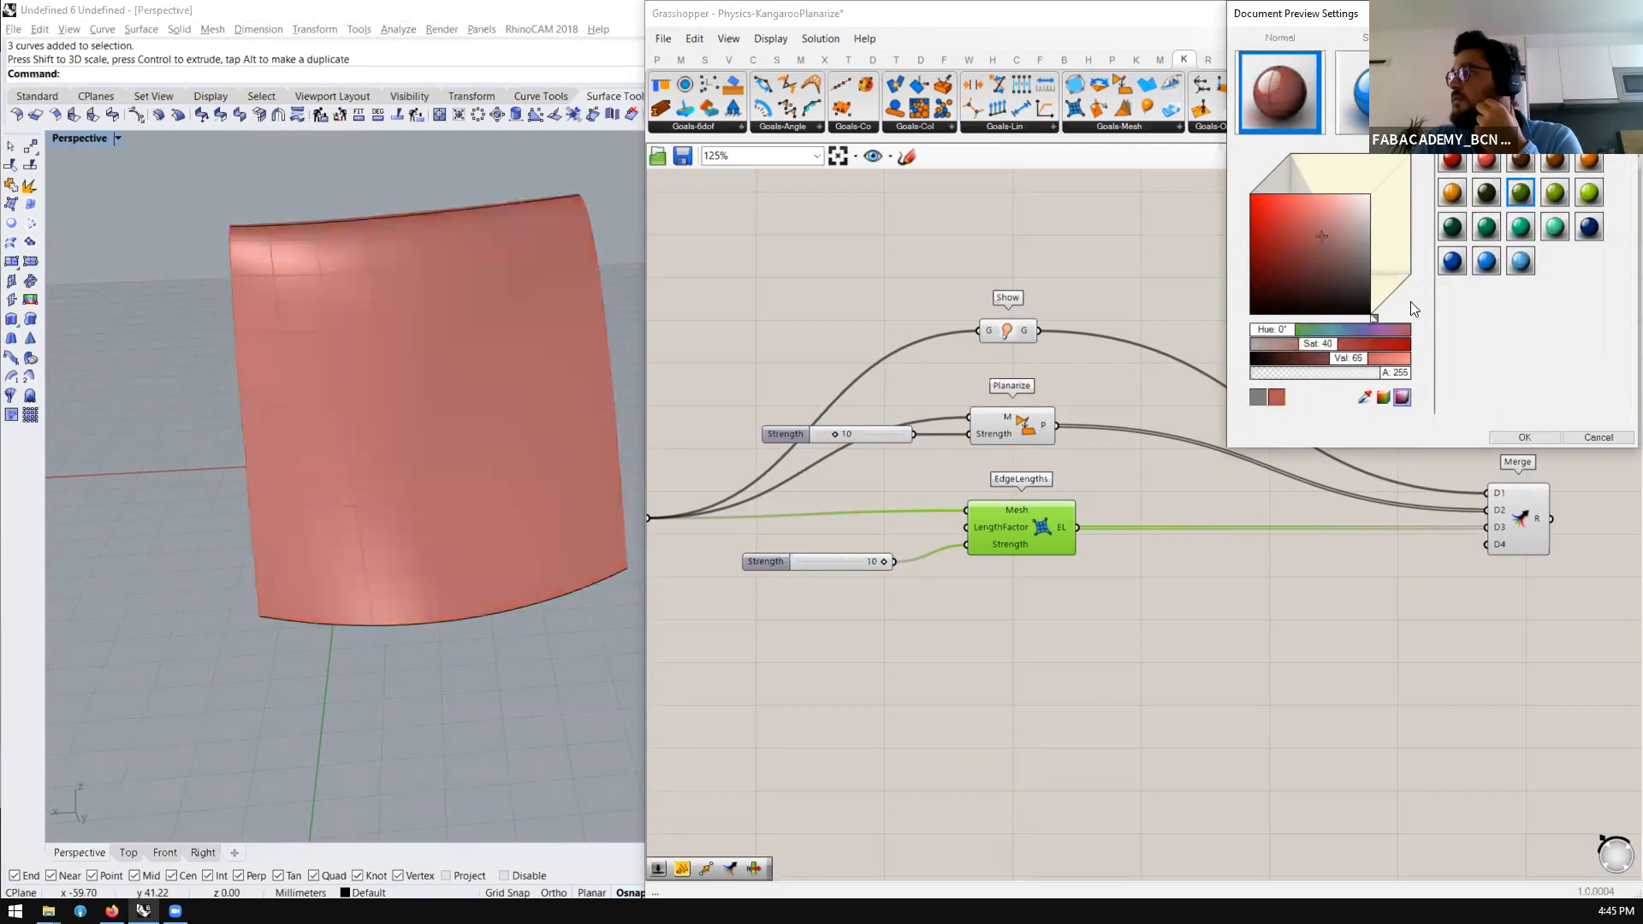
click(1522, 437)
Examine the vault's mesh edges up close and select Mesh Surface to highlight its geometry in the model
scroll(462, 422, up, 5)
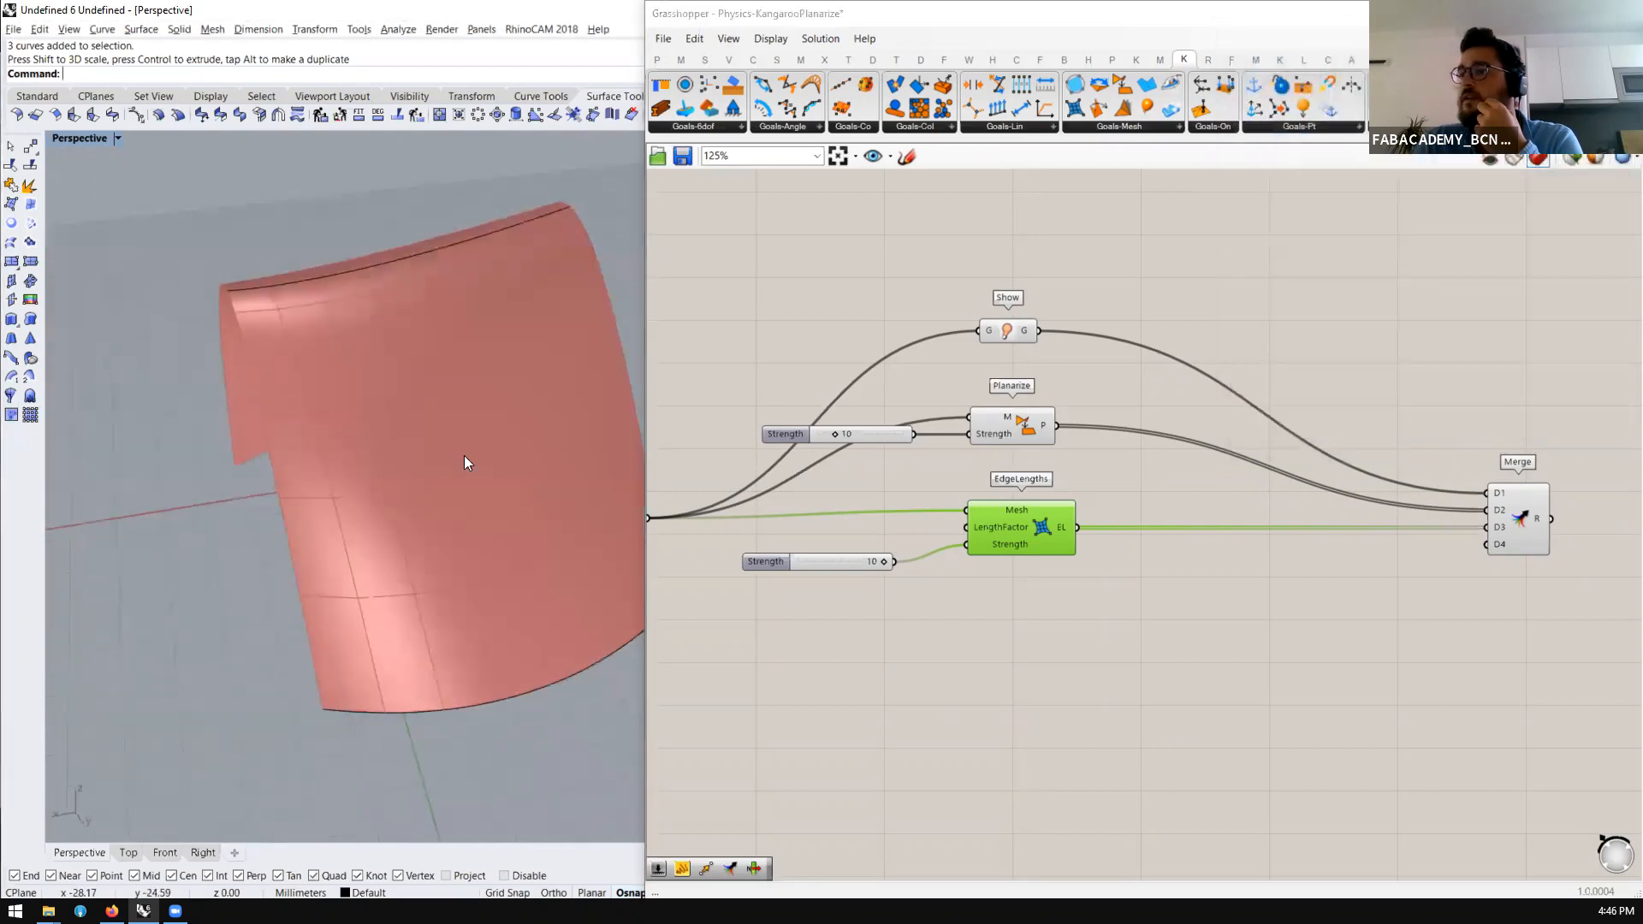
scroll(291, 423, down, 1)
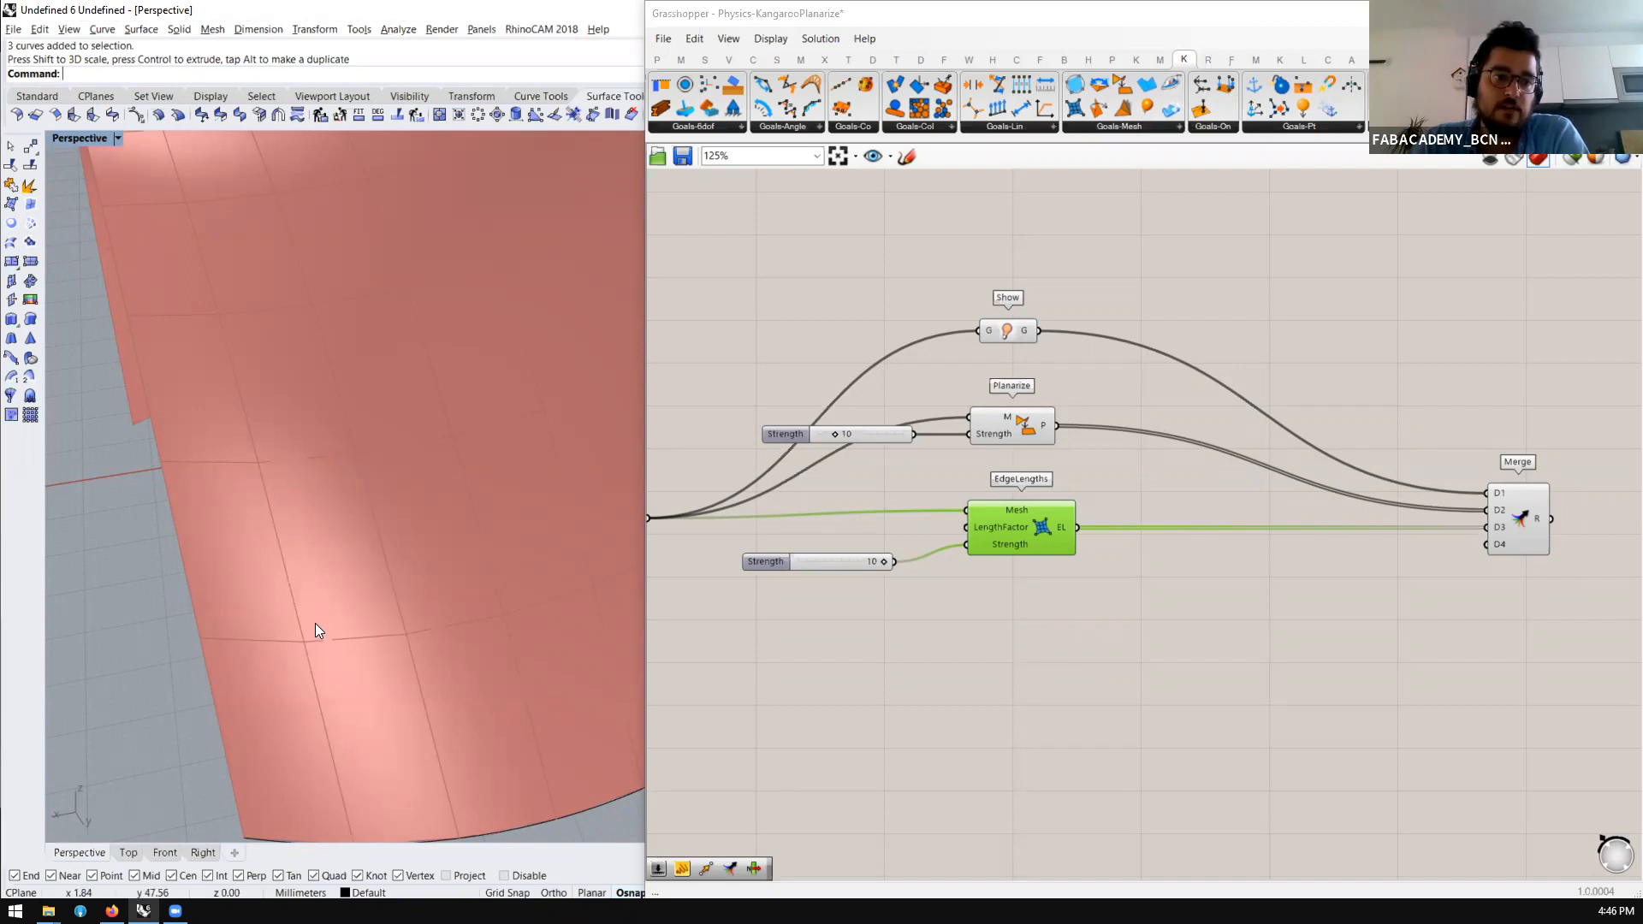
right_drag(323, 609, 274, 298)
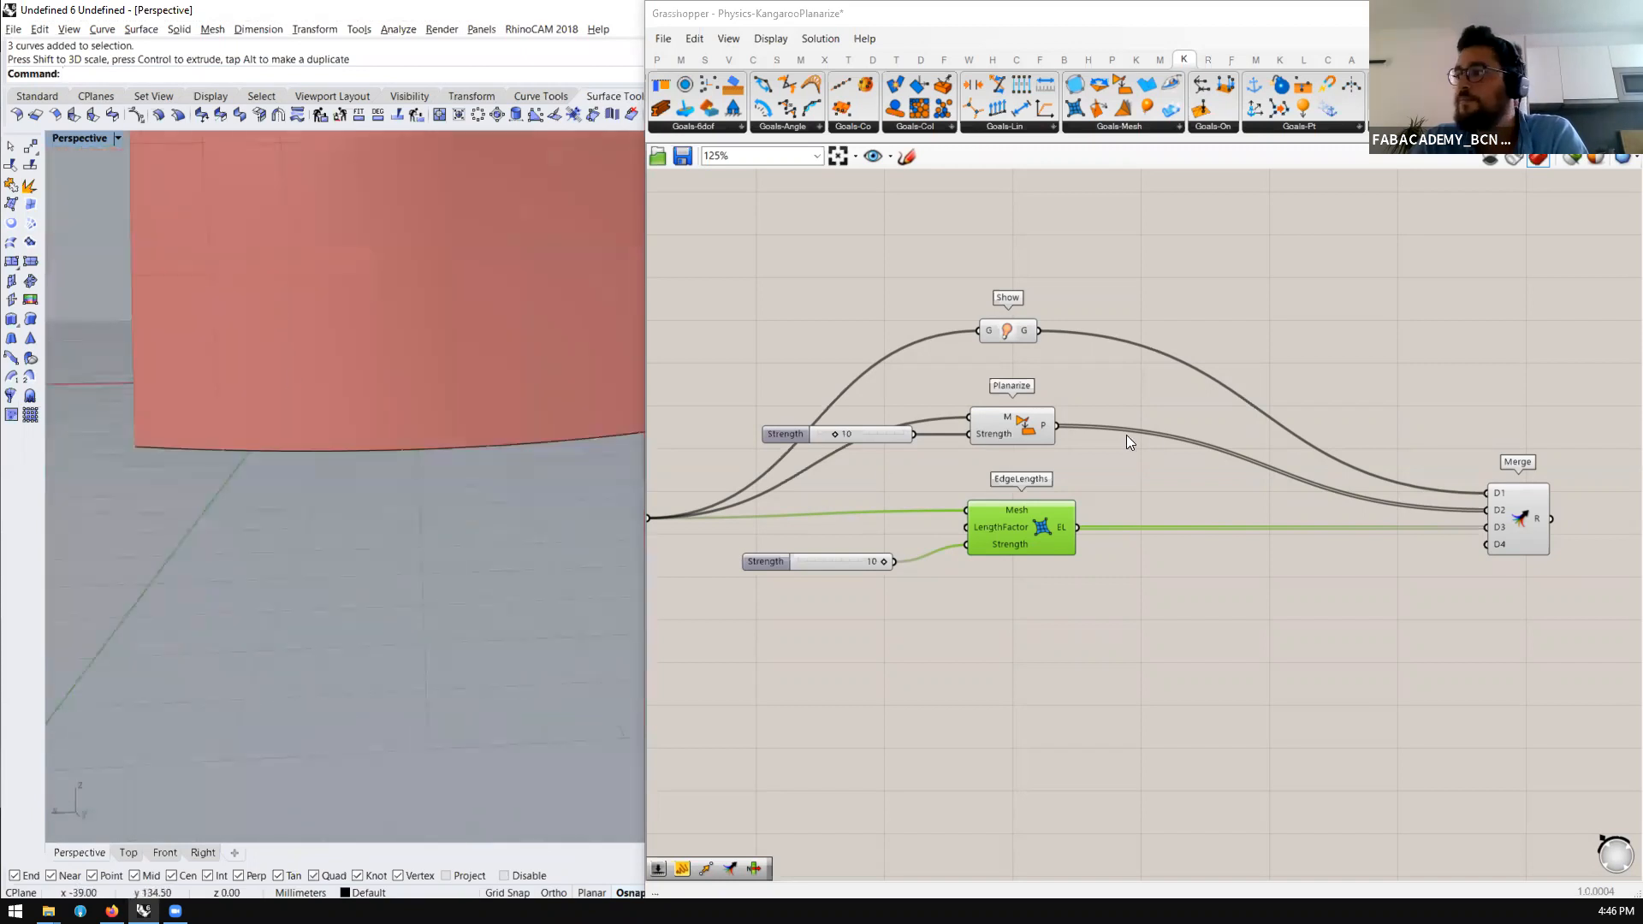
scroll(1126, 435, down, 5)
scroll(1061, 536, up, 4)
click(787, 422)
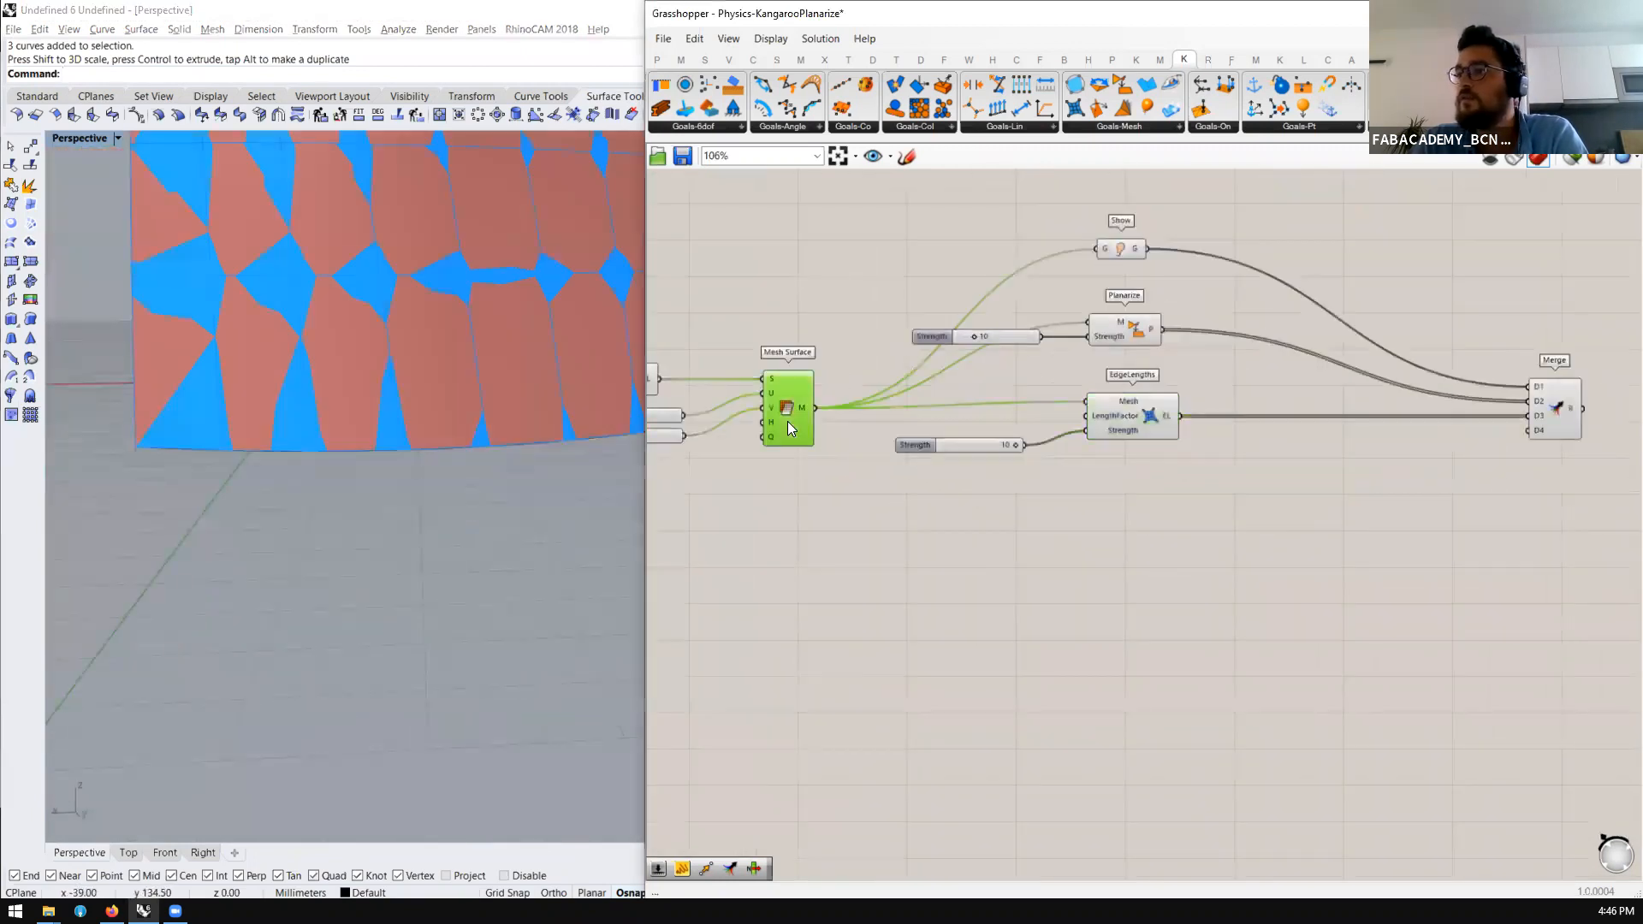
double_click(853, 533)
text(face)
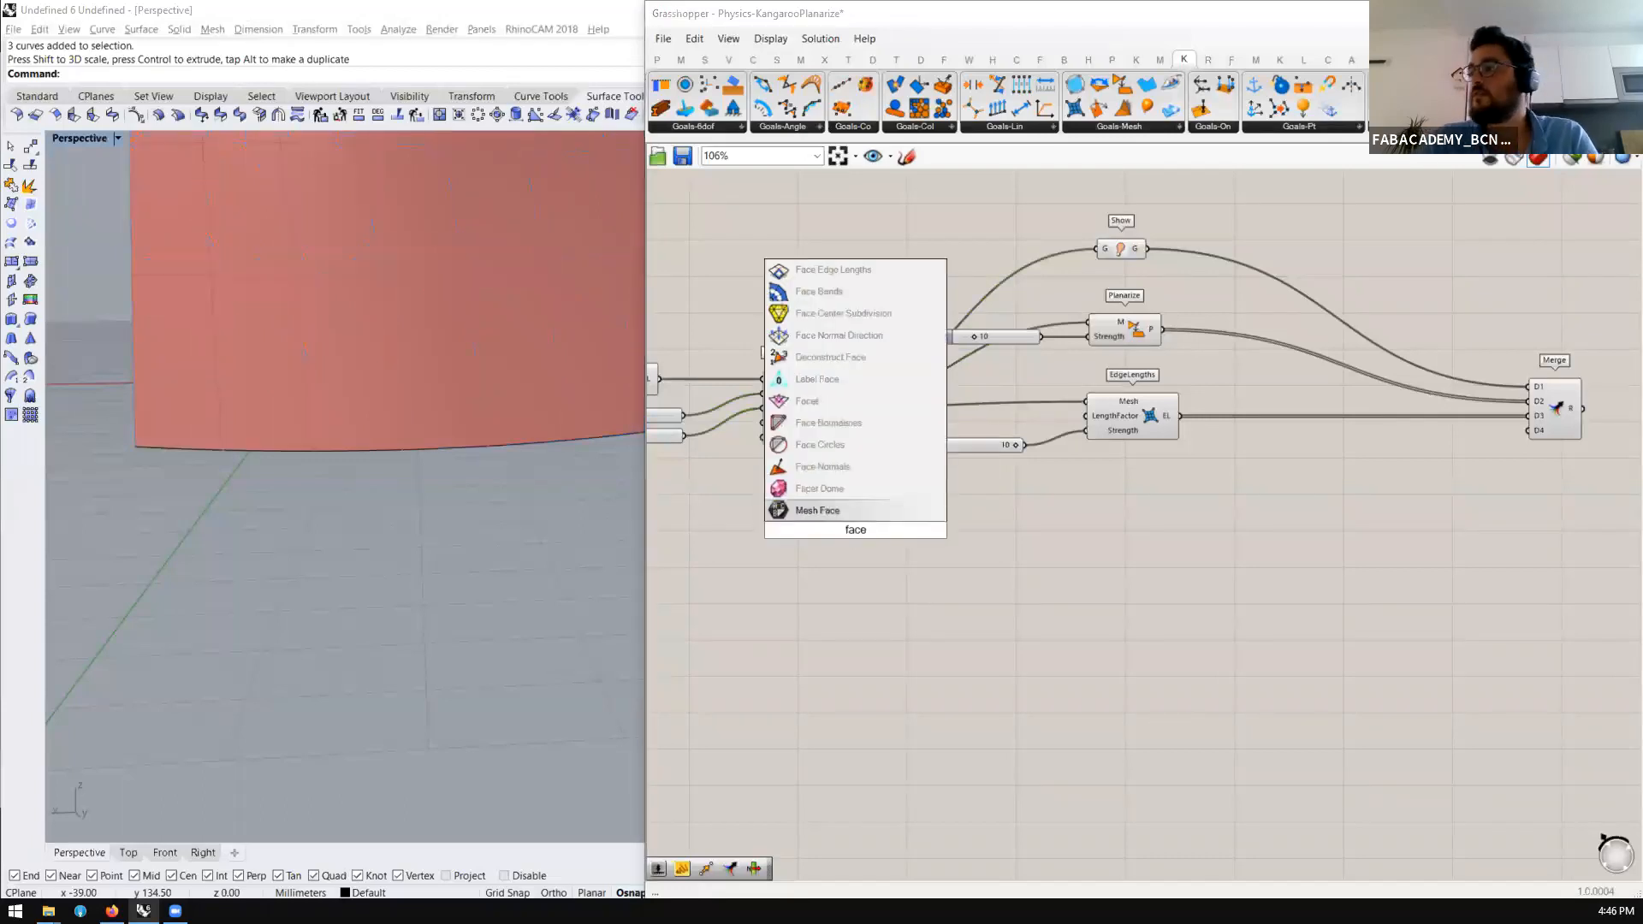
key(Escape)
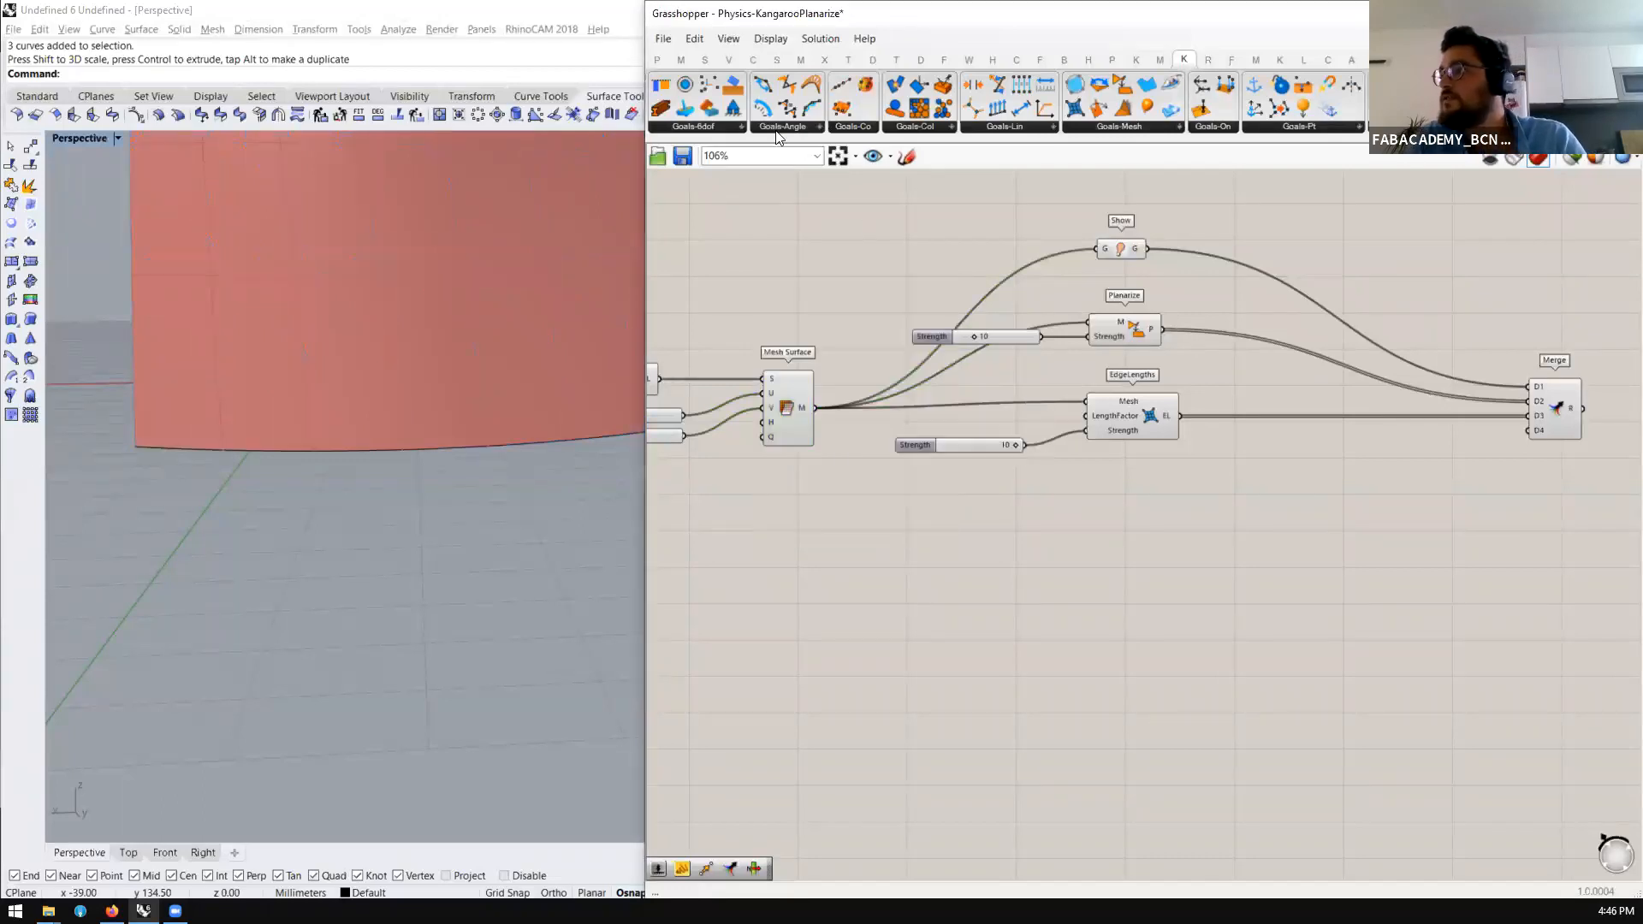
Search the components for "face" to place one below the Mesh Surface output
double_click(856, 513)
text(face)
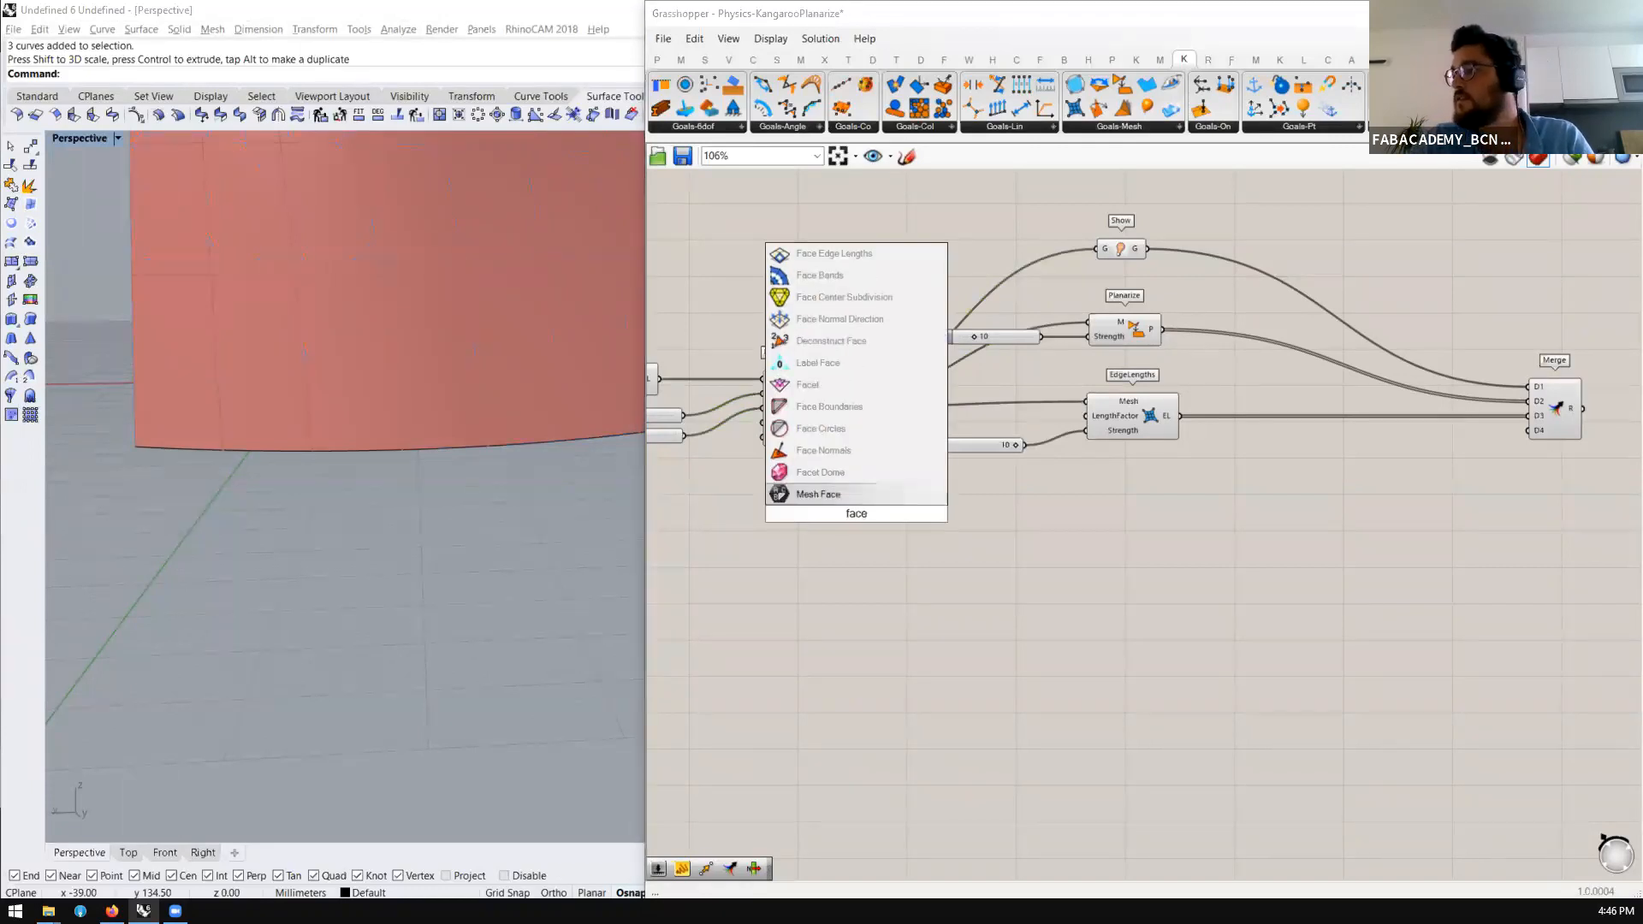
Place a Deconstruct Face component in the empty canvas area below the EdgeLengths goal
click(864, 341)
drag(850, 507, 1030, 682)
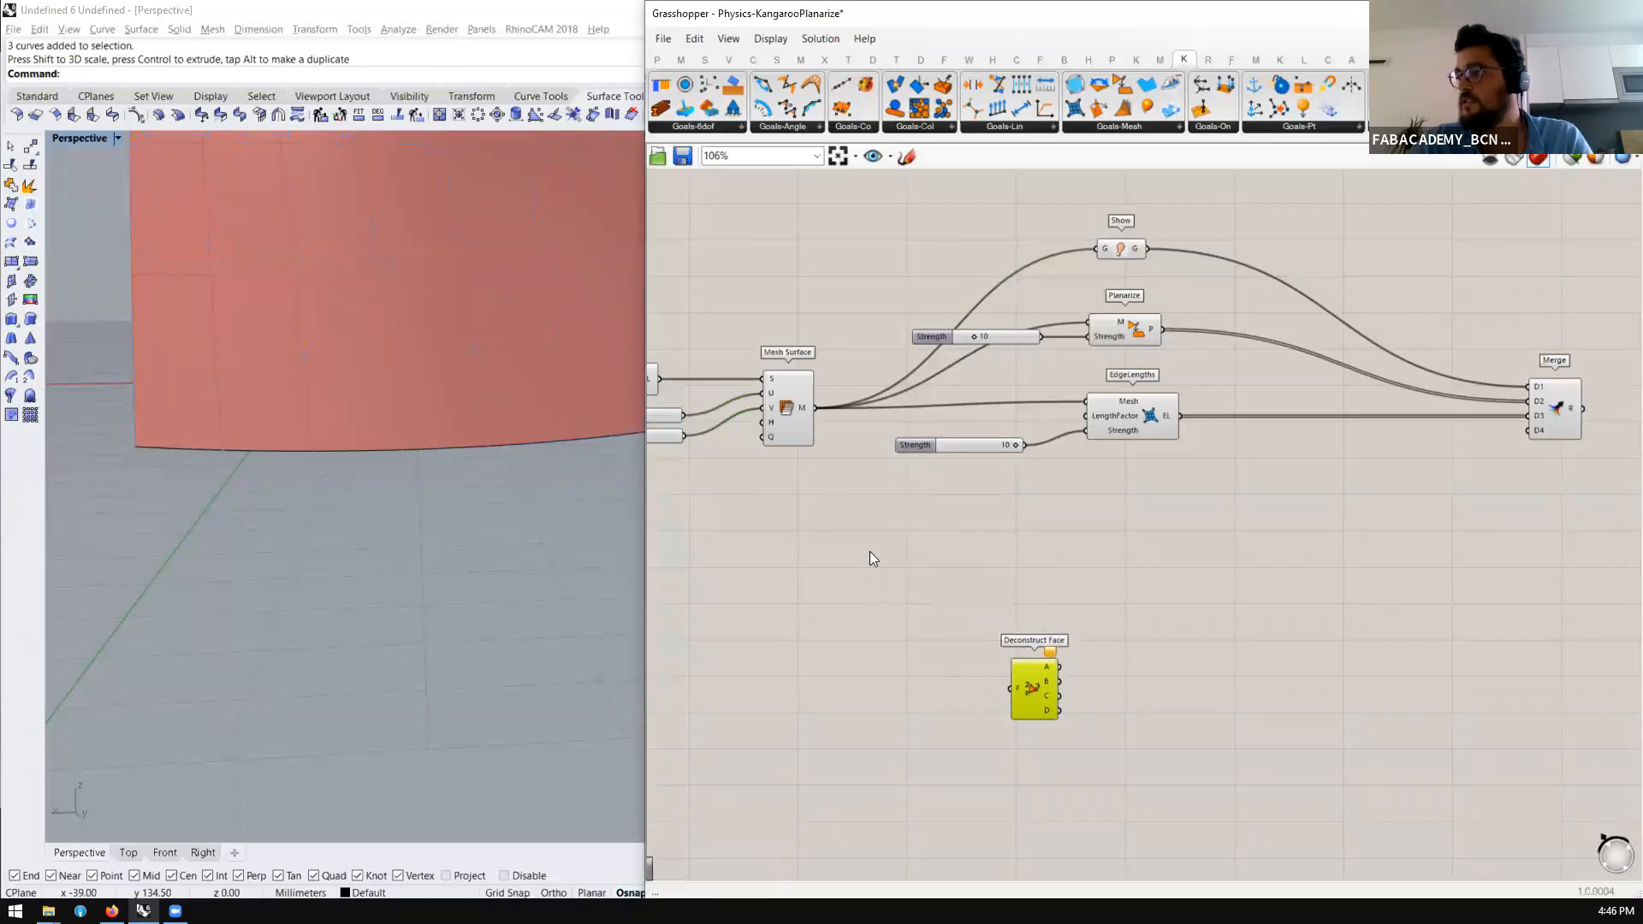
Try splitting the Mesh Surface output with a Mesh Explode component and feeding its faces into Deconstruct Face
double_click(869, 551)
text(explo)
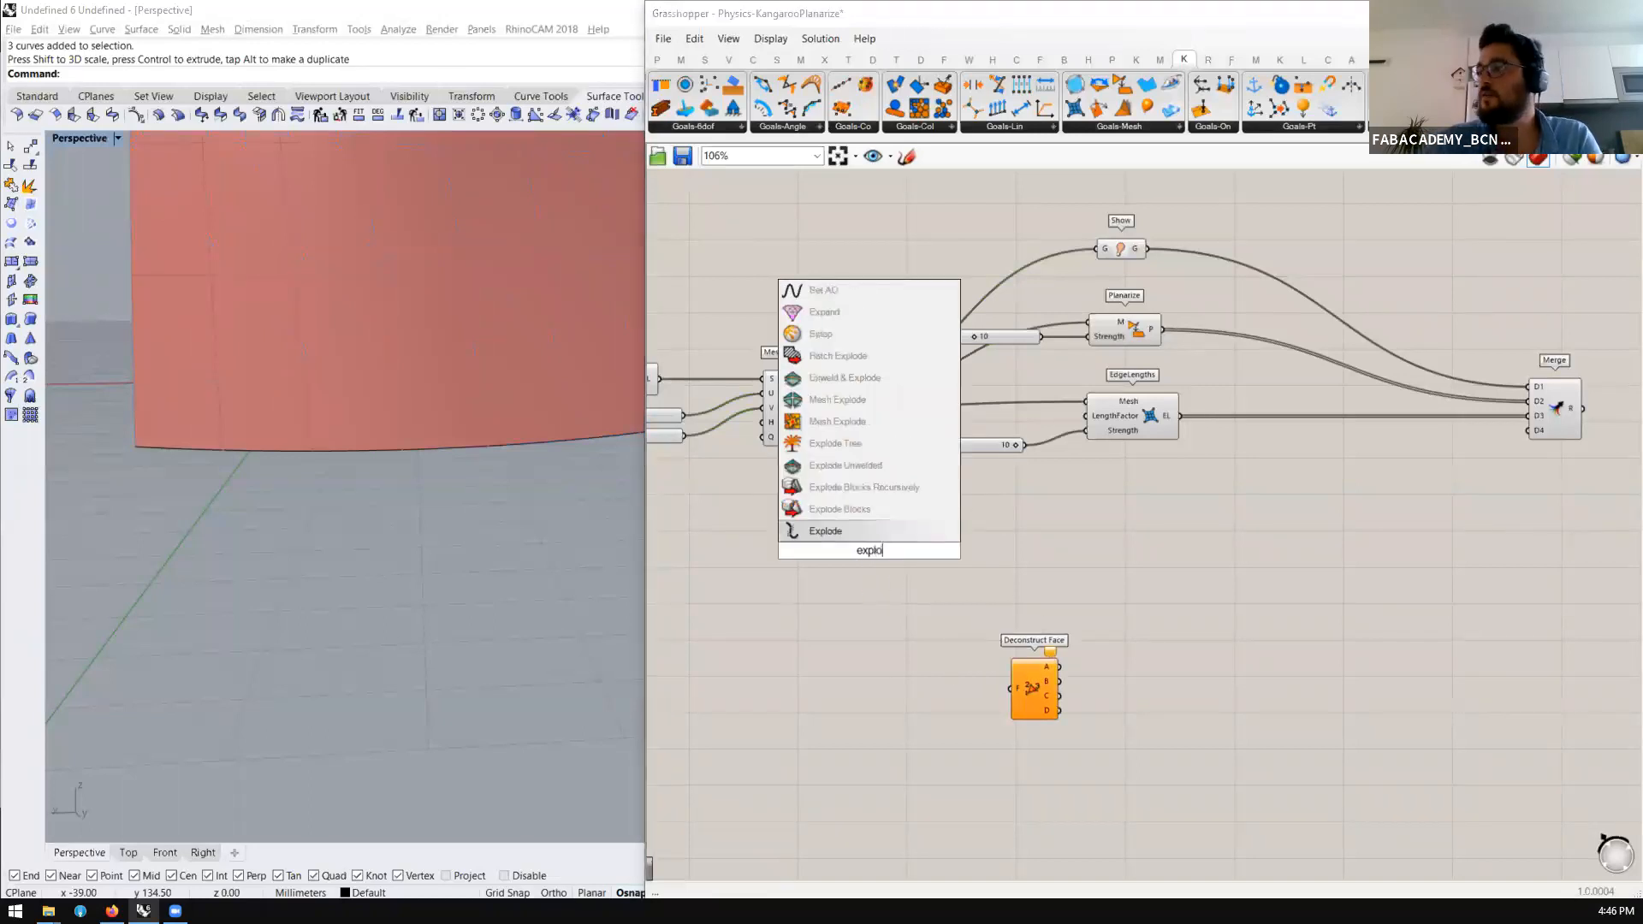
click(868, 423)
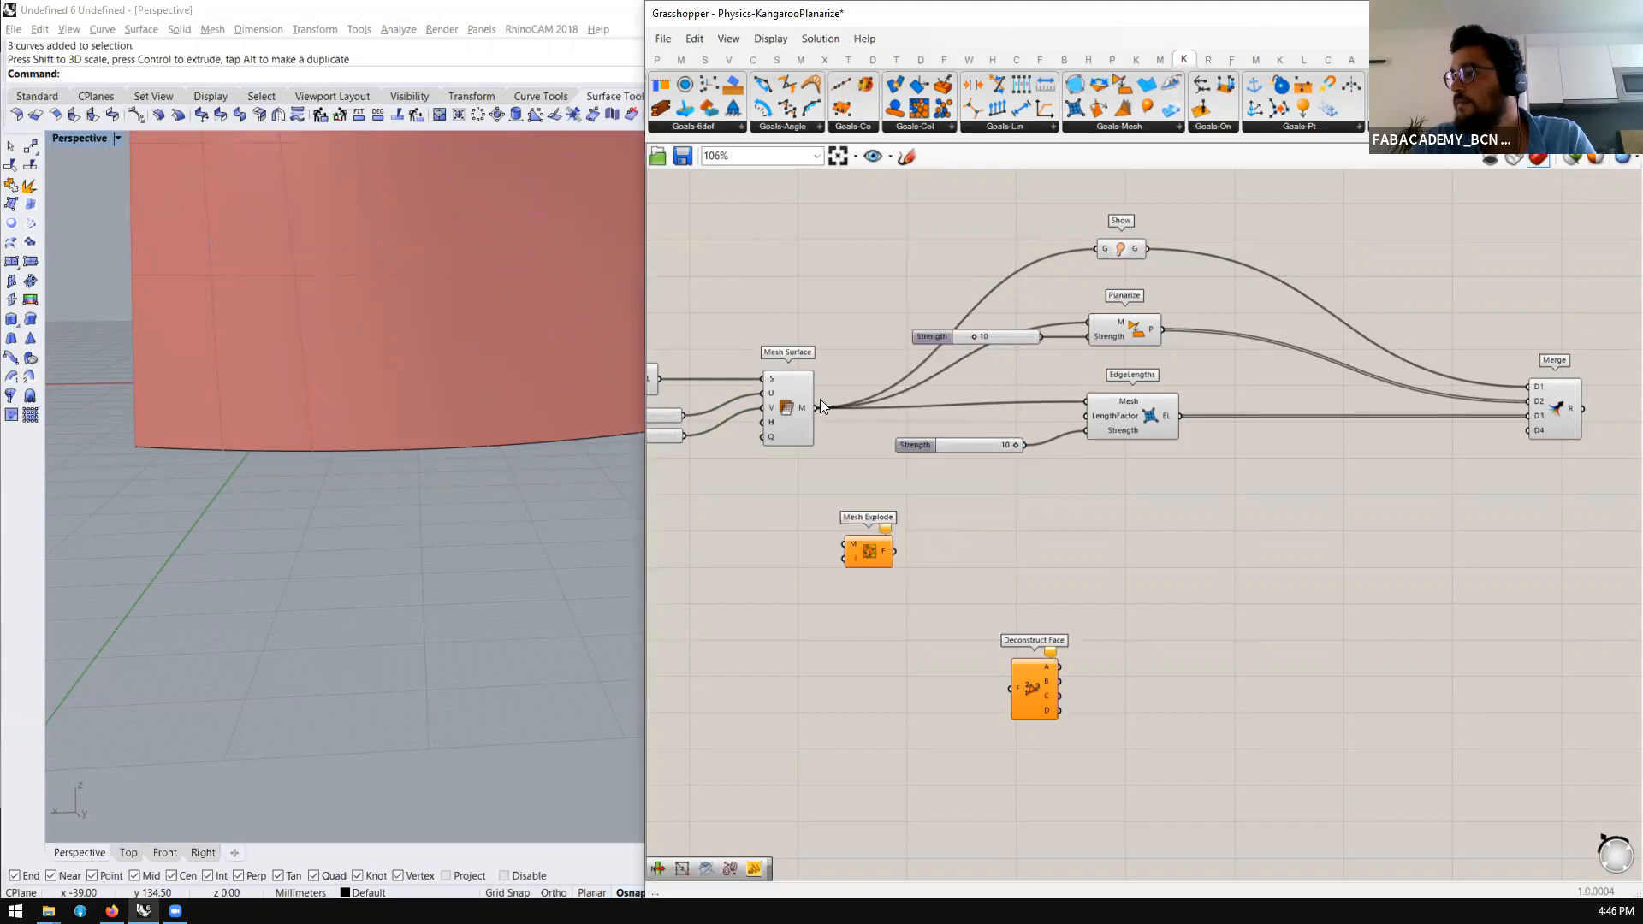
drag(835, 498, 866, 595)
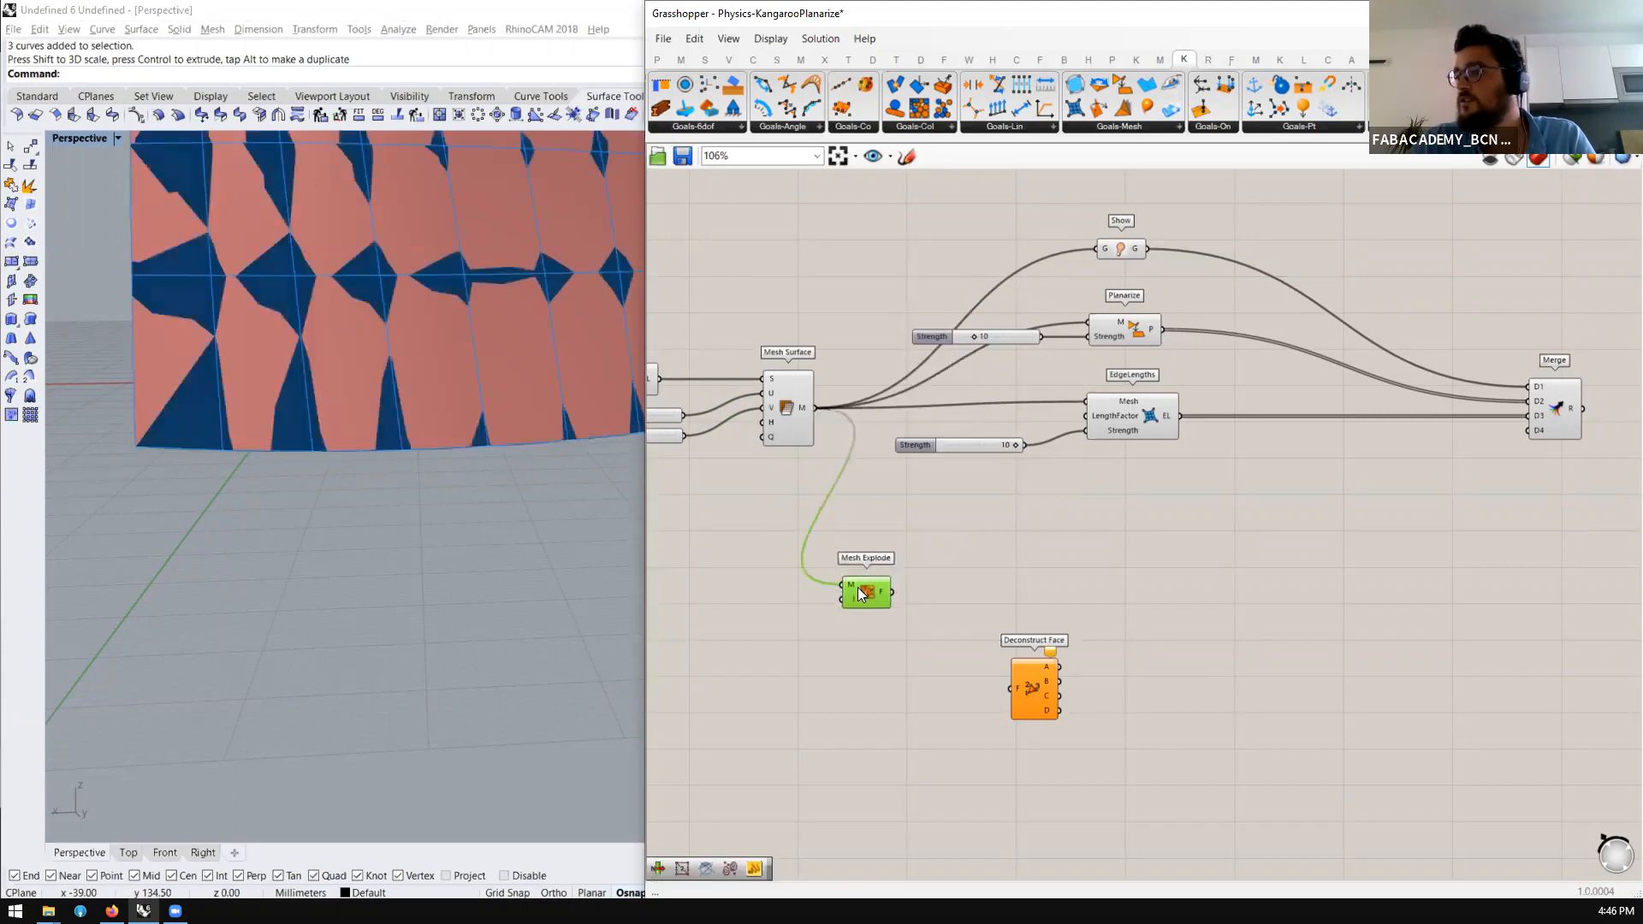
scroll(322, 549, down, 7)
right_drag(355, 491, 449, 522)
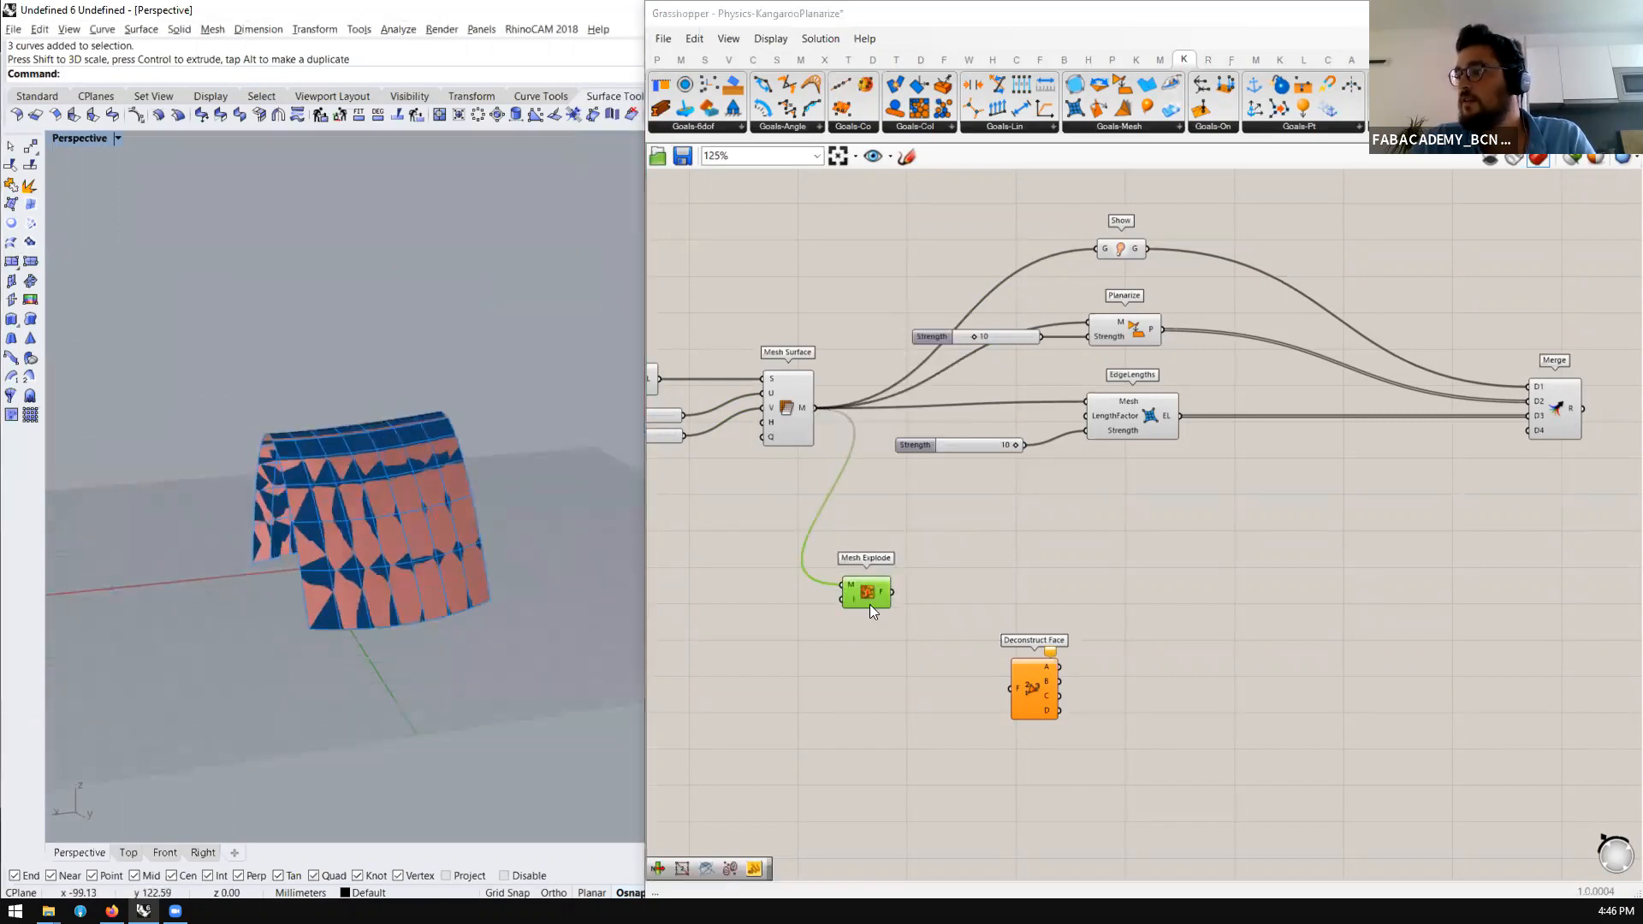
scroll(870, 606, up, 4)
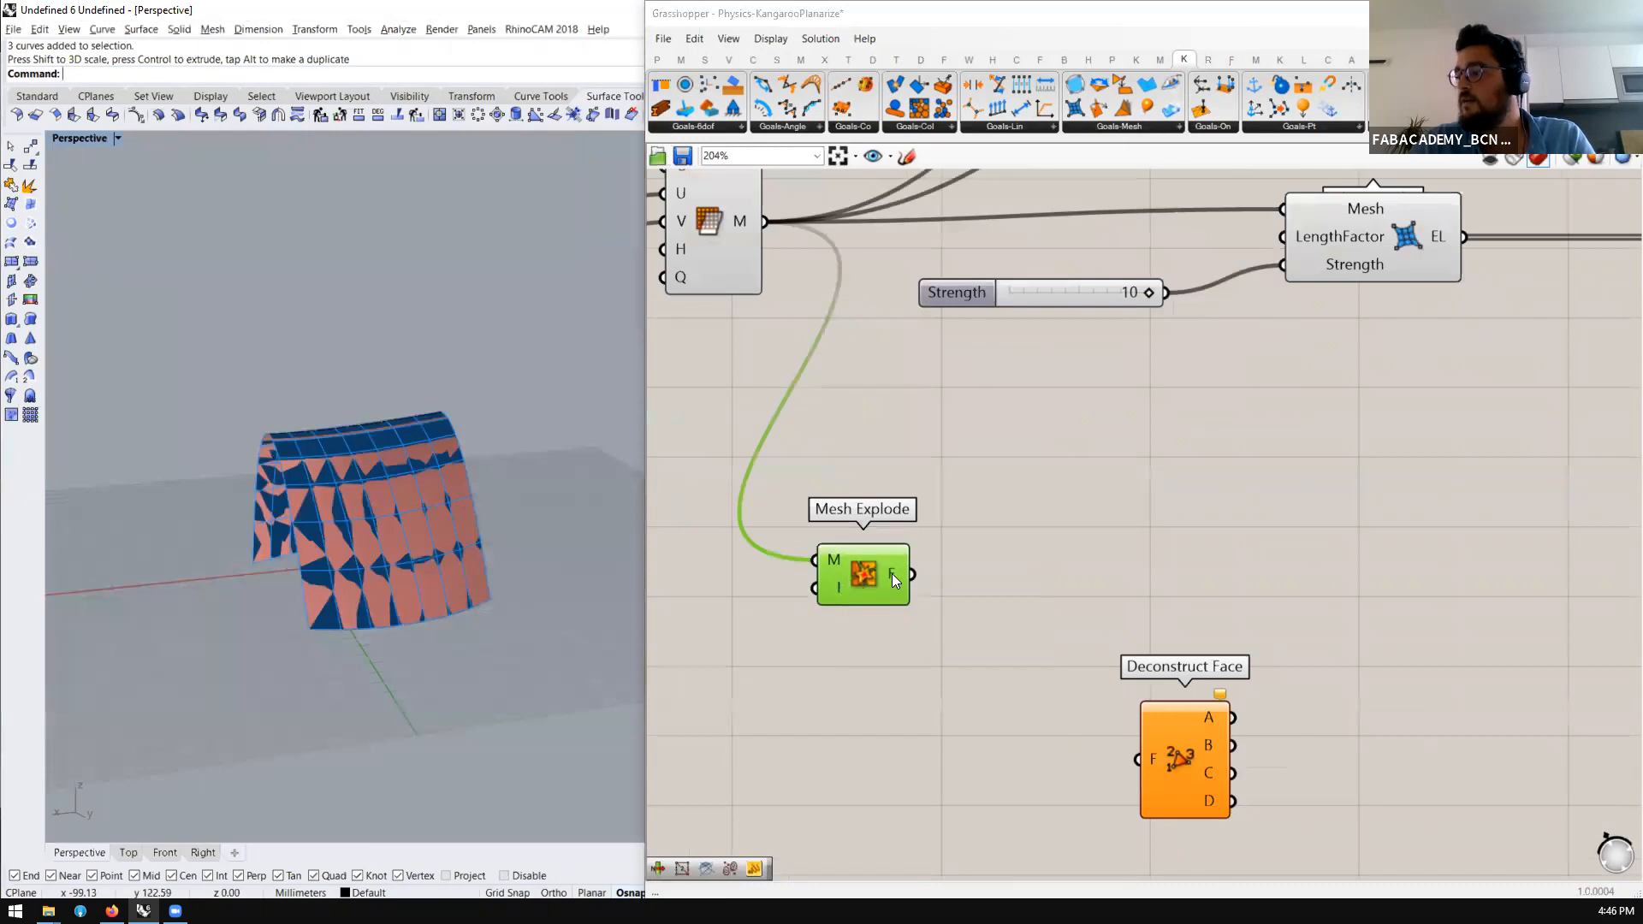
mouse_move(891, 573)
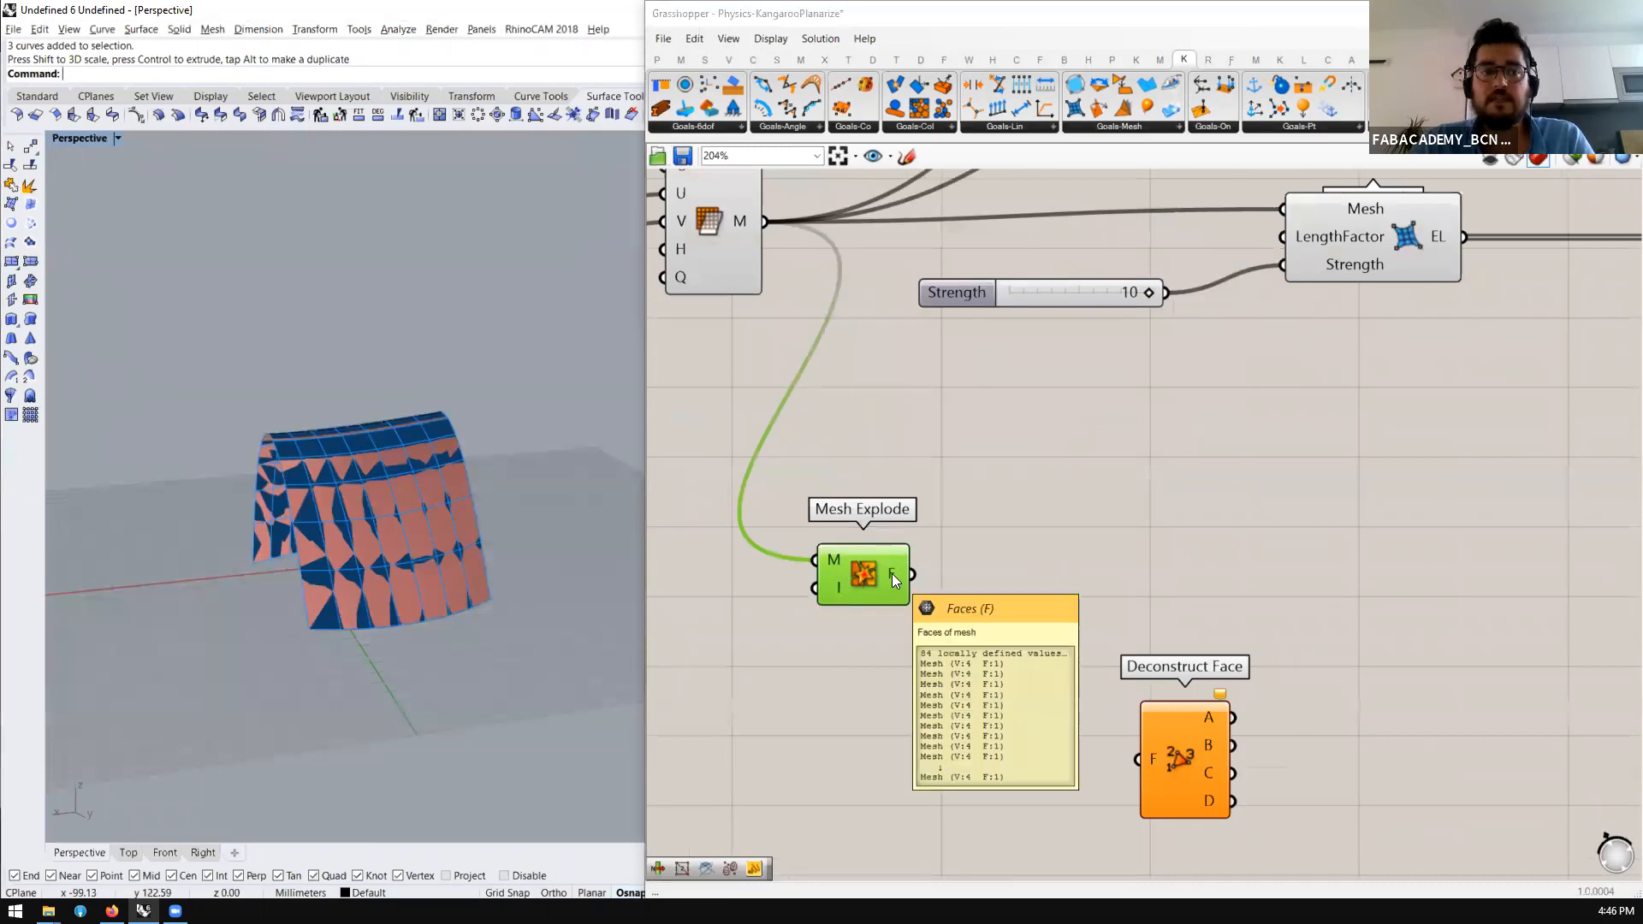
drag(1185, 790, 1019, 575)
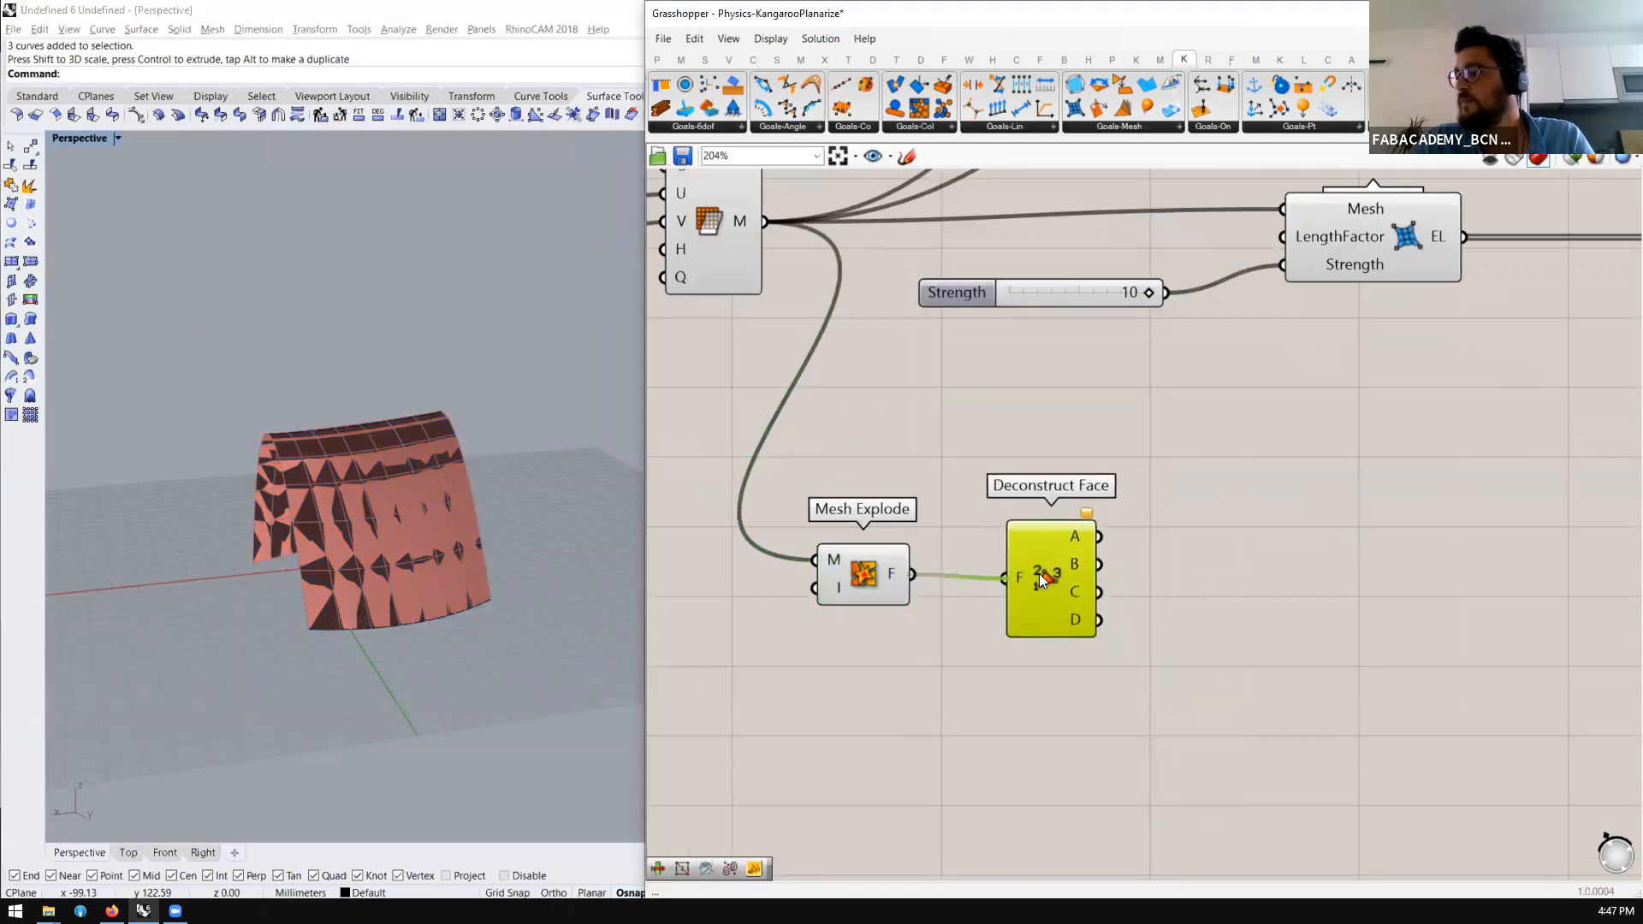
mouse_move(1085, 513)
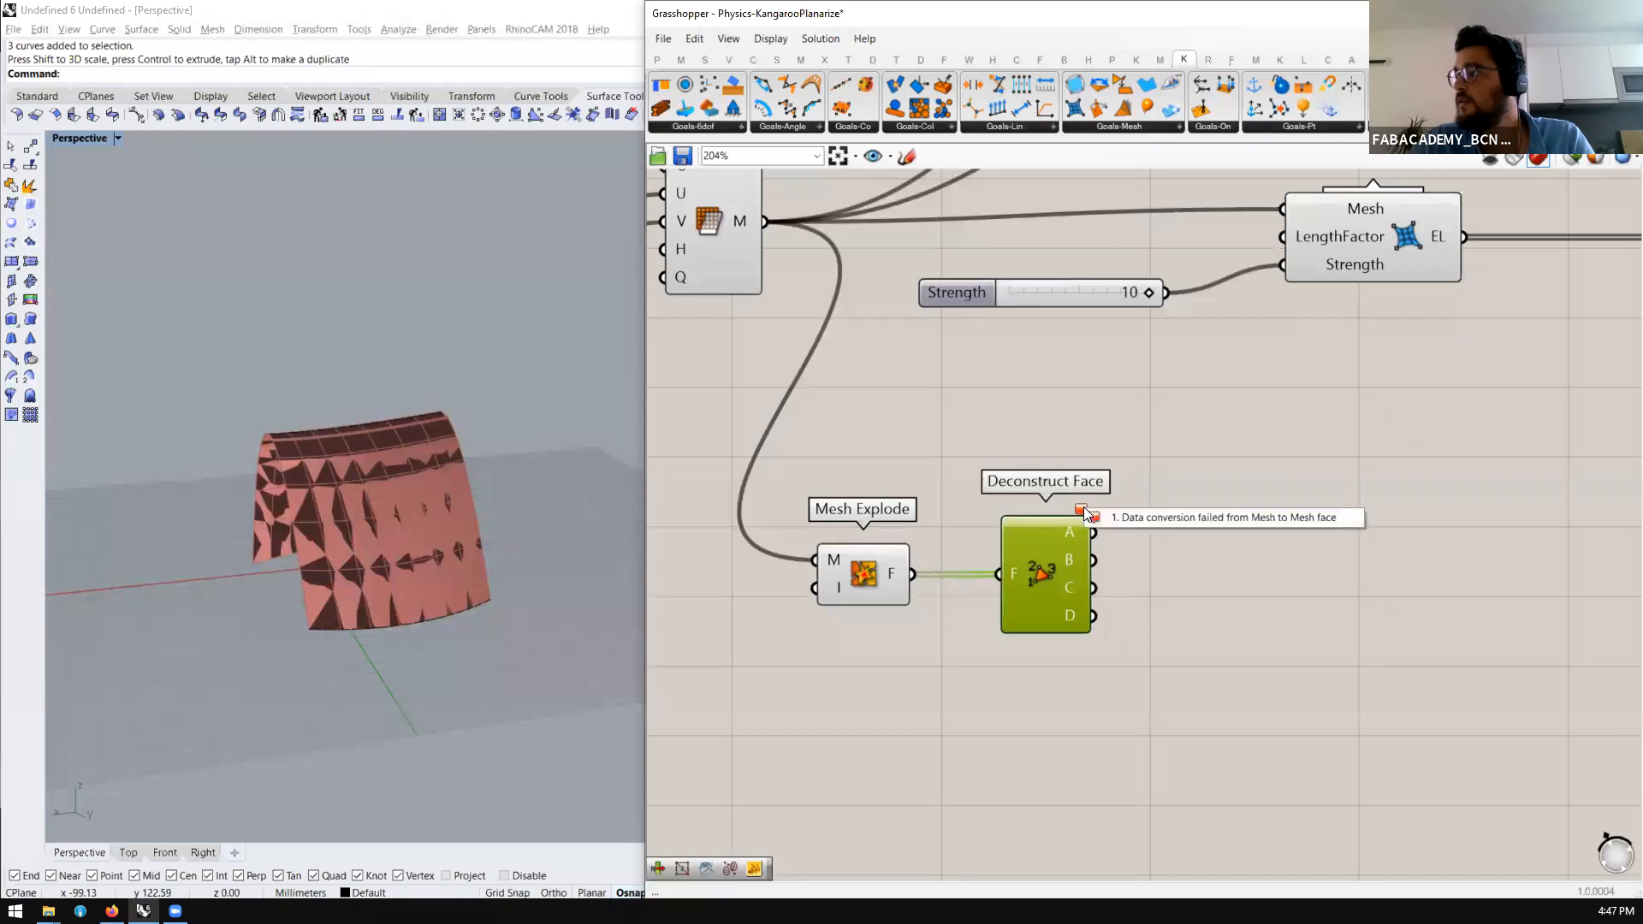
Move Mesh Explode out of the way and add a Deconstruct Mesh component above it
drag(869, 585, 751, 737)
click(765, 519)
double_click(766, 522)
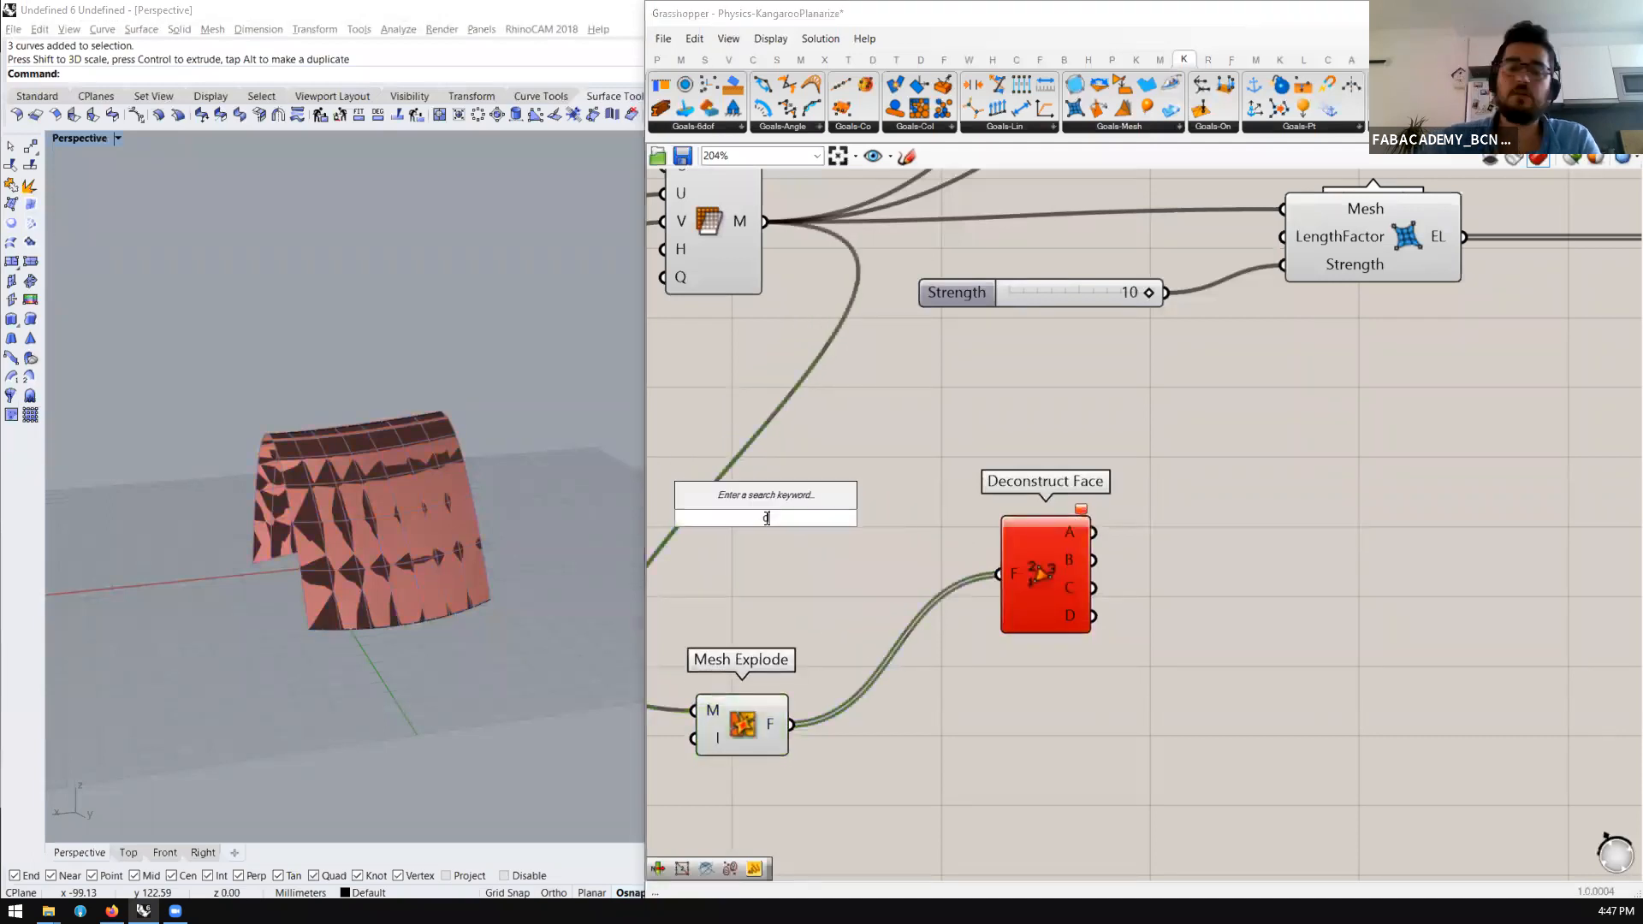
text(deconstruc)
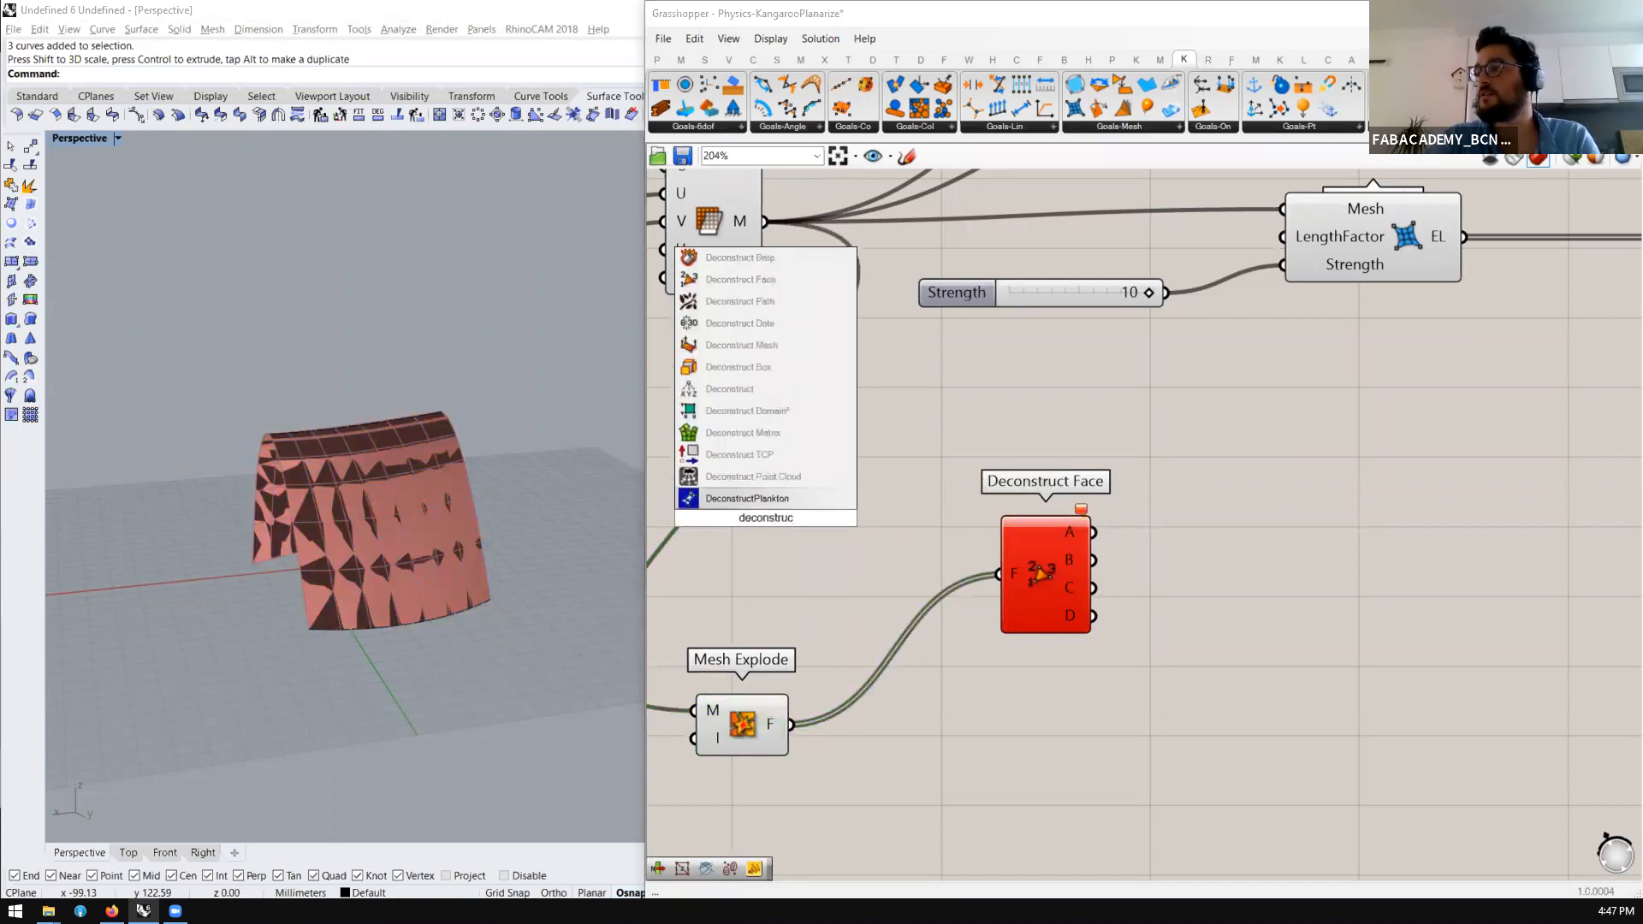
key(Up)
key(Up)
key(Up)
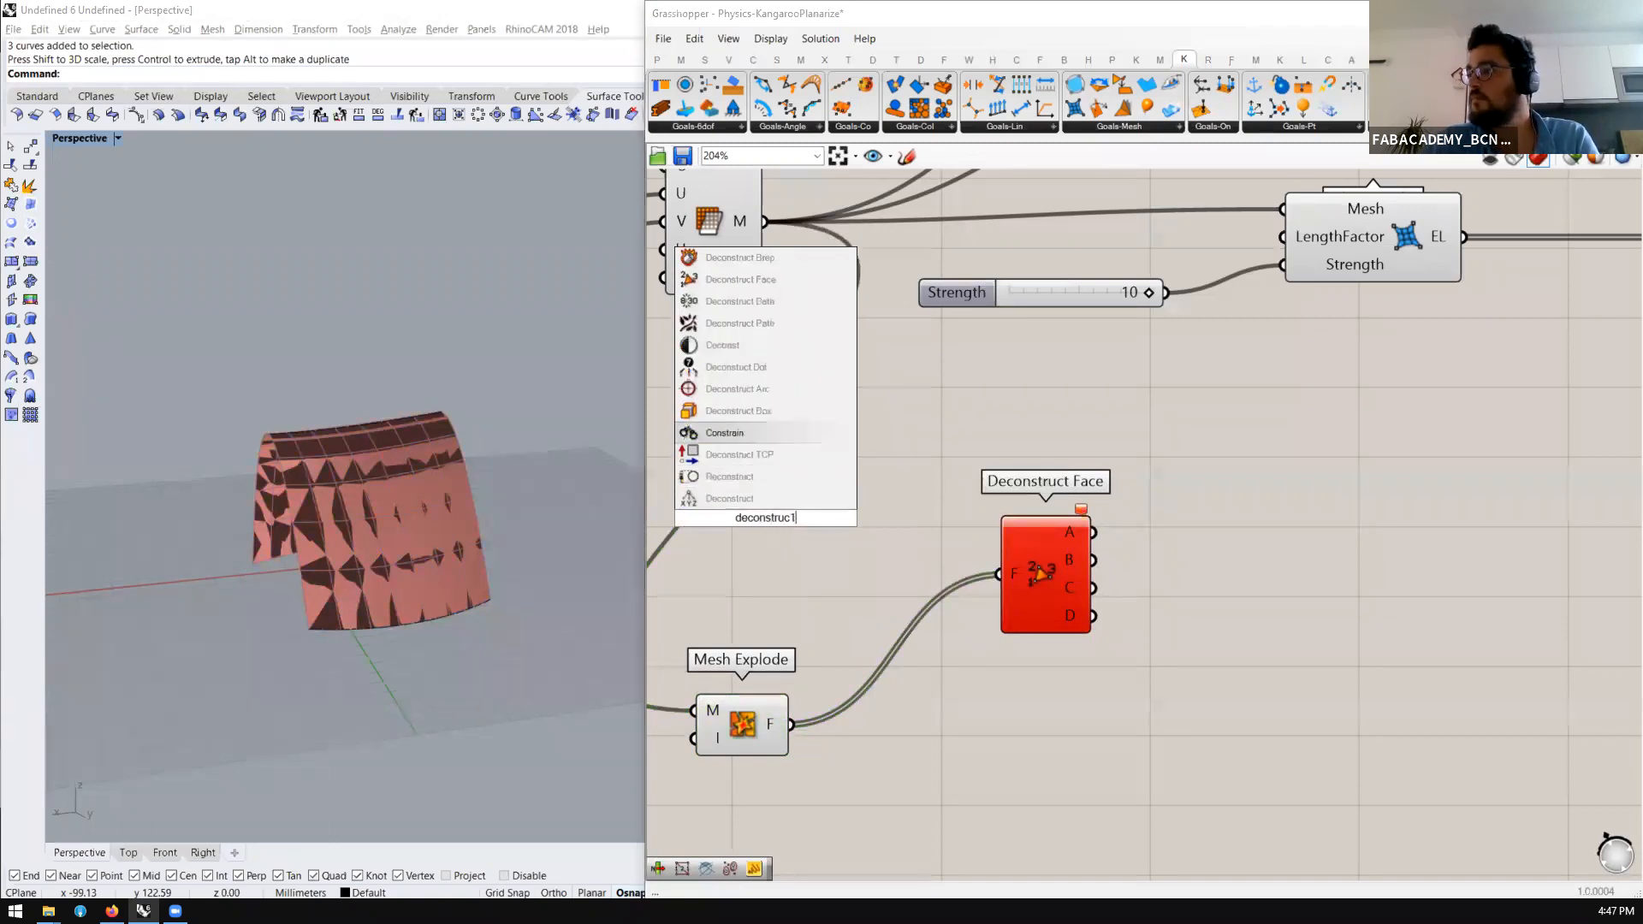
key(Up)
key(Up)
key(Up)
key(Up)
key(Return)
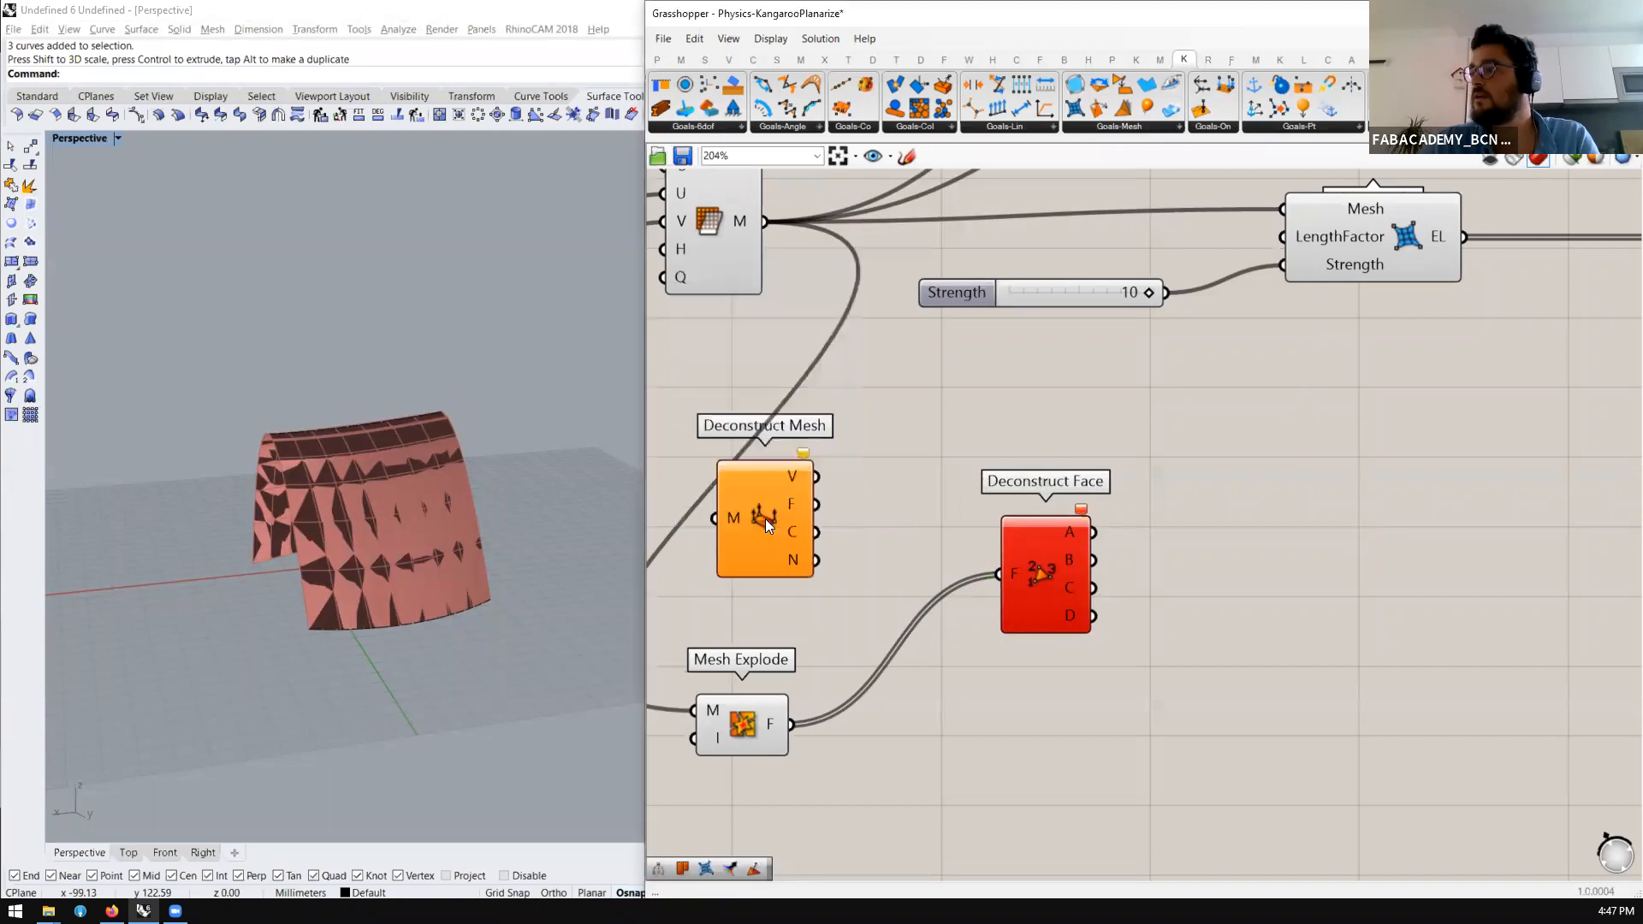
Connect Mesh Surface to Deconstruct Mesh and its faces output to Deconstruct Face, and delete Mesh Explode
drag(767, 220, 1025, 537)
click(752, 712)
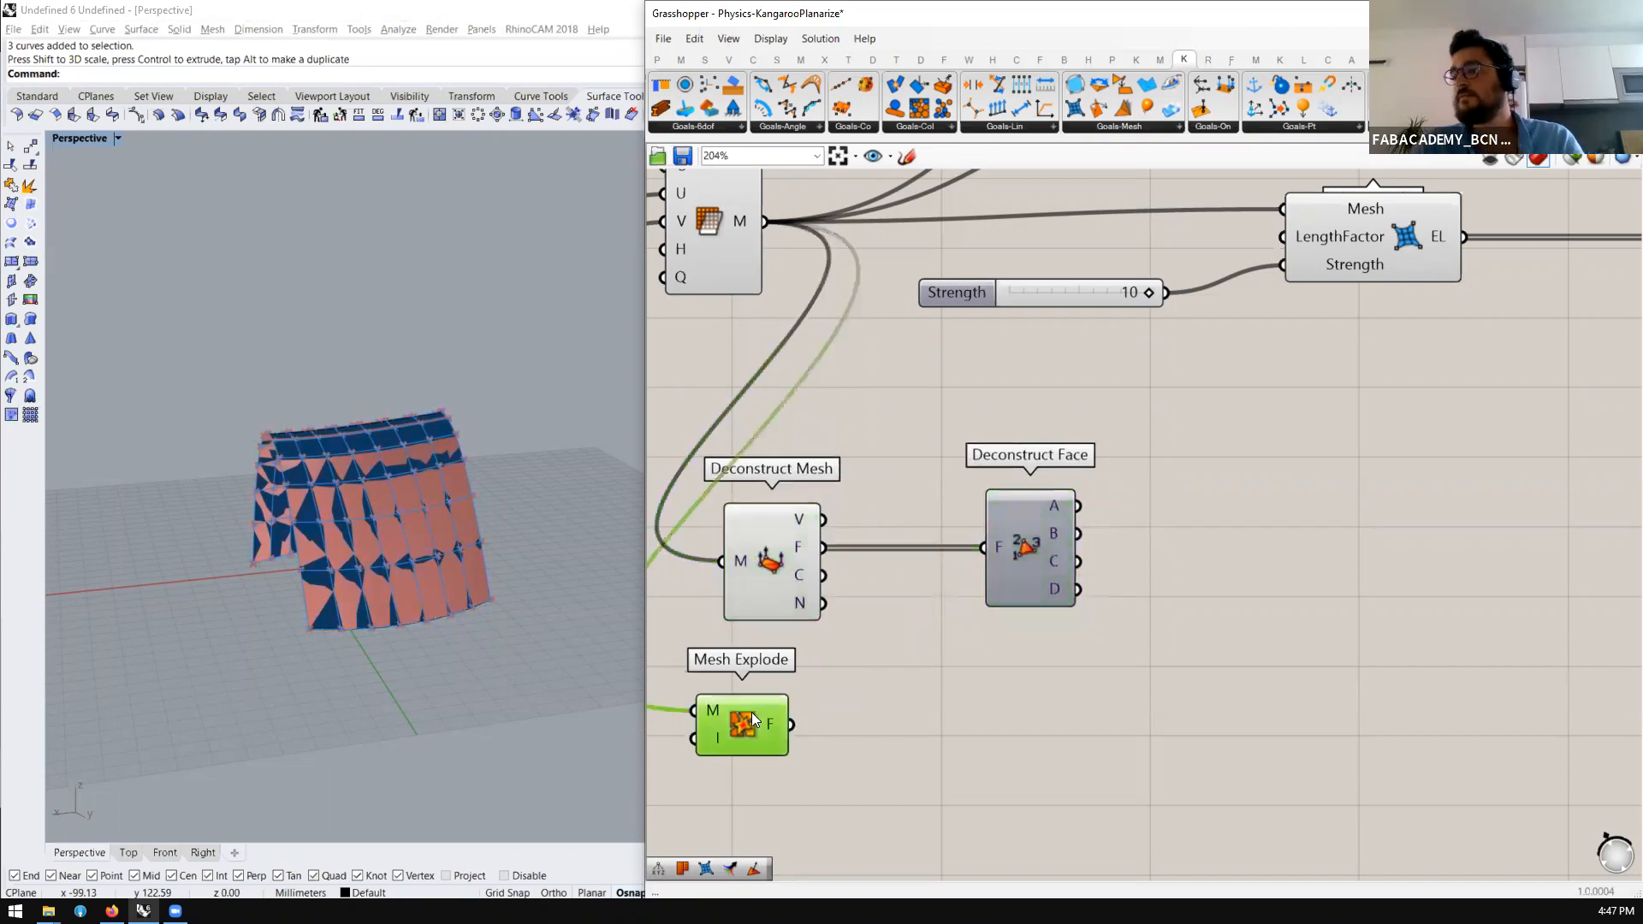
key(Delete)
Examine the Deconstruct Face component against the mesh vertices on the curved surface in the perspective view
scroll(951, 560, down, 3)
scroll(951, 560, up, 4)
click(922, 496)
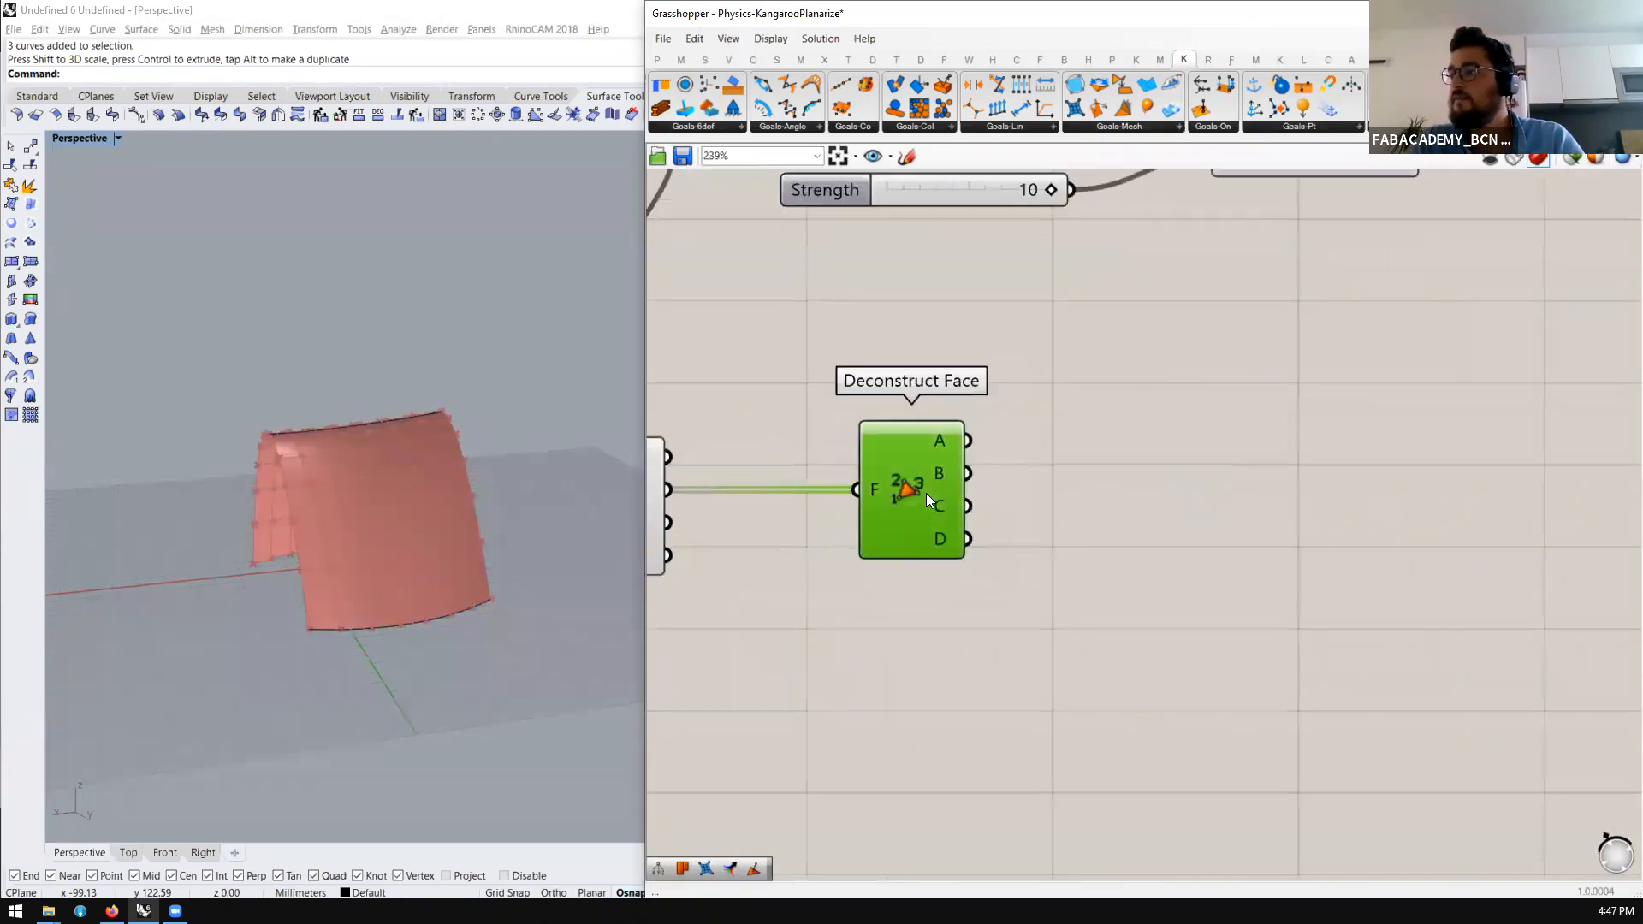
scroll(240, 592, up, 4)
scroll(240, 592, up, 4)
scroll(325, 530, down, 6)
scroll(188, 556, up, 4)
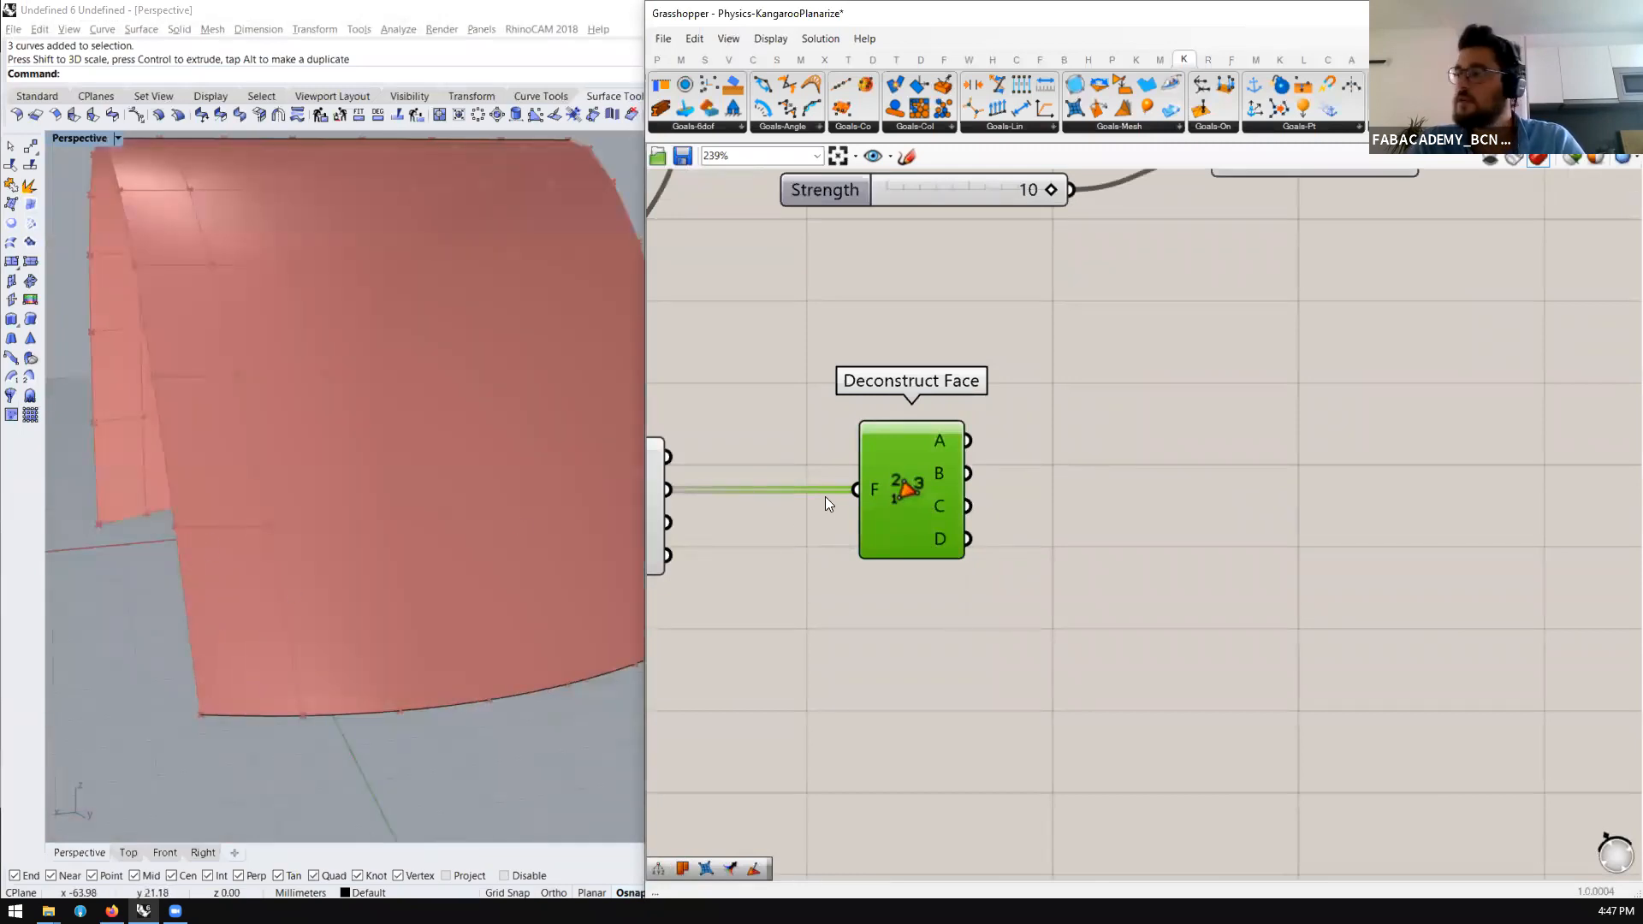
Try to turn the corner A output of Deconstruct Face into points with a Point parameter
scroll(941, 471, down, 2)
scroll(1027, 445, up, 1)
double_click(1136, 441)
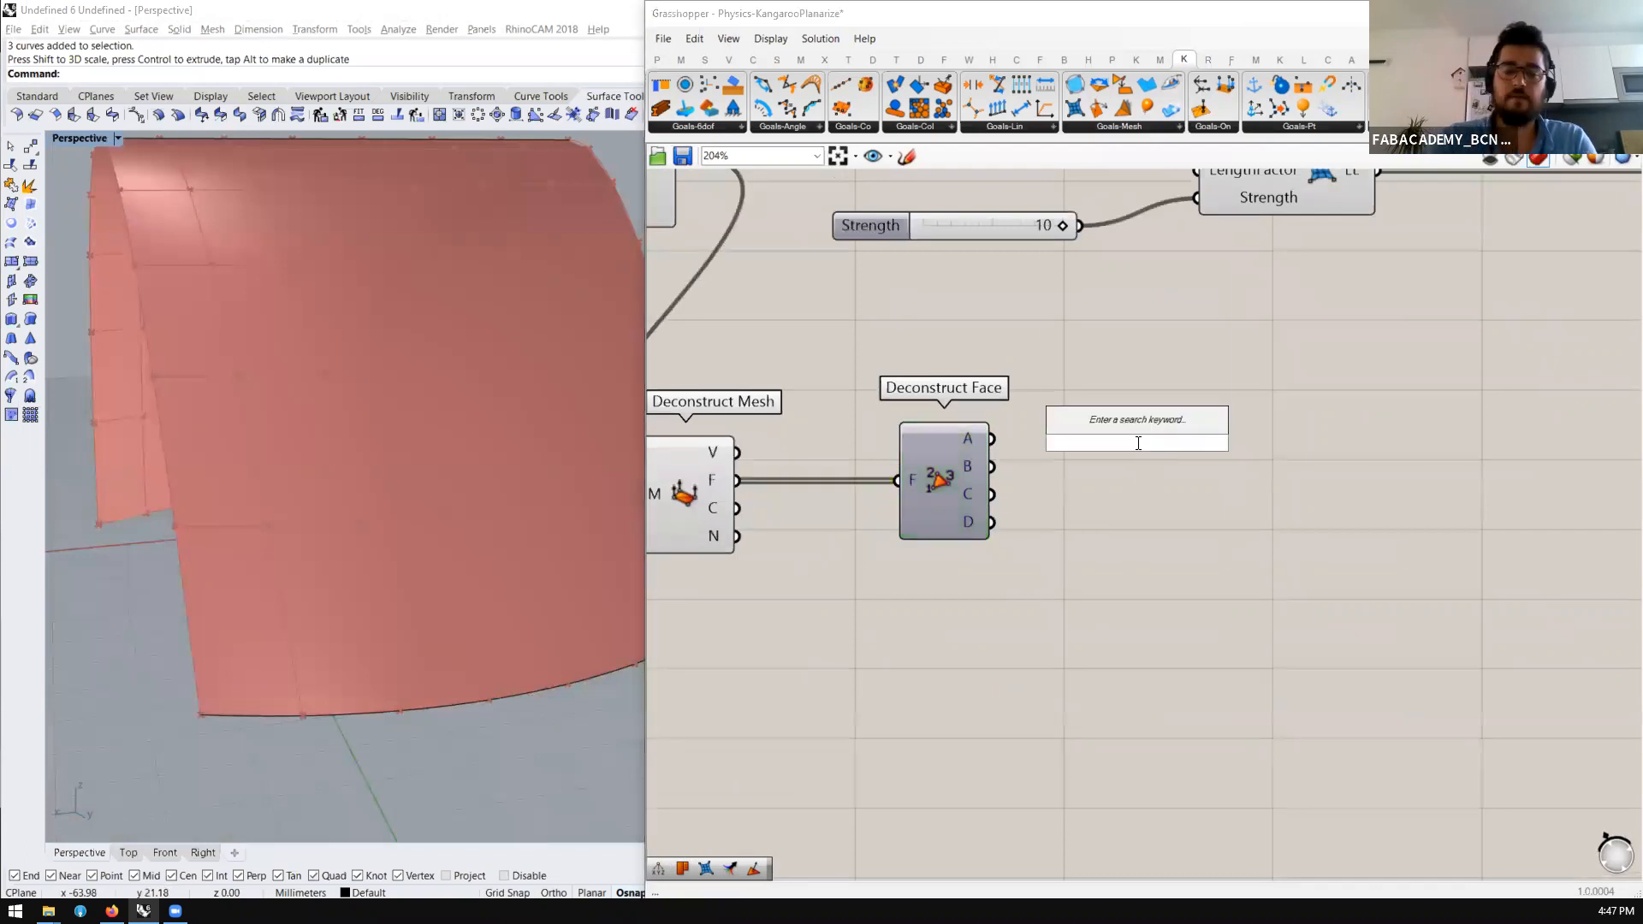
text(point)
click(1098, 422)
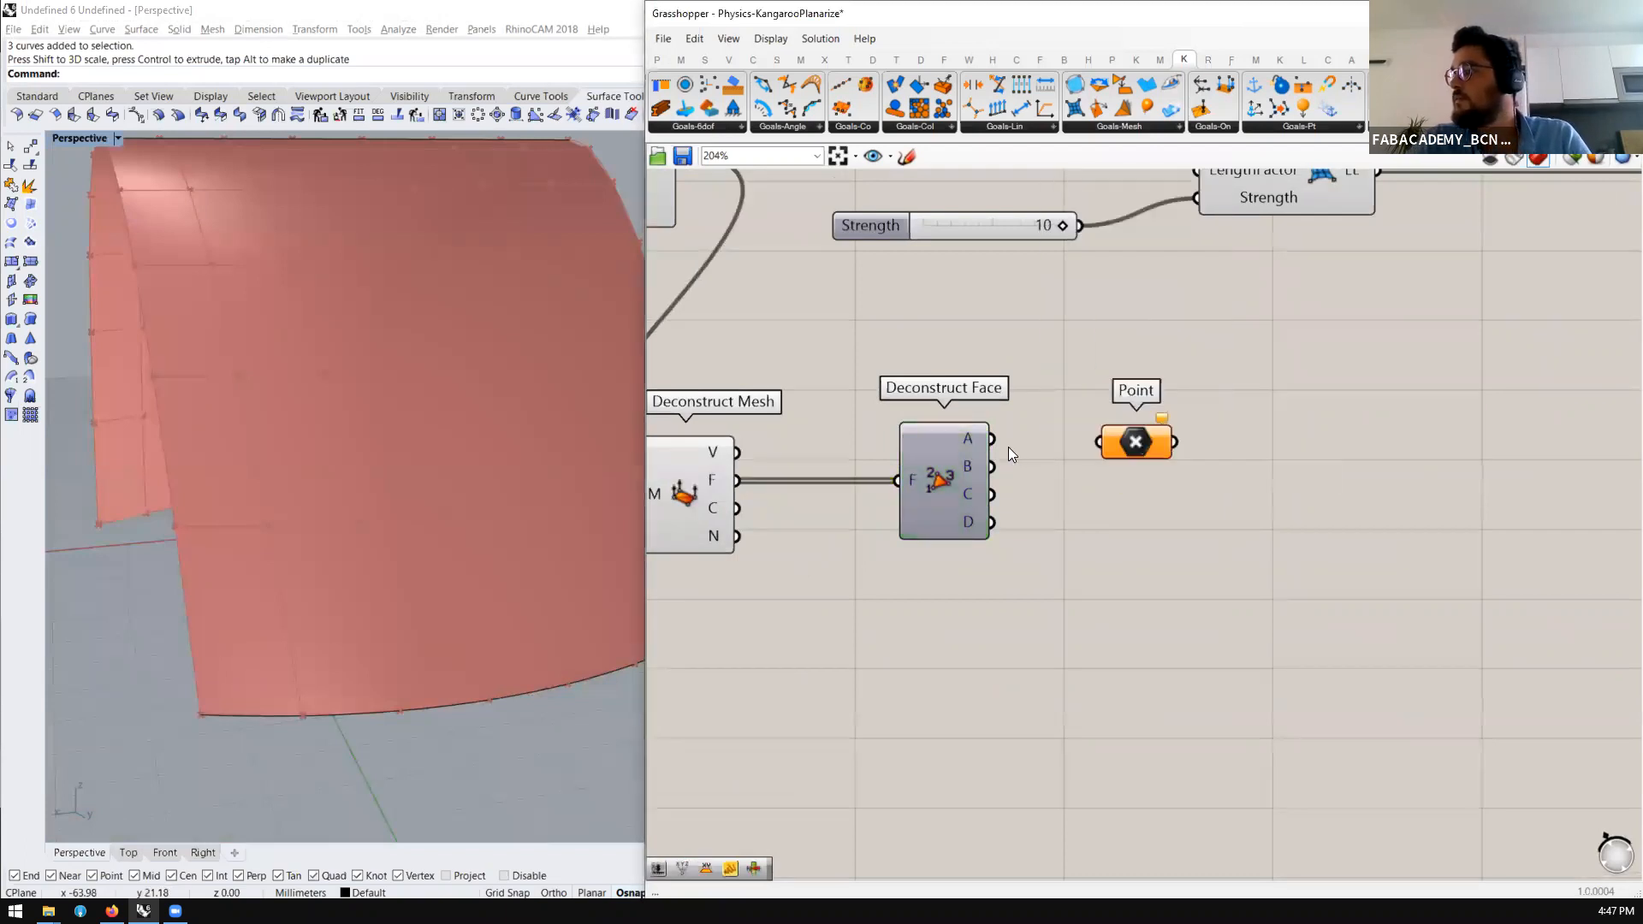
mouse_move(1088, 426)
mouse_down()
mouse_move(1110, 442)
mouse_move(1096, 438)
mouse_up()
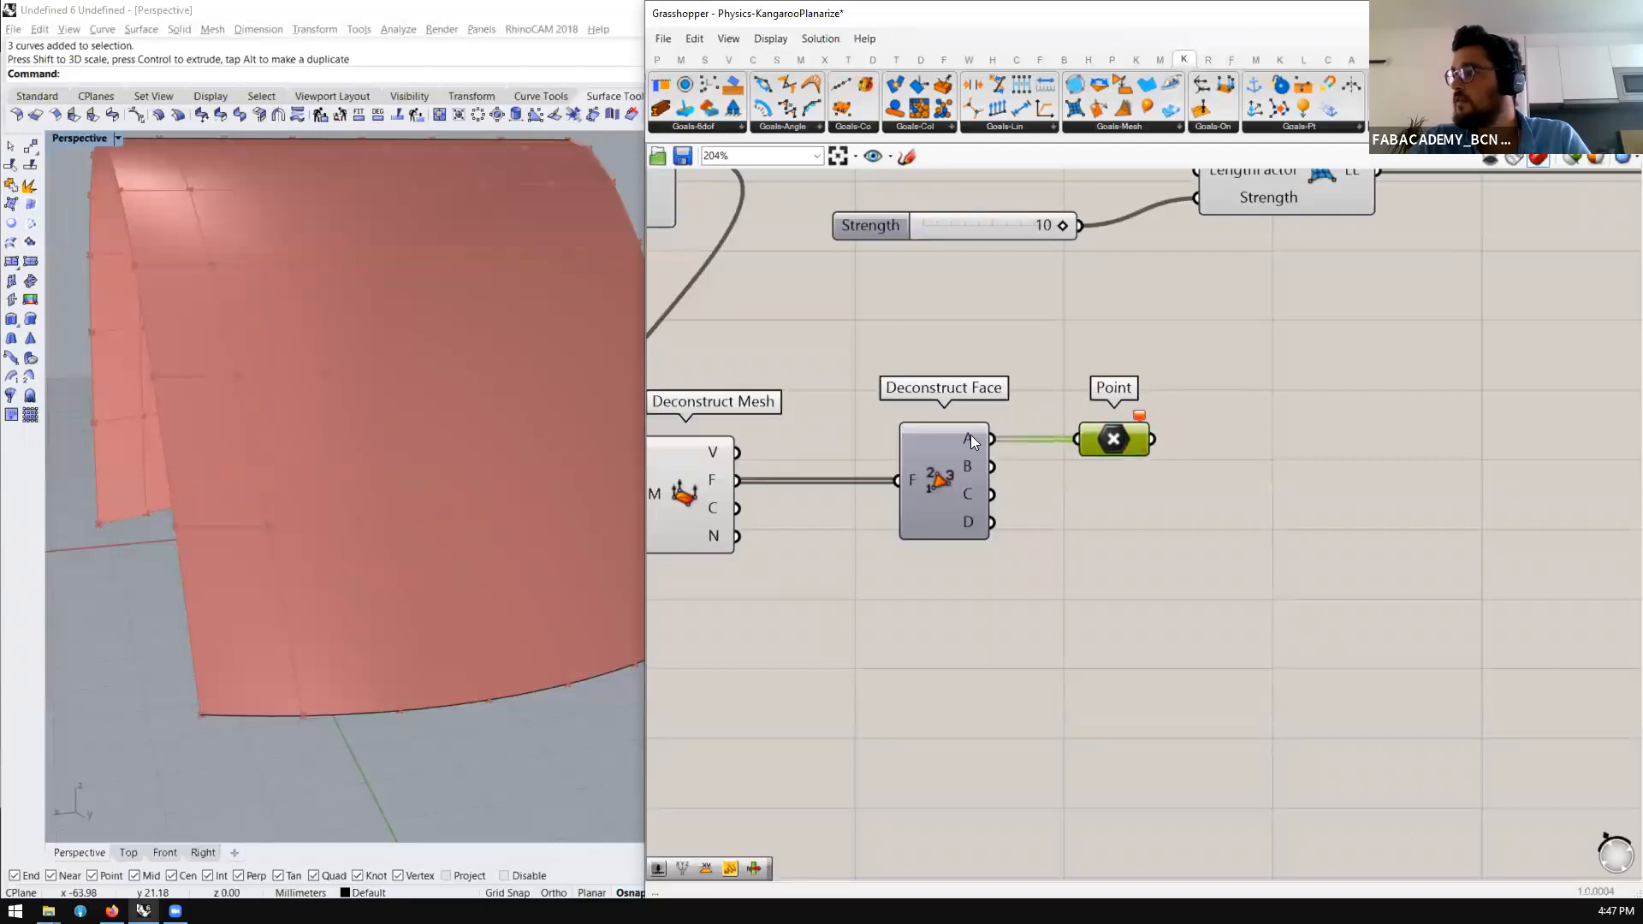
mouse_move(973, 442)
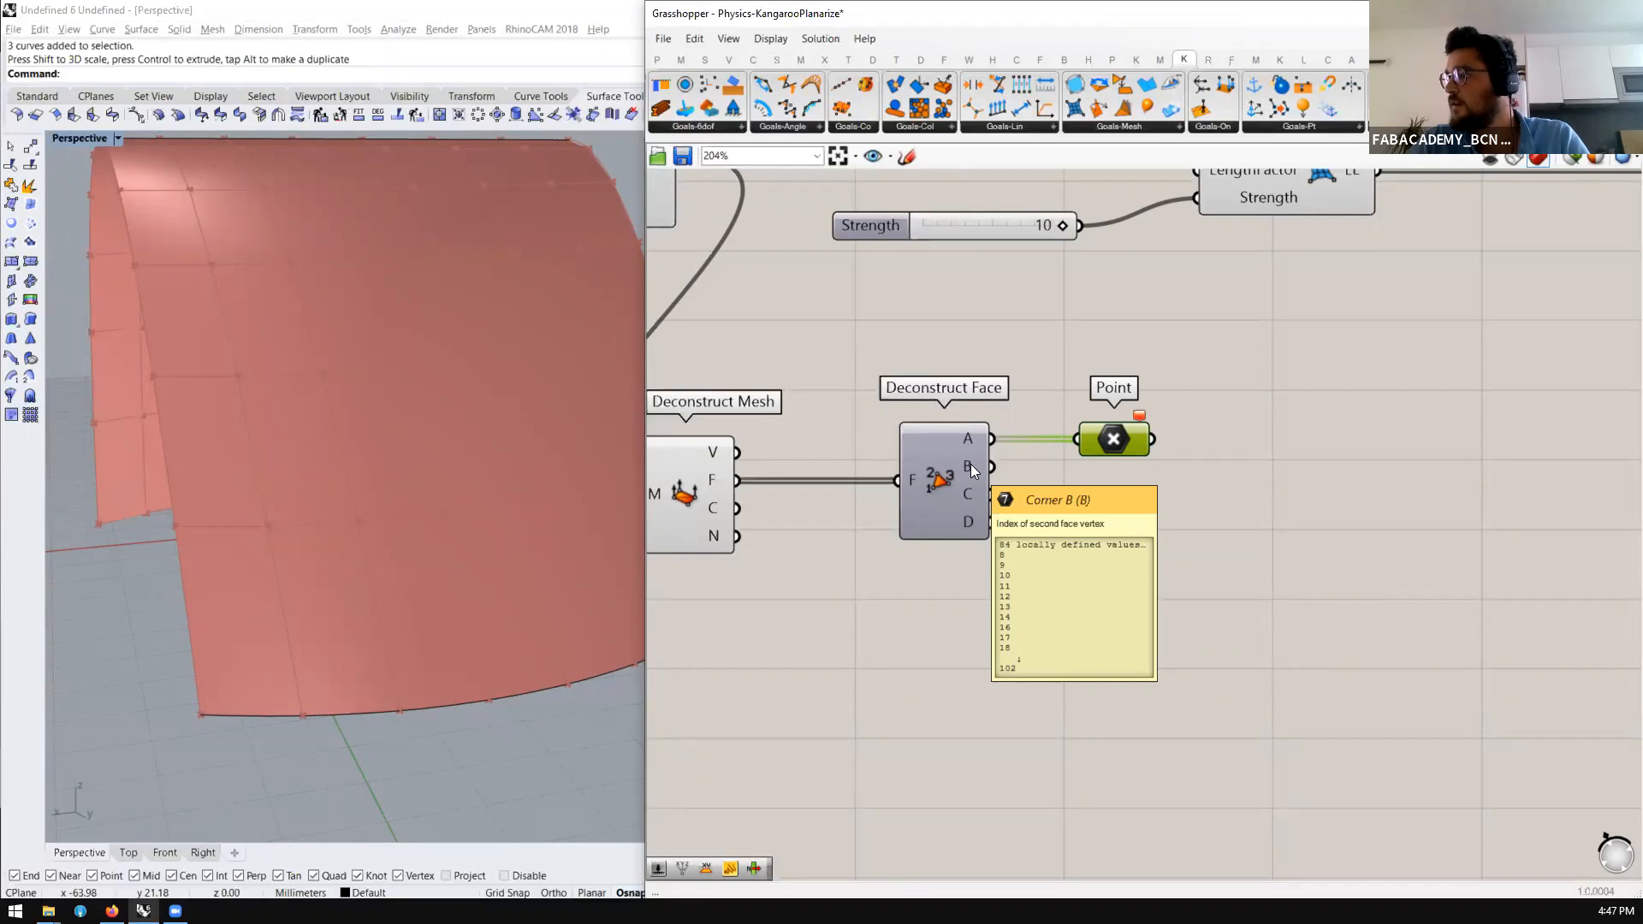
Add a List Item that picks mesh vertices by the corner A indices and feed its output into the Point parameter
scroll(1048, 434, down, 3)
scroll(1005, 455, up, 3)
click(1007, 486)
drag(1008, 494, 1007, 613)
click(1016, 414)
double_click(1017, 414)
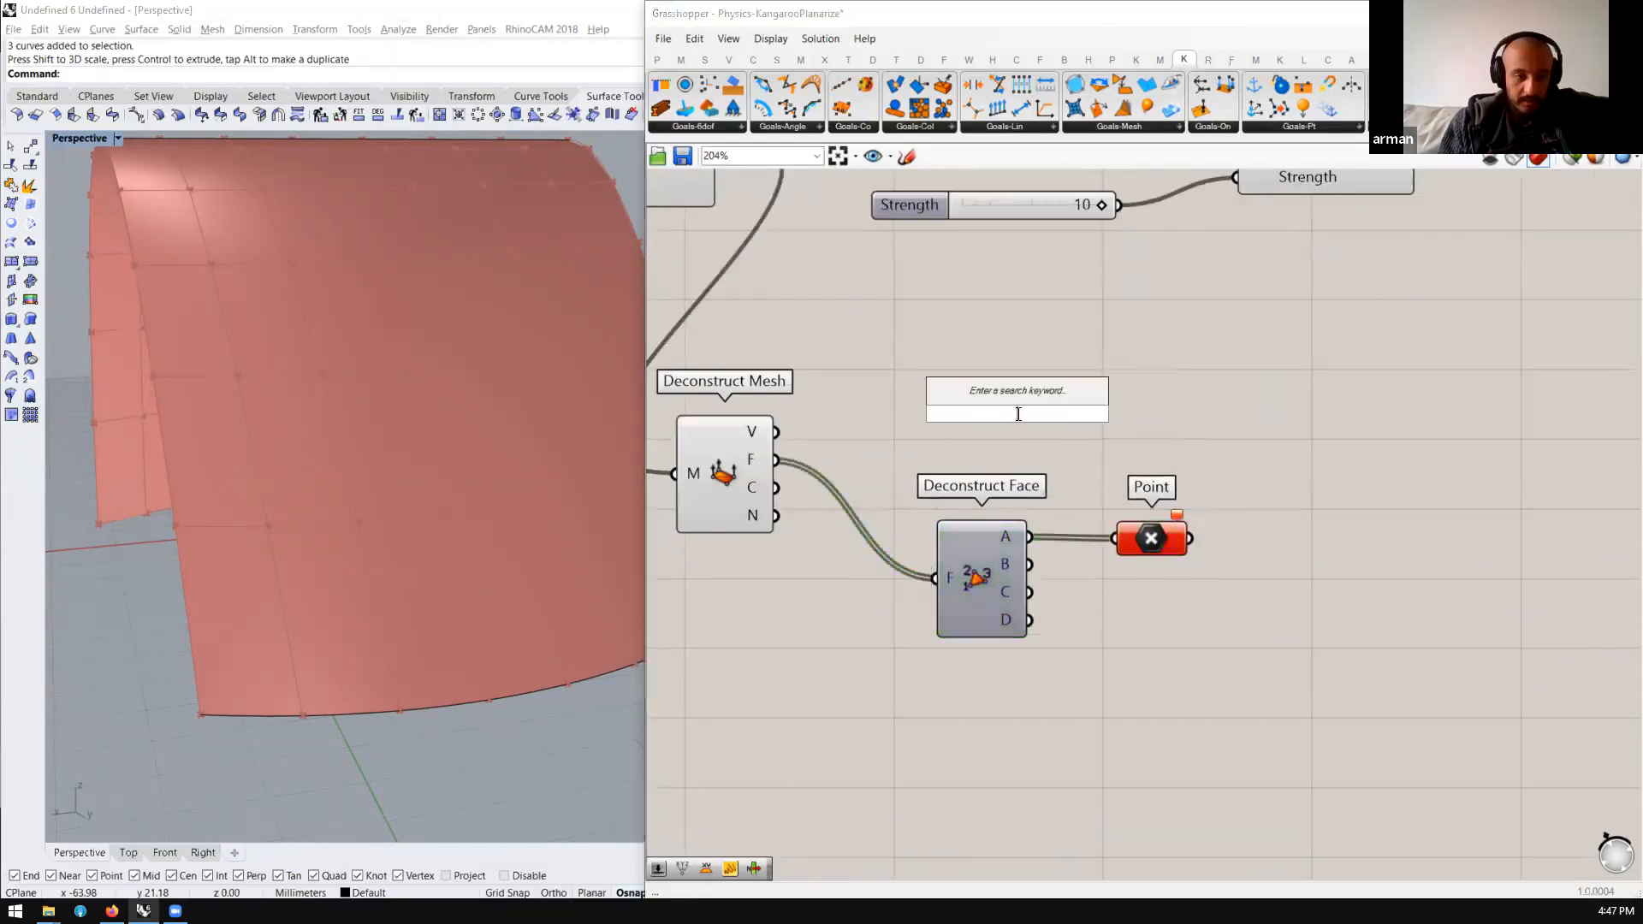
text(list)
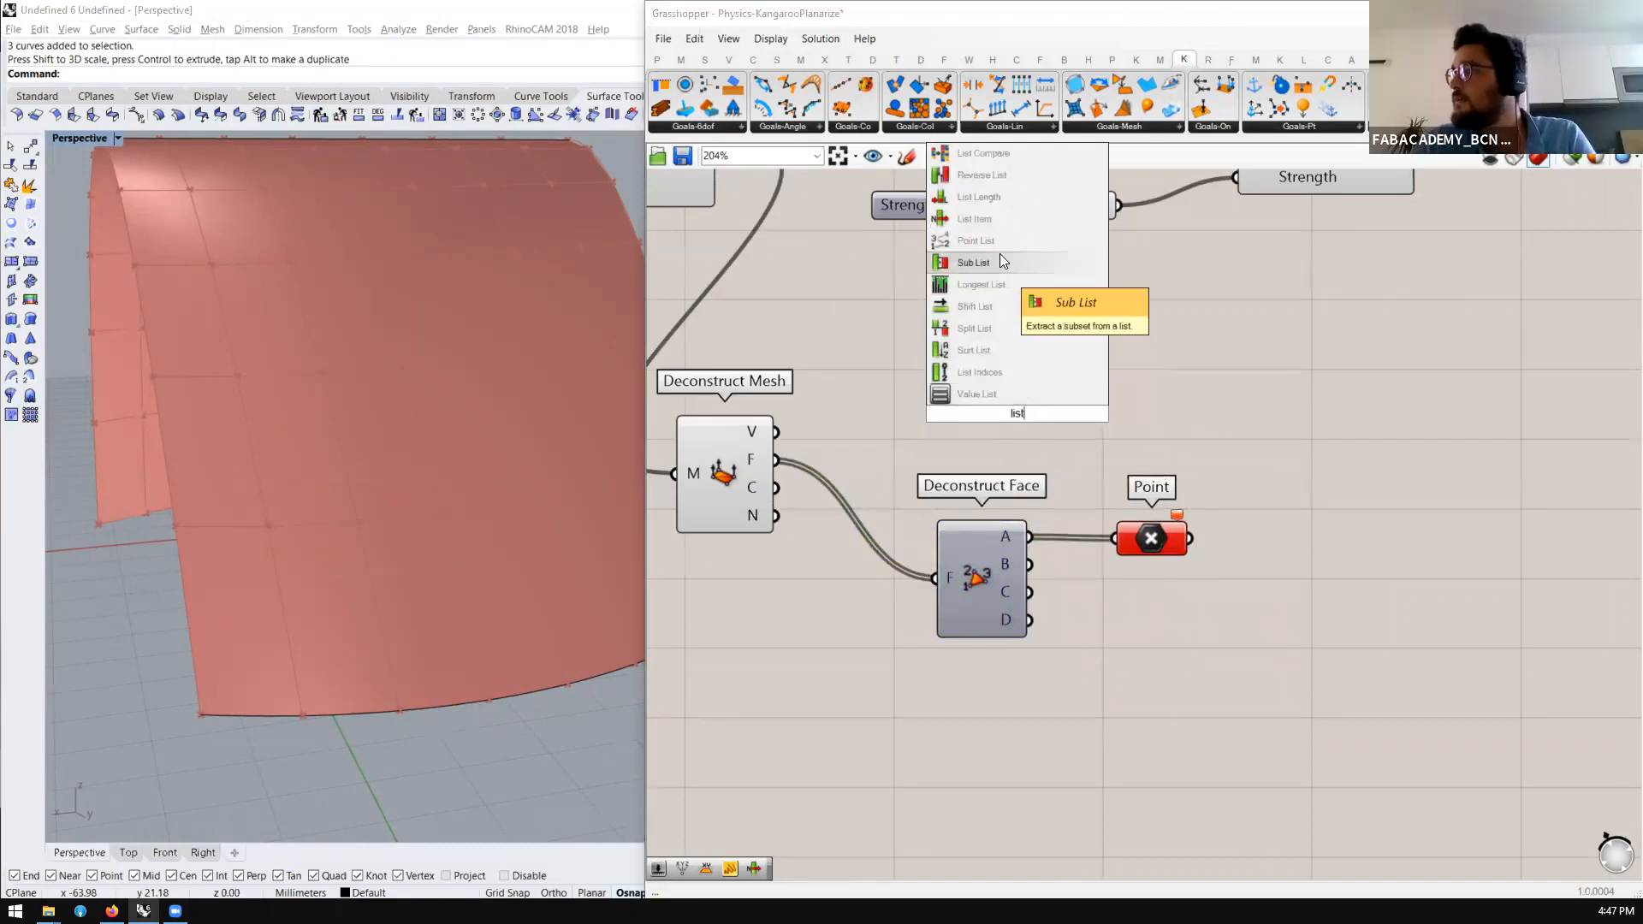
click(990, 219)
drag(777, 431, 1120, 438)
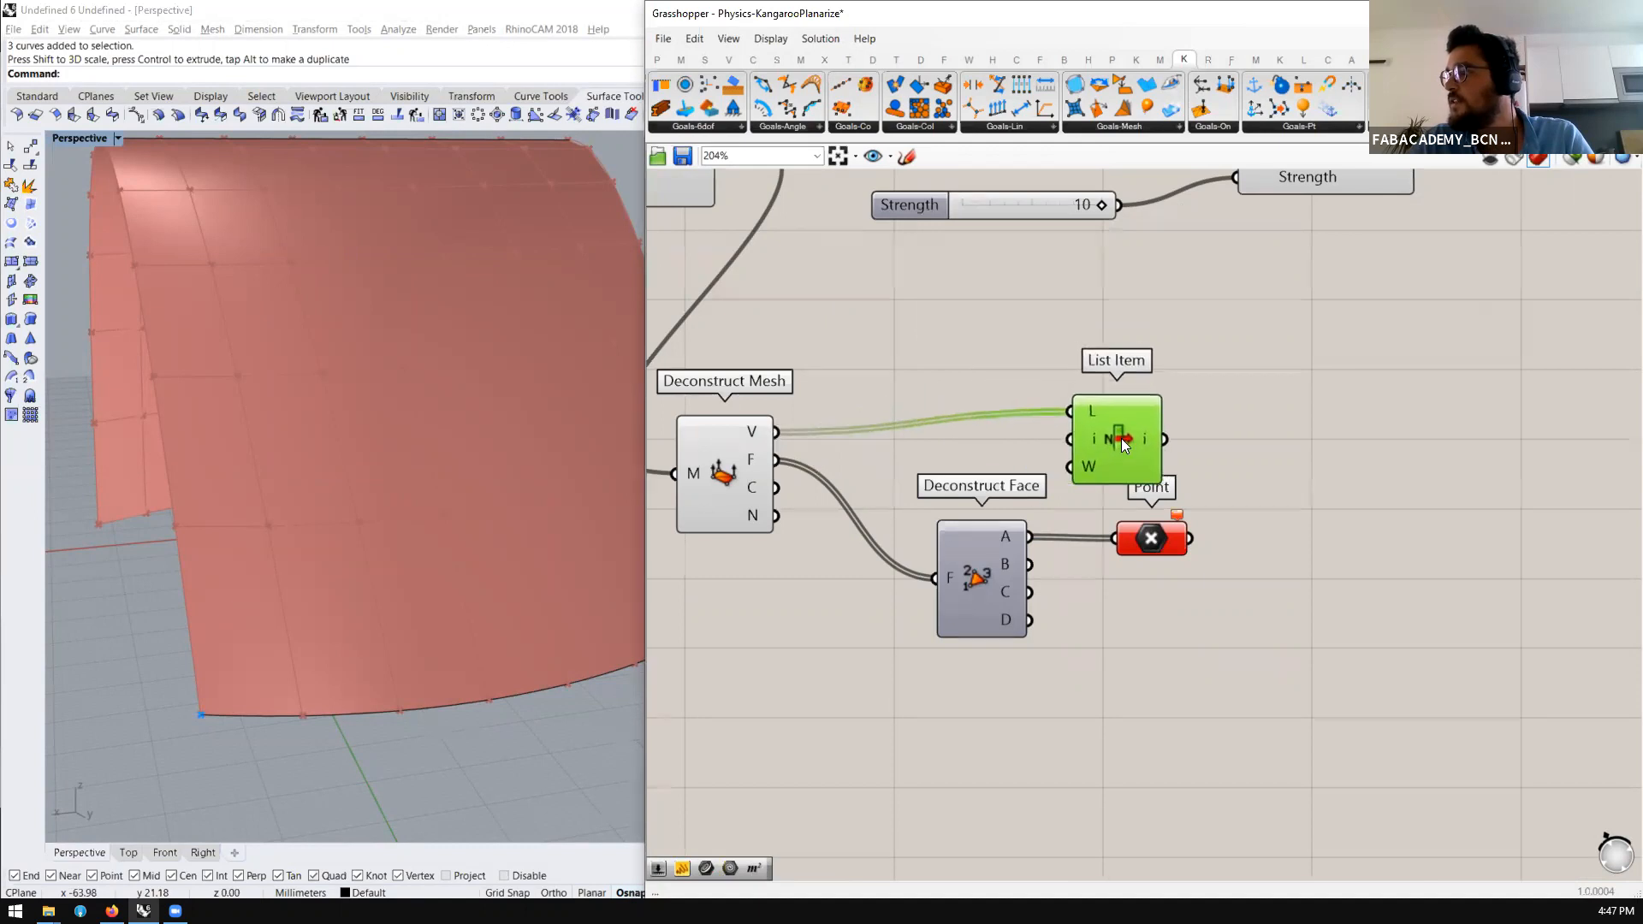
drag(1029, 536, 1119, 460)
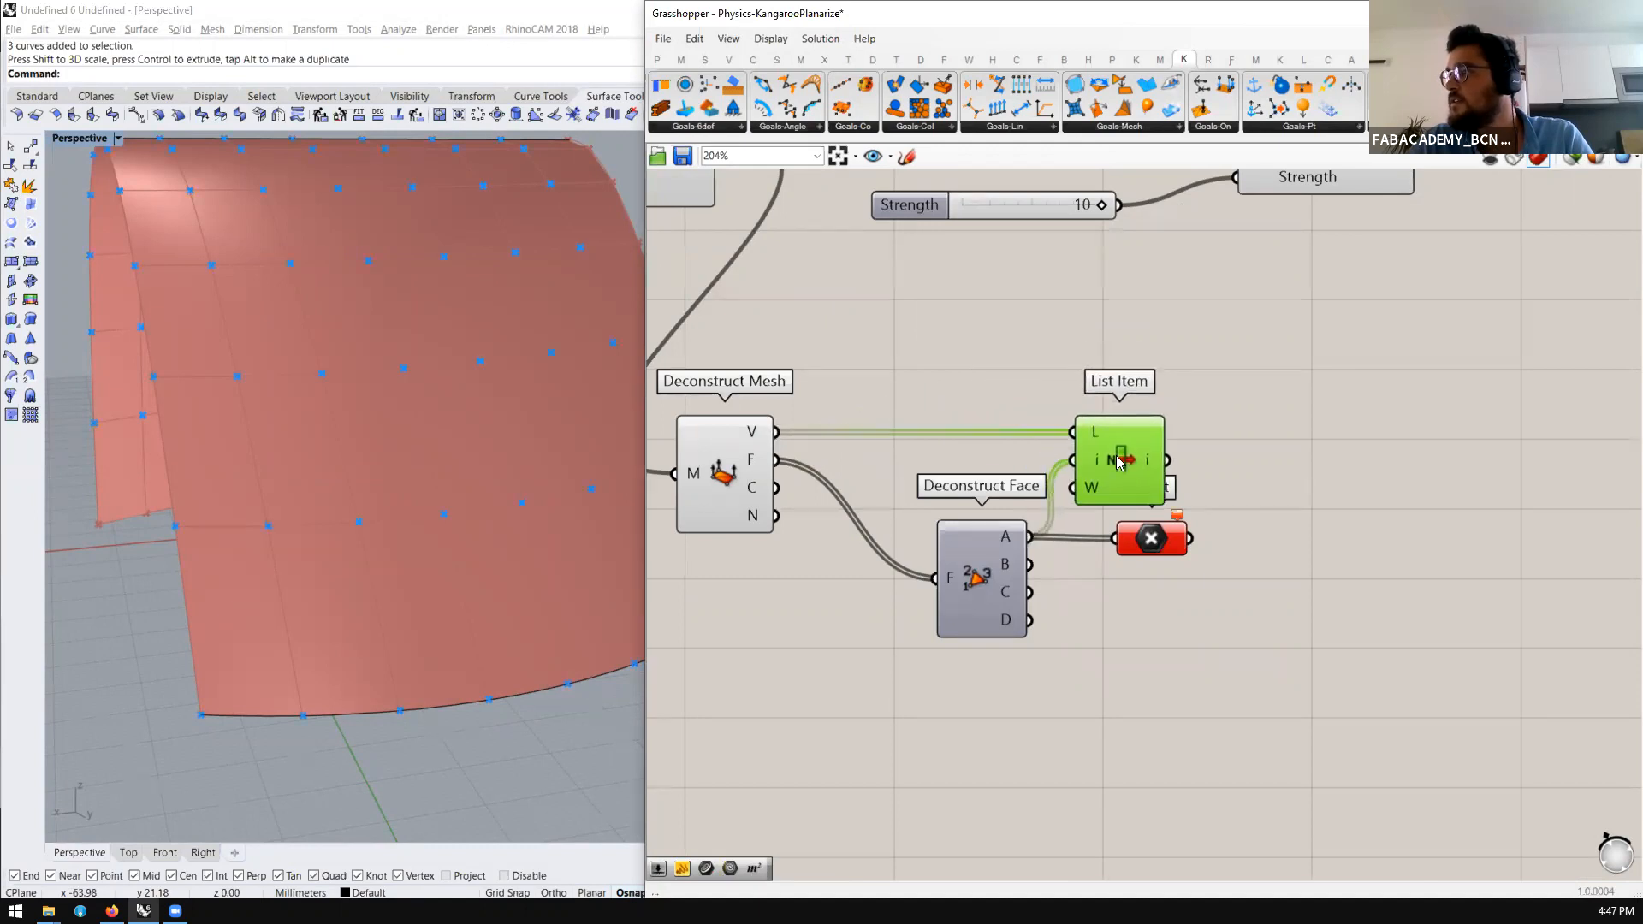
drag(1148, 541, 1271, 524)
drag(1166, 459, 1242, 459)
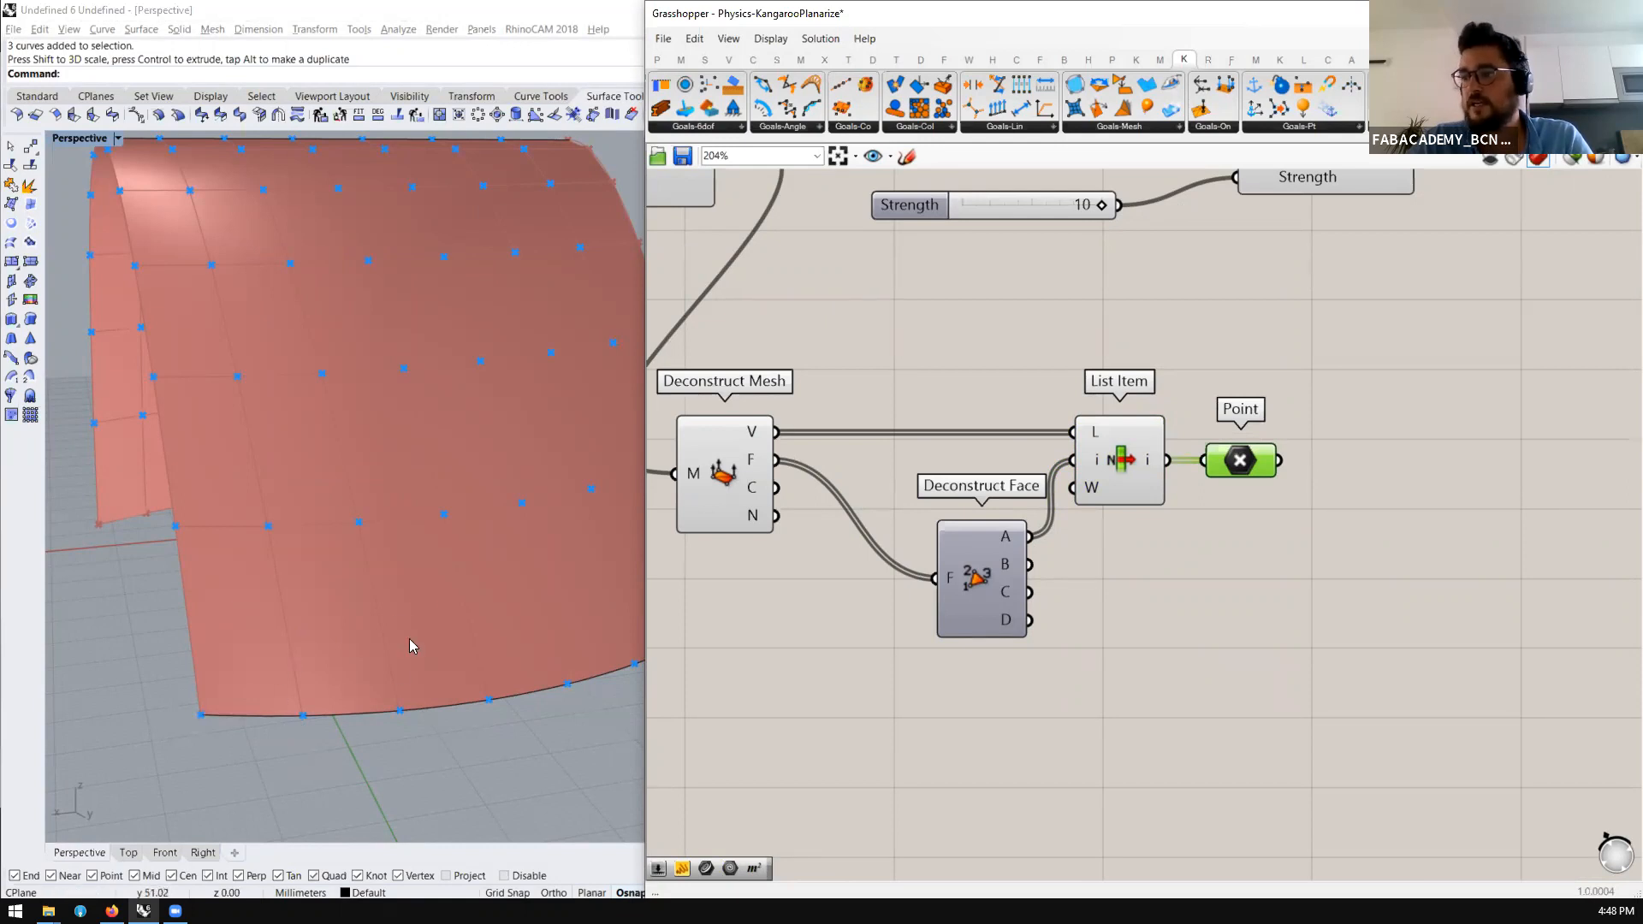
Duplicate the List Item three times below it and connect corners B, C and D as the copies' indices
right_drag(805, 622, 788, 609)
drag(973, 568, 934, 533)
scroll(1011, 515, down, 1)
scroll(1048, 492, up, 1)
right_drag(1107, 442, 1061, 449)
alt+drag(1061, 448, 1071, 576)
drag(924, 523, 1061, 706)
drag(924, 551, 1065, 813)
drag(922, 579, 1018, 807)
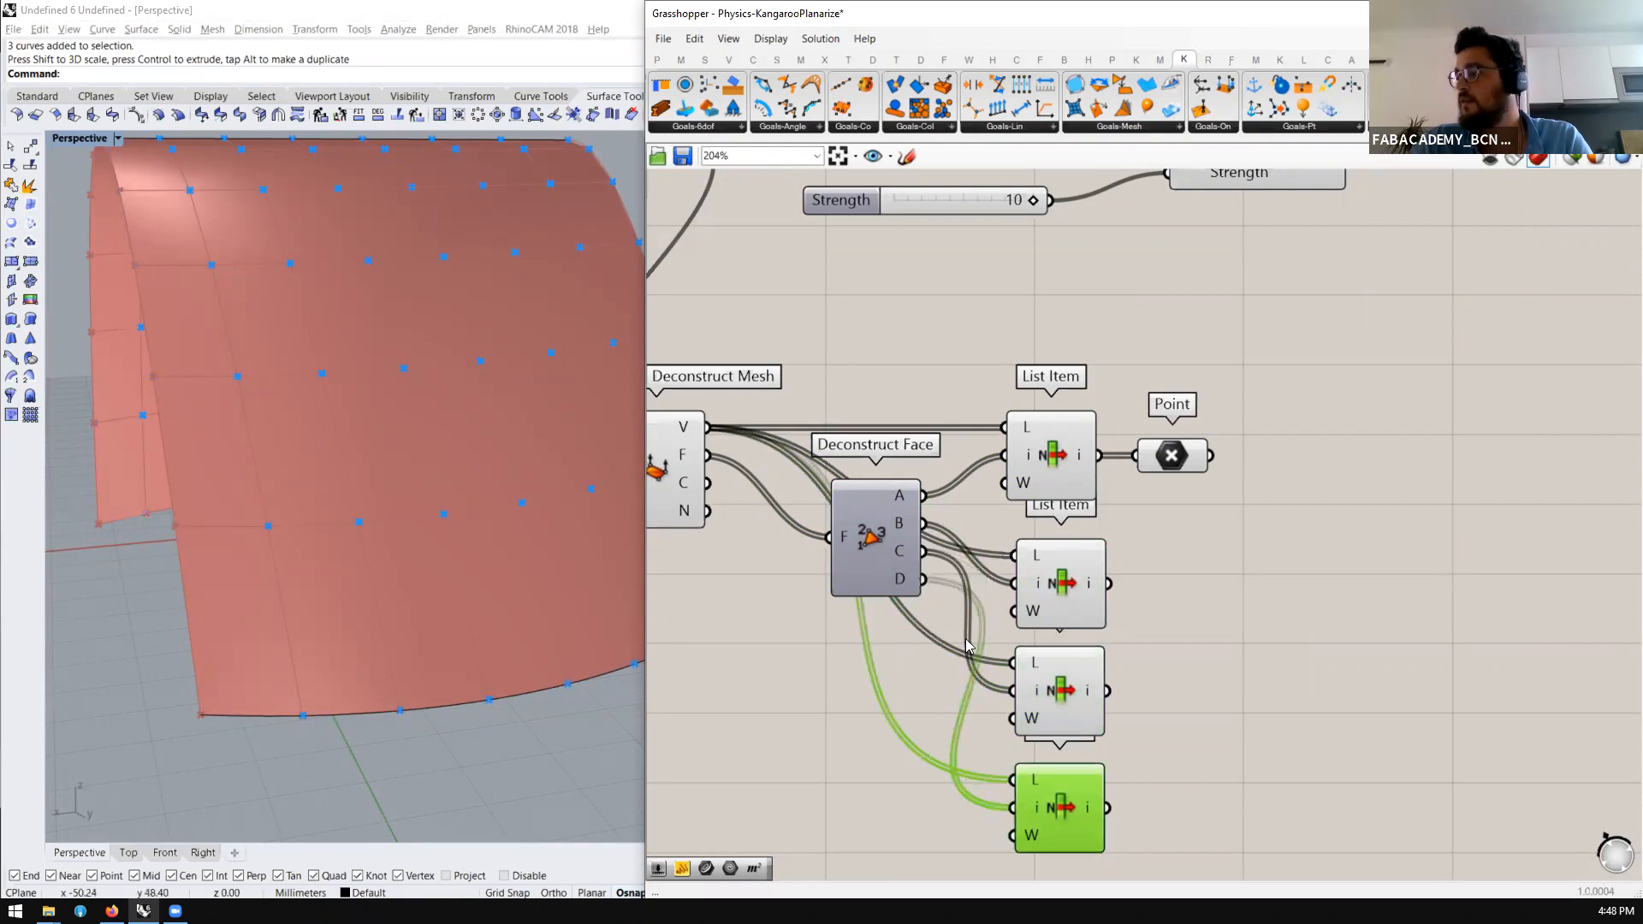
Add a Line component running from the corner A points to the corner B points
scroll(984, 728, down, 2)
scroll(932, 620, down, 1)
scroll(968, 503, up, 1)
click(967, 474)
double_click(1082, 541)
text(line)
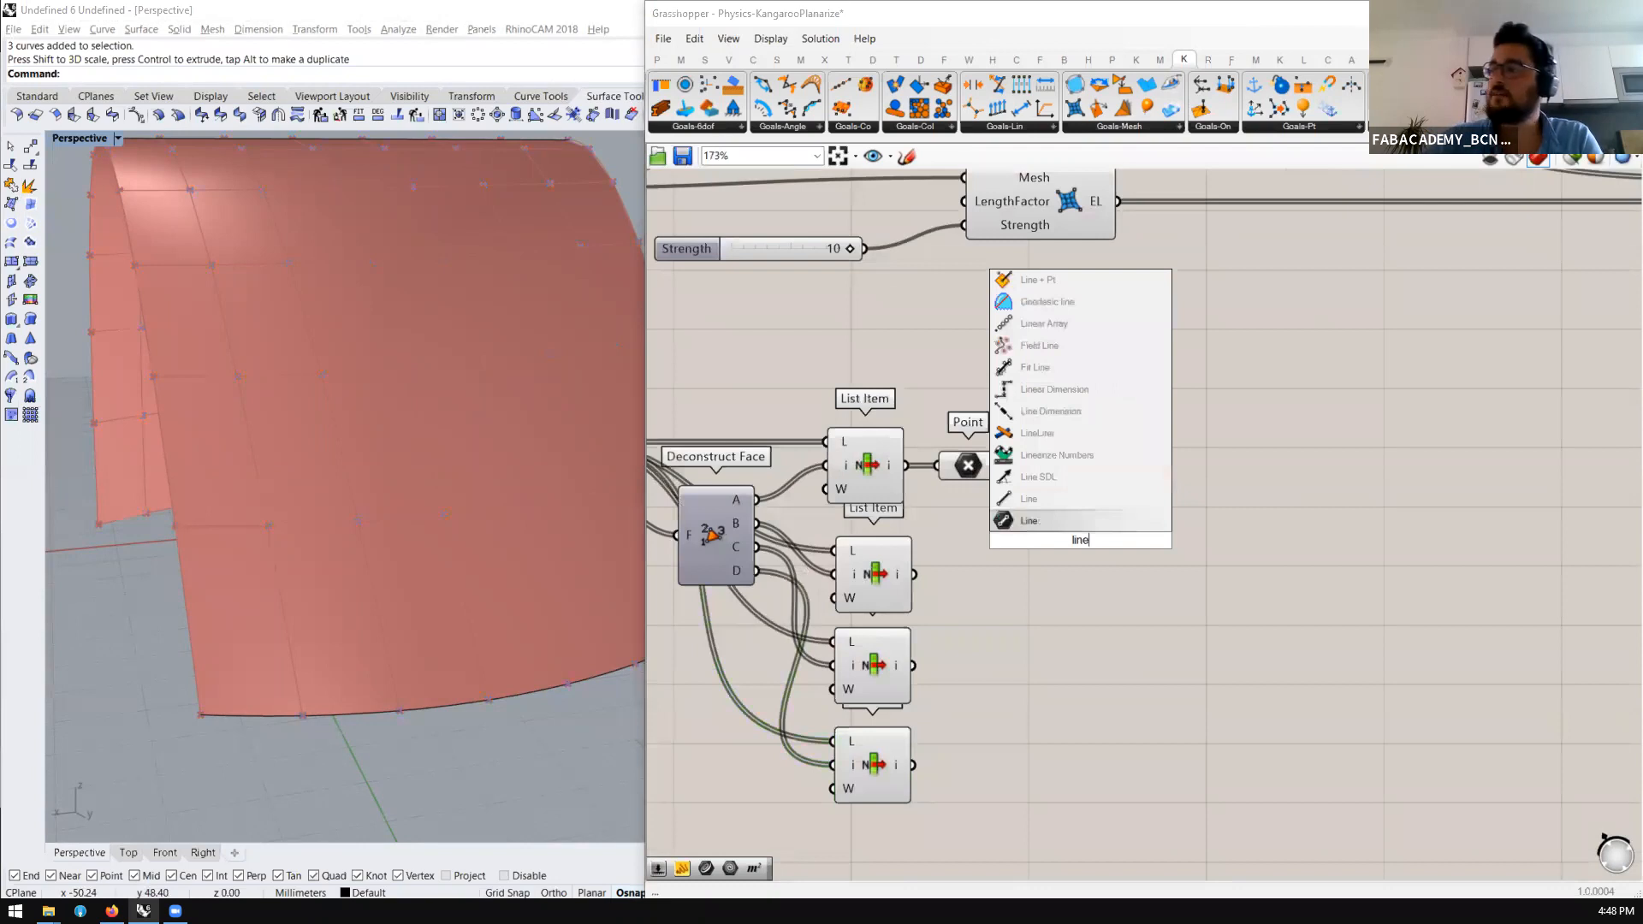
click(1054, 520)
drag(905, 466, 1052, 531)
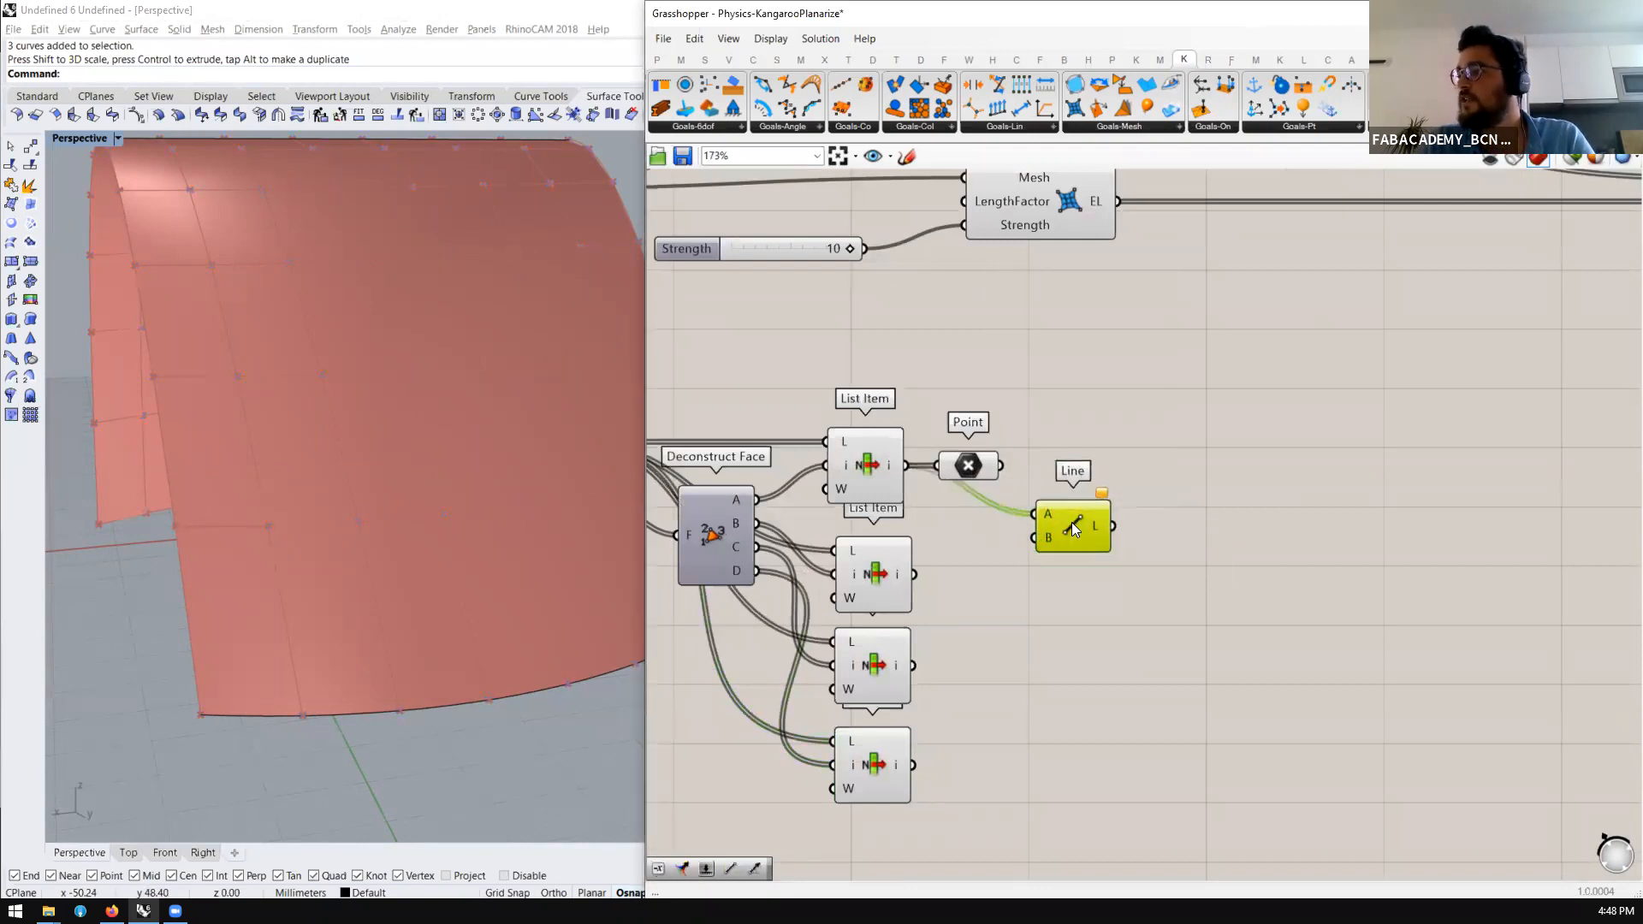
drag(914, 574, 1043, 538)
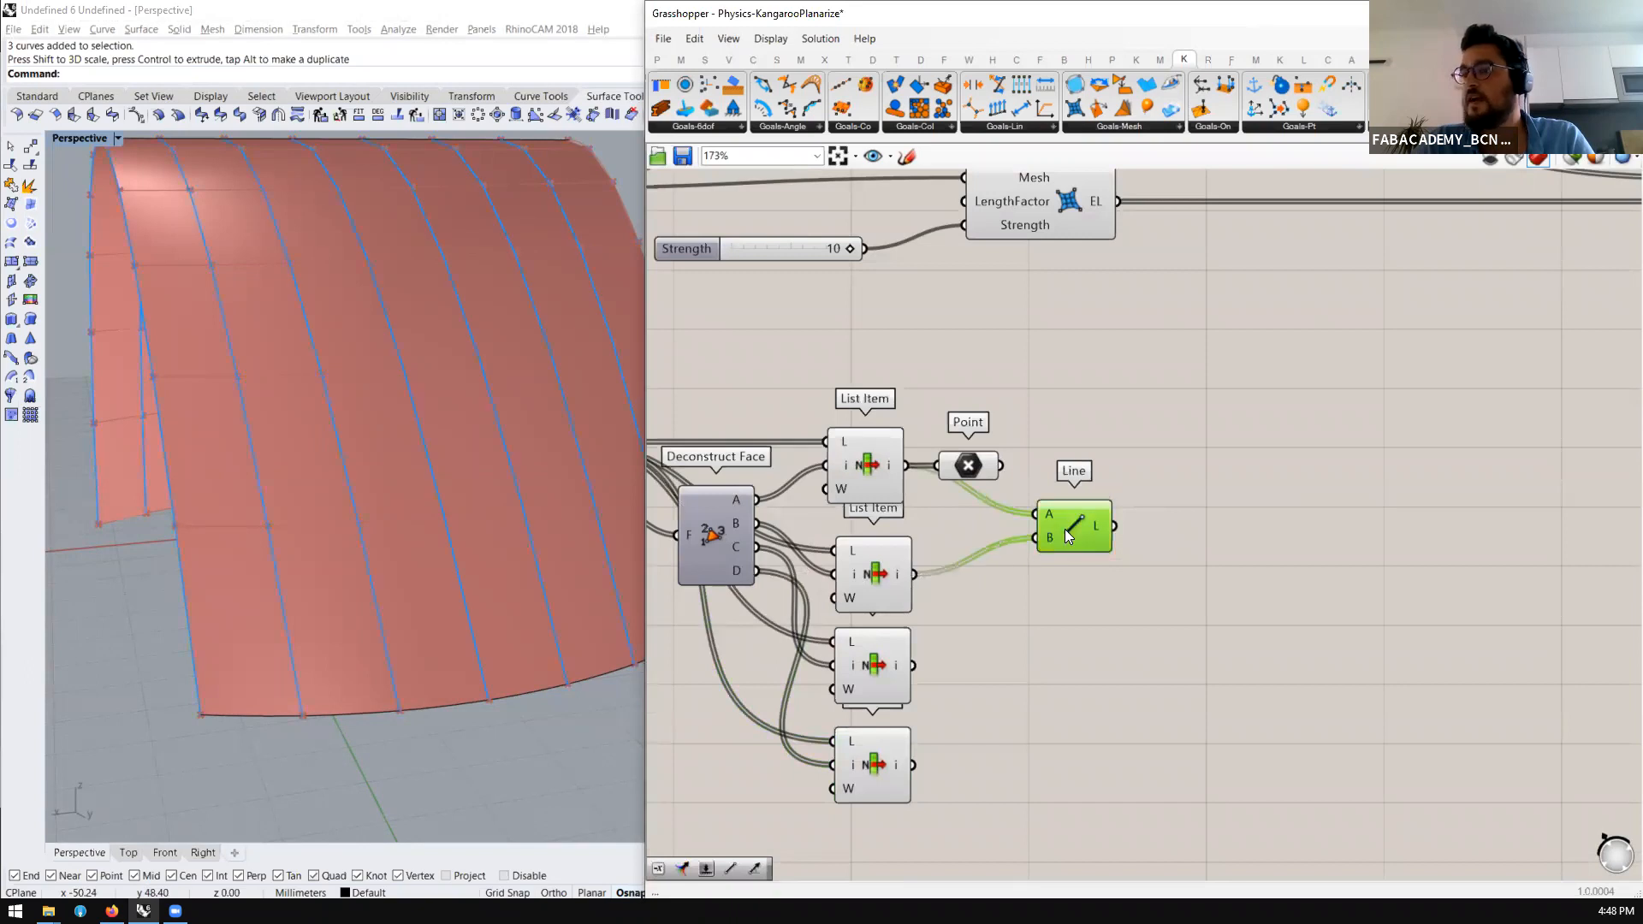
Make the first Line end at corner C and create a second Line from corner B to corner D as the opposite diagonal
drag(914, 665, 1065, 710)
drag(915, 578, 1035, 694)
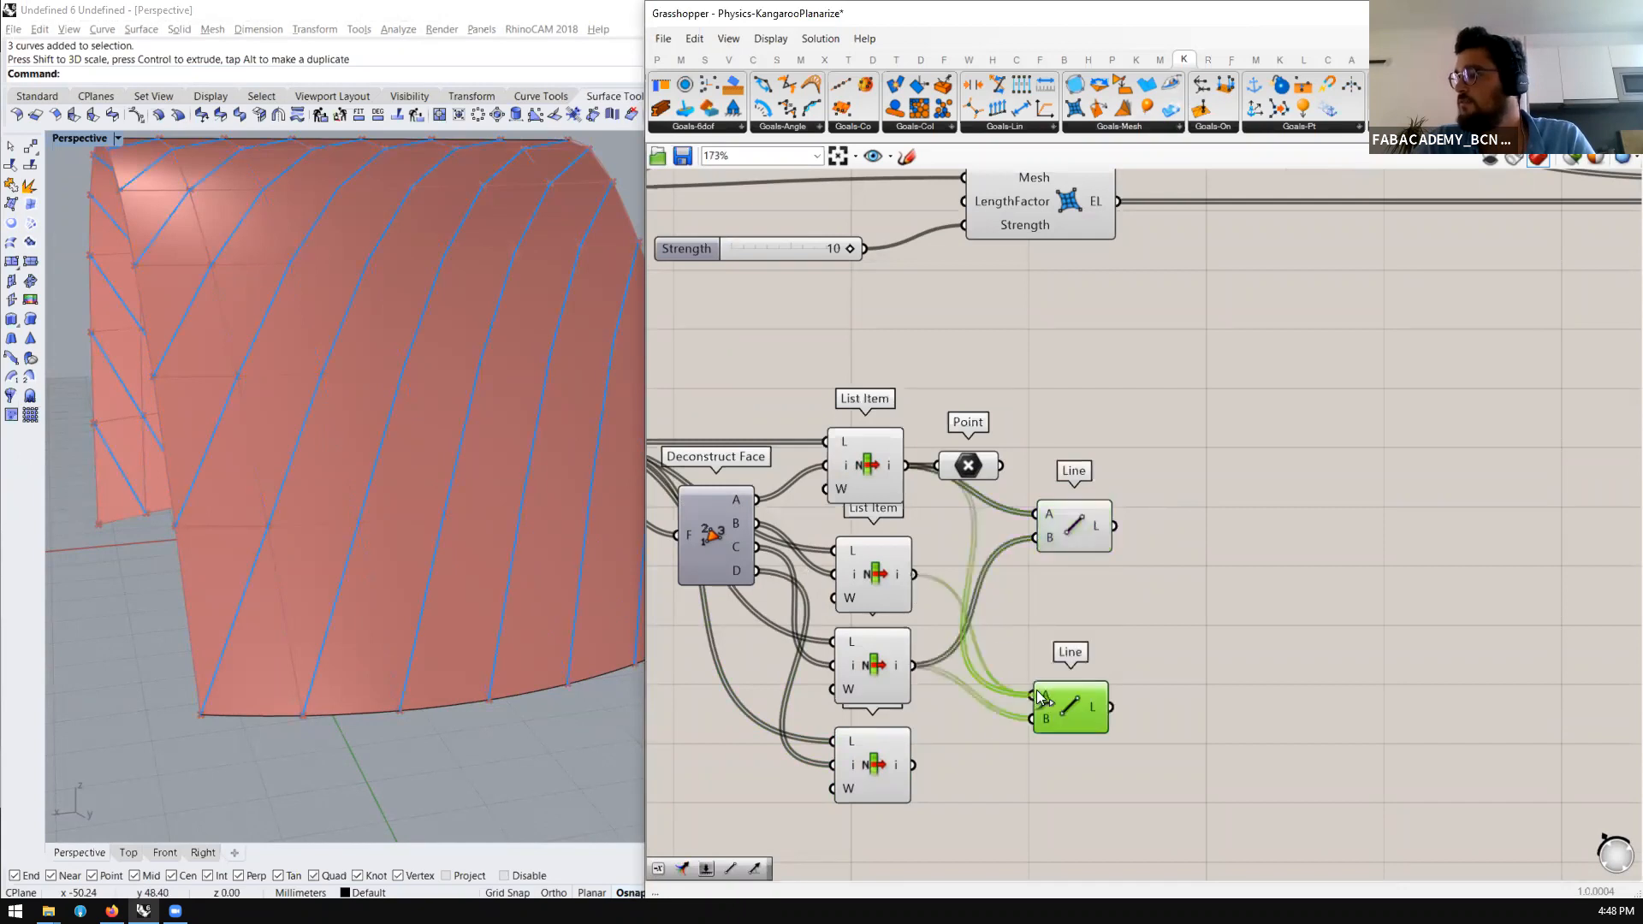
drag(913, 766, 1072, 723)
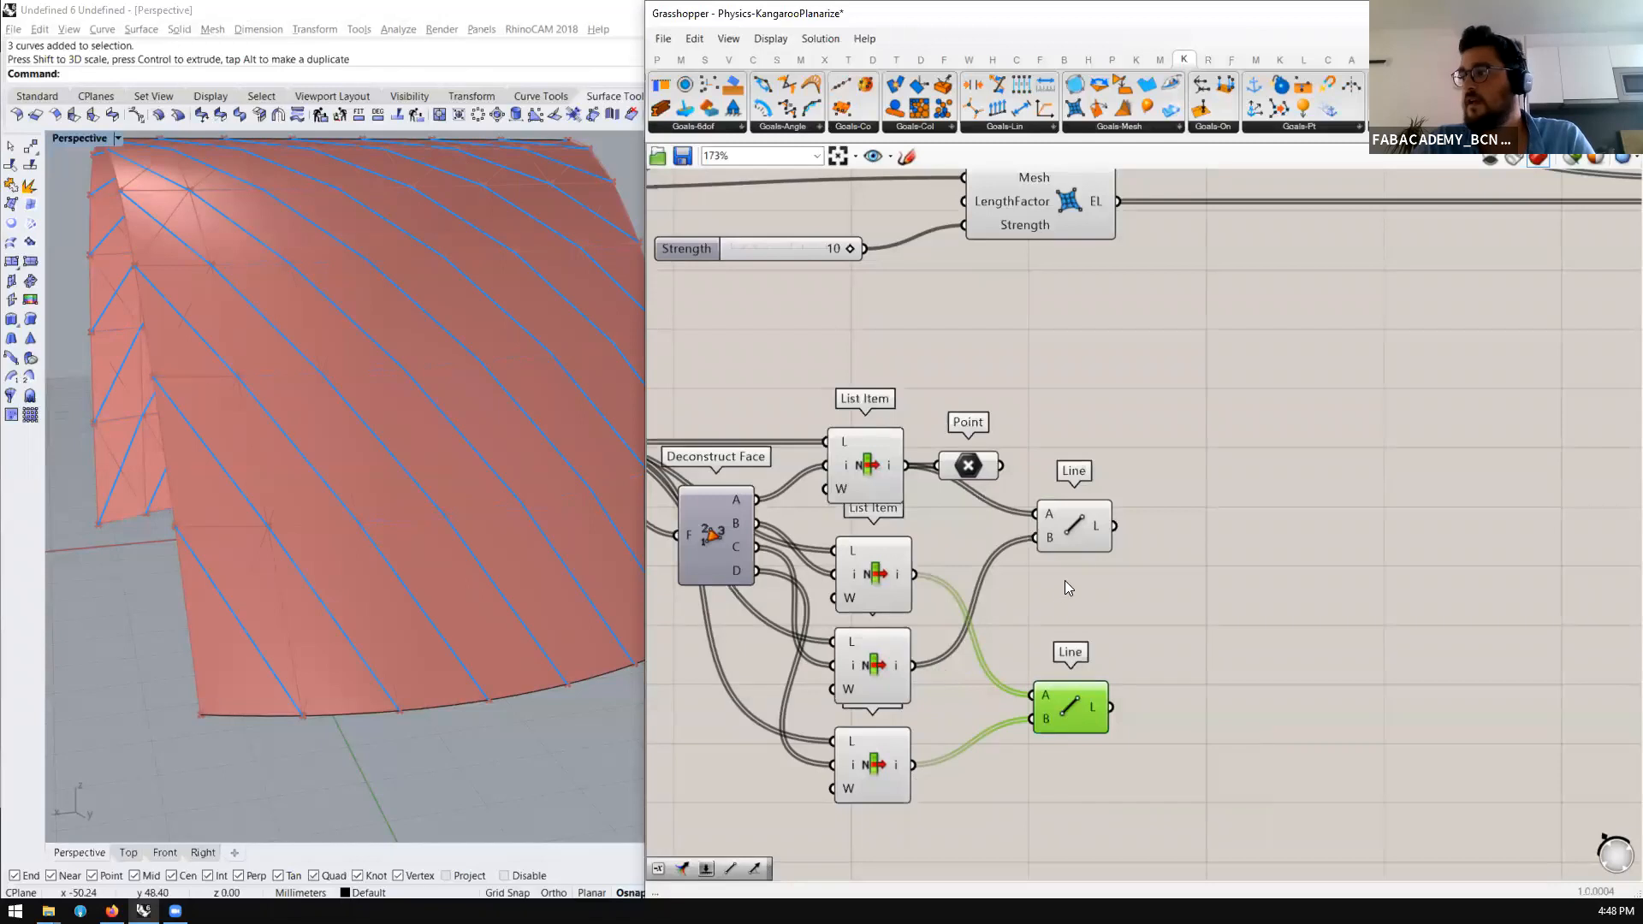
shift+click(1074, 548)
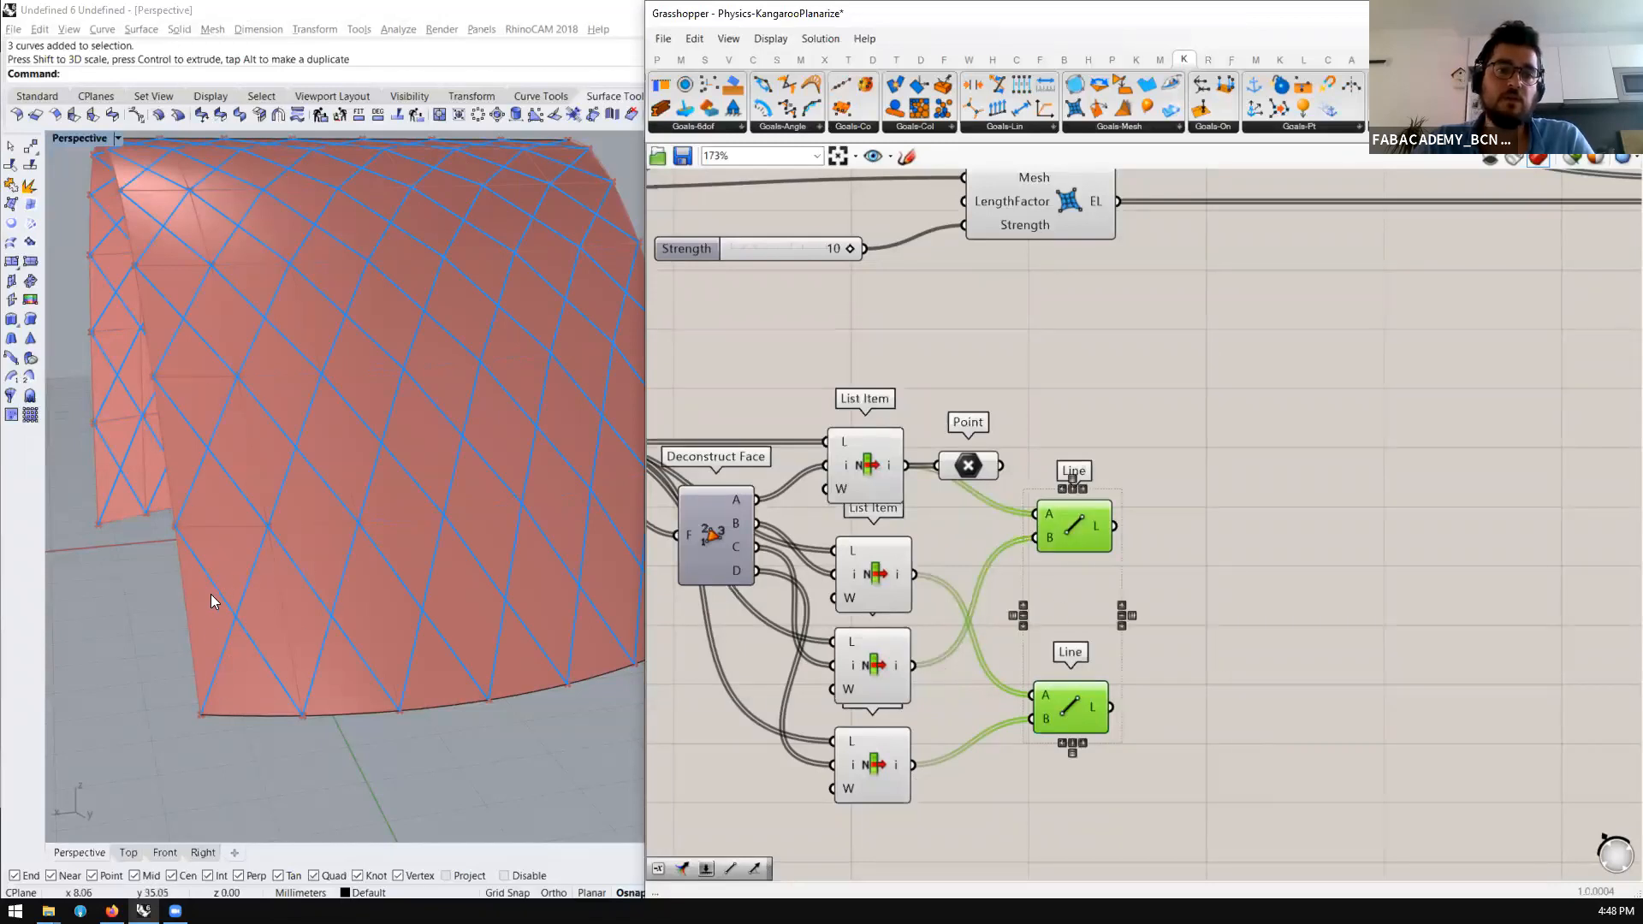
Delete the Point parameter and align the two Line components in a column beside the List Items
click(964, 466)
key(Delete)
scroll(941, 628, down, 2)
drag(905, 620, 930, 614)
click(901, 452)
click(928, 610)
drag(924, 484, 931, 488)
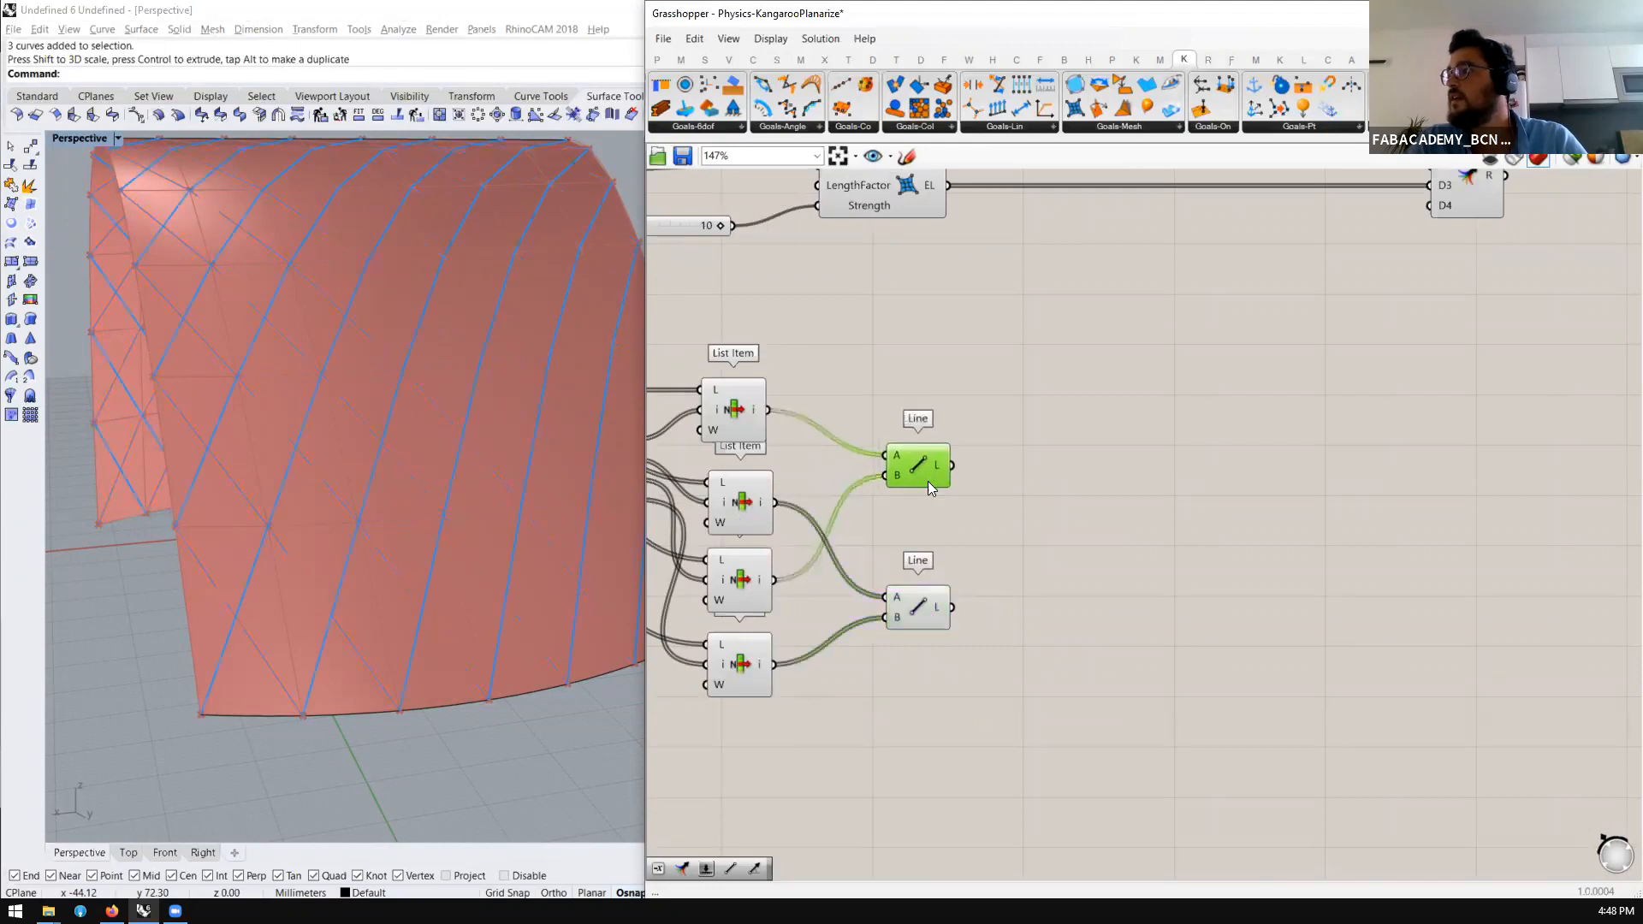
Place a Kangaroo EqualLength goal on the canvas beside the two Line components
click(1022, 128)
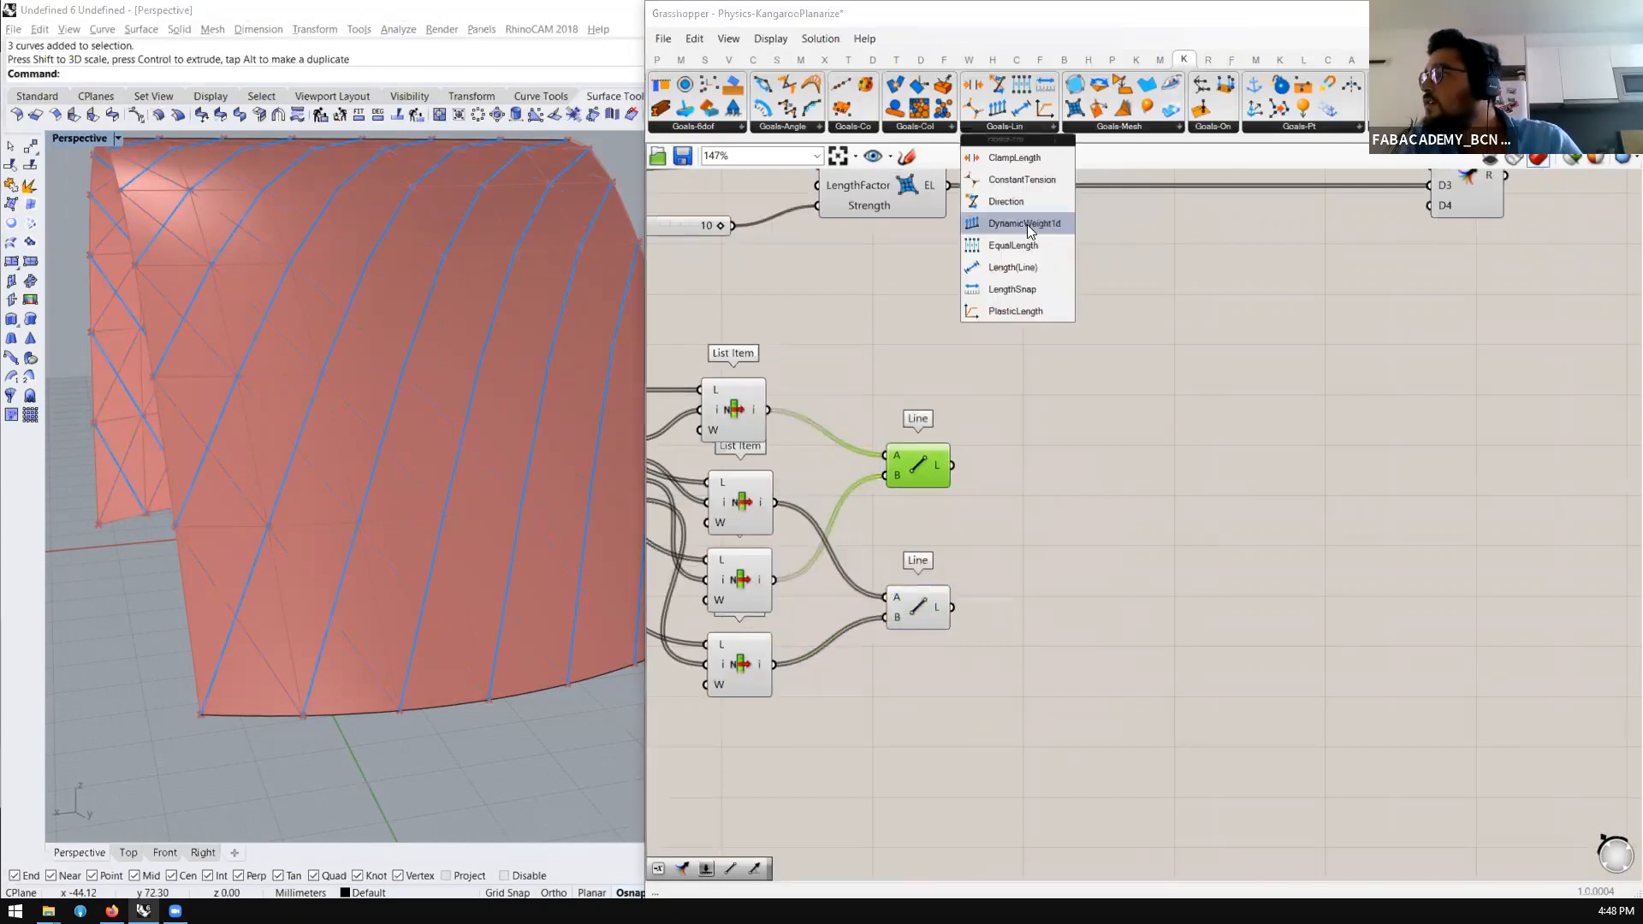
drag(1022, 245, 1181, 511)
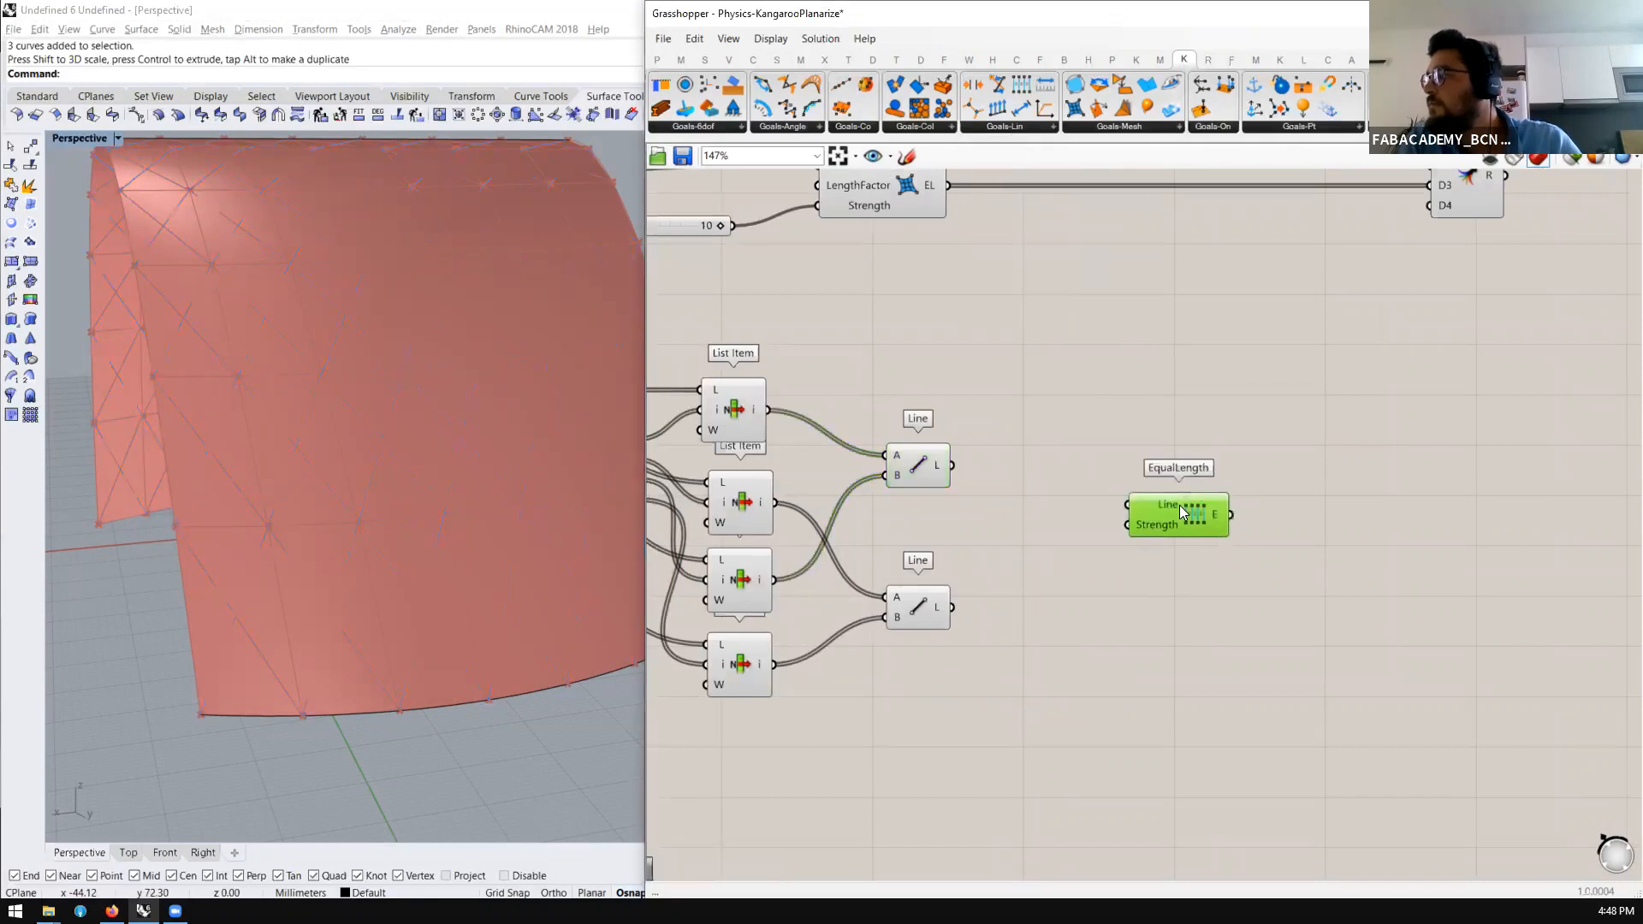
Add a Merge component, connect both diagonal Line outputs to it, and feed the merged lines into EqualLength
double_click(1038, 524)
text(merge)
key(Return)
drag(951, 465, 1002, 524)
ctrl+drag(950, 468, 951, 466)
drag(951, 466, 1000, 505)
drag(949, 620, 1286, 540)
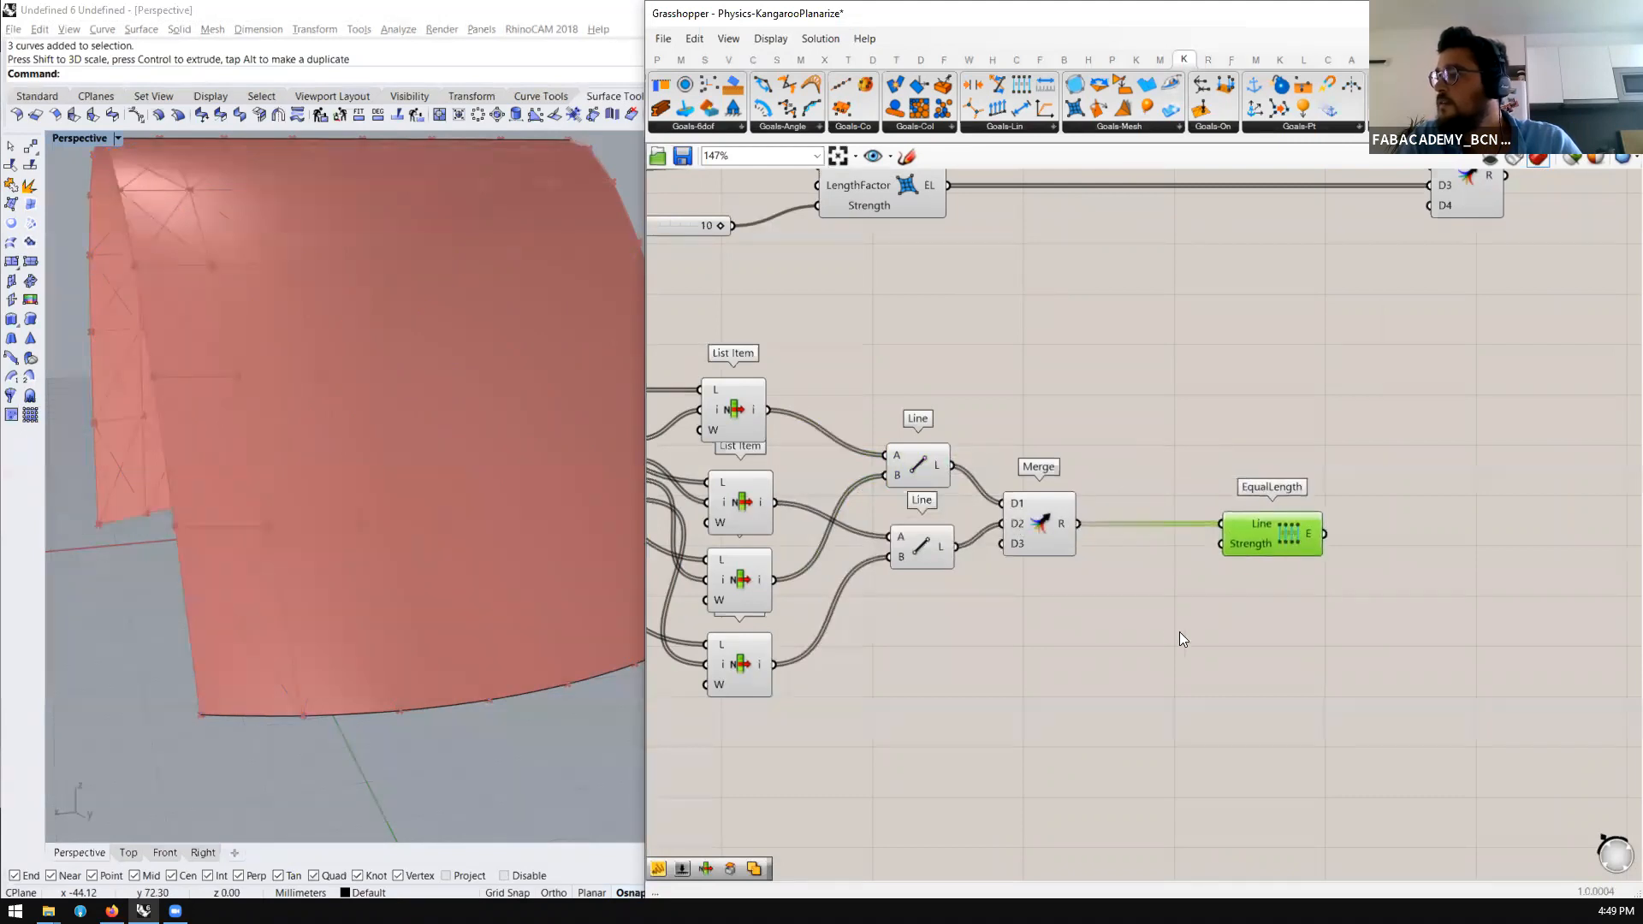
Add a slider of 100 for the EqualLength strength and connect the EqualLength goal to input D4 of the goals Merge
double_click(1172, 637)
text(100)
key(Return)
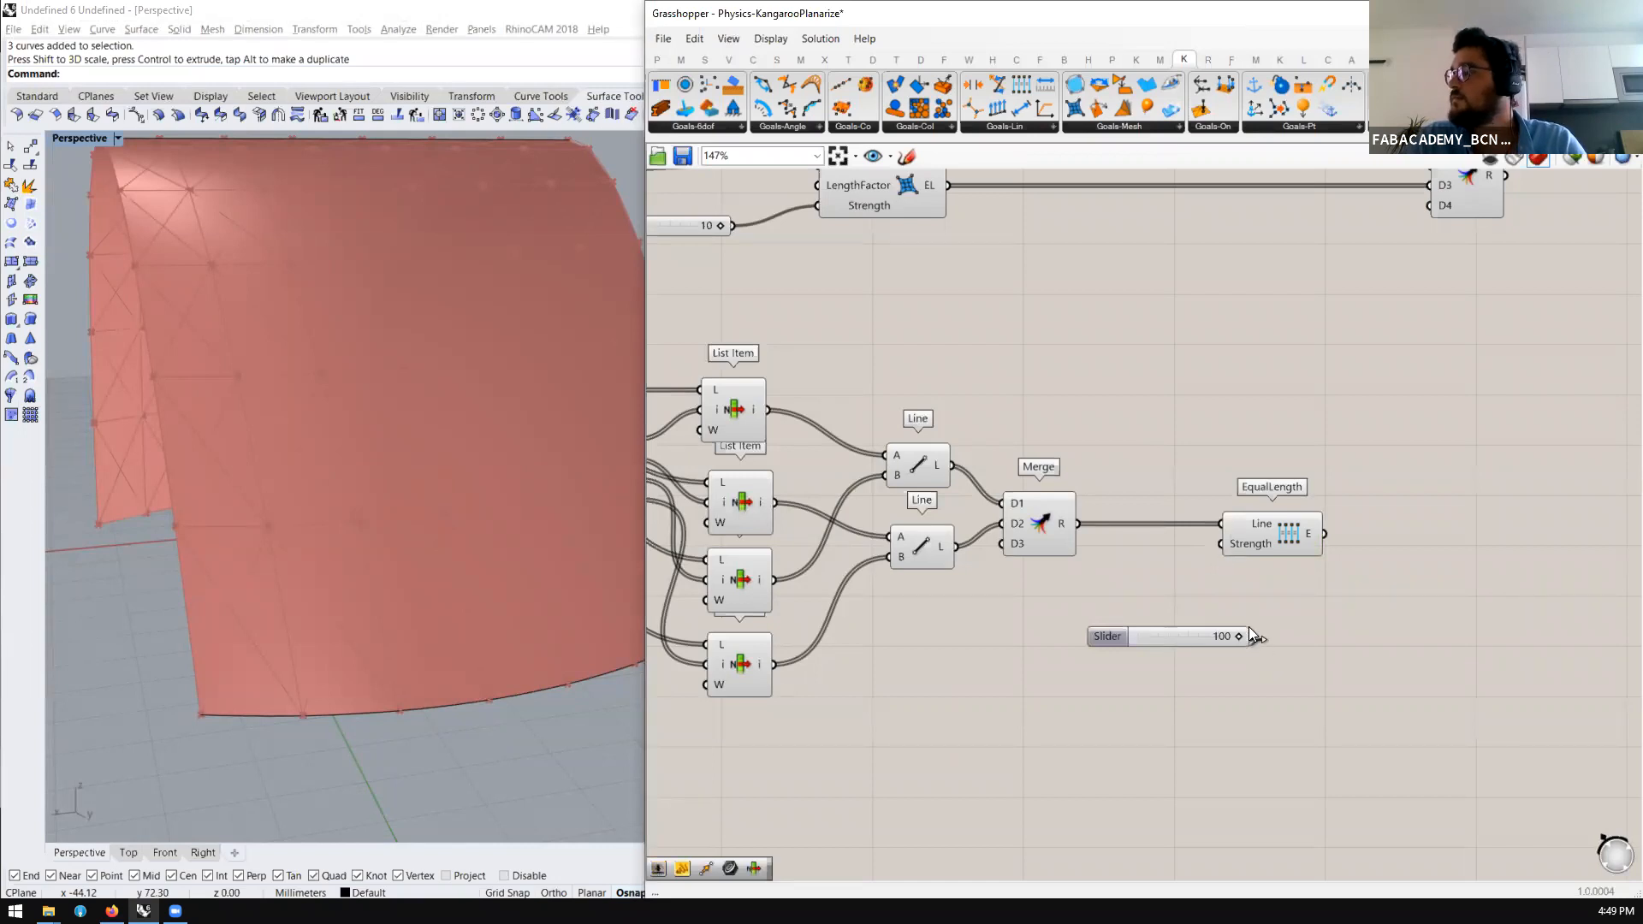
scroll(1136, 558, down, 2)
drag(1216, 553, 1291, 323)
Examine the goals and their inputs in the other Kangaroo definition on the canvas
scroll(1094, 603, down, 12)
scroll(1098, 445, up, 9)
scroll(1148, 462, up, 5)
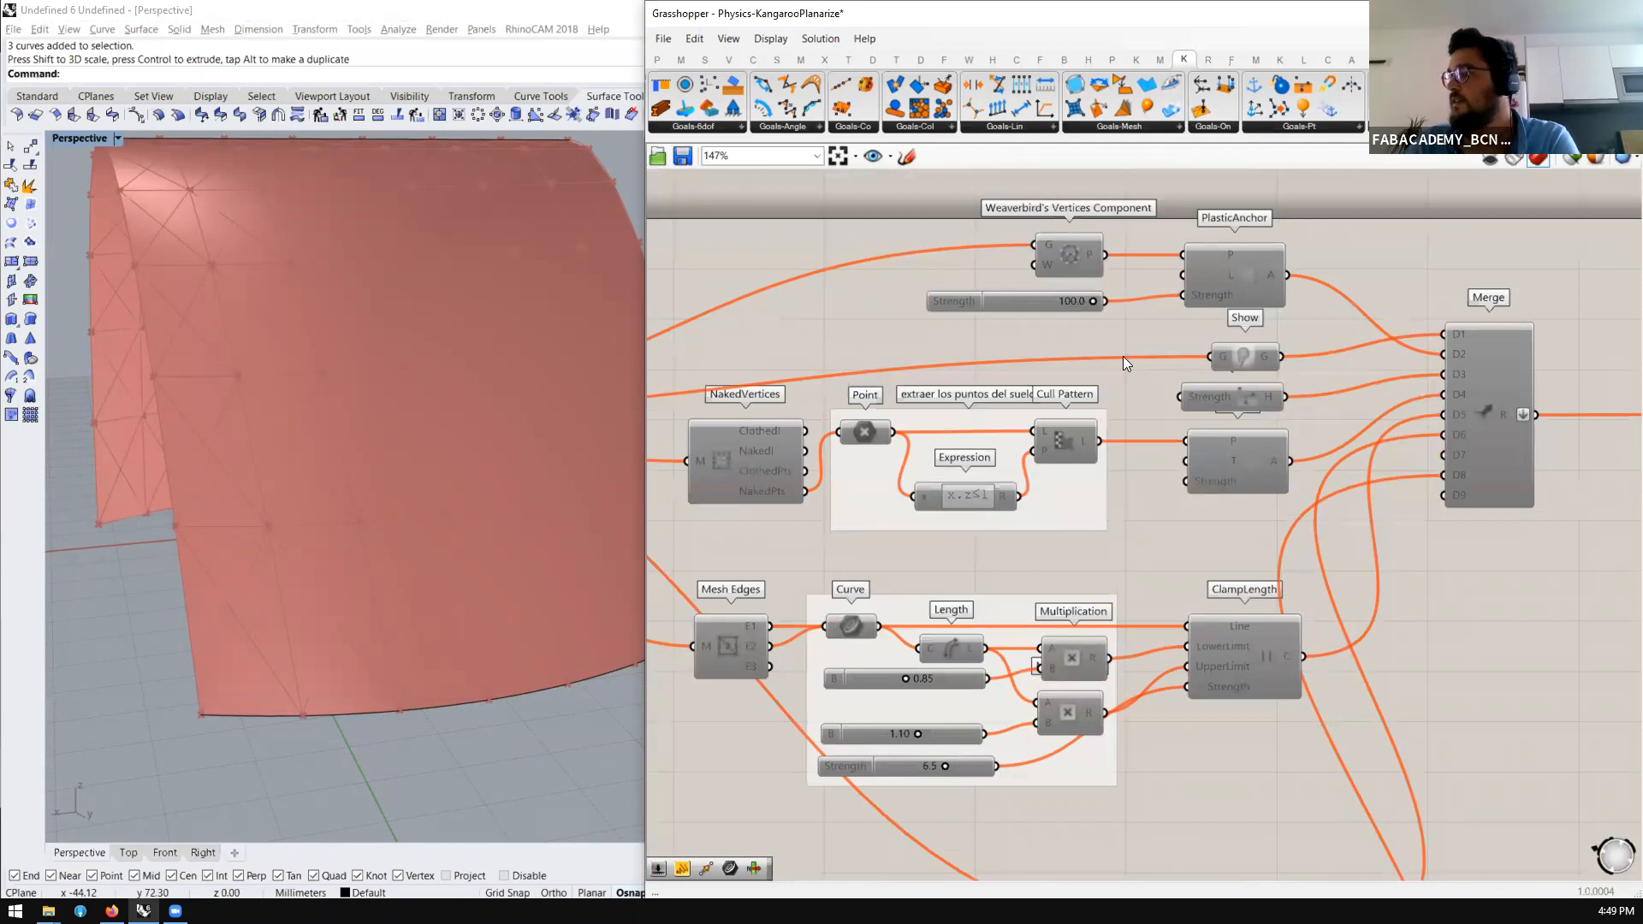
scroll(1122, 356, down, 4)
right_drag(1196, 618, 1142, 416)
scroll(1123, 339, up, 3)
scroll(1122, 339, down, 2)
right_drag(1155, 692, 1164, 492)
scroll(1189, 332, up, 2)
scroll(1190, 325, down, 6)
right_drag(1172, 659, 1193, 468)
scroll(1199, 403, up, 7)
scroll(1200, 404, down, 6)
scroll(925, 588, up, 1)
scroll(933, 530, up, 1)
scroll(1000, 391, down, 2)
Shift the Show, Planarize, EdgeLengths and goals Merge components away from Mesh Surface, and reposition the EqualLength strength slider
drag(1281, 311, 882, 404)
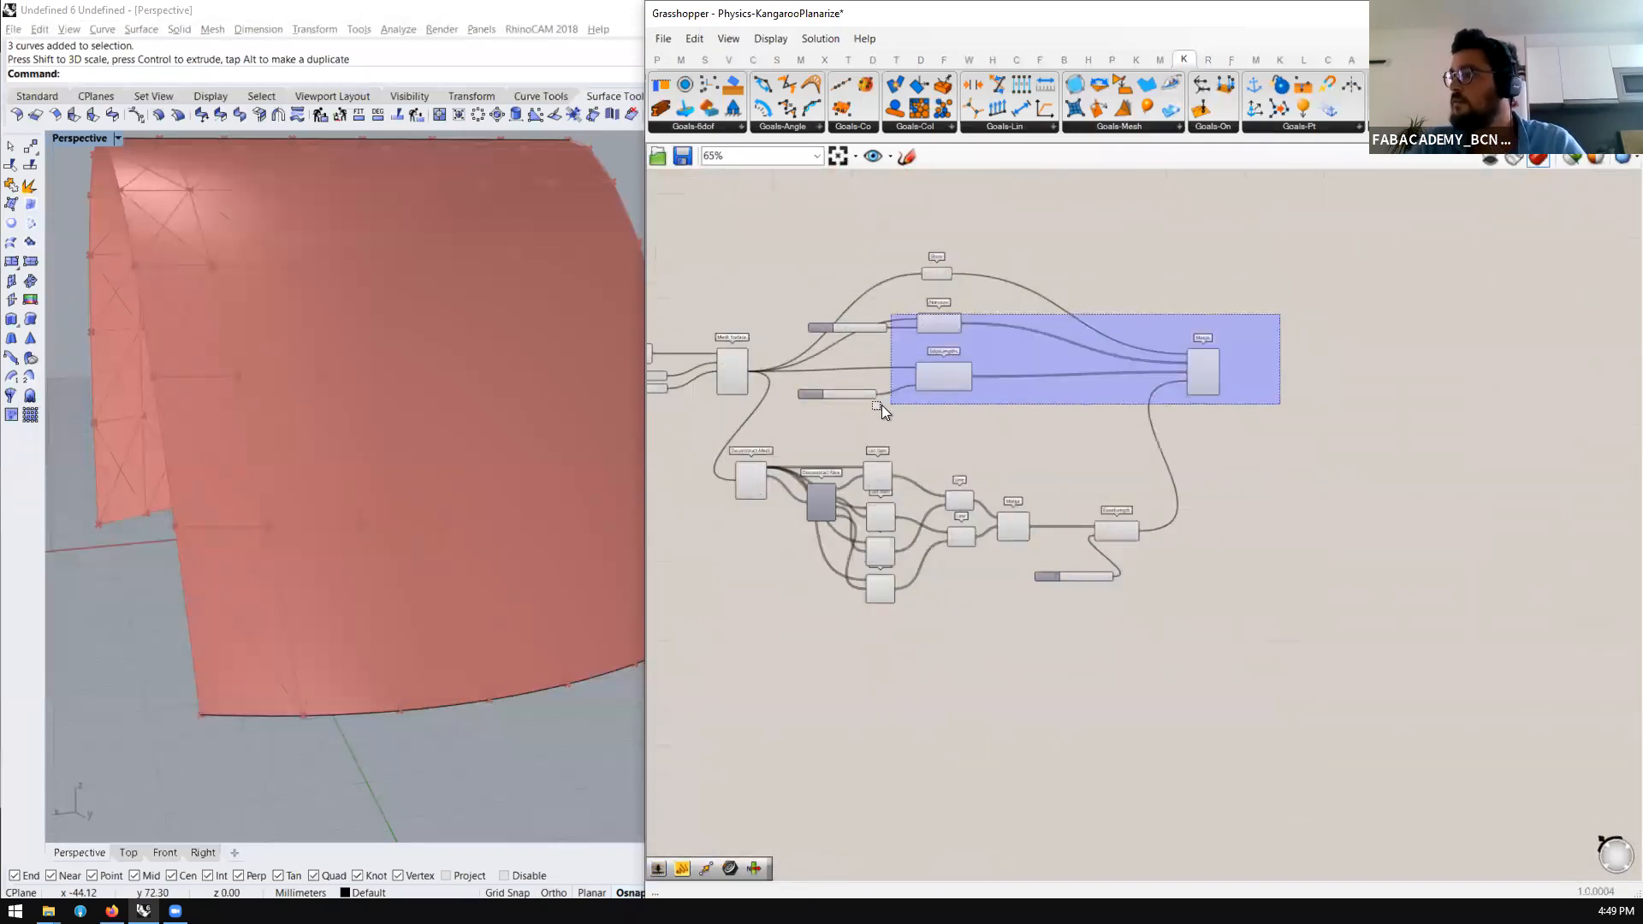
drag(1283, 249, 791, 405)
drag(945, 381, 1128, 384)
drag(1125, 531, 1087, 567)
scroll(1146, 413, up, 3)
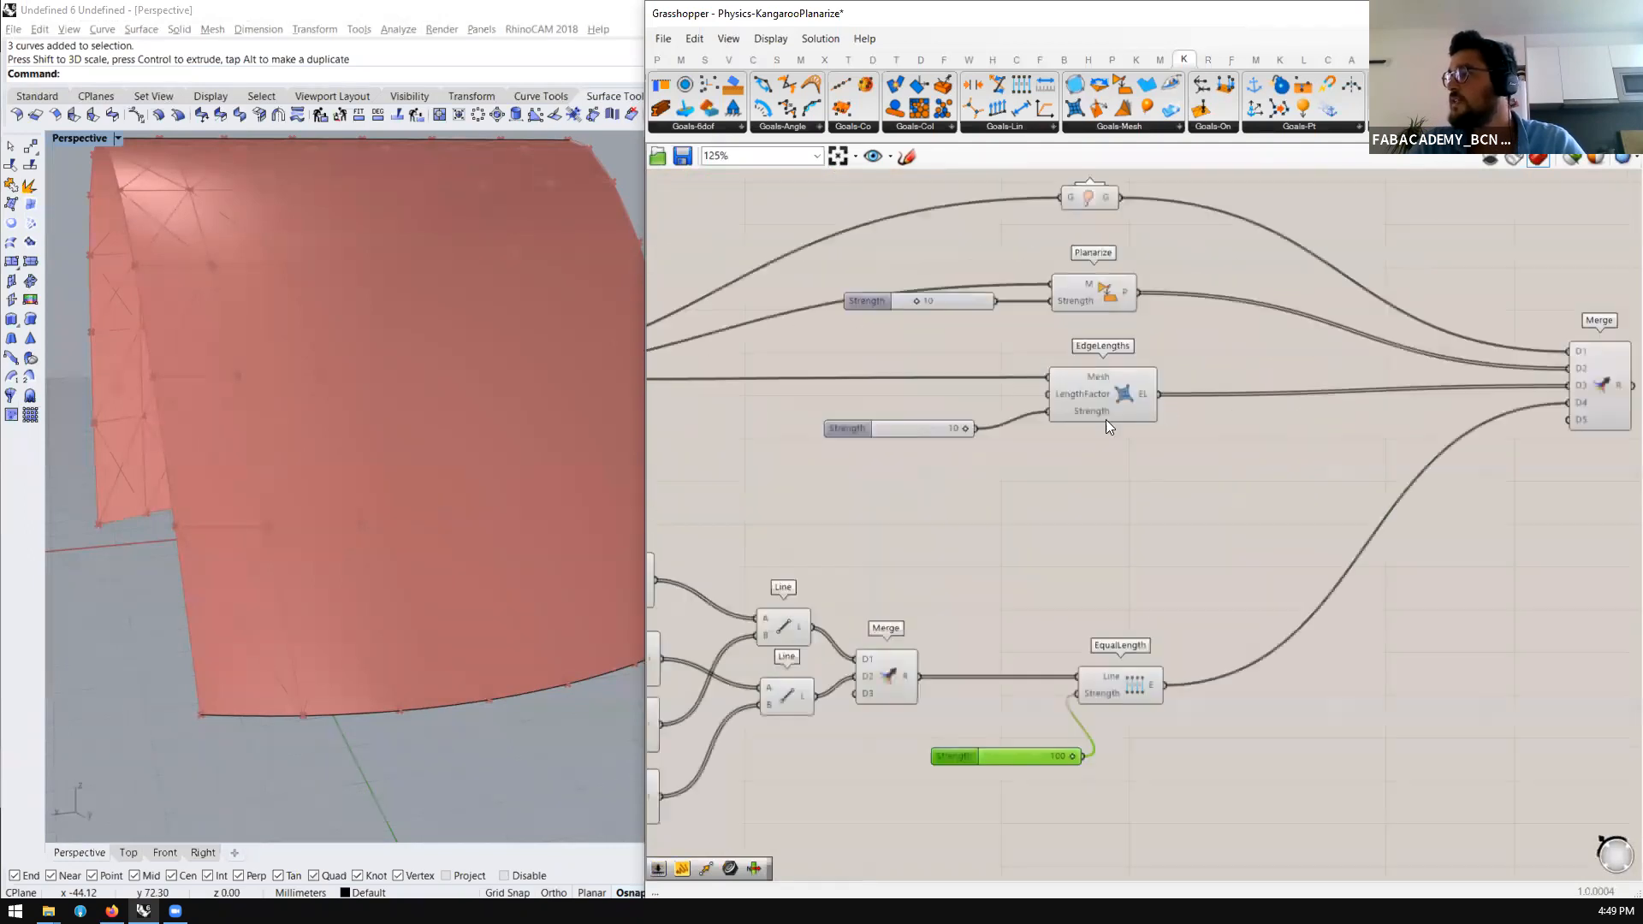
double_click(1080, 487)
Examine the diagonal lines and corner points on the arched mesh in the Rhino viewport
scroll(344, 528, down, 8)
right_drag(342, 528, 551, 686)
scroll(551, 686, up, 5)
right_drag(340, 445, 428, 475)
scroll(428, 475, down, 2)
scroll(578, 557, up, 4)
right_drag(579, 558, 575, 419)
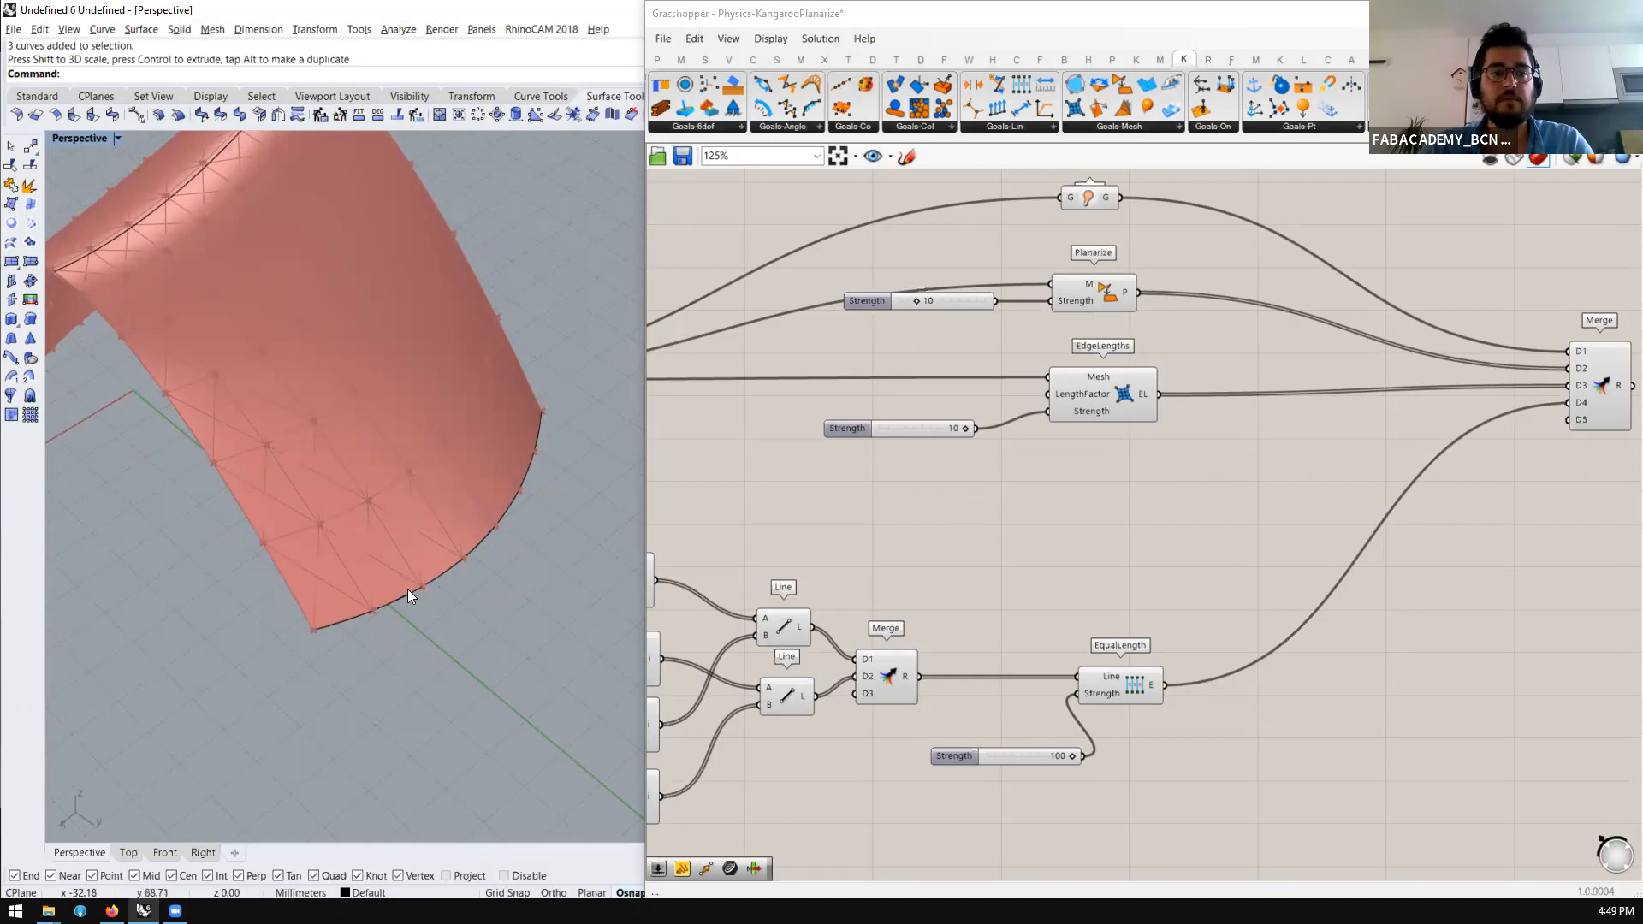
right_drag(429, 578, 462, 548)
Turn off the preview of the components that extract and merge the face diagonals
scroll(1215, 555, down, 4)
drag(1176, 534, 800, 727)
middle_click(841, 656)
click(892, 602)
scroll(520, 480, up, 4)
right_drag(520, 480, 568, 502)
scroll(568, 502, down, 5)
scroll(1104, 546, up, 1)
scroll(1100, 545, up, 1)
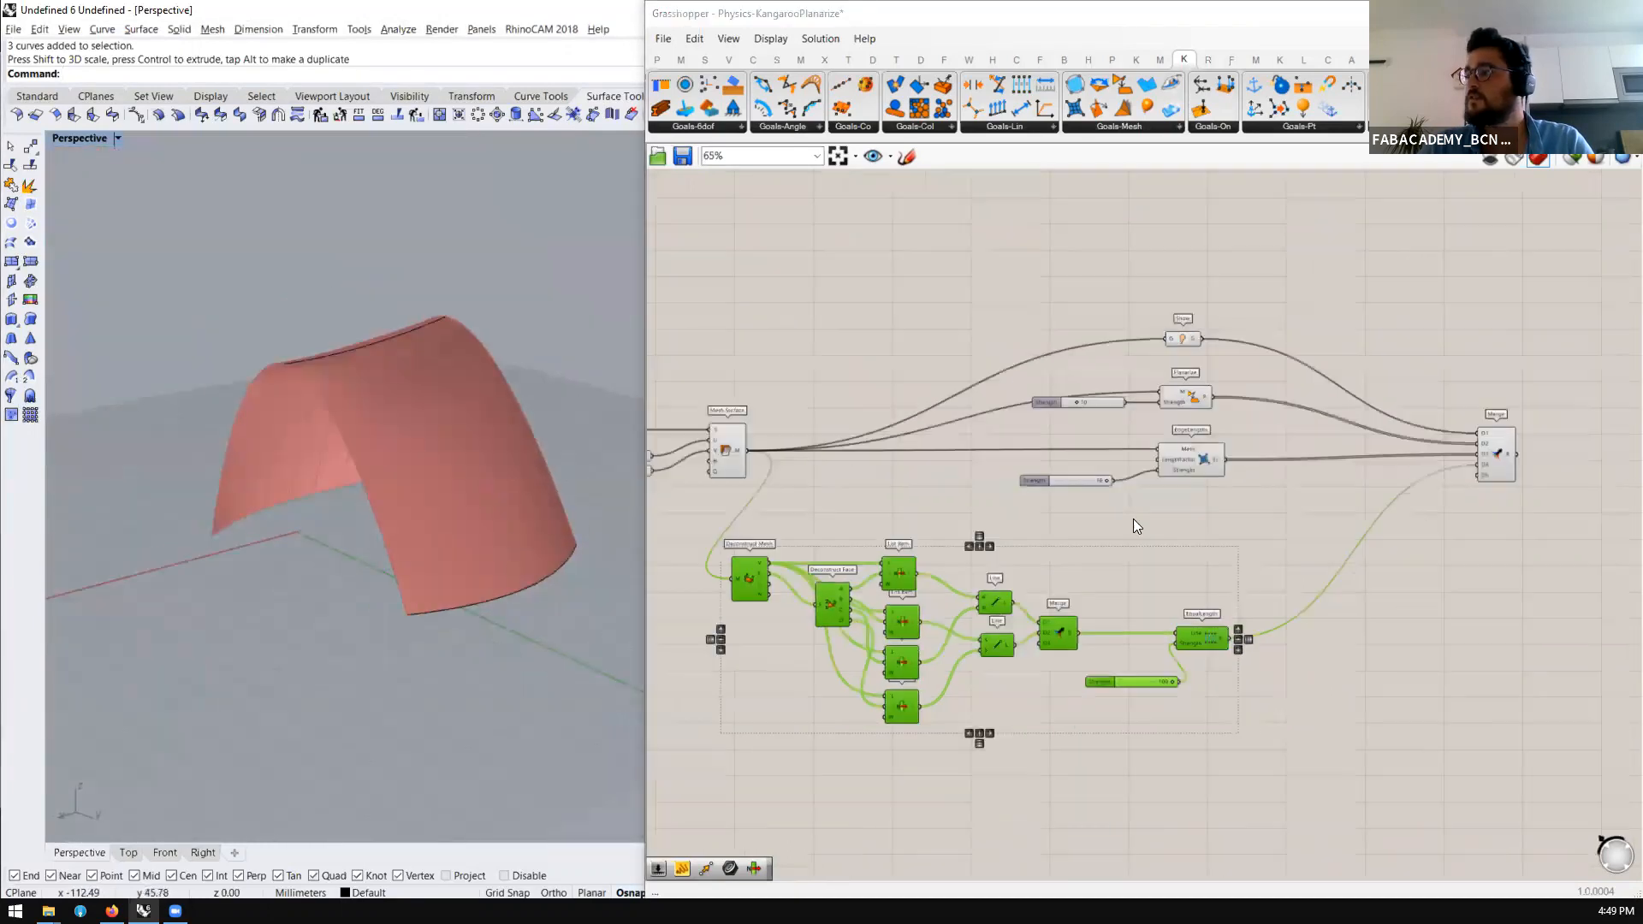
Move the diagonal-extraction components down, leaving free canvas space beside Deconstruct Mesh
drag(1237, 523, 815, 638)
drag(811, 580, 823, 703)
click(725, 544)
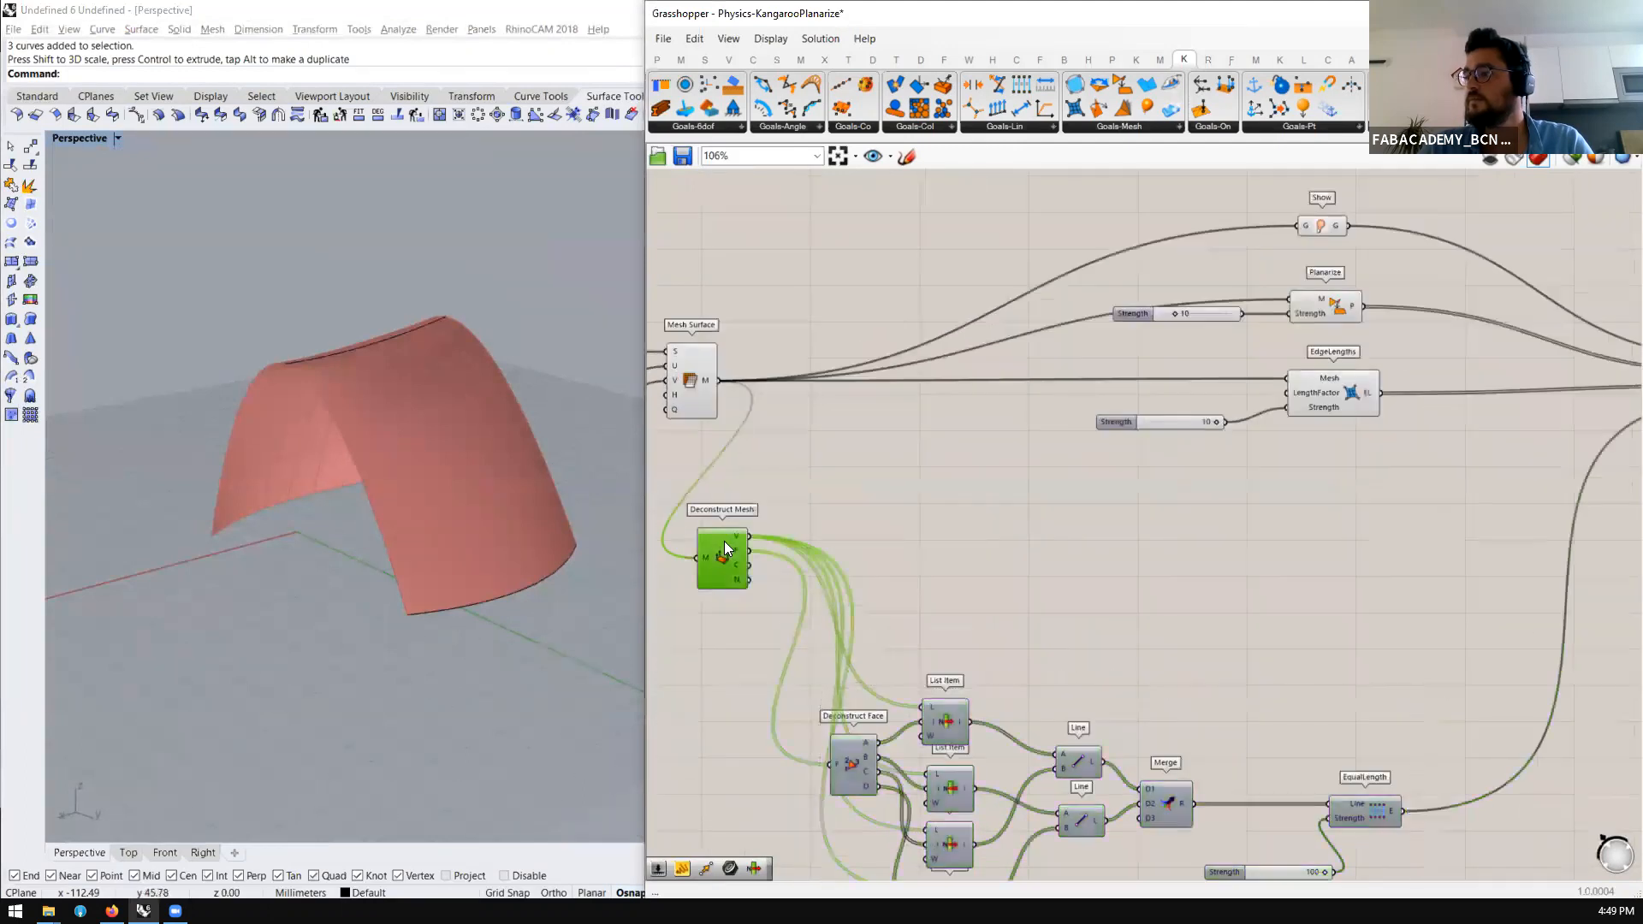
Add a Point parameter fed by the vertices output of Deconstruct Mesh
scroll(727, 539, up, 5)
double_click(1074, 523)
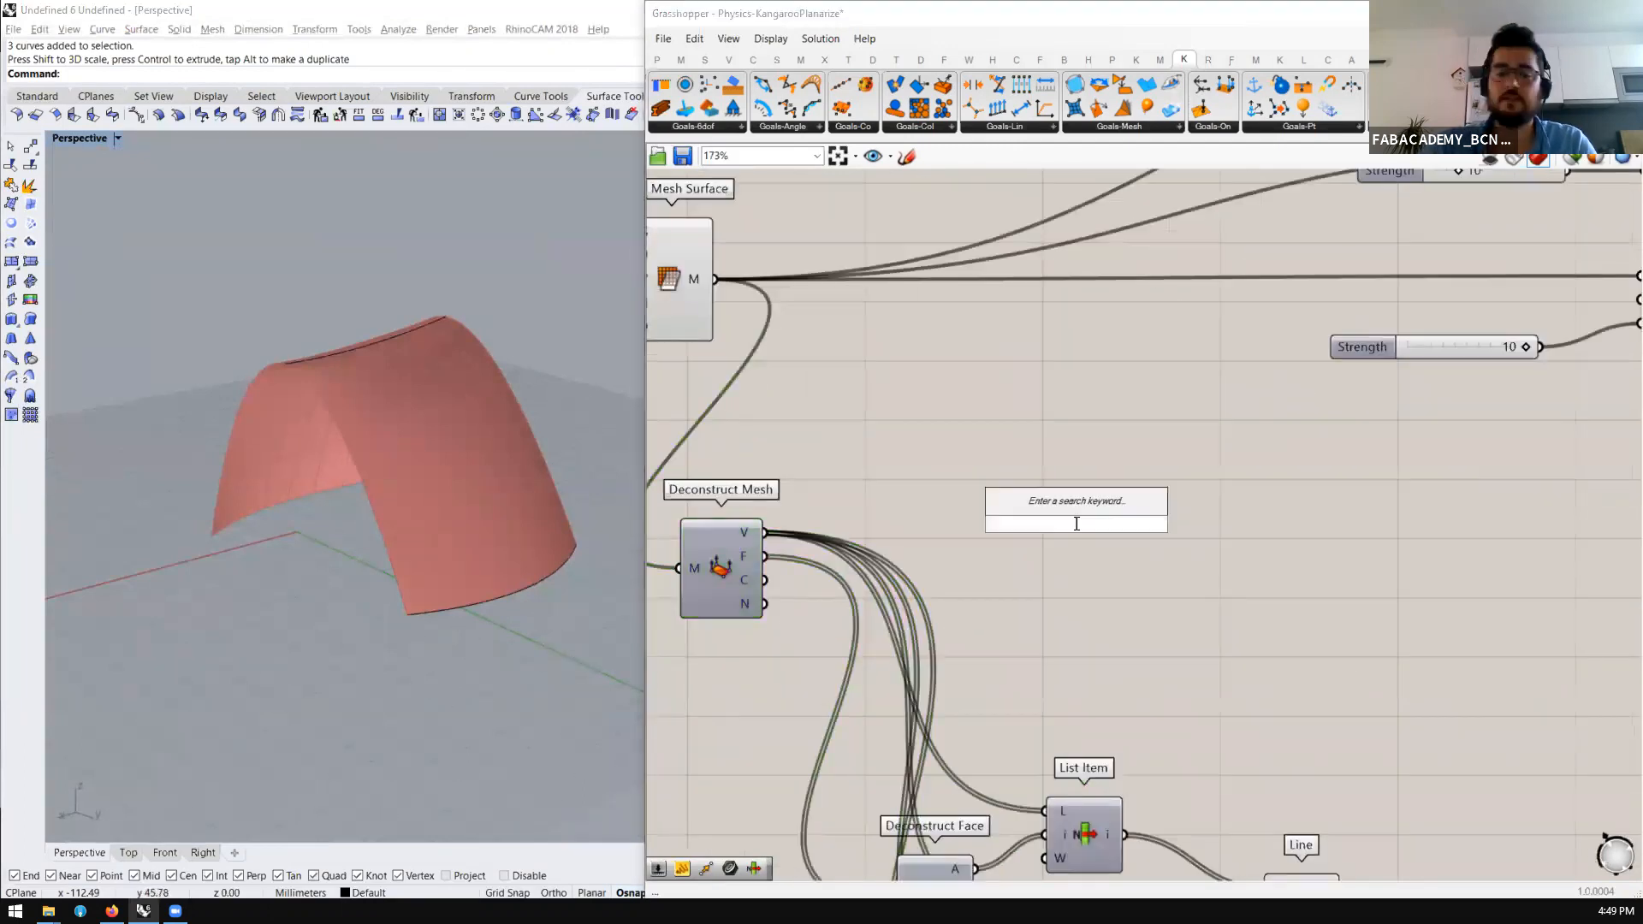
text(point)
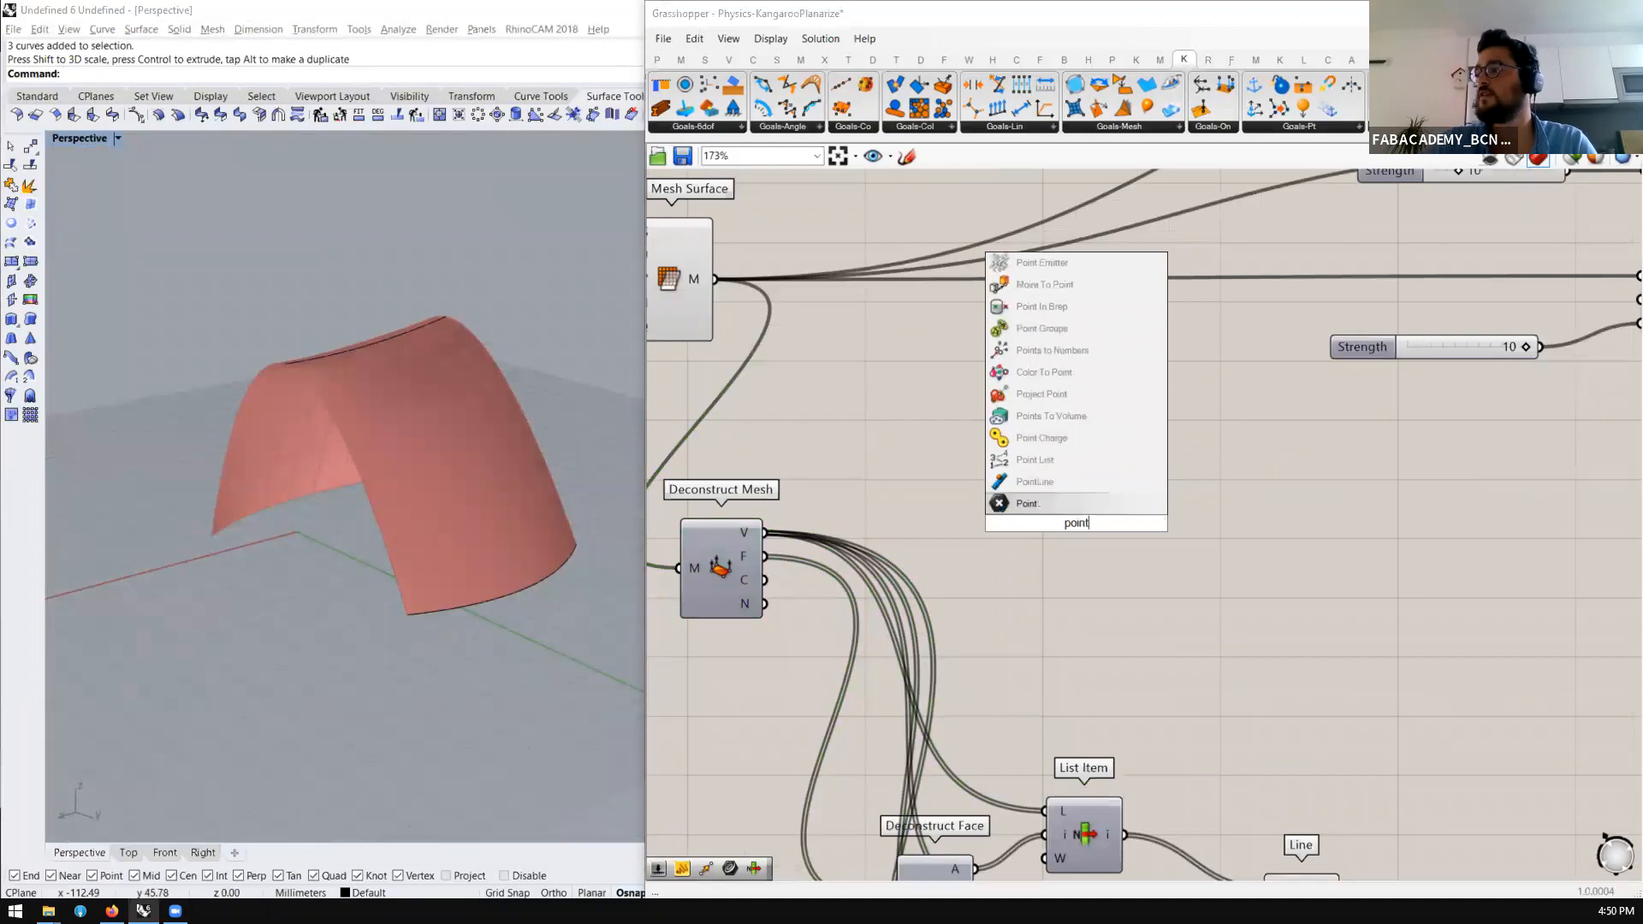
key(Return)
drag(974, 527, 1151, 535)
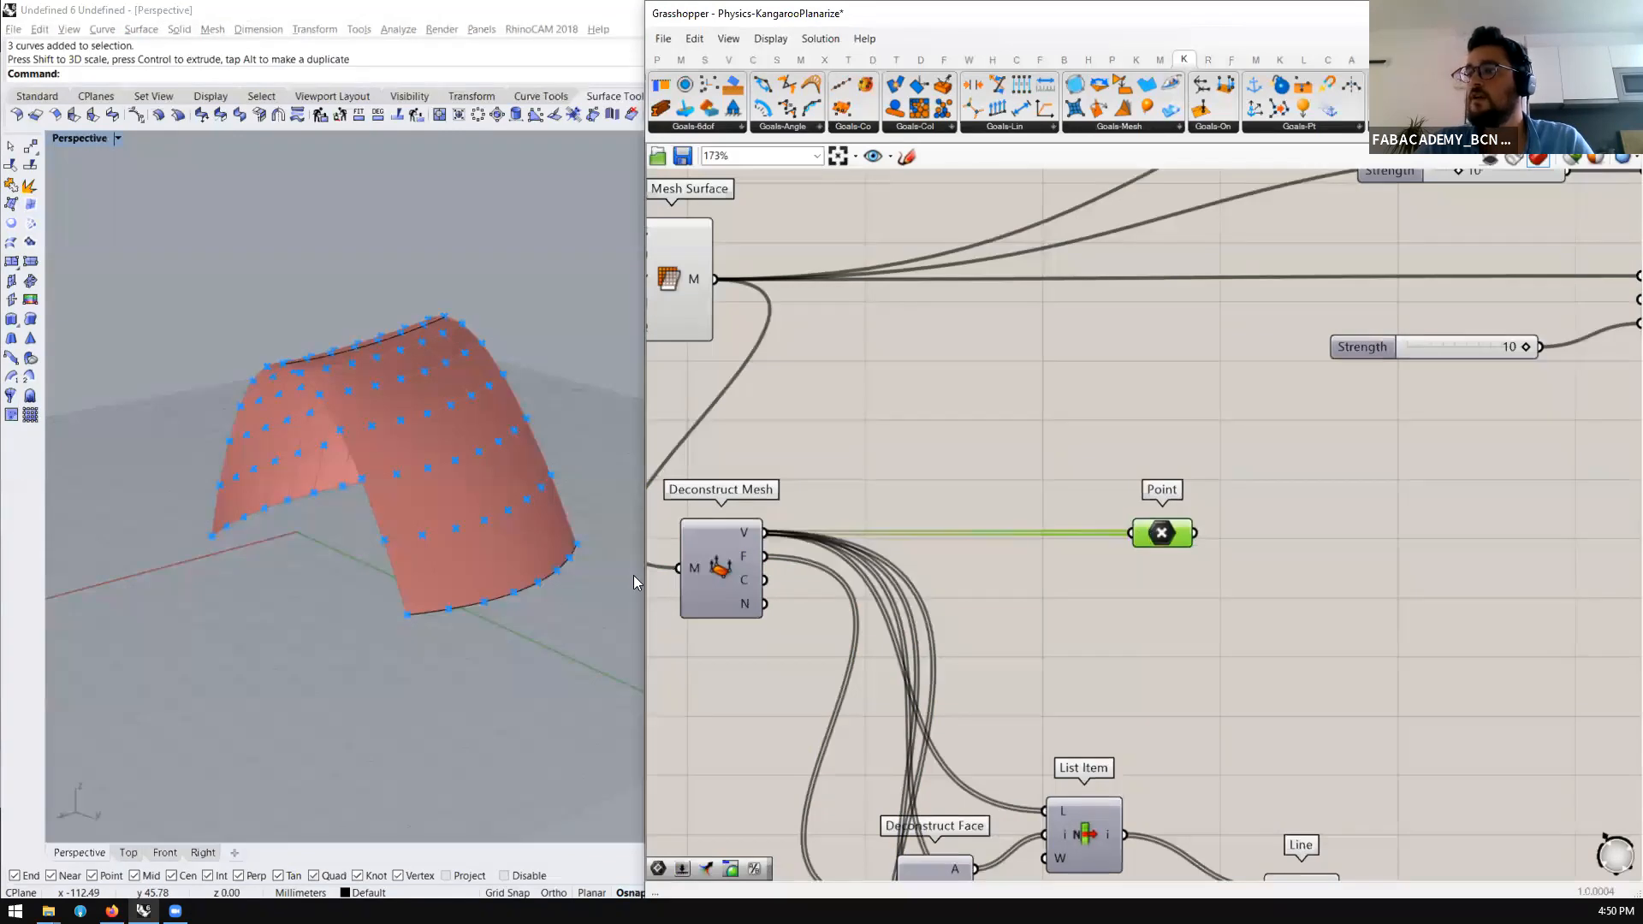
right_drag(475, 595, 462, 576)
scroll(1008, 559, down, 2)
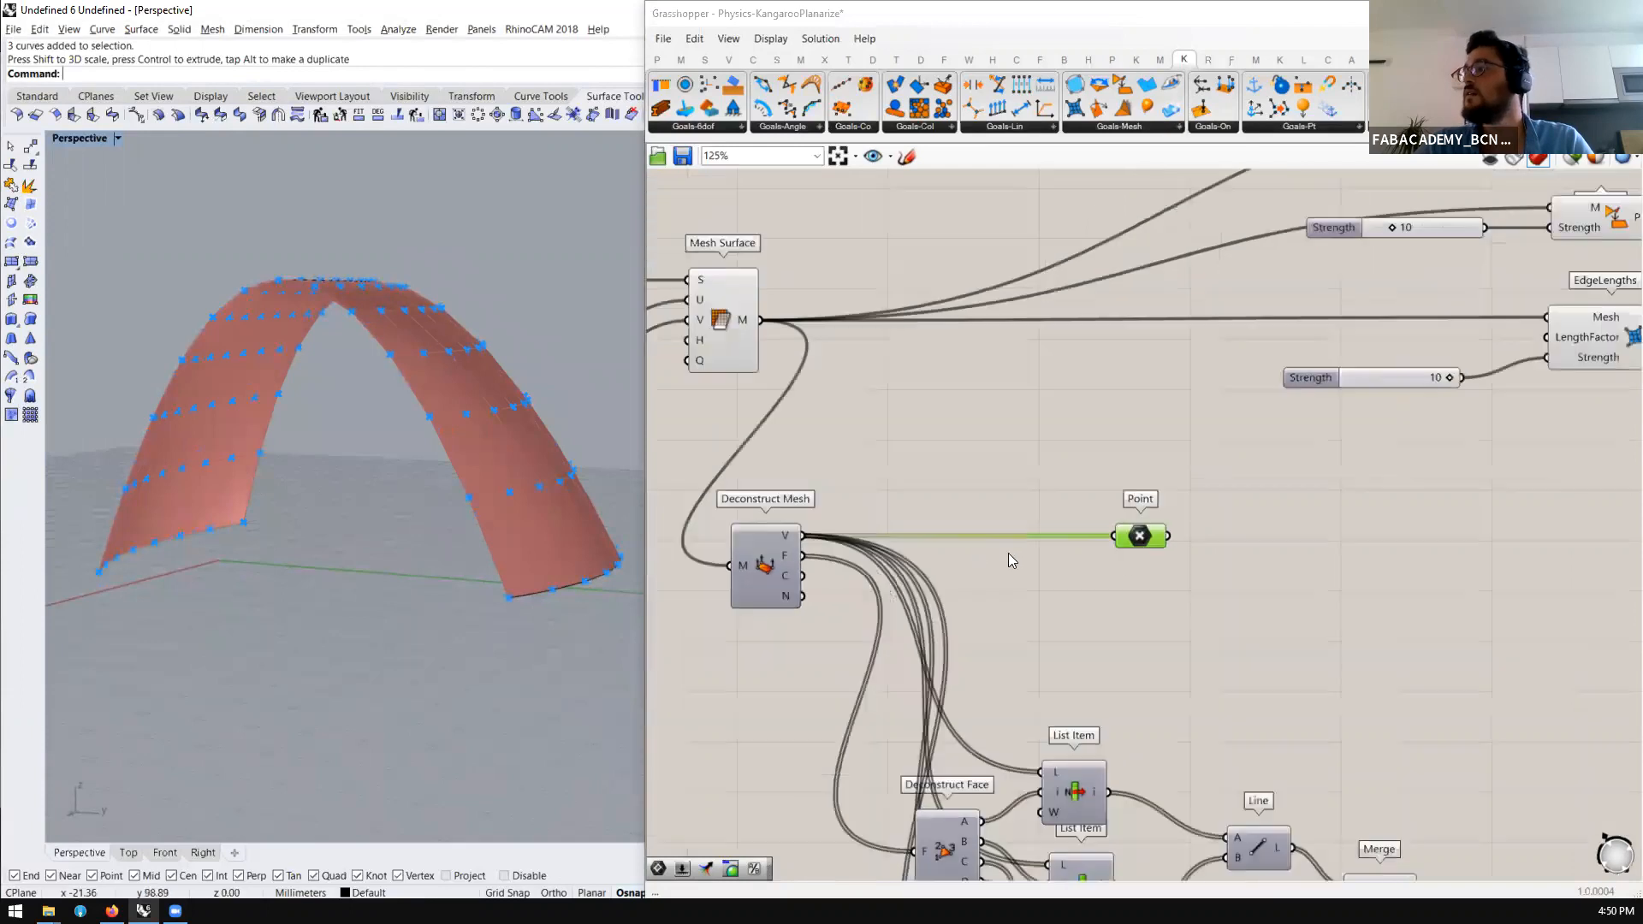
Add a Deconstruct component and connect the Point parameter to it to split the vertices into X, Y and Z
right_drag(1263, 553, 1114, 545)
double_click(1091, 546)
text(e)
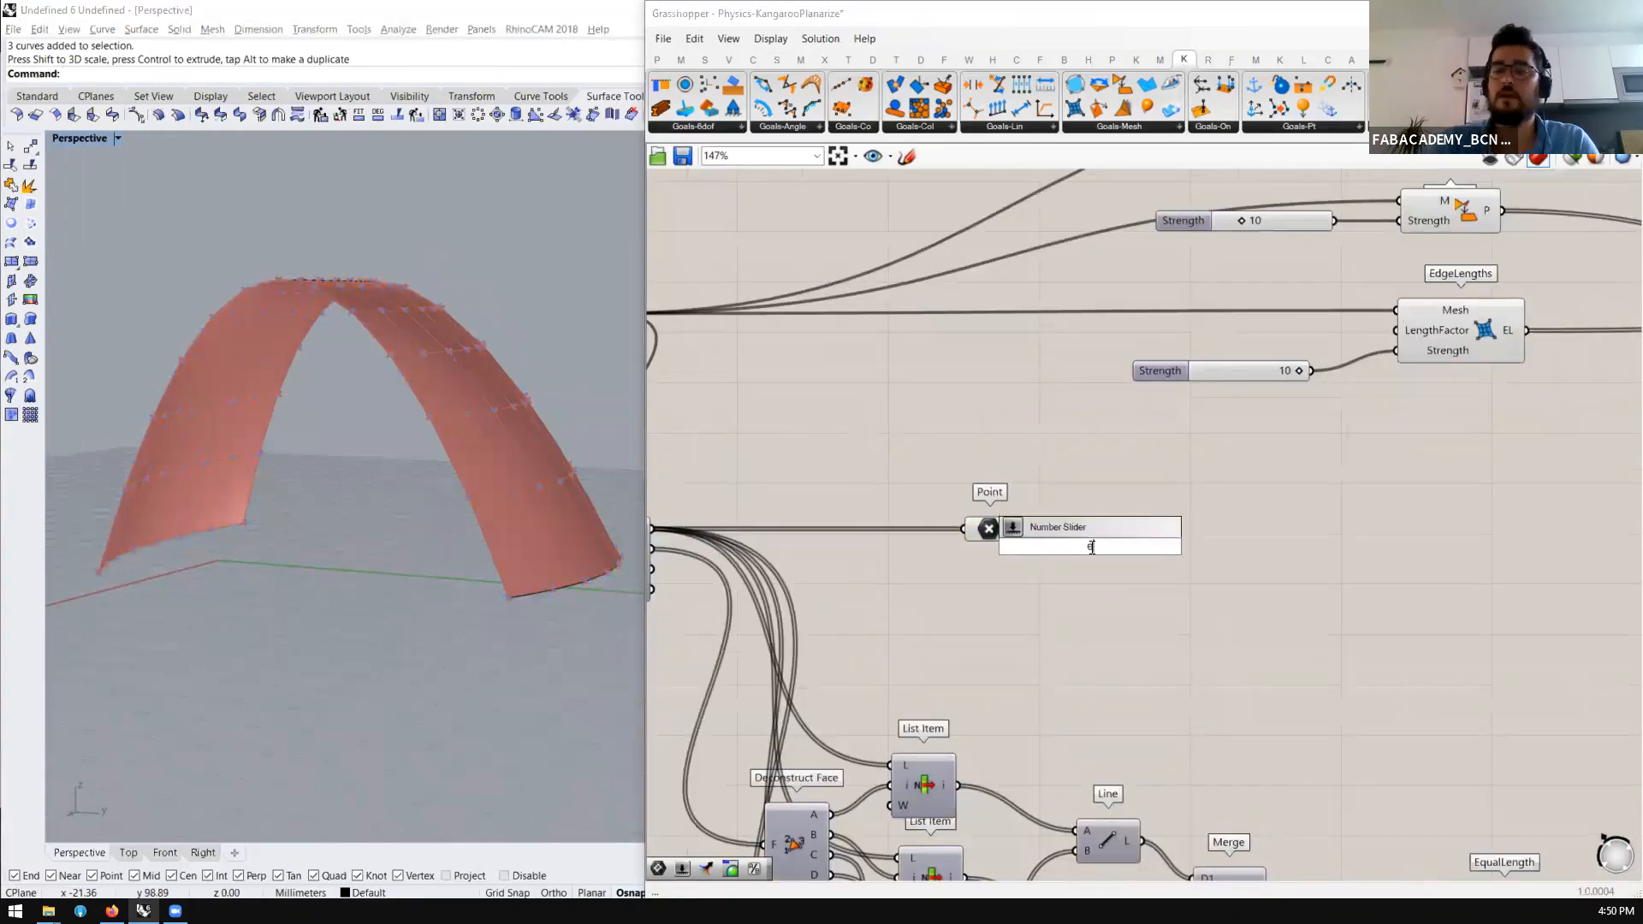
text(construct)
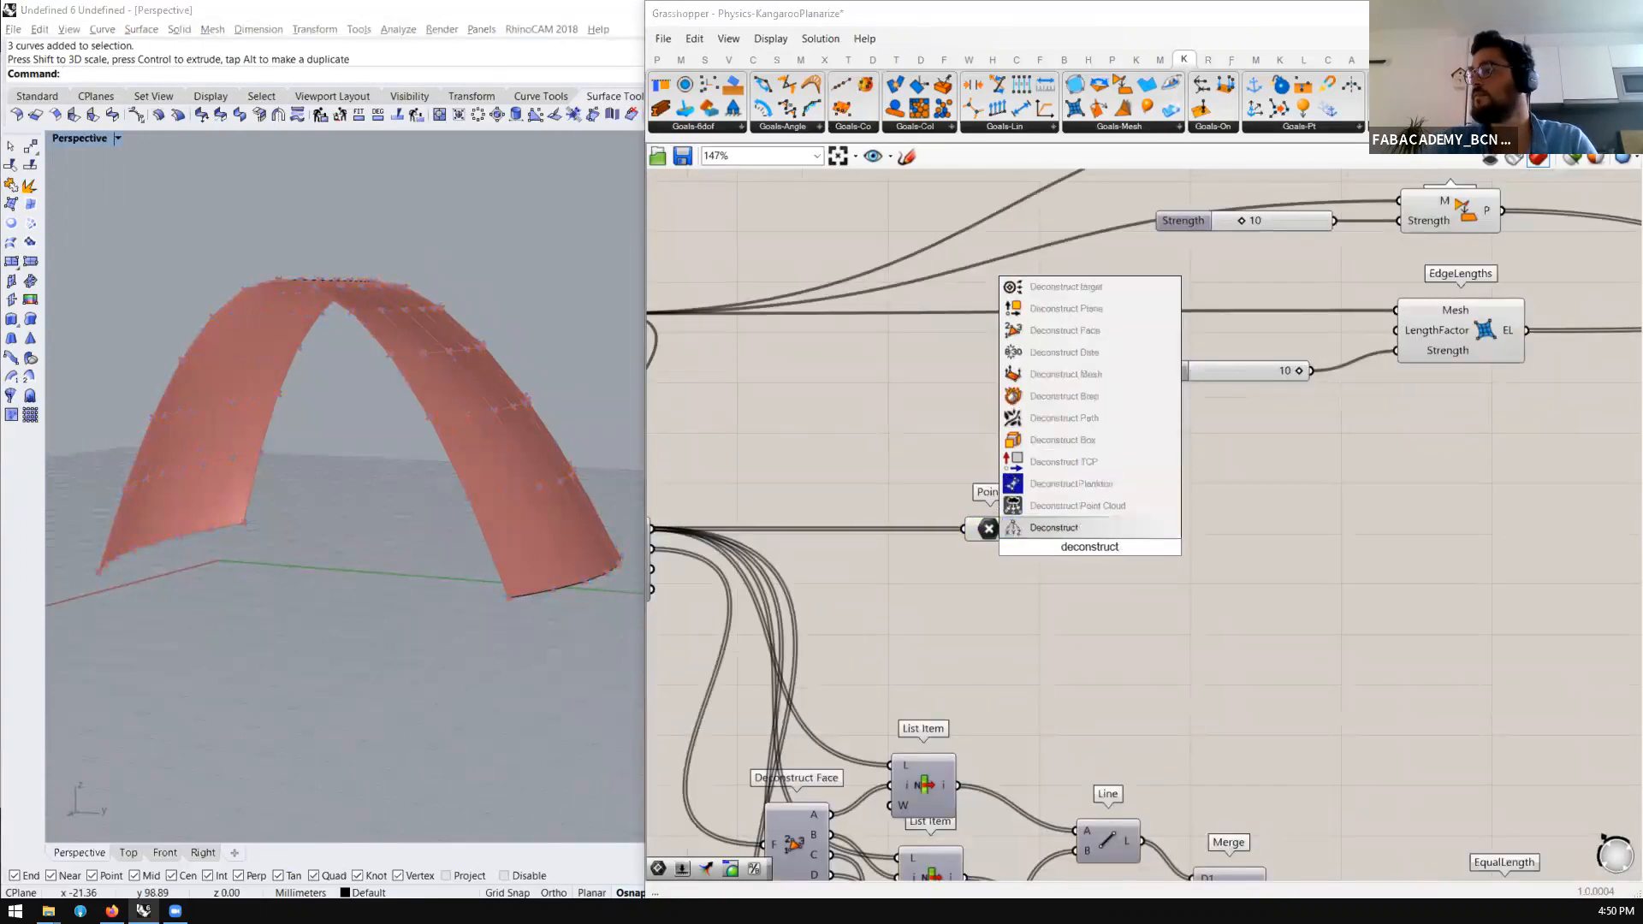
key(Return)
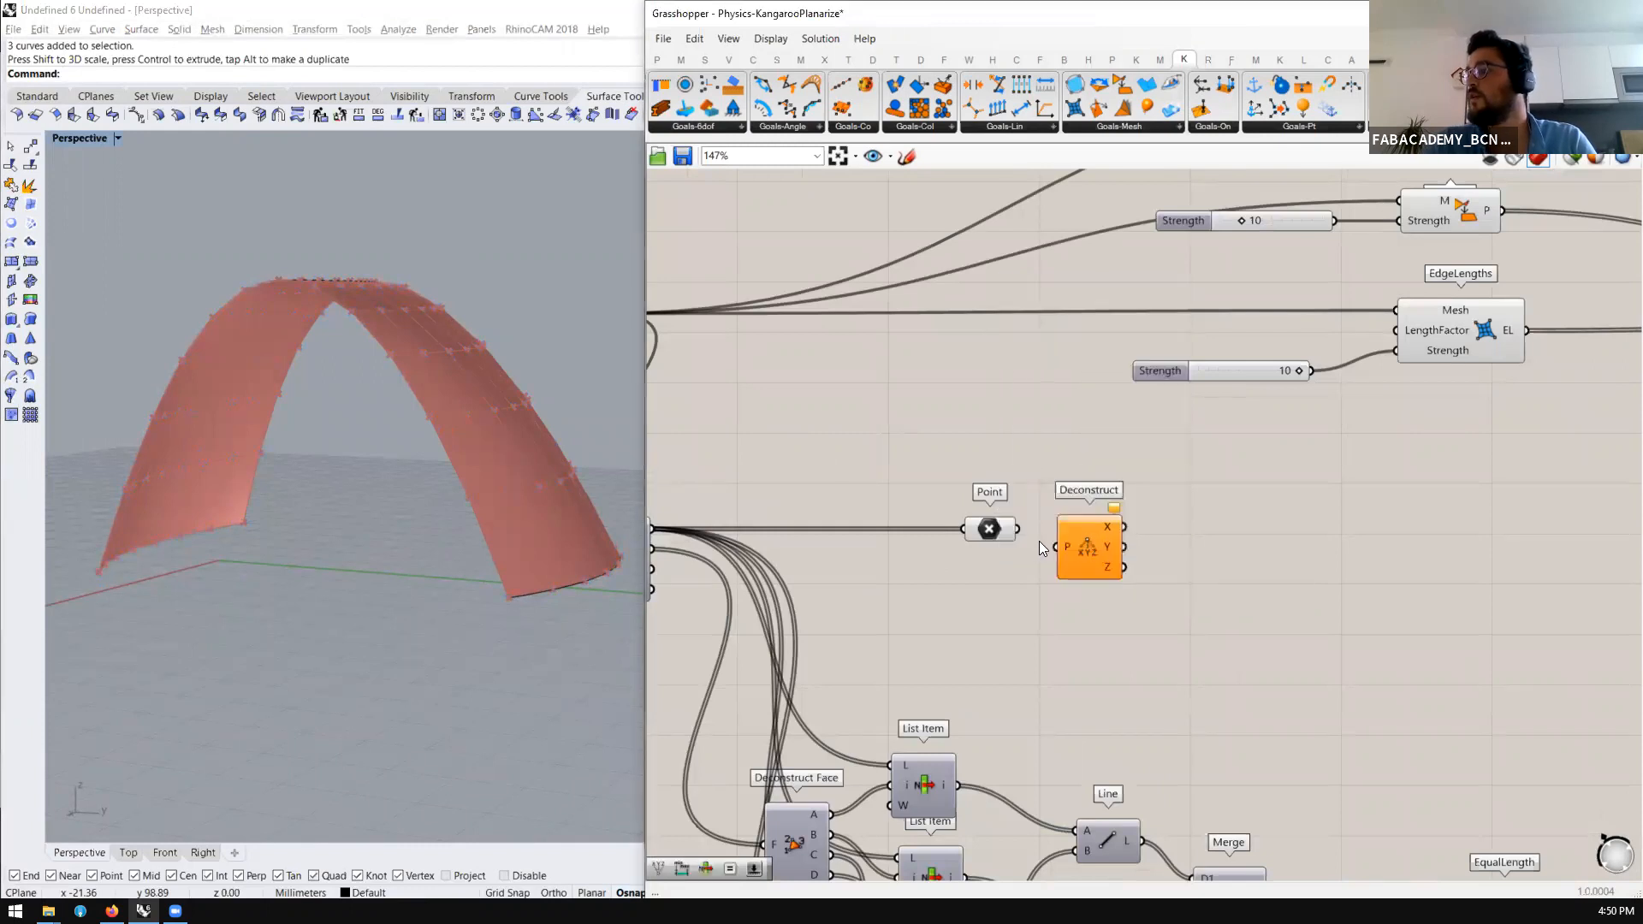
drag(1075, 540, 1054, 521)
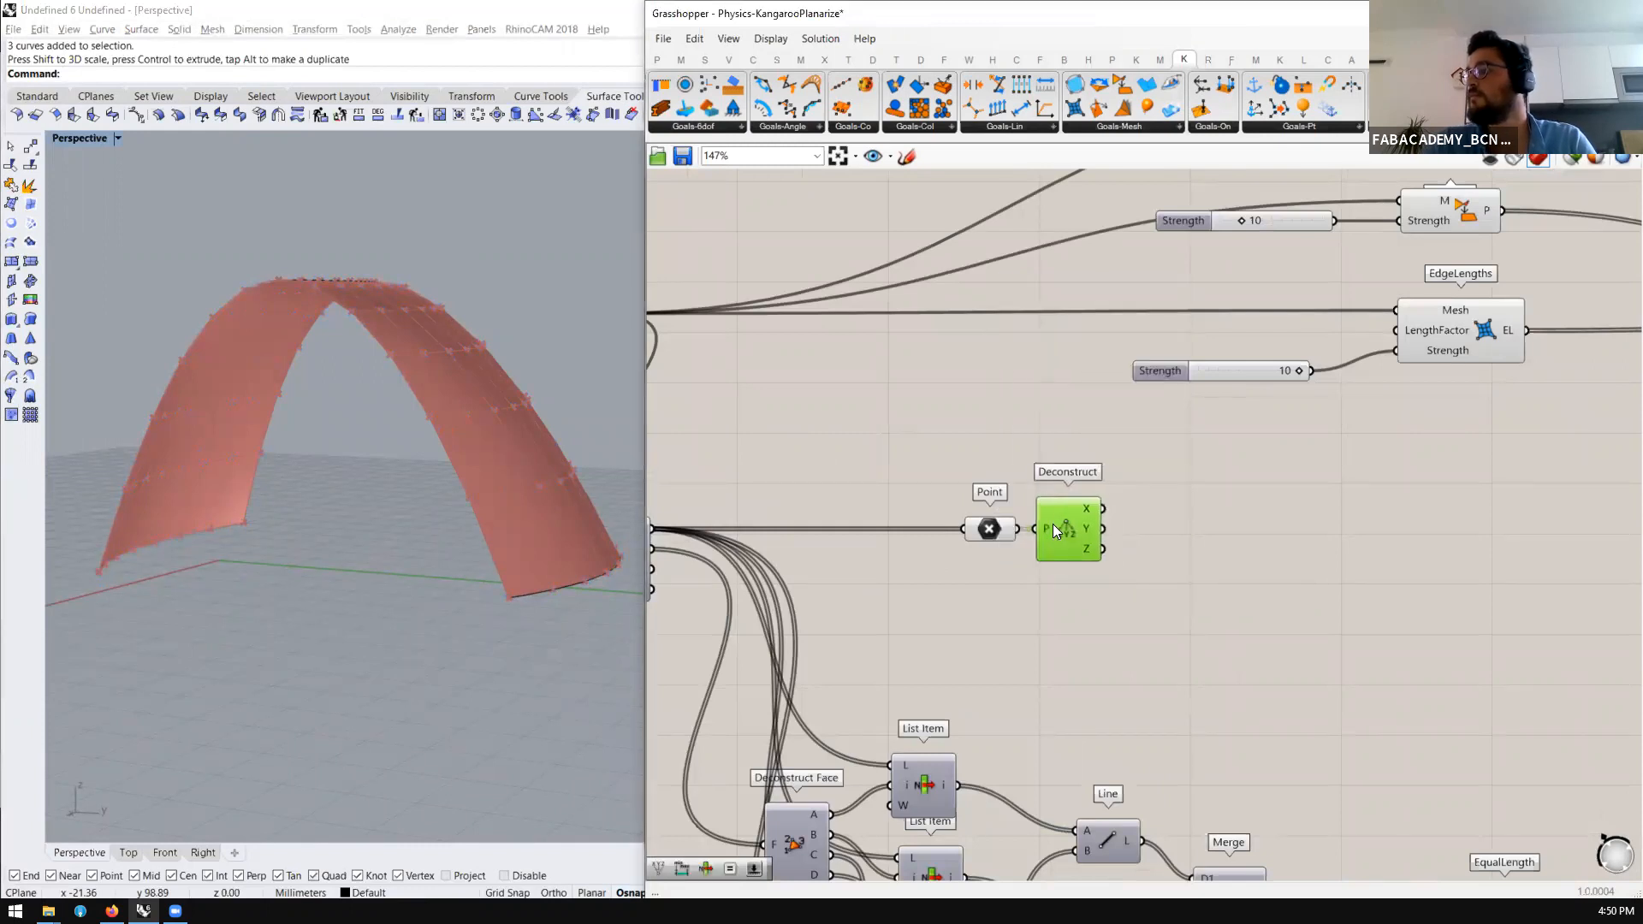
double_click(1153, 558)
click(1068, 597)
mouse_move(1092, 551)
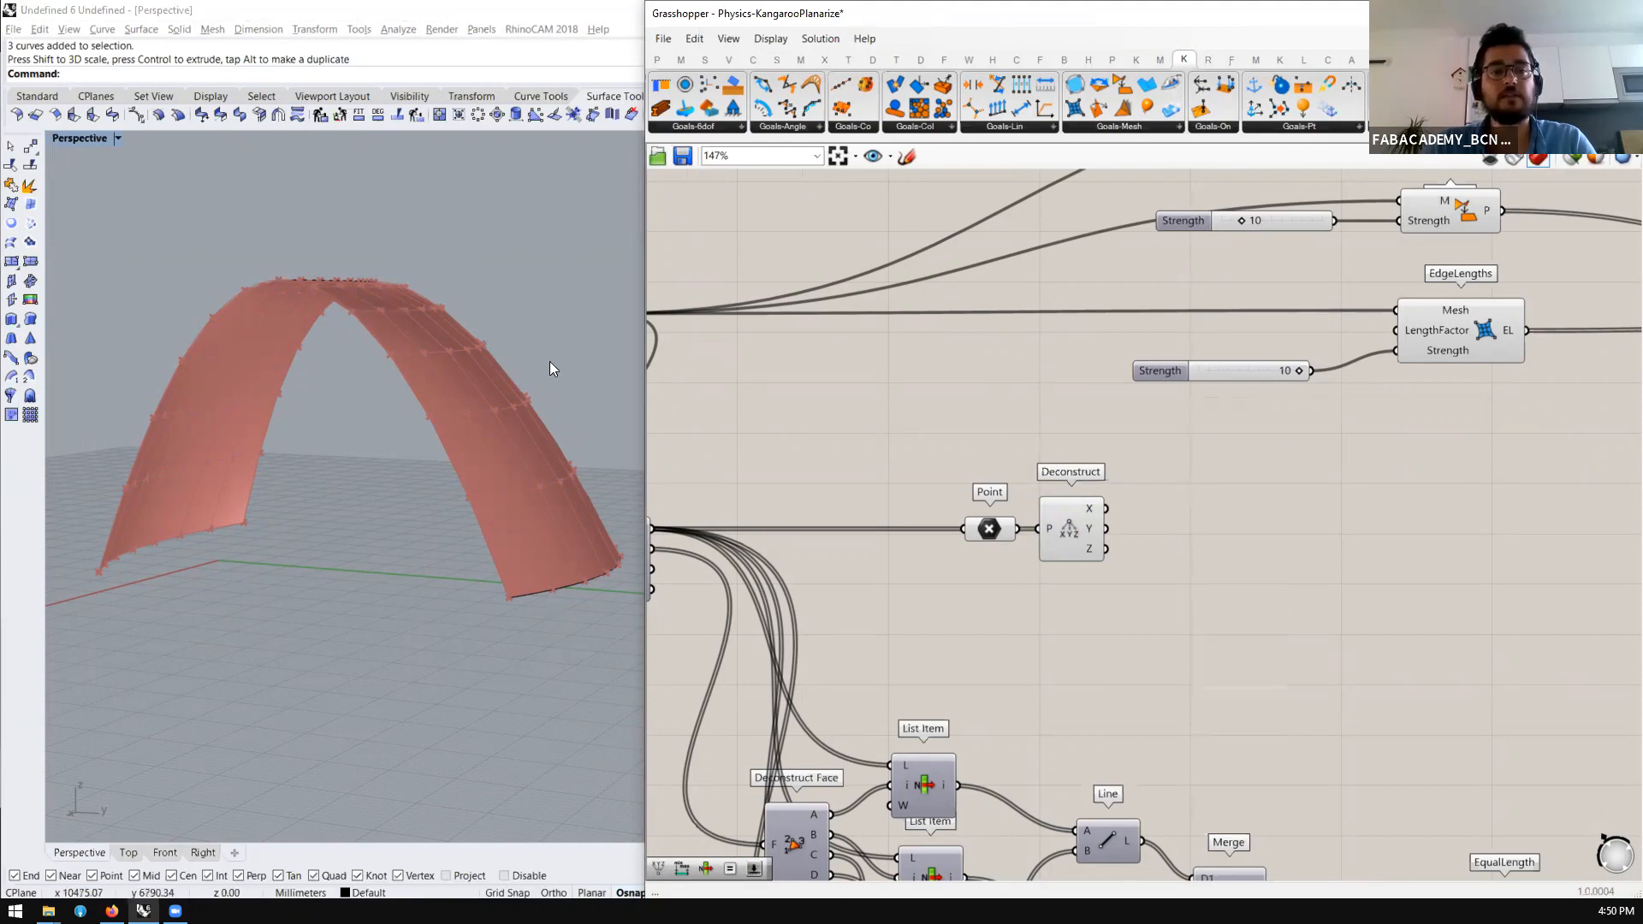
Select the three base curves of the arched surface in Rhino and move them vertically up off the ground plane
scroll(344, 573, down, 6)
right_drag(335, 599, 361, 628)
mouse_move(611, 408)
mouse_down()
mouse_move(157, 703)
mouse_move(590, 383)
mouse_up()
click(399, 393)
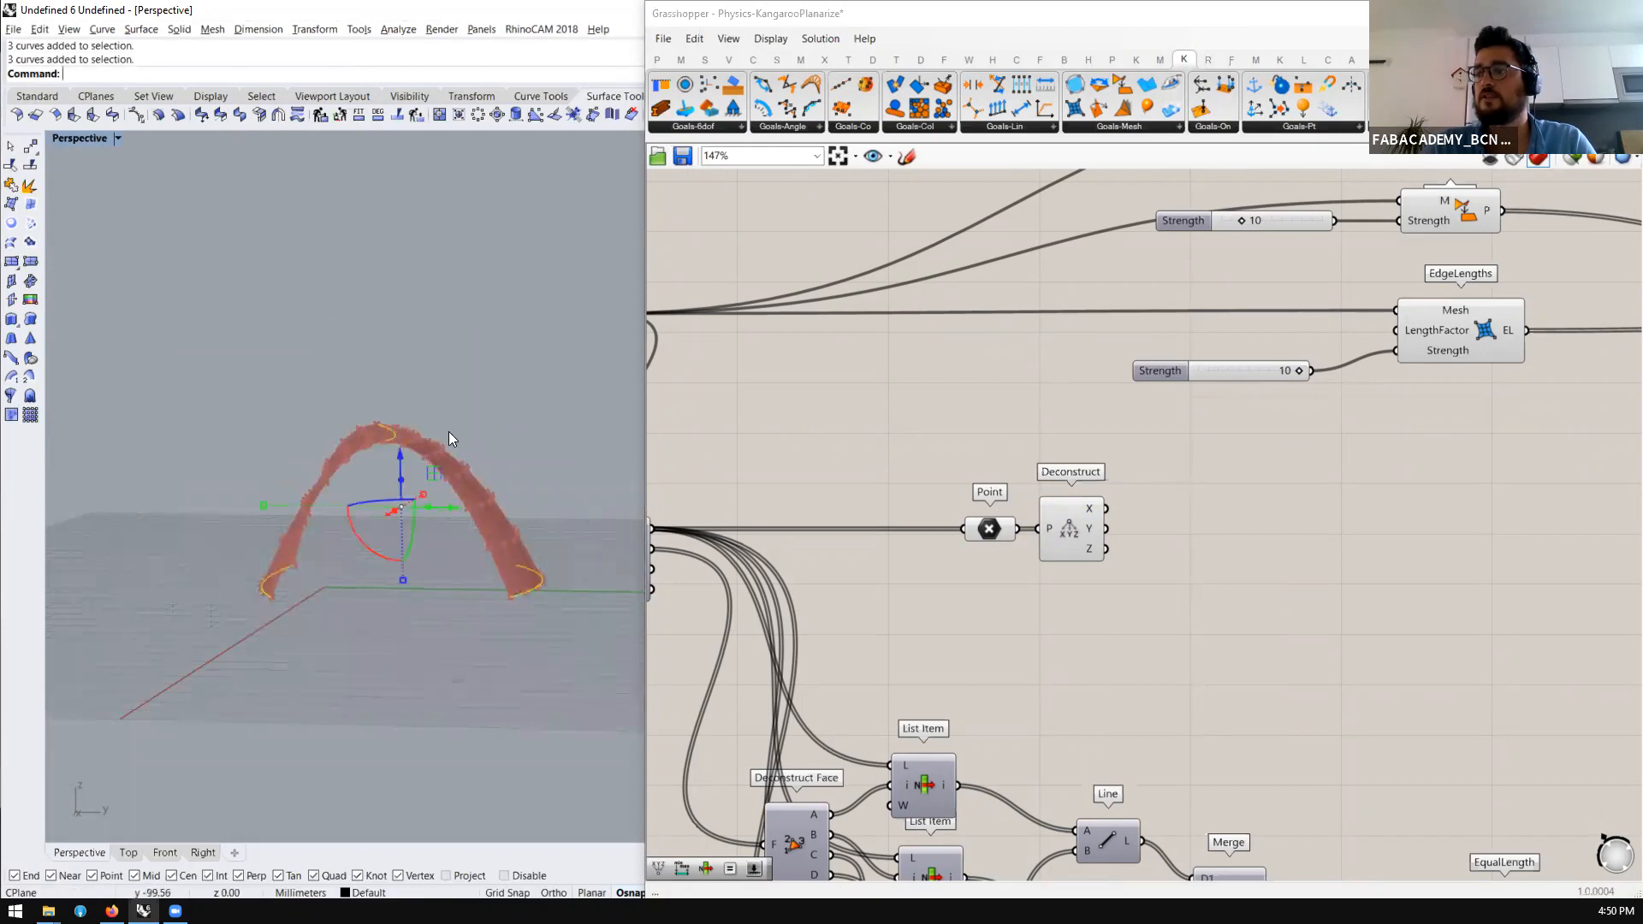
drag(401, 462, 400, 407)
click(399, 662)
right_drag(502, 639, 477, 616)
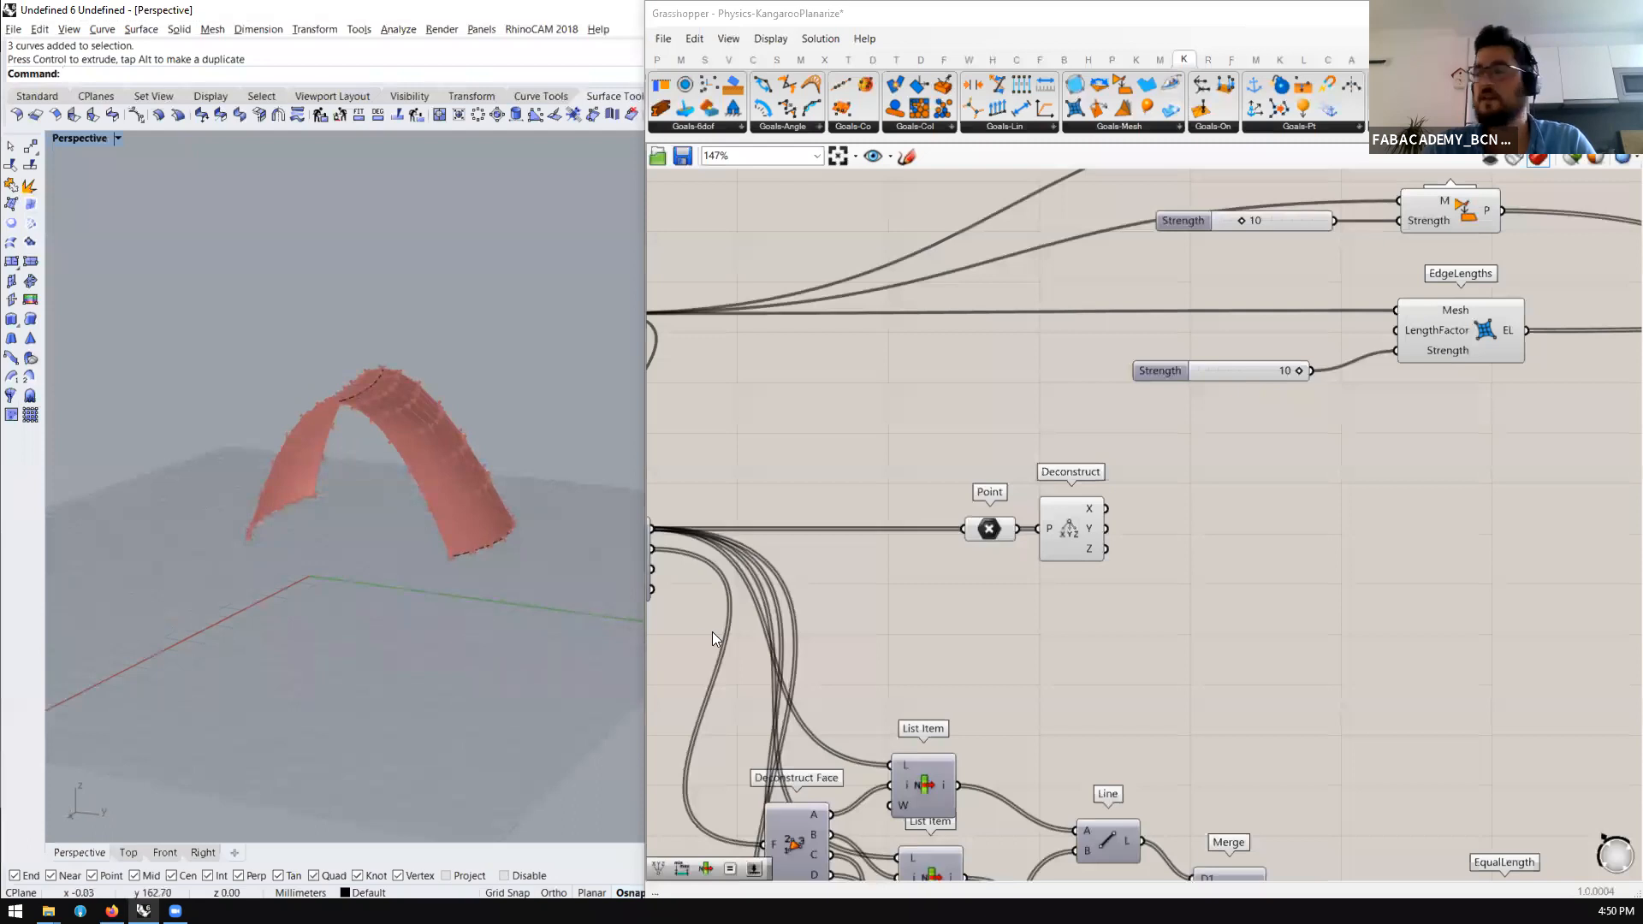
right_drag(539, 624, 523, 637)
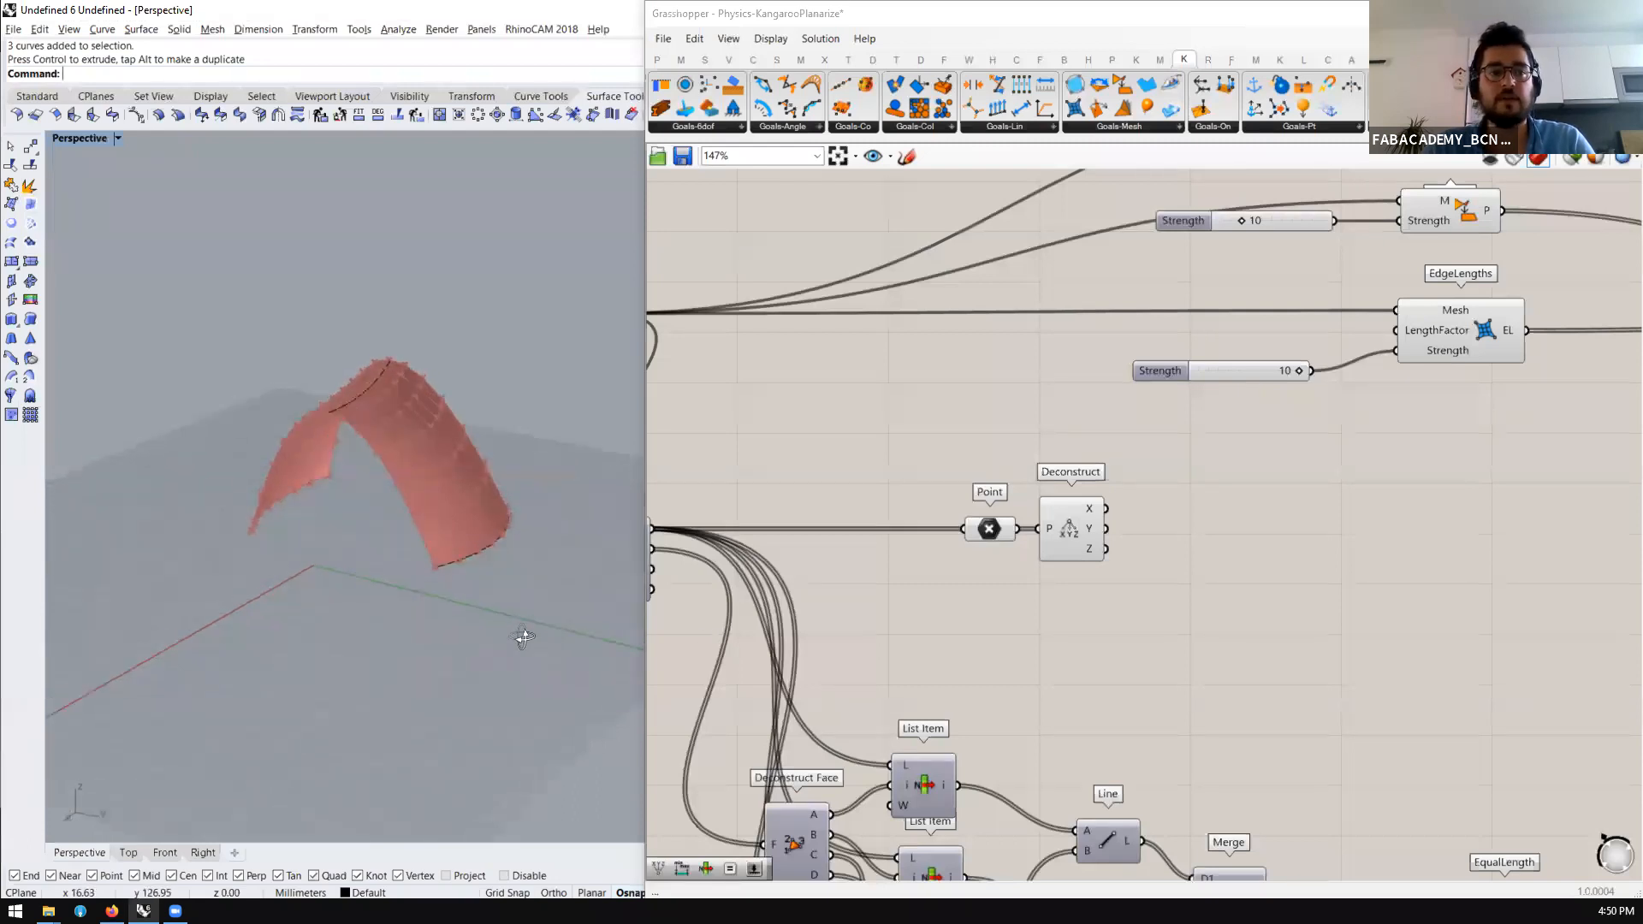
Add a Bounds component and connect the vertices' Z coordinates to it
scroll(1398, 650, up, 4)
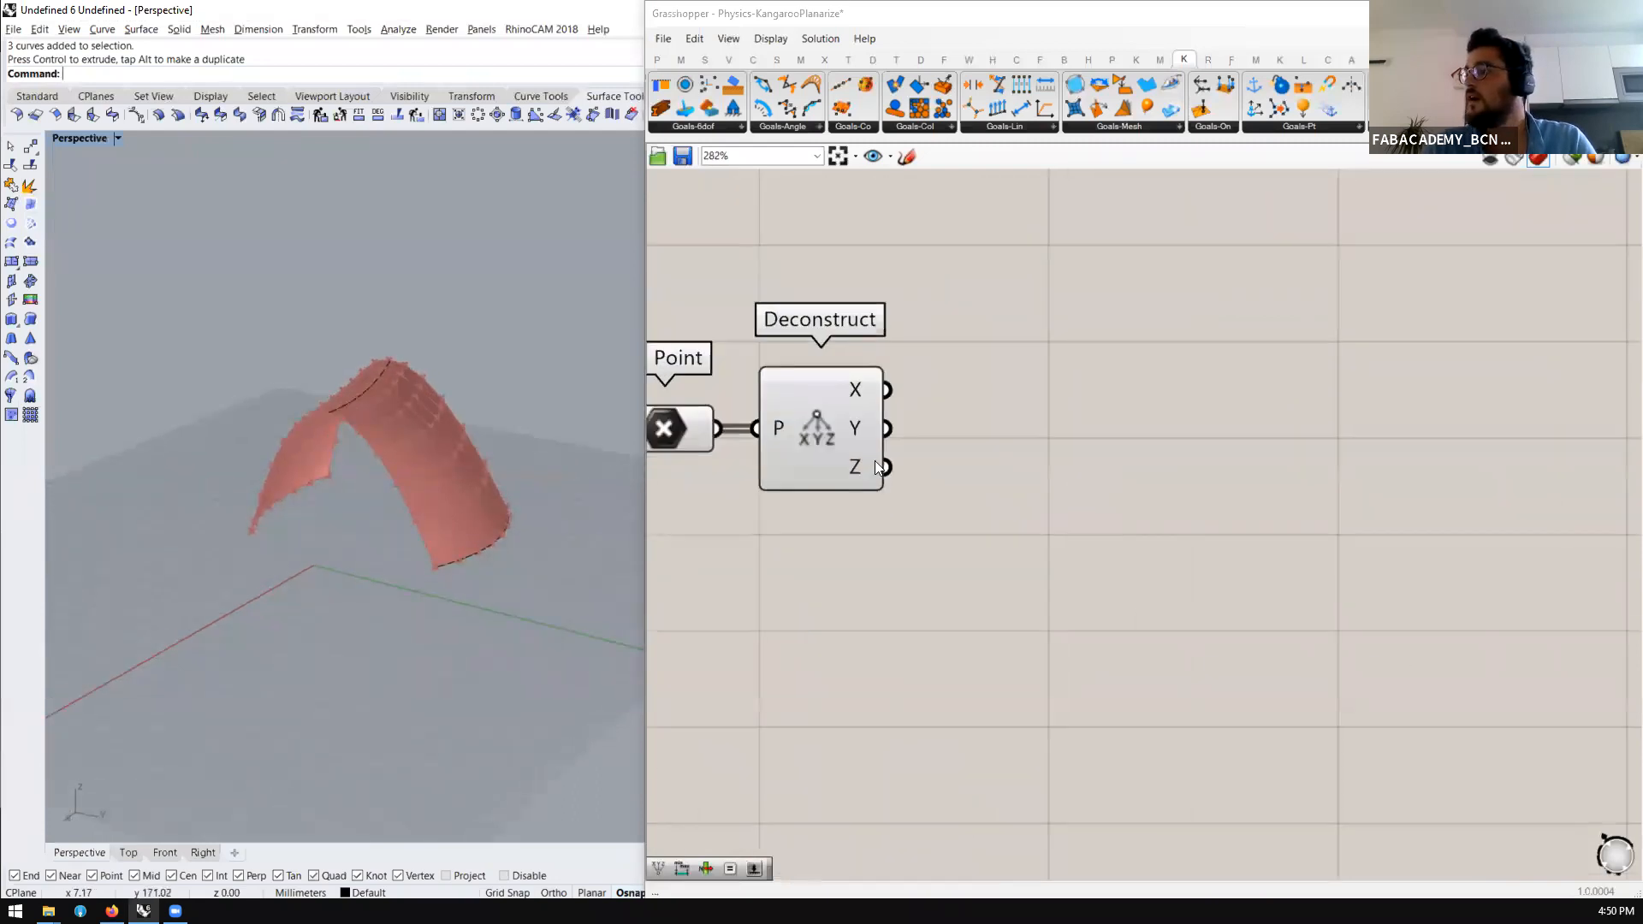
double_click(1003, 567)
text(bounds)
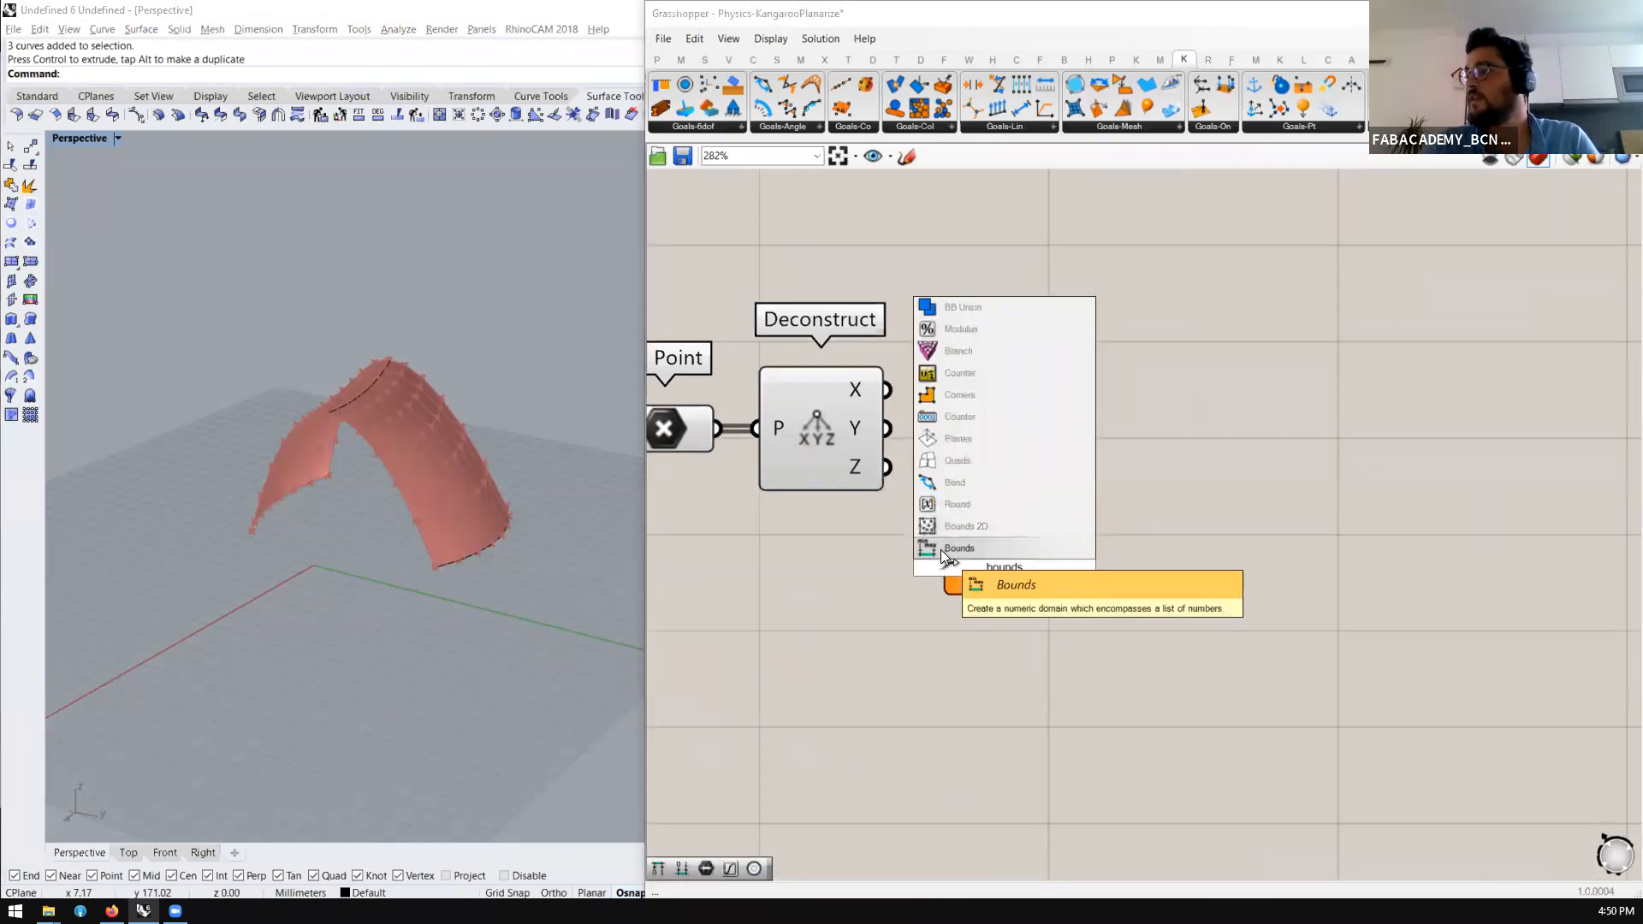
click(941, 549)
drag(887, 466, 970, 464)
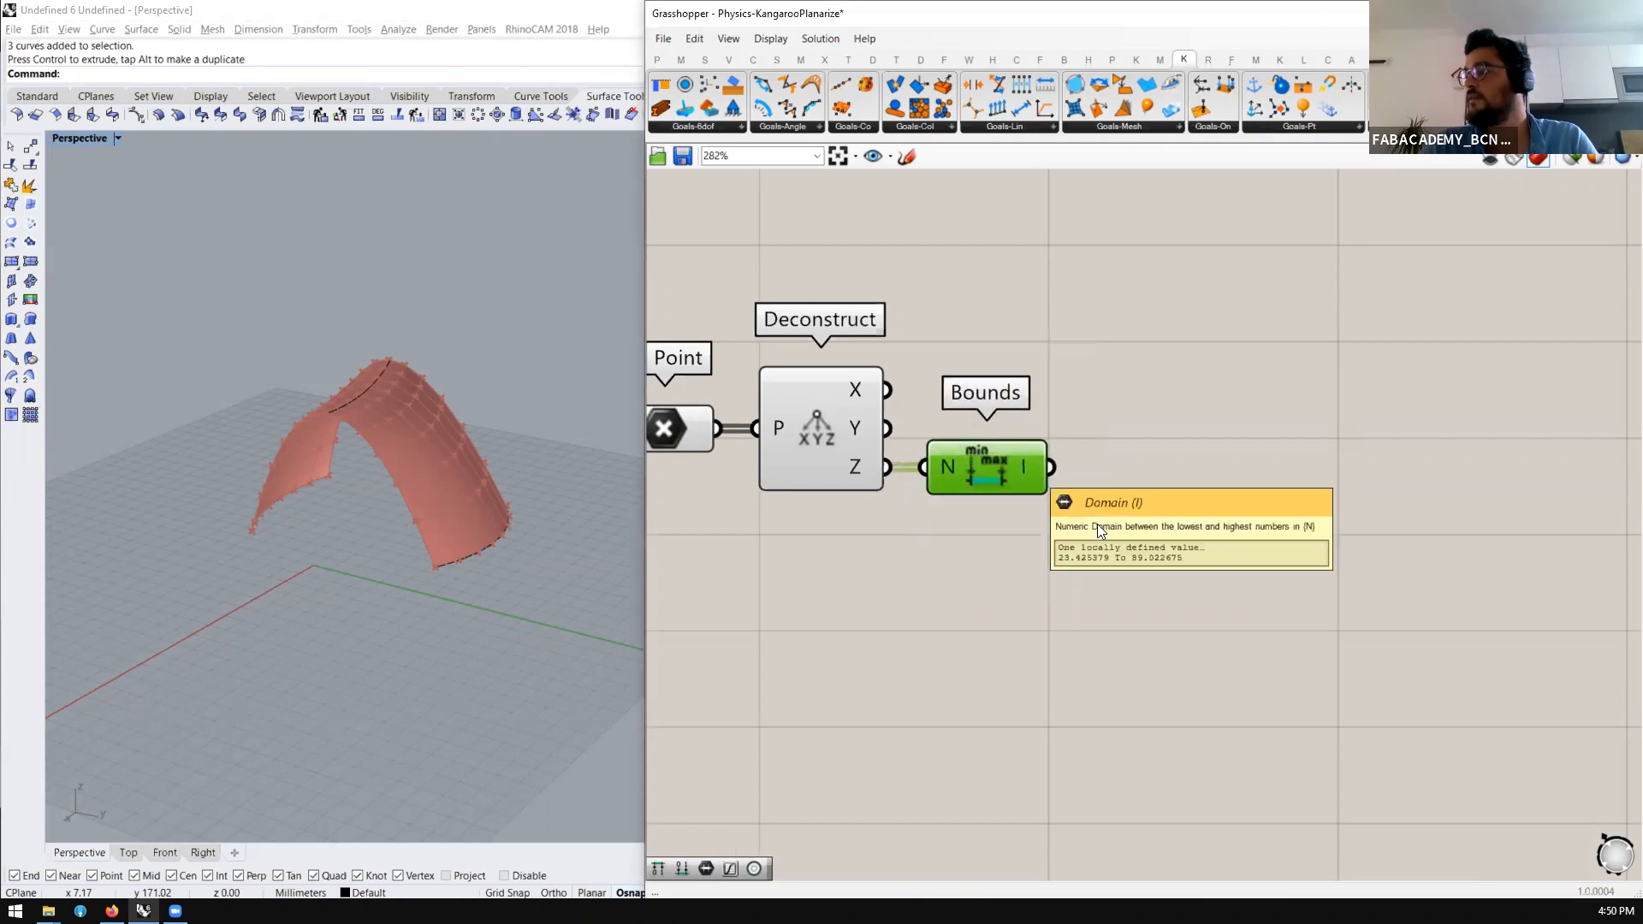
Add a Deconstruct Domain component and connect the Bounds domain to it
double_click(1131, 550)
text(deconstru)
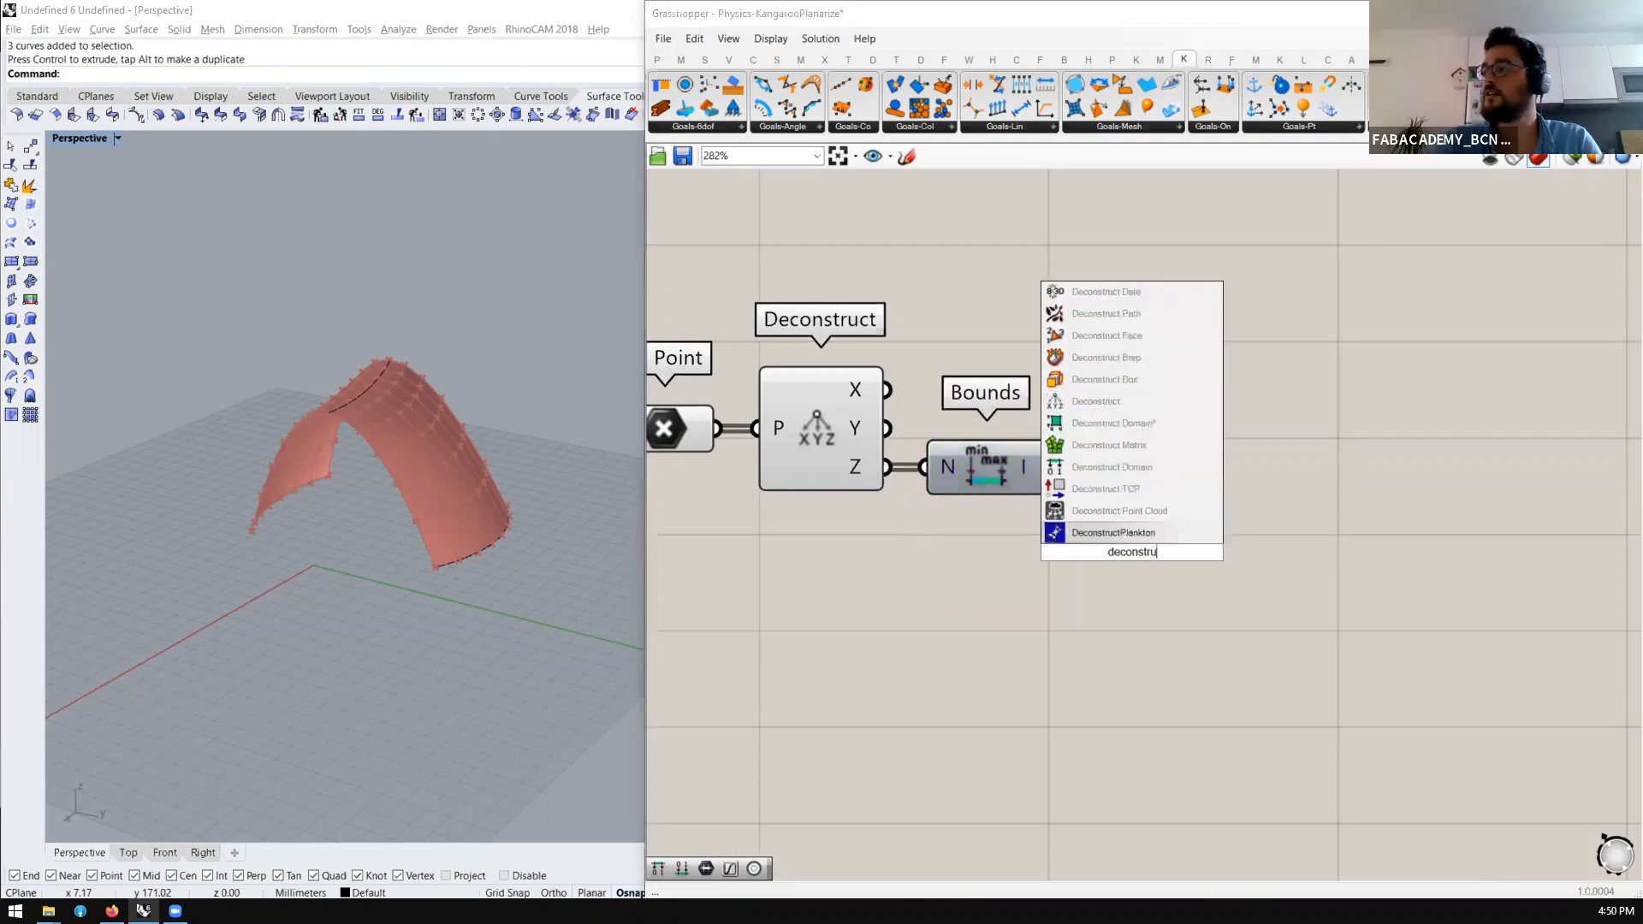
text(c domain)
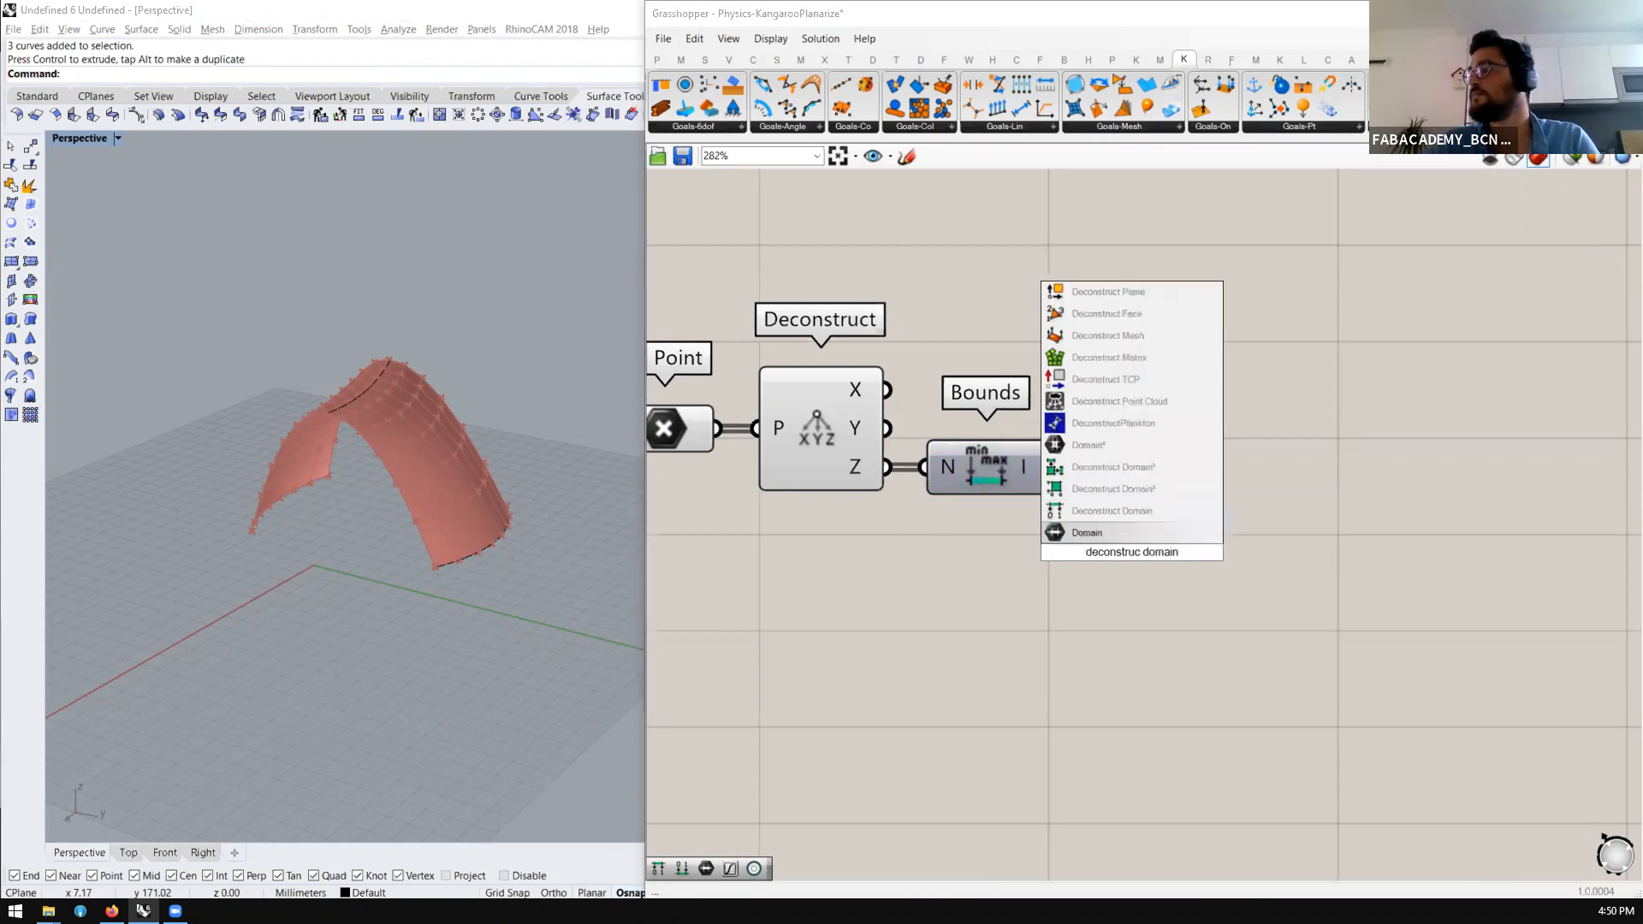
click(1120, 513)
drag(1050, 467, 1150, 451)
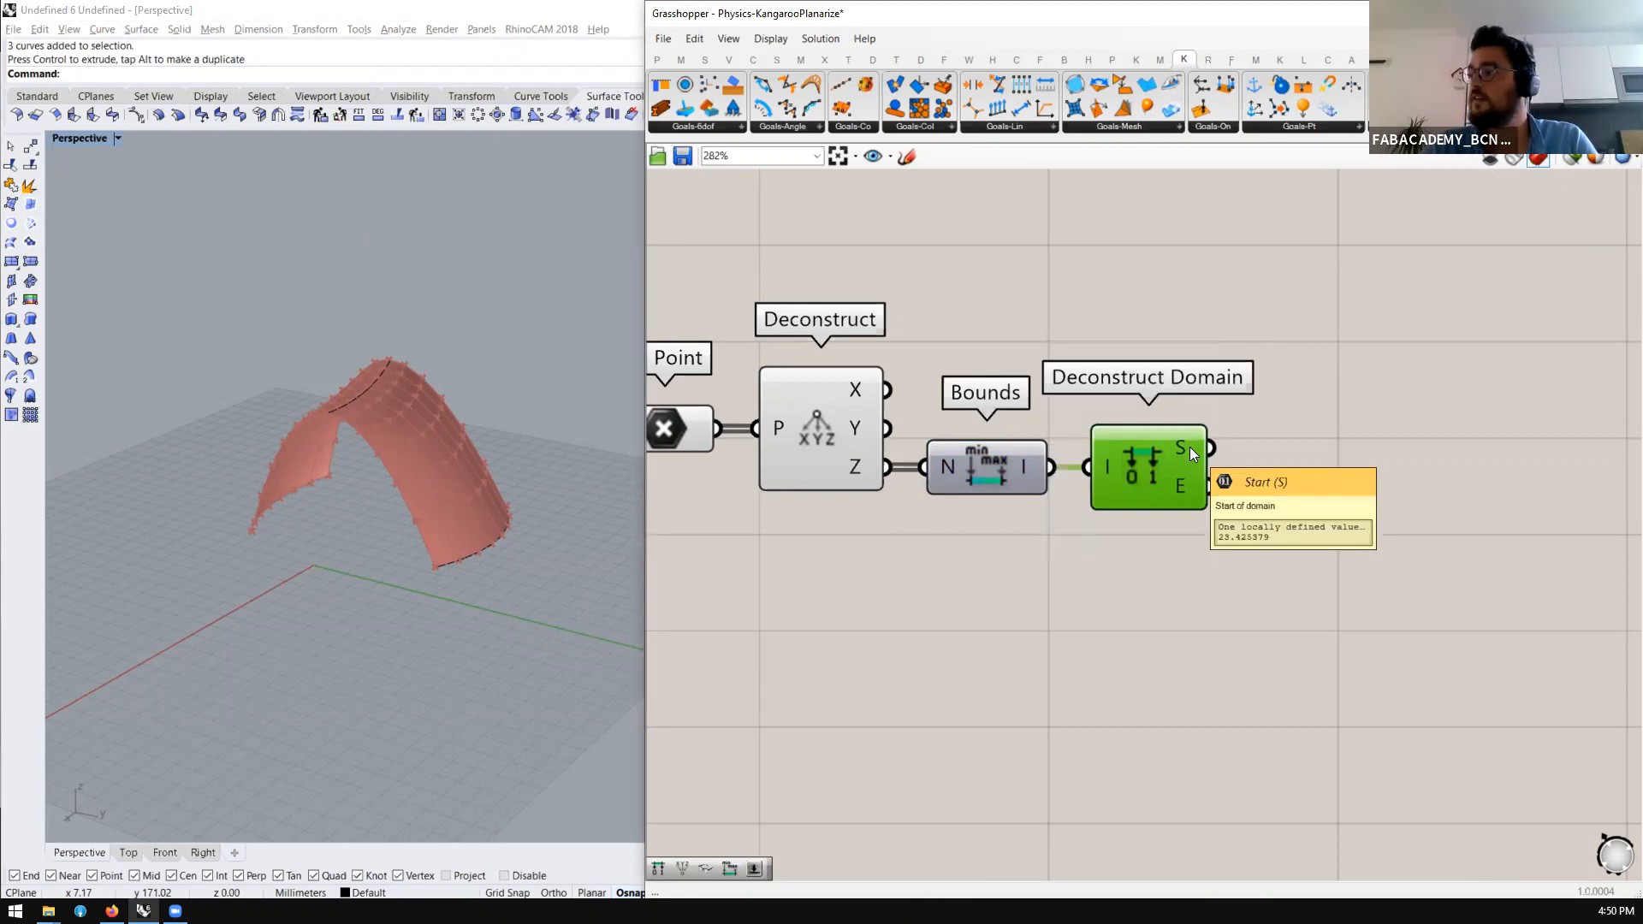
Move the Deconstruct, Bounds and Deconstruct Domain components lower than the Point parameter
scroll(1079, 622, down, 3)
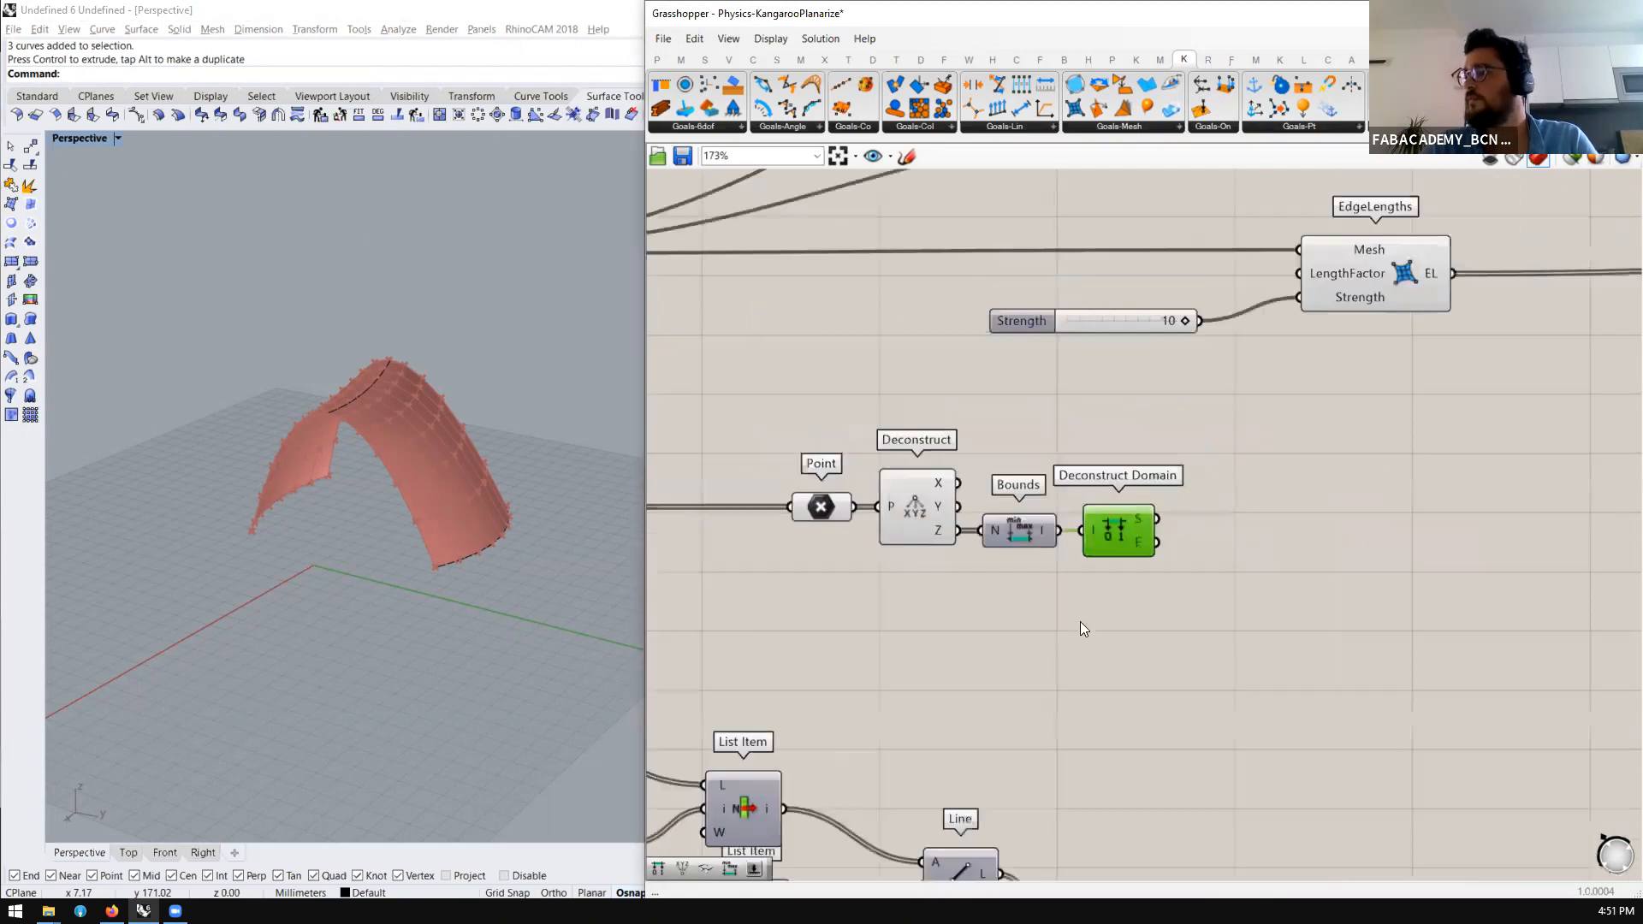
scroll(1137, 586, up, 1)
drag(1138, 586, 893, 479)
drag(894, 479, 907, 551)
click(1357, 475)
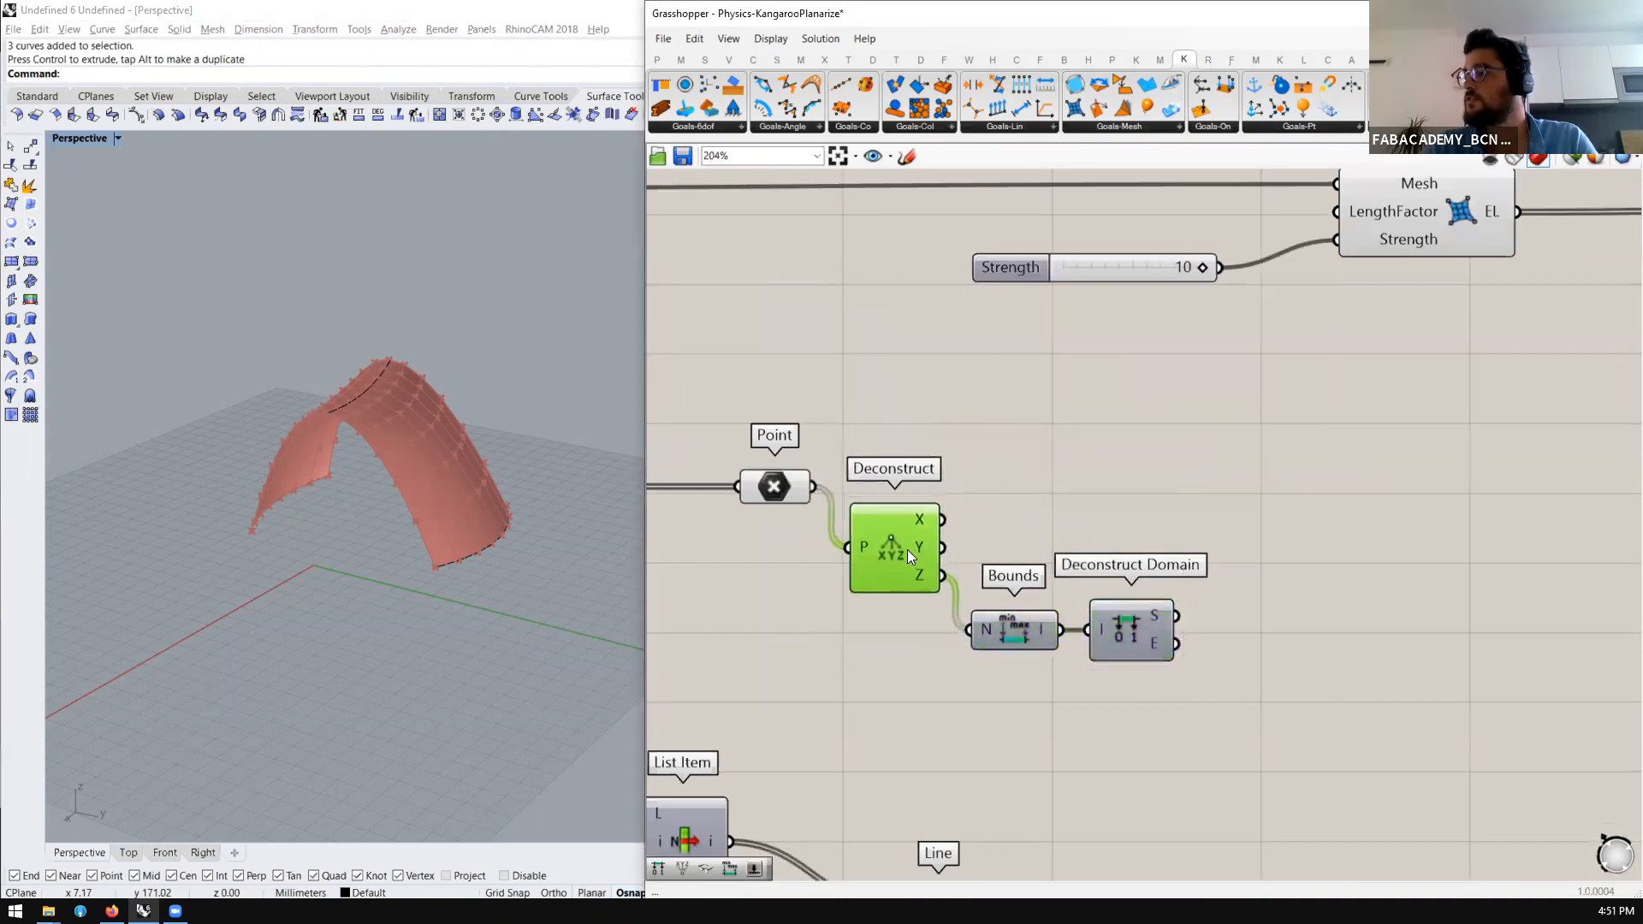
Add an Equality component comparing the vertices' Z coordinates (A) with the domain start (B)
double_click(1291, 570)
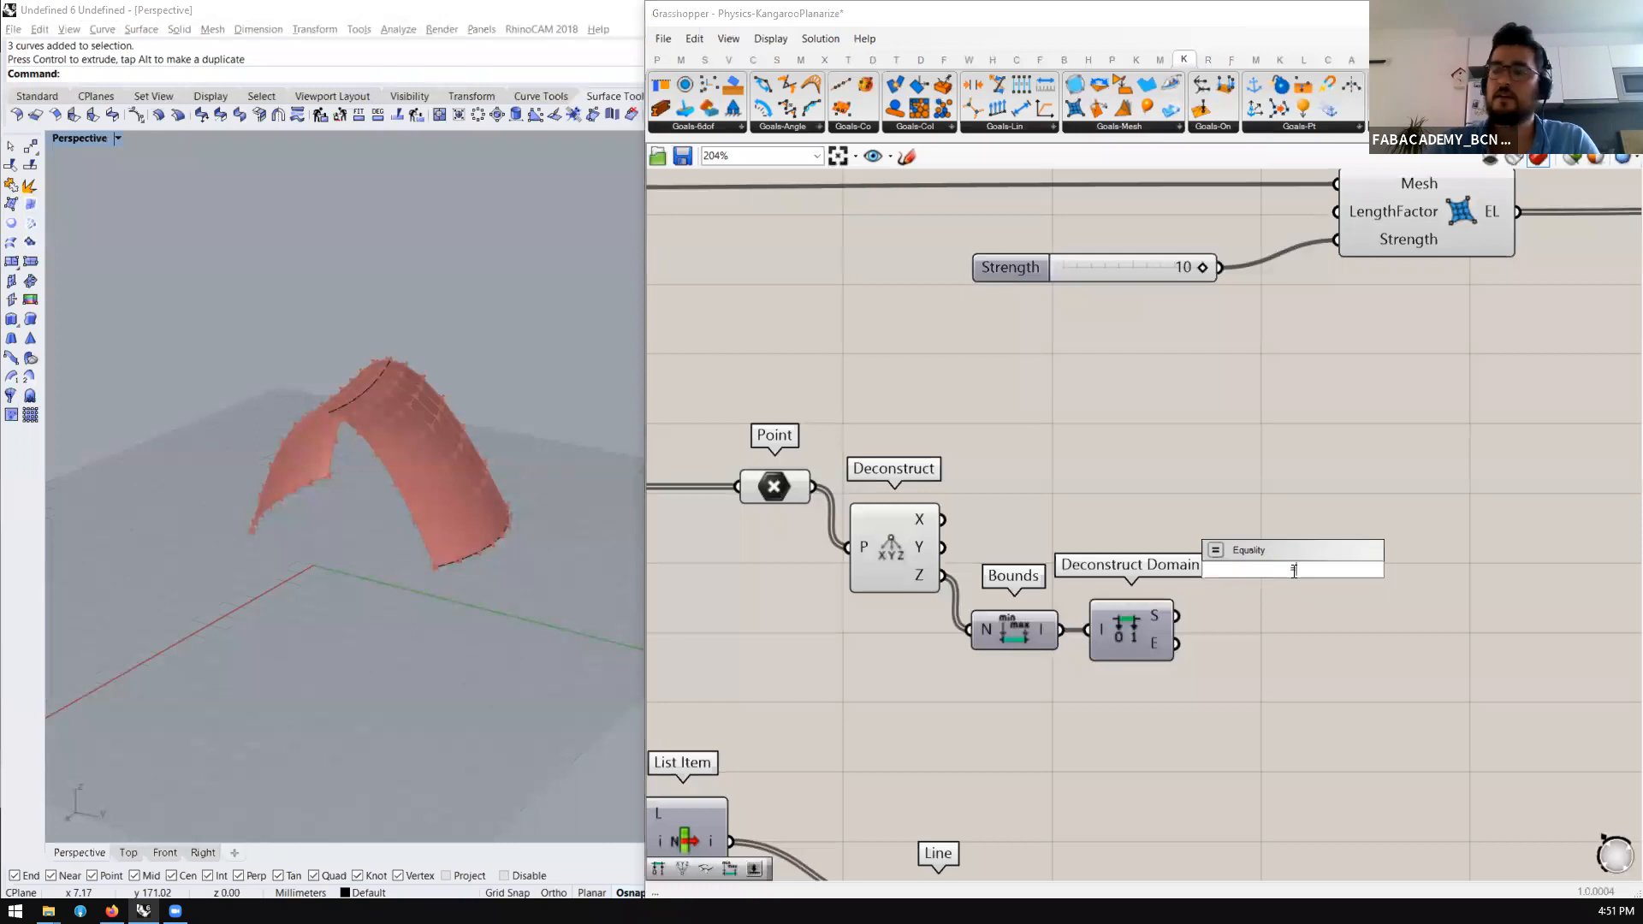
key(Return)
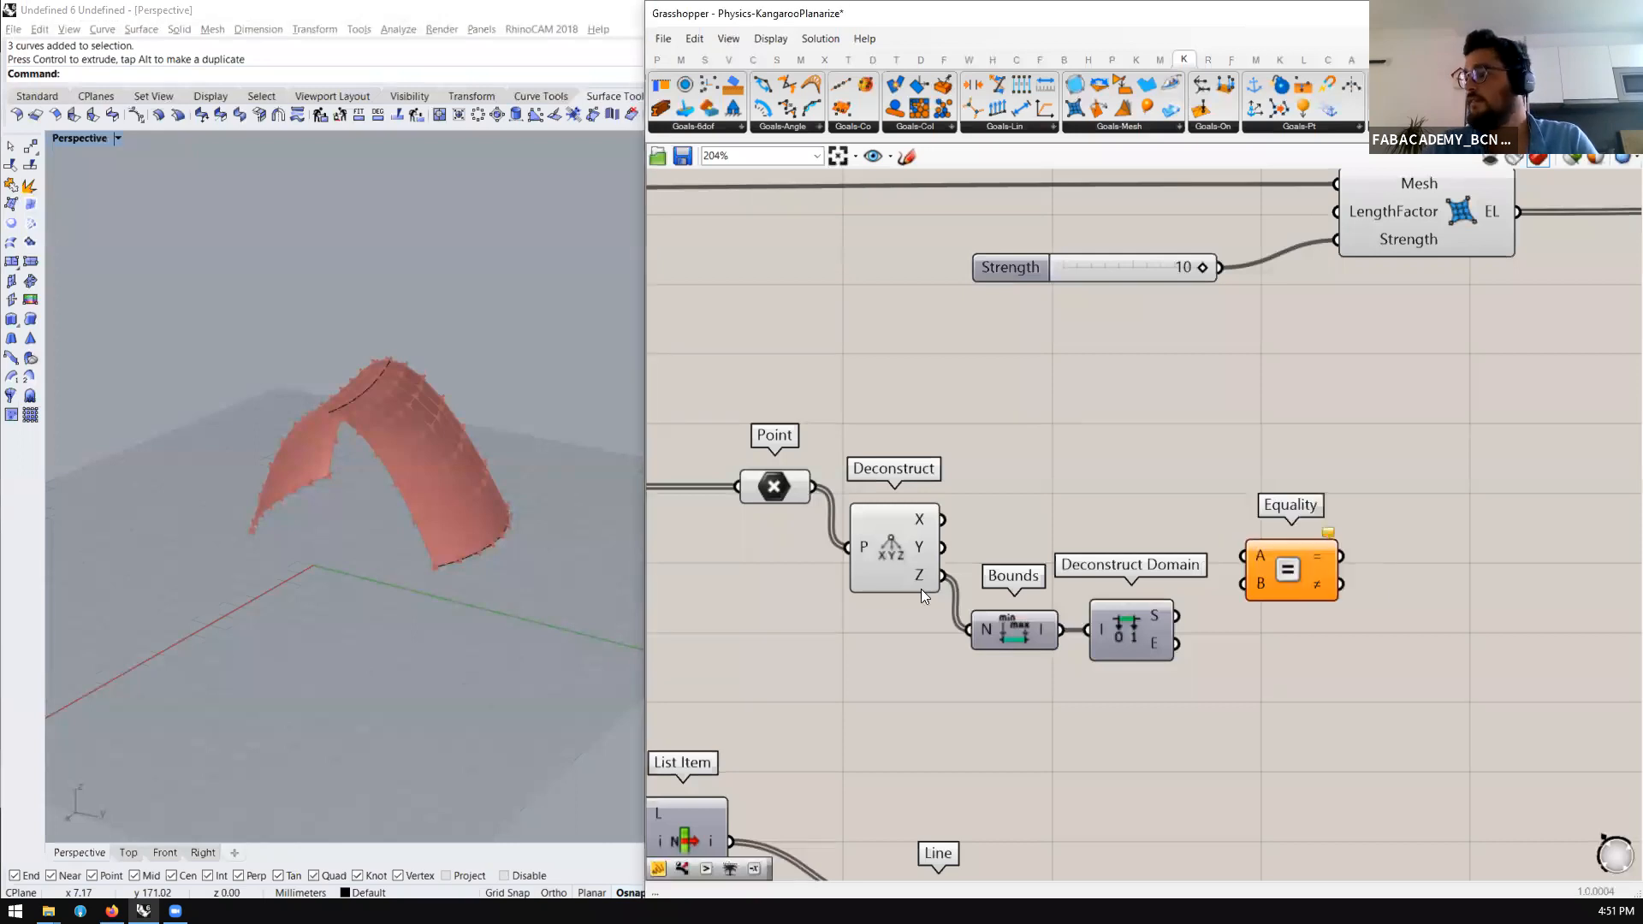
drag(942, 575, 1290, 587)
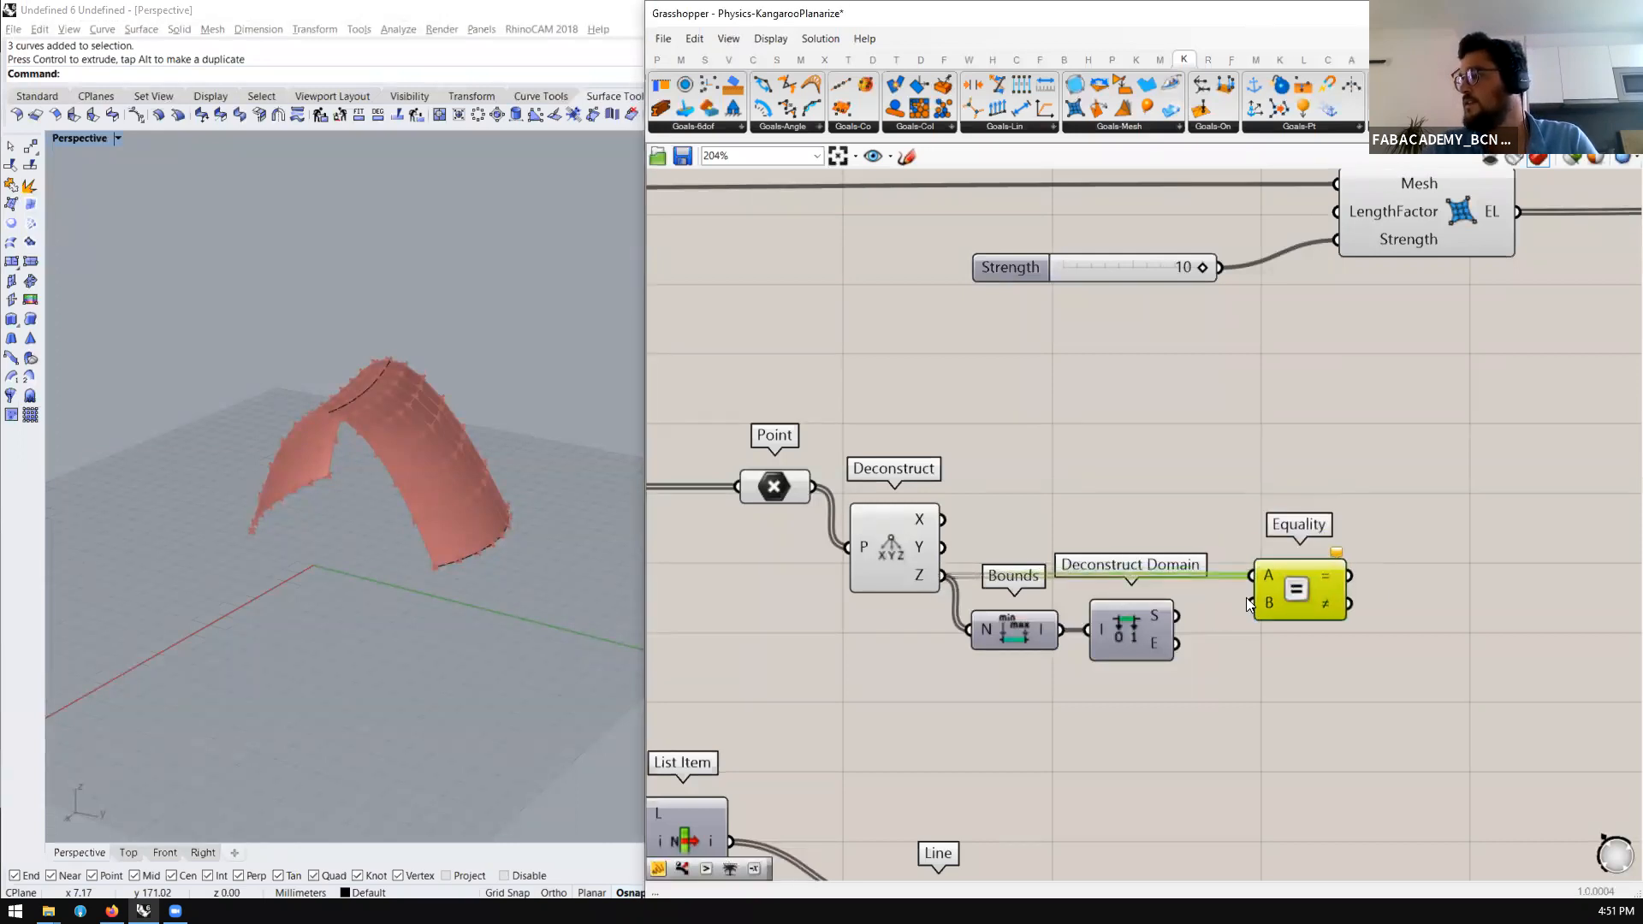
drag(1177, 616, 1249, 610)
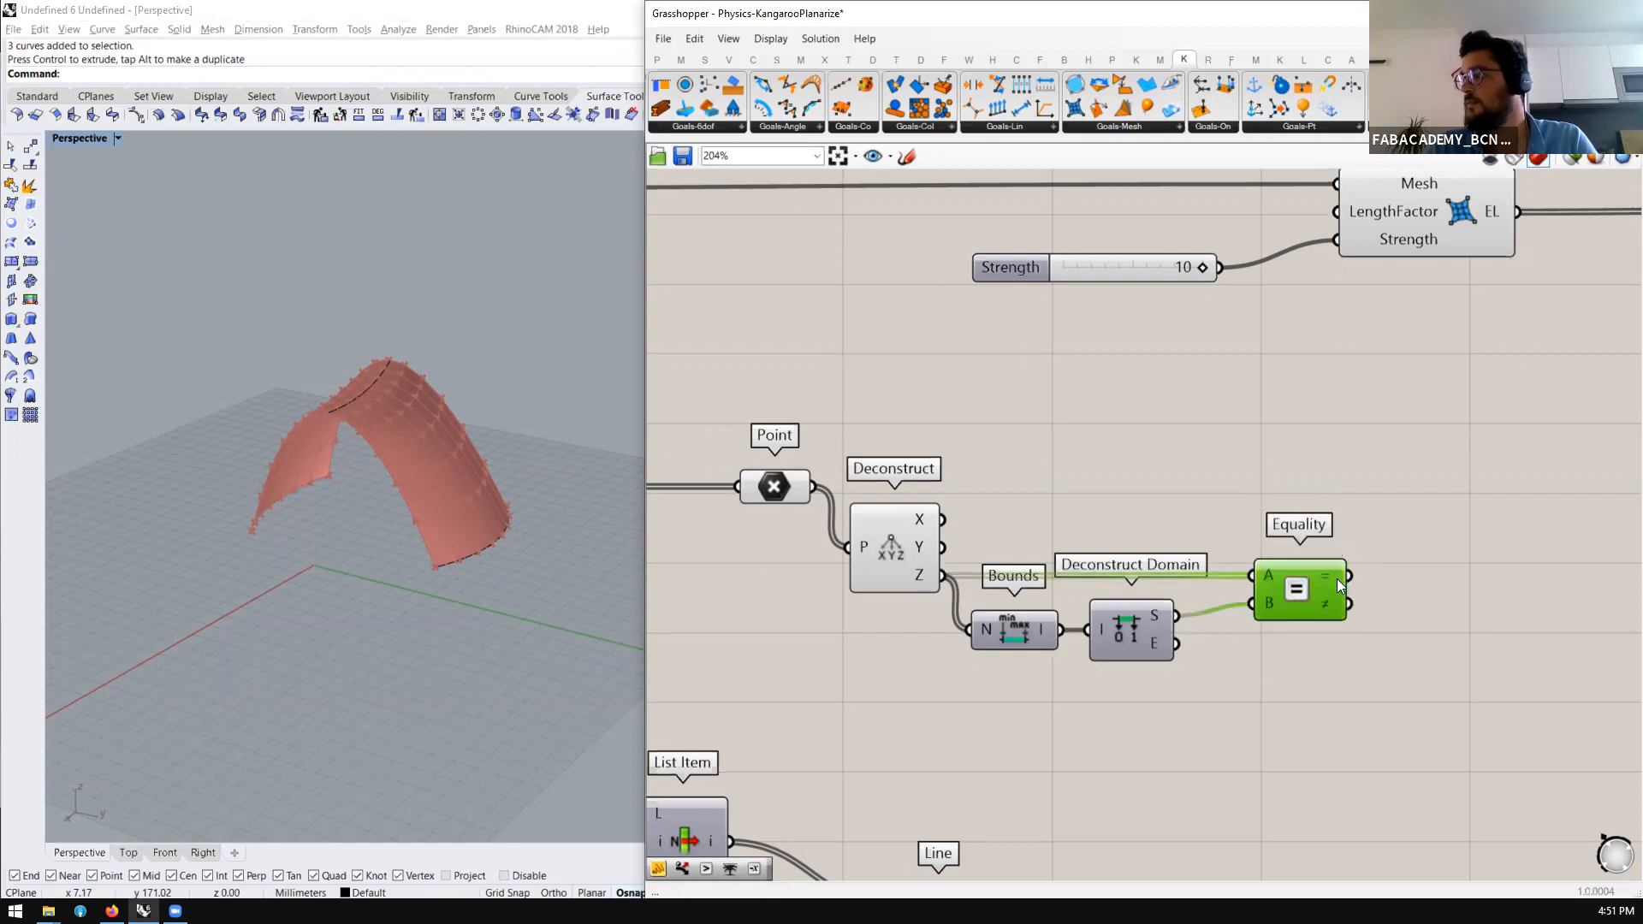
mouse_move(1338, 581)
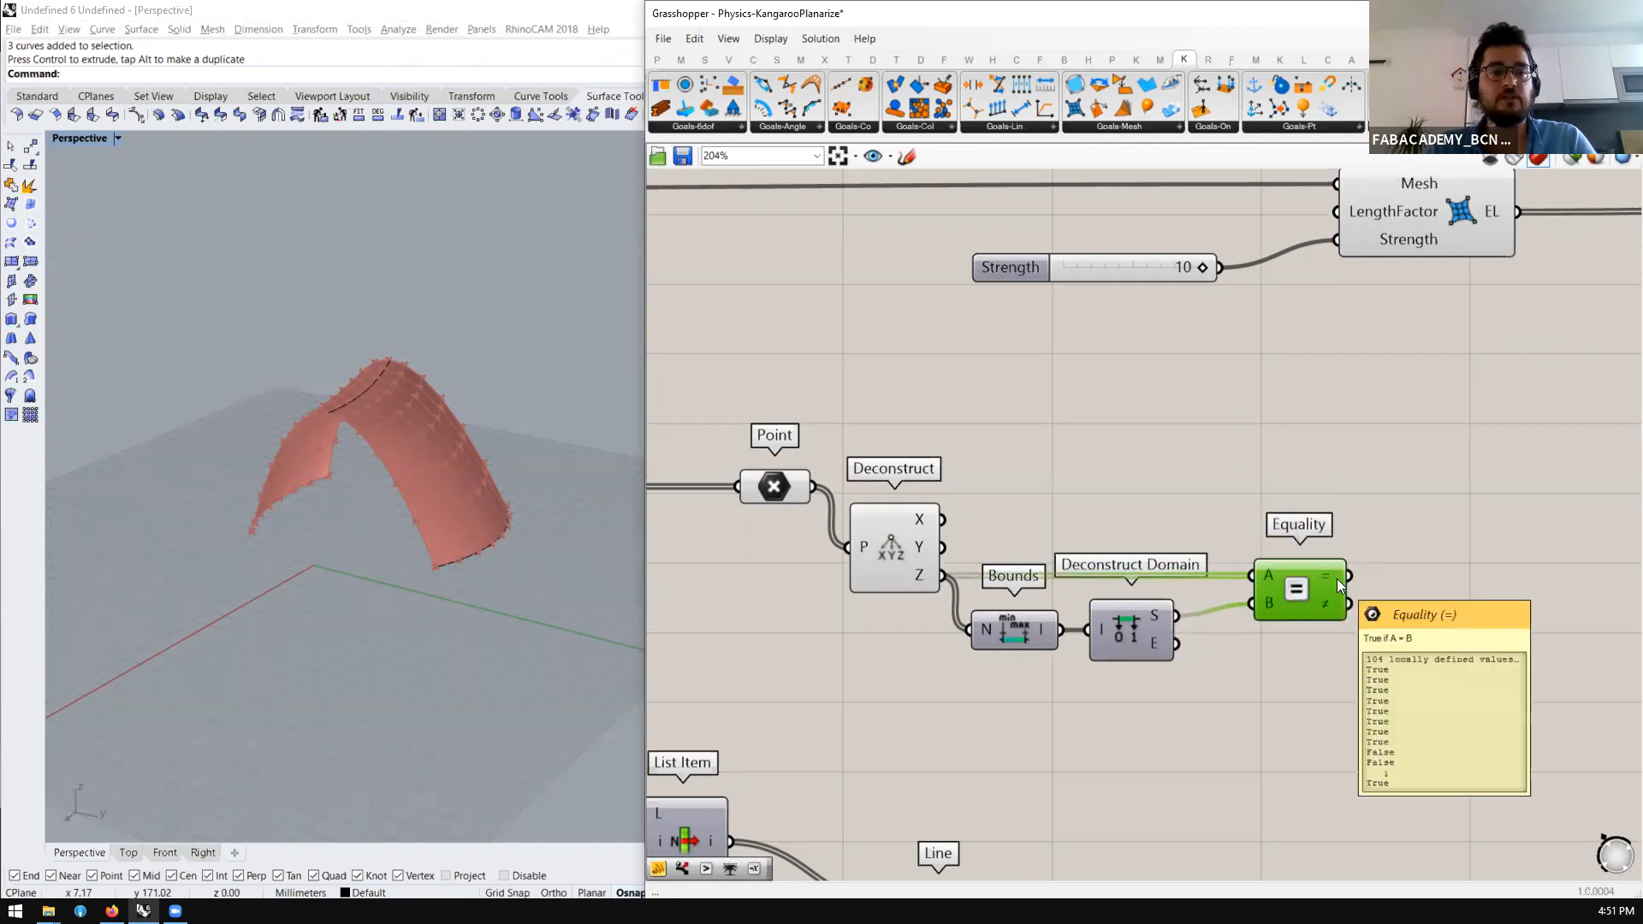
Add a Dispatch component that splits the vertex points (L) using the Equality result as its pattern (P)
double_click(1426, 512)
text(dip)
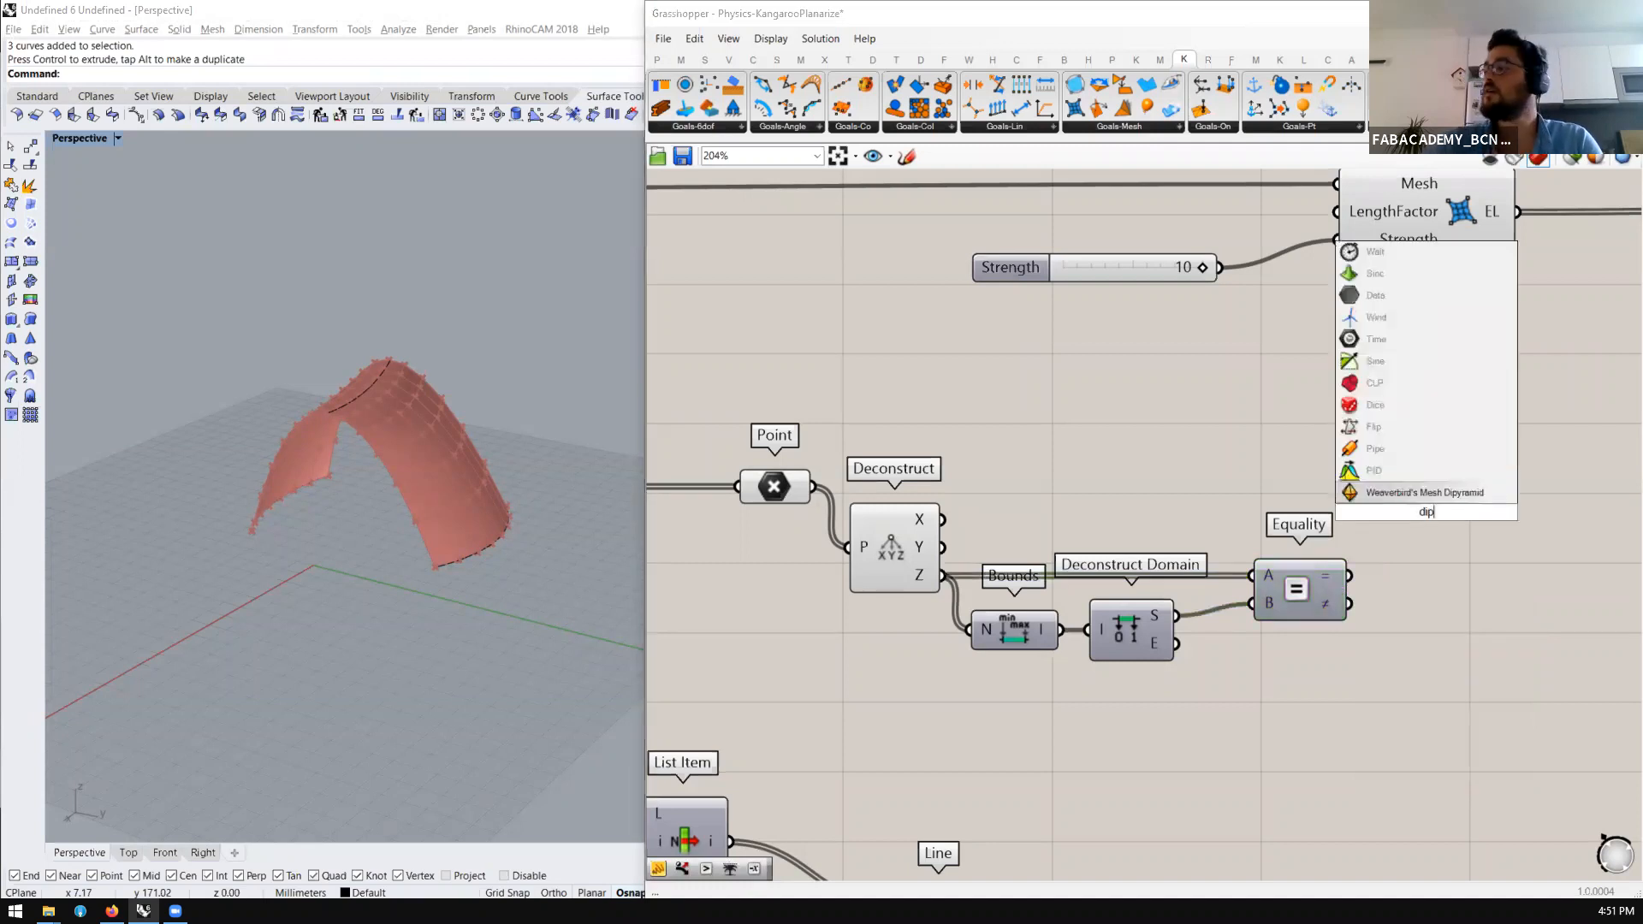
key(BackSpace)
text(s)
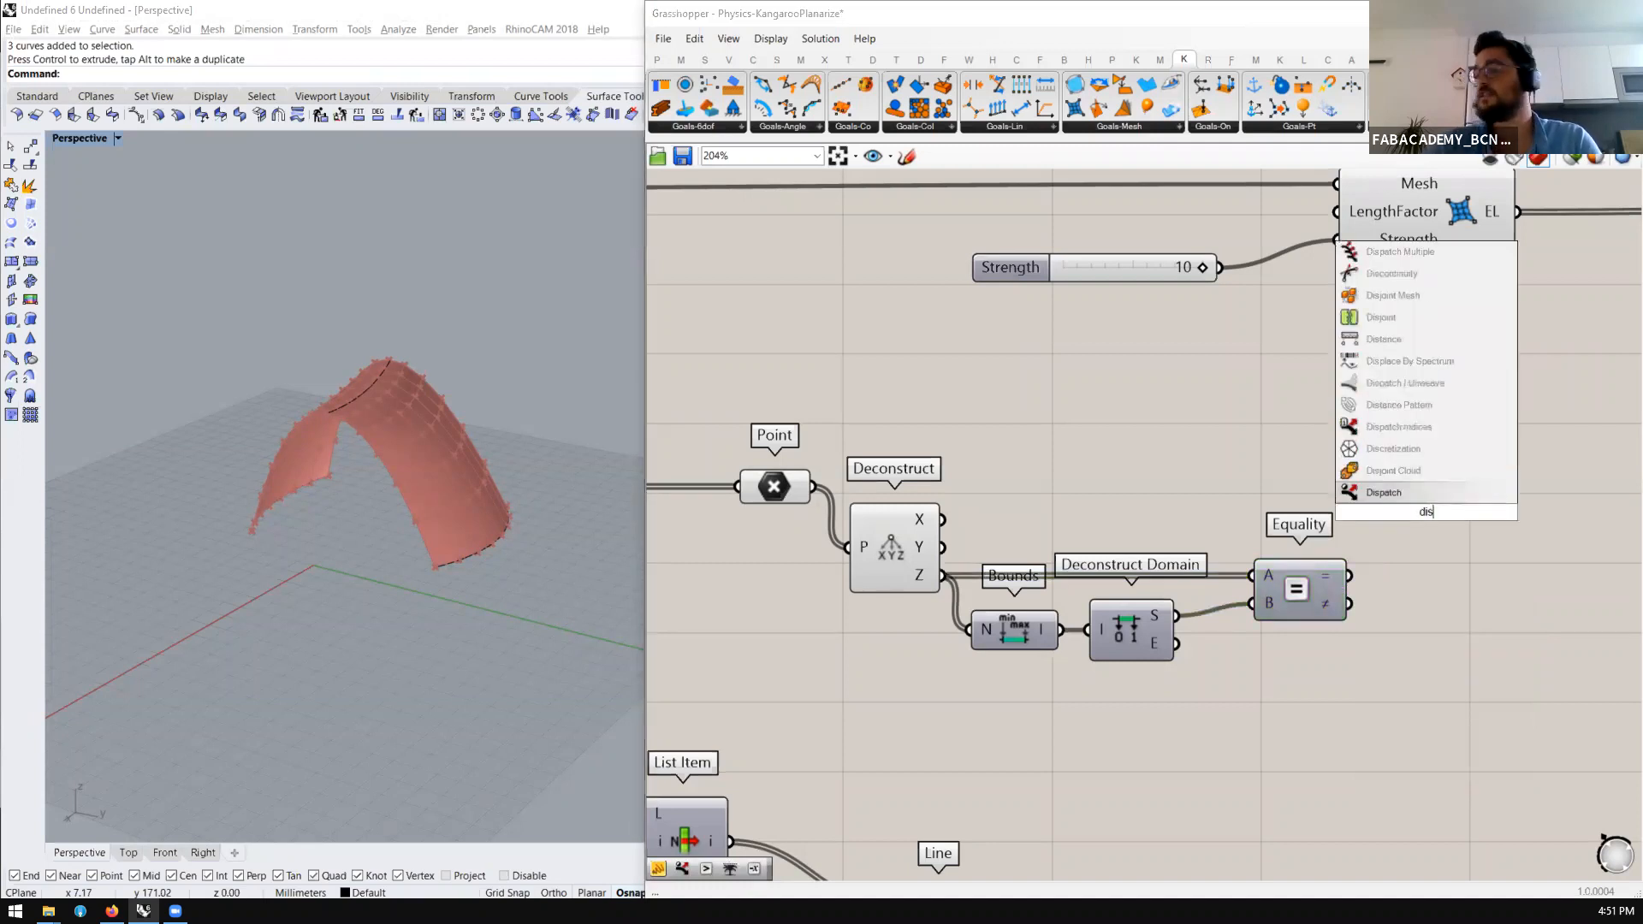
click(1396, 494)
drag(816, 485, 1430, 467)
drag(1349, 574, 1382, 505)
scroll(1383, 511, down, 2)
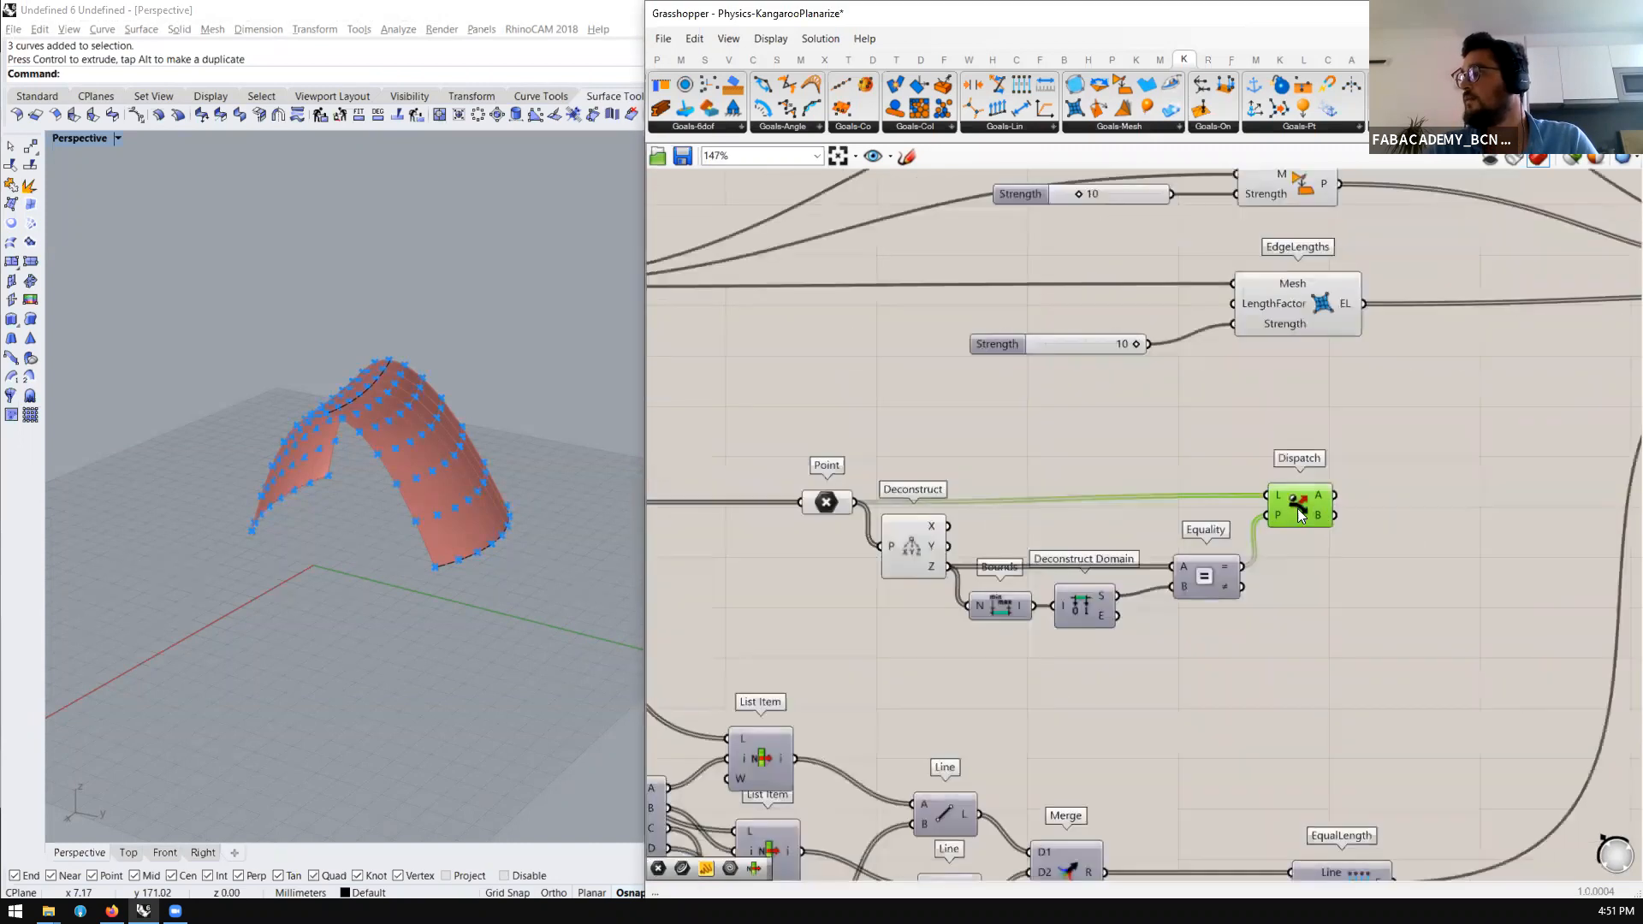
Add a Point parameter and connect the Dispatch's A output to it
double_click(1431, 503)
text(point)
key(Return)
drag(1327, 502, 1383, 505)
scroll(850, 547, down, 5)
scroll(996, 532, up, 4)
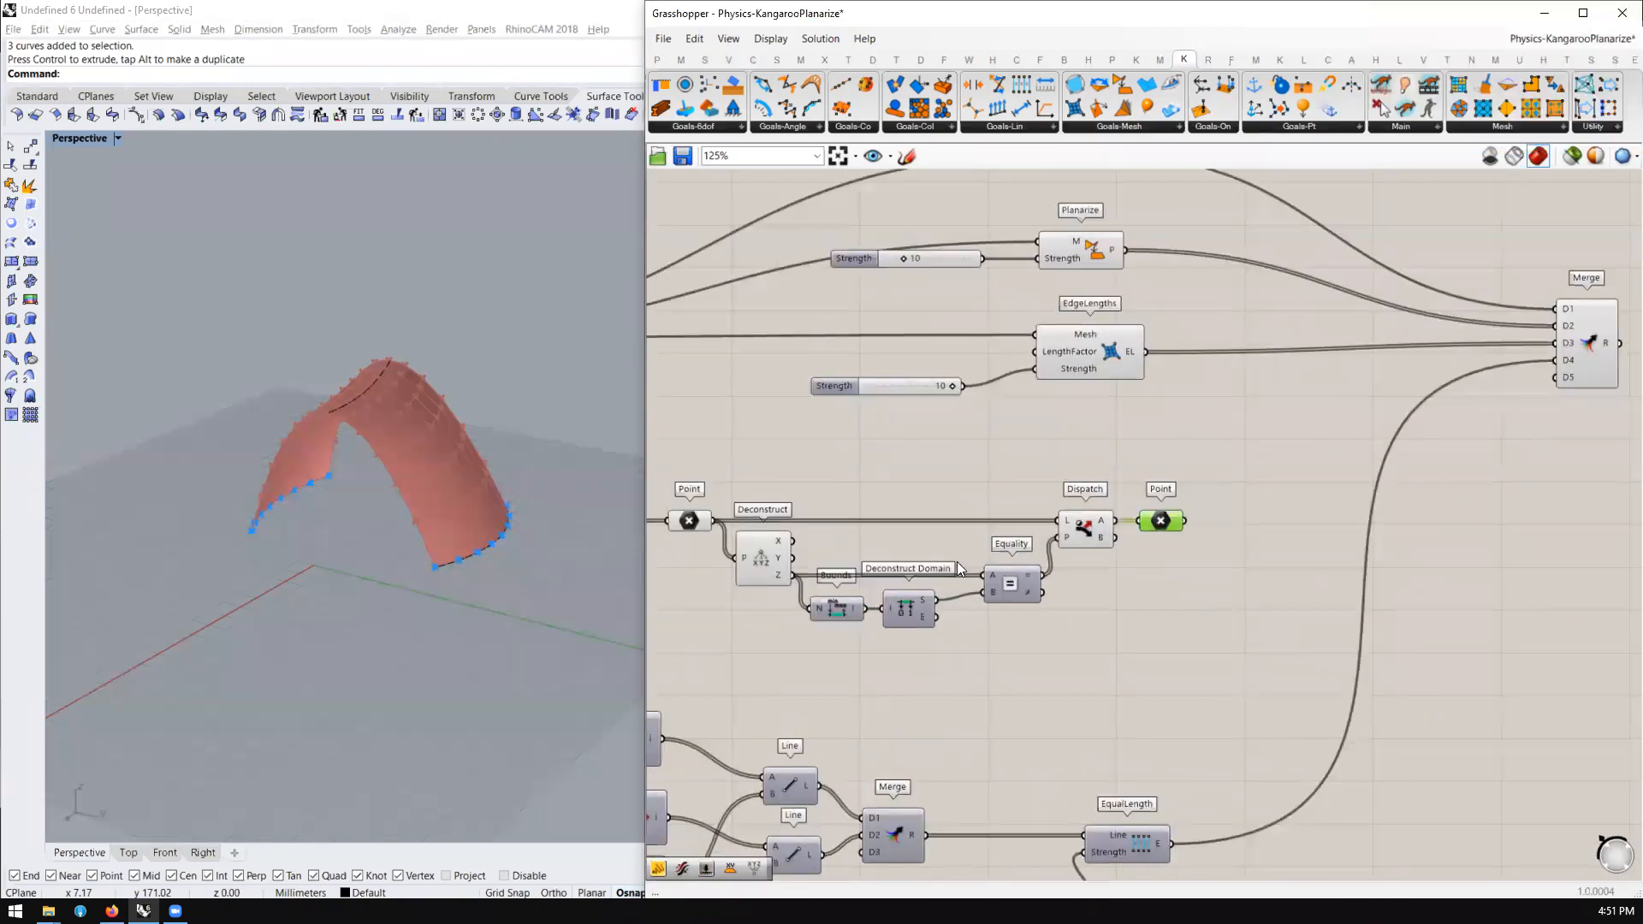
scroll(956, 561, up, 3)
scroll(1137, 546, down, 5)
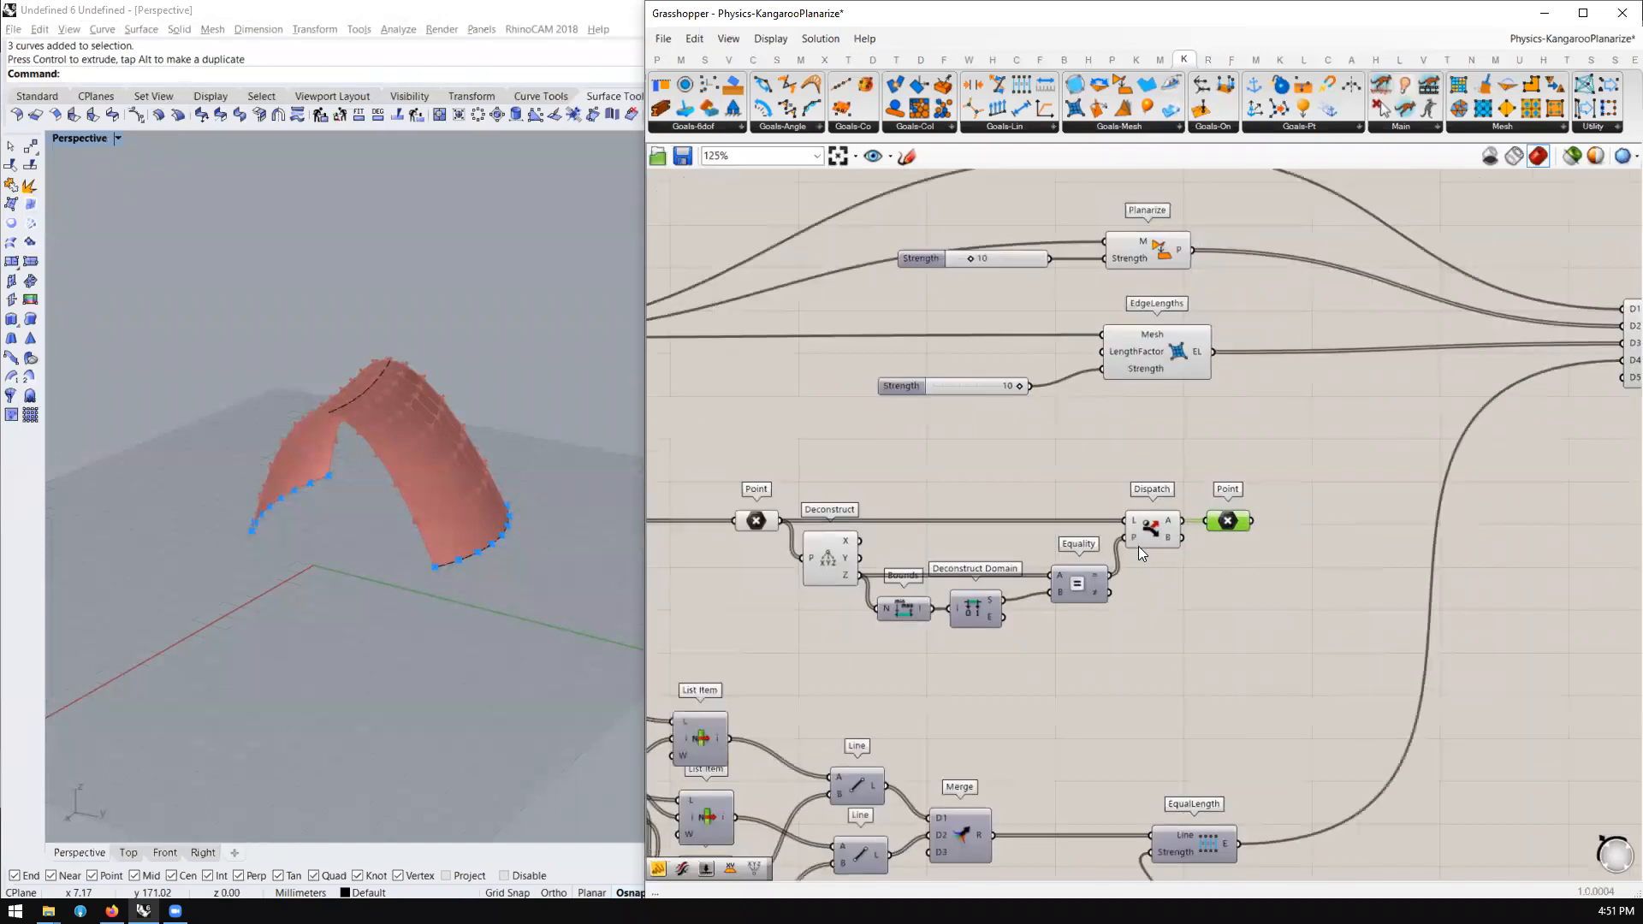
scroll(1138, 546, up, 5)
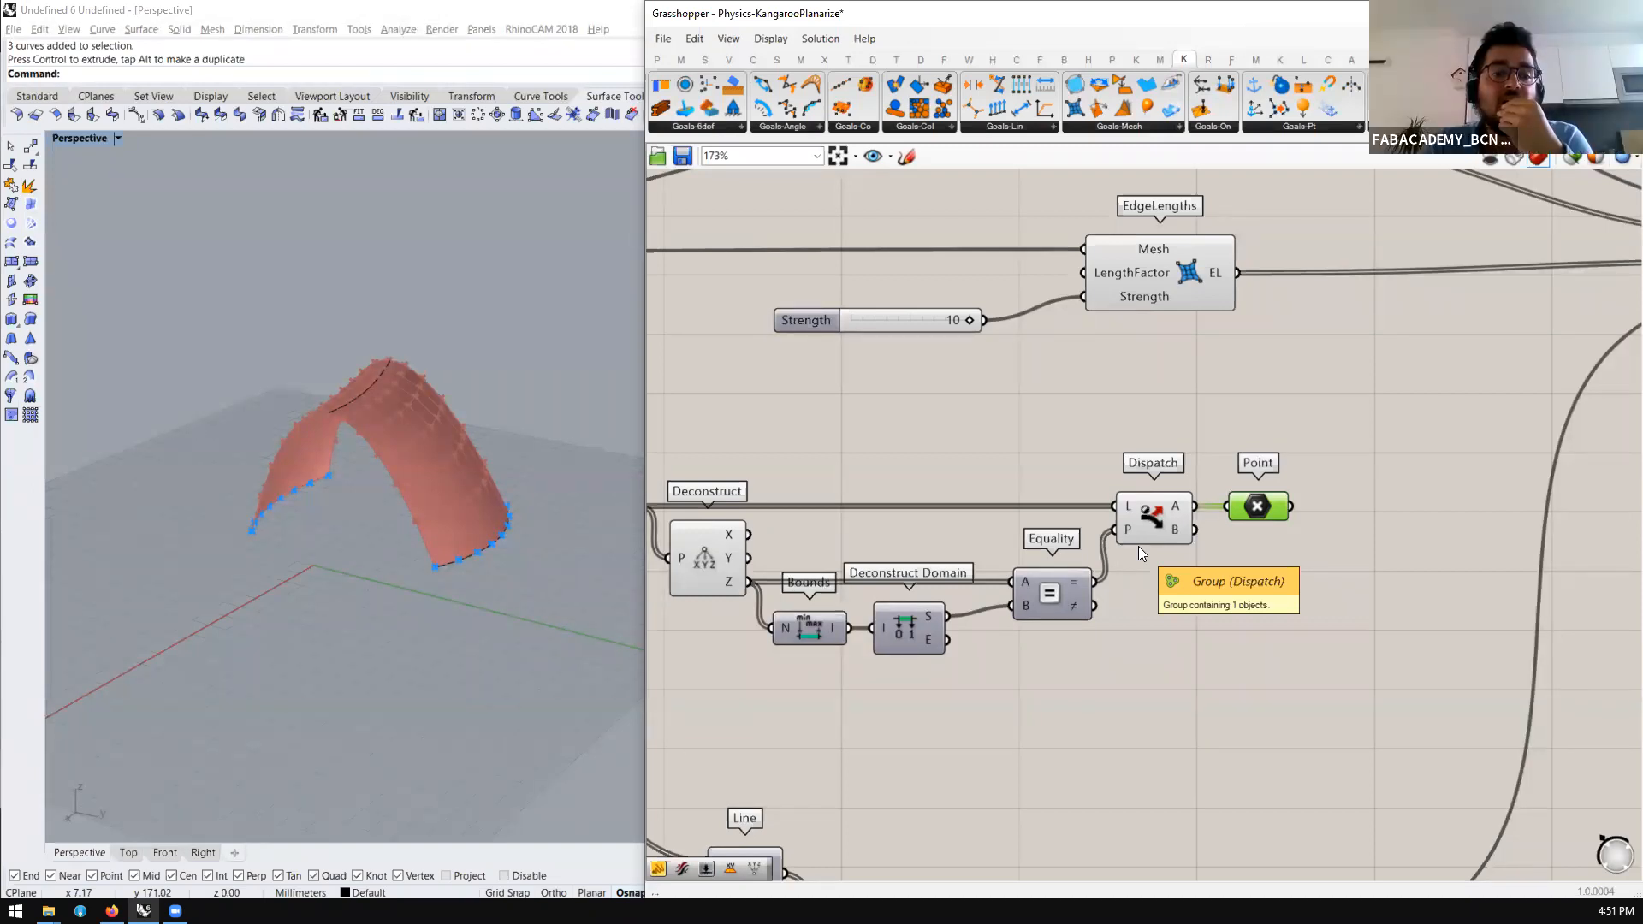
scroll(1128, 530, up, 2)
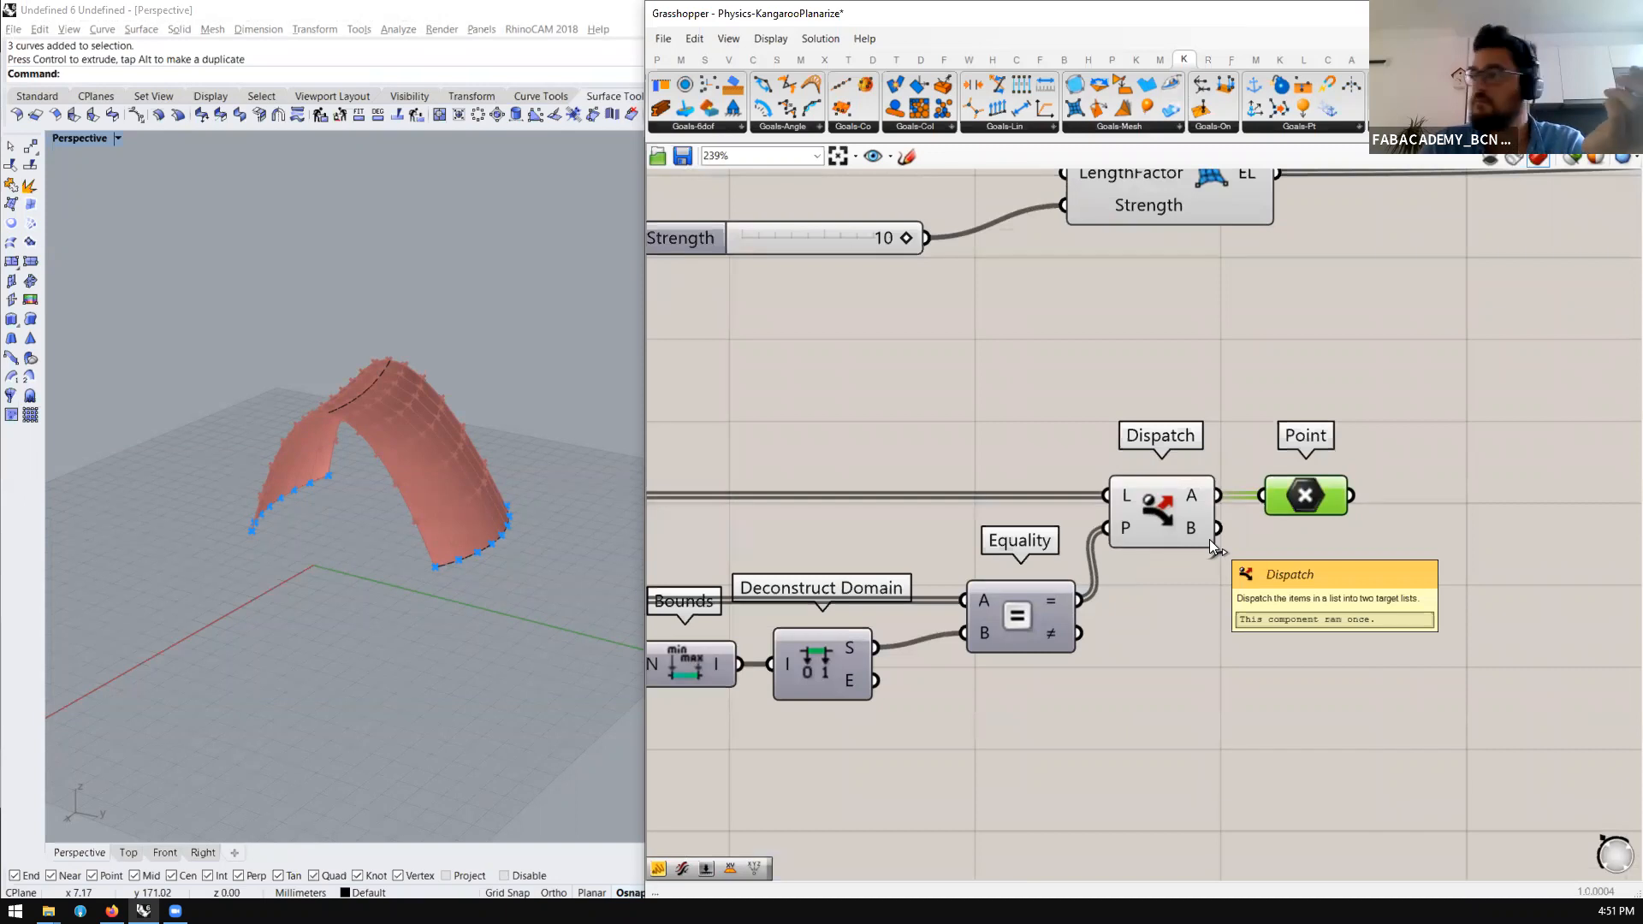
scroll(1100, 489, down, 2)
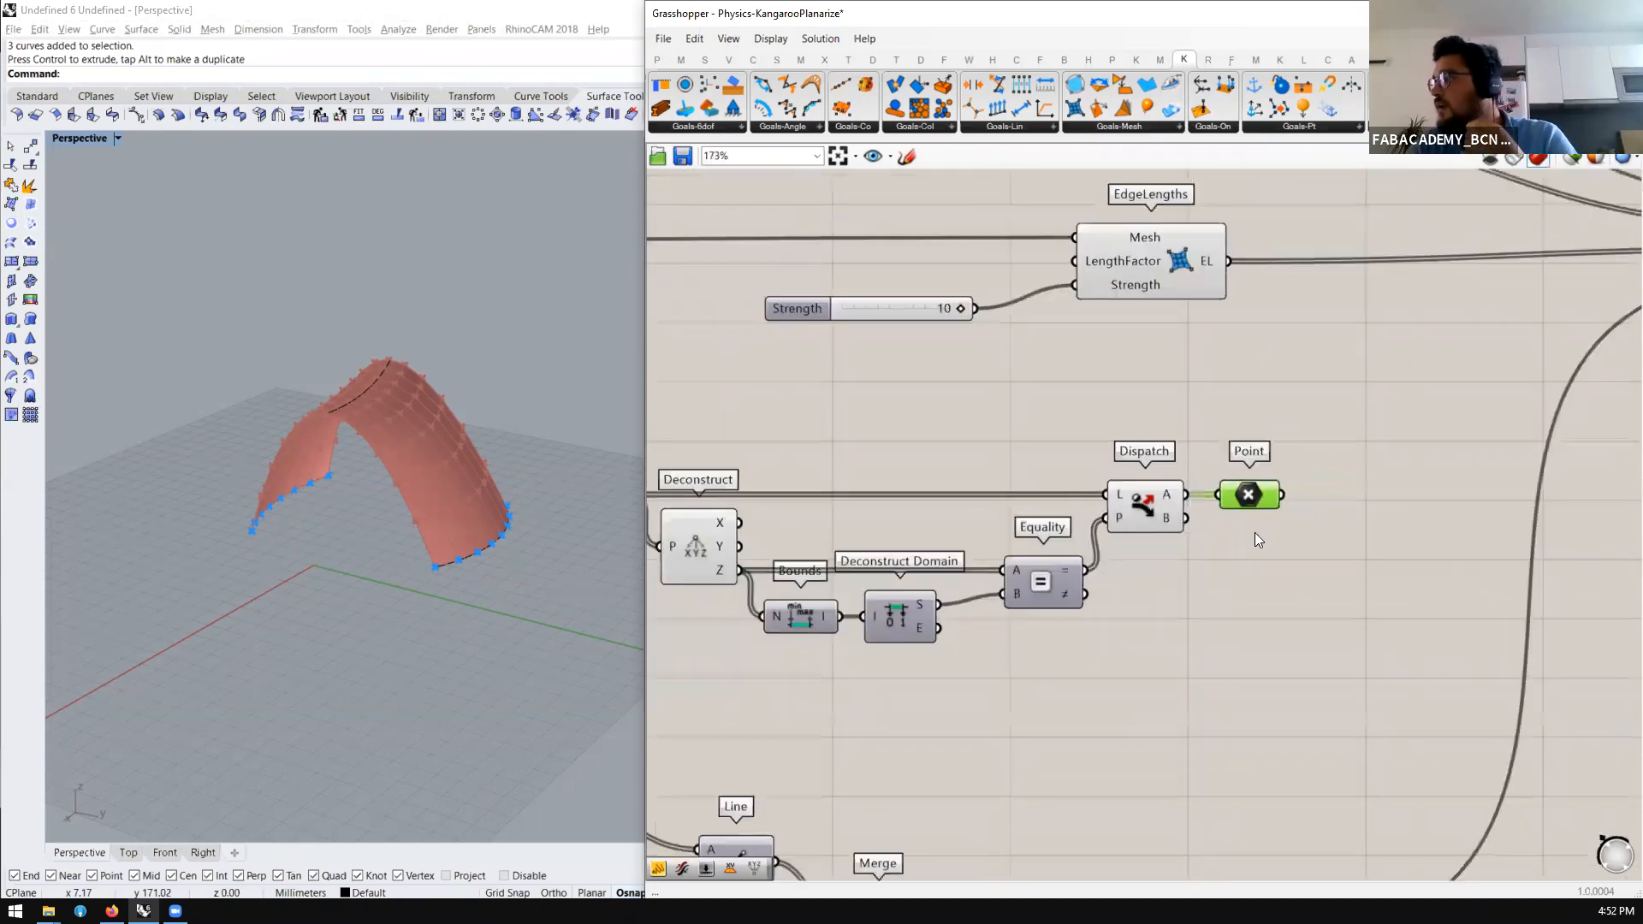
double_click(1179, 590)
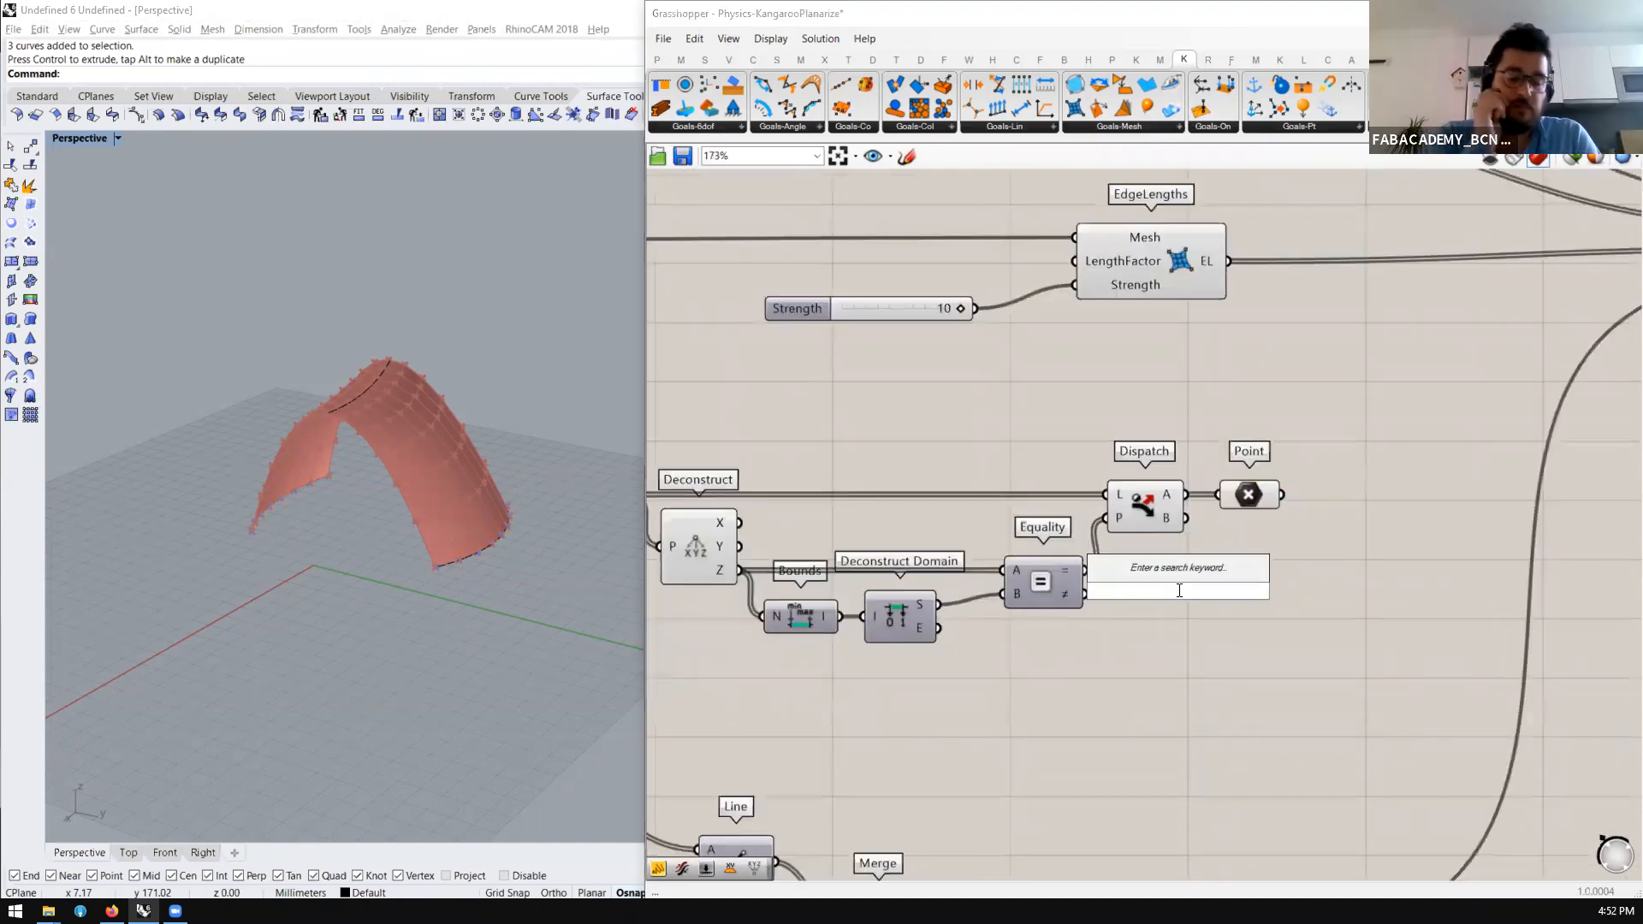
text(xpres)
key(Return)
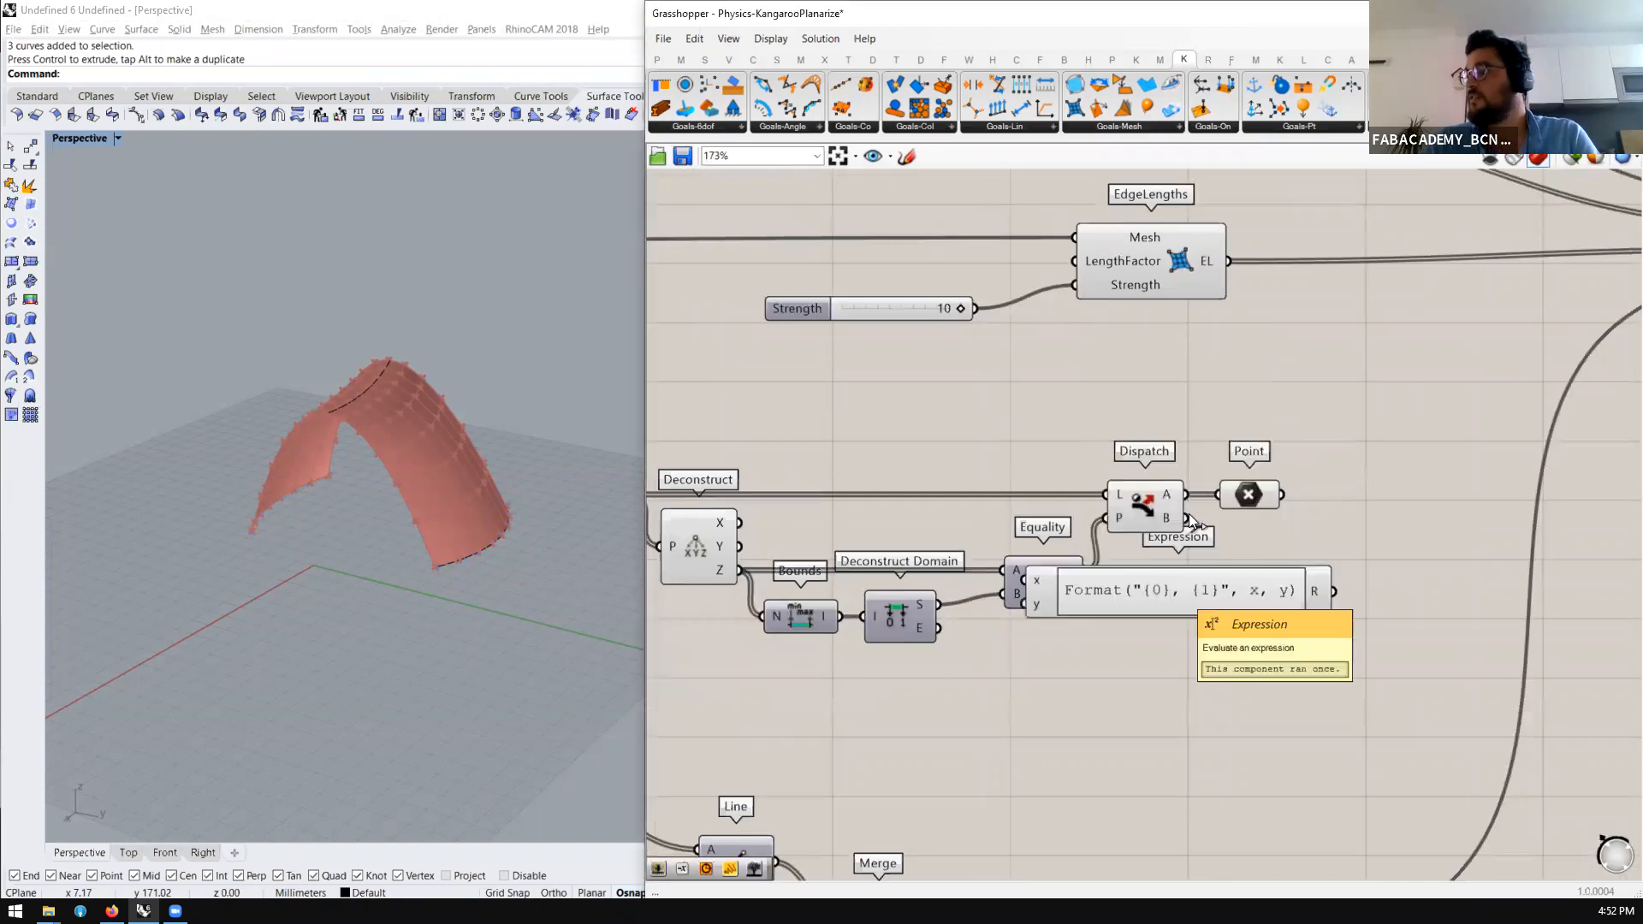
drag(1158, 603, 1110, 720)
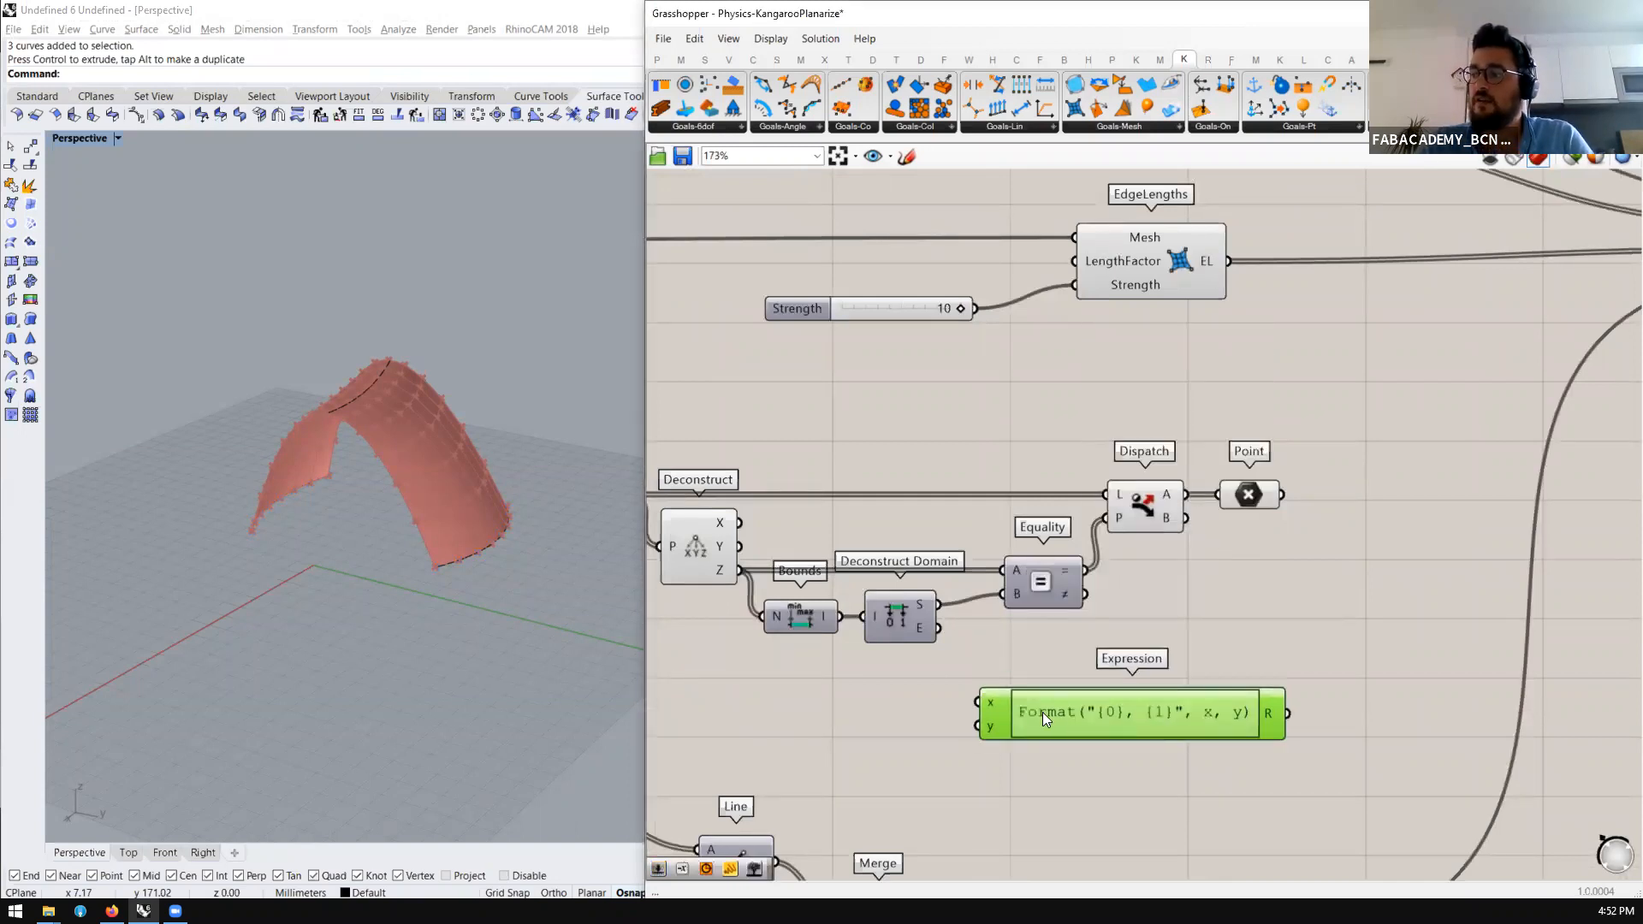
double_click(1160, 715)
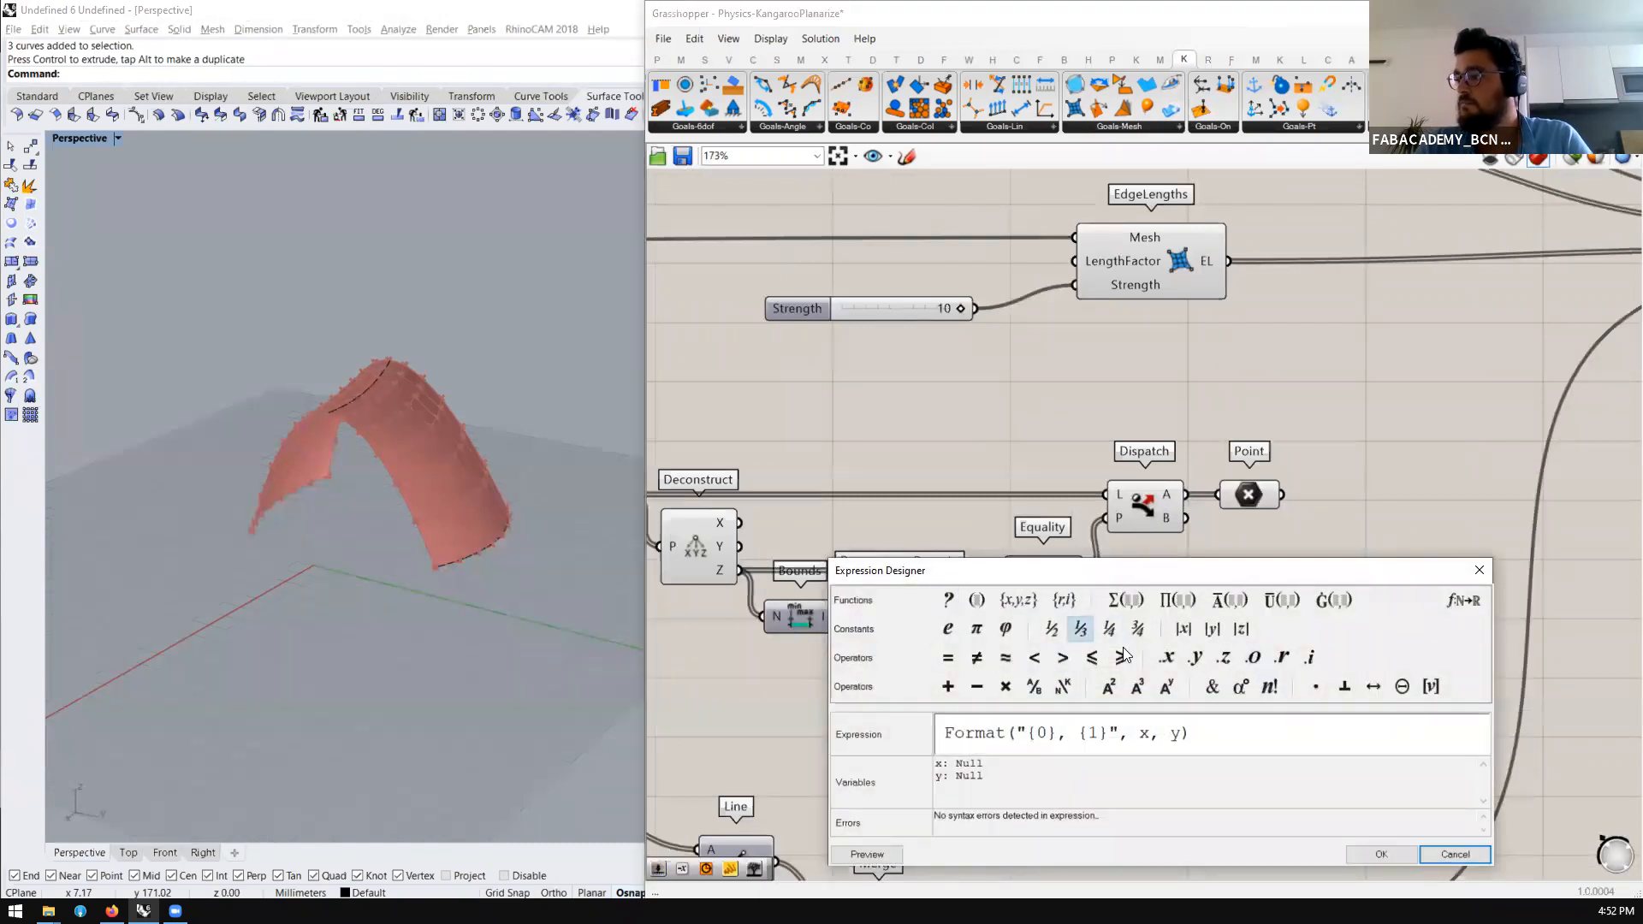
click(1478, 854)
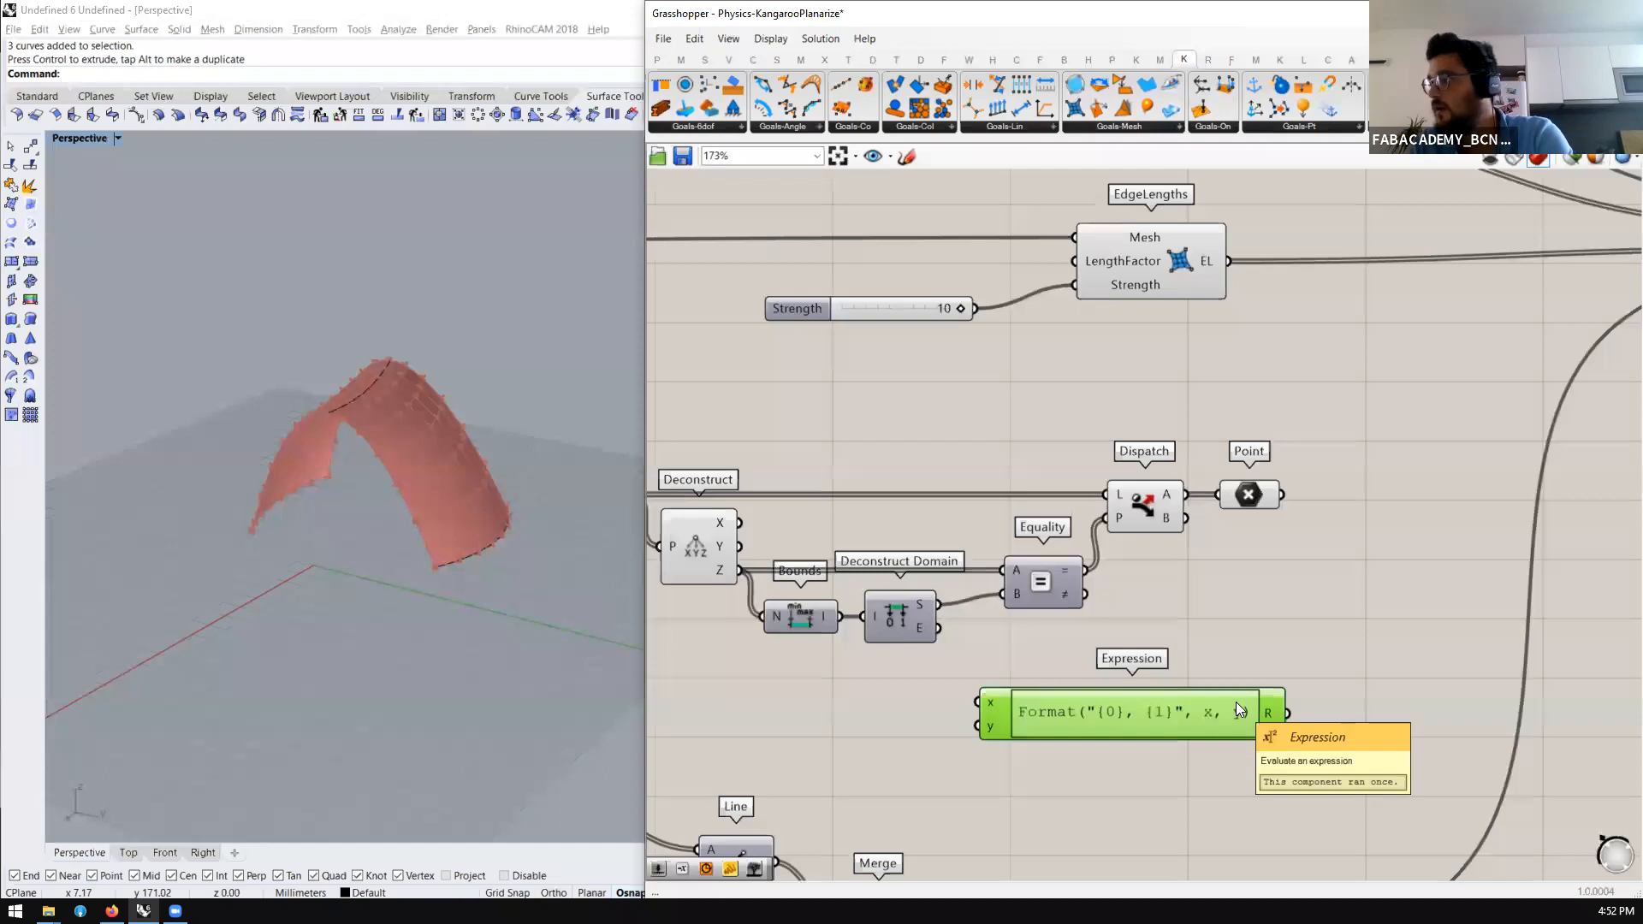
key(Delete)
mouse_move(1163, 519)
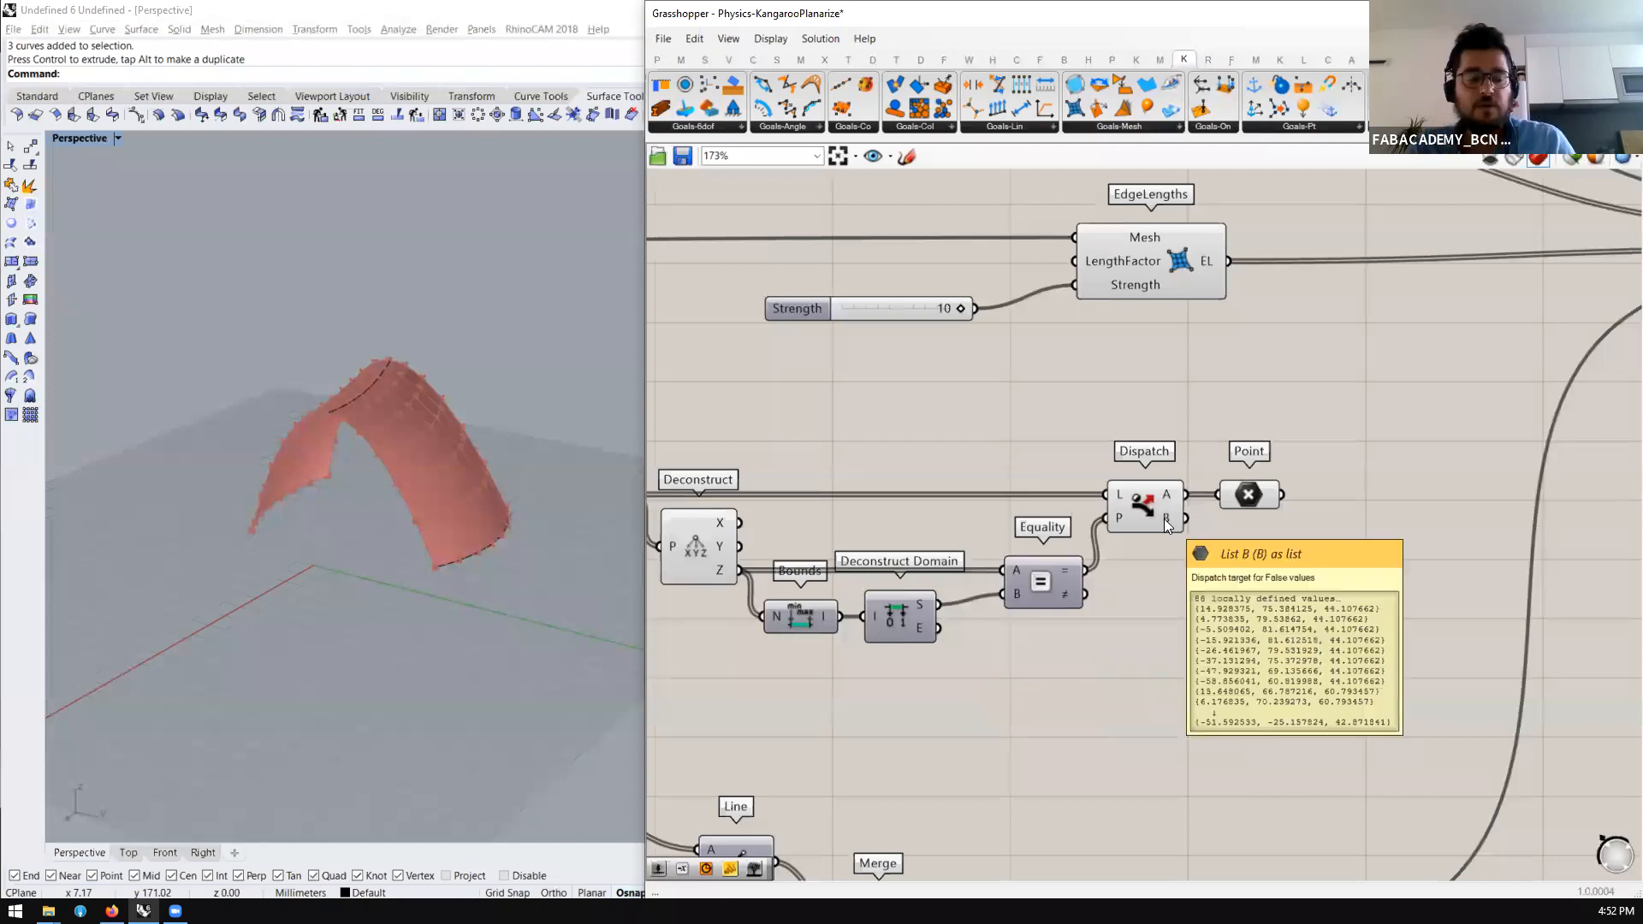
click(705, 58)
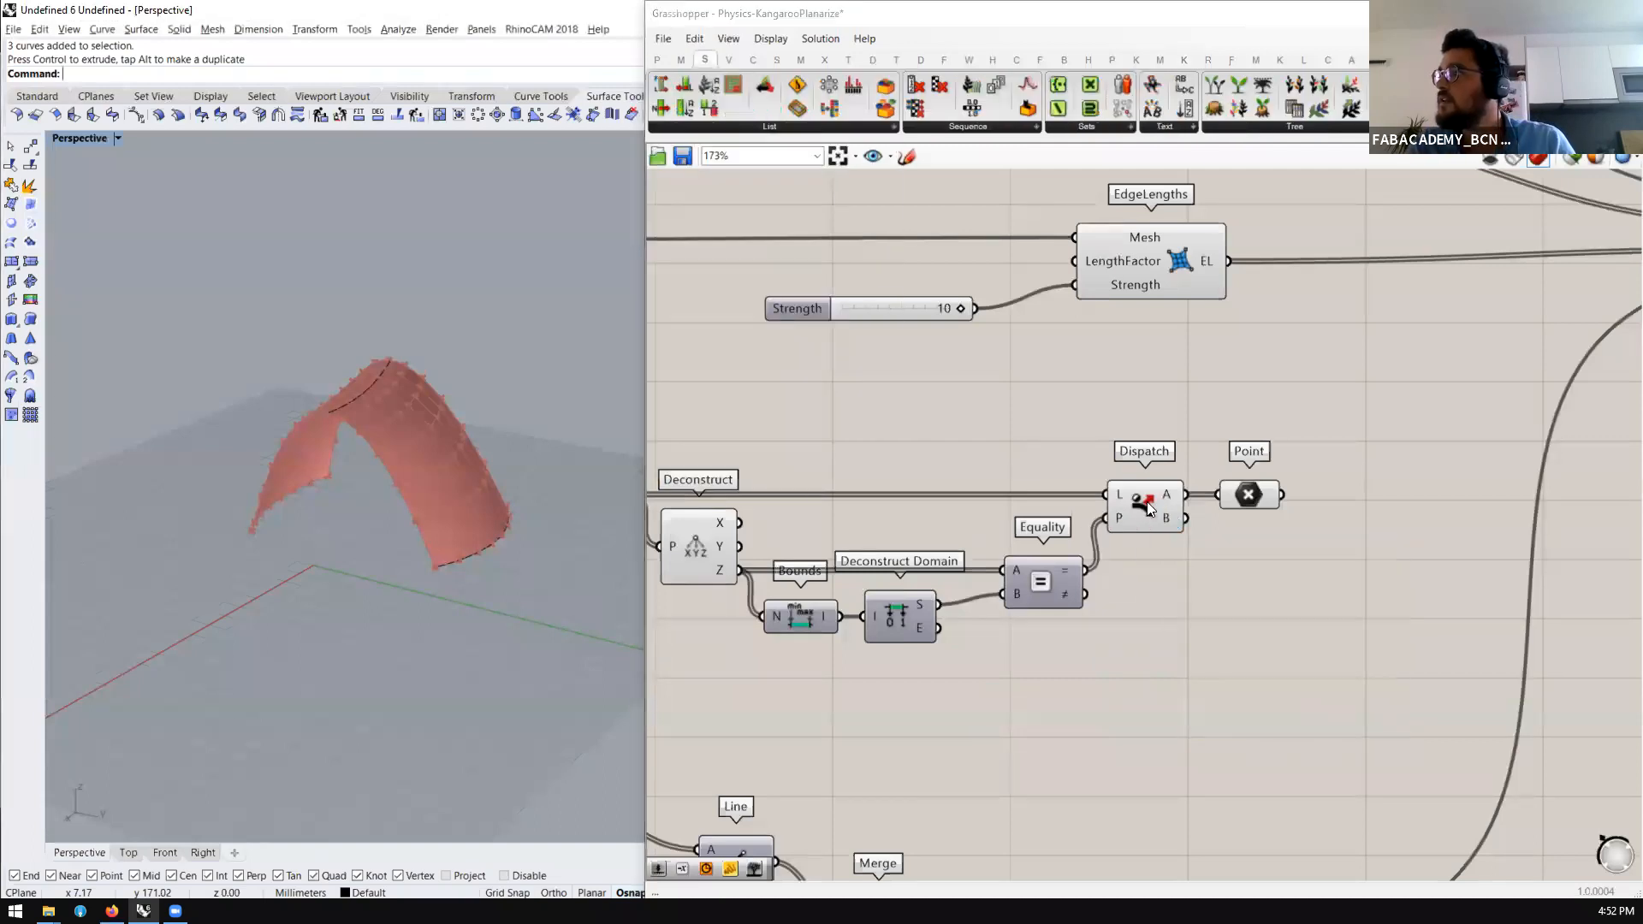
click(931, 126)
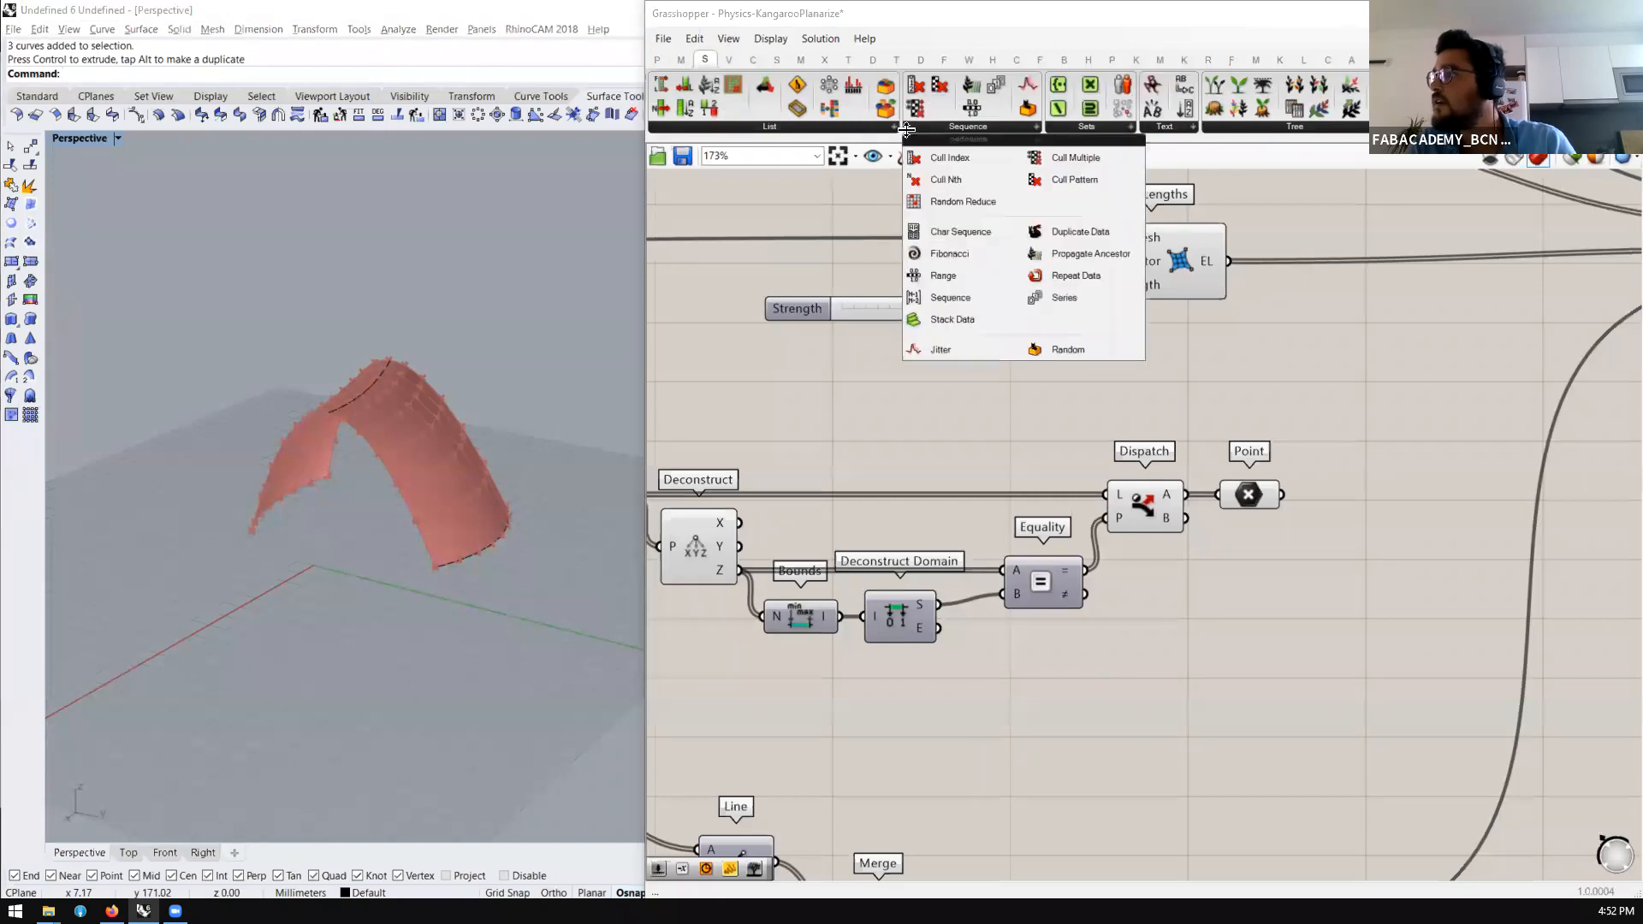
click(681, 59)
click(833, 127)
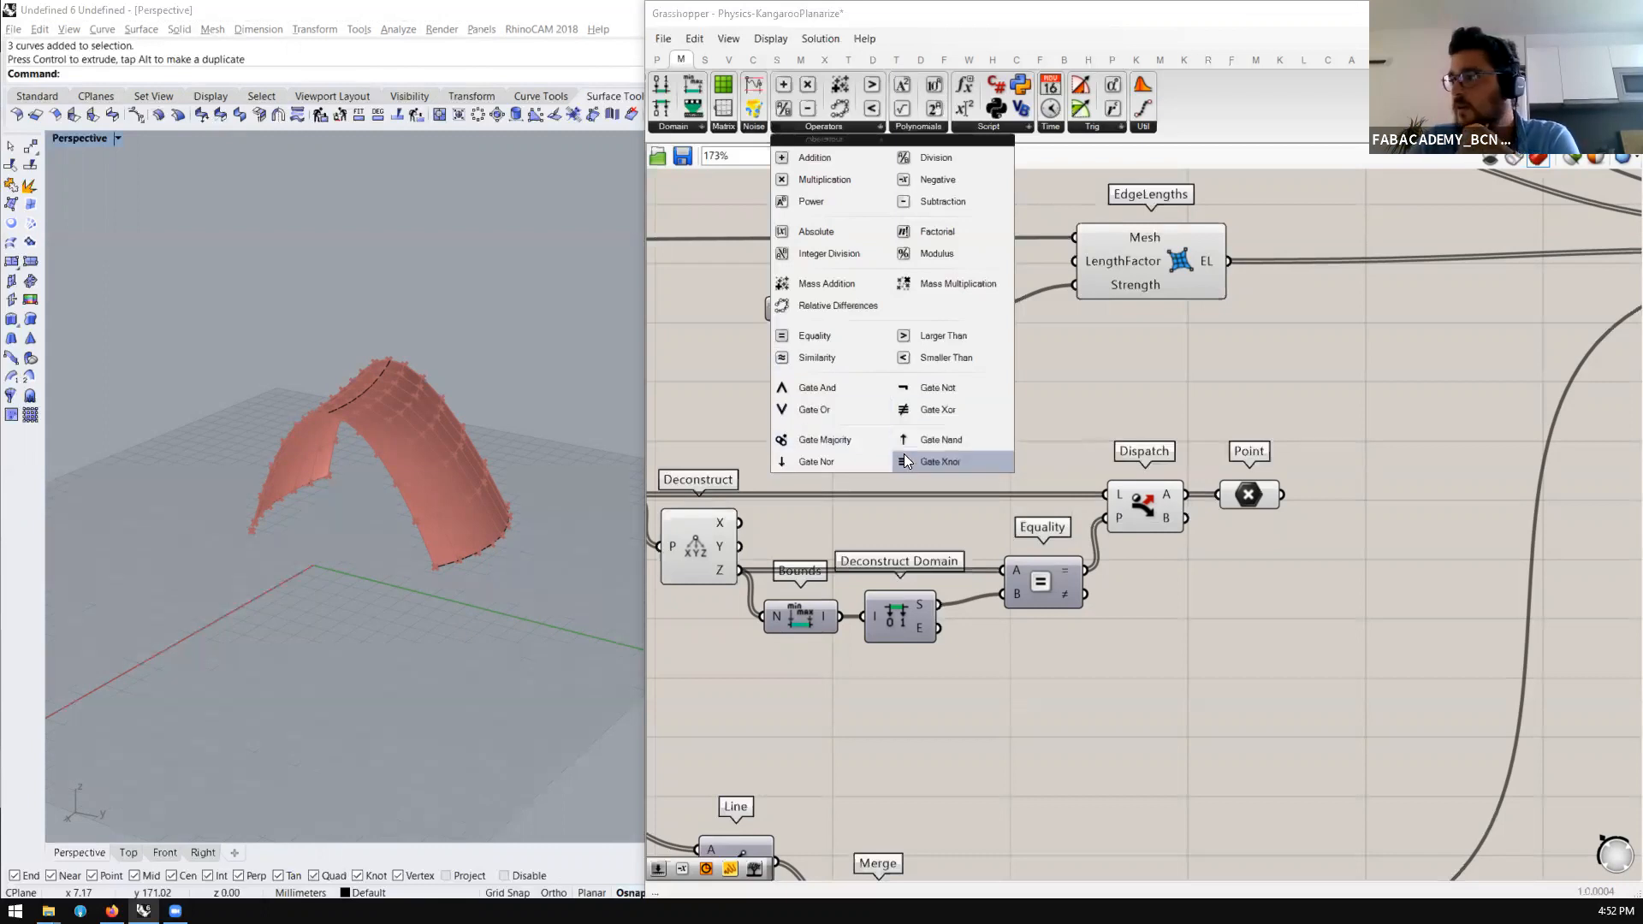
drag(845, 418, 930, 412)
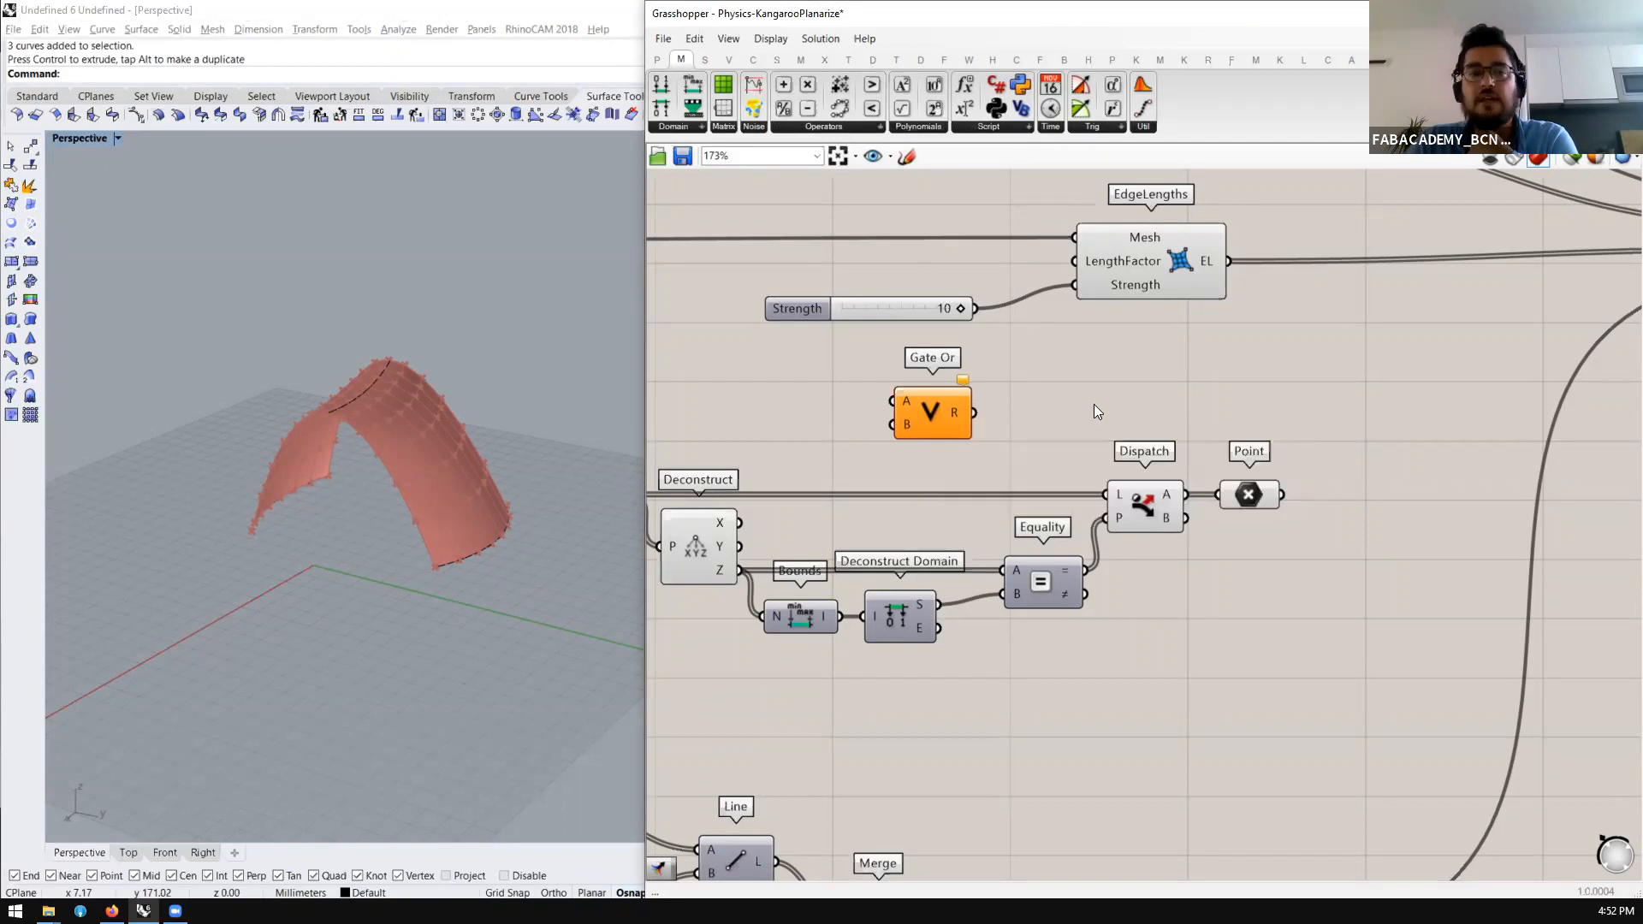
click(1141, 501)
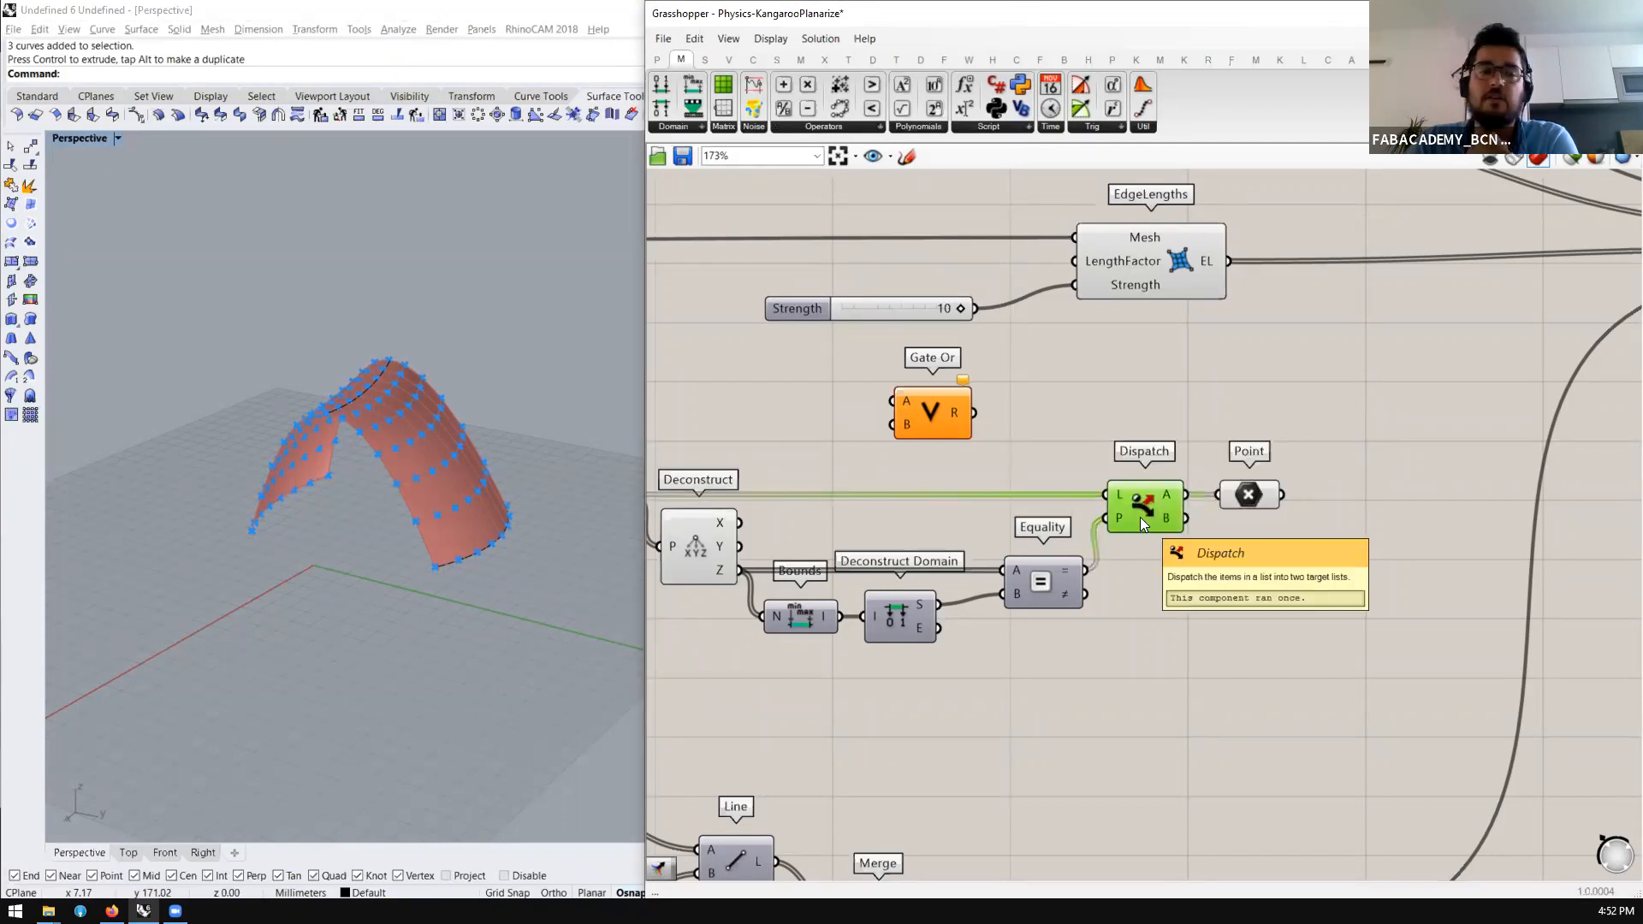
click(946, 409)
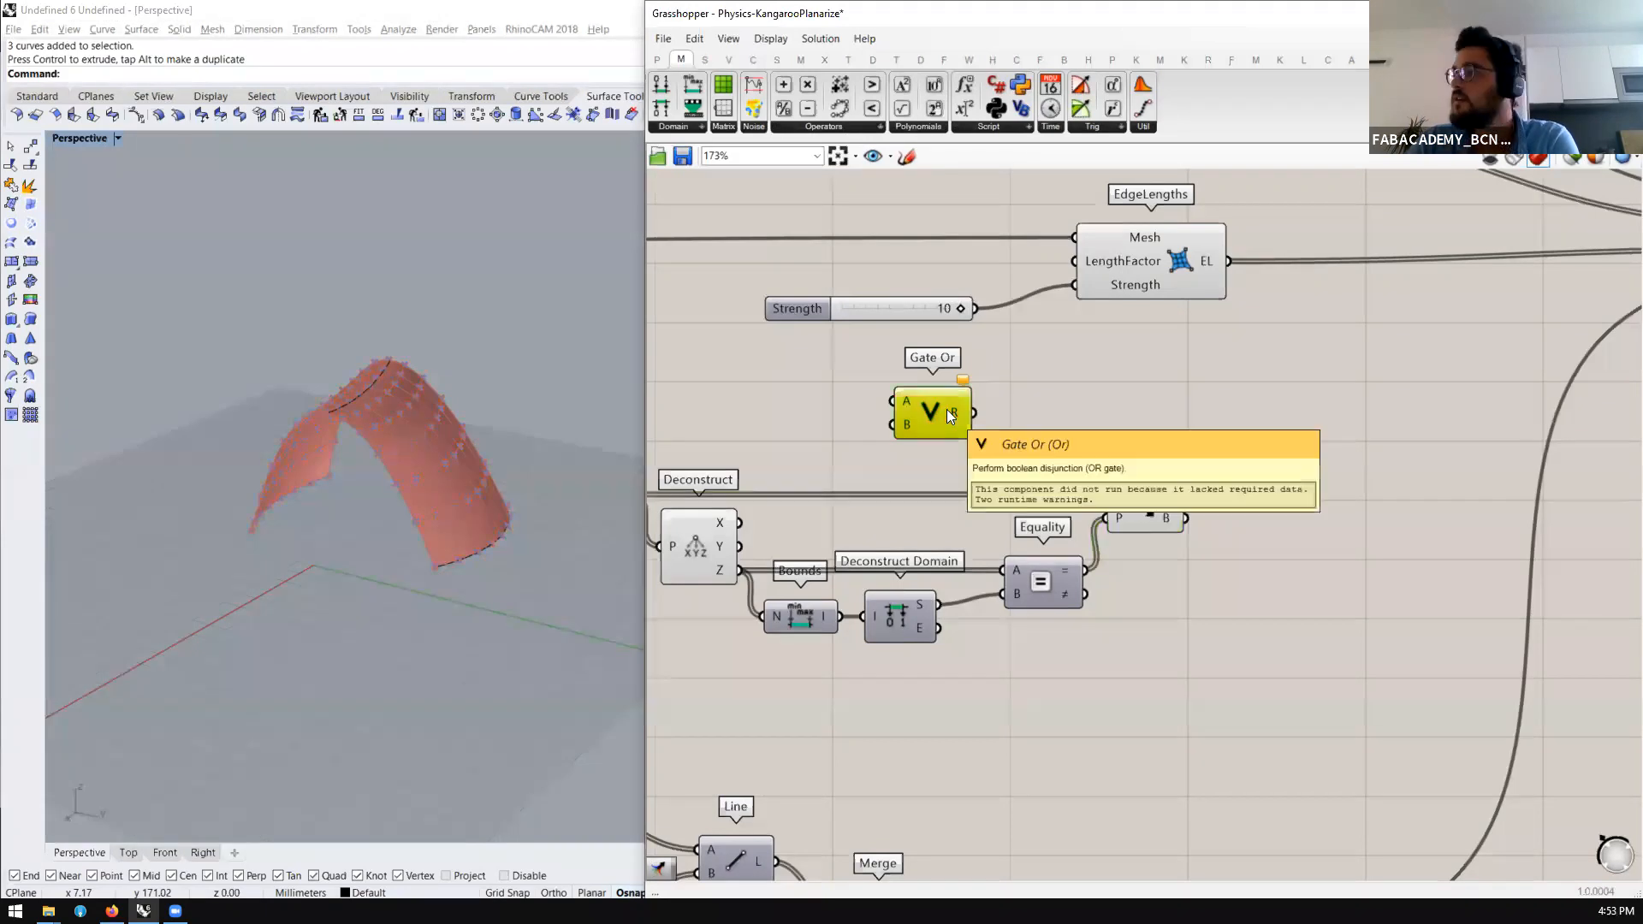
key(Delete)
Check which mesh vertices the Point parameter after Dispatch holds and review the component chain that filters them
click(1250, 494)
scroll(1103, 471, down, 4)
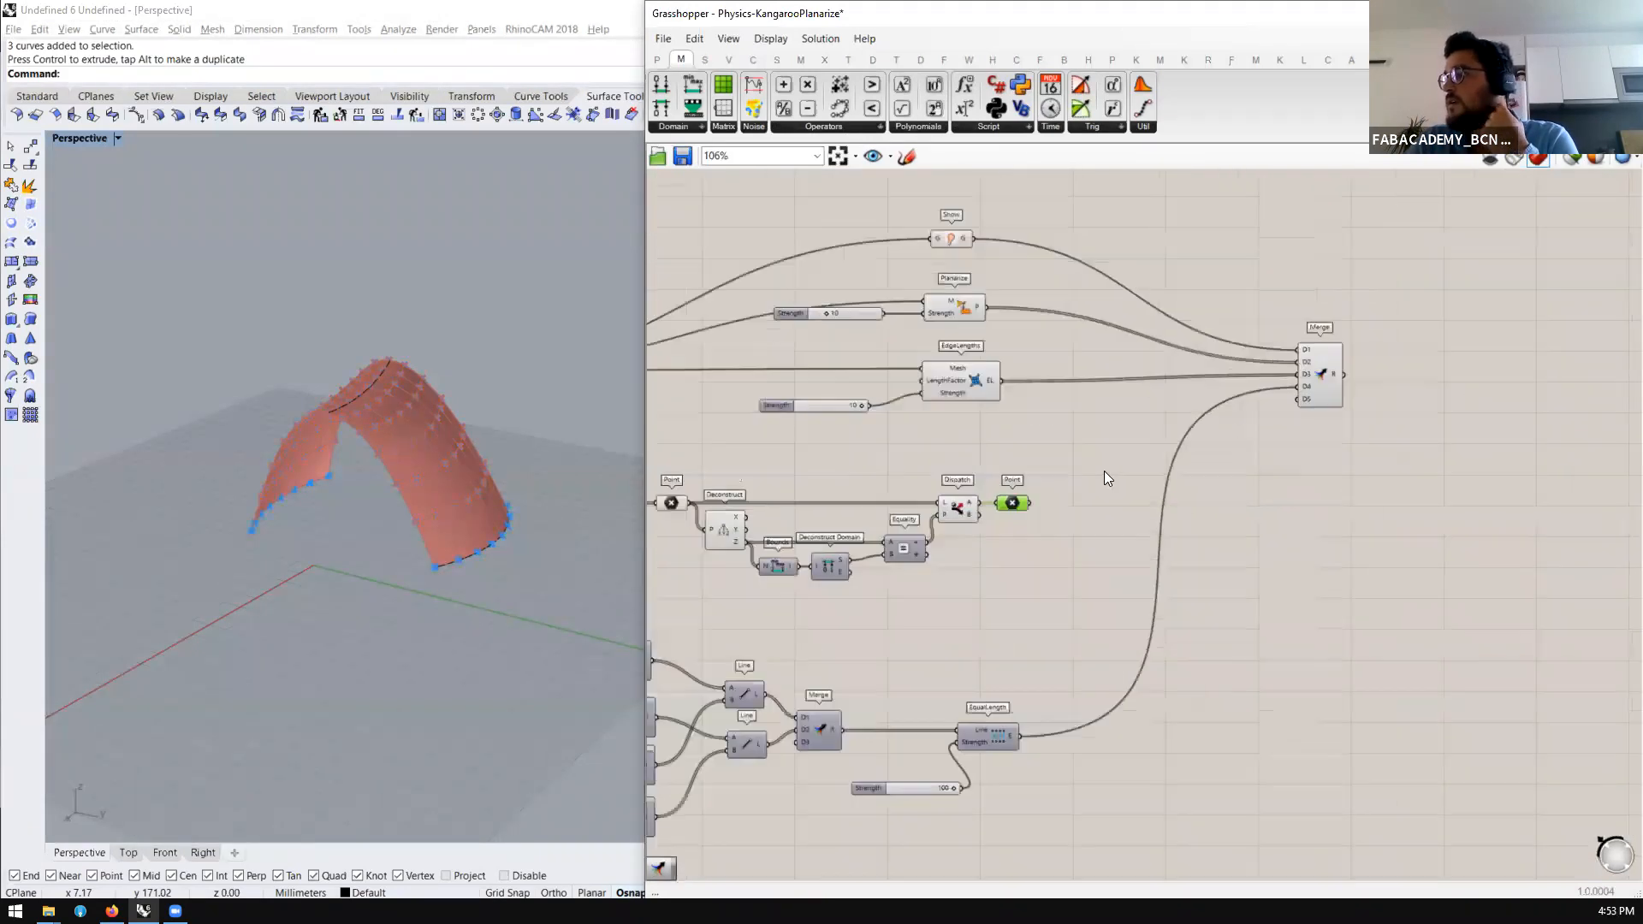
scroll(1141, 496, down, 2)
scroll(753, 496, up, 2)
scroll(1219, 497, down, 2)
drag(1179, 485, 747, 515)
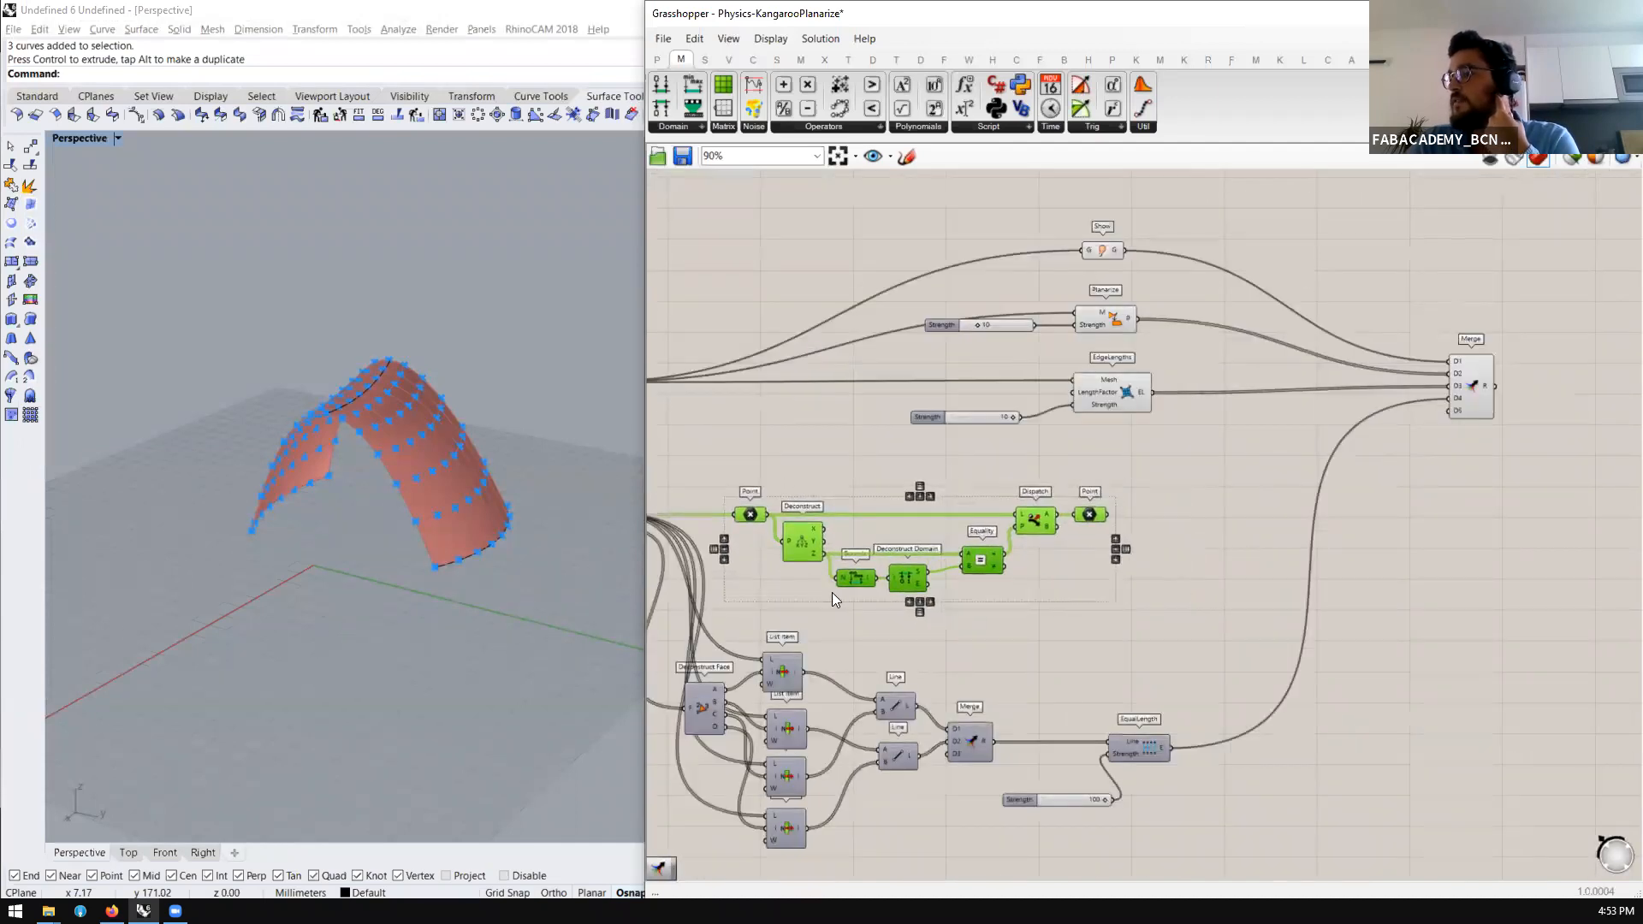
click(1088, 514)
scroll(1181, 520, up, 3)
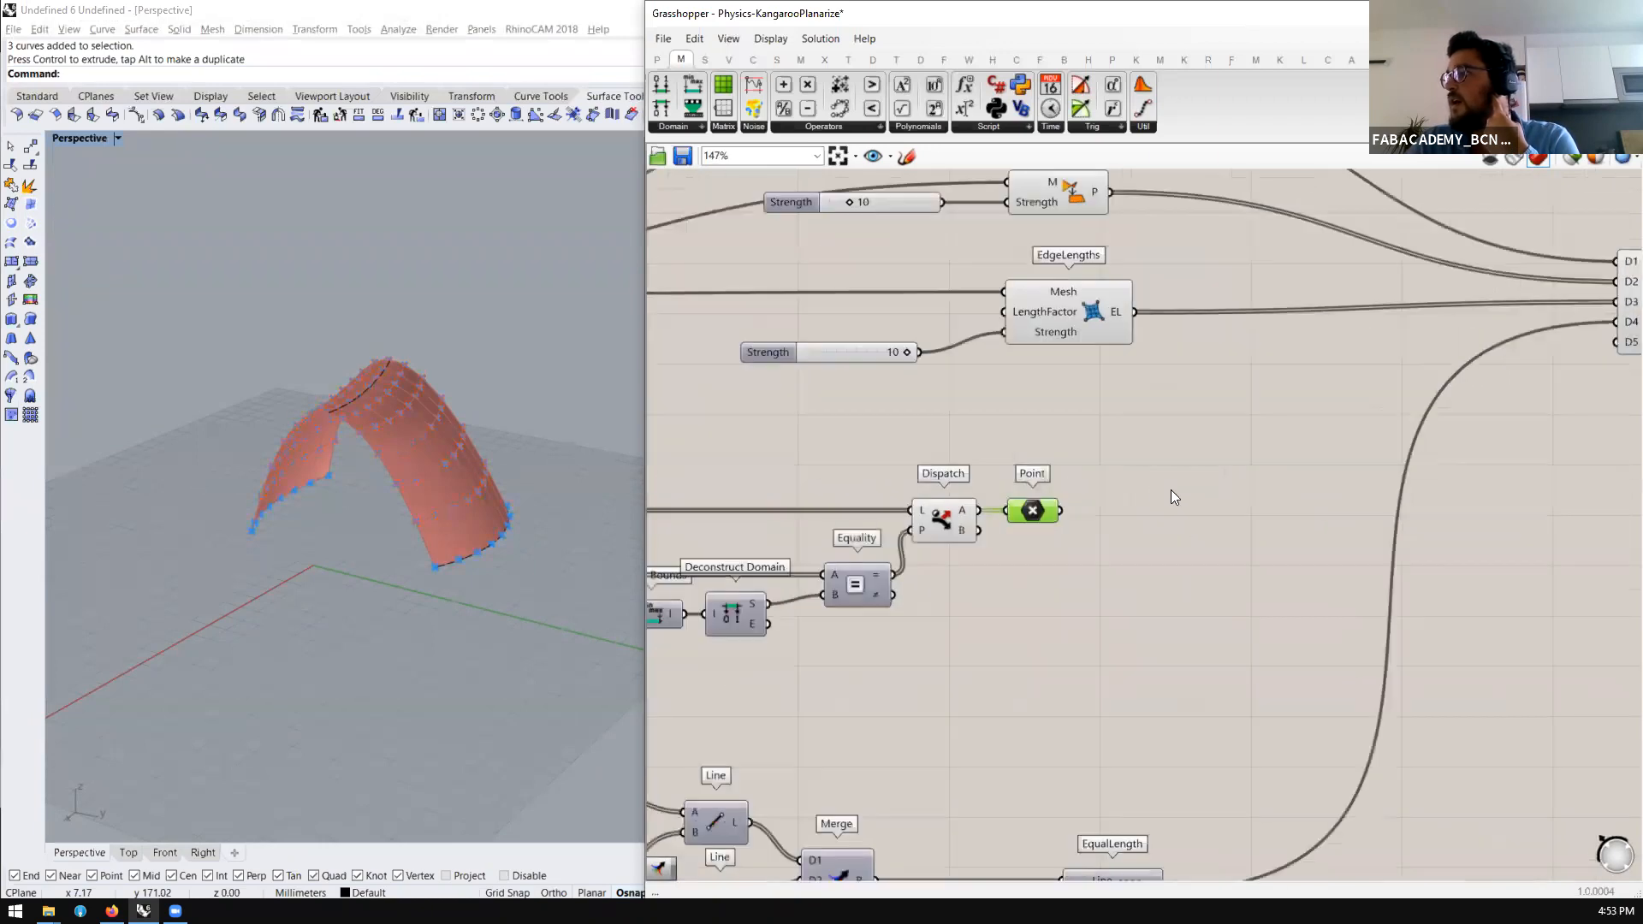
Add a Kangaroo Anchor goal and connect the dispatched points to its P input
ctrl+alt+click(1102, 310)
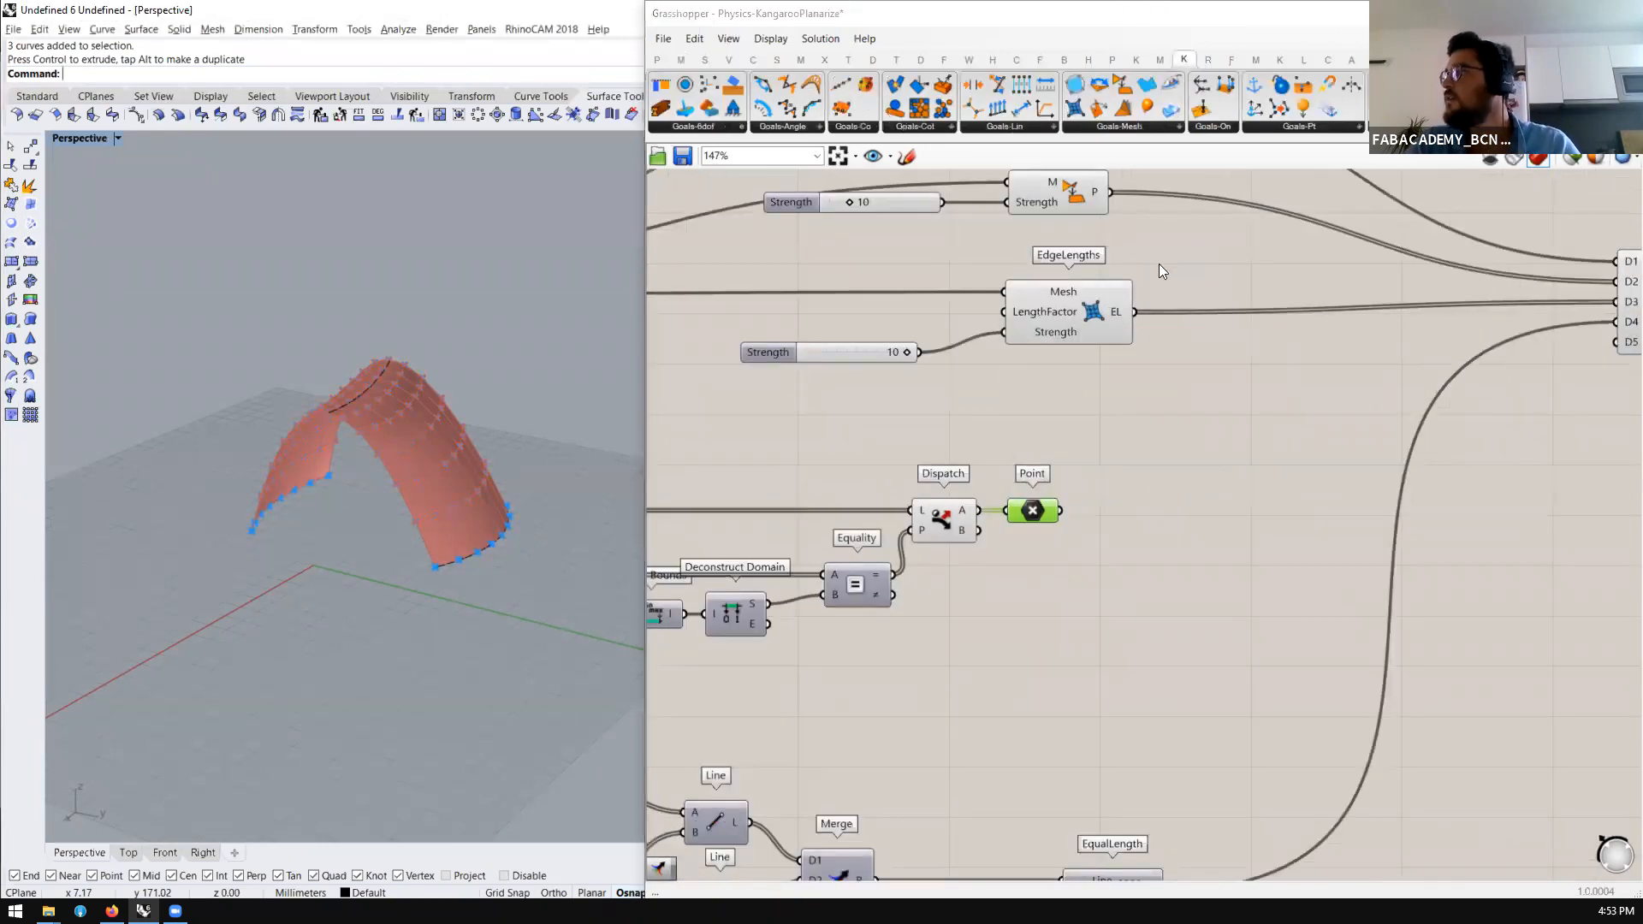
click(1275, 128)
drag(1290, 161, 1208, 552)
drag(1060, 512, 1244, 508)
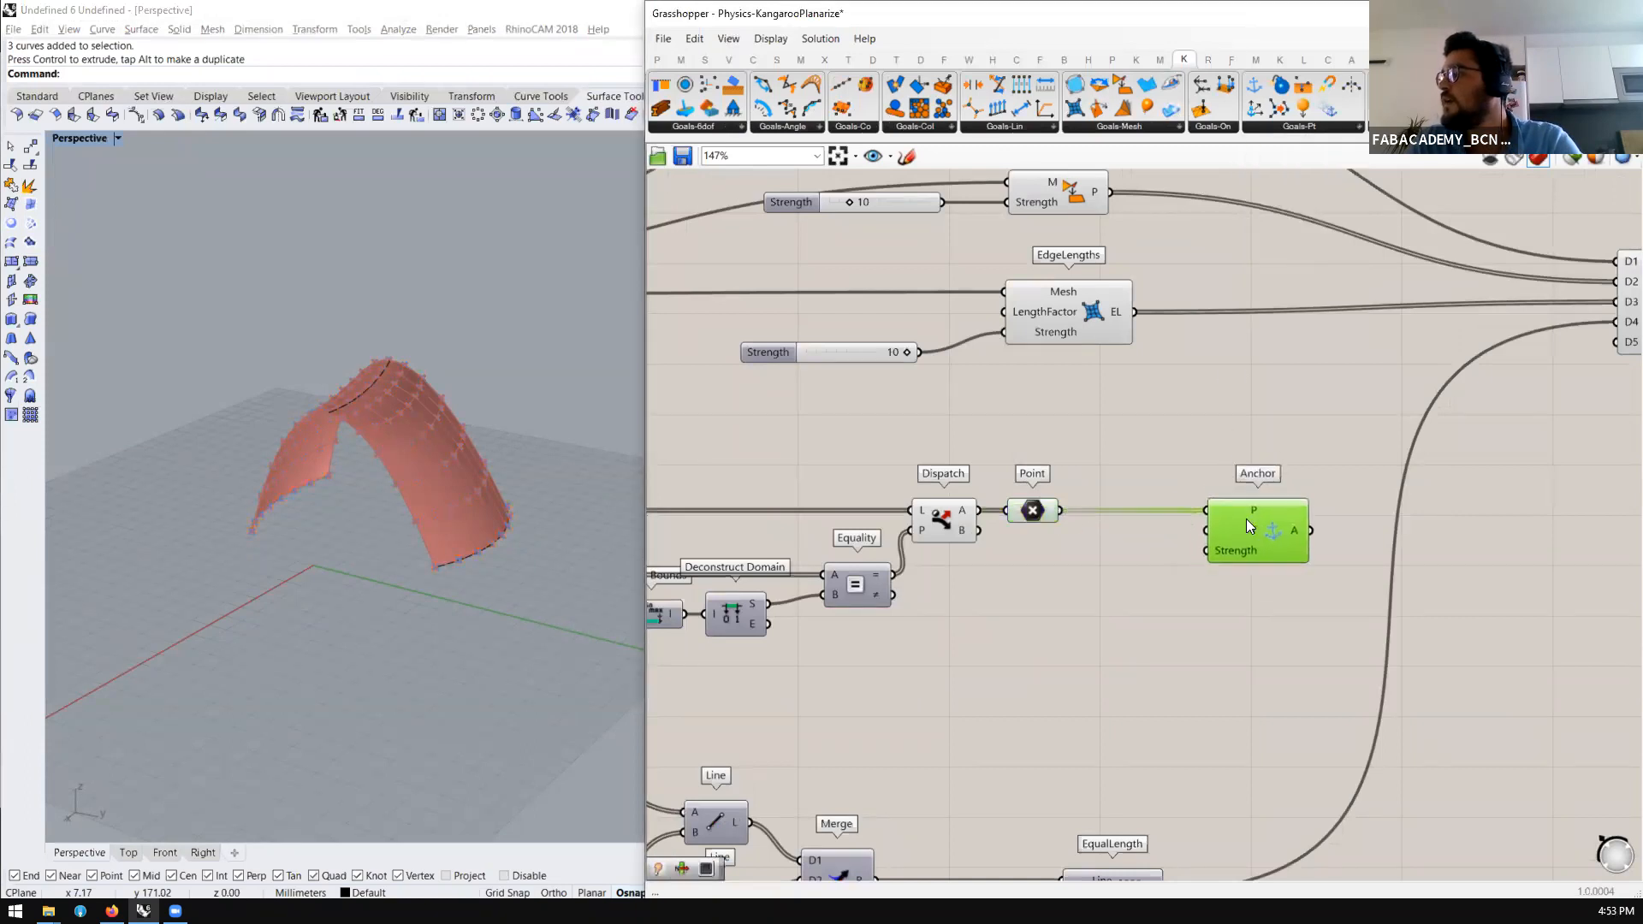
Add a number slider set to 1000 and connect it to the Anchor goal's Strength
double_click(1119, 613)
text(1000)
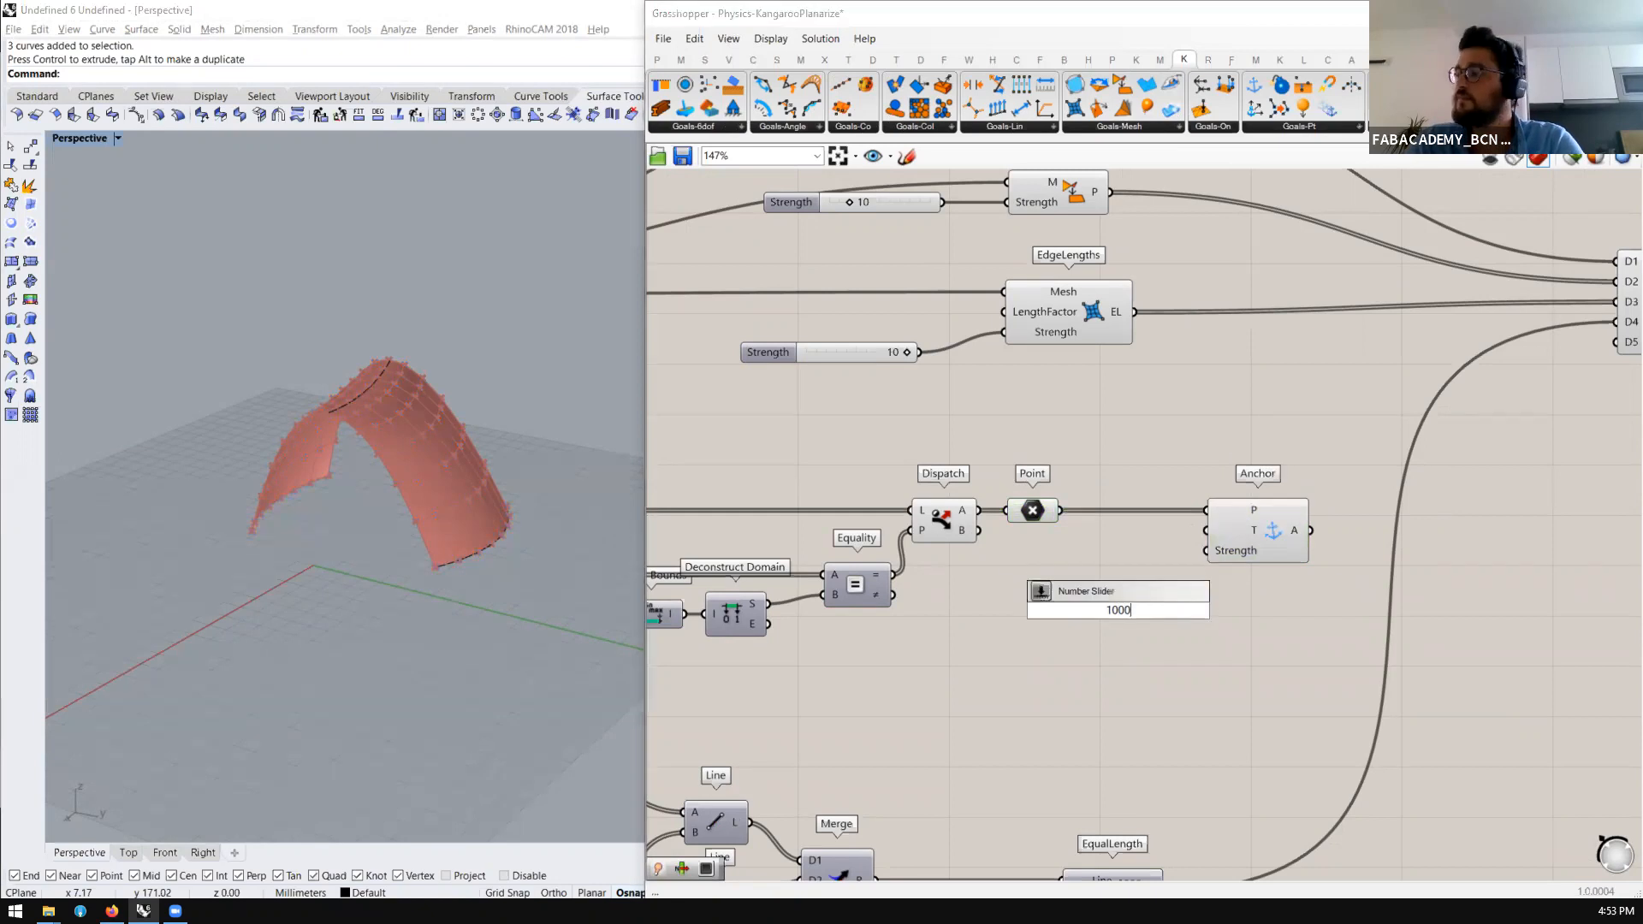
key(Return)
drag(1201, 612, 1216, 562)
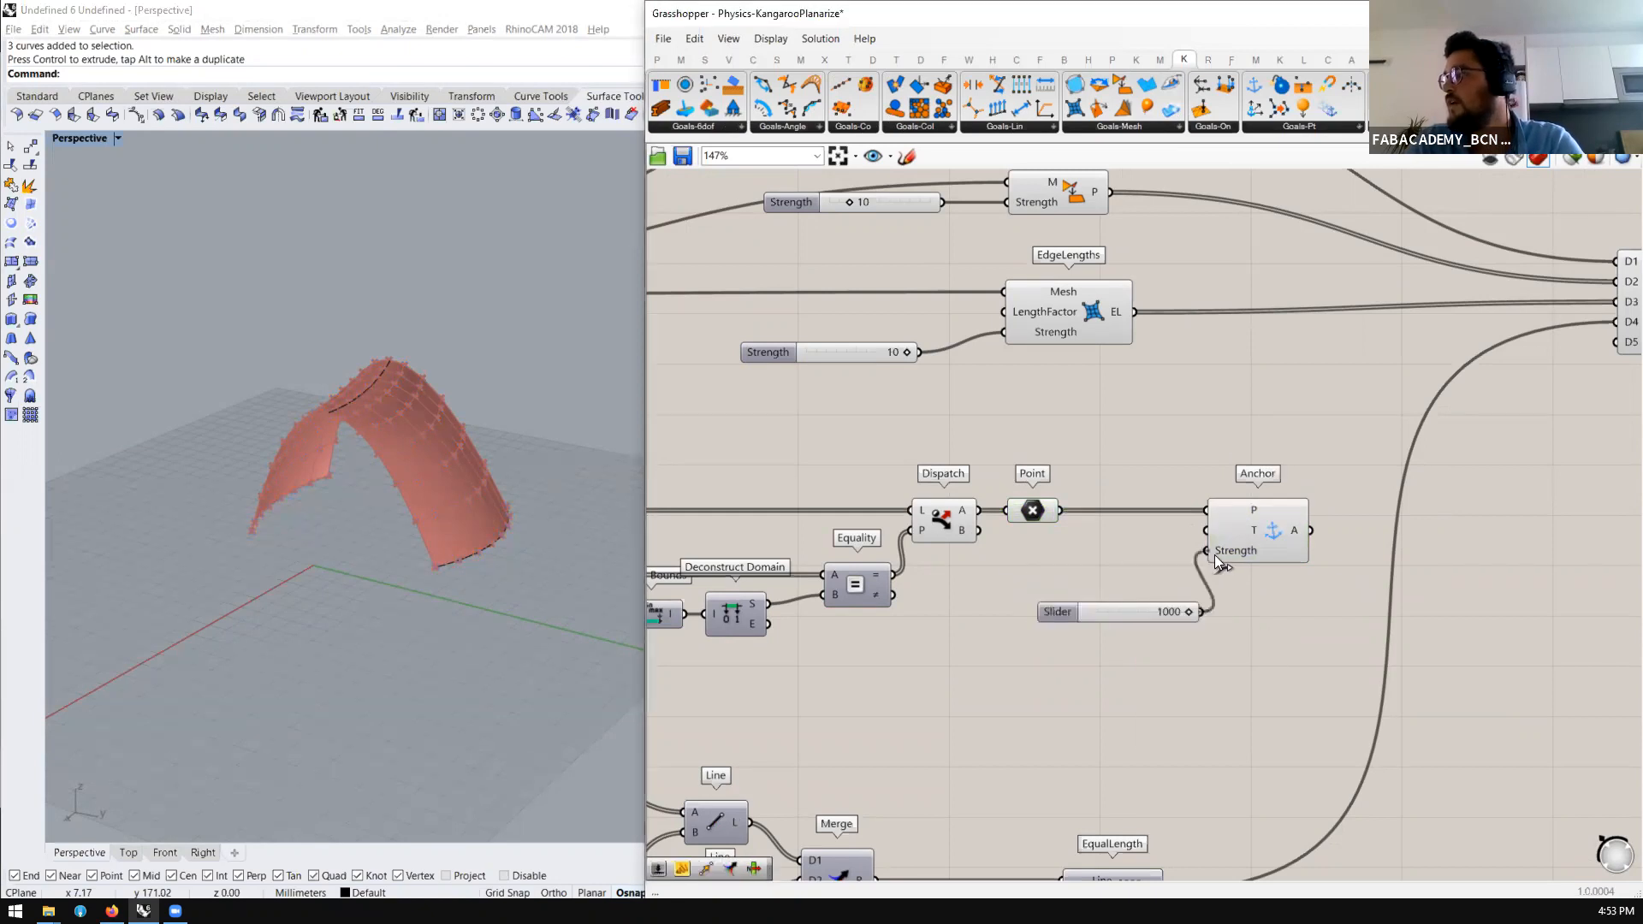
Connect the Anchor goal to the D5 input of the goals' Merge and flatten the Merge result
scroll(1326, 542, down, 1)
right_drag(1326, 542, 1168, 543)
drag(1156, 534, 1409, 371)
scroll(1150, 339, down, 7)
scroll(1284, 354, up, 6)
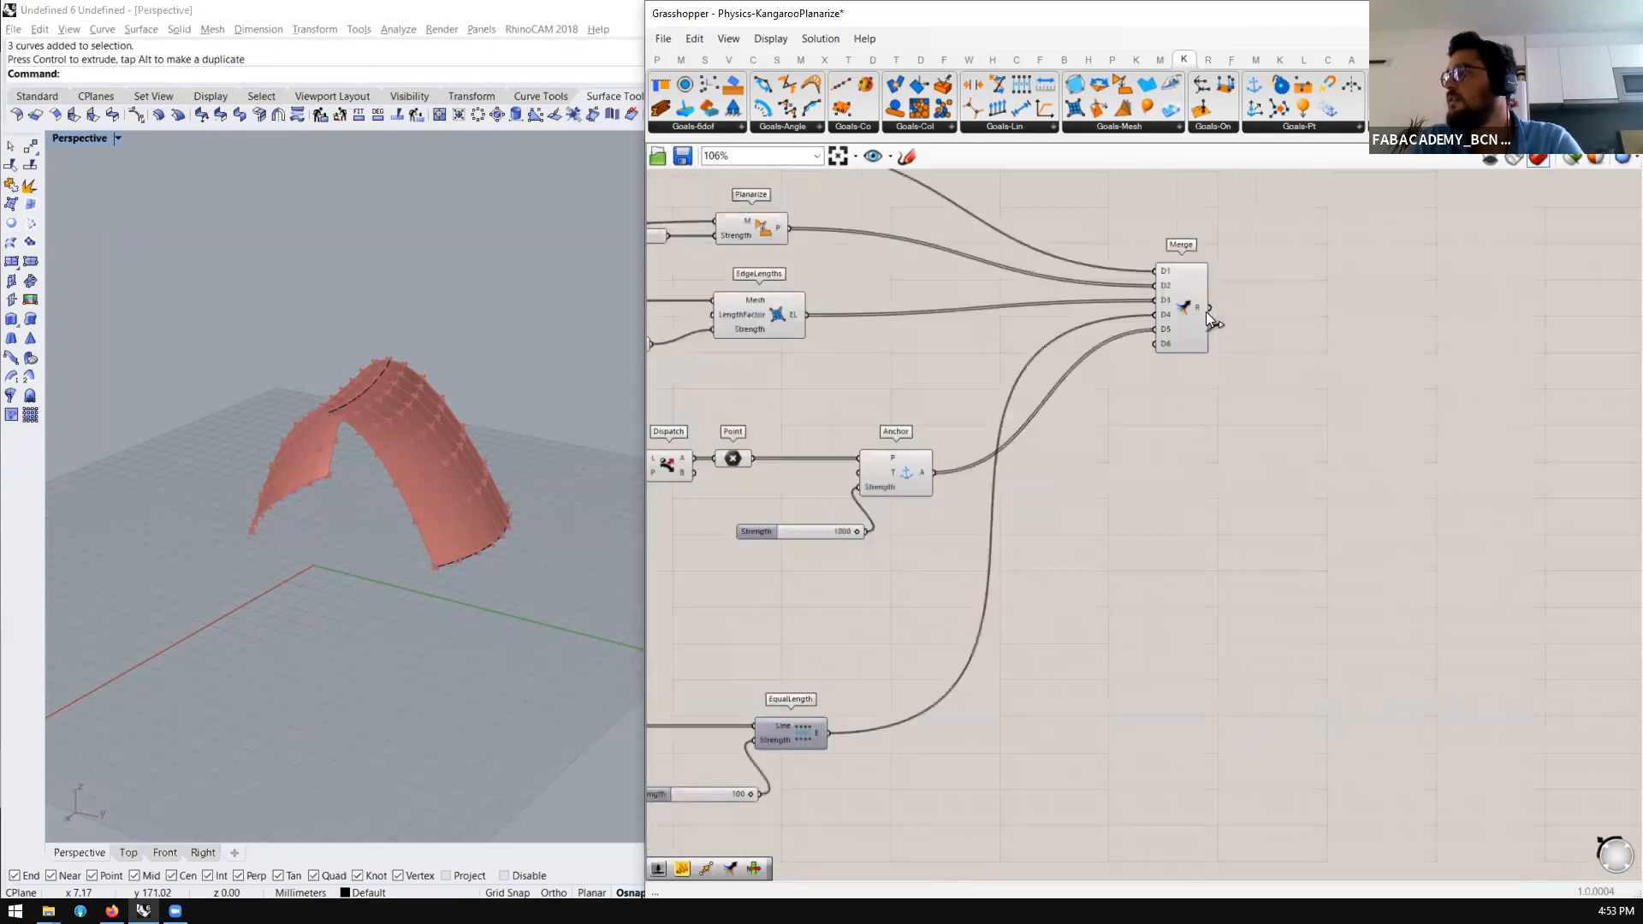
right_click(1206, 310)
click(1229, 370)
scroll(1189, 371, down, 3)
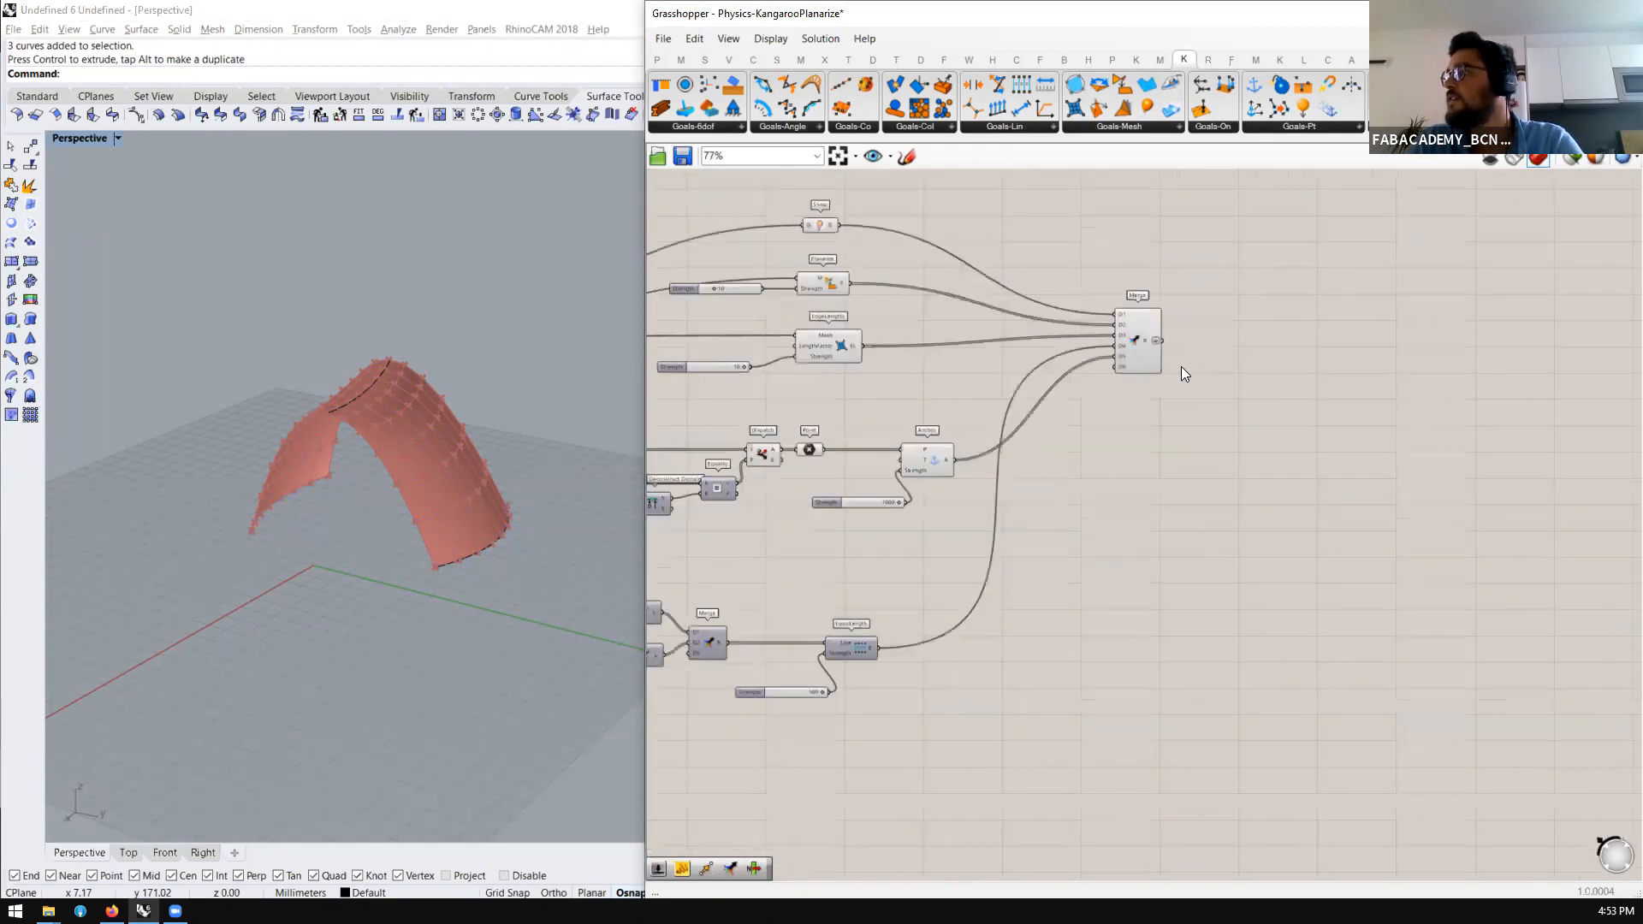
scroll(1269, 330, up, 3)
Place a Kangaroo BouncySolver component beside the goals' Merge
click(1412, 126)
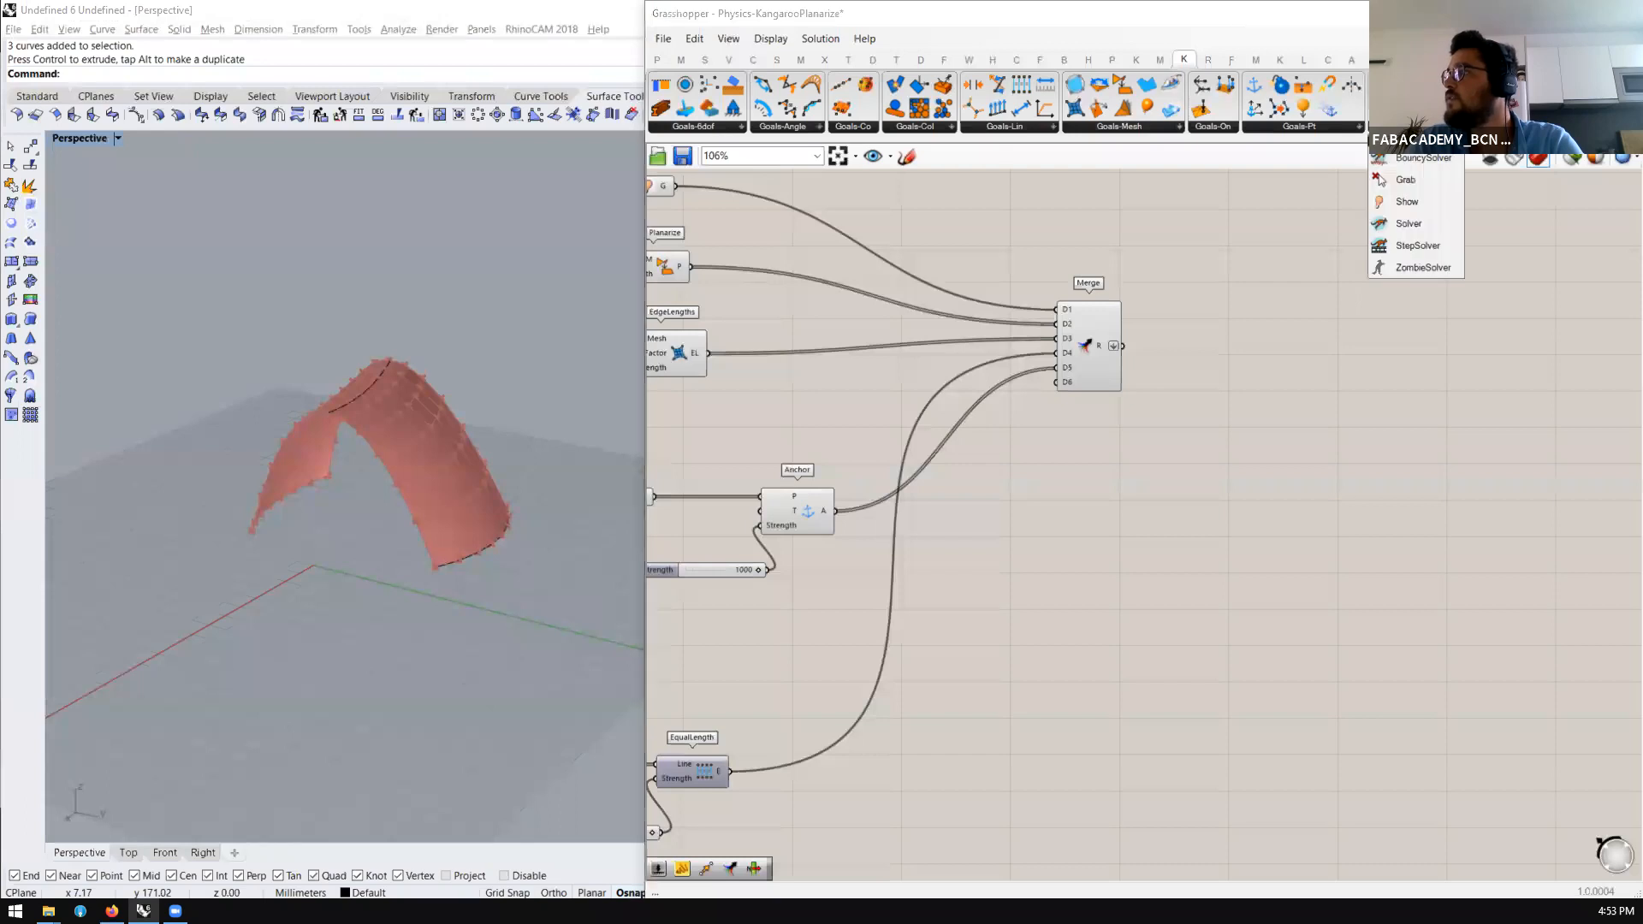
click(1417, 160)
click(1350, 385)
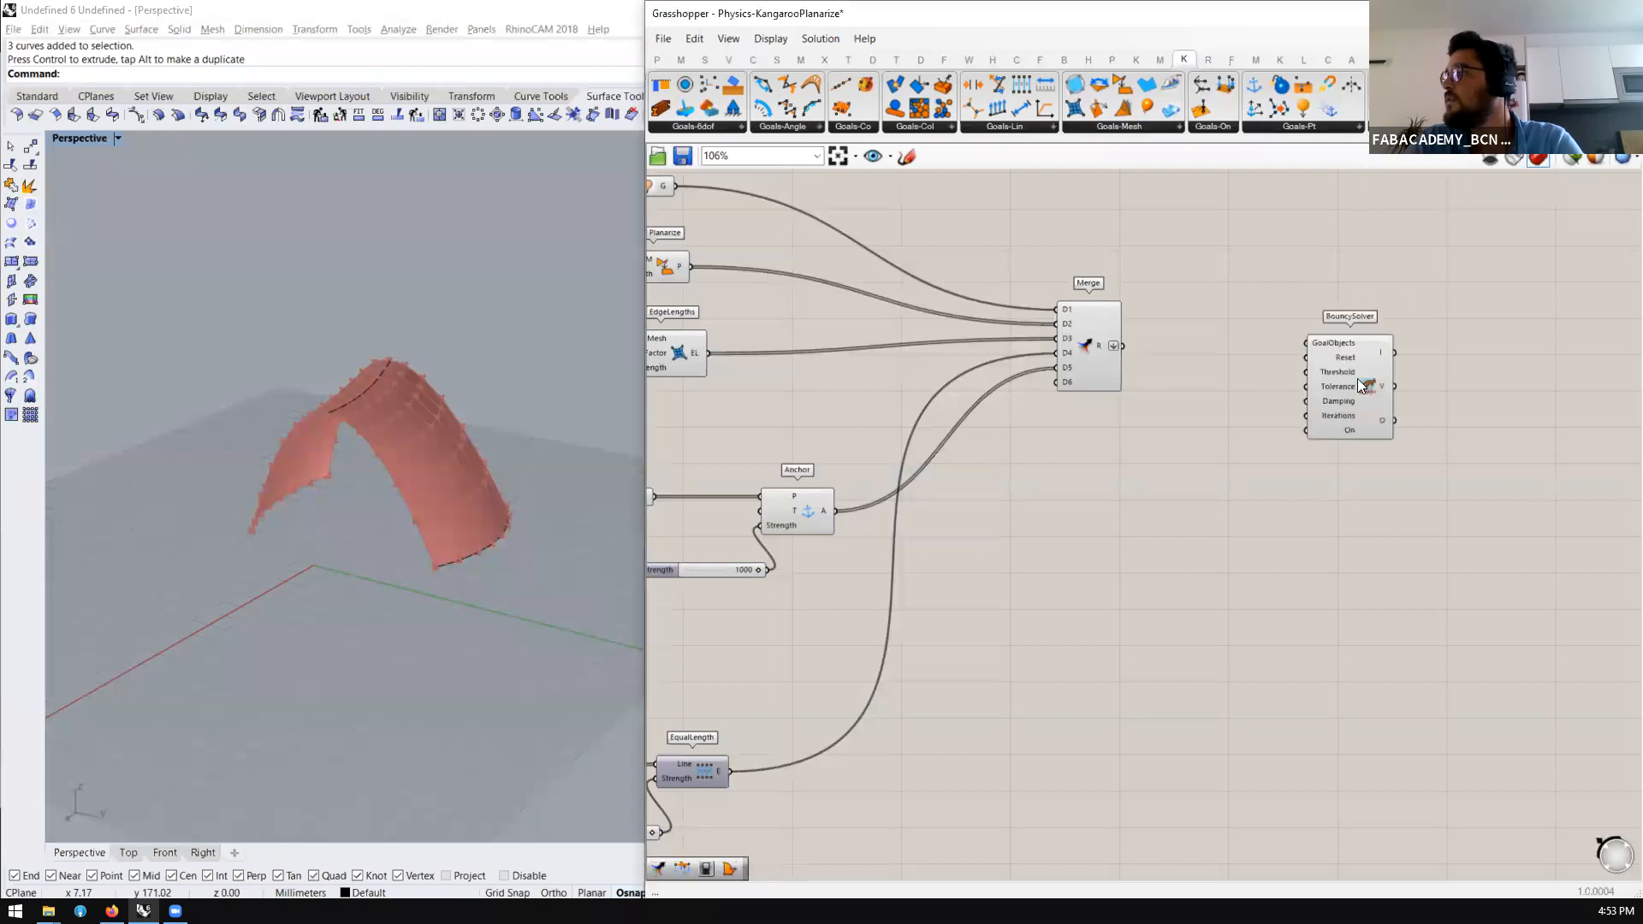
drag(1357, 379, 1333, 368)
Add a Button and a Boolean Toggle to the canvas below the BouncySolver
double_click(1200, 520)
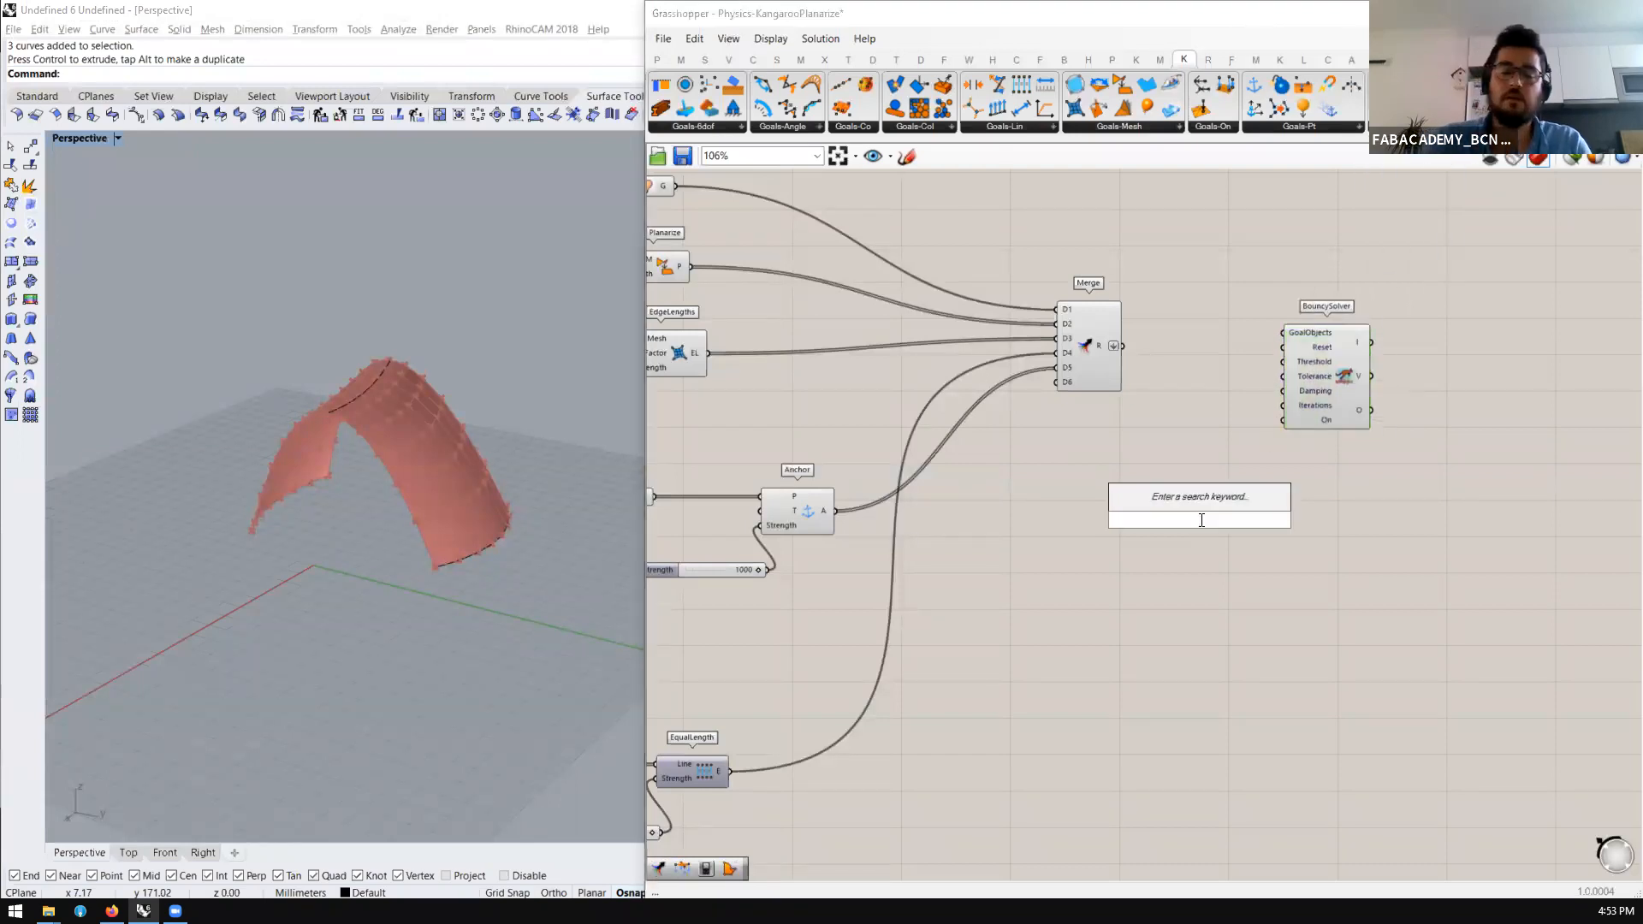
text(but)
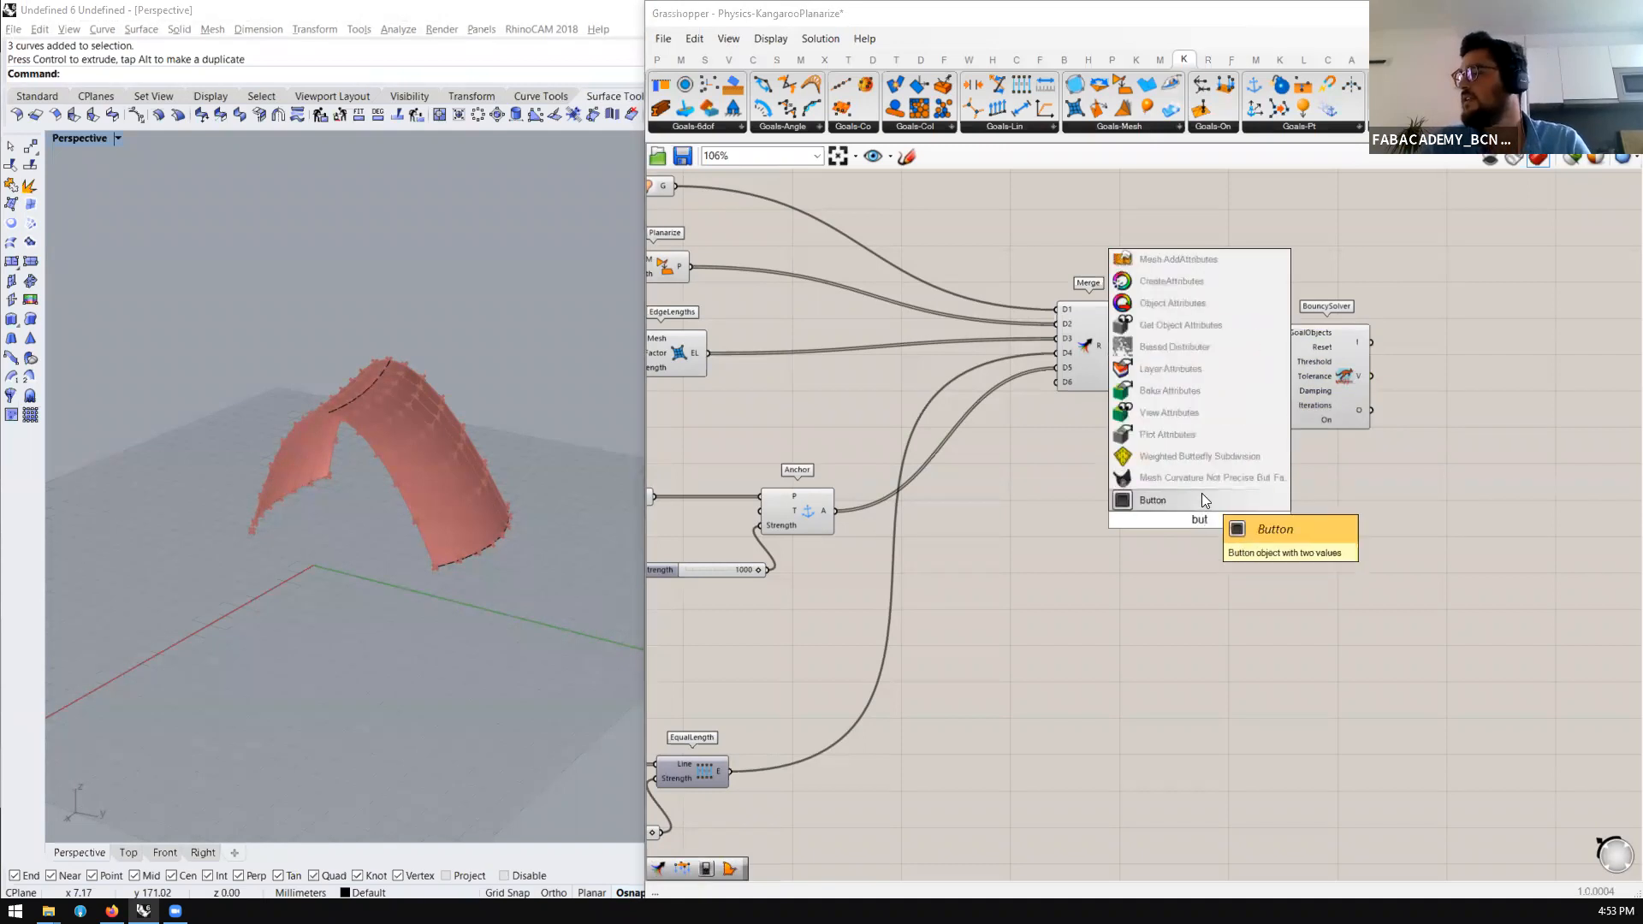
click(1201, 494)
double_click(1213, 583)
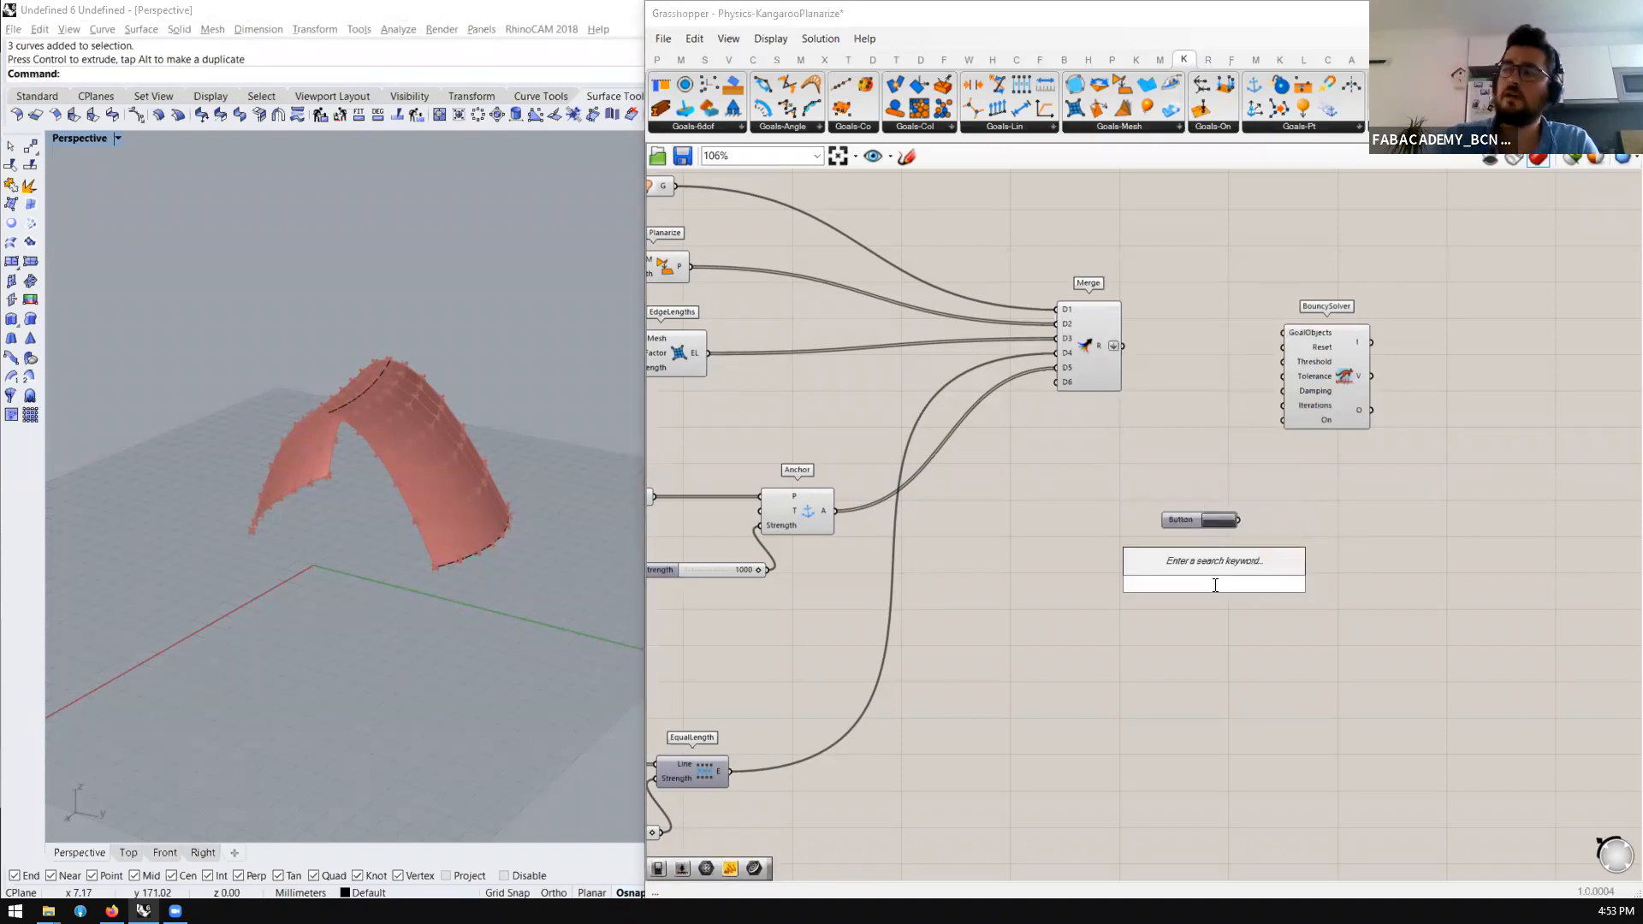
text(boo)
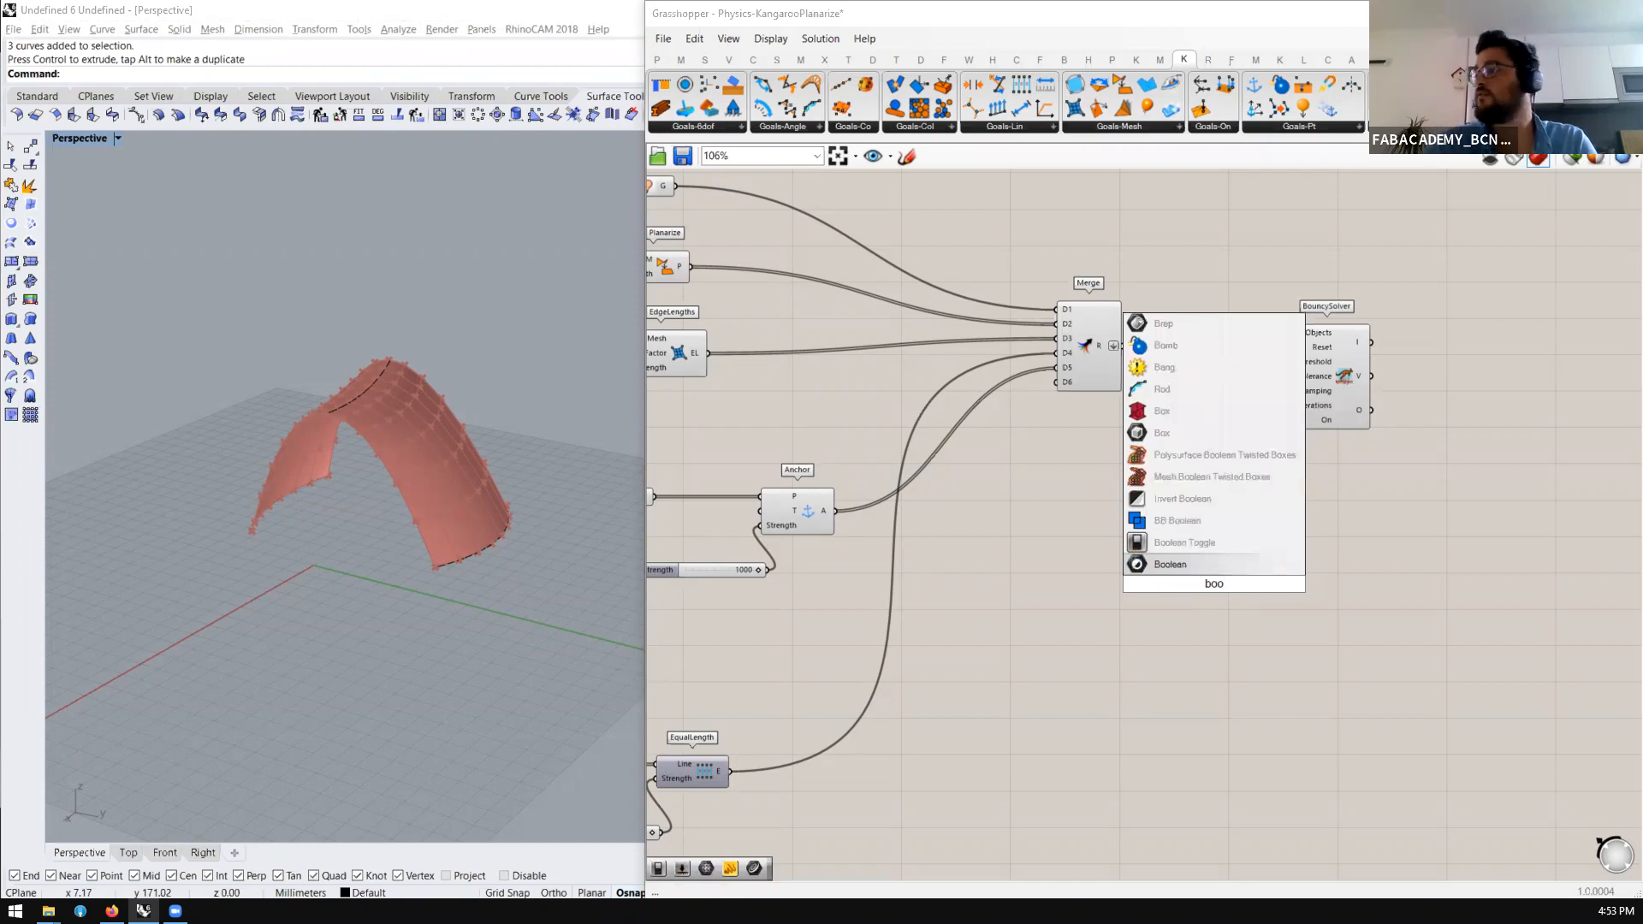
click(1232, 544)
Connect the Toggle to the BouncySolver's On, the Button to Reset and the Merge result to GoalObjects
drag(1253, 584, 1284, 420)
drag(1238, 520, 1281, 347)
drag(1123, 346, 1290, 383)
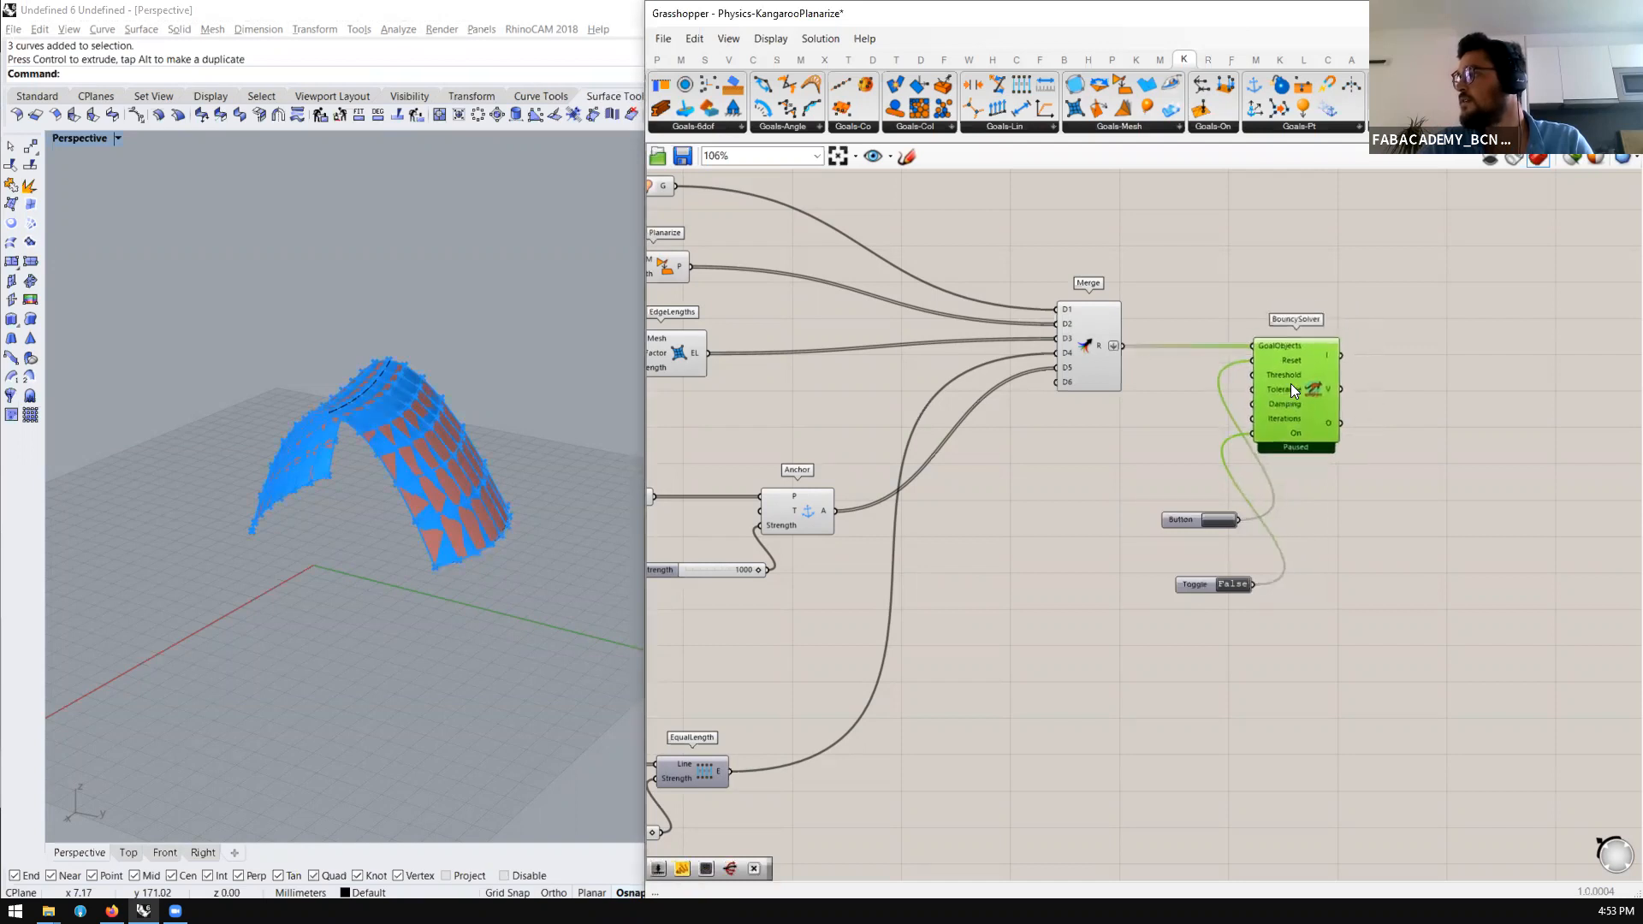
Turn off the viewport preview of the goal components and their Merge
scroll(1290, 383, down, 5)
drag(1204, 281, 717, 598)
middle_click(779, 529)
click(834, 479)
Move the Button and the Toggle into a tidy column between the Merge and the BouncySolver
scroll(1350, 372, up, 3)
scroll(1359, 379, up, 3)
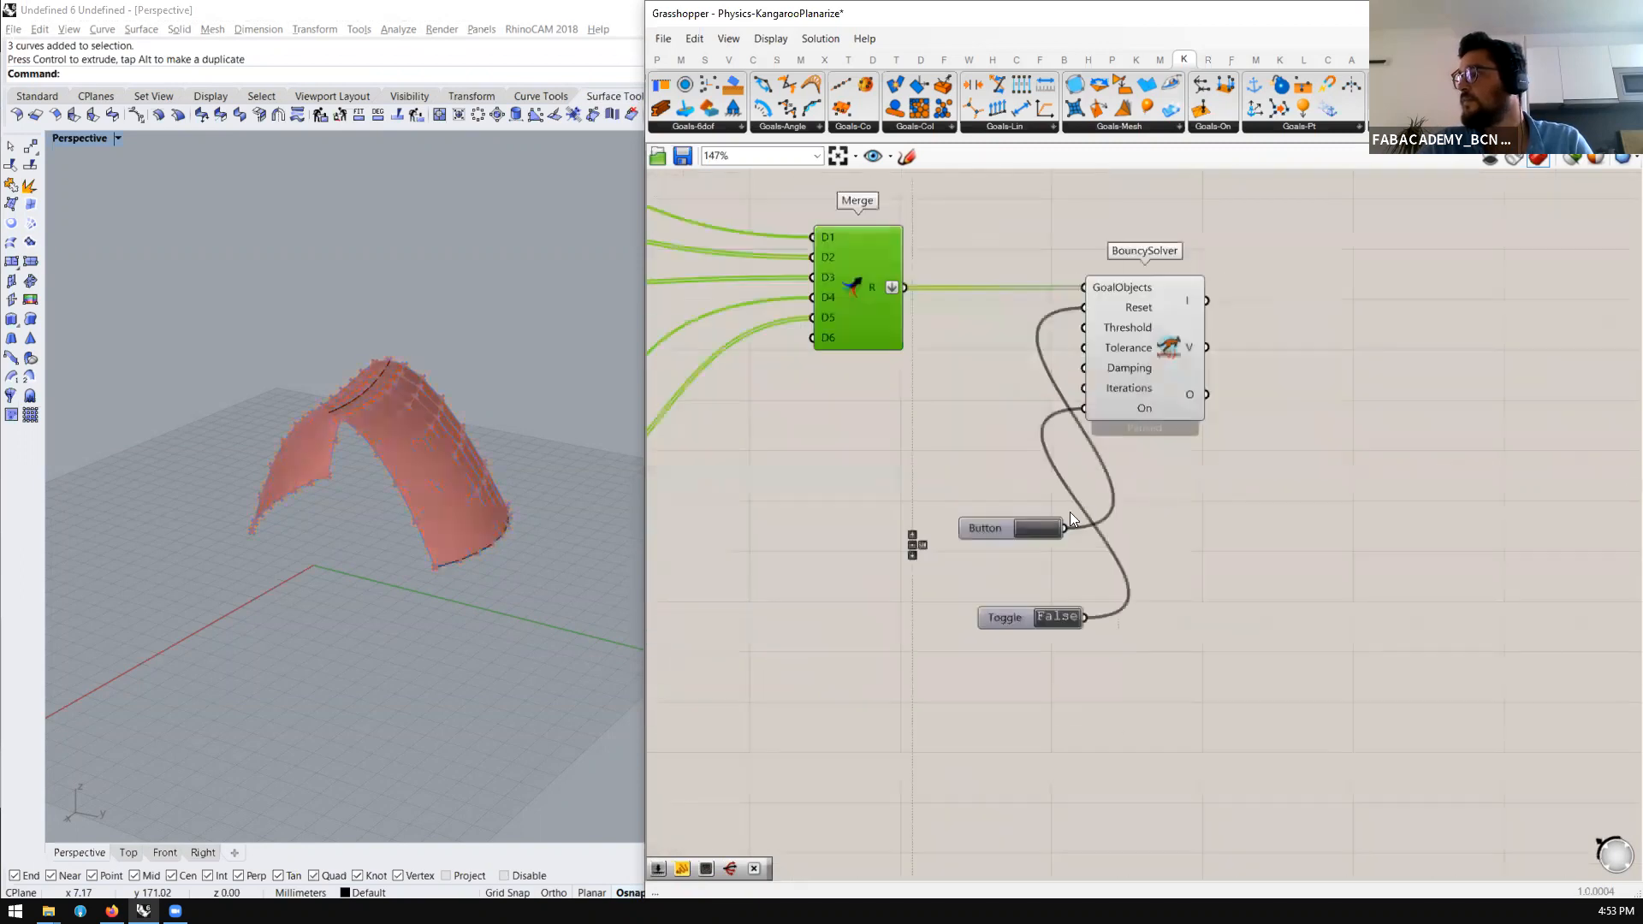
click(912, 425)
drag(990, 605, 864, 492)
click(1164, 585)
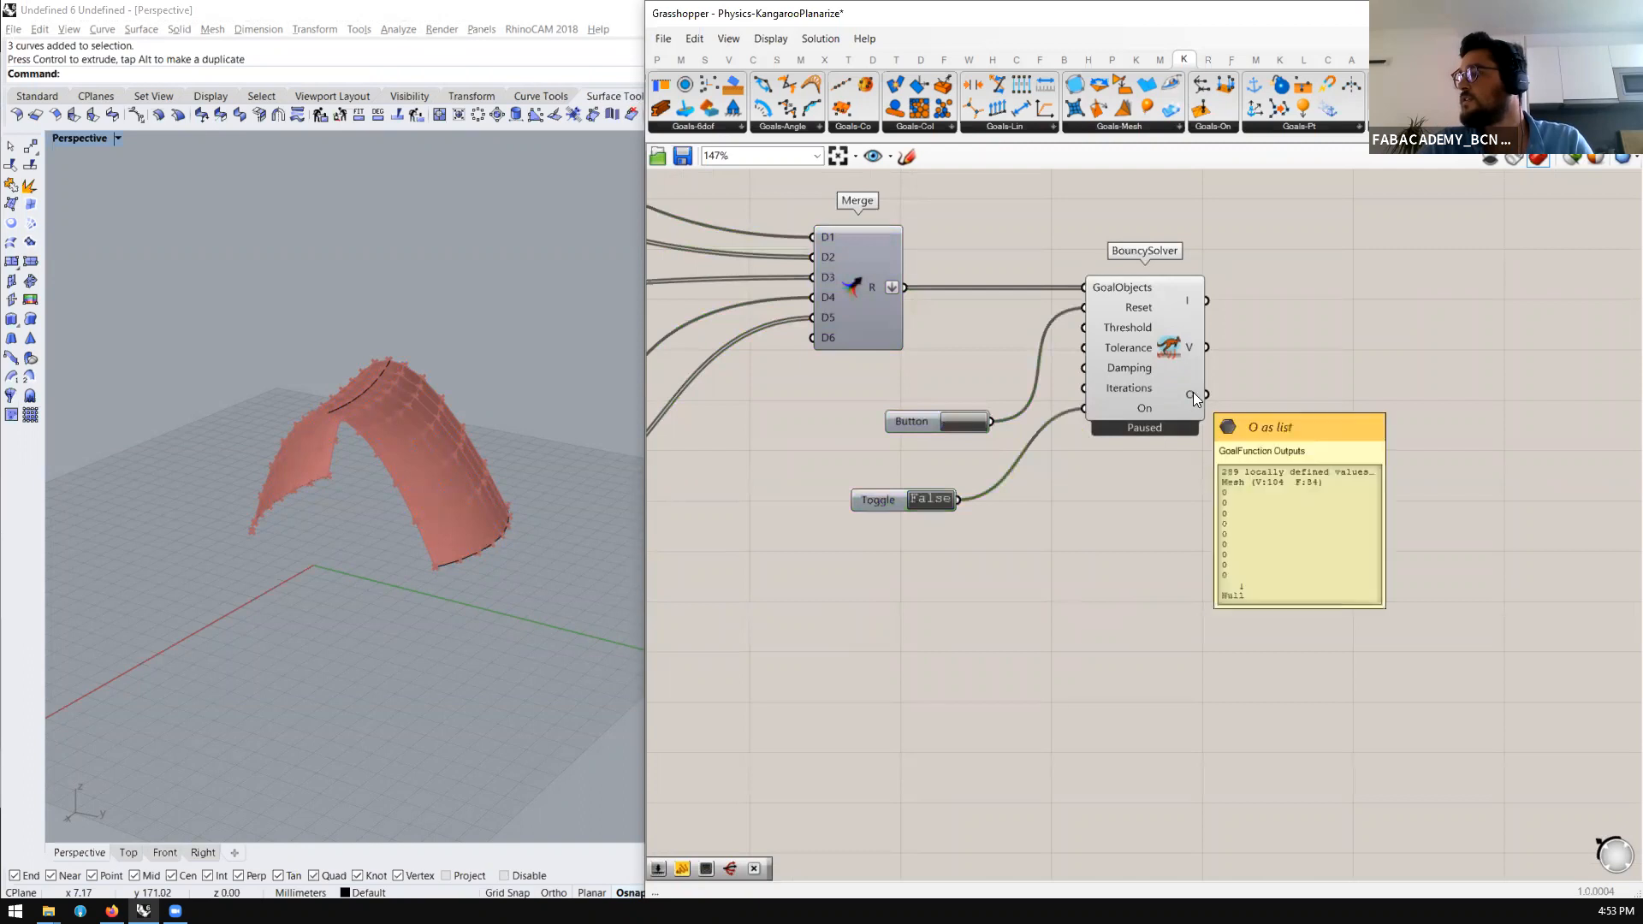
Add a List Item component and connect the BouncySolver's O output to its L input
double_click(1270, 409)
text(listite)
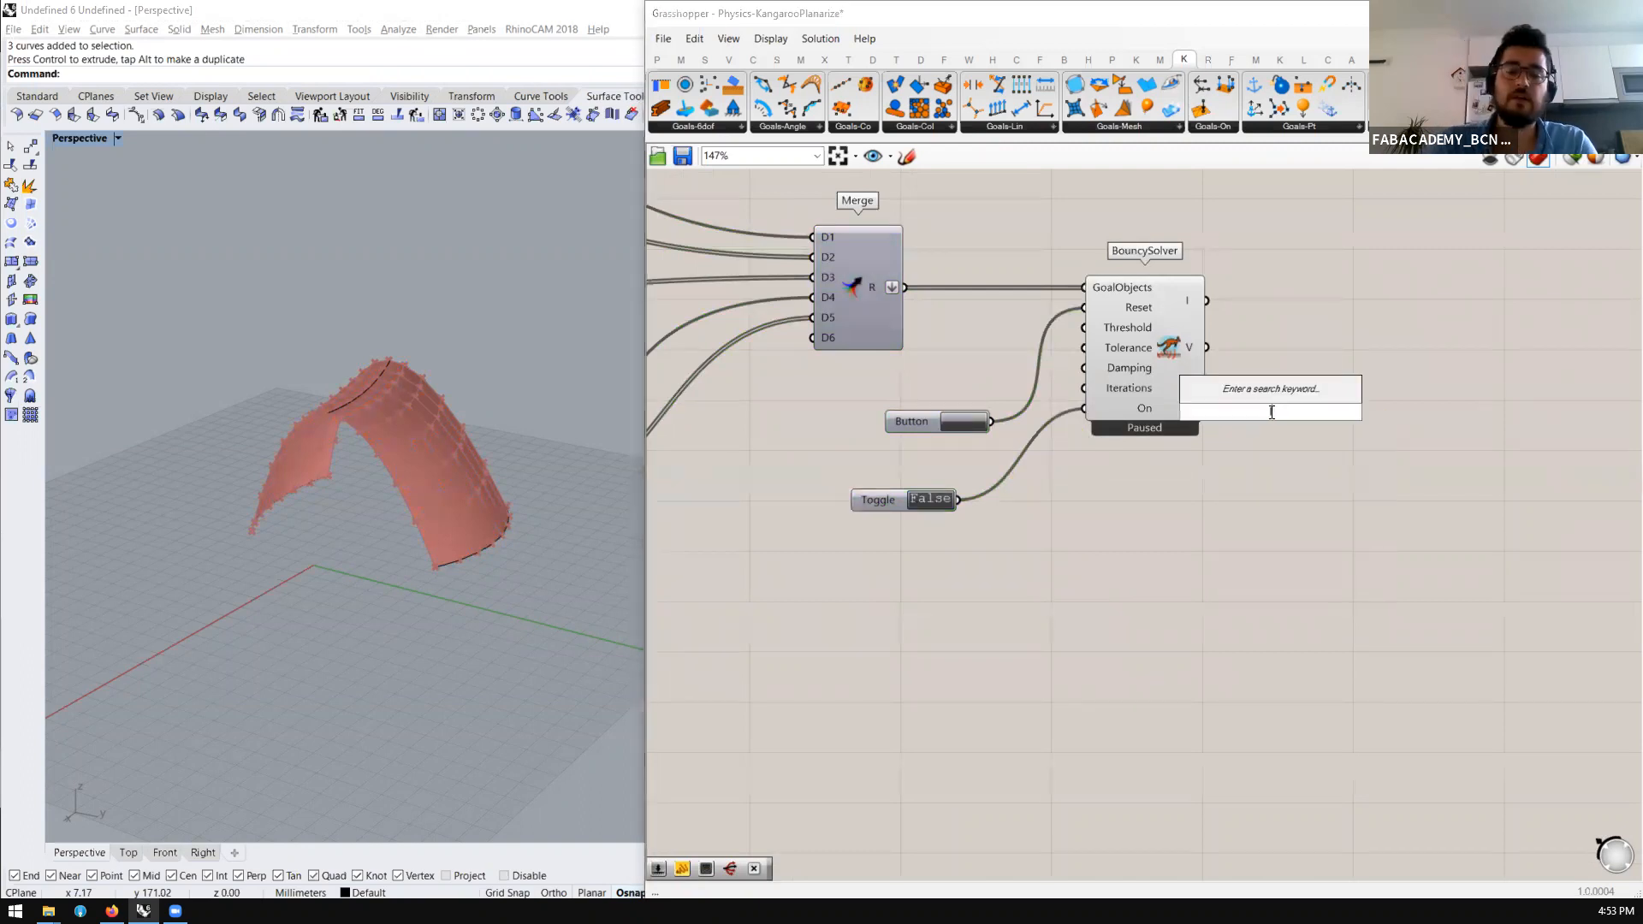
click(1220, 394)
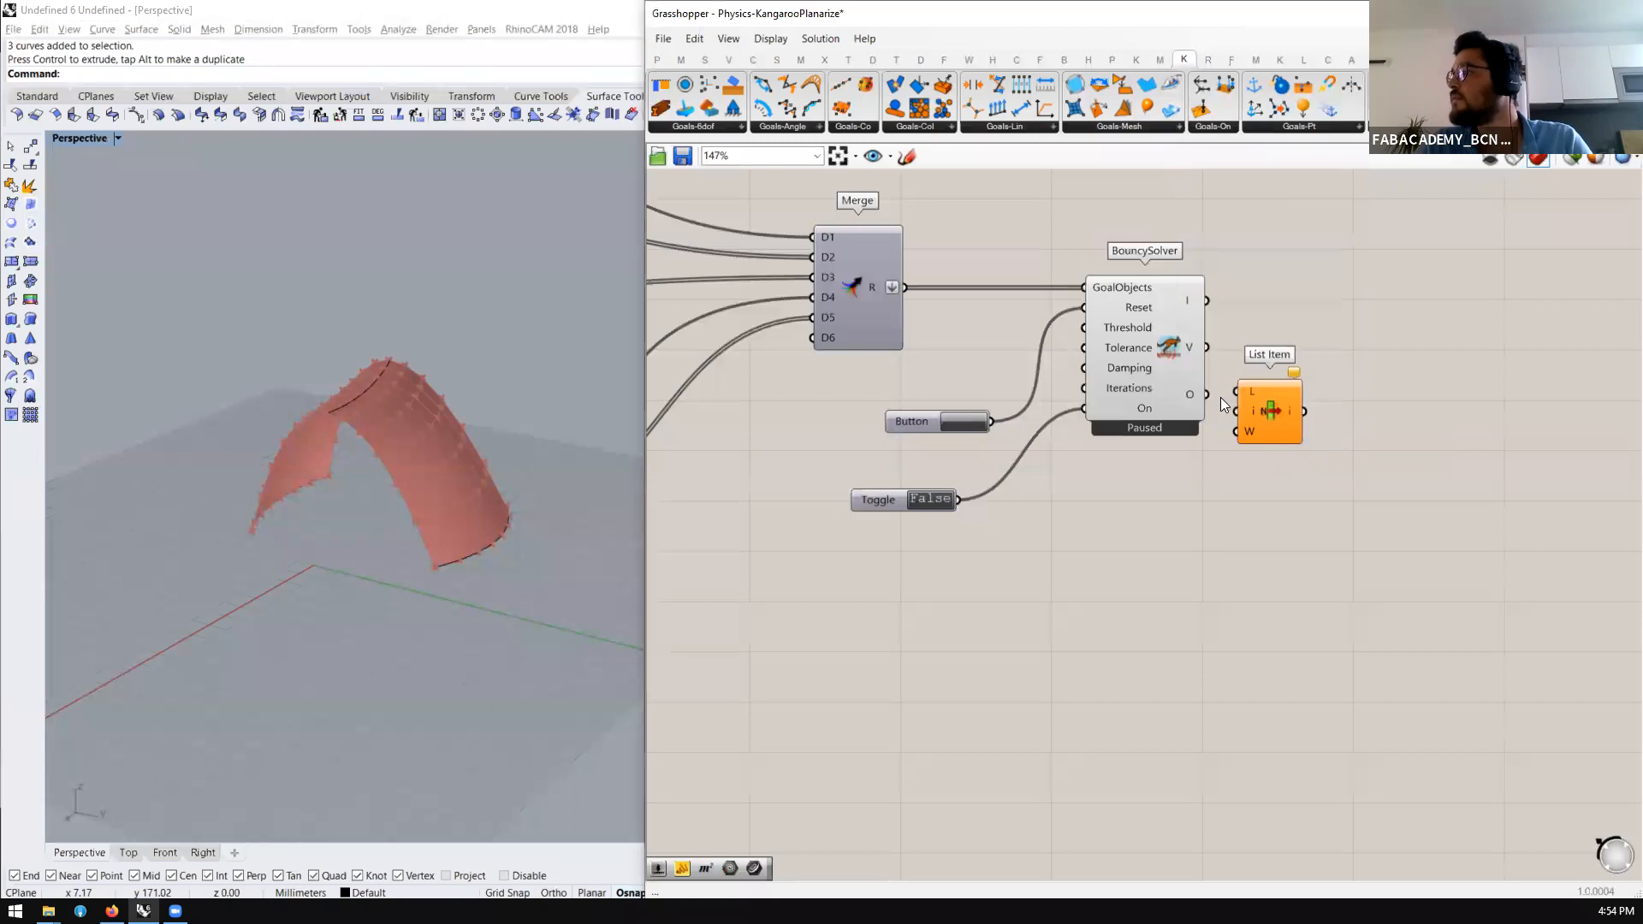
drag(1240, 390, 1255, 393)
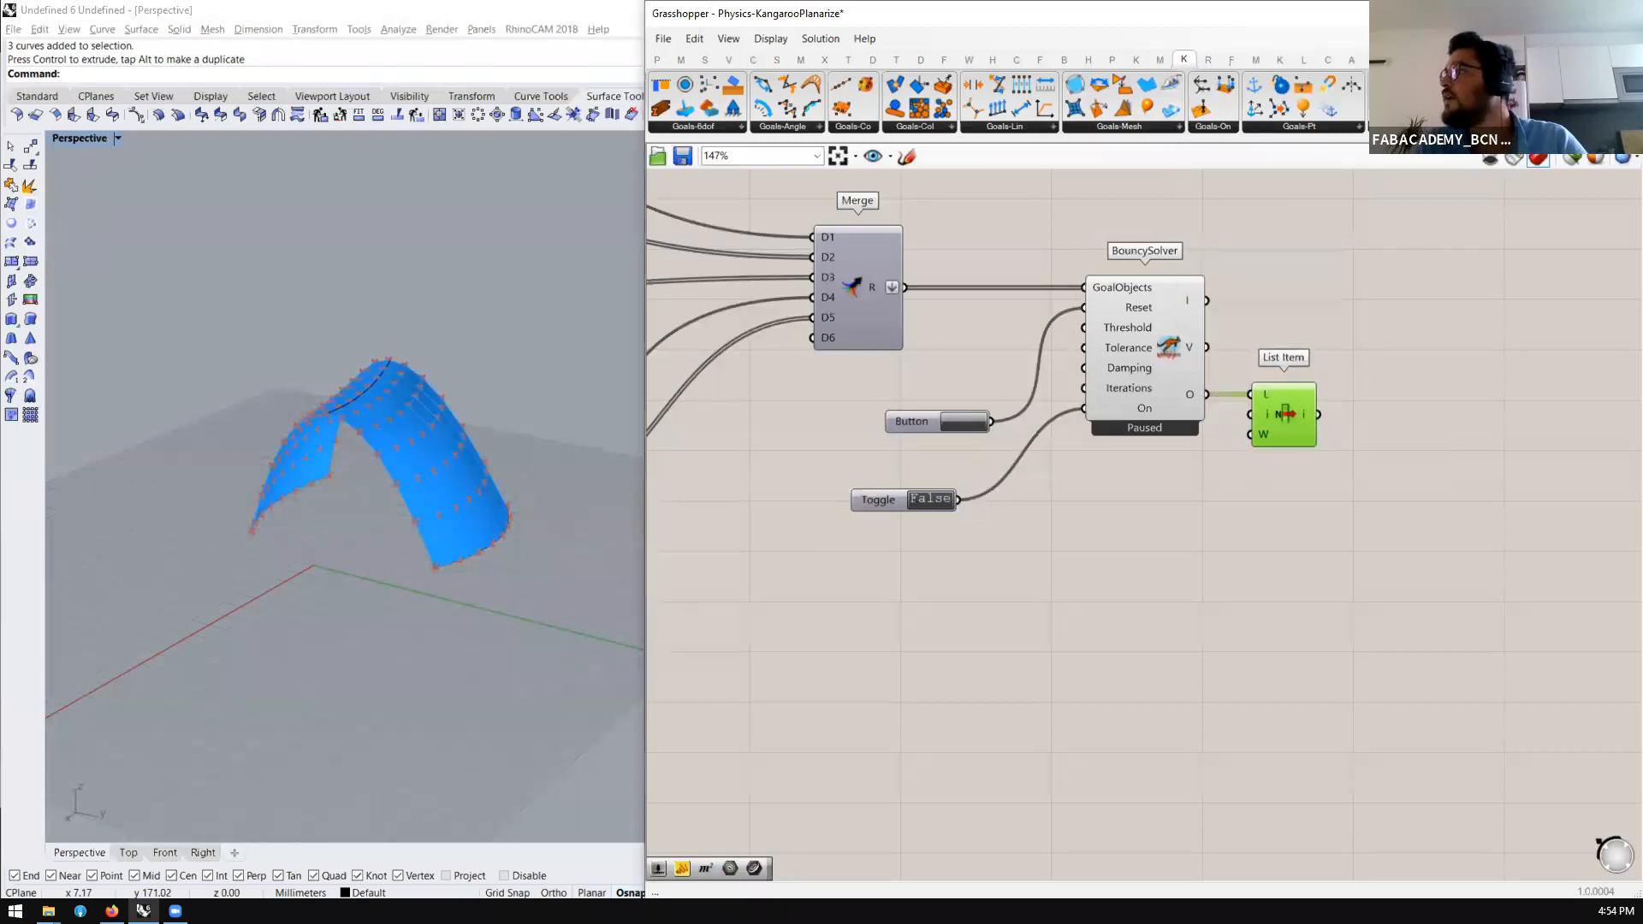
Place a Kangaroo PlanarityDisplay component beyond the List Item
click(1416, 126)
click(1340, 136)
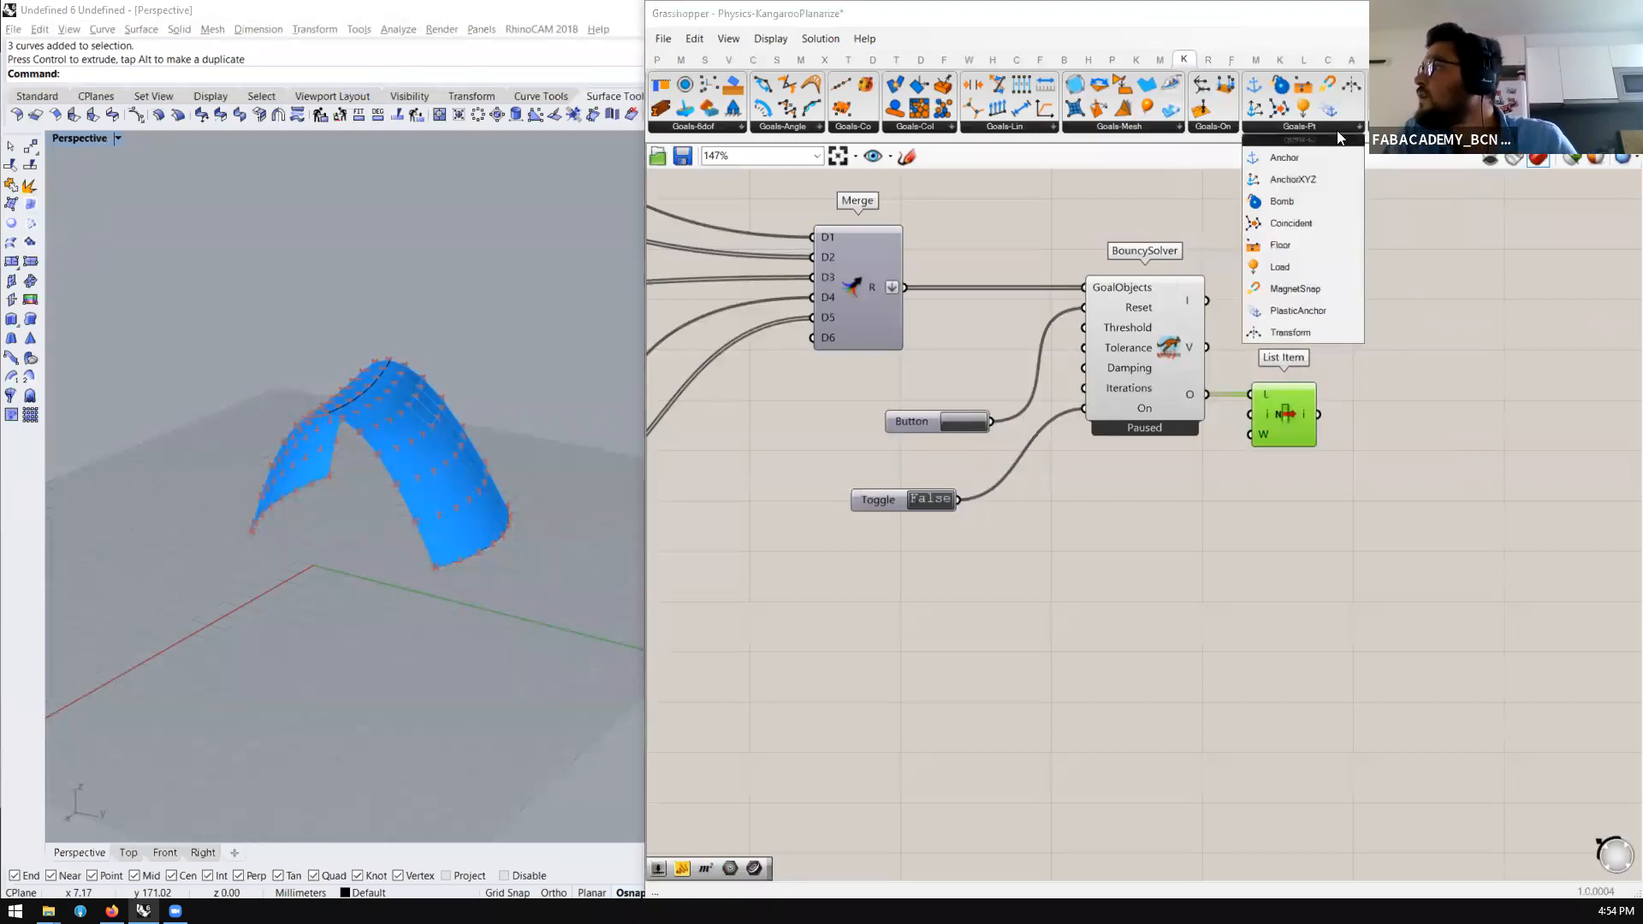
click(1472, 127)
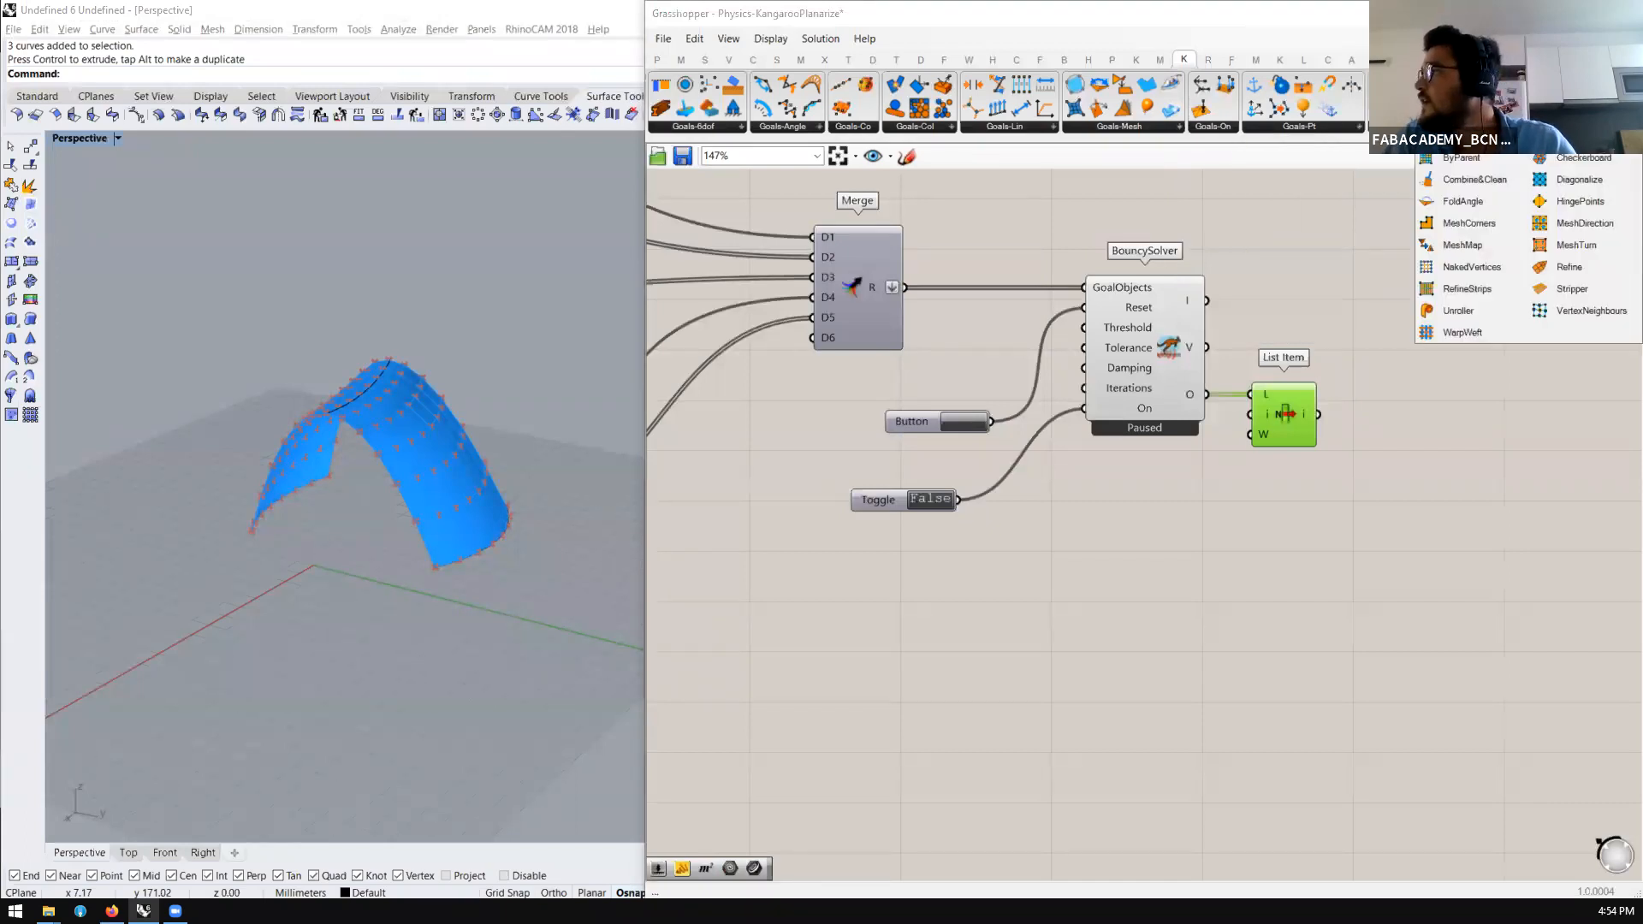
click(1566, 126)
click(1475, 126)
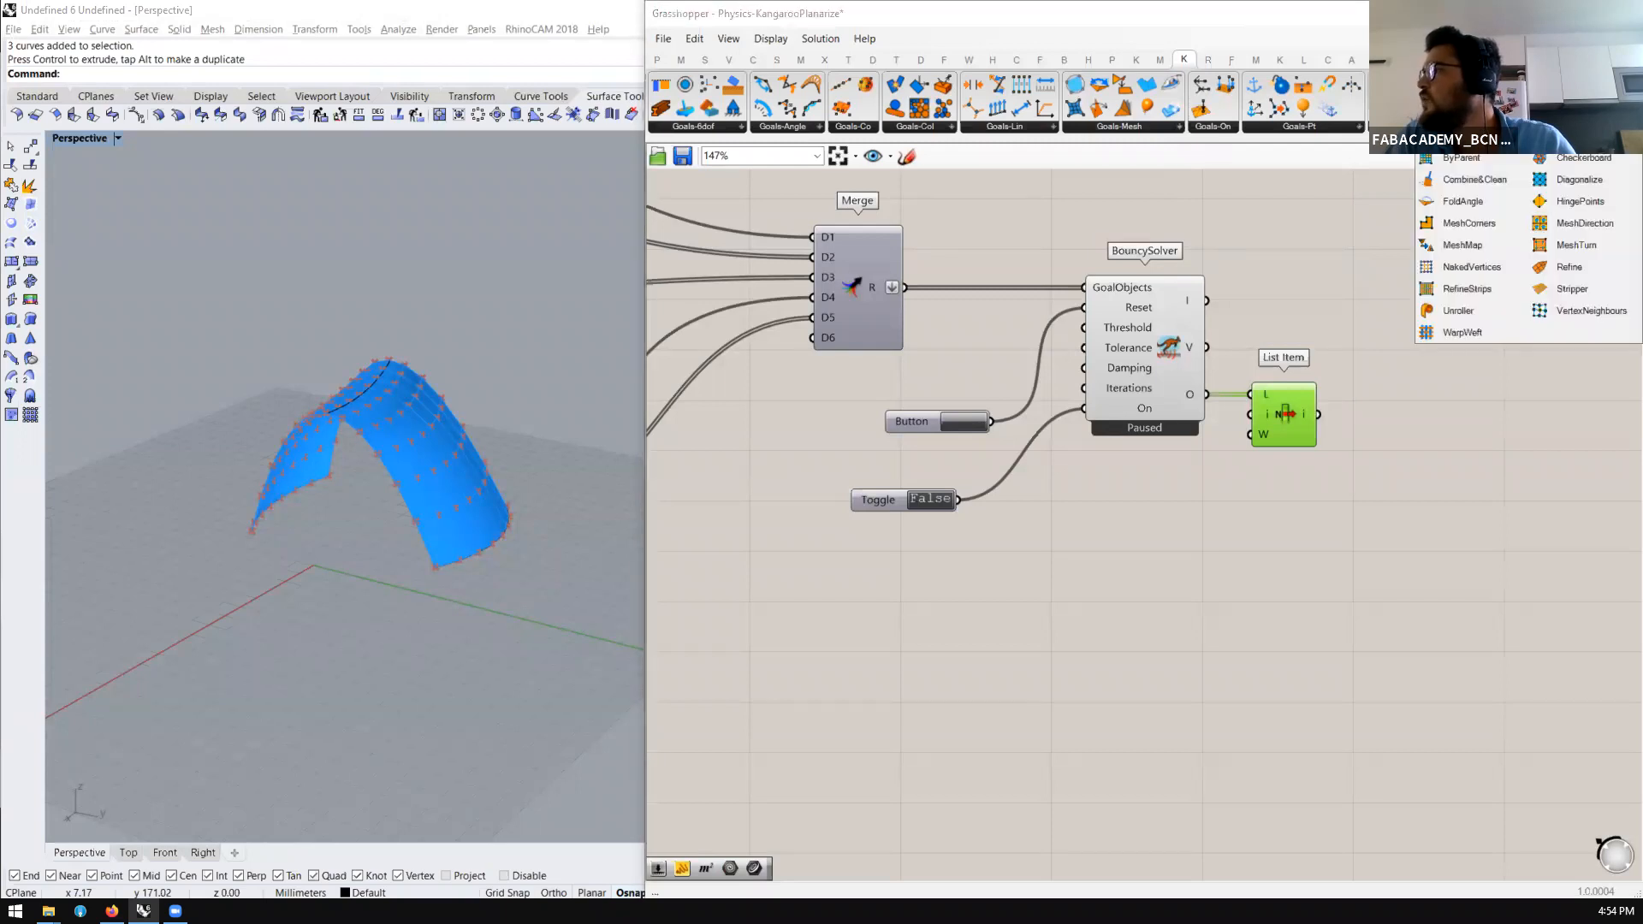
click(1272, 61)
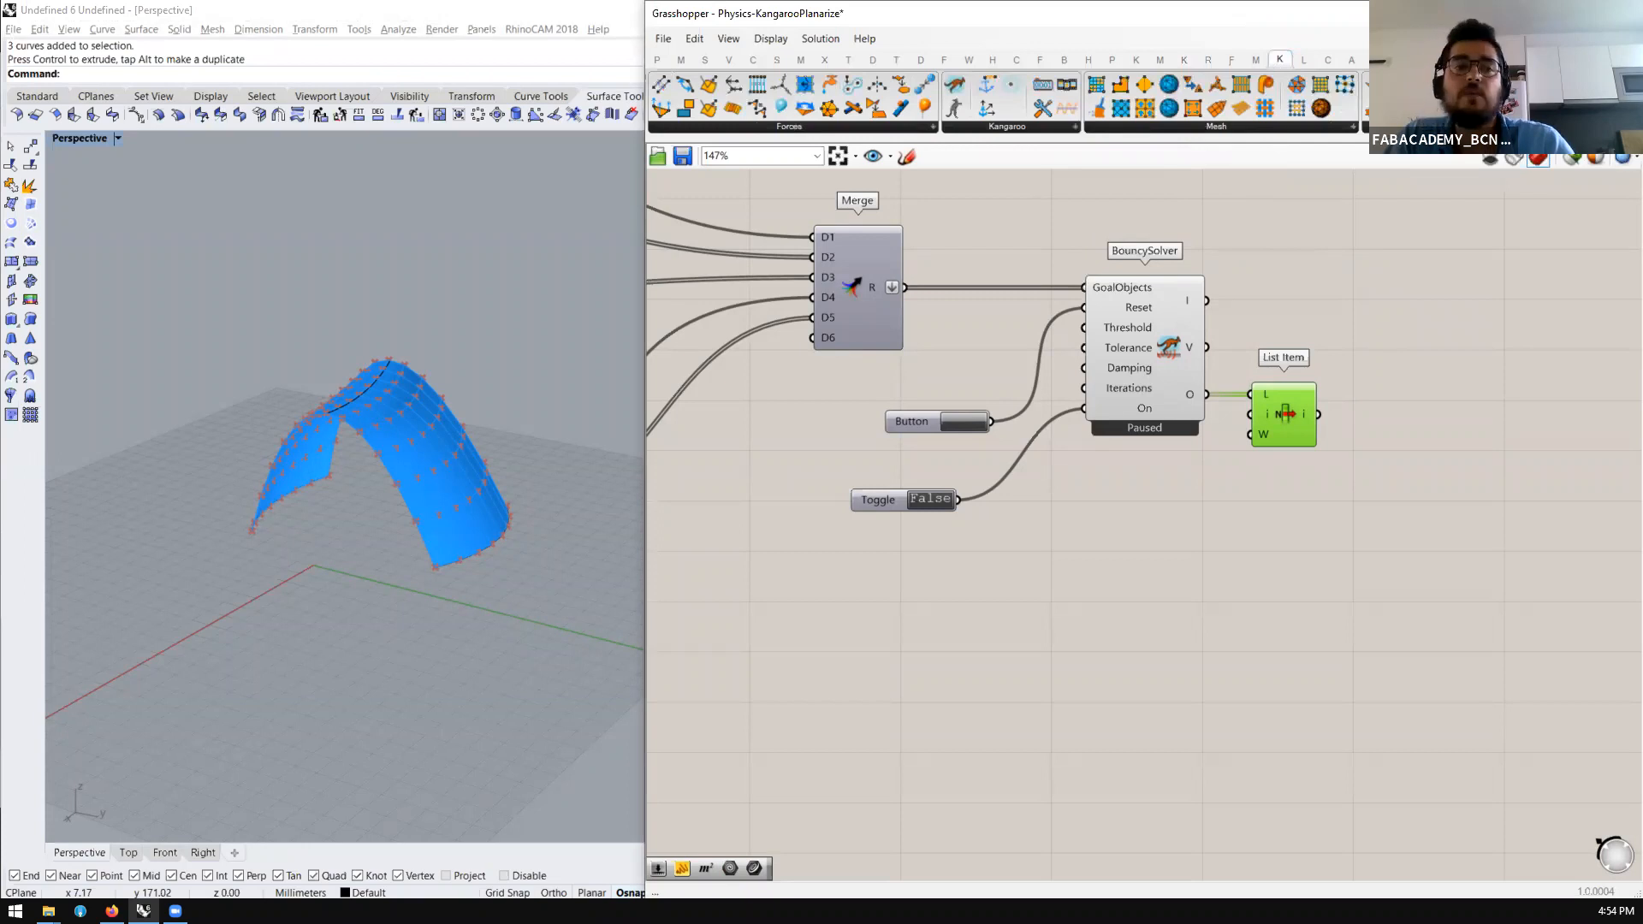
click(1427, 127)
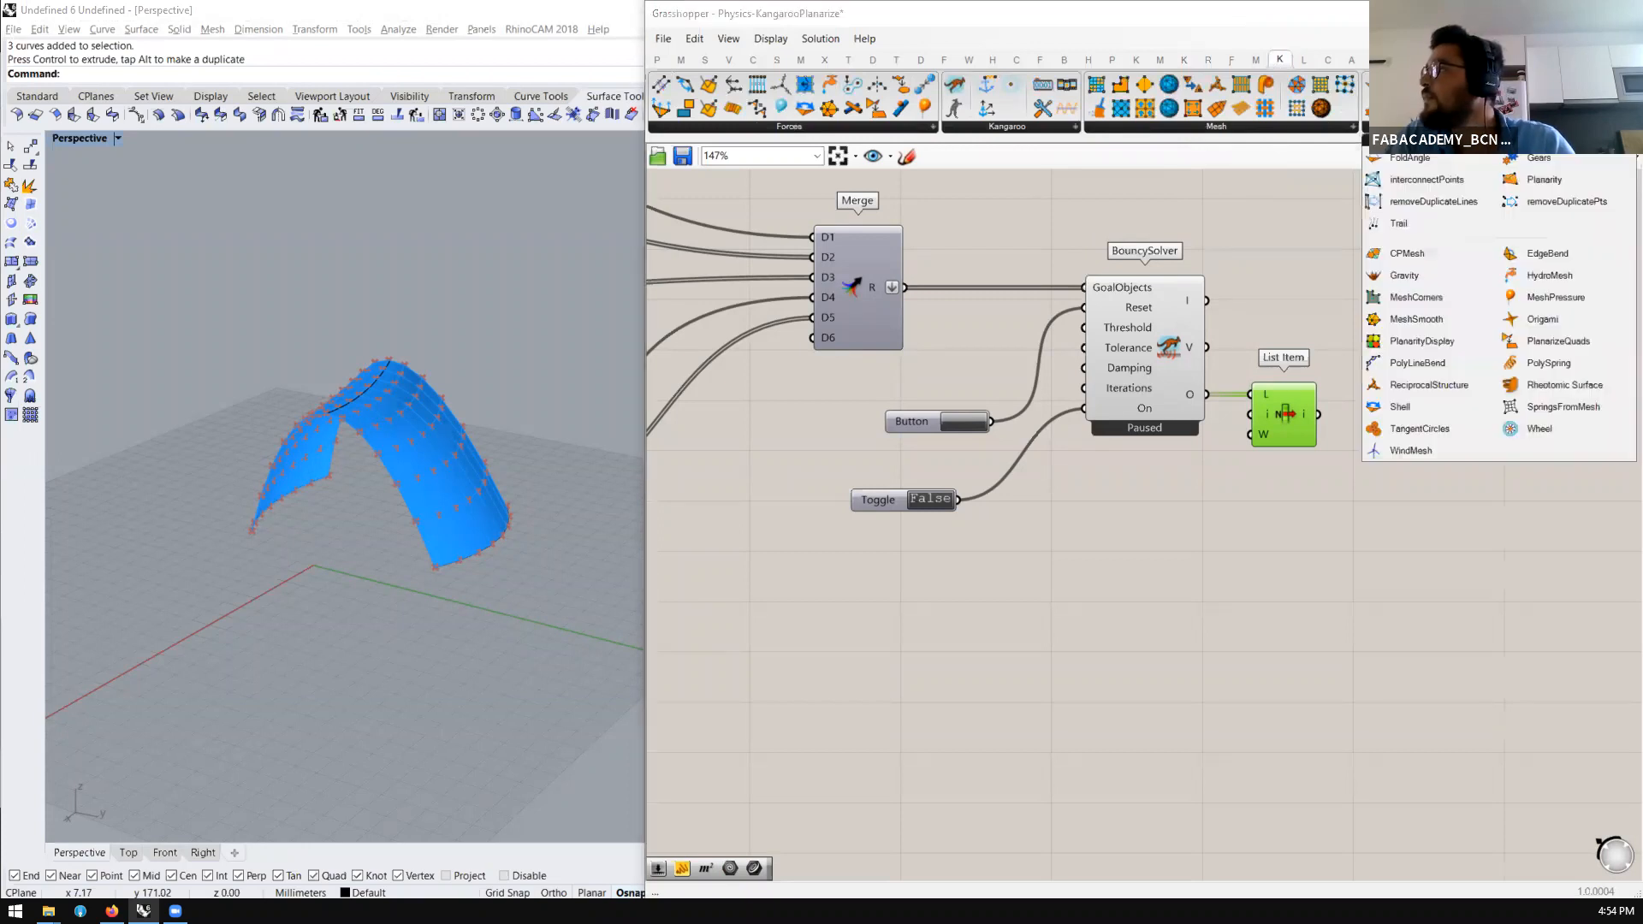
drag(1427, 340, 1500, 421)
right_drag(1500, 421, 1362, 368)
drag(1362, 368, 1384, 385)
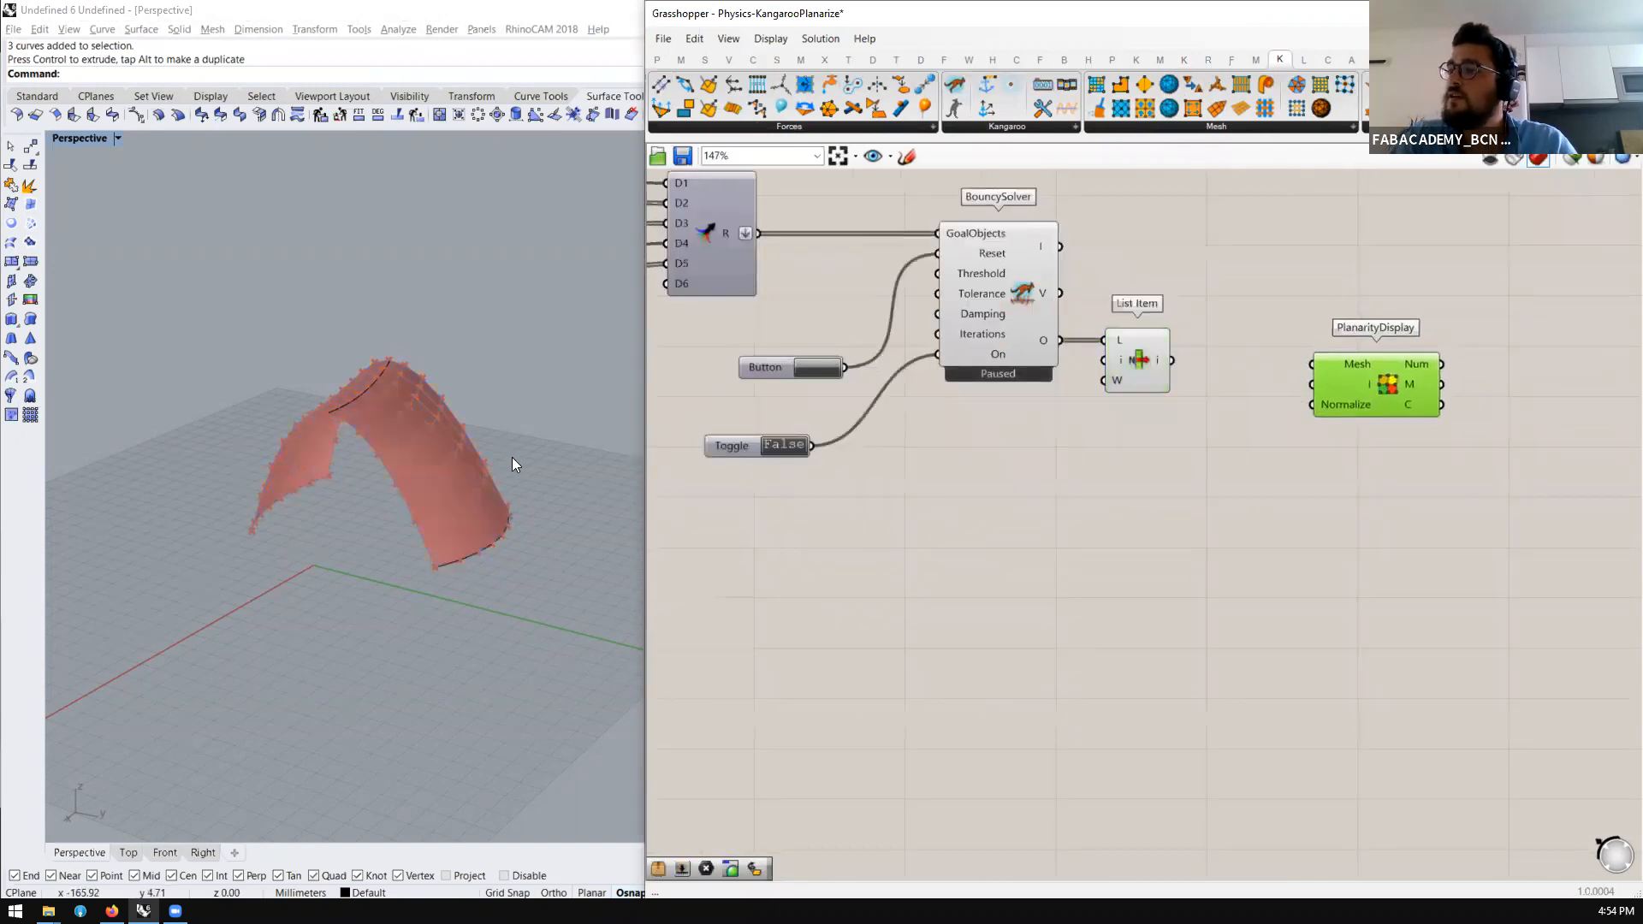
Connect the List Item output to the PlanarityDisplay's Mesh input
scroll(443, 475, up, 6)
right_drag(486, 468, 310, 361)
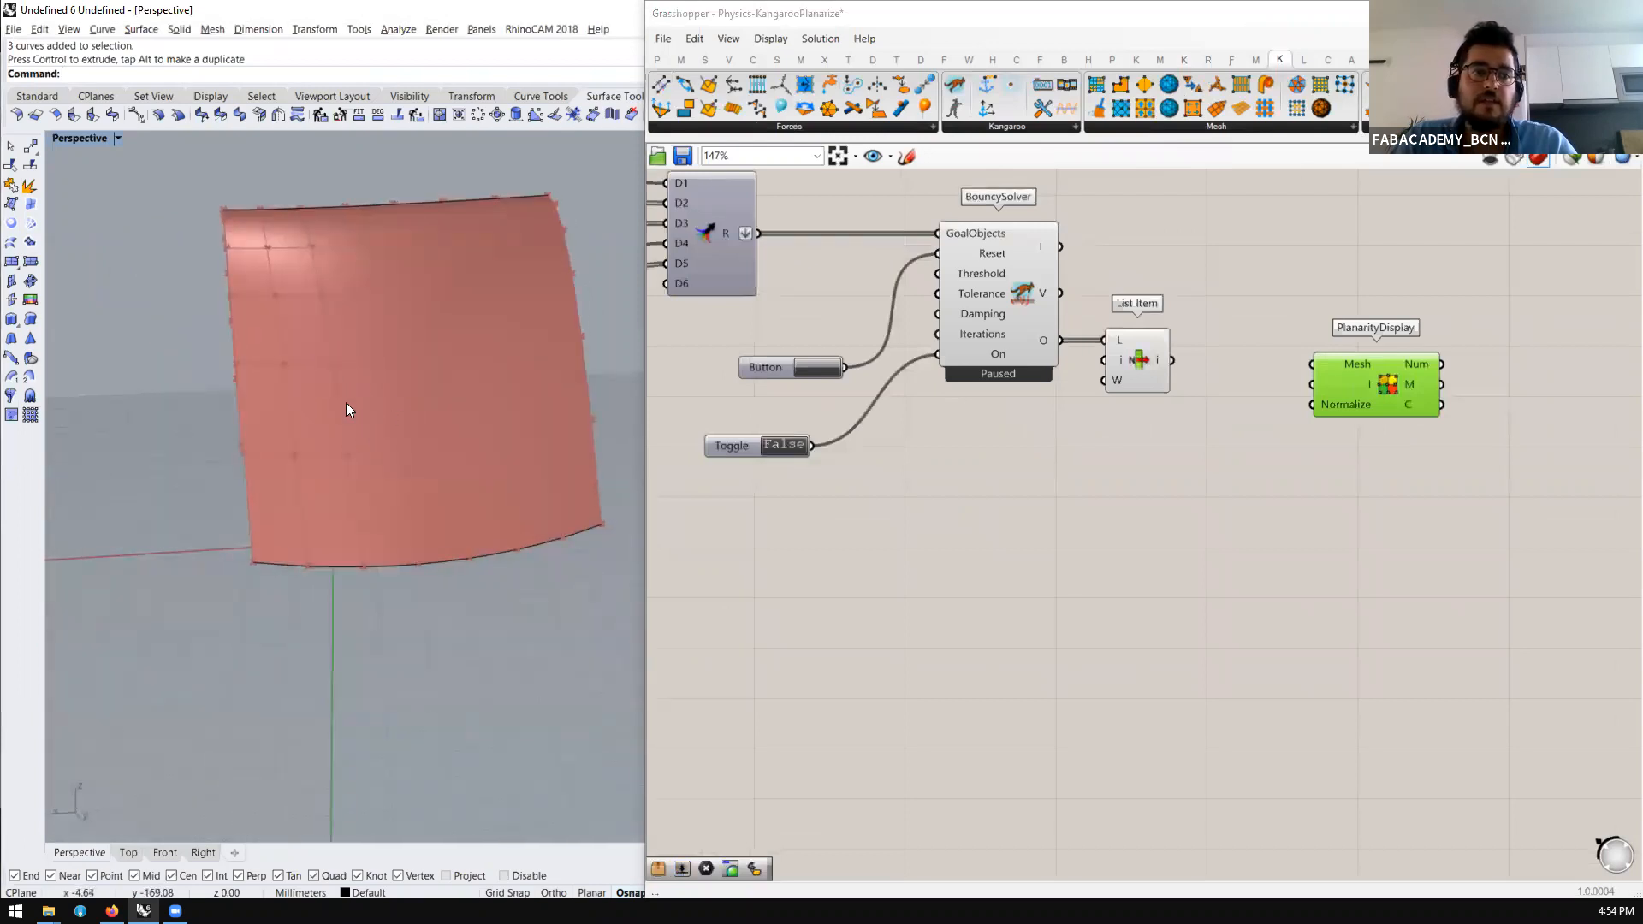
click(1223, 465)
drag(1172, 360, 1438, 383)
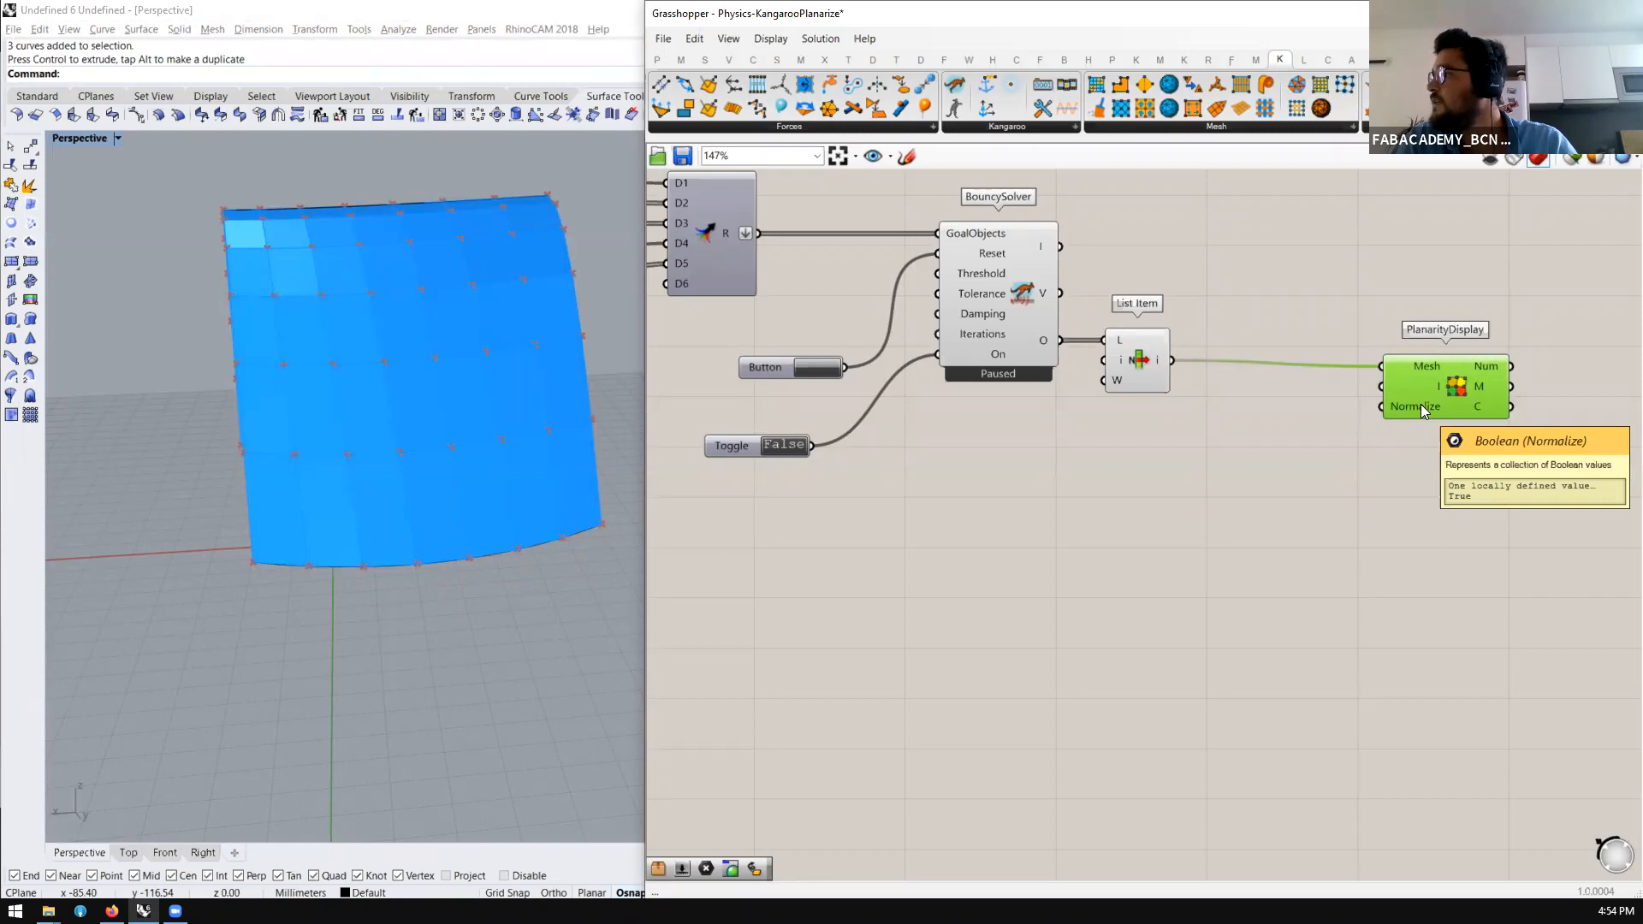
Turn off the viewport preview of the BouncySolver and the List Item
scroll(1283, 423, down, 3)
click(989, 489)
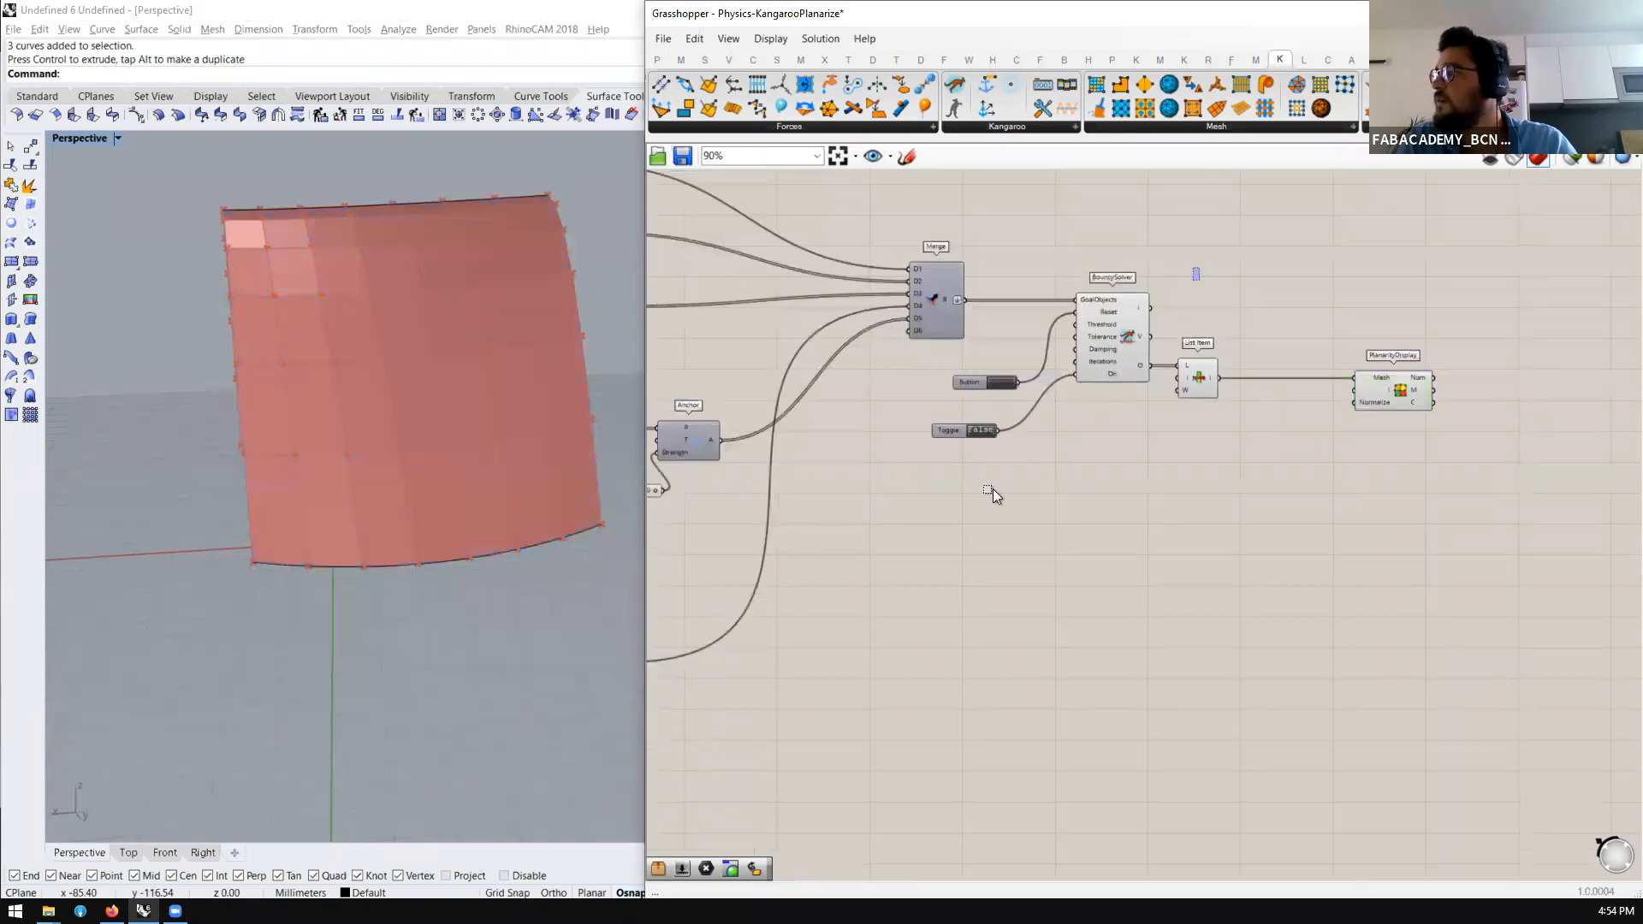
drag(1200, 268, 907, 548)
middle_click(950, 499)
click(1004, 452)
click(1126, 539)
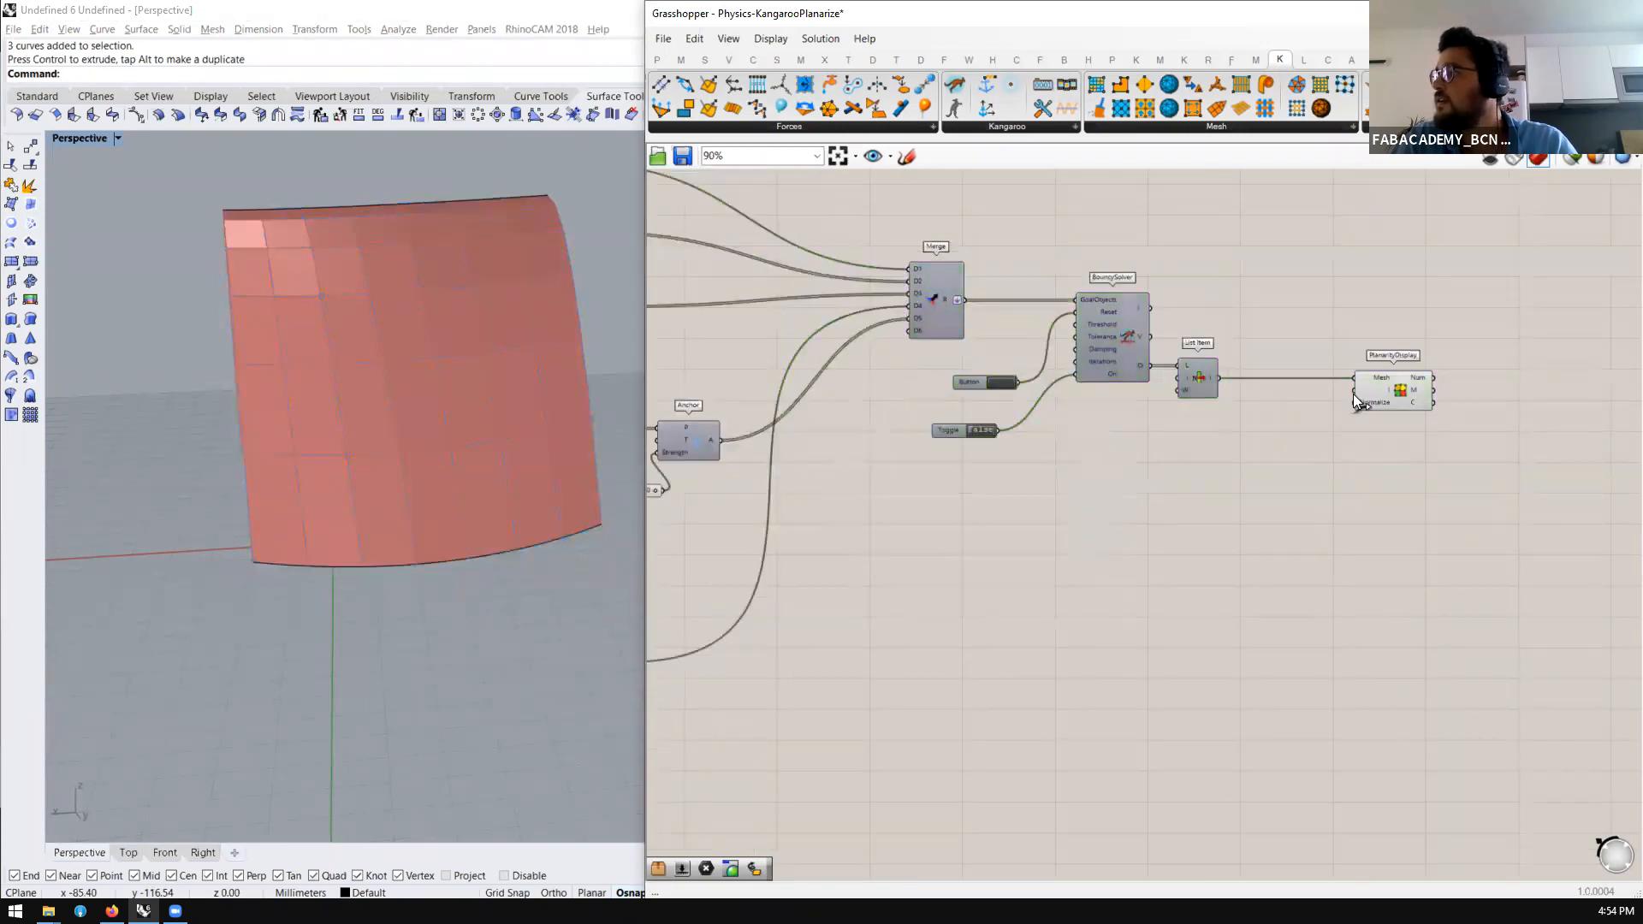
Check what follows PlanarityDisplay in the finished reference definition and move the new PlanarityDisplay closer to the List Item
scroll(1391, 382, up, 3)
drag(1407, 405, 1312, 417)
scroll(1201, 625, down, 10)
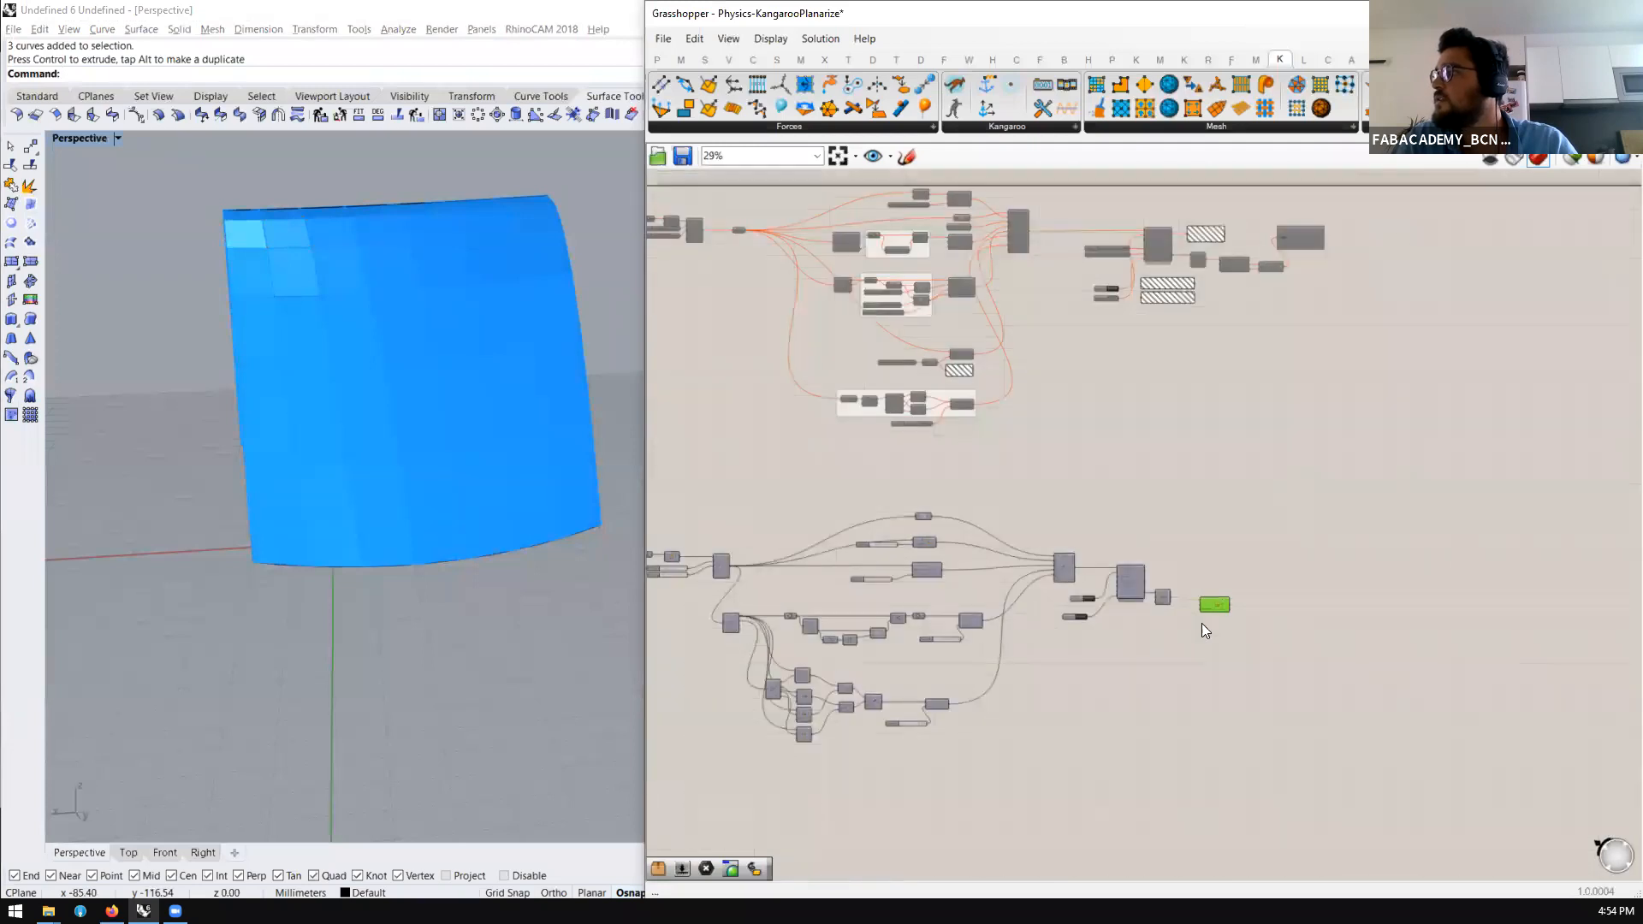
scroll(1201, 630, up, 10)
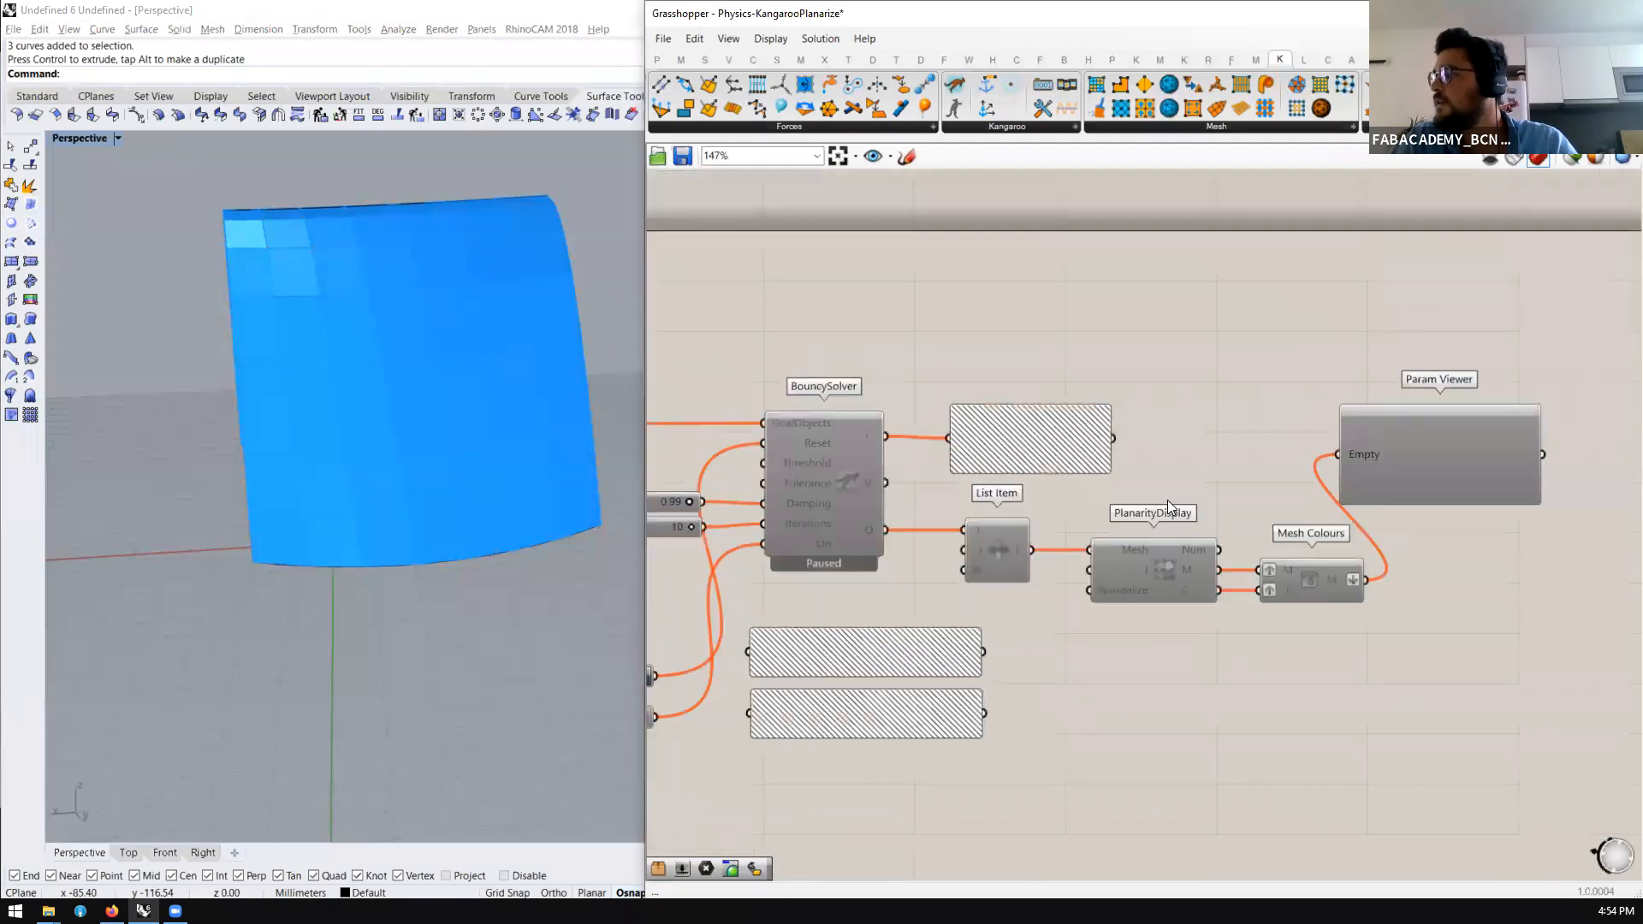
scroll(1079, 426, down, 2)
scroll(1234, 551, up, 4)
scroll(1121, 332, down, 10)
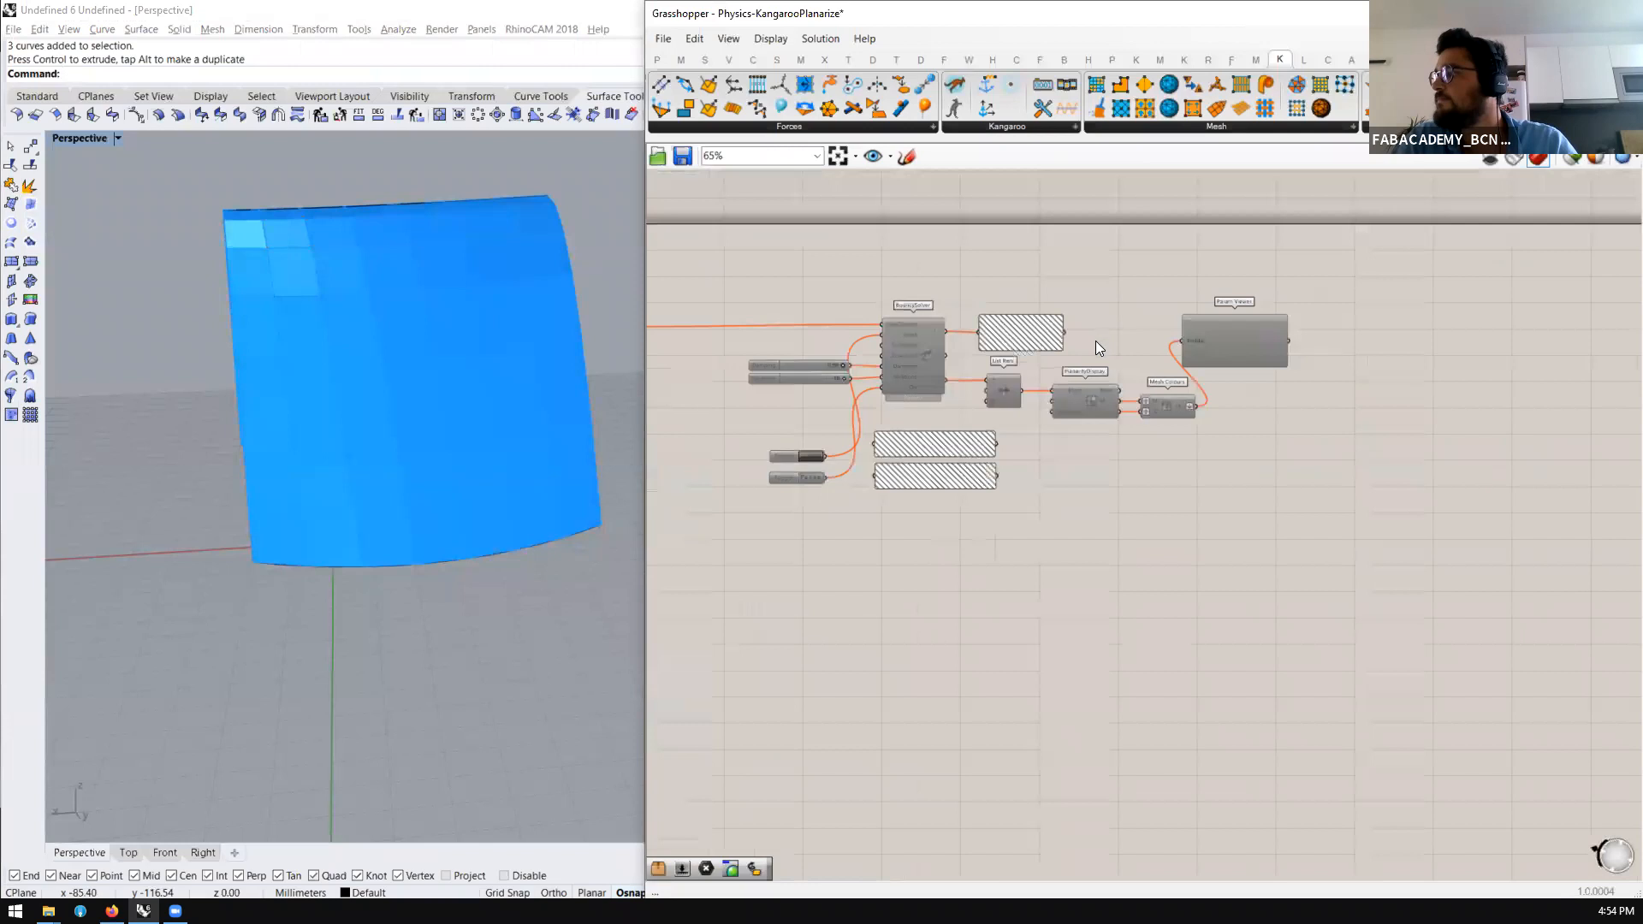
scroll(1071, 723, up, 8)
drag(1068, 644, 1016, 631)
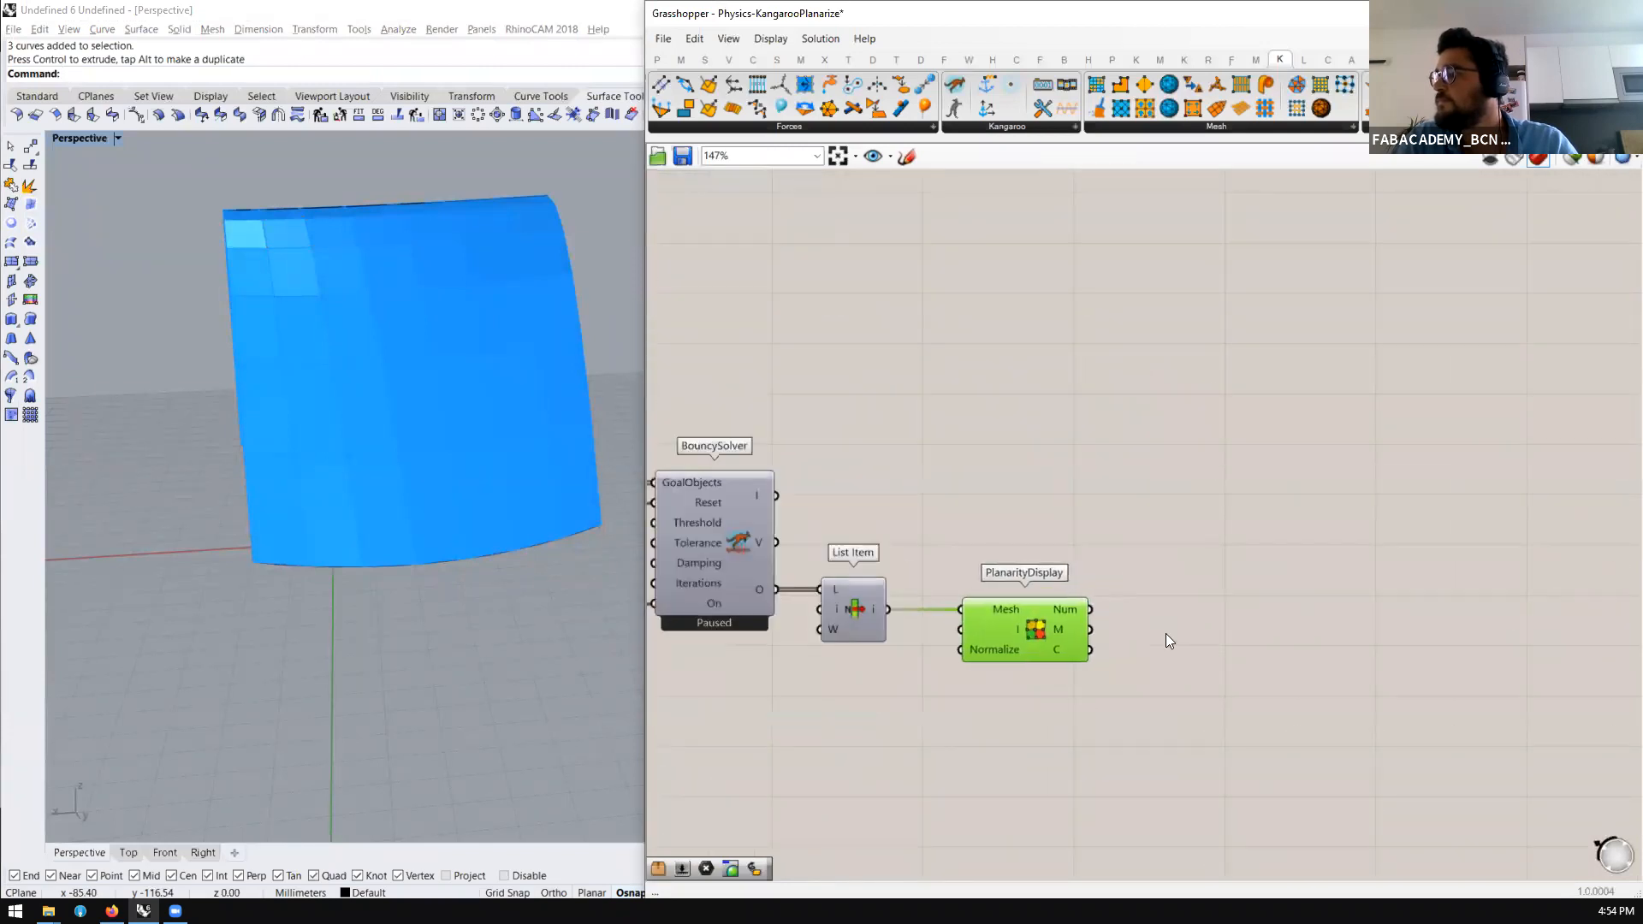
Add a Mesh Colours component and connect the PlanarityDisplay's M and C outputs to its M and C inputs
double_click(1225, 636)
text(mesh)
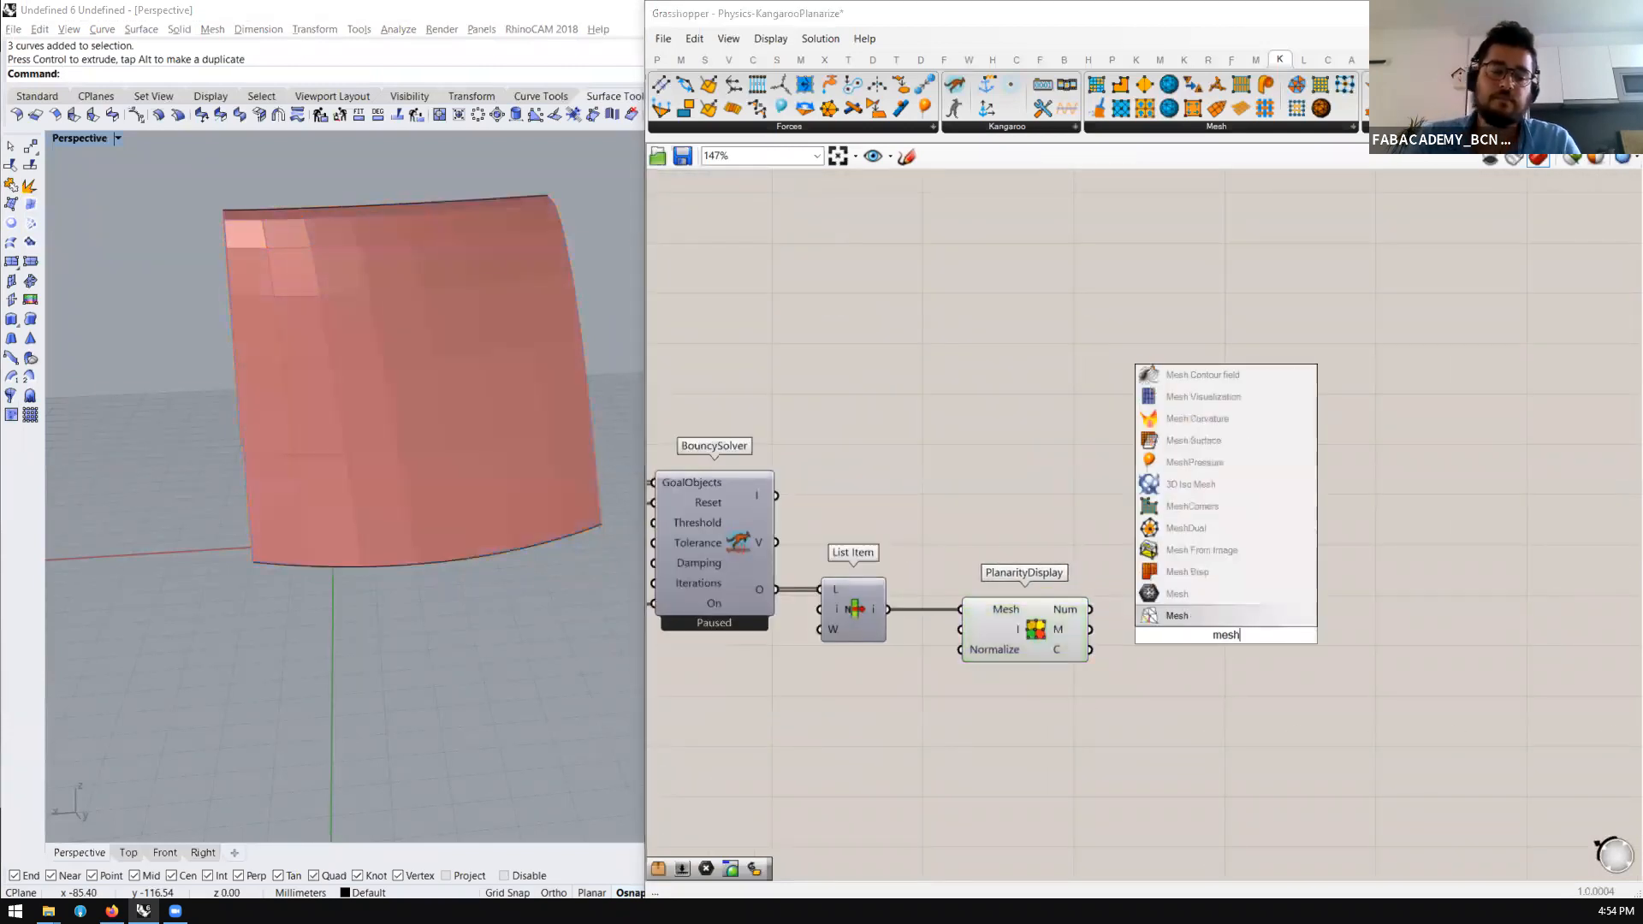
text( colou)
click(1222, 579)
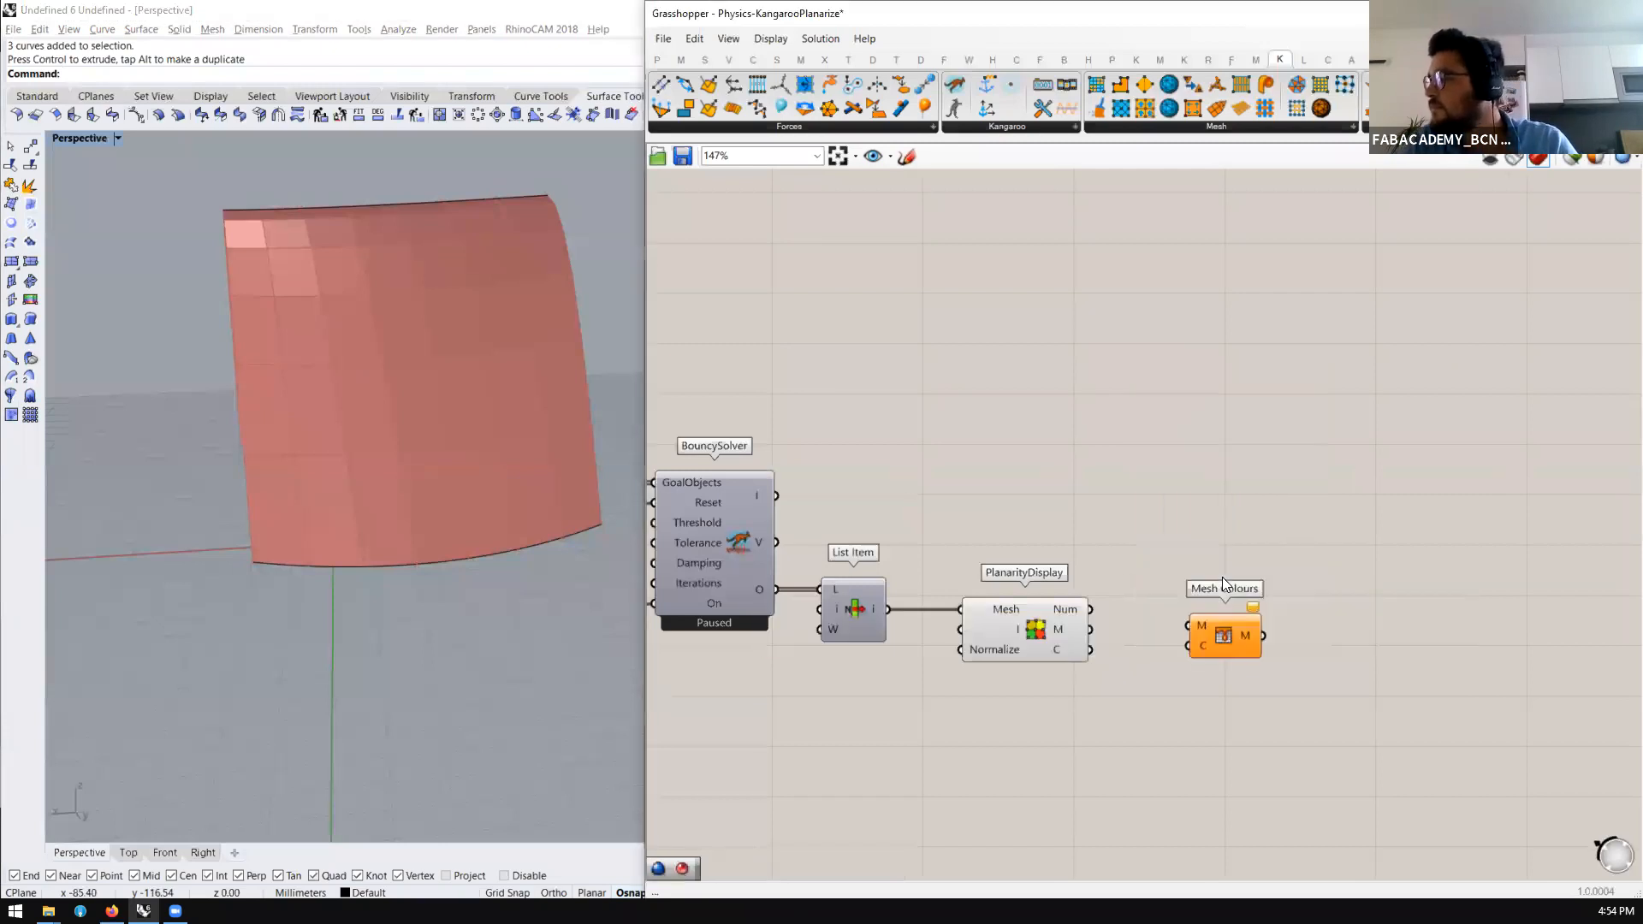
scroll(1080, 633, up, 2)
drag(1094, 625, 1066, 660)
drag(1092, 654, 1189, 642)
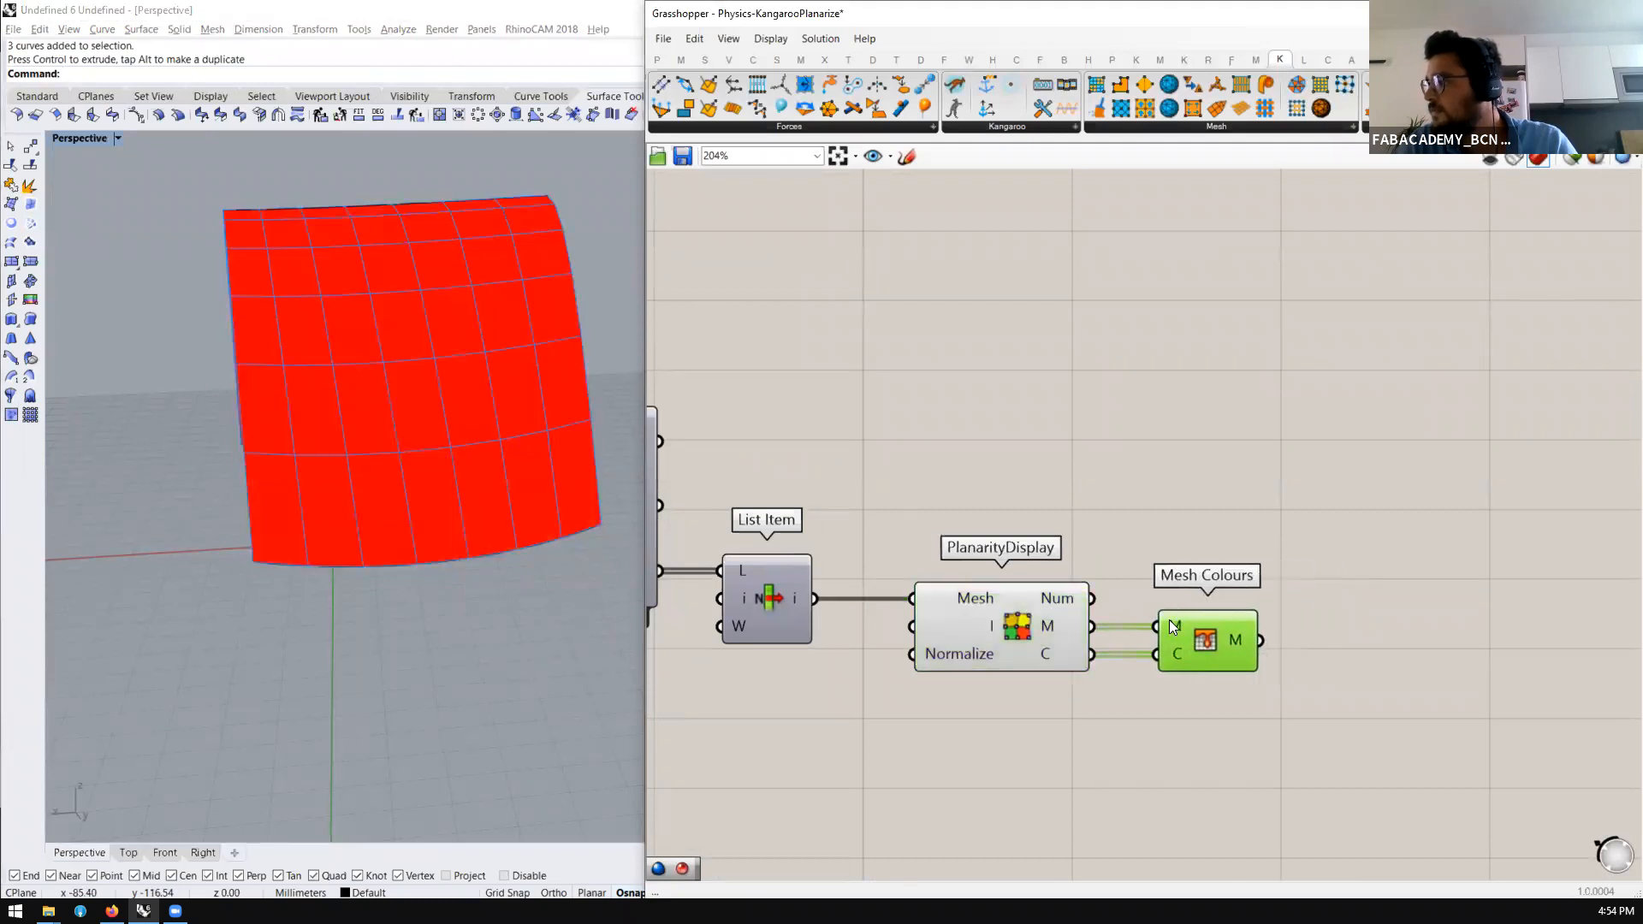
Flatten both the M and C inputs of the Mesh Colours component
right_click(1169, 620)
click(1208, 715)
right_click(1162, 651)
click(1196, 715)
scroll(1317, 599, down, 5)
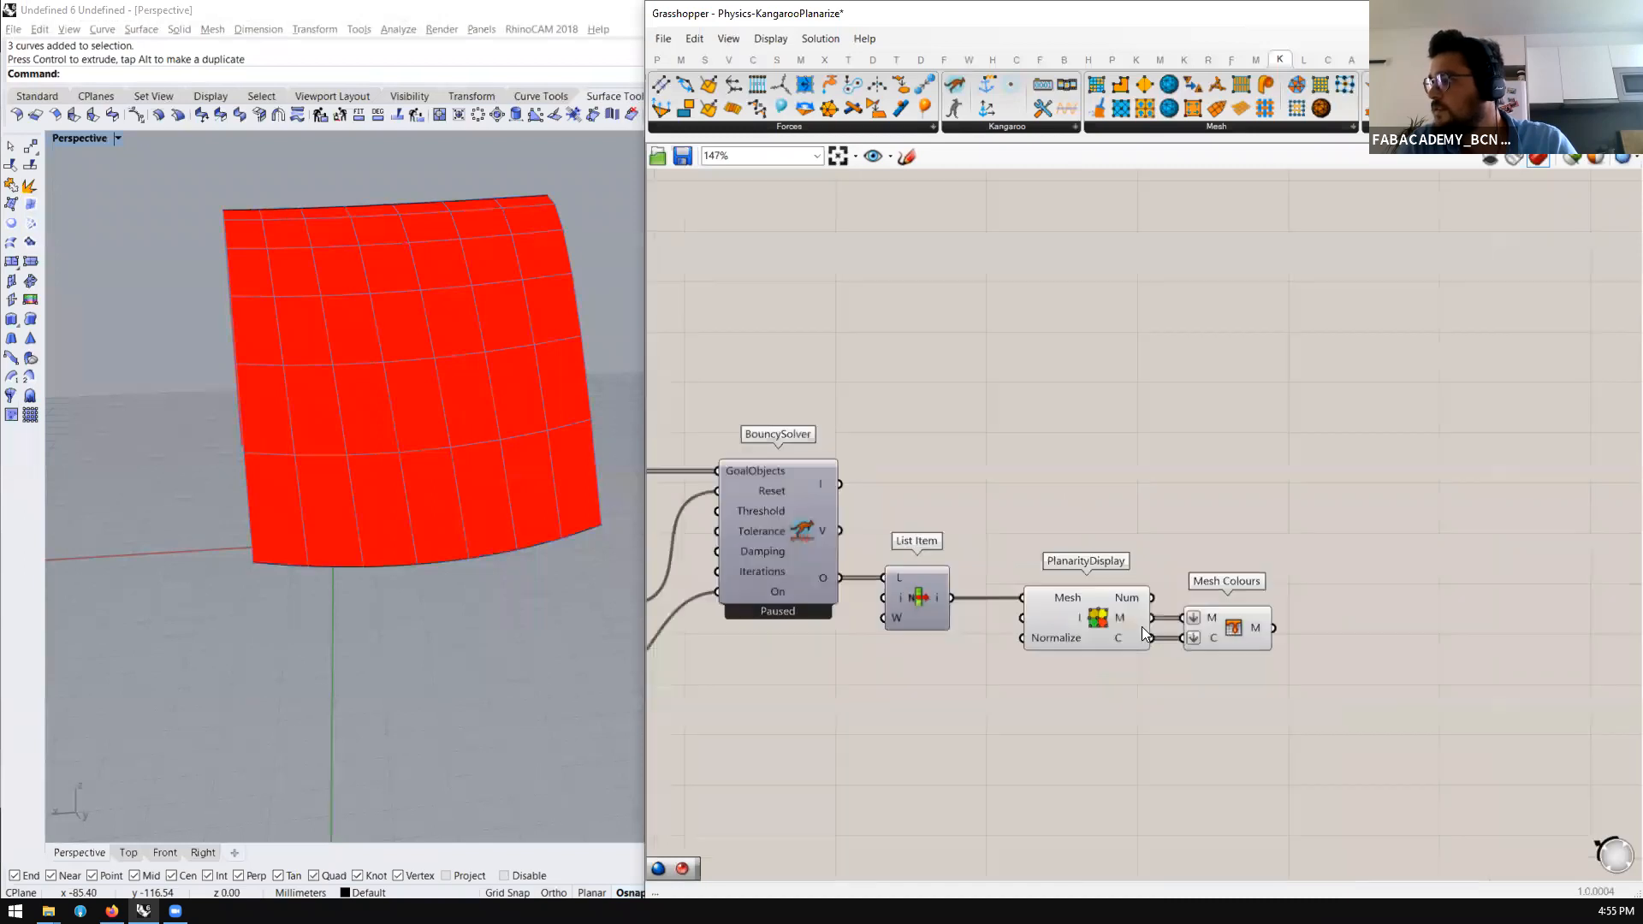
Place the solver's Toggle beneath the Button and set it to True to start the simulation
scroll(400, 529, down, 2)
right_drag(401, 530, 503, 541)
scroll(1435, 624, down, 3)
scroll(1225, 645, up, 3)
scroll(1226, 645, up, 6)
drag(1208, 595, 1273, 568)
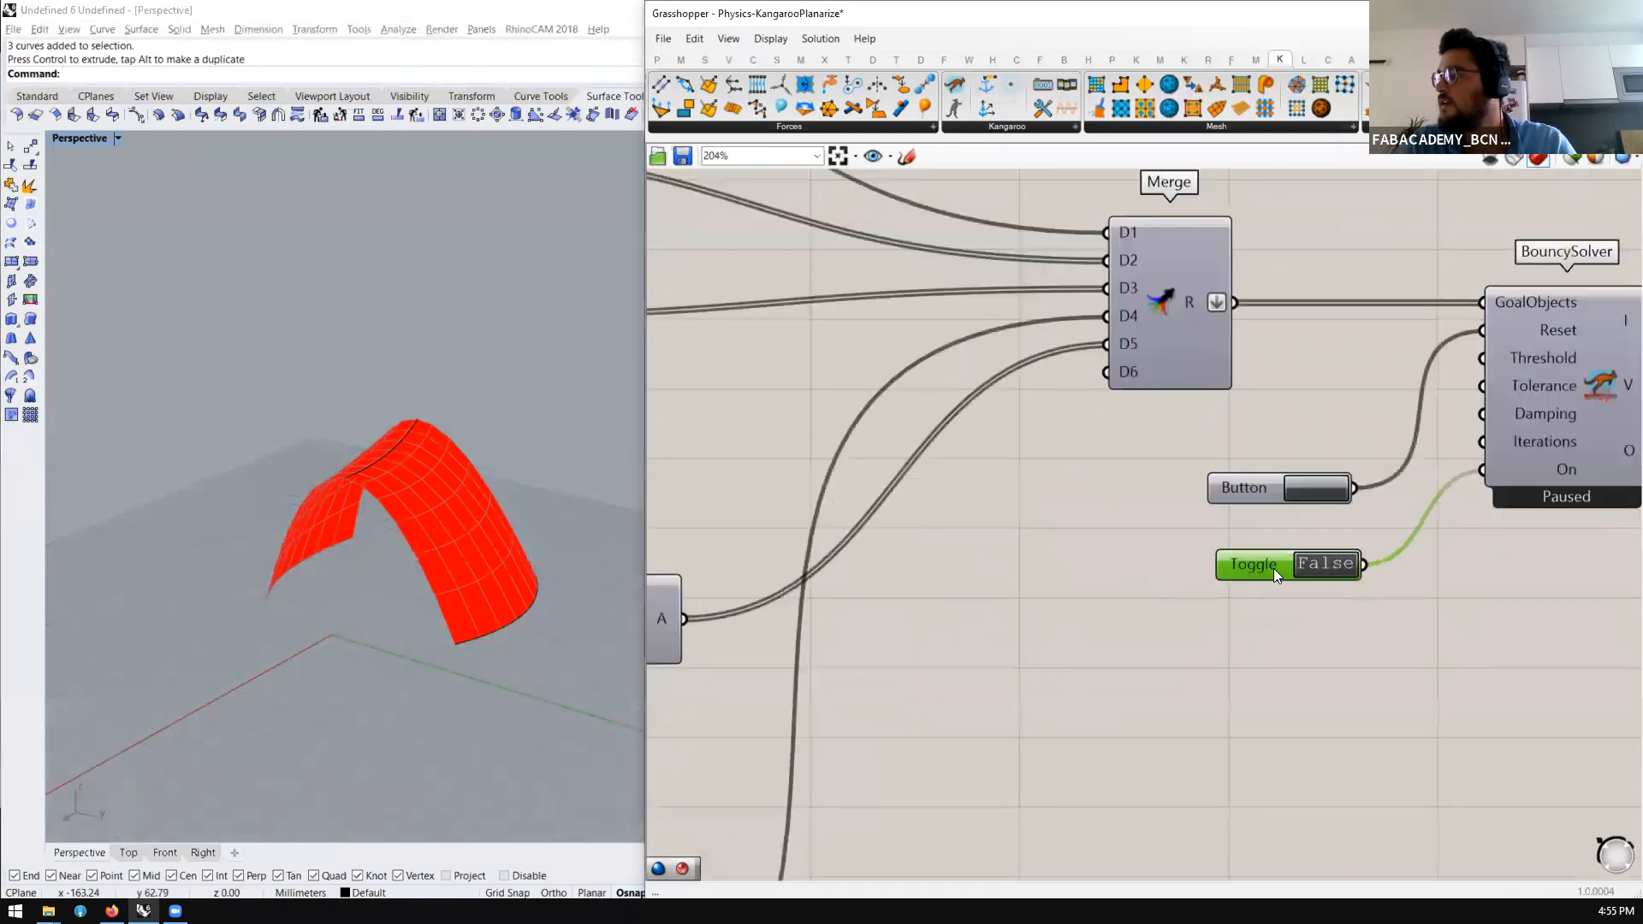
double_click(1330, 559)
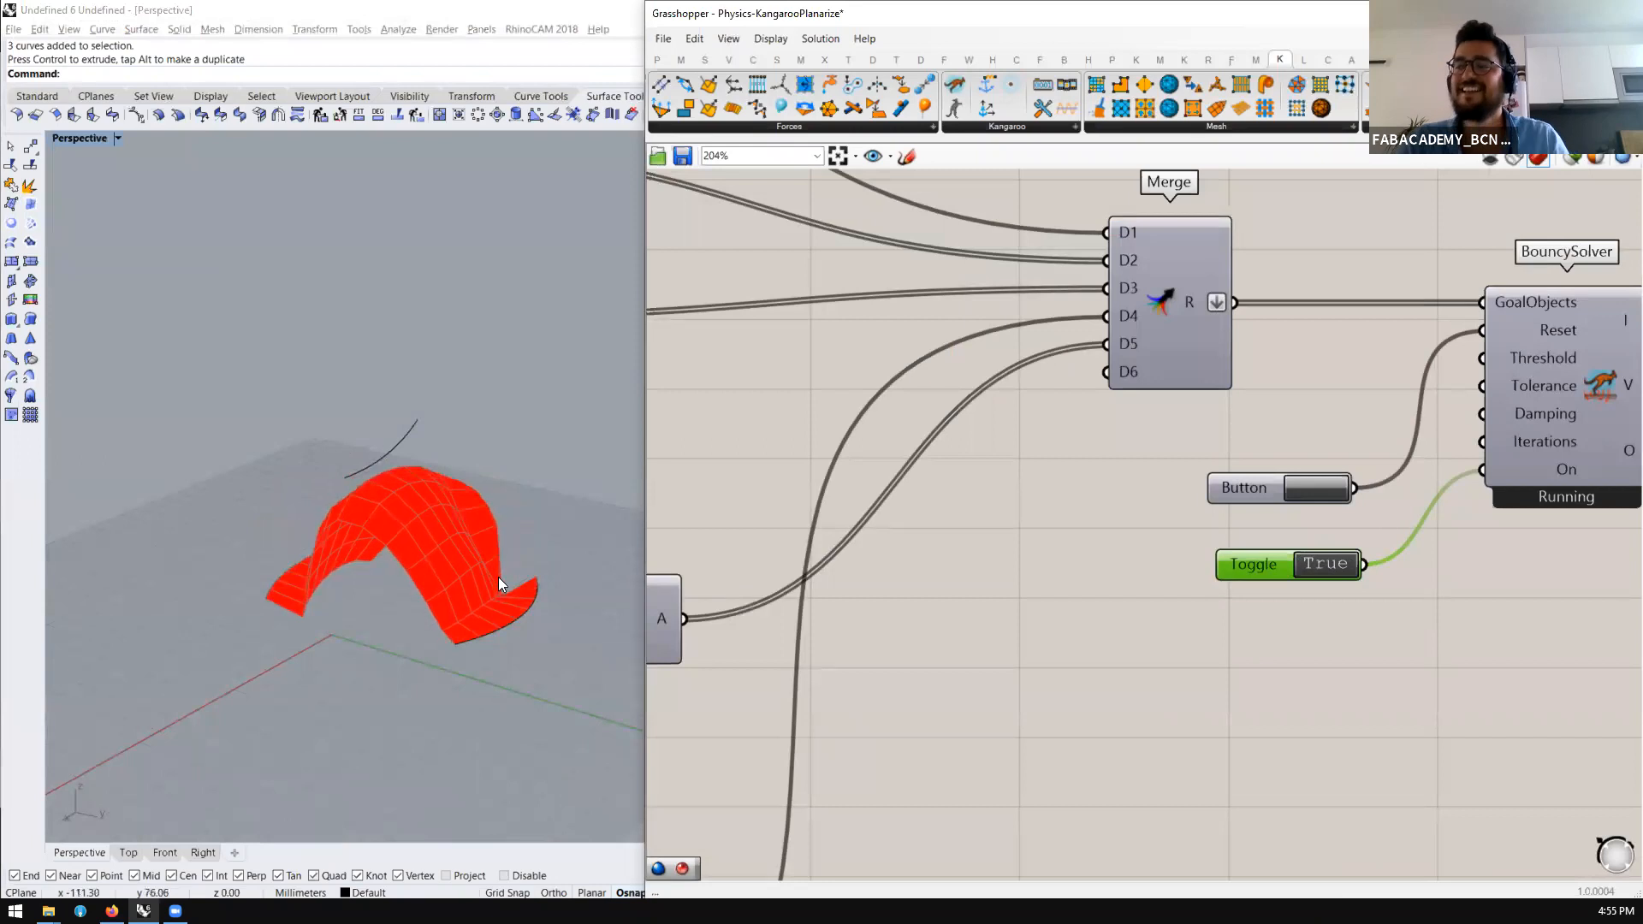
Inspect the relaxing mesh and the goals feeding the Merge, selecting the components that build the Anchor goal
right_drag(509, 598, 469, 539)
scroll(1213, 474, down, 5)
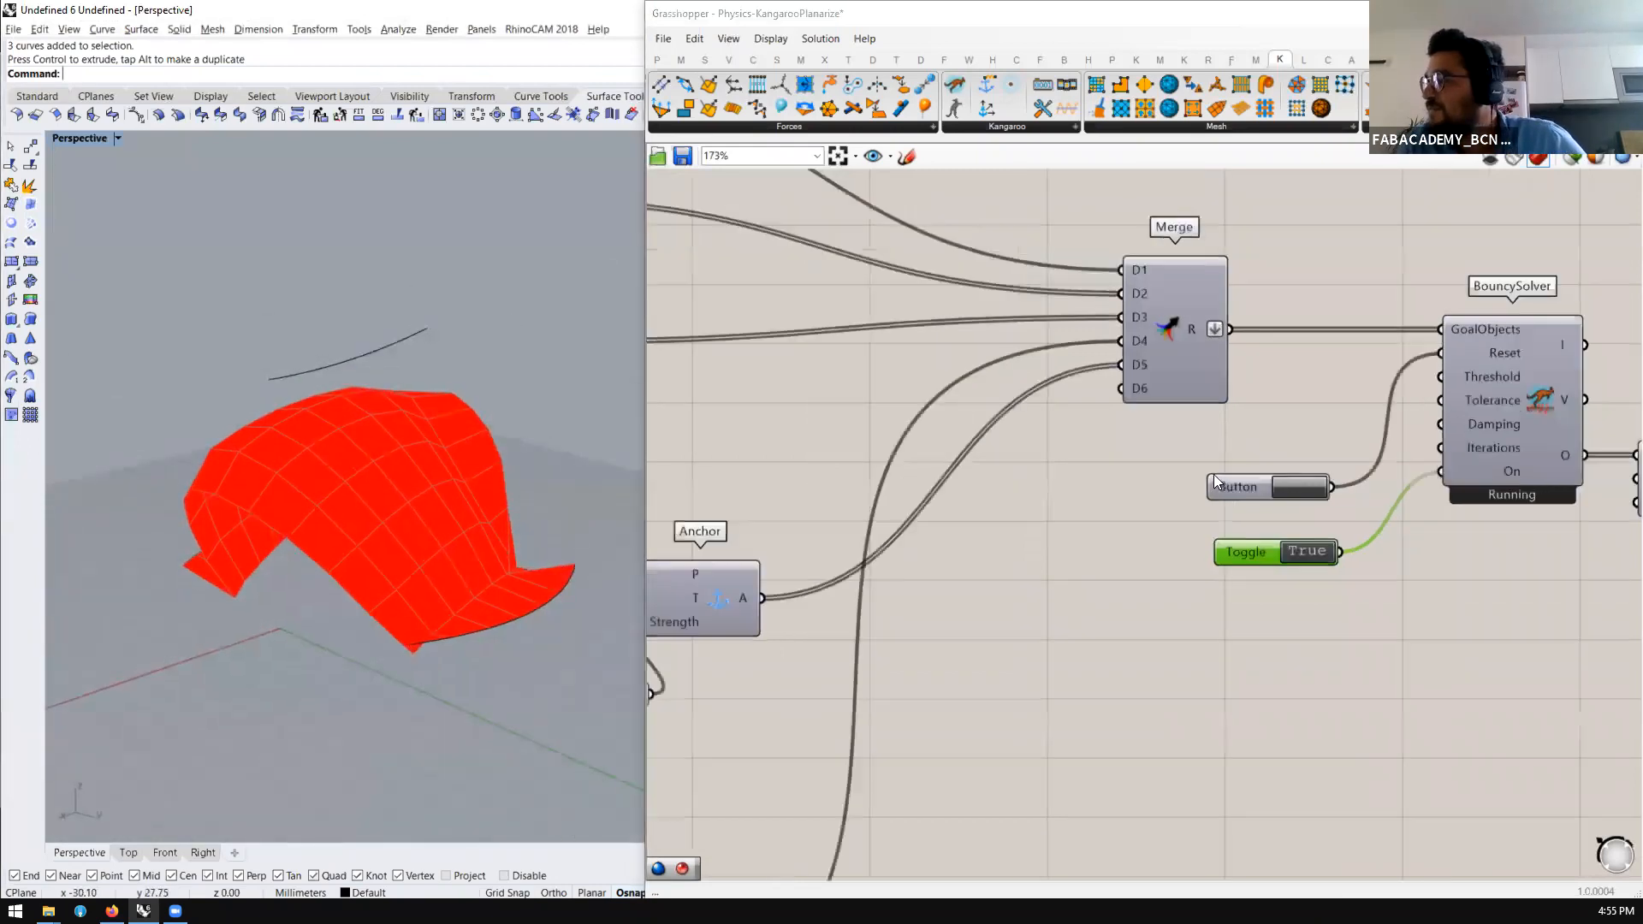
scroll(993, 434, down, 1)
scroll(993, 448, up, 4)
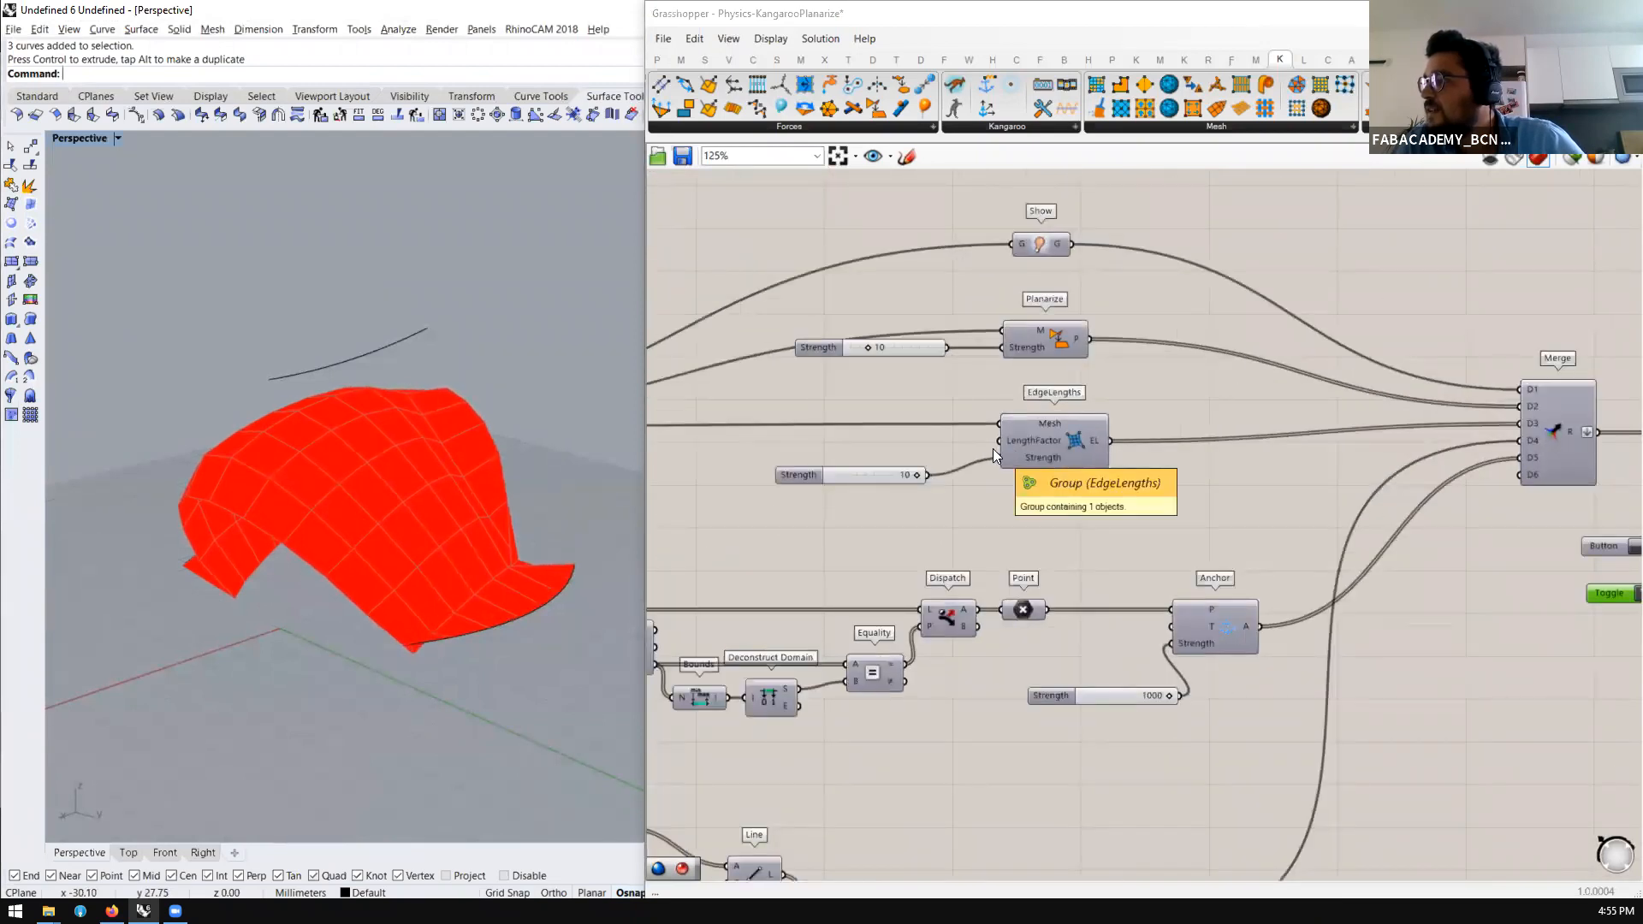
scroll(950, 449, down, 6)
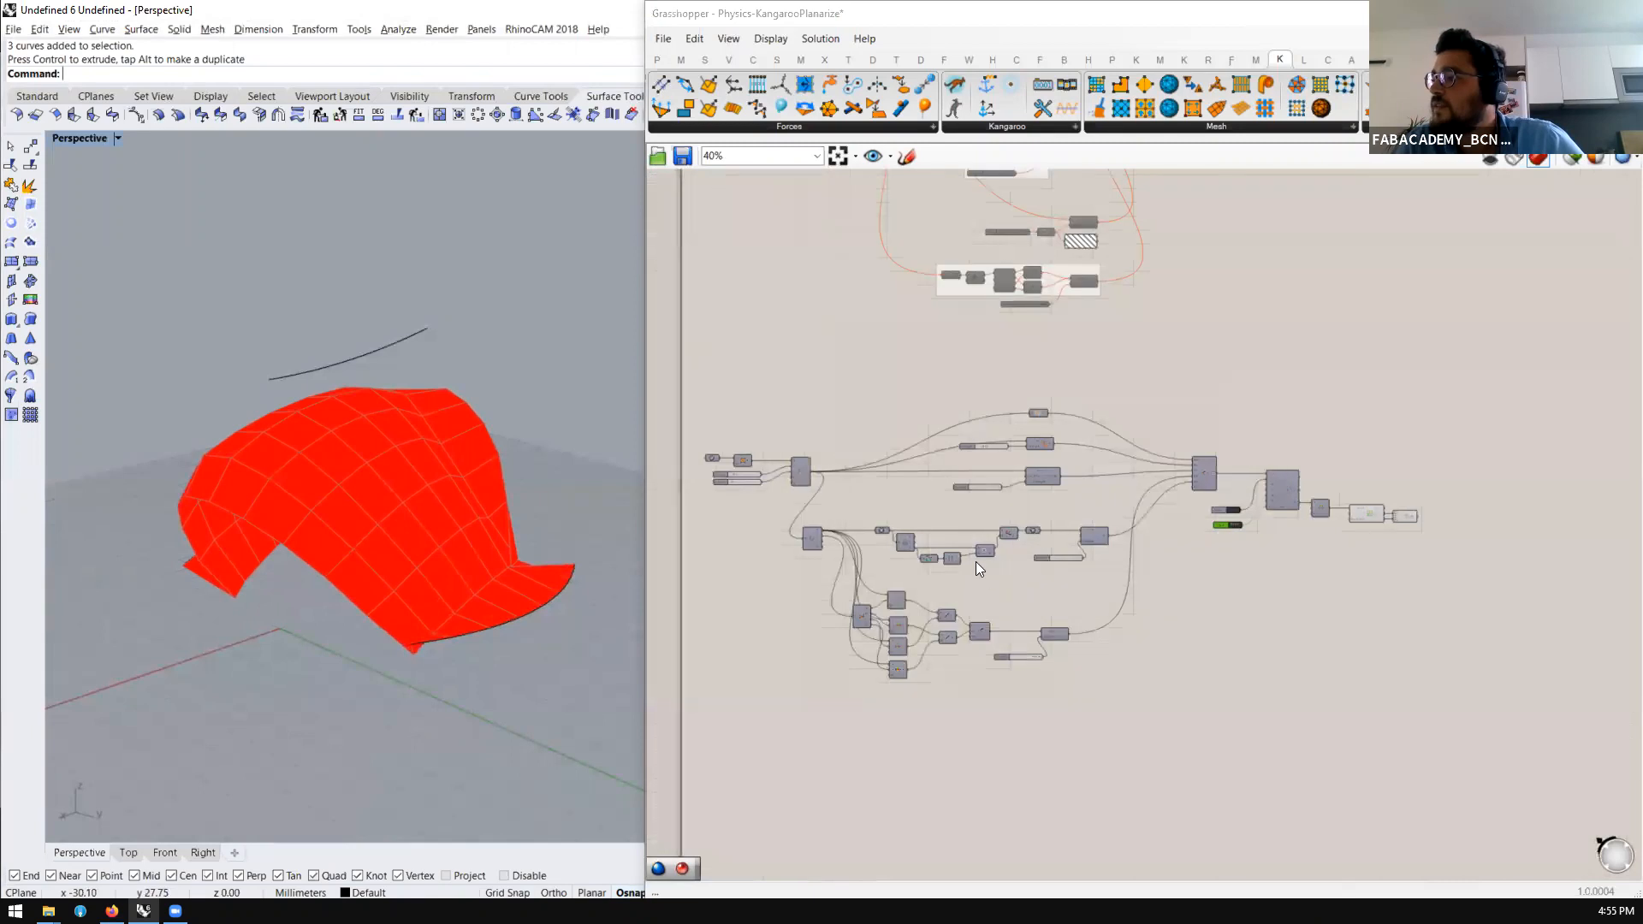
scroll(976, 562, up, 3)
drag(1243, 456, 830, 568)
drag(1196, 499, 1167, 539)
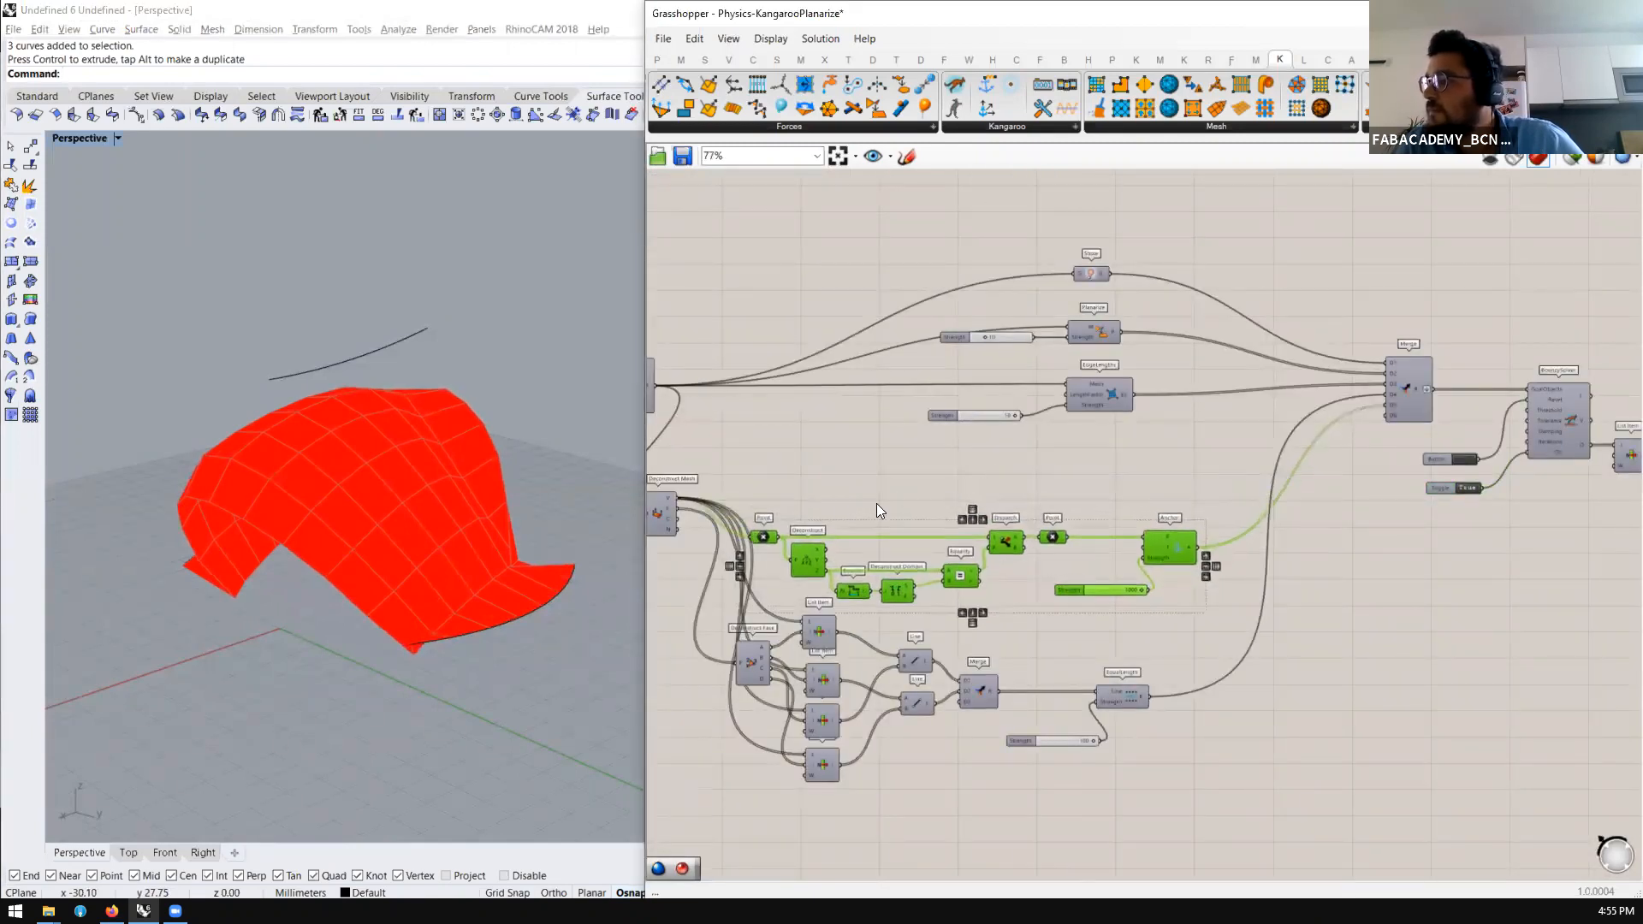
right_drag(429, 579, 395, 508)
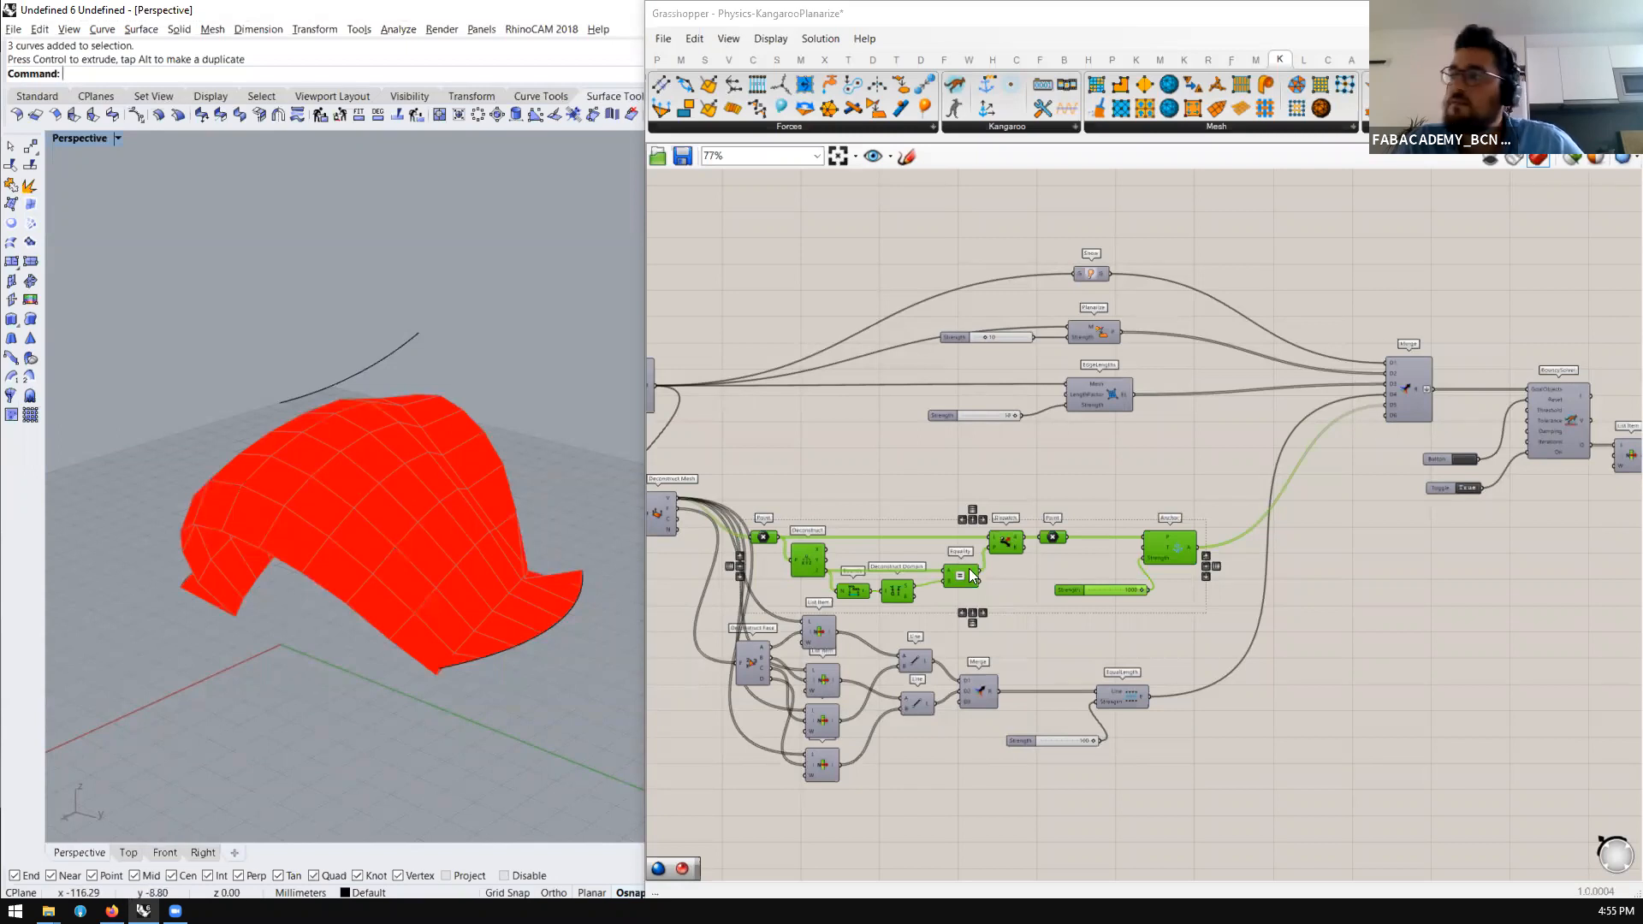
Move the Anchor goal's component group up beneath EdgeLengths and the EqualLength group farther down to free canvas space between them
click(866, 522)
click(757, 536)
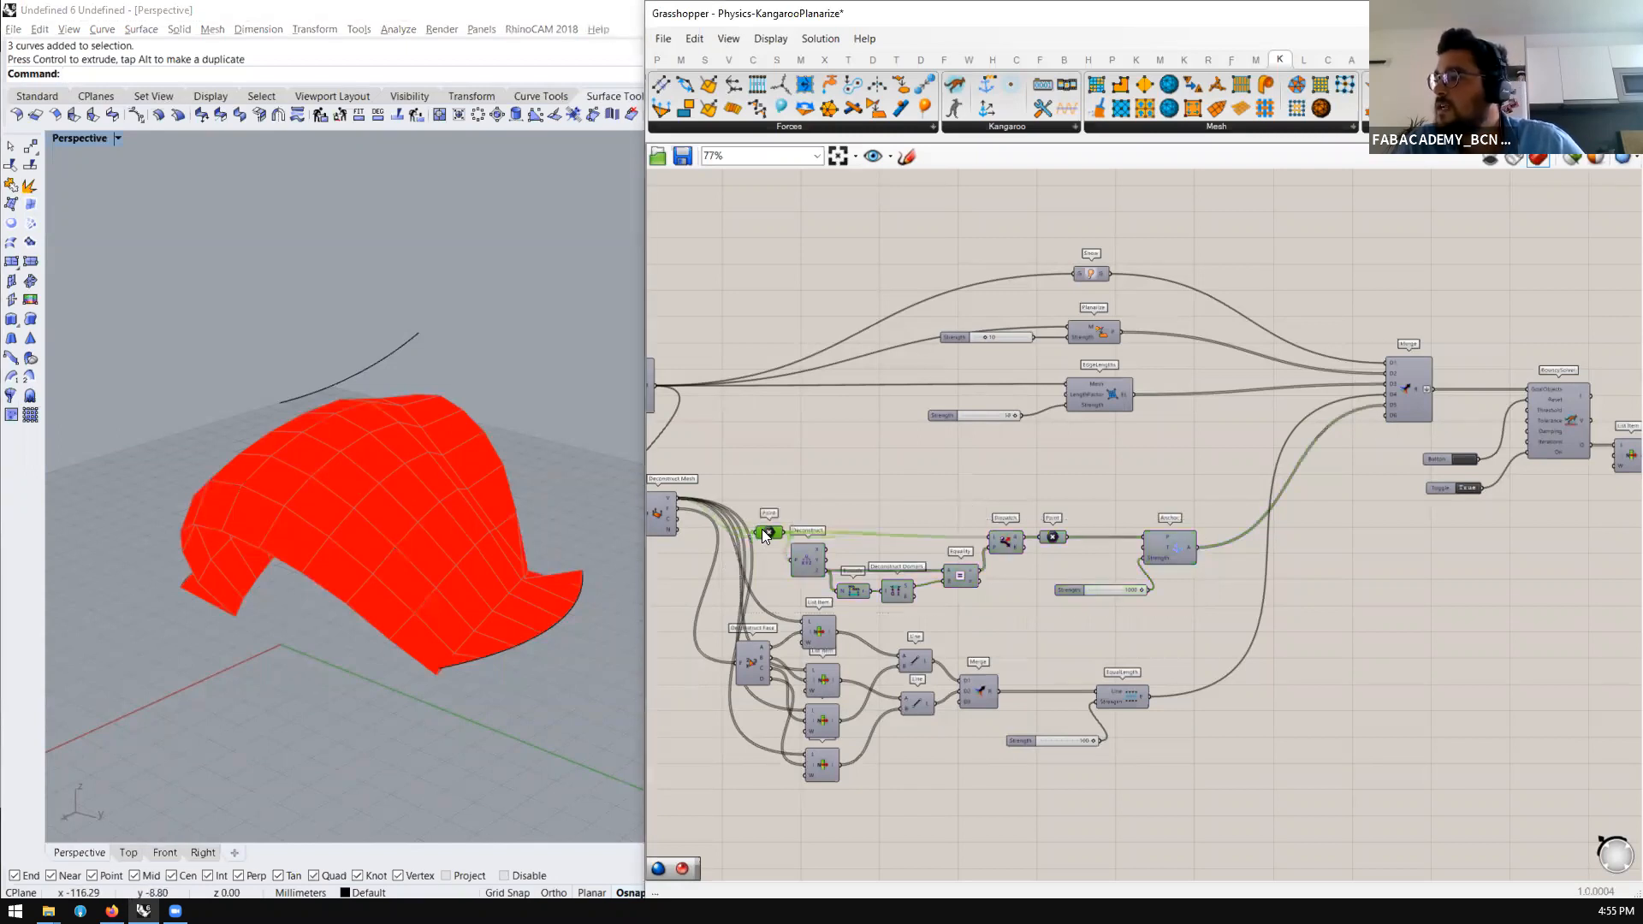
drag(1208, 489, 766, 597)
drag(759, 536, 728, 462)
click(1157, 538)
scroll(1168, 544, down, 5)
drag(1174, 548, 997, 694)
scroll(980, 599, up, 2)
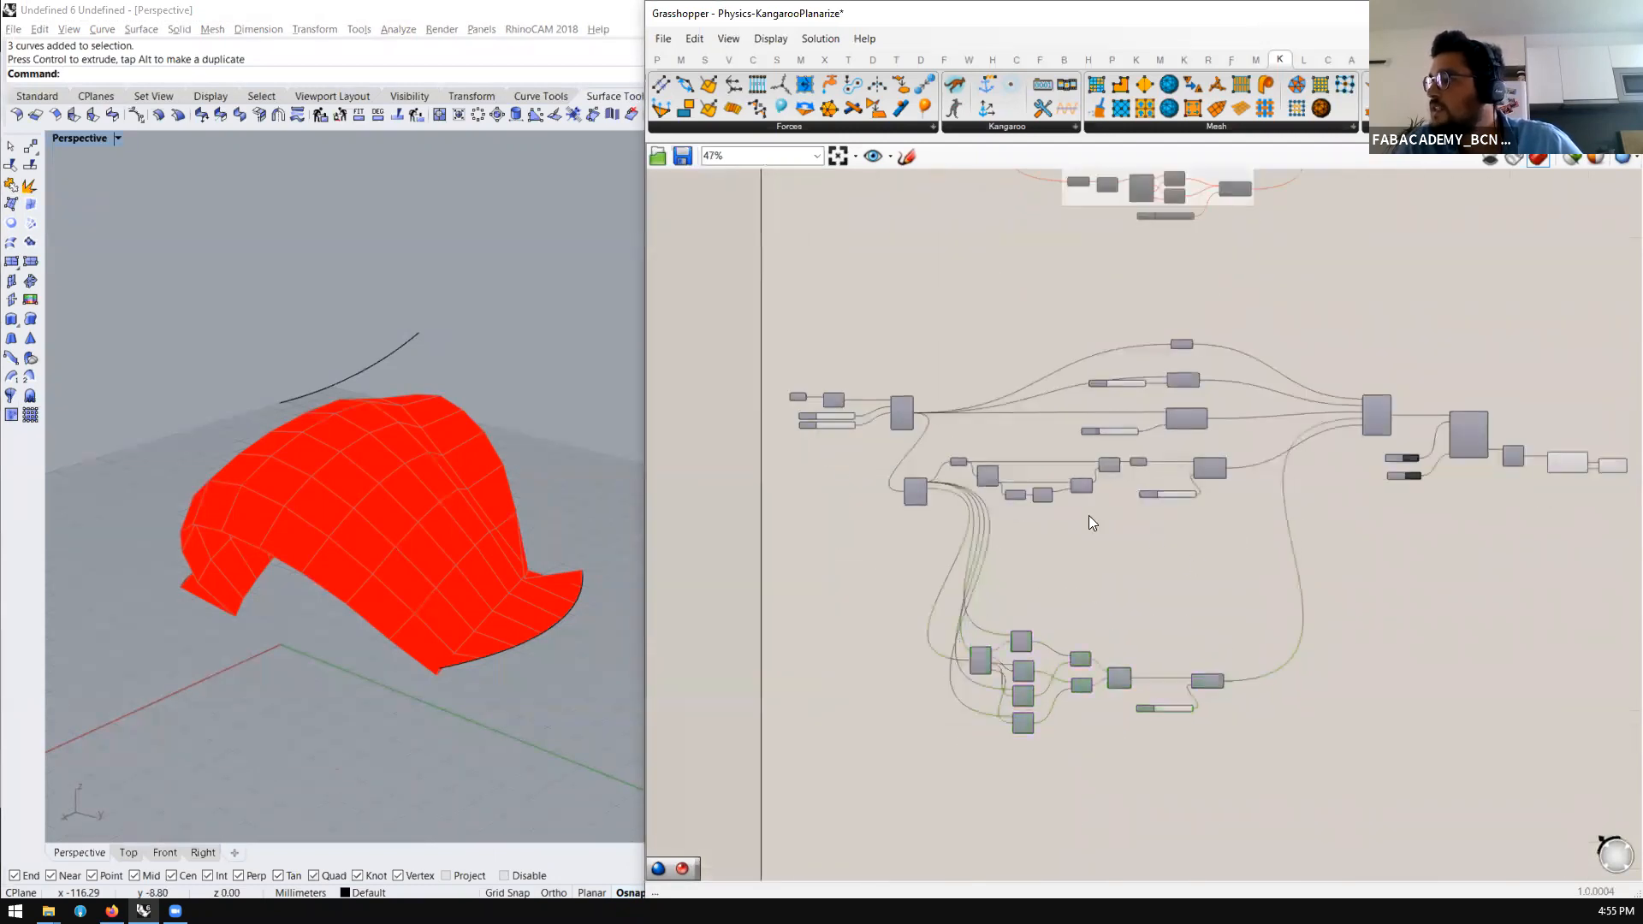
scroll(1018, 484, up, 4)
click(857, 428)
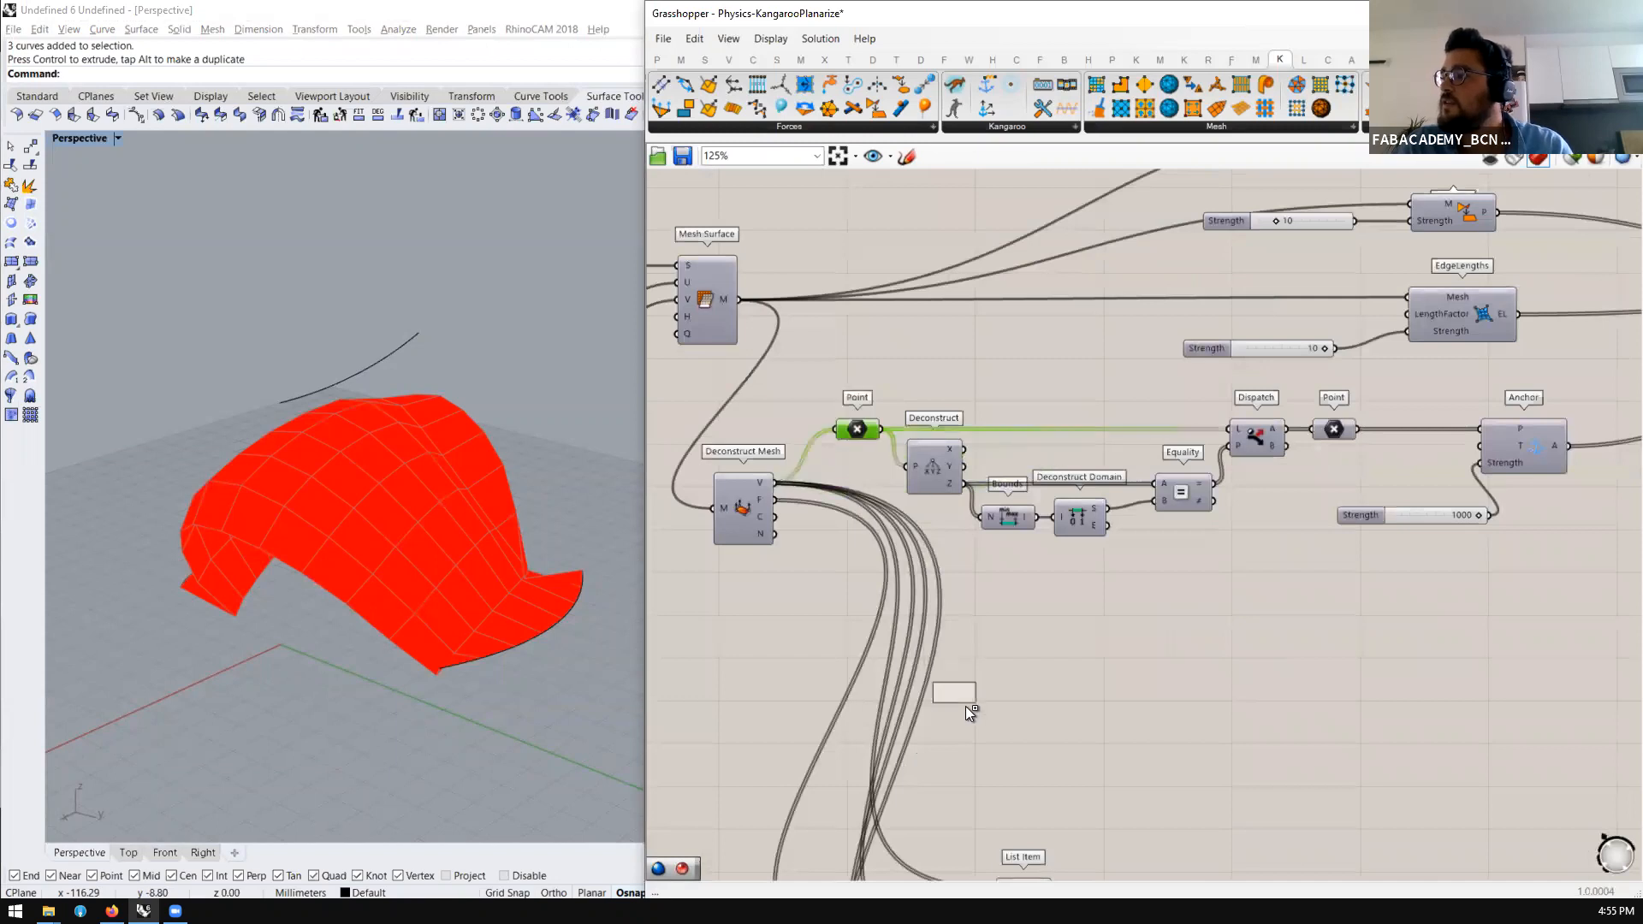
alt+drag(984, 670, 984, 671)
scroll(844, 488, down, 1)
key(Delete)
Enable the preview of the Point component that collects the Dispatch's A output
scroll(819, 477, down, 2)
scroll(1116, 431, up, 3)
click(1115, 430)
middle_click(1138, 416)
click(1167, 383)
Preview selected components only, and compare the Deconstruct Mesh vertices with the points collected from the Dispatch's A output
scroll(1050, 447, down, 3)
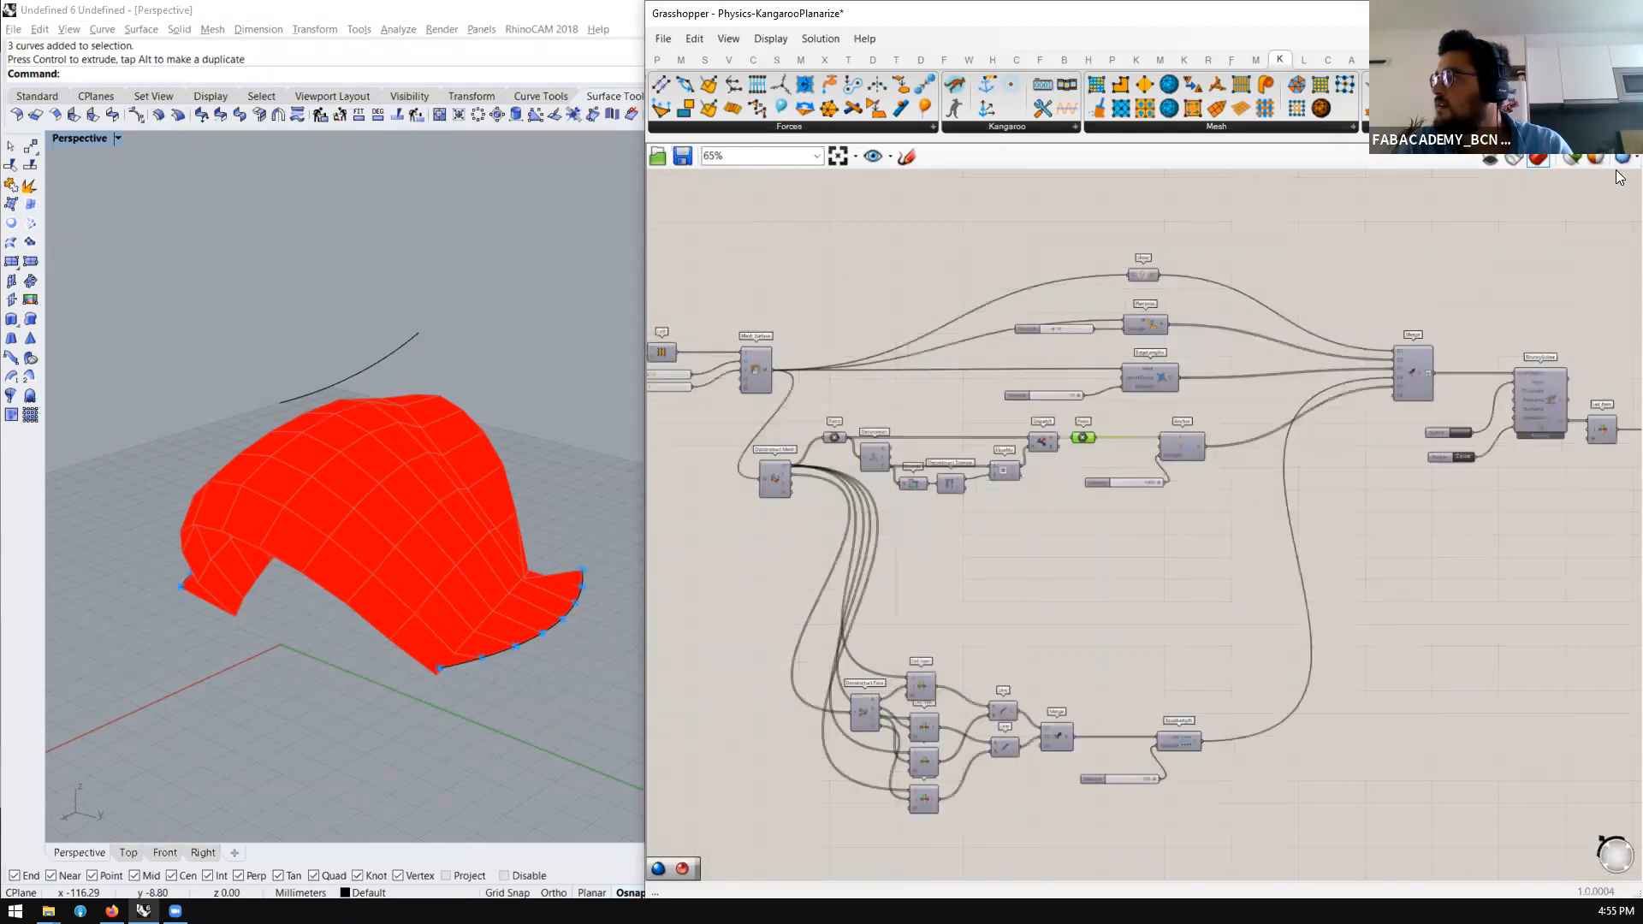
click(776, 481)
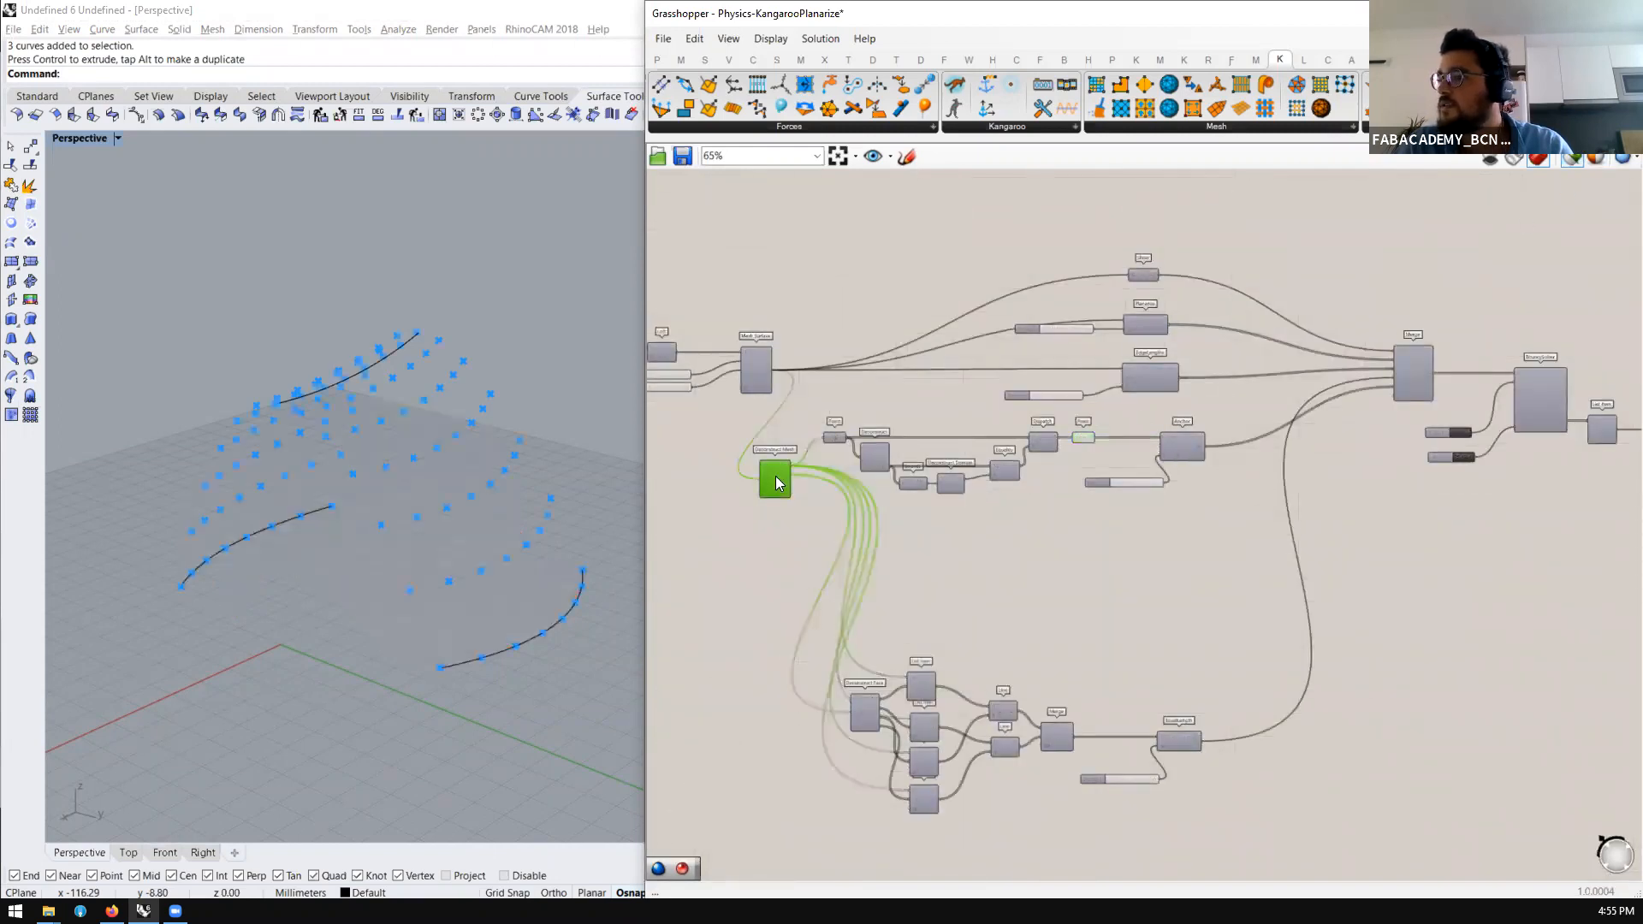
right_drag(451, 542, 479, 556)
scroll(479, 603, up, 2)
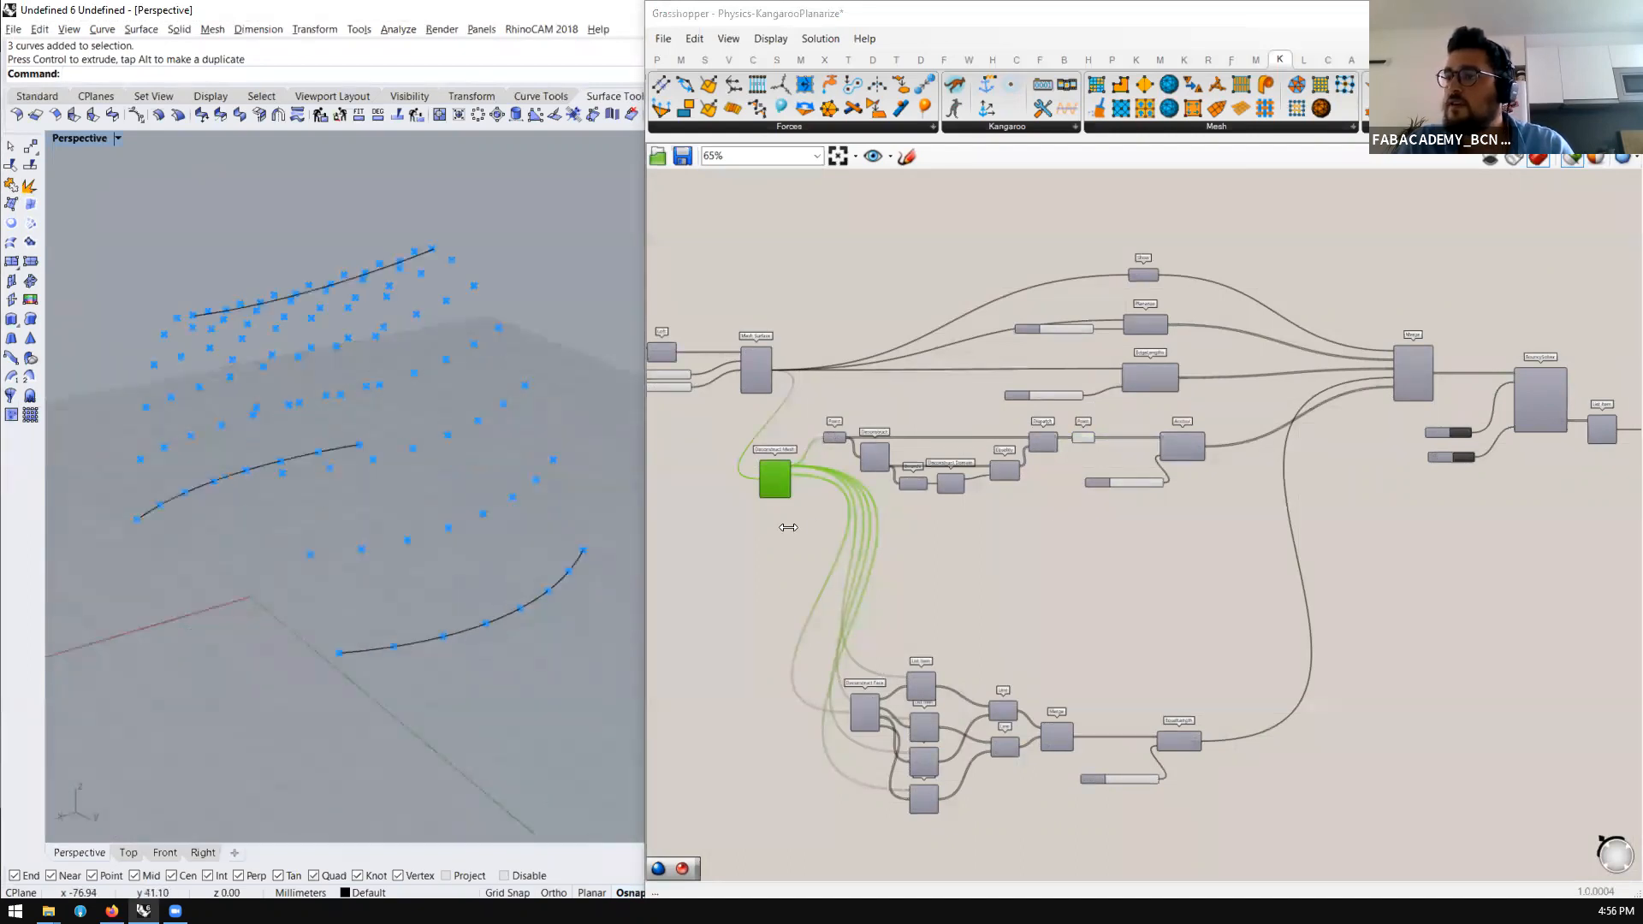
scroll(1069, 443, up, 4)
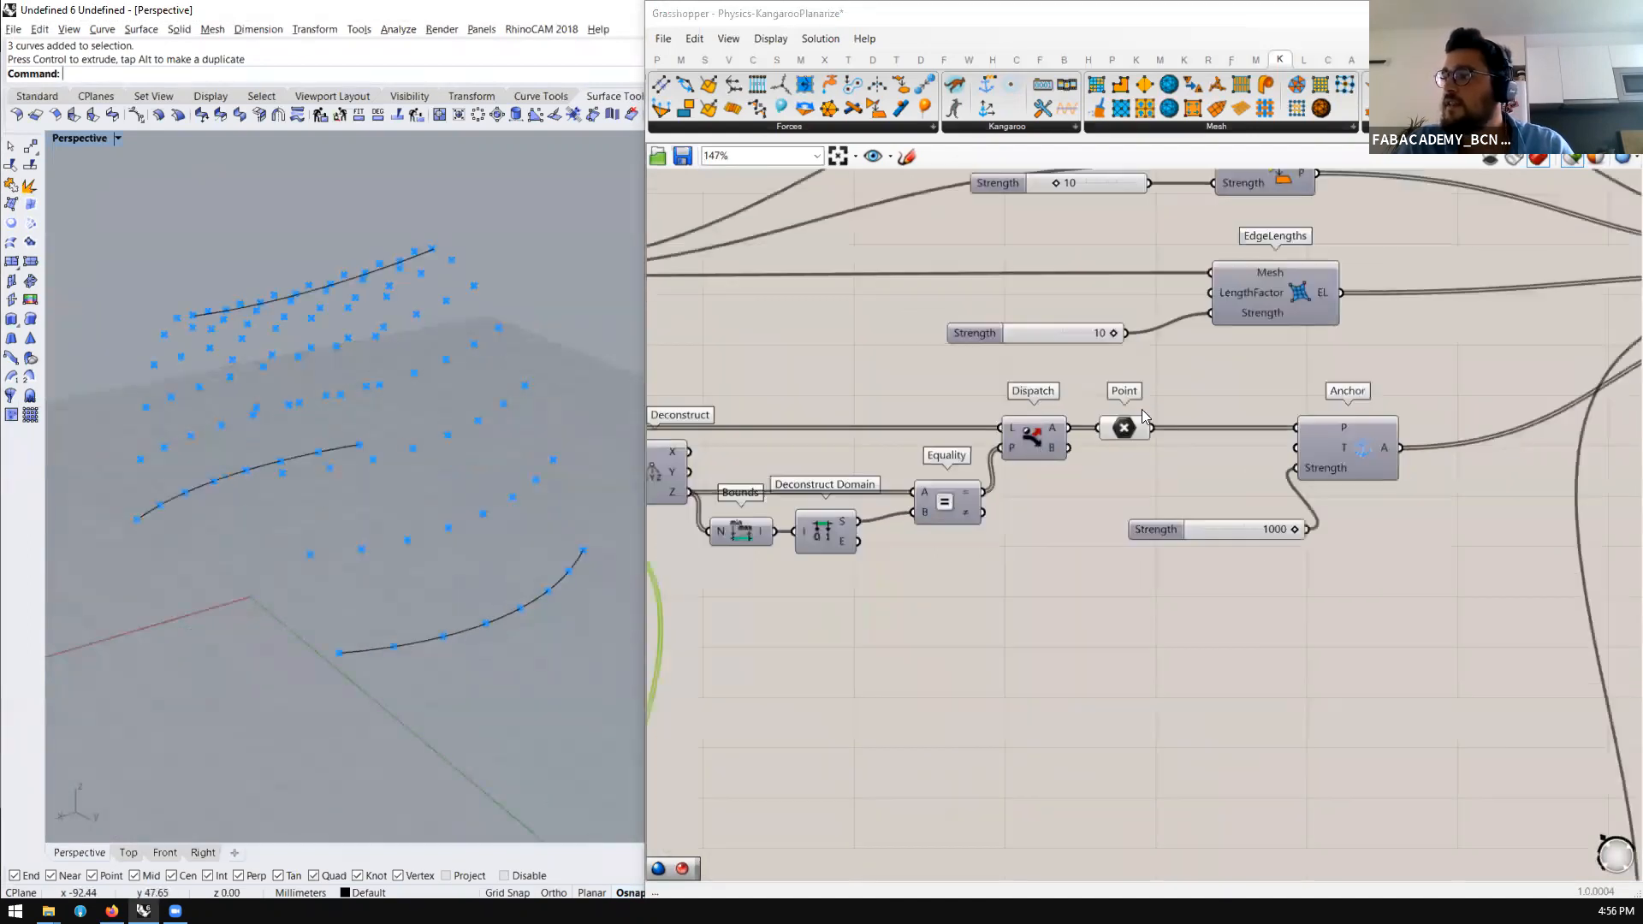
click(1127, 431)
mouse_move(1127, 430)
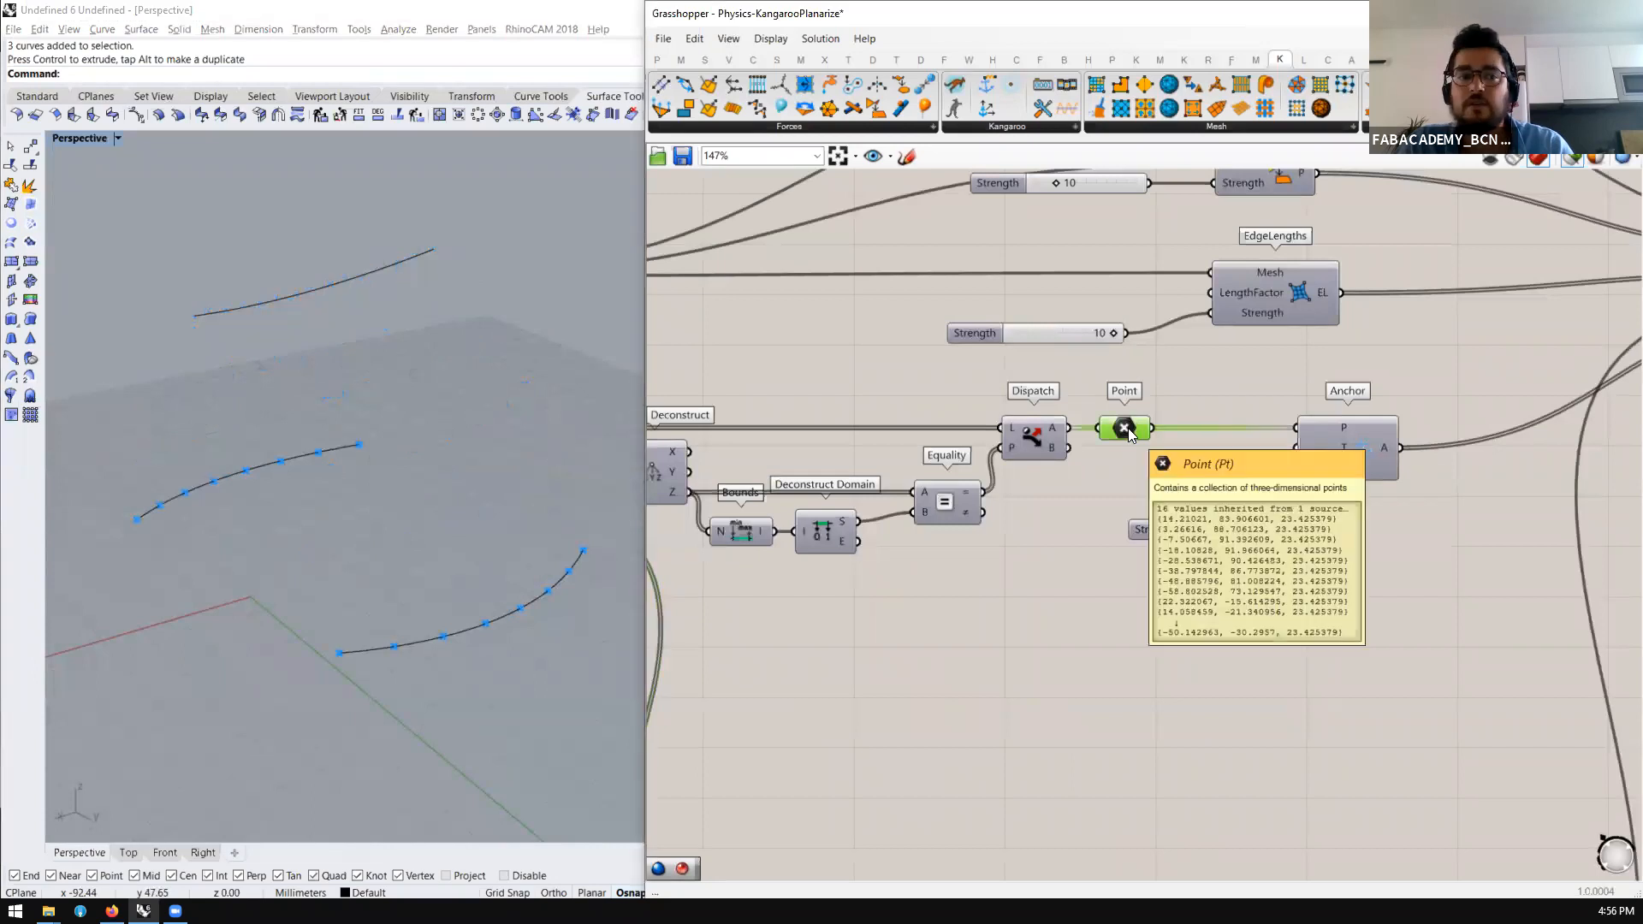
Copy the Point component below, feed it from the Dispatch's B output, and move the Anchor's Strength slider closer to the Anchor
alt+drag(1128, 430, 1087, 605)
drag(1094, 611, 1094, 644)
right_drag(1265, 564, 1177, 537)
scroll(1177, 537, up, 1)
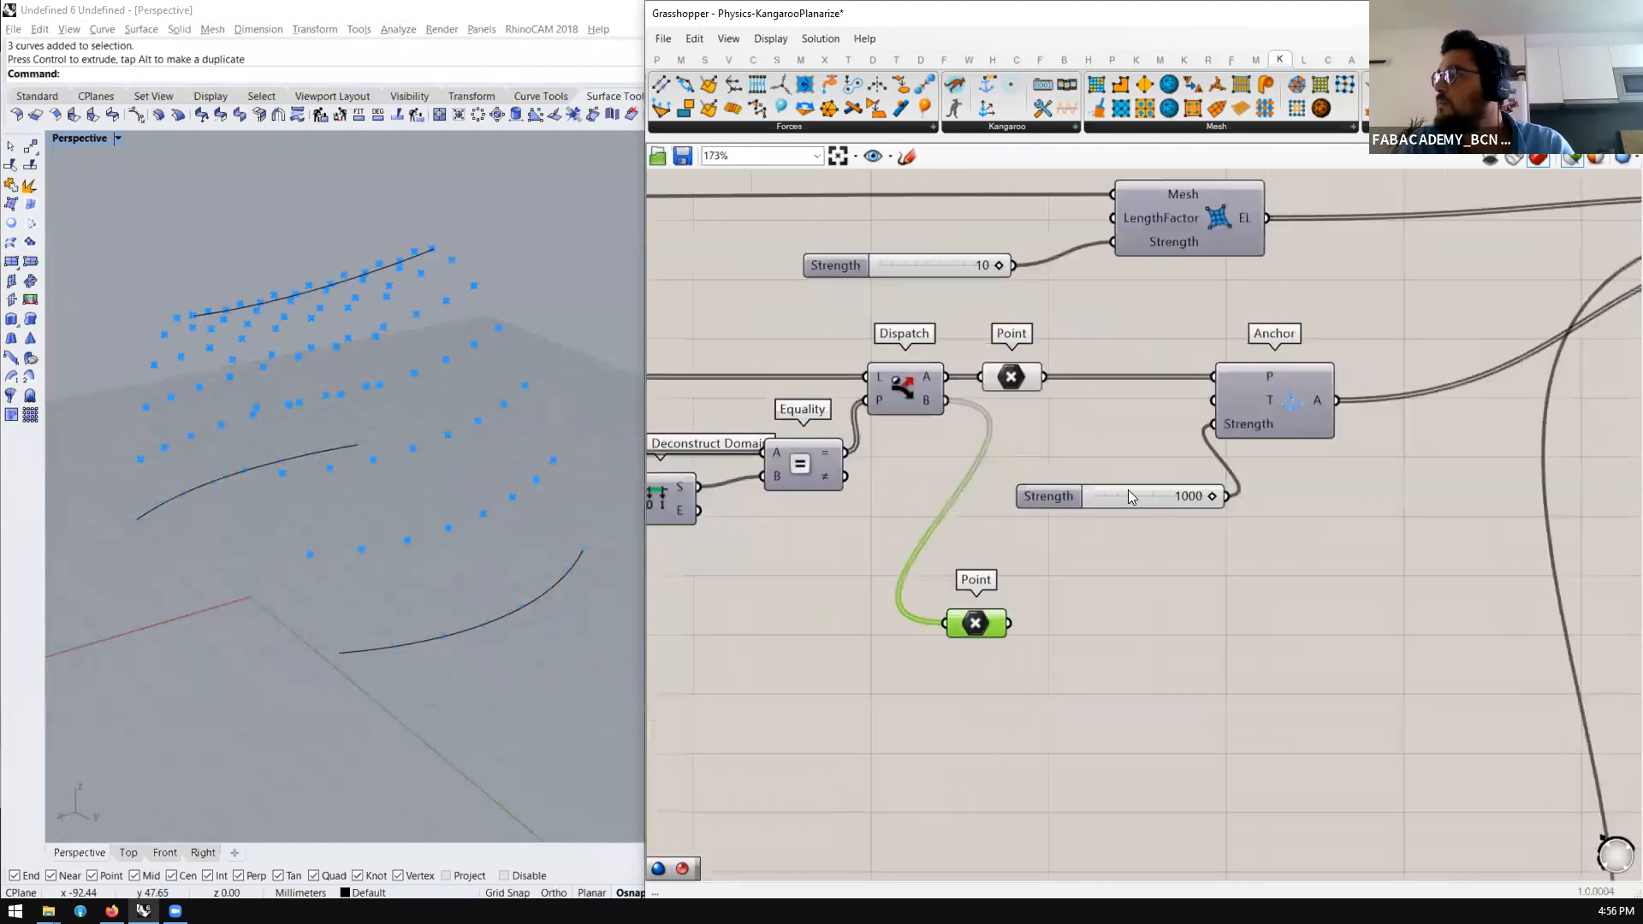
drag(1128, 491, 1096, 449)
Add a PlasticAnchor goal beneath the Anchor and connect the new Point component to its P input
click(1183, 58)
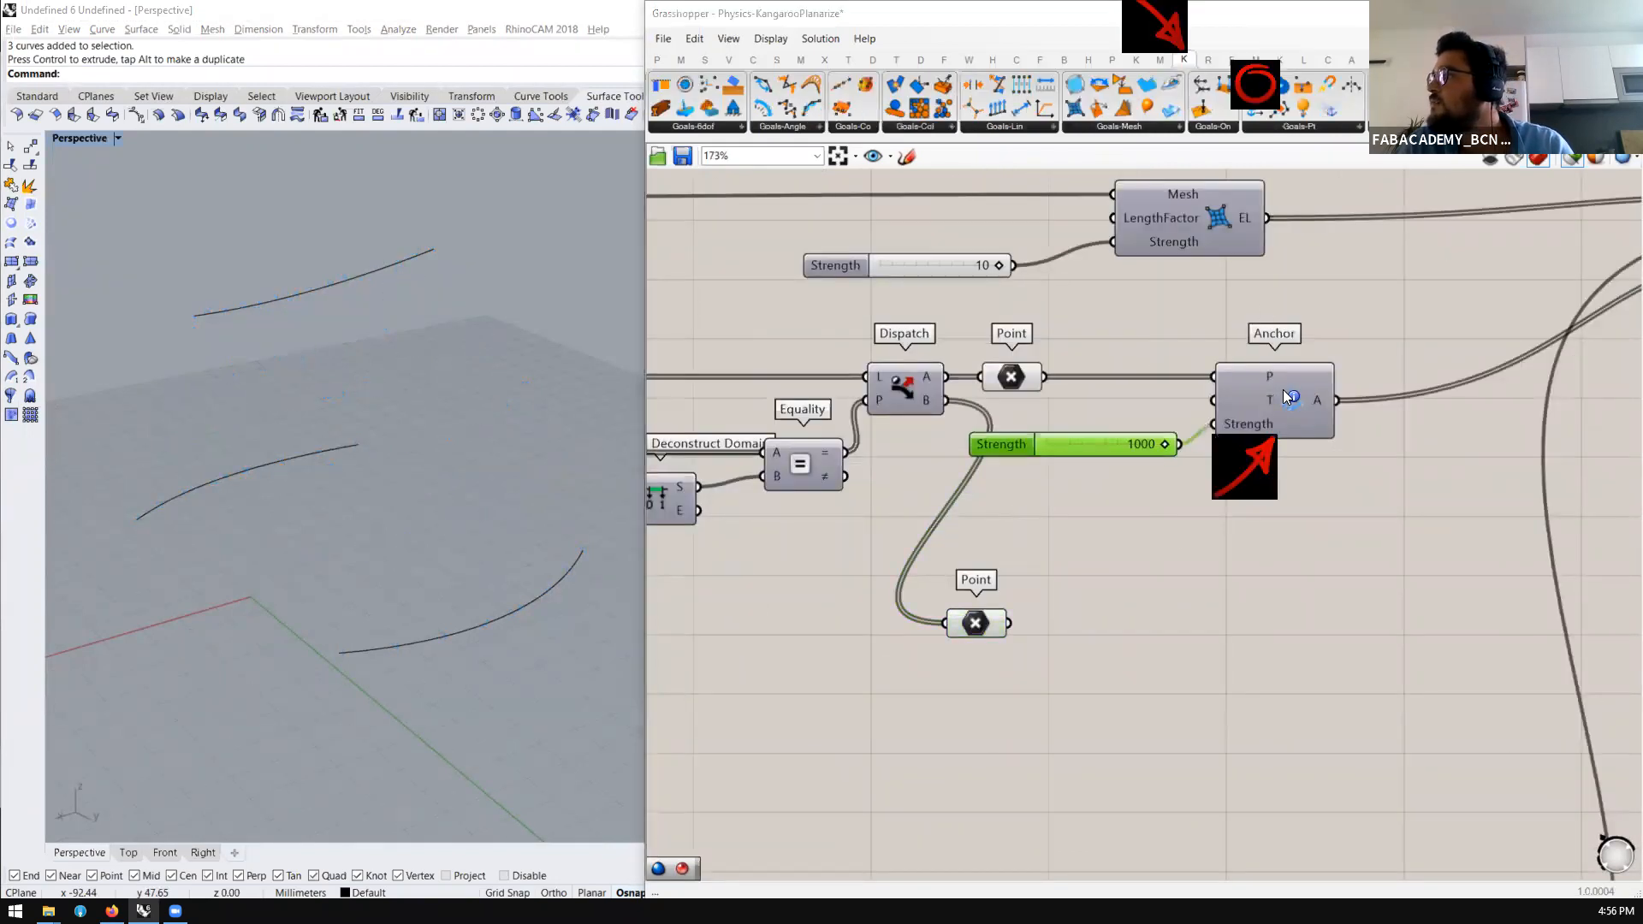
click(1312, 127)
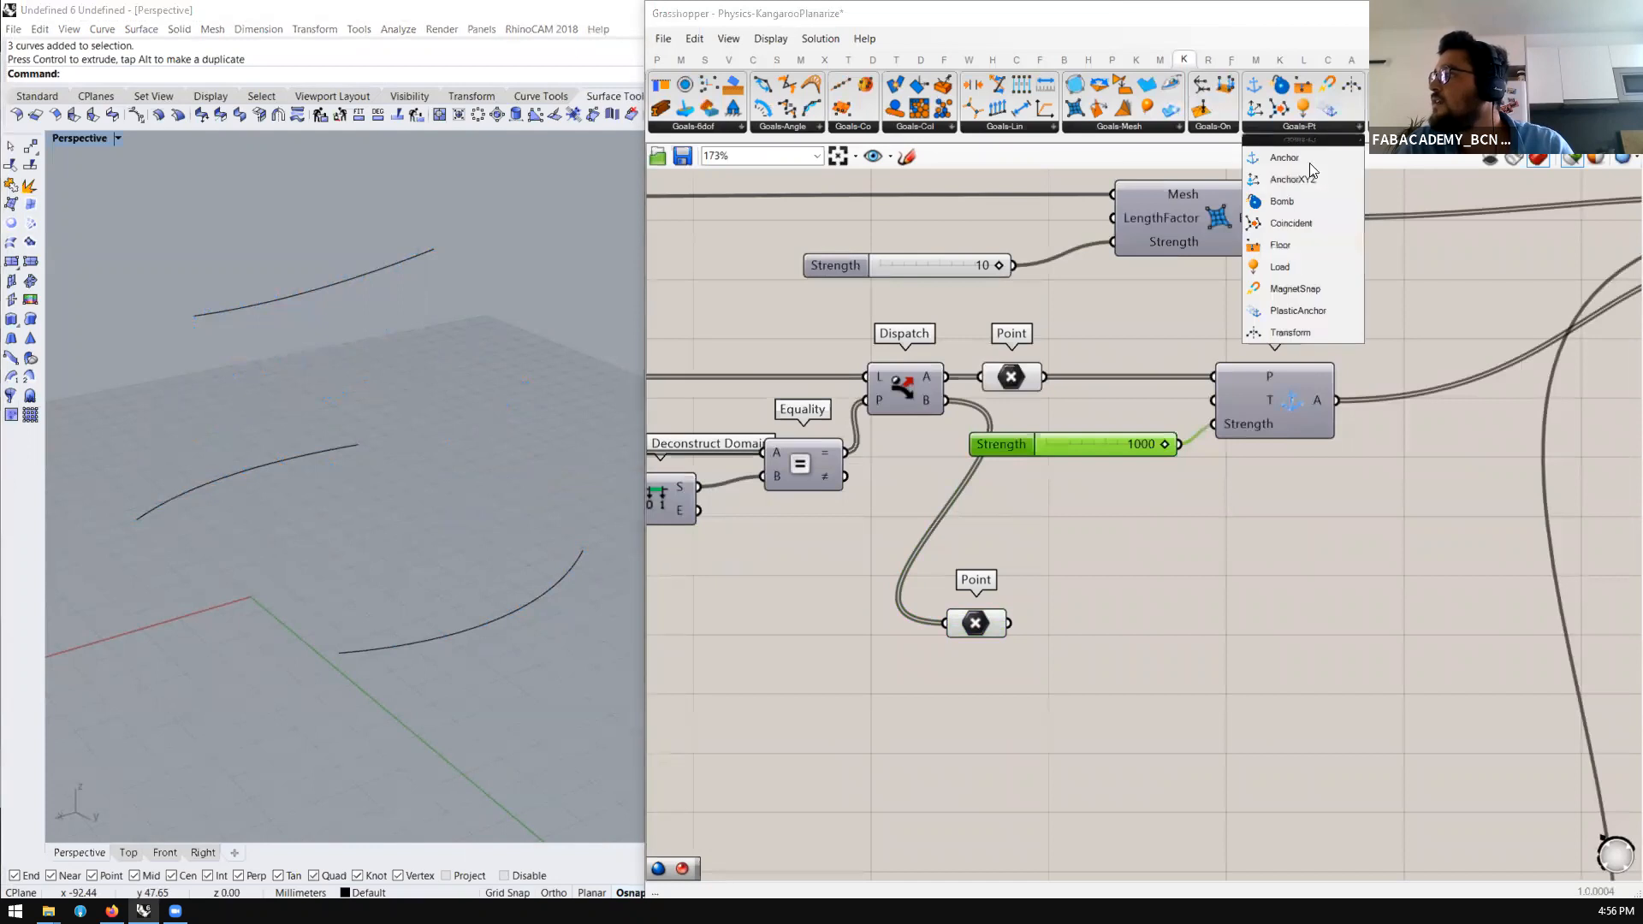
click(1297, 310)
click(1266, 585)
drag(1268, 583, 1259, 652)
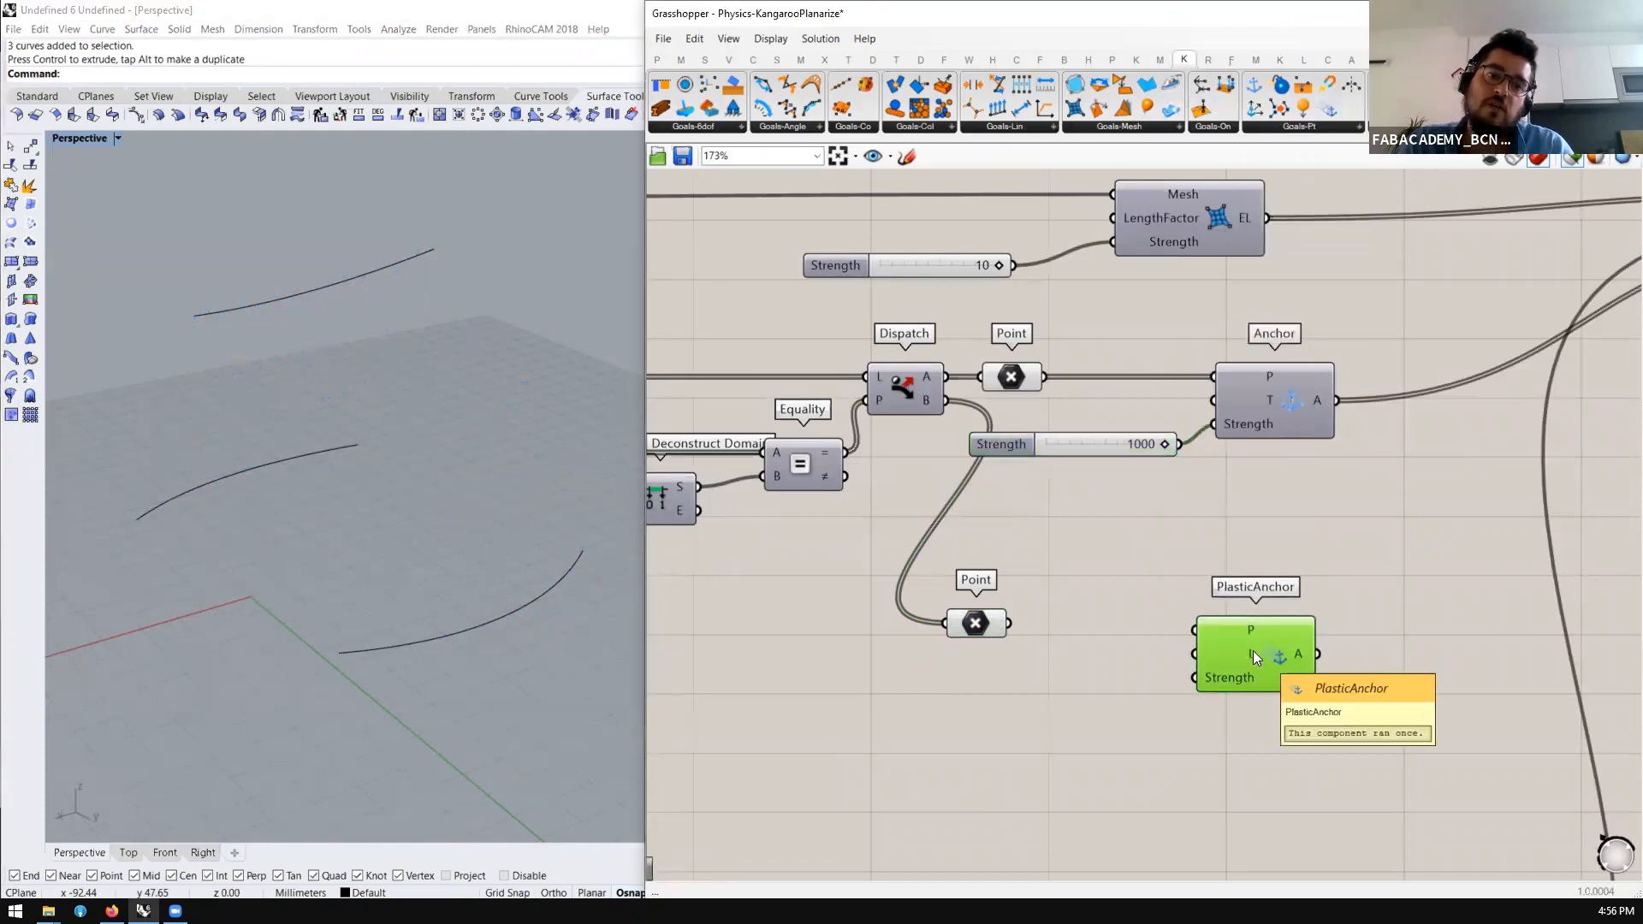
mouse_move(1254, 649)
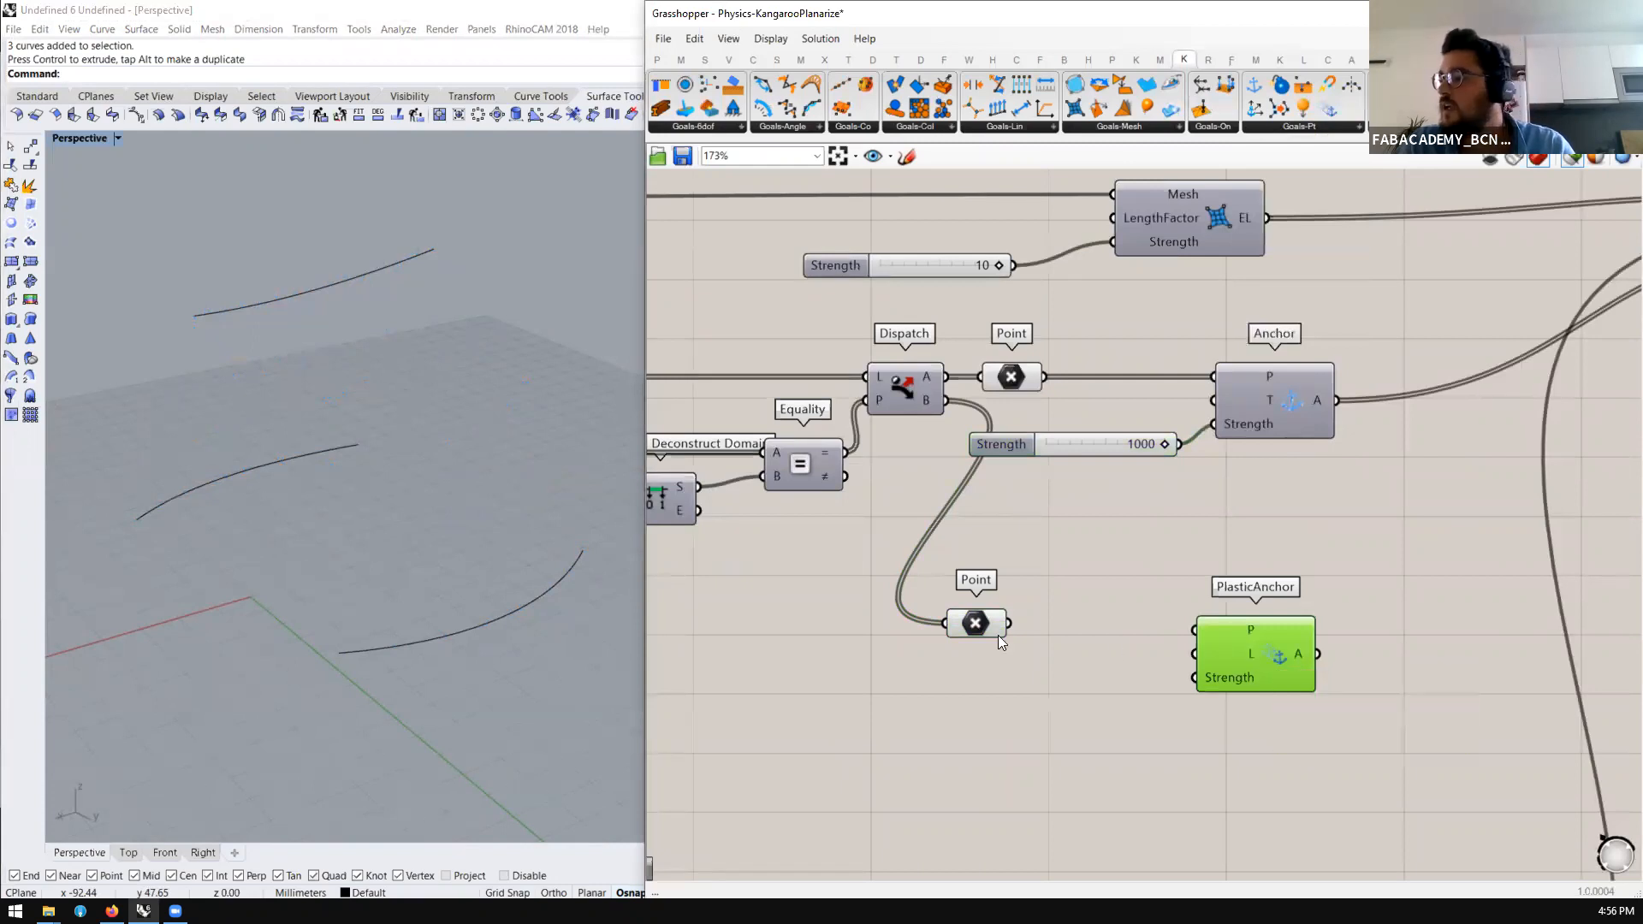
drag(1008, 623, 1278, 671)
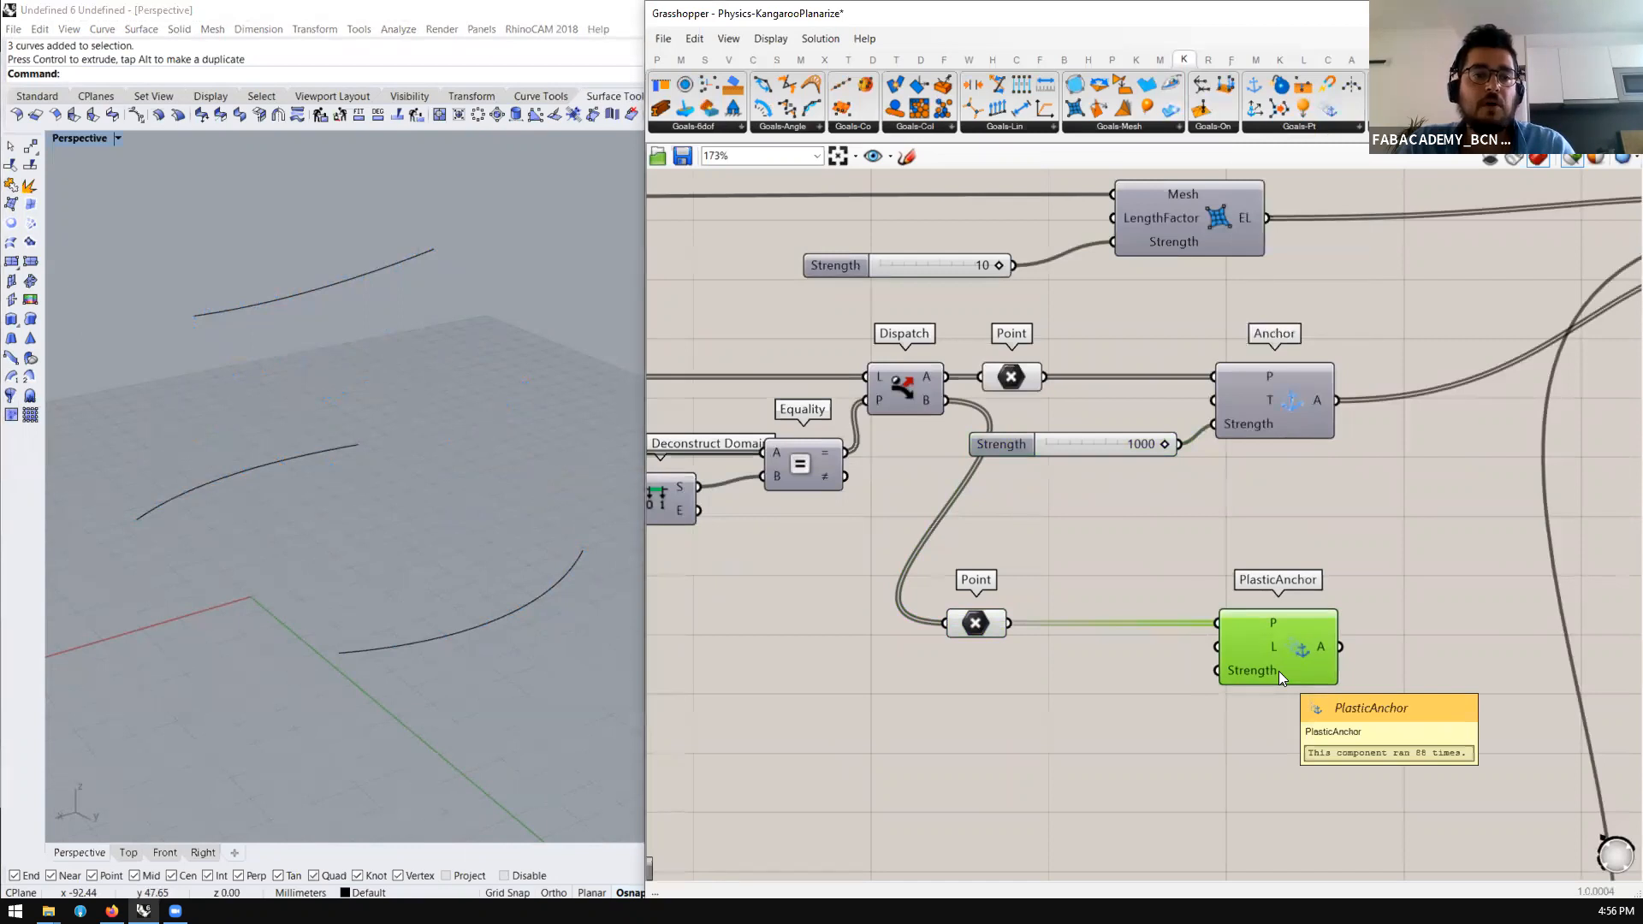
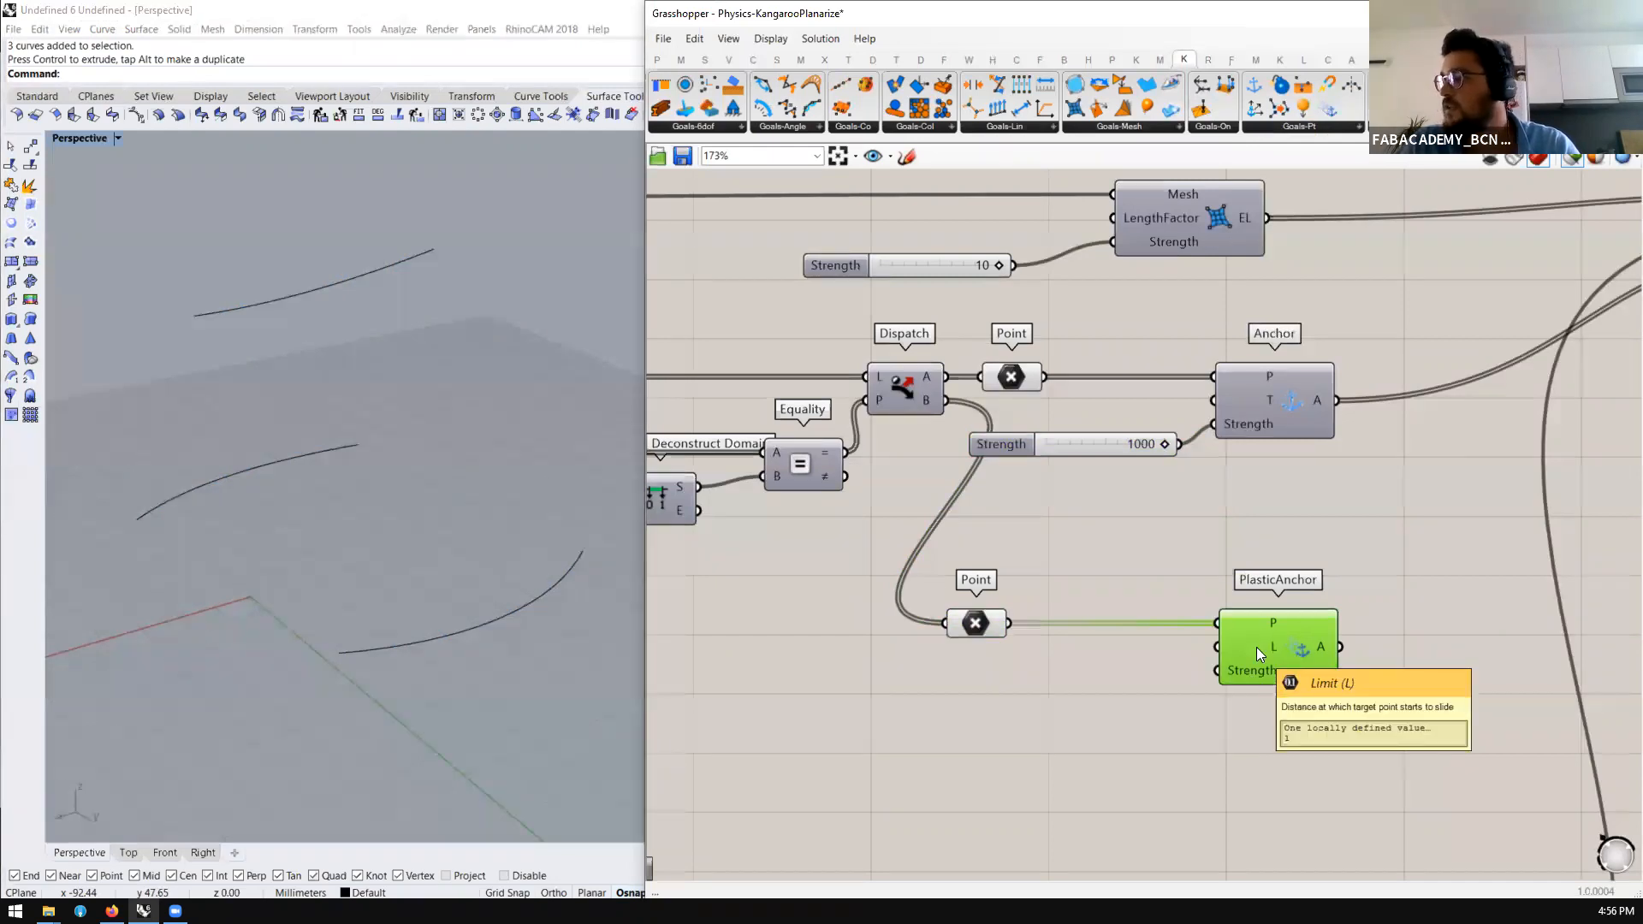
Add a slider of 10 for the PlasticAnchor's Strength and connect the PlasticAnchor's A output to the Merge's D6 input
click(905, 725)
double_click(904, 725)
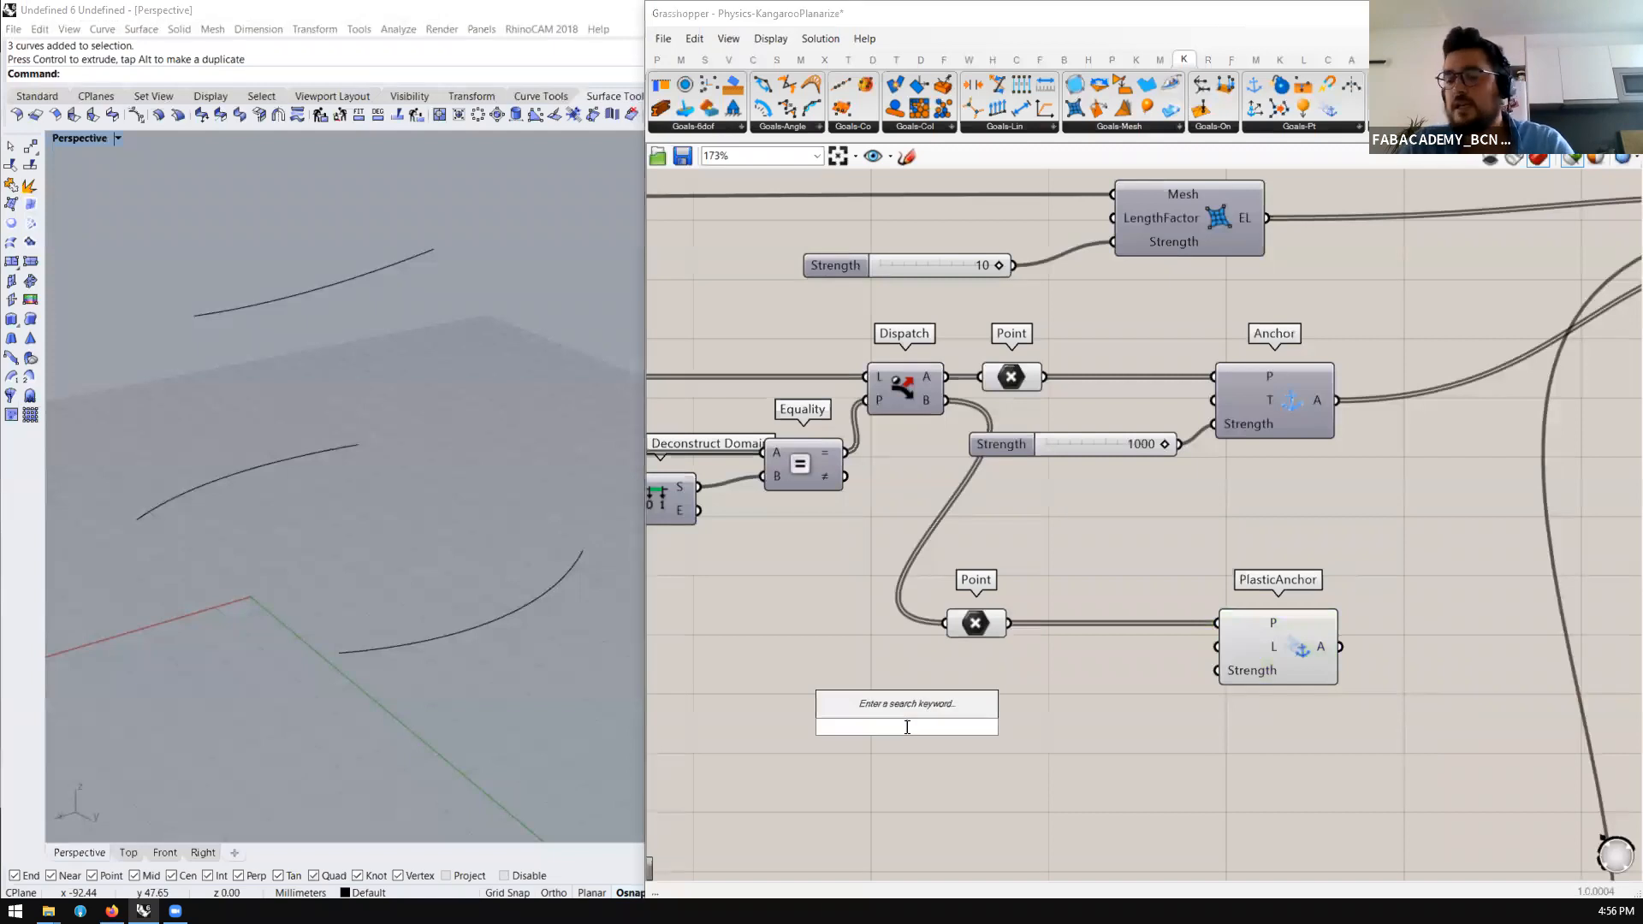
key(Return)
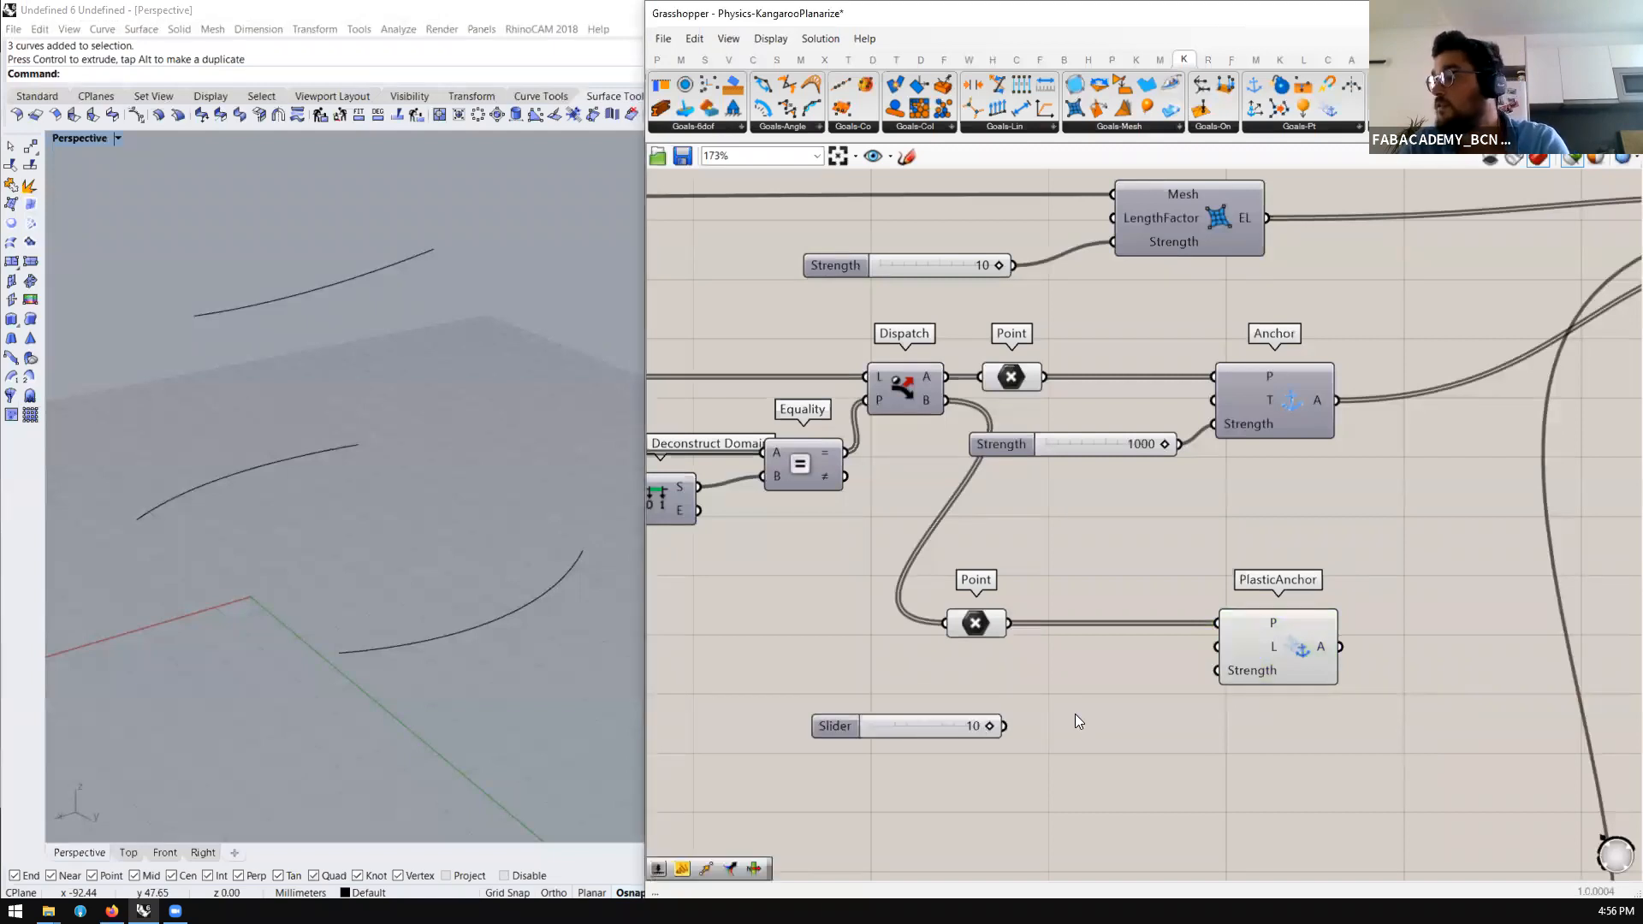
drag(1004, 725, 1226, 670)
scroll(1248, 651, down, 4)
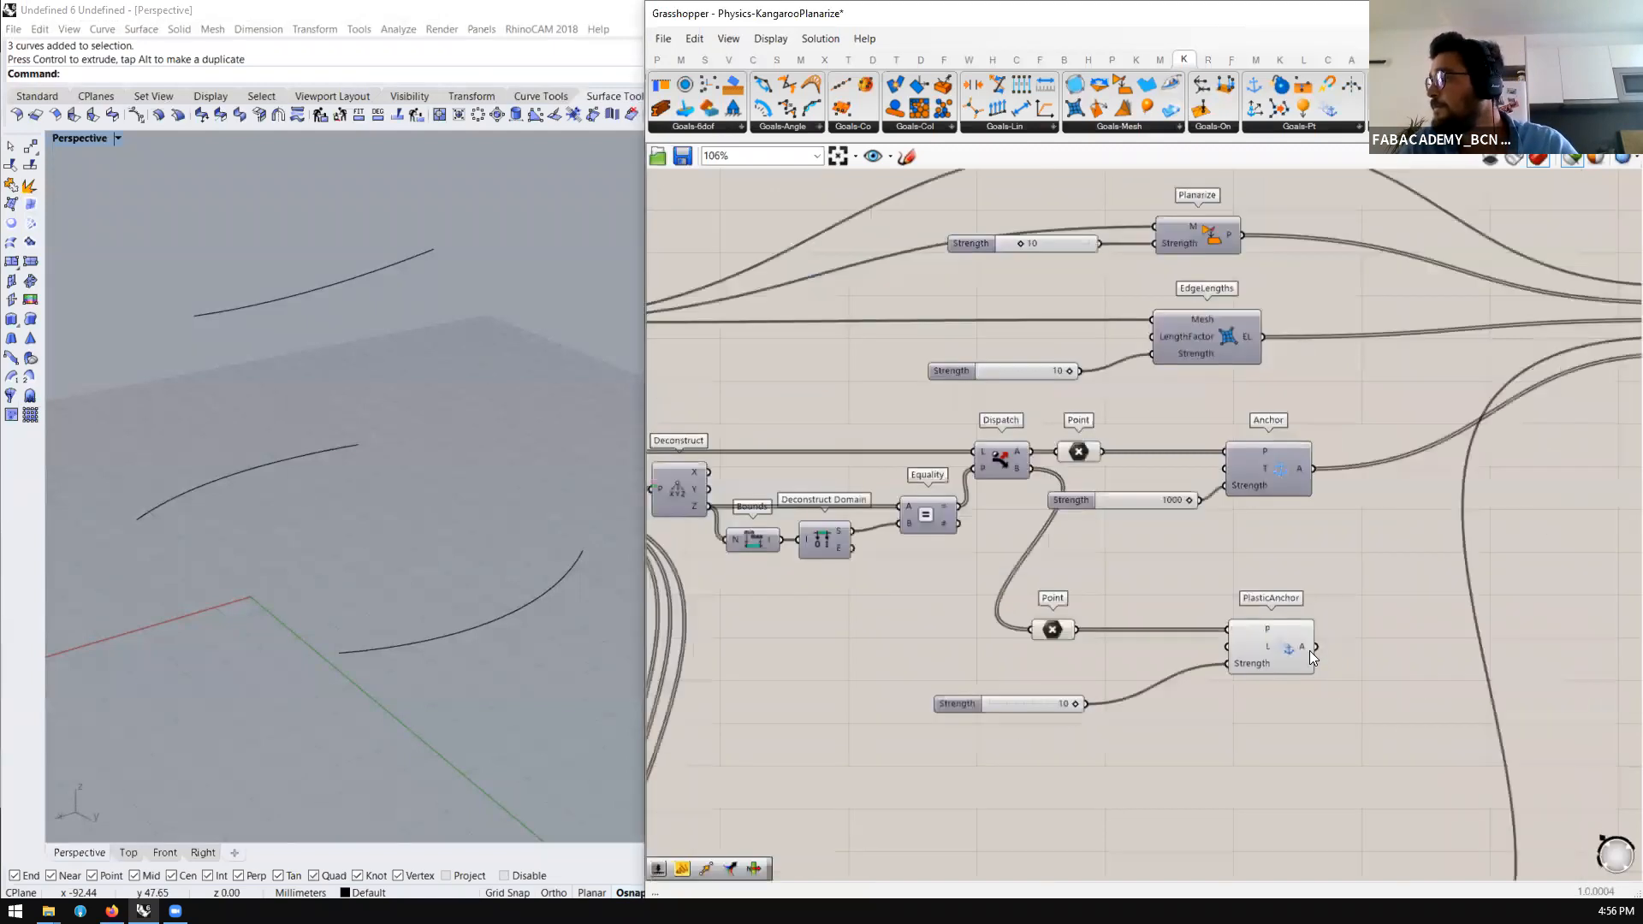
drag(1569, 446, 1570, 448)
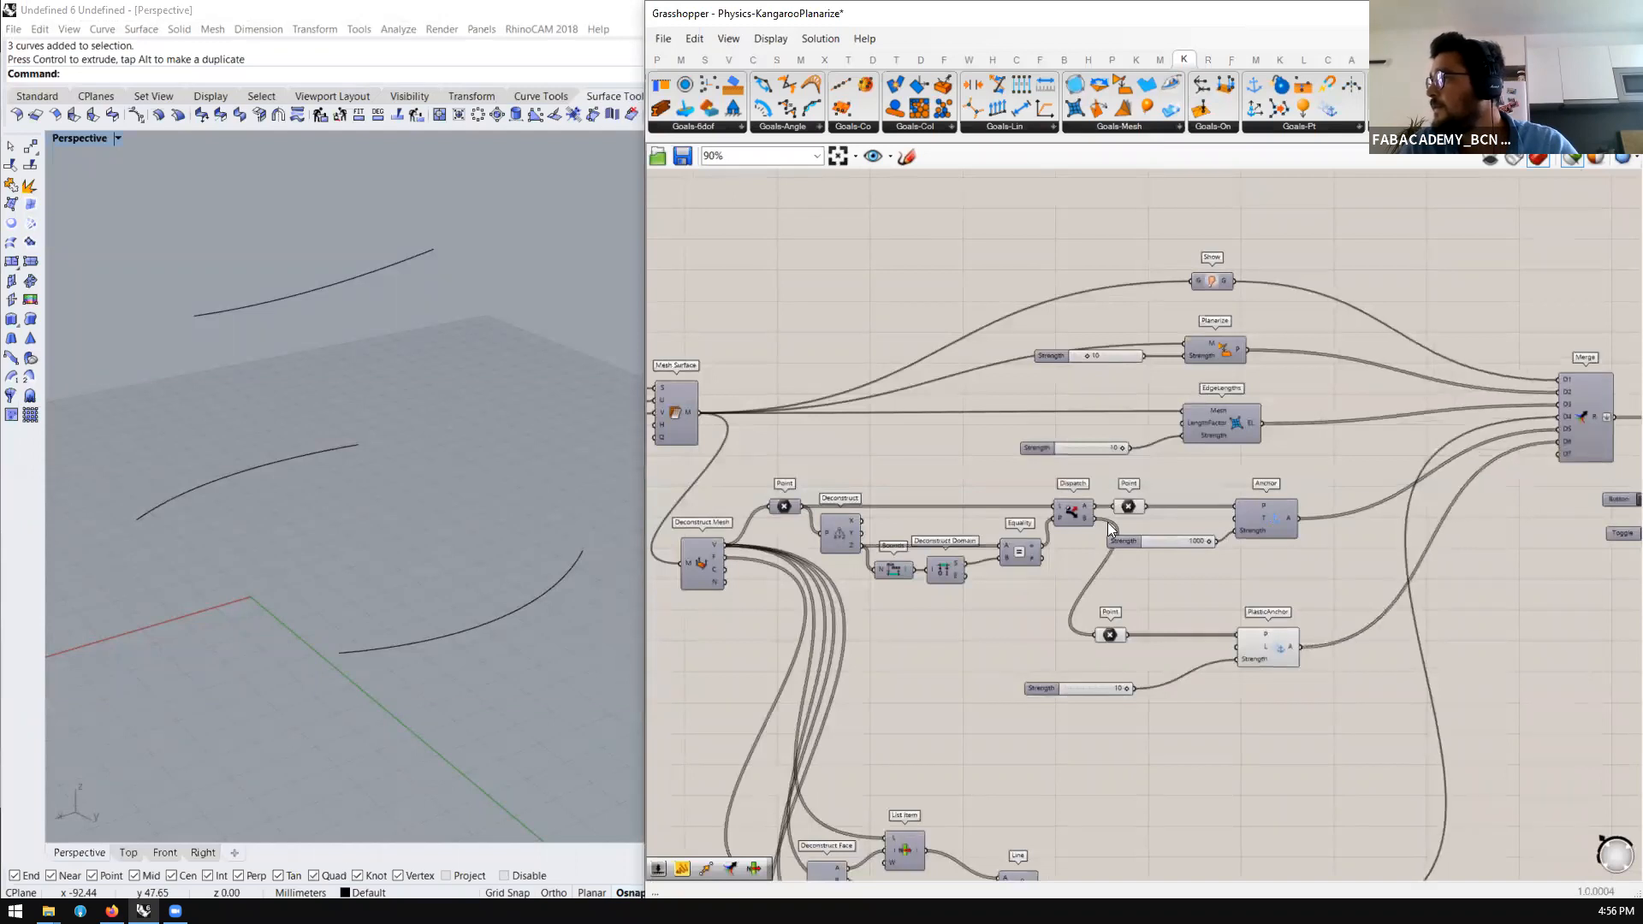
Restore the full geometry preview and reset the simulation with the Button wired to the BouncySolver
right_drag(1437, 535, 1107, 523)
scroll(1108, 523, down, 1)
scroll(1536, 519, up, 1)
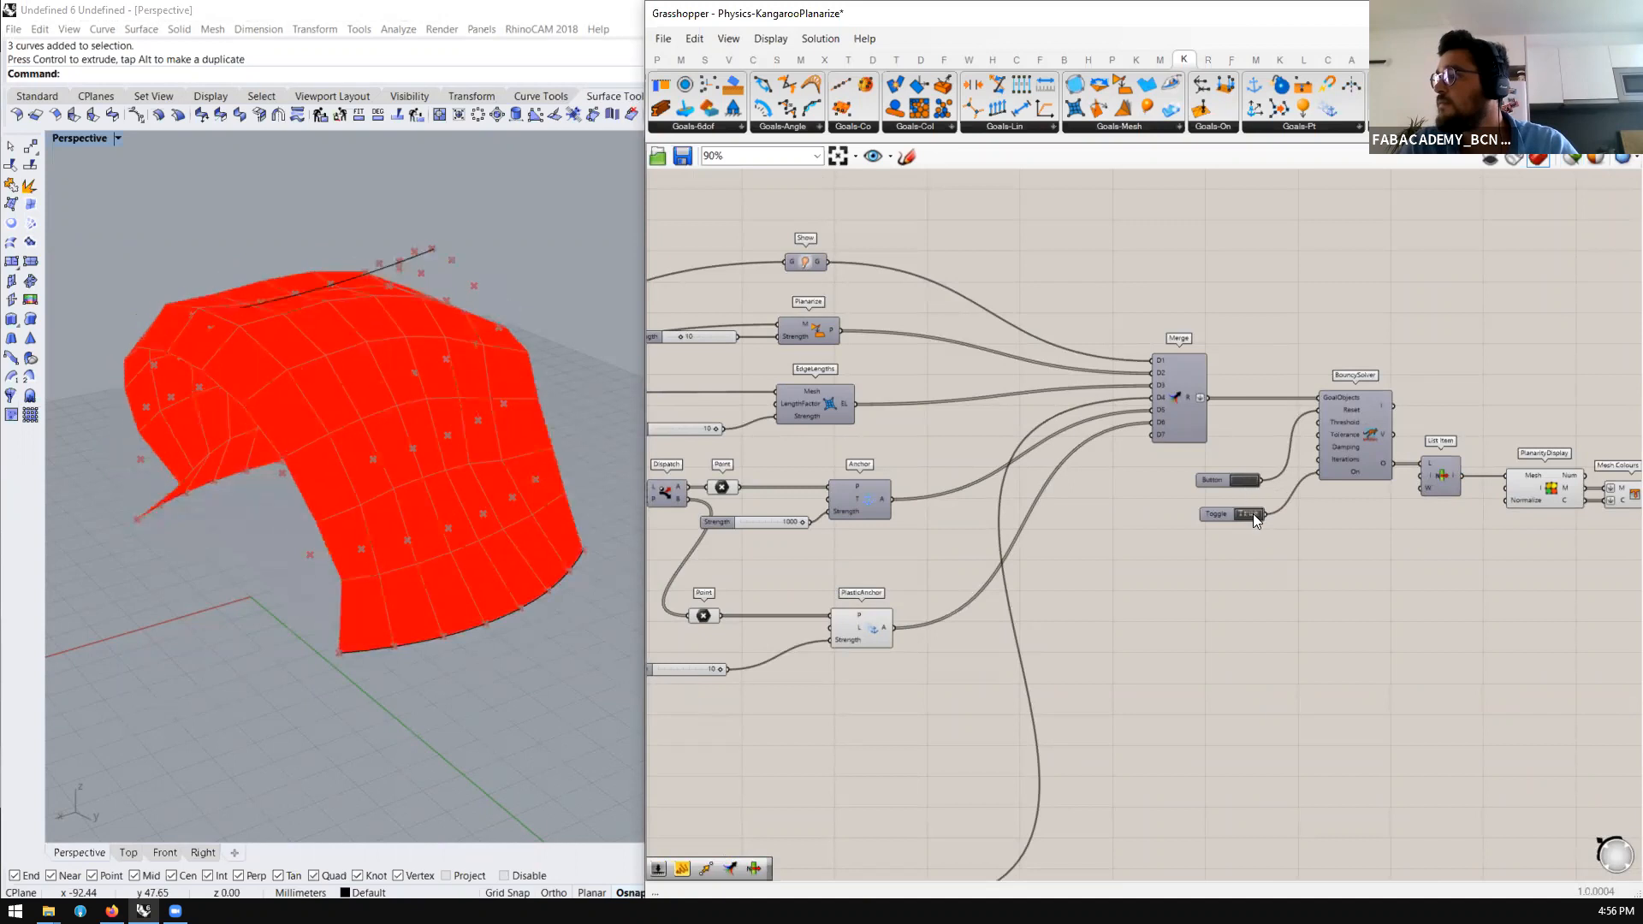
click(1243, 480)
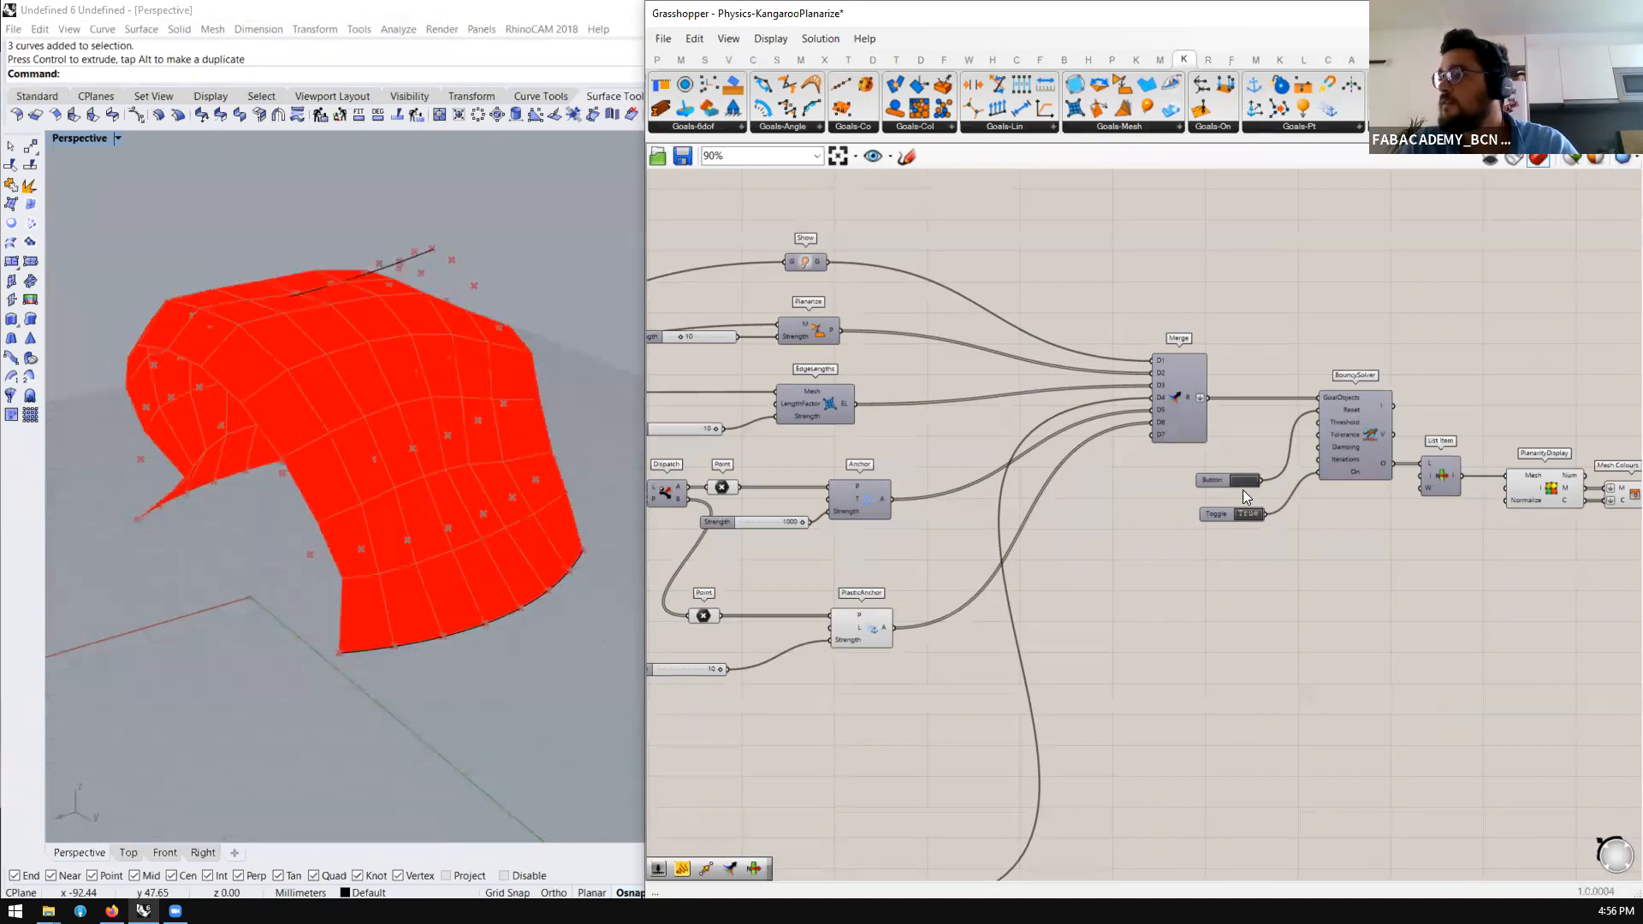
click(1249, 477)
click(1249, 476)
Graft both the M and C inputs of the Mesh Colours component instead of flattening them
scroll(1133, 478, down, 1)
right_drag(1566, 489, 1344, 492)
scroll(1344, 492, up, 3)
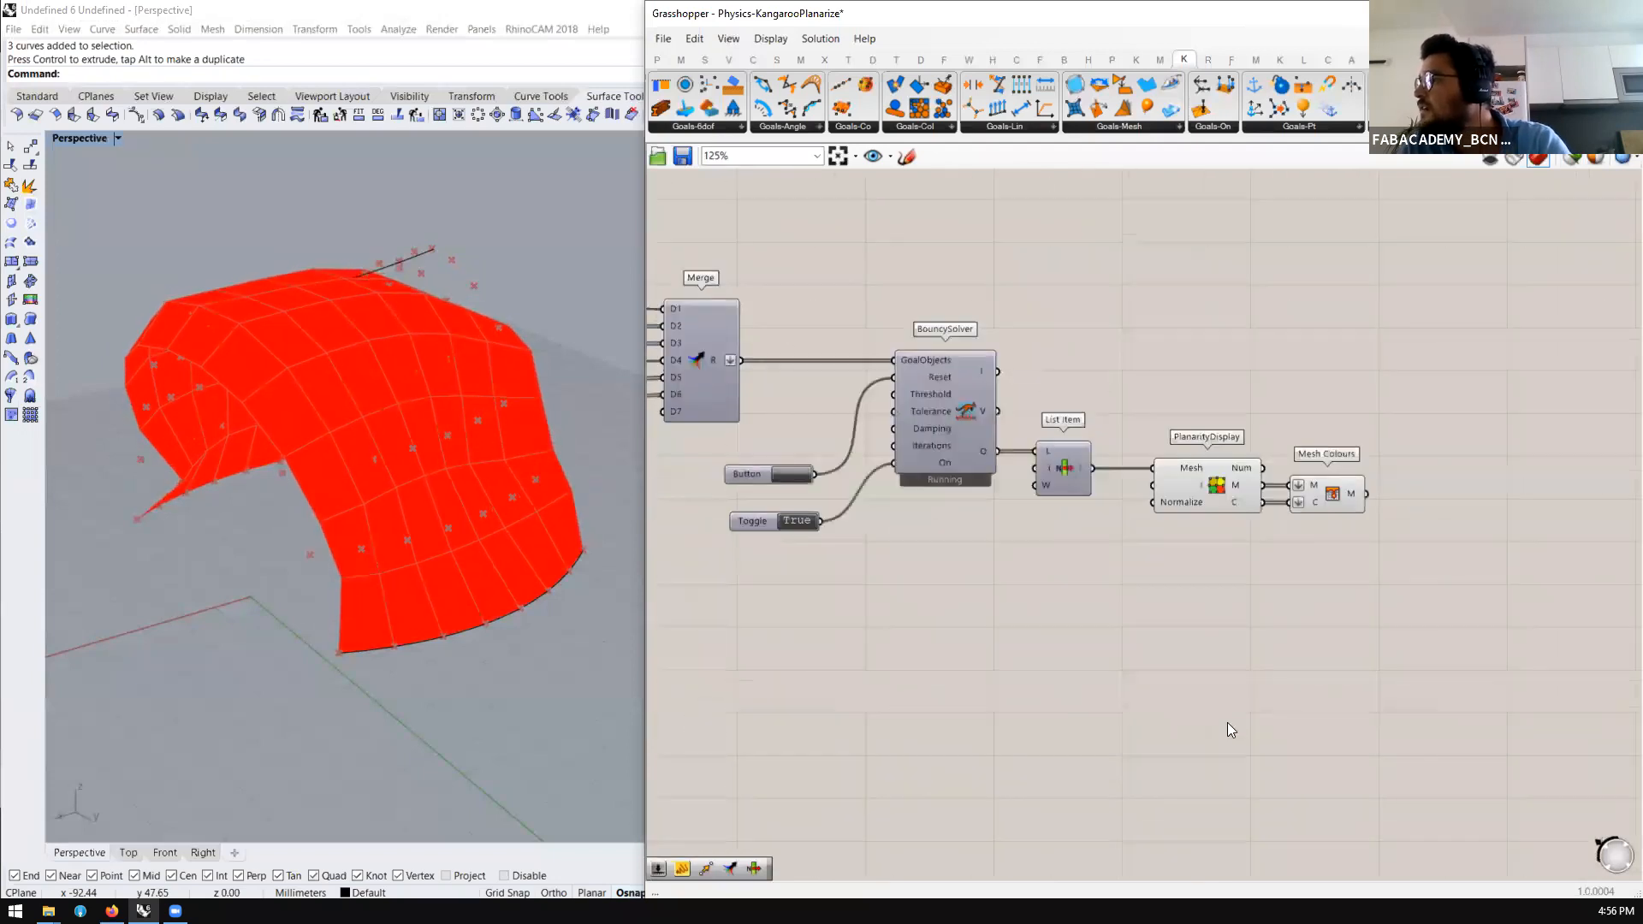
scroll(1227, 723, down, 10)
scroll(1259, 551, up, 7)
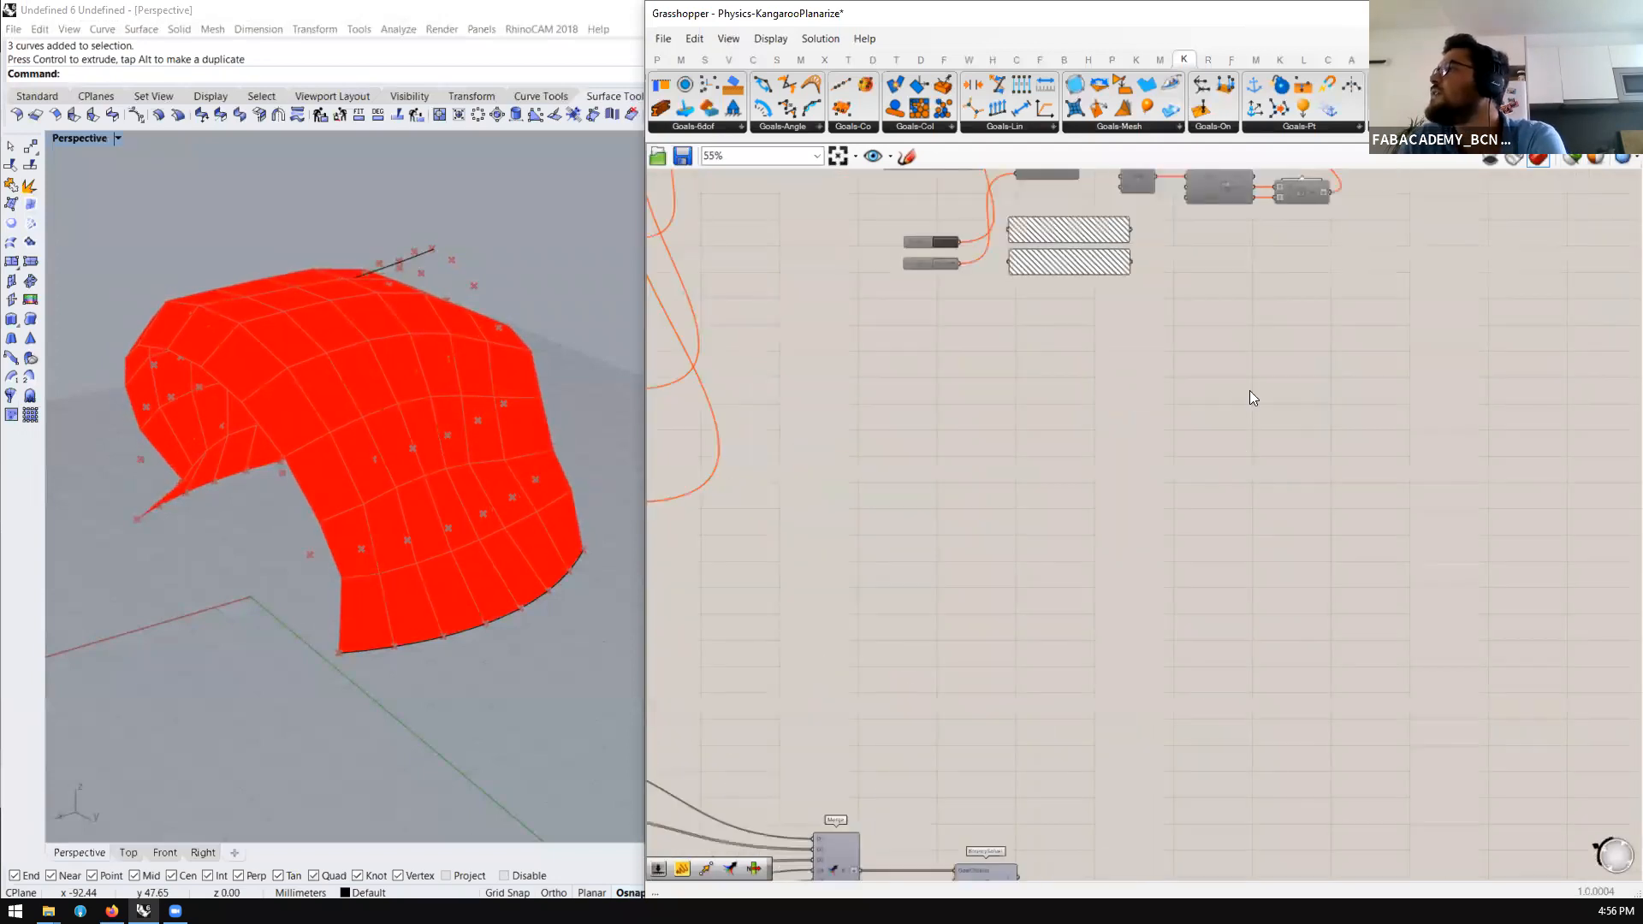
scroll(1249, 396, down, 3)
scroll(1221, 709, up, 6)
right_click(1213, 556)
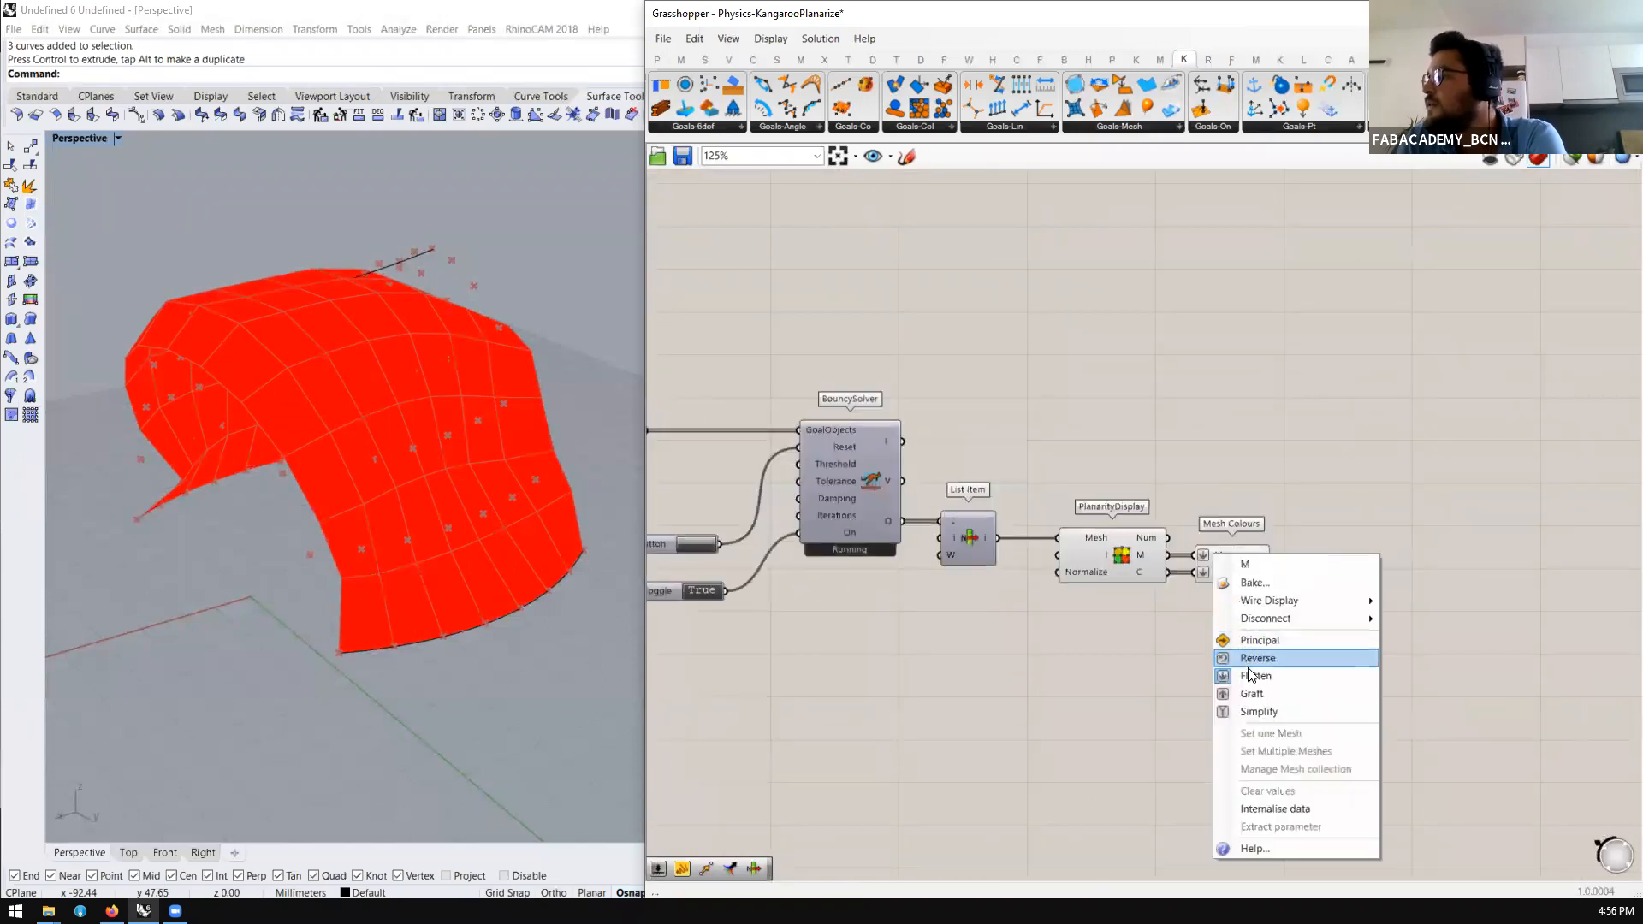
click(1251, 693)
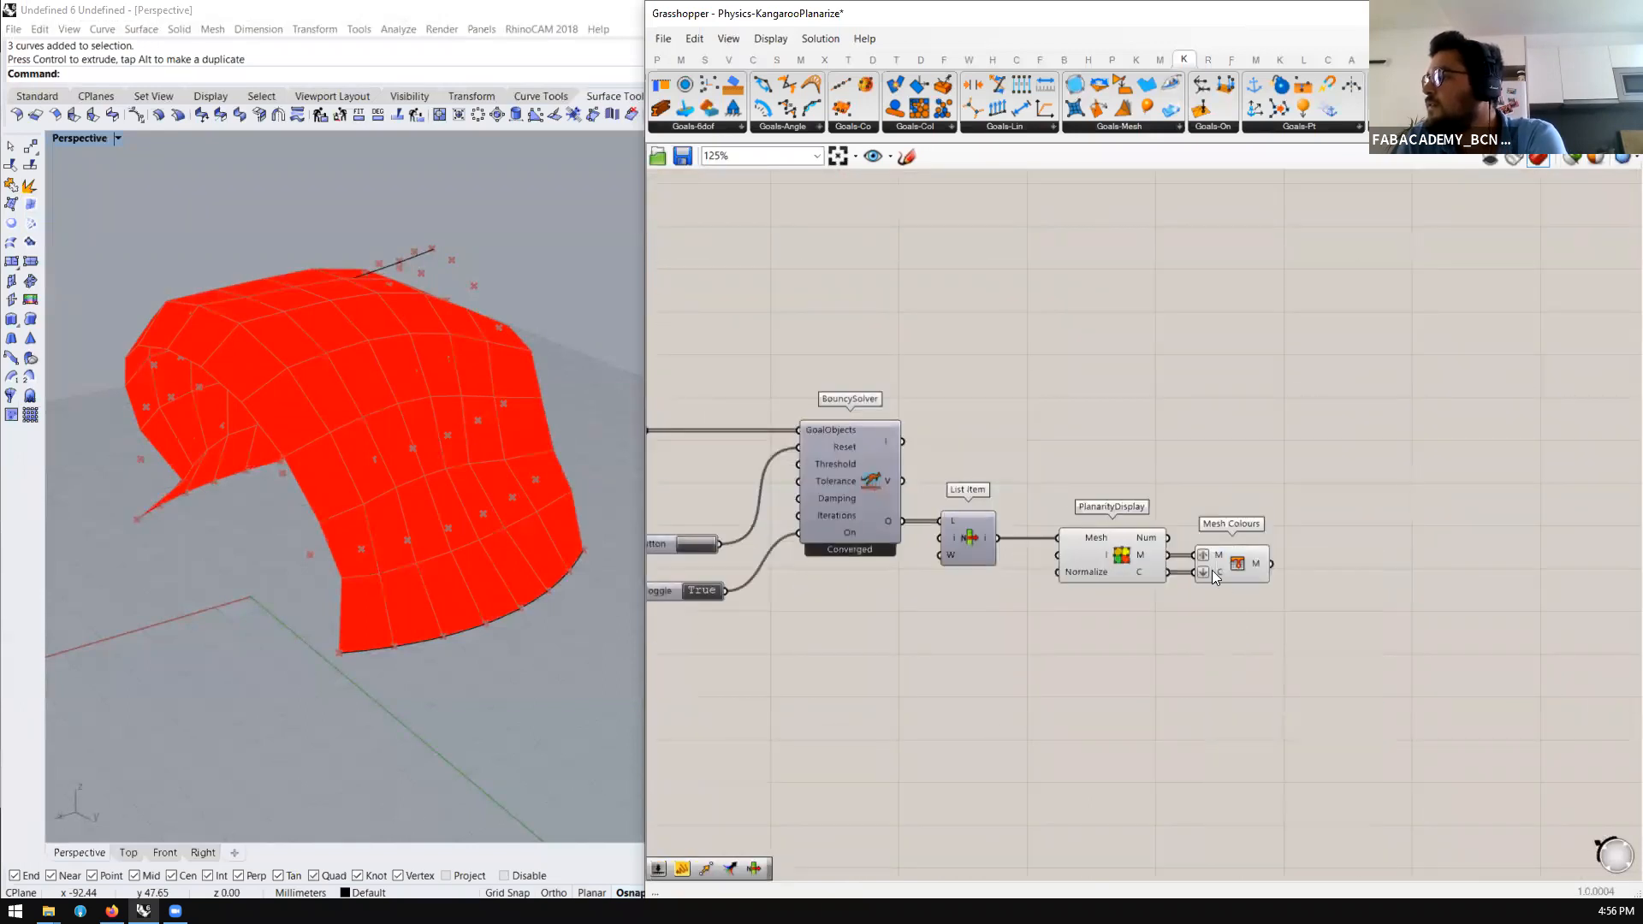
right_click(1211, 570)
click(1254, 697)
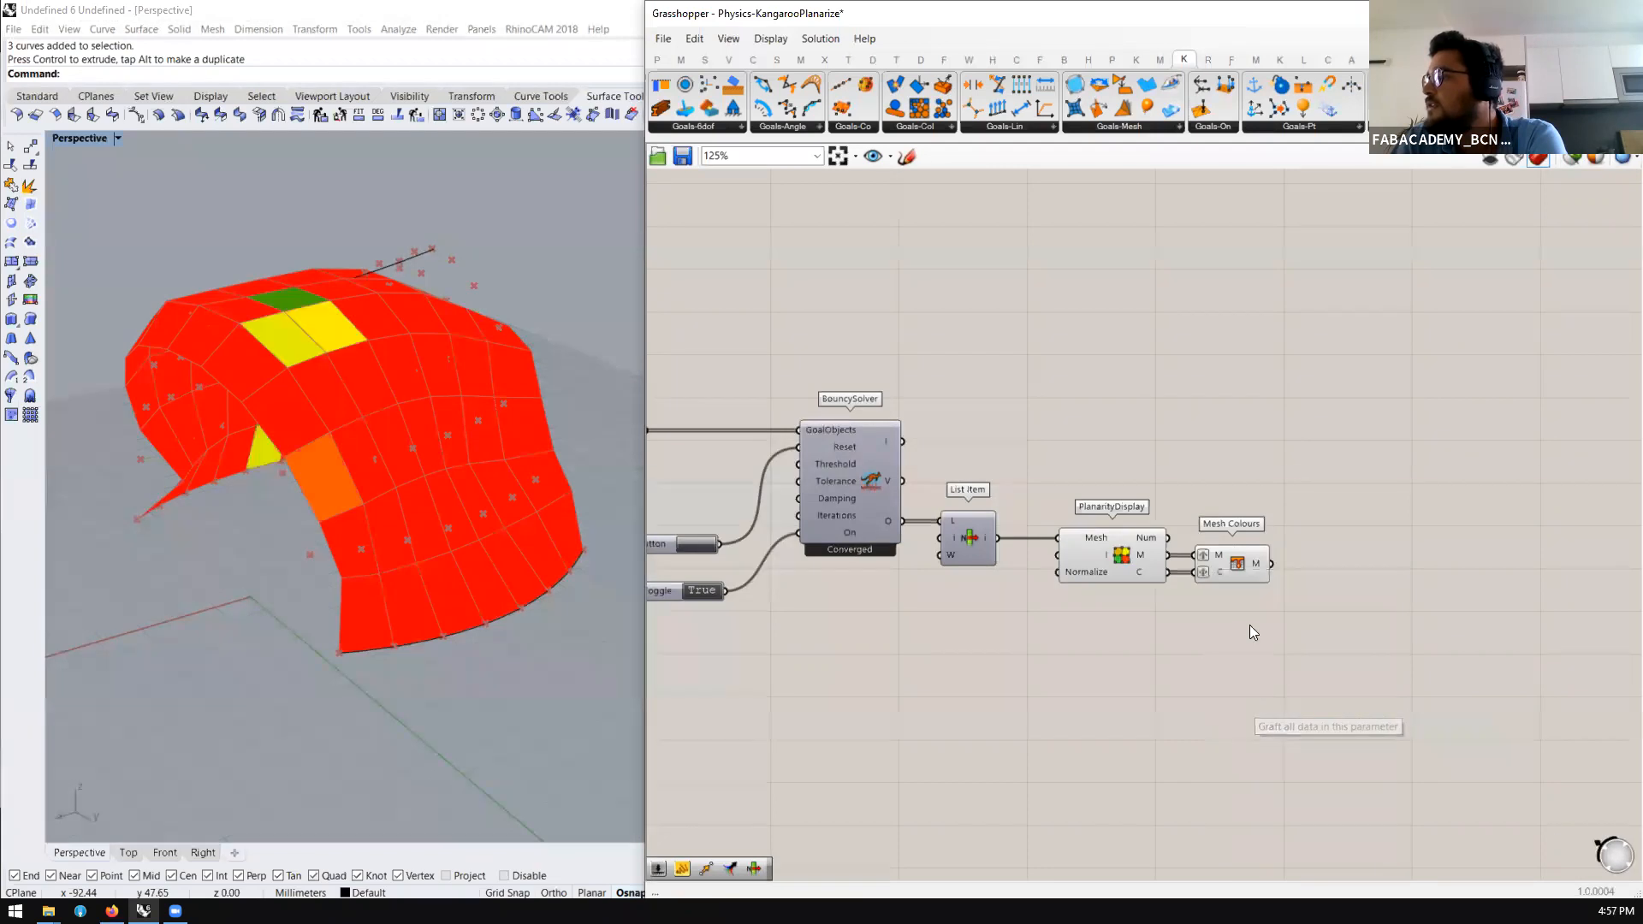
Set the Mesh Surface's U Count to 23 and its V Count to 14
scroll(1292, 570, down, 5)
right_drag(592, 483, 490, 470)
scroll(450, 472, up, 2)
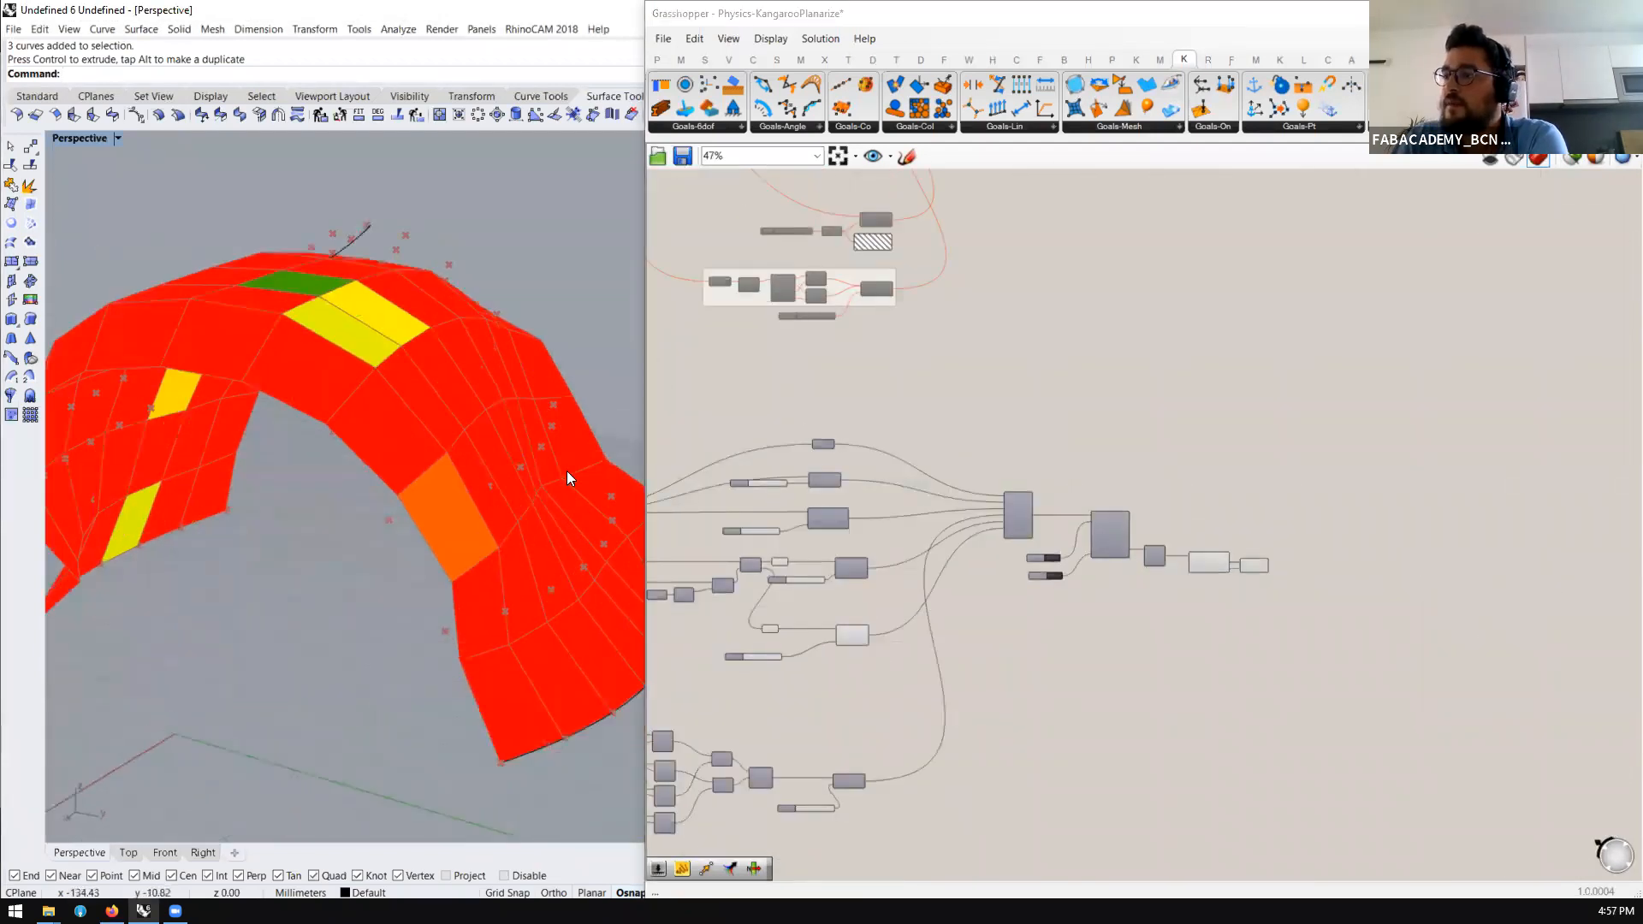
scroll(770, 509, up, 9)
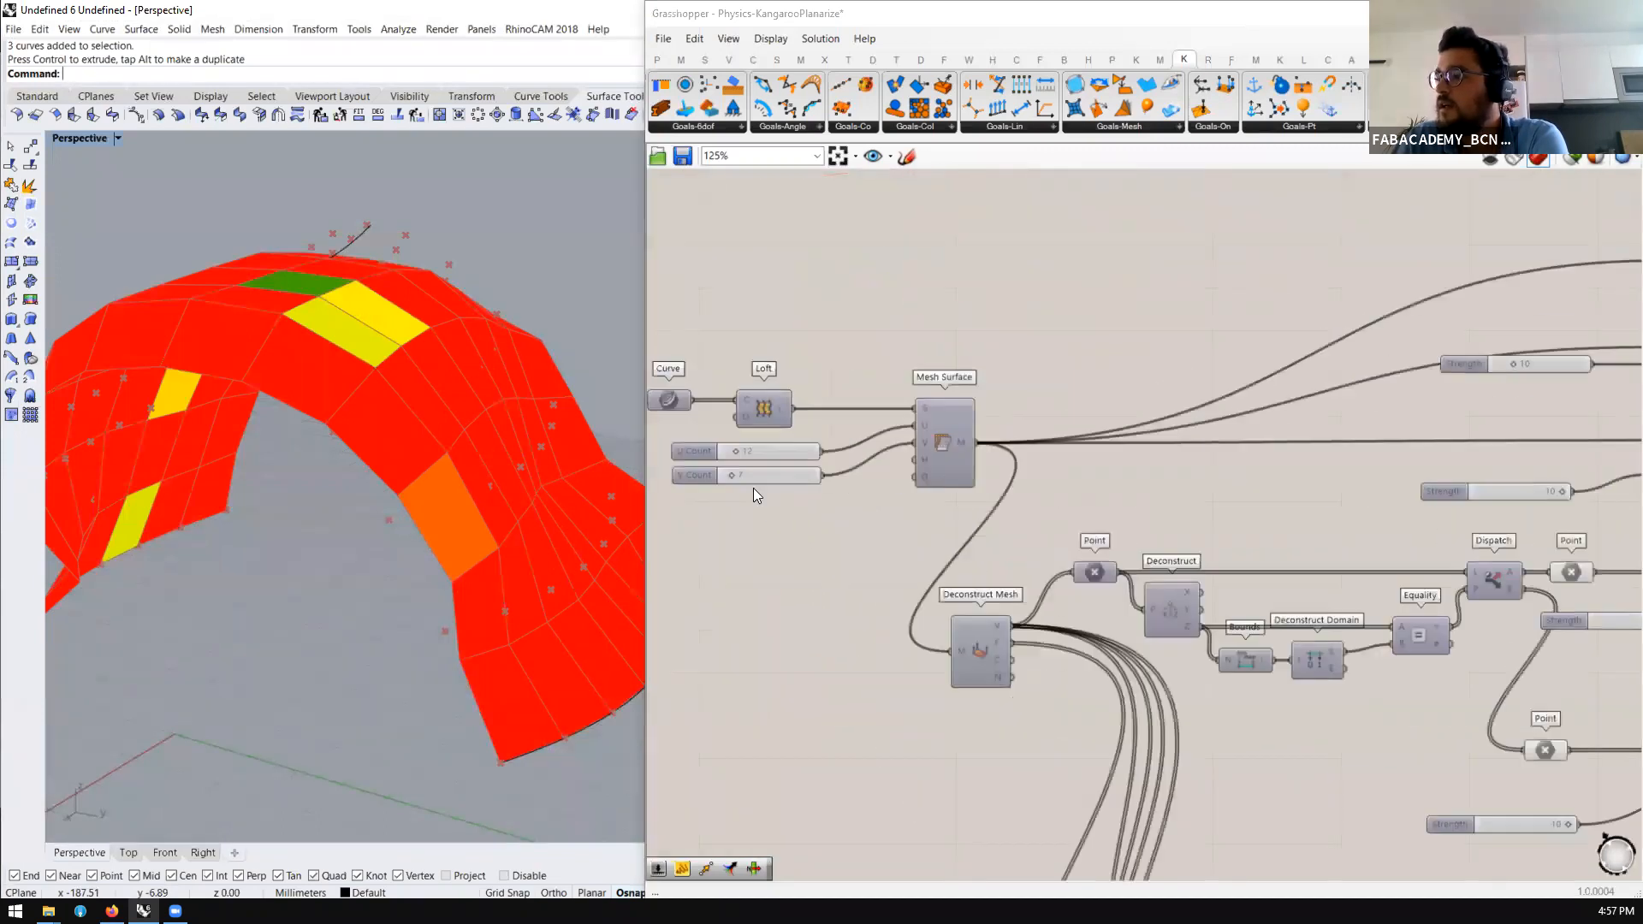
drag(724, 424, 727, 465)
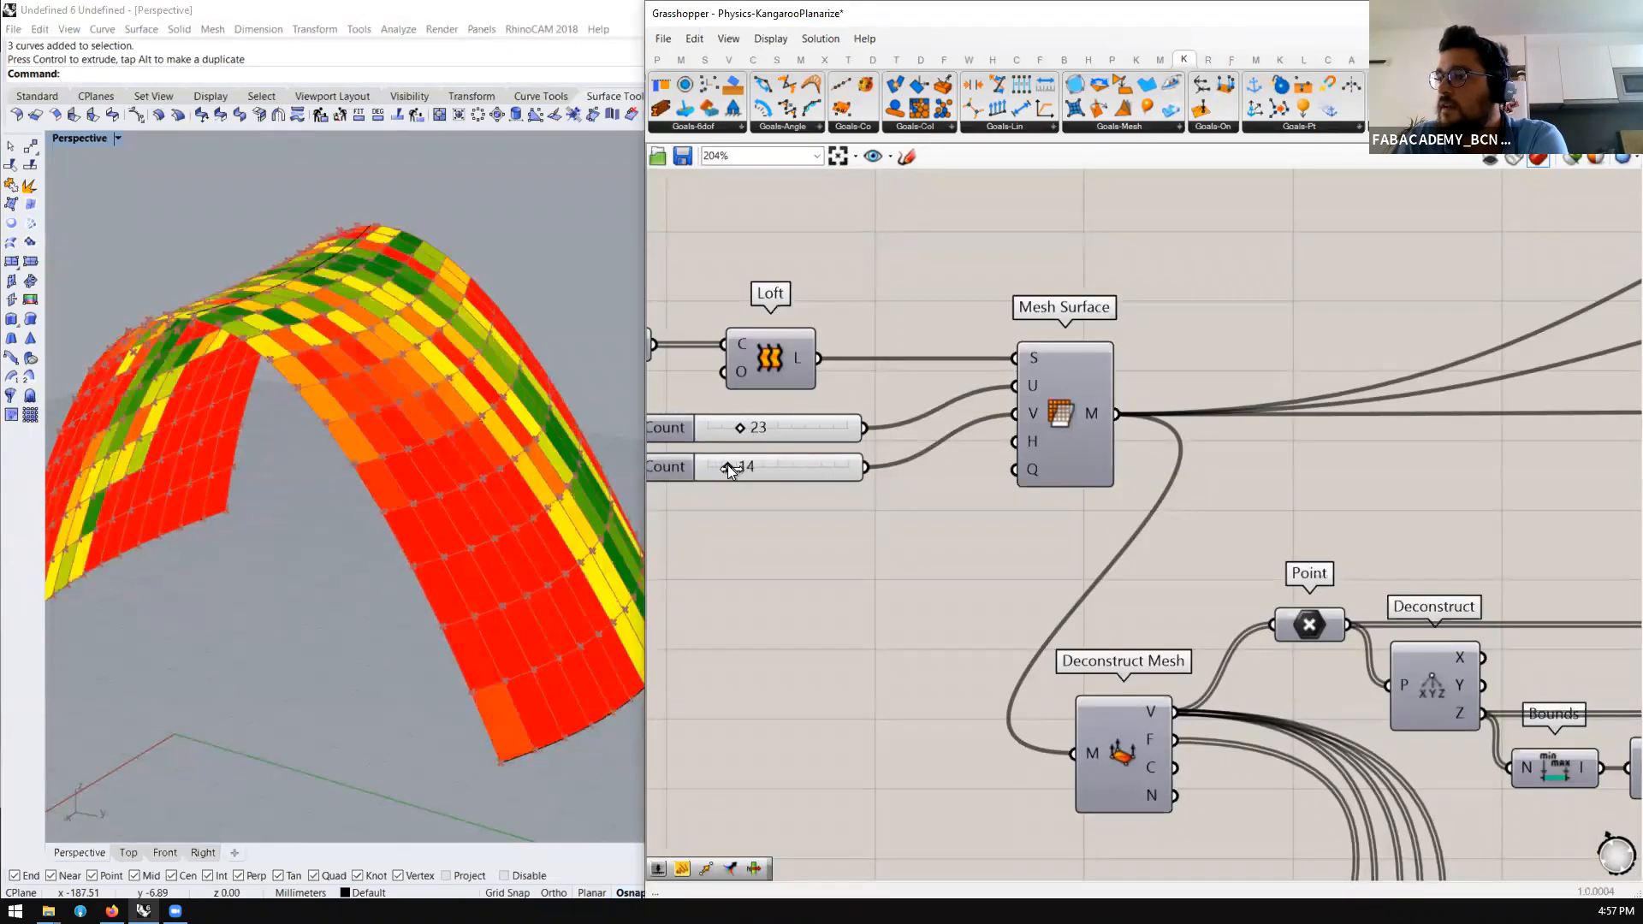
Disable the preview of the two Point components that collect the Dispatch's A and B outputs
scroll(422, 501, down, 6)
right_drag(509, 556, 477, 555)
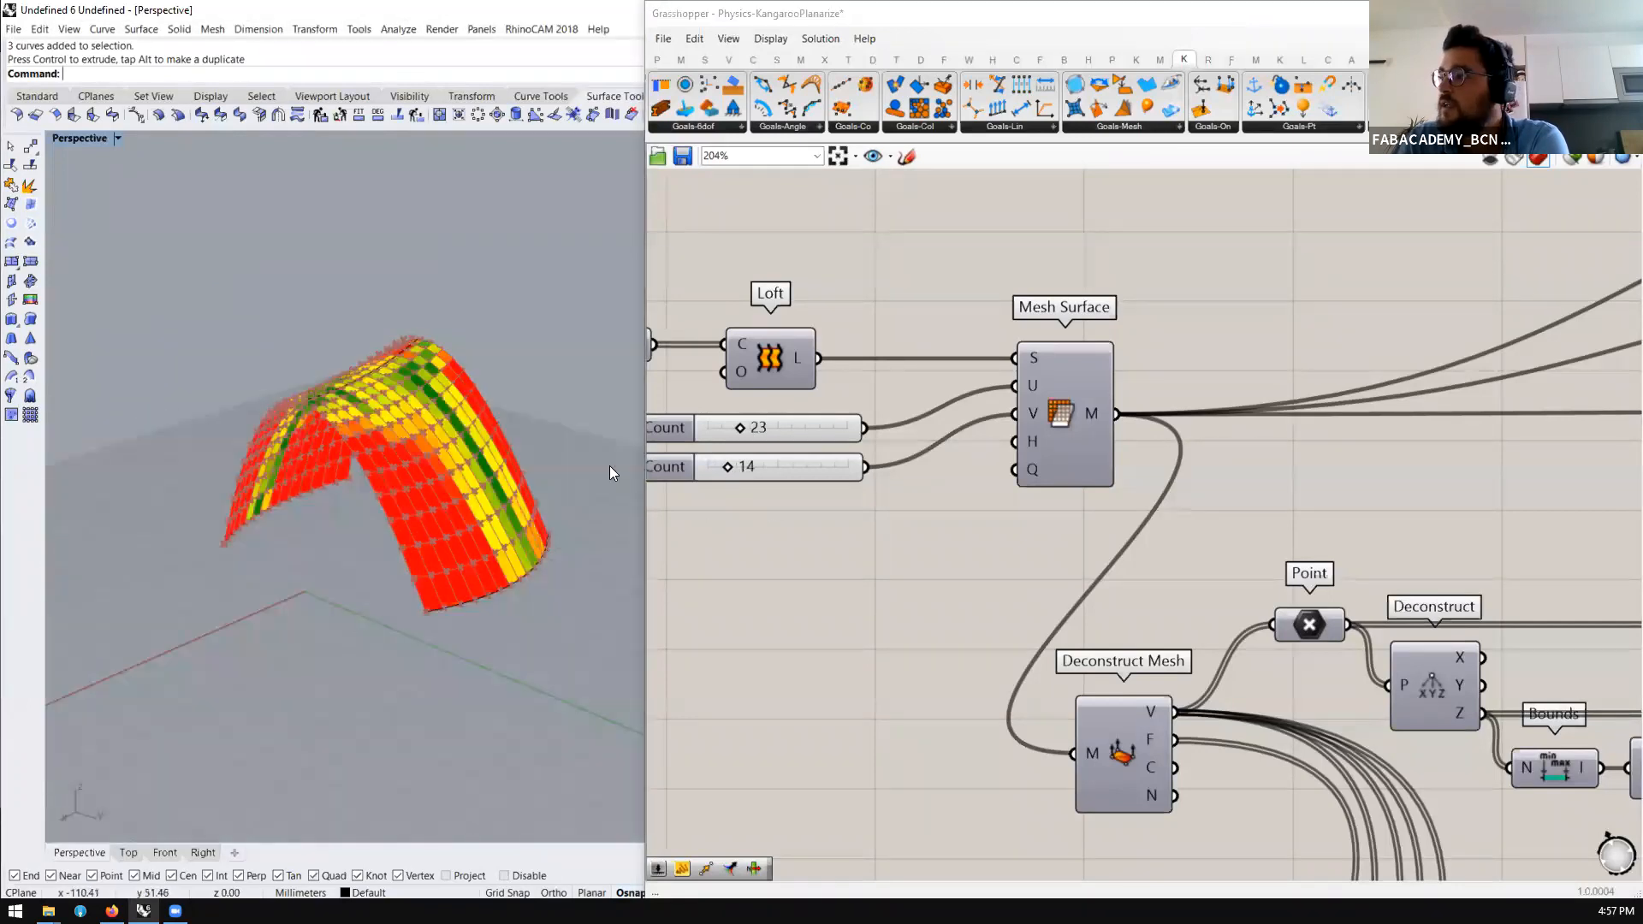
scroll(674, 466, down, 5)
scroll(675, 461, down, 5)
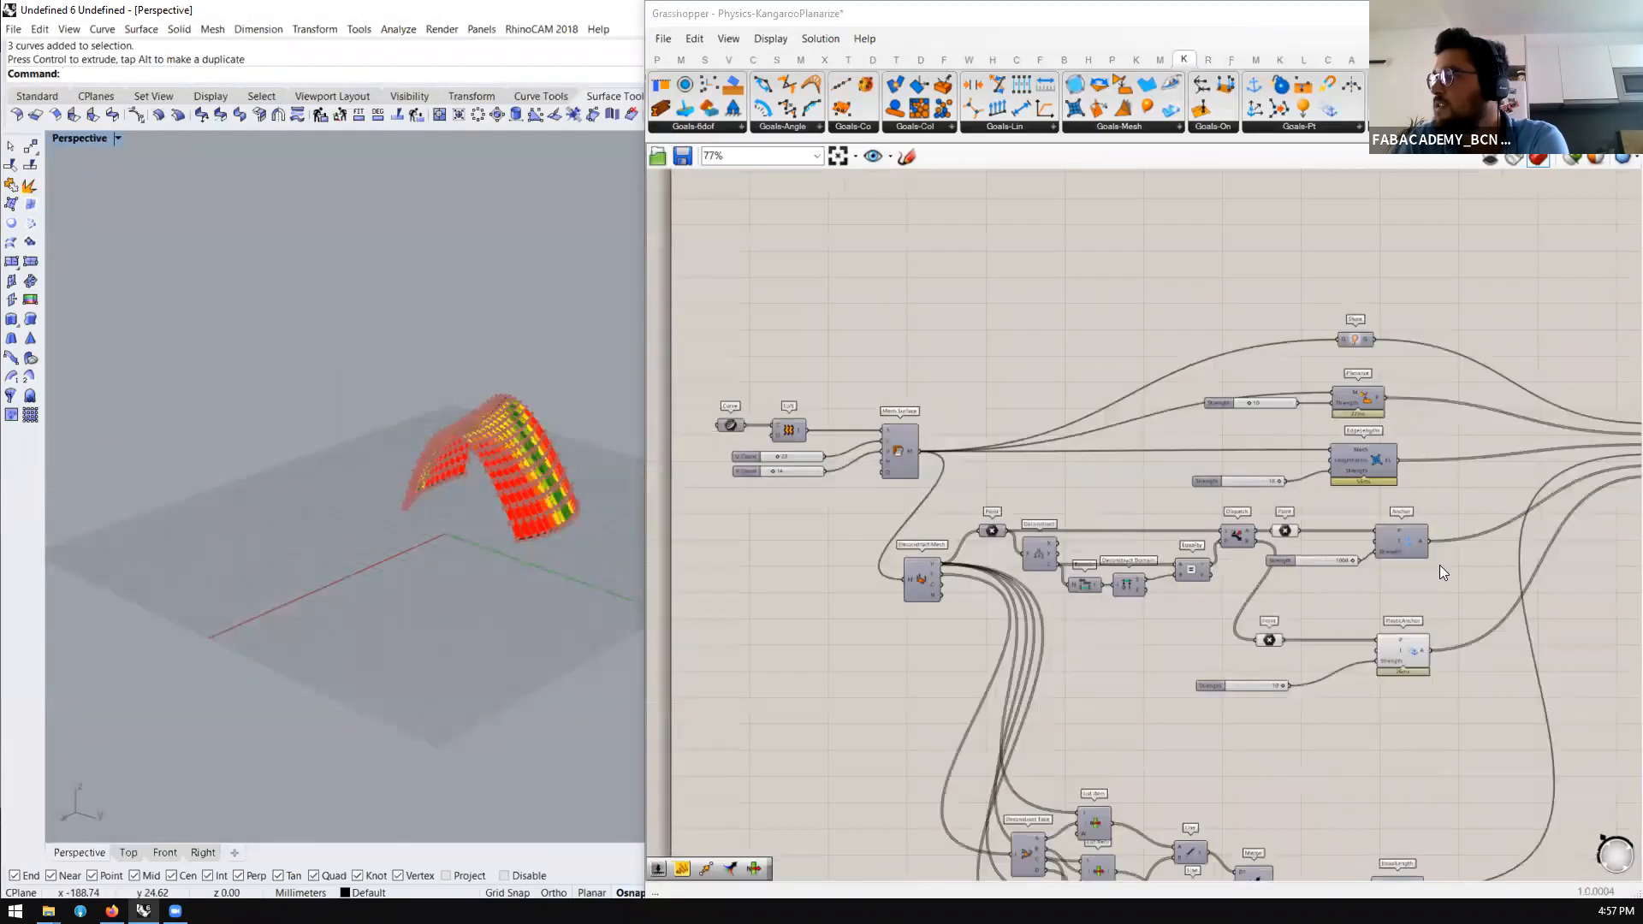
scroll(1047, 496, down, 3)
scroll(1460, 493, up, 2)
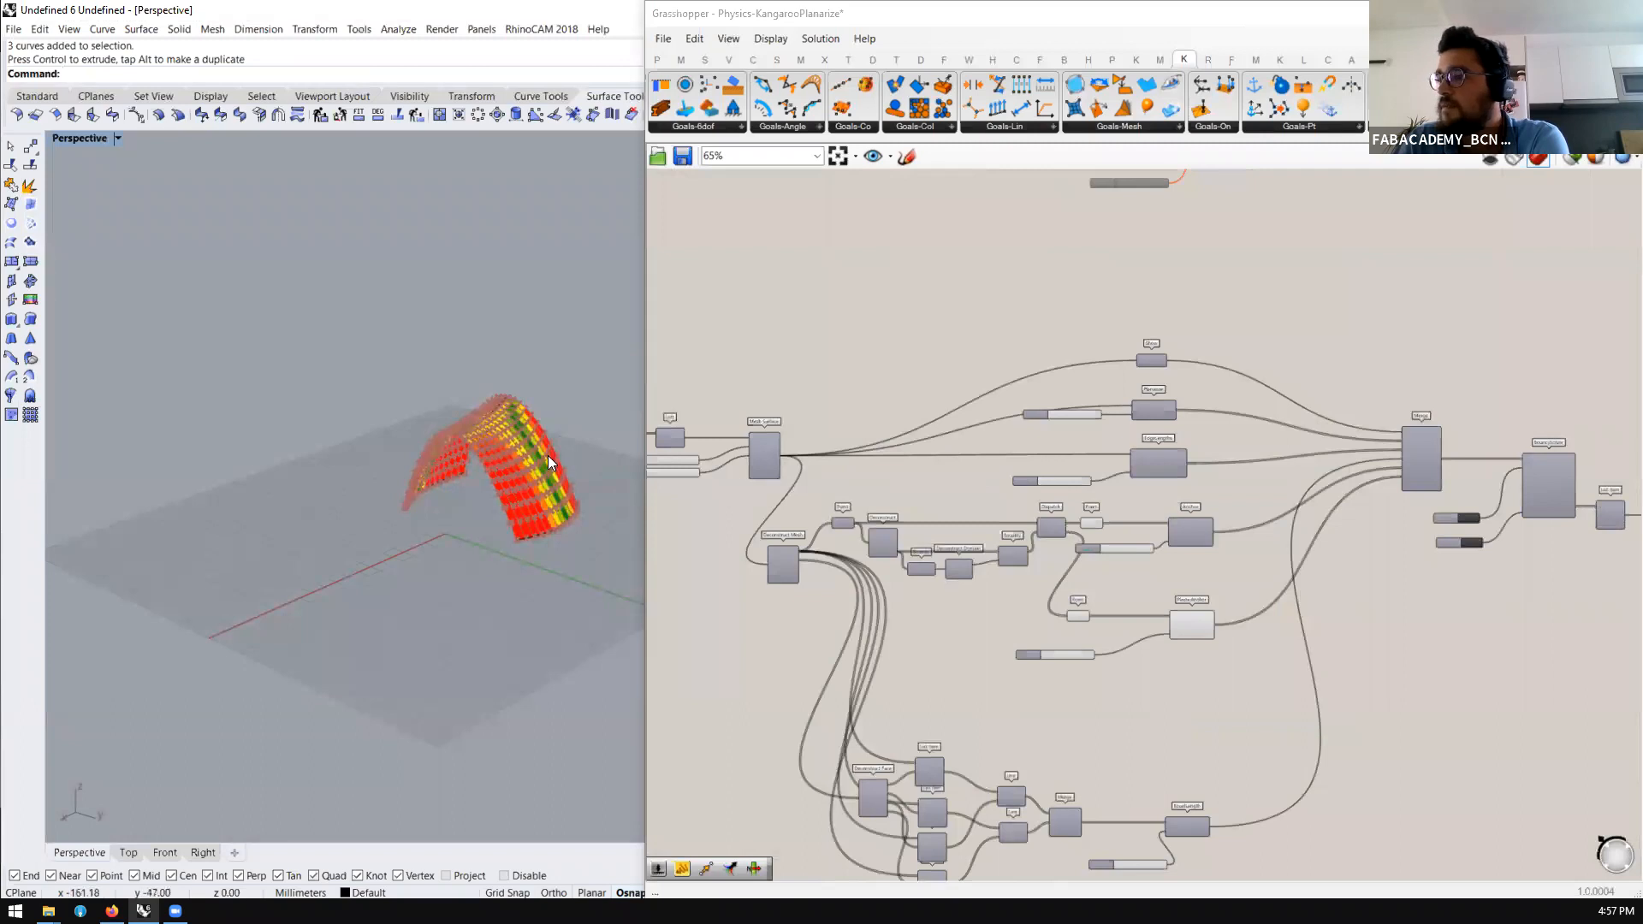
scroll(549, 457, up, 3)
scroll(556, 461, up, 2)
drag(1123, 697, 1052, 505)
middle_click(1066, 497)
click(1110, 444)
click(892, 479)
Set the Mesh Surface's U Count to 10 and its V Count to 9
scroll(822, 470, up, 4)
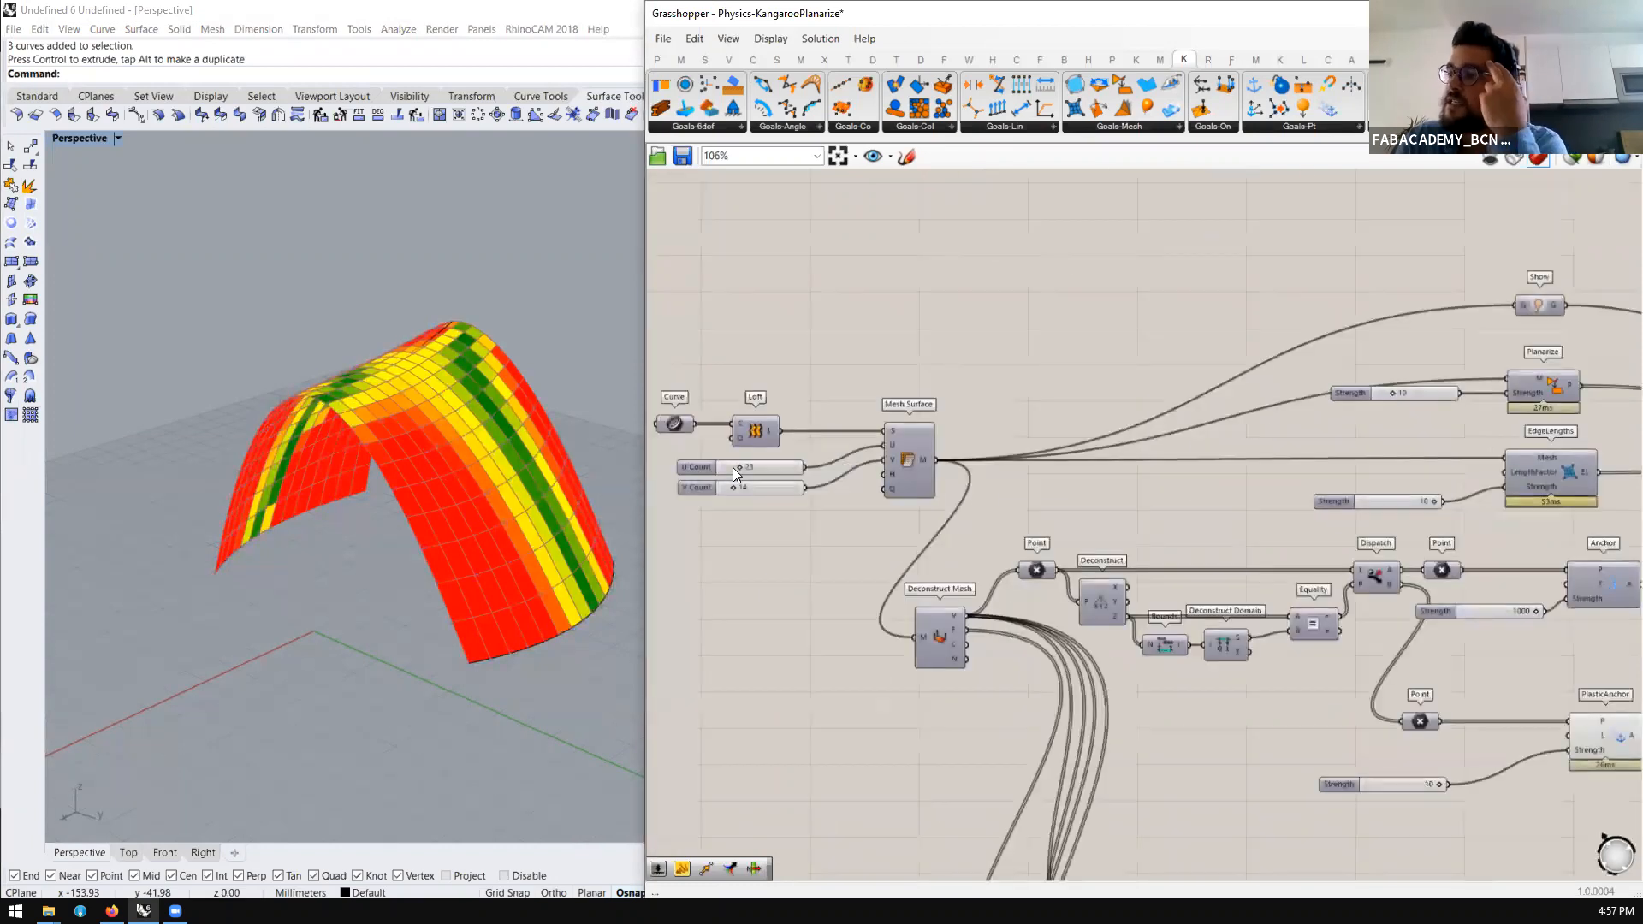
scroll(734, 471, up, 7)
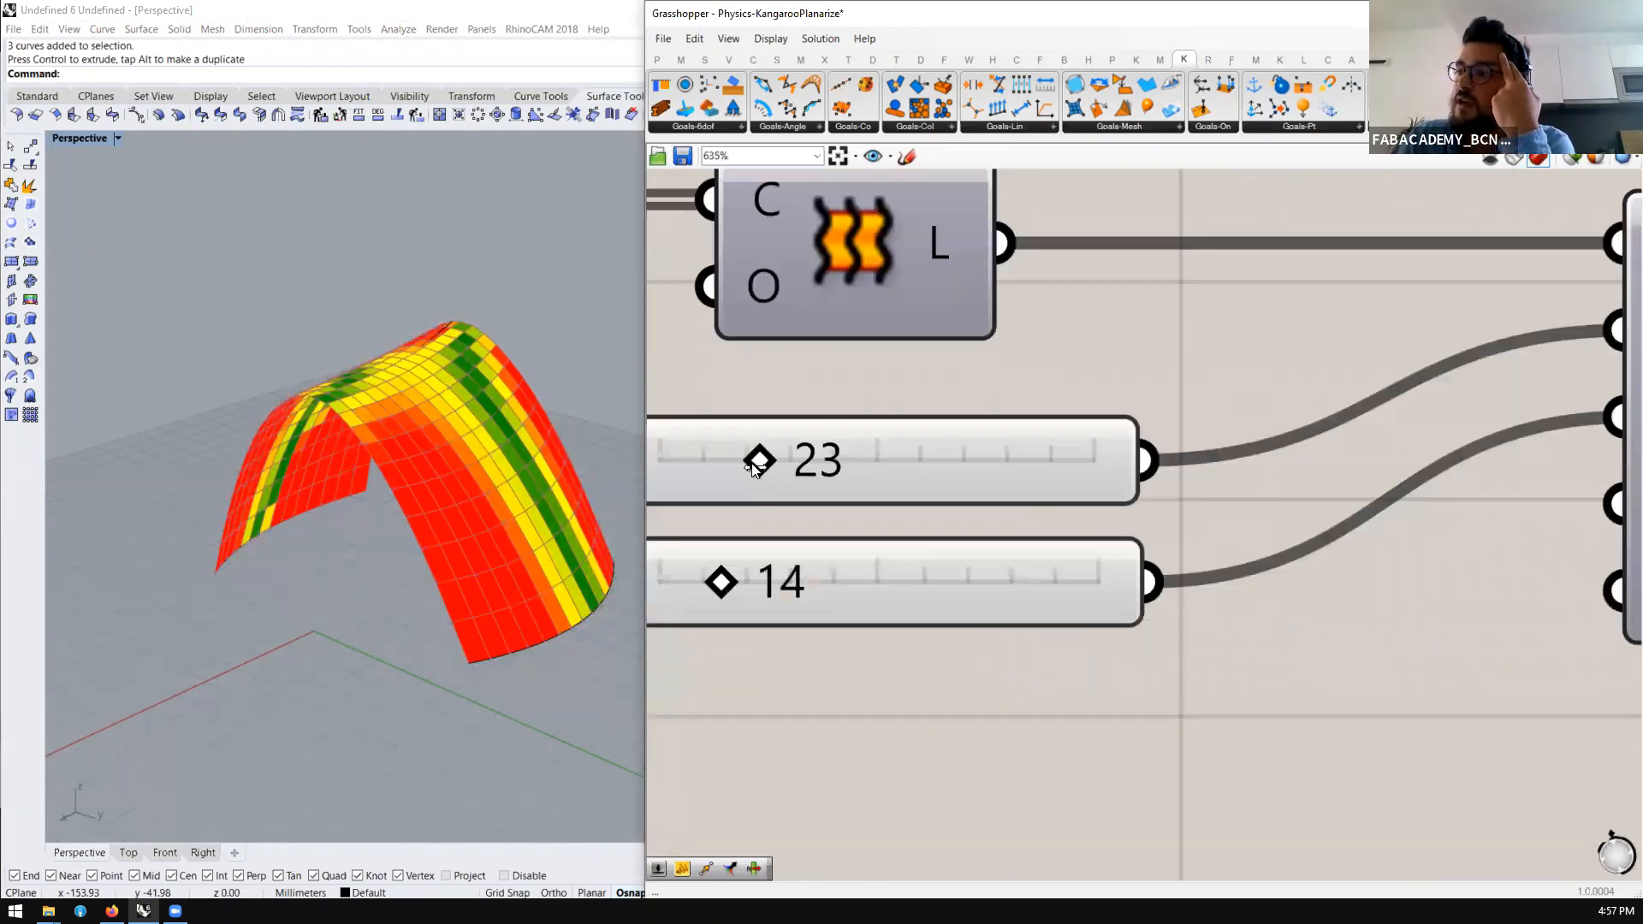
drag(753, 465, 694, 466)
drag(717, 579, 699, 583)
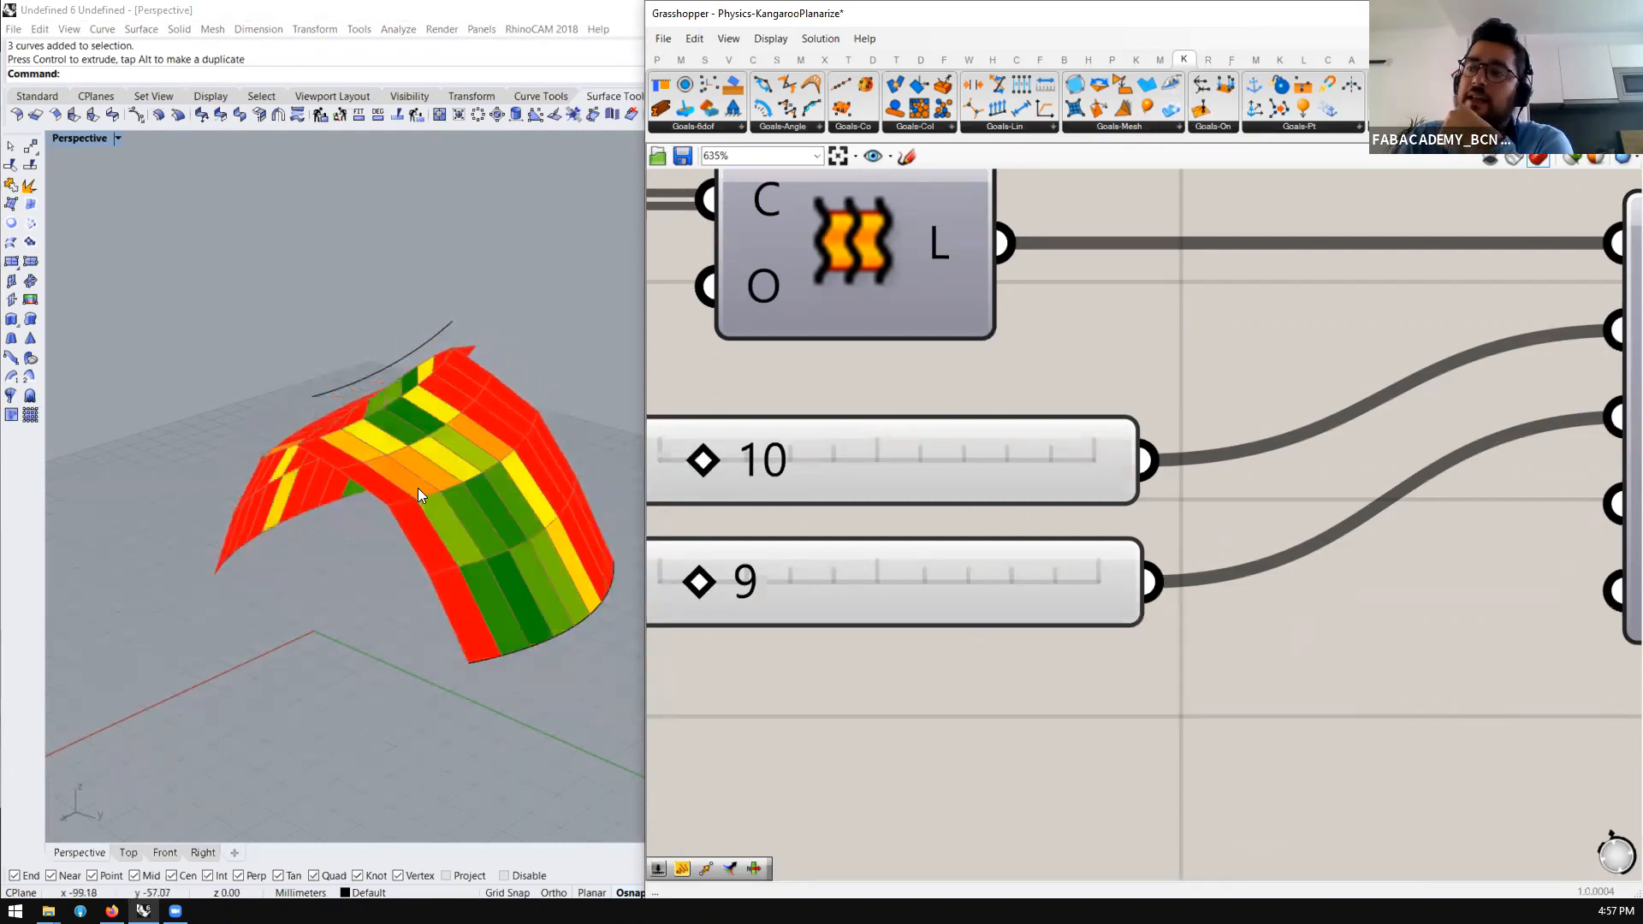
Turn on the Loft component's preview and compare the original surface with the simulated mesh
right_drag(487, 487, 541, 451)
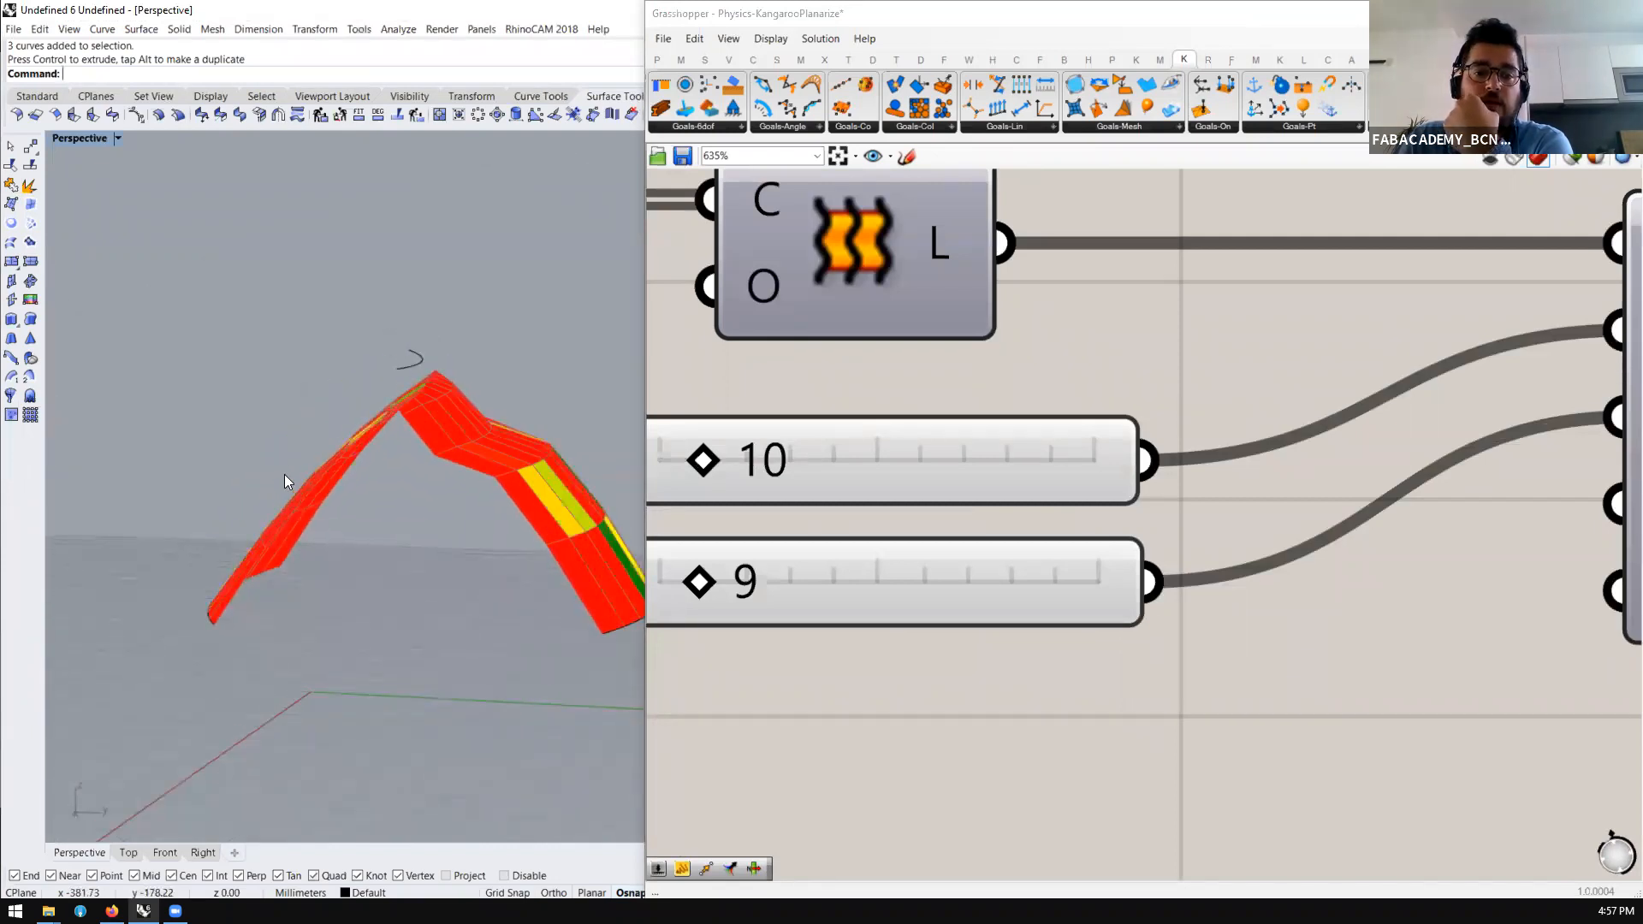
right_drag(284, 473, 304, 522)
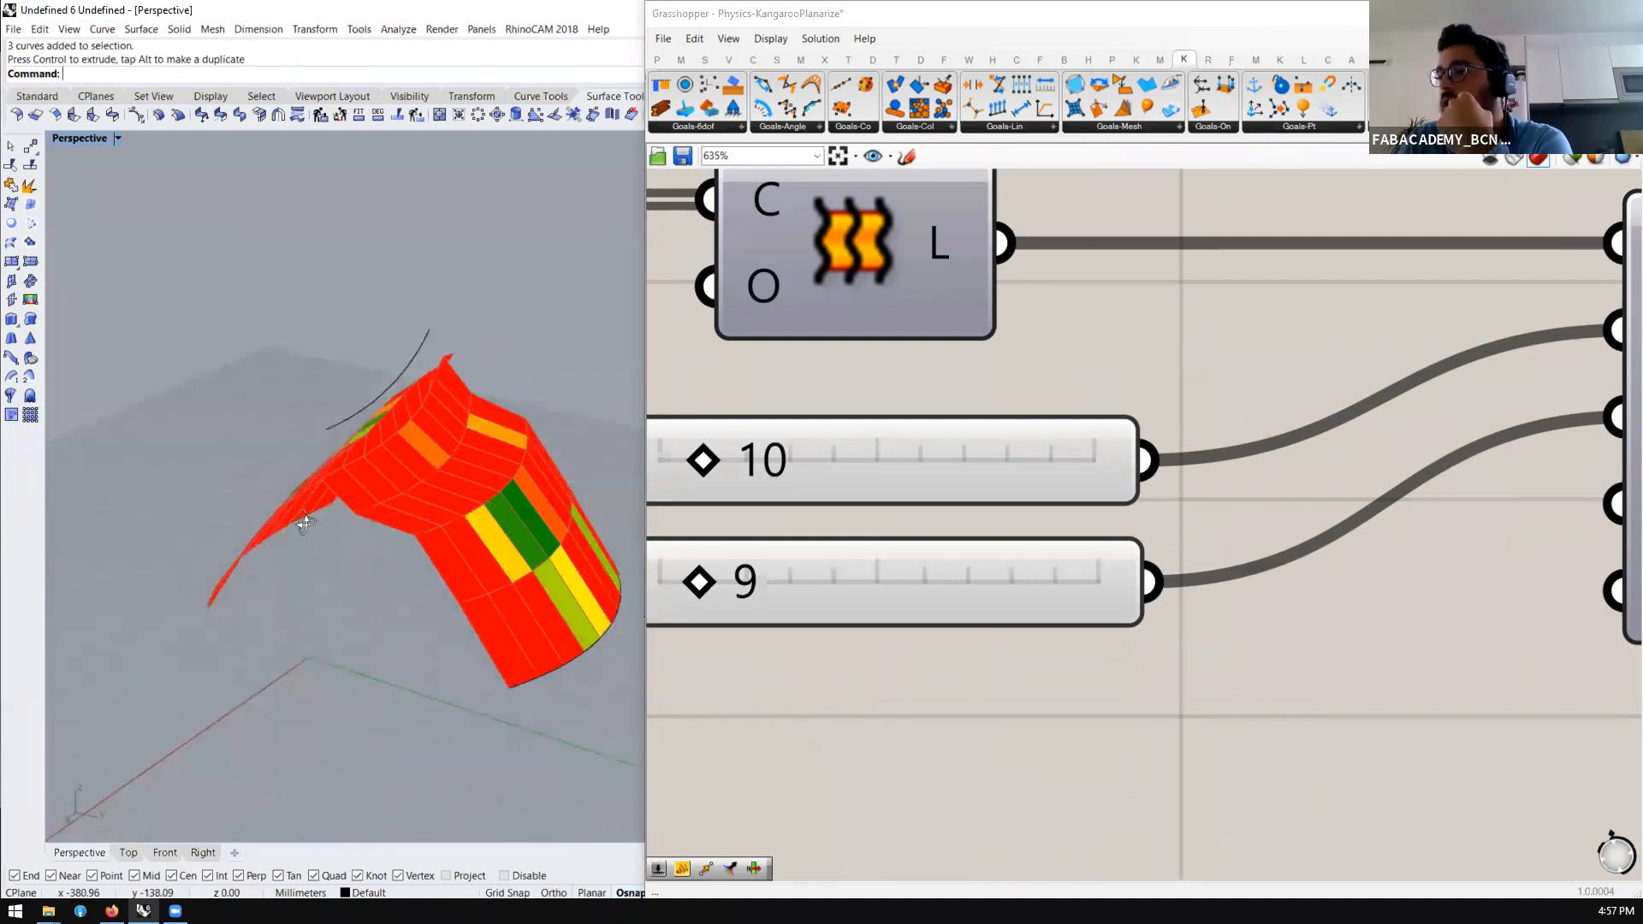
right_drag(519, 467, 482, 515)
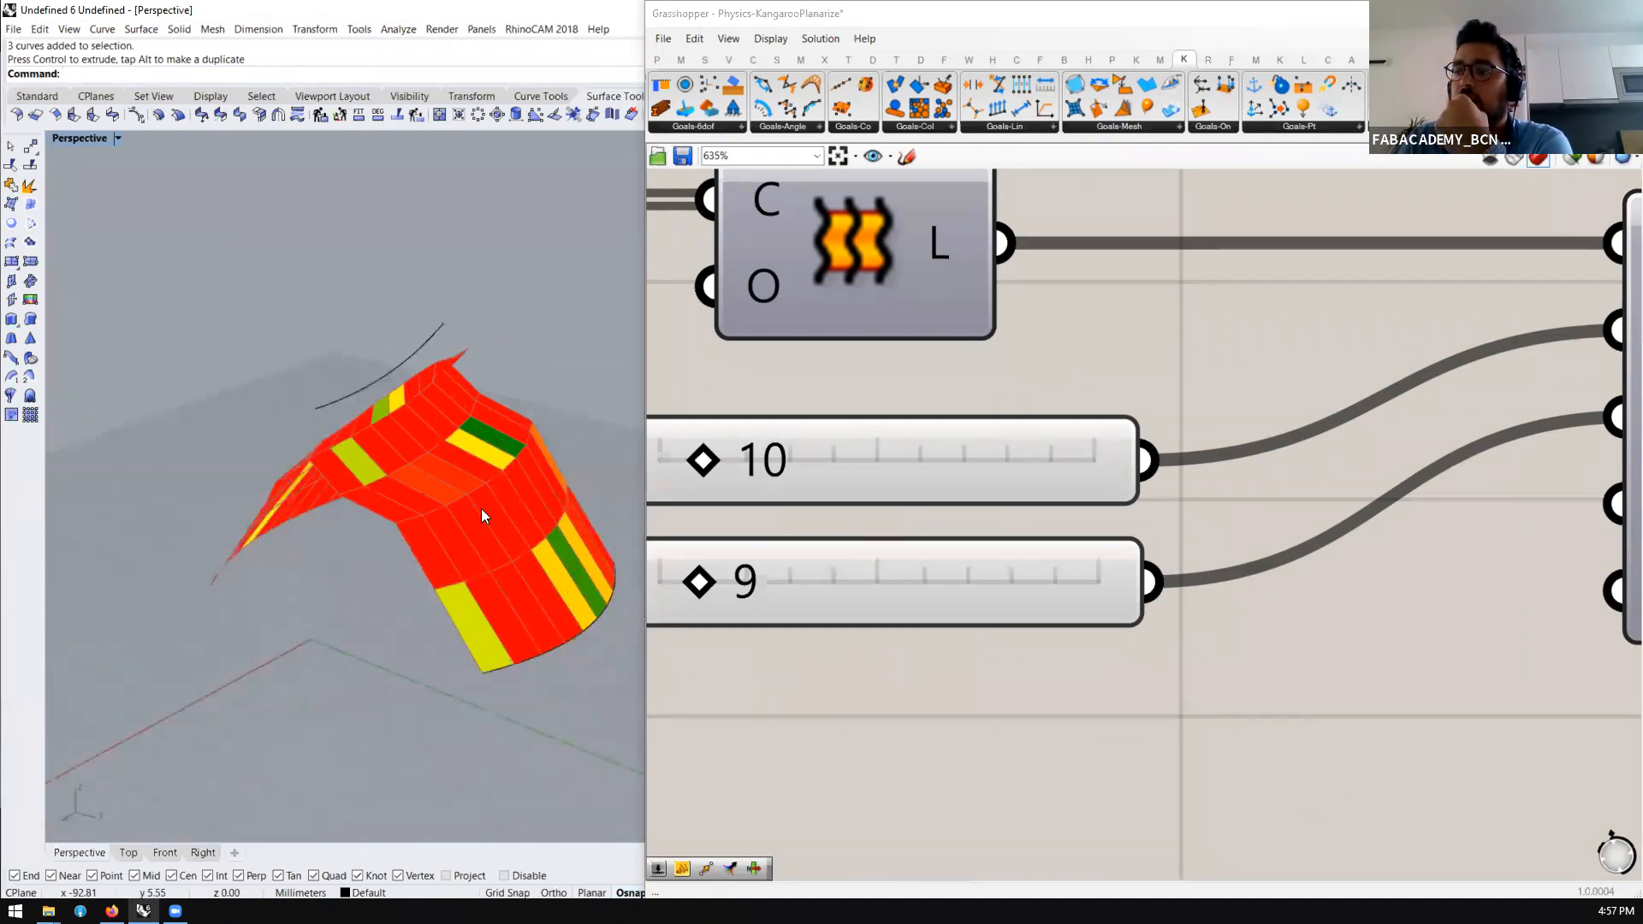
right_drag(448, 433, 550, 491)
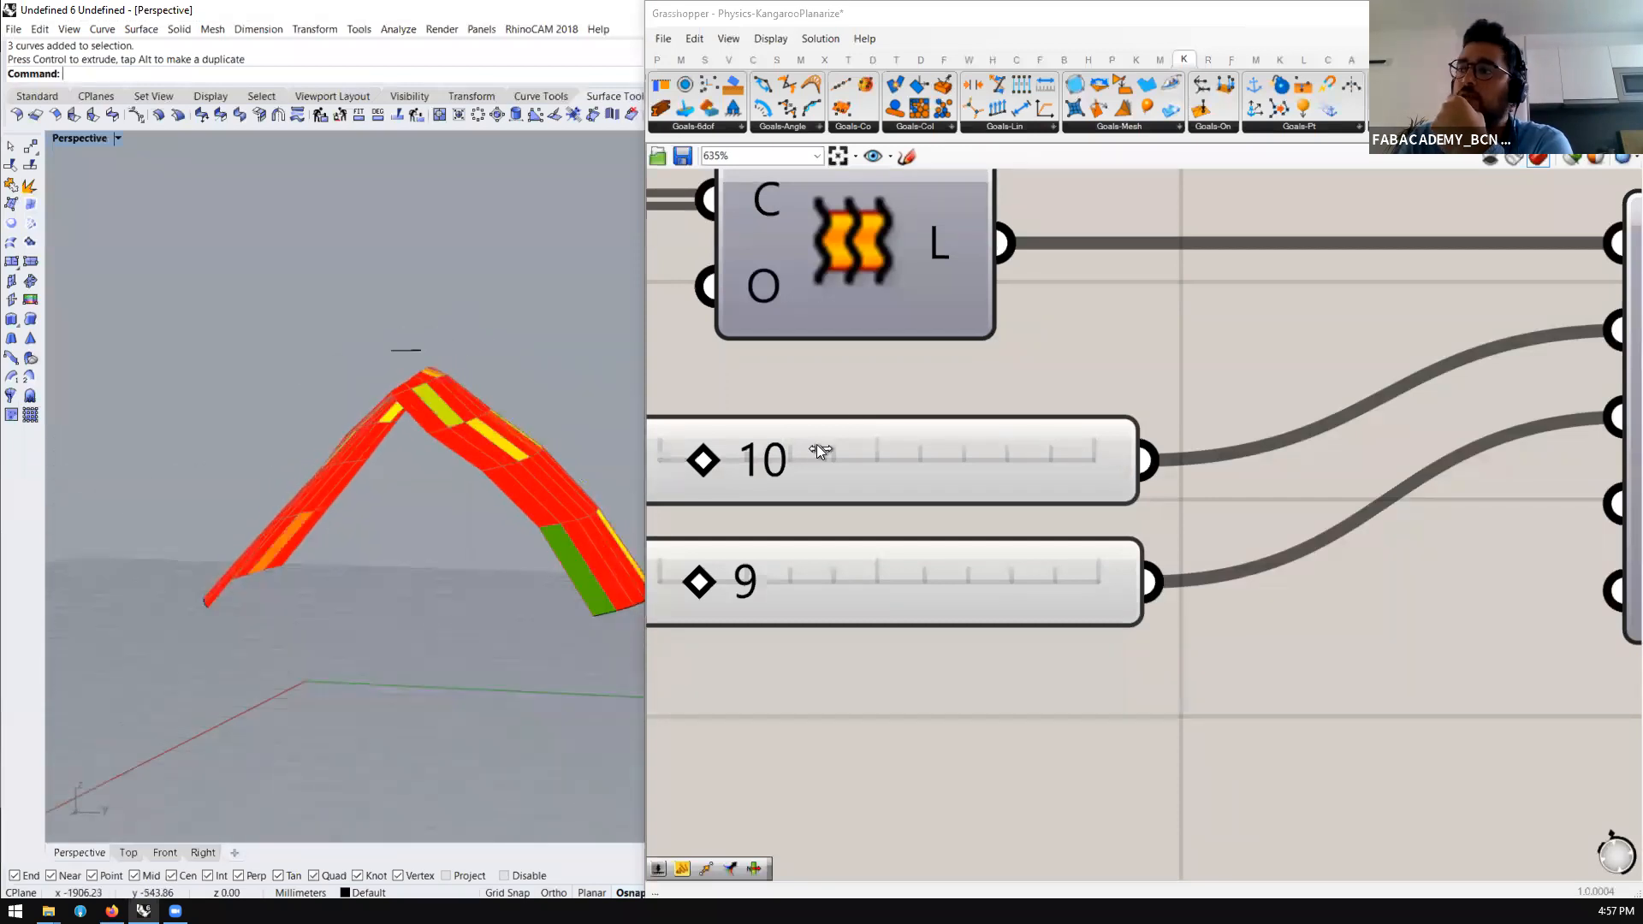
click(894, 238)
middle_click(1007, 227)
click(1033, 197)
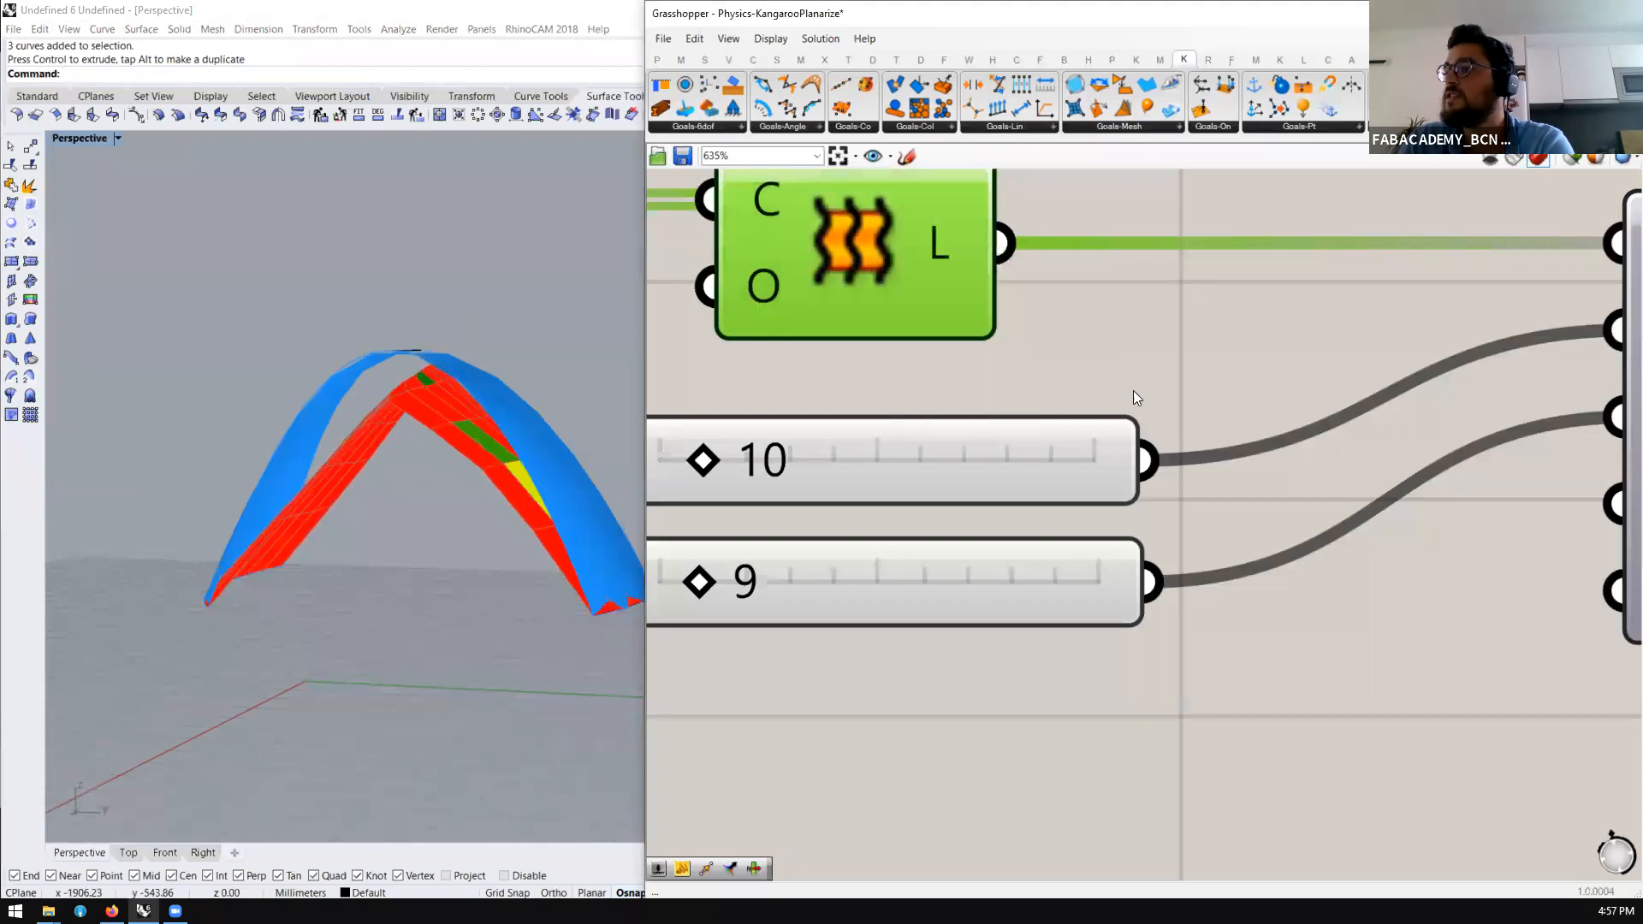
click(1134, 392)
mouse_move(328, 436)
right_down()
mouse_move(292, 452)
mouse_move(314, 450)
right_up()
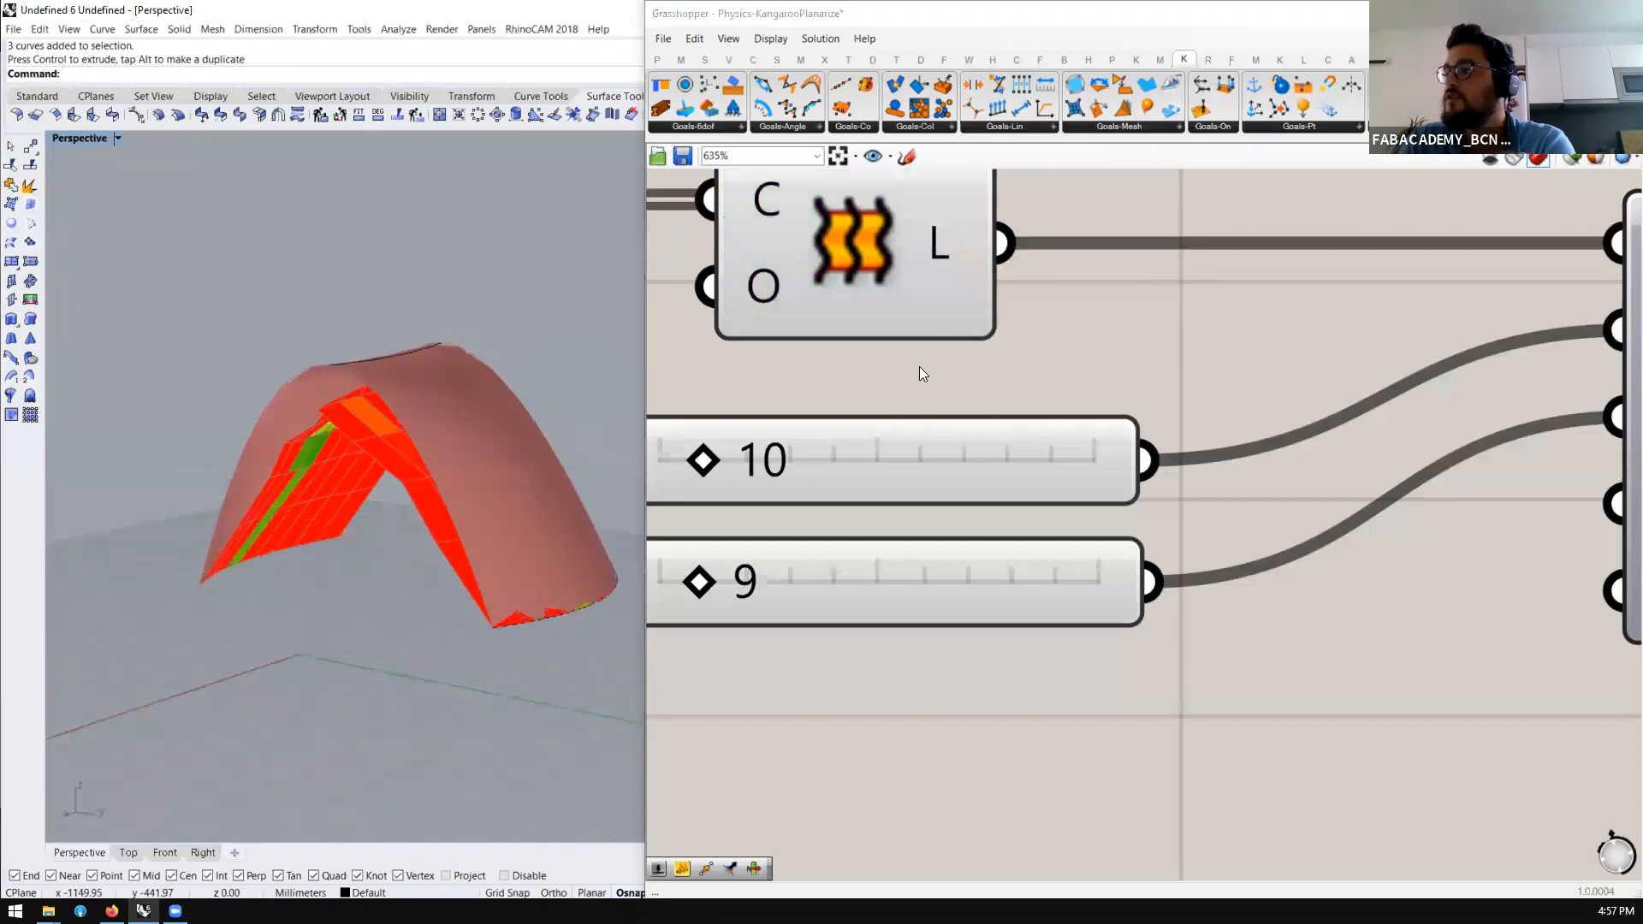
Set the Mesh Surface's U Count to 22 and its V Count to 15
scroll(882, 385, down, 5)
scroll(831, 438, down, 4)
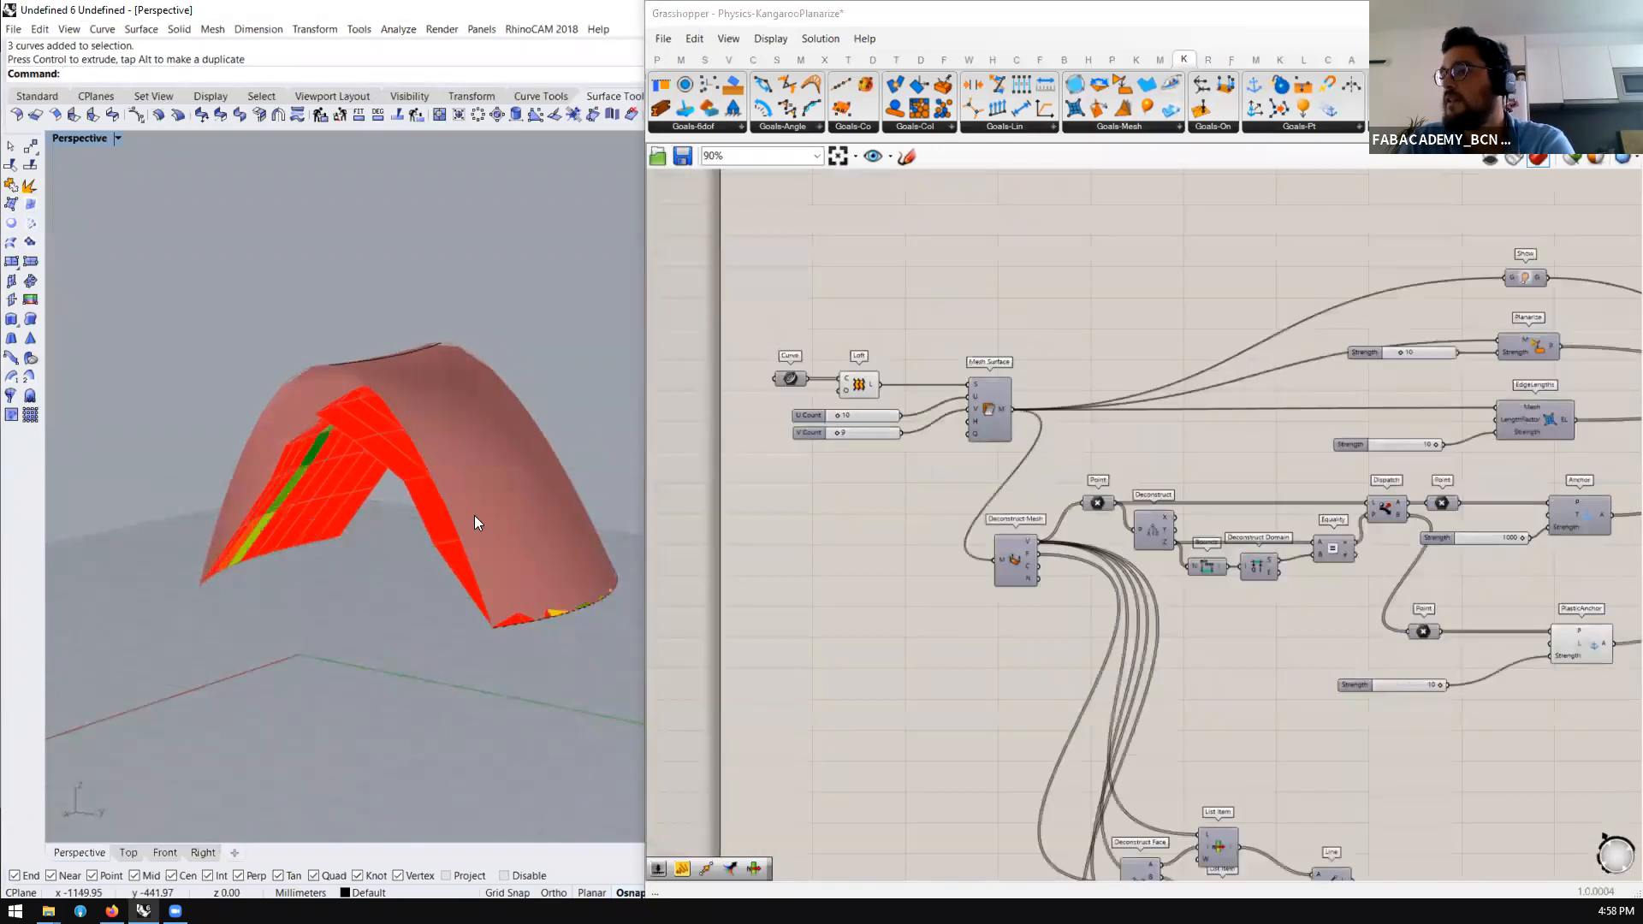
scroll(985, 446, down, 2)
right_drag(1457, 450, 1382, 447)
scroll(1382, 447, up, 2)
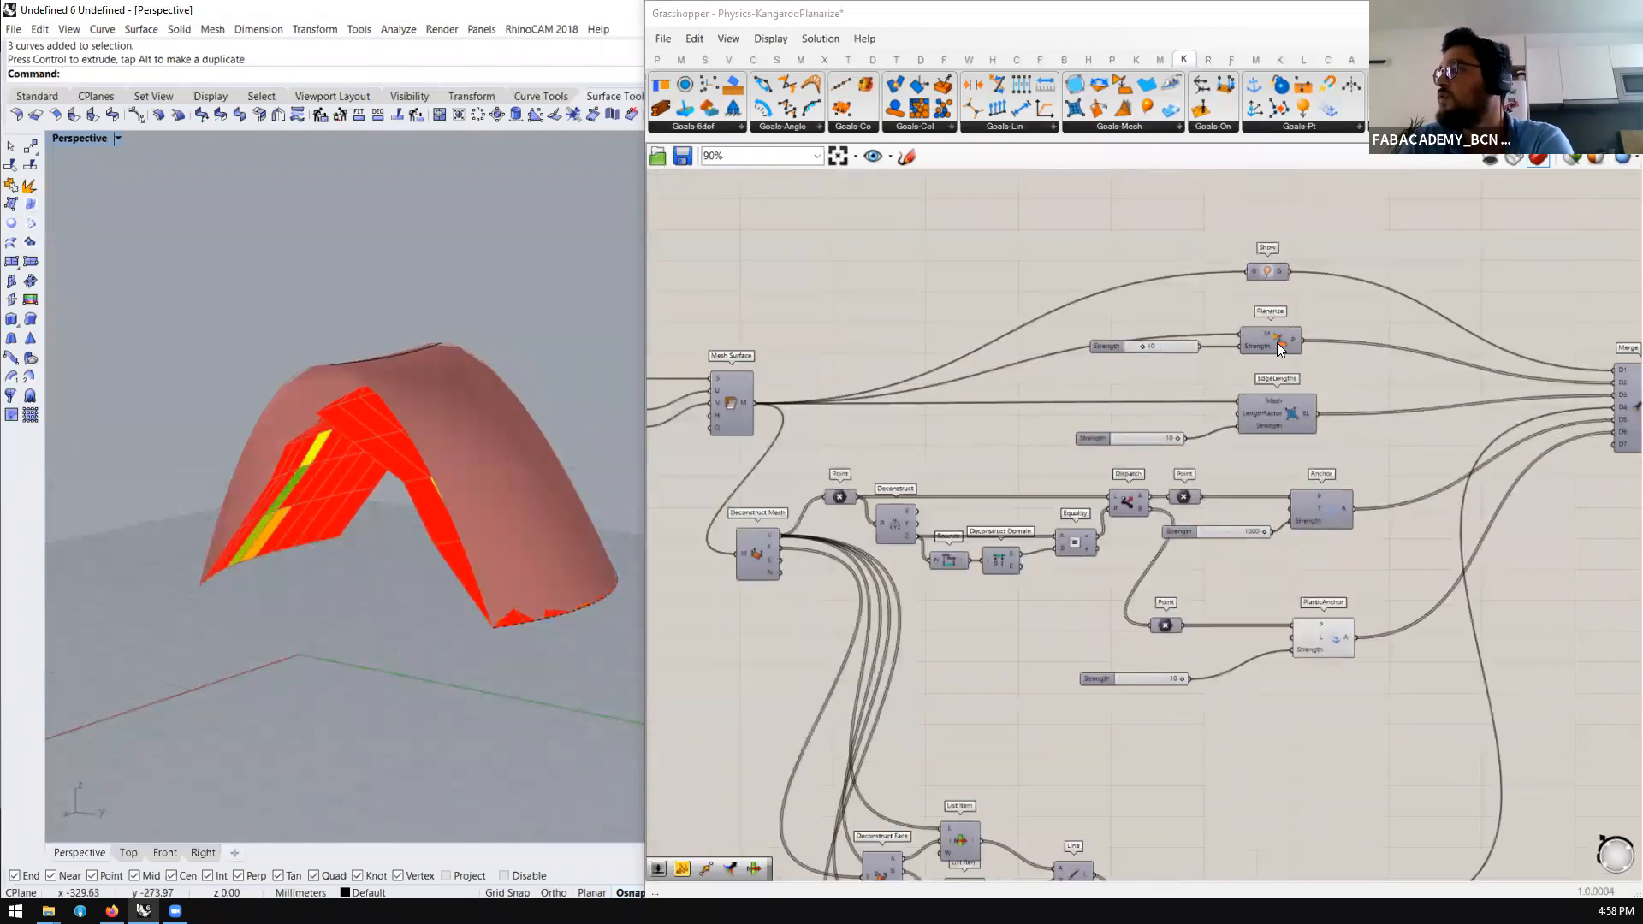
scroll(1277, 342, up, 2)
click(1084, 449)
scroll(1149, 431, down, 2)
scroll(771, 417, down, 2)
right_drag(775, 420, 929, 417)
scroll(772, 419, up, 3)
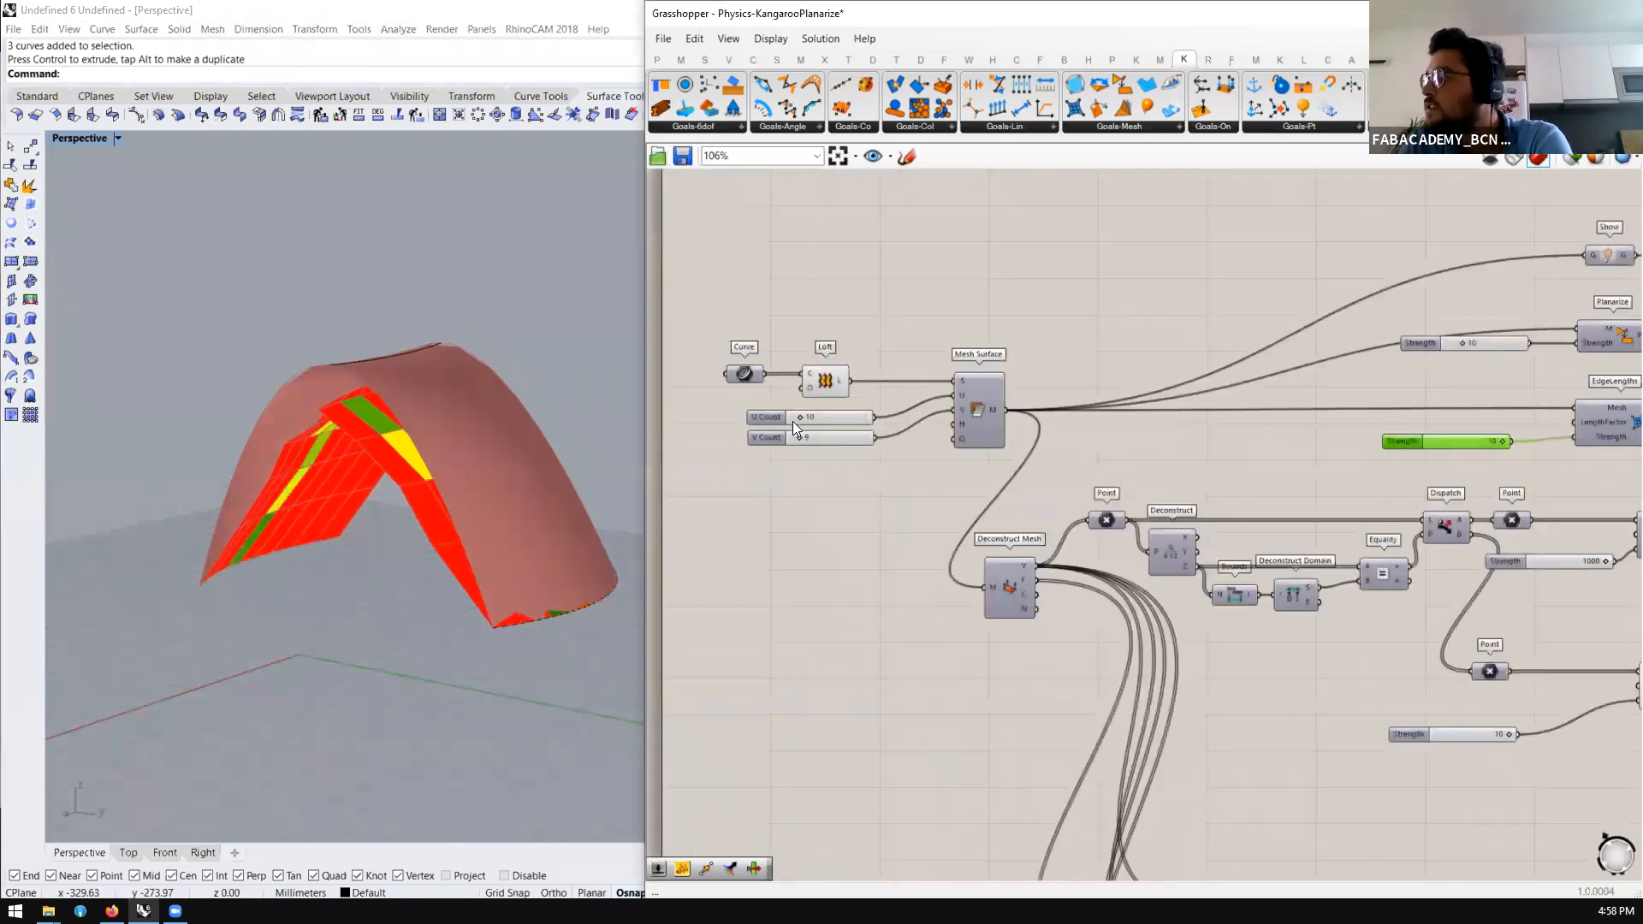
scroll(793, 422, up, 6)
drag(817, 410, 839, 466)
scroll(820, 376, down, 1)
Disable the preview of the Loft component feeding the Mesh Surface
click(890, 326)
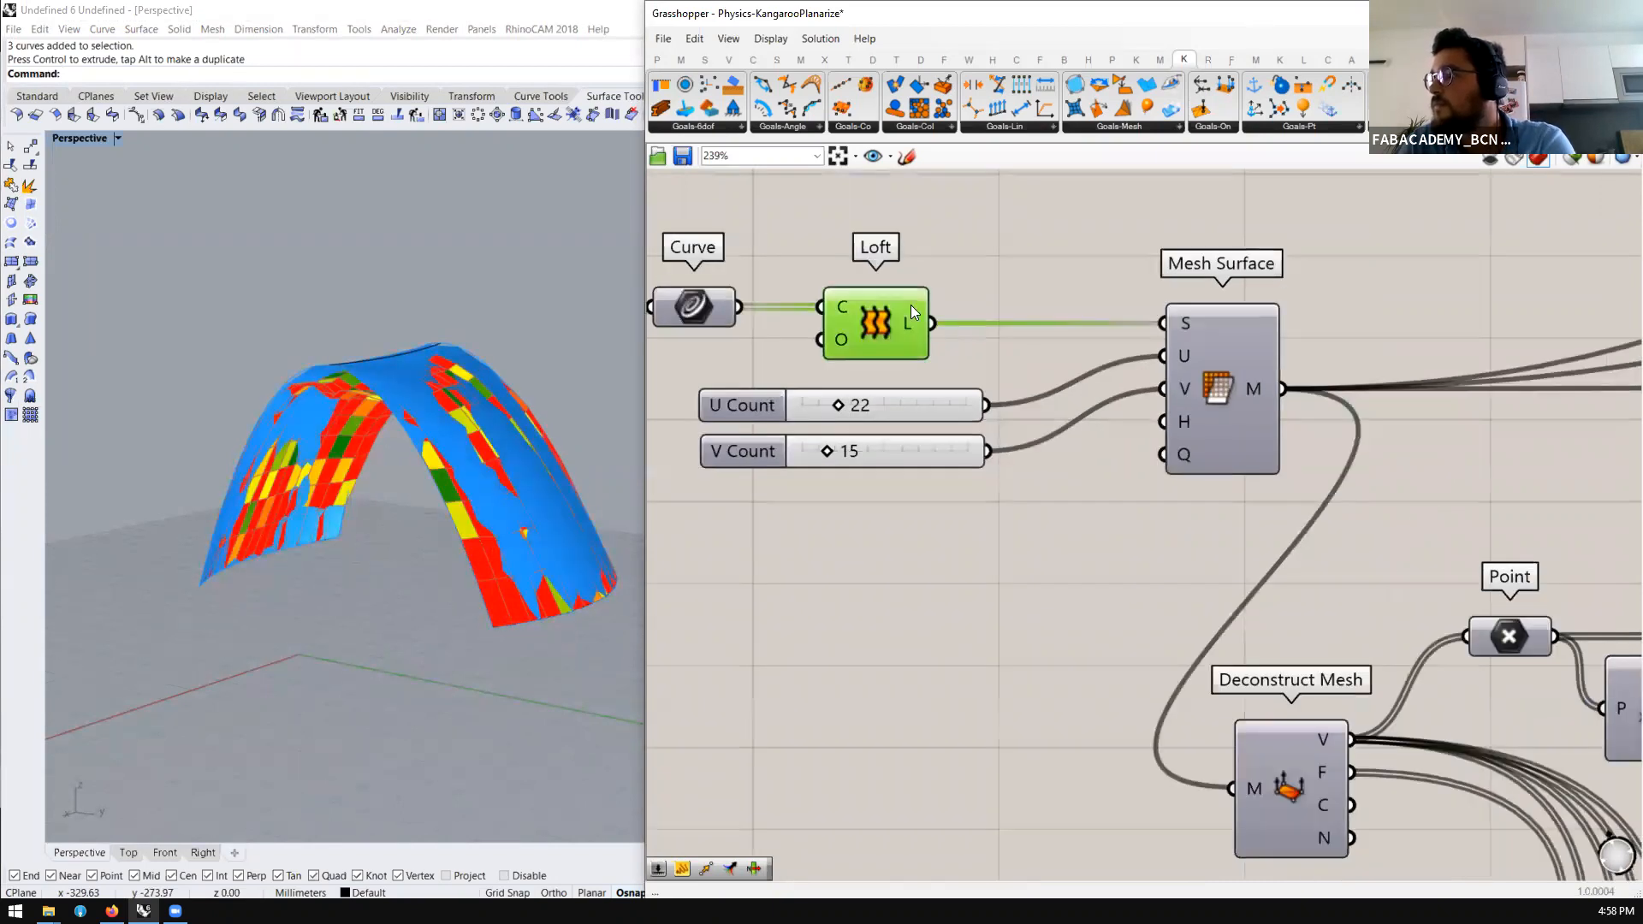
middle_click(1006, 209)
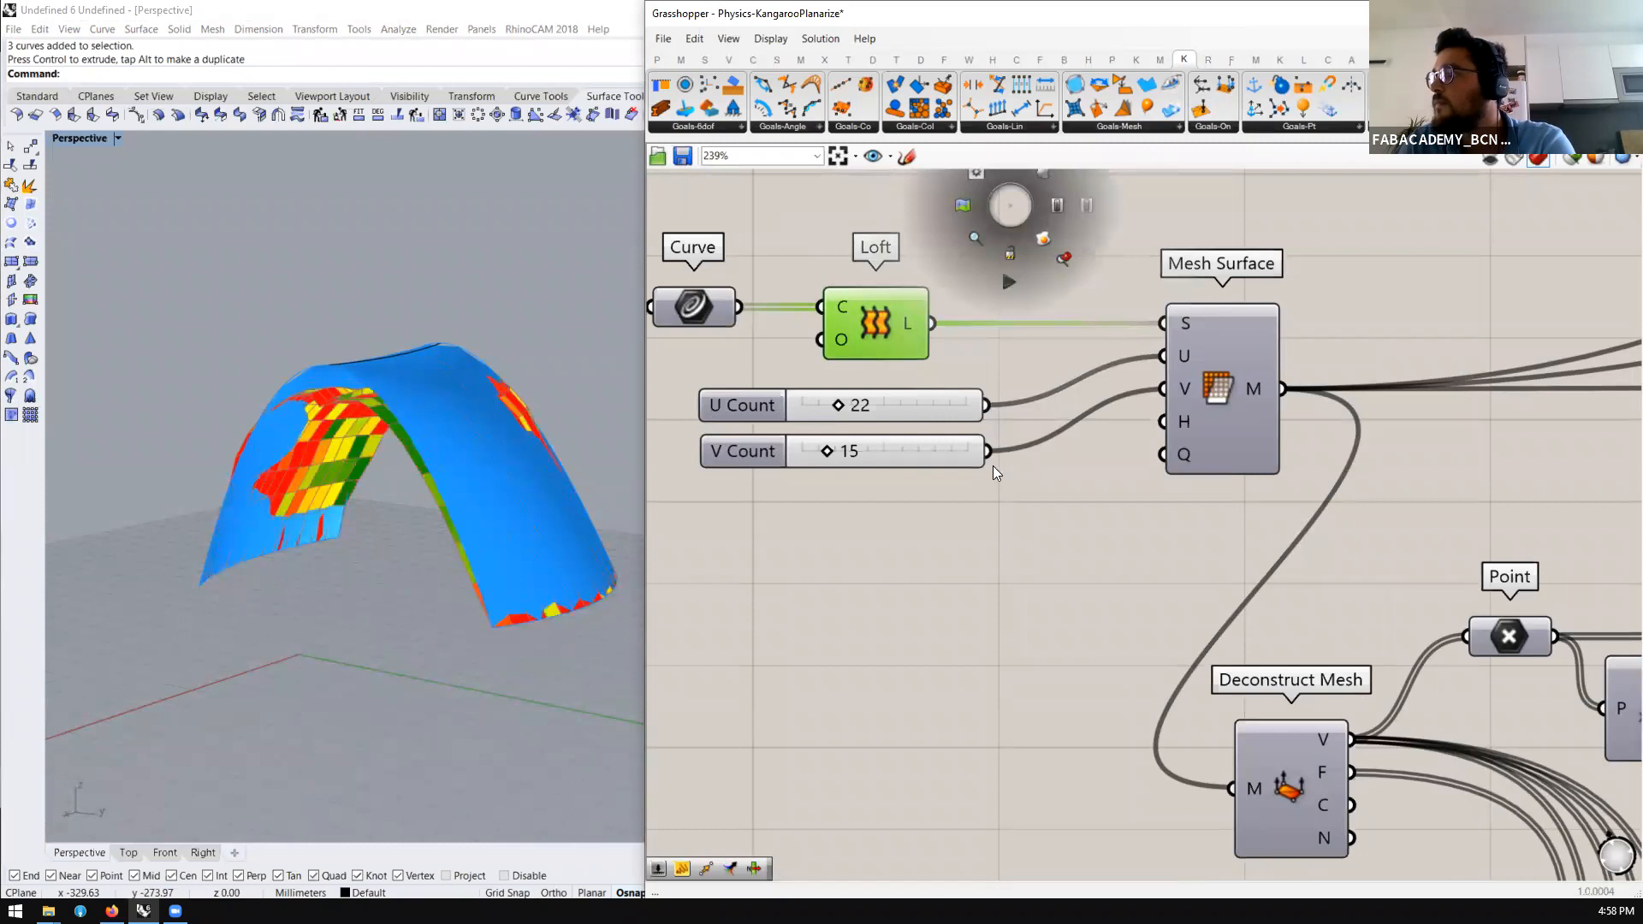
scroll(958, 531, down, 3)
middle_click(910, 415)
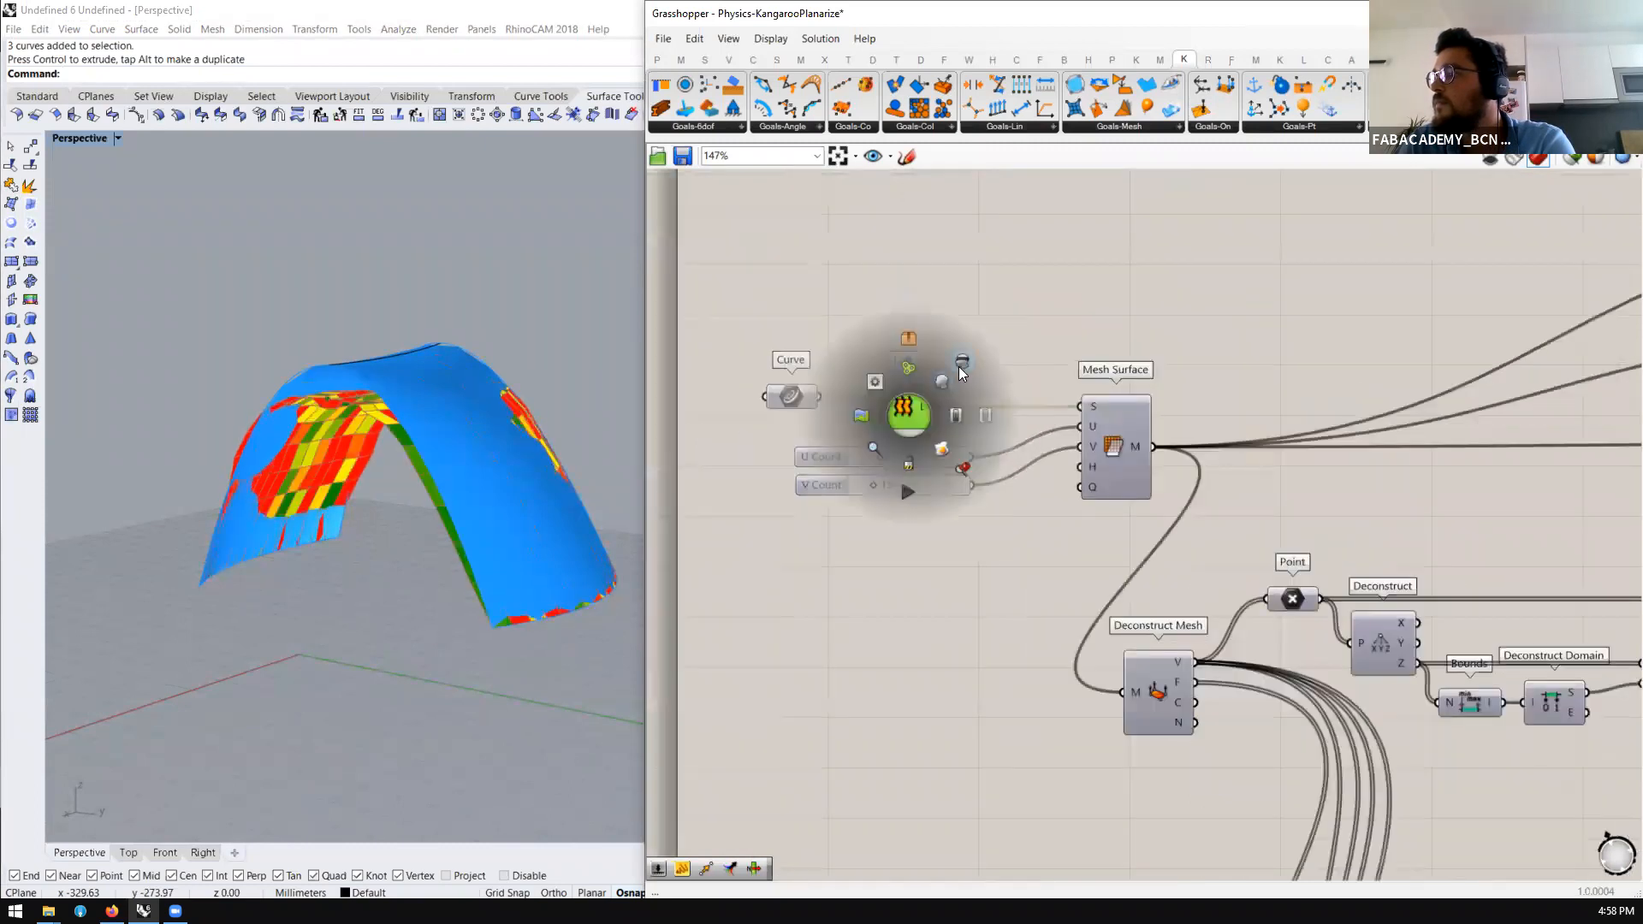
click(960, 368)
Reset the BouncySolver to restart the simulation with the denser mesh subdivision
scroll(885, 330, down, 5)
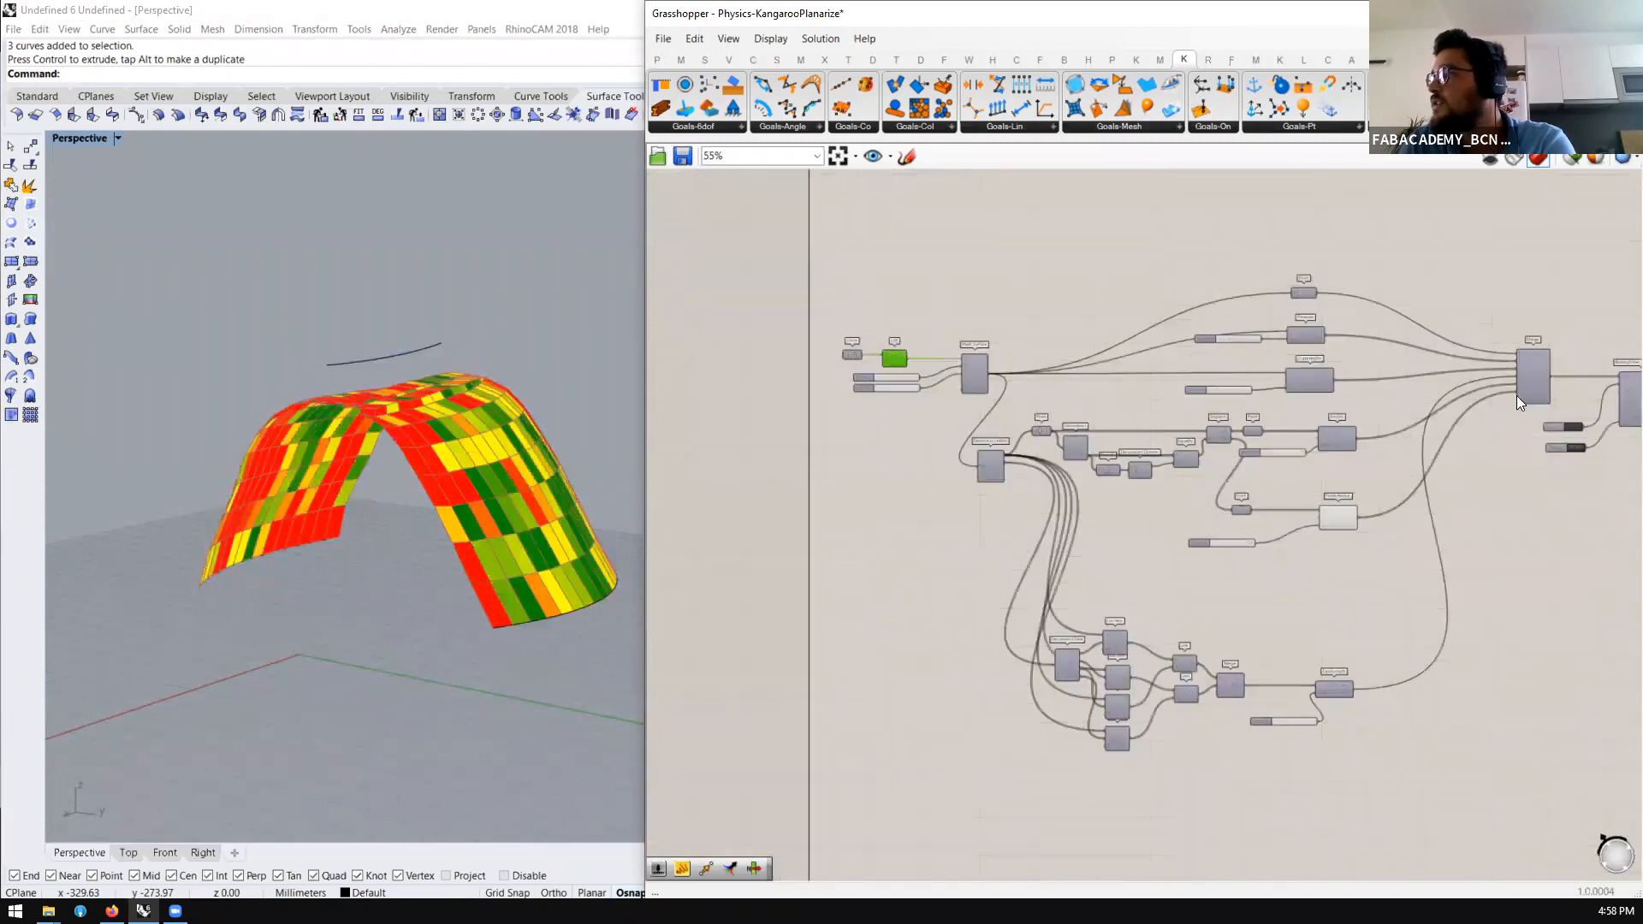
scroll(1515, 395, up, 3)
scroll(1475, 402, up, 1)
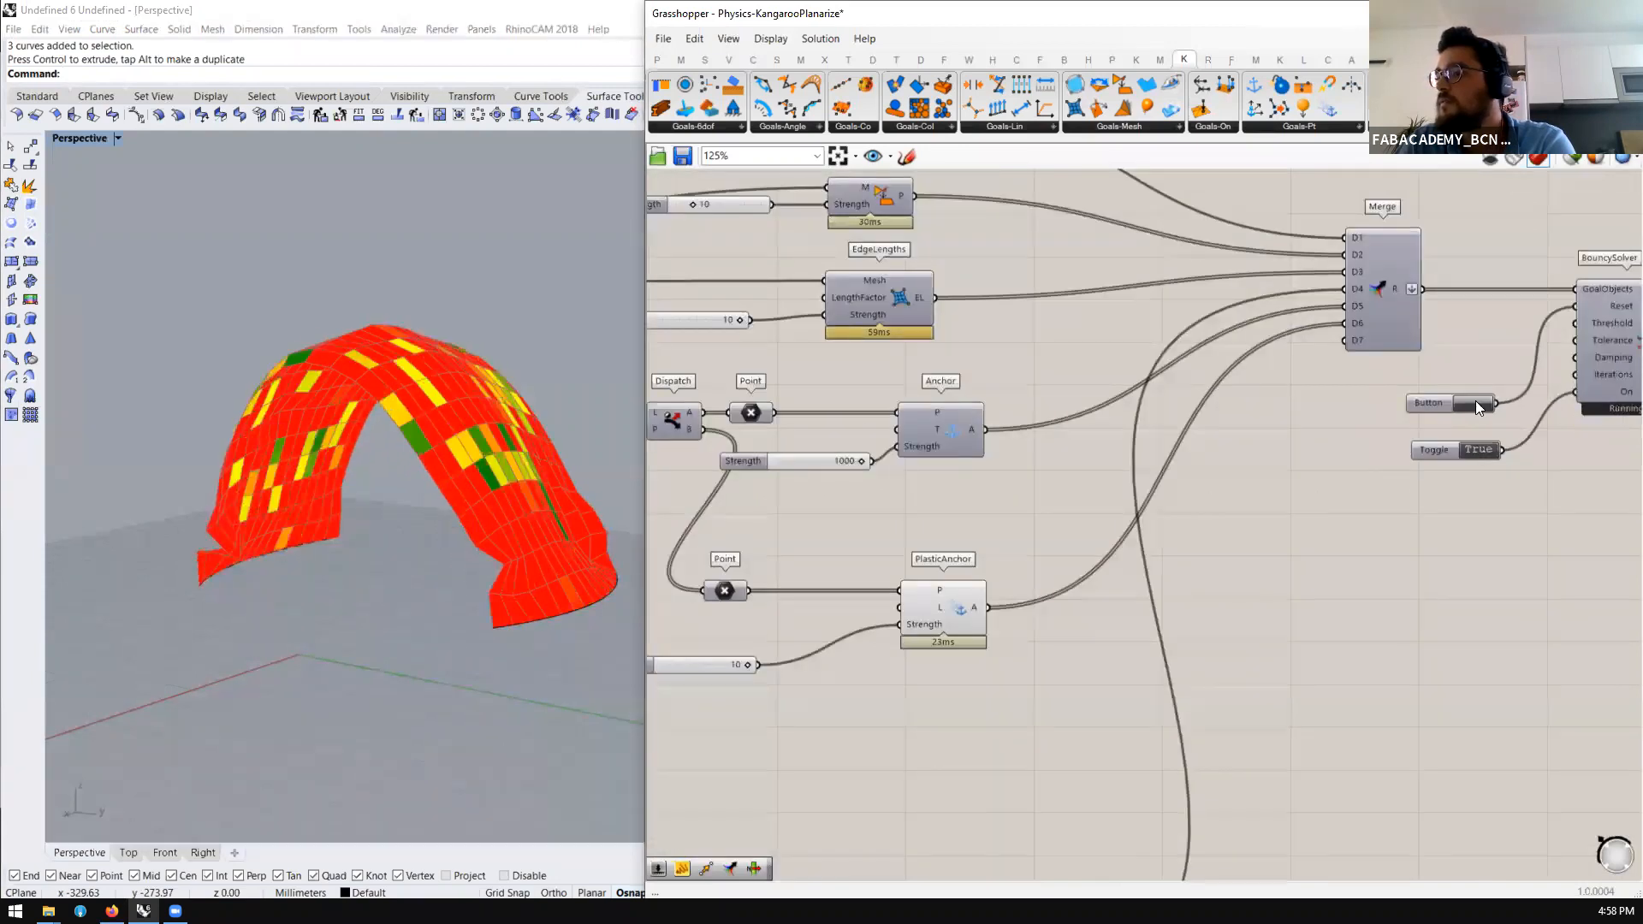
click(1475, 402)
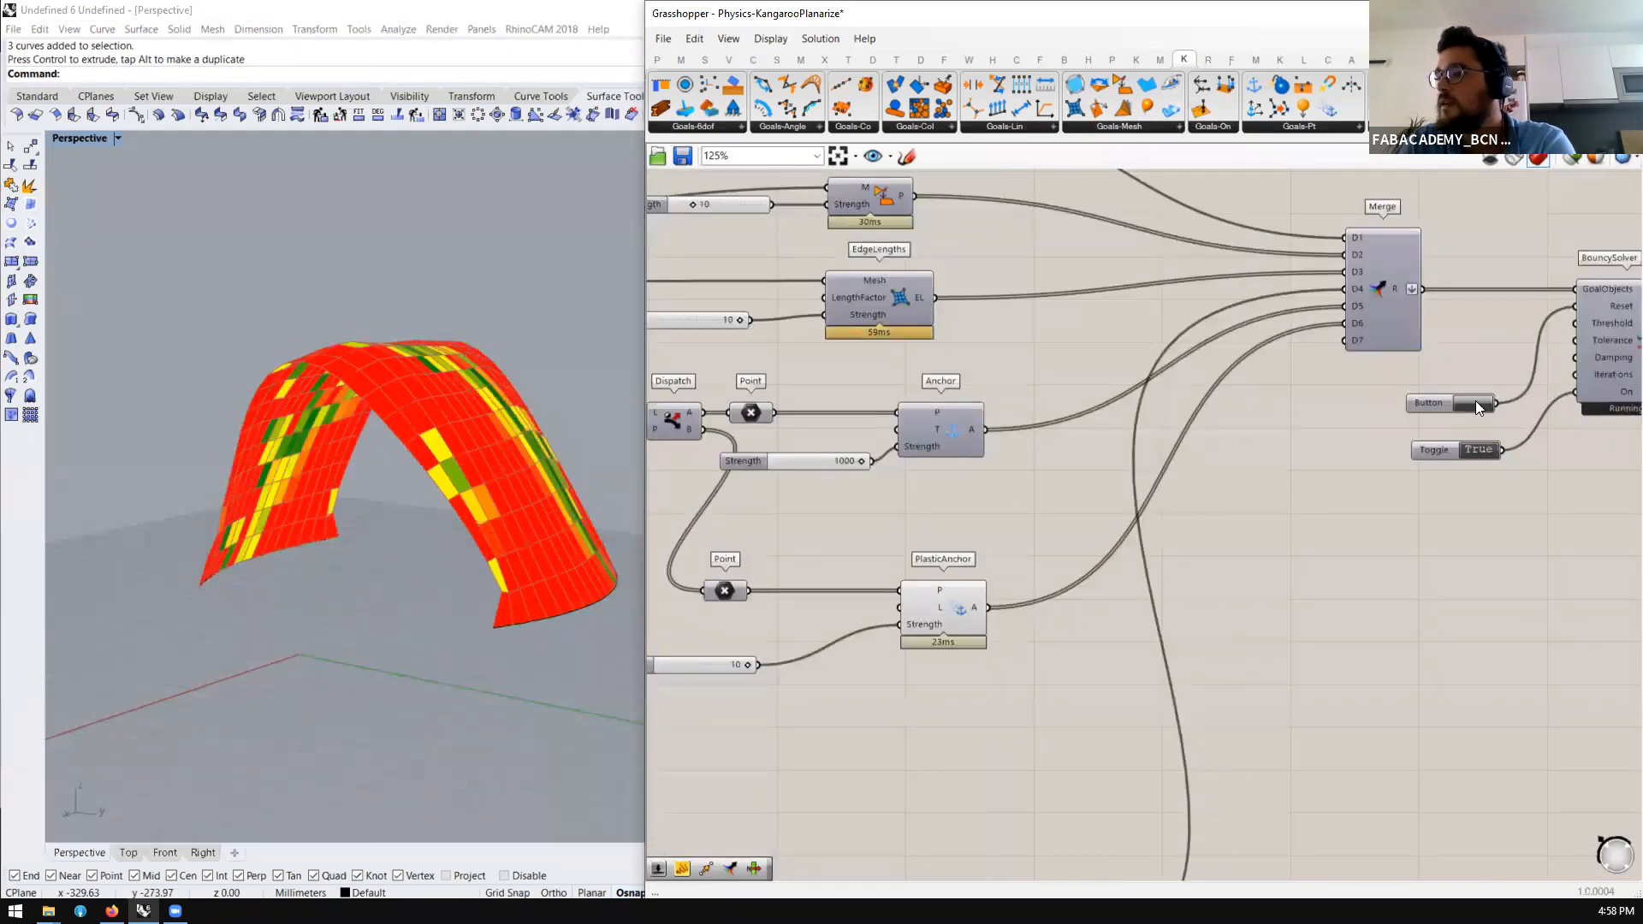
Connect a new number slider set to 0 to the Planarize goal's Strength and reset the solver
scroll(1495, 421, down, 1)
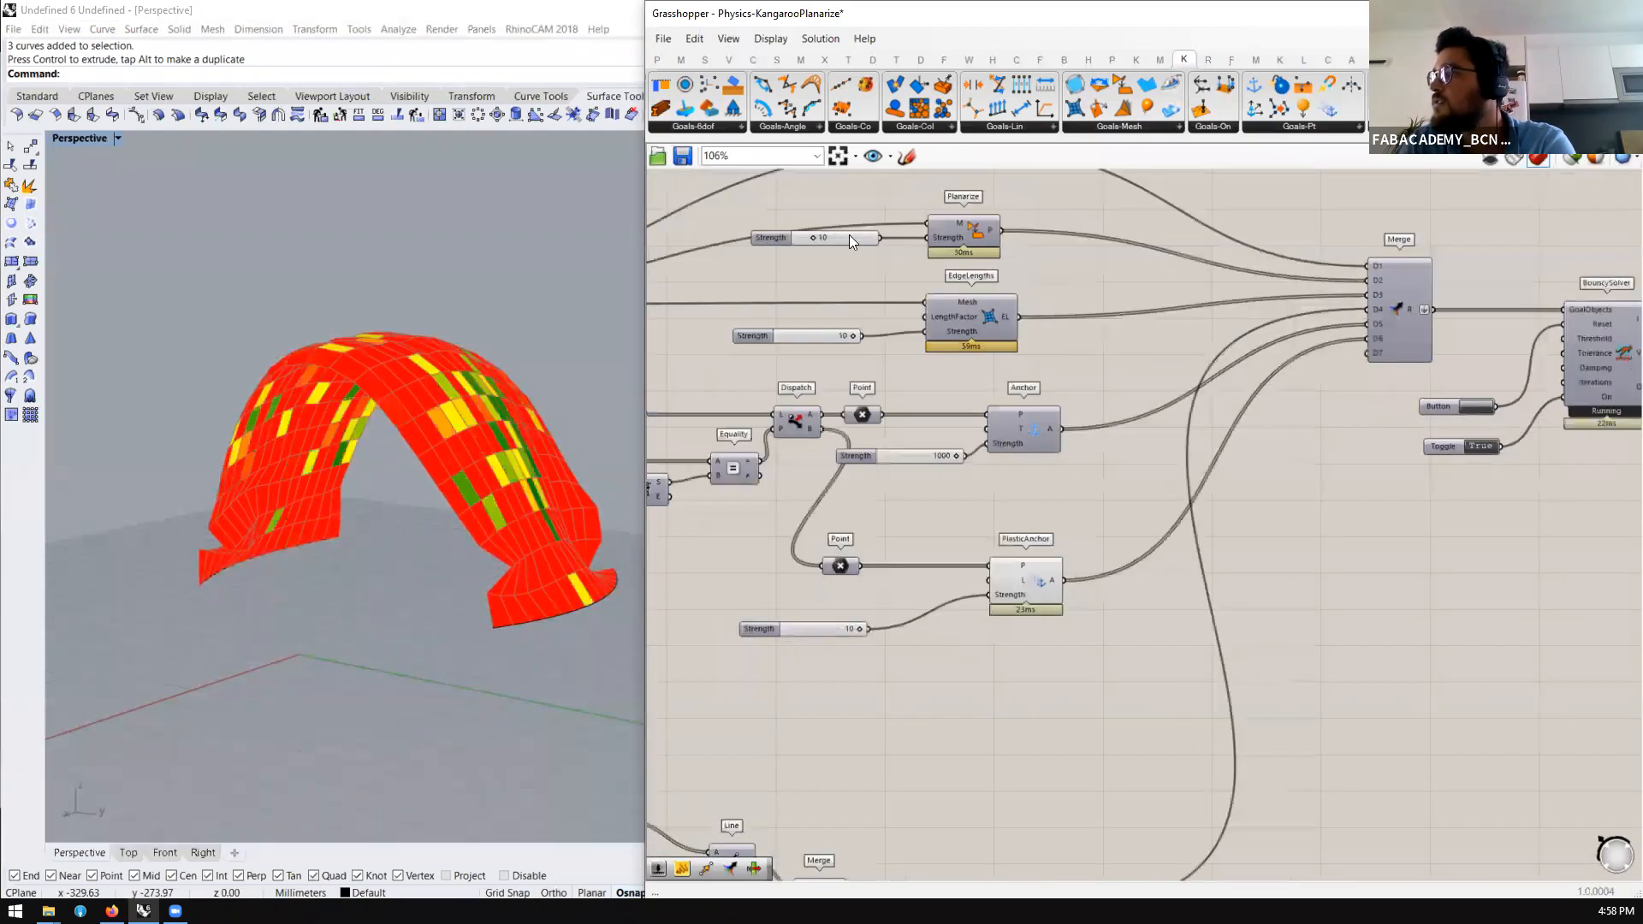
double_click(833, 261)
text(0)
key(Return)
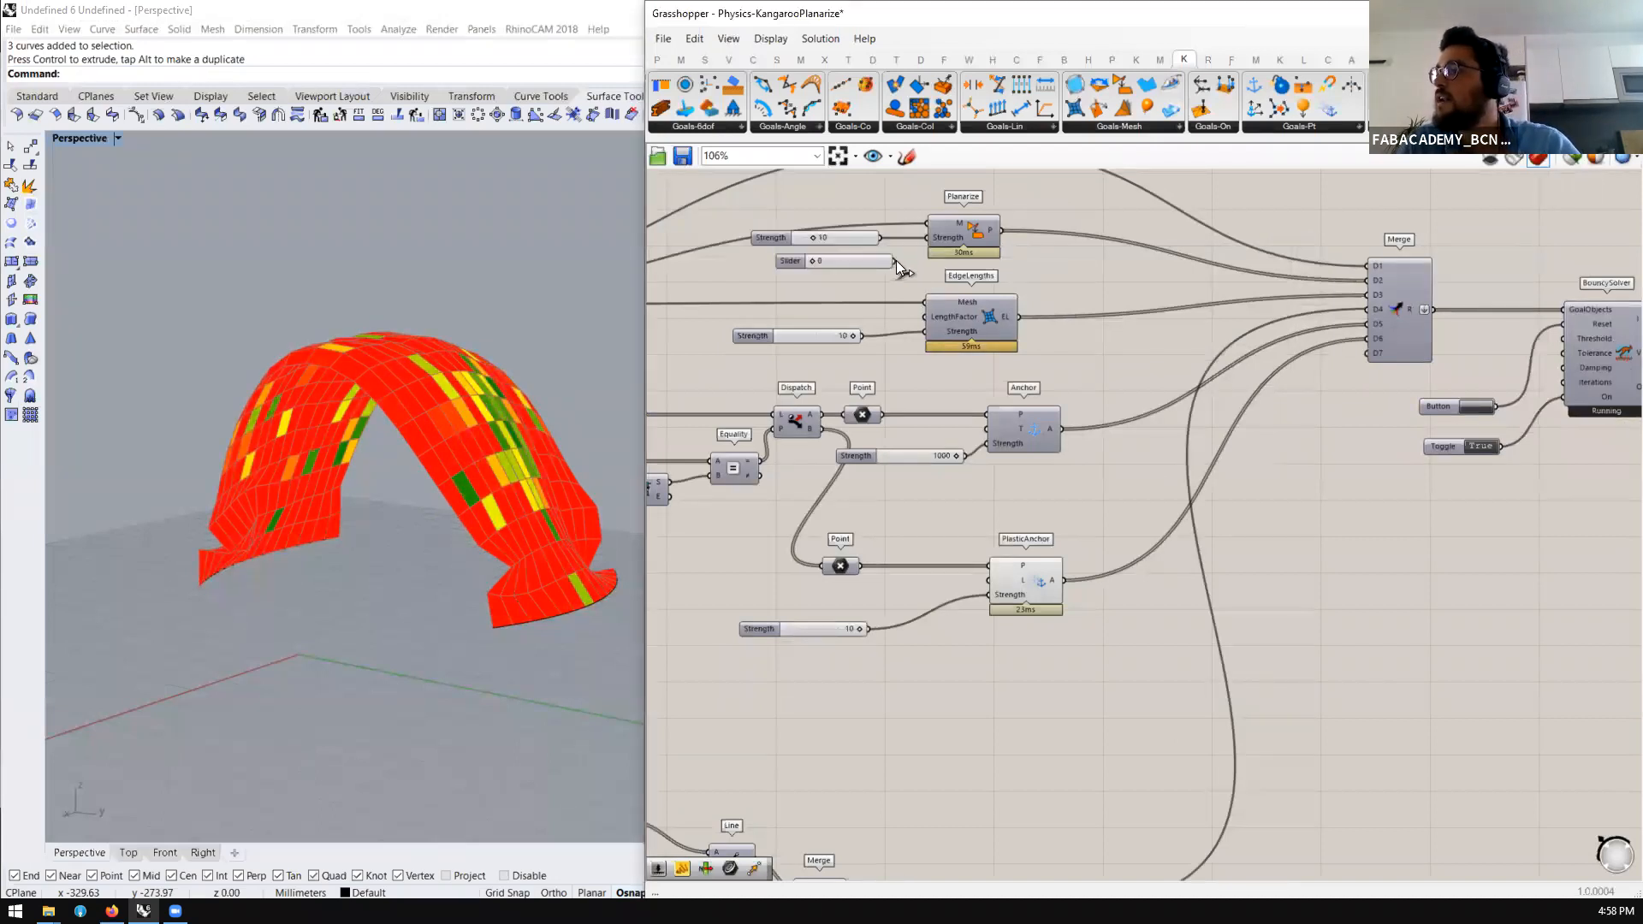
drag(929, 243, 930, 242)
click(1477, 407)
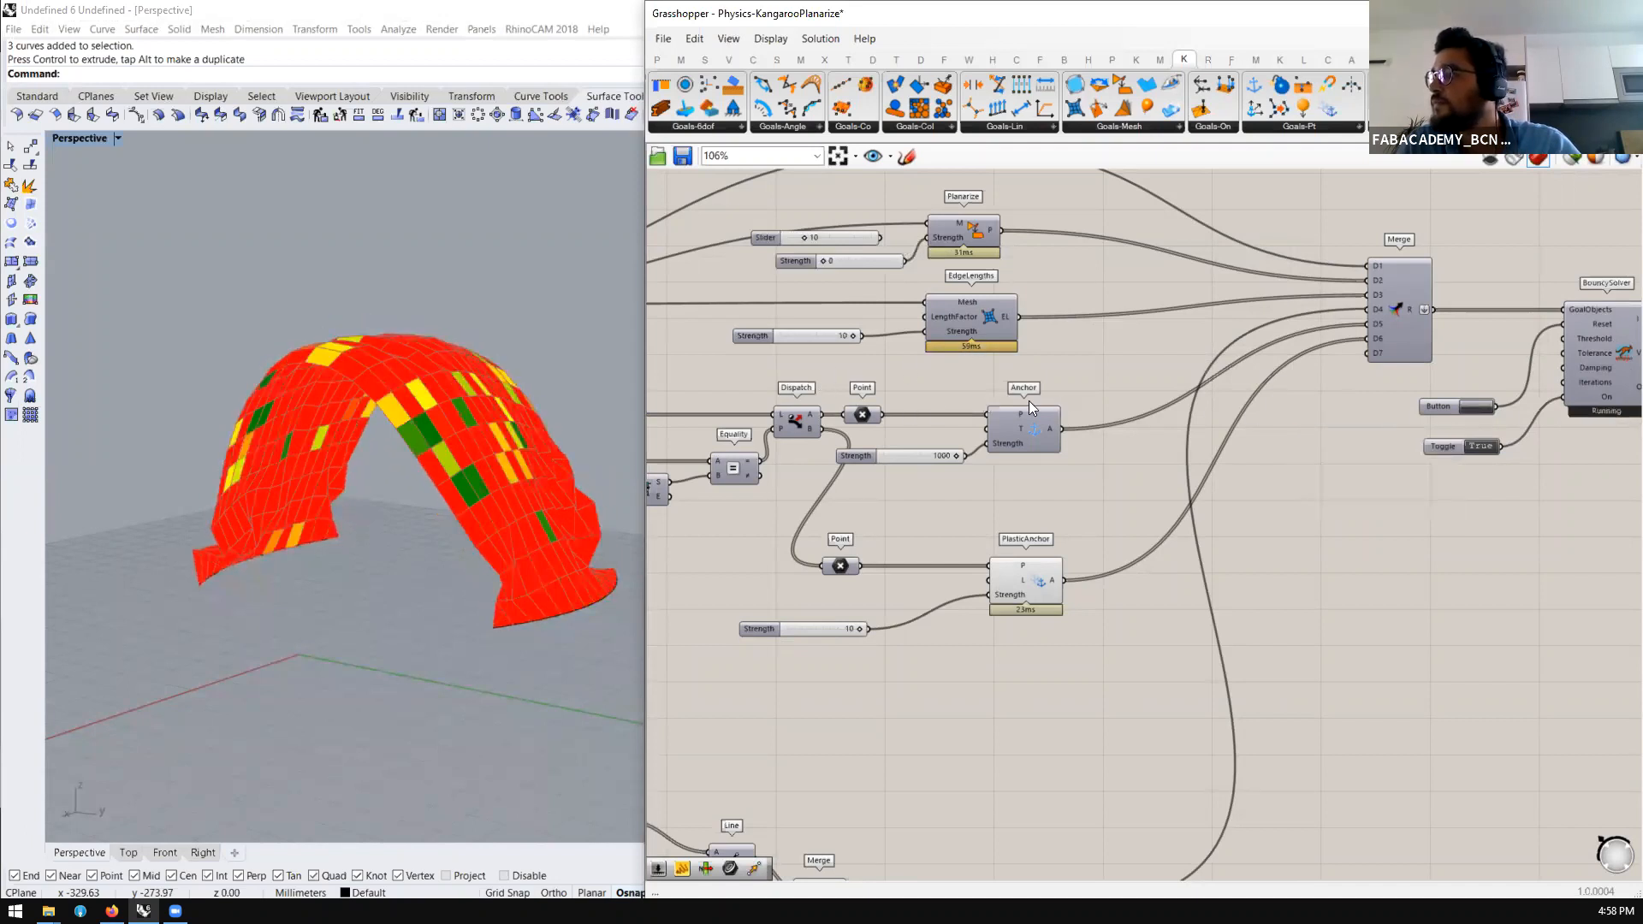
Add a decimal number slider ranging from 0.0 to 10 and connect it to the EqualLength goal's Strength at 0.0
click(1021, 570)
scroll(1045, 458, down, 3)
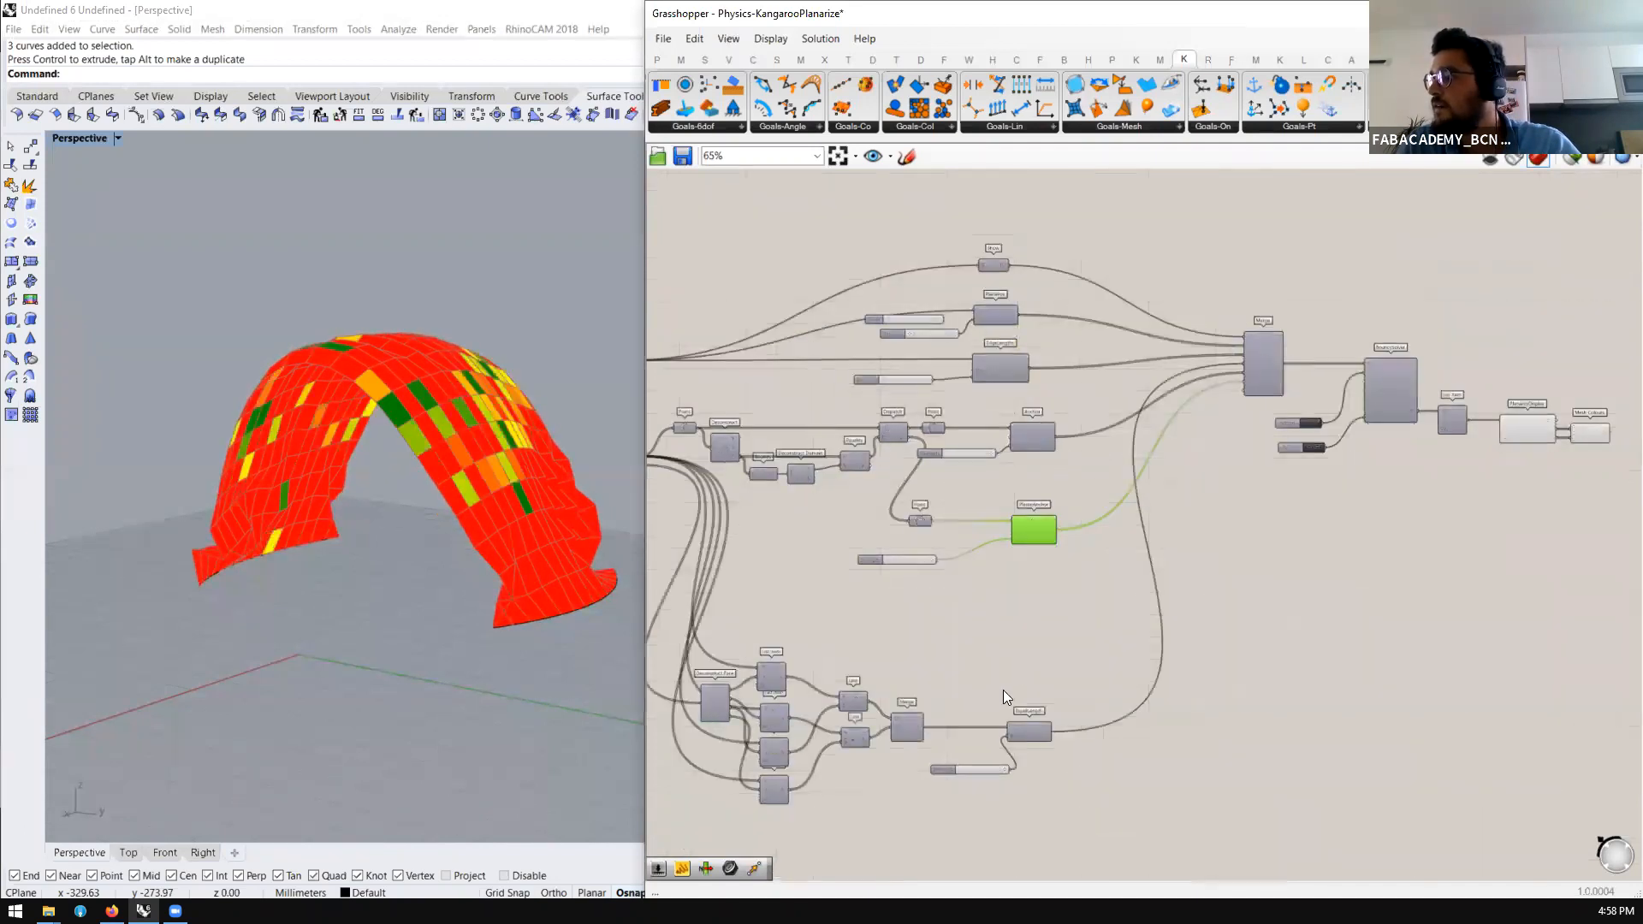
scroll(1003, 689, up, 3)
scroll(1027, 720, up, 2)
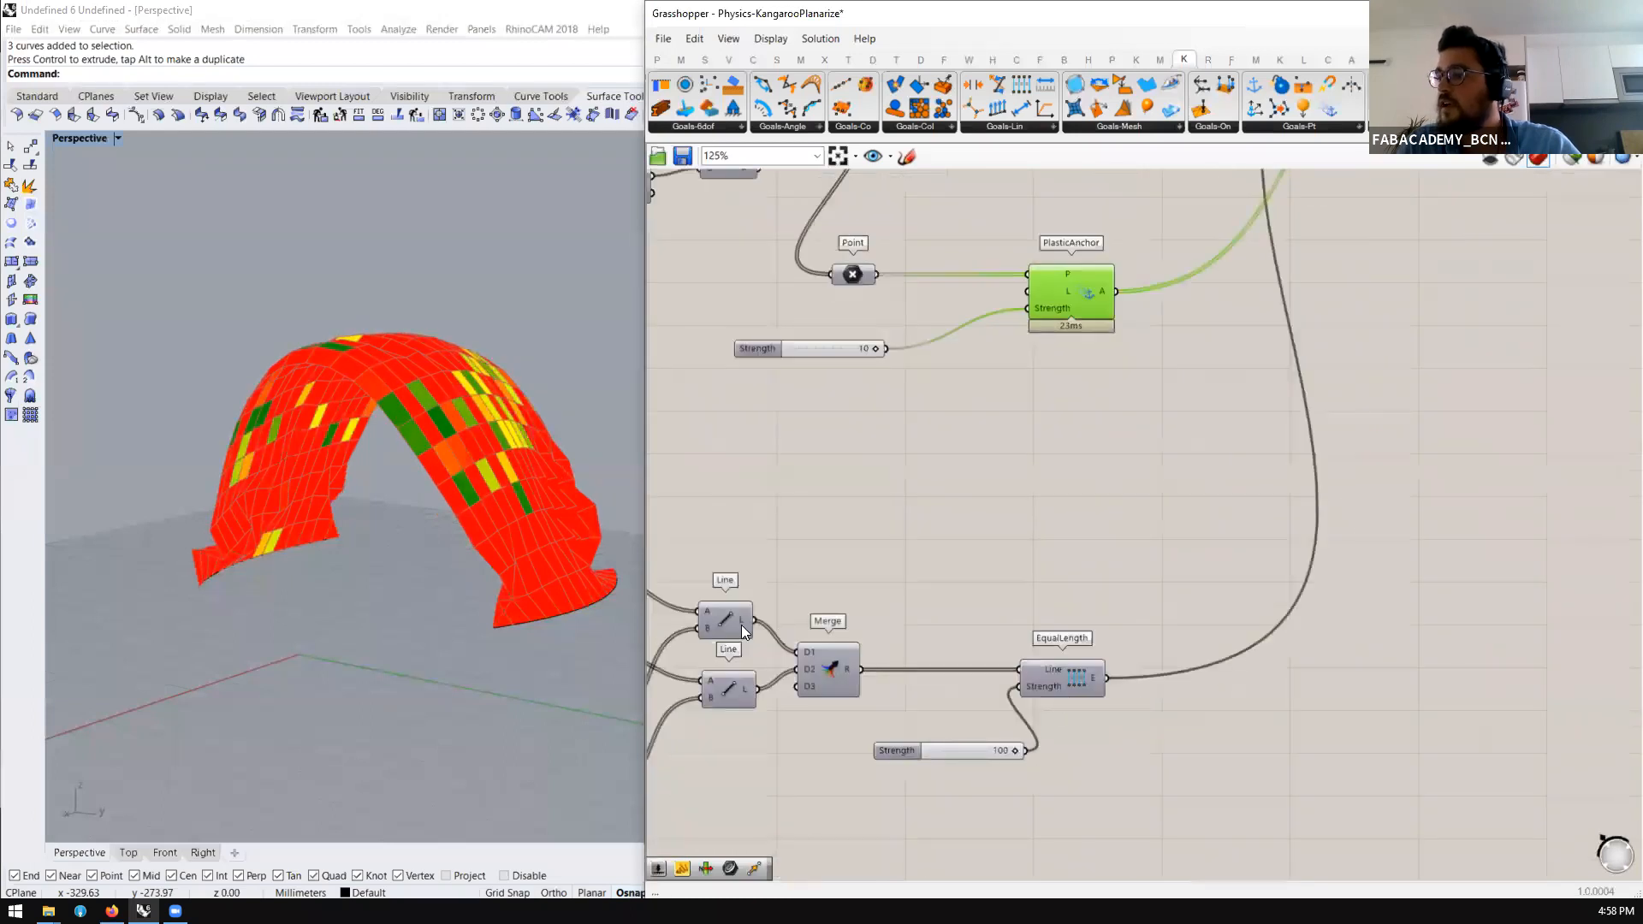
right_drag(492, 535, 423, 554)
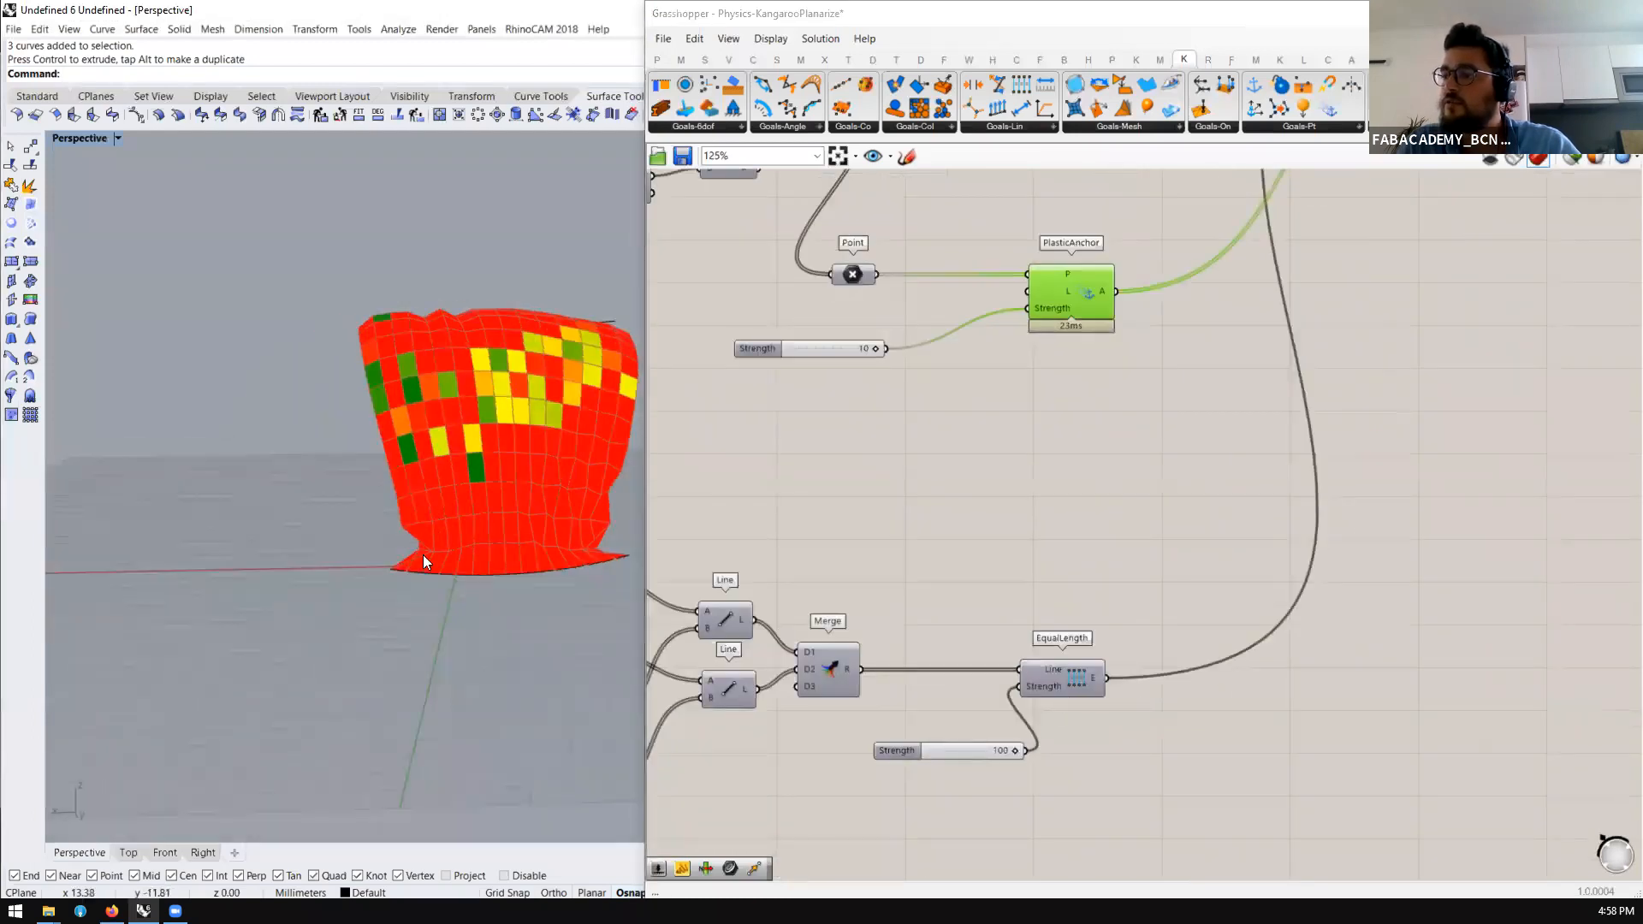
scroll(469, 421, up, 4)
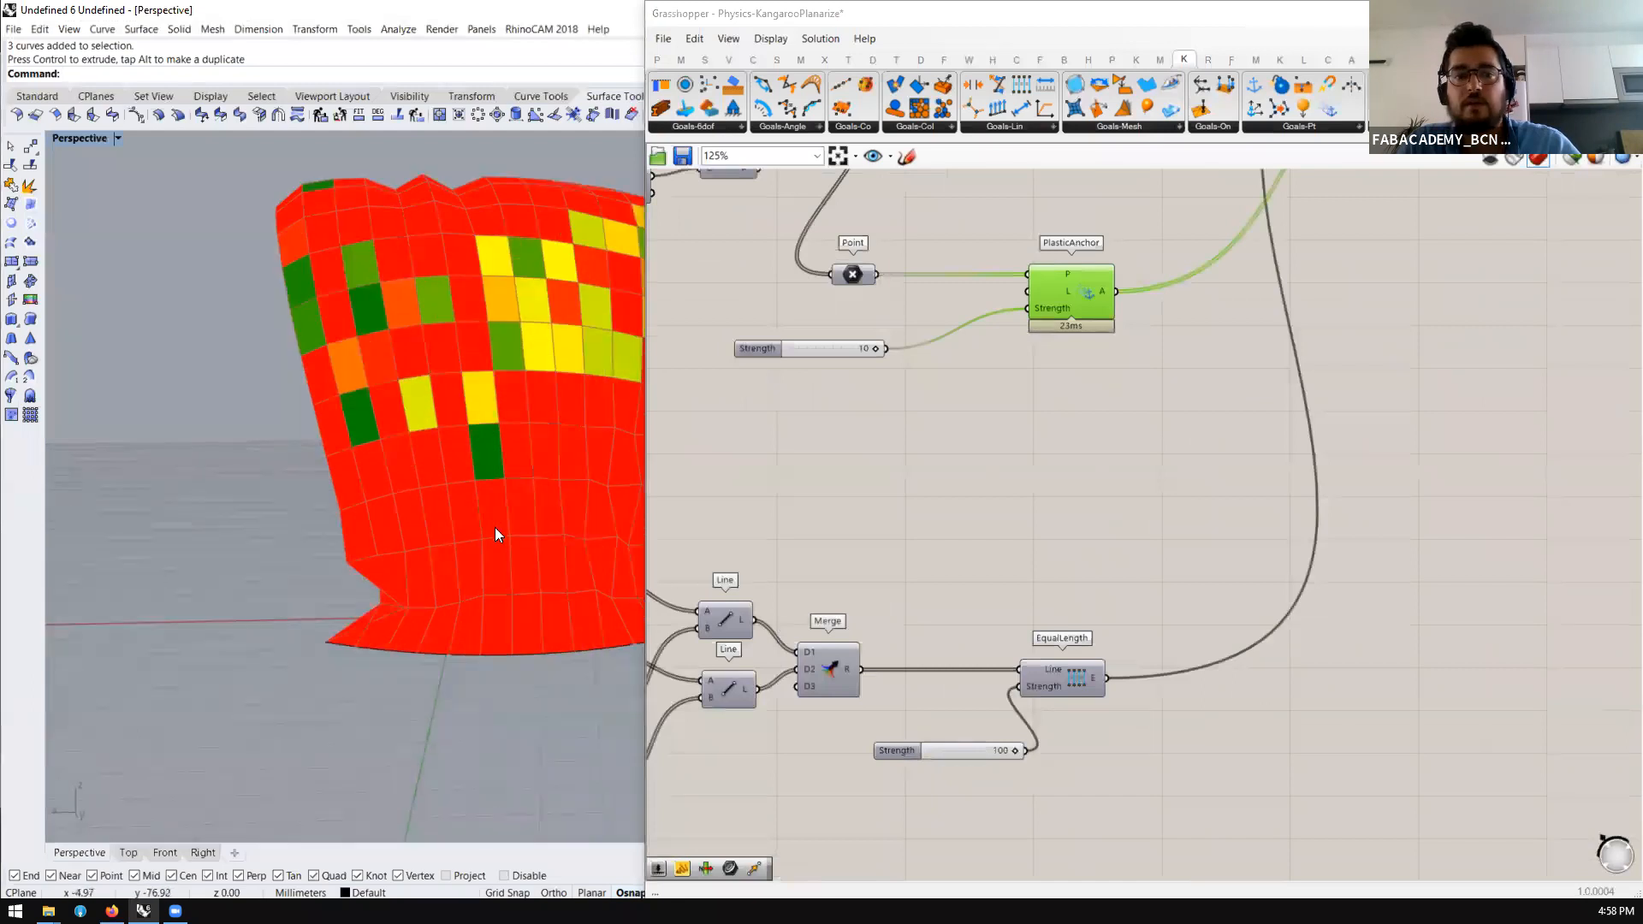
double_click(959, 802)
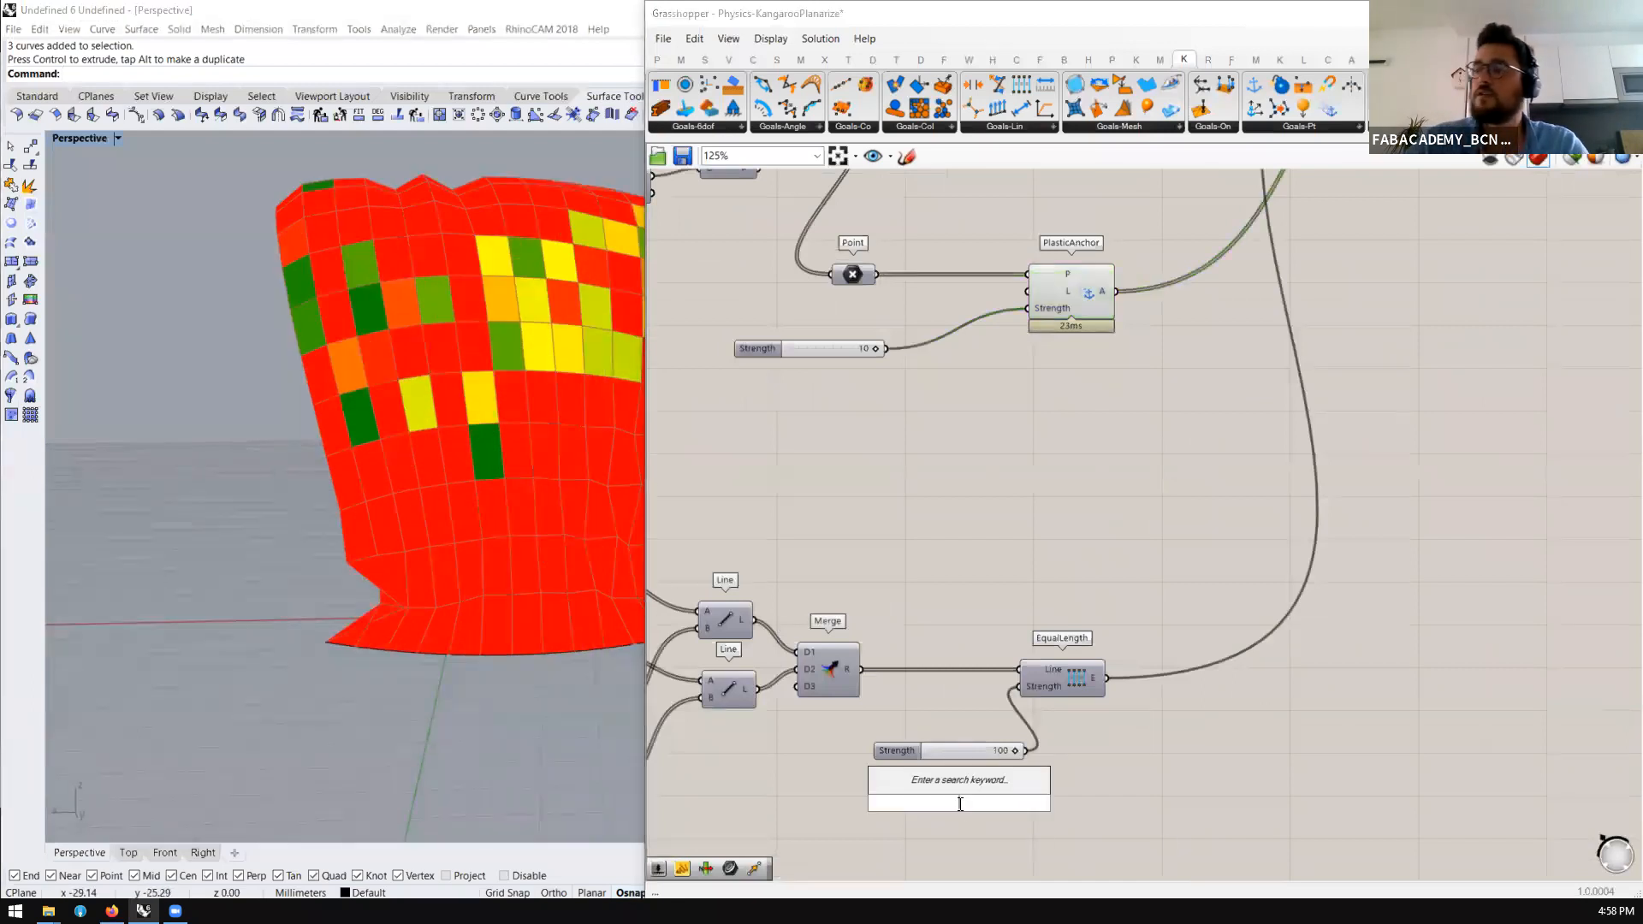
text(0.0<1)
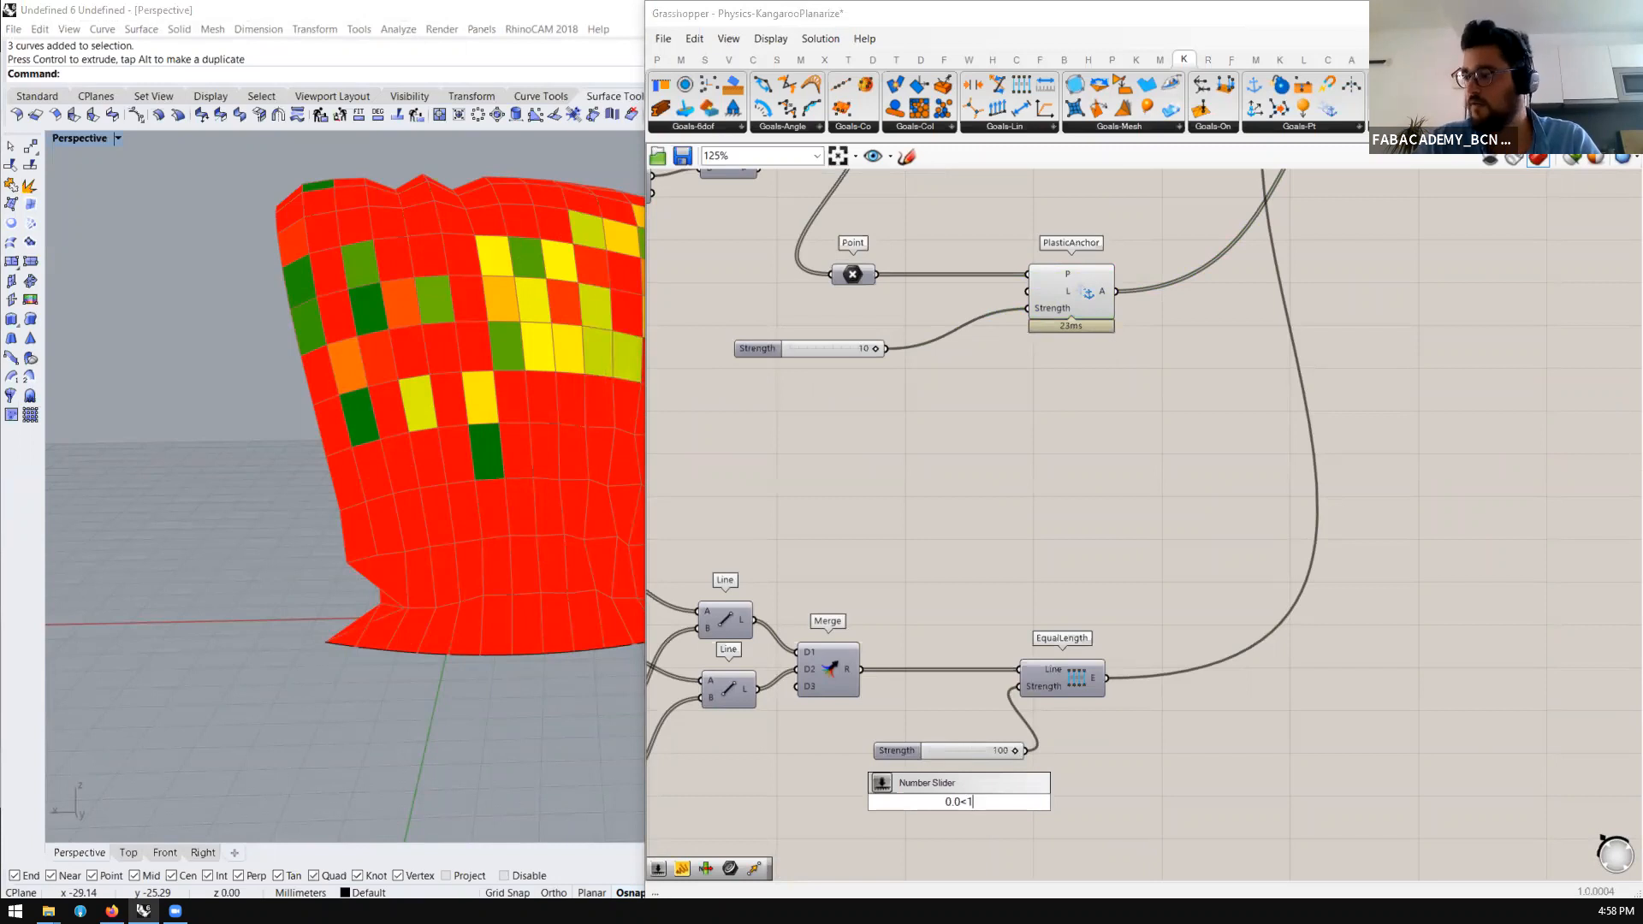
text(0)
key(Return)
drag(1030, 802, 1017, 688)
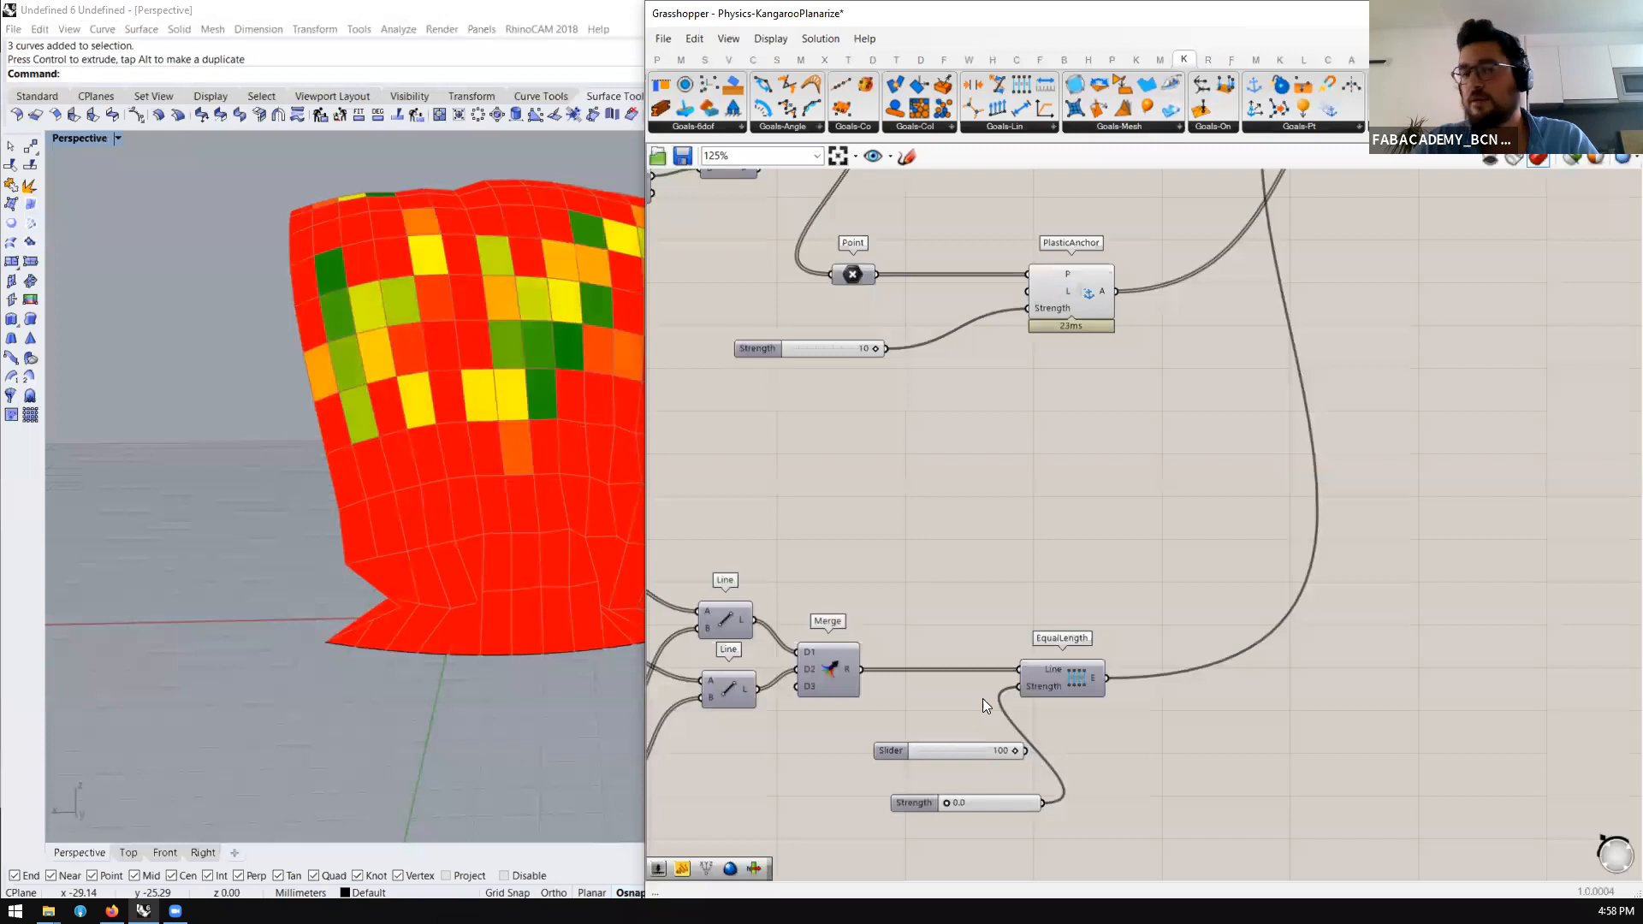
Reset the BouncySolver simulation and inspect the resulting planarity colours on the arched mesh from several angles
scroll(1224, 611, down, 5)
scroll(1156, 489, up, 7)
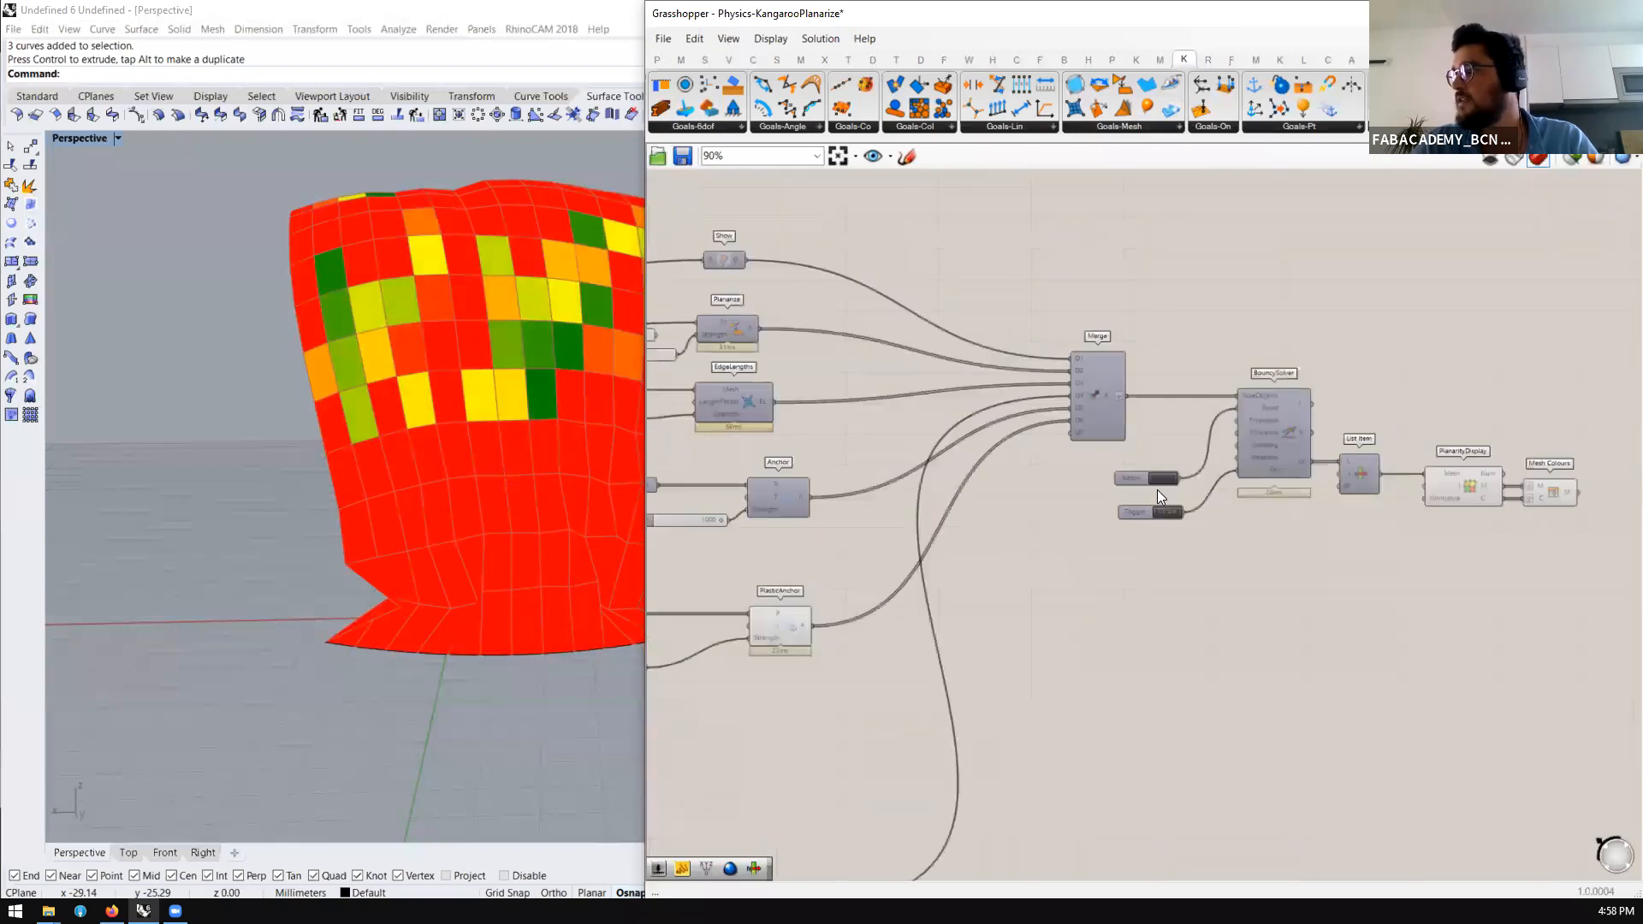
click(1164, 476)
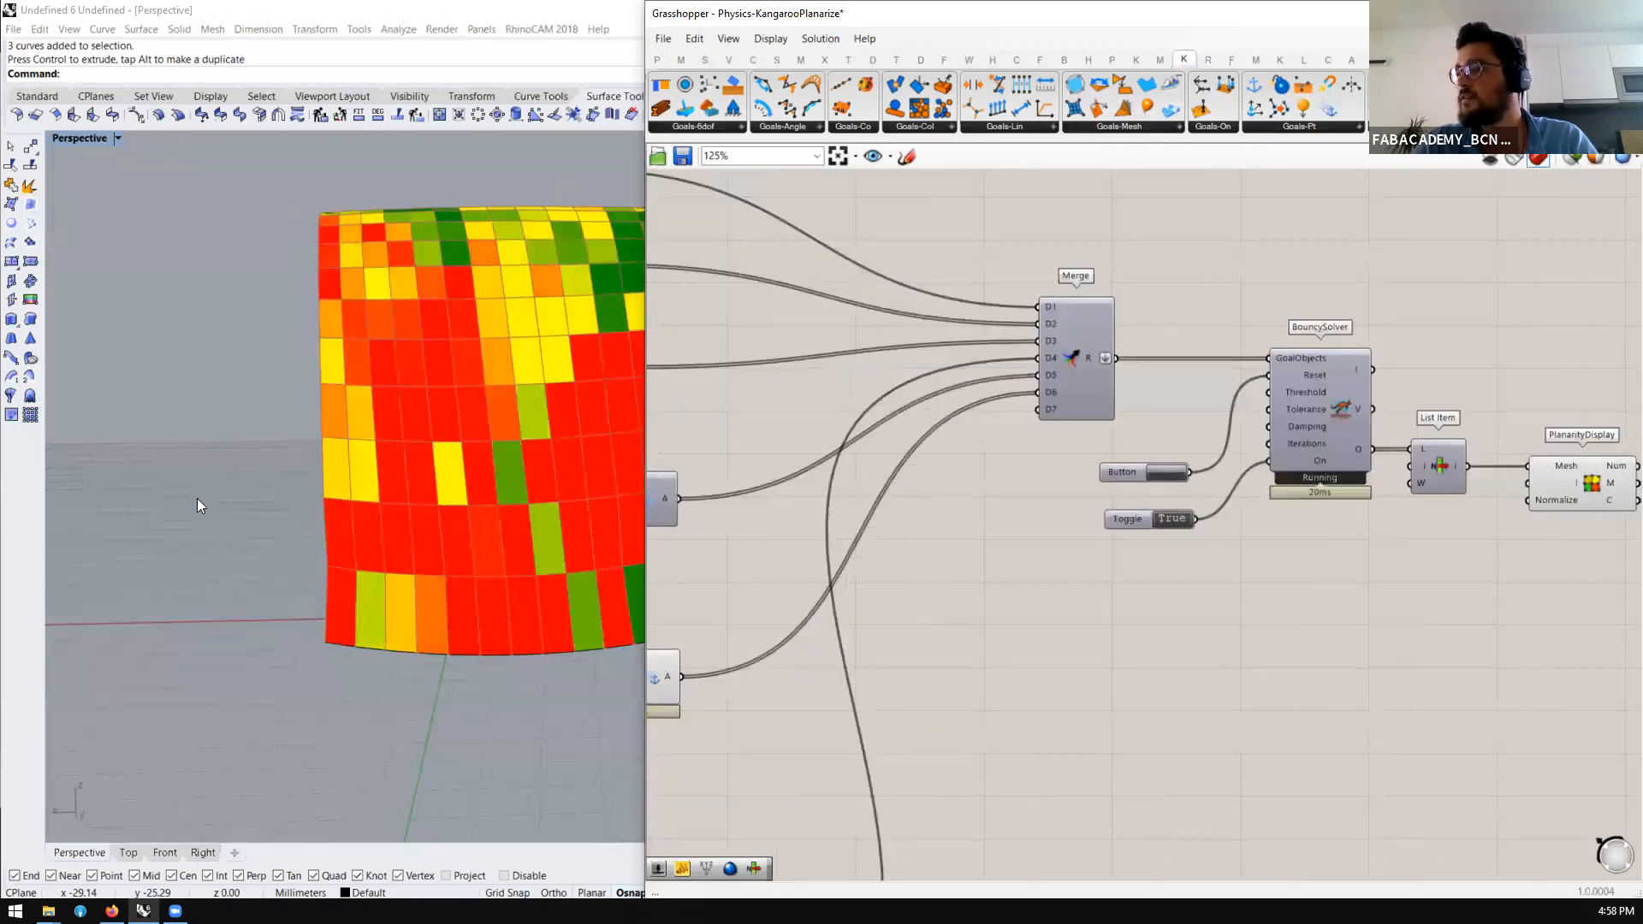
scroll(407, 496, down, 6)
right_drag(407, 496, 523, 552)
scroll(1089, 416, down, 4)
scroll(789, 580, up, 2)
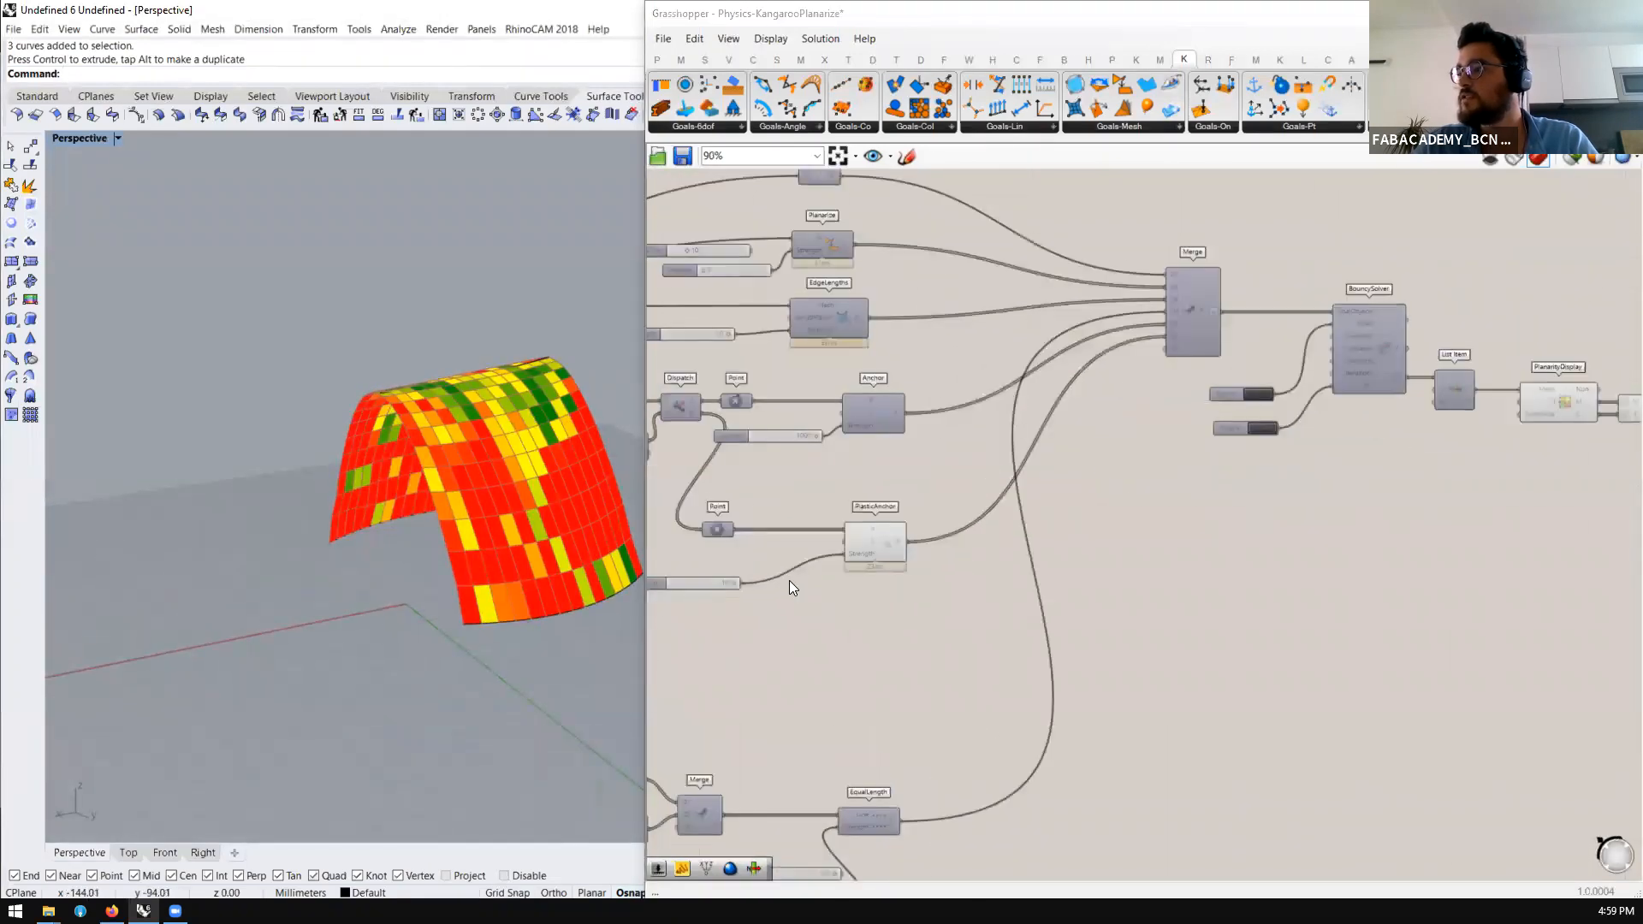
click(827, 322)
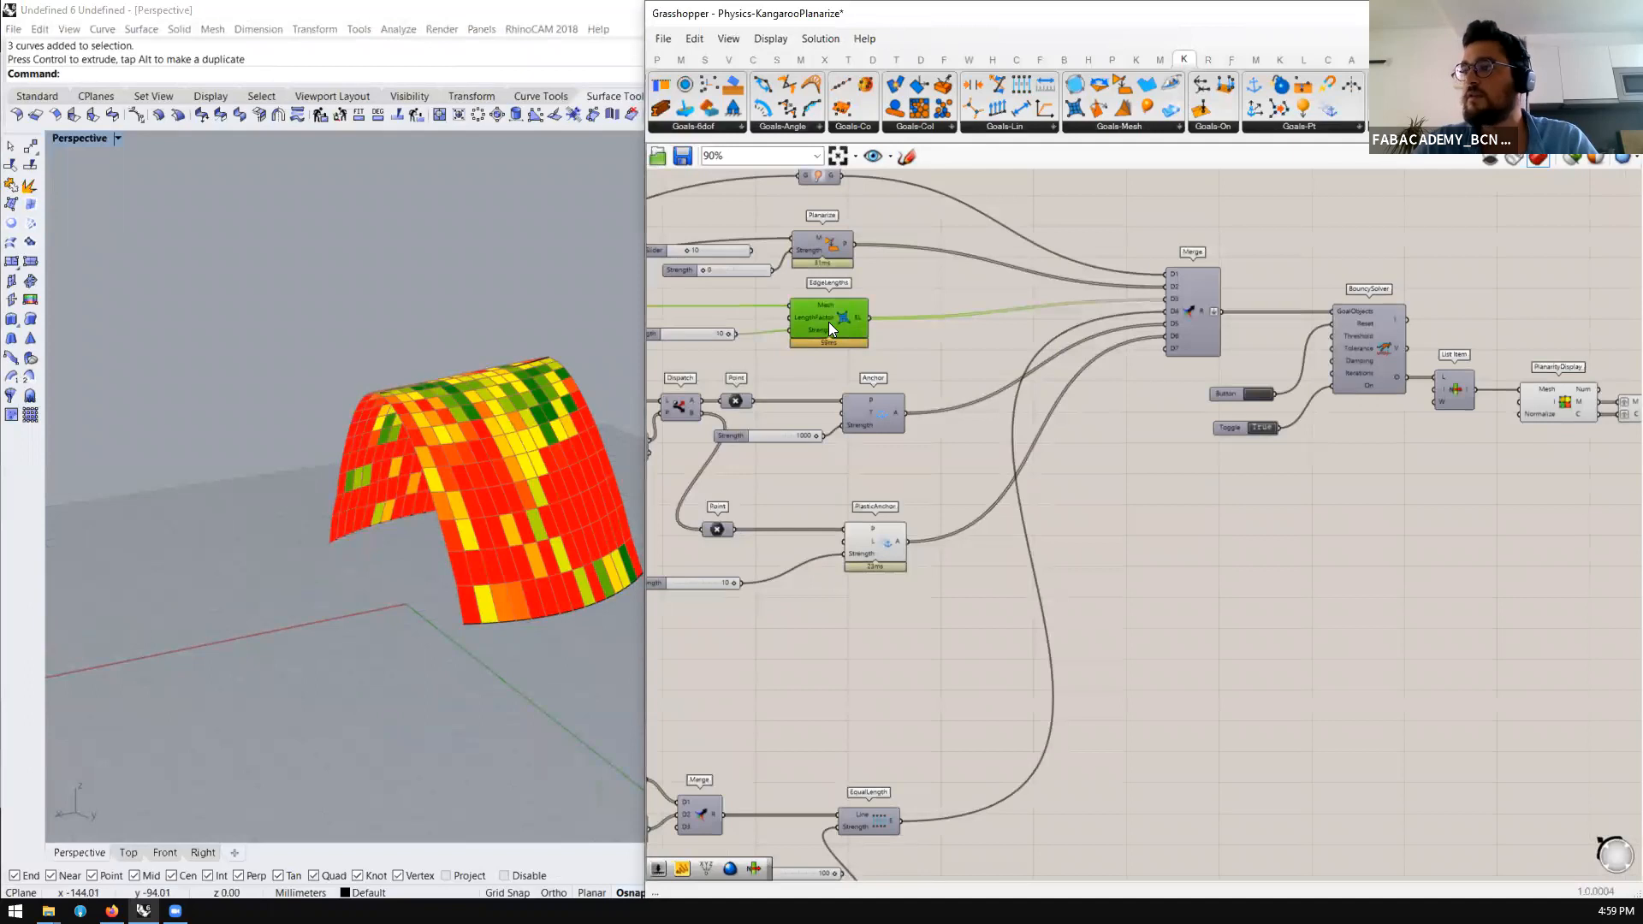
right_drag(416, 502, 450, 515)
Move the EqualLength component and its 0.0 Strength slider between the Planarize and EdgeLengths goals, and reposition the Planarize Strength slider
scroll(1027, 514, down, 3)
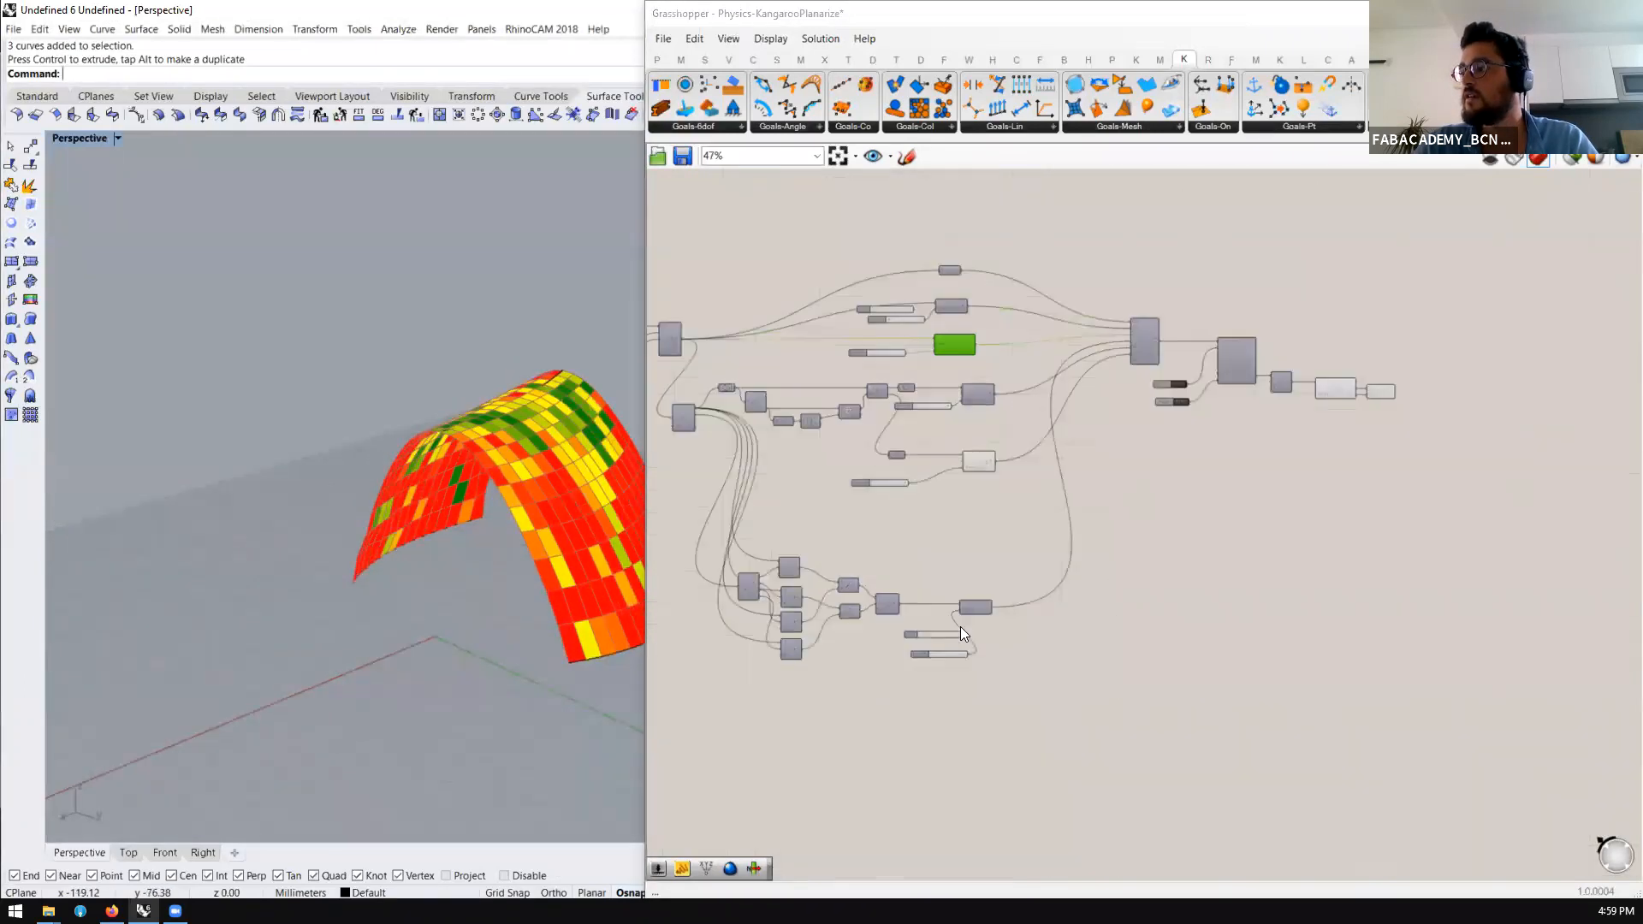
scroll(940, 651, up, 4)
drag(955, 687, 889, 360)
scroll(948, 545, down, 4)
scroll(925, 334, up, 4)
scroll(882, 358, up, 3)
scroll(905, 354, down, 5)
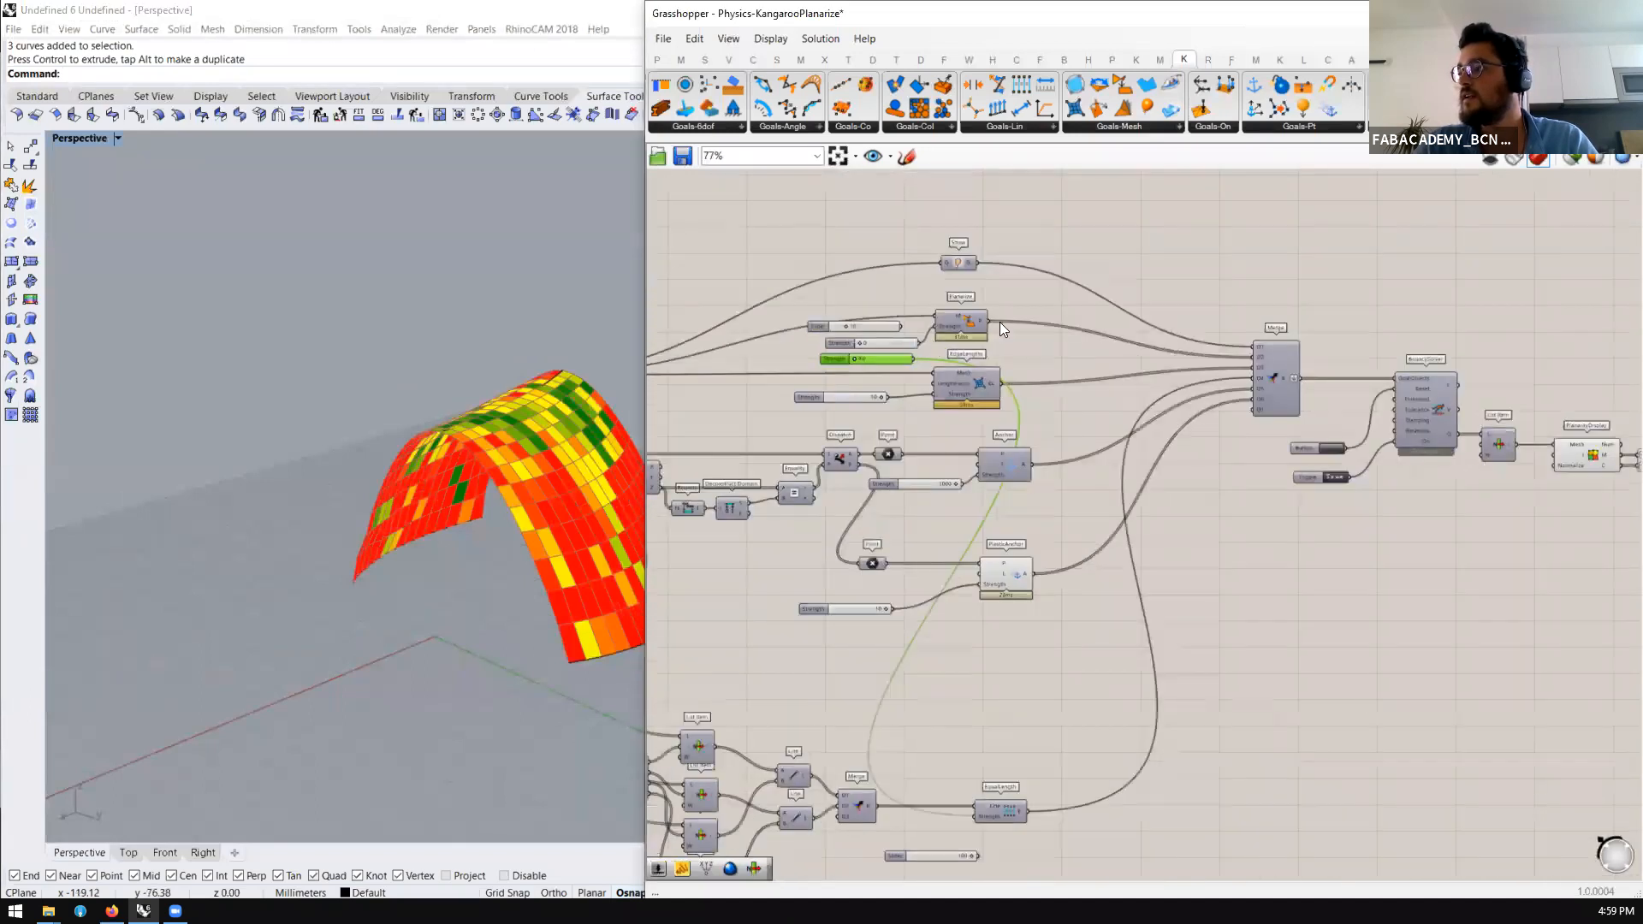
scroll(1000, 323, down, 1)
drag(1008, 308, 871, 350)
click(1002, 696)
drag(989, 742, 945, 316)
scroll(898, 315, up, 5)
scroll(857, 318, up, 4)
drag(798, 334, 792, 375)
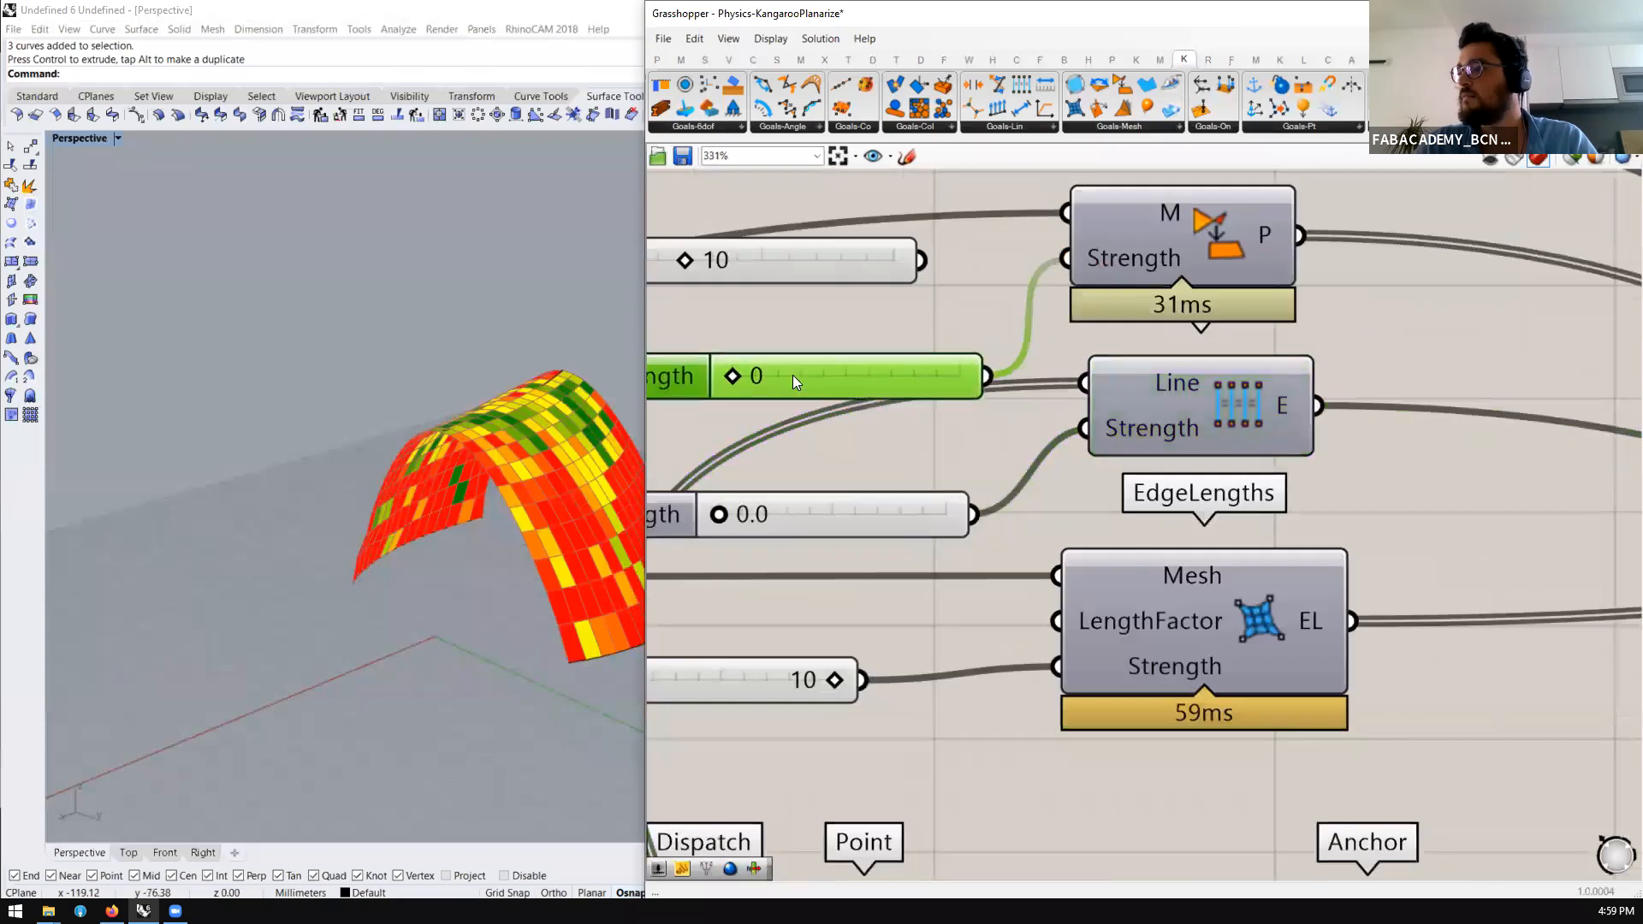
Change the Planarize Strength slider to one decimal place with a maximum of 10 and set it to 10.0
scroll(478, 450, down, 3)
scroll(484, 430, up, 4)
scroll(482, 428, down, 3)
scroll(843, 376, up, 2)
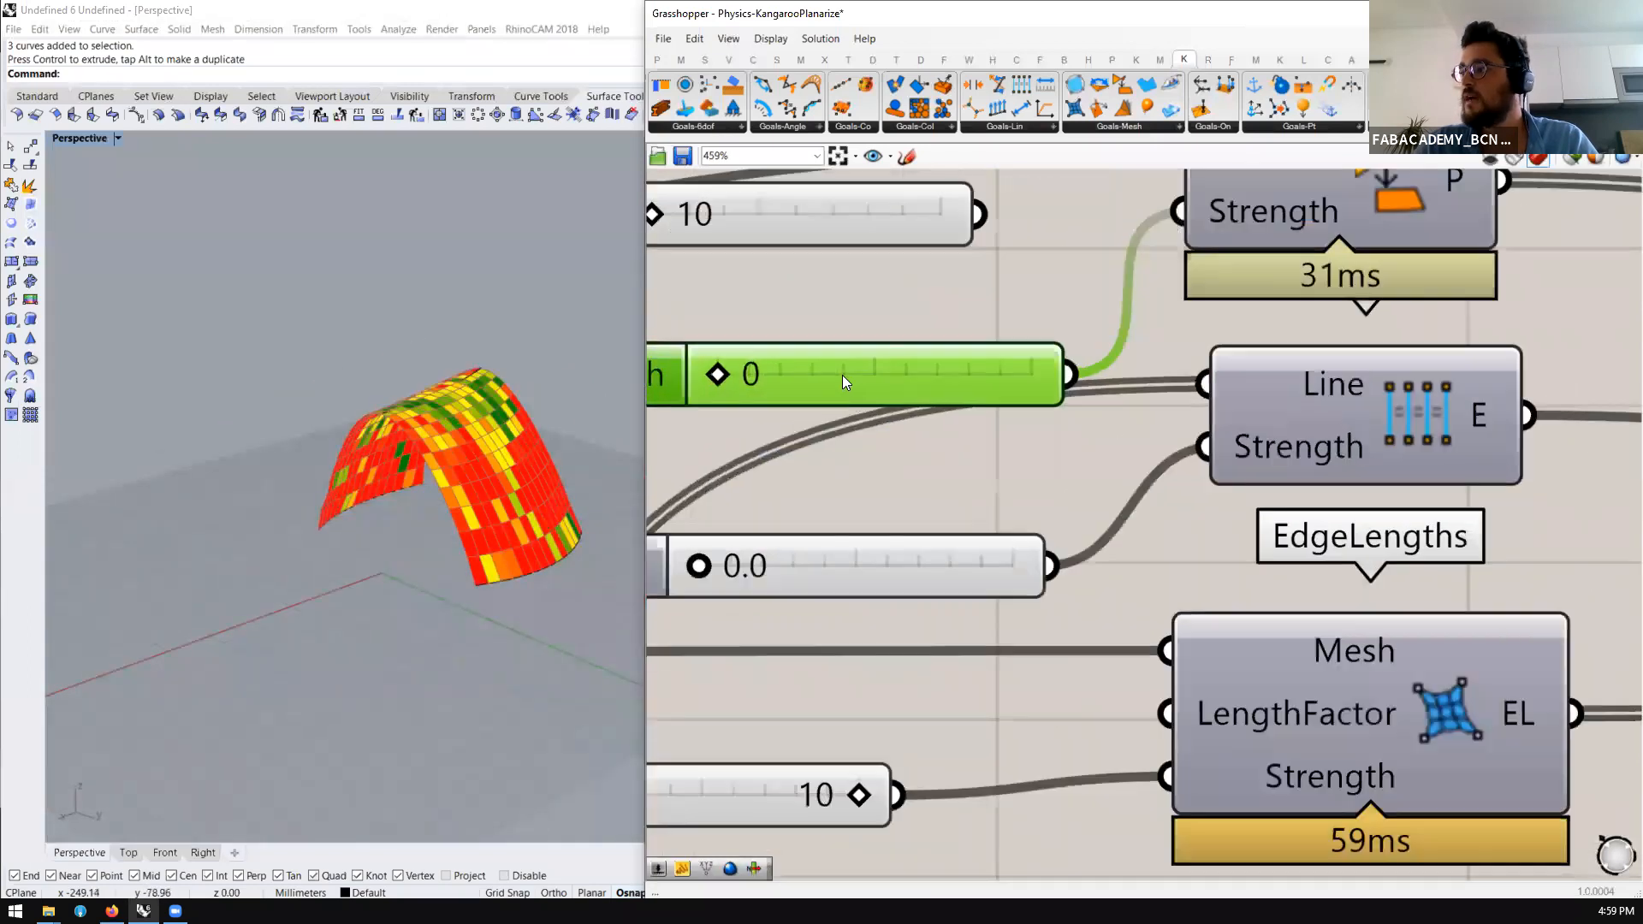
right_click(843, 374)
click(882, 443)
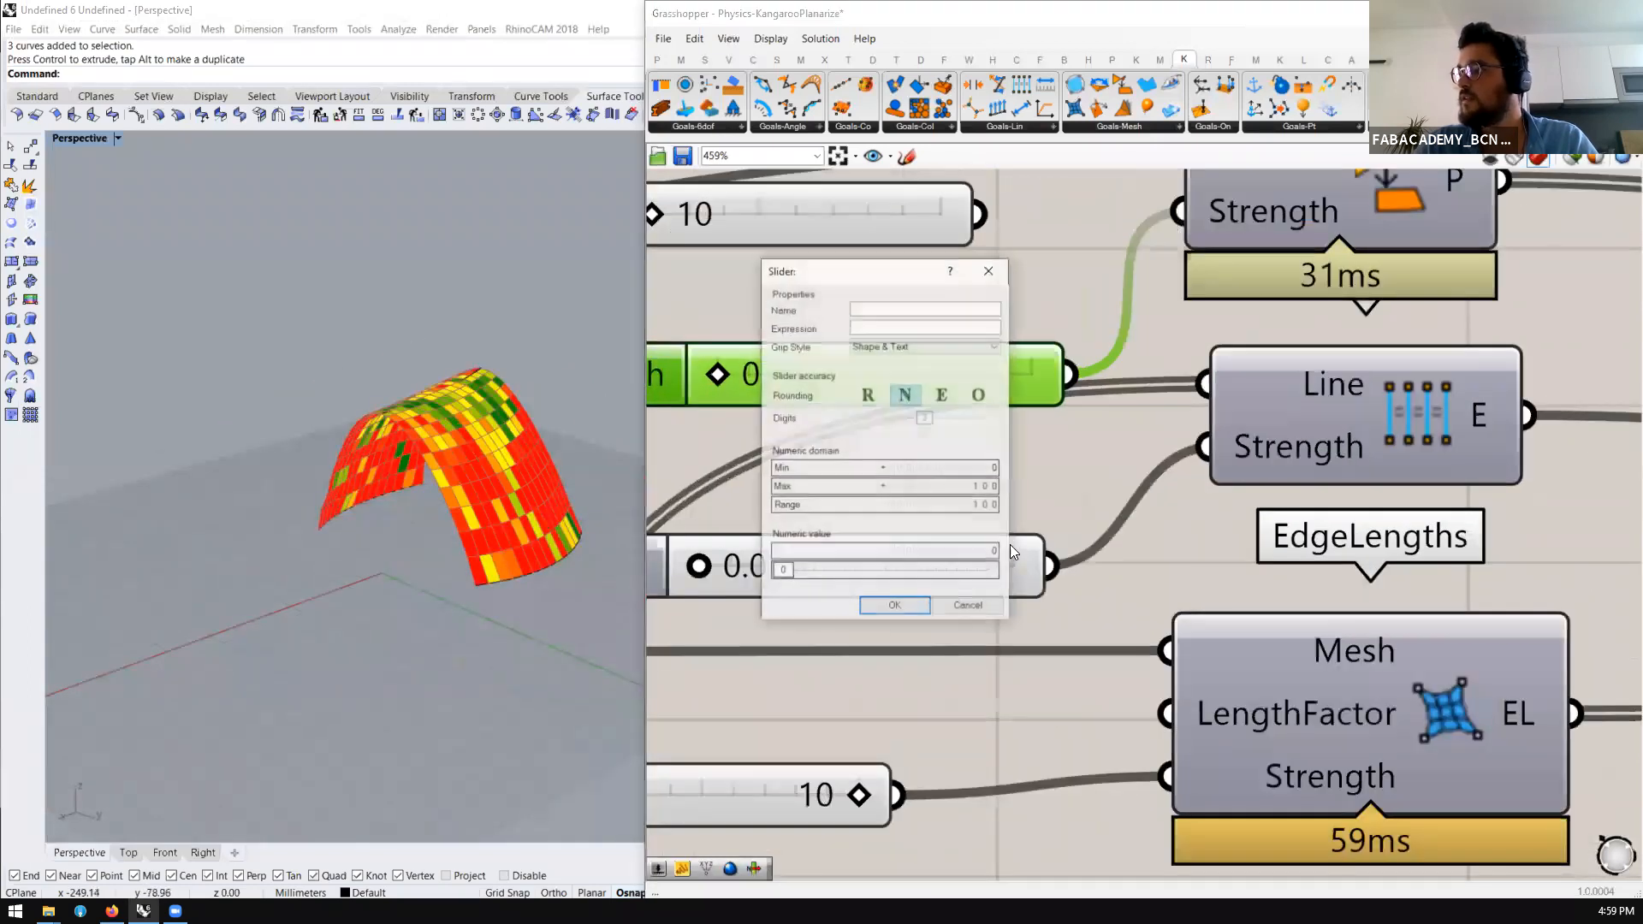
drag(926, 421, 892, 421)
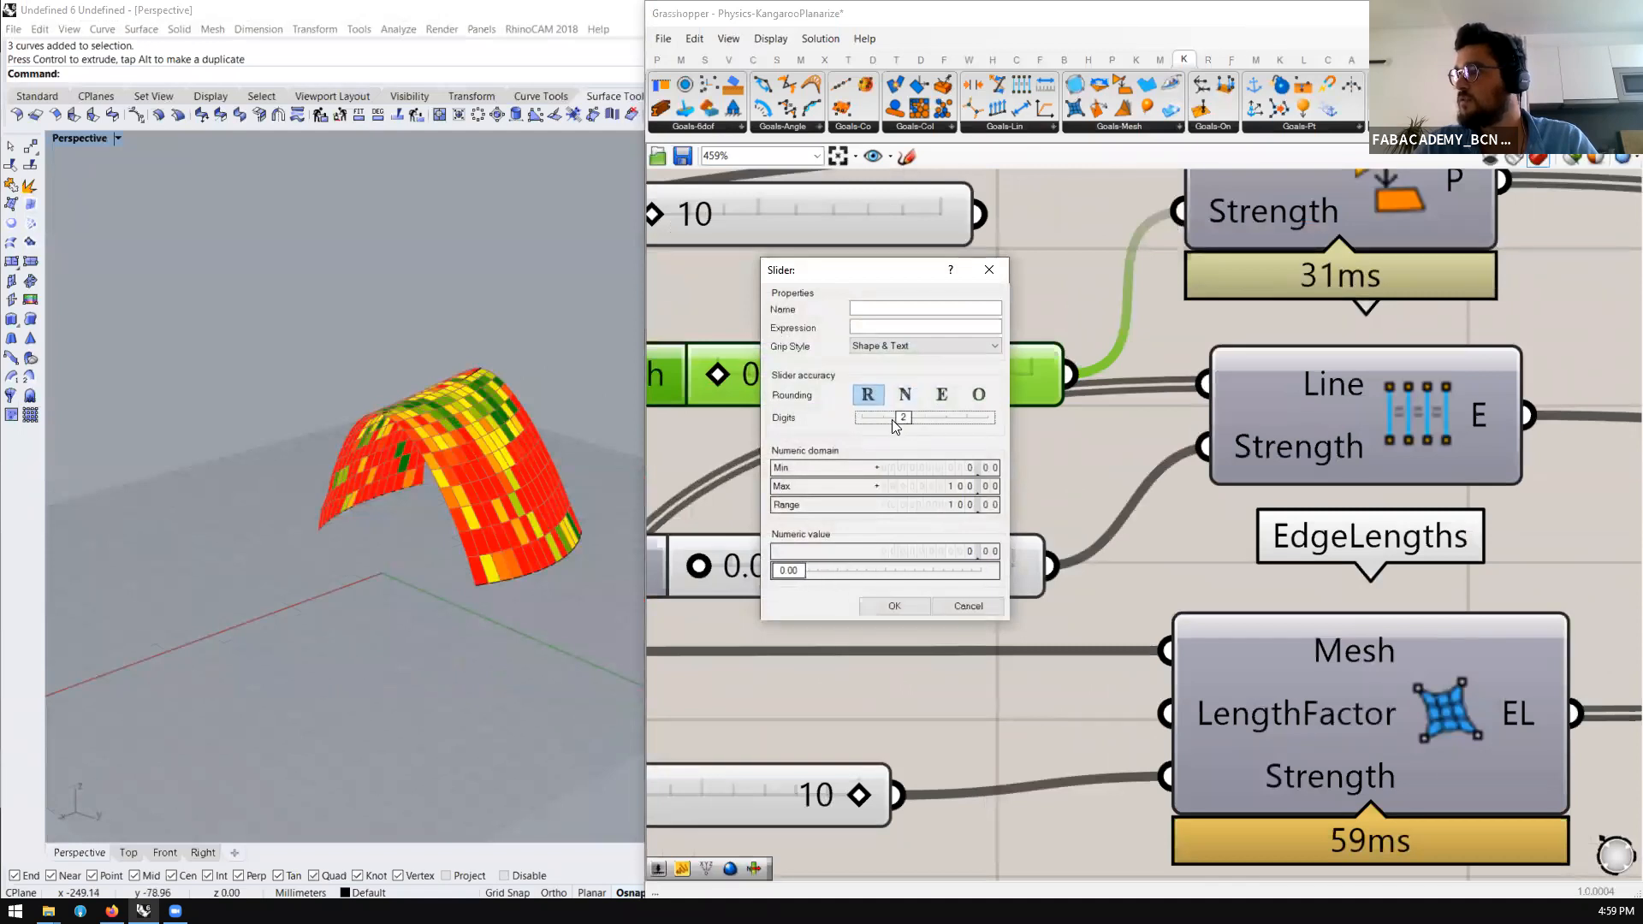
double_click(950, 487)
text(10)
click(980, 487)
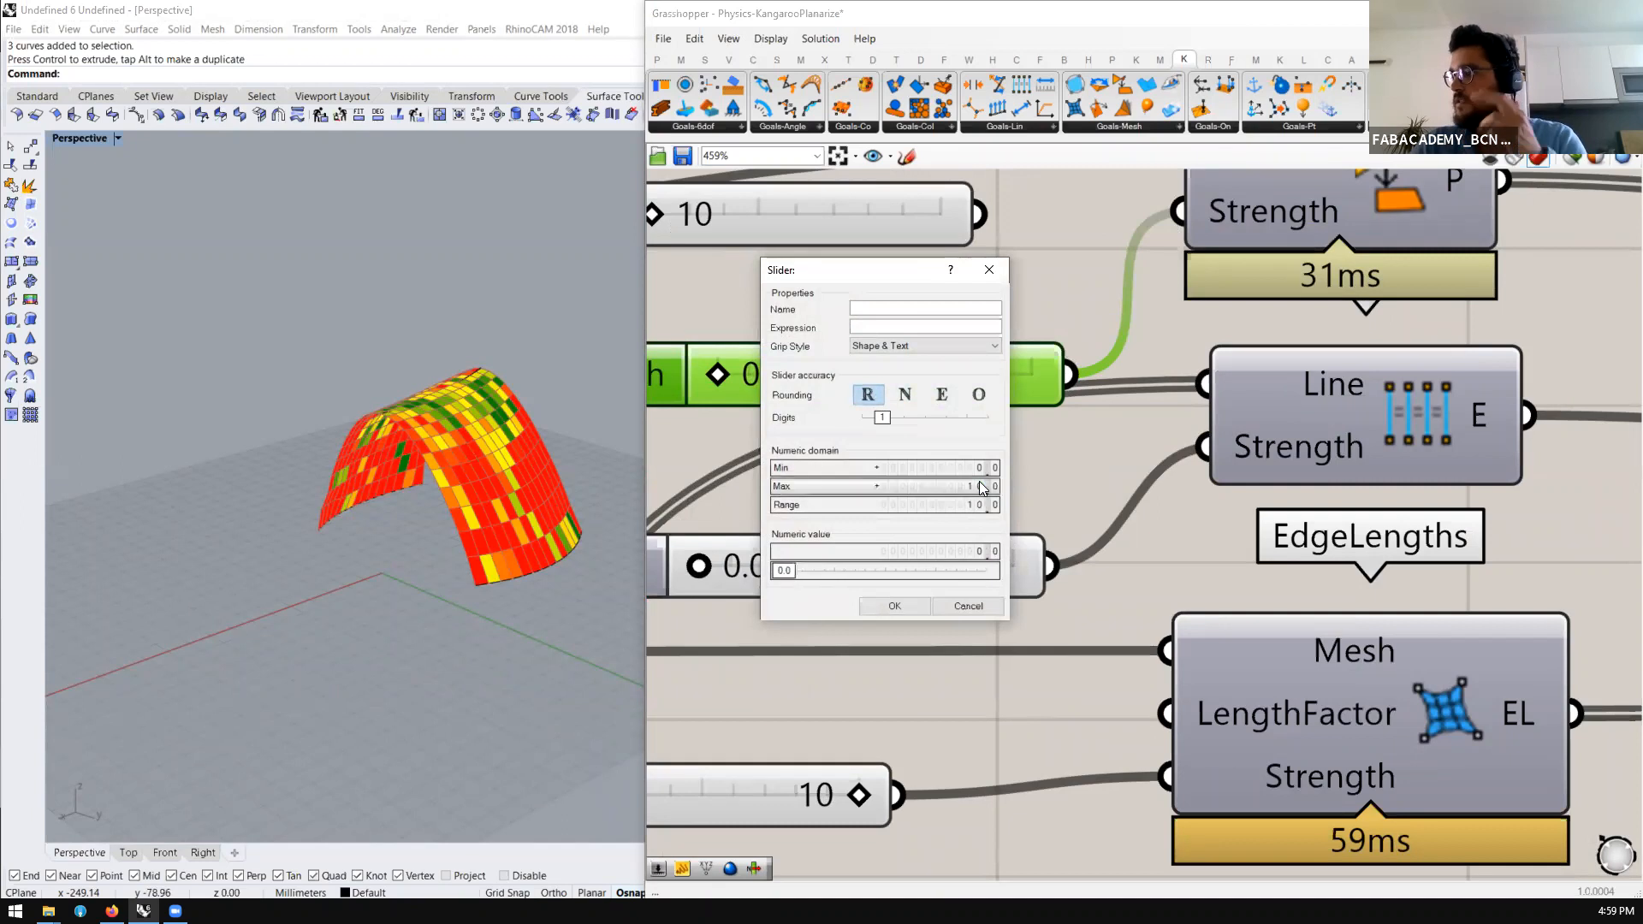
click(895, 606)
drag(719, 376, 989, 391)
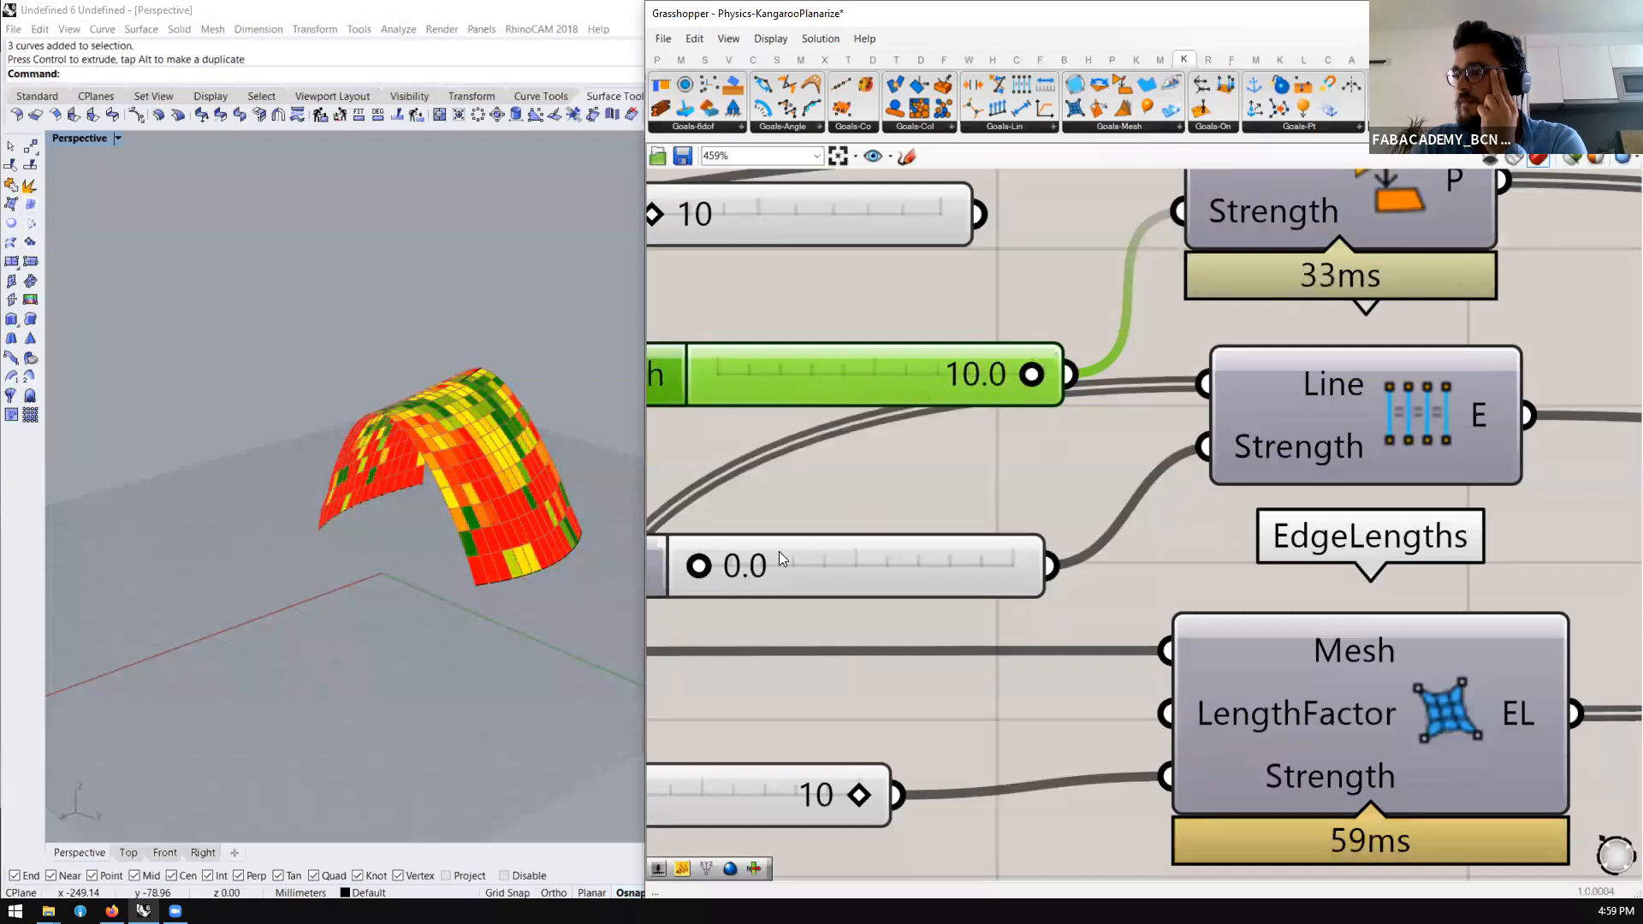
Set the EqualLength goal's Strength to 6.6 and raise the Planarize Strength slider's maximum to 50
drag(698, 566, 898, 395)
right_click(851, 363)
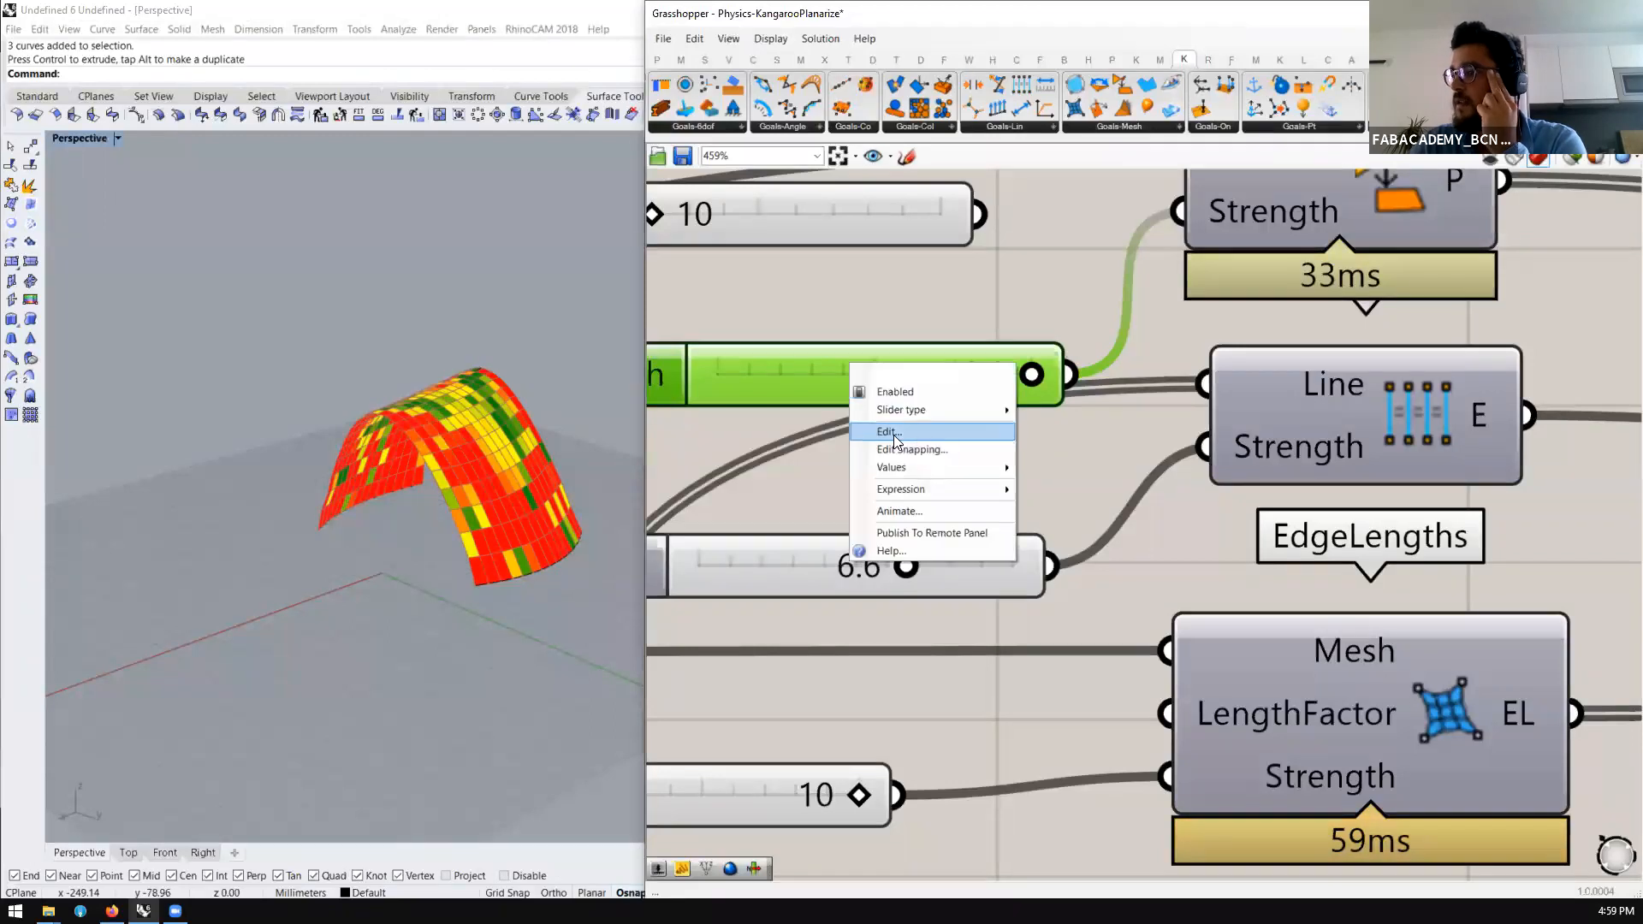
click(893, 436)
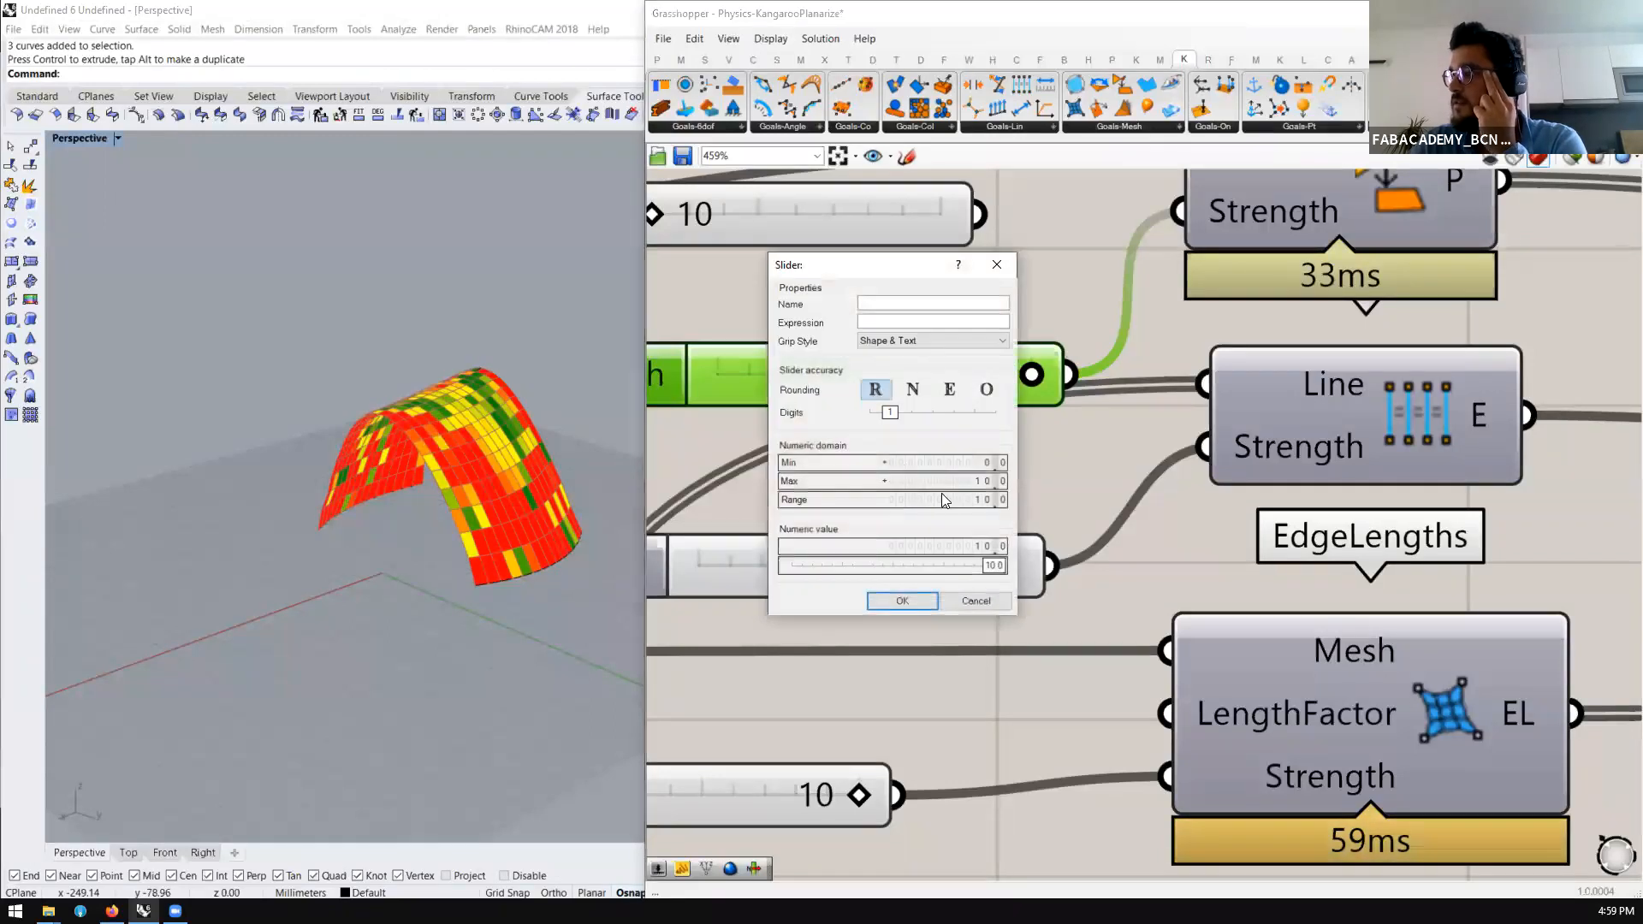
double_click(934, 485)
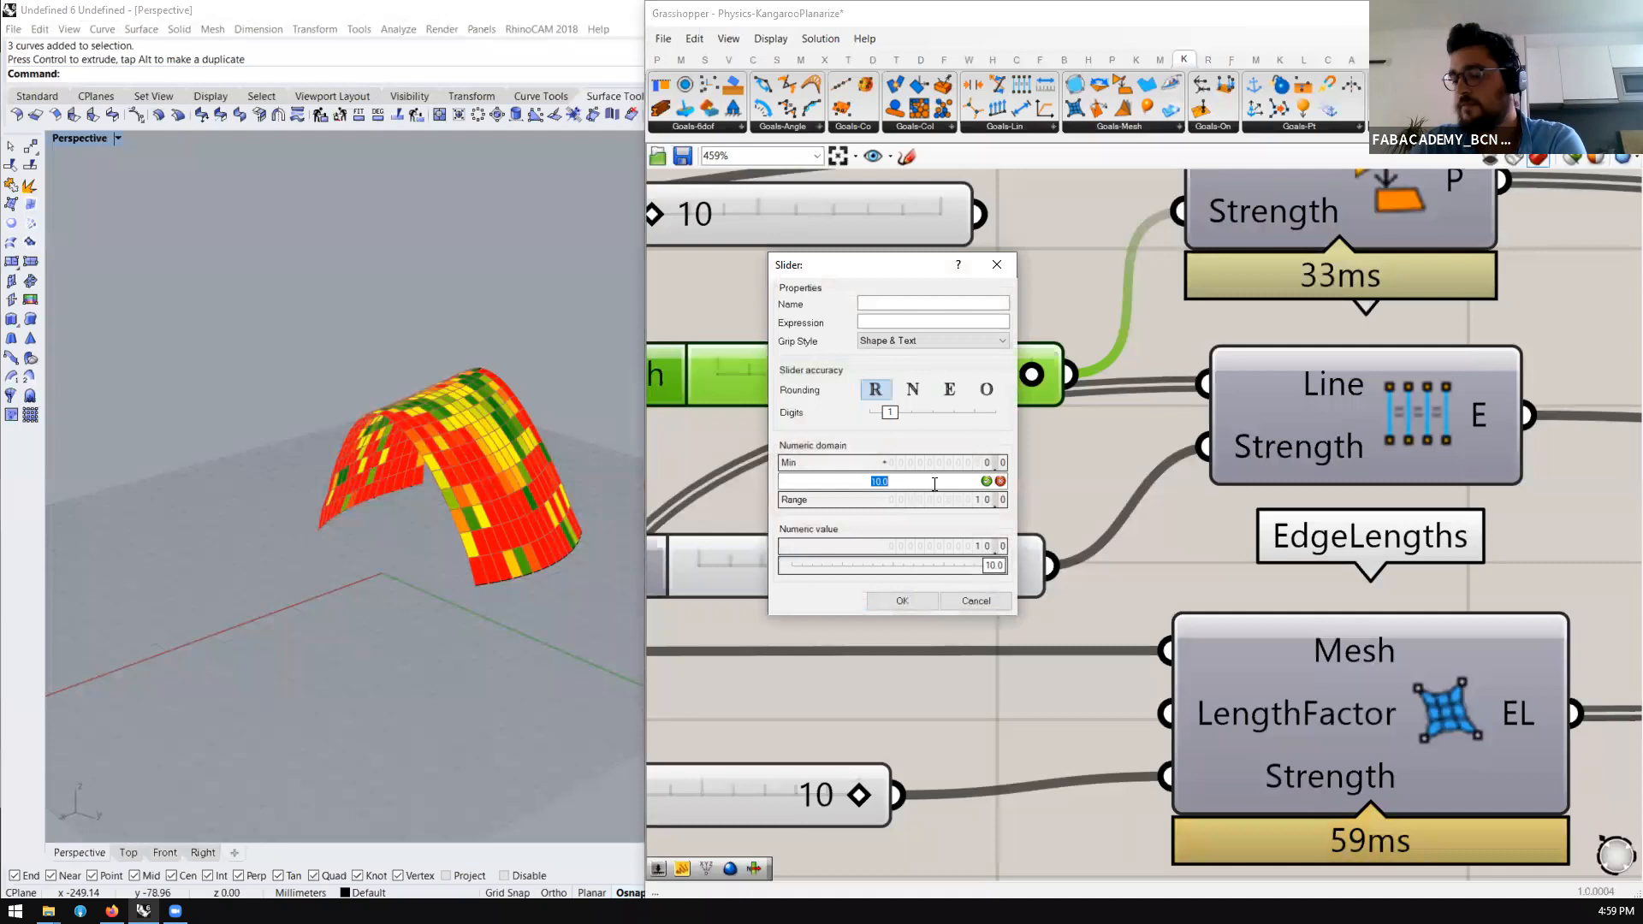
text(50)
click(987, 482)
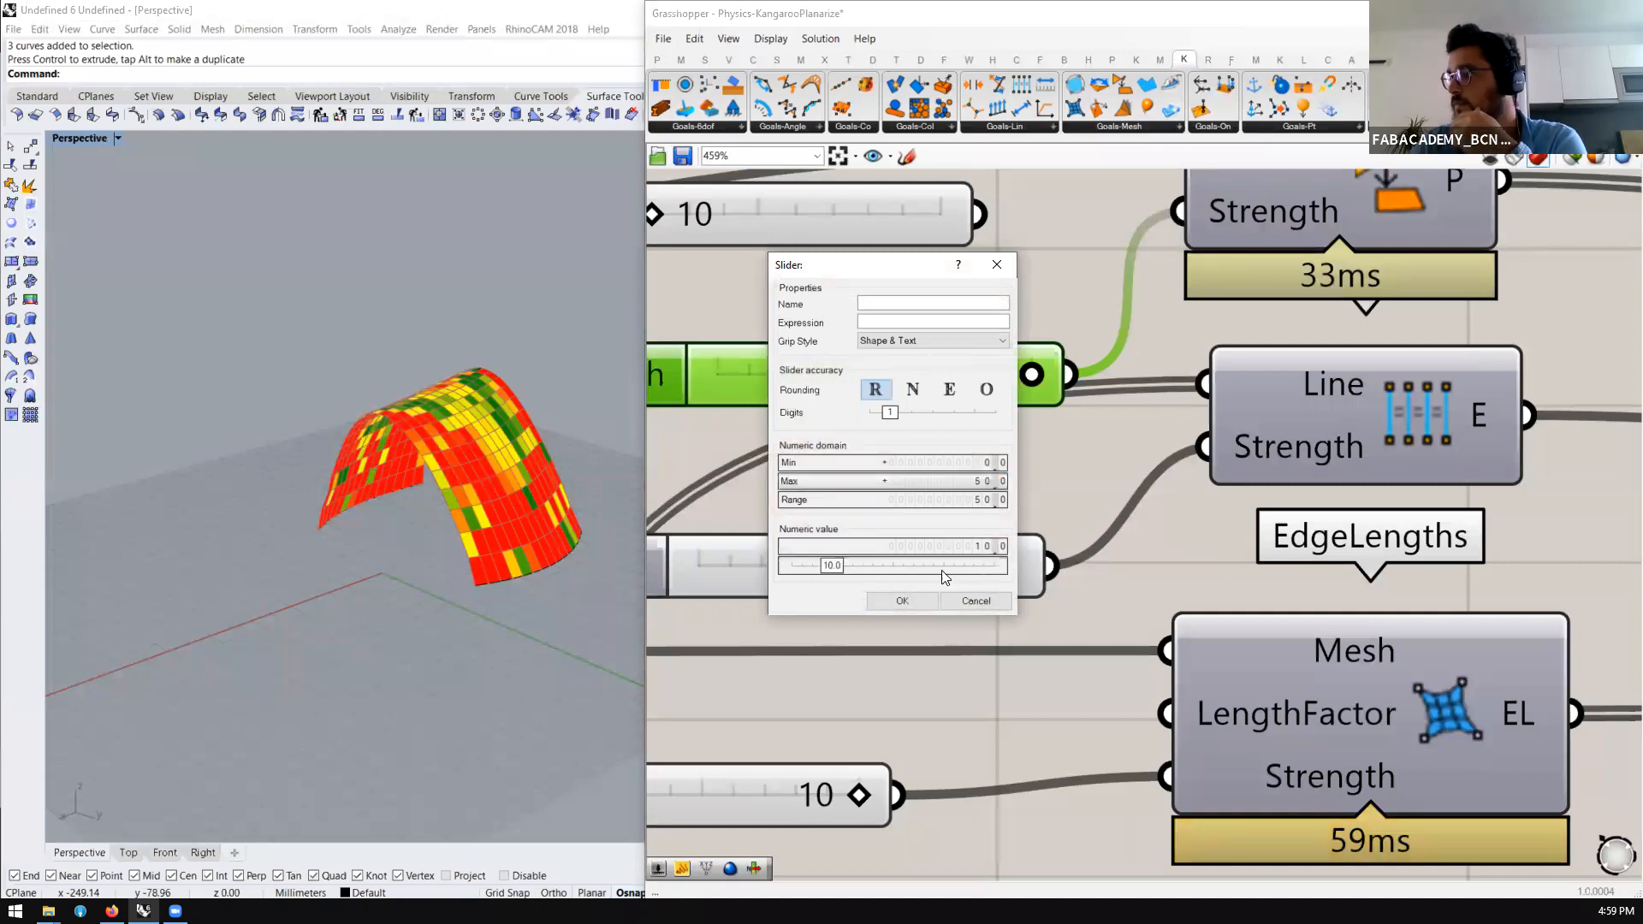
click(931, 602)
scroll(882, 705, down, 2)
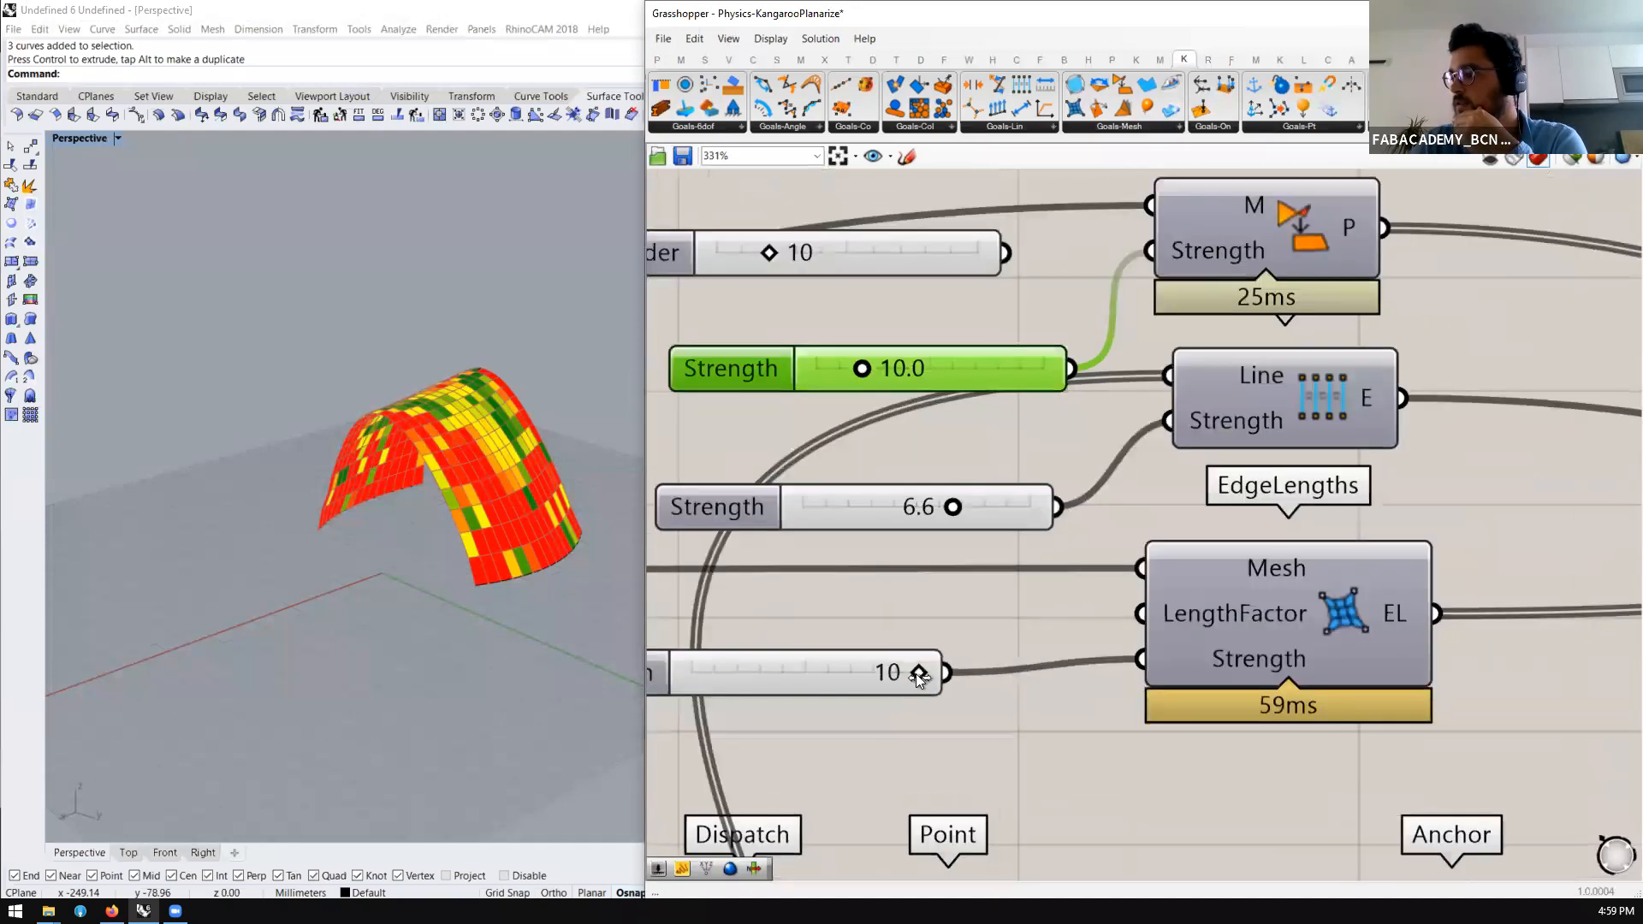
Set the Strengths to 1 for EdgeLengths, 50.0 for Planarize and 10.0 for EqualLength
drag(897, 674, 720, 669)
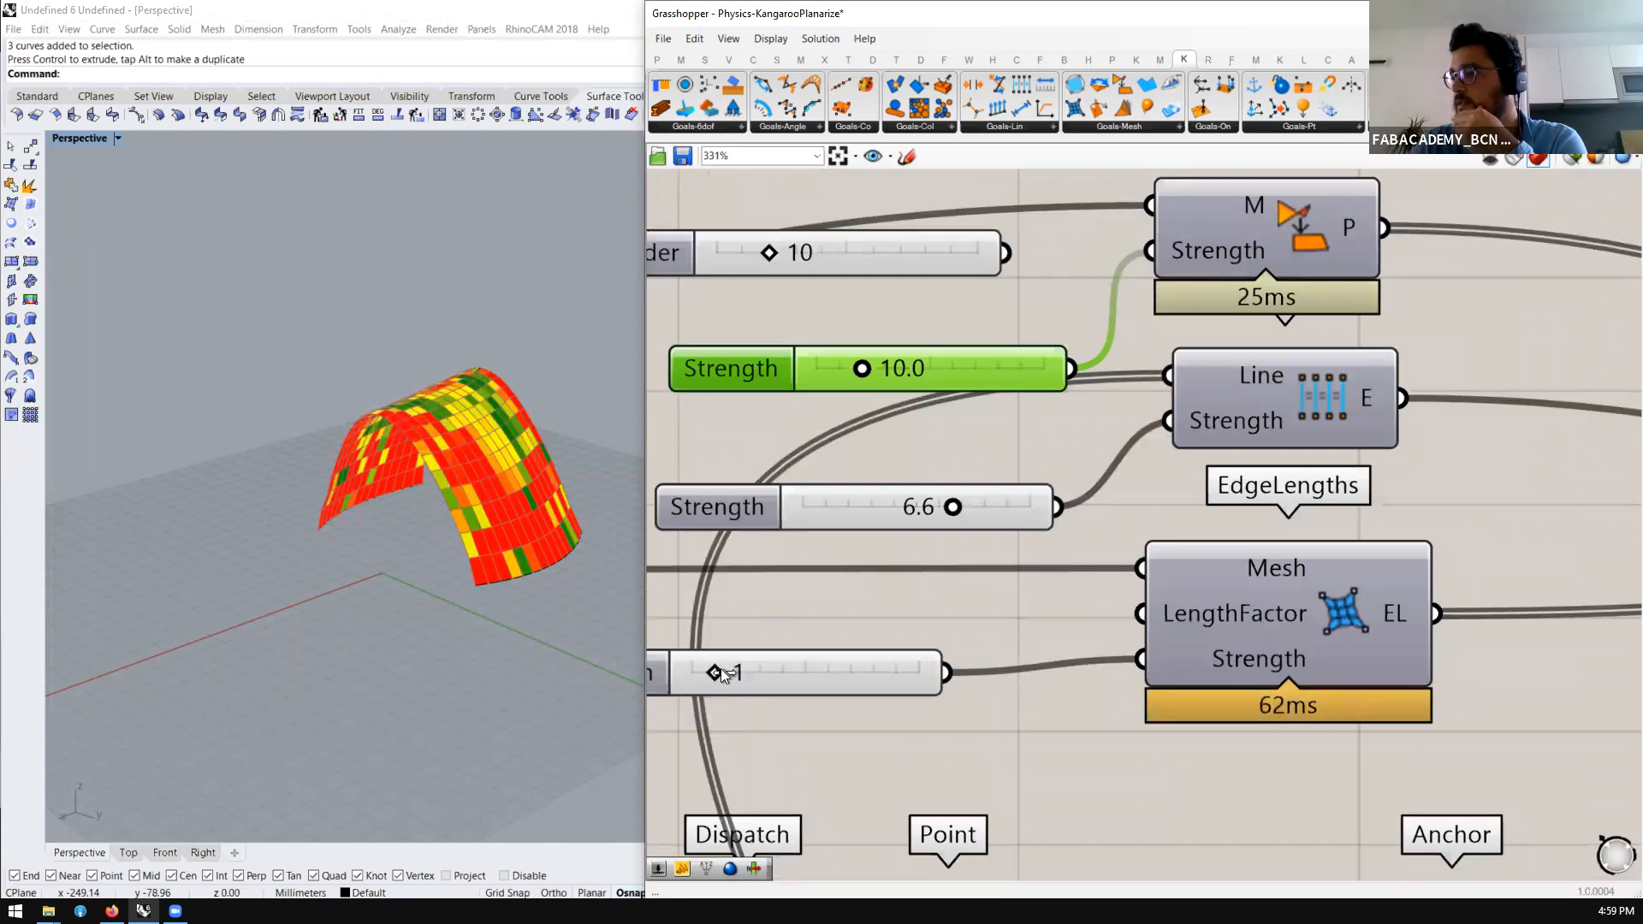
scroll(896, 319, up, 1)
drag(856, 383, 1084, 374)
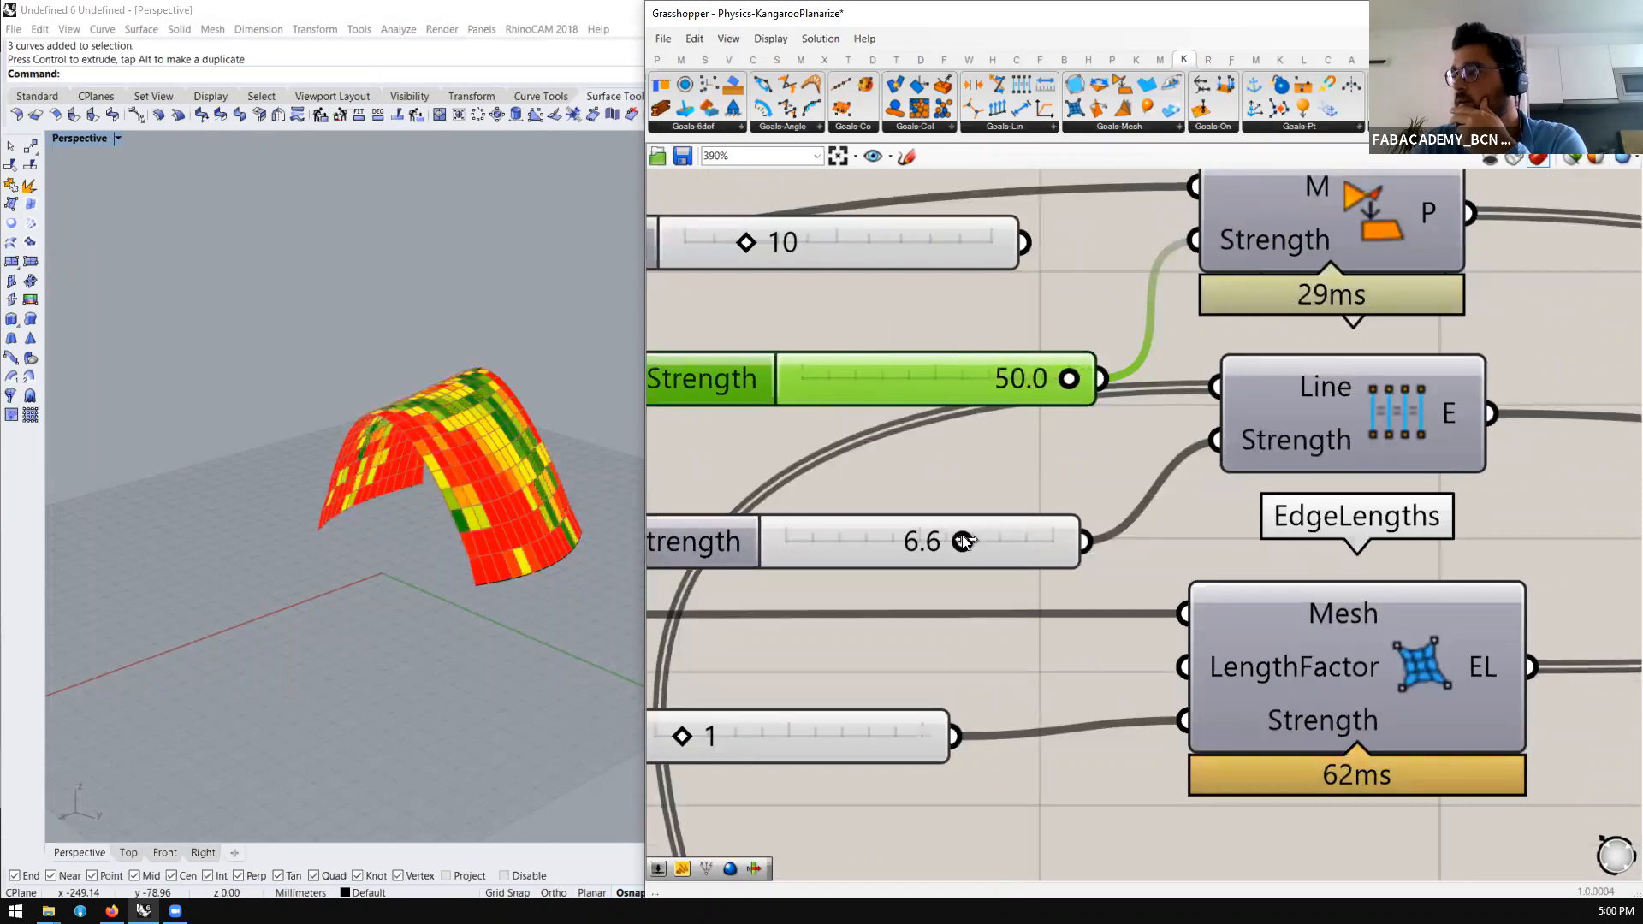
drag(962, 541, 1094, 552)
right_drag(466, 569, 589, 436)
scroll(509, 442, up, 5)
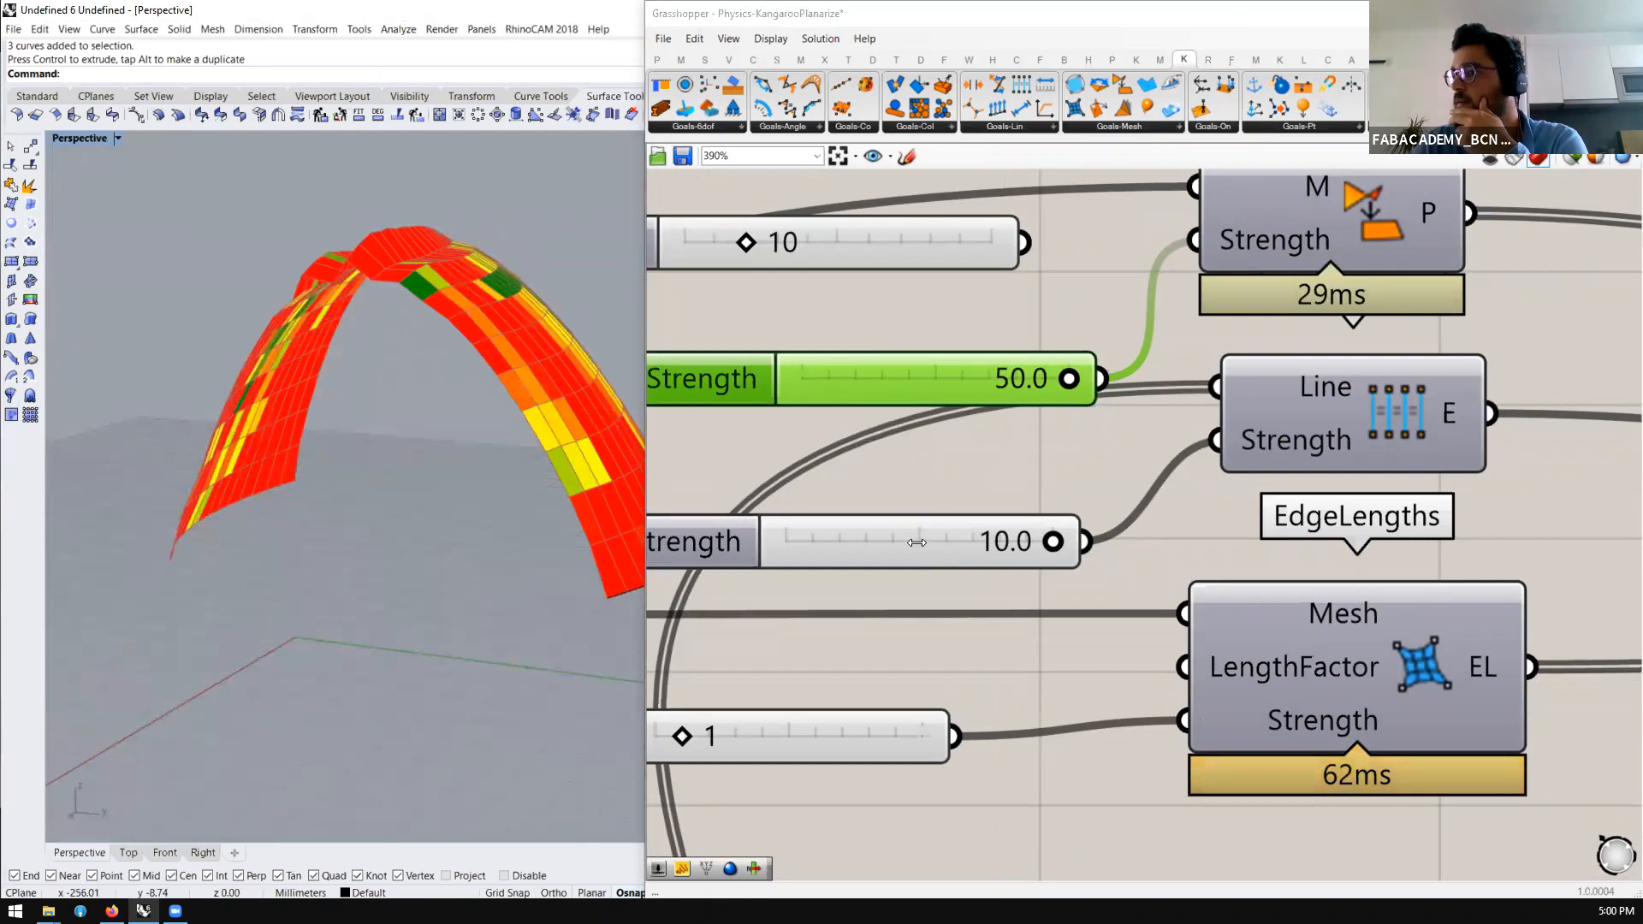
Add a number slider set to 100 and connect it to the PlasticAnchor goal's Strength in place of the current one
scroll(997, 446, down, 6)
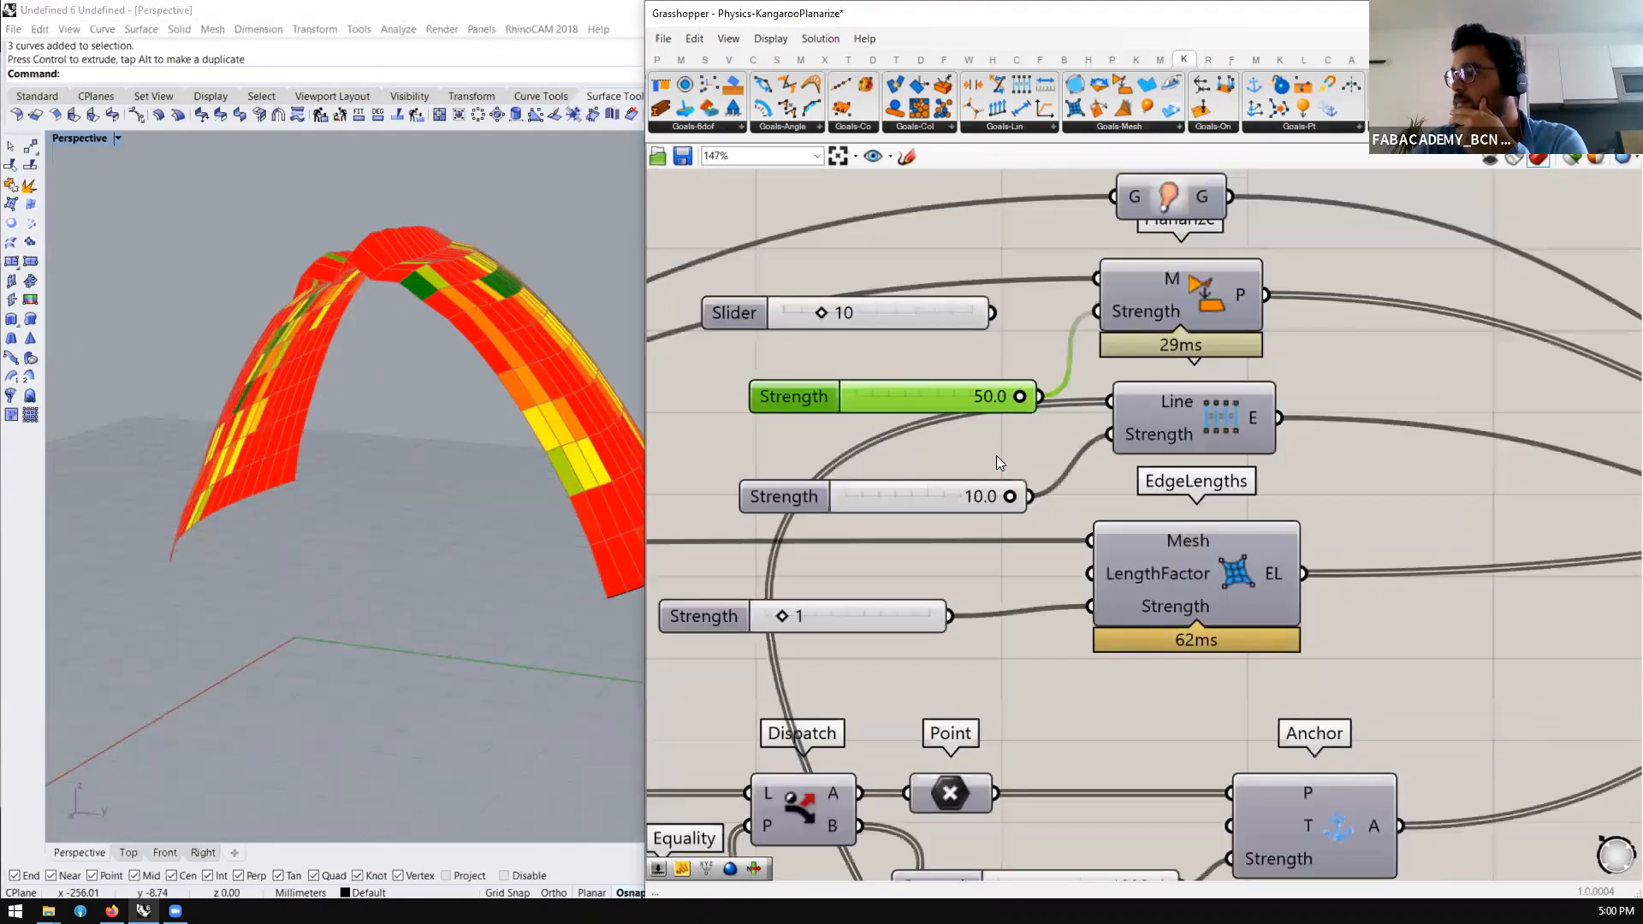
scroll(1038, 683, up, 1)
scroll(1053, 653, down, 2)
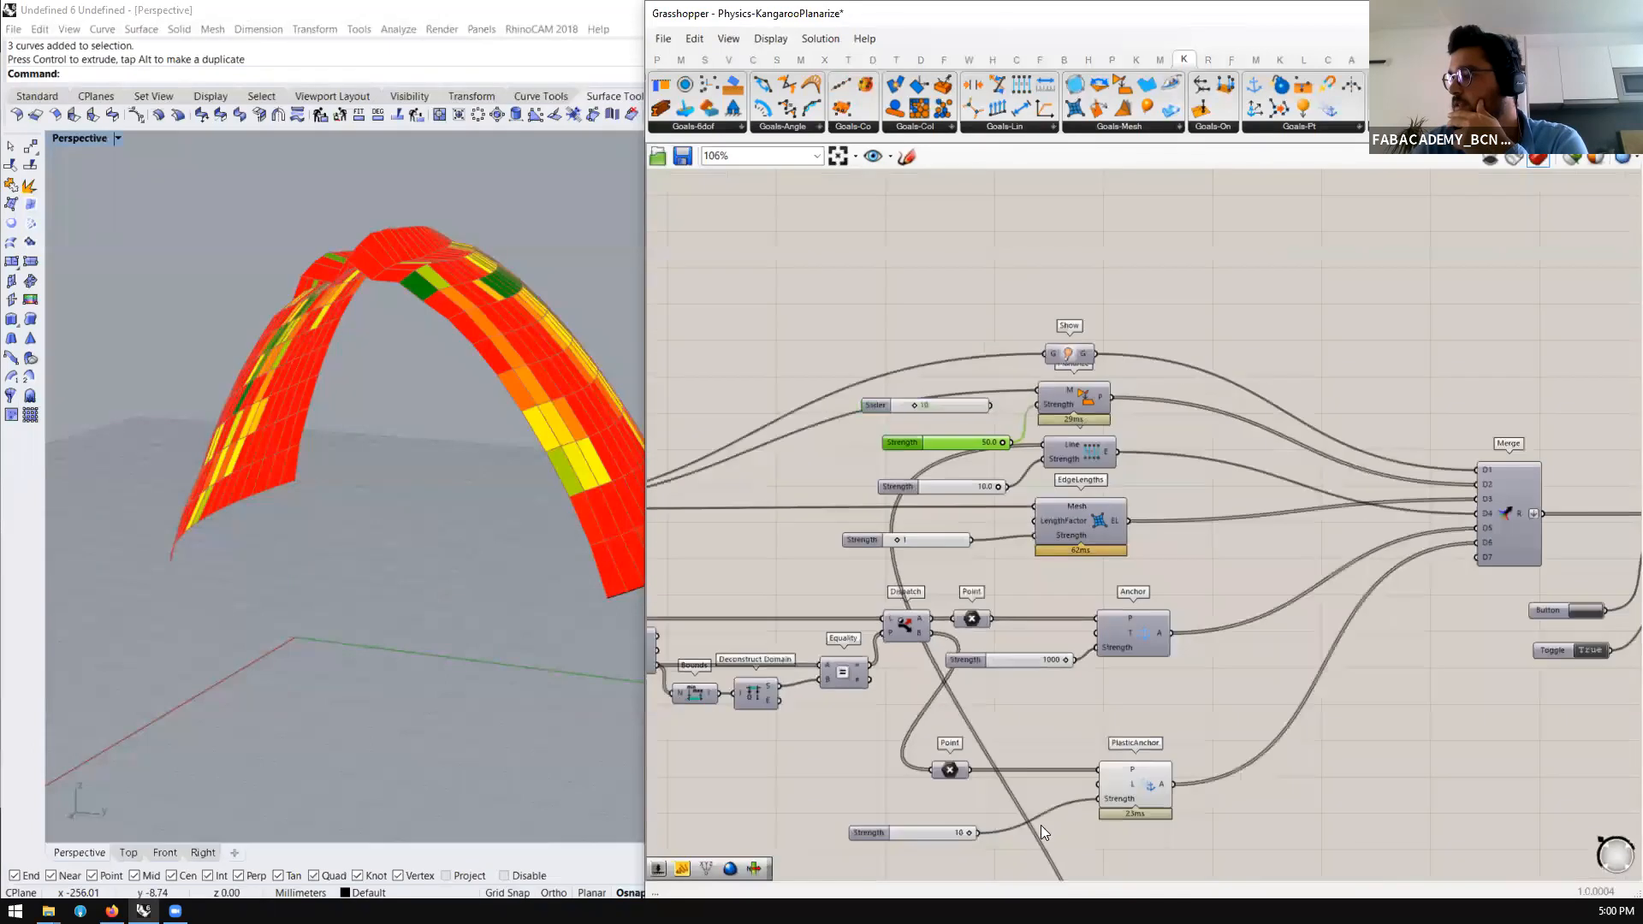
scroll(1046, 825, up, 1)
double_click(1065, 830)
text(1)
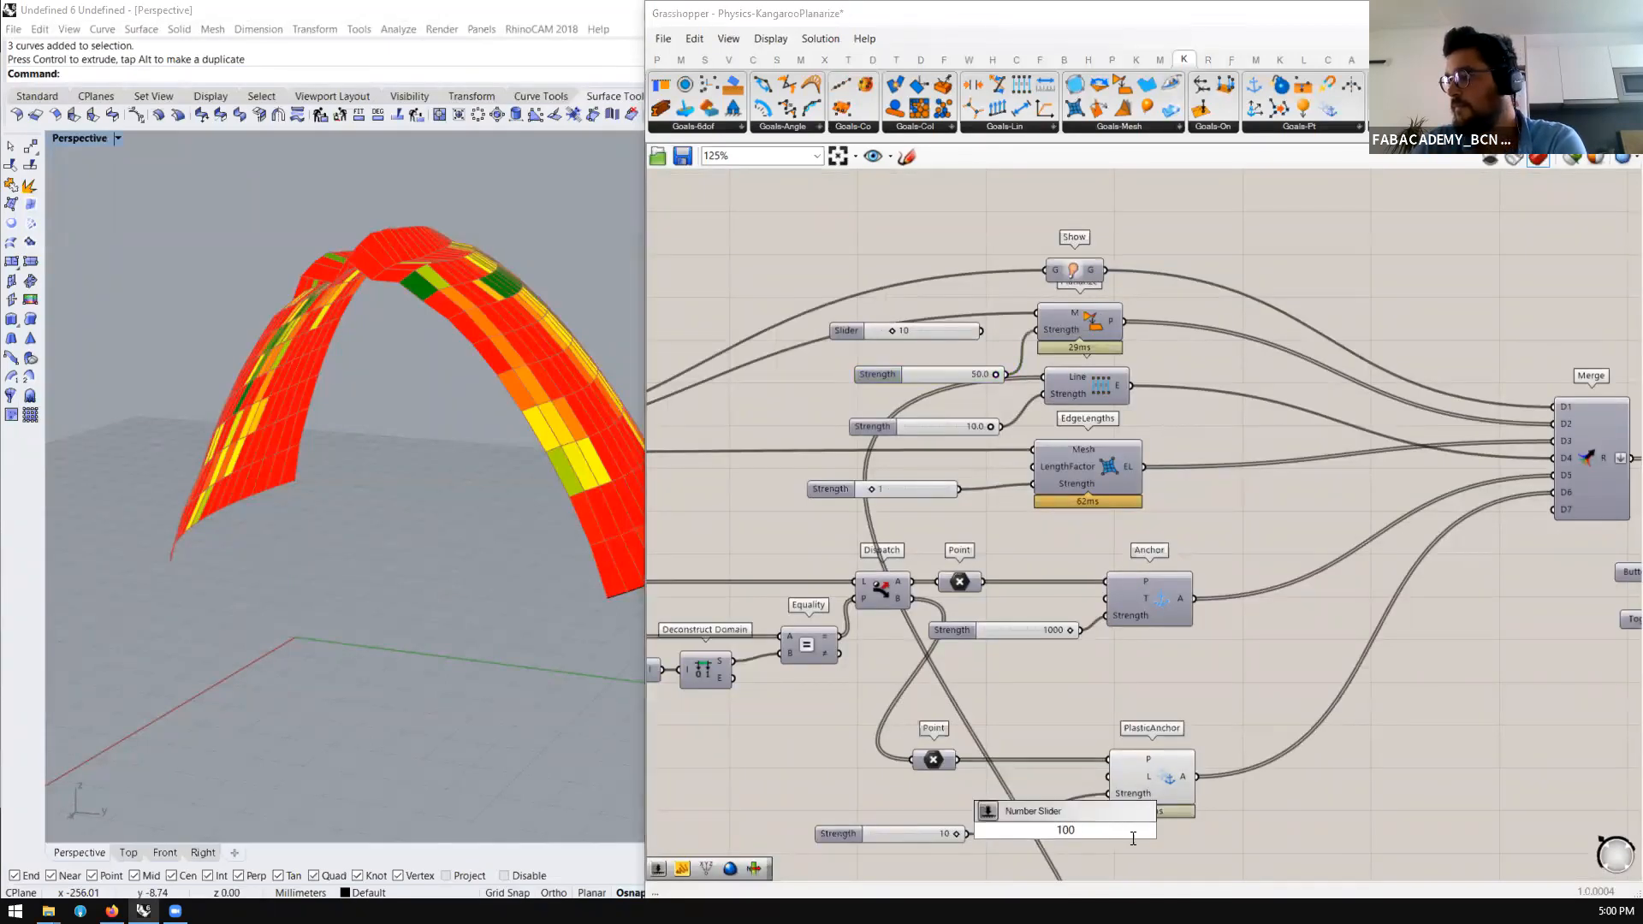
text(00)
key(Return)
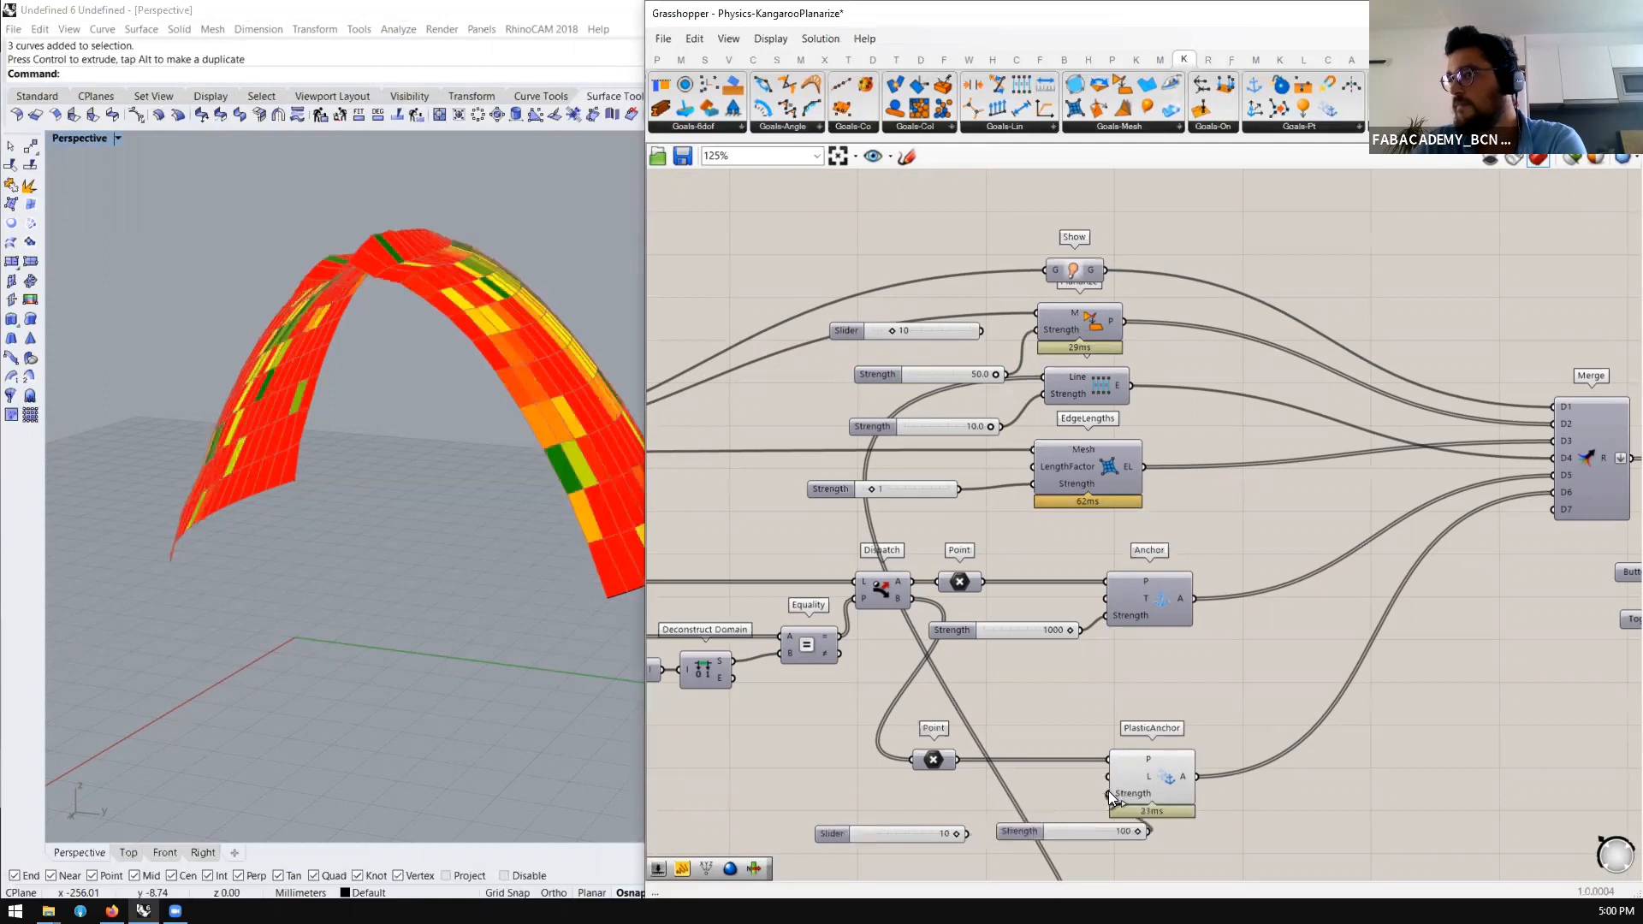
Add a number slider set to 200, connect it to the Planarize goal's Strength, and reset the BouncySolver simulation
scroll(1027, 718, down, 2)
scroll(991, 550, up, 4)
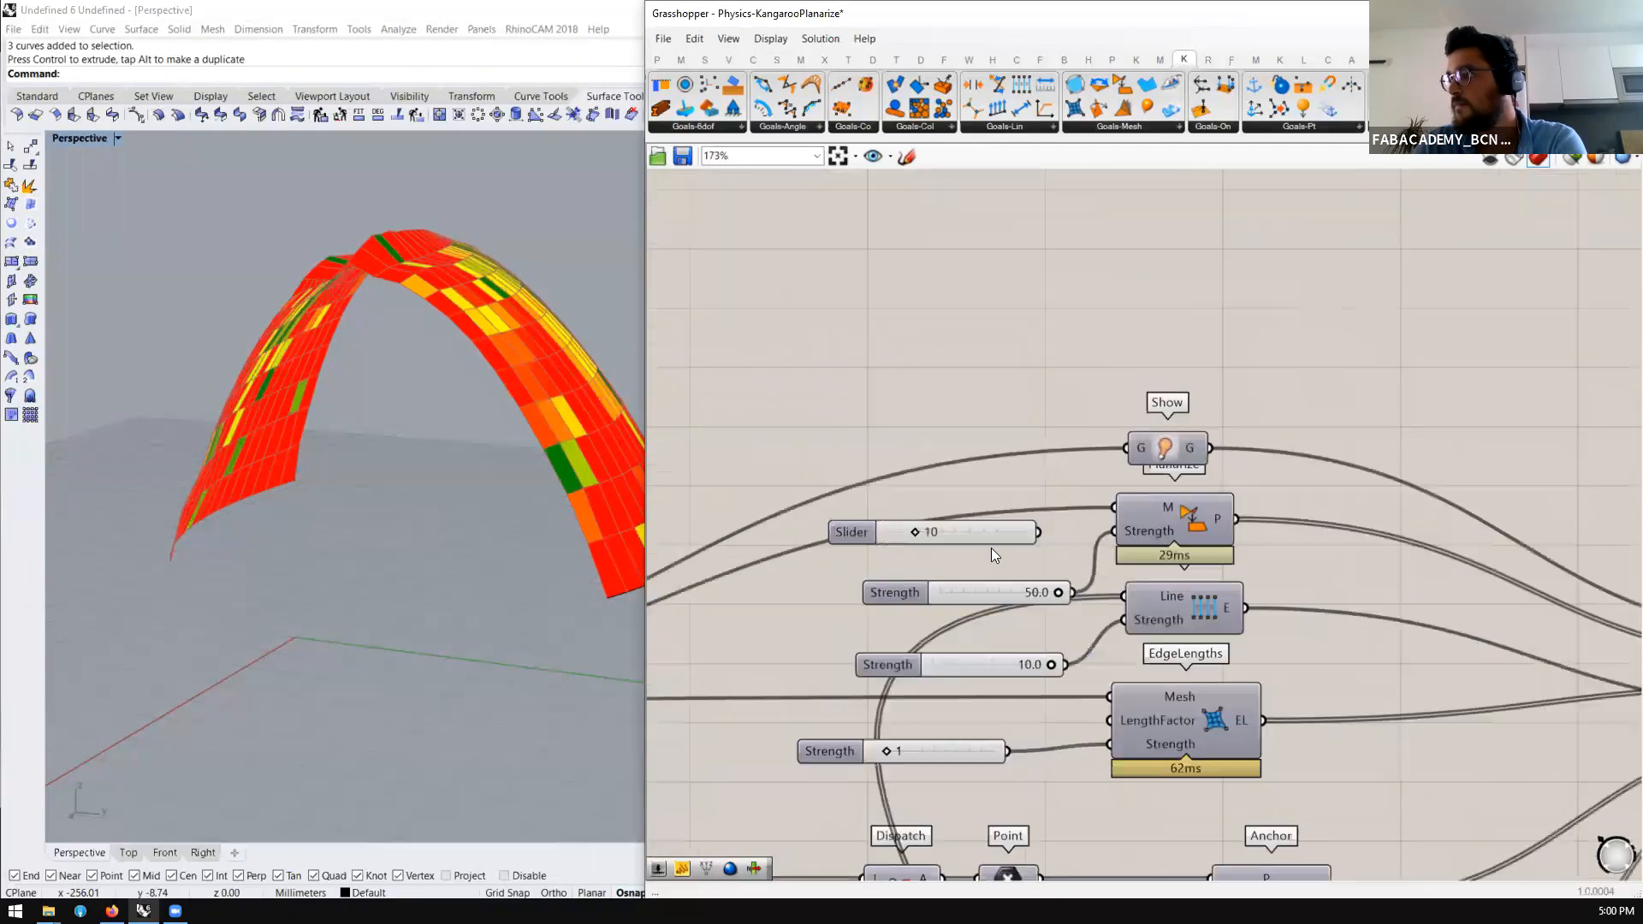
double_click(985, 554)
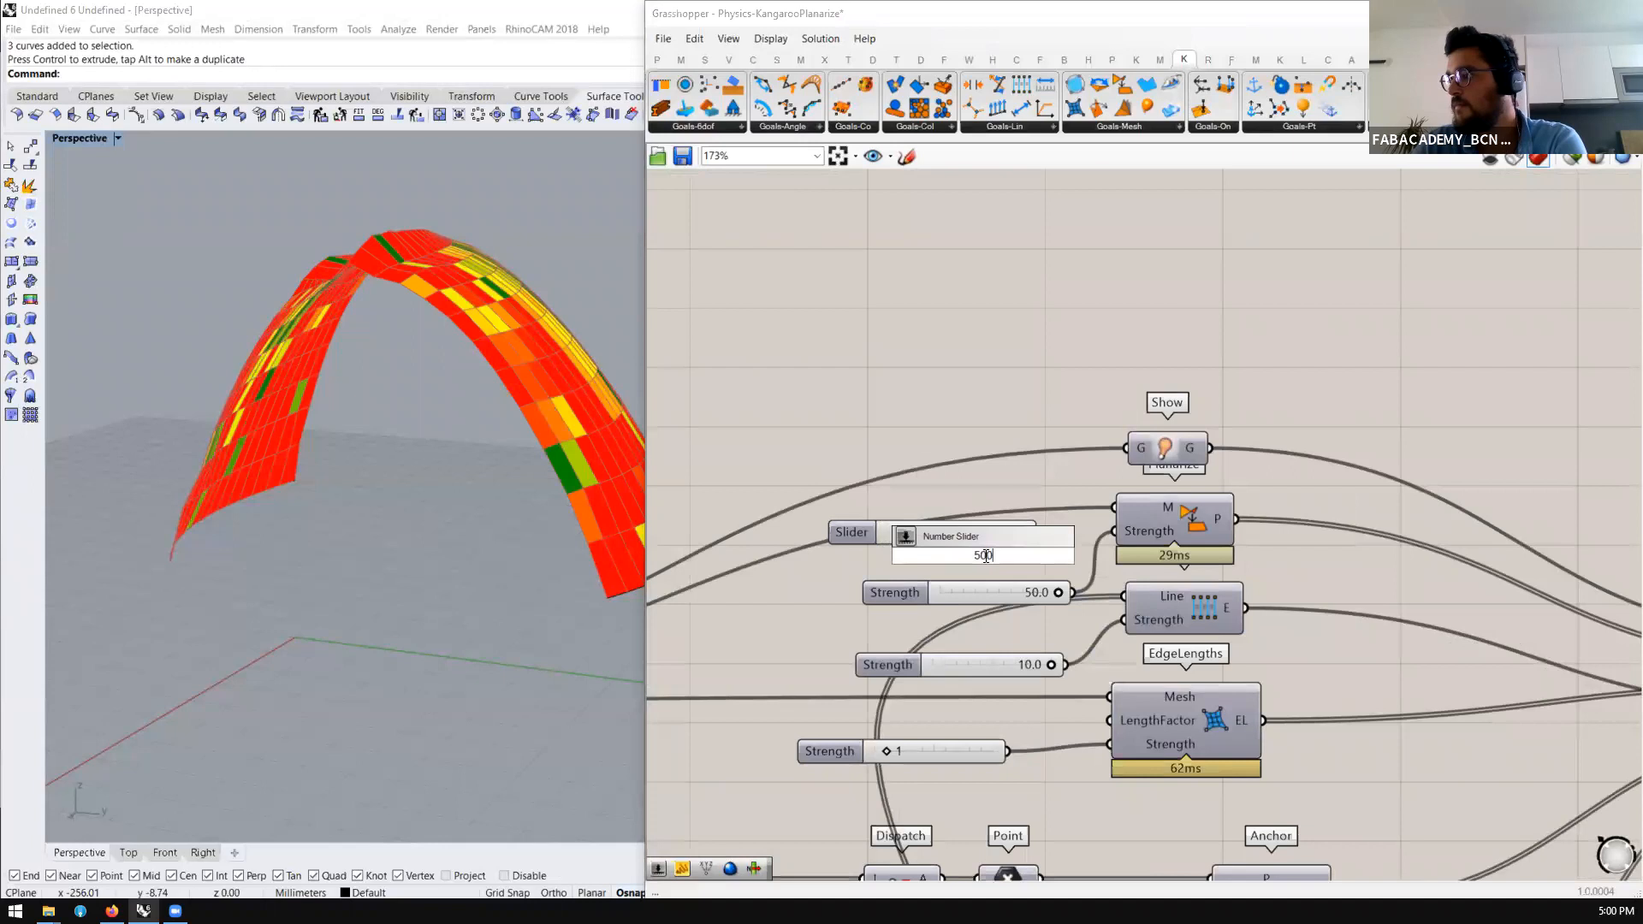
text(200)
key(Return)
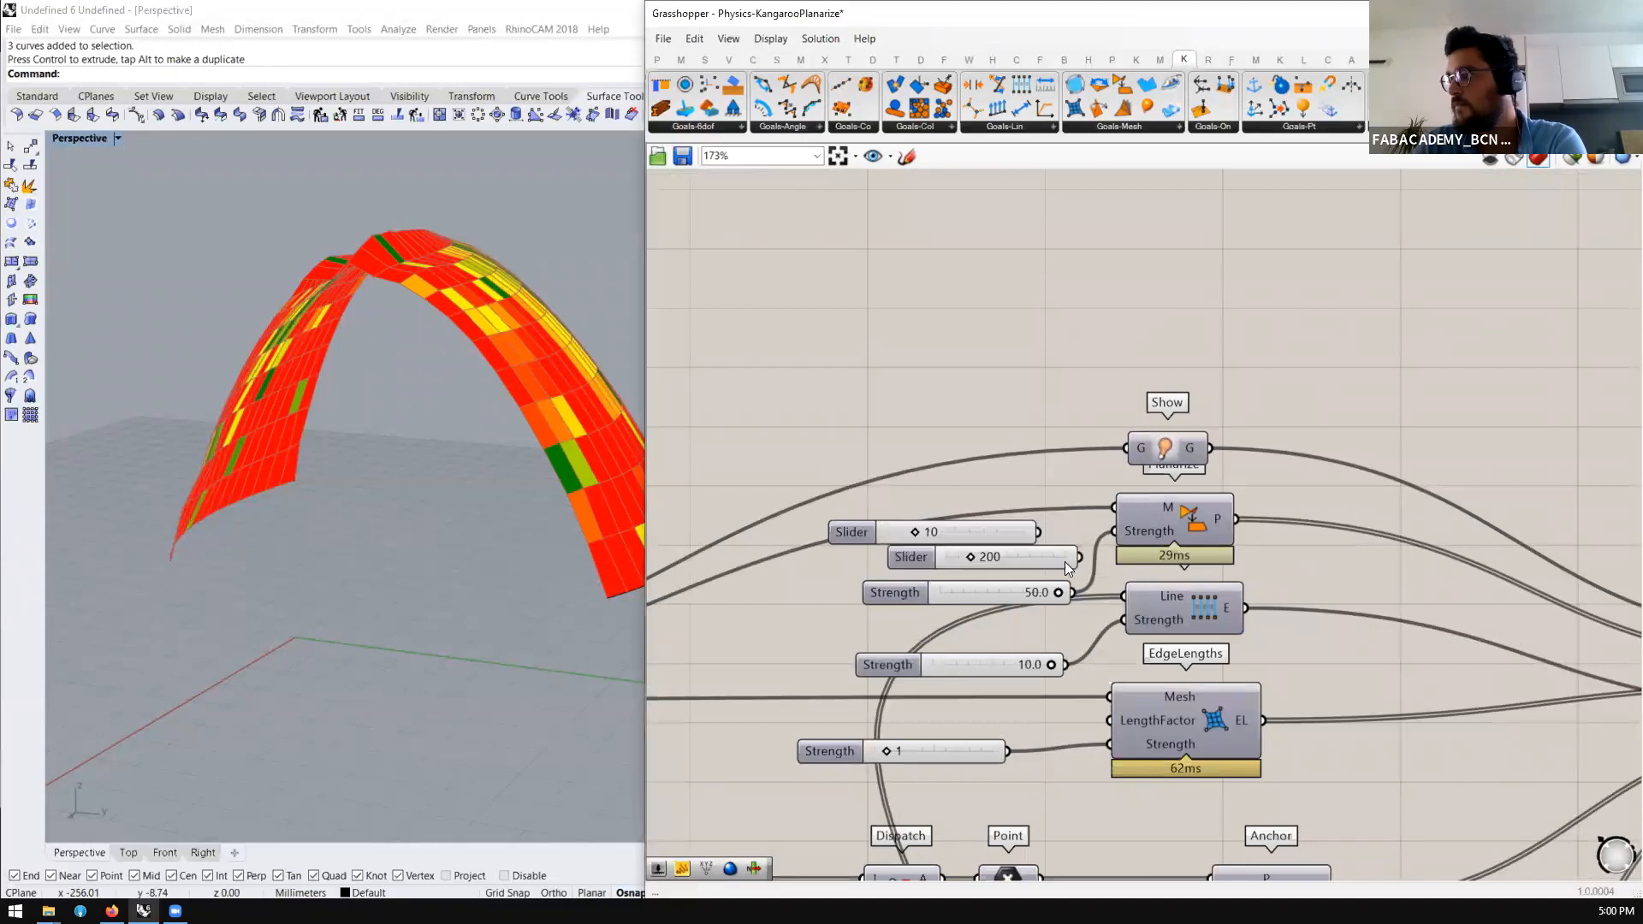
drag(1113, 546, 1114, 532)
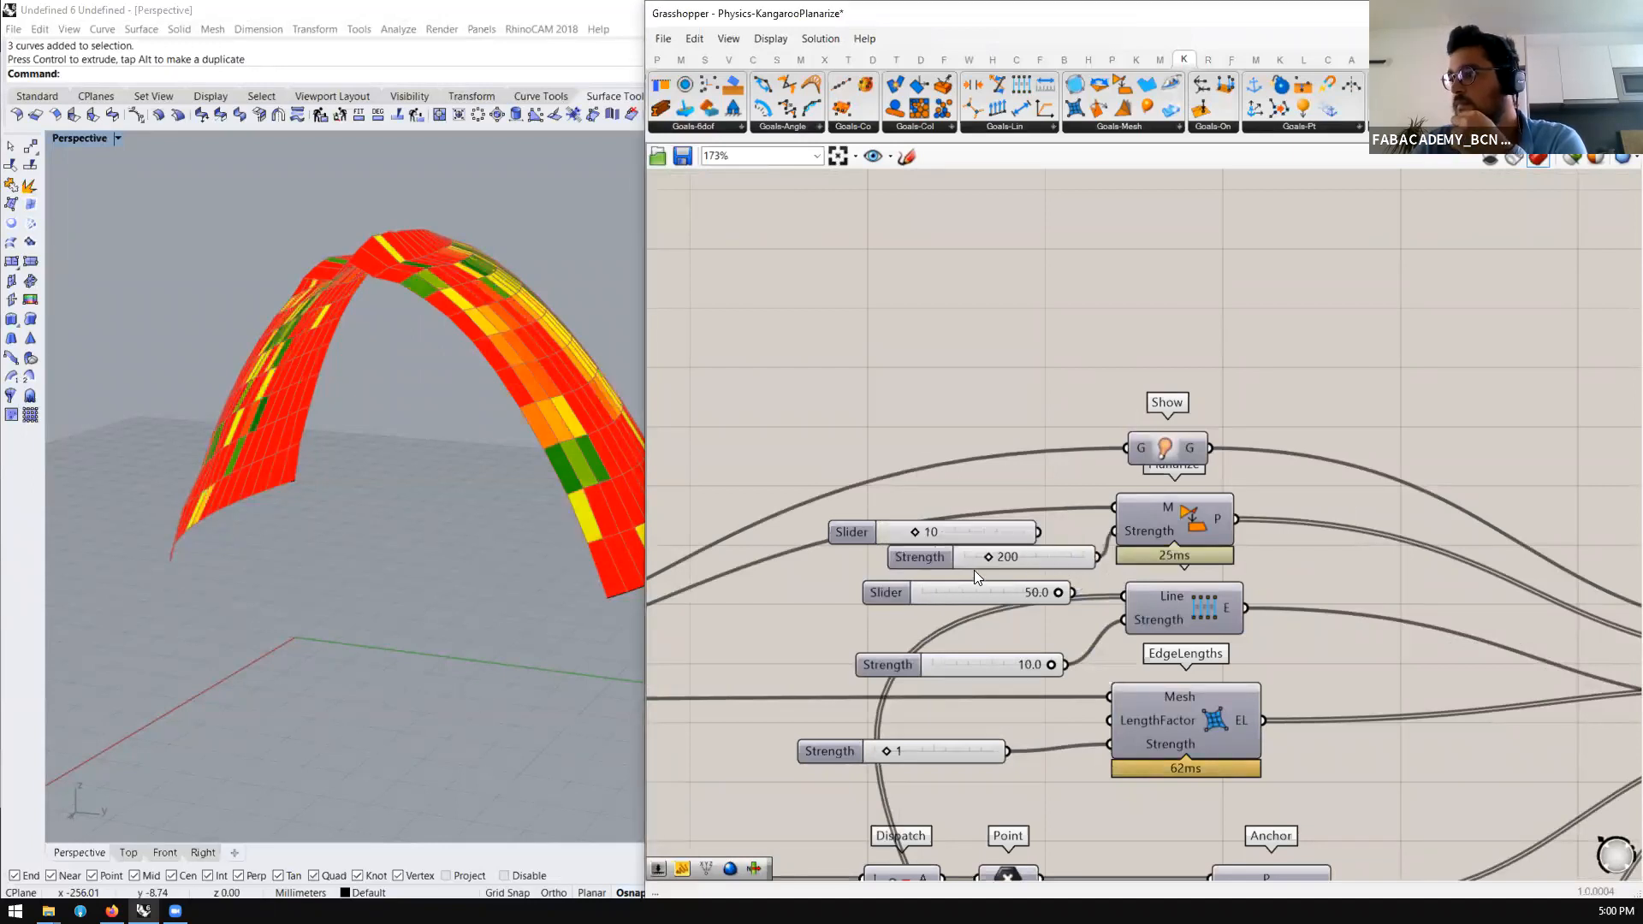
scroll(984, 530, down, 3)
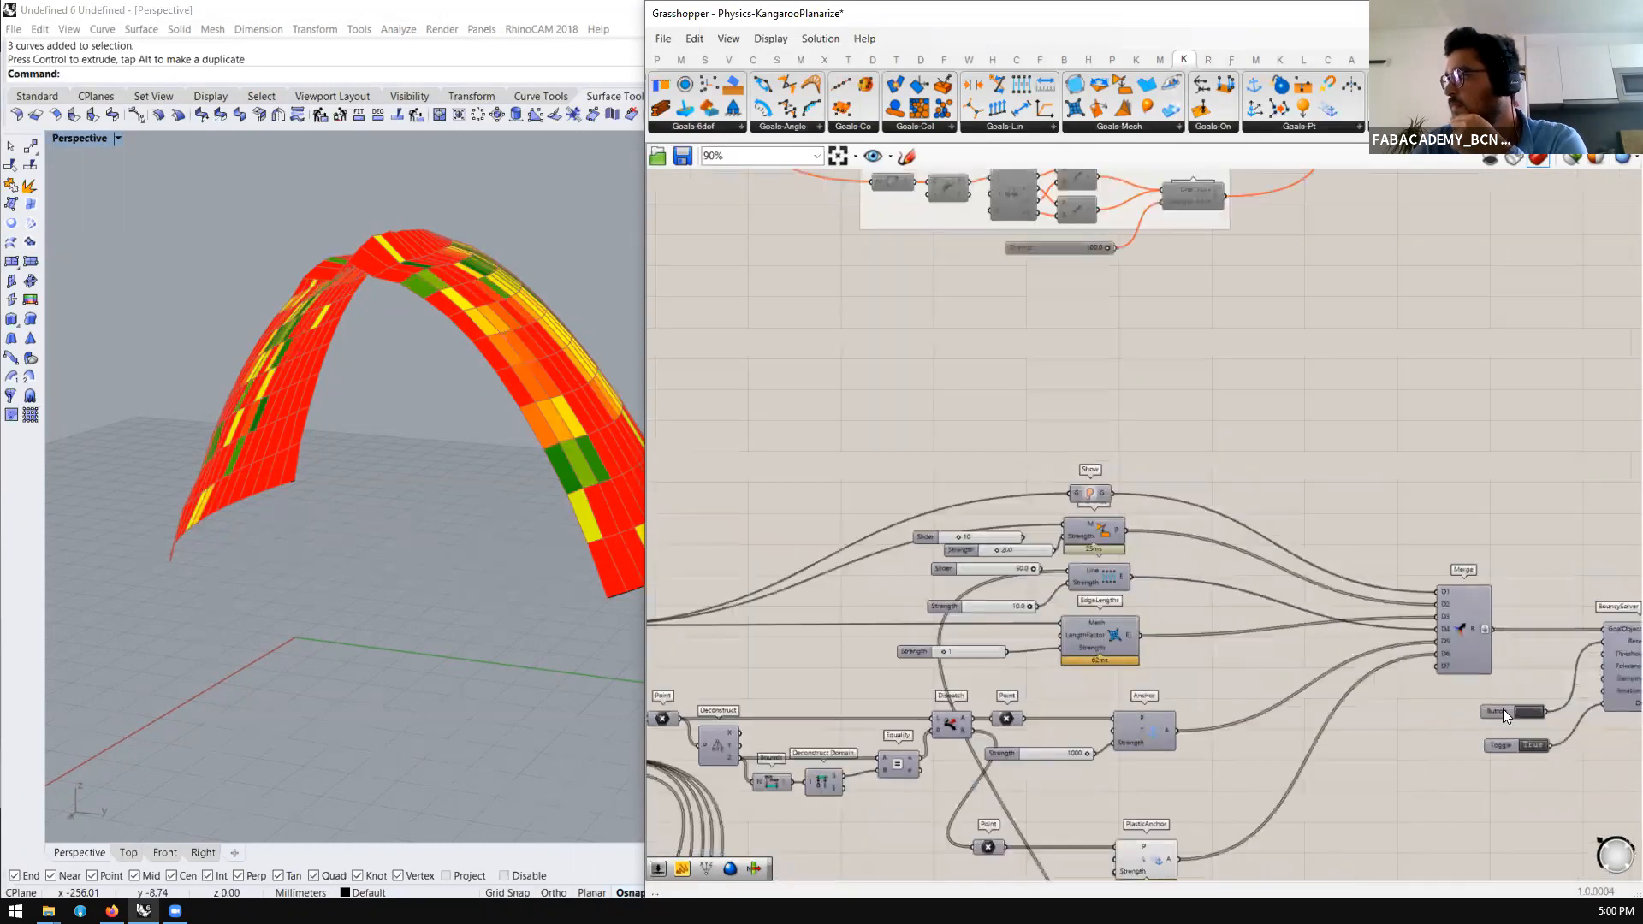
scroll(1534, 714, up, 2)
click(1534, 713)
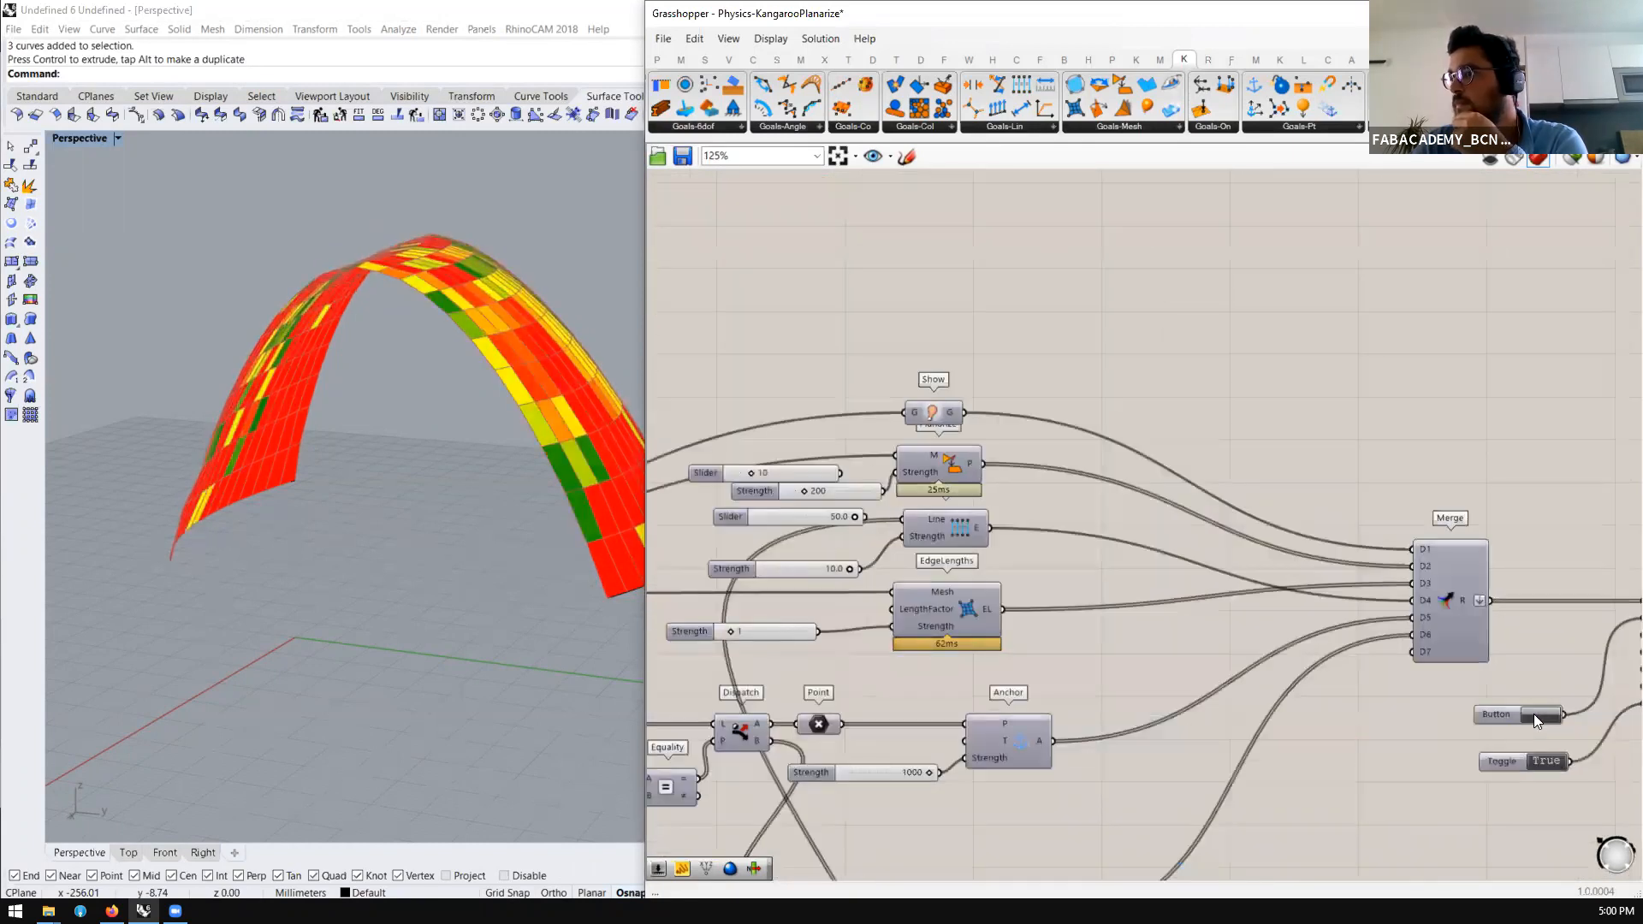
Raise the Planarize goal's Strength to 1000 and examine the arched mesh's planarity colours from another angle
scroll(762, 478, up, 5)
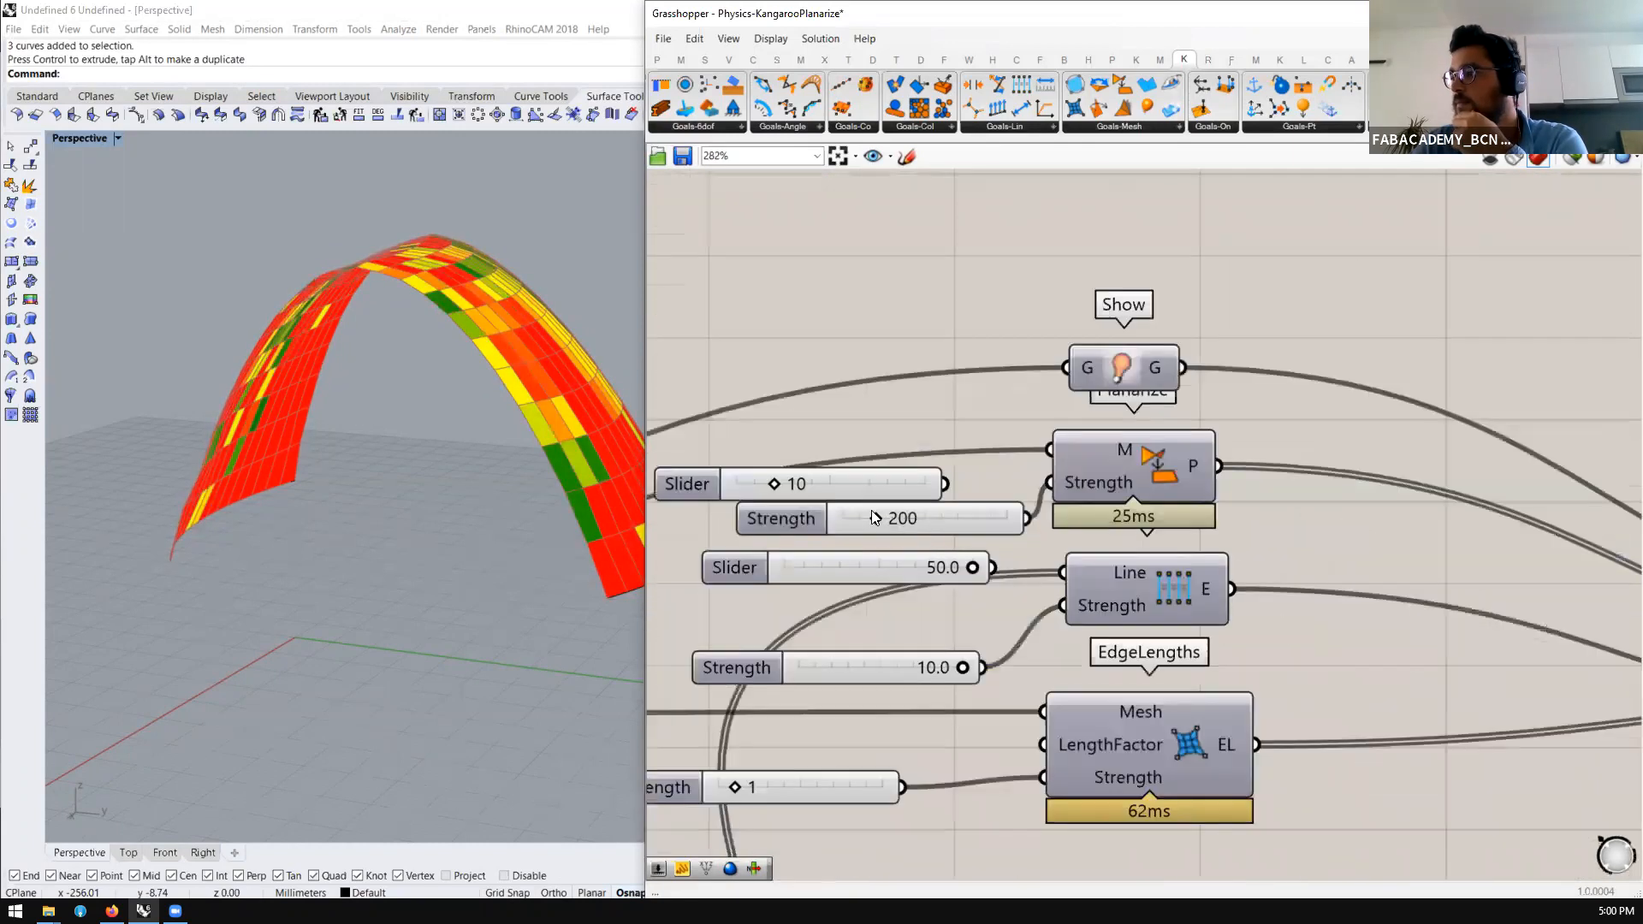
drag(866, 517, 1058, 510)
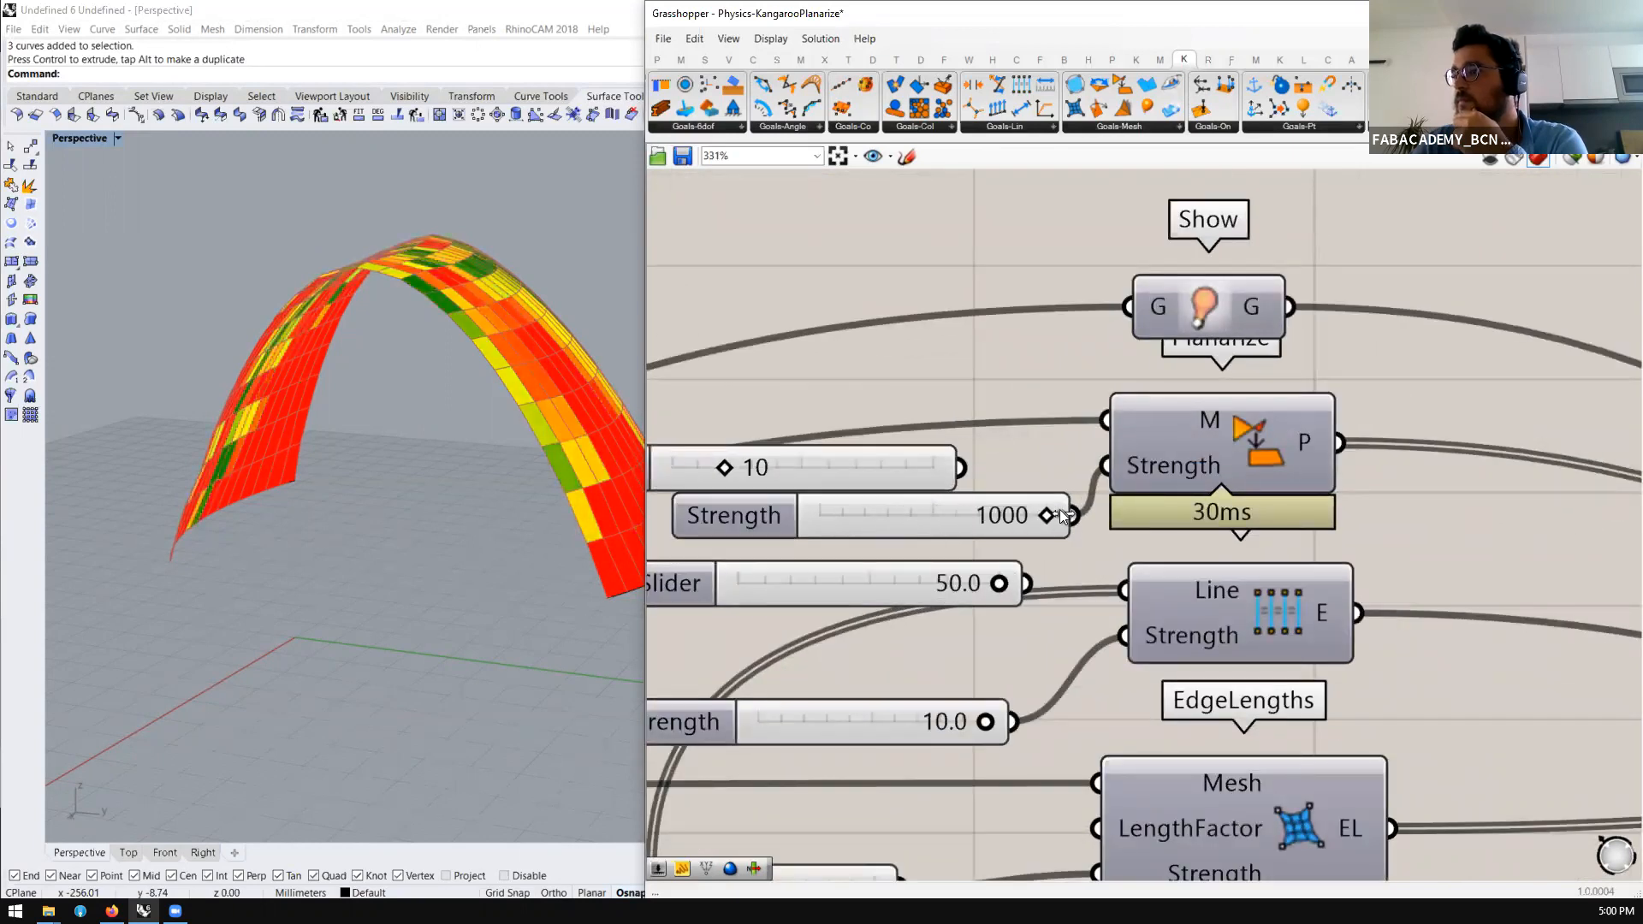
right_drag(474, 459, 368, 514)
scroll(1088, 399, down, 2)
scroll(1080, 417, down, 3)
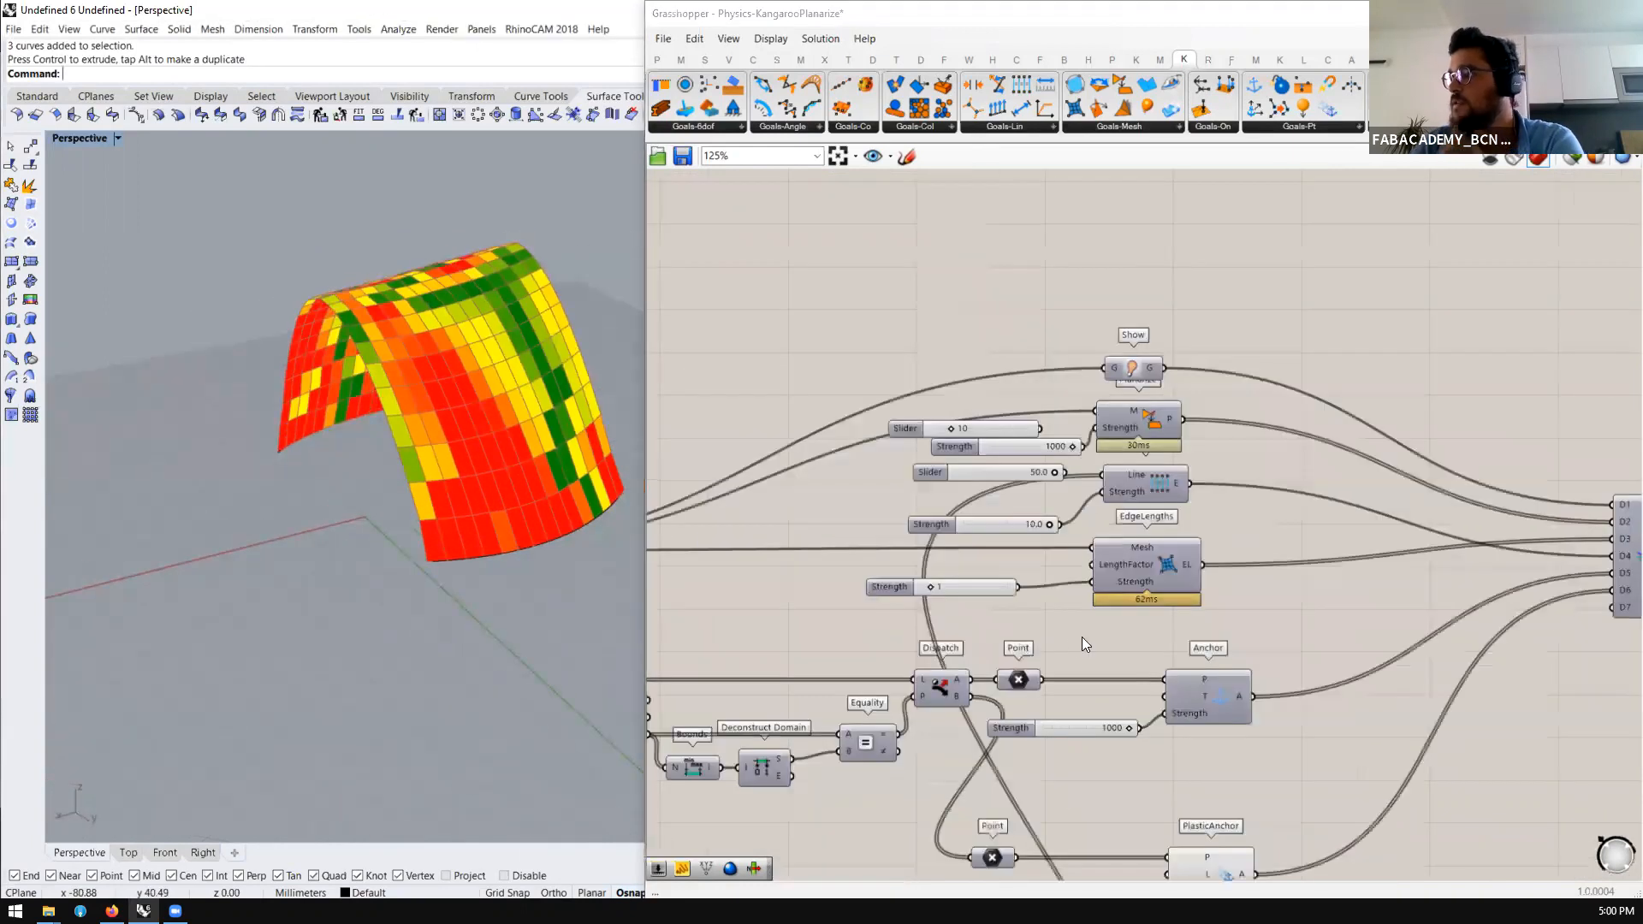
Move the PlasticAnchor Strength slider just below the Anchor Strength slider and set its value to 10
scroll(1104, 762, down, 2)
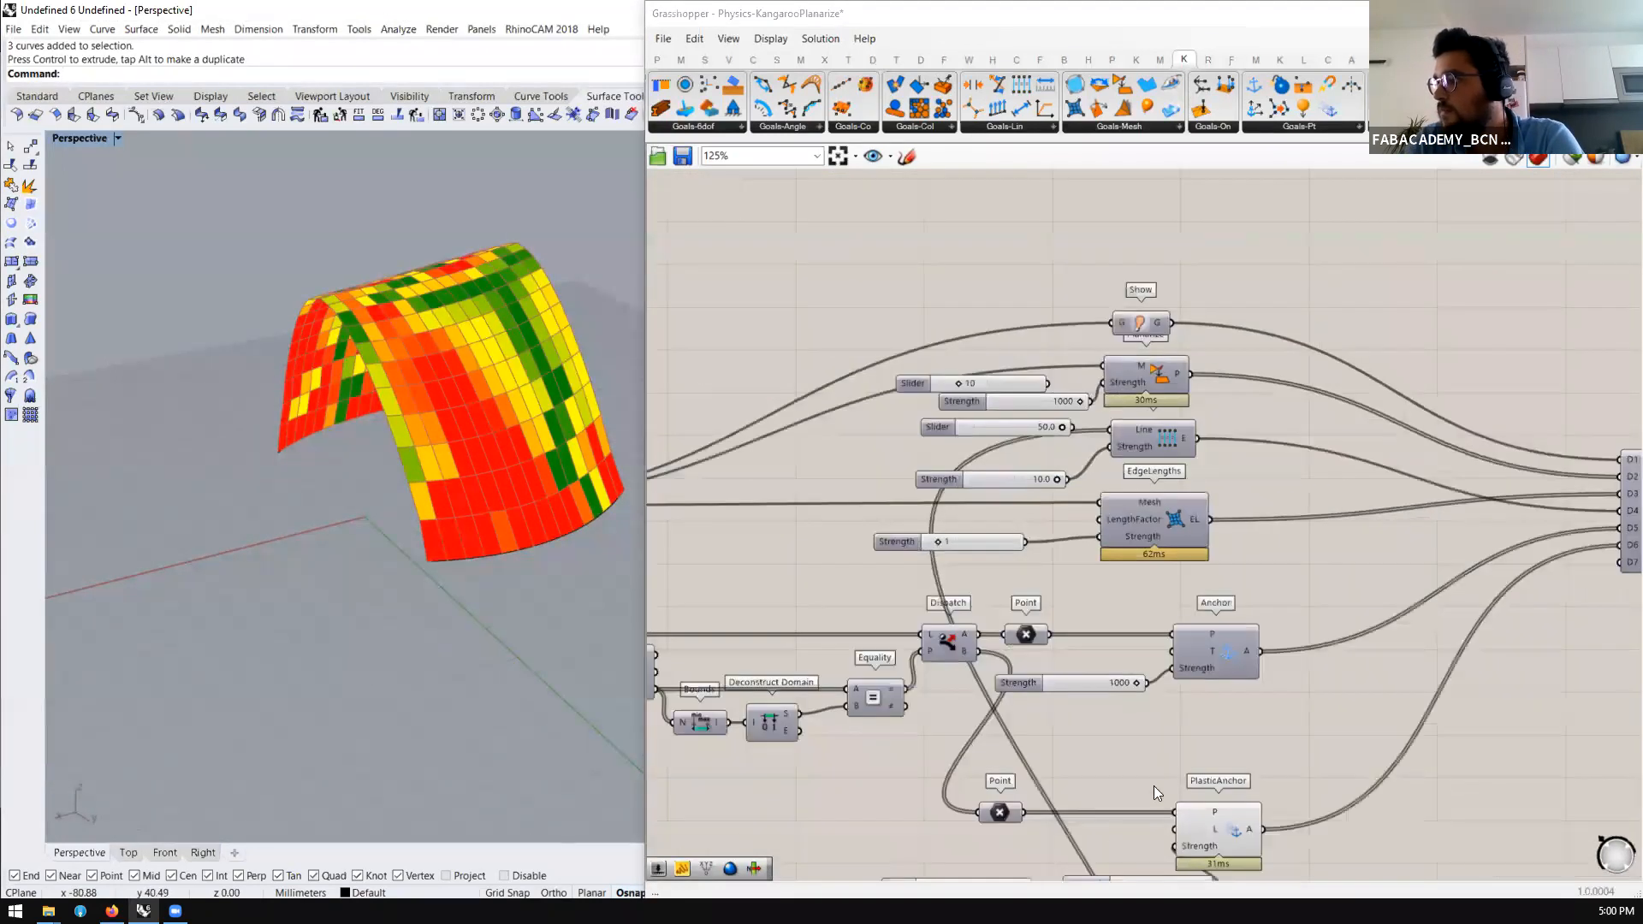
scroll(1111, 841, up, 3)
drag(1126, 856, 1098, 587)
double_click(1099, 587)
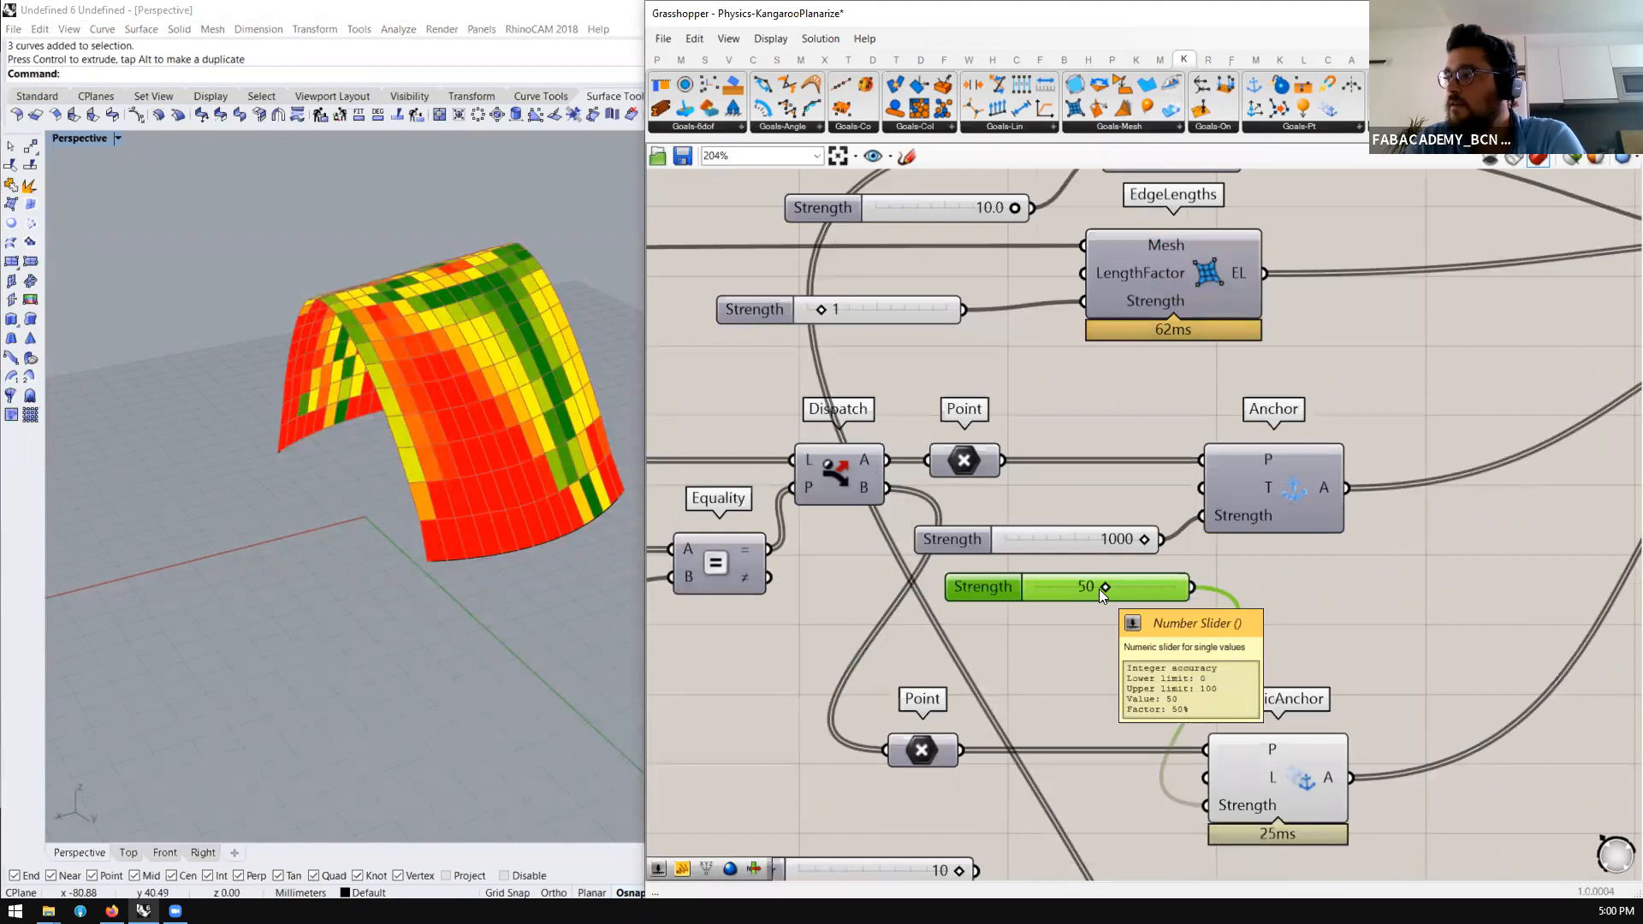
double_click(1099, 589)
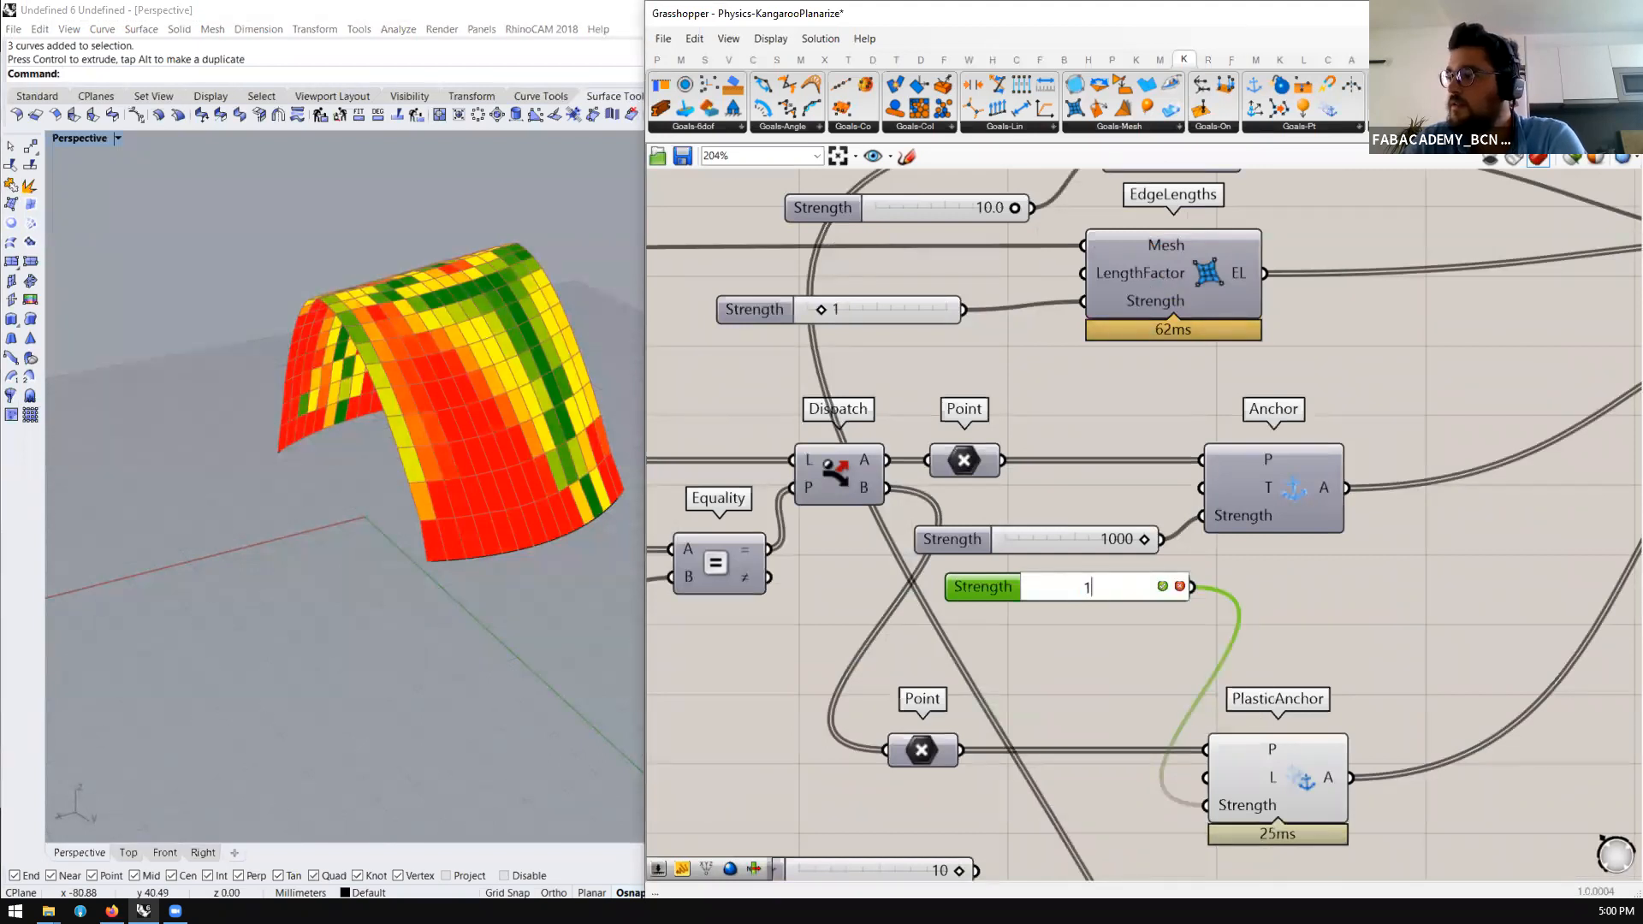
key(Return)
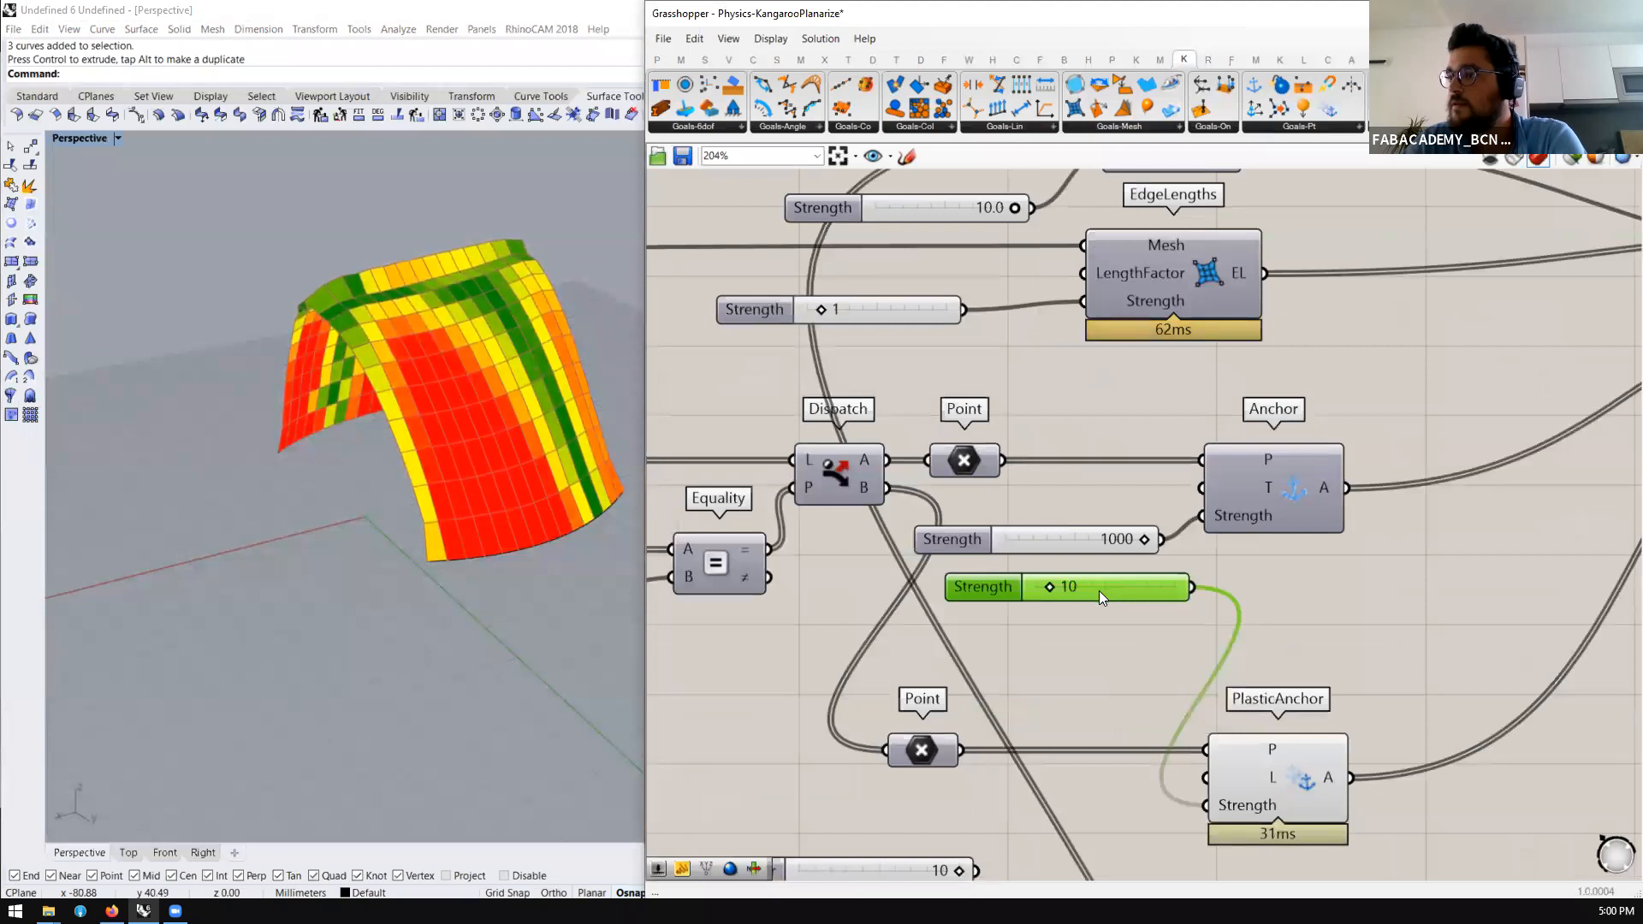
Move the base curve at the near end of the arch outward along the Y axis and examine the re-simulated mesh
right_drag(356, 429, 345, 484)
click(582, 545)
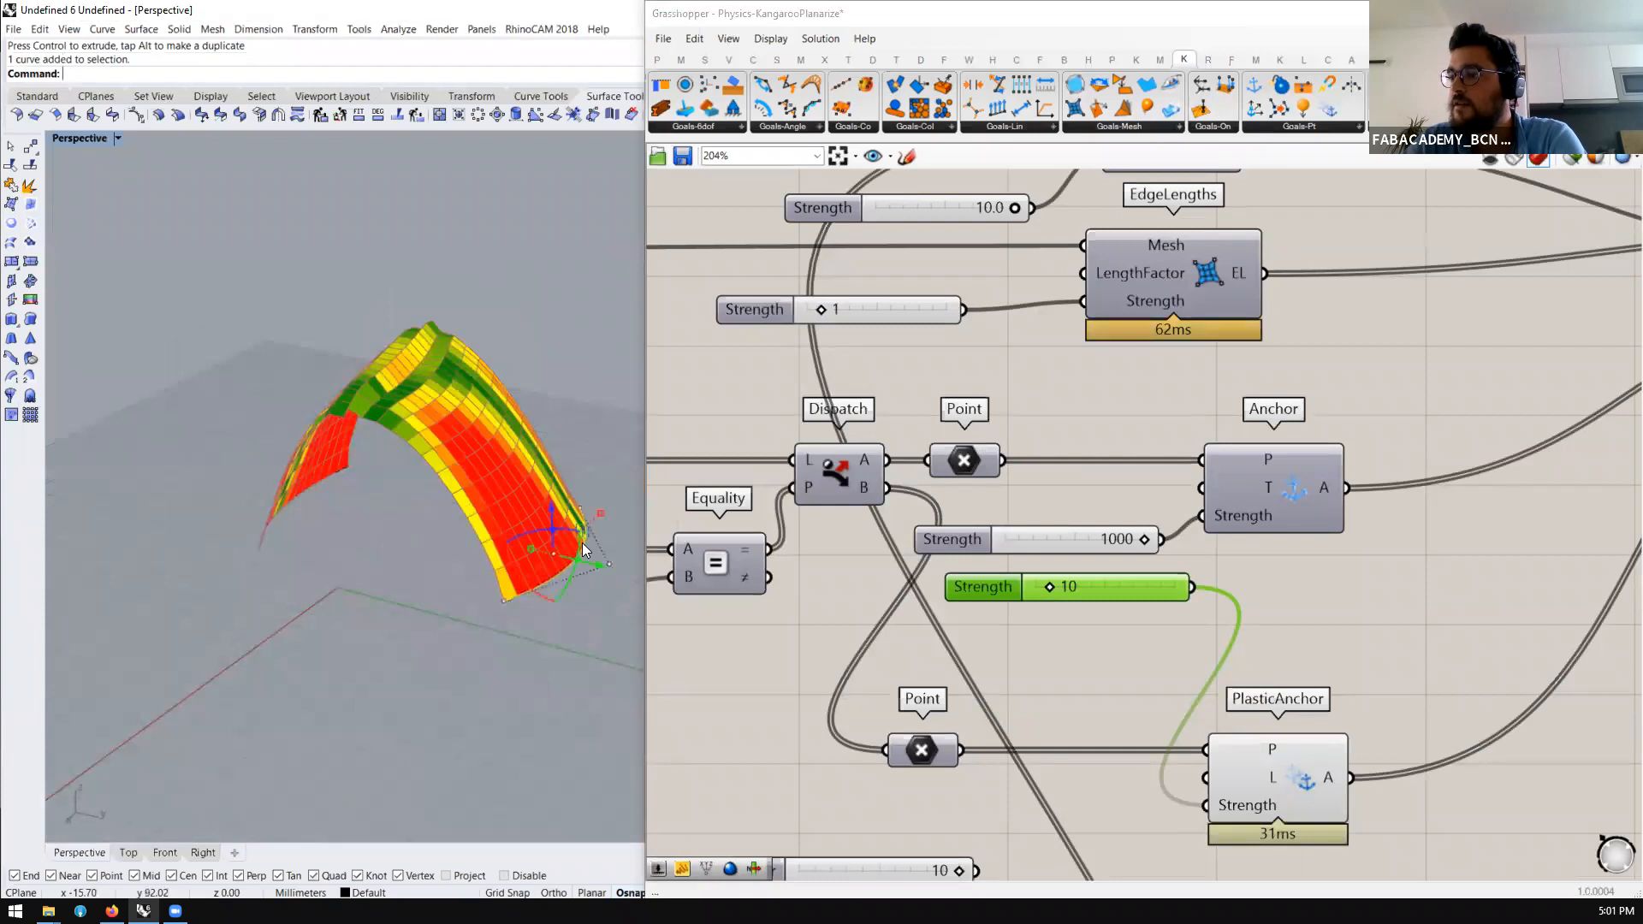
drag(602, 563, 648, 586)
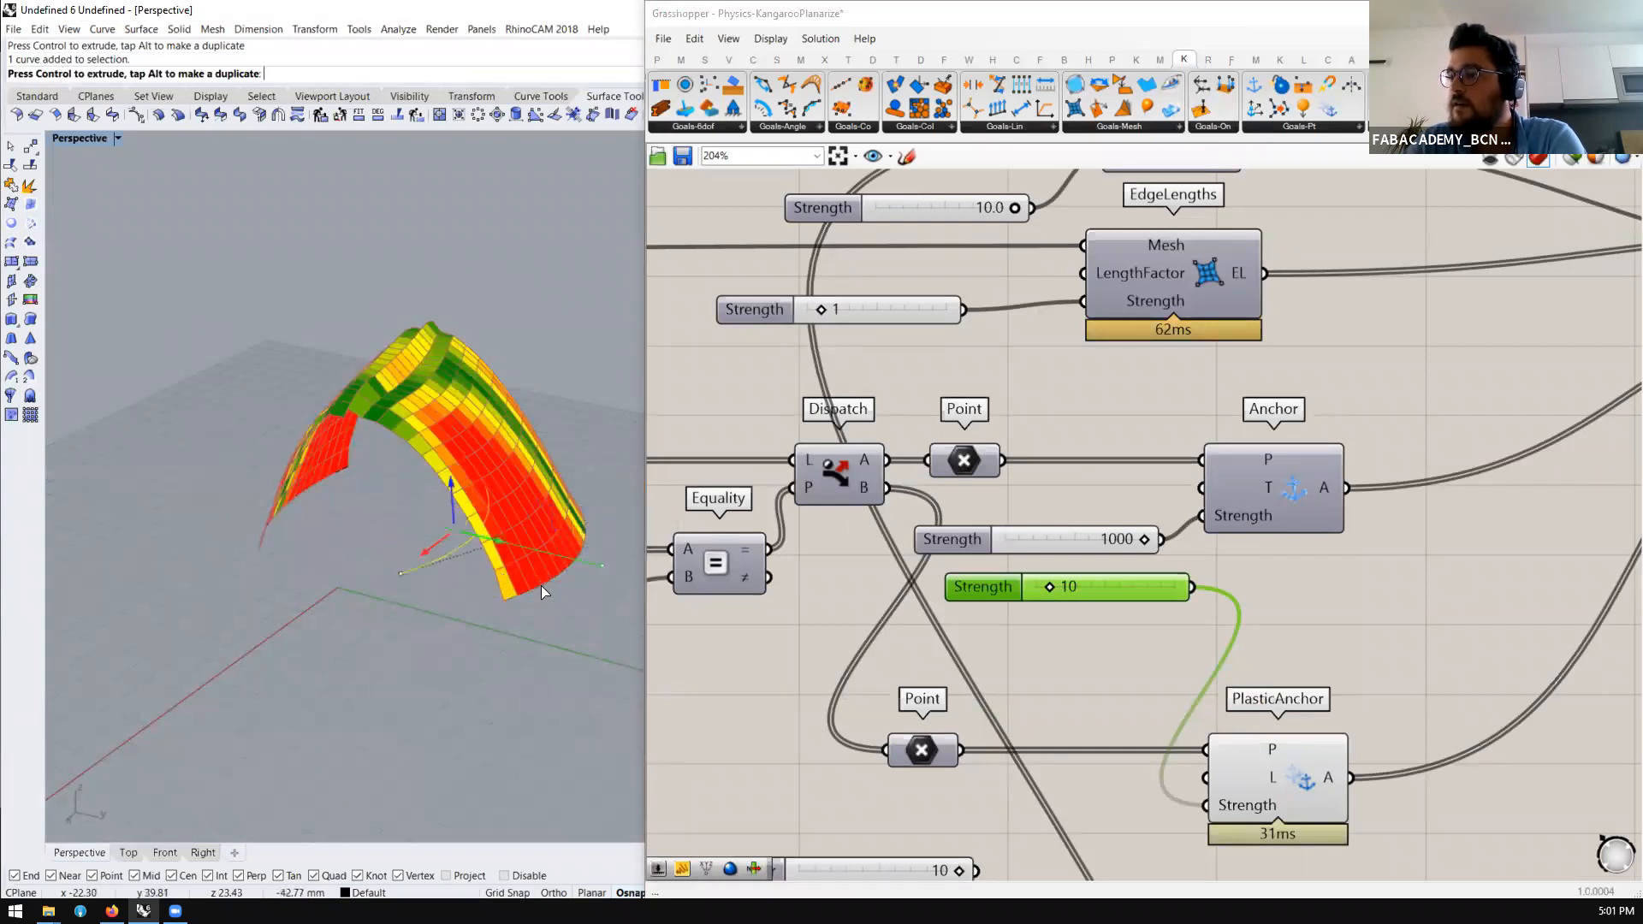
scroll(539, 581, down, 3)
drag(586, 586, 606, 605)
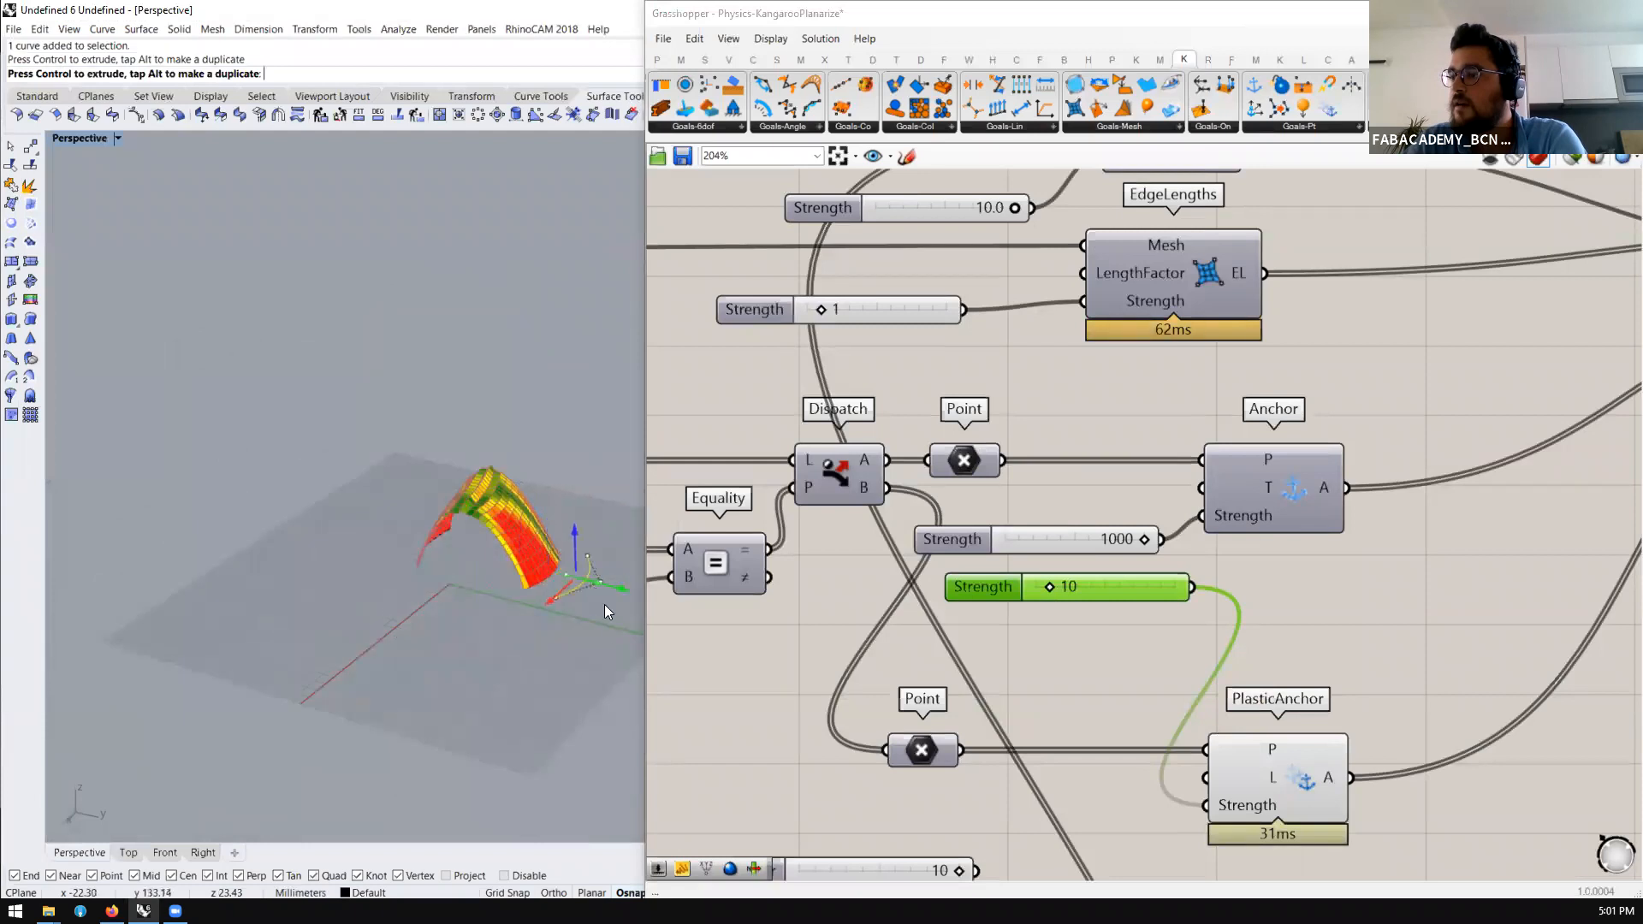
scroll(1043, 435, down, 1)
scroll(683, 533, down, 2)
scroll(503, 620, up, 2)
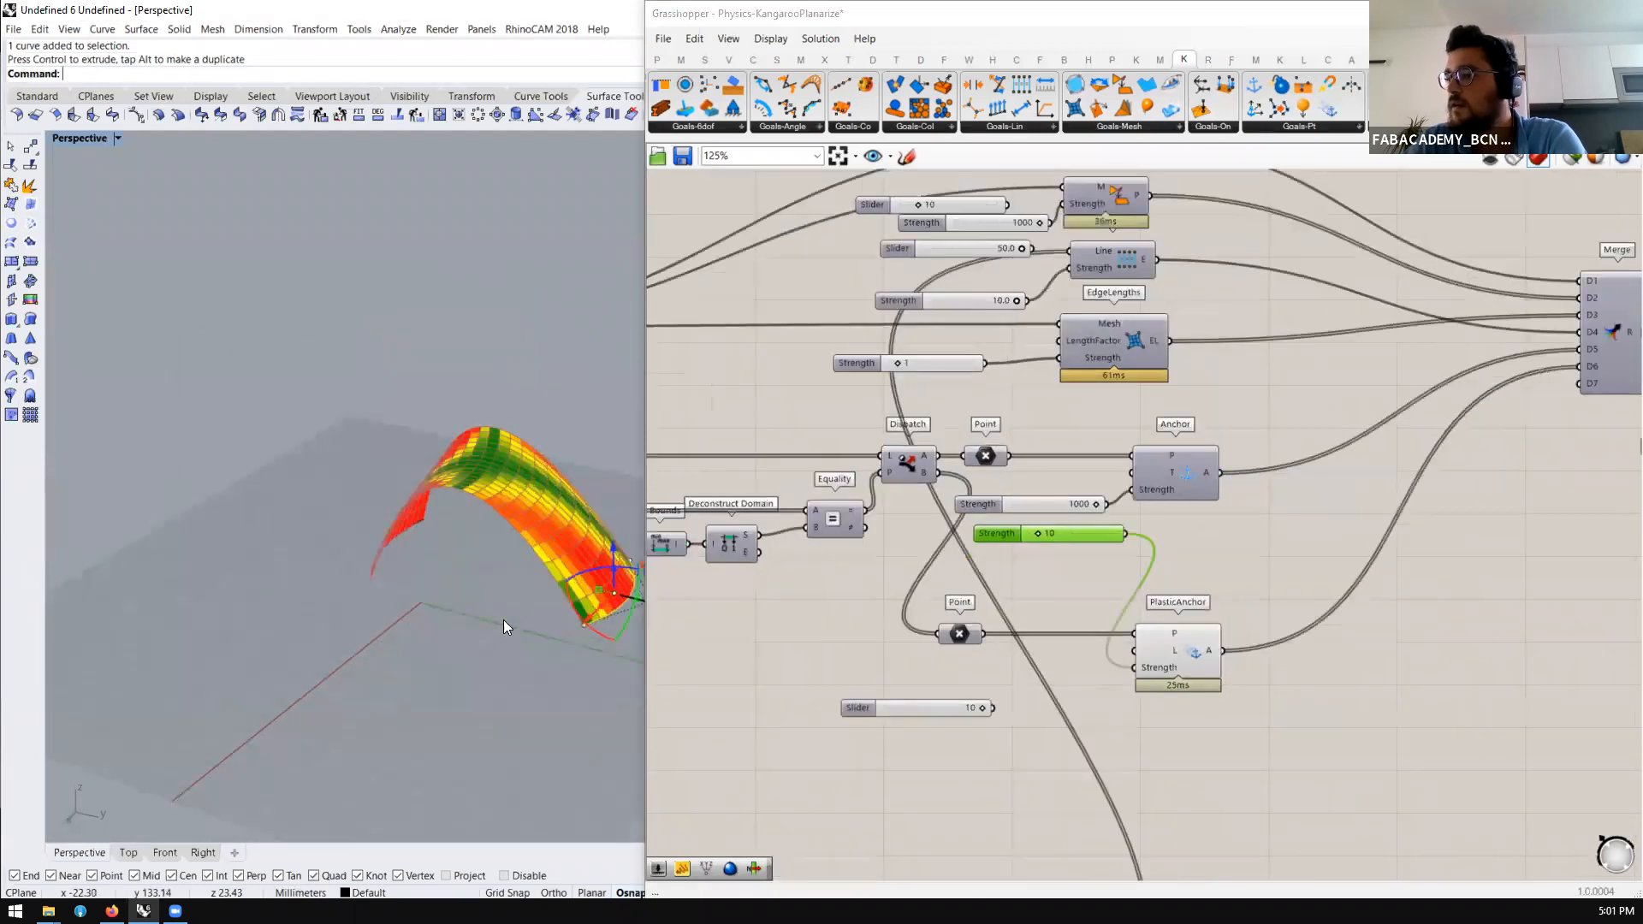
scroll(574, 531, up, 2)
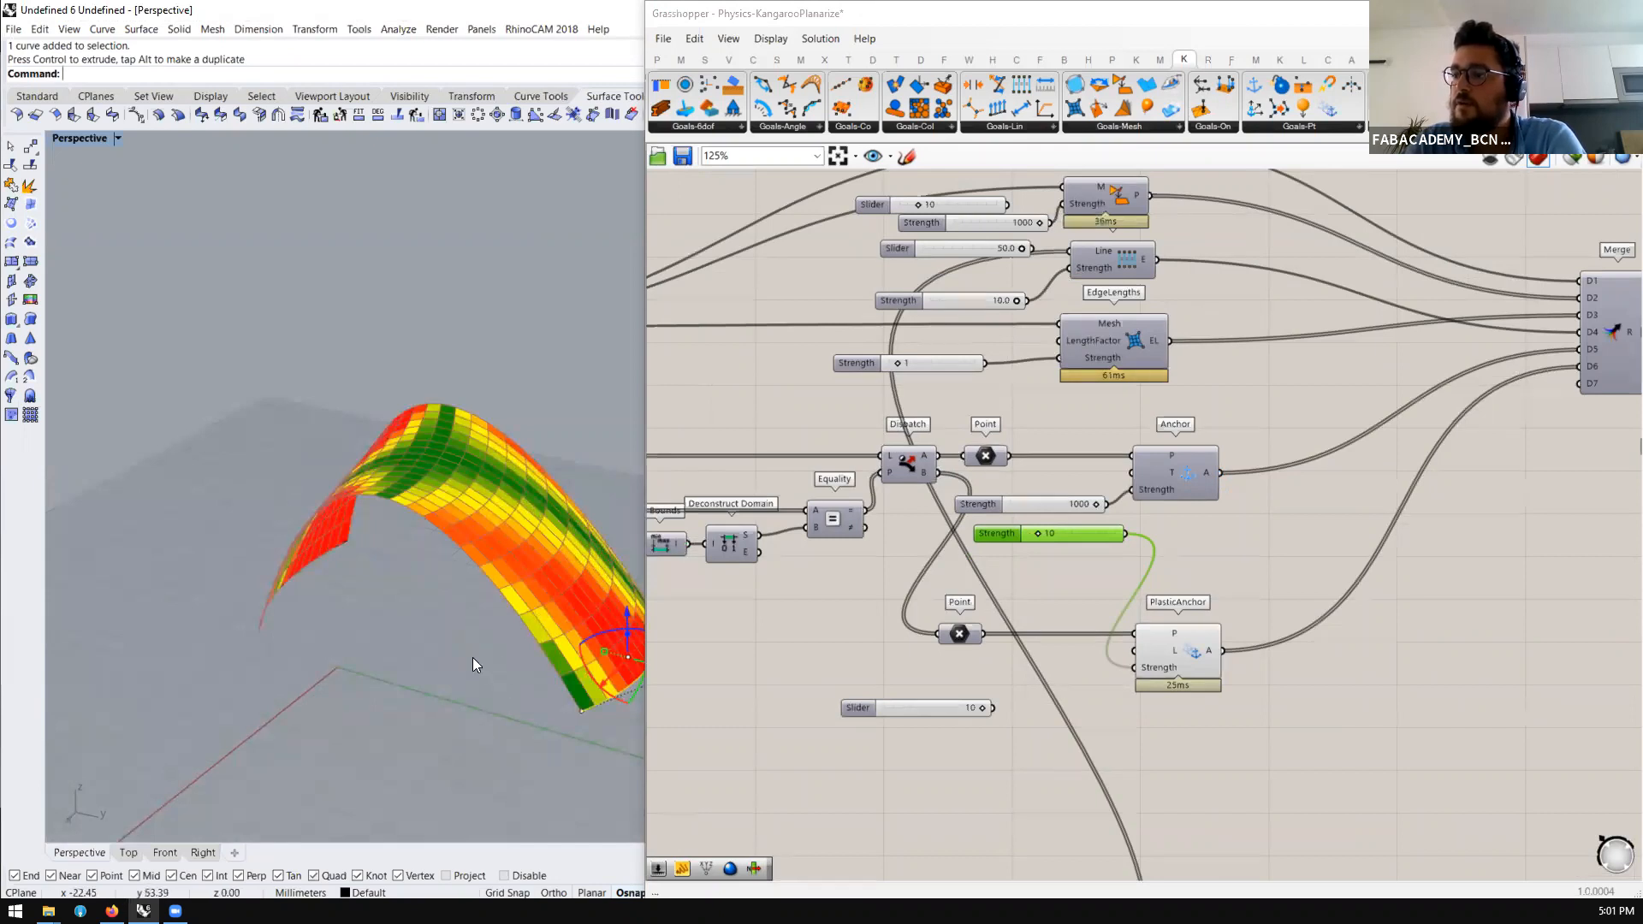
Reset the BouncySolver simulation and examine the re-simulated mesh's planarity colours from the side
right_drag(403, 670, 565, 445)
scroll(1578, 462, down, 3)
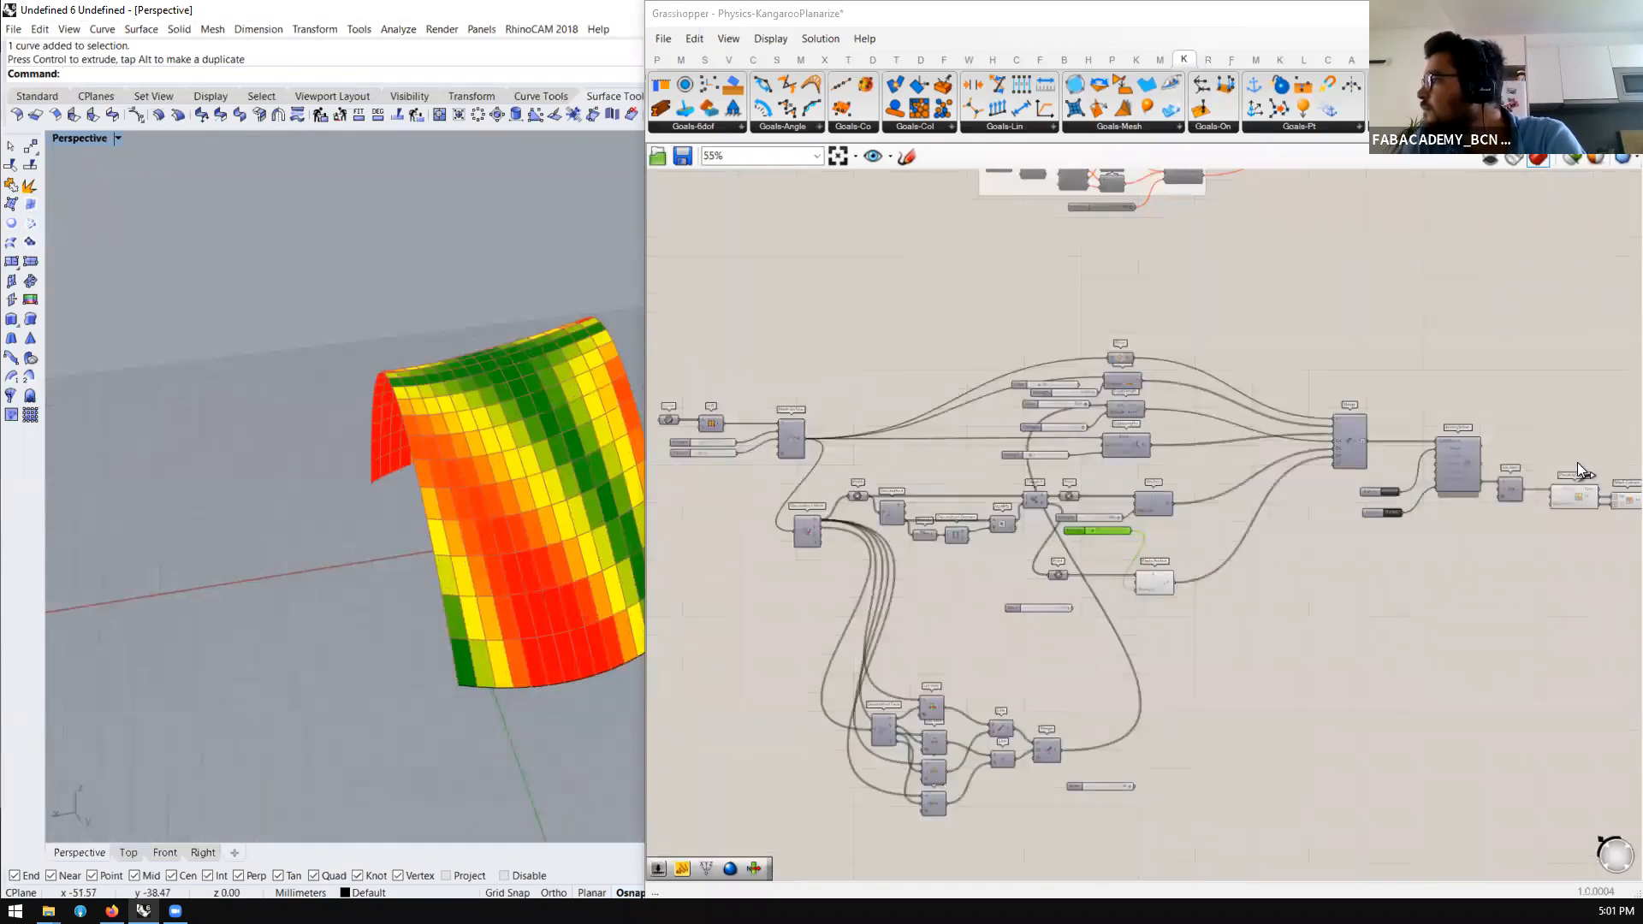
scroll(1314, 498, up, 4)
click(1321, 483)
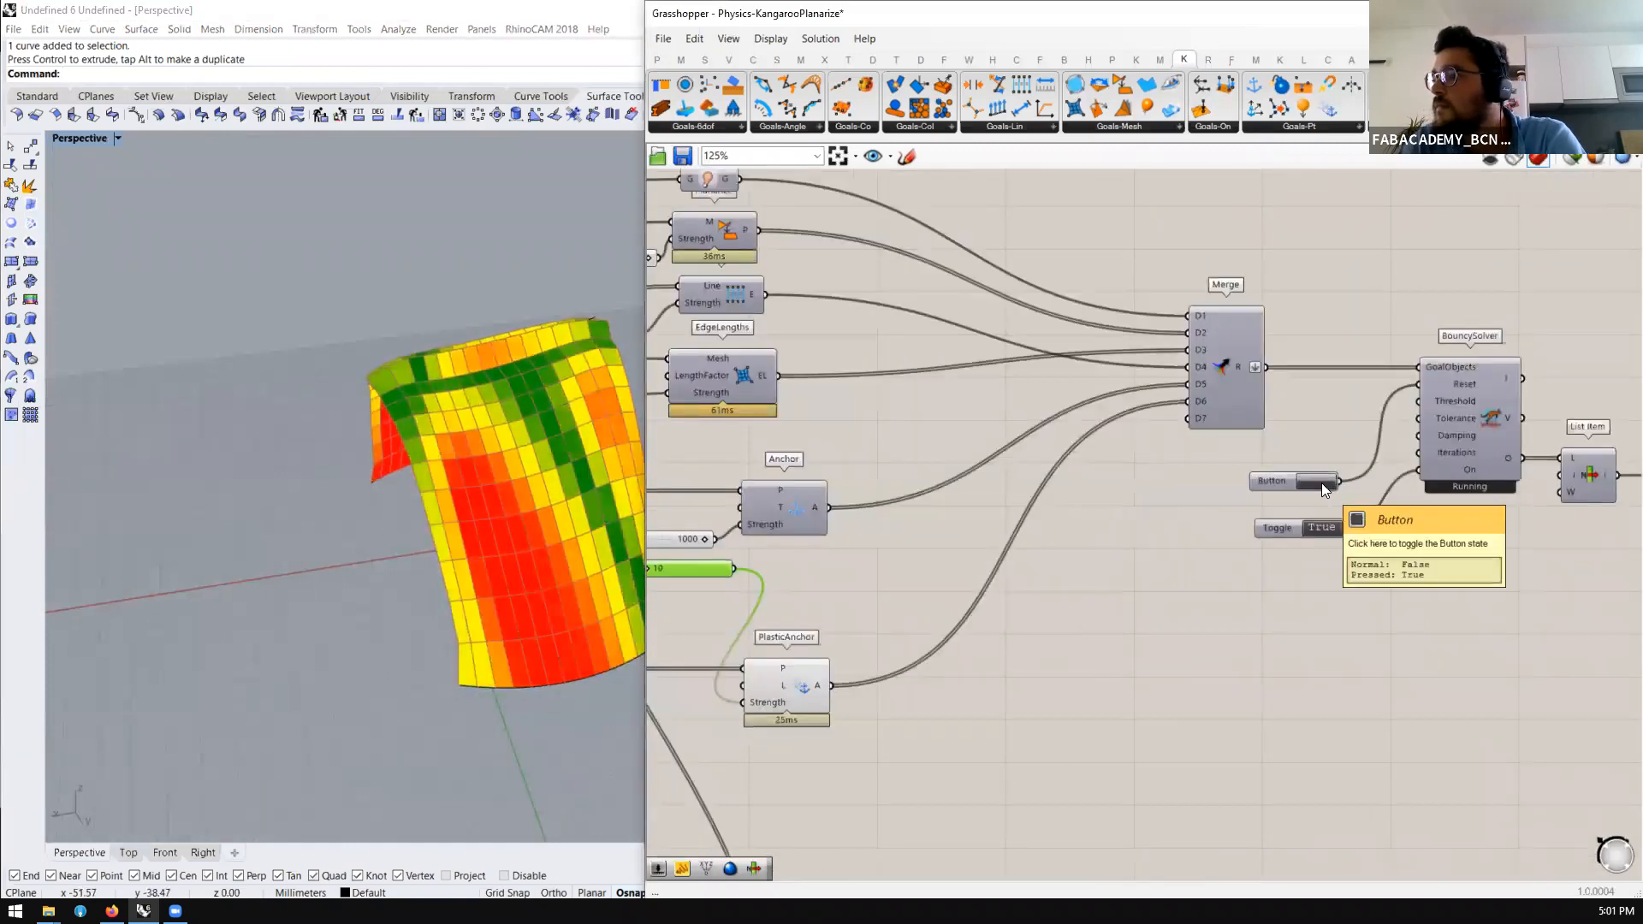
right_drag(596, 579, 594, 557)
Set the Strength of the line-based goal between Planarize and EdgeLengths to 0.0 and examine the arched mesh
scroll(1134, 587, down, 3)
scroll(816, 503, up, 4)
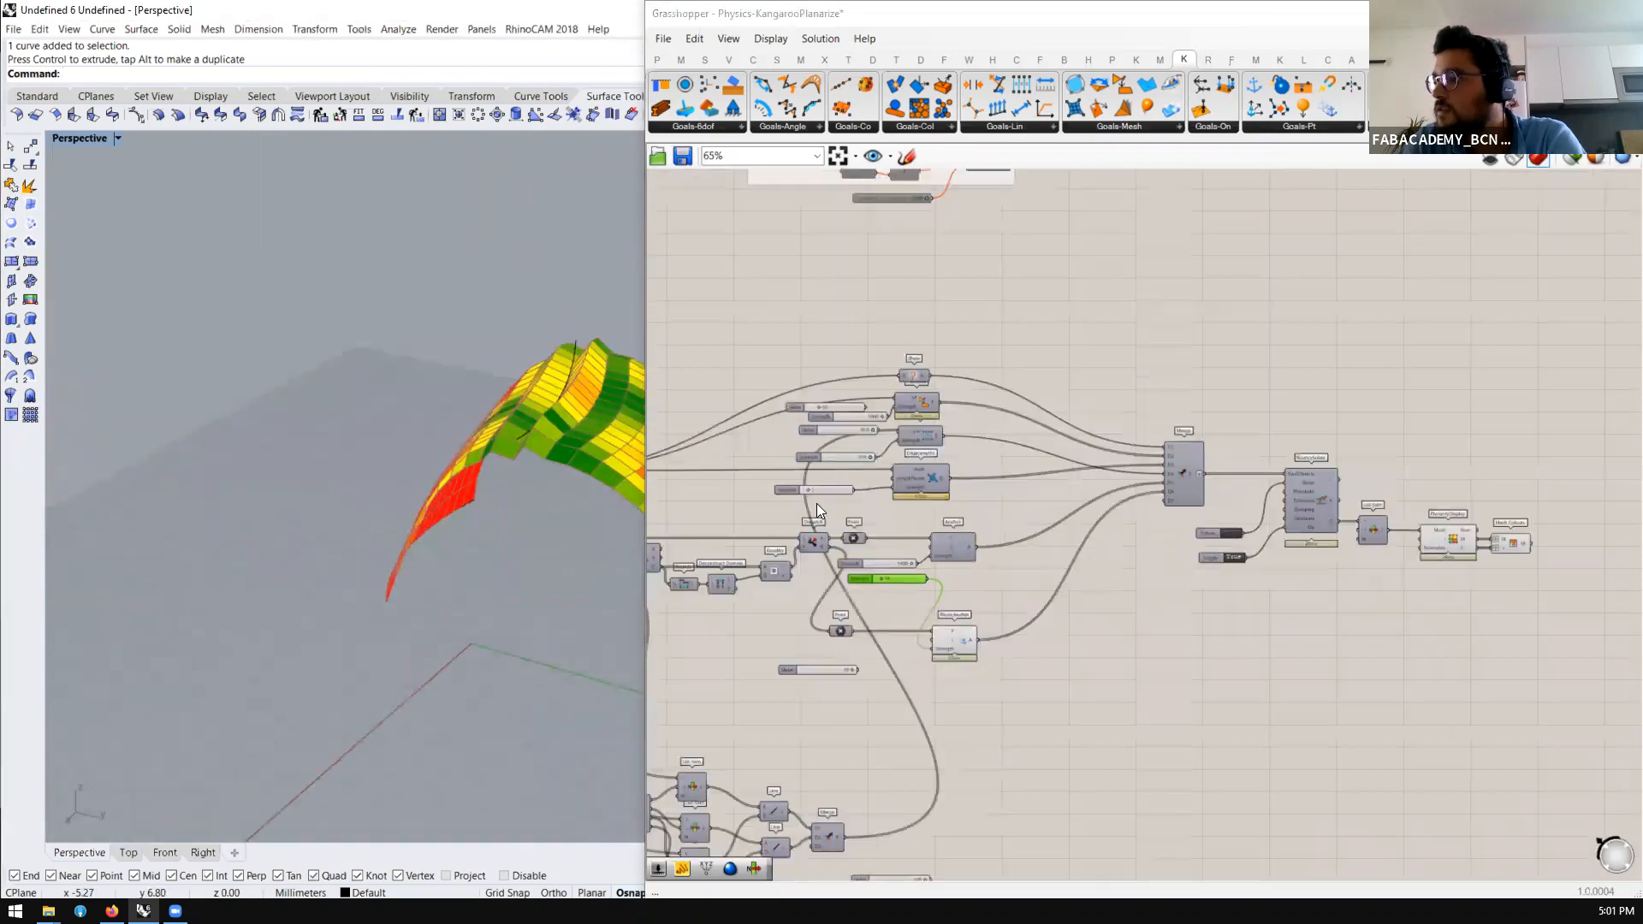
scroll(882, 486, up, 1)
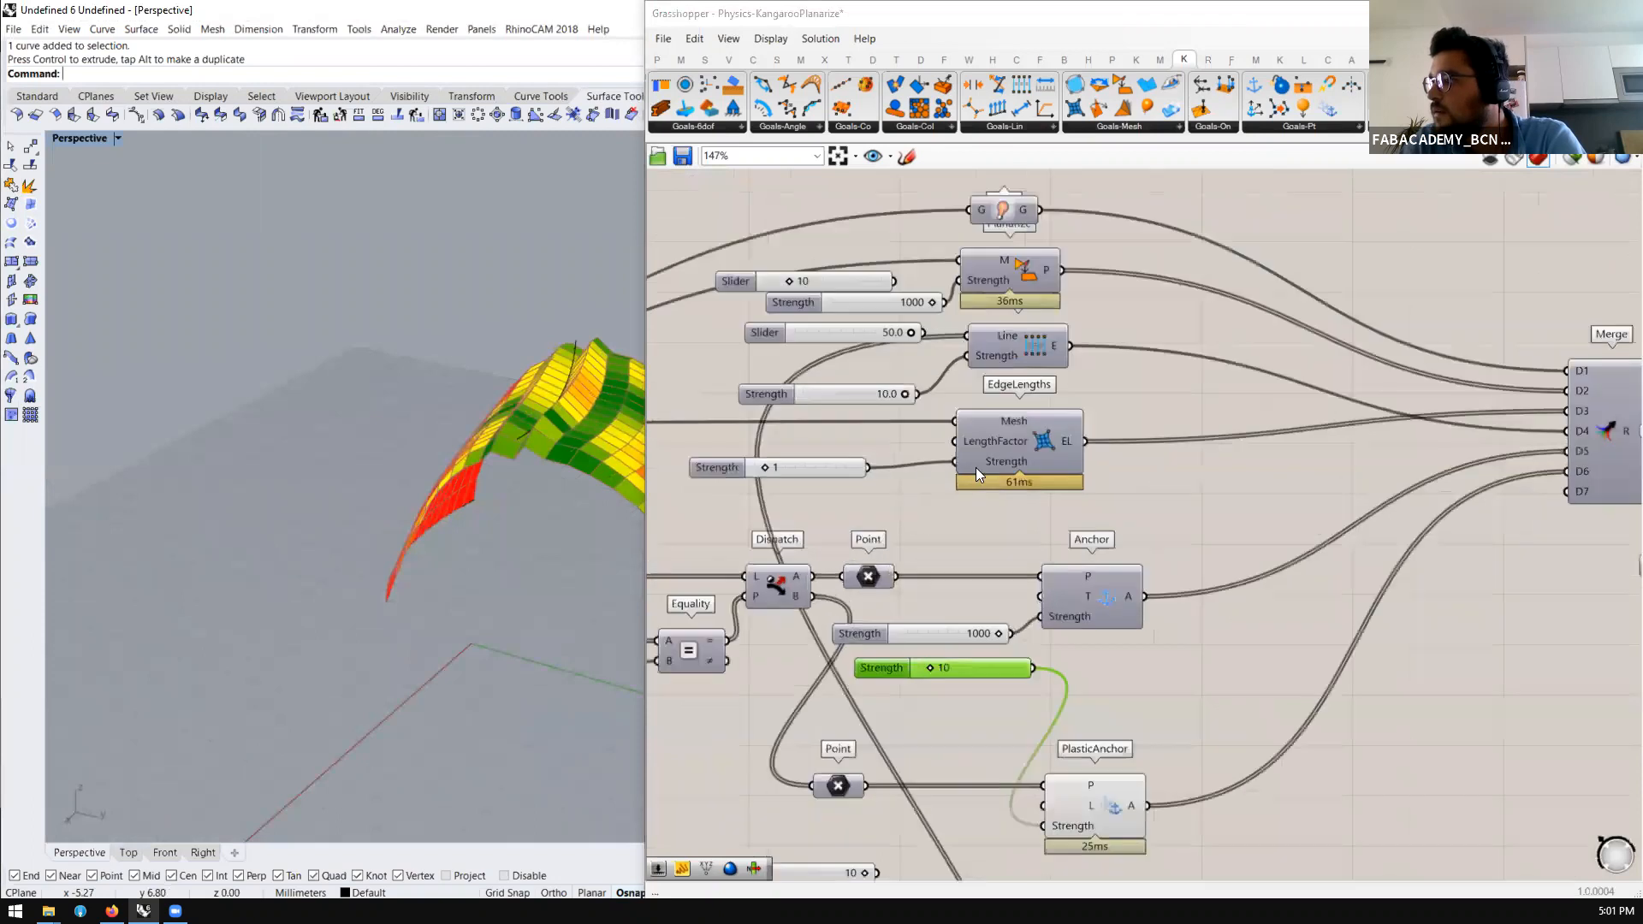
drag(900, 391, 733, 388)
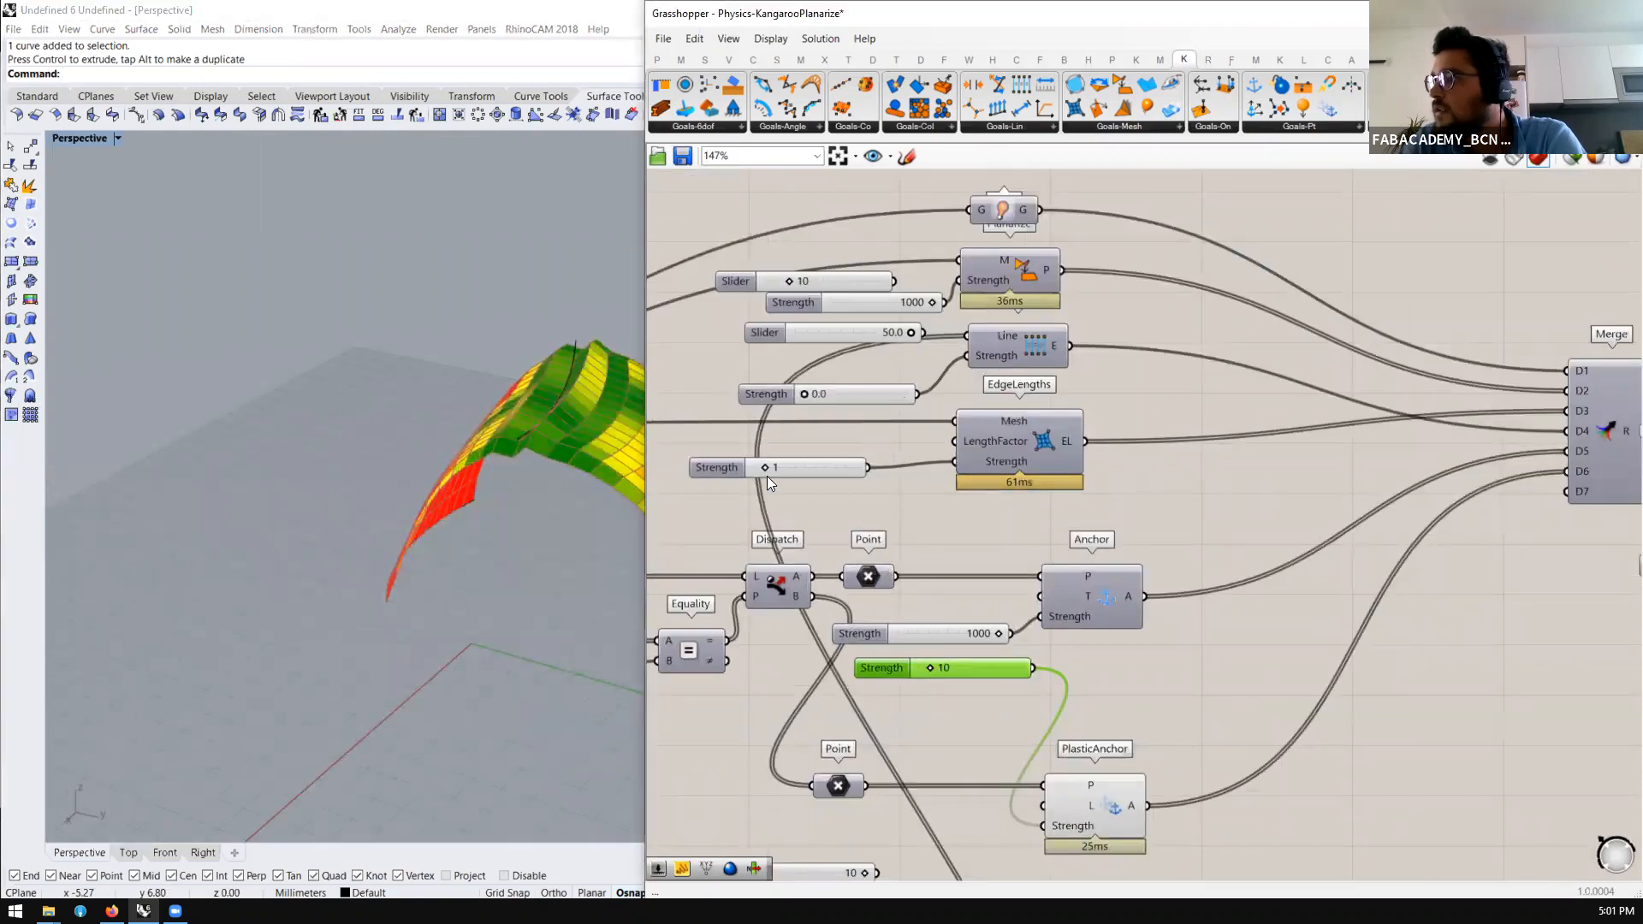
mouse_move(476, 530)
right_down()
mouse_move(455, 513)
mouse_move(489, 503)
right_up()
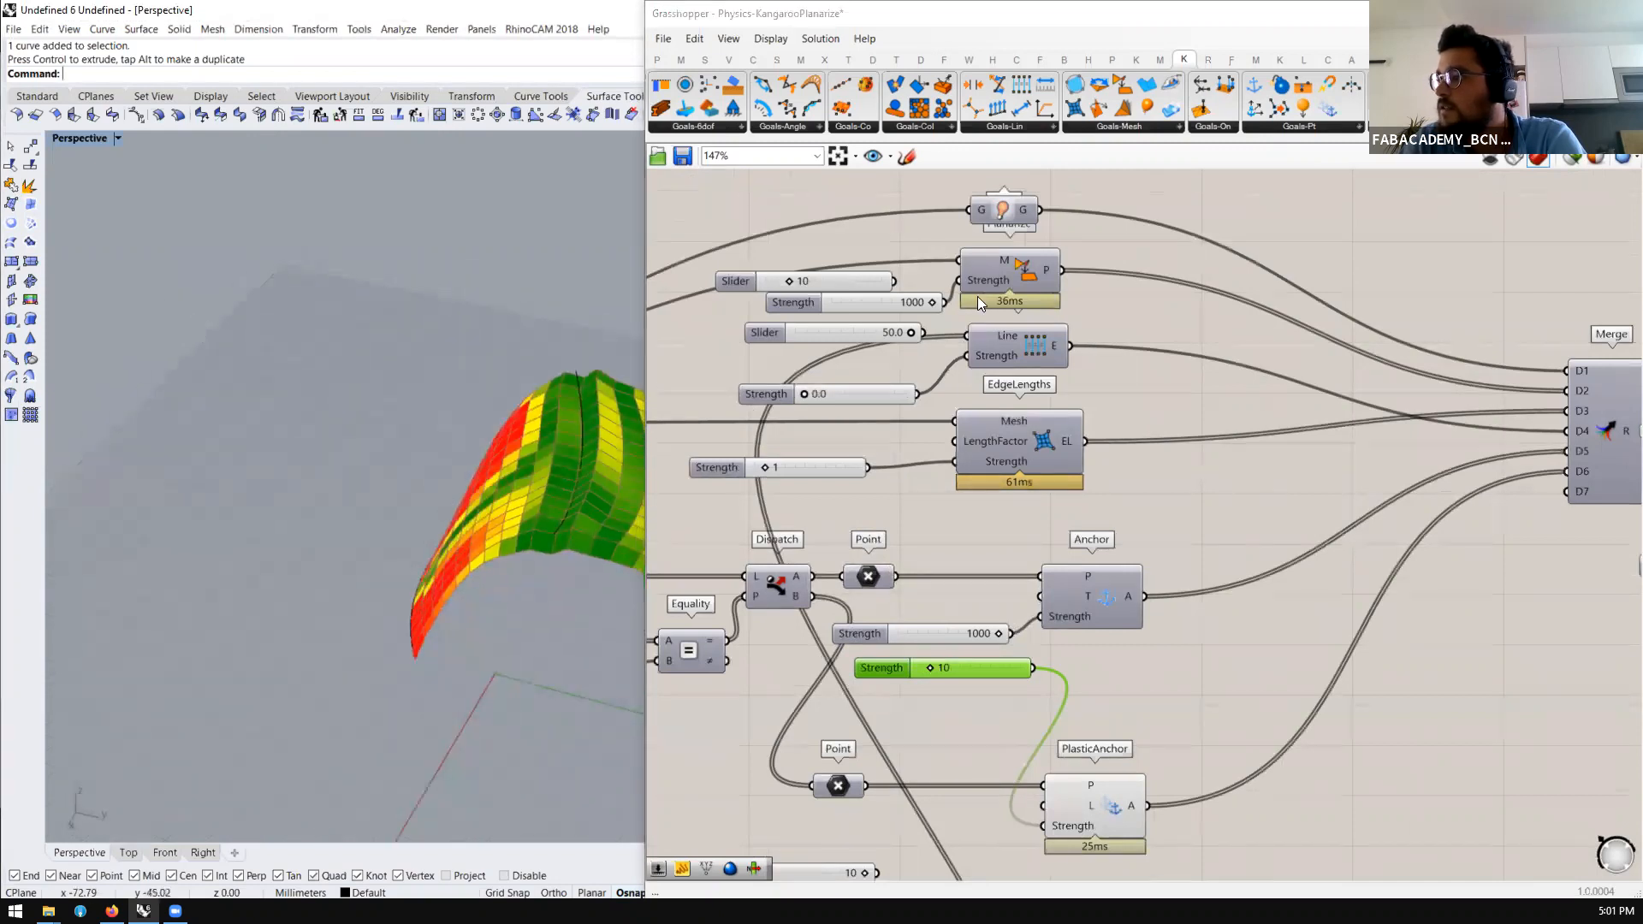
Set the Planarize goal's Strength to 0, reset the BouncySolver simulation and examine the mesh from a lower angle
drag(930, 302, 796, 310)
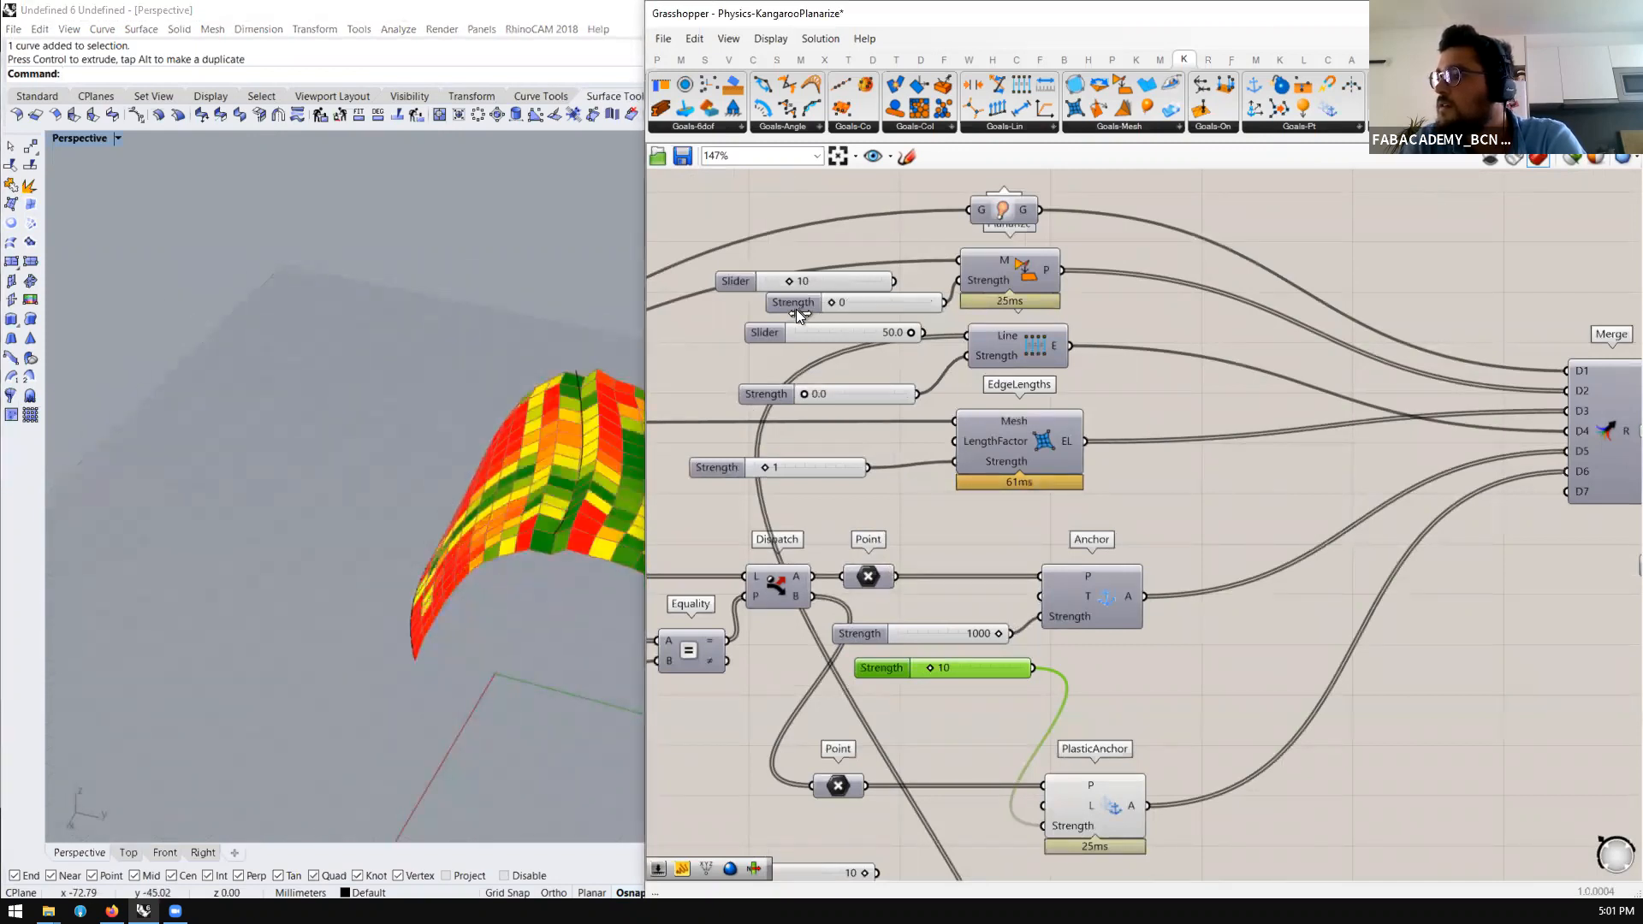
scroll(800, 360, down, 2)
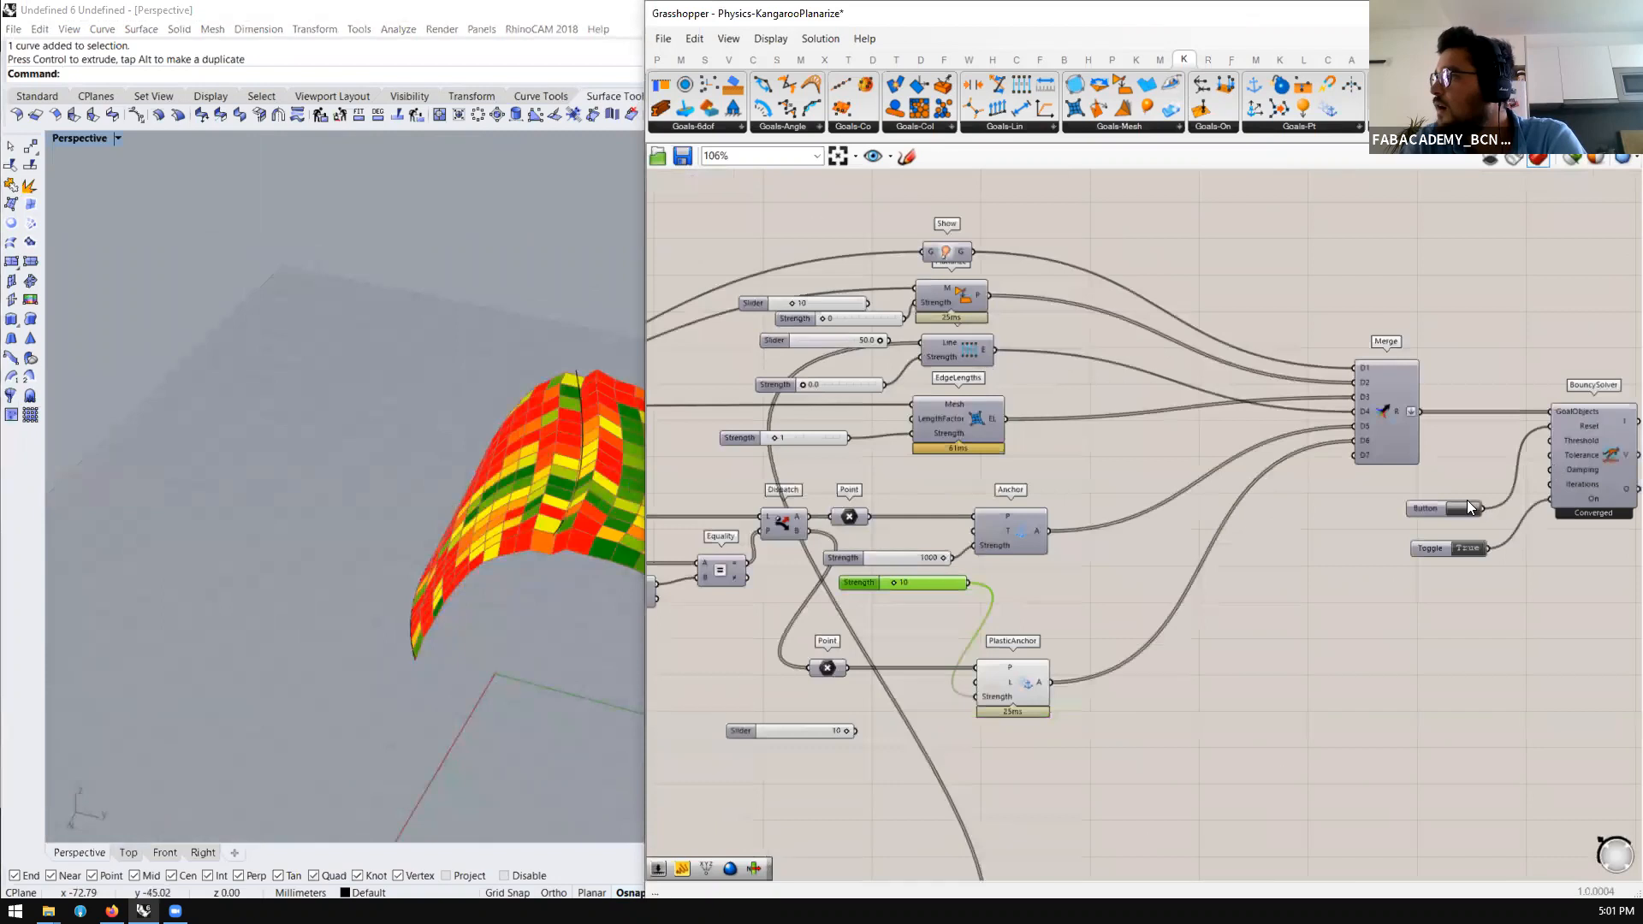
click(1464, 506)
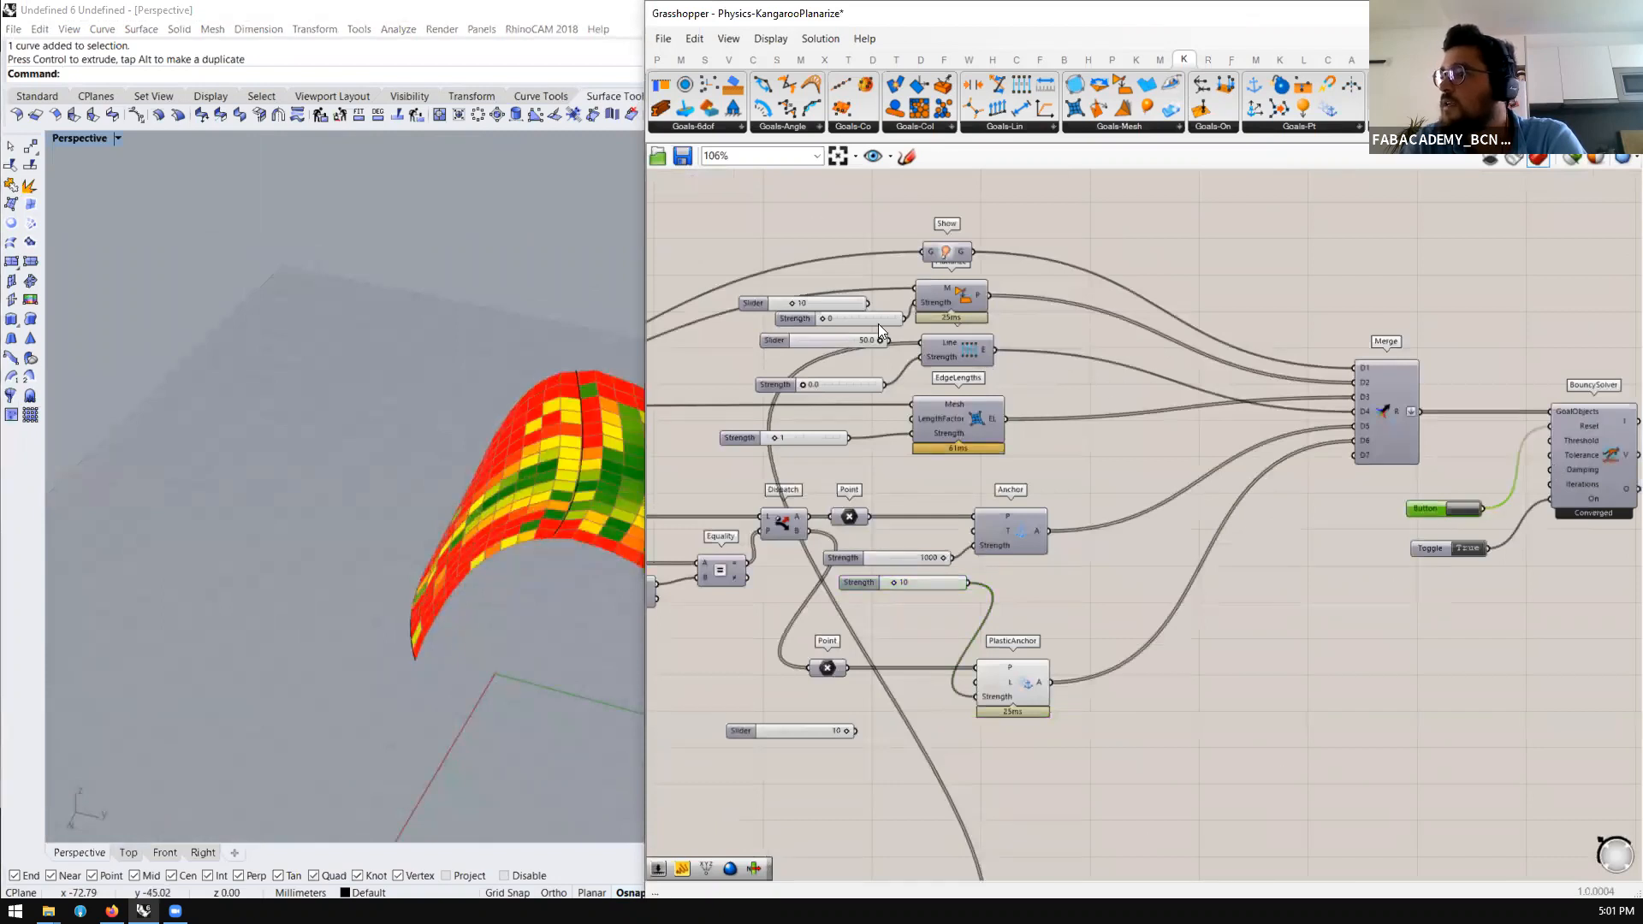
right_drag(605, 459, 618, 402)
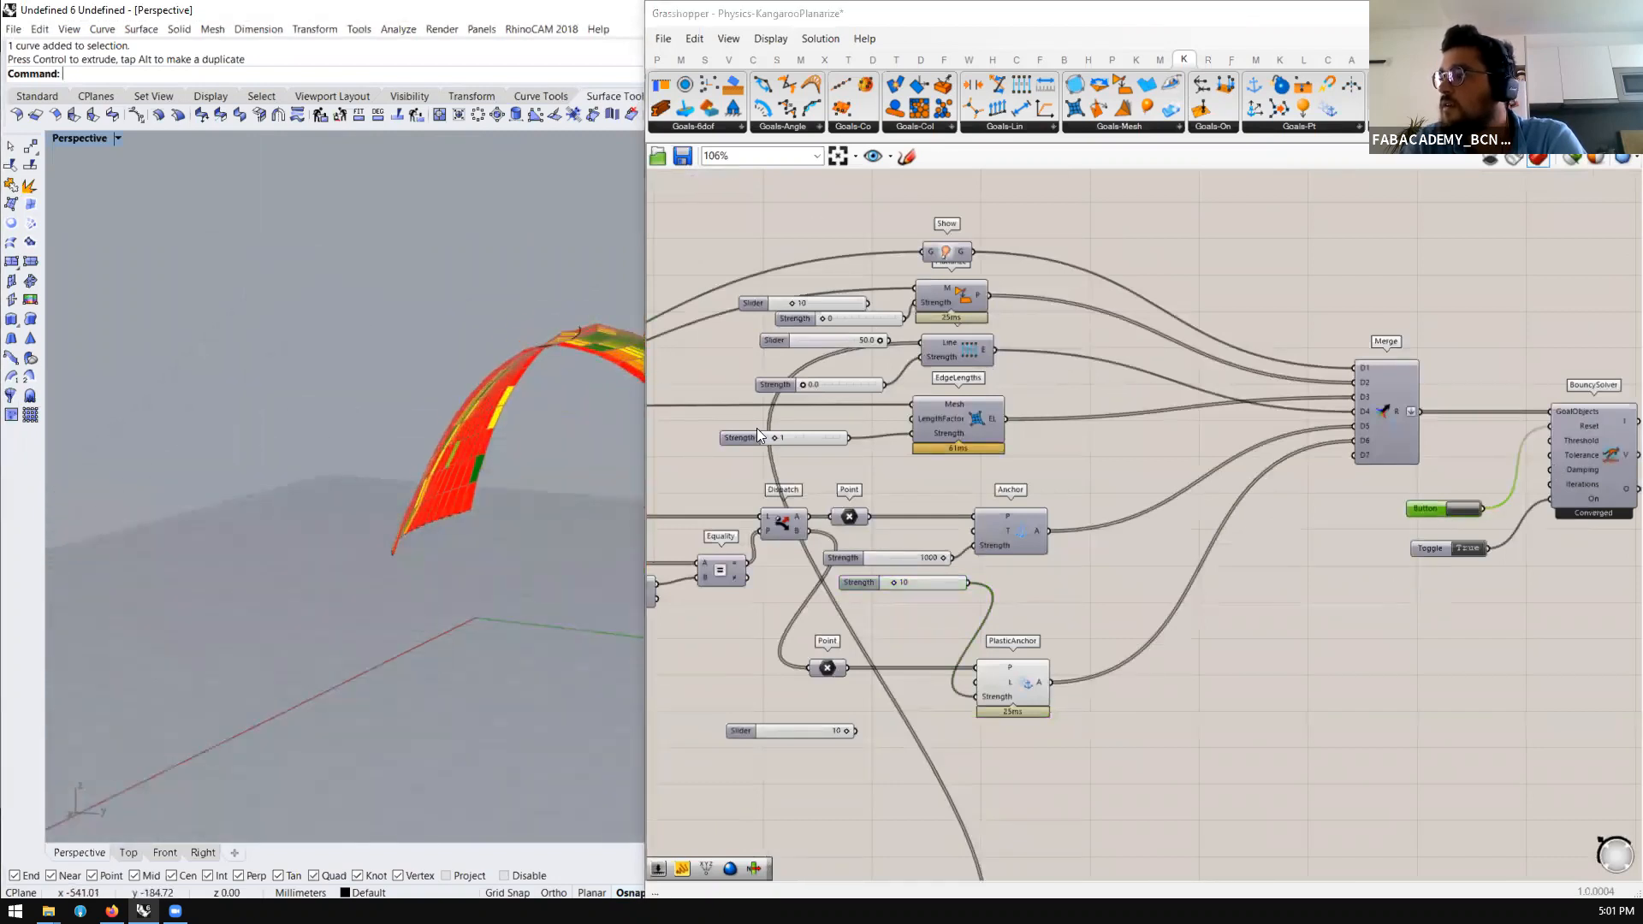
Set the PlasticAnchor goal's Strength to 100 and raise the Planarize goal's Strength to 393, then to 1000, checking the mesh
scroll(910, 561, up, 1)
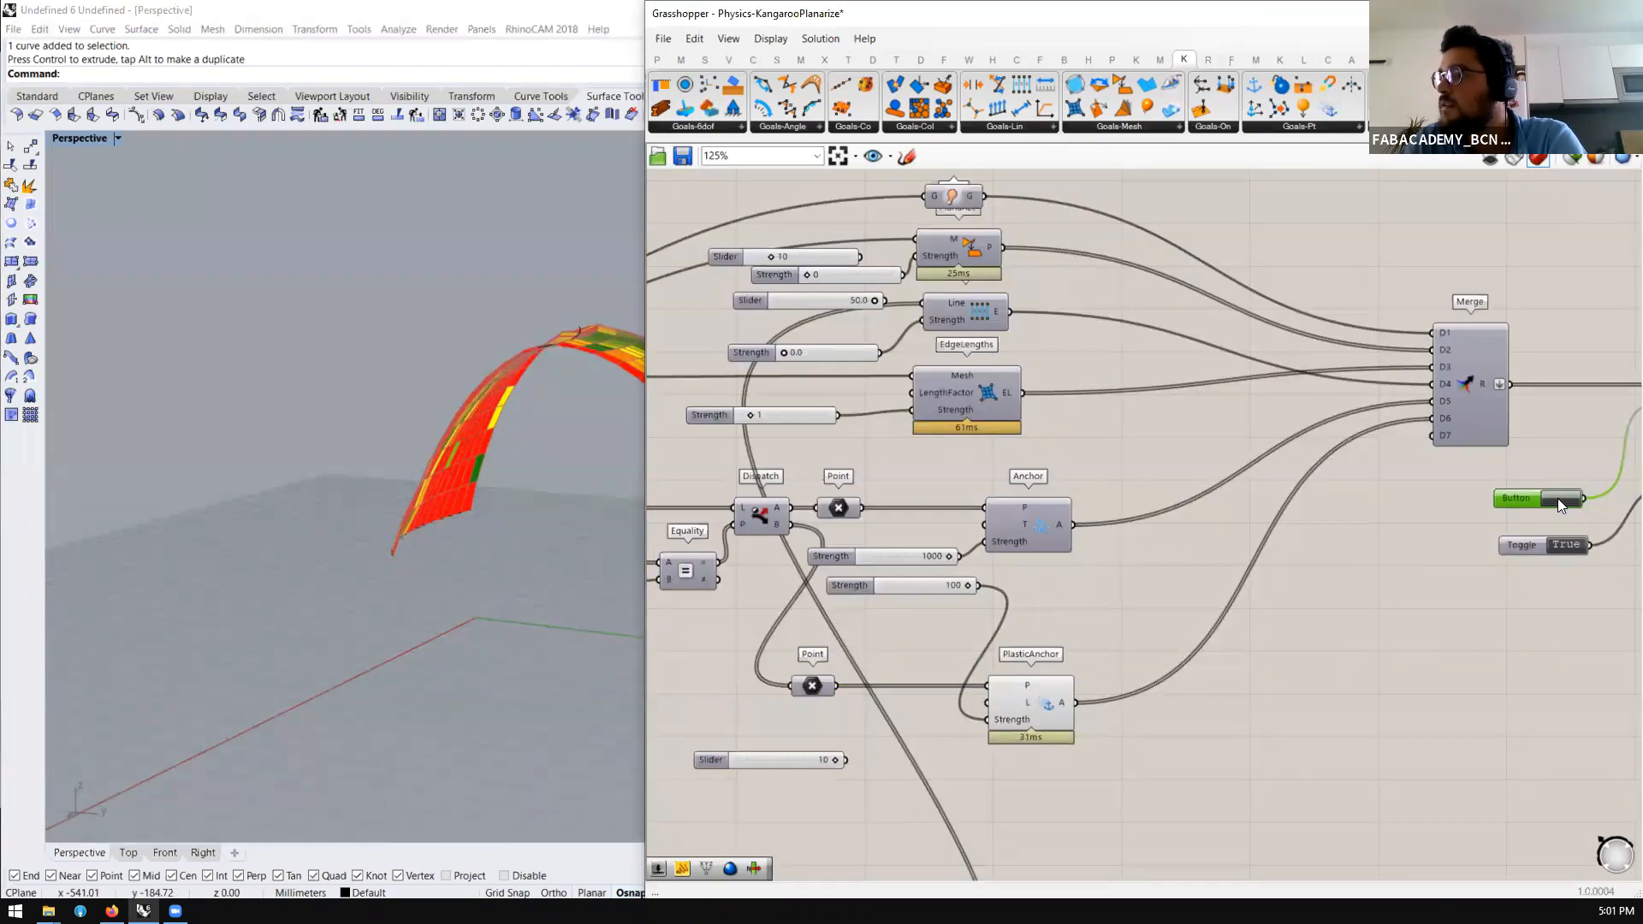
scroll(1299, 522, down, 2)
scroll(1057, 359, up, 5)
drag(823, 321, 874, 319)
right_drag(374, 513, 361, 522)
scroll(360, 521, down, 4)
scroll(568, 467, up, 4)
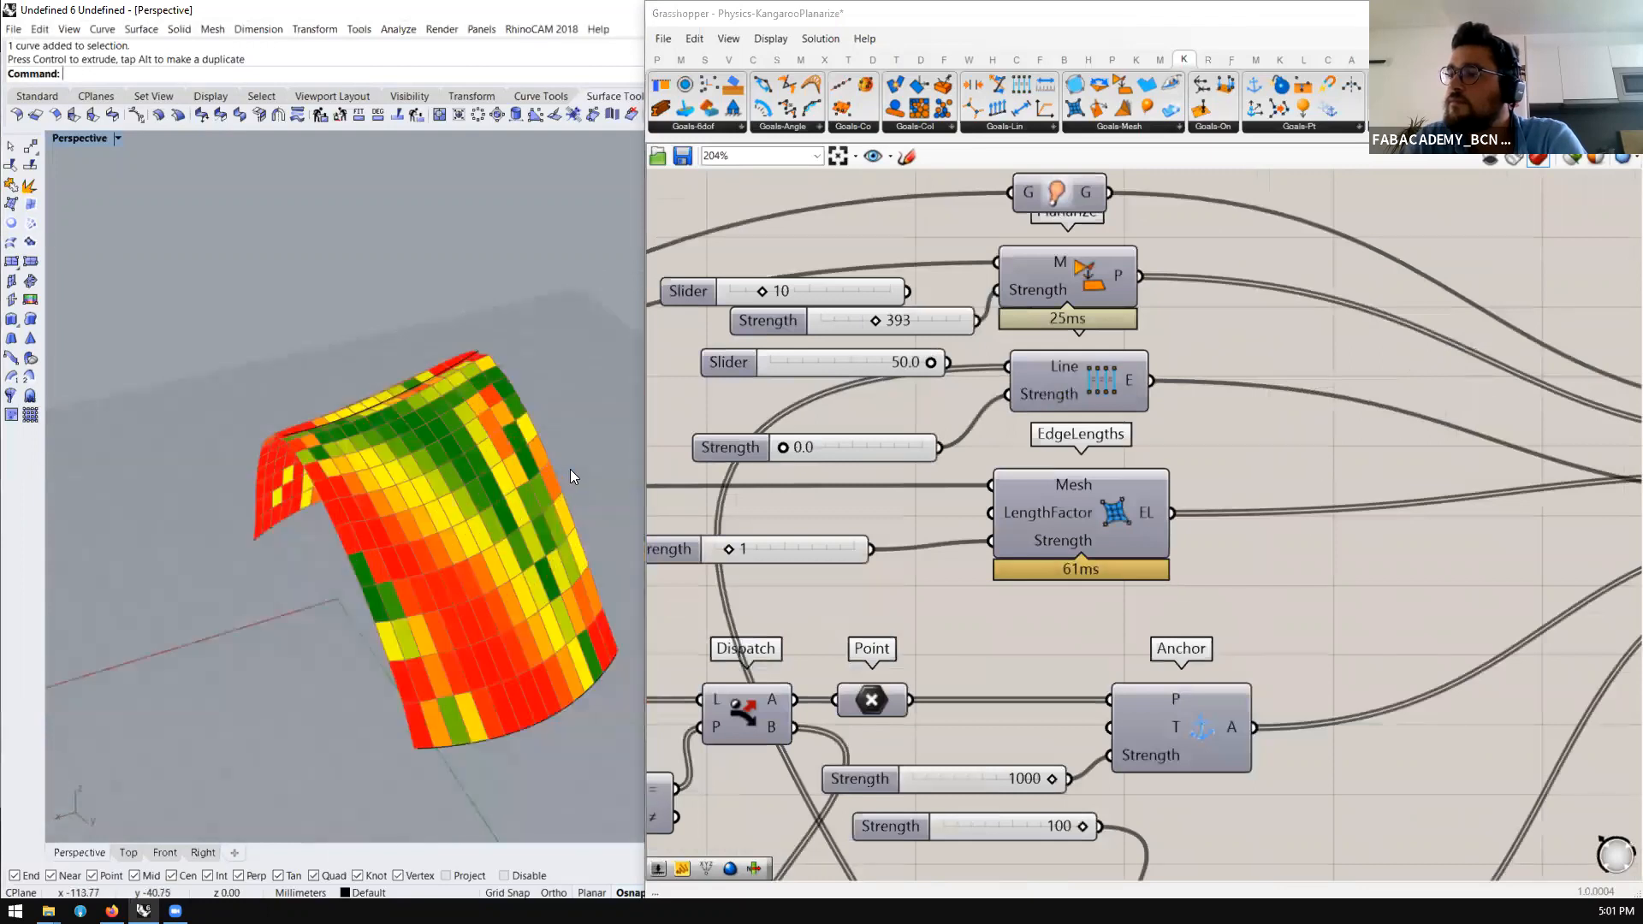
scroll(909, 314, up, 1)
drag(881, 322, 1004, 313)
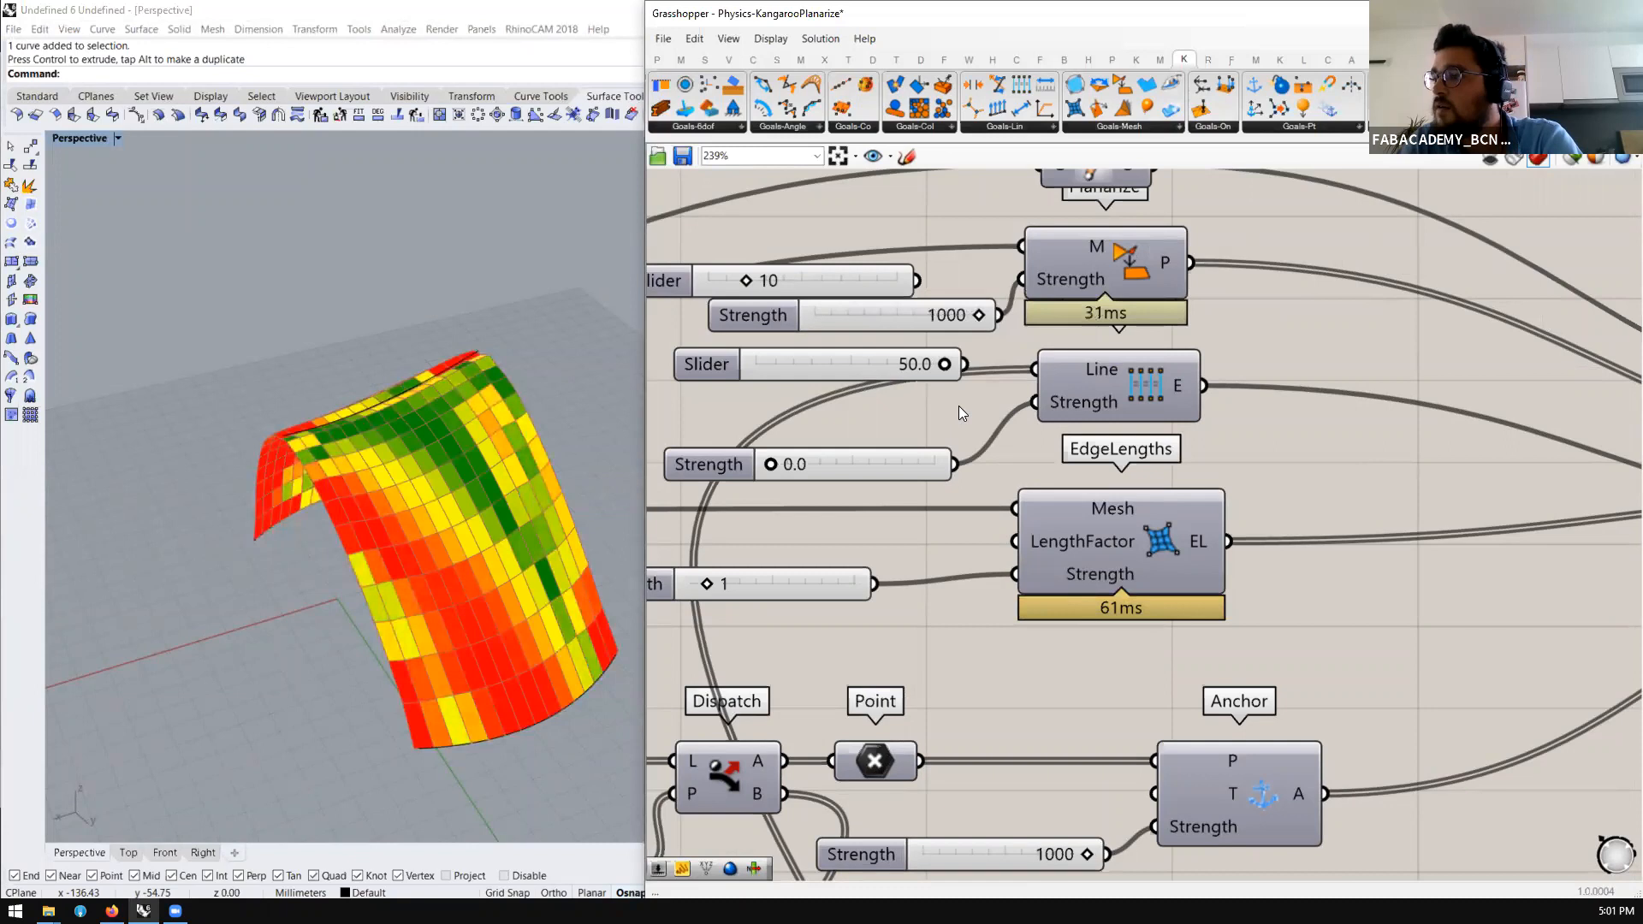
Enable the disabled mesh, goal and Merge components of the upper definition, leaving its solver part disabled
scroll(959, 406, down, 6)
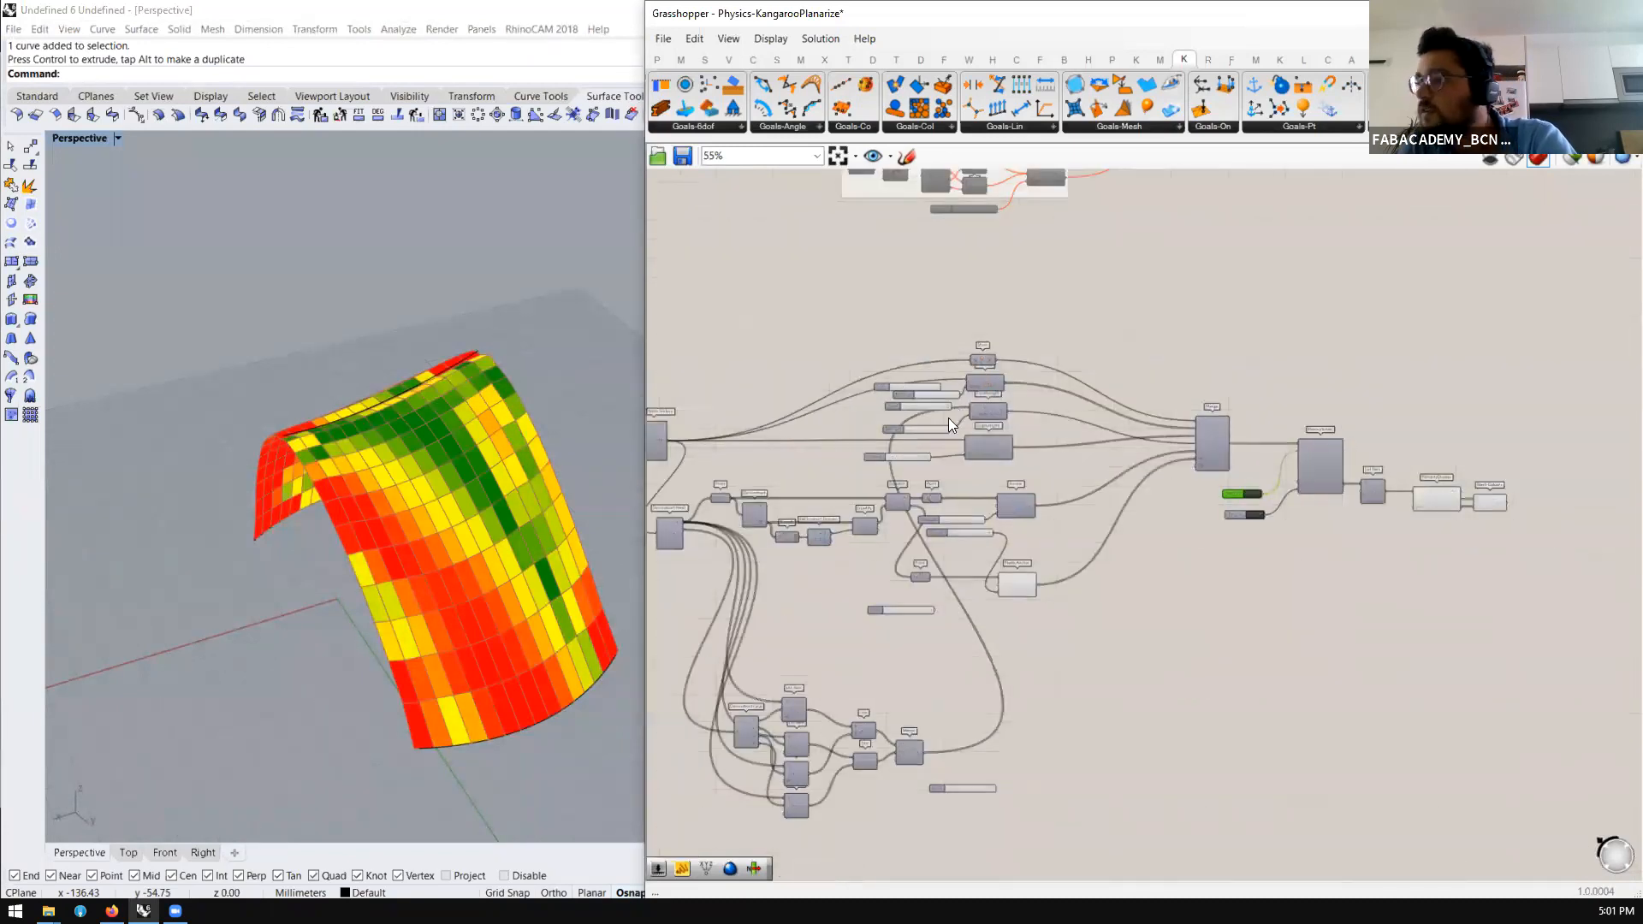
scroll(948, 417, up, 2)
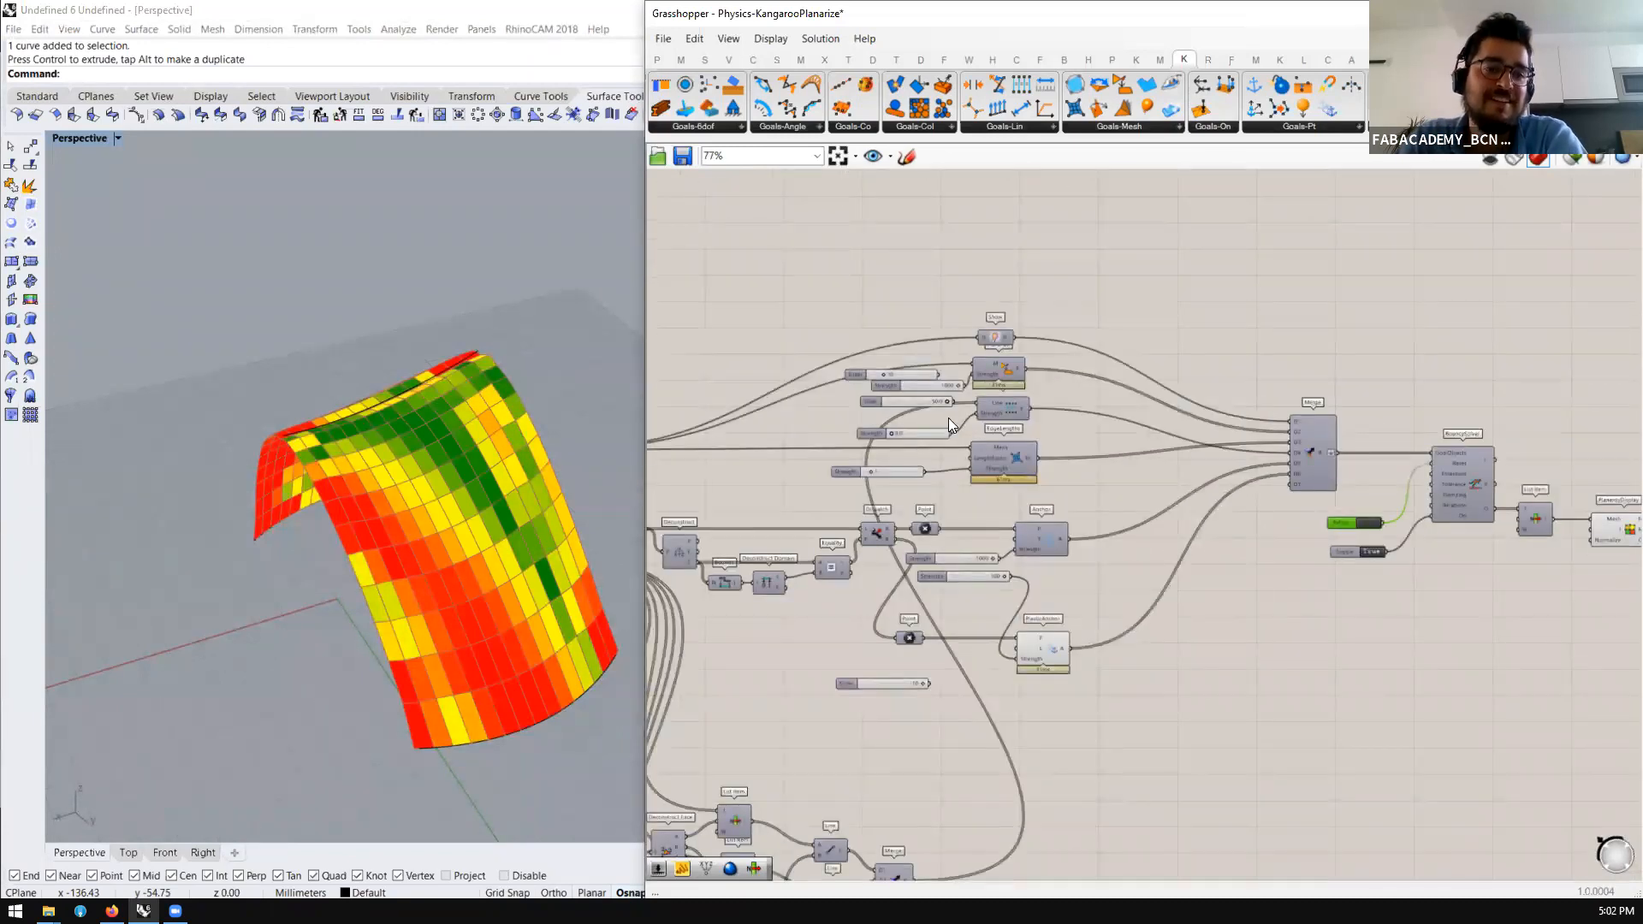
scroll(960, 446, down, 7)
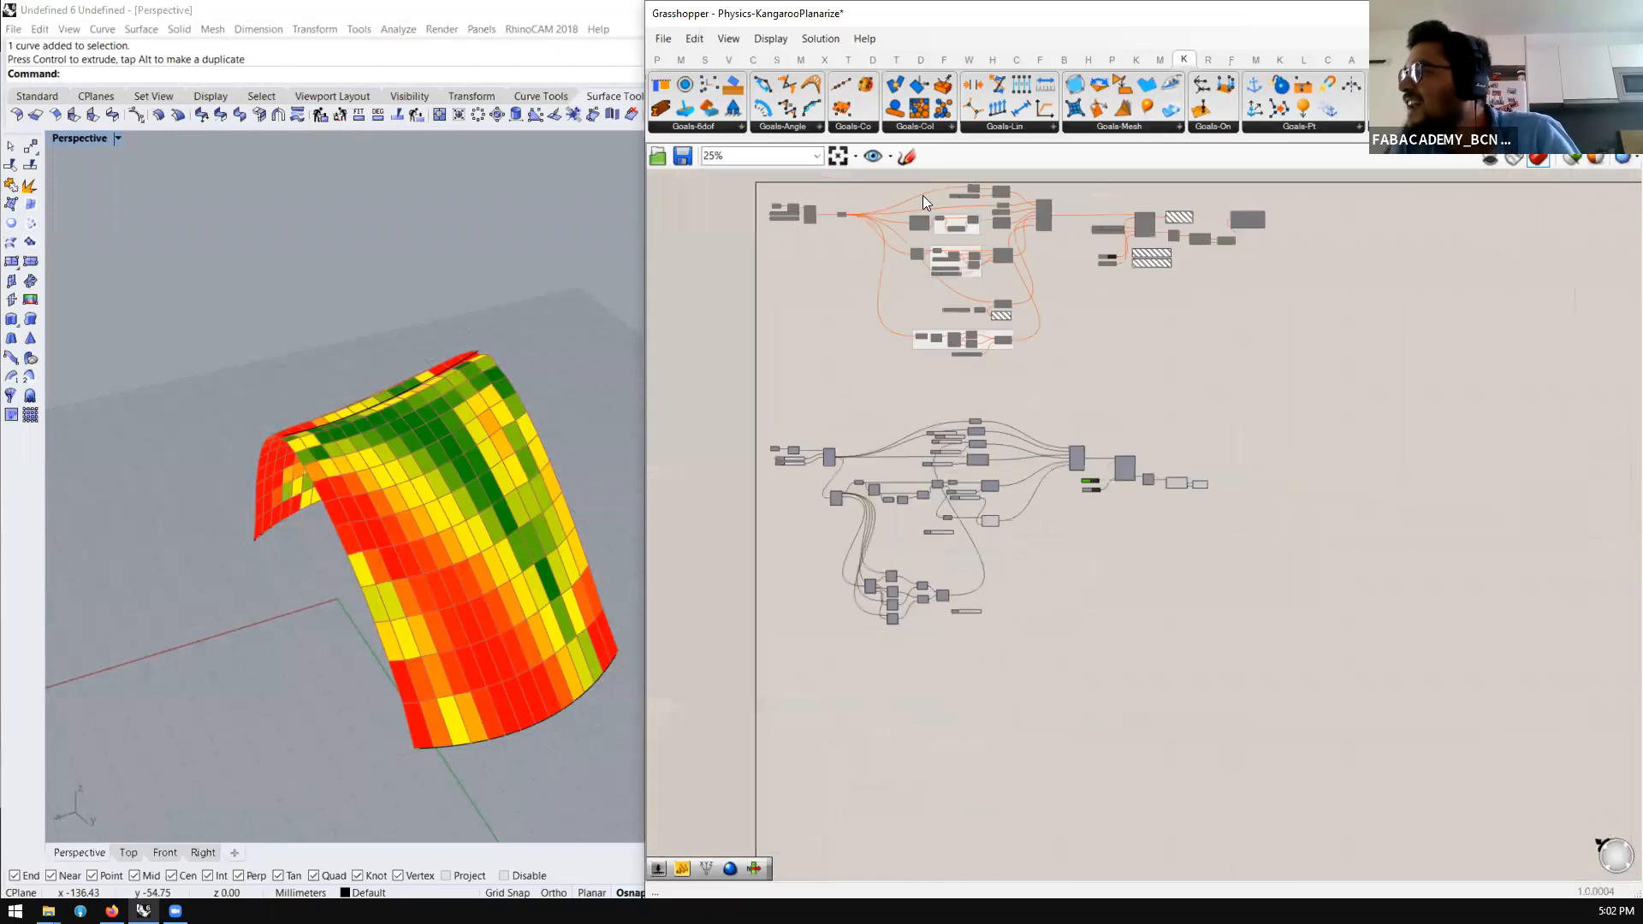
scroll(925, 202, up, 7)
scroll(951, 386, down, 3)
scroll(1051, 240, up, 3)
scroll(1202, 204, down, 2)
drag(1285, 187, 774, 668)
middle_click(787, 657)
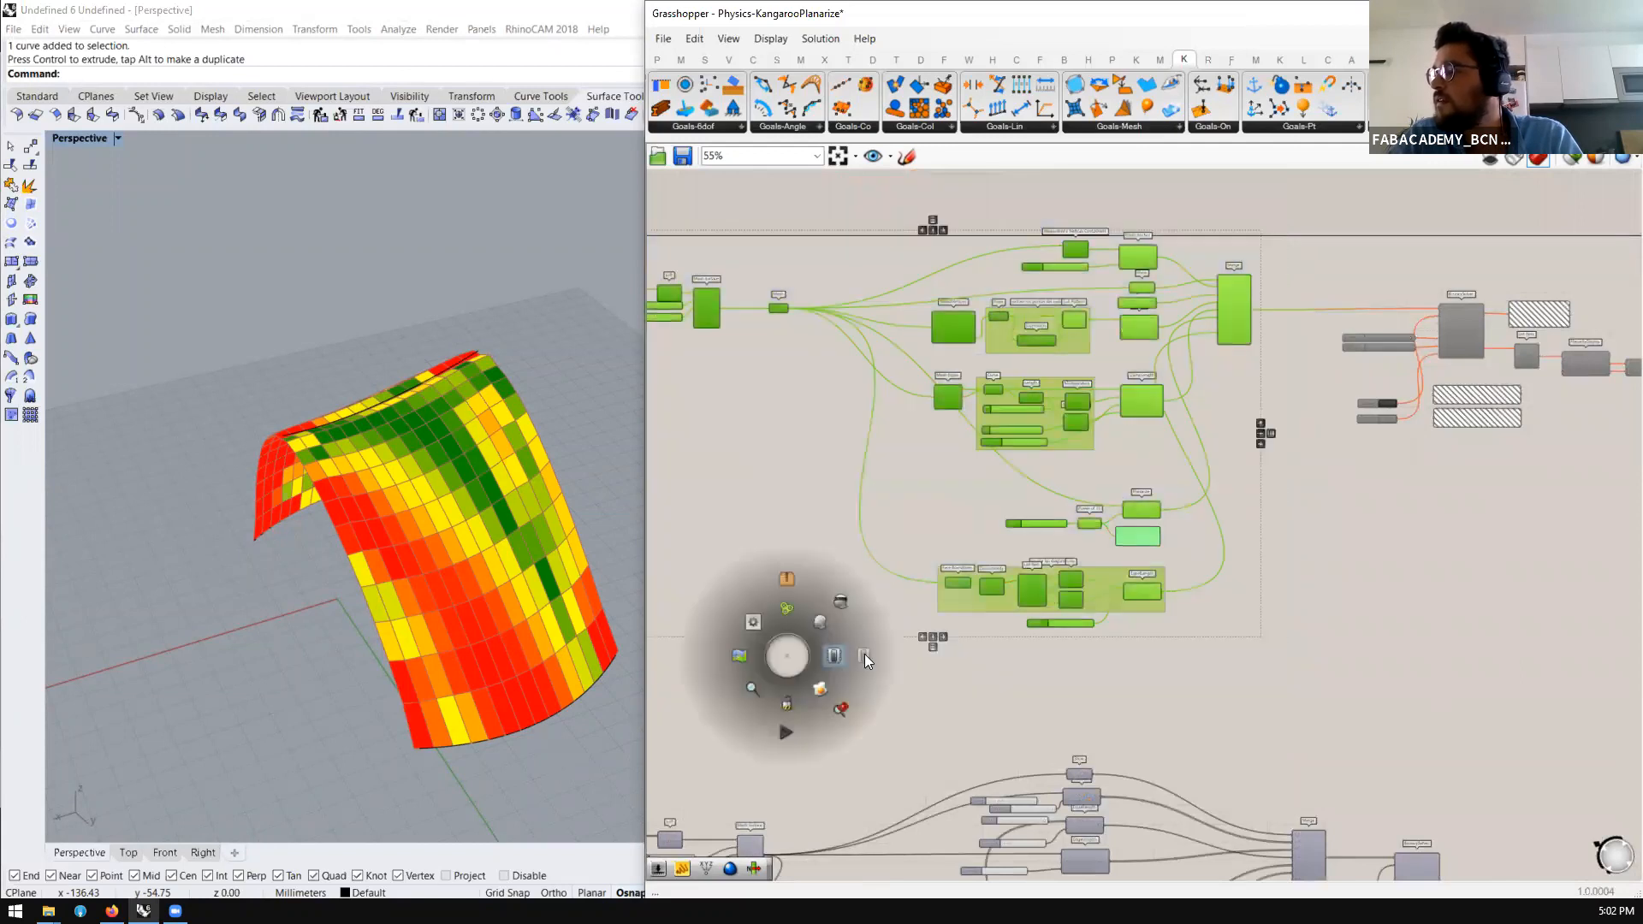
click(949, 669)
Restrict the viewport preview to selected components while inspecting the upper definition's anchor goals
scroll(1140, 257, up, 6)
scroll(1128, 272, down, 4)
scroll(1125, 276, up, 2)
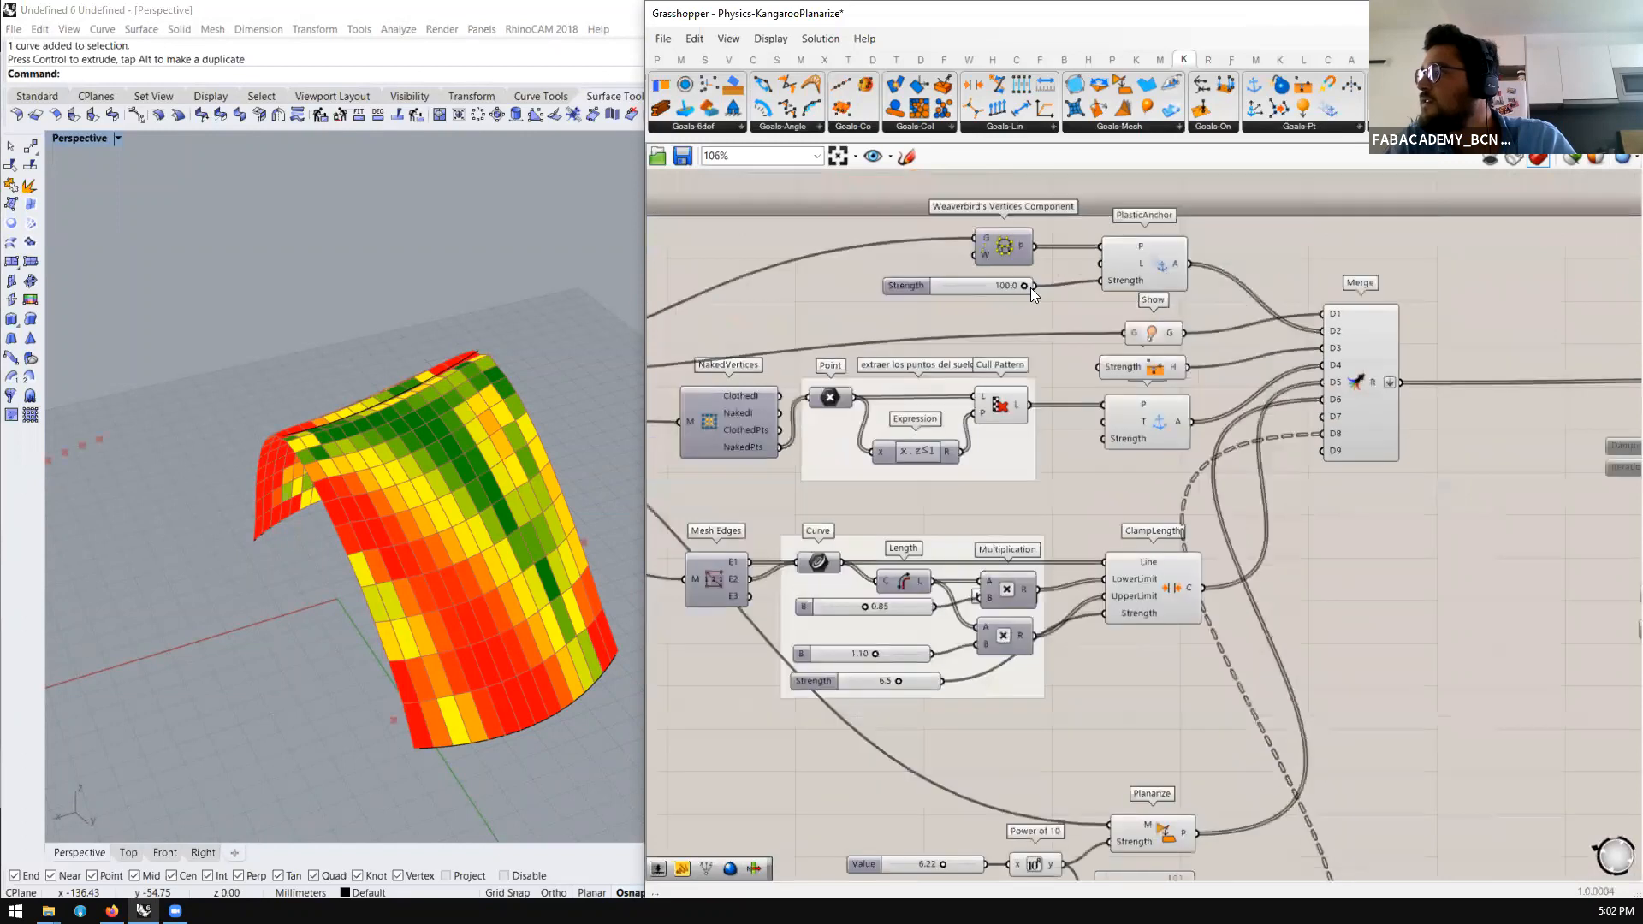
scroll(1030, 287, up, 1)
click(1017, 236)
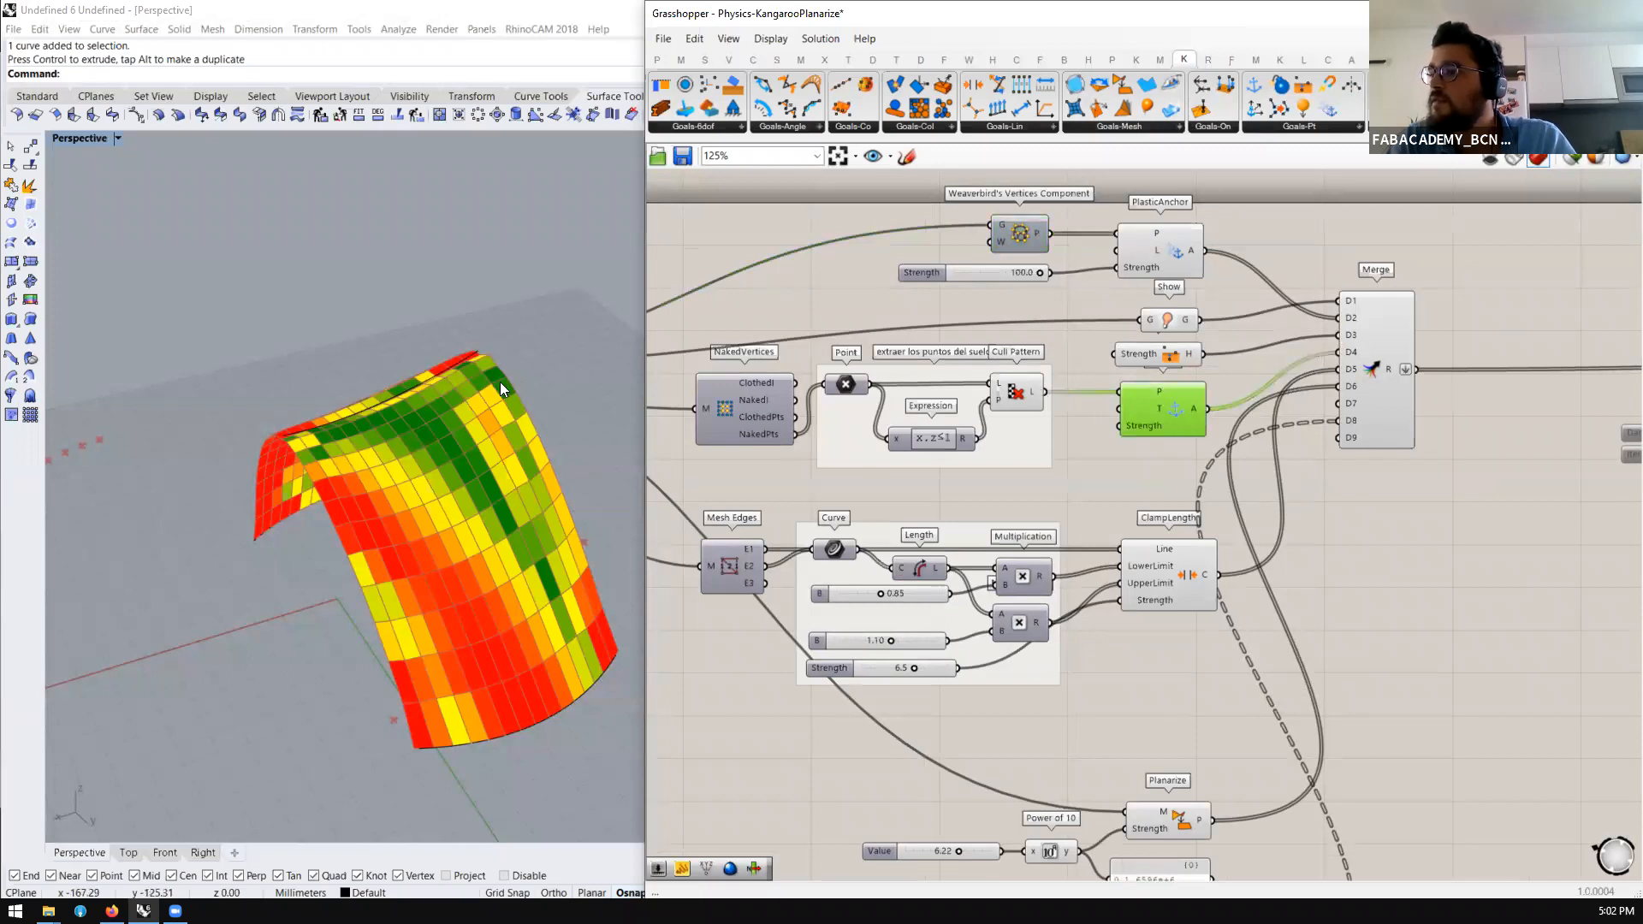
scroll(499, 382, down, 5)
click(1568, 161)
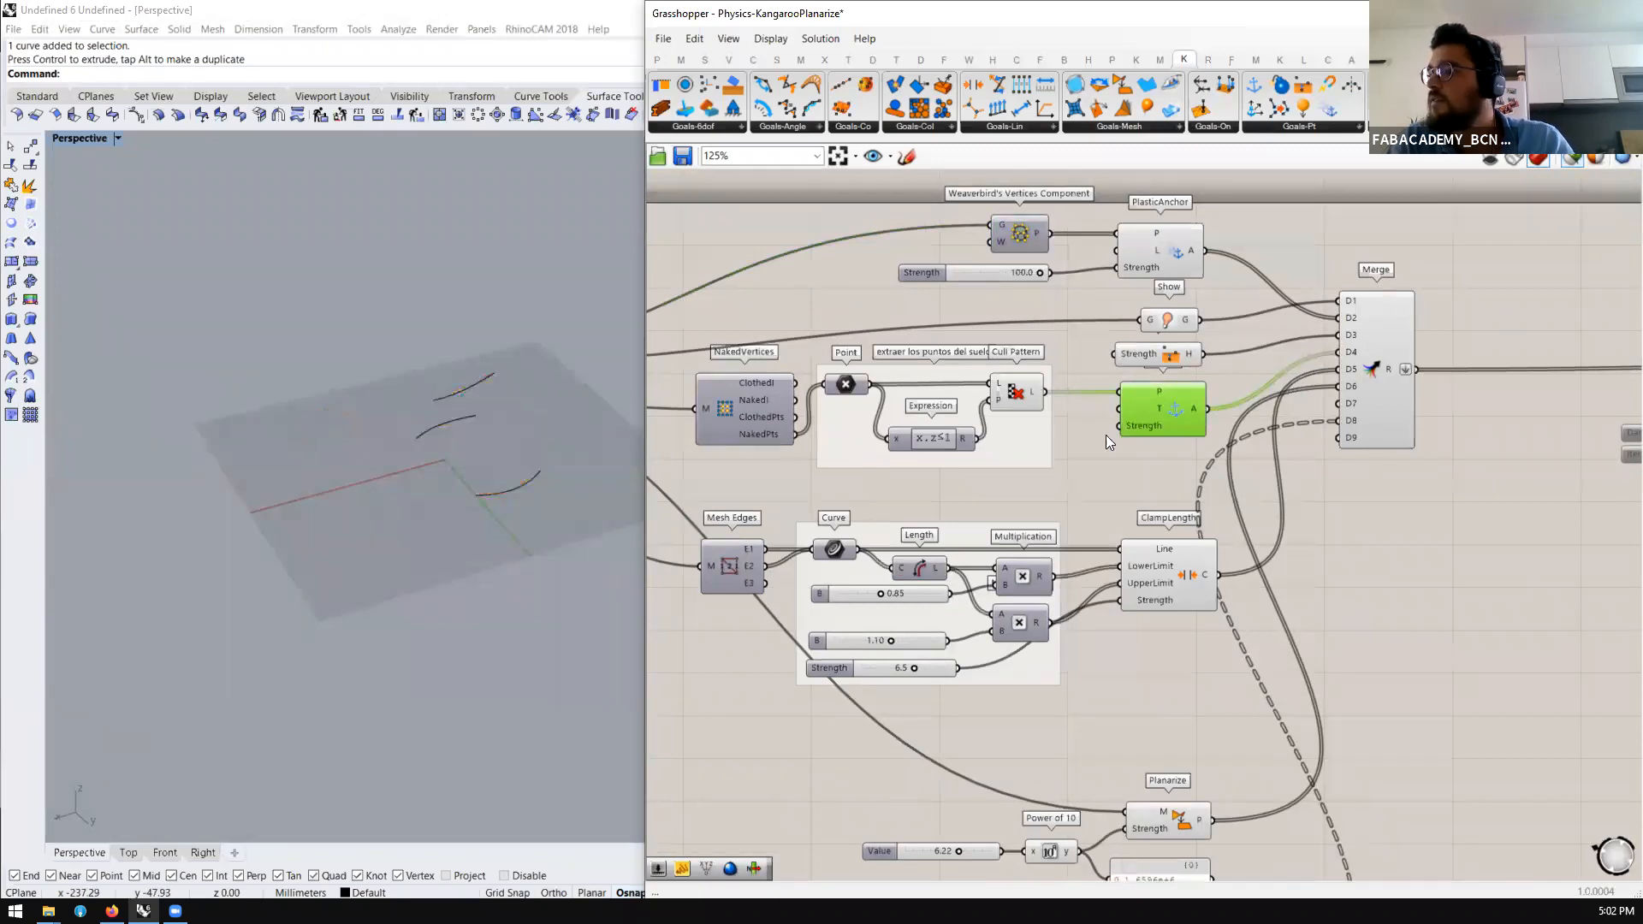
Preview the naked-vertex Point parameter together with the Mesh parameter and examine the arched base mesh from several angles
scroll(1146, 408, up, 1)
click(779, 386)
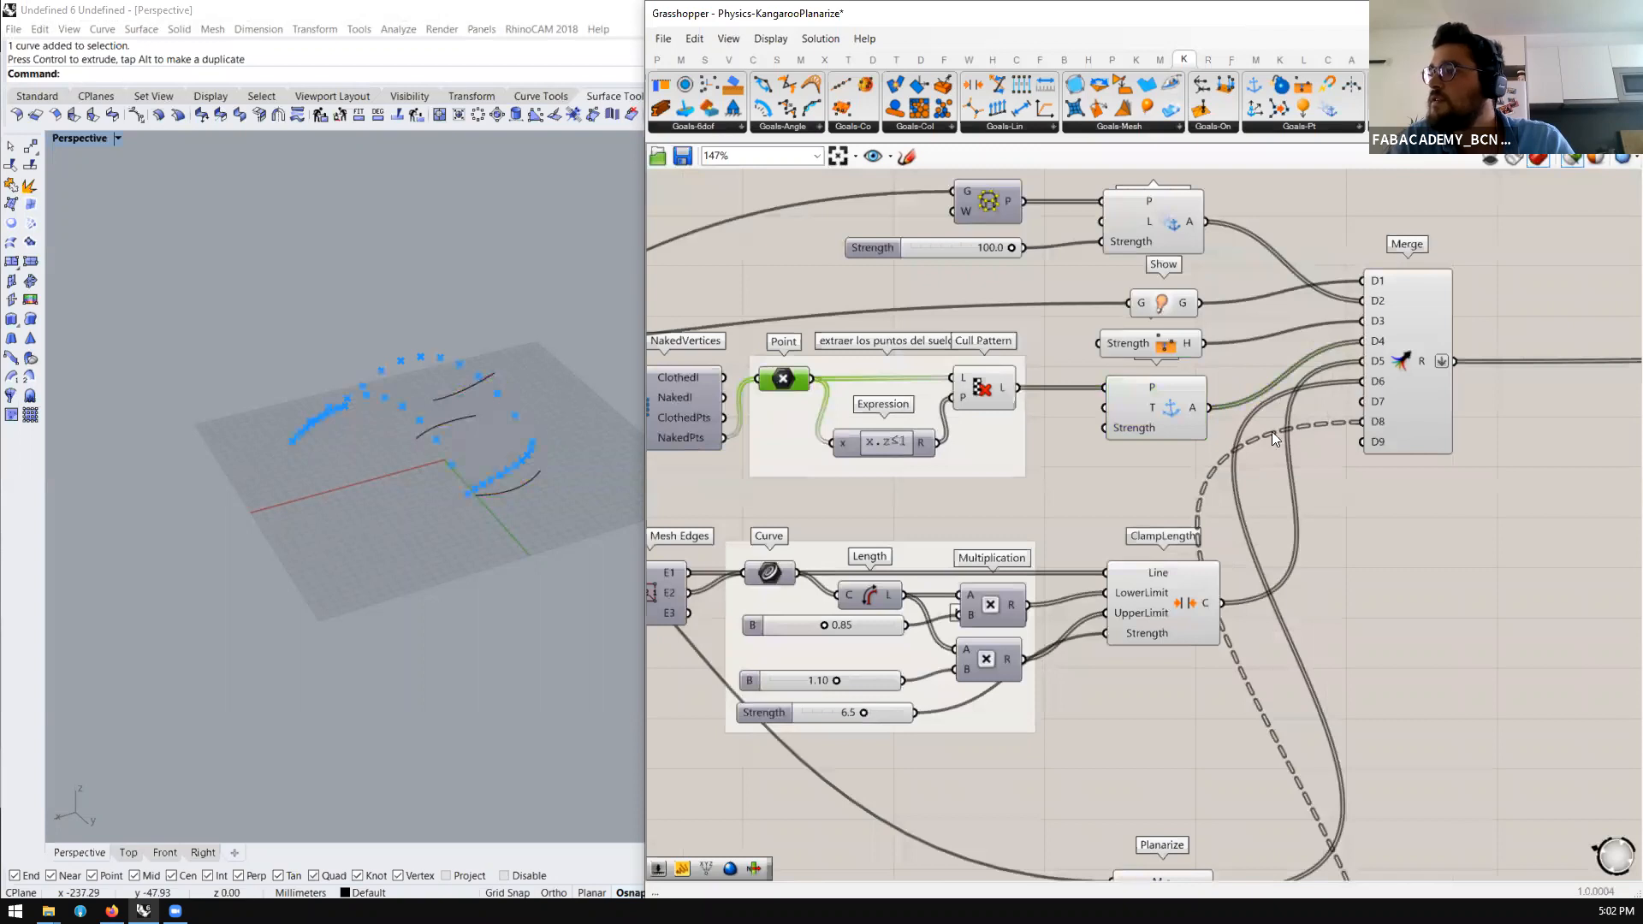
scroll(791, 400, down, 3)
scroll(679, 401, up, 3)
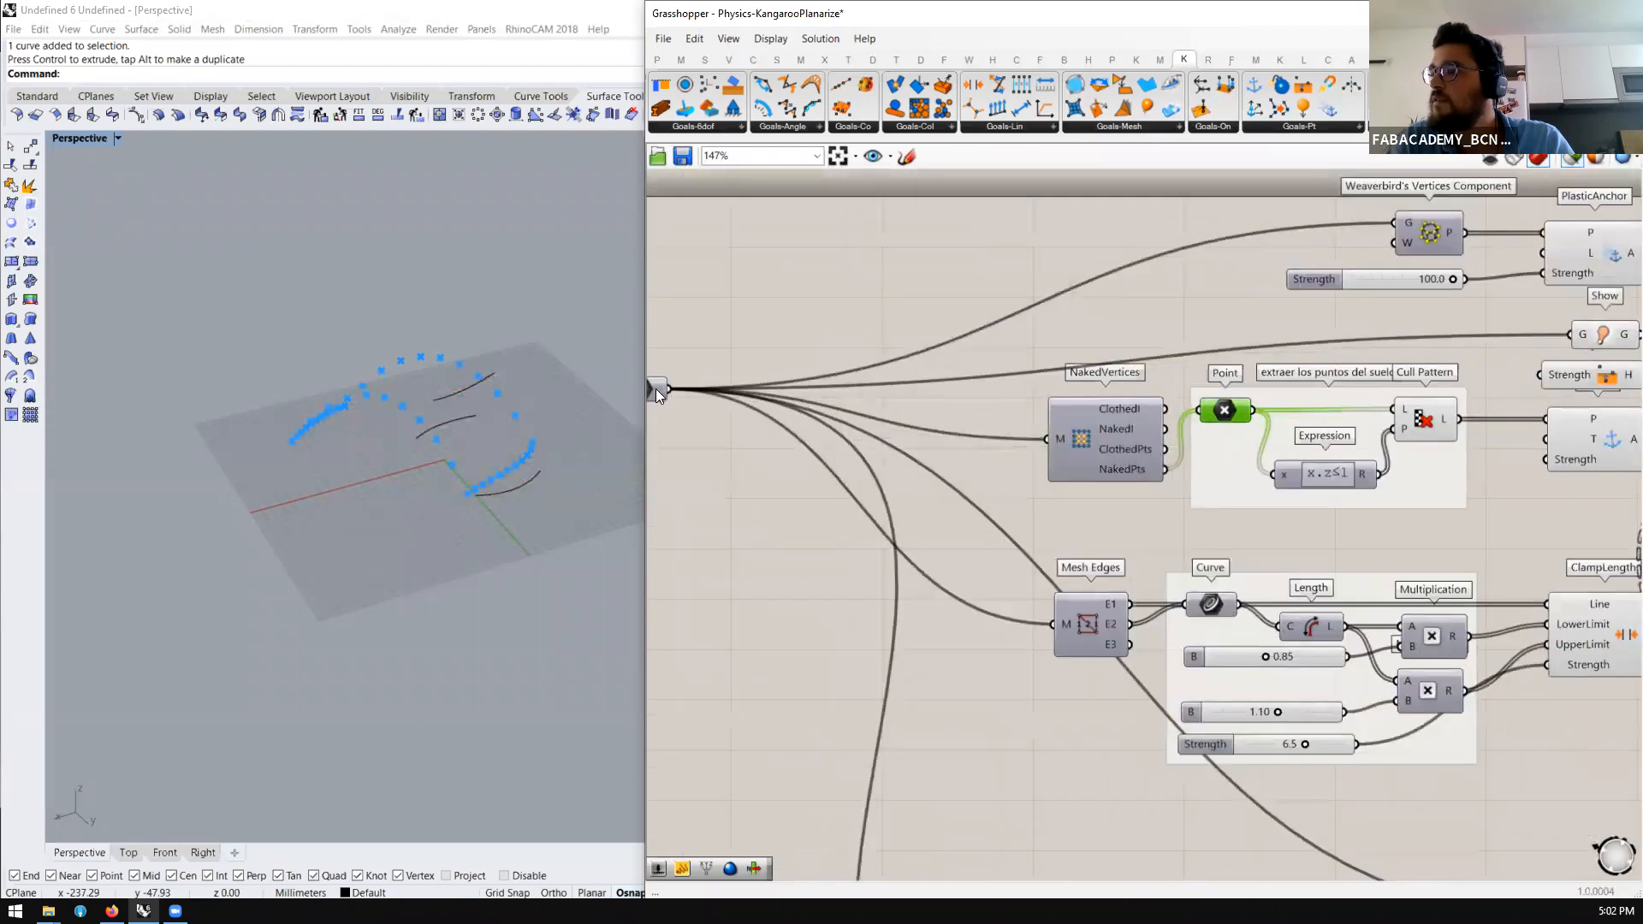
right_drag(656, 389, 742, 386)
shift+click(744, 386)
right_drag(569, 400, 445, 400)
scroll(561, 320, up, 5)
right_drag(462, 306, 462, 263)
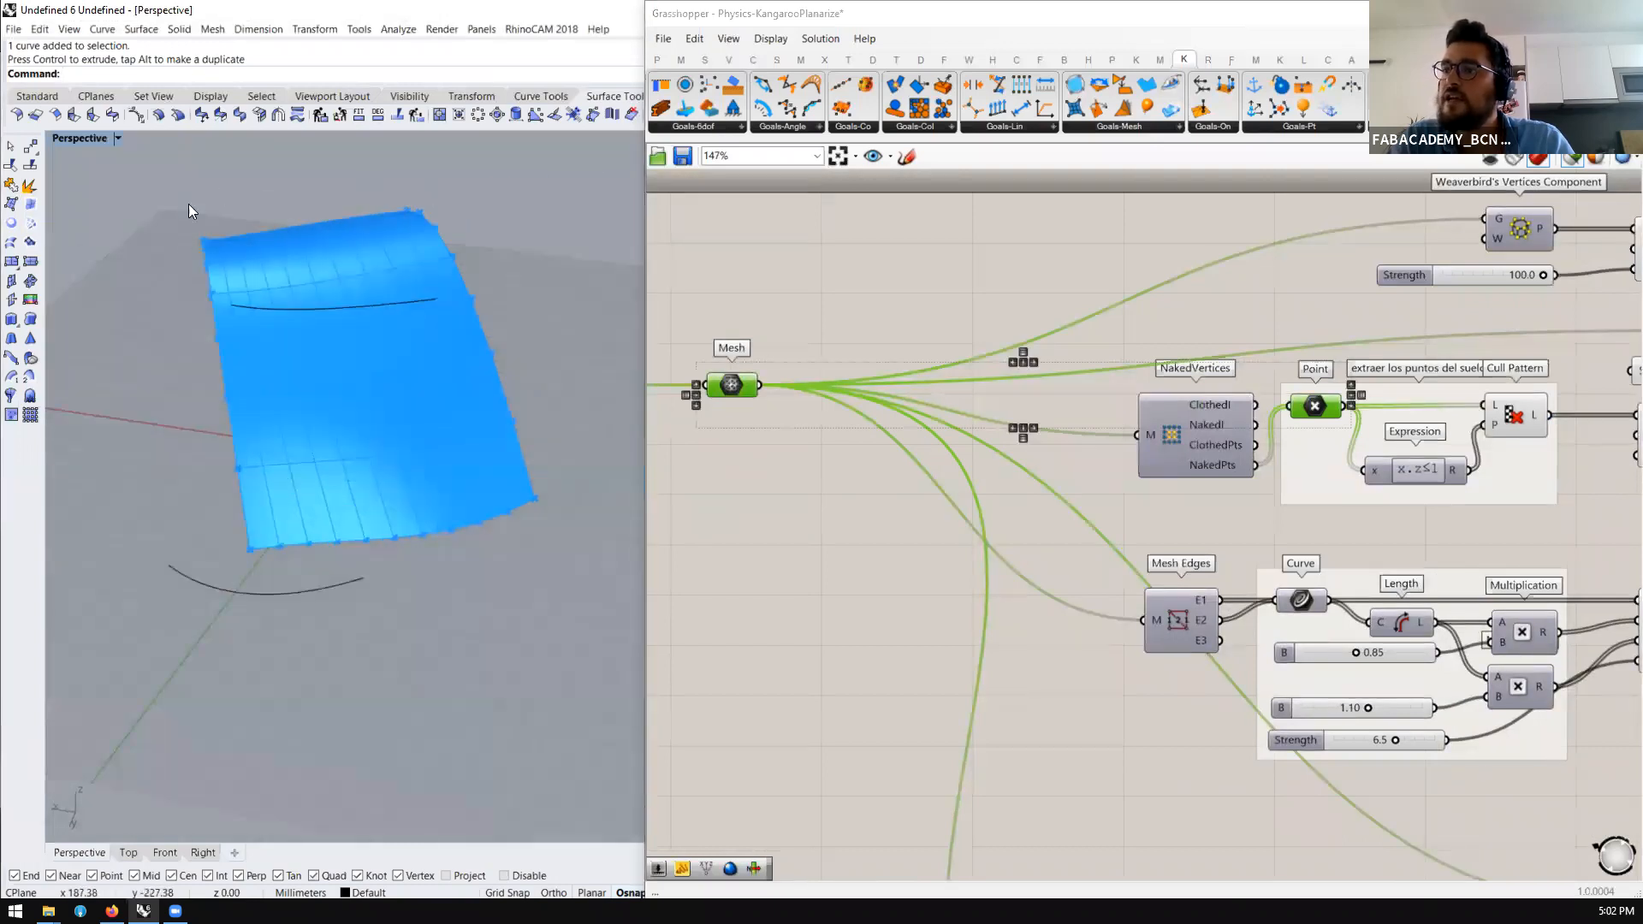
right_drag(257, 373, 453, 292)
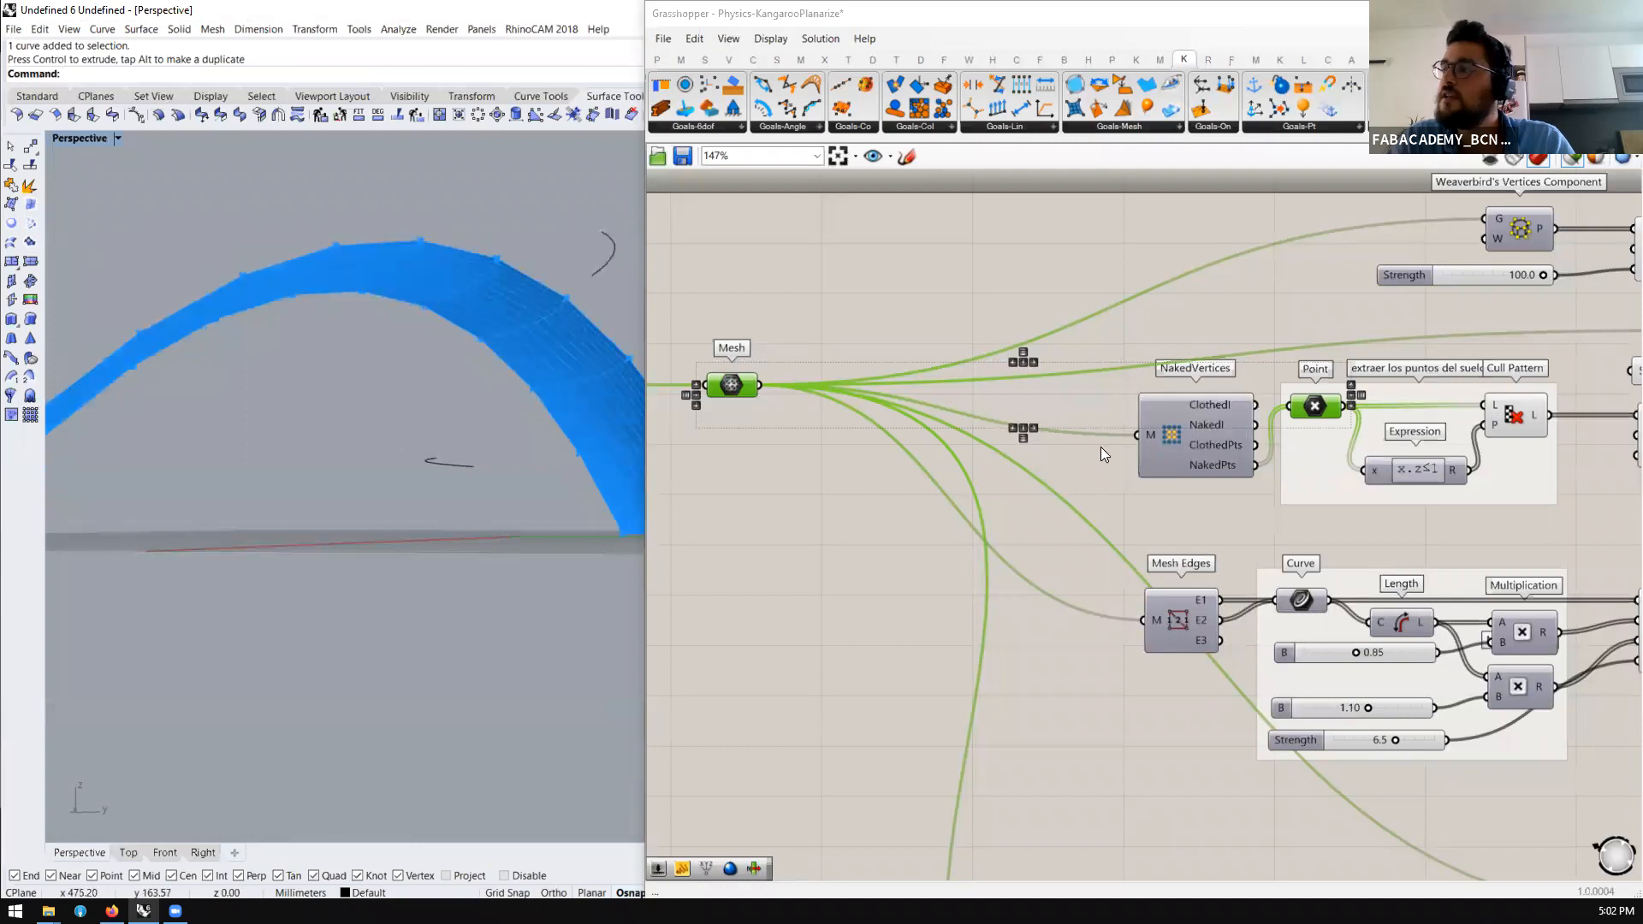
Inspect the upper definition's Anchor and ClampLength goals and preview the Mesh Edges that feed ClampLength
scroll(975, 442, down, 5)
scroll(1340, 453, up, 4)
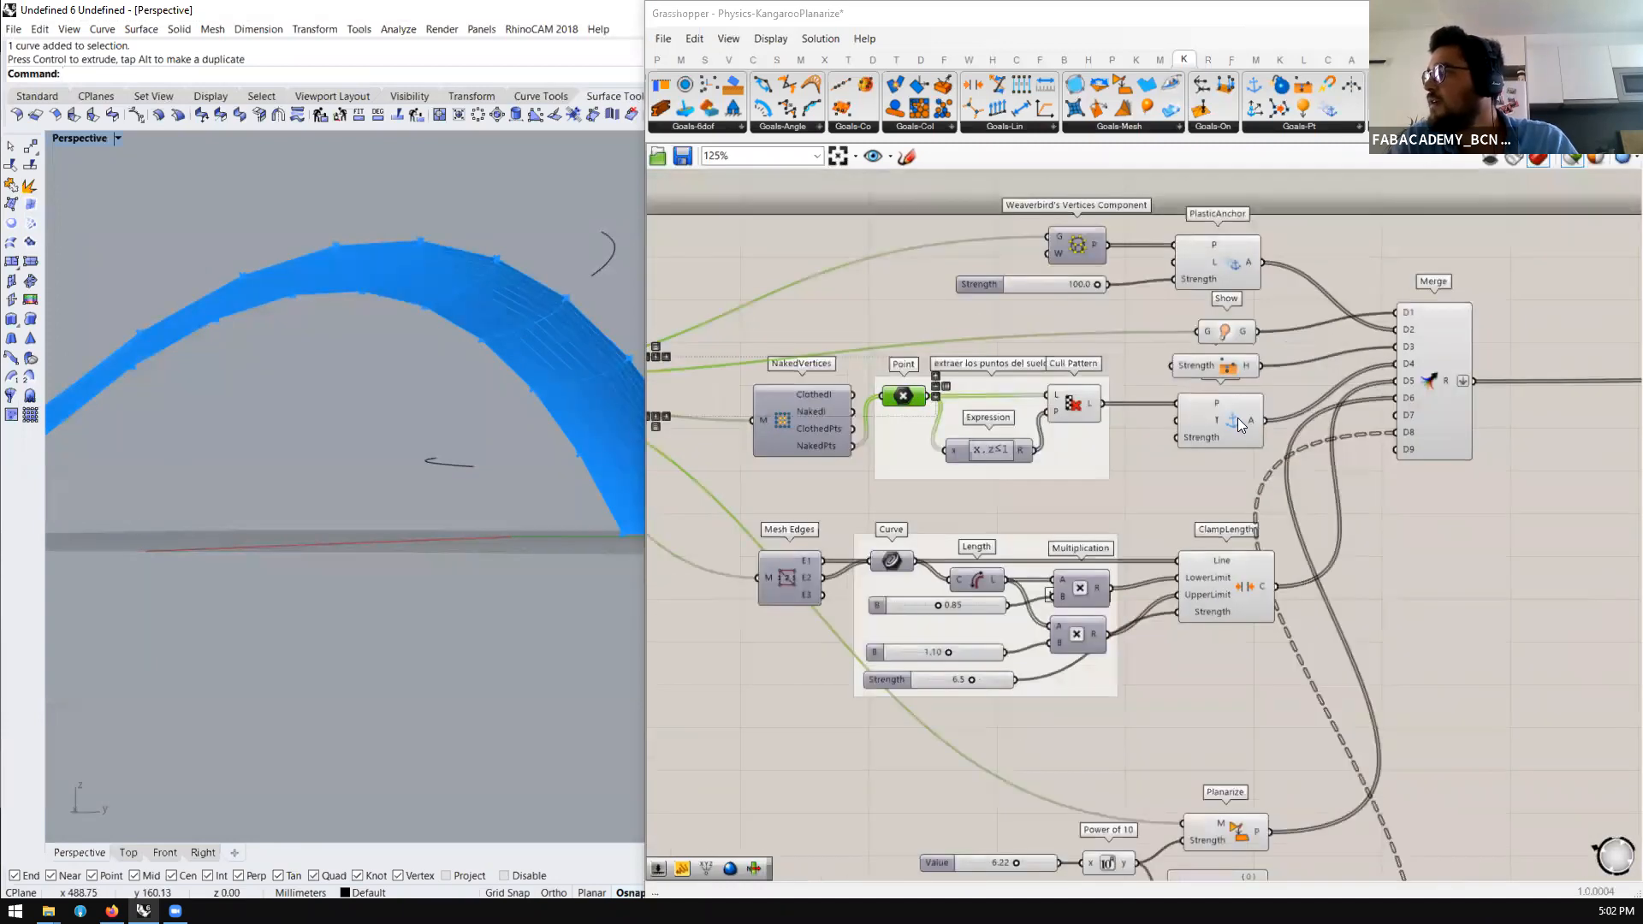
scroll(1237, 420, down, 2)
scroll(1226, 550, up, 2)
mouse_move(1226, 553)
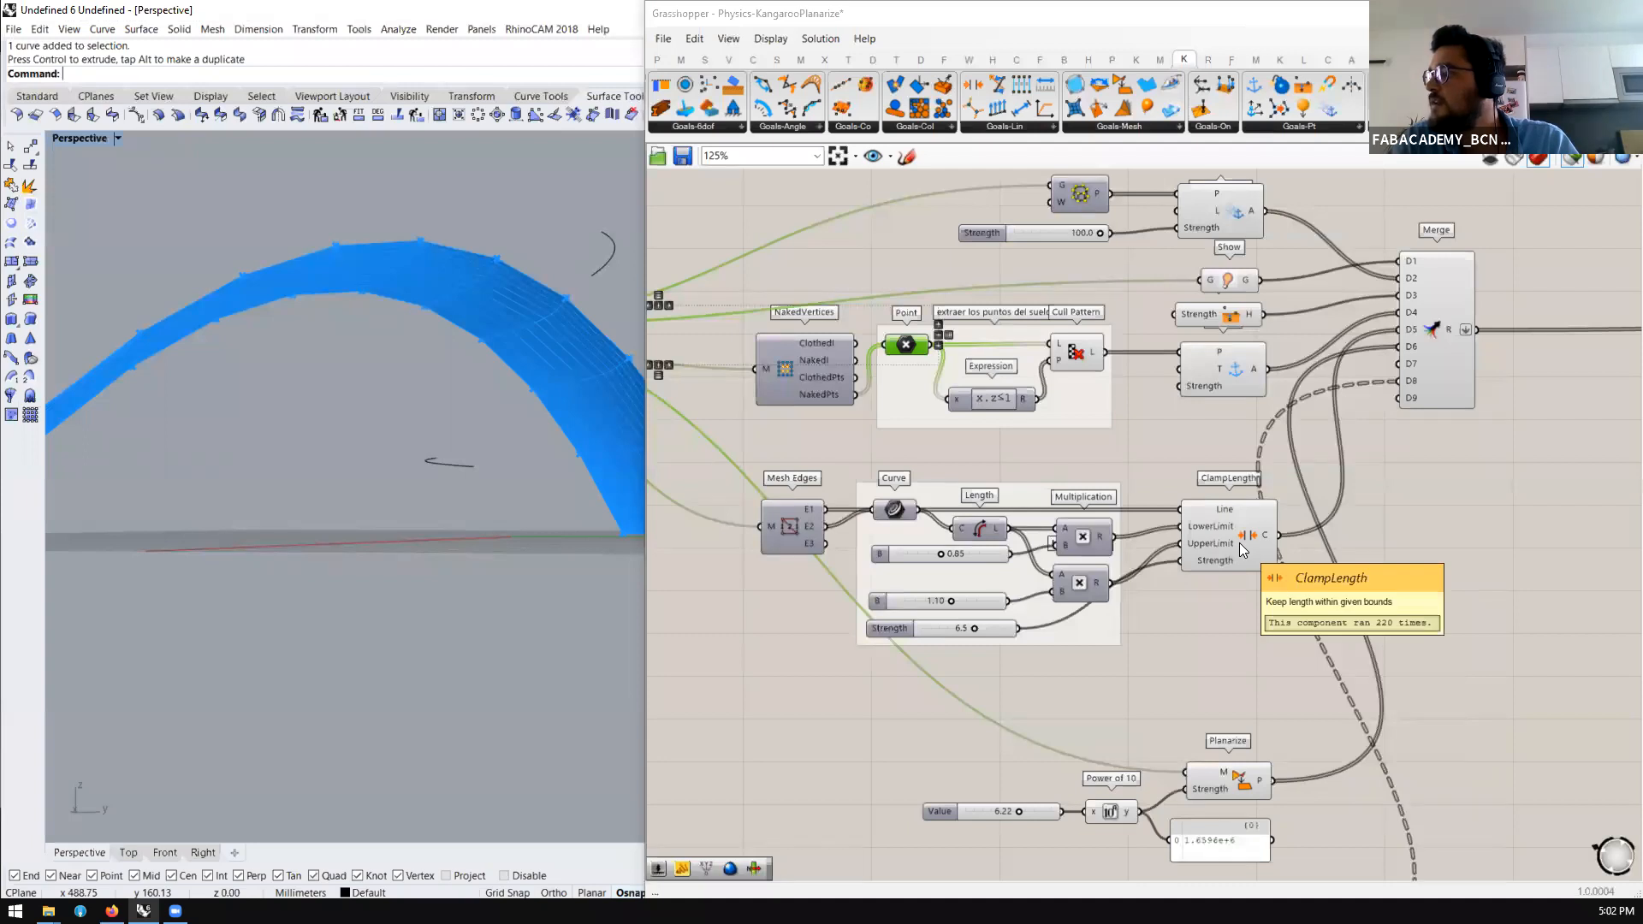
scroll(1237, 493, down, 2)
click(850, 524)
right_drag(527, 497, 492, 503)
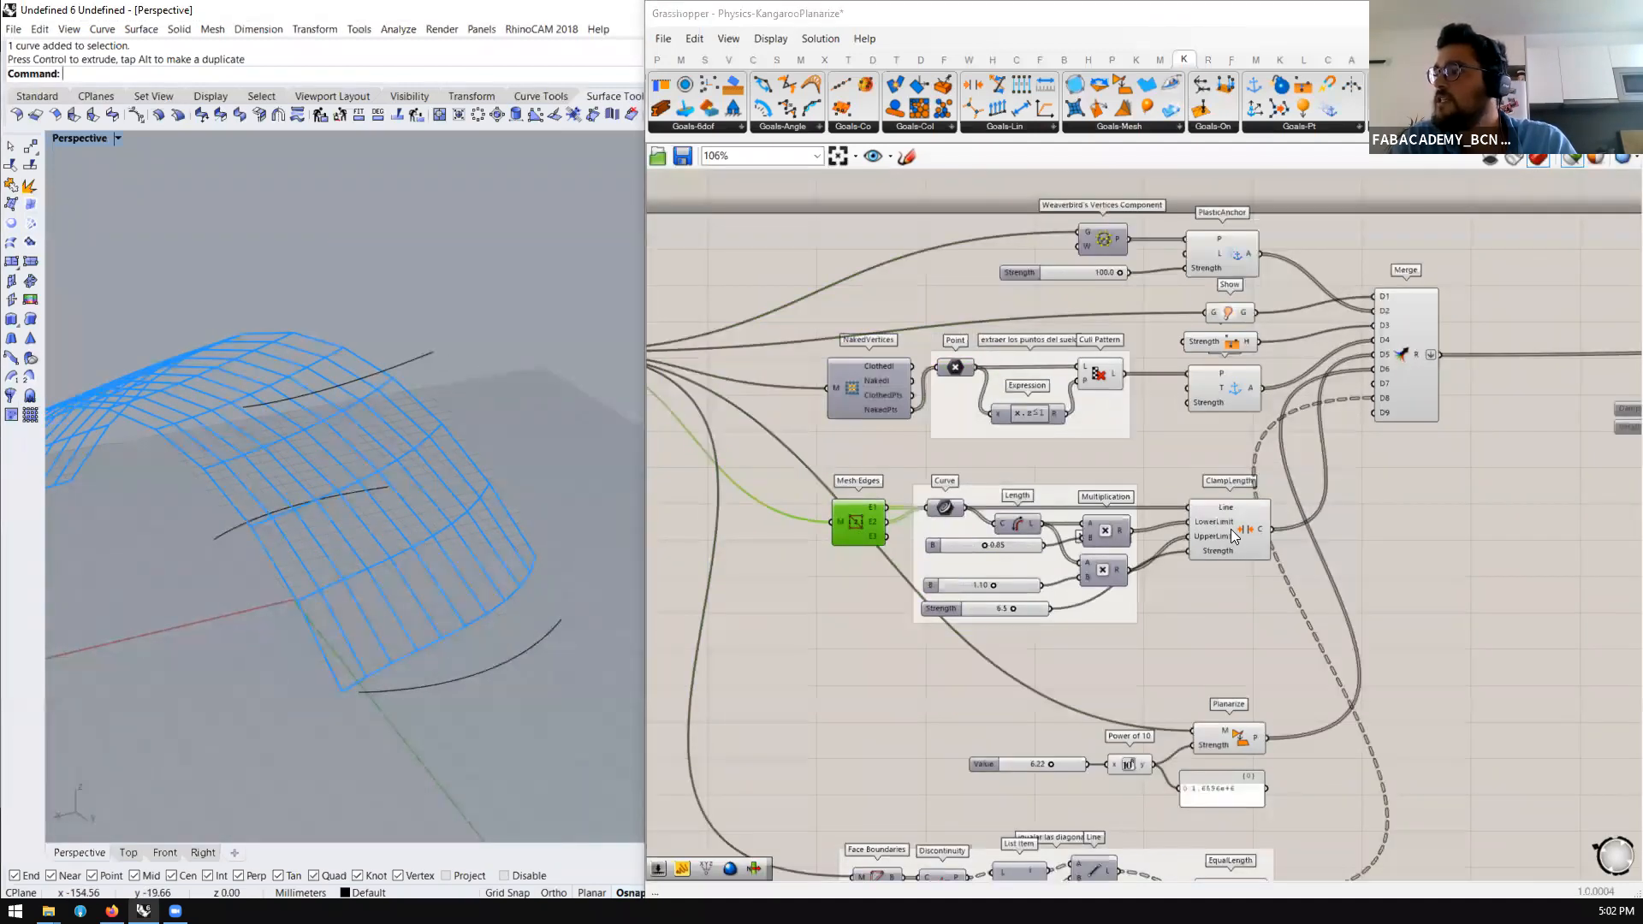
Compare the lower definition's EdgeLengths goal with the upper ClampLength goal and examine the upper Planarize and EqualLength branches
scroll(1248, 477, down, 3)
scroll(1184, 760, up, 5)
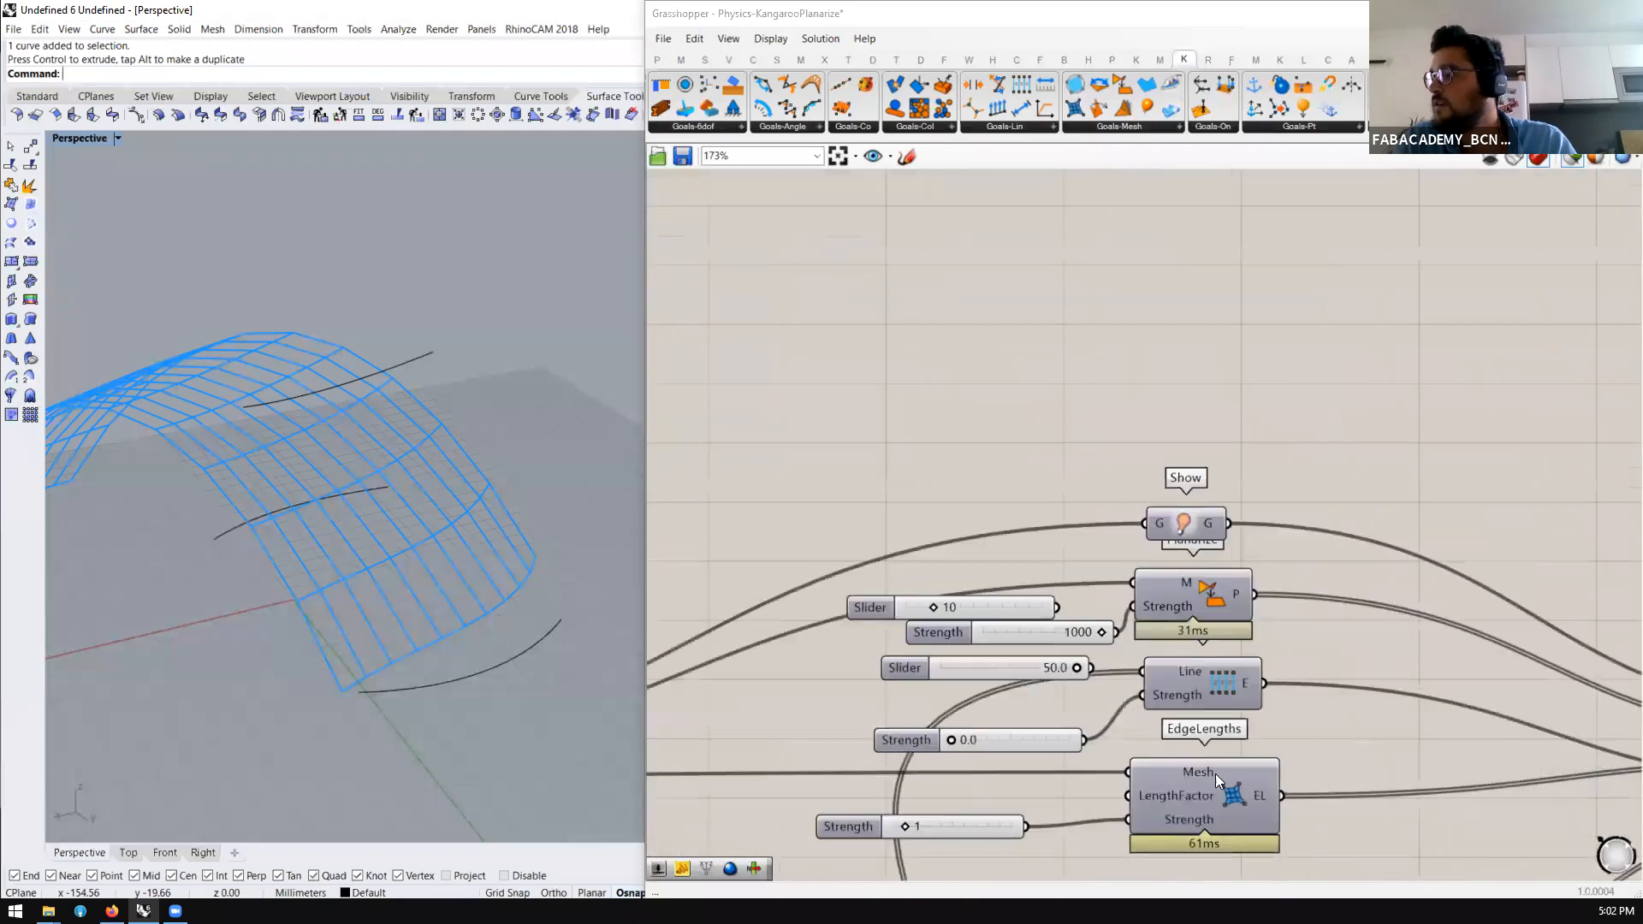
scroll(1221, 807, down, 4)
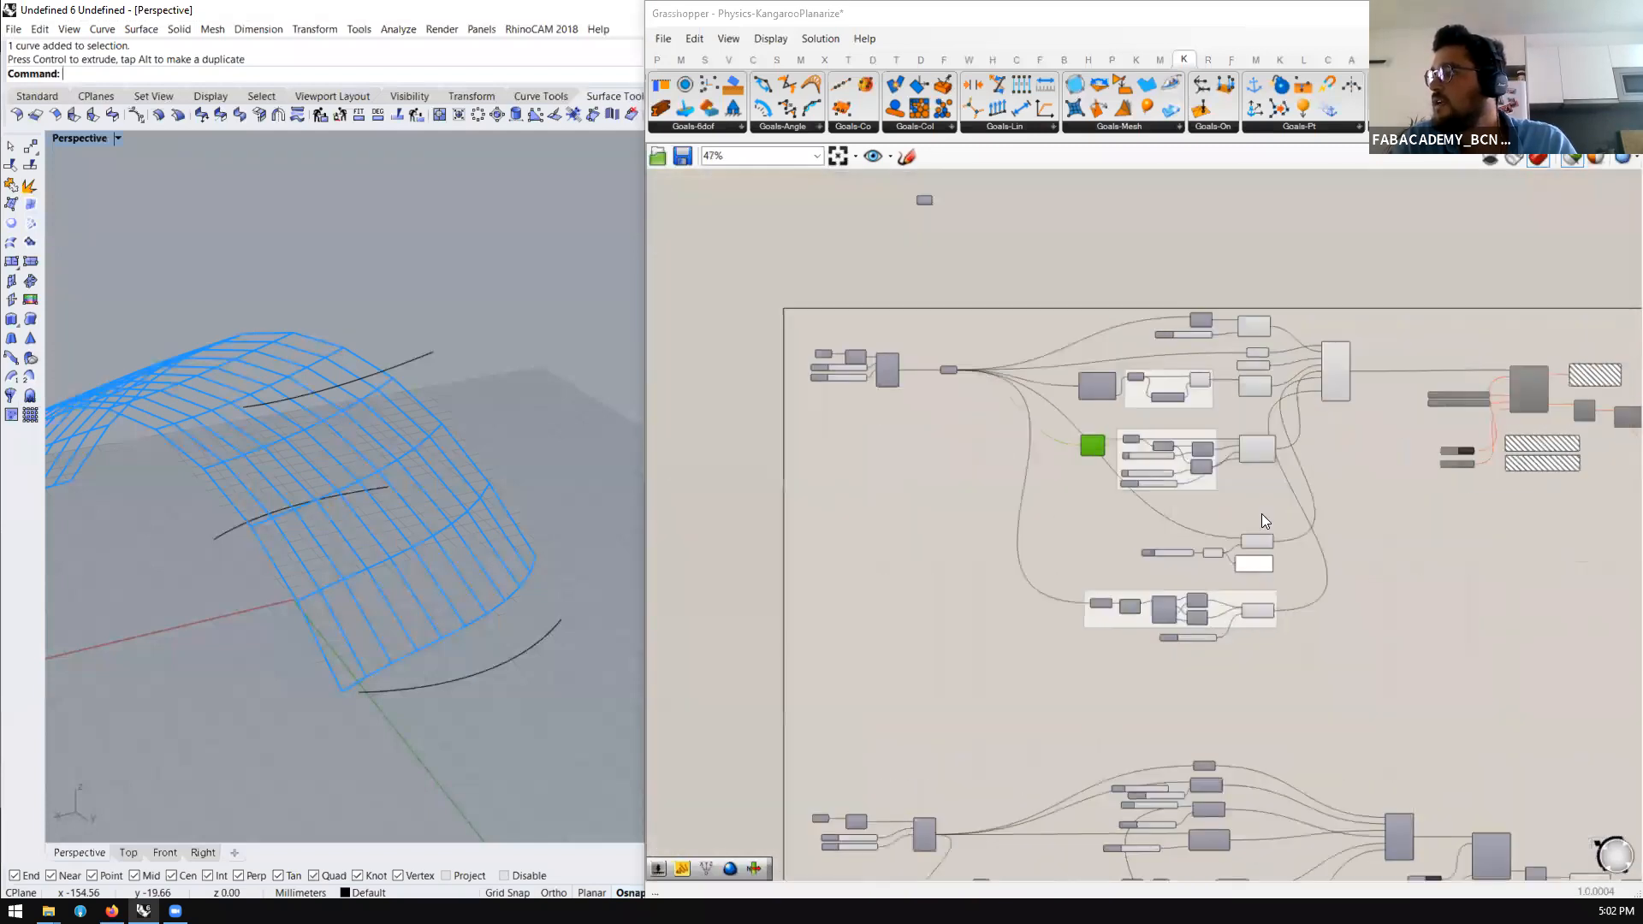
scroll(1262, 513, up, 2)
scroll(1247, 617, down, 2)
scroll(1249, 617, up, 4)
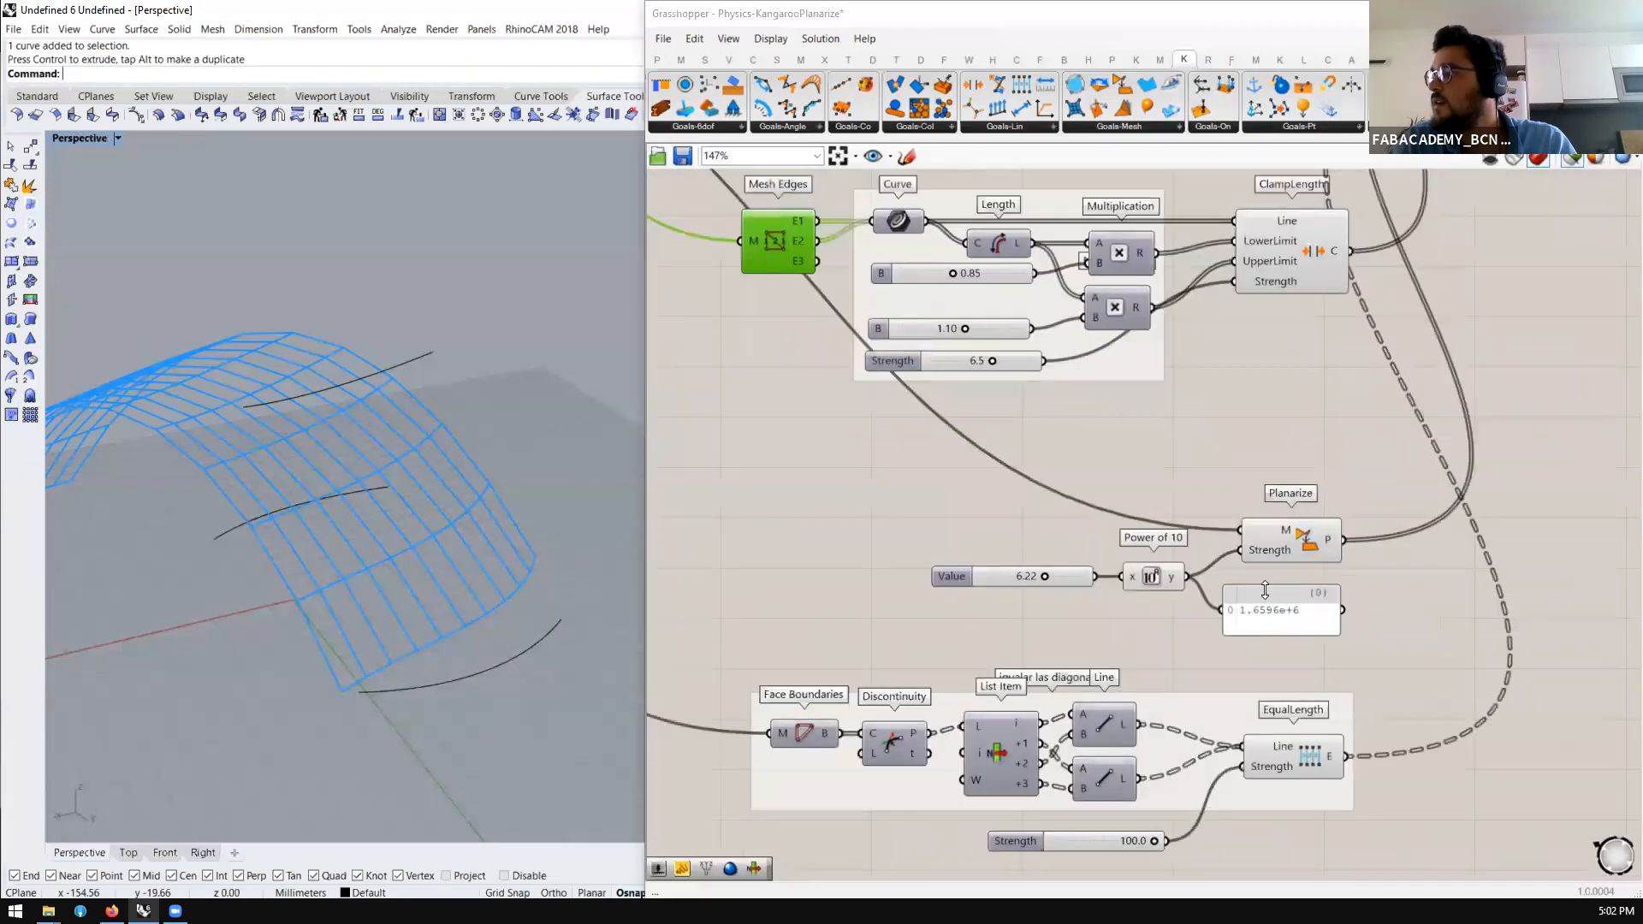
scroll(1284, 517, down, 1)
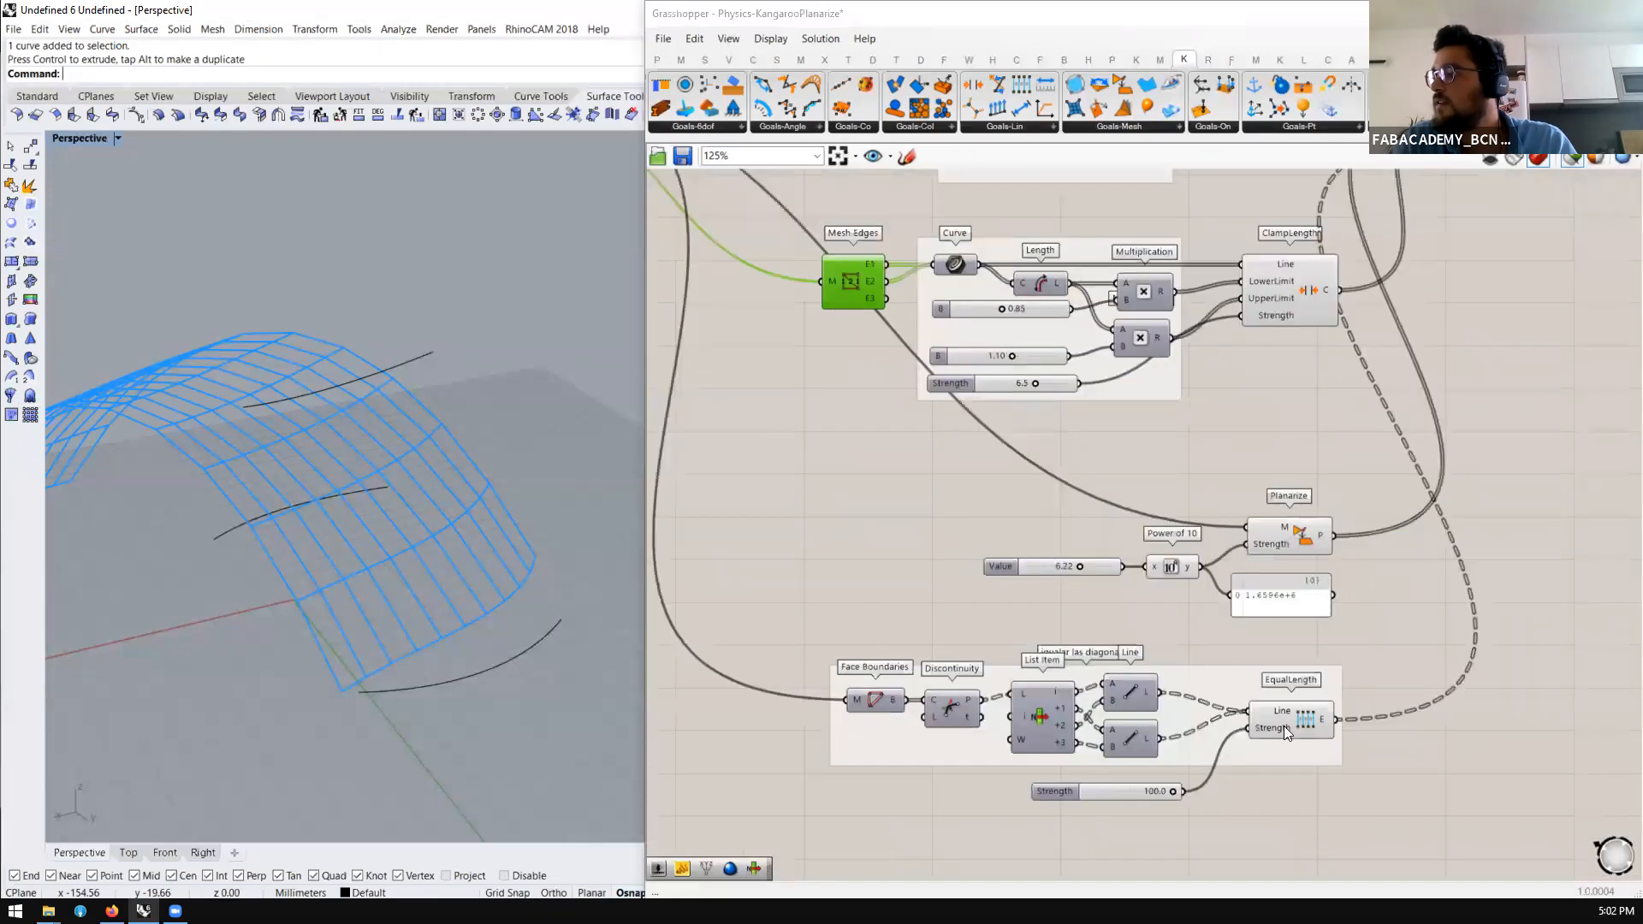
scroll(1206, 447, down, 3)
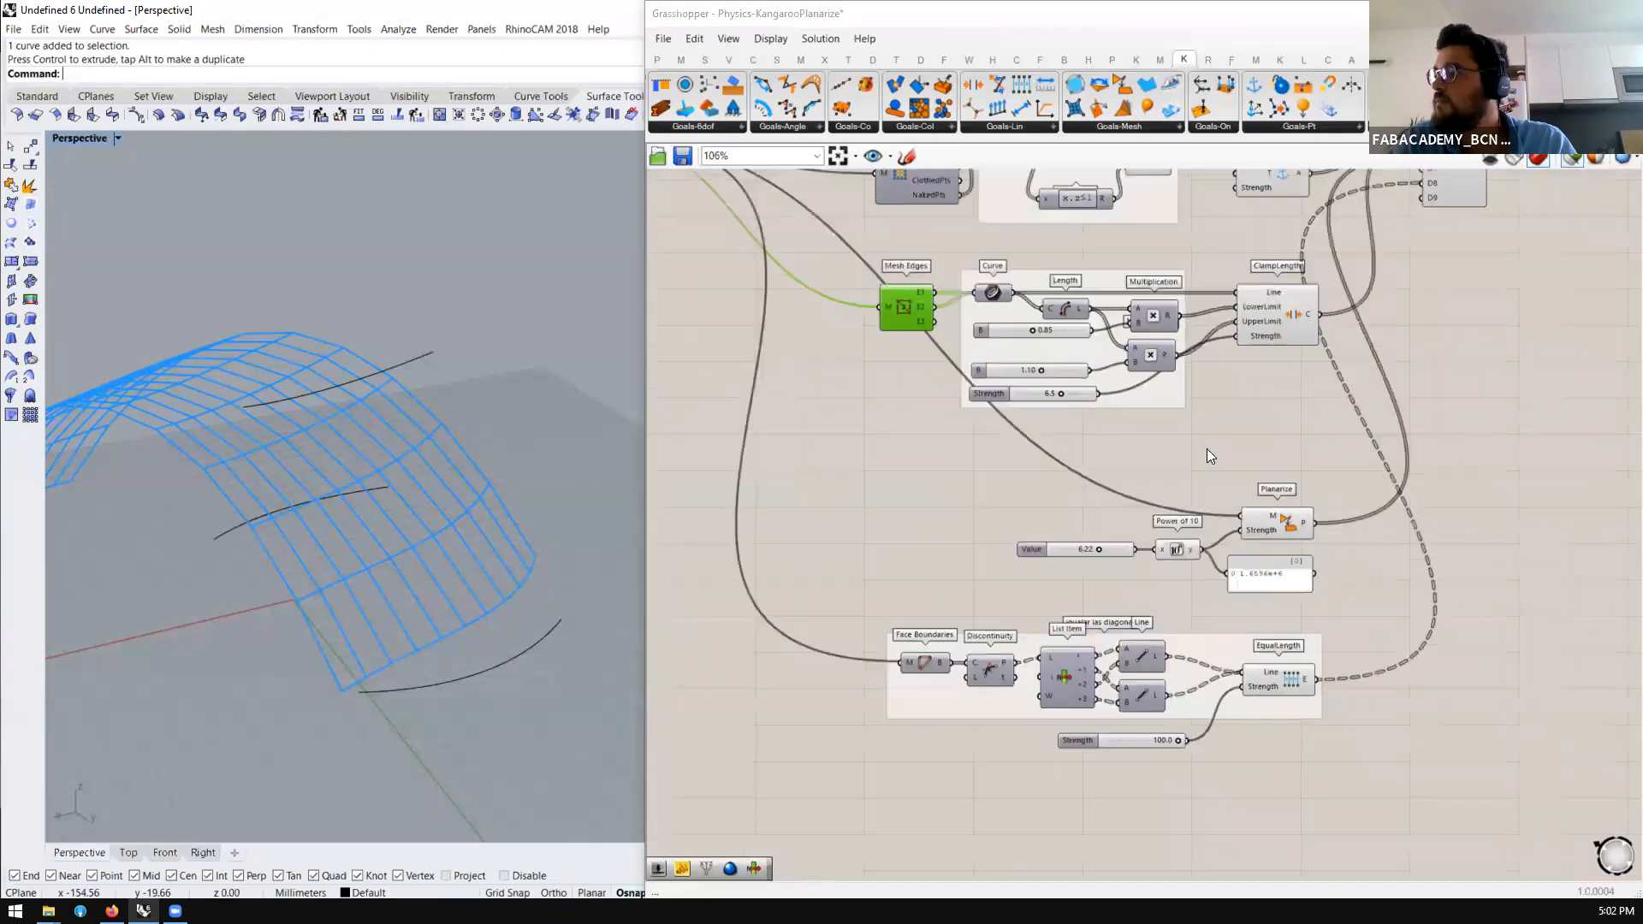
Preview the output points of the upper definition's NakedVertices component in the viewport
scroll(1231, 364, up, 4)
scroll(1000, 387, down, 3)
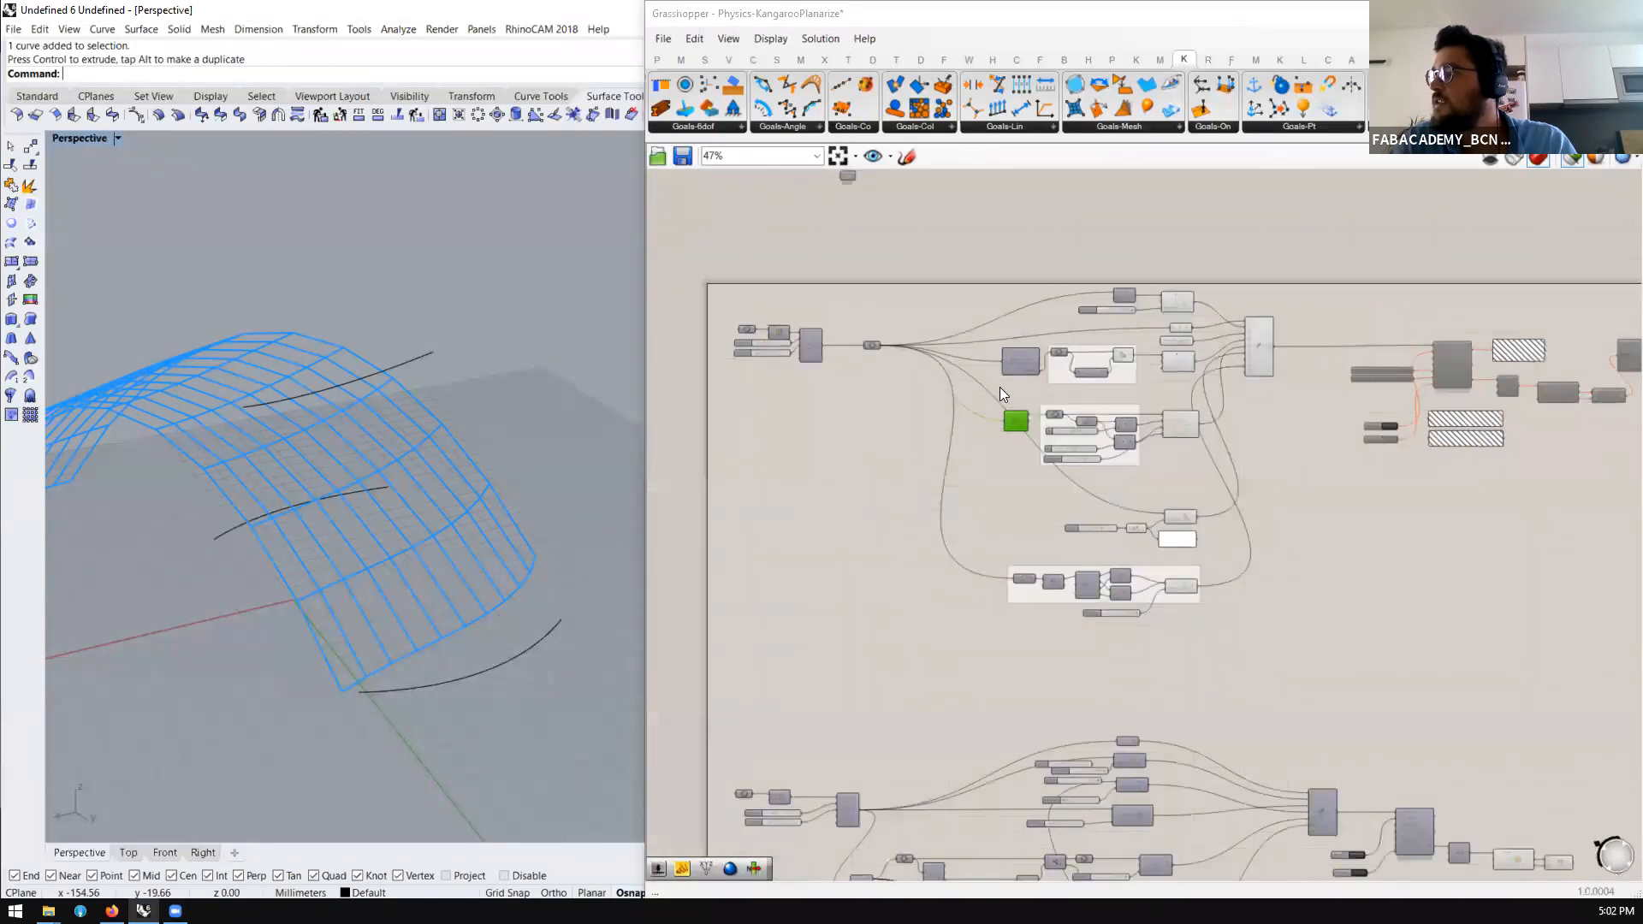
scroll(1035, 381, up, 3)
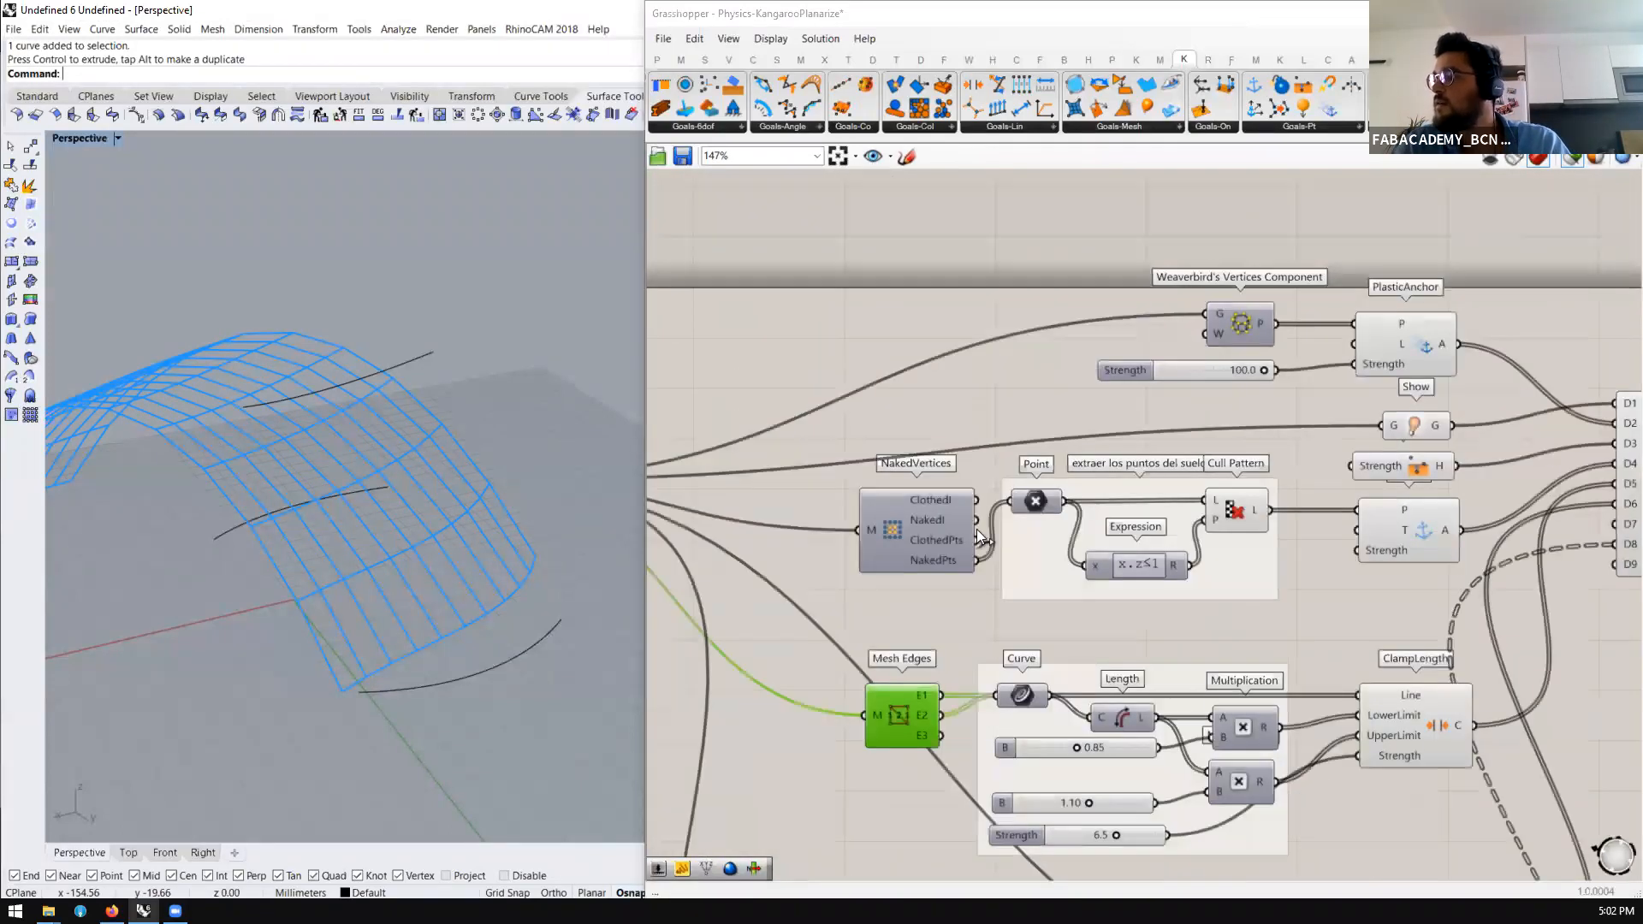
click(935, 534)
scroll(987, 367, down, 1)
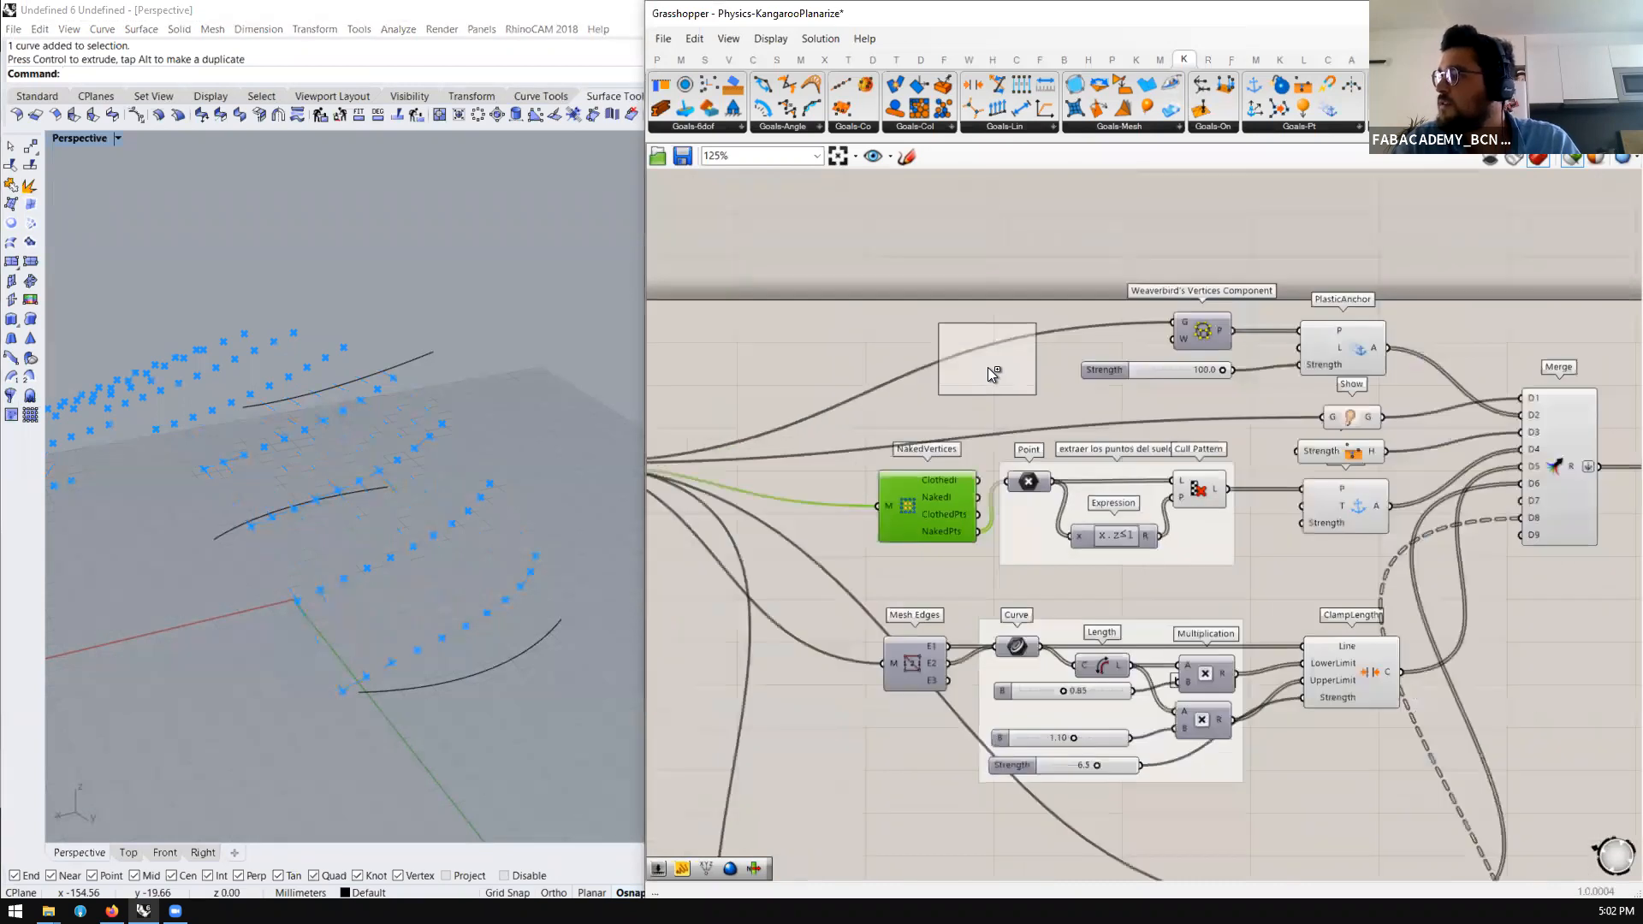
Duplicate the NakedVertices component near the lower definition's PlasticAnchor goal and connect the lower base mesh to its M input
scroll(1002, 372, down, 3)
scroll(1001, 439, up, 5)
scroll(1064, 468, down, 3)
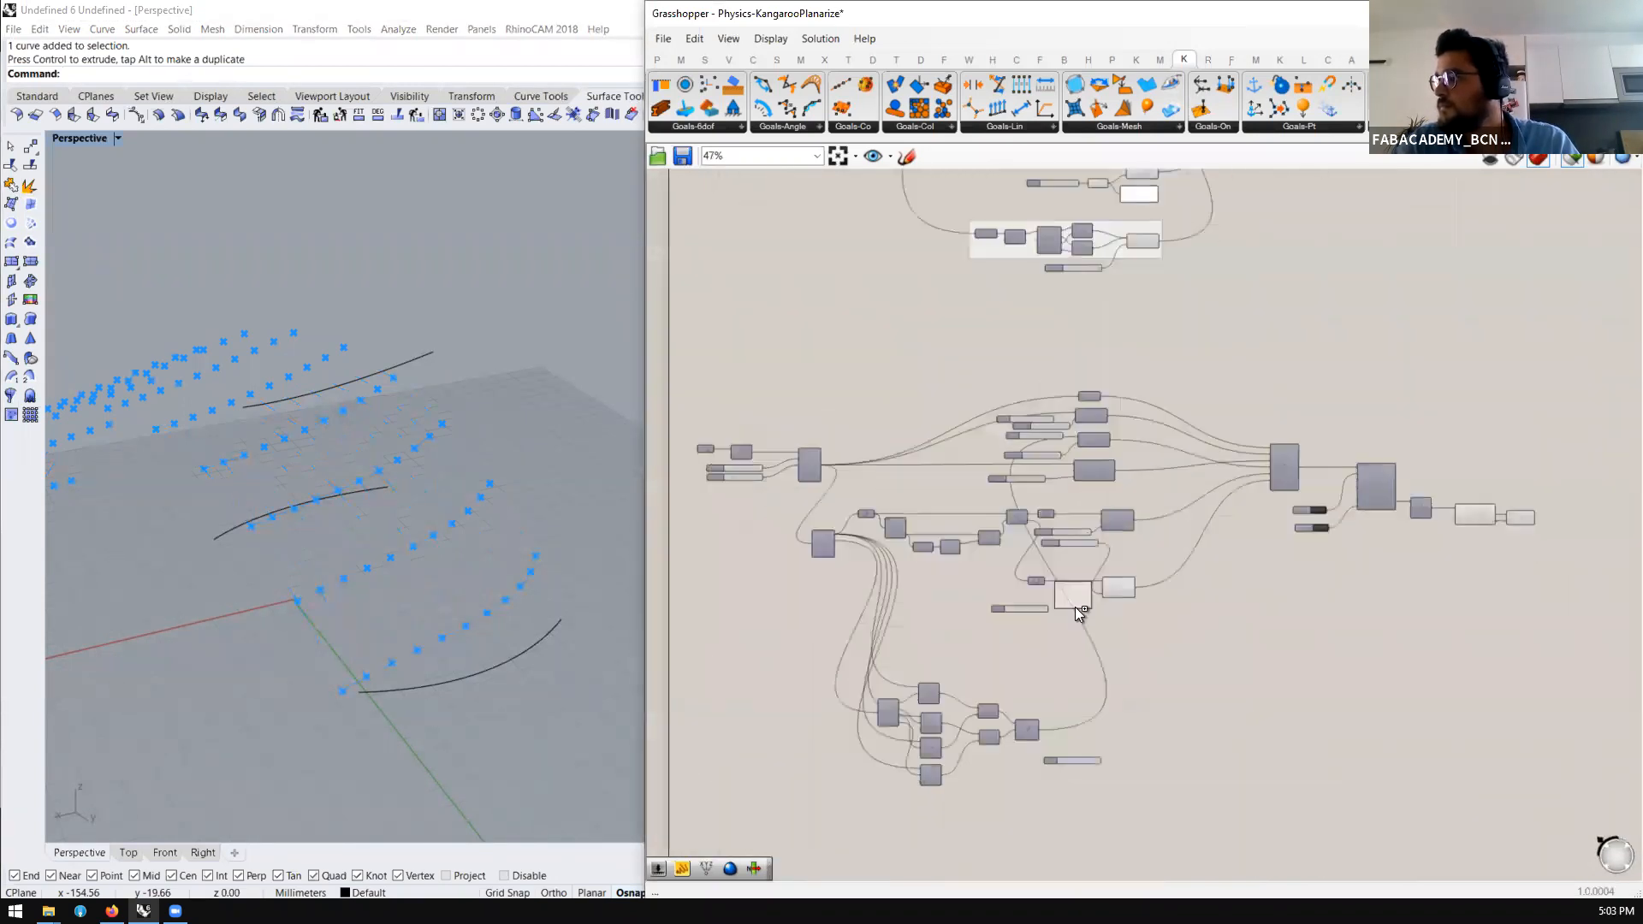
scroll(1075, 608, up, 2)
scroll(1017, 529, down, 2)
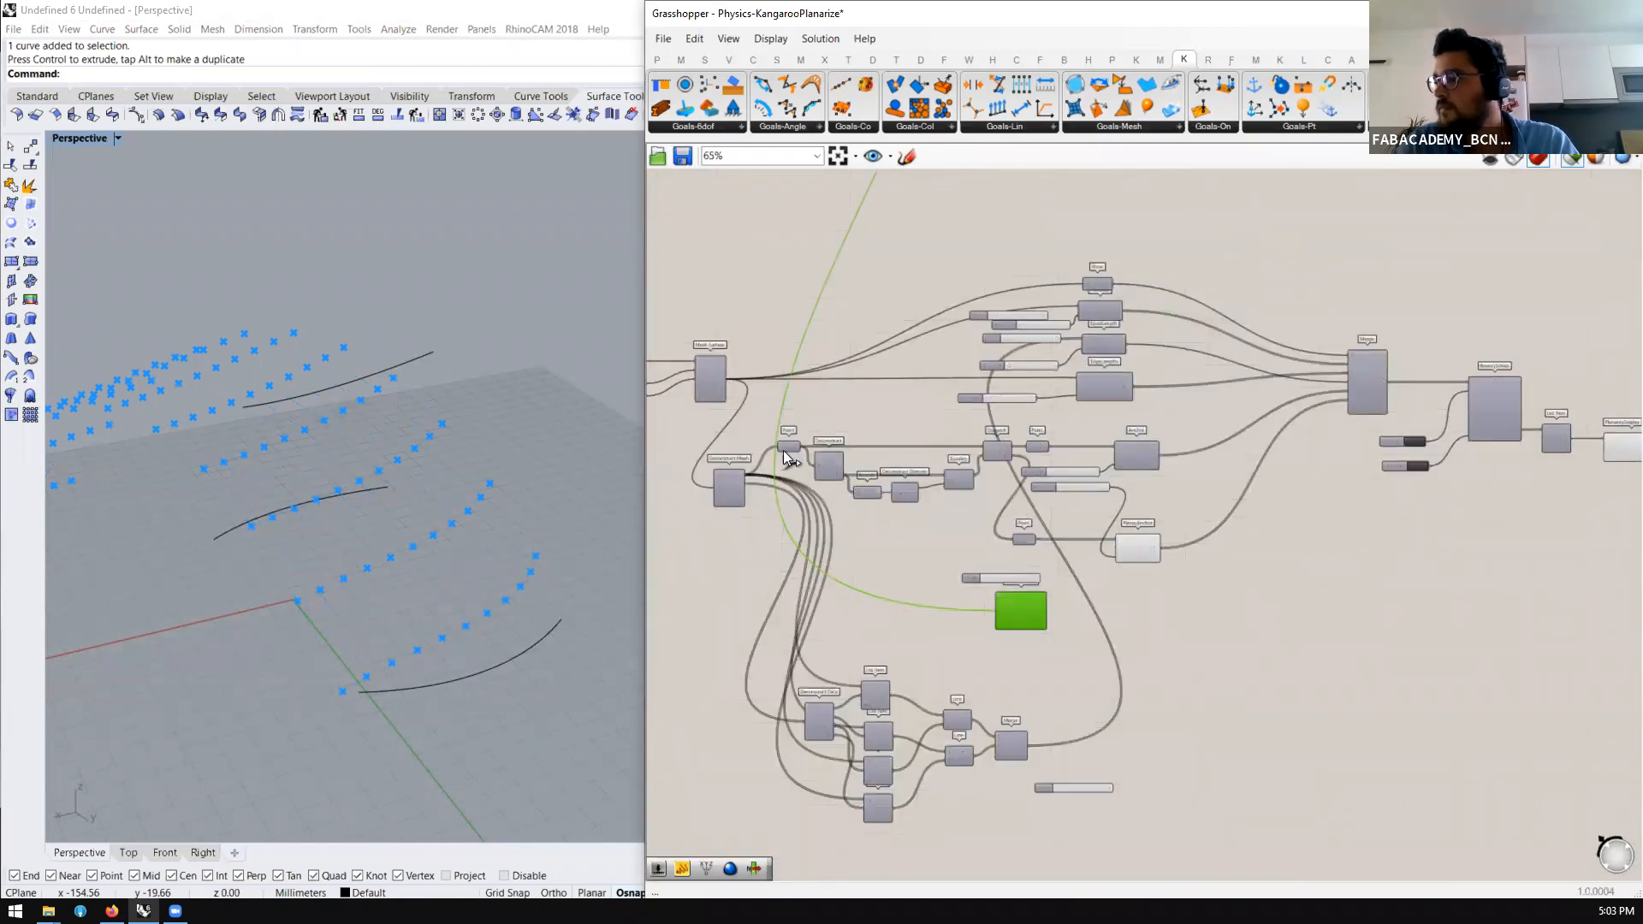
drag(989, 611, 992, 610)
scroll(1062, 617, up, 4)
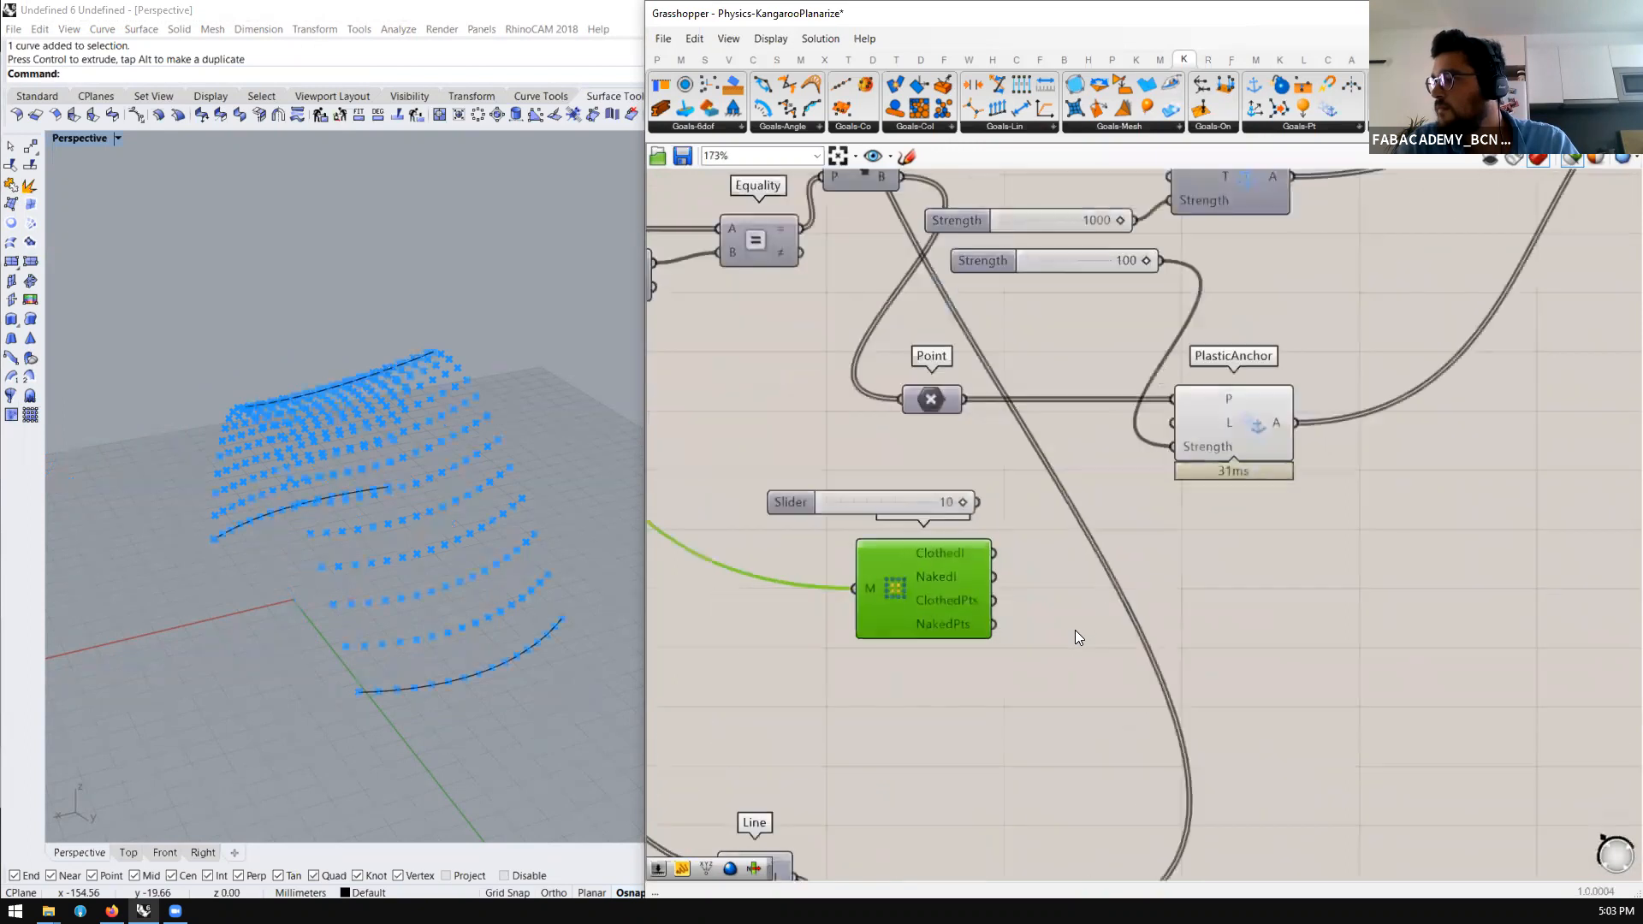
Add a Point parameter fed by NakedPts, preview it, and connect it to PlasticAnchor's P input in place of the dispatched points
double_click(1077, 631)
text(point)
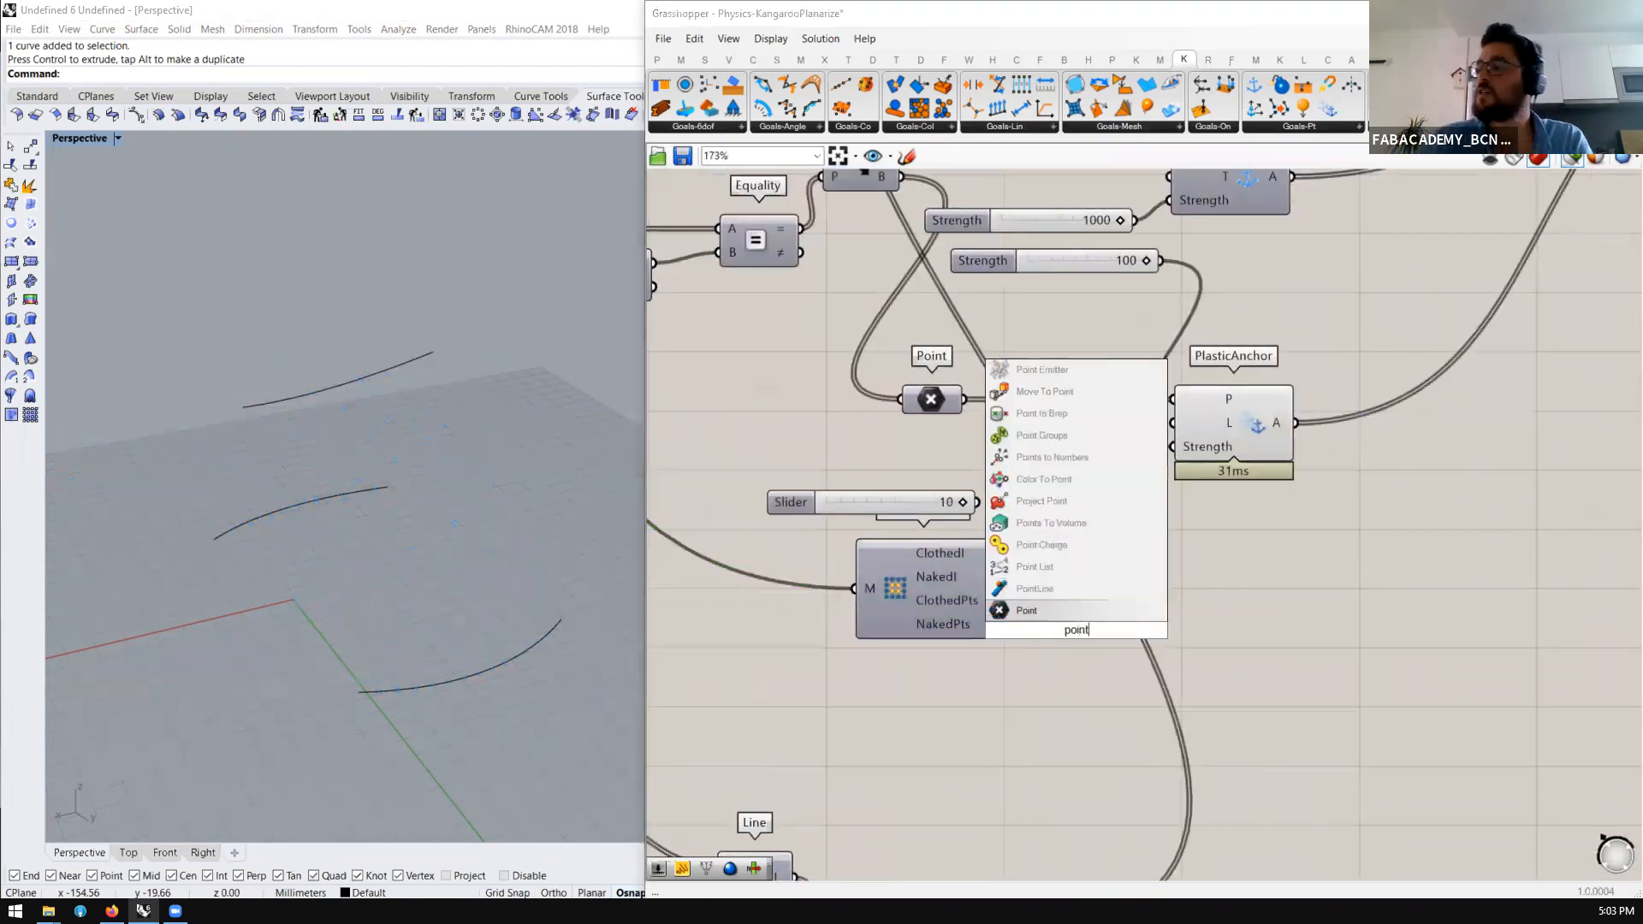
key(Return)
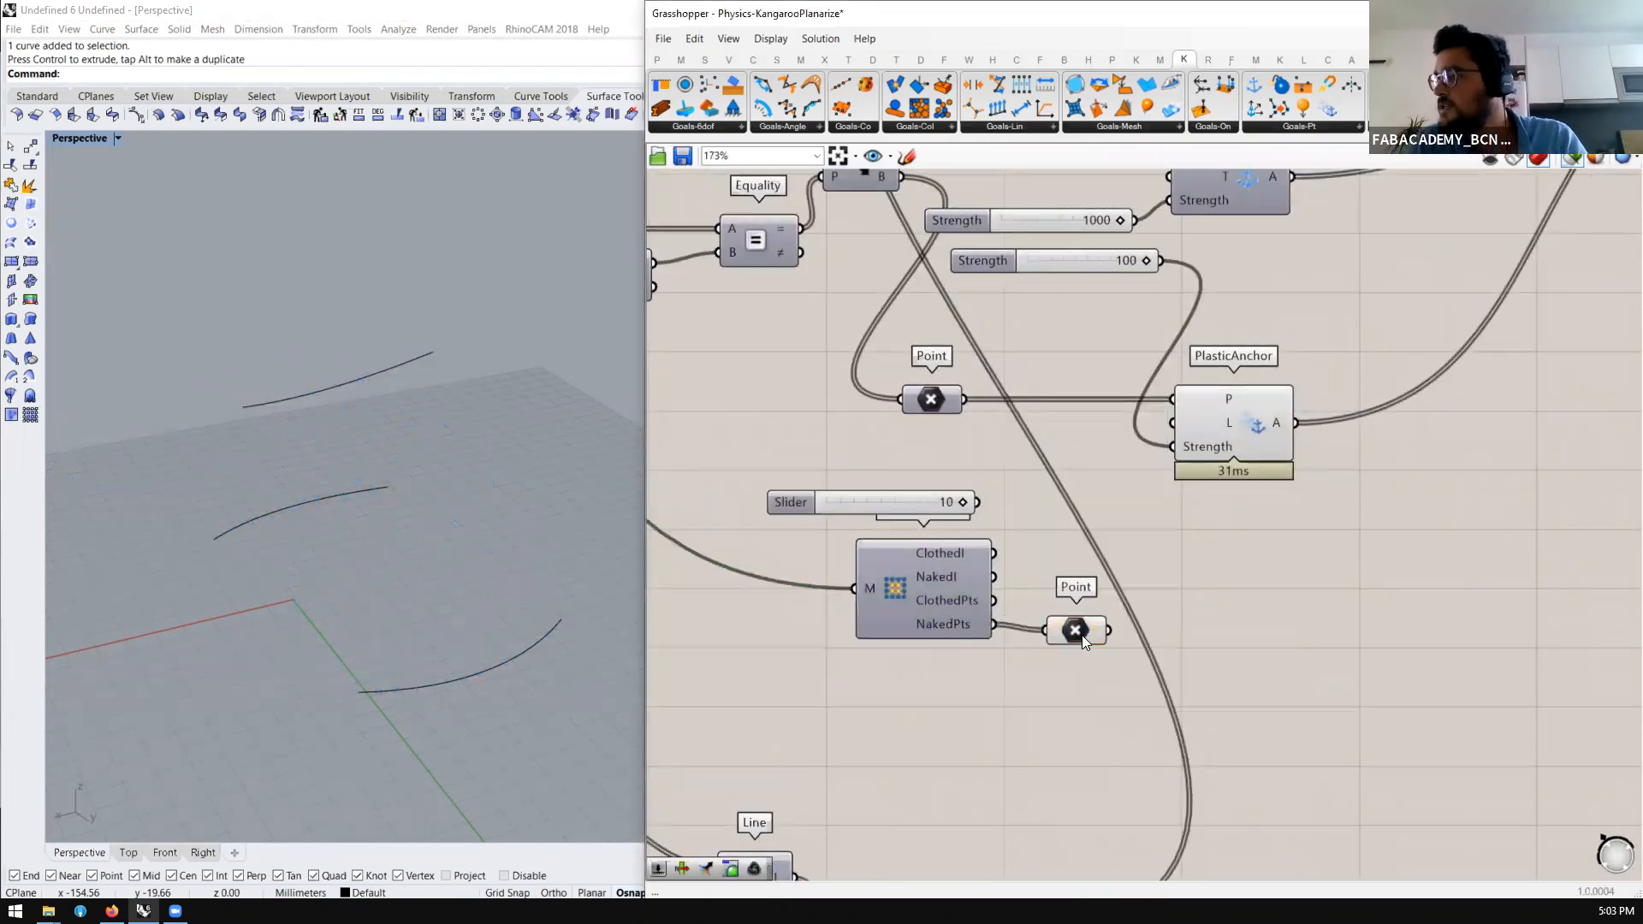
click(1072, 628)
scroll(1074, 633, down, 1)
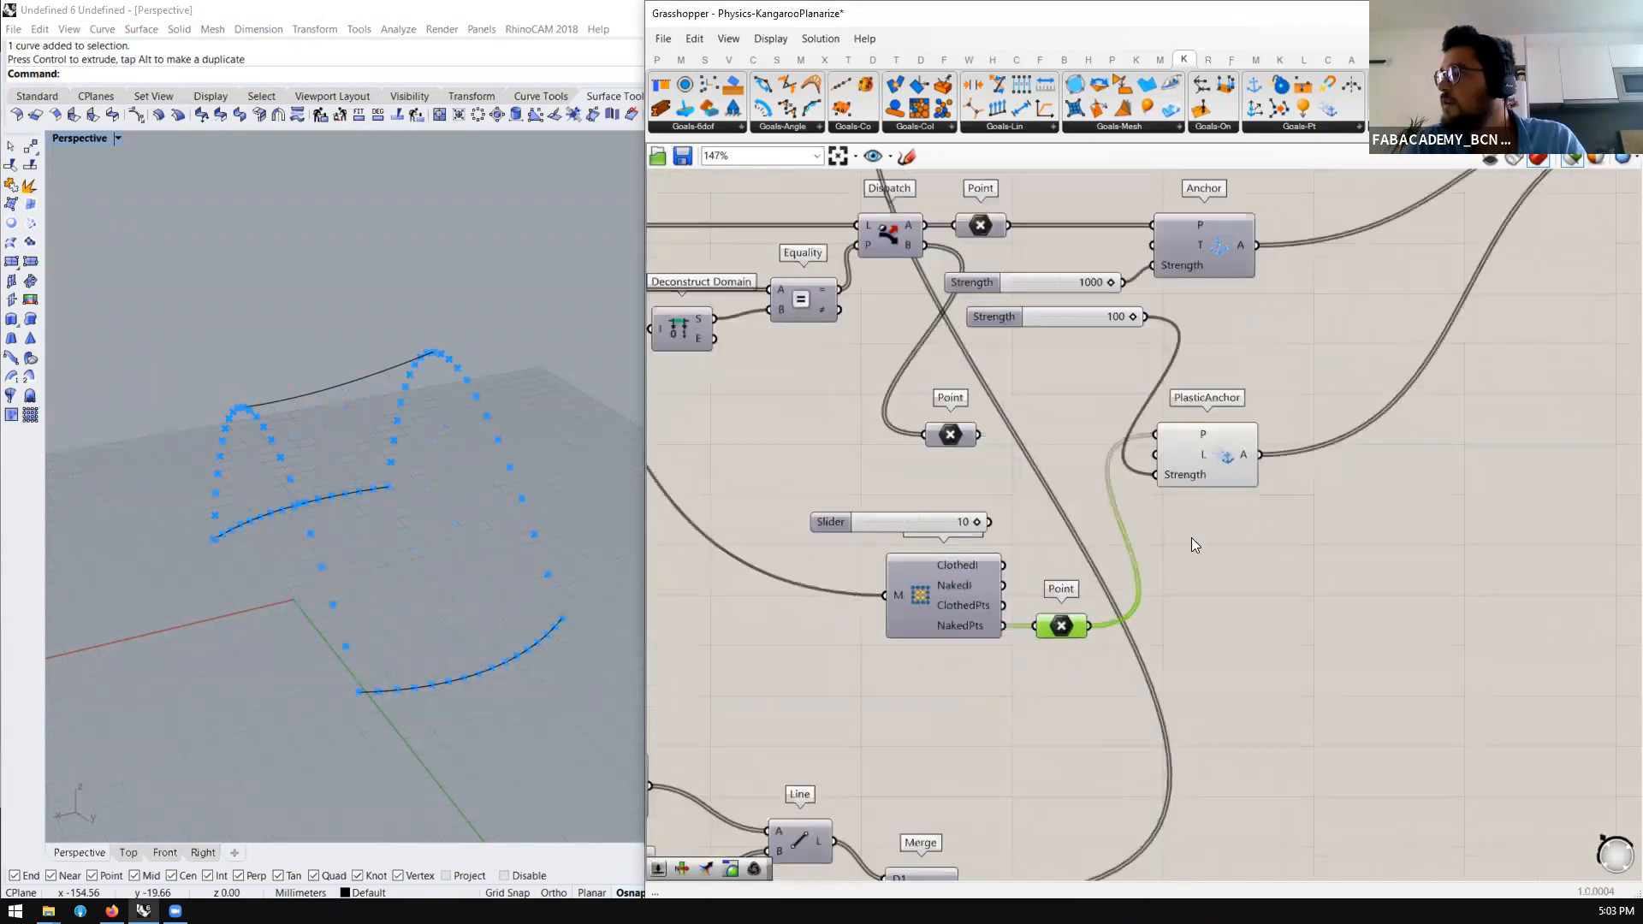
Restart the BouncySolver simulation and examine the arch with its naked vertices plastically anchored
scroll(1120, 625, down, 4)
scroll(1119, 525, down, 2)
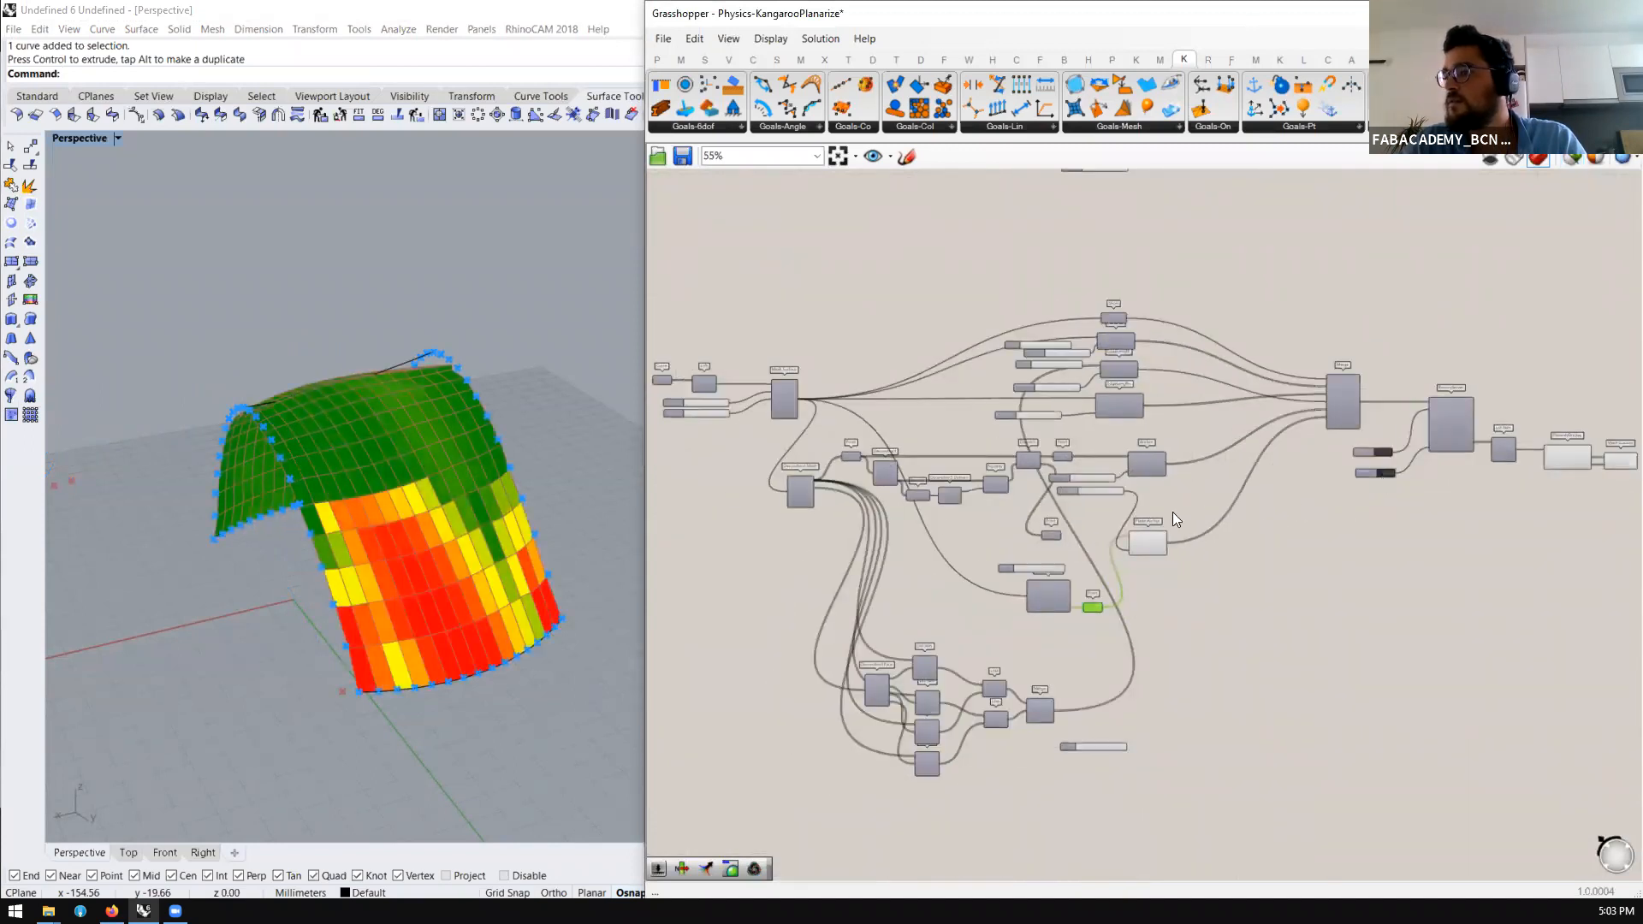
scroll(1378, 452, up, 5)
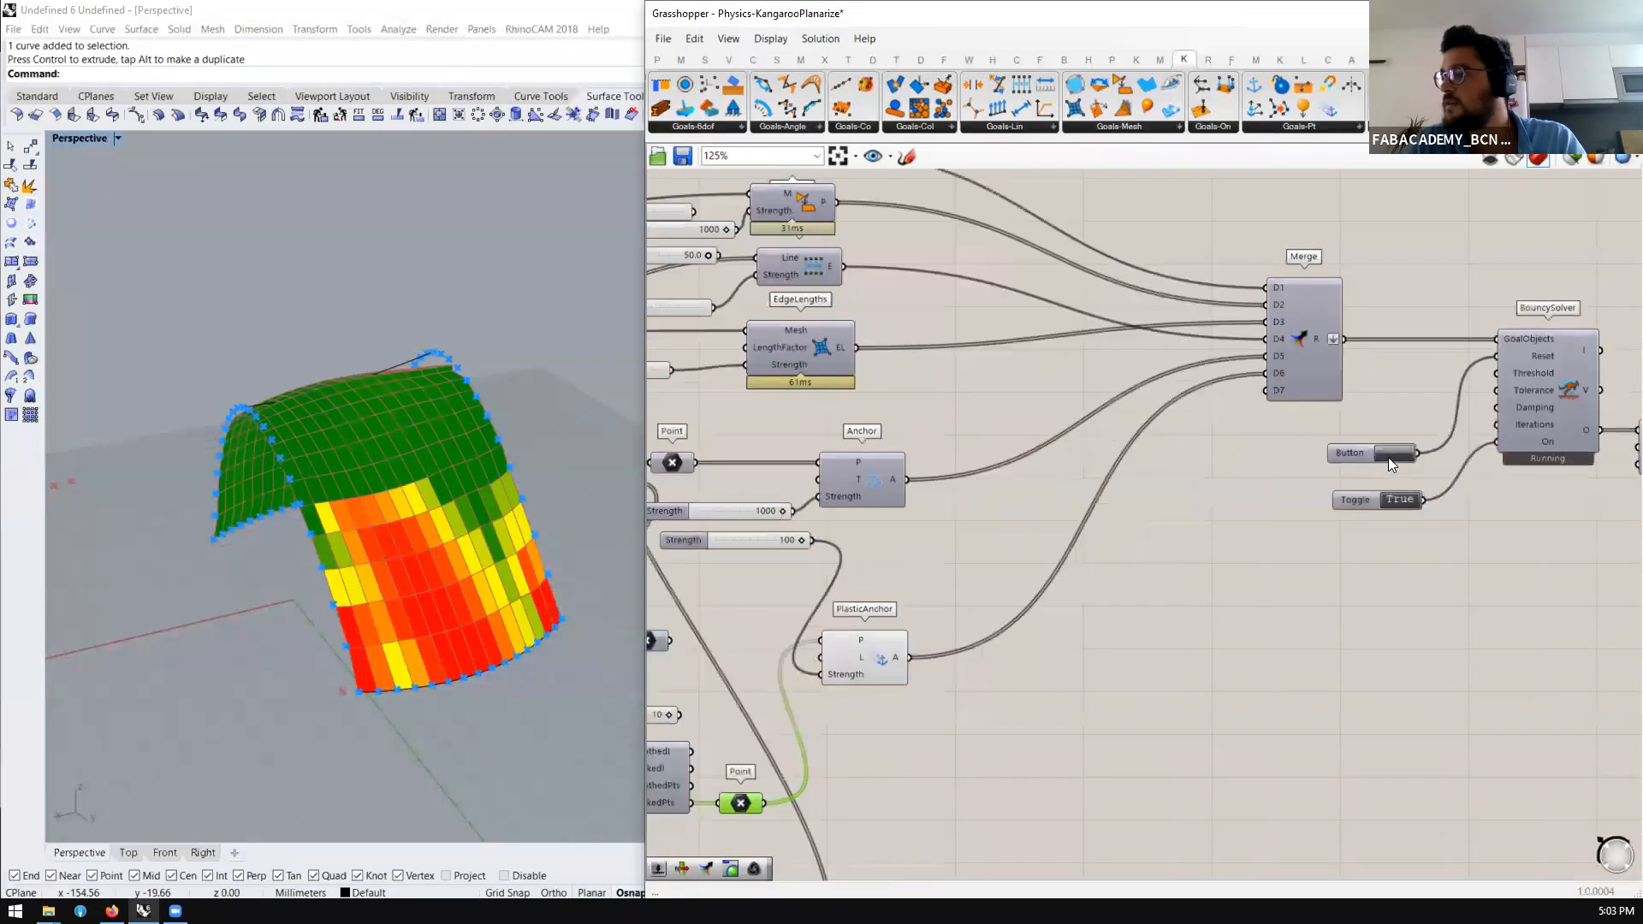
click(1388, 456)
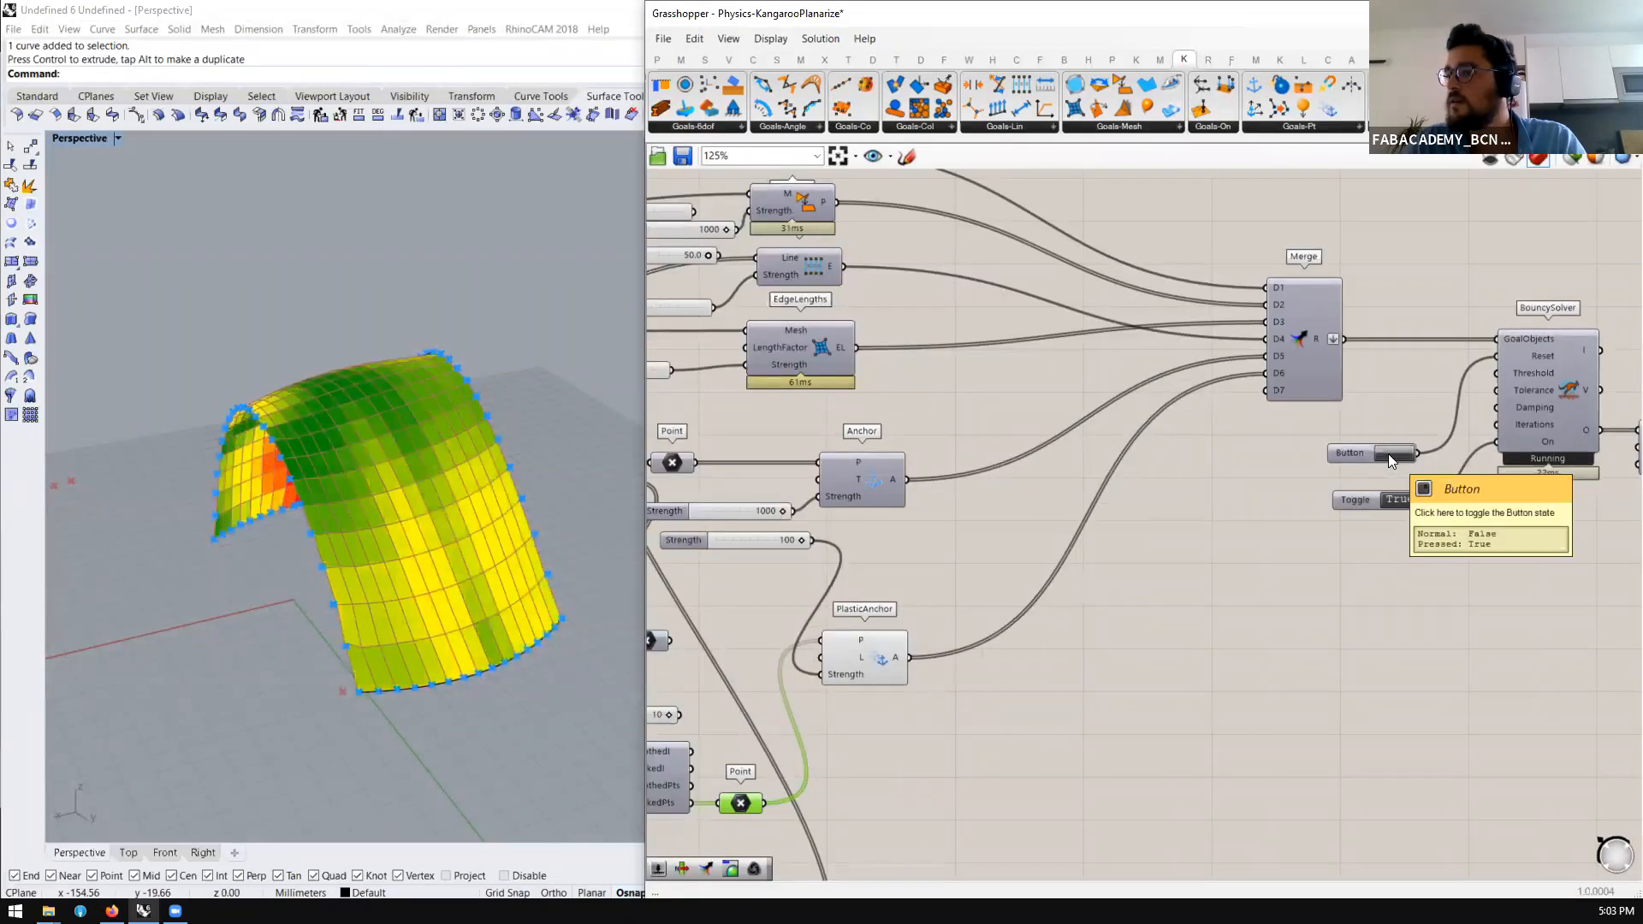
right_drag(252, 605, 382, 513)
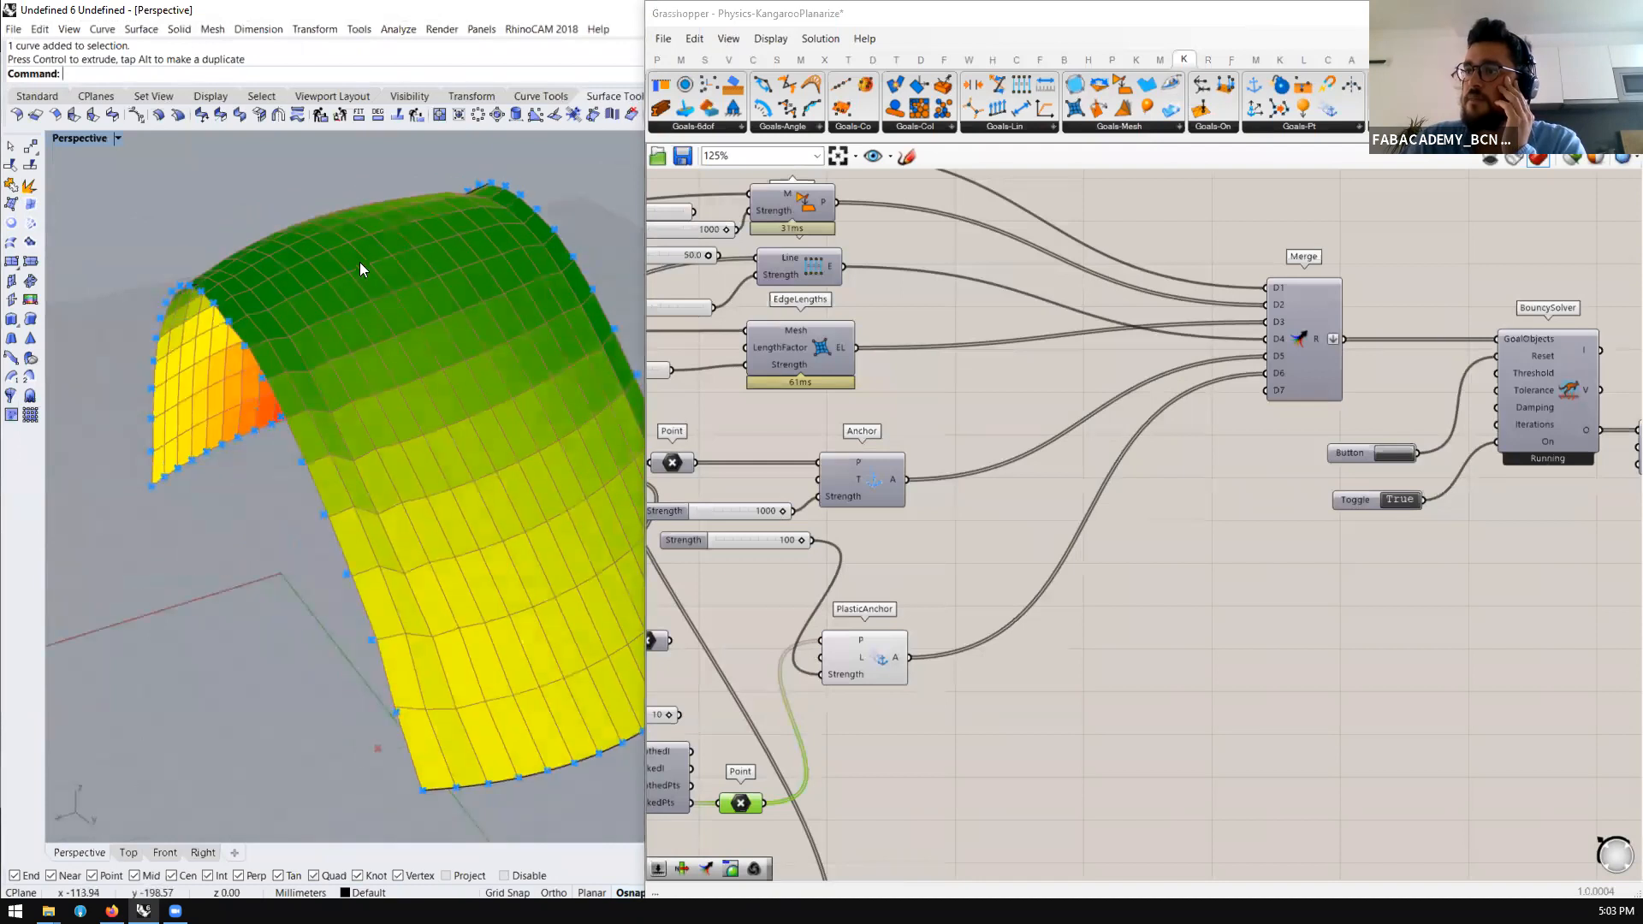
Set the EdgeLengths goal's strength to 0 and restart the simulation
scroll(433, 416, down, 3)
scroll(975, 497, down, 1)
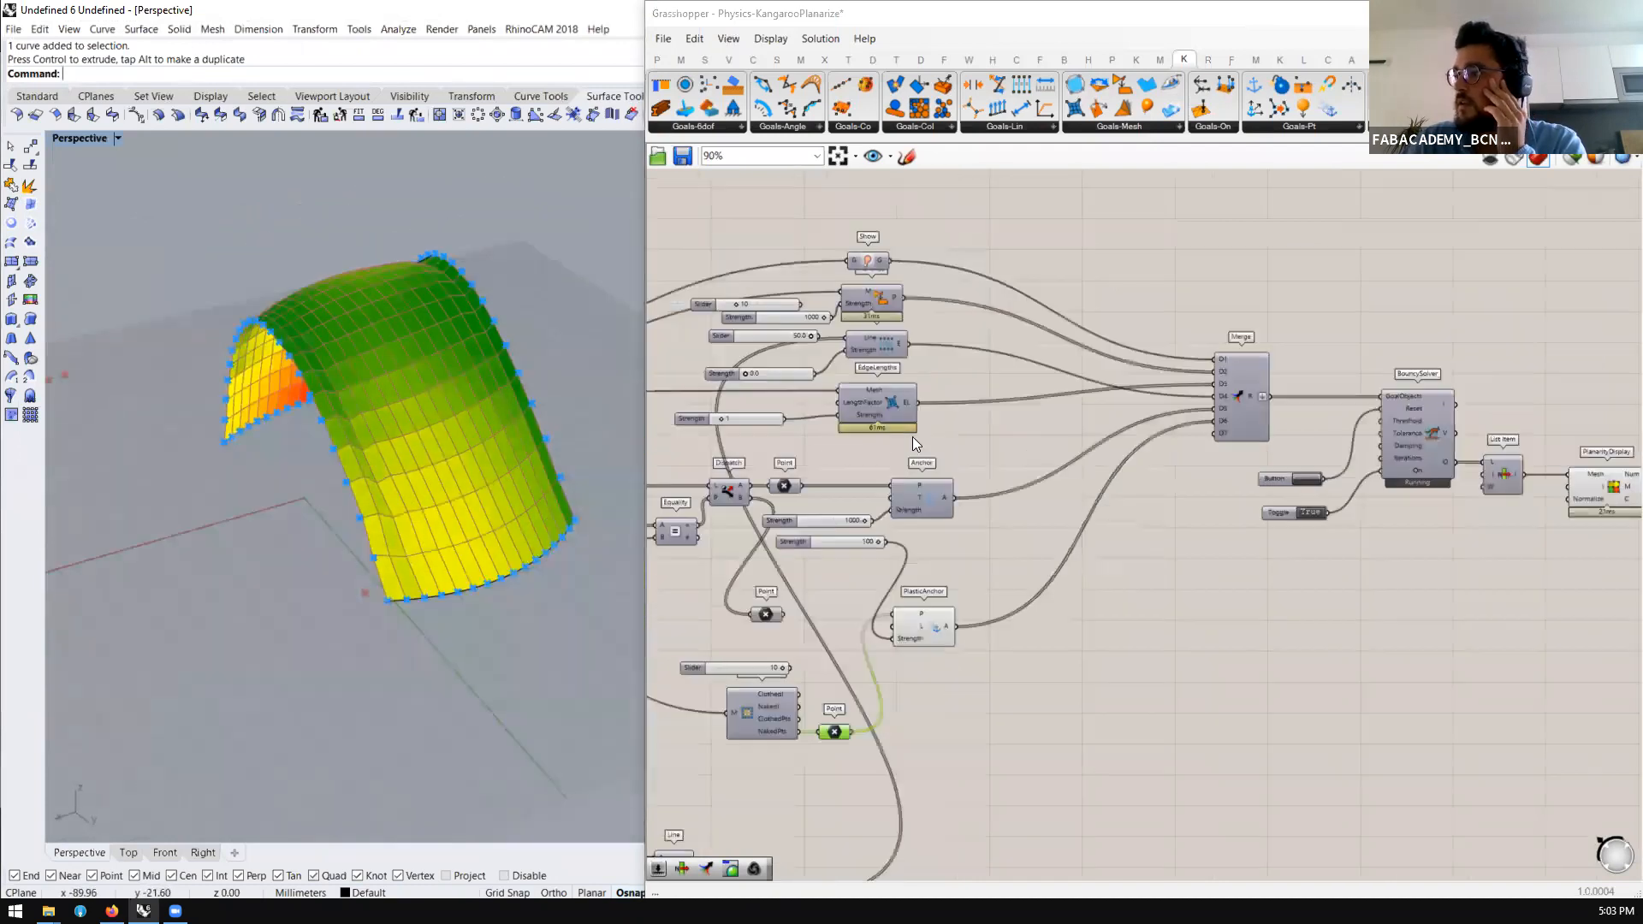
scroll(763, 409, up, 1)
drag(664, 420, 658, 419)
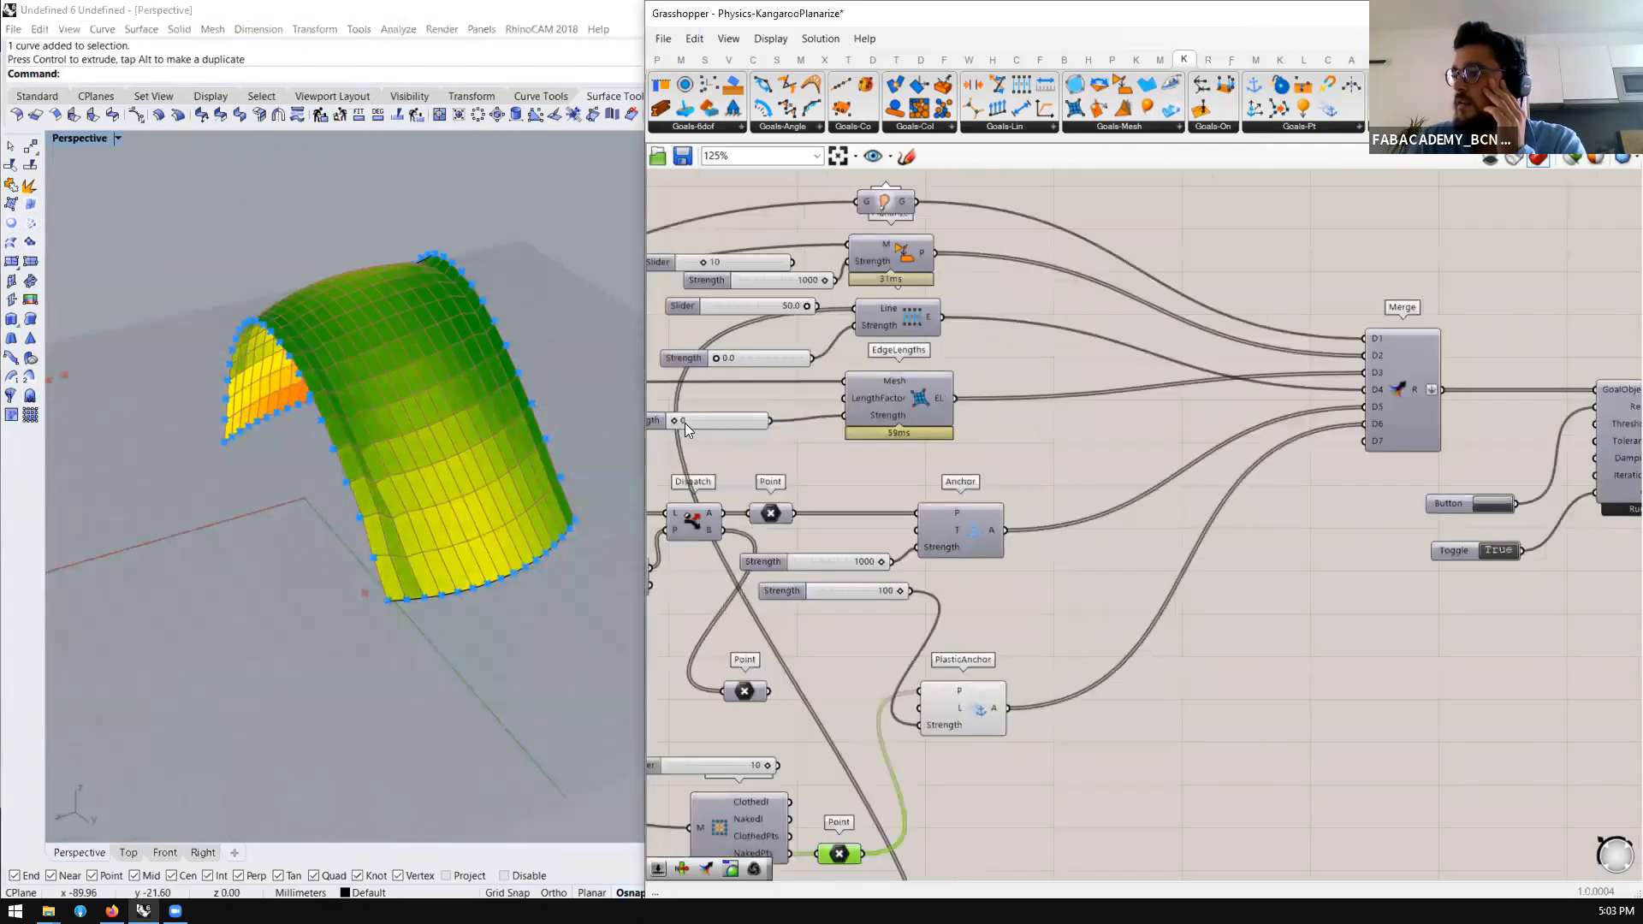
click(1489, 504)
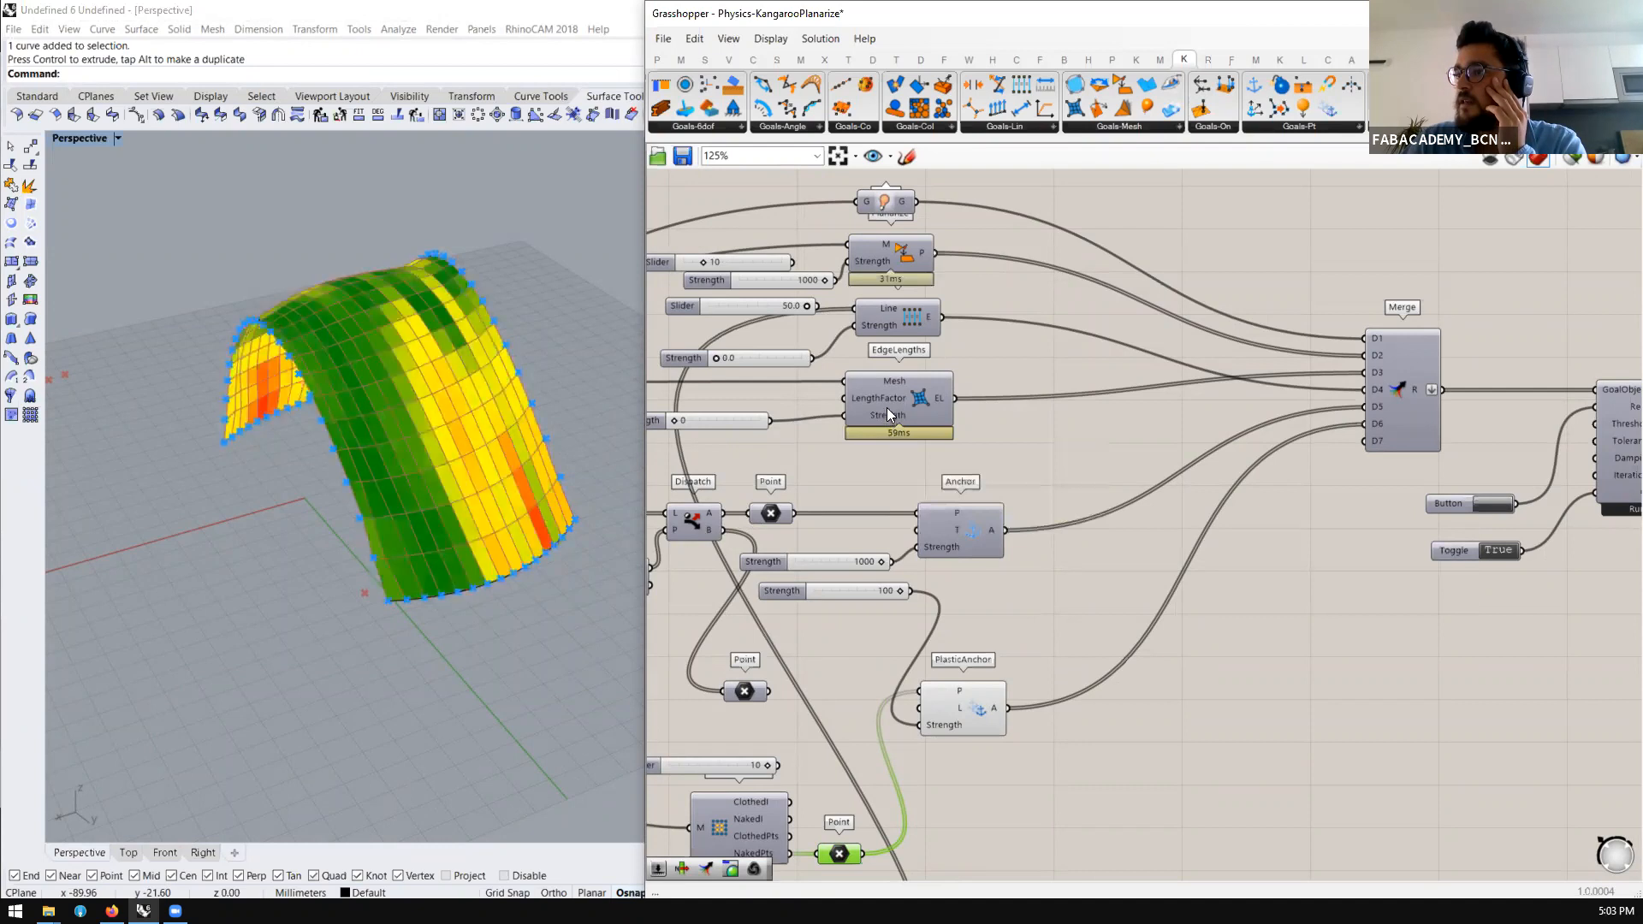
Raise the EqualLength strength to 0.9 and feed the EdgeLengths strength from a new 0.5 slider
mouse_move(716, 358)
mouse_down()
mouse_move(743, 359)
mouse_move(723, 361)
mouse_up()
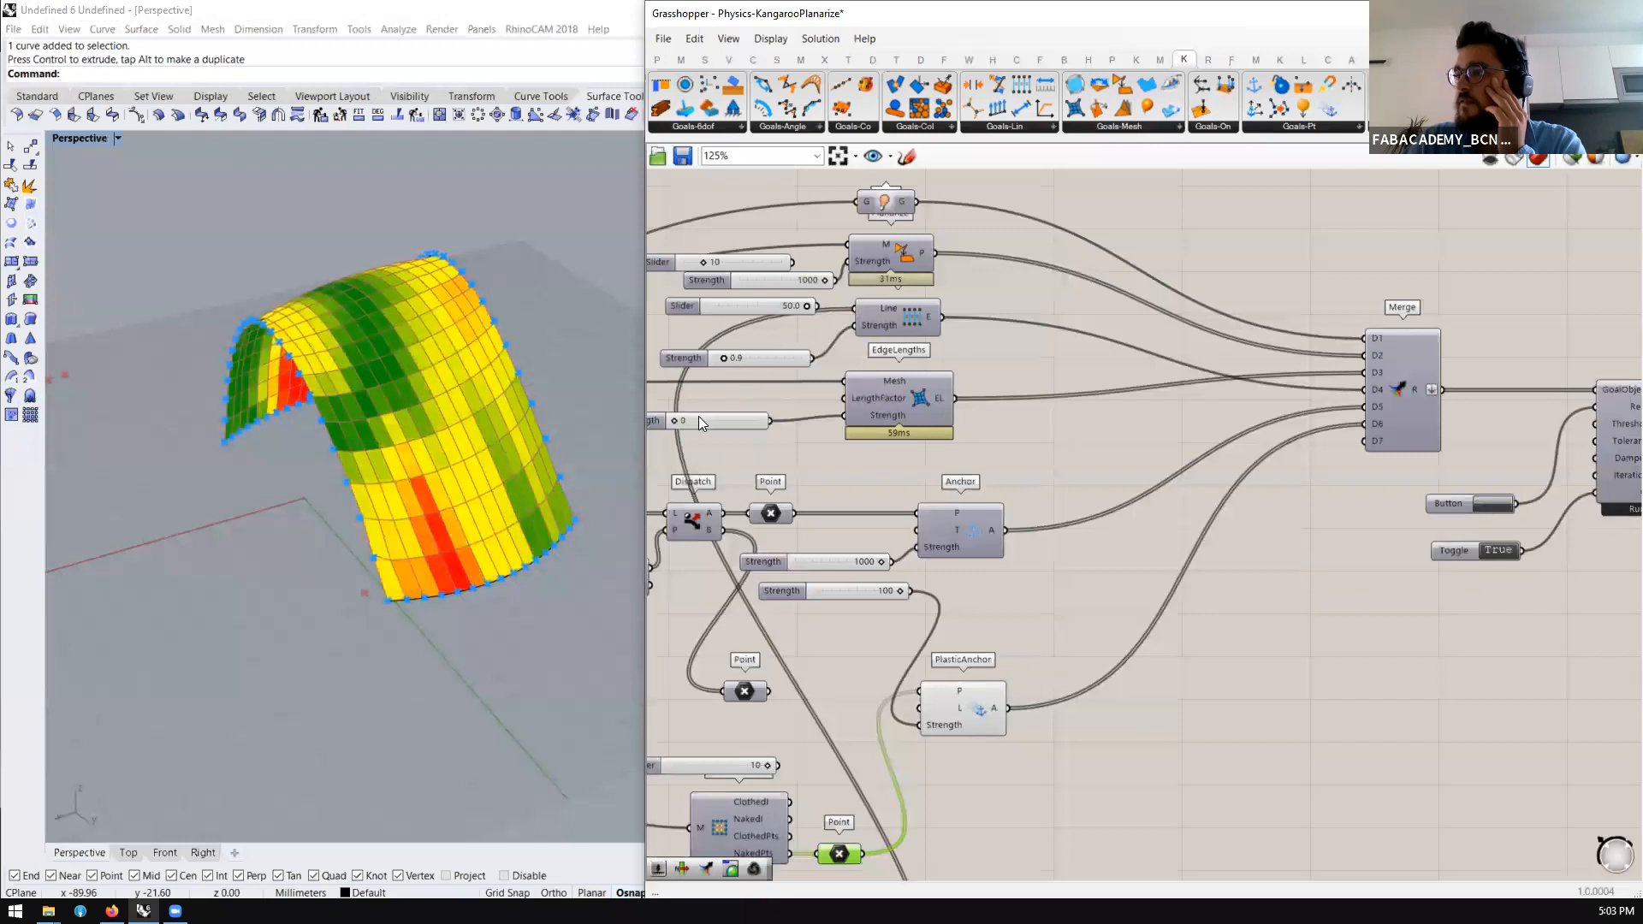
double_click(739, 454)
text(0.5)
key(Return)
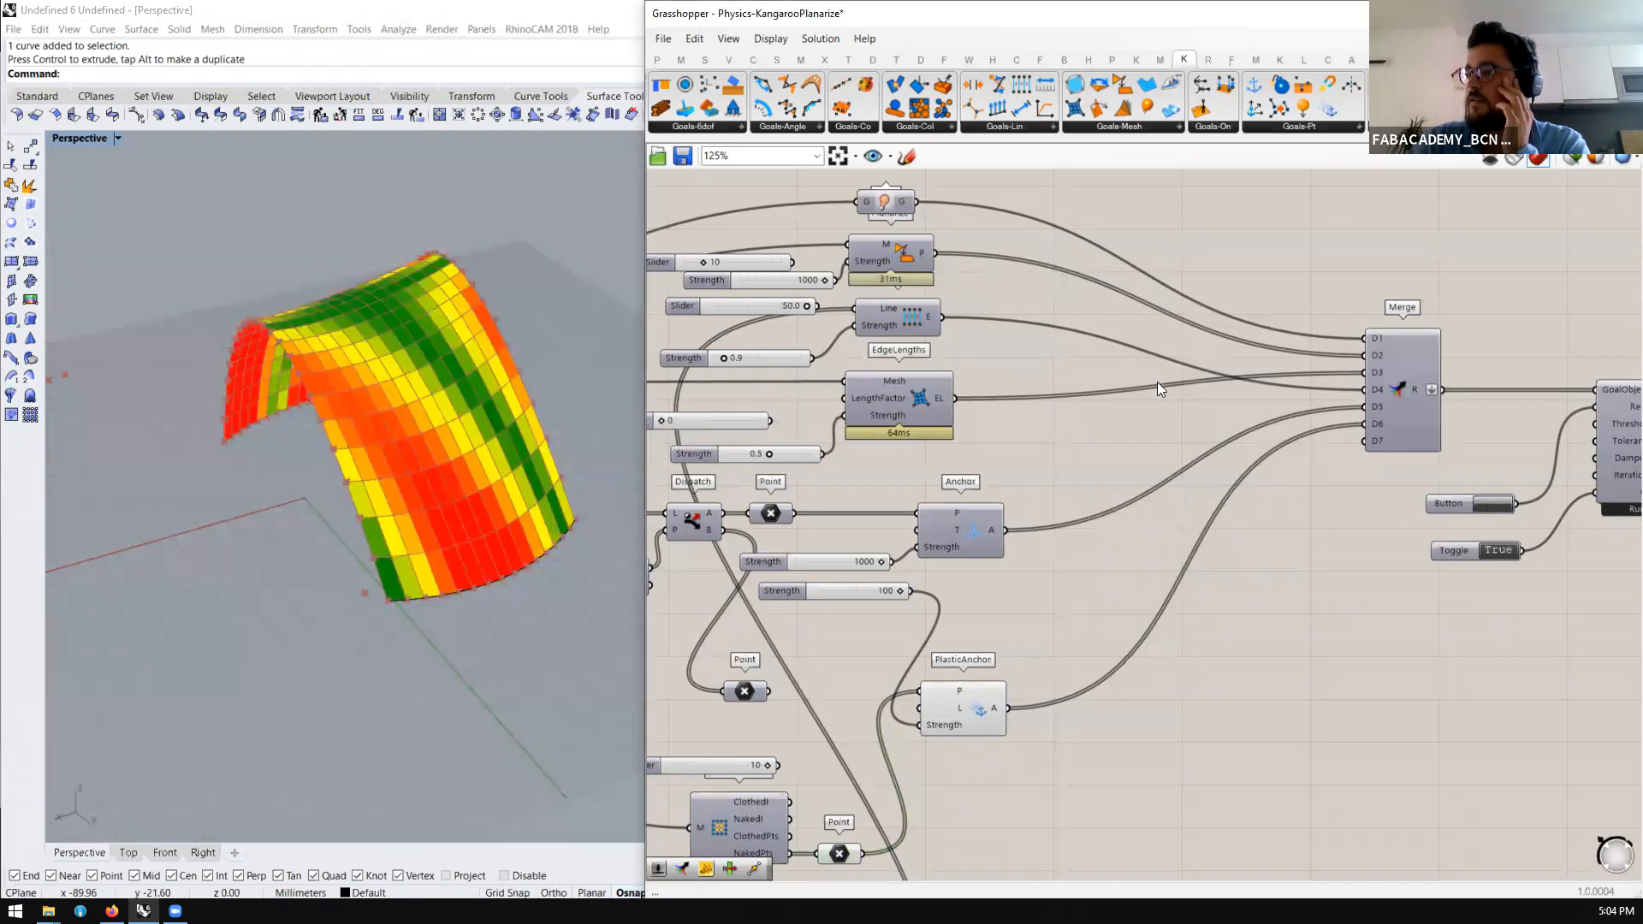
Set the EqualLength goal's strength to 0.2
double_click(769, 353)
text(0.2)
key(Return)
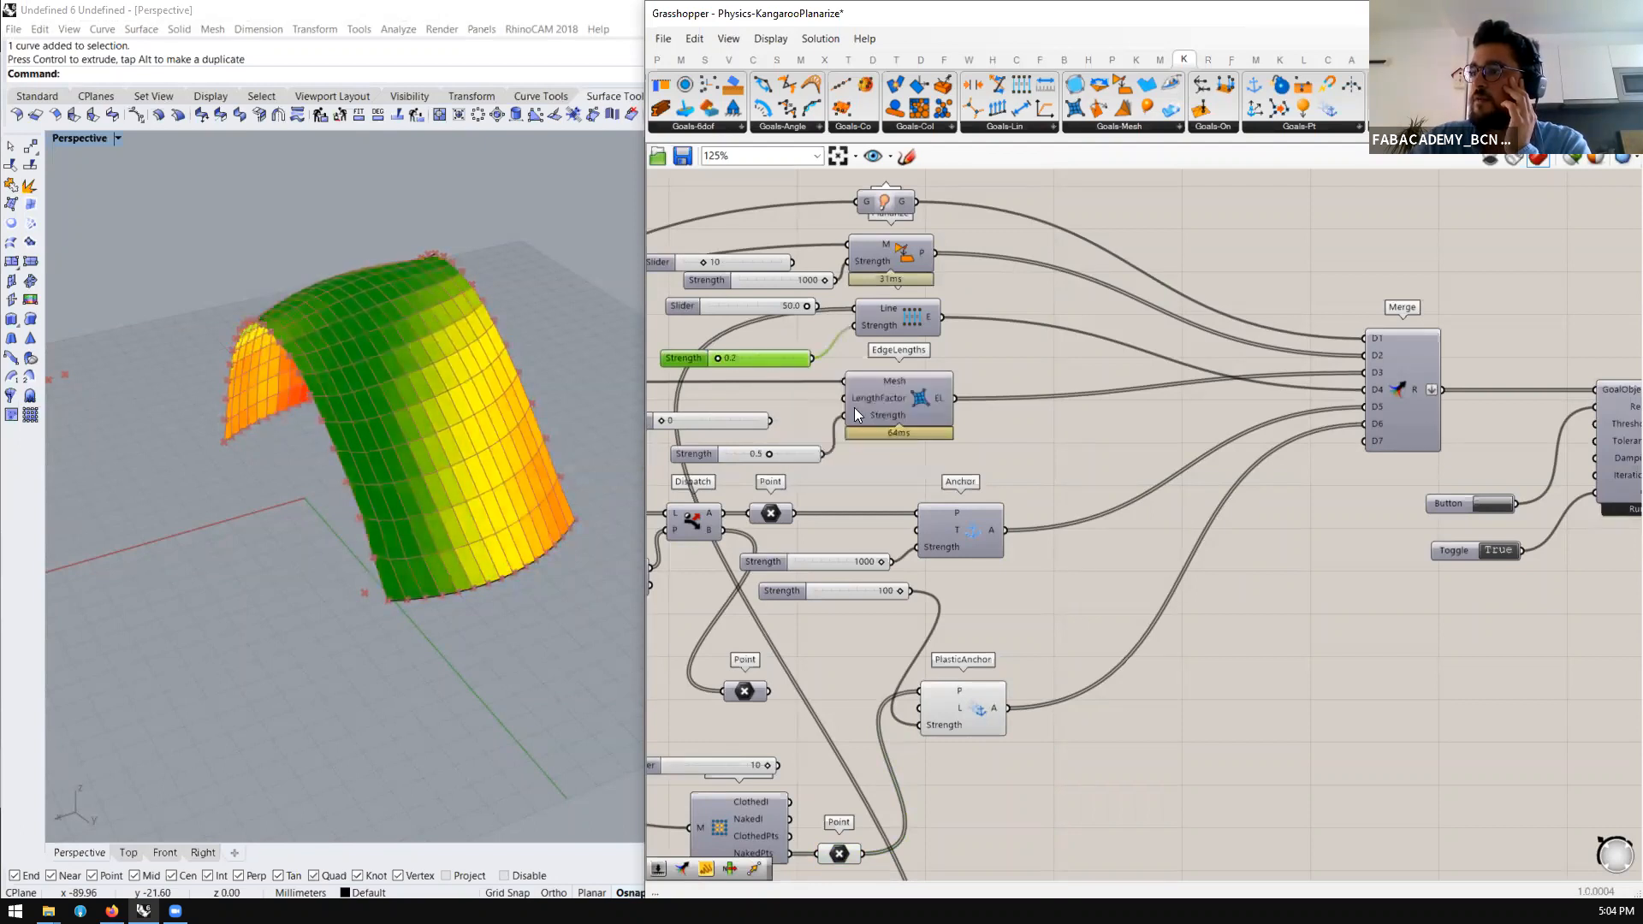
Connect a new number slider of 1500 to the Planarize goal's strength and examine the arch from a low angle
scroll(785, 288, up, 3)
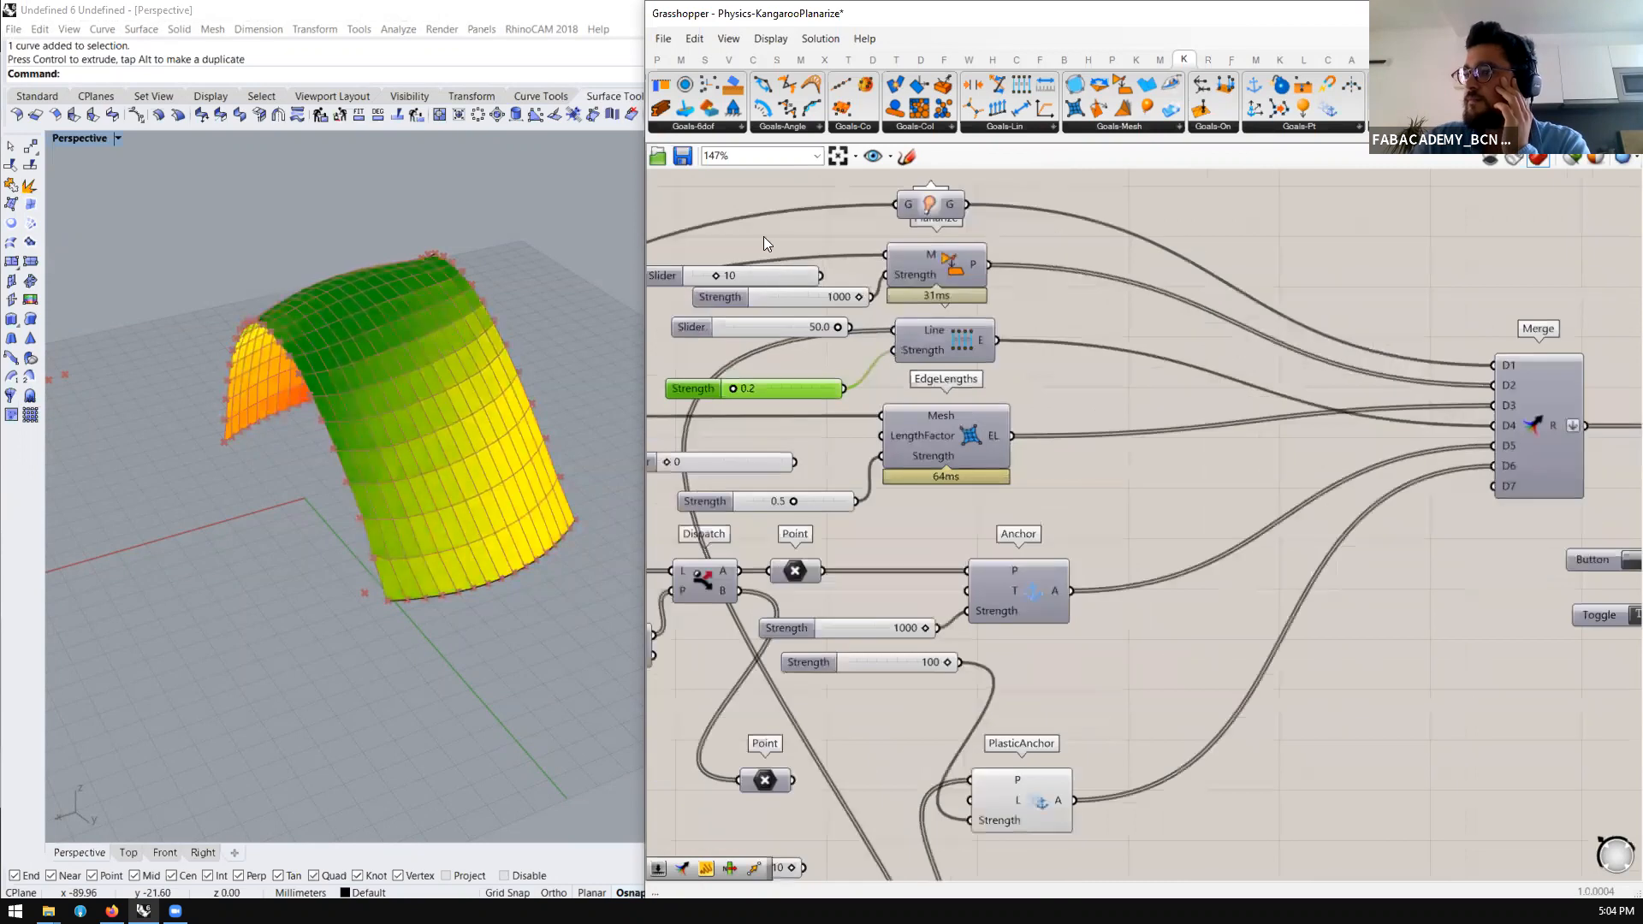
double_click(763, 236)
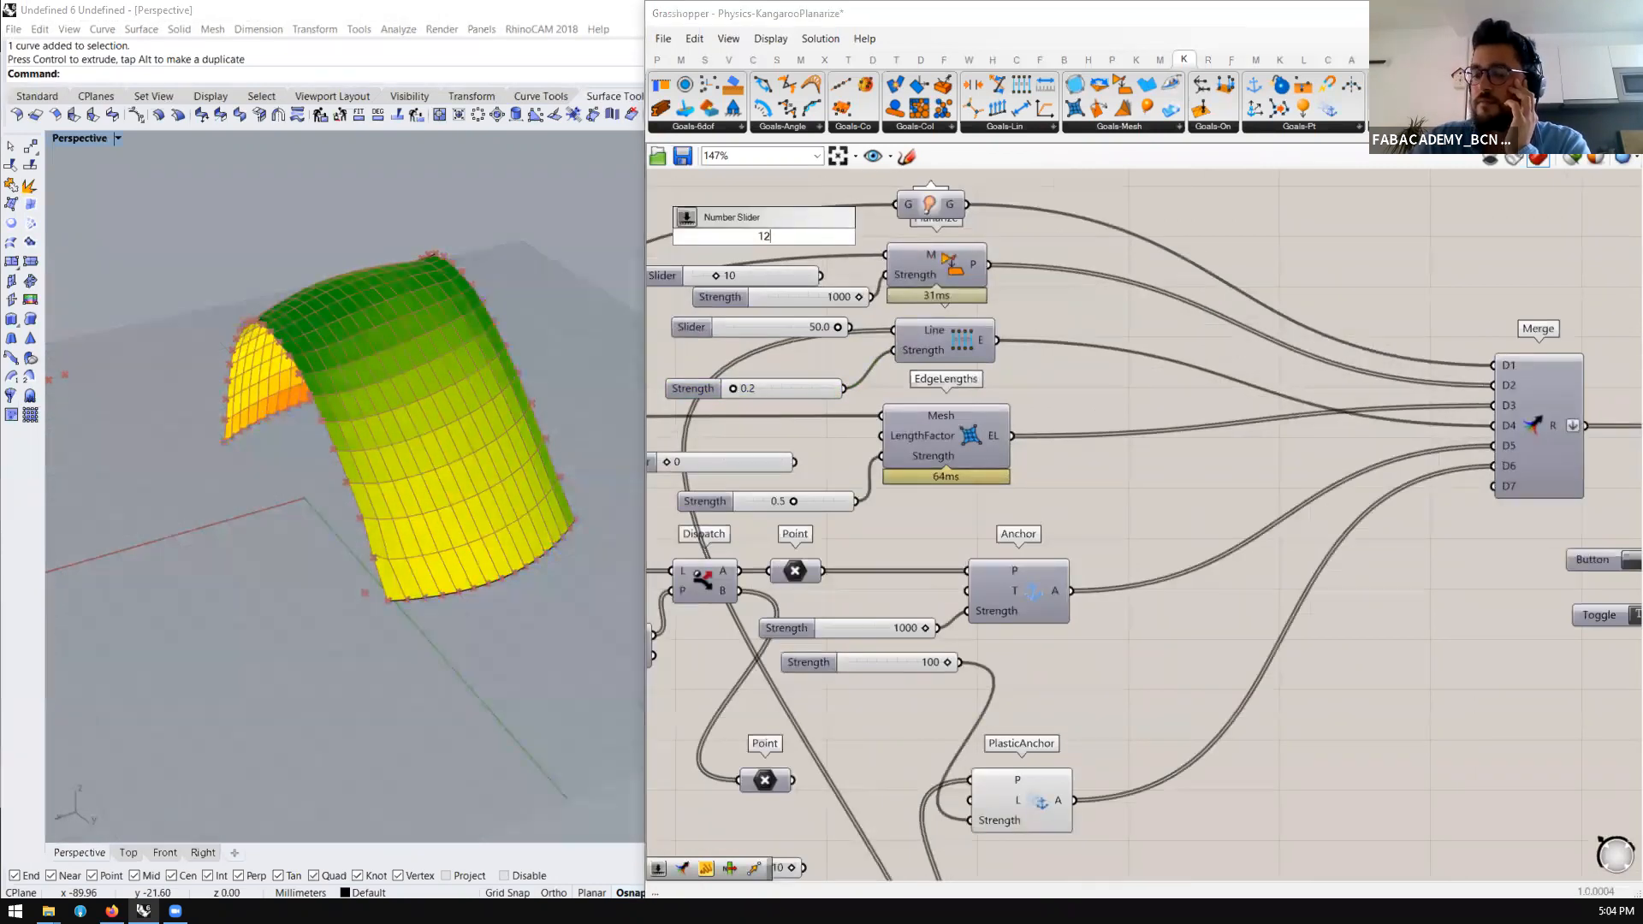
key(Return)
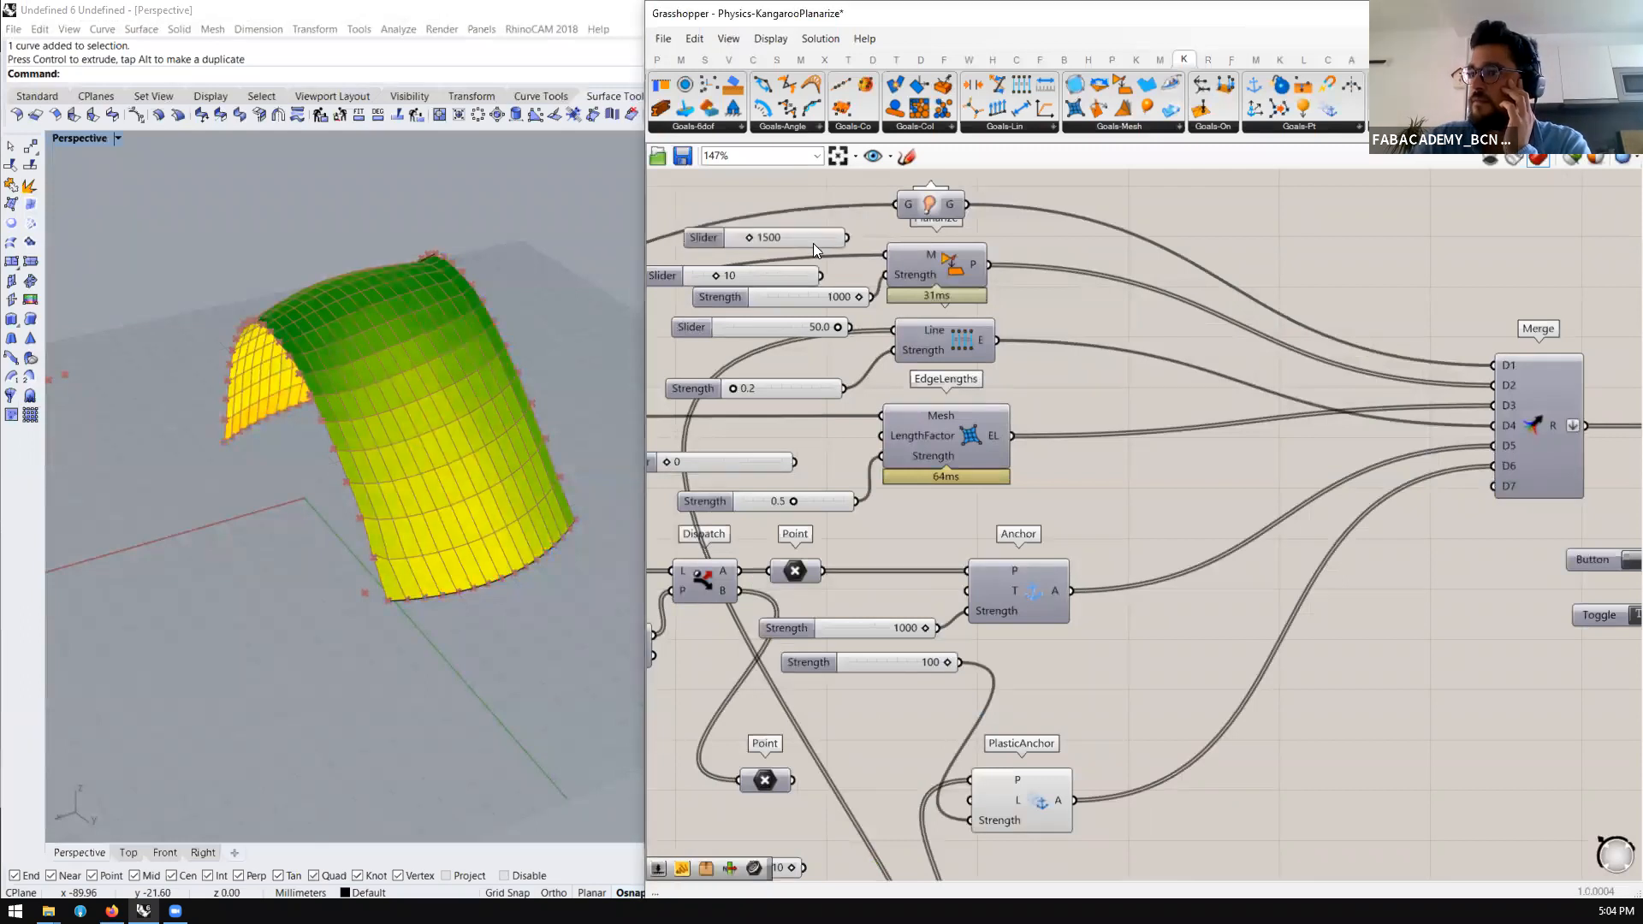
drag(847, 237, 886, 273)
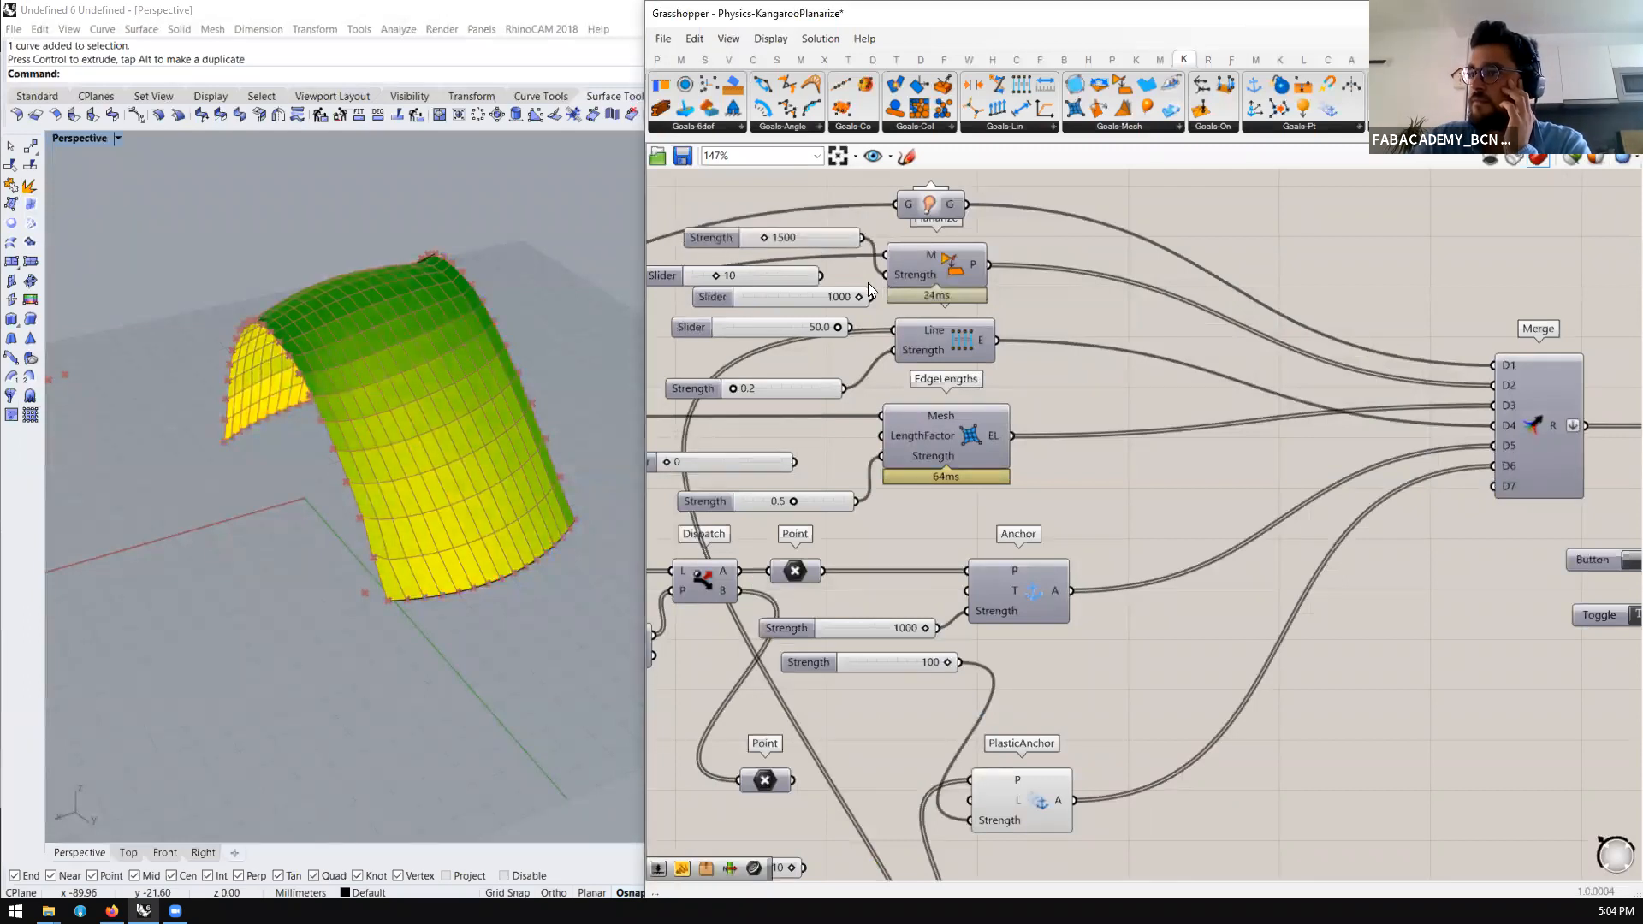
right_drag(451, 628, 430, 447)
scroll(1037, 416, down, 3)
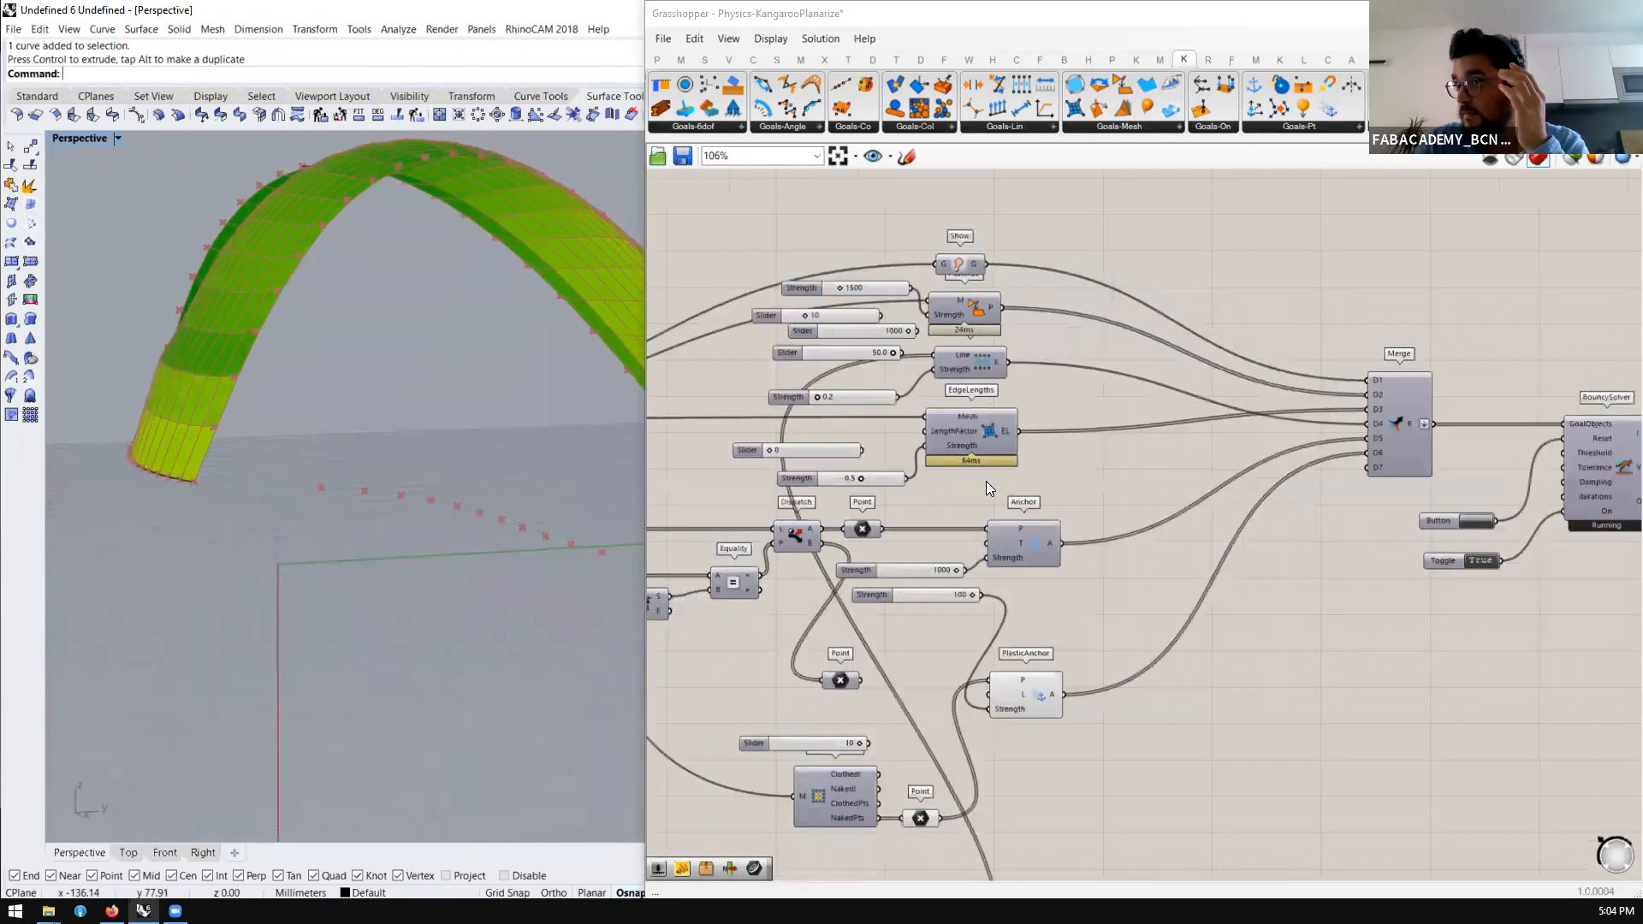
Lower the PlasticAnchor goal's strength to 35
scroll(949, 613, up, 1)
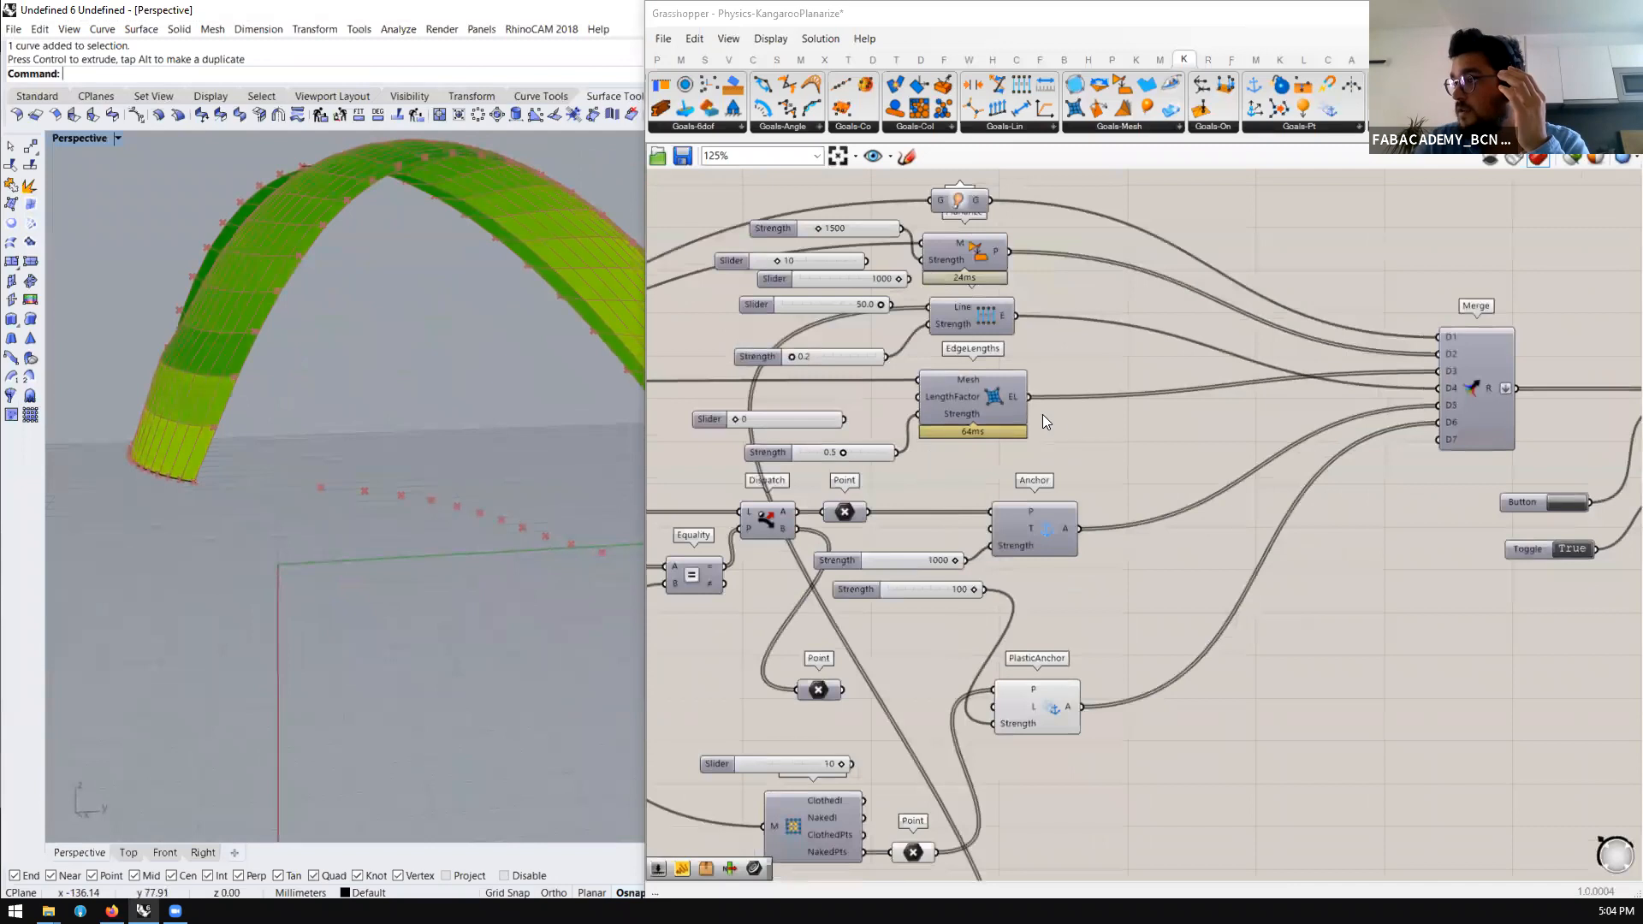
scroll(1052, 417, down, 1)
scroll(1052, 417, down, 1)
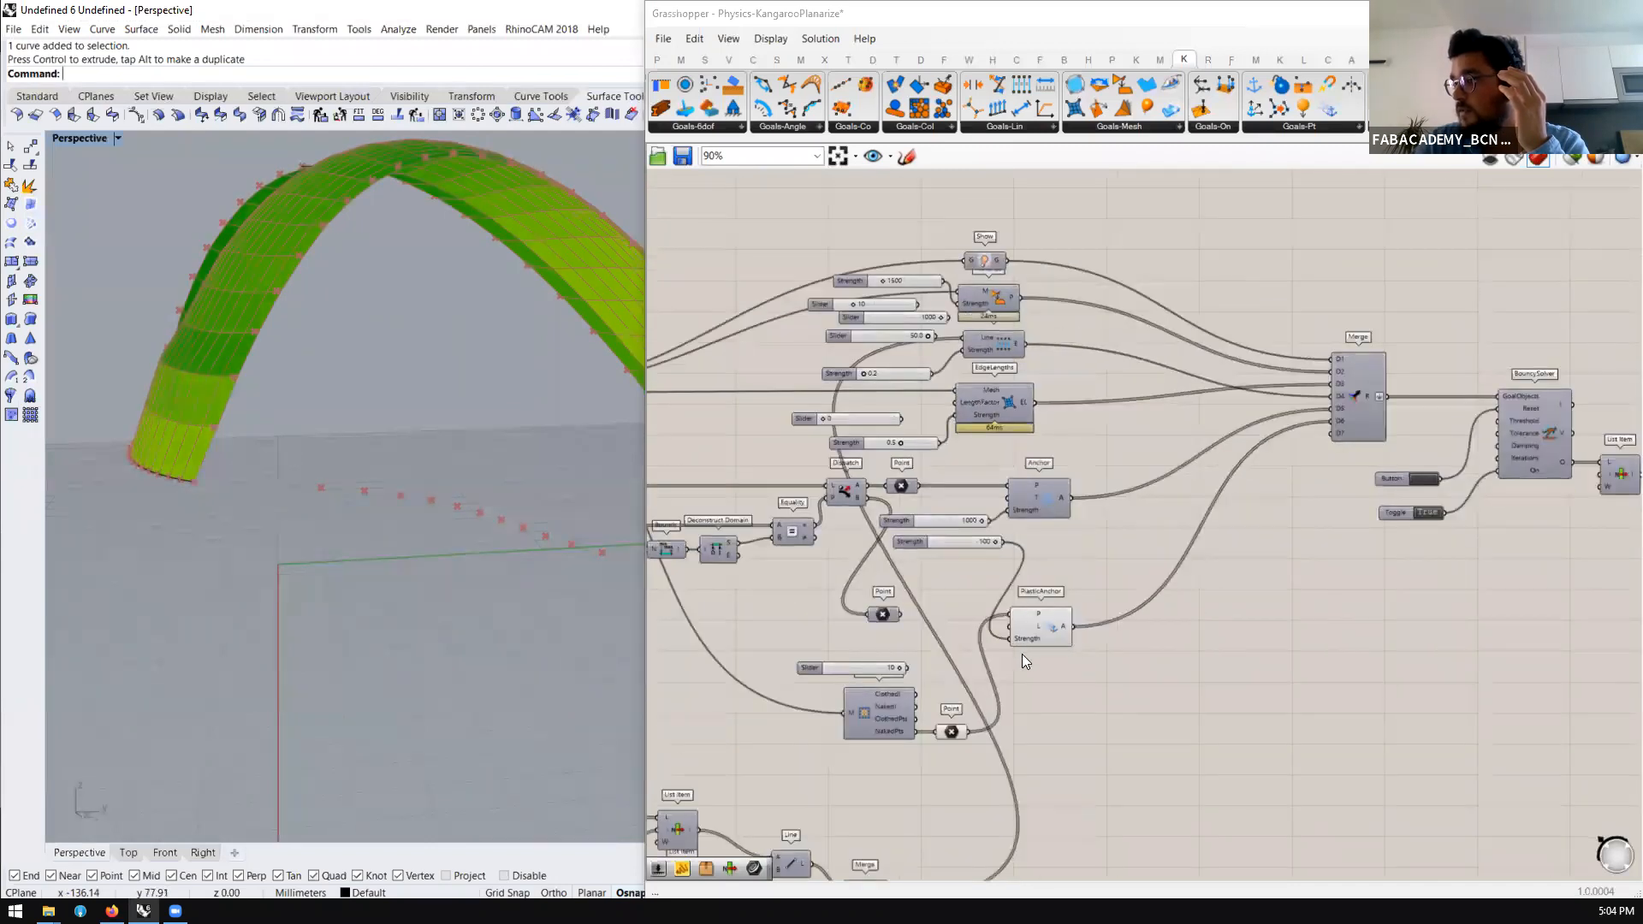
scroll(991, 546, up, 1)
drag(989, 520, 936, 532)
scroll(879, 550, down, 2)
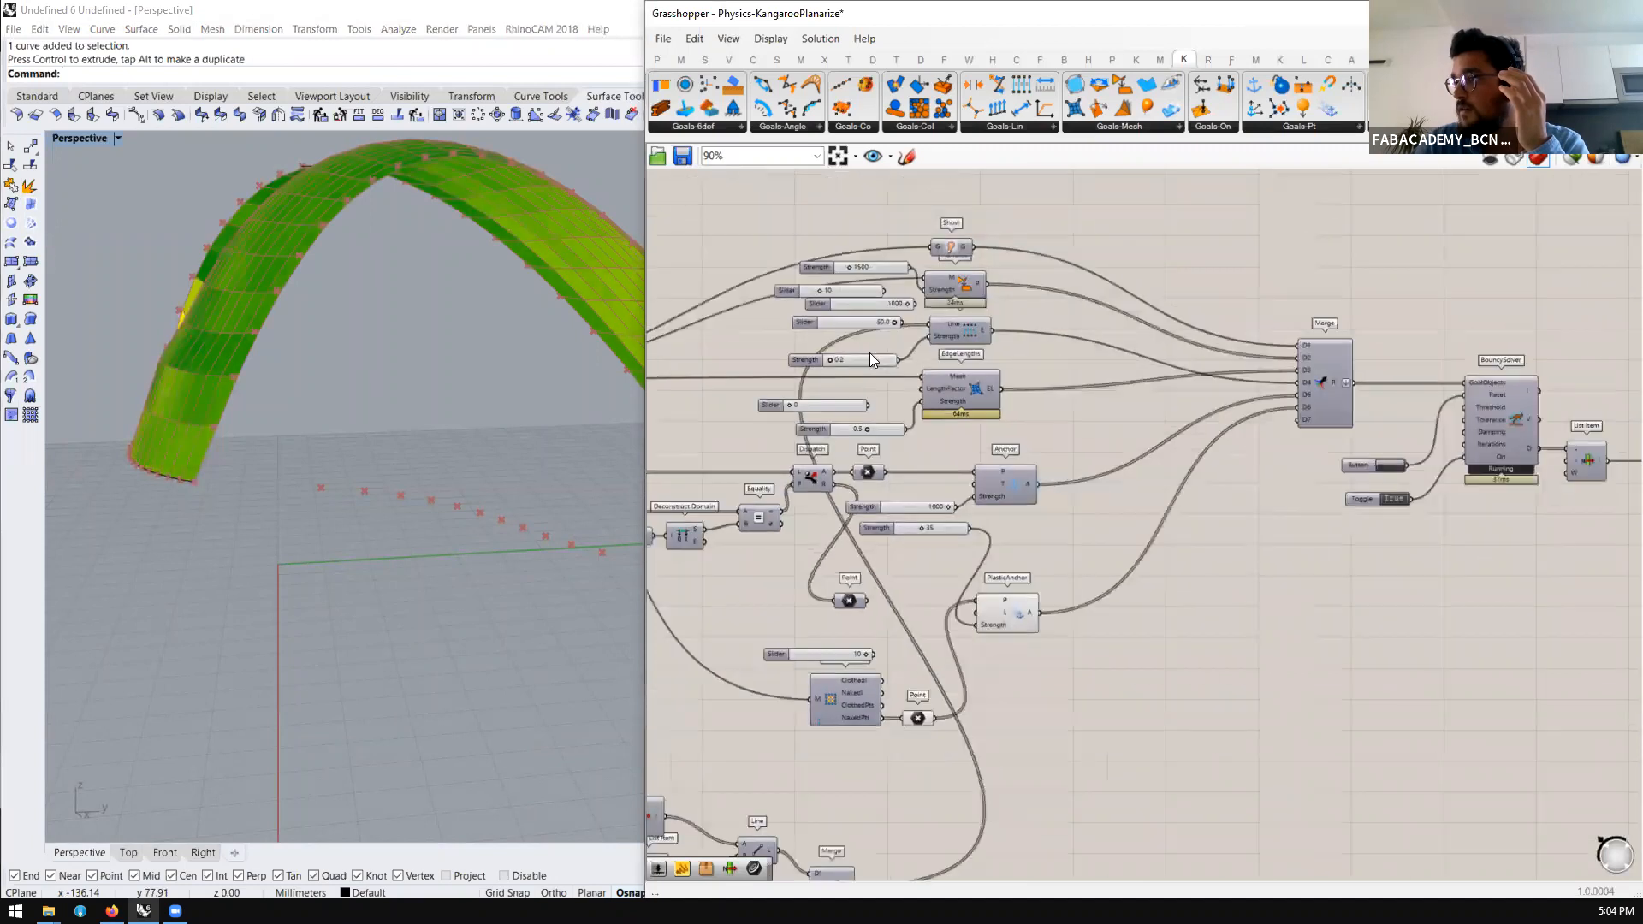
Set the disconnected 1000 slider to 500, reconnect it as the Planarize strength, and restart the simulation to inspect the arch
scroll(869, 349, up, 2)
double_click(900, 286)
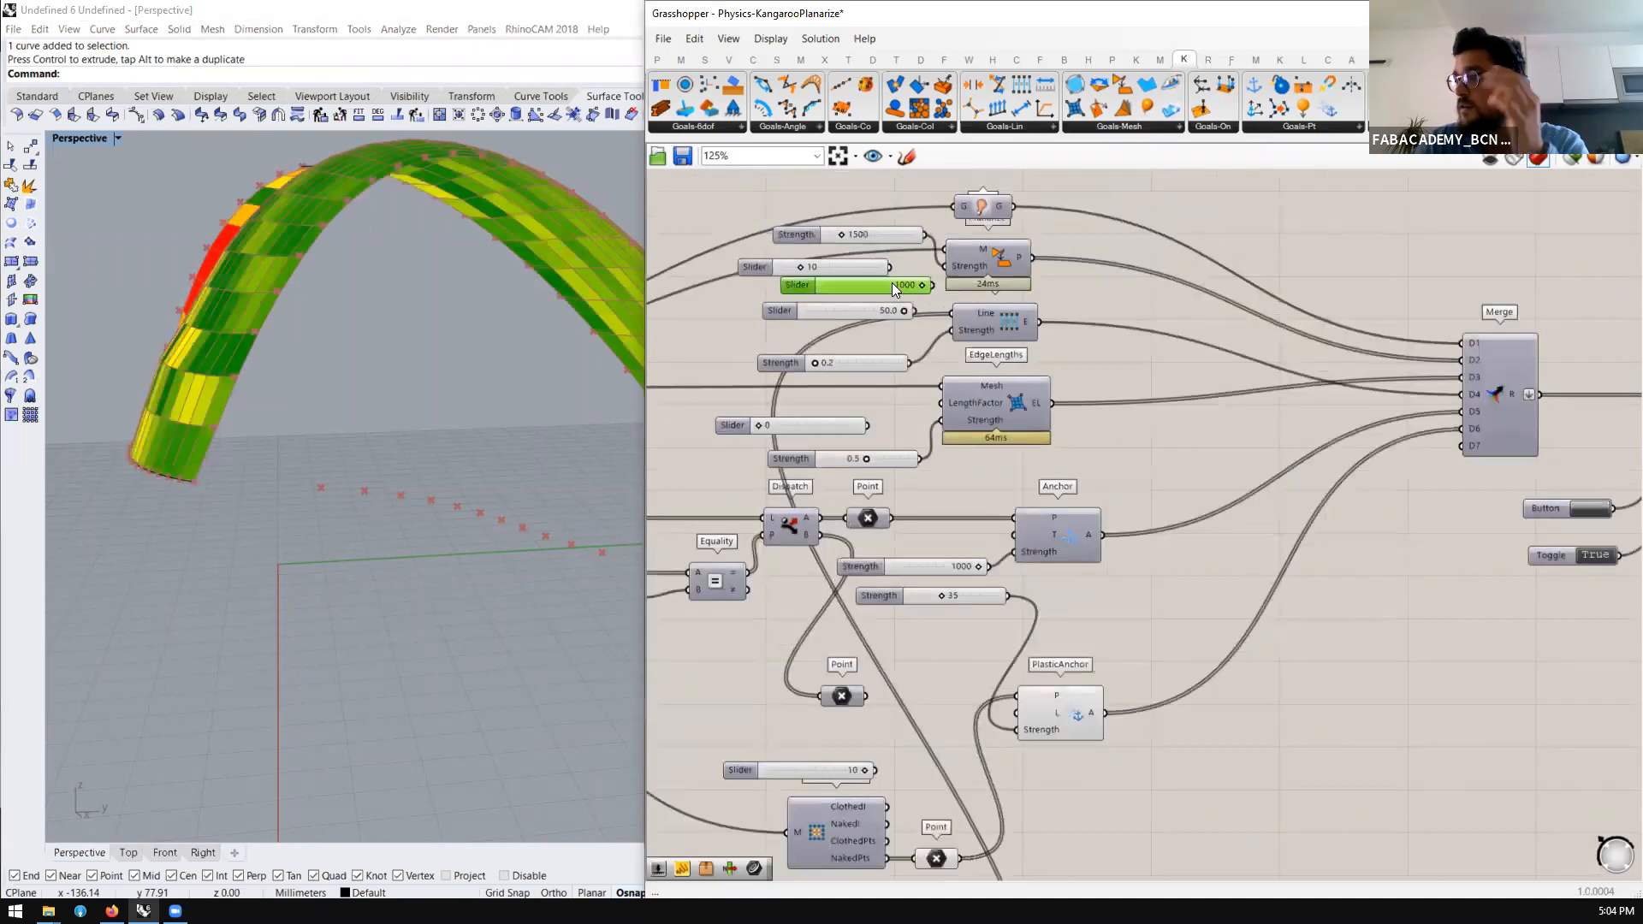
text(500)
key(Return)
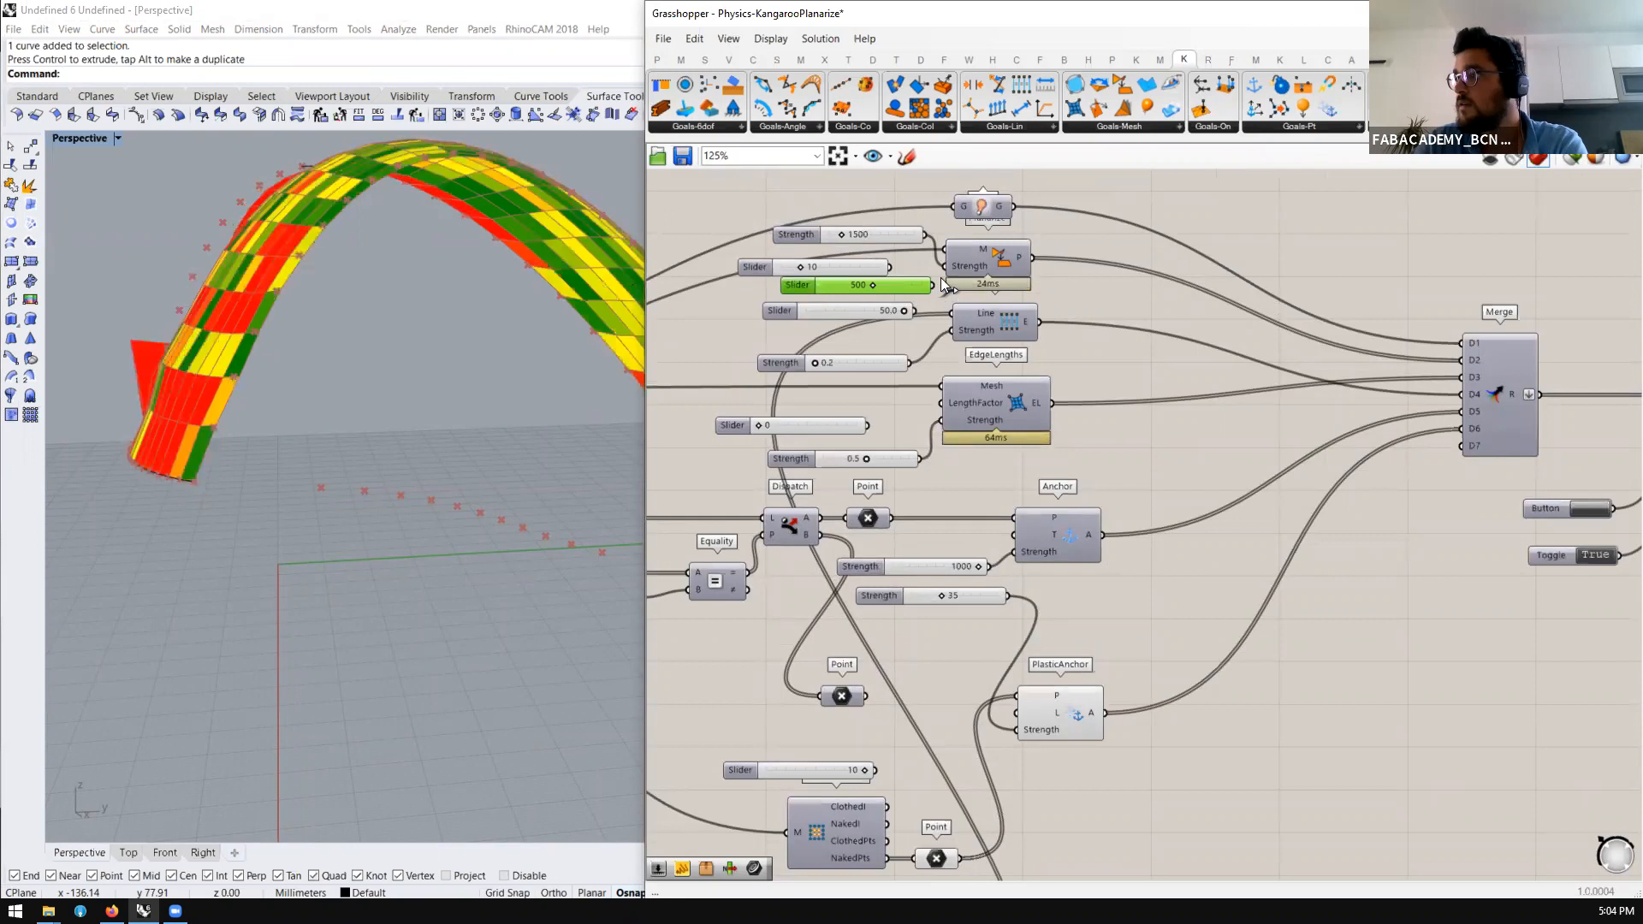
scroll(941, 446, down, 2)
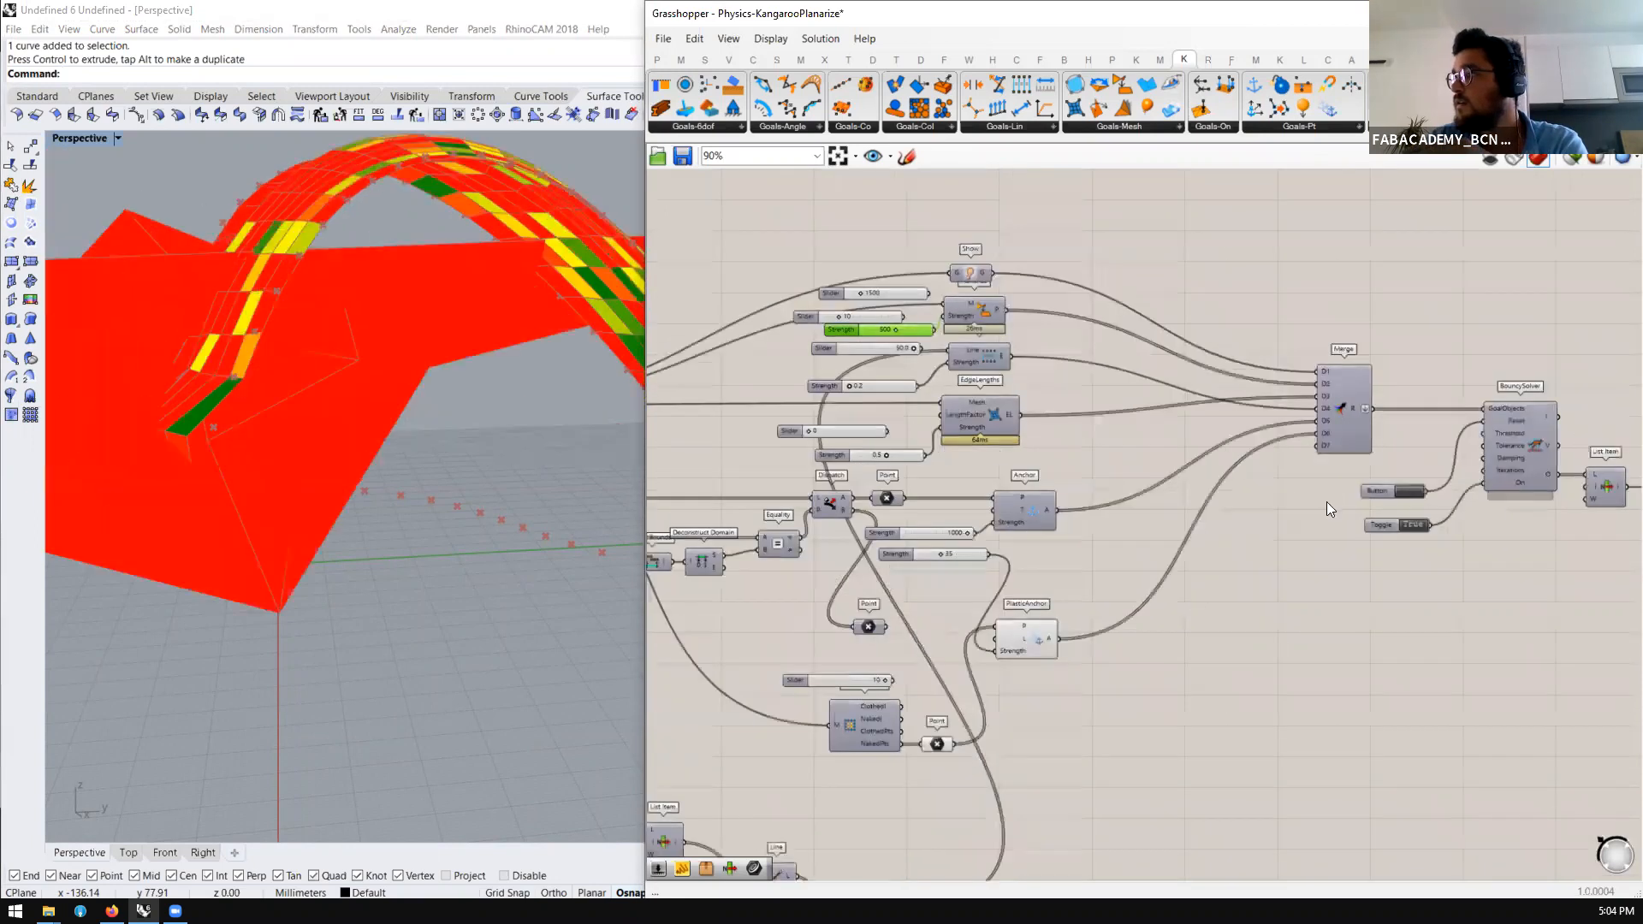
click(1341, 482)
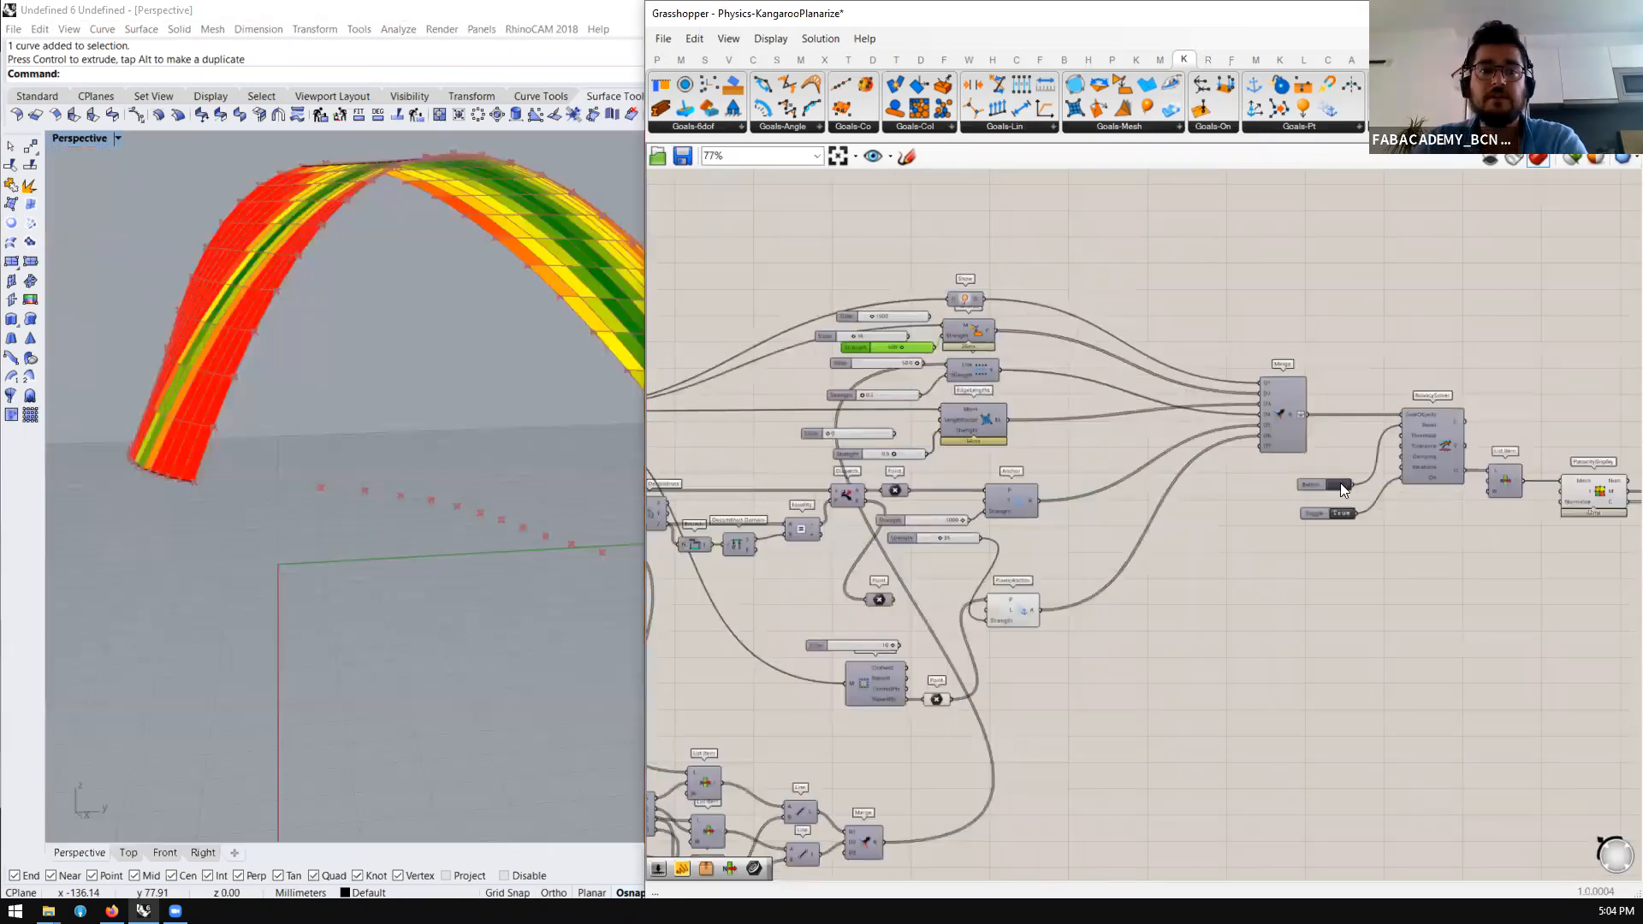
right_drag(388, 446, 256, 487)
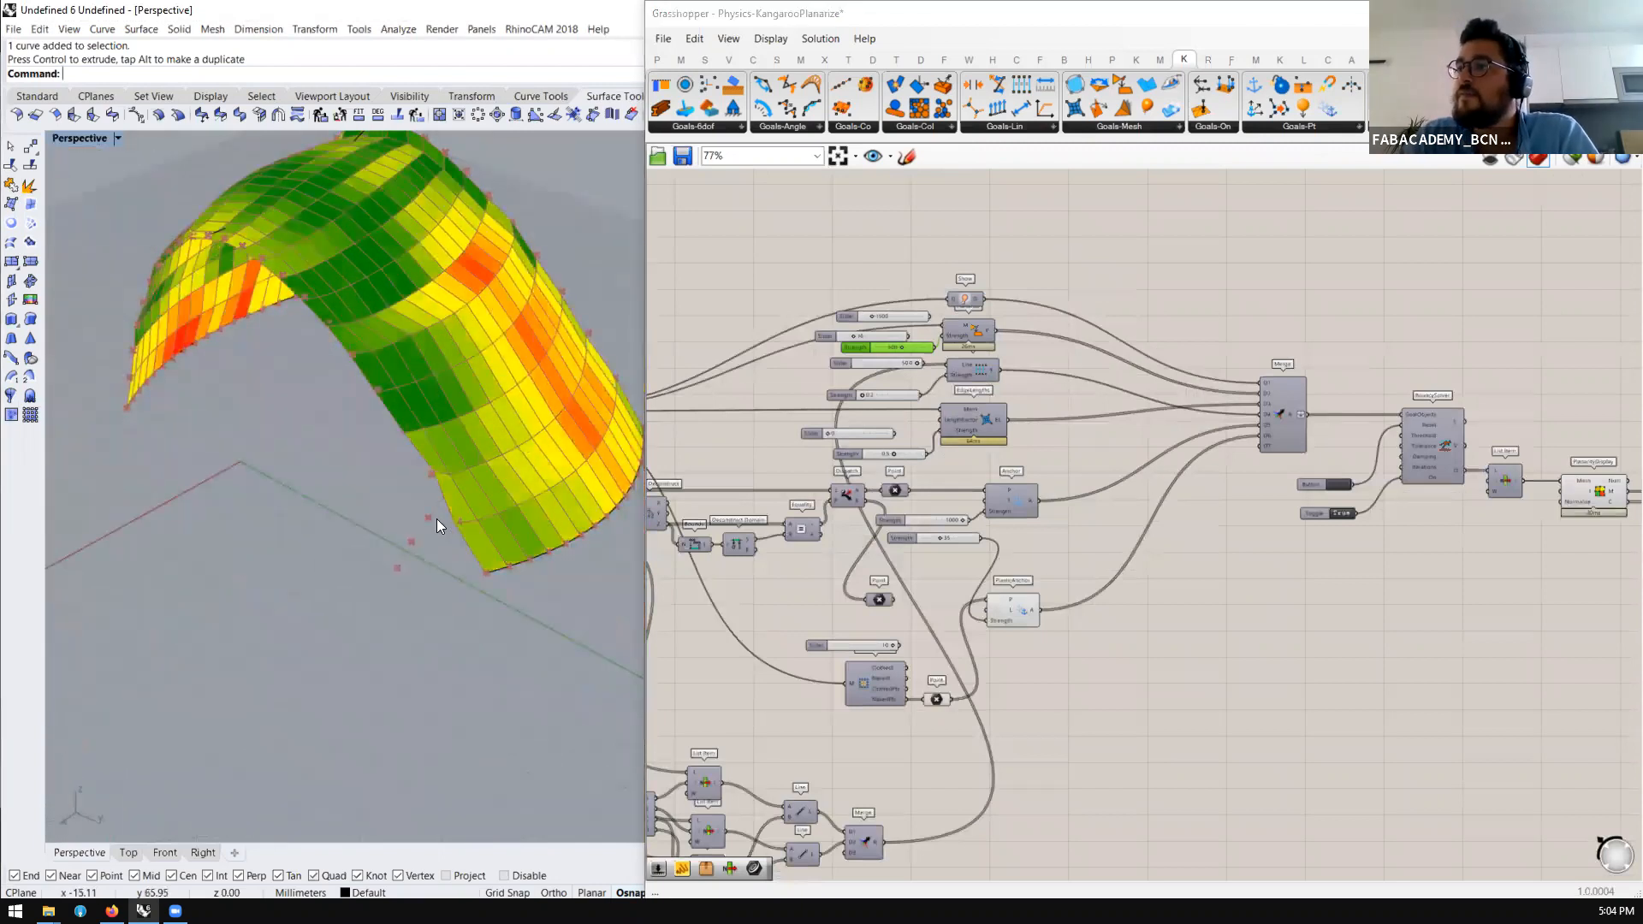
Try the Planarize strength at 0 and at a value slightly above it, restarting the simulation for each
scroll(969, 335, up, 2)
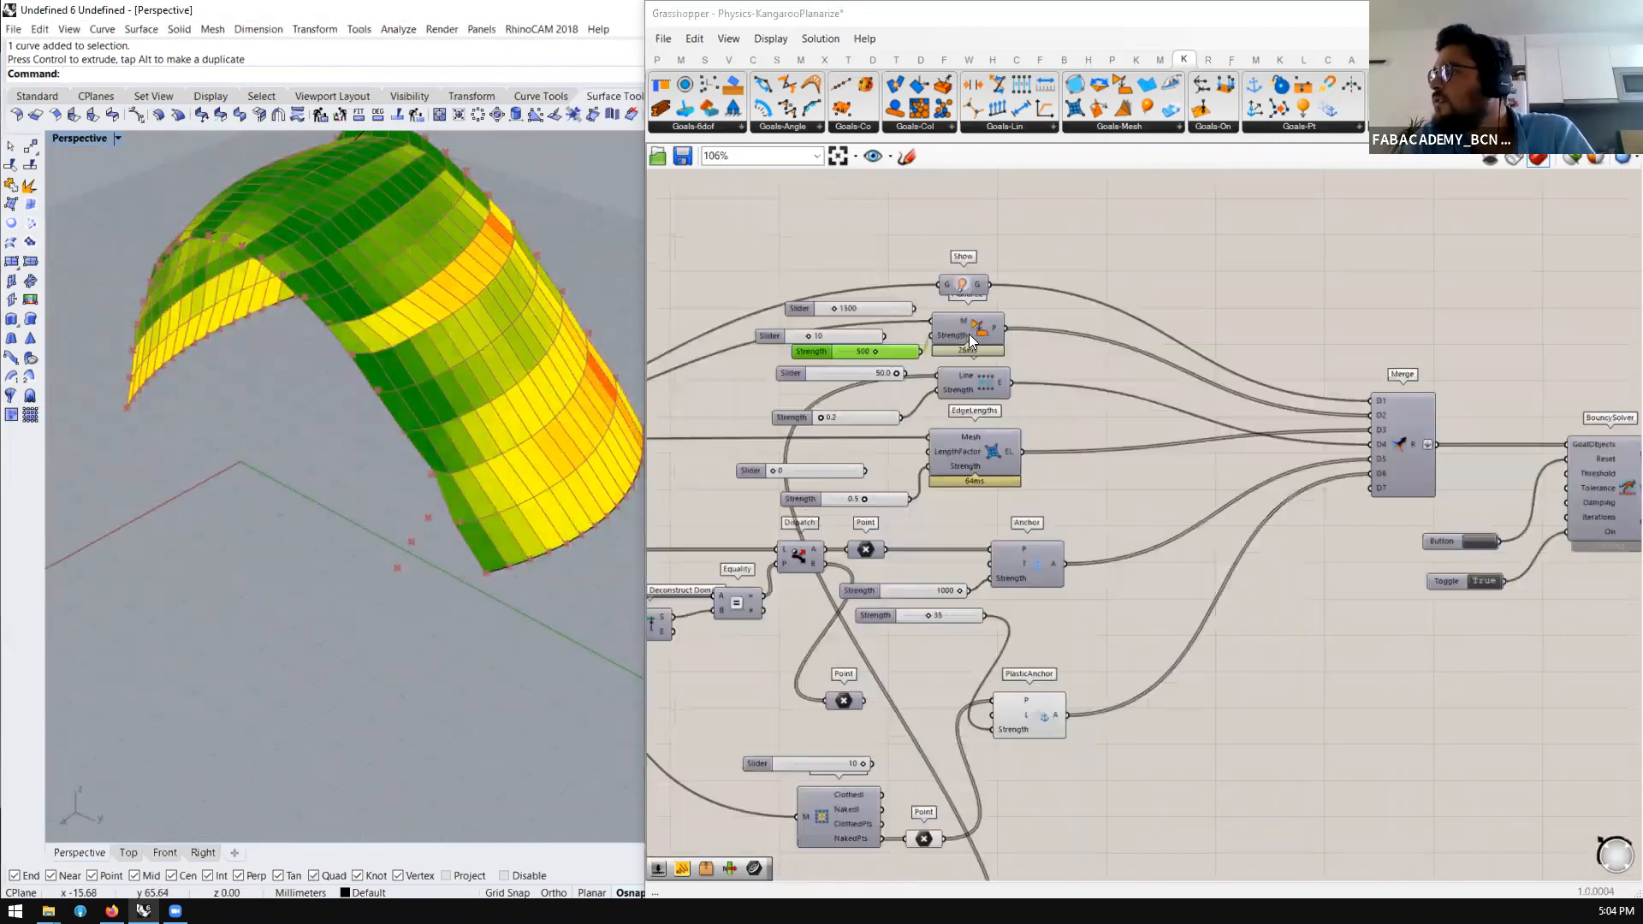
scroll(847, 333, up, 1)
drag(862, 358, 782, 367)
scroll(812, 388, down, 1)
click(1552, 594)
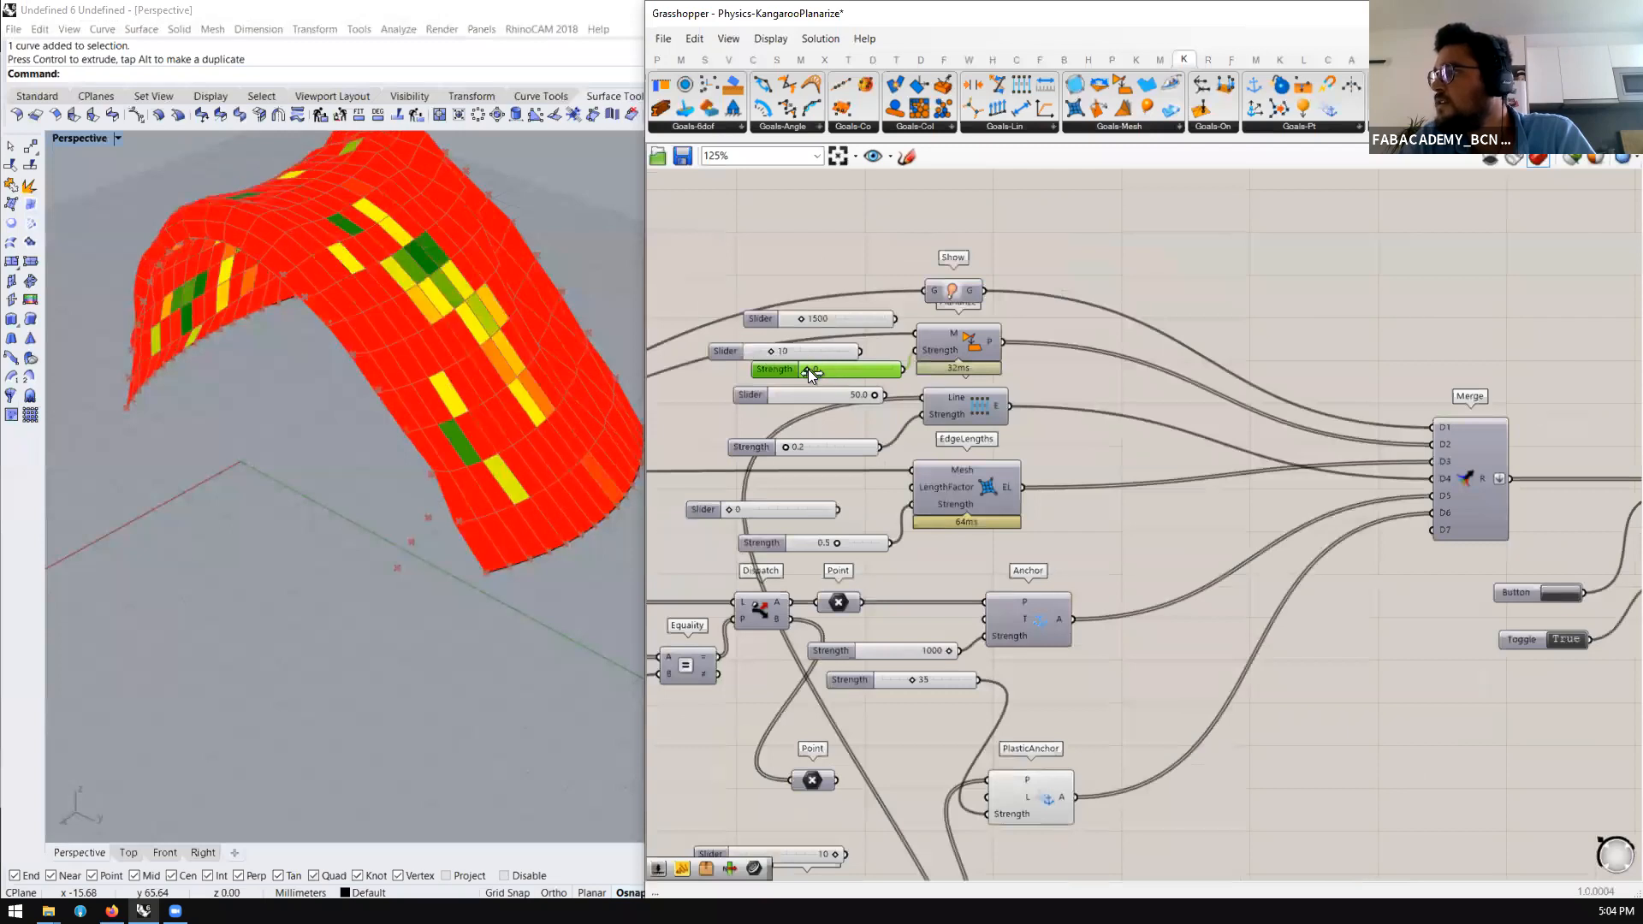
drag(806, 369, 809, 369)
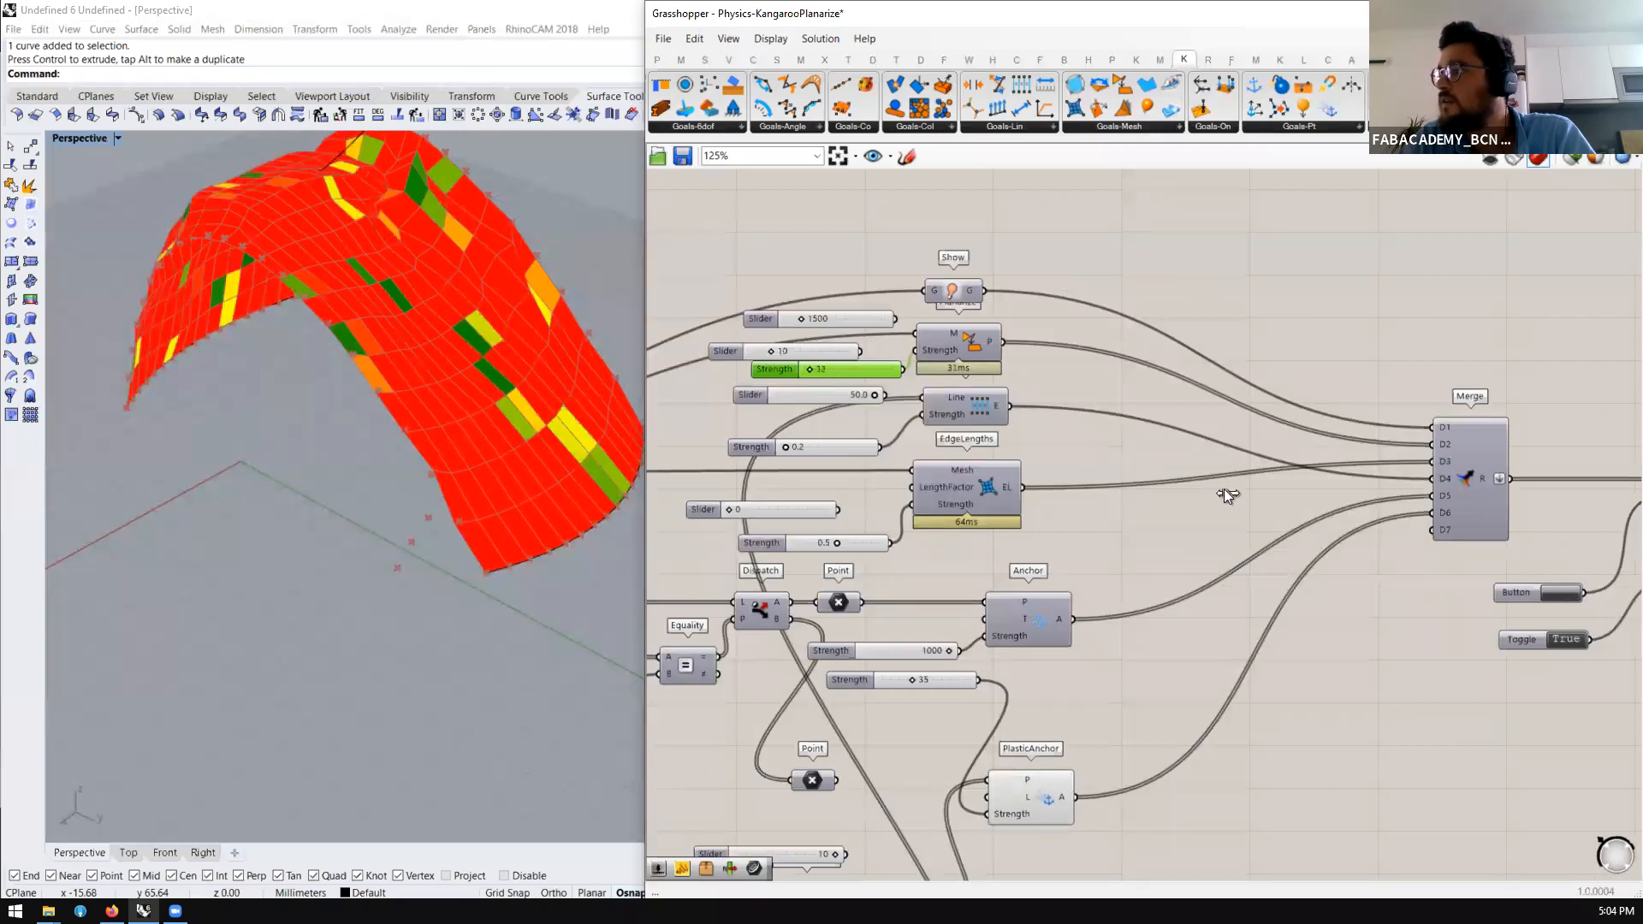
click(1563, 592)
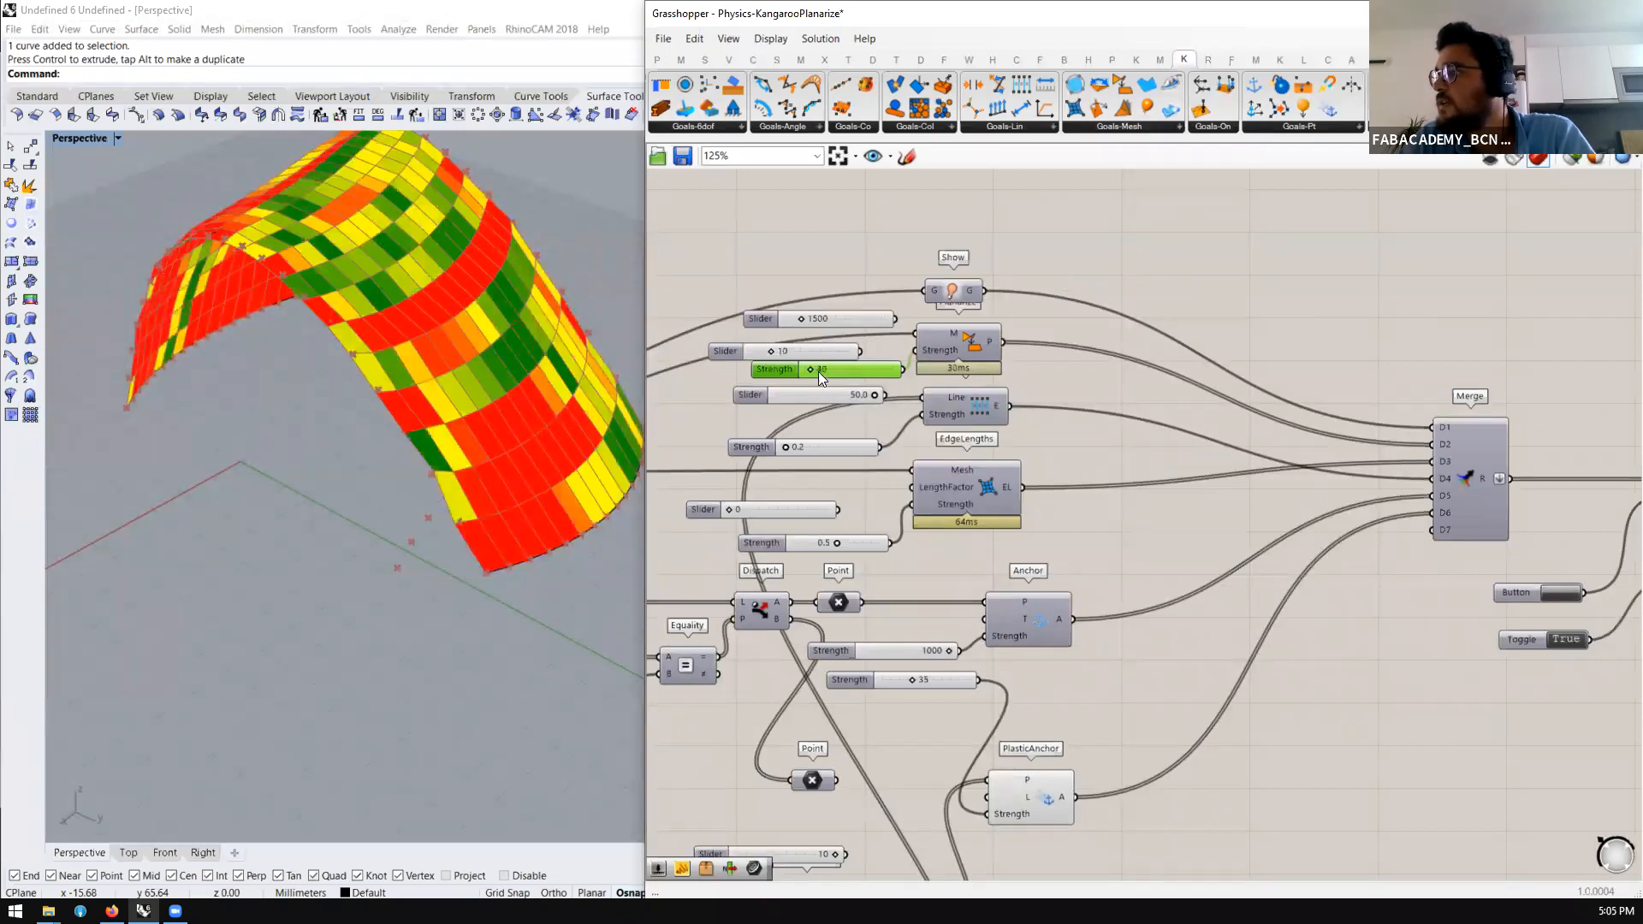
Raise the Planarize strength to 200 and finally to 1000 while comparing the whole arch's planarity colours
drag(810, 369, 823, 367)
right_drag(476, 447, 432, 554)
scroll(474, 517, down, 2)
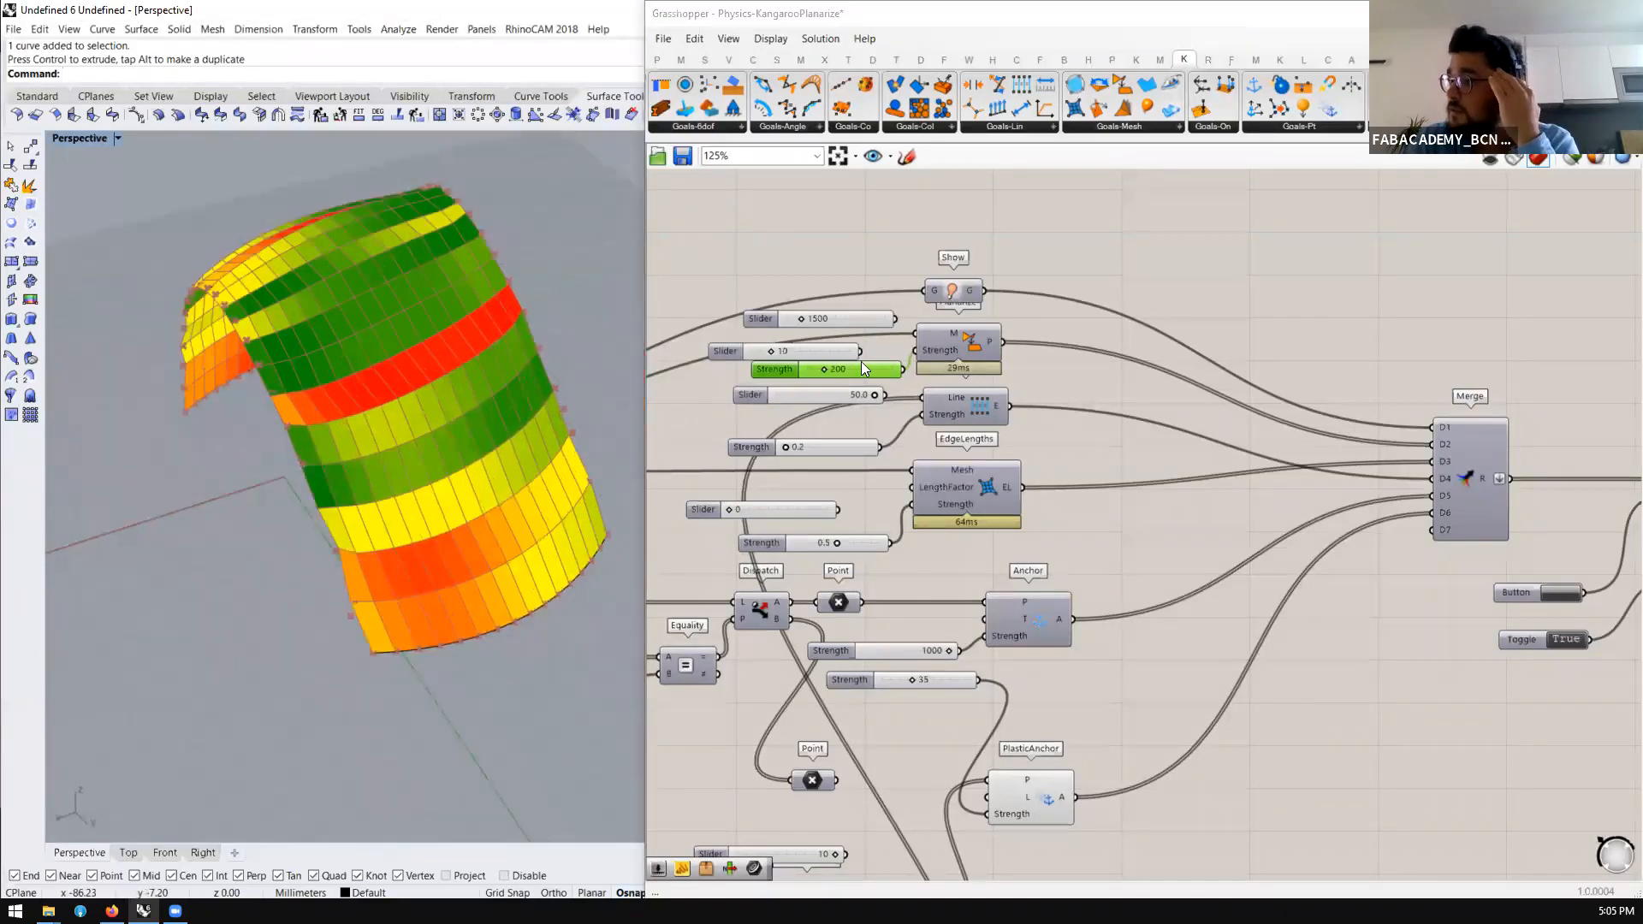
scroll(861, 363, up, 2)
drag(813, 366, 920, 371)
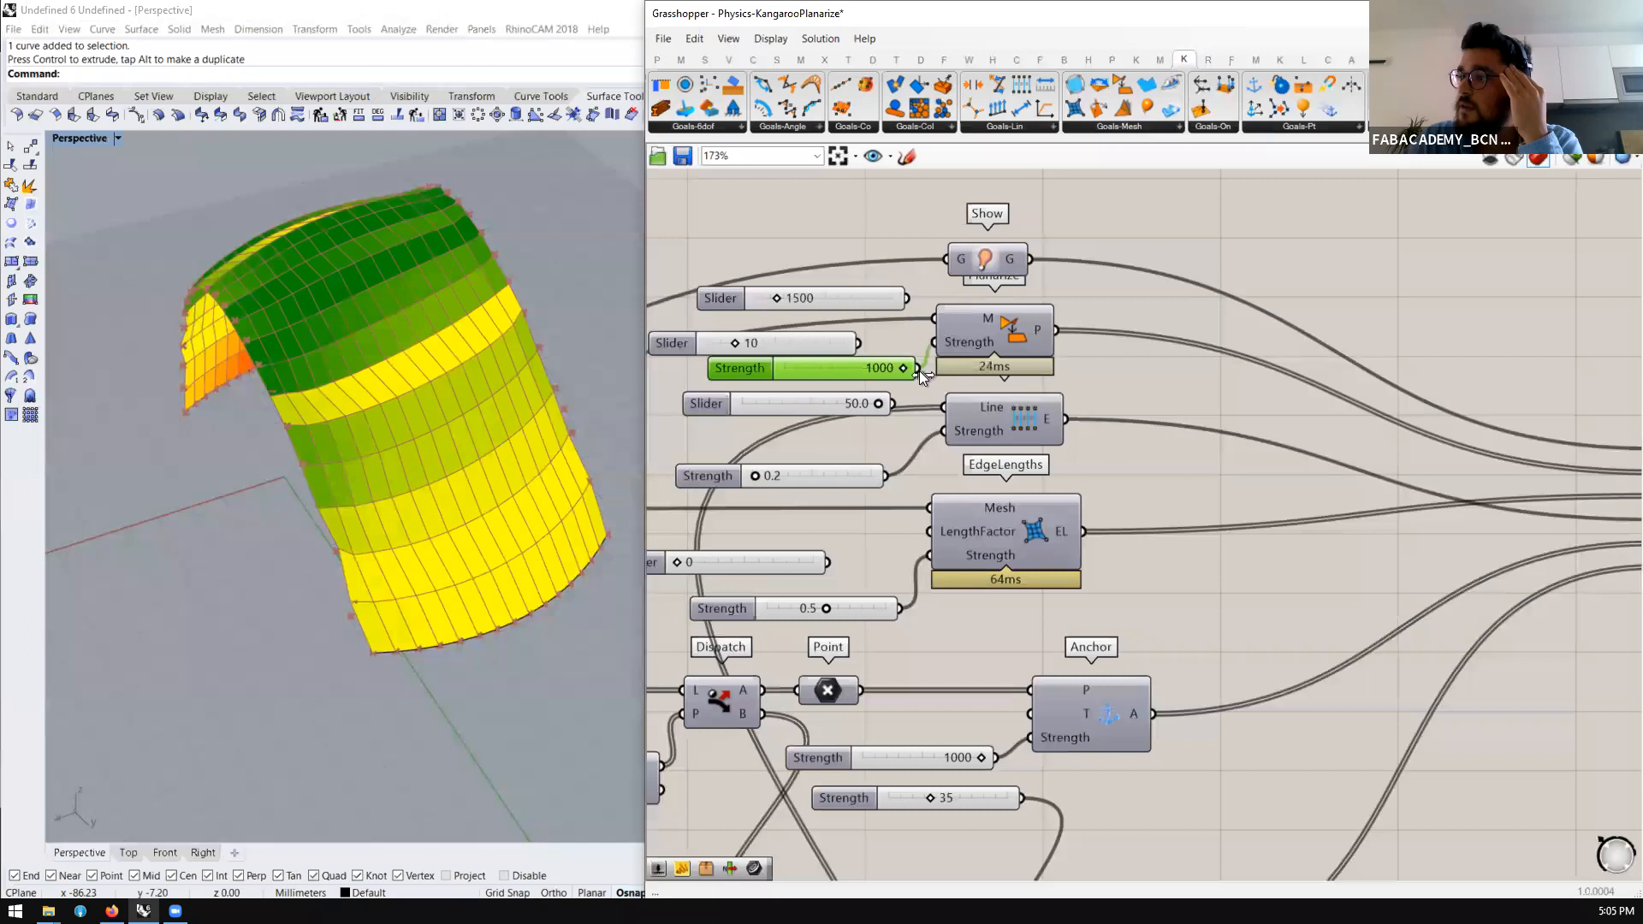
Set the strength of the Line goal to 0.0 and of EdgeLengths to 0.1 in the lower definition, restarting the simulation
scroll(915, 340, down, 2)
scroll(919, 483, down, 2)
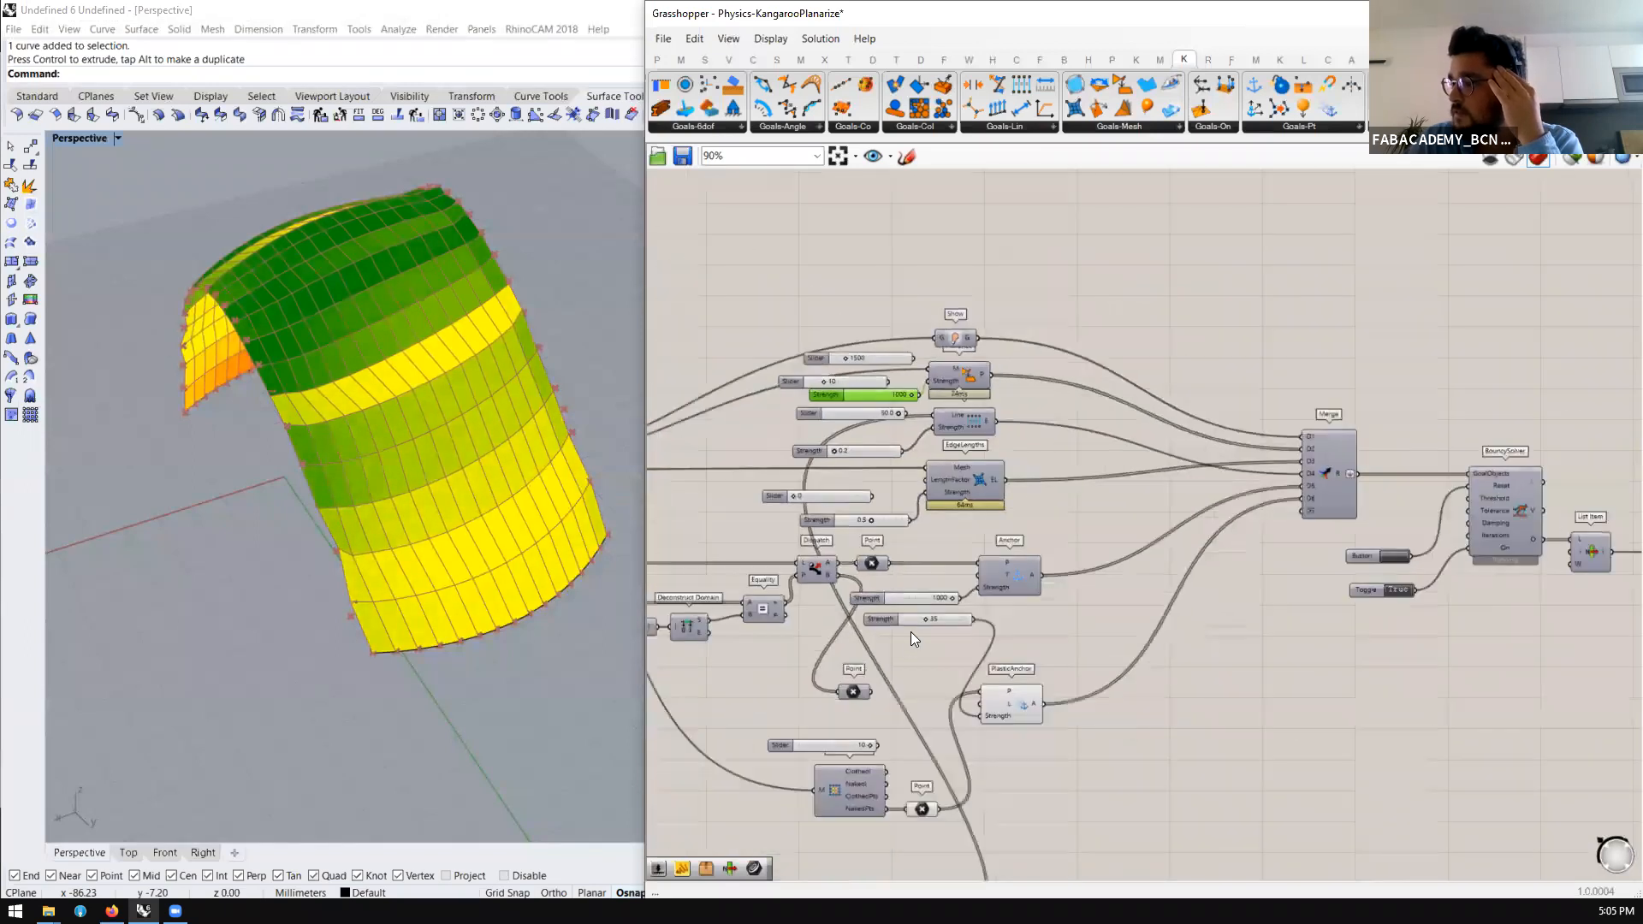
scroll(904, 633, up, 3)
scroll(945, 397, down, 5)
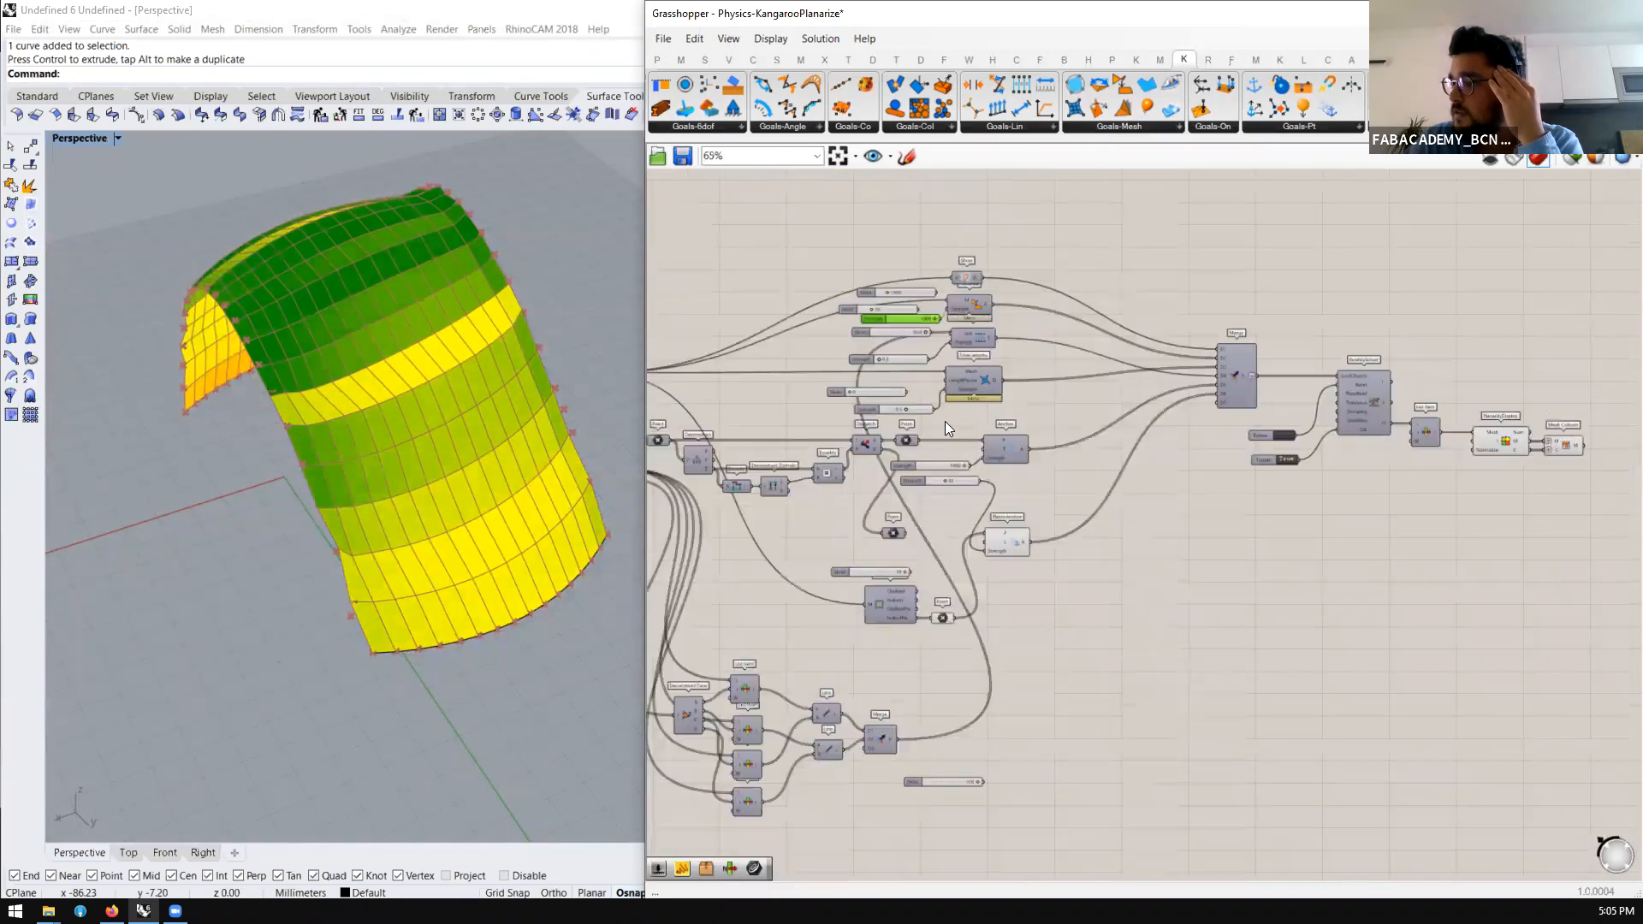
scroll(919, 300, up, 2)
scroll(919, 296, up, 2)
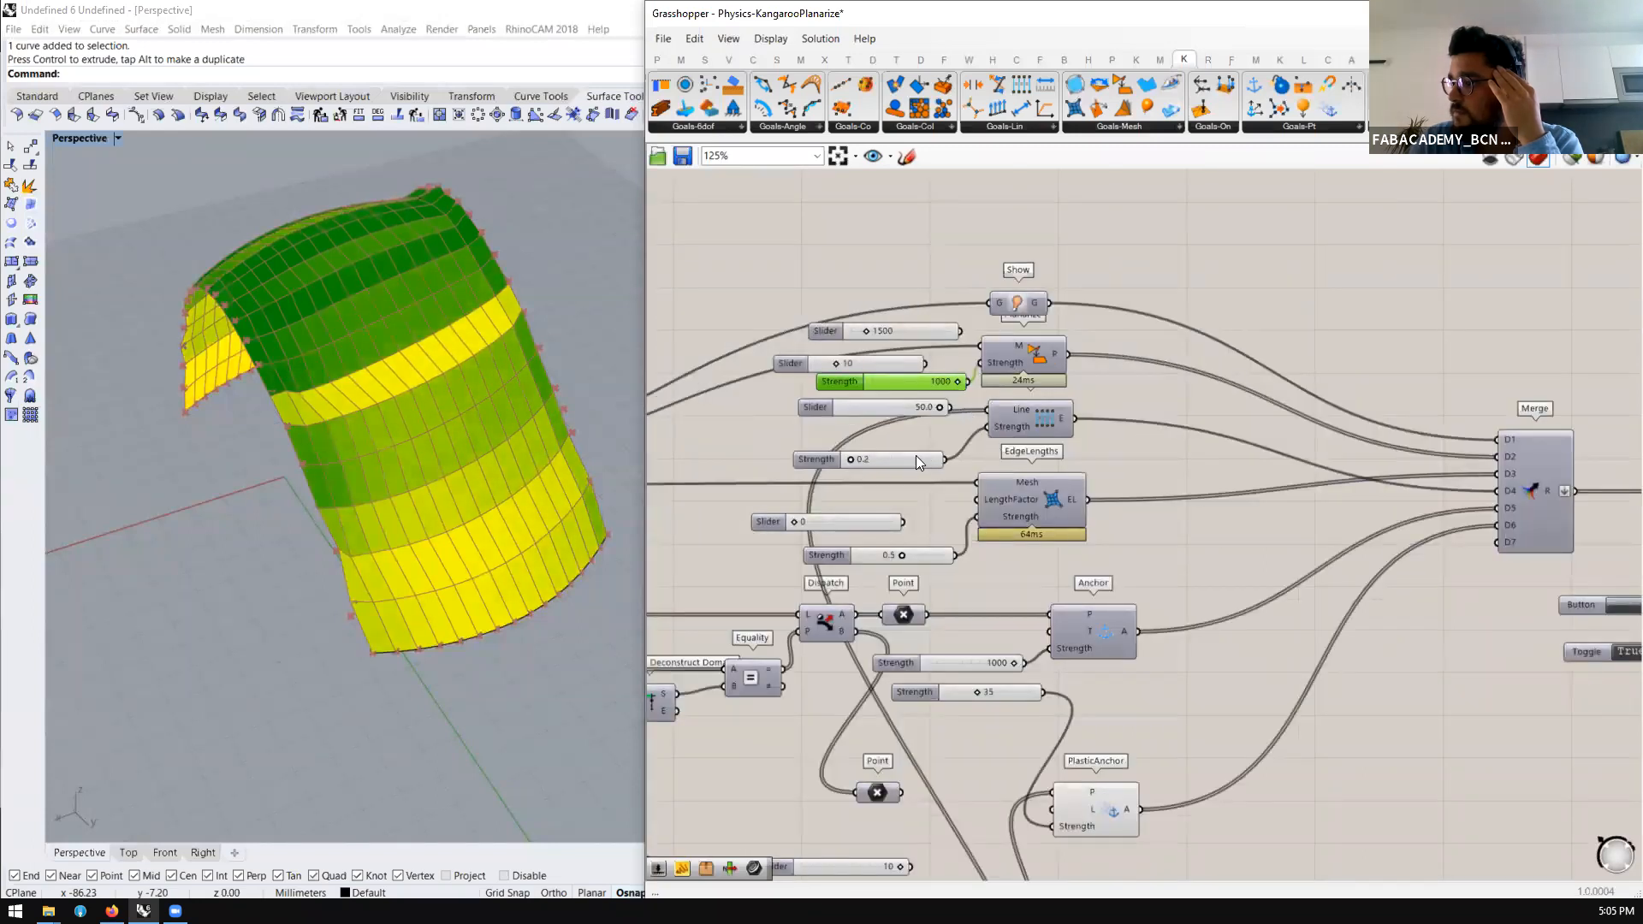
drag(849, 461, 846, 461)
drag(900, 555, 868, 557)
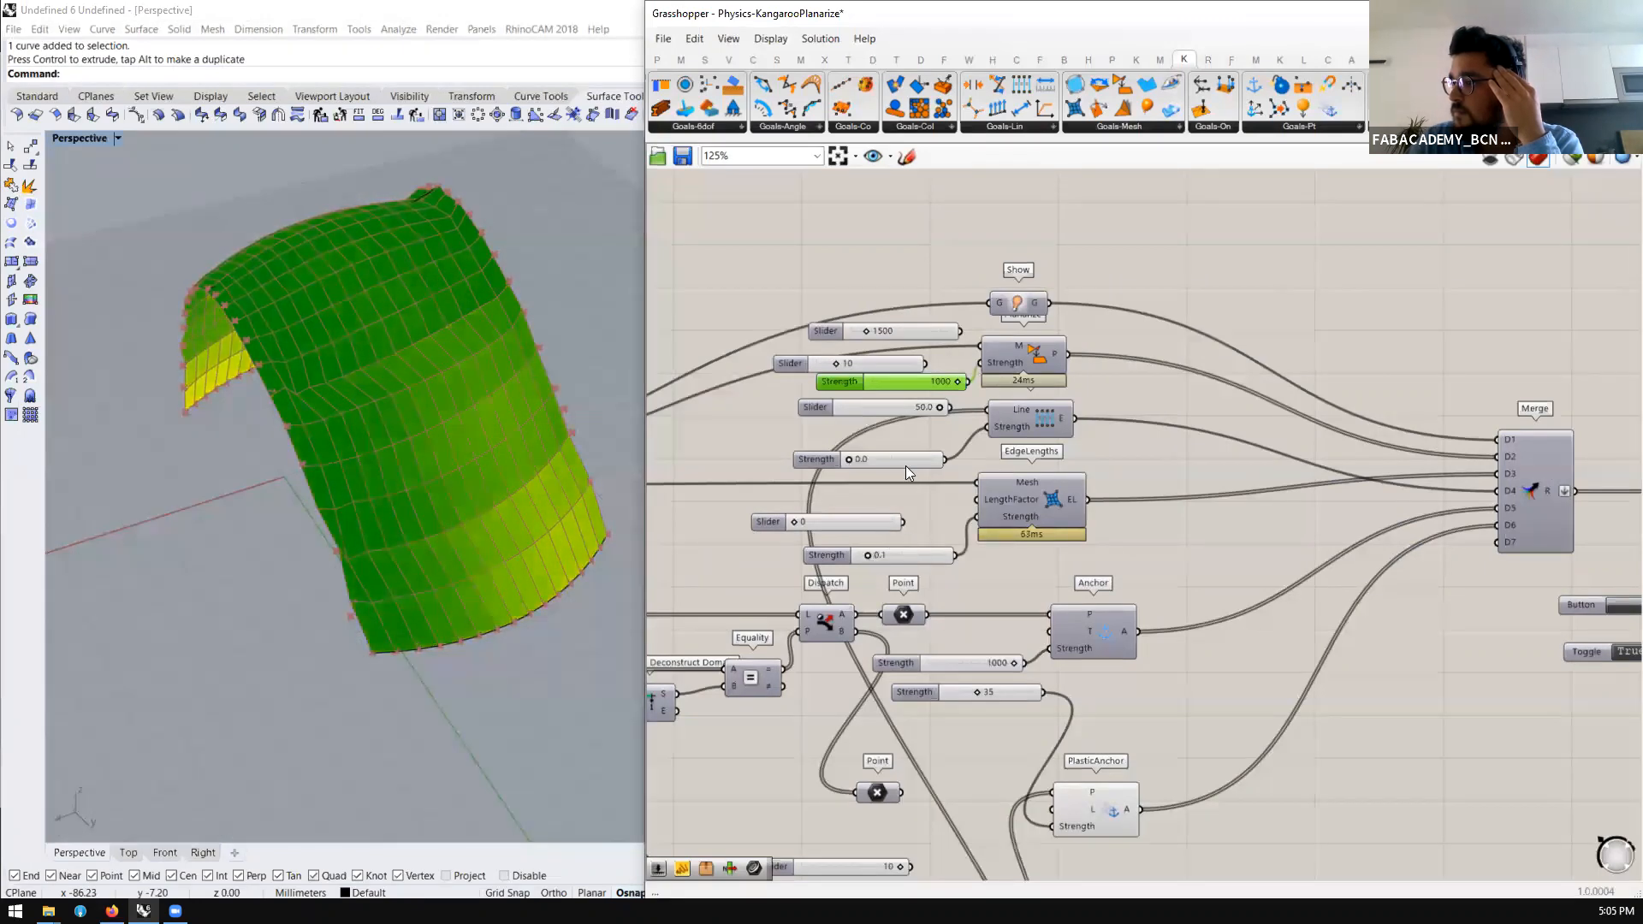
scroll(919, 405, down, 2)
click(1432, 551)
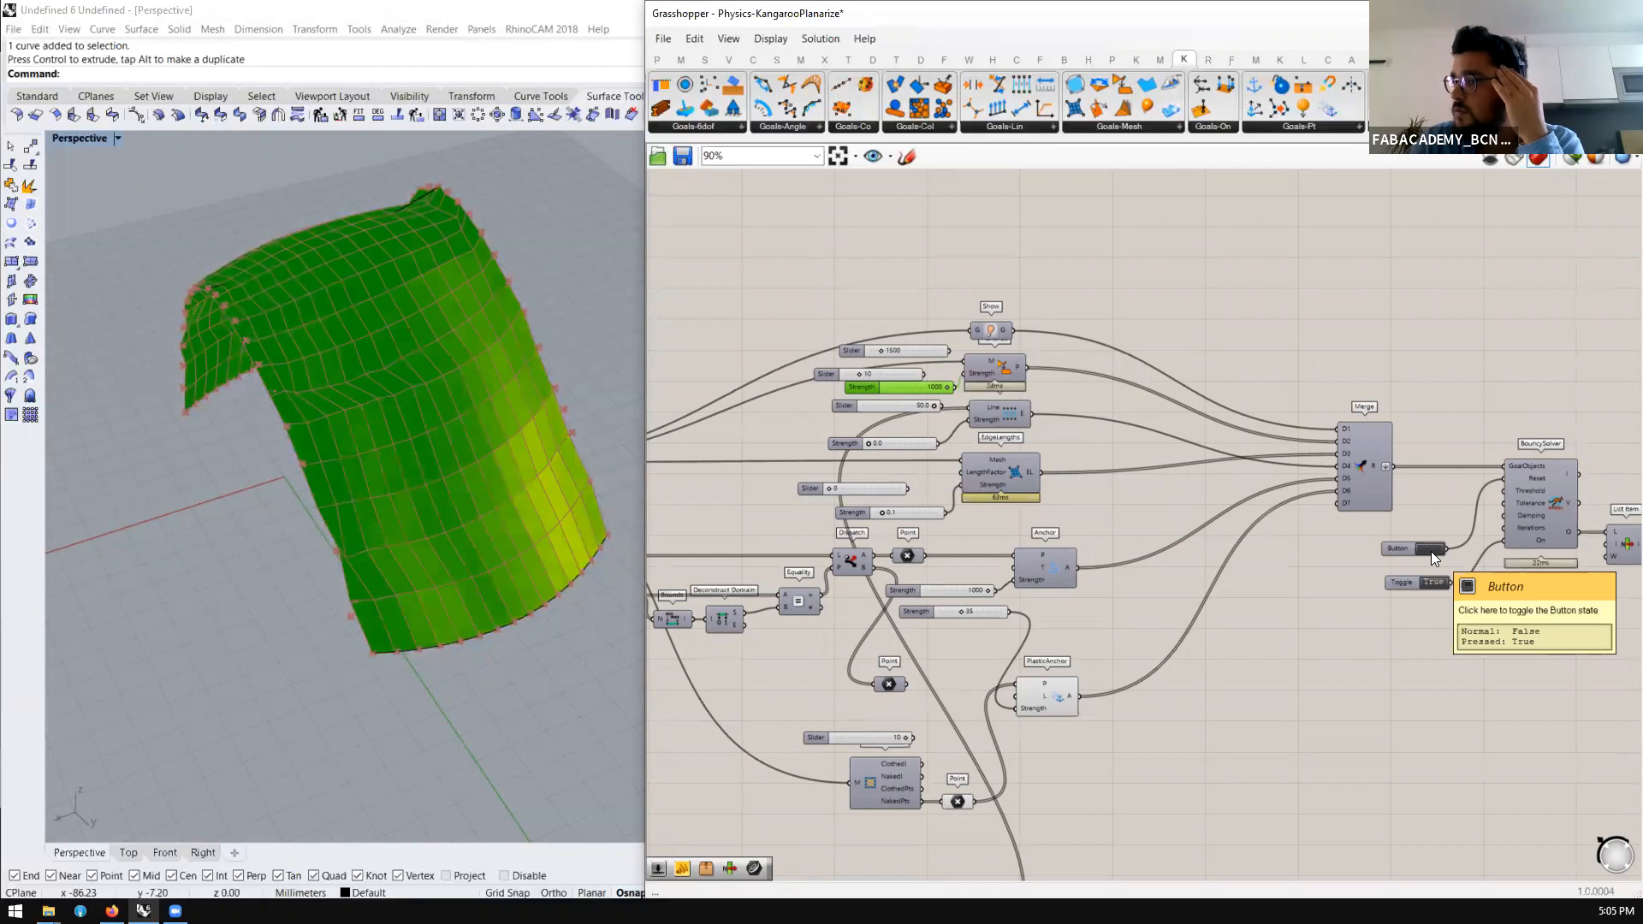
Inspect the arch's planarity colours and mesh rows up close and from several angles
right_drag(421, 493, 452, 374)
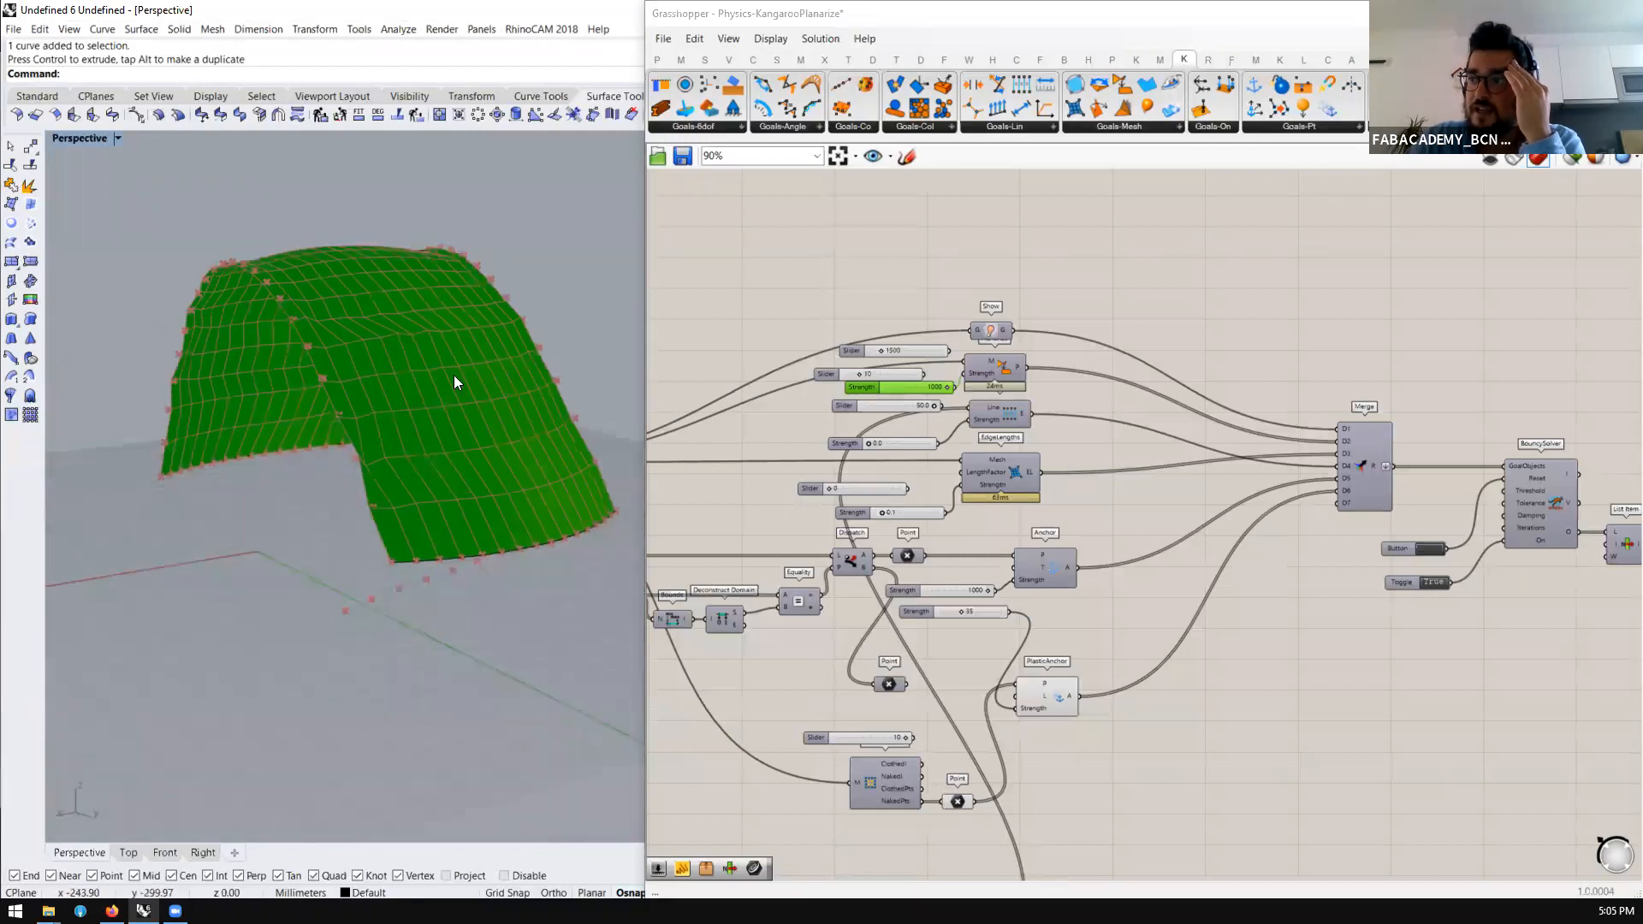
scroll(453, 375, up, 3)
scroll(422, 503, up, 3)
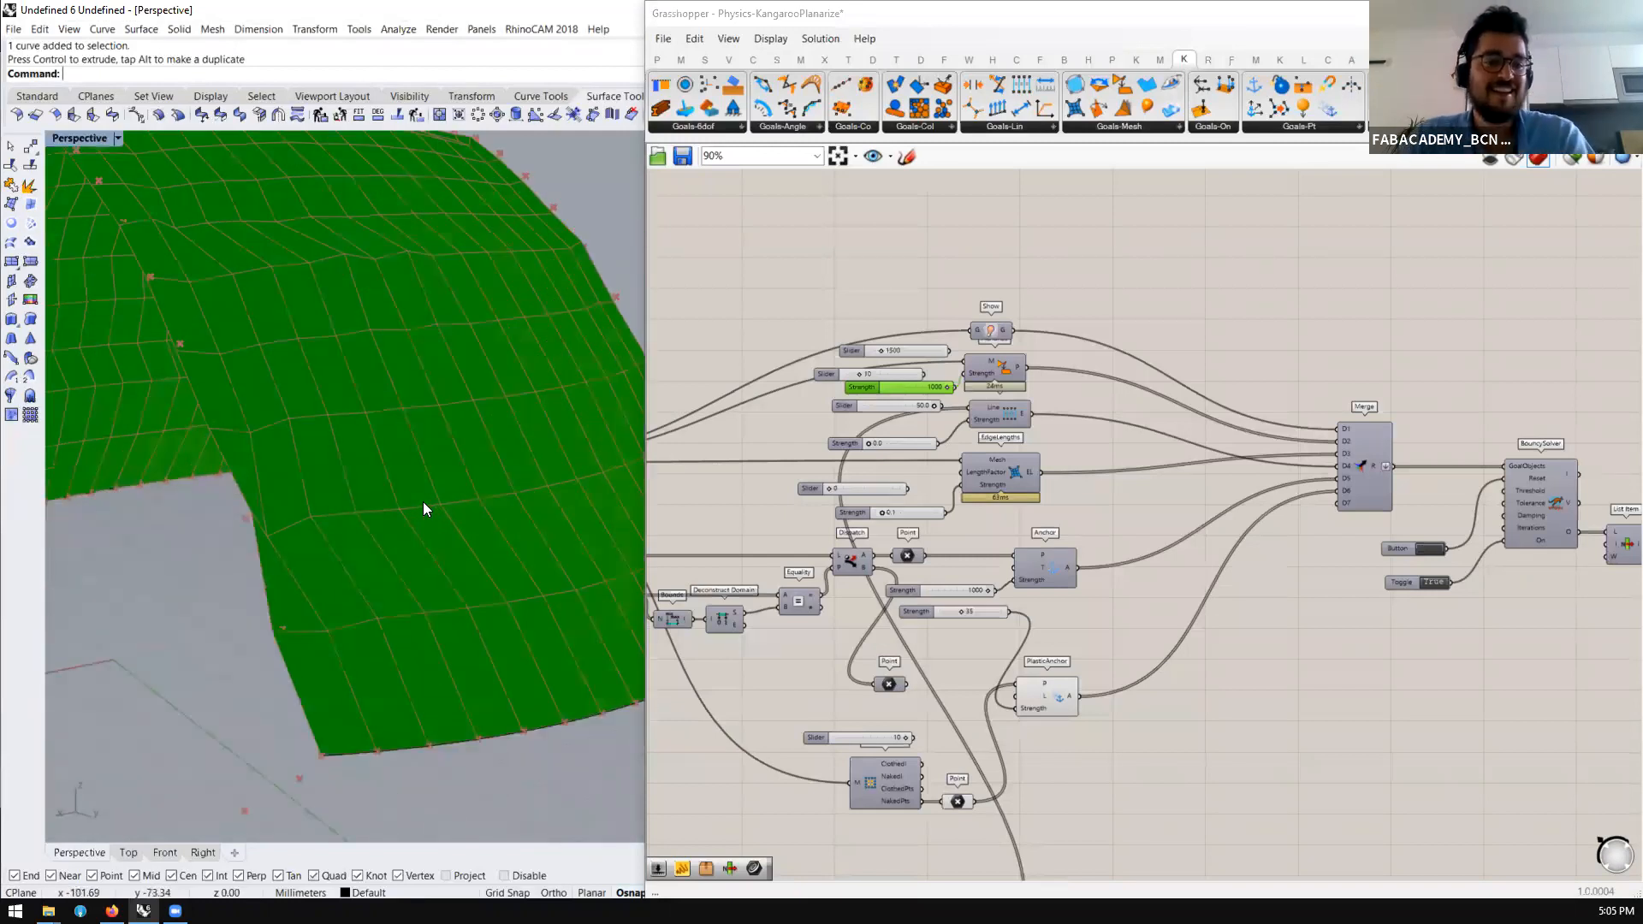
scroll(416, 528, down, 5)
scroll(428, 371, up, 6)
right_drag(428, 371, 423, 346)
scroll(422, 346, down, 5)
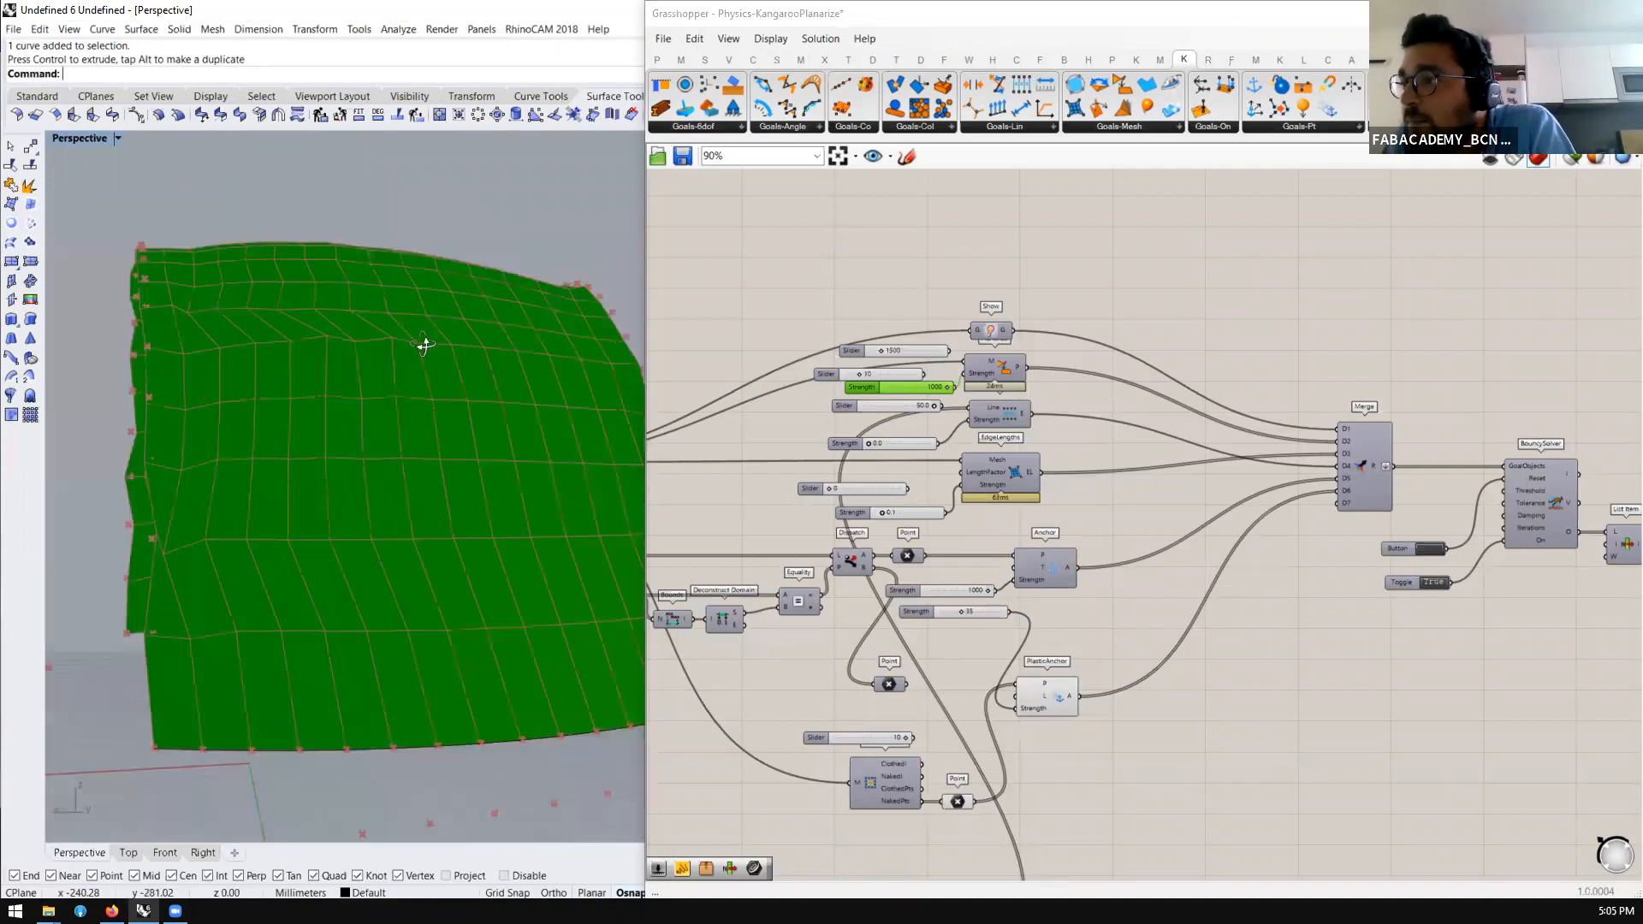
scroll(437, 515, up, 5)
right_drag(437, 516, 431, 517)
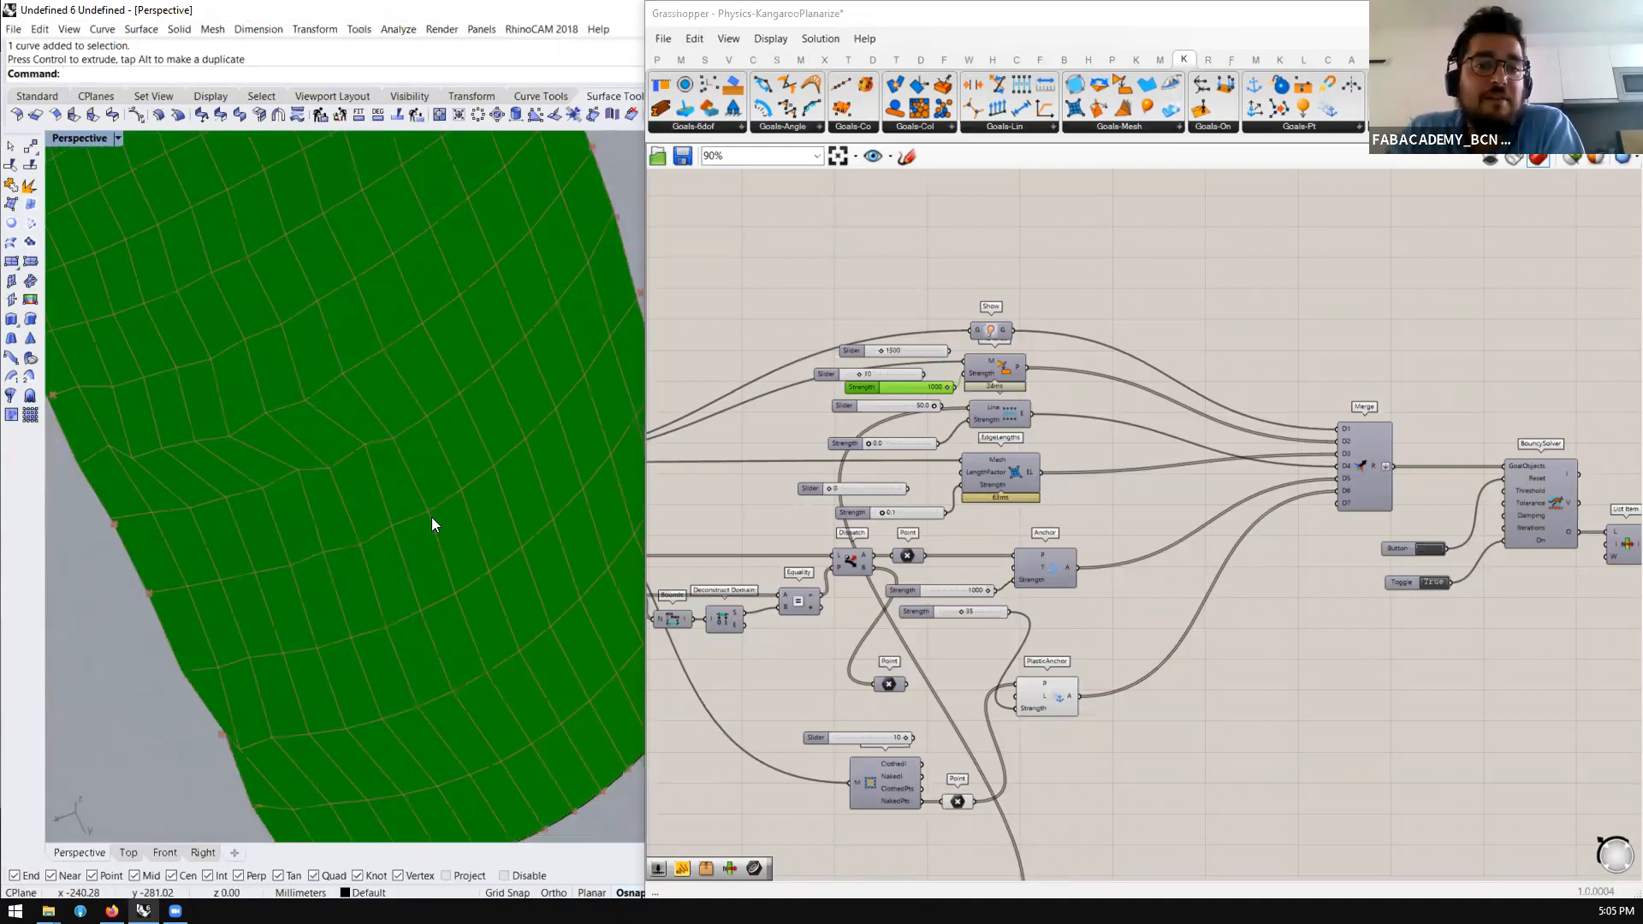
scroll(484, 590, down, 6)
Examine the upper definition's goals, from PlasticAnchor, Show and Anchor to ClampLength, Planarize and EqualLength, and compare with the arch
scroll(805, 603, down, 8)
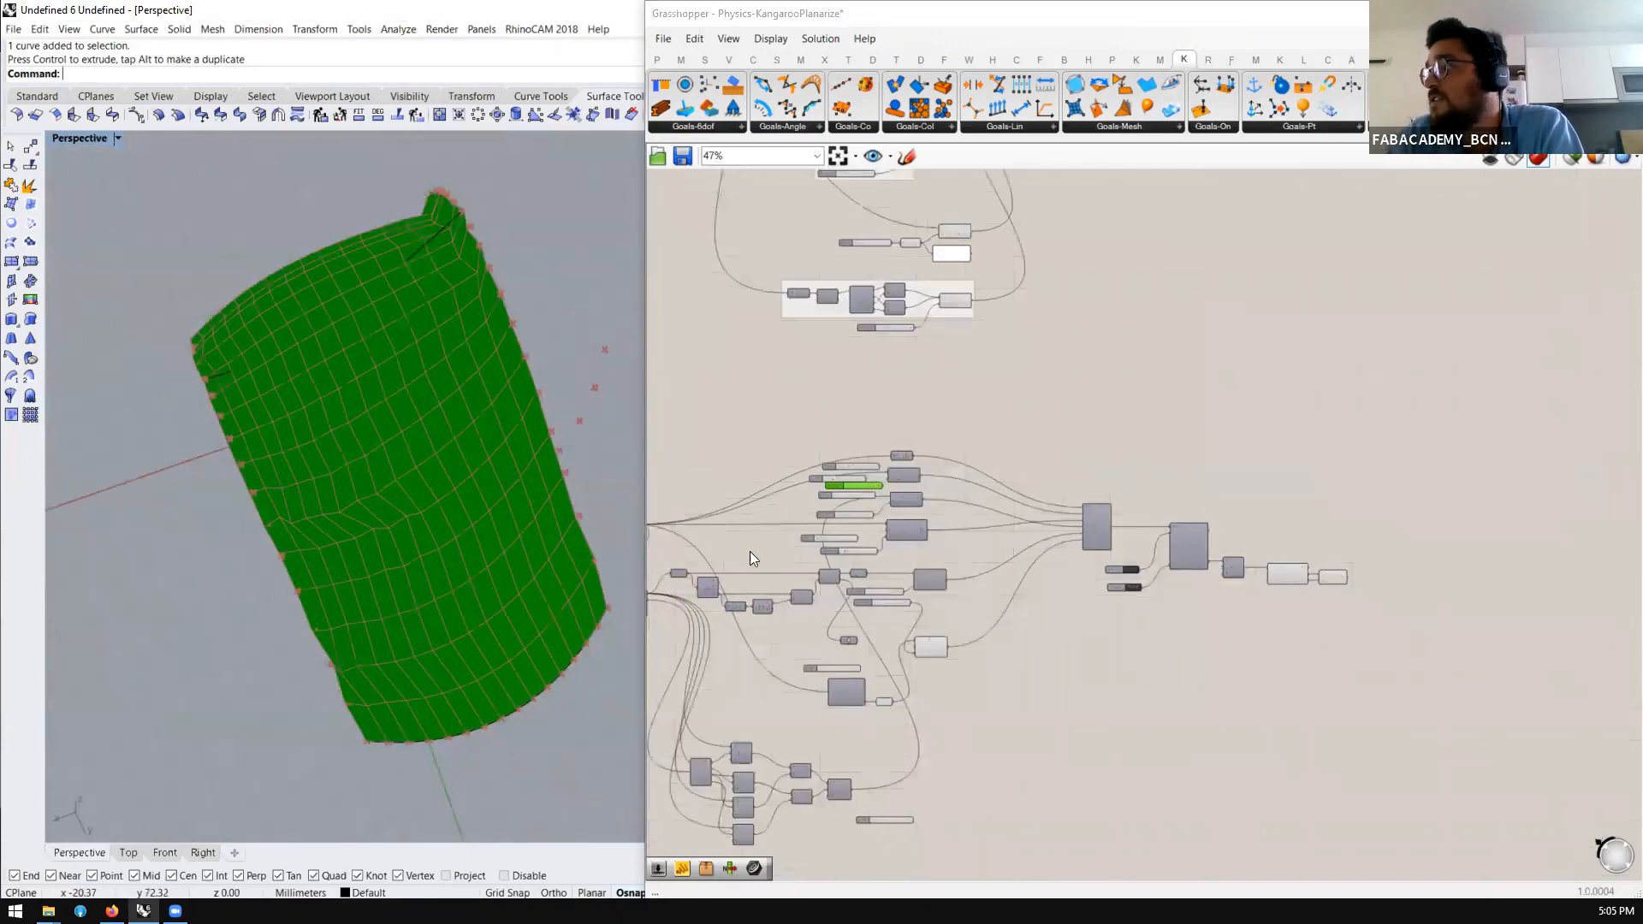
scroll(748, 418, up, 9)
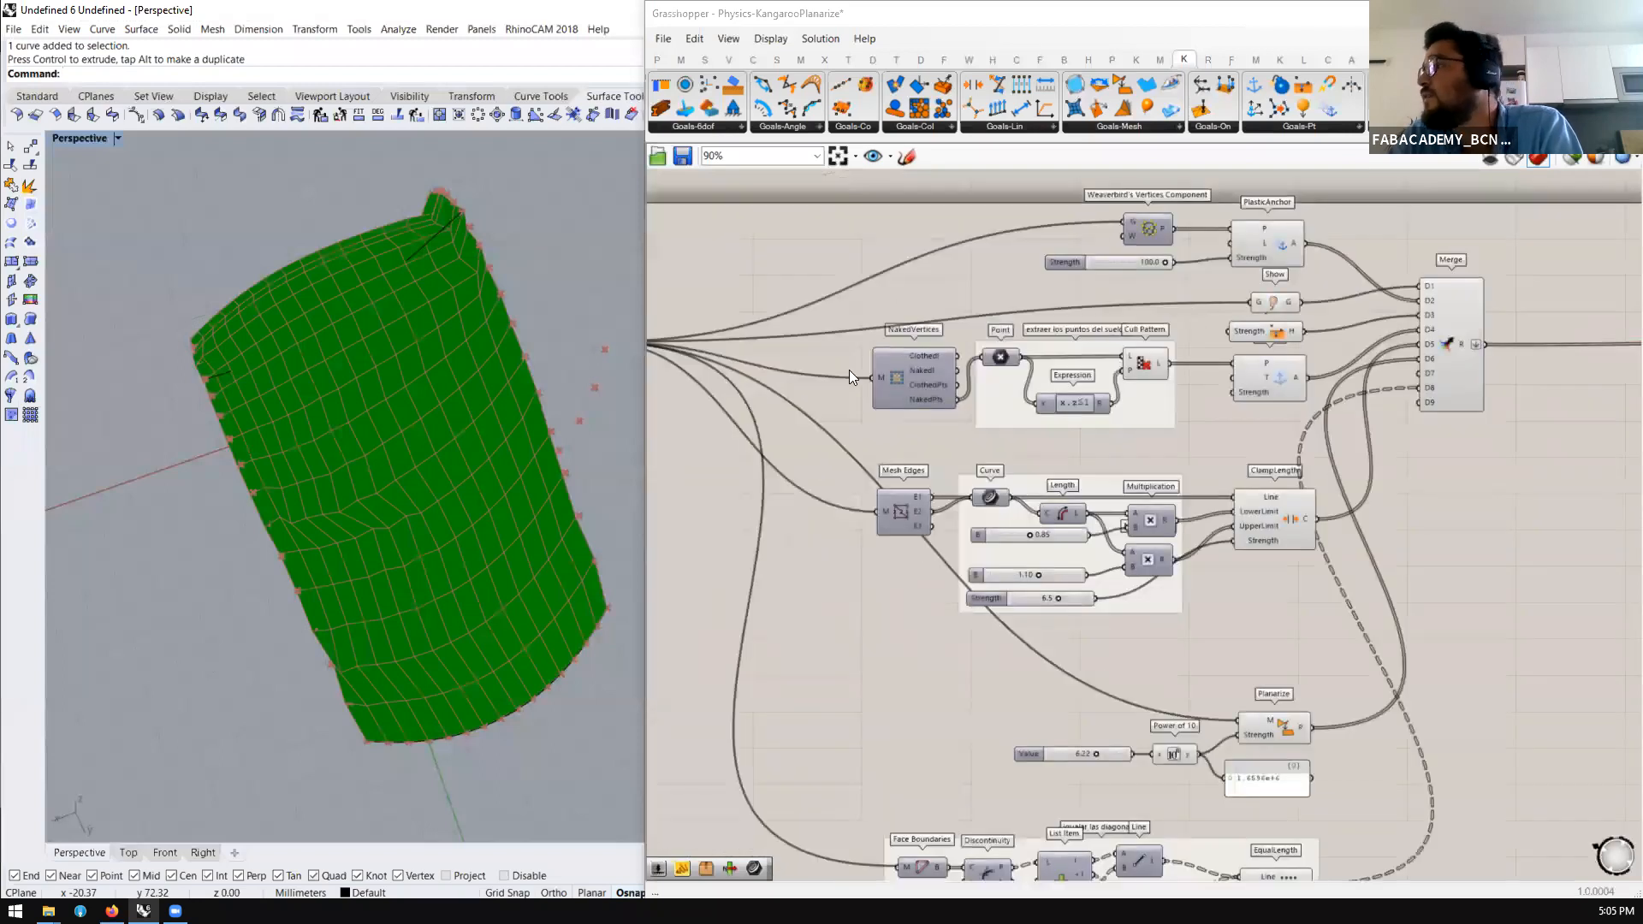
scroll(850, 370, down, 3)
scroll(1162, 599, up, 2)
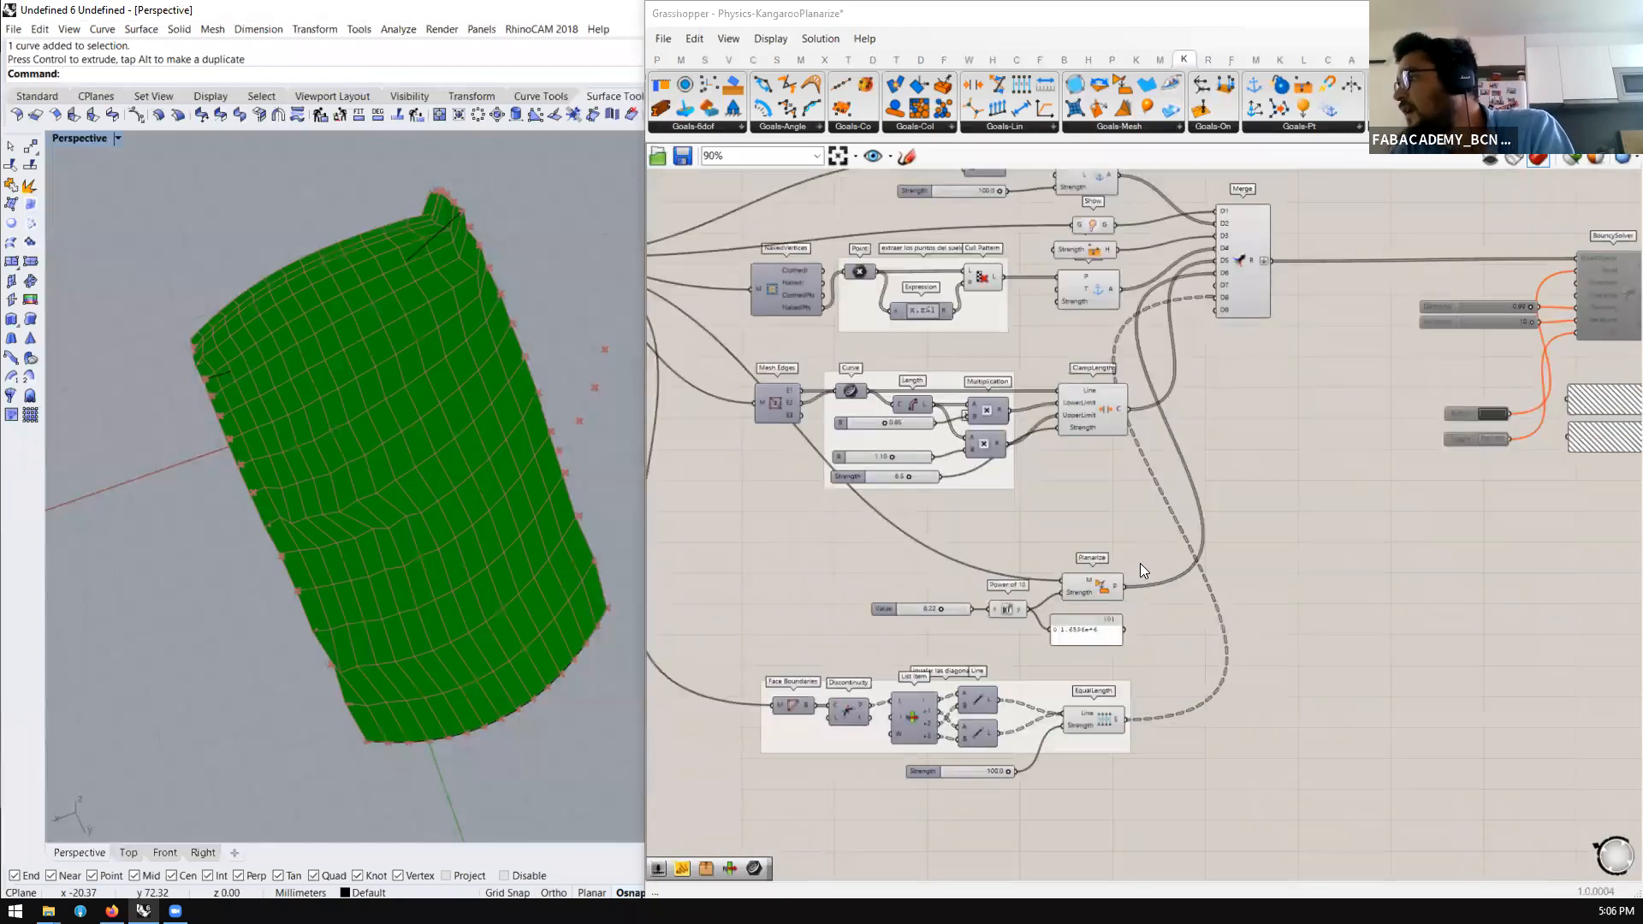
scroll(1141, 563, down, 1)
scroll(1147, 292, up, 2)
right_drag(1203, 514, 1254, 461)
scroll(1203, 486, down, 1)
scroll(1043, 451, down, 1)
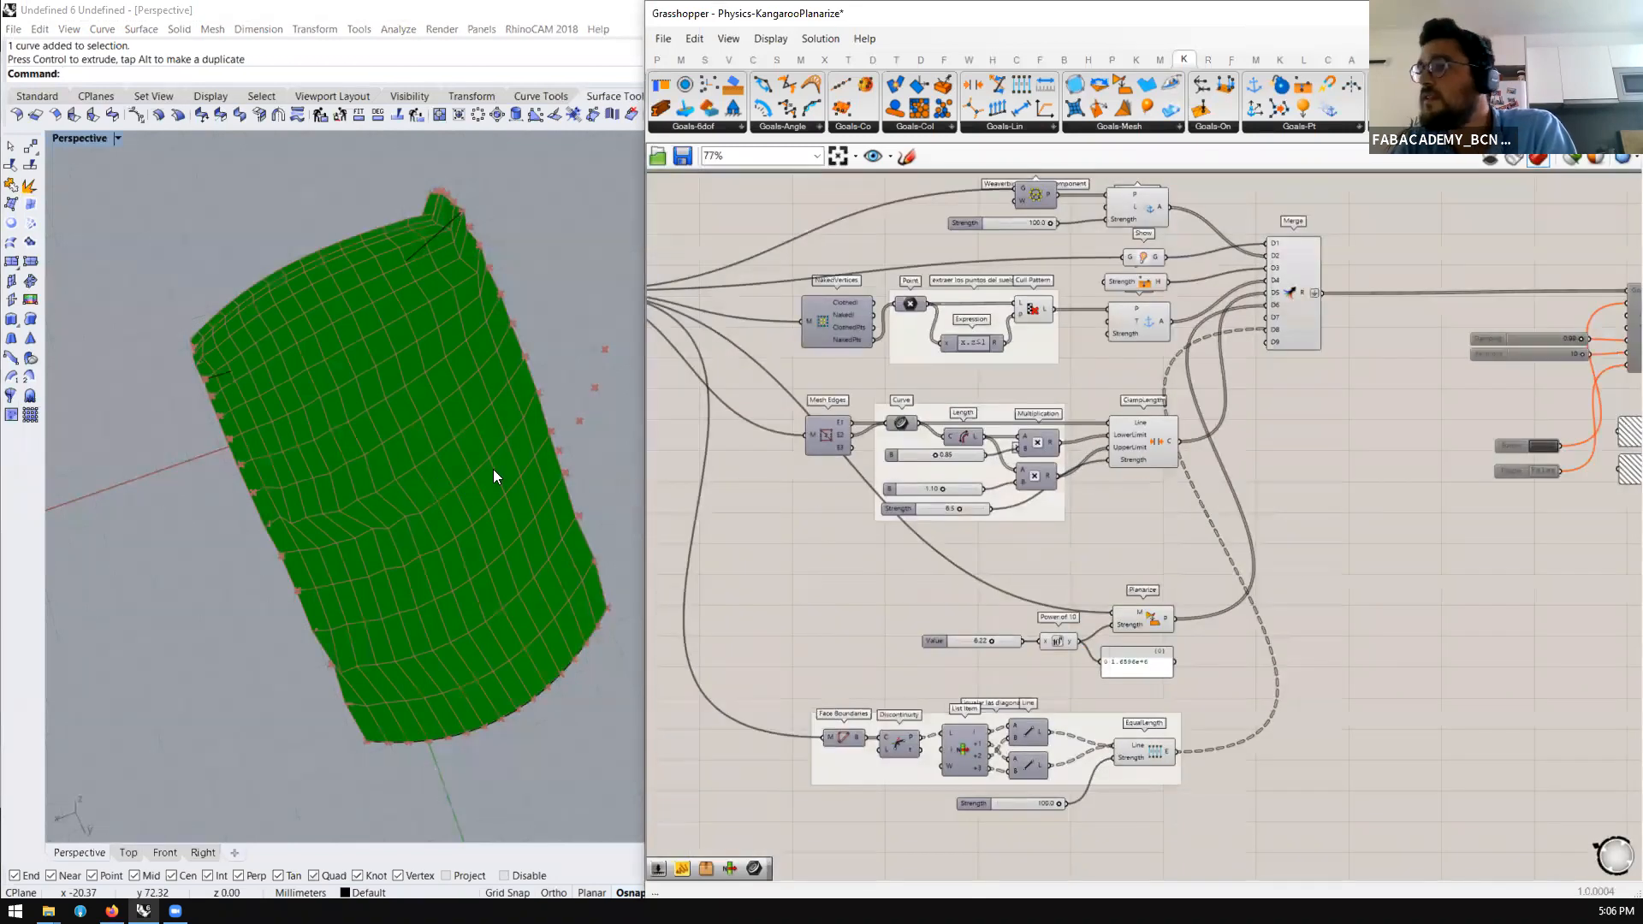
right_drag(514, 591, 488, 484)
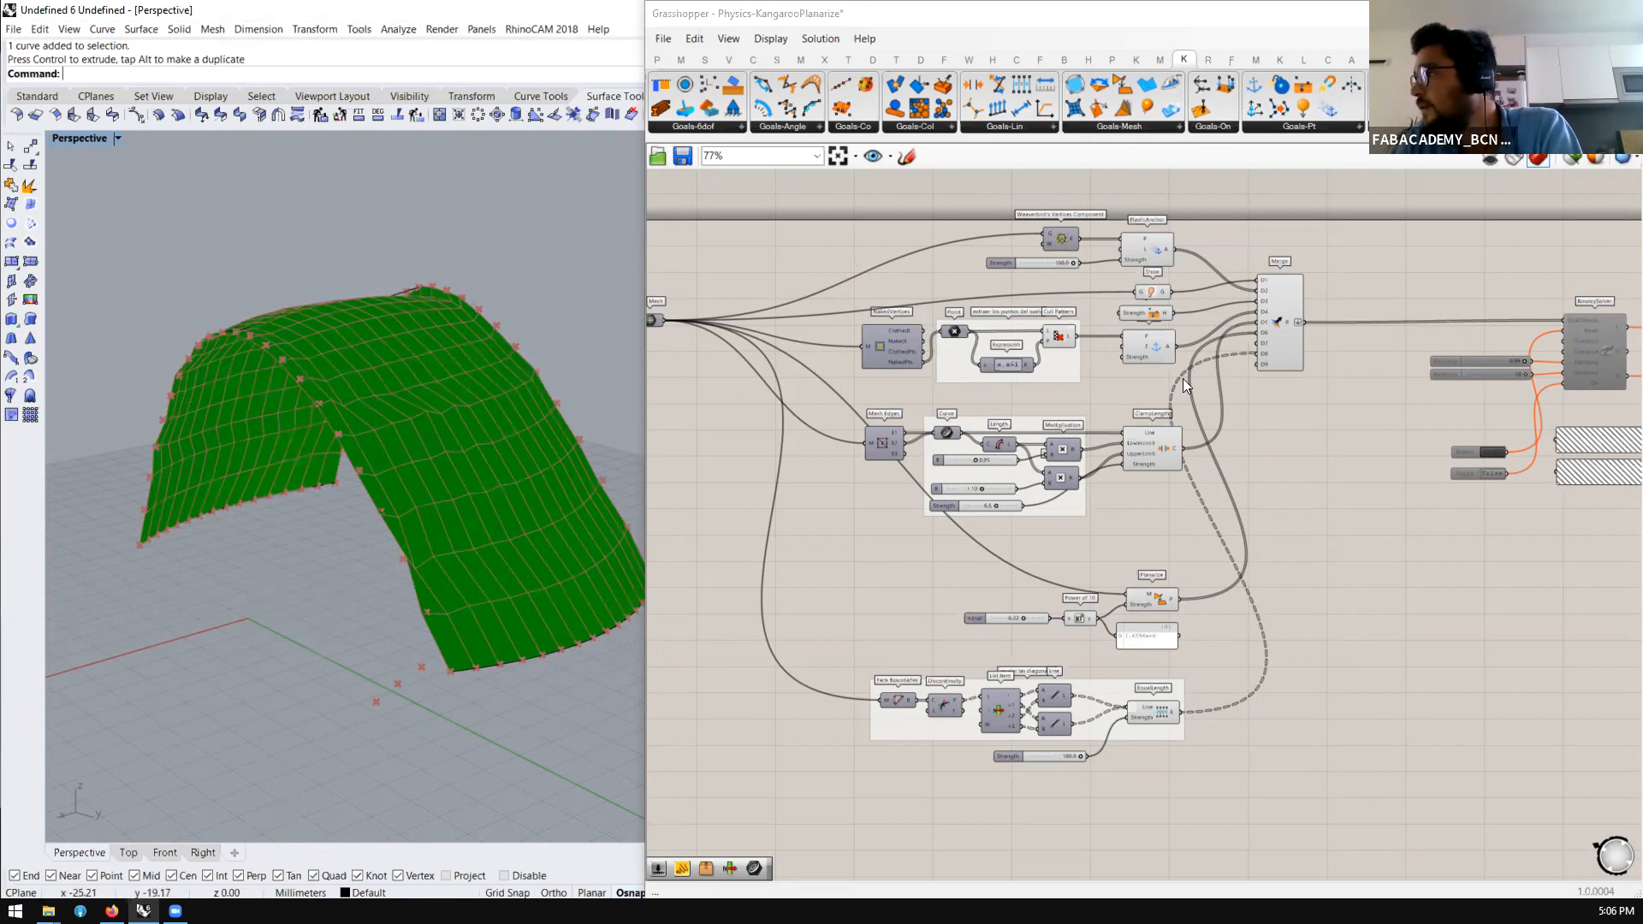
scroll(1182, 379, up, 1)
scroll(961, 381, up, 1)
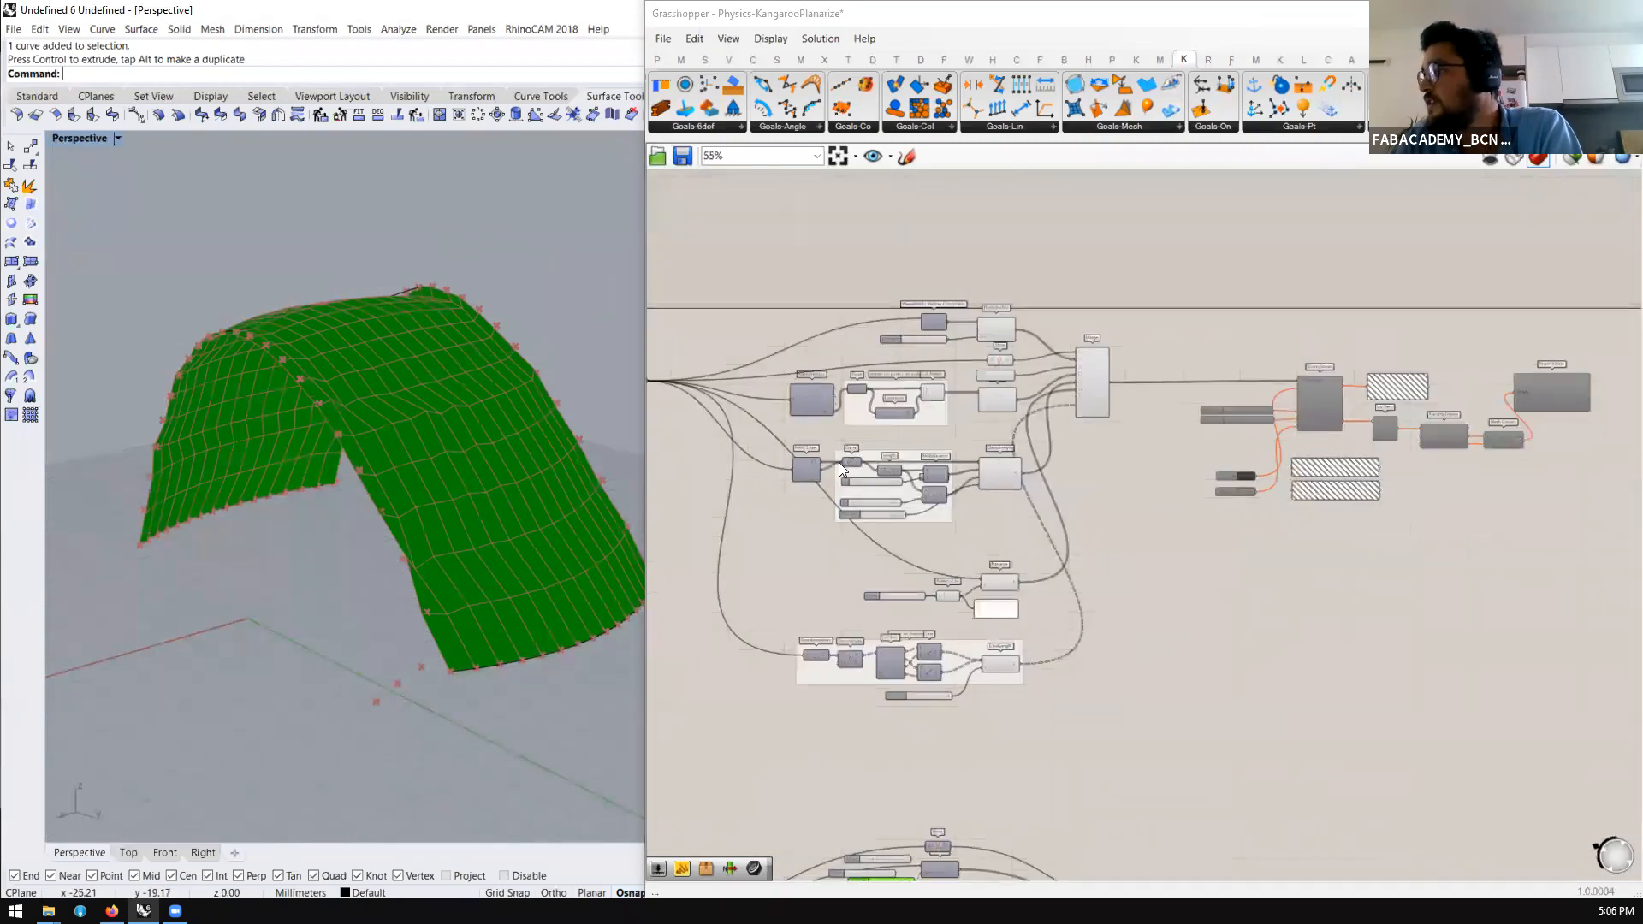
right_drag(1054, 282, 982, 374)
scroll(1000, 432, up, 1)
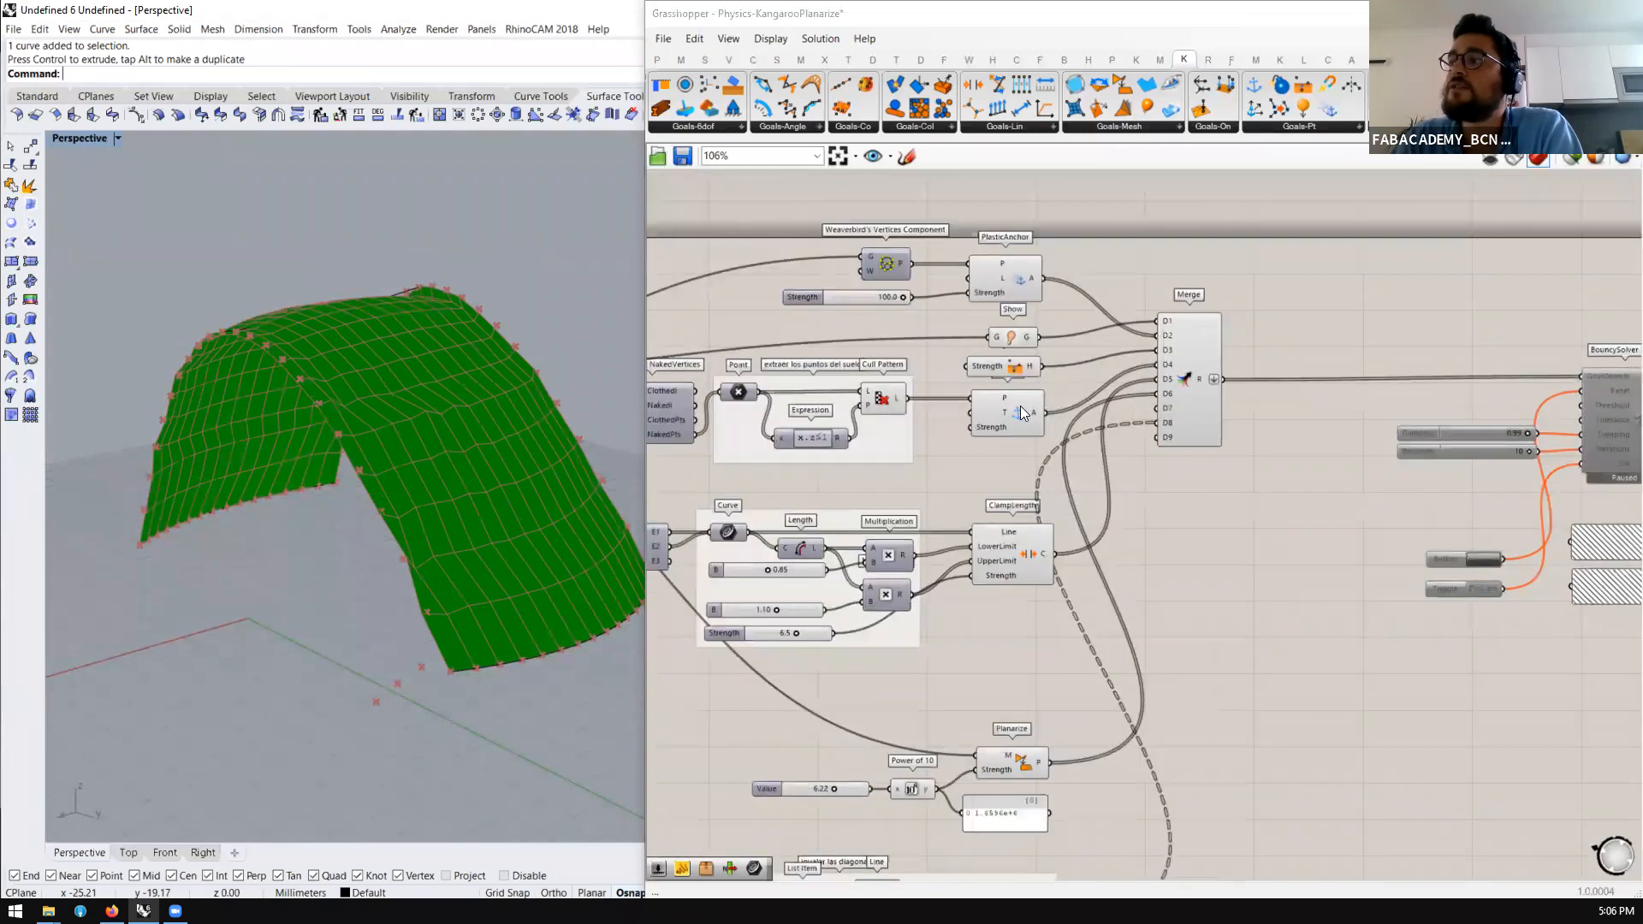
scroll(1021, 405, up, 1)
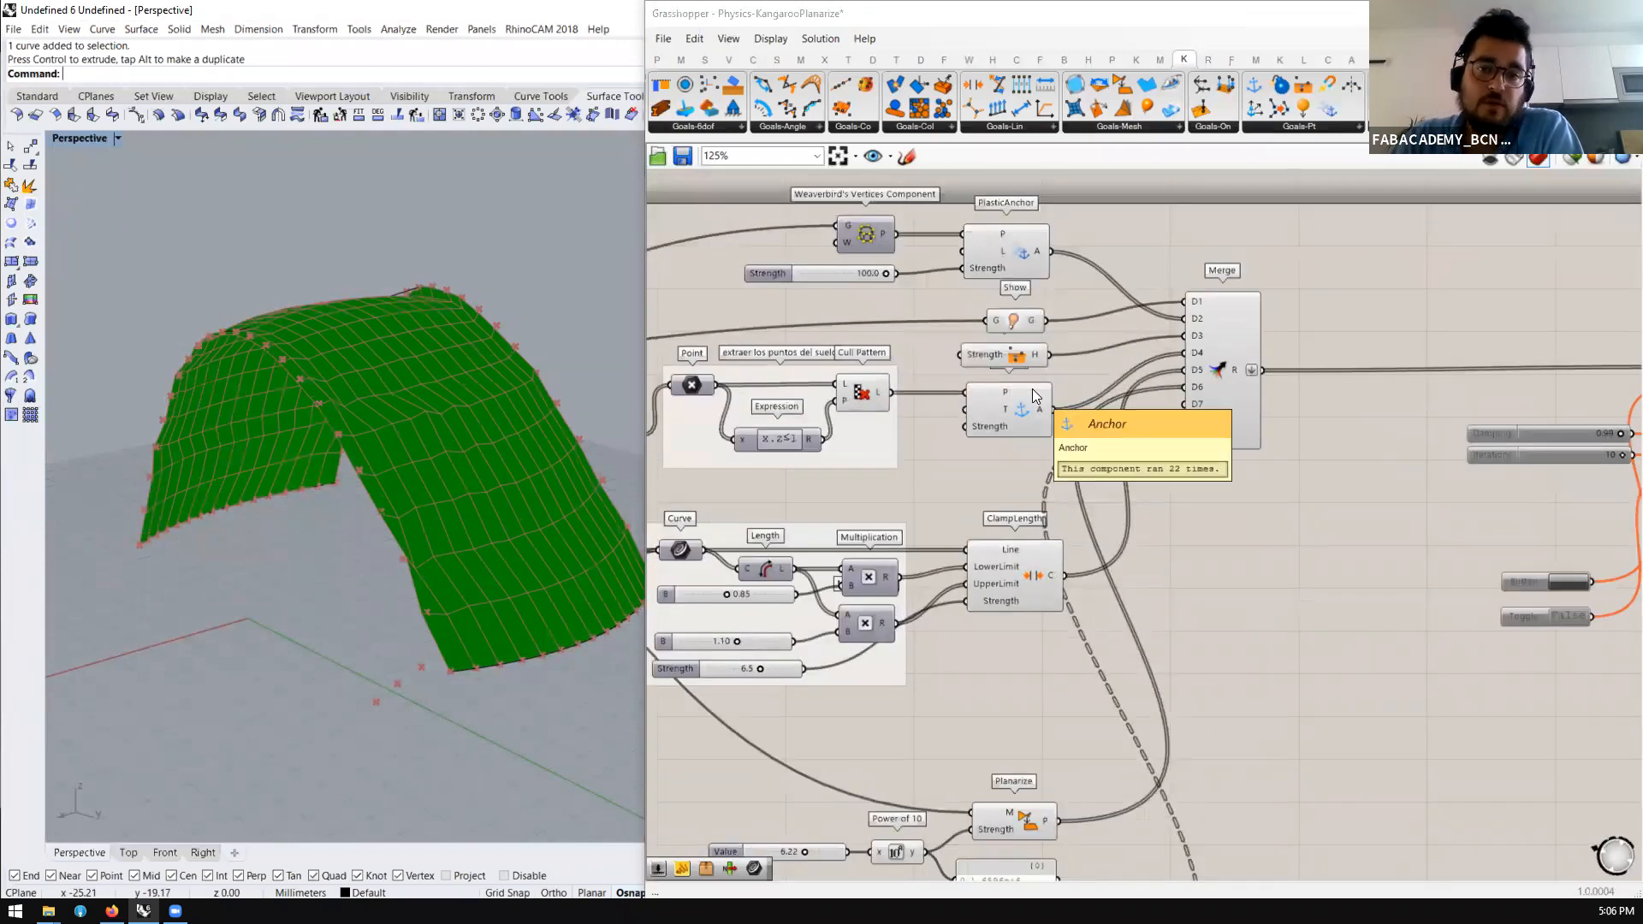
scroll(1062, 354, down, 2)
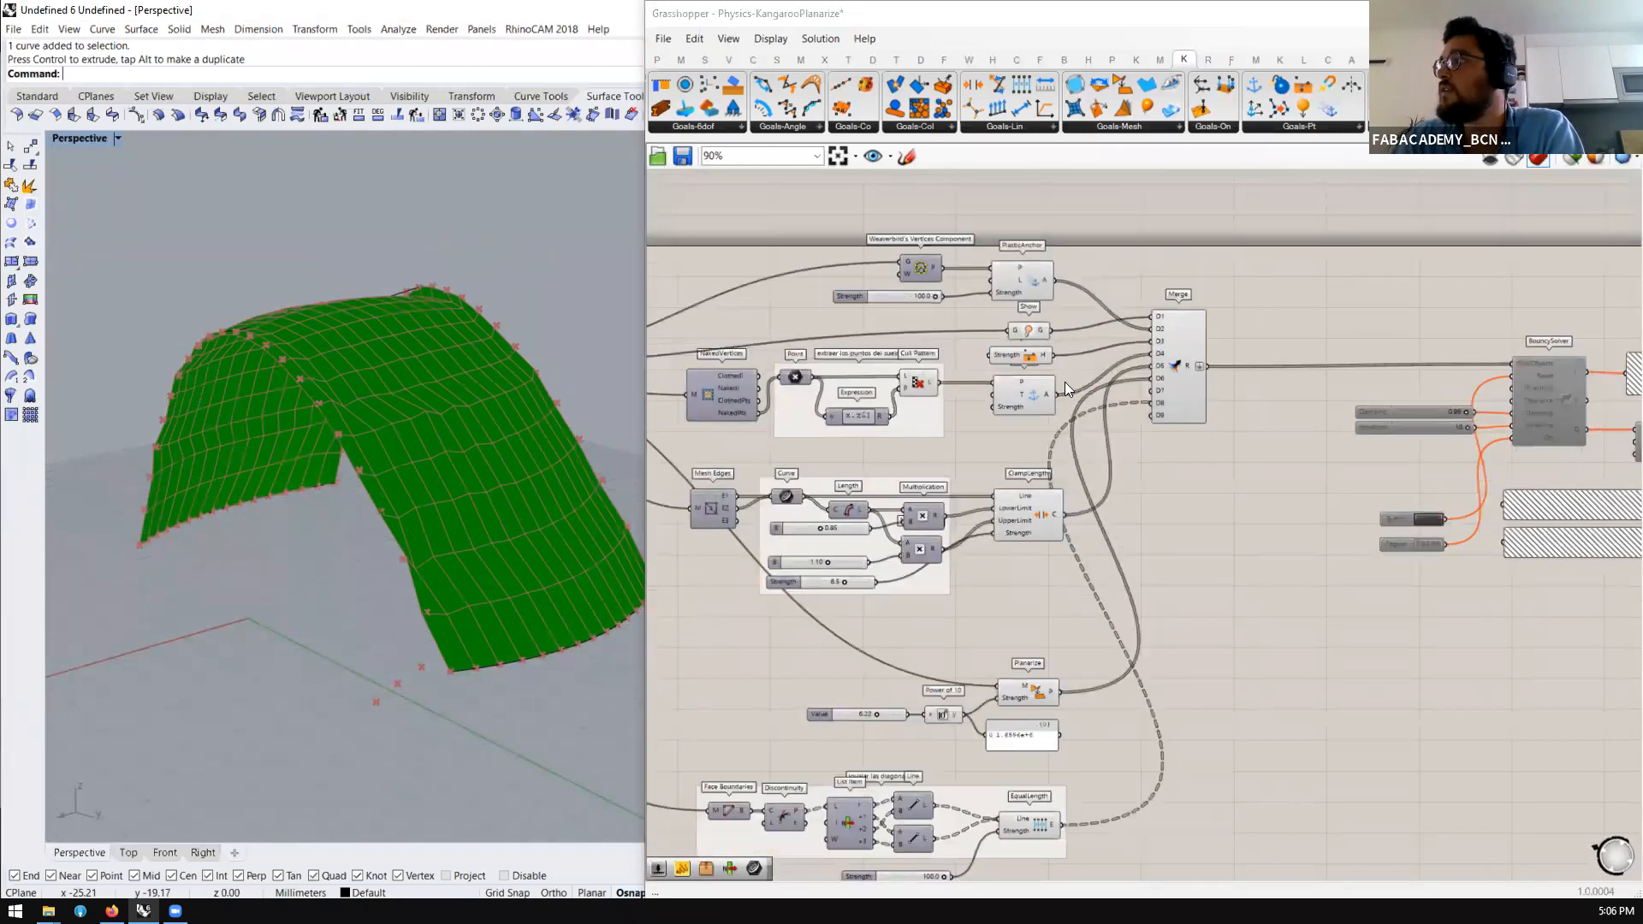
scroll(1064, 381, down, 2)
click(1292, 344)
key(ctrl+w)
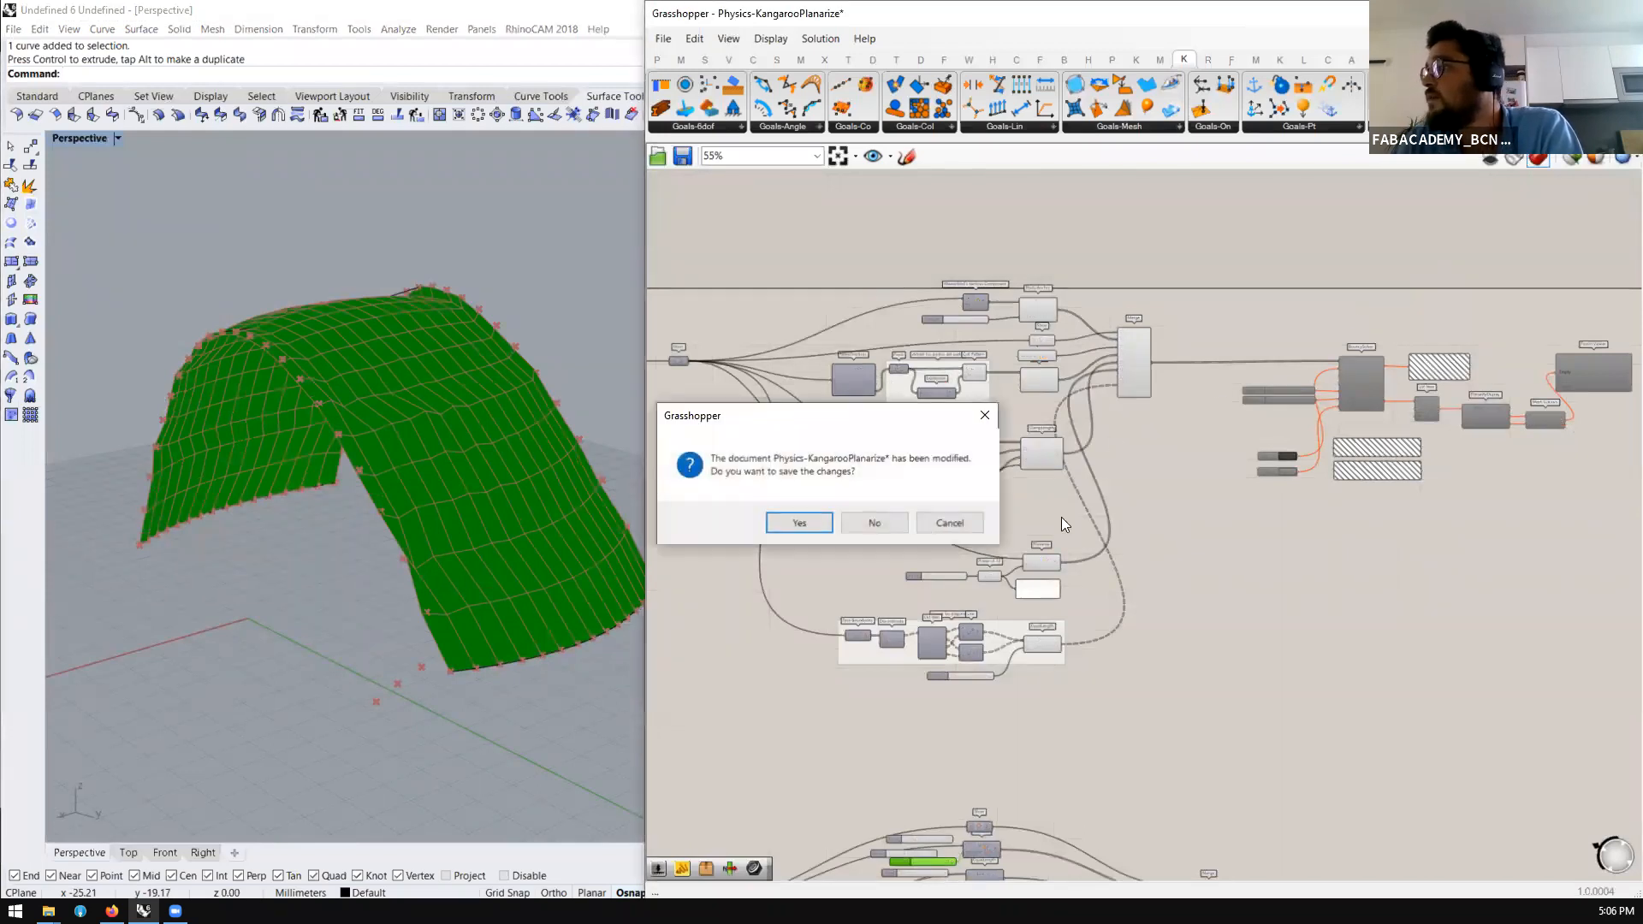
click(949, 522)
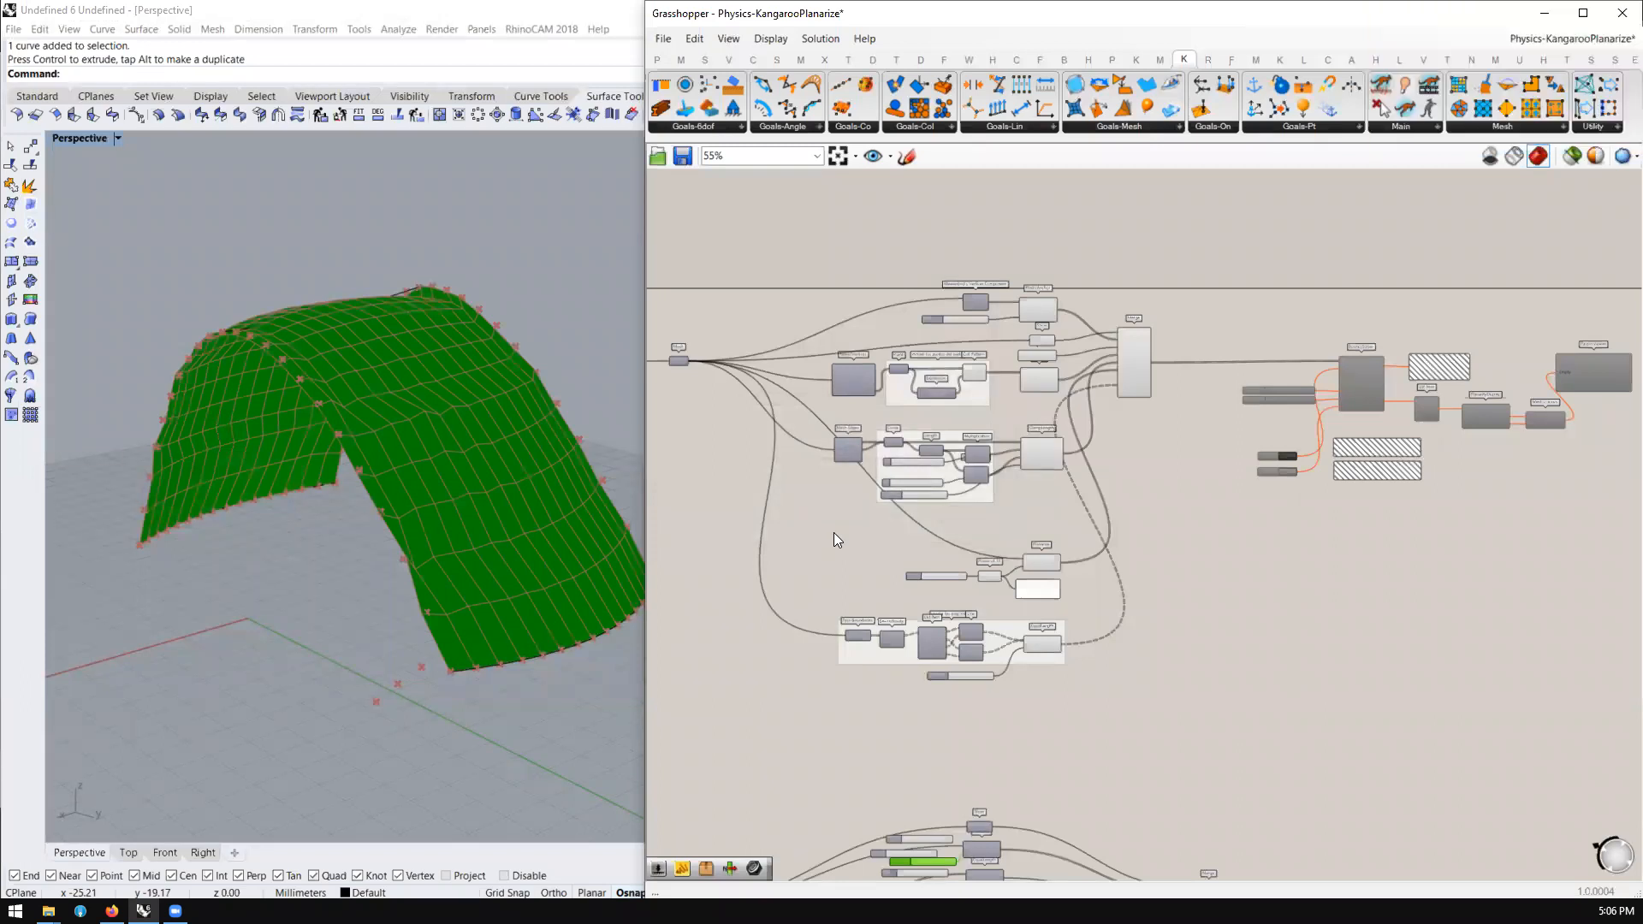
Disable all components of the lower Kangaroo definition after another close look at the arch's mesh faces
right_drag(491, 526, 450, 433)
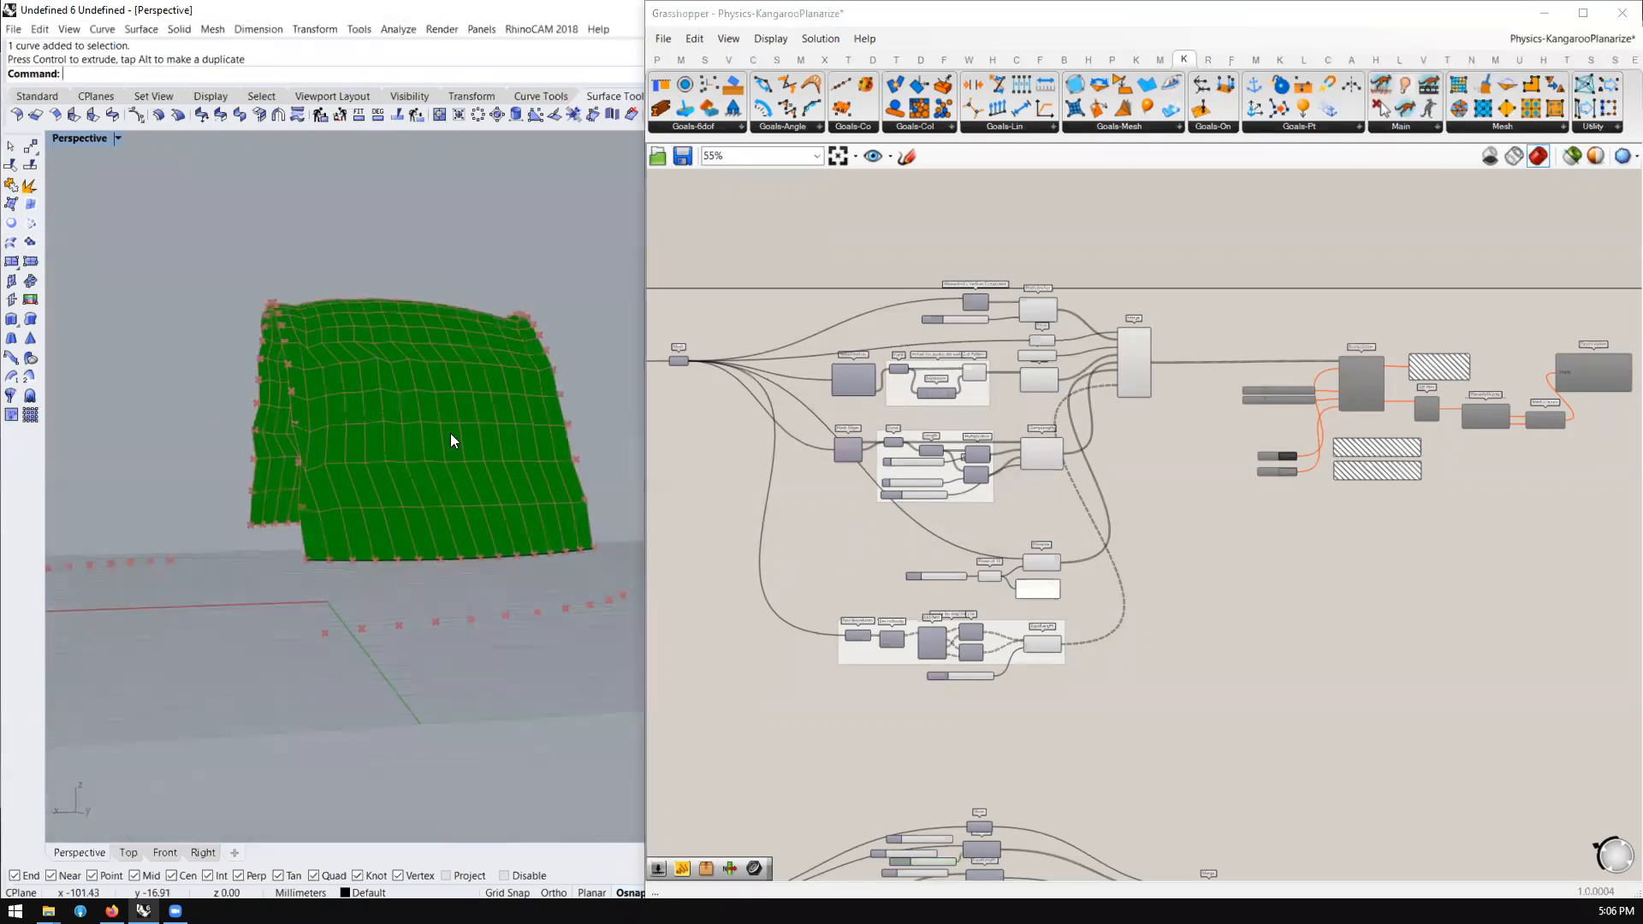
scroll(450, 432, up, 10)
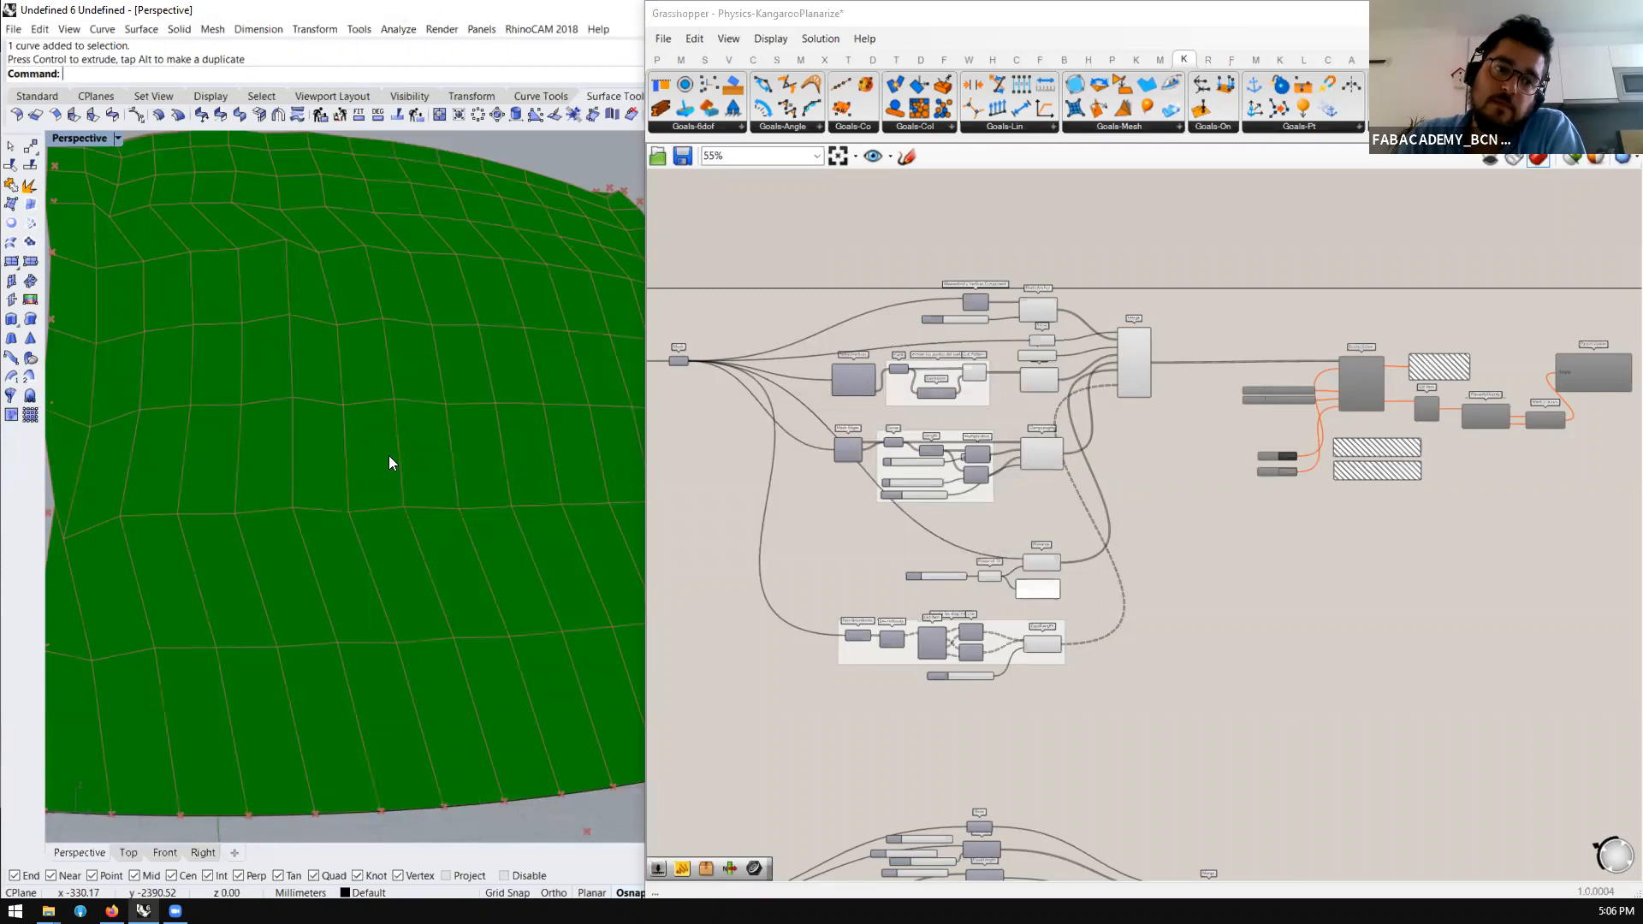
scroll(396, 443, down, 8)
scroll(1164, 362, down, 1)
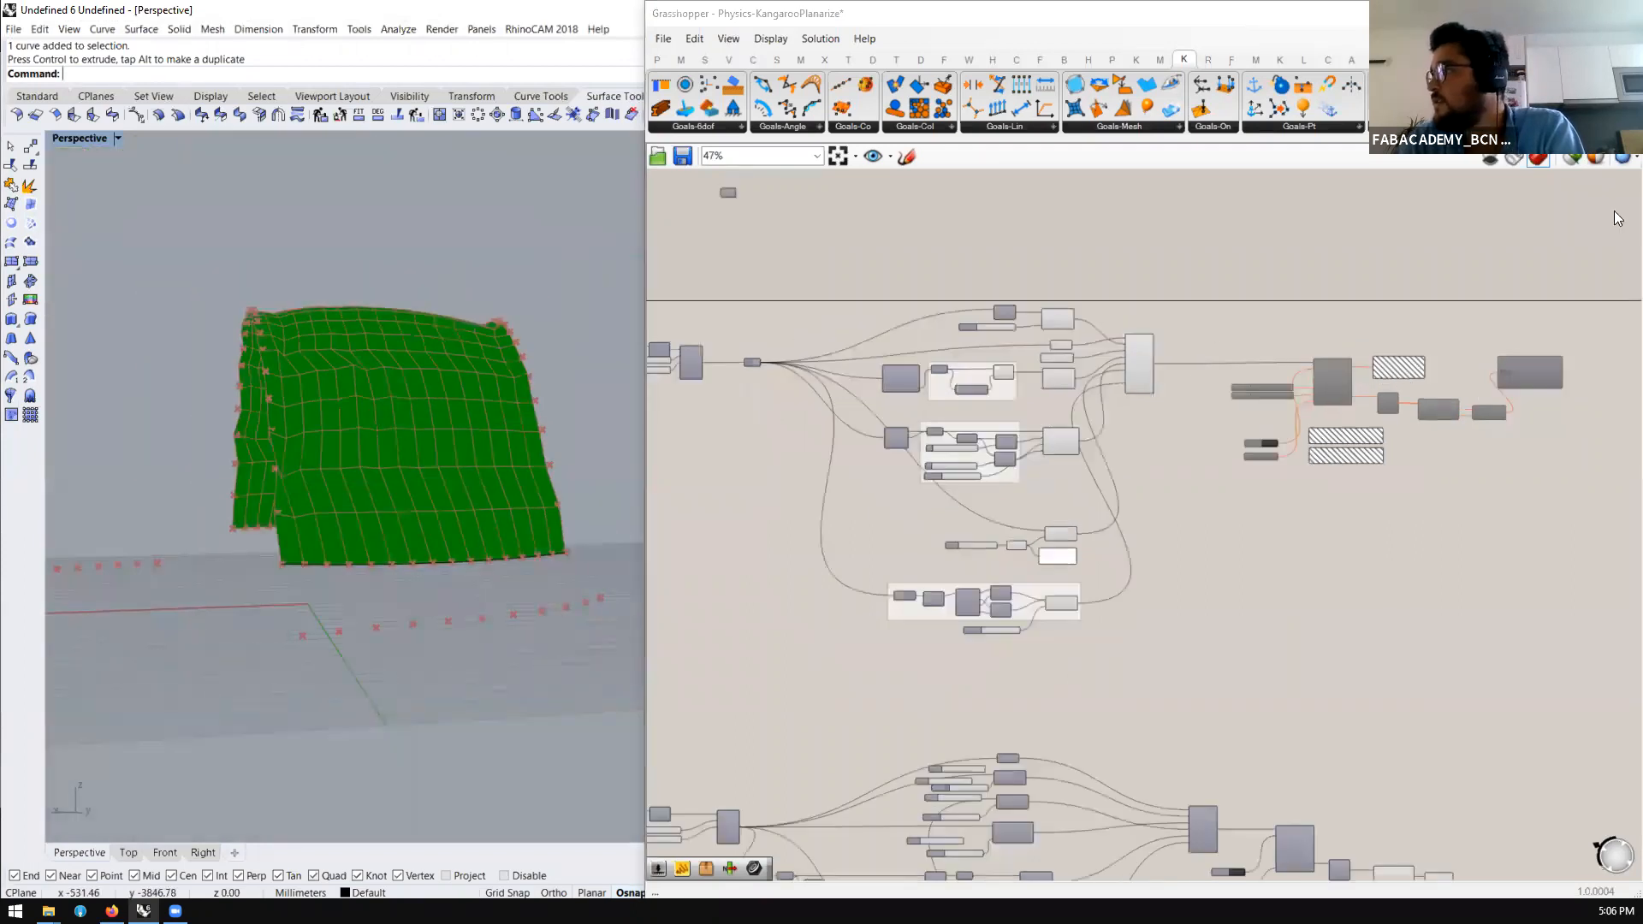
scroll(1225, 355, down, 3)
drag(1394, 558, 748, 840)
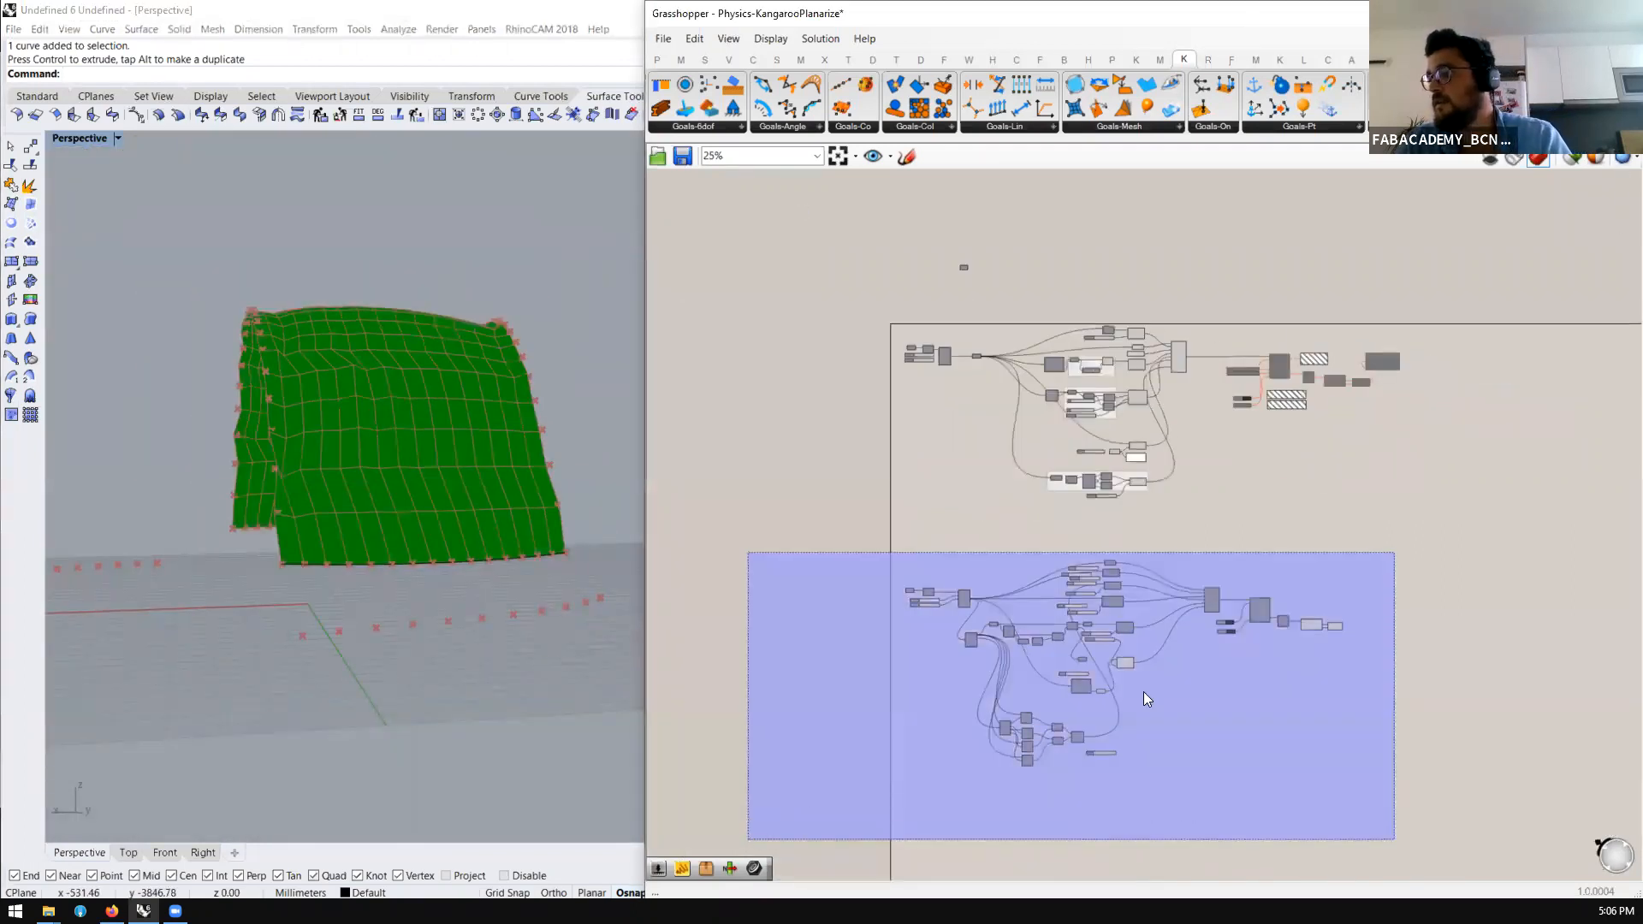
drag(1146, 700, 1217, 689)
middle_click(1247, 690)
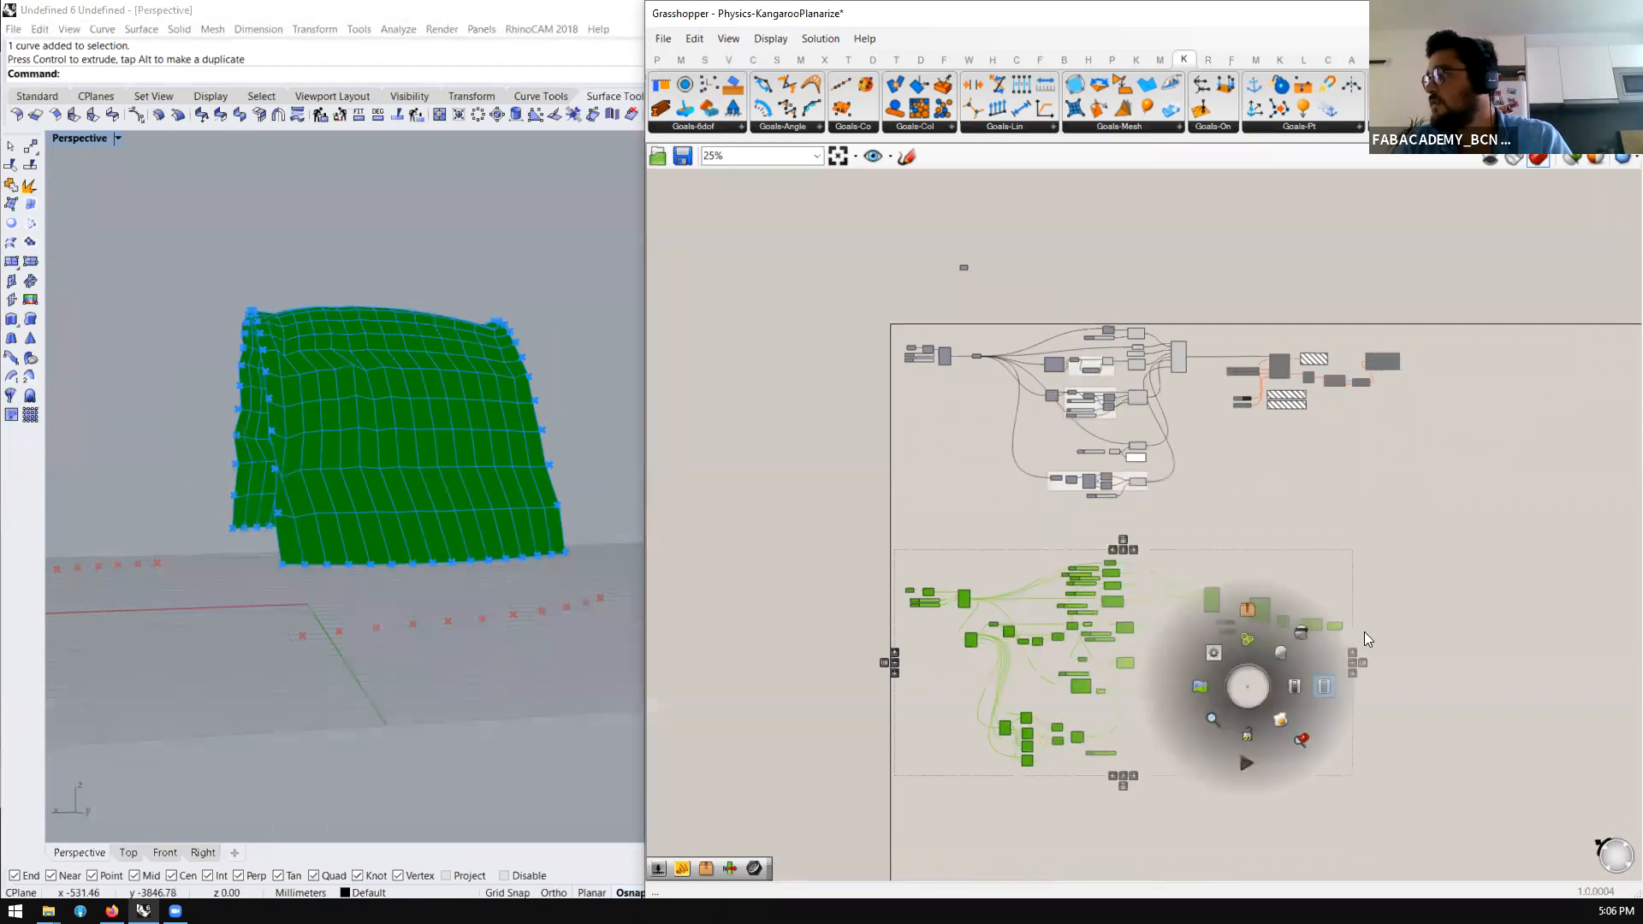
click(1324, 687)
Enable the upper definition's BouncySolver with its inputs and output components, and inspect the coloured arch
drag(1449, 300, 1176, 462)
middle_click(1223, 438)
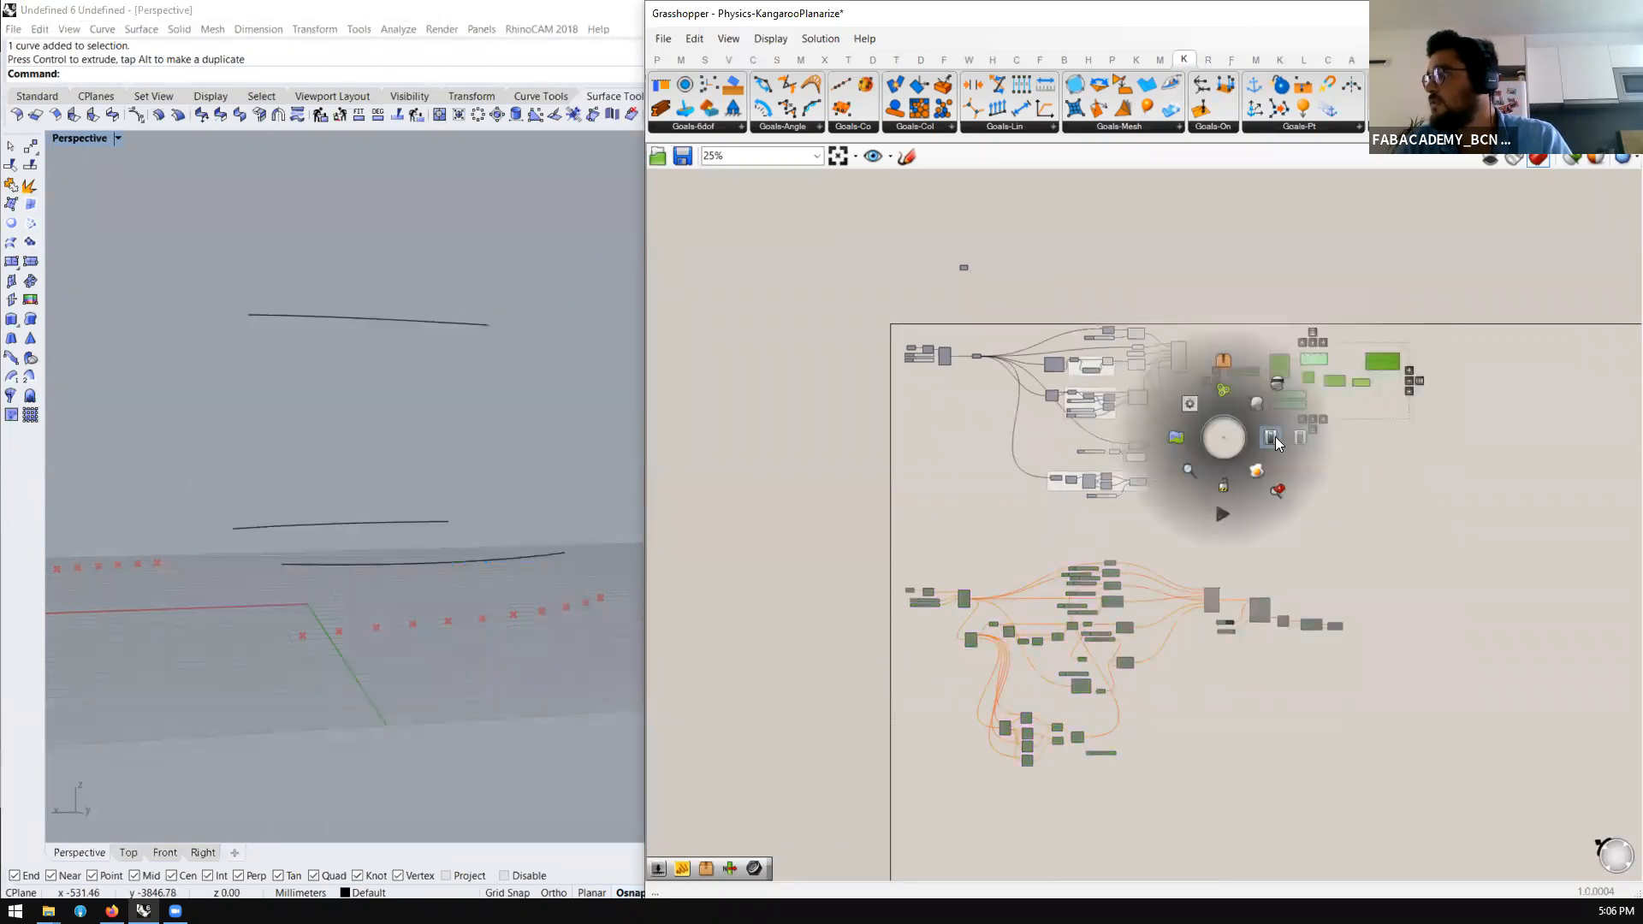
click(1273, 437)
scroll(1228, 402, up, 5)
scroll(385, 463, down, 2)
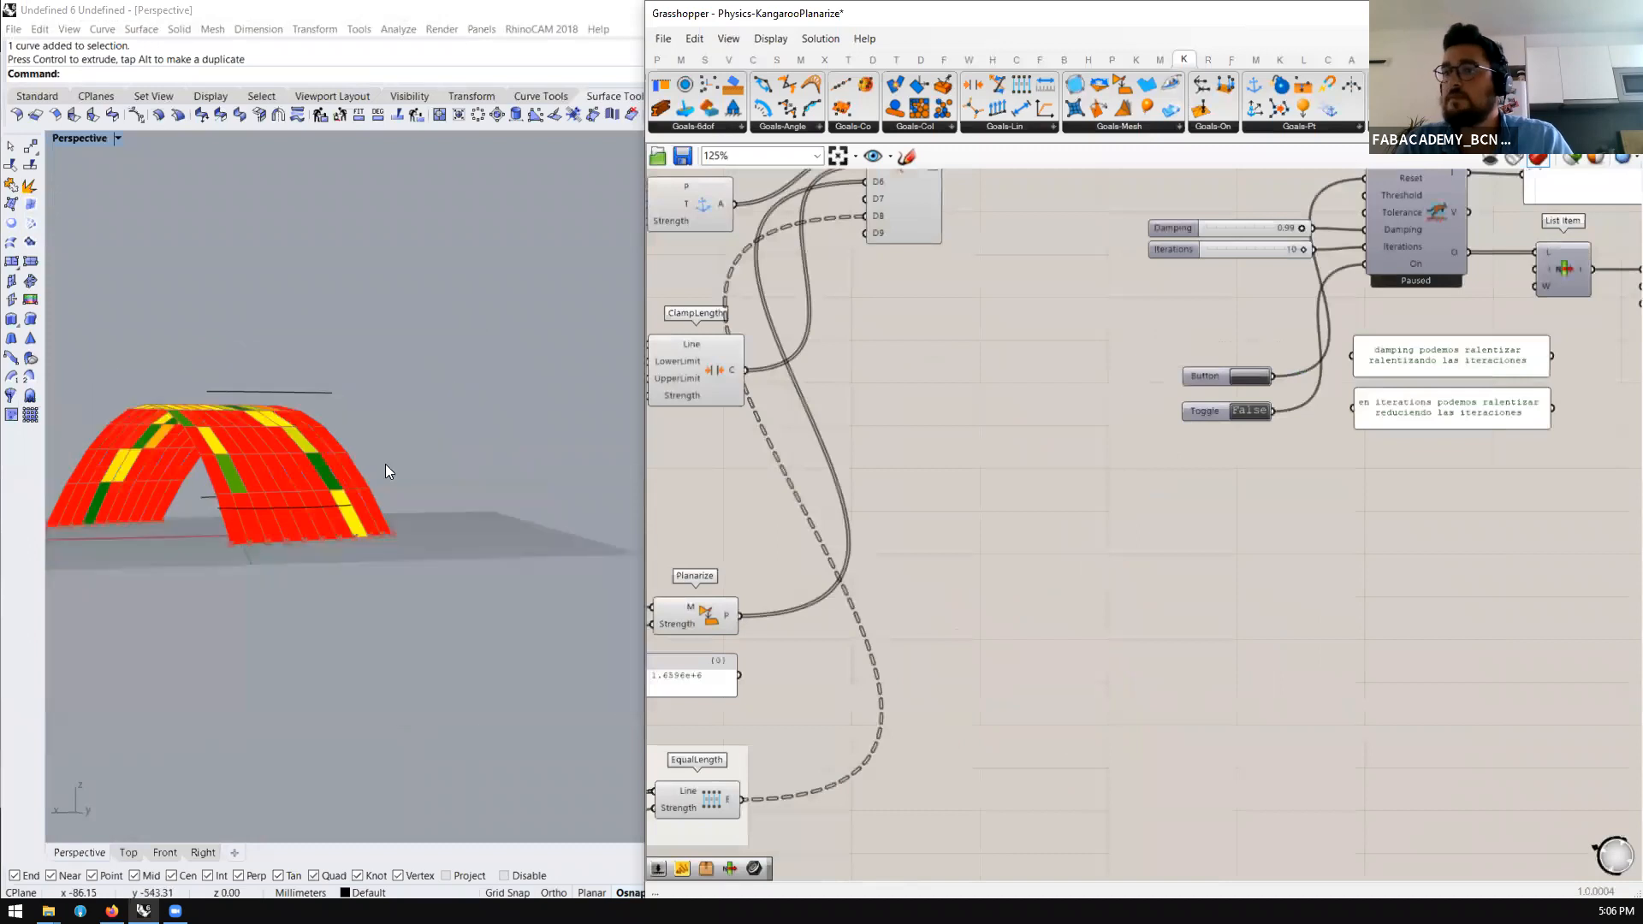
right_drag(386, 464, 389, 594)
scroll(277, 643, up, 4)
right_drag(276, 641, 405, 550)
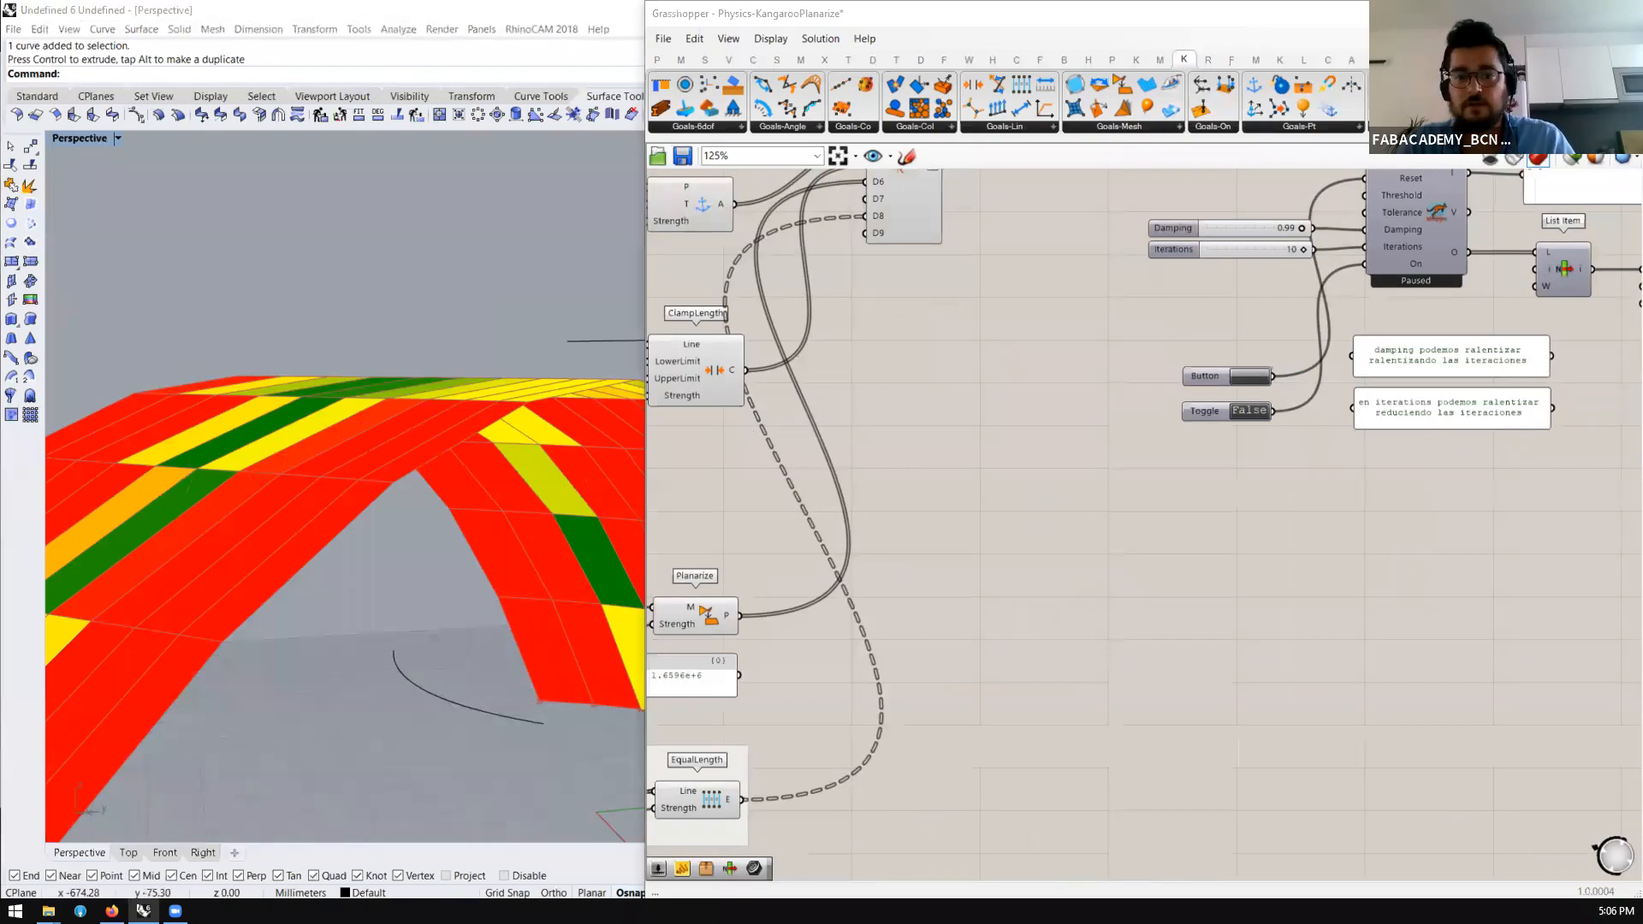
Turn on the preview of Weaverbird's Vertices component feeding PlasticAnchor, and view its points on the arch
scroll(1105, 488, down, 5)
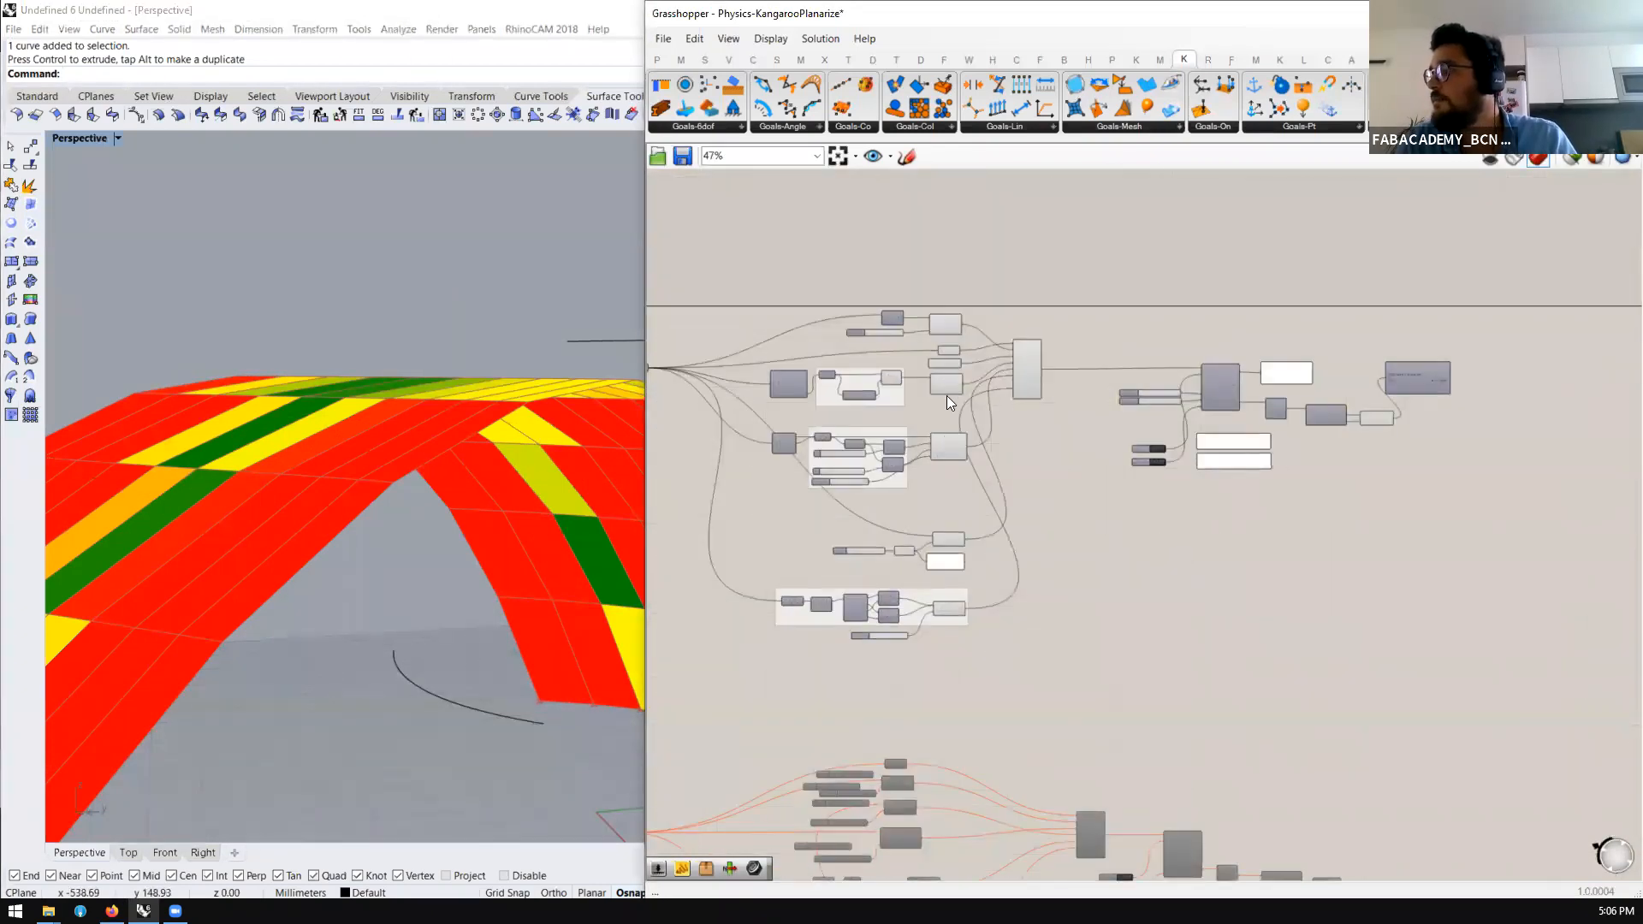
scroll(946, 396, up, 6)
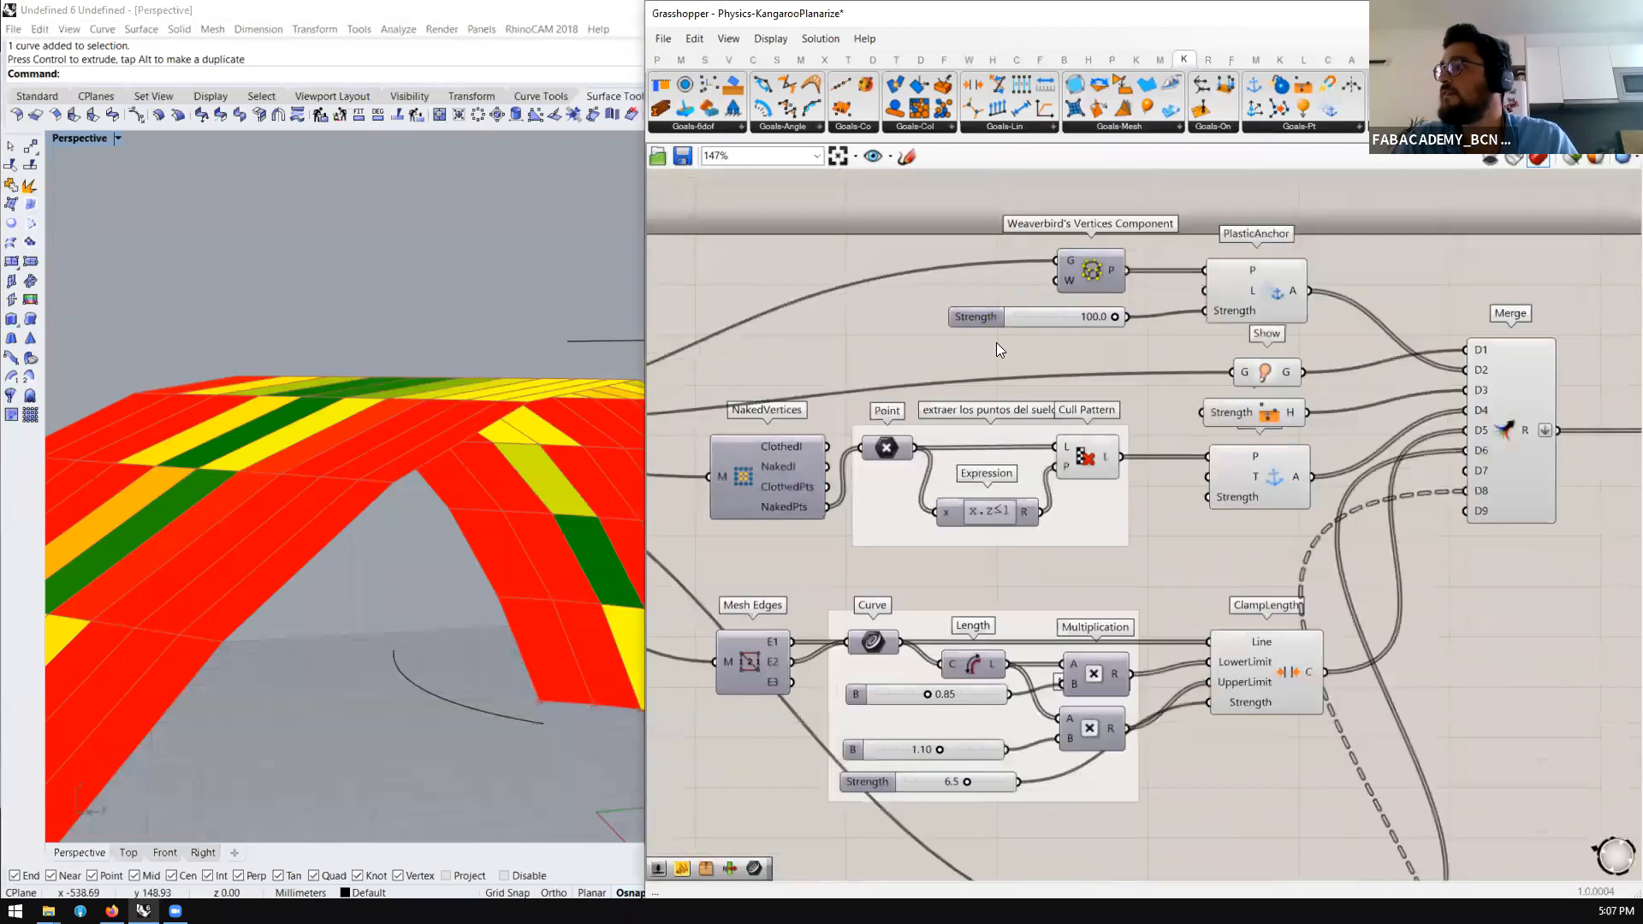
scroll(1003, 318, up, 3)
click(953, 279)
drag(951, 273, 945, 273)
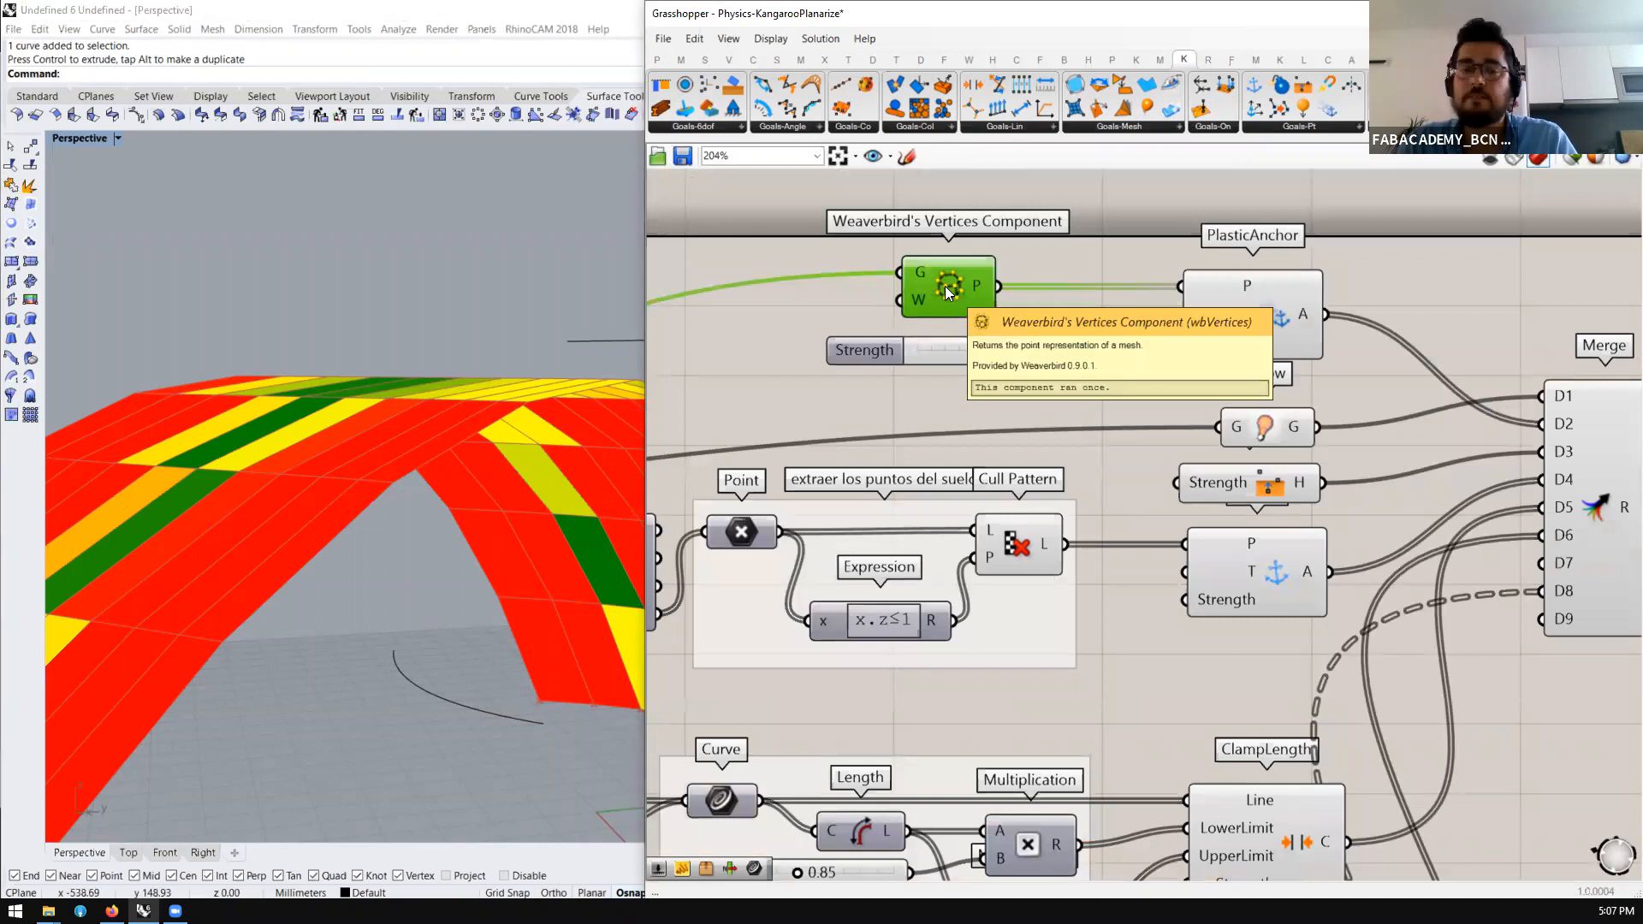
middle_click(946, 288)
click(977, 257)
scroll(400, 356, down, 3)
right_drag(401, 438, 441, 437)
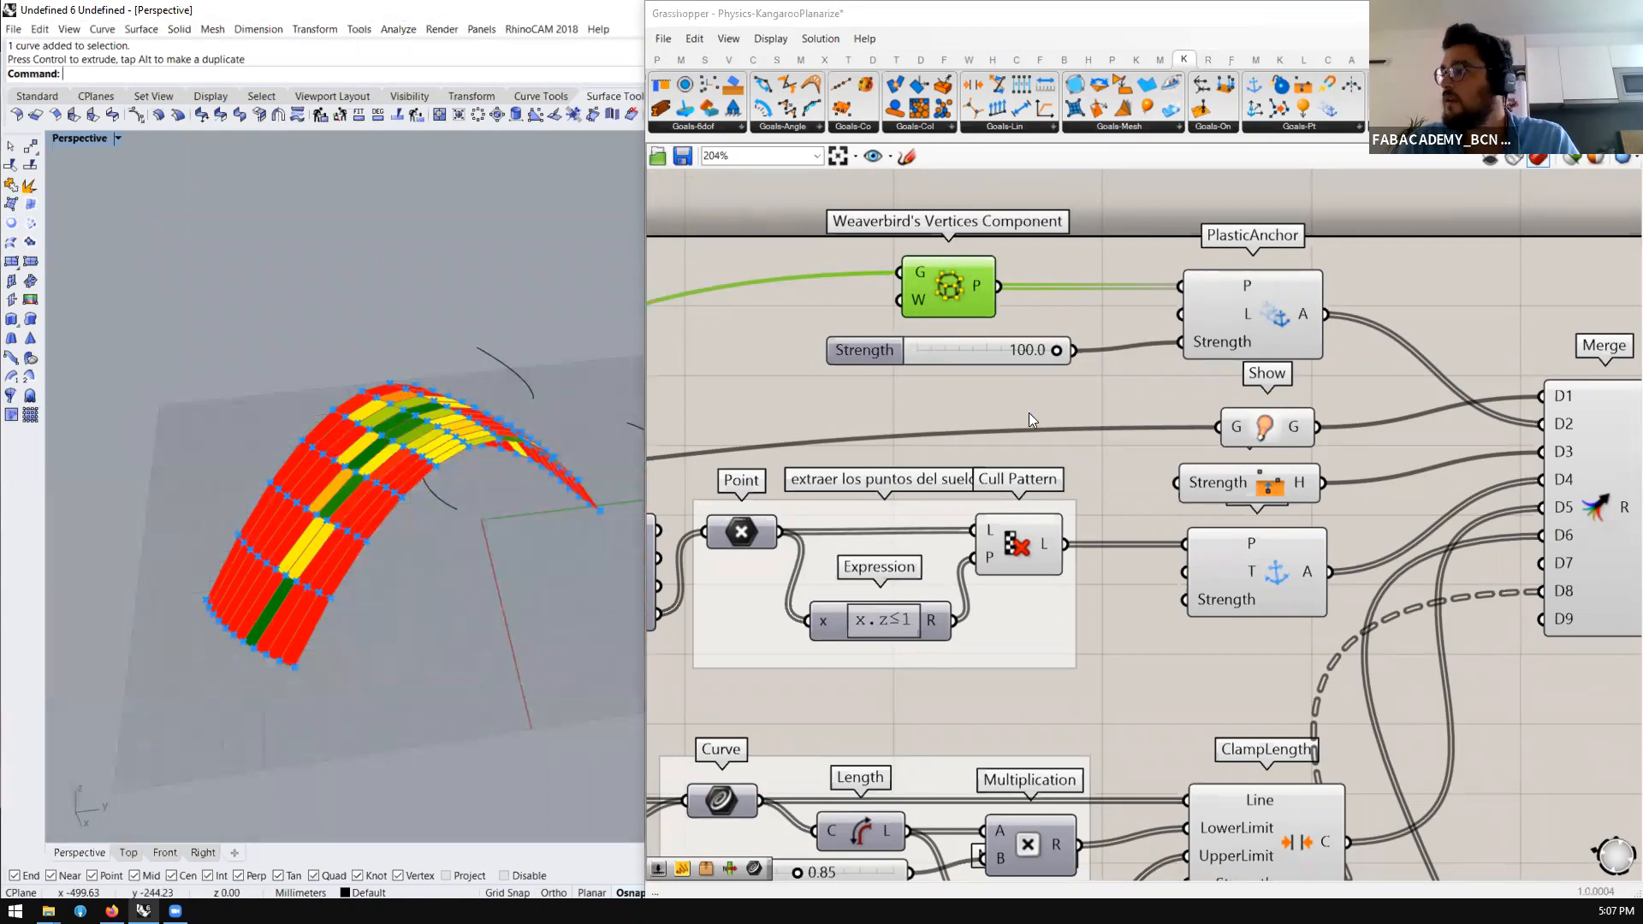
Select the Strength-only goal between Show and Anchor, and view the arch relative to the ground
scroll(1028, 412, down, 1)
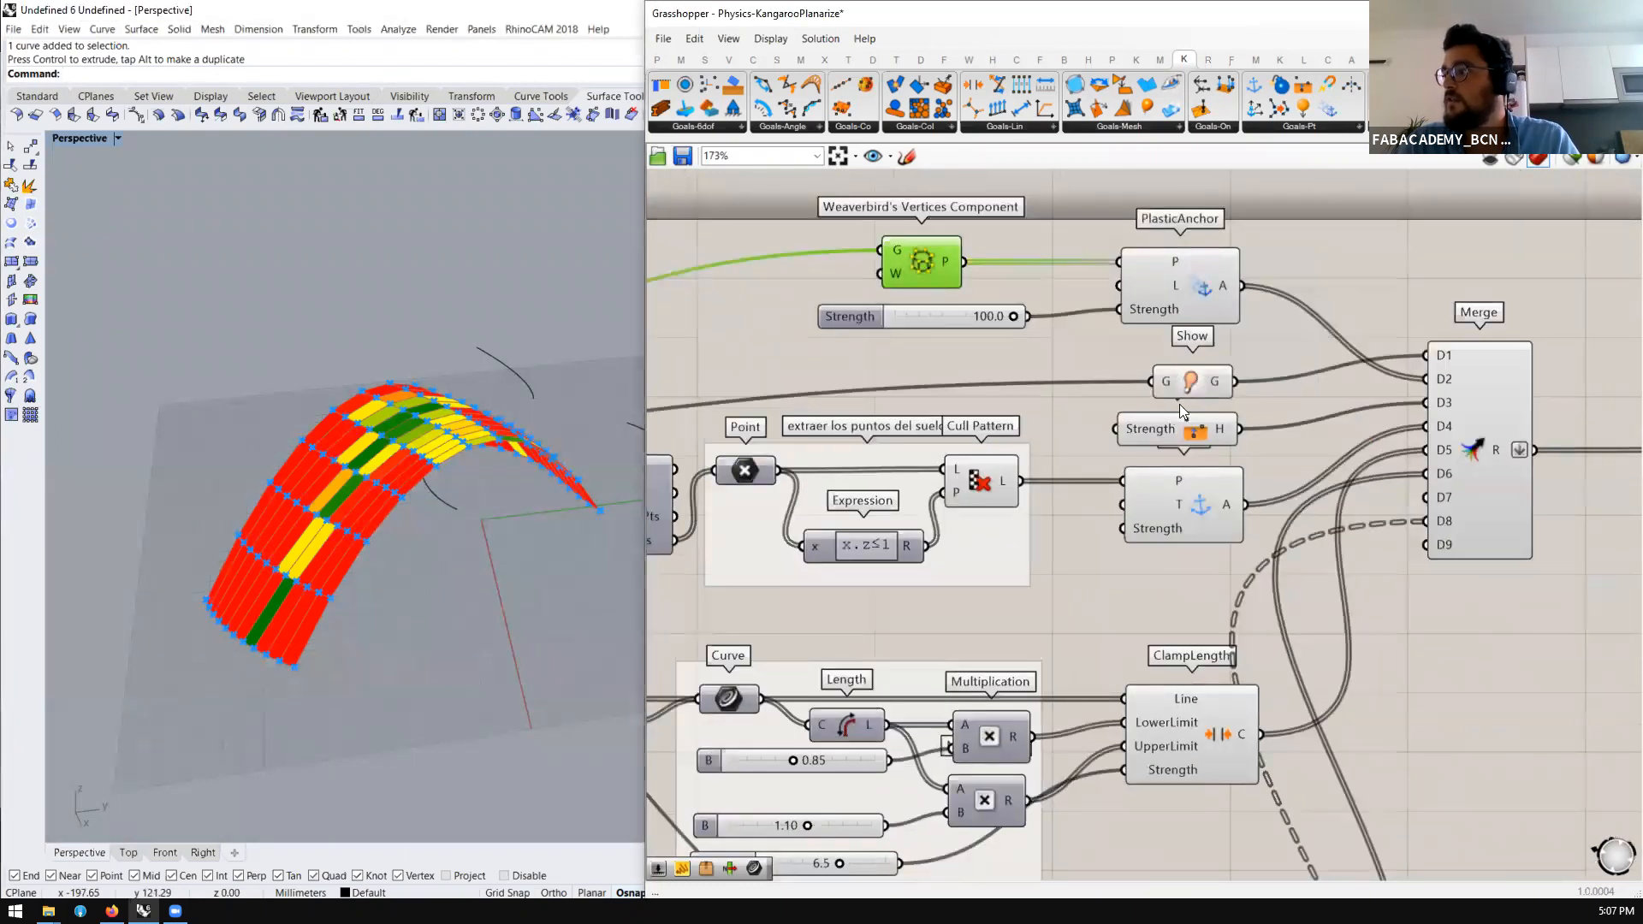
click(1186, 434)
drag(1172, 434, 1178, 436)
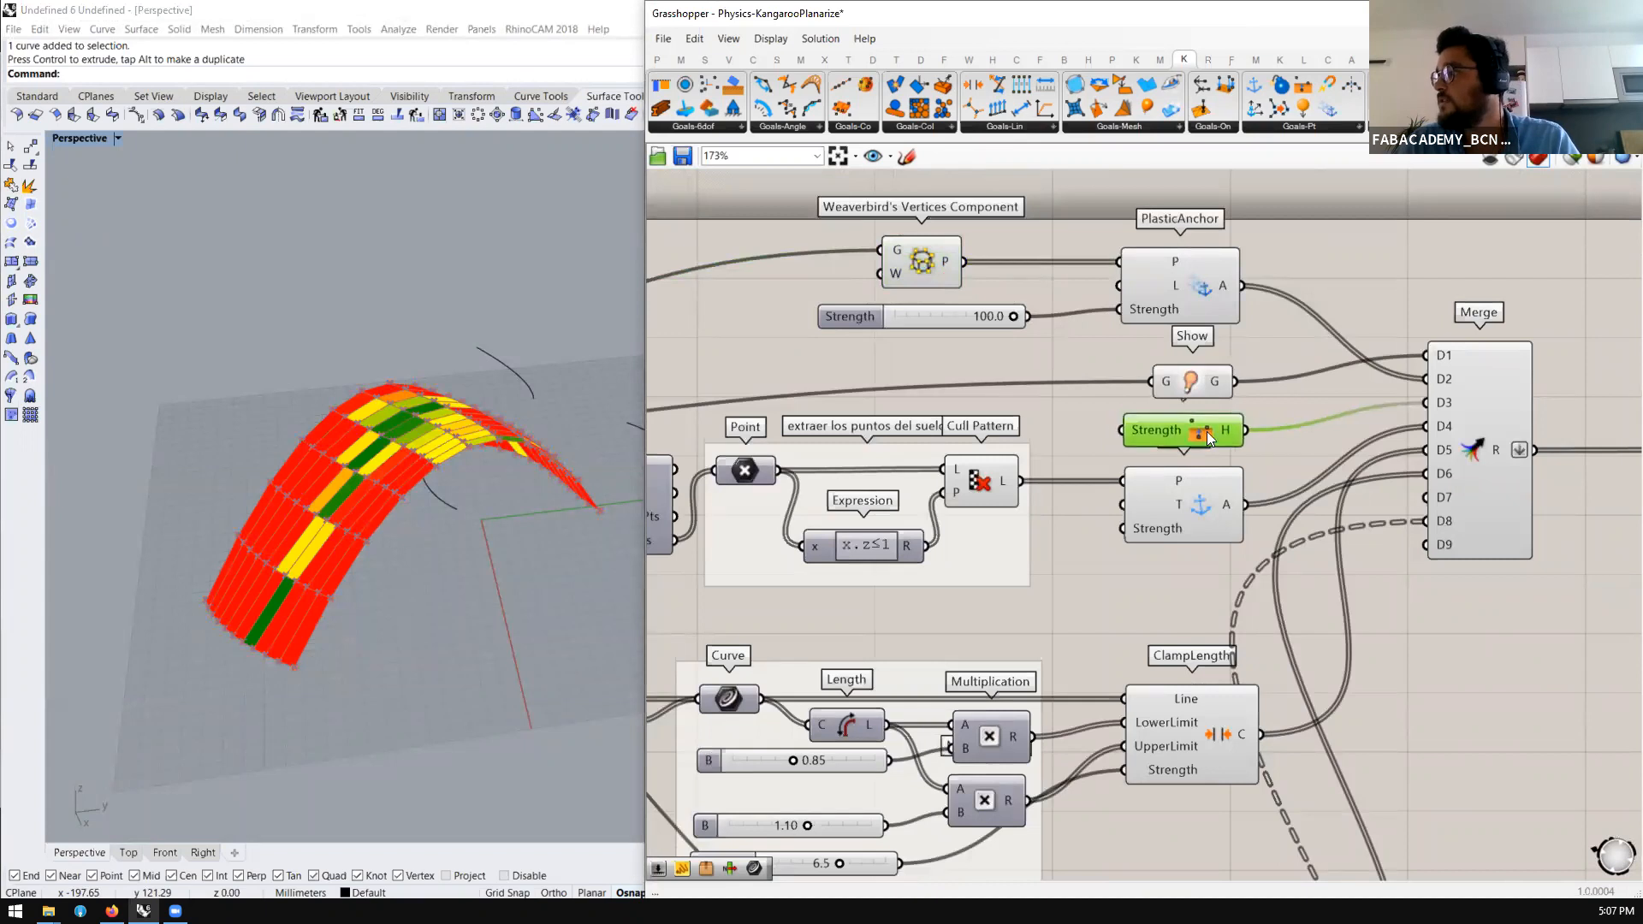
right_drag(375, 431, 404, 455)
Turn on the preview of the Point parameter that collects the NakedVertices points in the upper definition
scroll(1231, 409, down, 5)
scroll(1095, 472, up, 2)
scroll(865, 465, up, 3)
click(902, 438)
middle_click(901, 437)
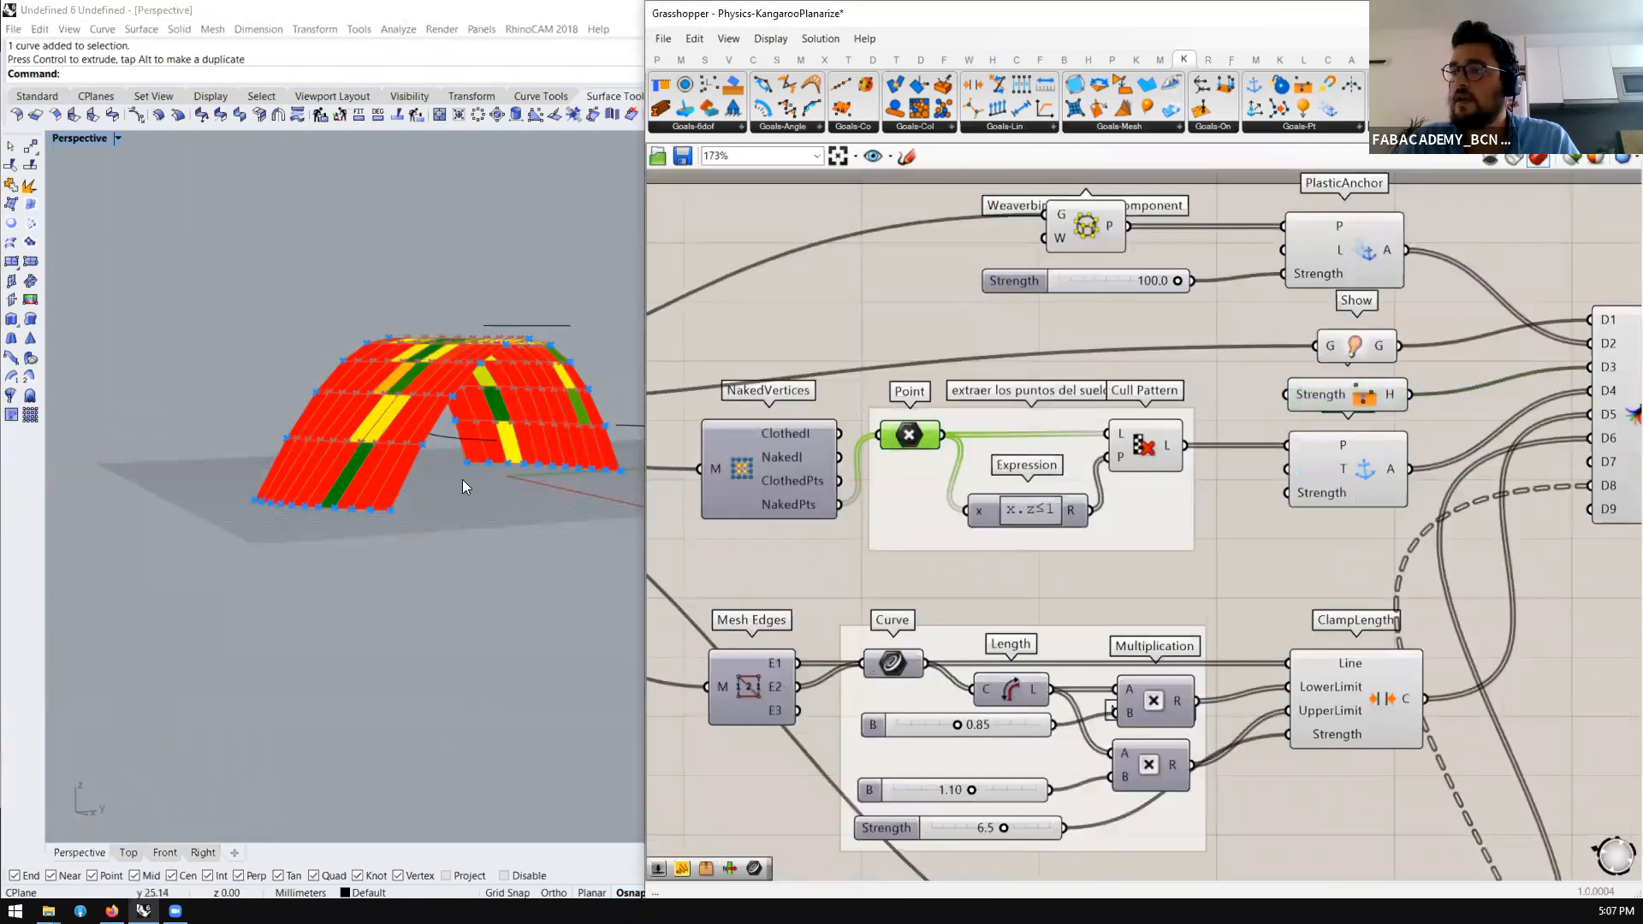
Compare the naked boundary points in the Point parameter with the ground points that Cull Pattern passes to the Anchor goal
drag(1155, 462, 1188, 462)
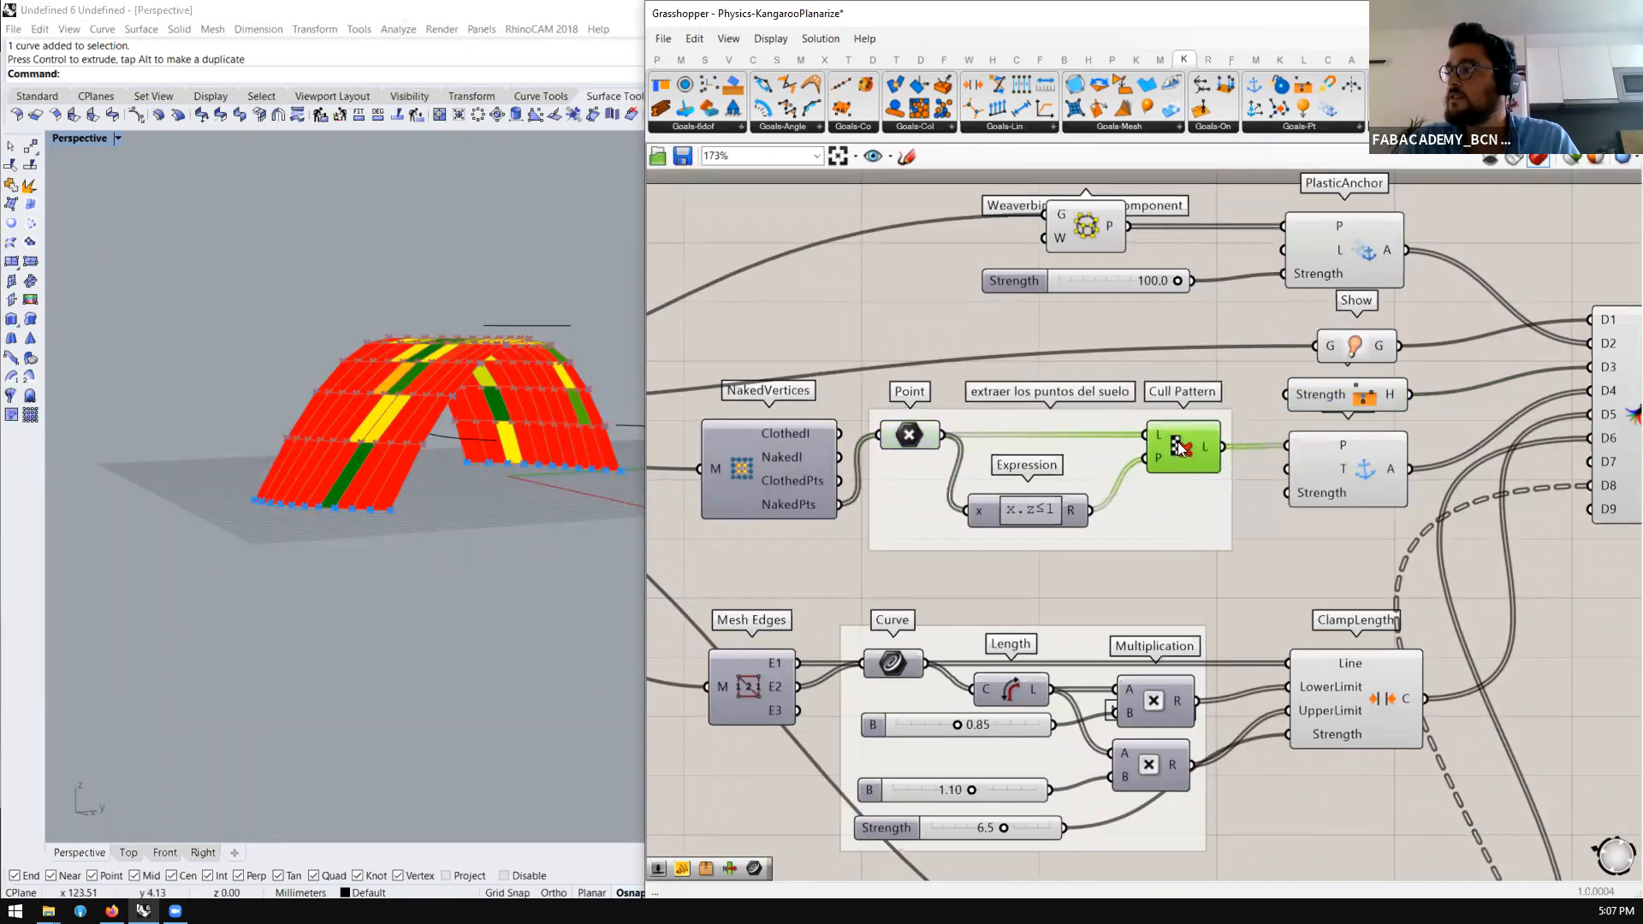
click(1349, 467)
drag(1177, 447, 1175, 446)
click(910, 437)
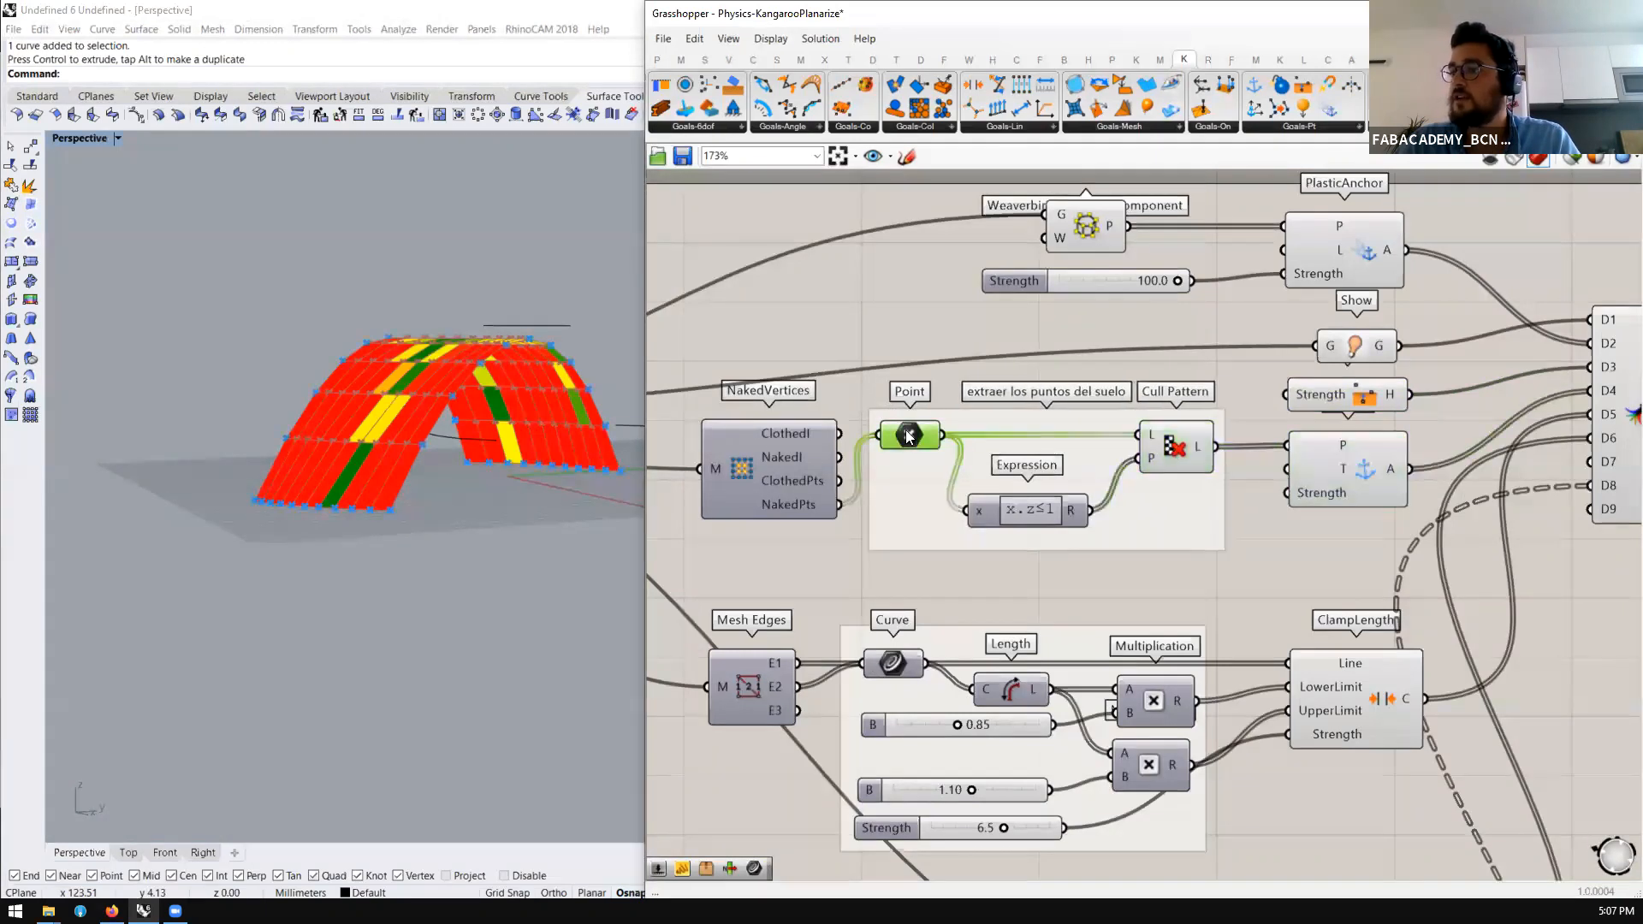
click(1175, 448)
Compare the upper definition's Mesh Edges component with the lower definition's EdgeLengths goal, and examine the panel edges on the arch up close
scroll(972, 425, down, 3)
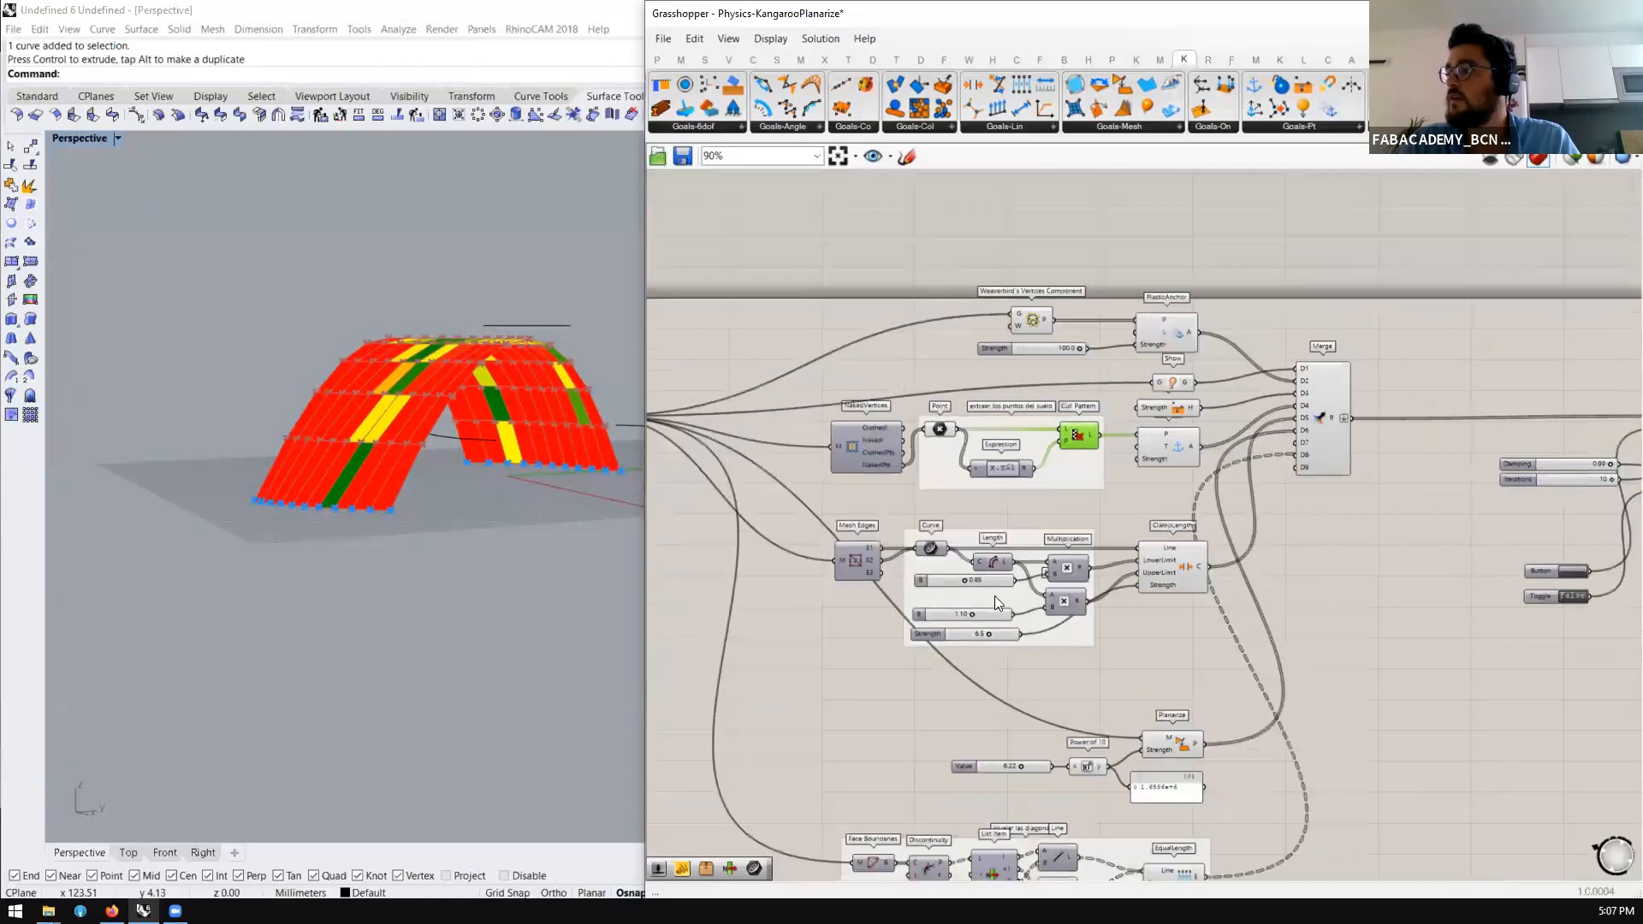
scroll(989, 608, up, 2)
scroll(857, 530, up, 1)
click(741, 500)
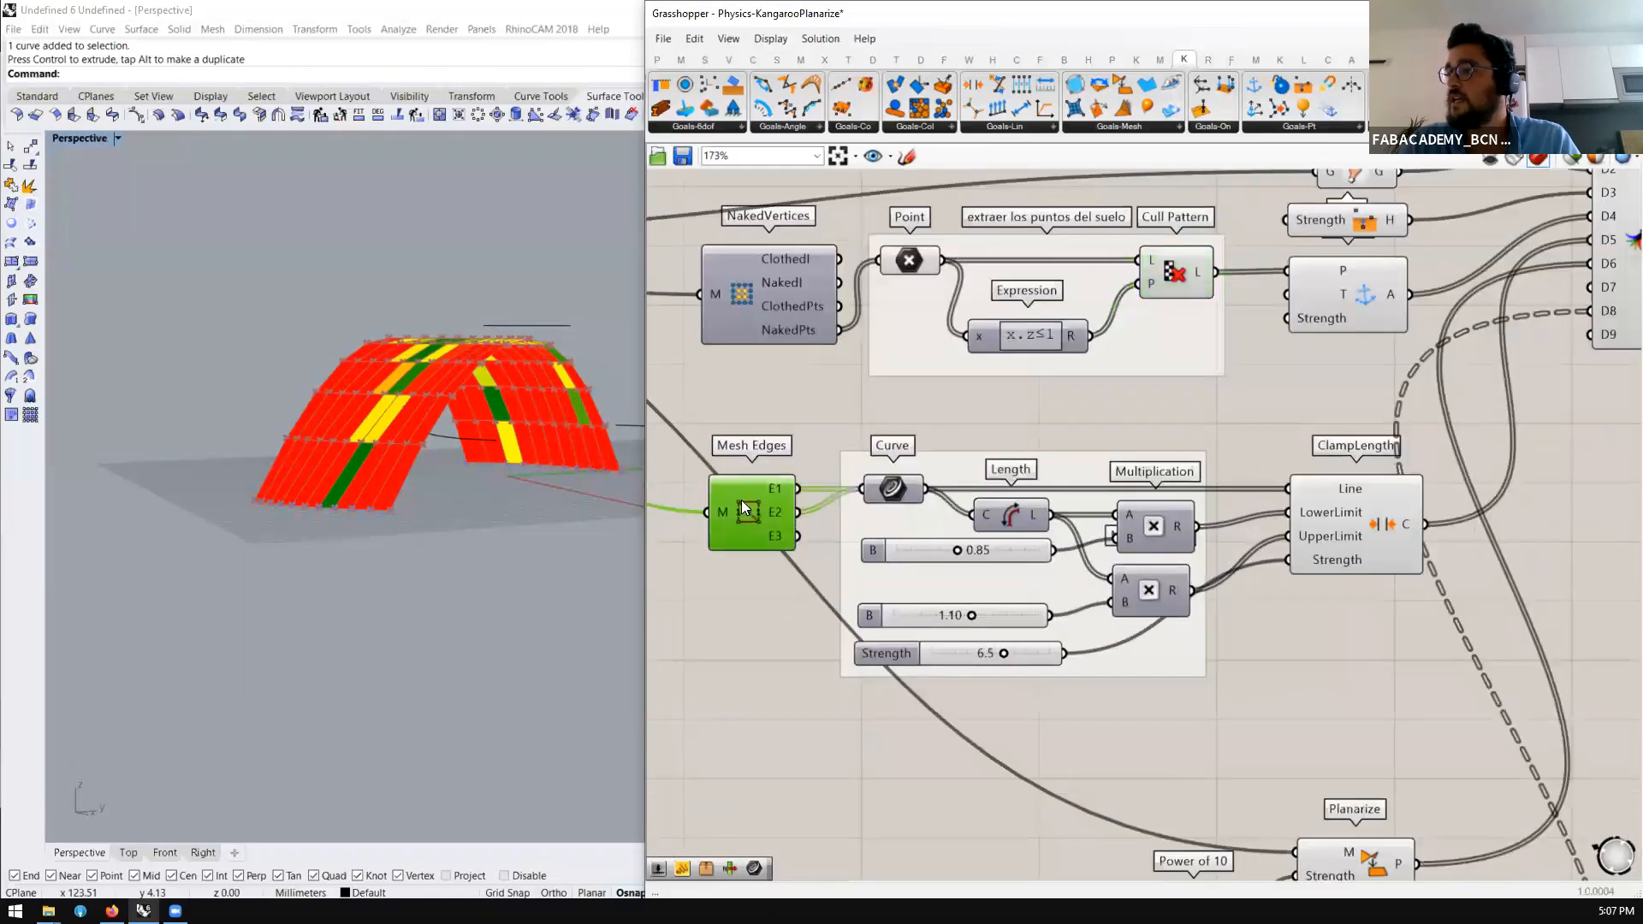
scroll(1007, 435, down, 5)
scroll(1023, 636, up, 7)
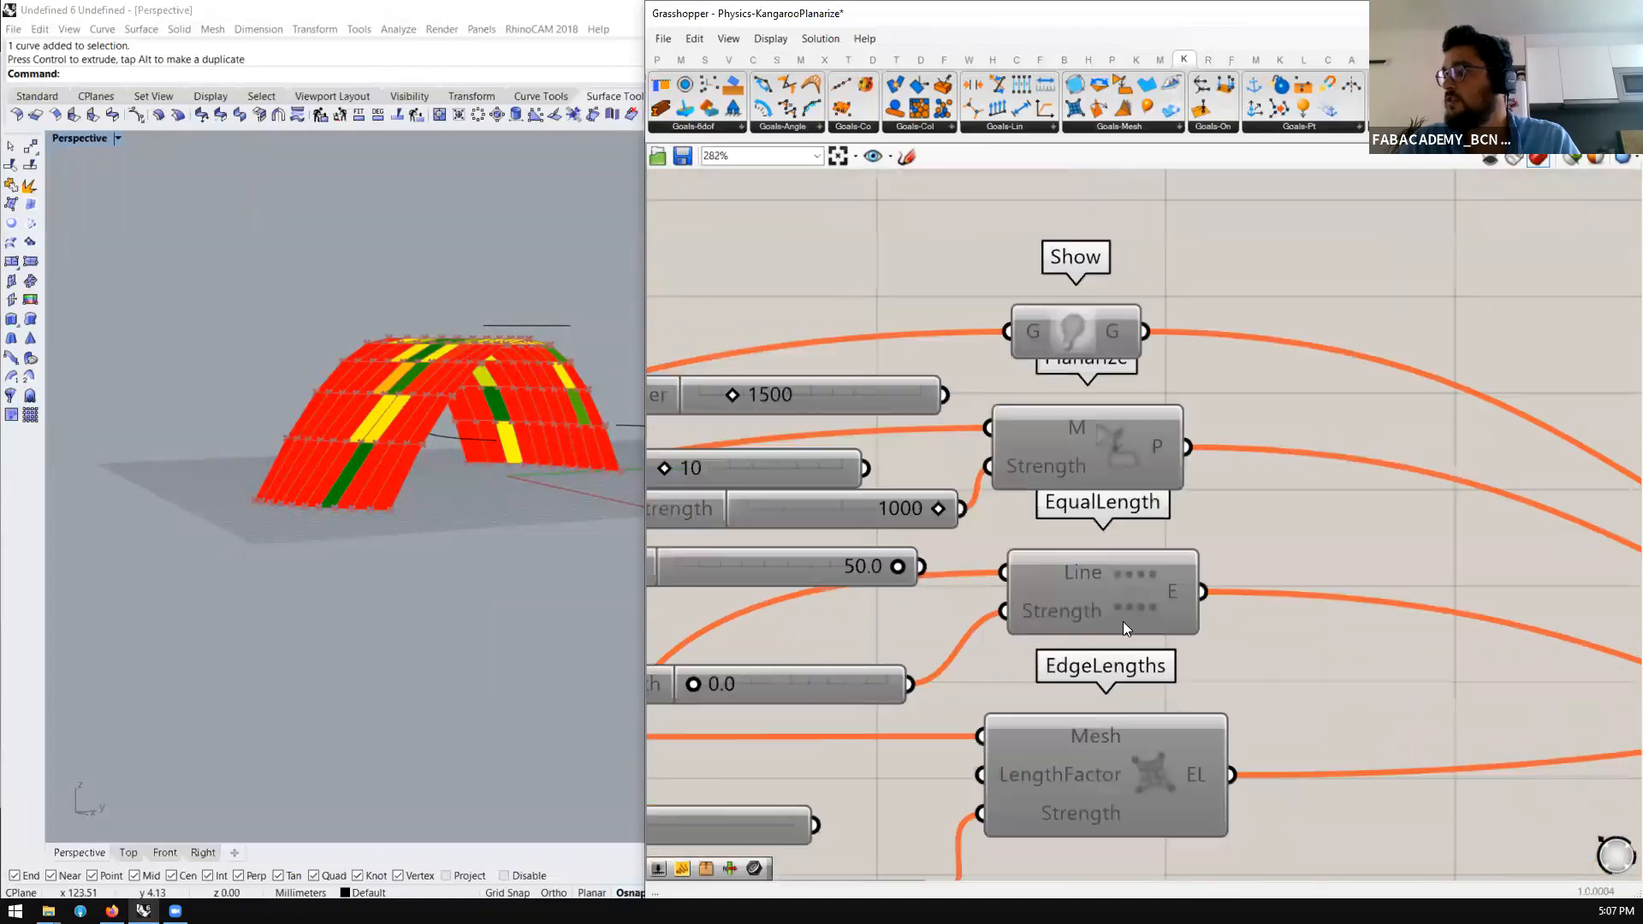
click(1150, 774)
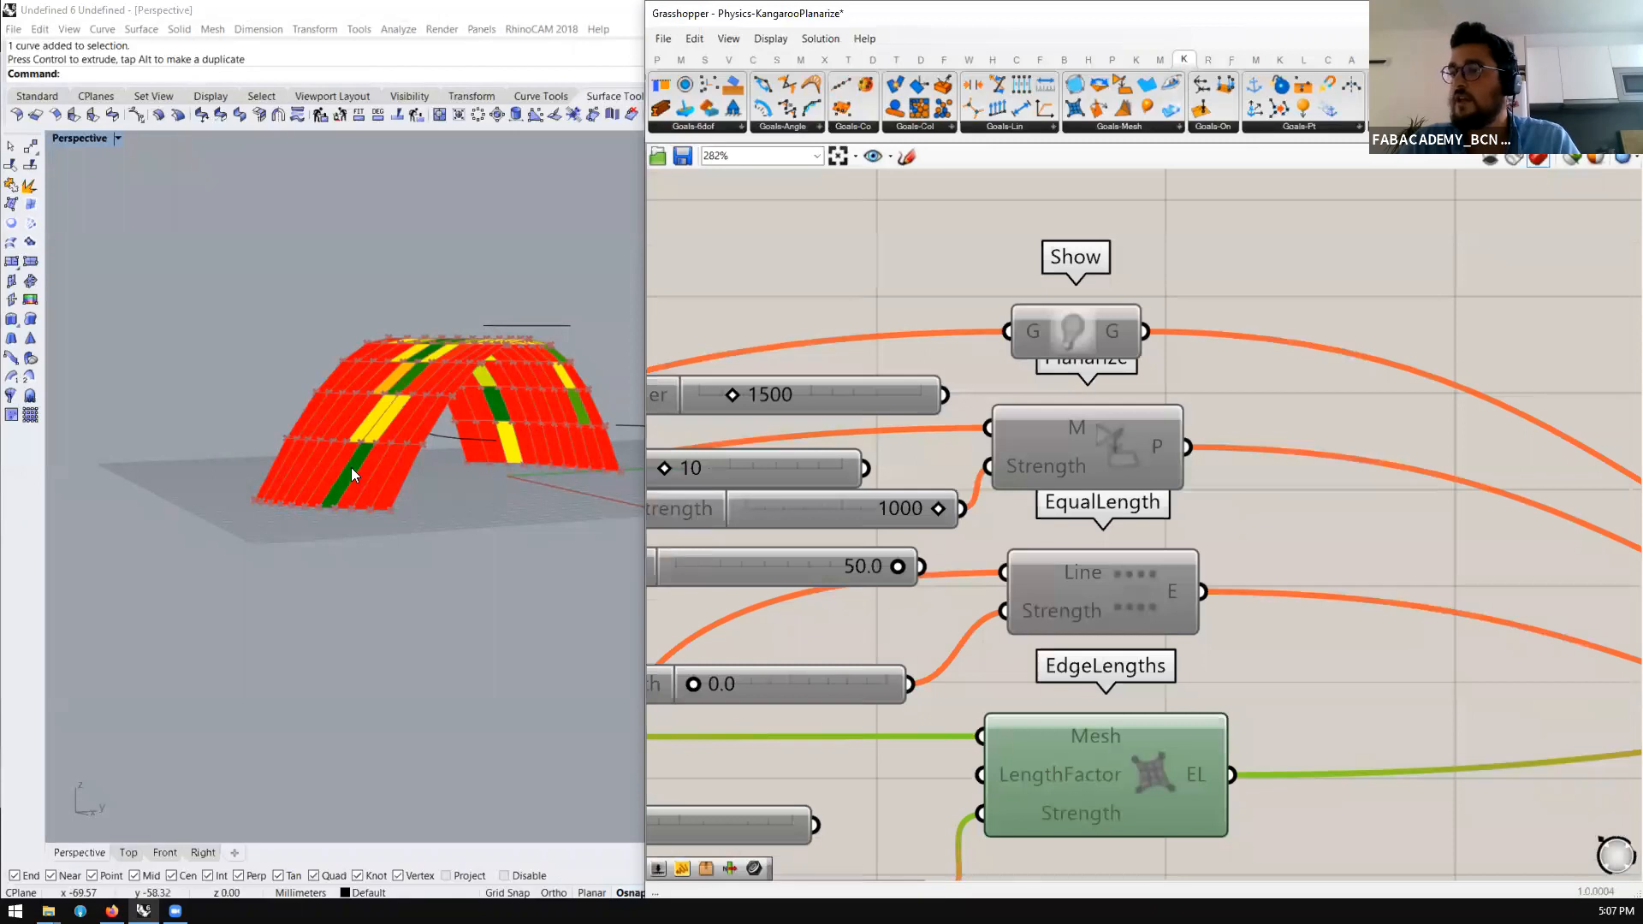
scroll(399, 438, up, 3)
scroll(401, 468, up, 2)
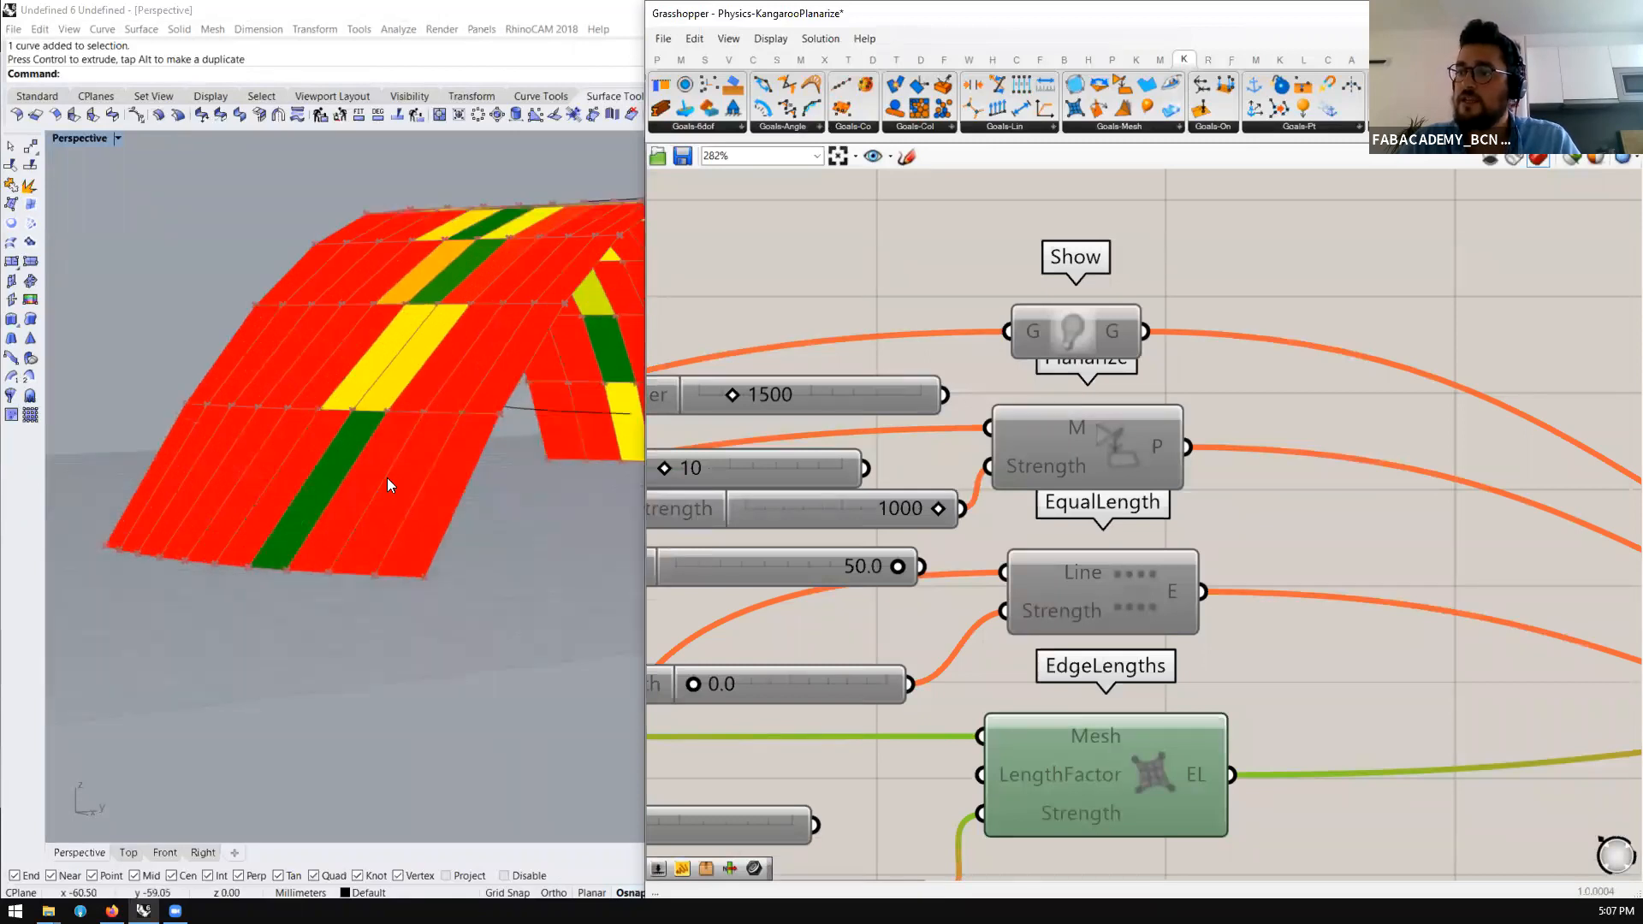
scroll(1064, 698, down, 5)
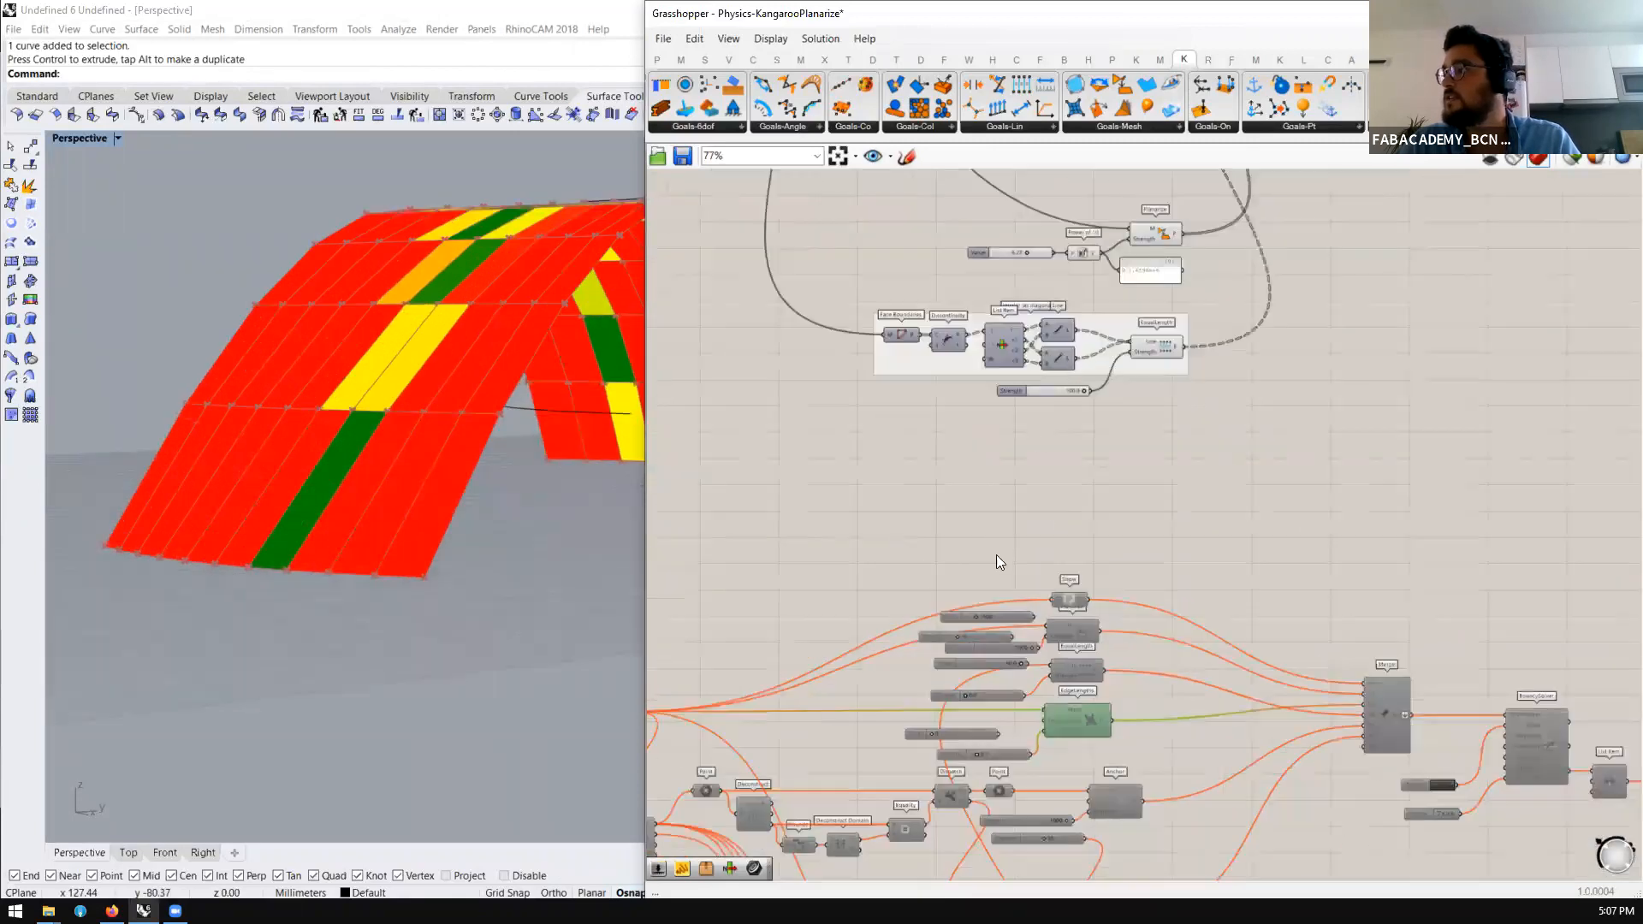
Turn on the previews of Mesh Edges and the Curve parameter it feeds, and view the edge lines on the arch
scroll(918, 227, up, 4)
click(770, 318)
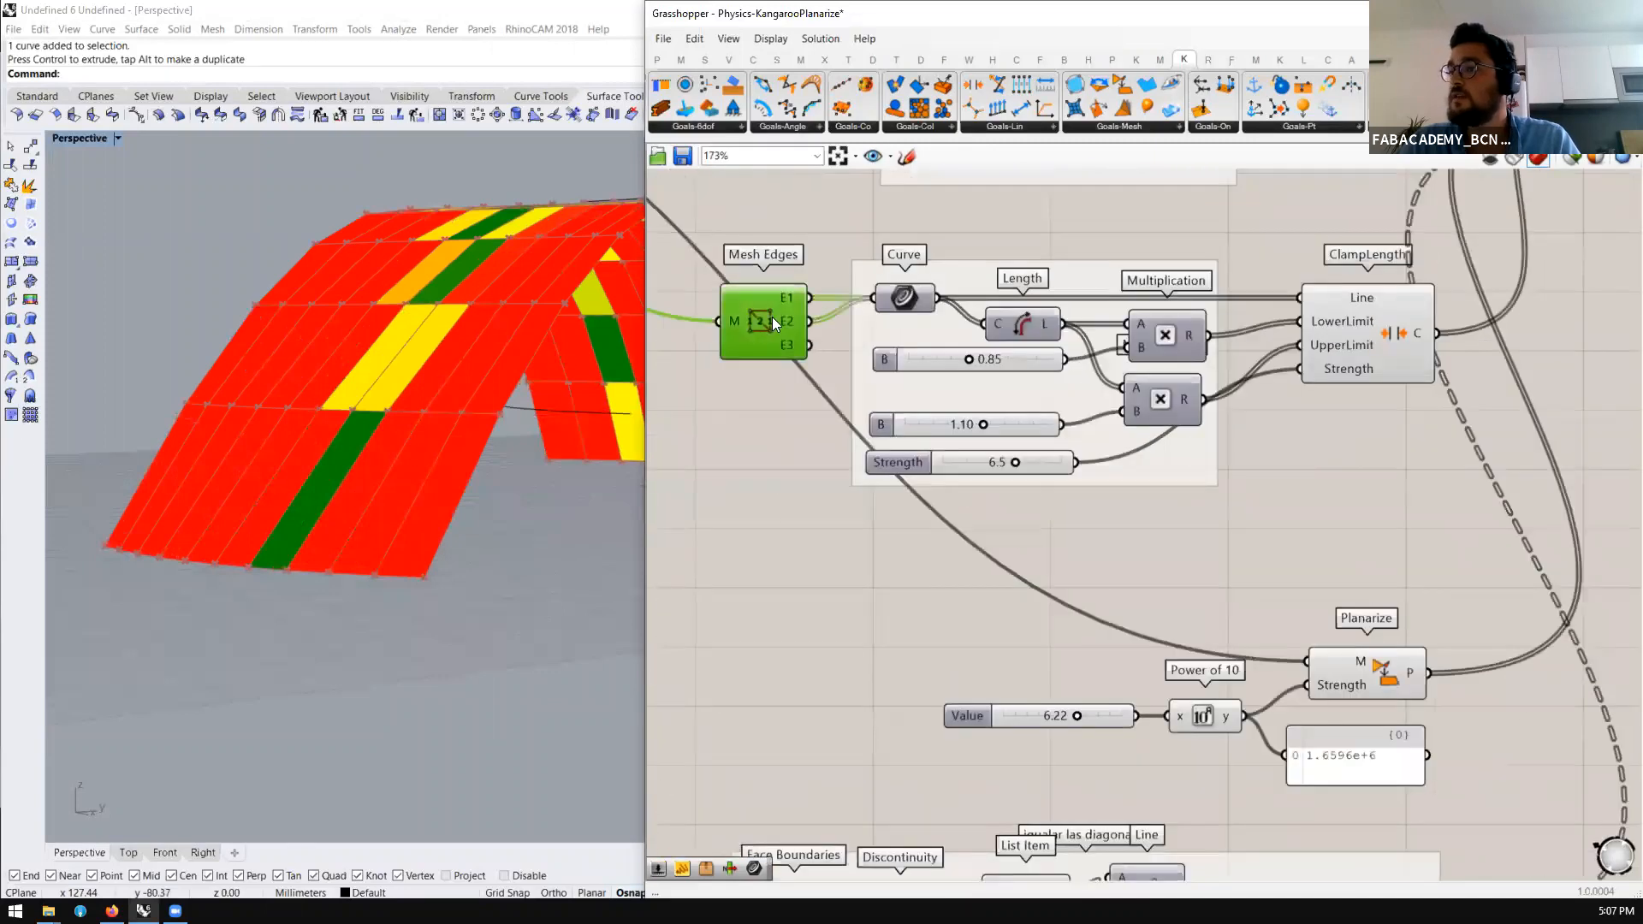
middle_click(771, 318)
click(808, 282)
click(902, 293)
middle_click(903, 293)
click(938, 257)
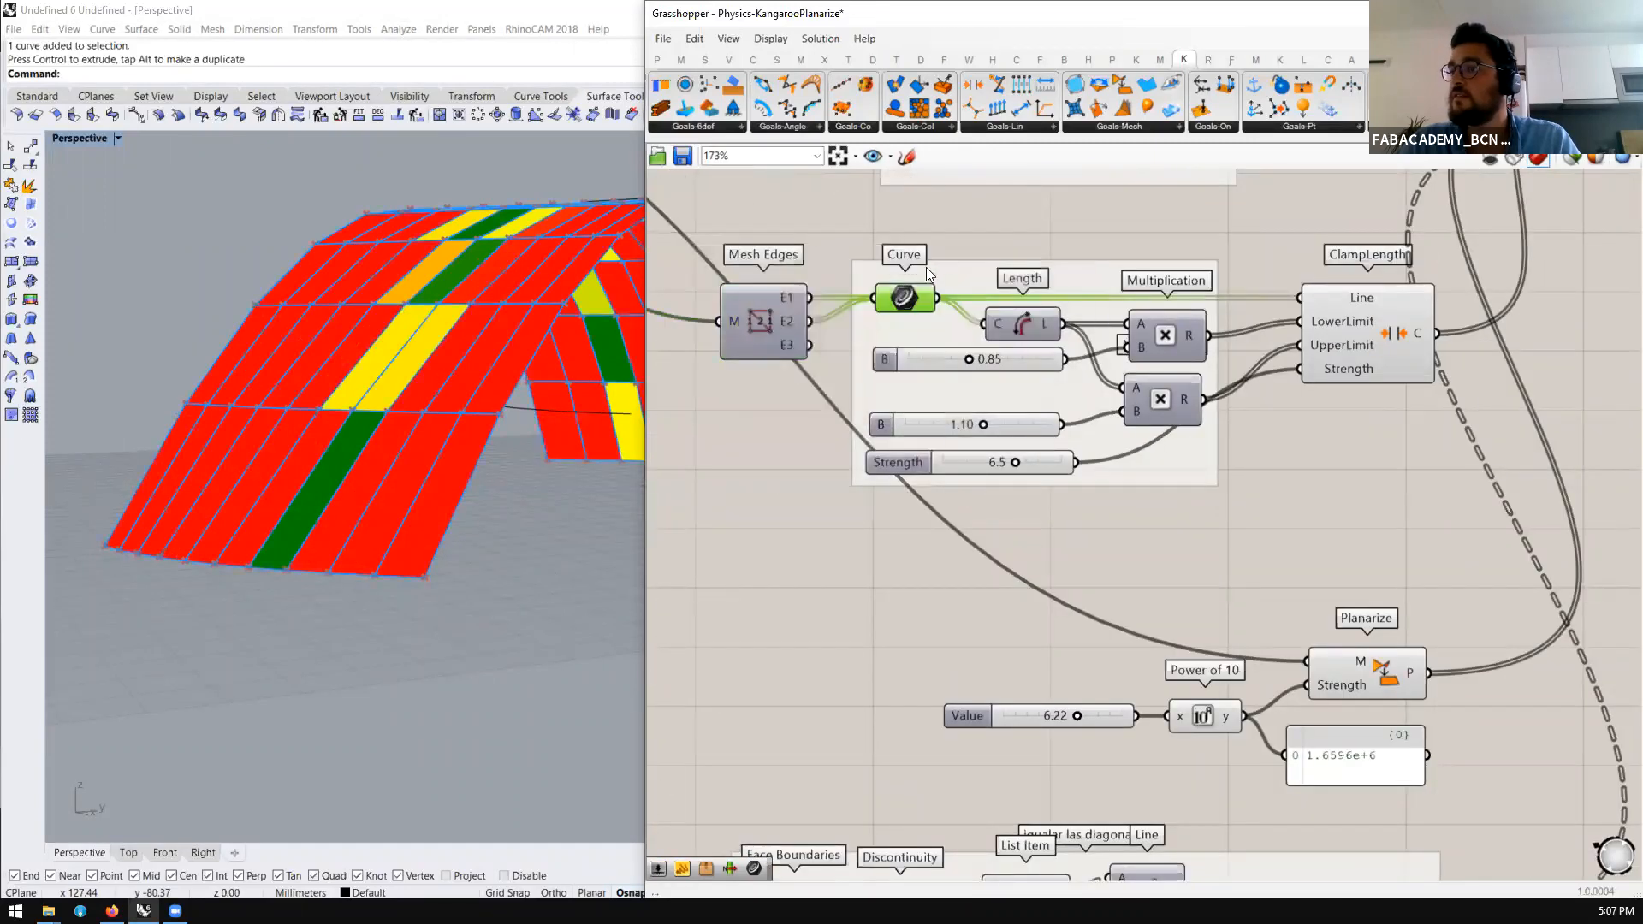
Inspect the Length, Multiplication and 0.85 factor components that supply the limits of the ClampLength goal
click(1031, 317)
click(1385, 333)
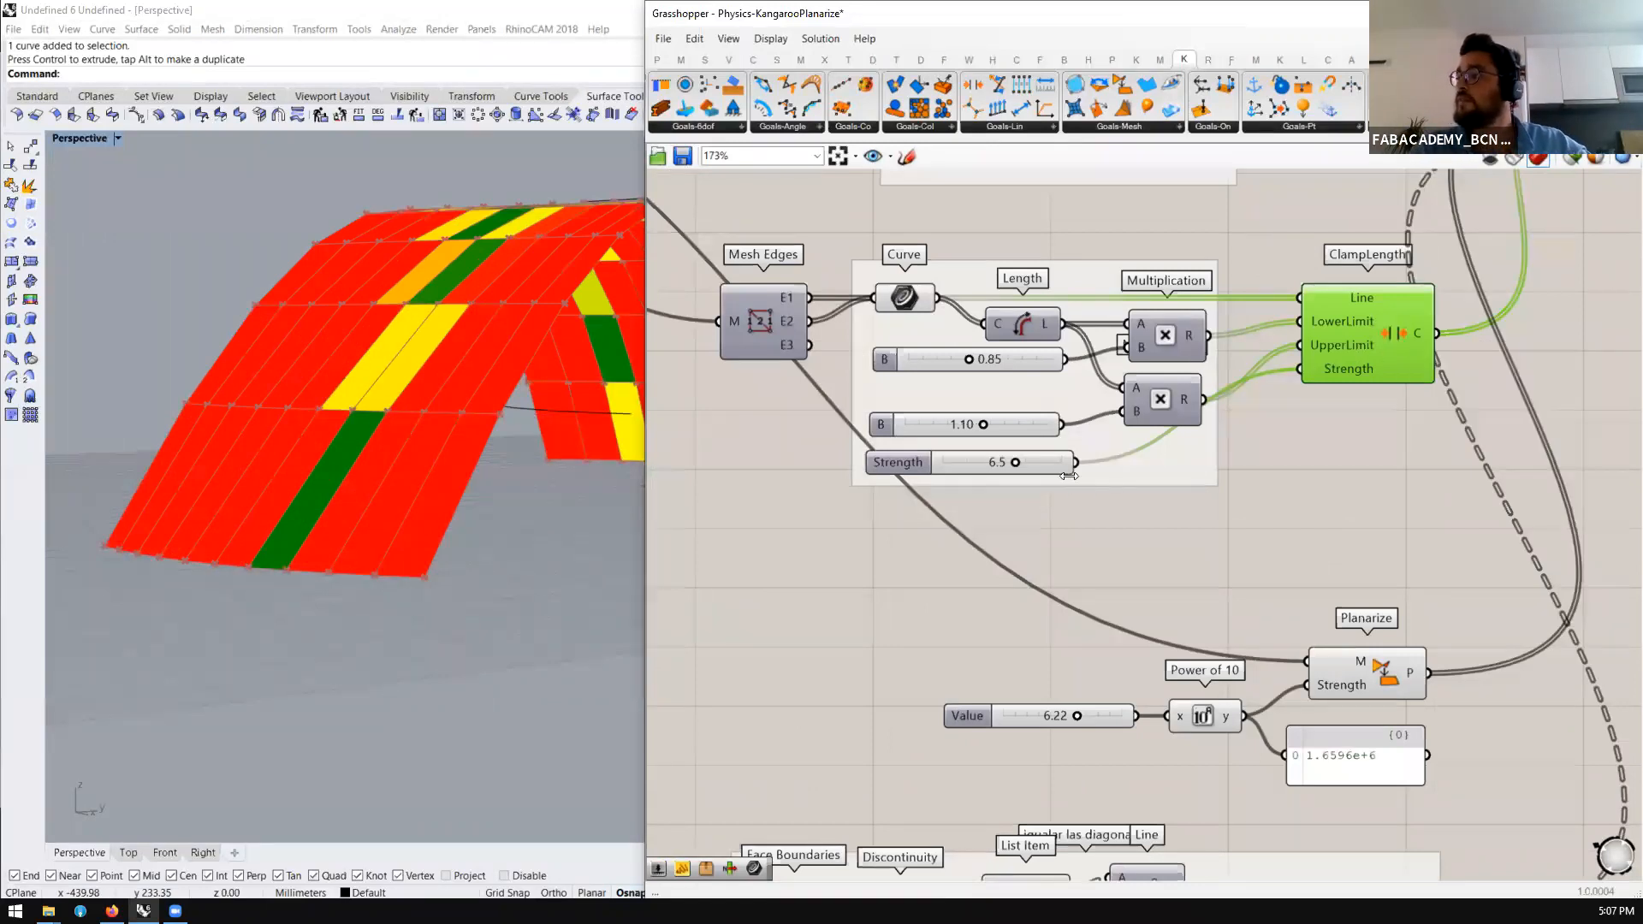
drag(1139, 404, 1126, 398)
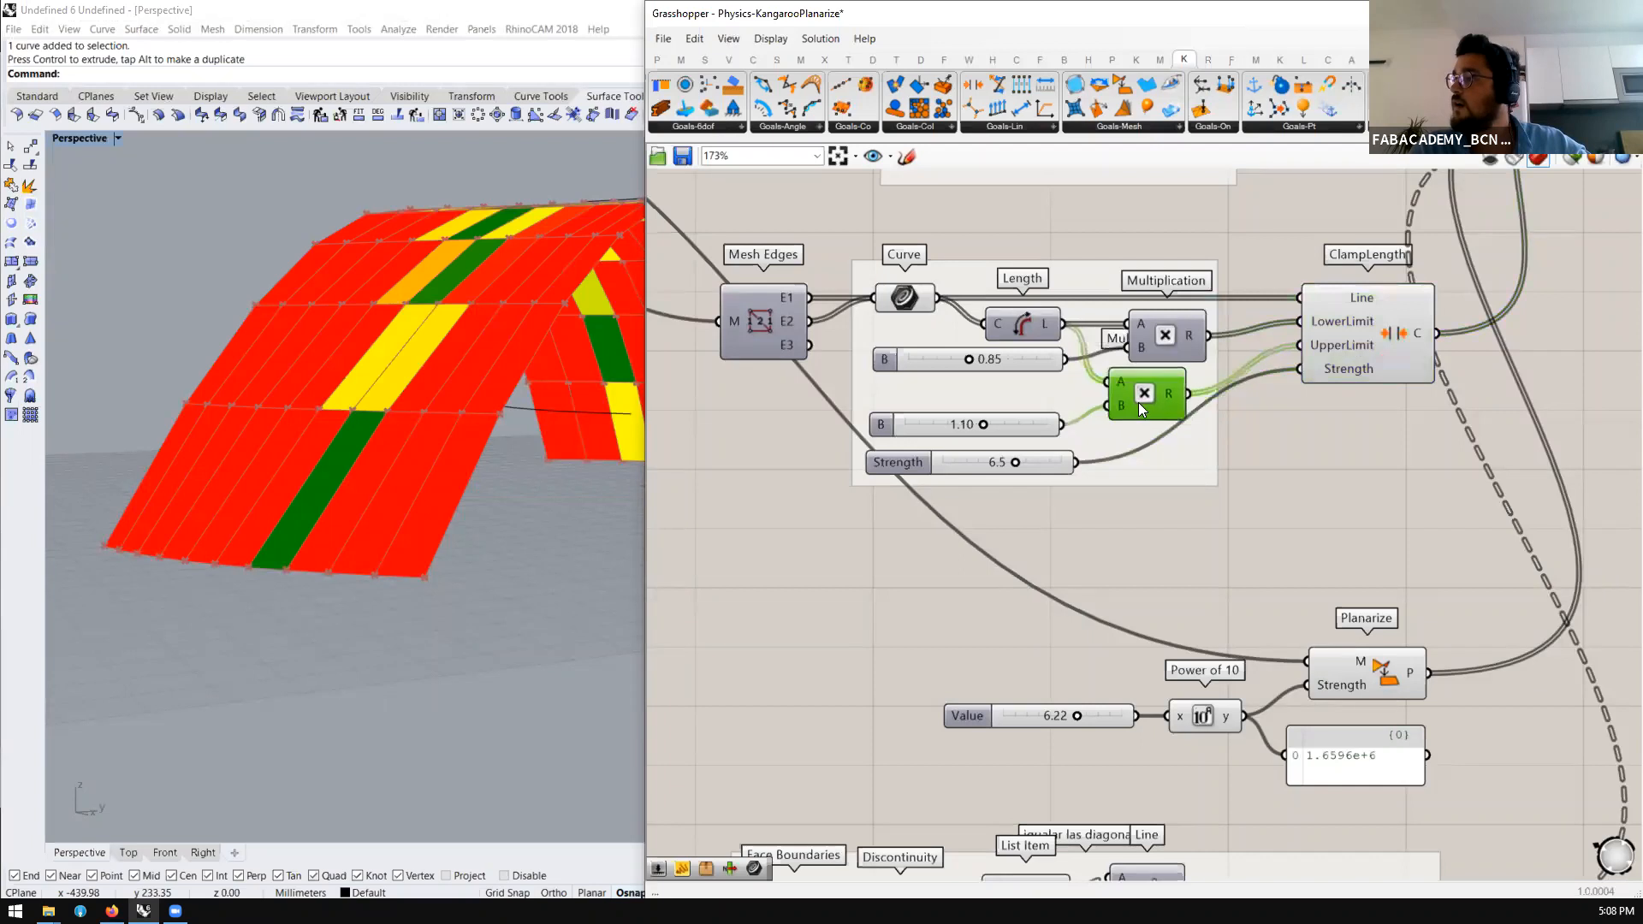
drag(1020, 359, 1013, 369)
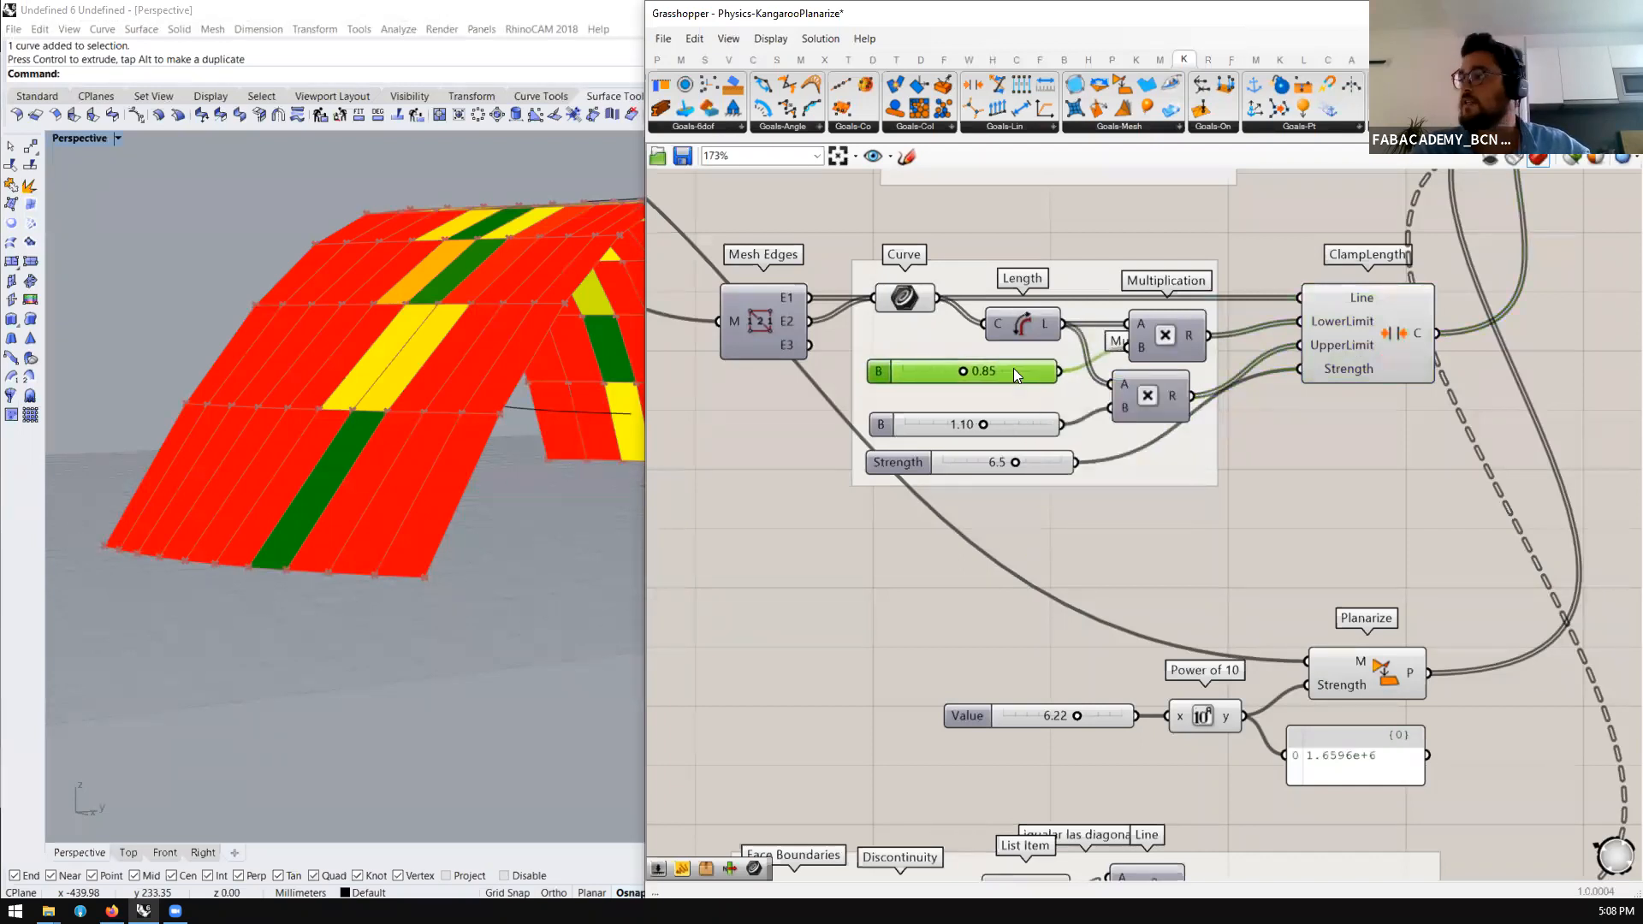
click(1343, 299)
Compare ClampLength with the lower definition's EdgeLengths goal, and examine the Power of 10 component driving the upper Planarize strength
scroll(1190, 338, down, 9)
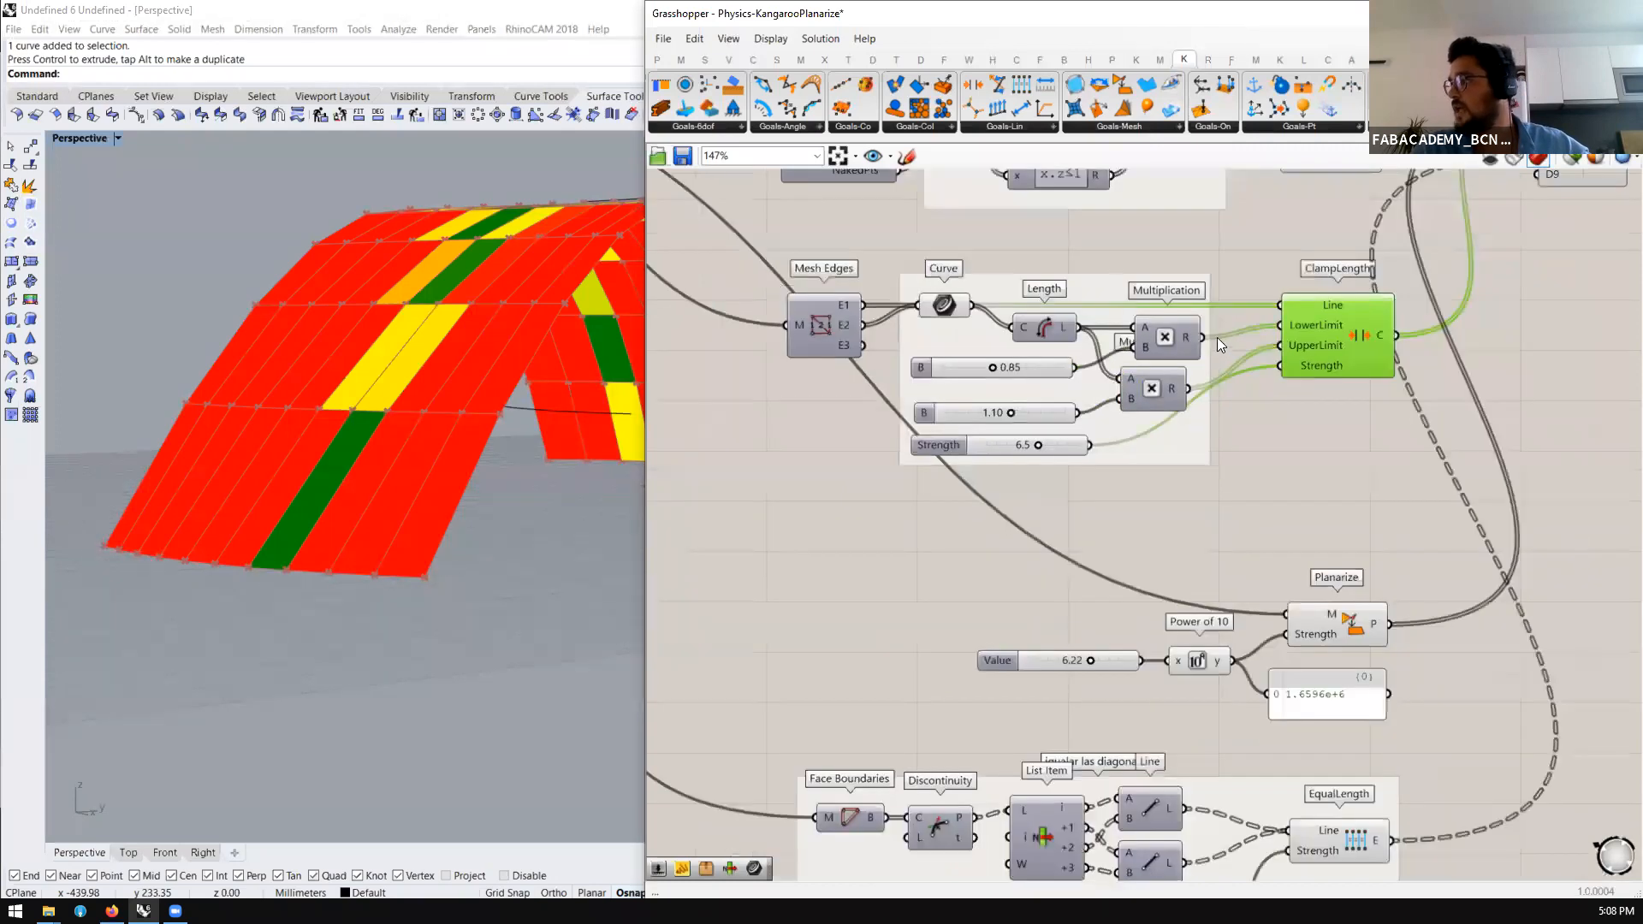
scroll(1164, 643, up, 6)
scroll(1270, 247, down, 6)
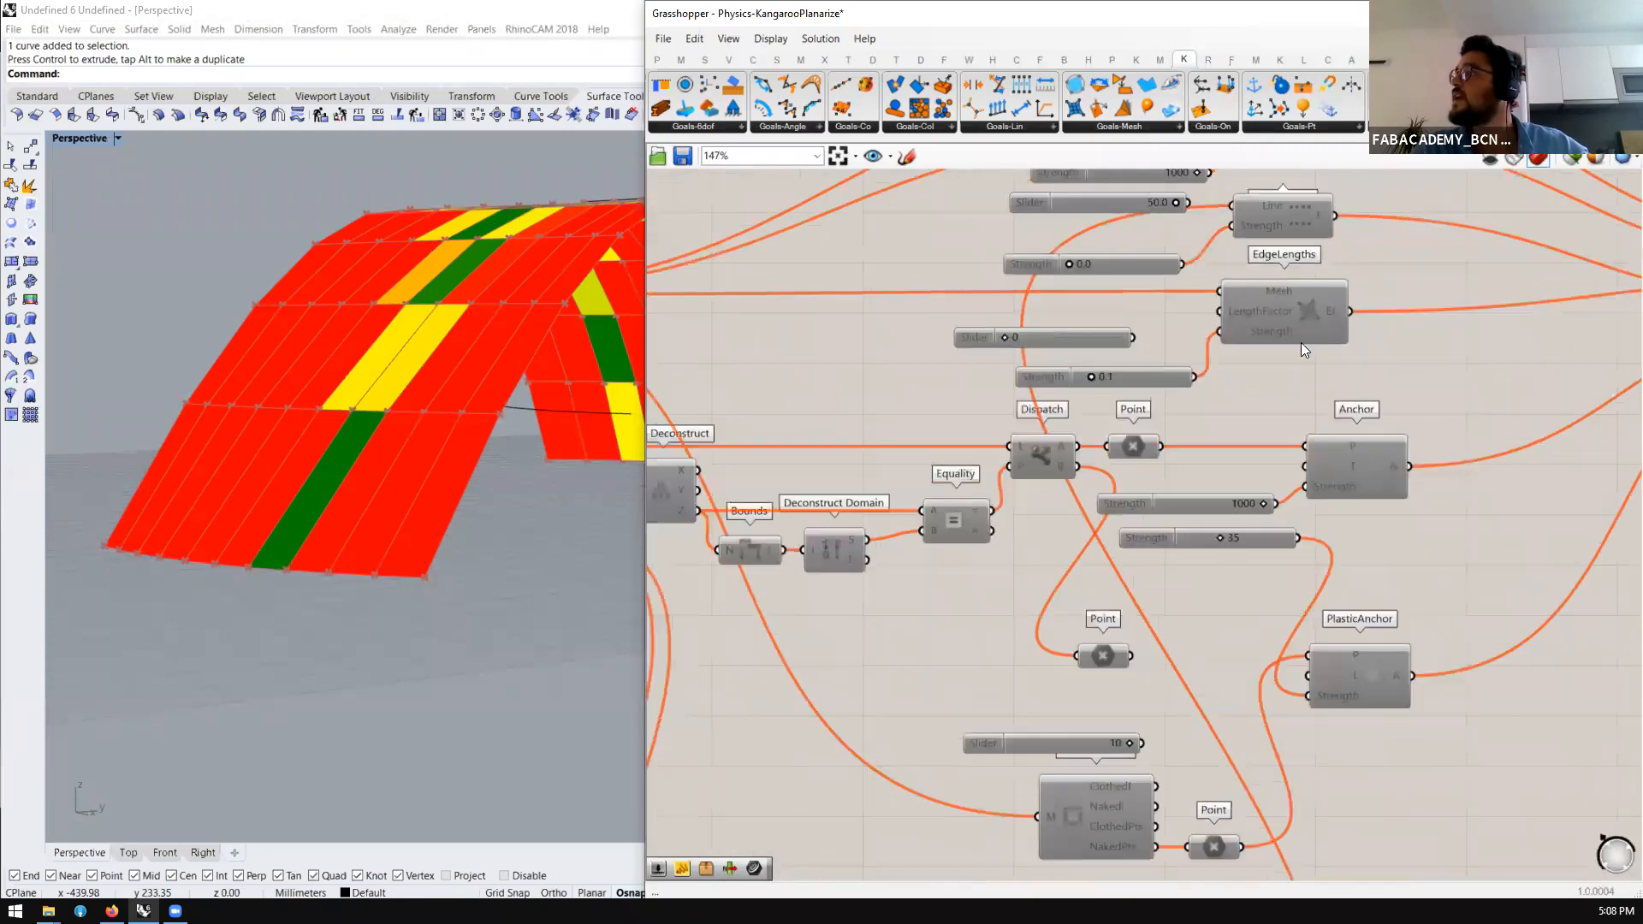
scroll(1269, 340, up, 3)
scroll(1273, 430, up, 5)
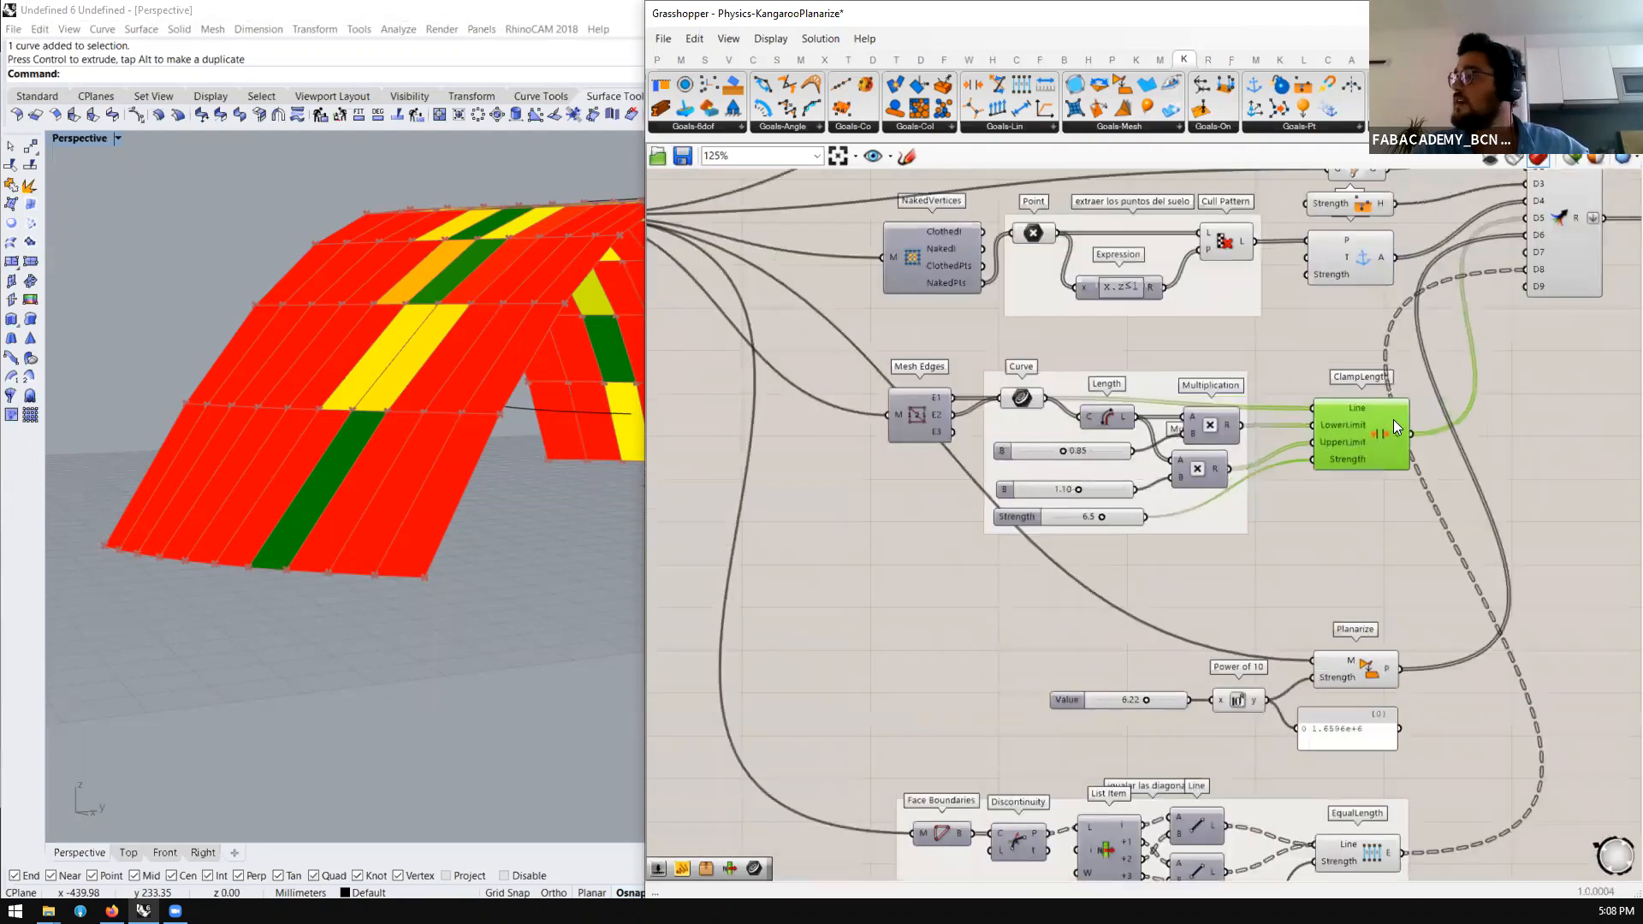
scroll(1196, 479, down, 5)
scroll(1241, 534, up, 6)
drag(1240, 533, 1243, 525)
click(1085, 568)
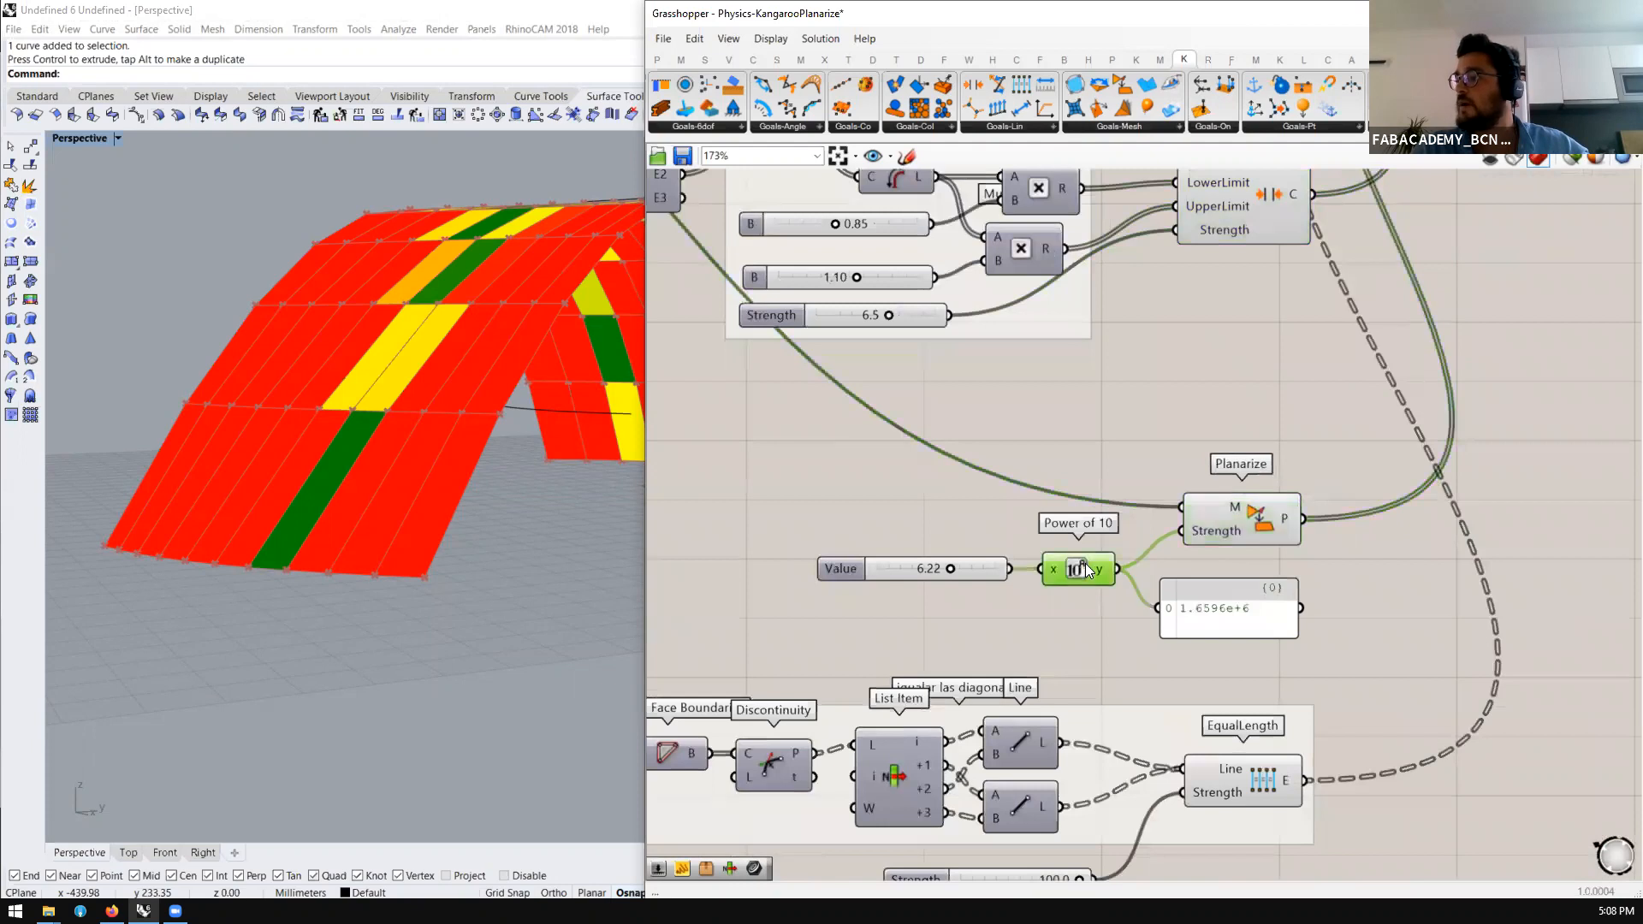
Enable all components of the lower Kangaroo definition
scroll(1062, 504, down, 10)
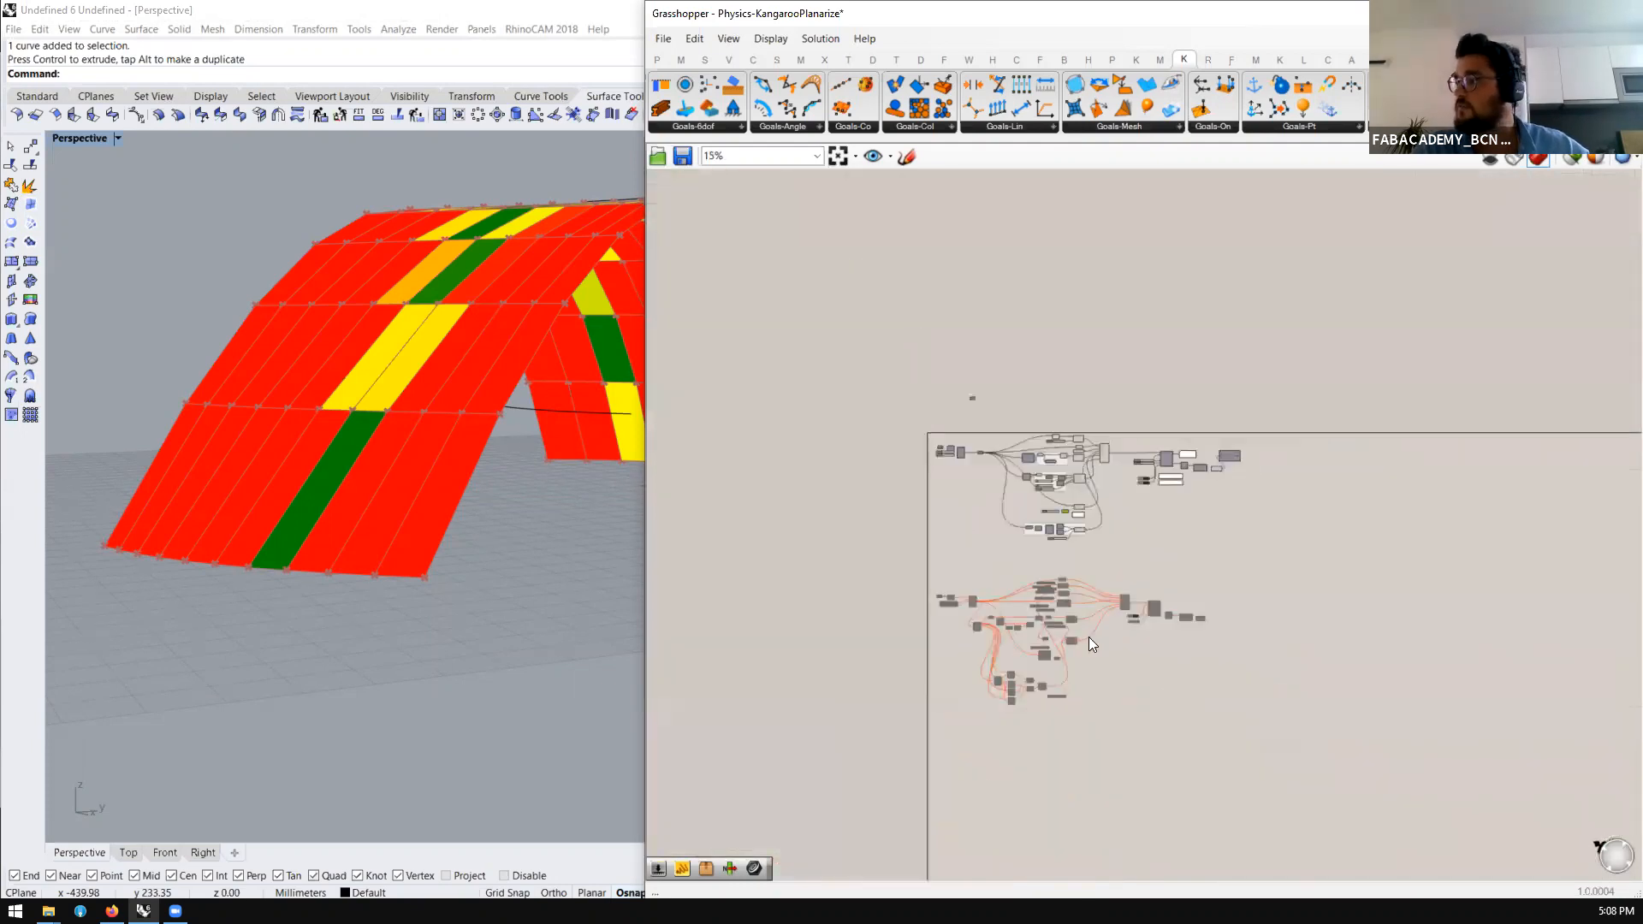
scroll(1091, 643, up, 3)
drag(1325, 529, 781, 825)
middle_click(932, 750)
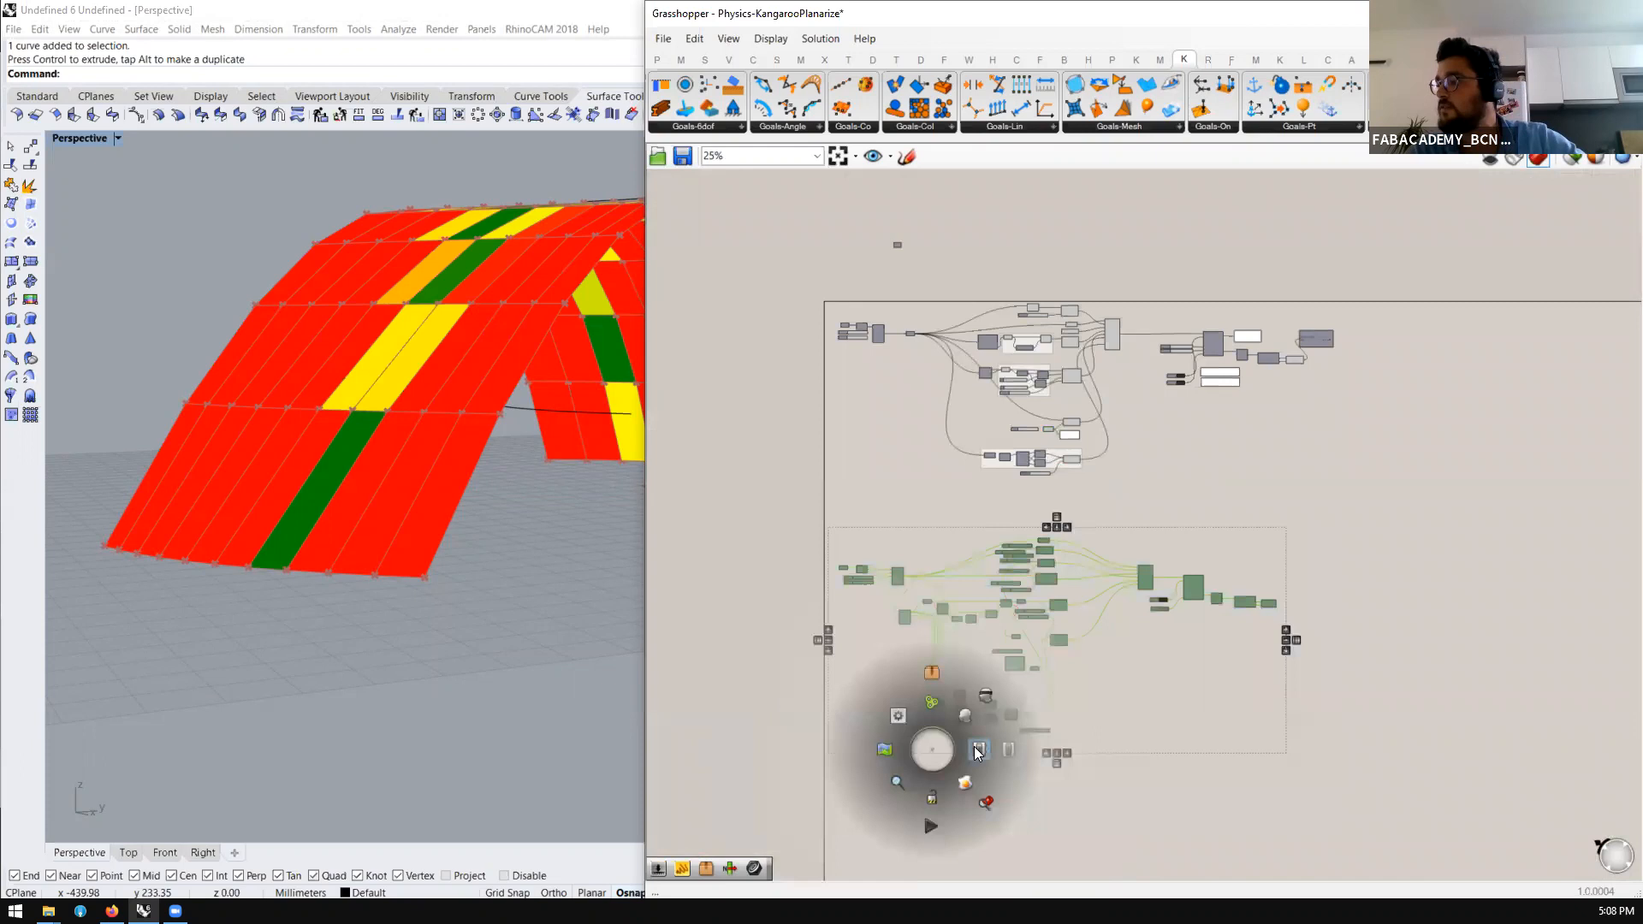
click(978, 750)
click(794, 492)
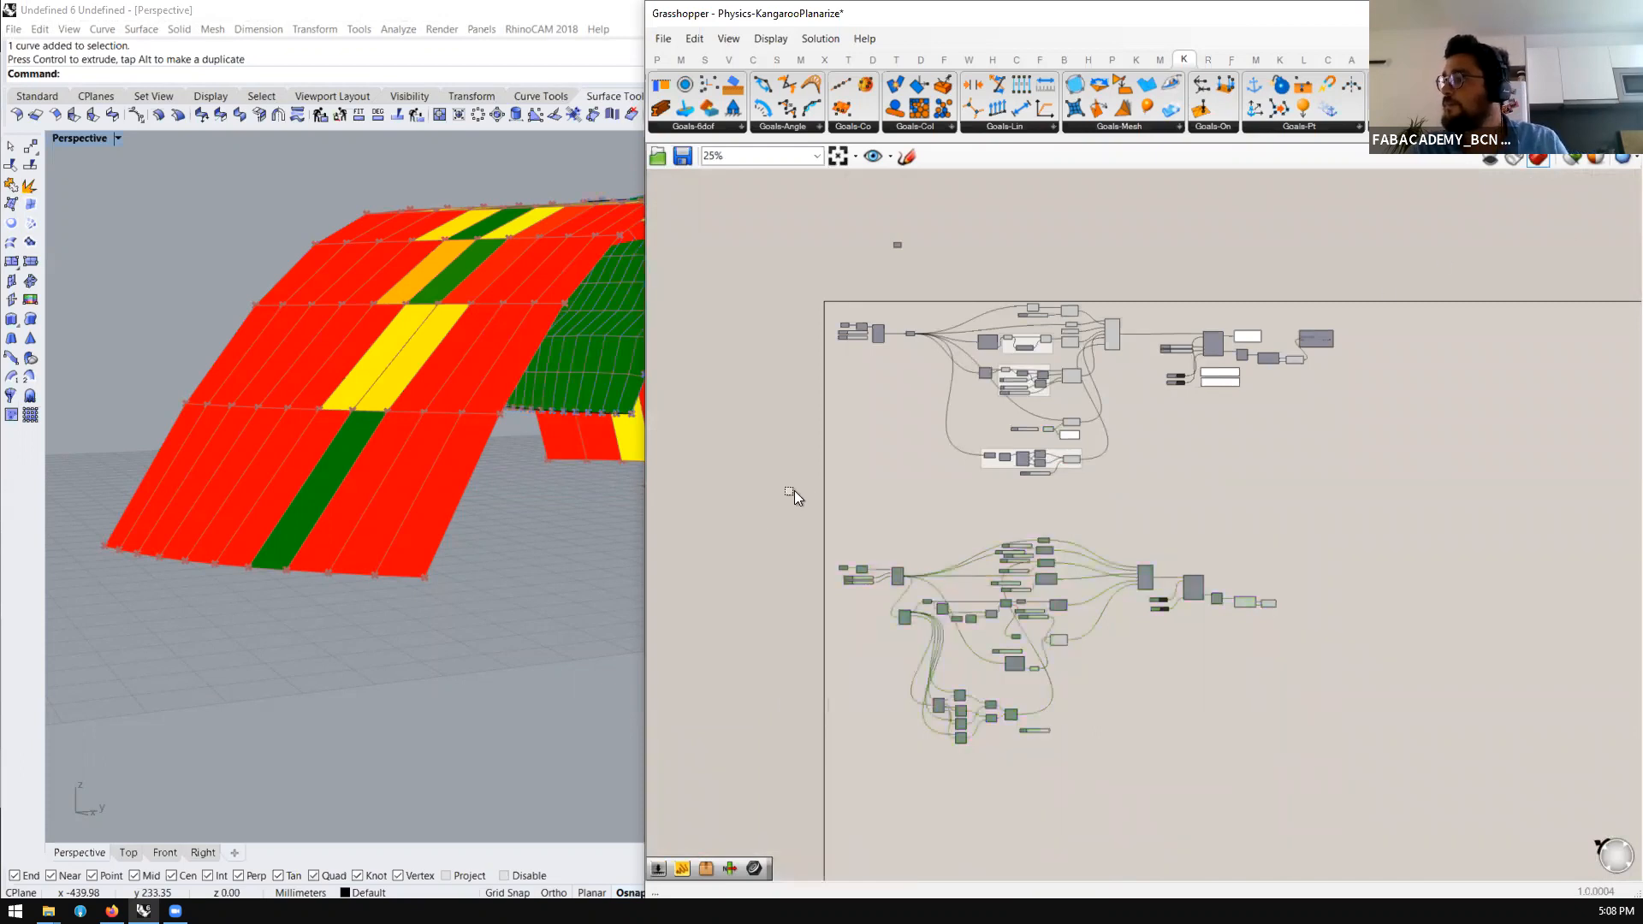
Disable all components of the upper definition and reset the lower definition's BouncySolver
click(1023, 476)
middle_click(1028, 468)
click(1100, 464)
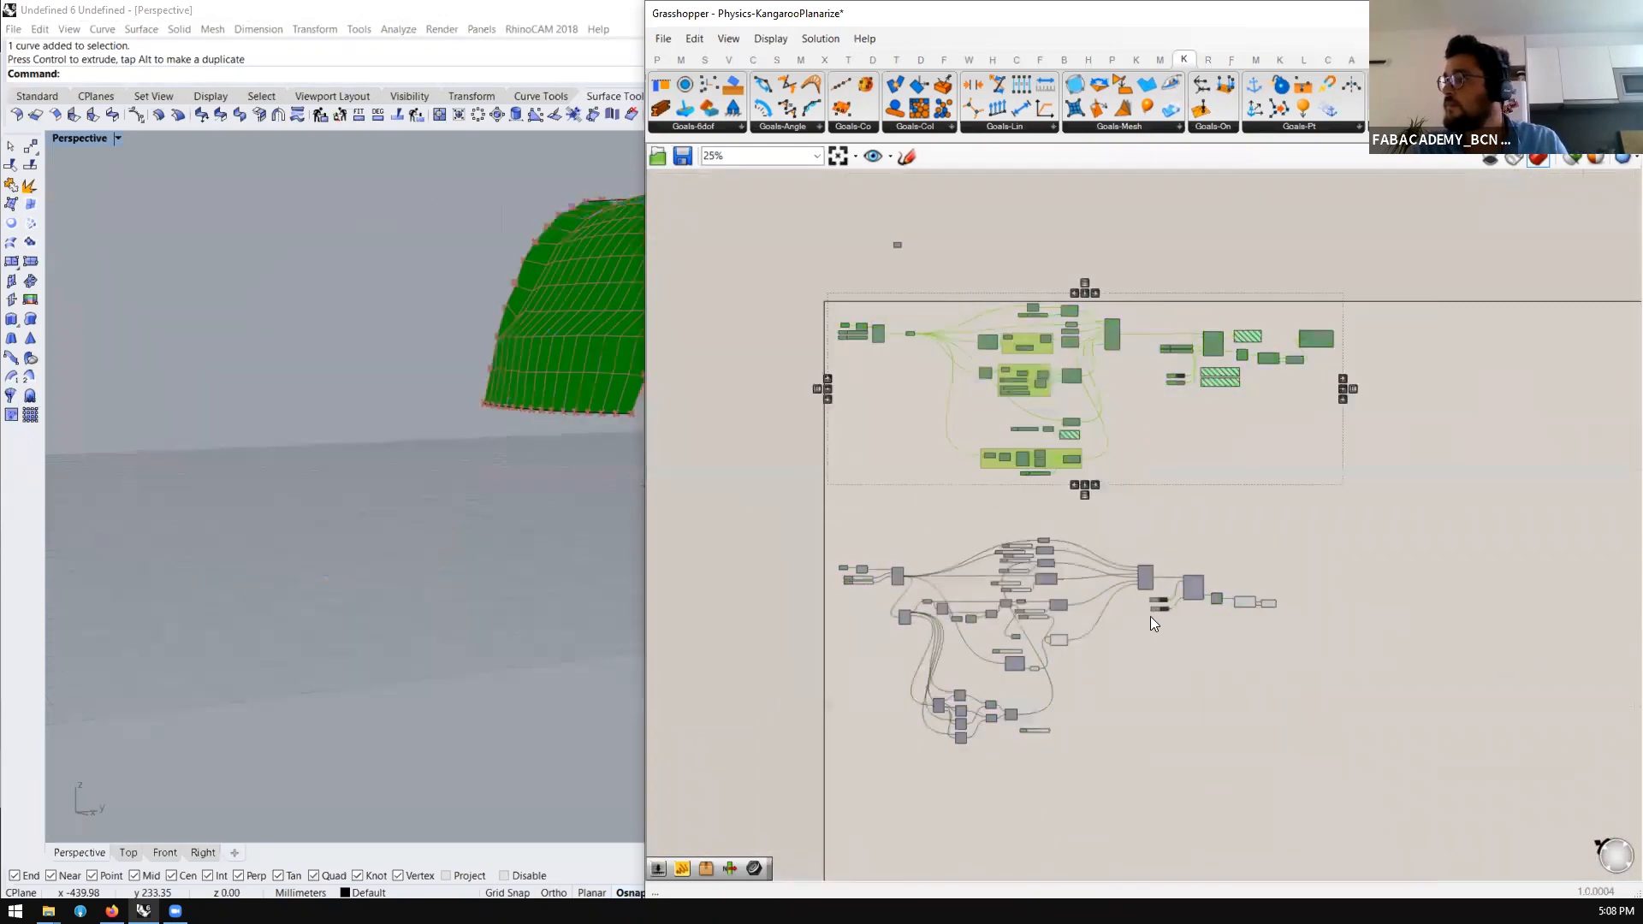
scroll(1159, 610, up, 8)
click(1185, 559)
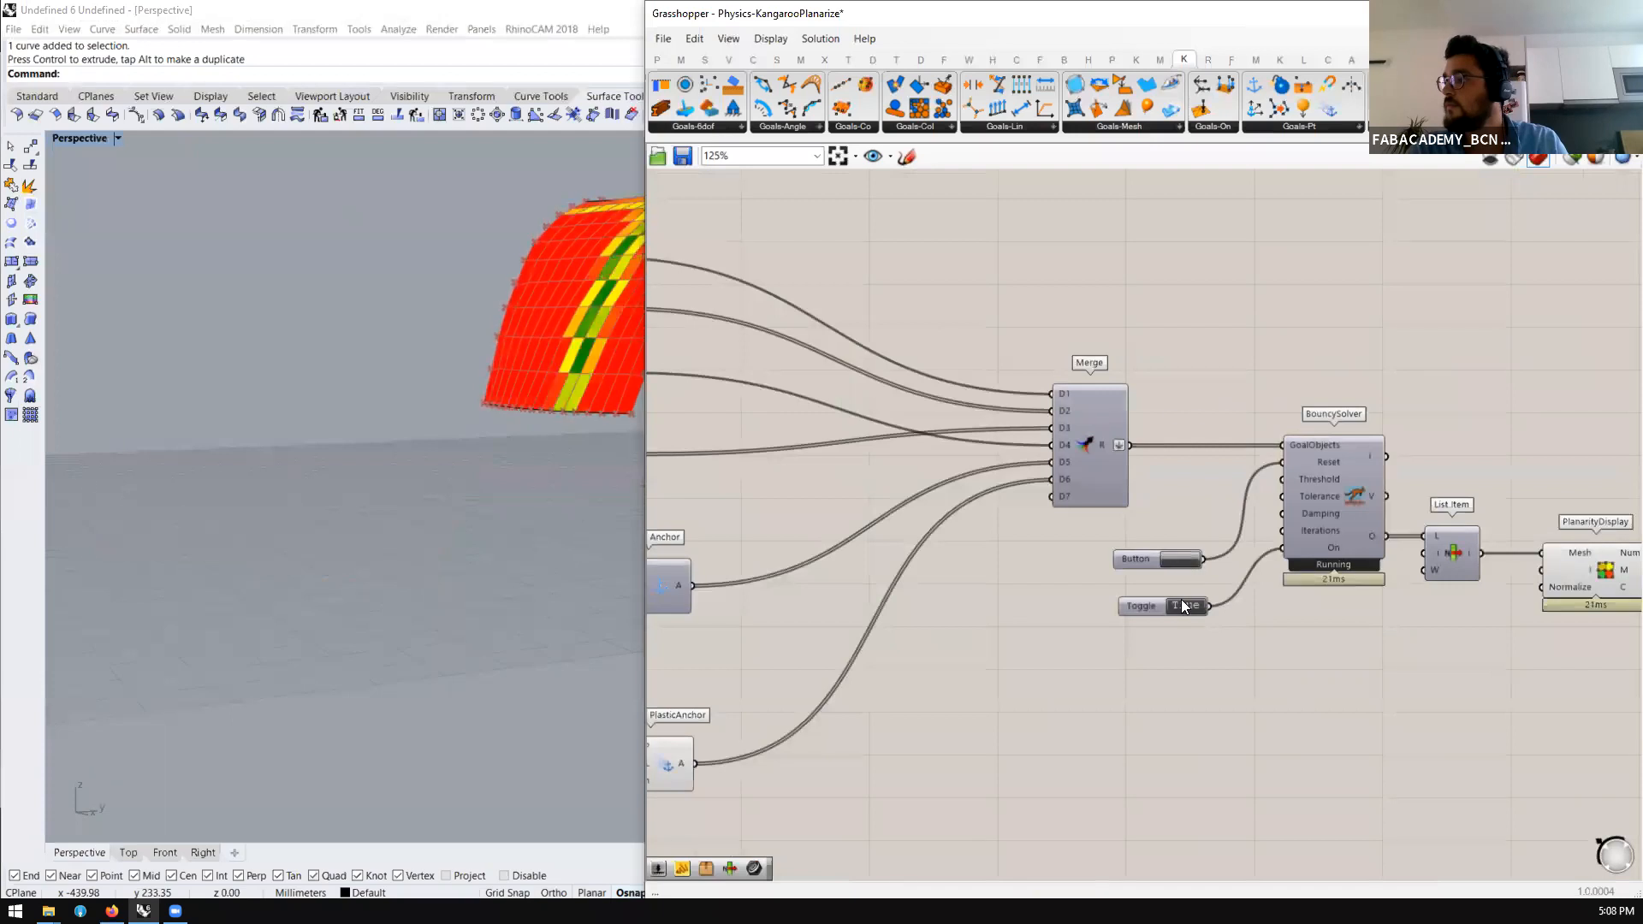
Set the lower definition's EdgeLengths strength to 1.0 and its EqualLength strength to 10.0
scroll(949, 572, down, 5)
scroll(1006, 448, up, 7)
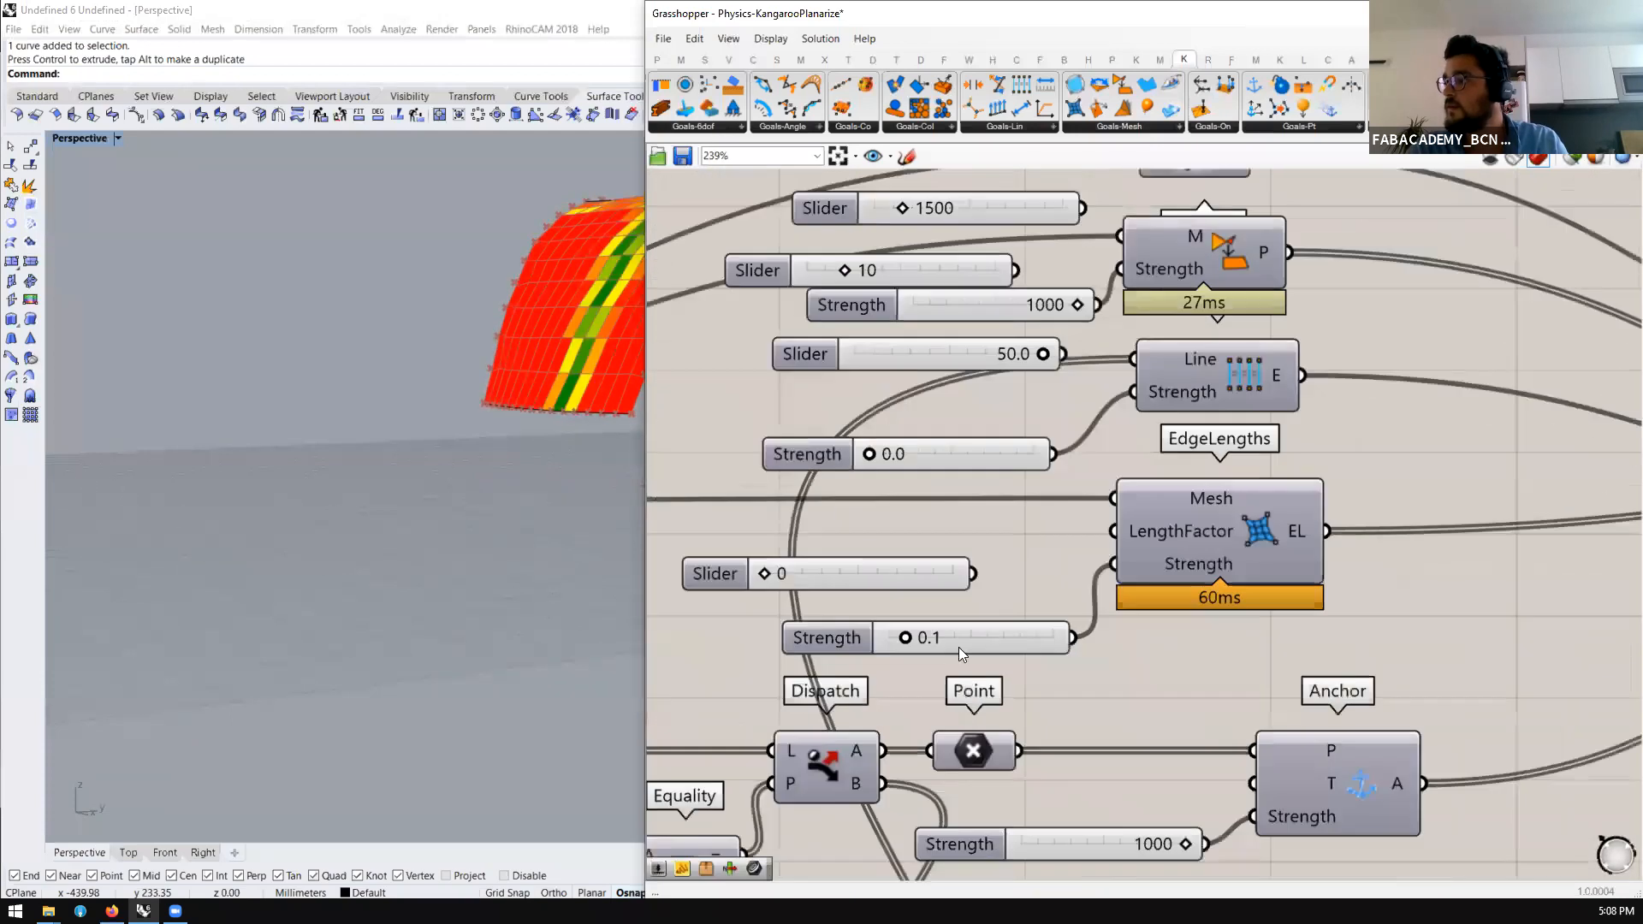
drag(902, 639, 1093, 638)
drag(868, 453, 1058, 463)
Set the lower PlasticAnchor strength to 100 and place its slider below the Anchor strength slider
scroll(917, 351, down, 5)
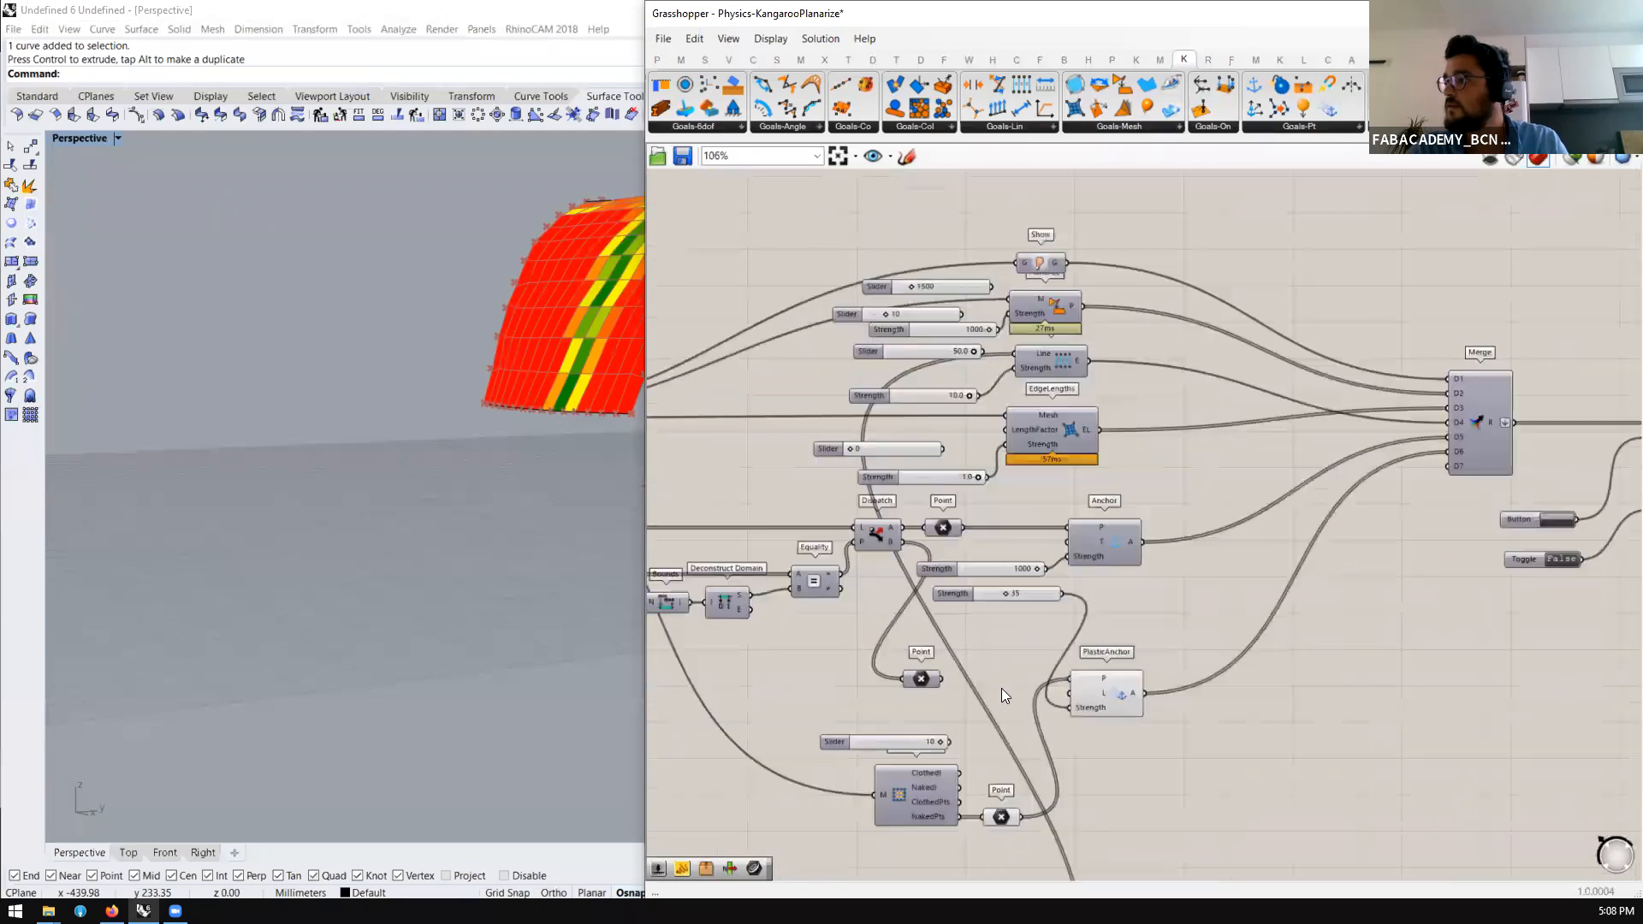
scroll(1002, 688, up, 4)
drag(1003, 540, 1205, 549)
drag(1079, 555, 923, 588)
scroll(941, 652, down, 3)
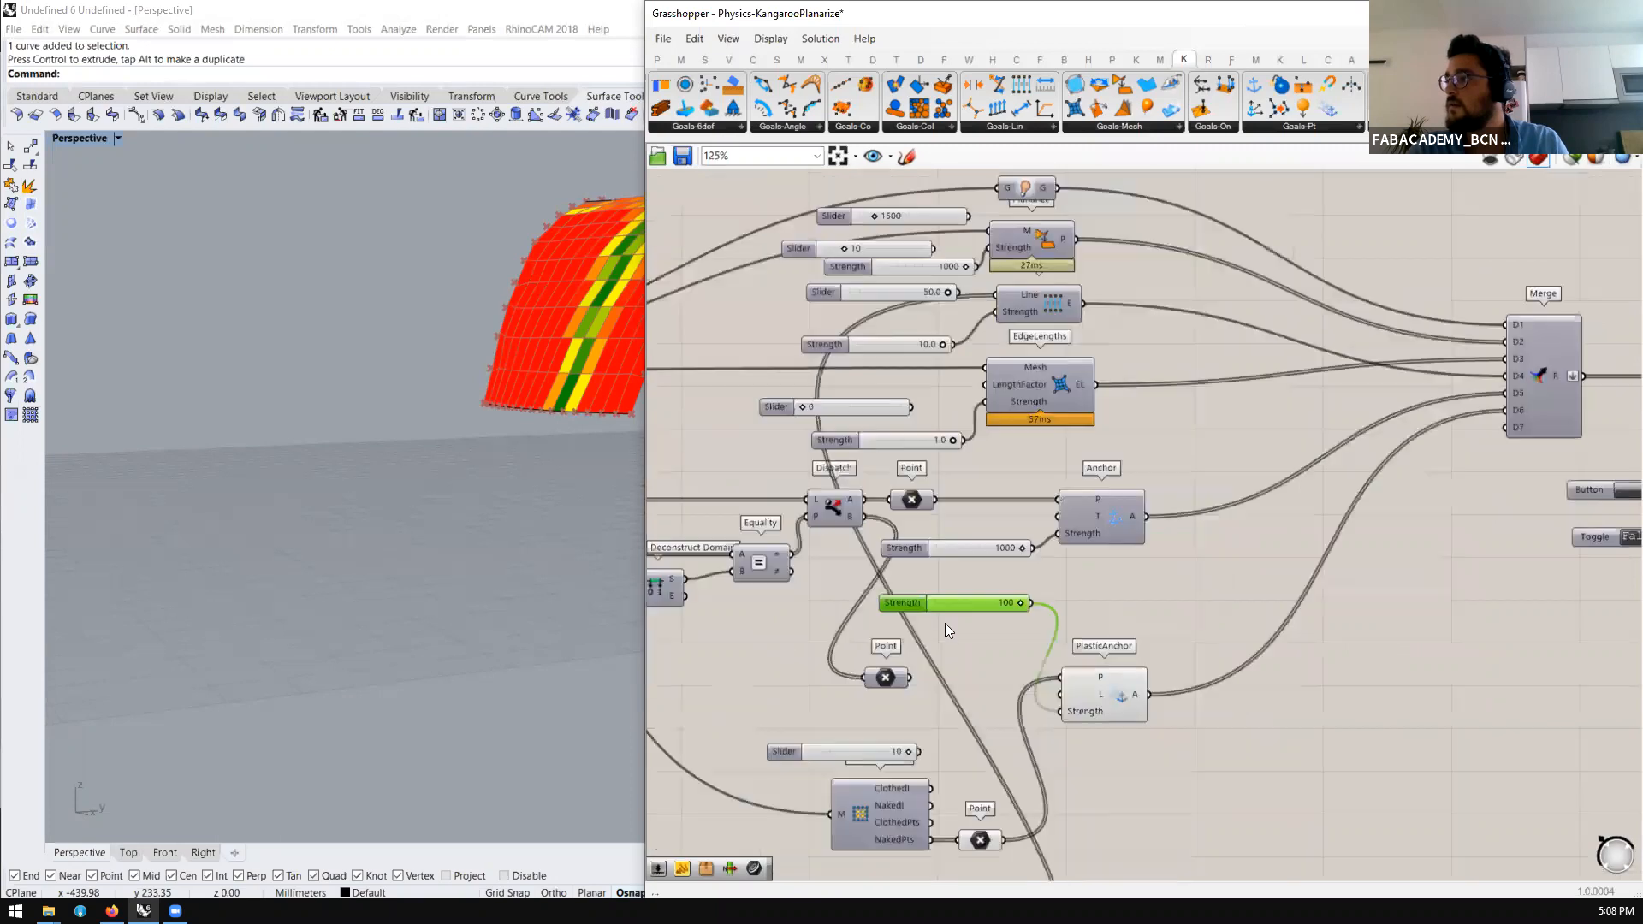
Delete the two unconnected sliders, 10 and 1500, beside the Planarize component
scroll(924, 344, up, 3)
click(888, 380)
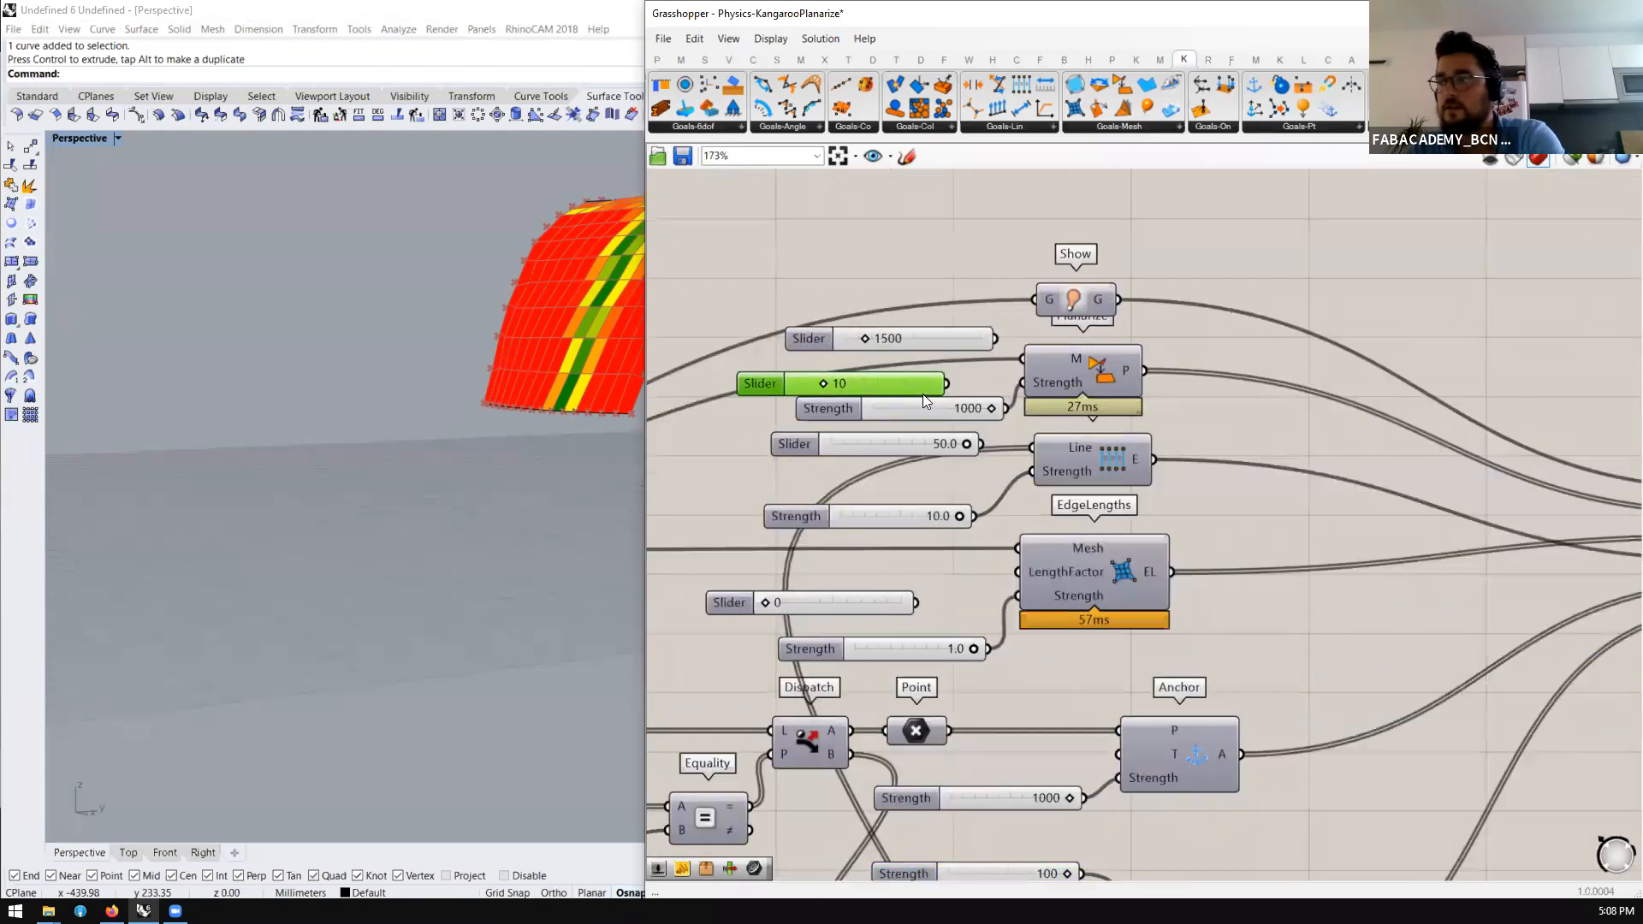
key(Delete)
click(930, 338)
key(Delete)
Add a Power of 10 component in front of Planarize and delete the 1000 slider that feeds Planarize's strength
drag(936, 404, 732, 374)
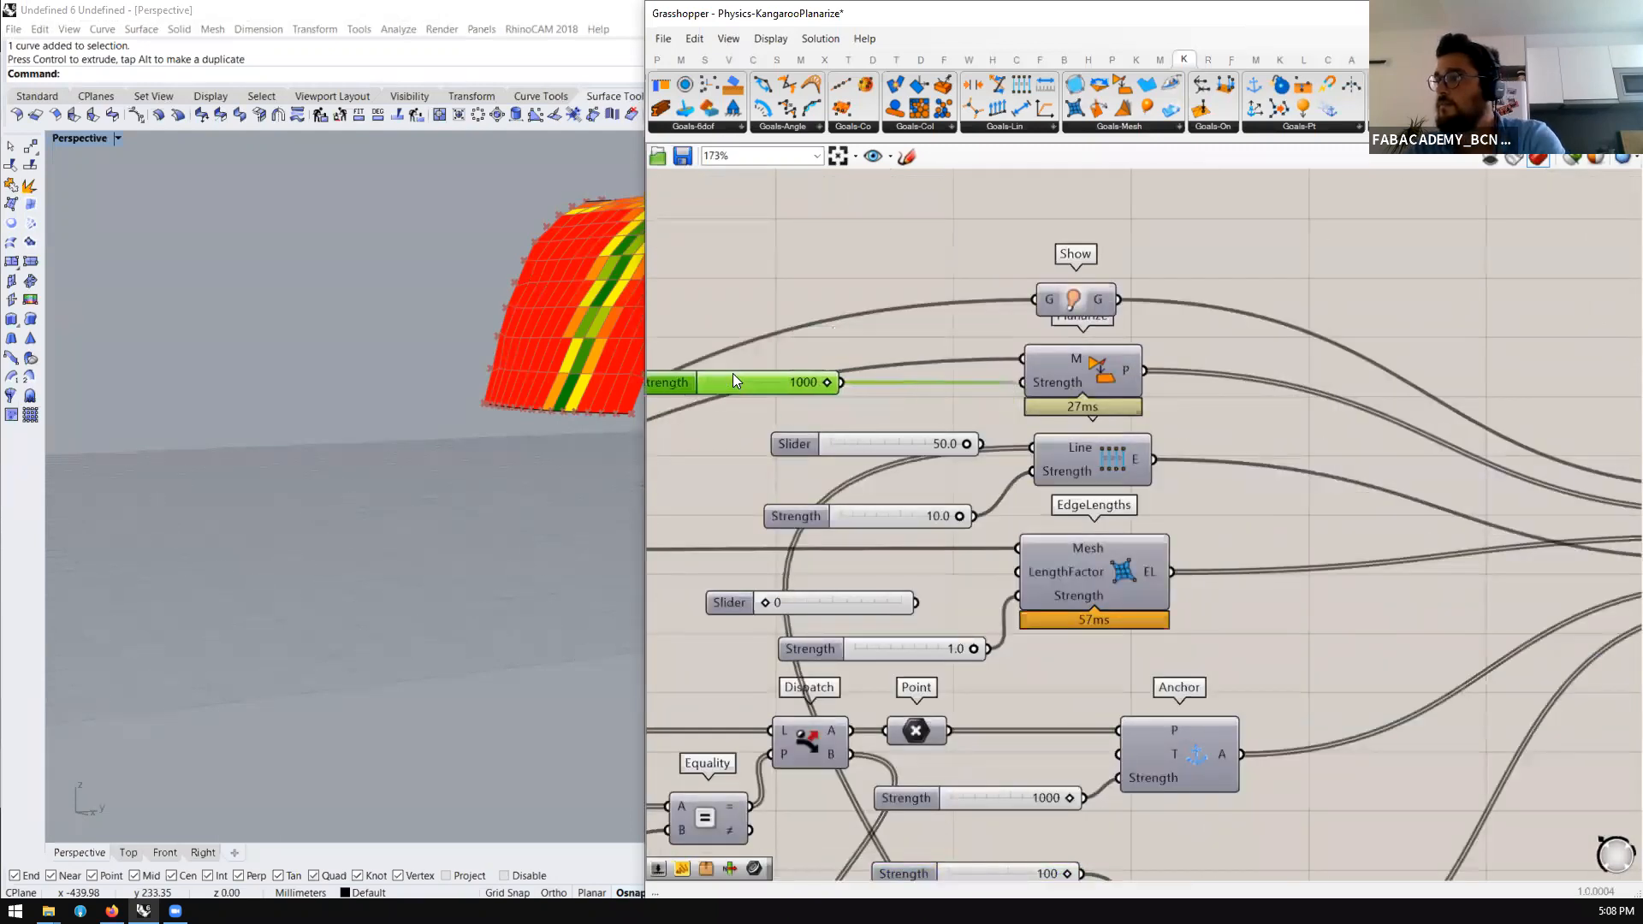
double_click(965, 397)
text(power)
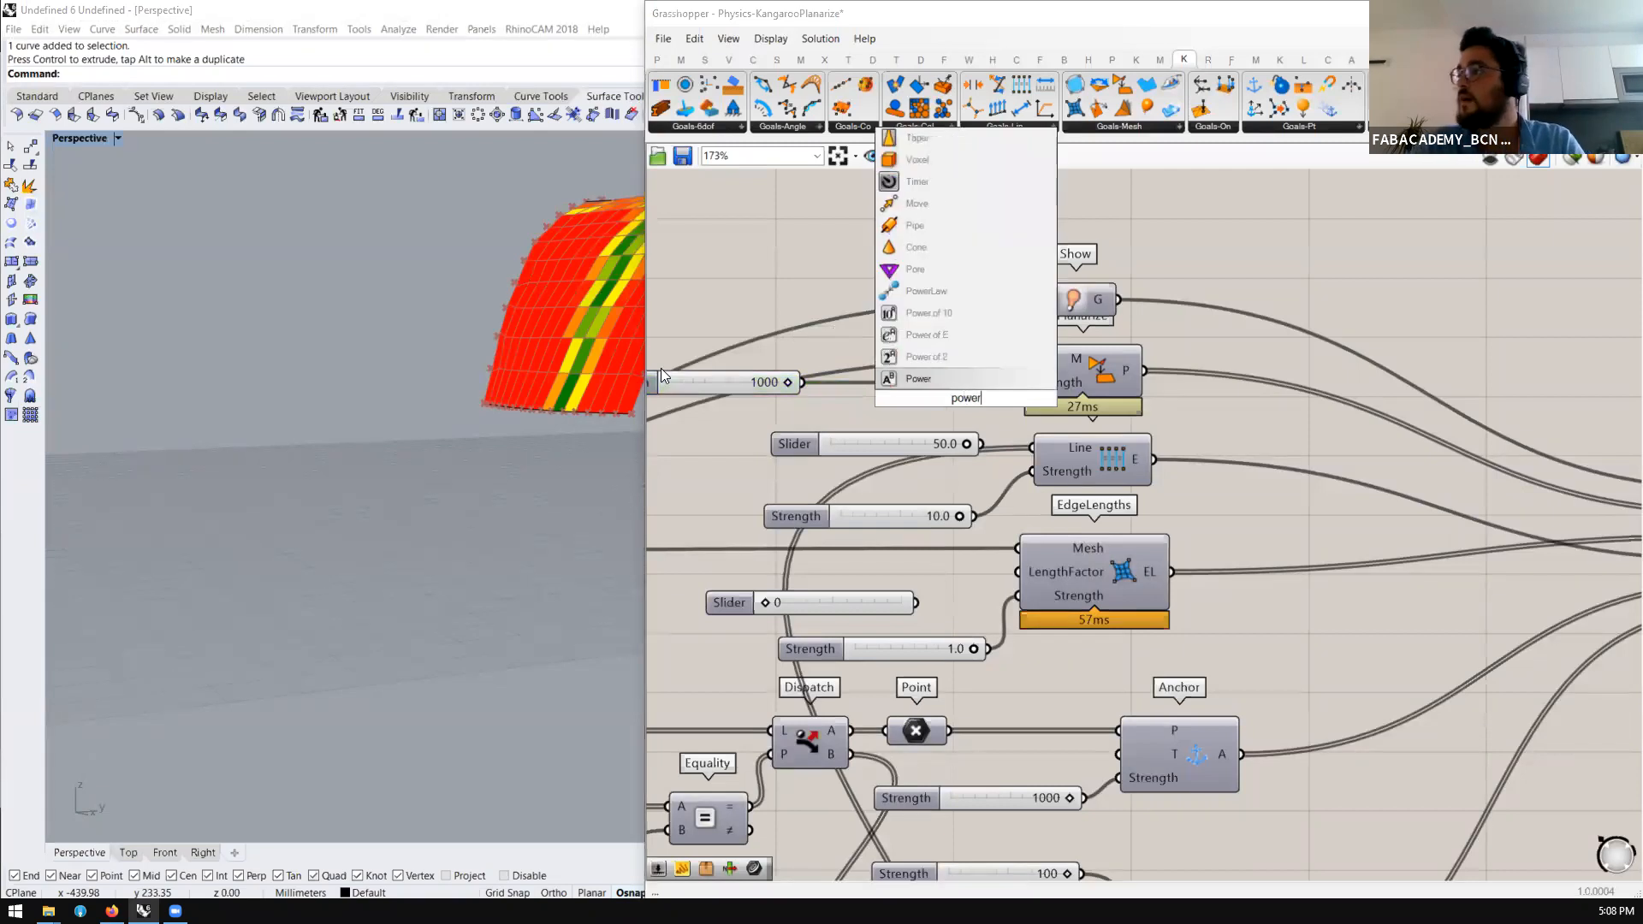
click(950, 318)
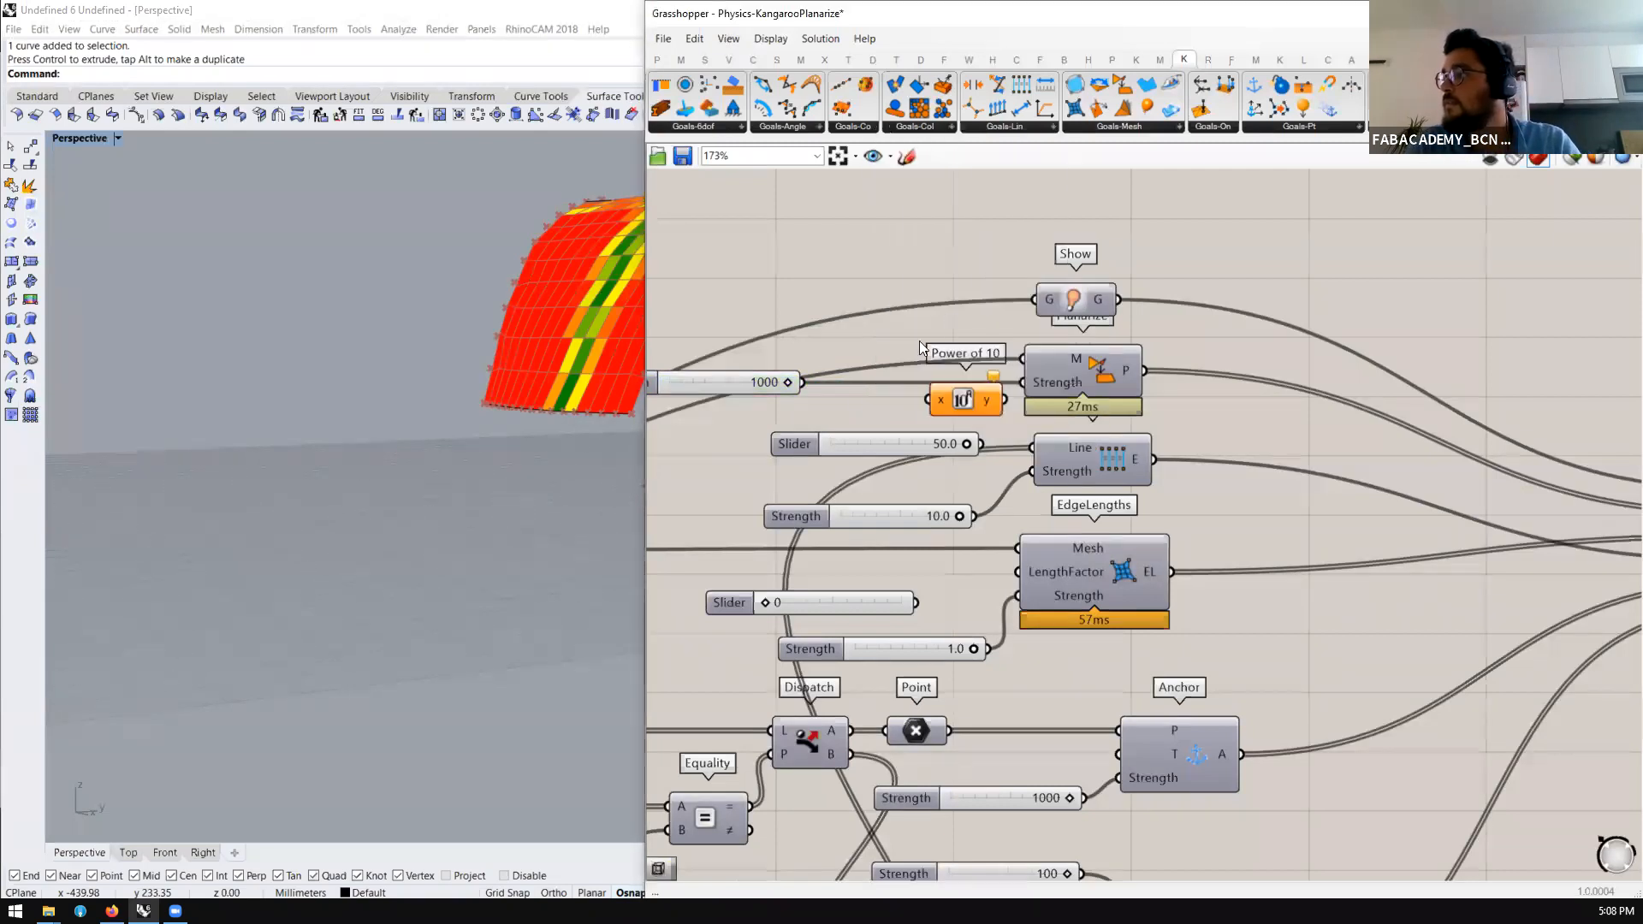
click(779, 386)
key(Delete)
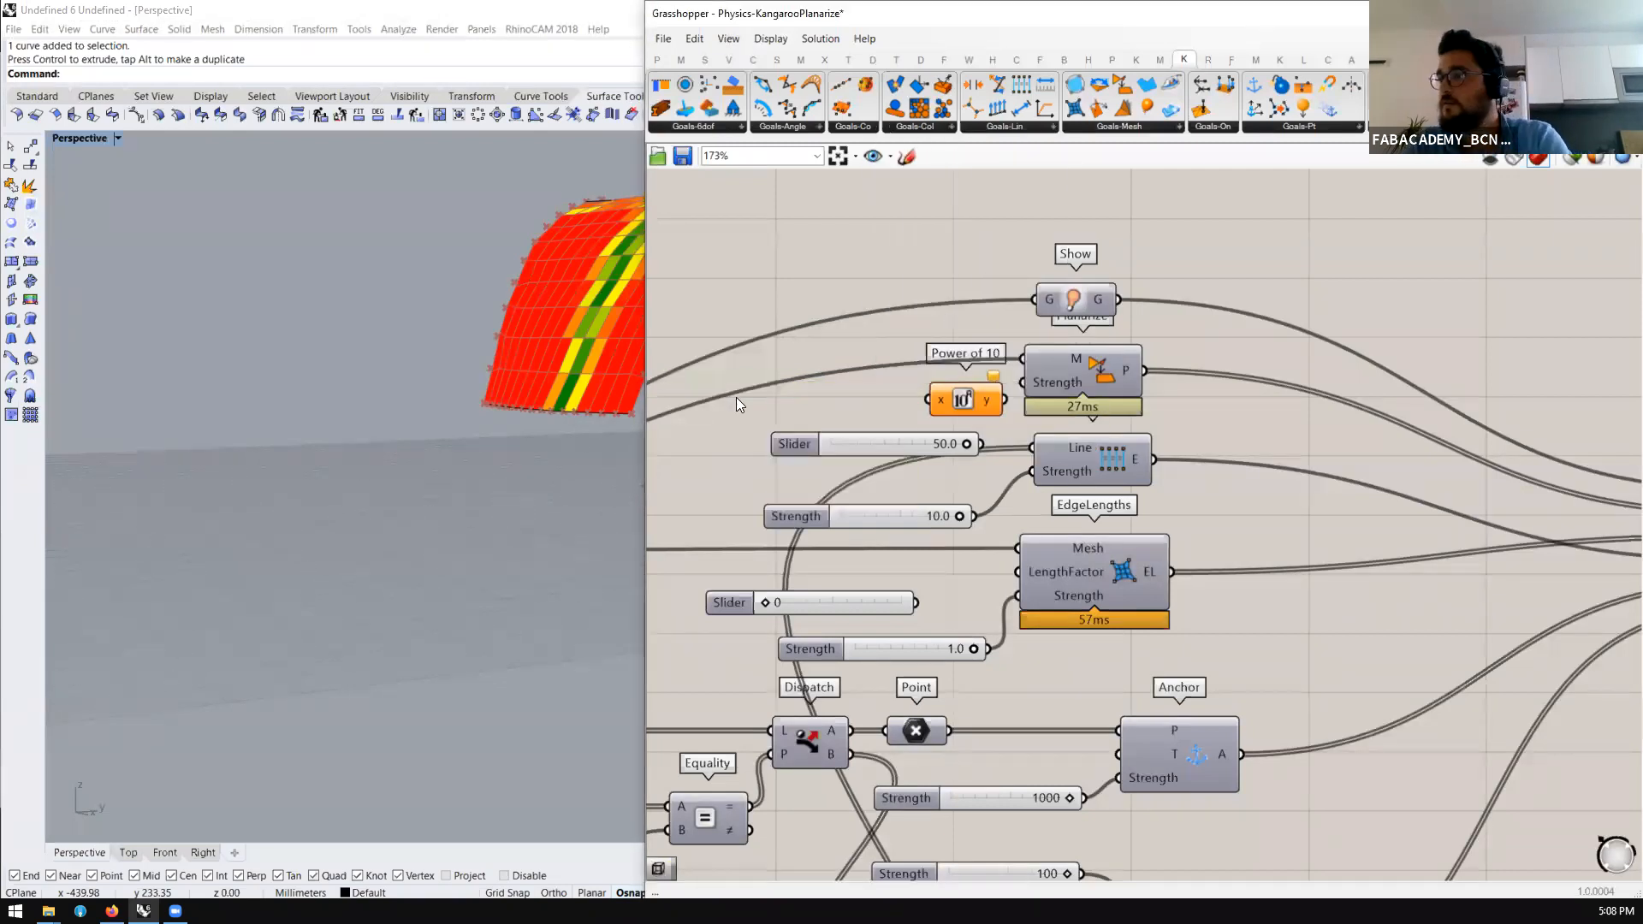
double_click(693, 384)
text(10)
key(Return)
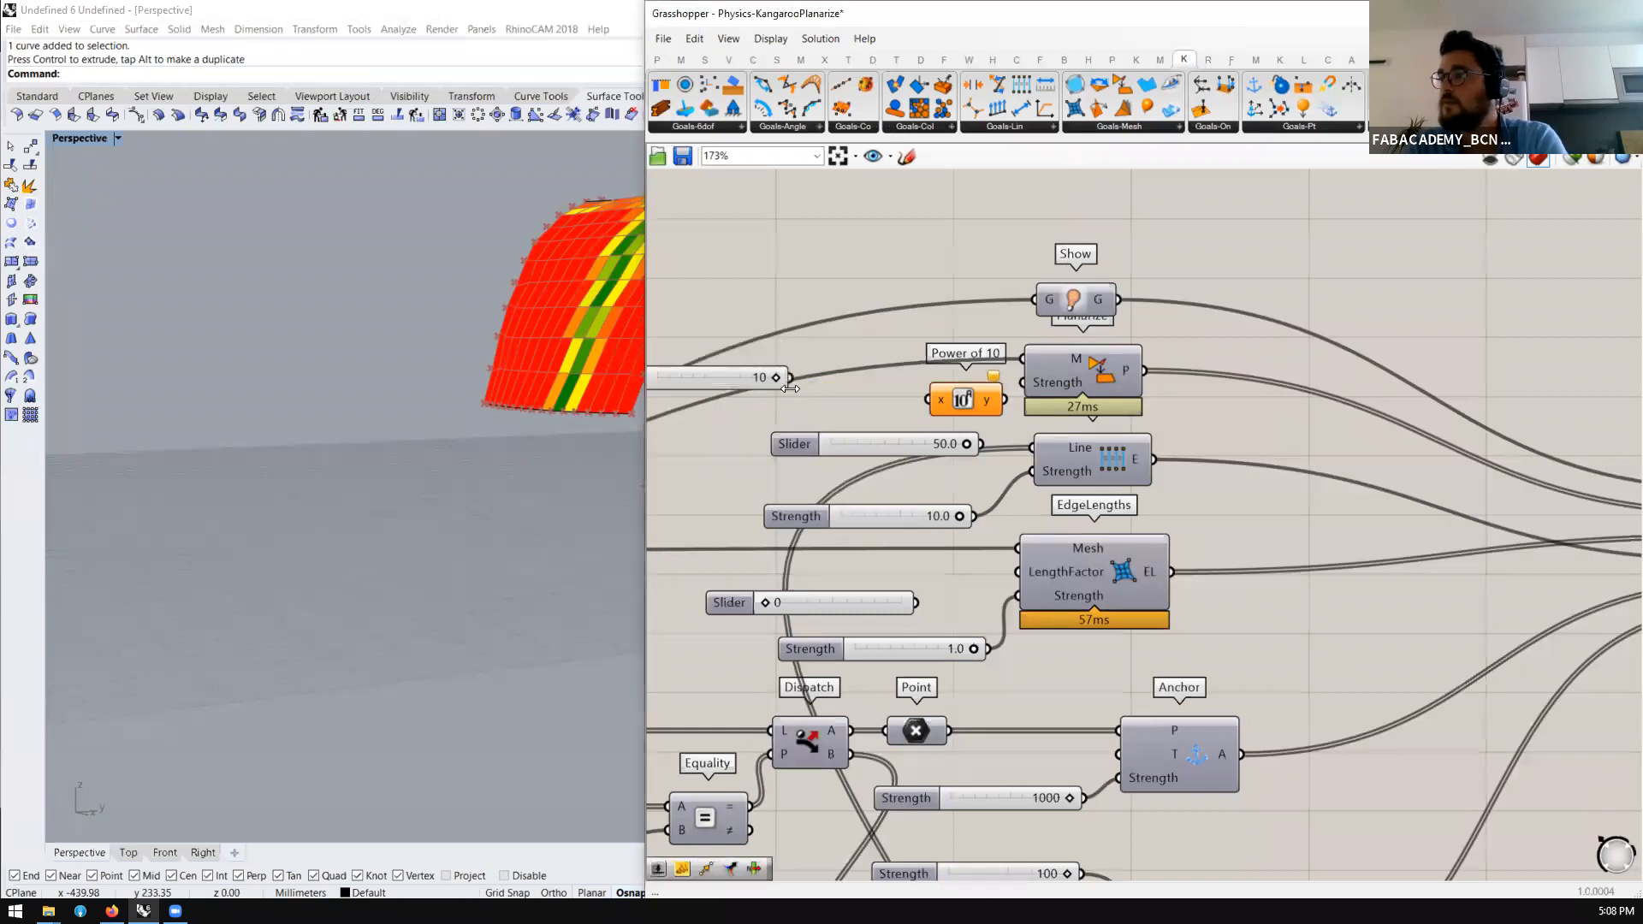
key(Delete)
Create a number slider set to 12 and feed it through Power of 10 into Planarize's strength
double_click(717, 366)
text(12)
key(Return)
drag(814, 368, 936, 399)
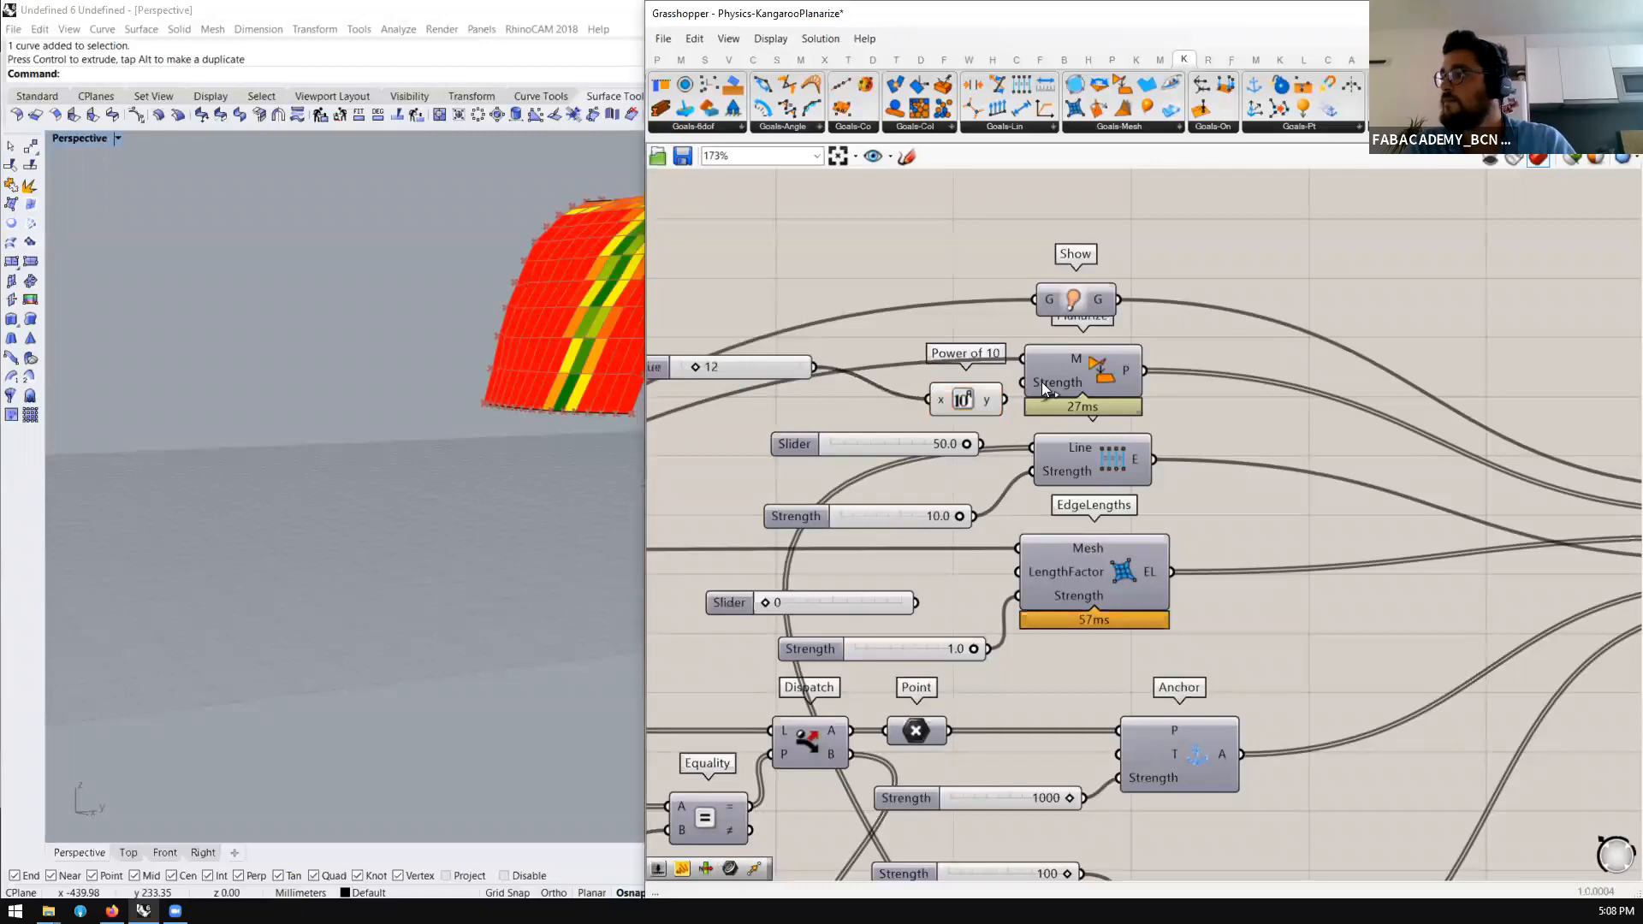
Examine the deformed mesh in the perspective view and reset the BouncySolver simulation
scroll(902, 440, down, 5)
scroll(410, 490, down, 2)
right_drag(410, 497, 555, 409)
scroll(556, 407, up, 3)
scroll(1276, 525, up, 6)
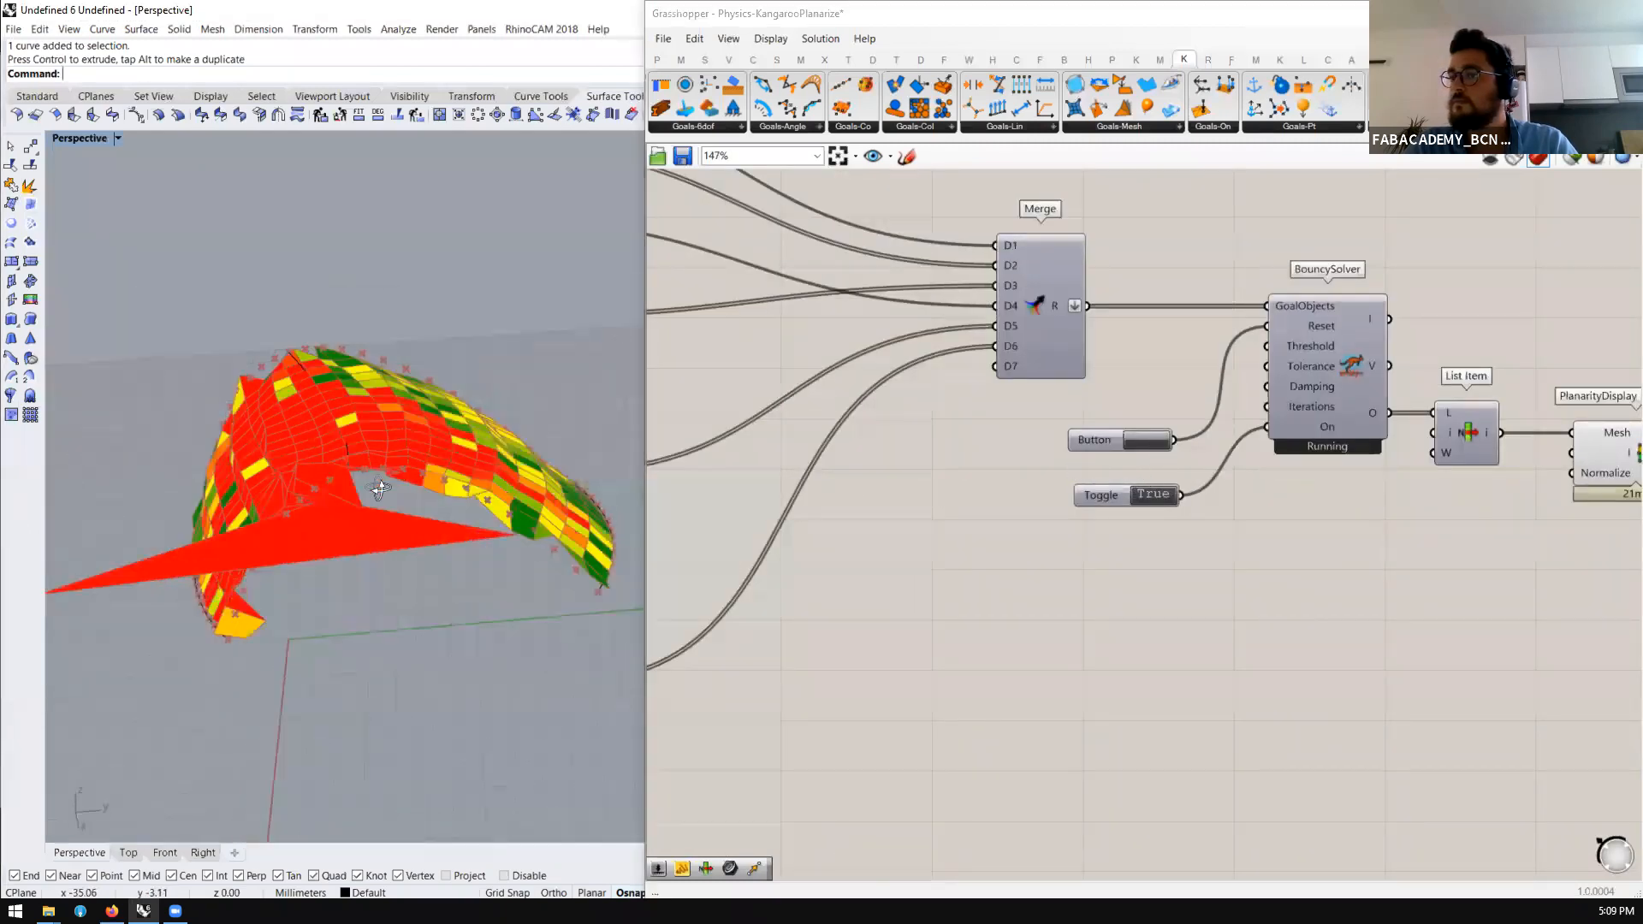
click(1152, 443)
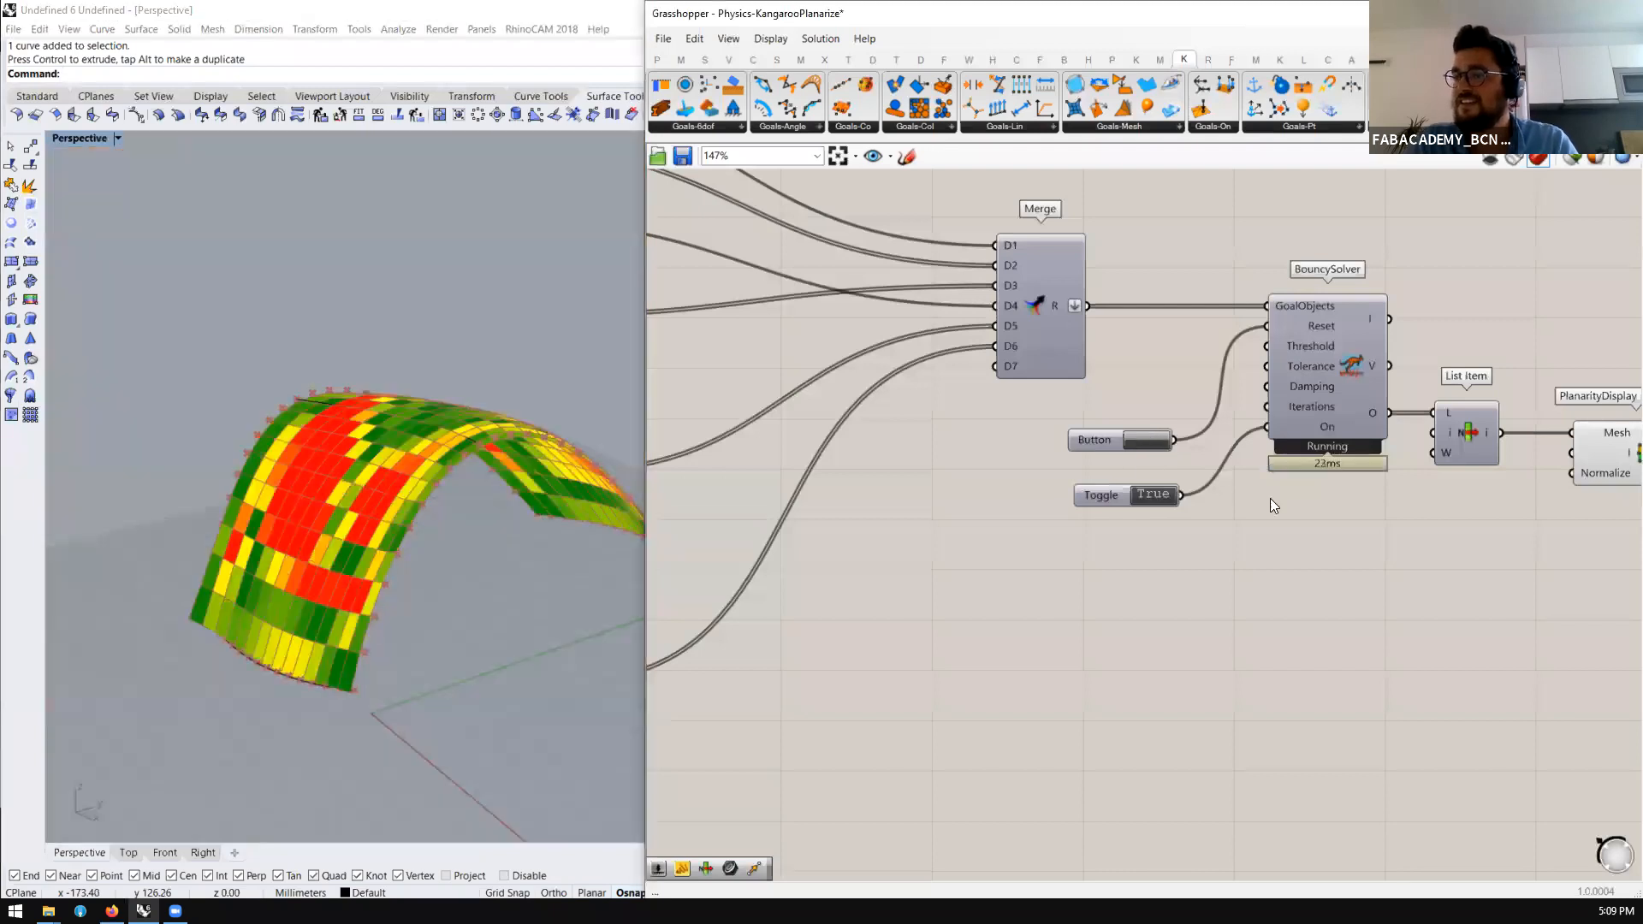
Lower the slider feeding Planarize's Power of 10 component to 10
scroll(1377, 538, down, 5)
scroll(954, 441, up, 7)
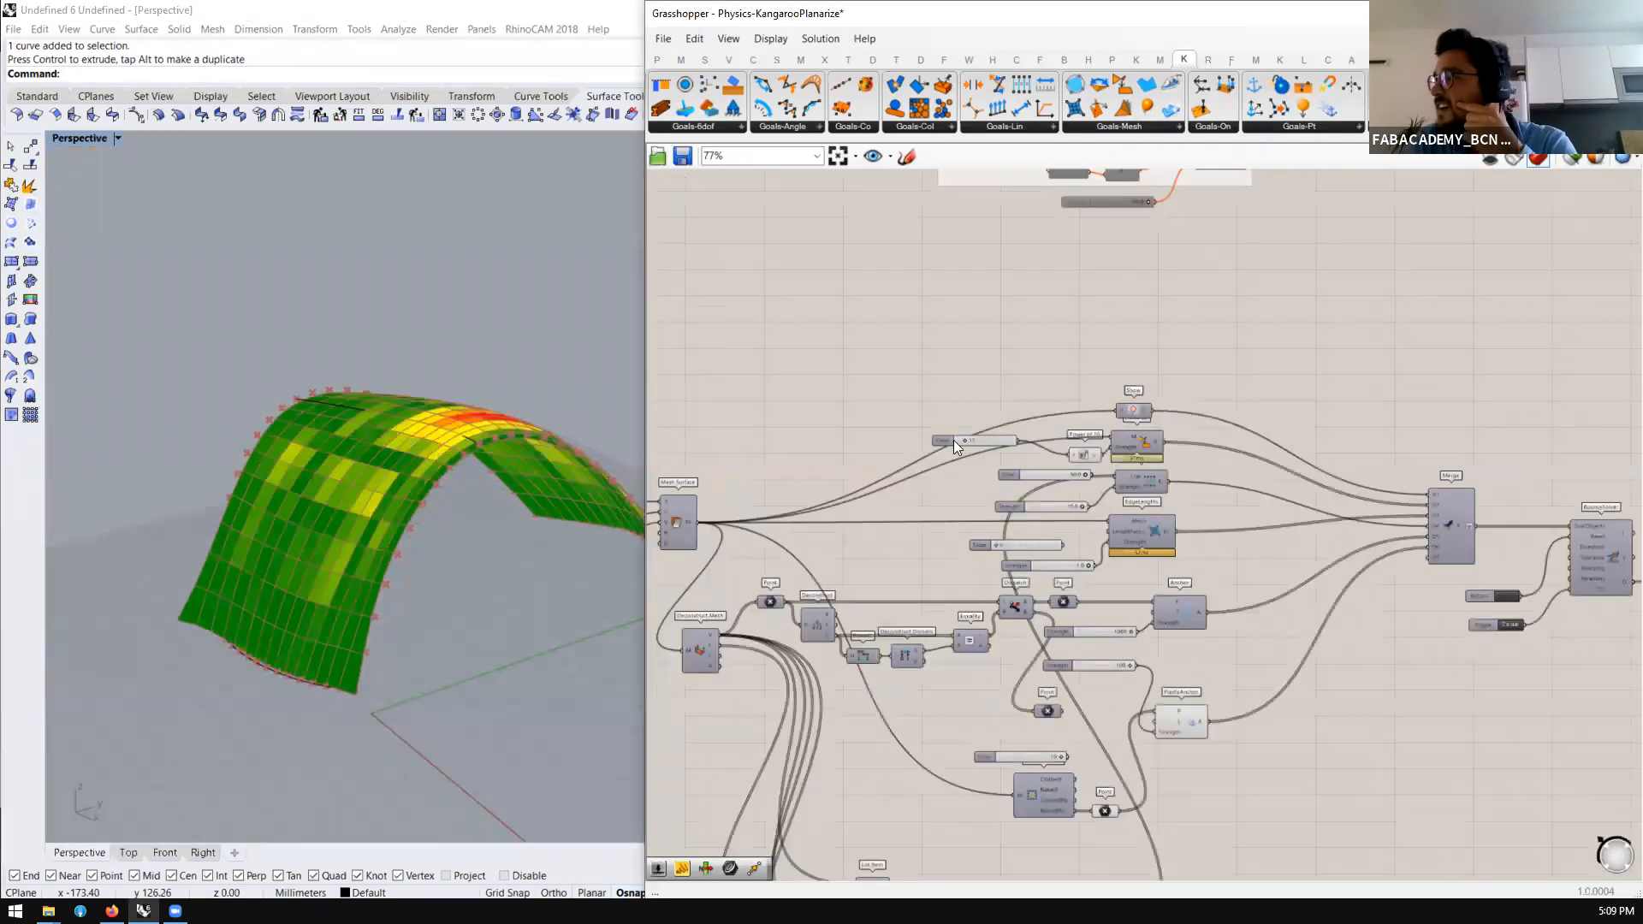
drag(838, 427, 827, 424)
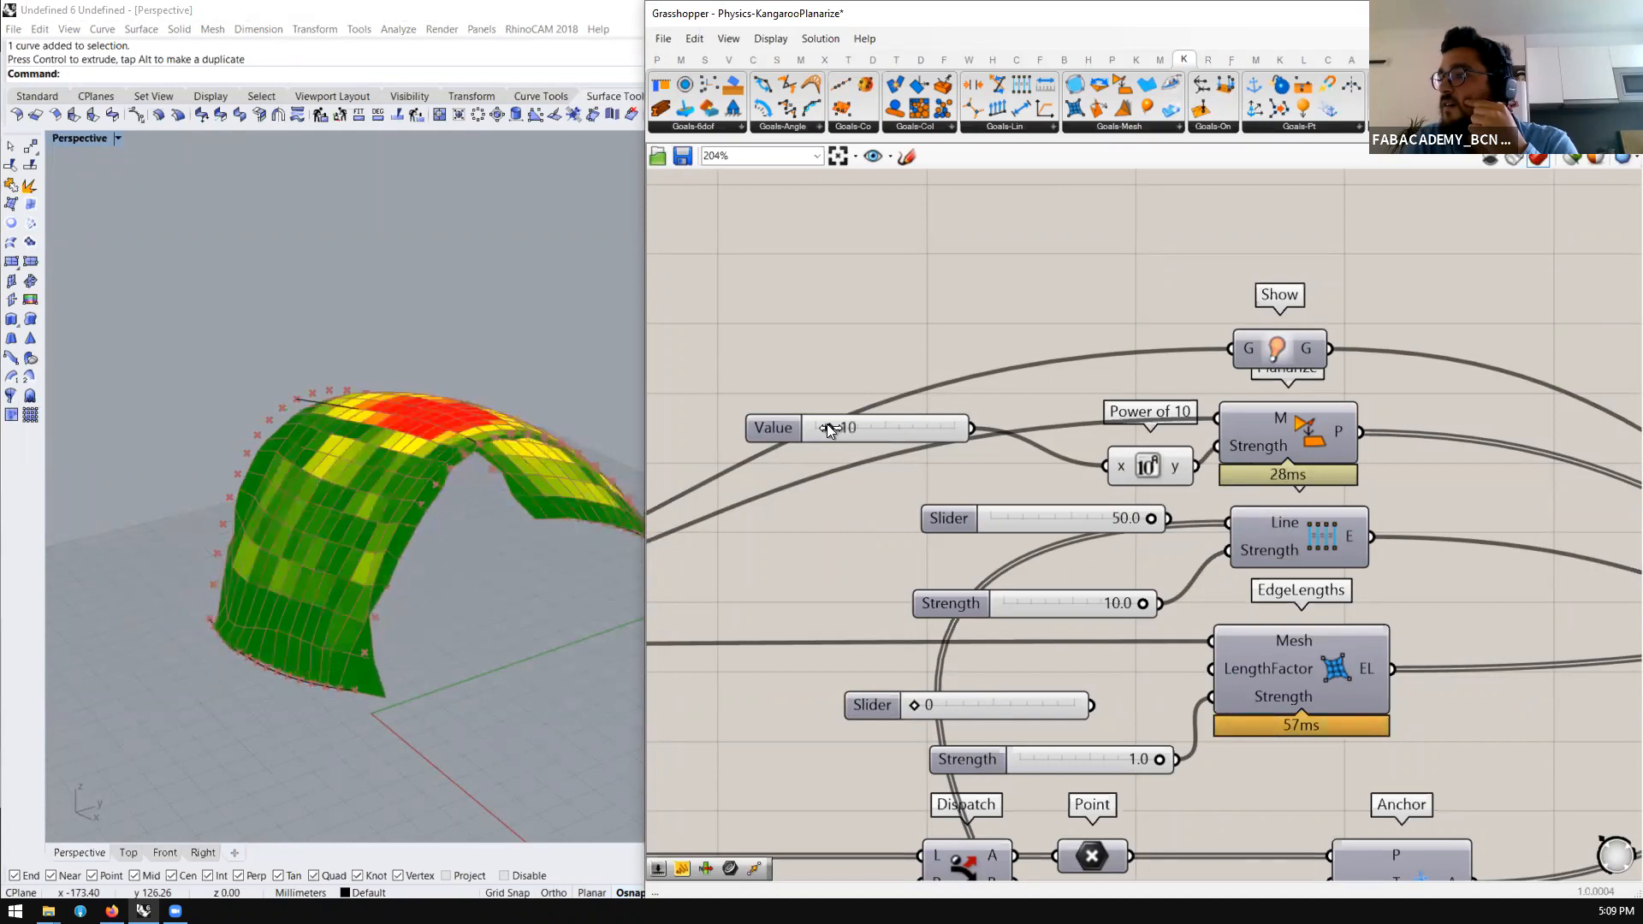
Create a number slider with the value 10000 and connect it to the Anchor component's strength
scroll(937, 378, down, 4)
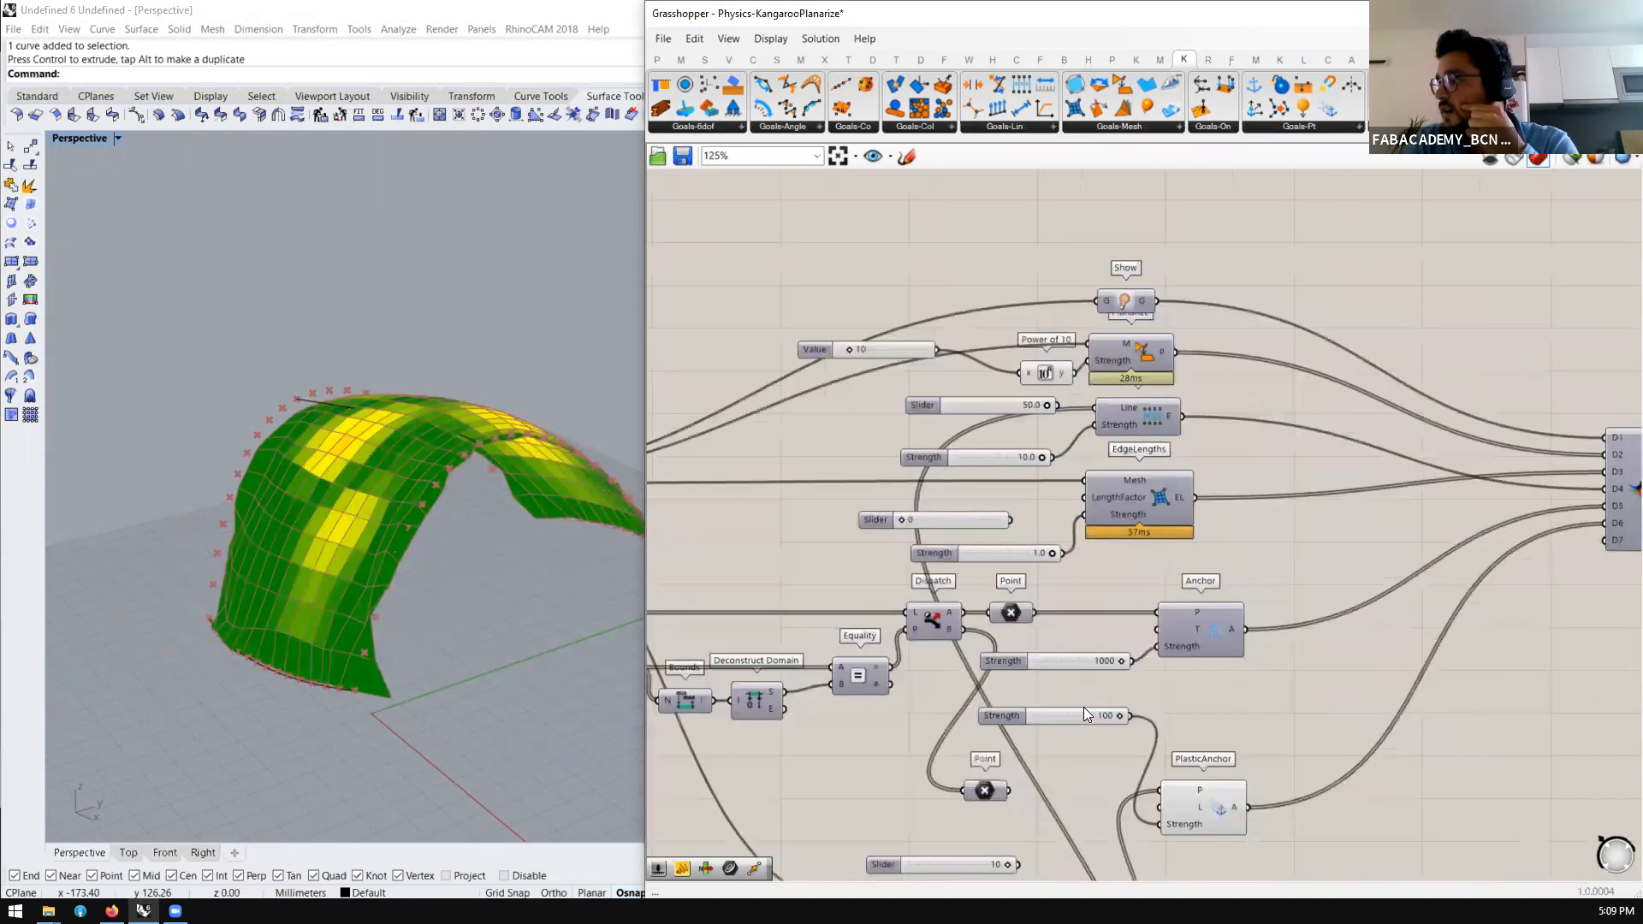
scroll(1084, 707, up, 3)
double_click(1096, 677)
text(100)
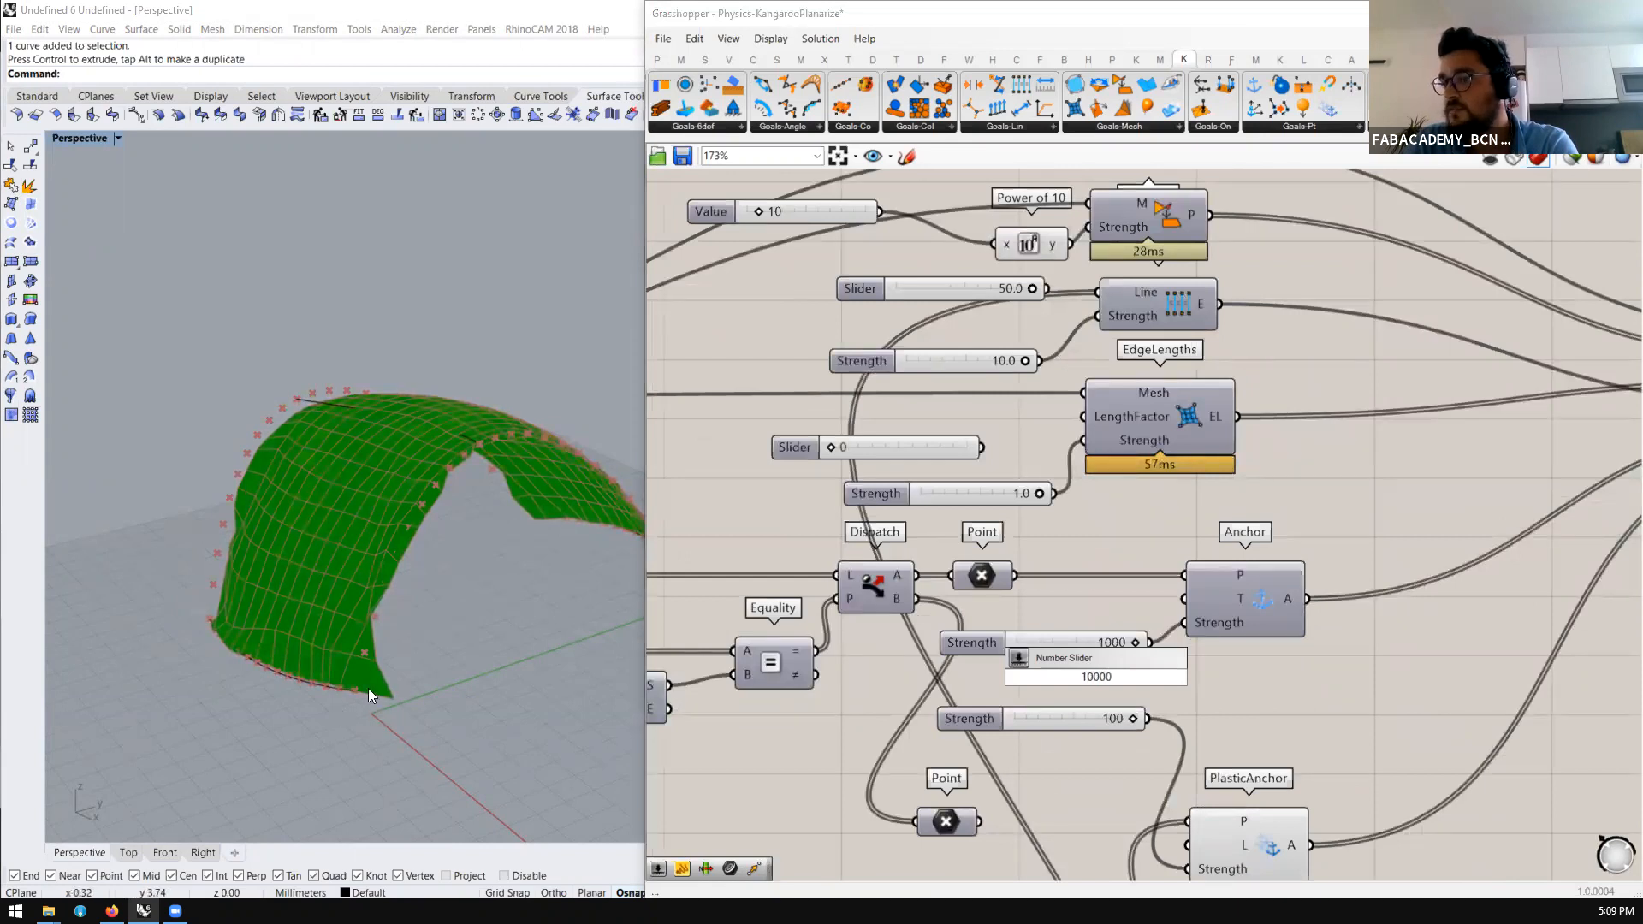
text(00)
key(Return)
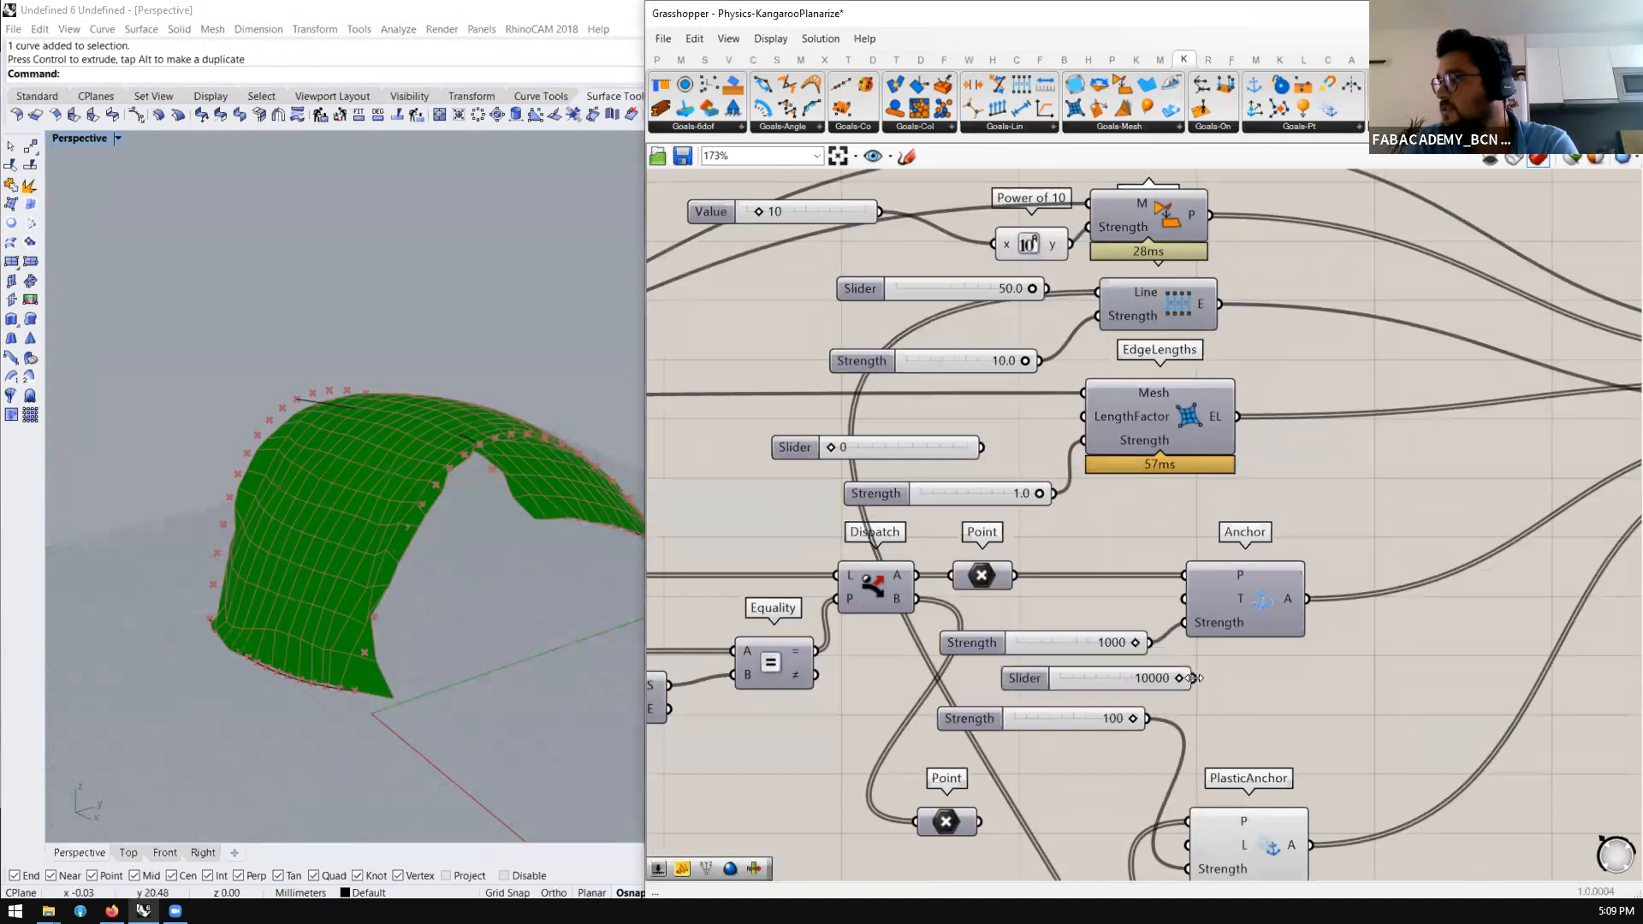
drag(1184, 638, 1182, 632)
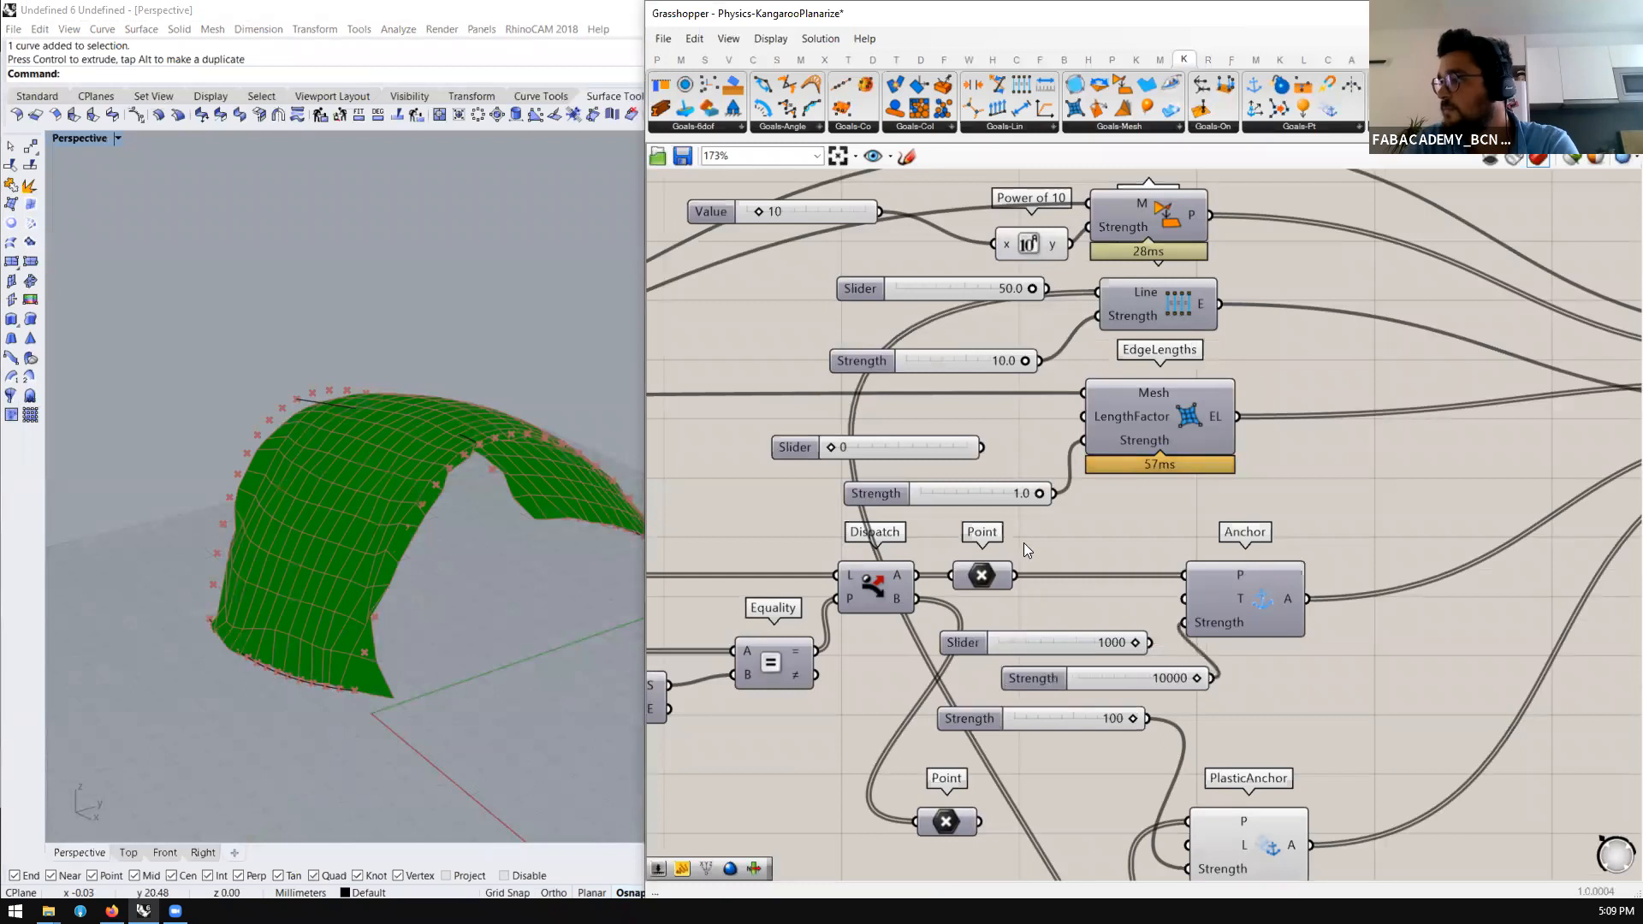
Highlight the naked-edge points feeding PlasticAnchor and try to wire the 10000 slider to PlasticAnchor's strength
scroll(1025, 542, down, 2)
scroll(1057, 648, down, 1)
scroll(1107, 736, up, 2)
scroll(1011, 571, down, 2)
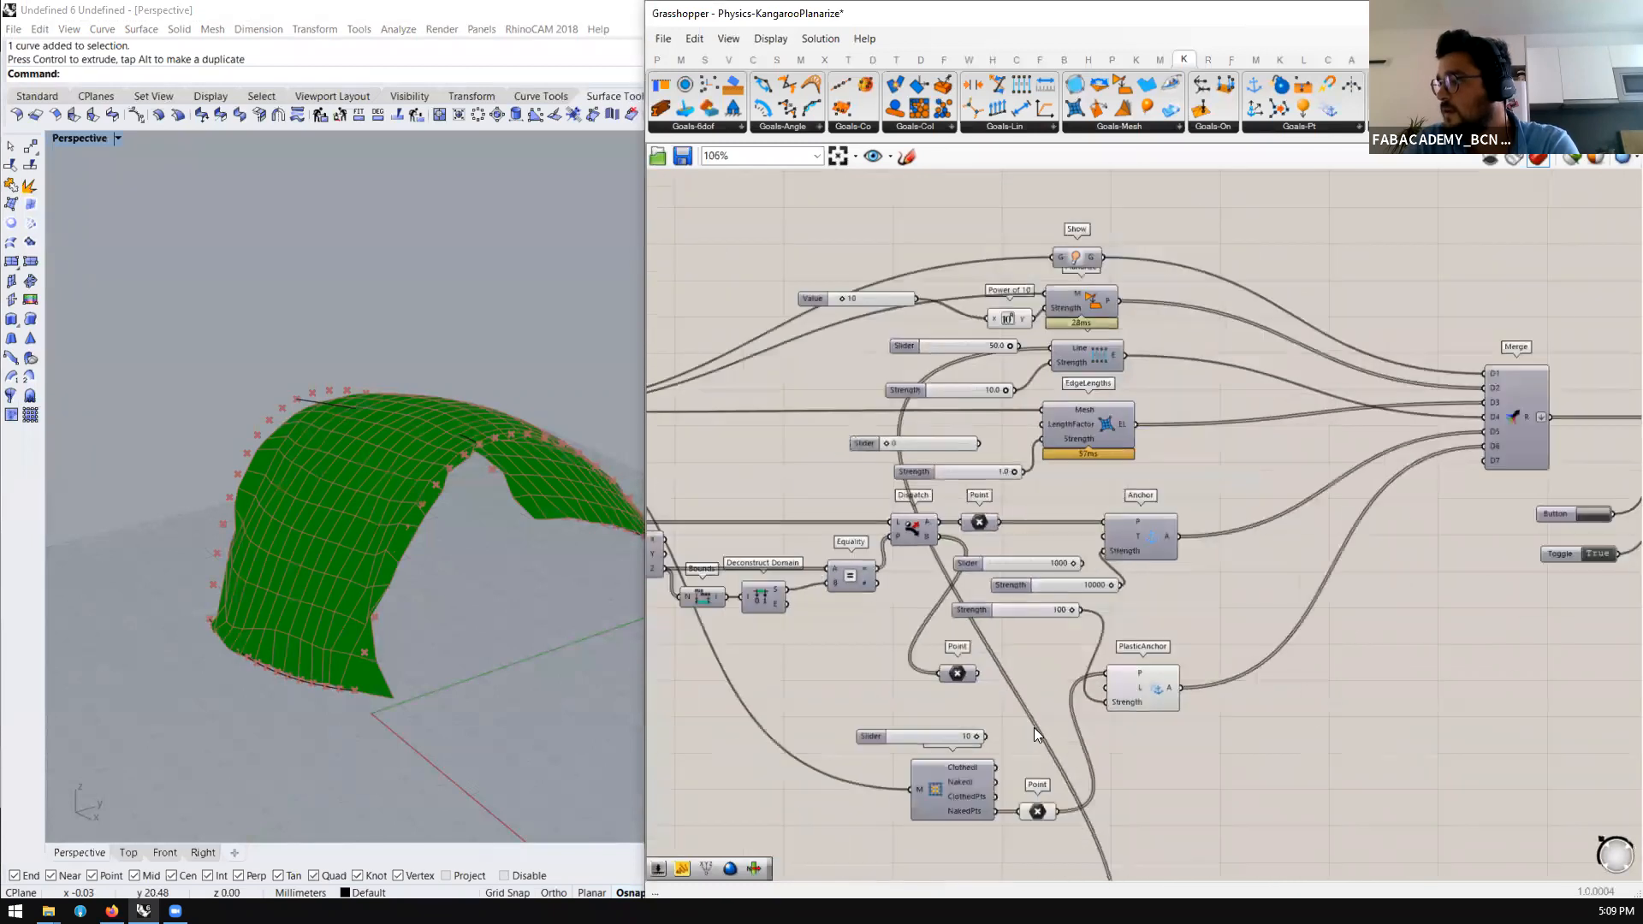
scroll(1033, 728, up, 2)
click(1050, 835)
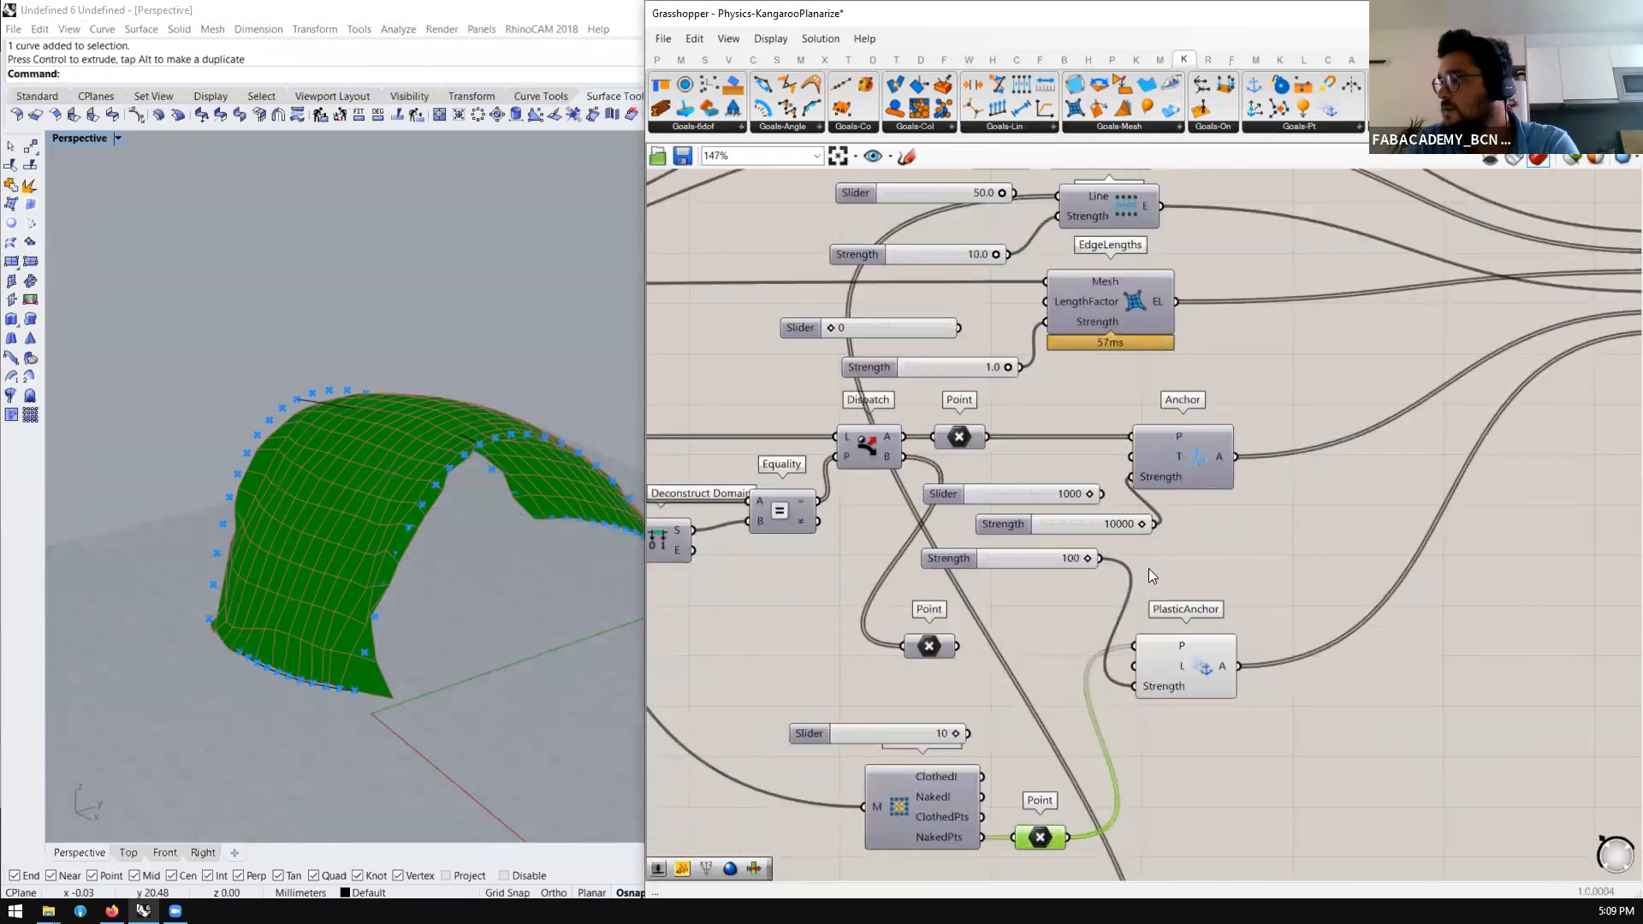
drag(1154, 524, 1134, 692)
scroll(1033, 629, down, 3)
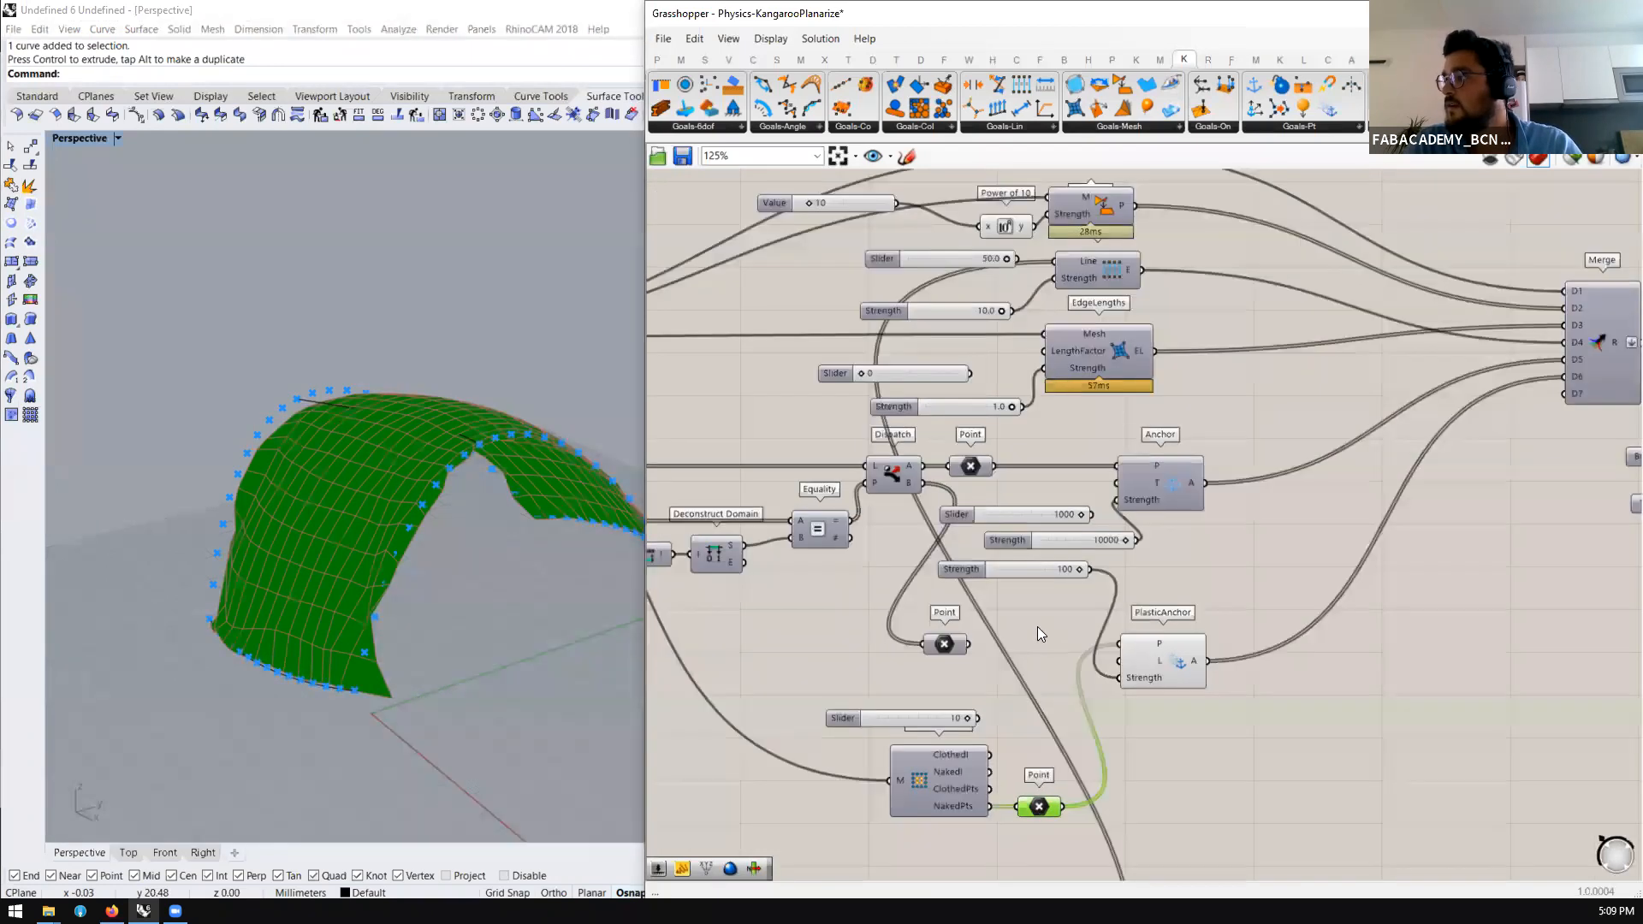
Reset the BouncySolver simulation and examine the relaxed mesh's edges against the original boundary points
scroll(1454, 523, up, 1)
click(1514, 502)
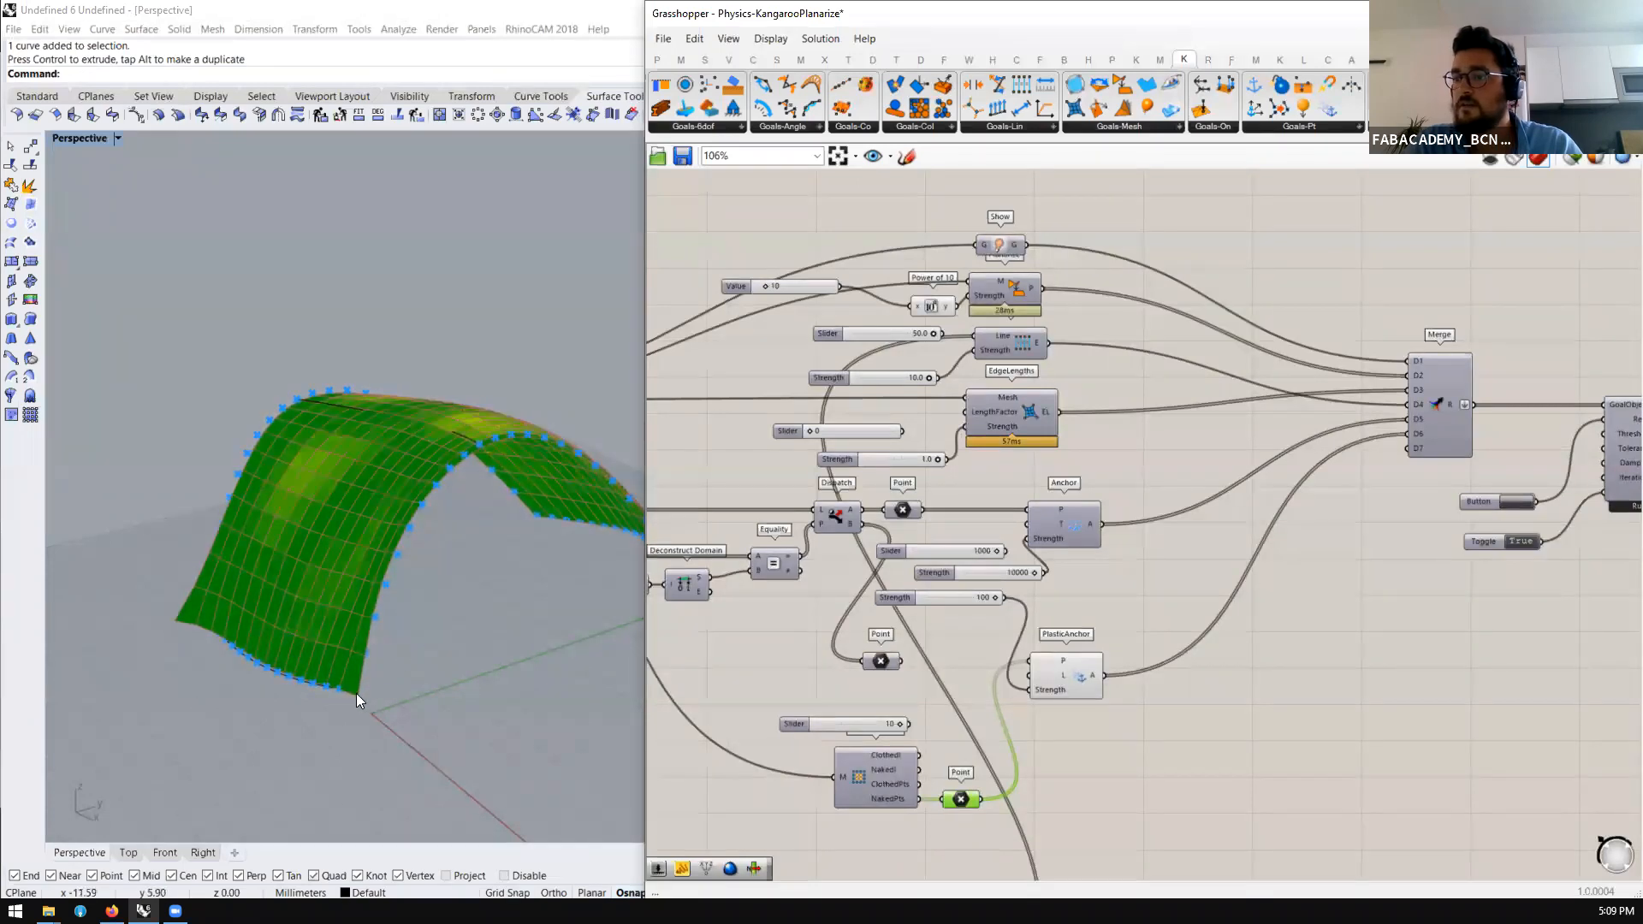
right_drag(433, 676, 544, 549)
scroll(512, 489, up, 5)
right_drag(174, 412, 535, 525)
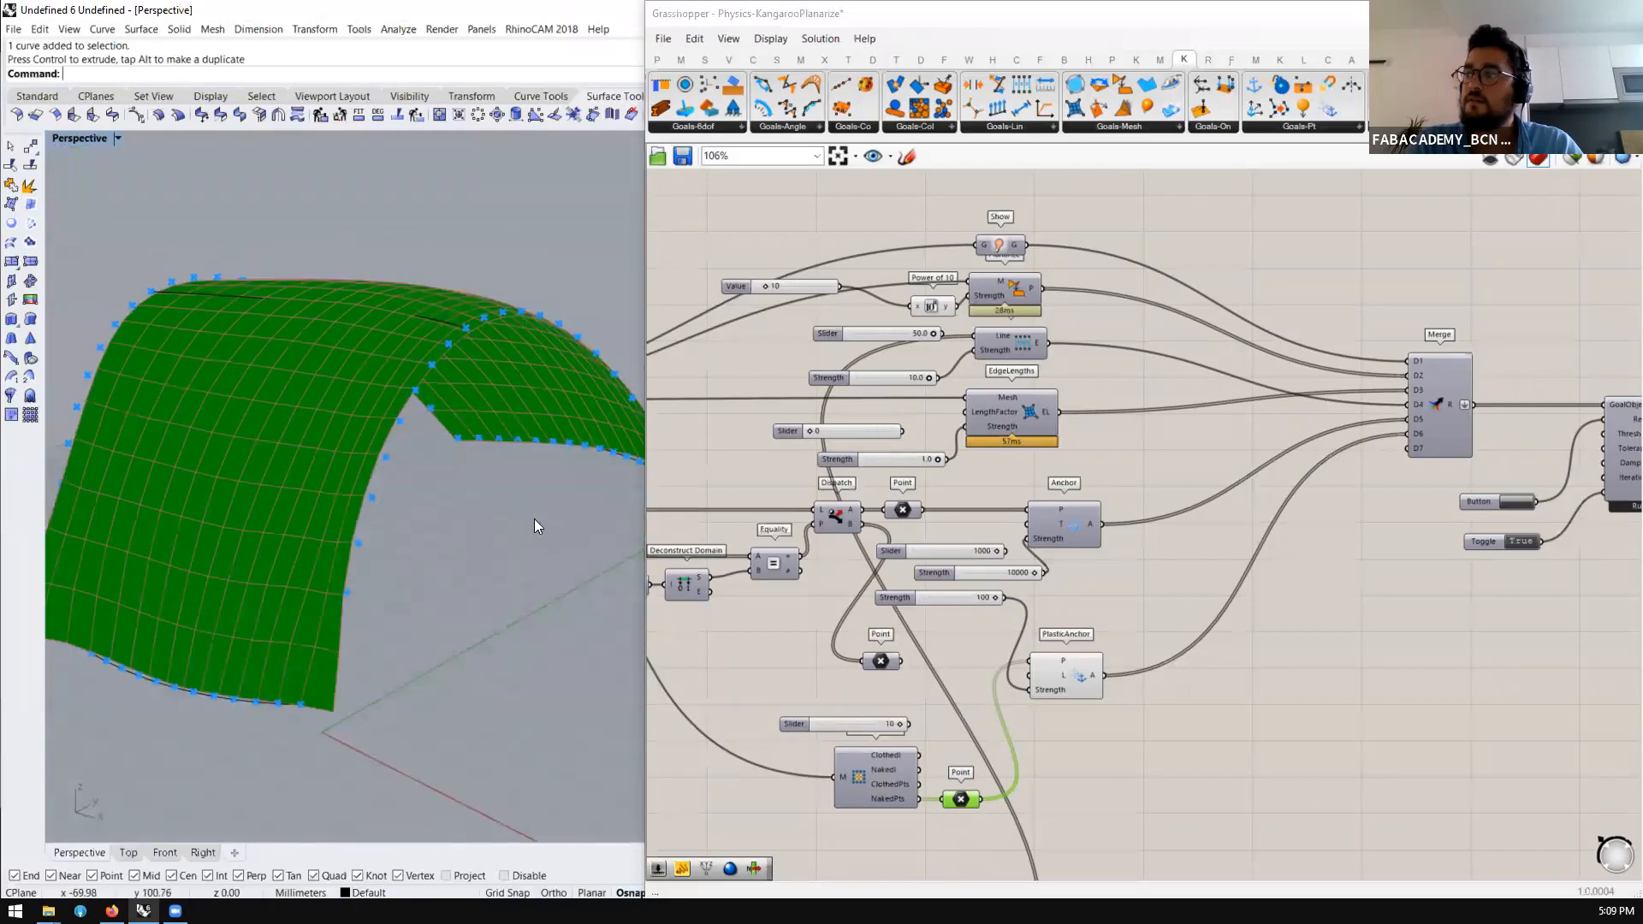
Disable all components of the lower Kangaroo definition
scroll(1002, 607, down, 5)
scroll(1015, 468, up, 3)
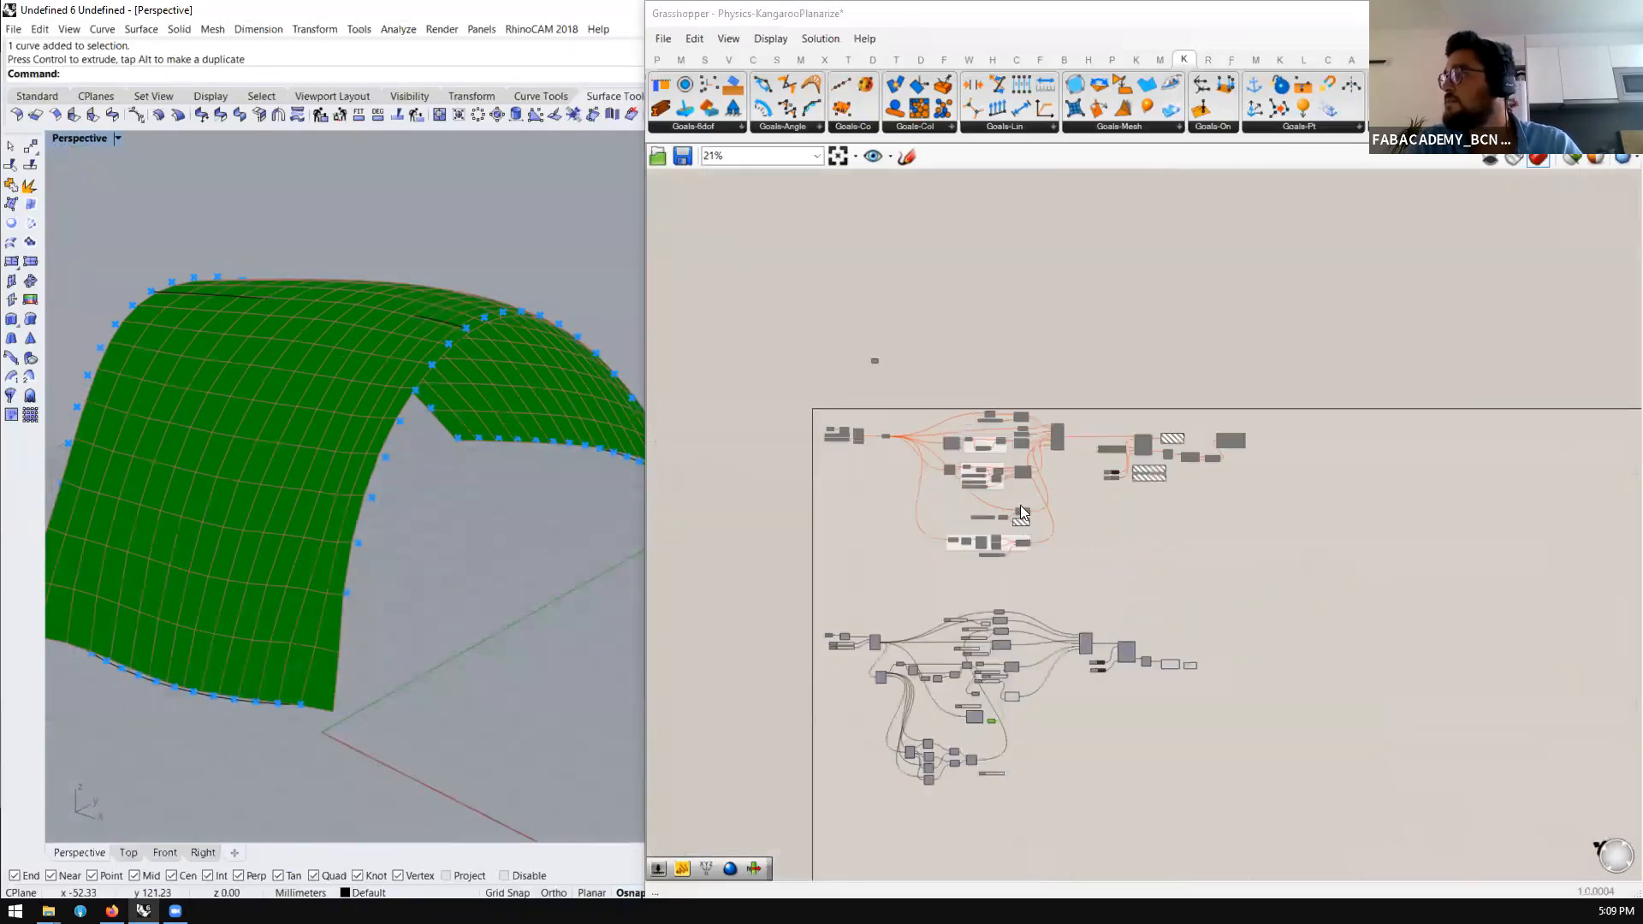
scroll(1328, 423, down, 3)
drag(1401, 582, 998, 784)
middle_click(1106, 735)
click(1210, 683)
Enable all components of the upper Kangaroo definition
drag(1423, 368, 979, 542)
middle_click(989, 544)
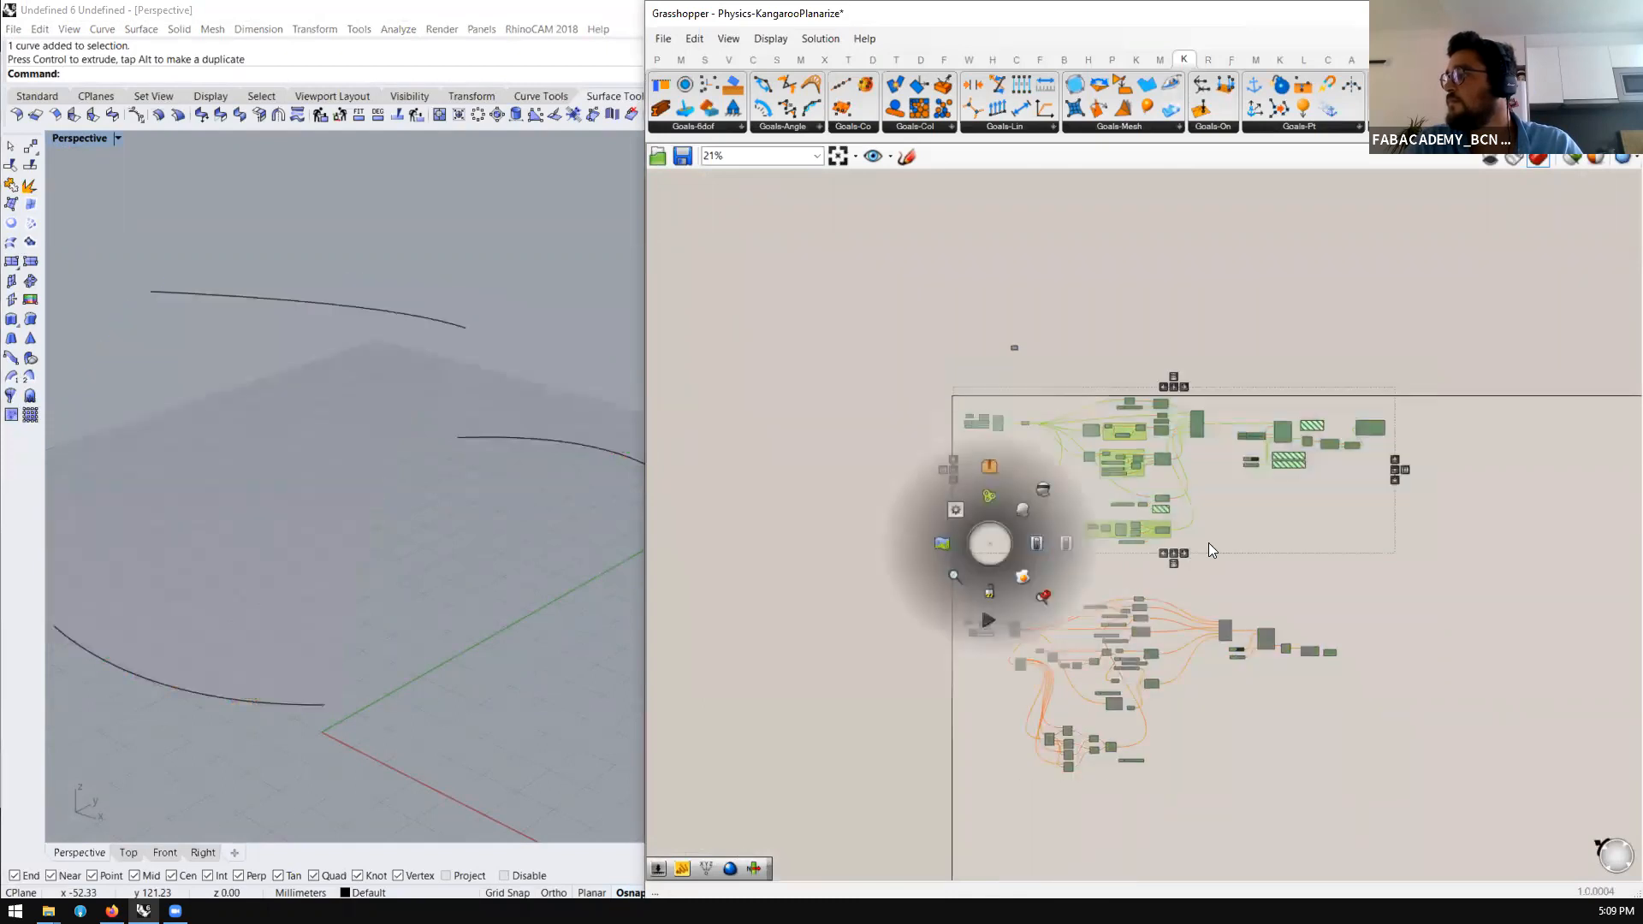
click(1038, 543)
click(1151, 500)
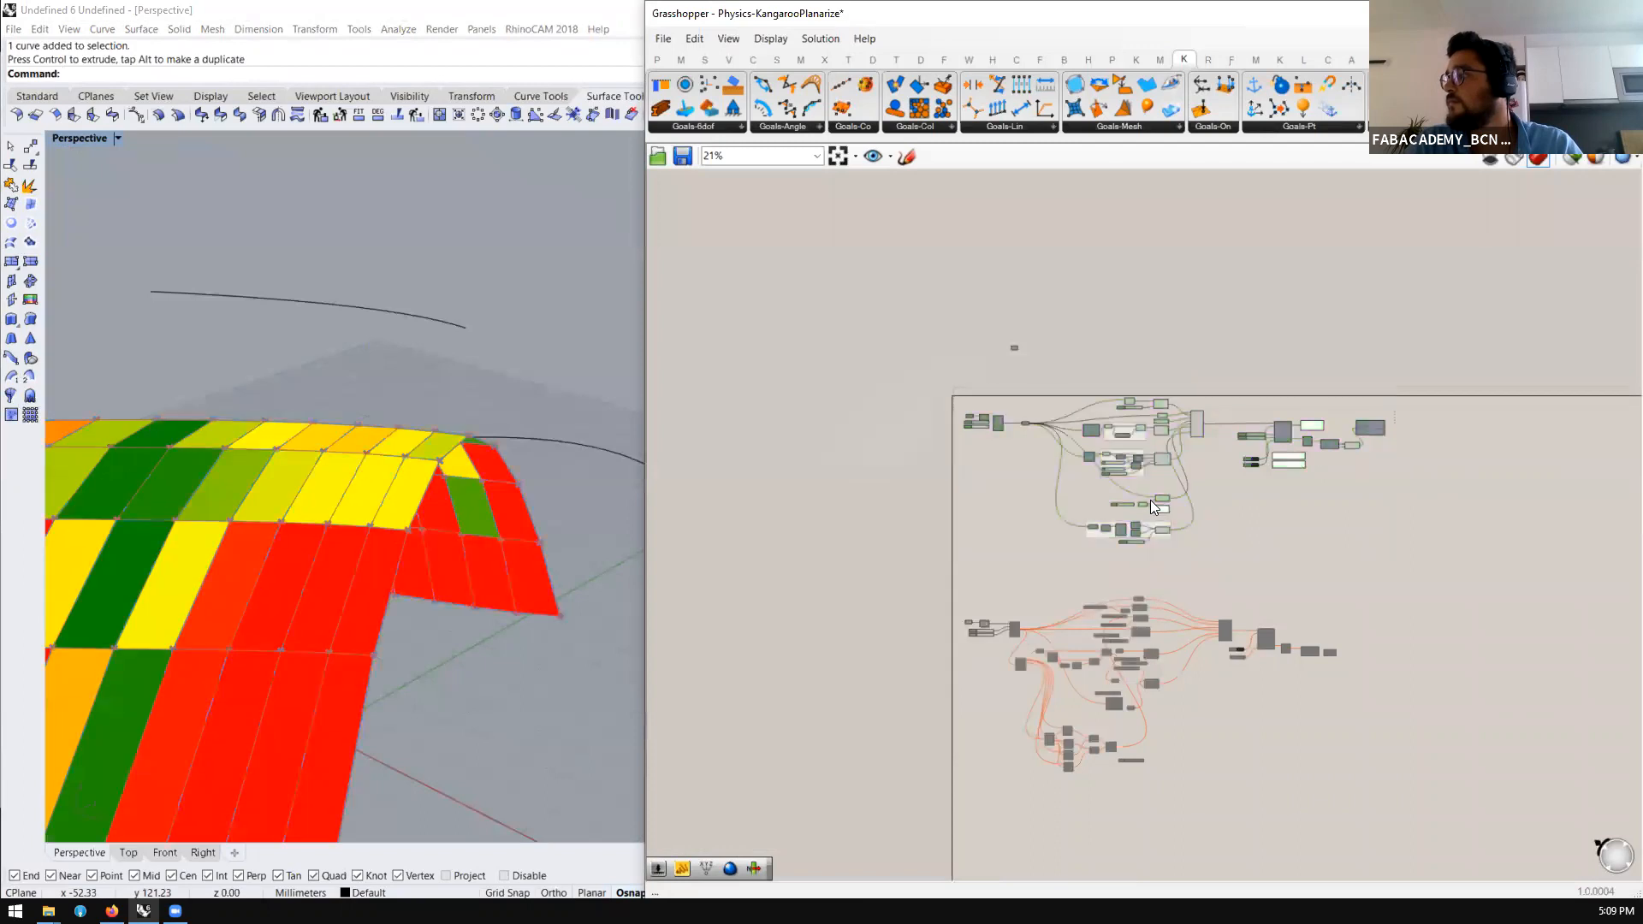
Turn on the preview of the Face Boundaries component in the "igualar las diagonales" group
scroll(1149, 500, up, 8)
scroll(1207, 484, down, 2)
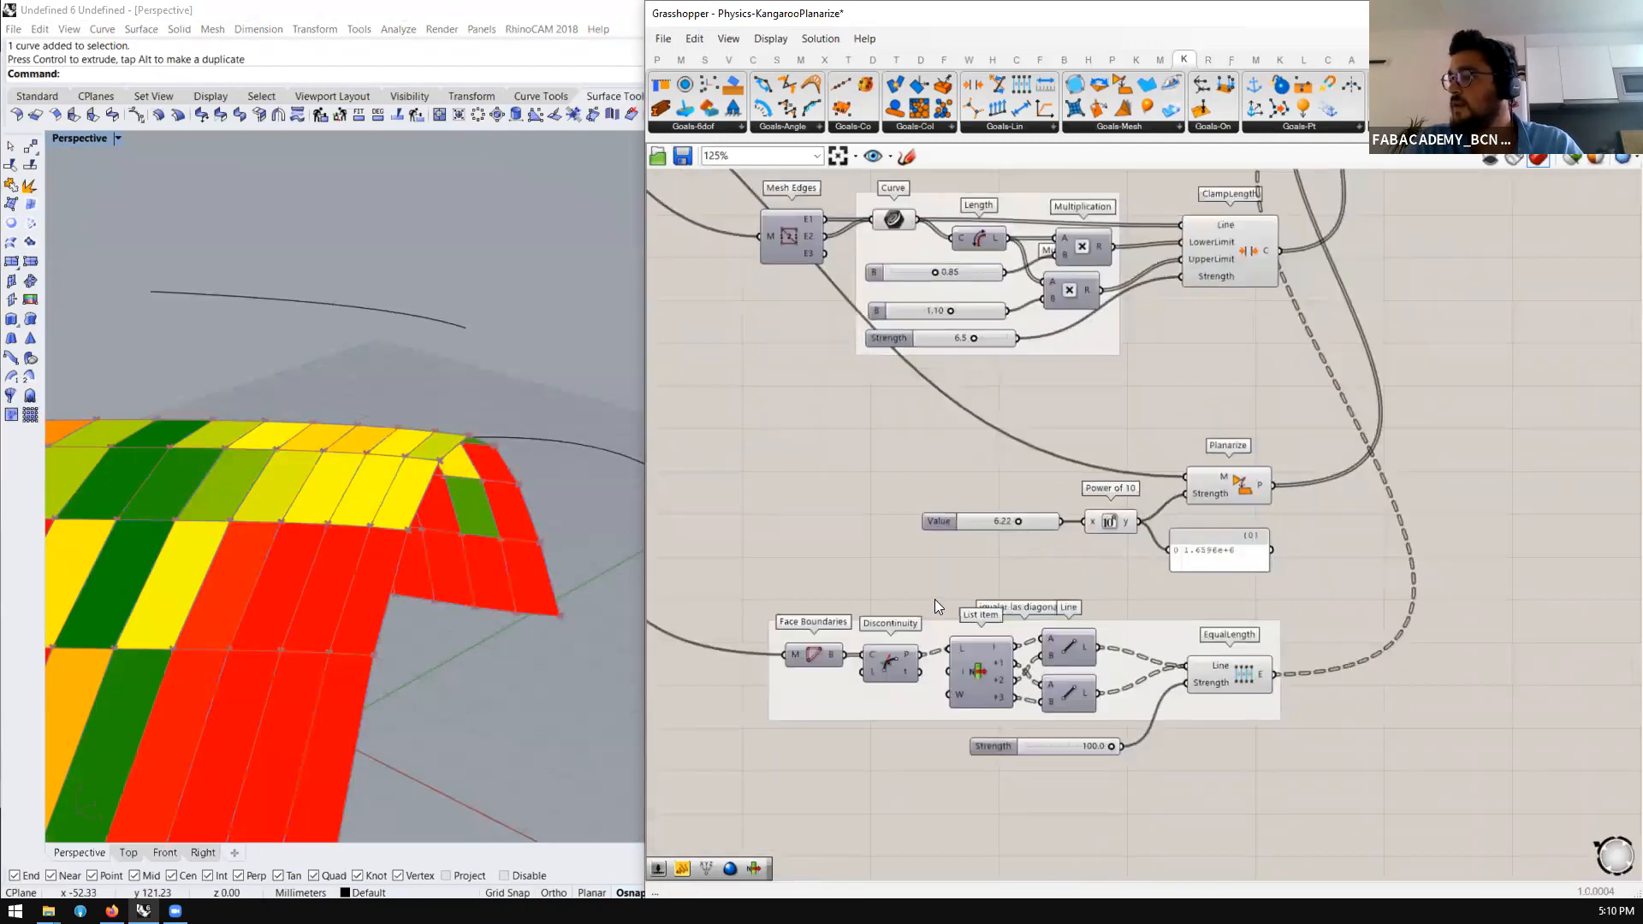
click(854, 631)
scroll(484, 456, down, 6)
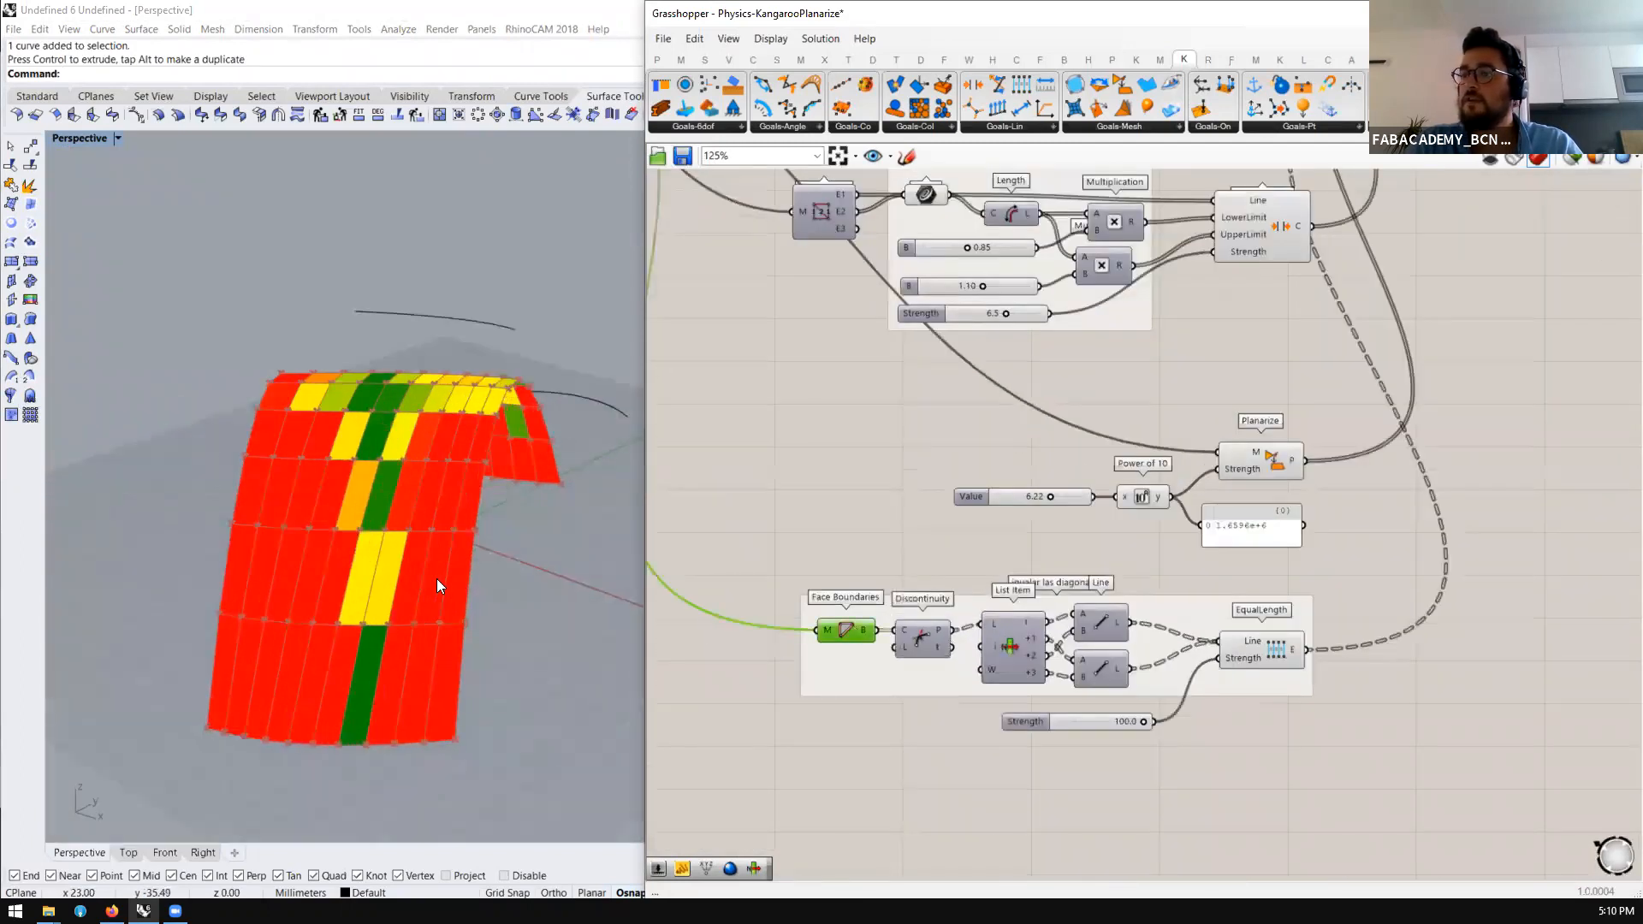
scroll(838, 645, up, 1)
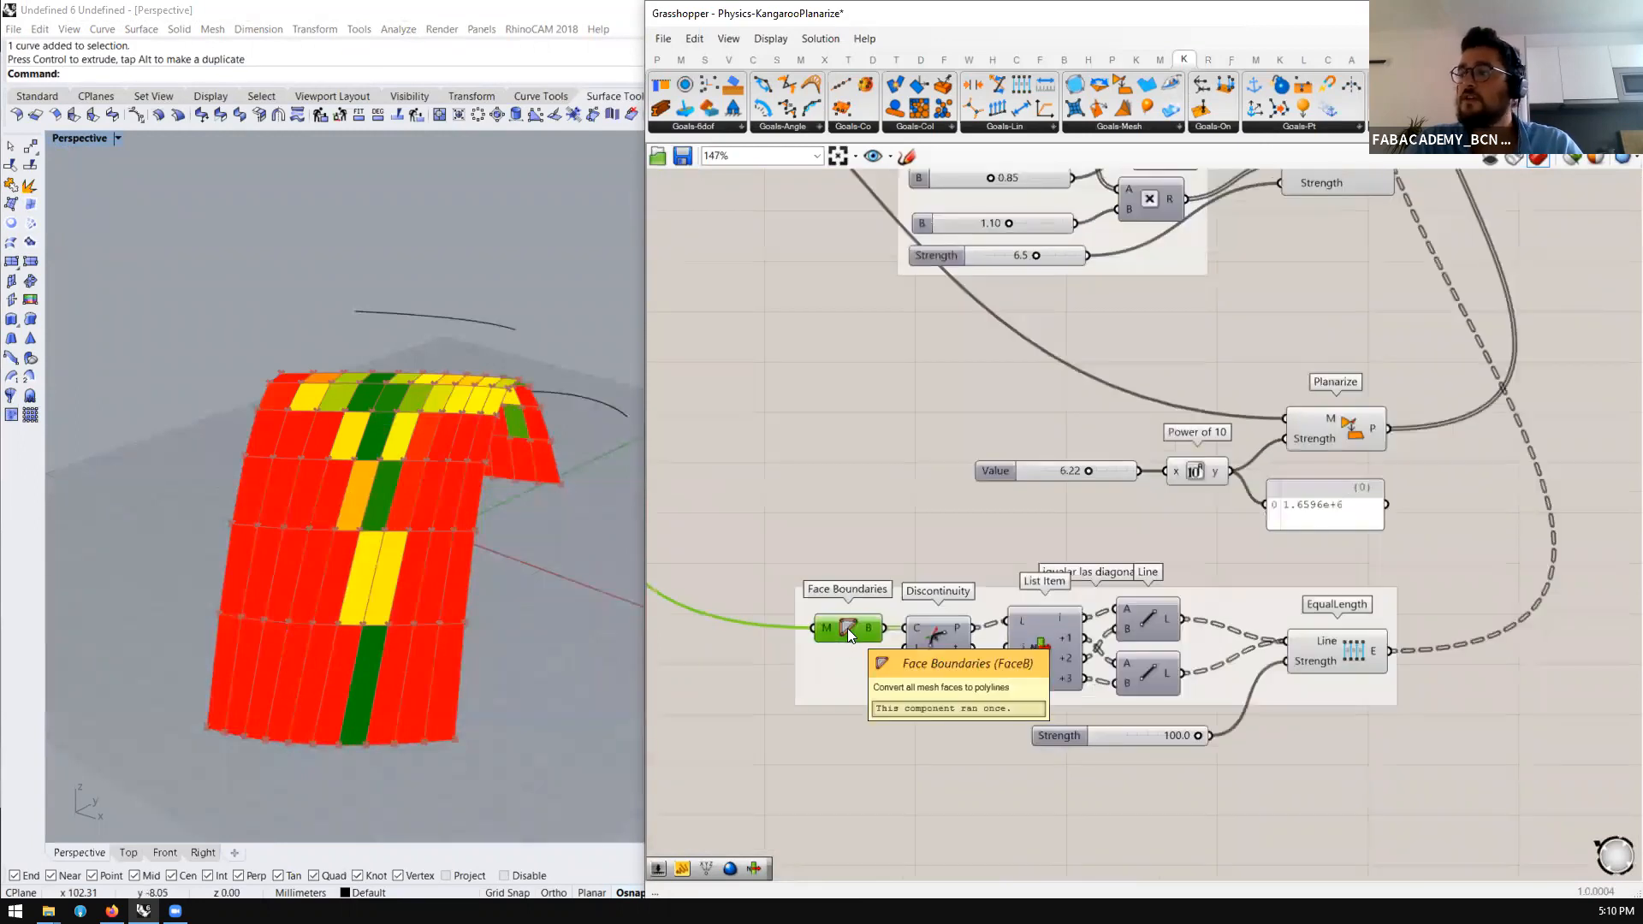
middle_click(847, 628)
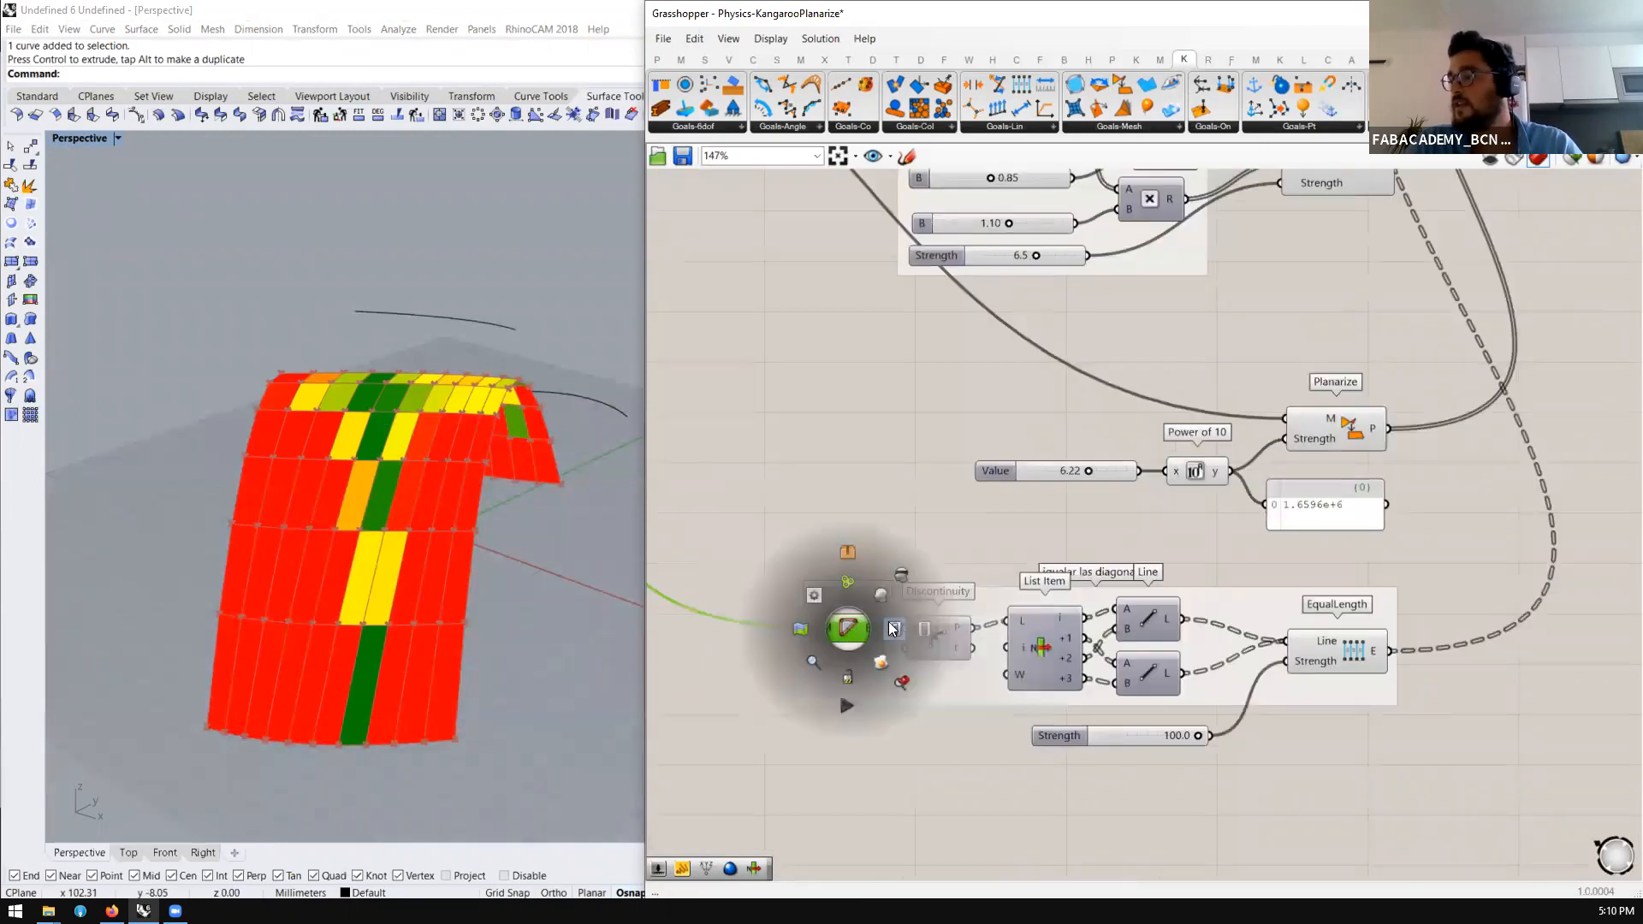
click(879, 600)
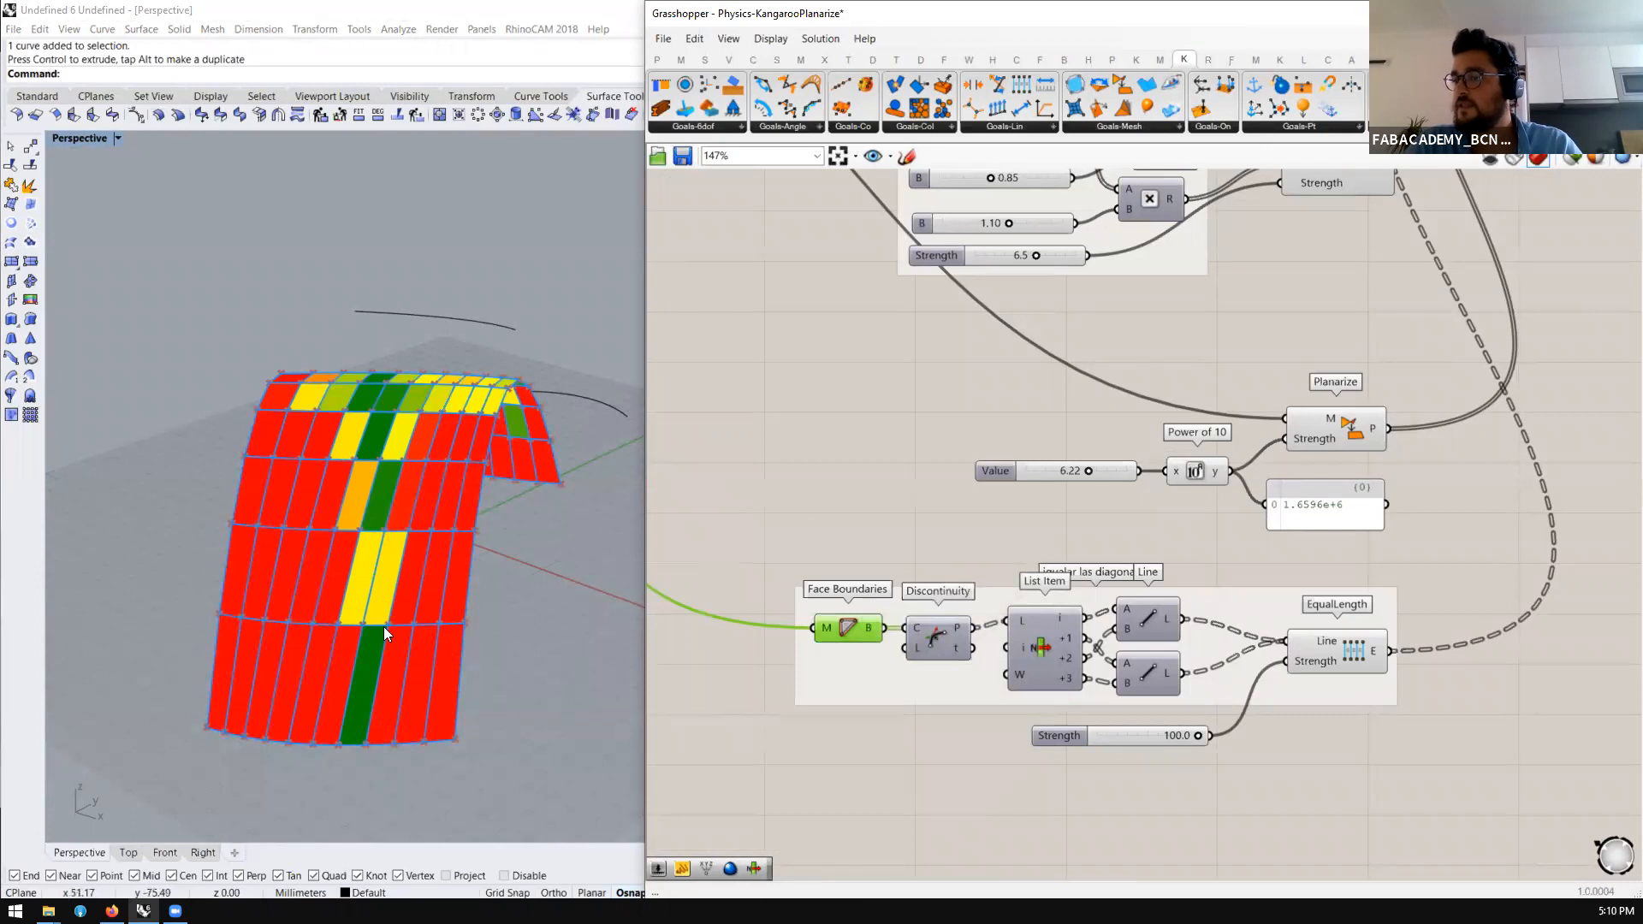
Limit the preview to selected components and space out Face Boundaries, Discontinuity and List Item in the diagonals group
scroll(384, 628, up, 2)
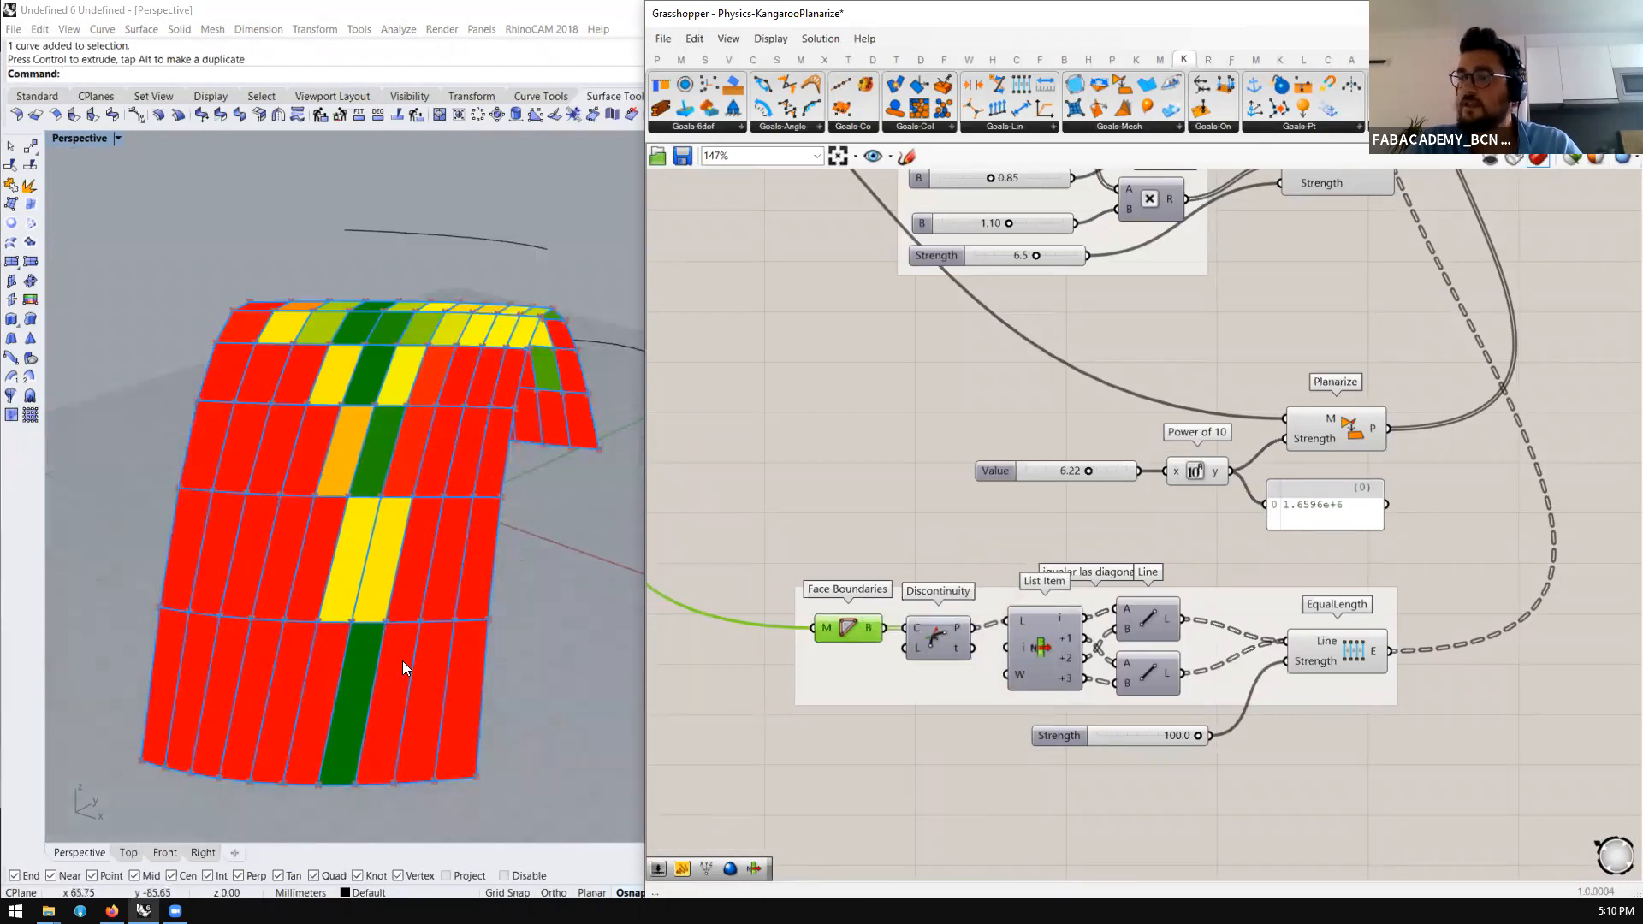
click(937, 649)
drag(846, 631, 742, 638)
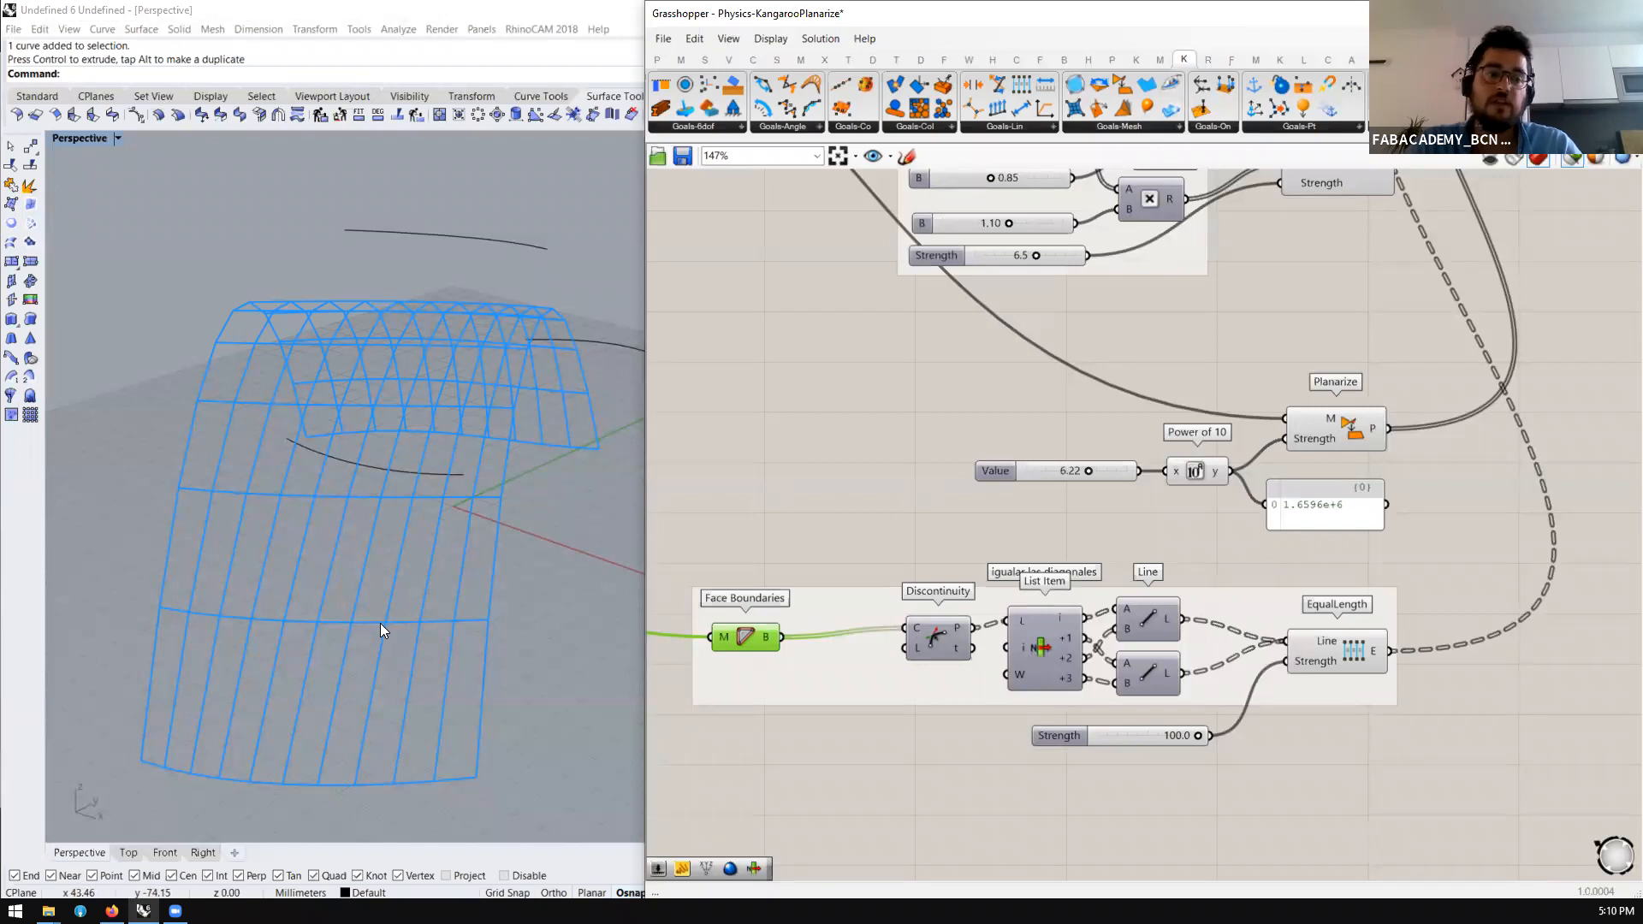
drag(946, 628, 897, 637)
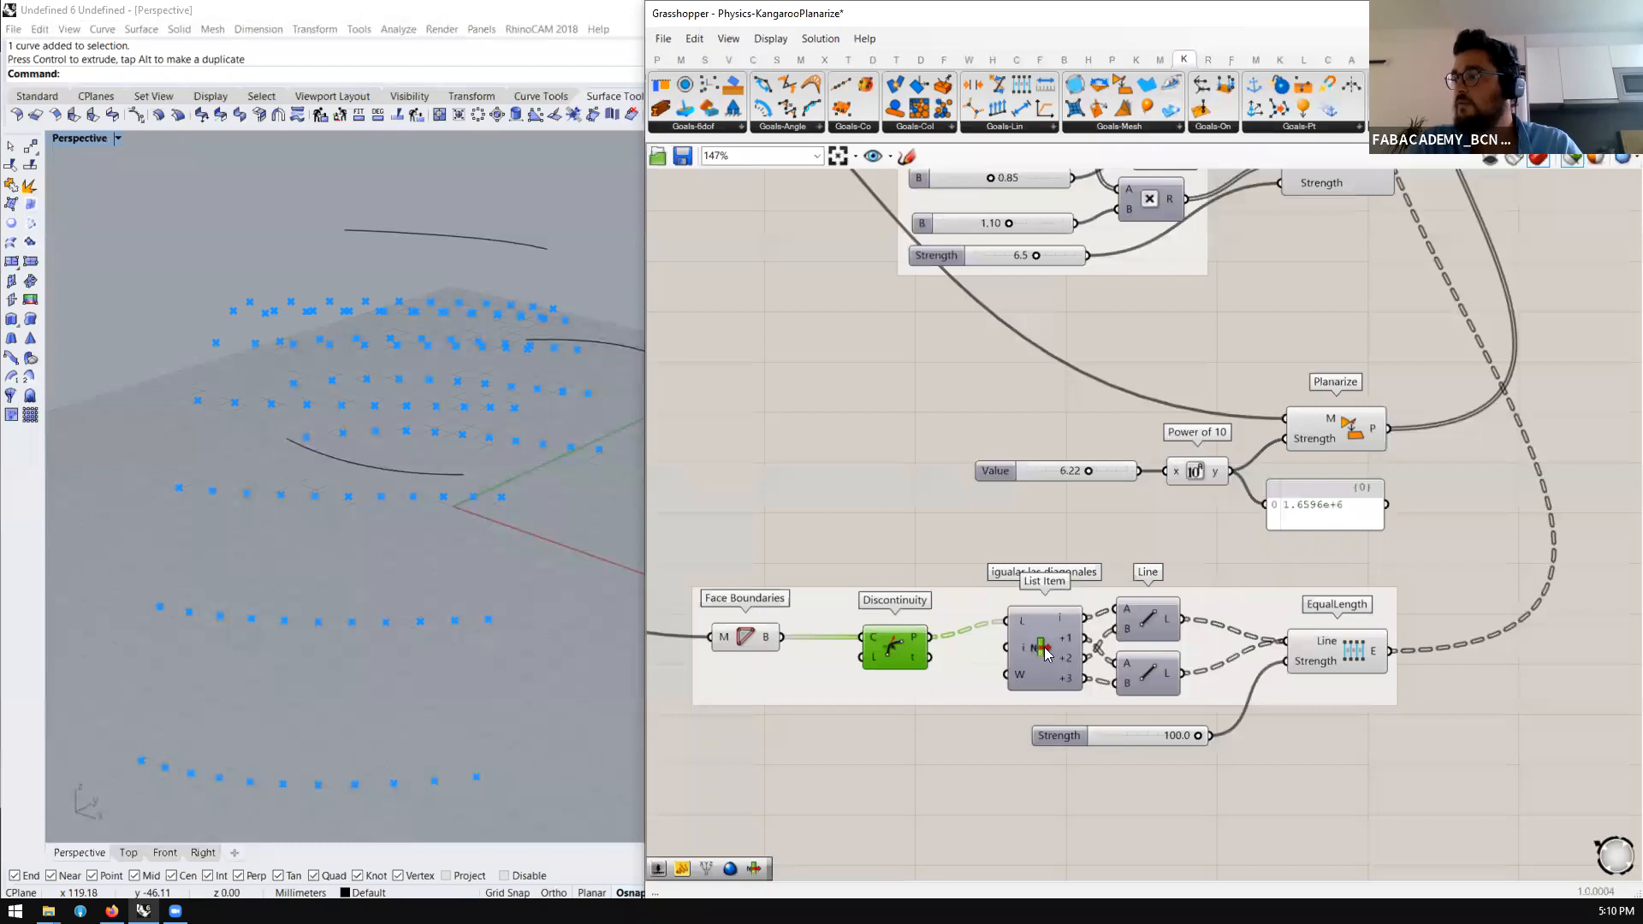
drag(1045, 652, 1012, 668)
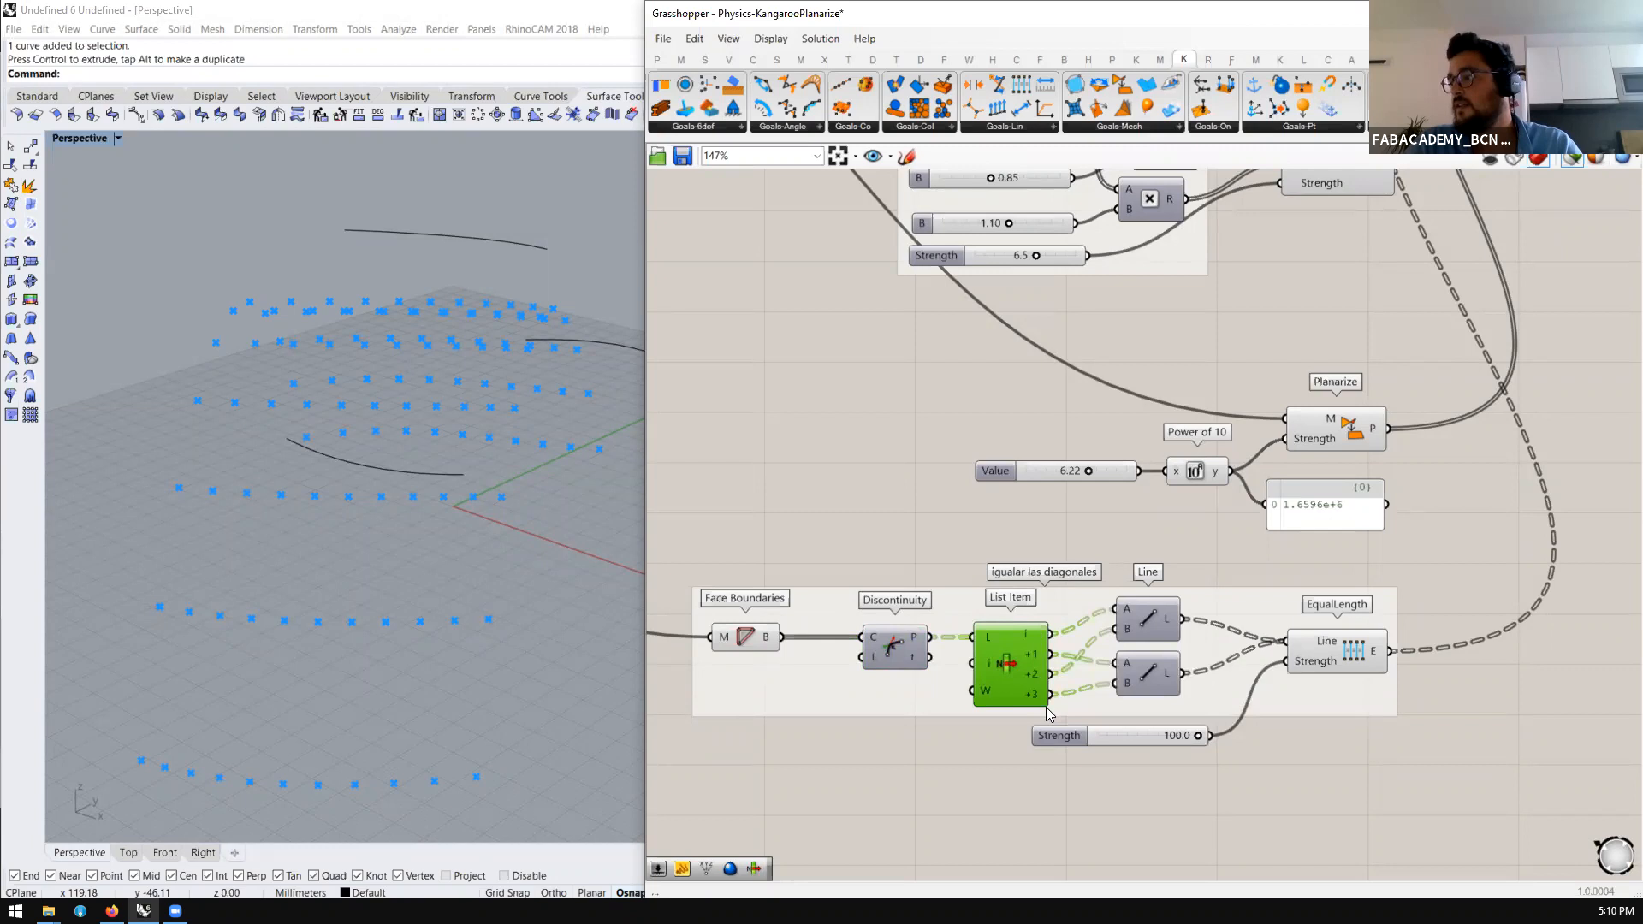
Highlight the two Line components to examine the face diagonals, and the EqualLength goal they feed
click(1140, 618)
shift+click(1161, 678)
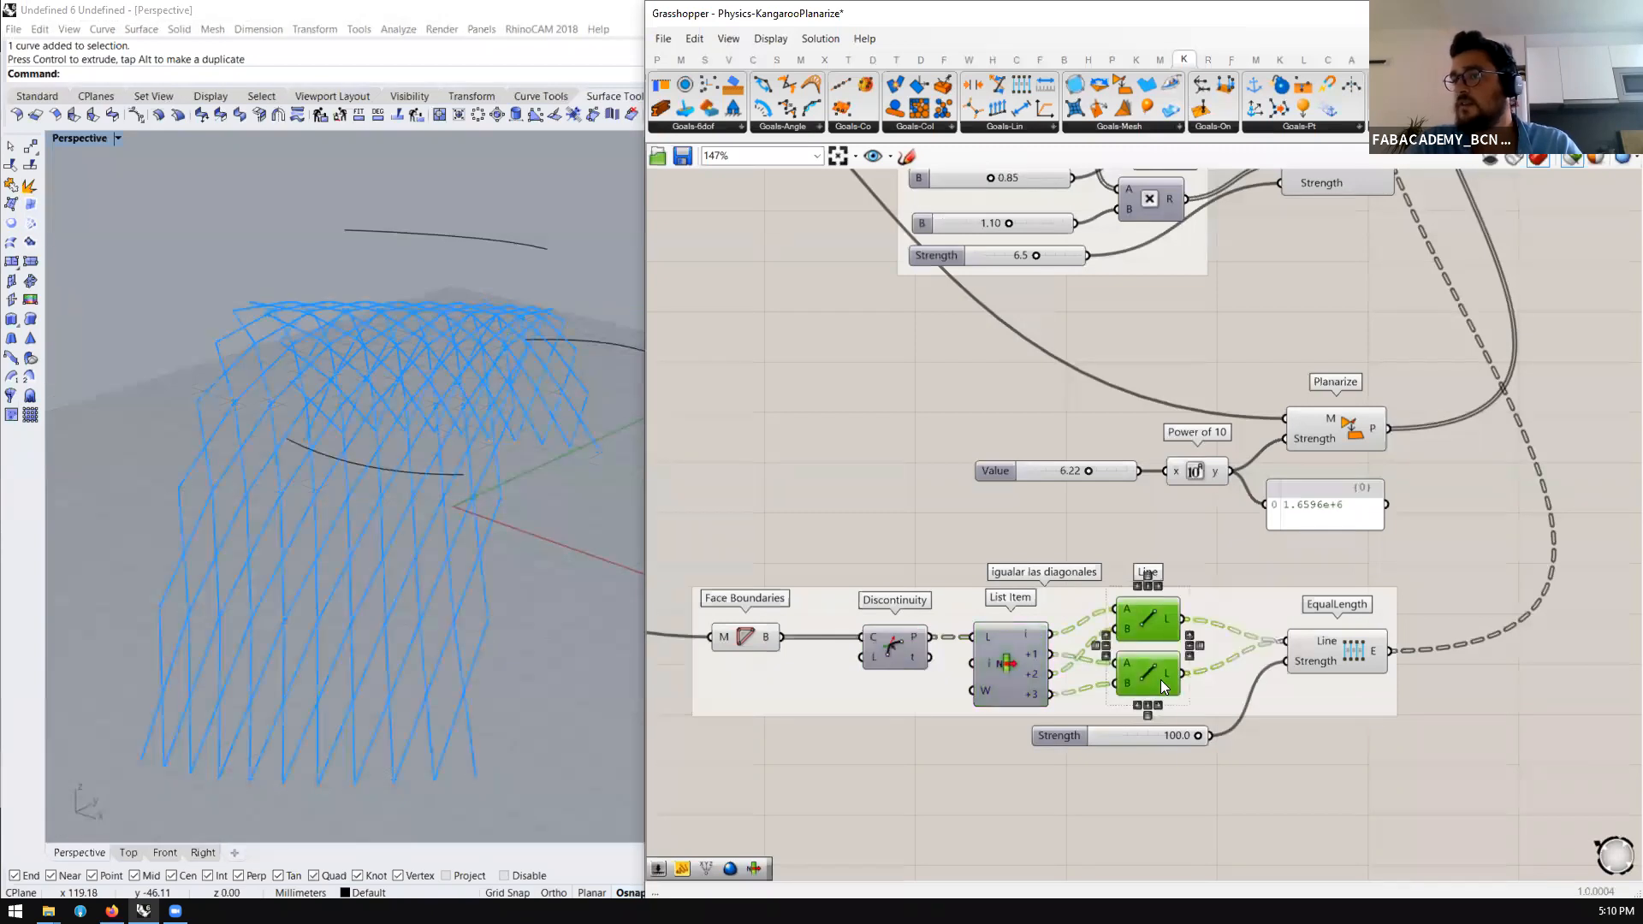
click(1362, 653)
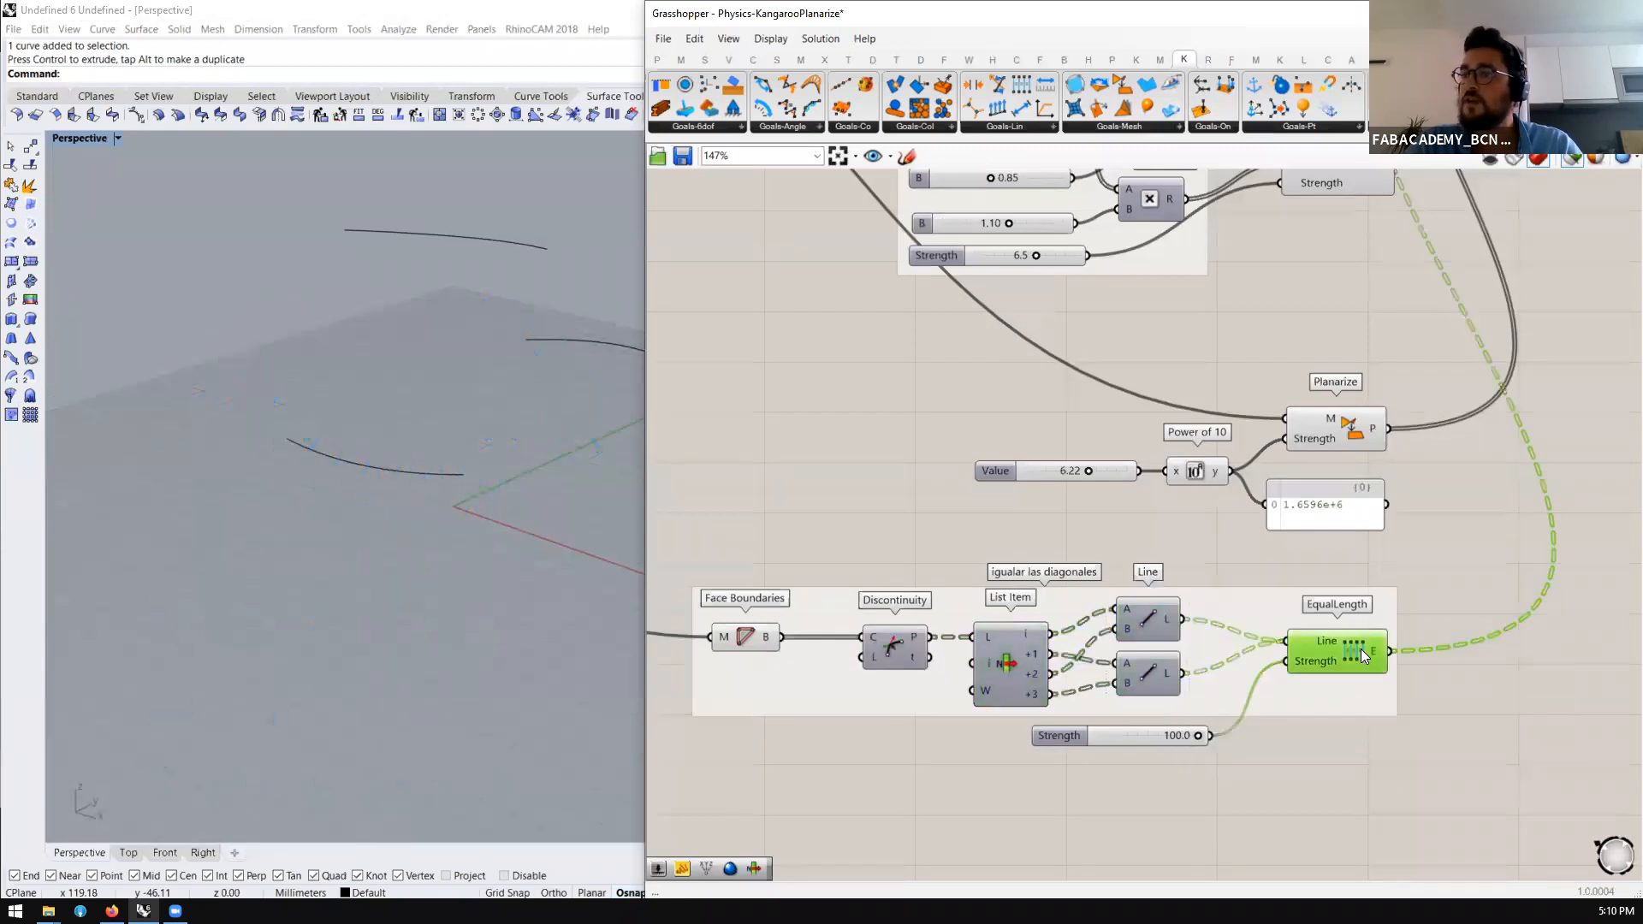
scroll(1155, 610, down, 5)
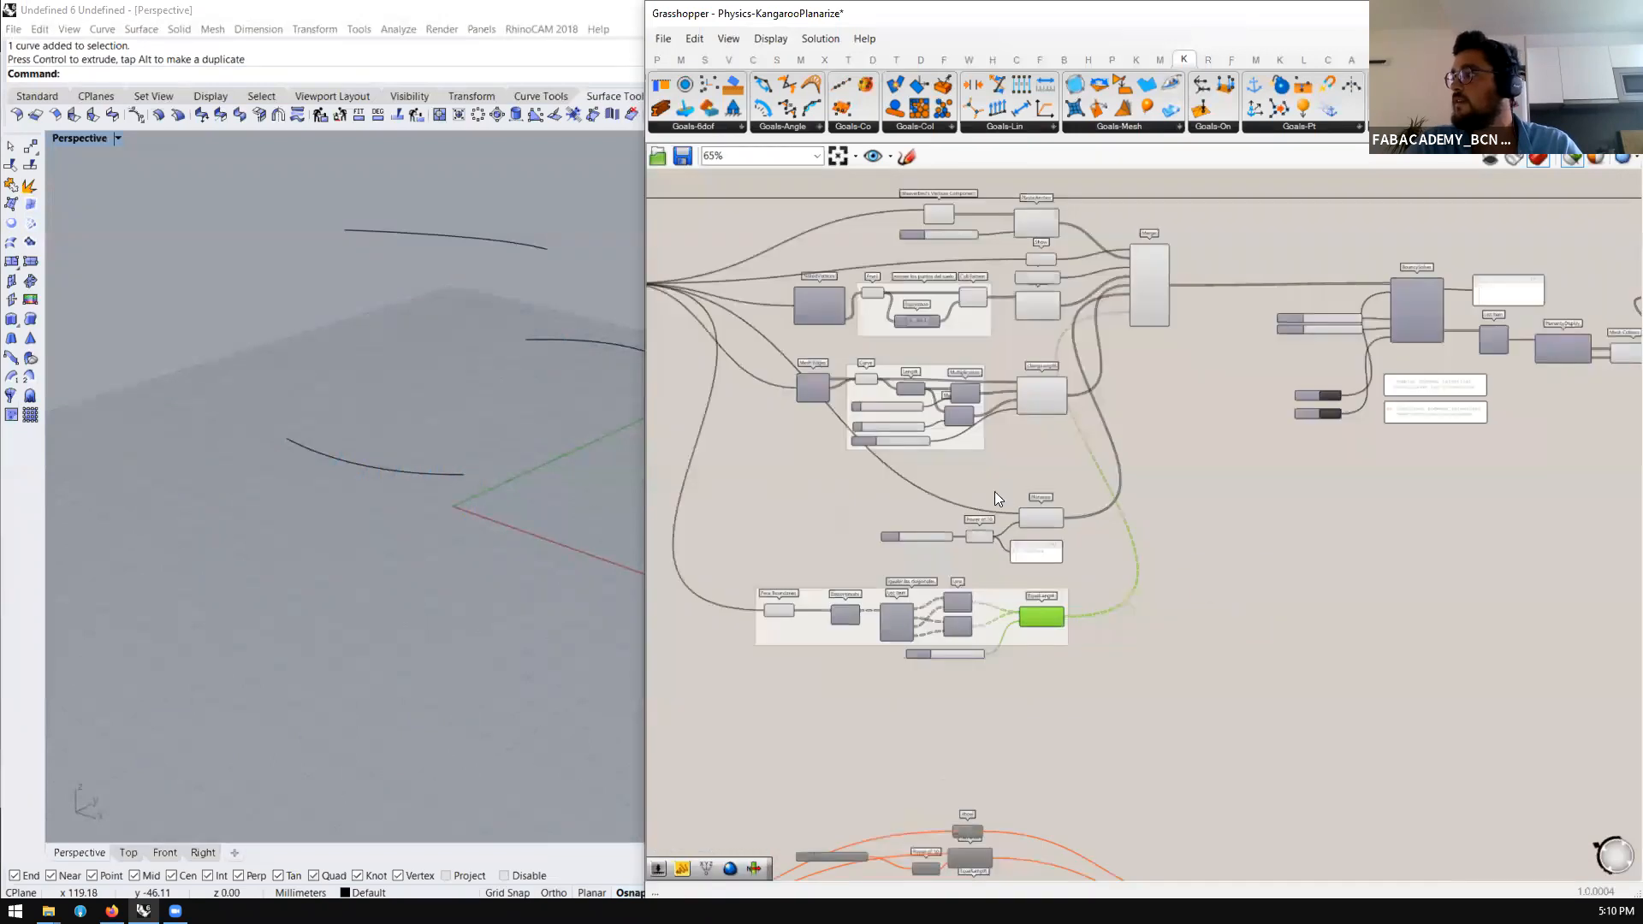
Reset the BouncySolver simulation and examine the number output and domain input of the PlanarityDisplay component
scroll(994, 493, down, 4)
scroll(832, 519, up, 8)
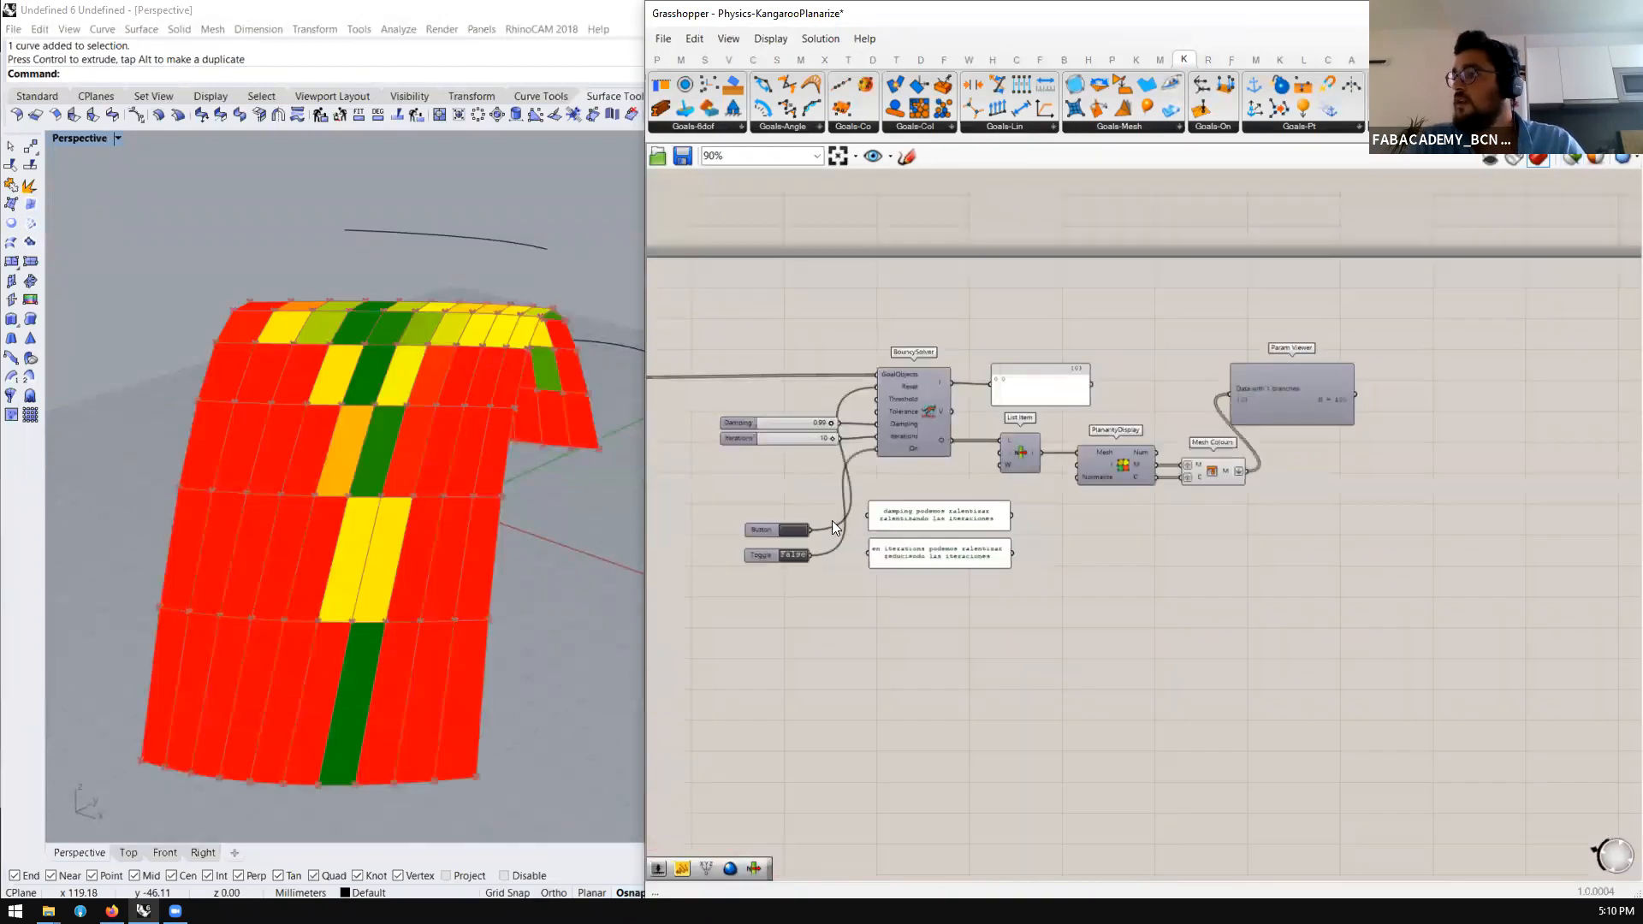
click(792, 532)
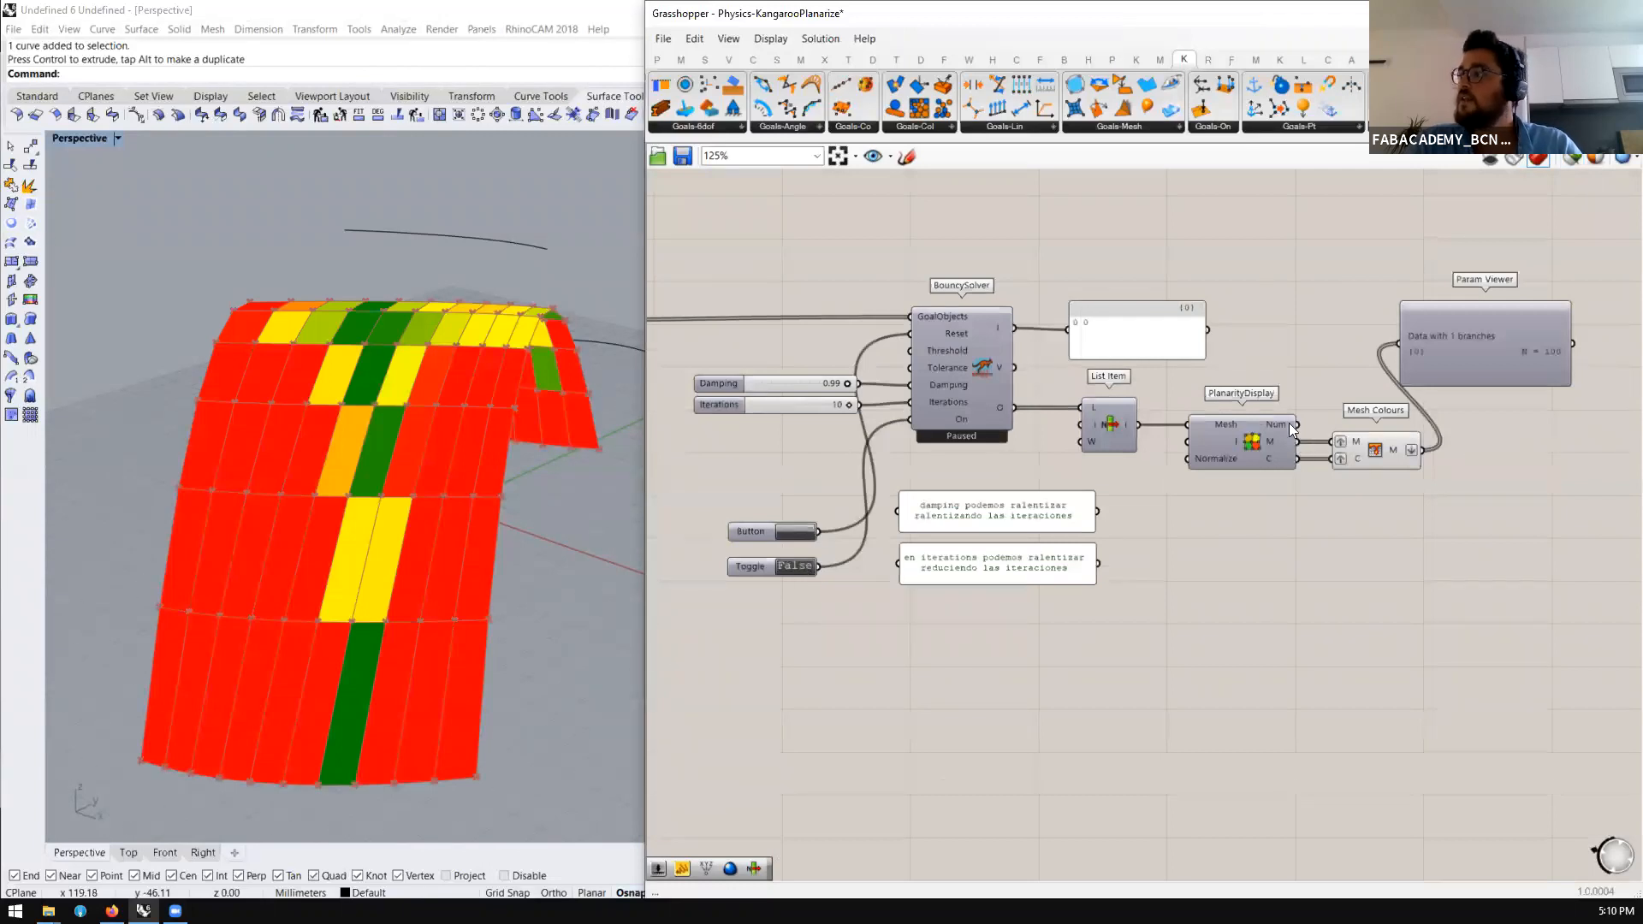
mouse_move(1280, 426)
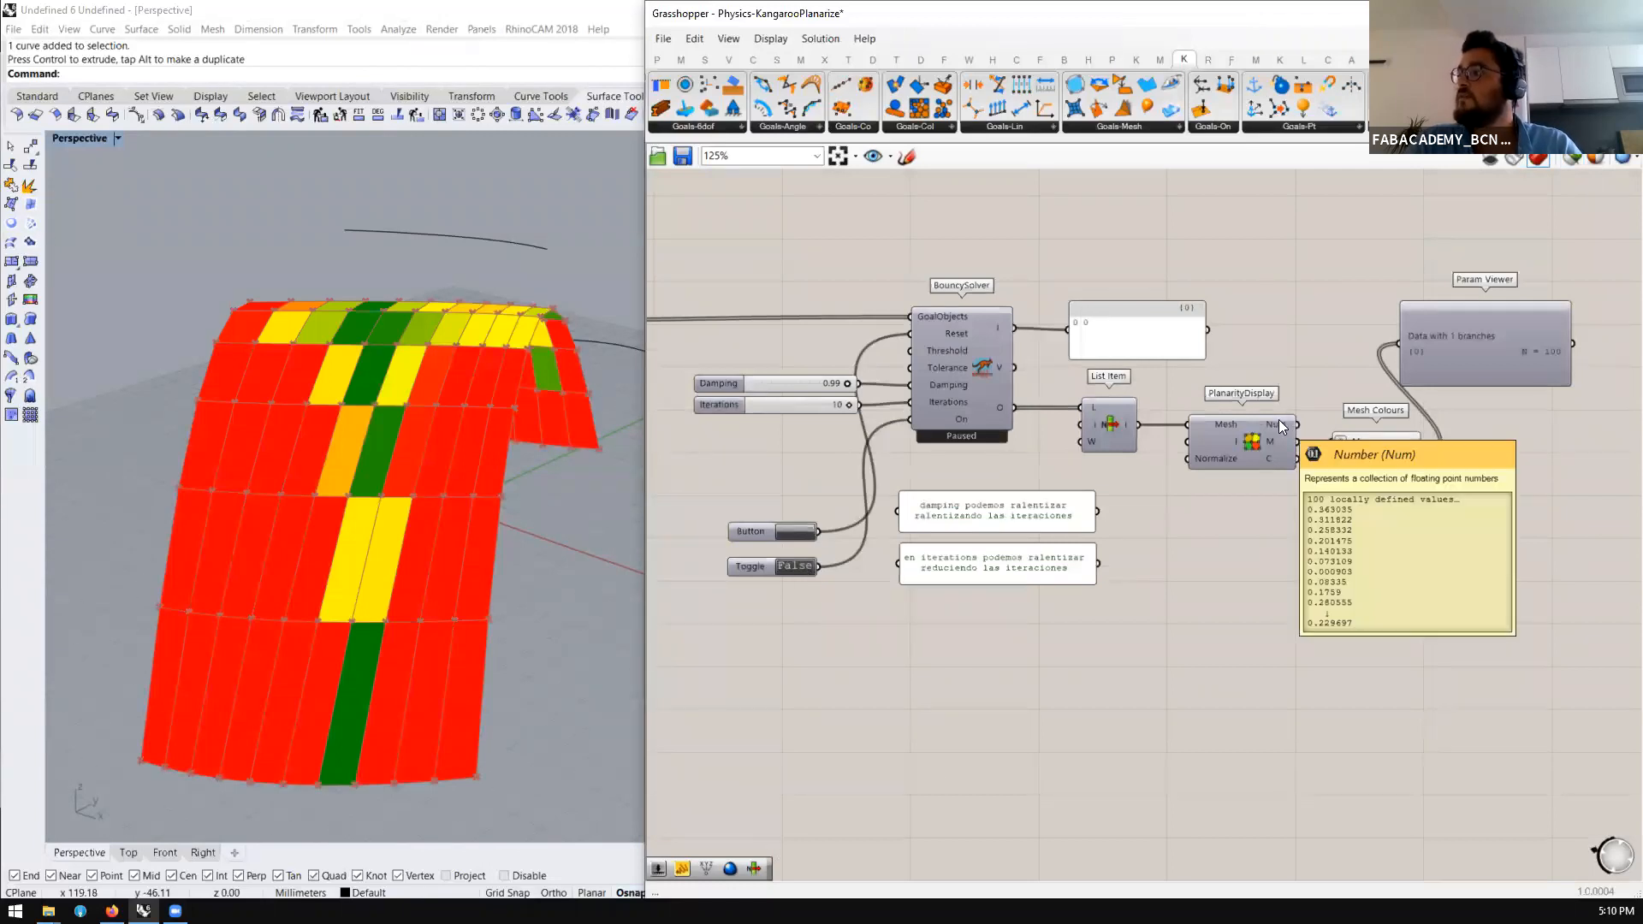
mouse_move(1217, 441)
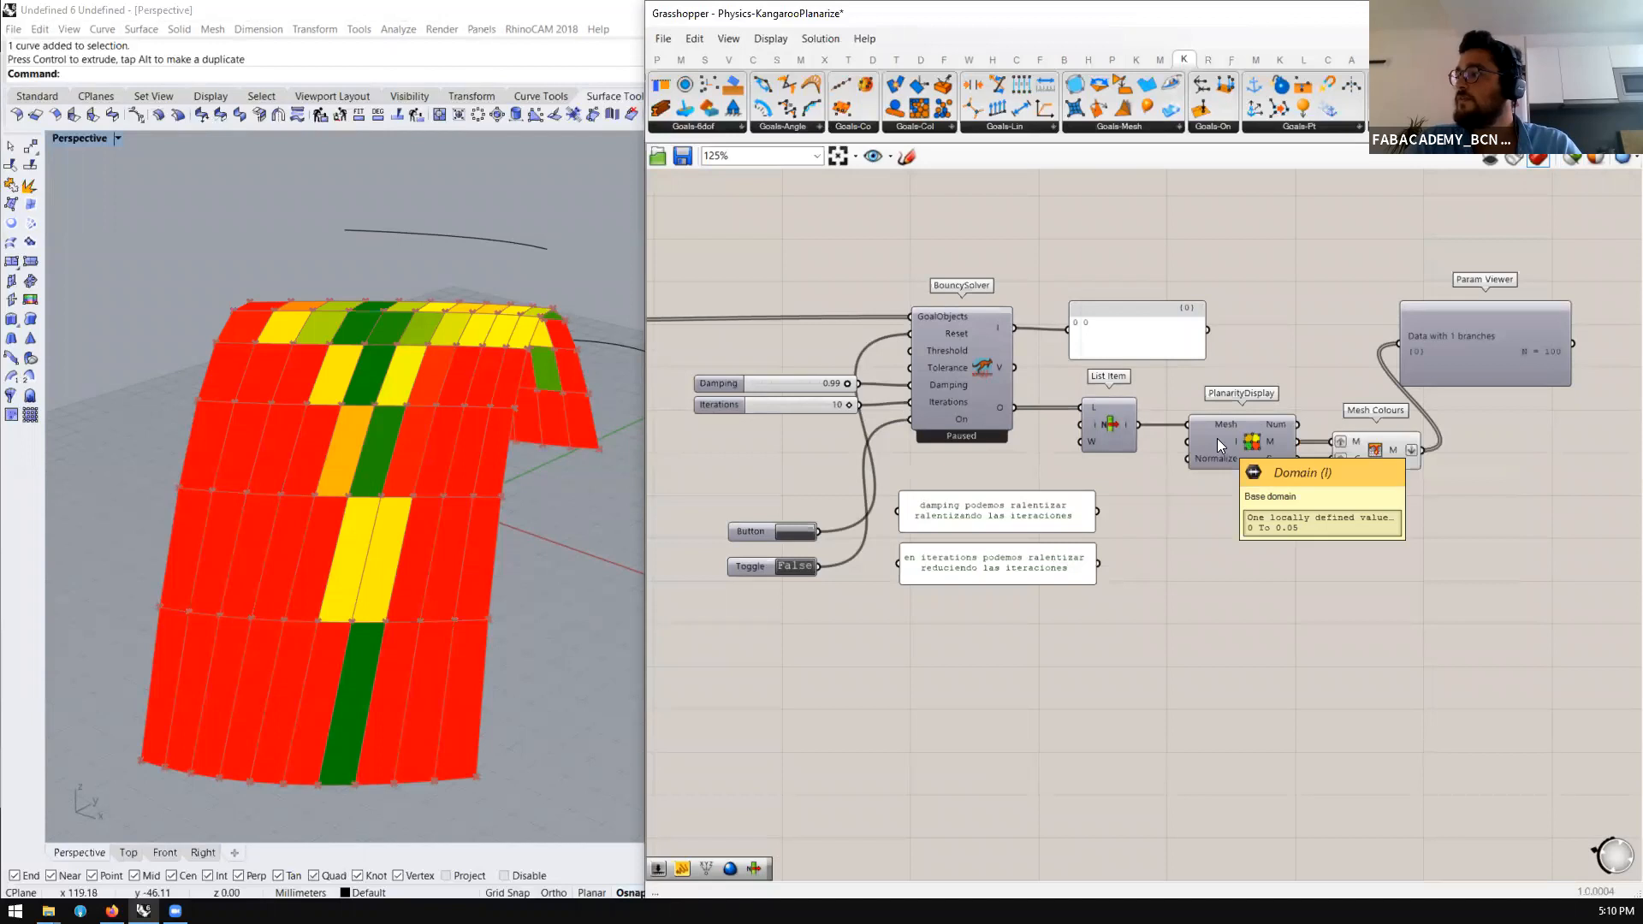
Run the BouncySolver to planarize the mesh, pause and reset it, and rerun it for a short while
double_click(795, 566)
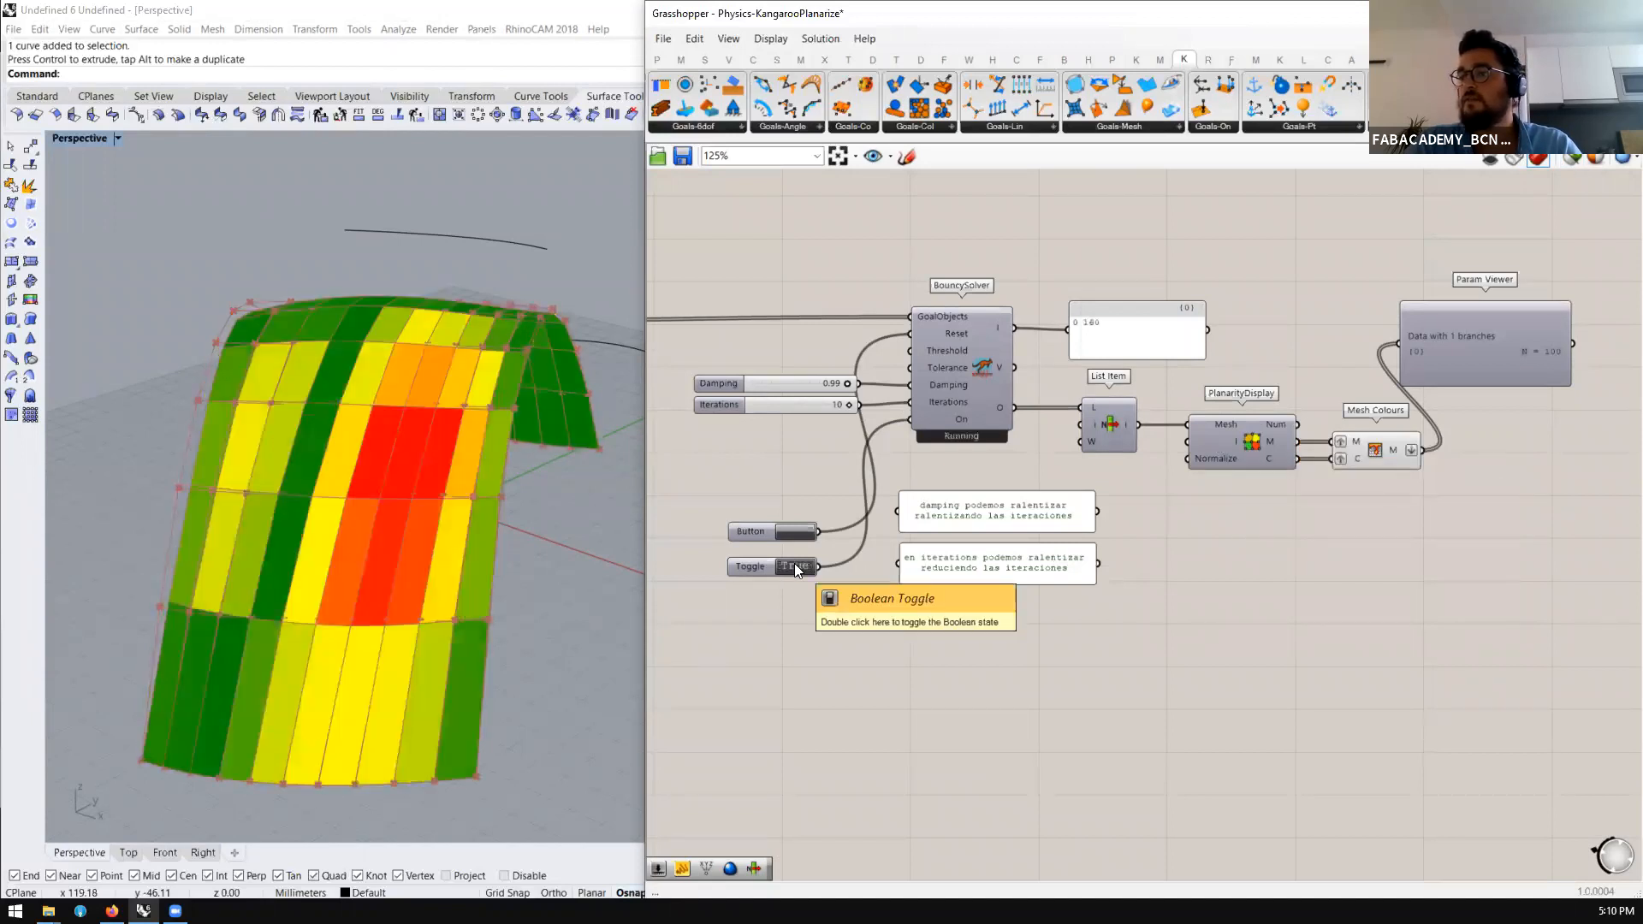
double_click(795, 566)
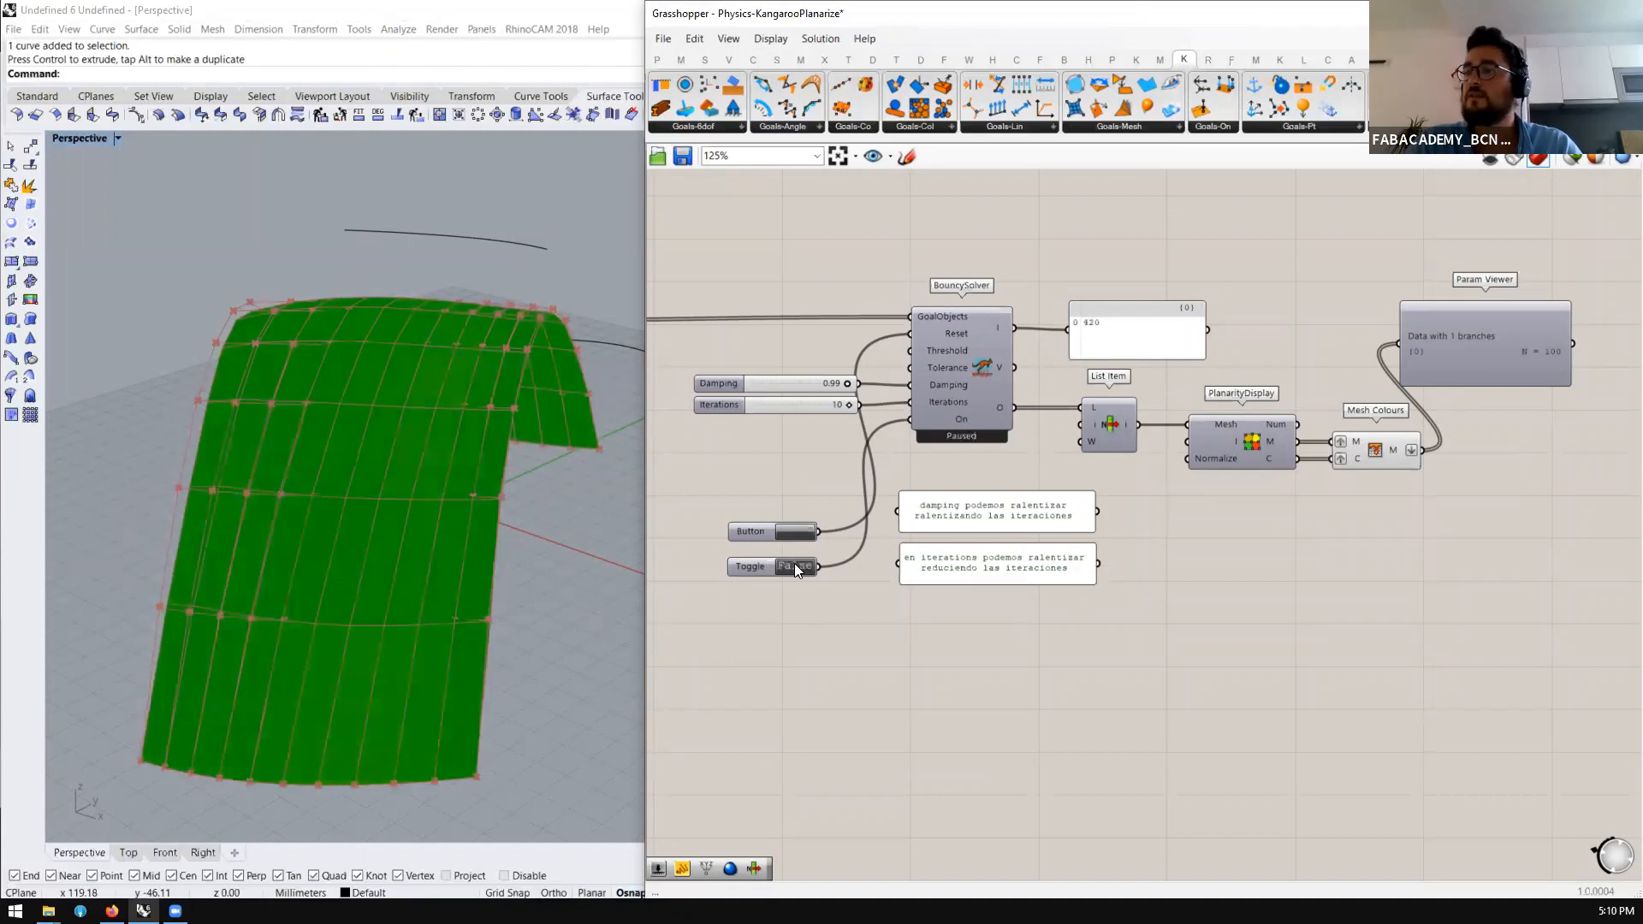
click(795, 531)
double_click(794, 567)
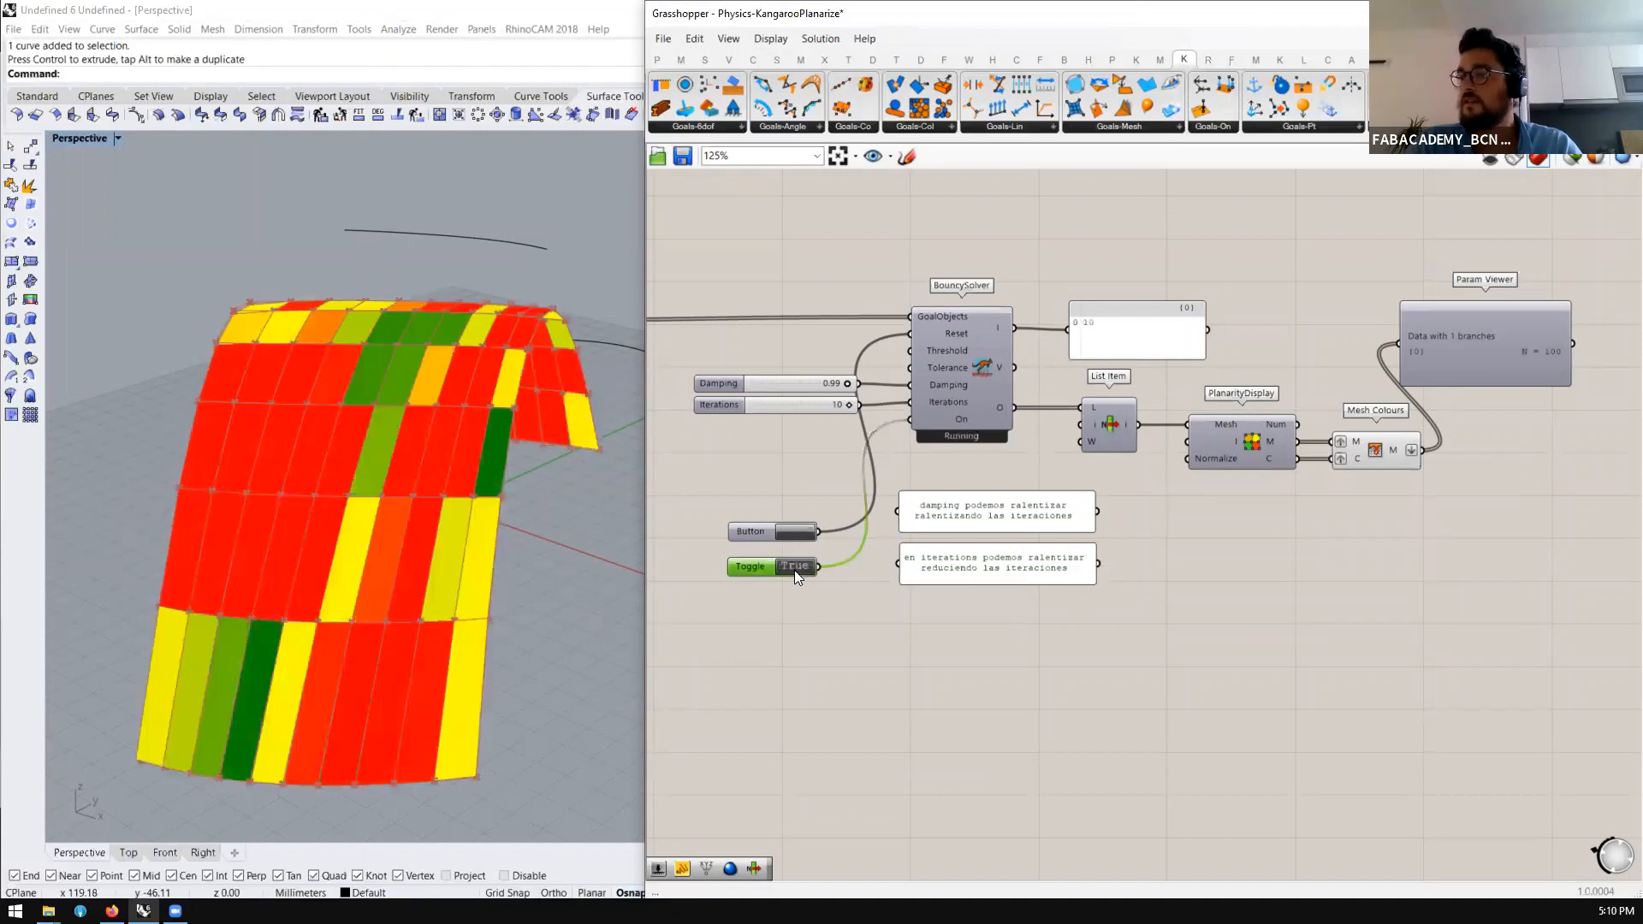
double_click(794, 567)
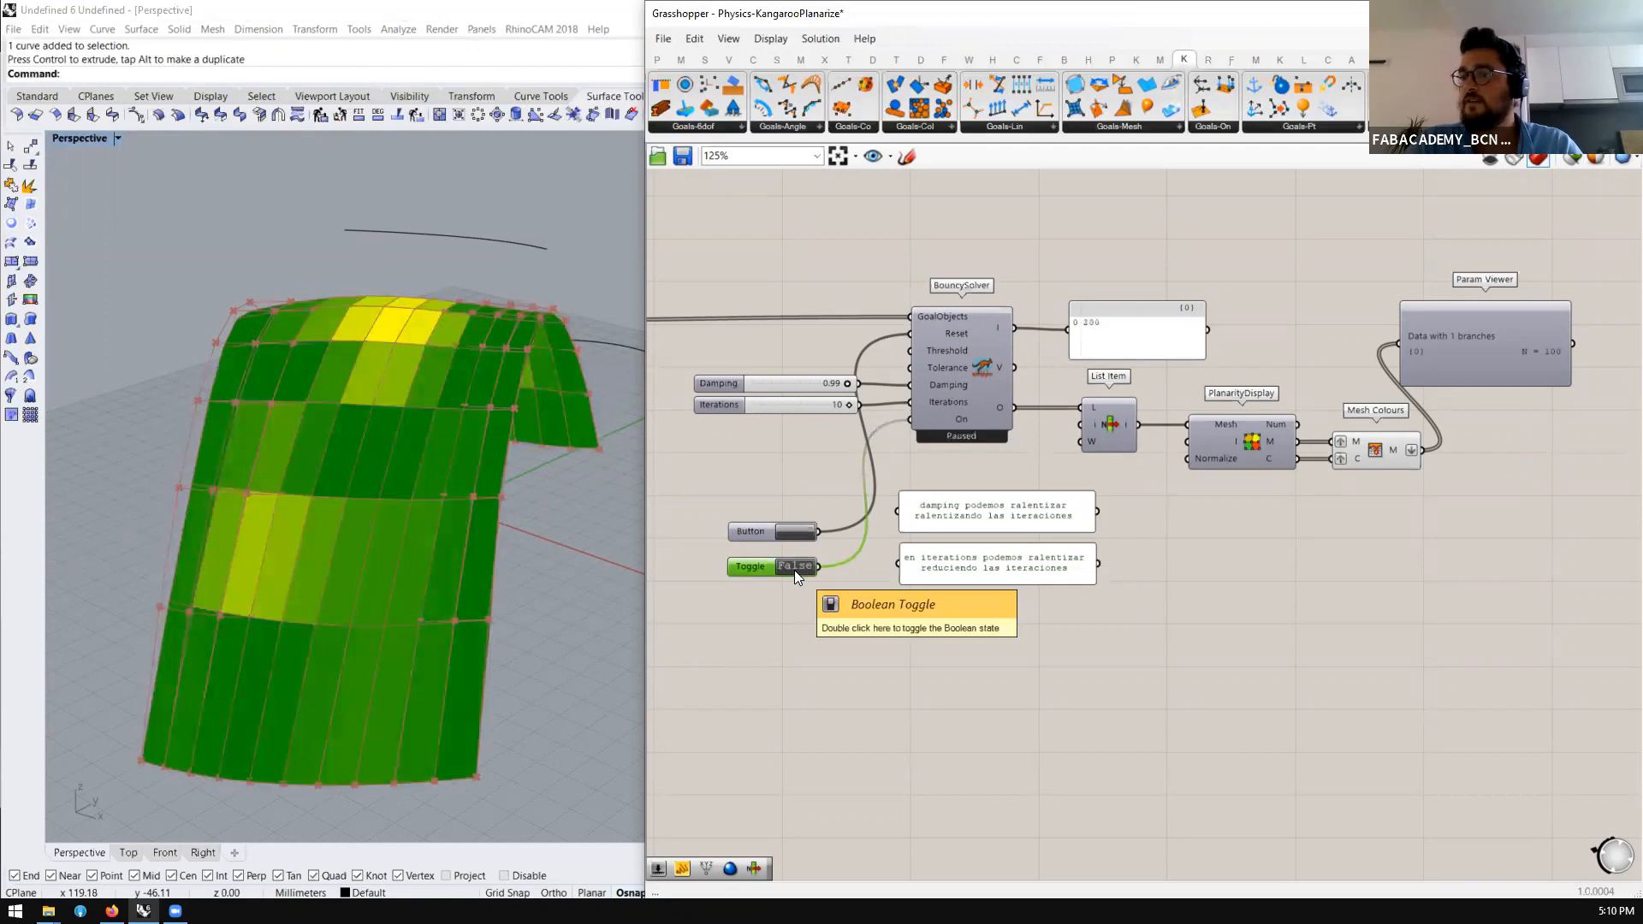
Resume the solver, stop and reset it, and run it once more, pausing it before full planarization
double_click(795, 568)
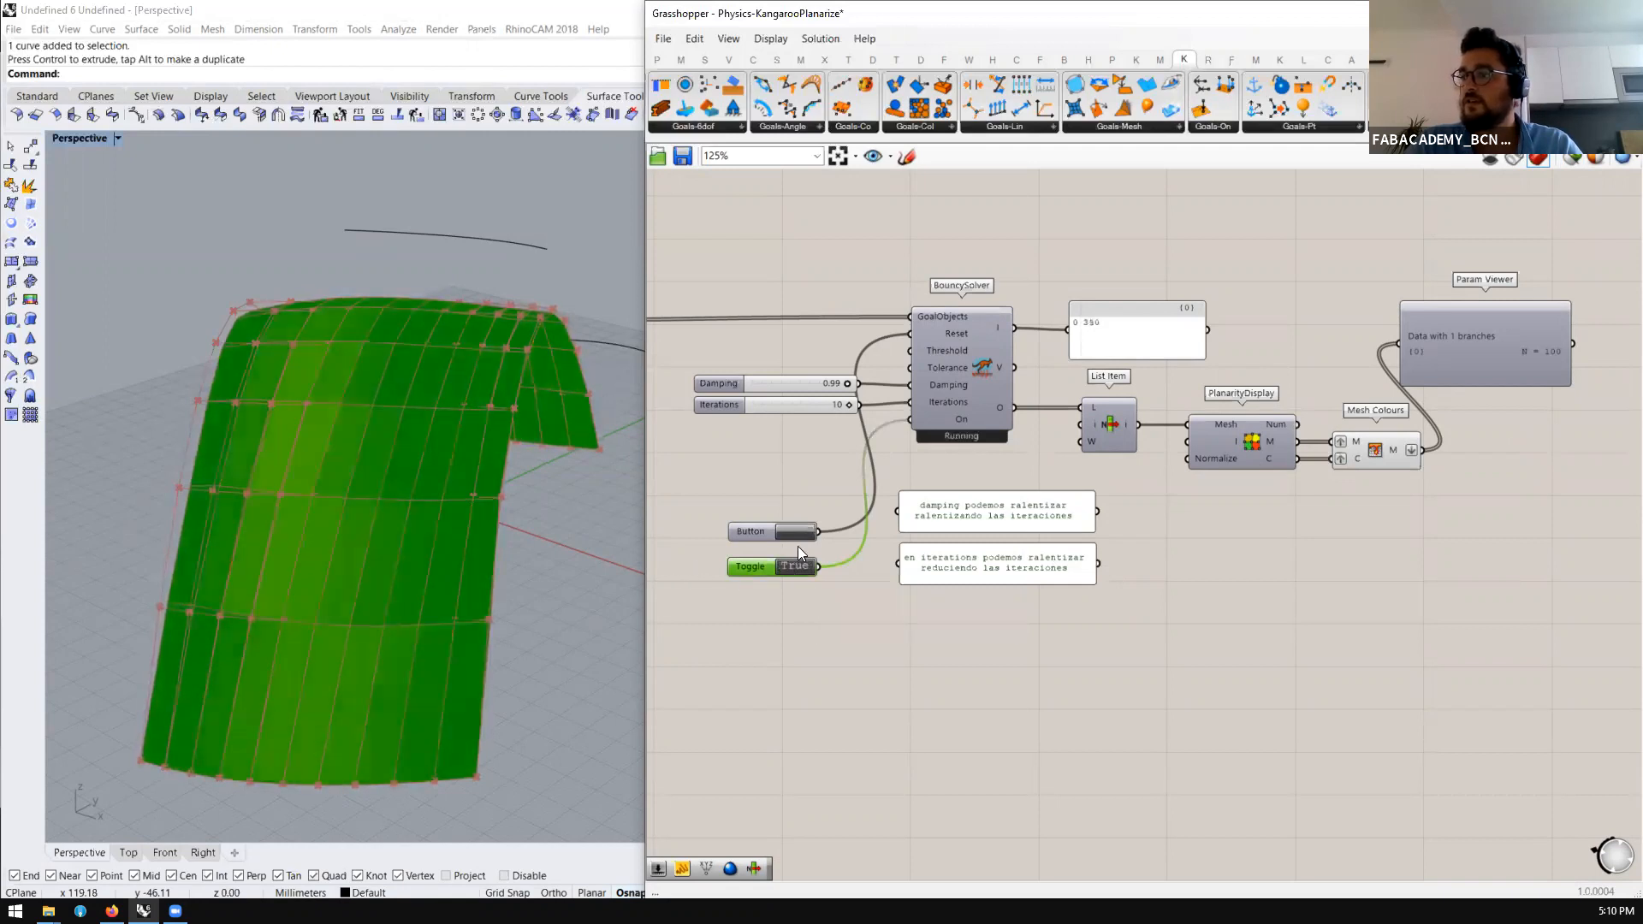
double_click(803, 563)
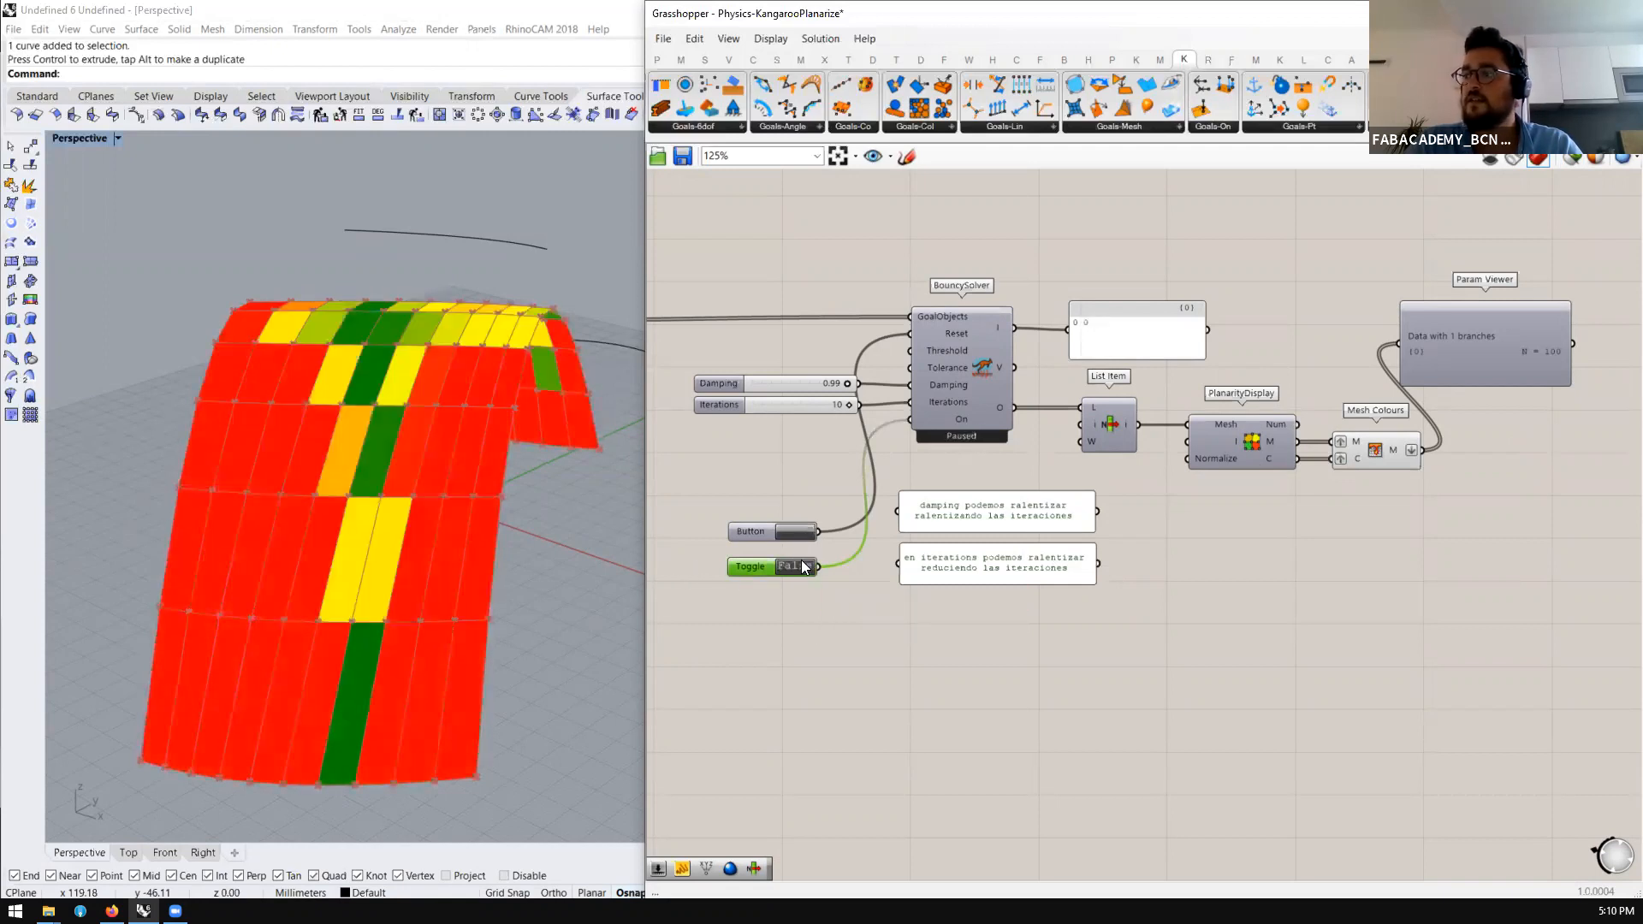
double_click(805, 568)
double_click(804, 569)
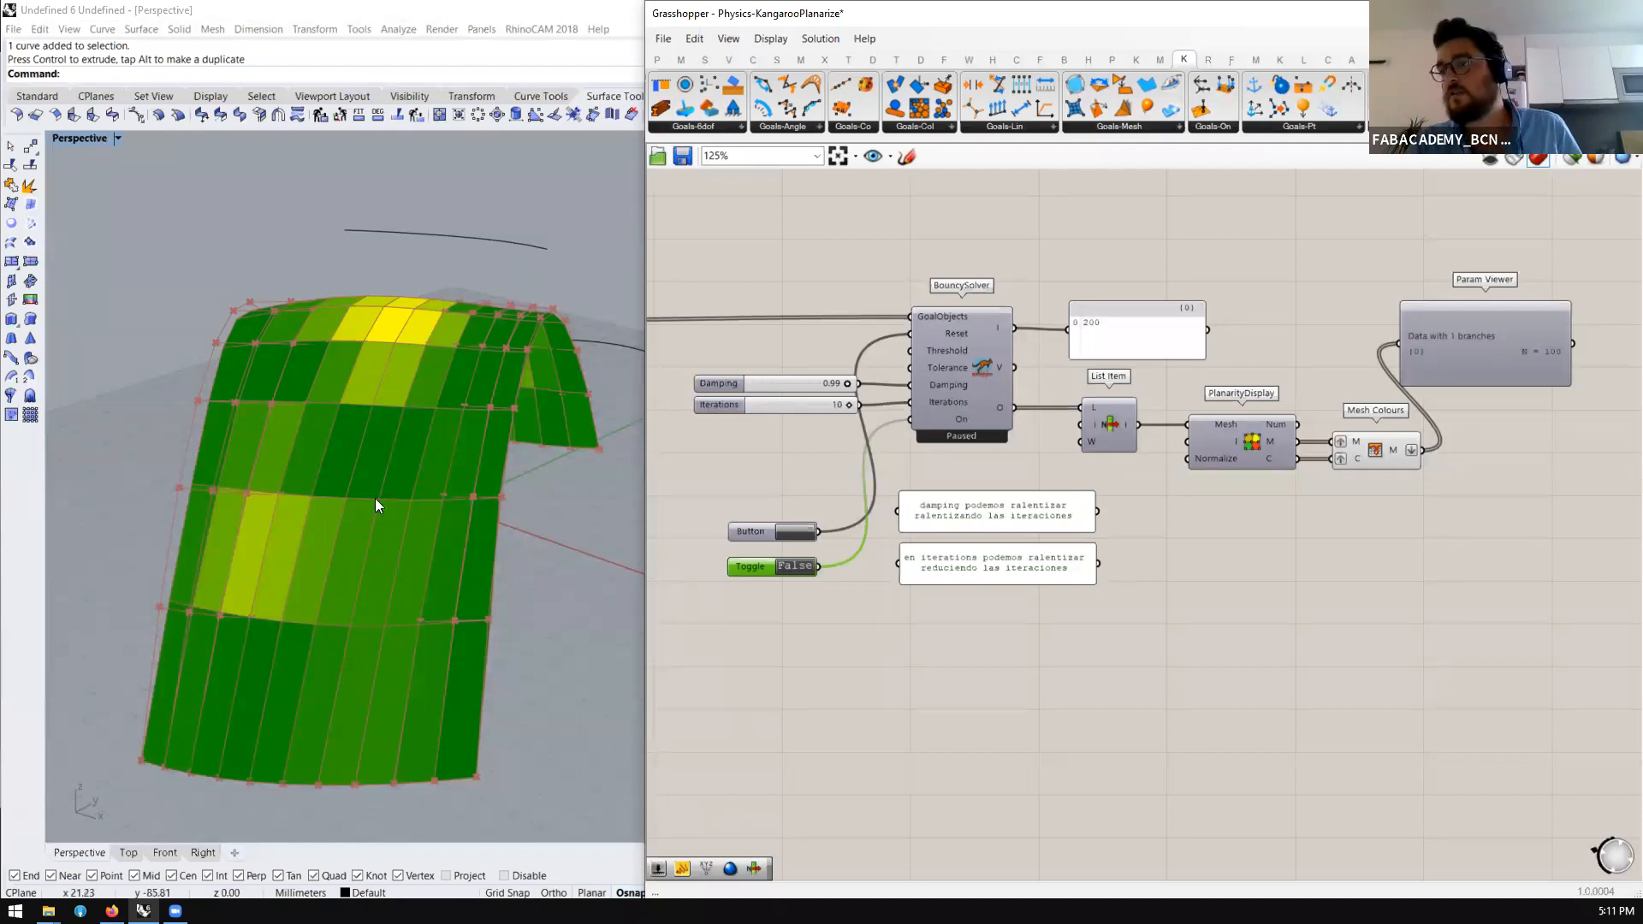
Examine the colour-coded planarity of the partially solved mesh from several angles in the Perspective view
scroll(318, 529, down, 3)
scroll(319, 530, up, 5)
right_drag(400, 543, 359, 589)
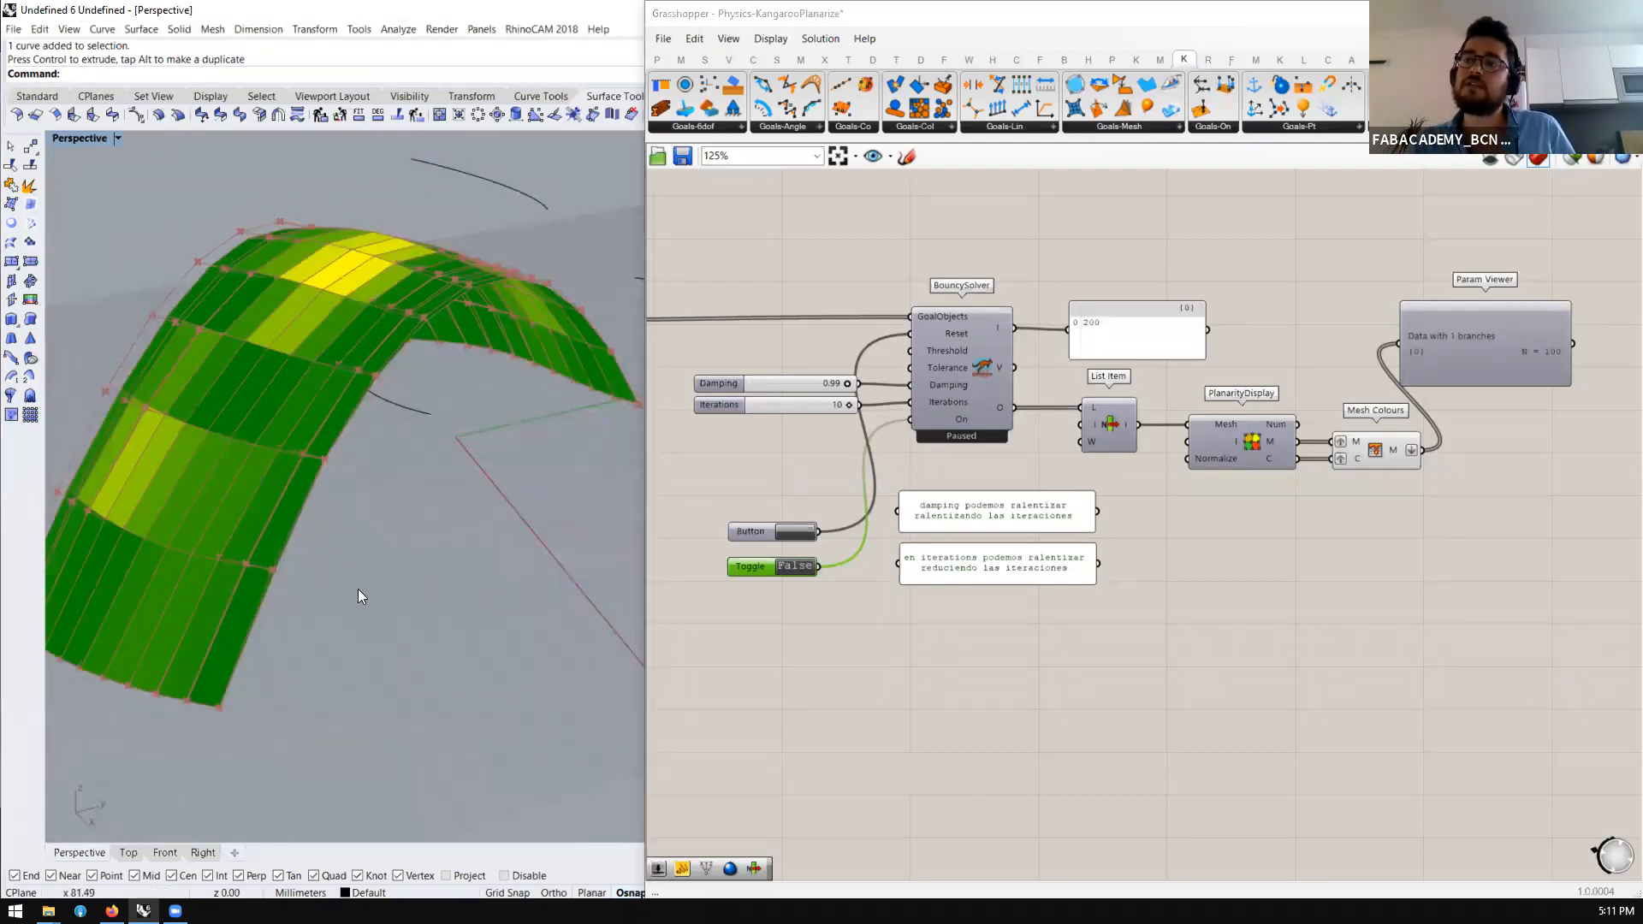
scroll(345, 446, down, 2)
right_drag(344, 447, 365, 489)
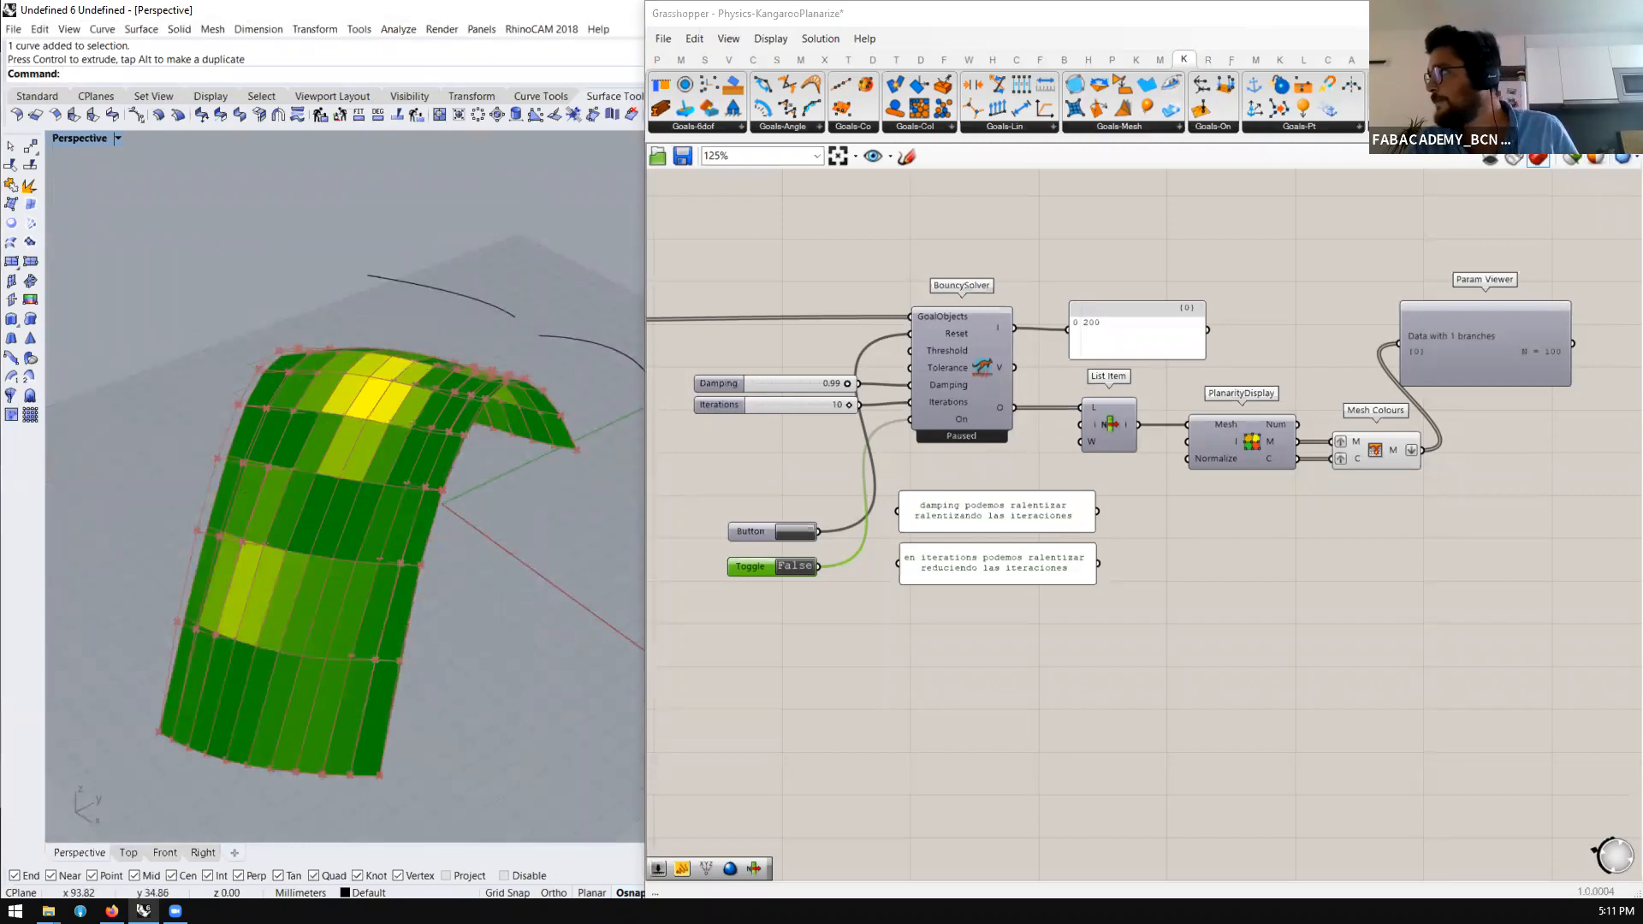
Close the Physics-KangarooPlanarize definition without saving and open the FormFinding-Cocoon definition
click(1623, 13)
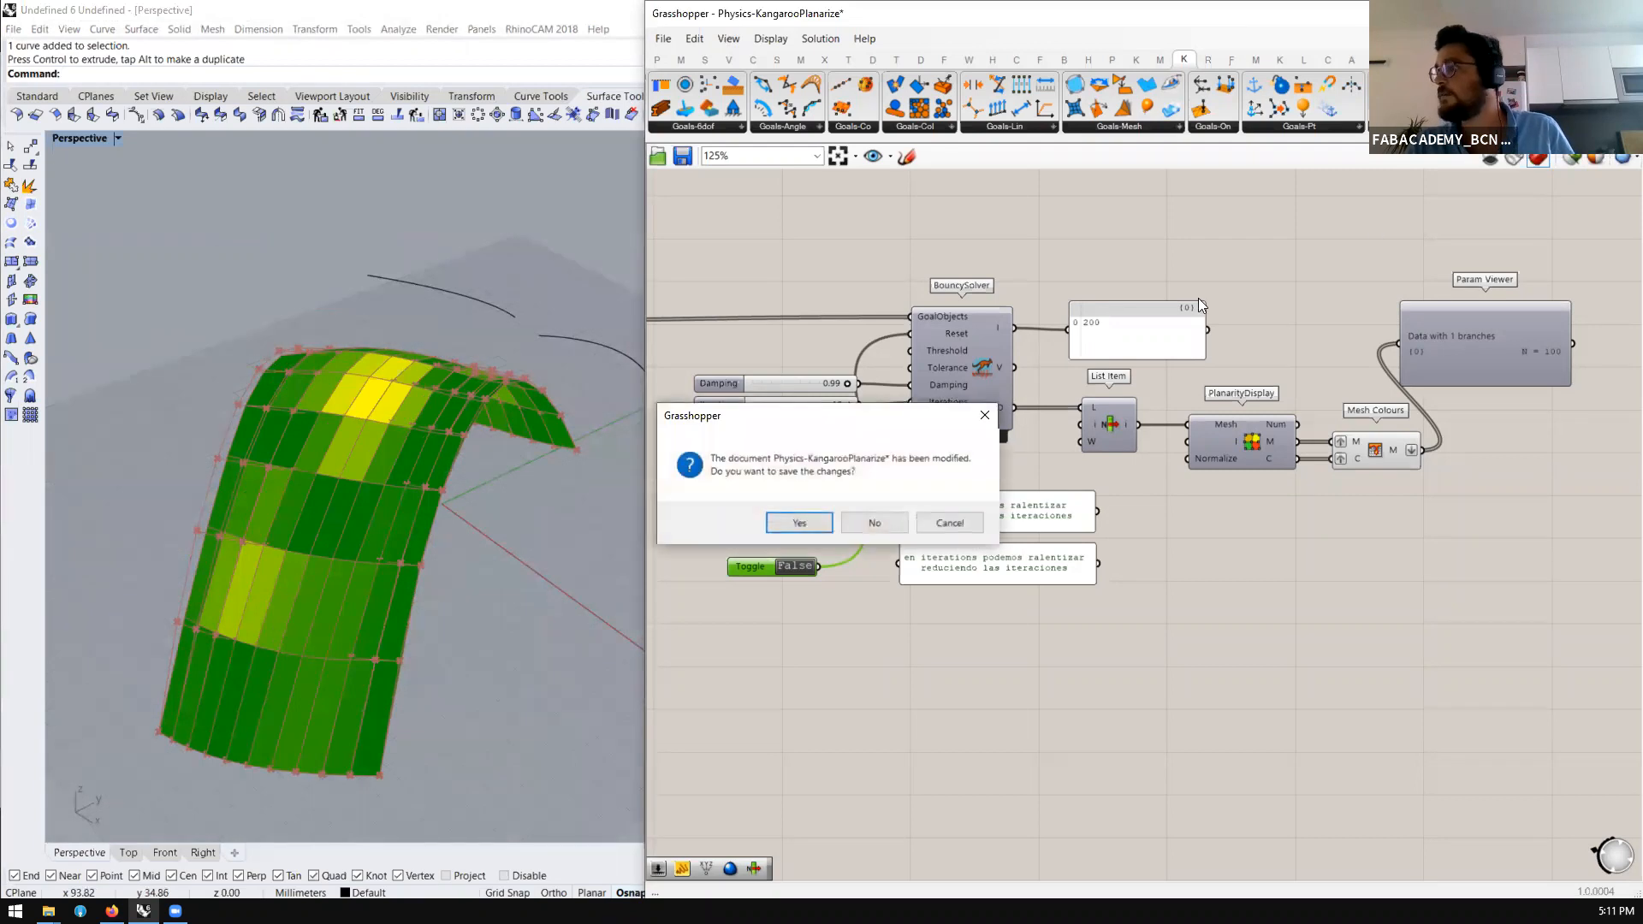
click(864, 518)
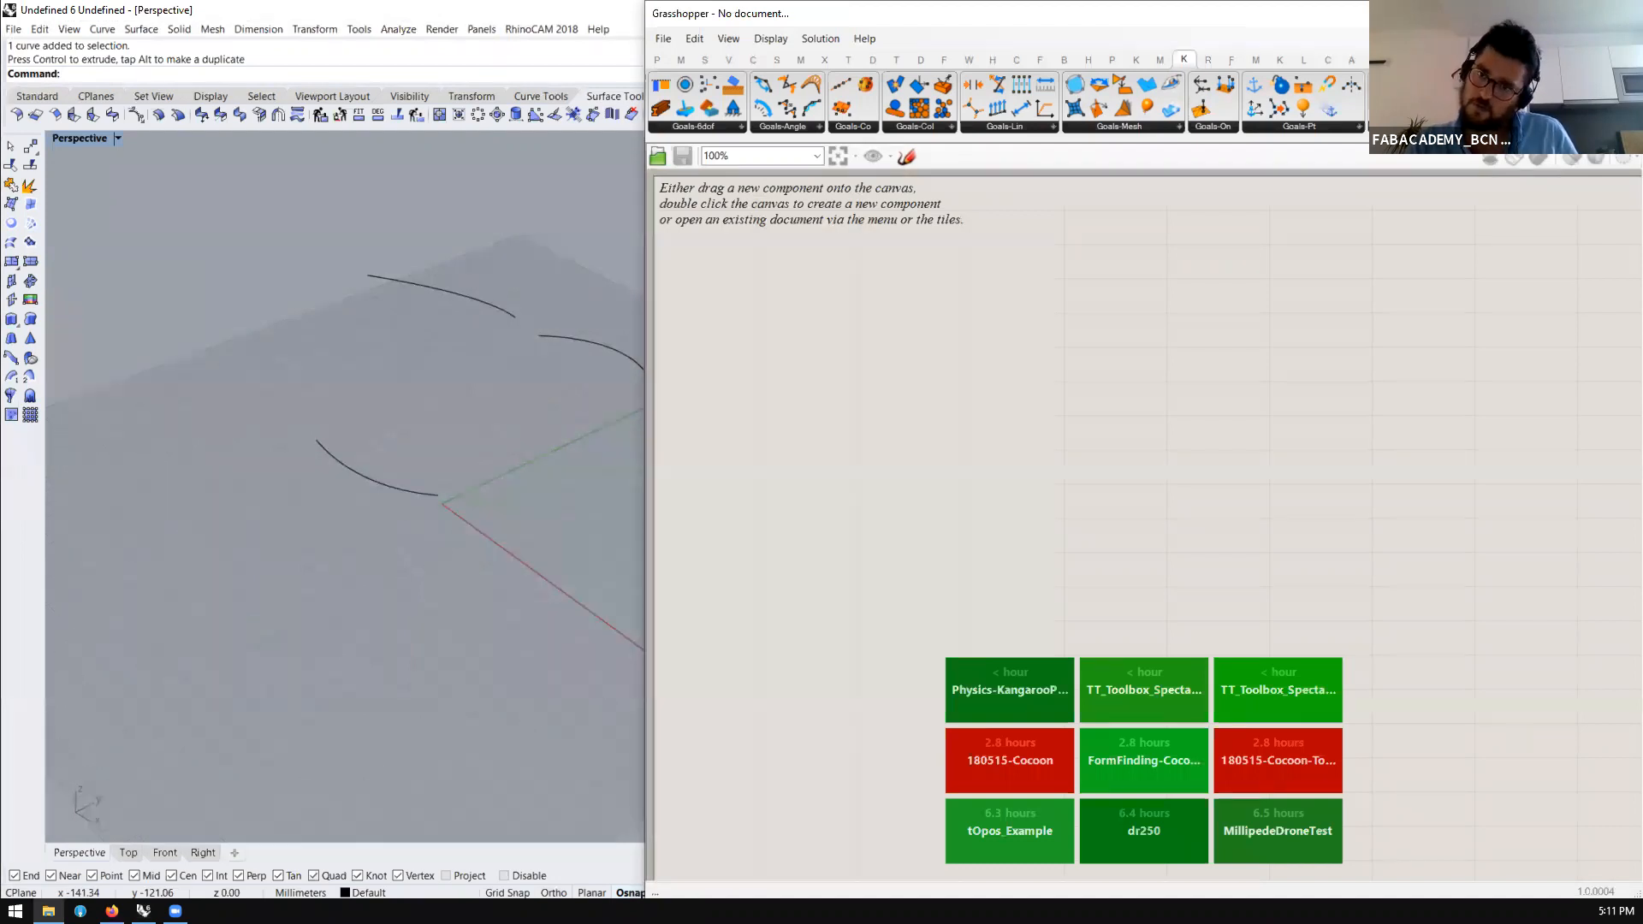
drag(1066, 263, 817, 356)
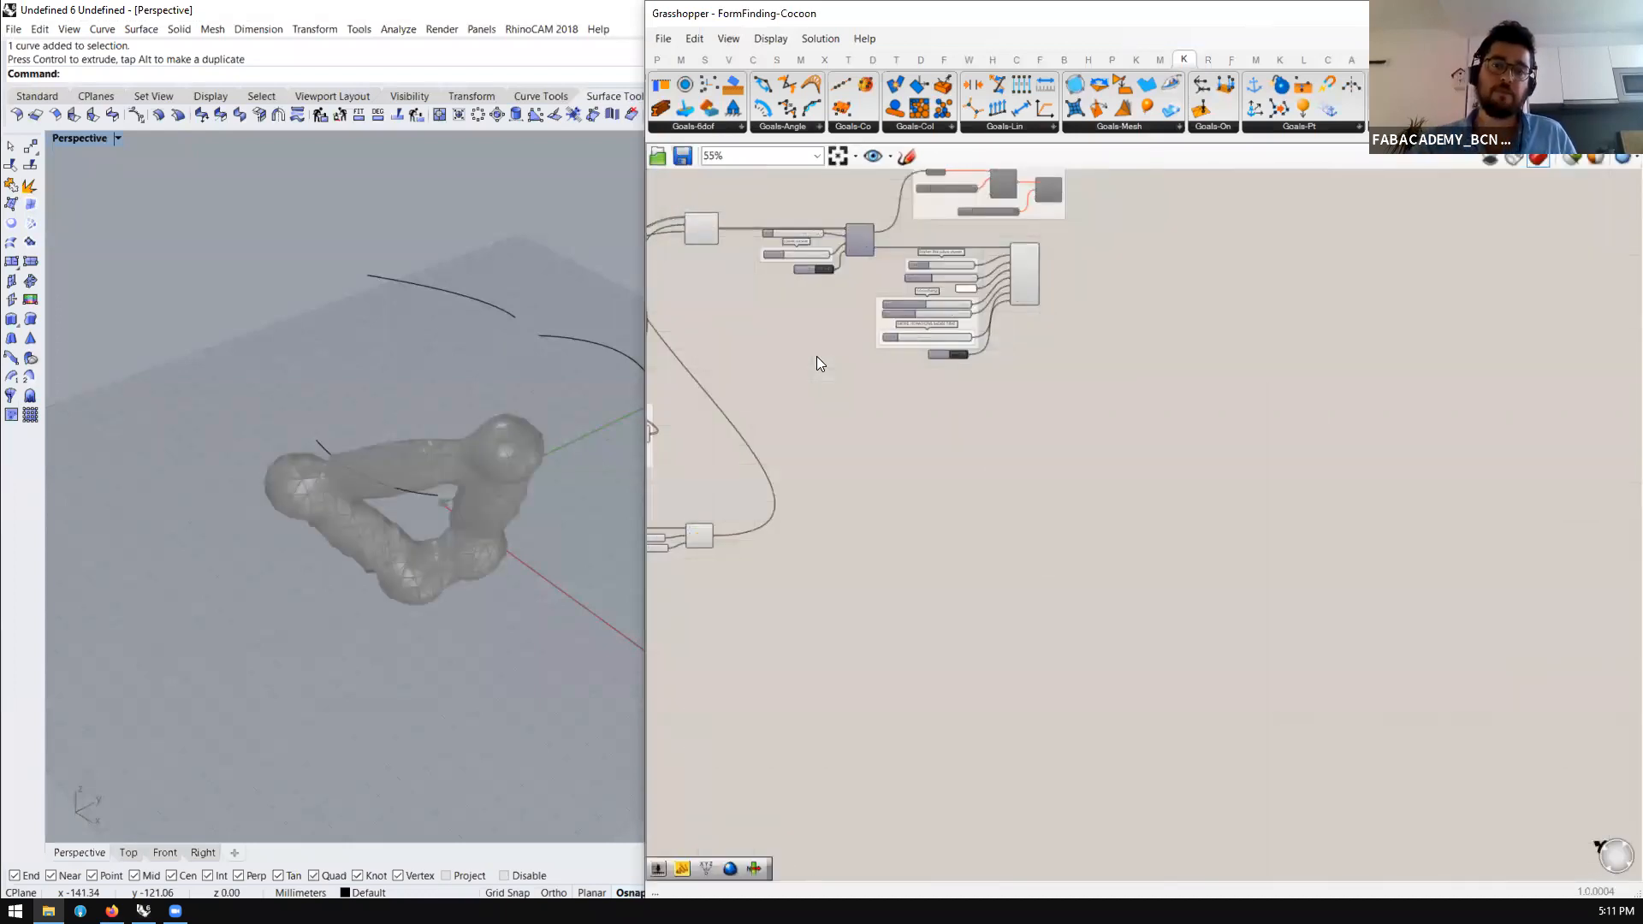
Limit the preview to selected components and select Evaluate Box to show its points
scroll(1089, 426, down, 3)
scroll(852, 396, up, 5)
scroll(1131, 489, down, 5)
scroll(769, 349, up, 5)
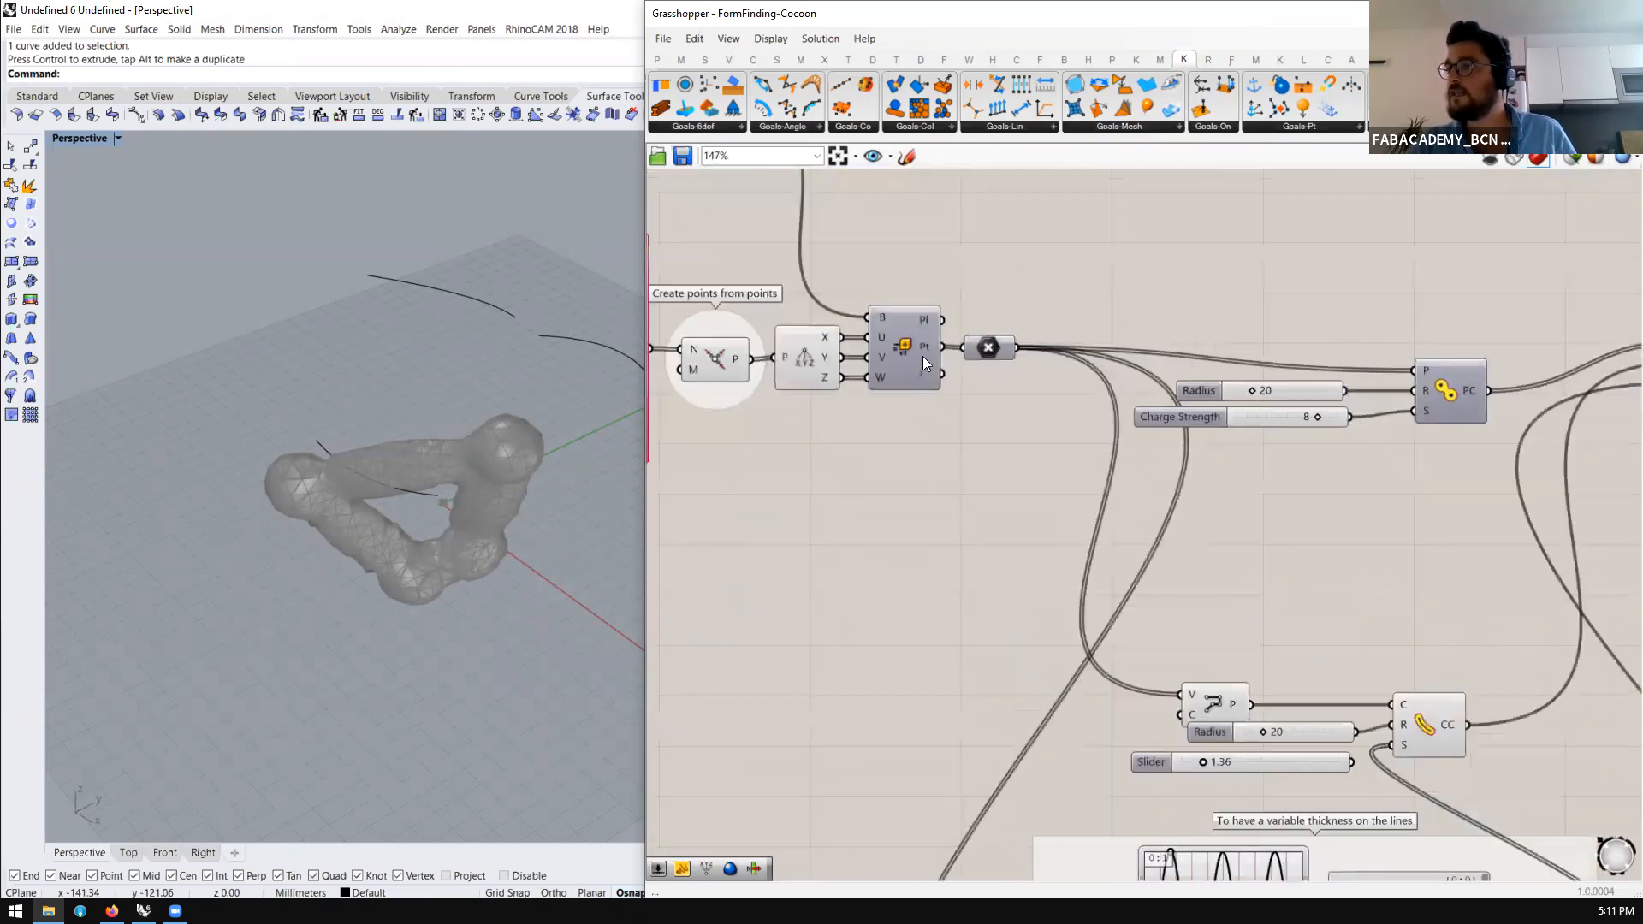
middle_click(914, 349)
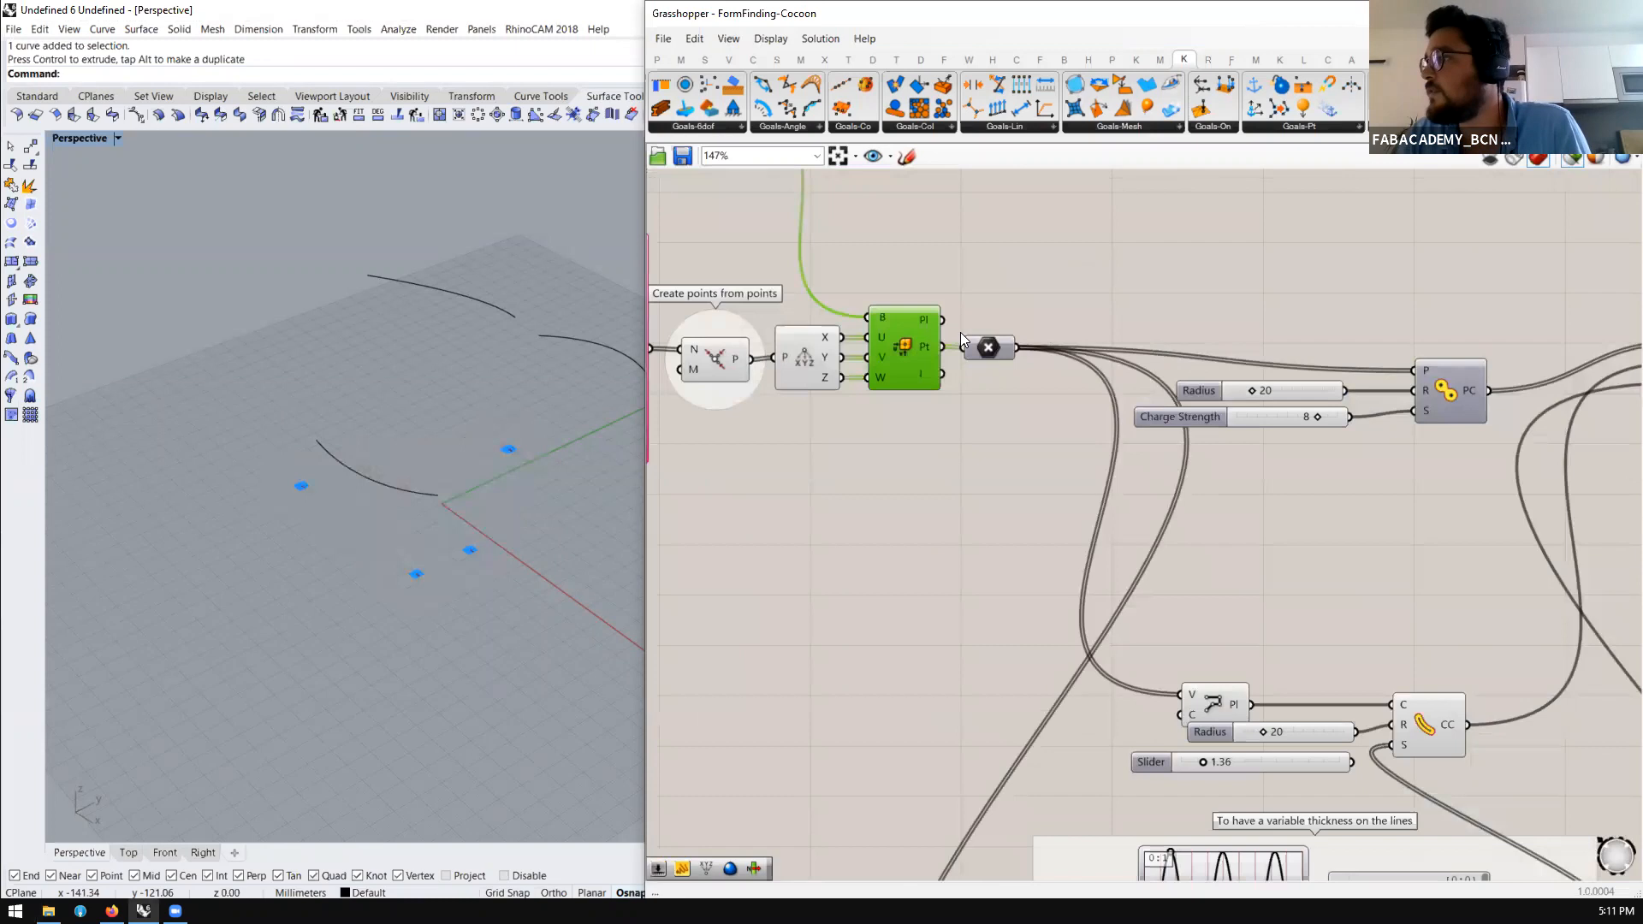
Highlight the Box component and the Evaluate Box it feeds to examine how the points are generated
scroll(960, 333, down, 2)
click(802, 242)
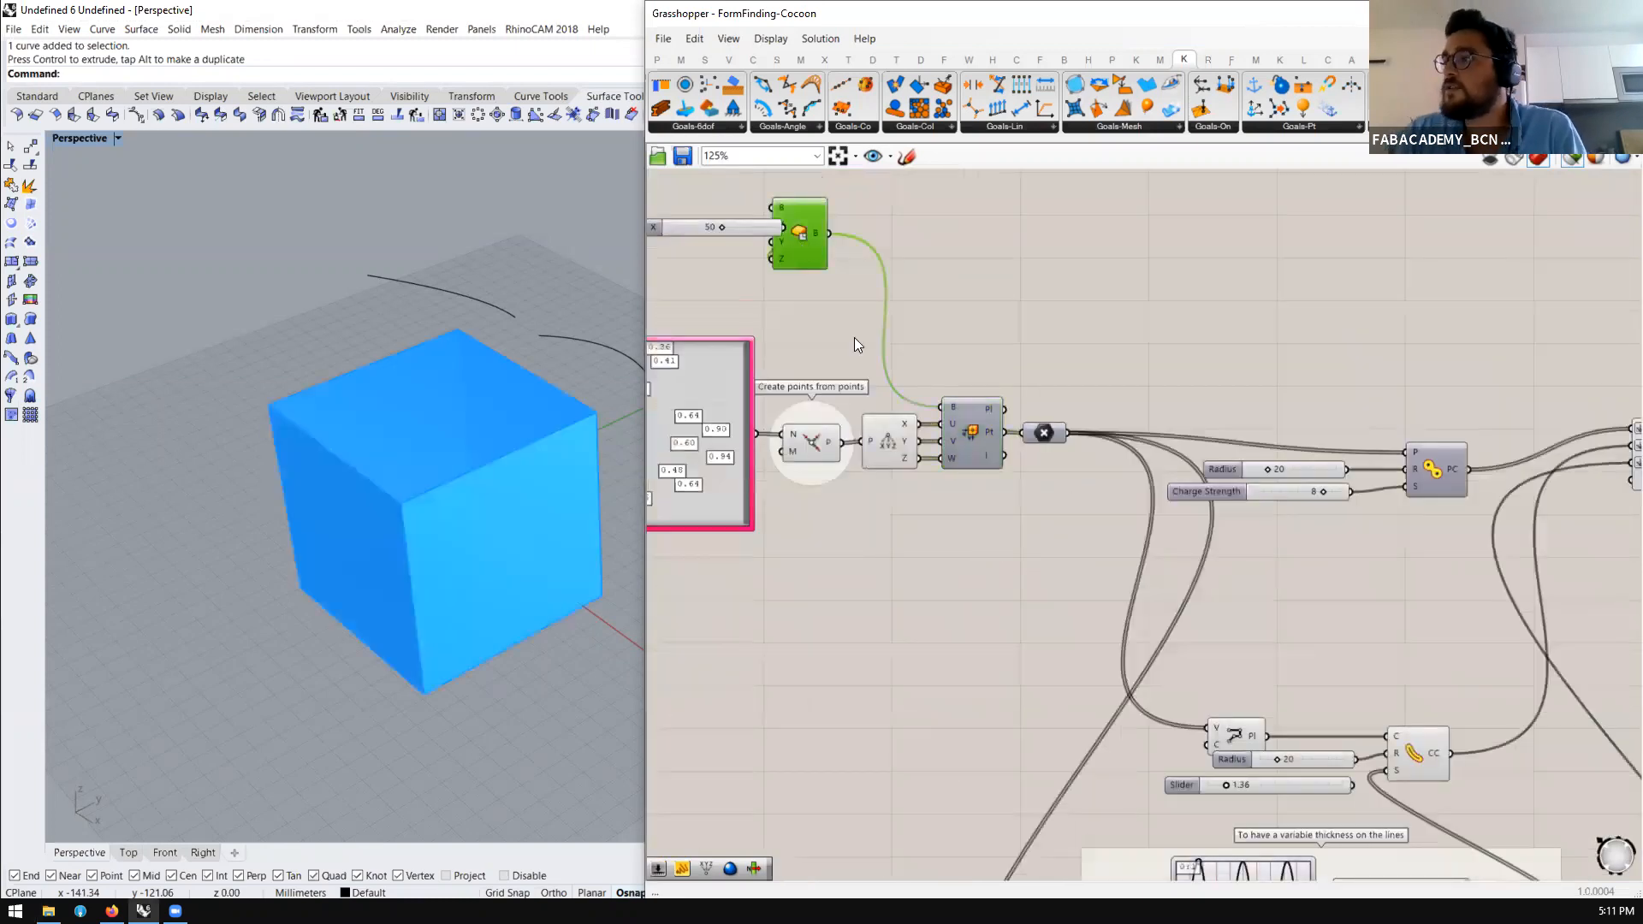
scroll(951, 428, down, 2)
click(969, 426)
right_drag(480, 496, 428, 470)
scroll(1280, 469, up, 3)
Select the point charge component to examine its Radius and Charge Strength inputs
drag(1298, 446, 1303, 434)
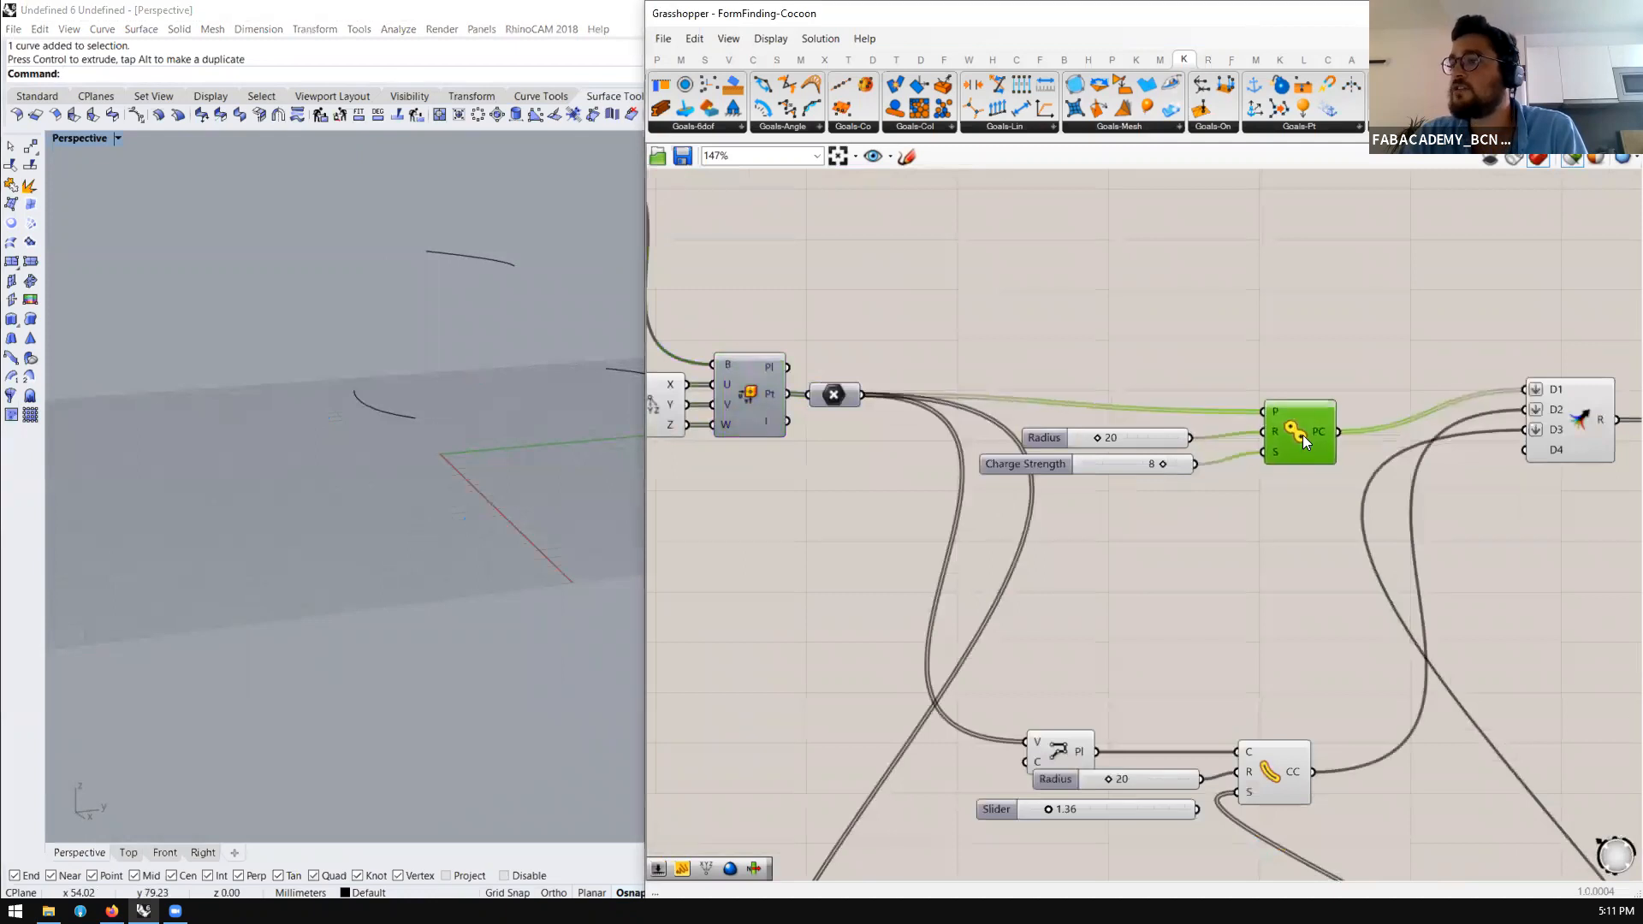
scroll(1295, 436, up, 2)
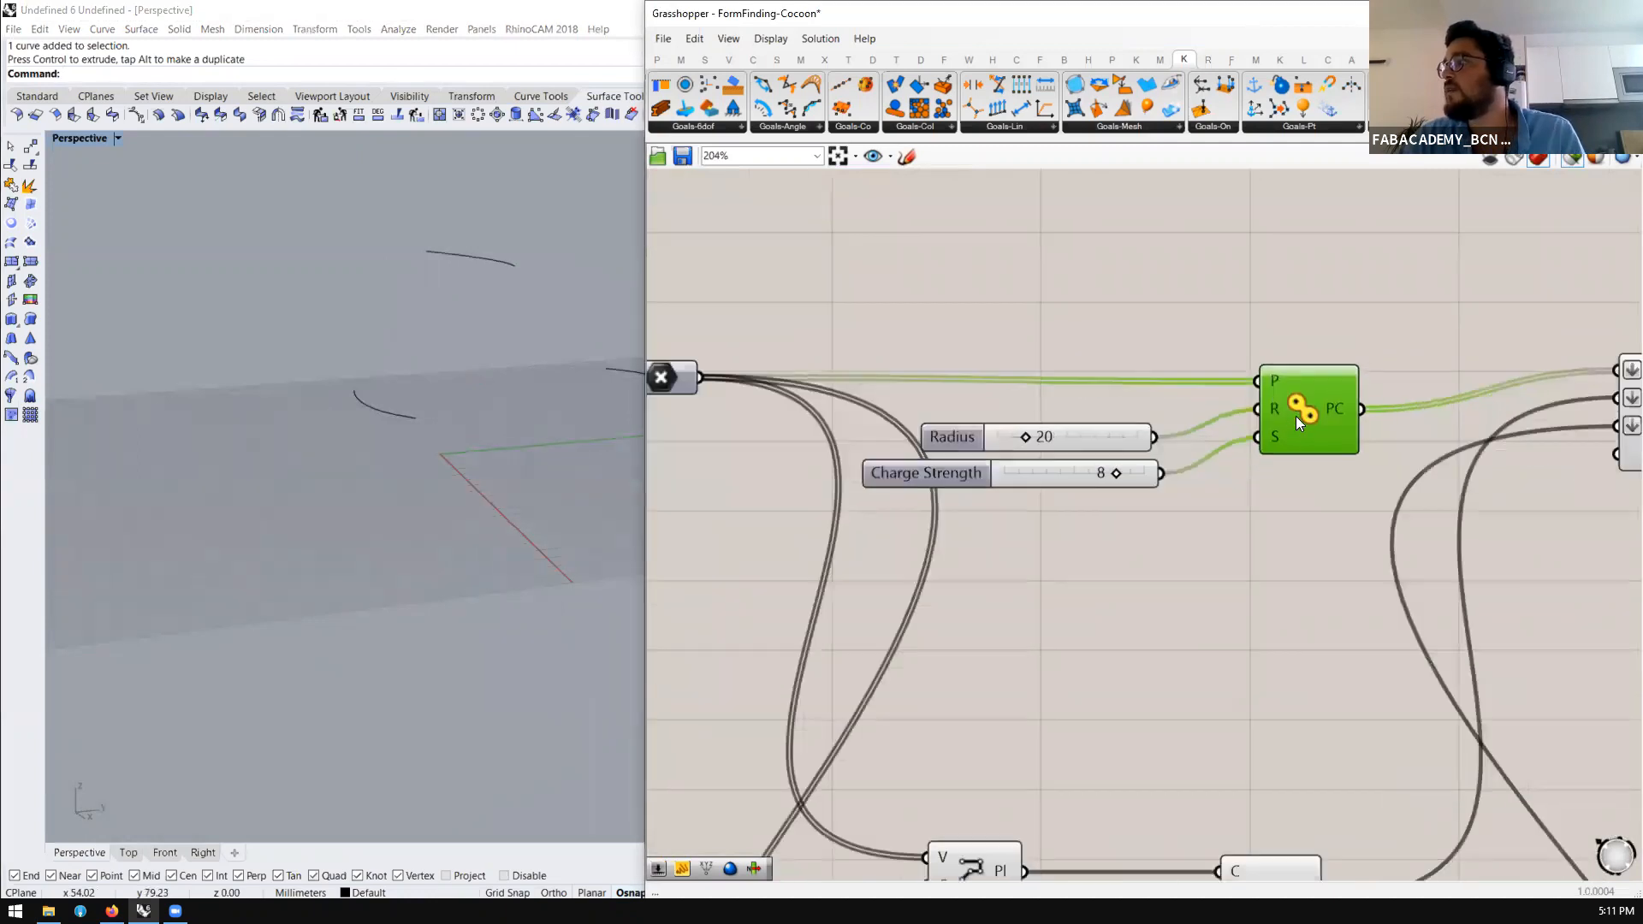
scroll(1145, 417, down, 2)
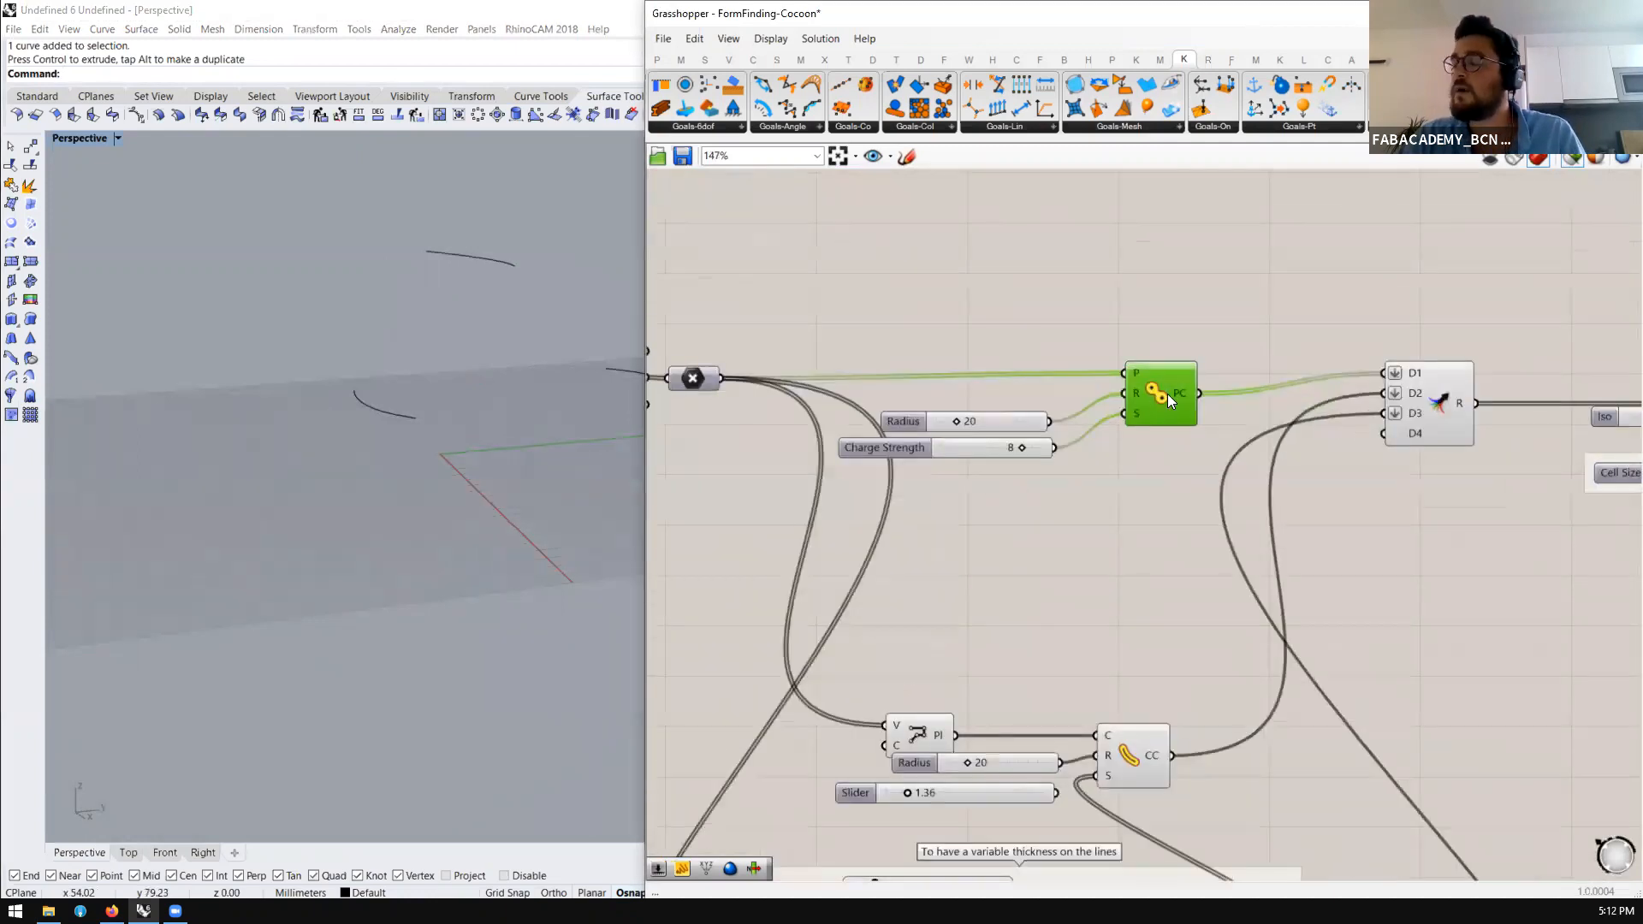
scroll(1167, 394, down, 2)
scroll(1129, 585, up, 2)
Add the curve charge and the polyline feeding it to the selection to show the lines between the points
shift+click(1129, 583)
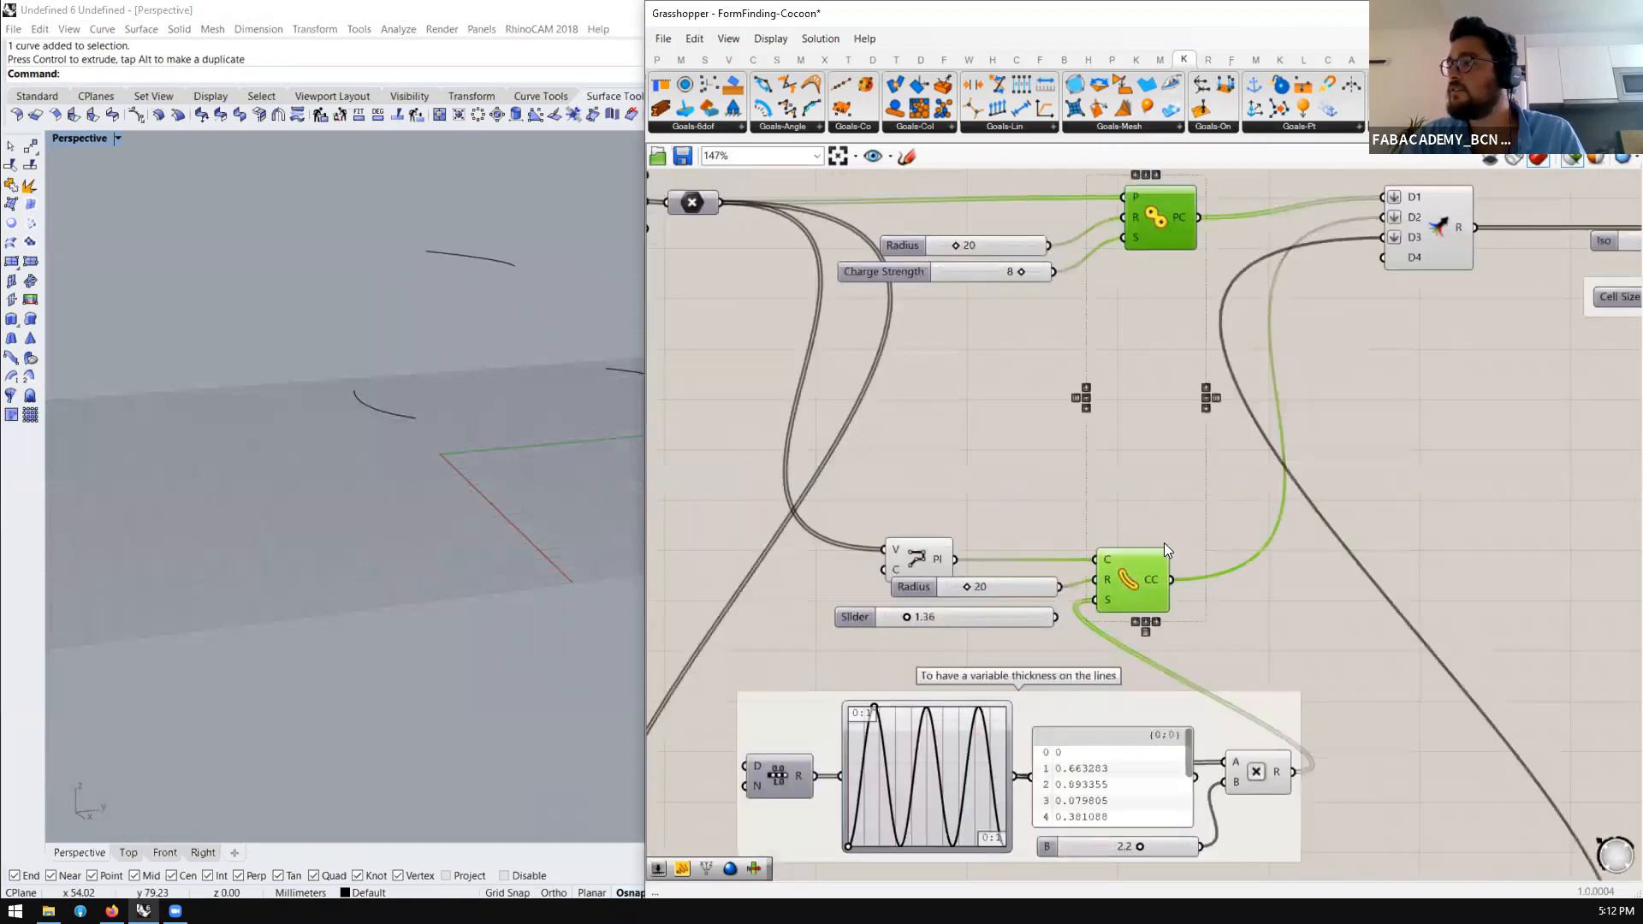
scroll(1165, 543, down, 2)
scroll(979, 551, up, 2)
shift+click(986, 551)
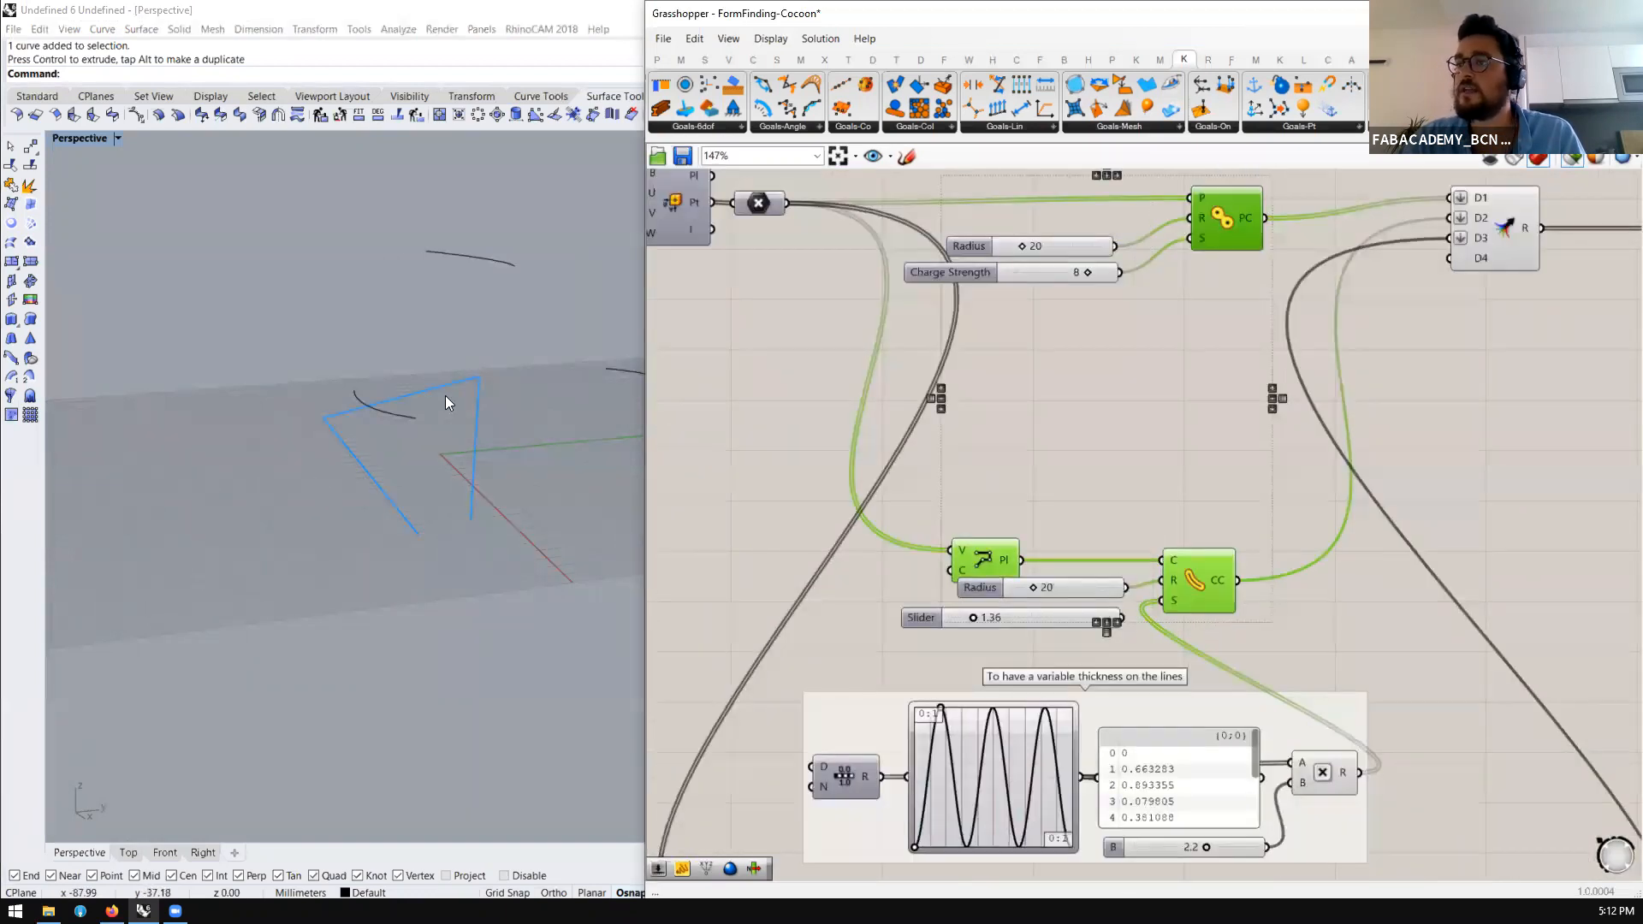
Highlight the Patch surface that feeds the Brep charge component
scroll(1129, 507, down, 2)
scroll(1341, 736, up, 3)
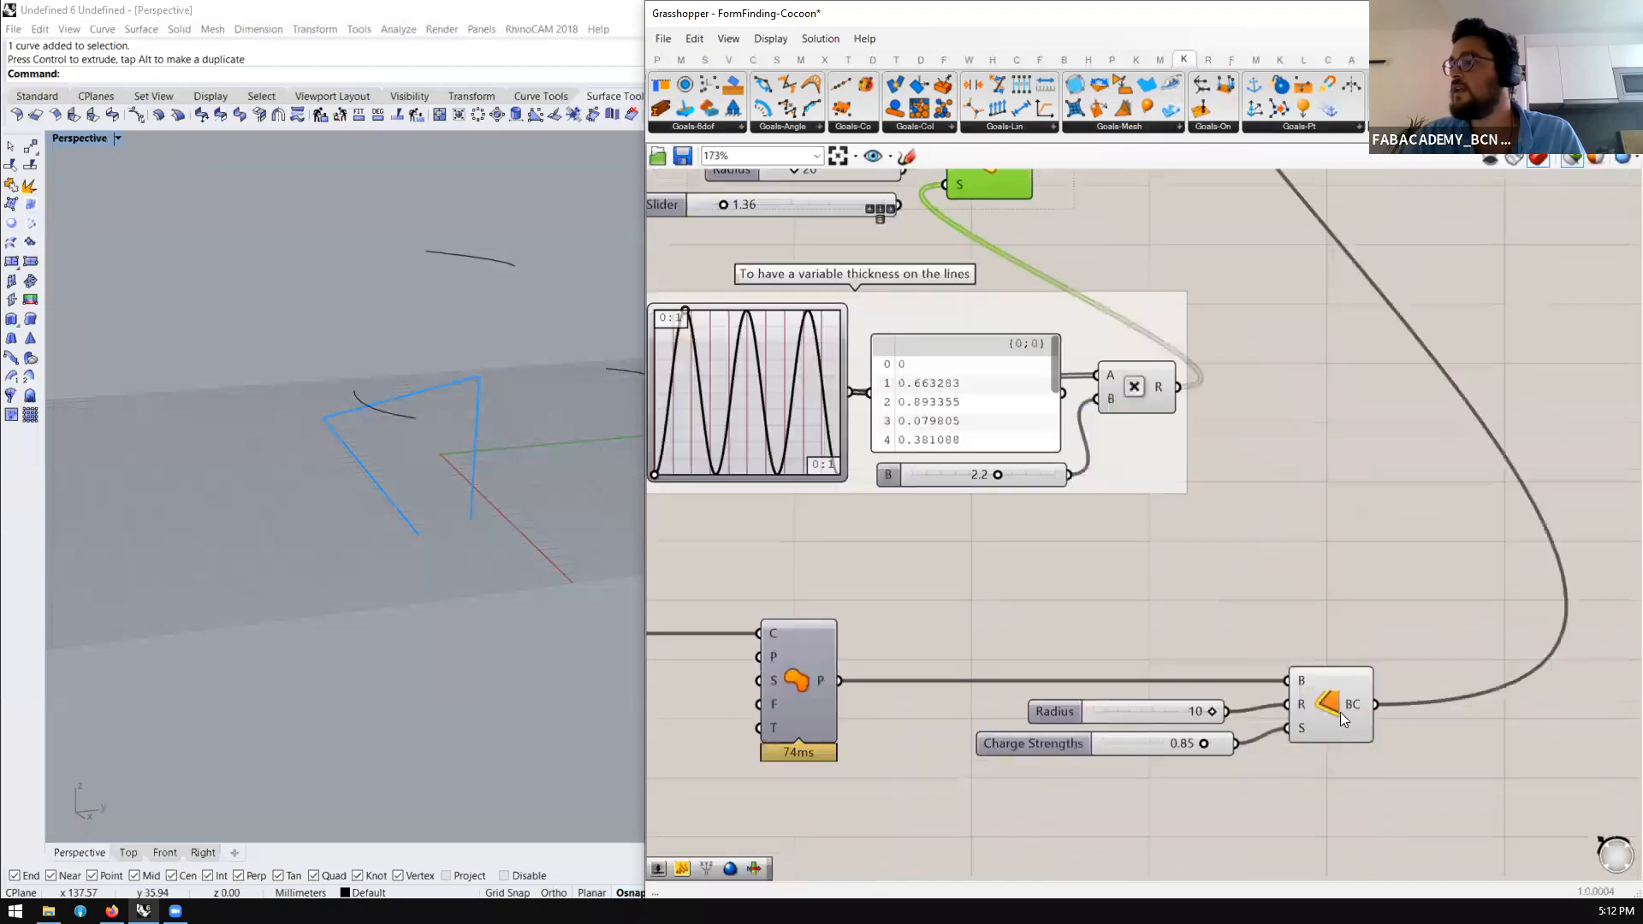
click(806, 677)
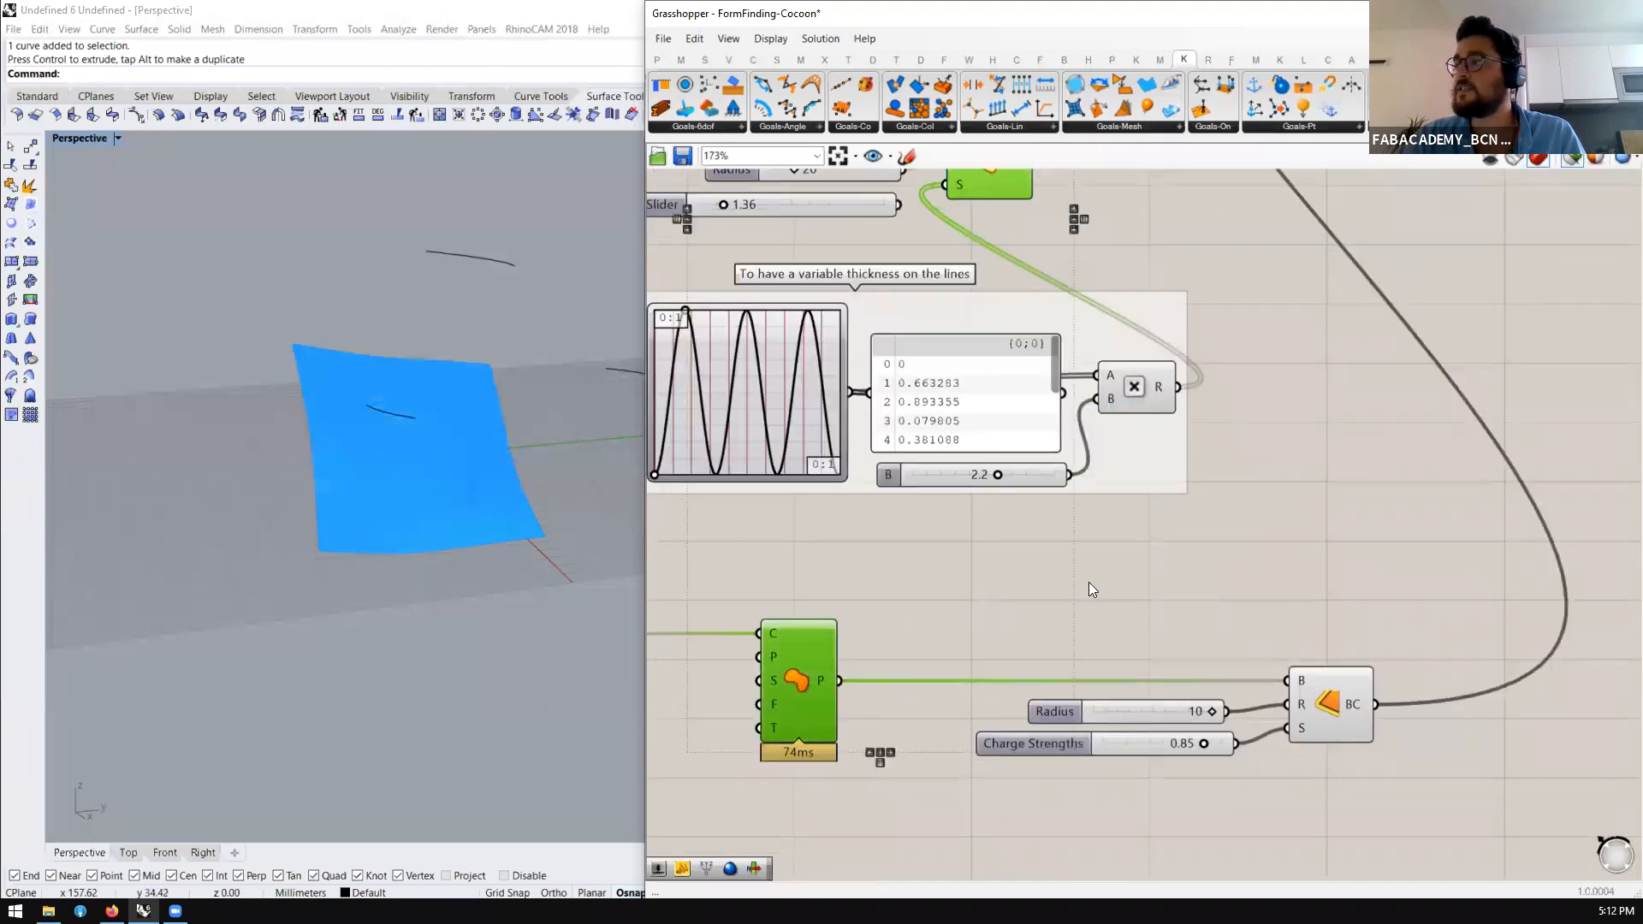
Highlight the Merge component that joins the charges and the Cocoon component, and examine the generated mesh from several angles
scroll(1091, 589, down, 3)
scroll(1198, 393, up, 2)
click(1114, 267)
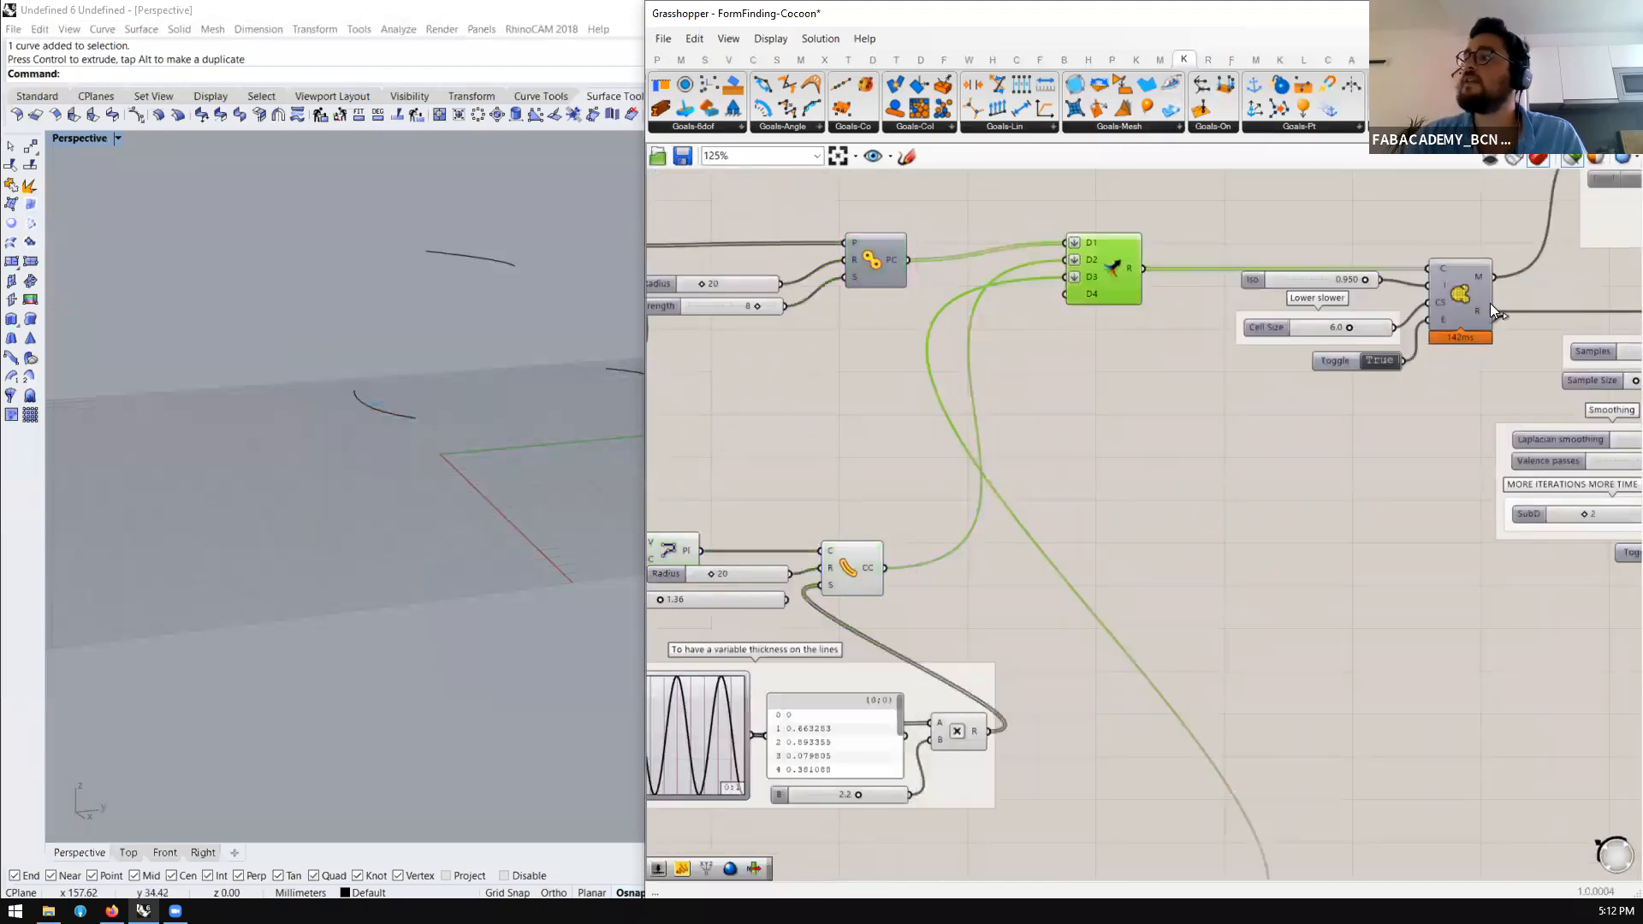
click(1459, 300)
right_drag(410, 599, 442, 443)
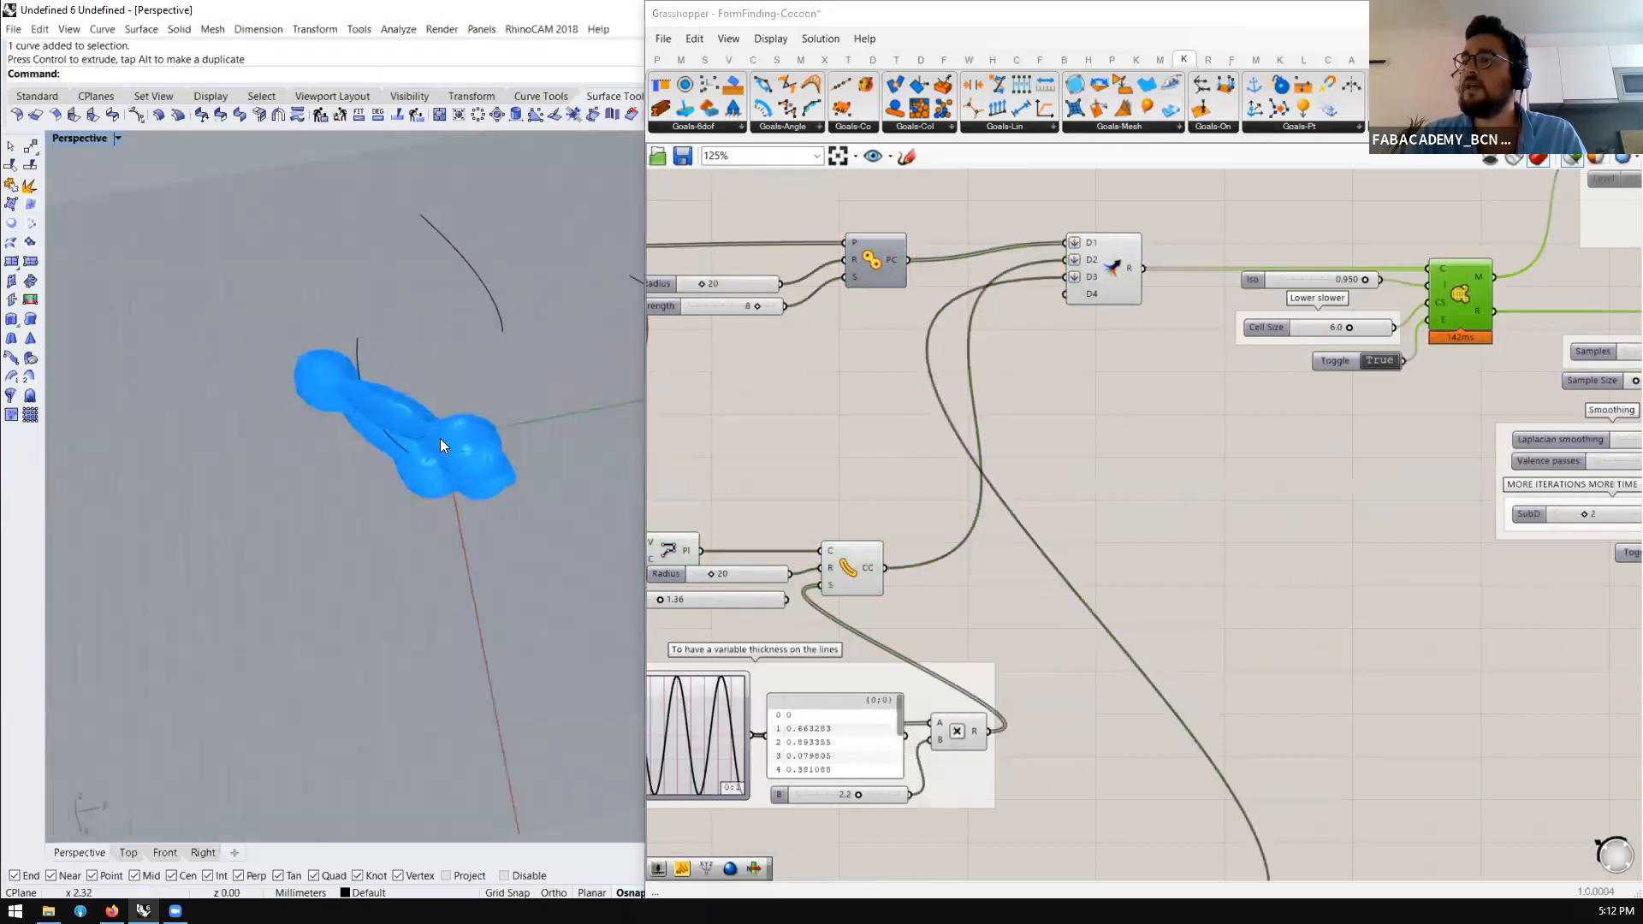
scroll(536, 469, up, 4)
right_drag(537, 469, 484, 276)
right_drag(450, 382, 514, 469)
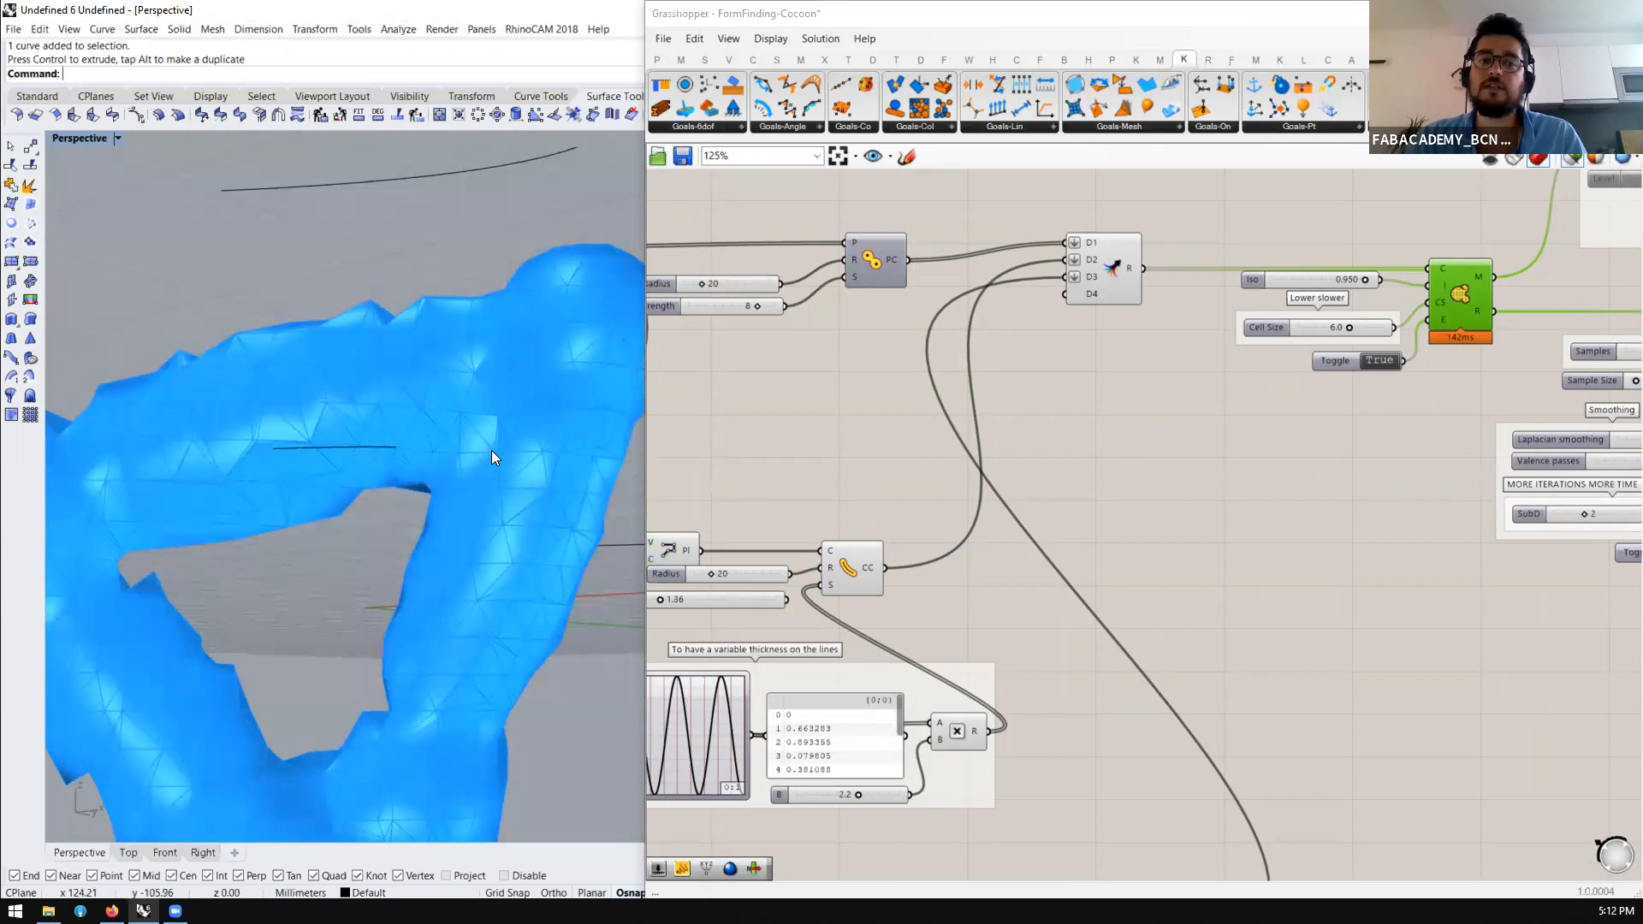
Move the point charge's Radius slider up, away from Charge Strength, and highlight the point charge together with the Cocoon mesh
scroll(1464, 294, up, 5)
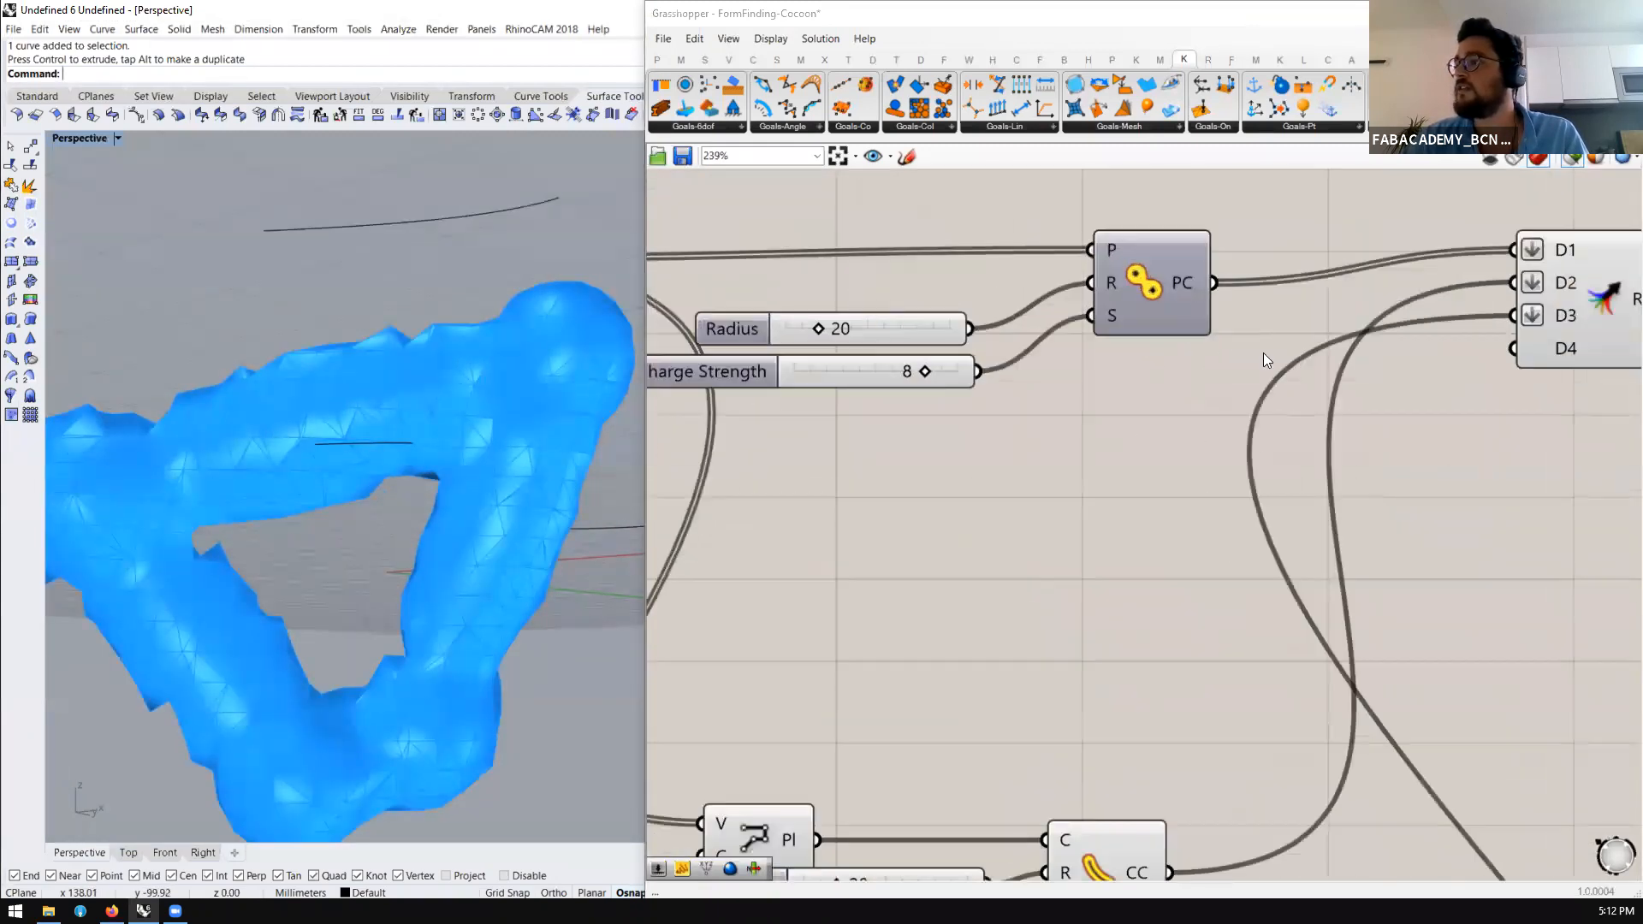
right_drag(996, 341, 1080, 344)
drag(953, 340, 944, 298)
click(1241, 267)
scroll(1284, 325, down, 5)
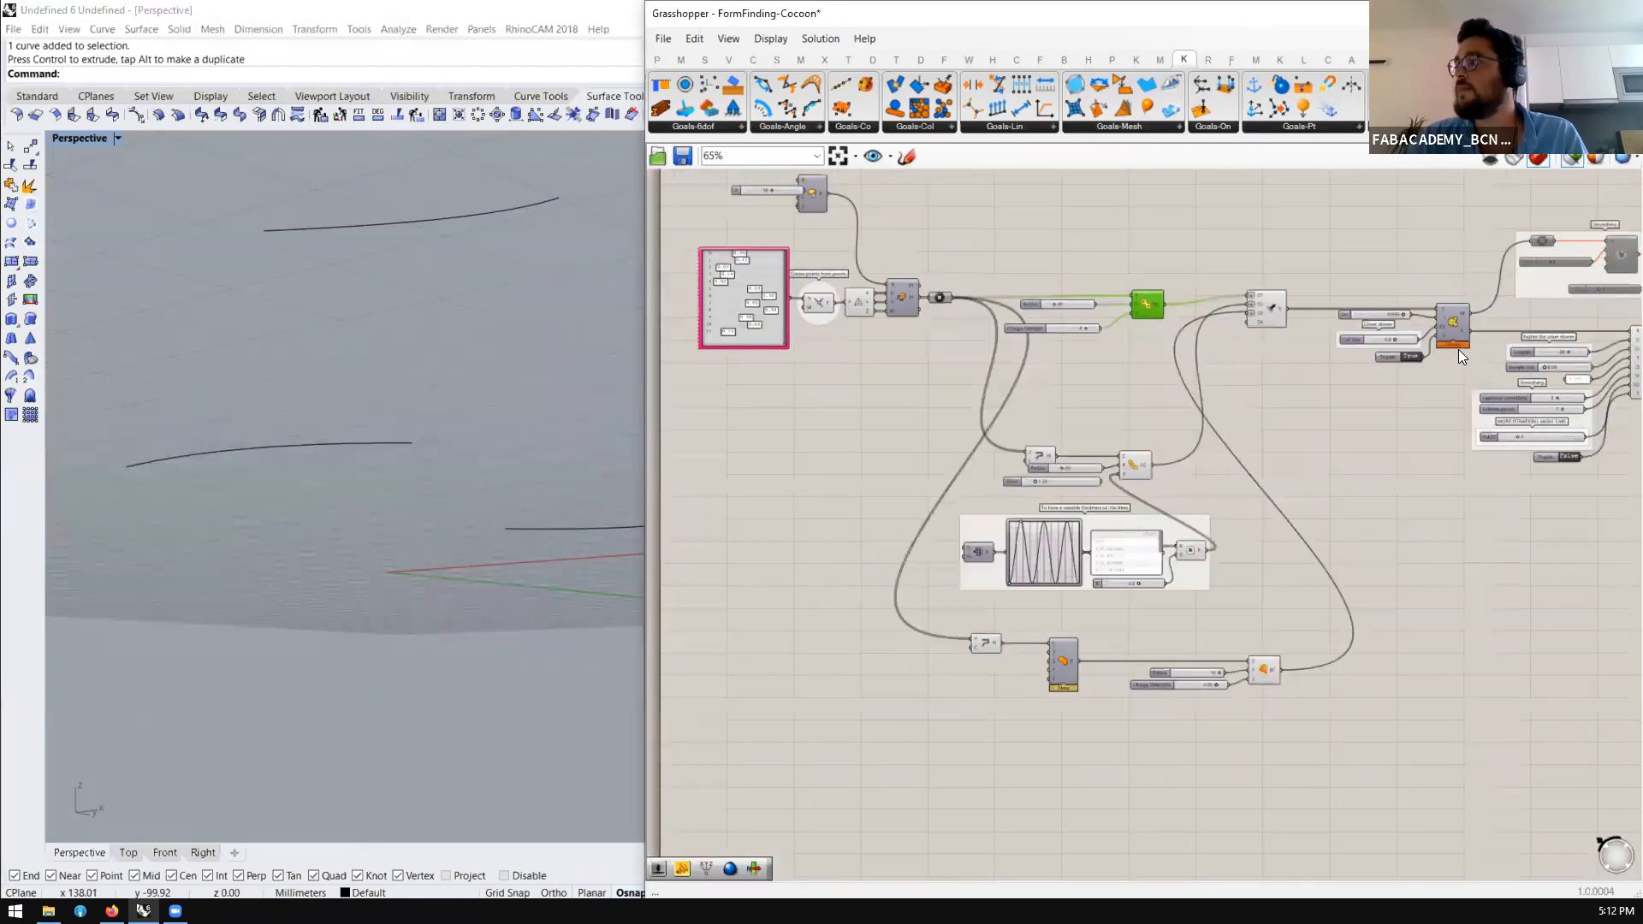
scroll(1448, 305, up, 4)
scroll(986, 323, up, 4)
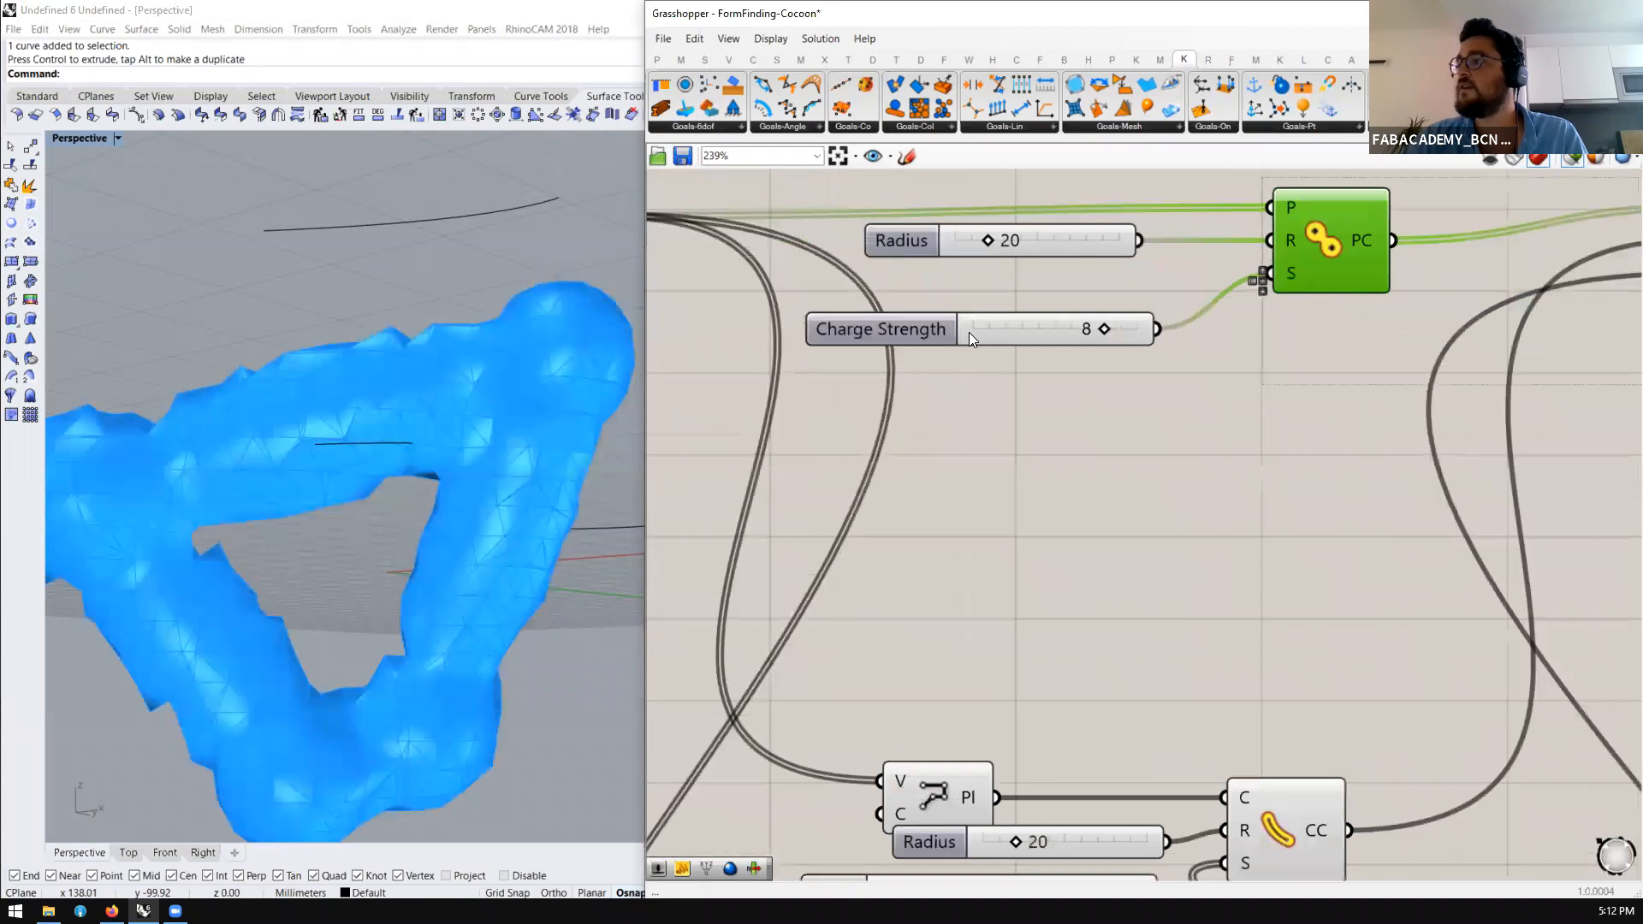
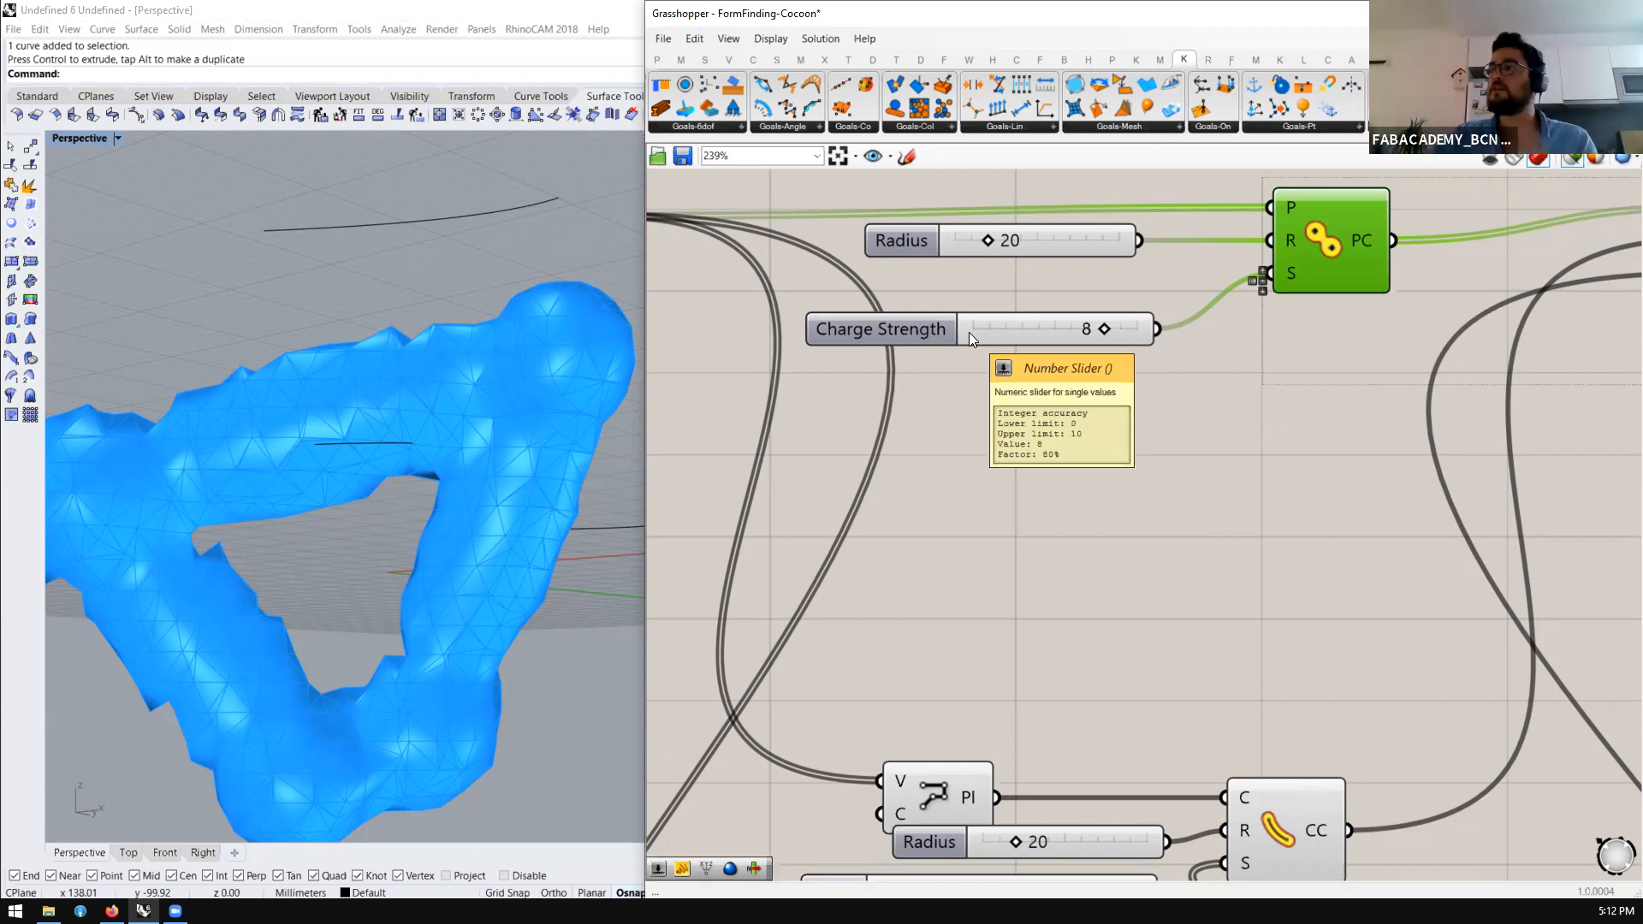
Add a Bifocals component above the Cocoon component so that all components carry name labels
scroll(990, 278, down, 6)
scroll(1442, 381, up, 2)
scroll(1411, 284, up, 5)
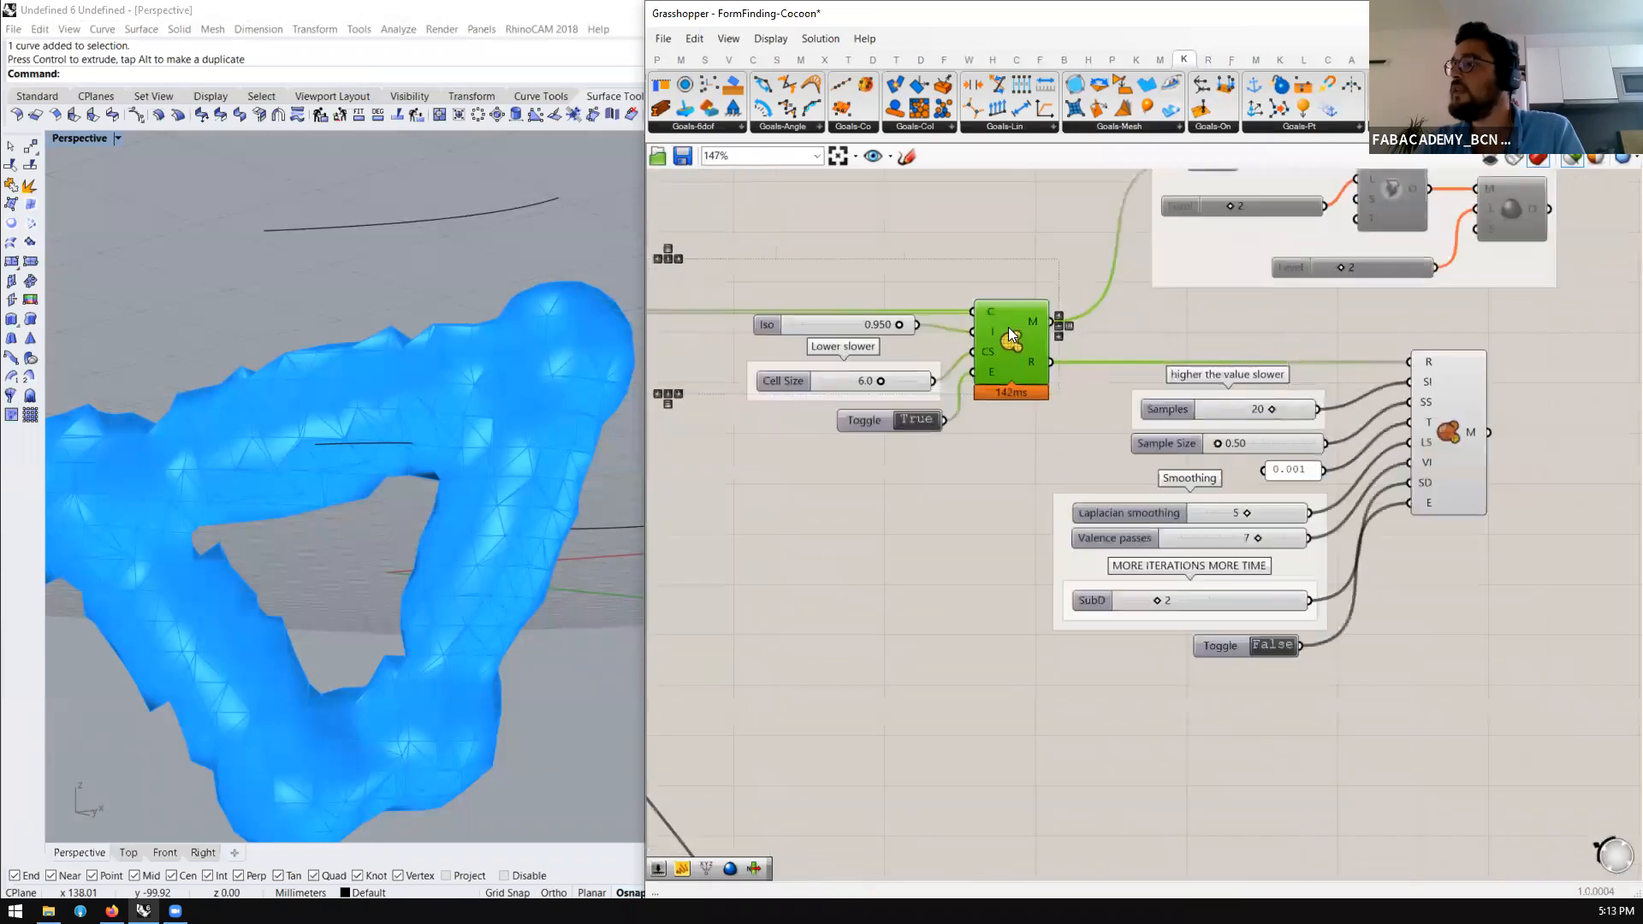
scroll(1066, 490, down, 2)
double_click(922, 262)
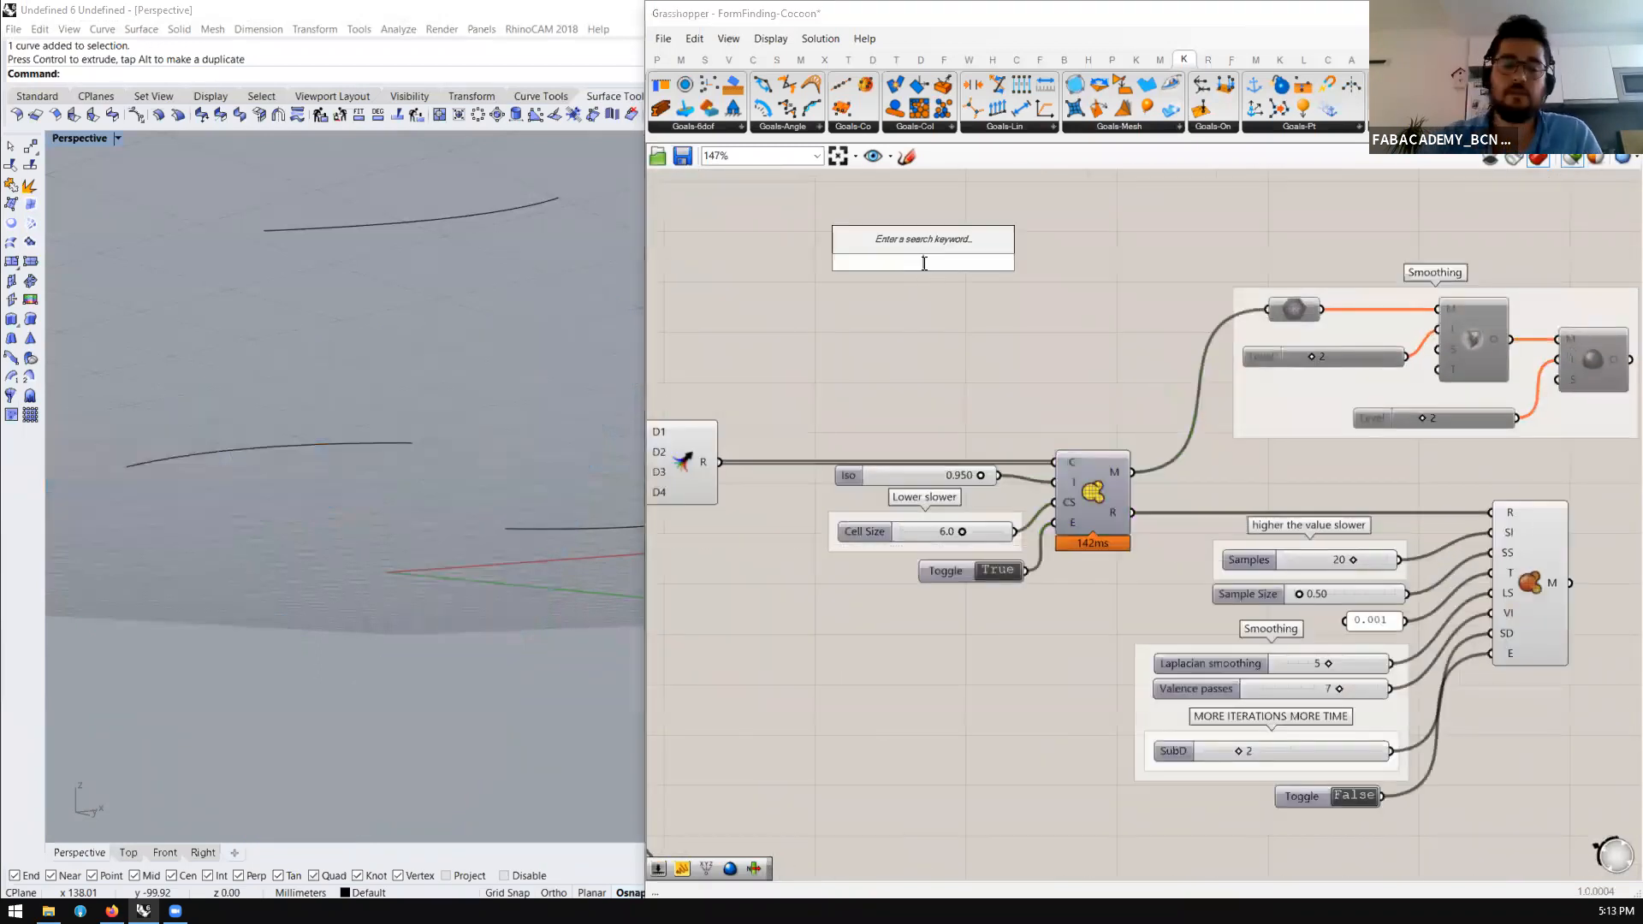
text(bifo)
key(Return)
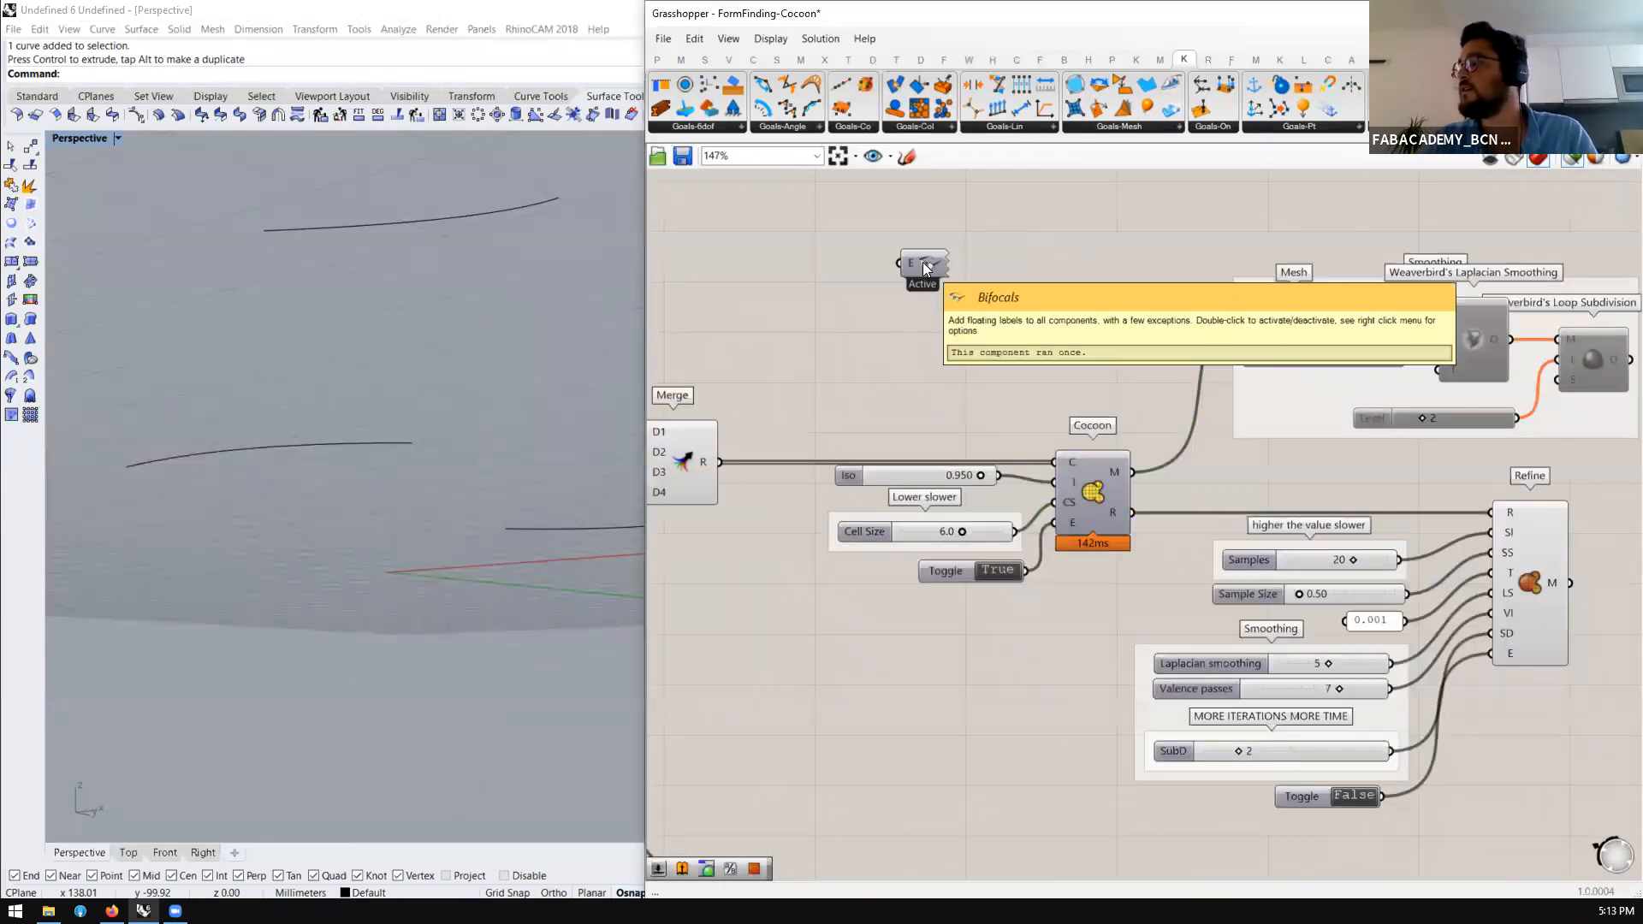
Highlight the Cocoon component's mesh, examine it from another angle, and highlight the Refine component connected to it
click(1083, 494)
scroll(342, 395, down, 8)
scroll(353, 411, up, 6)
right_drag(348, 480, 405, 564)
scroll(406, 565, up, 3)
scroll(1370, 600, down, 2)
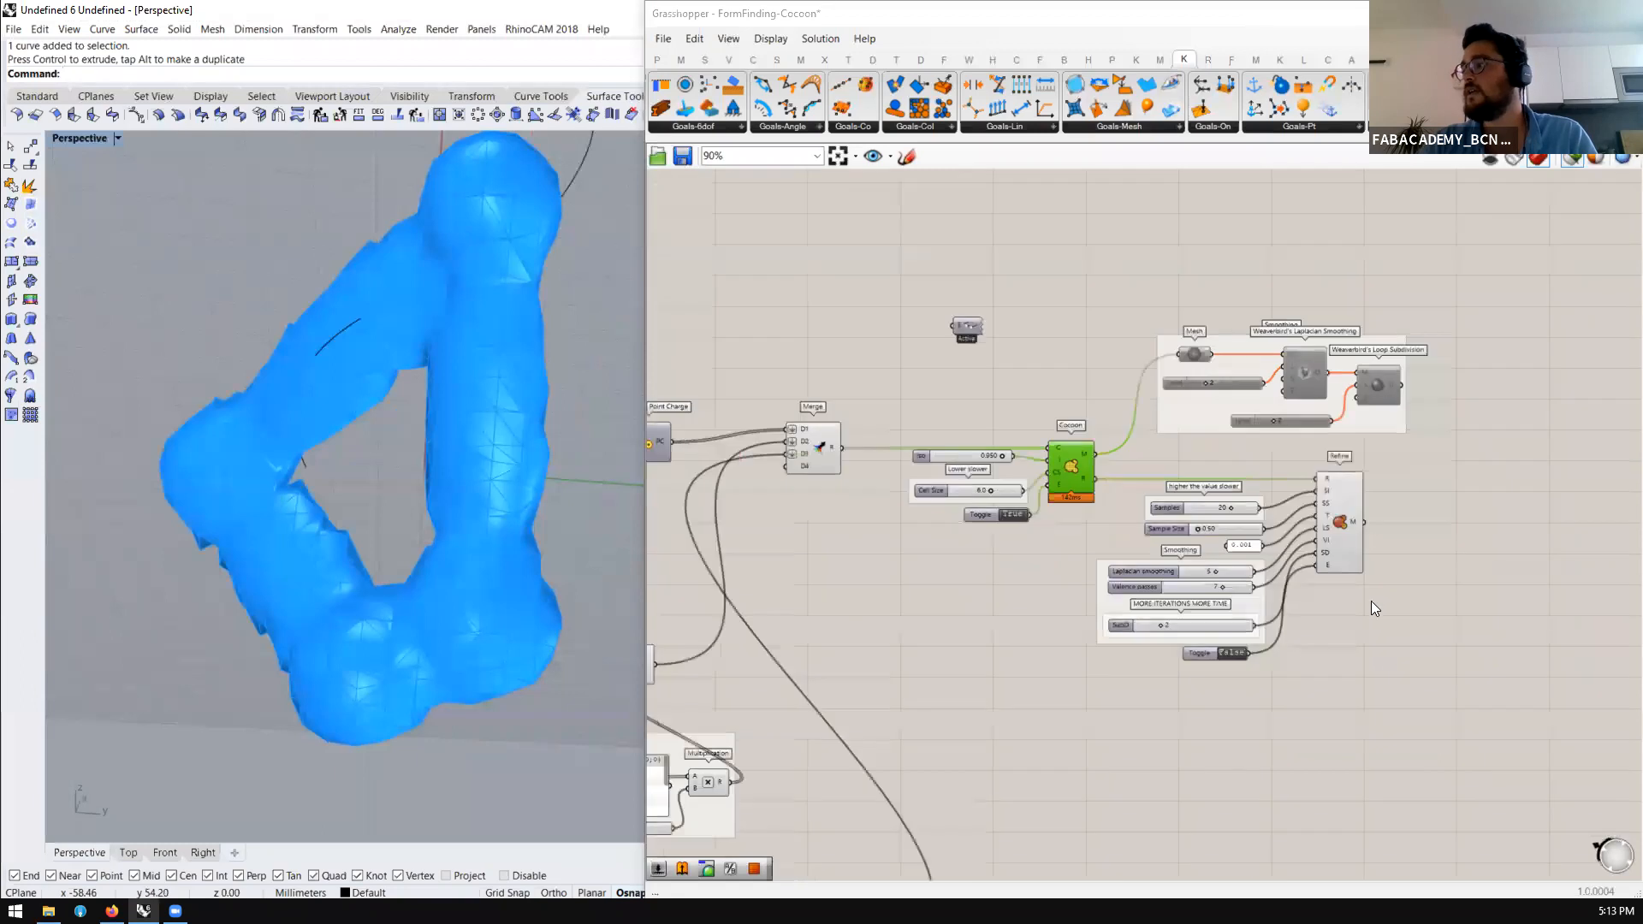
scroll(1299, 421, up, 4)
click(1314, 436)
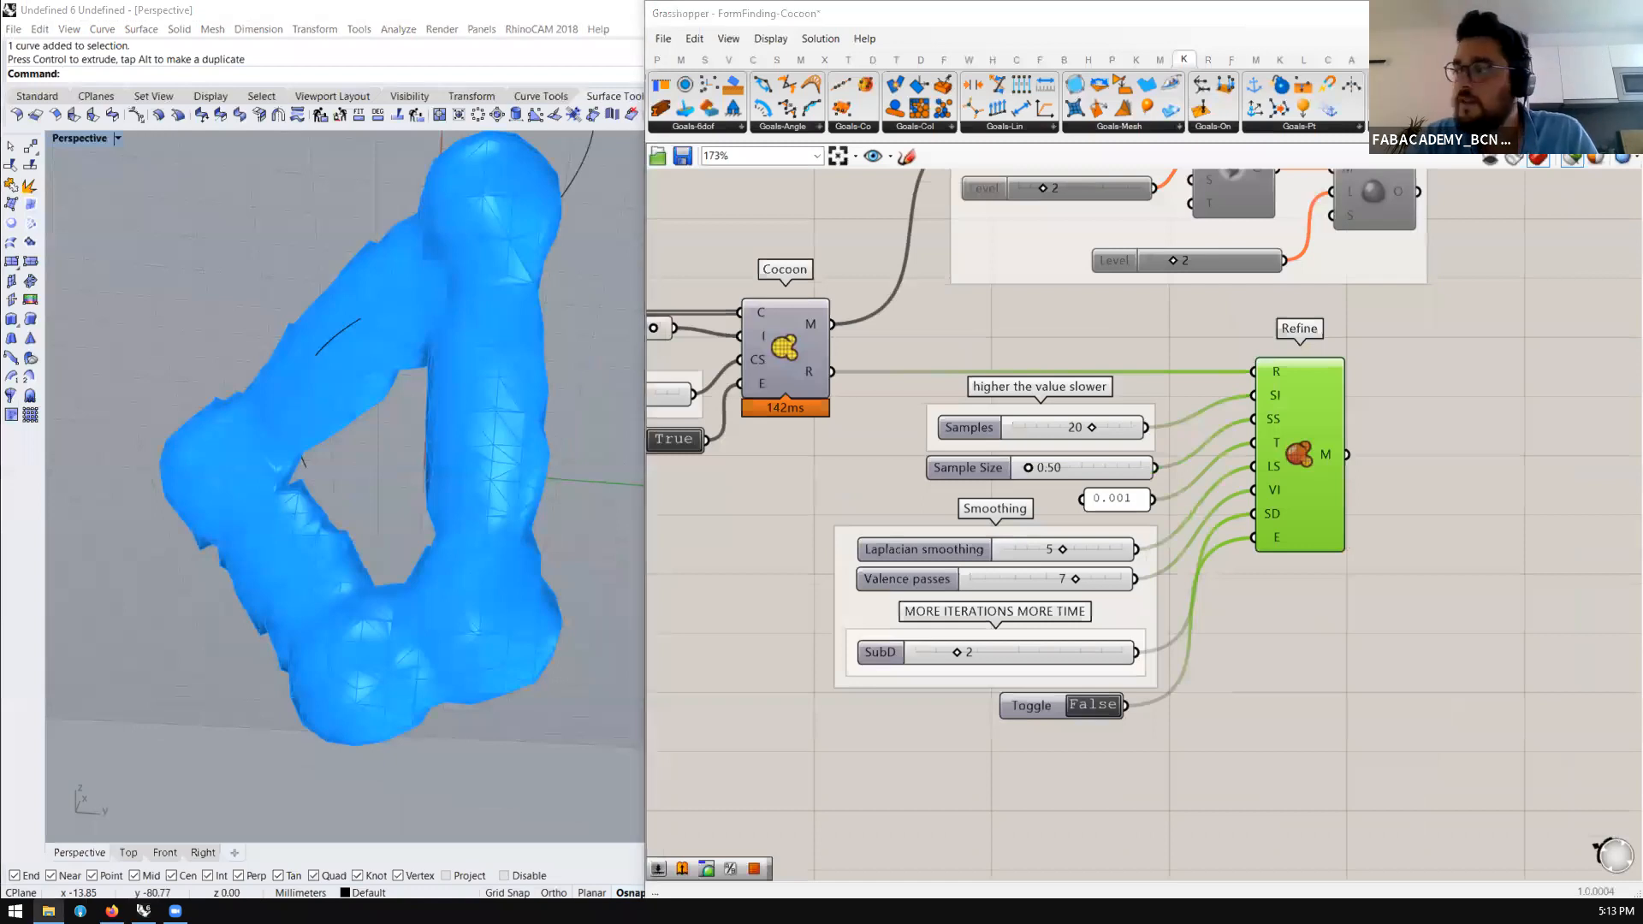
Open the FormFinding-Cocoon-Topology-Biomorpher definition and bring the blue group at its start into view
drag(1234, 566, 1359, 632)
click(977, 464)
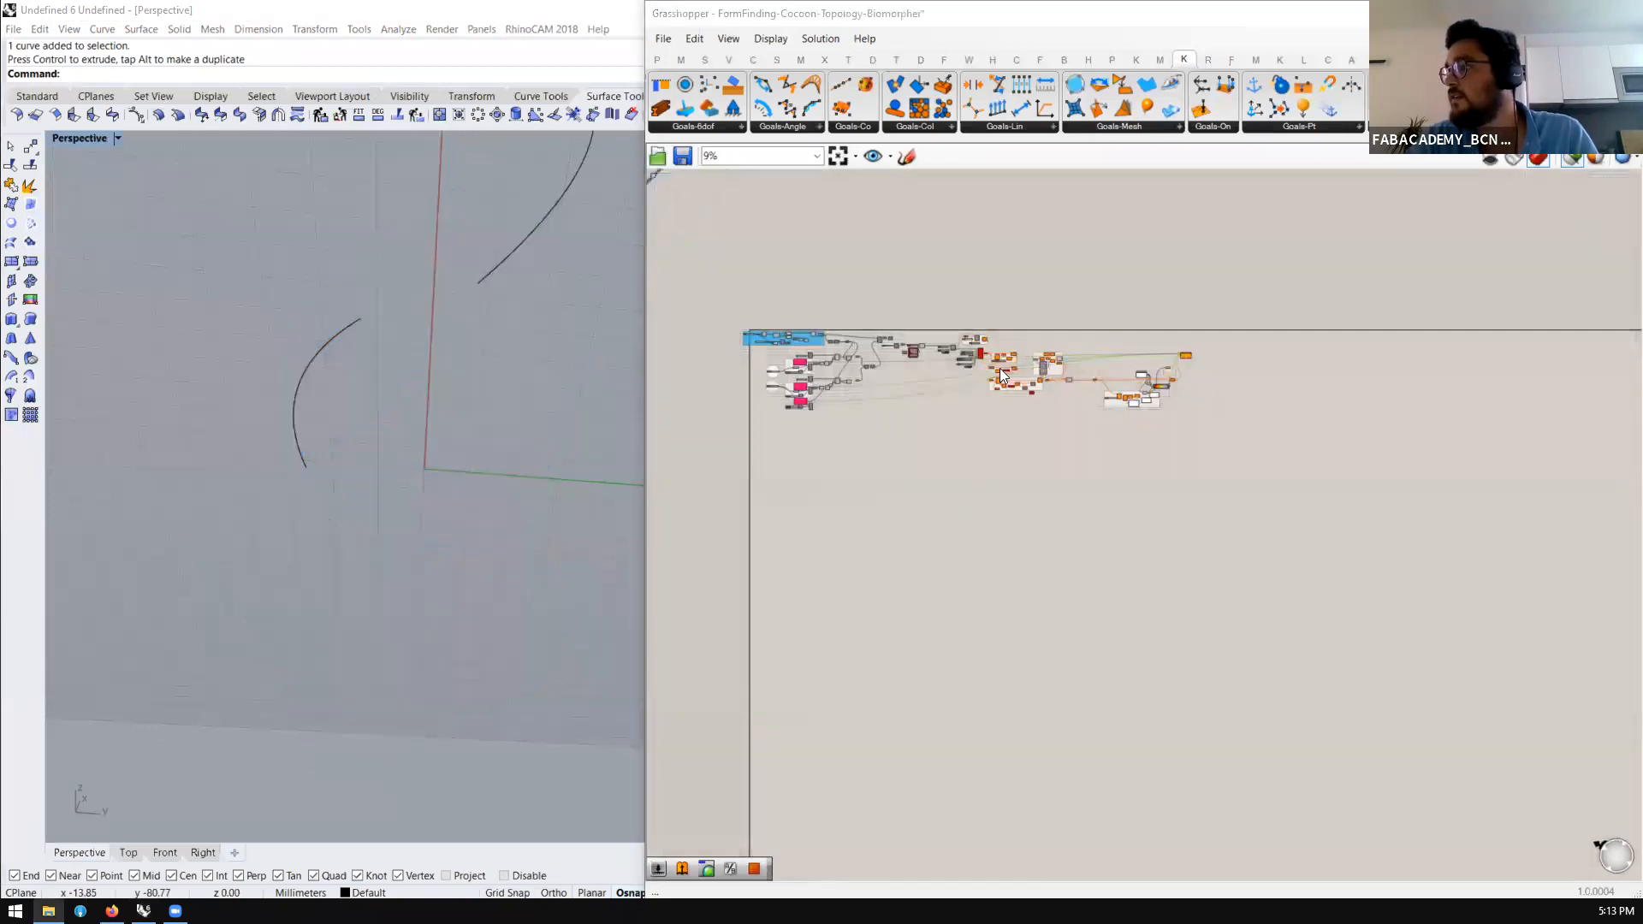
scroll(999, 363, up, 6)
scroll(1334, 414, down, 5)
scroll(879, 368, up, 2)
scroll(881, 374, up, 8)
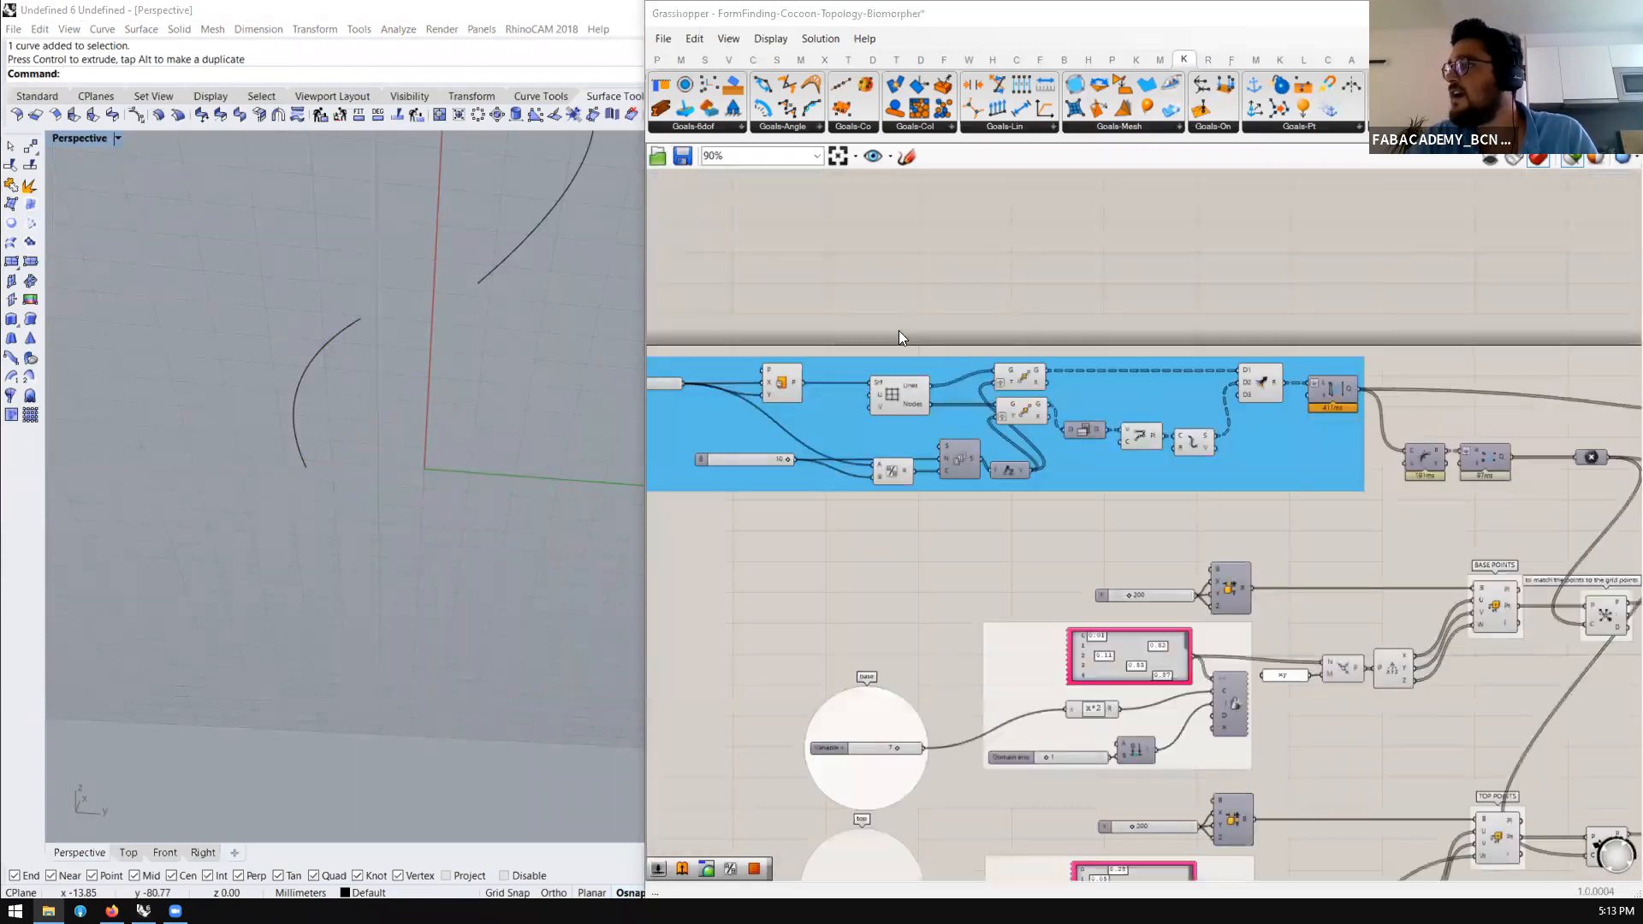
Turn off the selected-only preview and examine the three-dimensional grid of points and lines from several angles
click(1574, 161)
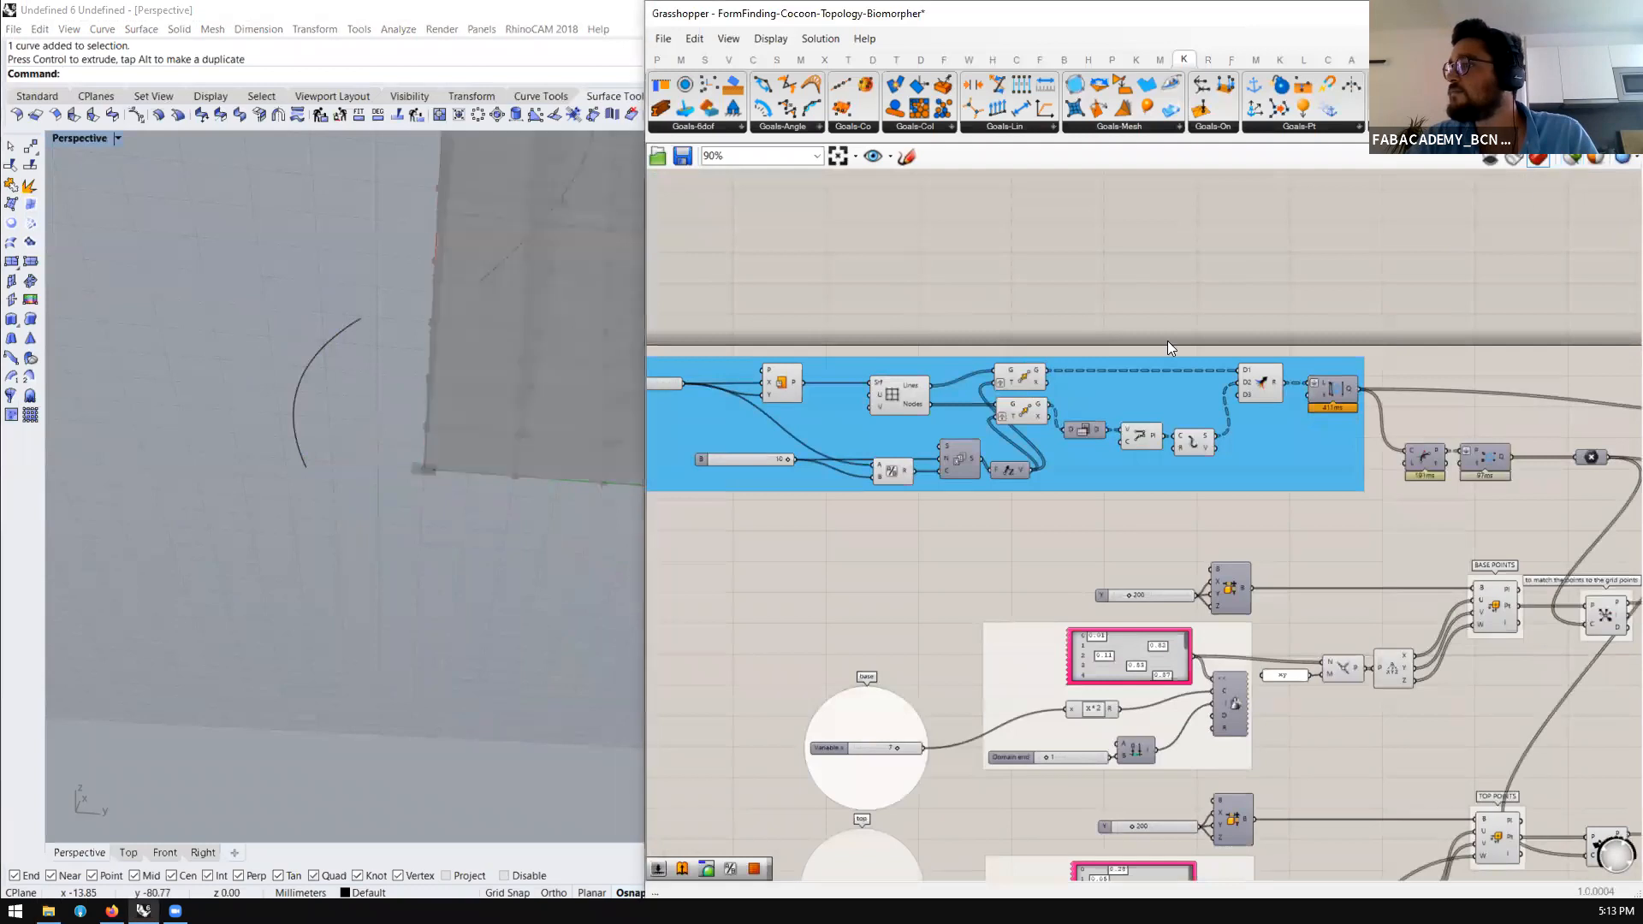
scroll(325, 530, down, 12)
right_drag(446, 440, 393, 507)
scroll(431, 465, up, 3)
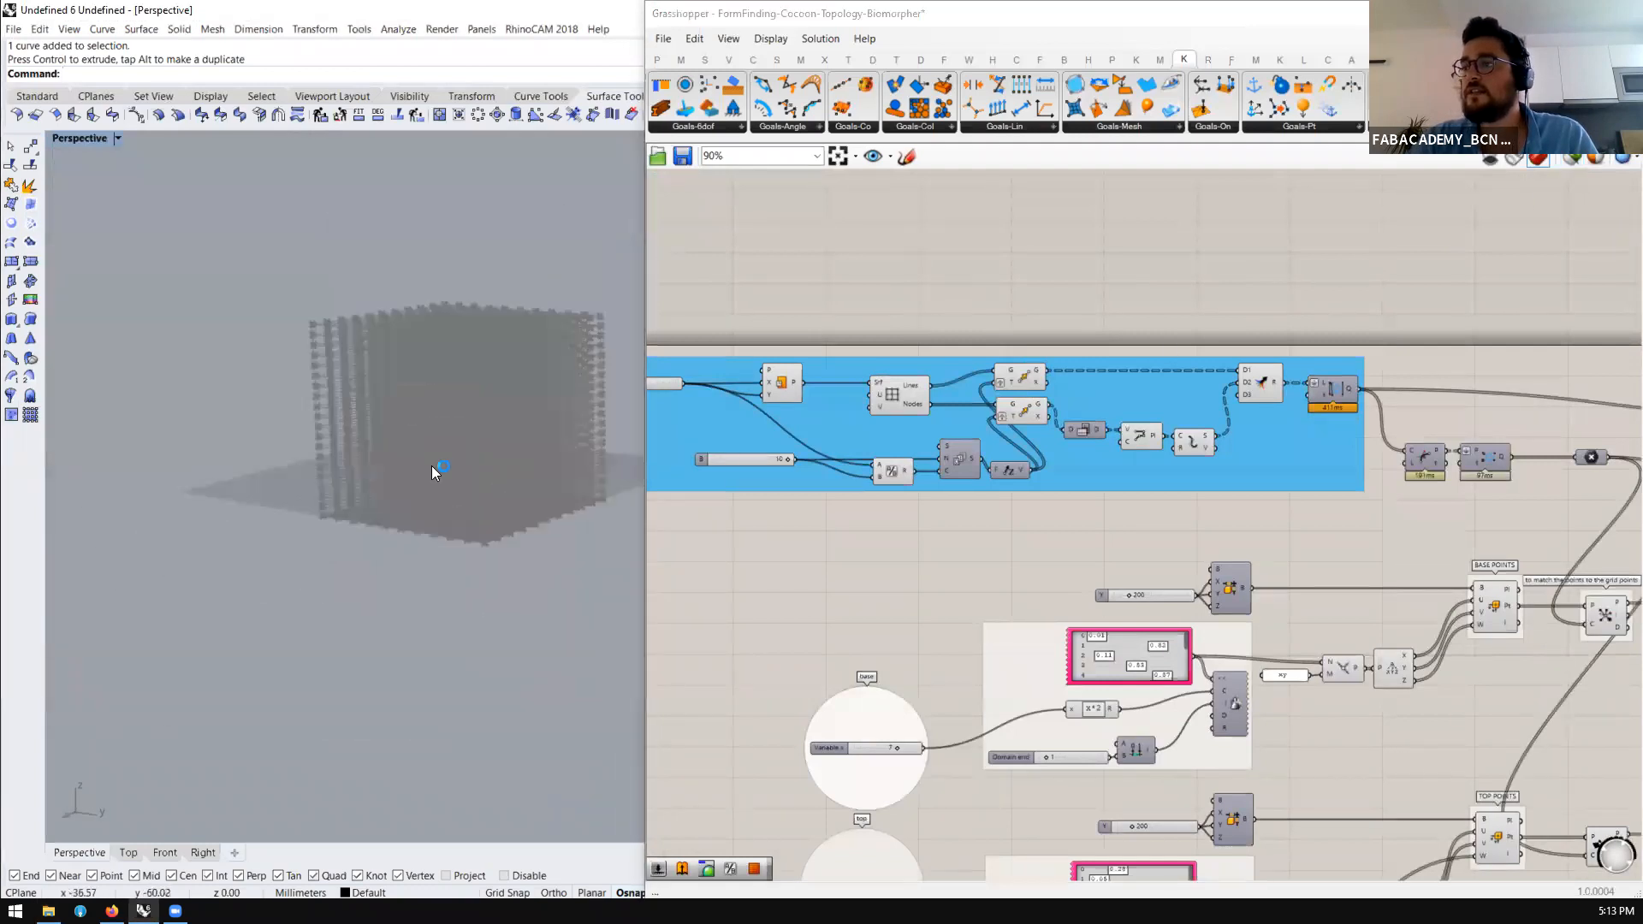
scroll(580, 417, up, 6)
scroll(556, 421, up, 3)
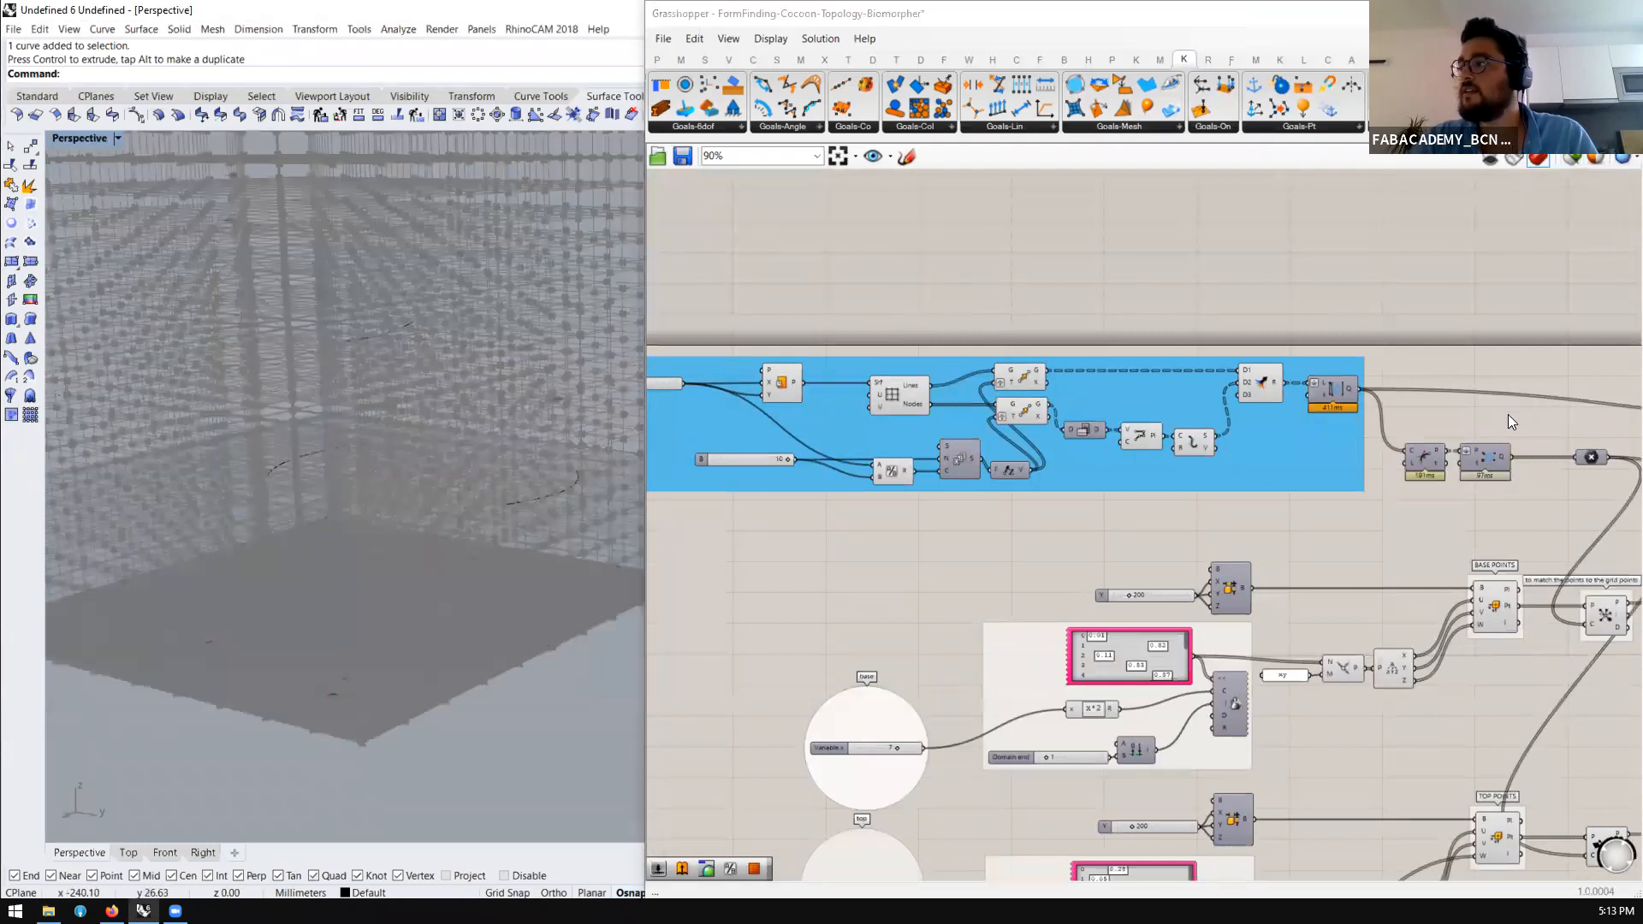
Turn on the preview of the Shortest Walk component and examine its paths through the grid
scroll(1103, 379, down, 5)
scroll(1562, 427, up, 7)
click(984, 329)
middle_click(983, 330)
click(1016, 294)
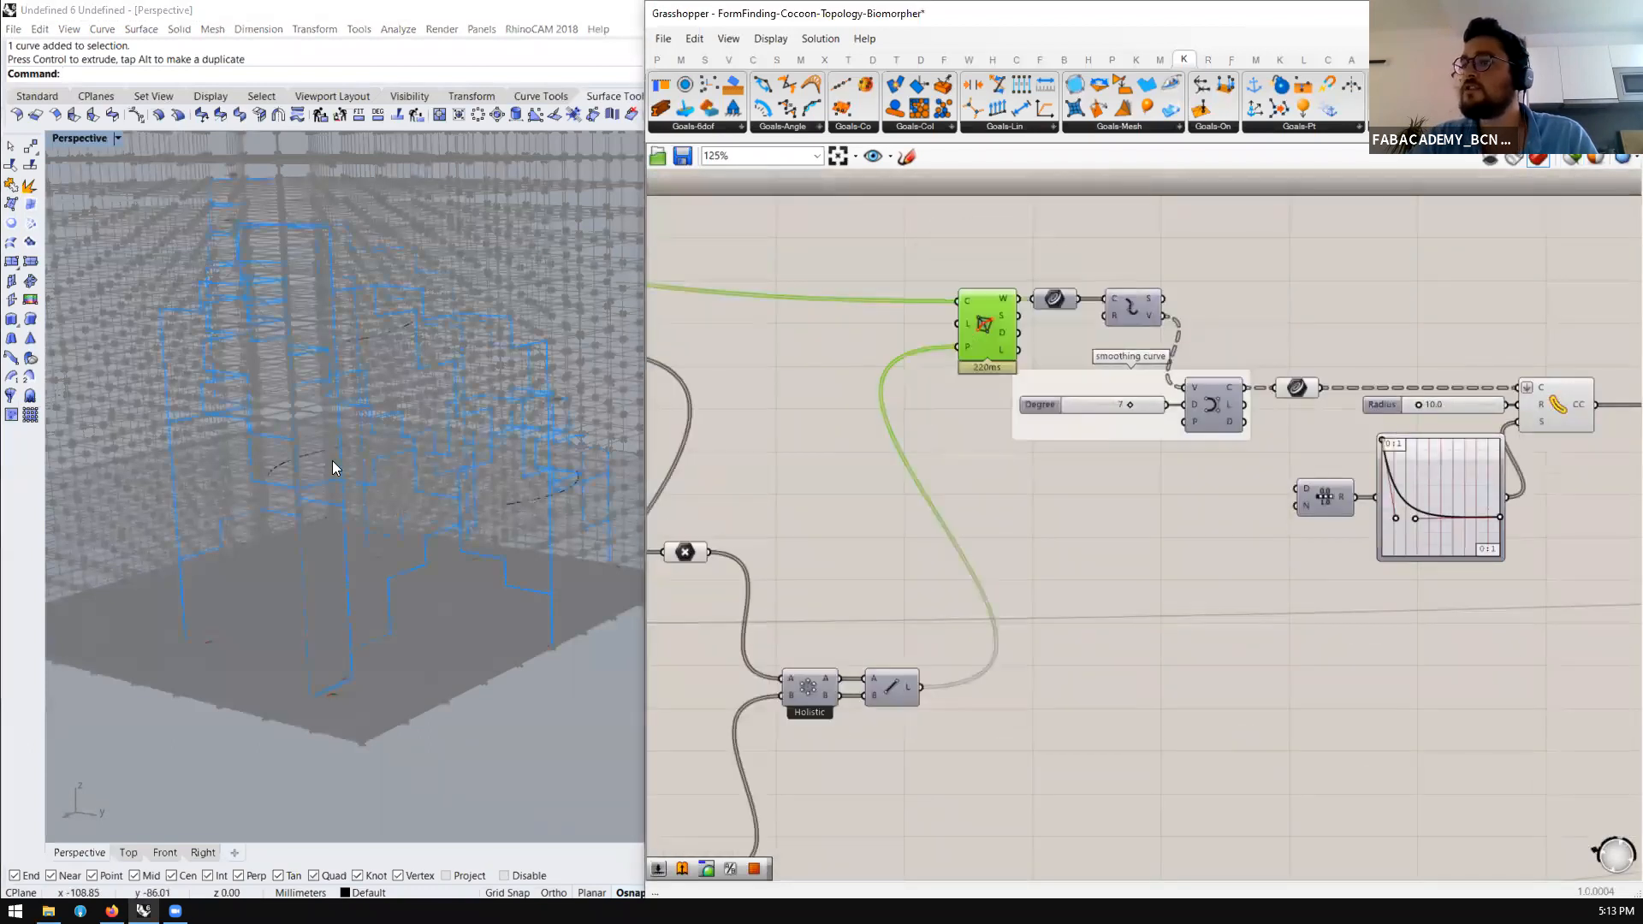
scroll(342, 462, up, 6)
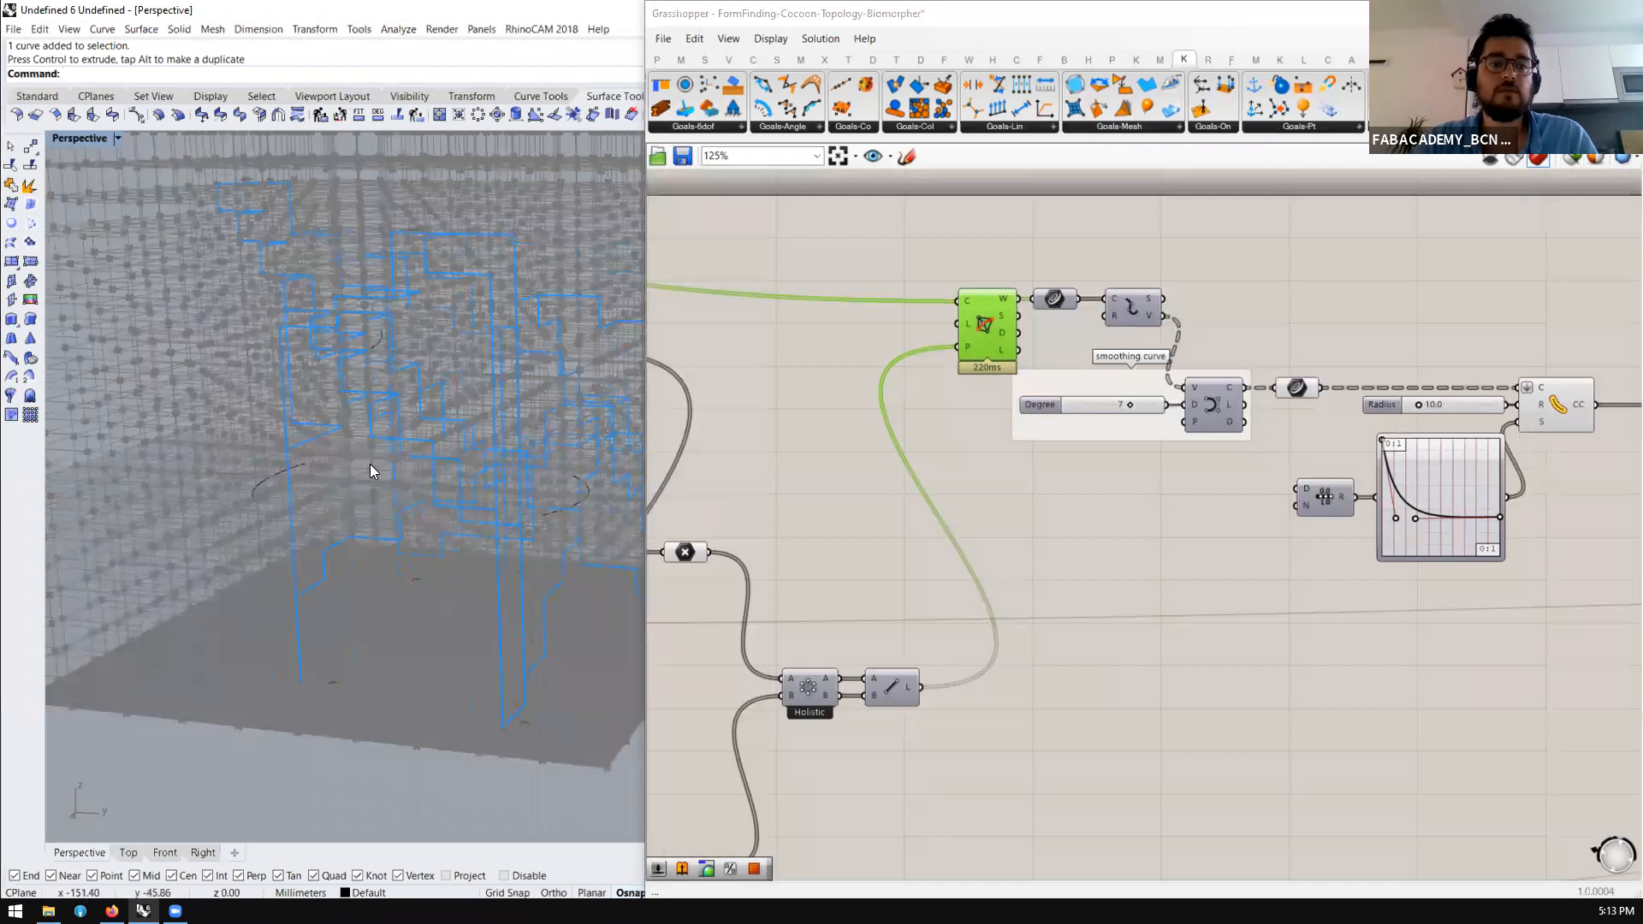
scroll(428, 514, down, 3)
mouse_move(430, 514)
right_down()
mouse_move(471, 500)
mouse_move(438, 515)
right_up()
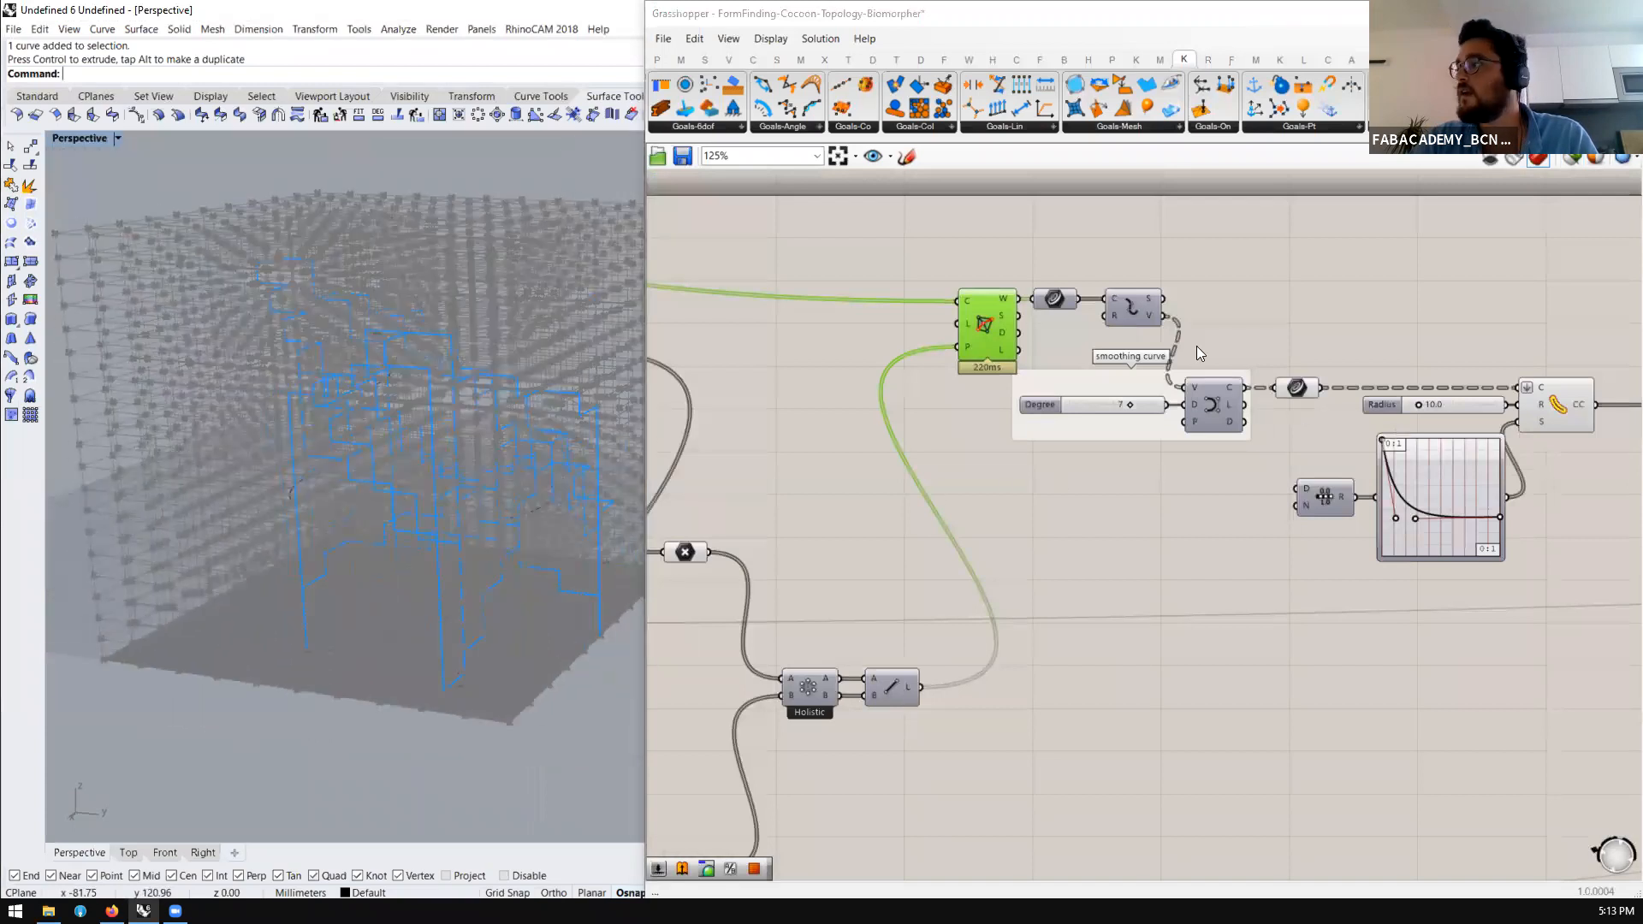
Turn on the preview of the Cocoon component to display the mesh wrapped around the smoothed curves
scroll(1196, 346, down, 4)
scroll(1442, 371, up, 4)
scroll(1079, 420, down, 5)
scroll(1247, 422, up, 5)
click(1165, 413)
middle_click(1165, 412)
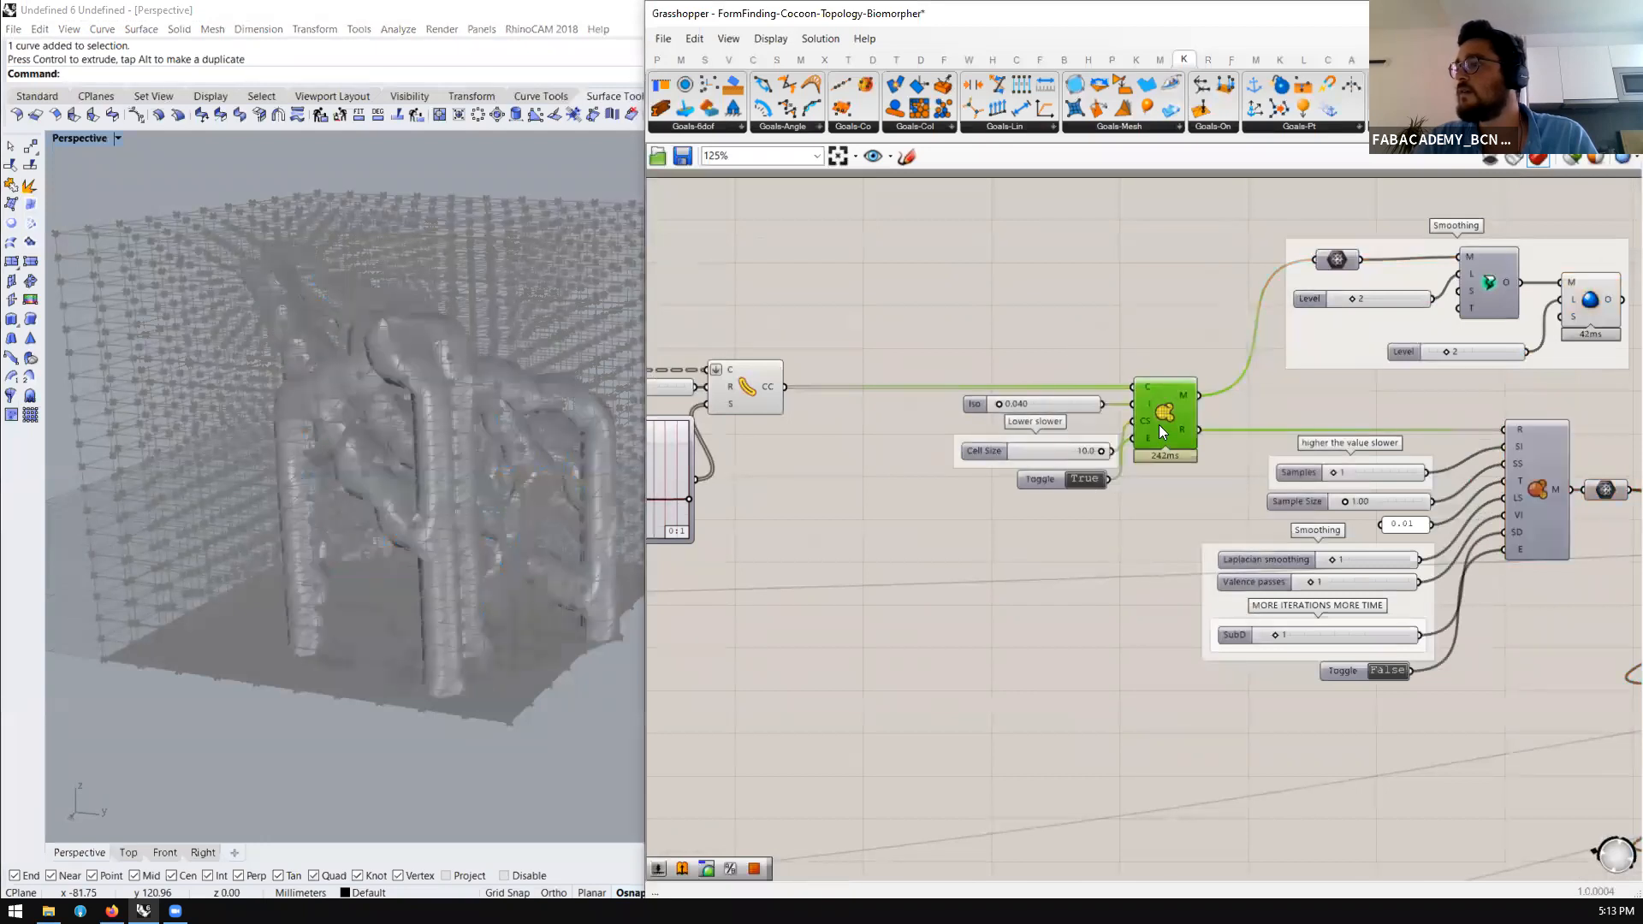
scroll(1300, 401, down, 6)
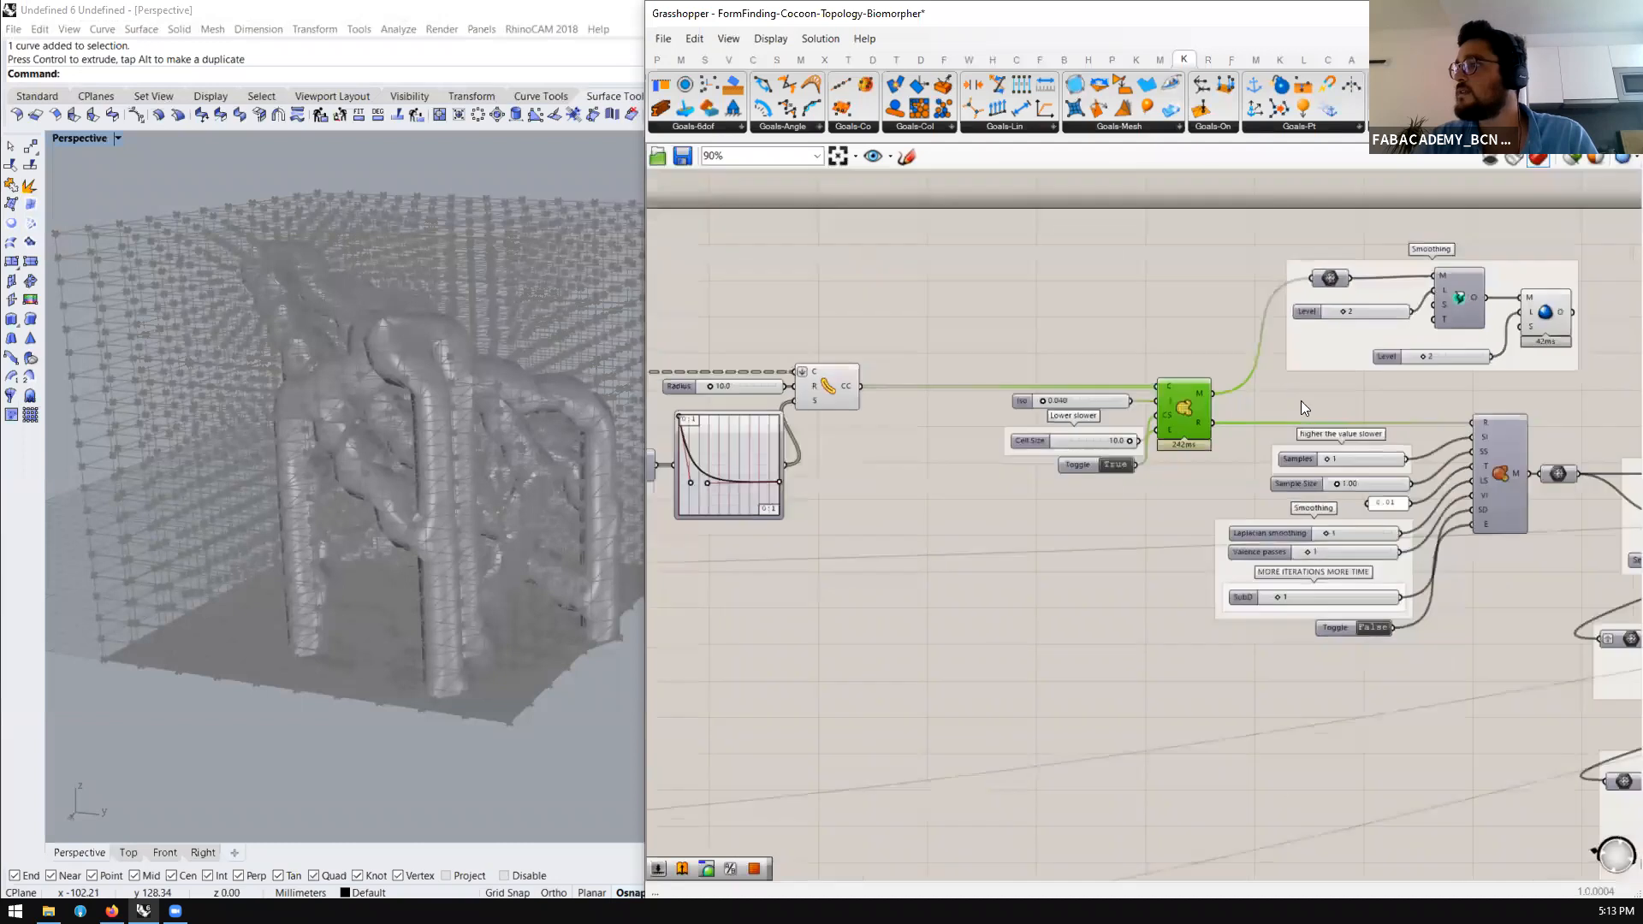
Hide the preview of all components upstream of the Cocoon component and examine the remaining mesh
drag(1138, 286, 663, 591)
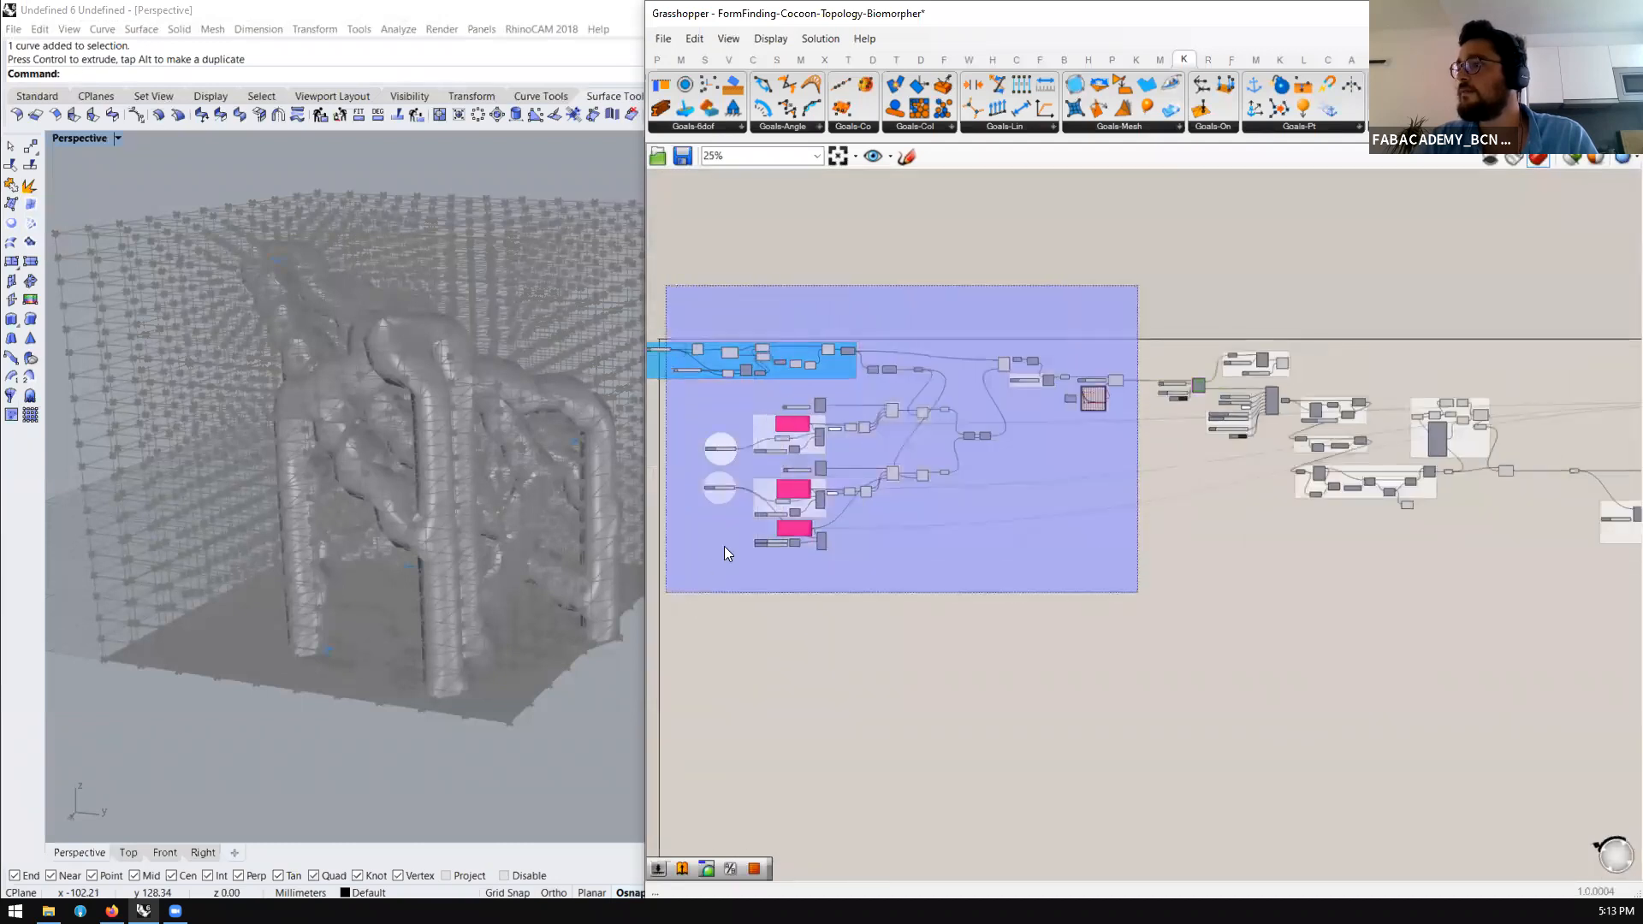
middle_click(716, 560)
click(759, 517)
click(1023, 542)
right_drag(361, 521, 415, 479)
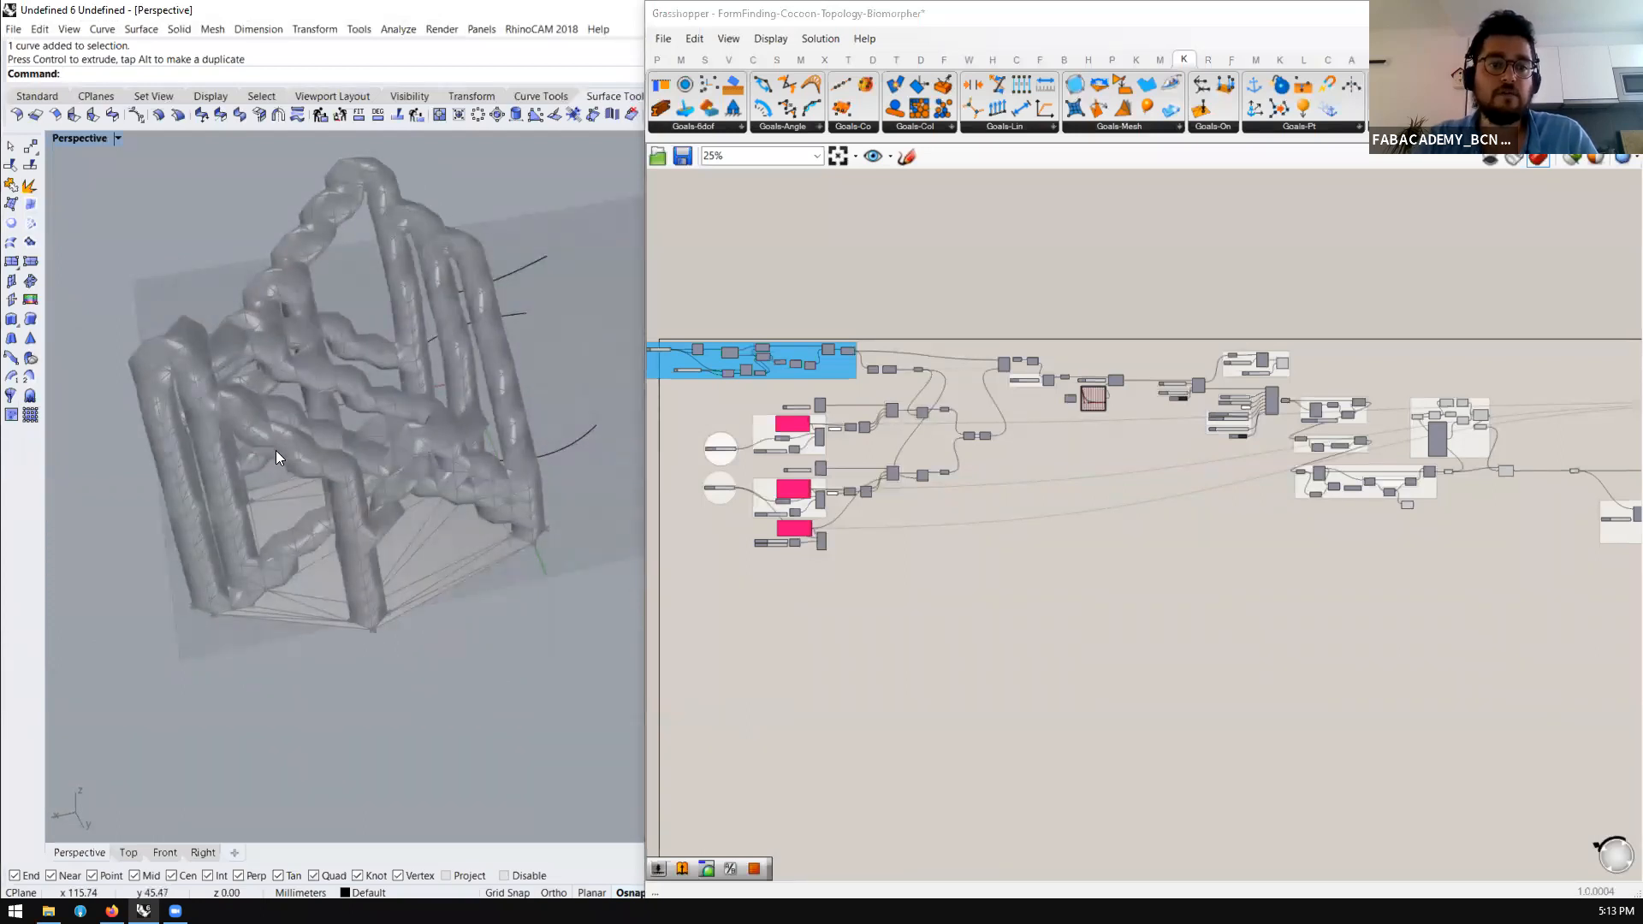
scroll(240, 456, up, 4)
right_drag(368, 459, 411, 402)
Turn on the Refine component's preview and set its Toggle to True to compute the refined mesh
scroll(1328, 376, up, 6)
scroll(1418, 438, up, 1)
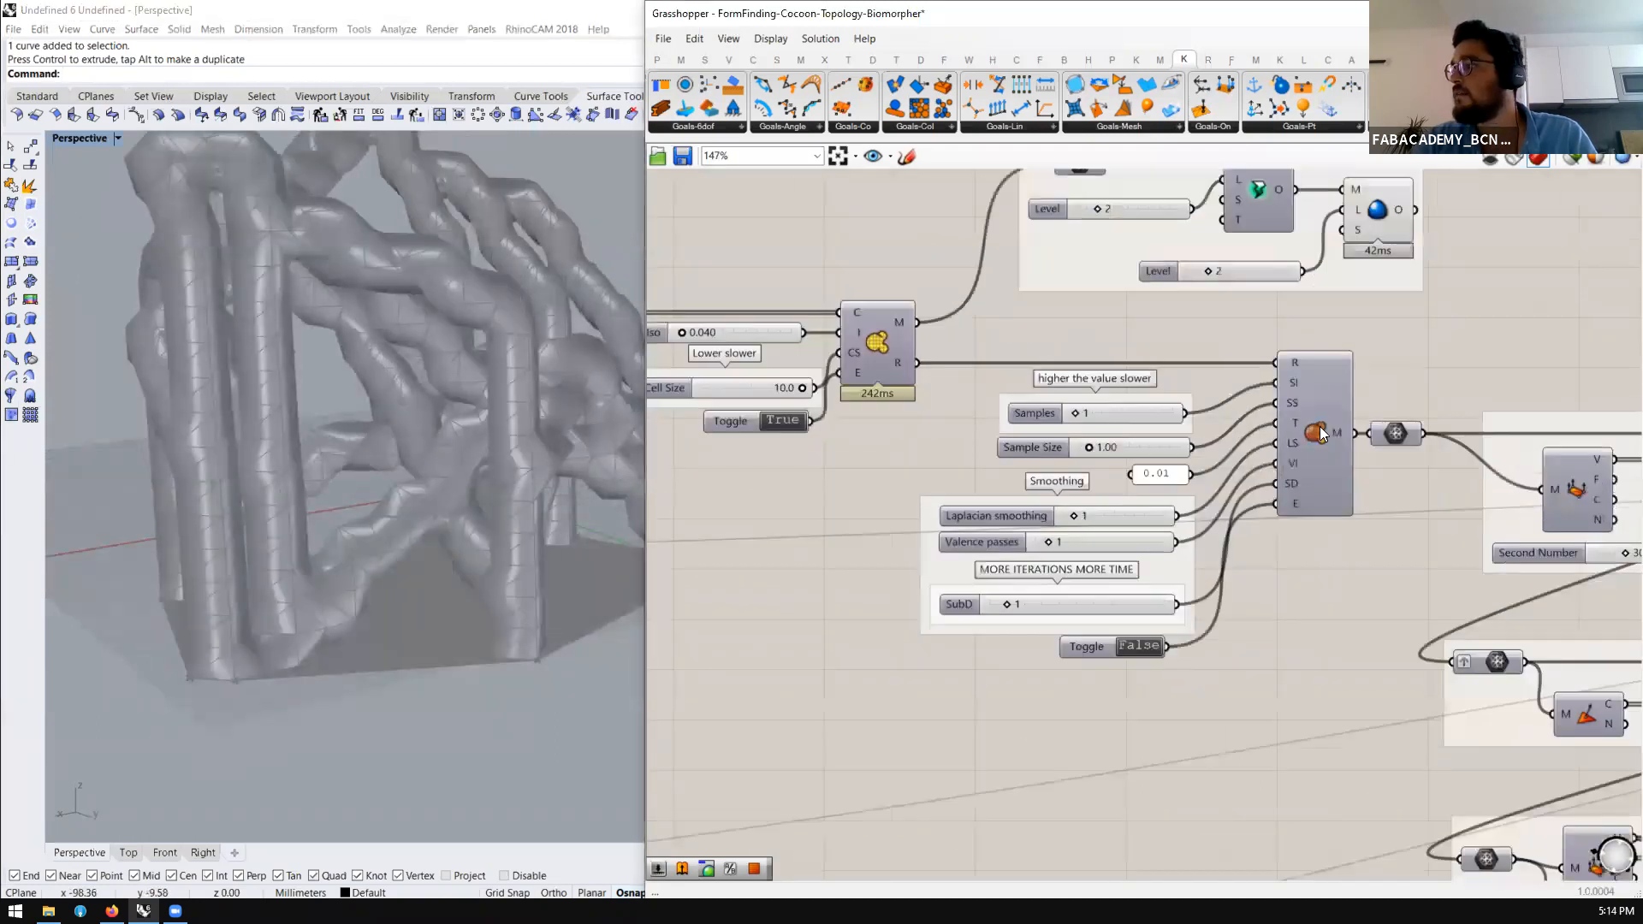
middle_click(1332, 409)
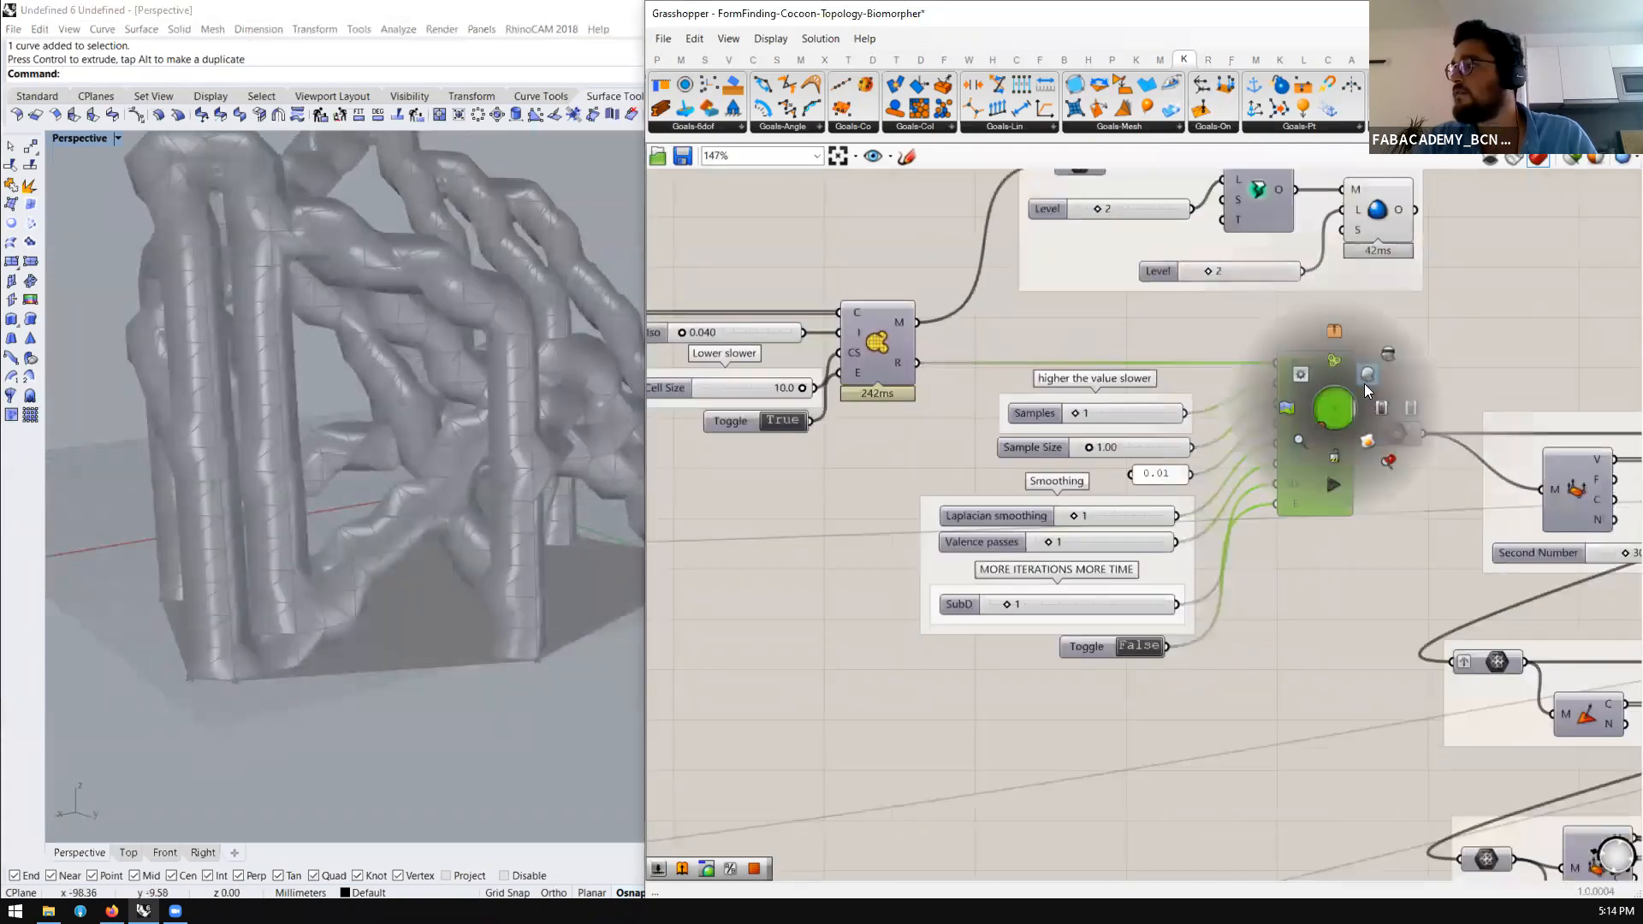
click(1143, 644)
scroll(989, 565, down, 2)
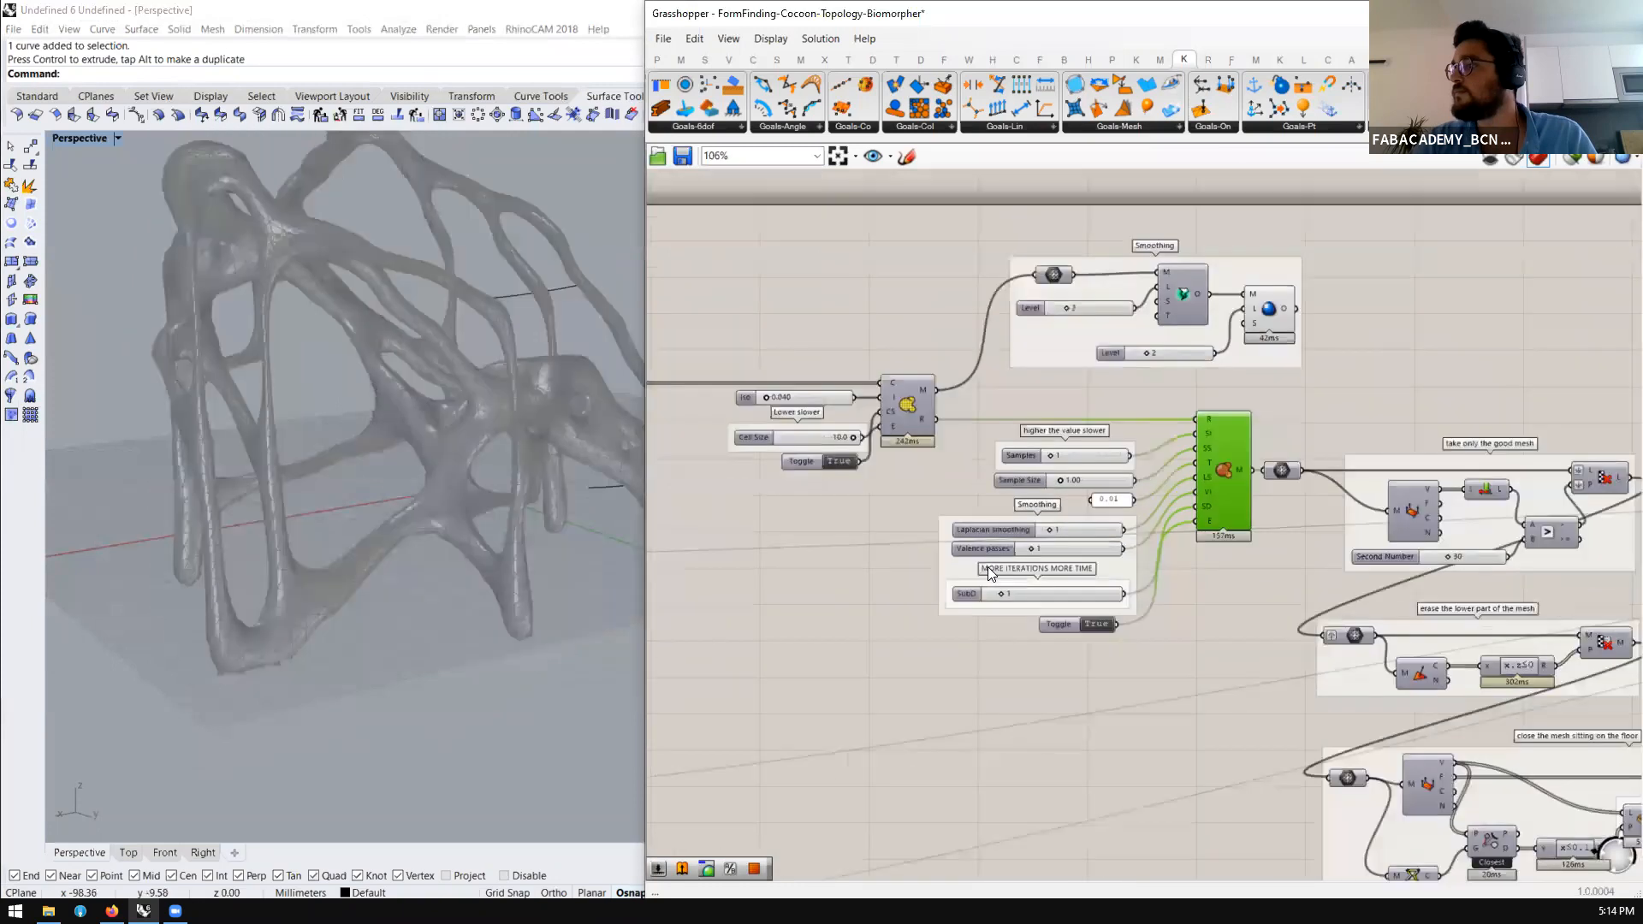
Turn on the preview of the last component in the upper Smoothing group to compare it with the refined mesh
scroll(1234, 469, up, 2)
scroll(1239, 462, down, 2)
scroll(1045, 444, up, 2)
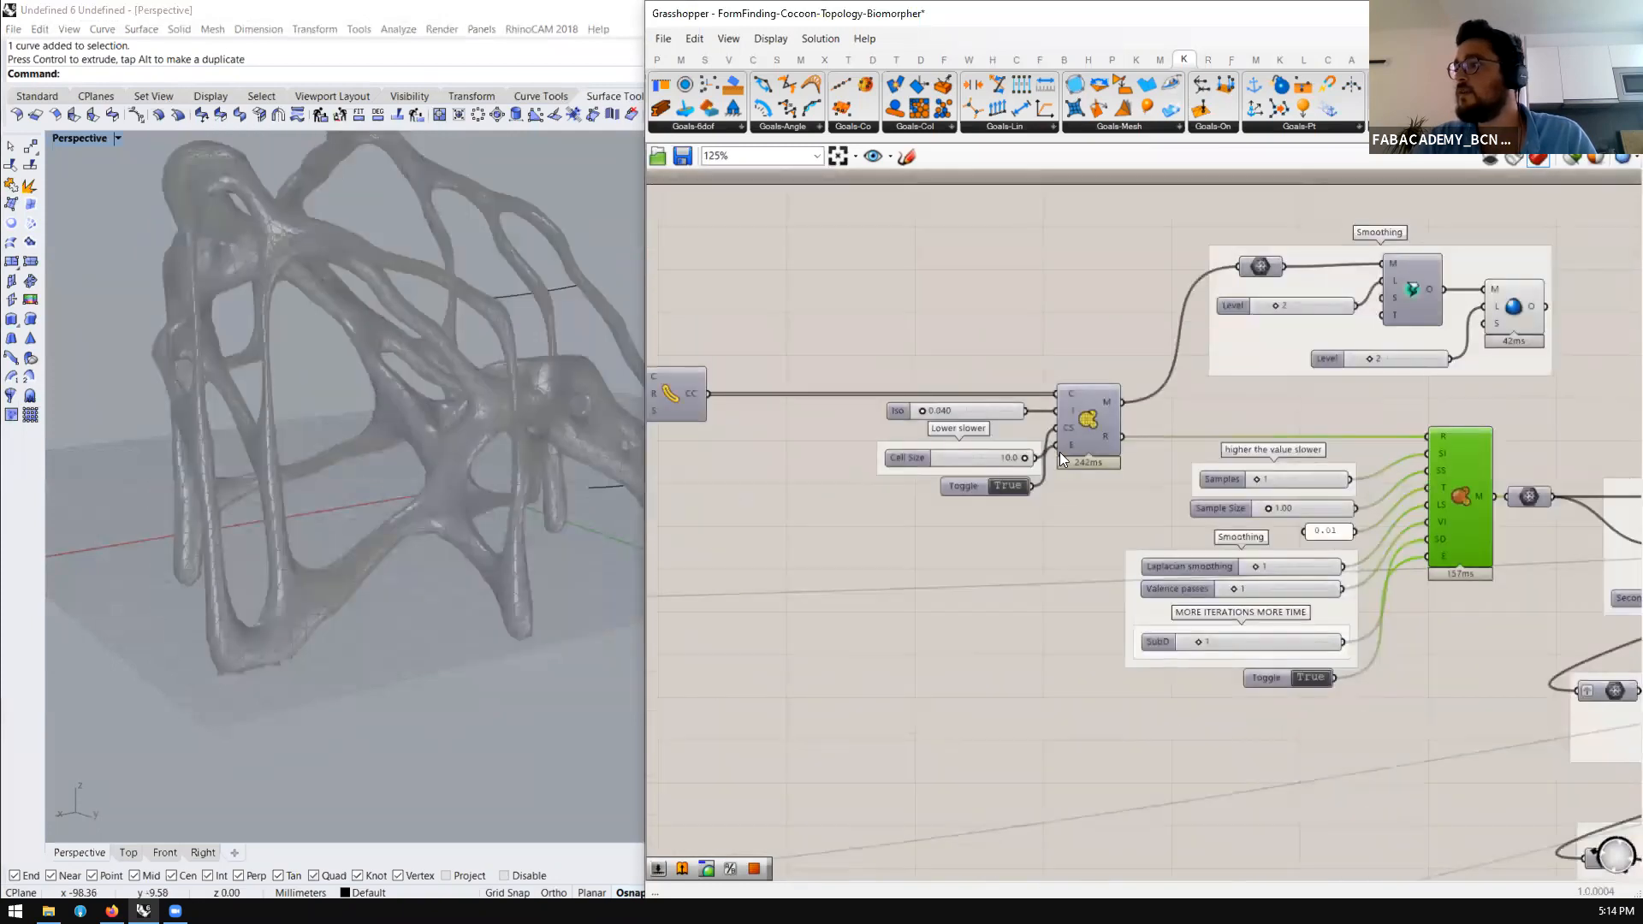
scroll(1163, 419, down, 2)
scroll(1189, 348, up, 4)
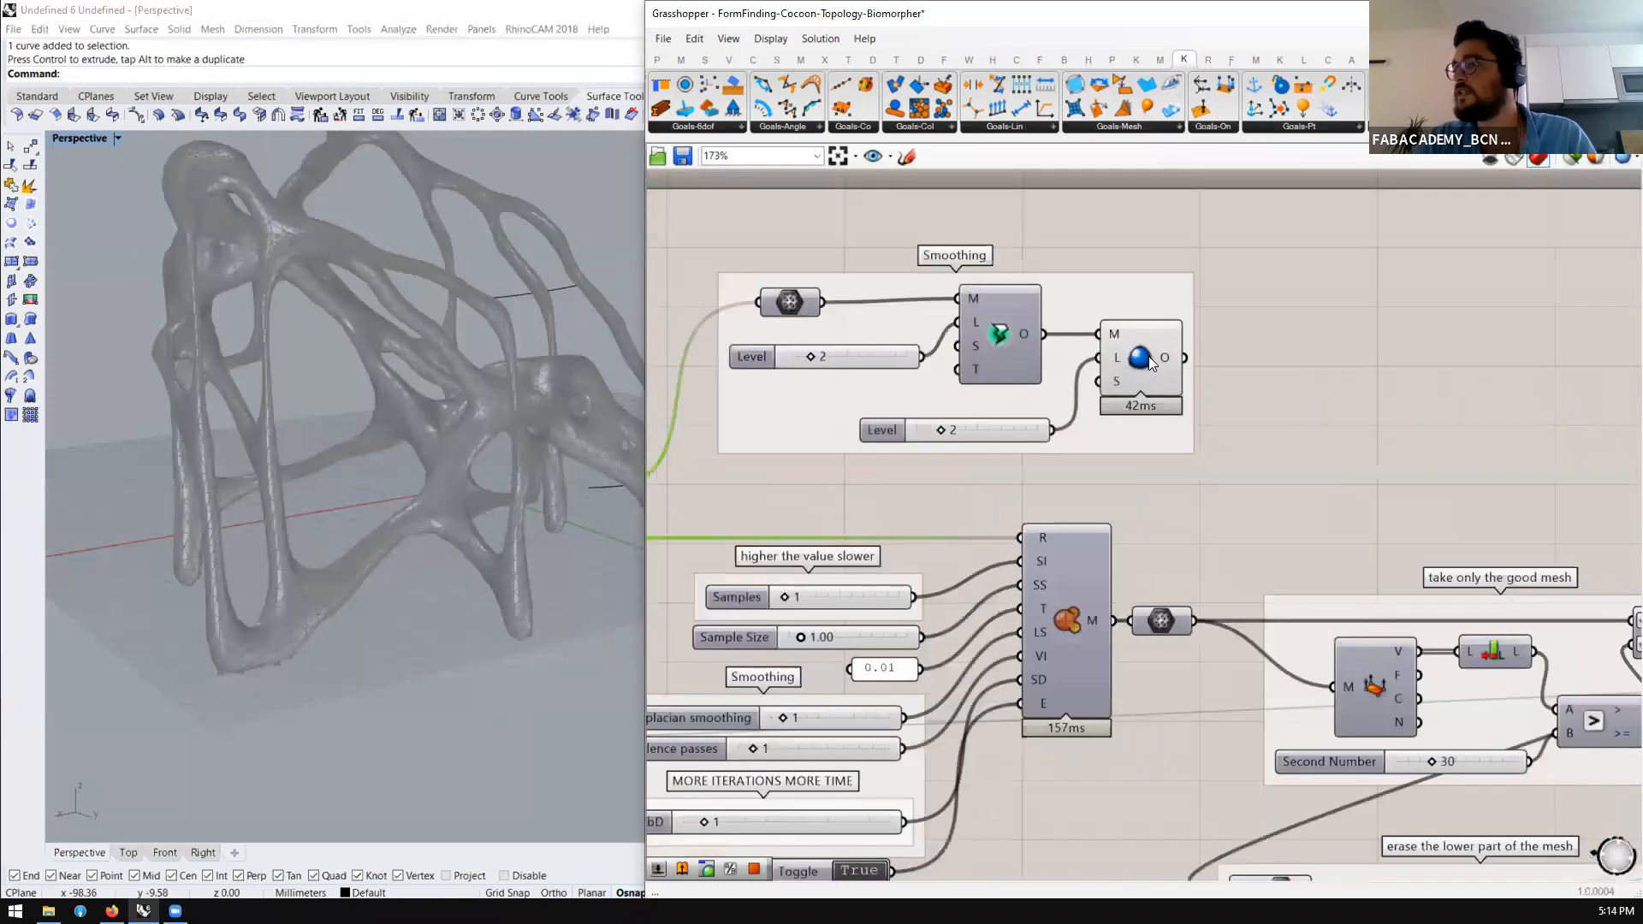
click(1149, 363)
middle_click(1162, 372)
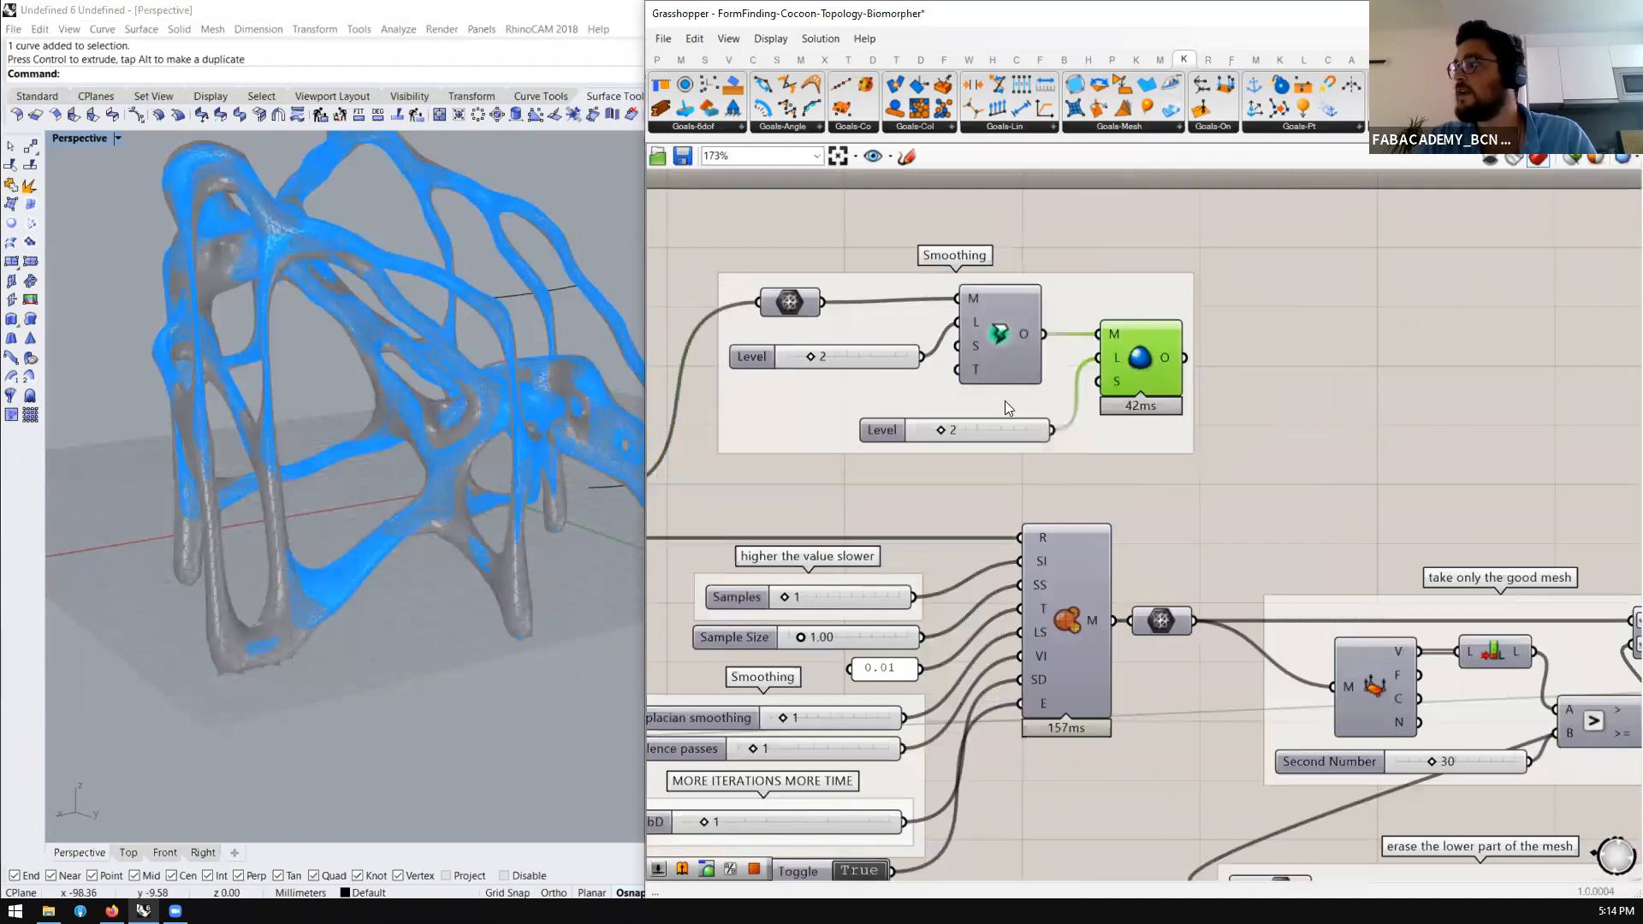
Highlight the components in the "Close the mesh" group and examine the underside of the mesh feet
scroll(992, 407, down, 5)
scroll(1488, 568, up, 1)
right_drag(1530, 548, 1167, 503)
scroll(1305, 478, up, 2)
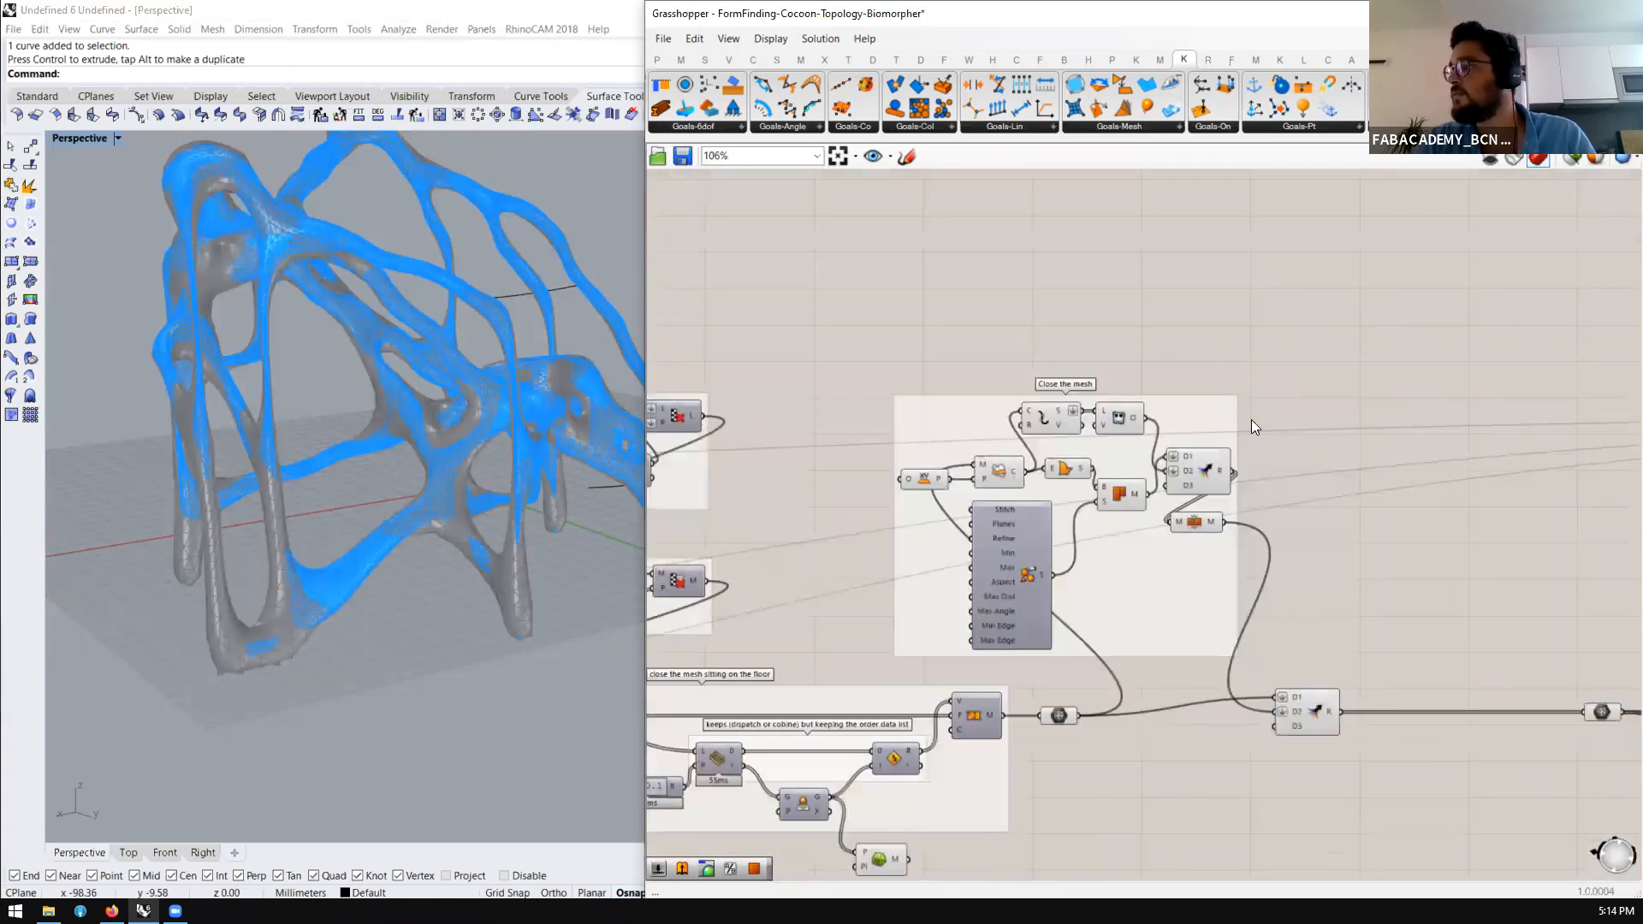
scroll(1250, 419, down, 3)
scroll(1037, 499, up, 3)
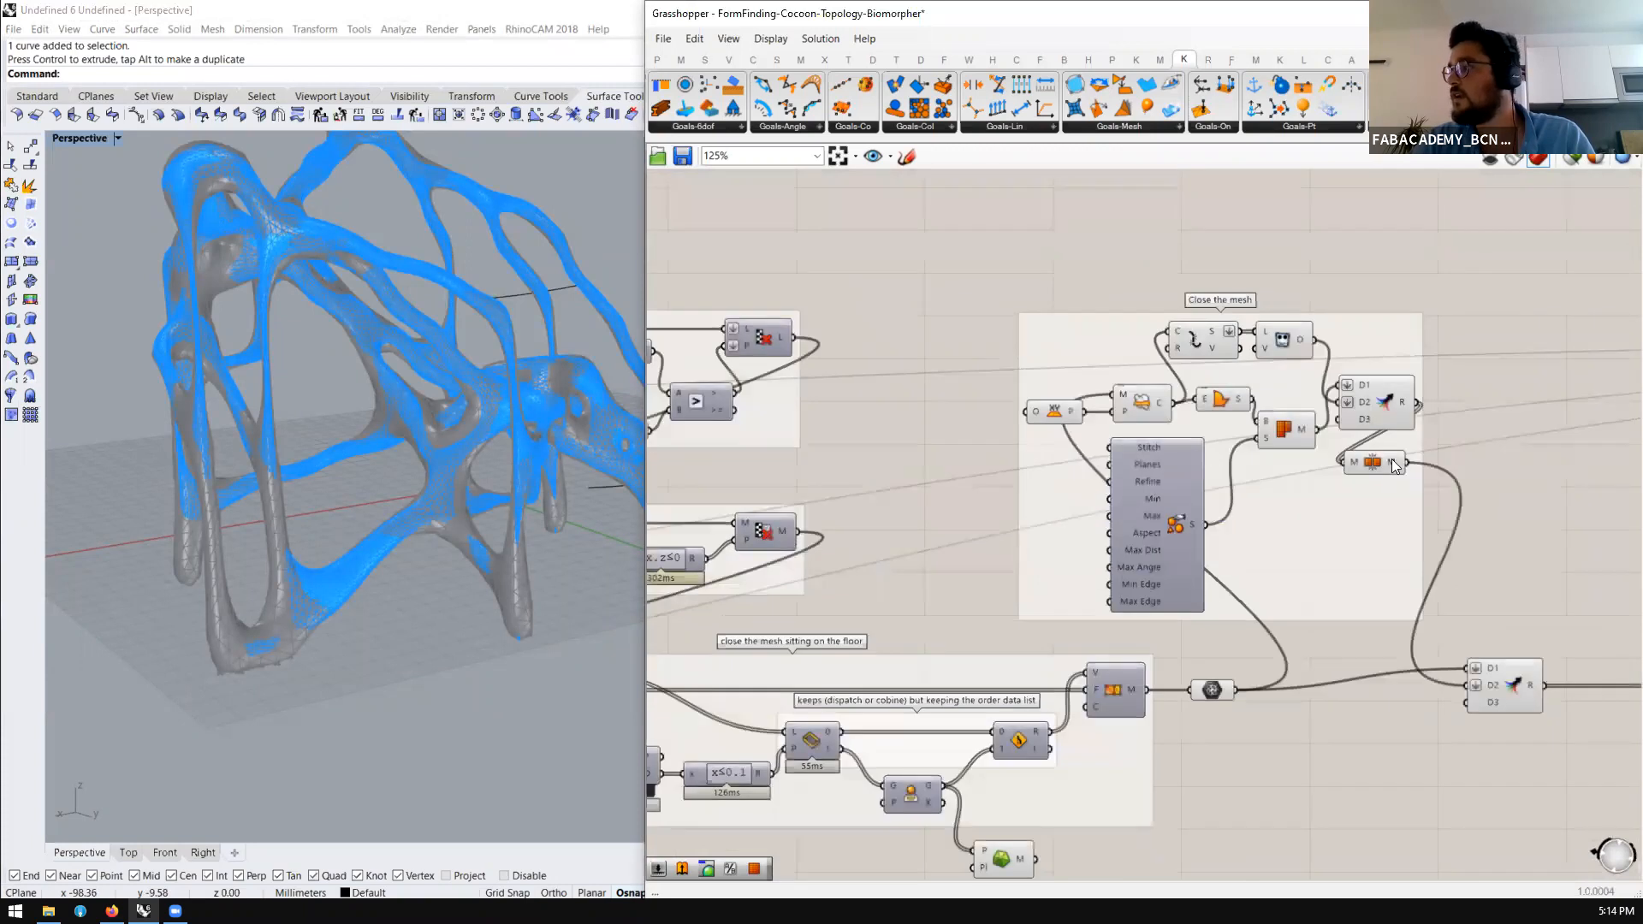
click(1378, 390)
click(1280, 342)
scroll(363, 590, up, 3)
right_drag(362, 597, 404, 438)
scroll(1311, 380, down, 6)
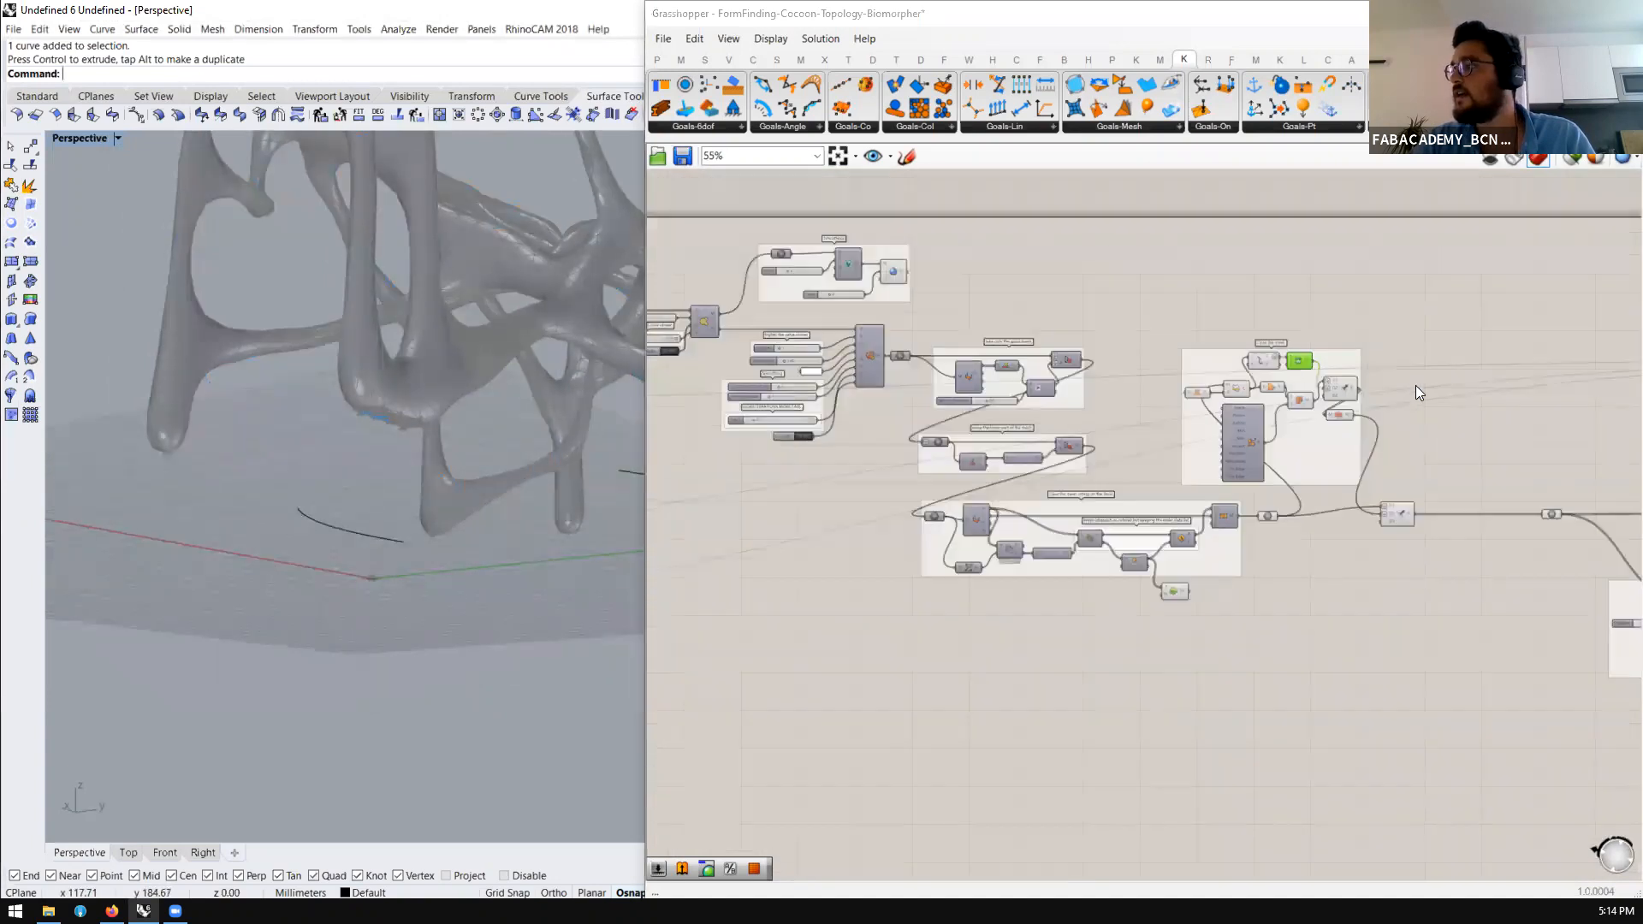
Restrict the preview to selected components and highlight the Refine component to examine its mesh from several angles
scroll(1102, 375, up, 5)
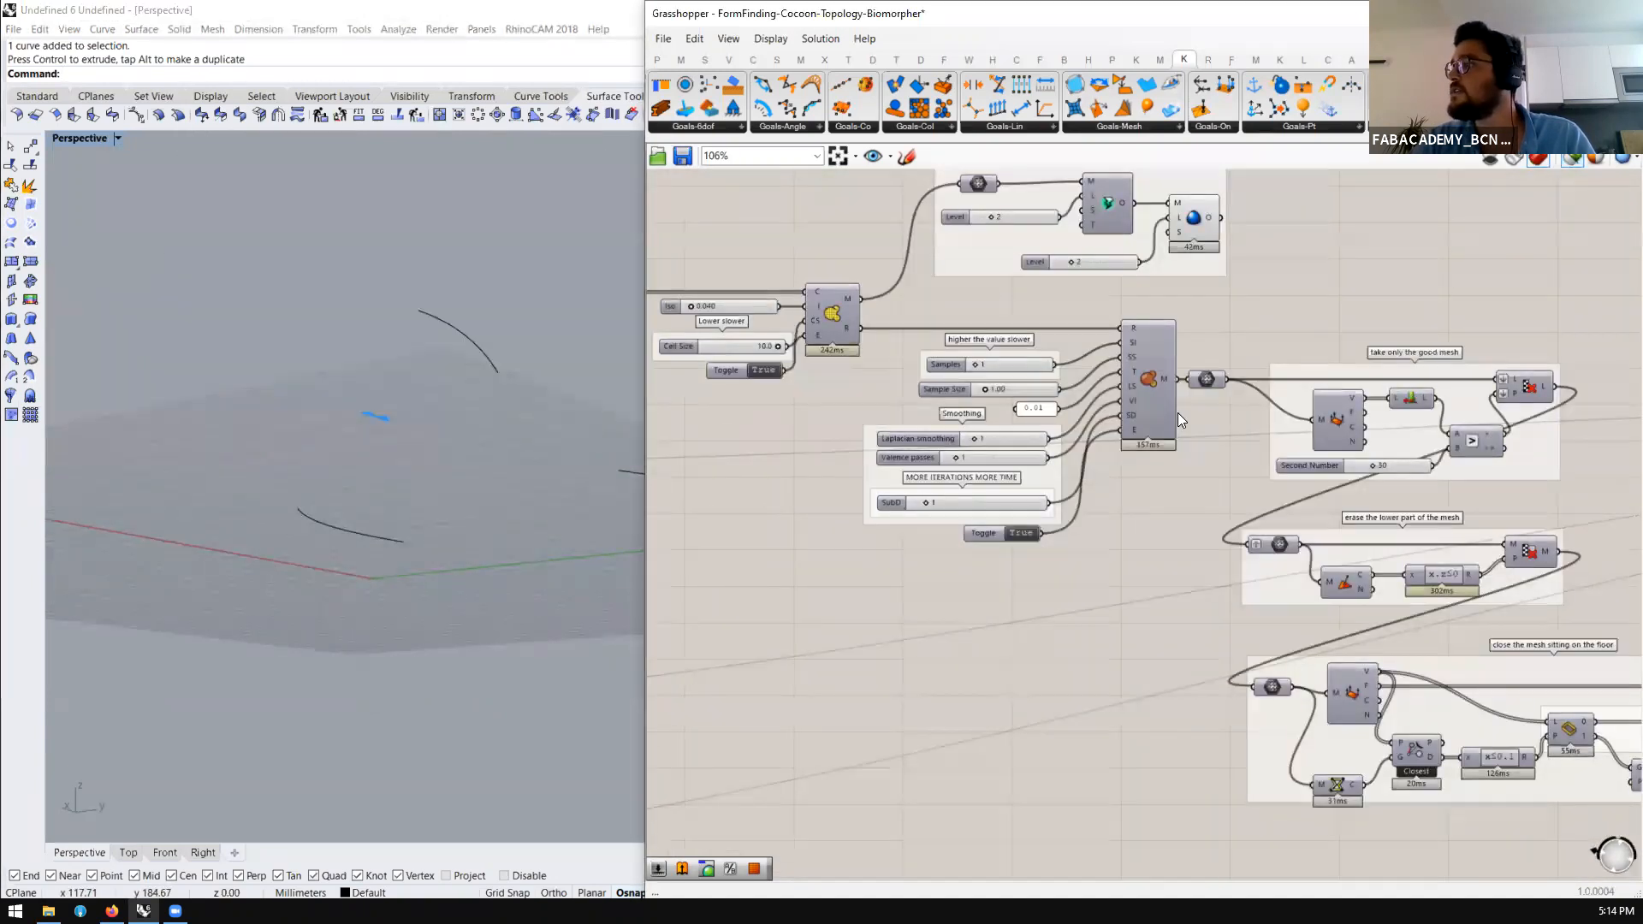
click(1172, 412)
scroll(397, 446, up, 5)
scroll(303, 567, down, 7)
right_drag(310, 556, 375, 391)
right_drag(440, 438, 282, 576)
scroll(462, 492, up, 4)
right_drag(443, 574, 245, 325)
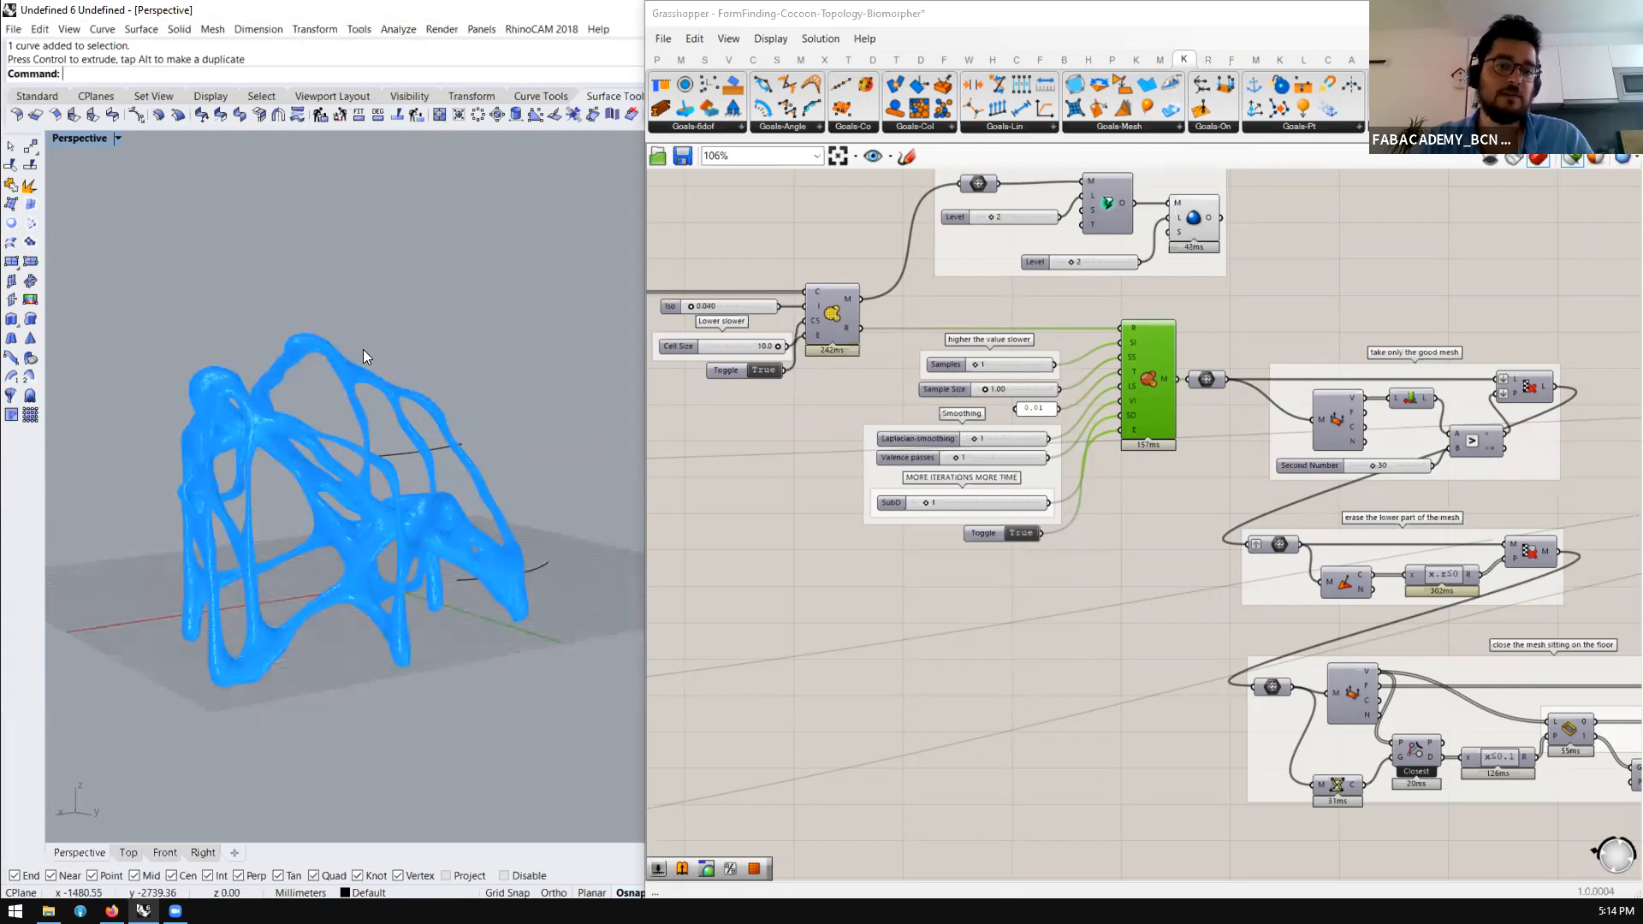
right_drag(377, 363, 367, 412)
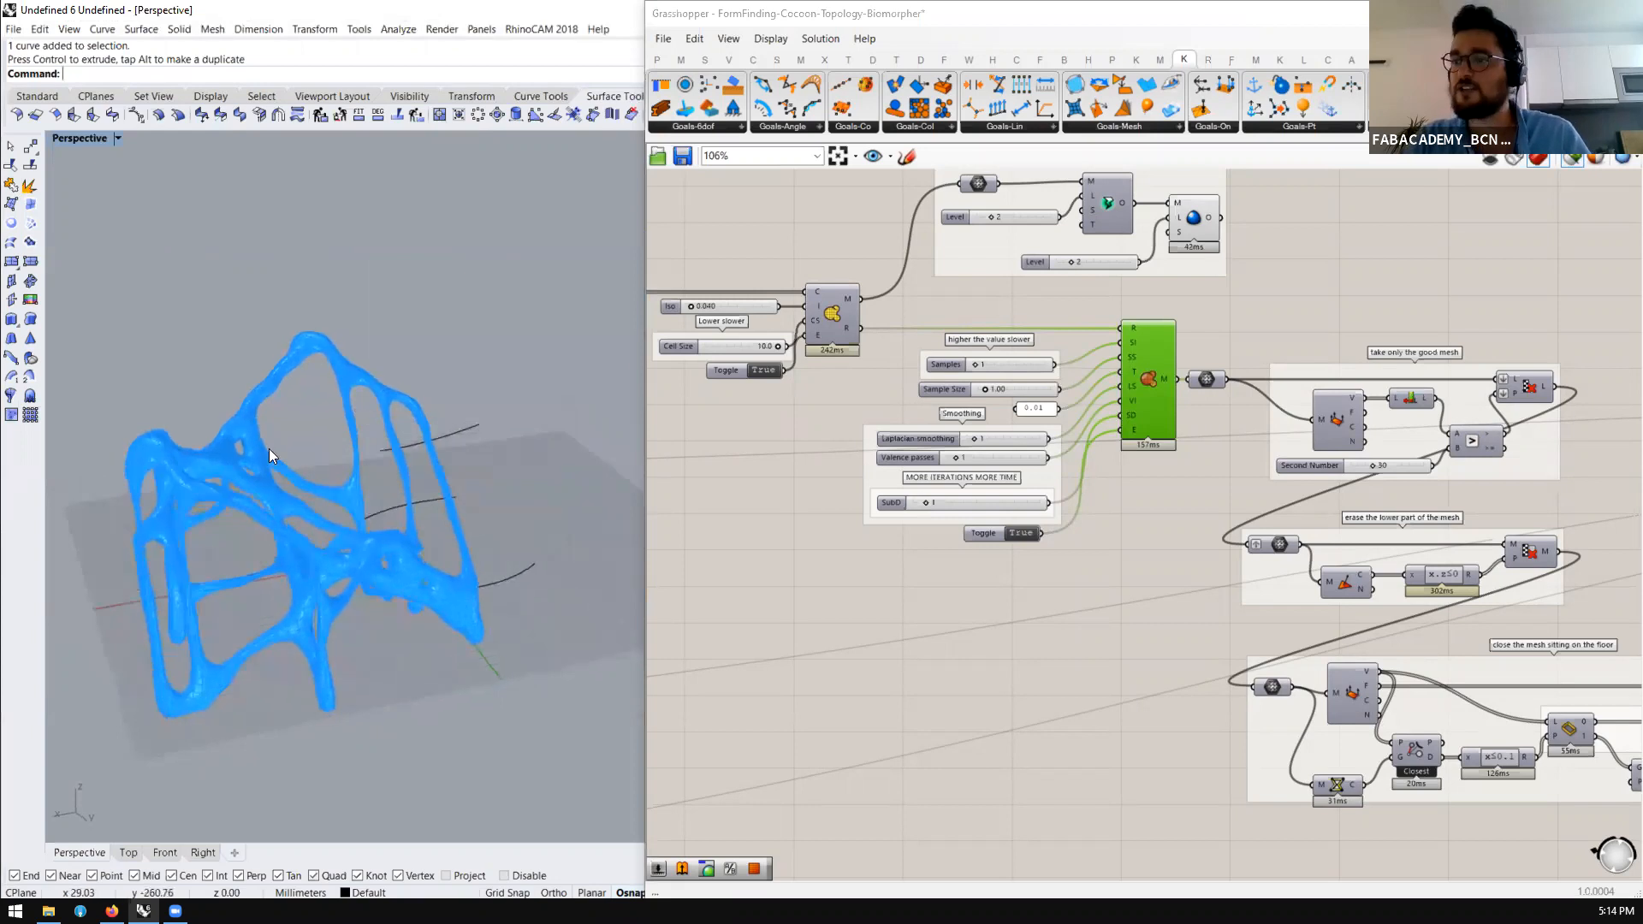
right_drag(237, 444, 440, 420)
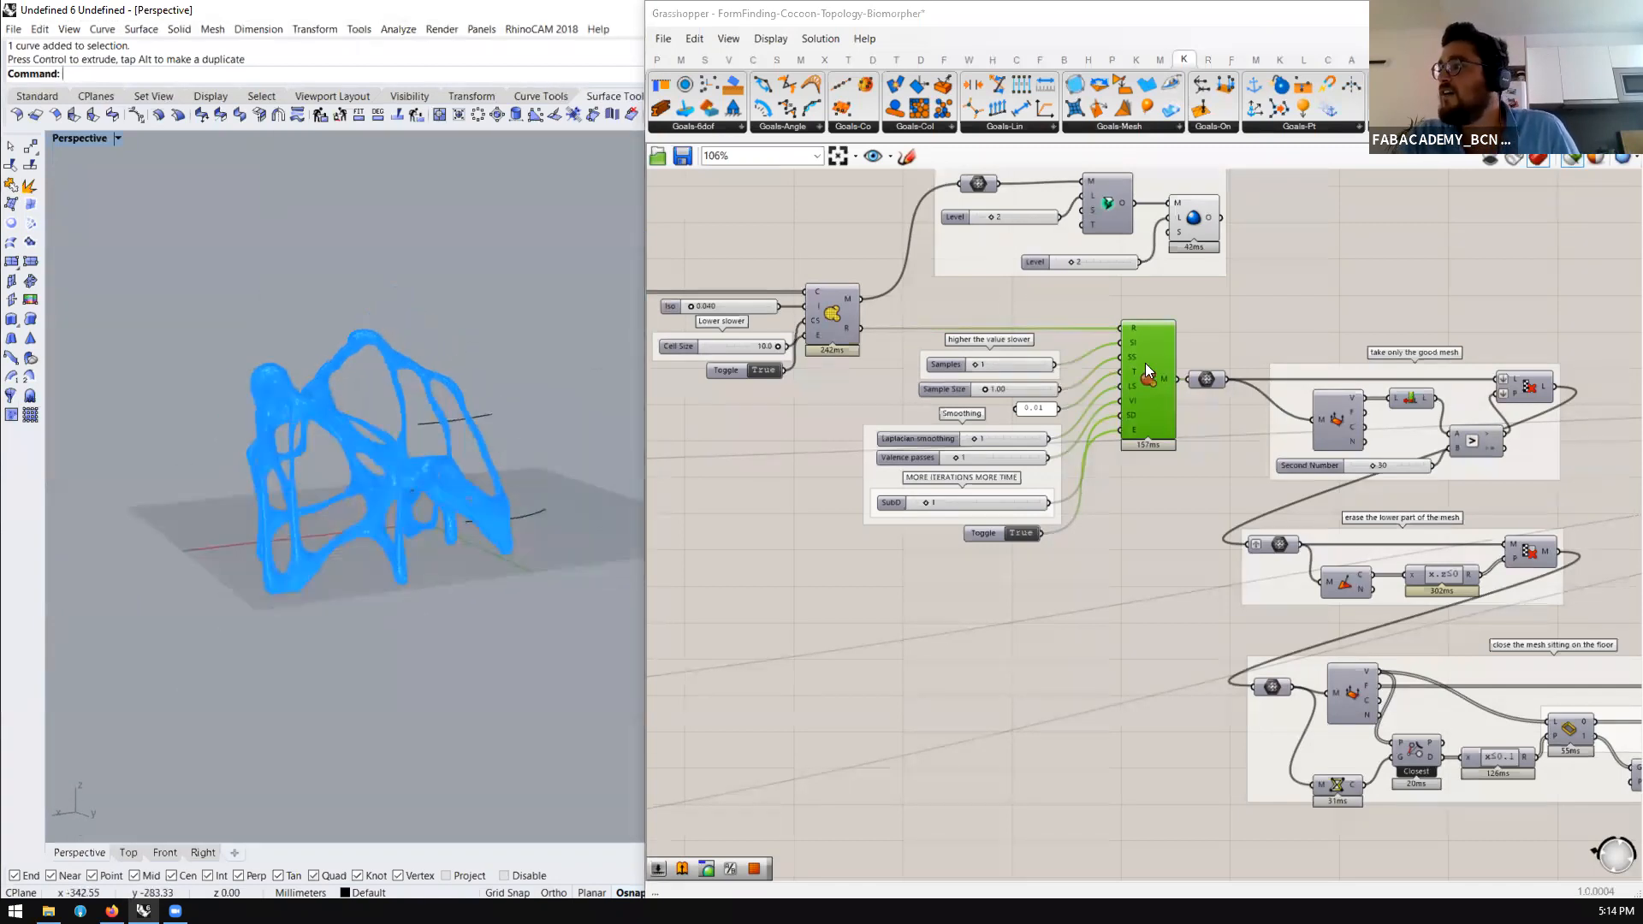
Turn off the selected-only preview and show the box component that feeds the BASE POINTS component
scroll(1145, 363, down, 8)
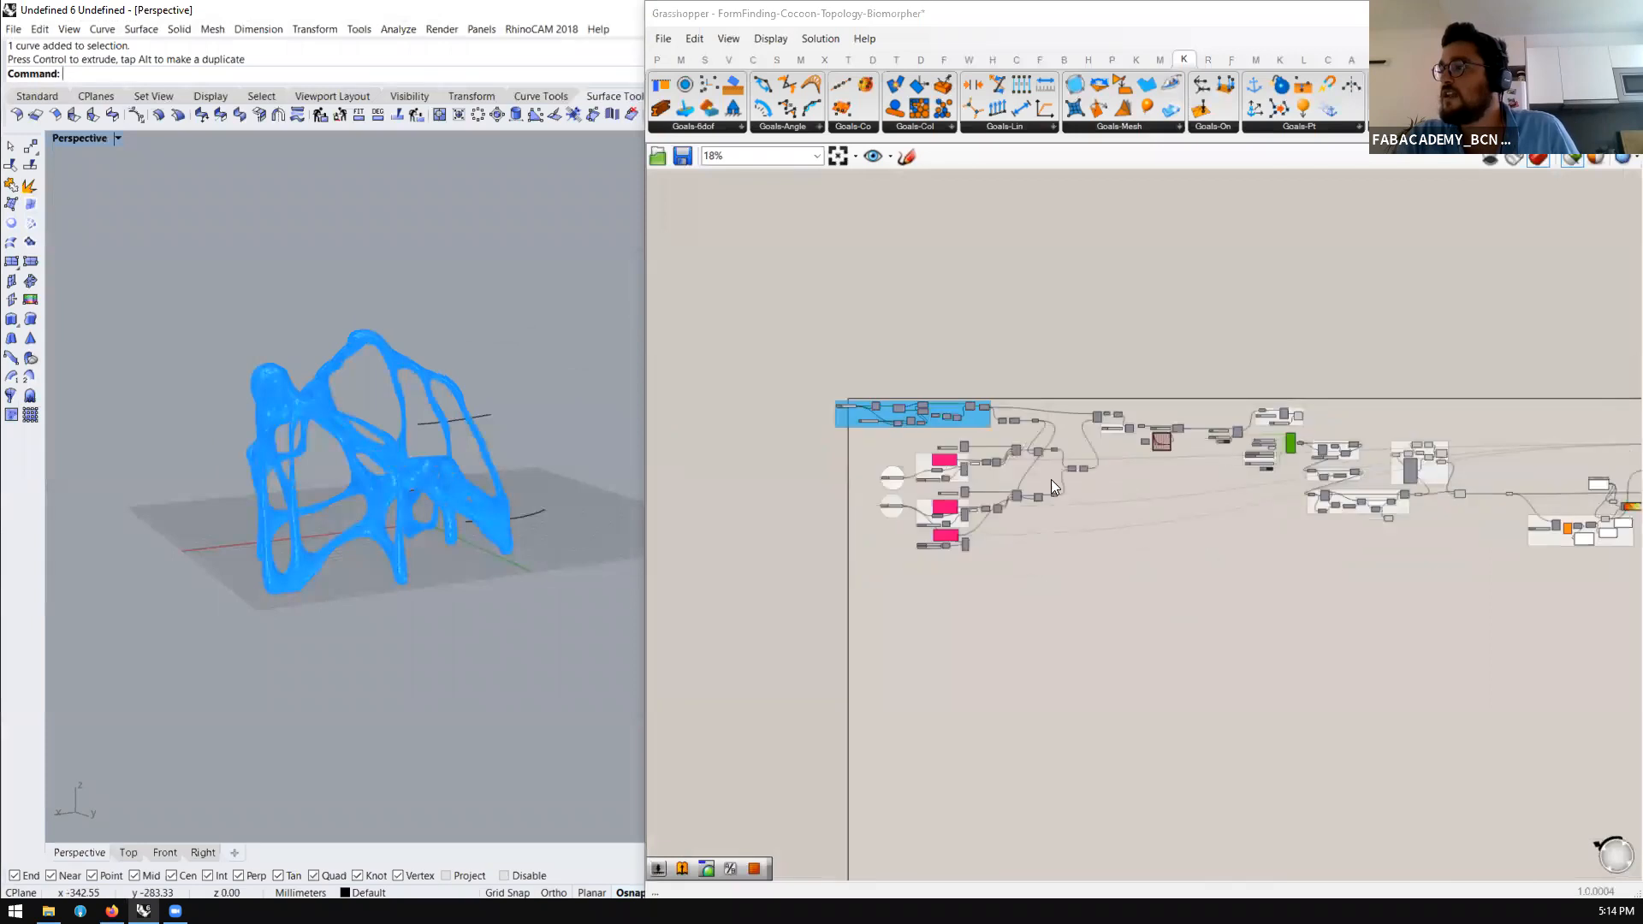
scroll(1050, 479, up, 8)
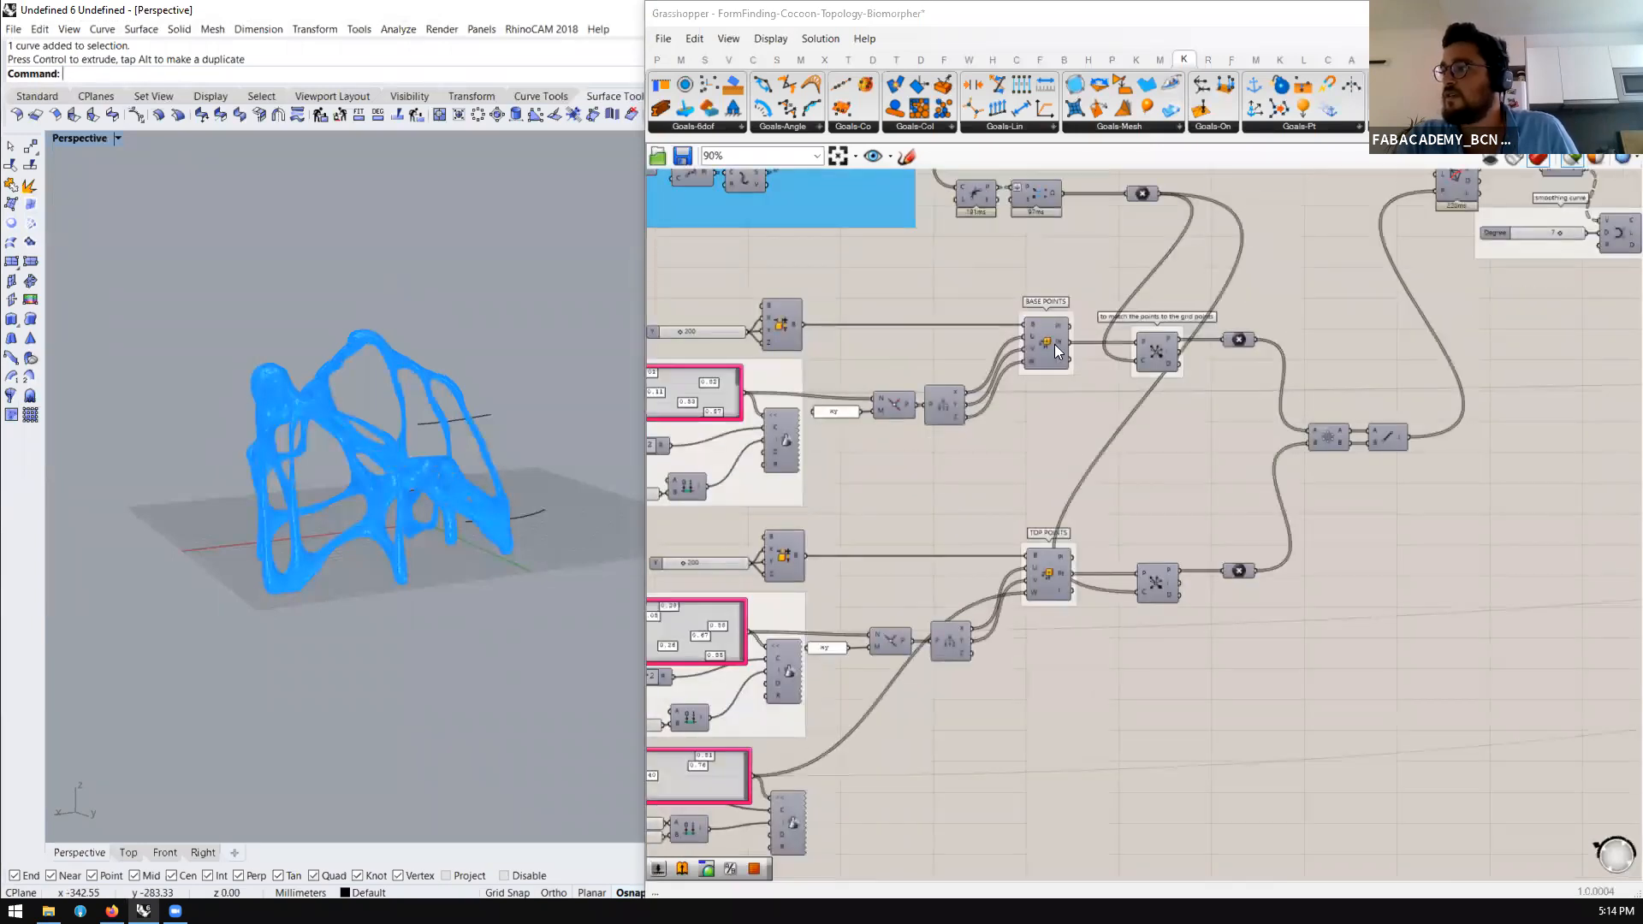
click(779, 328)
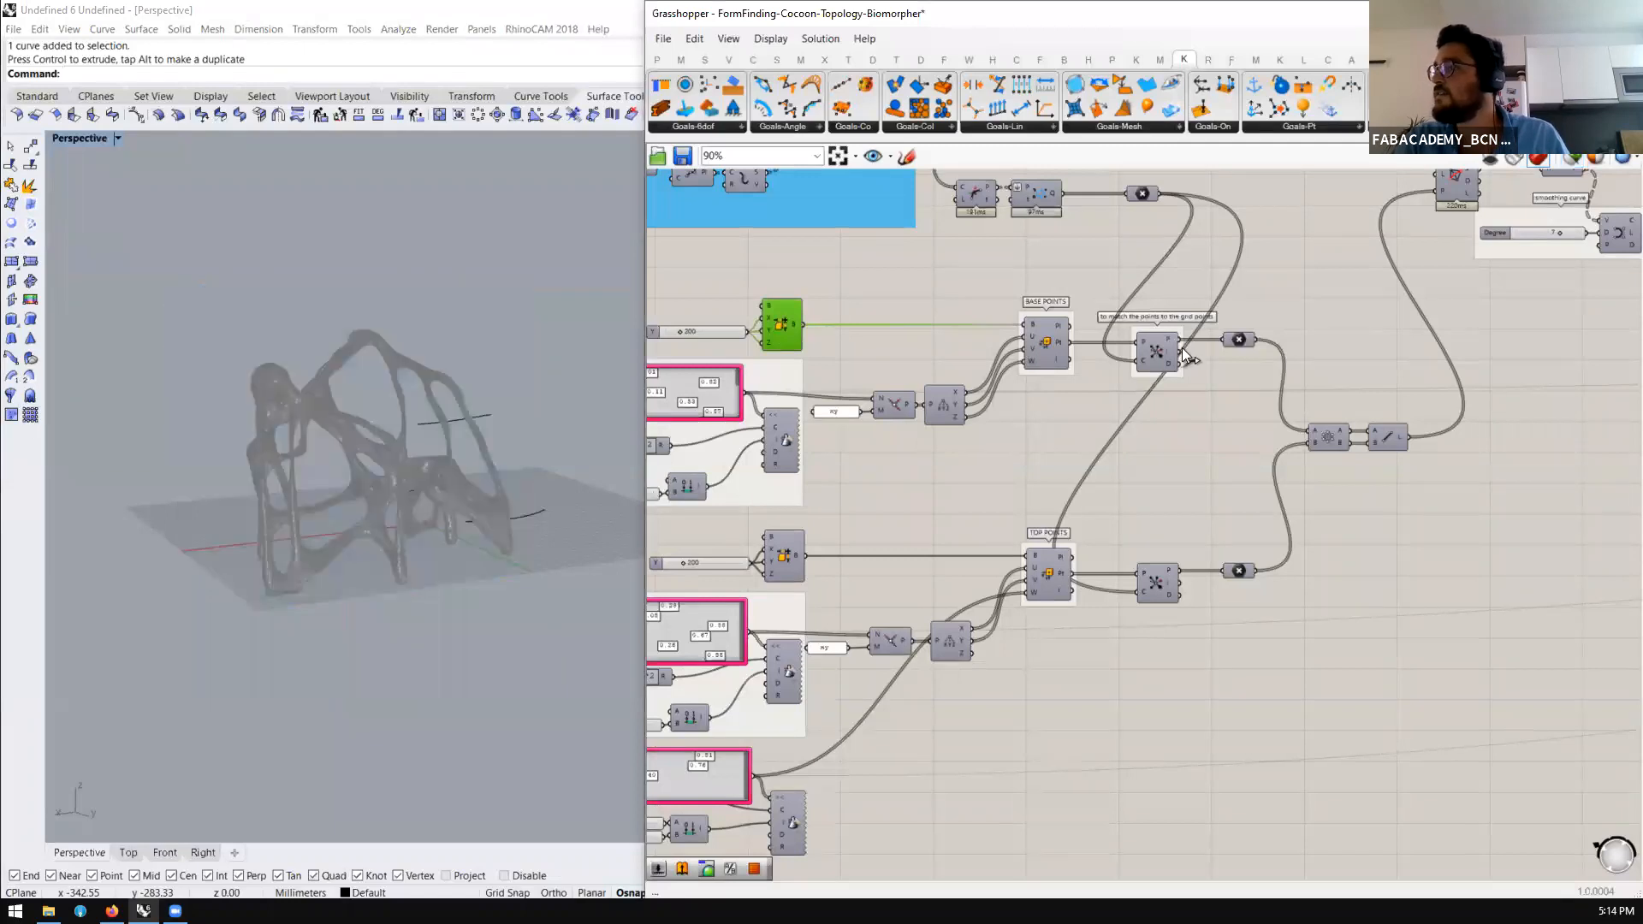
click(820, 366)
click(793, 327)
middle_click(793, 325)
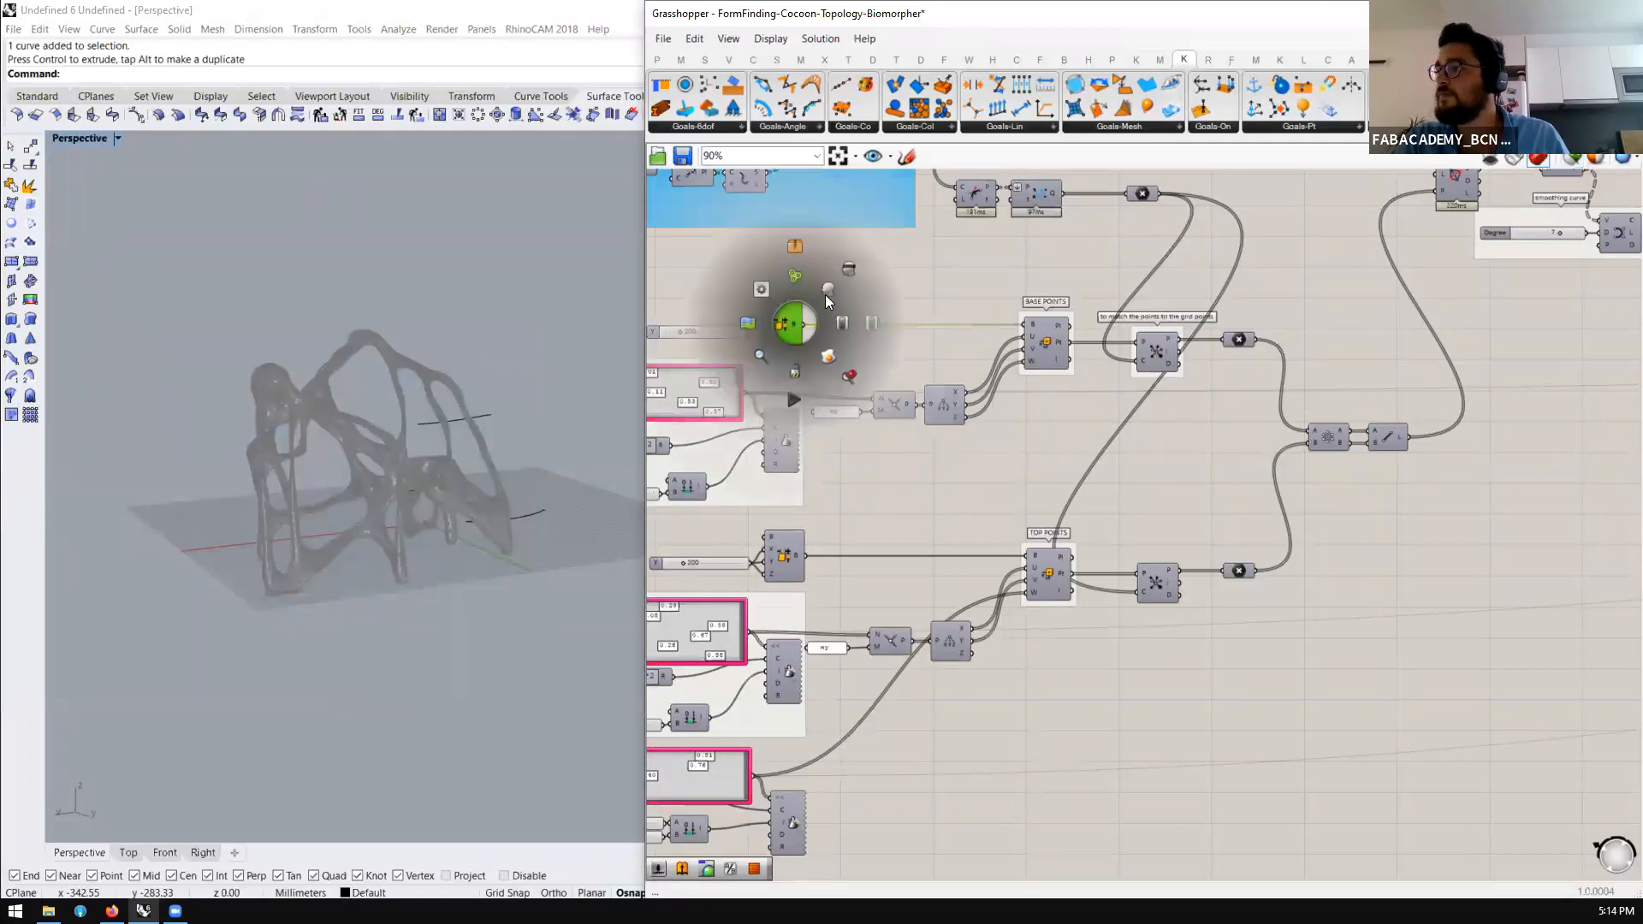
click(950, 468)
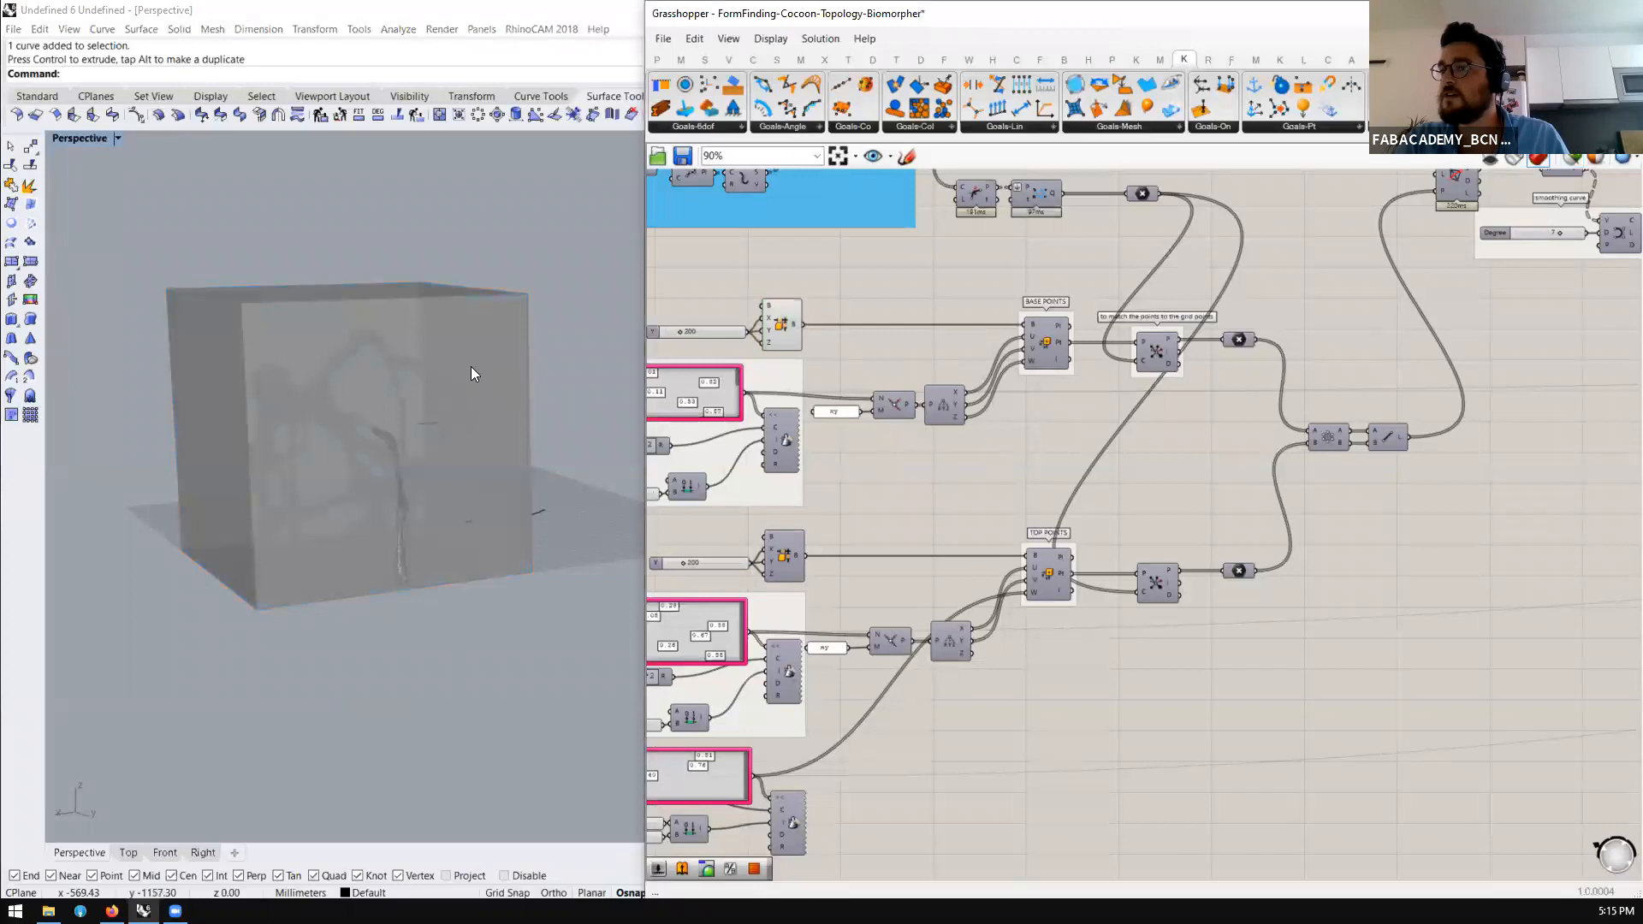
Highlight the BASE POINTS component and examine its points on the underside of the box
click(1051, 345)
middle_click(1059, 332)
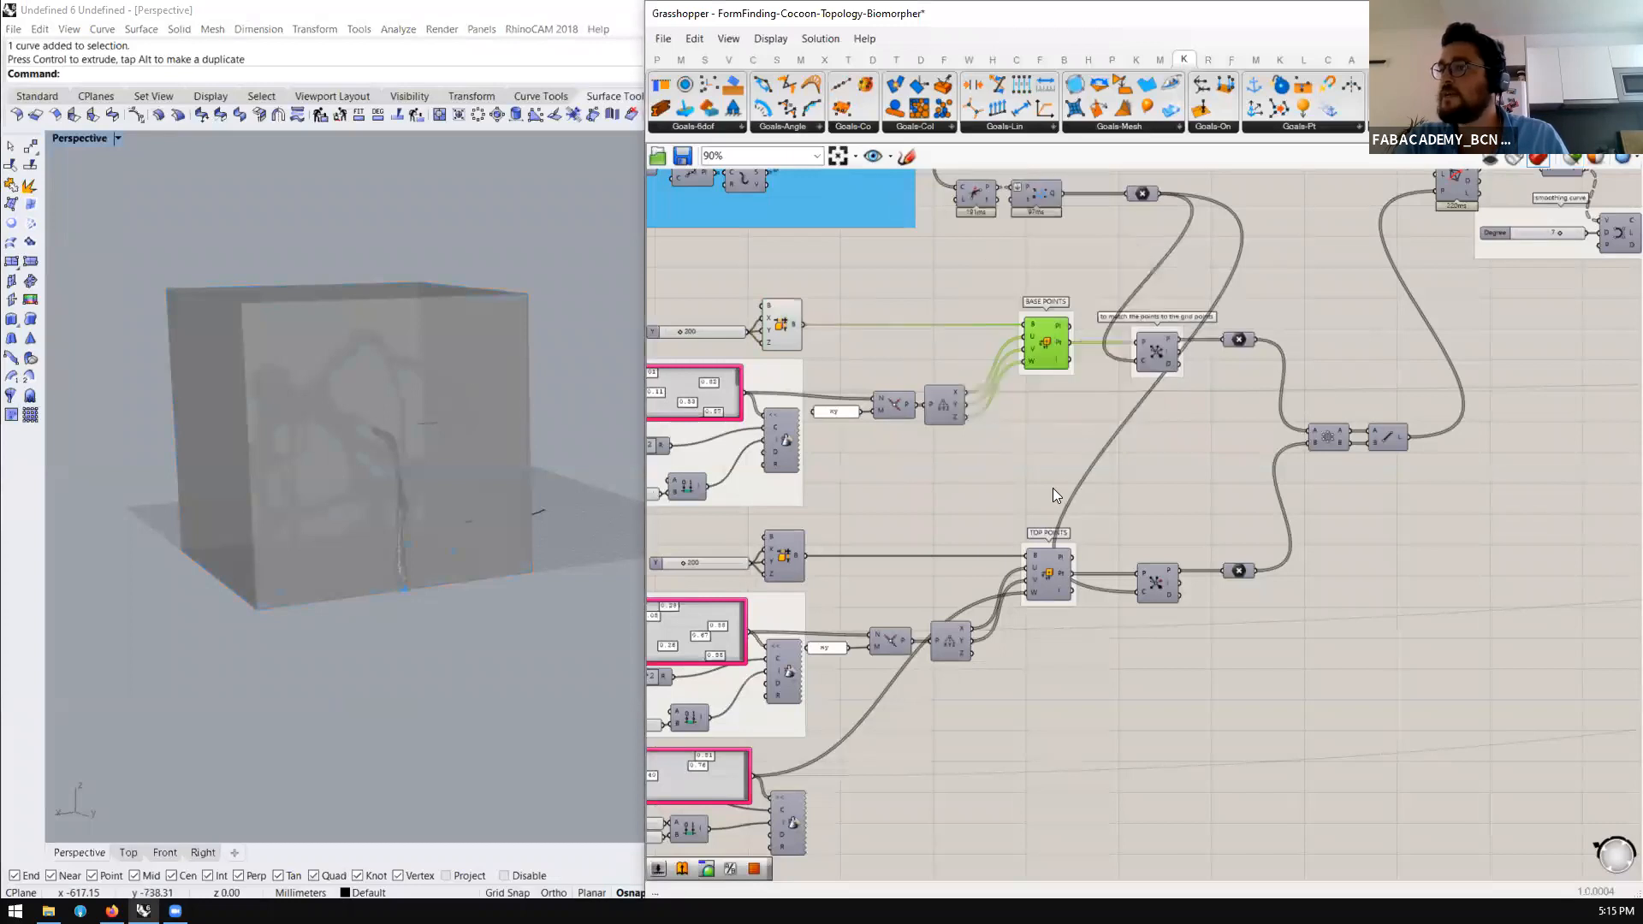
right_drag(527, 537, 565, 368)
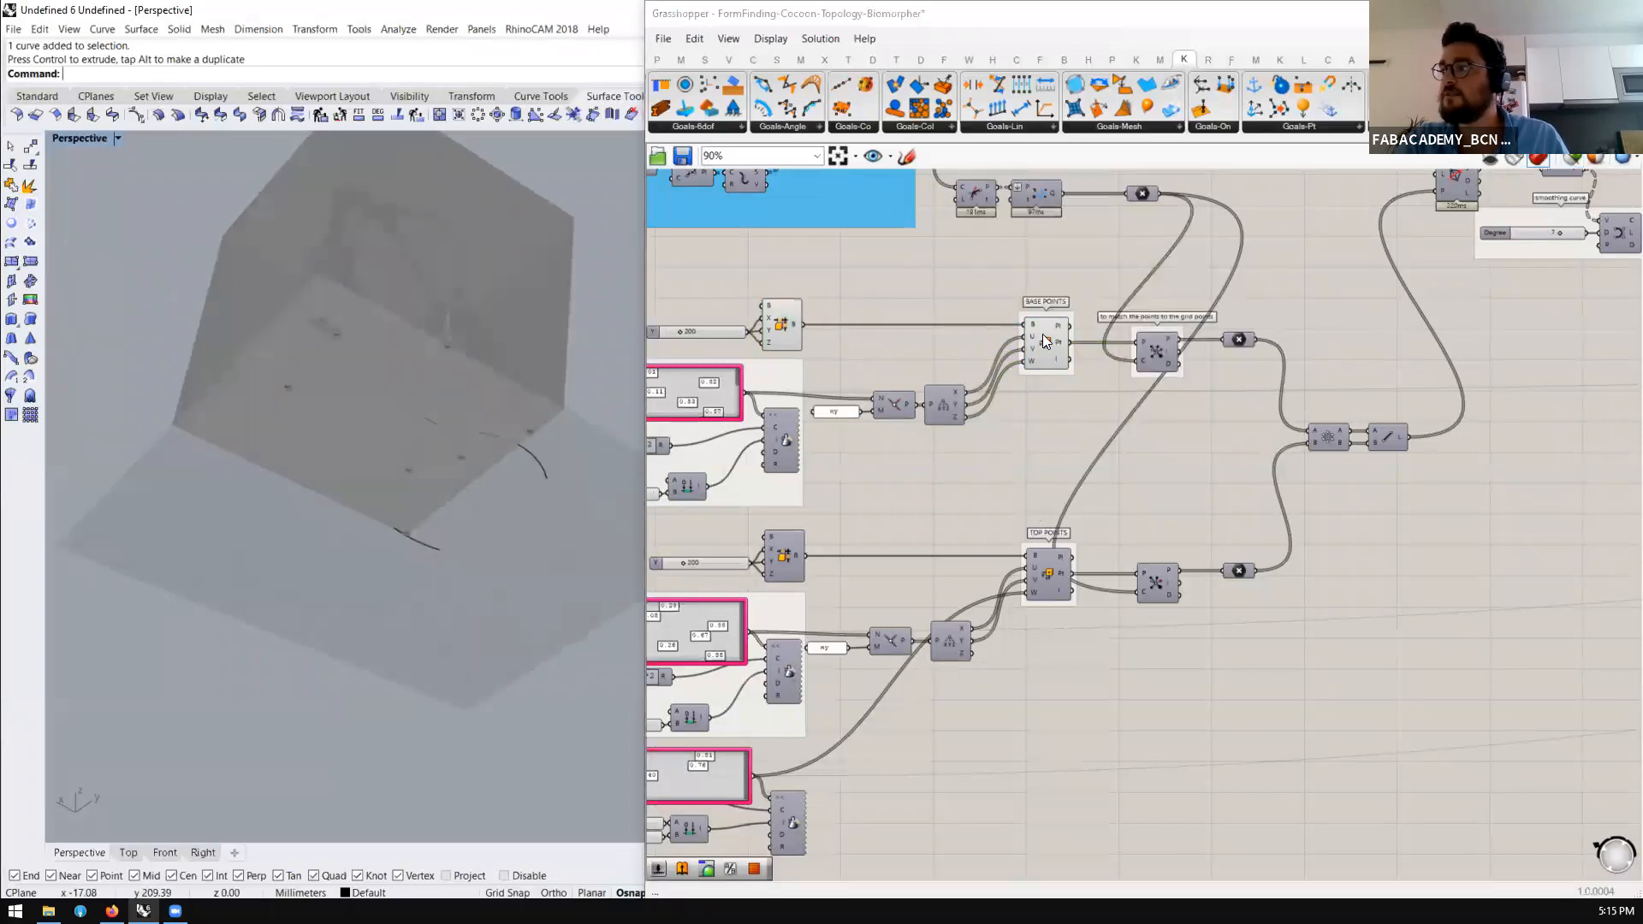
click(1042, 340)
right_drag(565, 433, 601, 402)
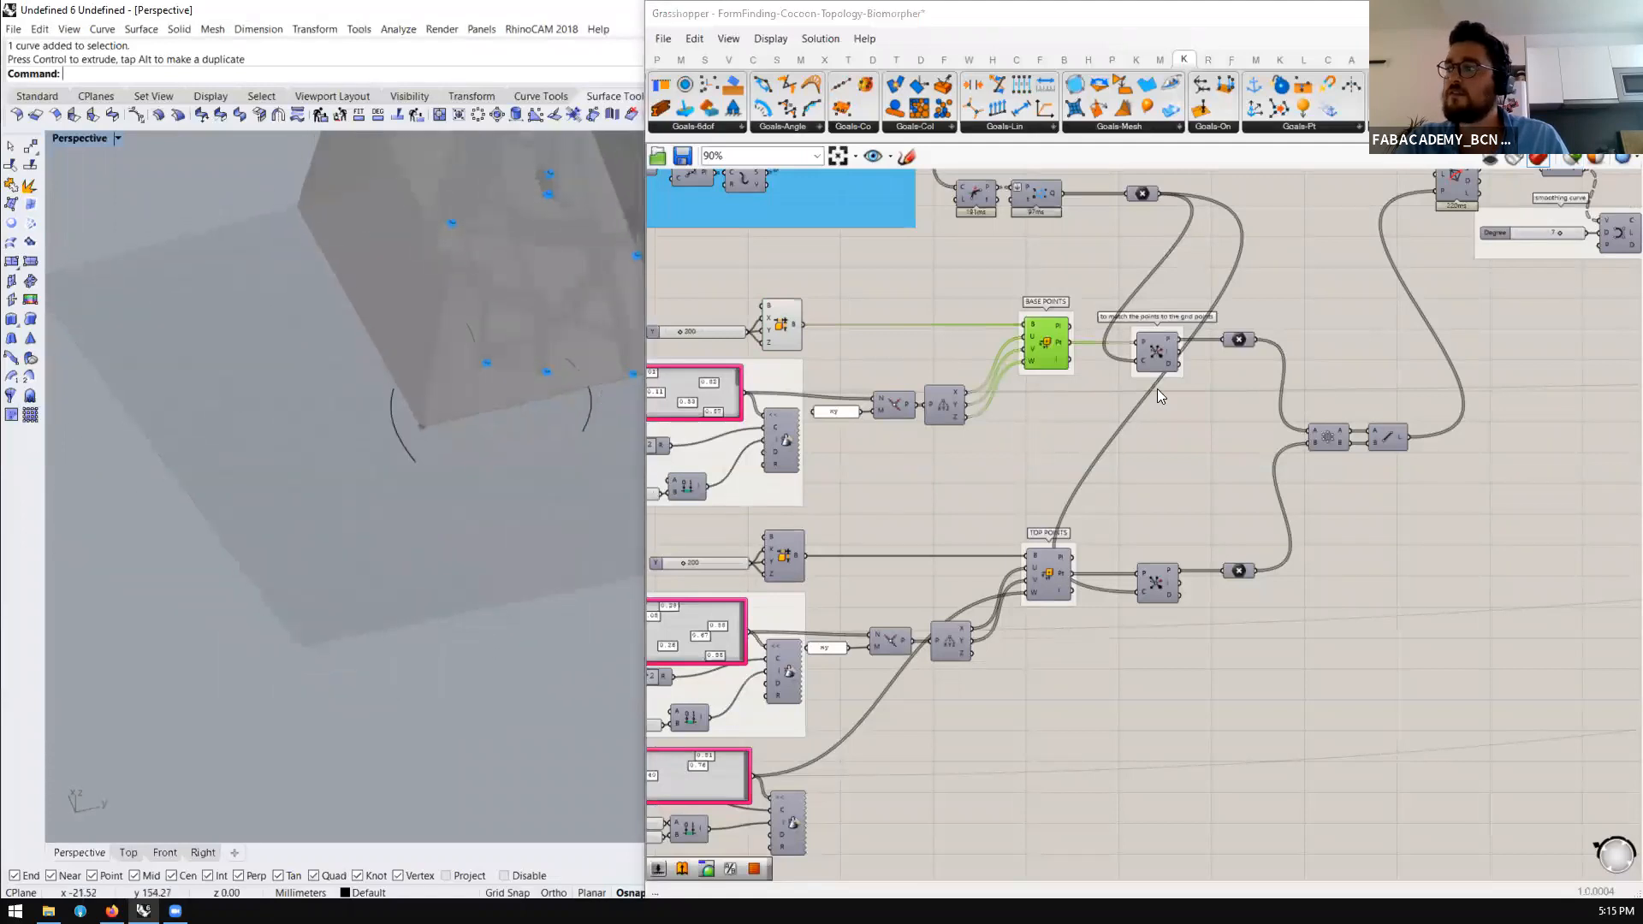
scroll(900, 392, up, 3)
Highlight the component that turns the upper gene pool values into xy points, and compare its points with those of BASE POINTS
drag(1179, 412, 1102, 397)
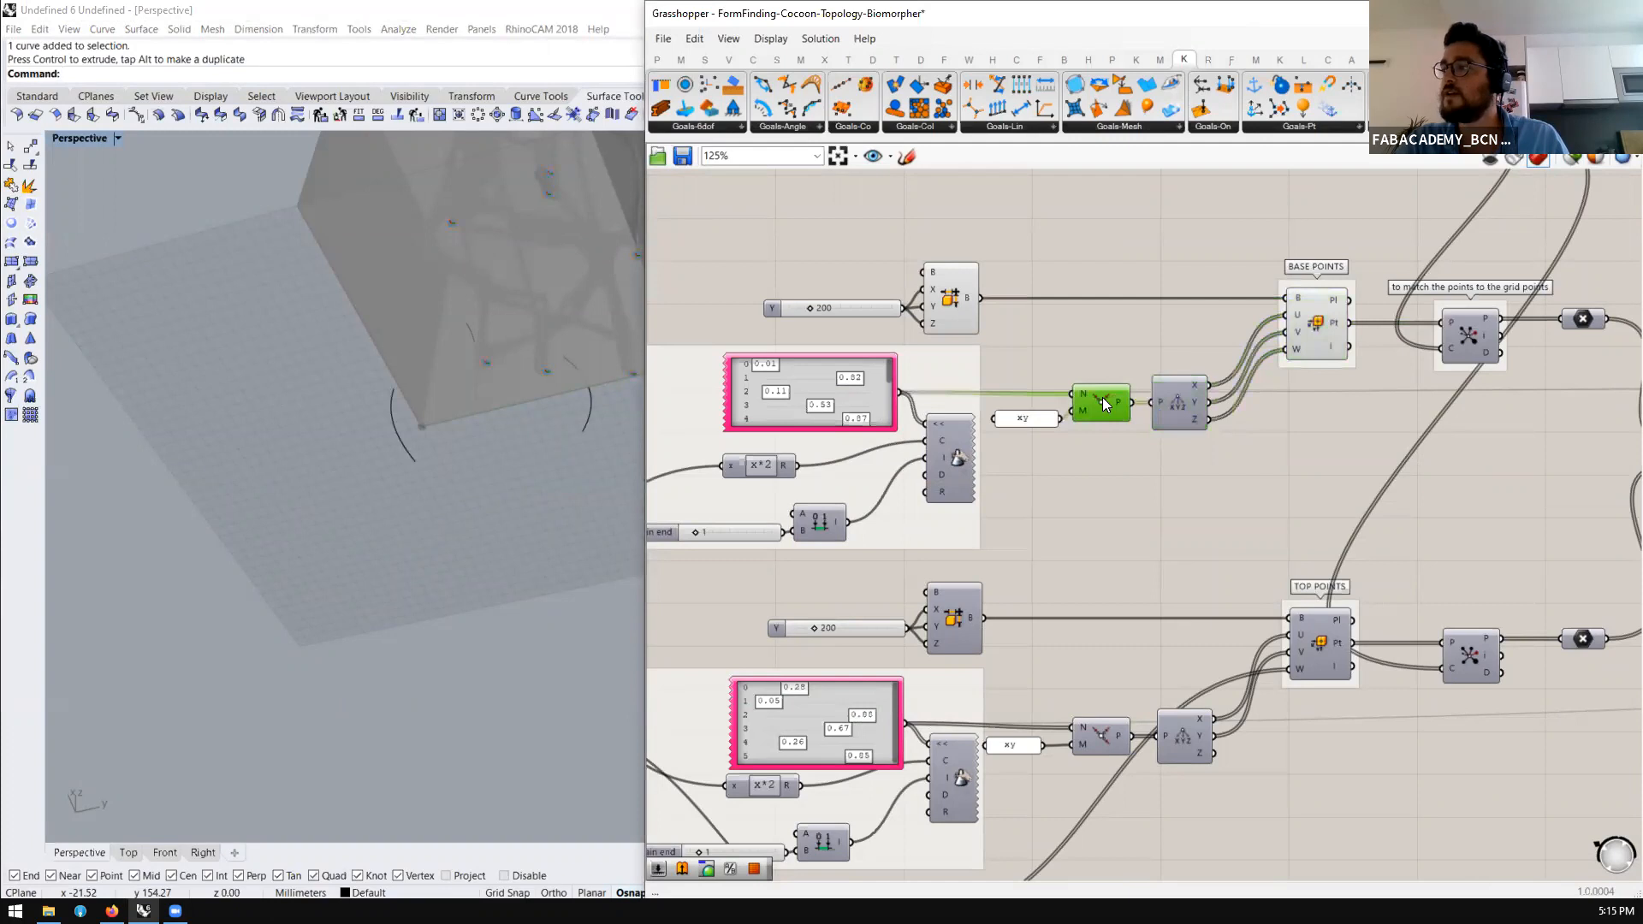
right_drag(530, 410, 462, 456)
scroll(462, 457, up, 5)
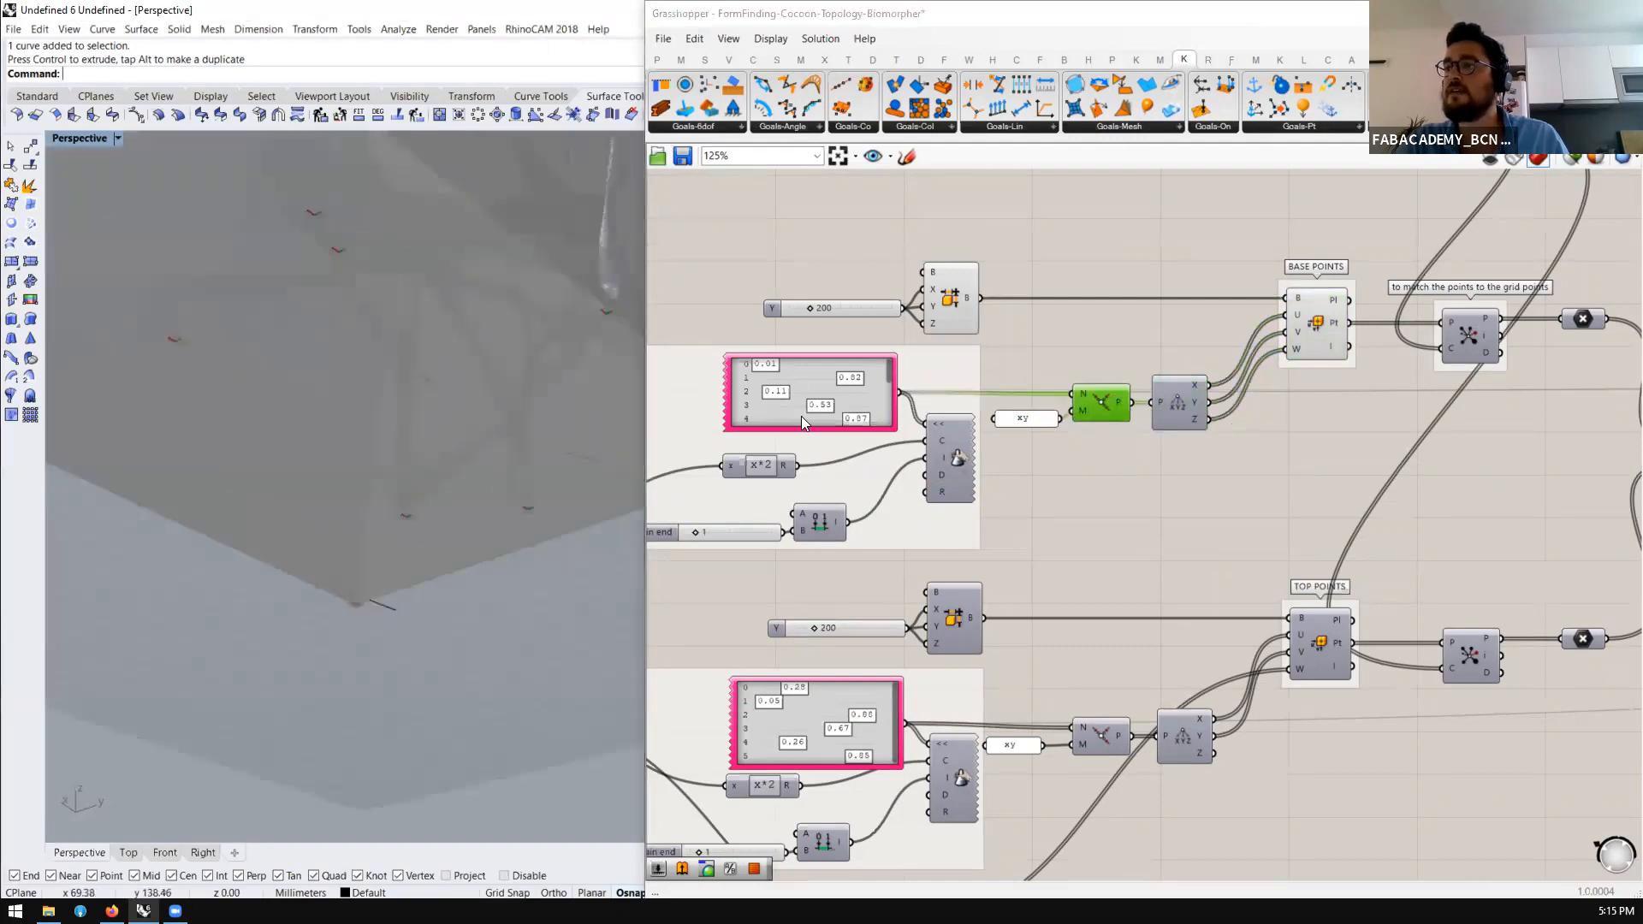
click(1318, 319)
scroll(392, 381, down, 3)
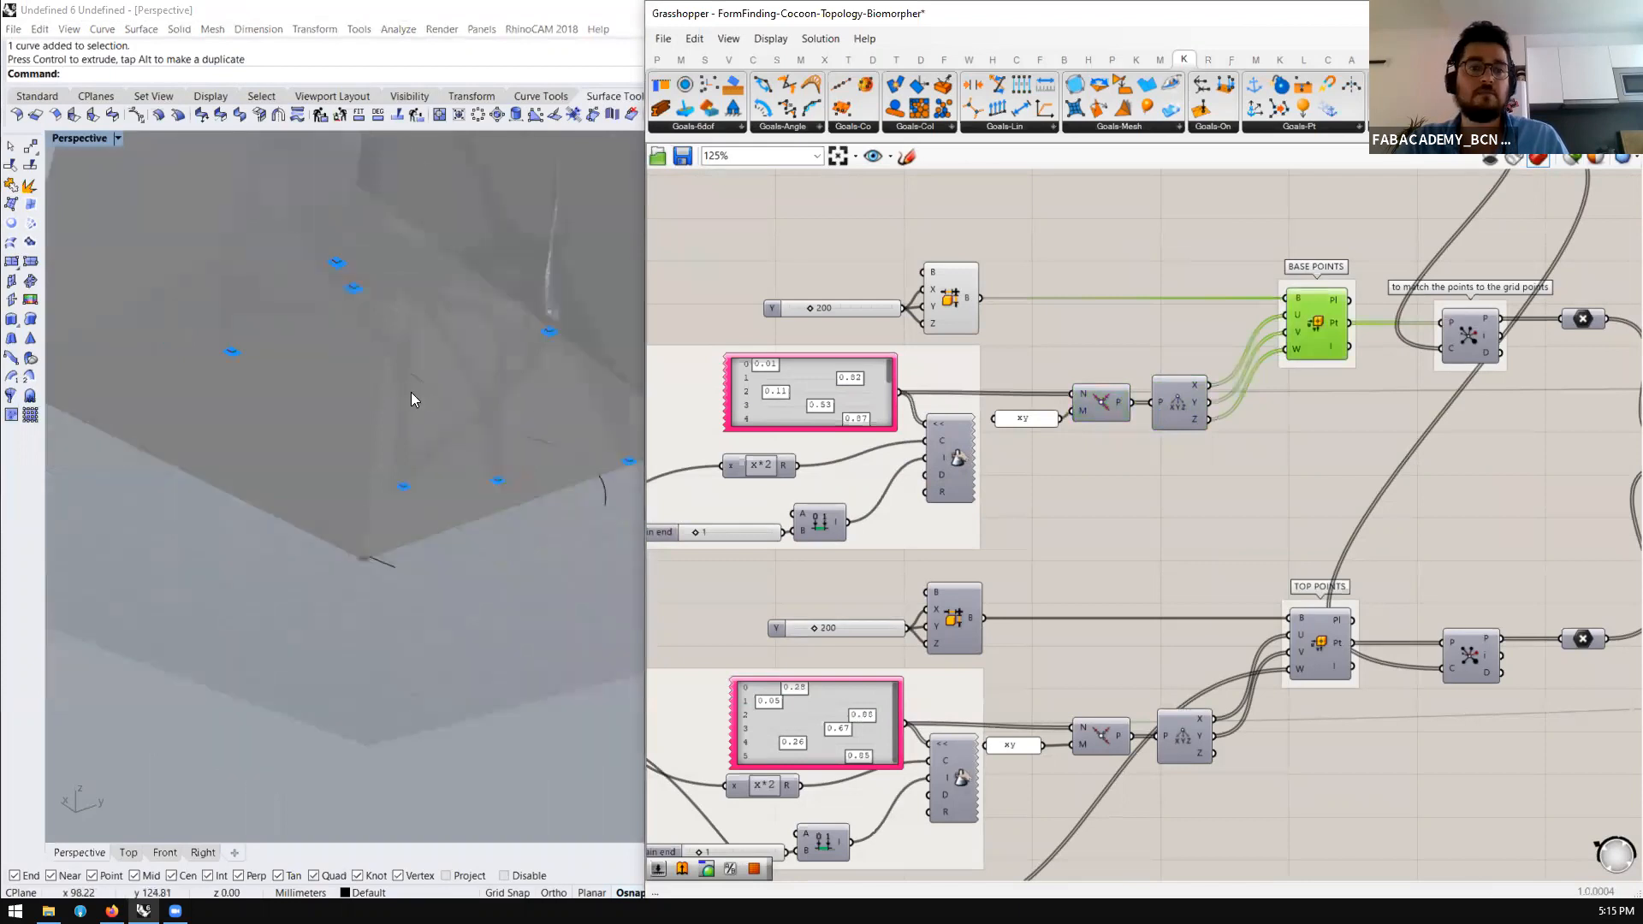
scroll(1131, 467, down, 2)
scroll(1260, 539, up, 2)
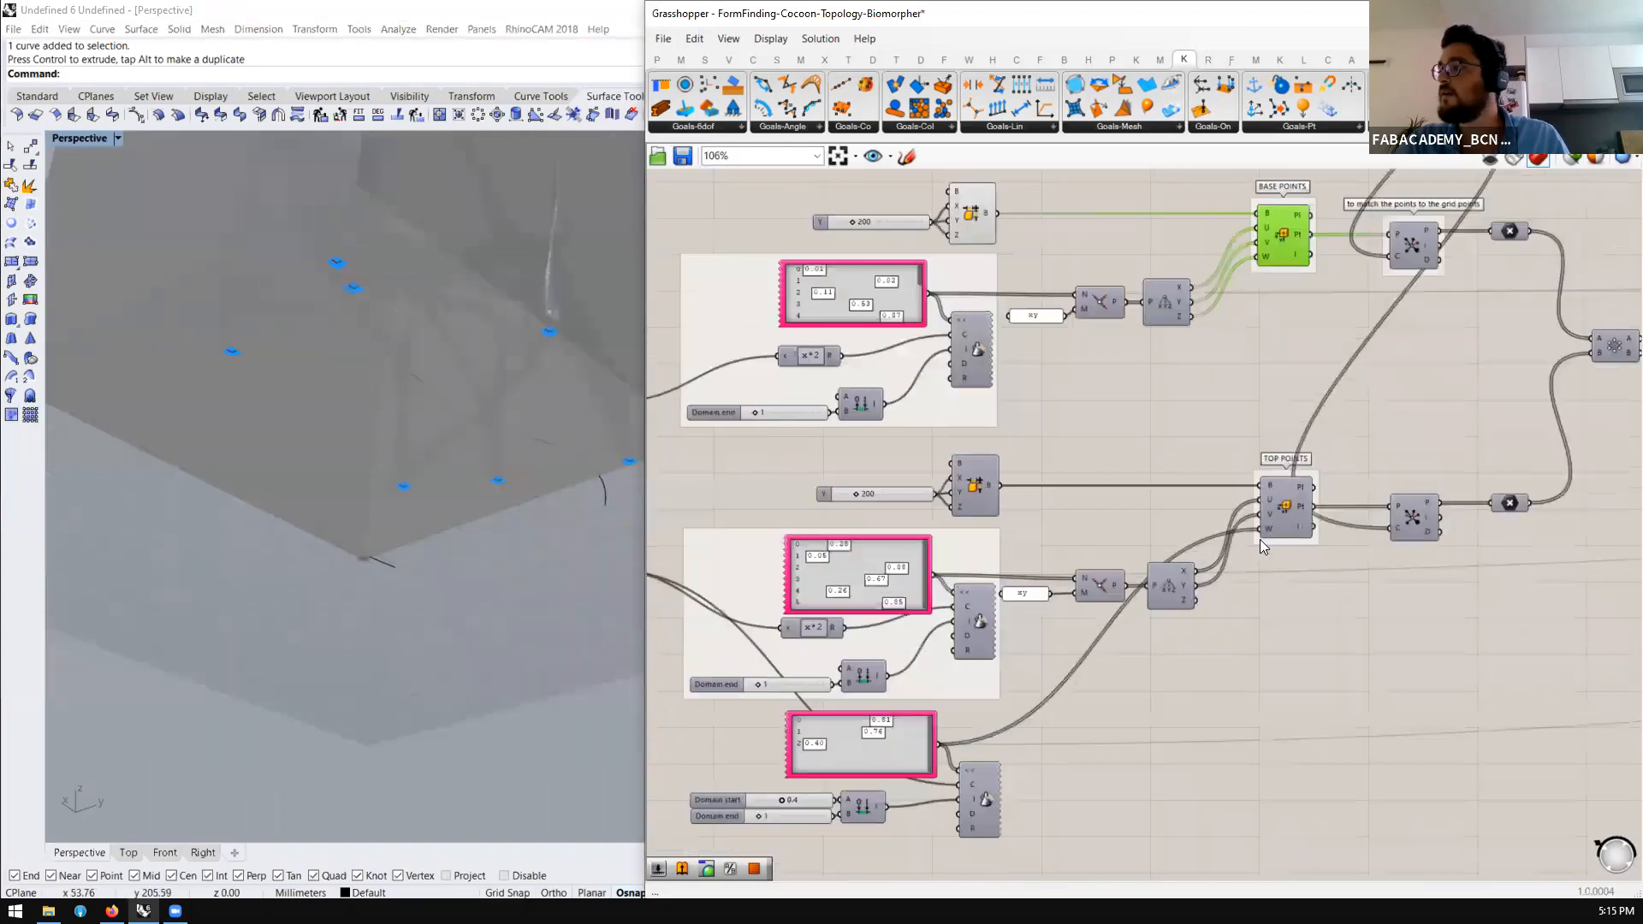
Inspect the gene pools and coordinate outputs that feed the BASE POINTS and TOP POINTS components
scroll(526, 444, down, 3)
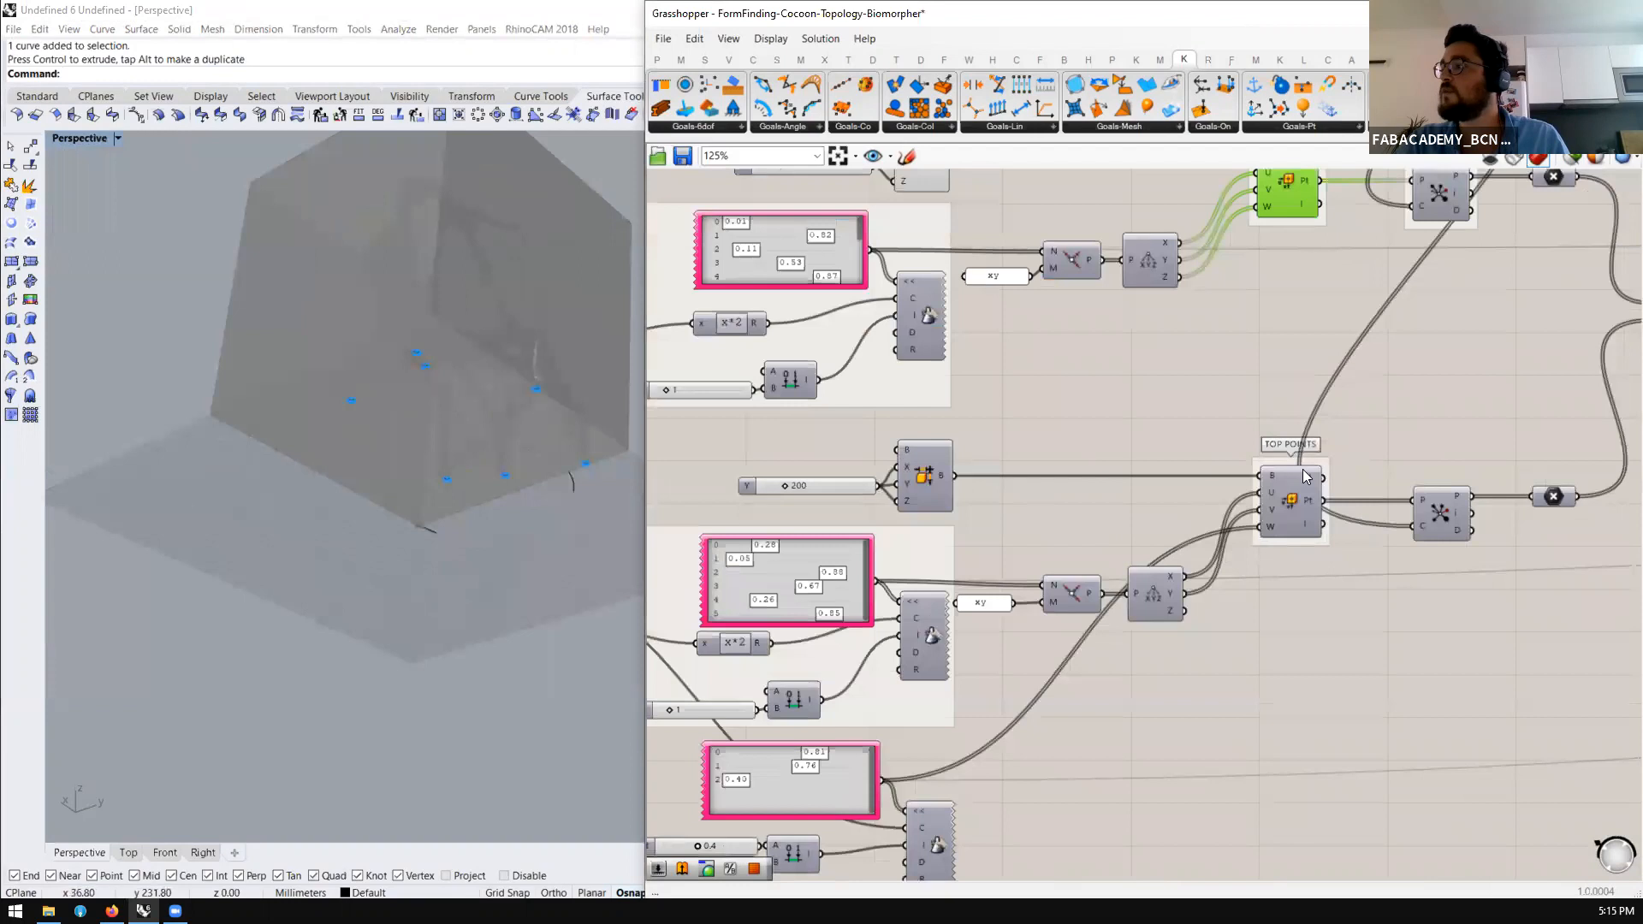
scroll(1121, 358, up, 3)
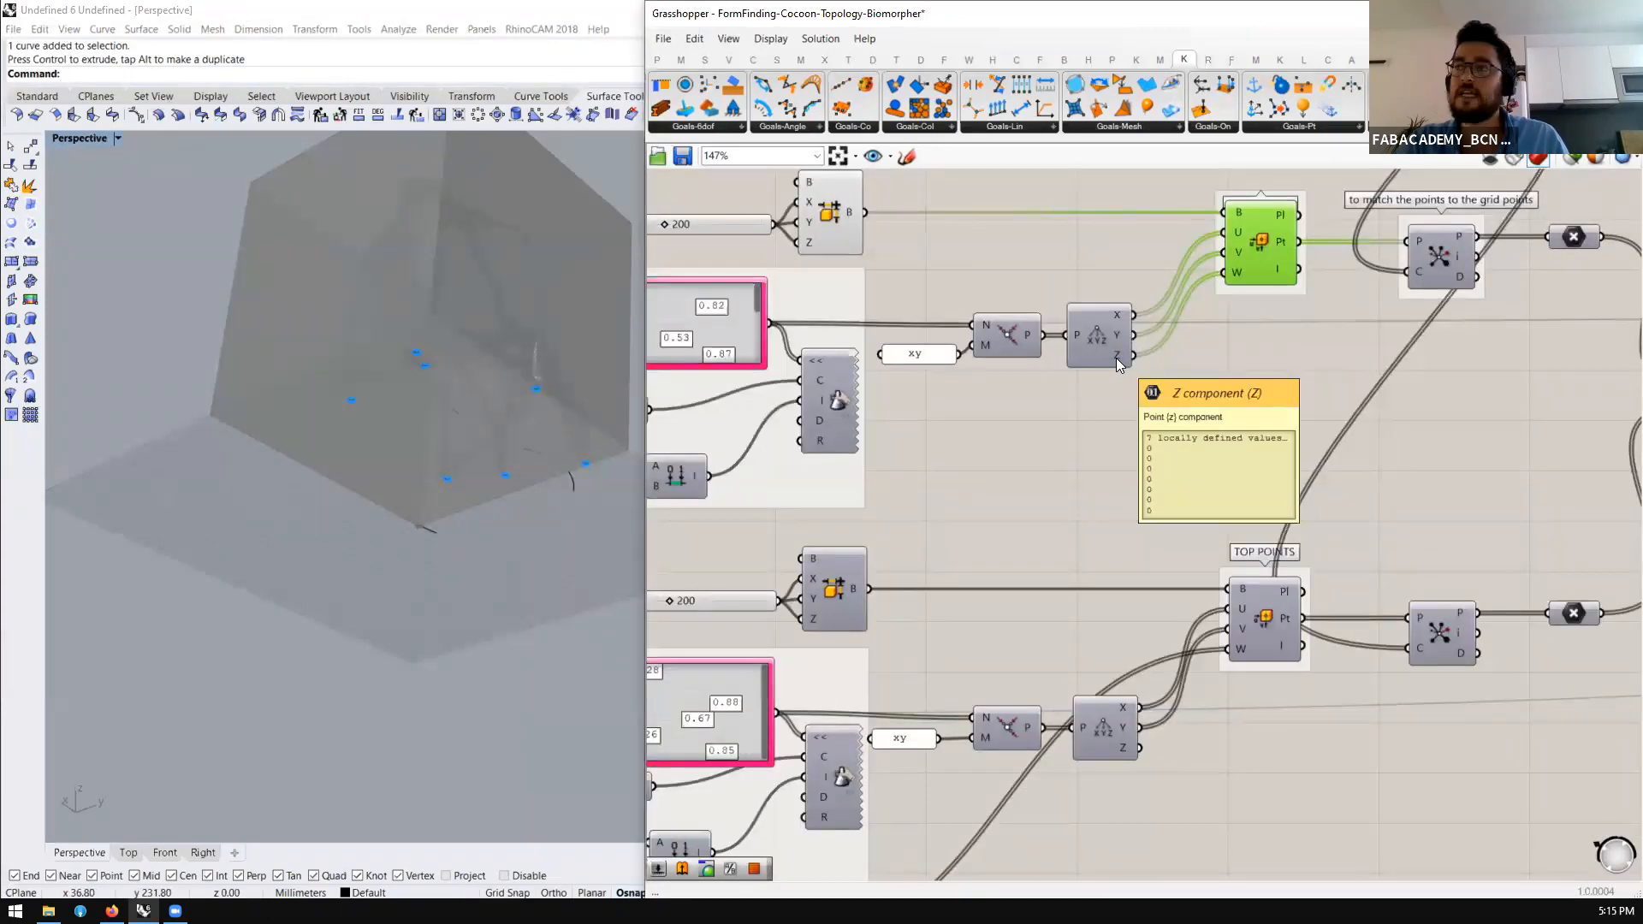
scroll(834, 352, down, 2)
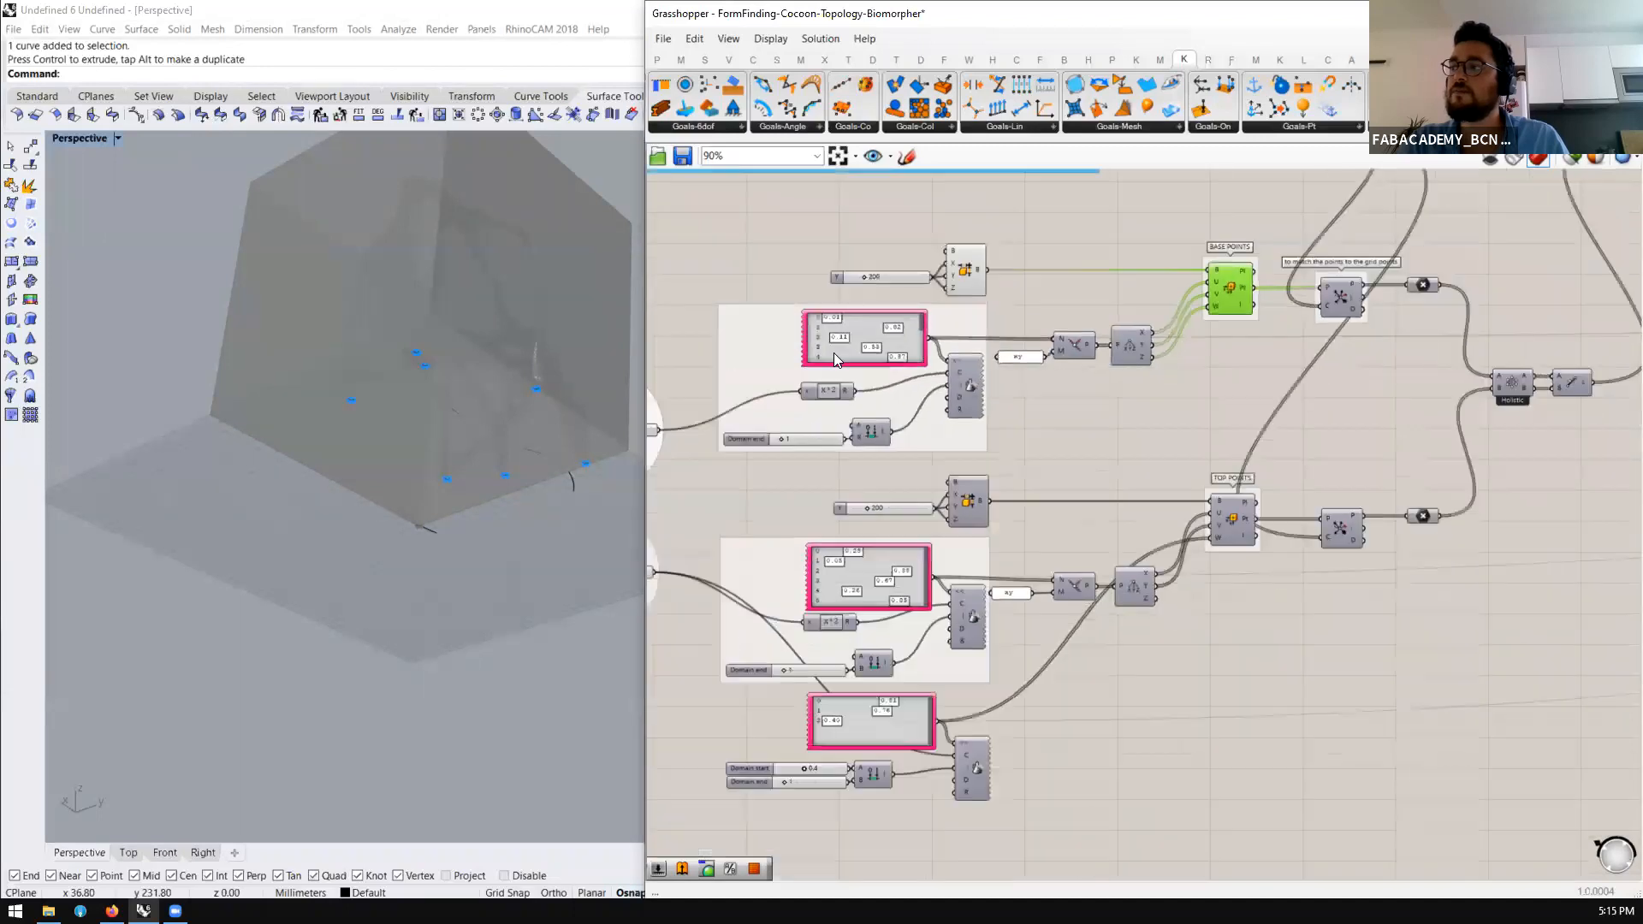
scroll(1067, 246, up, 2)
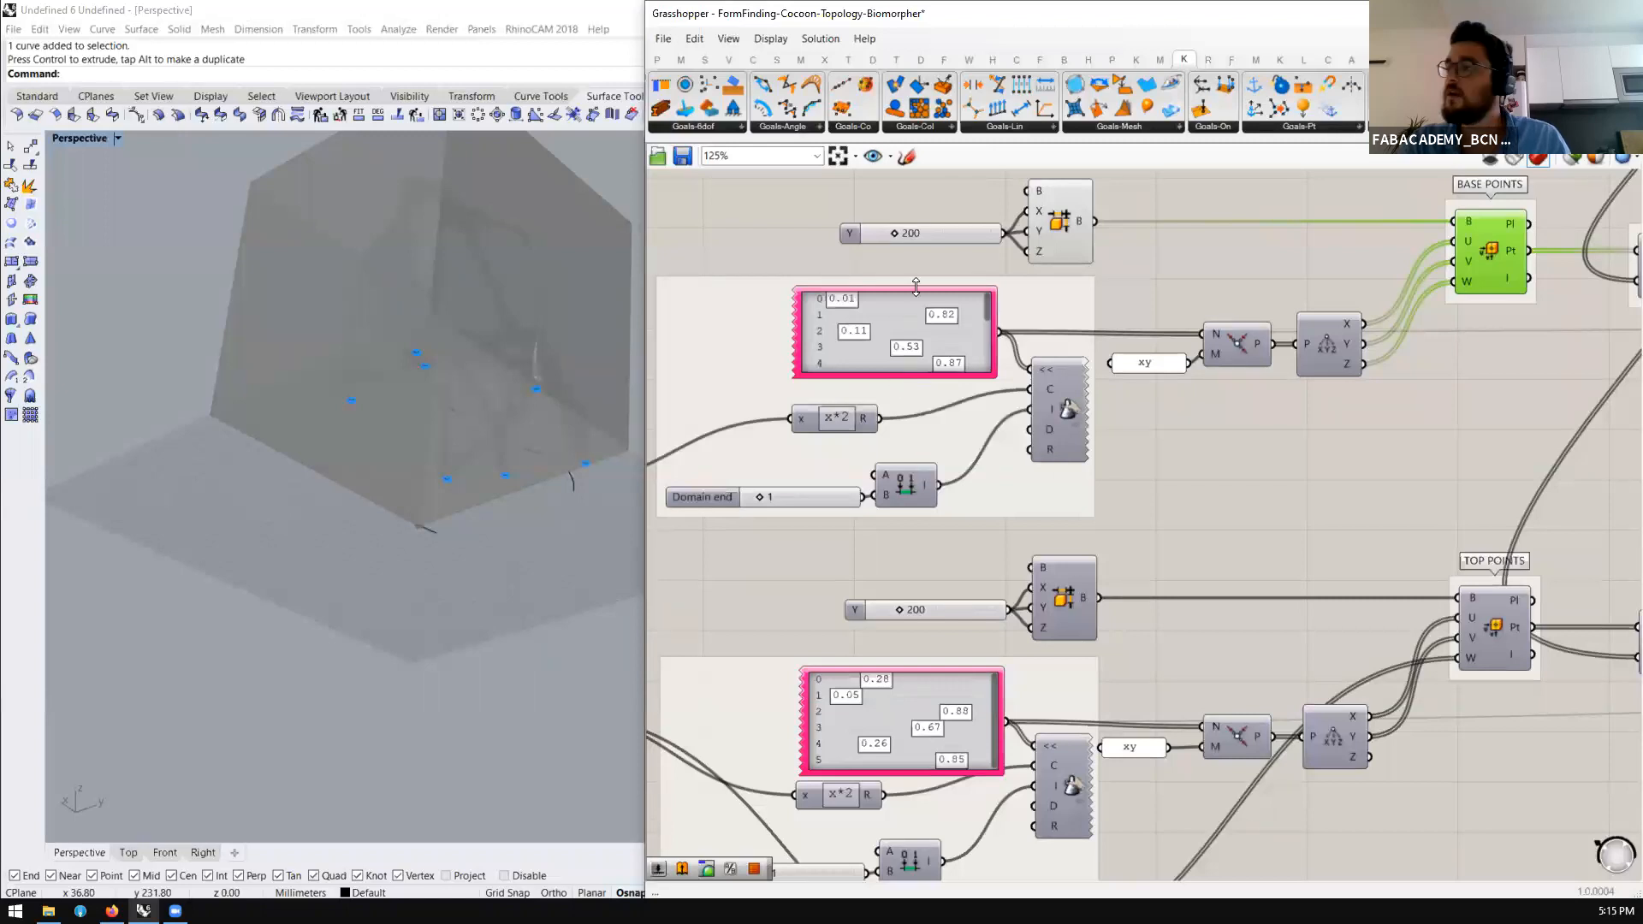
scroll(899, 387, down, 5)
Add a Construct Point component in the empty canvas area below the gene pool groups
scroll(847, 600, up, 6)
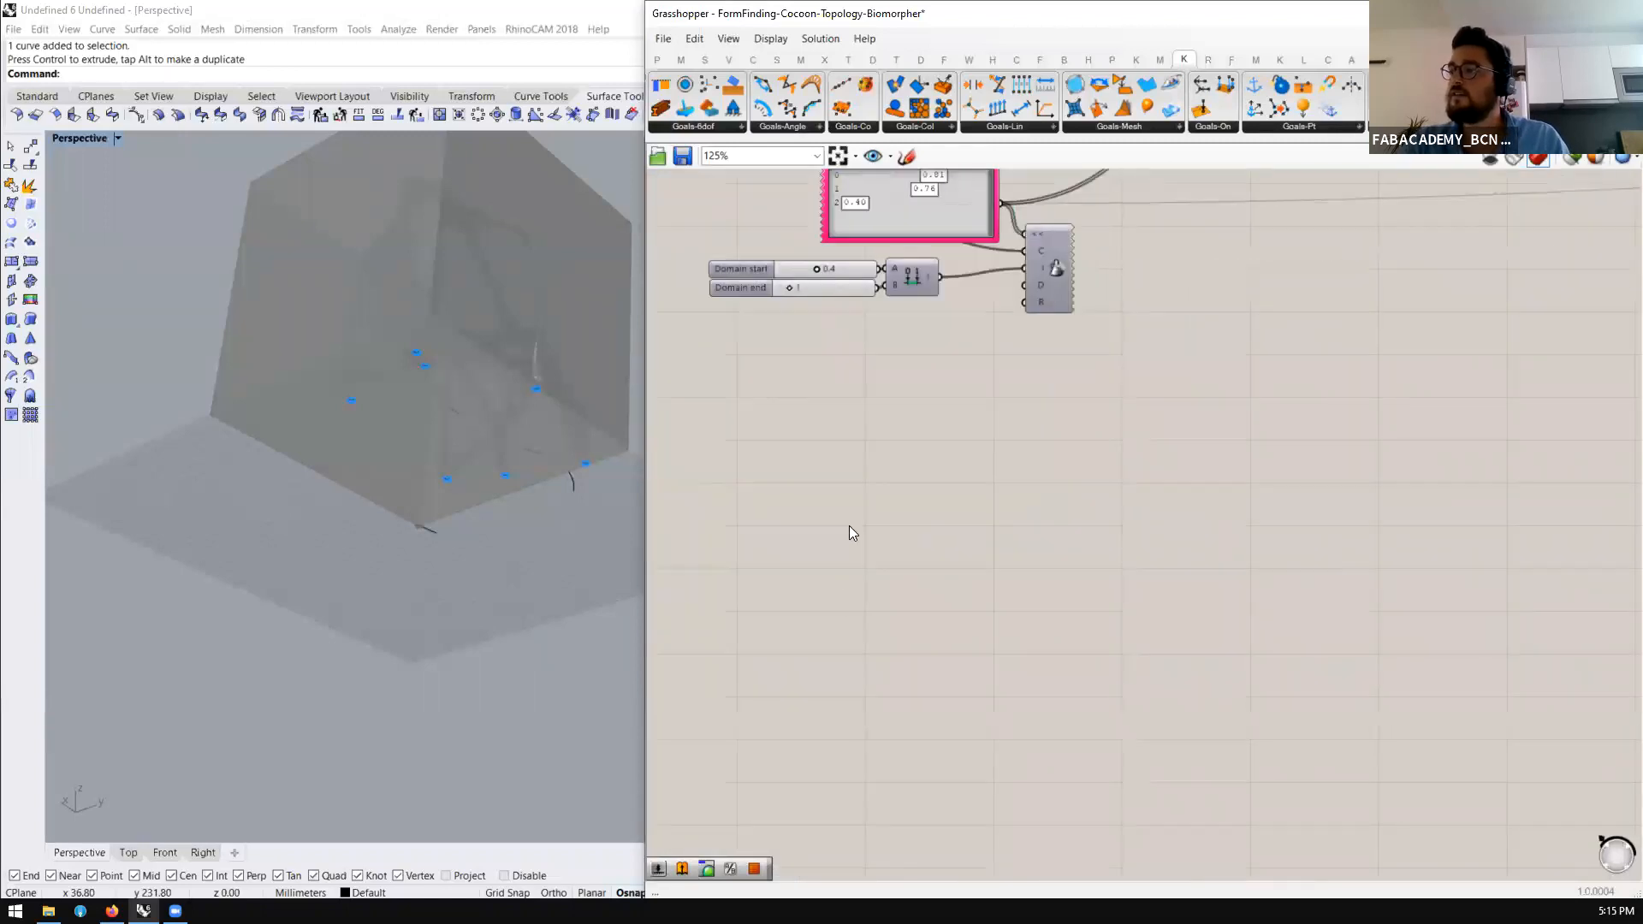
double_click(851, 552)
text(construct point)
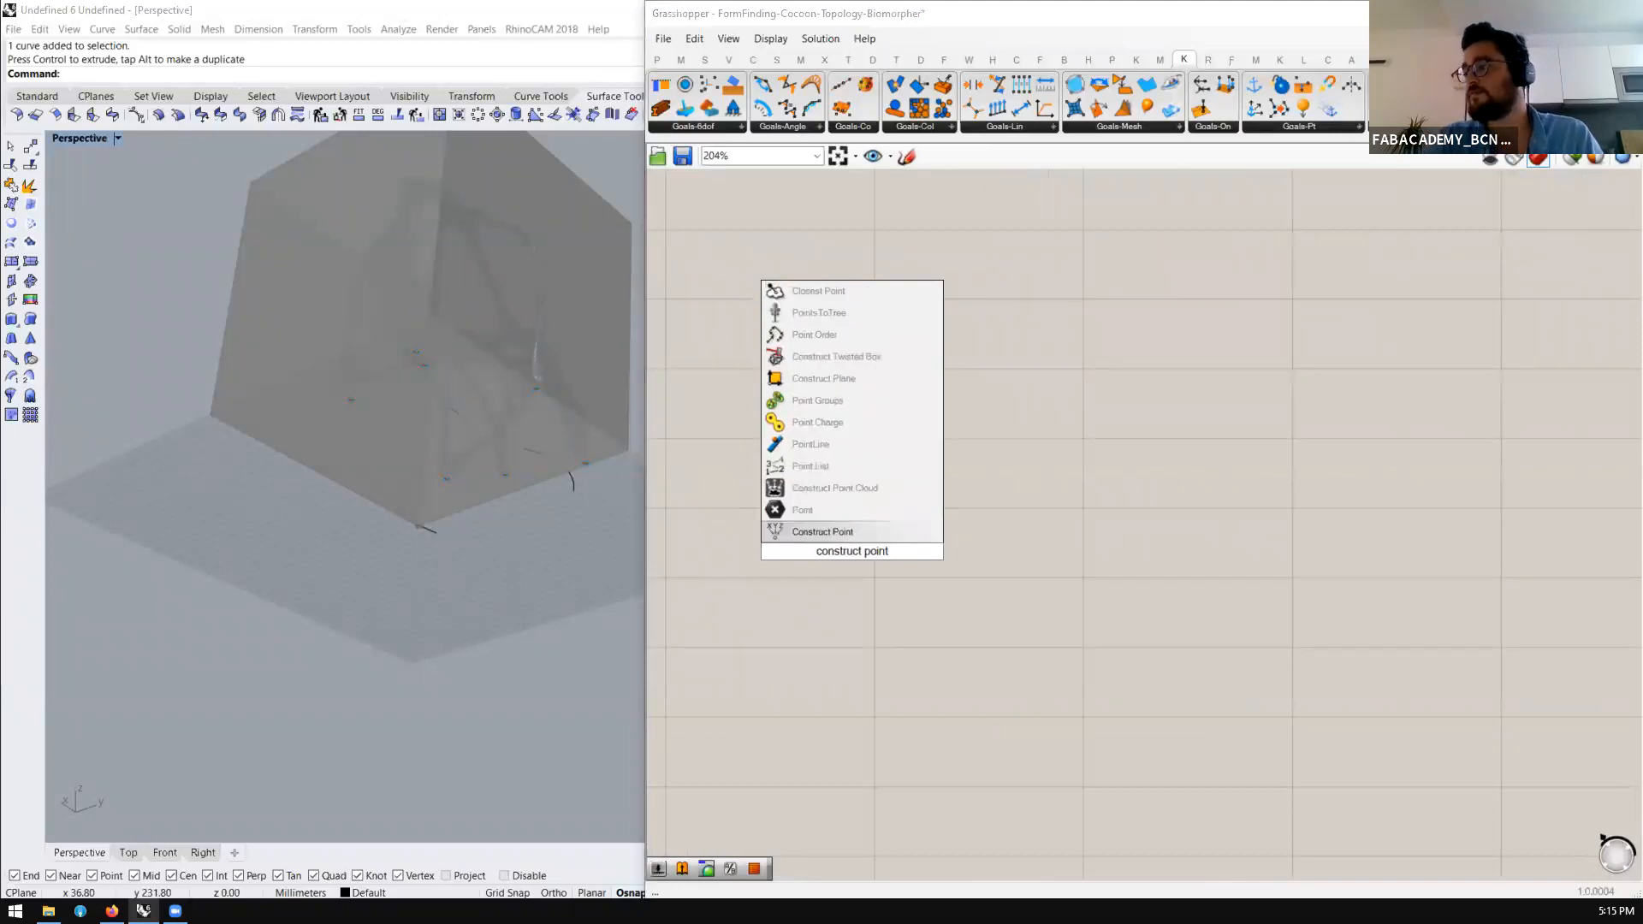
click(852, 536)
drag(855, 555, 929, 440)
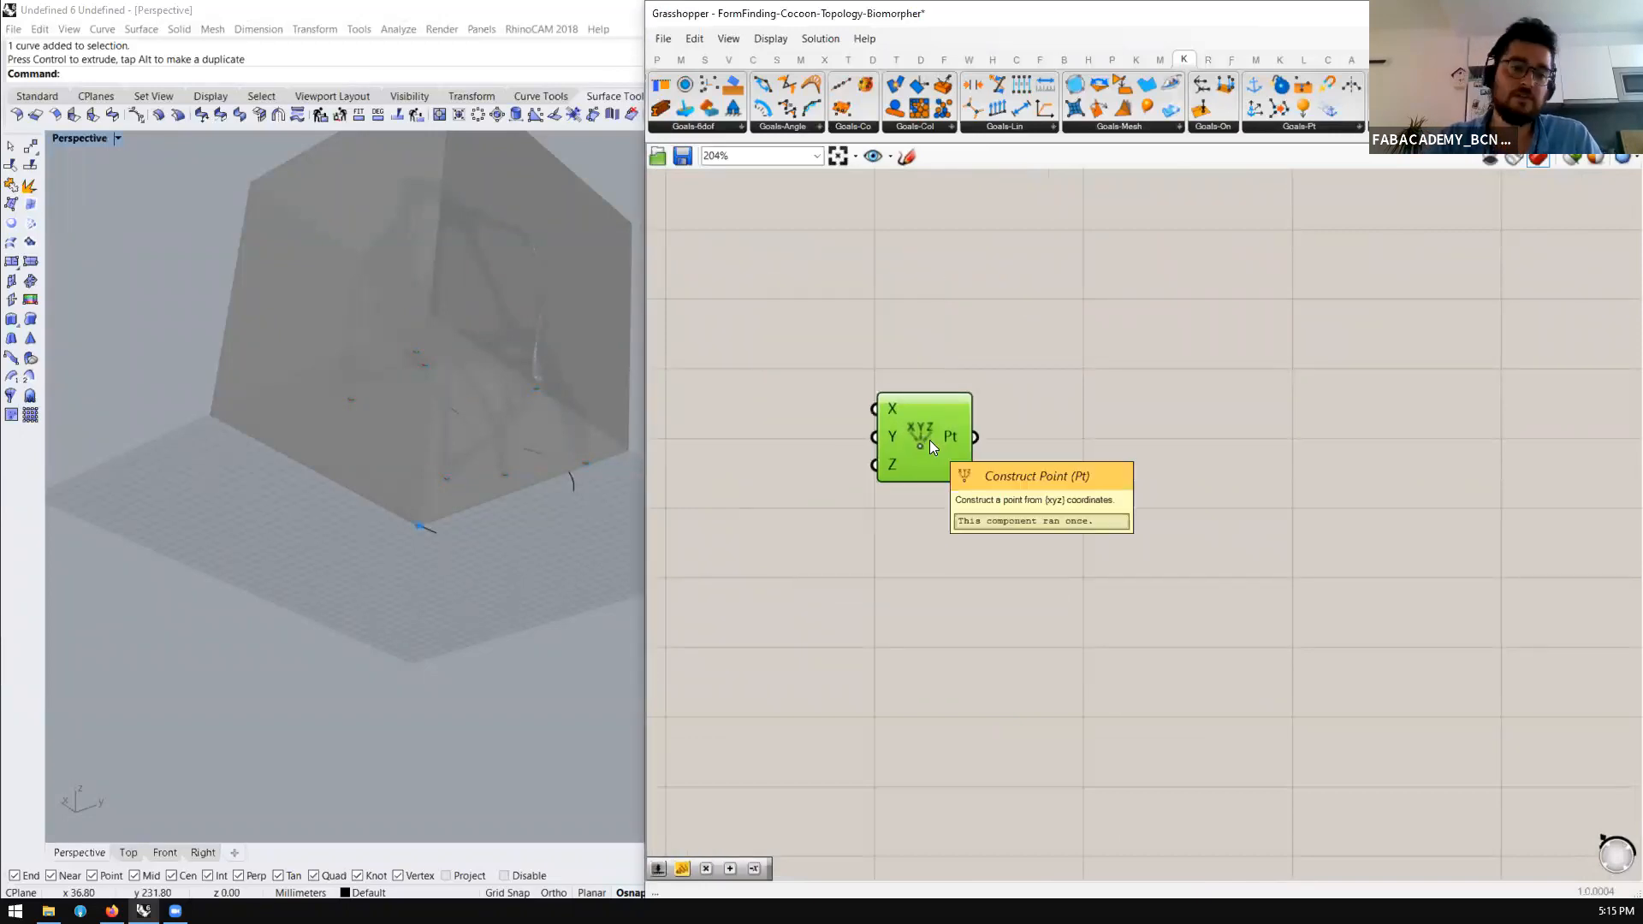
Add a Point parameter directly below the Construct Point component
double_click(931, 539)
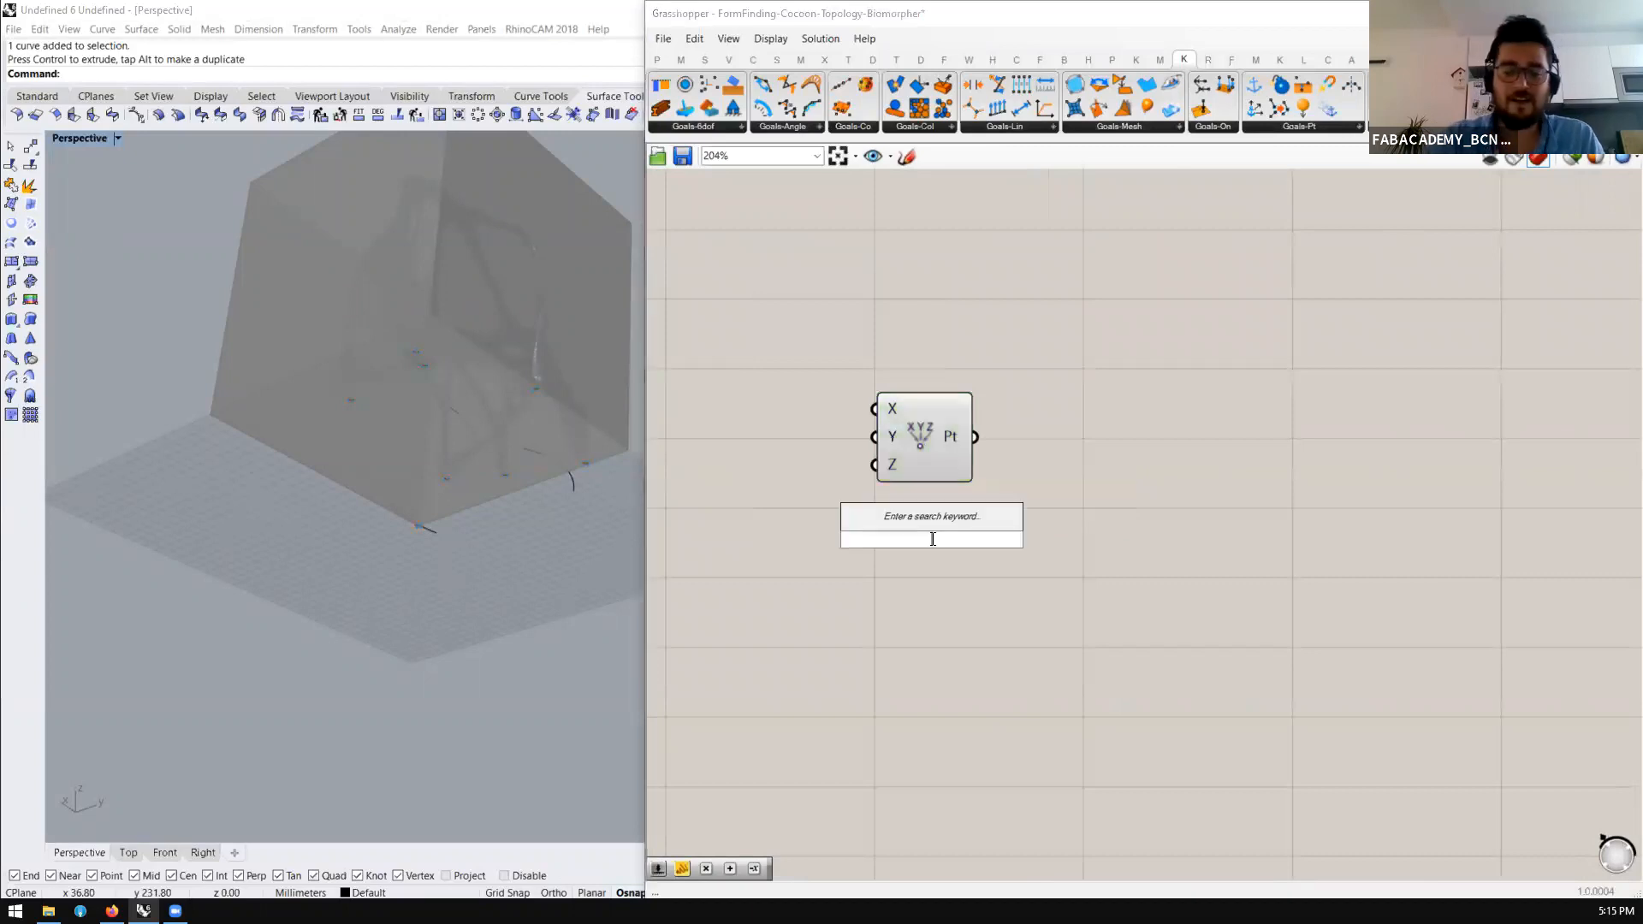
text(point)
click(895, 522)
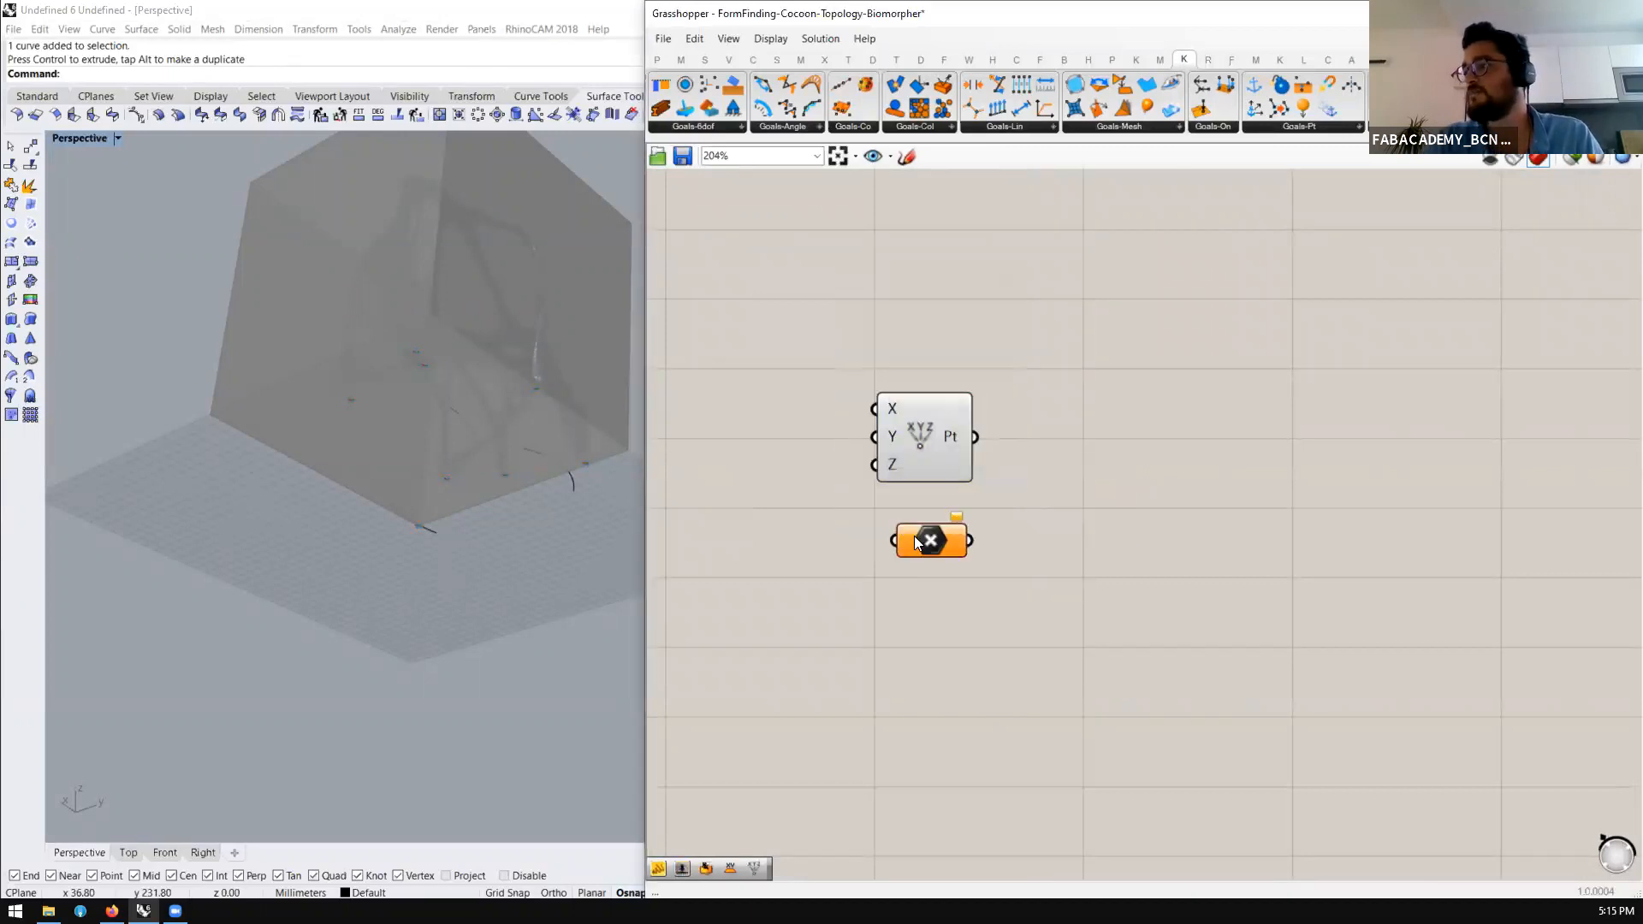
scroll(919, 583, down, 3)
scroll(921, 566, up, 1)
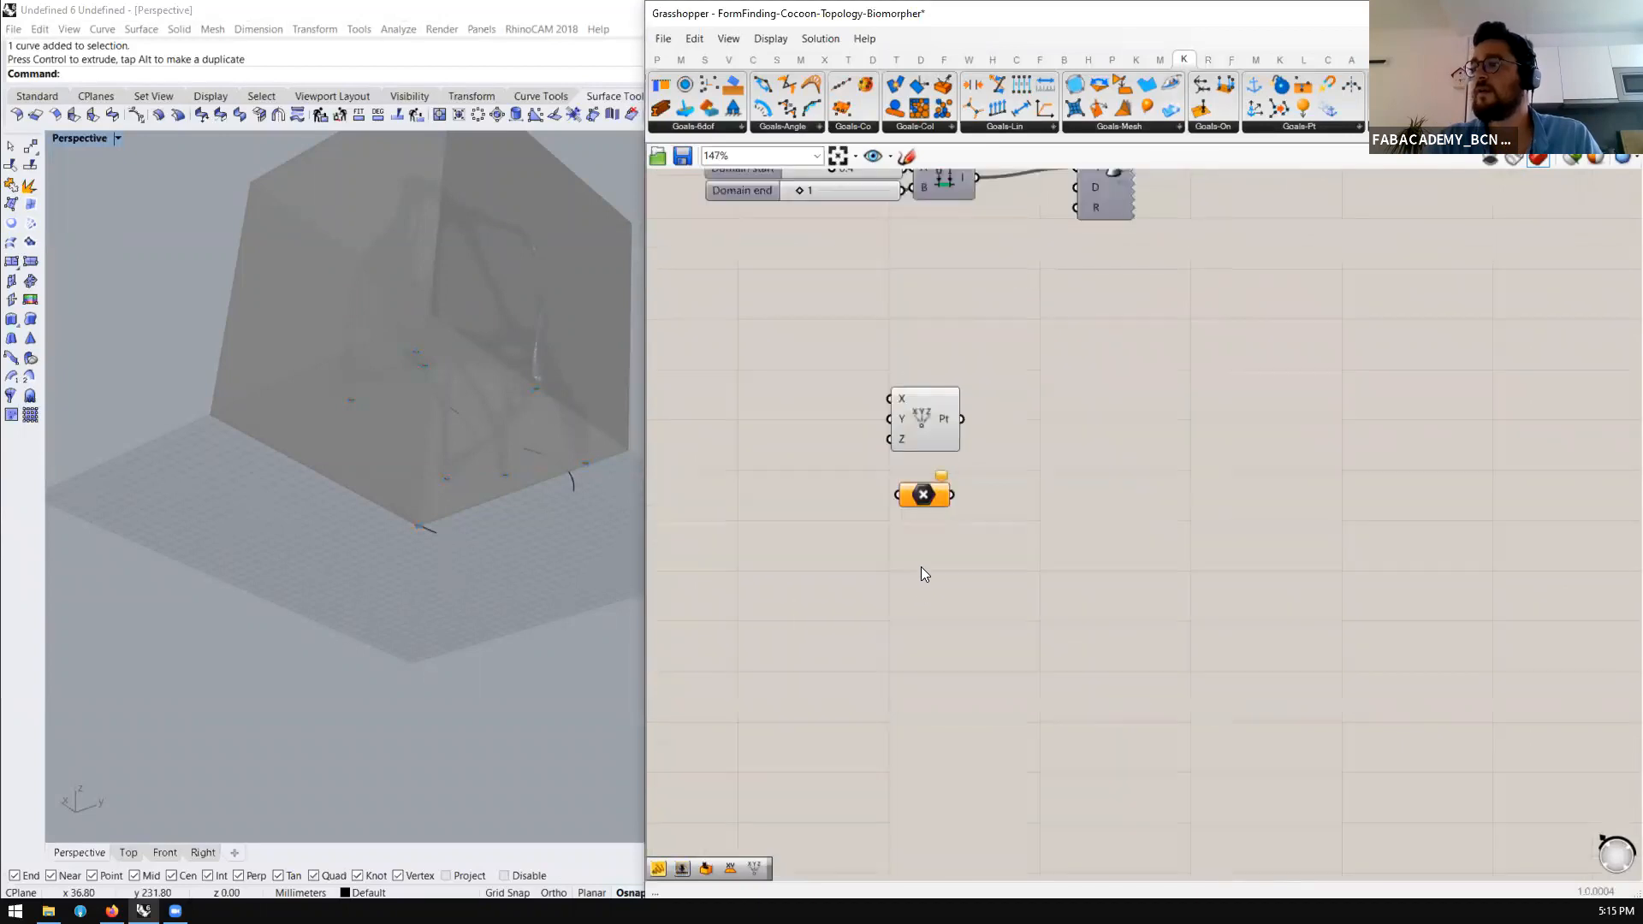
Add the number-generating Random component with R, N and S inputs and place it beside Construct Point
double_click(920, 567)
text(rando)
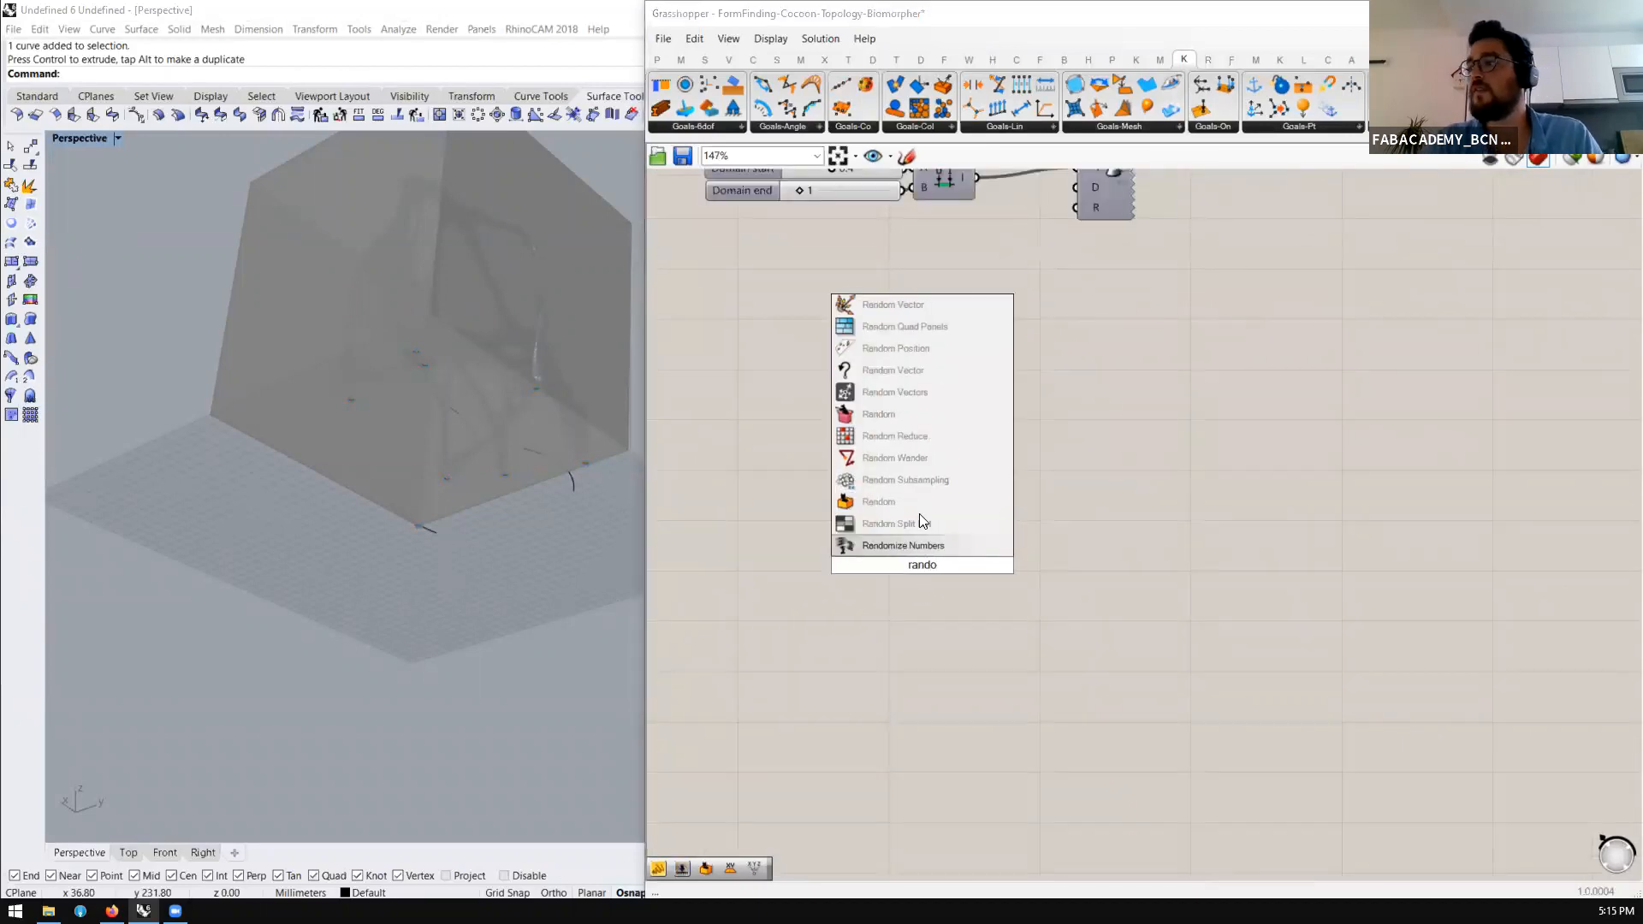
click(881, 503)
drag(924, 548, 816, 389)
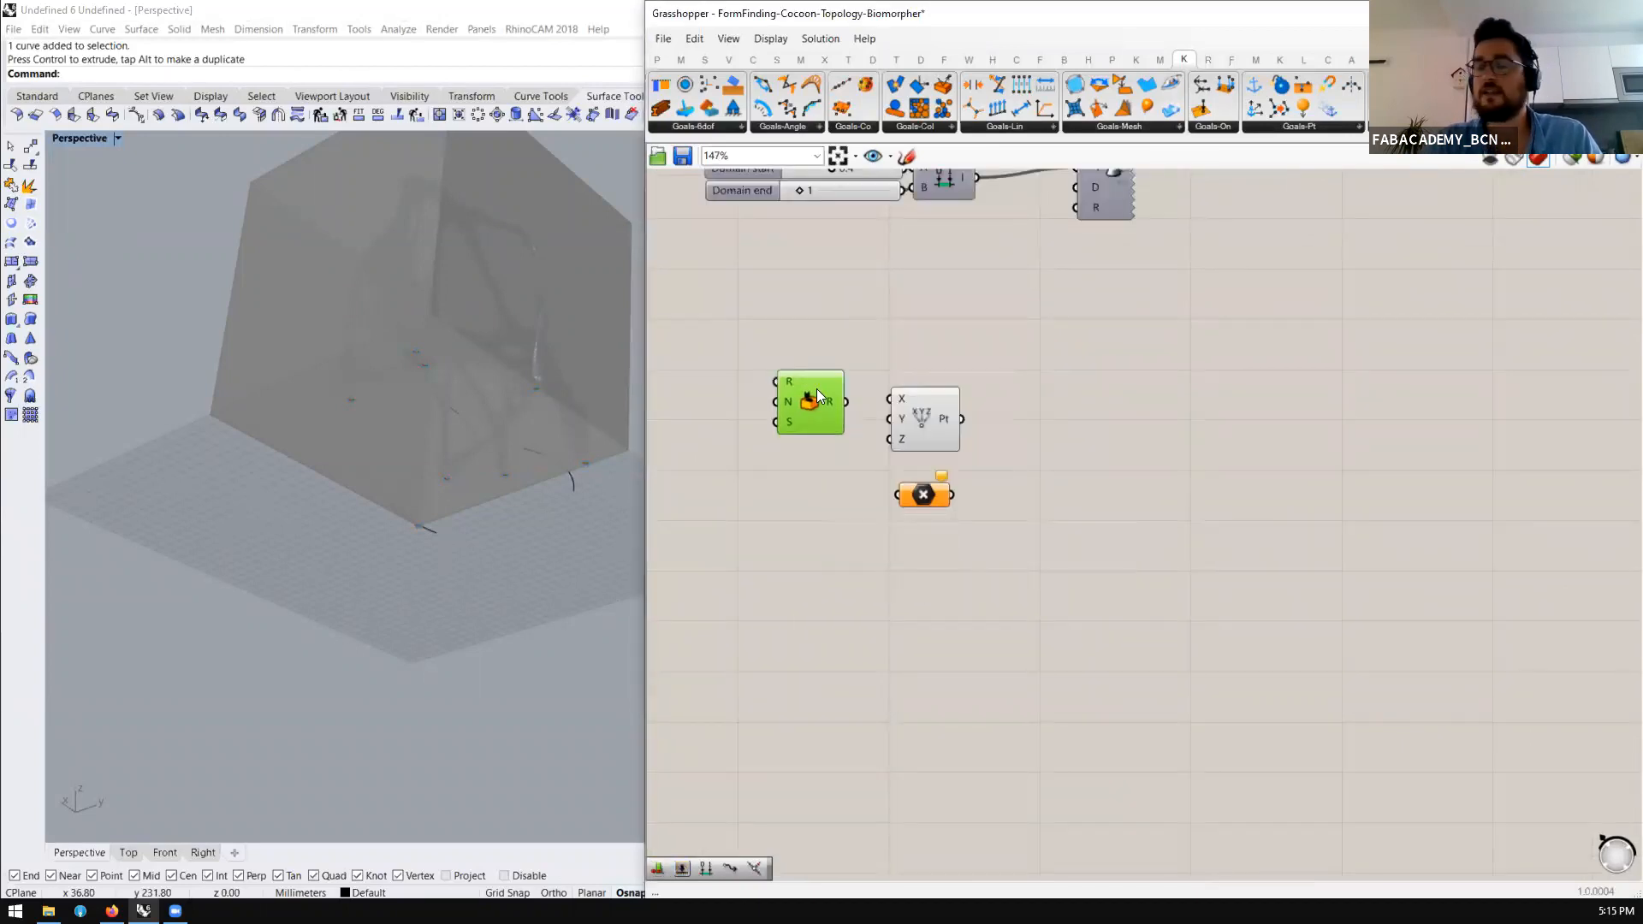
scroll(915, 357, down, 3)
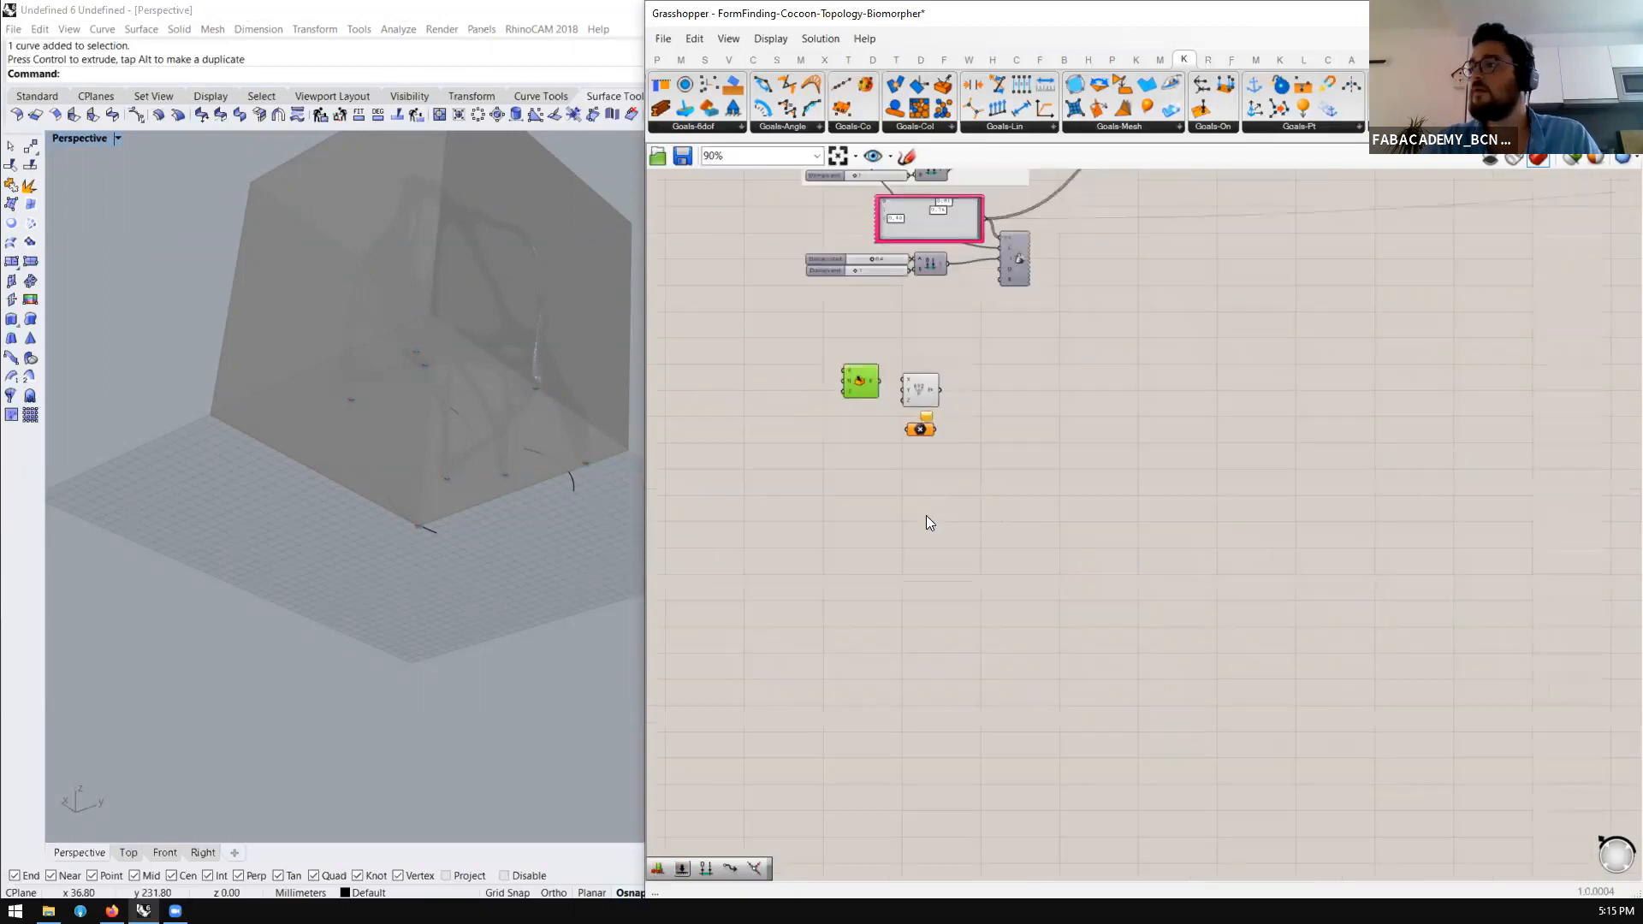
scroll(926, 515, up, 3)
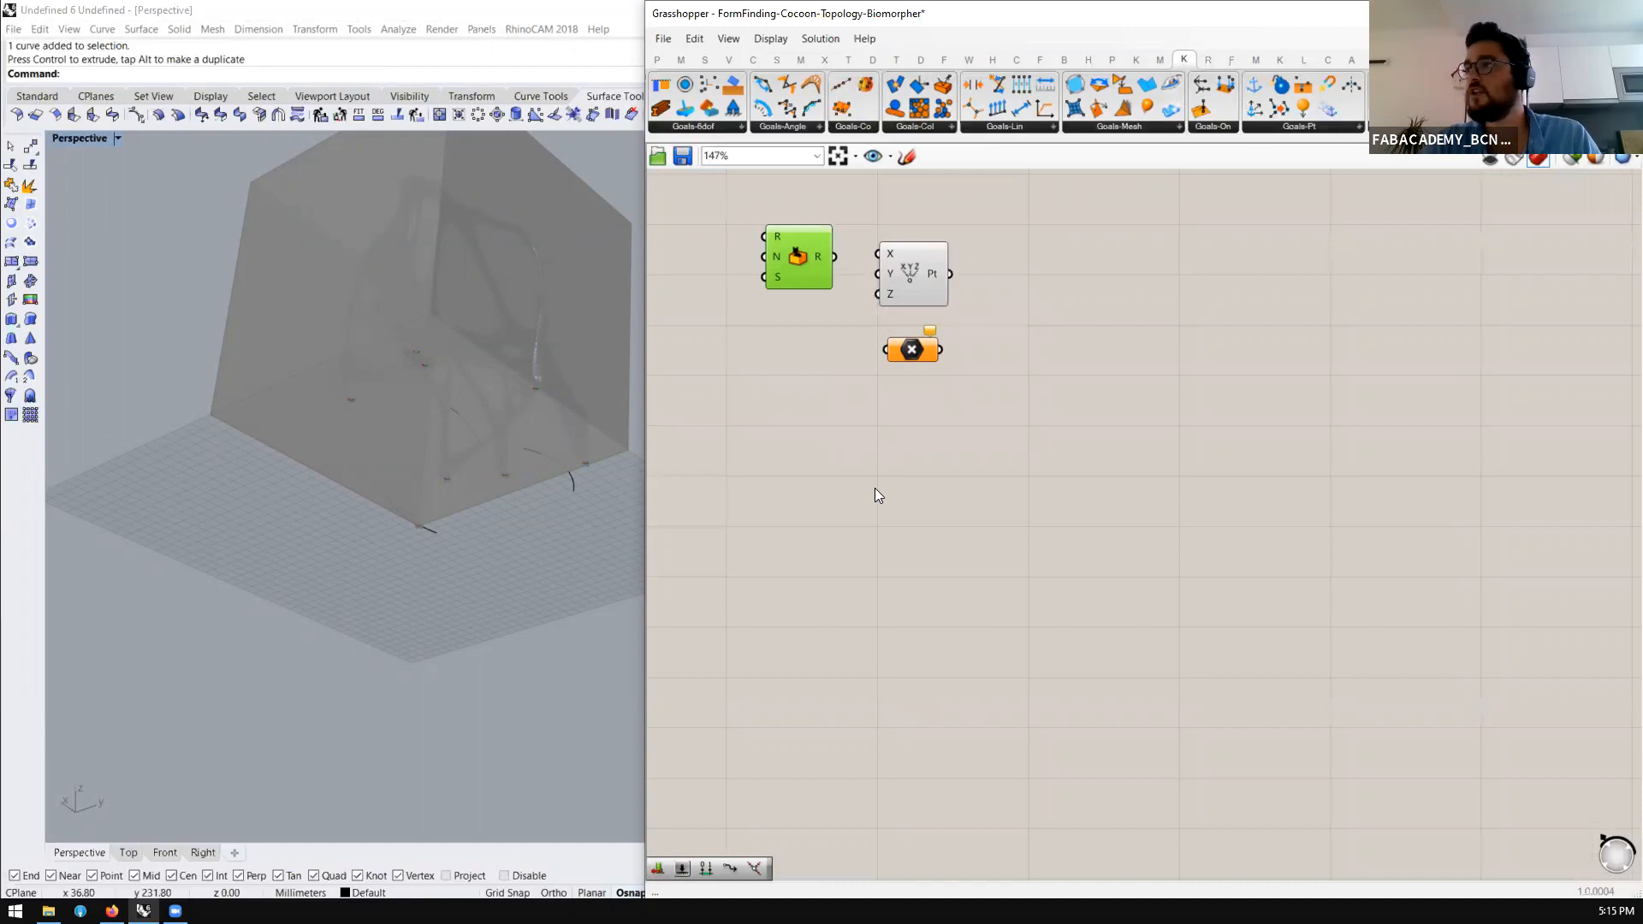
Move Construct Point away from the Random and Point components and add a number slider set to 15
drag(936, 279, 1115, 493)
double_click(769, 460)
text(10)
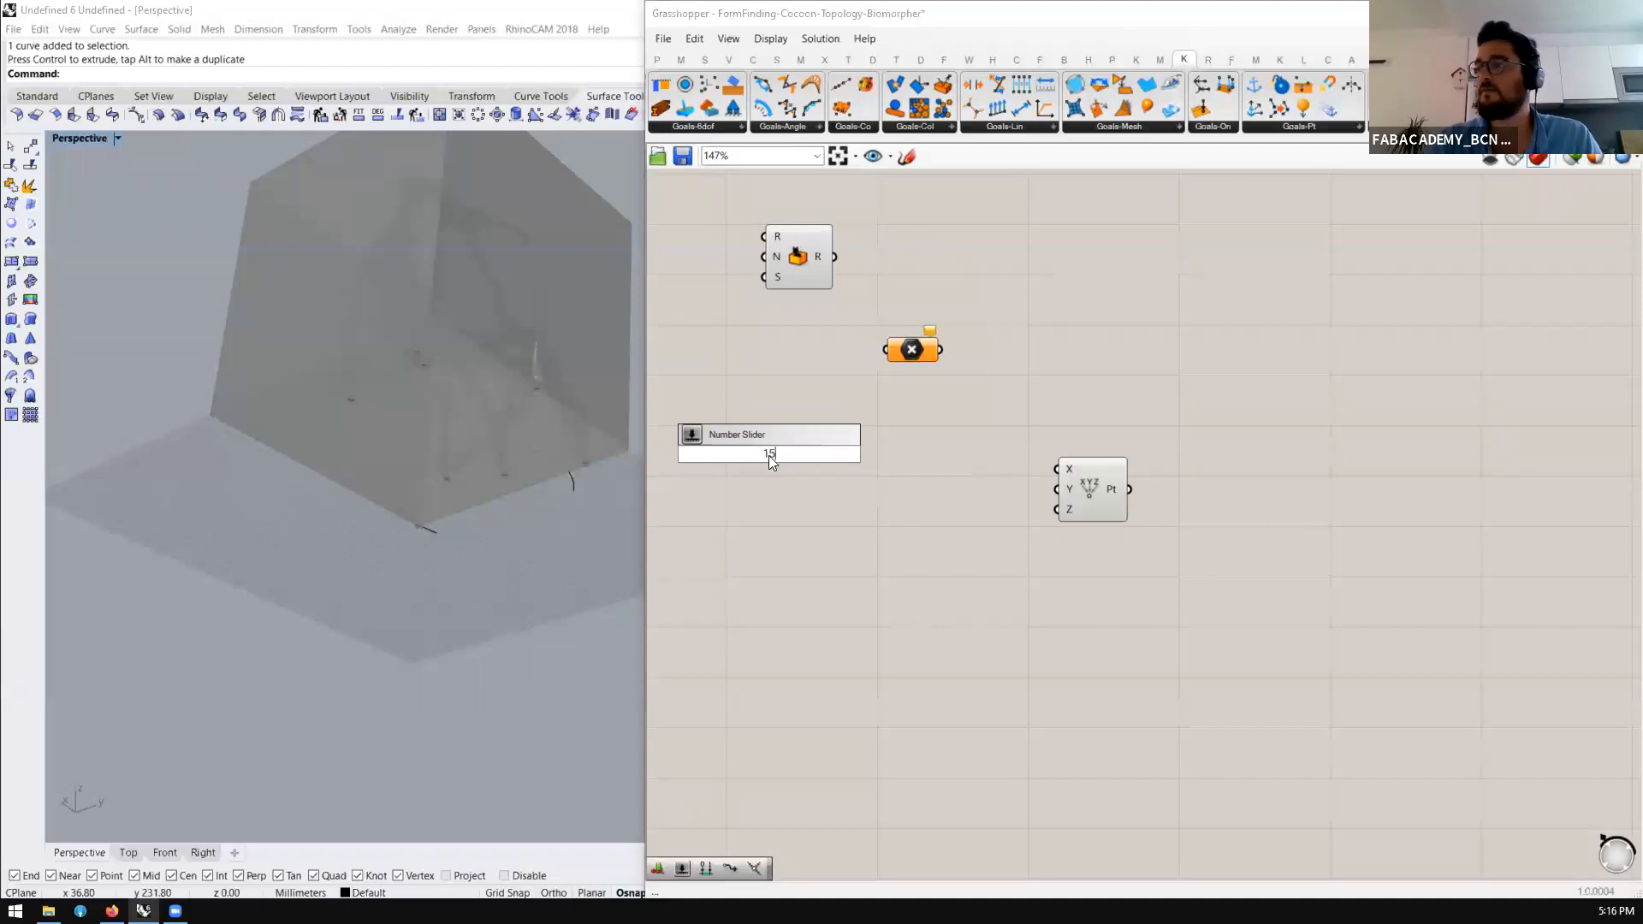
key(Return)
Duplicate the slider into a stack of eight and wire four of them to the X input of Construct Point
alt+drag(769, 455, 1043, 473)
drag(855, 539, 1054, 469)
drag(858, 520, 1054, 470)
drag(852, 506, 1055, 470)
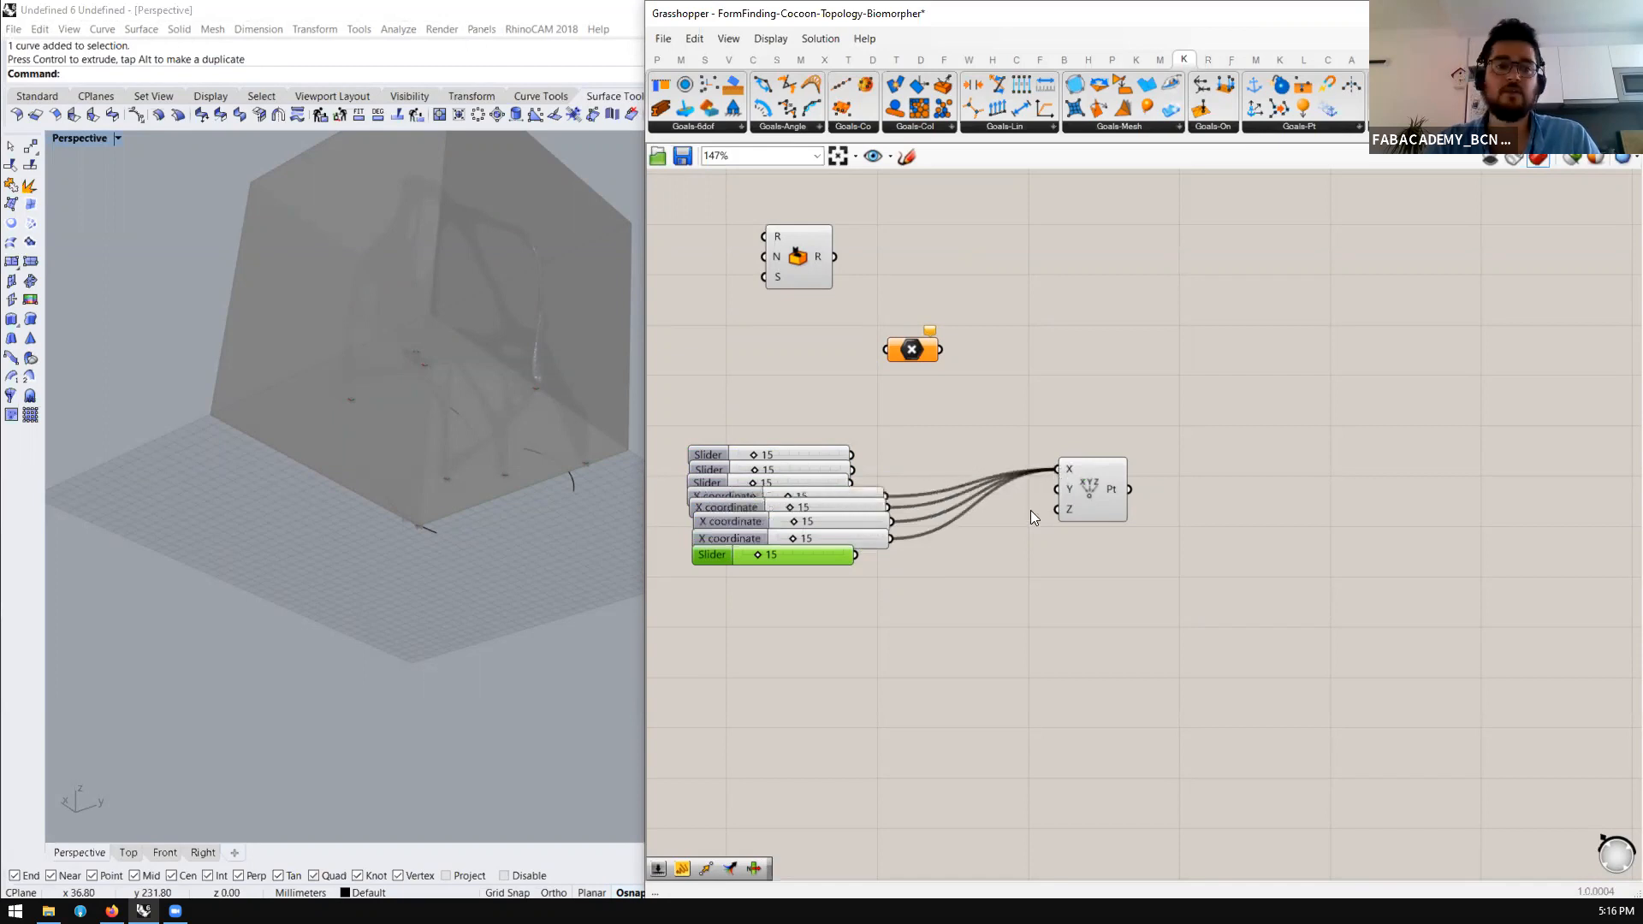
scroll(1030, 510, down, 2)
drag(1038, 574, 684, 378)
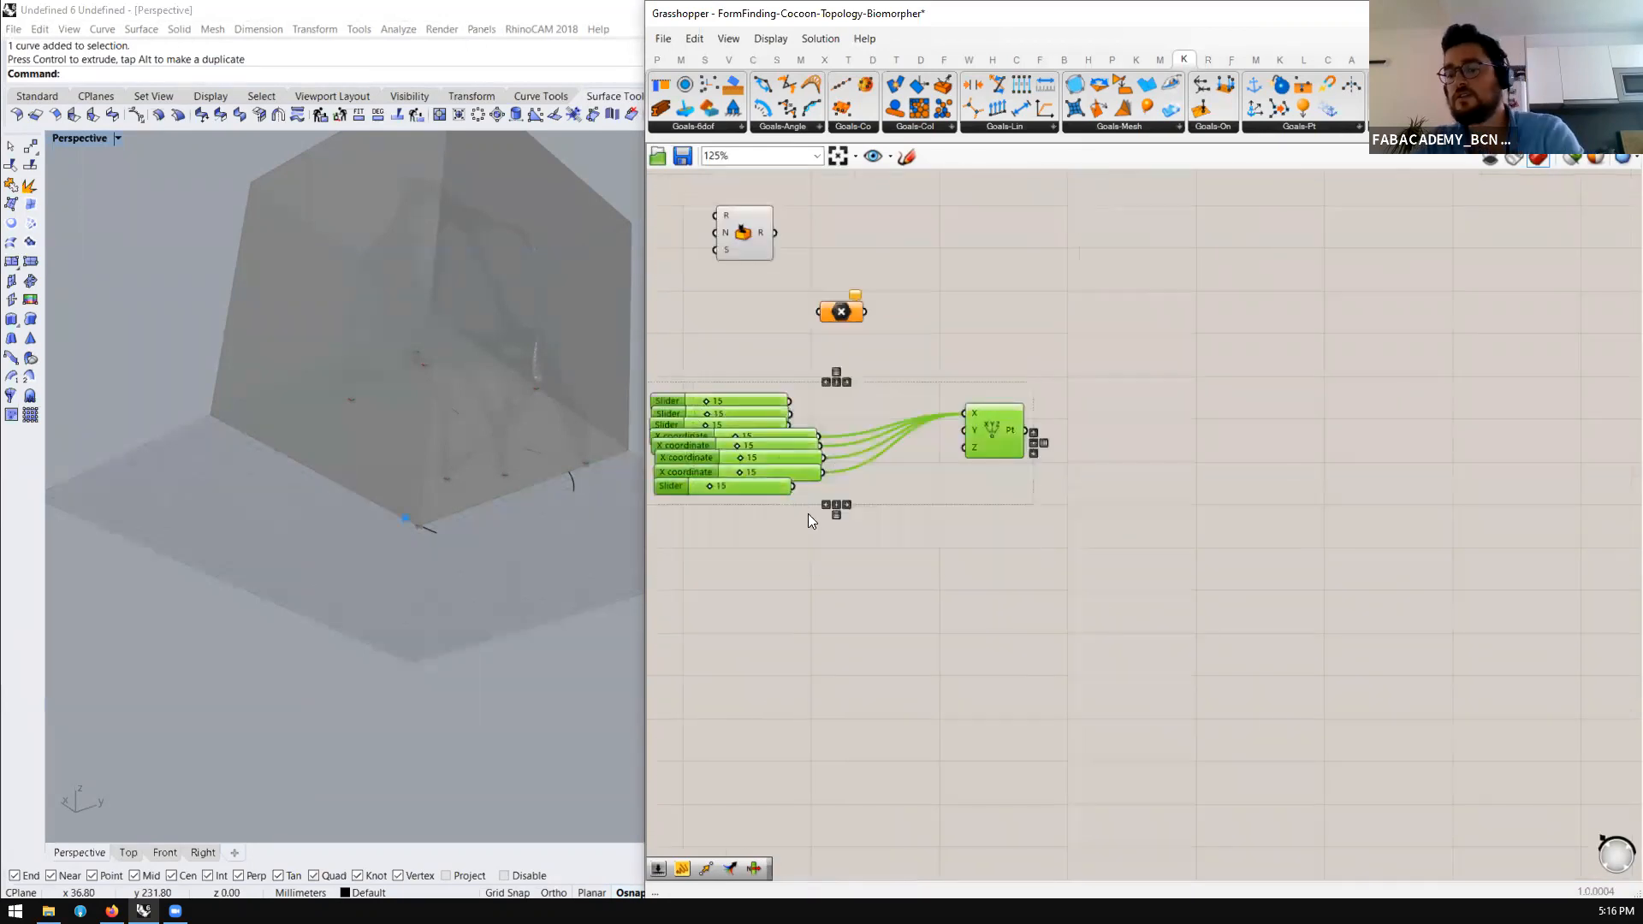
Add the Bifocals component near the lowest gene pool to label the components with their names
scroll(808, 514, down, 6)
scroll(825, 342, up, 4)
scroll(821, 404, up, 3)
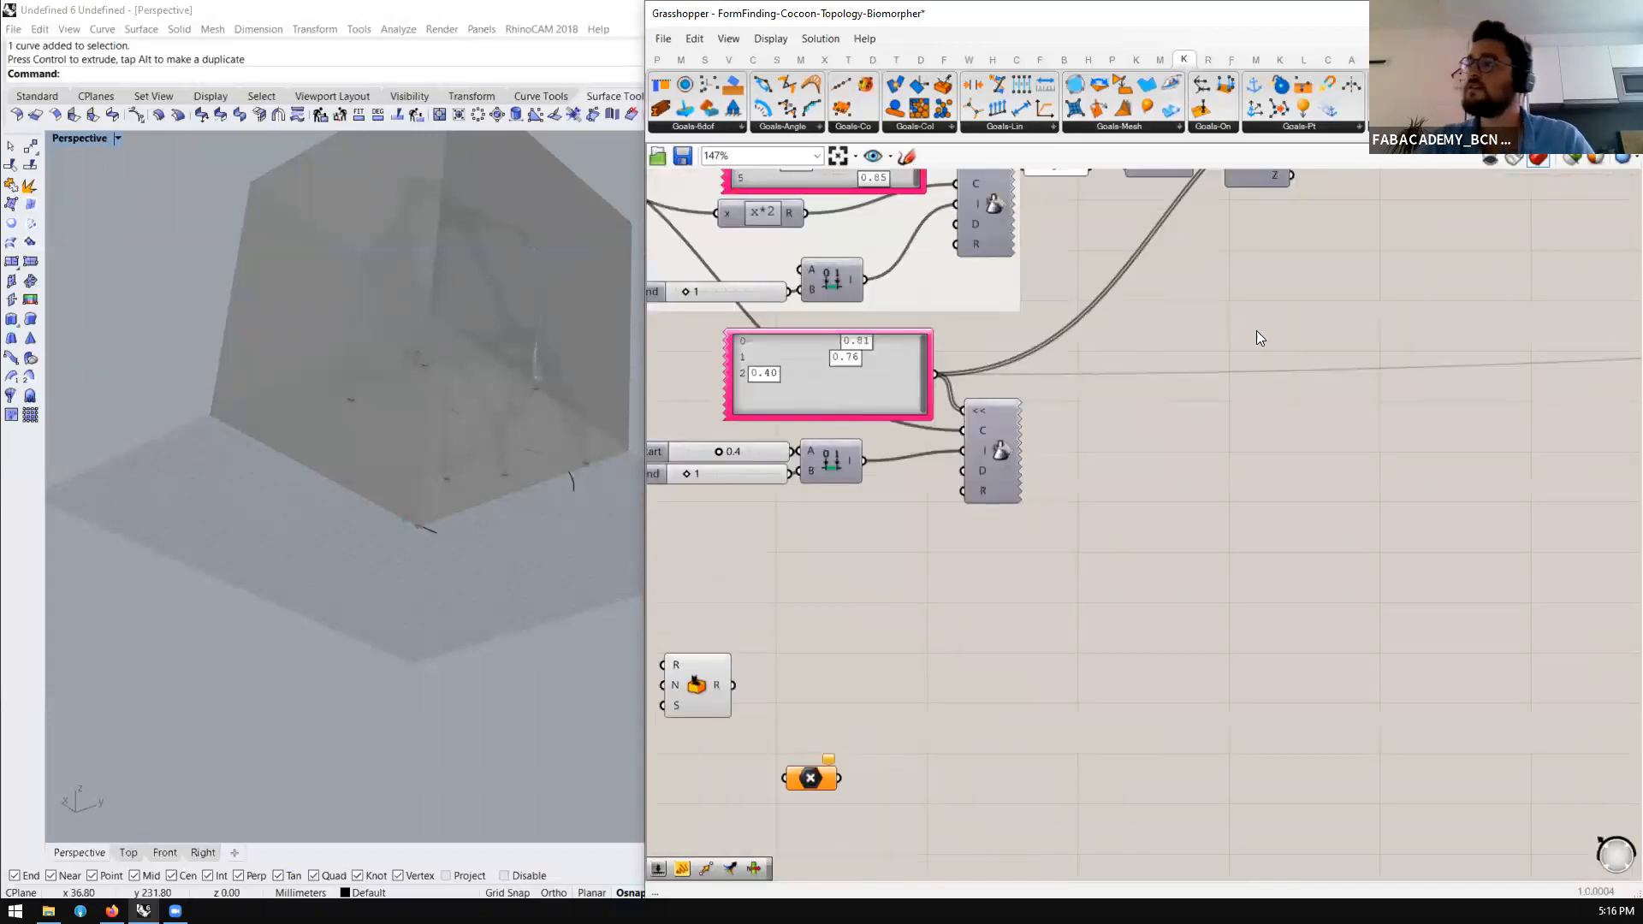
double_click(1256, 331)
text(bifp)
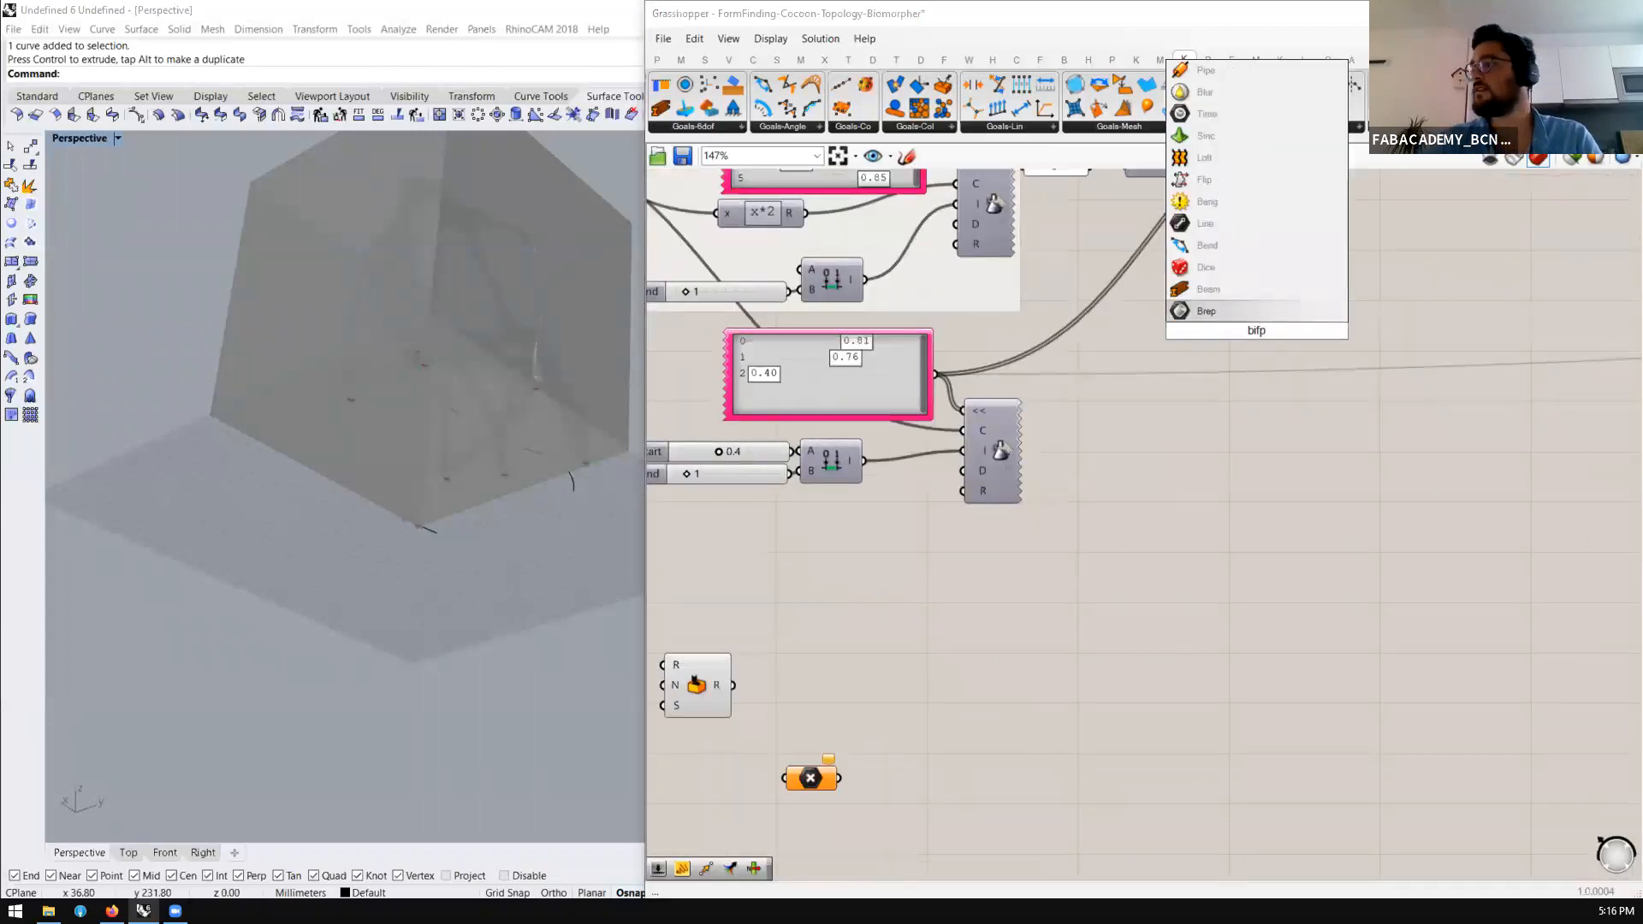
key(BackSpace)
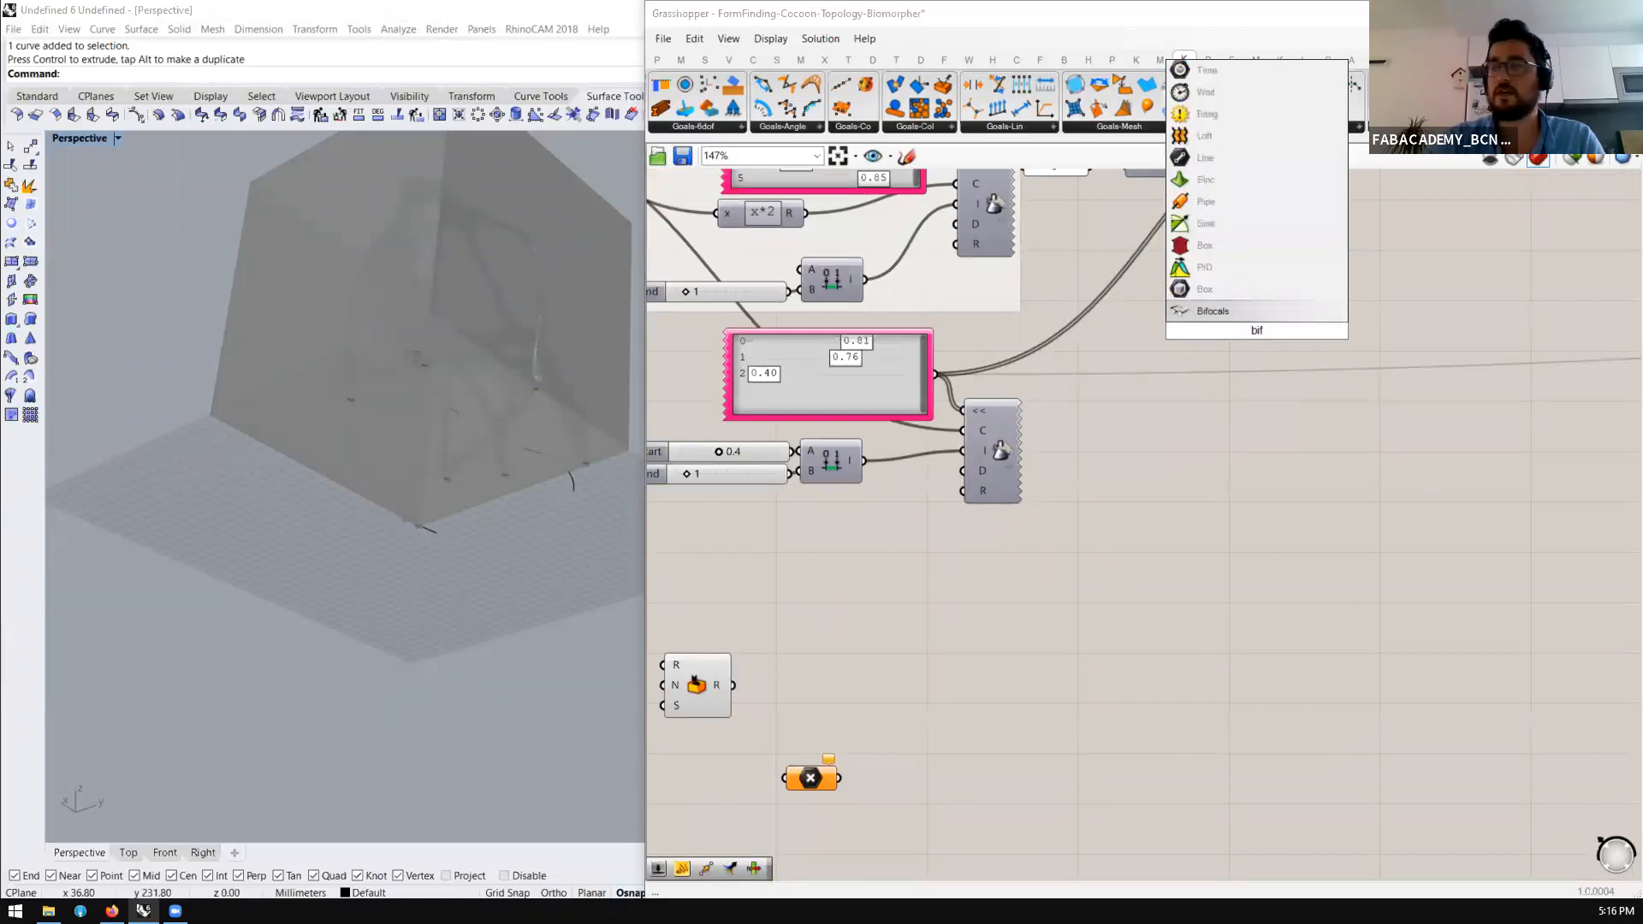
key(Return)
Duplicate the lowest three-value gene pool and place the copy below the stack of sliders
alt+drag(811, 383, 816, 570)
scroll(918, 300, down, 7)
scroll(924, 551, up, 5)
scroll(816, 570, up, 4)
scroll(1103, 490, down, 3)
drag(982, 535, 873, 501)
Select the whole stack of sliders and move it up, clear of the copied gene pool
scroll(847, 443, up, 3)
drag(811, 177, 689, 427)
drag(763, 328, 791, 255)
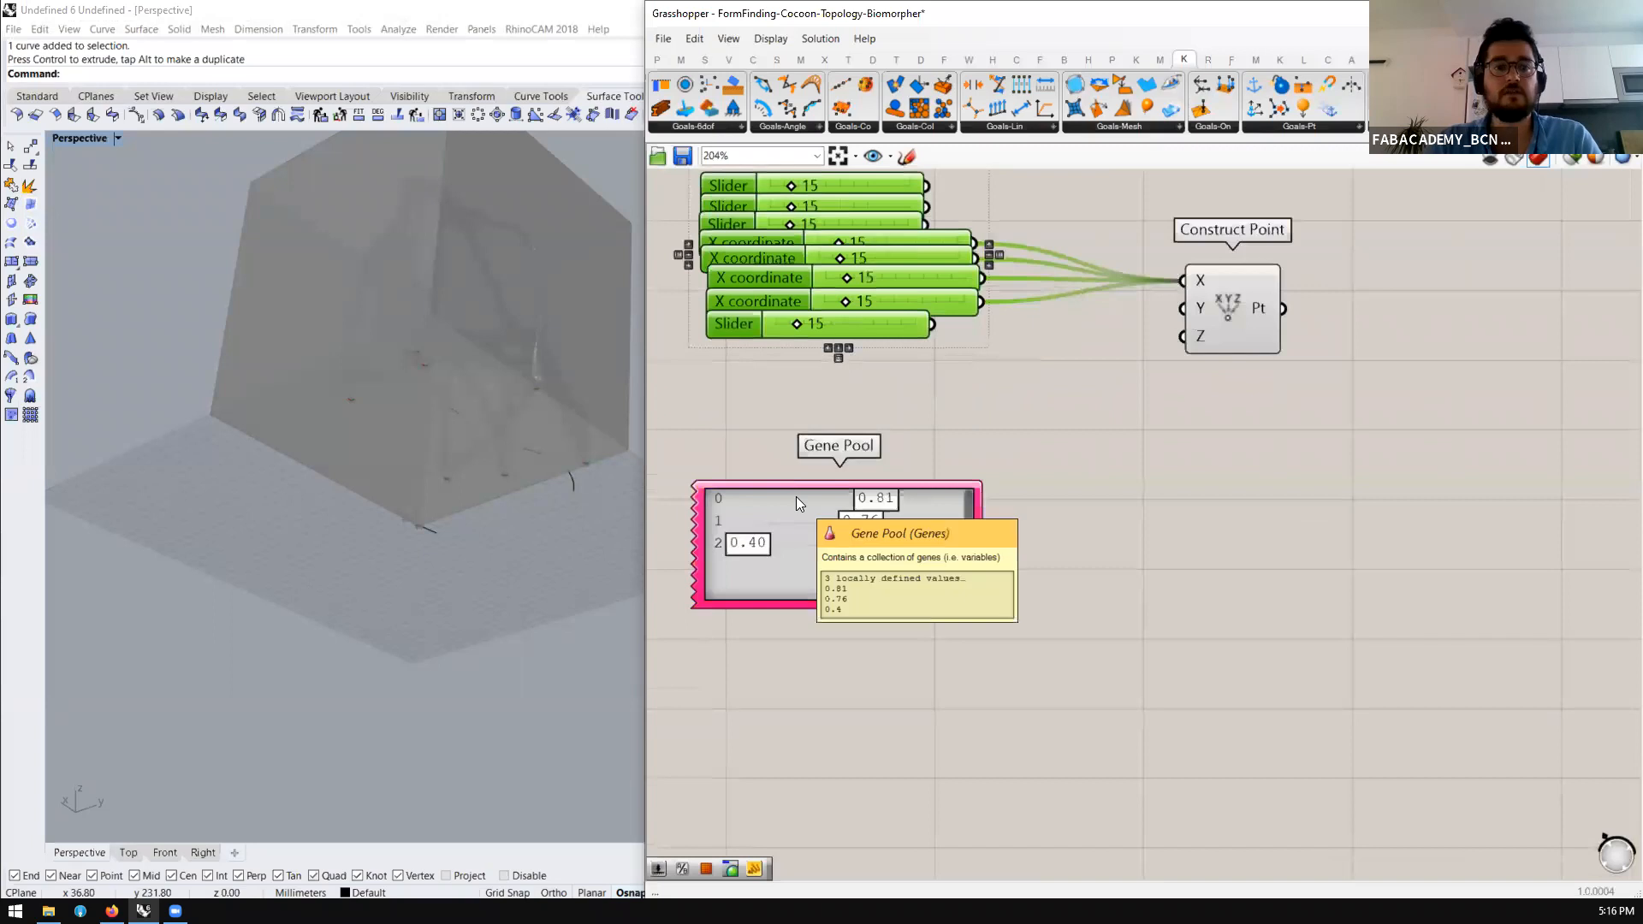
click(793, 457)
Add a new default Gene Pool and place it directly below the copied three-value pool
double_click(860, 664)
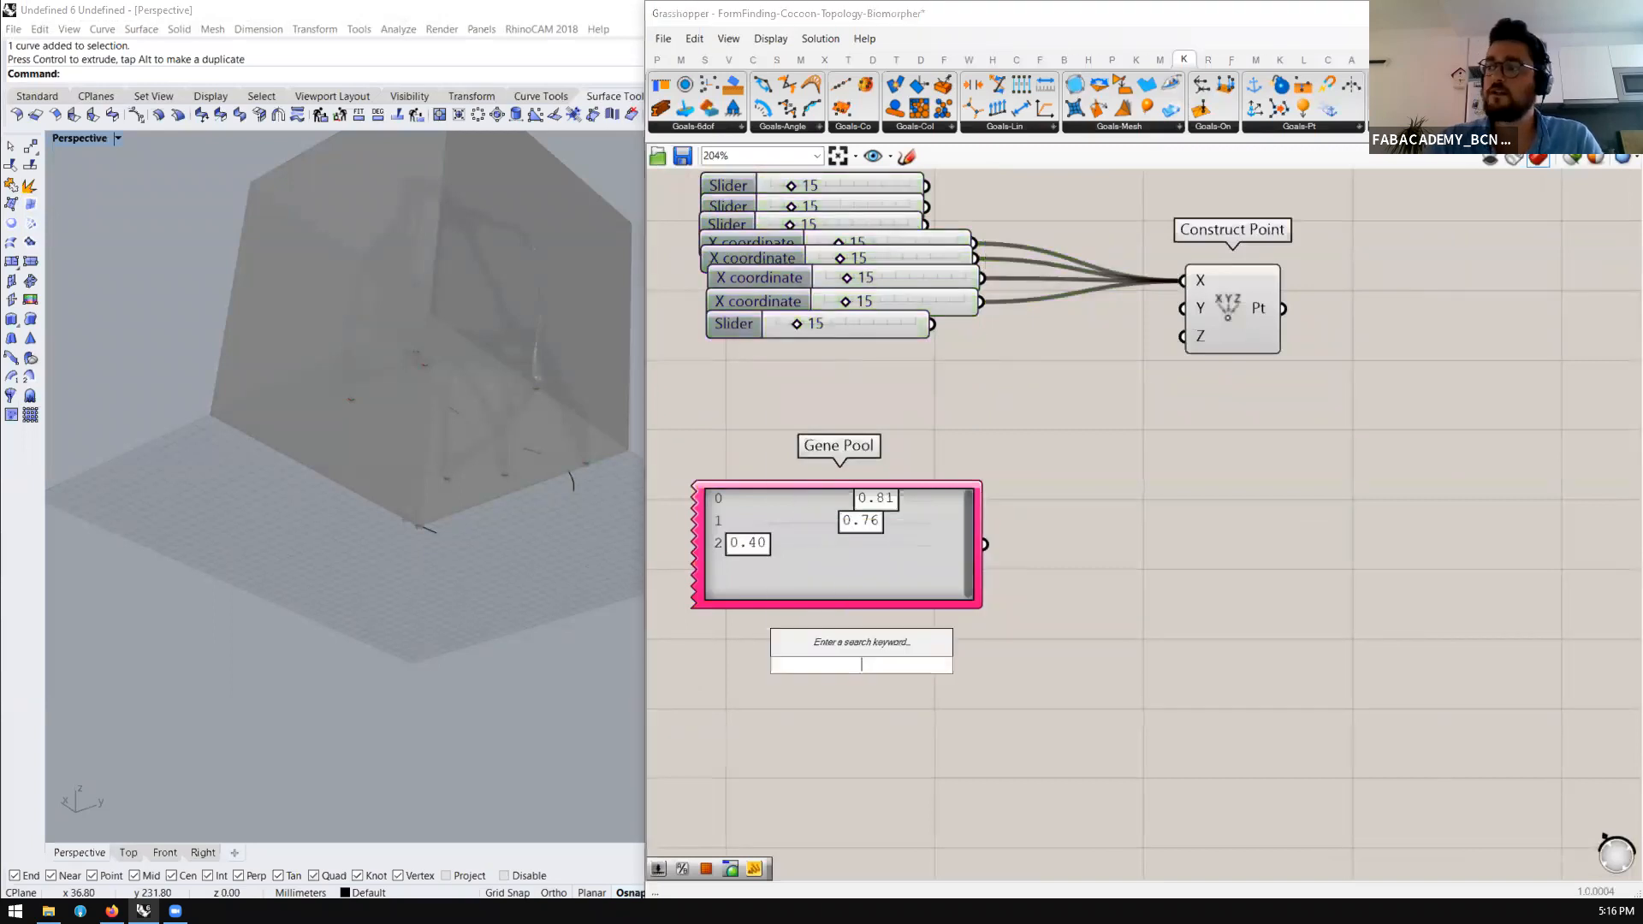
text(gene)
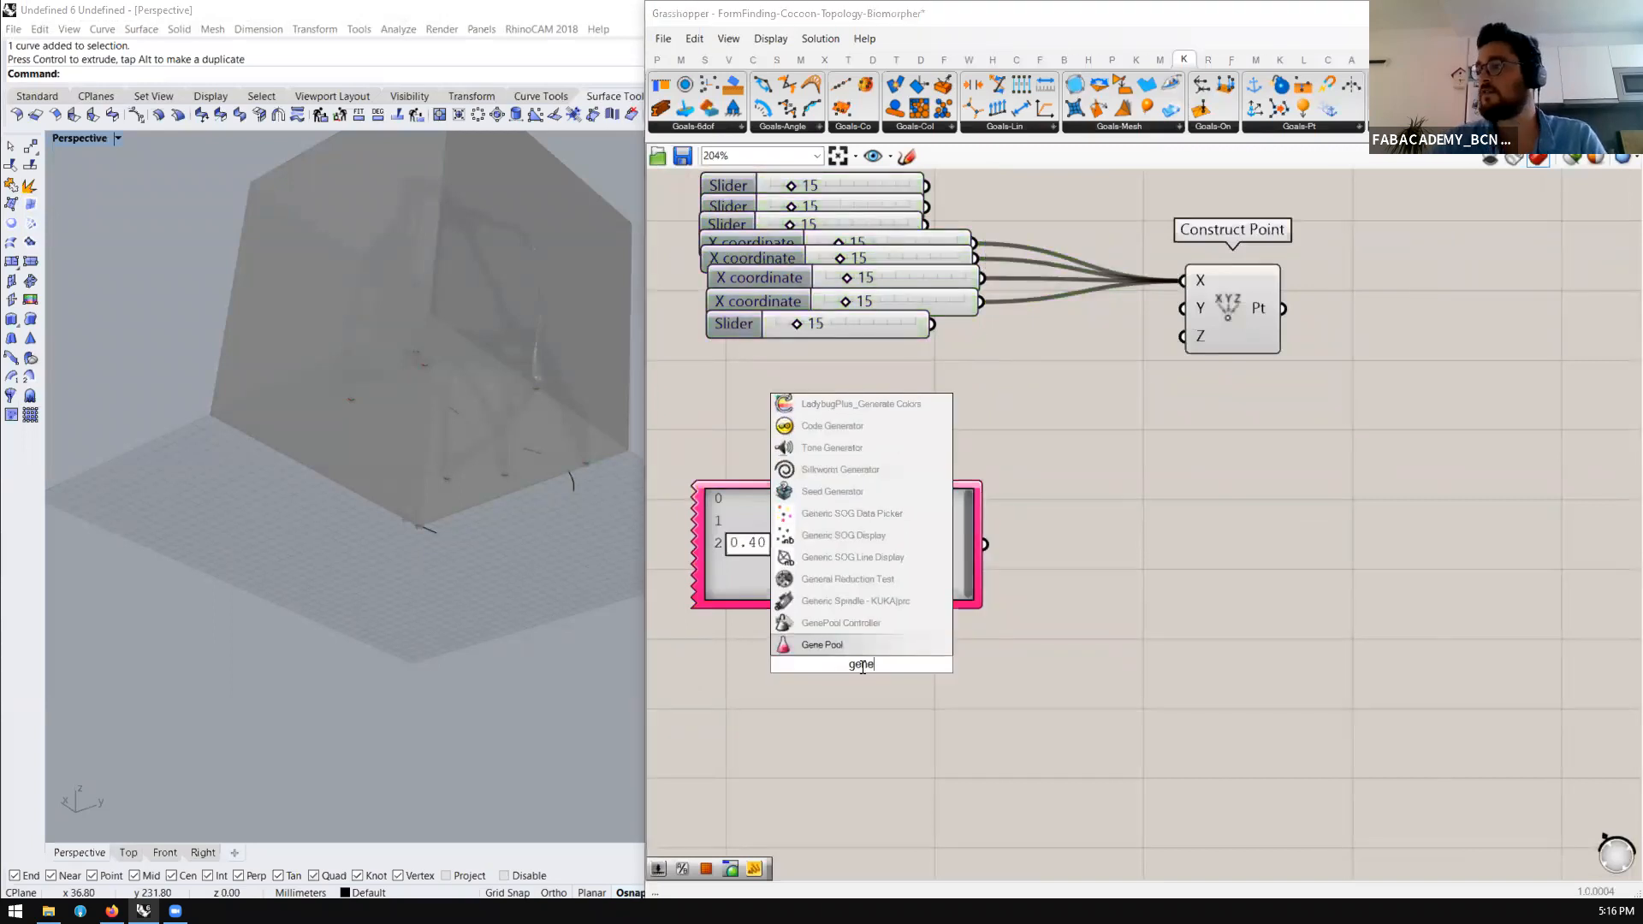
key(Return)
drag(939, 664, 915, 707)
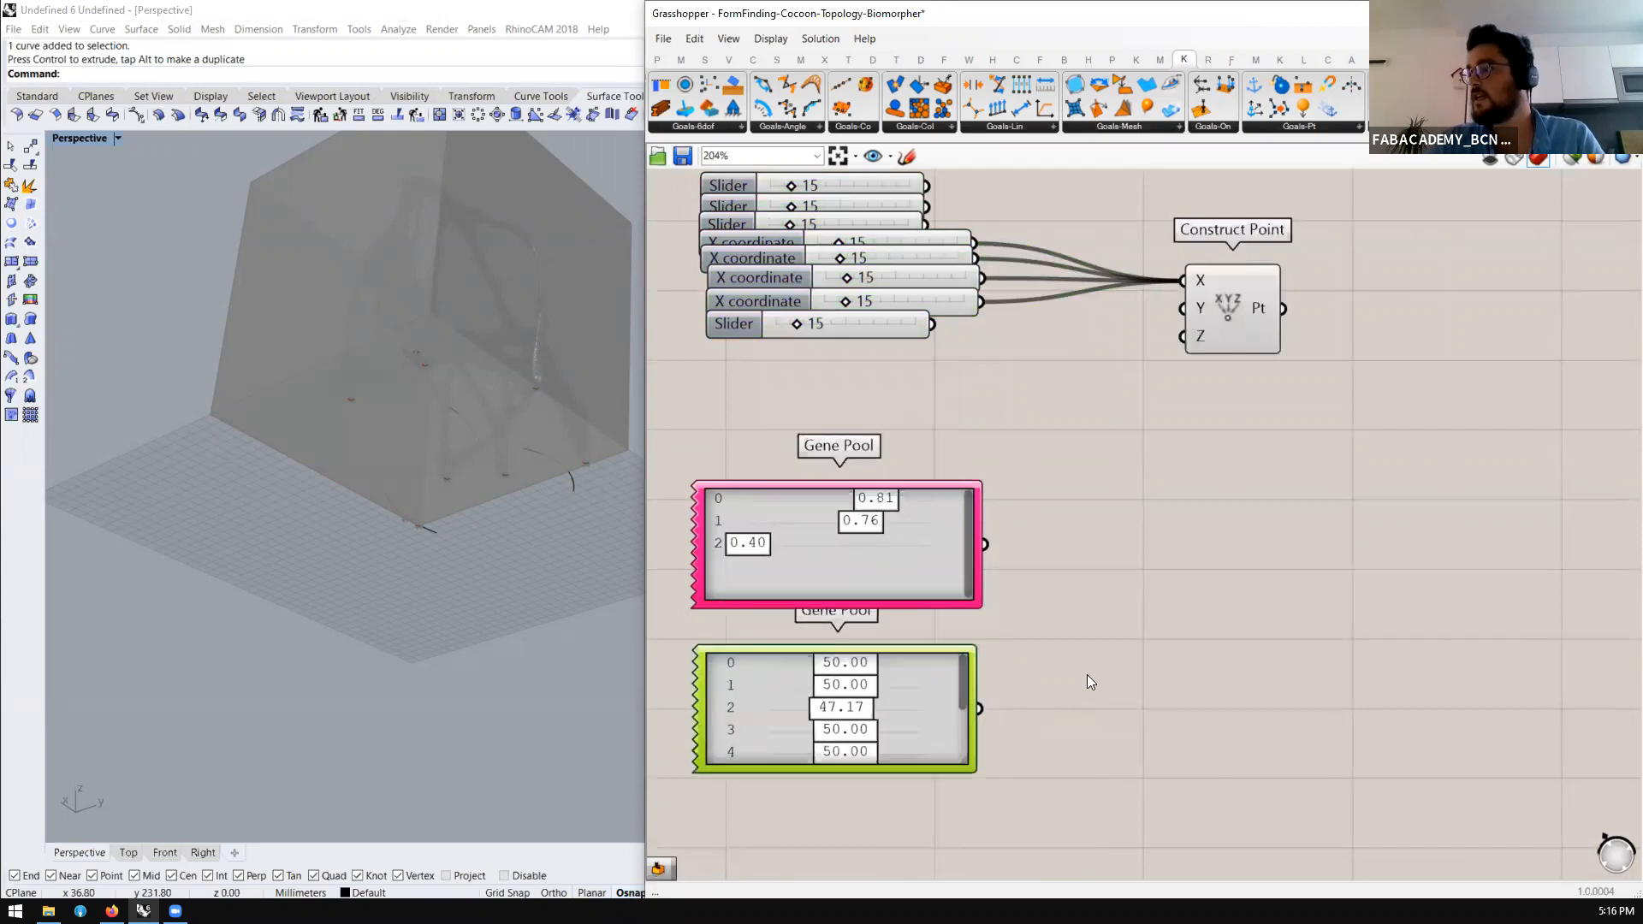
Add a GenePool Controller beside the new default gene pool and link its gene pool input to that pool
double_click(1087, 674)
text(gene)
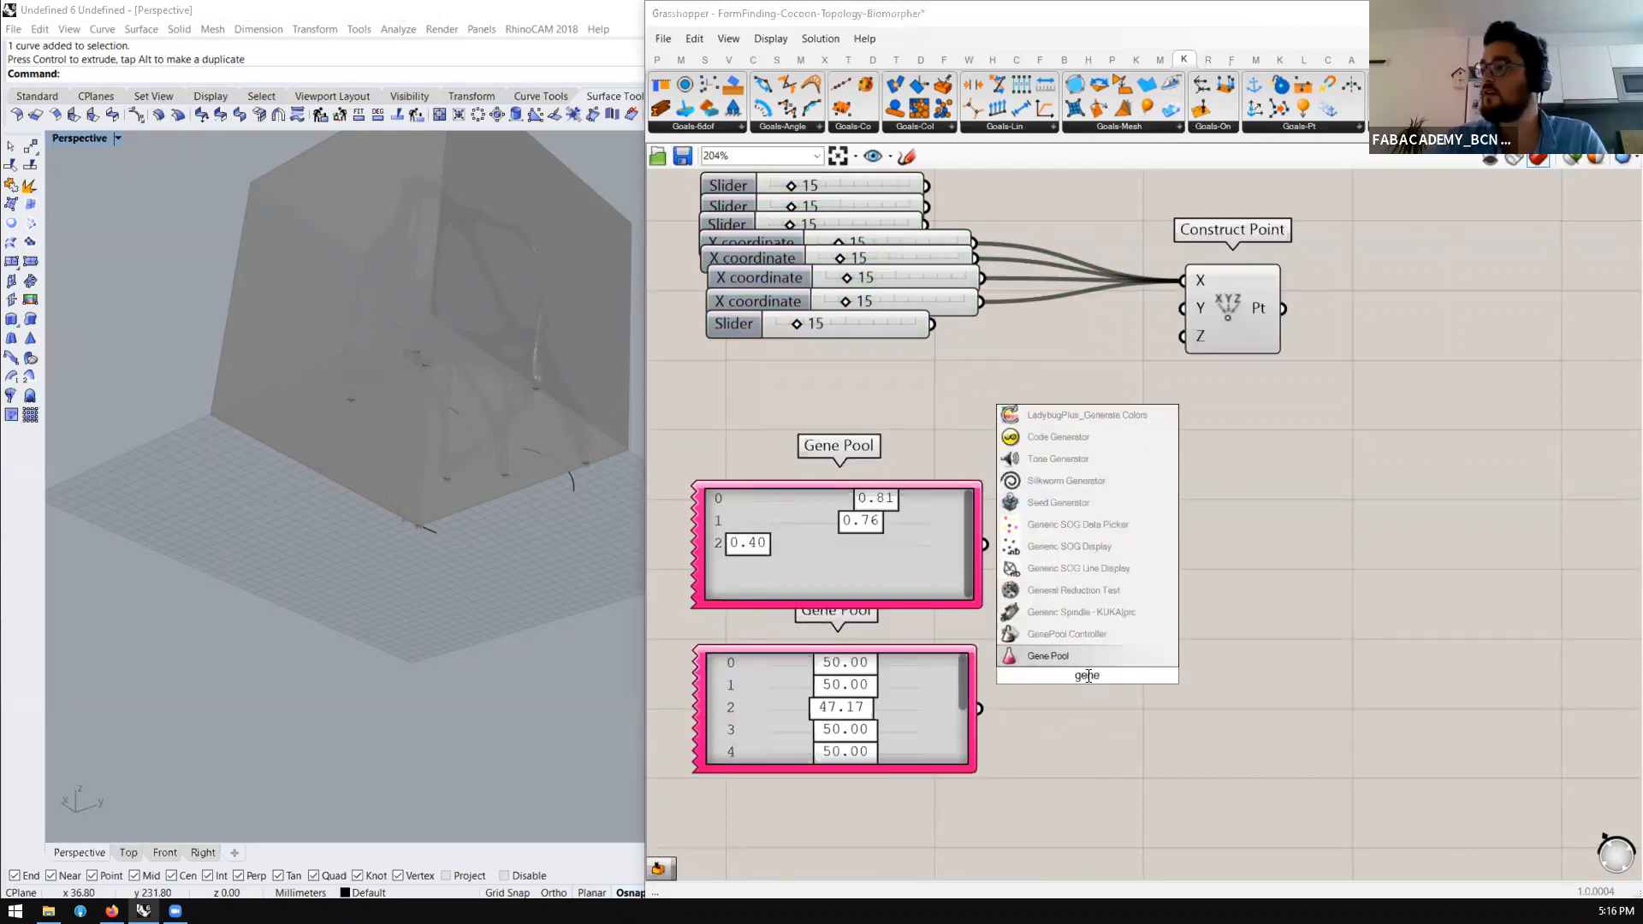
click(1114, 632)
scroll(1116, 662, down, 5)
scroll(1181, 749, up, 6)
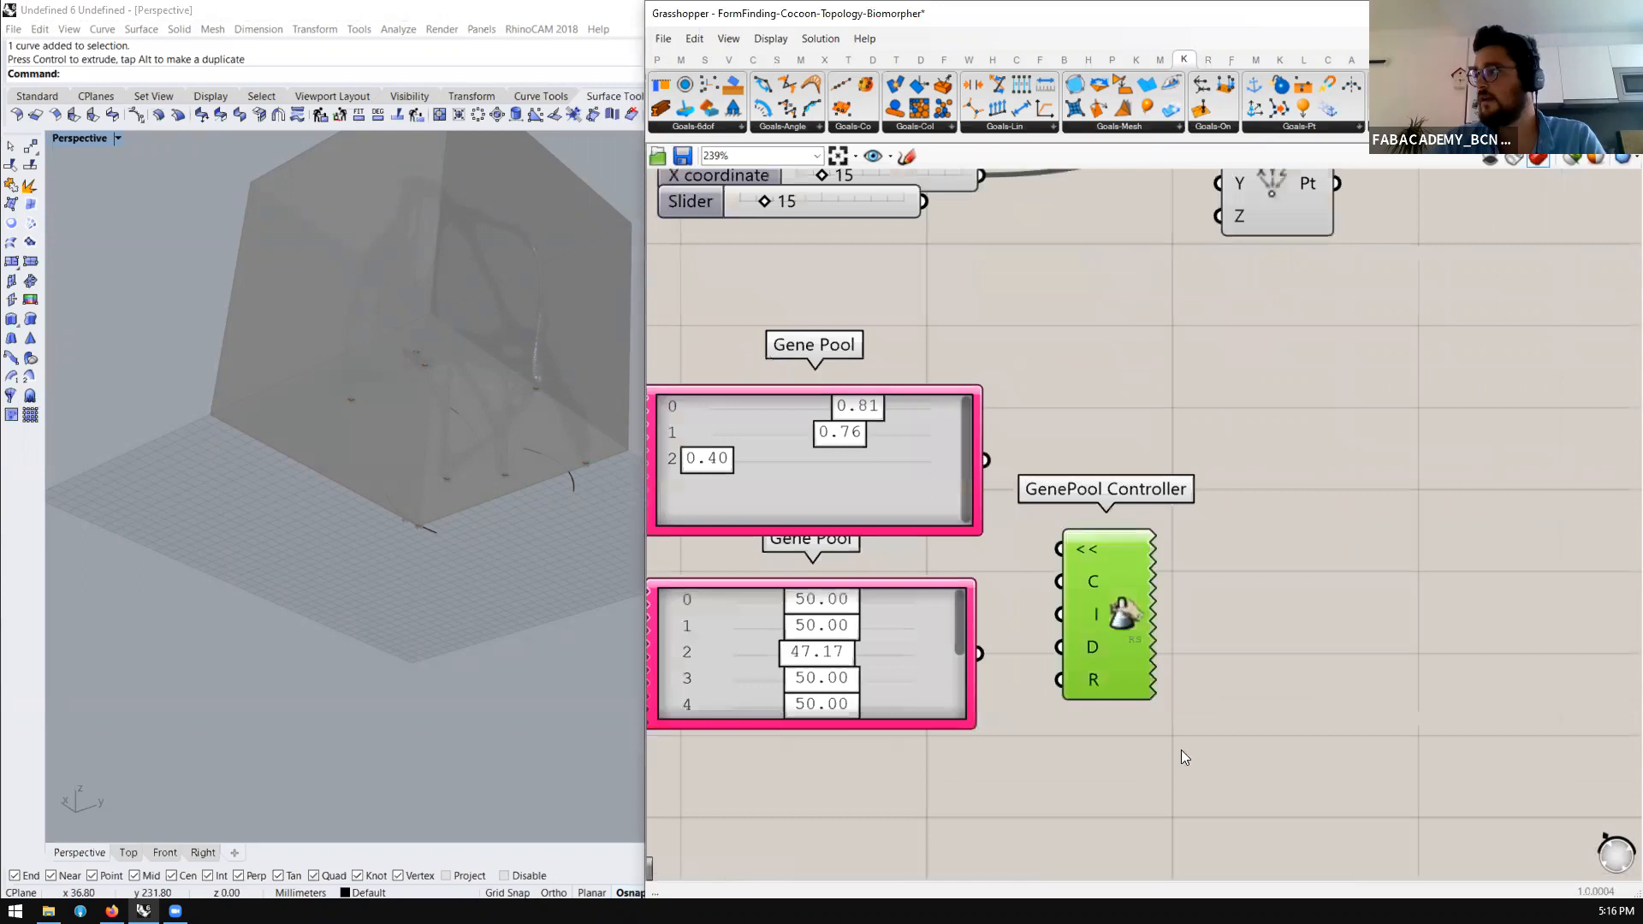
drag(1110, 600, 1181, 750)
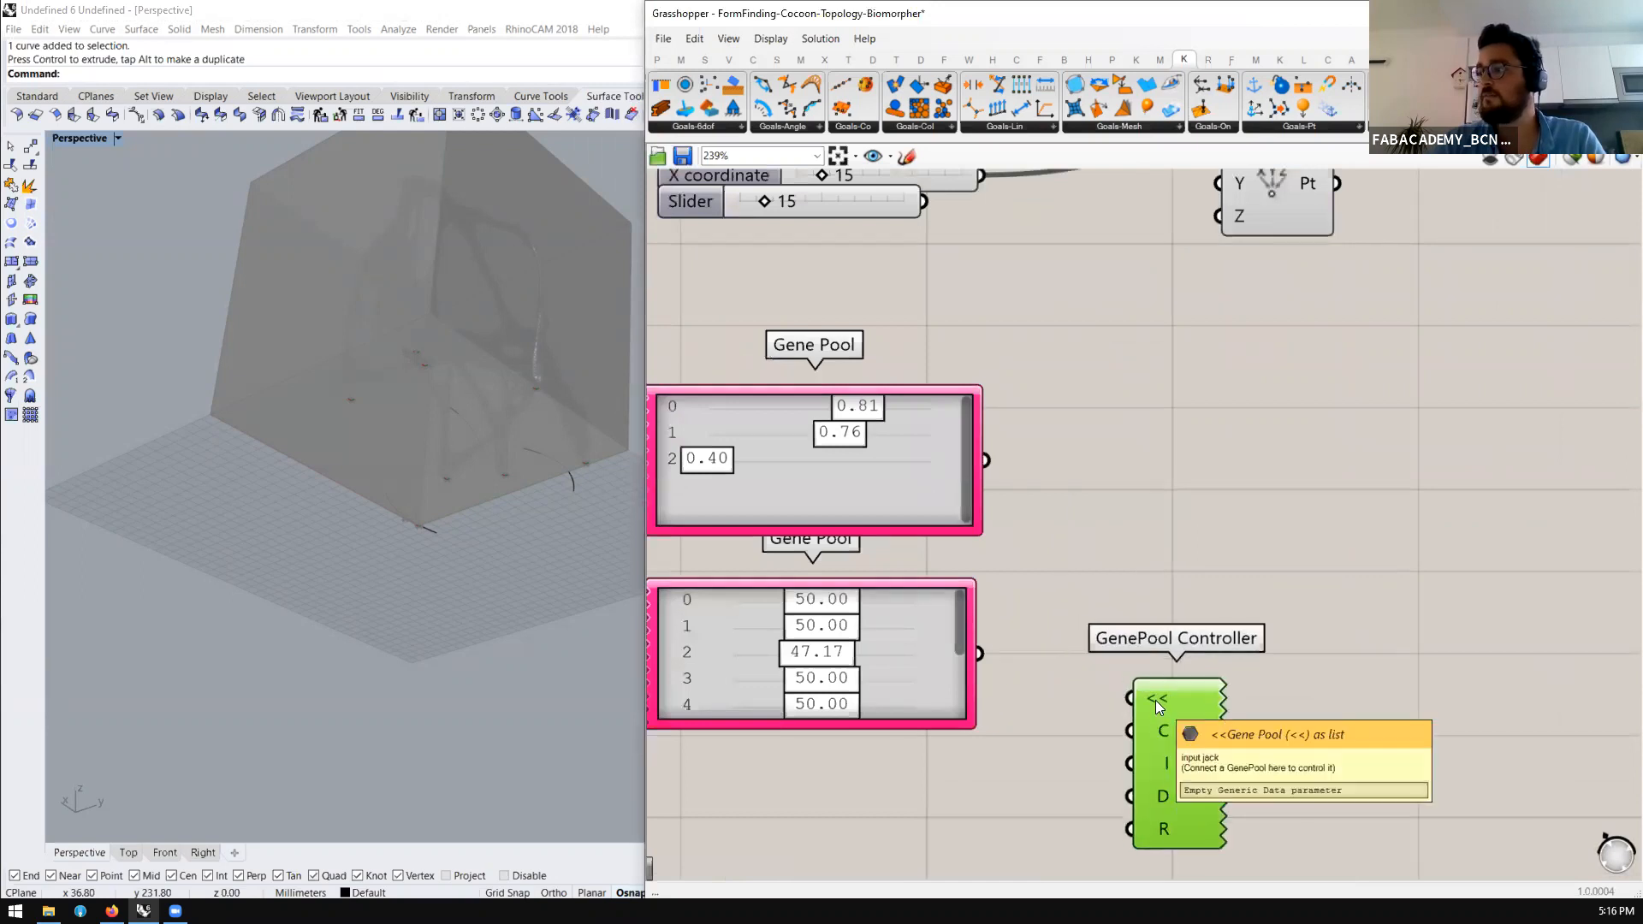
drag(1130, 698, 980, 654)
scroll(1027, 659, down, 5)
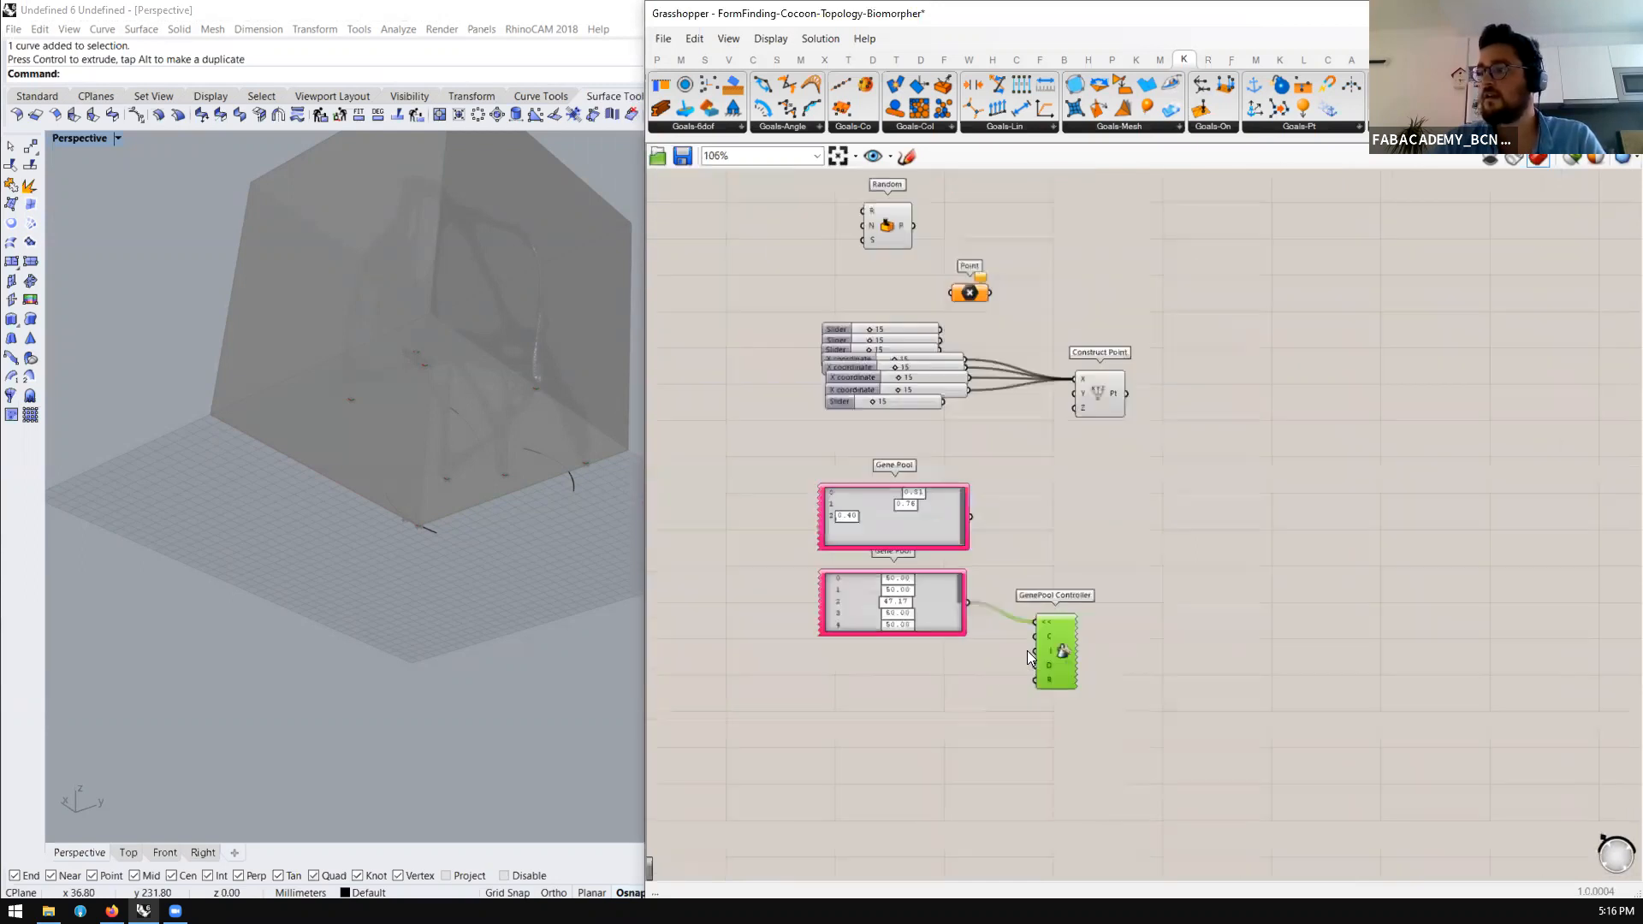
Duplicate the Construct Point component and place the copy above the GenePool Controller, out to its side
scroll(1027, 650, up, 4)
drag(1084, 636, 1124, 724)
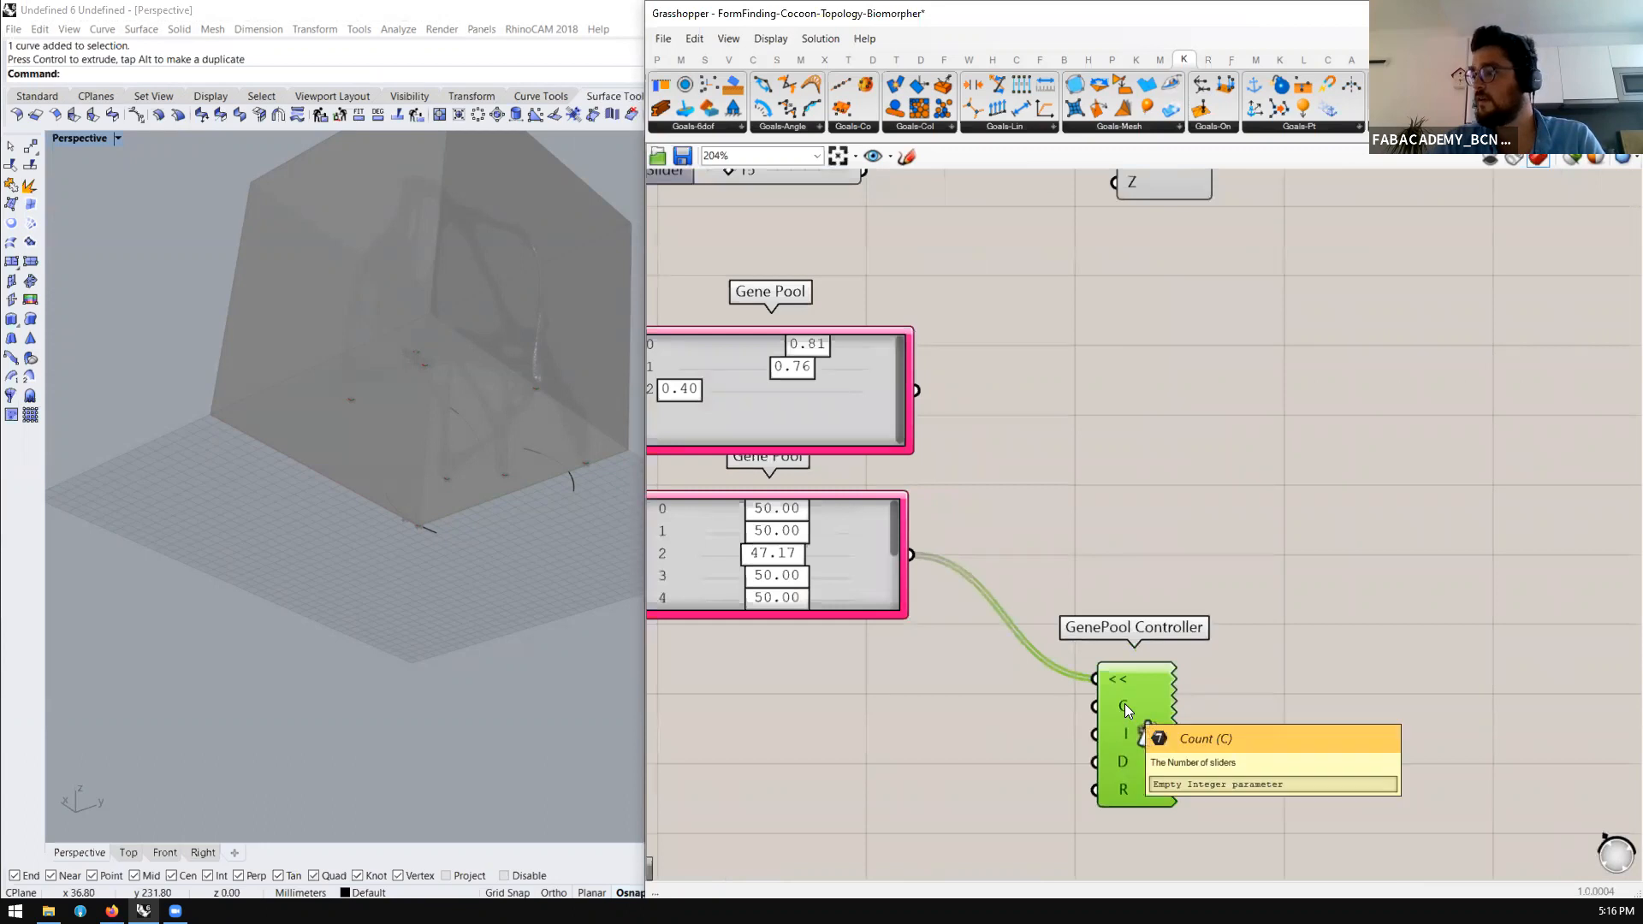
scroll(1179, 558, down, 4)
scroll(1062, 634, up, 4)
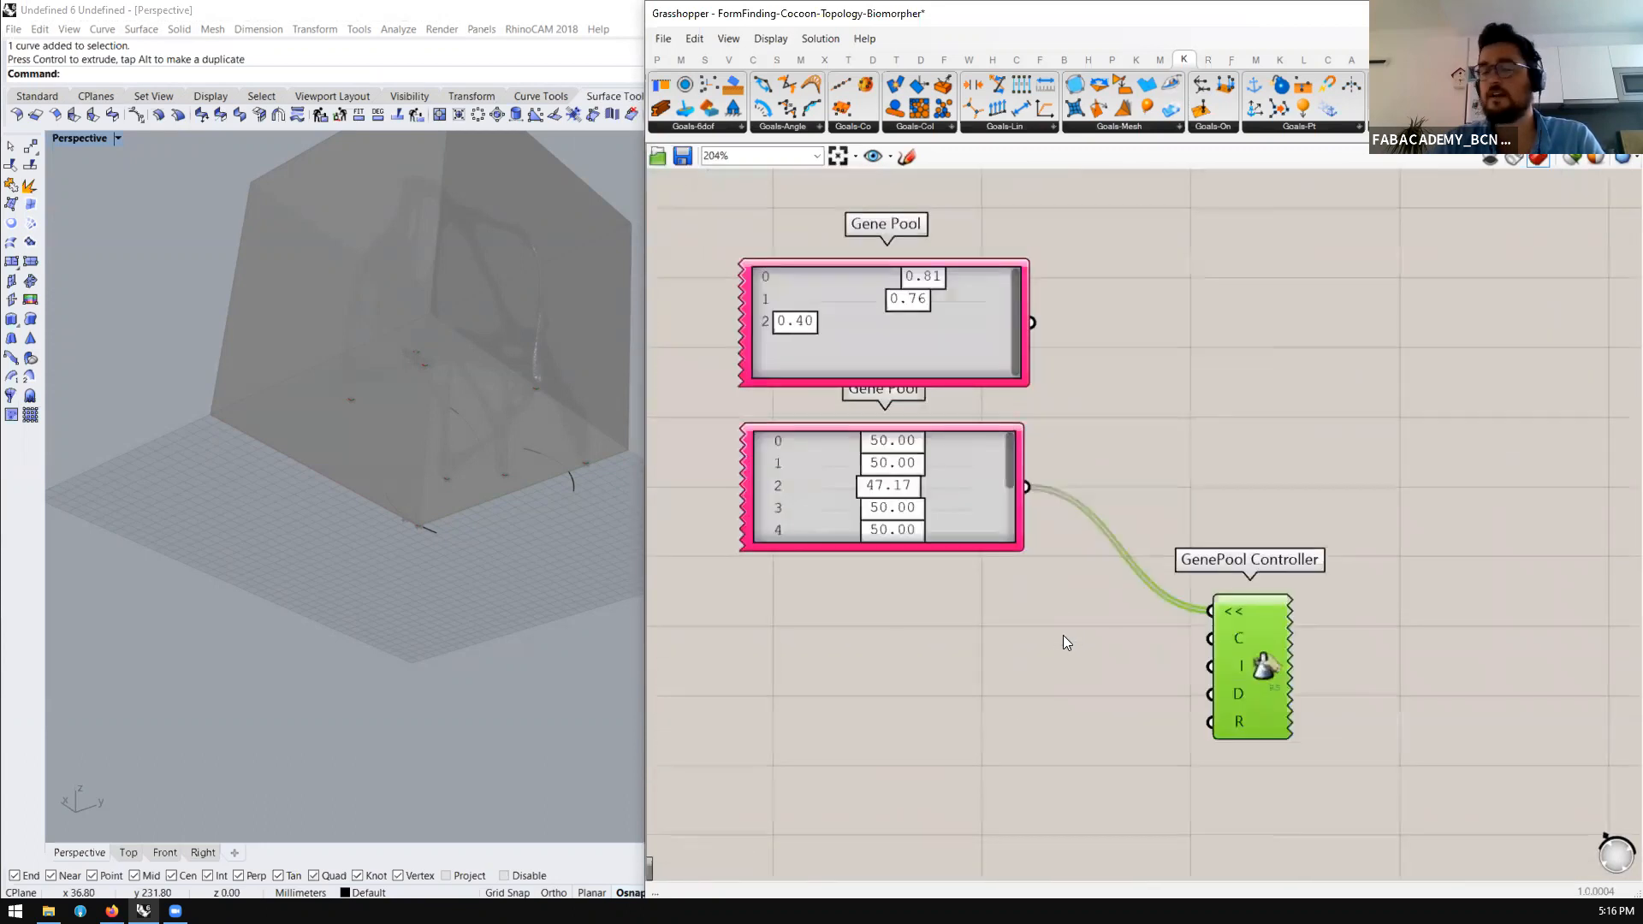
scroll(1013, 519, down, 3)
alt+drag(1158, 269, 1322, 451)
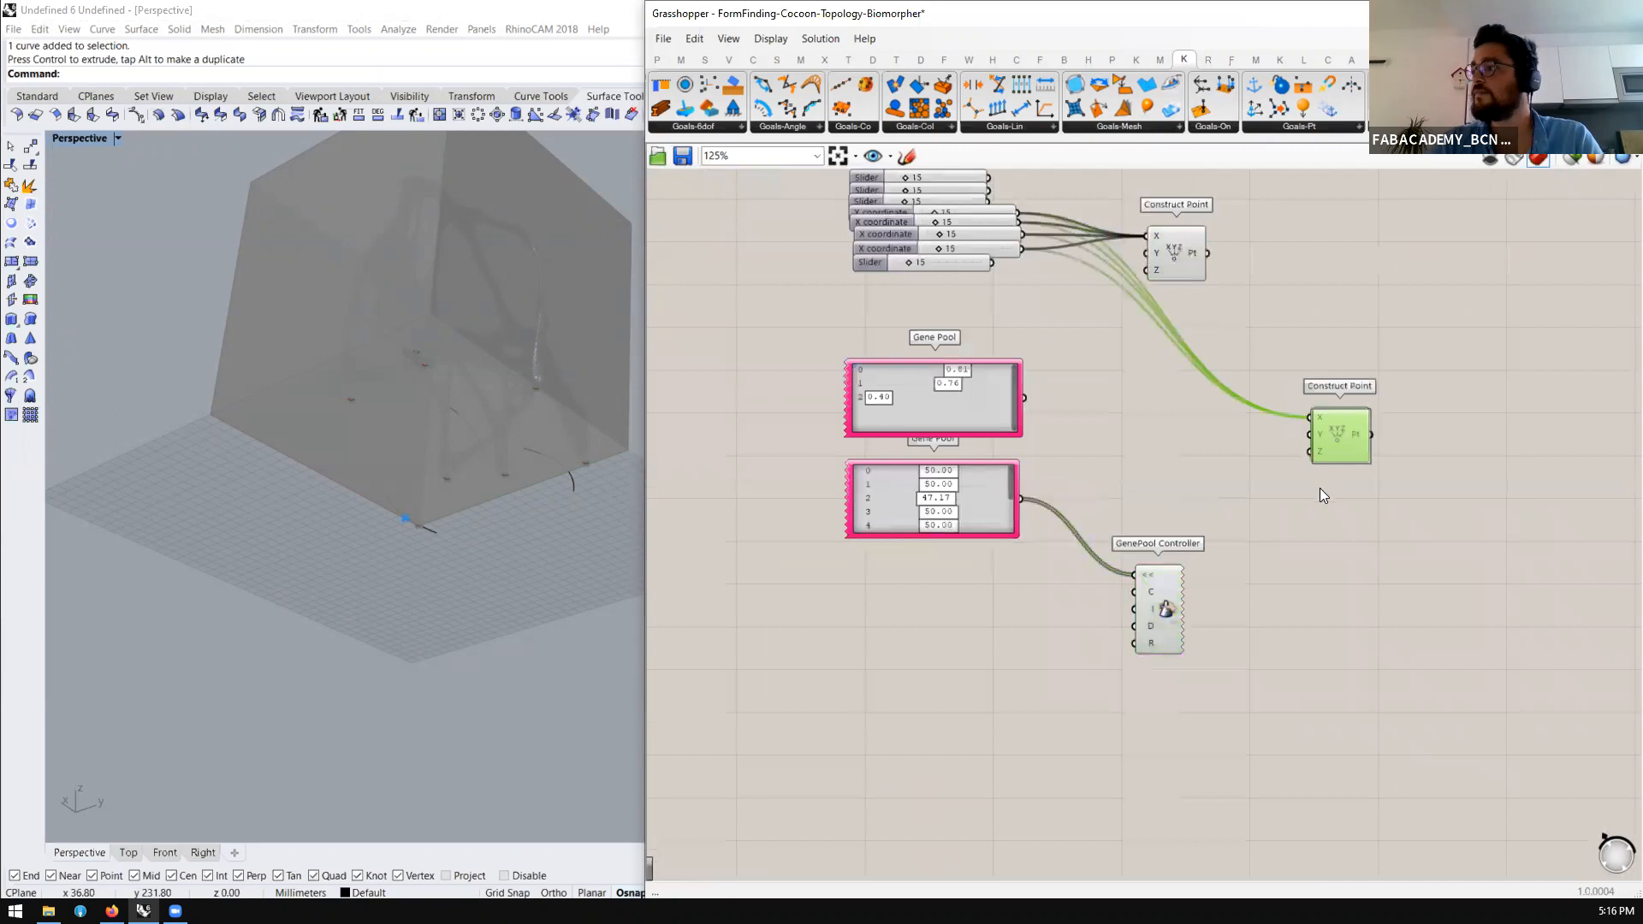
Delete the slider stack and both Construct Point components around the gene pools
drag(1349, 223, 1088, 320)
key(Delete)
key(Delete)
key(Delete)
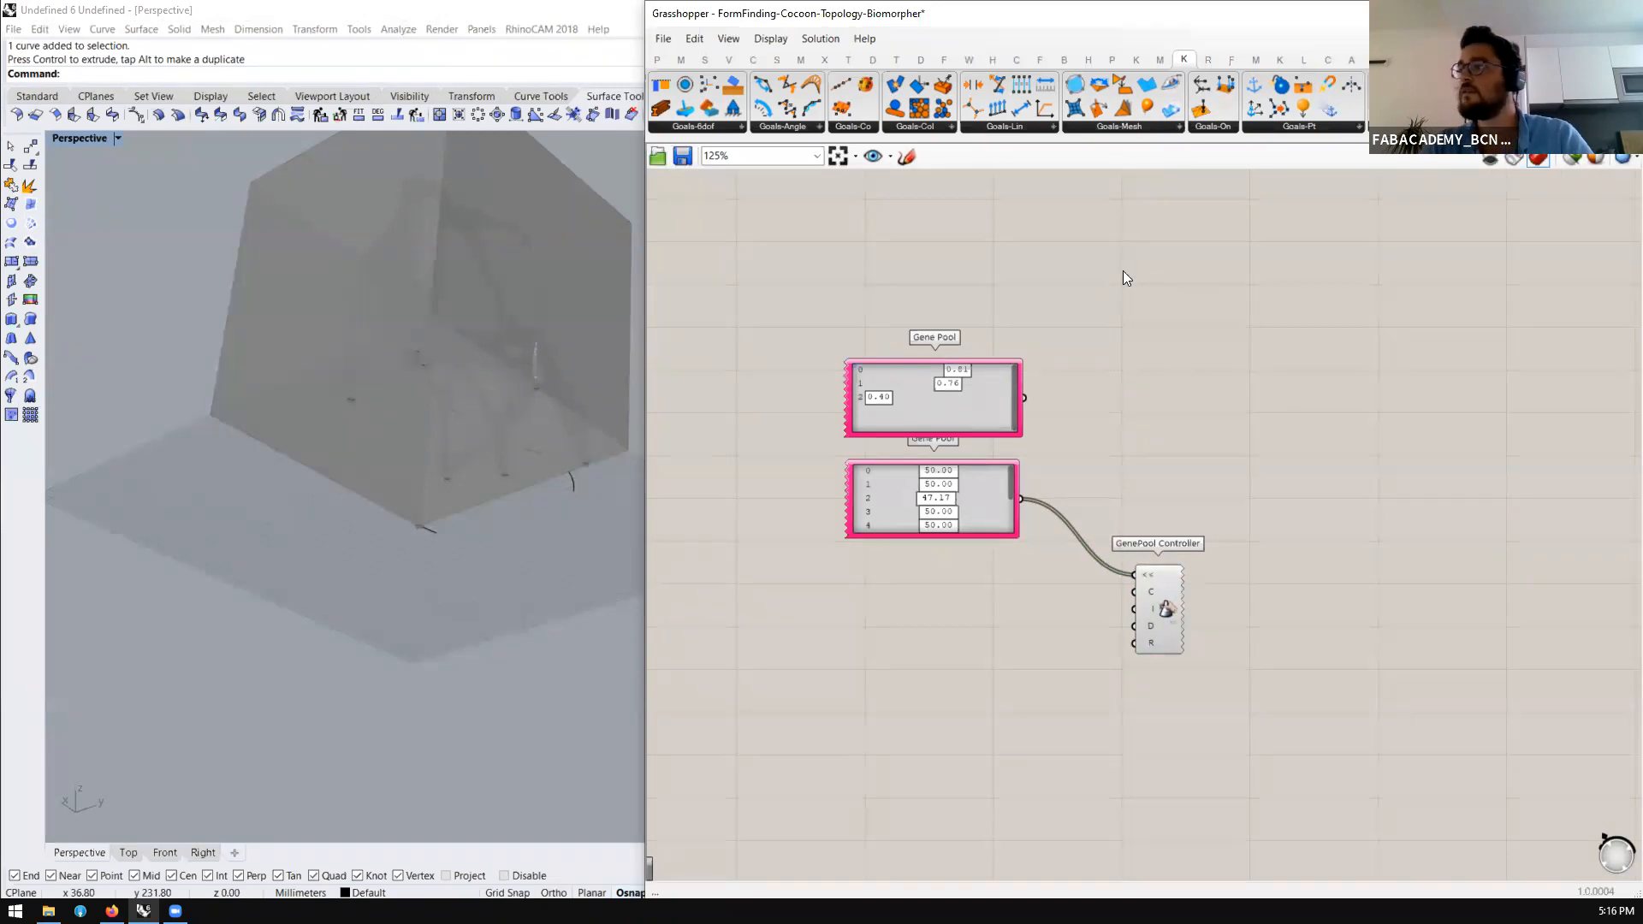
Sketch the handwritten note "30/3 - XYZ" on the canvas above the gene pools, and leave sketch mode
click(906, 159)
mouse_move(933, 234)
mouse_down()
mouse_move(941, 252)
mouse_move(916, 270)
mouse_up()
mouse_move(975, 244)
mouse_down()
mouse_move(1096, 262)
mouse_move(1070, 281)
mouse_move(1121, 275)
mouse_up()
mouse_move(1133, 246)
mouse_down()
mouse_move(1145, 289)
mouse_move(1208, 261)
mouse_move(1230, 273)
mouse_up()
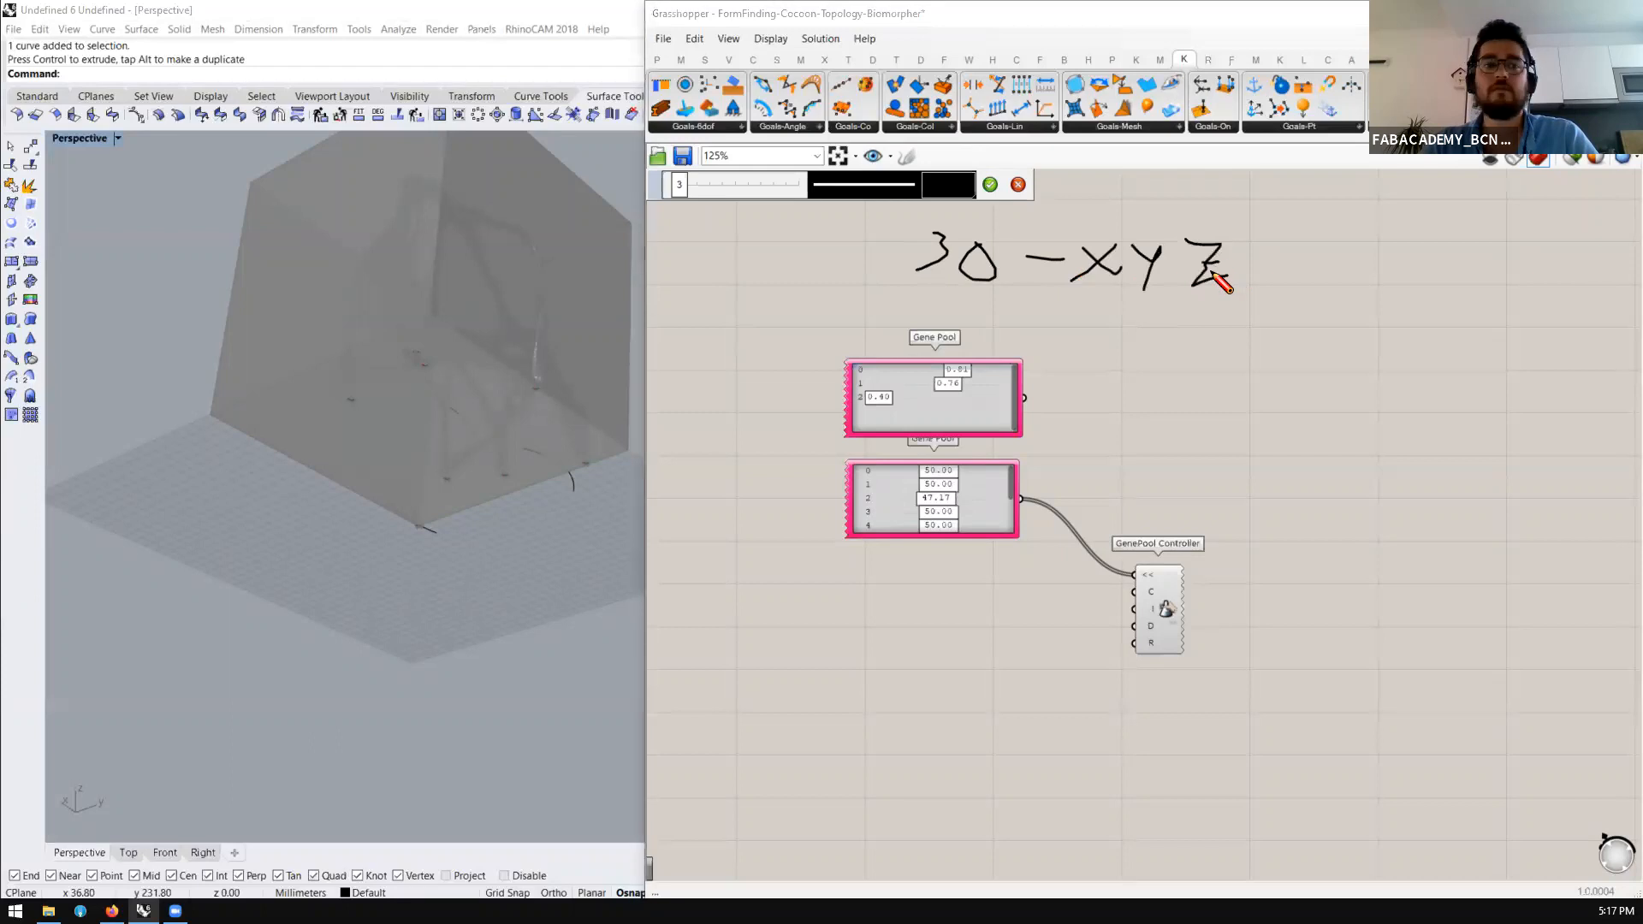
mouse_move(1015, 243)
mouse_down()
mouse_move(997, 298)
mouse_move(1019, 301)
mouse_up()
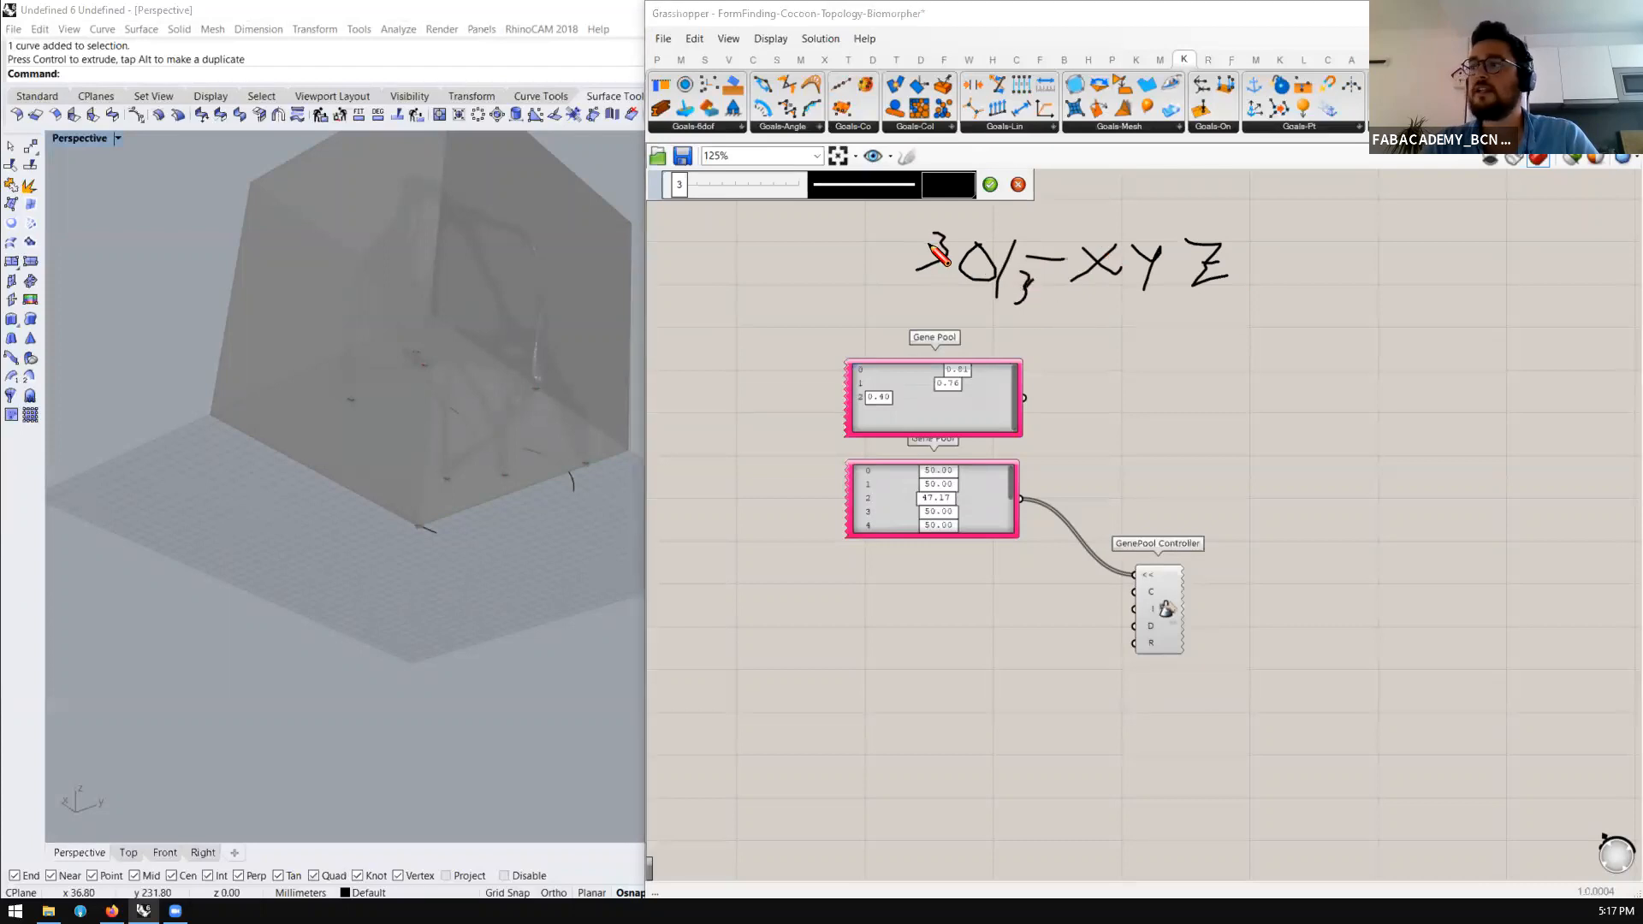
scroll(1007, 280, down, 2)
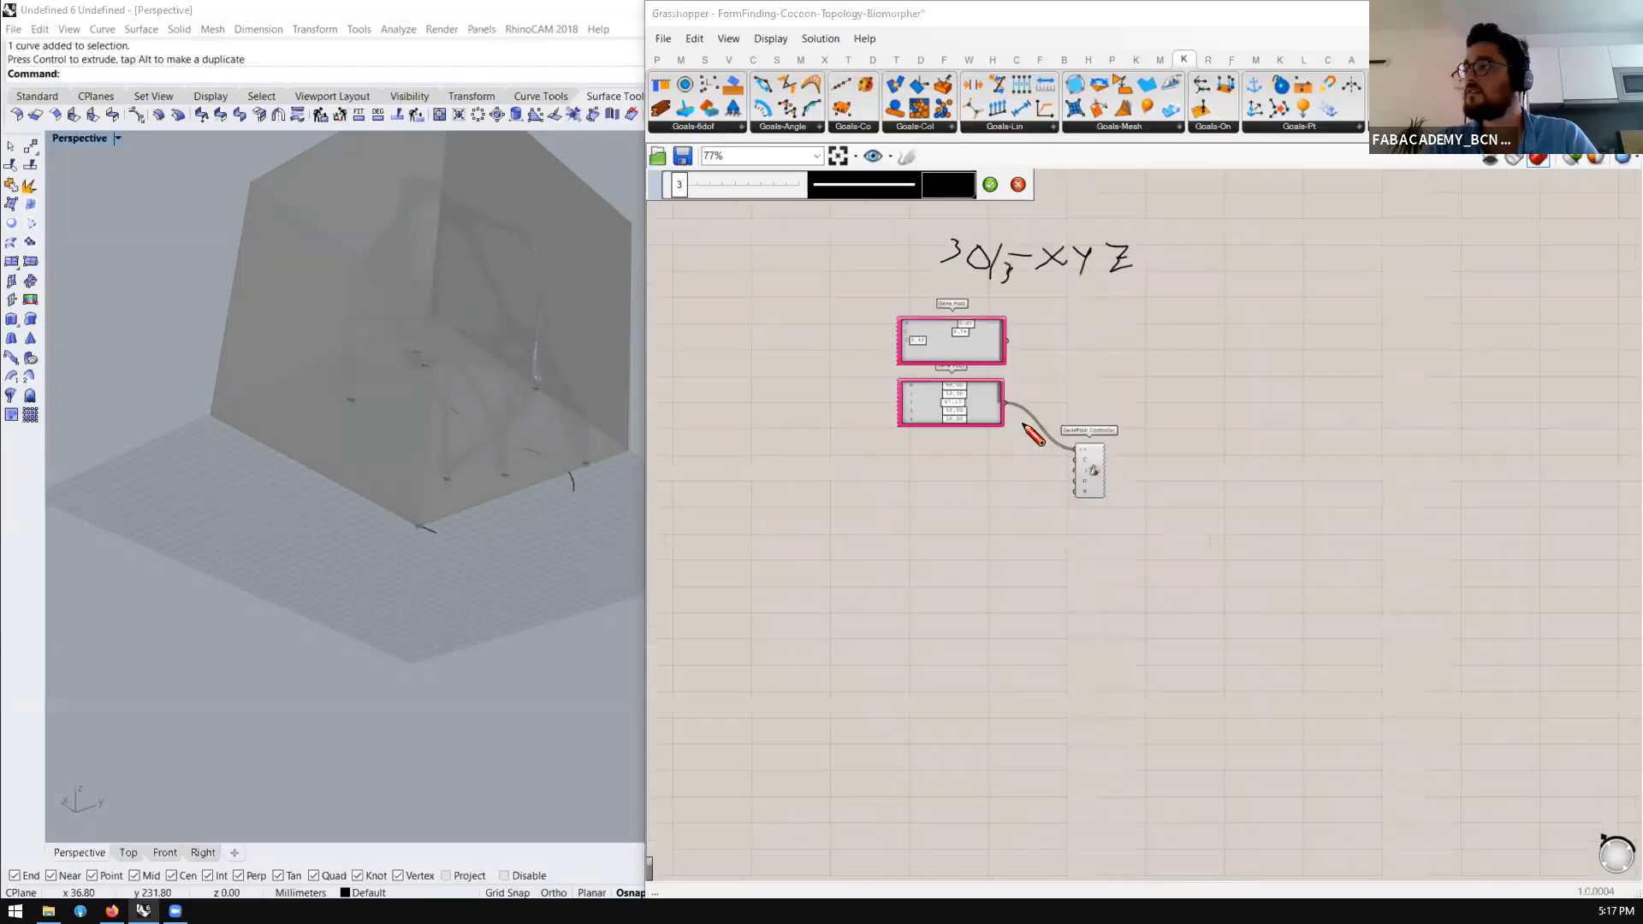
scroll(1052, 426, up, 4)
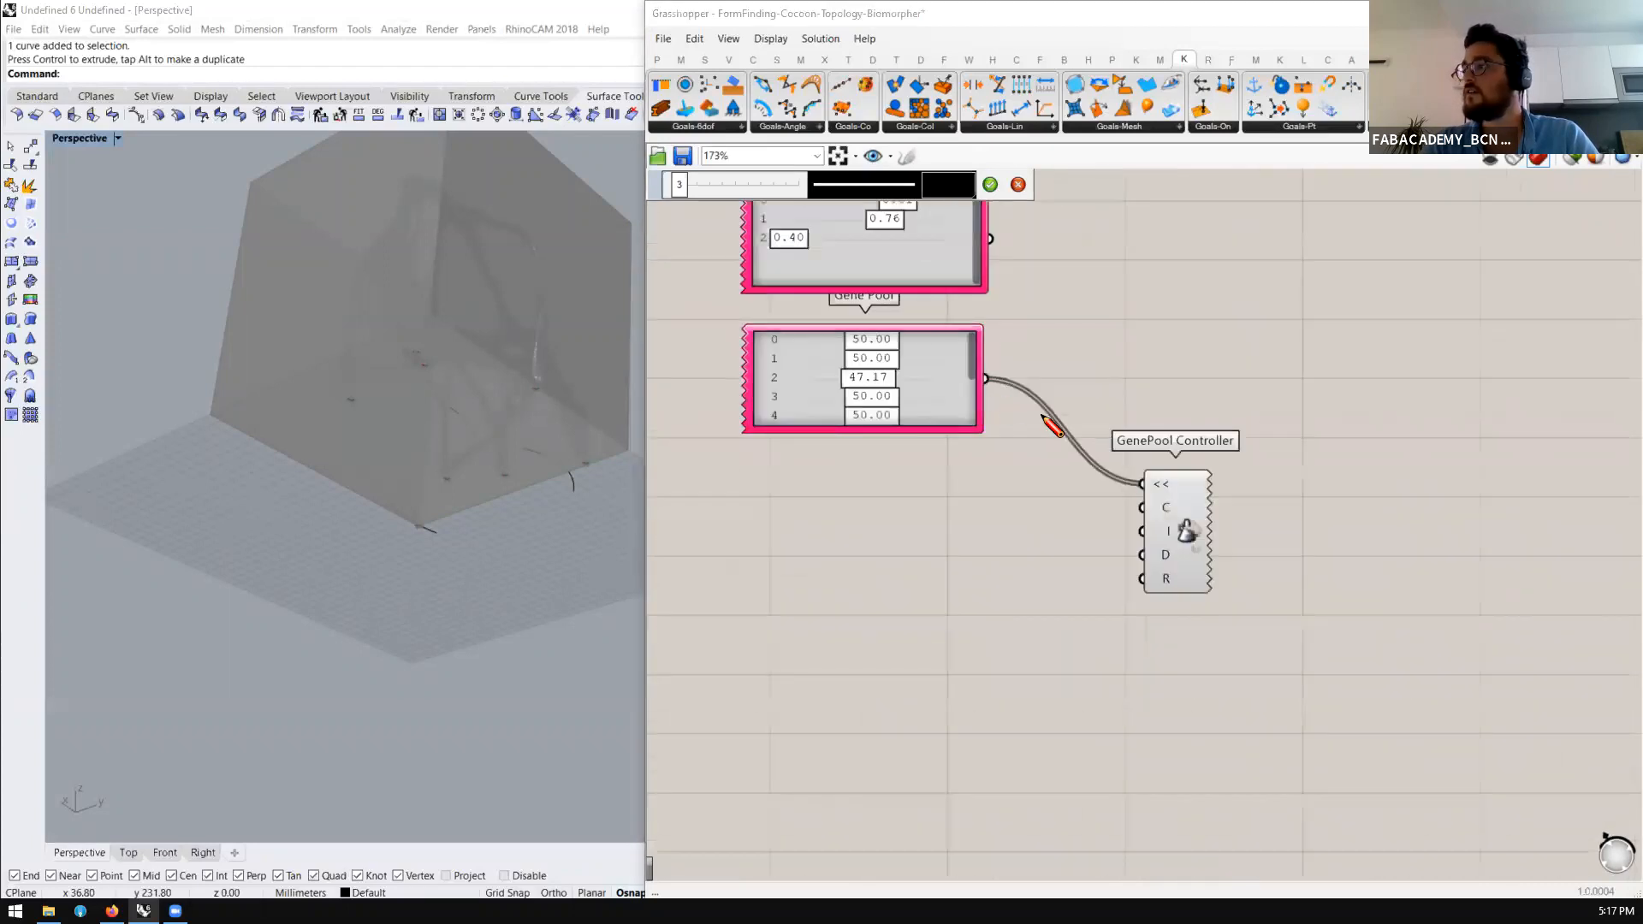
double_click(1018, 498)
key(Escape)
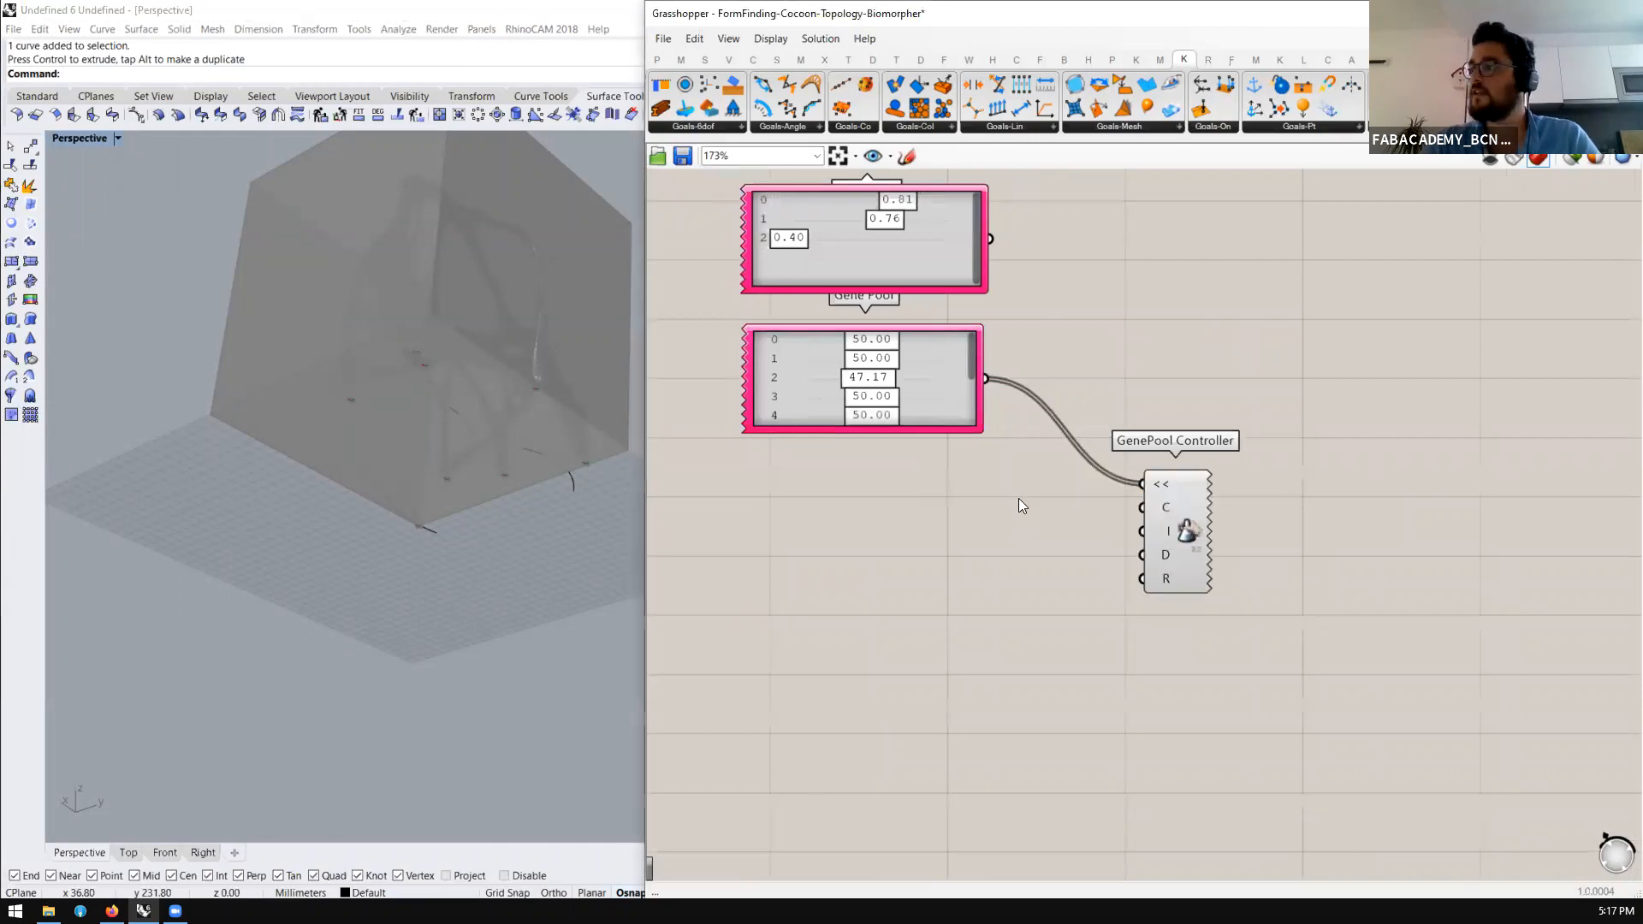
Add a number slider of 90 and connect it to the Count input of the GenePool Controller
double_click(932, 501)
text(90)
key(Return)
drag(1028, 503, 1171, 510)
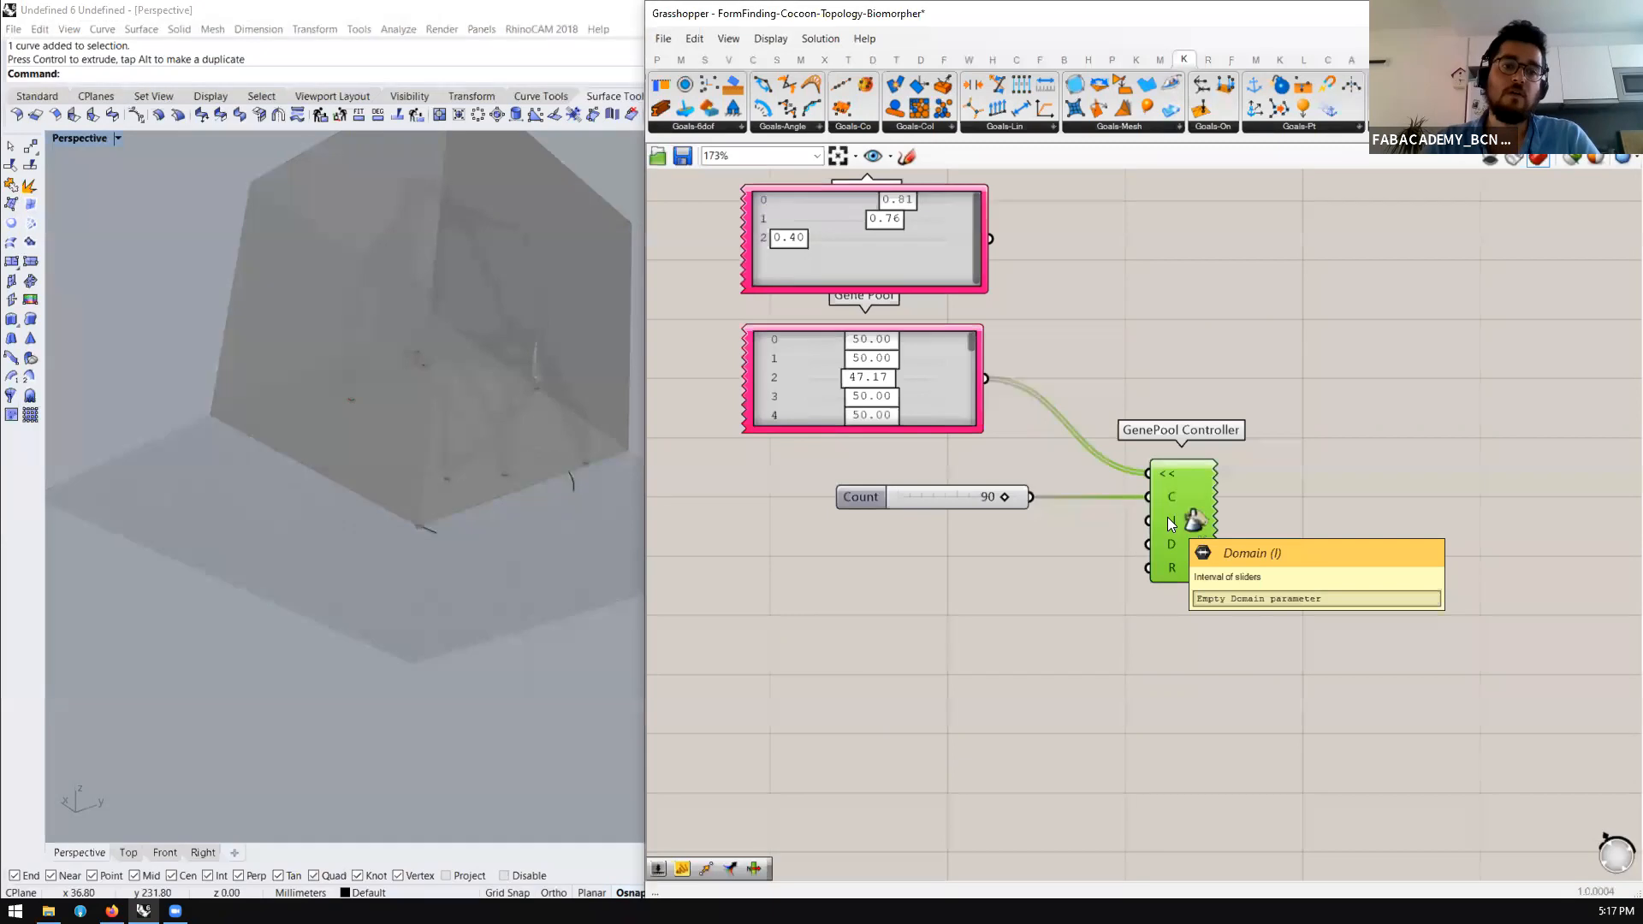
Set gene 2 of the controlled gene pool to 100.00
scroll(878, 377, up, 4)
drag(899, 378, 1050, 387)
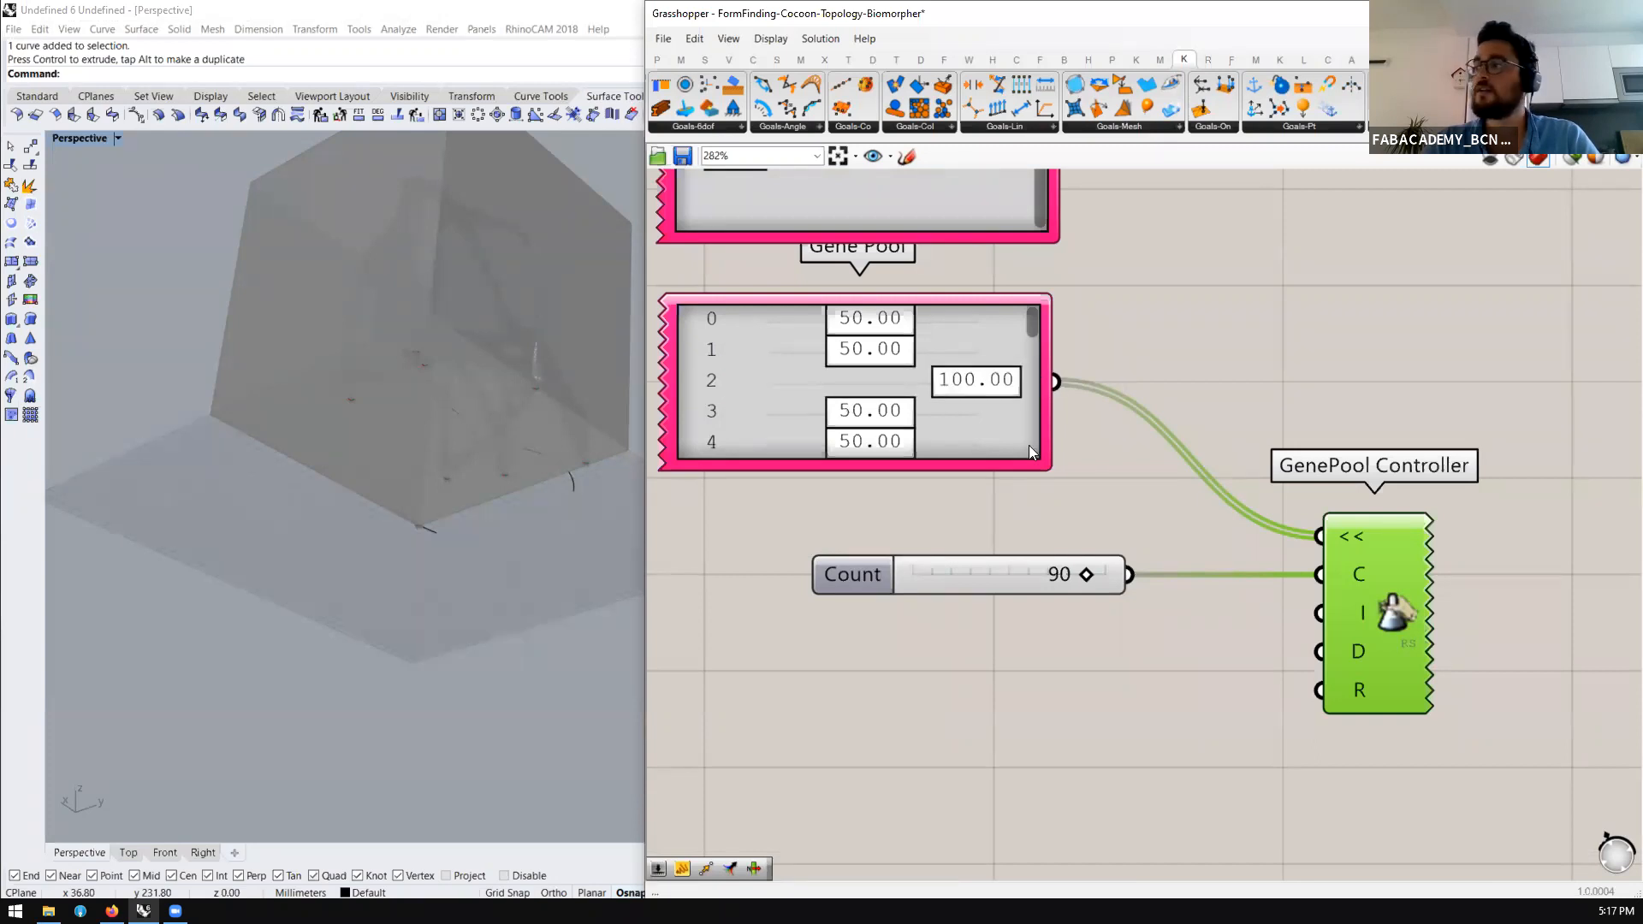
scroll(1028, 444, down, 3)
scroll(1169, 554, up, 3)
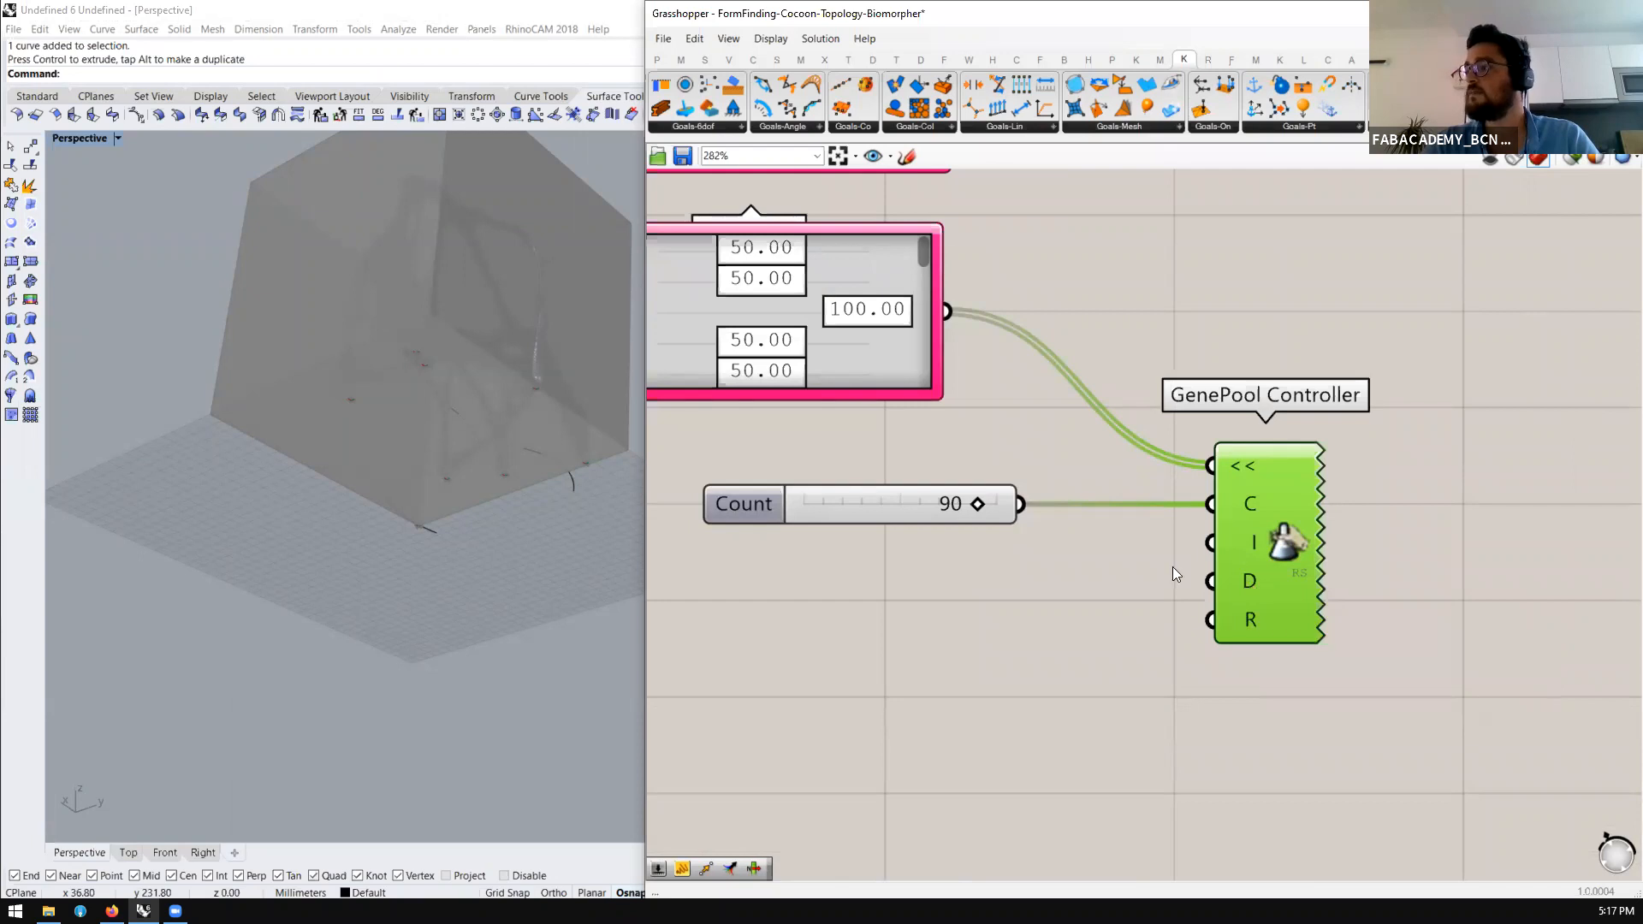
scroll(1112, 599, down, 4)
scroll(1015, 459, up, 2)
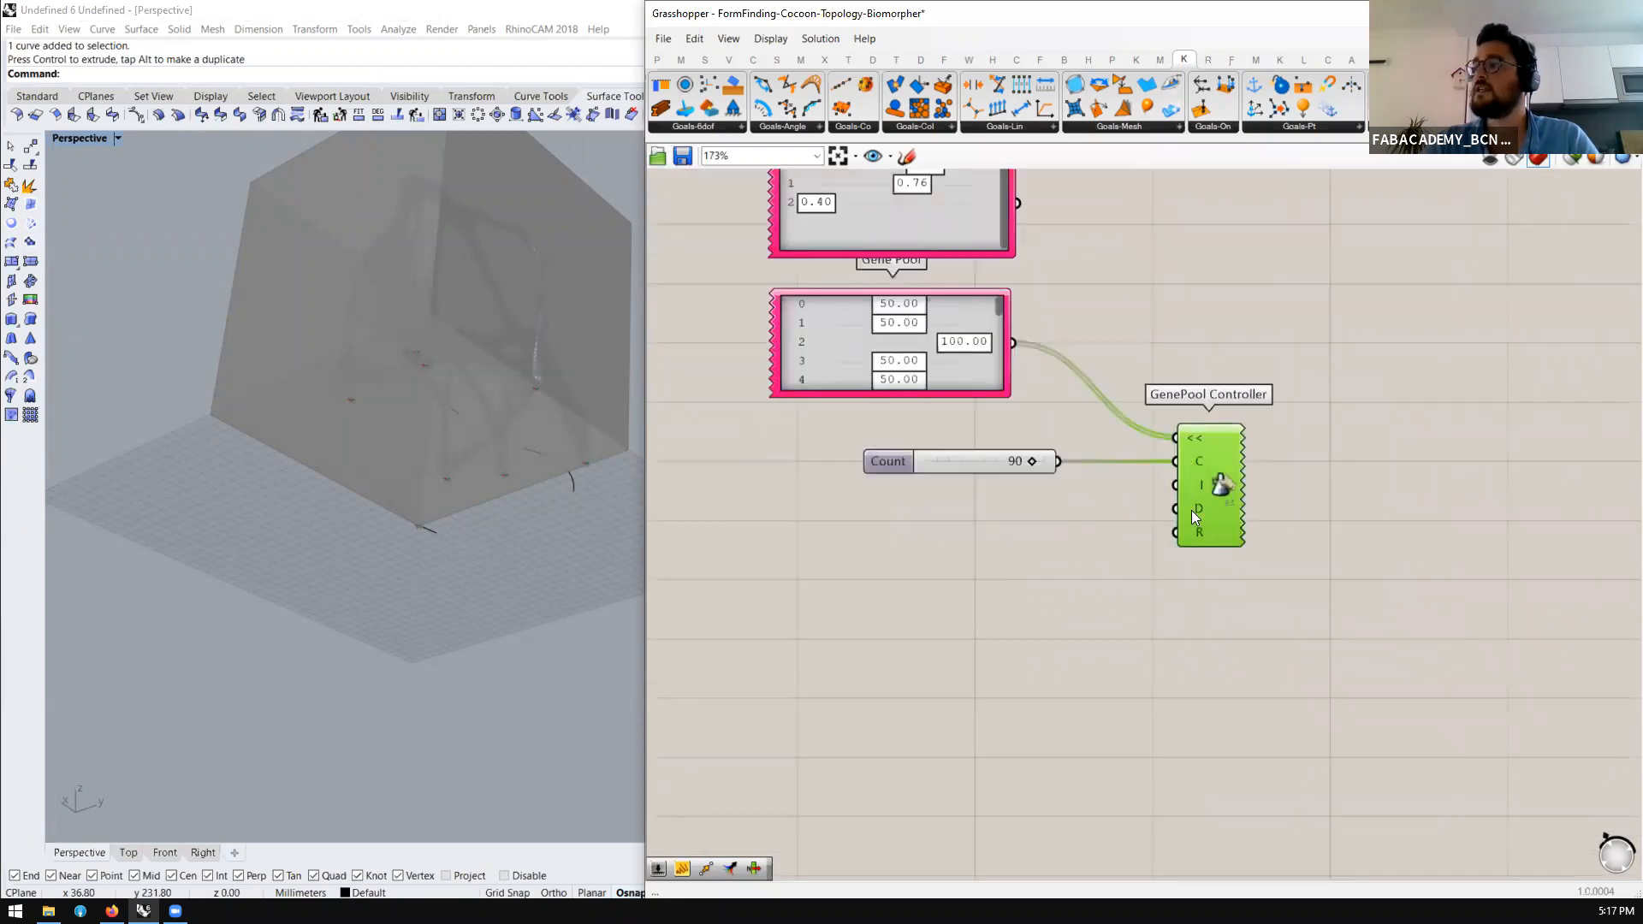
Randomize the controlled gene pool's values by 100%
right_click(845, 334)
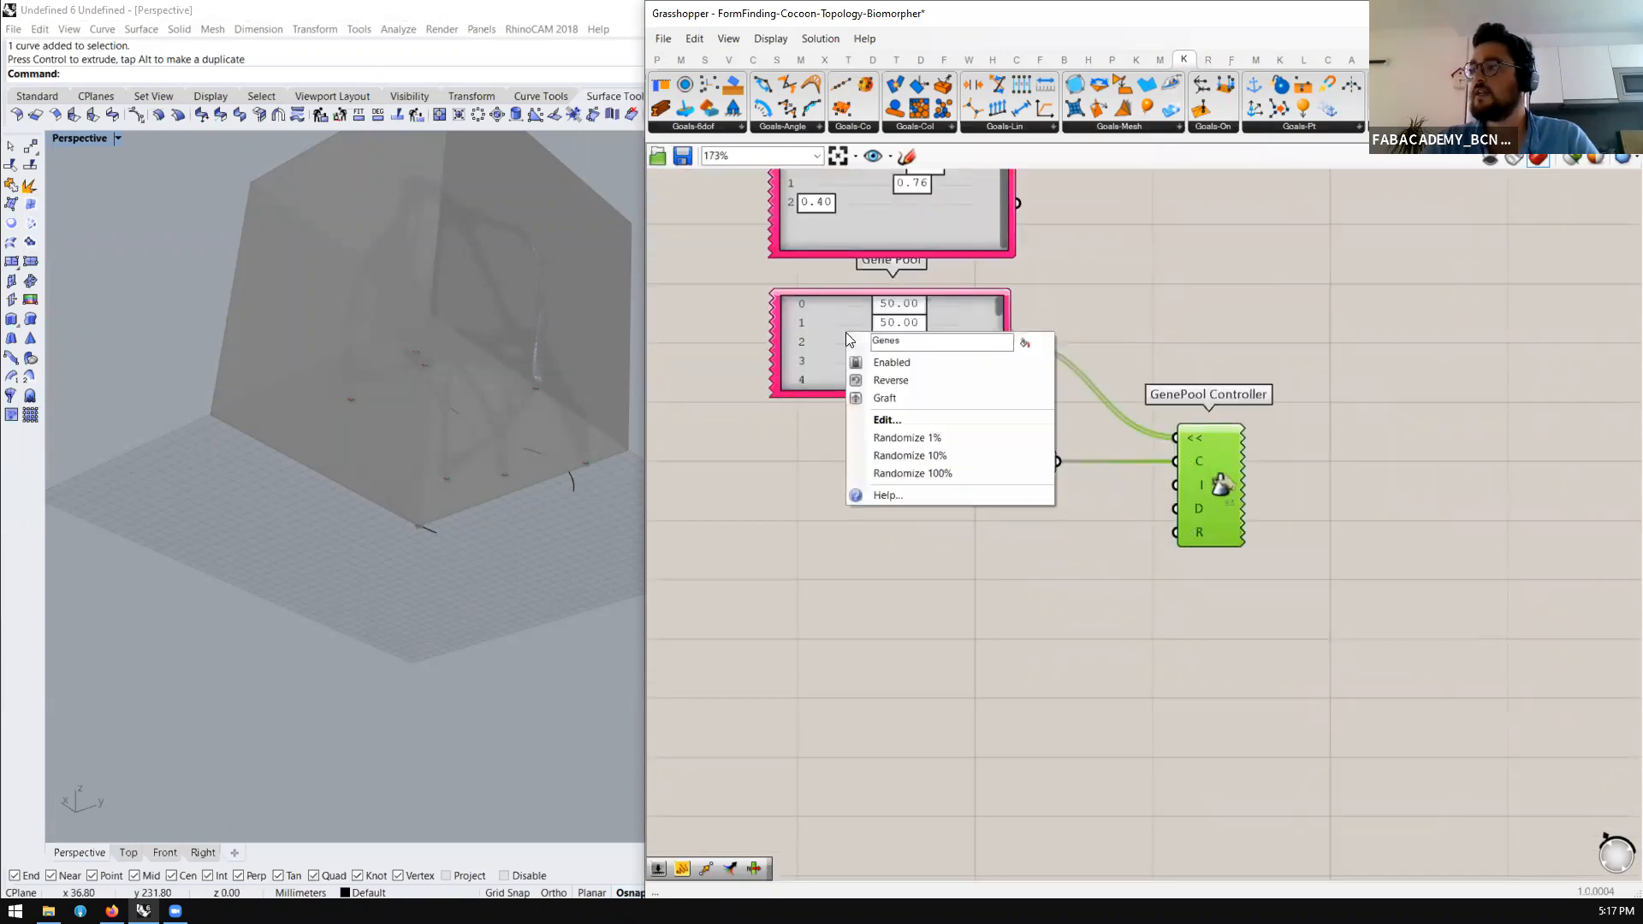
click(910, 473)
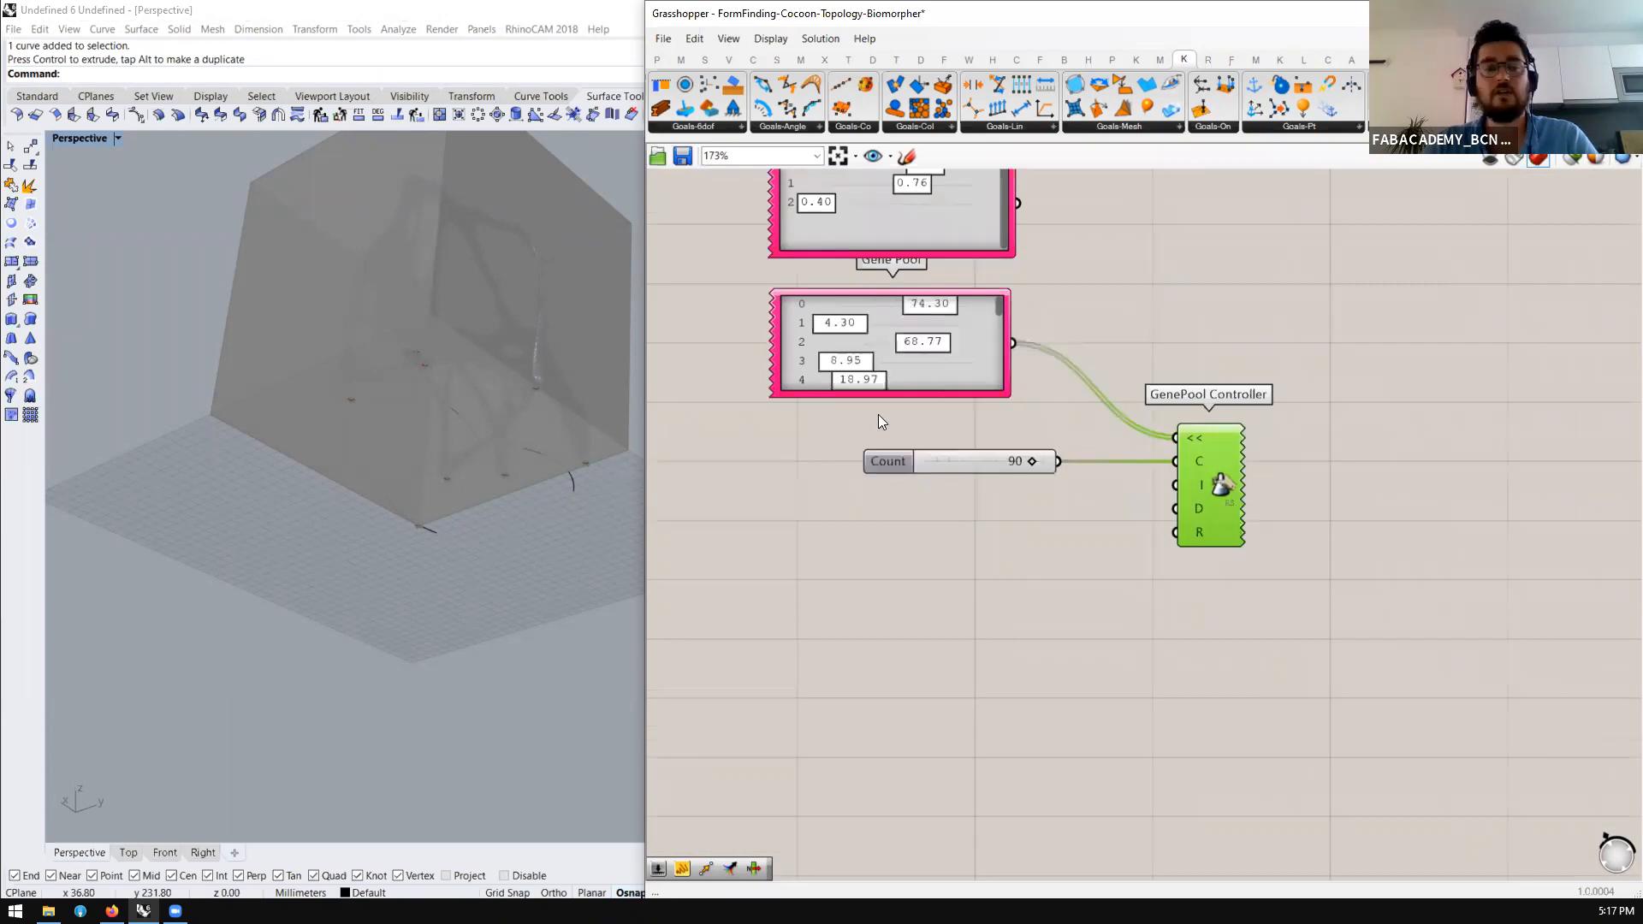
scroll(855, 479, down, 2)
scroll(1061, 470, up, 1)
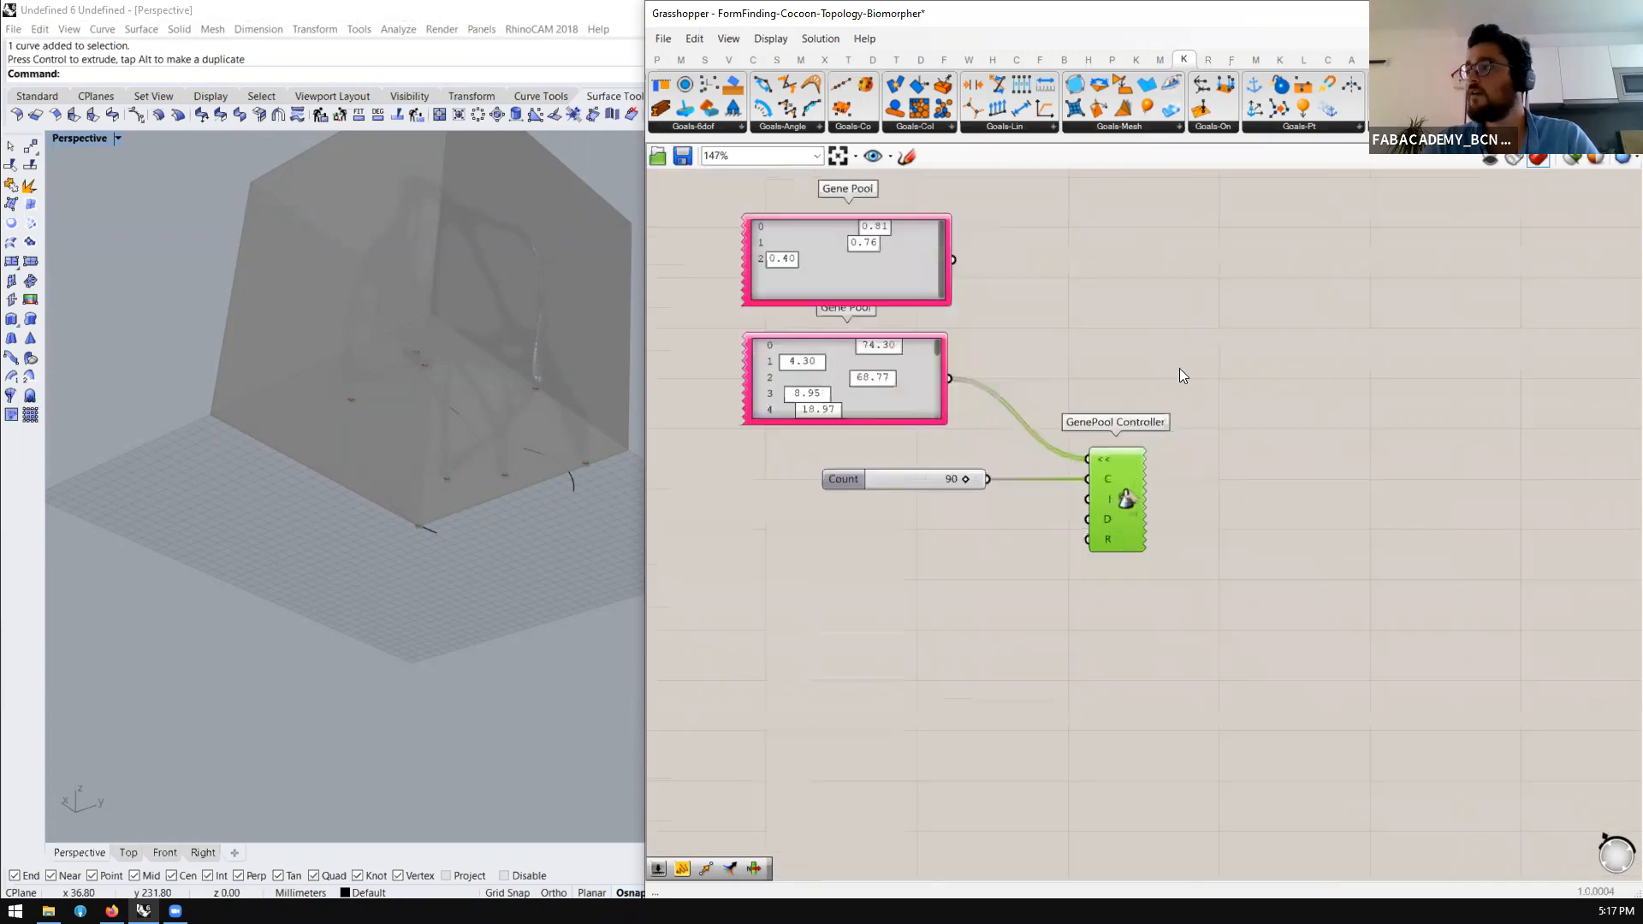
scroll(1167, 364, up, 1)
Add an enlarged panel showing the randomized gene pool's output and place it above, clear of the GenePool Controller
double_click(1149, 365)
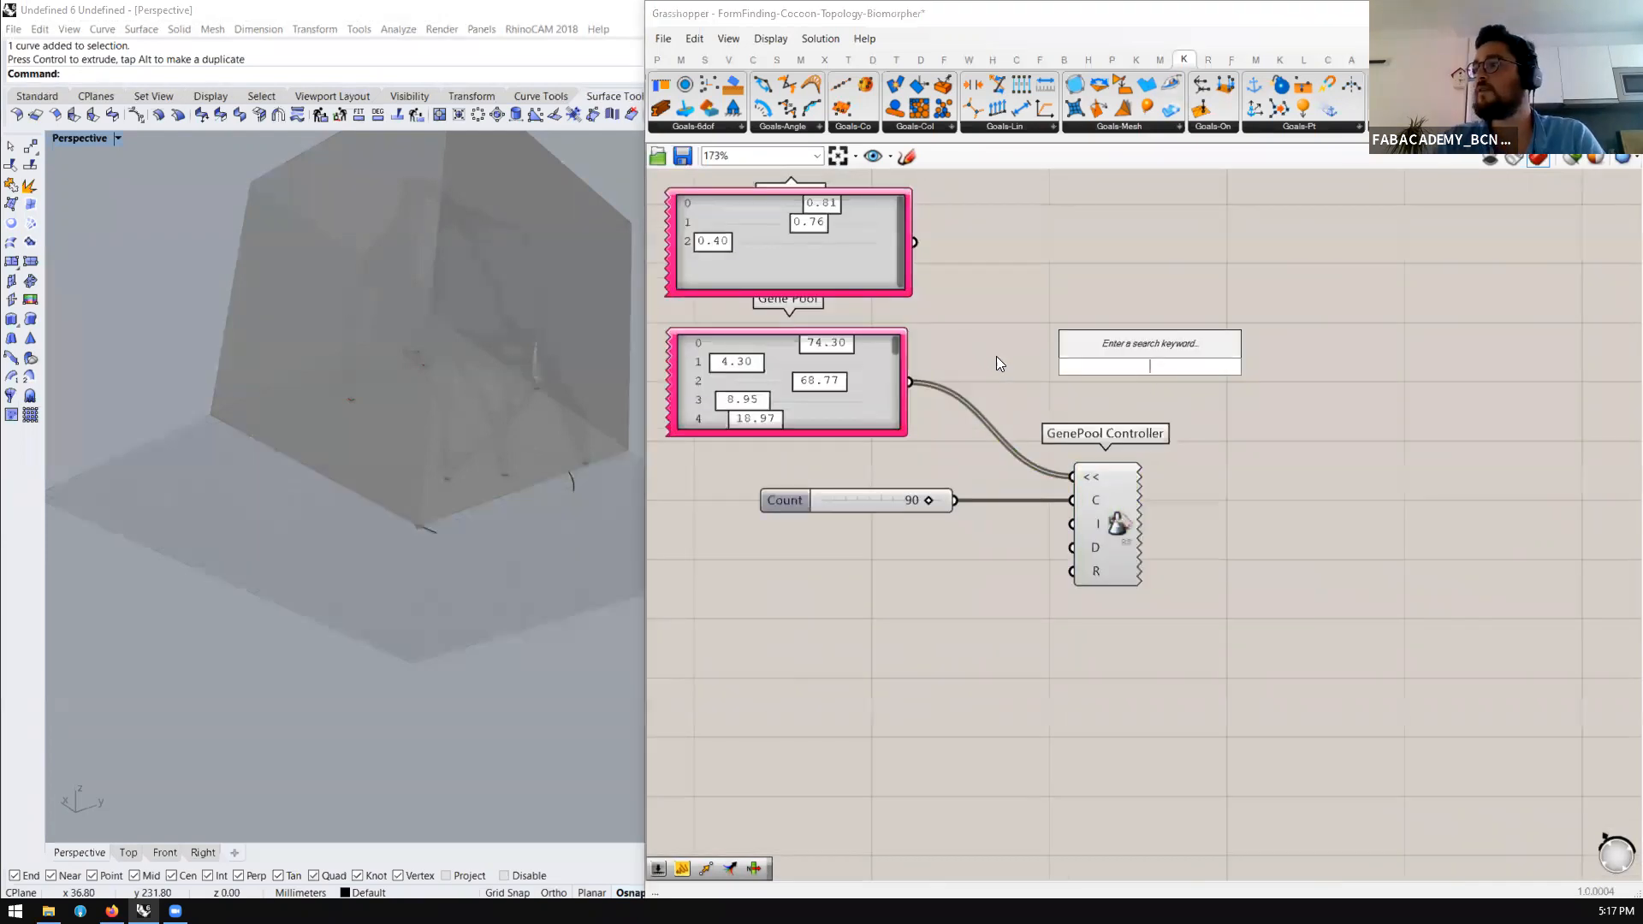
double_click(1049, 318)
text(//)
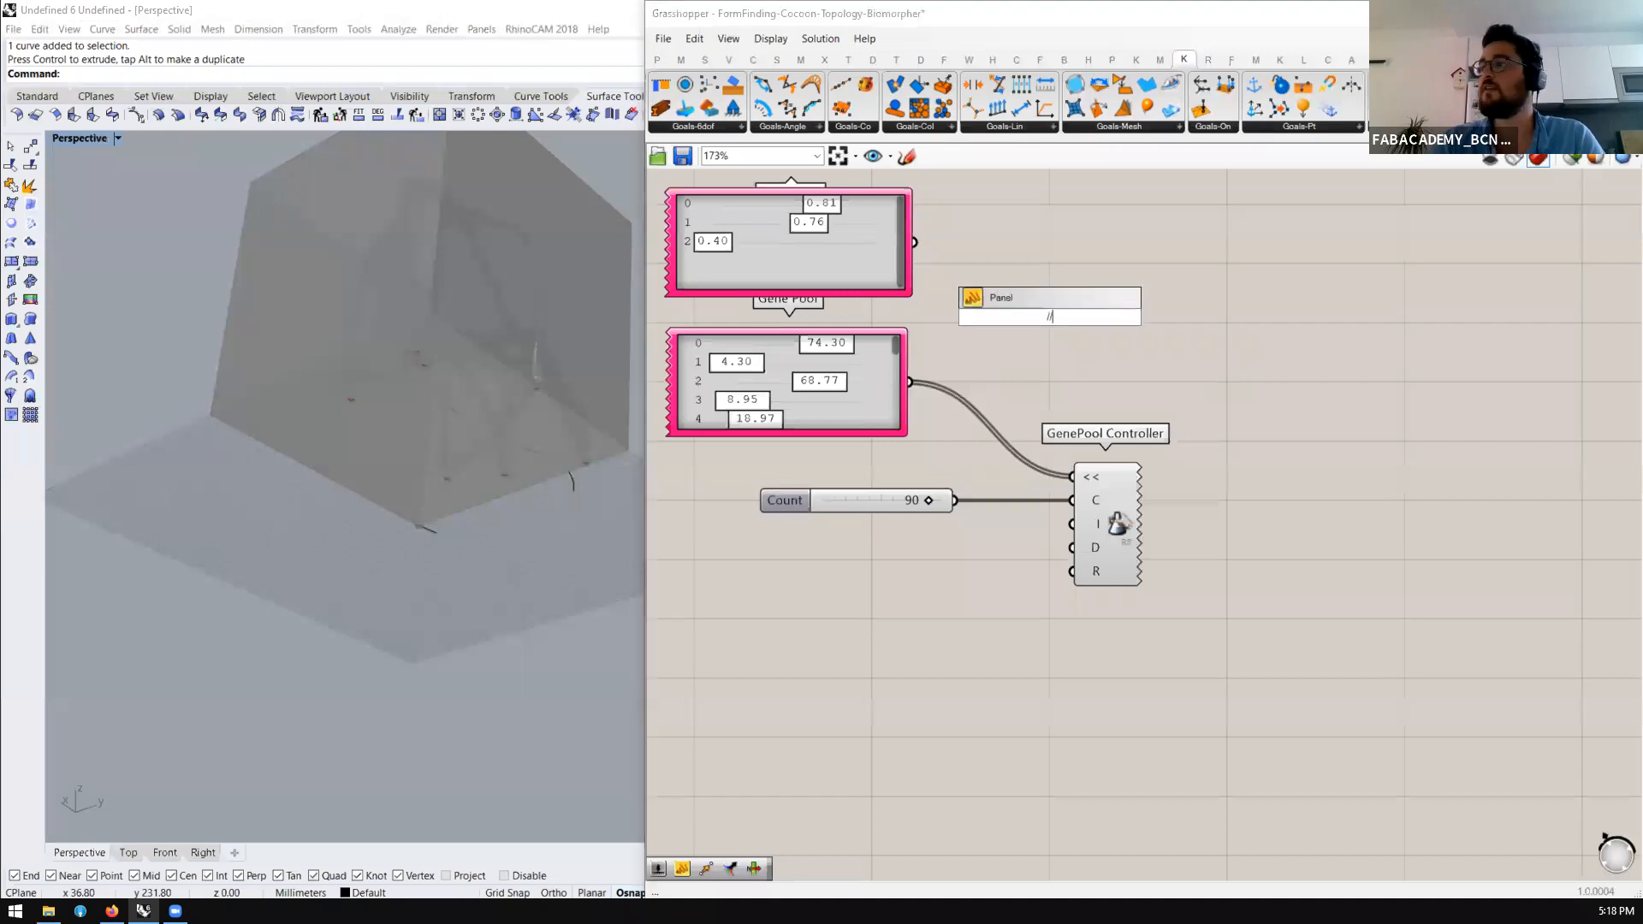
key(Return)
drag(907, 413, 952, 318)
drag(1098, 344, 1184, 373)
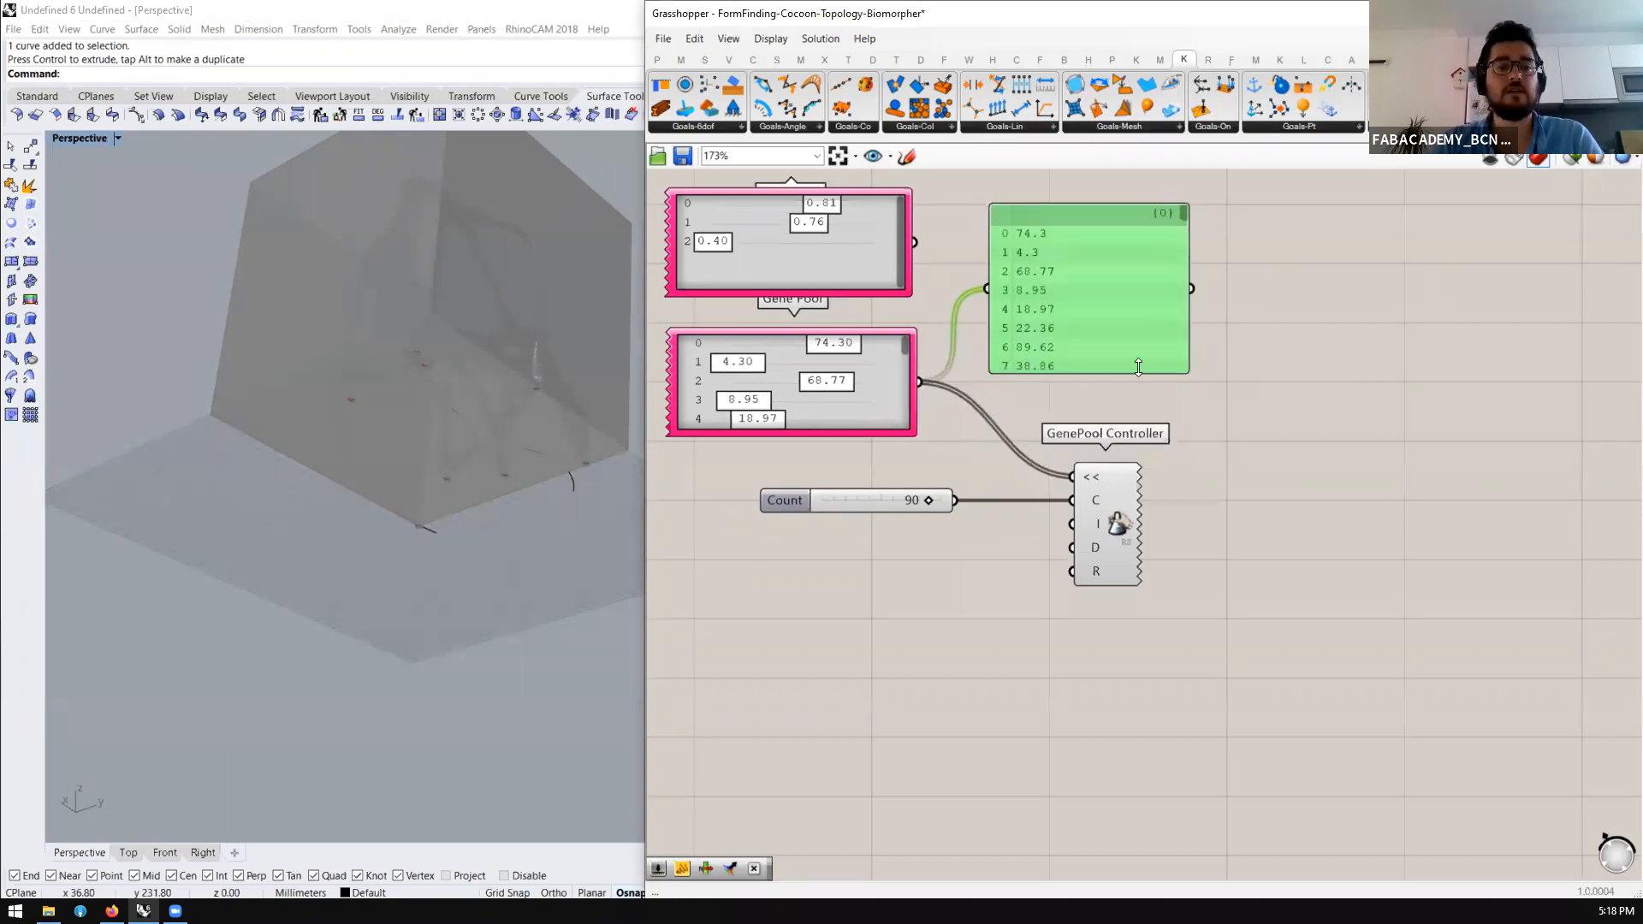
scroll(923, 494, down, 3)
scroll(1075, 374, up, 4)
drag(984, 344, 984, 215)
Add a Numbers to Points component above the GenePool Controller and feed its N input from the randomized gene pool
double_click(1051, 456)
text(number)
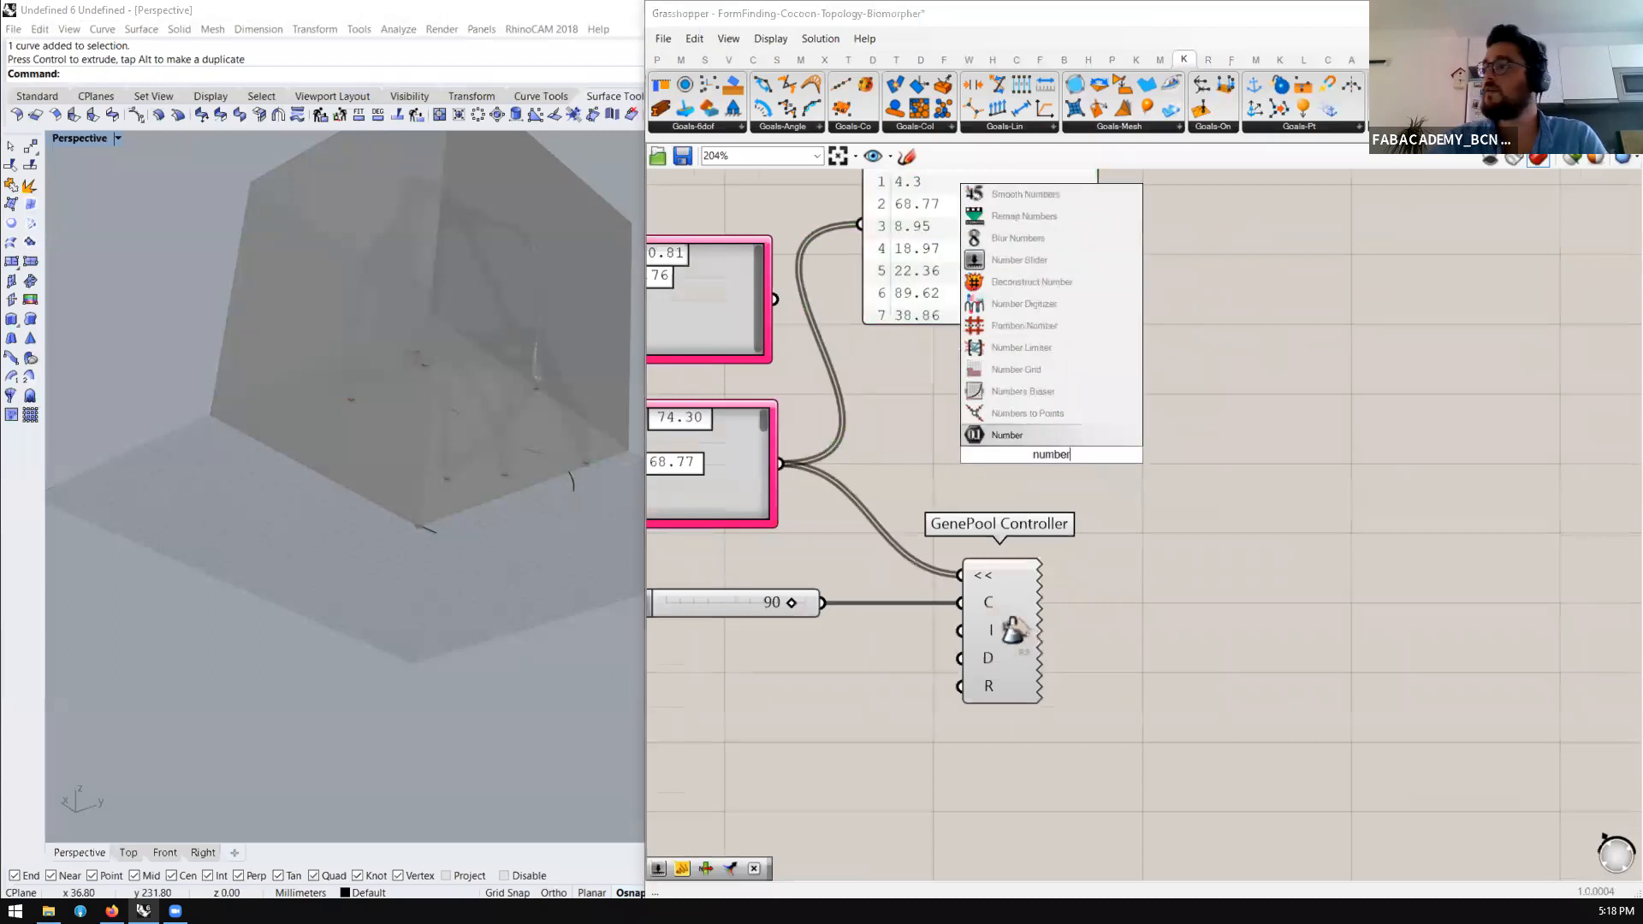
click(1033, 414)
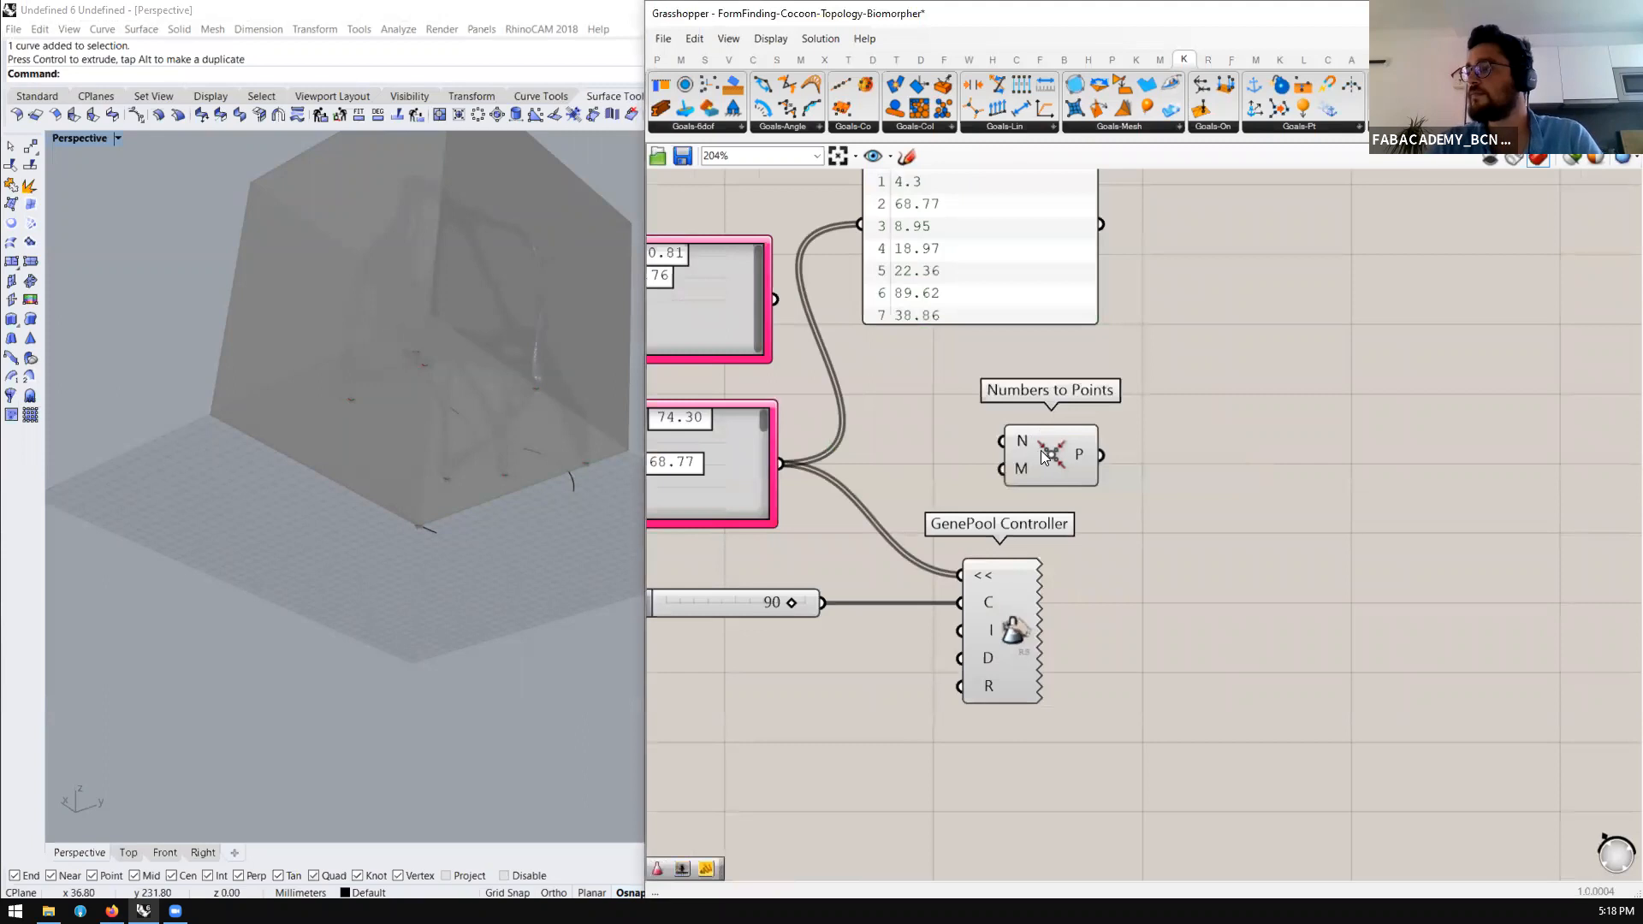
drag(1069, 431, 1068, 431)
scroll(1068, 431, down, 1)
scroll(1067, 431, up, 1)
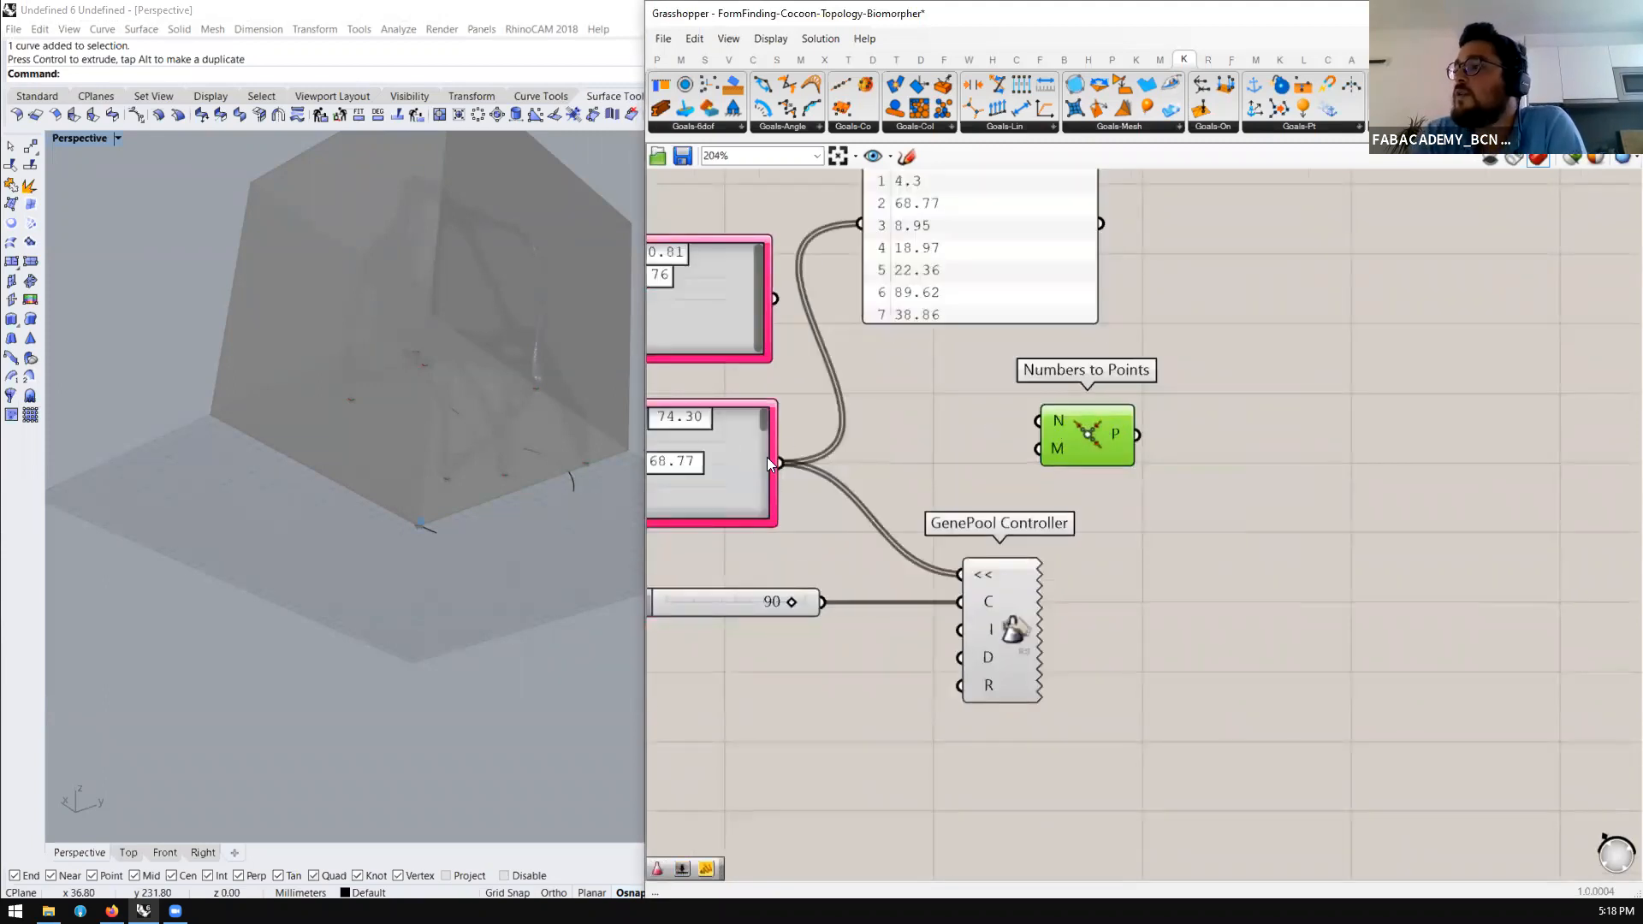
drag(901, 436, 1169, 407)
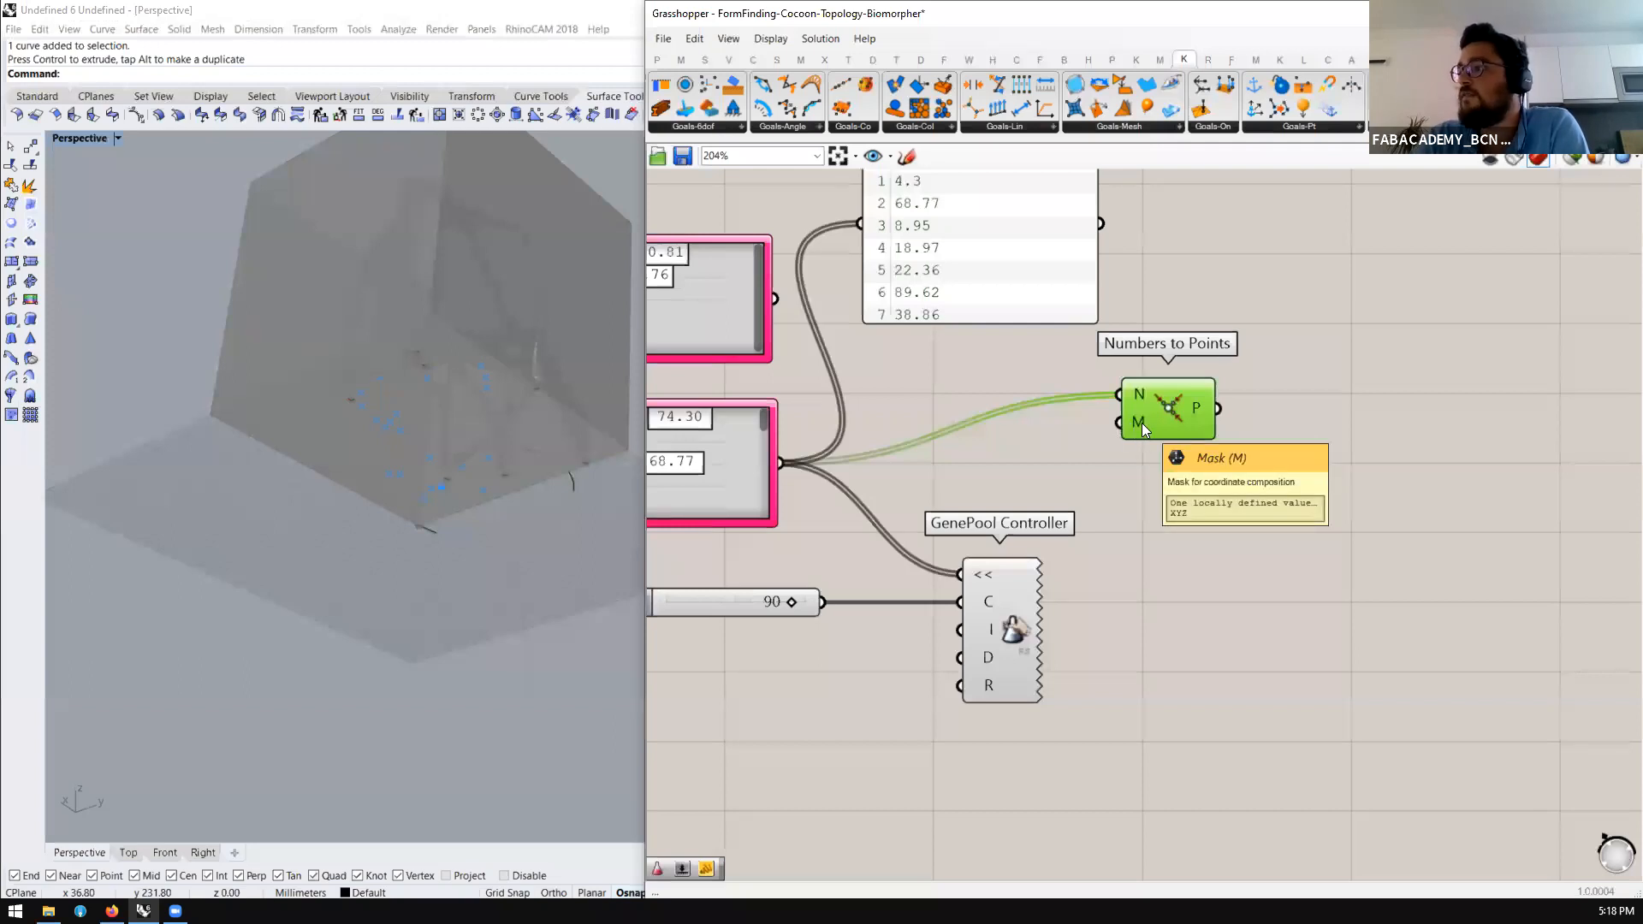
Add a panel containing "xyz" and connect it to the Mask input of Numbers to Points
click(1043, 436)
double_click(1043, 436)
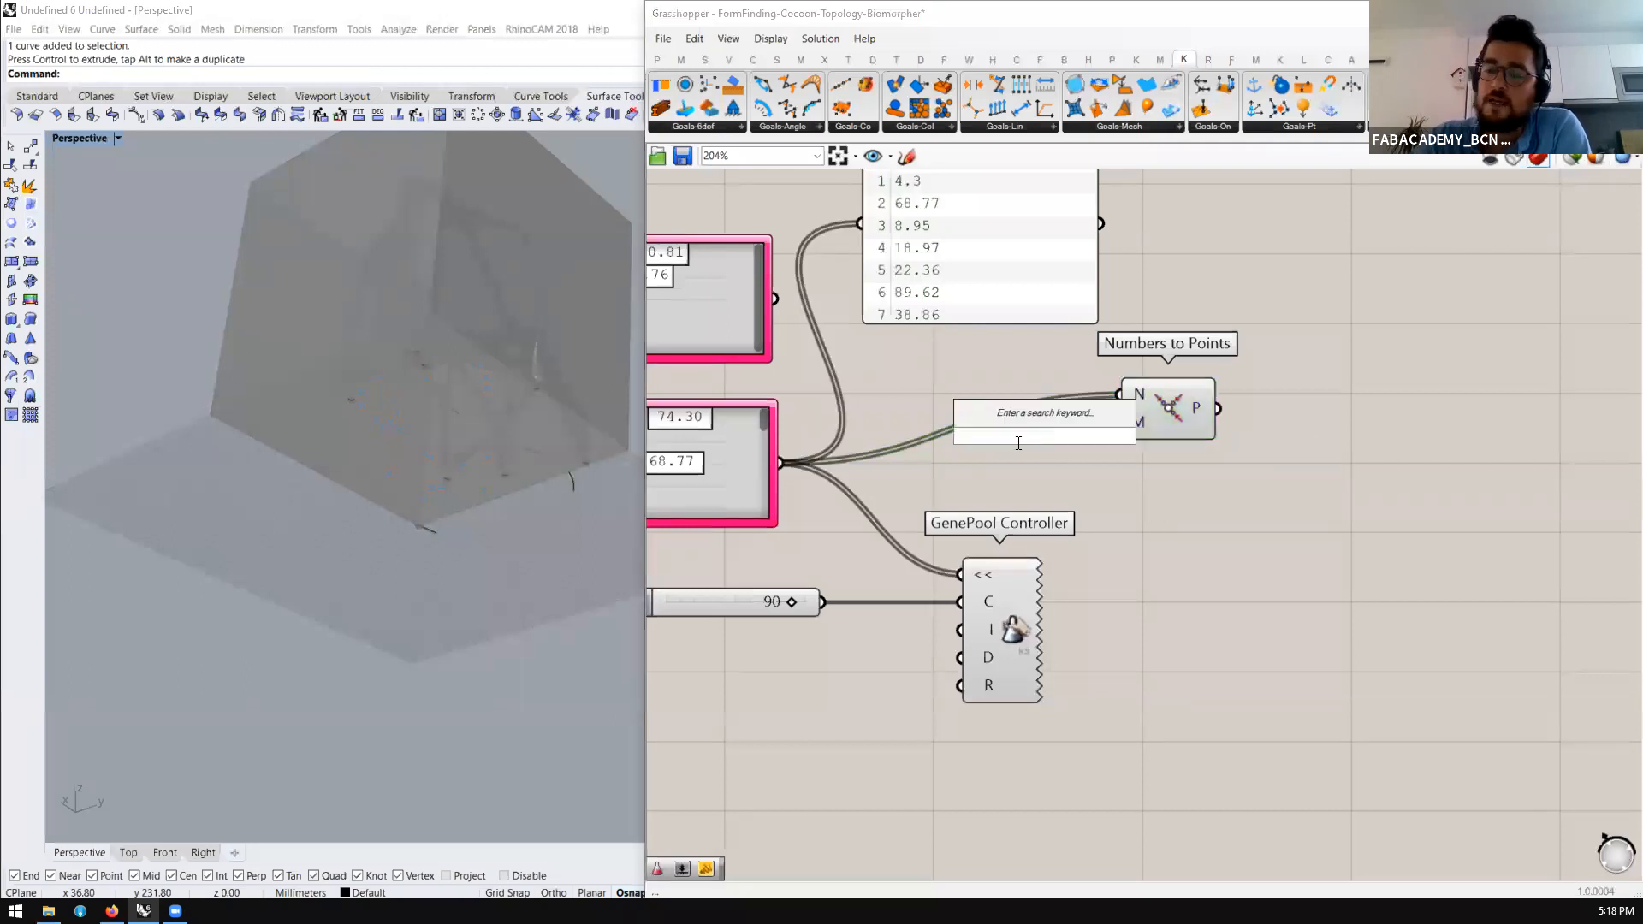
text(//xyz)
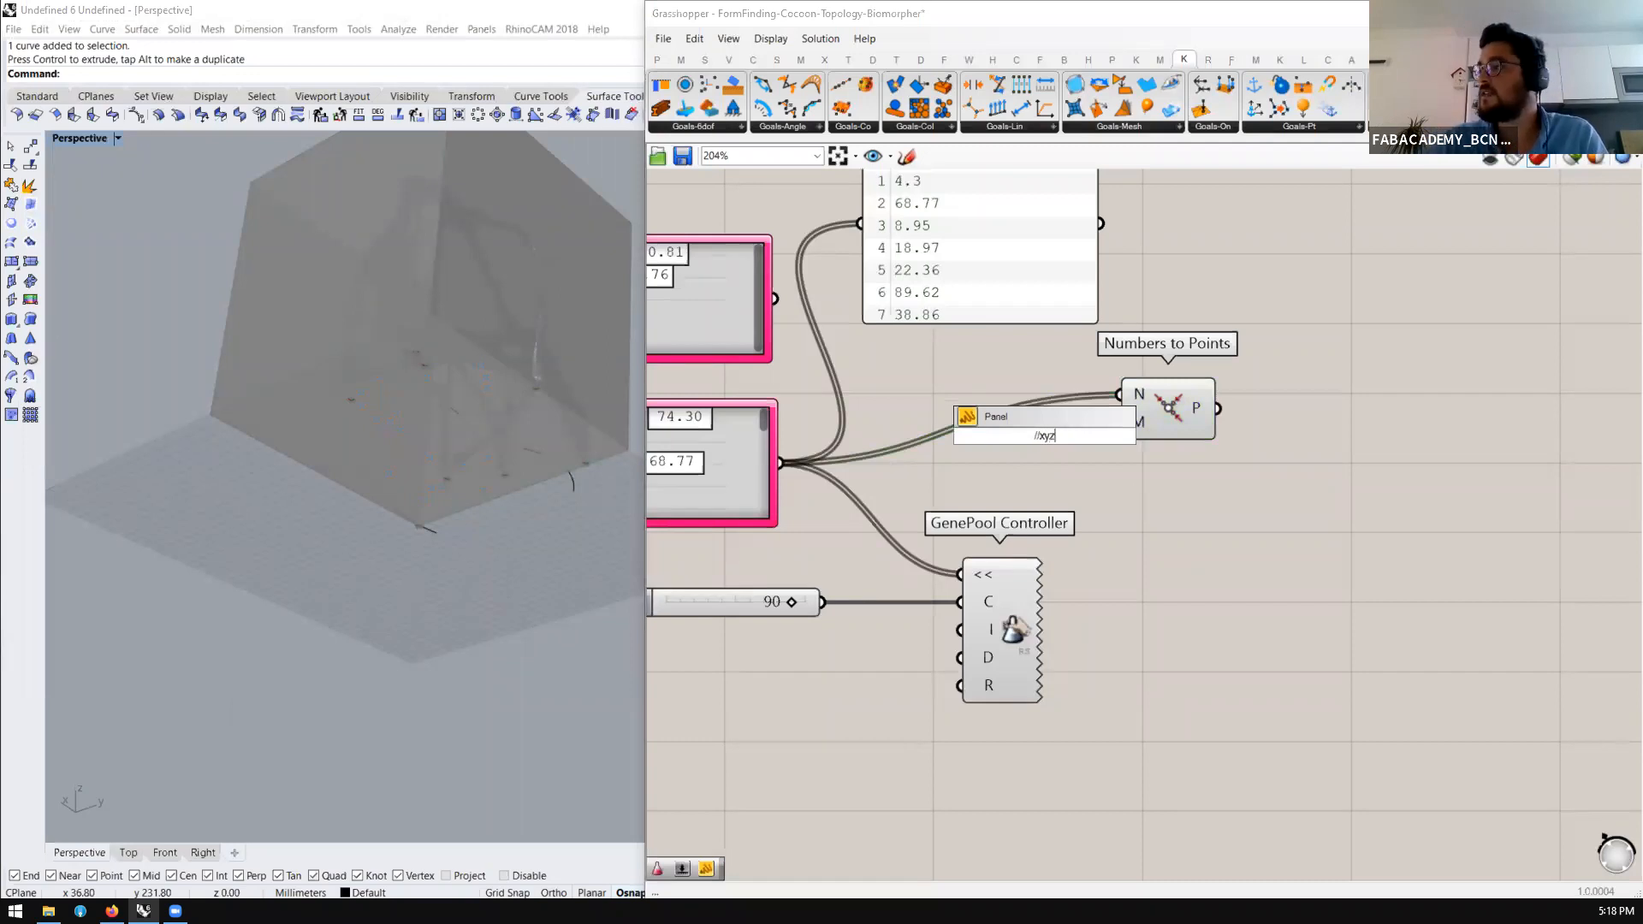
key(Return)
drag(1080, 443, 1159, 413)
scroll(1158, 412, down, 3)
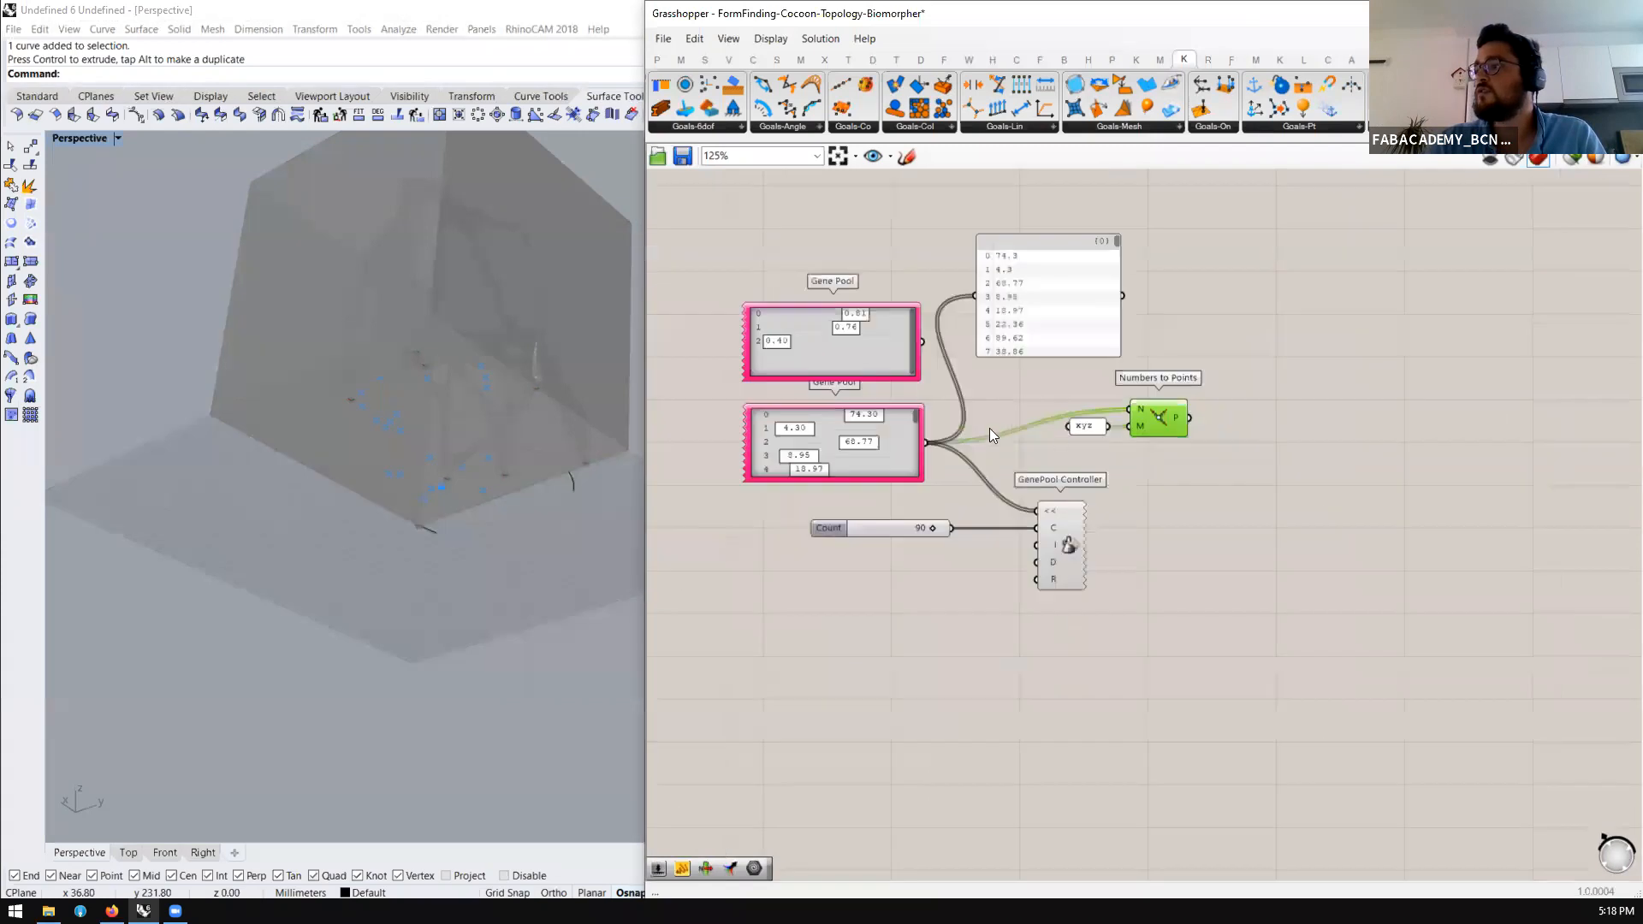
Add a panel to the P output of Numbers to Points and widen it to fit whole coordinates on one line
scroll(993, 428, up, 2)
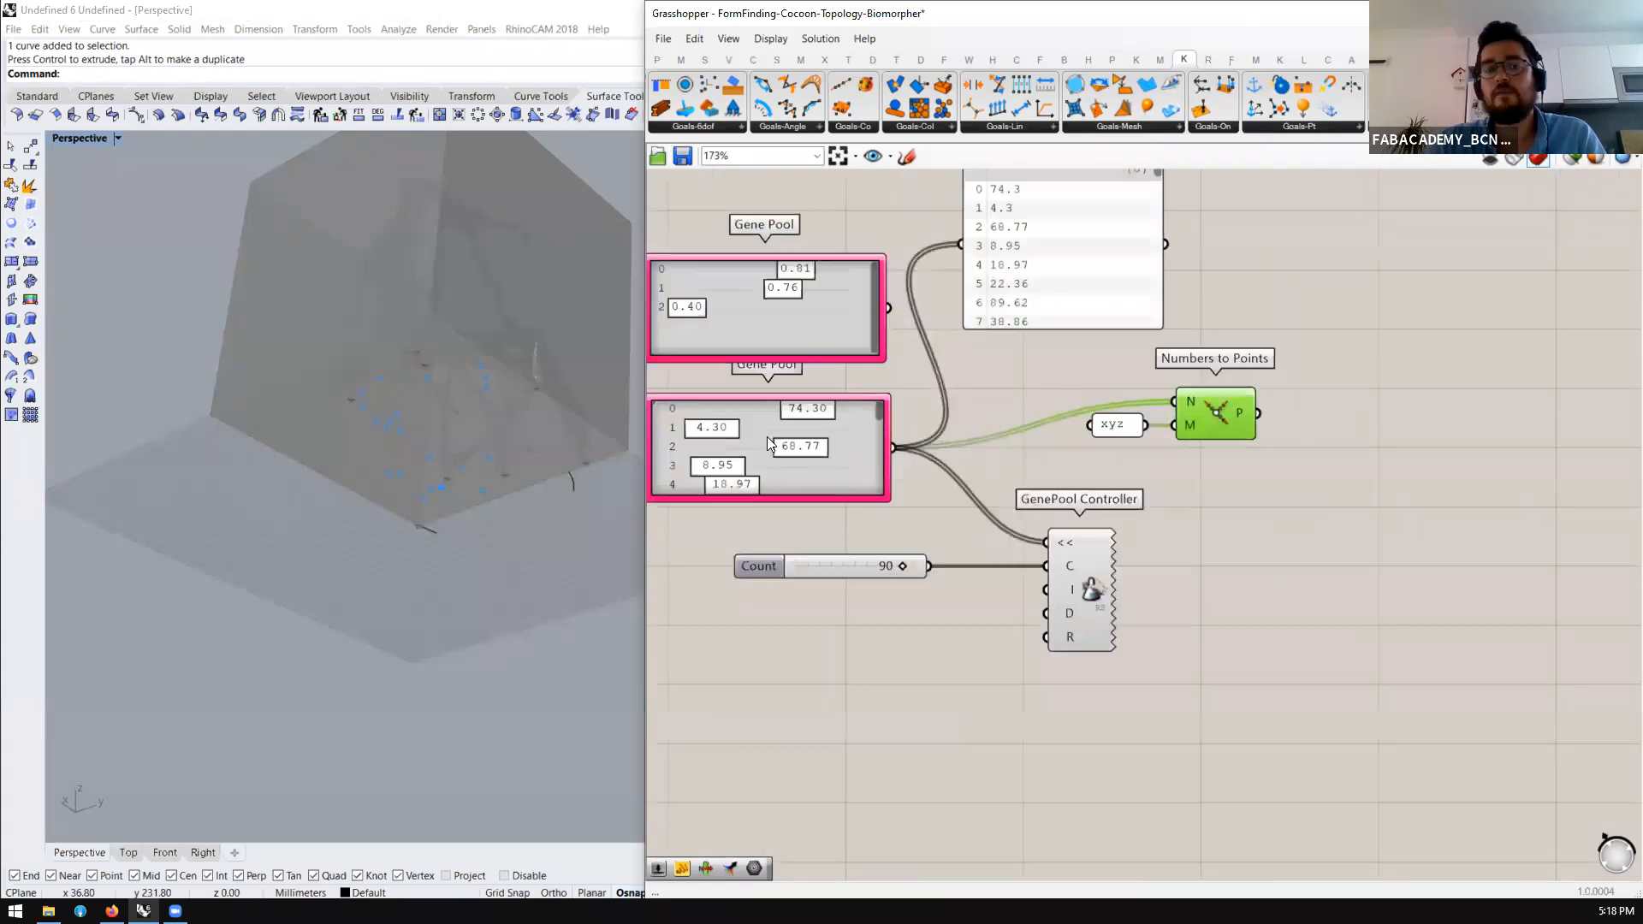
mouse_move(847, 447)
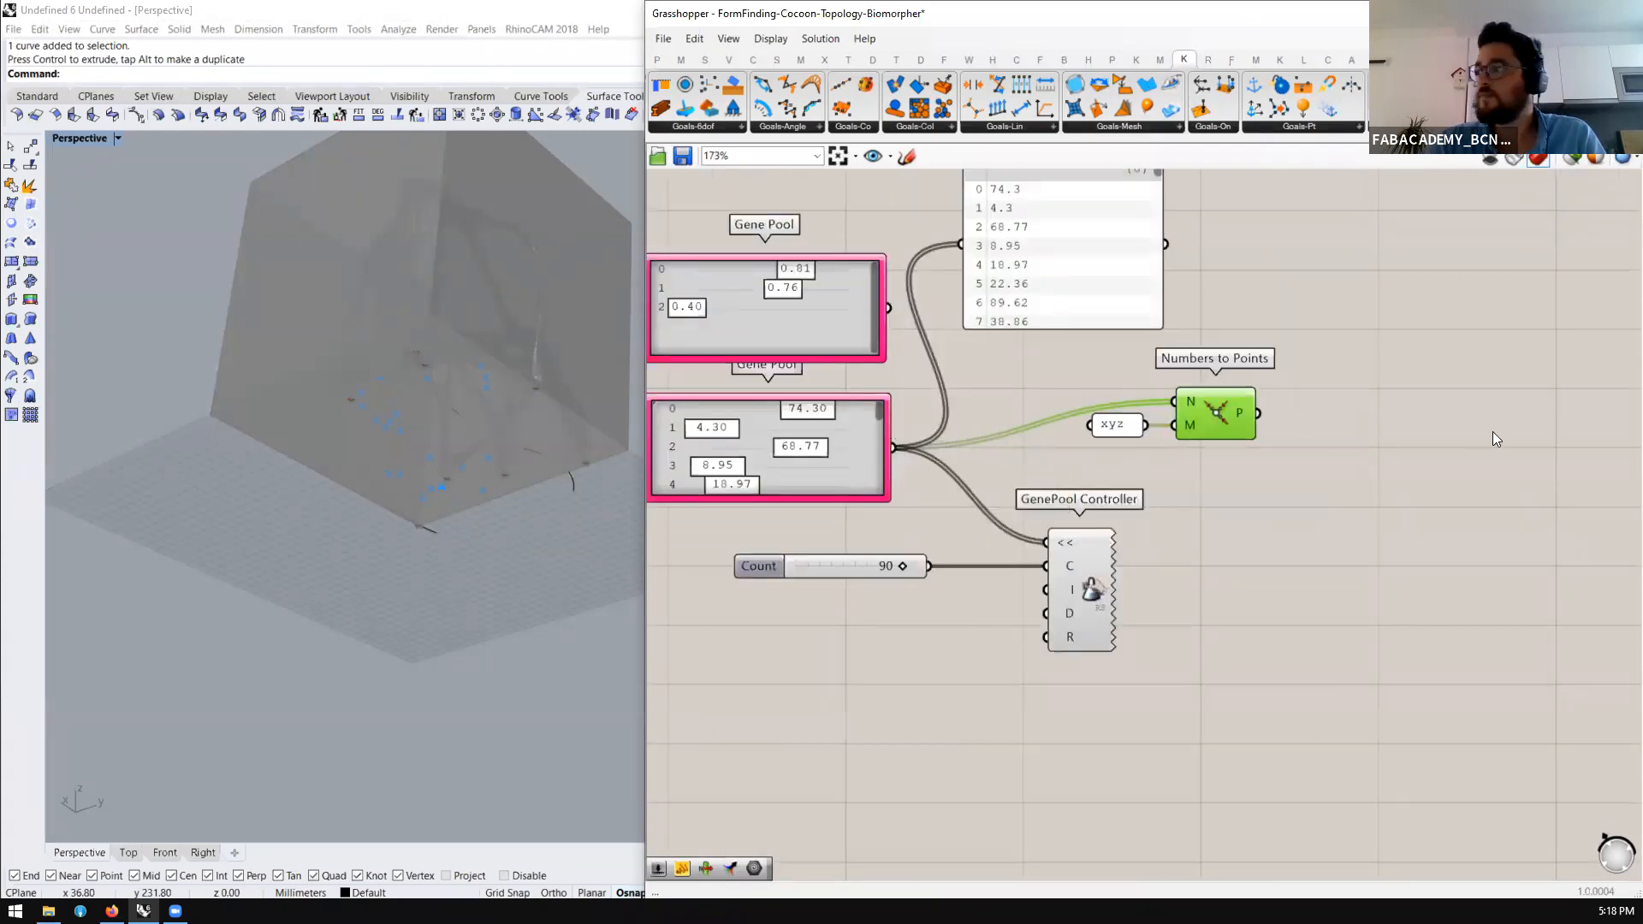
double_click(1411, 451)
text(//)
key(Return)
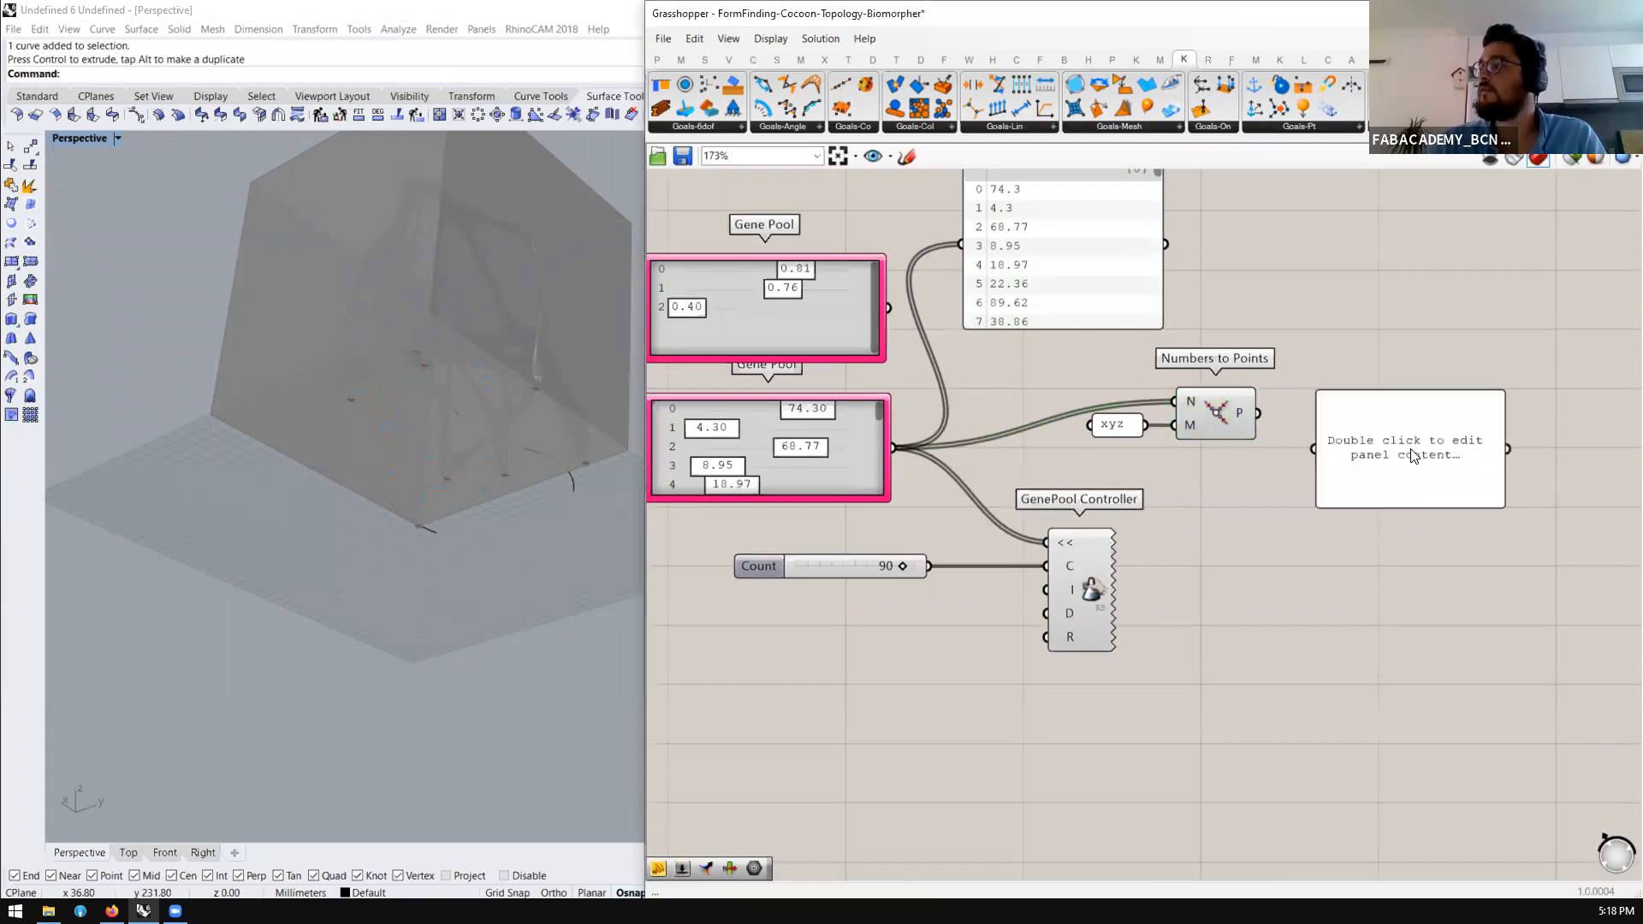
drag(1258, 413, 1311, 412)
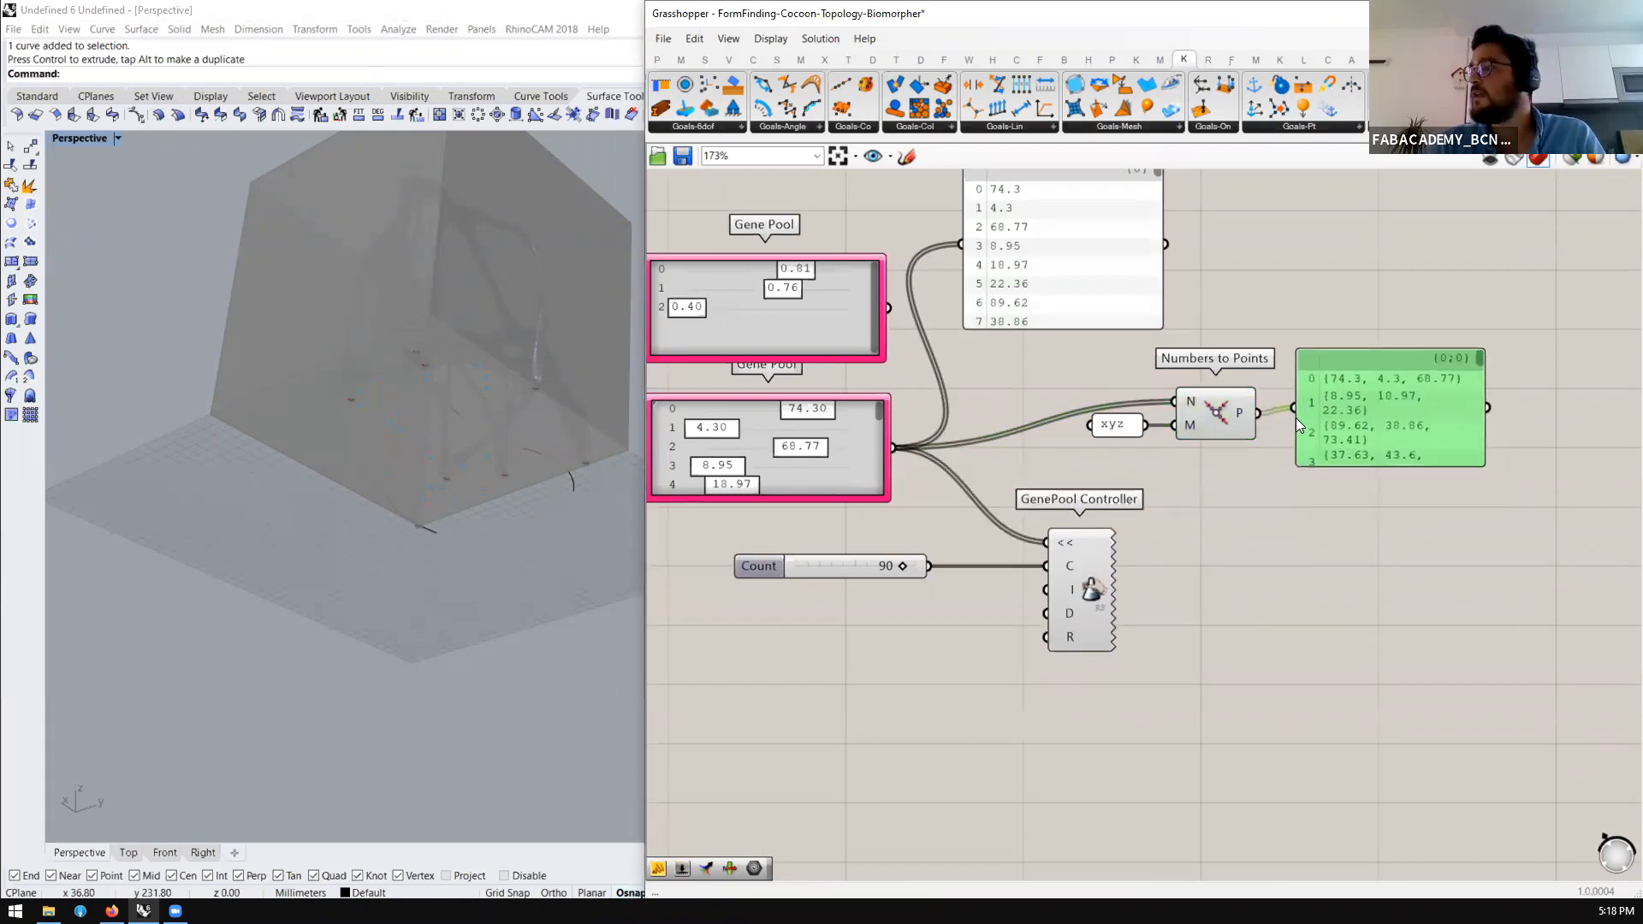
drag(1495, 463, 1593, 464)
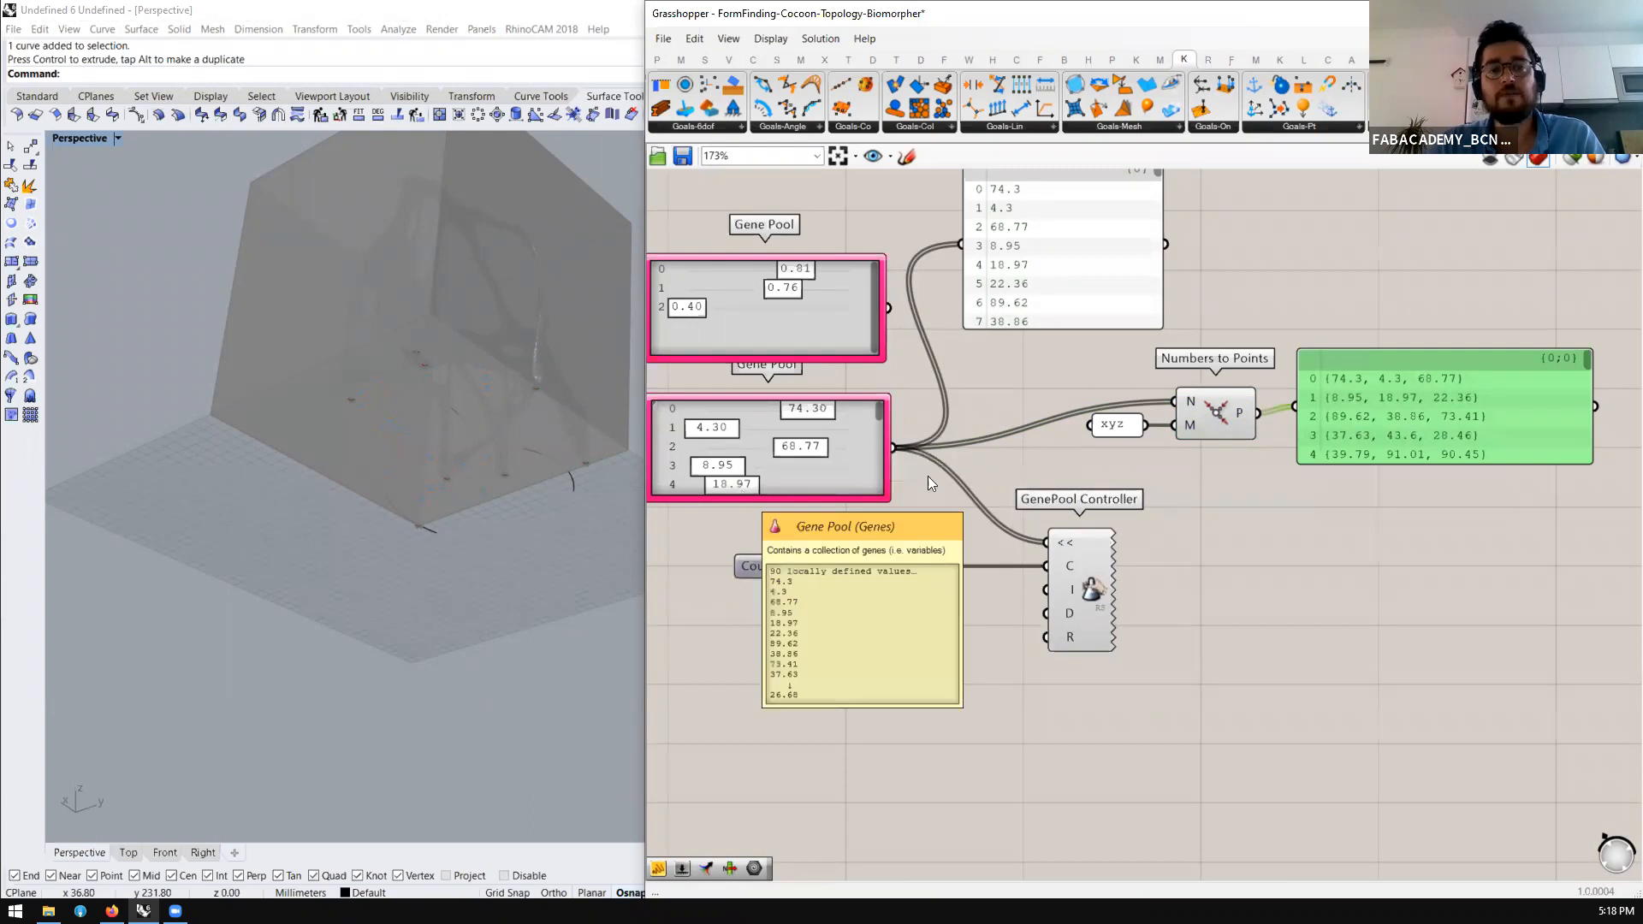
Change the mask panel's text to "x" and move the point list panel below the Numbers to Points component
double_click(1124, 426)
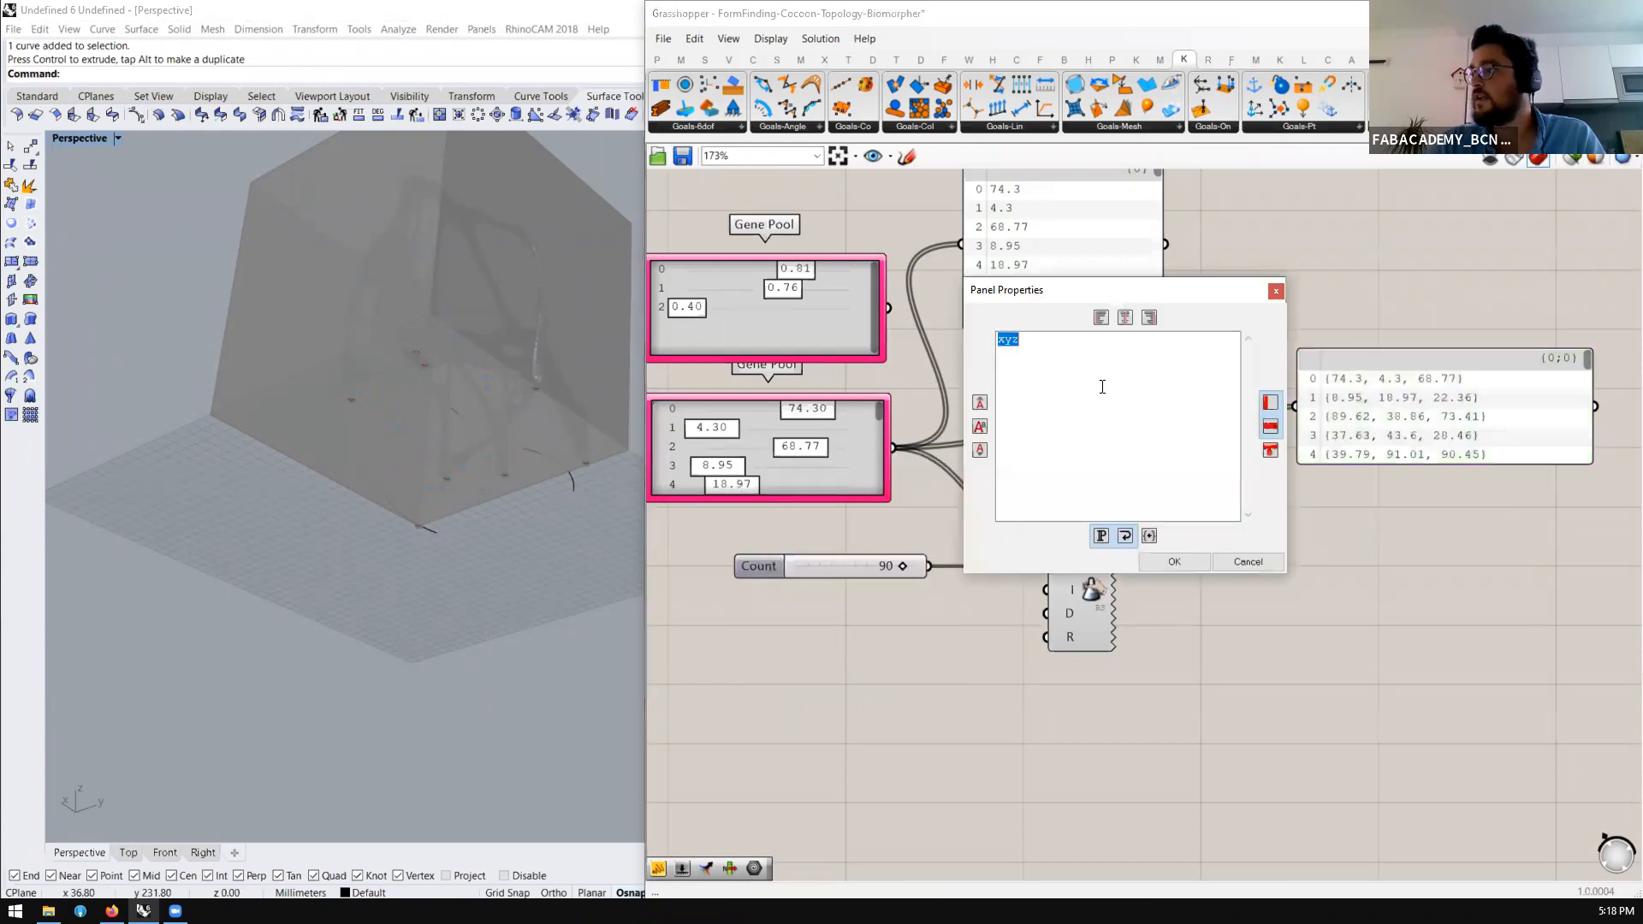
click(1171, 562)
scroll(319, 451, down, 10)
right_drag(417, 456, 415, 603)
right_drag(1357, 452, 1155, 451)
drag(1155, 451, 1174, 550)
scroll(1168, 396, up, 3)
click(1169, 399)
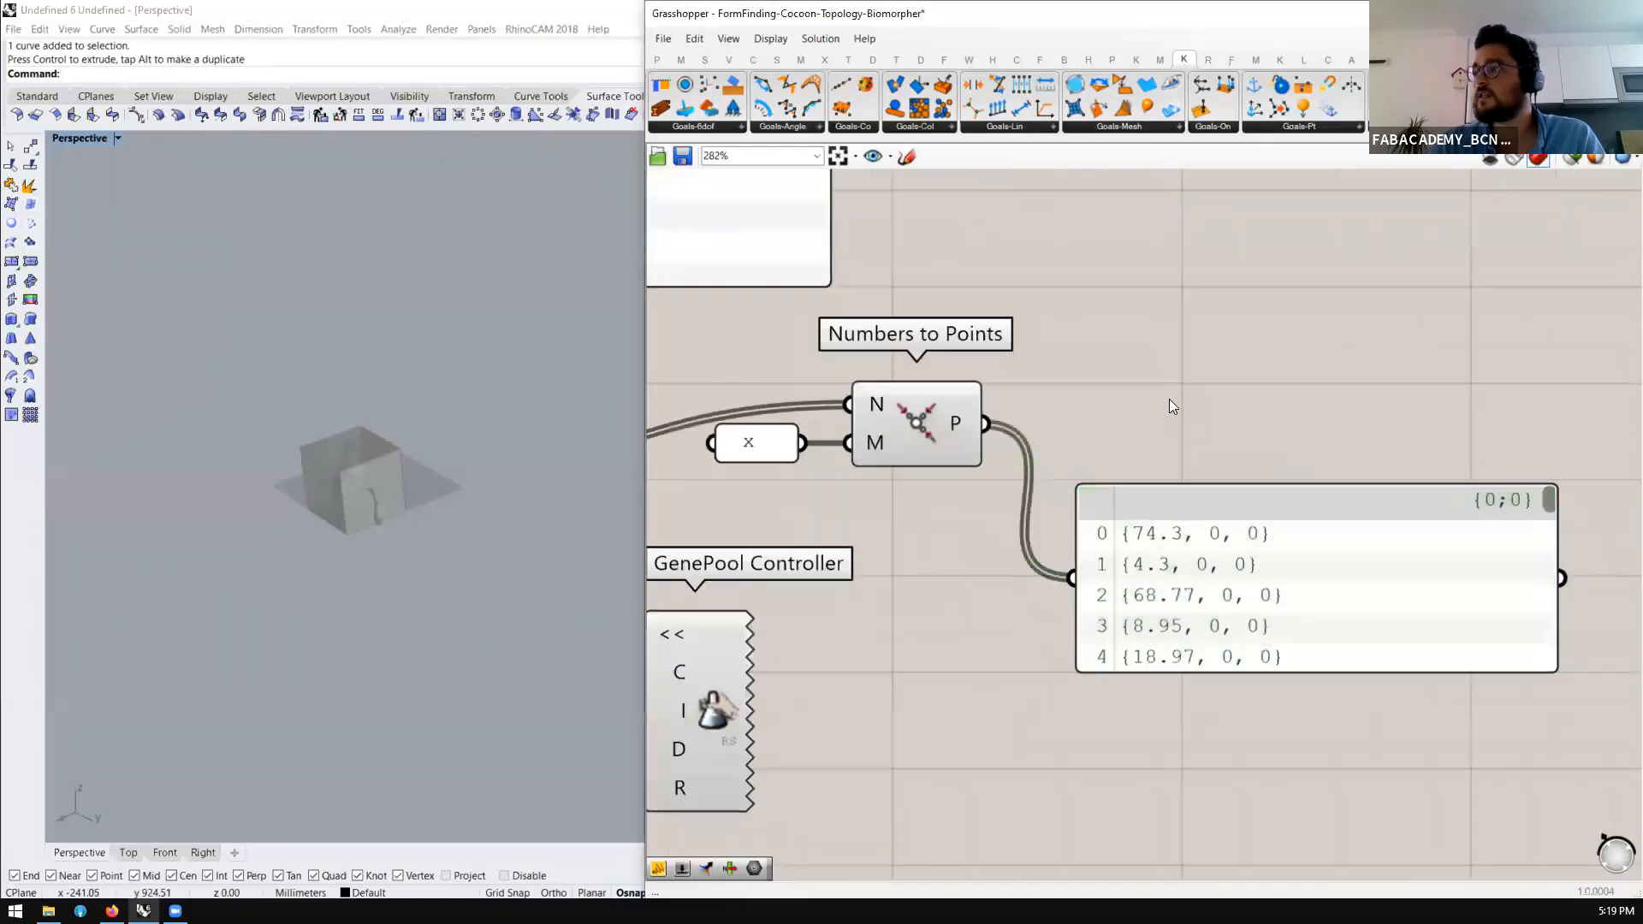
Add a Point parameter beside Numbers to Points and connect it to the P output
double_click(1091, 425)
text(point)
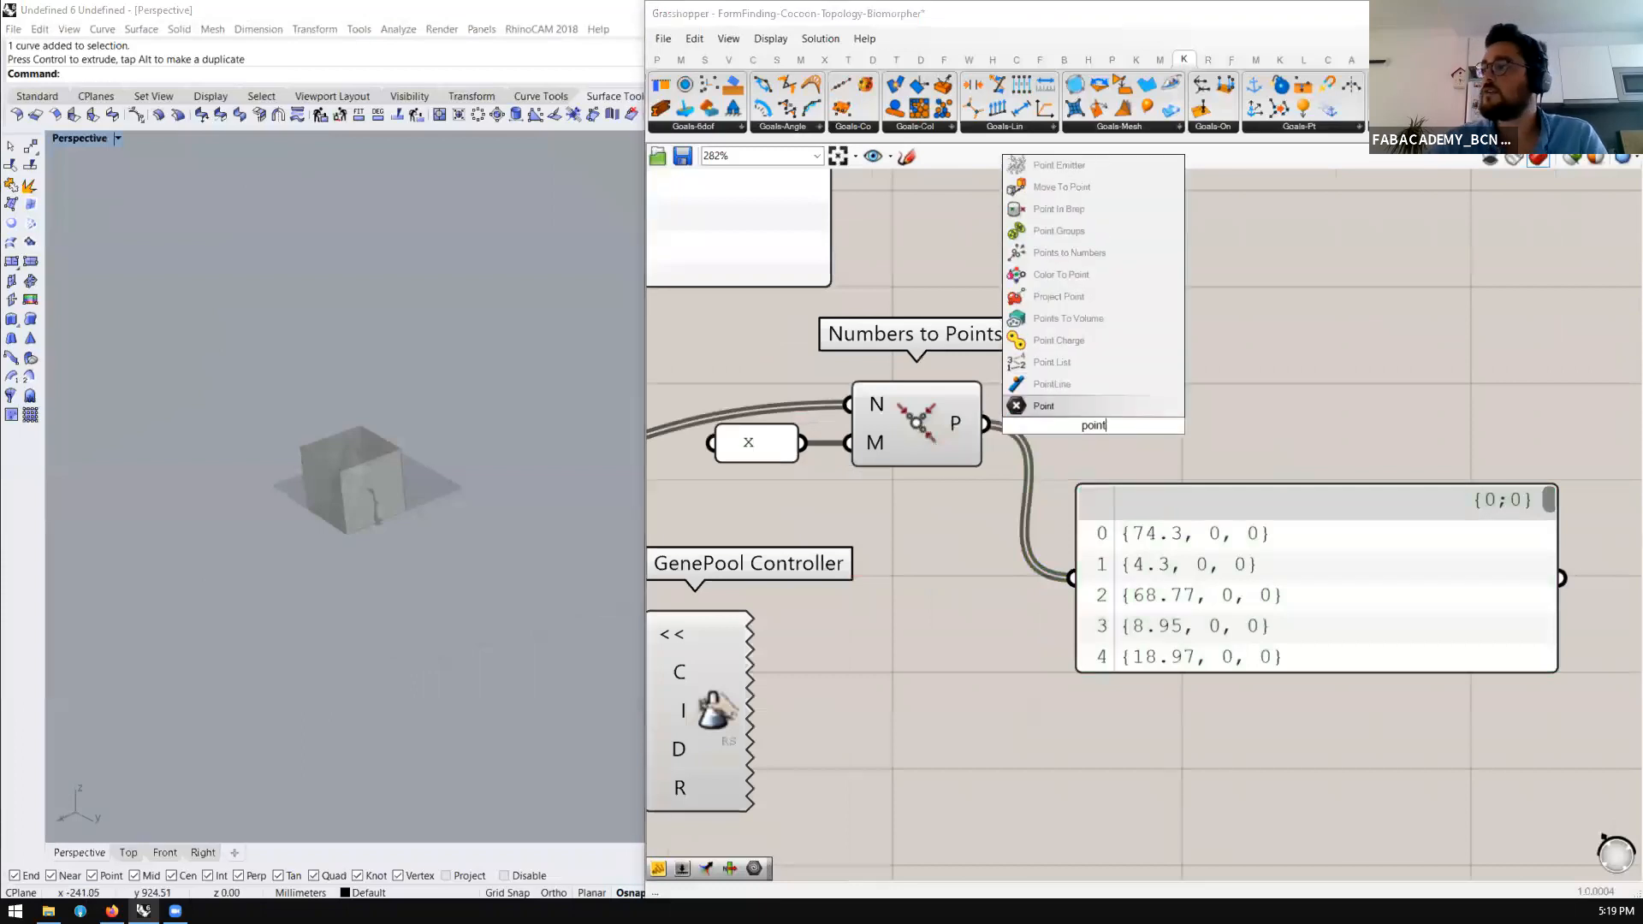
click(1076, 407)
drag(983, 426, 1149, 425)
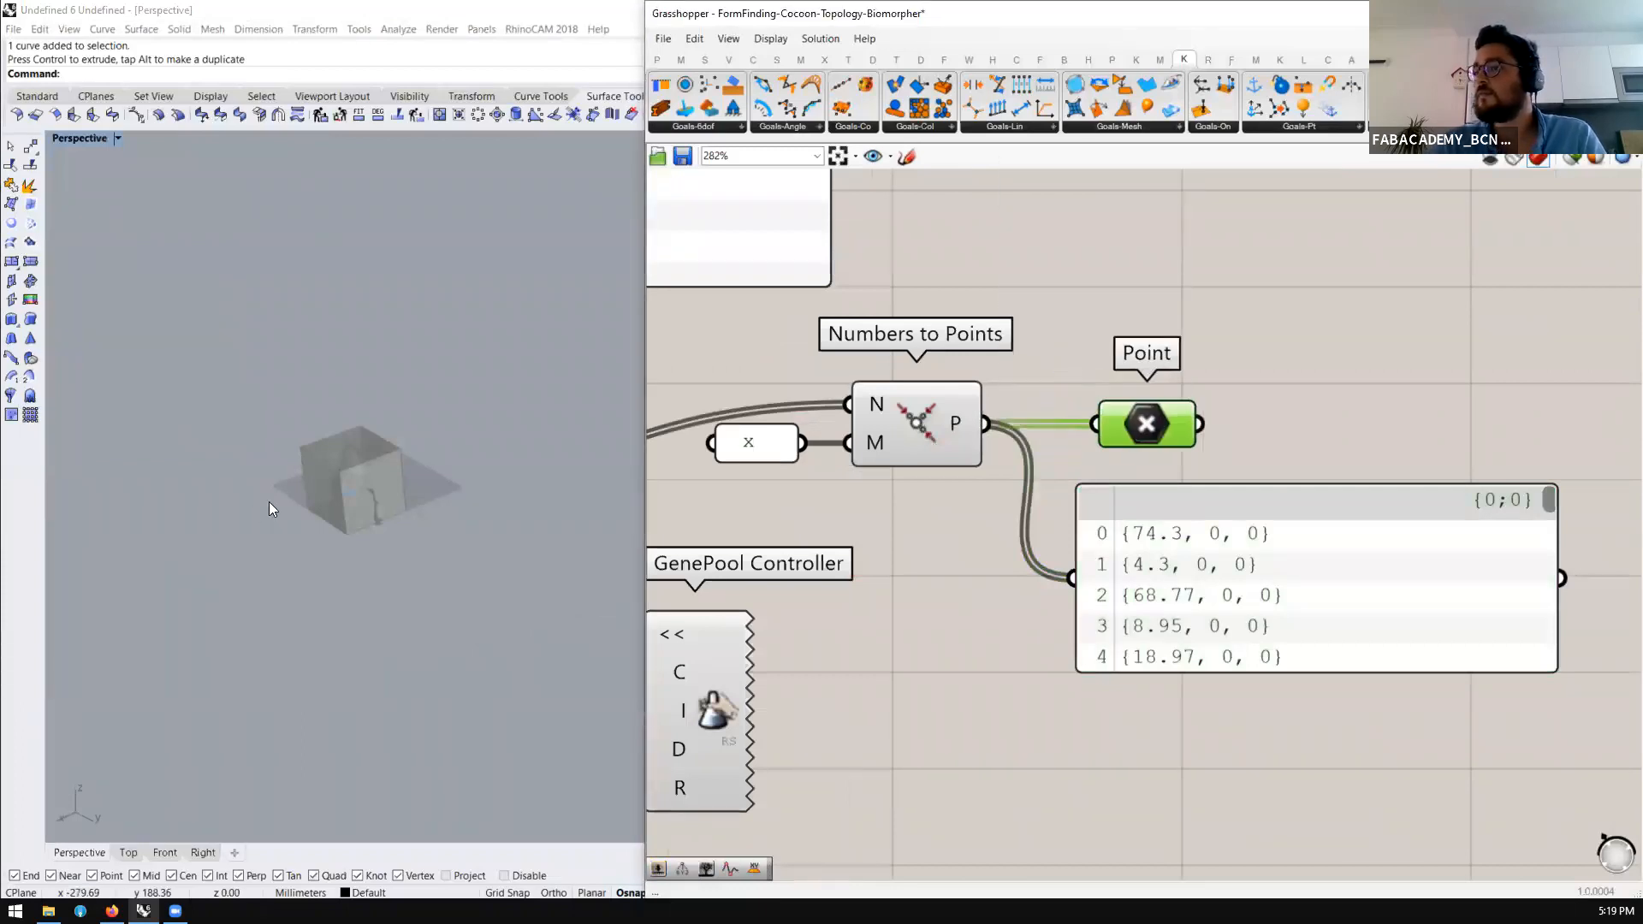
Examine the generated points along the X axis in the Perspective viewport from several angles and distances
scroll(391, 508, up, 8)
right_drag(296, 558, 543, 463)
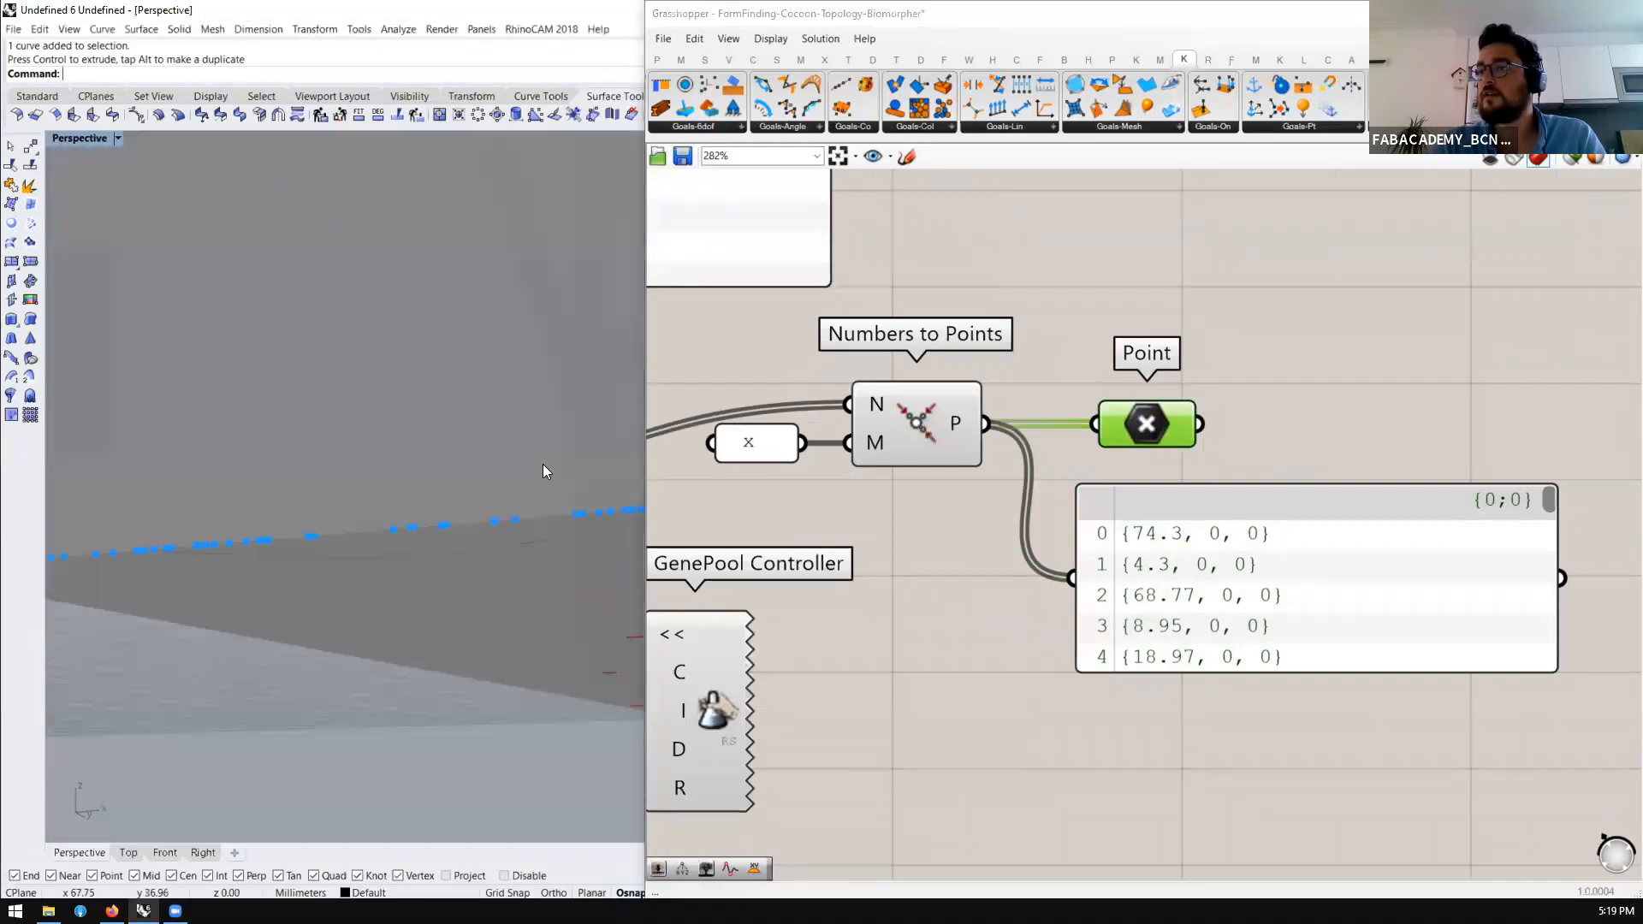
scroll(462, 517, down, 8)
scroll(460, 517, up, 6)
right_drag(426, 483, 417, 544)
click(1571, 160)
right_drag(214, 500, 414, 537)
scroll(426, 532, down, 4)
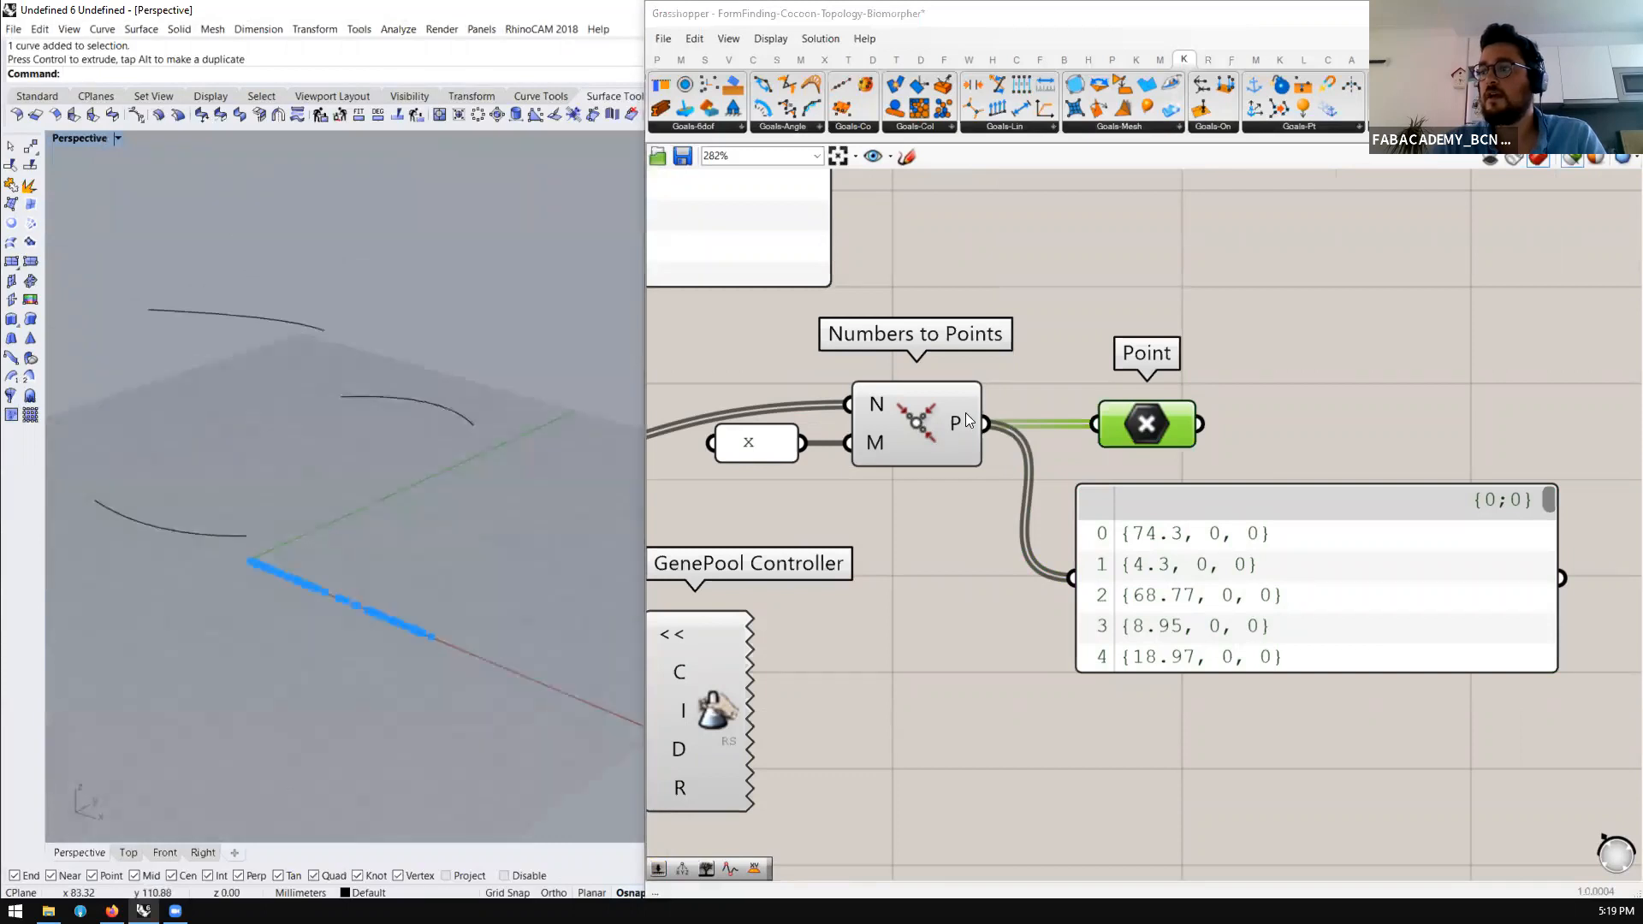
Change the mask panel's text to "xy" and view the resulting points in the Perspective viewport
scroll(967, 419, down, 2)
scroll(899, 428, up, 3)
double_click(817, 438)
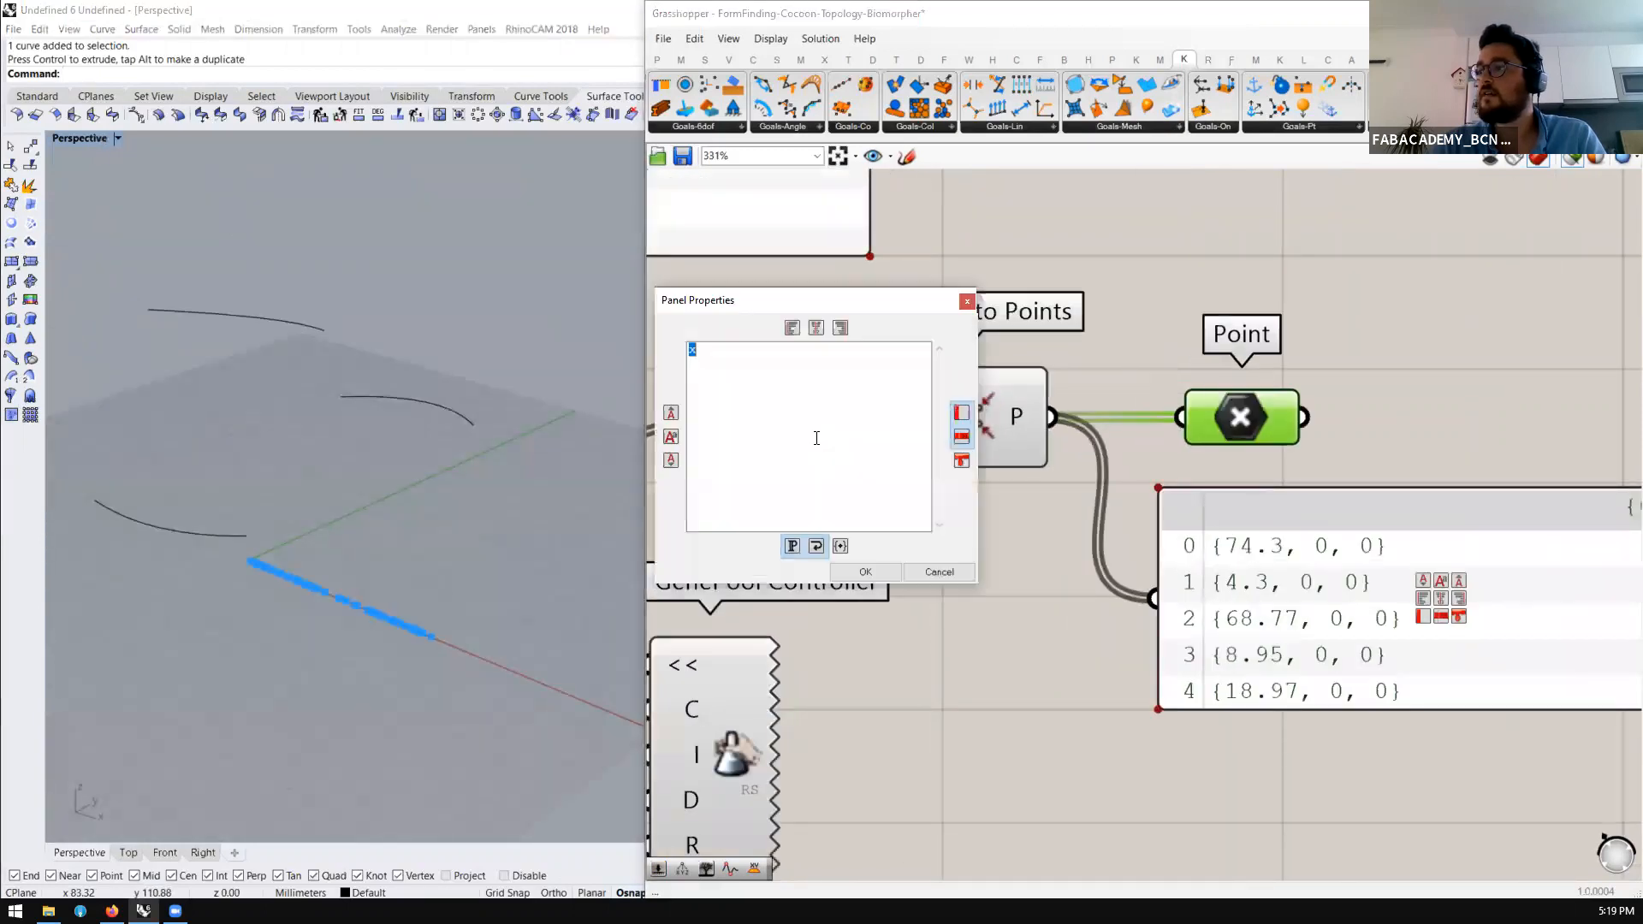
text(xy)
click(865, 573)
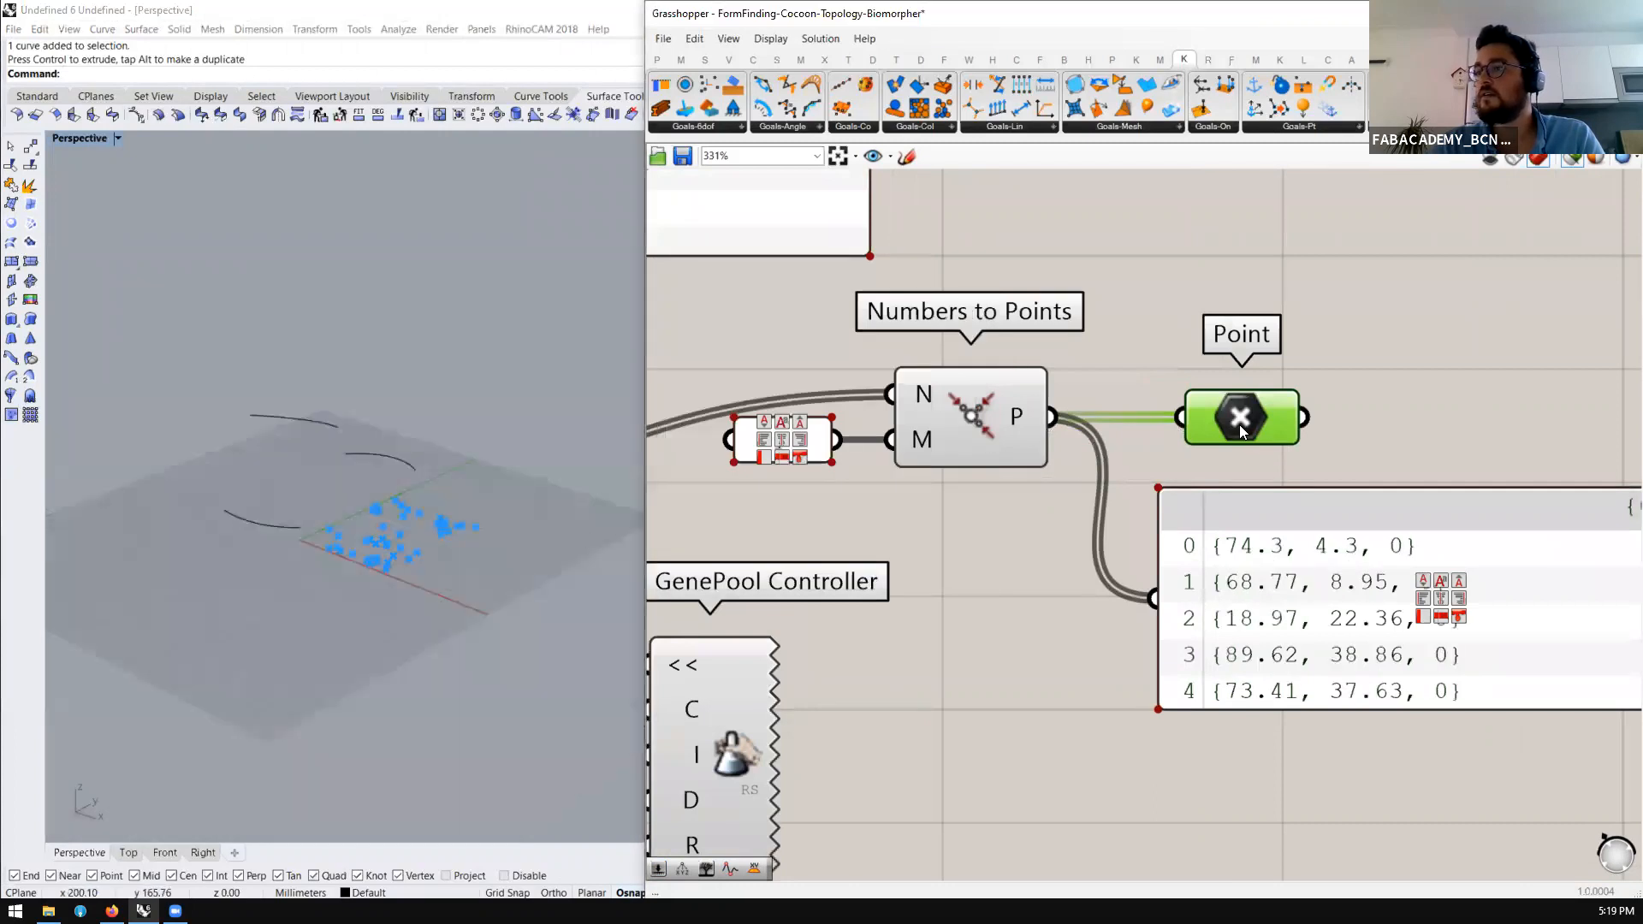
right_drag(613, 537, 633, 531)
Randomize the Gene Pool feeding Numbers to Points by 100% six times
scroll(1129, 431, down, 3)
scroll(841, 532, up, 3)
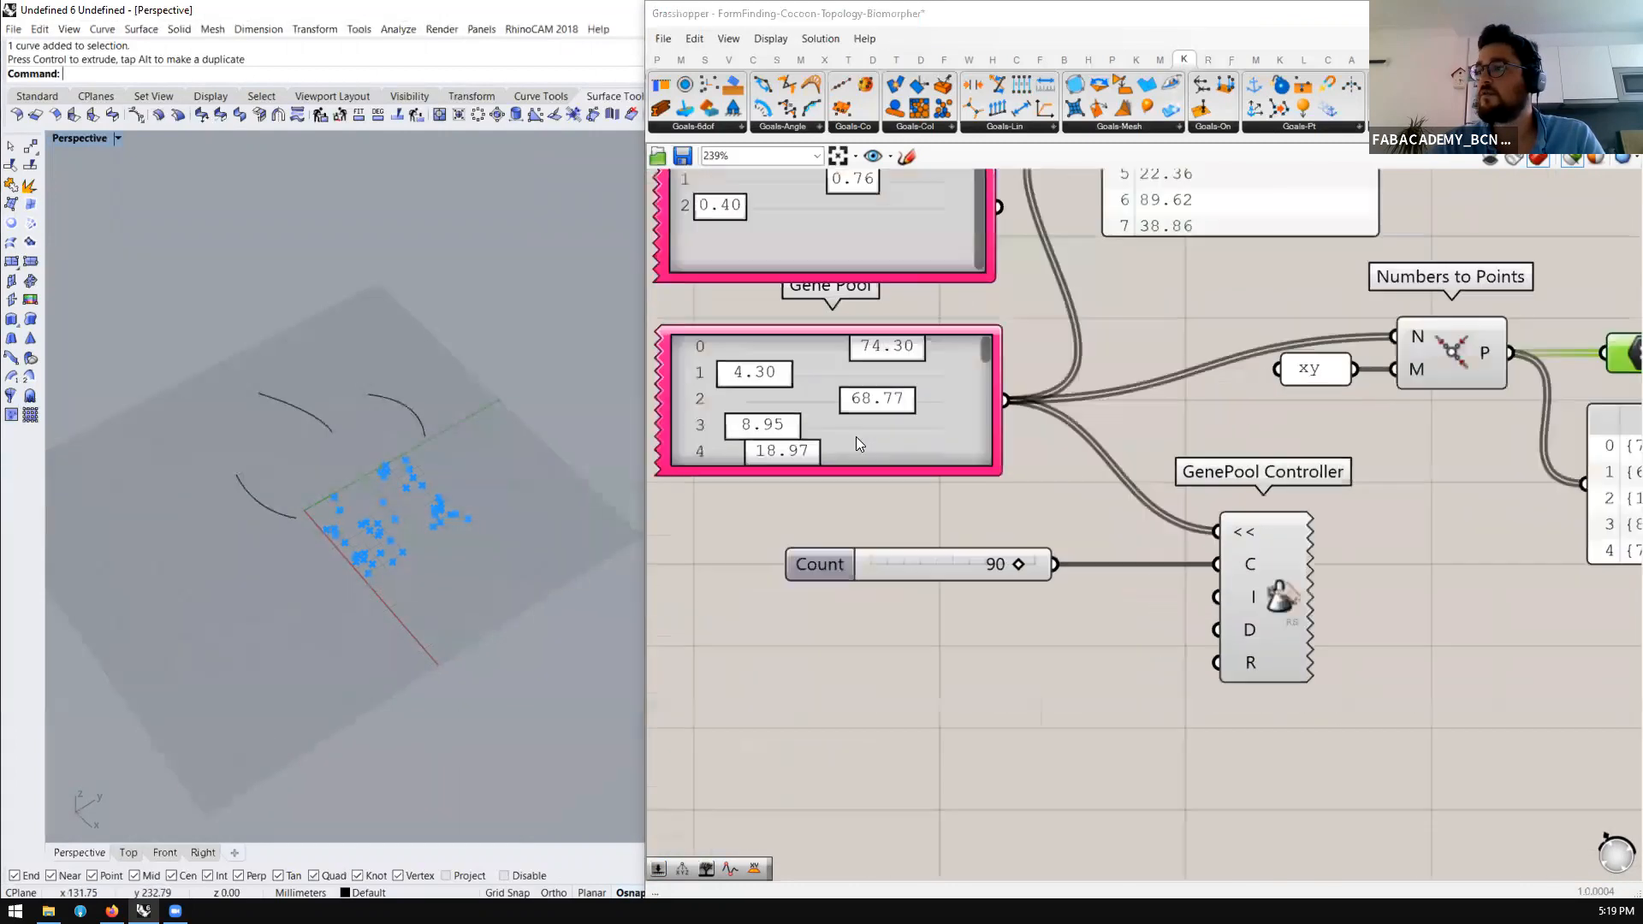
right_click(818, 412)
click(864, 552)
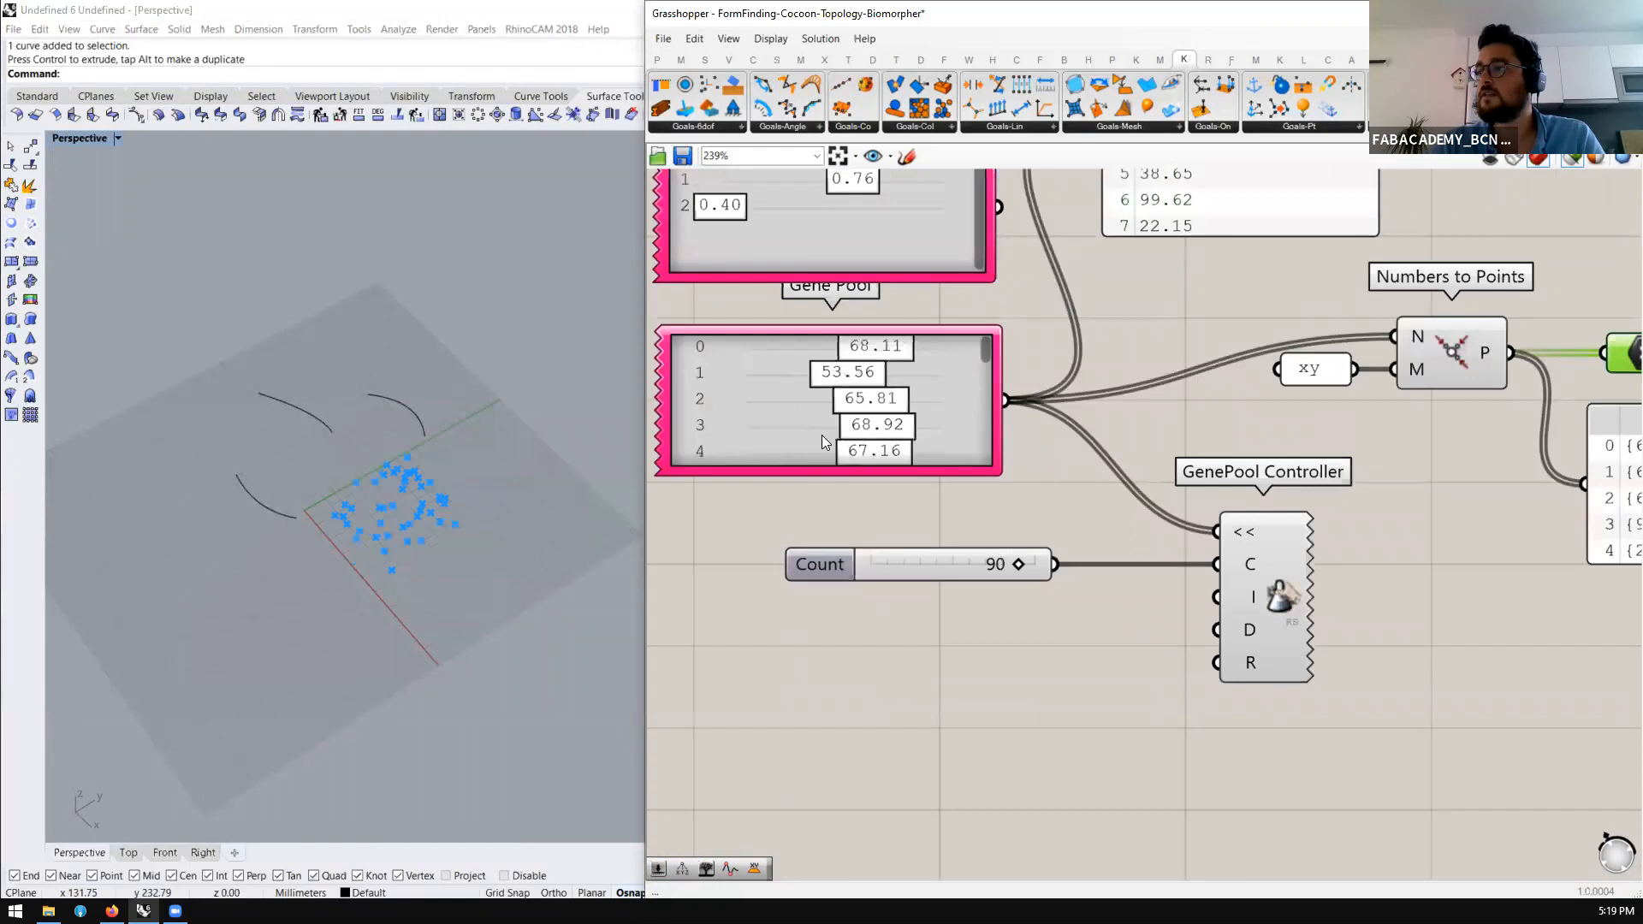
right_click(802, 425)
click(868, 567)
right_click(804, 428)
click(890, 568)
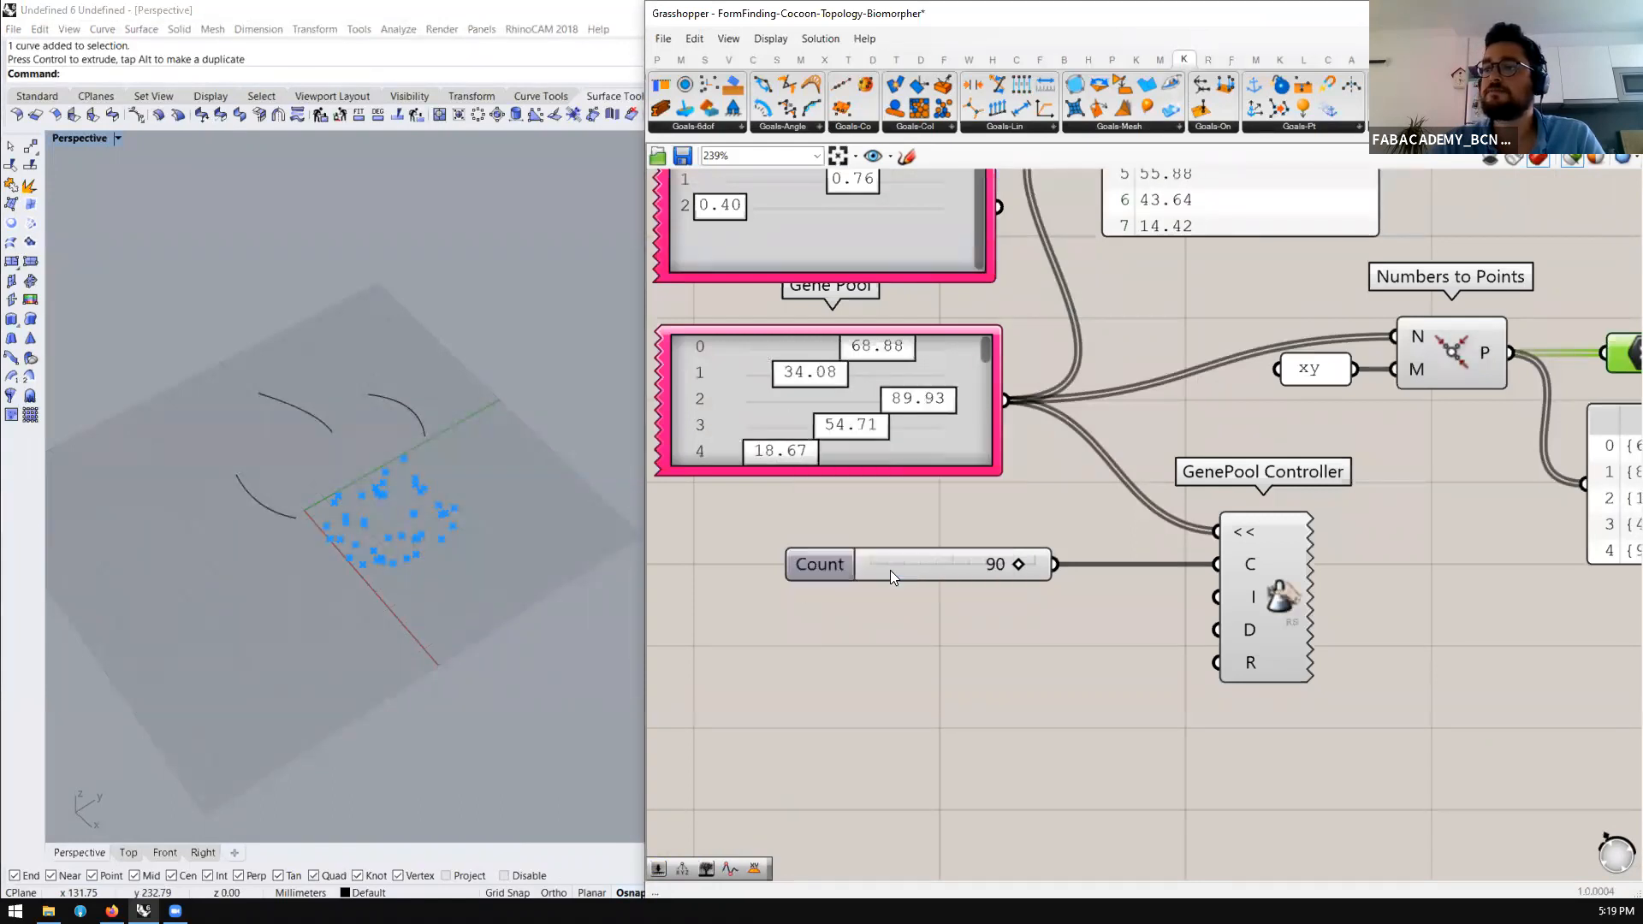
right_click(784, 405)
click(845, 545)
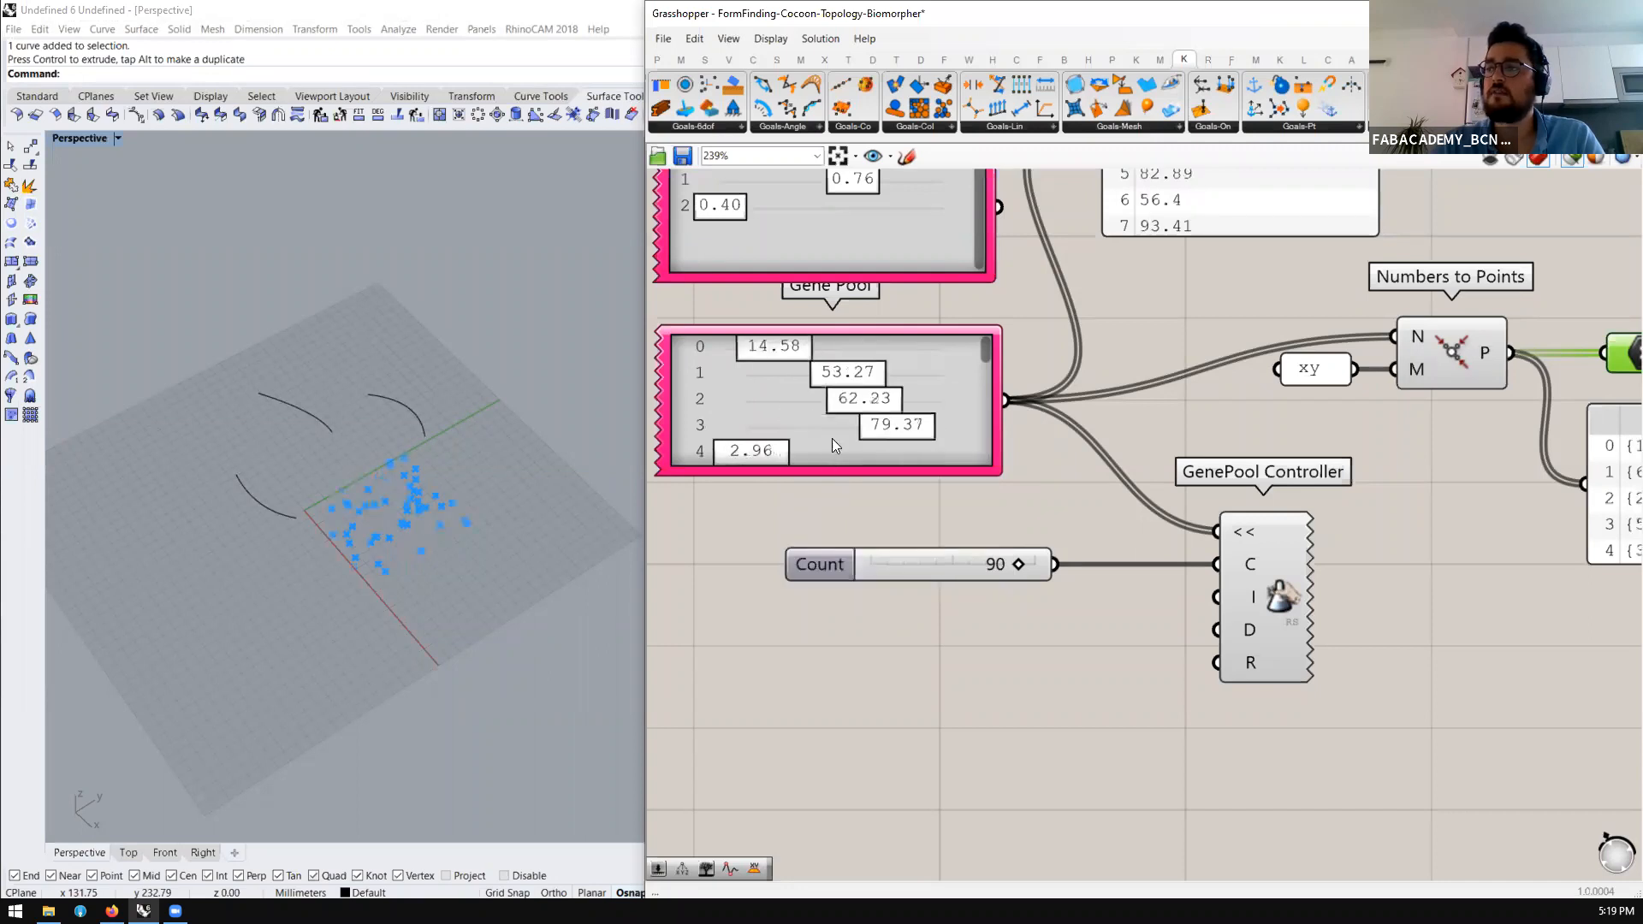
right_click(817, 436)
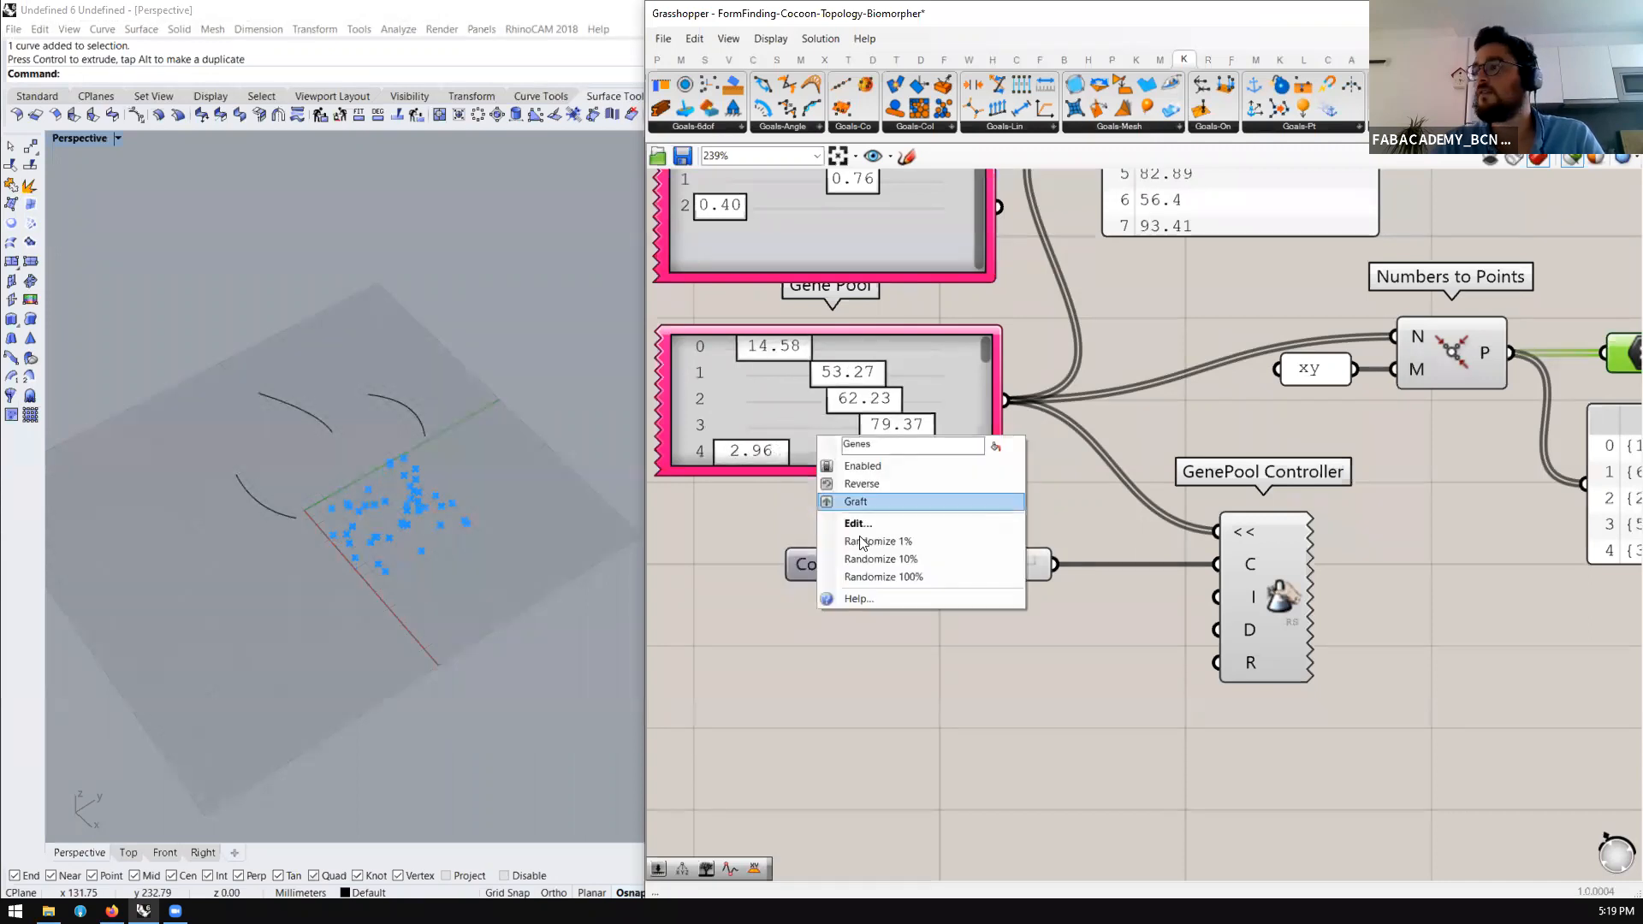
click(873, 579)
right_click(752, 417)
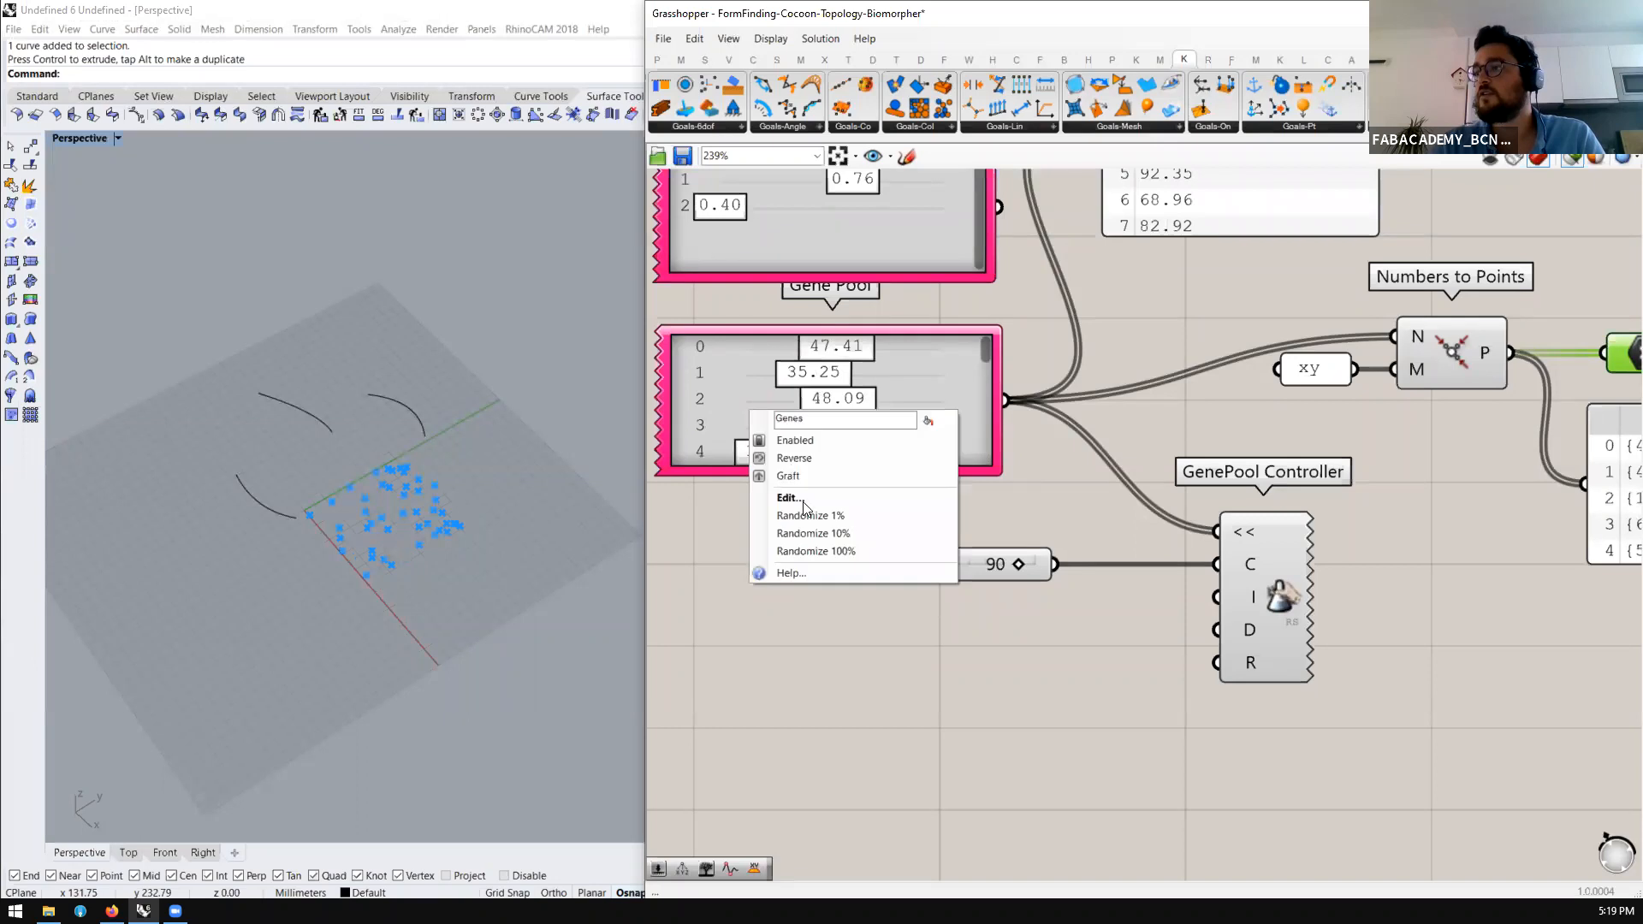
click(817, 552)
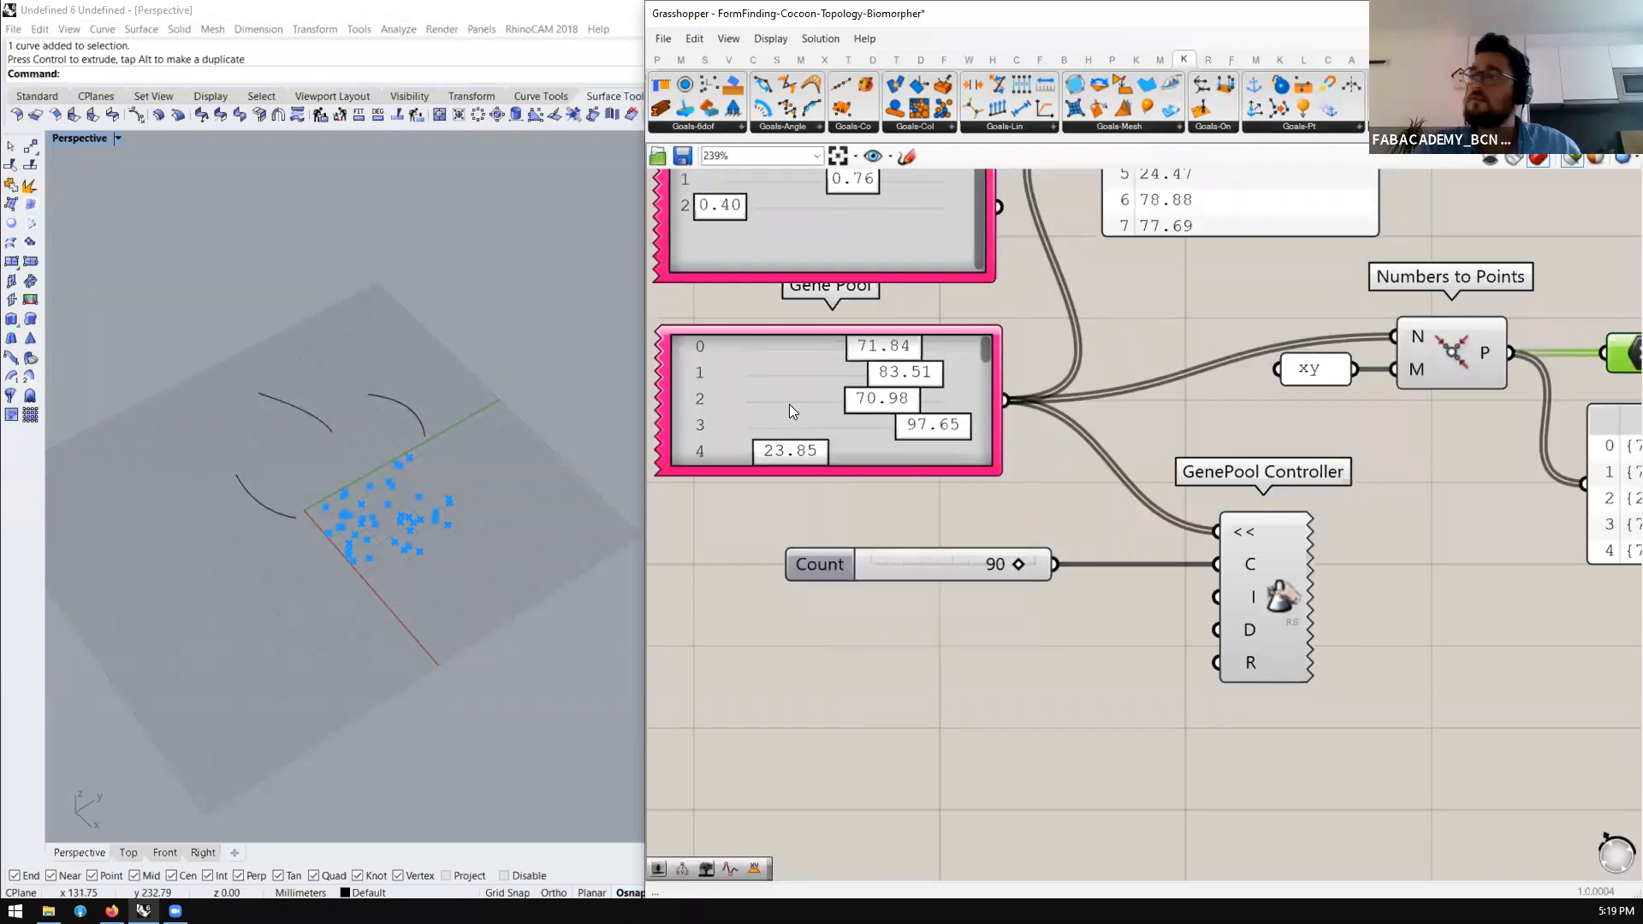
Move the Numbers to Points component and its "xy" panel closer to the Gene Pool, just above the GenePool Controller
scroll(789, 404, down, 2)
scroll(850, 413, up, 2)
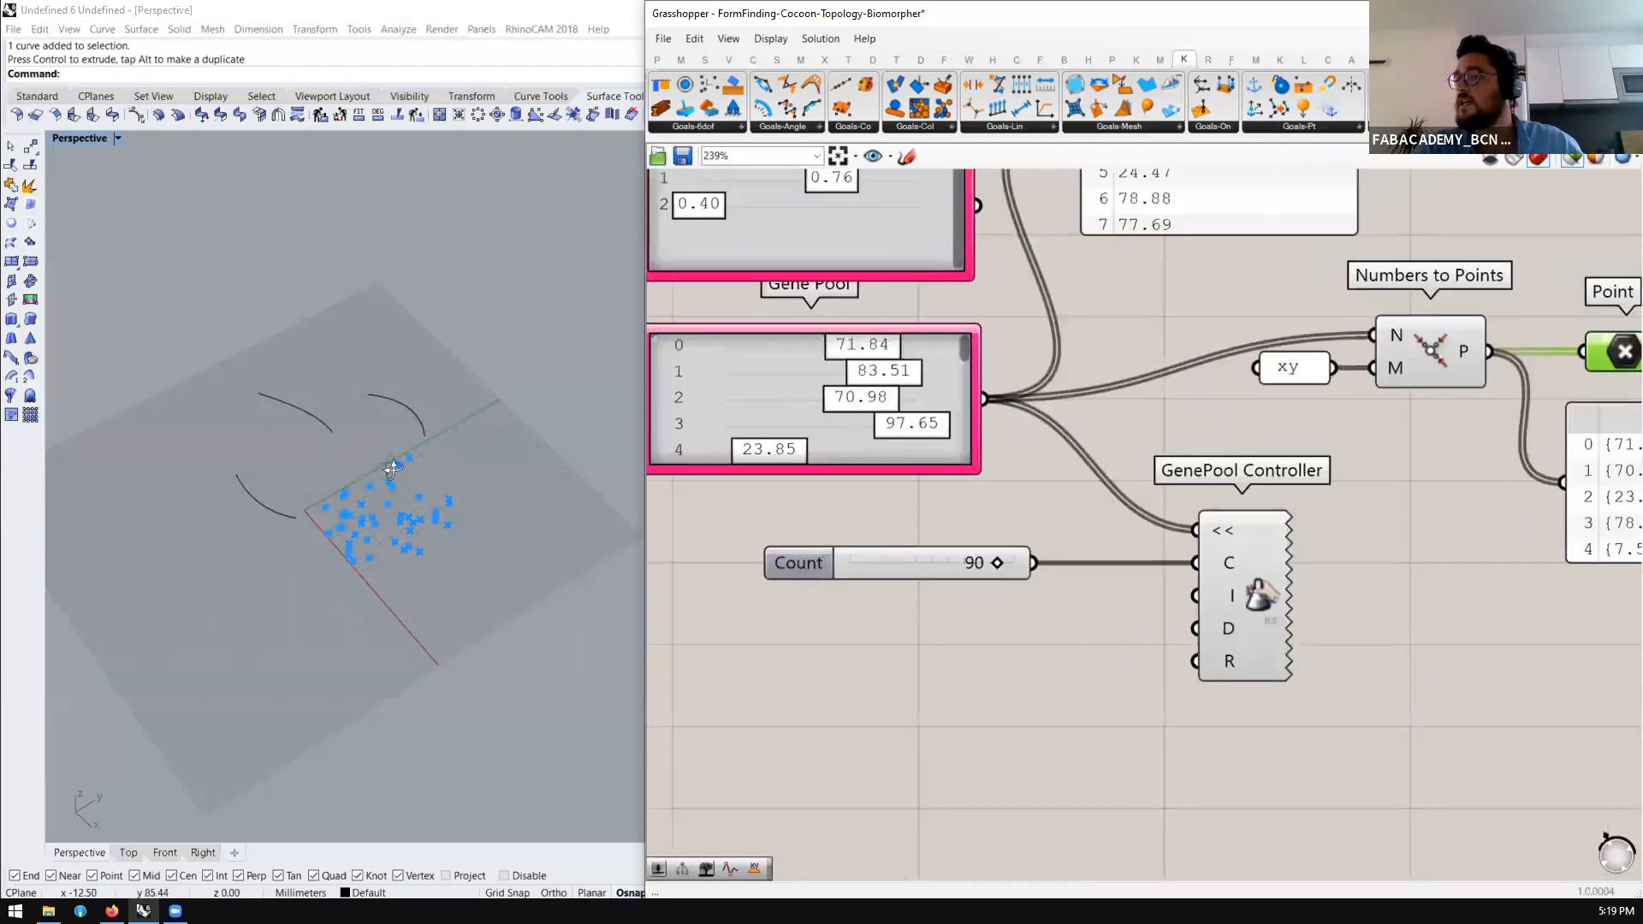
scroll(741, 387, down, 2)
scroll(1233, 376, up, 2)
drag(1294, 434, 1083, 320)
drag(1270, 366, 1149, 425)
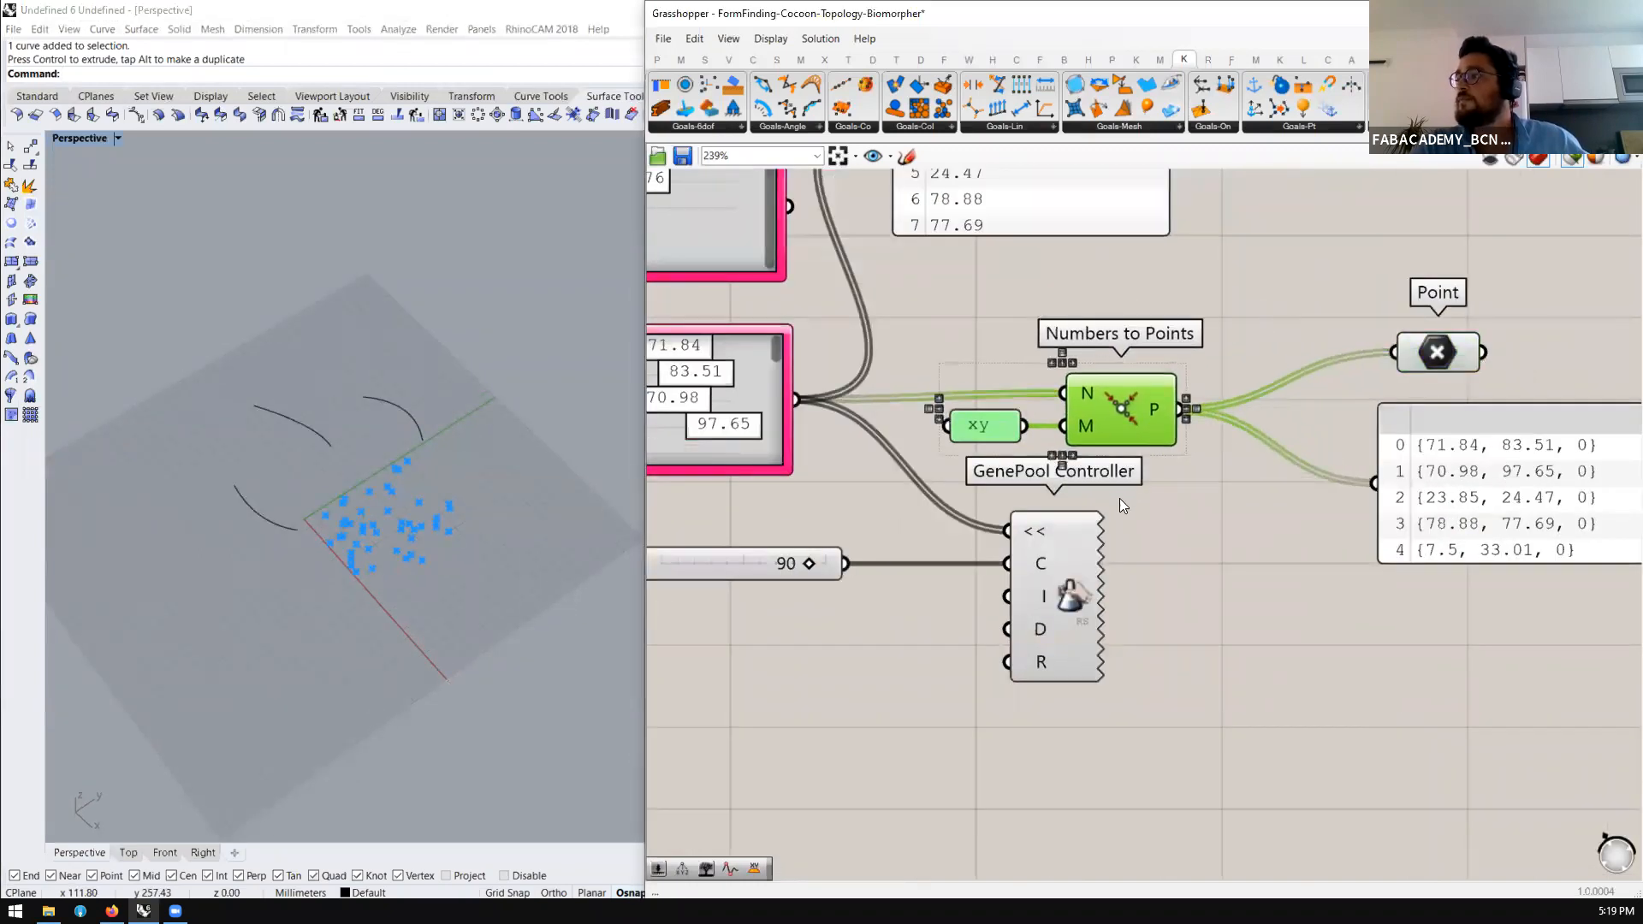
click(1119, 500)
Examine how Numbers to Points, Deconstruct, the GenePool Controller and the Domain Box feed the TOP POINTS component
scroll(1112, 501, down, 5)
scroll(1103, 256, up, 3)
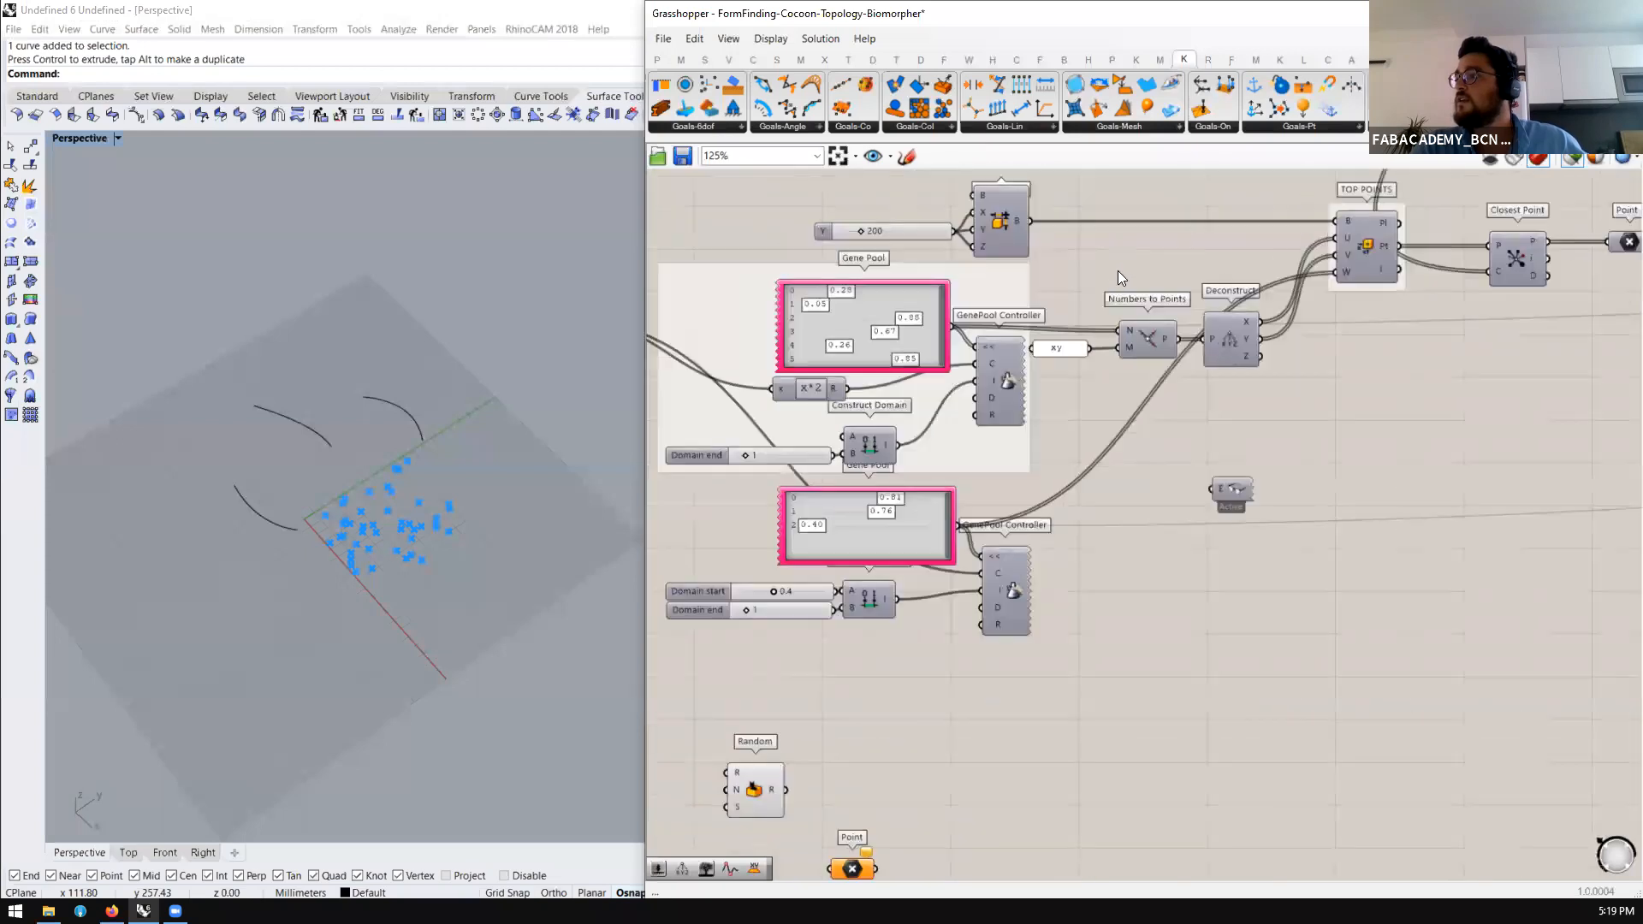
scroll(1148, 358, up, 2)
click(1146, 339)
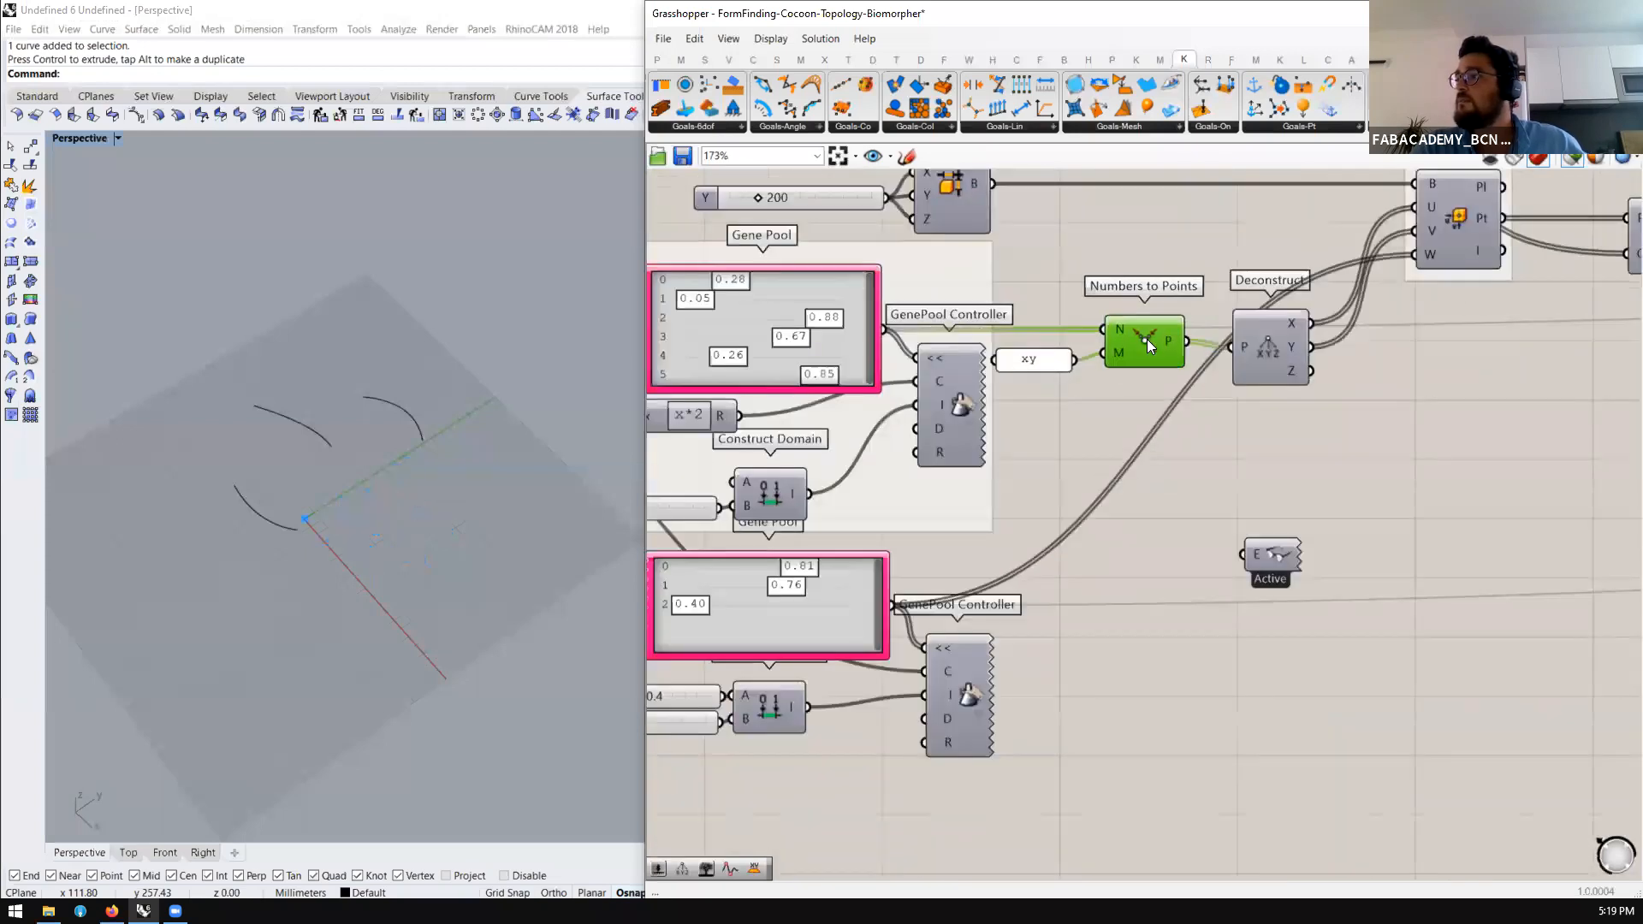
click(1273, 353)
scroll(1228, 353, down, 2)
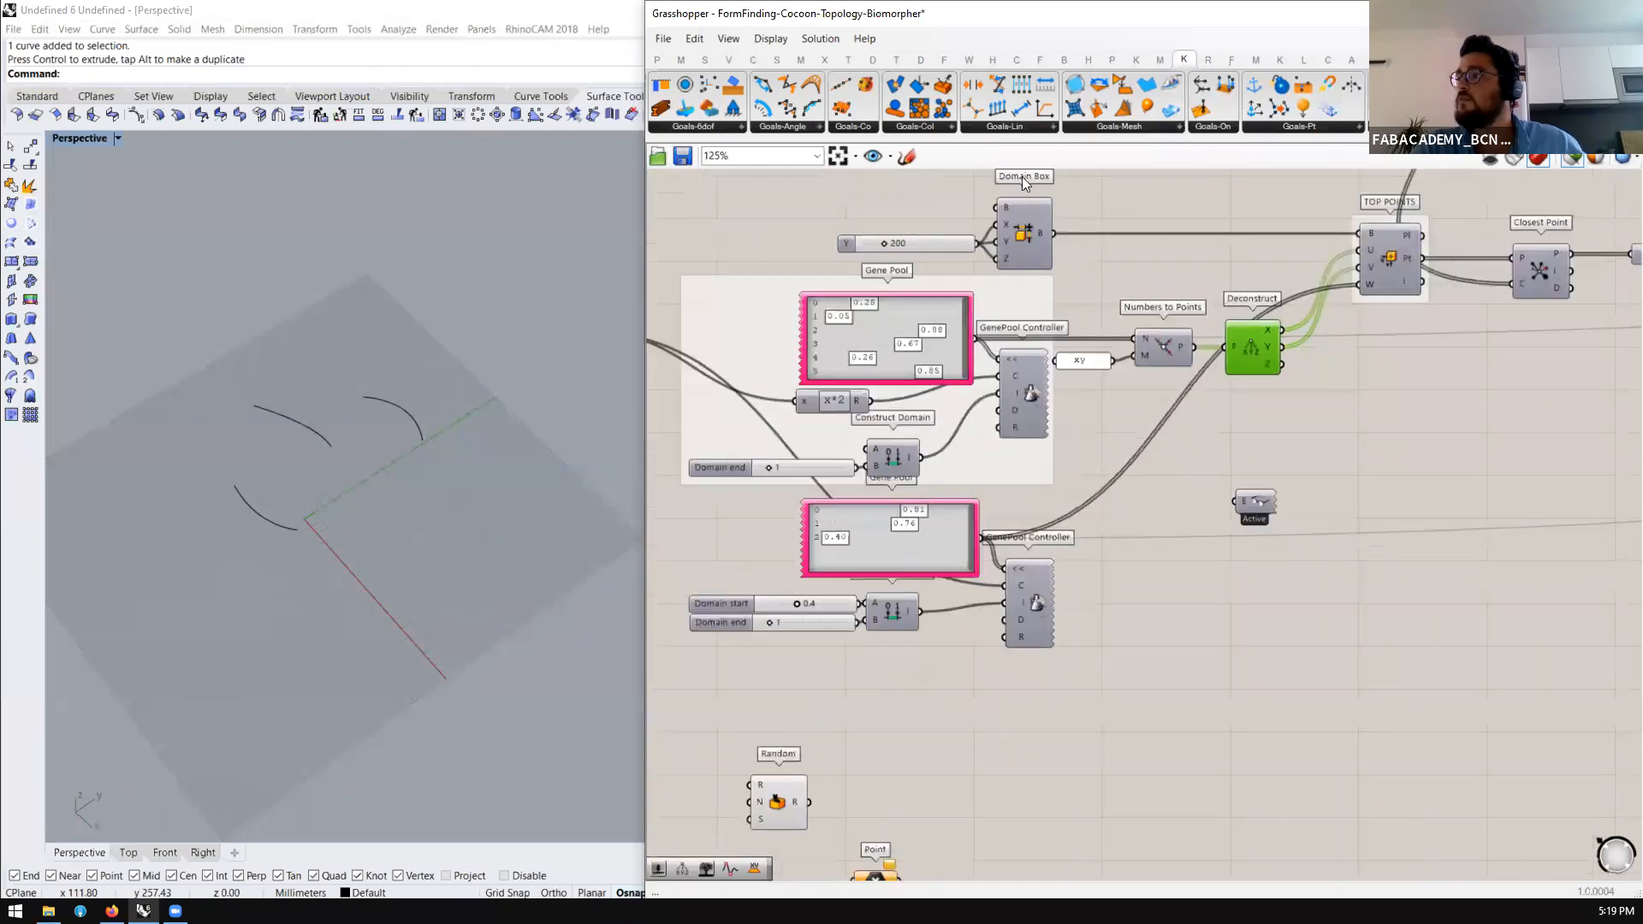
scroll(1023, 197, up, 2)
click(1027, 228)
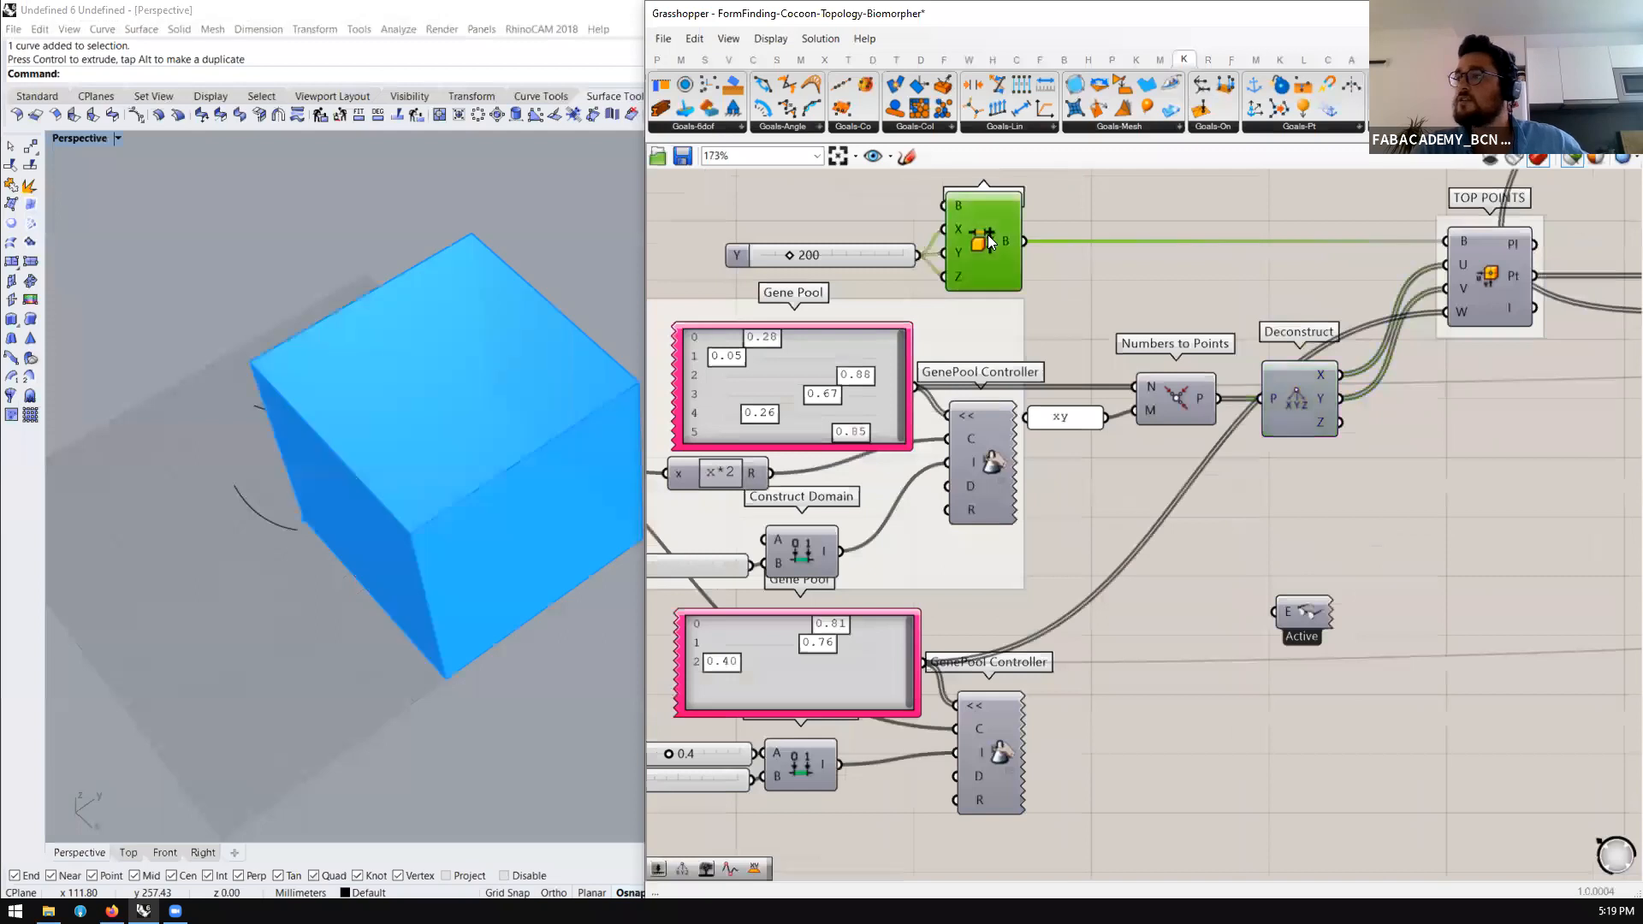
click(980, 472)
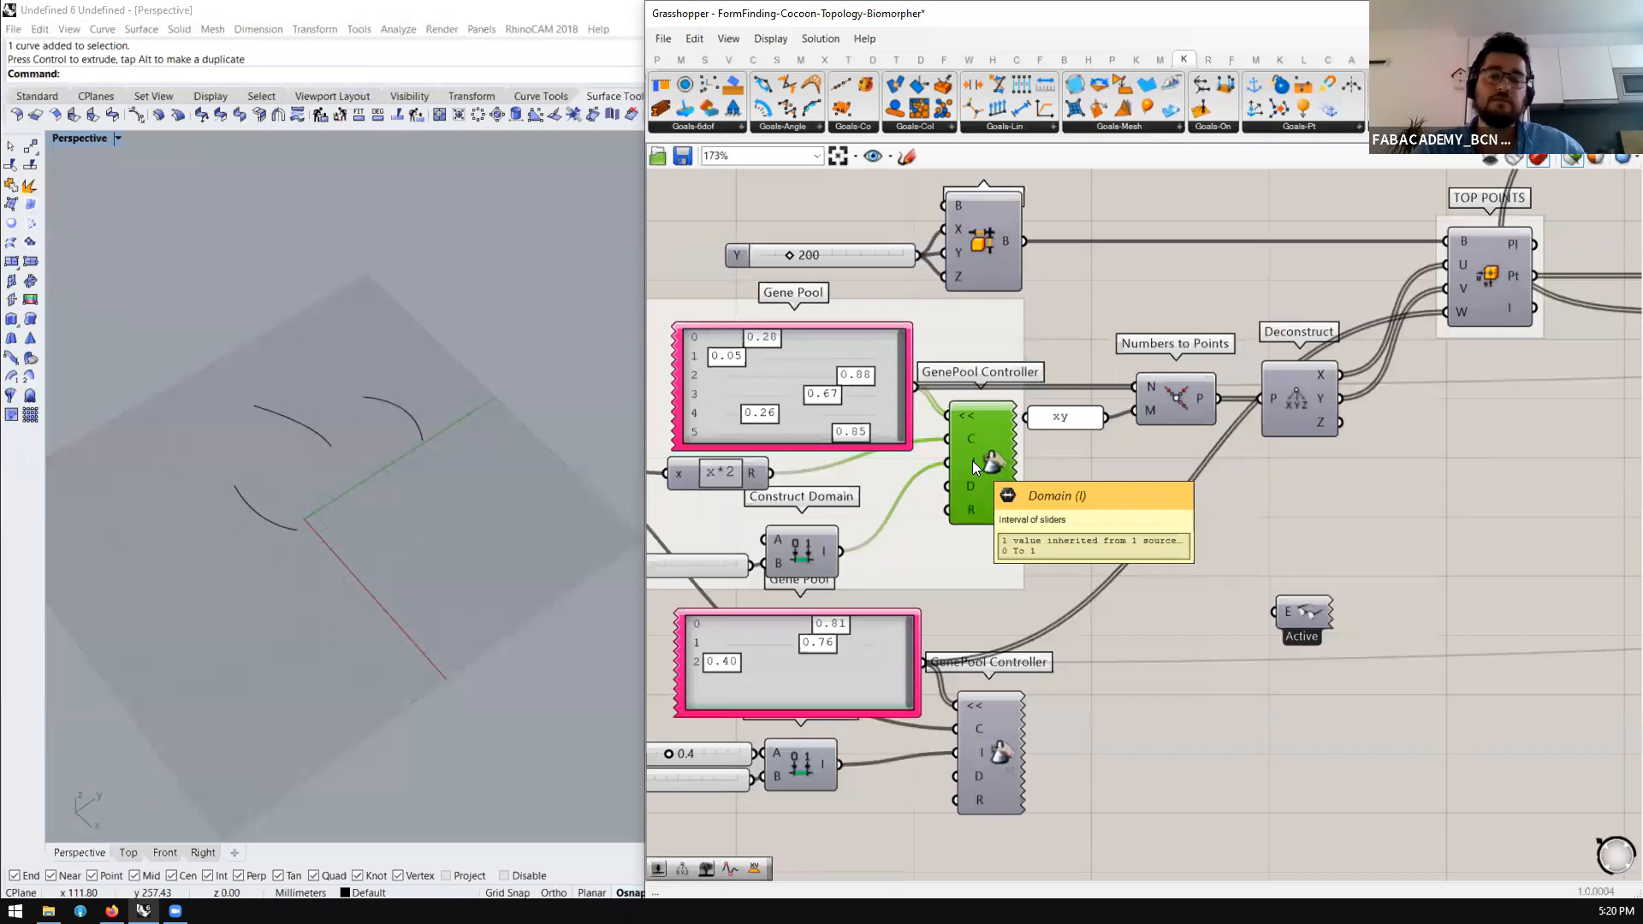
click(984, 244)
right_drag(522, 386, 415, 474)
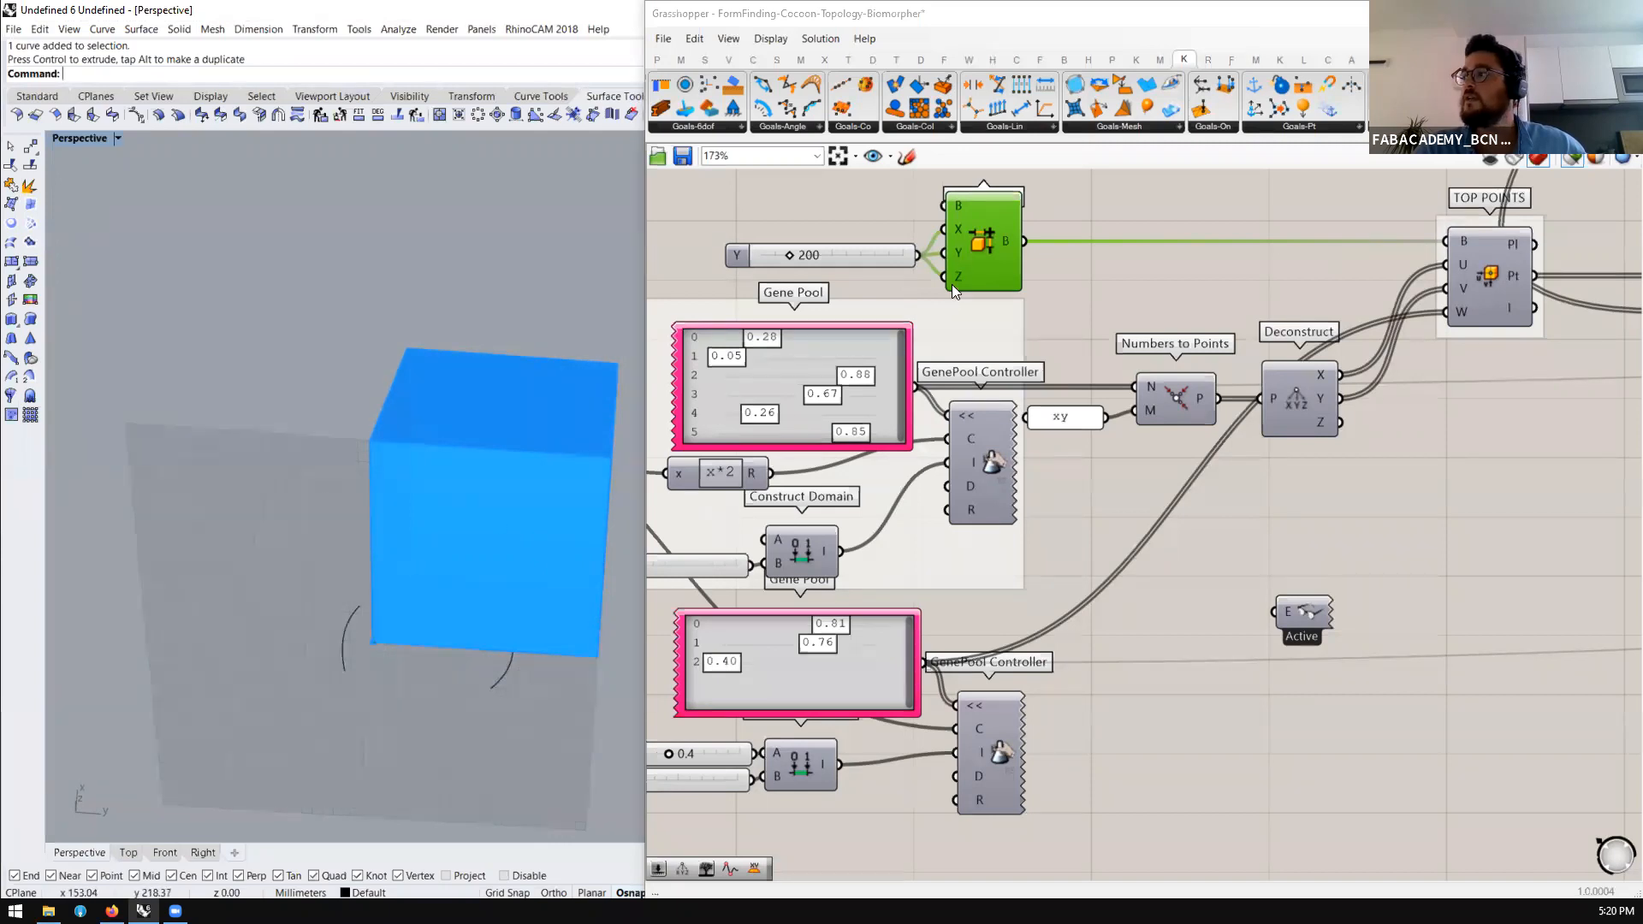
Examine the two point-generation branches on the canvas, including the Domain Box with its 200 slider
scroll(952, 284, down, 4)
scroll(983, 236, up, 2)
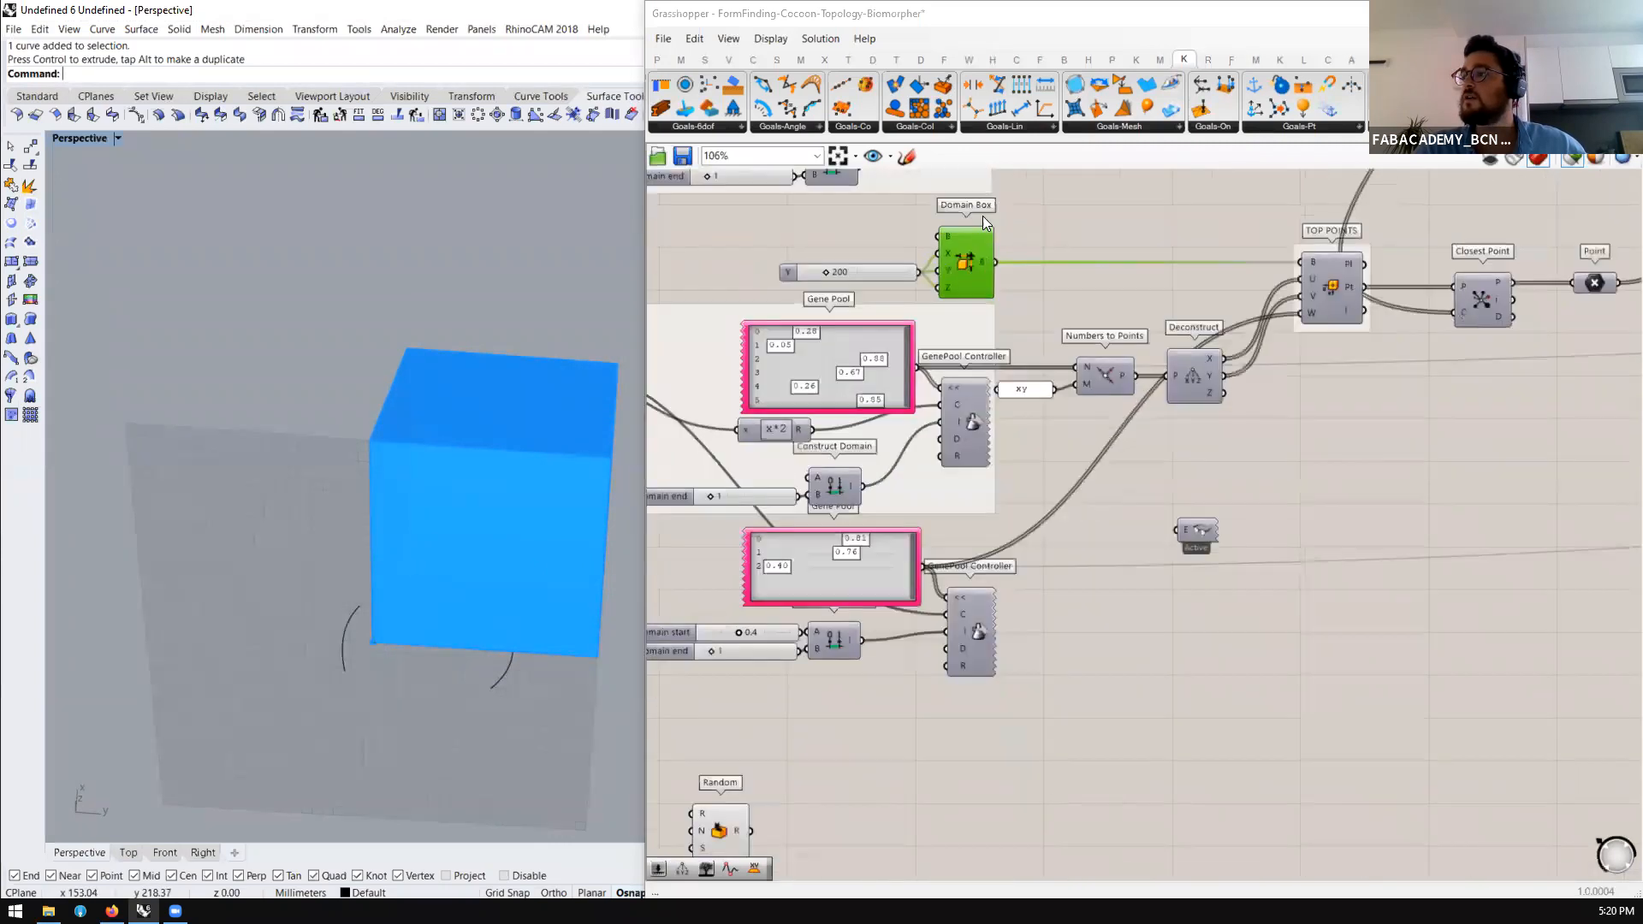
scroll(982, 218, down, 6)
scroll(976, 594, up, 6)
scroll(977, 369, down, 8)
scroll(984, 265, up, 8)
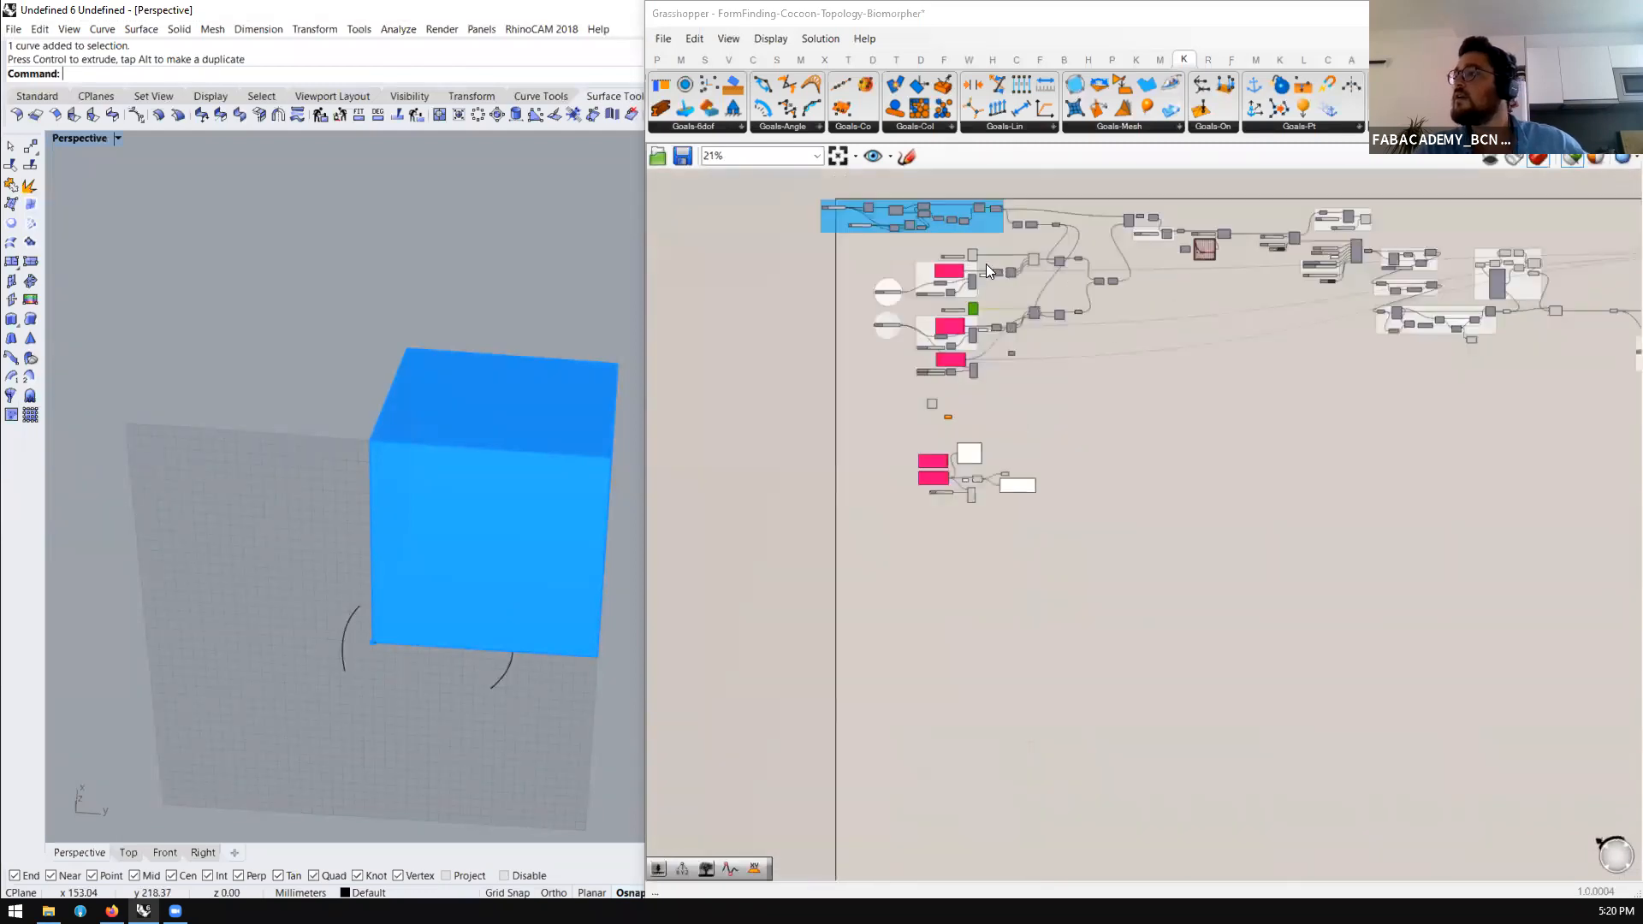
drag(1030, 208, 786, 271)
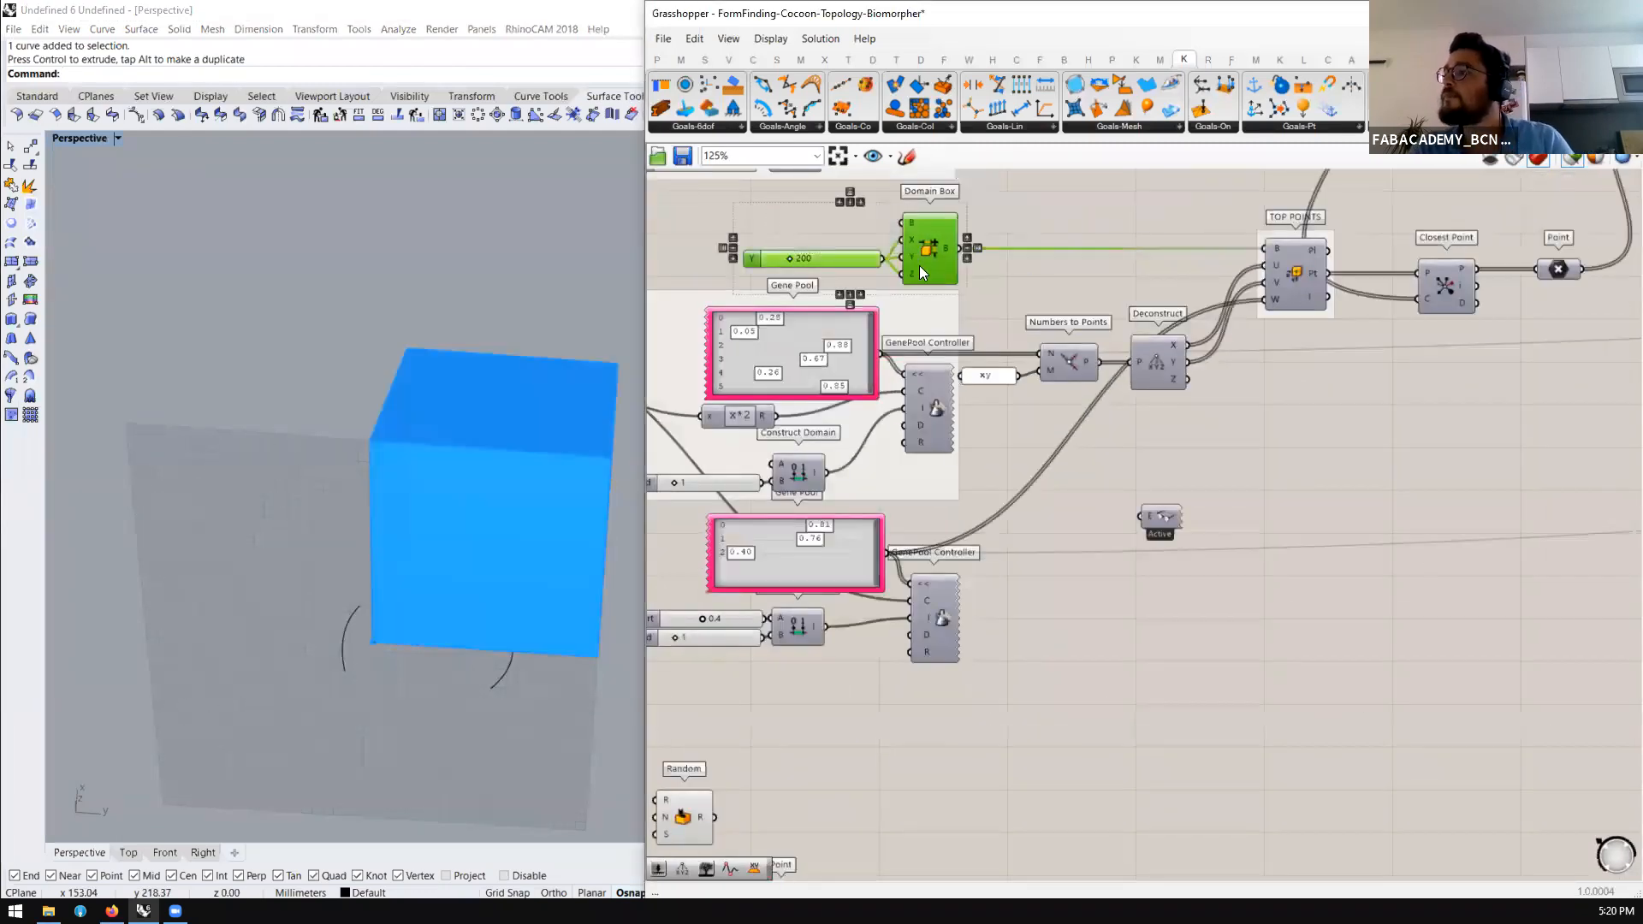
scroll(919, 265, down, 8)
scroll(1069, 394, up, 6)
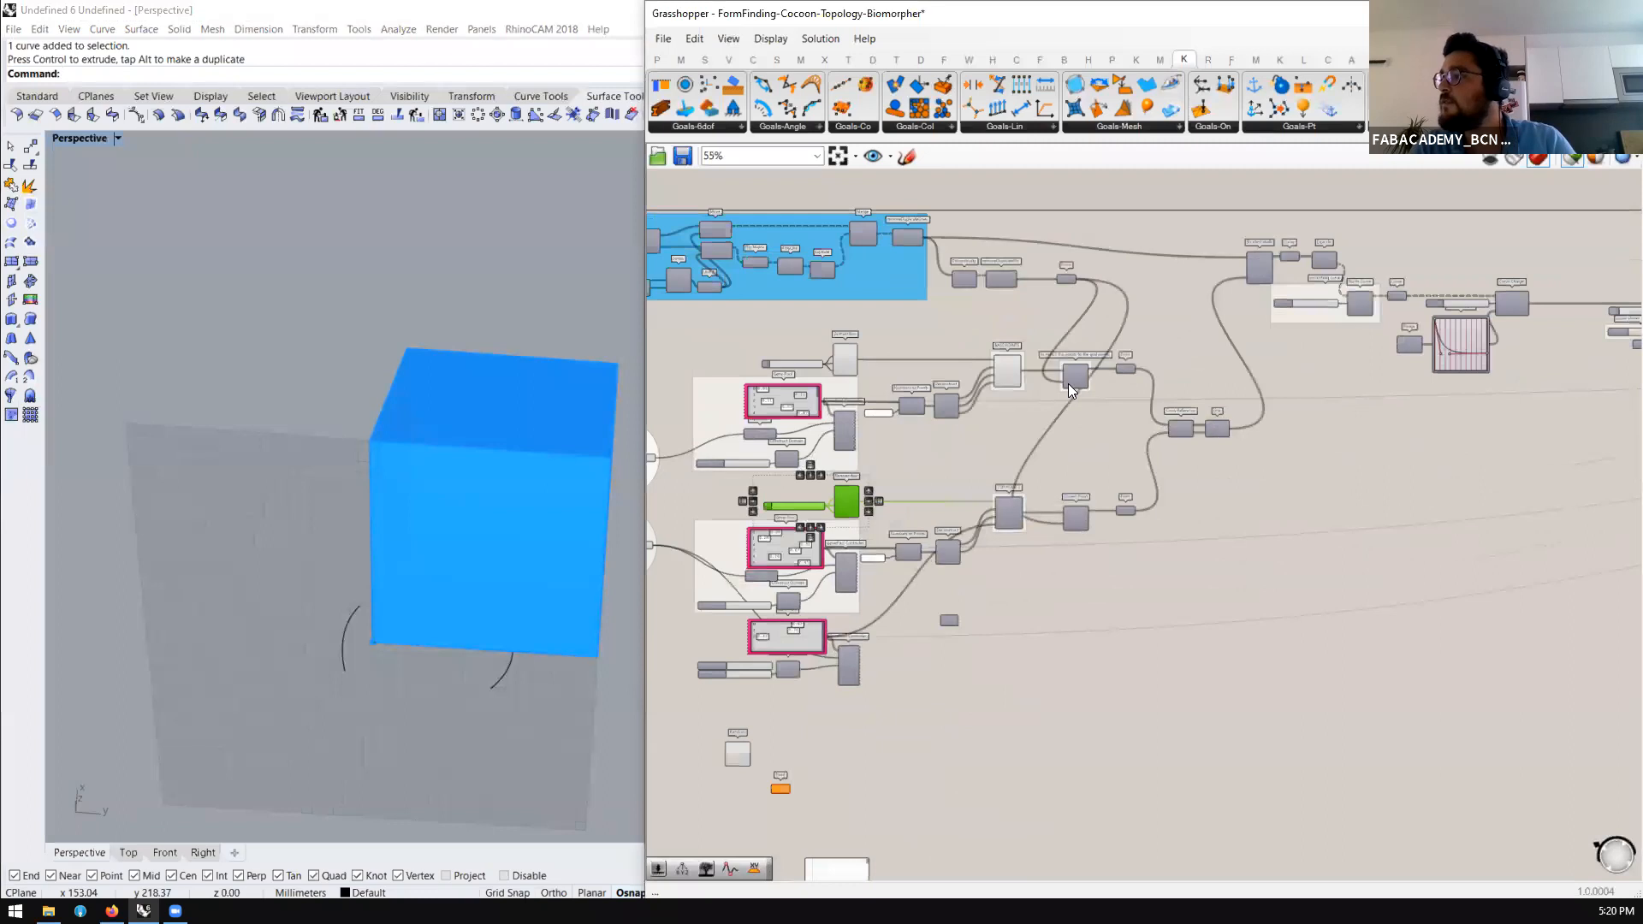
Delete both original point-generation branches, from the circled sliders through the TOP POINTS component
scroll(1147, 359, down, 2)
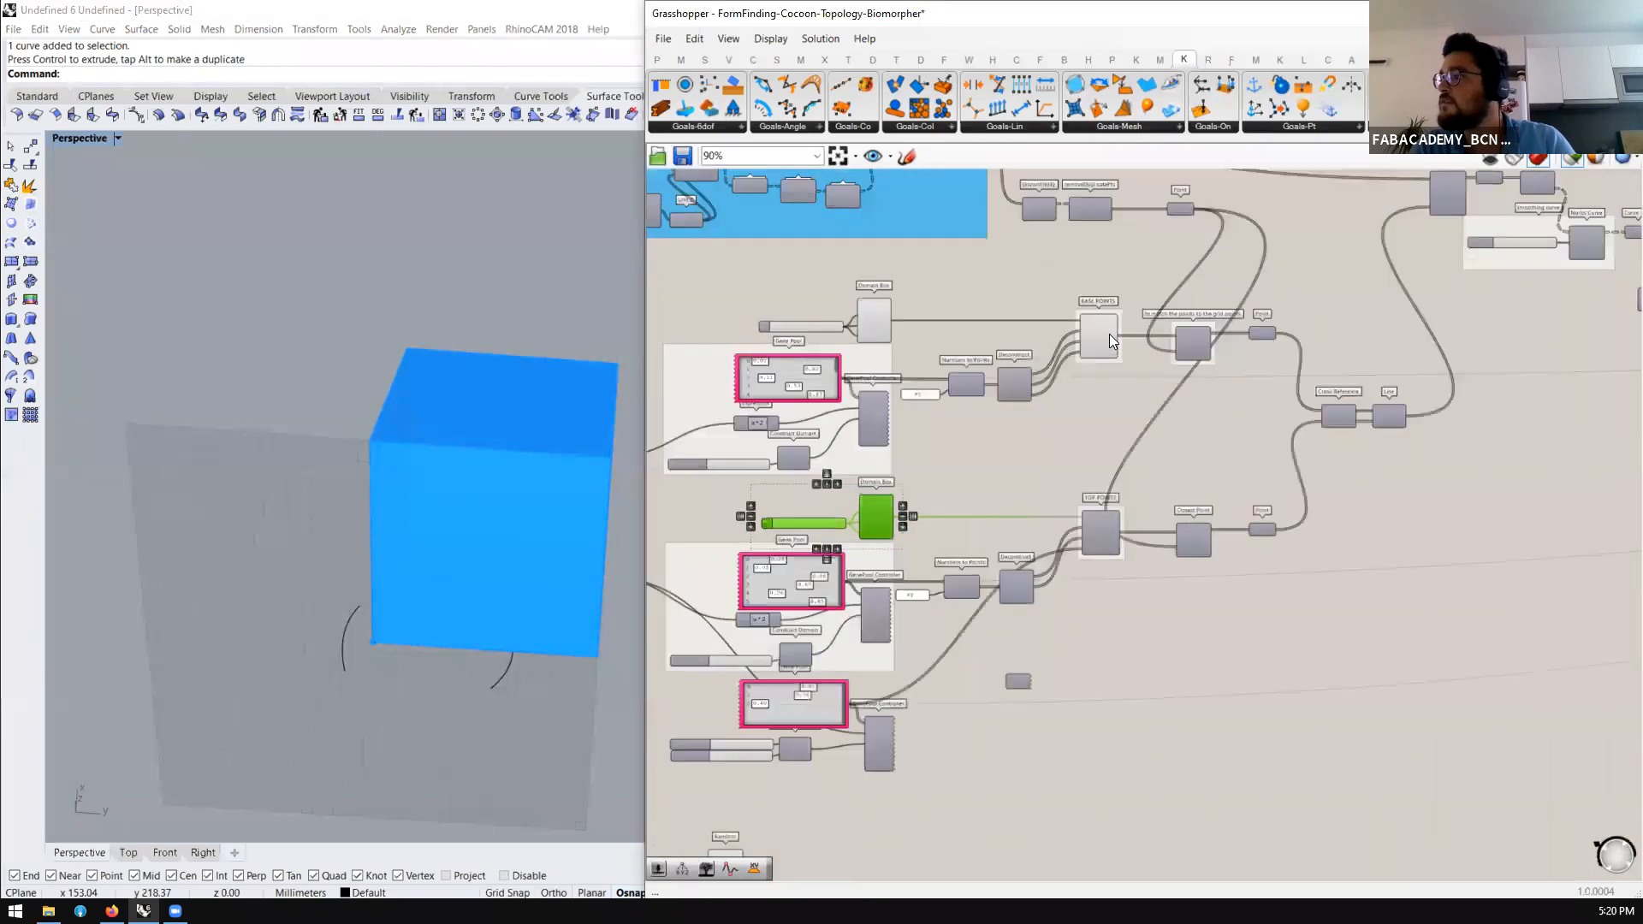
scroll(1109, 333, up, 3)
scroll(1140, 275, down, 3)
drag(1139, 275, 666, 675)
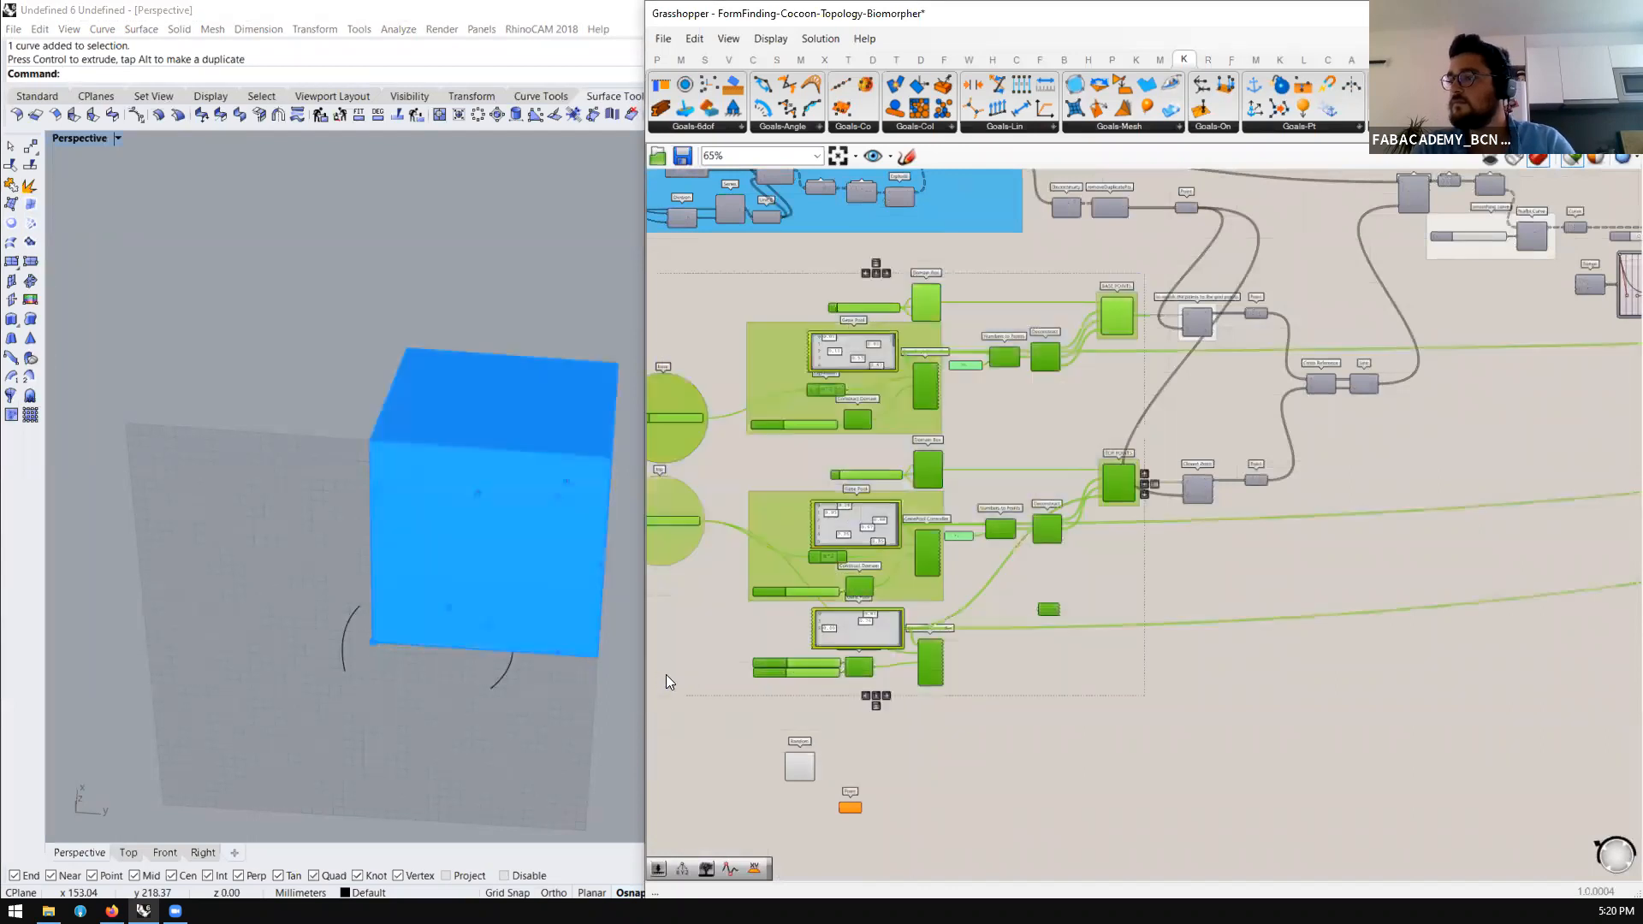
key(Delete)
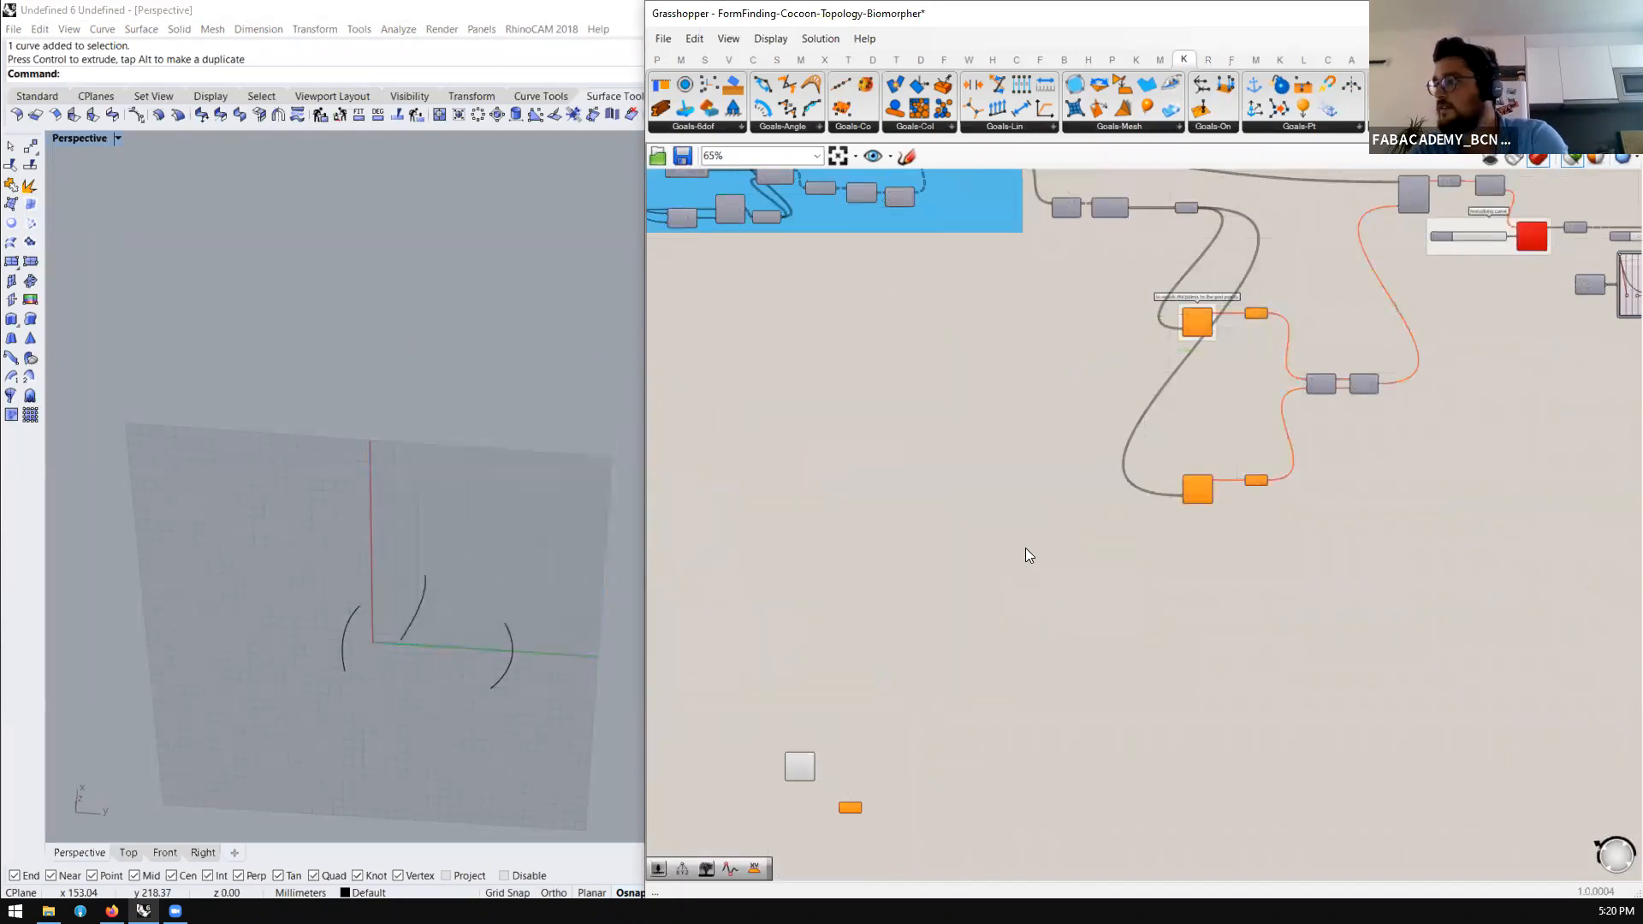
Move the whole Gene Pool example up to just below the blue group
scroll(984, 607, down, 4)
drag(1086, 667, 921, 813)
drag(987, 669, 921, 480)
scroll(972, 584, up, 2)
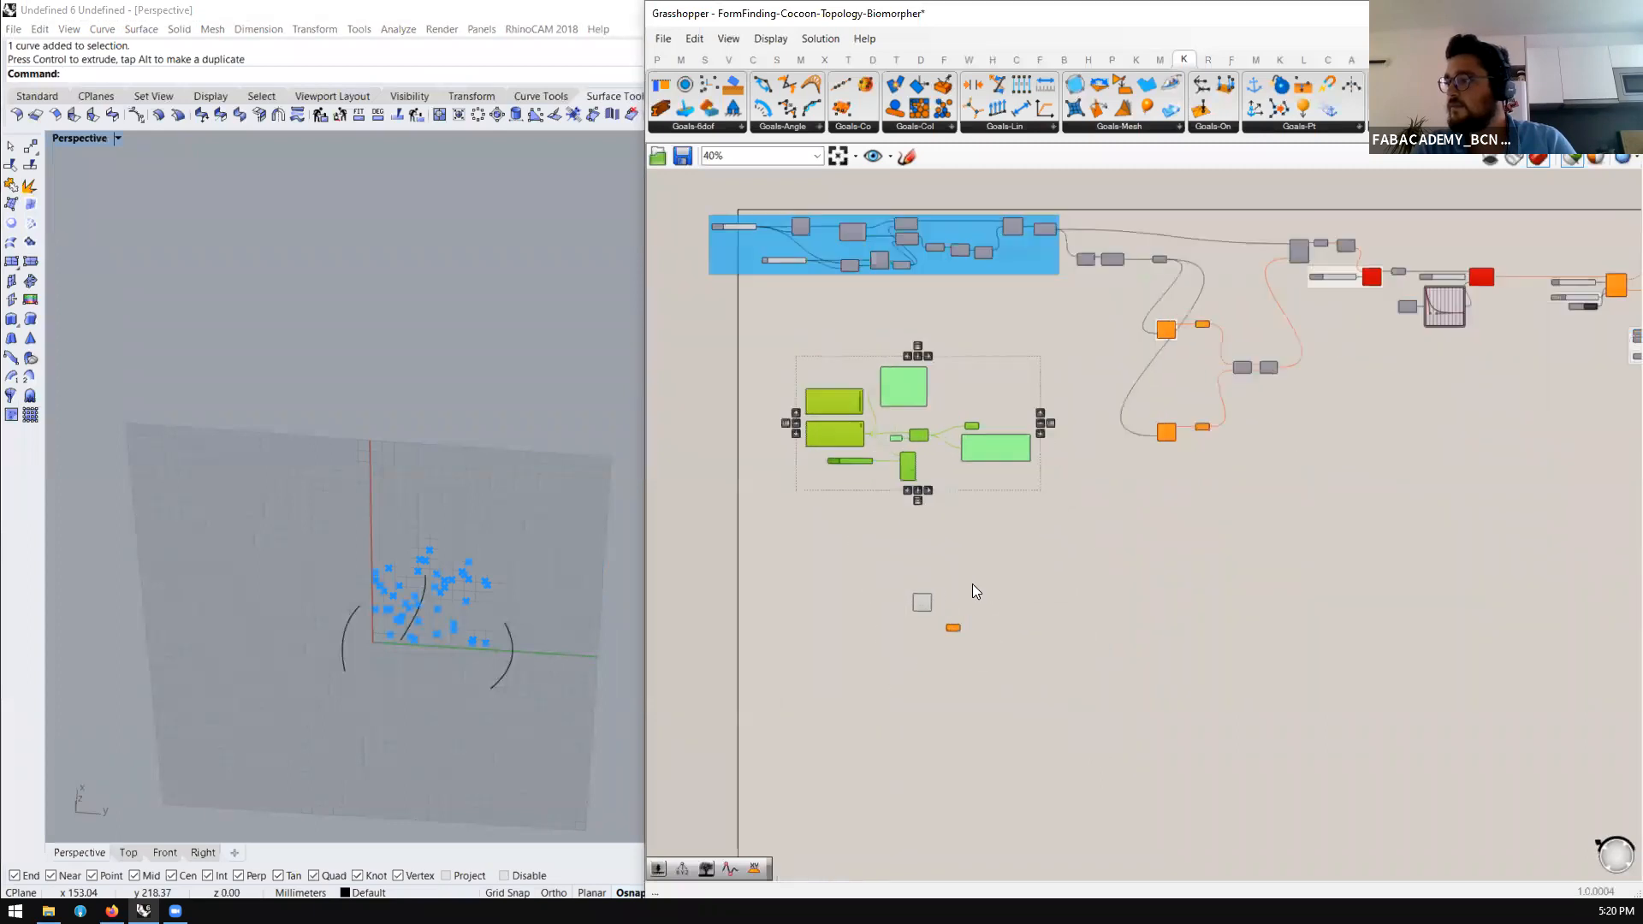
Delete the unused Random and Point components, and the unneeded upper Gene Pool with its value panel
scroll(971, 584, up, 2)
drag(972, 584, 874, 659)
scroll(890, 635, up, 3)
key(Delete)
scroll(965, 657, down, 4)
scroll(892, 451, up, 4)
drag(1142, 301, 790, 383)
key(Delete)
scroll(956, 477, up, 1)
Shift the remaining Gene Pool, GenePool Controller, Numbers to Points, Point parameter and panels up and left together
click(794, 478)
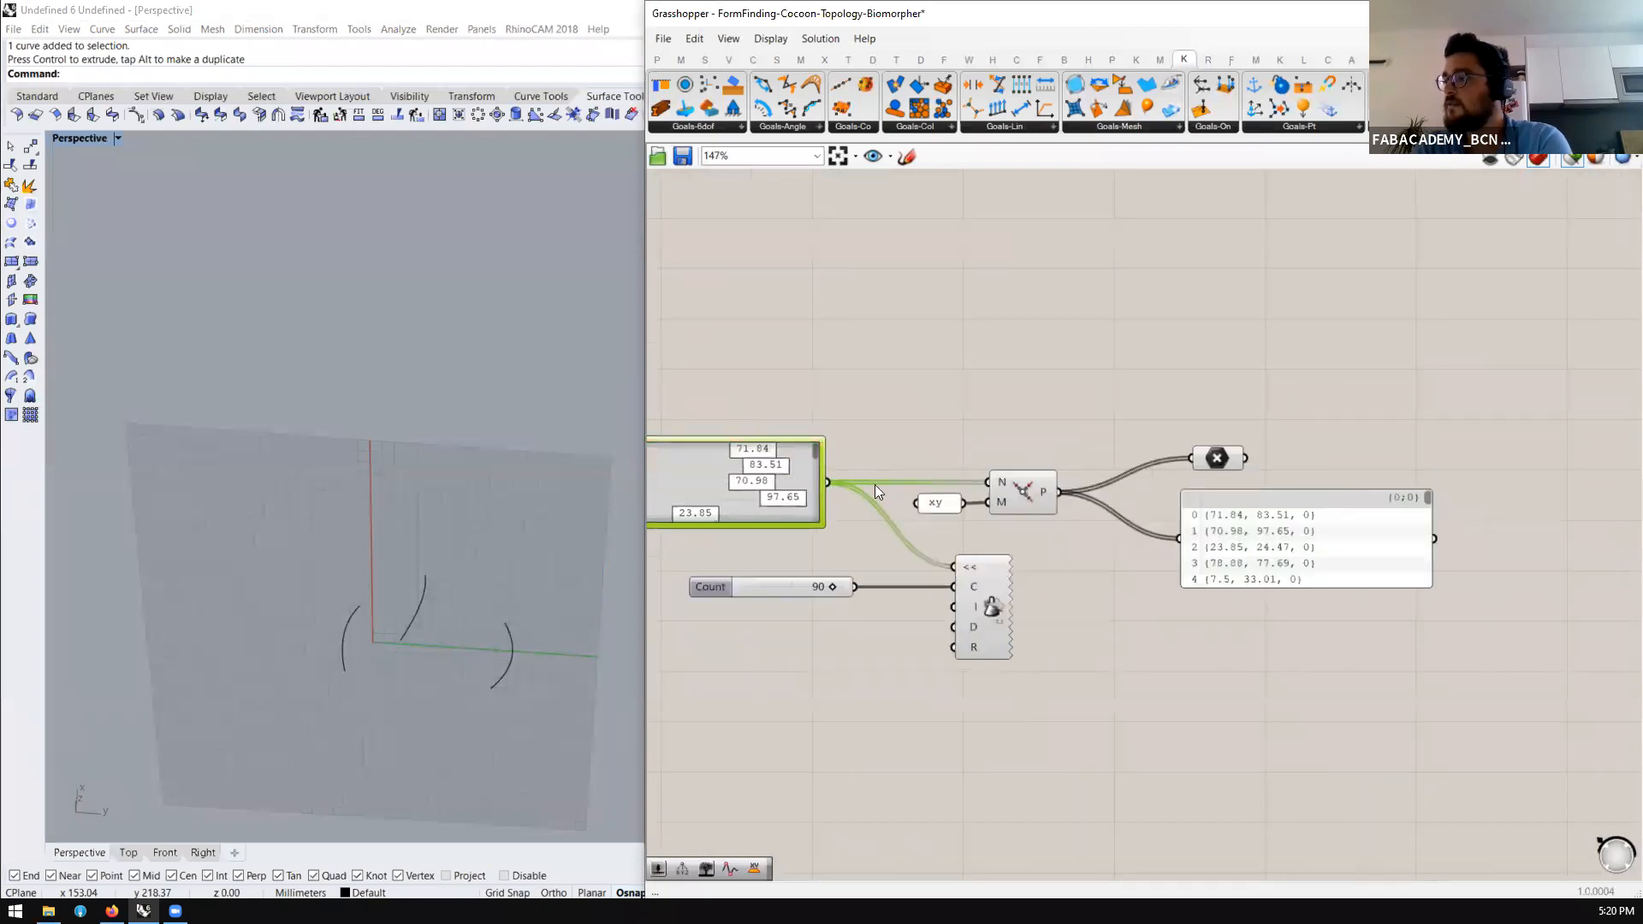
scroll(1044, 513, down, 3)
scroll(1189, 456, up, 1)
drag(1221, 443, 748, 664)
drag(970, 593, 873, 428)
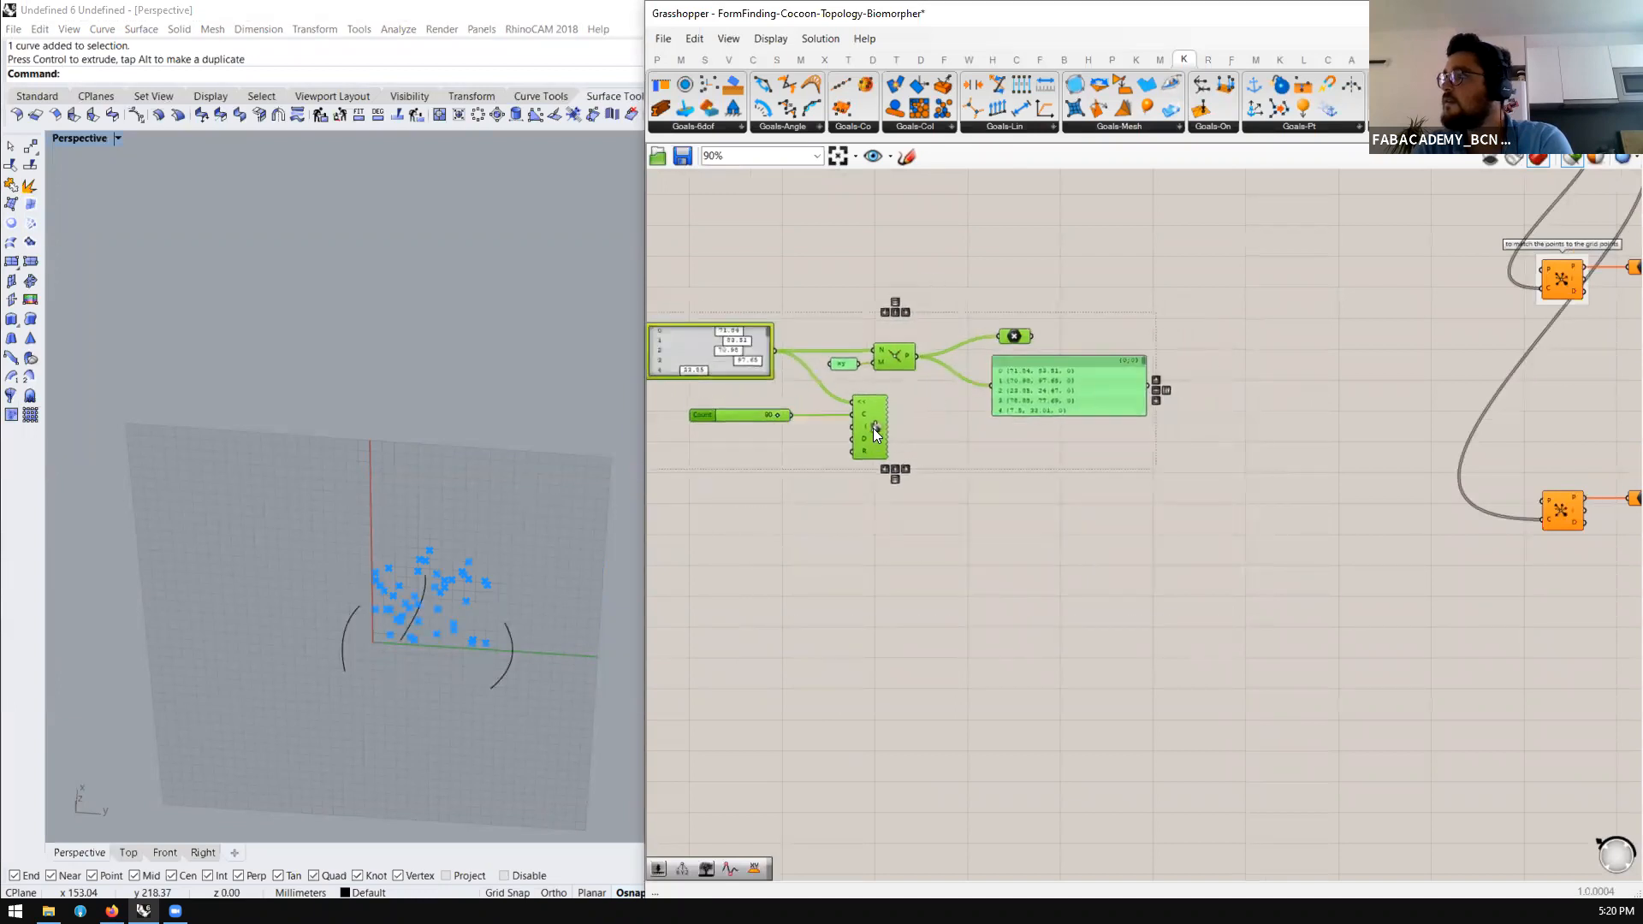
click(1007, 580)
Examine the Numbers to Points output in the Perspective viewport from another angle
scroll(1007, 580, down, 3)
scroll(950, 431, up, 5)
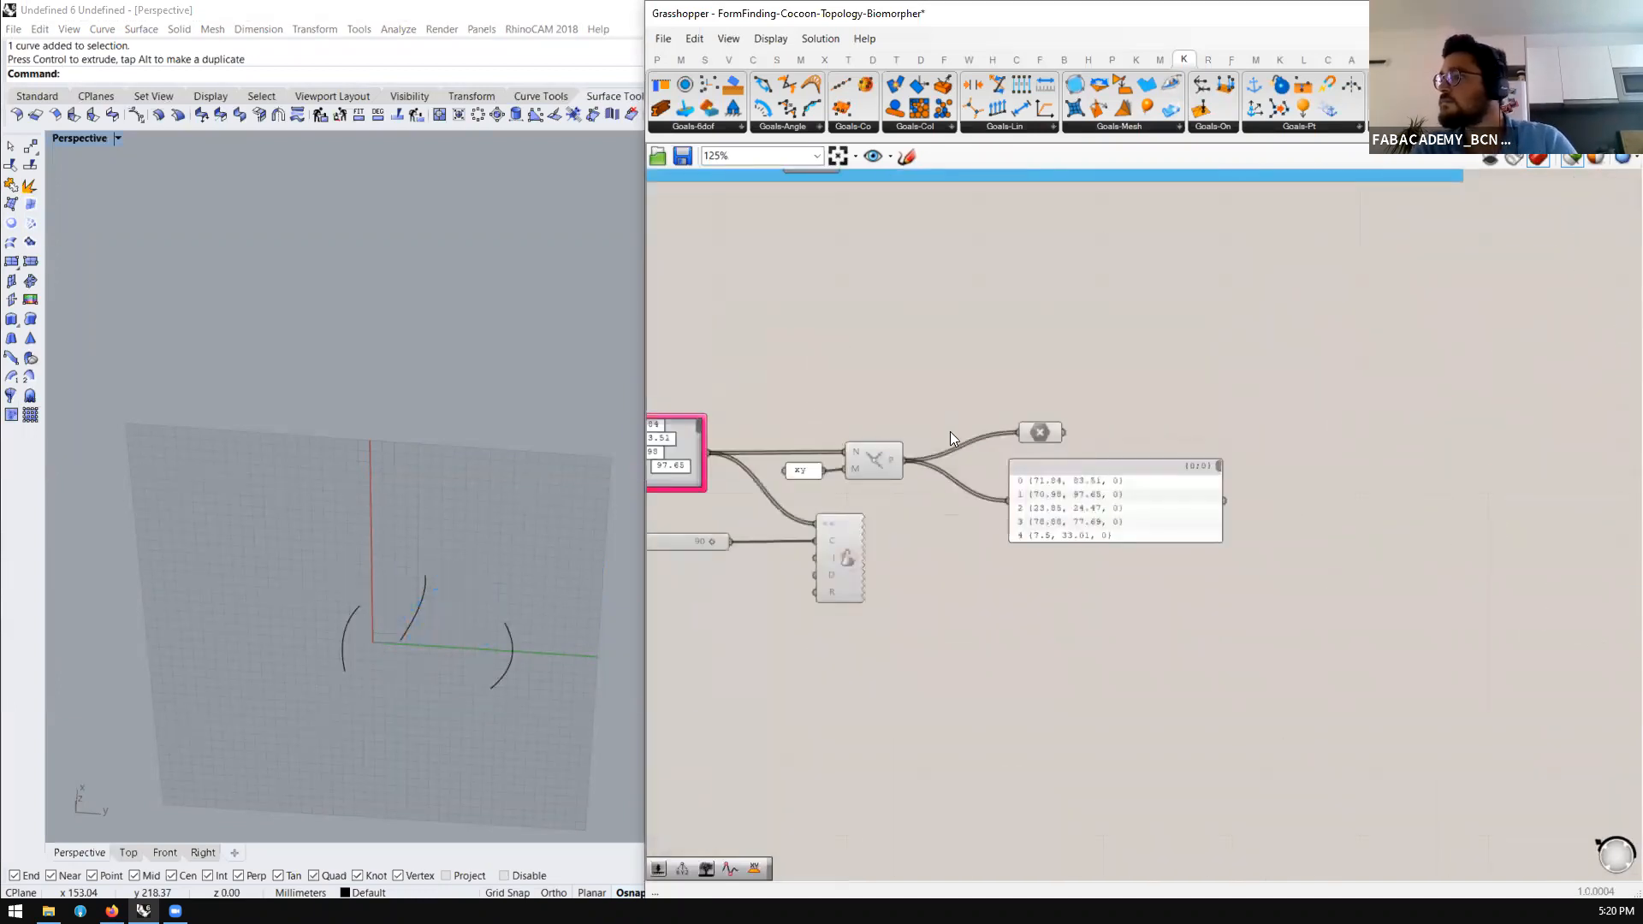
scroll(879, 467, up, 2)
click(880, 467)
scroll(442, 535, down, 3)
right_drag(426, 649, 445, 479)
scroll(1178, 320, down, 5)
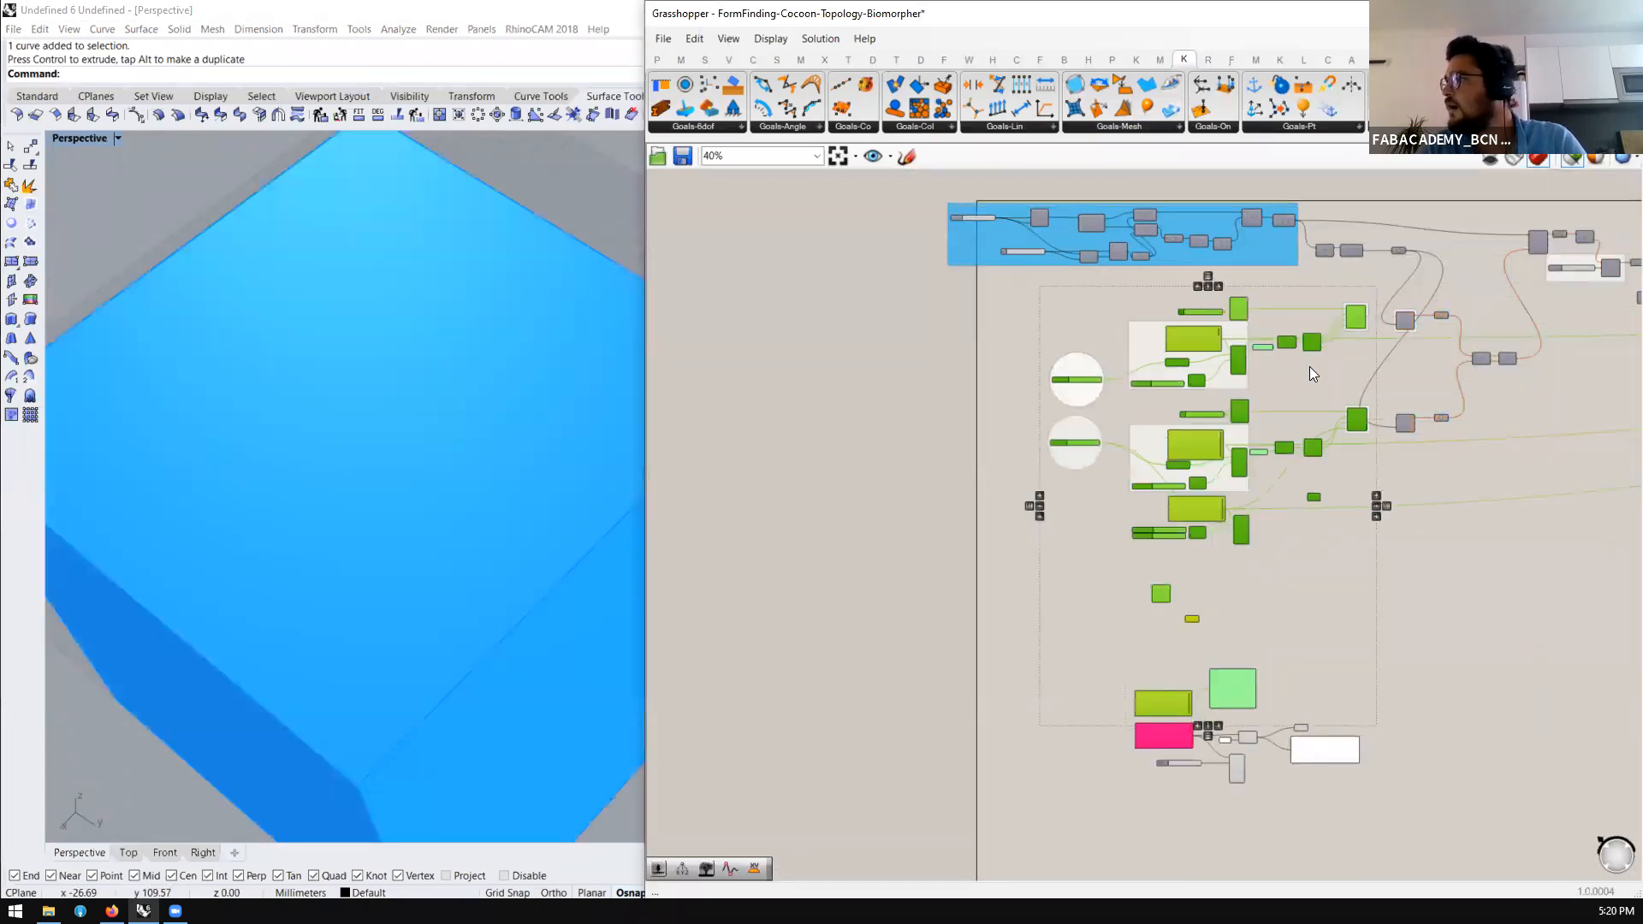
Delete the selected original point-generation branches together with the unused Random, Point, upper Gene Pool and value panel
scroll(1405, 320, up, 6)
scroll(1402, 321, up, 2)
scroll(1230, 407, down, 10)
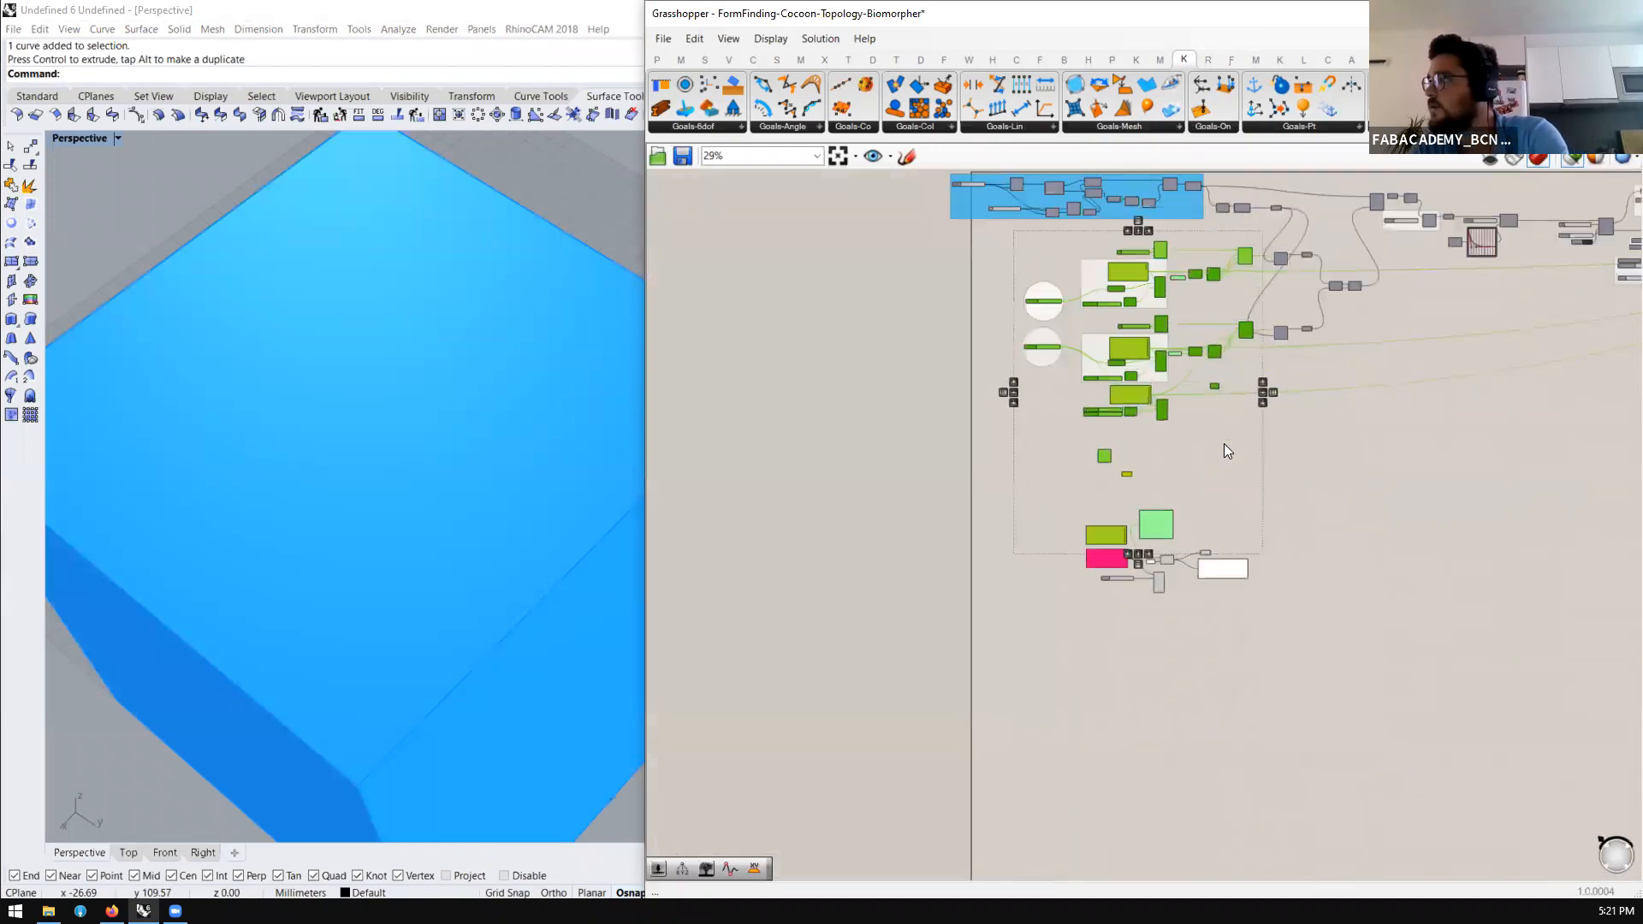
key(Delete)
Move the remaining Gene Pool and Numbers to Points example up into the cleared space below the blue group
drag(1245, 502, 1014, 370)
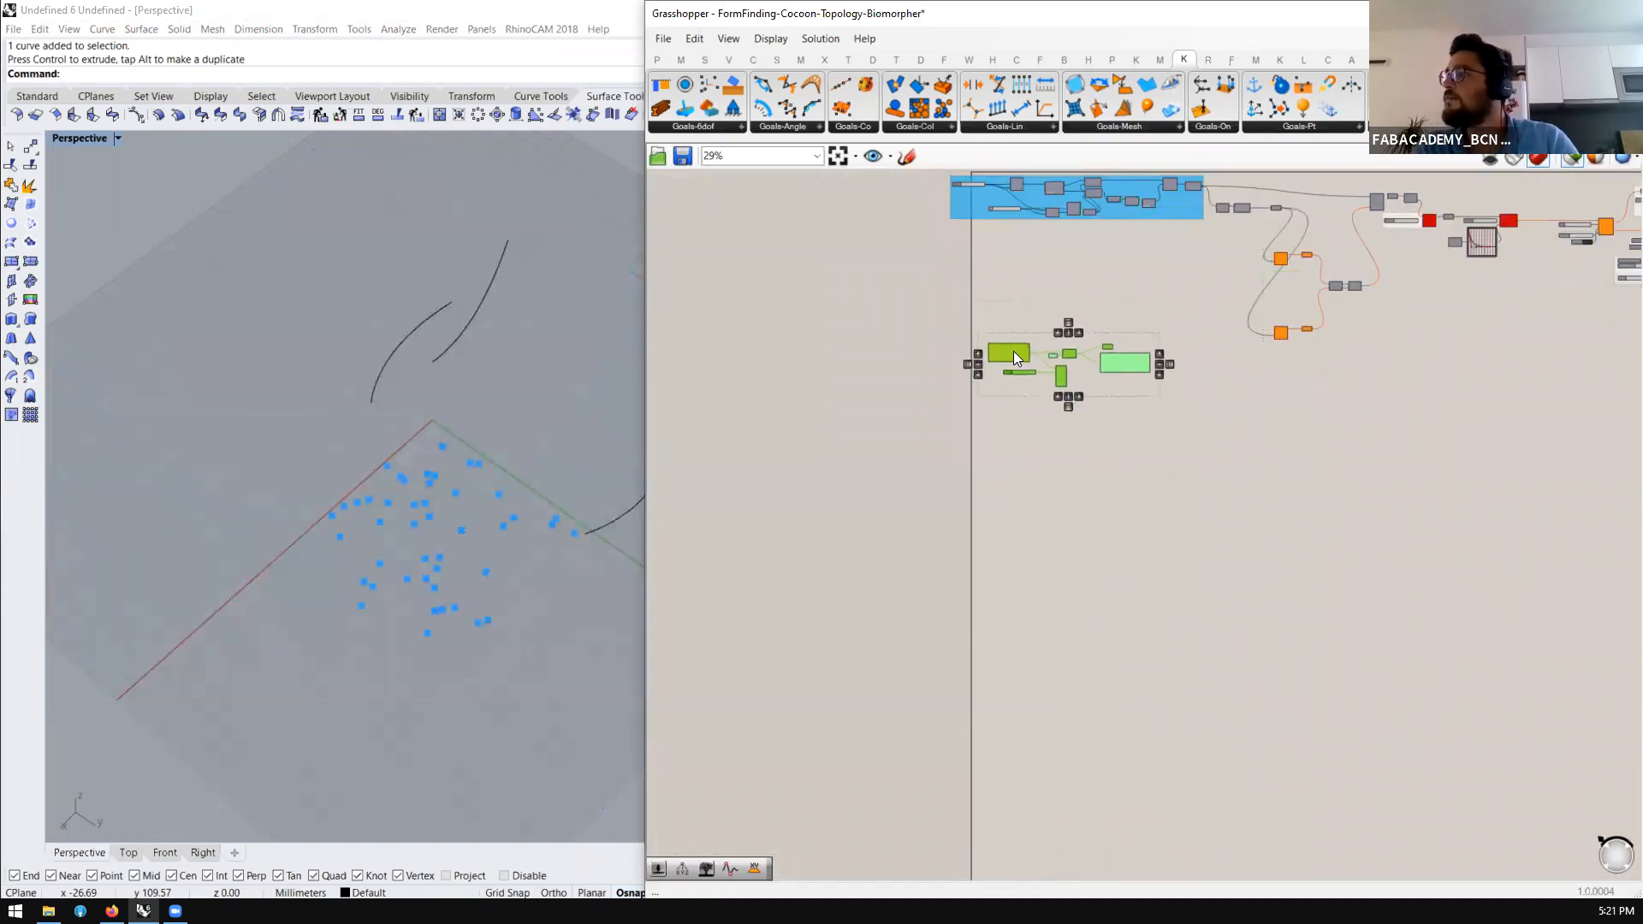
scroll(1050, 248, up, 3)
scroll(1010, 467, up, 3)
scroll(989, 528, down, 5)
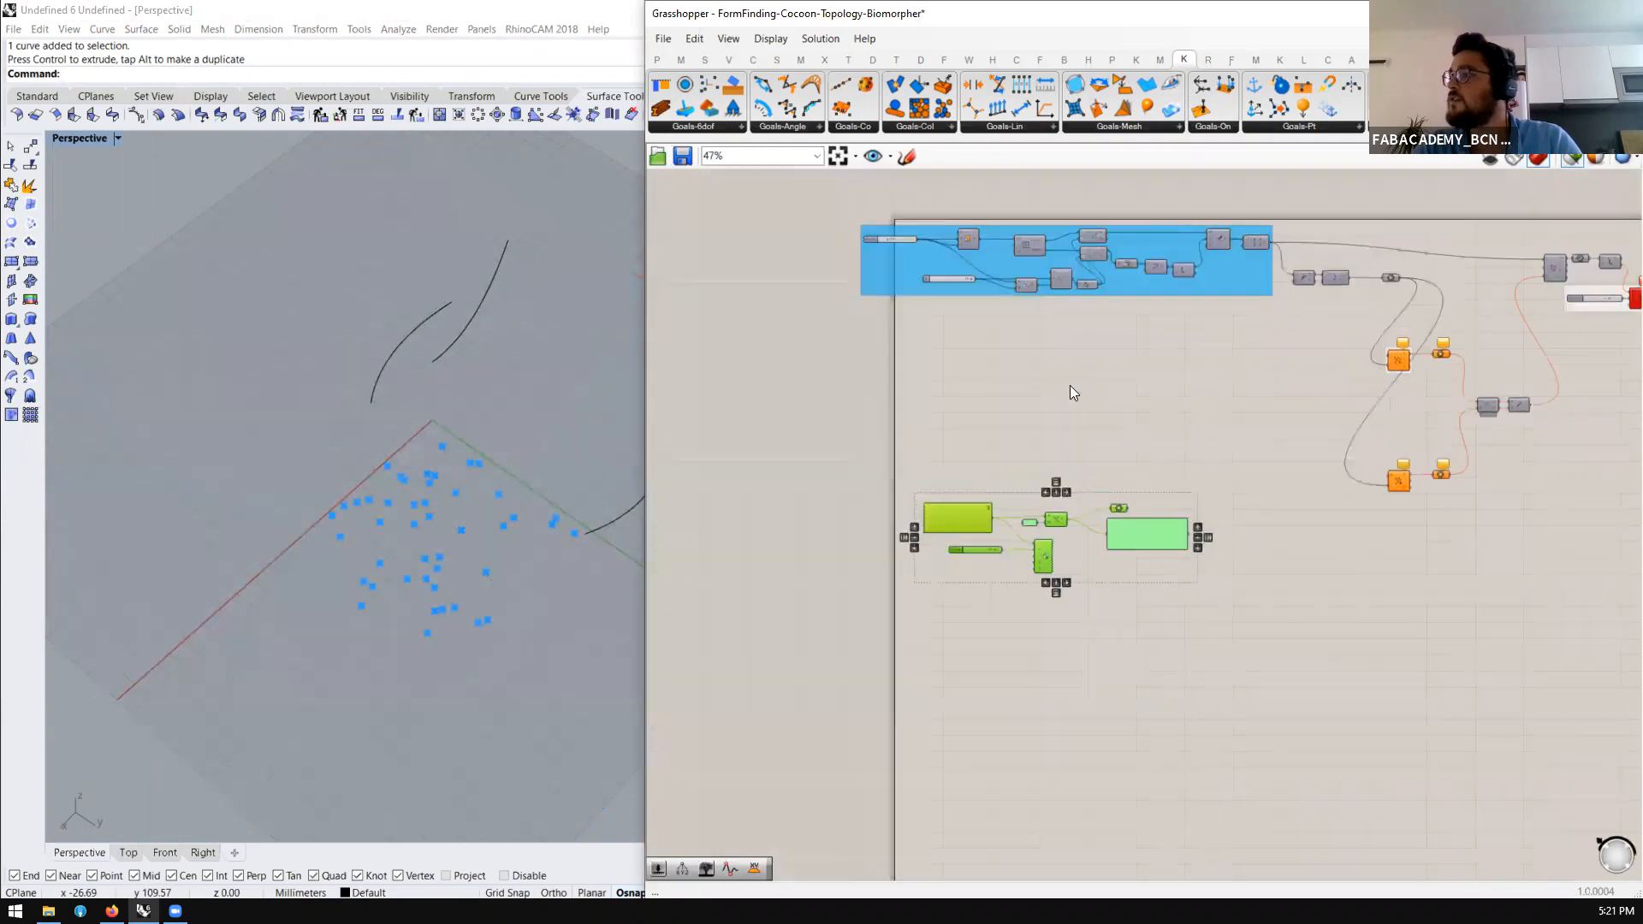
scroll(1071, 387, up, 1)
scroll(1243, 213, up, 3)
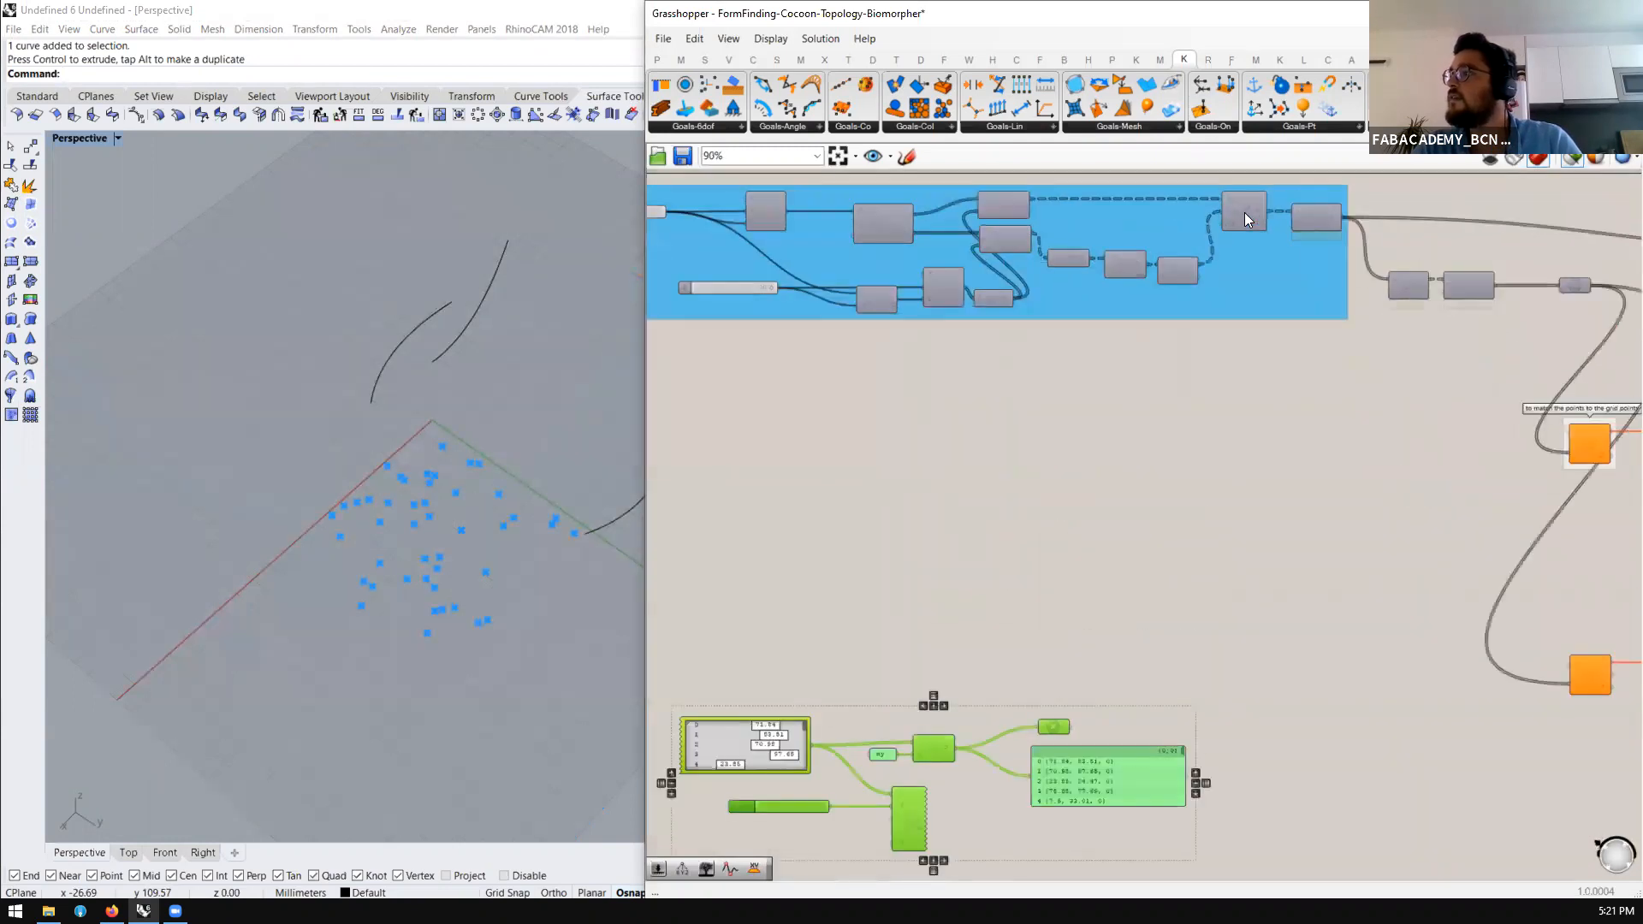
Enable the preview of the removeDuplicateLines component and examine its grid lines in the Perspective viewport
middle_click(1332, 210)
right_drag(286, 459, 352, 419)
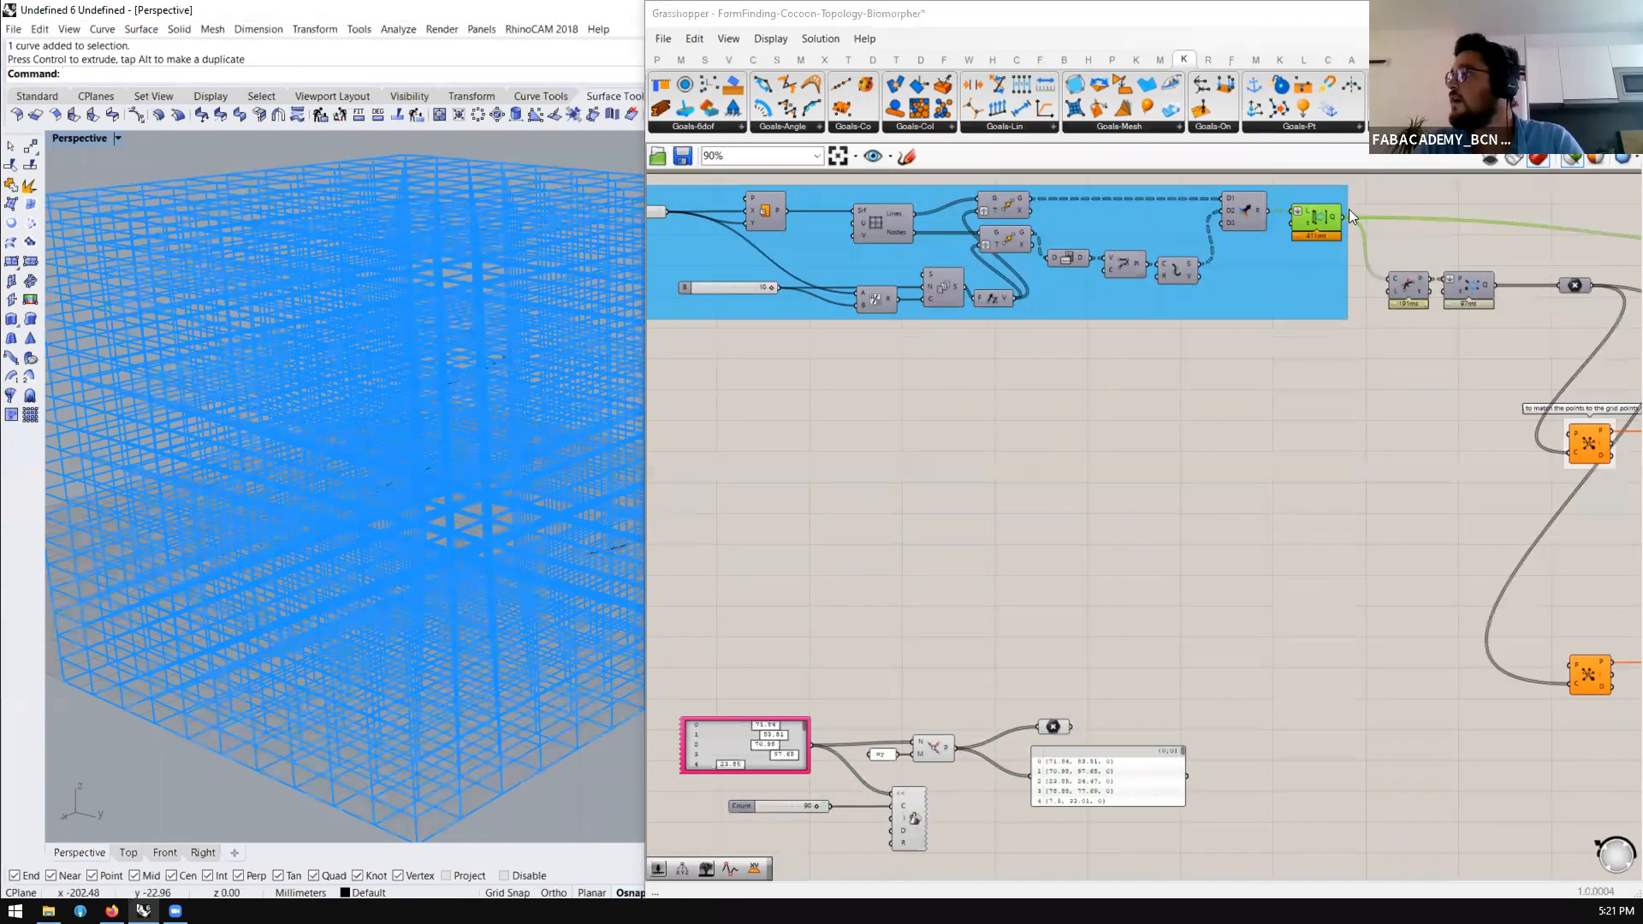
scroll(1348, 209, up, 1)
double_click(1267, 408)
text(box)
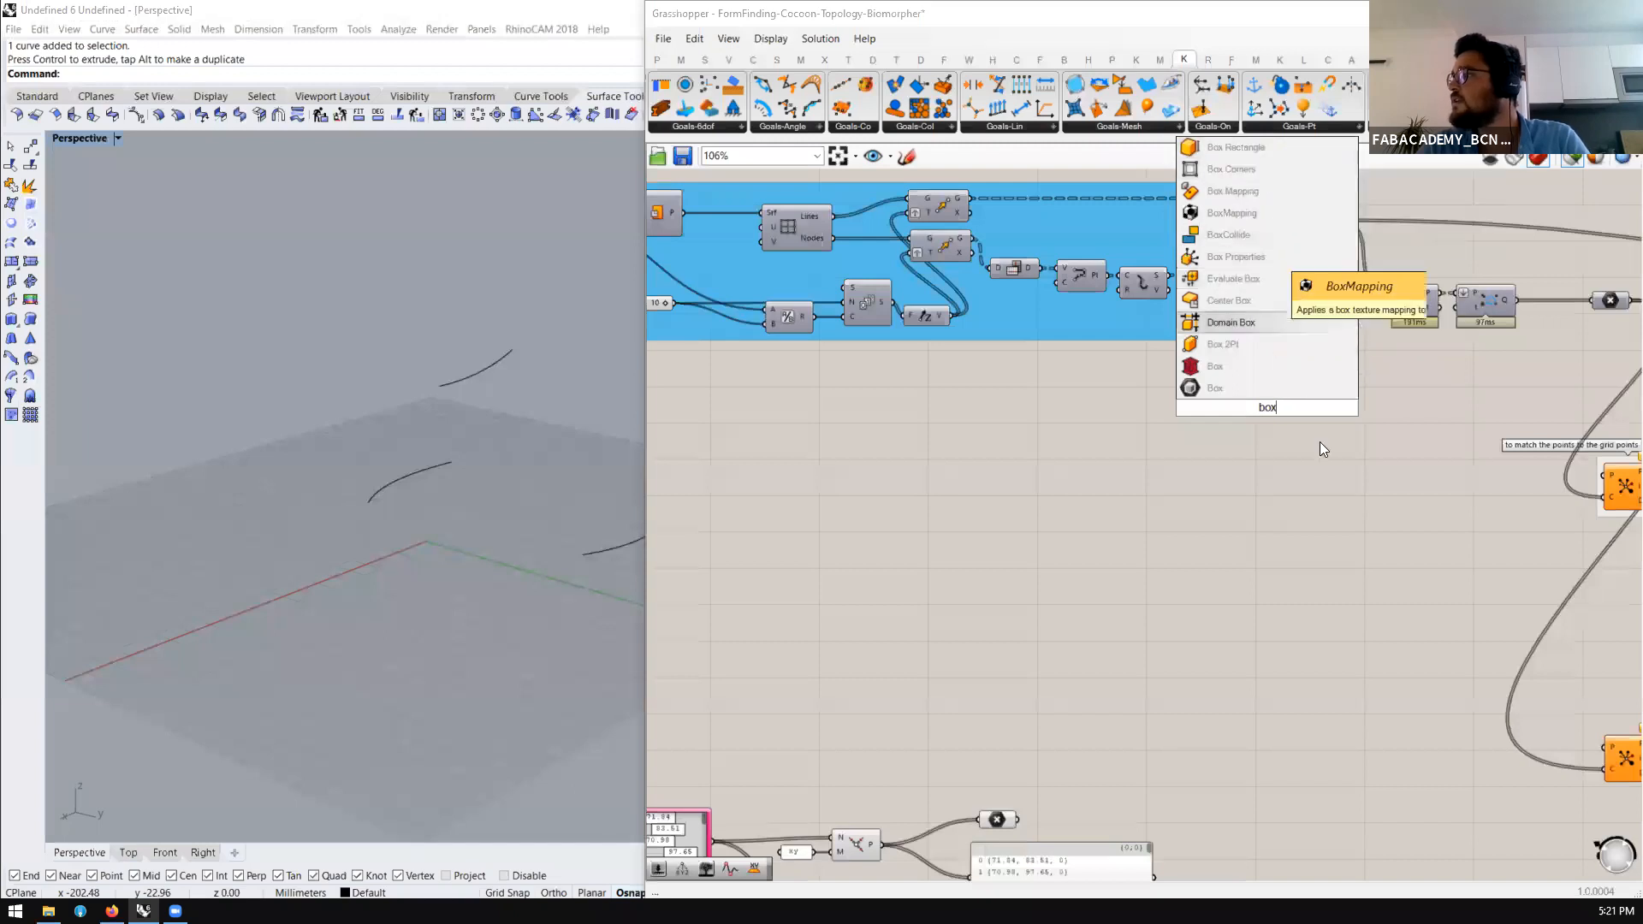
click(1277, 393)
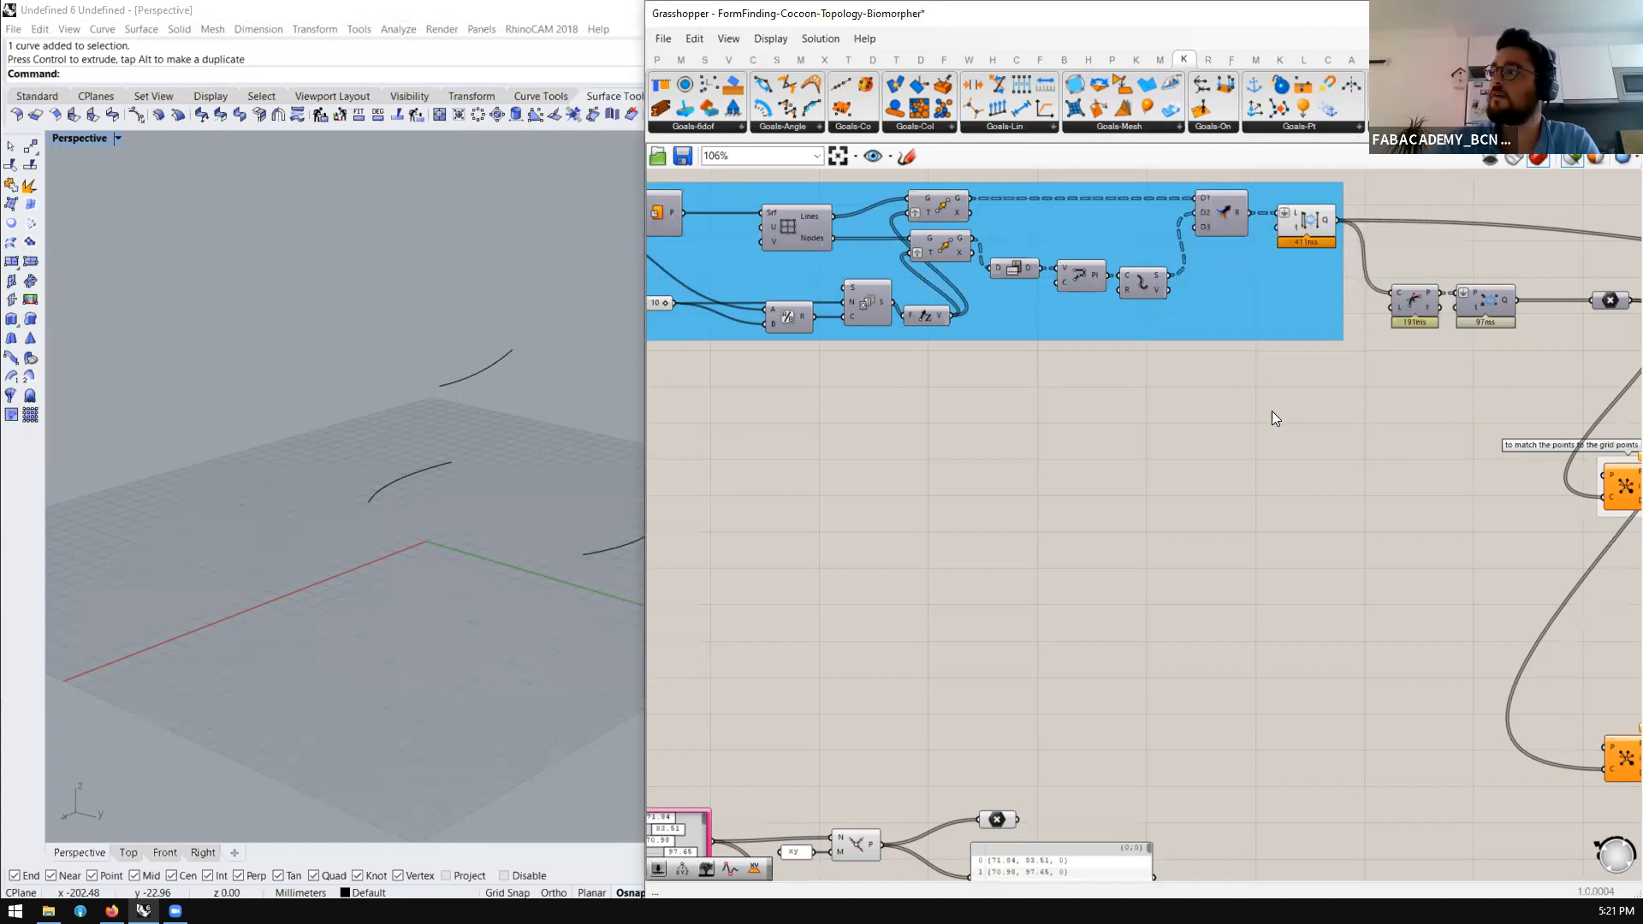
double_click(1271, 412)
text(bounda)
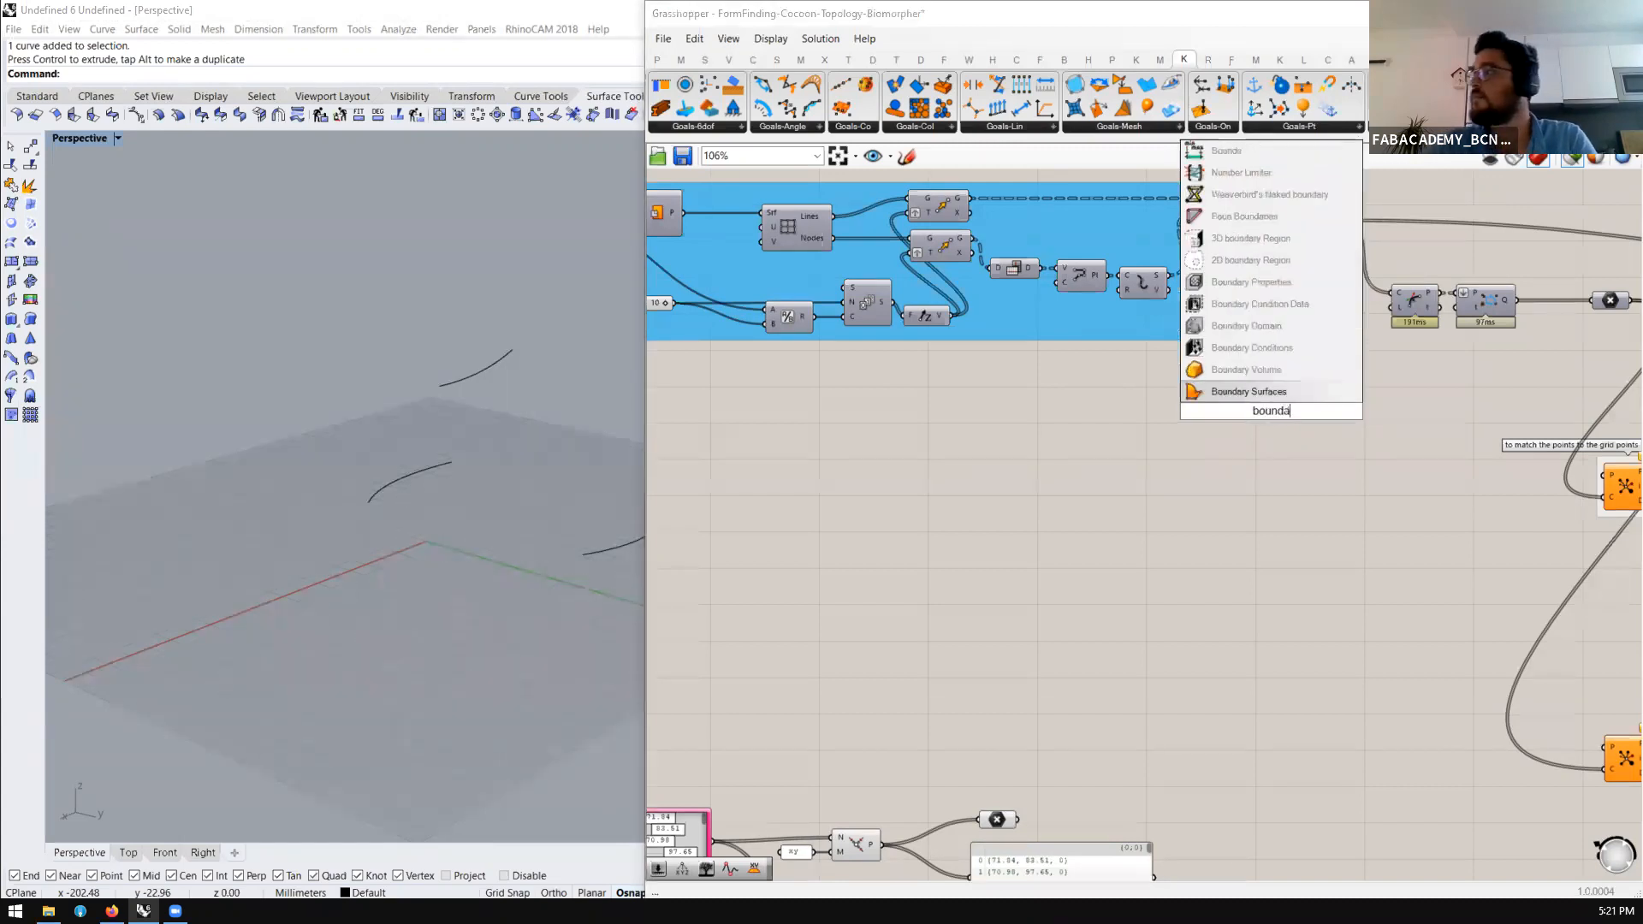
click(1261, 373)
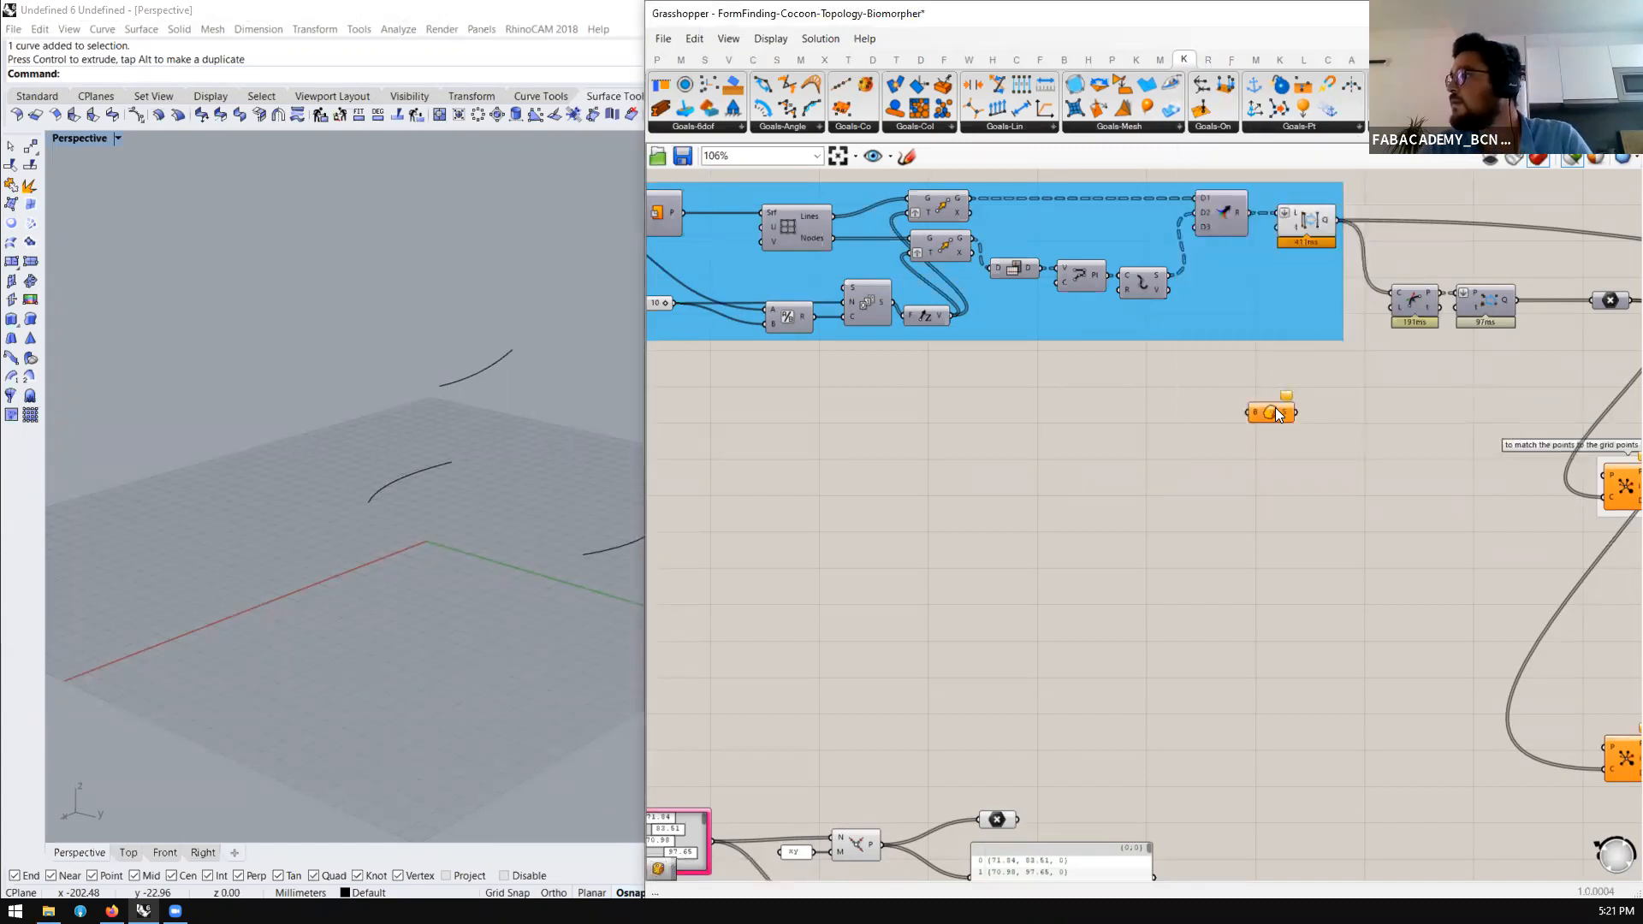
key(Delete)
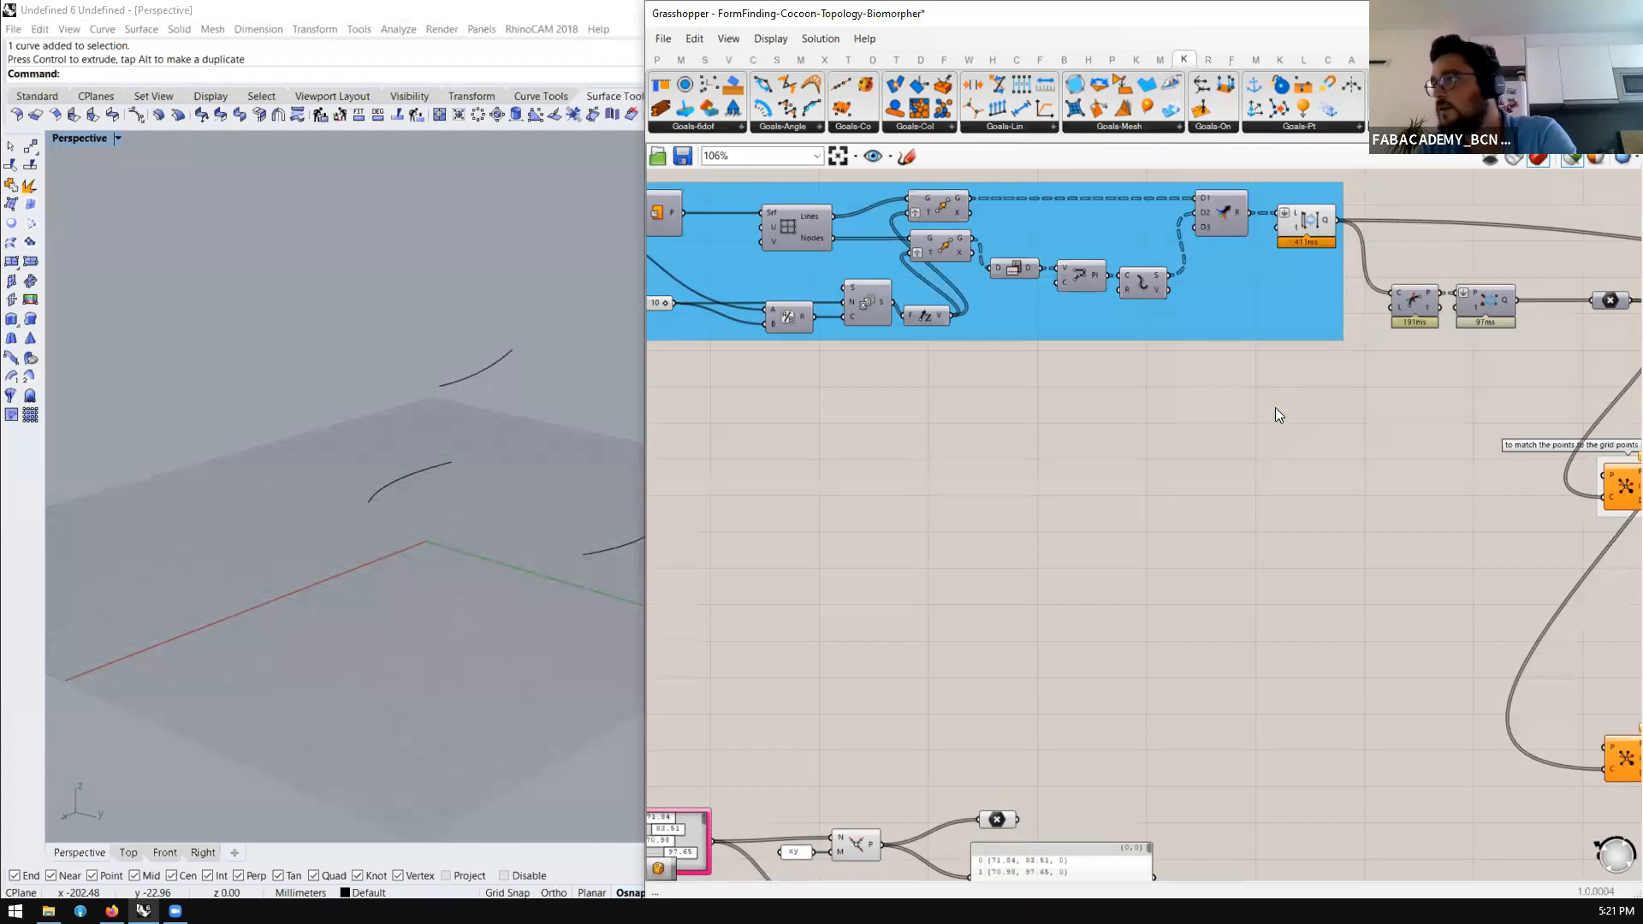
click(785, 58)
click(925, 127)
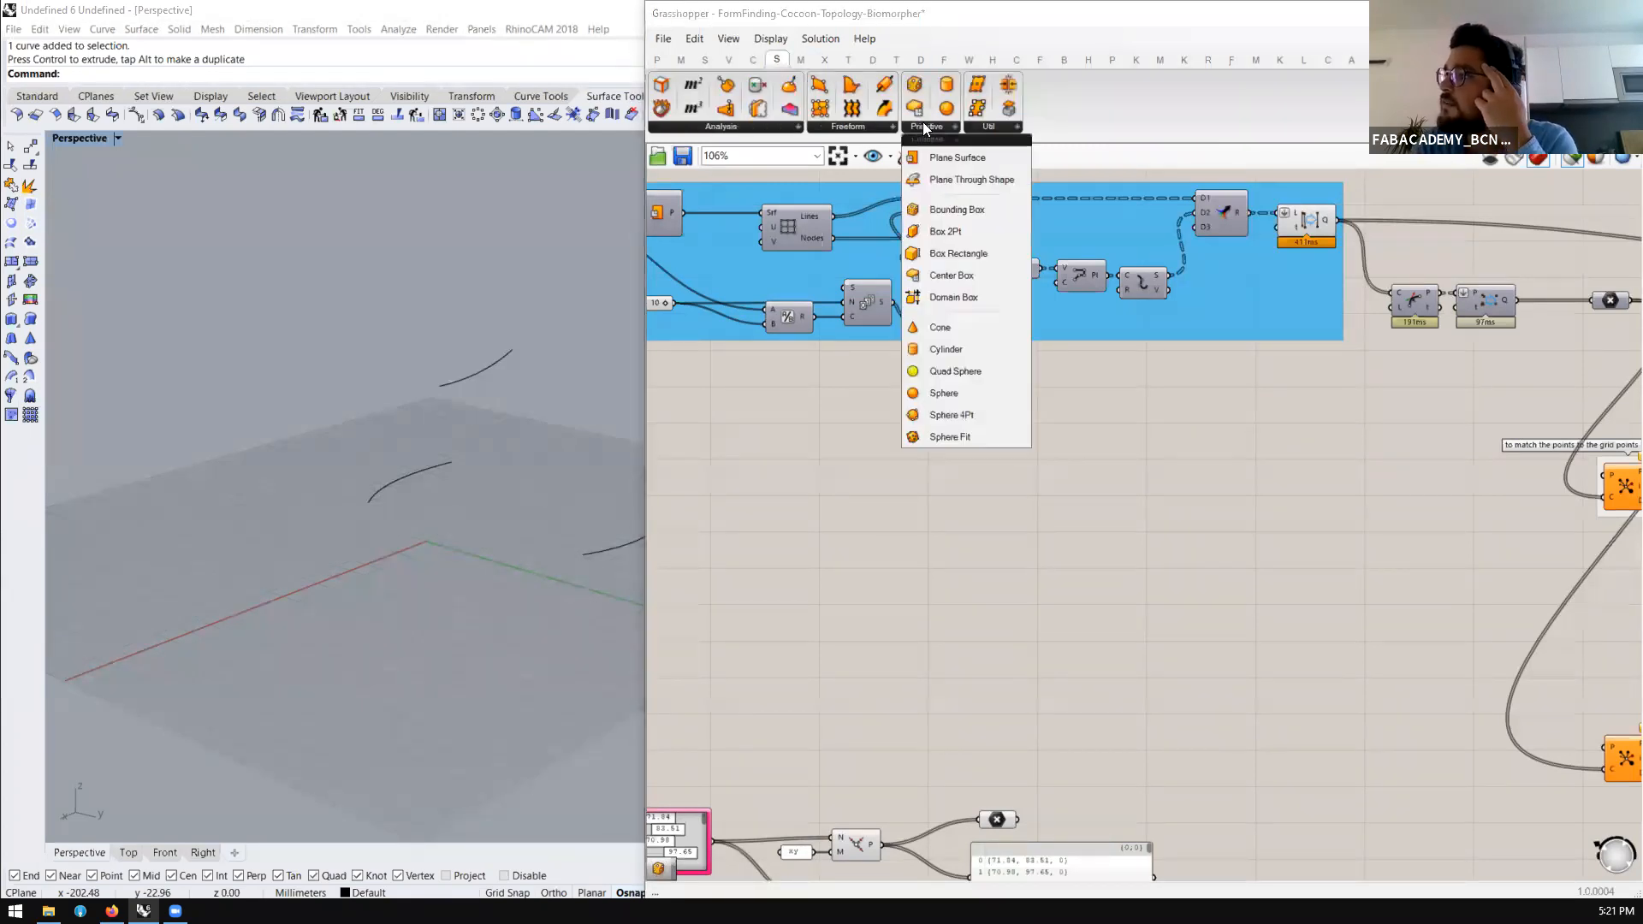
click(763, 129)
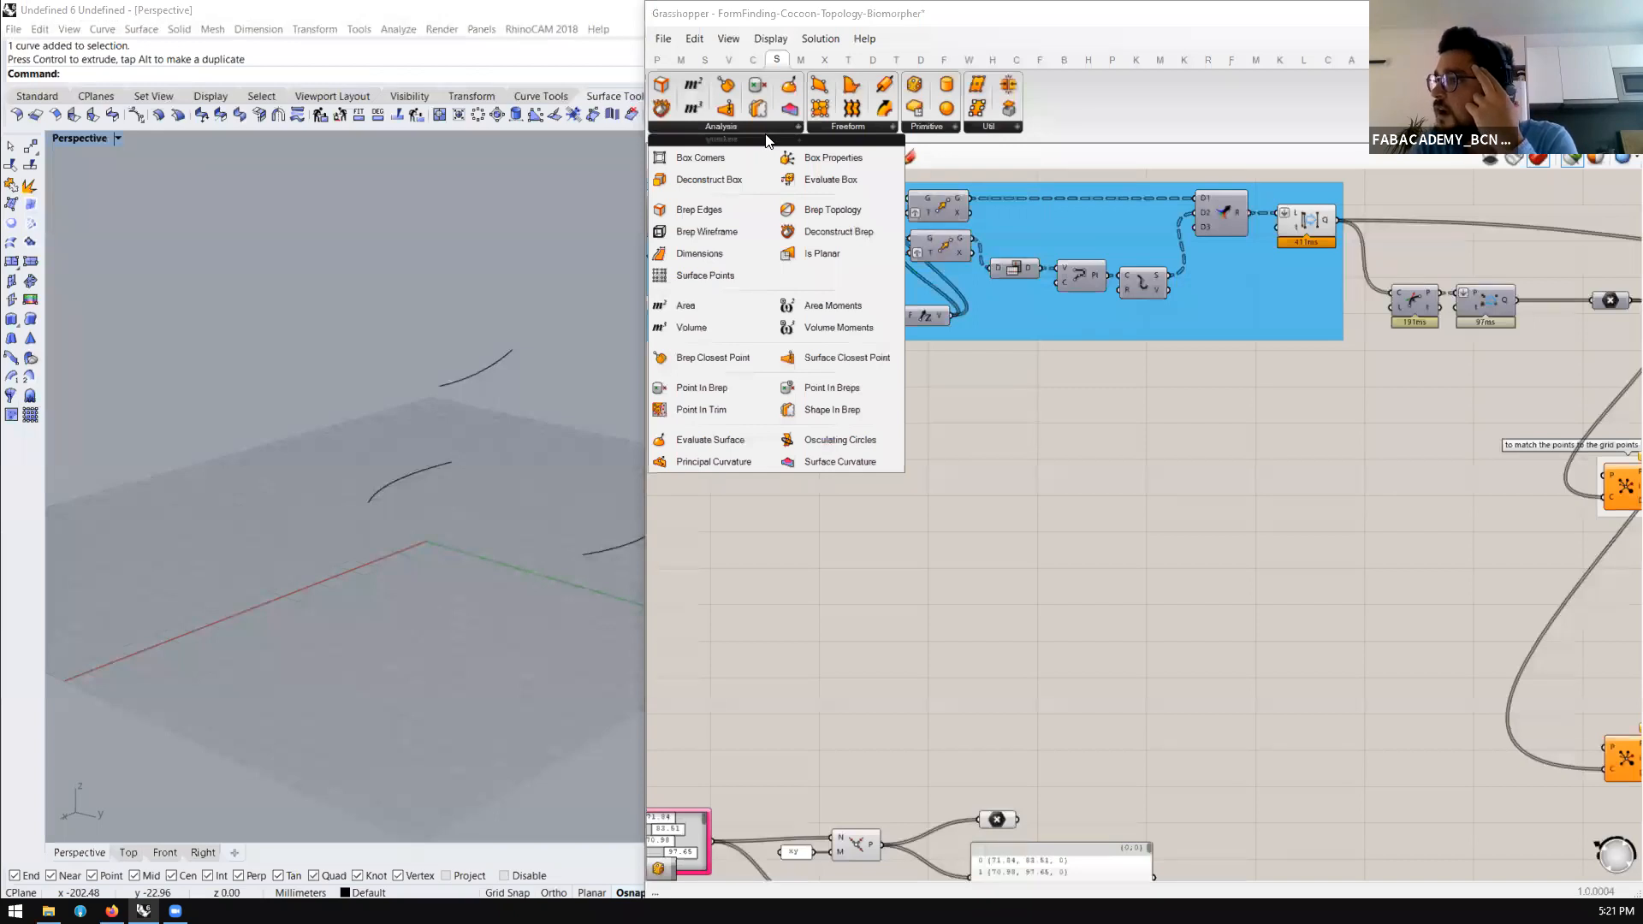
right_click(978, 135)
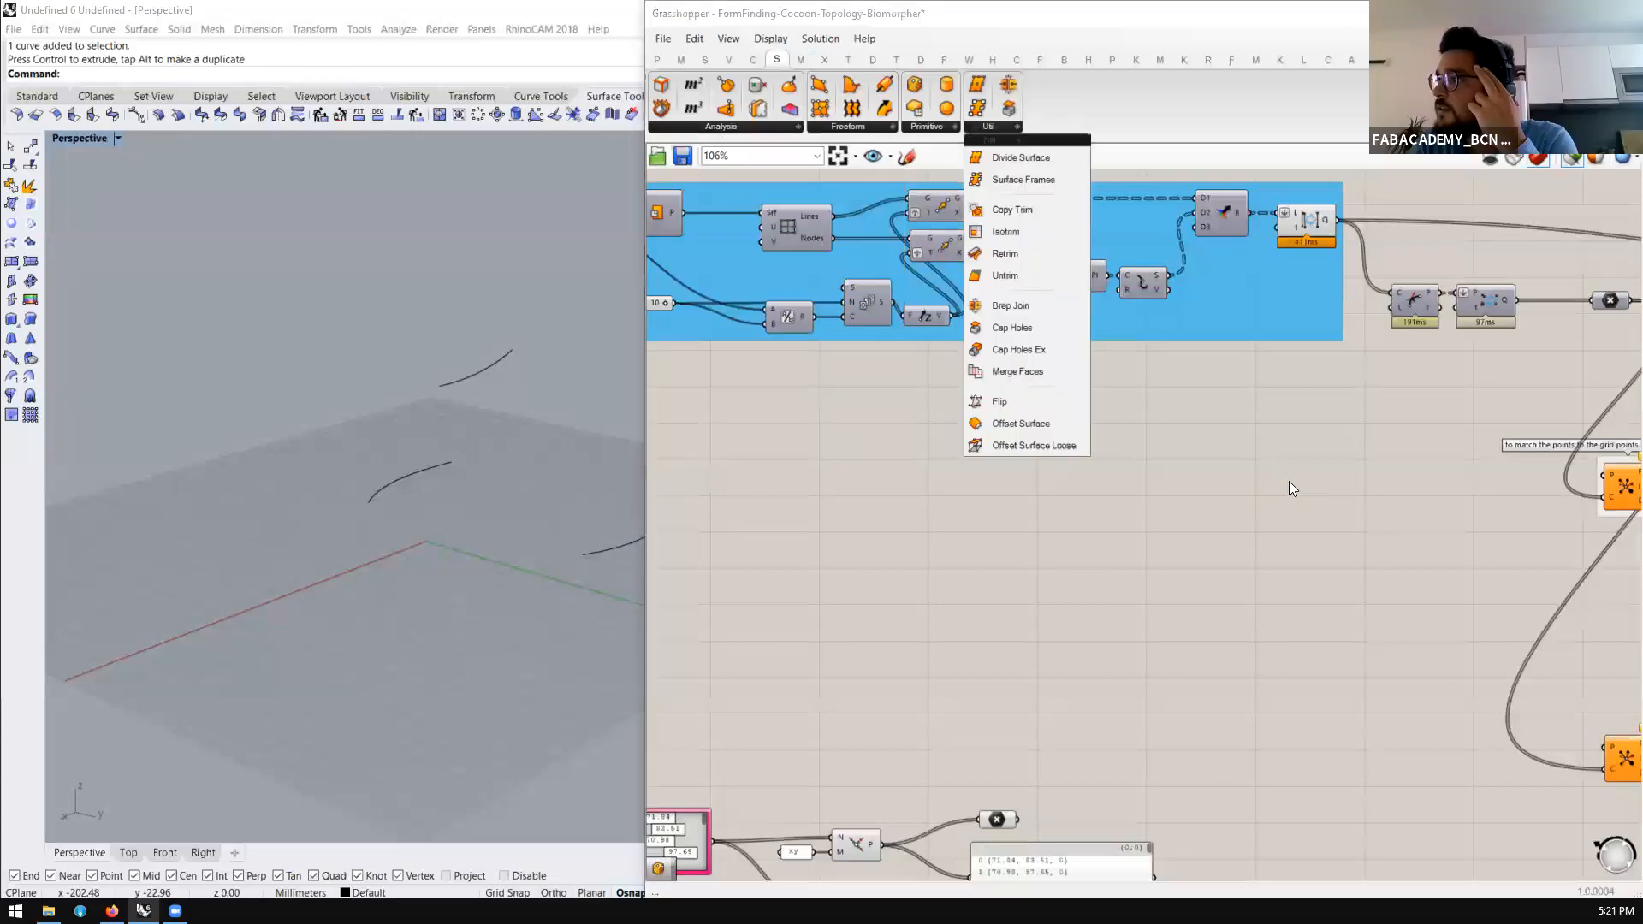
Add a Bounding Box component below the blue group and switch it to Union Box
click(1251, 391)
double_click(1250, 391)
text(bound)
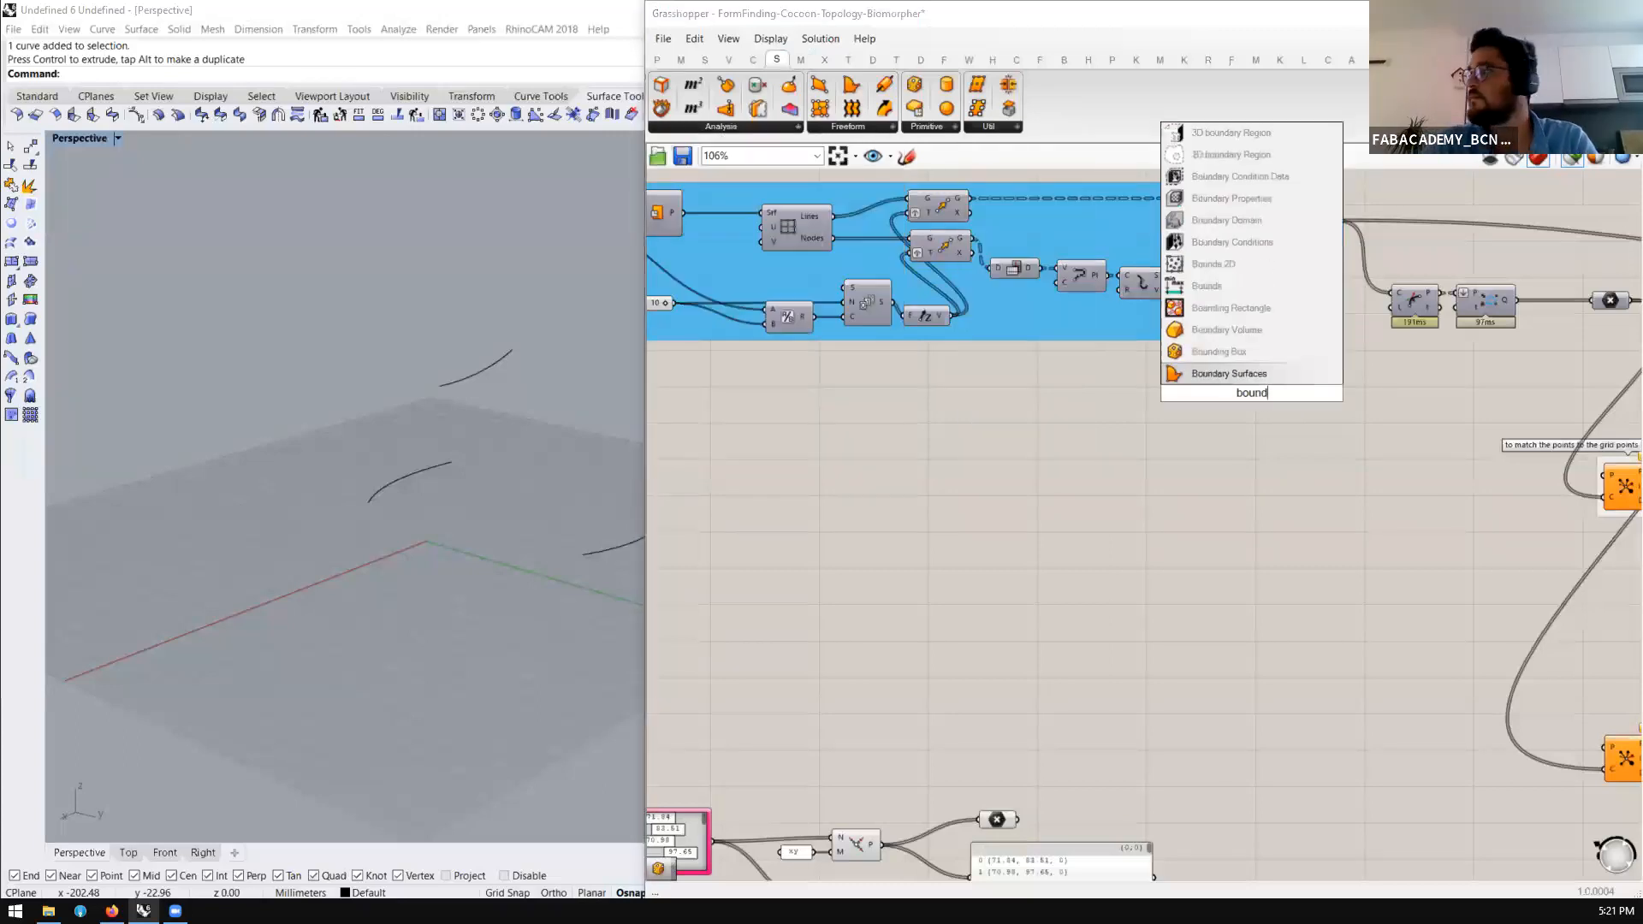
click(1258, 349)
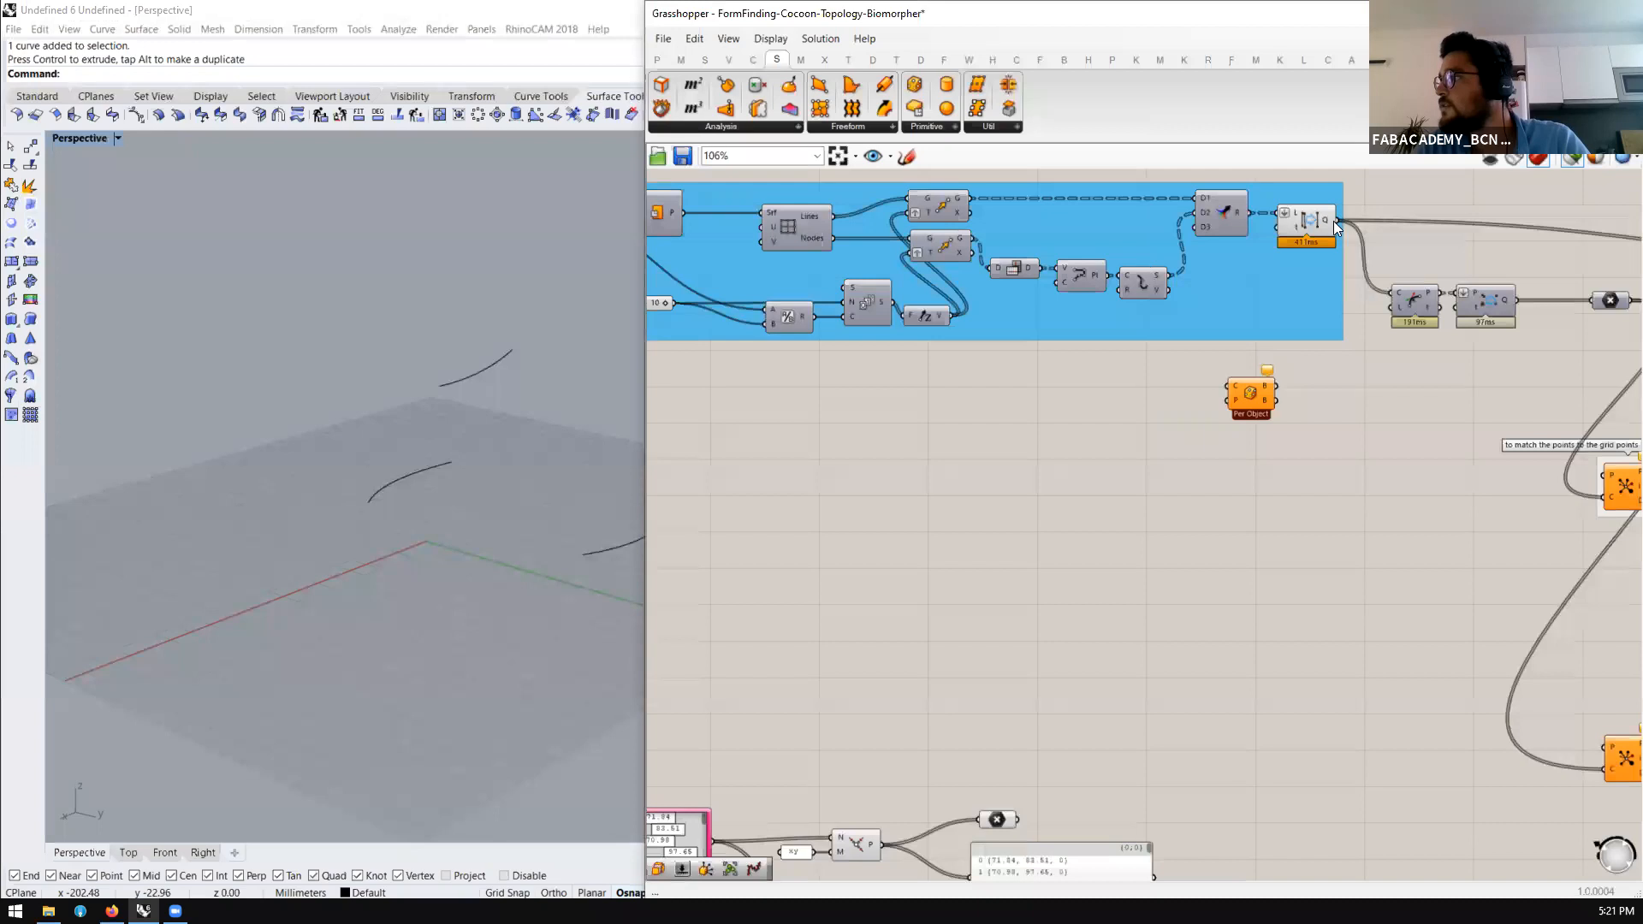
scroll(1245, 394, up, 3)
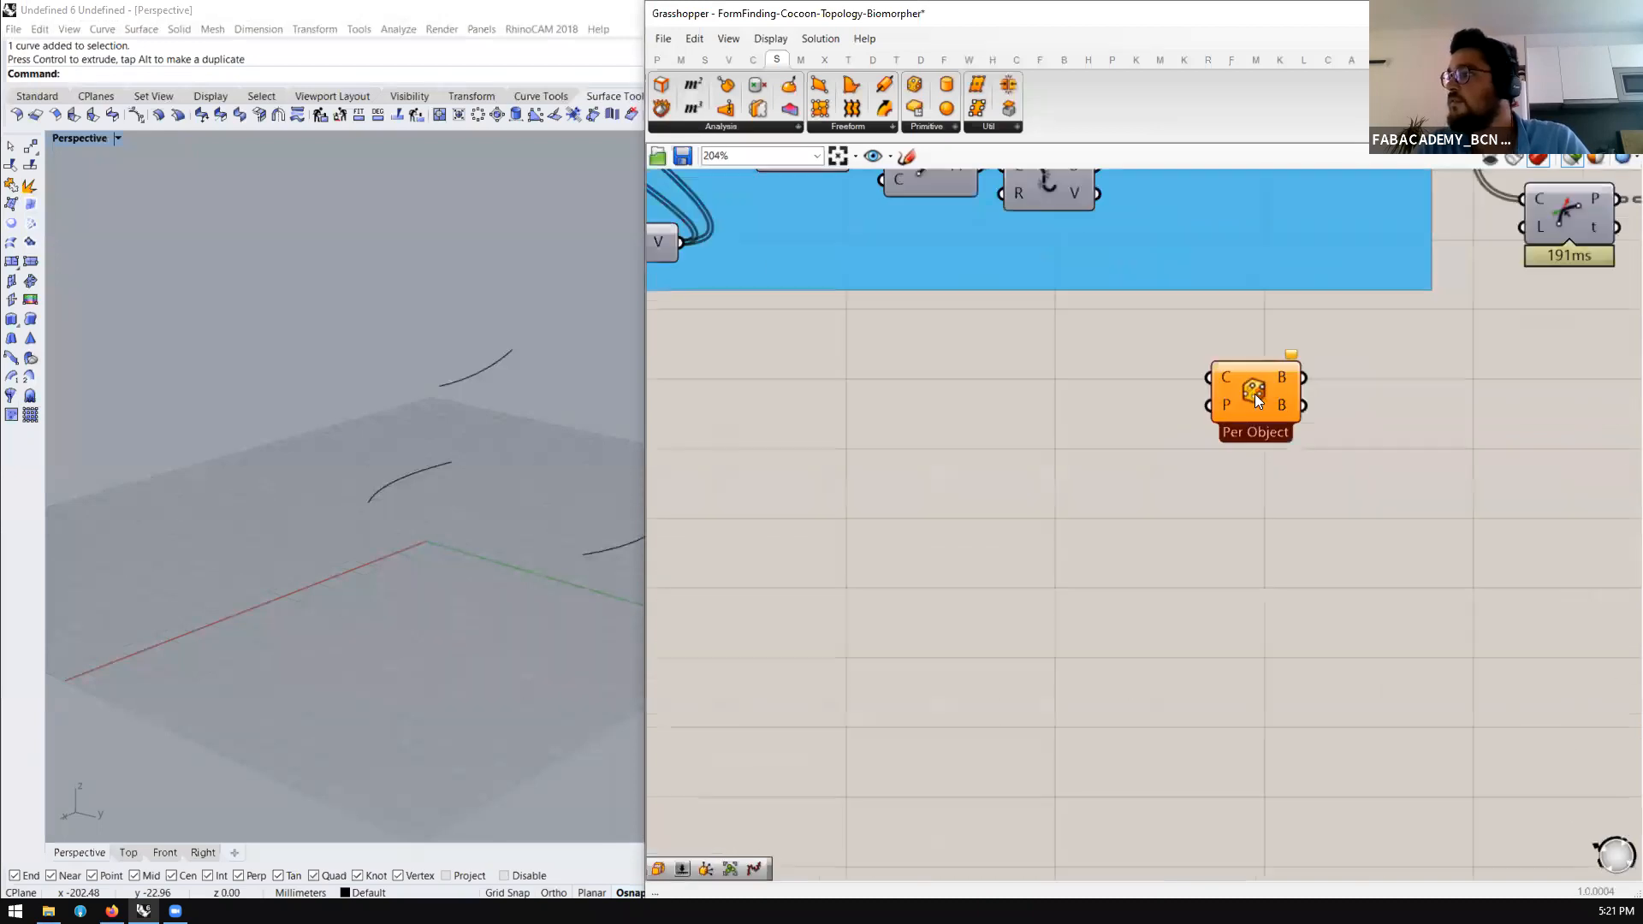
right_click(1254, 394)
click(1309, 505)
Feed the removeDuplicateLines output into the Bounding Box content input, position the component, and check the resulting box in the viewport
scroll(1299, 323, down, 3)
drag(1316, 274, 809, 522)
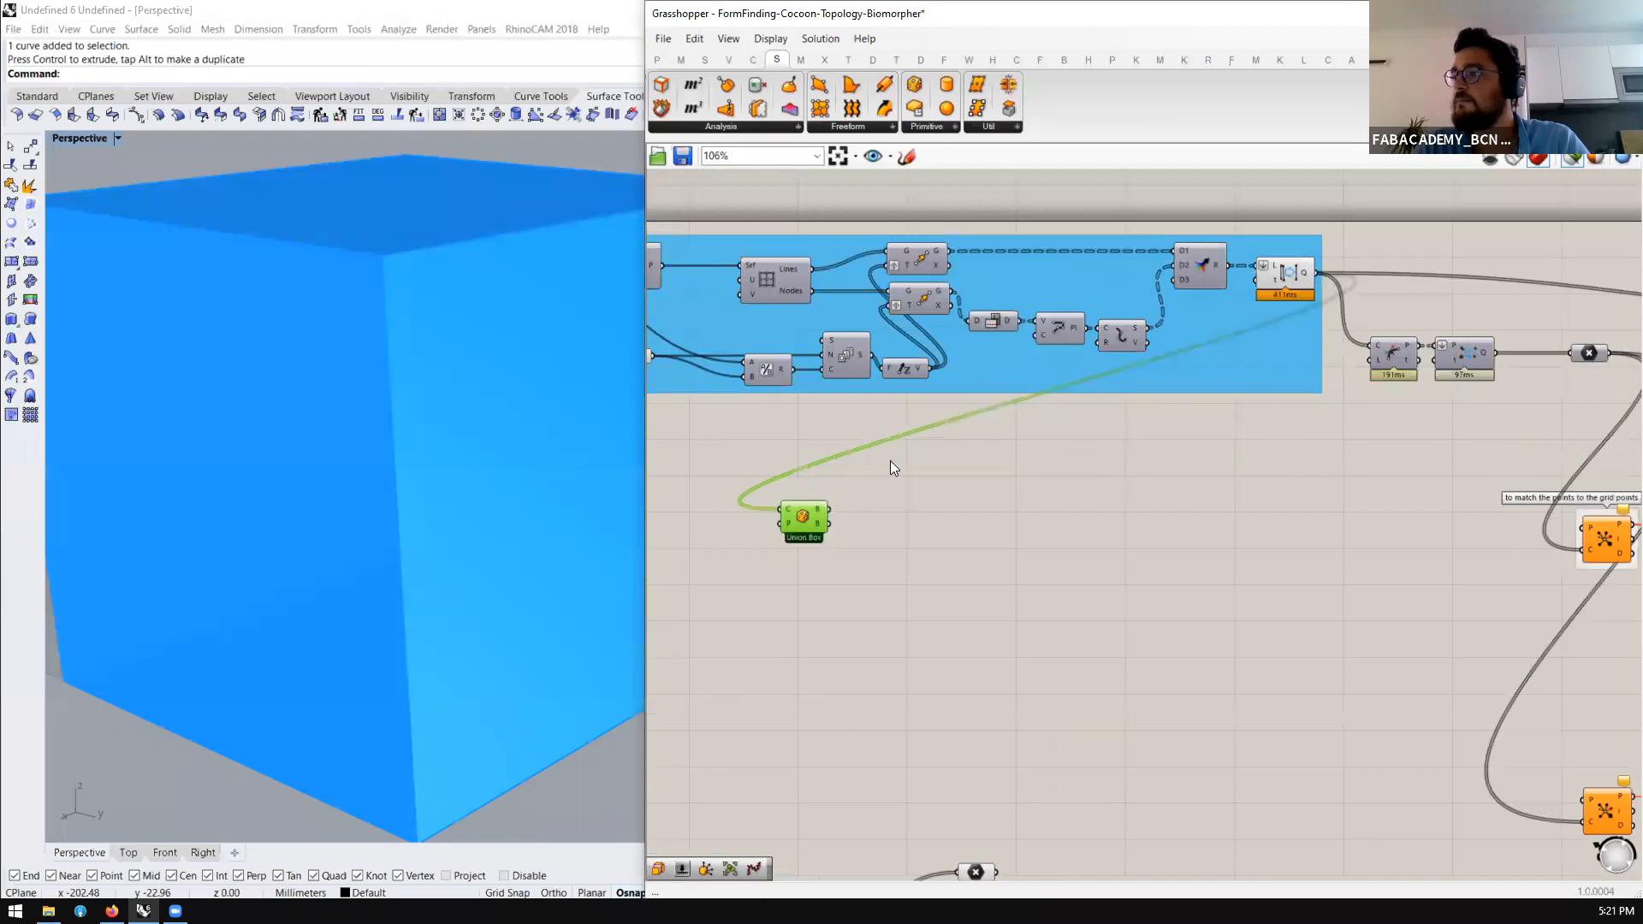
scroll(1102, 436, down, 3)
drag(964, 461, 831, 467)
right_drag(476, 438, 385, 304)
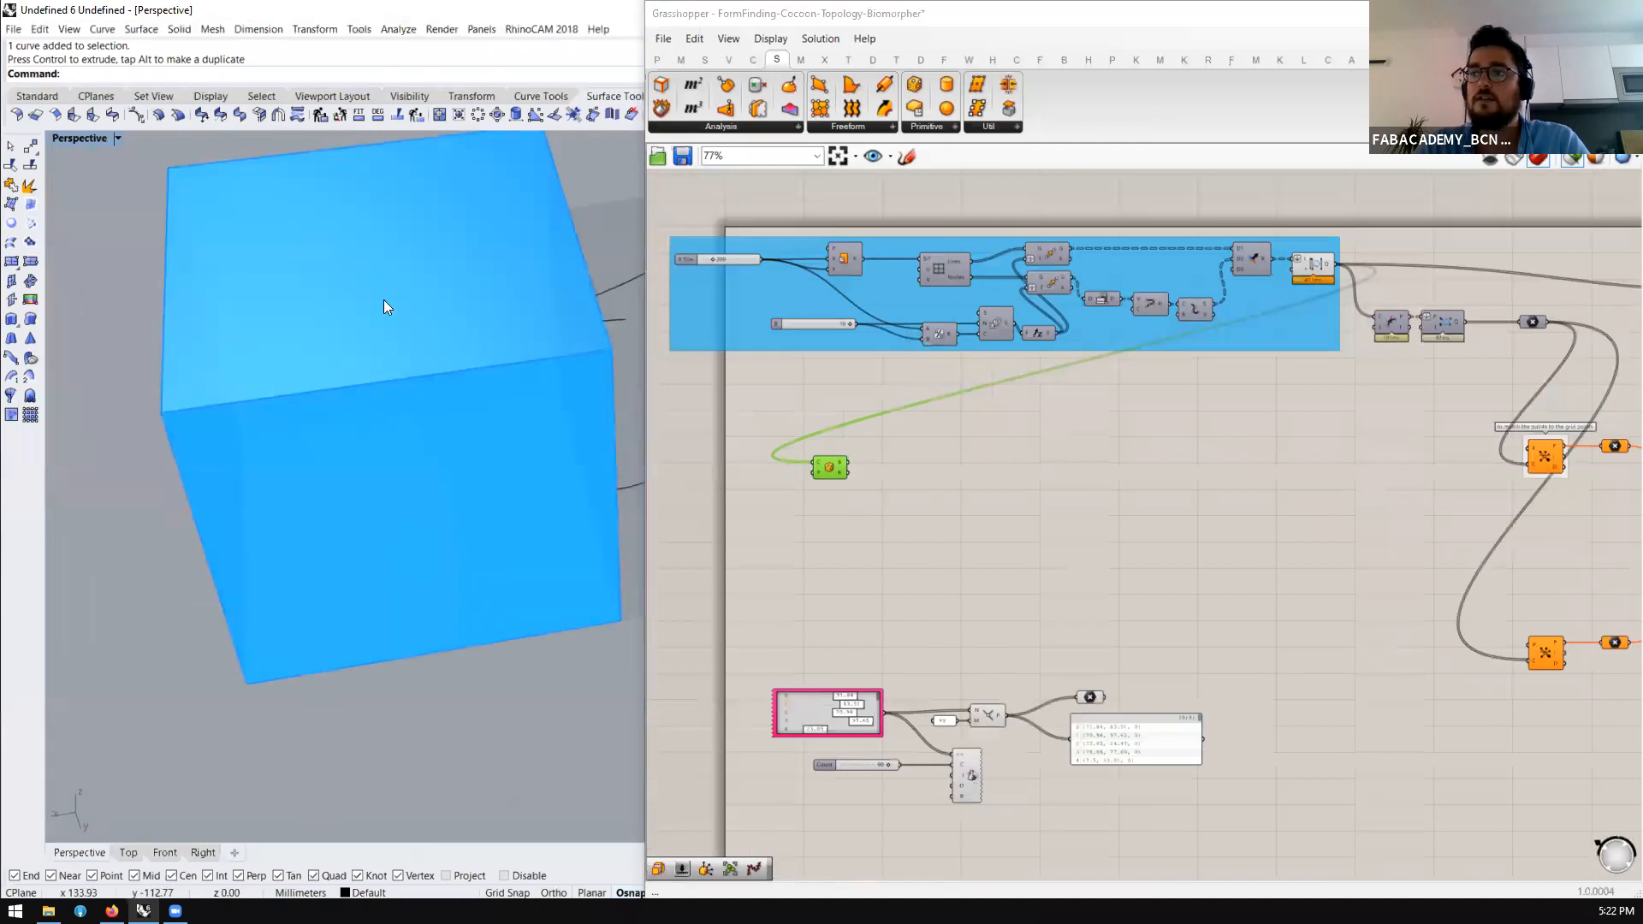
right_drag(354, 359, 249, 260)
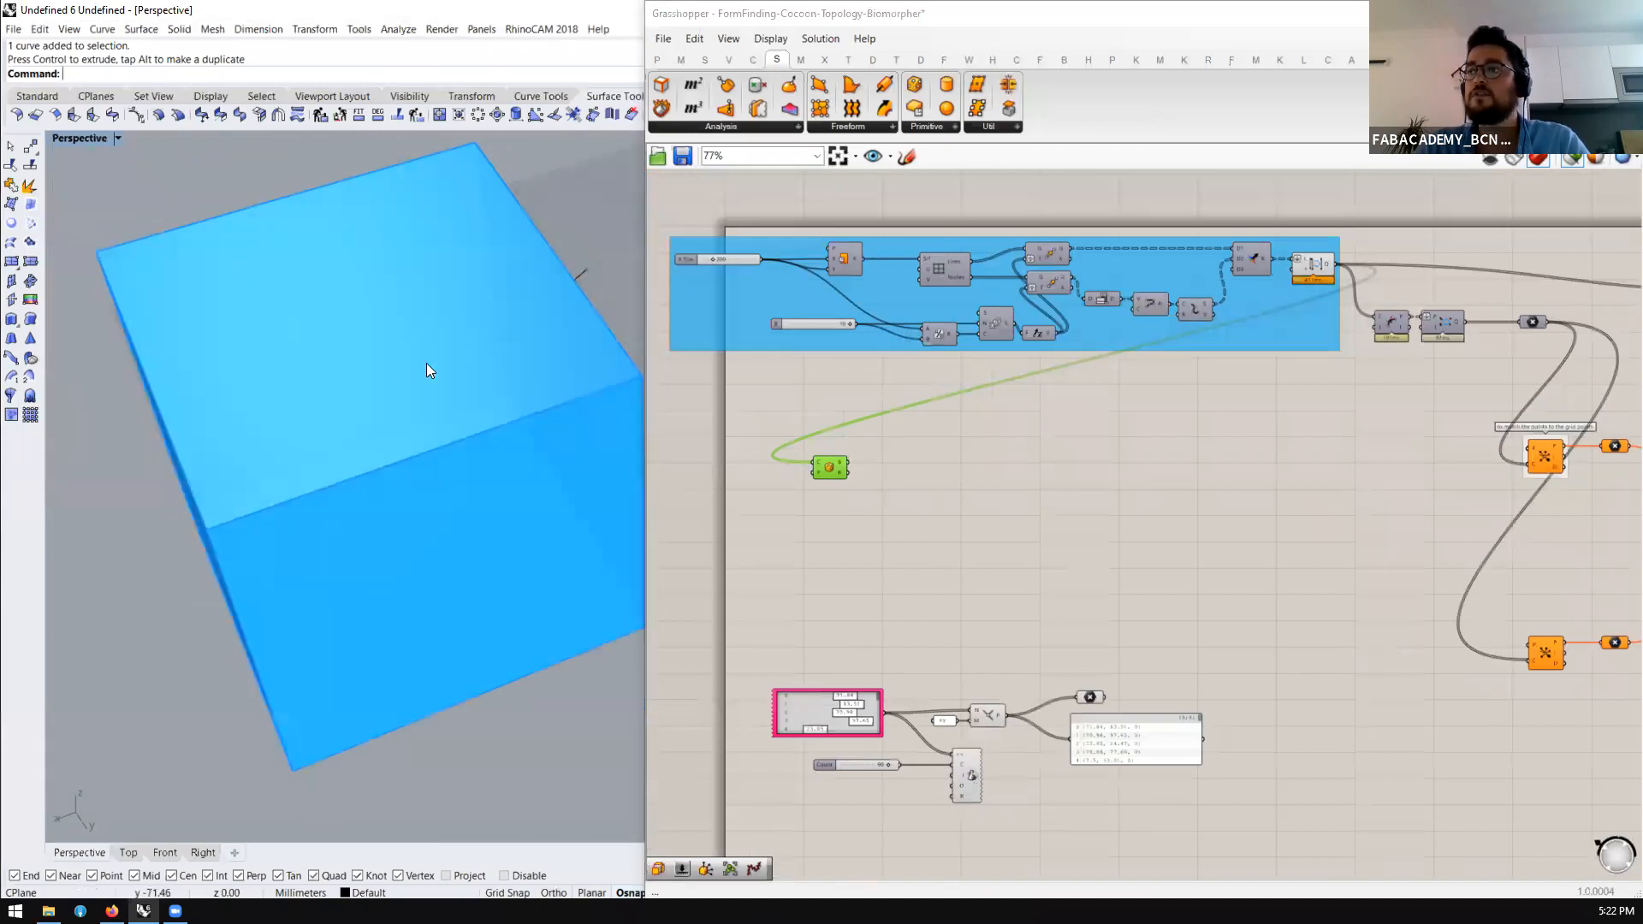
right_drag(495, 479, 505, 390)
Add a Deconstruct Brep component beside the Bounding Box and feed it the box output
scroll(834, 457, up, 5)
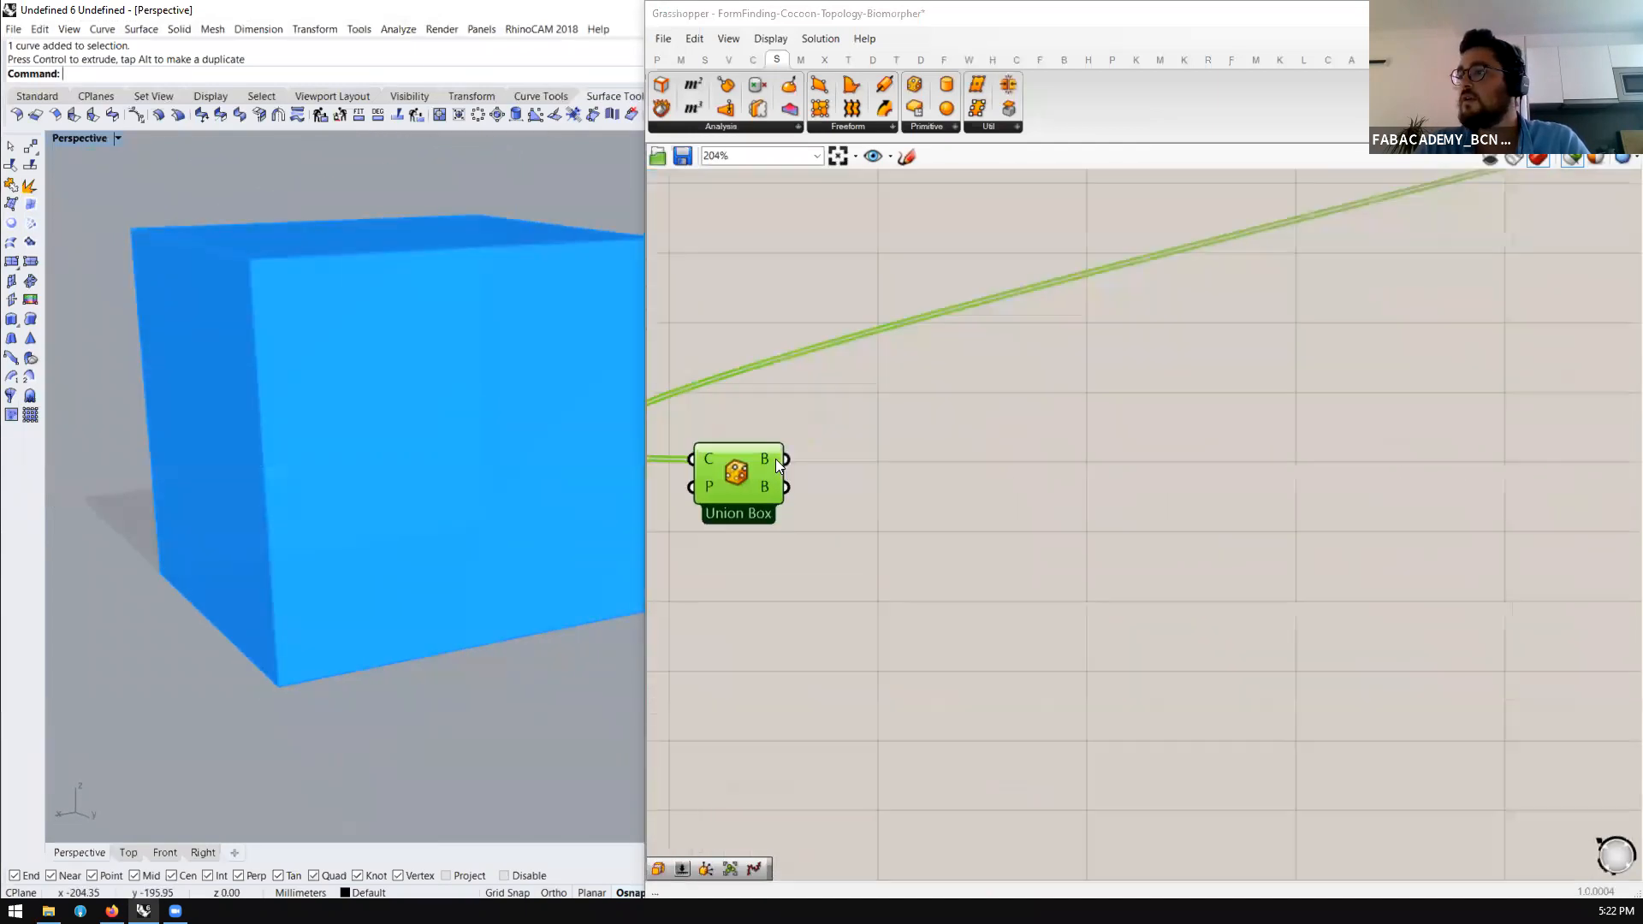
double_click(907, 493)
text(d)
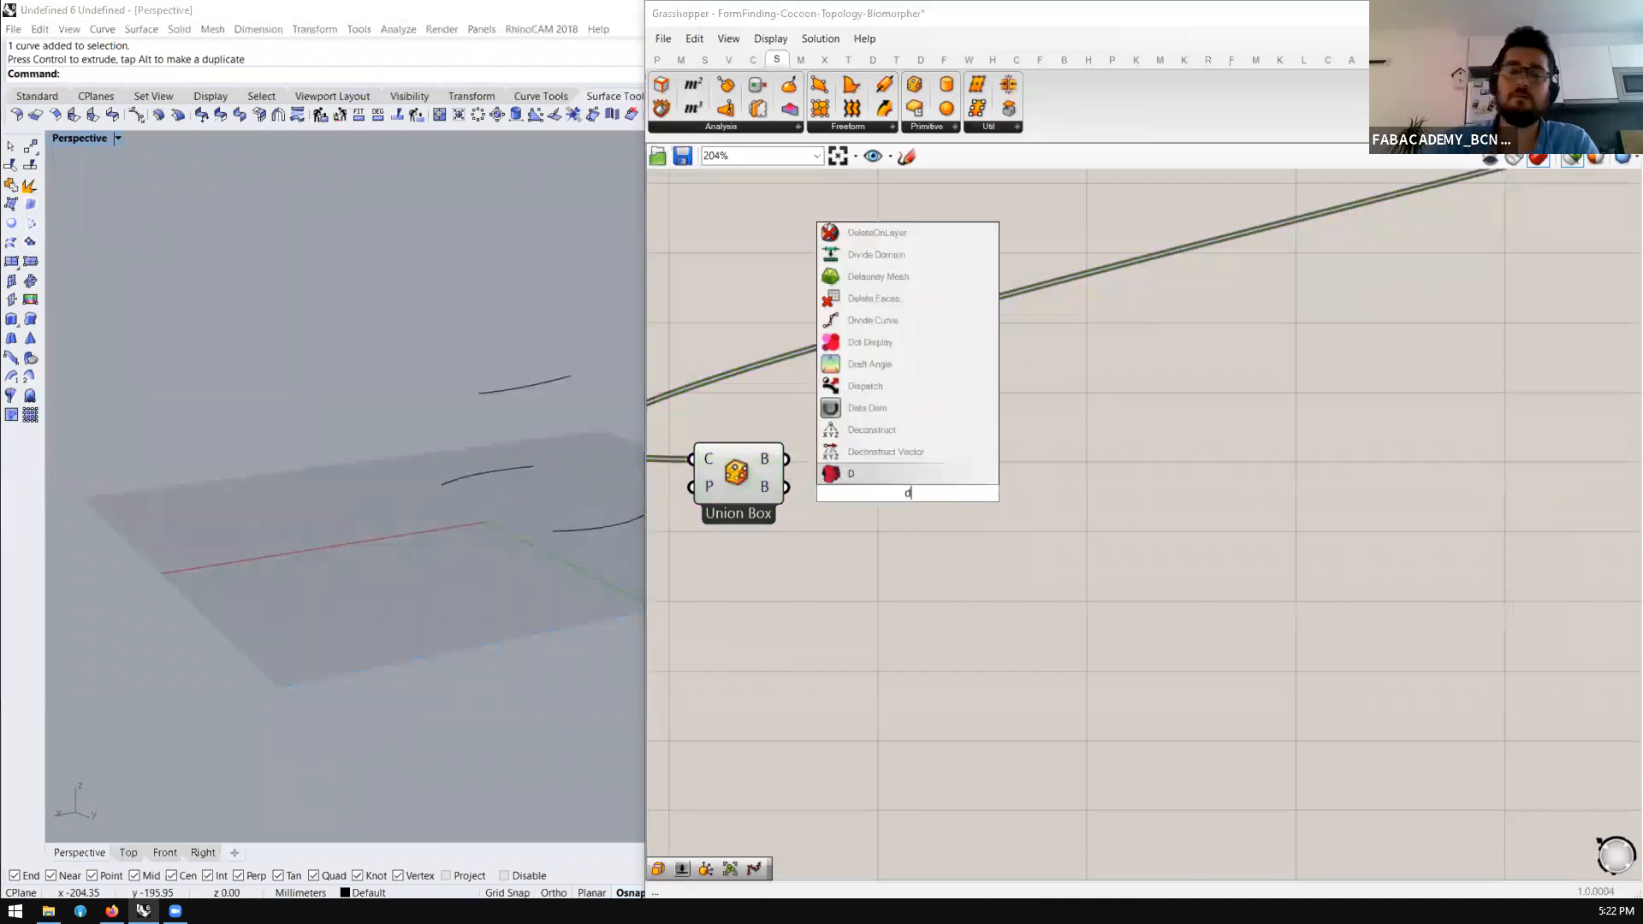
text(econstruct)
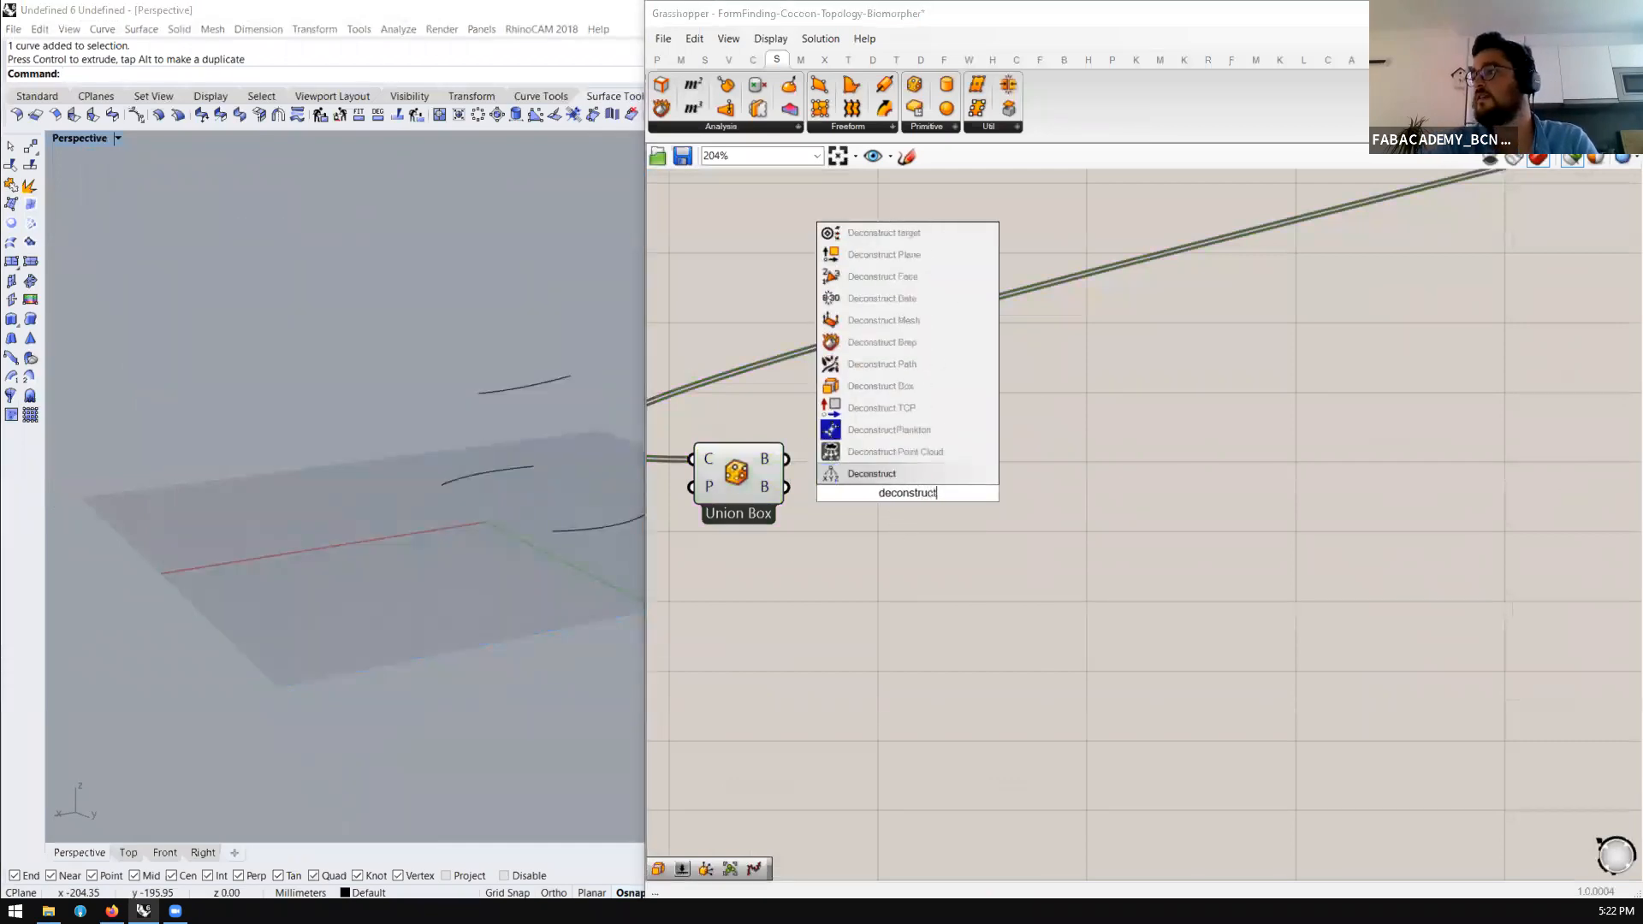
text( brep)
key(Return)
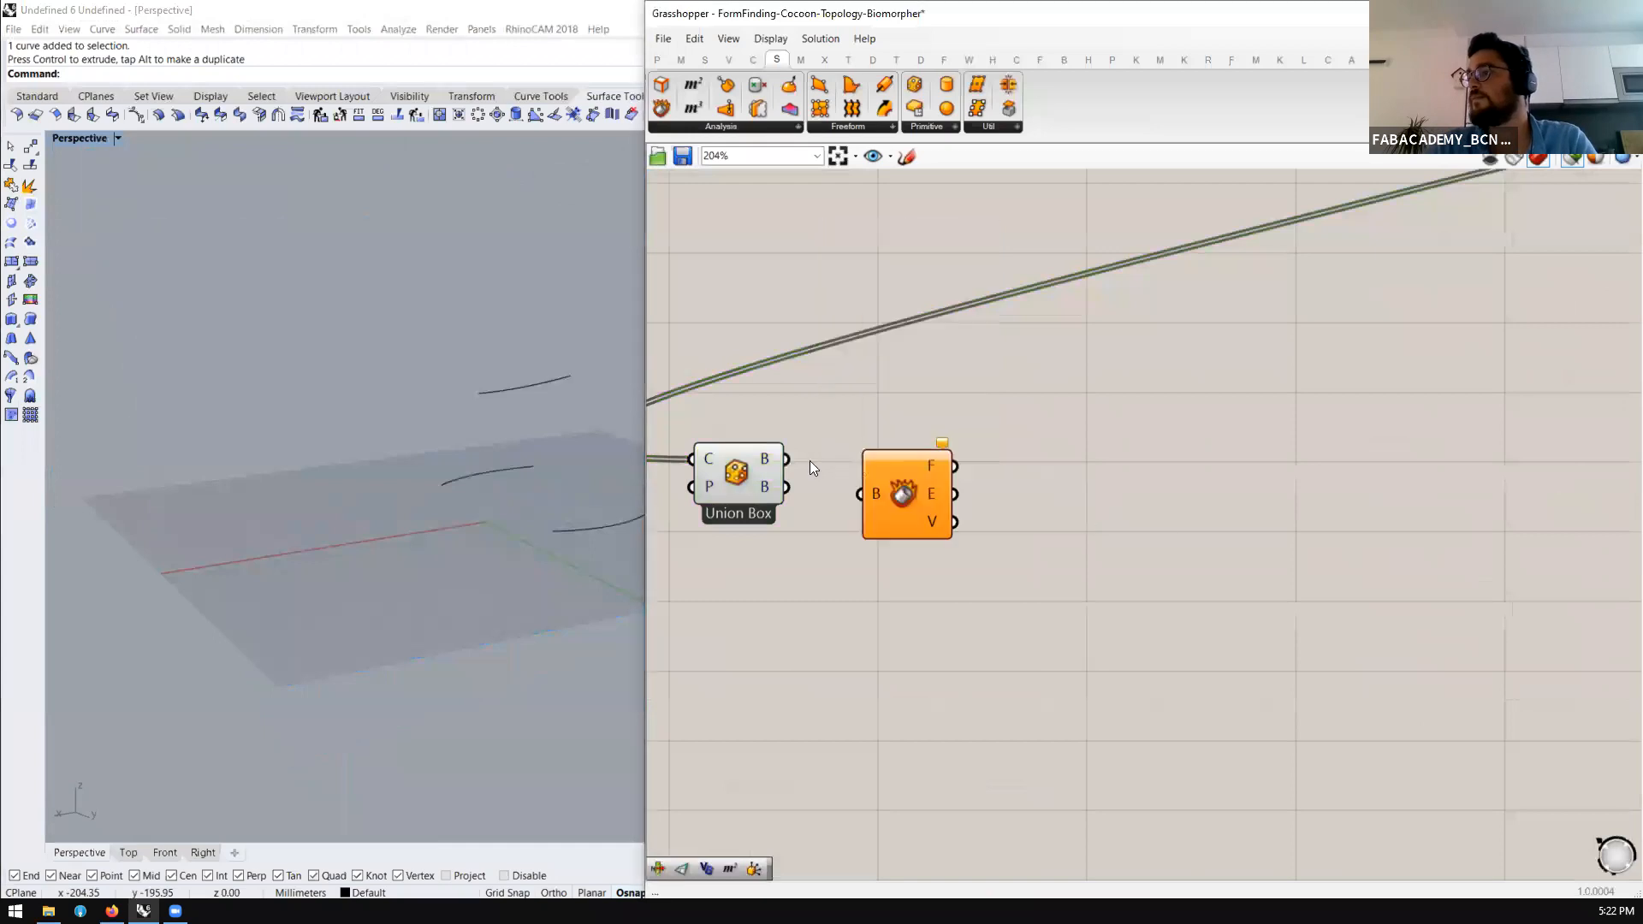
drag(786, 460, 852, 462)
Add a List Item component and connect the Faces output of Deconstruct Brep to its list input
double_click(1082, 396)
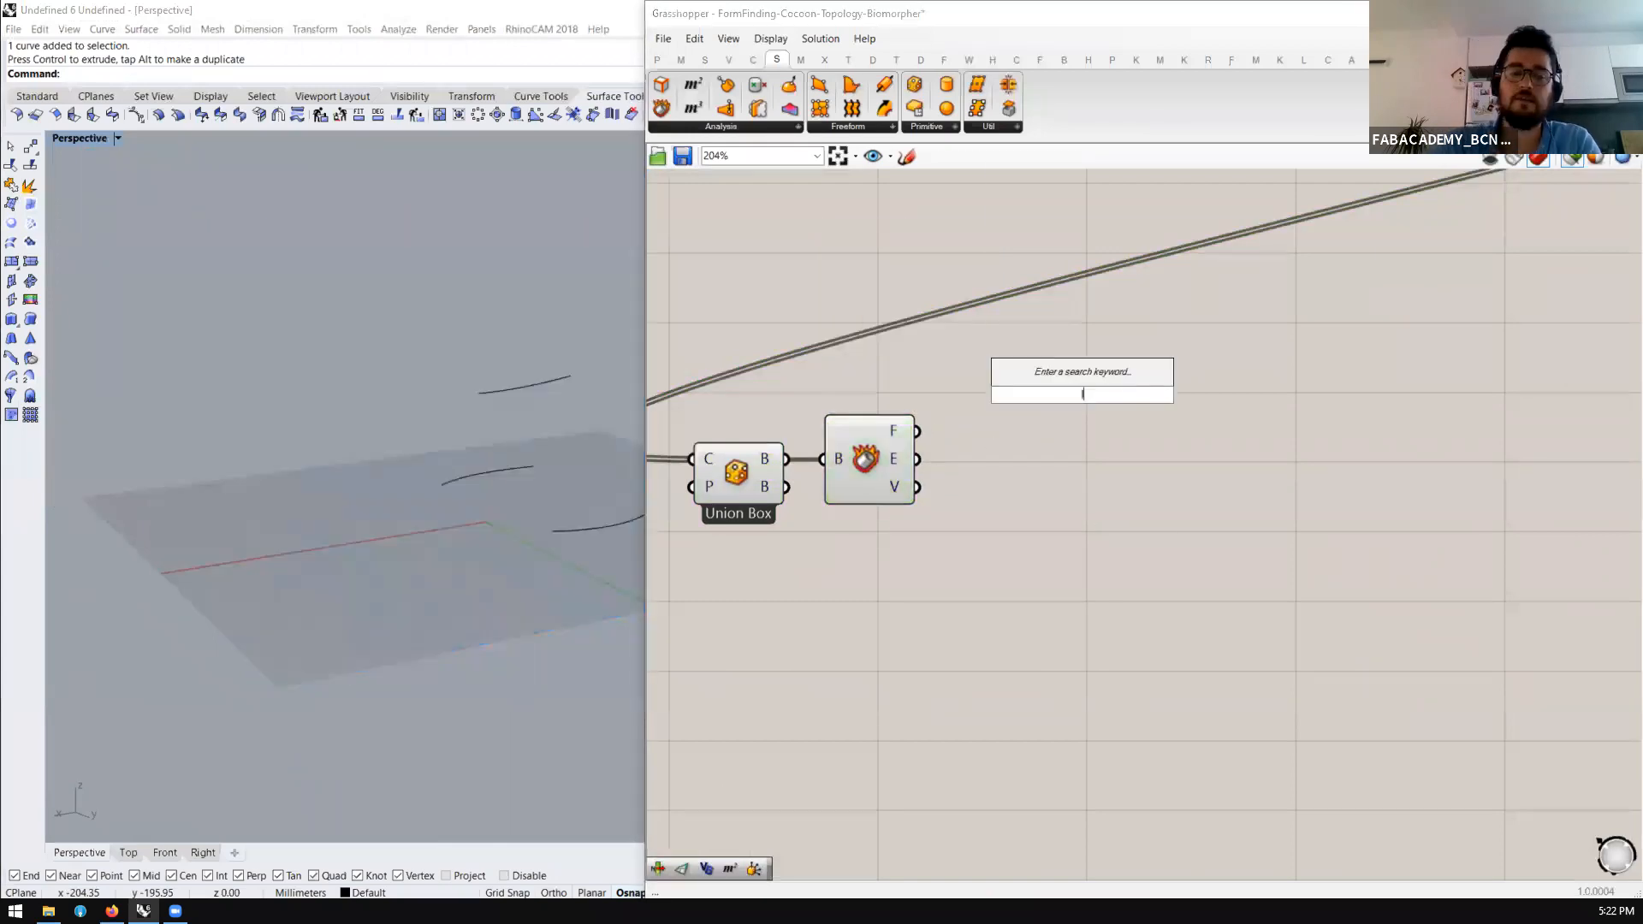
text(list ite)
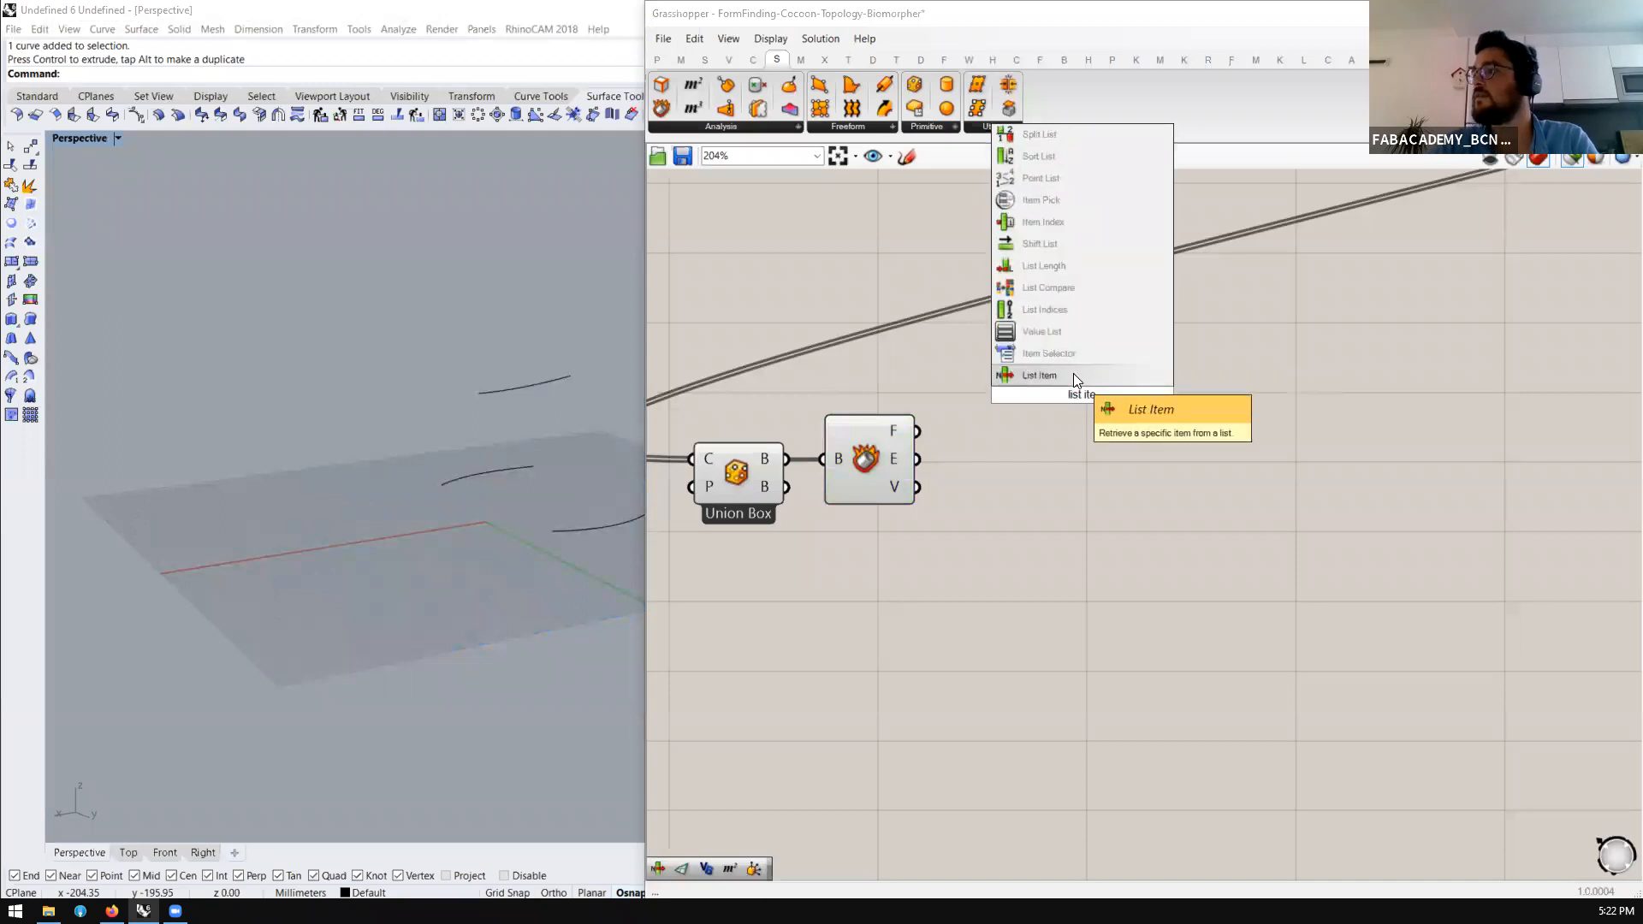
click(1073, 374)
drag(918, 430, 1036, 367)
click(1111, 353)
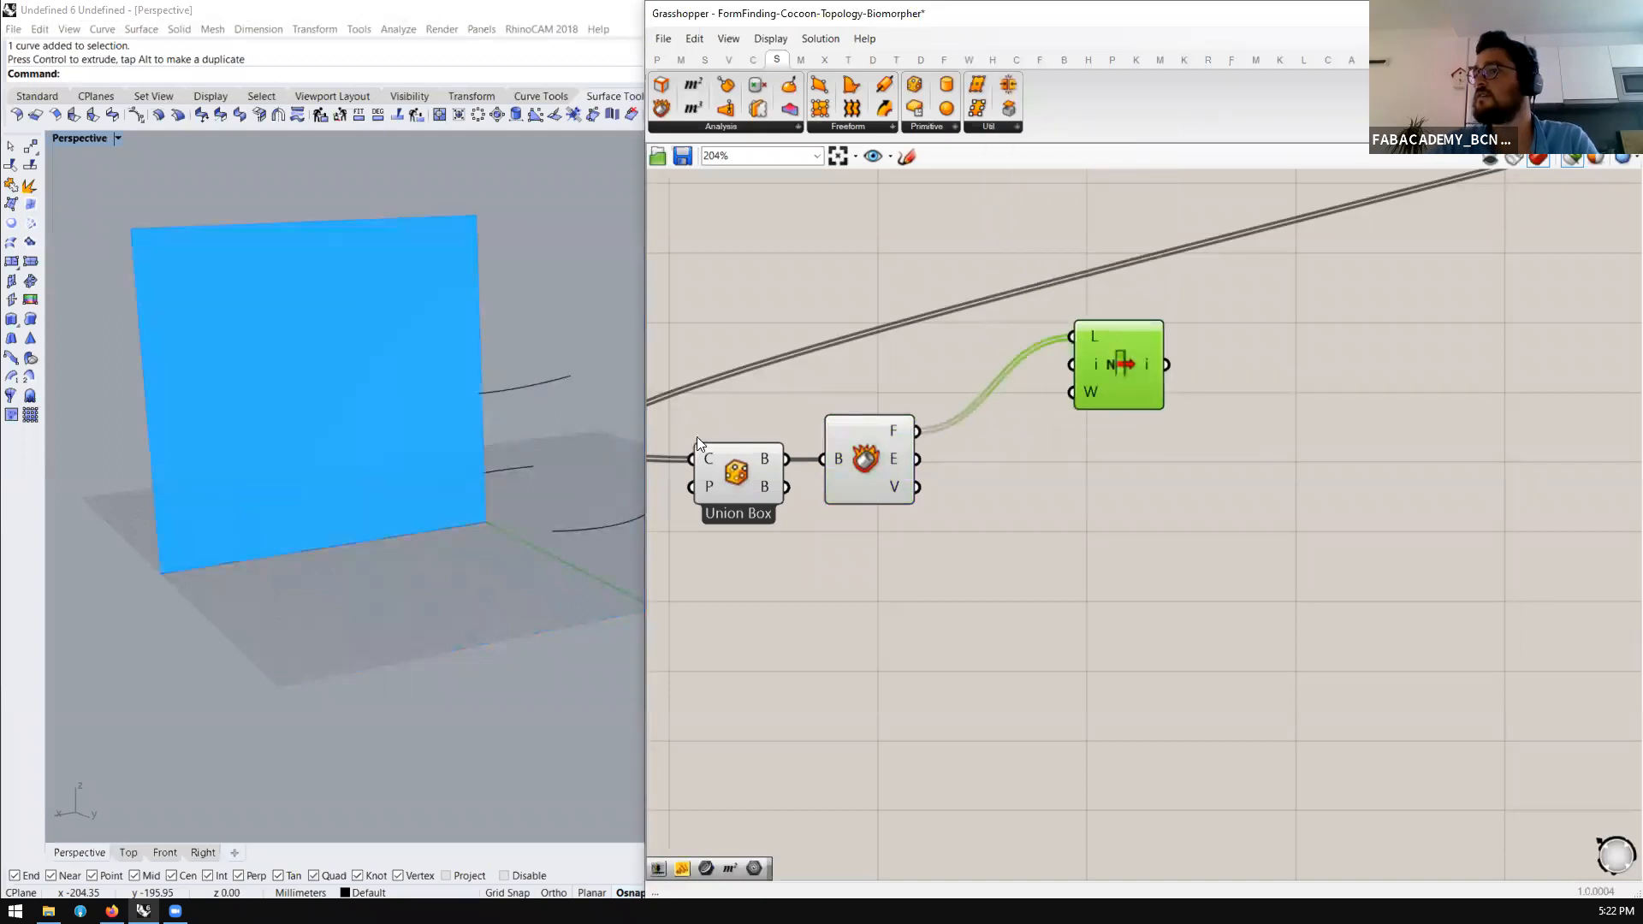
Add a Bifocals component above the blue group to label every component with its name
scroll(1001, 501, down, 5)
scroll(909, 287, up, 2)
double_click(914, 302)
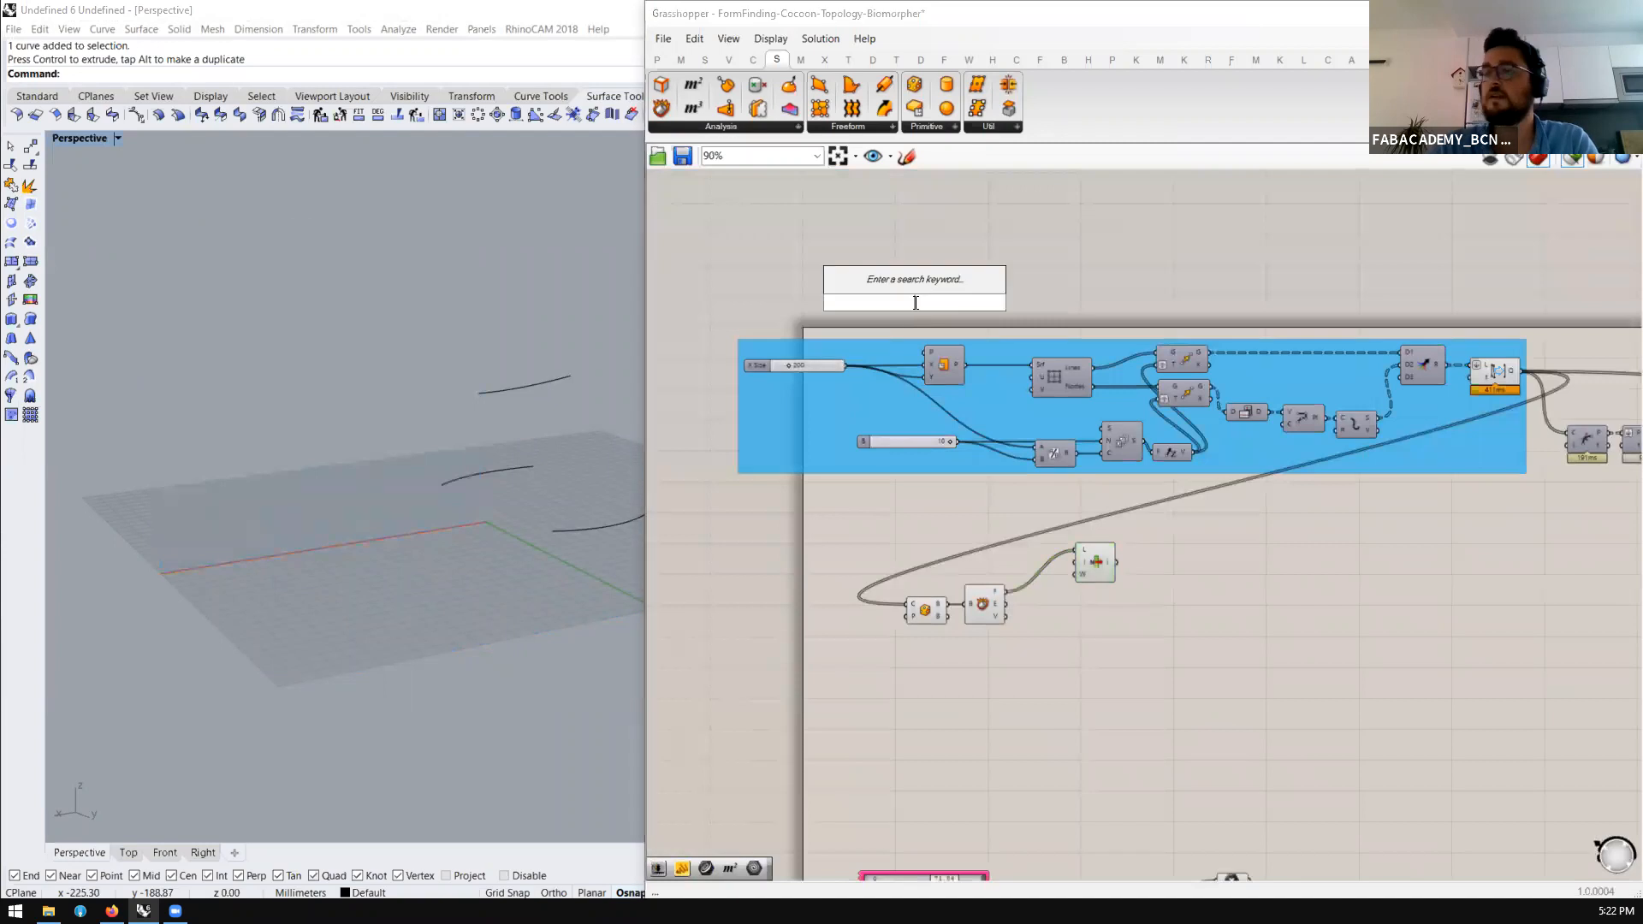
text(bif)
key(Return)
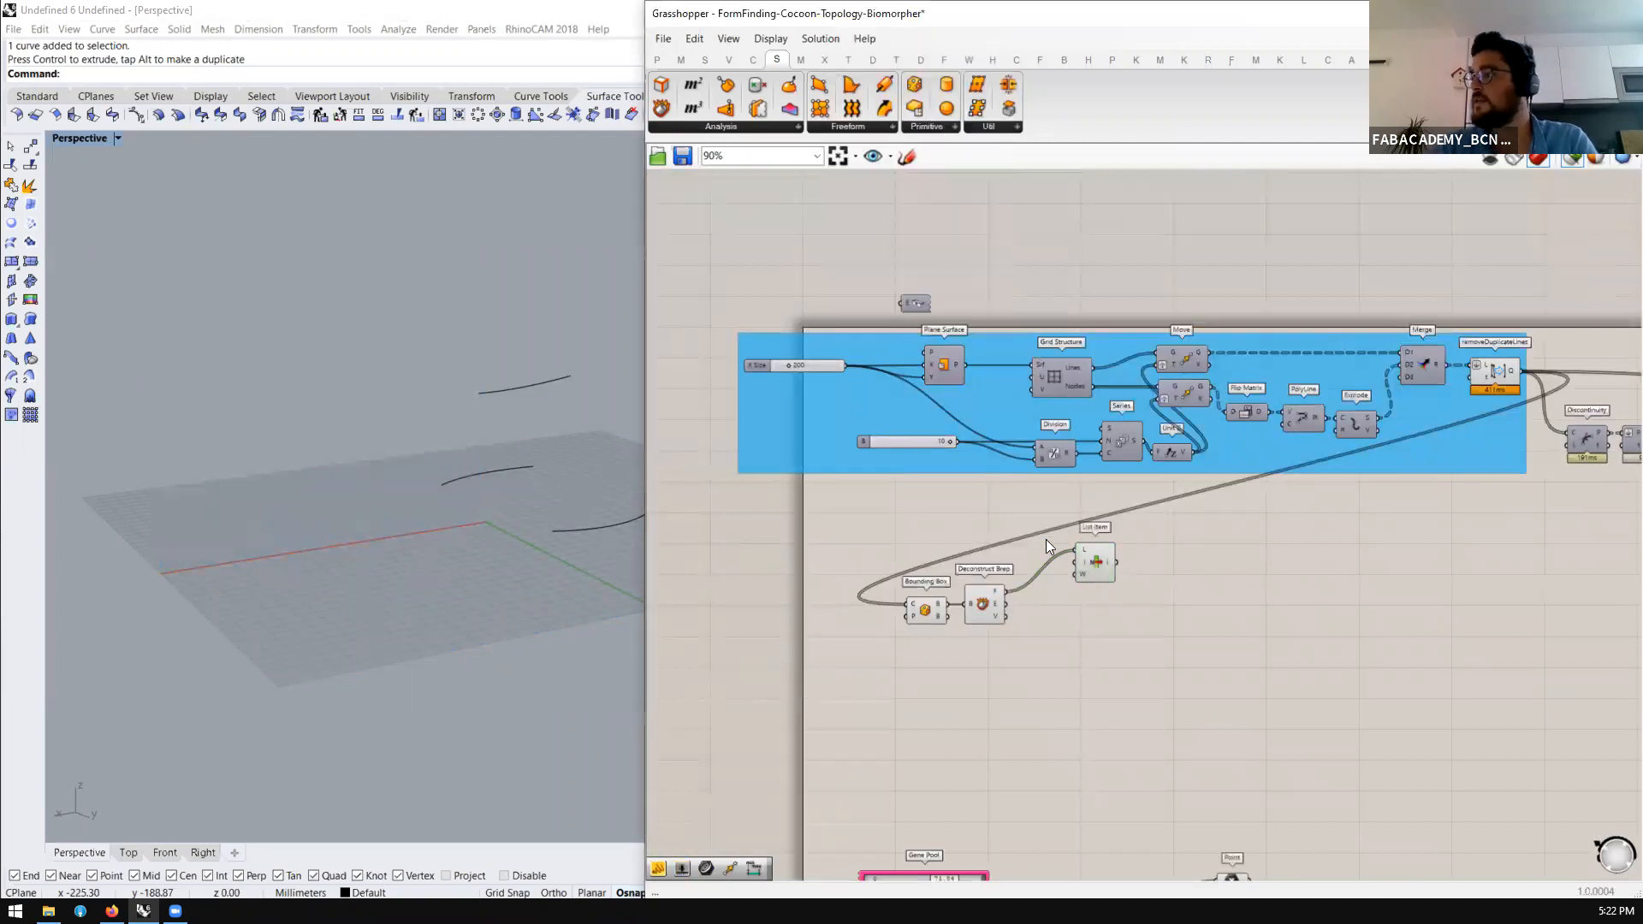
Add a number slider with the range 0 to 6 beside the List Item component
scroll(1045, 539, up, 5)
click(1316, 571)
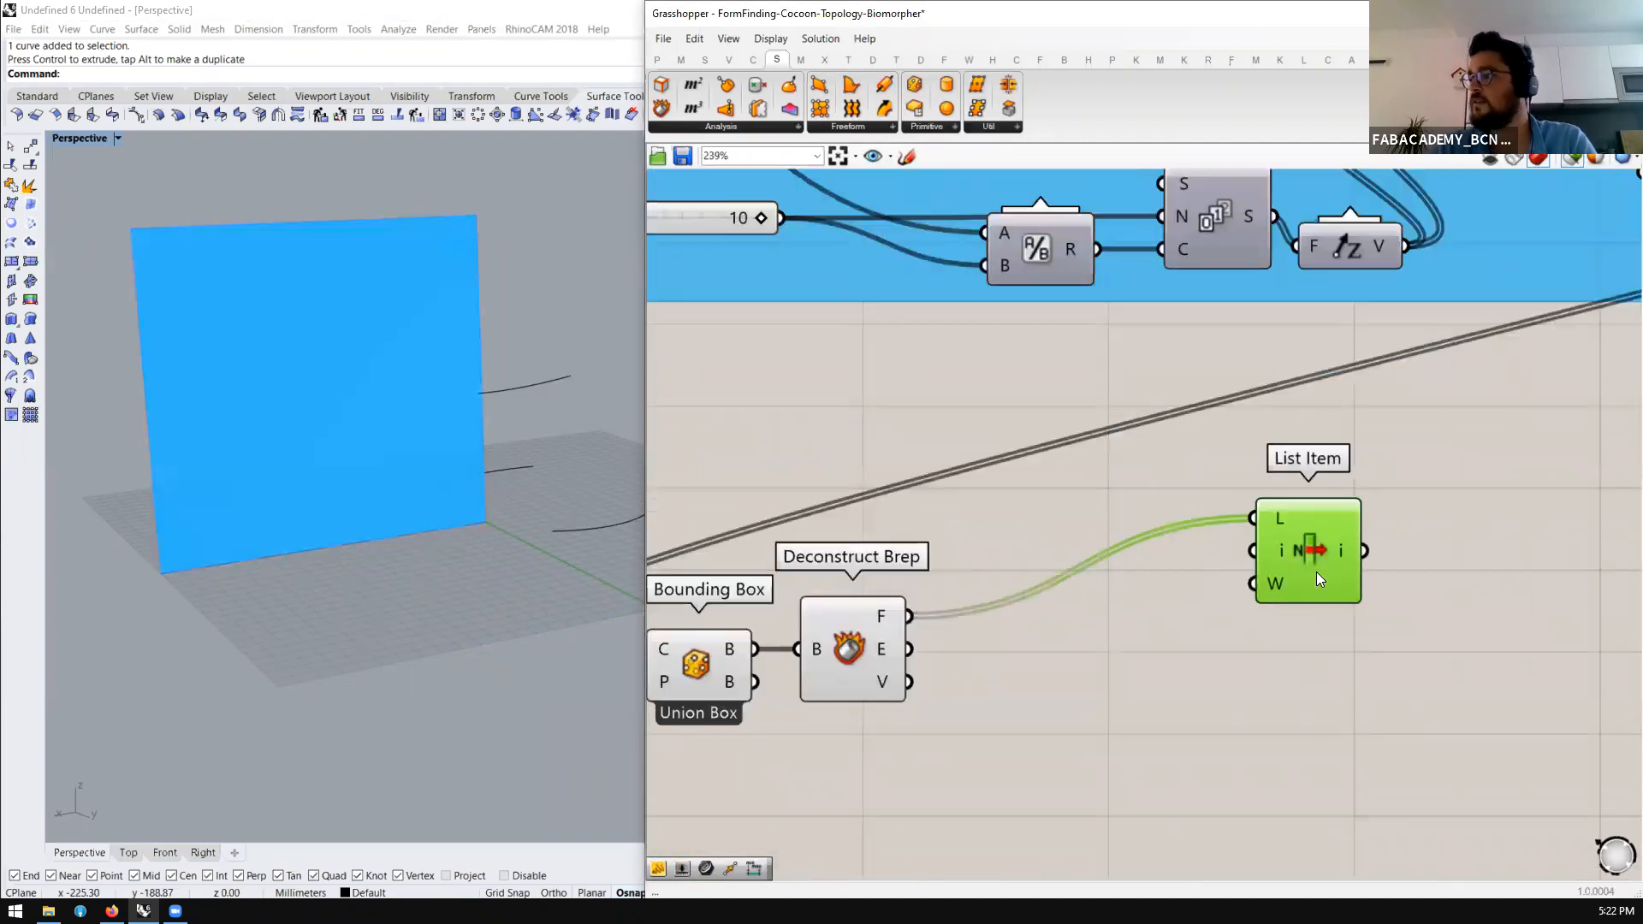
double_click(1023, 523)
text(0)
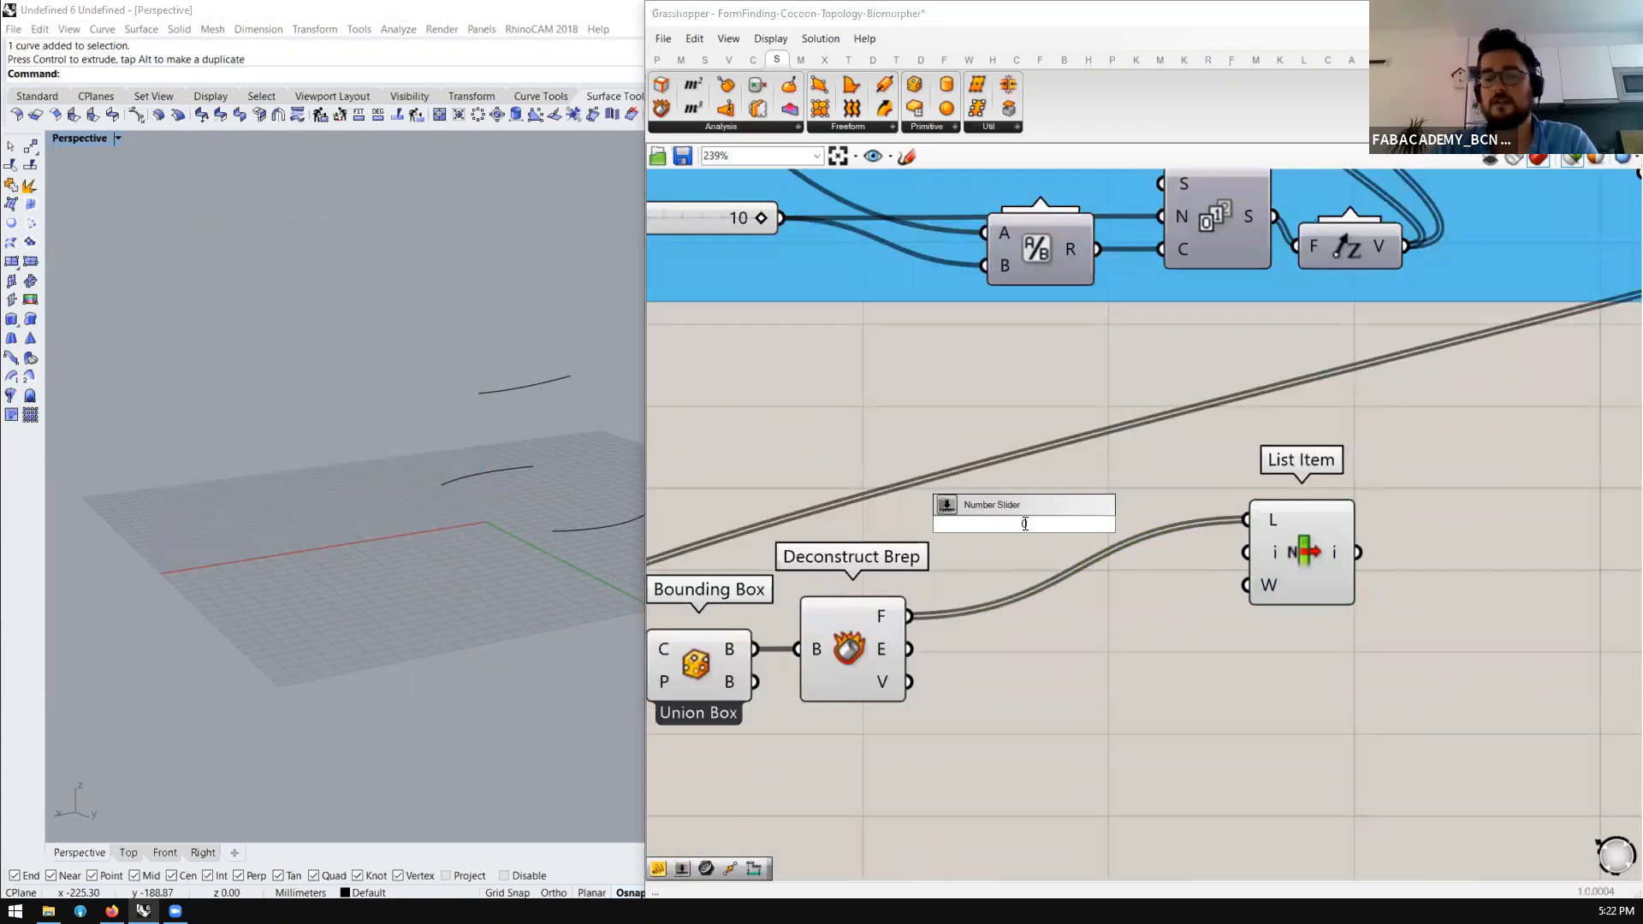
text(<6)
key(Return)
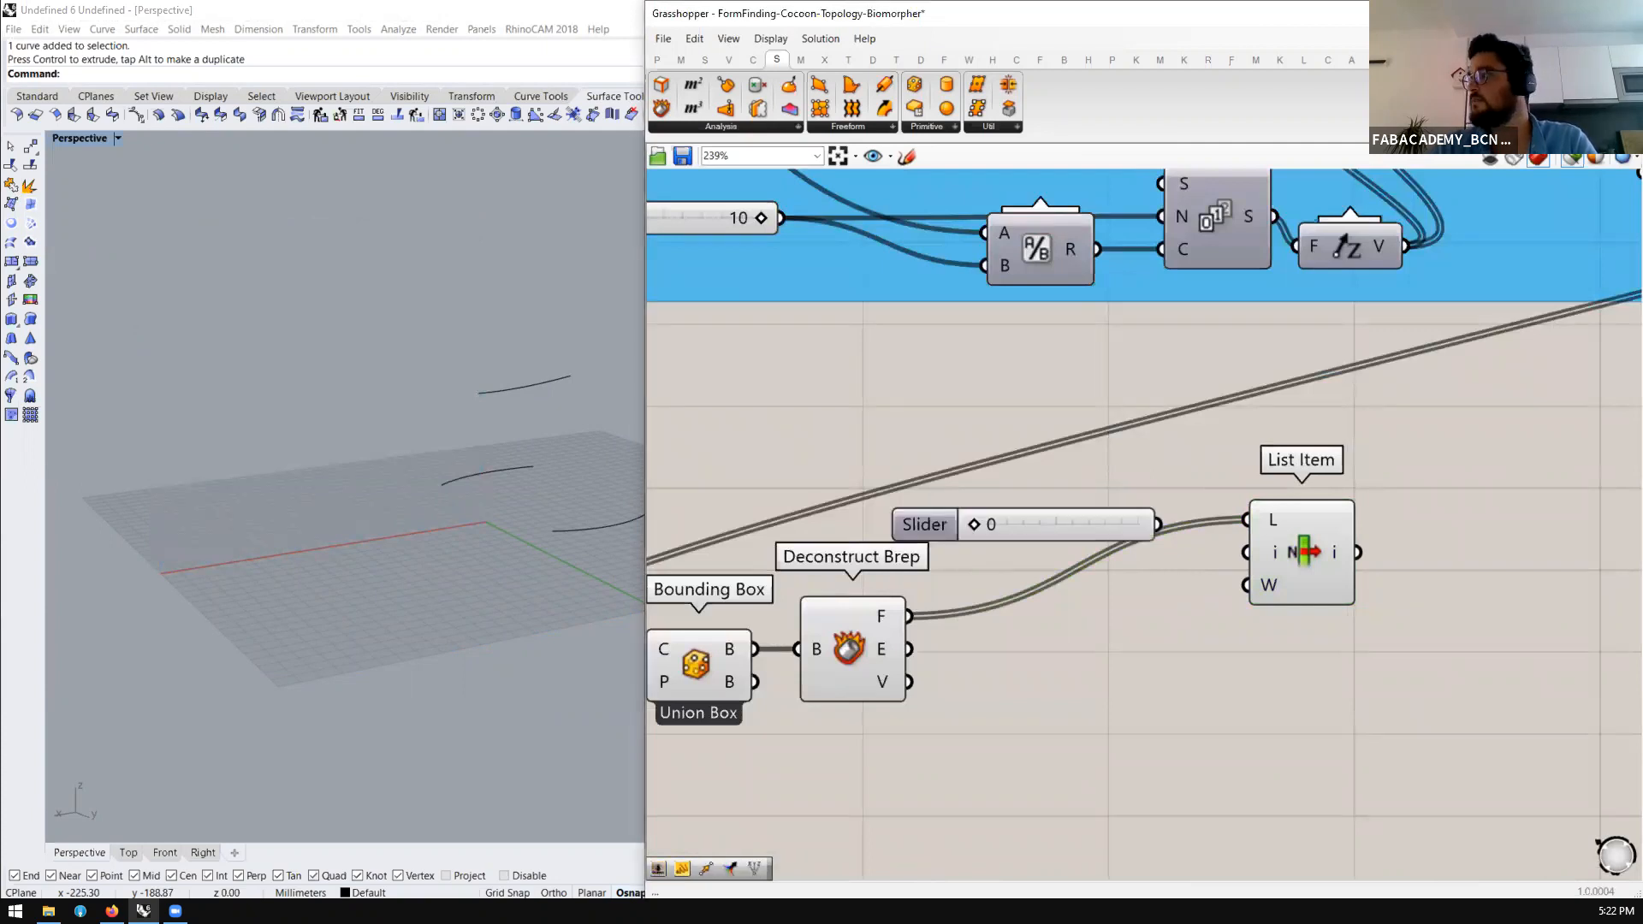
Hide the preview of the removeDuplicateLines grid by selecting it together with the neighbouring Merge and Discontinuity components
click(1300, 556)
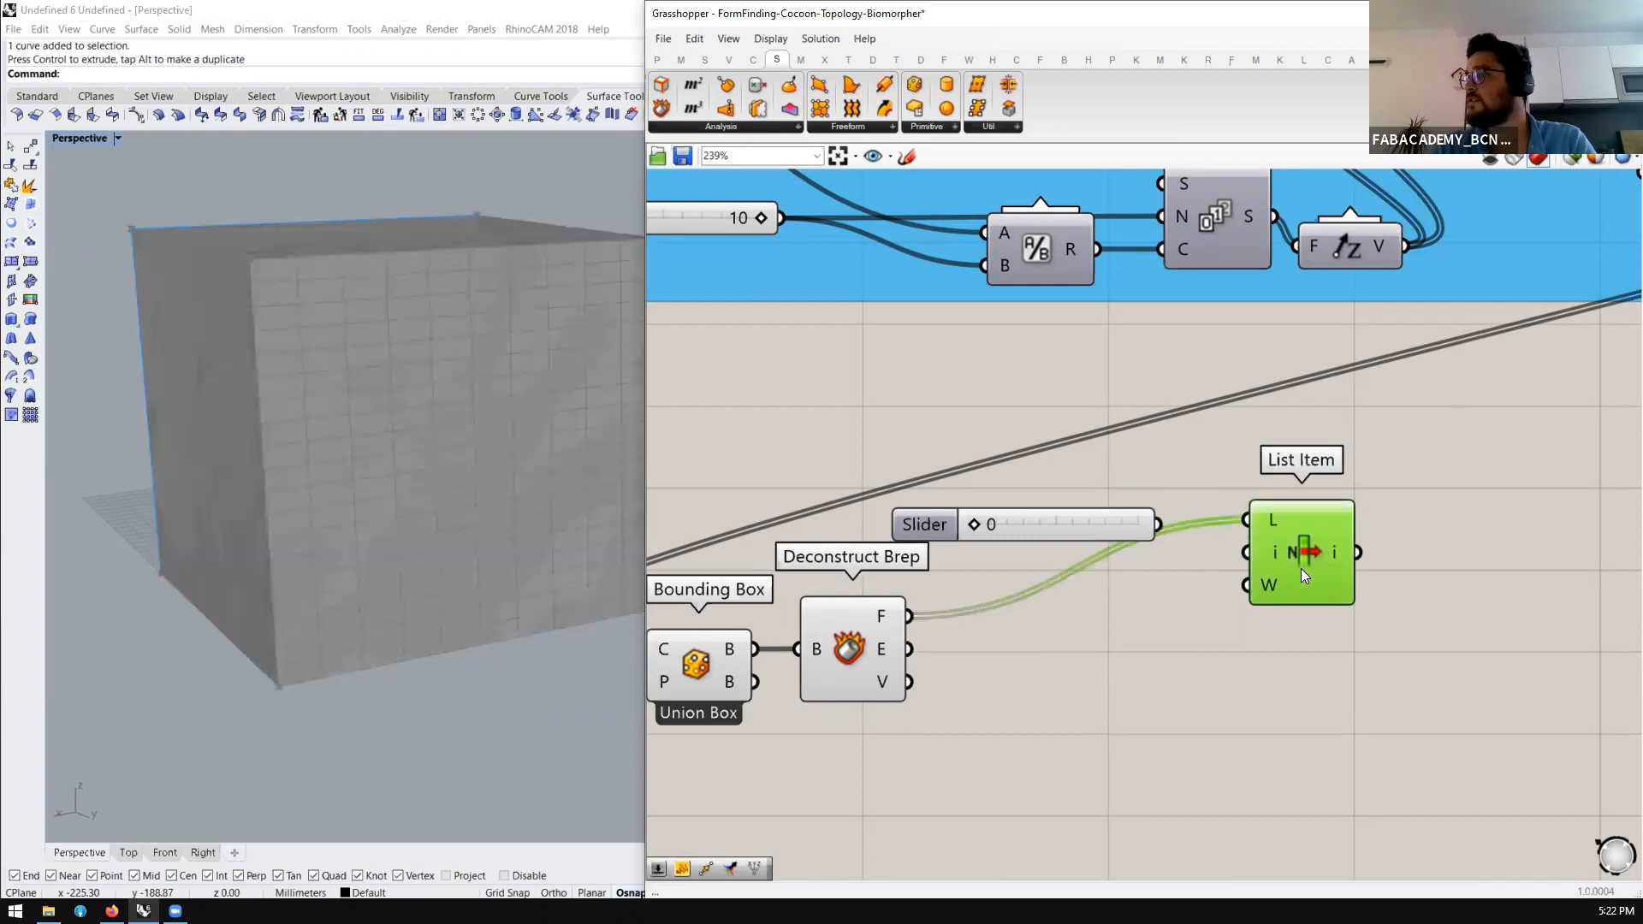
scroll(1143, 517, down, 6)
drag(1448, 332, 1282, 446)
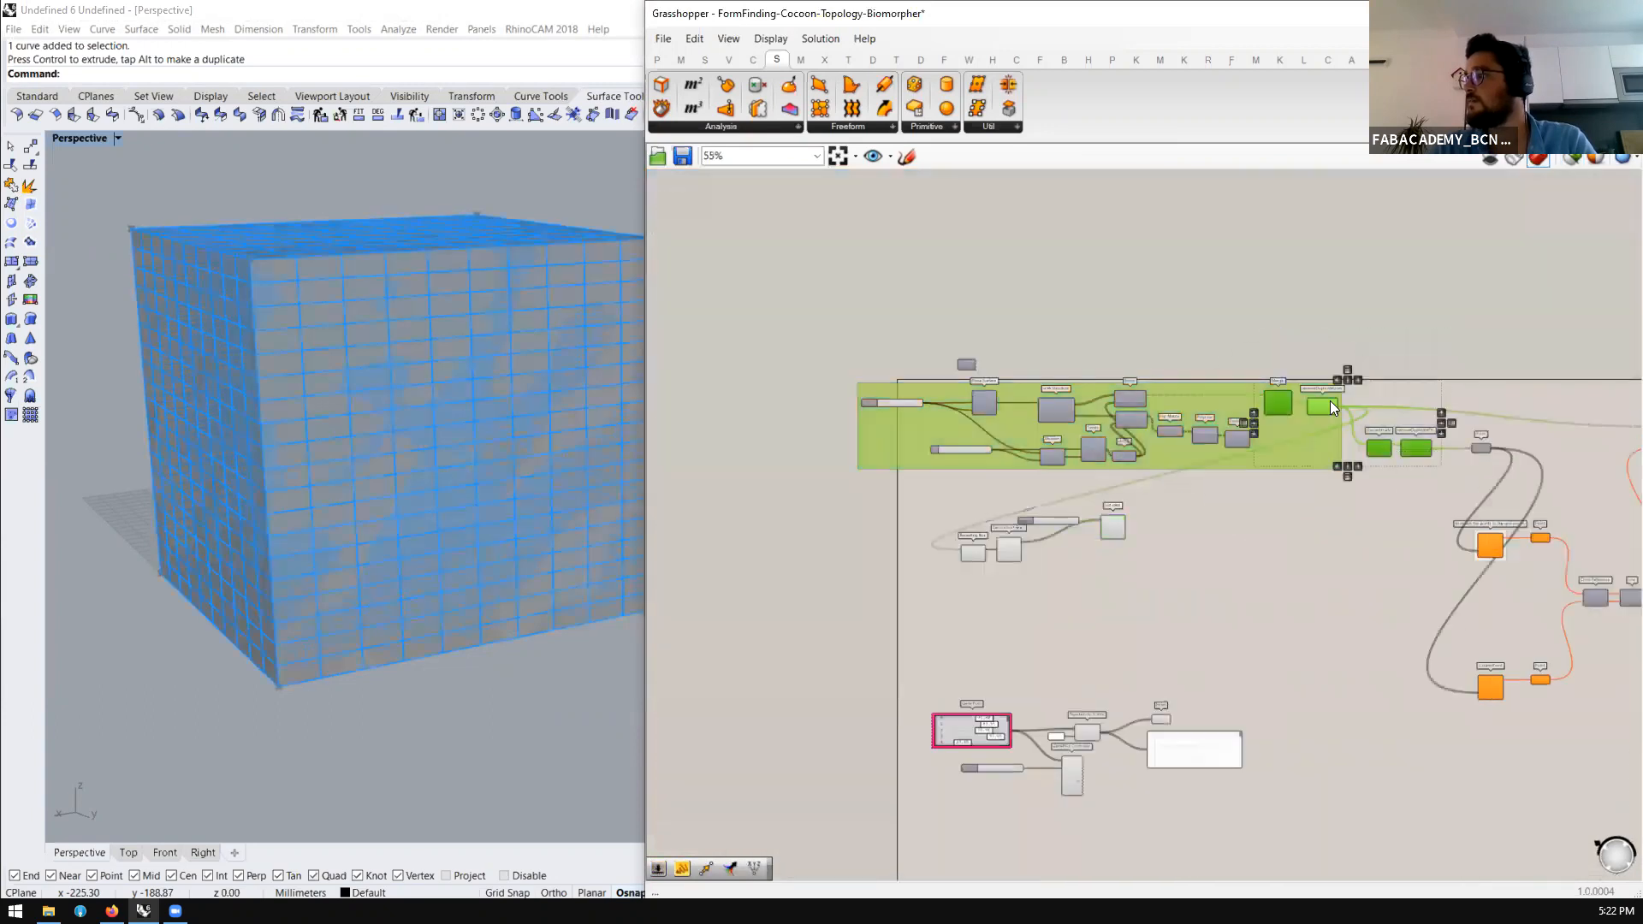
middle_click(1294, 440)
click(1262, 403)
scroll(1208, 564, up, 4)
click(1140, 518)
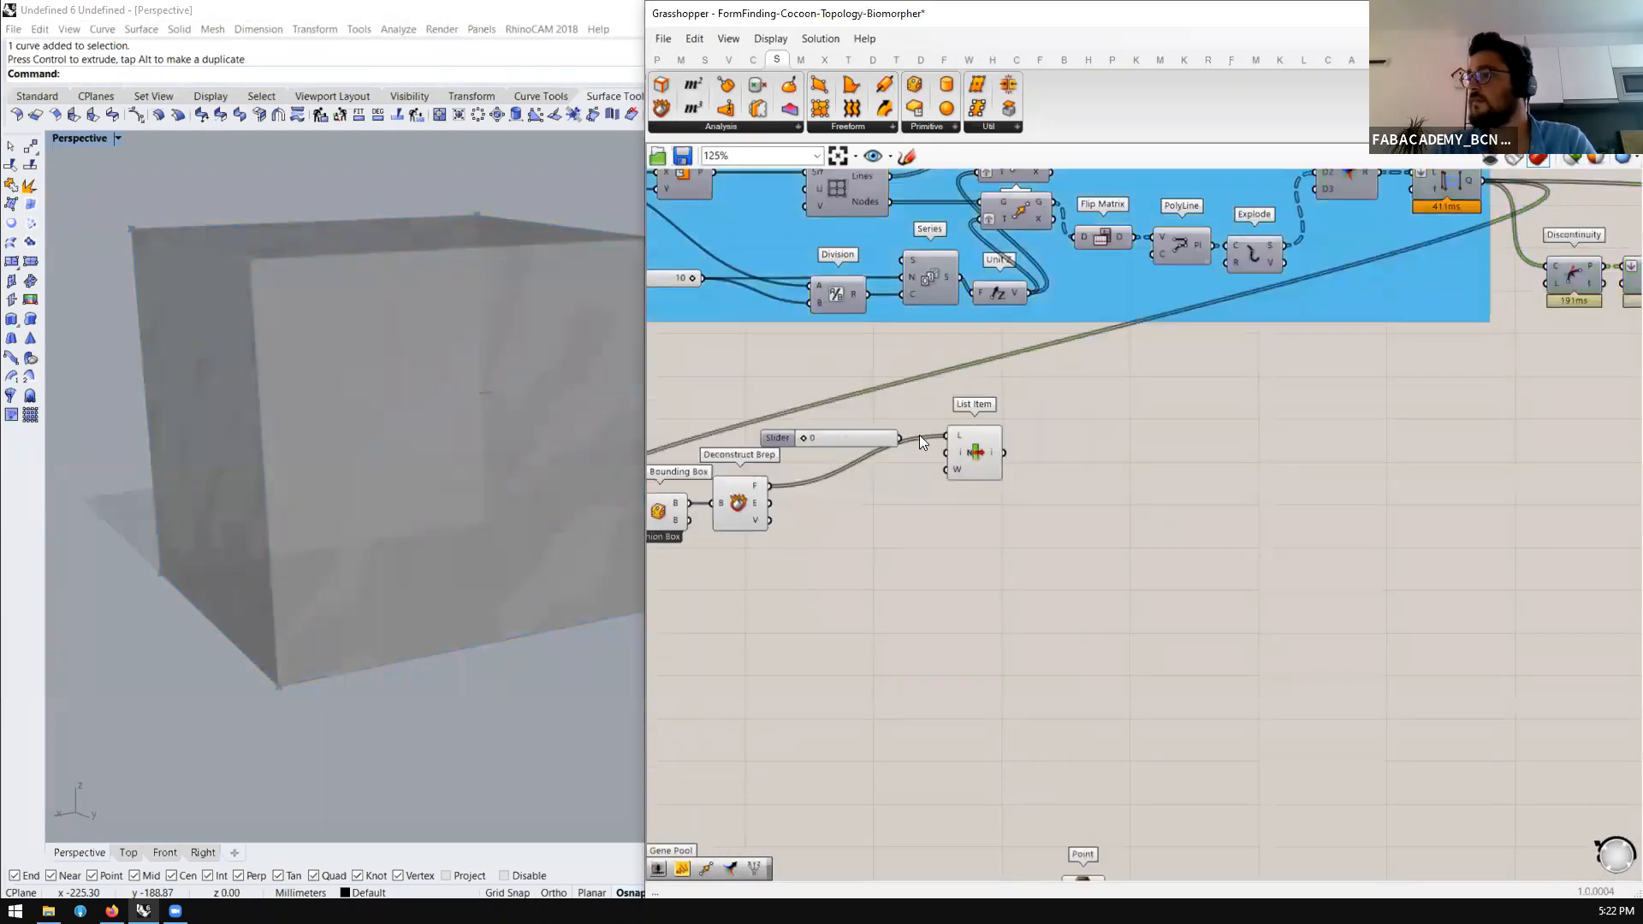
Connect the slider to the List Item index and set it to 5 to pick the top face of the box
scroll(919, 435, up, 3)
drag(881, 436, 957, 460)
click(986, 469)
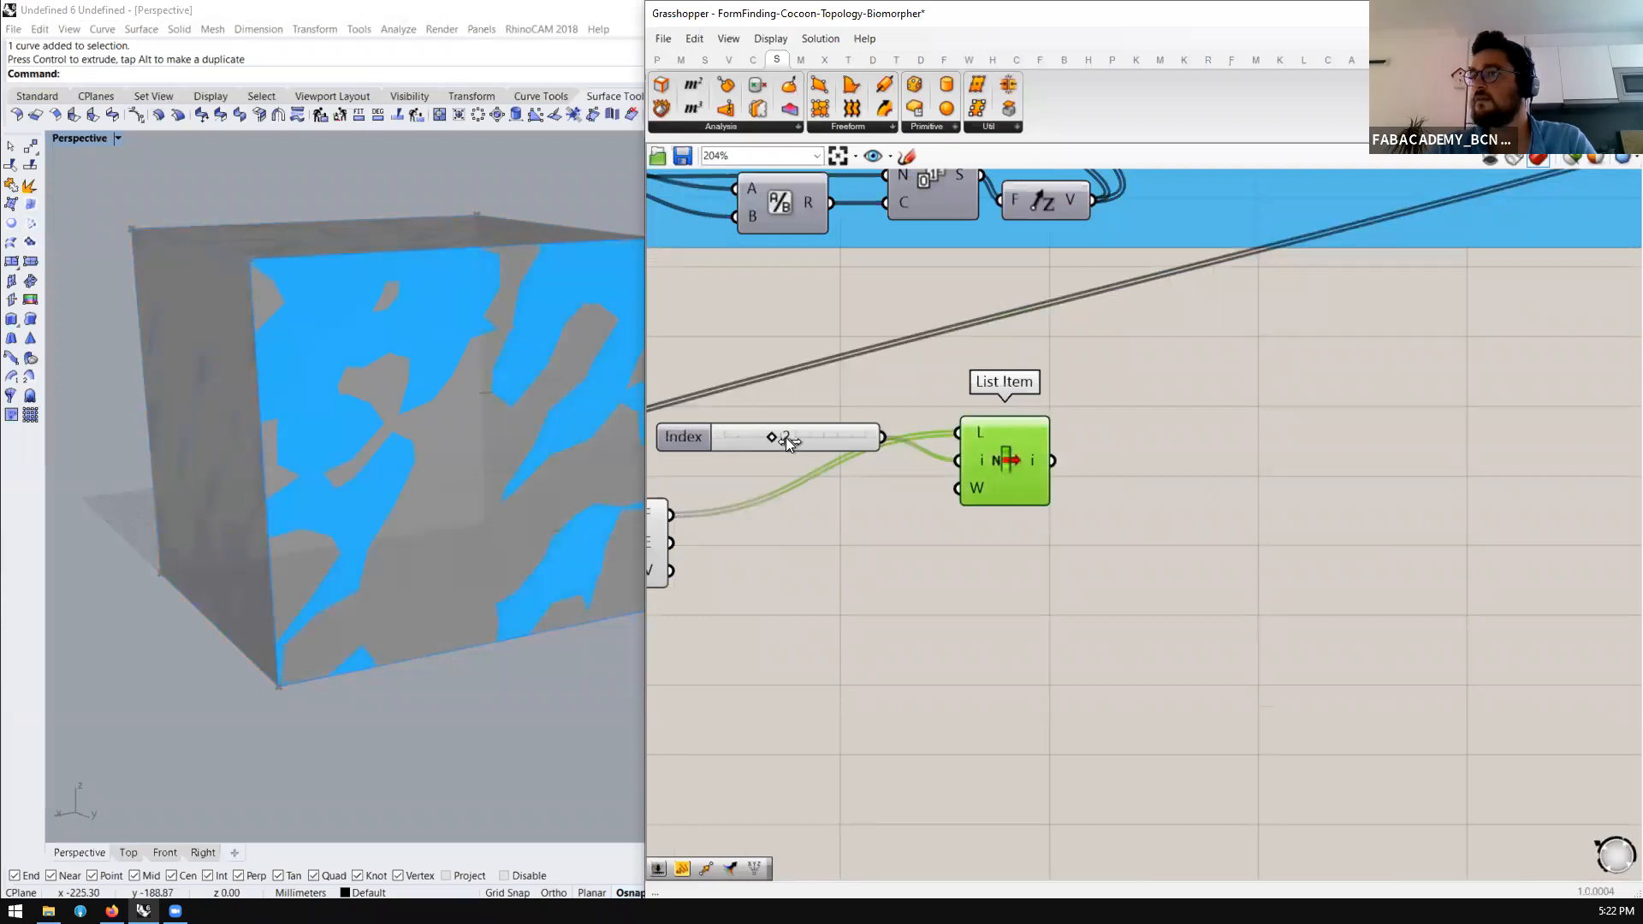
drag(827, 438, 842, 438)
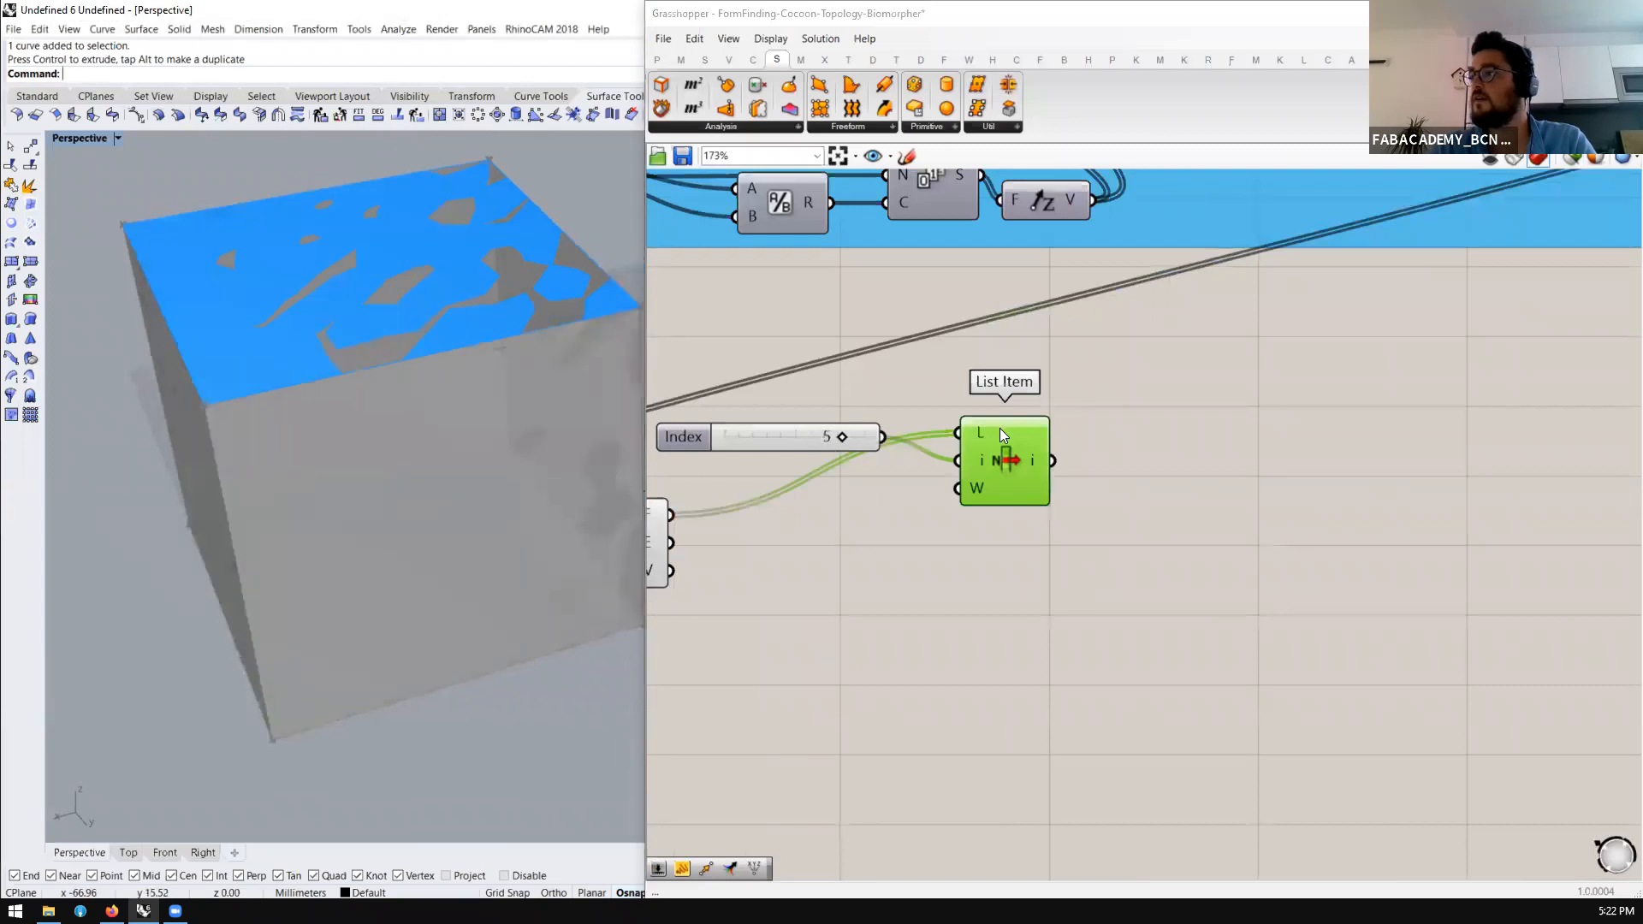
Add an Evaluate Surface component and connect the List Item output to its surface input
scroll(999, 427, down, 1)
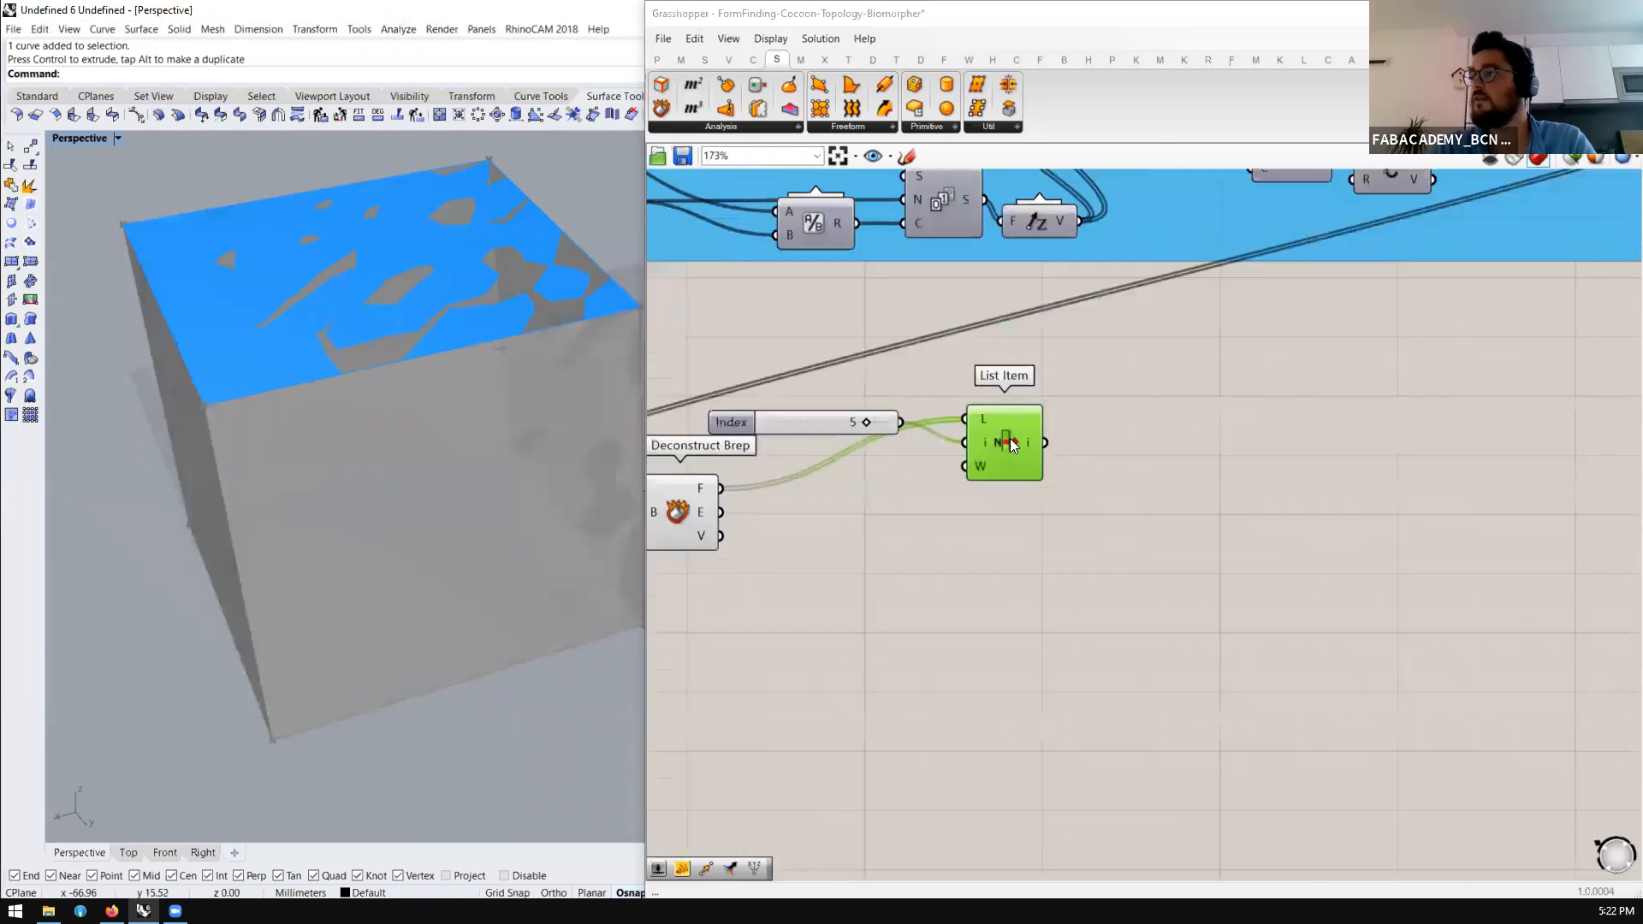
double_click(1196, 425)
text(evalu)
key(Up)
key(Up)
key(Up)
key(Return)
drag(1038, 423, 1395, 441)
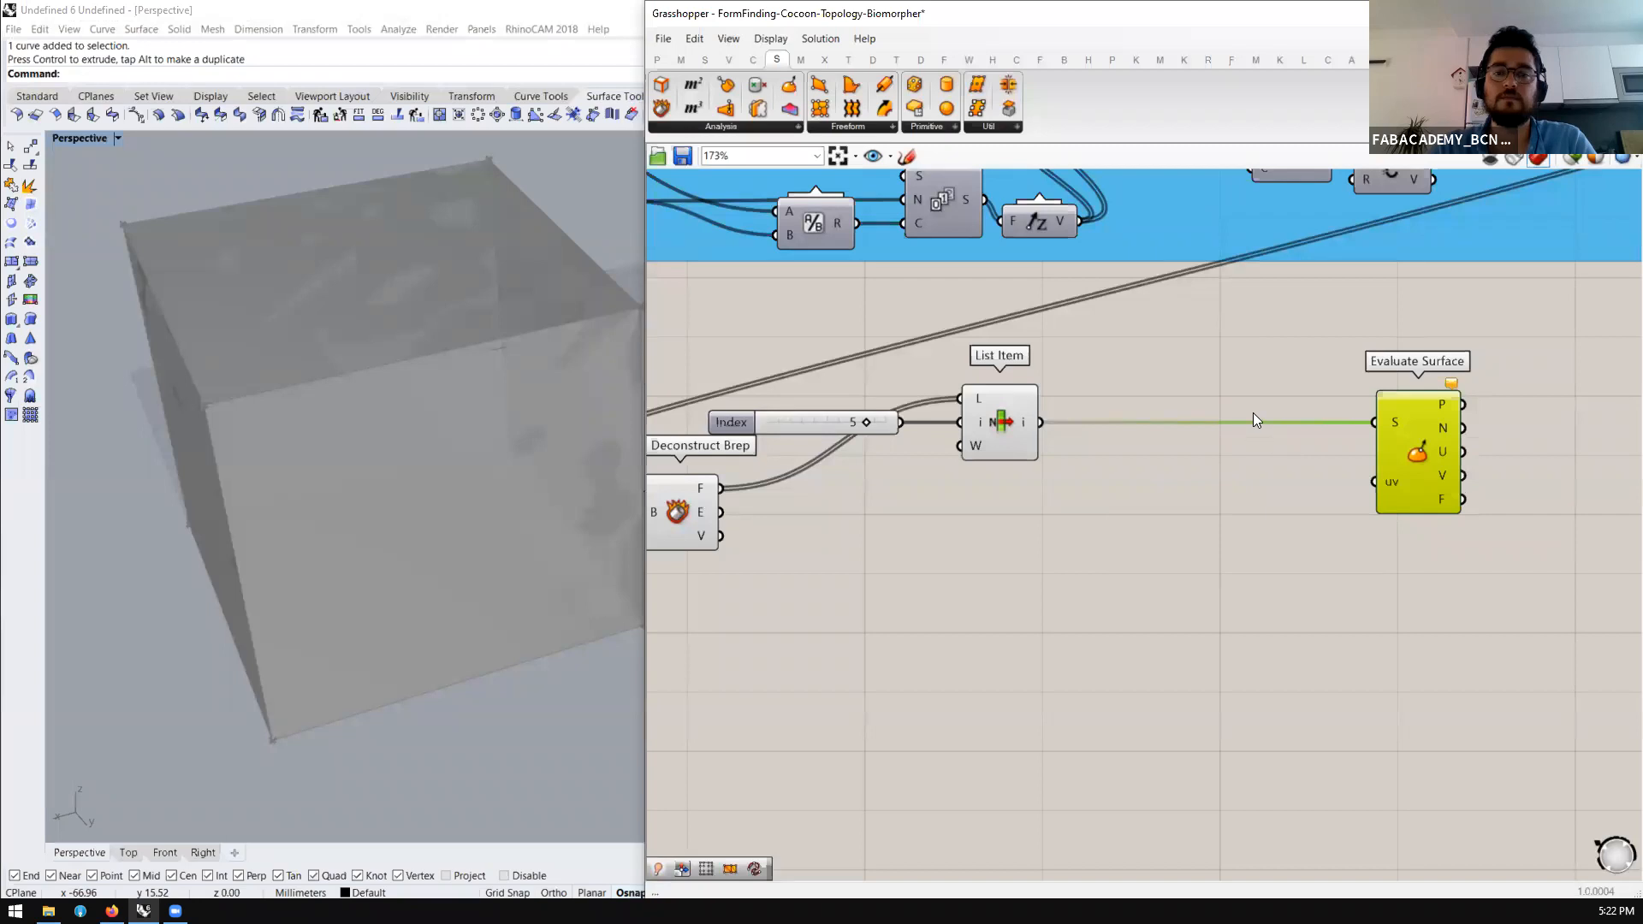
scroll(1252, 412, down, 5)
scroll(1220, 606, up, 5)
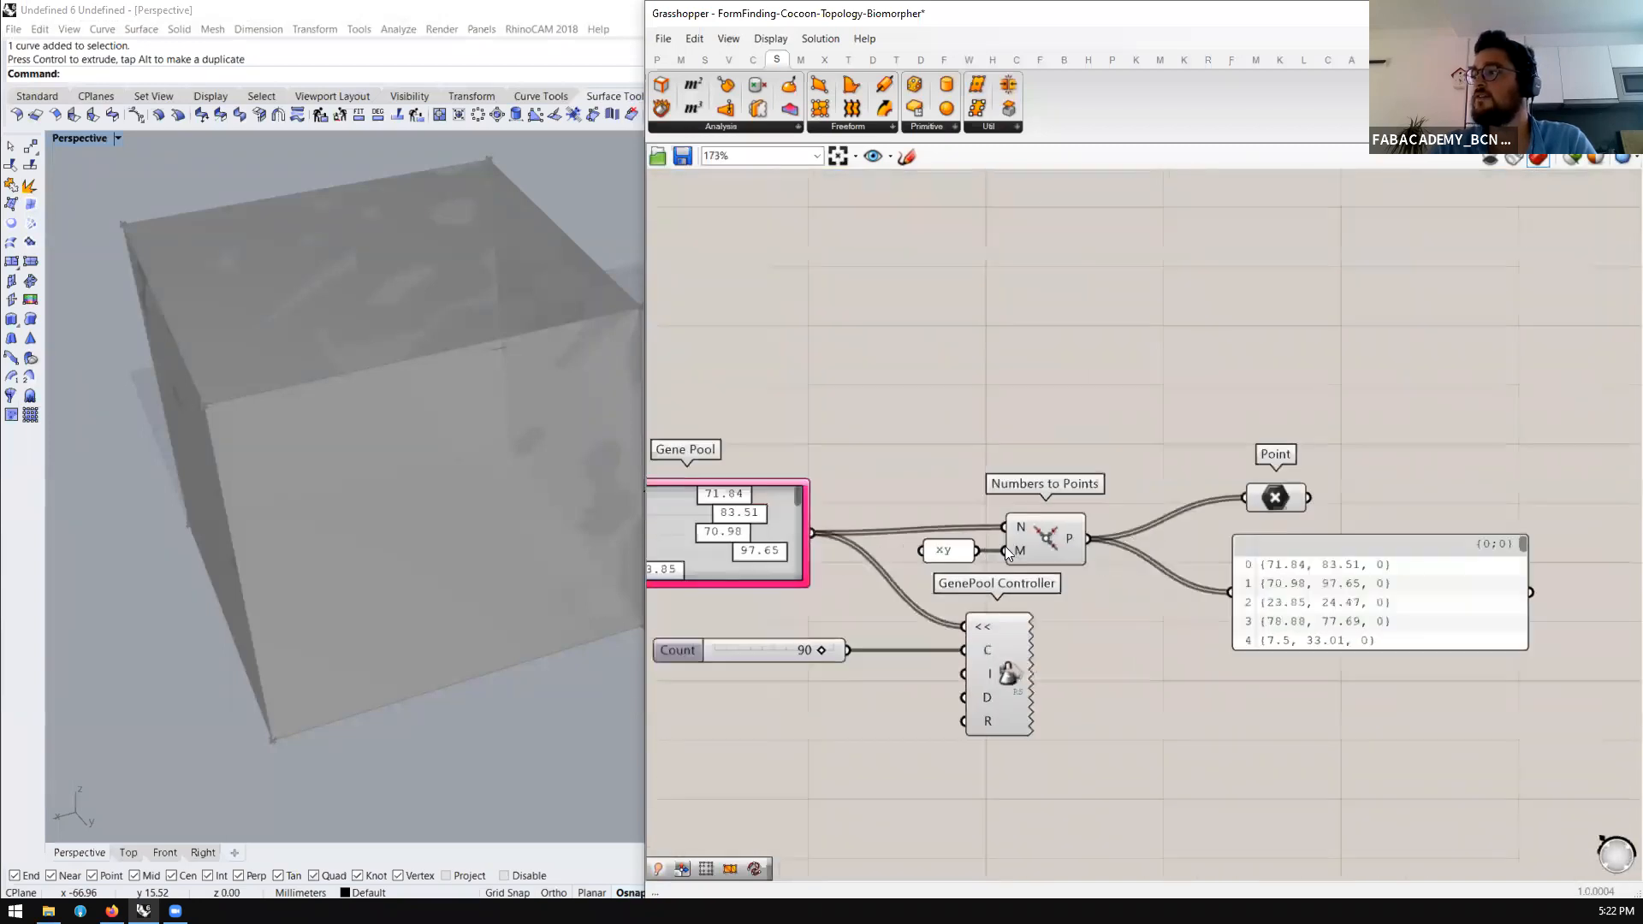
Add a Construct Domain component below the Count slider and connect its output to the domain input of the GenePool Controller
right_drag(1201, 564, 1105, 563)
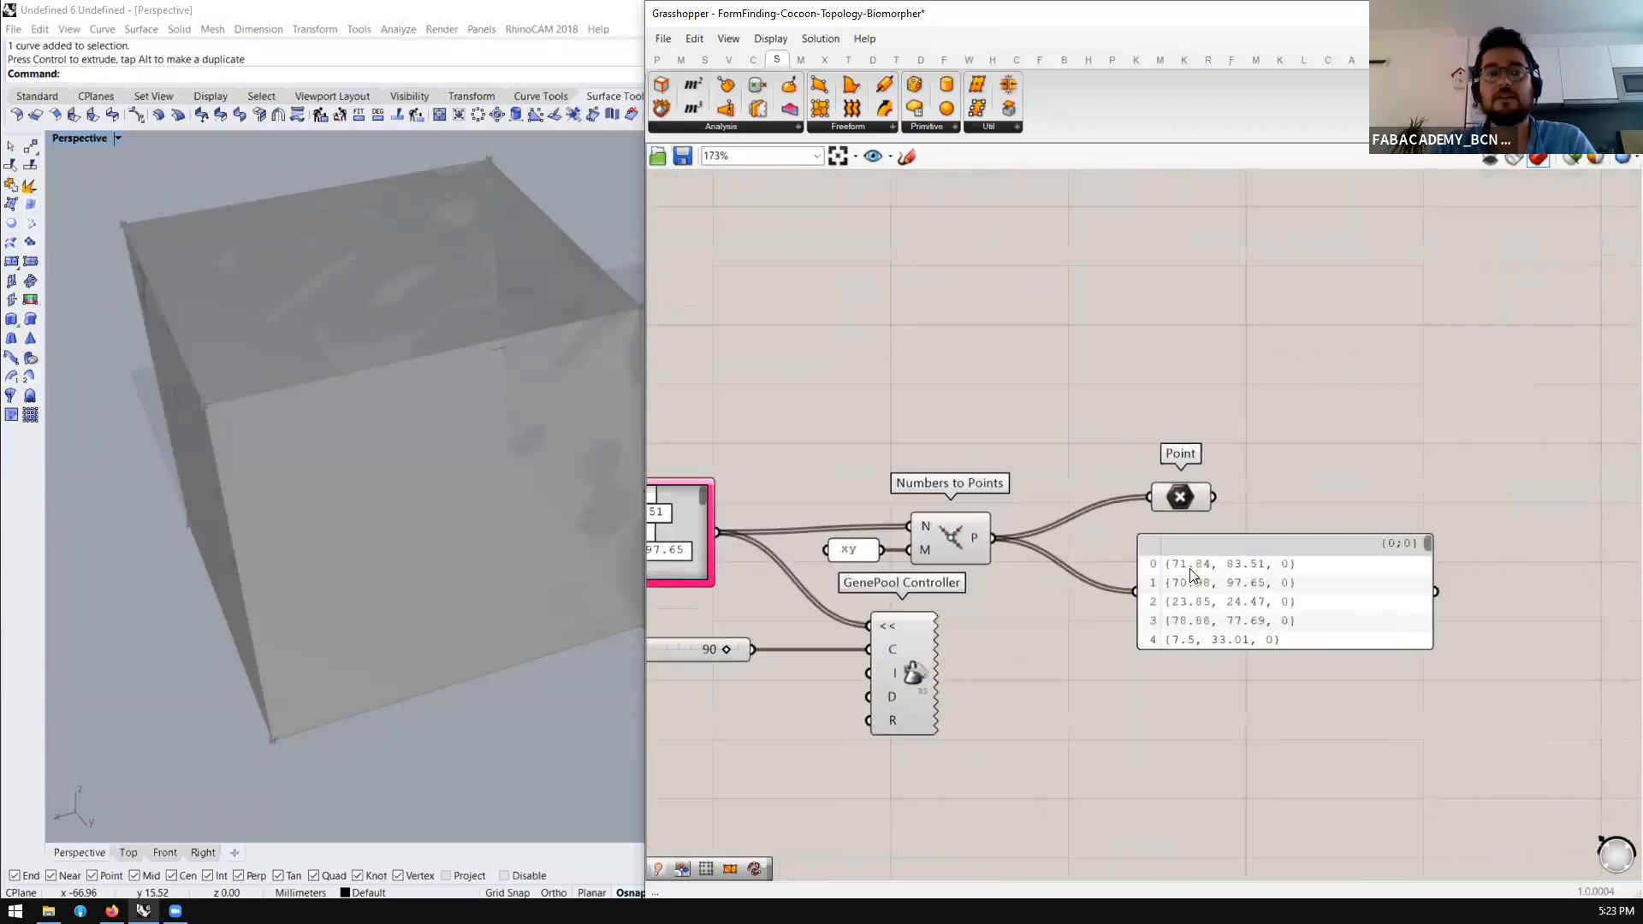
scroll(996, 566, down, 5)
scroll(1207, 620, up, 6)
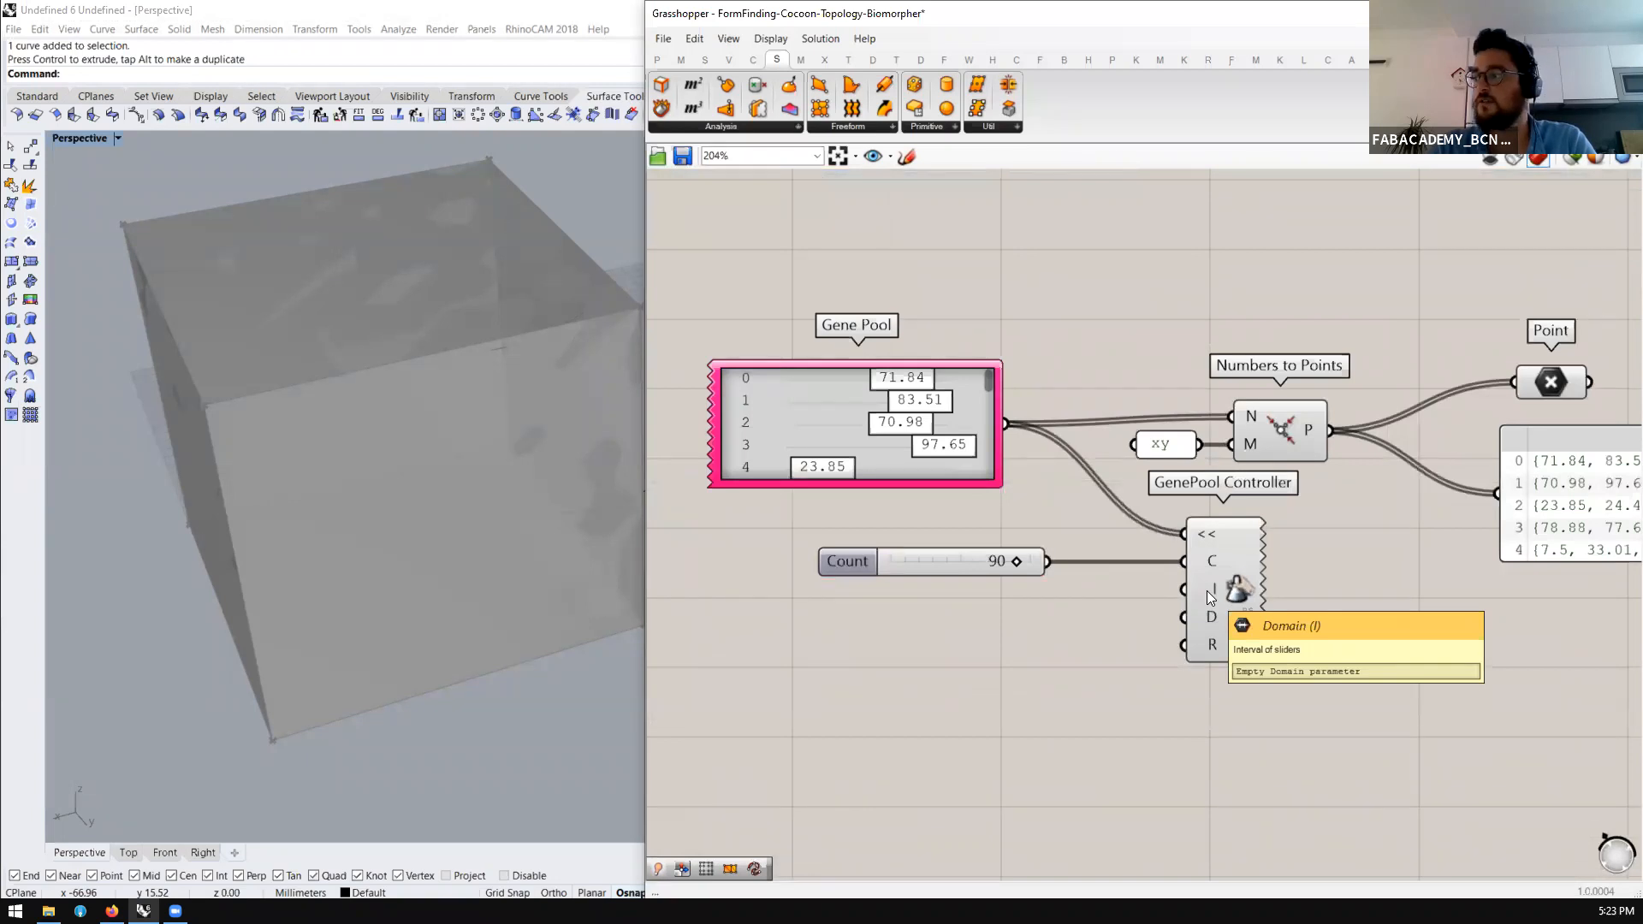
double_click(962, 652)
text(c)
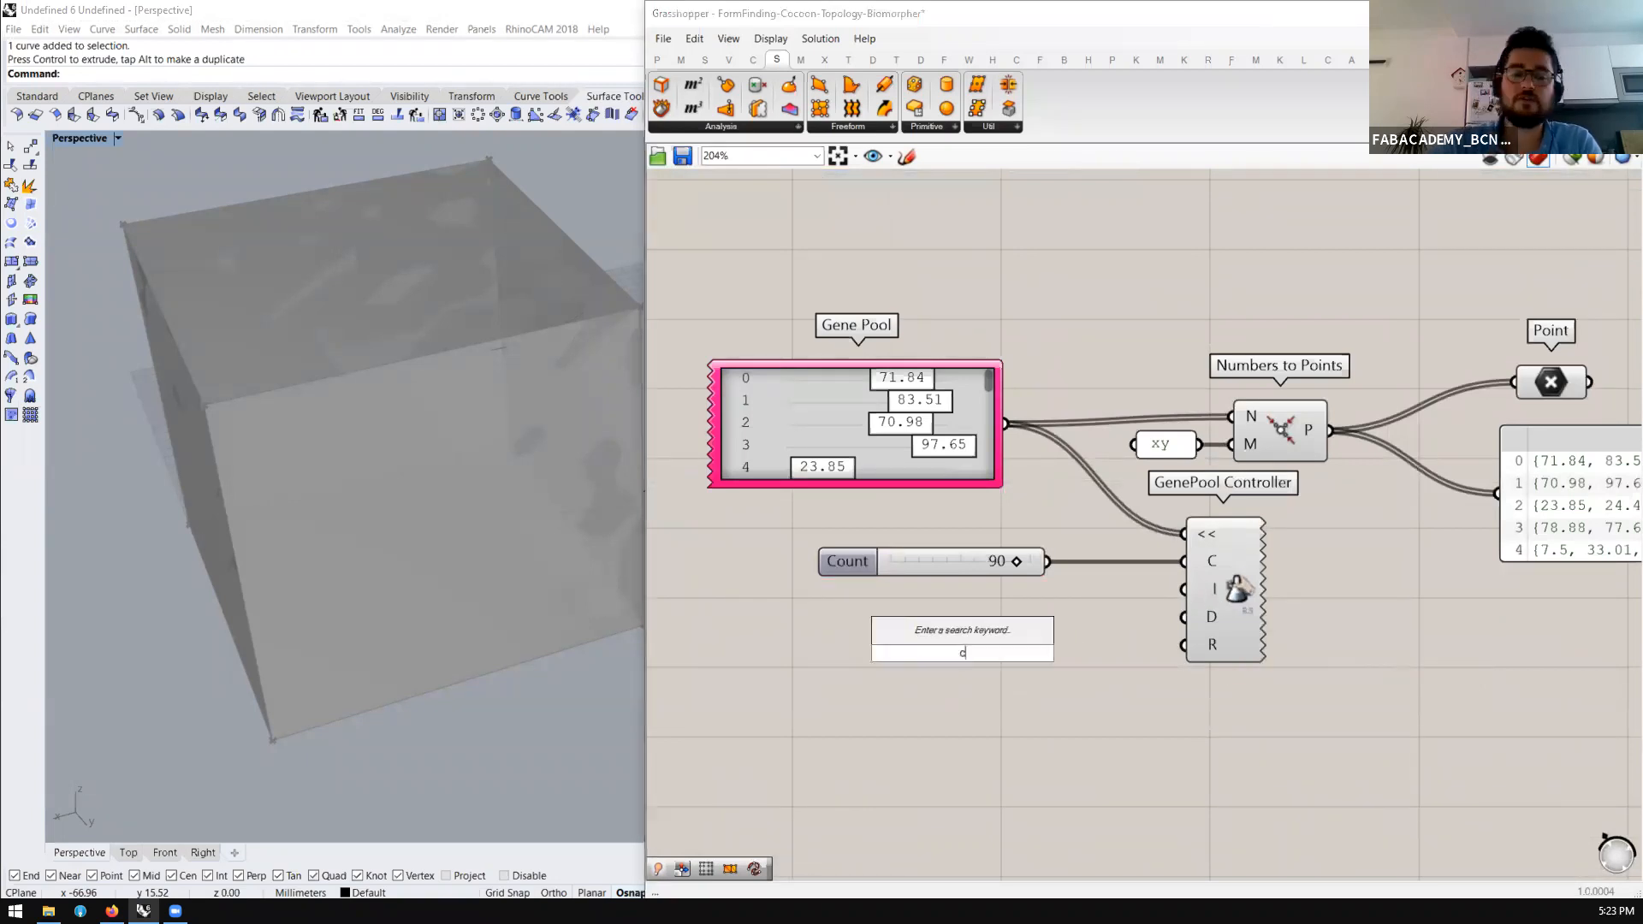
text(onstruct domain)
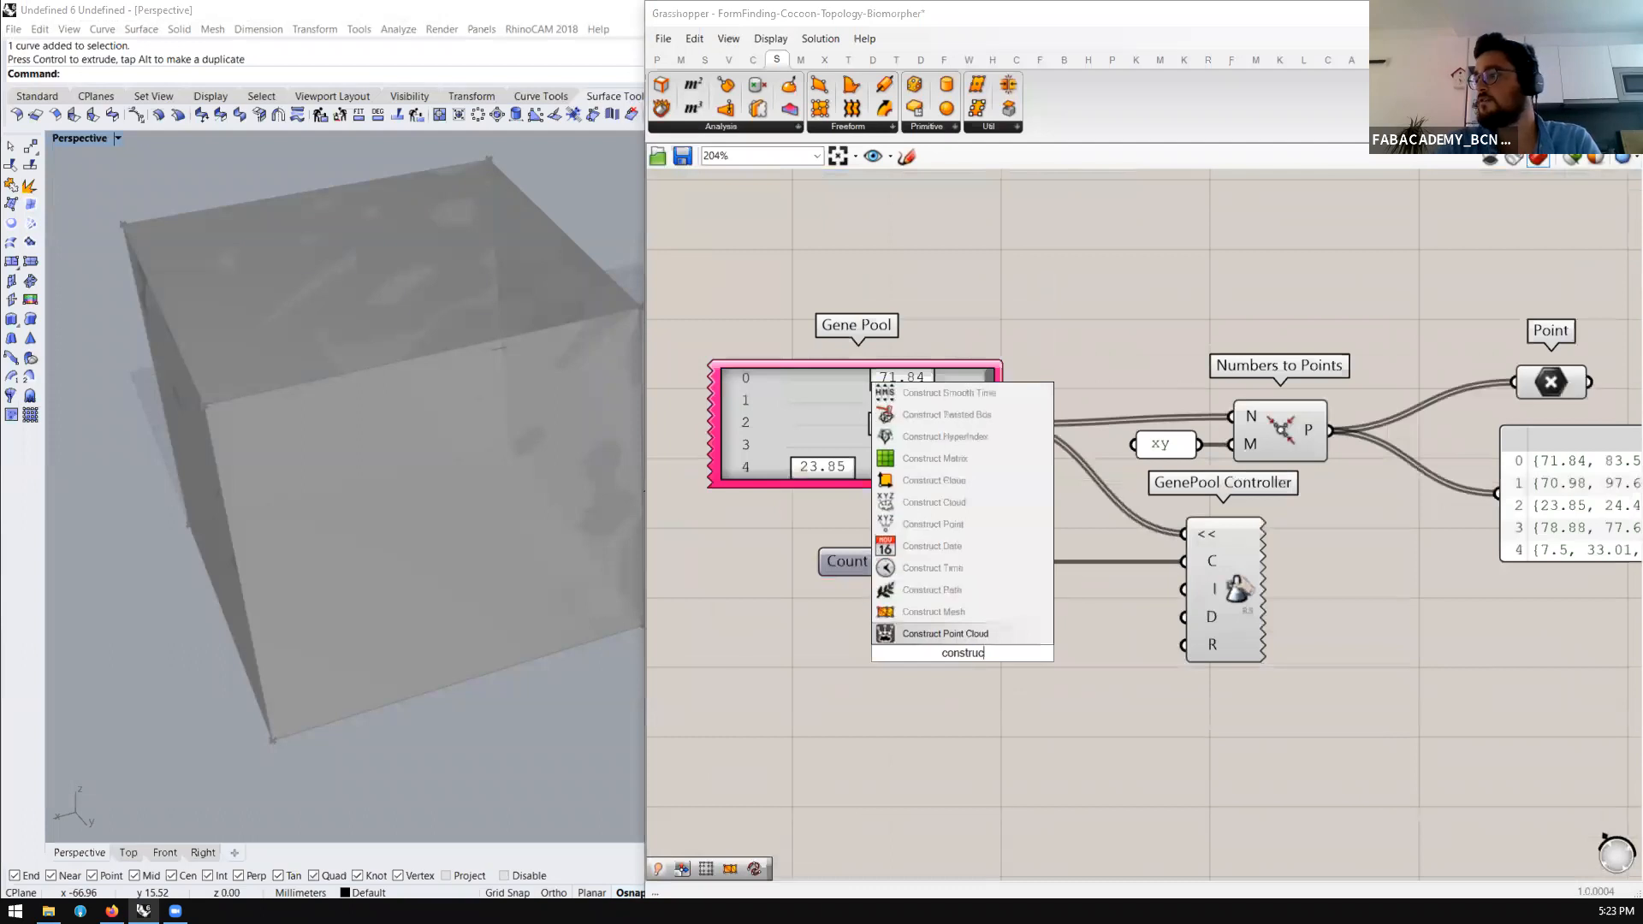
key(Up)
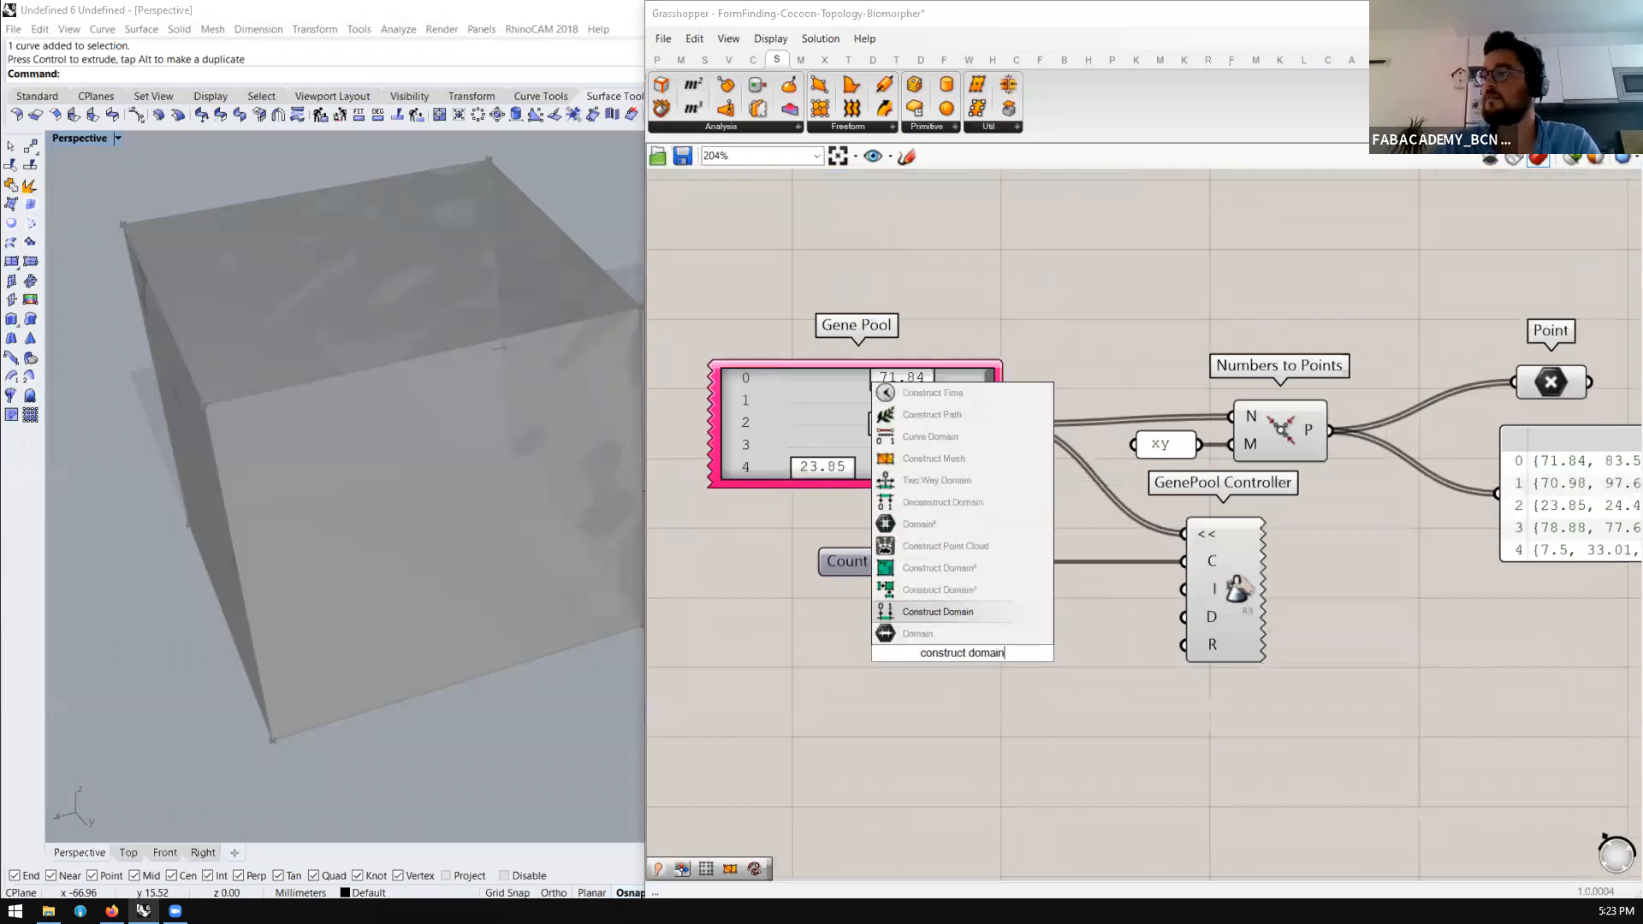
key(Return)
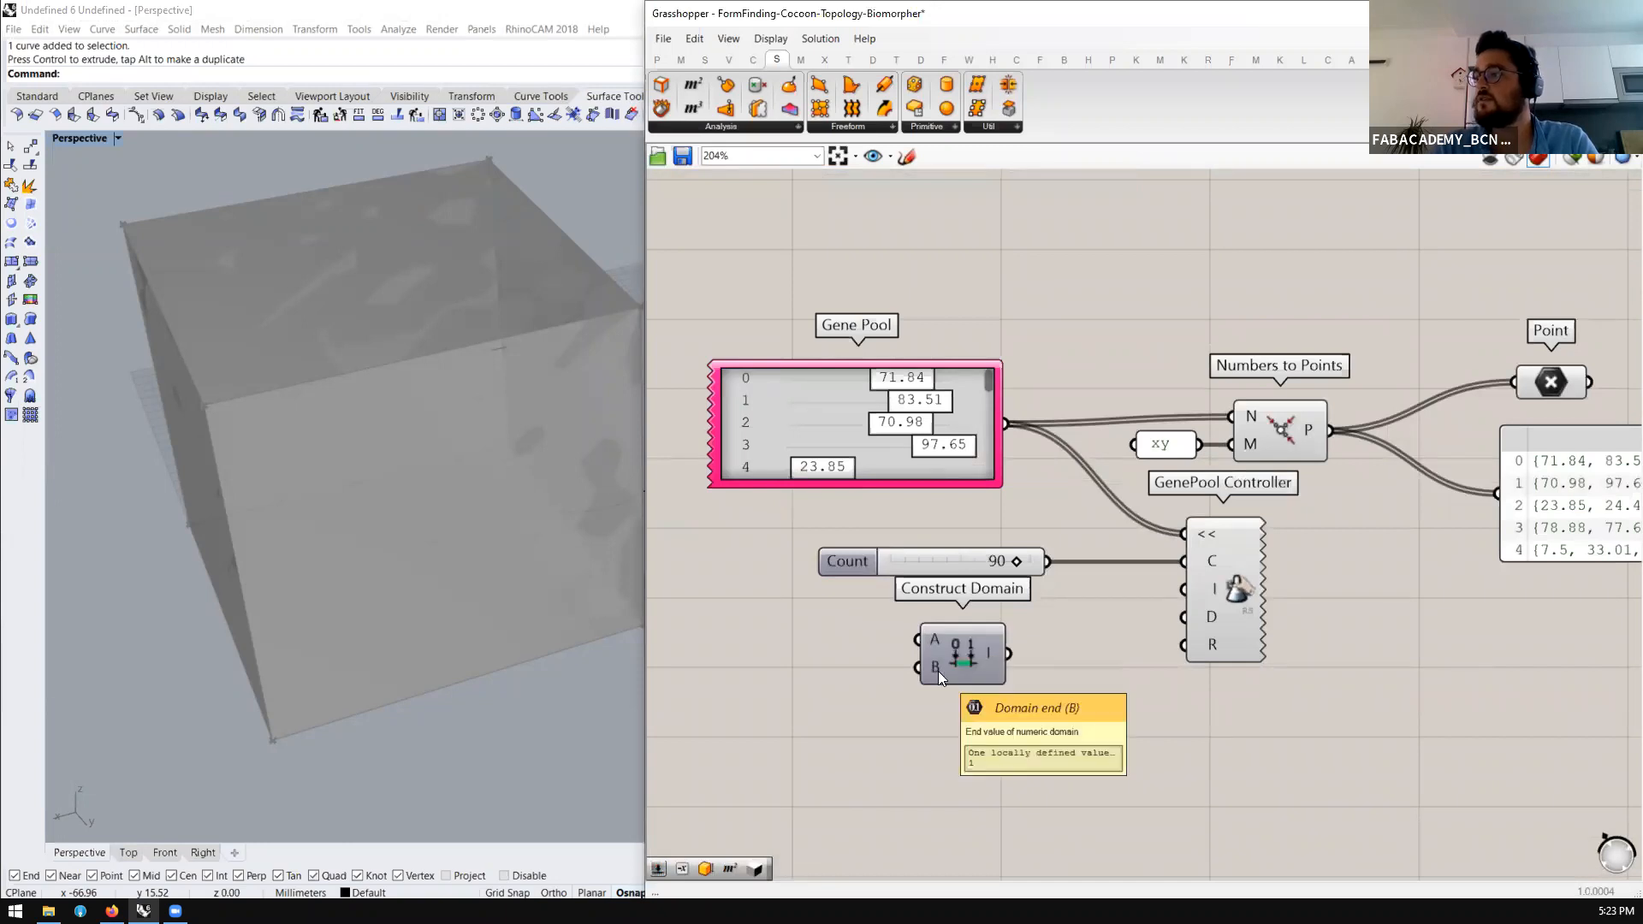
drag(1008, 653, 1186, 590)
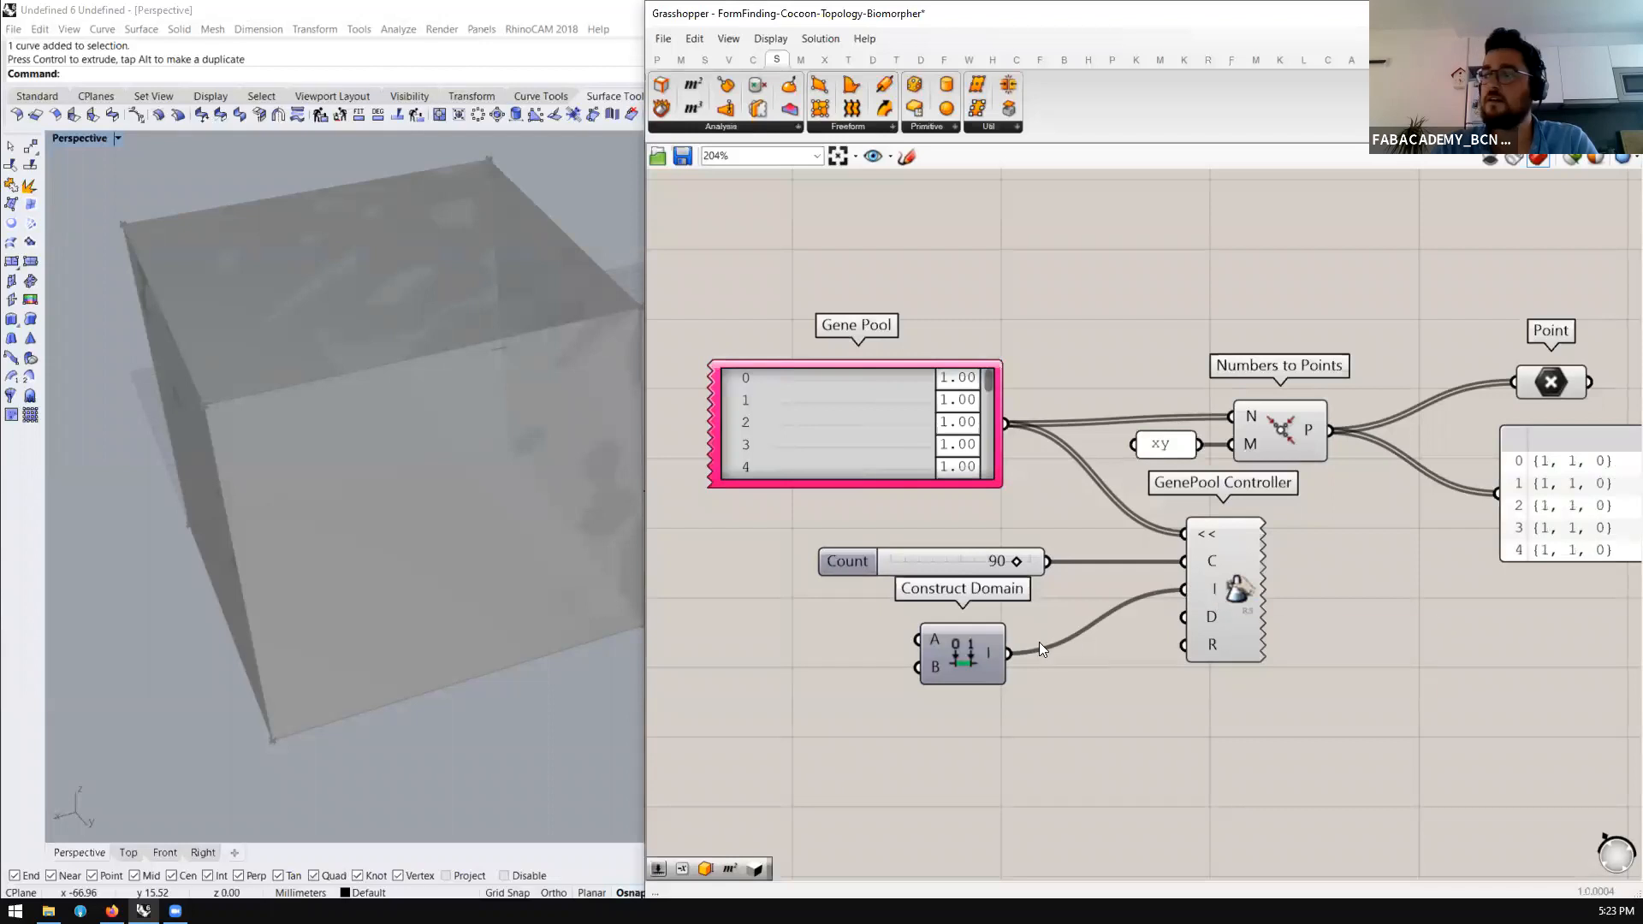
drag(972, 647, 985, 648)
Randomize the Gene Pool values by 100%
right_click(853, 395)
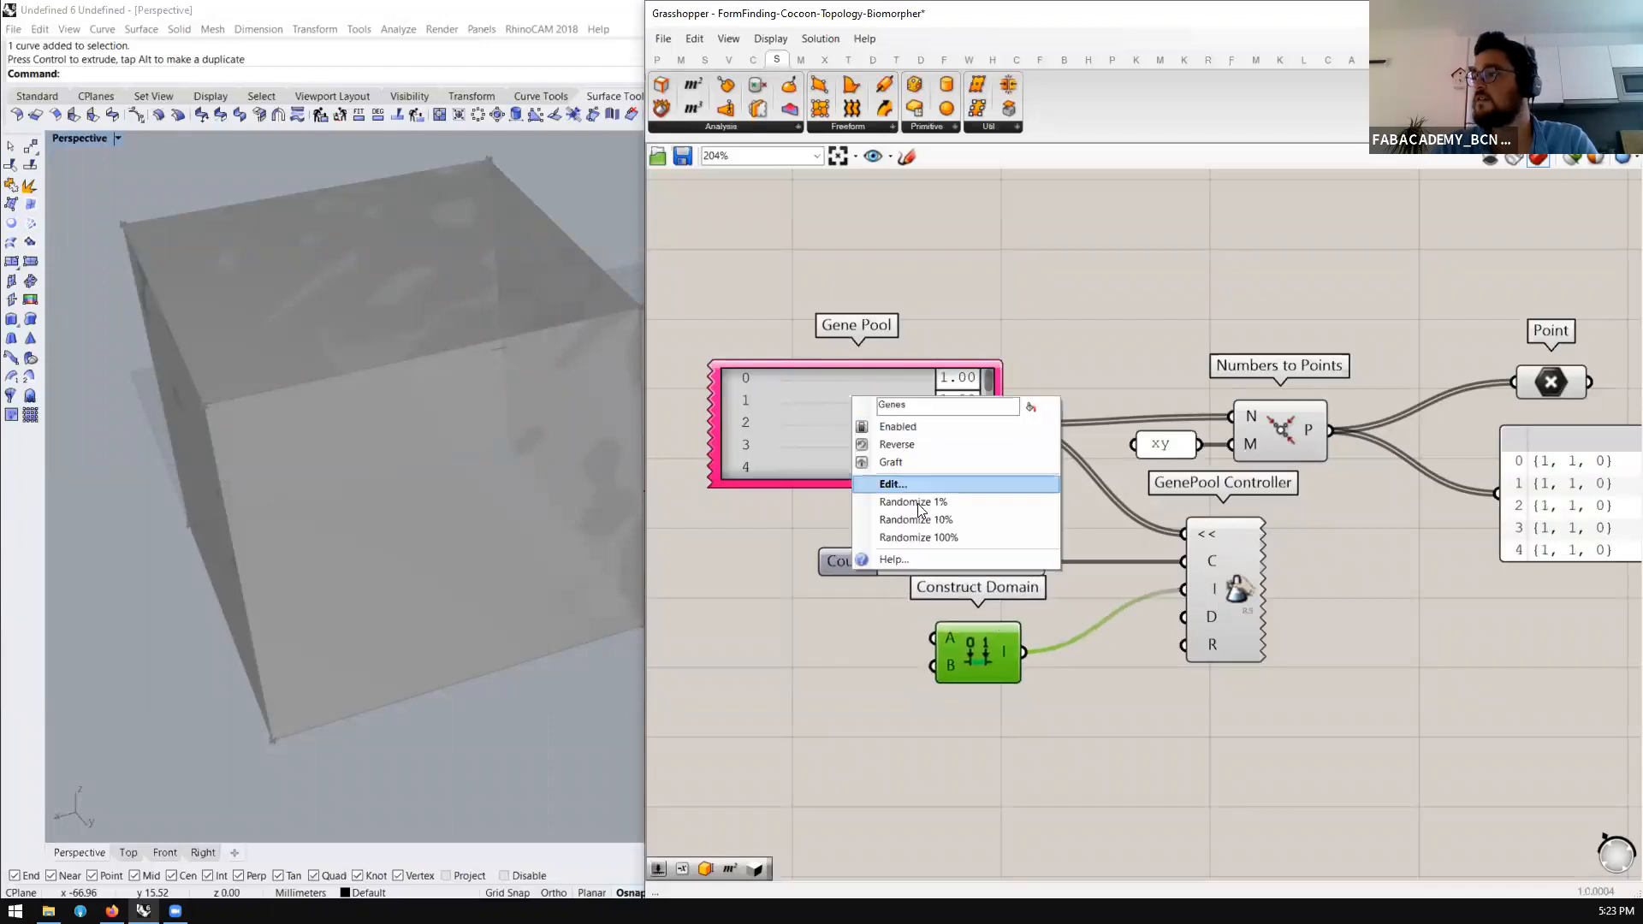
click(930, 542)
scroll(931, 556, down, 3)
scroll(1137, 560, up, 3)
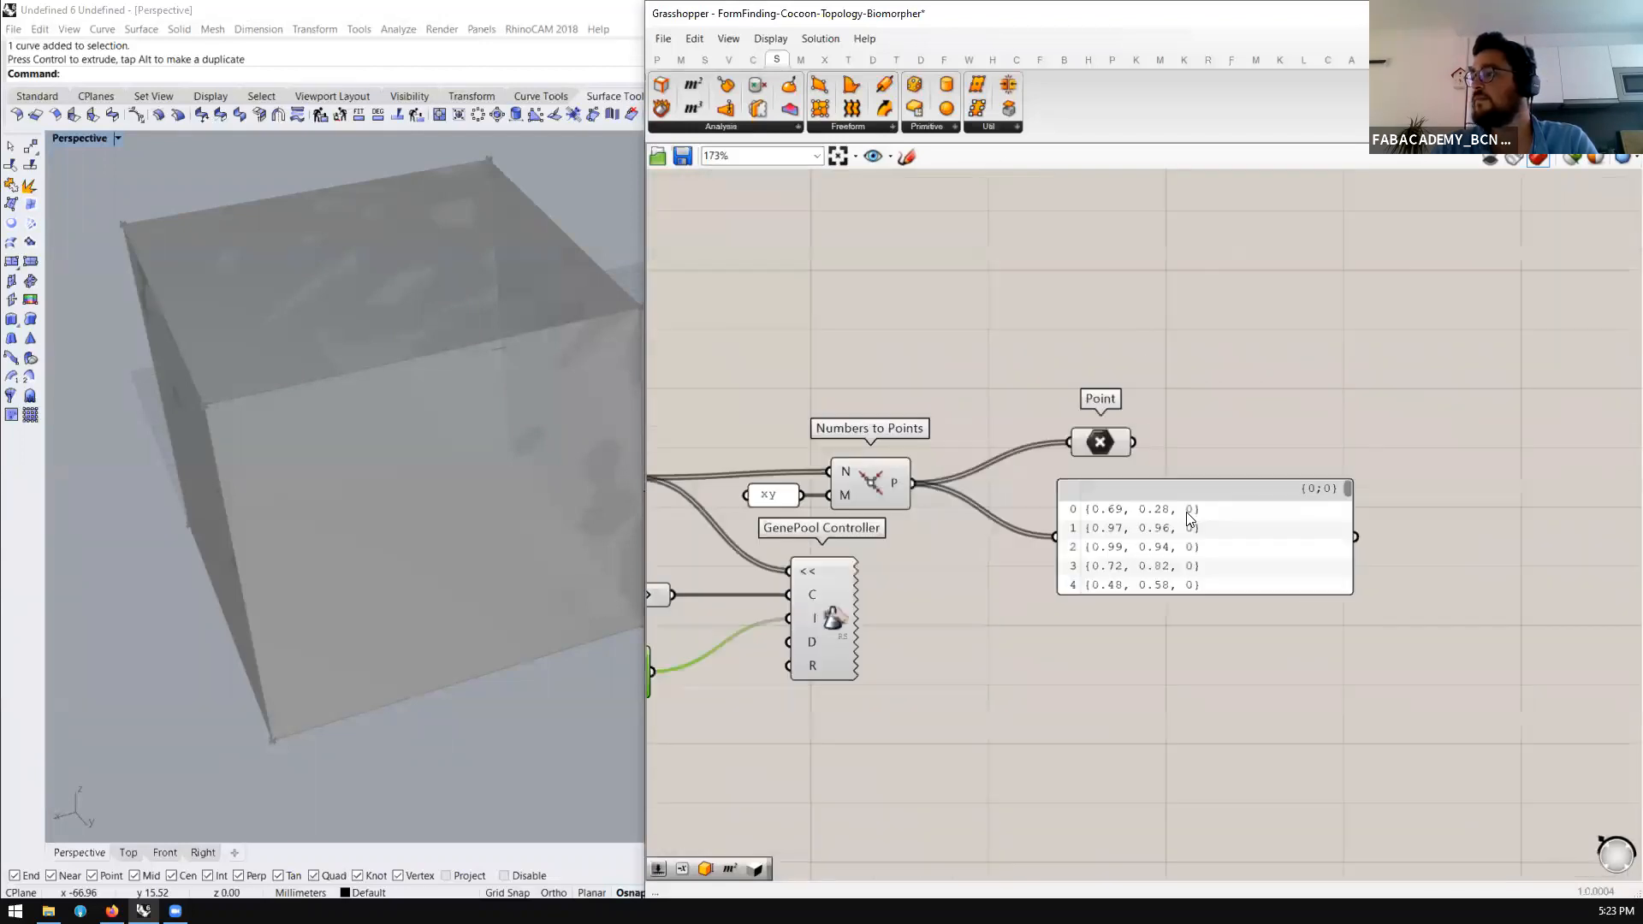
Connect the Numbers to Points output to the uv input of the Evaluate Surface component
scroll(1136, 560, down, 3)
scroll(1111, 522, up, 2)
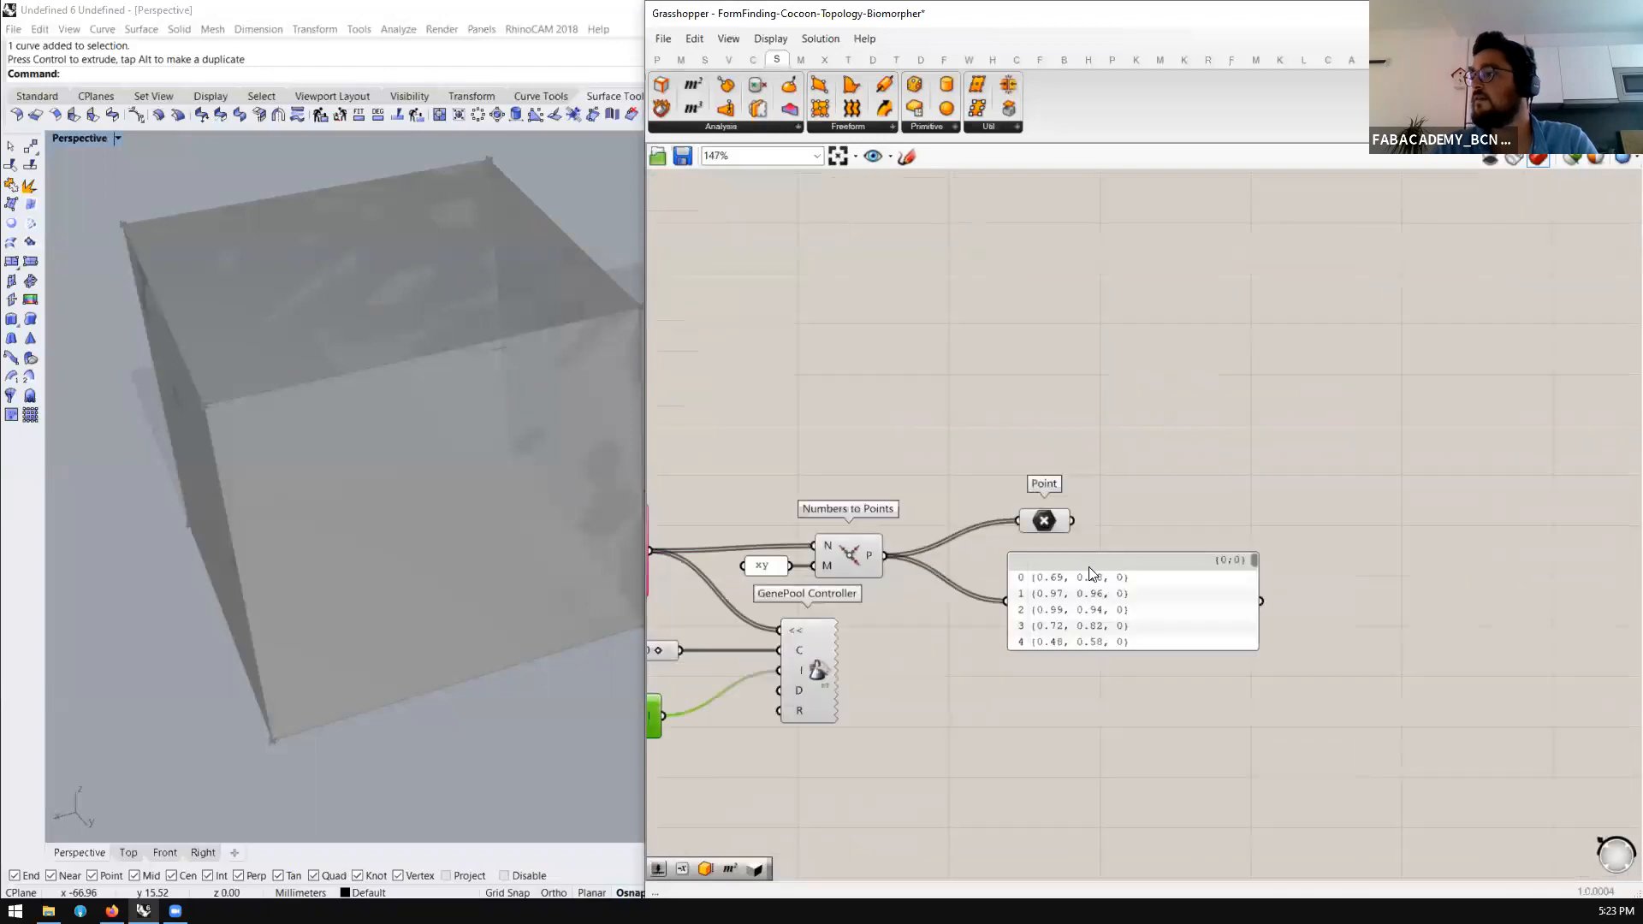
scroll(984, 650, down, 3)
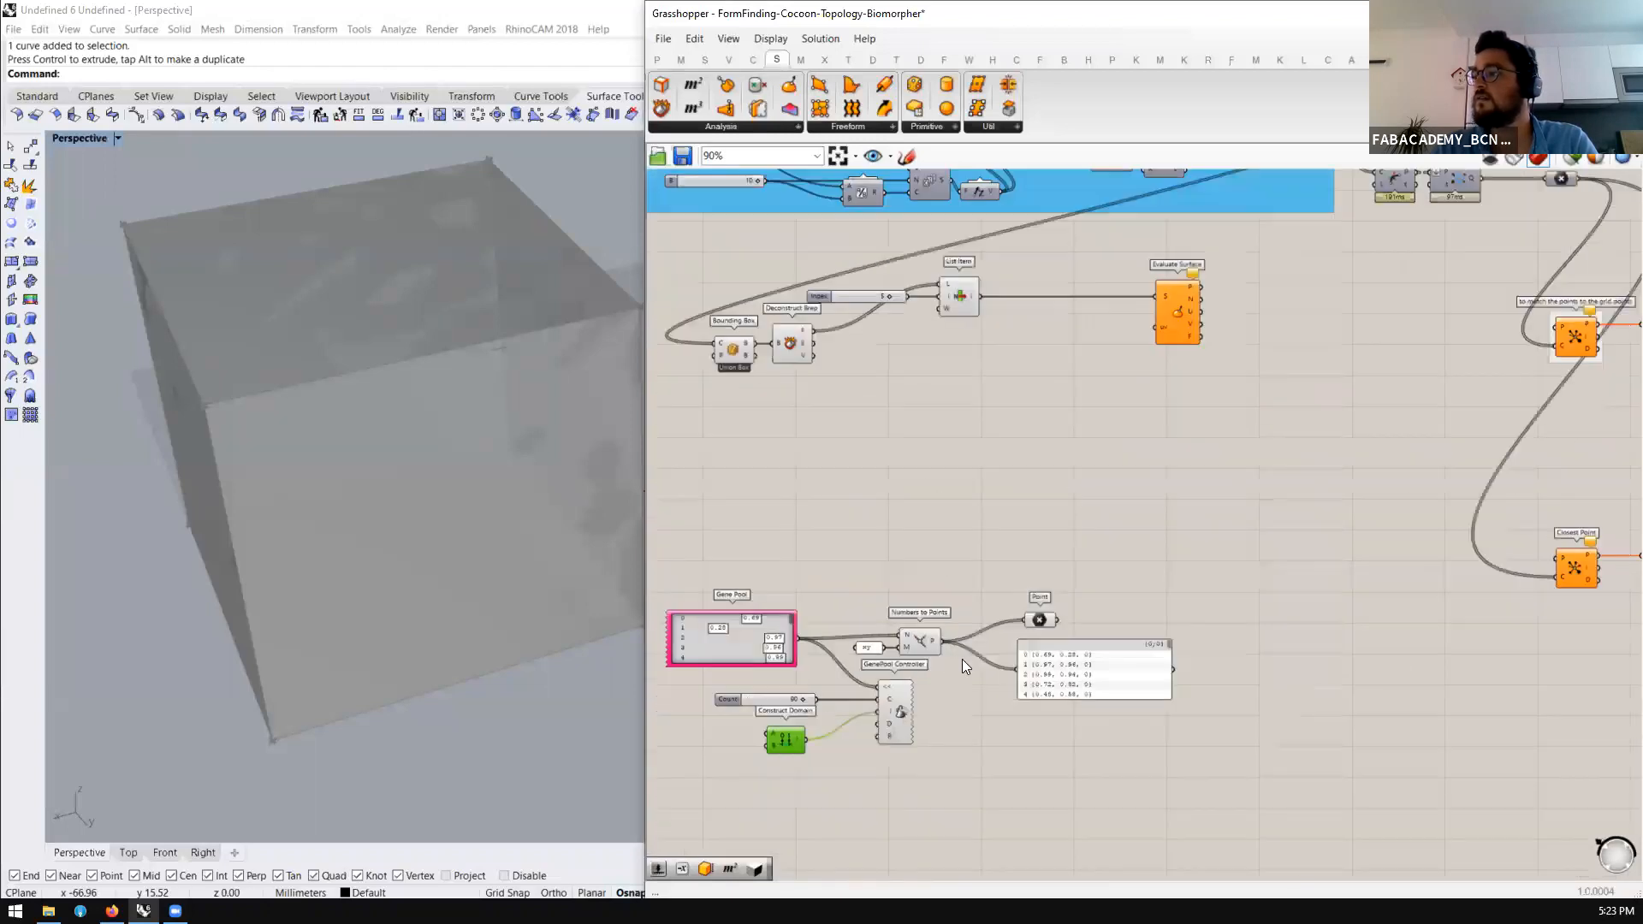
scroll(950, 650, up, 1)
drag(1075, 612, 1190, 270)
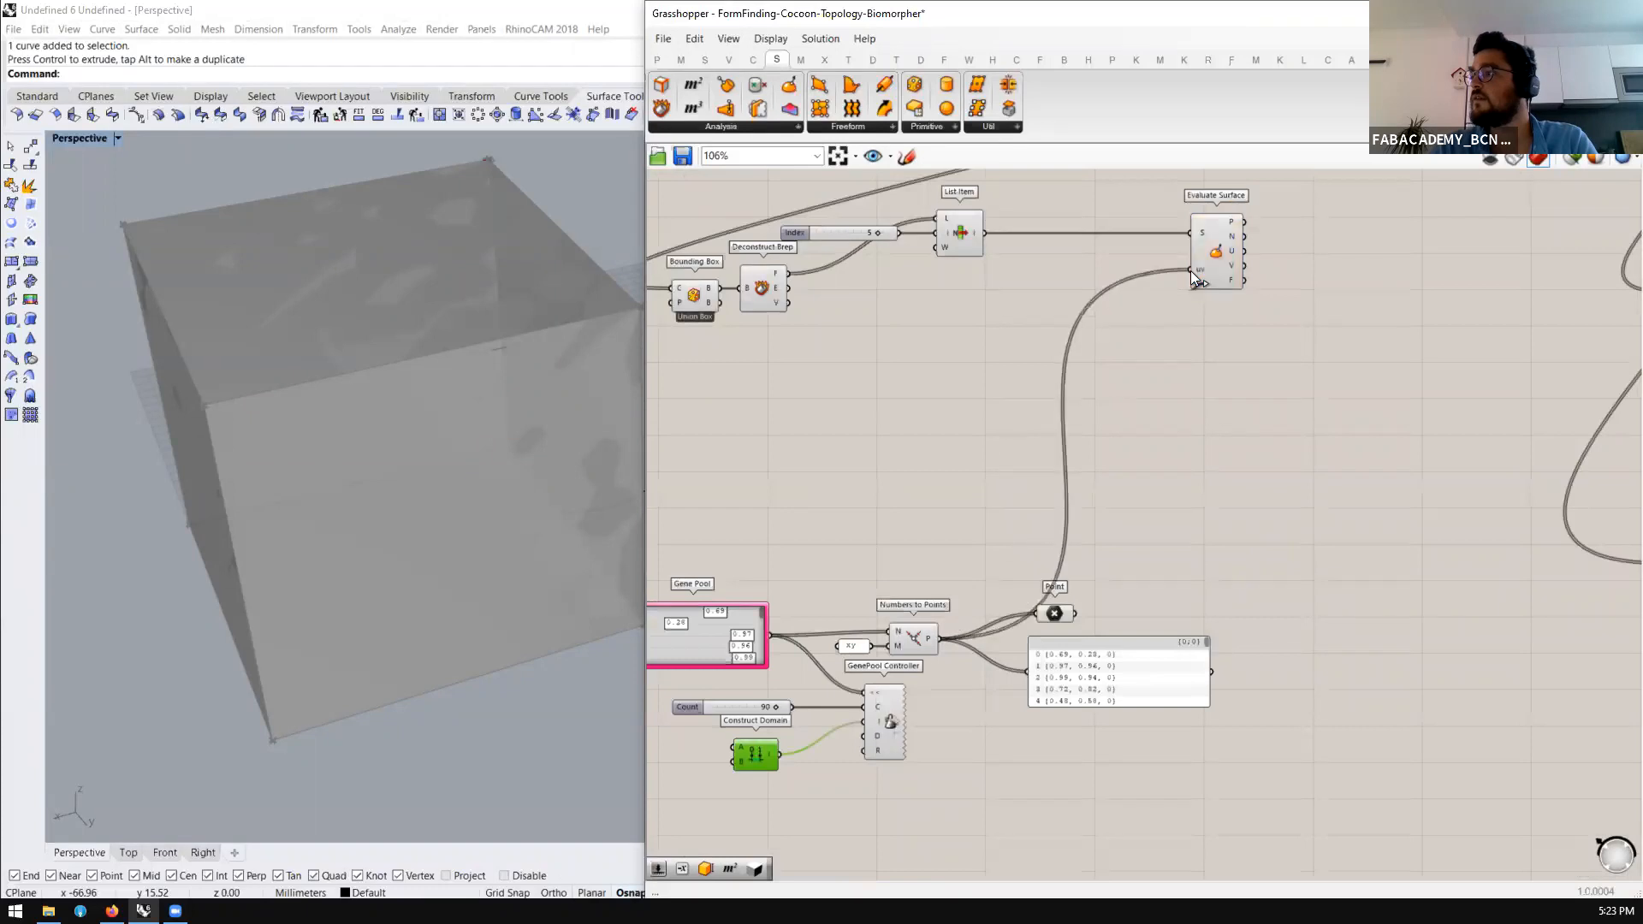
Select the Evaluate Surface component and examine where its evaluated points lie on the box in the Rhino viewport
click(1210, 254)
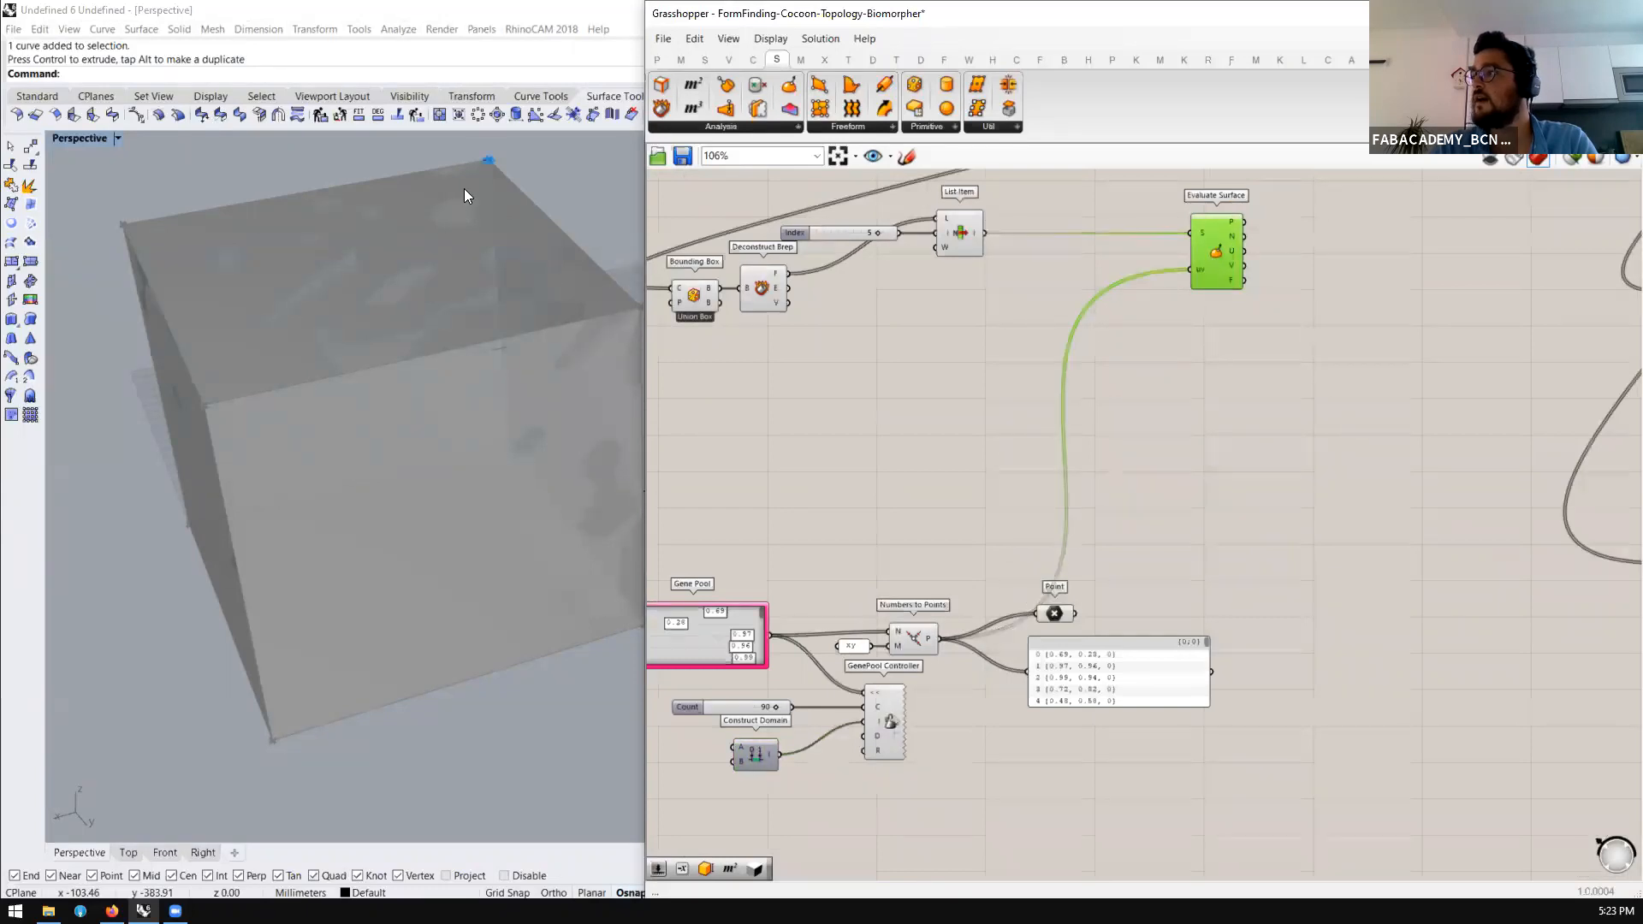
scroll(484, 154, up, 5)
scroll(508, 219, down, 2)
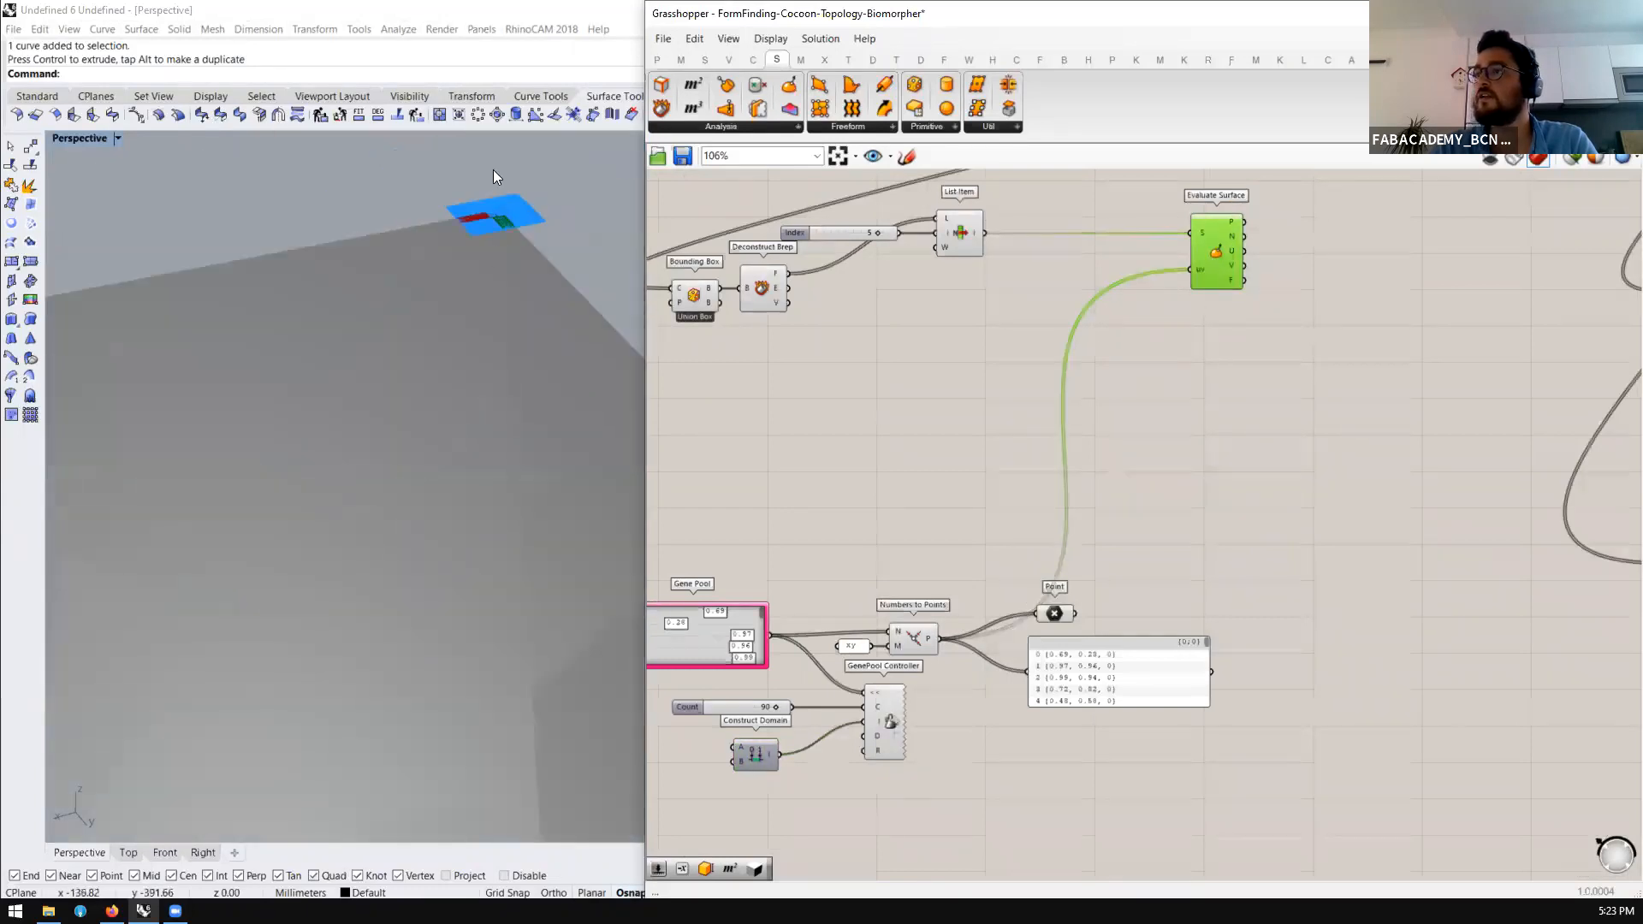
scroll(513, 326, up, 6)
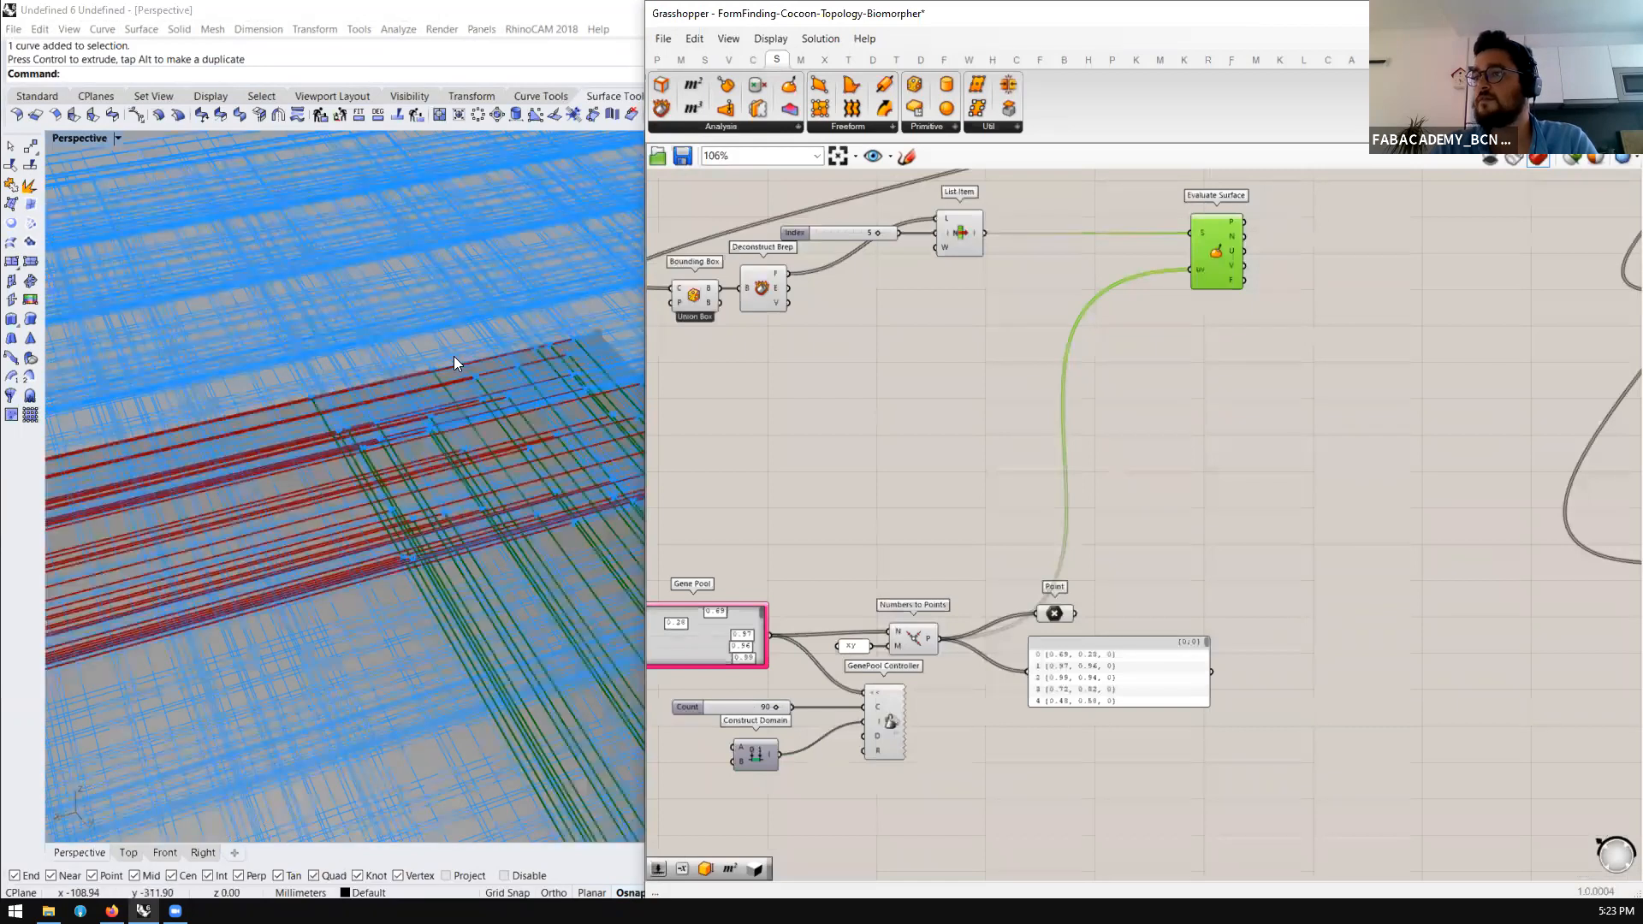
scroll(452, 360, down, 8)
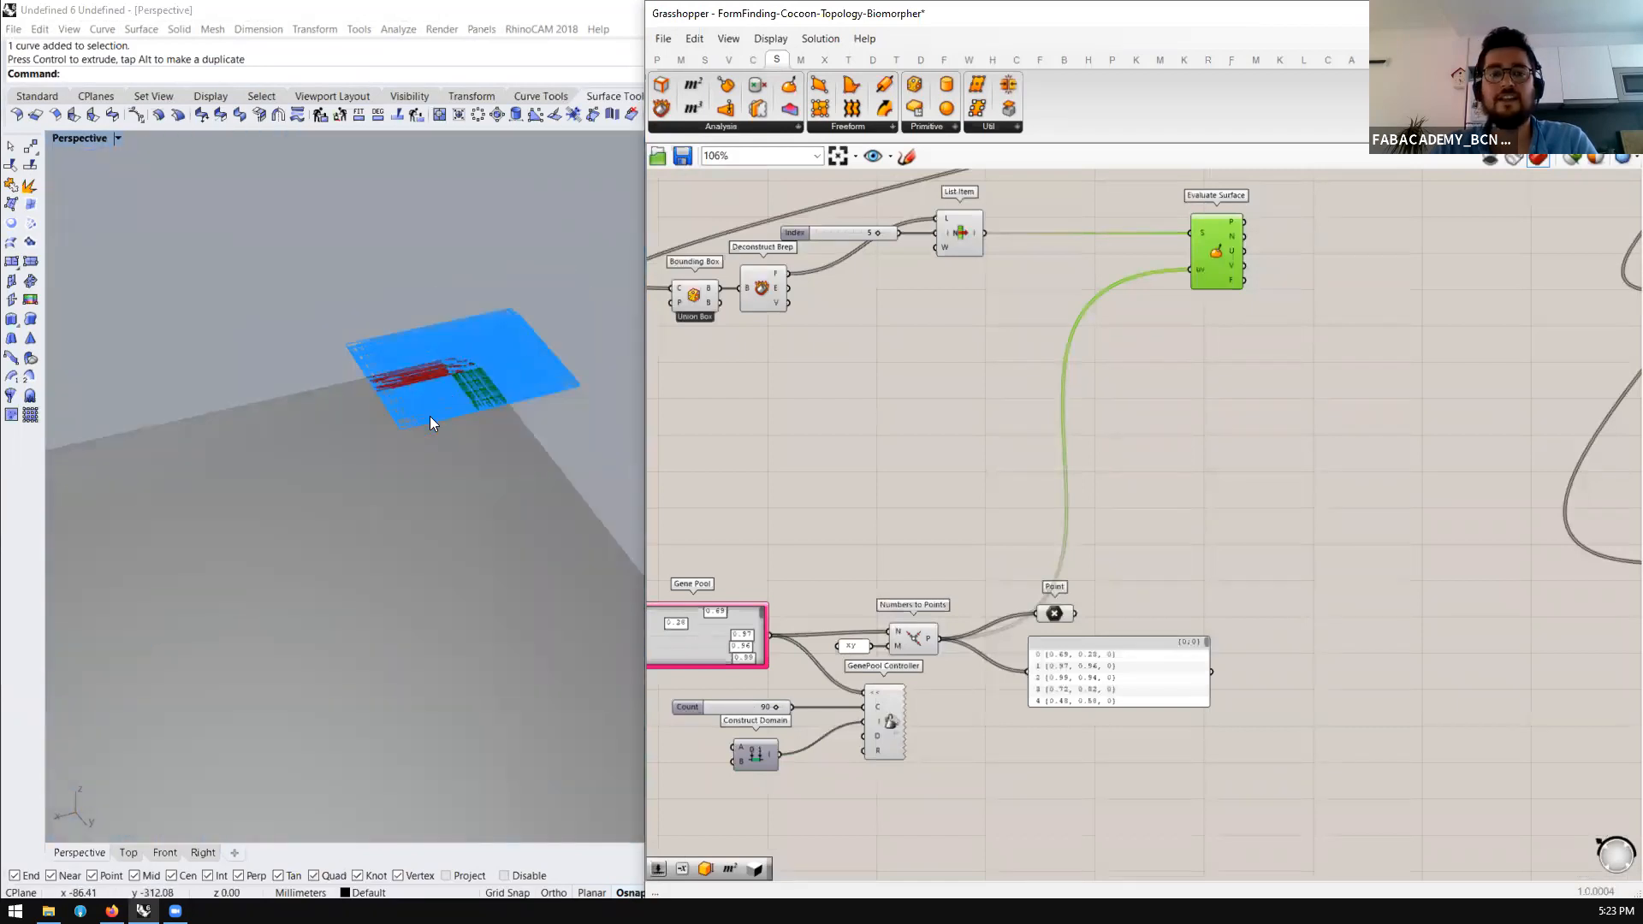
scroll(467, 395, down, 6)
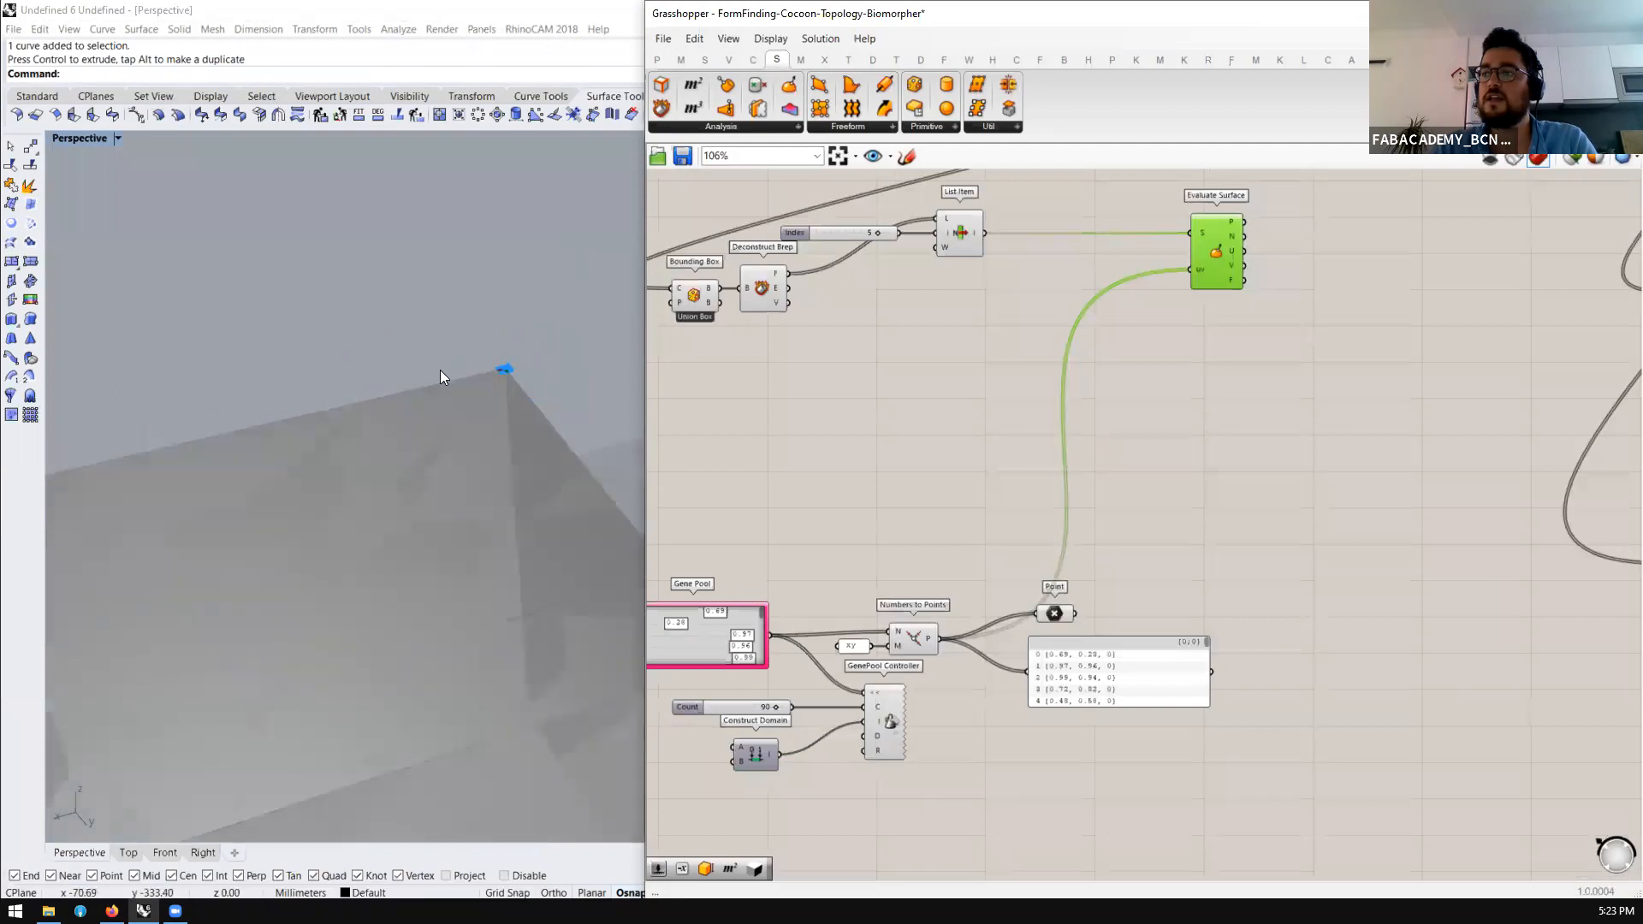
scroll(440, 371, down, 4)
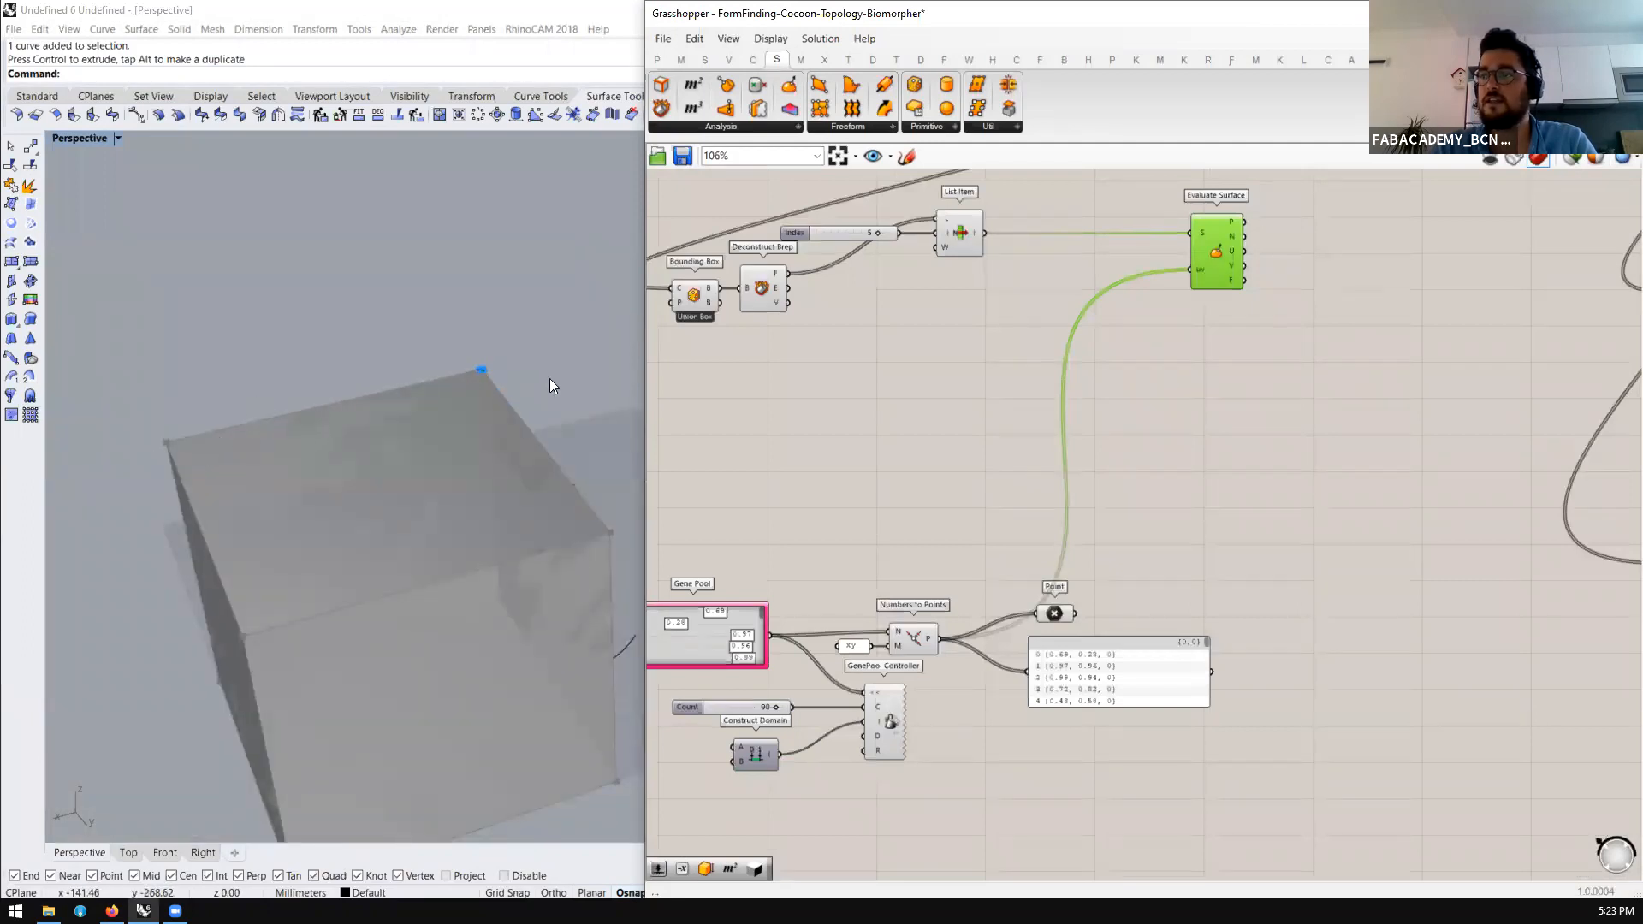
Reparameterize the surface input of Evaluate Surface and inspect the point distribution on the box's top face
scroll(1213, 210, up, 3)
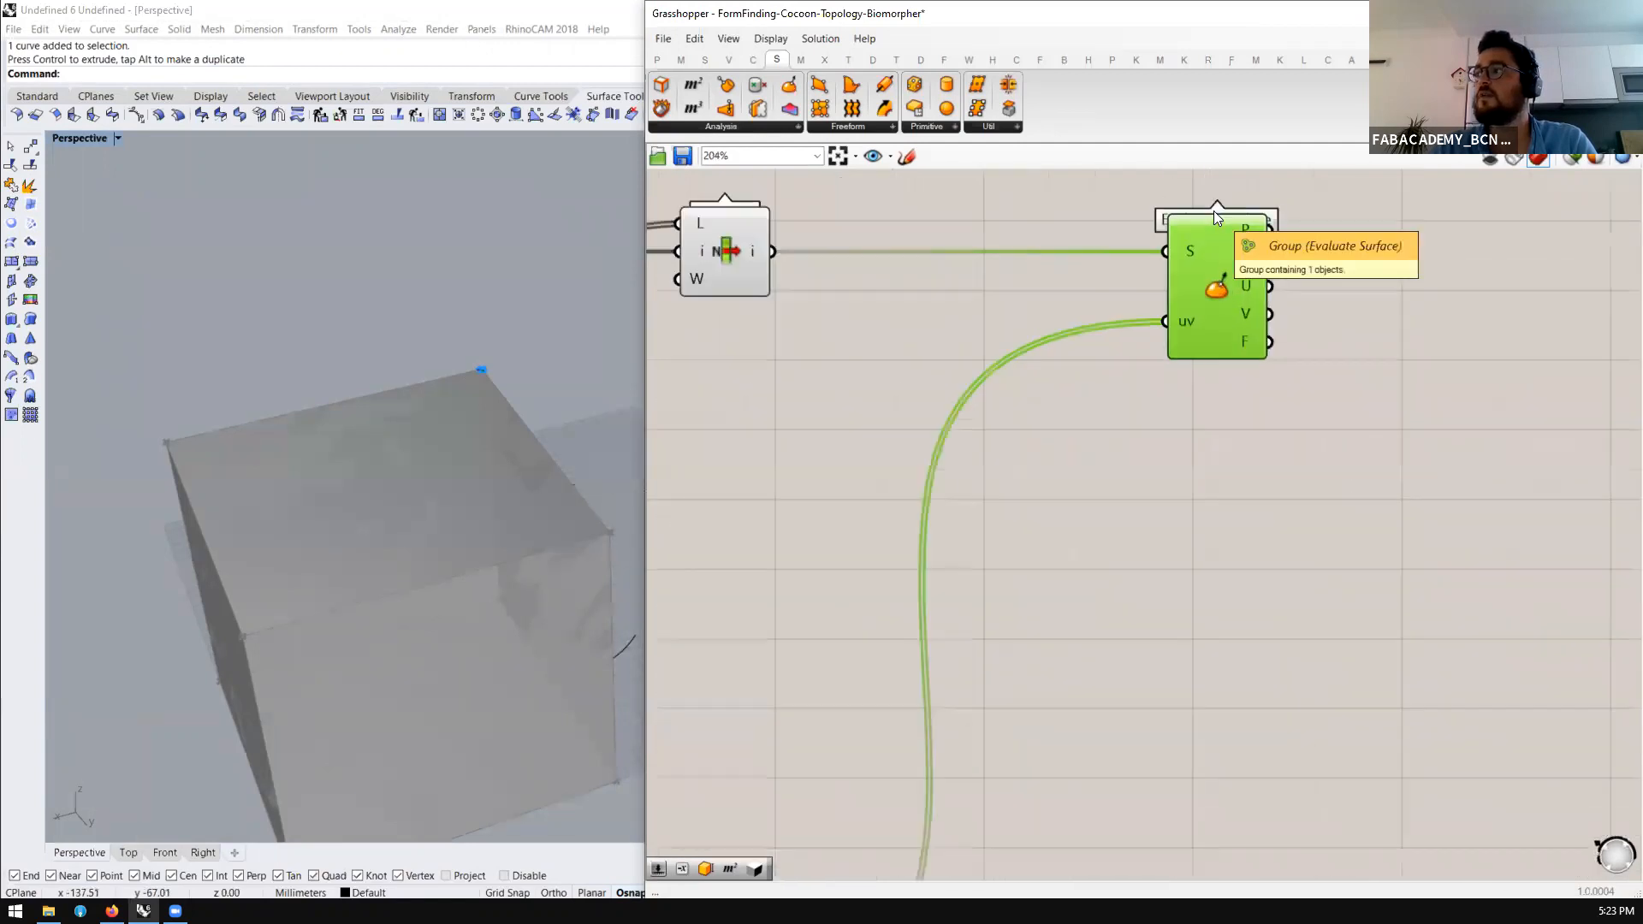
scroll(1177, 250, up, 1)
right_click(1177, 250)
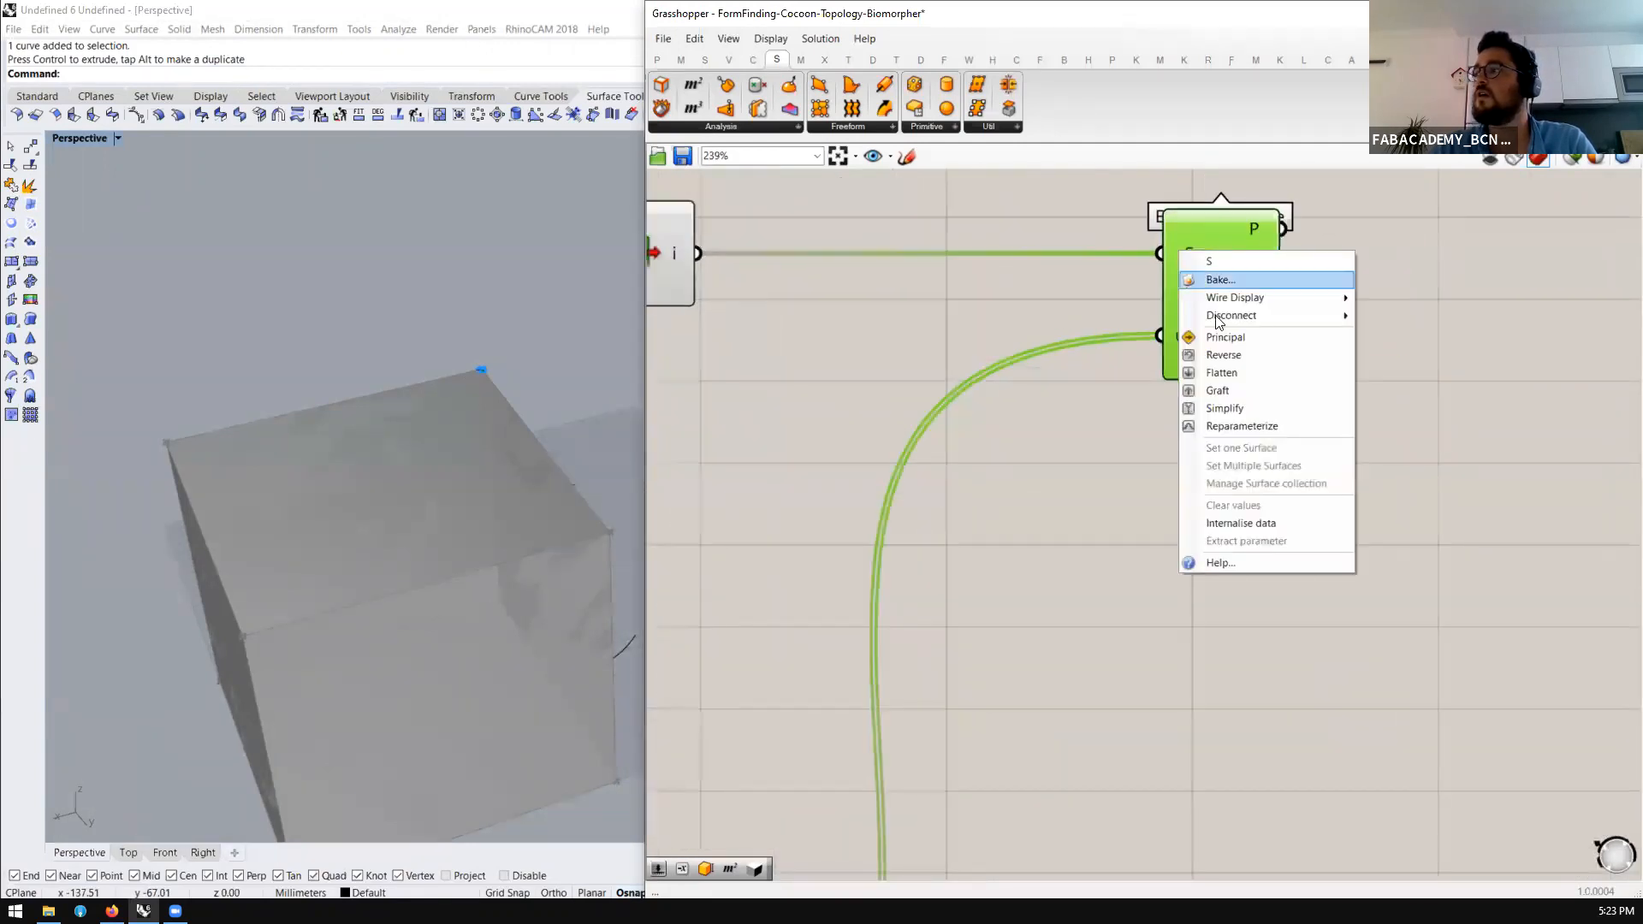
click(1240, 425)
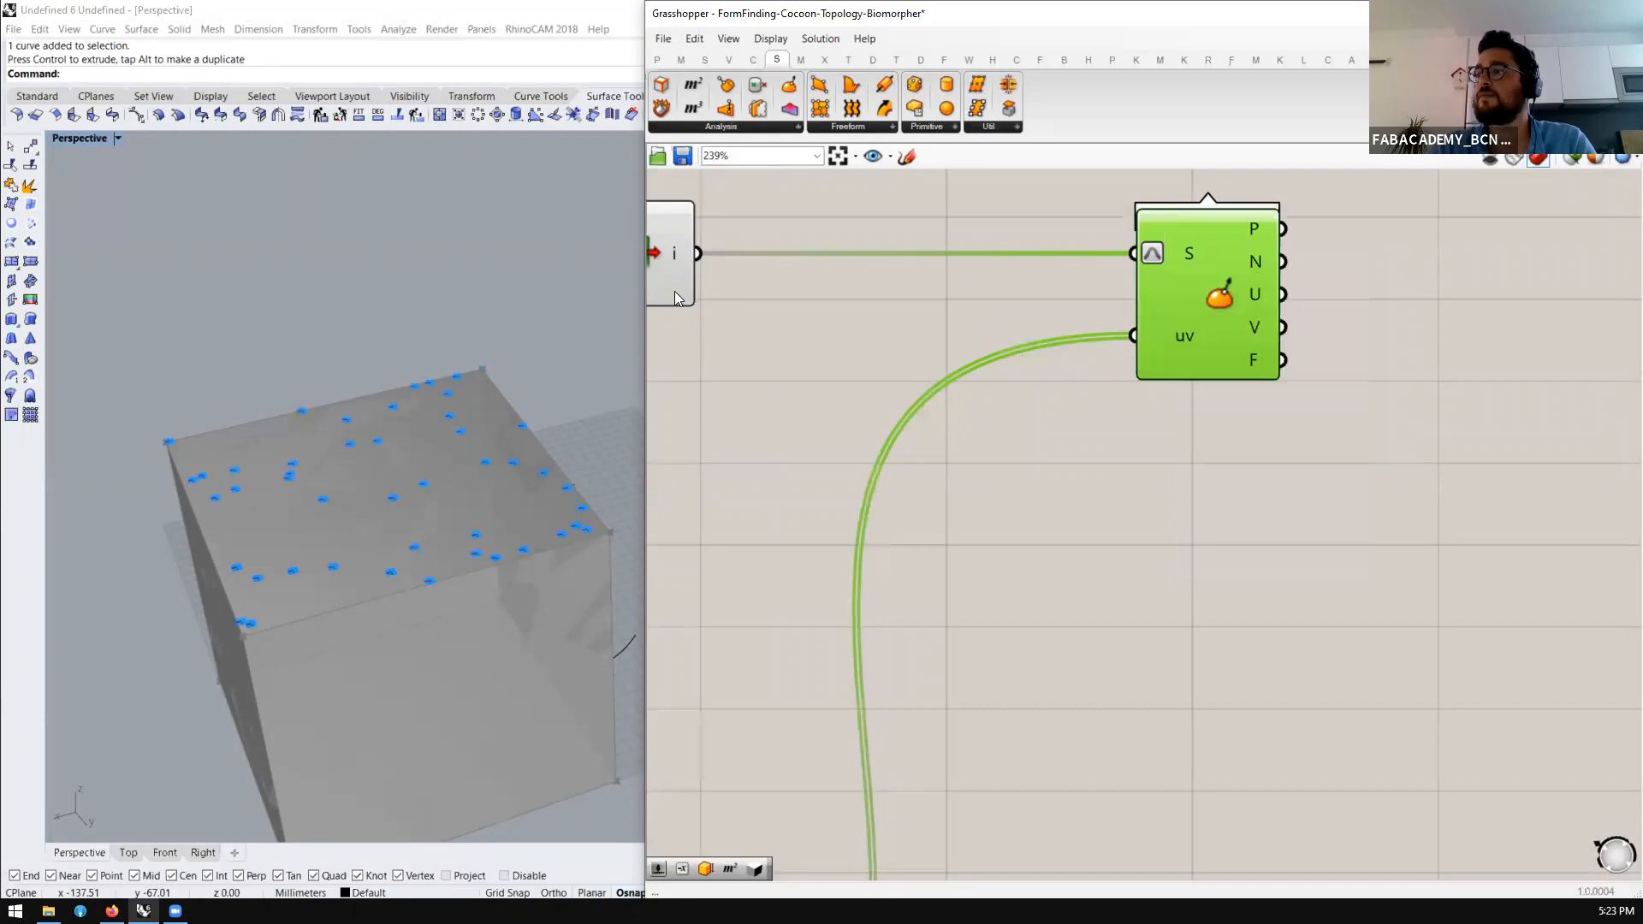
scroll(330, 438, down, 5)
right_drag(291, 471, 296, 563)
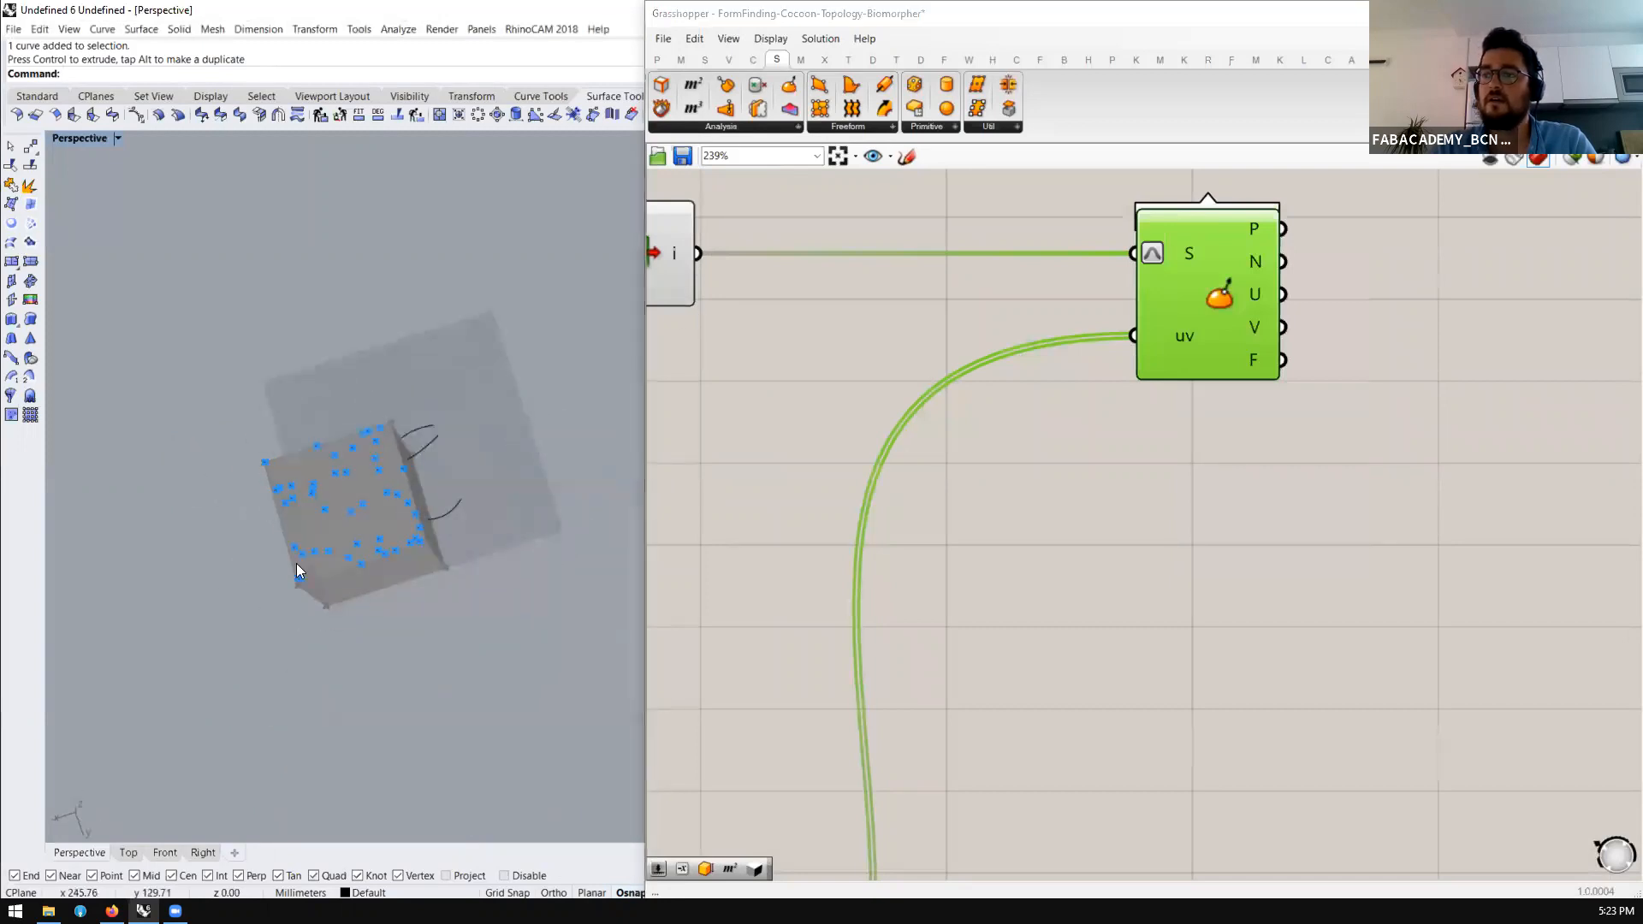
scroll(318, 531, up, 6)
right_drag(346, 492, 449, 368)
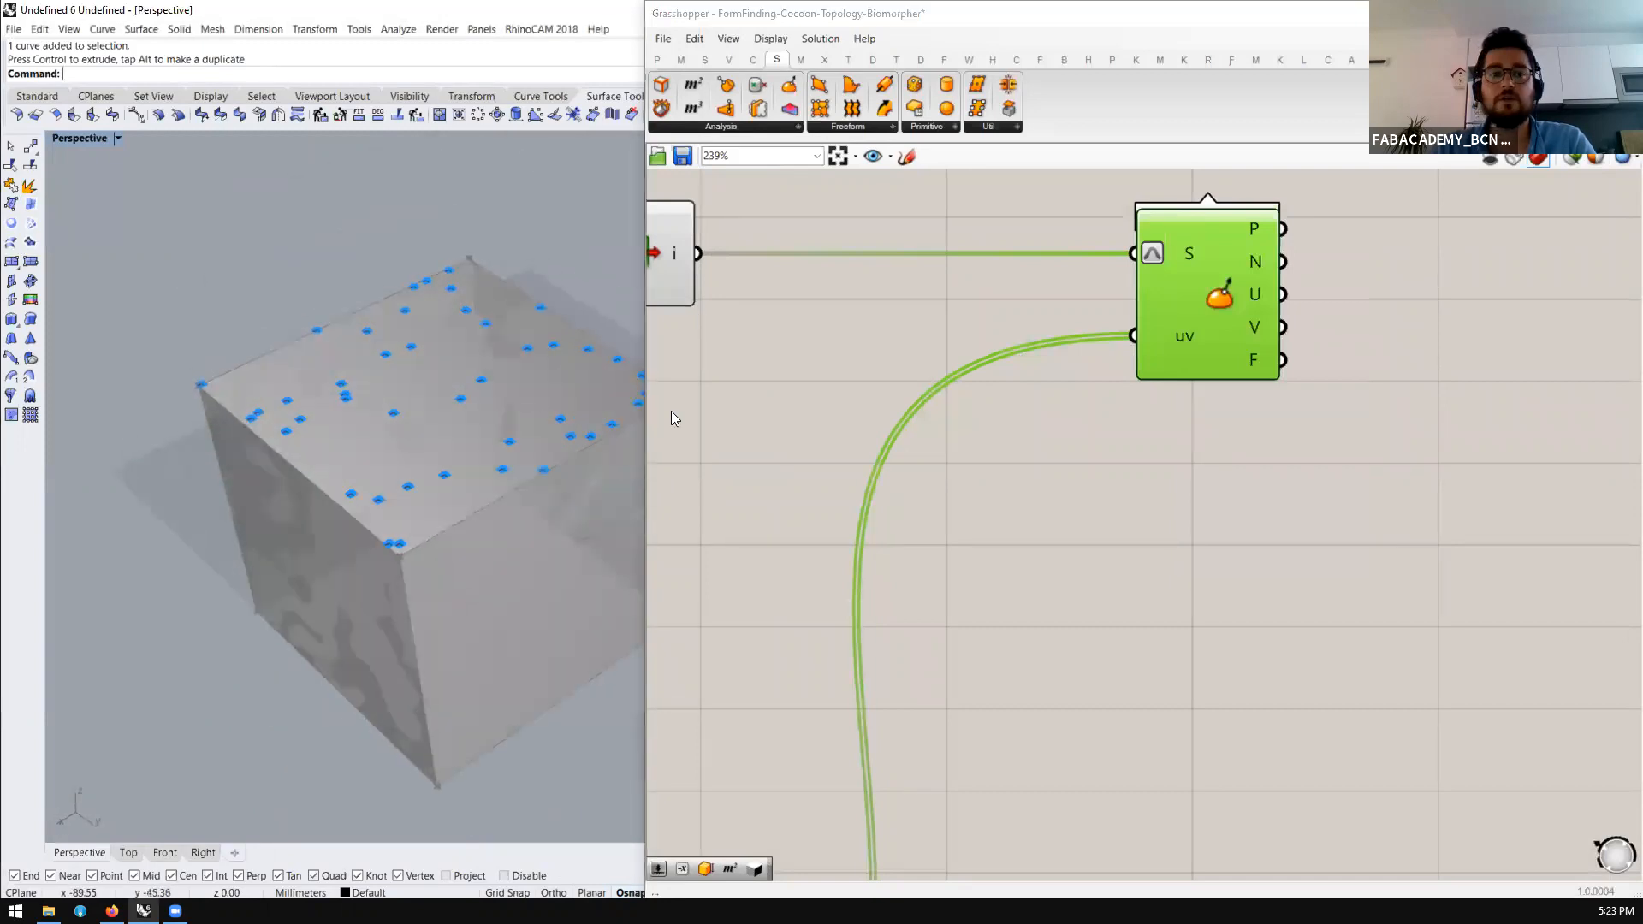
Randomize the Gene Pool by 100% three times to try different point distributions on the top face
scroll(1232, 317, down, 7)
scroll(993, 522, up, 6)
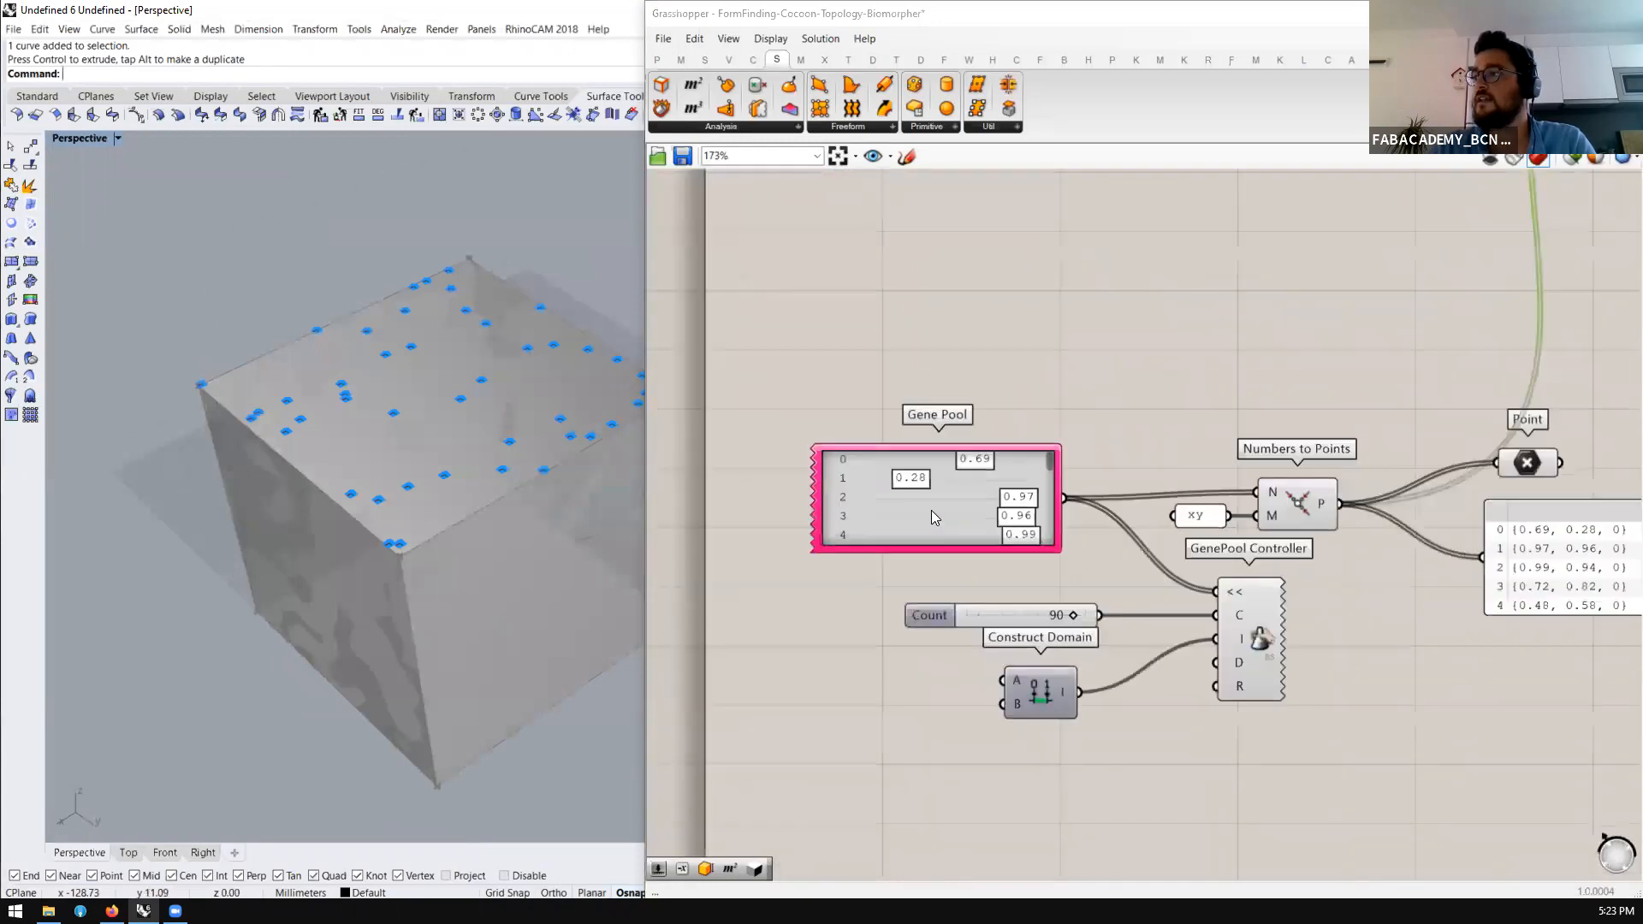
right_click(930, 510)
click(1006, 645)
right_click(889, 504)
click(954, 646)
right_click(919, 501)
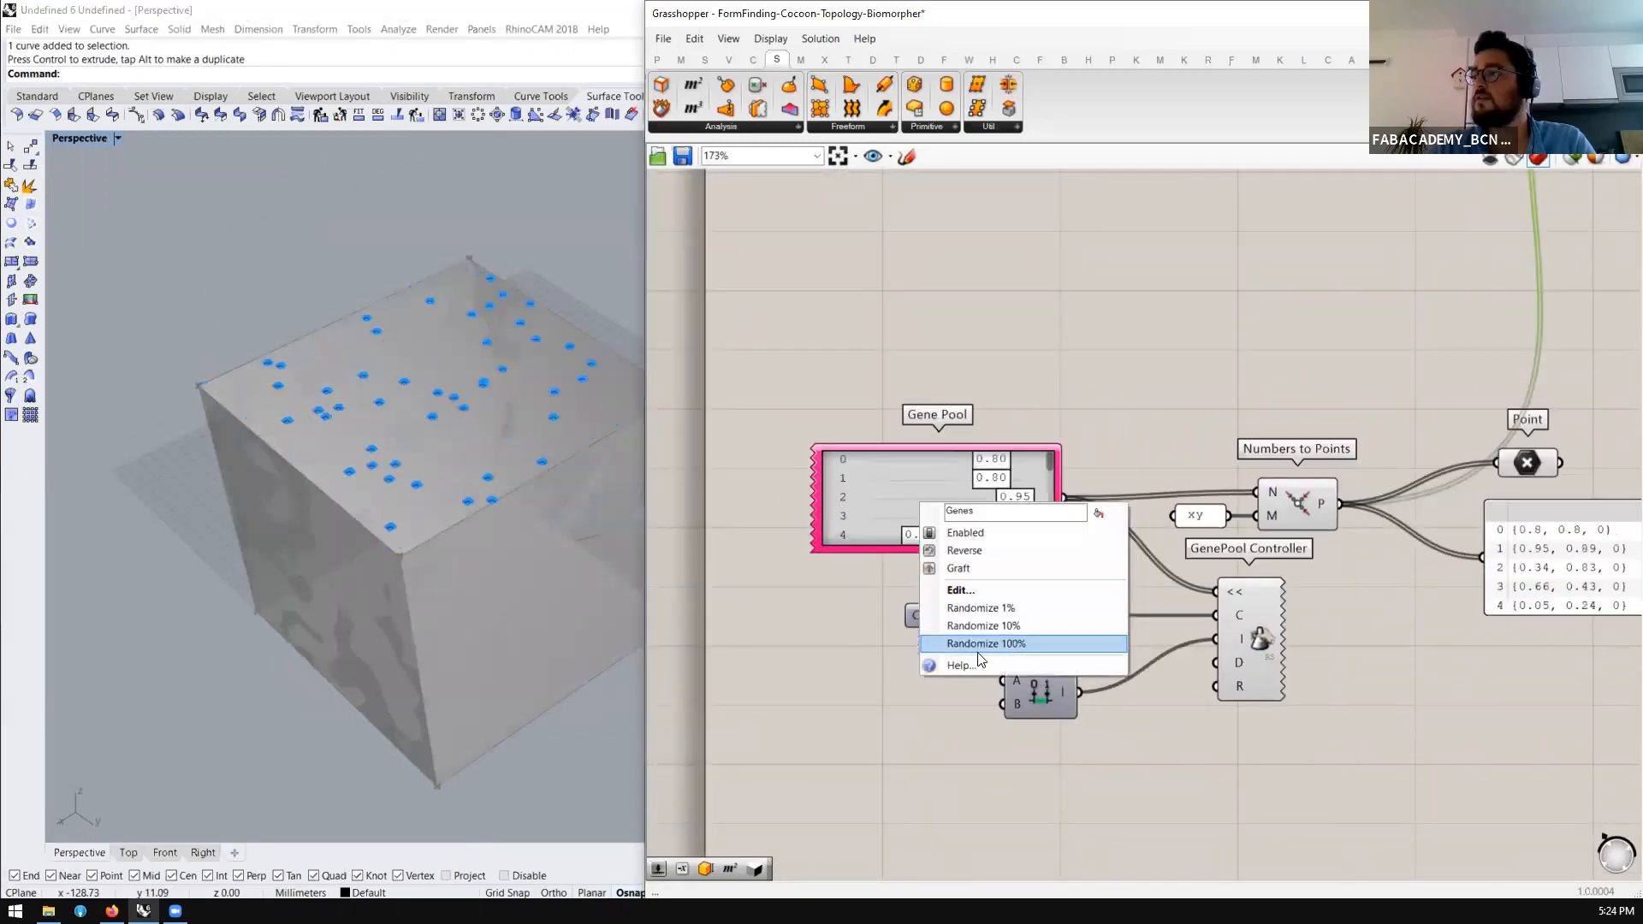
click(980, 646)
Move Construct Domain further down and add two number sliders with the values 2 and 4 in the freed space
scroll(969, 486, down, 3)
scroll(664, 458, up, 2)
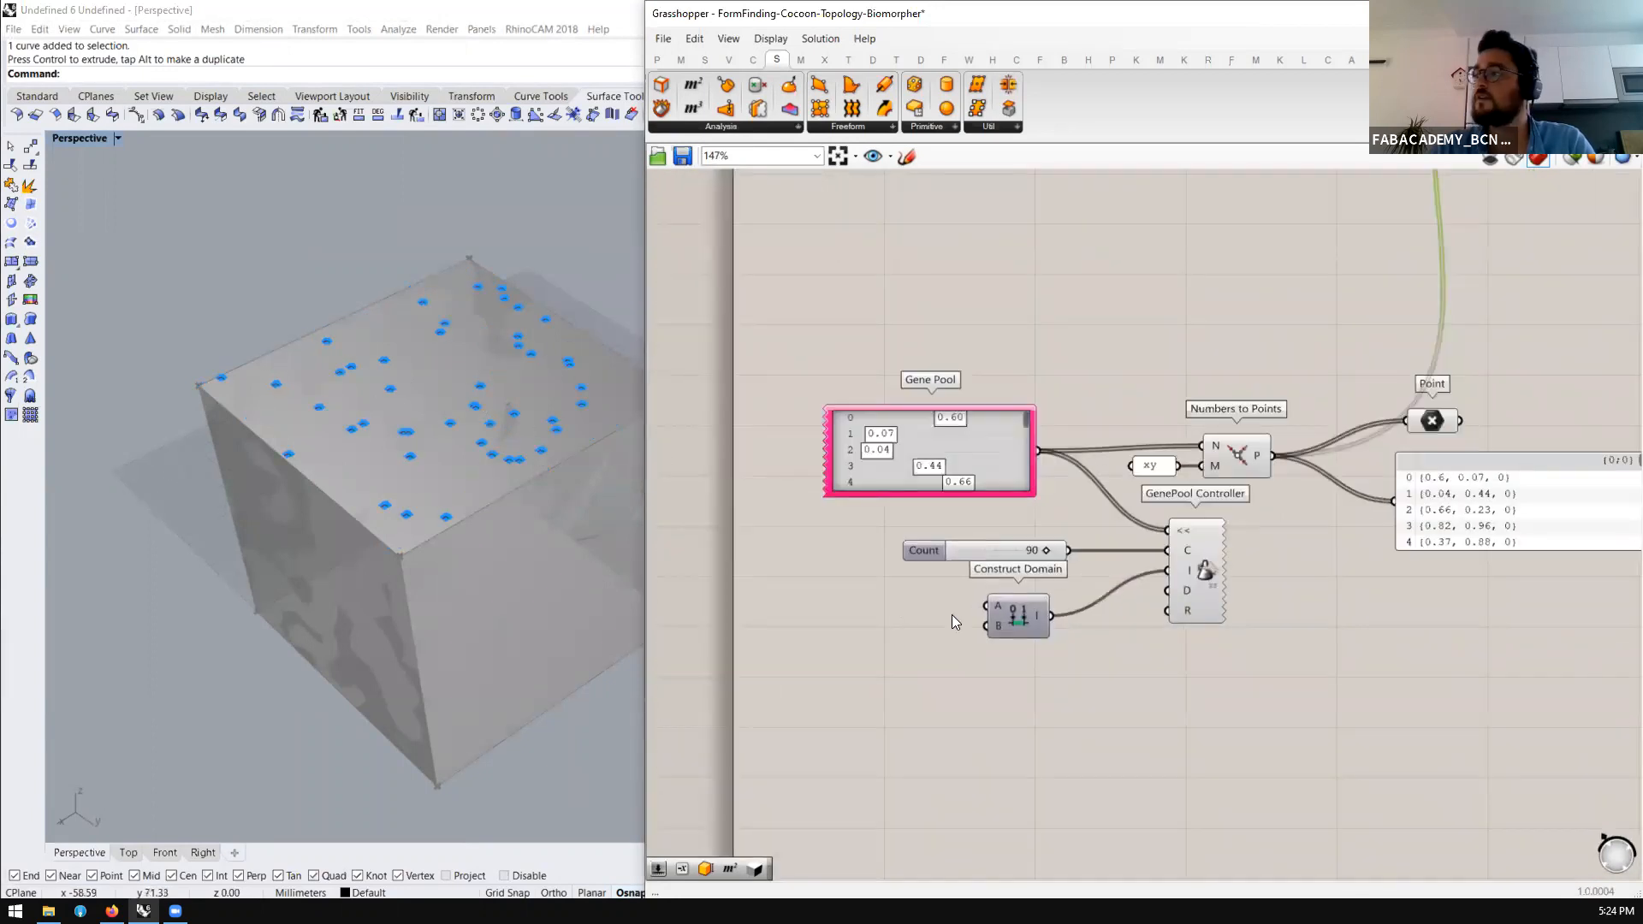
drag(1026, 618, 1078, 717)
double_click(746, 630)
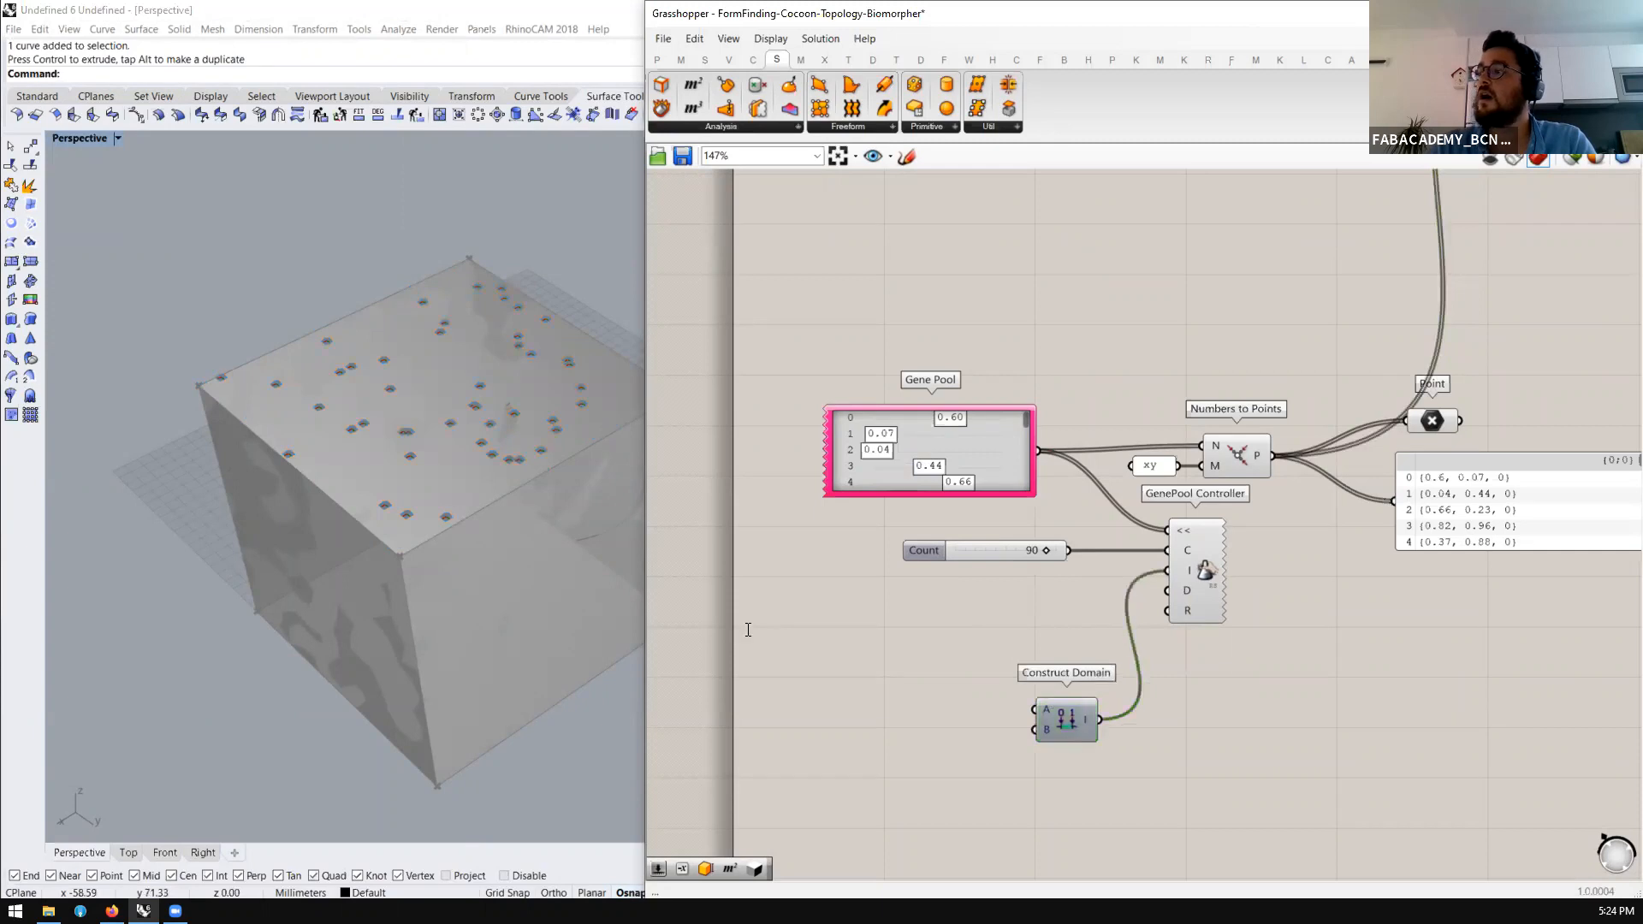
text(2)
key(Return)
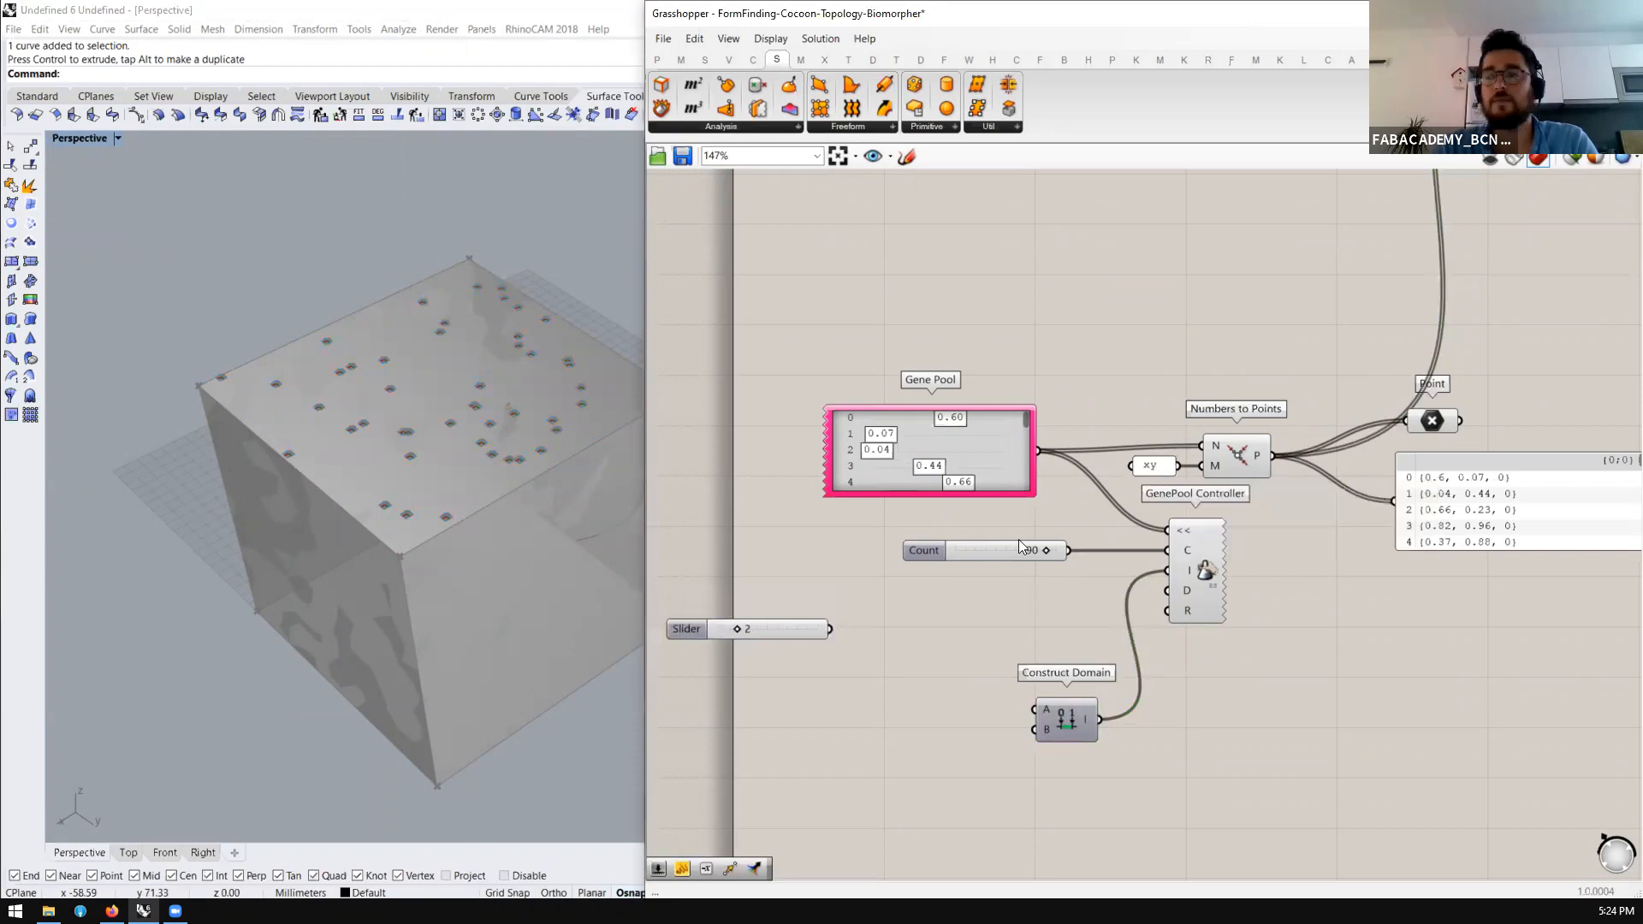
double_click(887, 612)
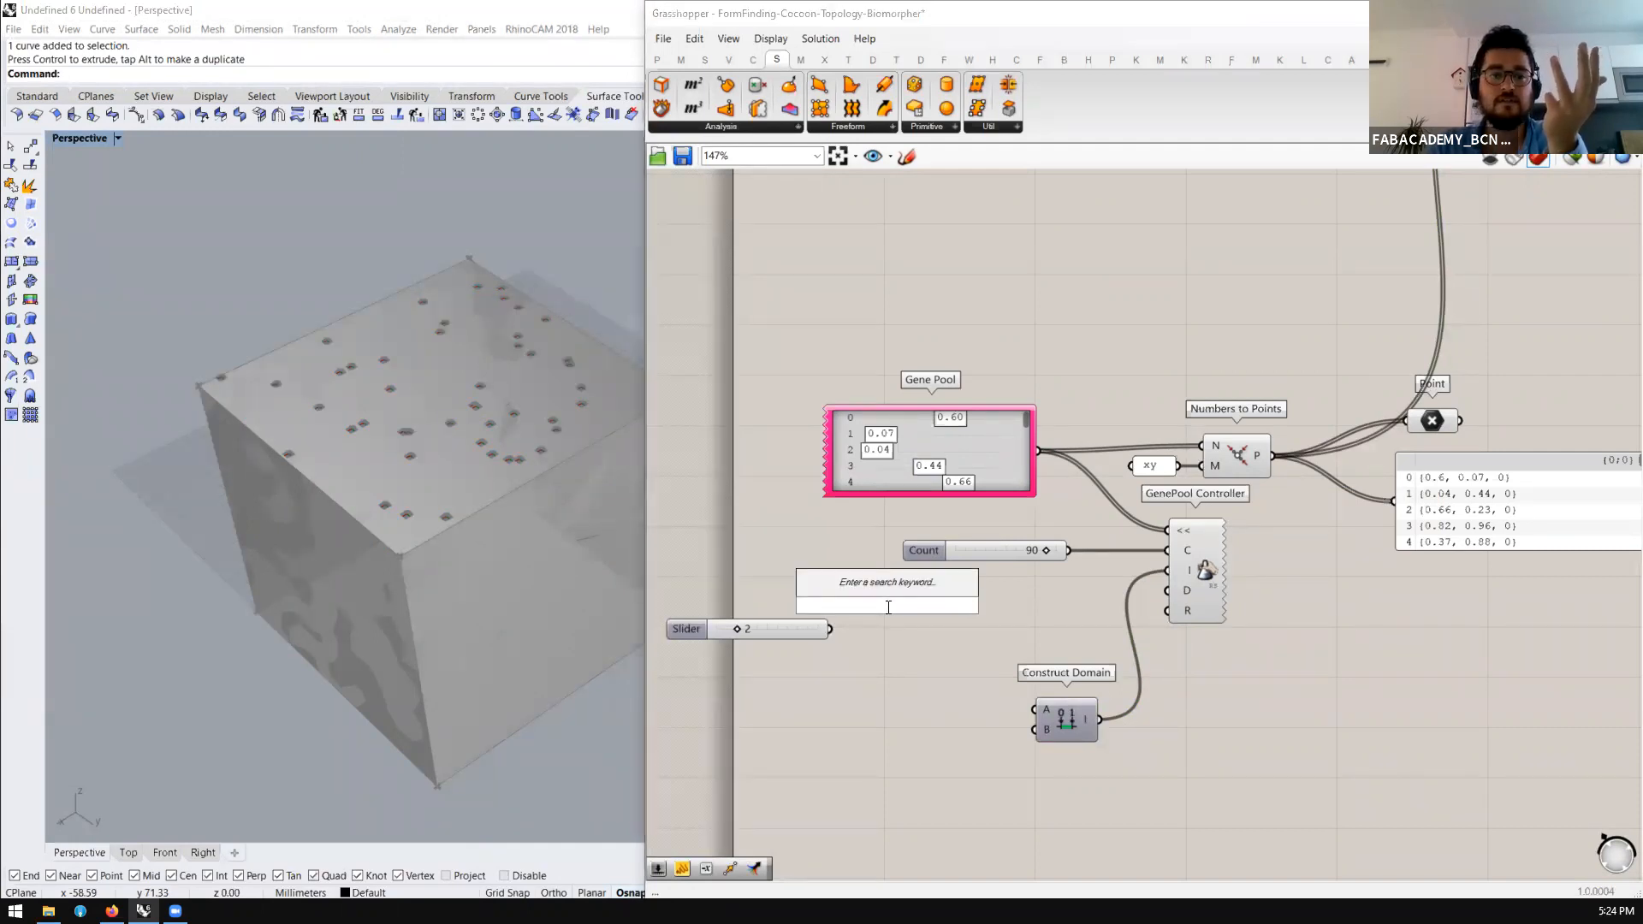
text(4)
key(Return)
Add a Multiplication component, feed it the sliders 4 and 2, and connect its result to the GenePool Controller's count input in place of the 90 slider
double_click(881, 613)
text(multi)
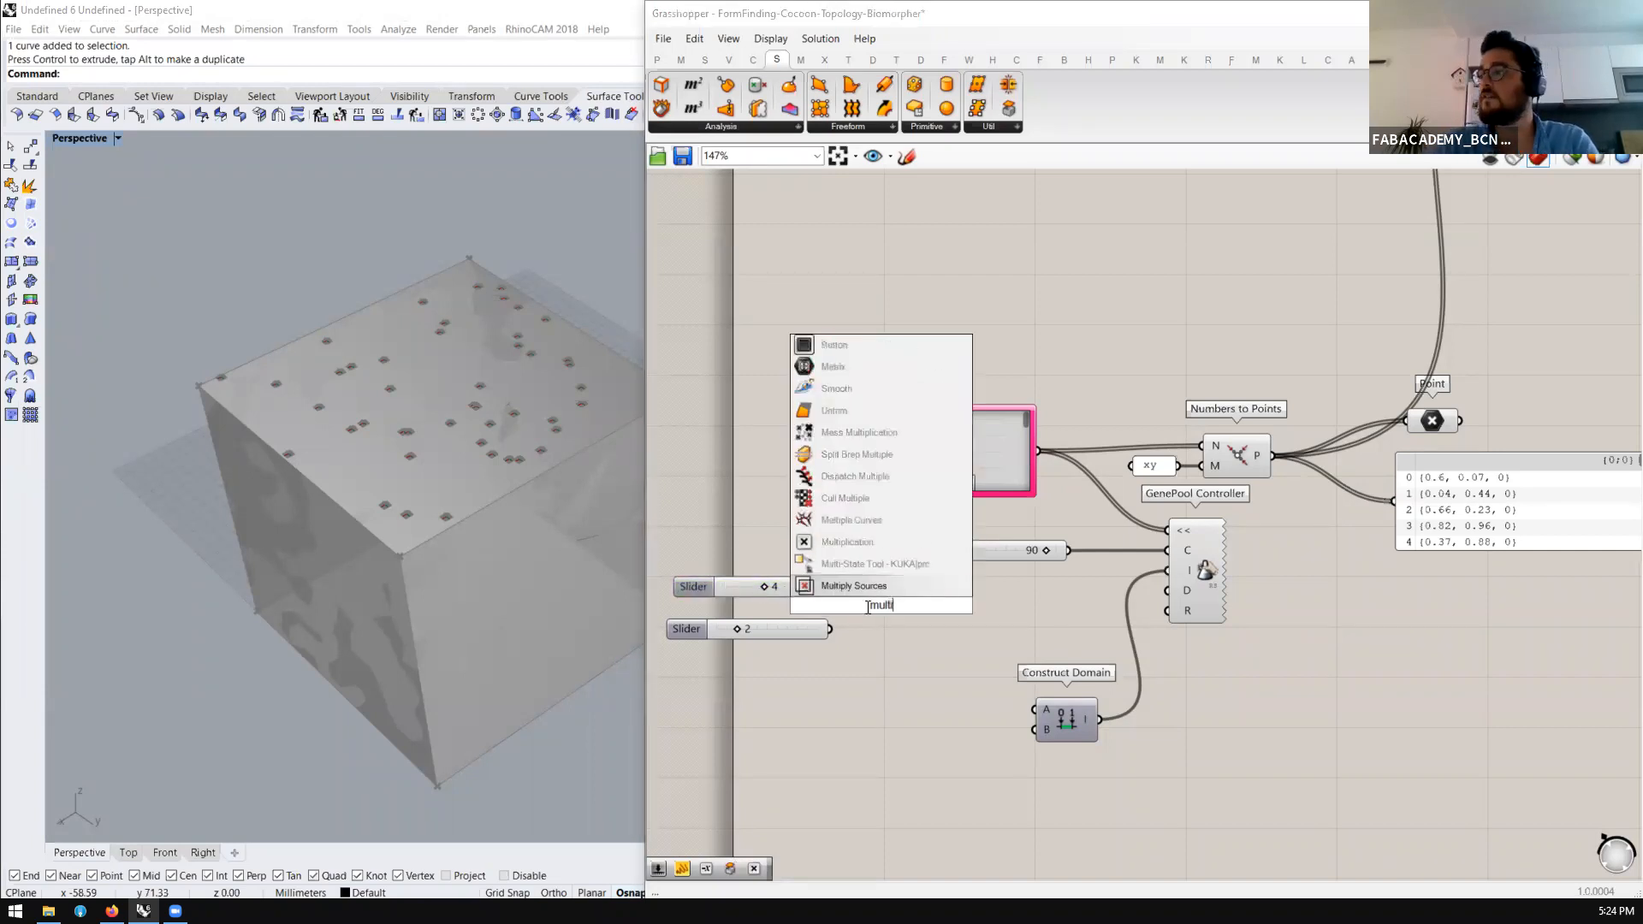
click(878, 543)
drag(850, 600, 1169, 550)
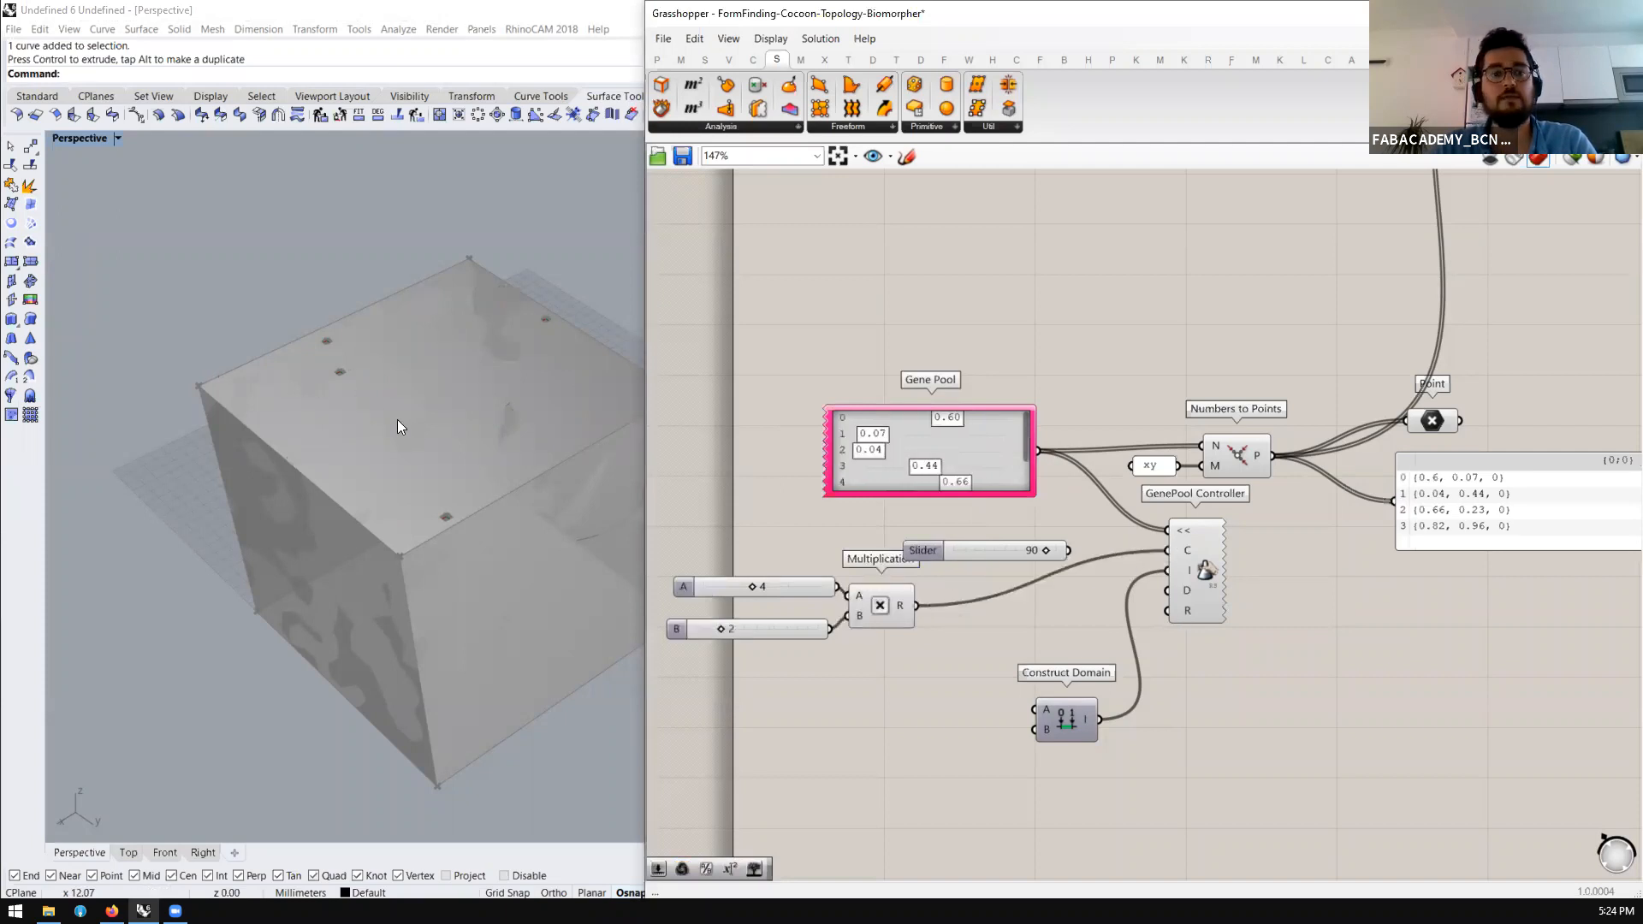
Set the Multiplication's A slider to 8 and randomize the Gene Pool by 100%
drag(751, 587, 803, 603)
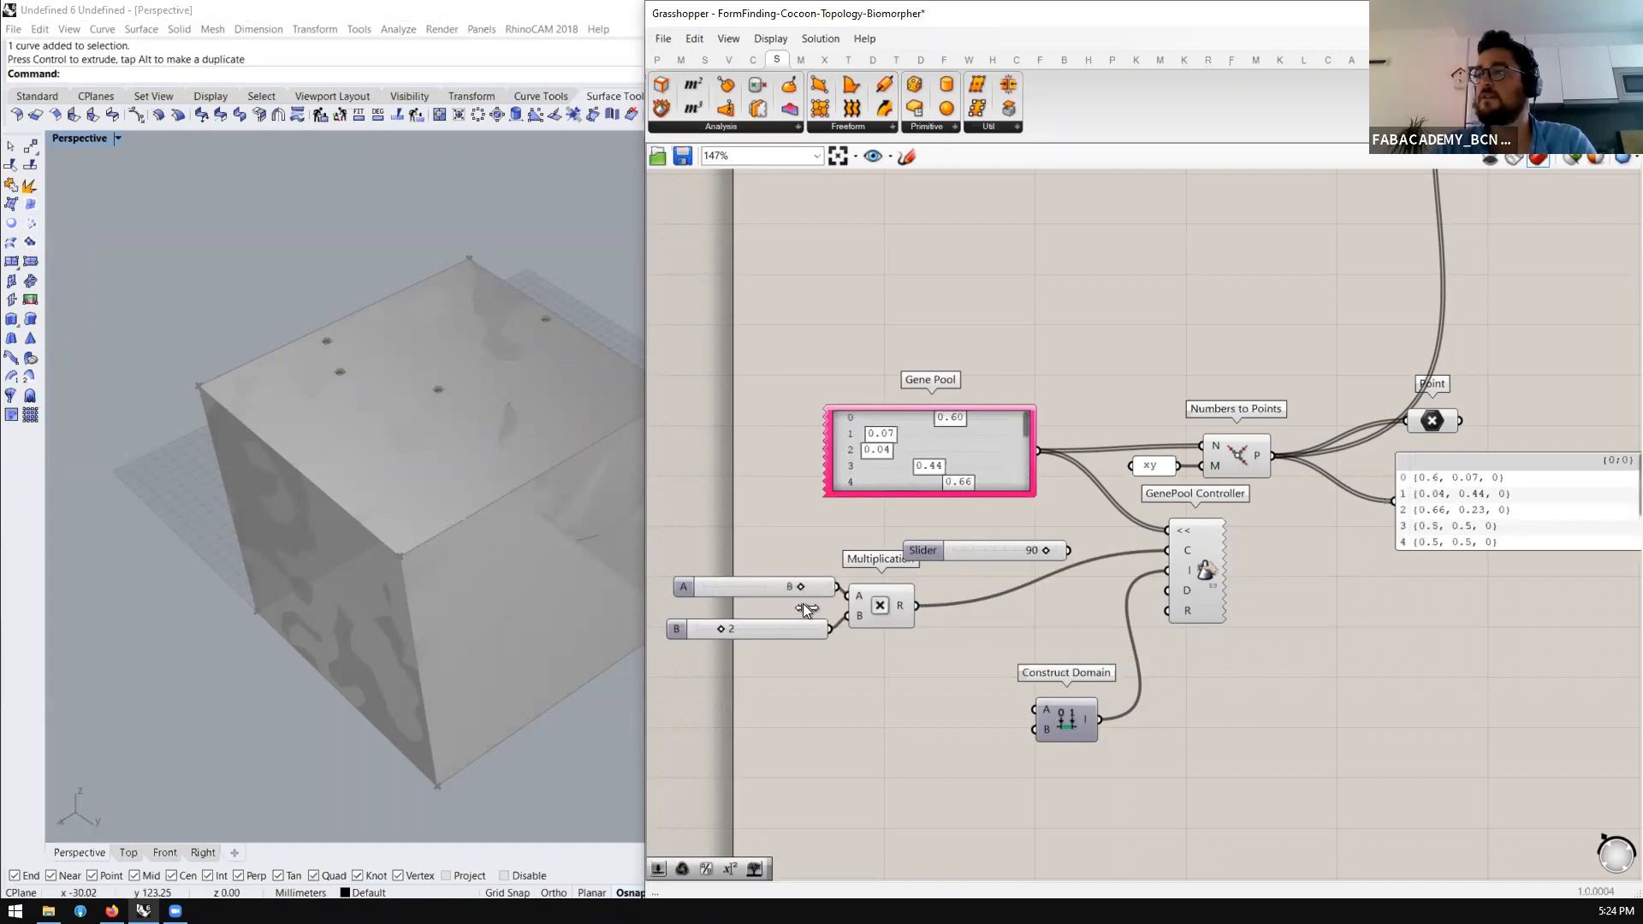
right_click(984, 440)
click(1041, 582)
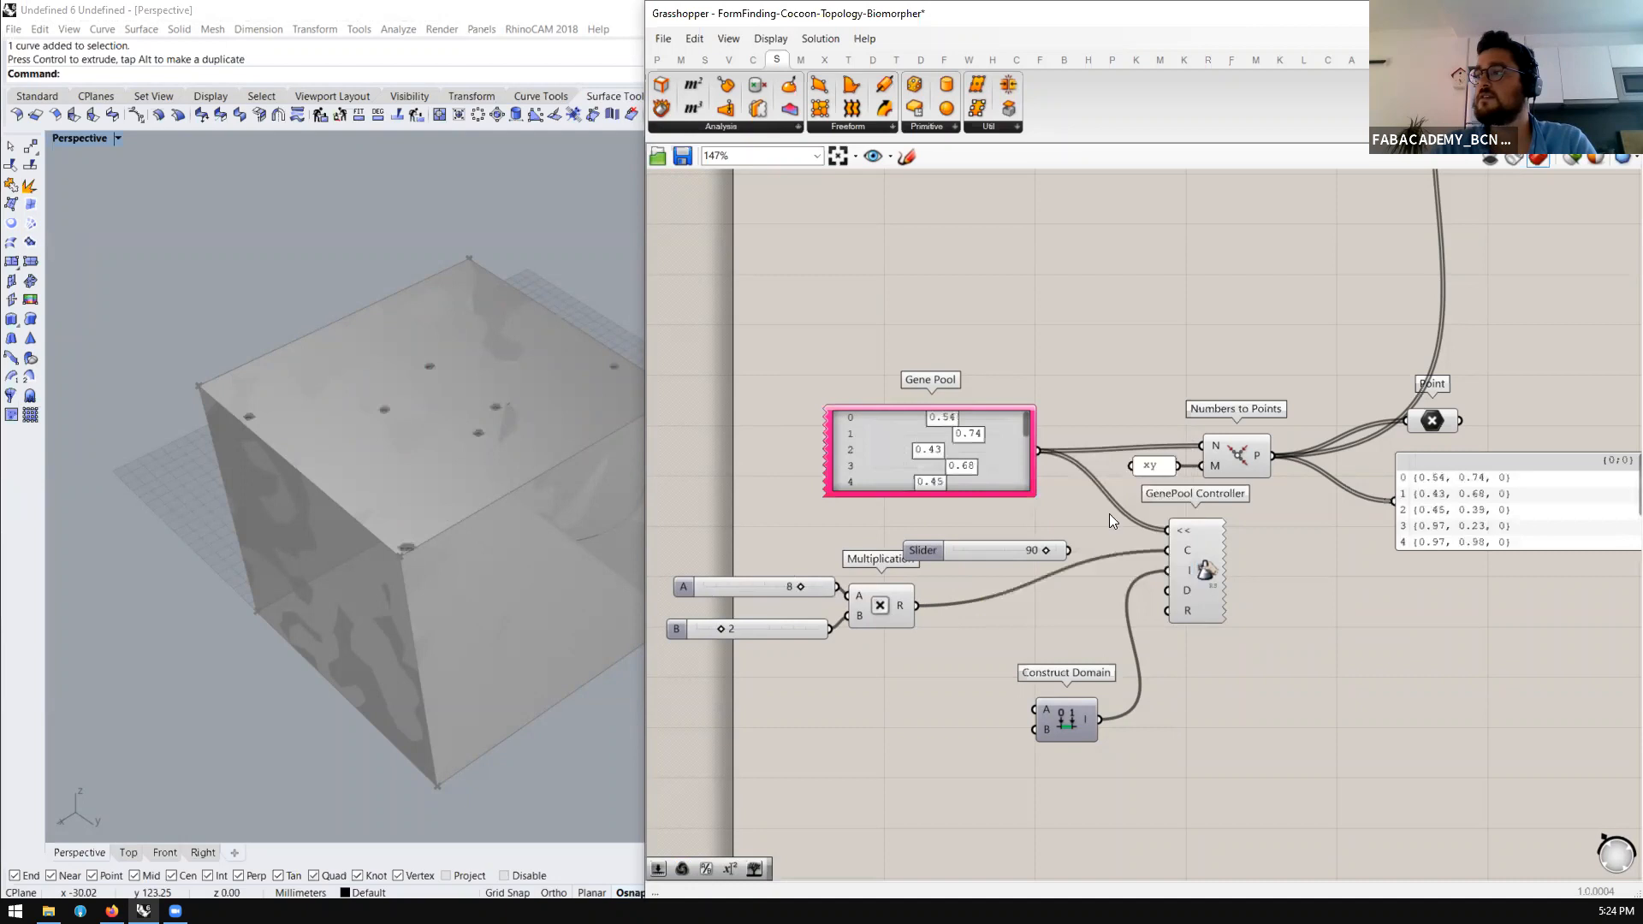
Reposition the GenePool Controller and the Point component slightly to tidy the layout
drag(1182, 565, 1190, 555)
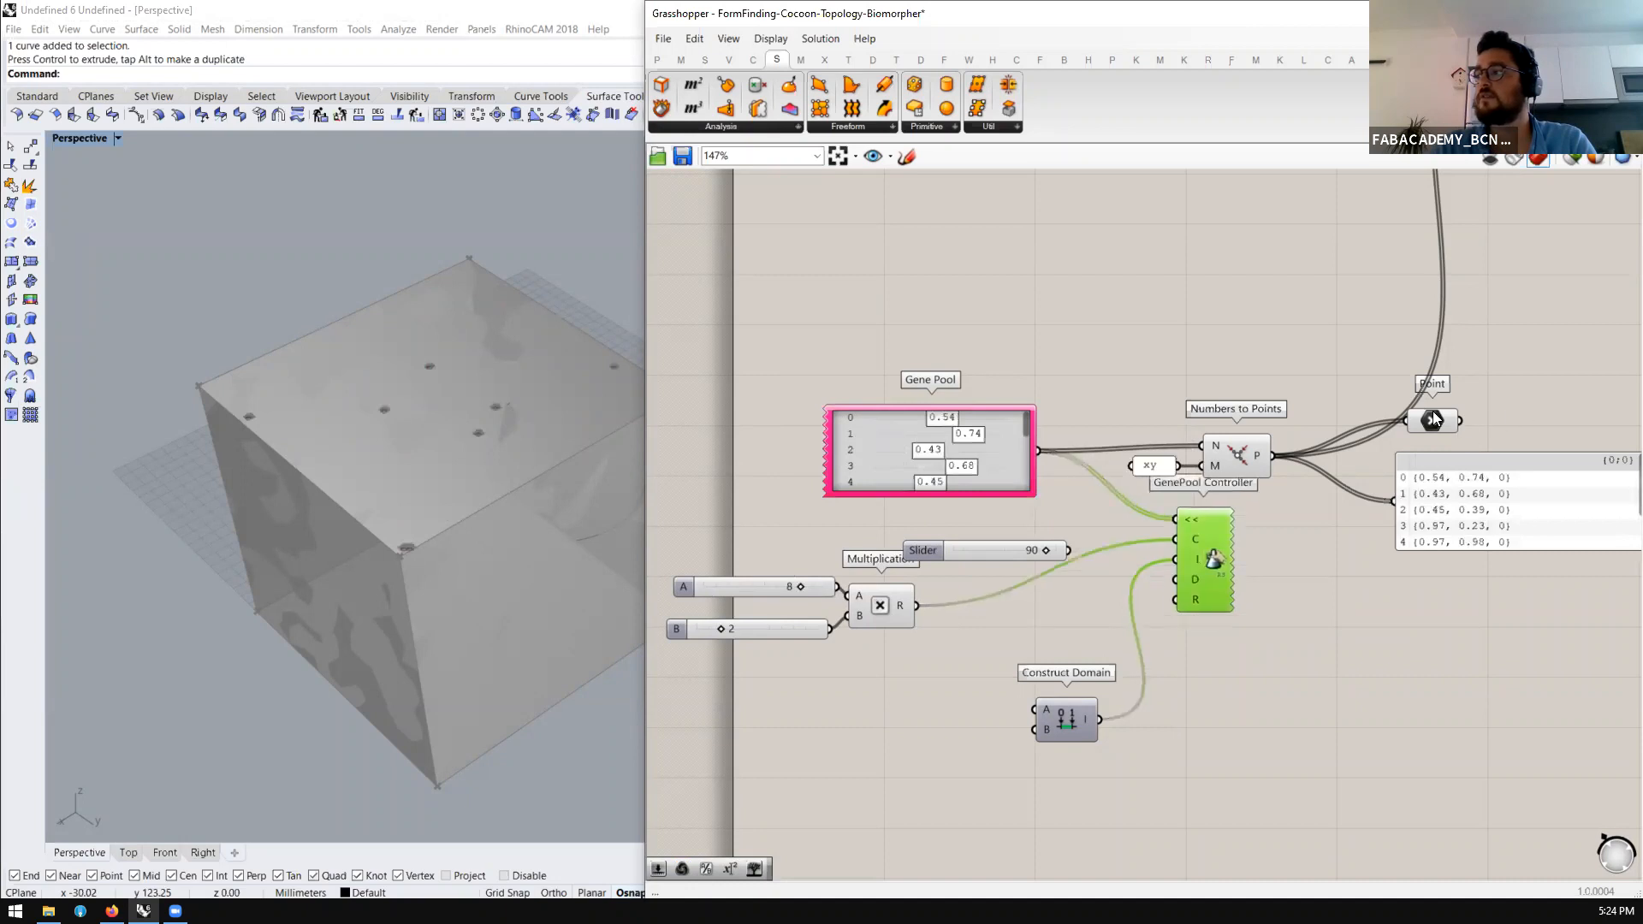
drag(1433, 419, 1450, 438)
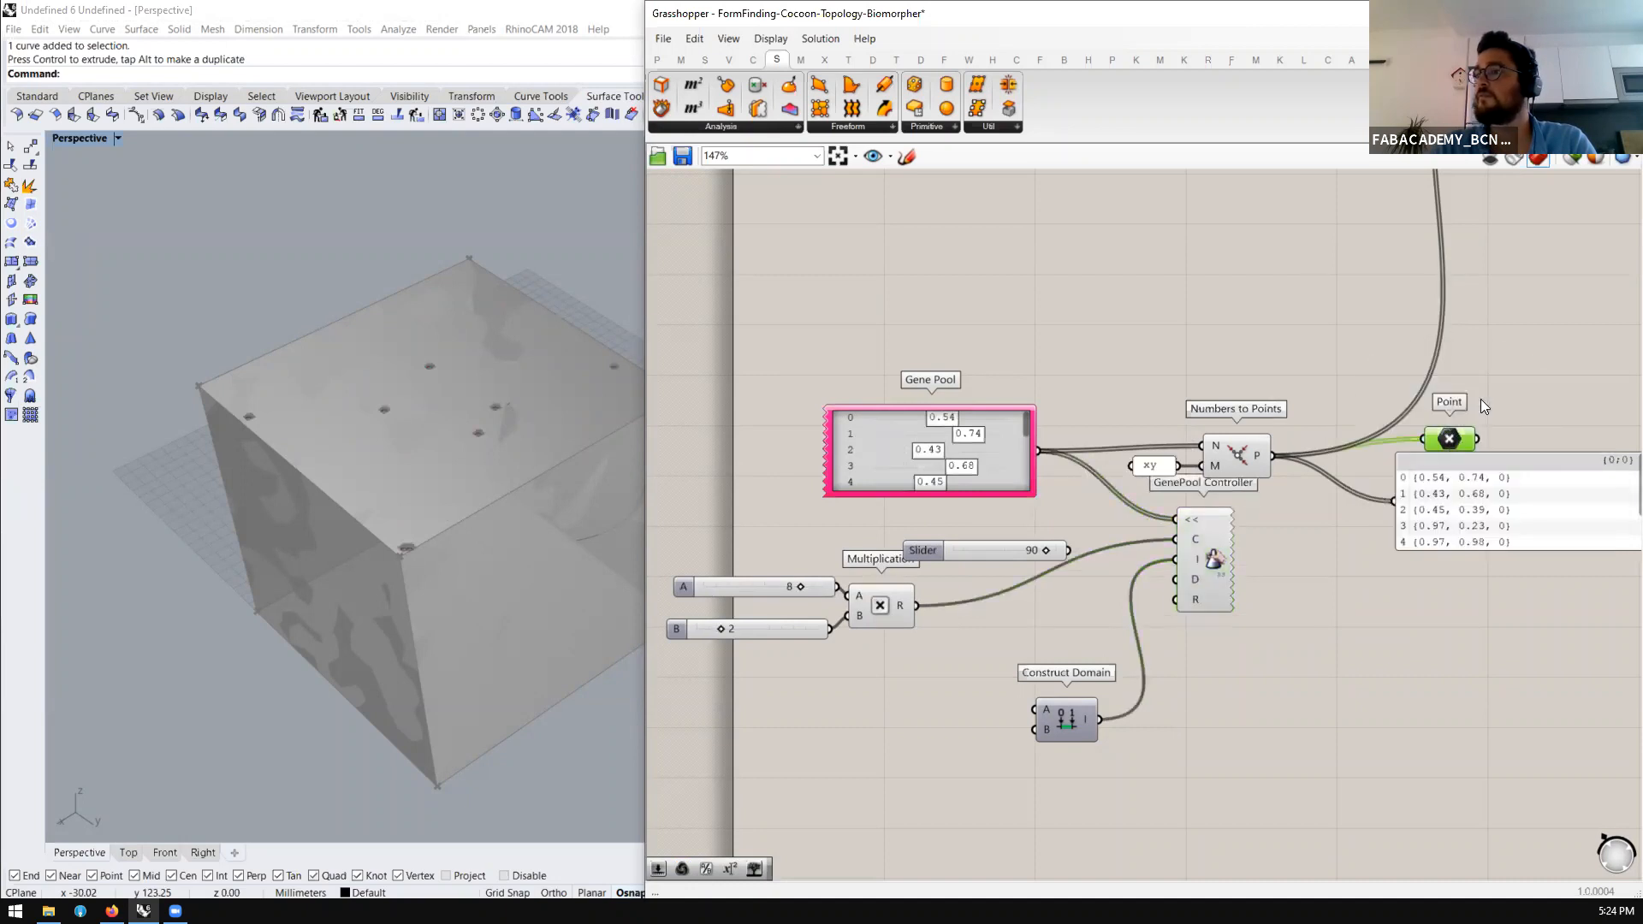
Connect the Evaluate Surface's point output to the point input of the Closest Point component that matches points to the grid
scroll(1121, 573, down, 8)
scroll(1257, 427, up, 6)
click(1256, 426)
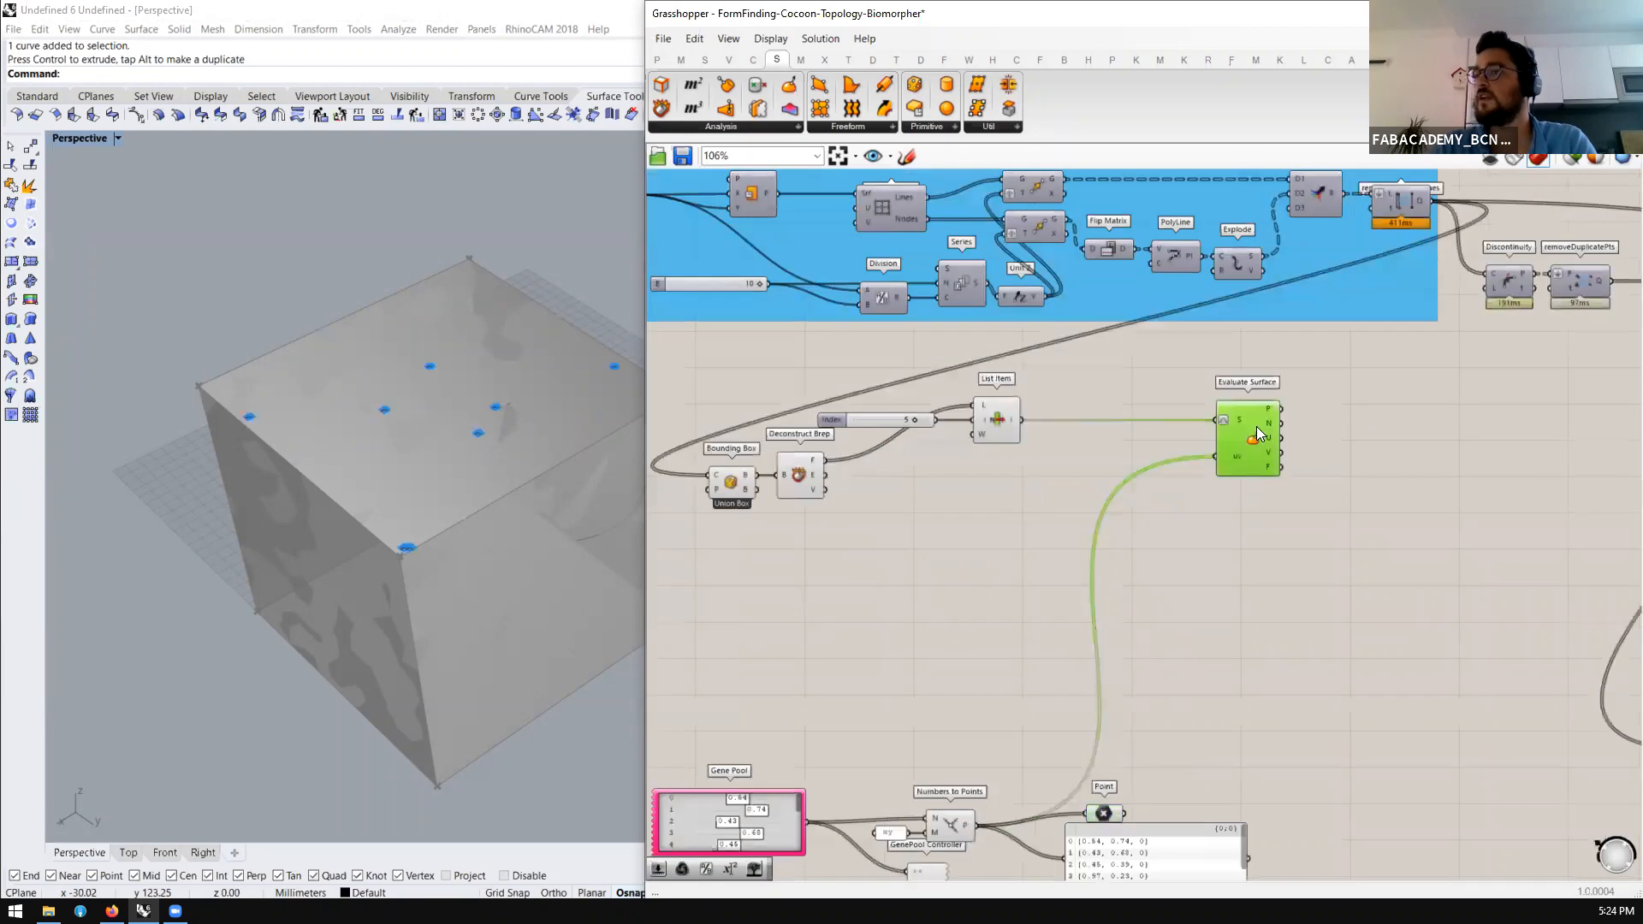
scroll(1036, 402, down, 5)
scroll(1061, 397, up, 6)
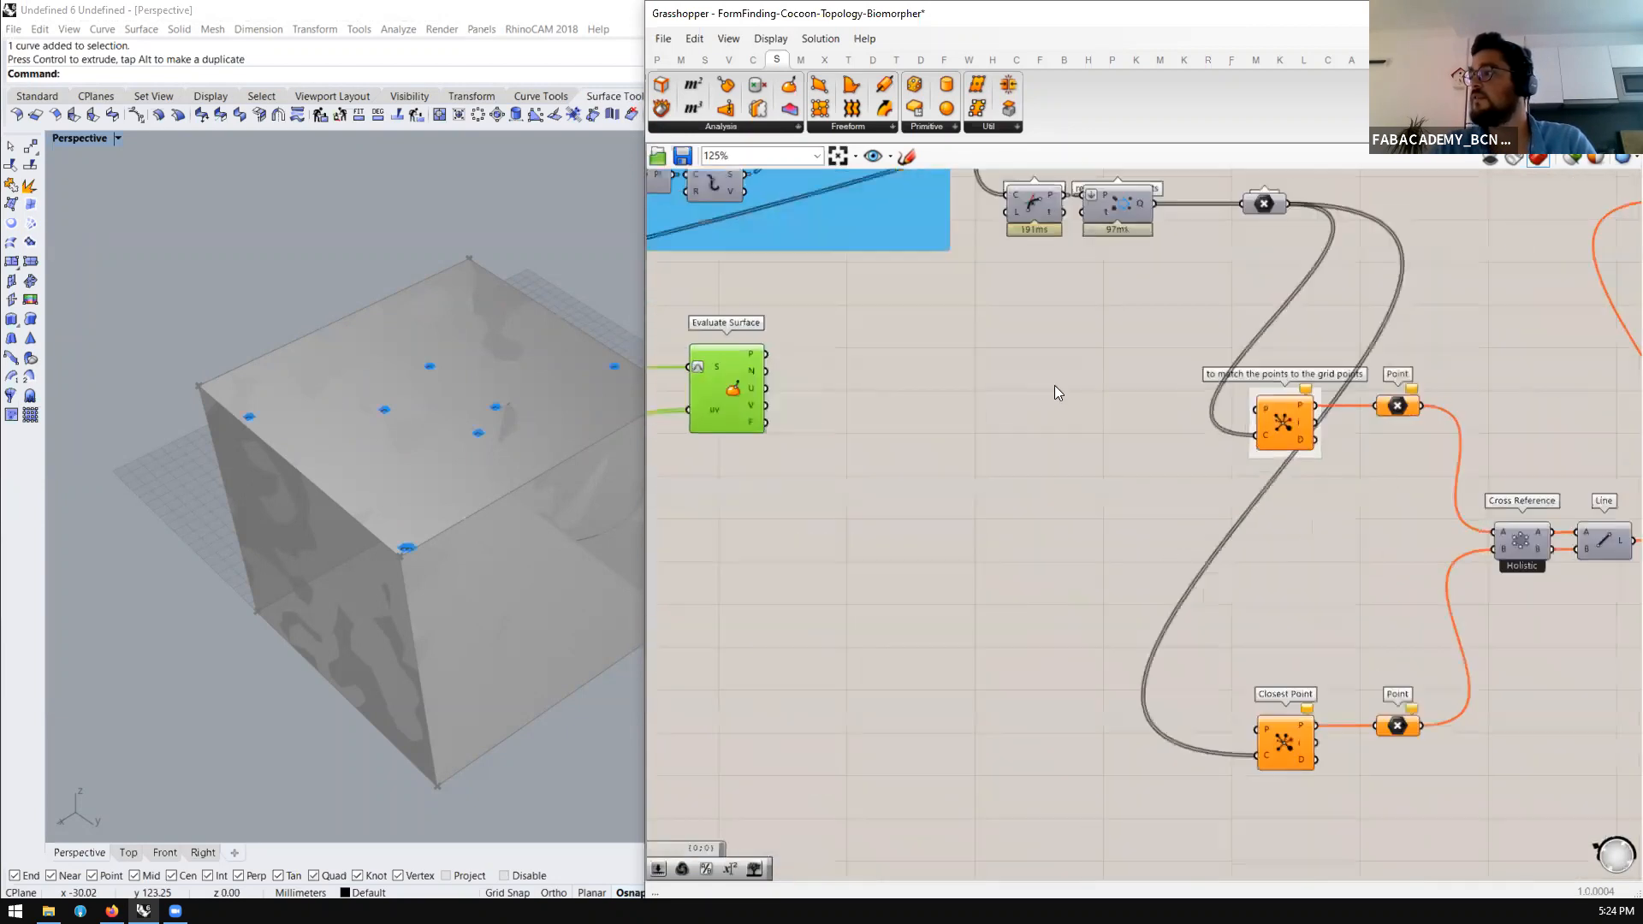
drag(797, 354, 1274, 409)
drag(763, 390, 767, 428)
Move the Gene Pool group up beneath the Bounding Box components and place Evaluate Surface beside it
scroll(1083, 361, down, 5)
scroll(1082, 359, up, 2)
right_drag(1159, 368, 1210, 303)
drag(1125, 447, 765, 662)
scroll(1145, 450, down, 3)
scroll(1030, 508, up, 1)
drag(1060, 499, 1057, 406)
click(1183, 343)
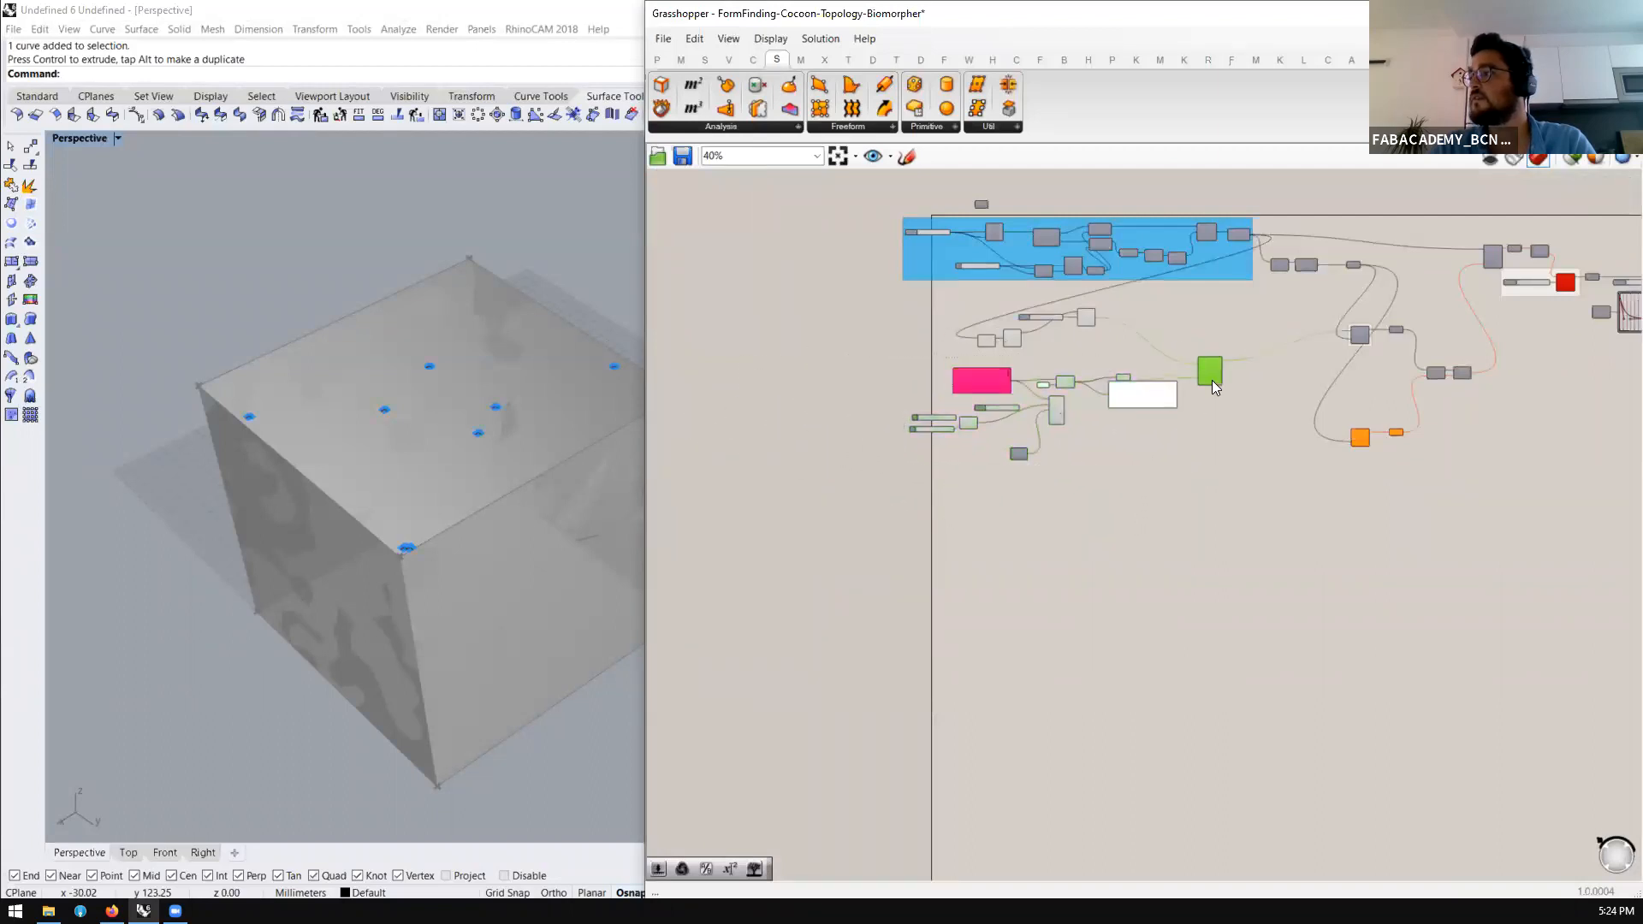
Duplicate the whole Gene Pool group below the original and place a copy of Evaluate Surface beside it
alt+drag(1207, 373, 919, 352)
key(ctrl+z)
alt+drag(1059, 409, 1049, 555)
scroll(1204, 531, up, 3)
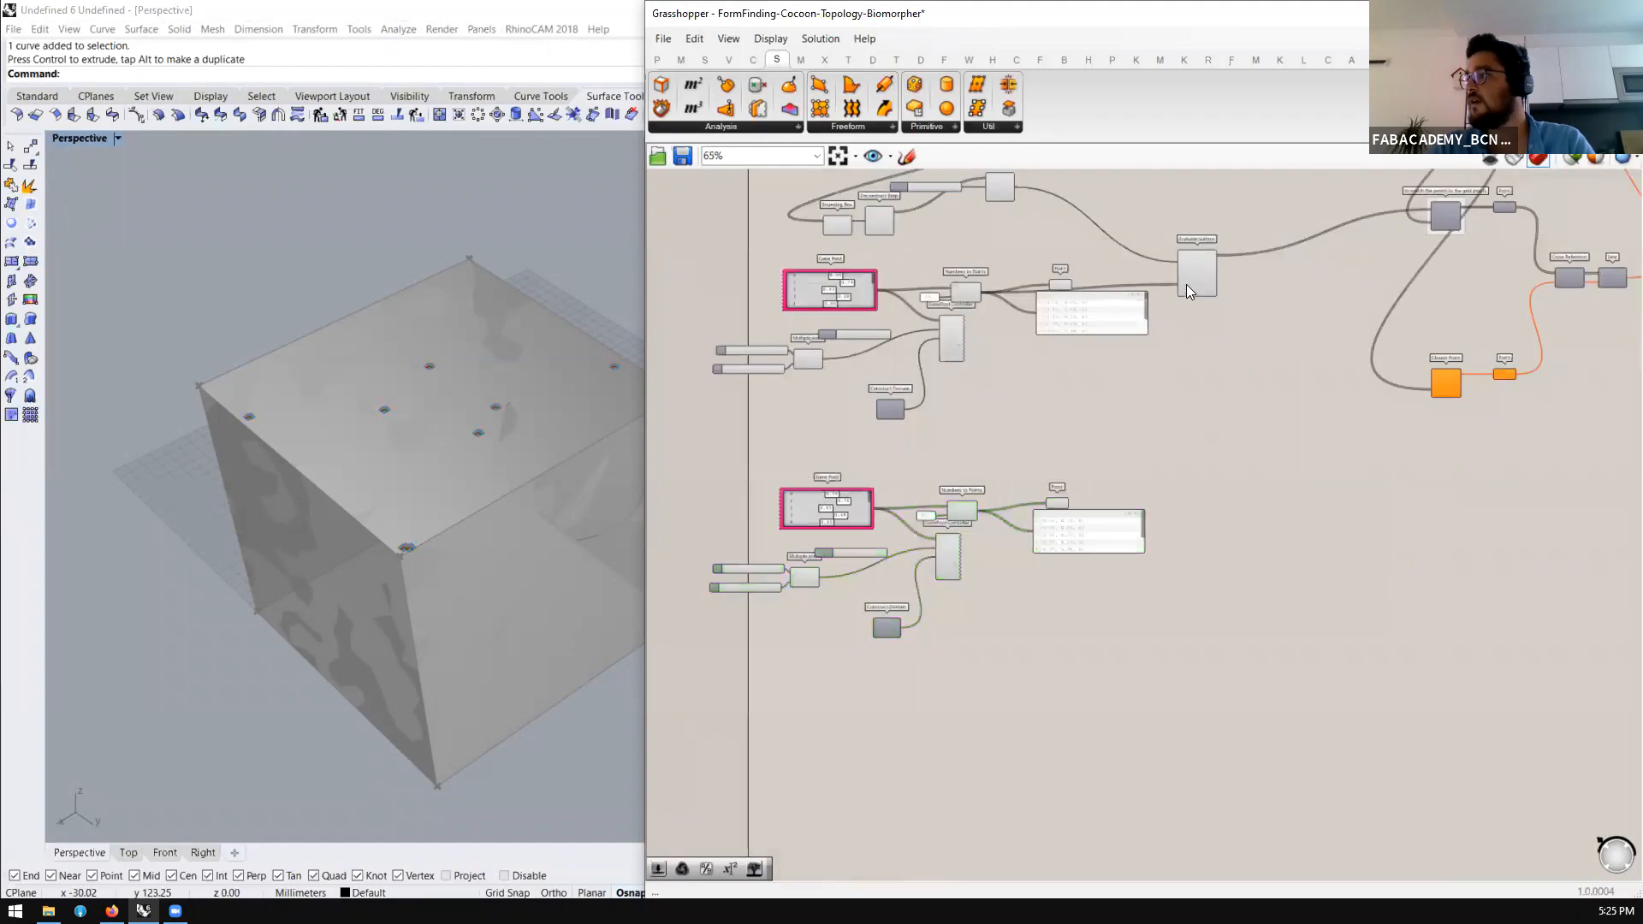
alt+drag(1194, 511, 1196, 512)
Try to connect the duplicated Point component to the copied Evaluate Surface
scroll(1106, 504, up, 3)
drag(1042, 502, 1244, 479)
click(1264, 489)
scroll(1214, 522, down, 3)
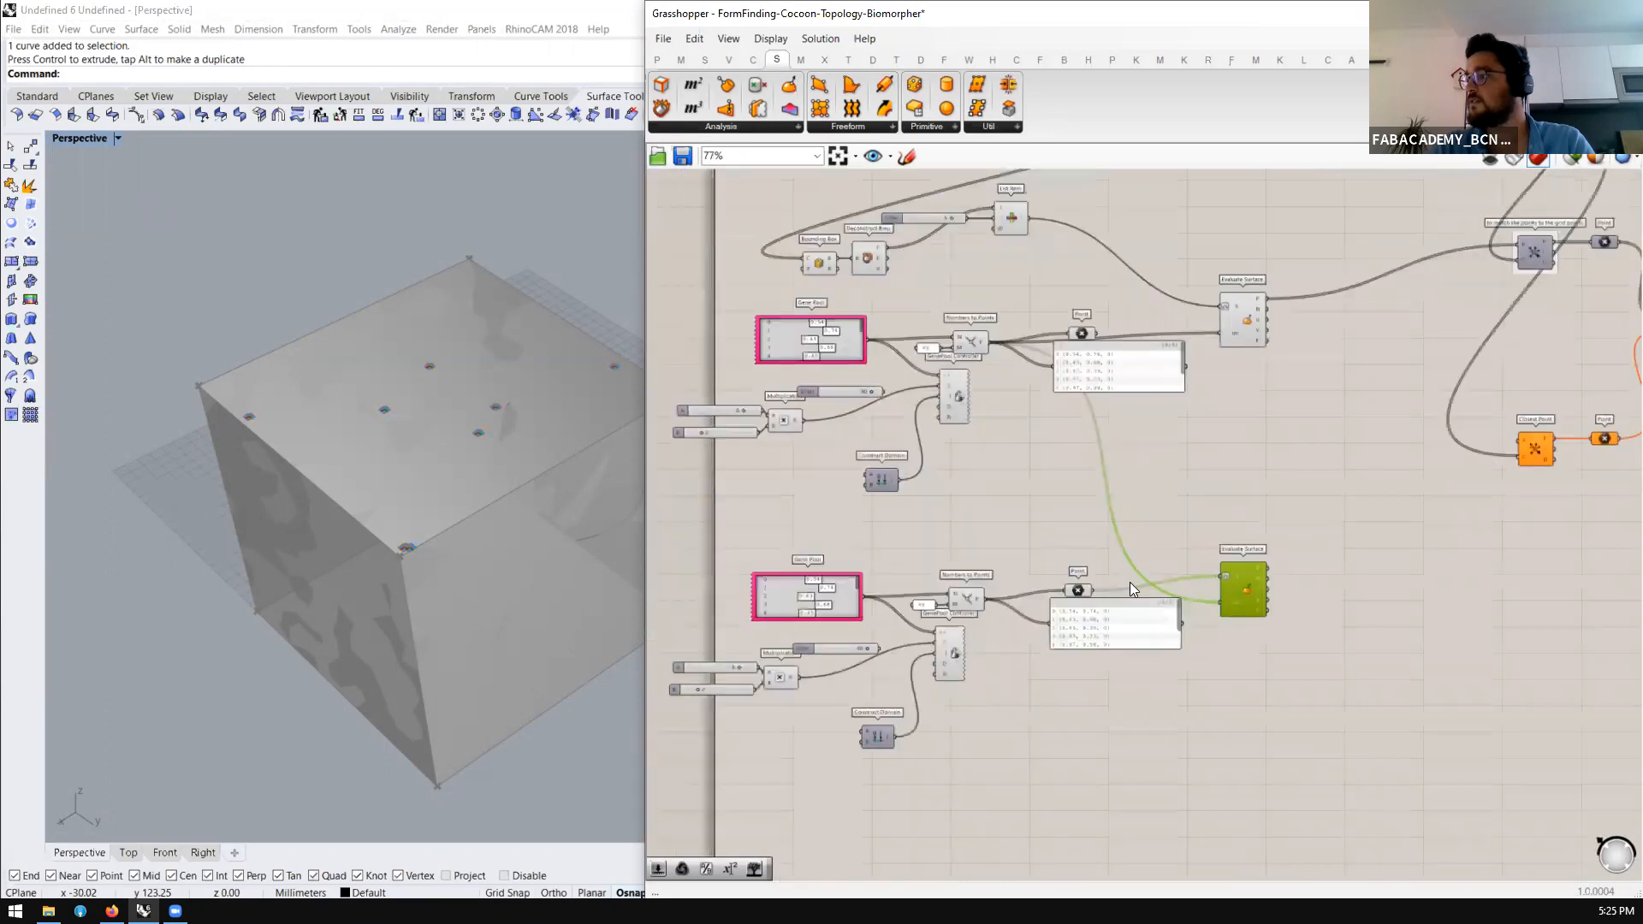
scroll(1129, 581, up, 3)
scroll(1123, 561, down, 3)
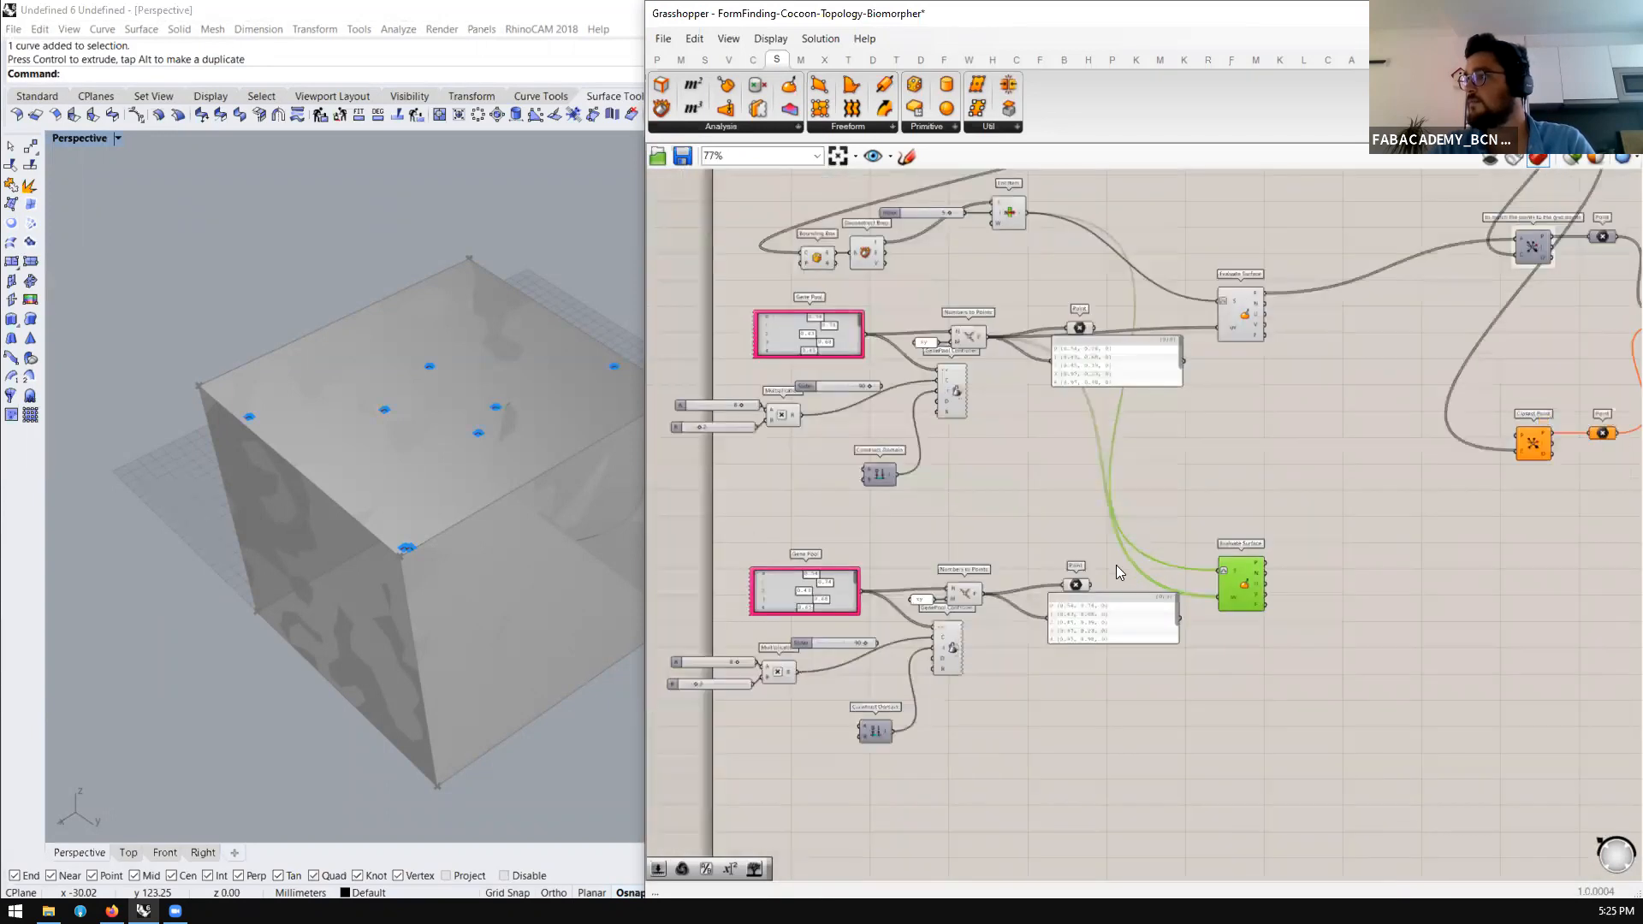
Duplicate the List Item and its index slider and place the copies above the lower Gene Pool group's Point component
click(1010, 267)
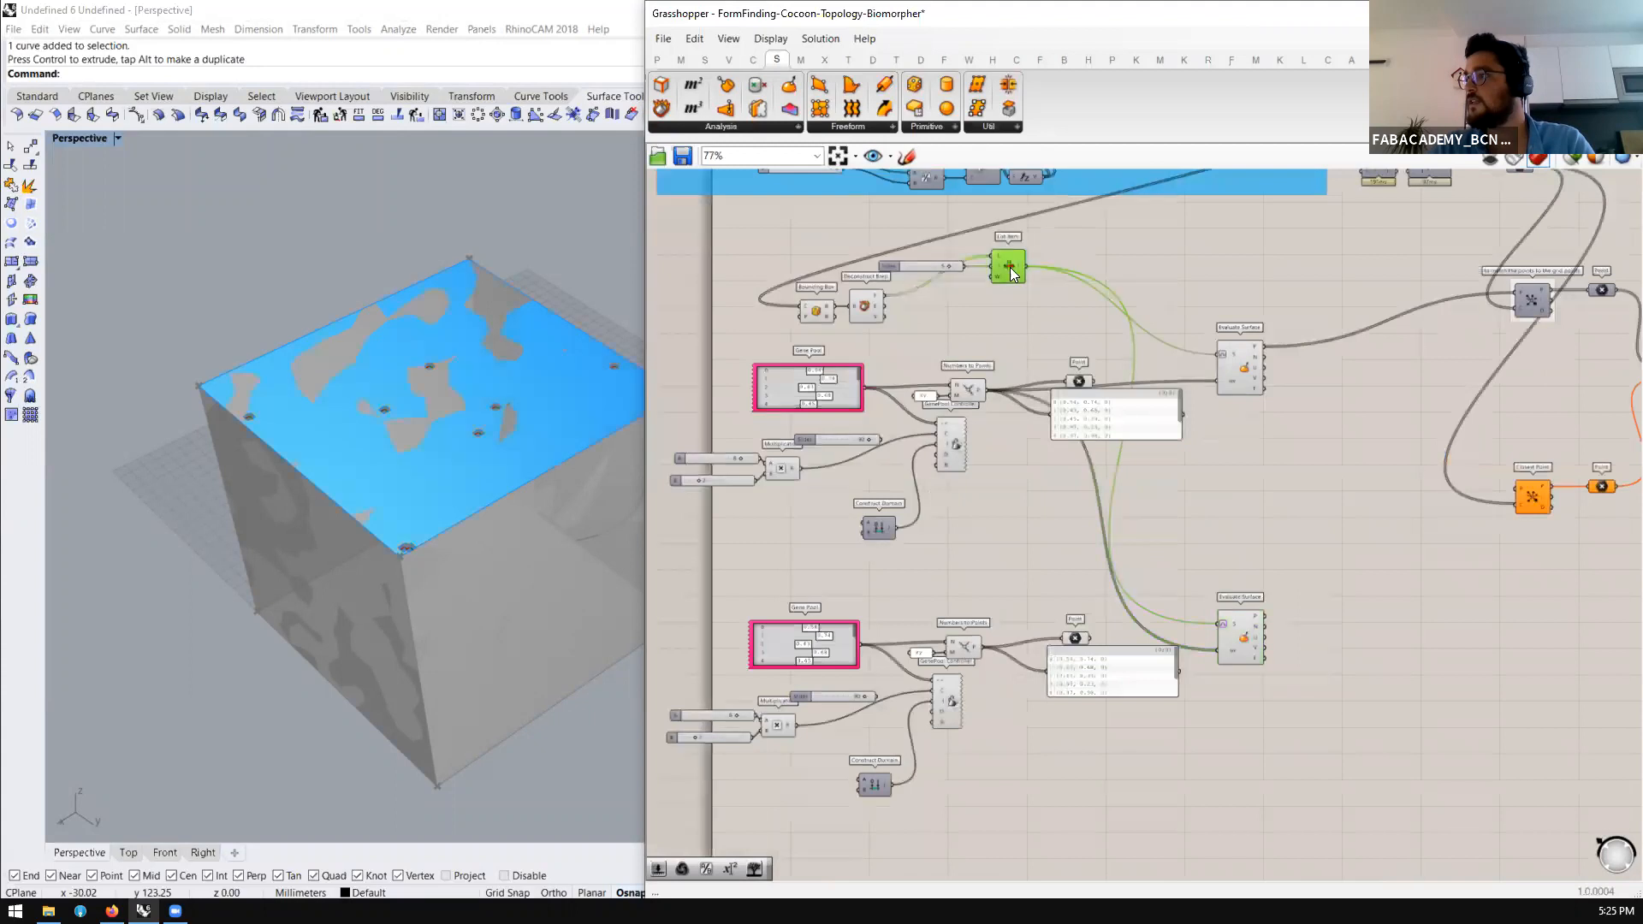
alt+drag(1008, 311, 1070, 599)
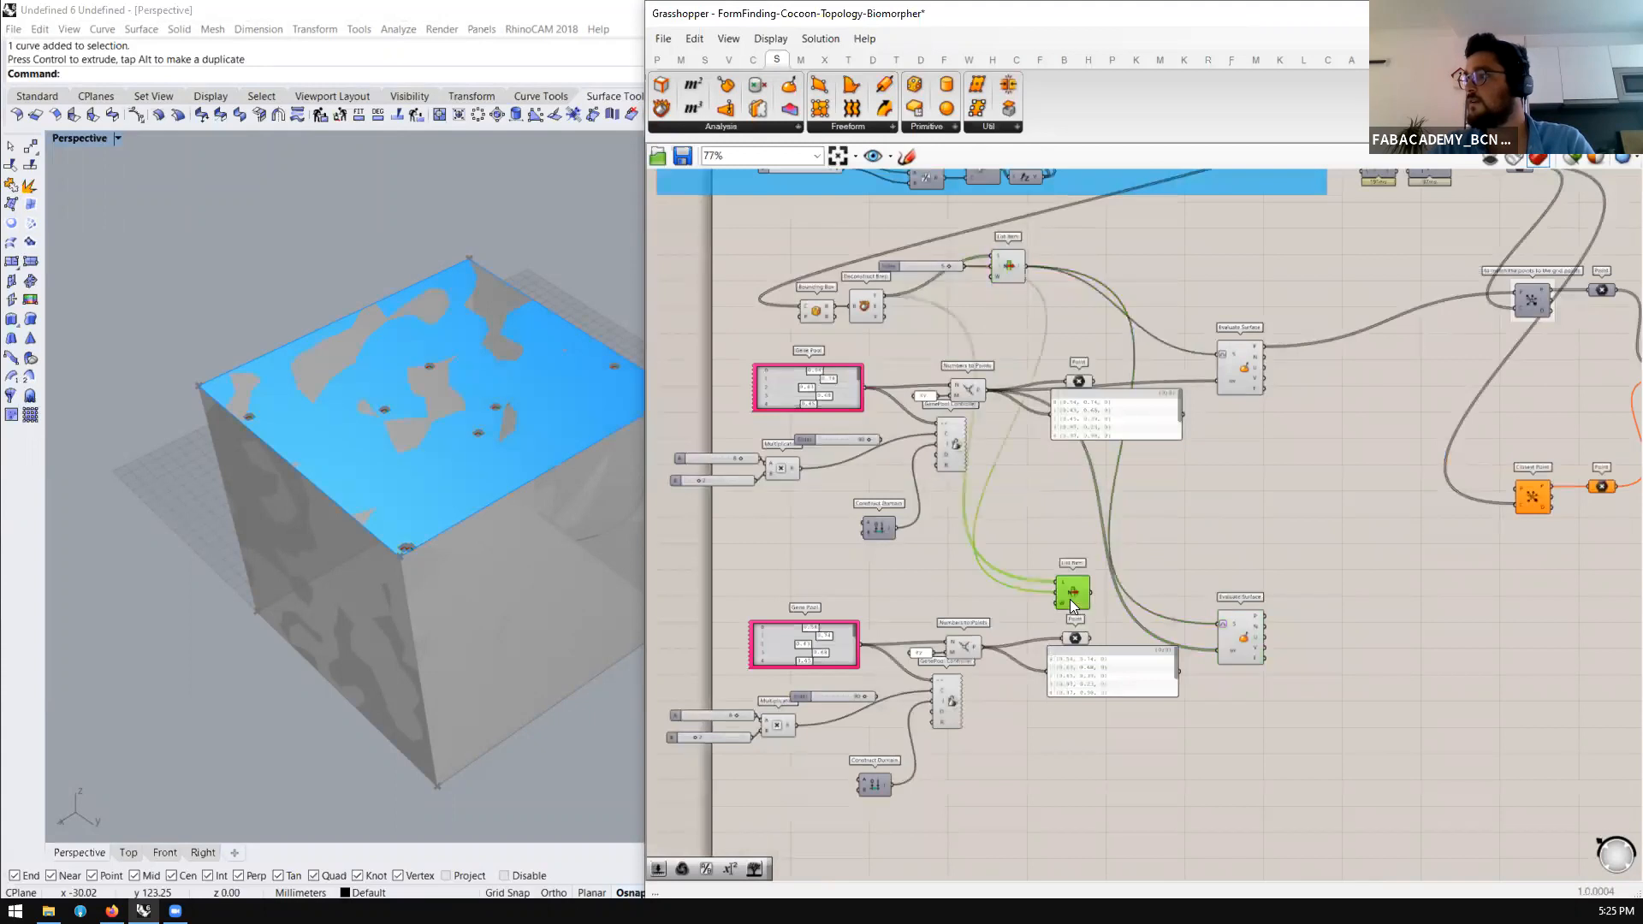
alt+drag(929, 267, 985, 595)
scroll(1081, 600, up, 1)
click(1078, 599)
Connect the copied slider to the copied List Item's index and set it to 4 to pick the box's bottom face
right_drag(518, 544, 493, 397)
scroll(970, 599, up, 6)
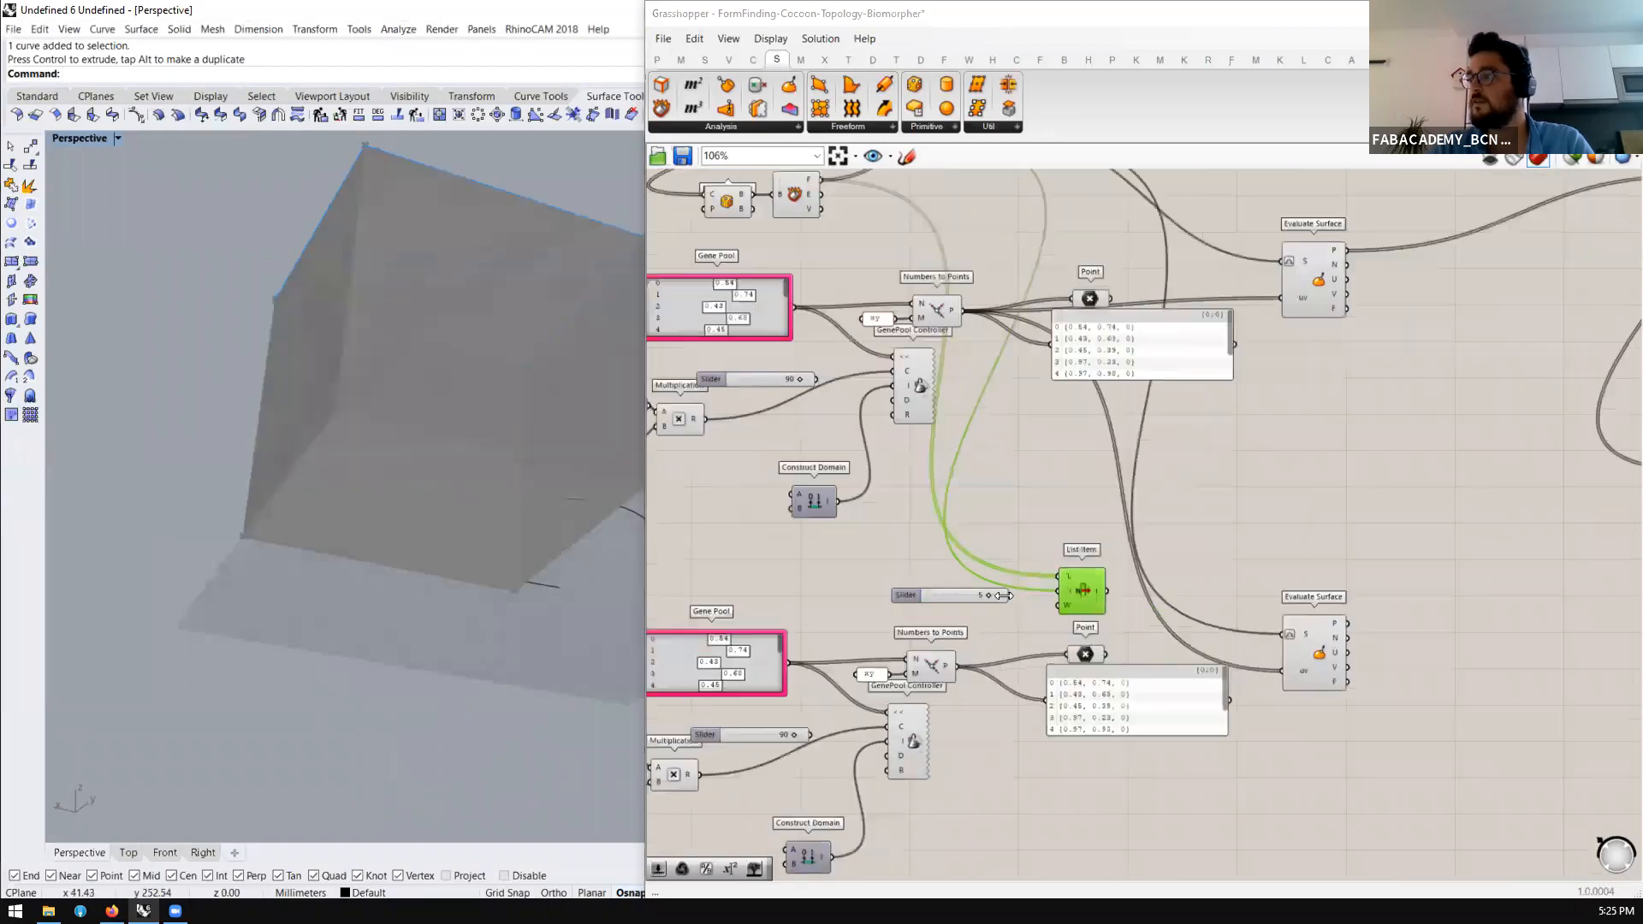
drag(964, 590, 924, 590)
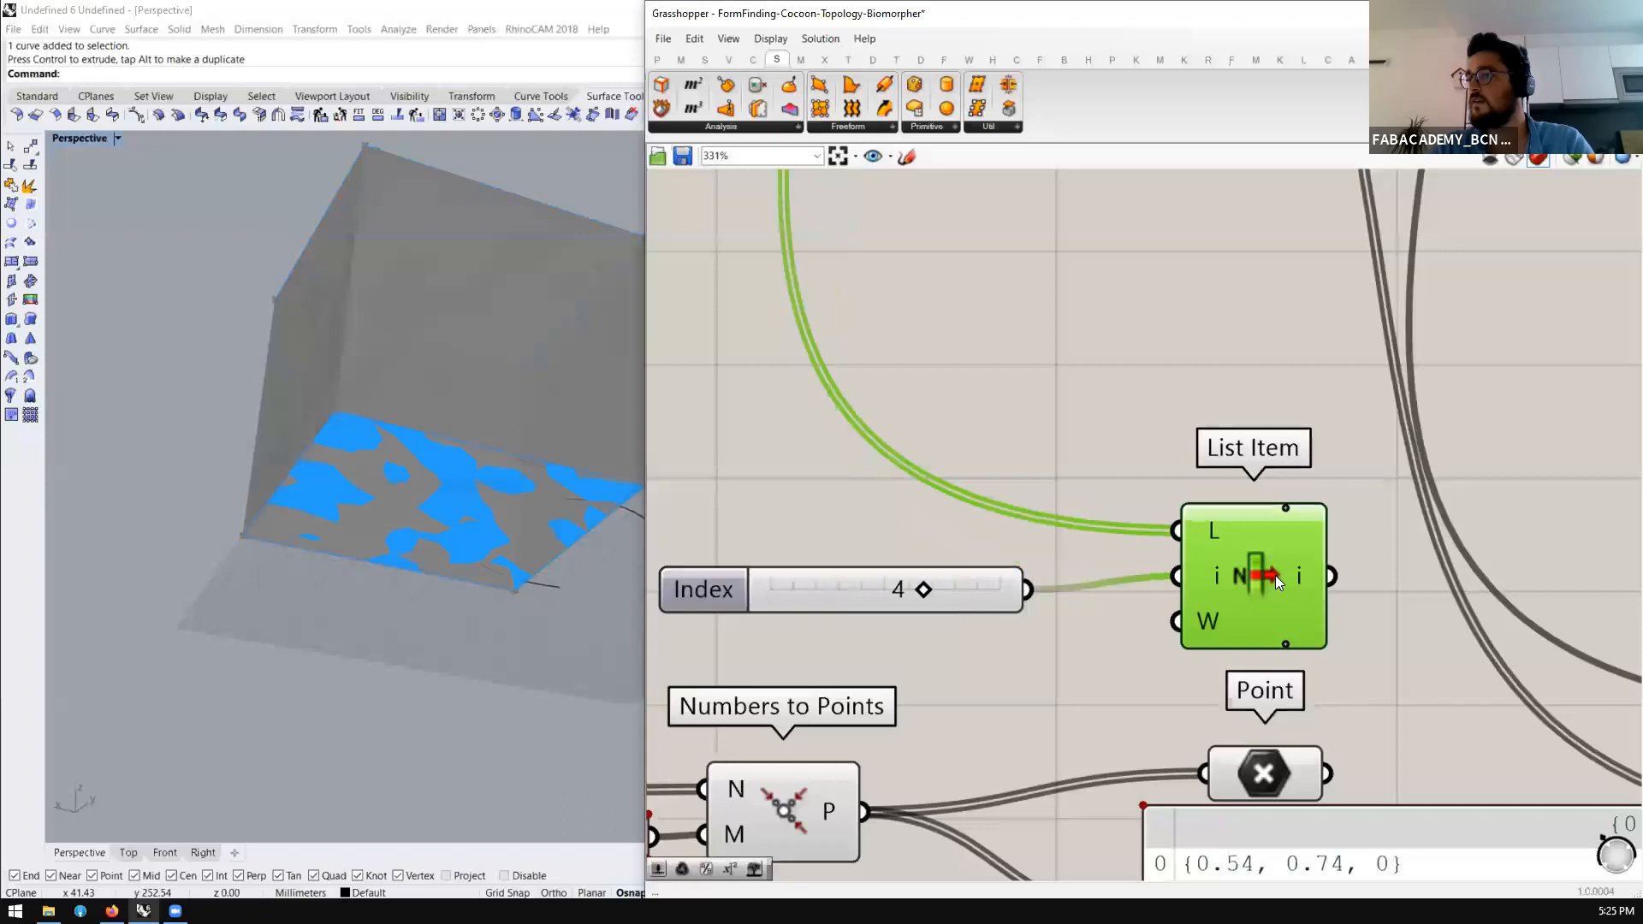
Feed the copied List Item into the lower Evaluate Surface's surface input and the copied Point into its uv input
scroll(1115, 523, down, 5)
drag(1049, 500, 1255, 550)
drag(1047, 574, 1254, 592)
Randomize the duplicated Gene Pool by 100%
scroll(1196, 510, down, 3)
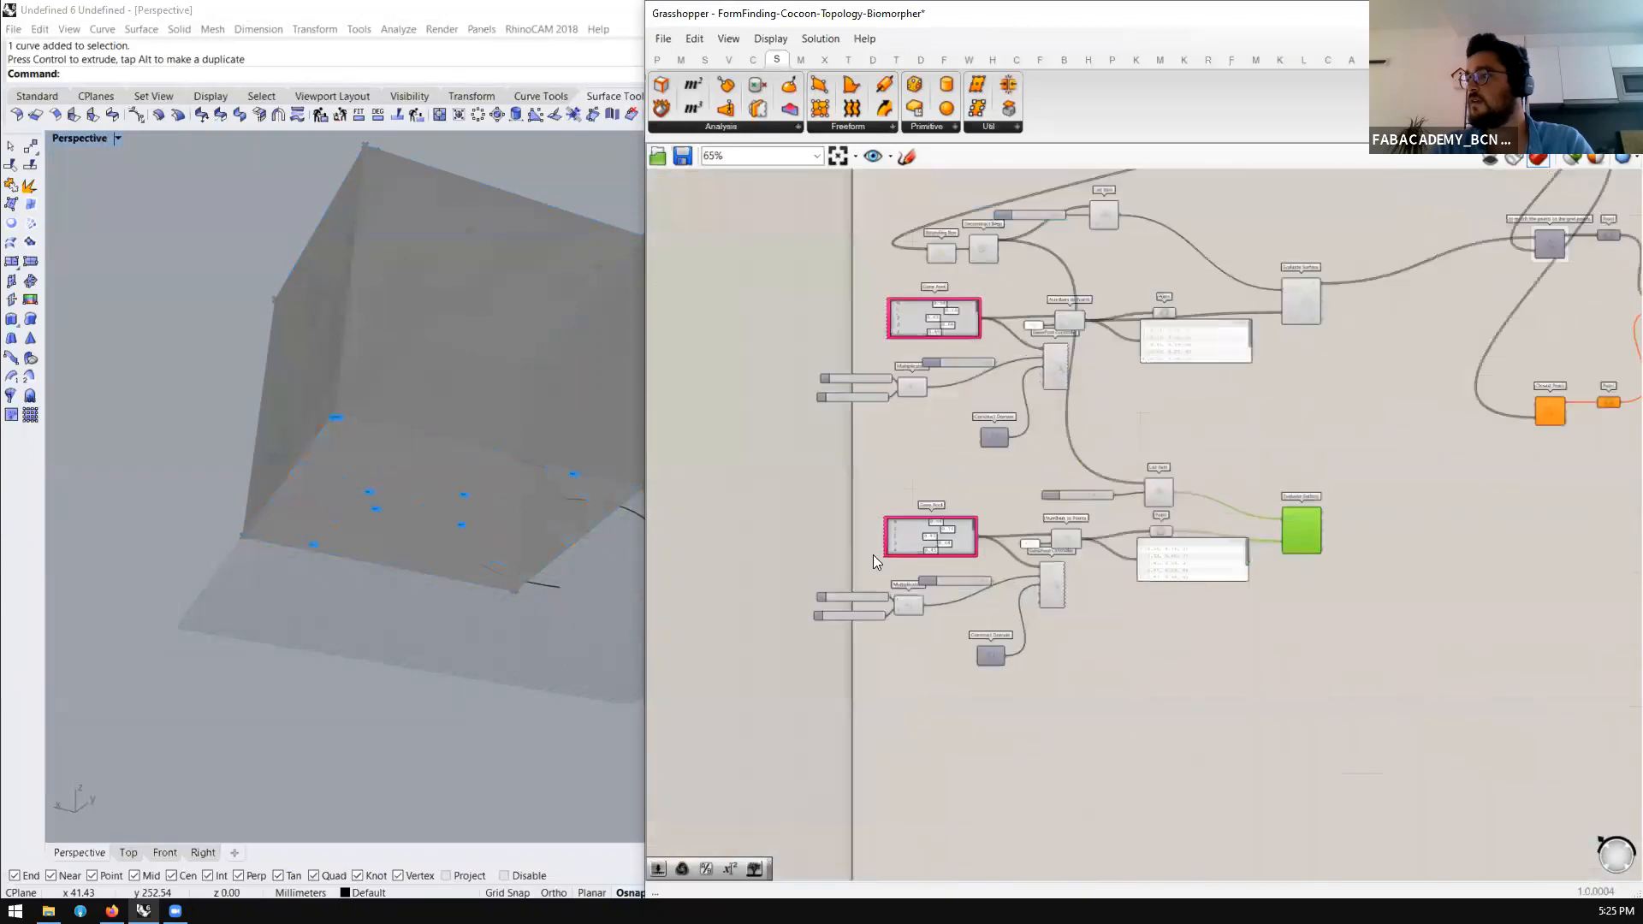
scroll(872, 554, up, 2)
right_click(934, 523)
click(1001, 665)
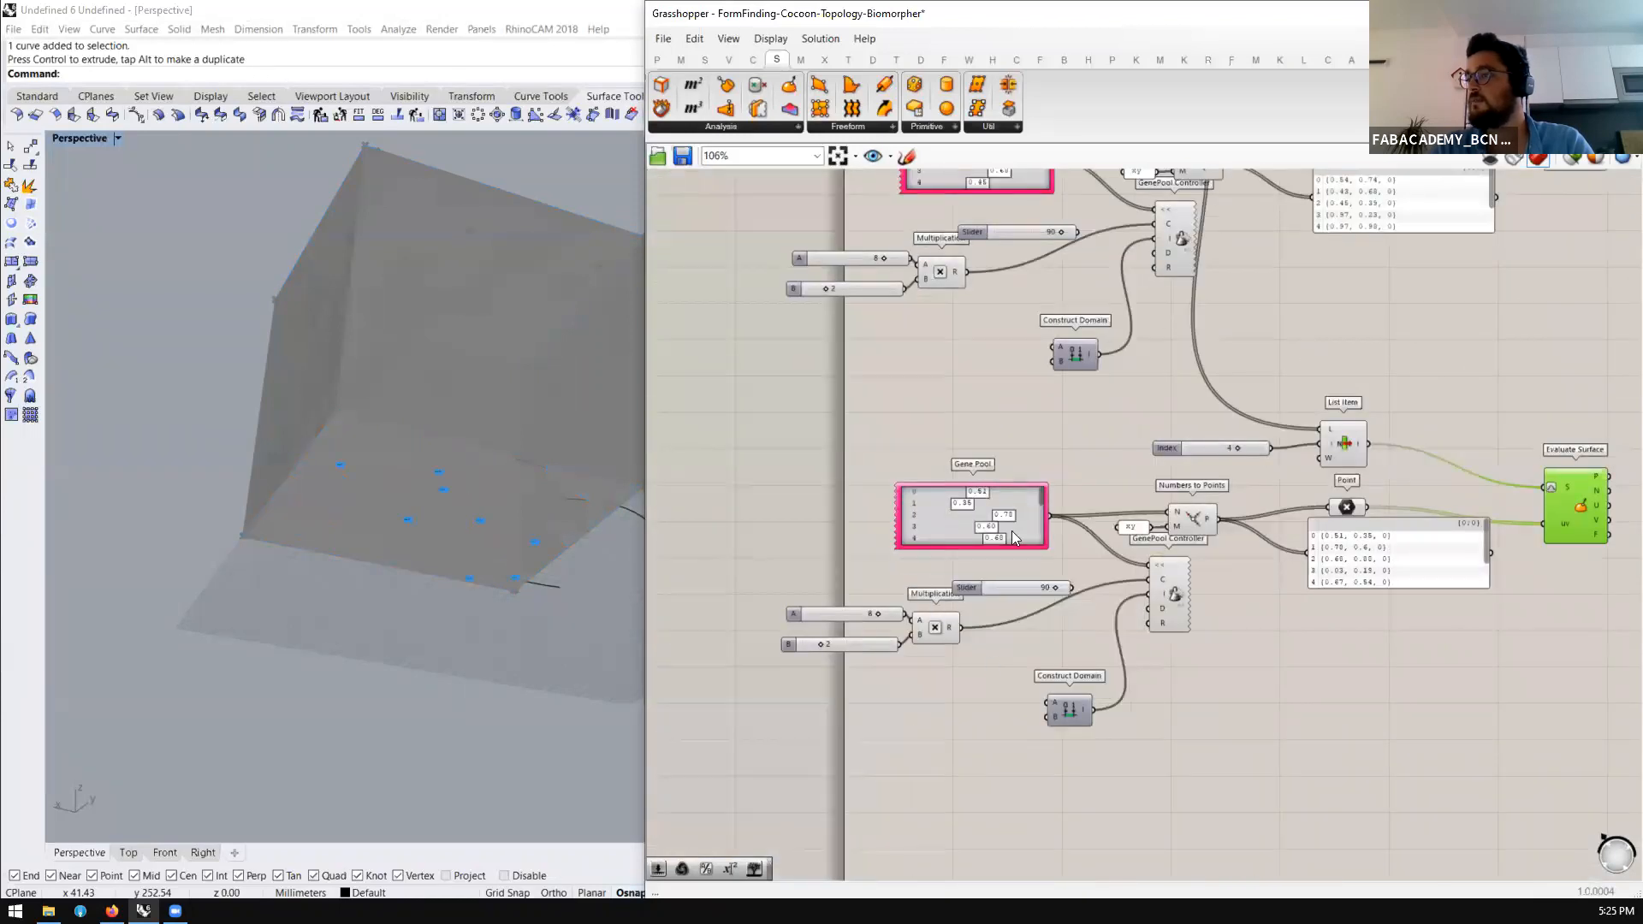
Set the lower Multiplication's A slider to 7 and randomize the lower Gene Pool's values by 100%
scroll(956, 581, down, 2)
scroll(1003, 560, up, 4)
scroll(1003, 560, up, 3)
drag(975, 544, 872, 550)
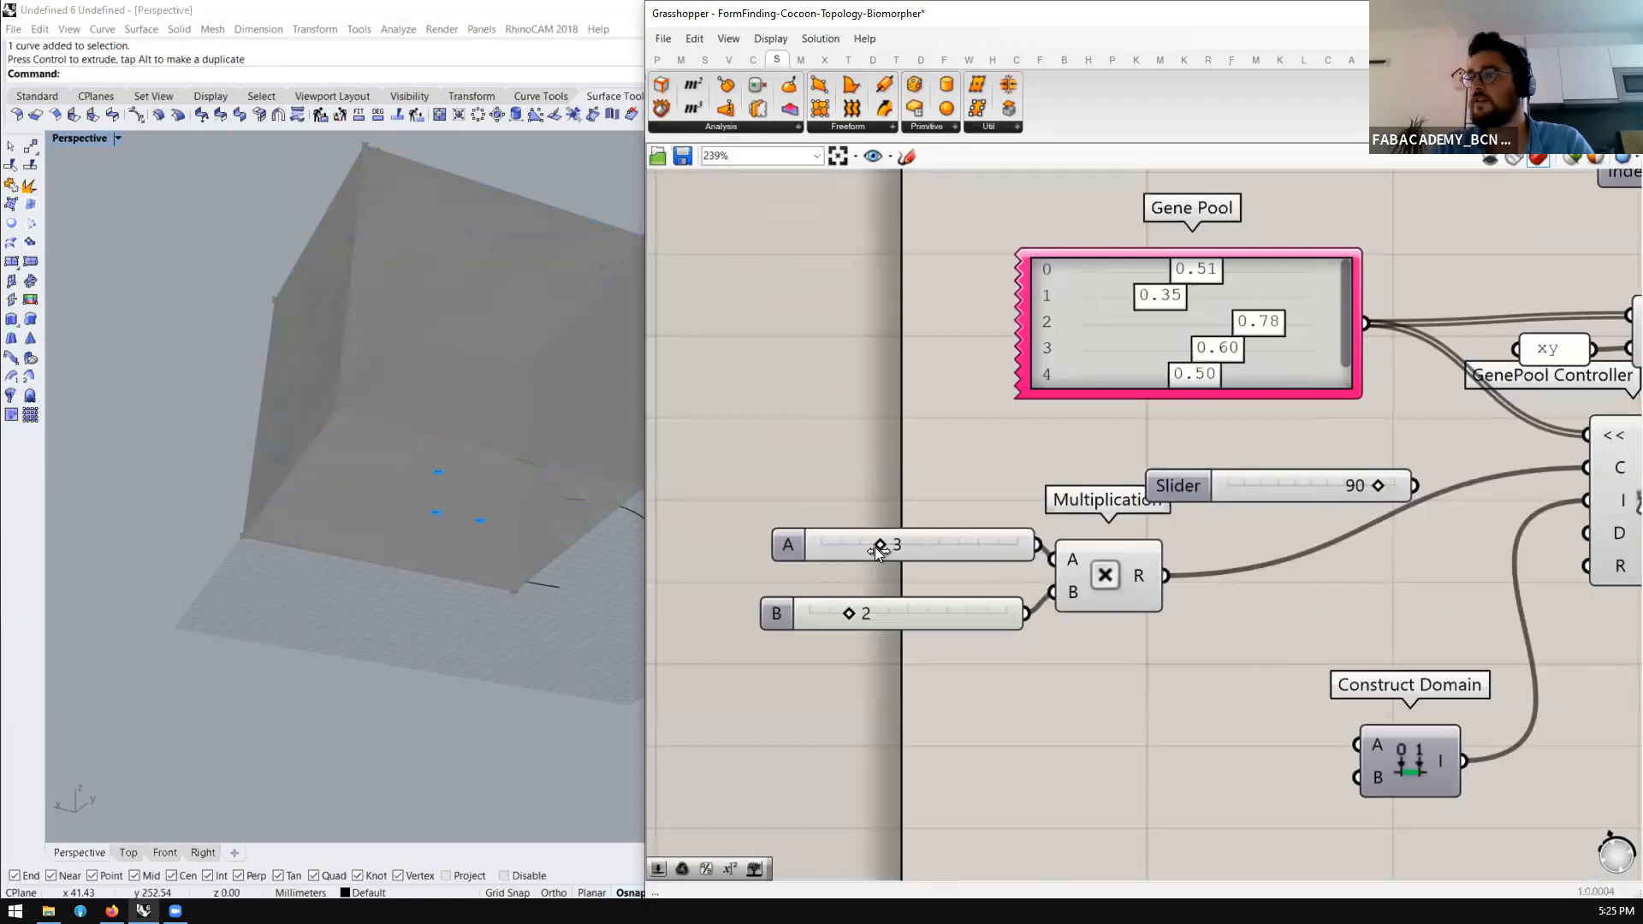
drag(893, 552, 958, 556)
scroll(897, 517, down, 3)
right_click(1025, 425)
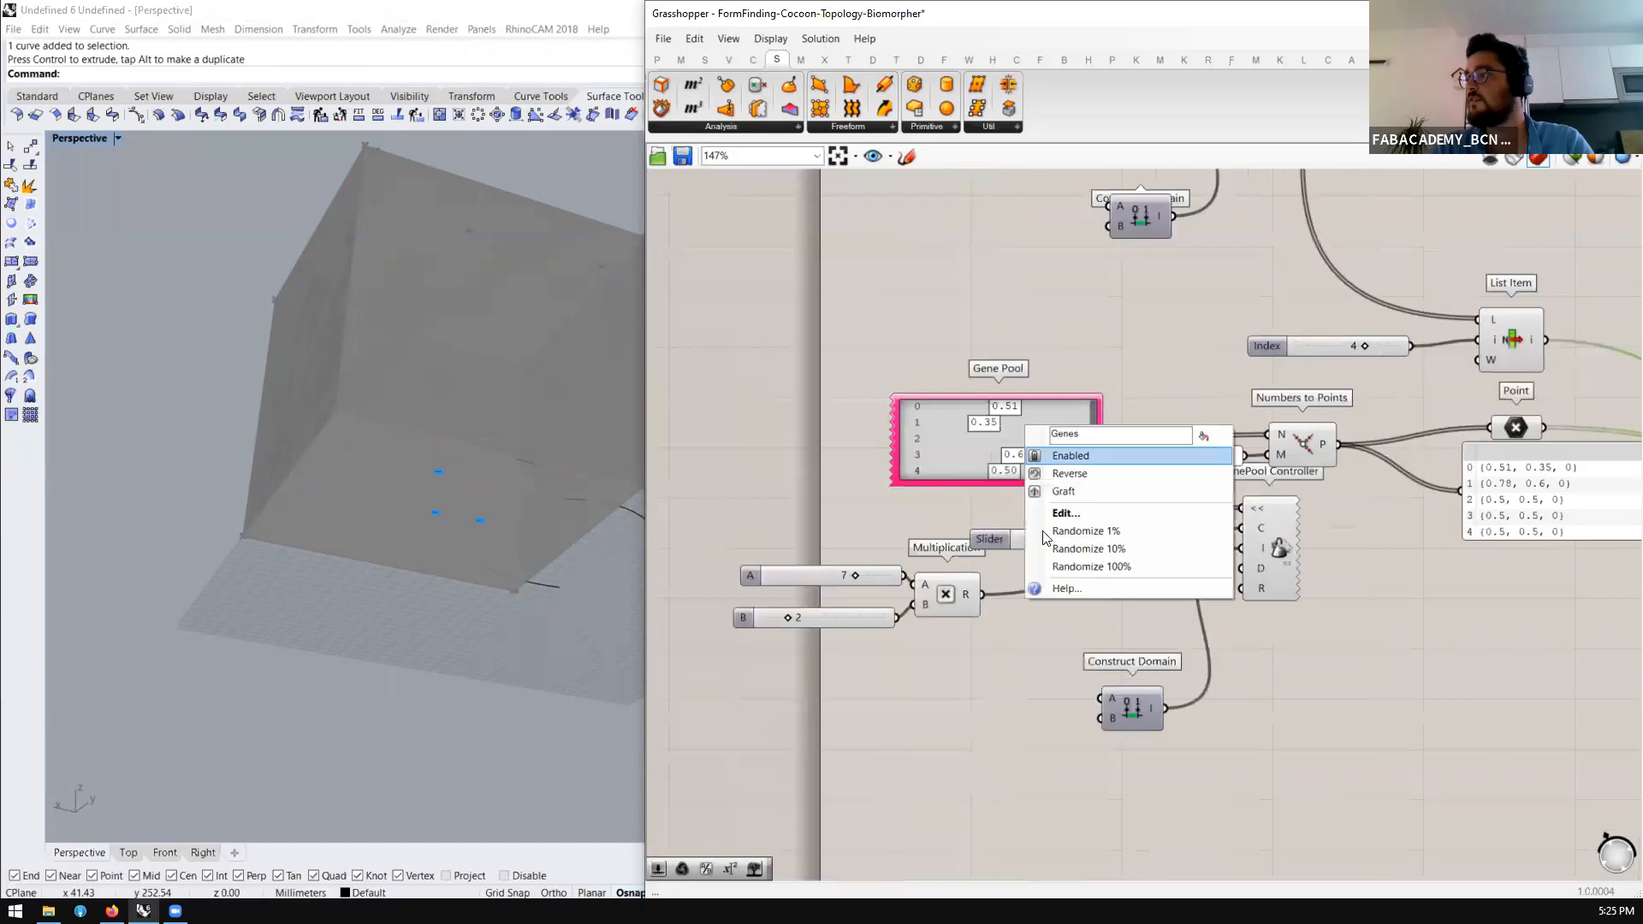
click(1048, 567)
Connect the lower Evaluate Surface's point output to the point input of the lower Closest Point component
scroll(920, 491, down, 7)
scroll(1205, 476, up, 5)
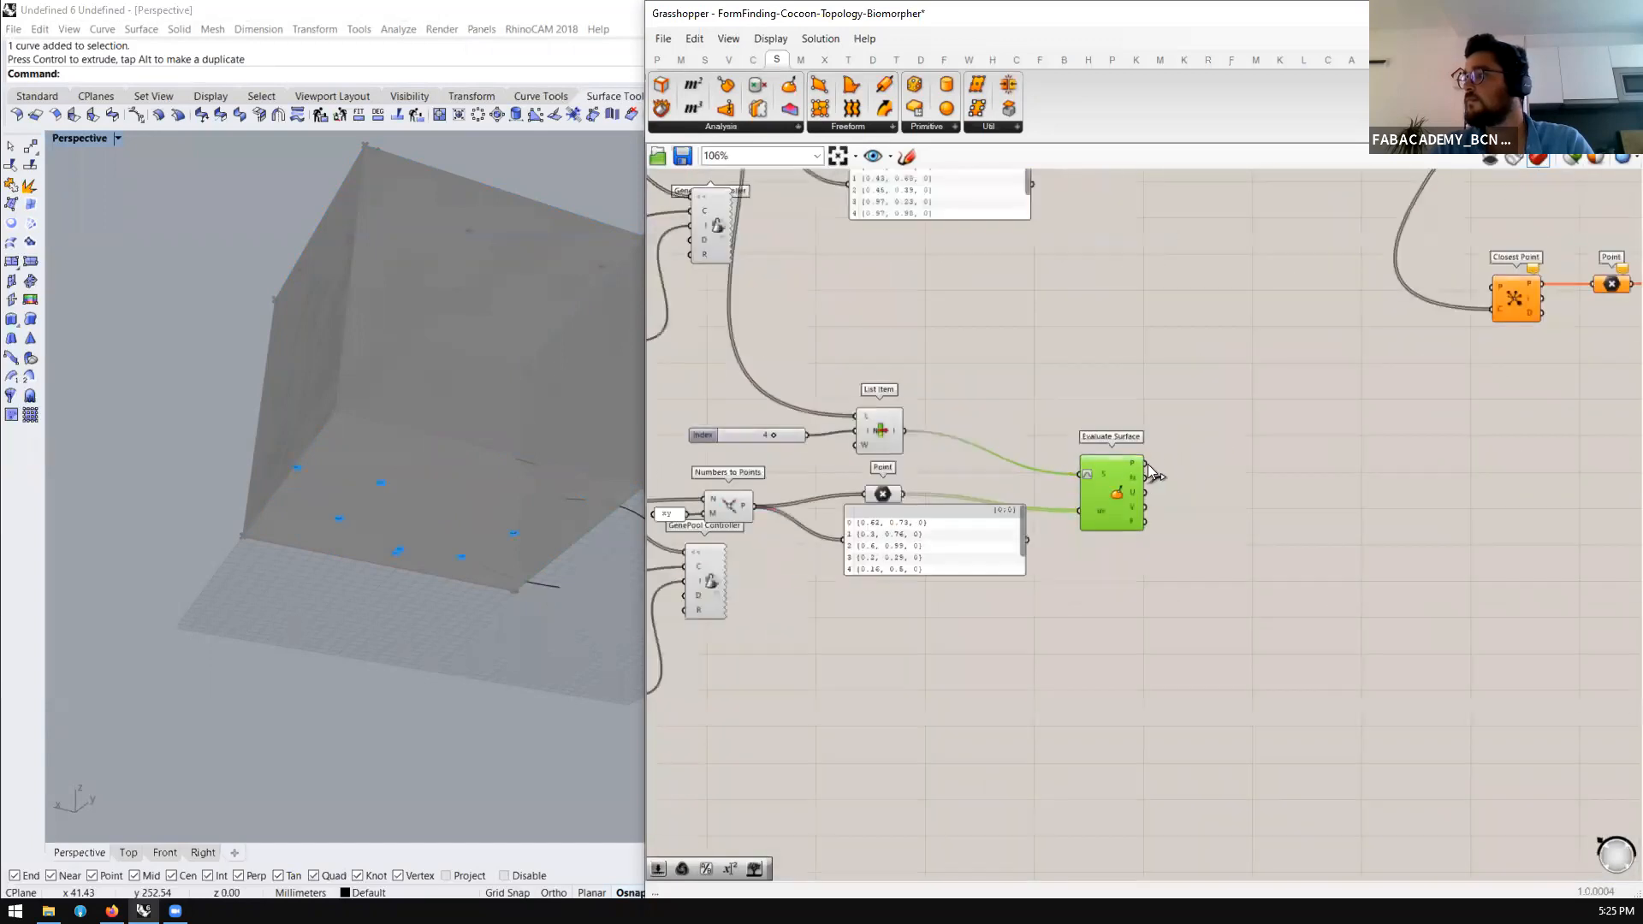
drag(1144, 464, 1495, 287)
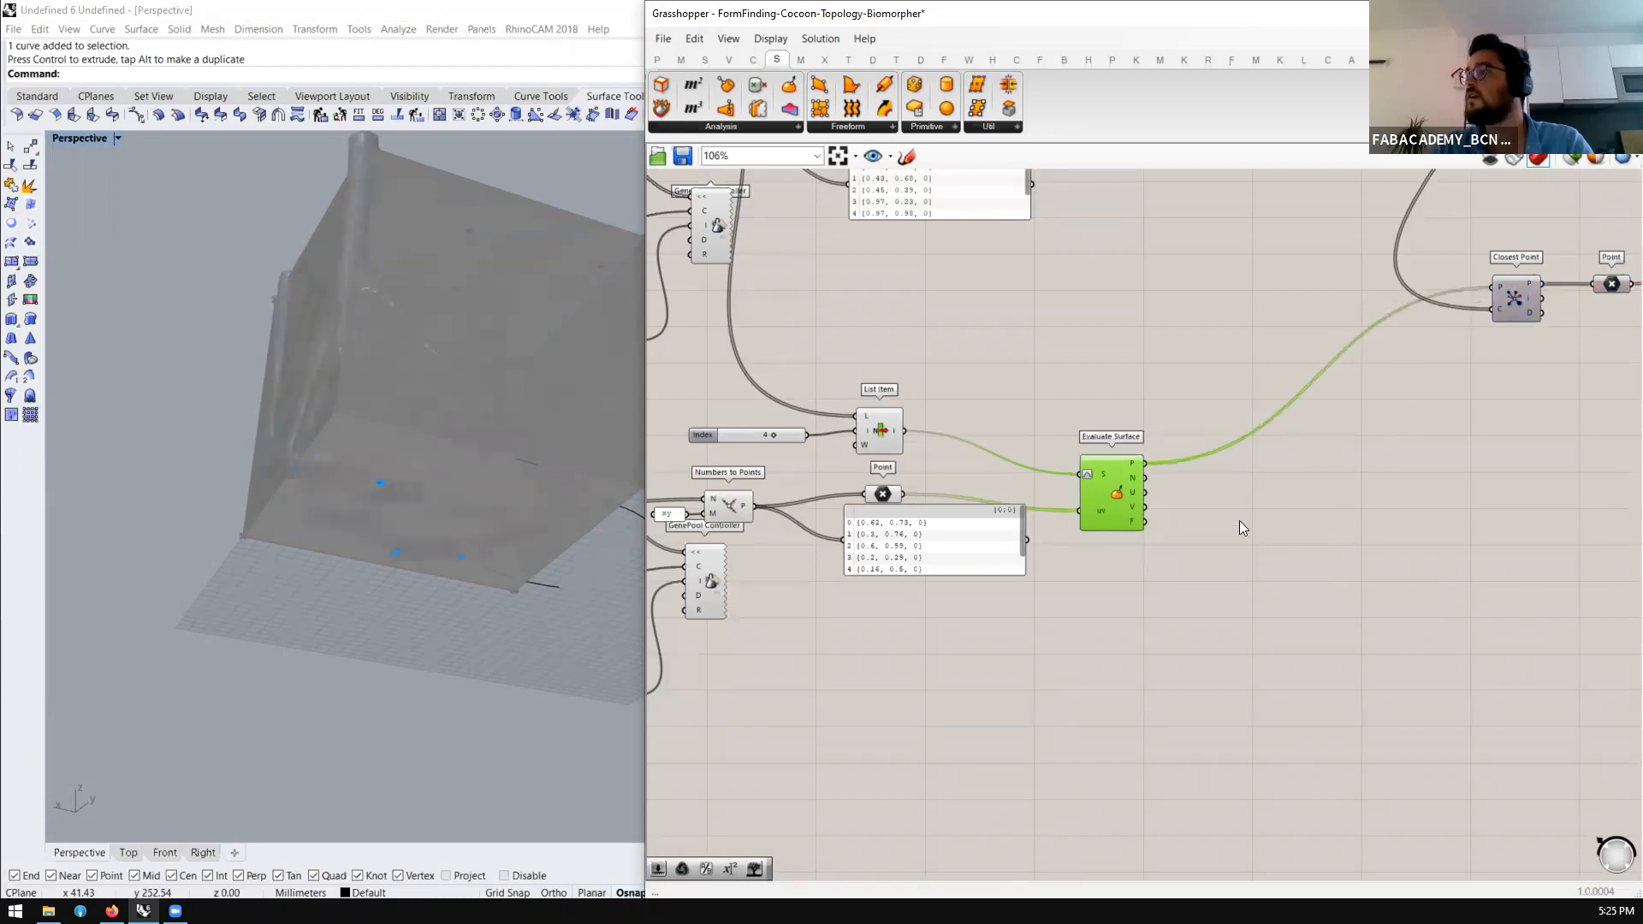
scroll(1238, 521, down, 5)
scroll(1314, 386, up, 5)
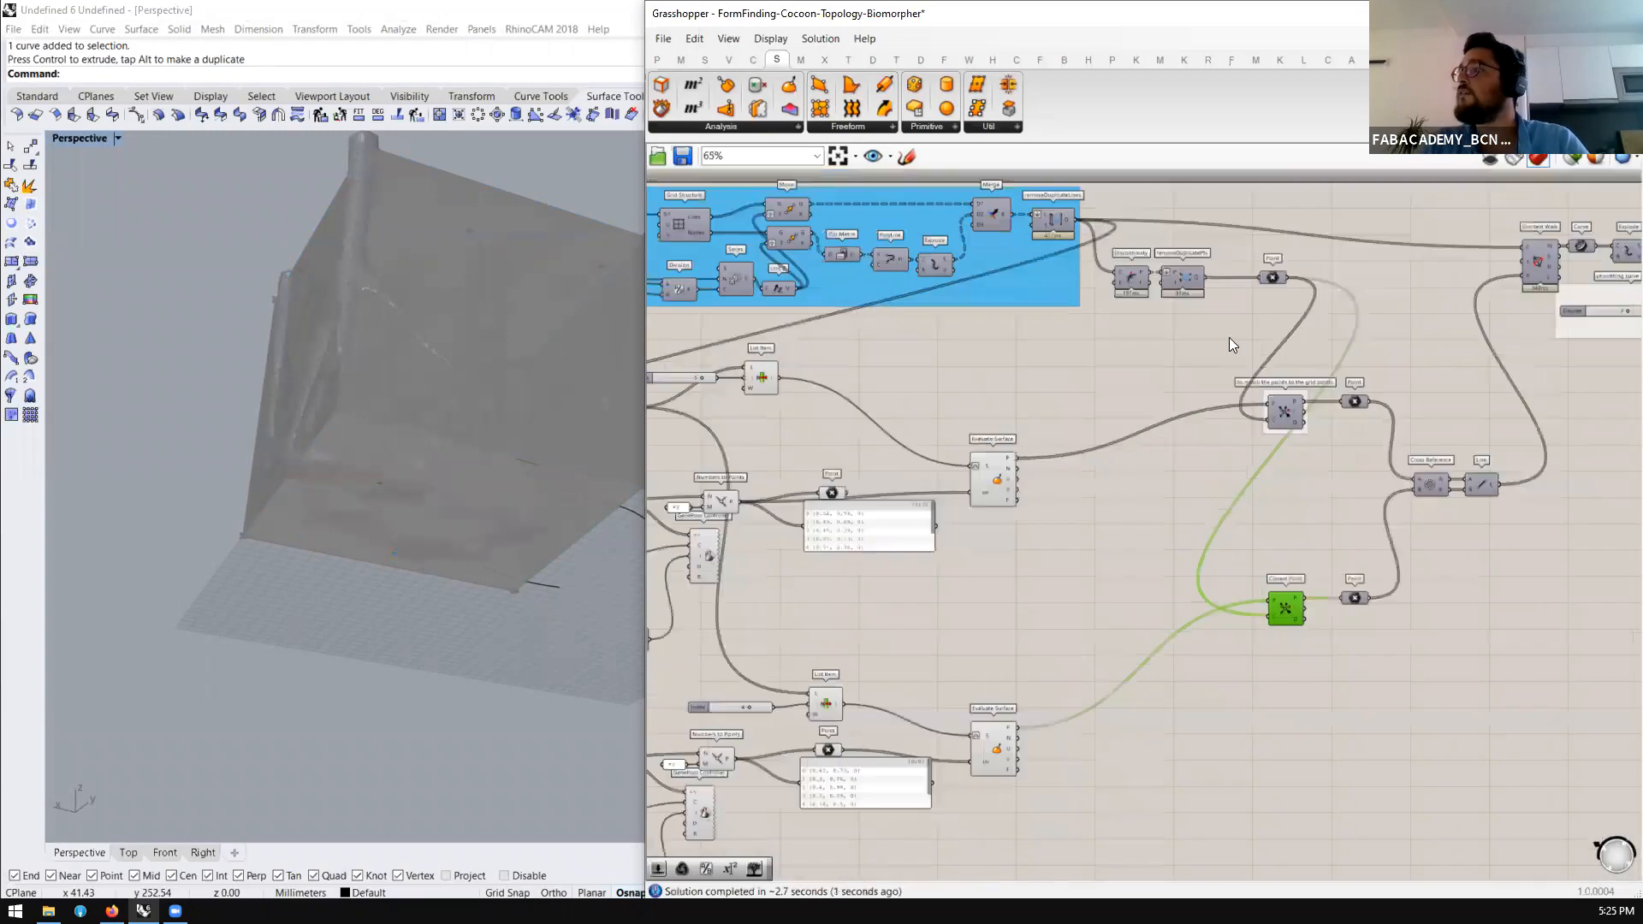
Limit the preview to selected objects and show the grid lines of the duplicate line removal component
click(1572, 160)
click(952, 209)
right_drag(403, 462, 470, 432)
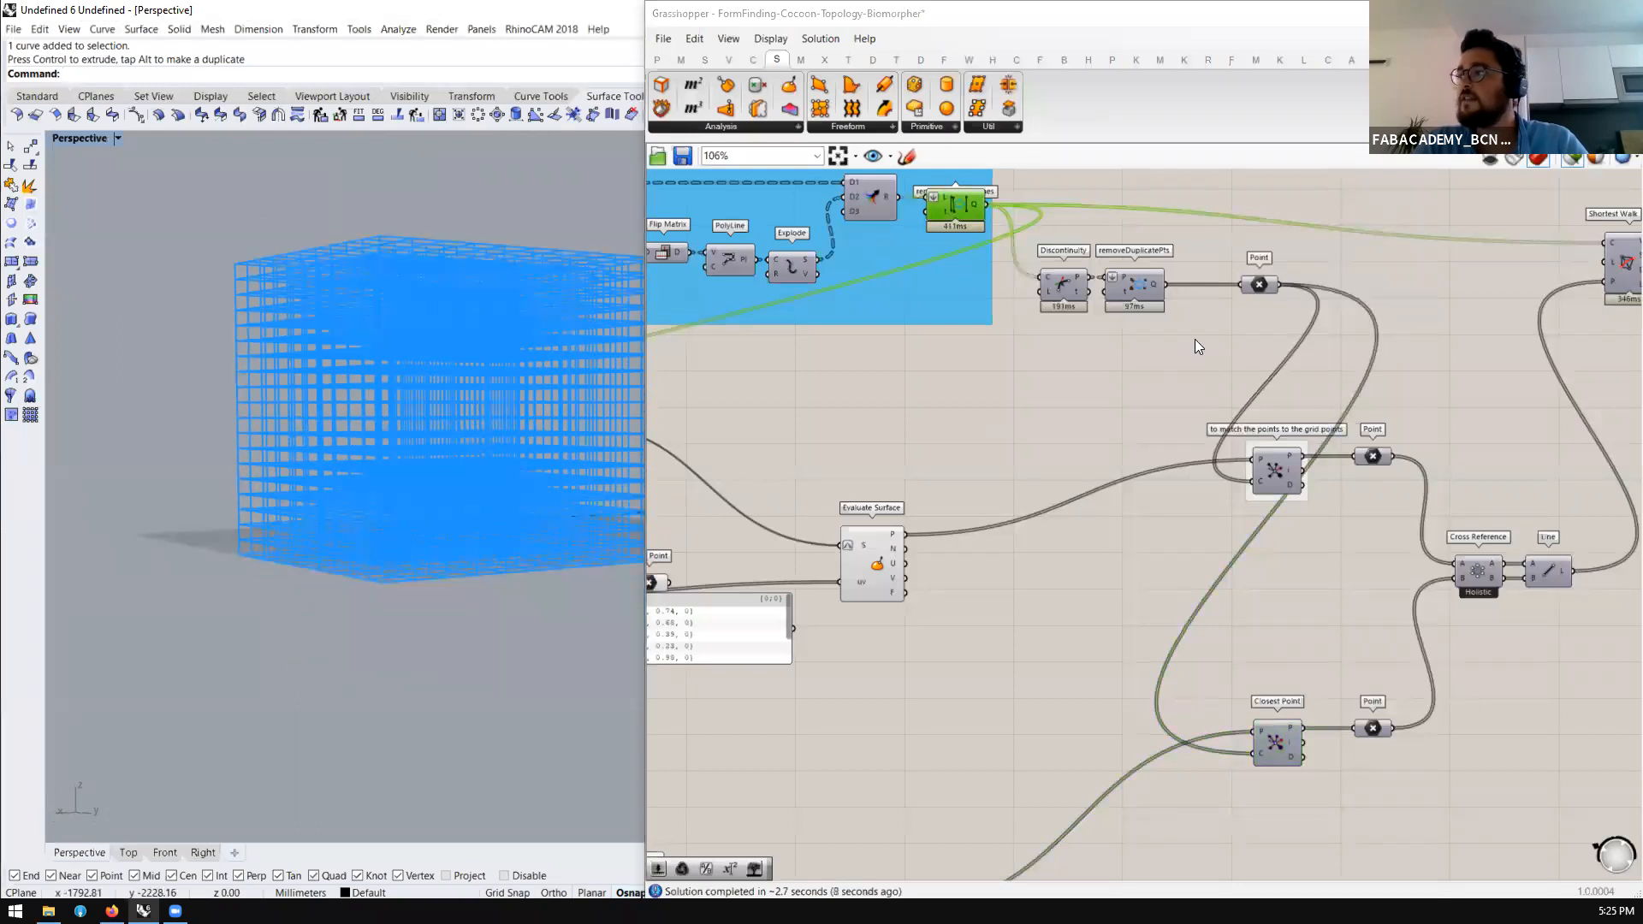
Examine the previews of Discontinuity, removeDuplicatePts and both Closest Point components, orbiting around their points
scroll(1211, 274, up, 5)
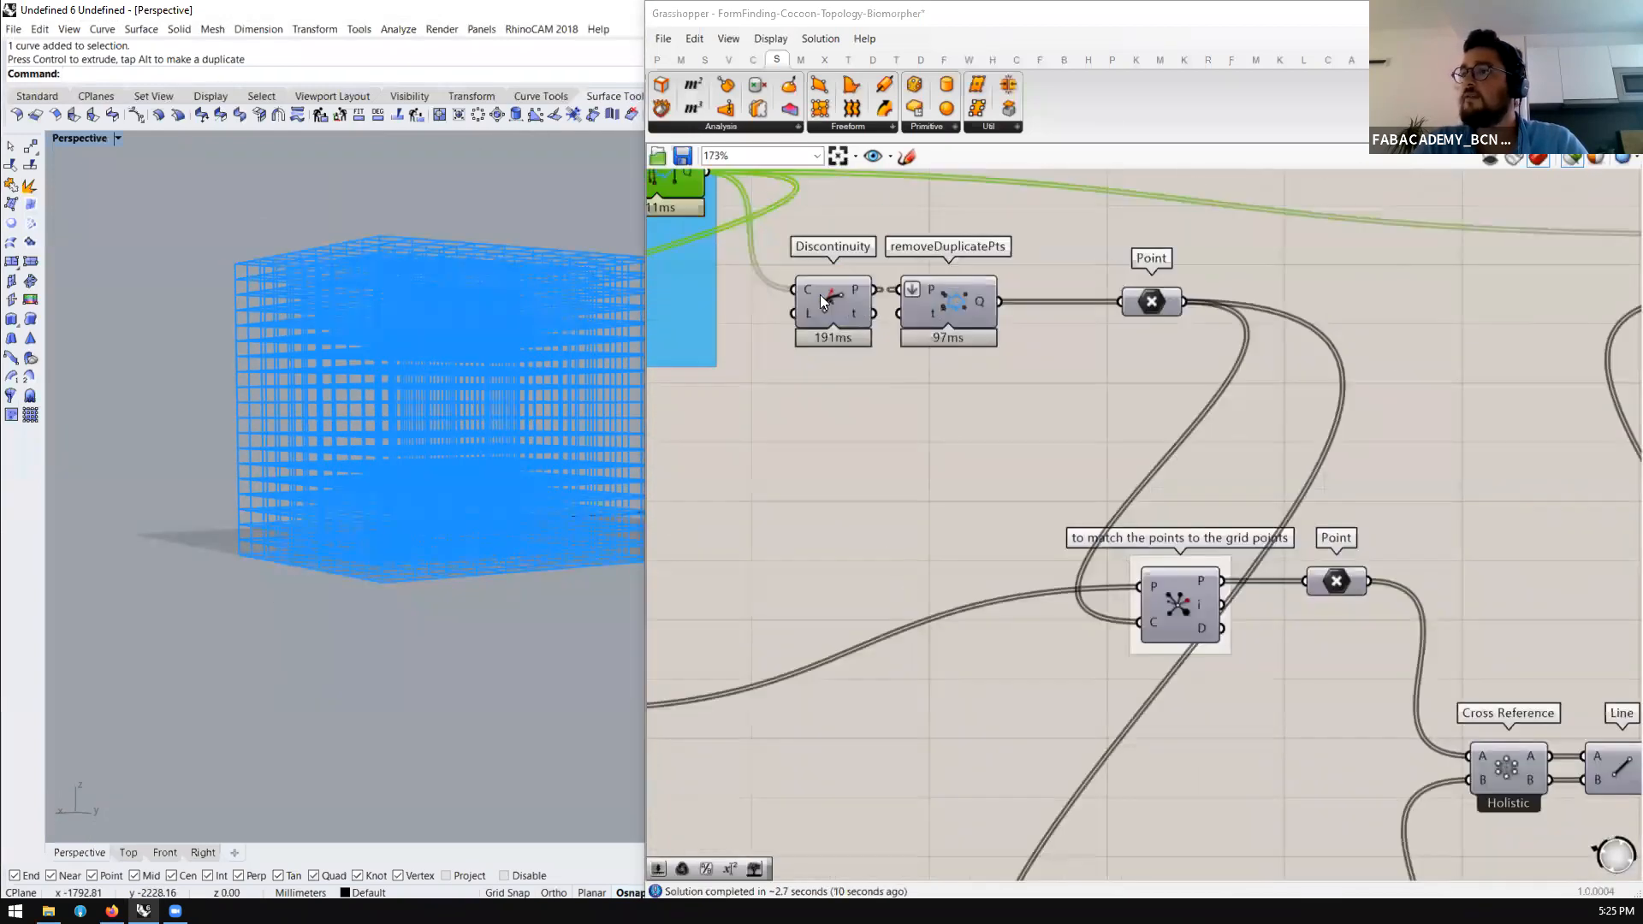
click(824, 300)
right_drag(469, 414, 549, 417)
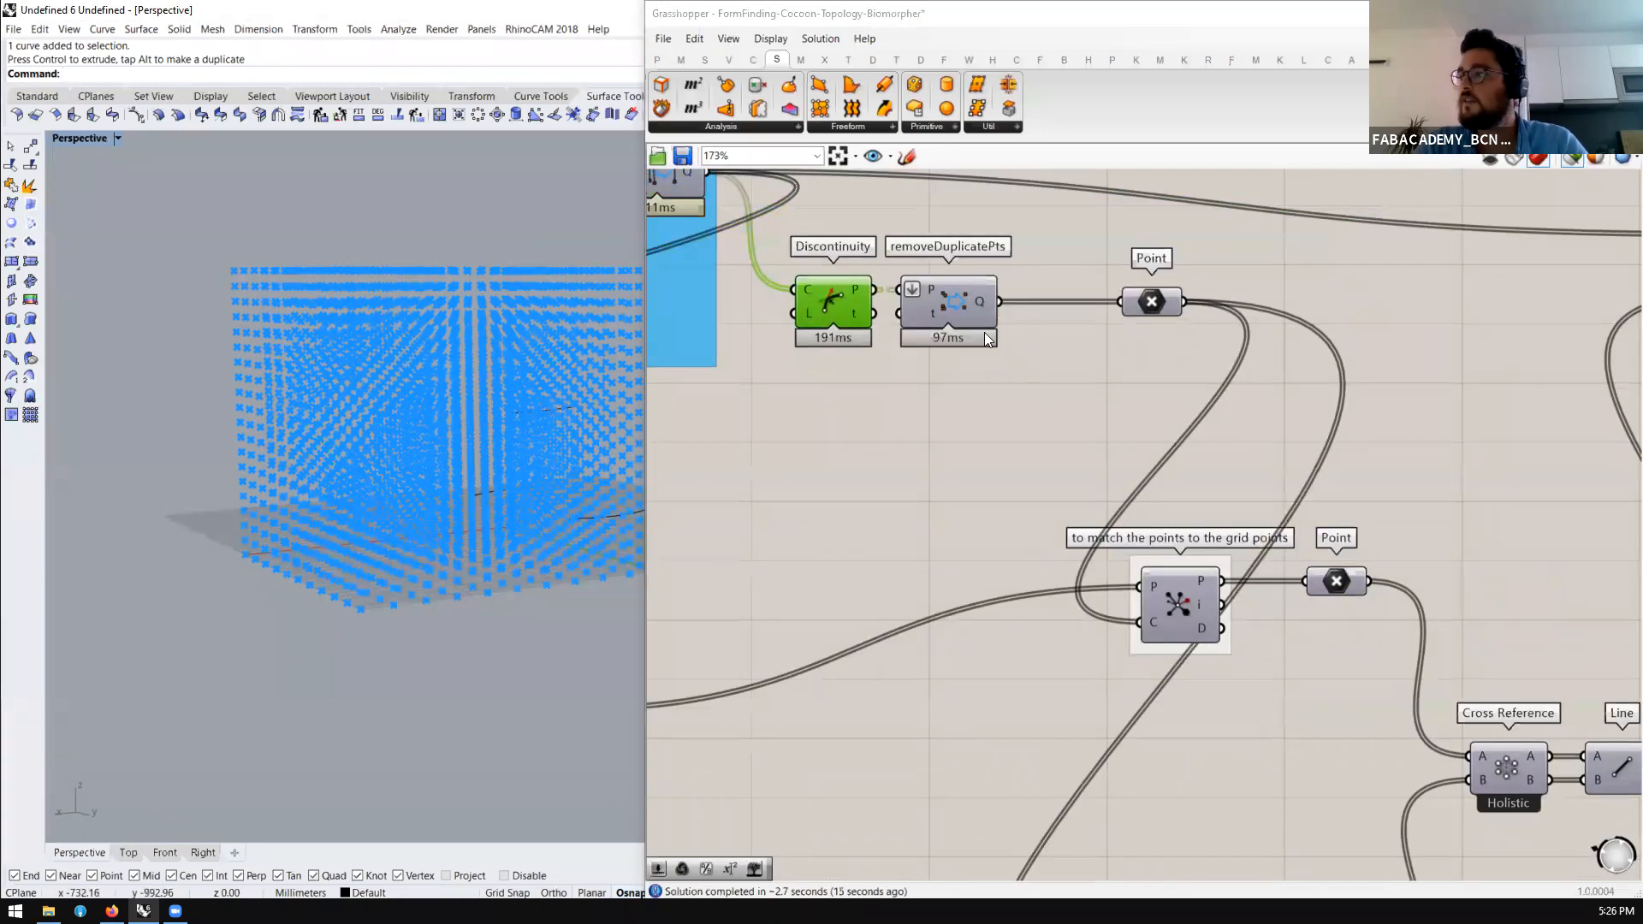
click(956, 299)
scroll(873, 270, down, 5)
scroll(1049, 436, up, 4)
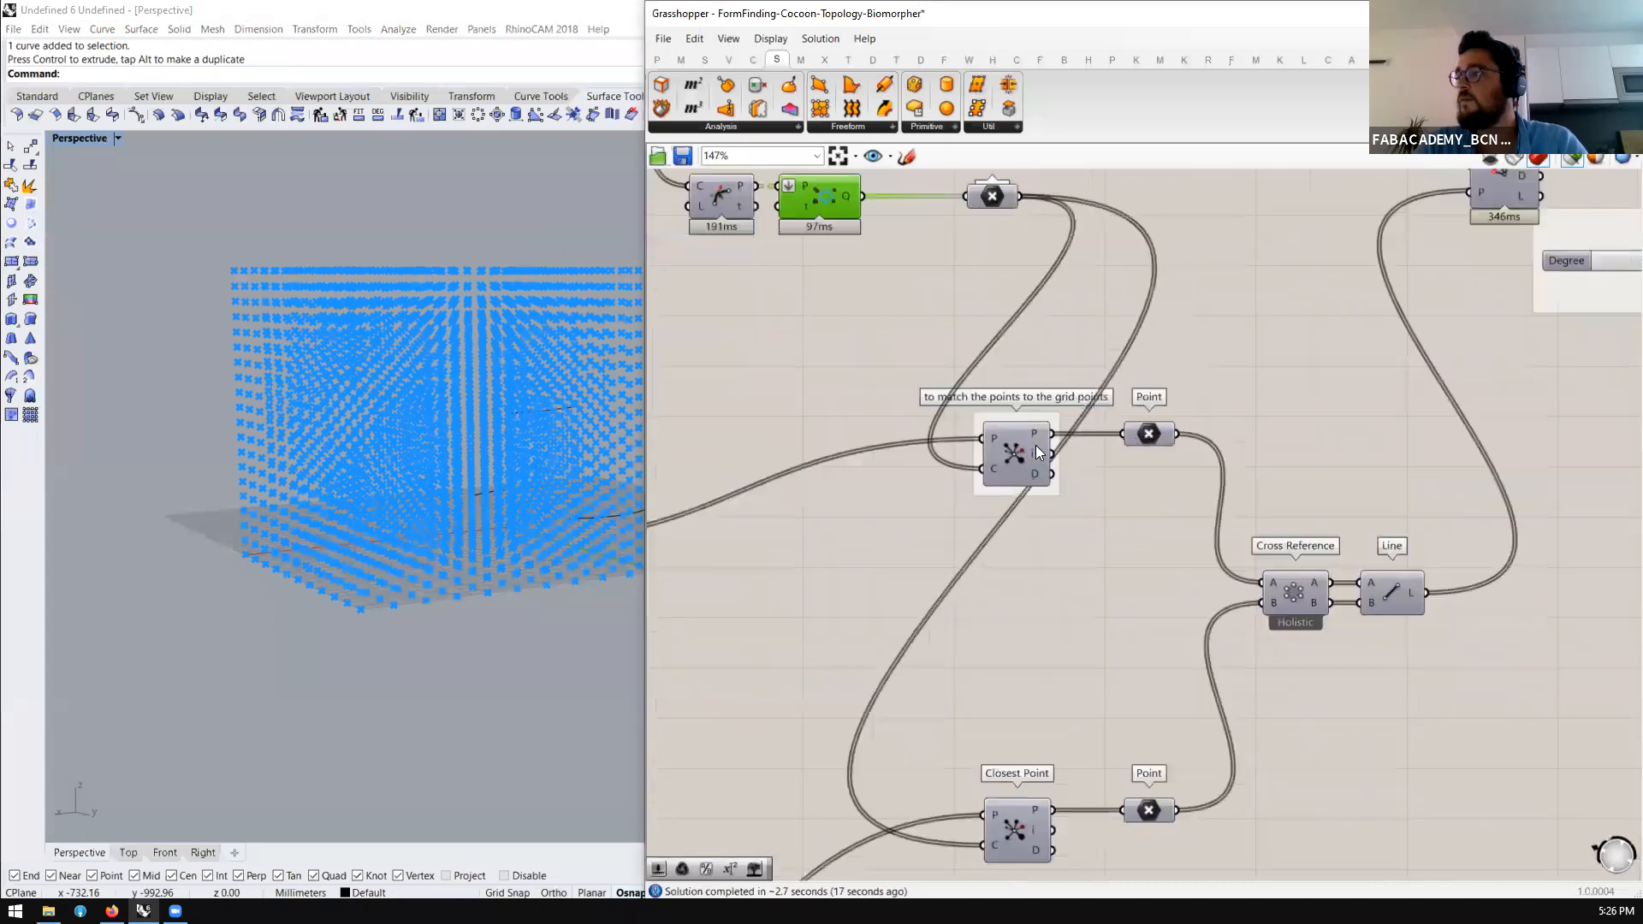
click(1020, 445)
scroll(1010, 496, down, 4)
scroll(1005, 616, up, 3)
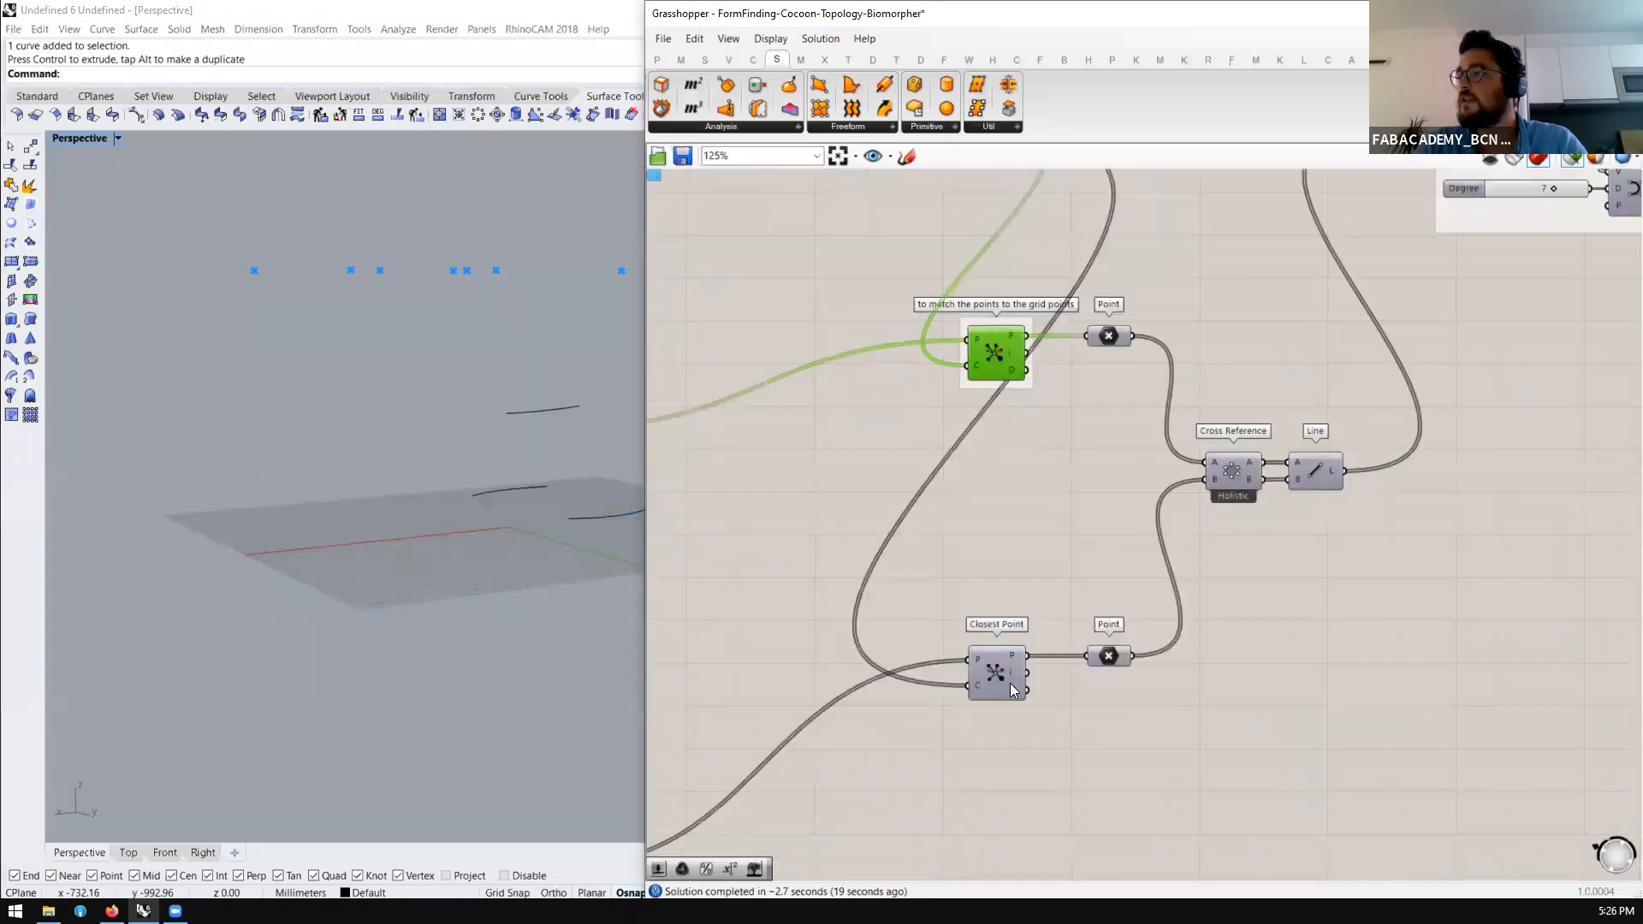
shift+click(1012, 689)
right_drag(460, 469, 493, 508)
Examine the cross-referenced lines and the Shortest Walk paths along the grid in the viewport
scroll(1039, 557, down, 3)
scroll(1322, 497, up, 3)
click(1107, 511)
scroll(828, 623, down, 4)
scroll(1037, 373, up, 3)
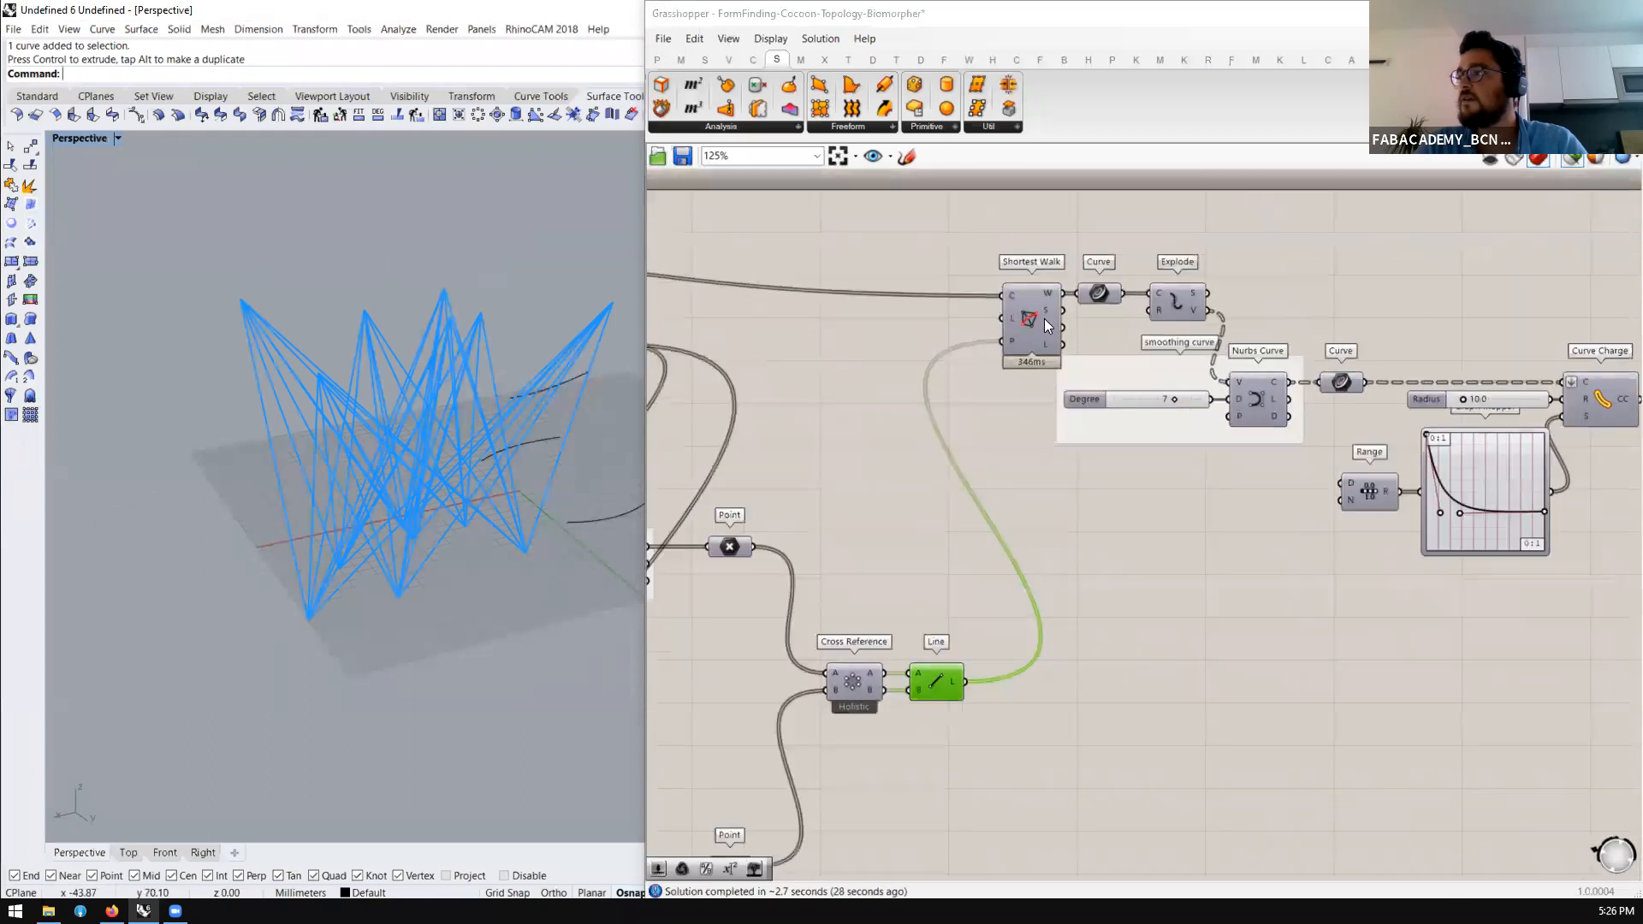
click(1045, 324)
right_drag(325, 513, 479, 488)
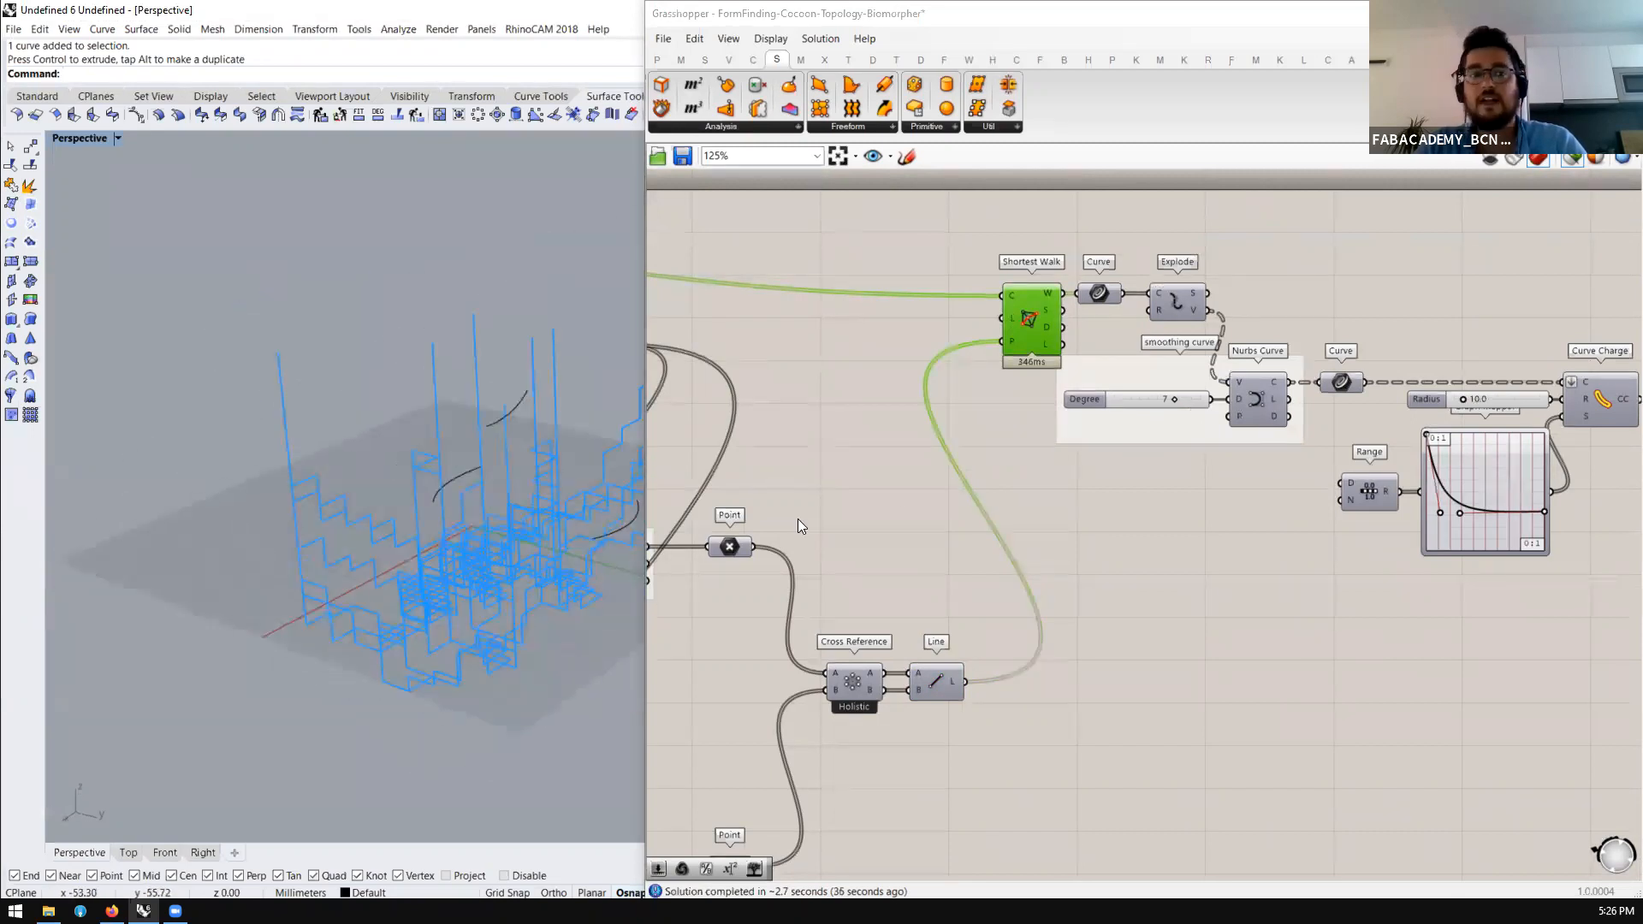
Randomize the lower Gene Pool by 100% twice while previewing the Shortest Walk paths
scroll(1450, 501, down, 6)
scroll(922, 672, up, 4)
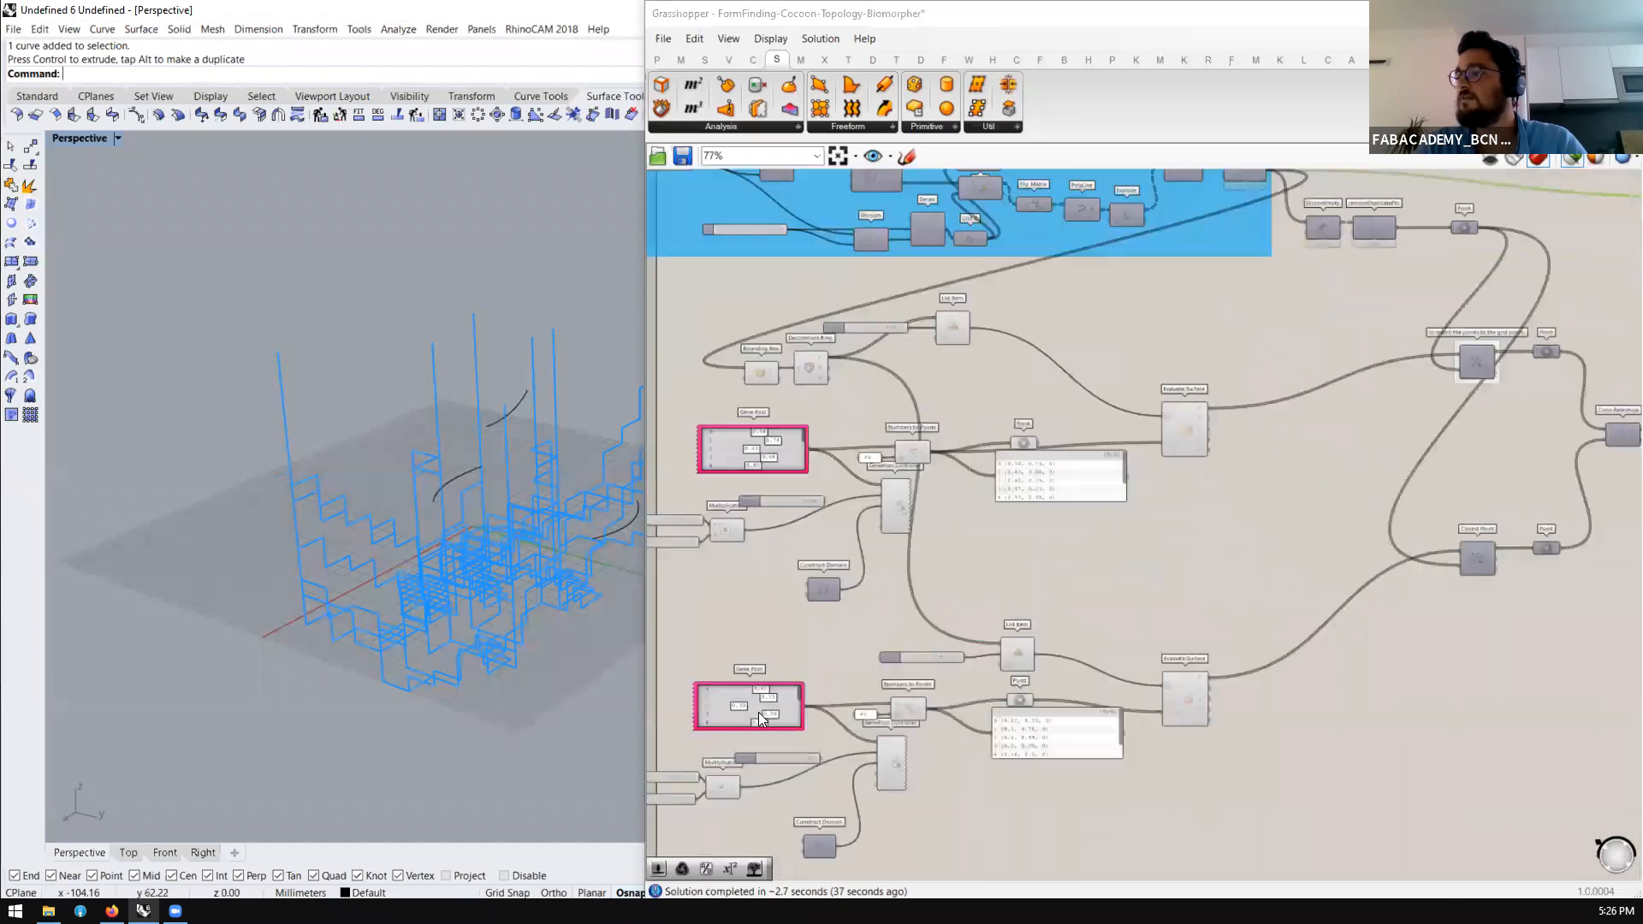
scroll(760, 717, up, 3)
right_click(729, 700)
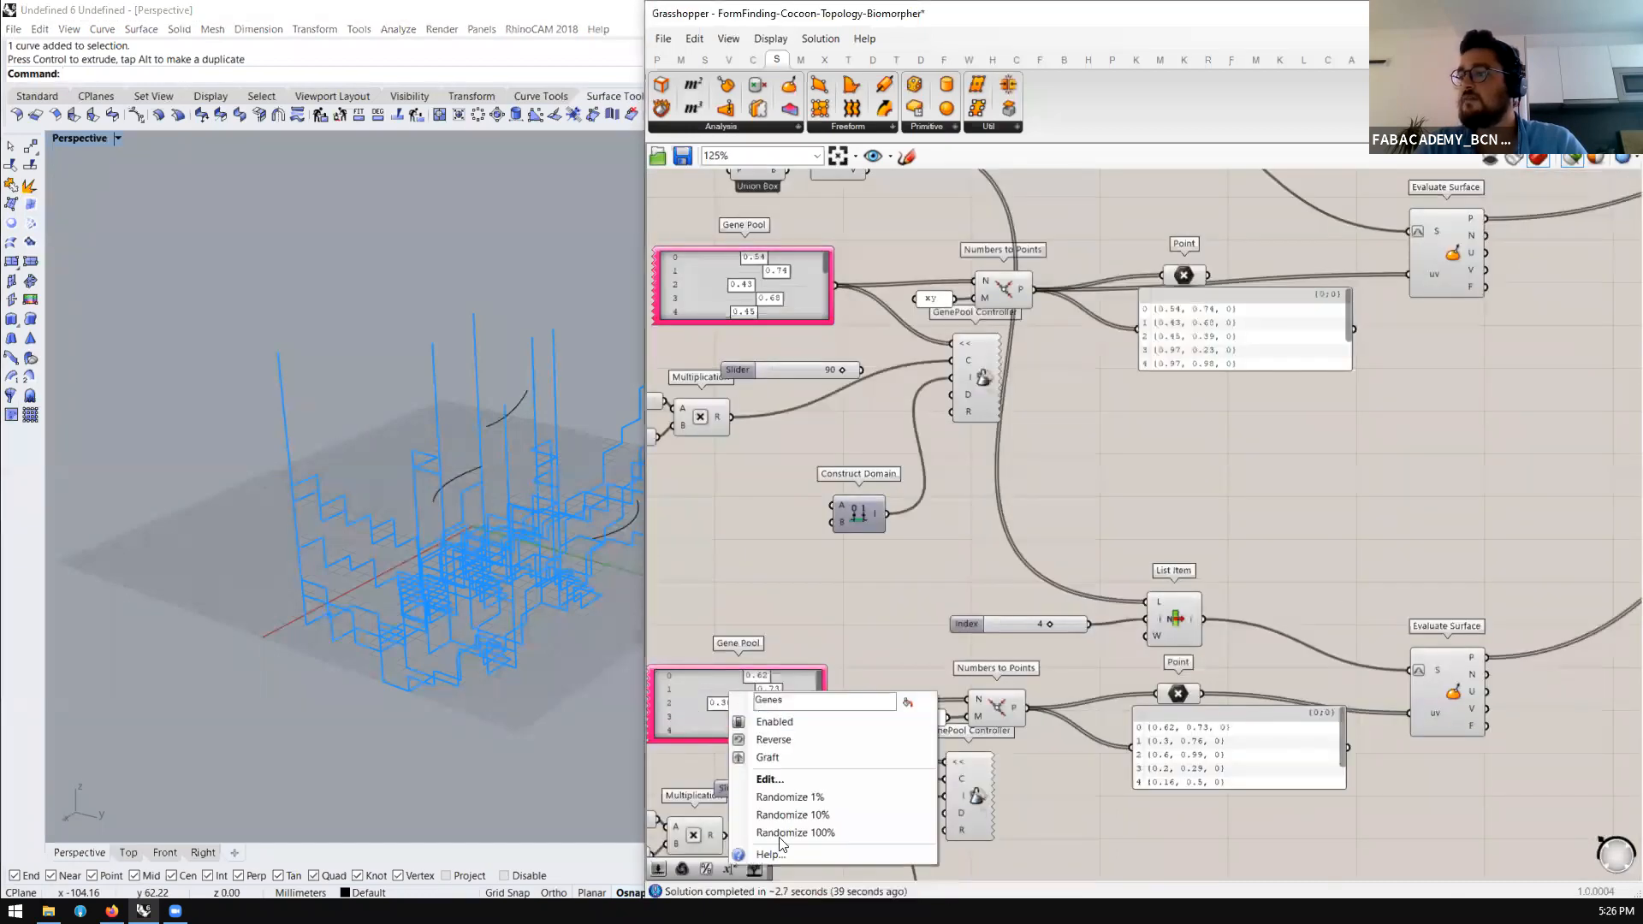
click(779, 830)
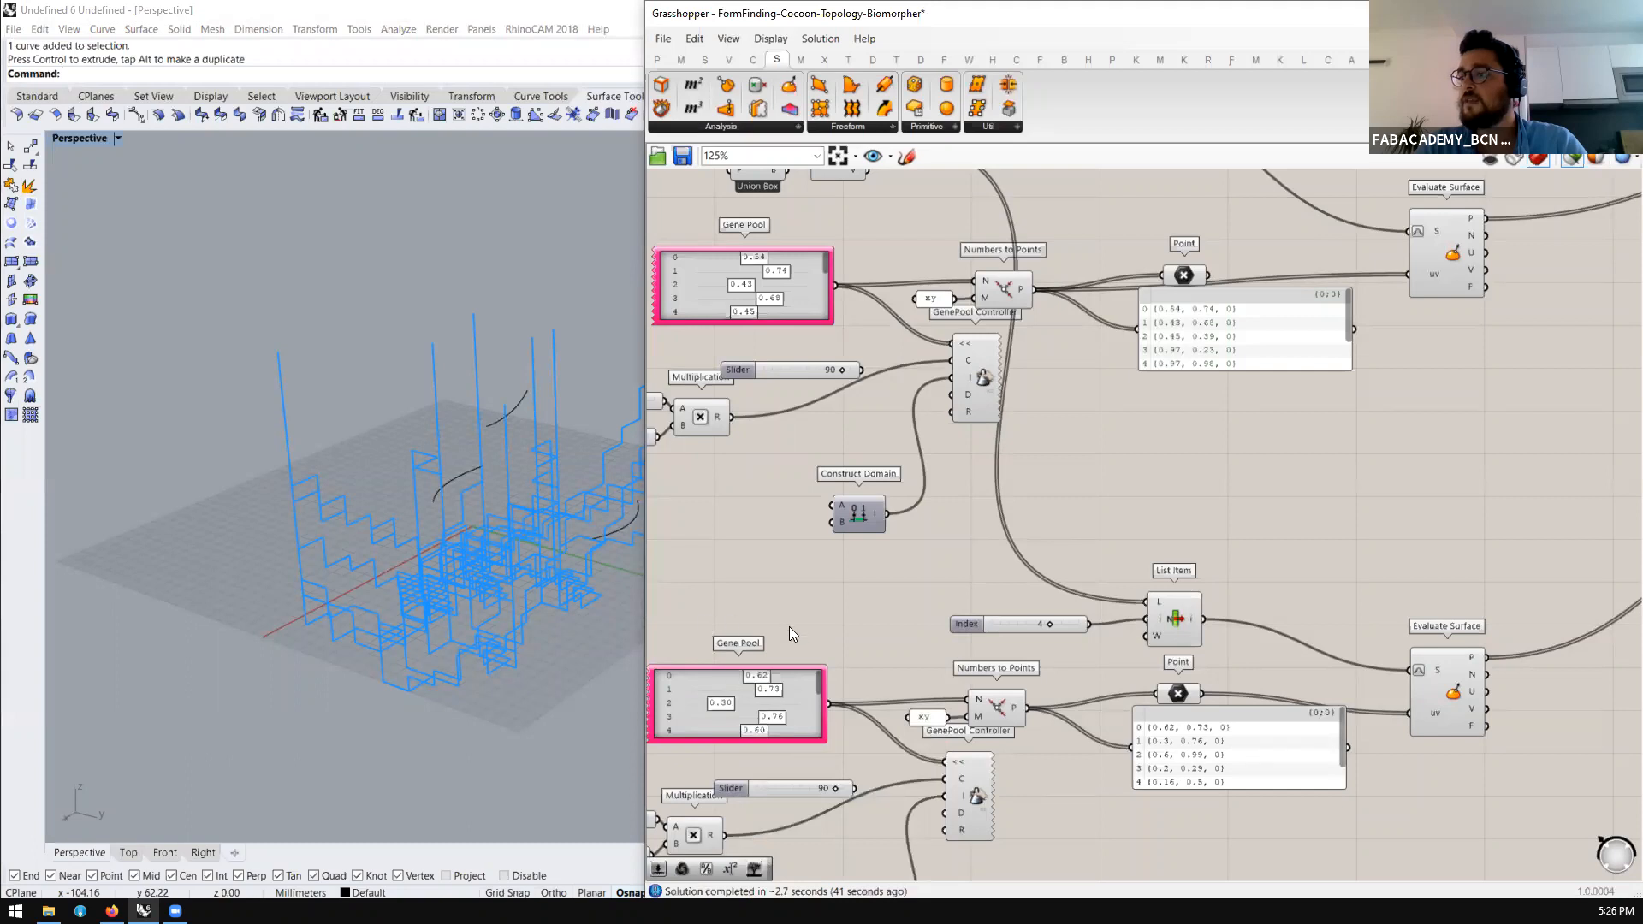
scroll(789, 627, down, 3)
scroll(703, 654, up, 2)
right_drag(524, 602, 408, 577)
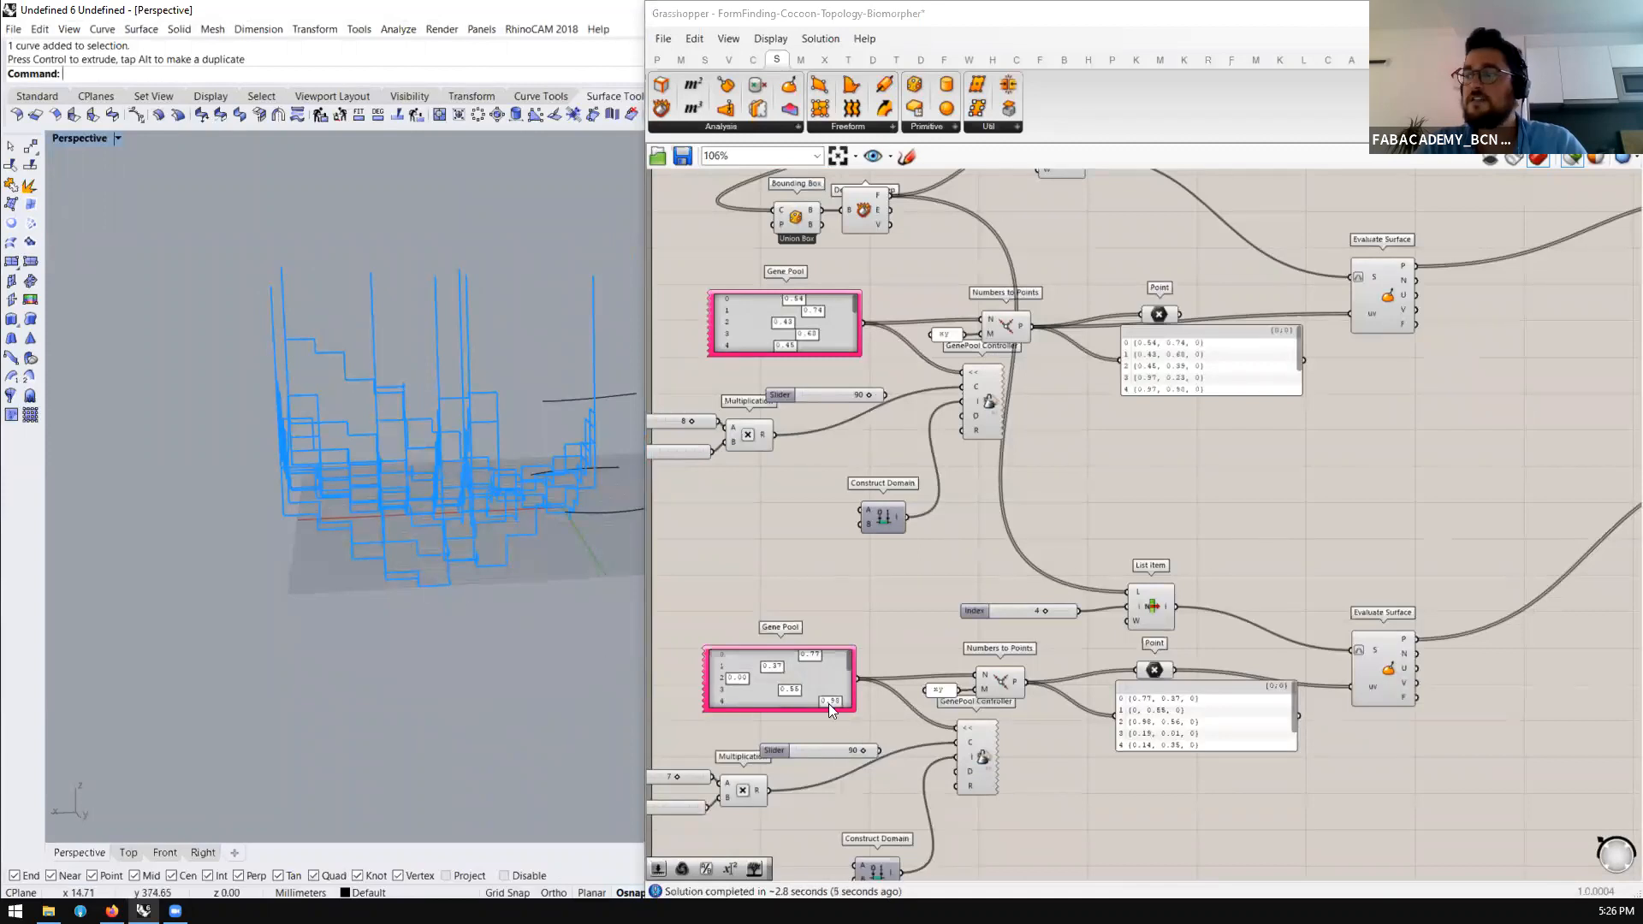
scroll(828, 703, up, 3)
right_click(837, 646)
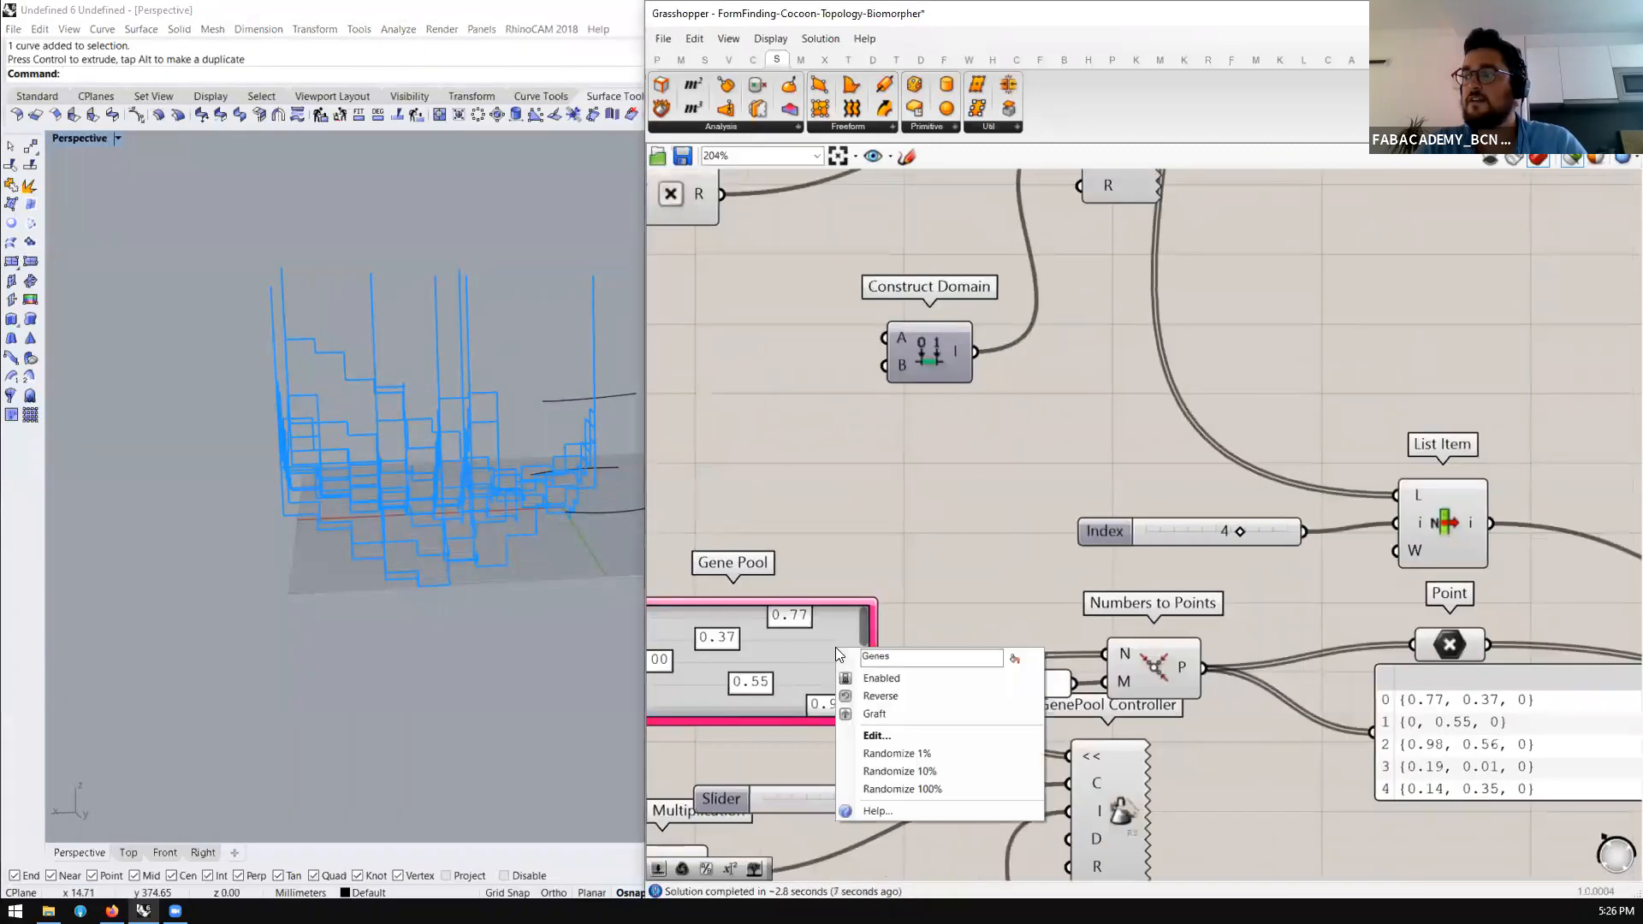
click(880, 782)
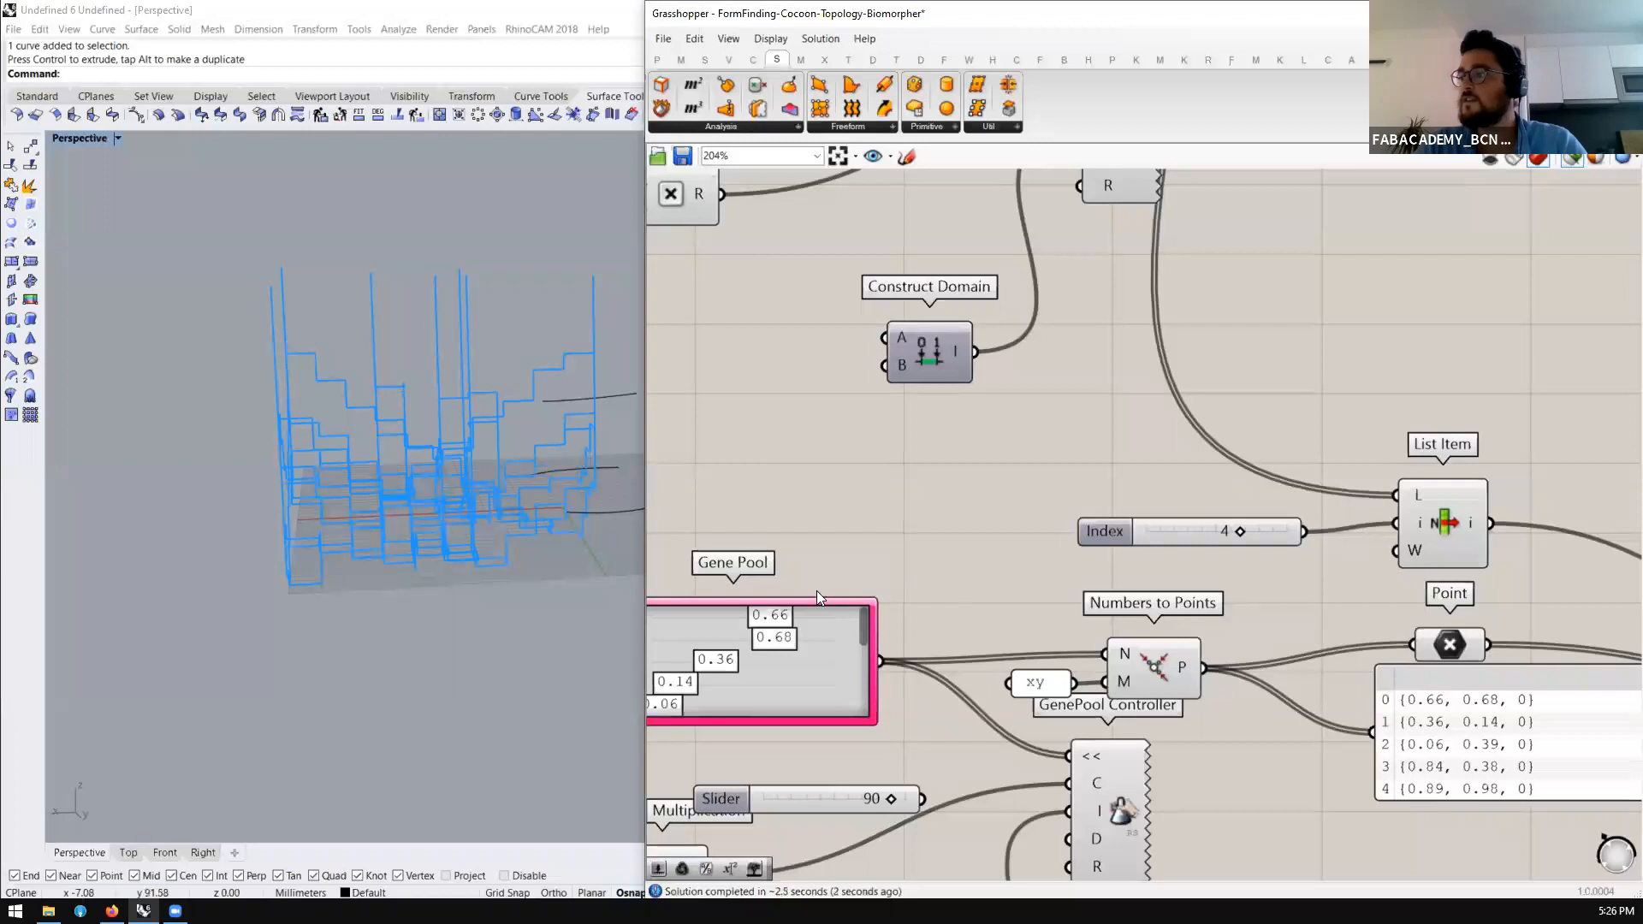
Examine the refined mesh from the Refine component and look over the mesh cleanup groups downstream
scroll(817, 590, down, 6)
scroll(1345, 367, up, 4)
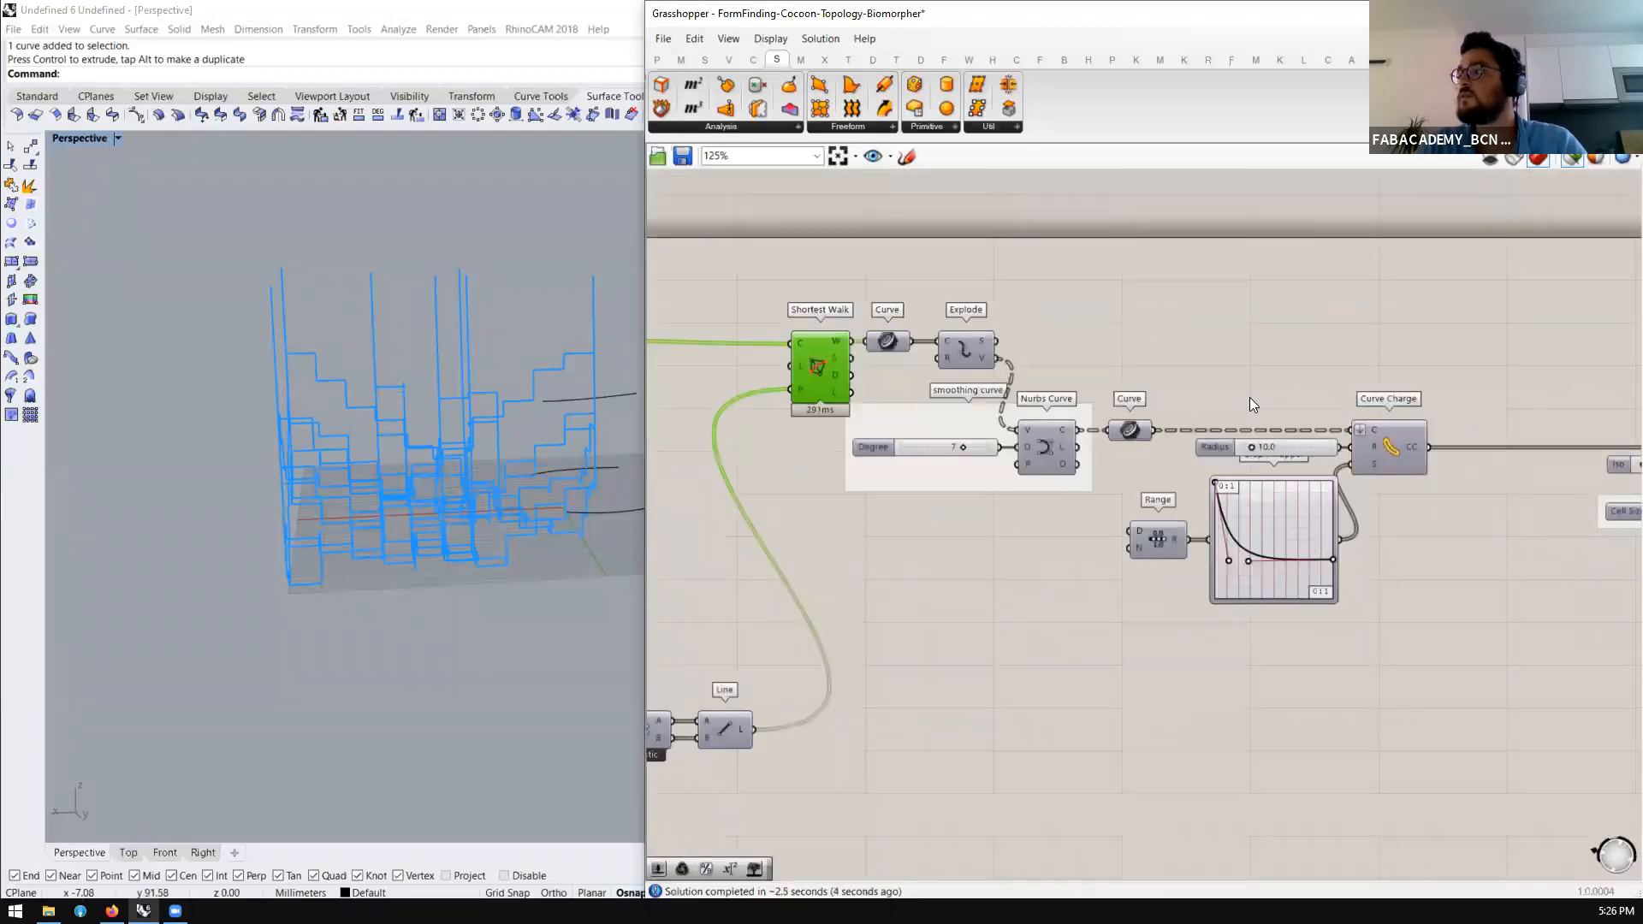
scroll(1499, 426, up, 2)
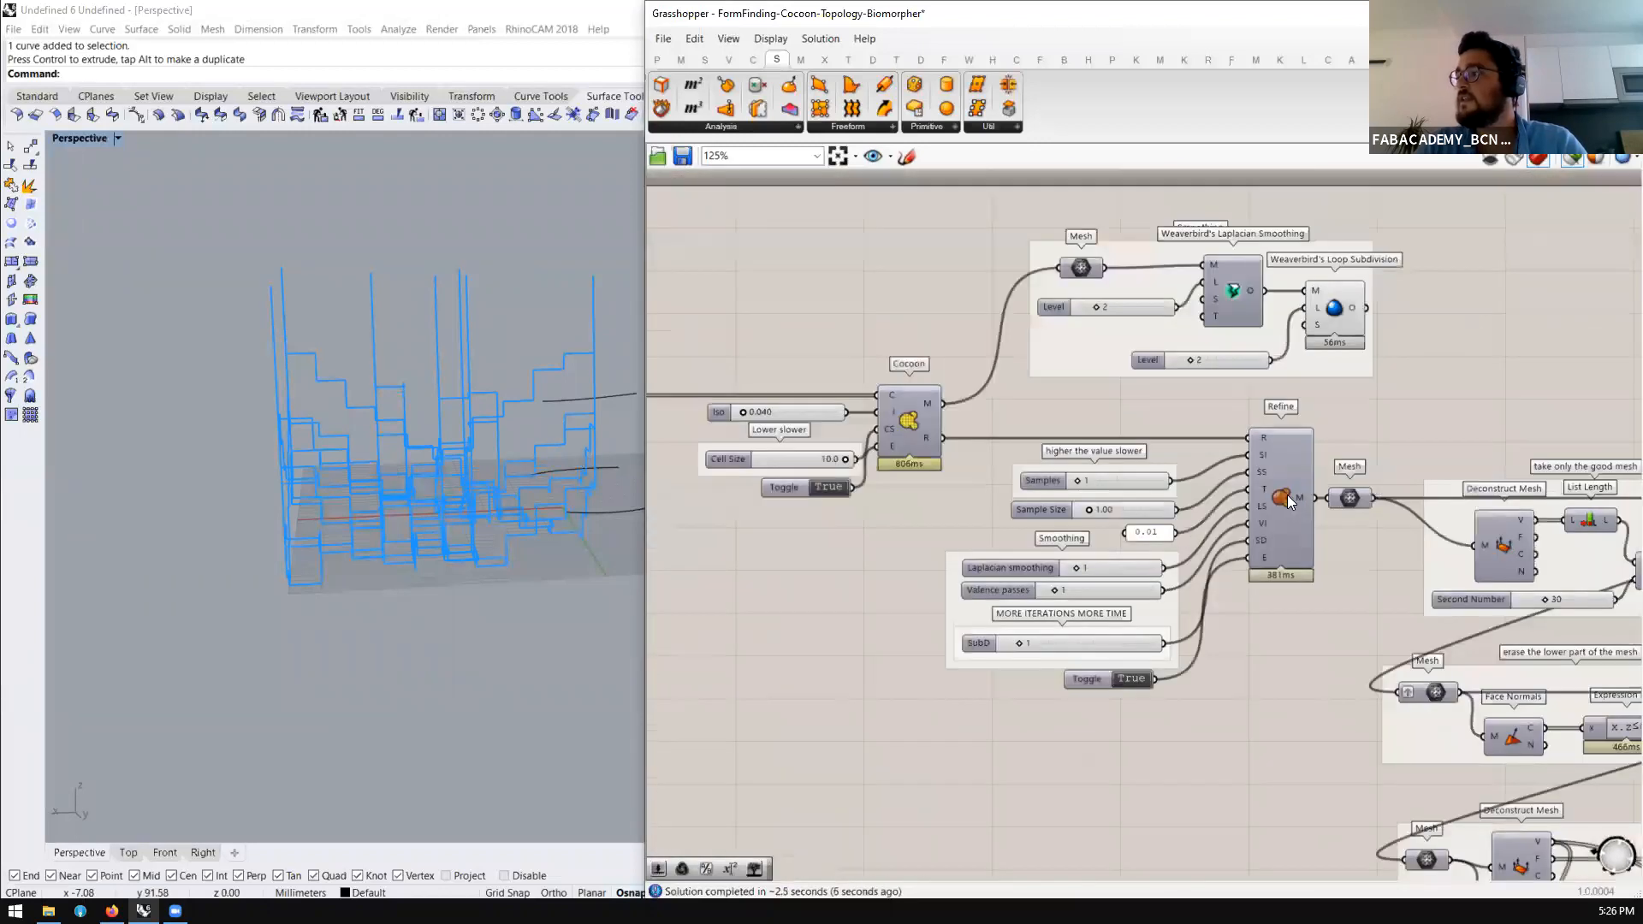
click(1287, 494)
mouse_move(472, 457)
right_down()
mouse_move(403, 466)
mouse_move(453, 447)
right_up()
scroll(1304, 506, up, 2)
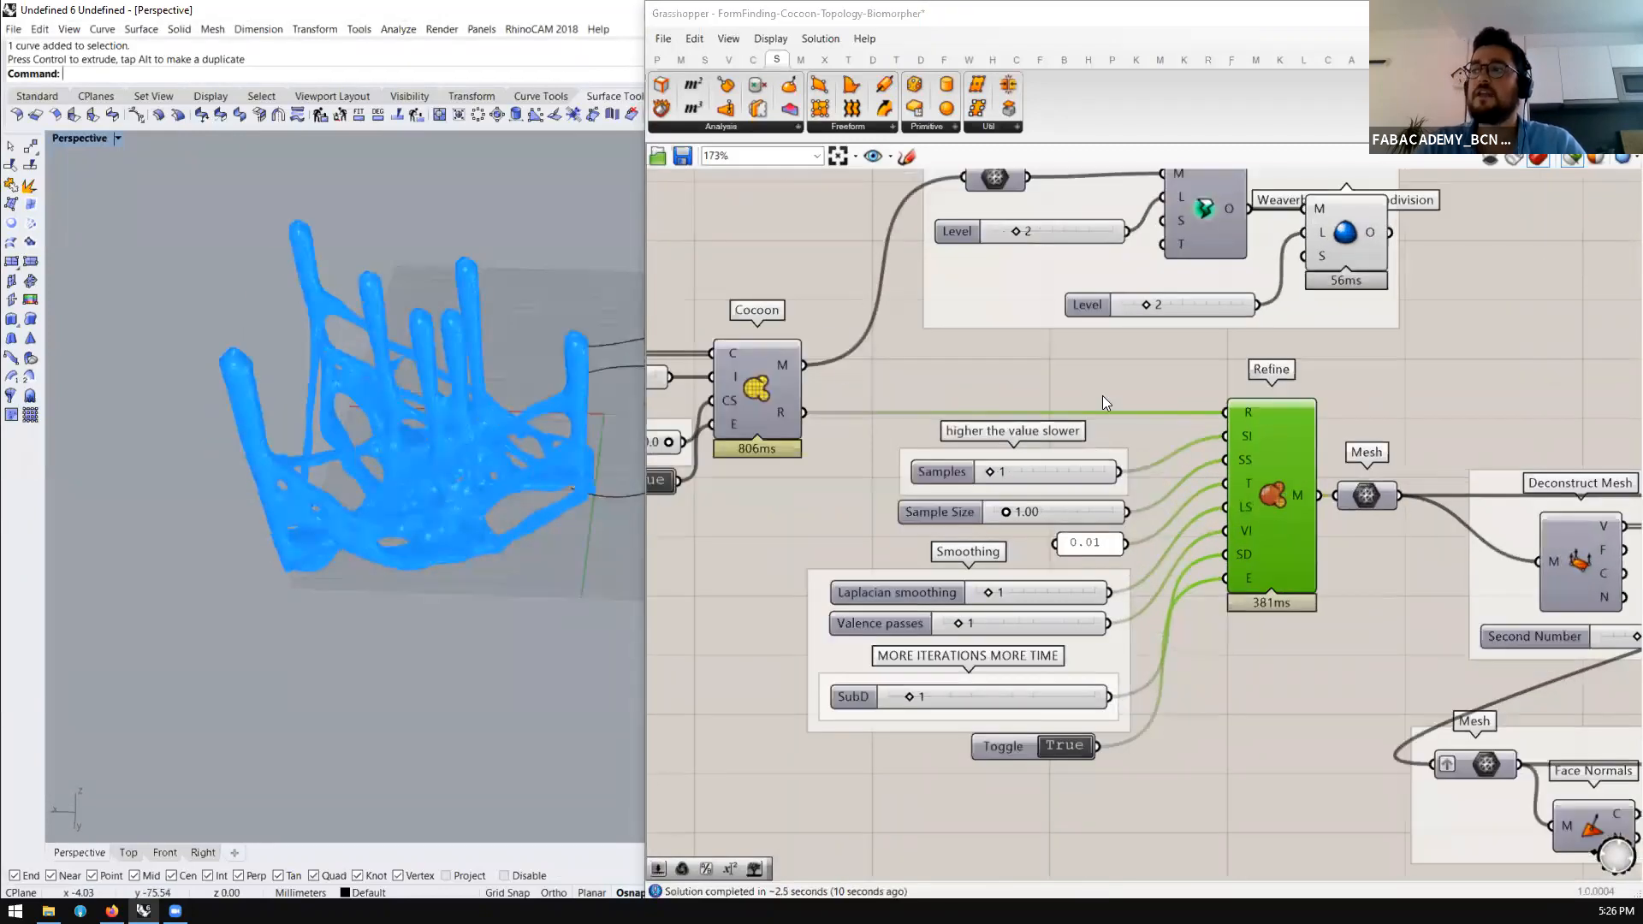
scroll(900, 388, down, 5)
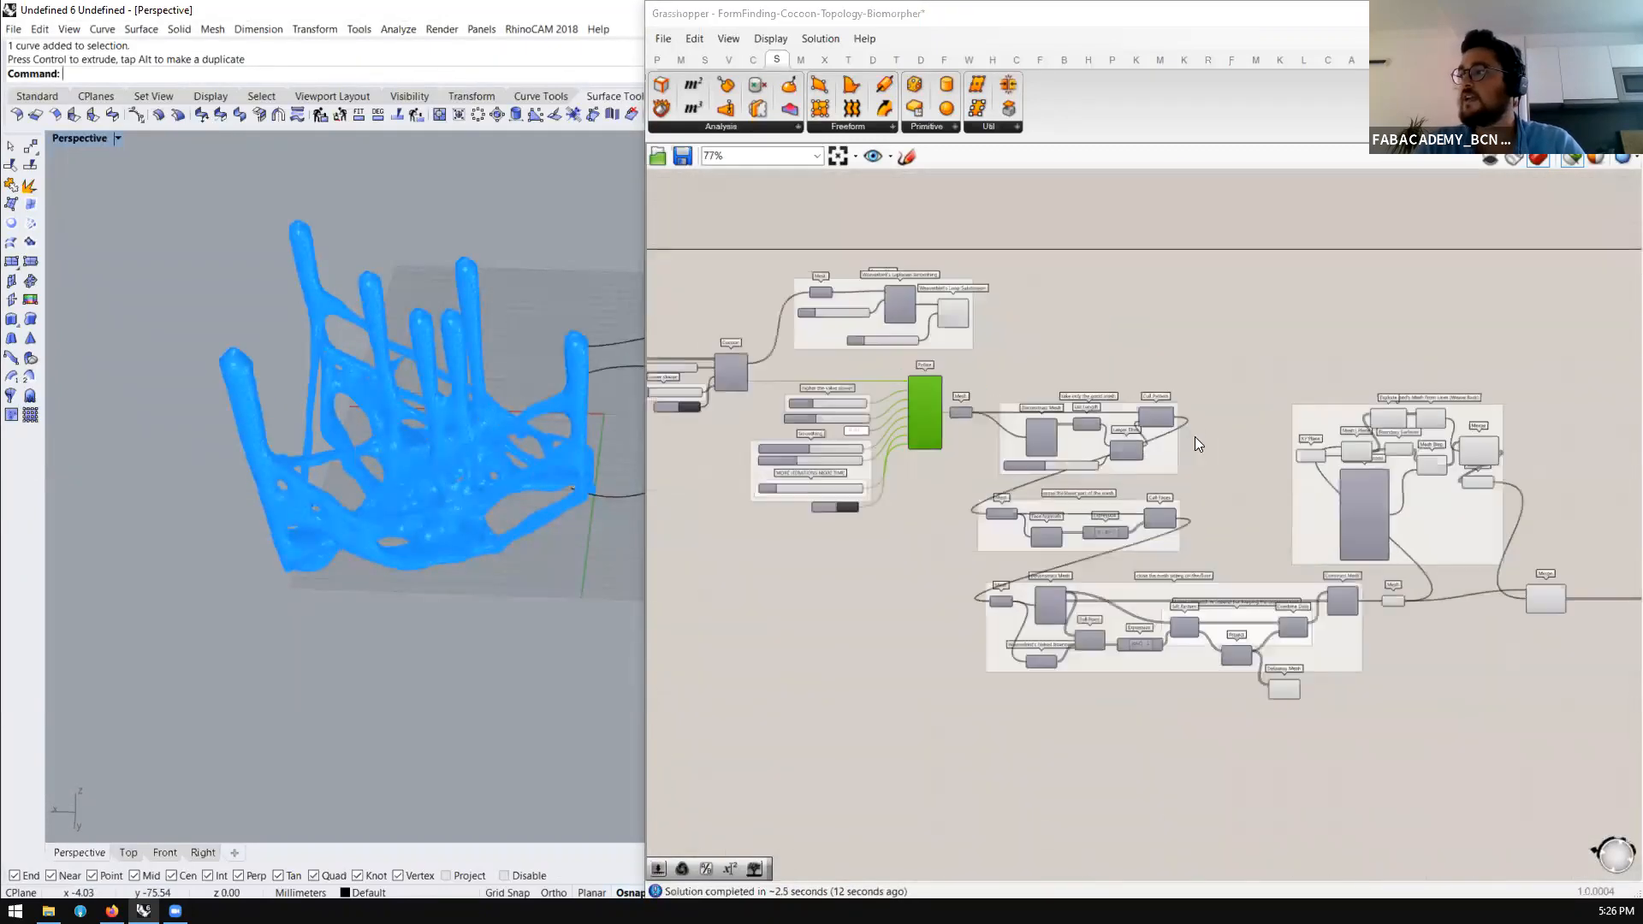
scroll(1235, 433, up, 5)
scroll(1240, 441, down, 6)
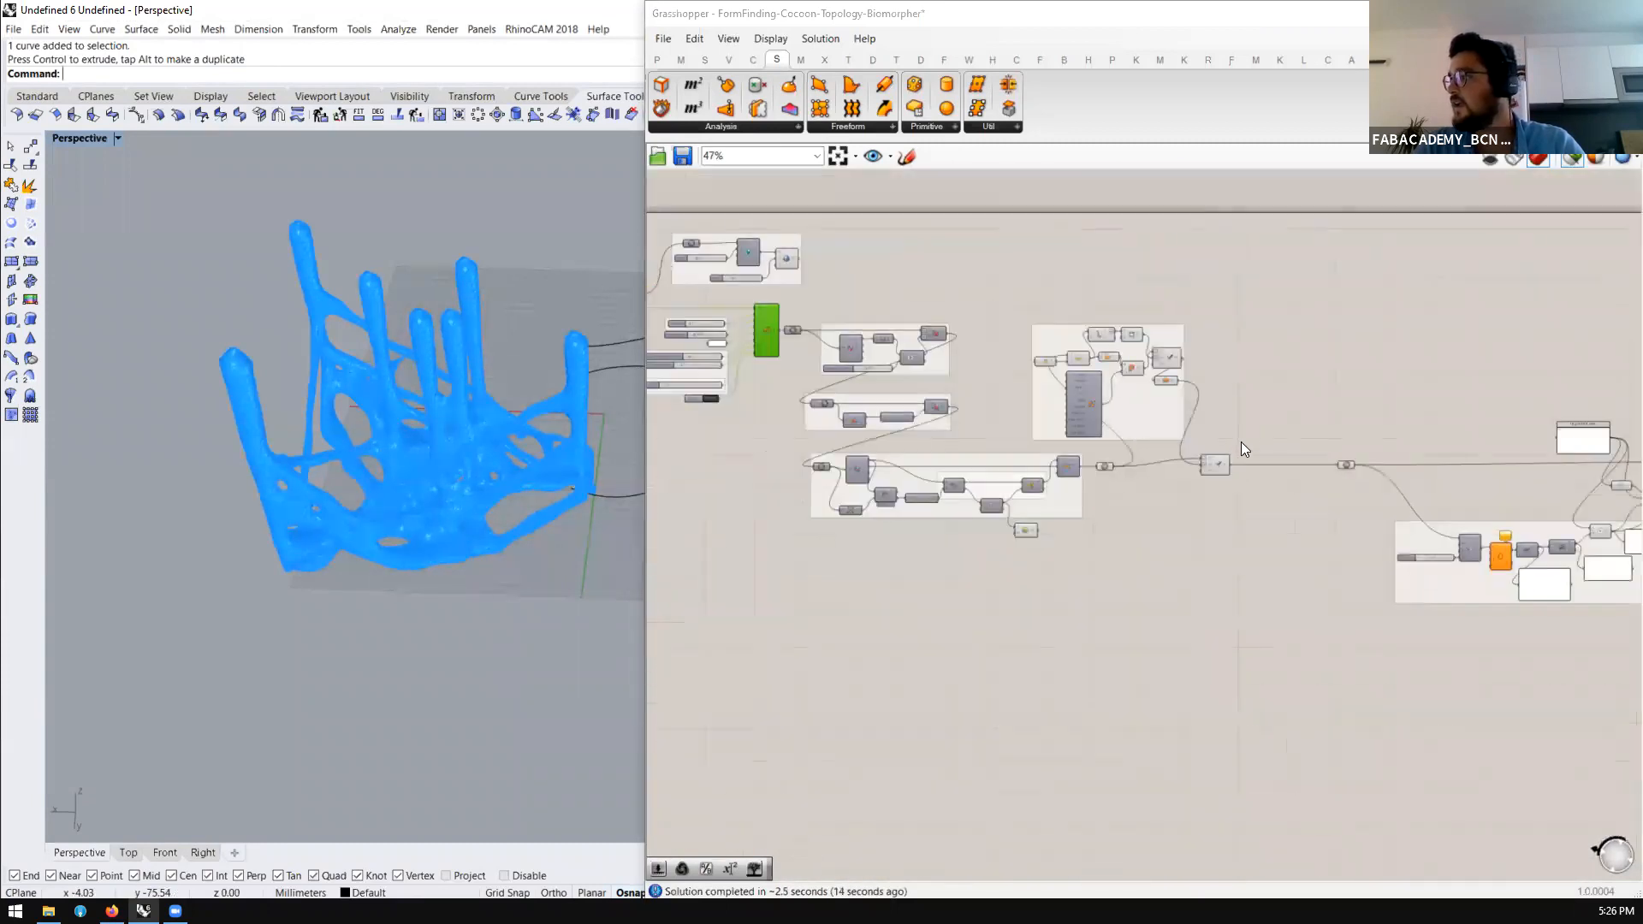
Delete the mesh cleanup groups after Refine together with the component that receives their outputs
drag(1203, 285, 724, 602)
scroll(1220, 464, up, 2)
scroll(1290, 462, up, 2)
scroll(1497, 459, down, 8)
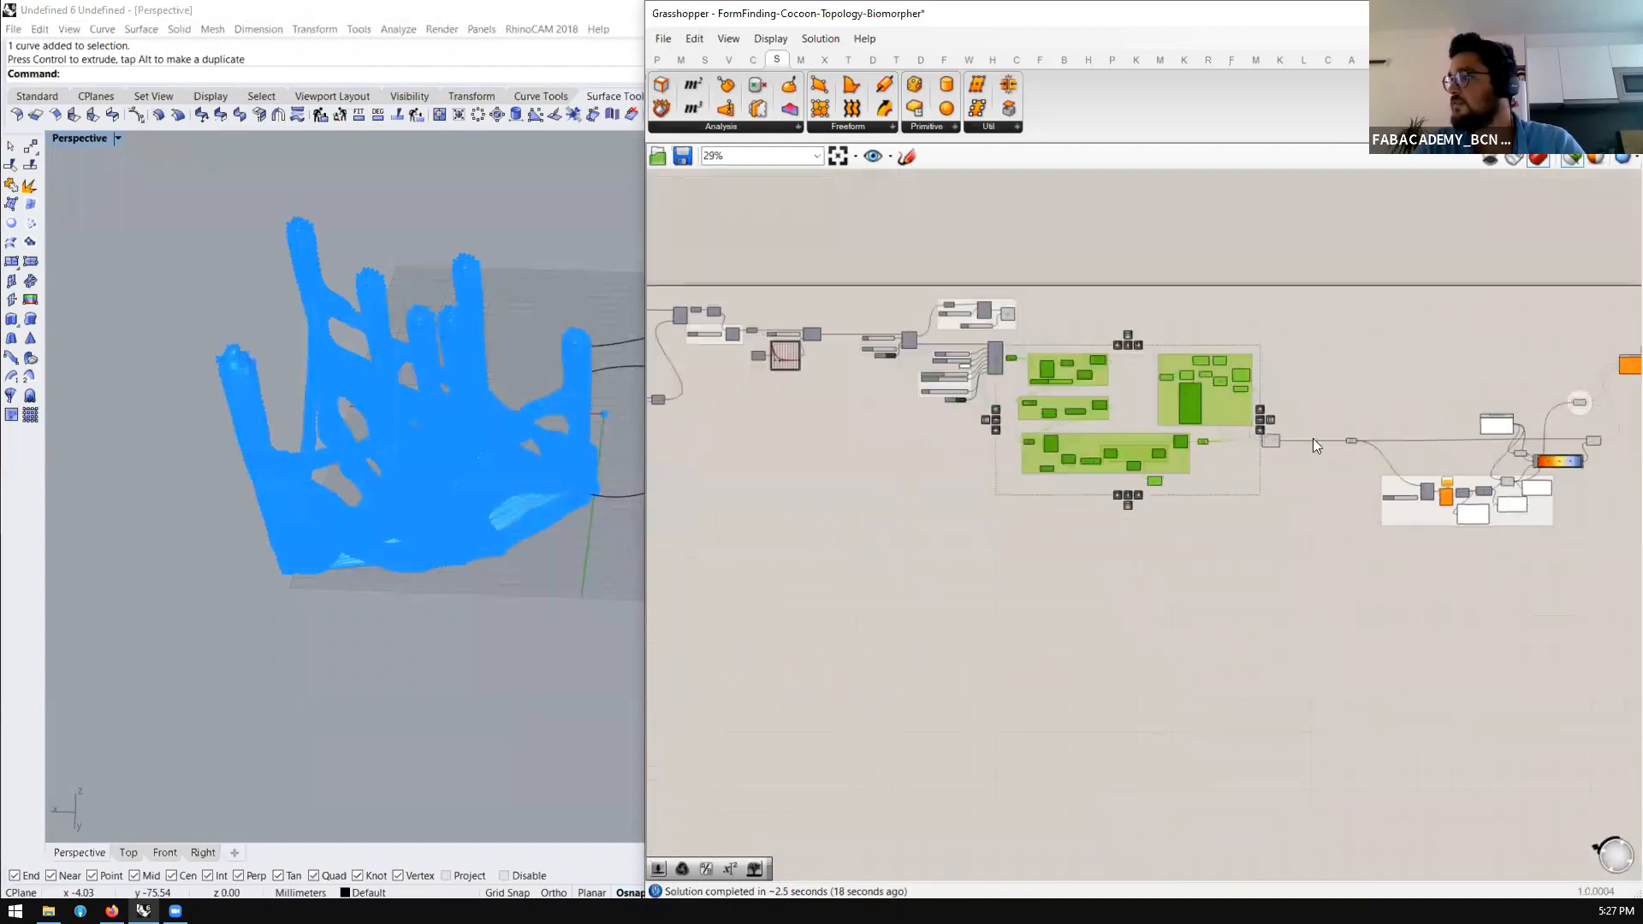
scroll(1266, 422, up, 3)
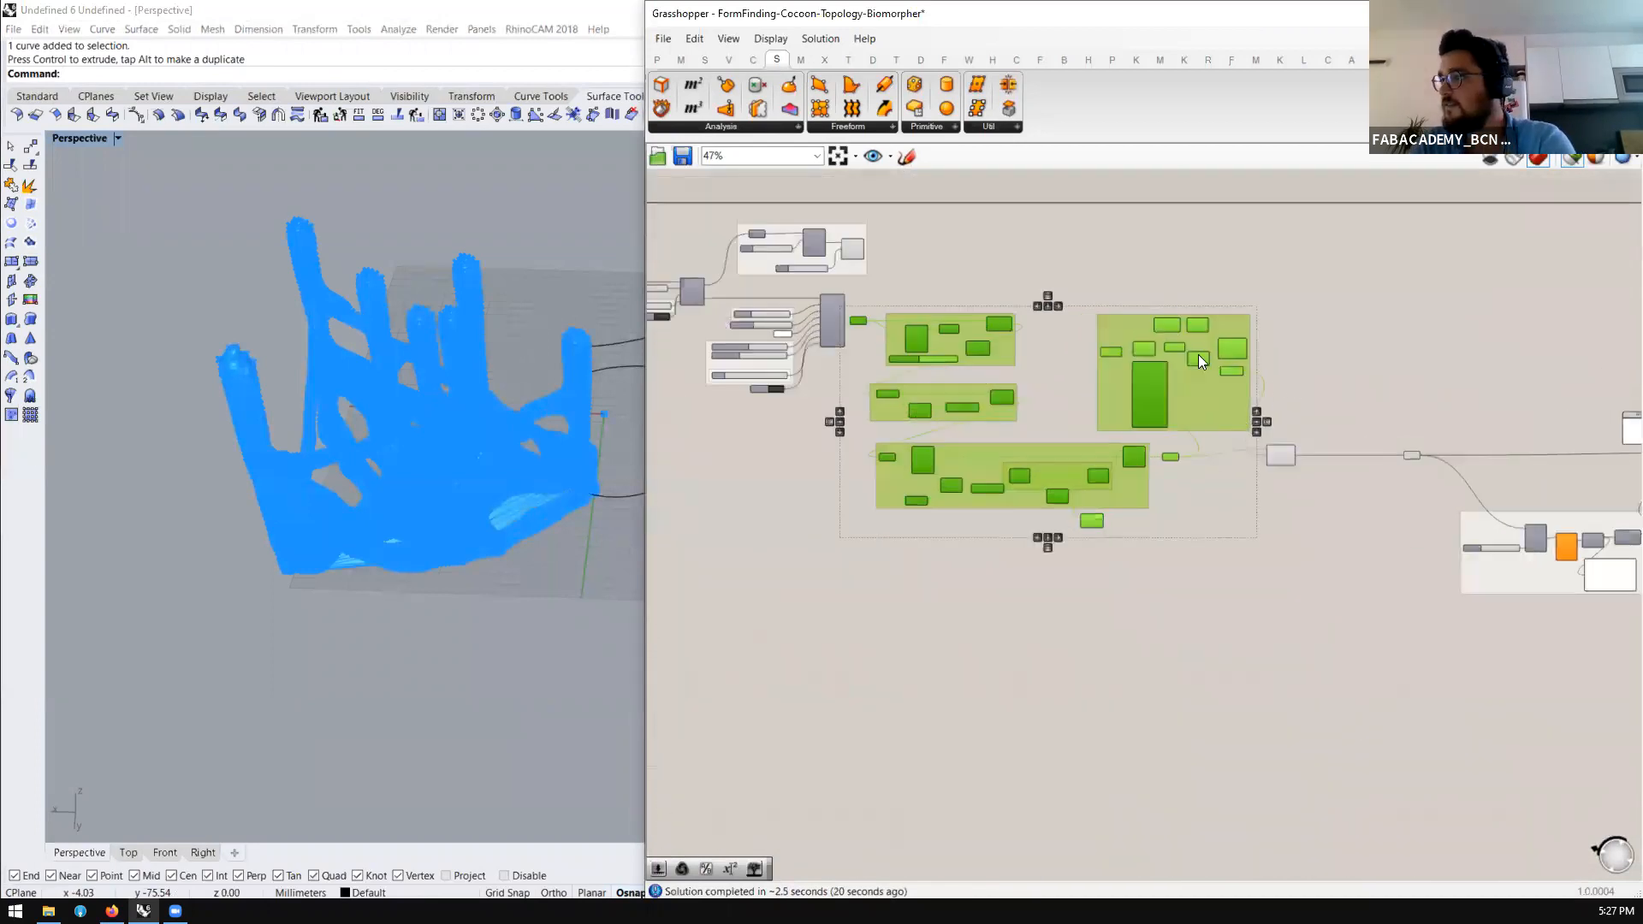
key(Delete)
drag(1321, 387, 1218, 488)
key(Delete)
Move the smoothing group to the free space beyond Refine and connect Refine's M output to its Mesh parameter
drag(931, 224, 760, 260)
scroll(739, 325, up, 5)
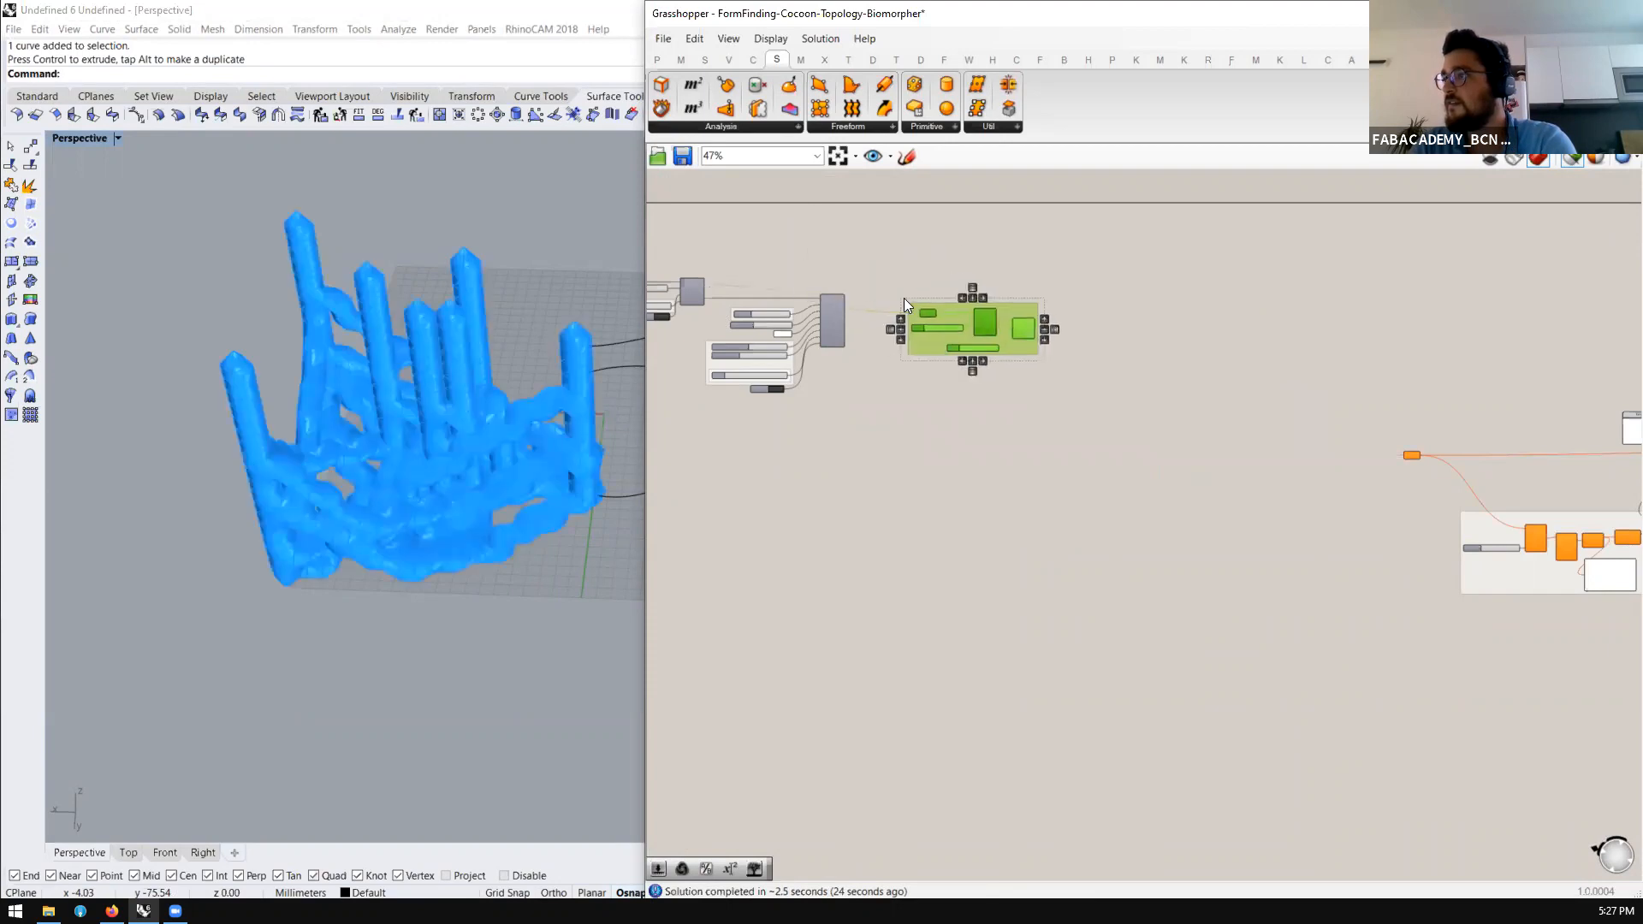
scroll(740, 332, up, 2)
drag(771, 366, 1045, 339)
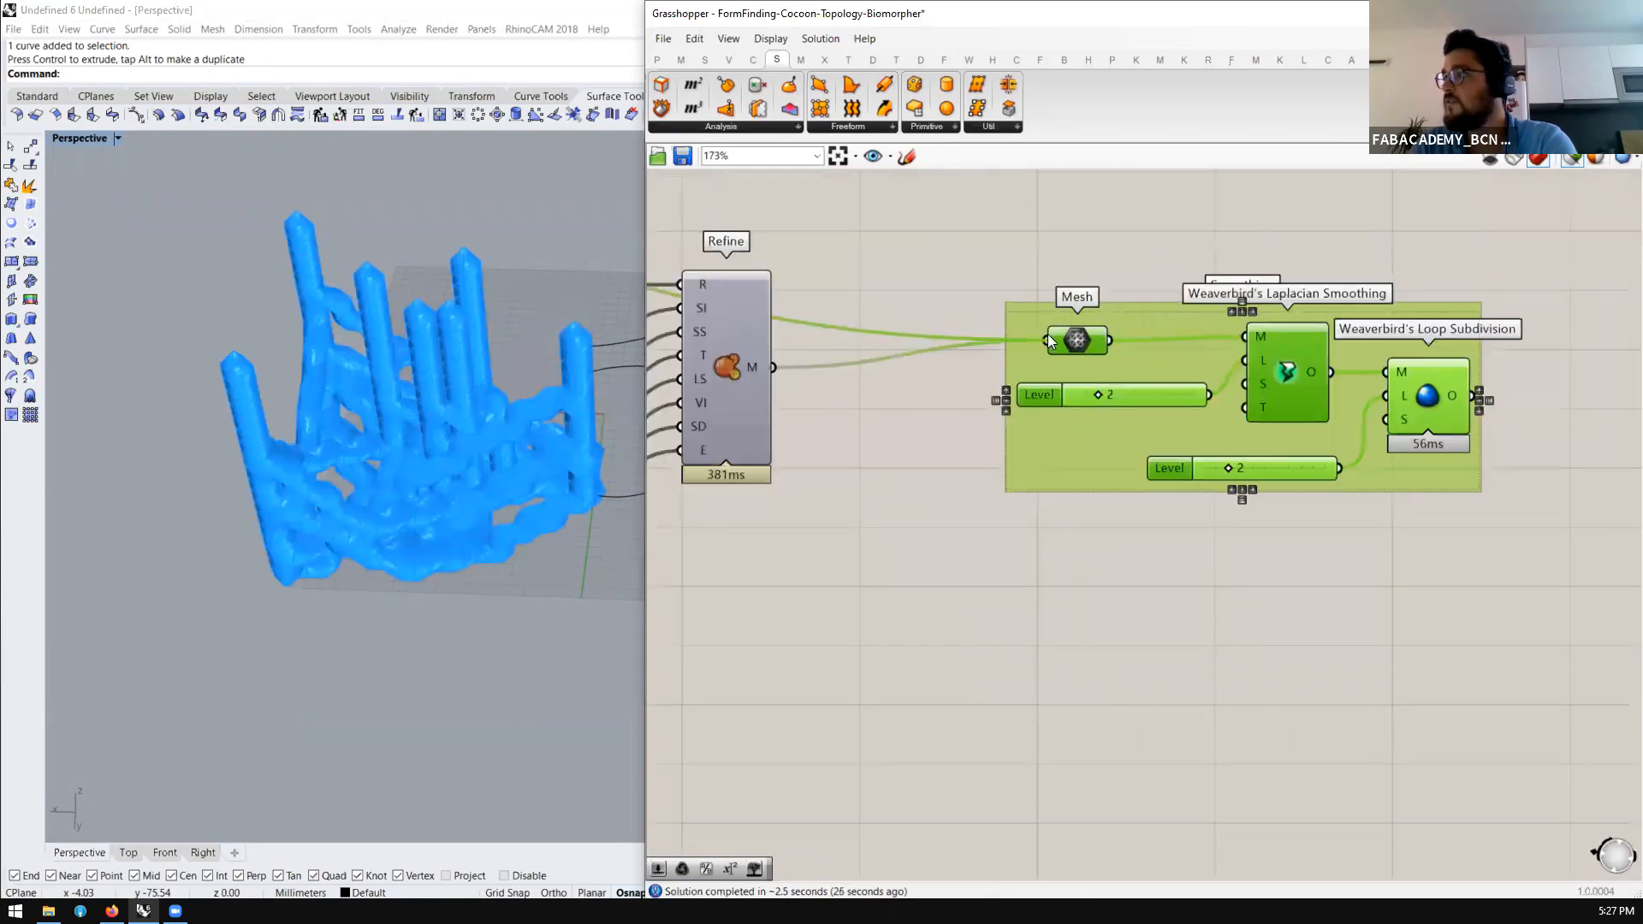
Examine the previews of Weaverbird's Laplacian Smoothing and Loop Subdivision one after the other
click(931, 478)
click(1285, 376)
click(1434, 407)
right_drag(1434, 408, 907, 344)
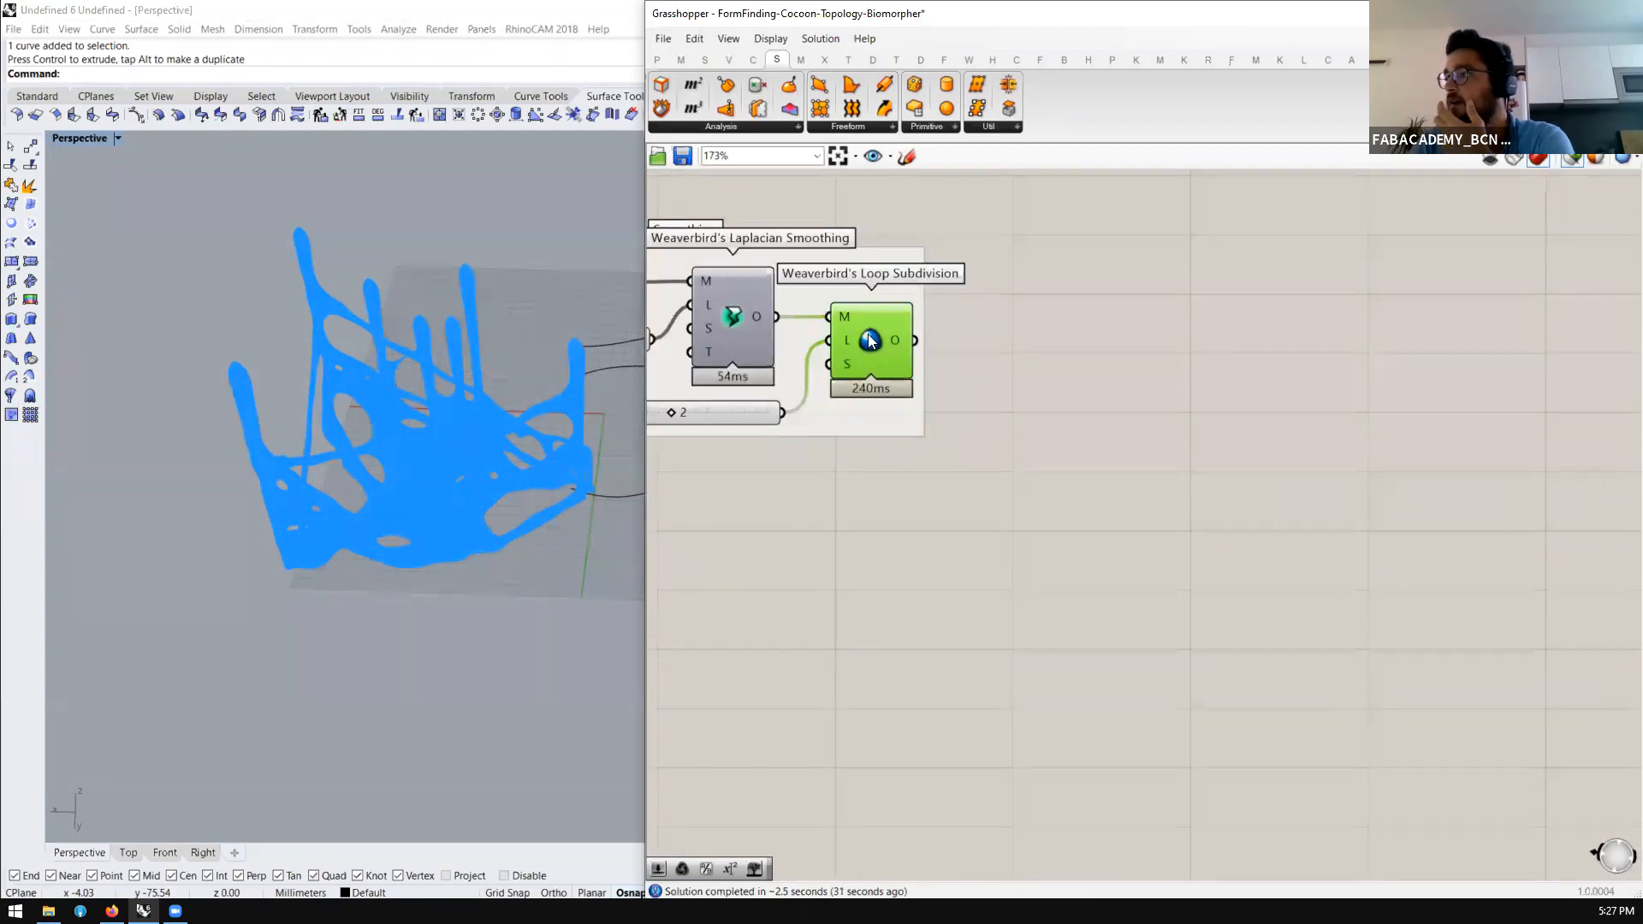
scroll(874, 352, up, 1)
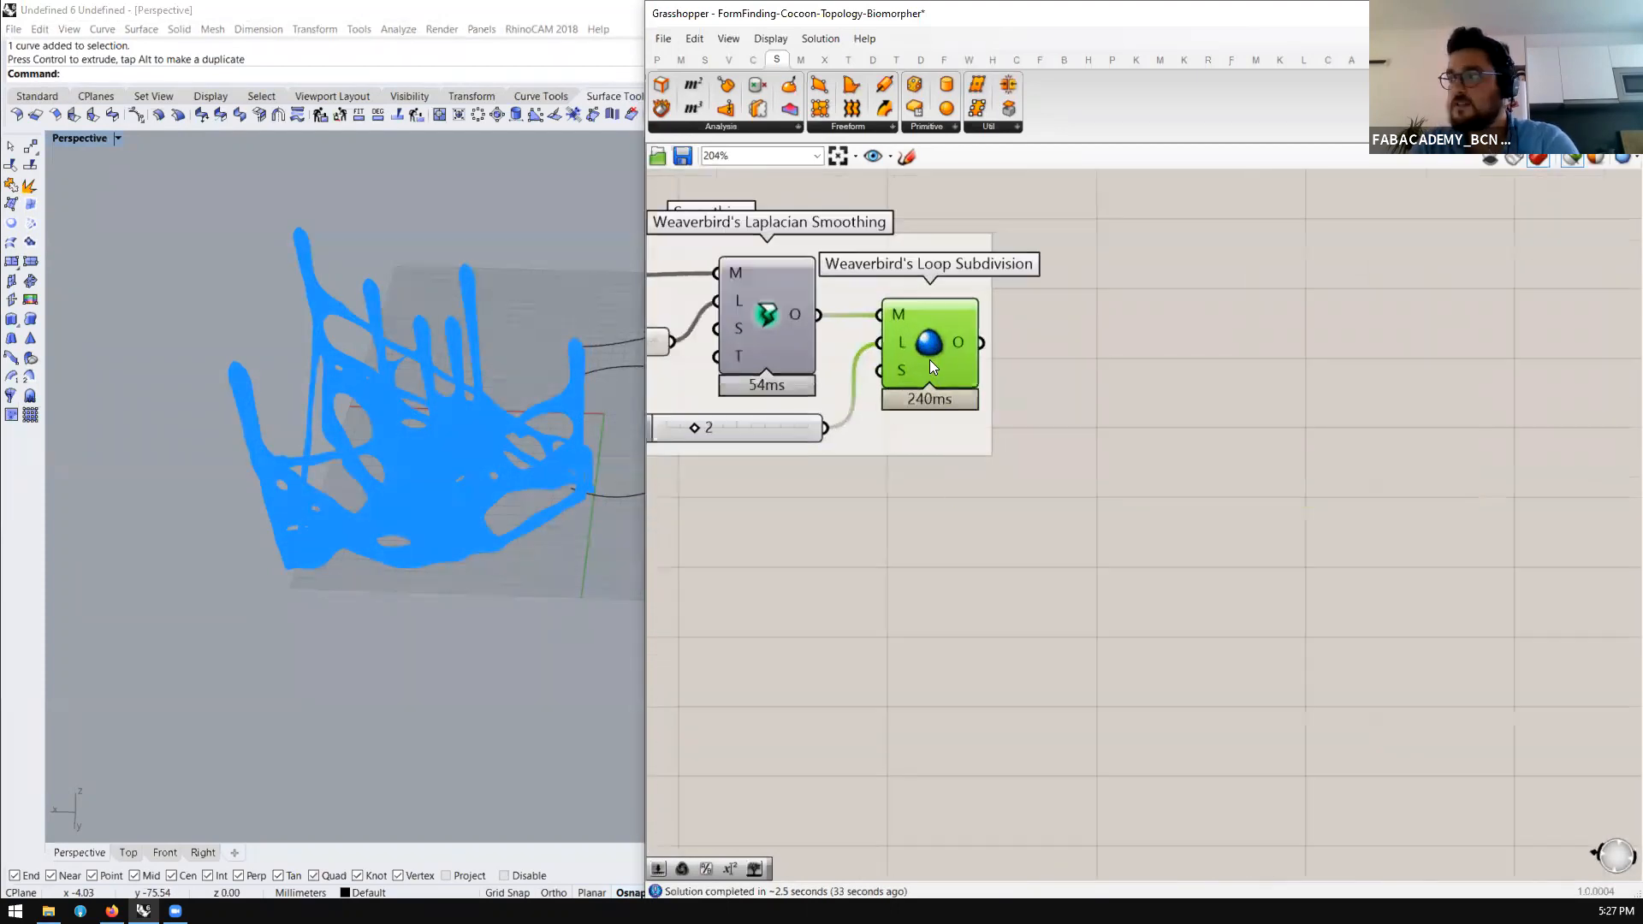
Connect the Loop Subdivision output to the Mesh parameter that feeds the total-area evaluation and Mesh Colours
key(Delete)
drag(817, 315, 1339, 482)
scroll(932, 330, down, 5)
scroll(926, 351, down, 3)
scroll(1296, 448, up, 6)
scroll(975, 423, down, 7)
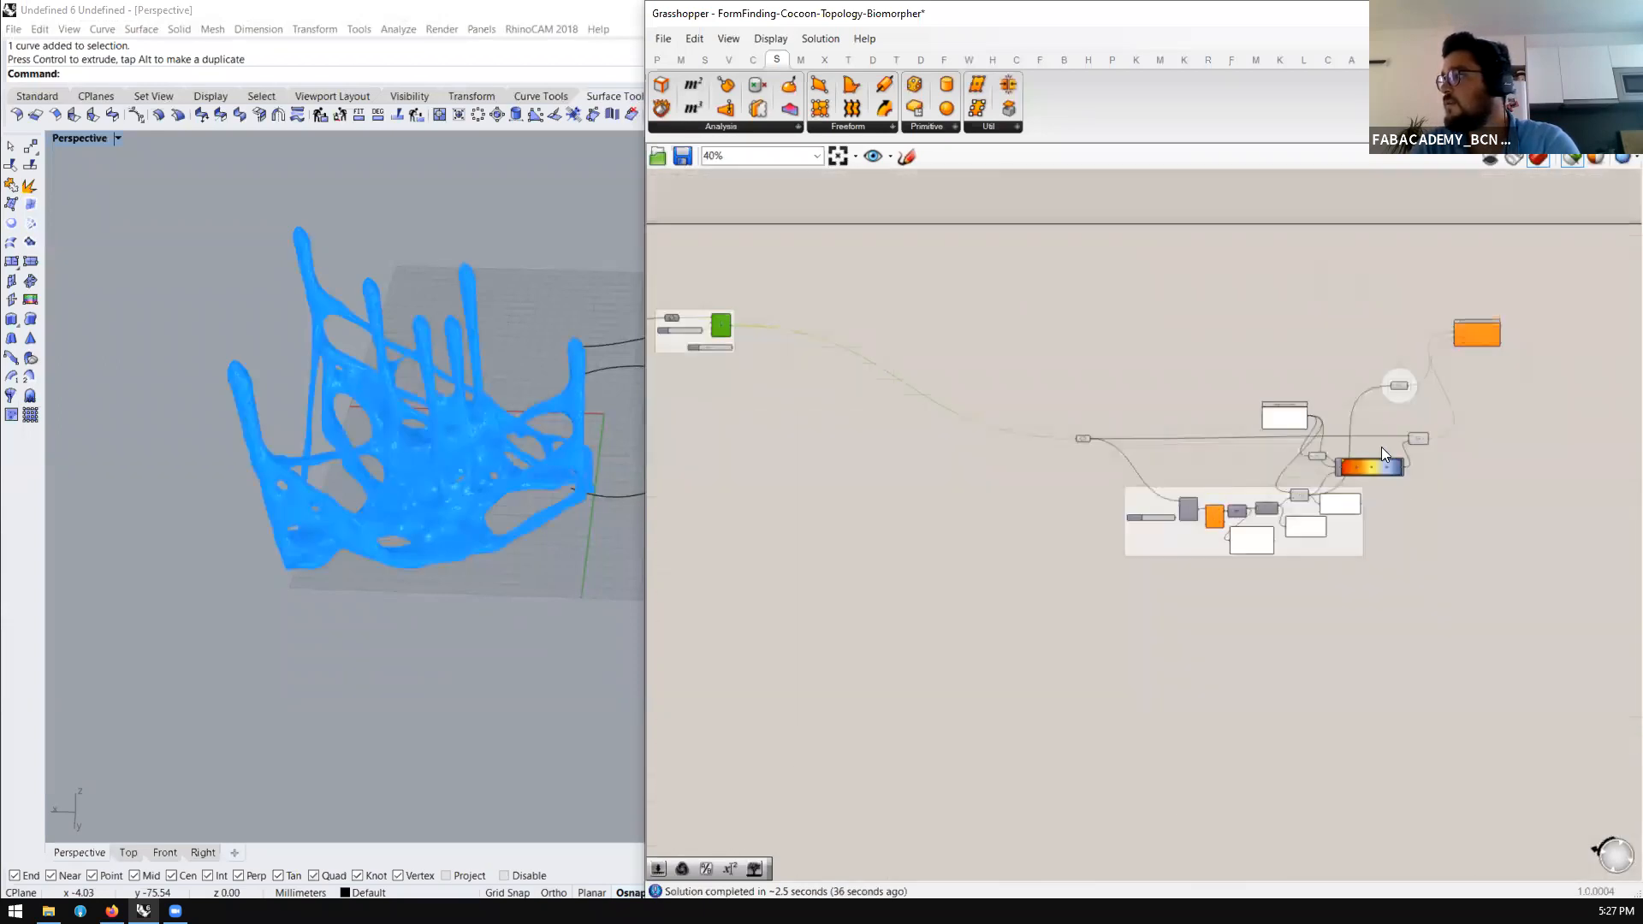
Check the preview of the Mesh Colours component
scroll(1381, 447, up, 5)
click(1459, 421)
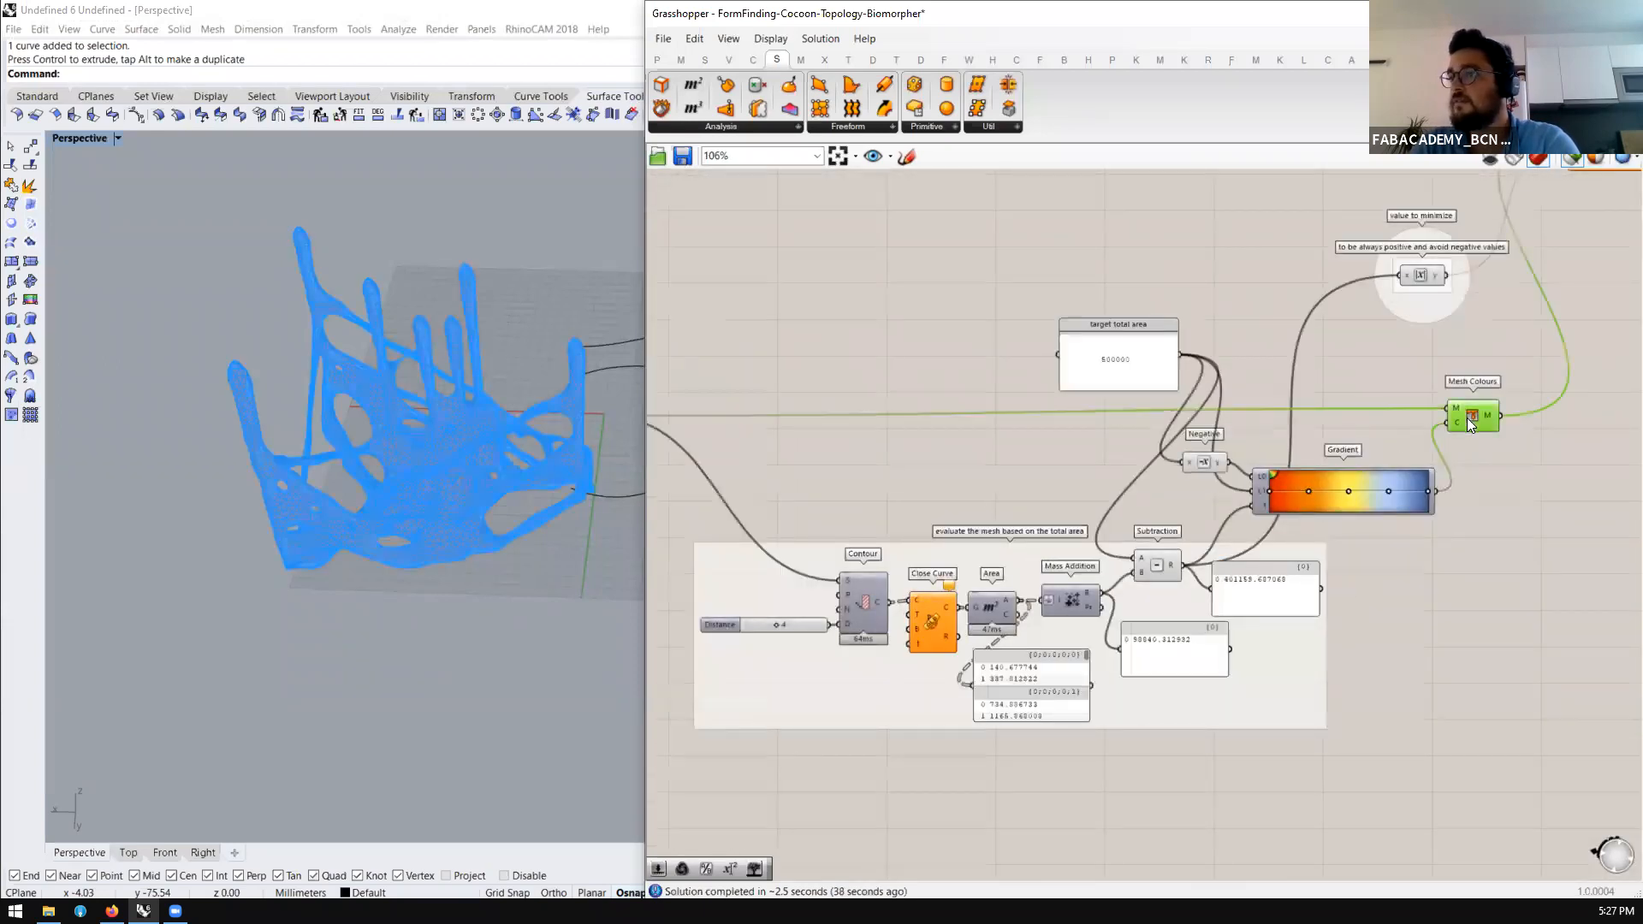
click(1529, 540)
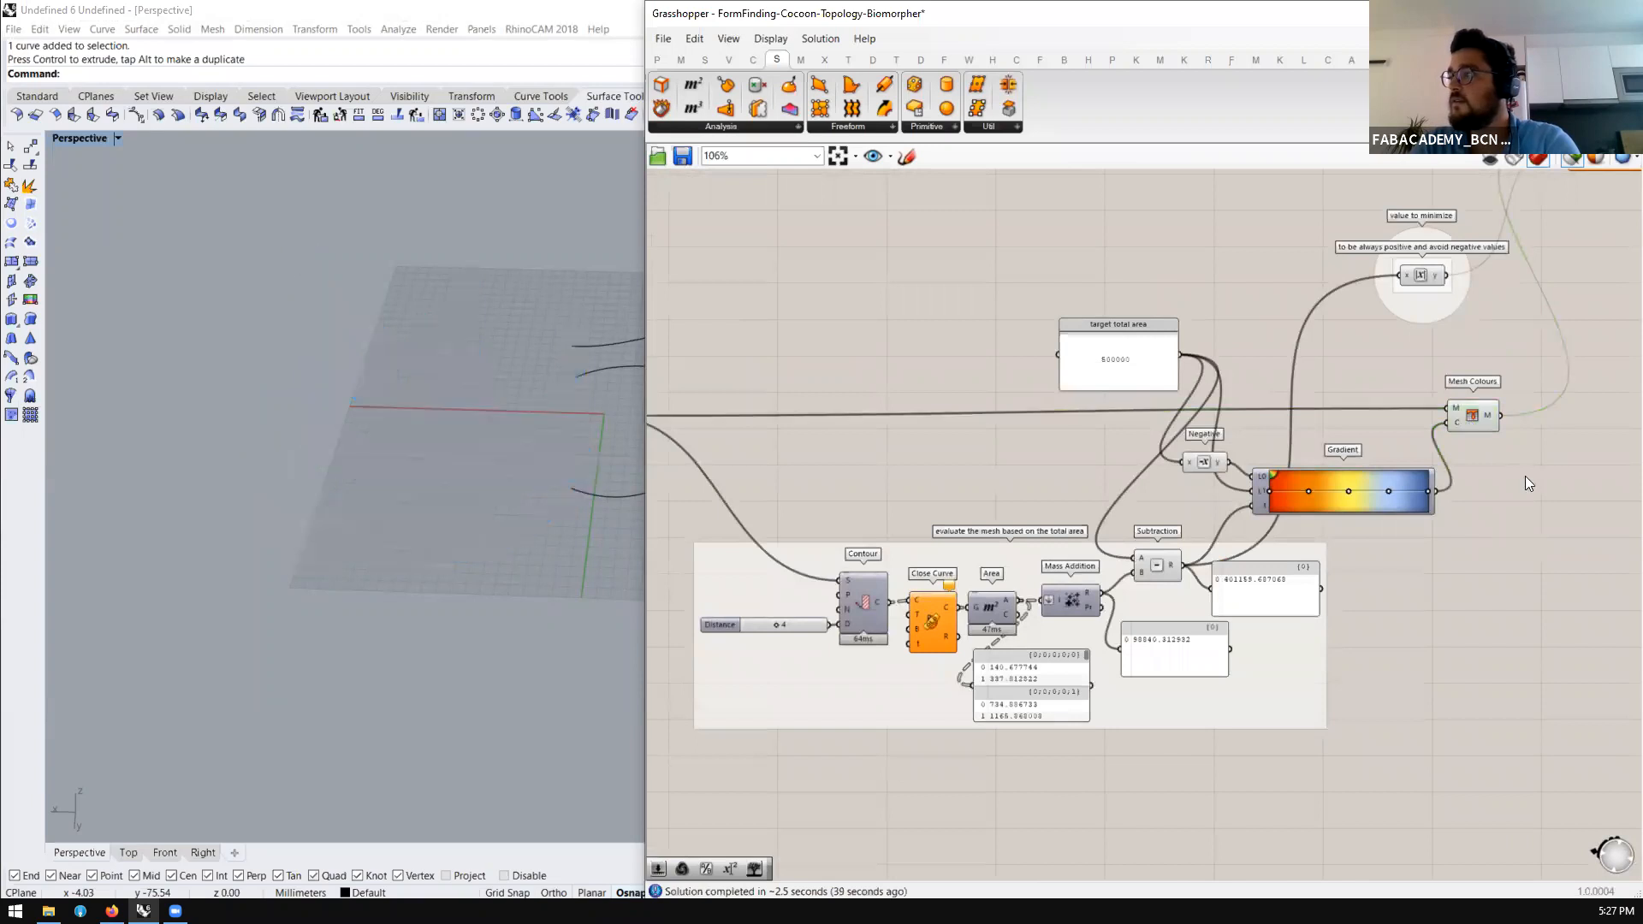
Restore the preview of unselected components and turn off the preview of everything upstream of the final Mesh parameter
click(1574, 161)
scroll(1553, 354, down, 7)
drag(1322, 270, 882, 496)
middle_click(978, 430)
click(1029, 385)
scroll(1516, 352, up, 2)
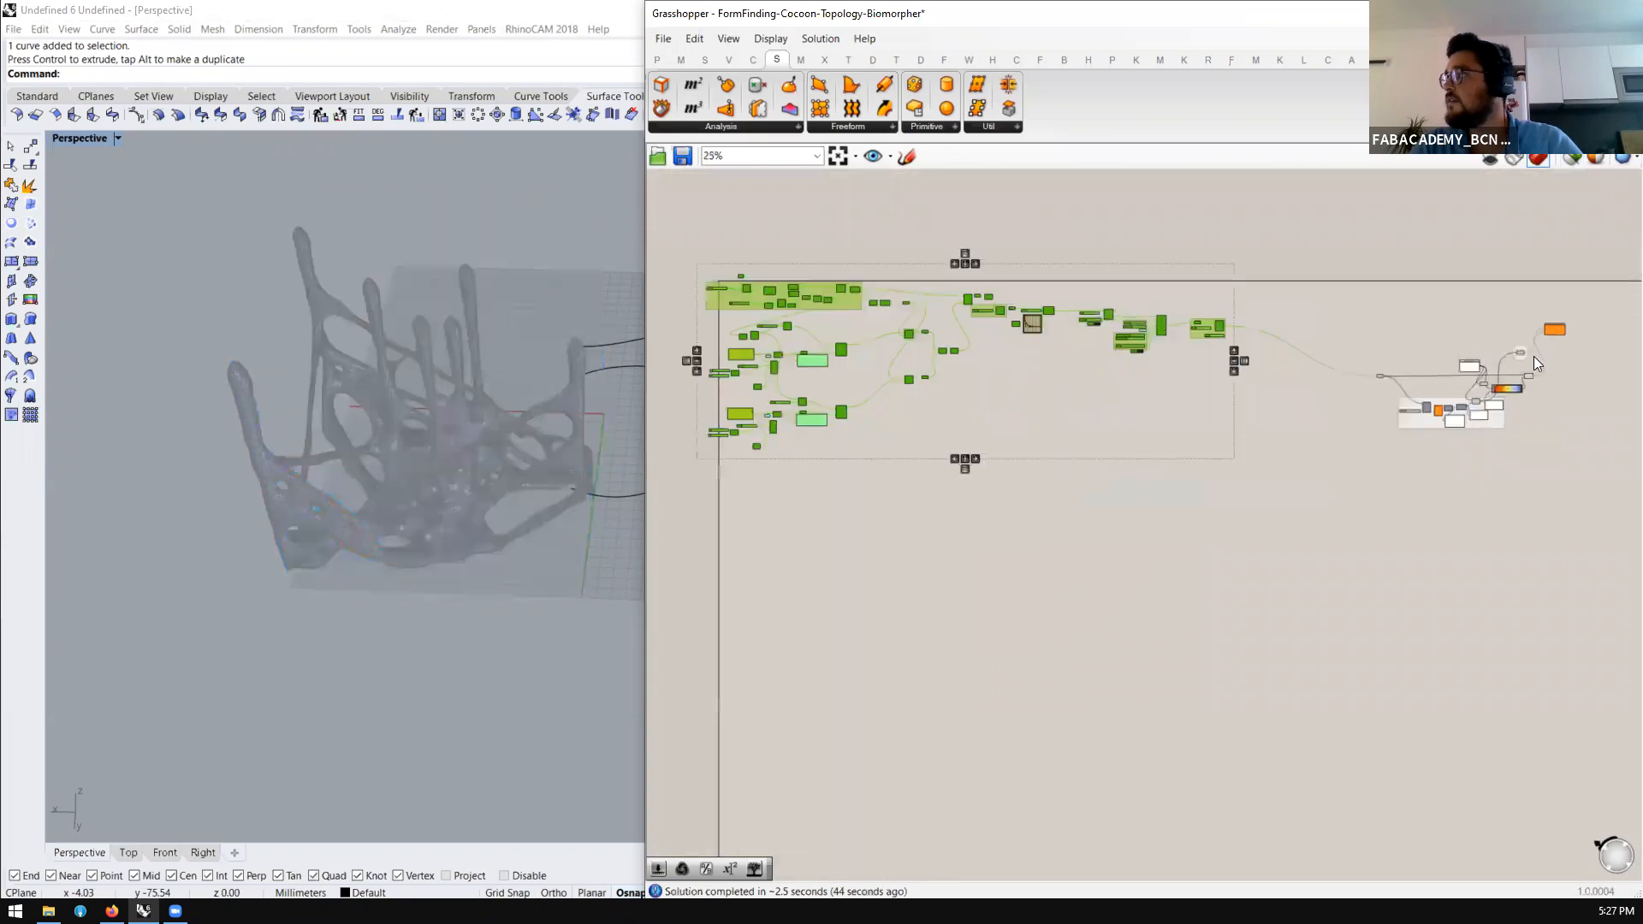
Examine the final Mesh parameter's preview from other angles and look over the area evaluation it feeds
scroll(1540, 376, up, 4)
scroll(1061, 410, up, 3)
click(1067, 410)
scroll(597, 501, up, 6)
right_drag(467, 546, 439, 484)
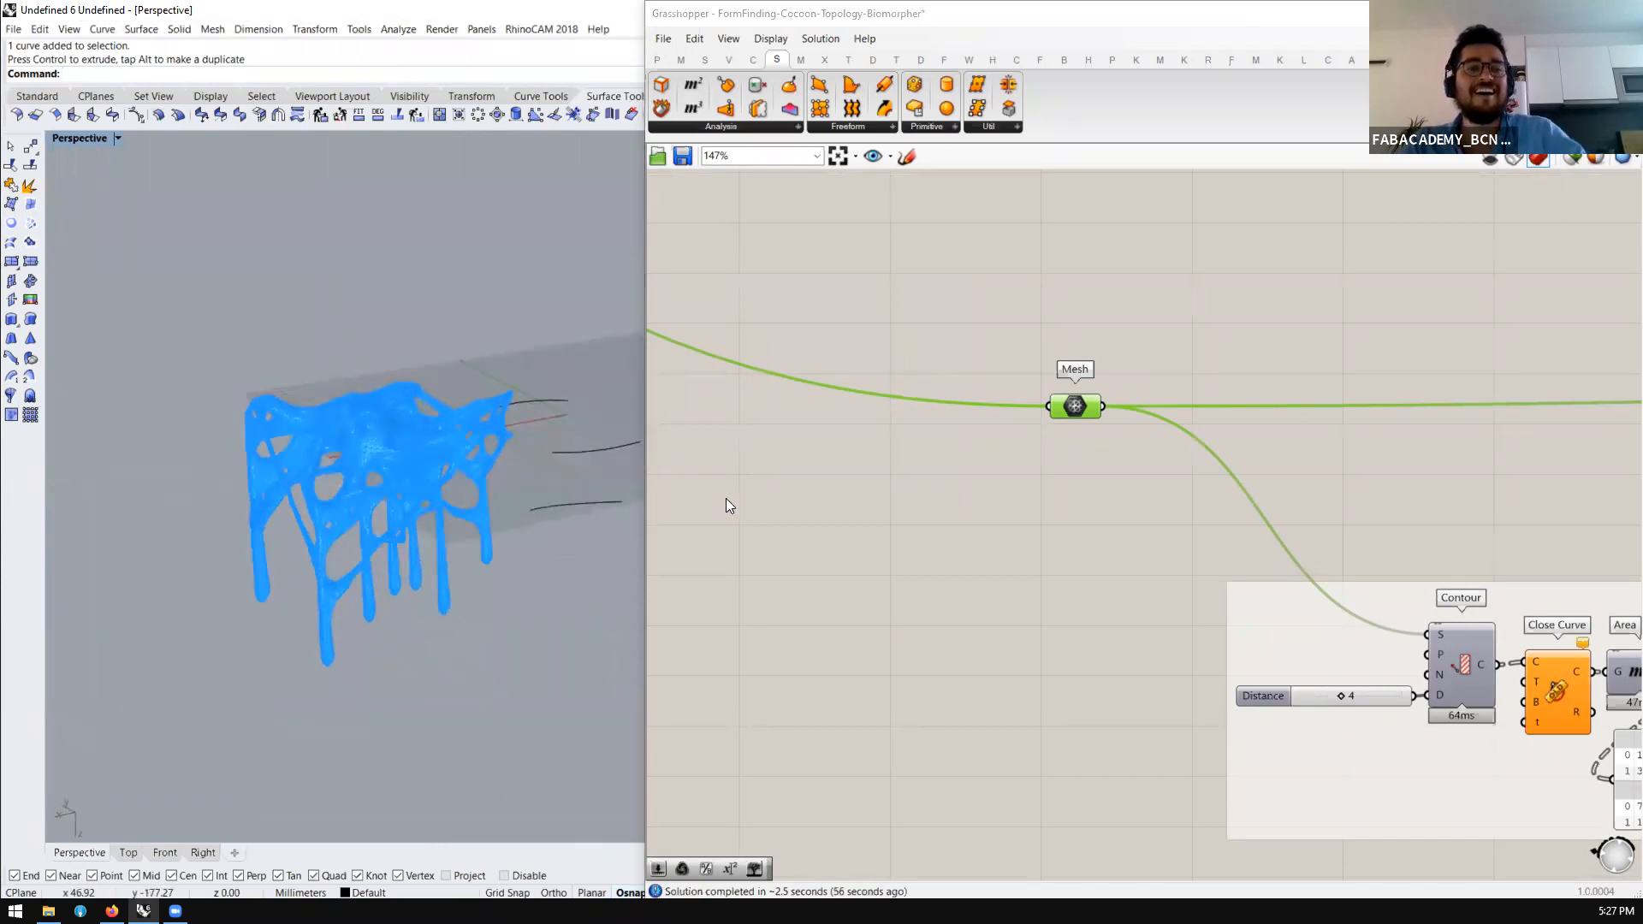
scroll(902, 462, down, 5)
scroll(979, 453, up, 4)
click(817, 394)
drag(817, 395, 798, 381)
scroll(768, 423, down, 6)
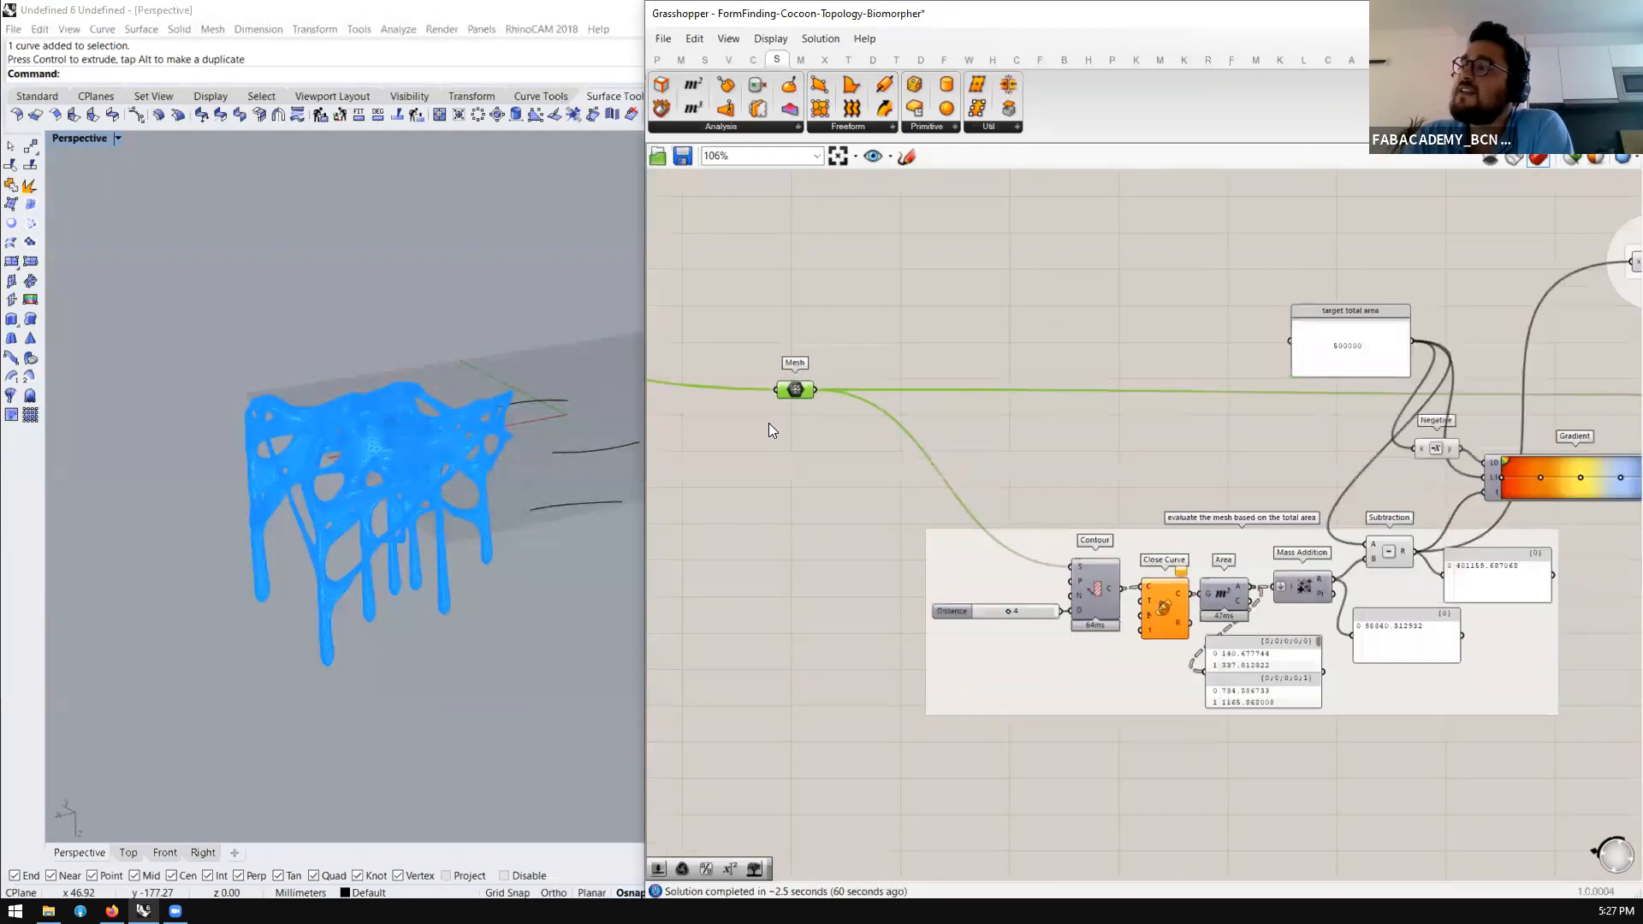
Reposition the Biomorpher component slightly and widen the Rhino viewport beside the Grasshopper canvas
scroll(1107, 332, up, 2)
scroll(1107, 332, up, 4)
drag(1148, 299, 1115, 311)
scroll(1147, 365, down, 6)
scroll(1152, 450, up, 5)
right_drag(410, 556, 522, 526)
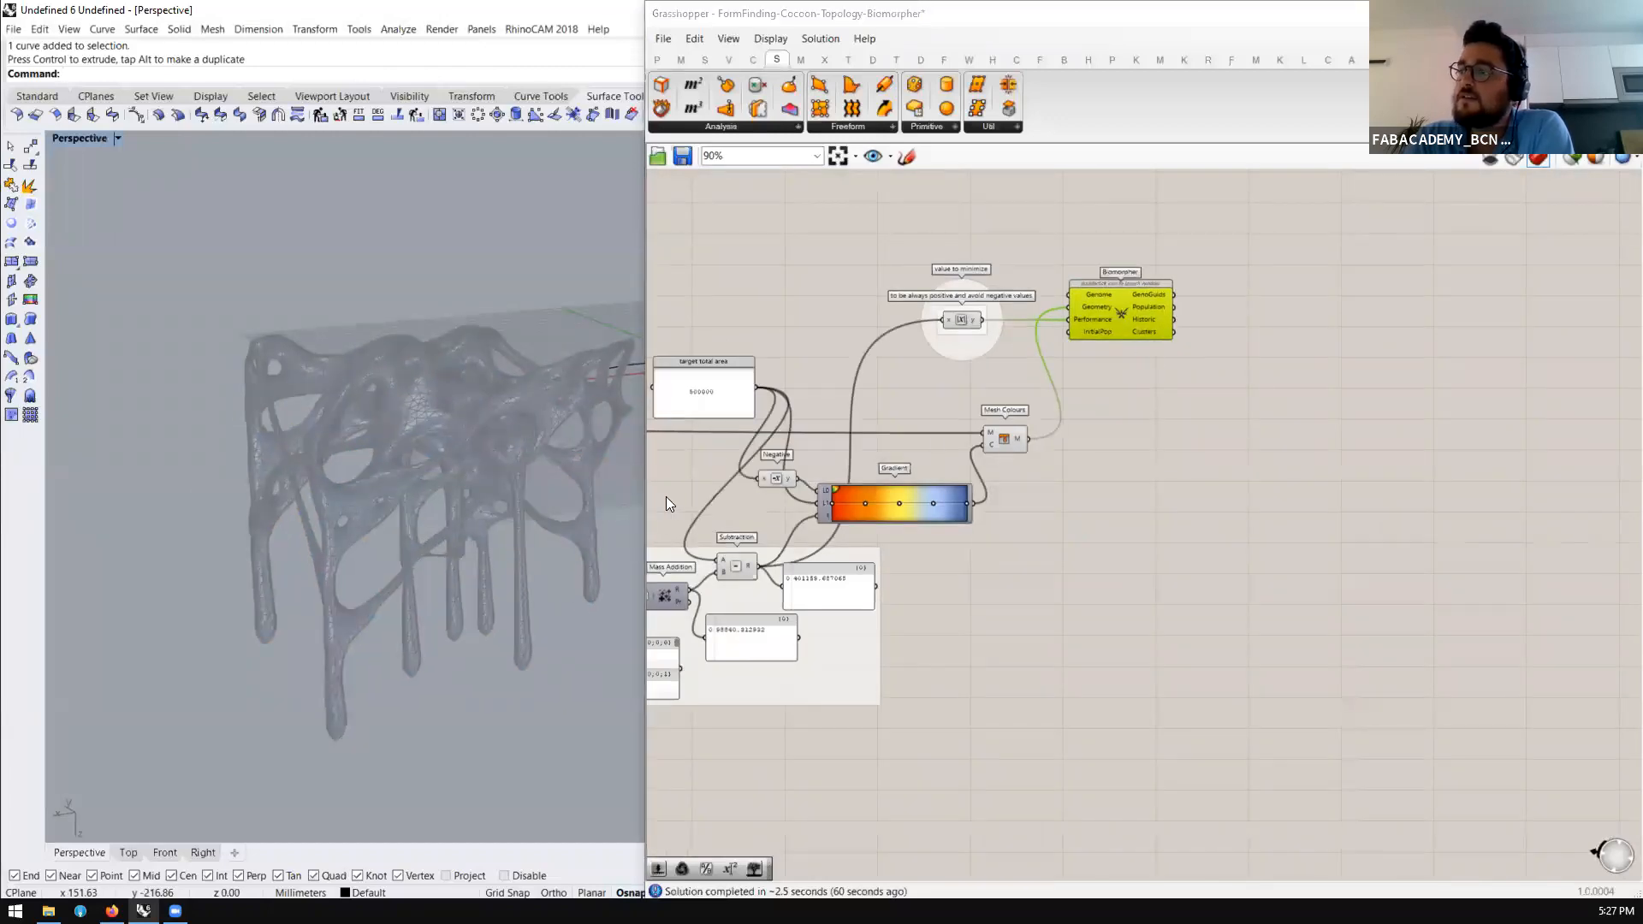
drag(645, 497, 828, 501)
right_drag(544, 571, 494, 563)
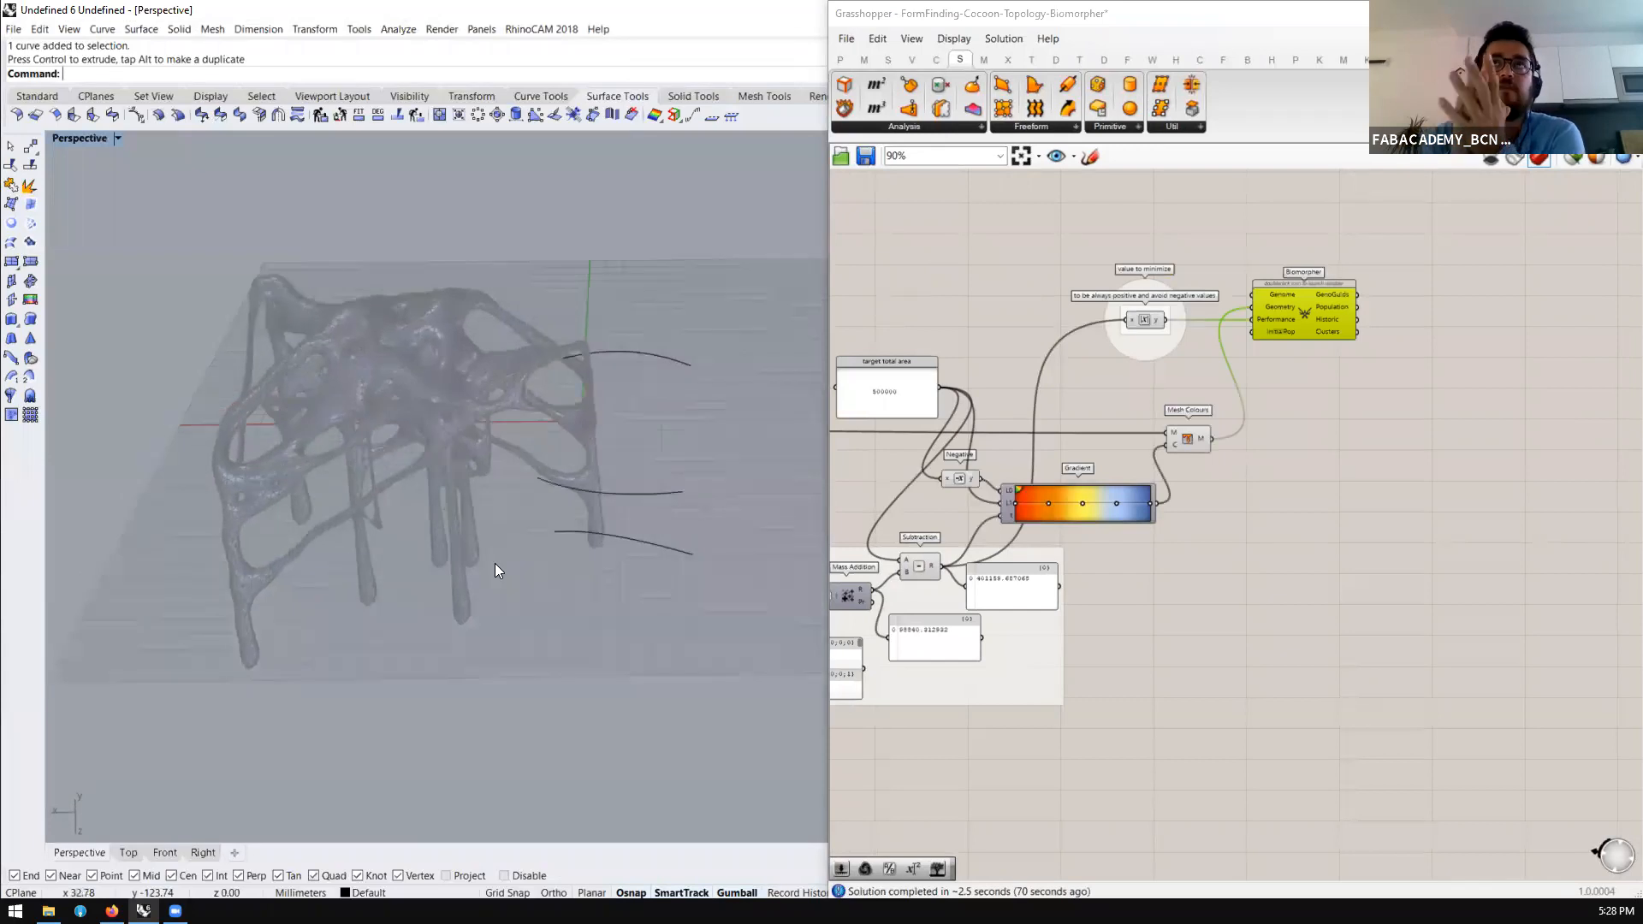
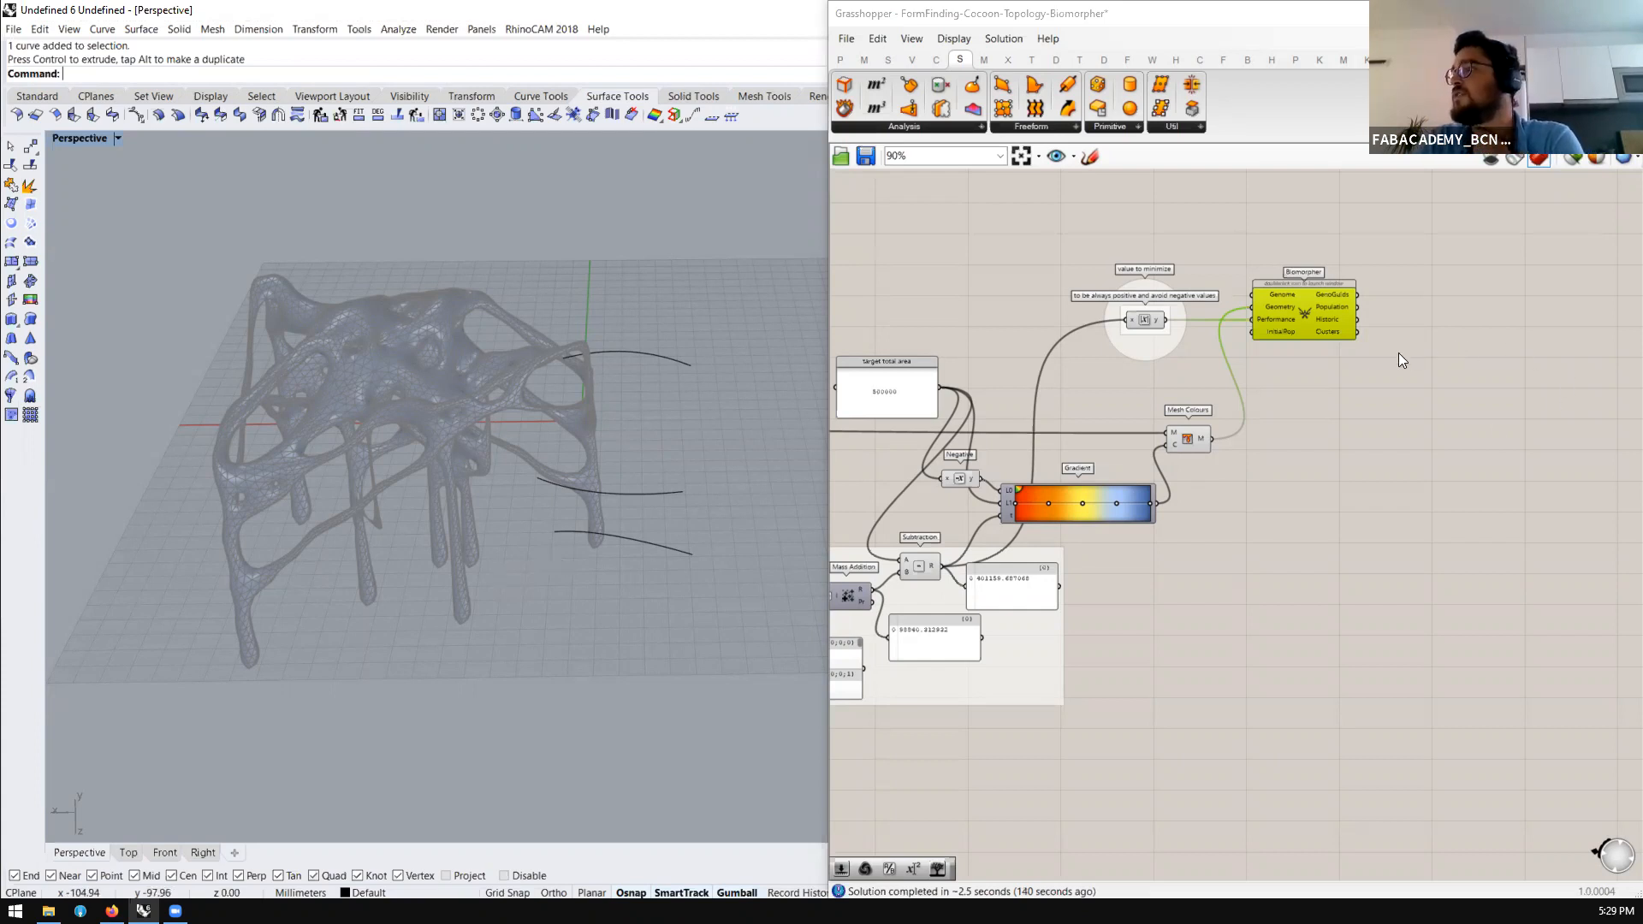
Check the Biomorpher component's inputs and outputs, and switch to Firefox to open food4rhino.com
scroll(1397, 352, down, 2)
scroll(1357, 381, up, 5)
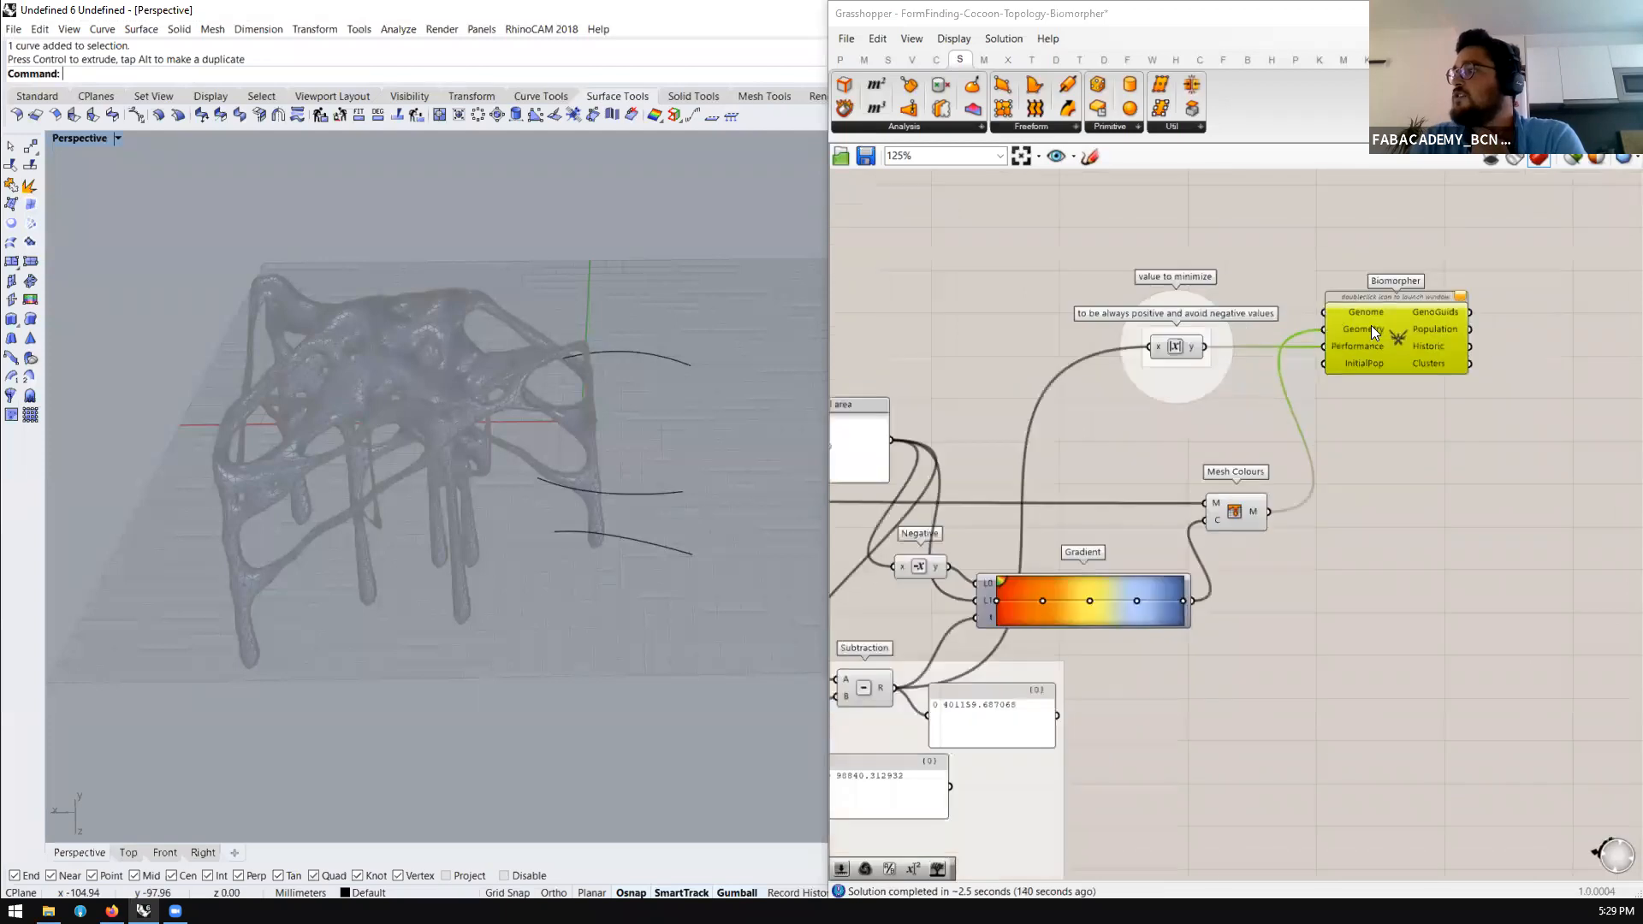
scroll(1397, 334, up, 3)
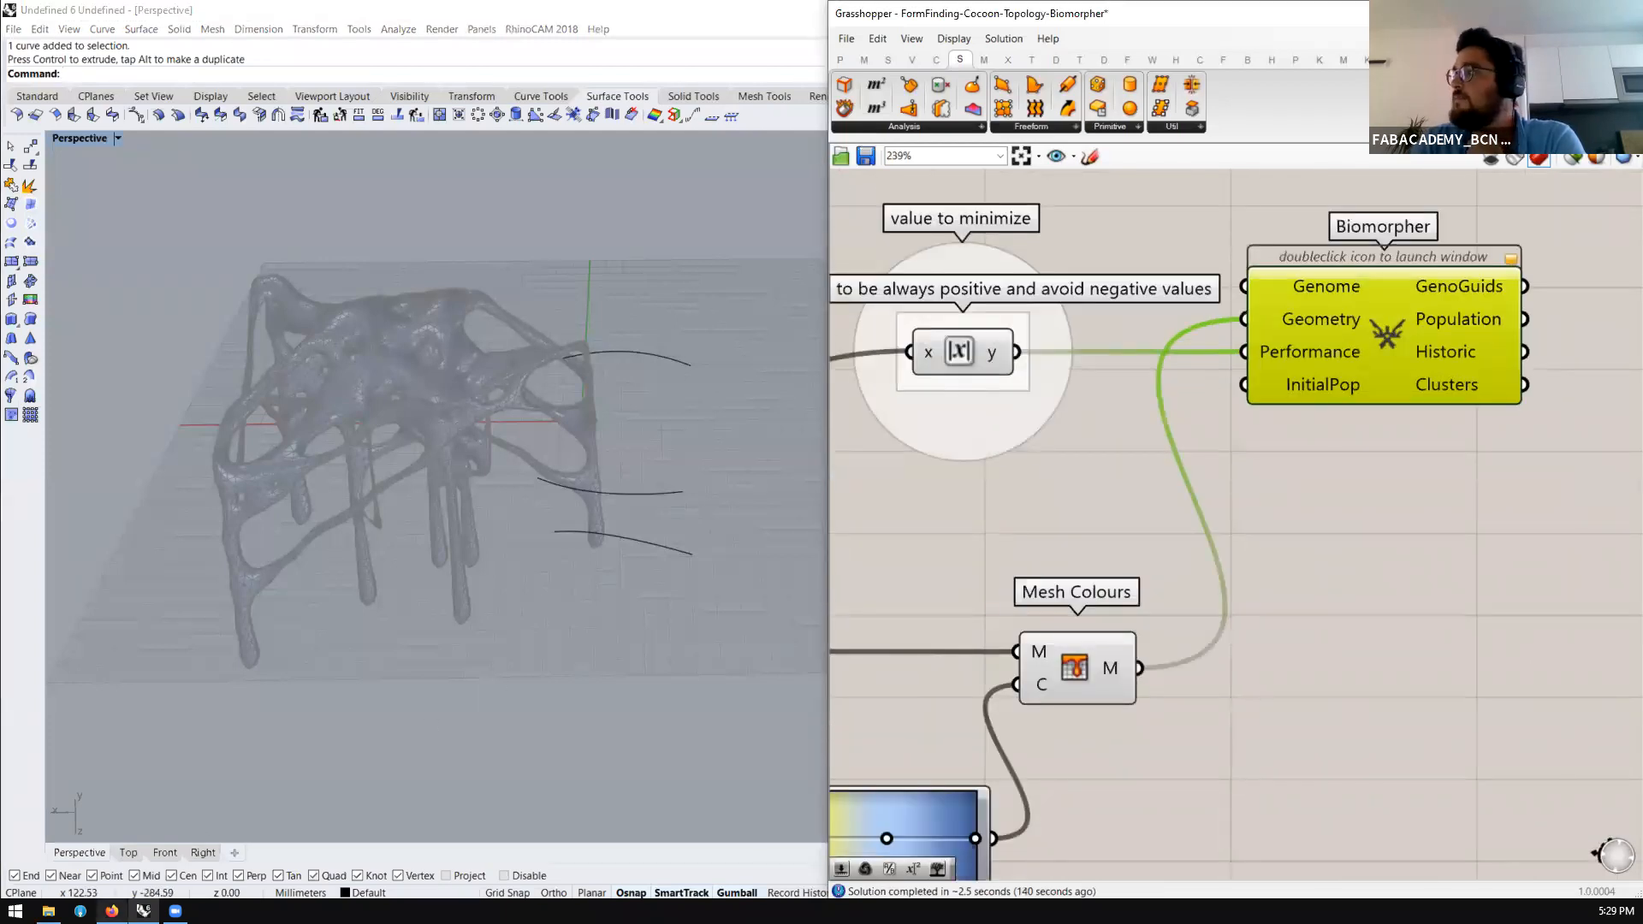
click(112, 911)
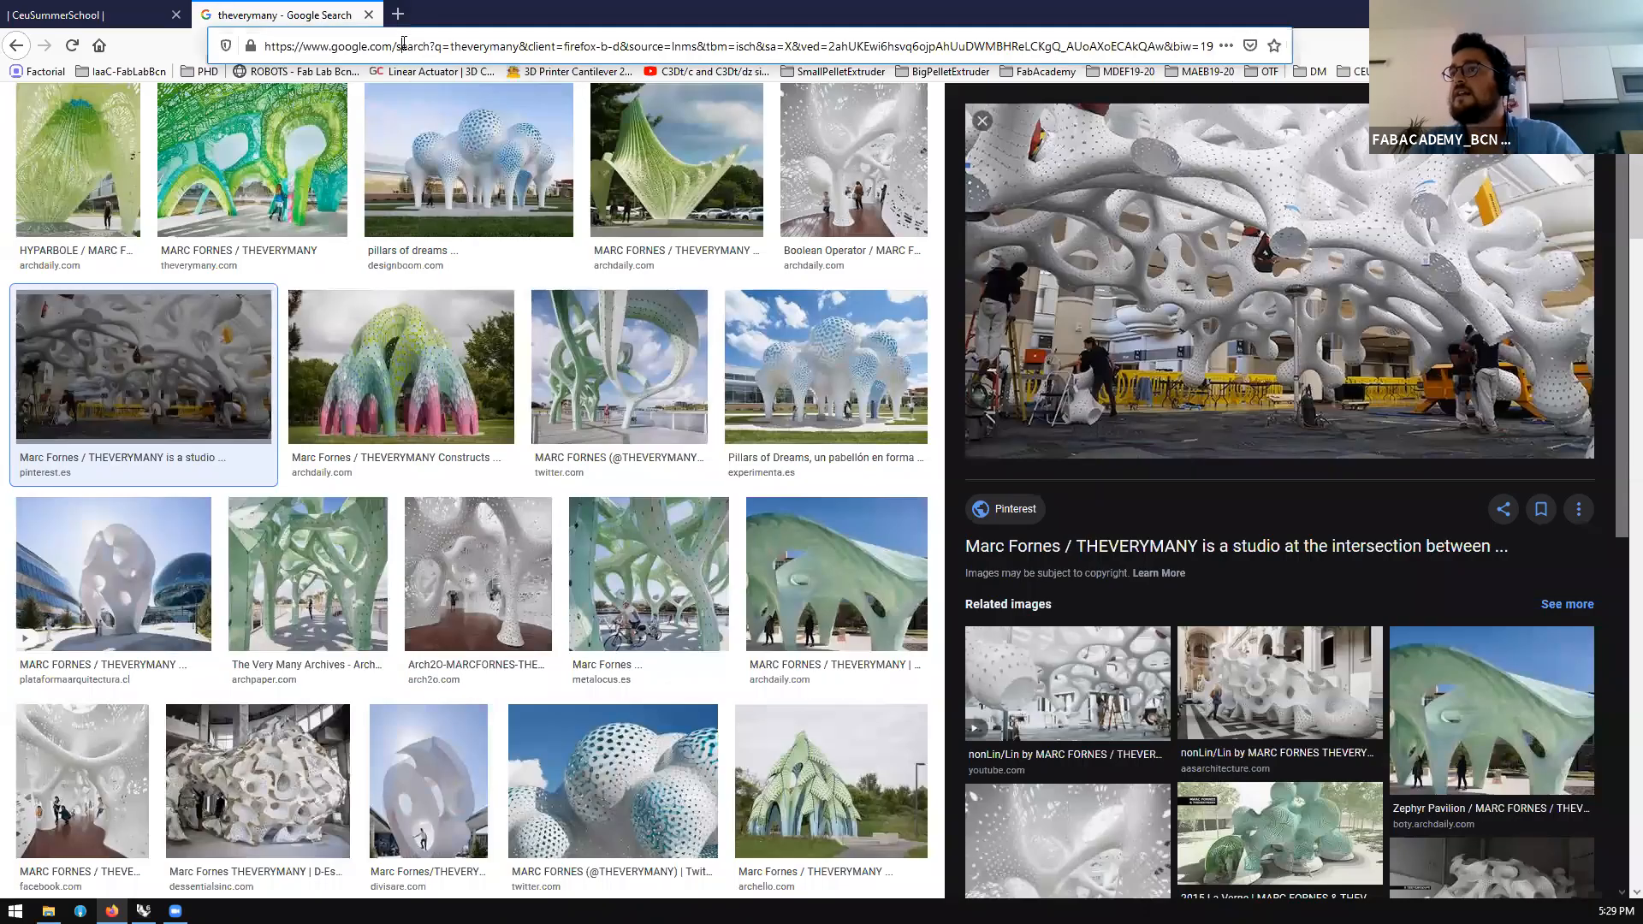
click(403, 44)
text(food4rhino.com/)
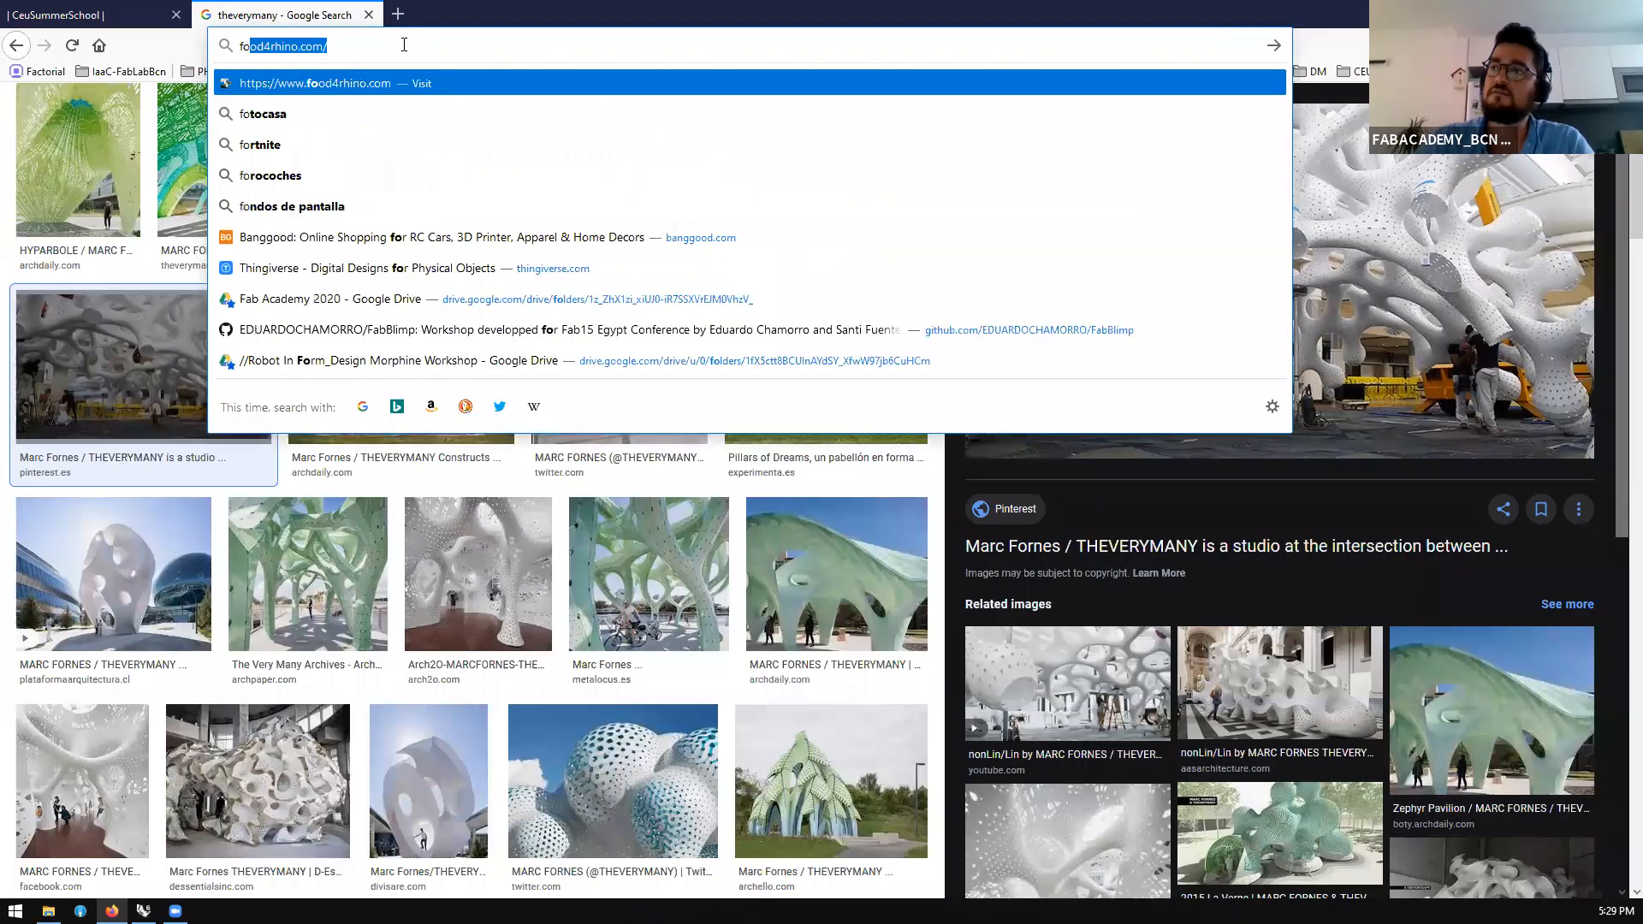
key(Return)
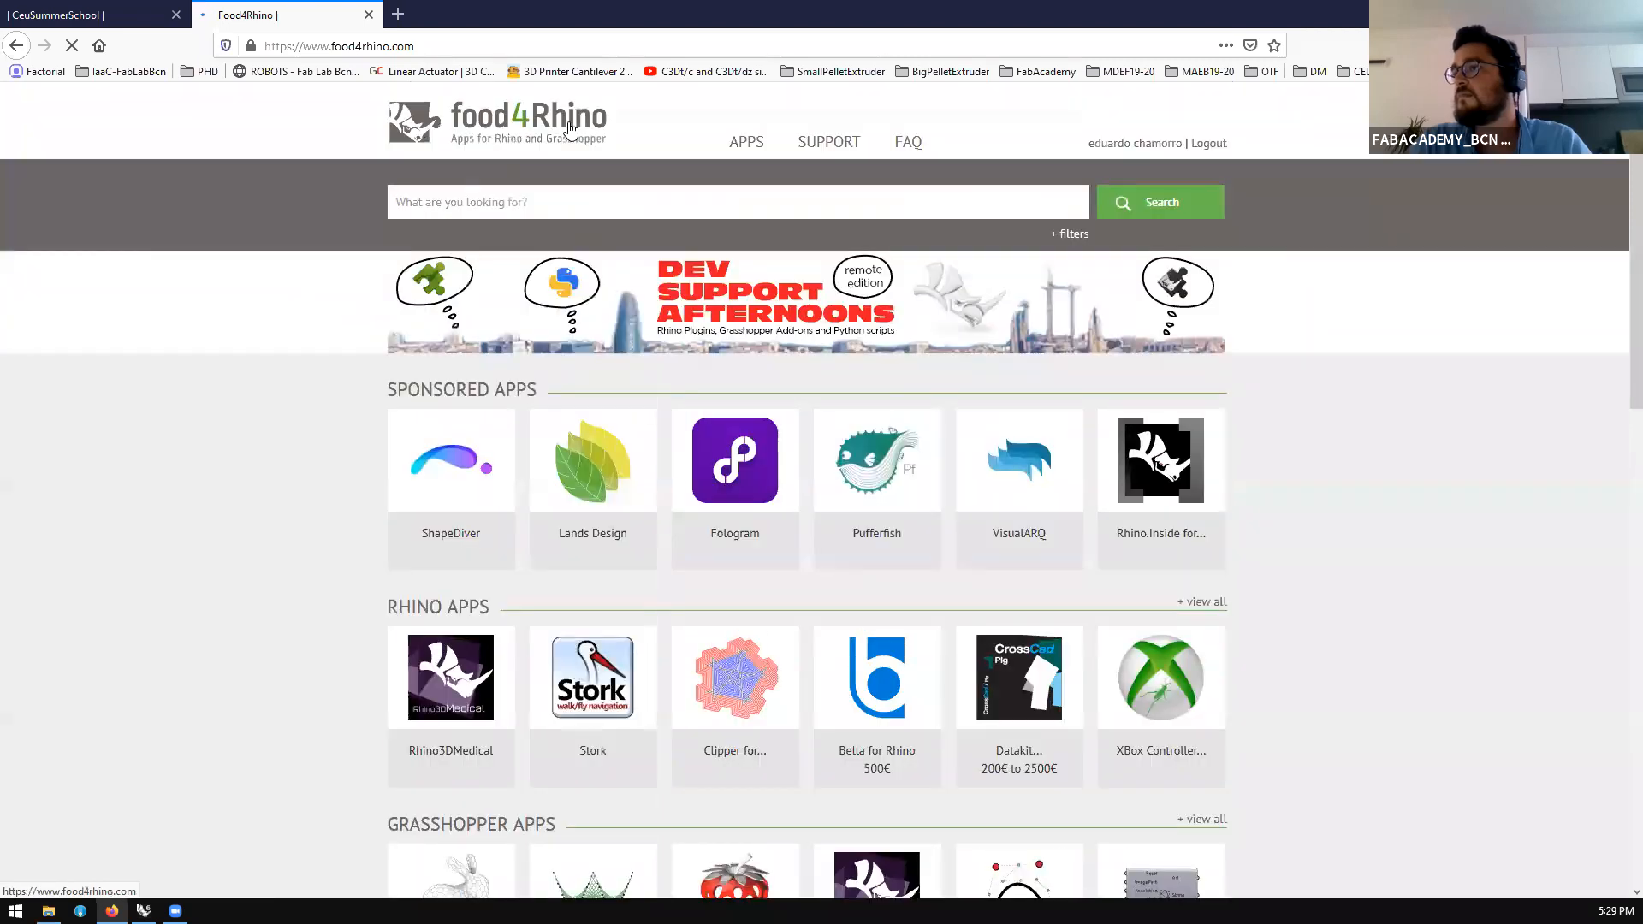
Search food4rhino for biomorpher, open the Biomorpher page and look over its downloads
click(585, 215)
text(b)
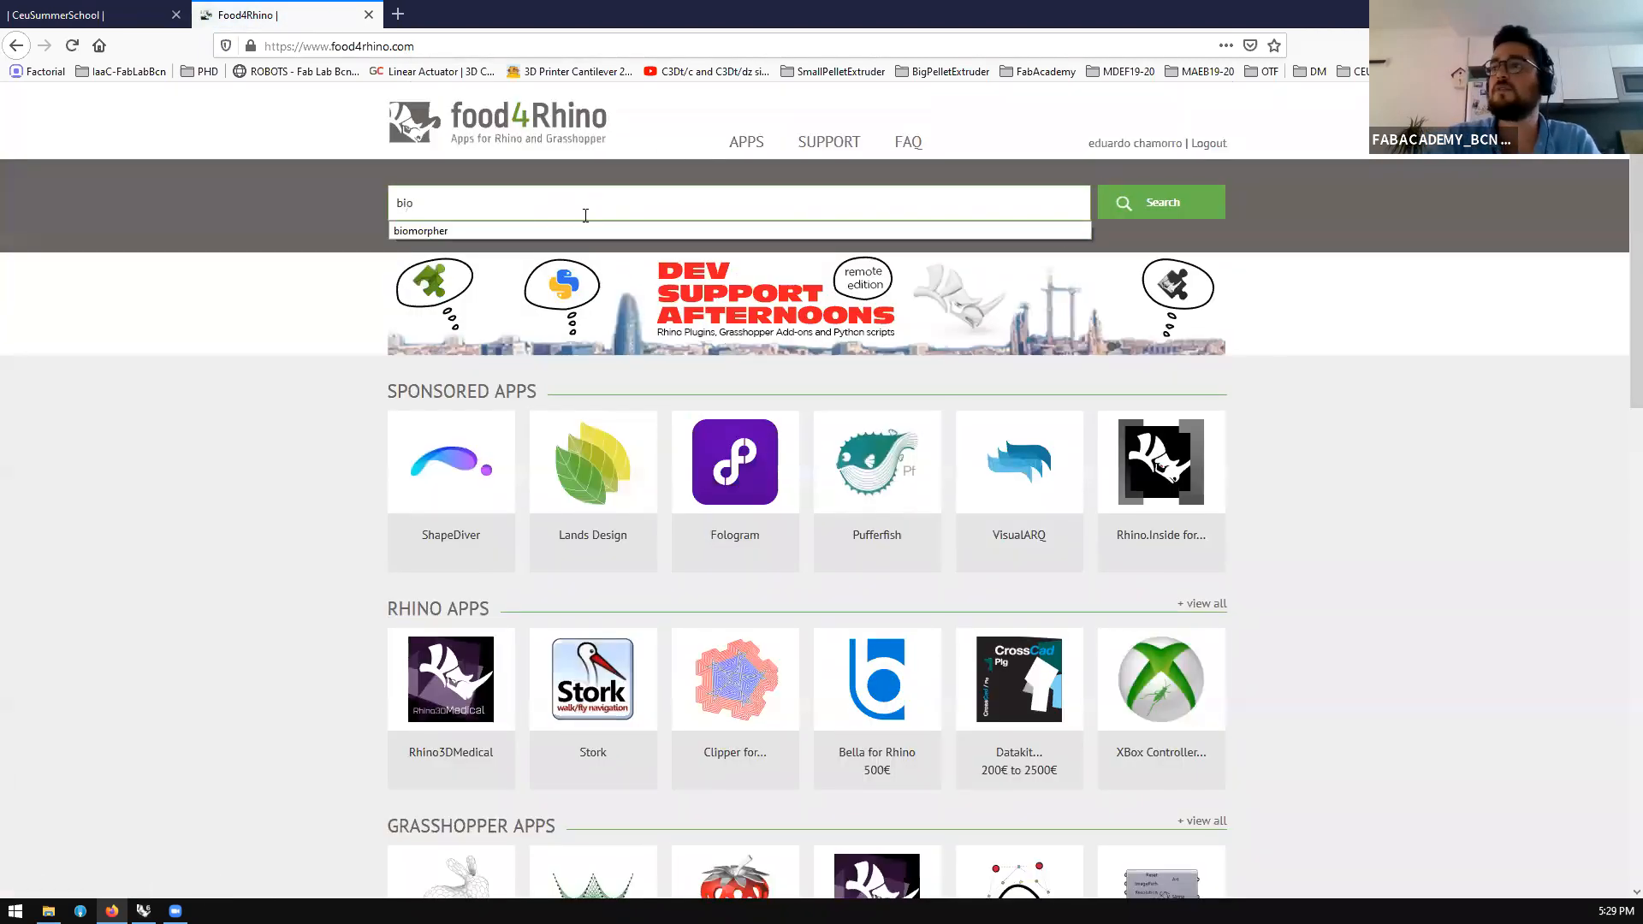
text(io)
key(Down)
key(Return)
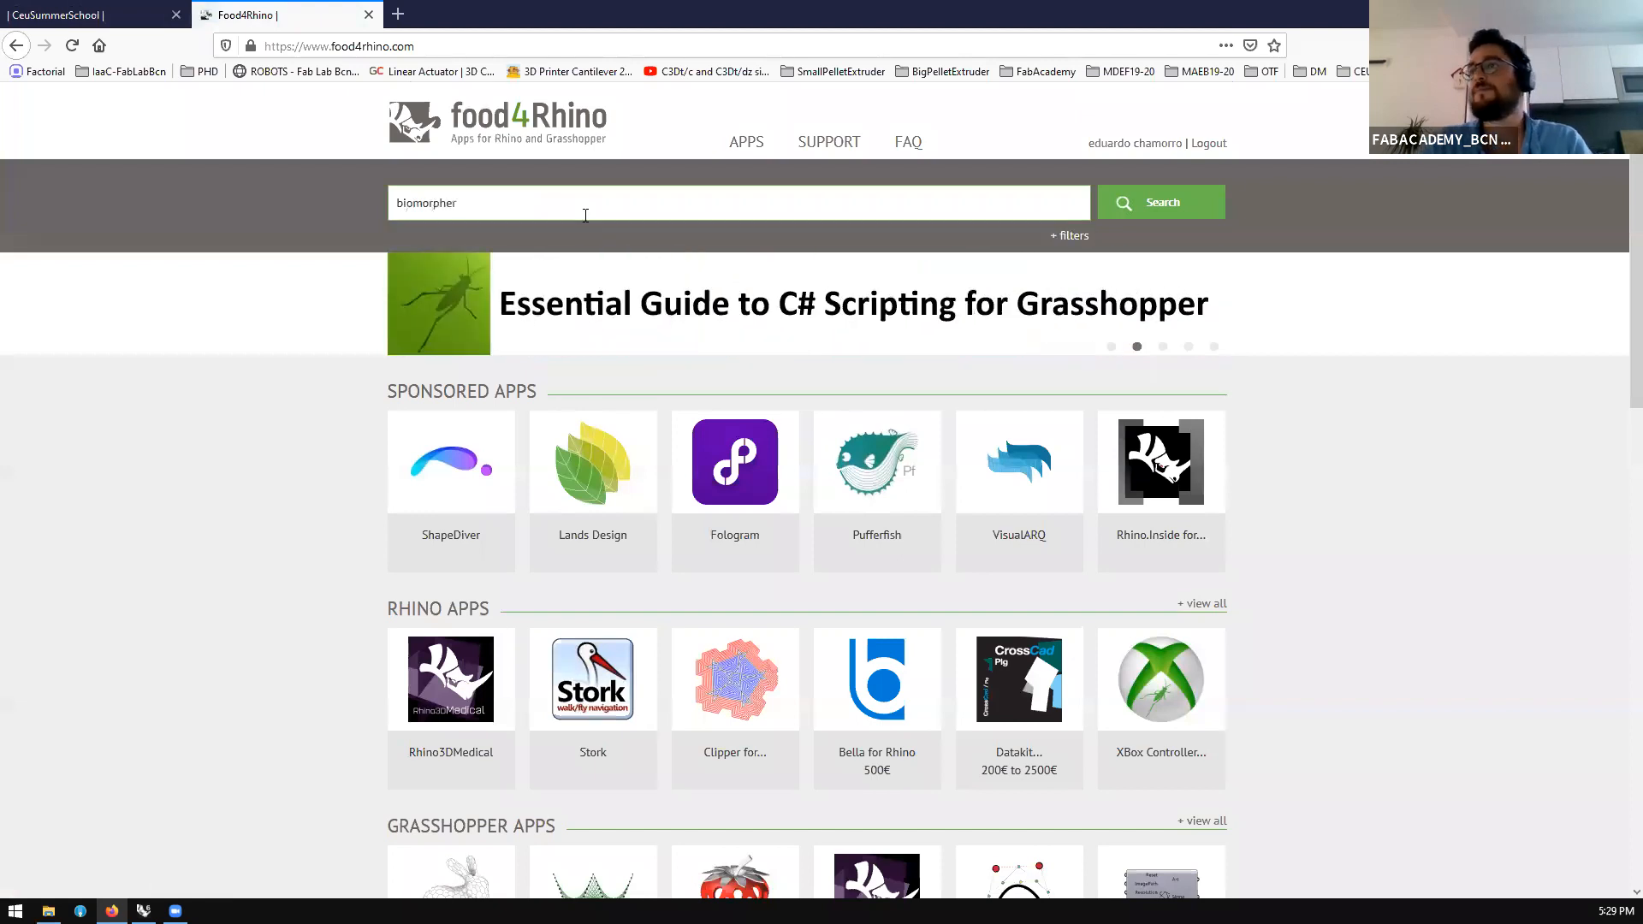
click(1161, 209)
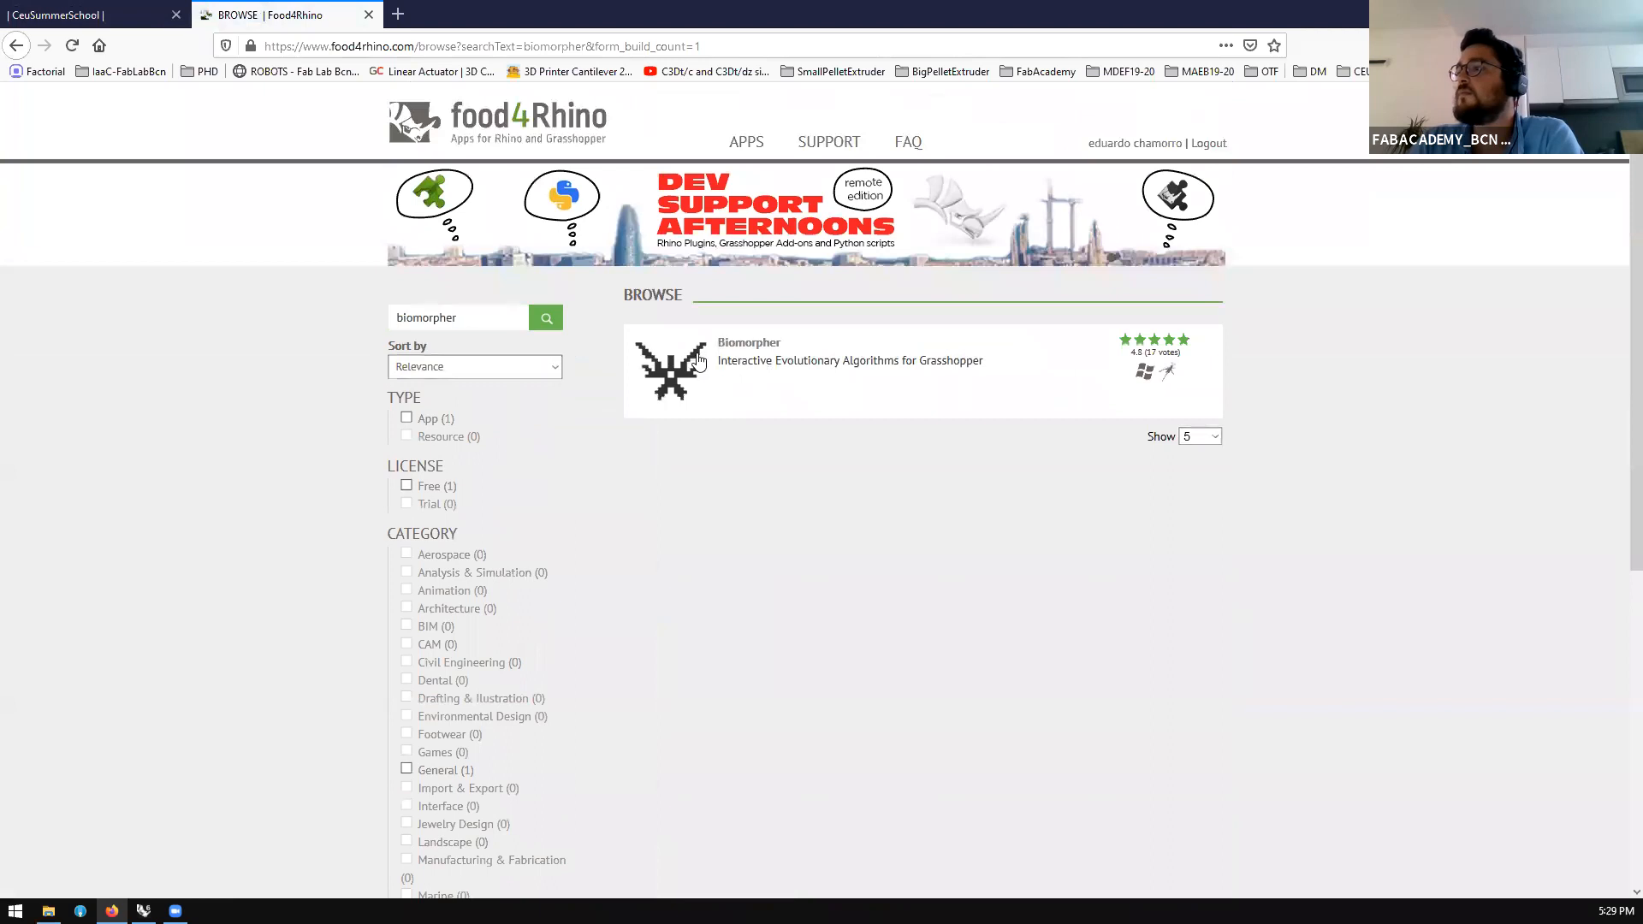
click(697, 361)
scroll(564, 387, down, 5)
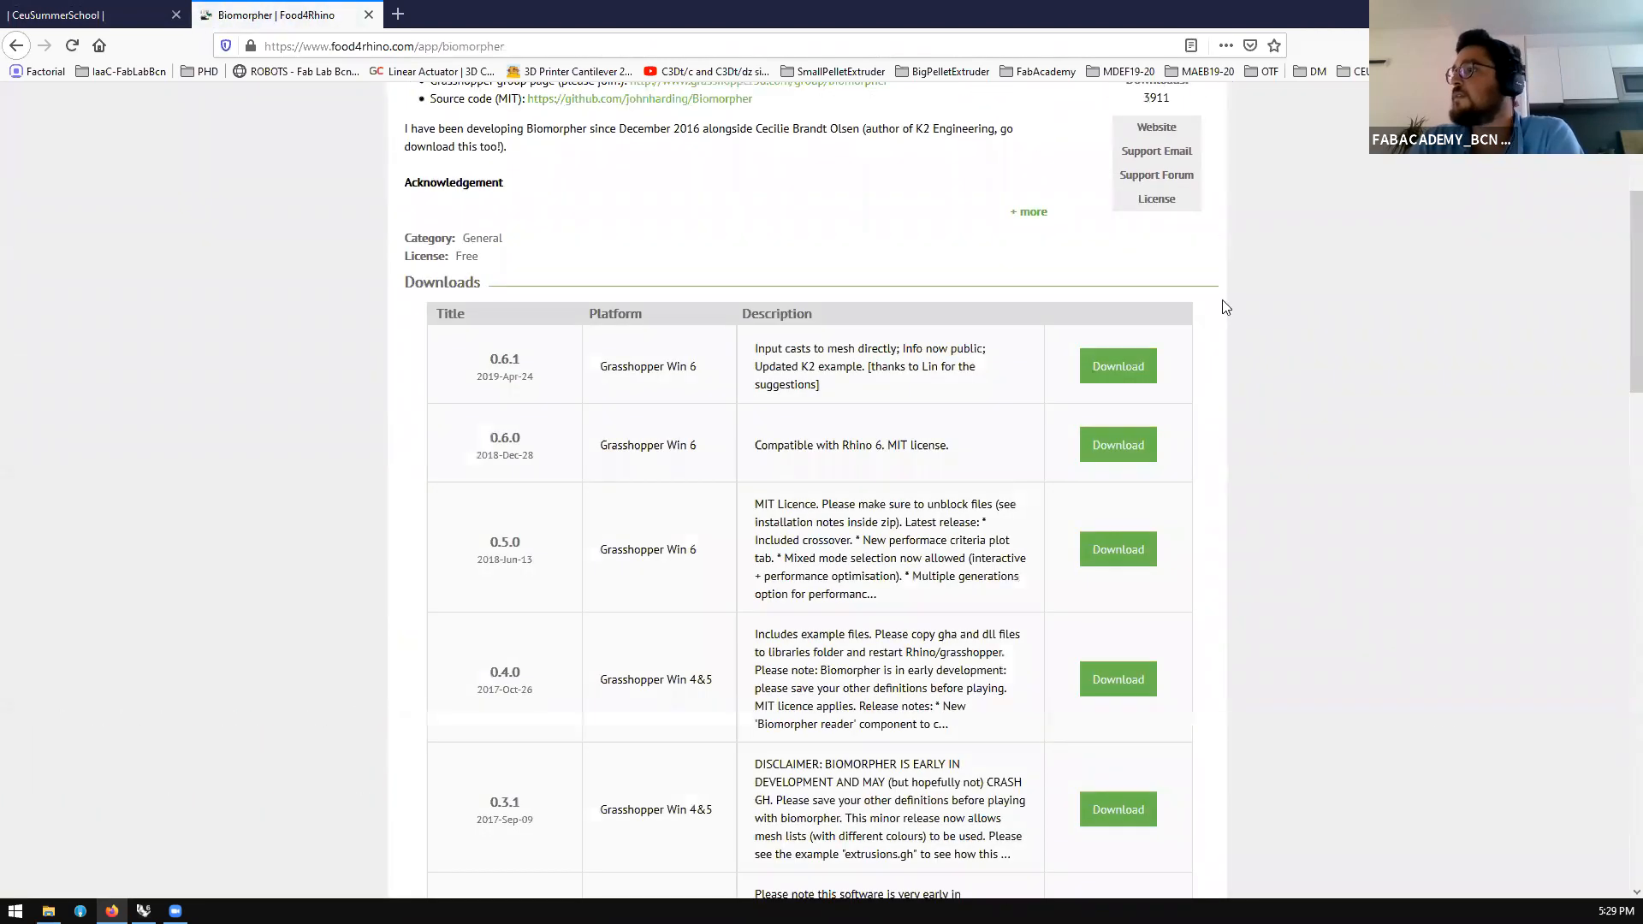
Switch back to Rhino and delete the three loose curves beside the mesh
key(alt+Tab)
right_drag(618, 498, 458, 351)
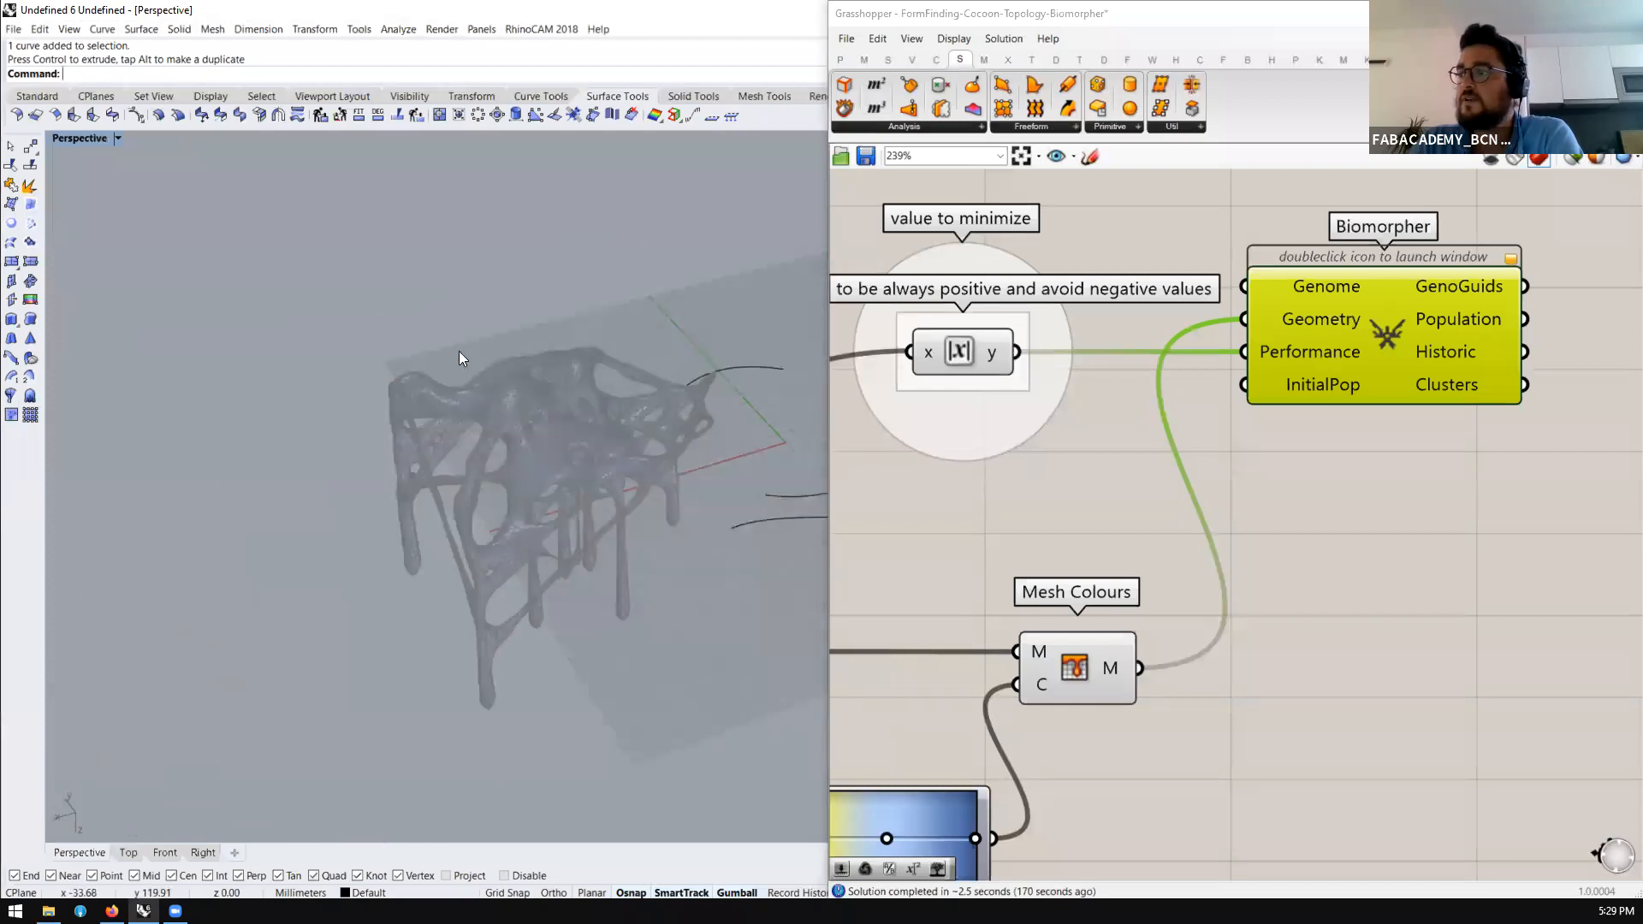
drag(717, 334, 580, 529)
key(Delete)
Examine the smoothed mesh structure from all sides, including its legs and upper surface
right_drag(424, 412, 442, 465)
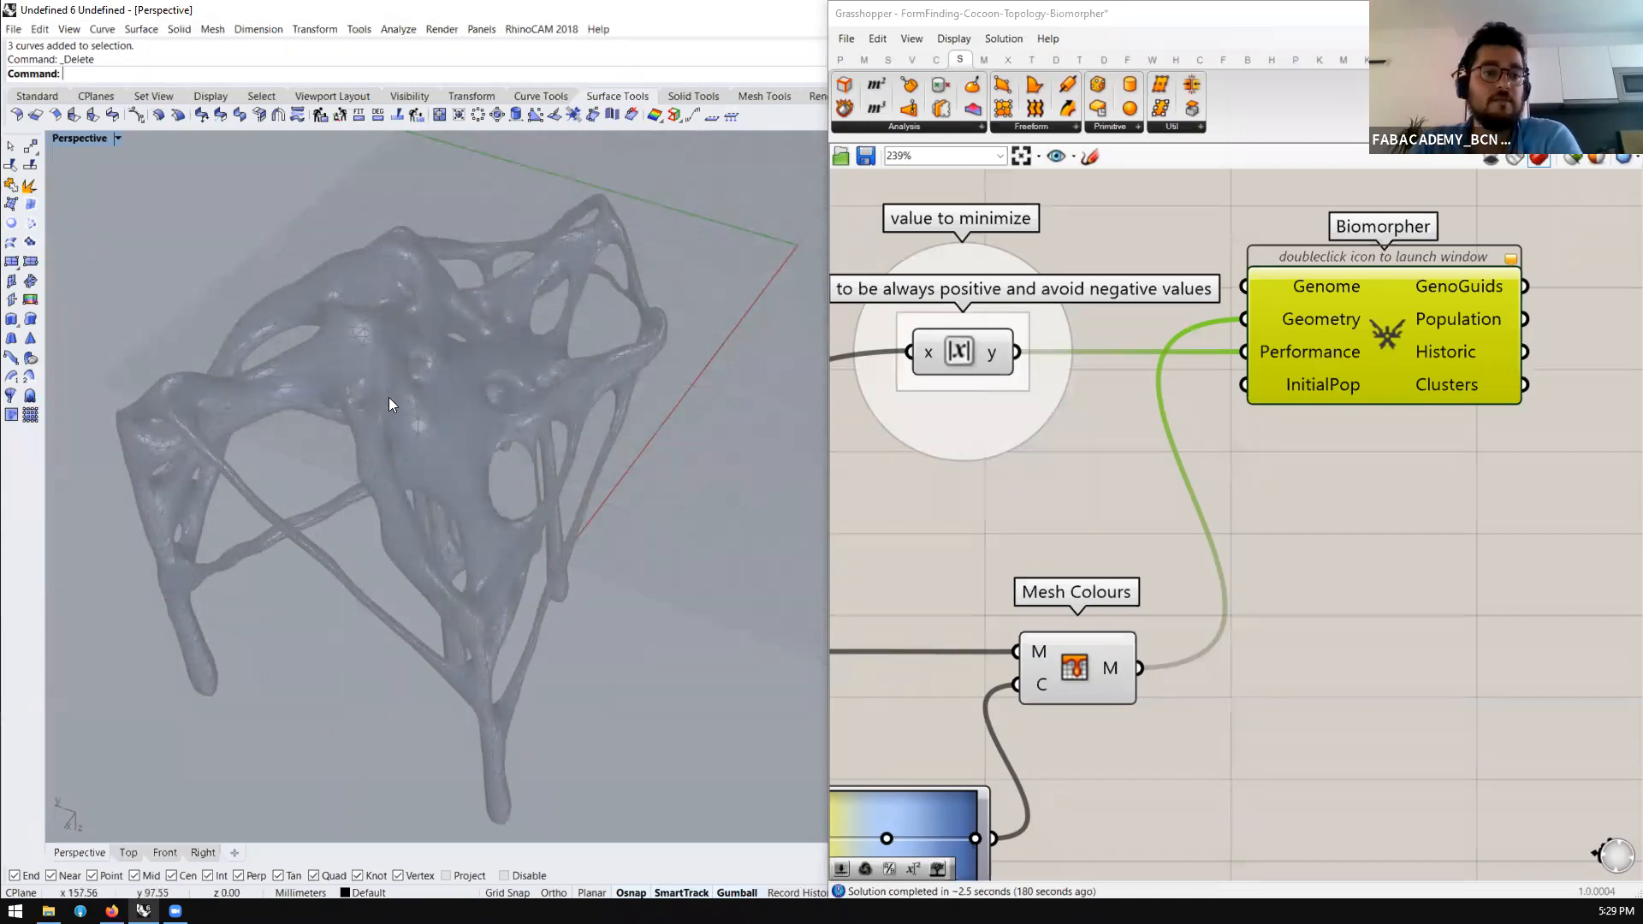
right_drag(542, 454, 186, 355)
right_drag(462, 607, 558, 659)
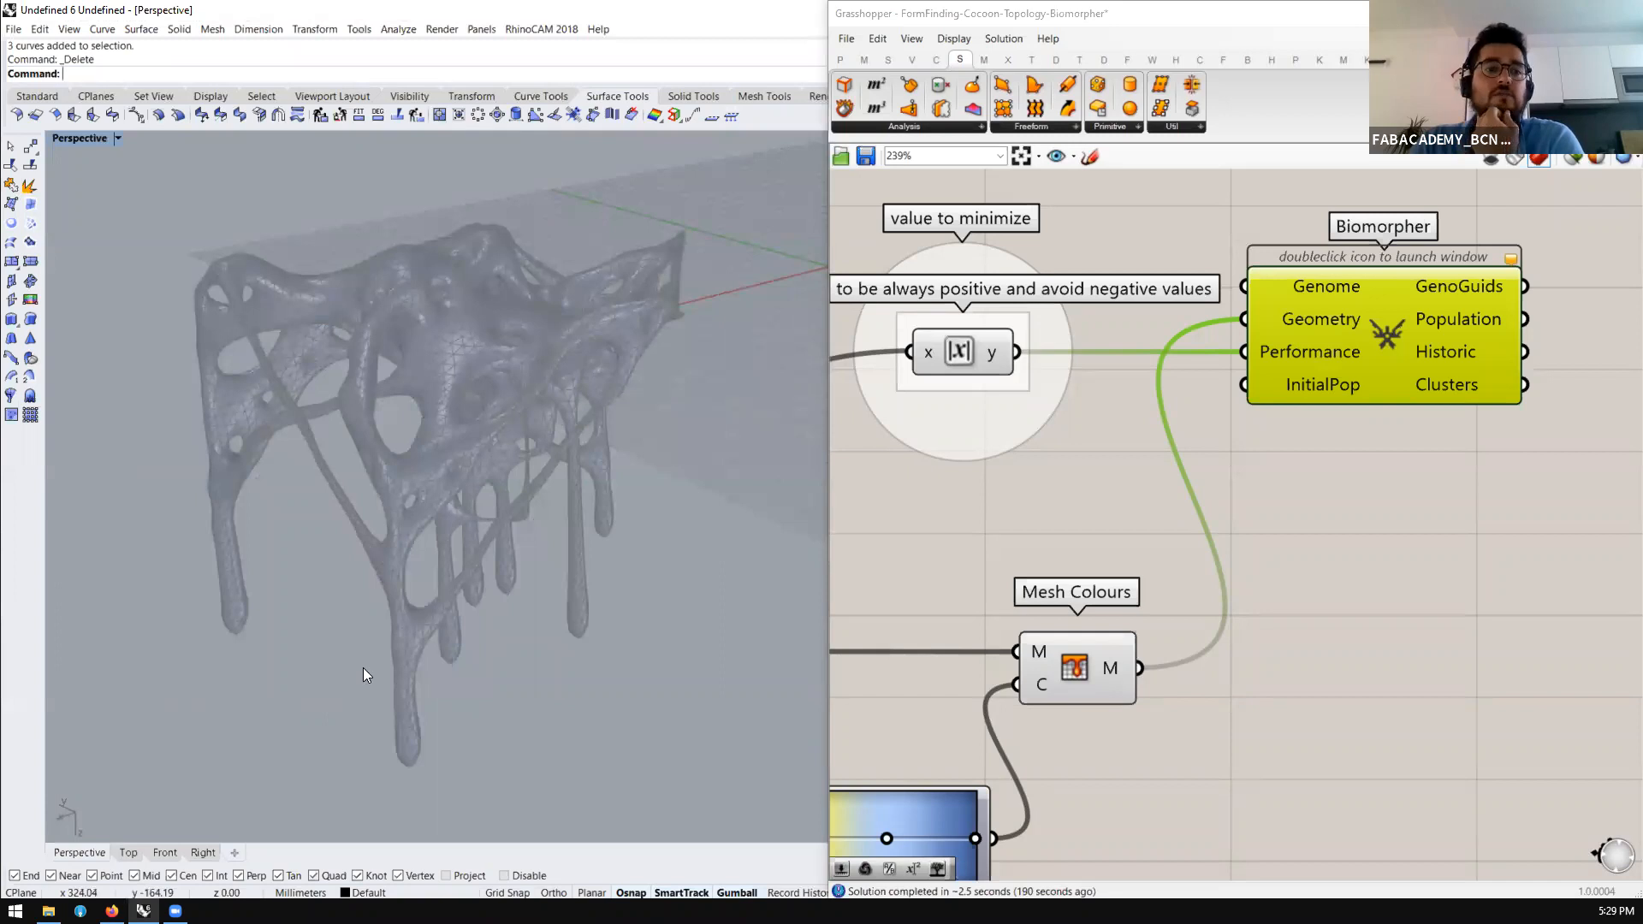
right_drag(337, 643, 363, 684)
scroll(521, 606, up, 3)
right_drag(521, 606, 585, 674)
scroll(532, 573, down, 7)
scroll(513, 691, up, 3)
right_drag(407, 515, 523, 578)
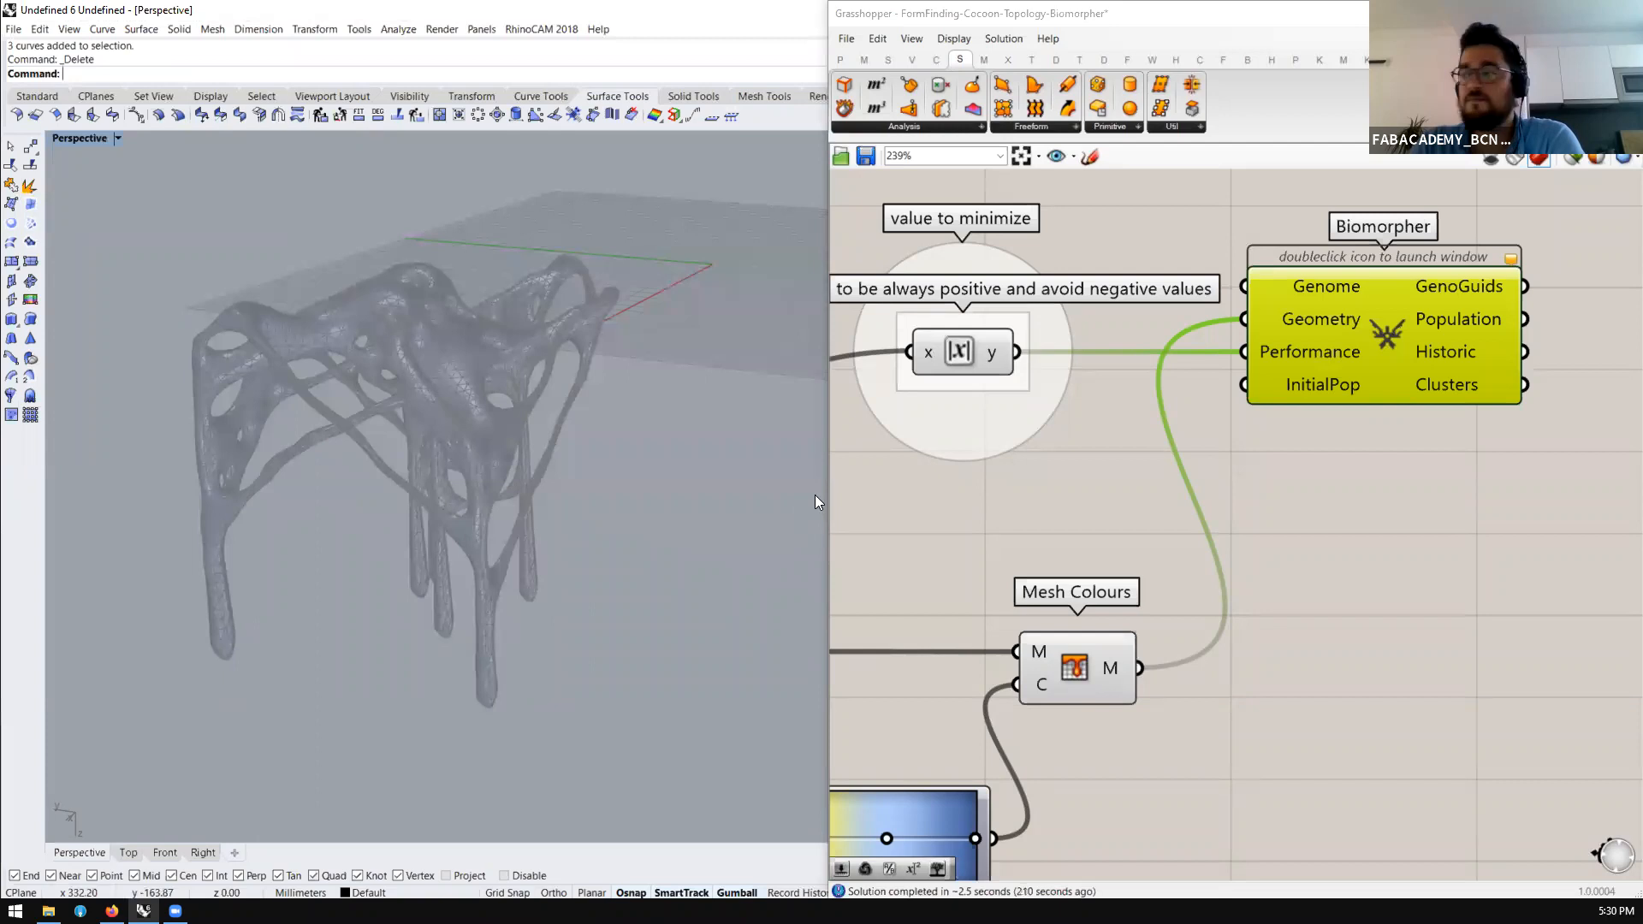
right_drag(605, 405, 517, 523)
scroll(398, 467, up, 3)
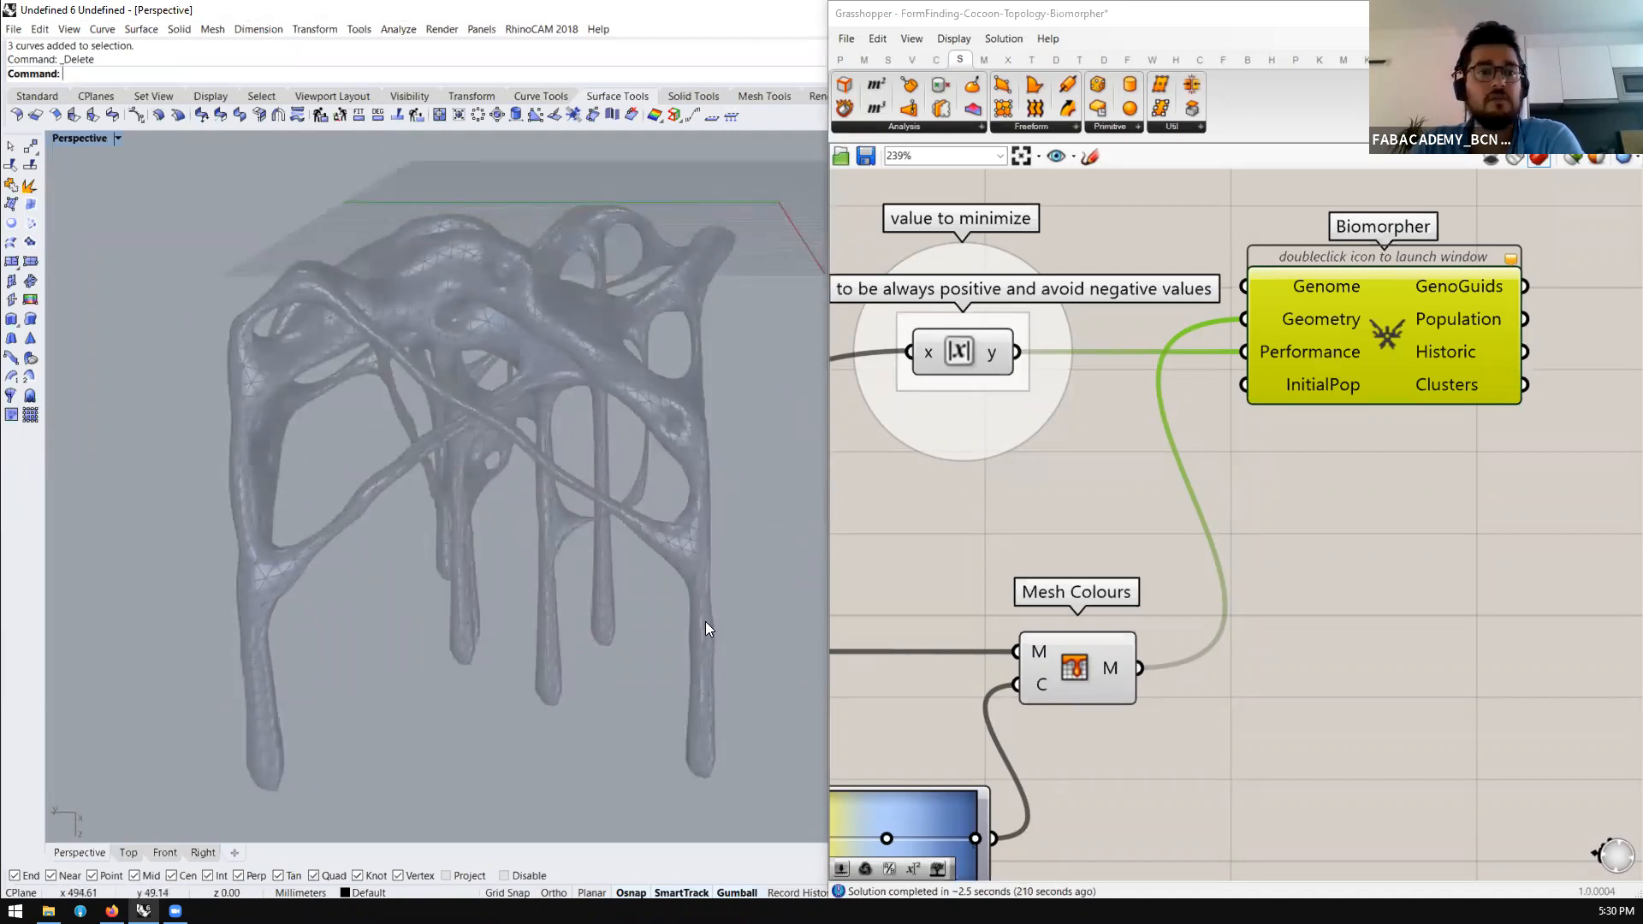
Move the total-area evaluation group down the canvas to free space around the Mesh parameter
scroll(1391, 510, down, 4)
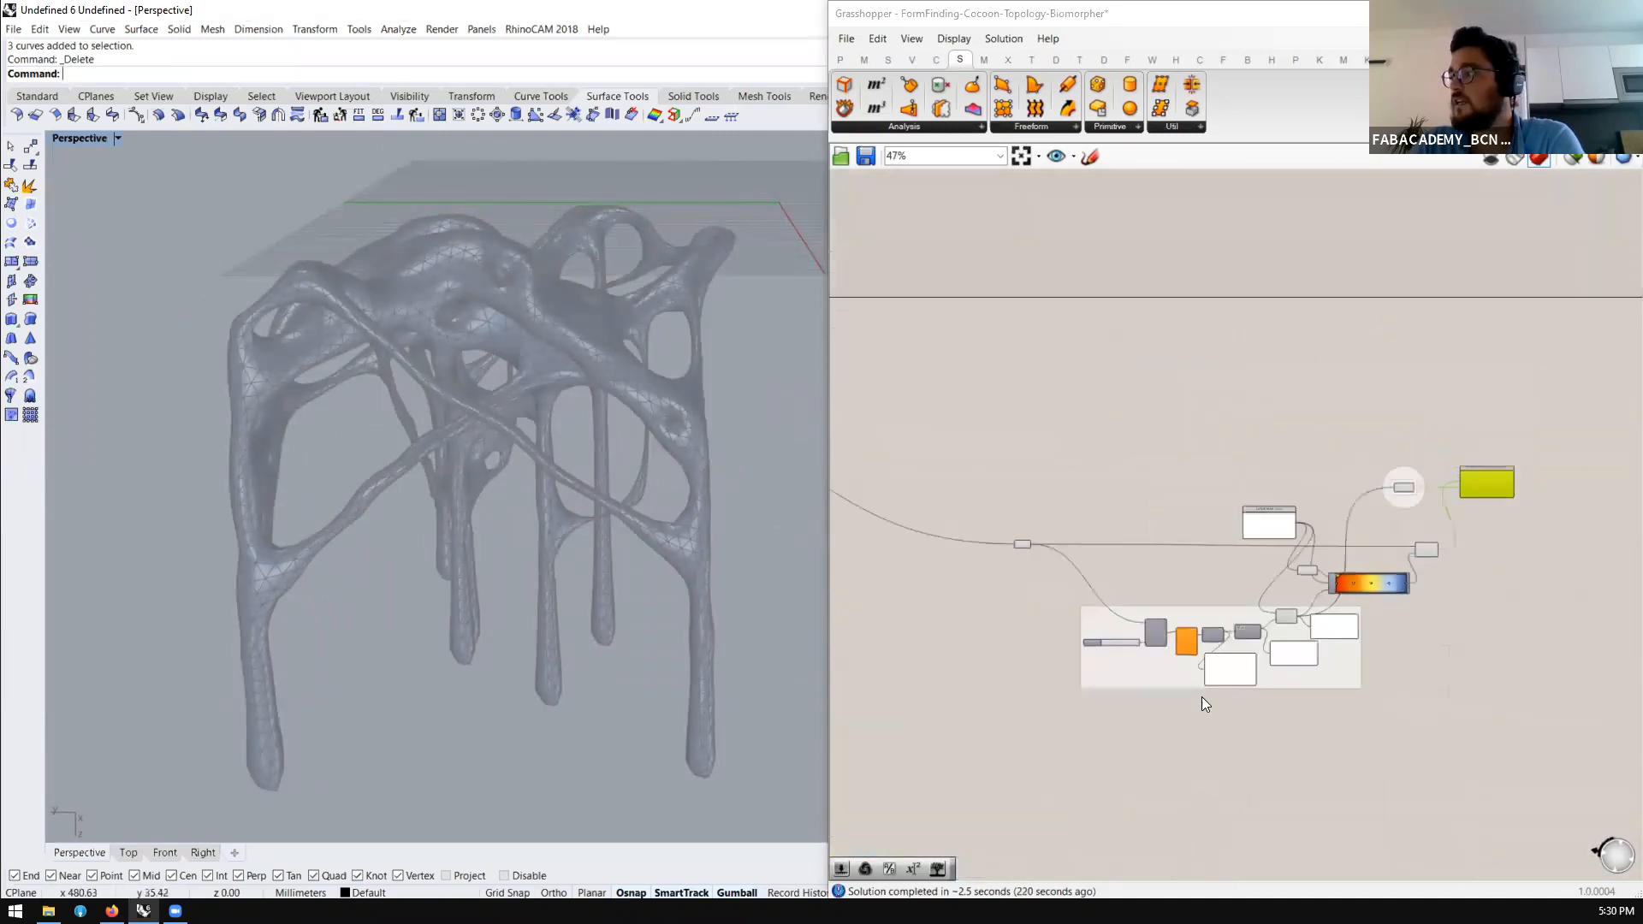
scroll(1201, 696, up, 3)
scroll(1444, 452, up, 2)
scroll(1028, 574, down, 2)
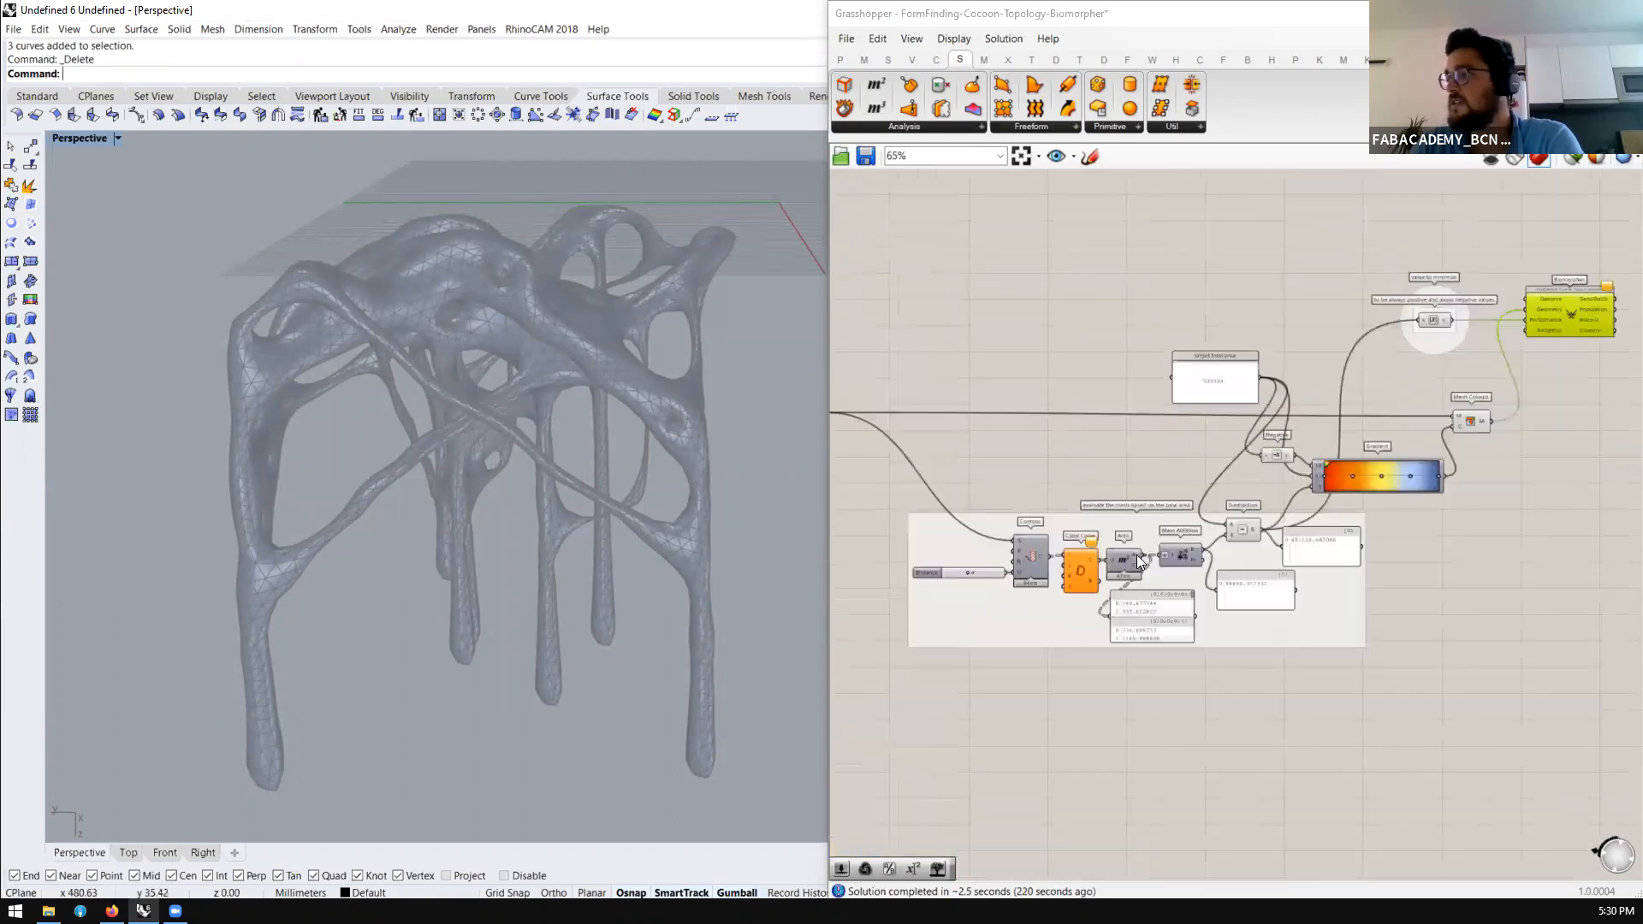
scroll(1497, 418, up, 2)
scroll(1343, 489, down, 2)
drag(1534, 672, 1009, 467)
scroll(910, 295, up, 1)
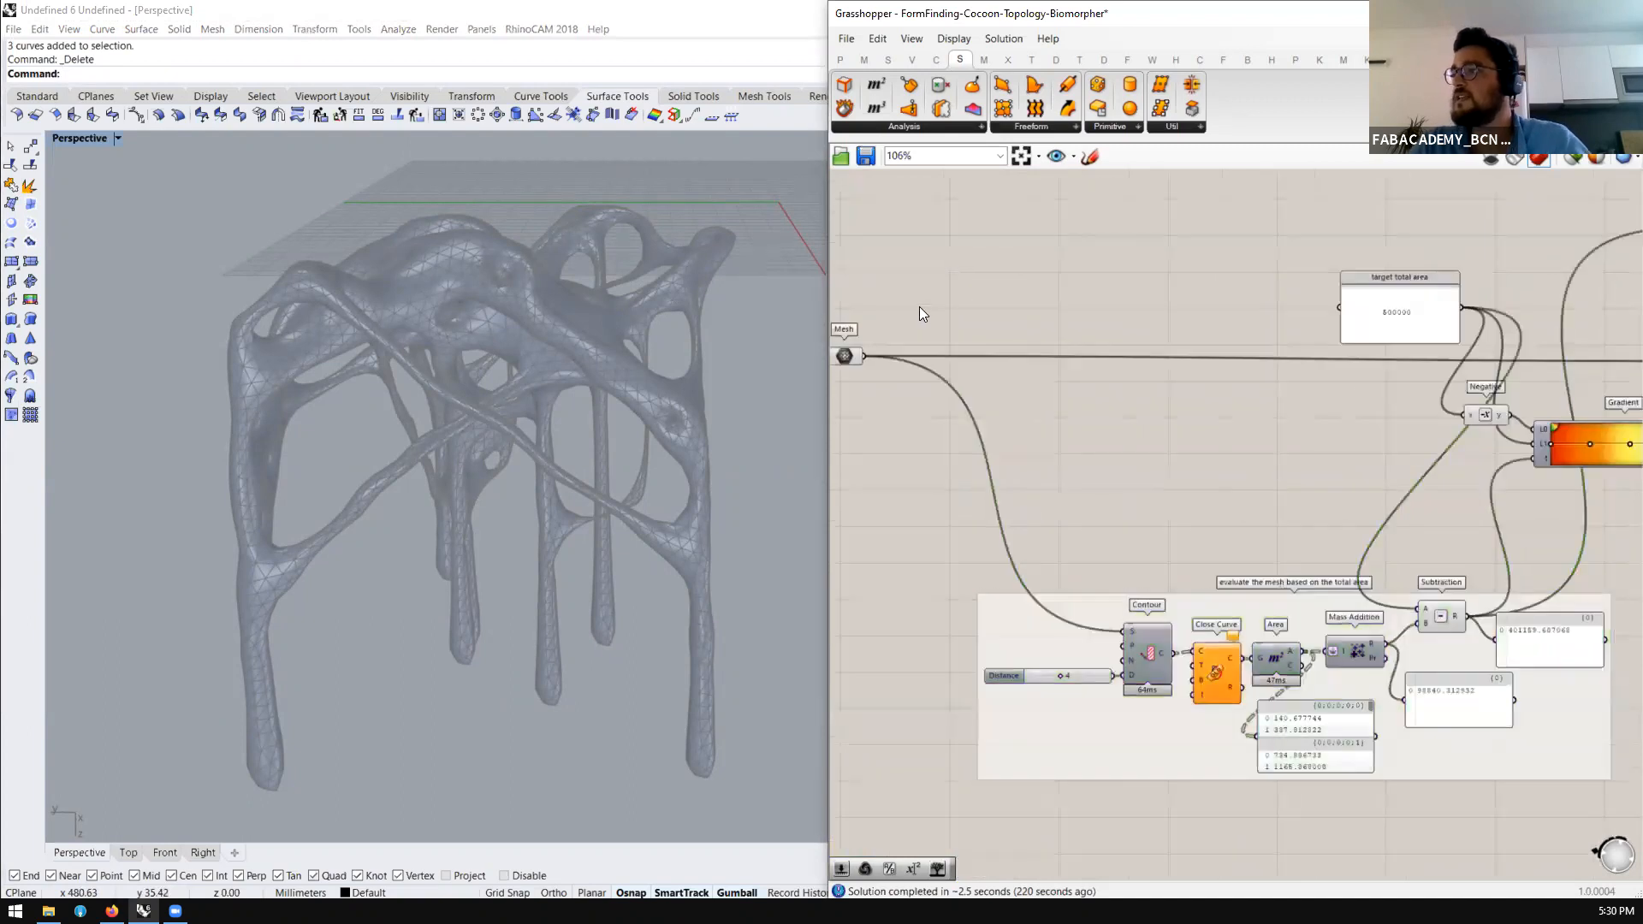
Add a Volume component above the final Mesh parameter and connect the mesh to its G input
double_click(919, 306)
text(volu)
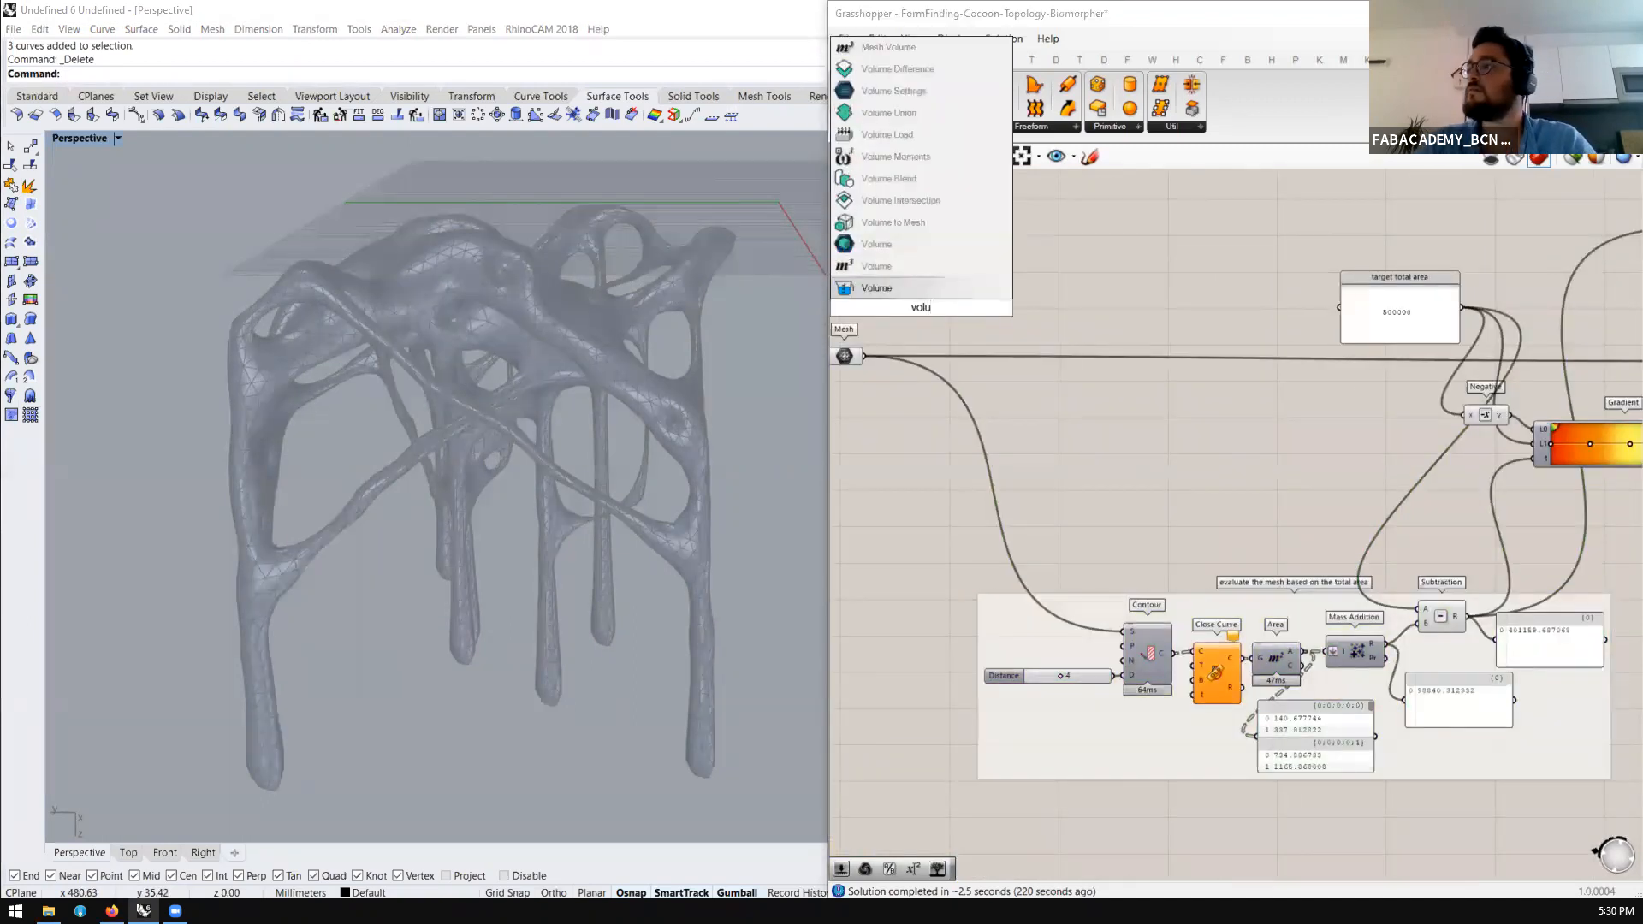
click(905, 272)
scroll(862, 356, up, 2)
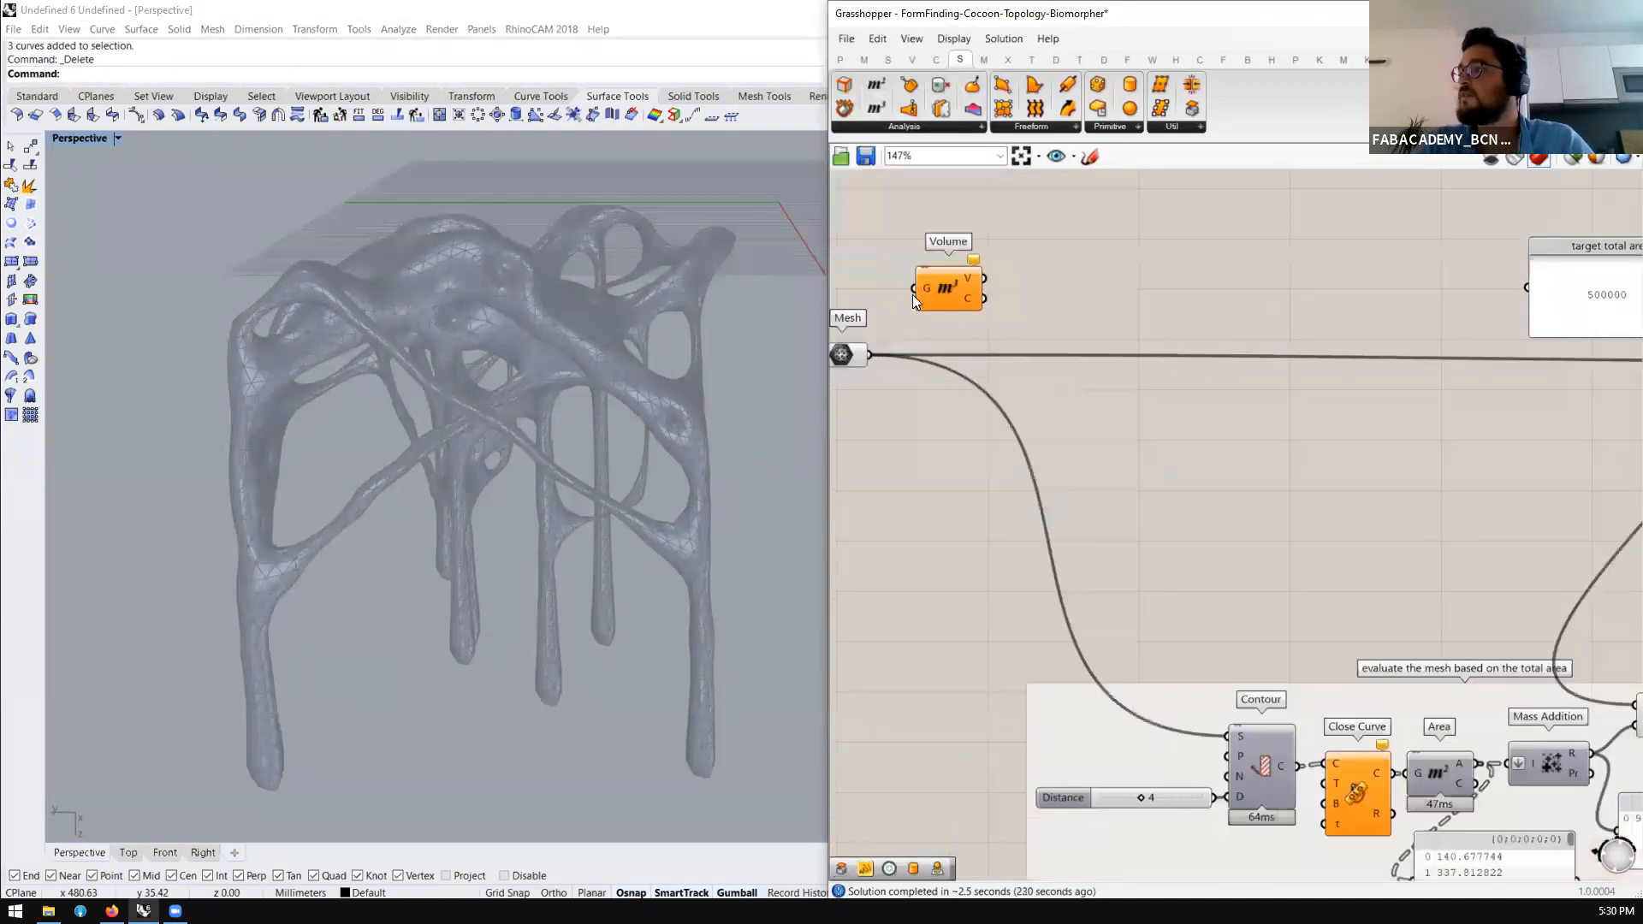
drag(870, 354, 911, 288)
Add a panel beside the Volume component and connect the V output to it to read the mesh volume
double_click(1086, 275)
text(//)
key(Return)
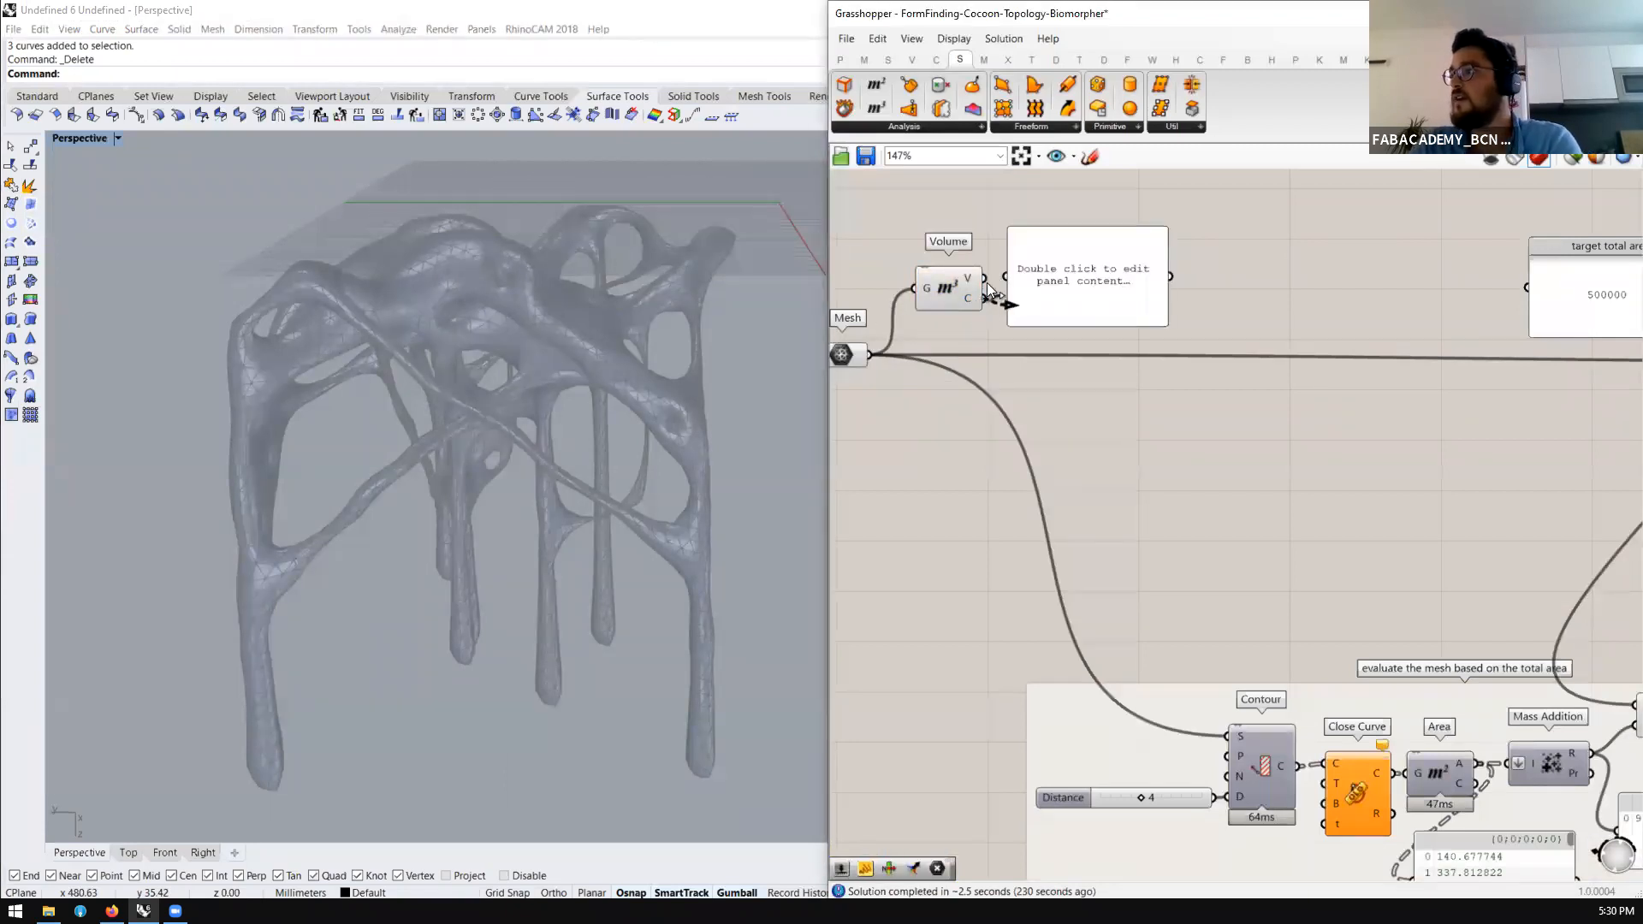
drag(1002, 278, 1092, 290)
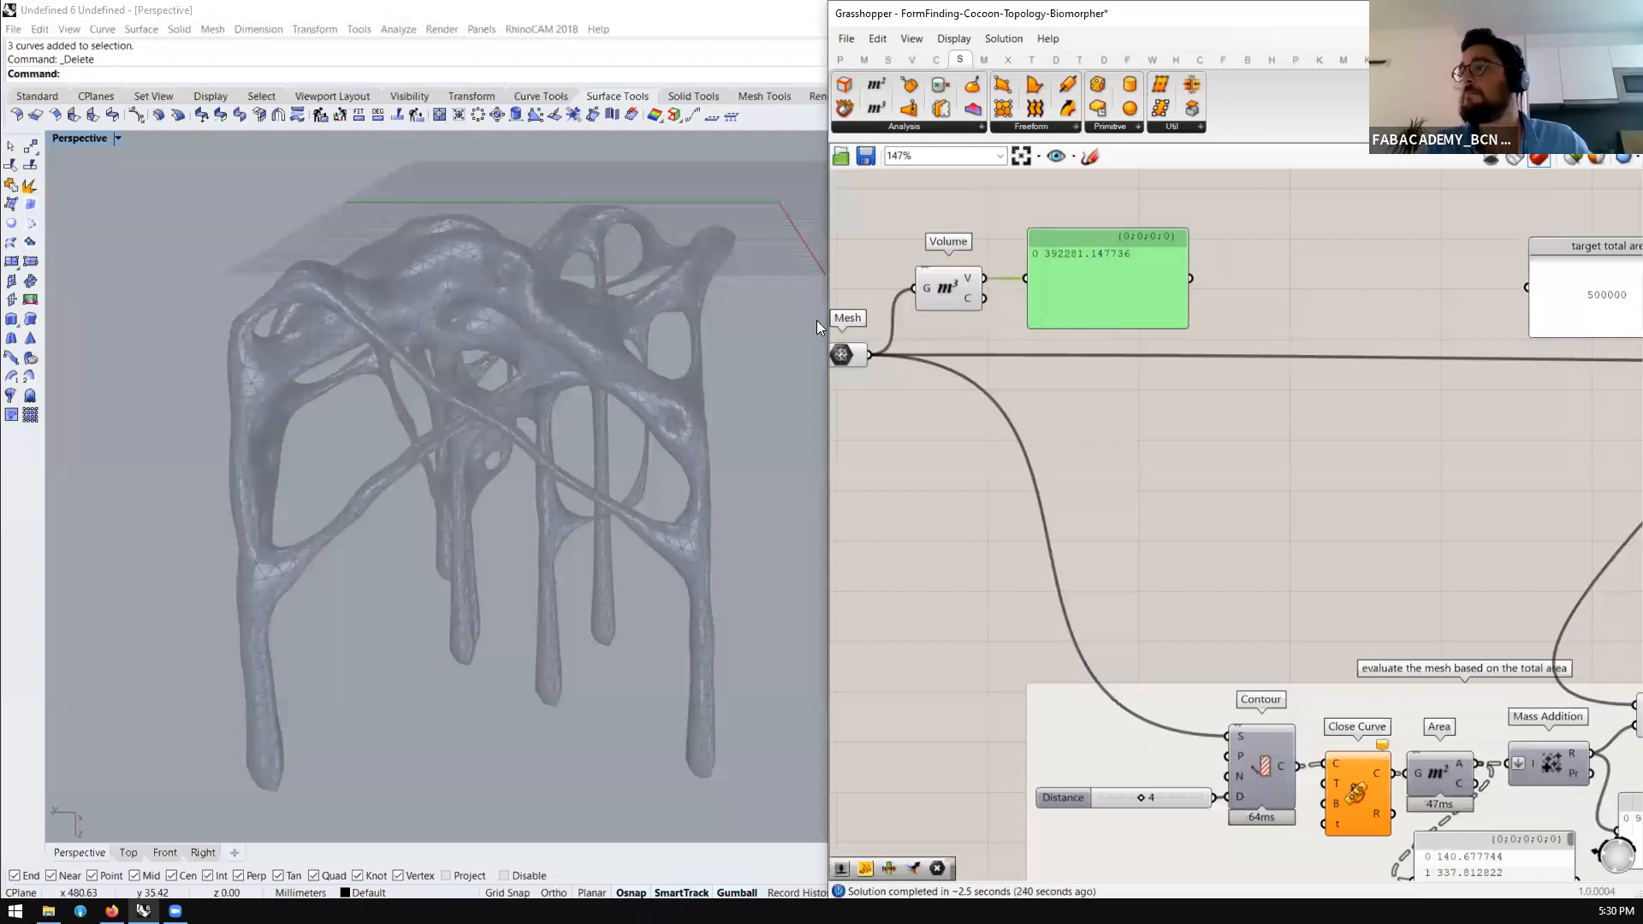
right_drag(622, 418, 638, 457)
scroll(929, 306, down, 2)
scroll(944, 303, up, 2)
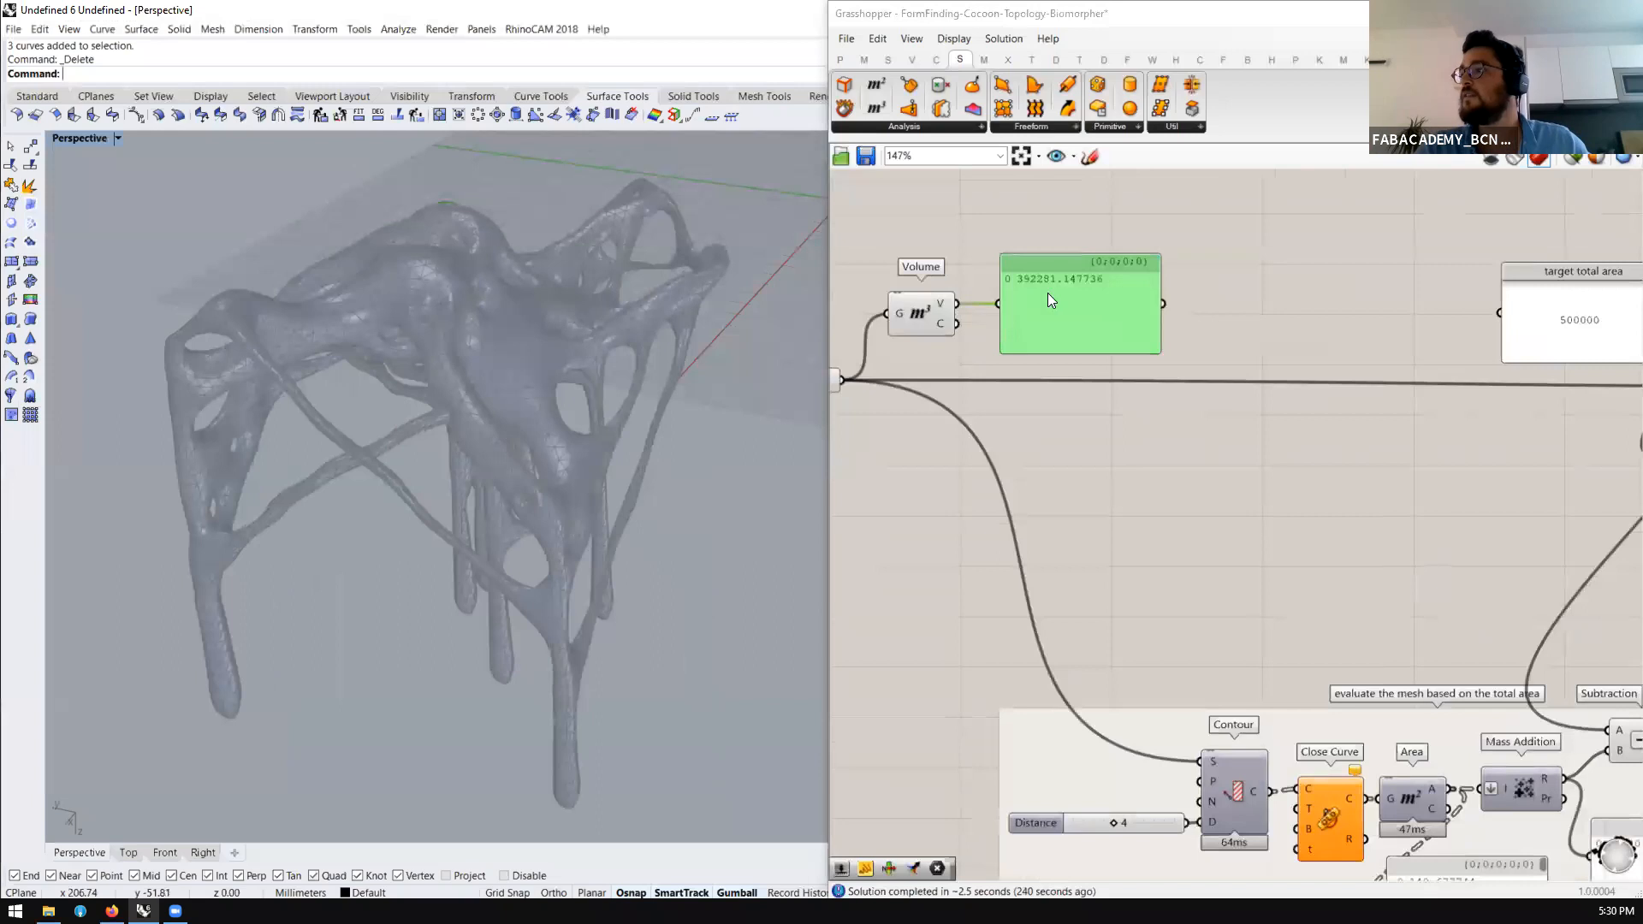
Move the volume panel up and shift the Volume component along the canvas toward the target total area panel
drag(1049, 289, 1057, 204)
drag(936, 306, 1184, 334)
scroll(1090, 313, down, 5)
scroll(1476, 330, up, 3)
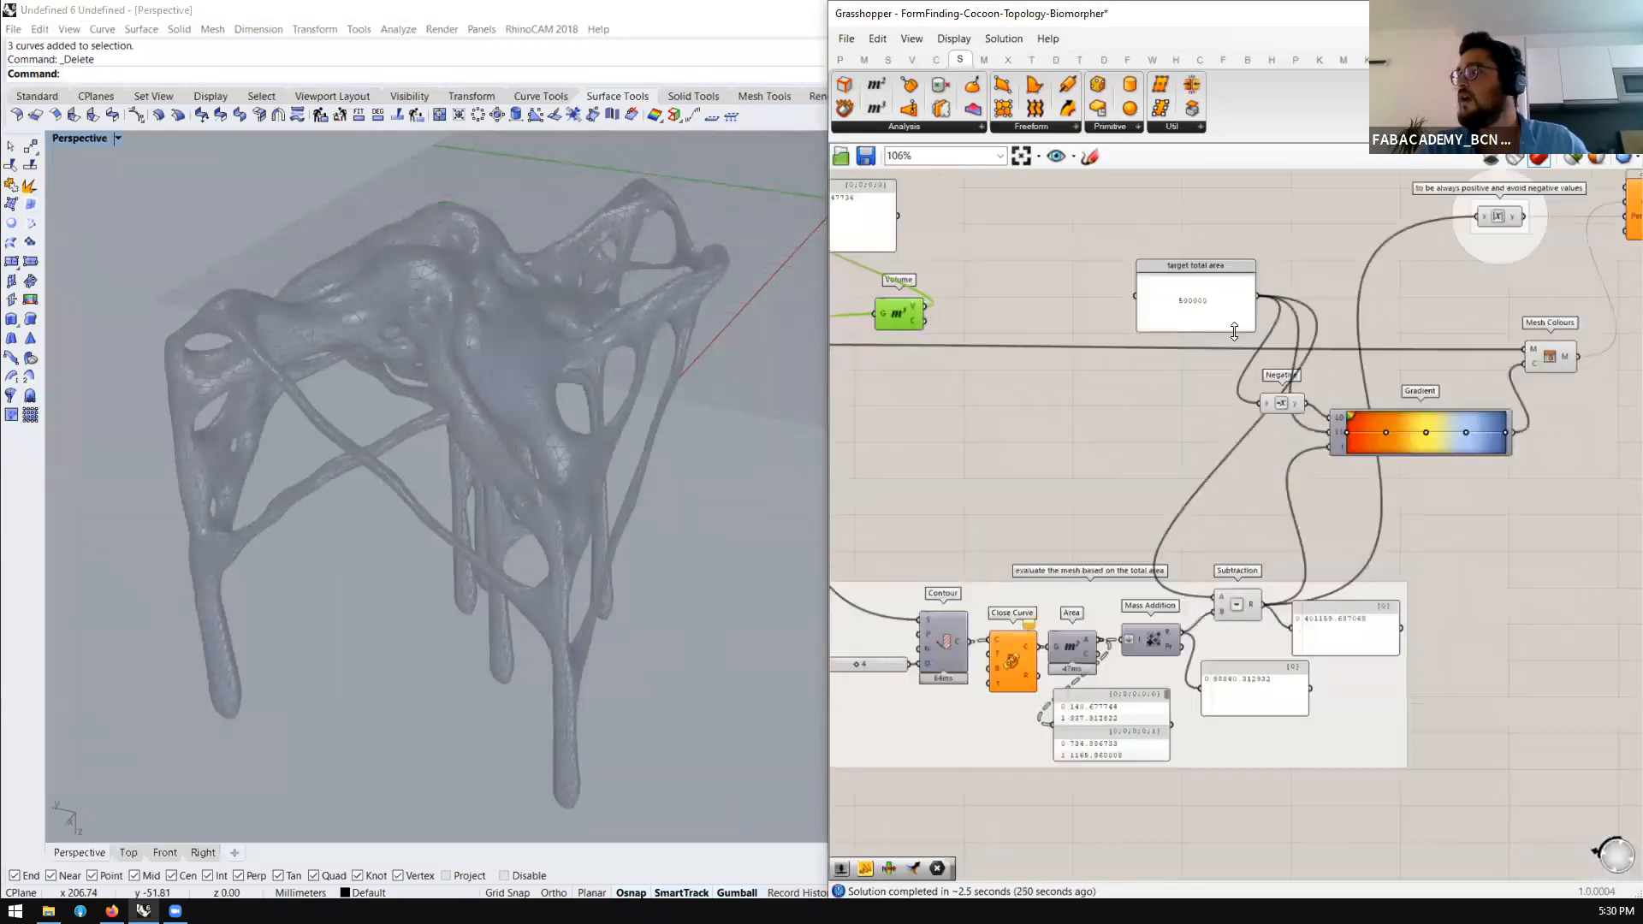
Compact the end of the definition by moving Mesh Colours, the gradient, the absolute-value component and Biomorpher closer to the Volume component
scroll(1234, 332, down, 3)
scroll(1523, 308, up, 2)
drag(1491, 296, 1055, 475)
drag(1107, 336, 964, 489)
click(1442, 289)
drag(1348, 244, 1203, 465)
drag(1508, 236, 1023, 326)
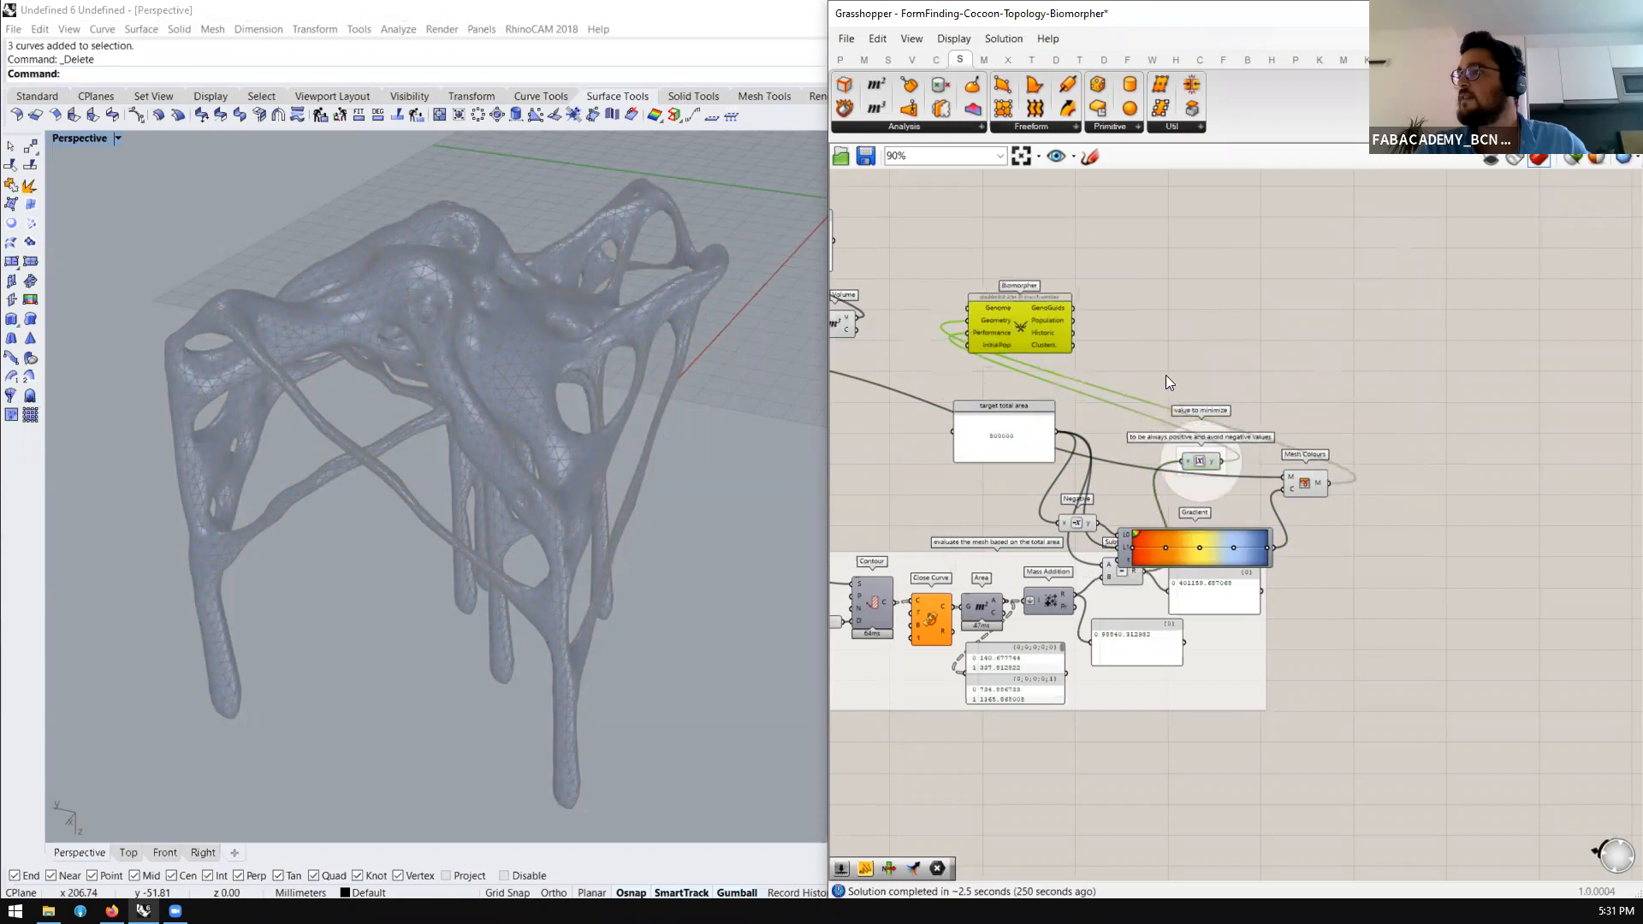
scroll(1318, 407, down, 2)
scroll(972, 344, up, 4)
right_drag(975, 344, 1230, 333)
scroll(1157, 352, up, 2)
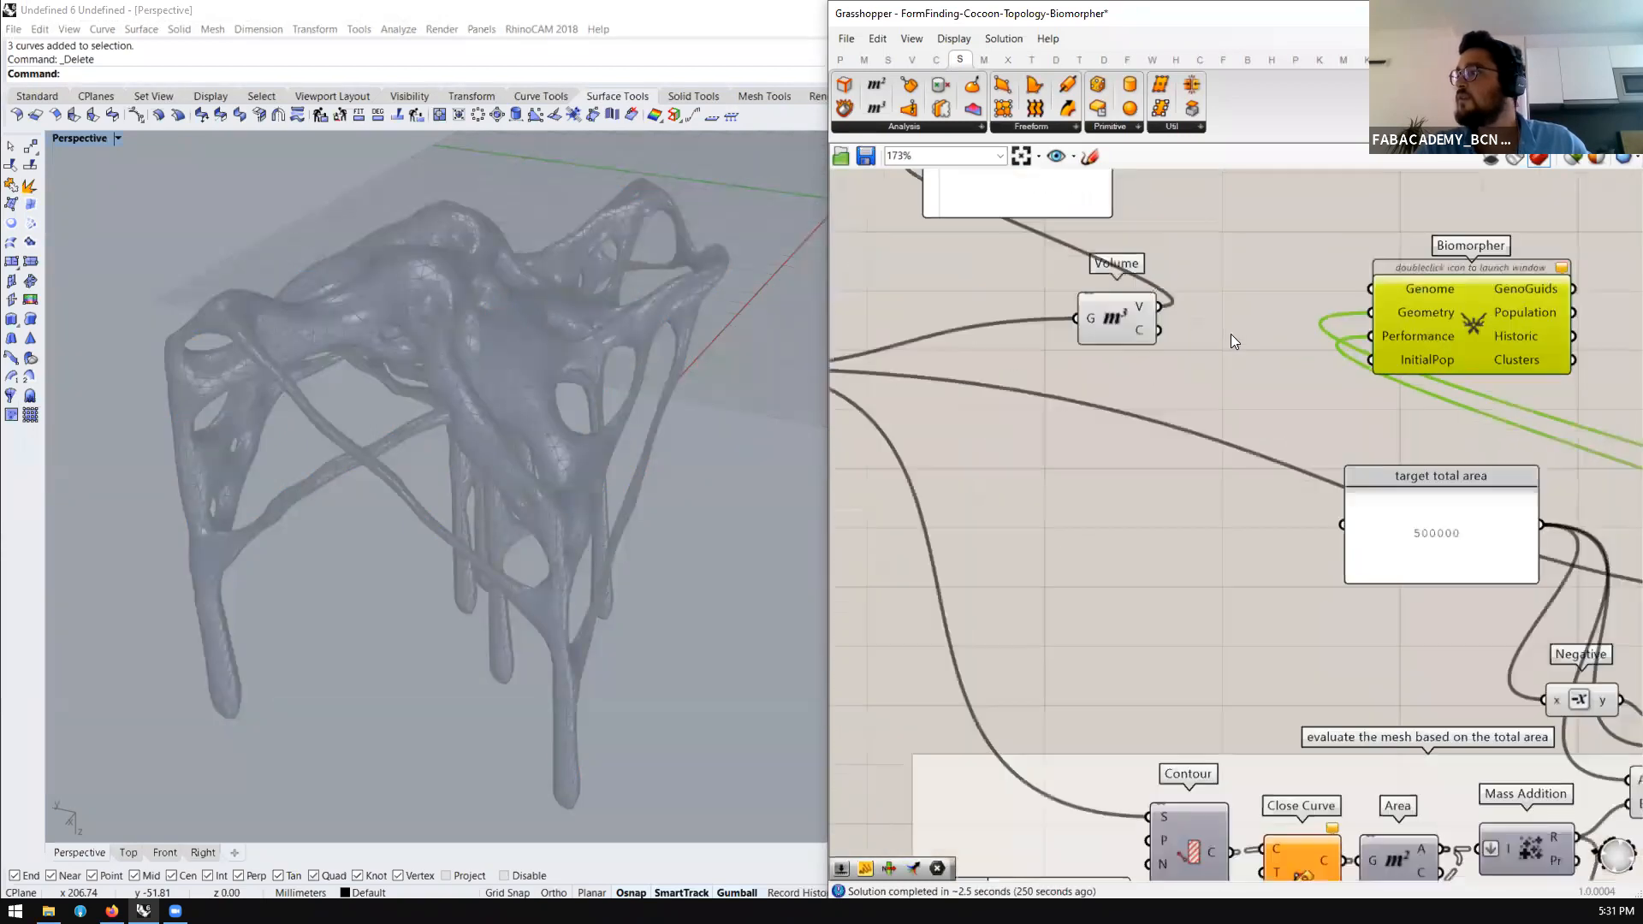
Align the Volume component with Biomorpher and connect its V output to Biomorpher's Performance input
click(1127, 318)
scroll(1063, 317, down, 3)
scroll(1131, 359, up, 2)
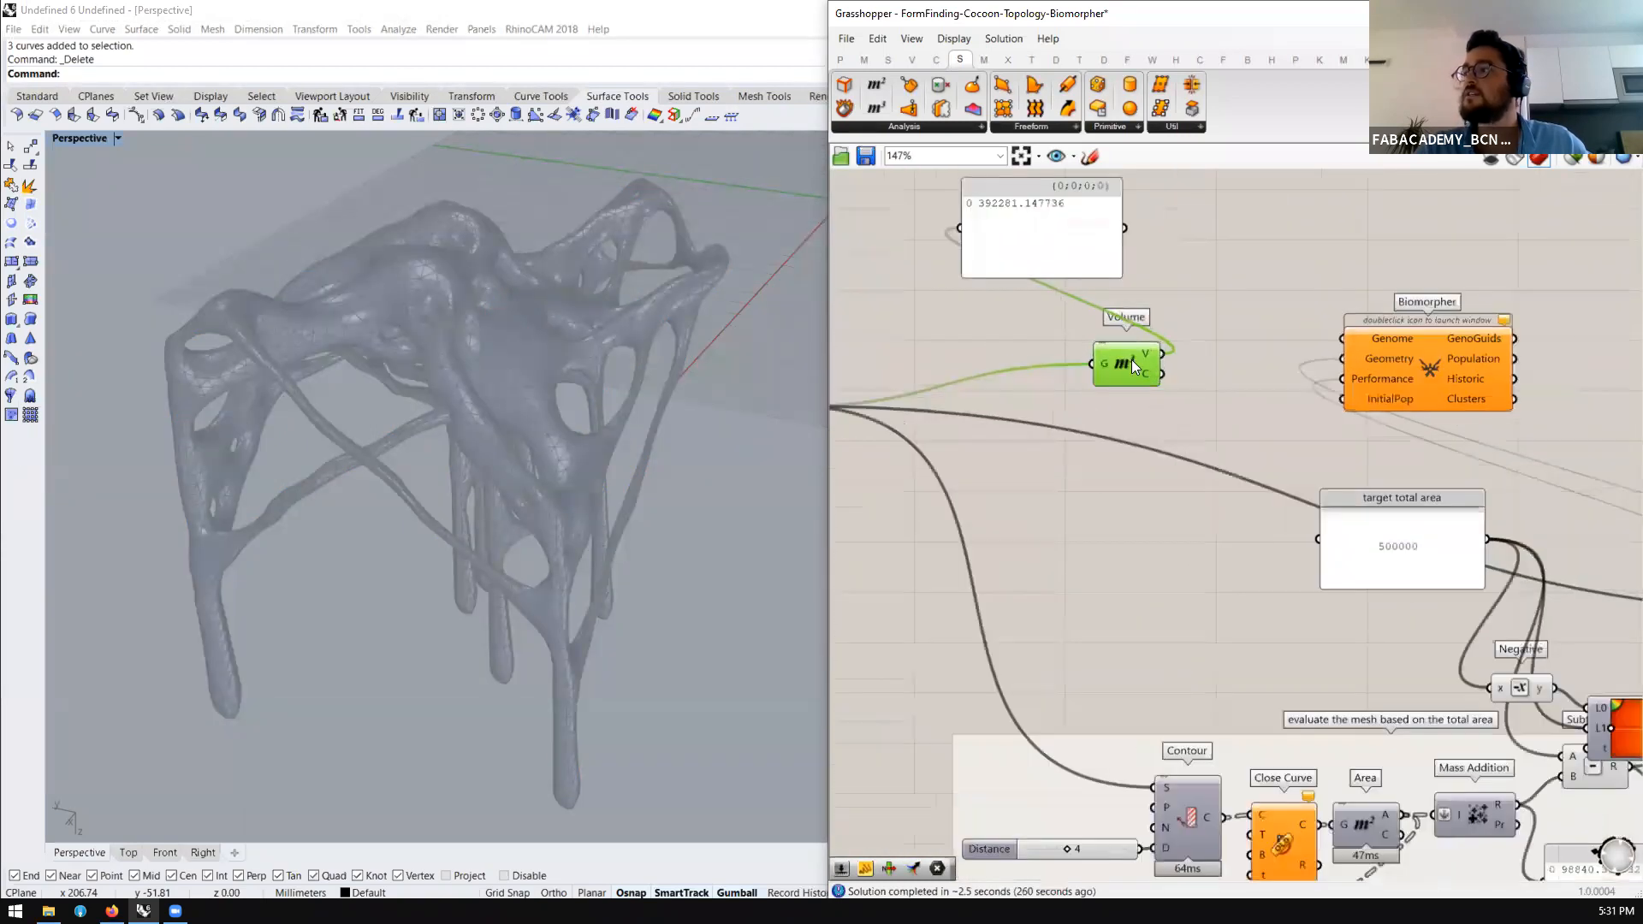
drag(1134, 355, 1126, 371)
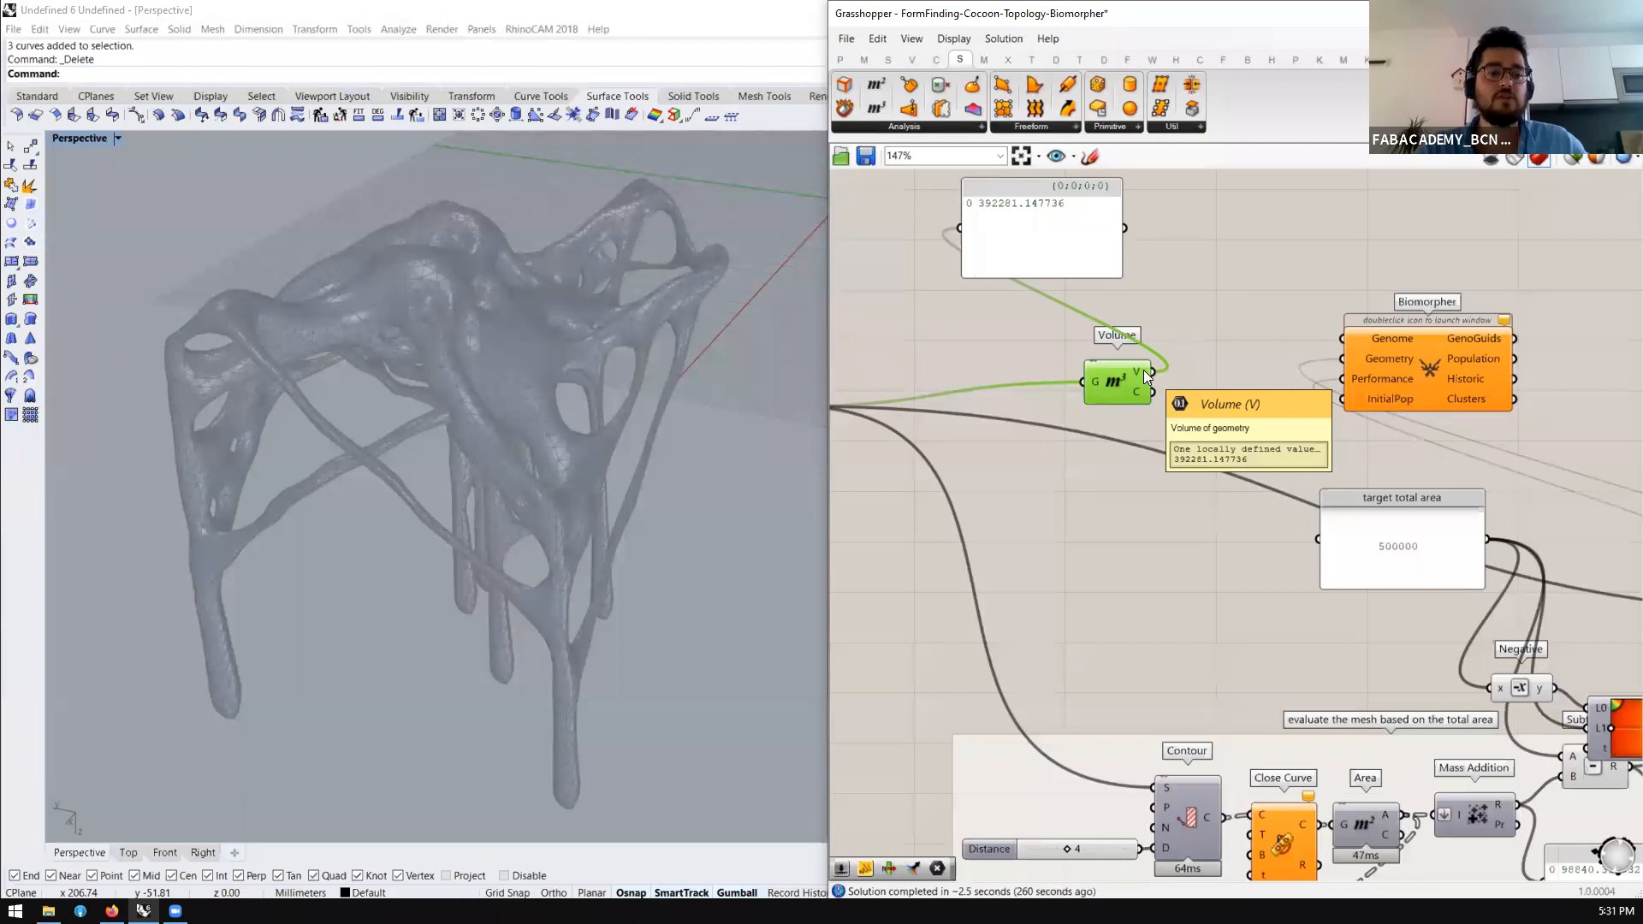
drag(1143, 369, 1342, 379)
mouse_move(1443, 375)
mouse_down()
mouse_move(1478, 344)
mouse_move(1463, 375)
mouse_up()
mouse_move(1423, 395)
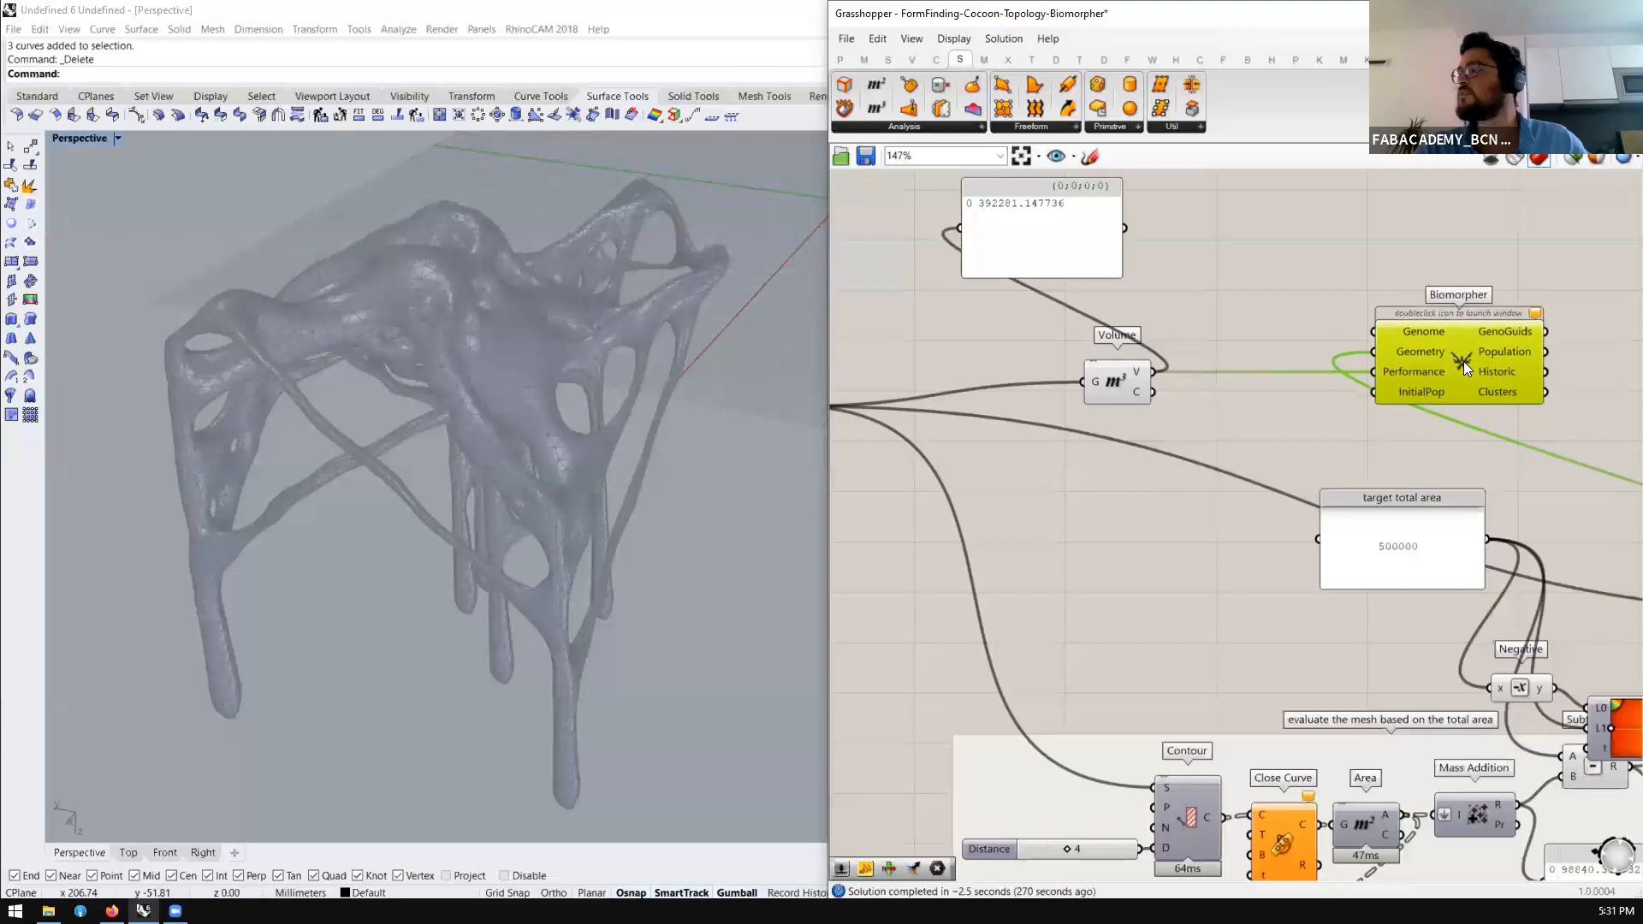
mouse_move(1463, 361)
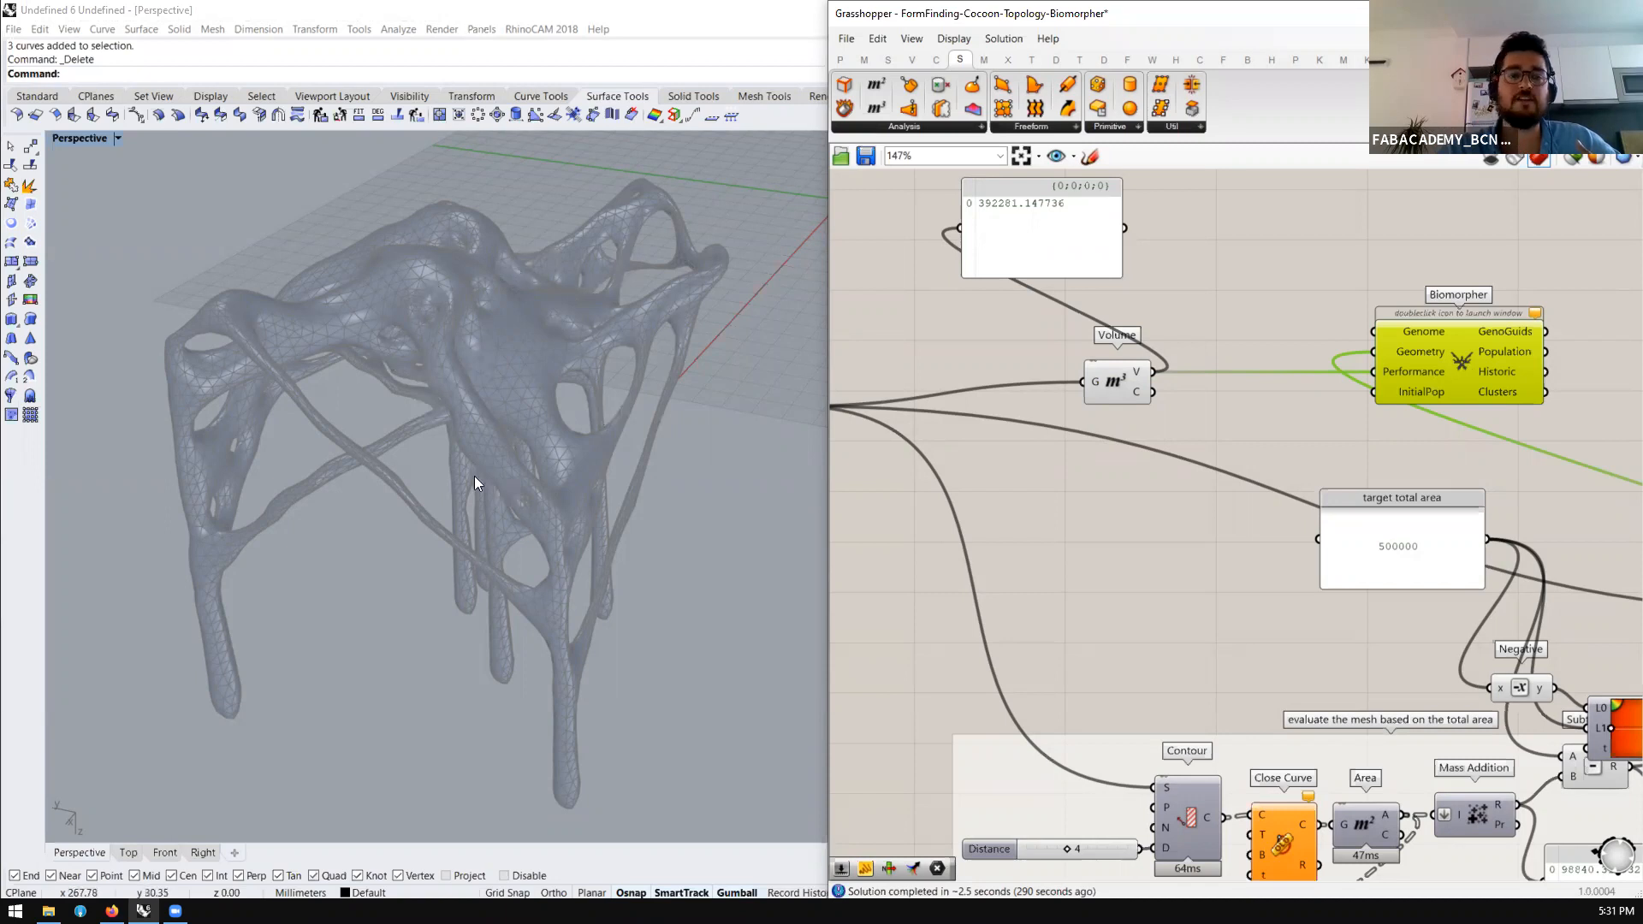
Connect the Mesh parameter to Biomorpher's Geometry input and arrange Biomorpher, Volume and the volume panel close together, with the panel below Volume
click(1129, 379)
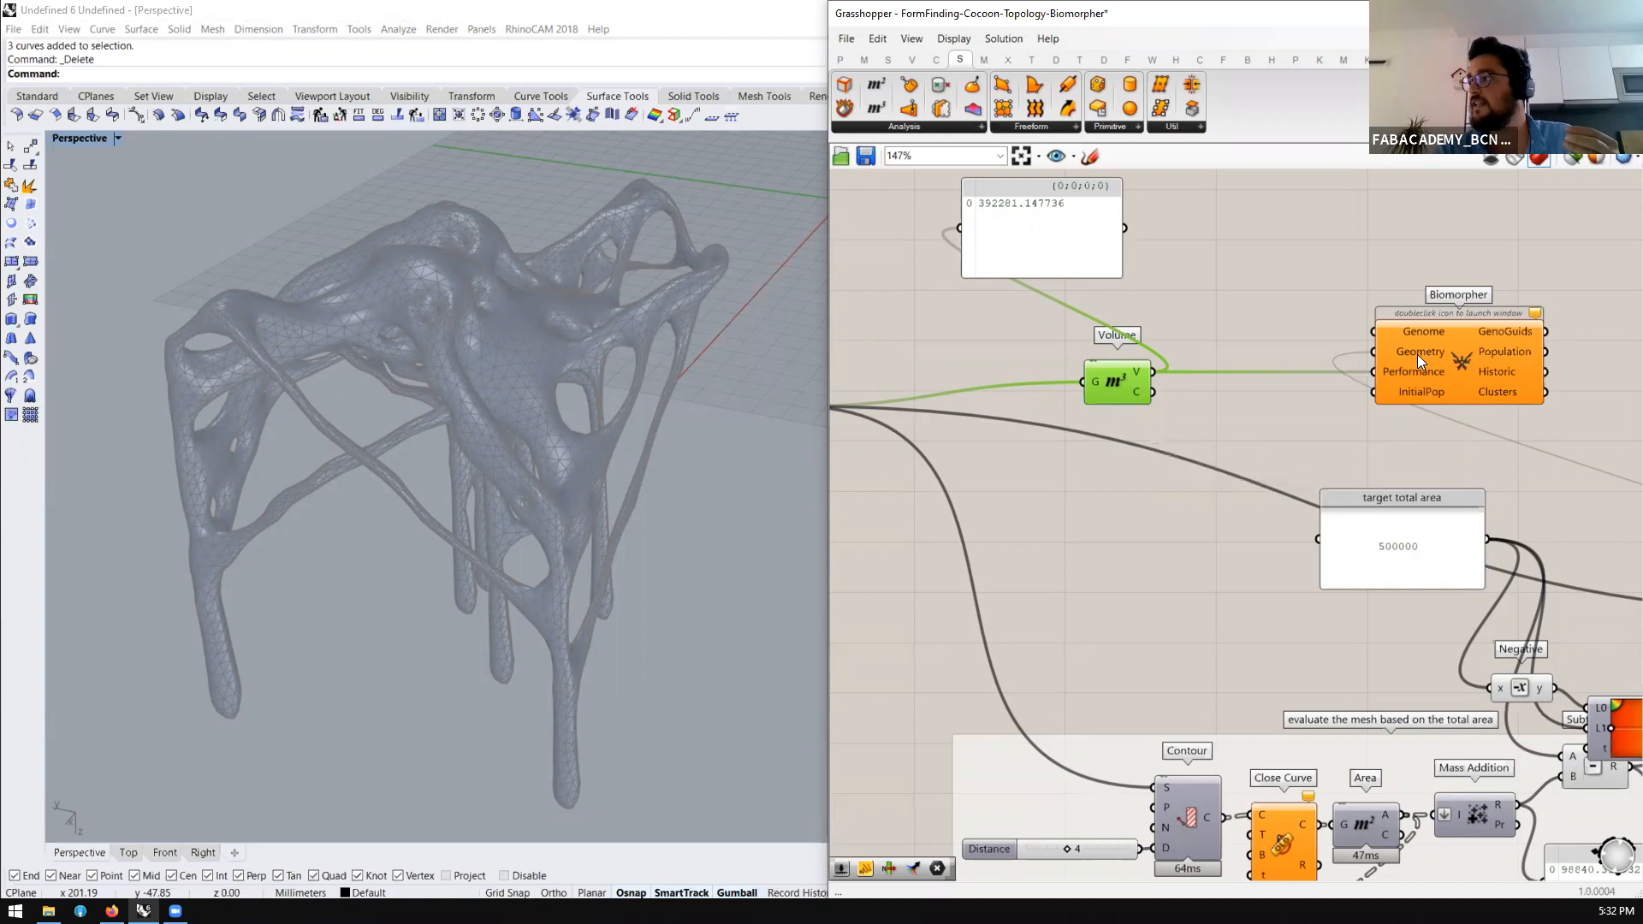
scroll(1417, 354, down, 1)
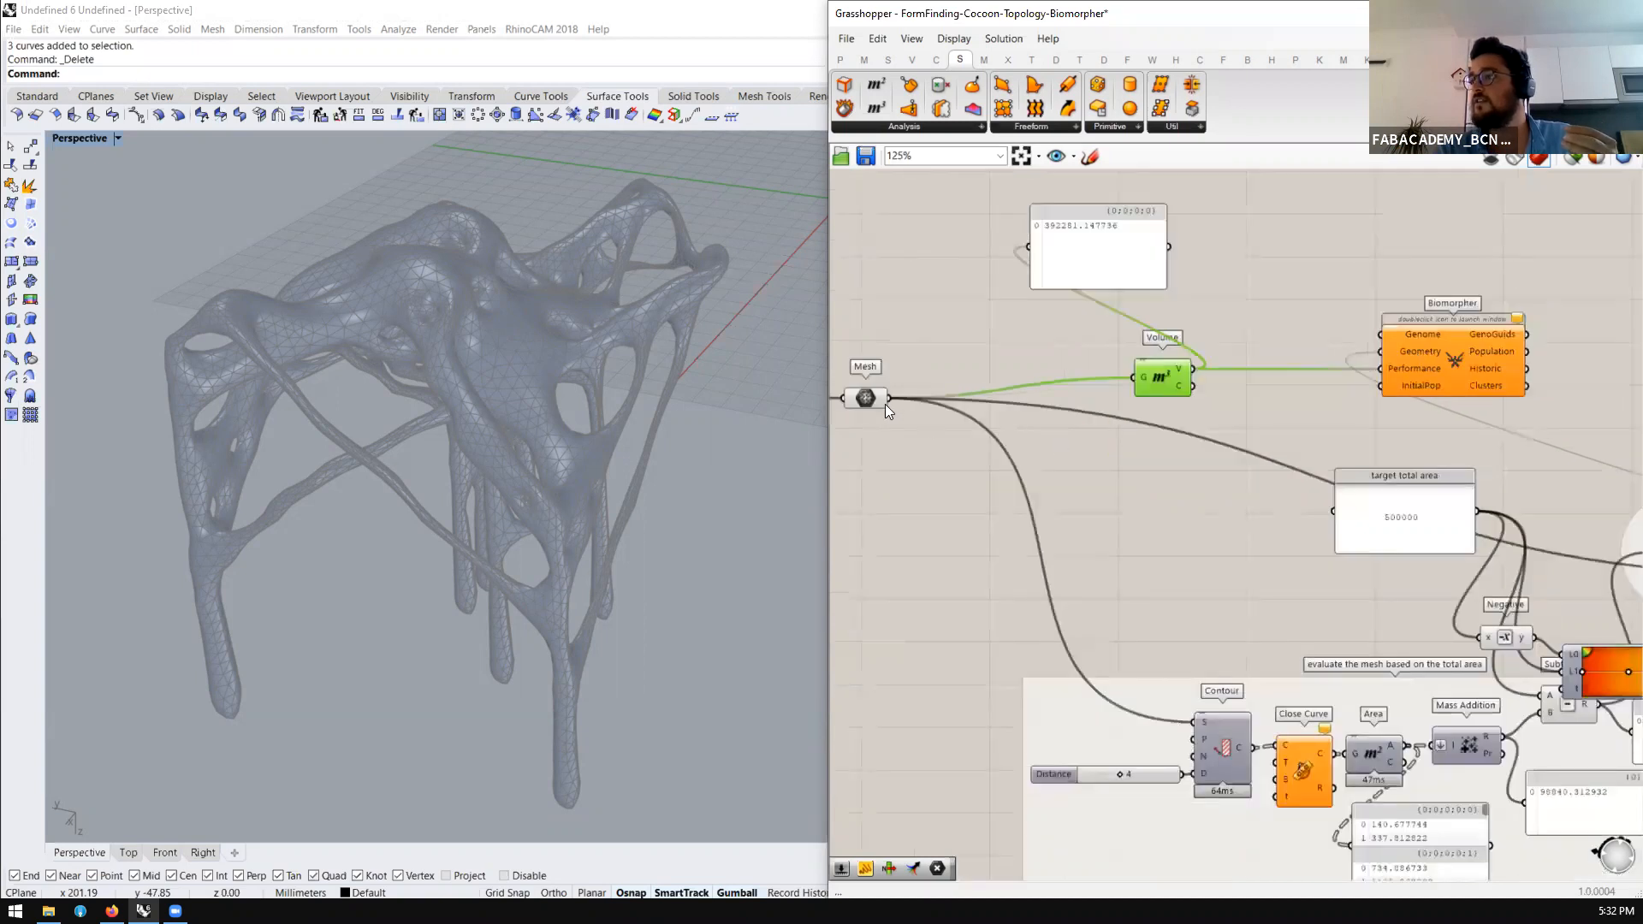
drag(887, 401, 1328, 327)
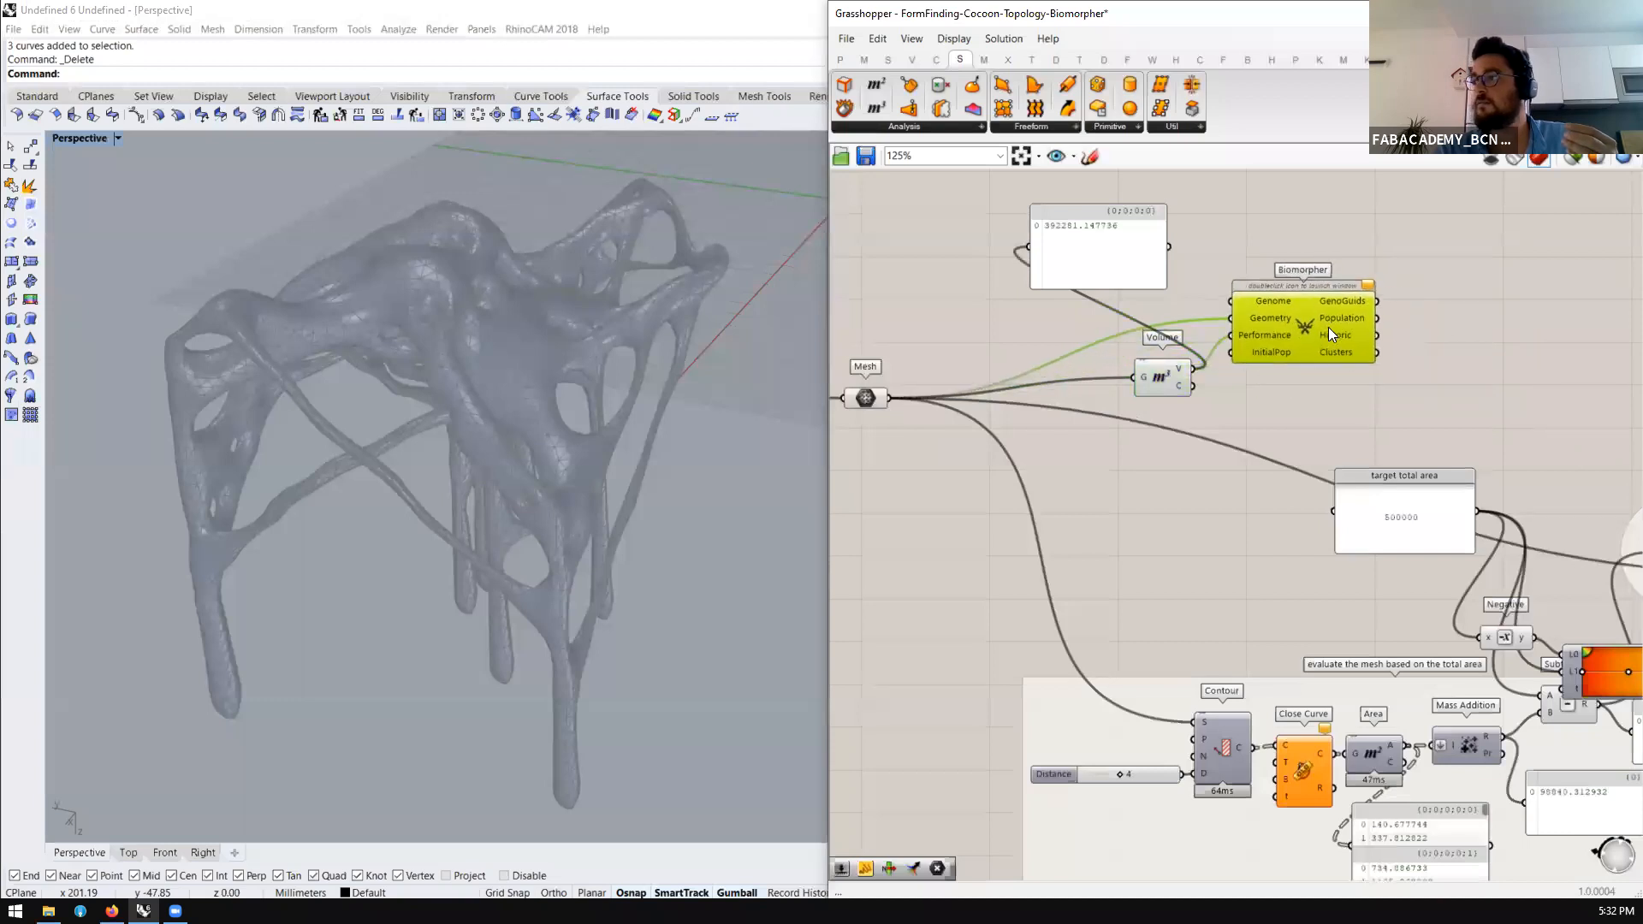
drag(1174, 386, 1135, 396)
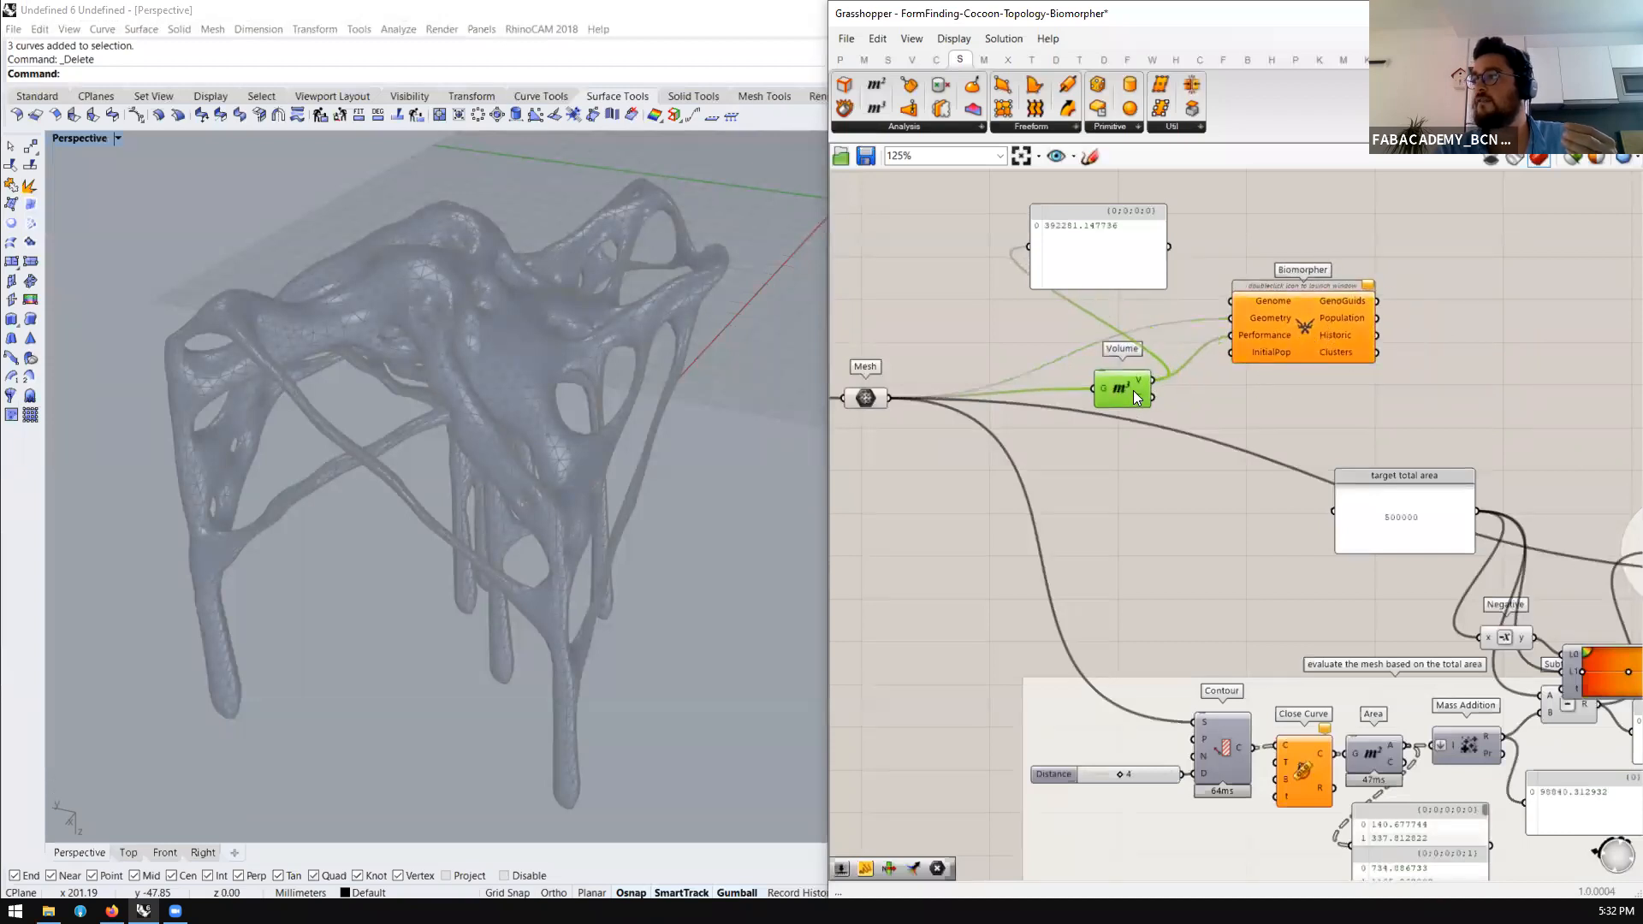
mouse_move(1253, 321)
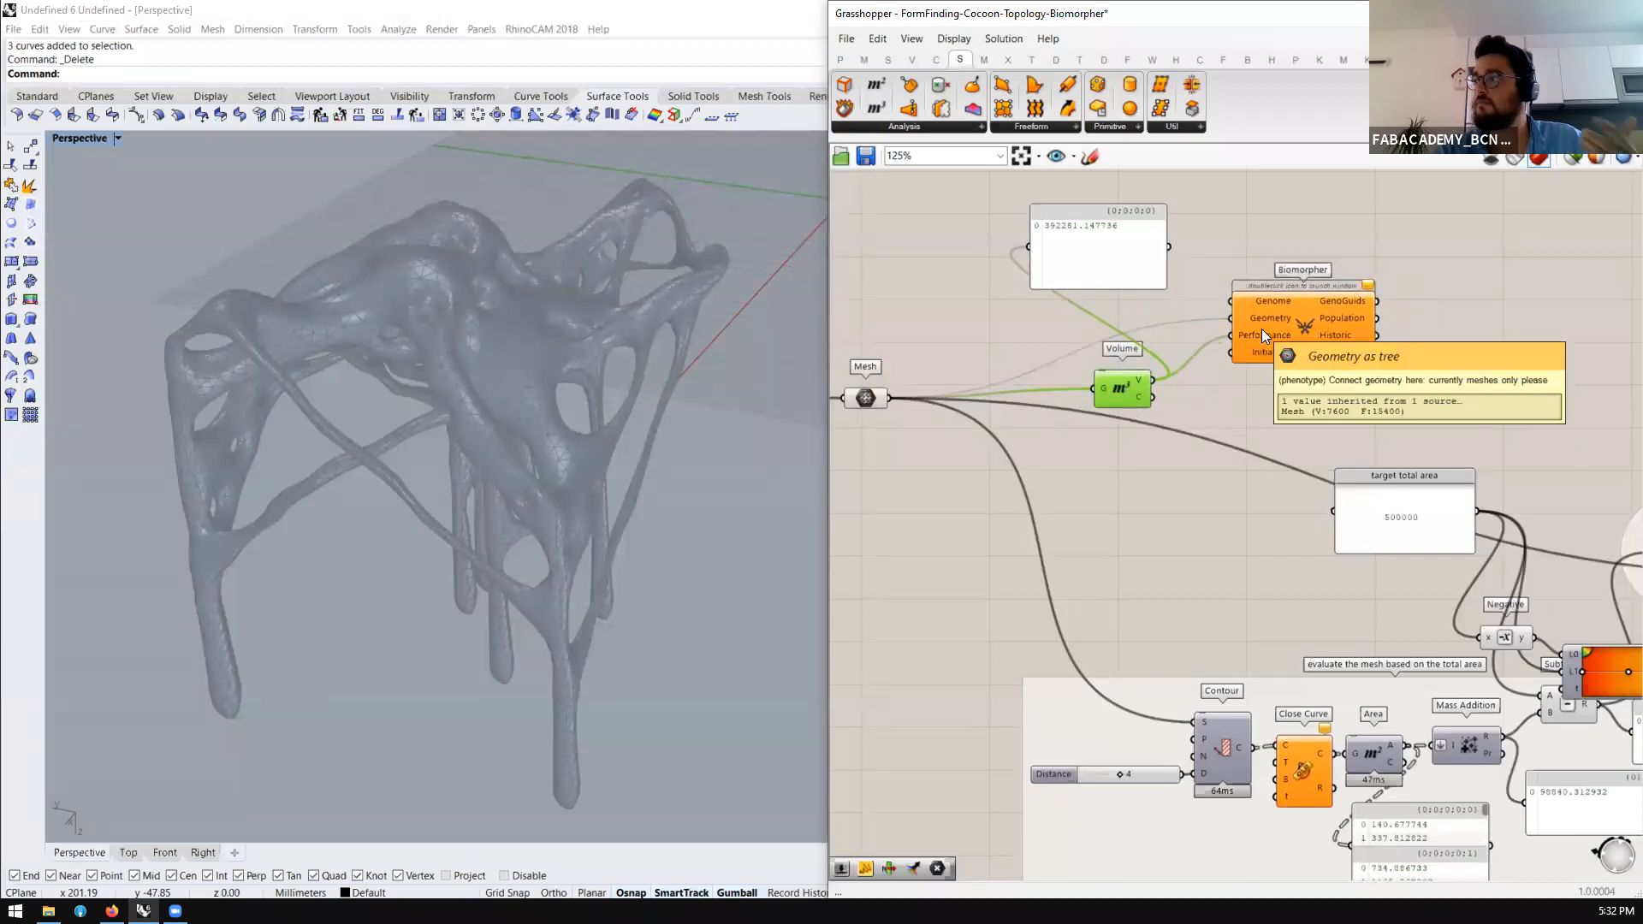
drag(1117, 270, 1225, 508)
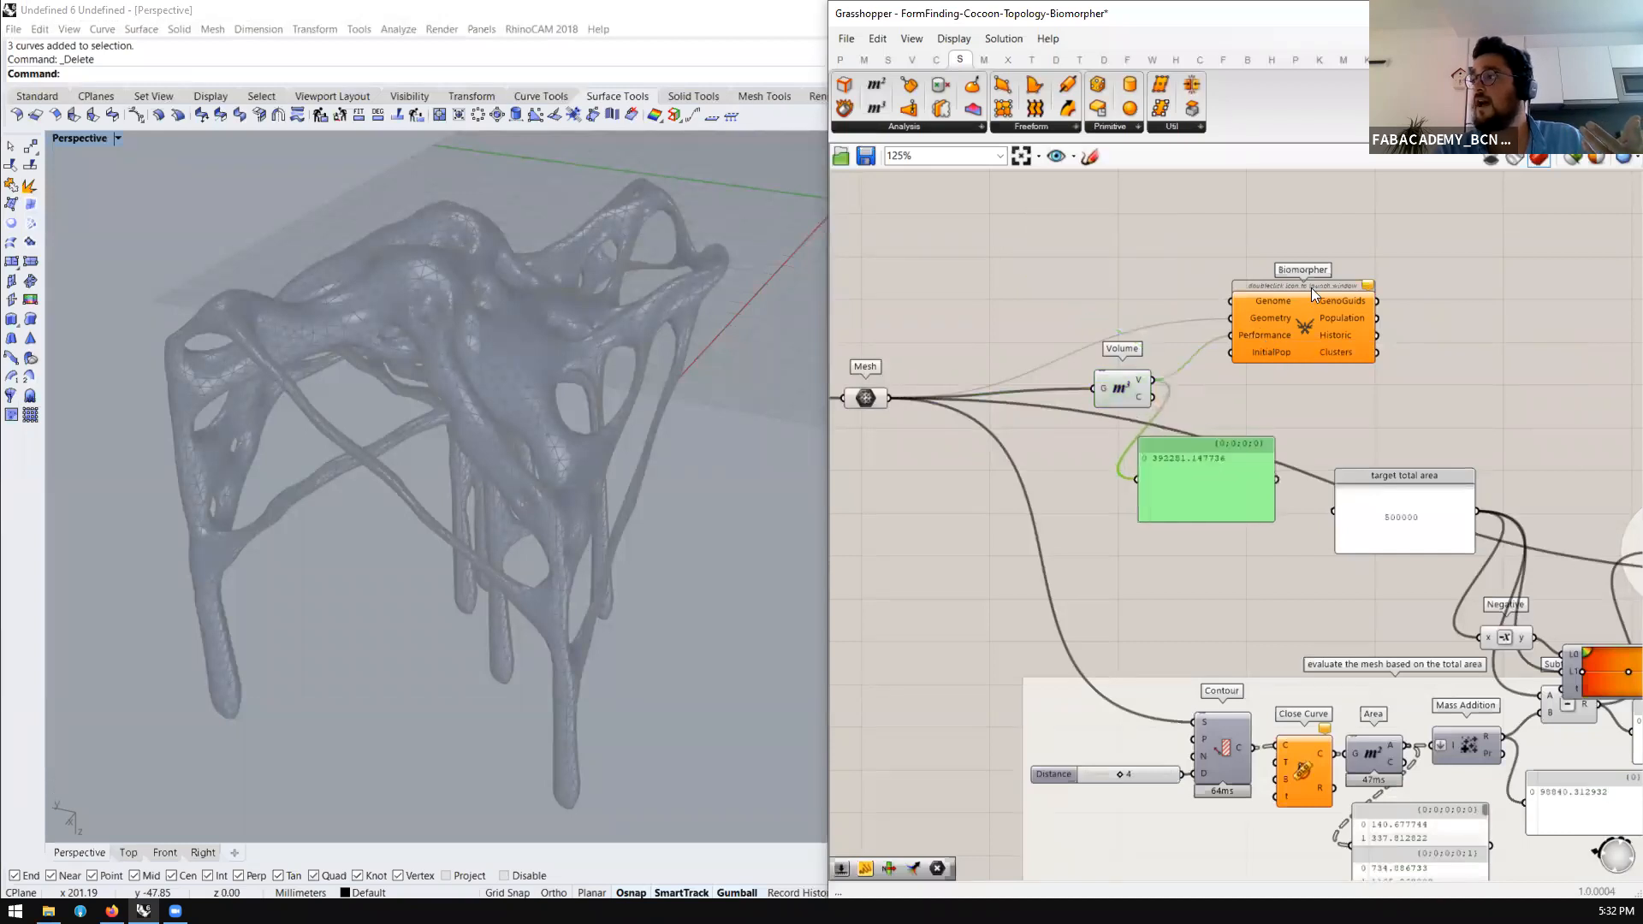
mouse_move(1270, 300)
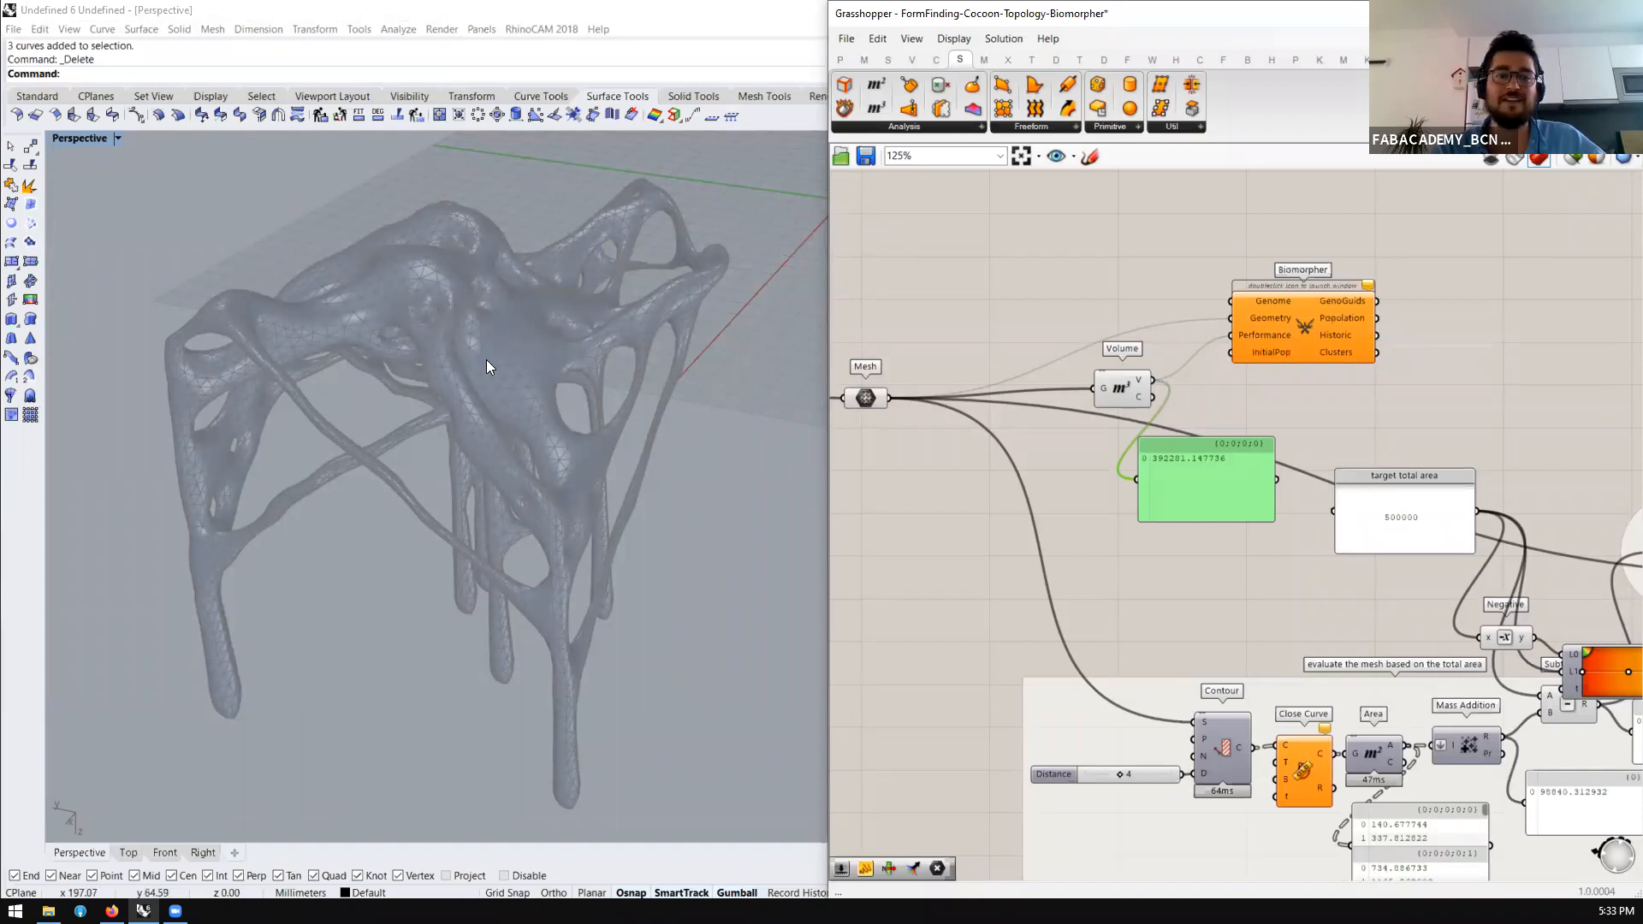
Connect the Gene Pool to Biomorpher's Genome input and move Biomorpher above the final Mesh parameter
scroll(1174, 277, down, 10)
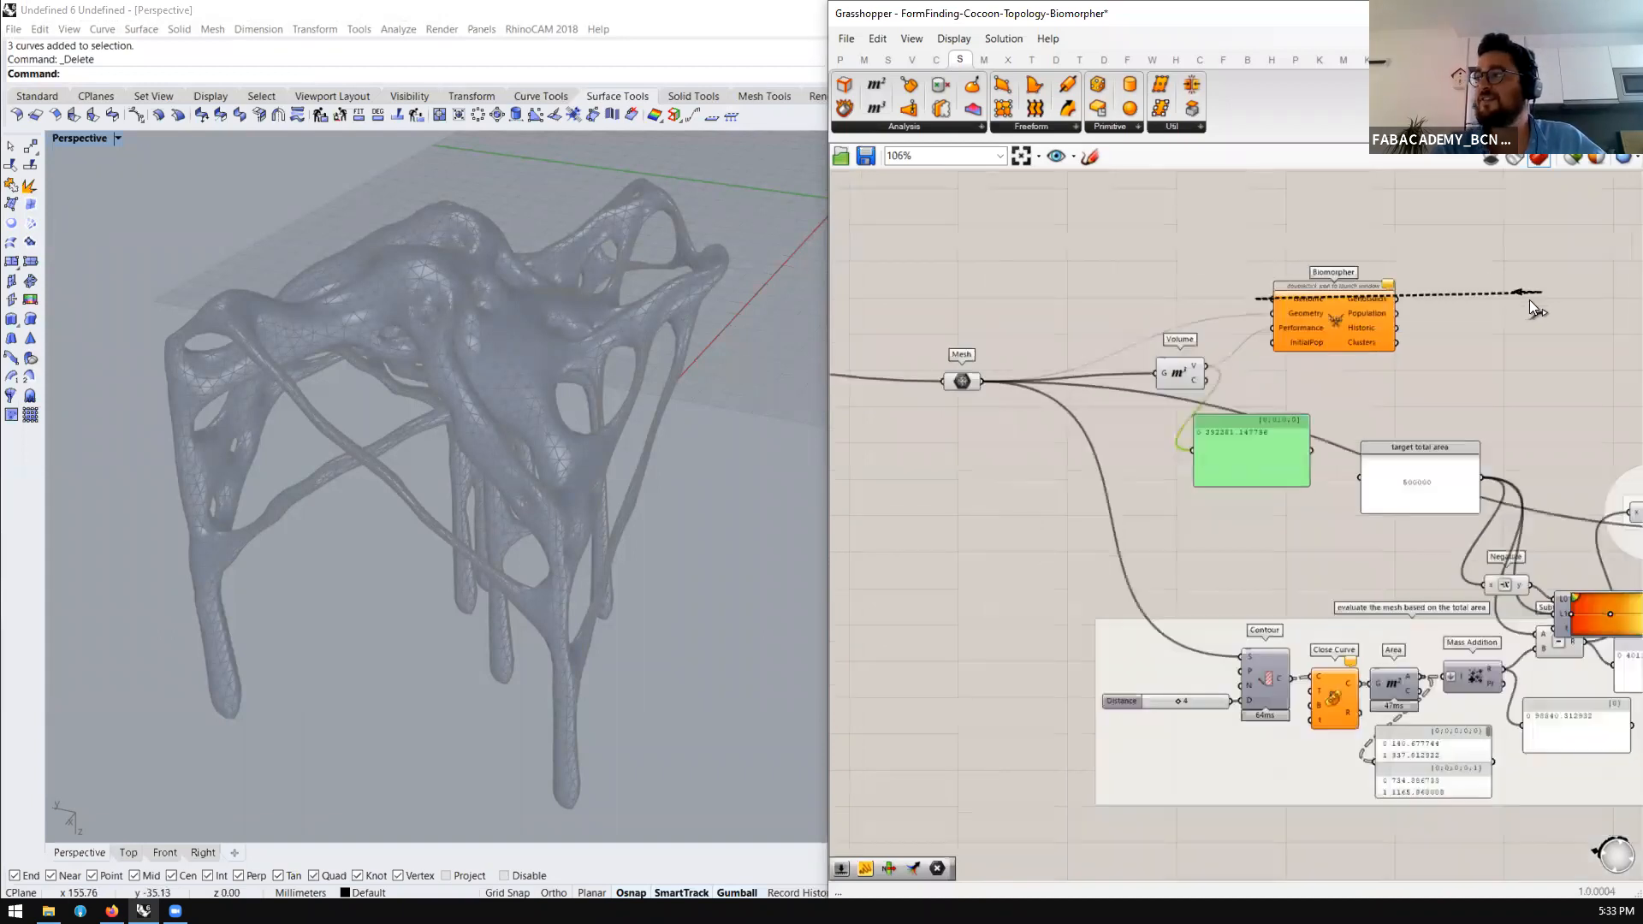
scroll(1174, 277, up, 10)
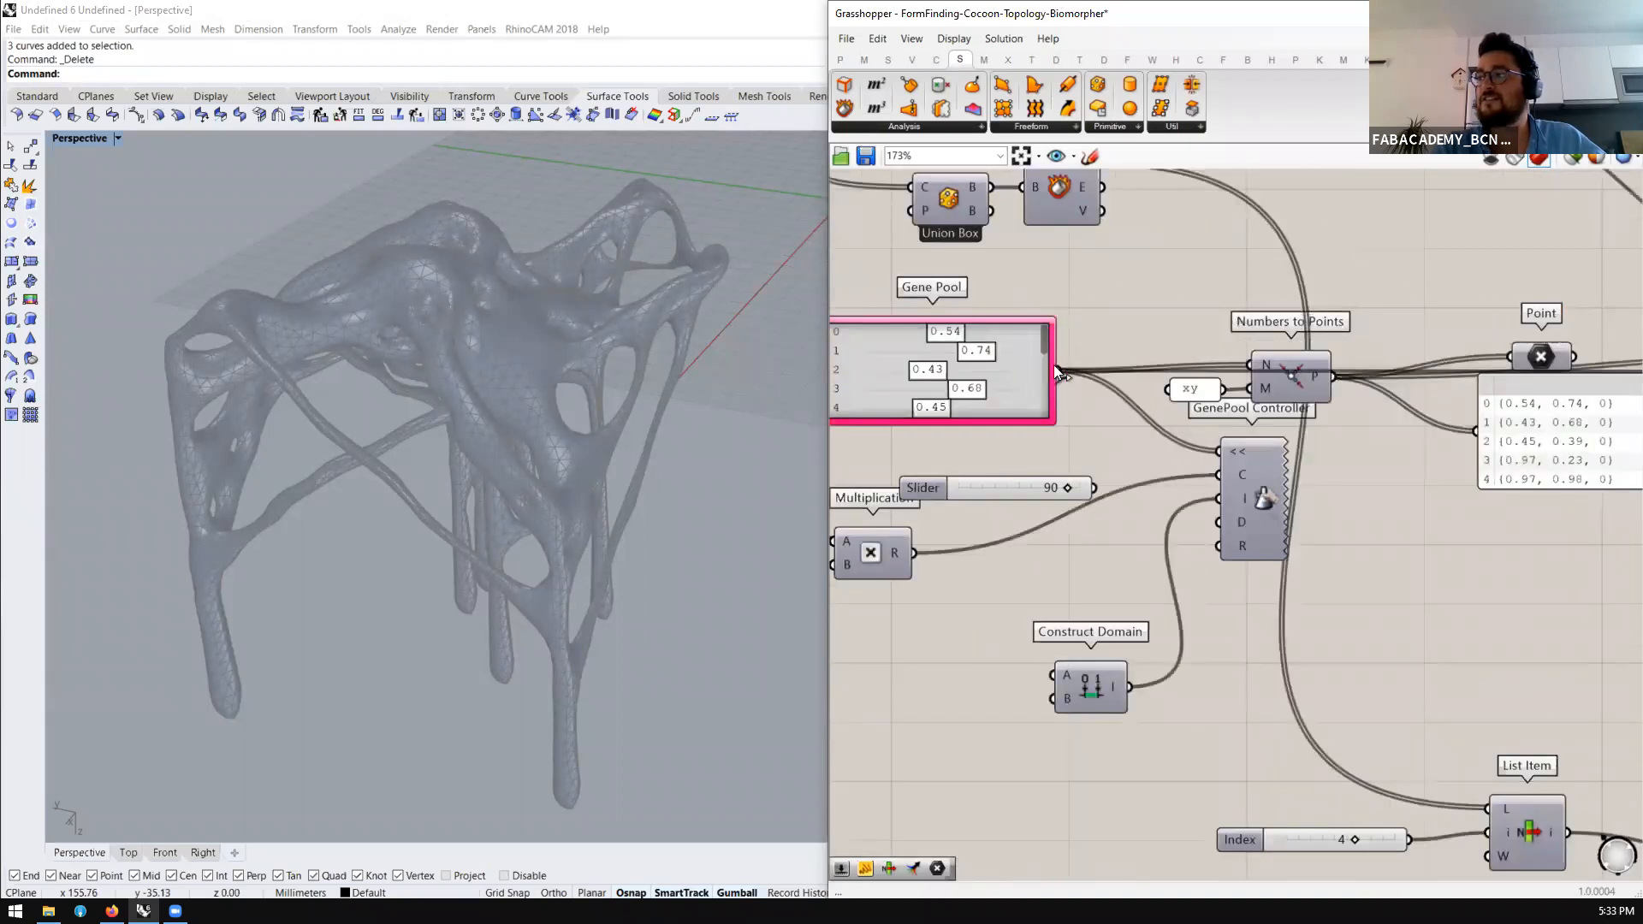
drag(1054, 365, 1459, 274)
scroll(972, 331, down, 3)
scroll(953, 353, down, 5)
scroll(1286, 320, up, 4)
scroll(1516, 289, down, 5)
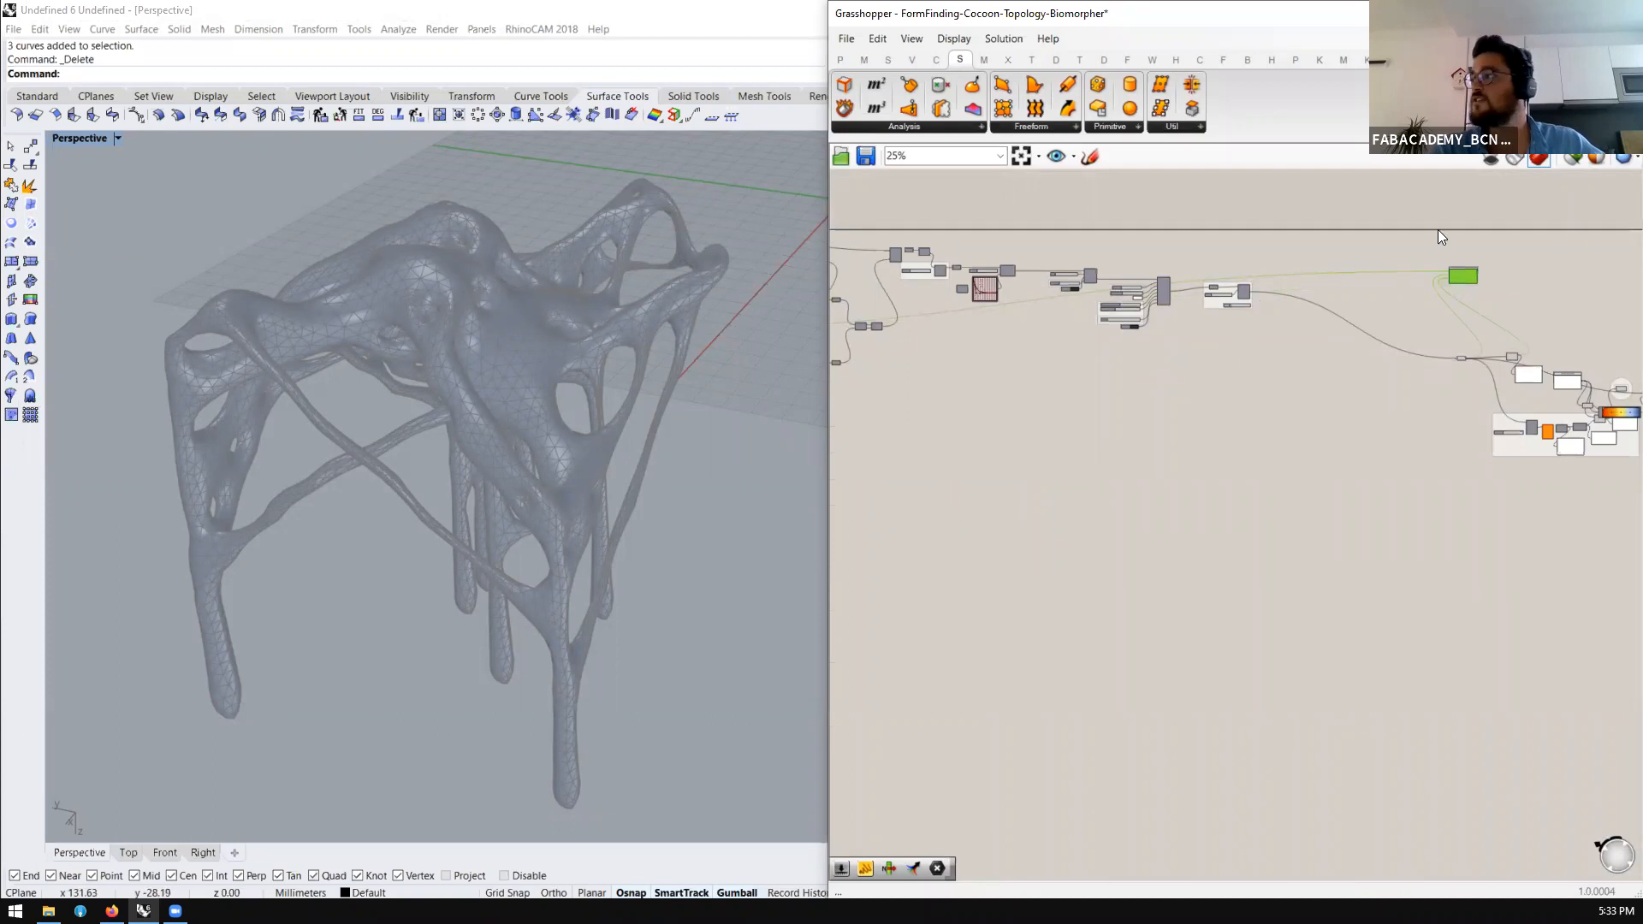
Examine the Biomorpher component and its genome, geometry and performance connections to the rest of the definition
scroll(1460, 271, up, 9)
drag(1370, 299, 957, 335)
scroll(1275, 291, down, 11)
scroll(850, 389, up, 11)
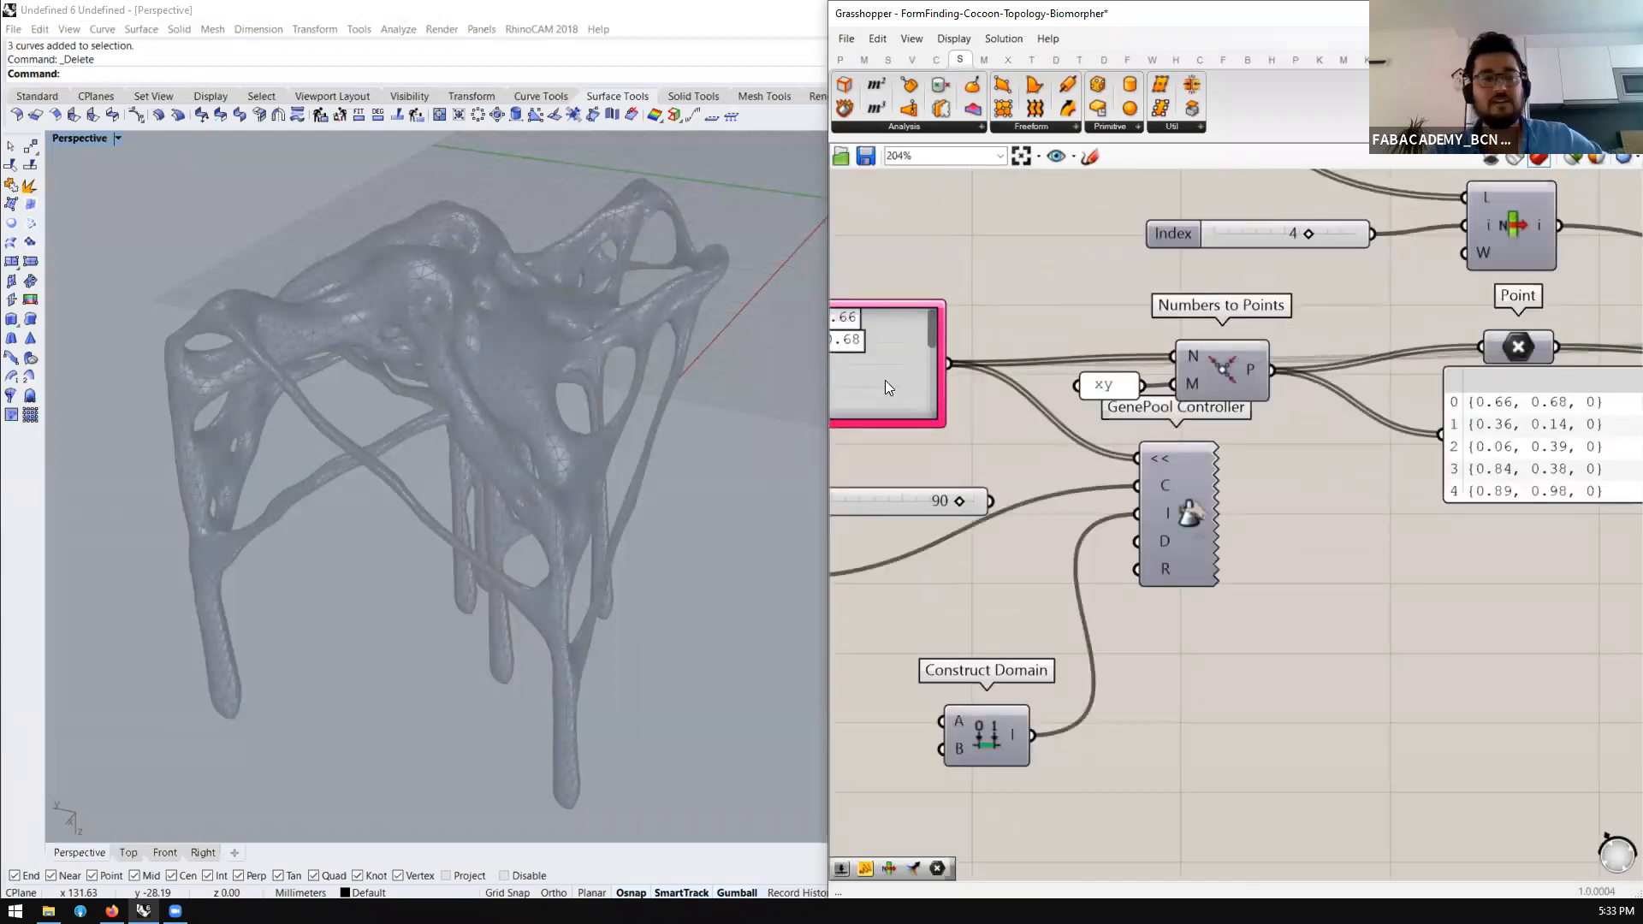
scroll(885, 380, down, 11)
scroll(907, 370, down, 3)
scroll(1150, 329, up, 10)
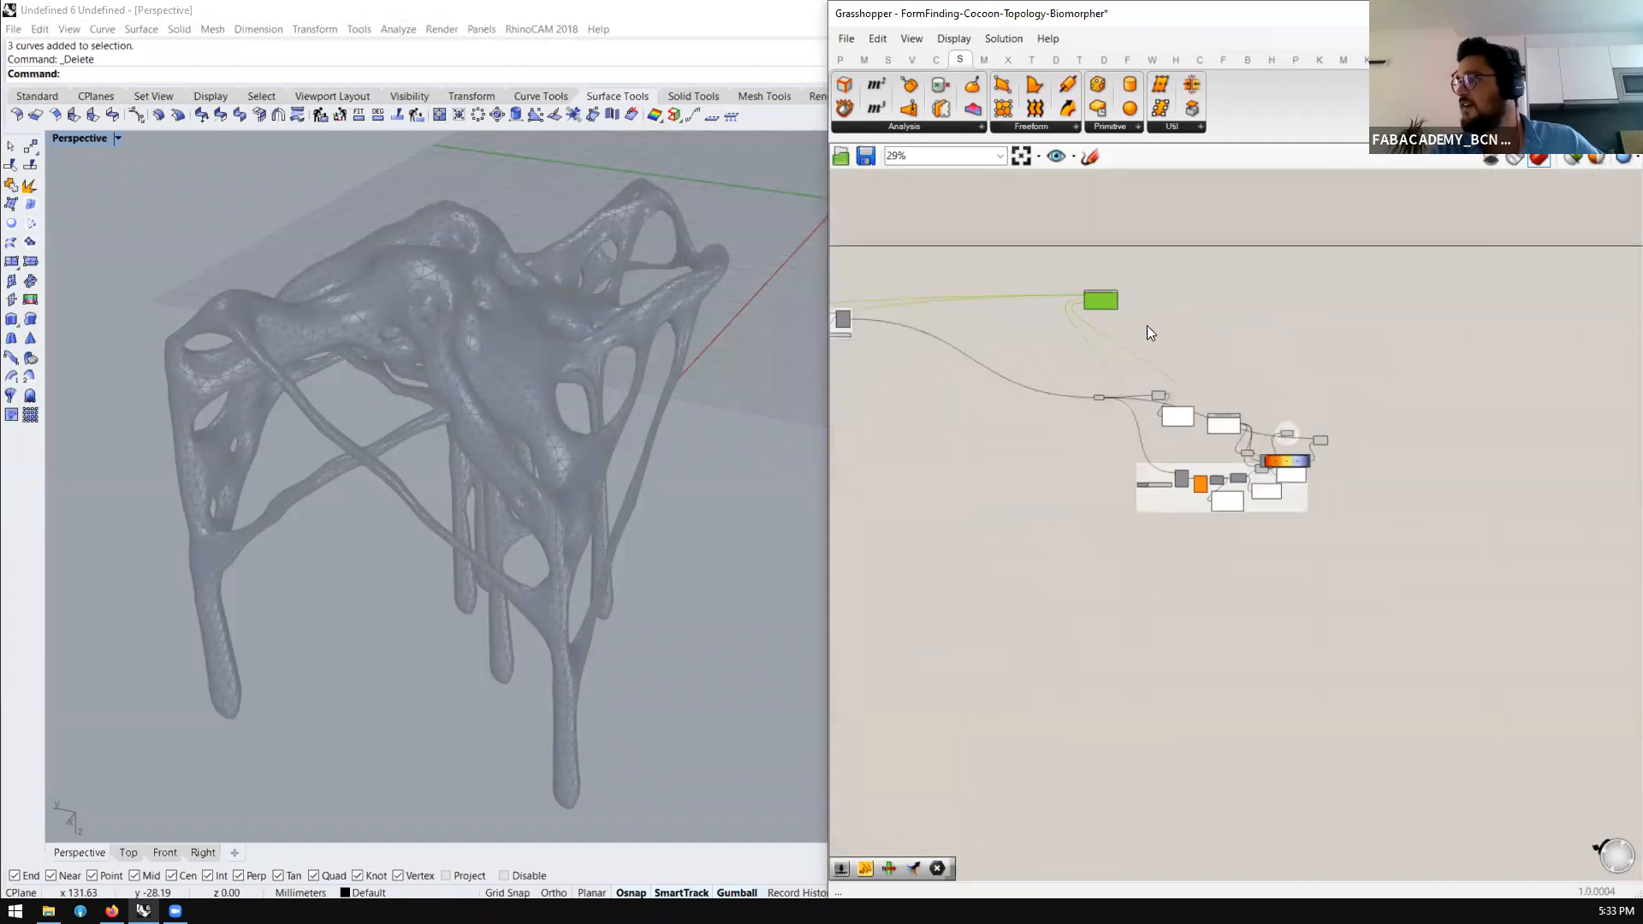
drag(1076, 281, 1078, 315)
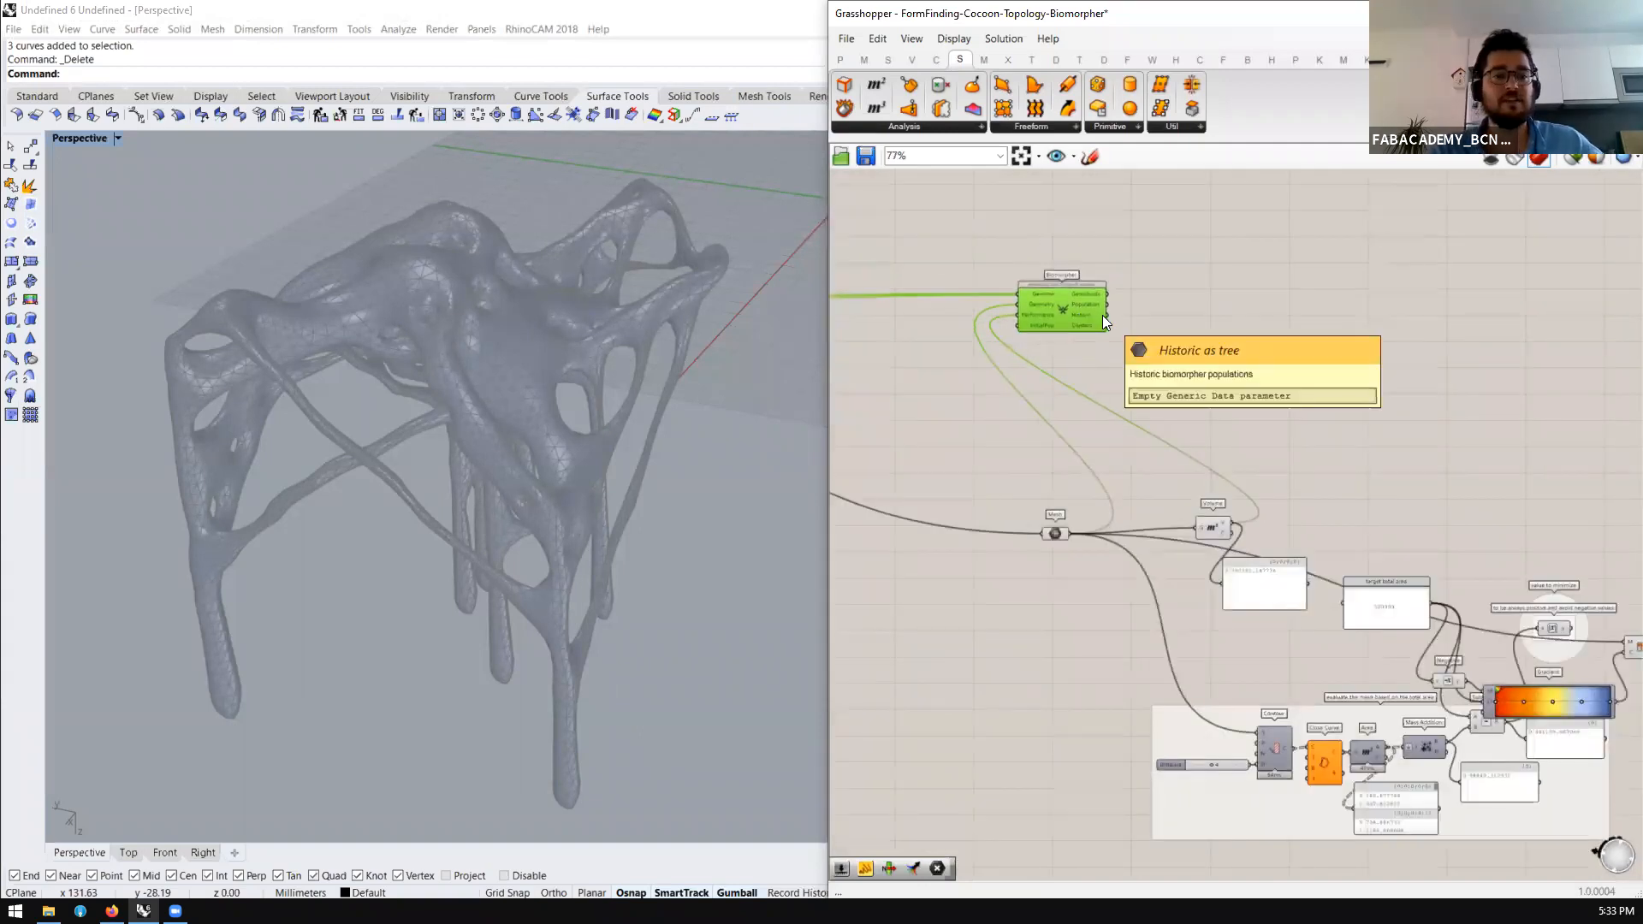
scroll(1026, 301, up, 6)
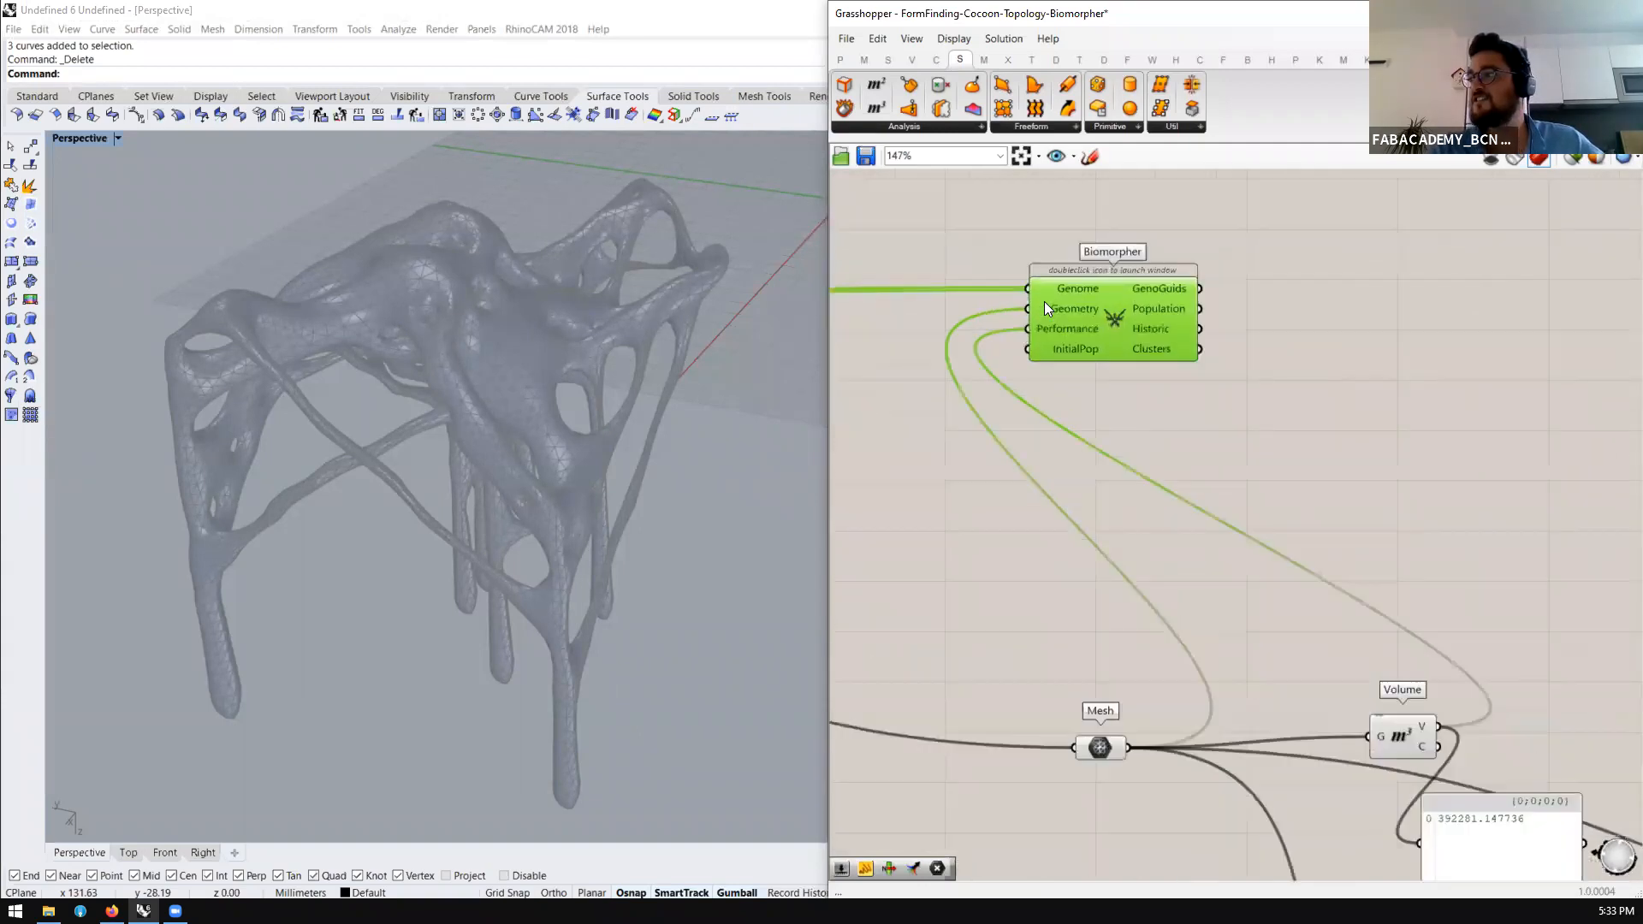
scroll(1276, 303, down, 5)
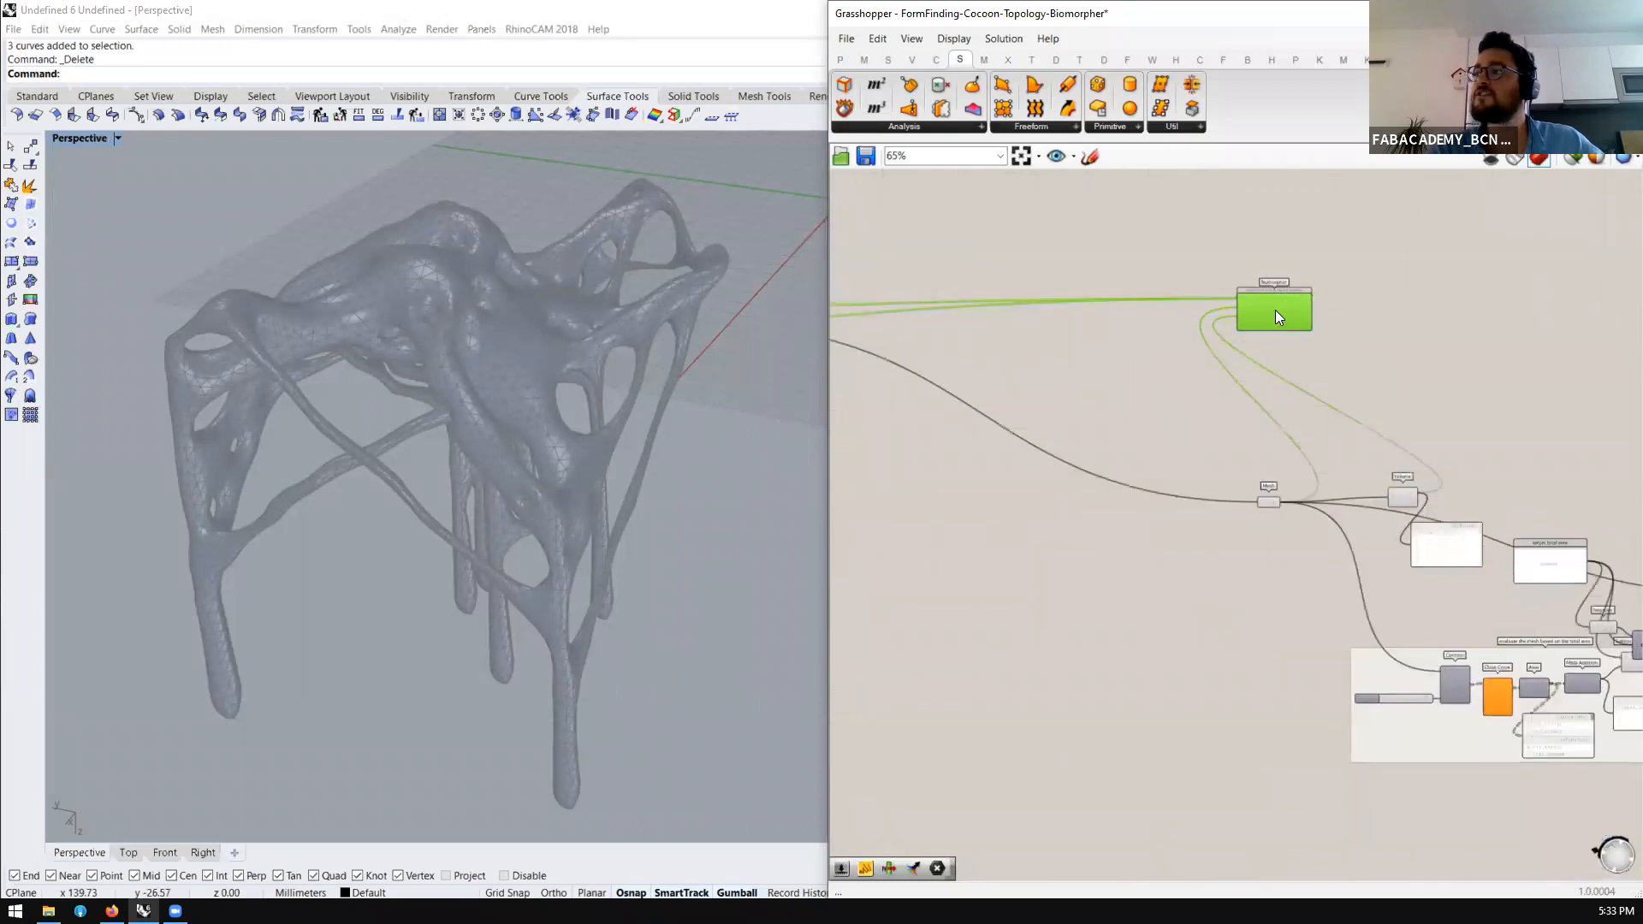
scroll(1467, 311, down, 3)
scroll(1485, 311, down, 1)
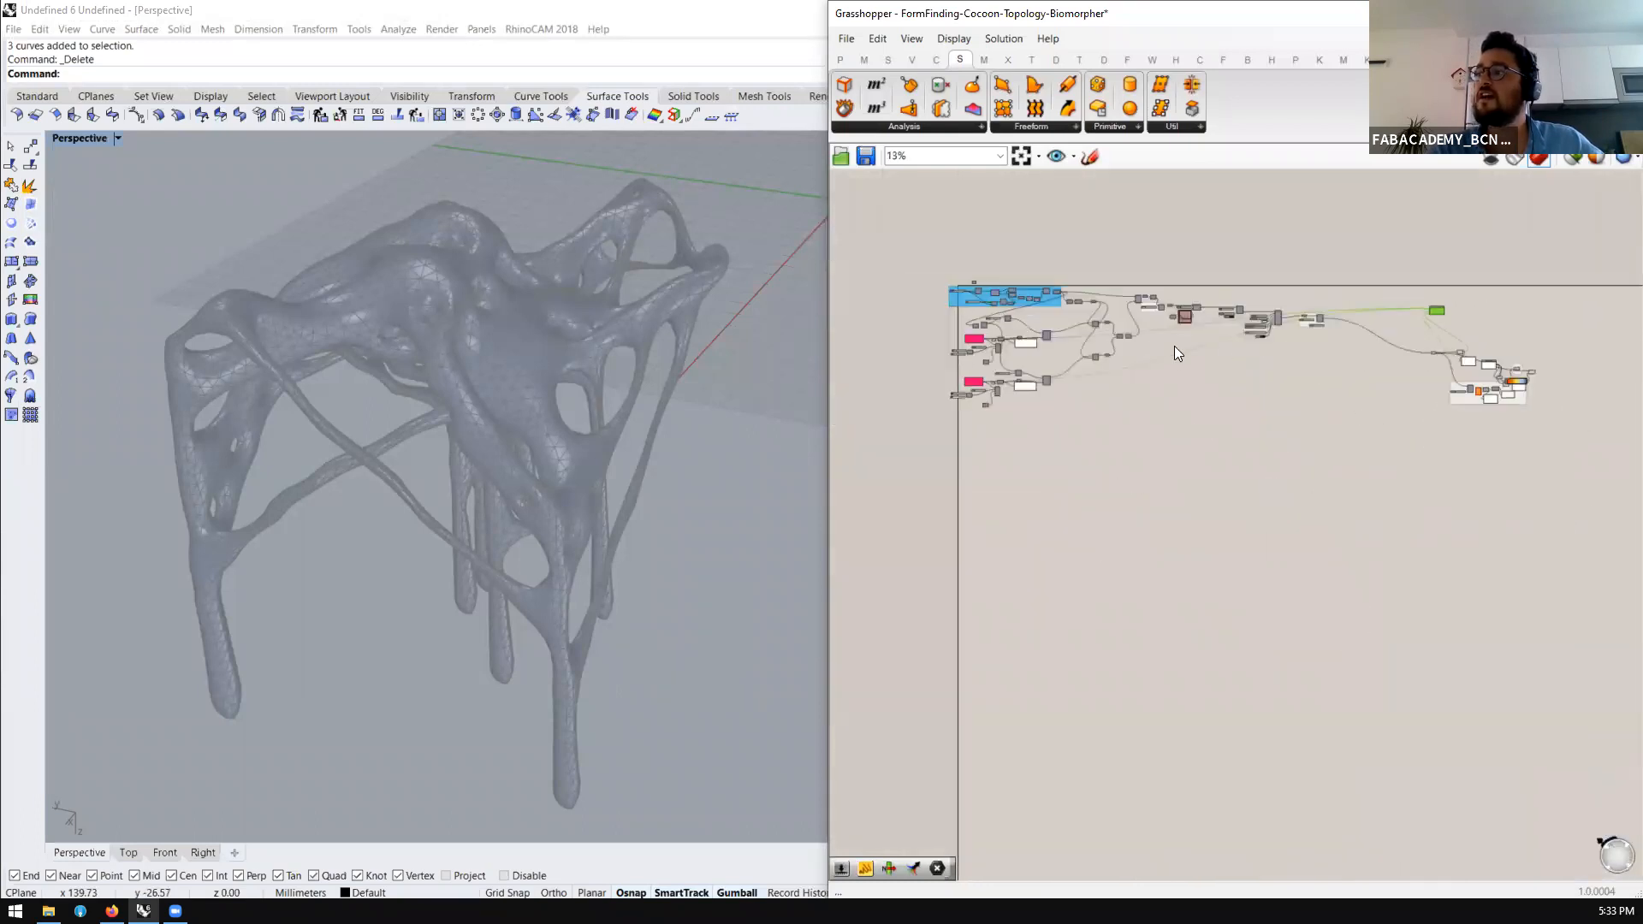
Examine the upper Gene Pool, its GenePool Controller, and the multiplied A and B sliders and Construct Domain feeding the controller
scroll(1009, 334, up, 4)
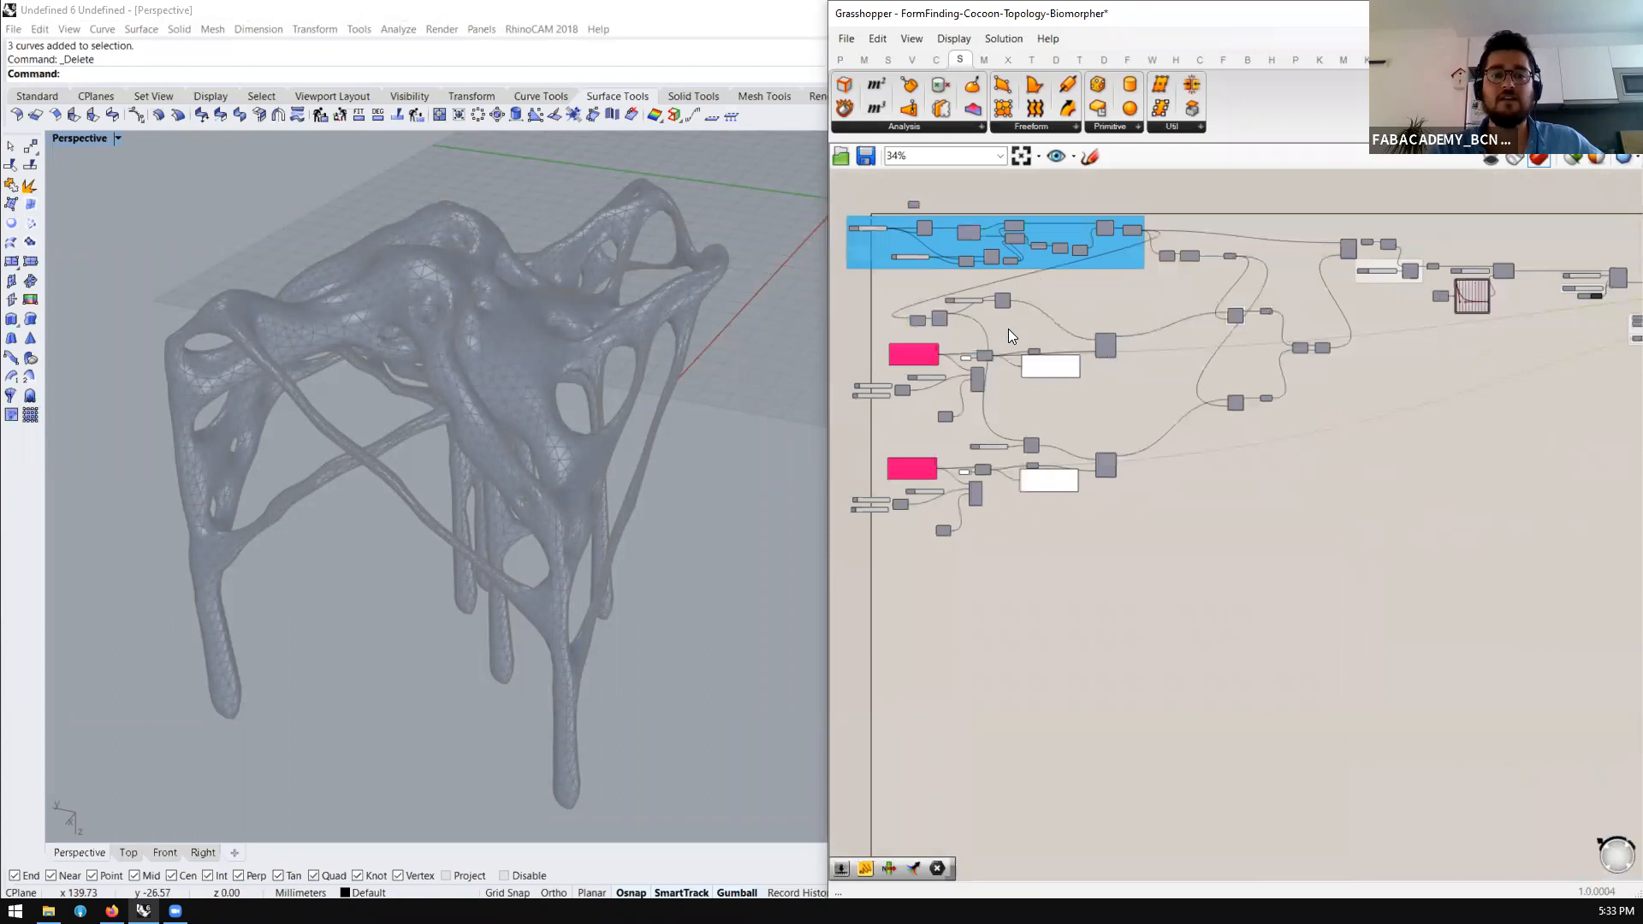
scroll(955, 370, up, 2)
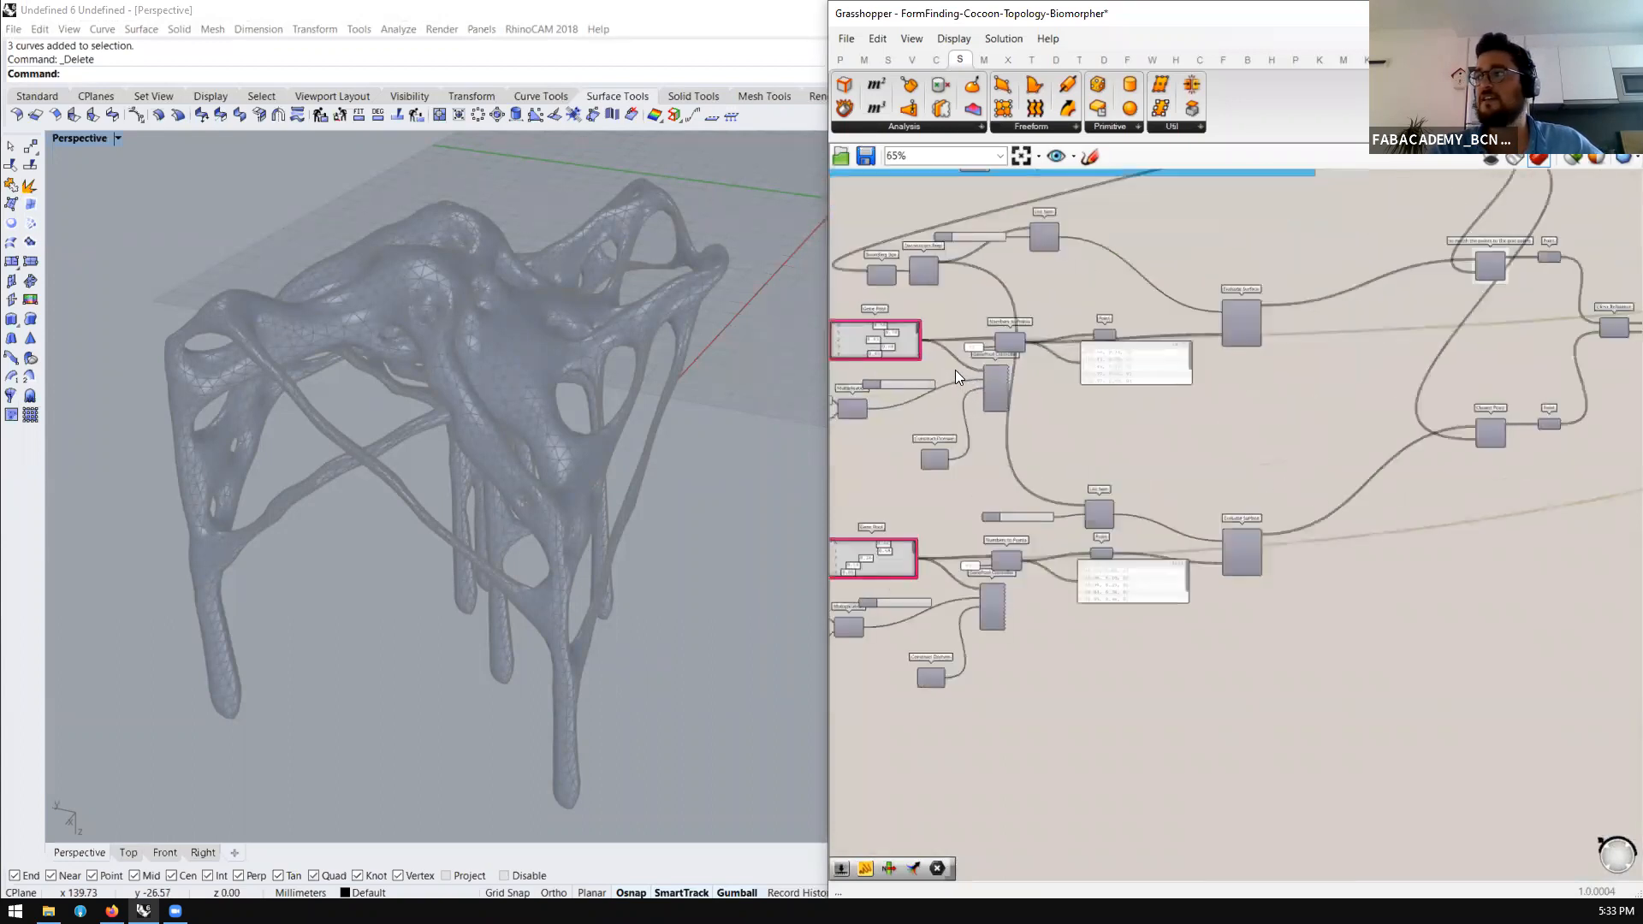
scroll(939, 402, up, 2)
scroll(908, 590, down, 1)
scroll(908, 590, up, 3)
scroll(1033, 577, down, 2)
scroll(1088, 558, up, 3)
click(1057, 549)
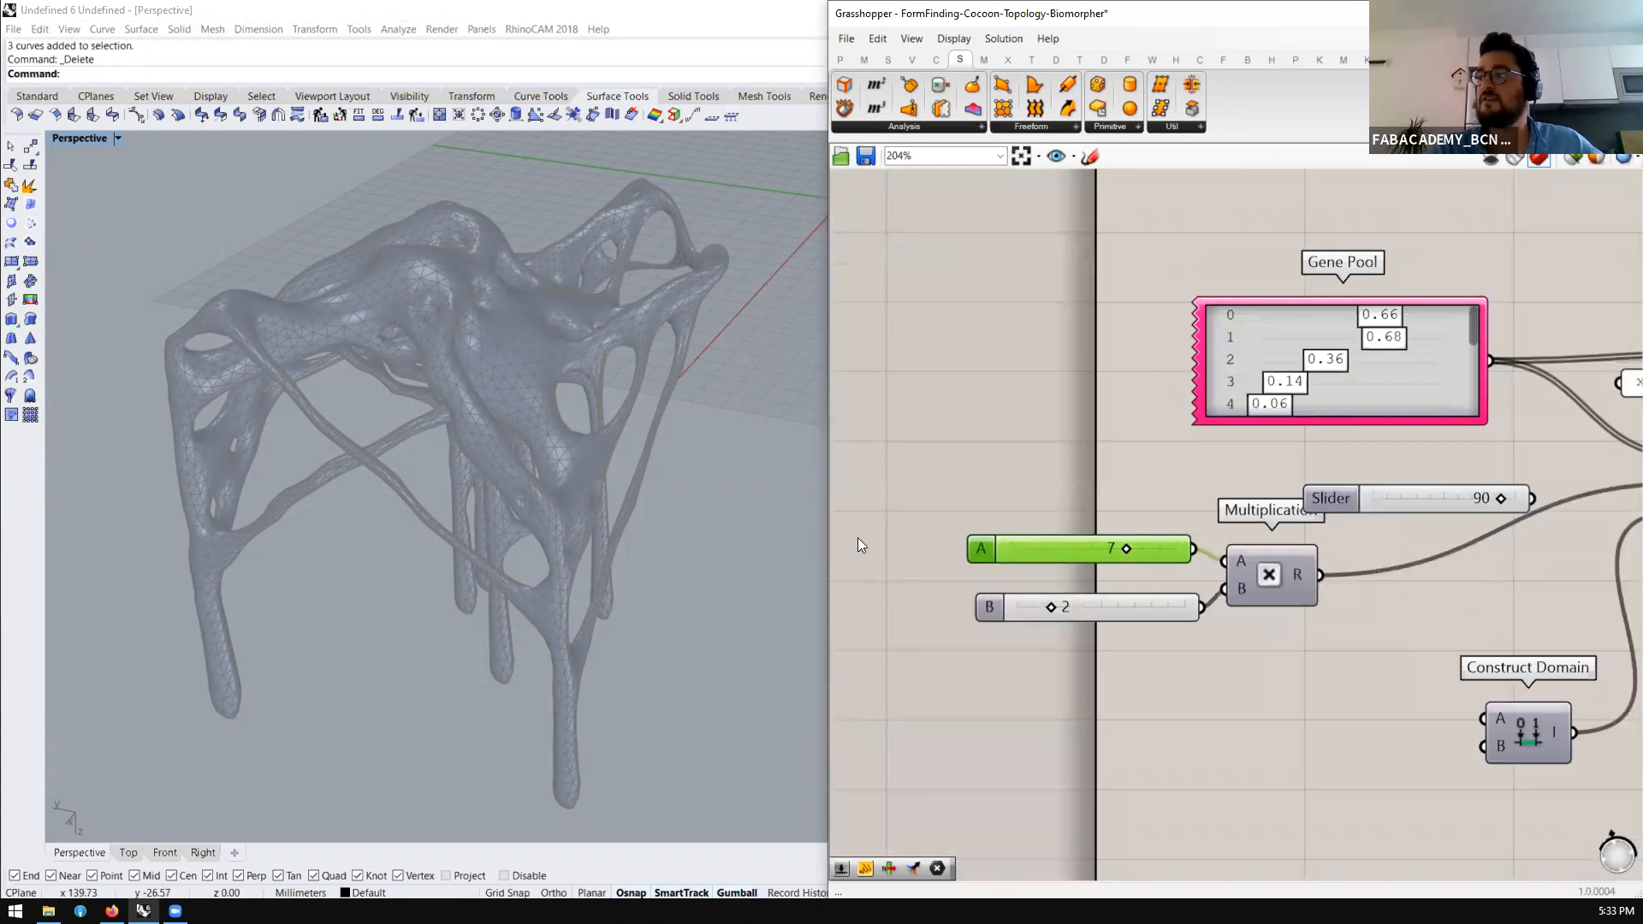
scroll(1115, 454, down, 2)
scroll(1116, 454, up, 2)
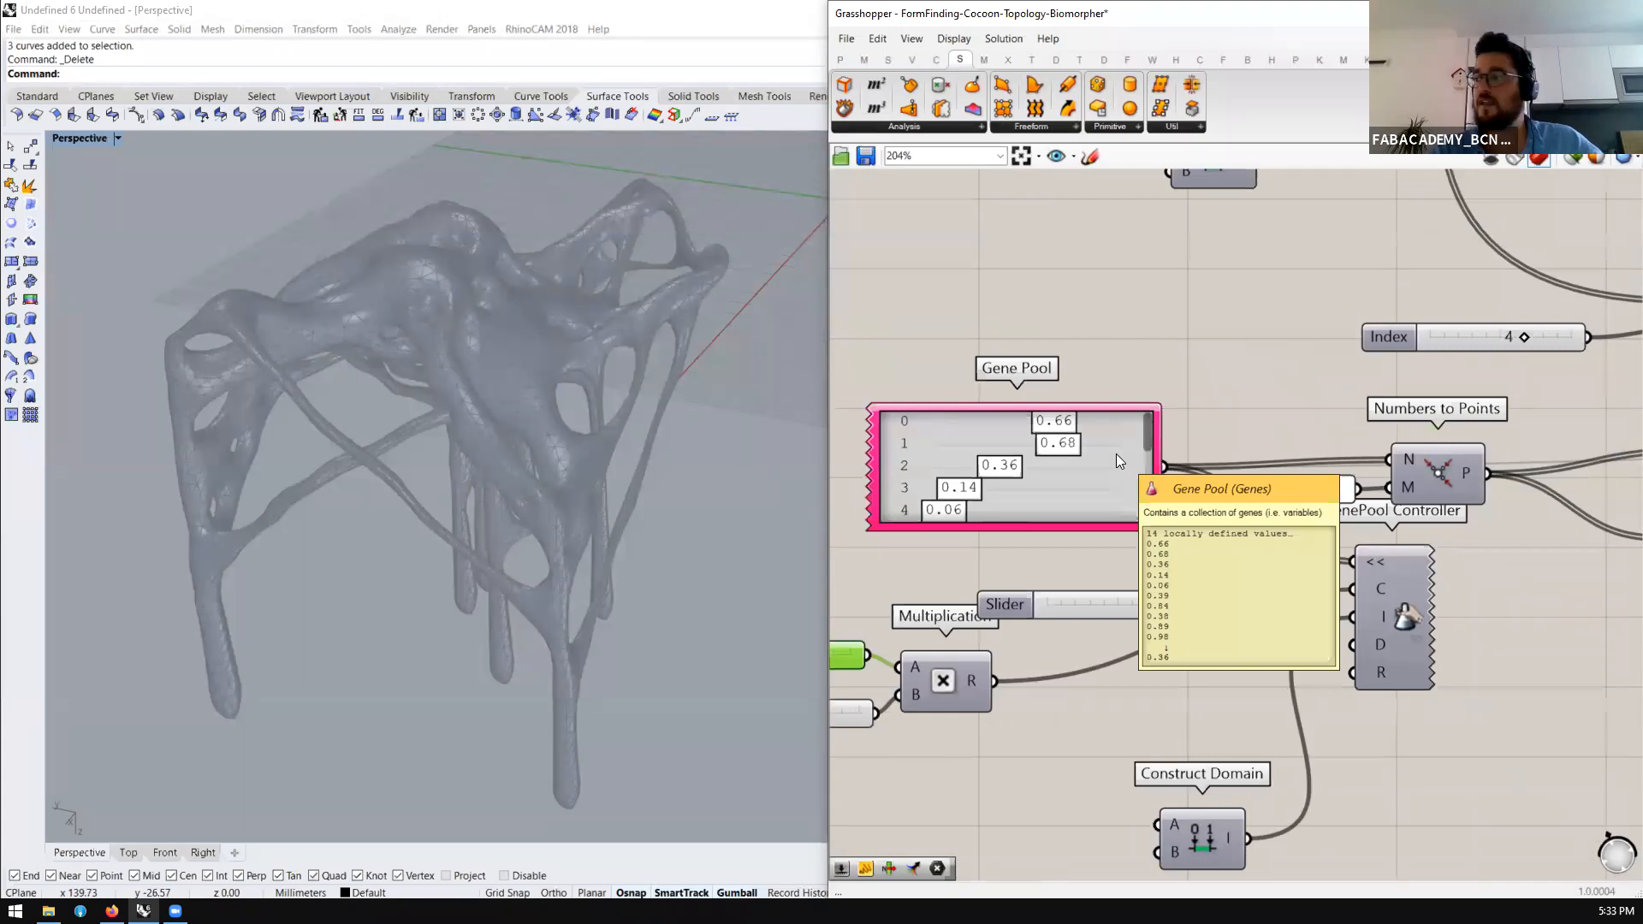
scroll(1146, 436, down, 3)
scroll(961, 599, up, 2)
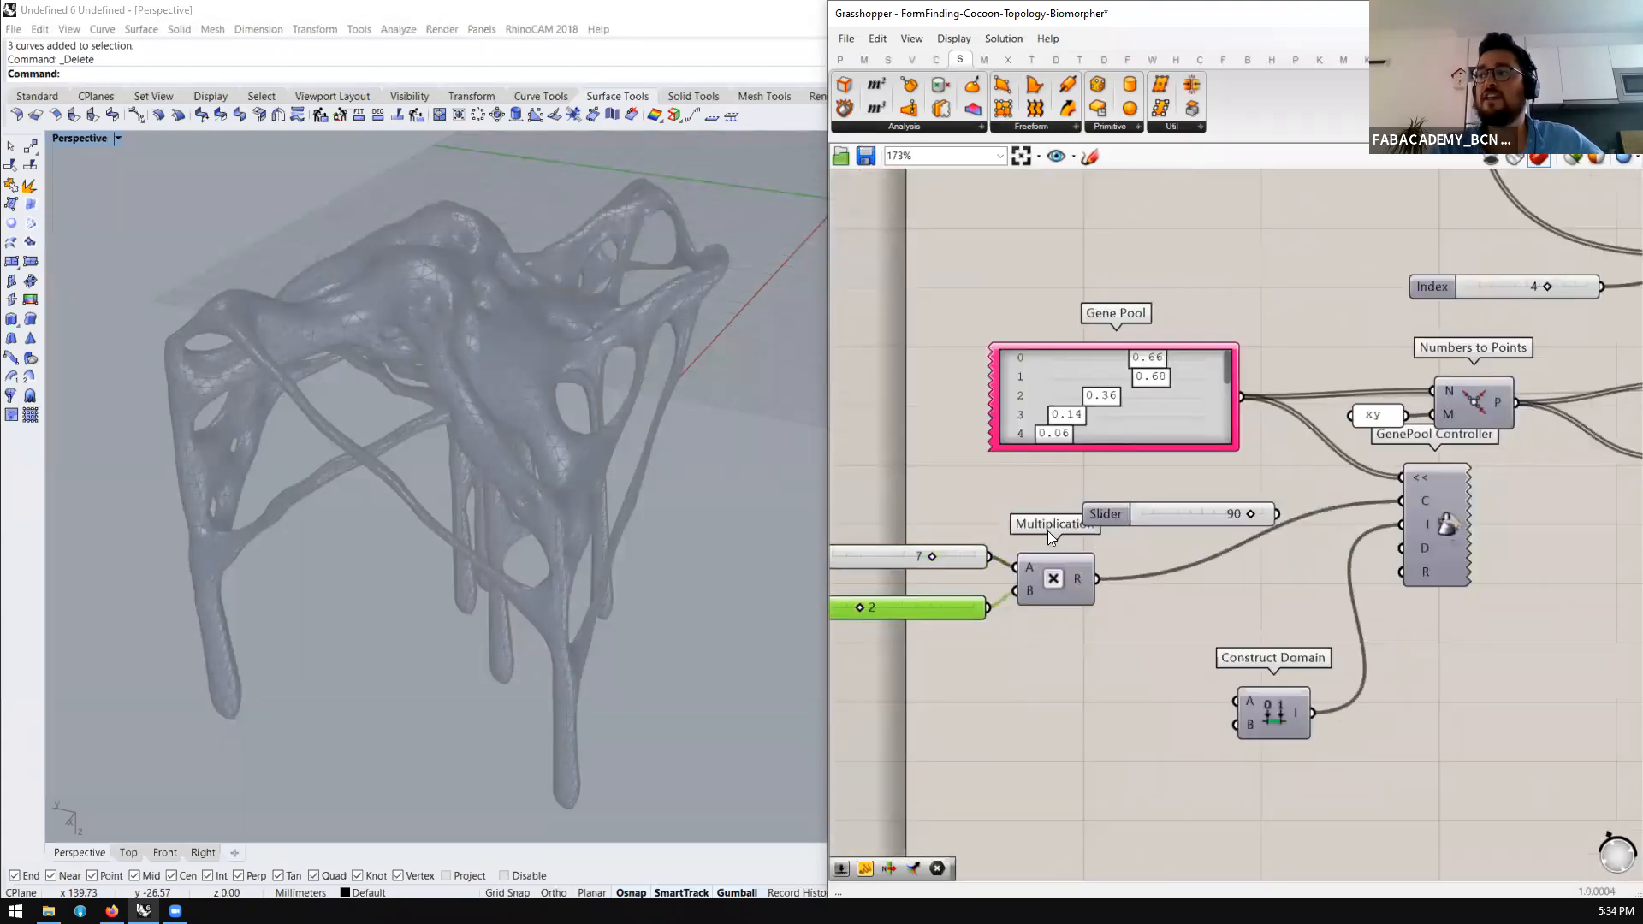
mouse_move(1018, 564)
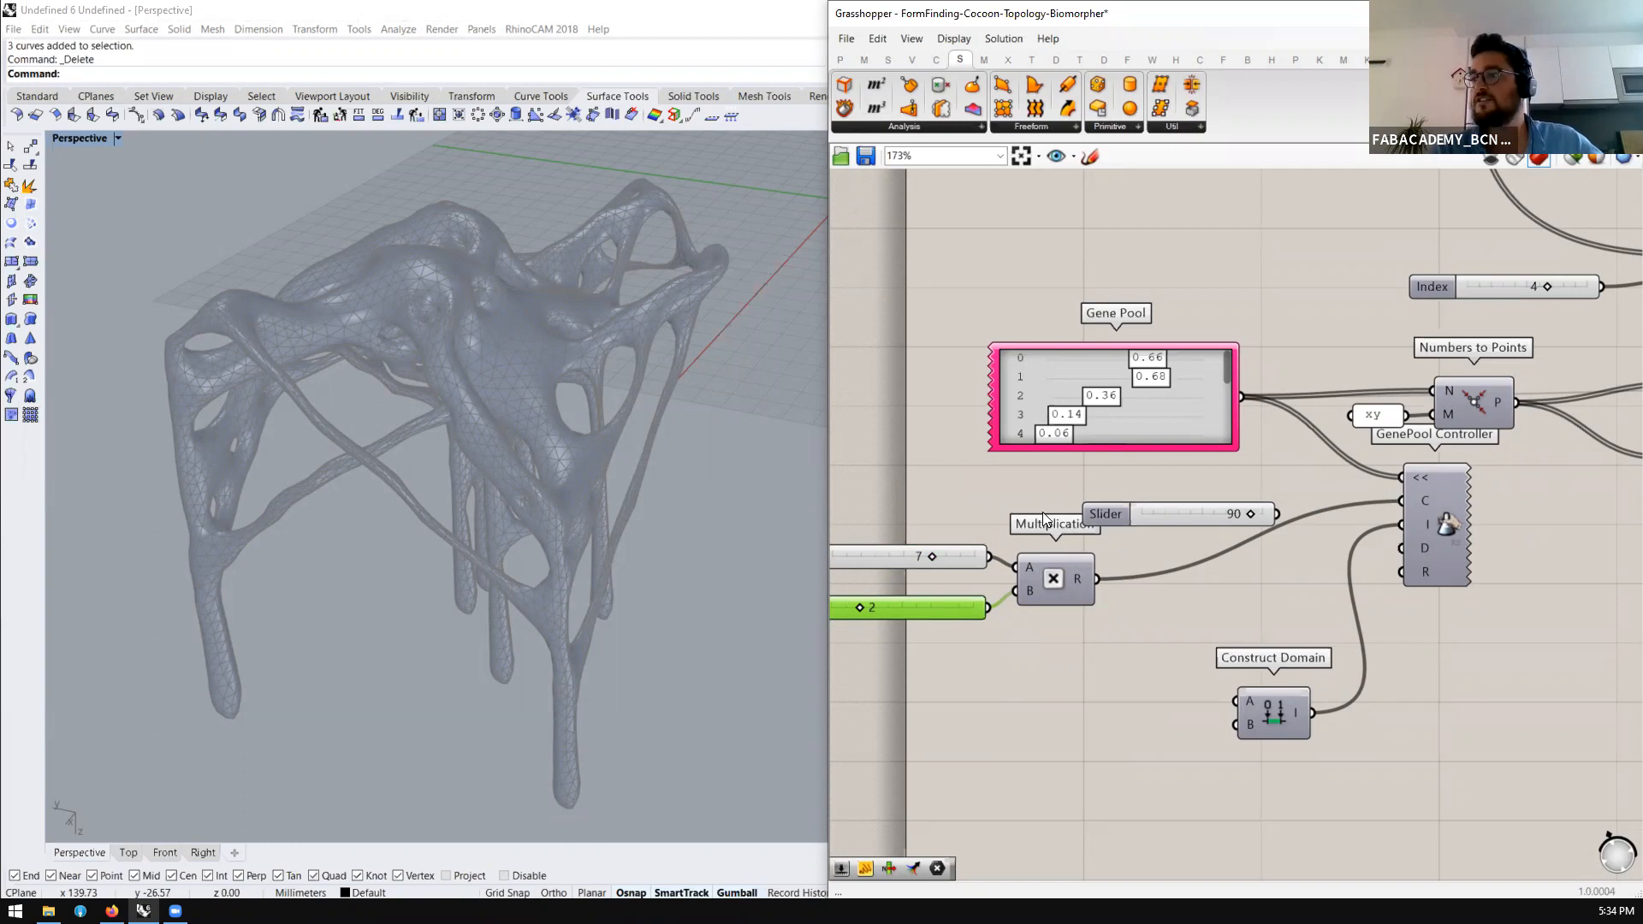
scroll(984, 525, down, 5)
scroll(977, 537, up, 5)
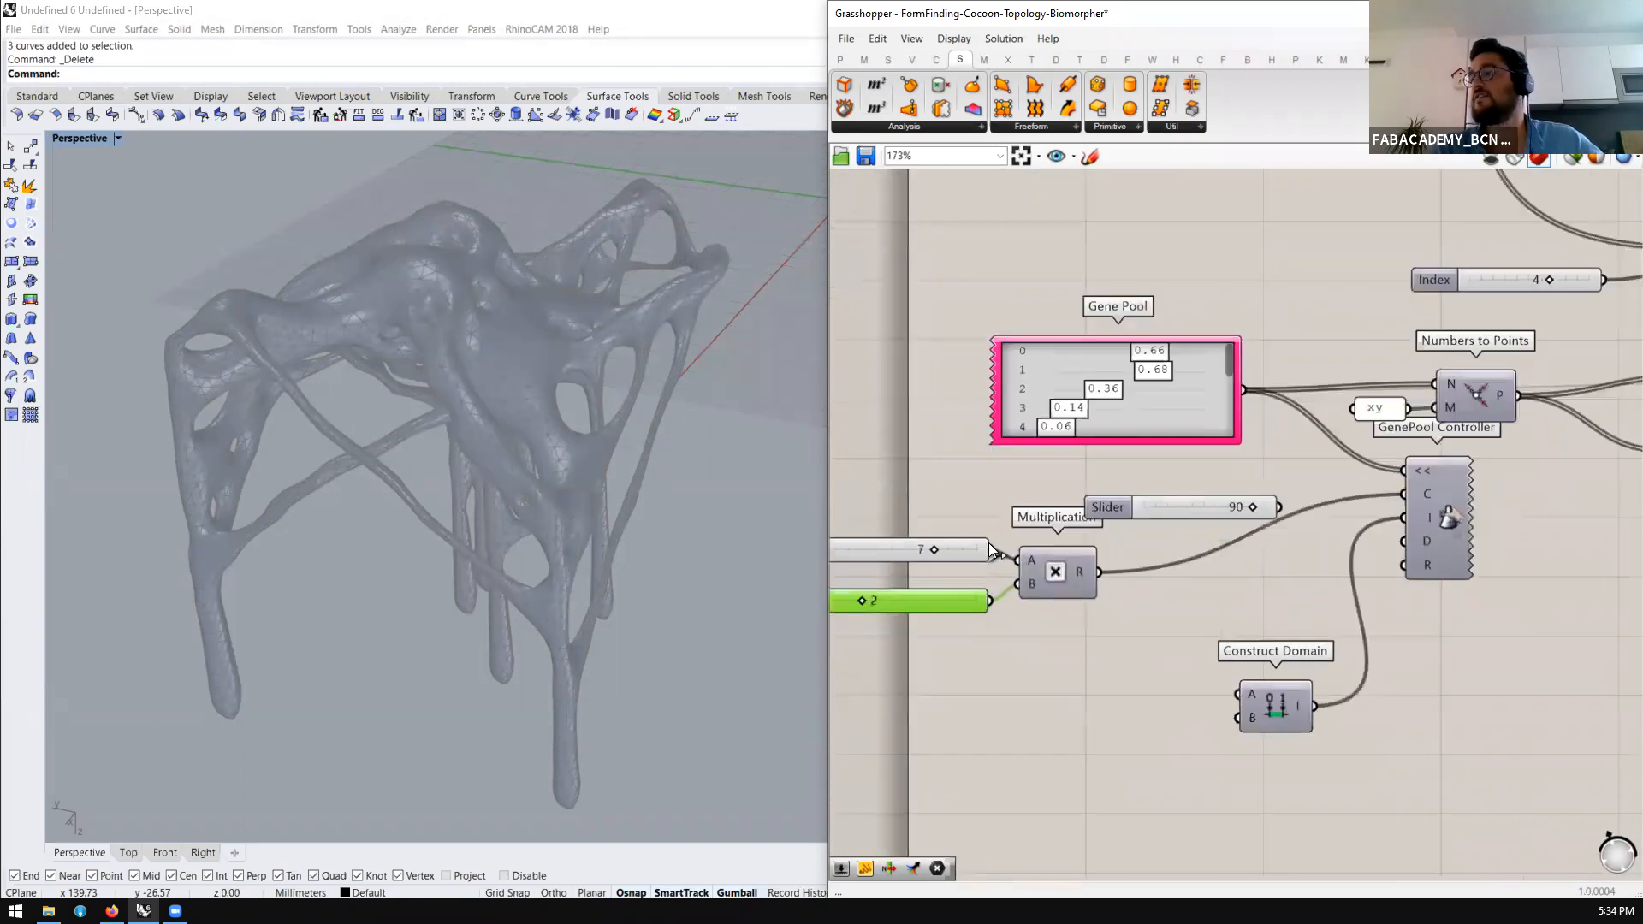
scroll(1001, 496, down, 2)
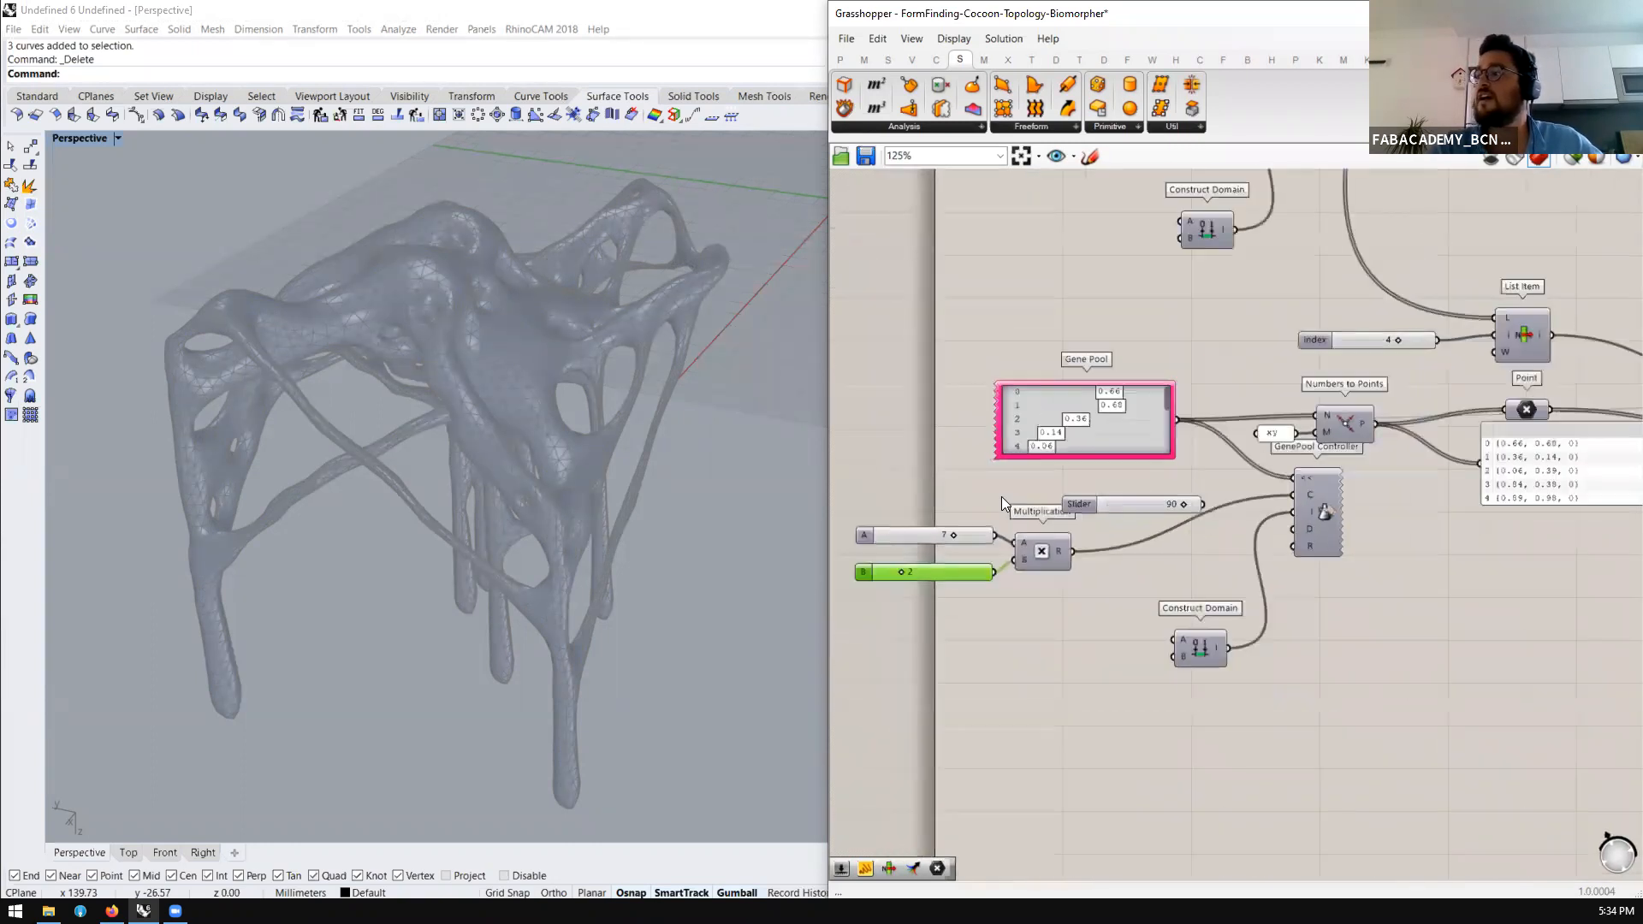
scroll(1232, 537, up, 2)
click(1354, 524)
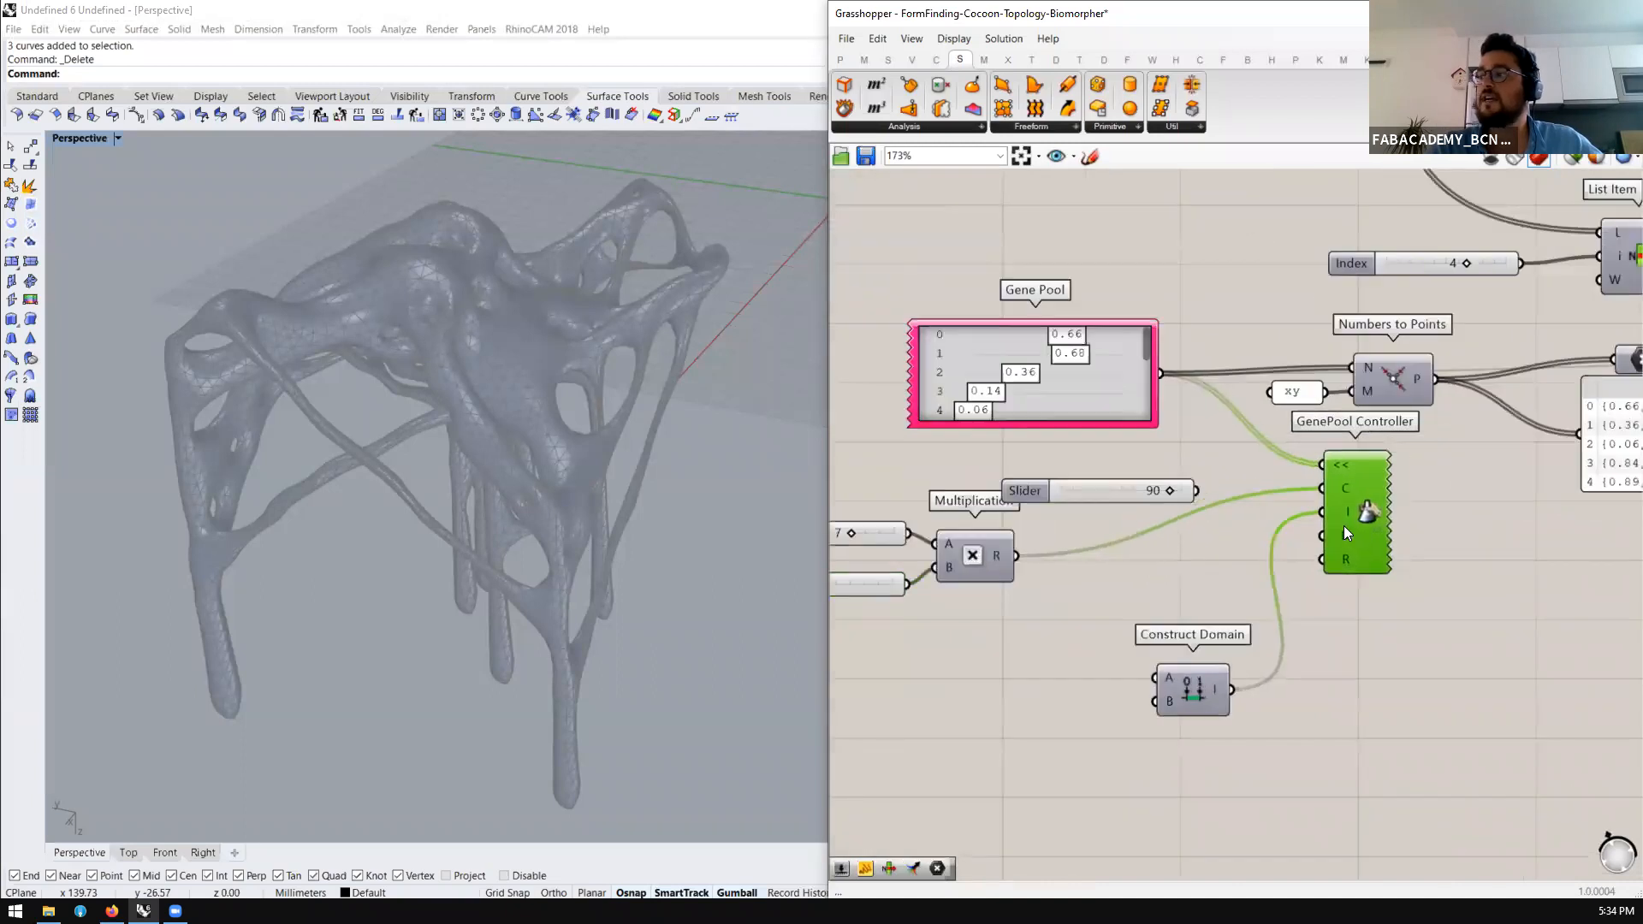
Delete the unconnected slider set to 90 beside the upper Multiplication component
scroll(1339, 532, down, 2)
scroll(1035, 570, up, 2)
drag(1051, 576, 1047, 611)
click(1213, 486)
key(Delete)
Rearrange the Multiplication inputs, placing slider A above and left of the component and slider B below it
click(981, 533)
click(994, 607)
drag(989, 523, 950, 478)
scroll(950, 477, down, 2)
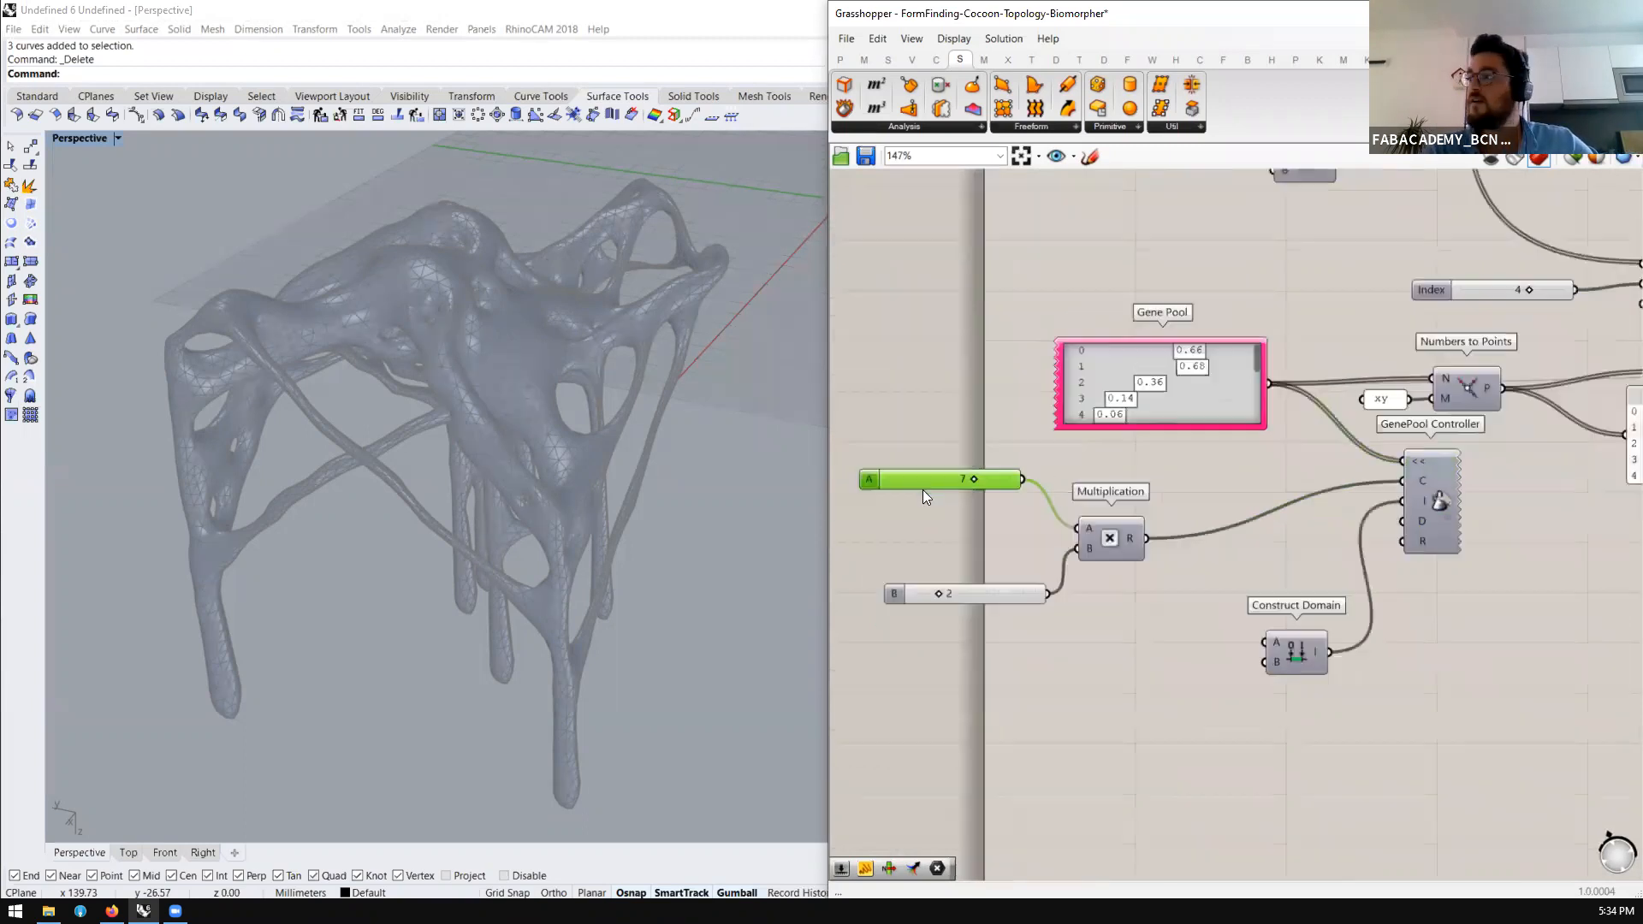
drag(905, 627, 1055, 614)
drag(941, 599, 1072, 613)
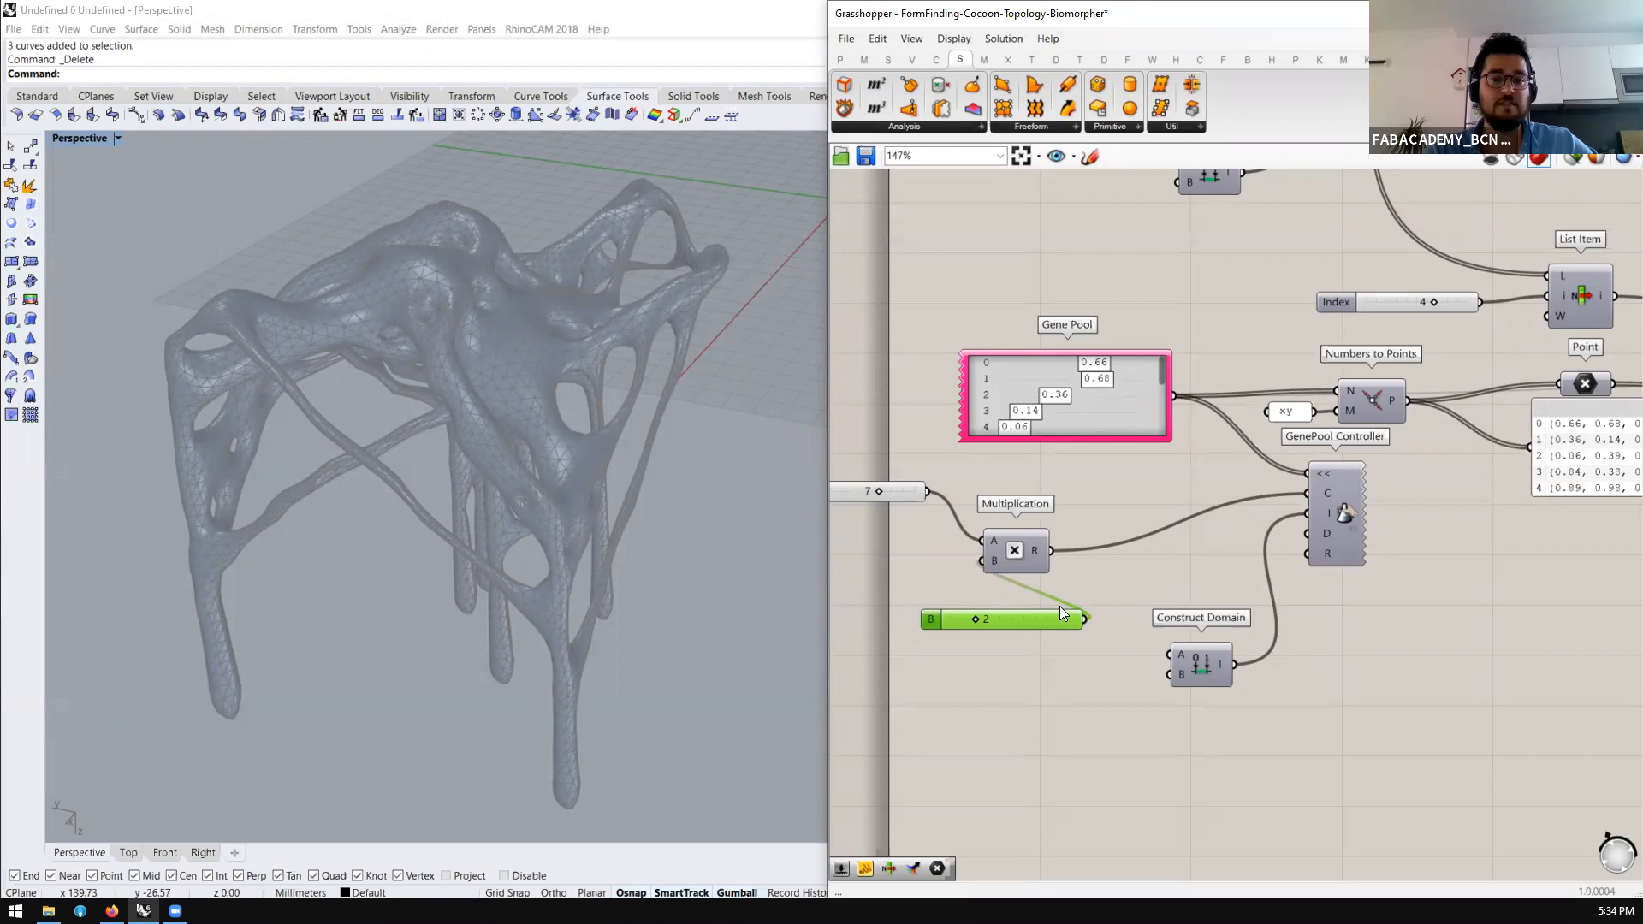
Lower the Multiplication's slider A to 2 and inspect how the mesh model responds
scroll(1021, 542, down, 1)
scroll(1006, 503, up, 2)
mouse_move(955, 495)
mouse_down()
mouse_move(926, 495)
mouse_move(956, 494)
mouse_up()
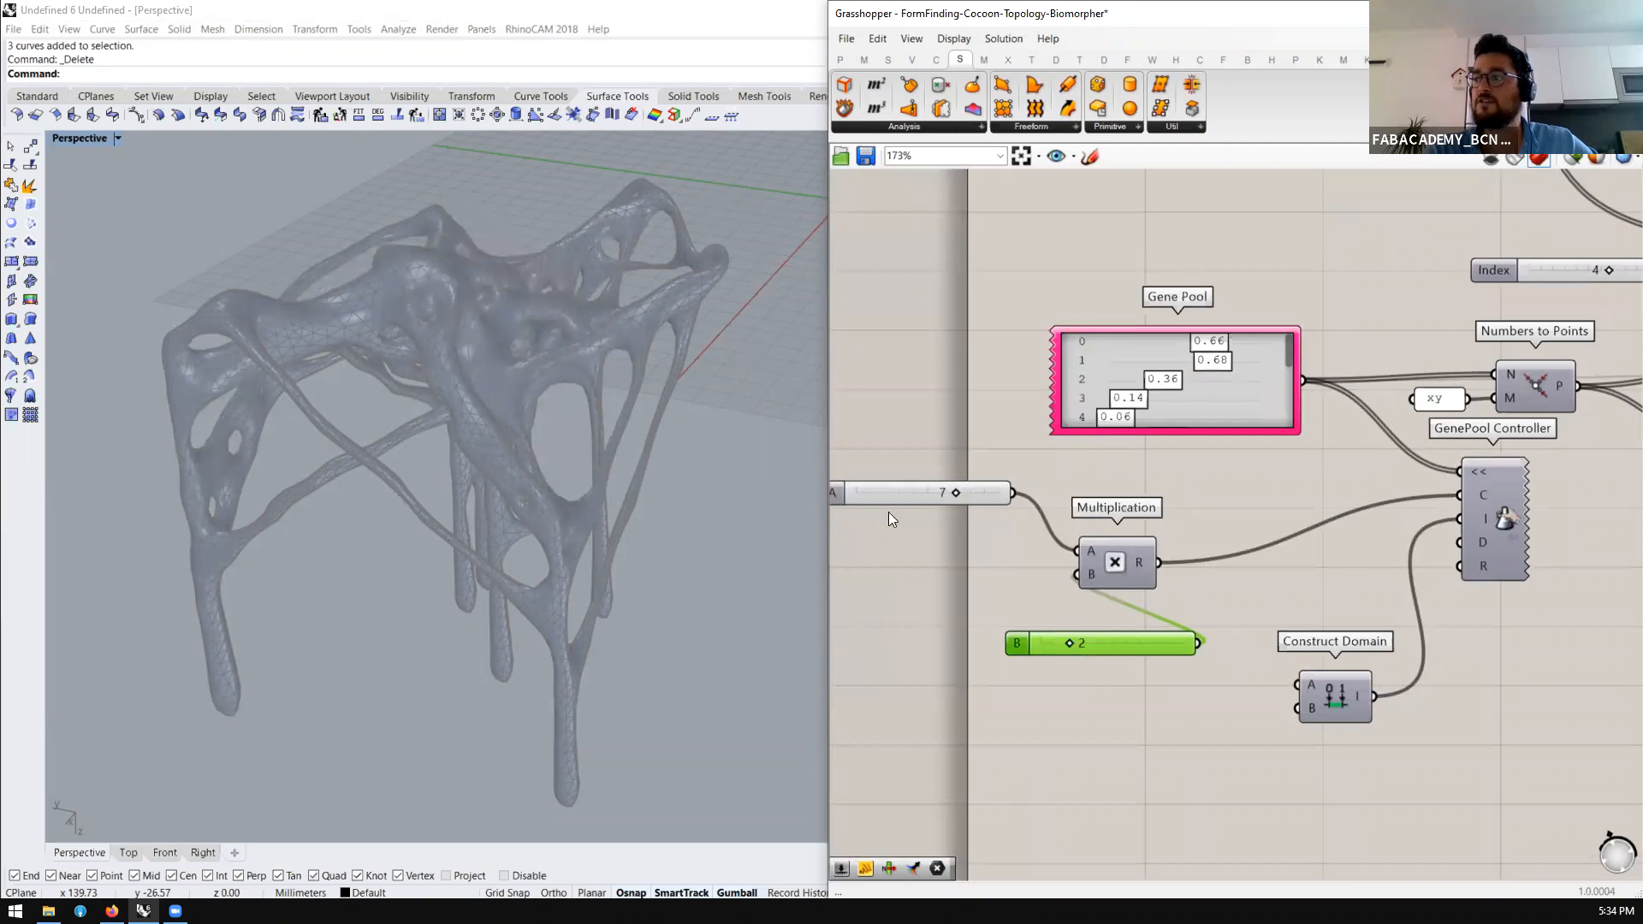
scroll(512, 515, down, 5)
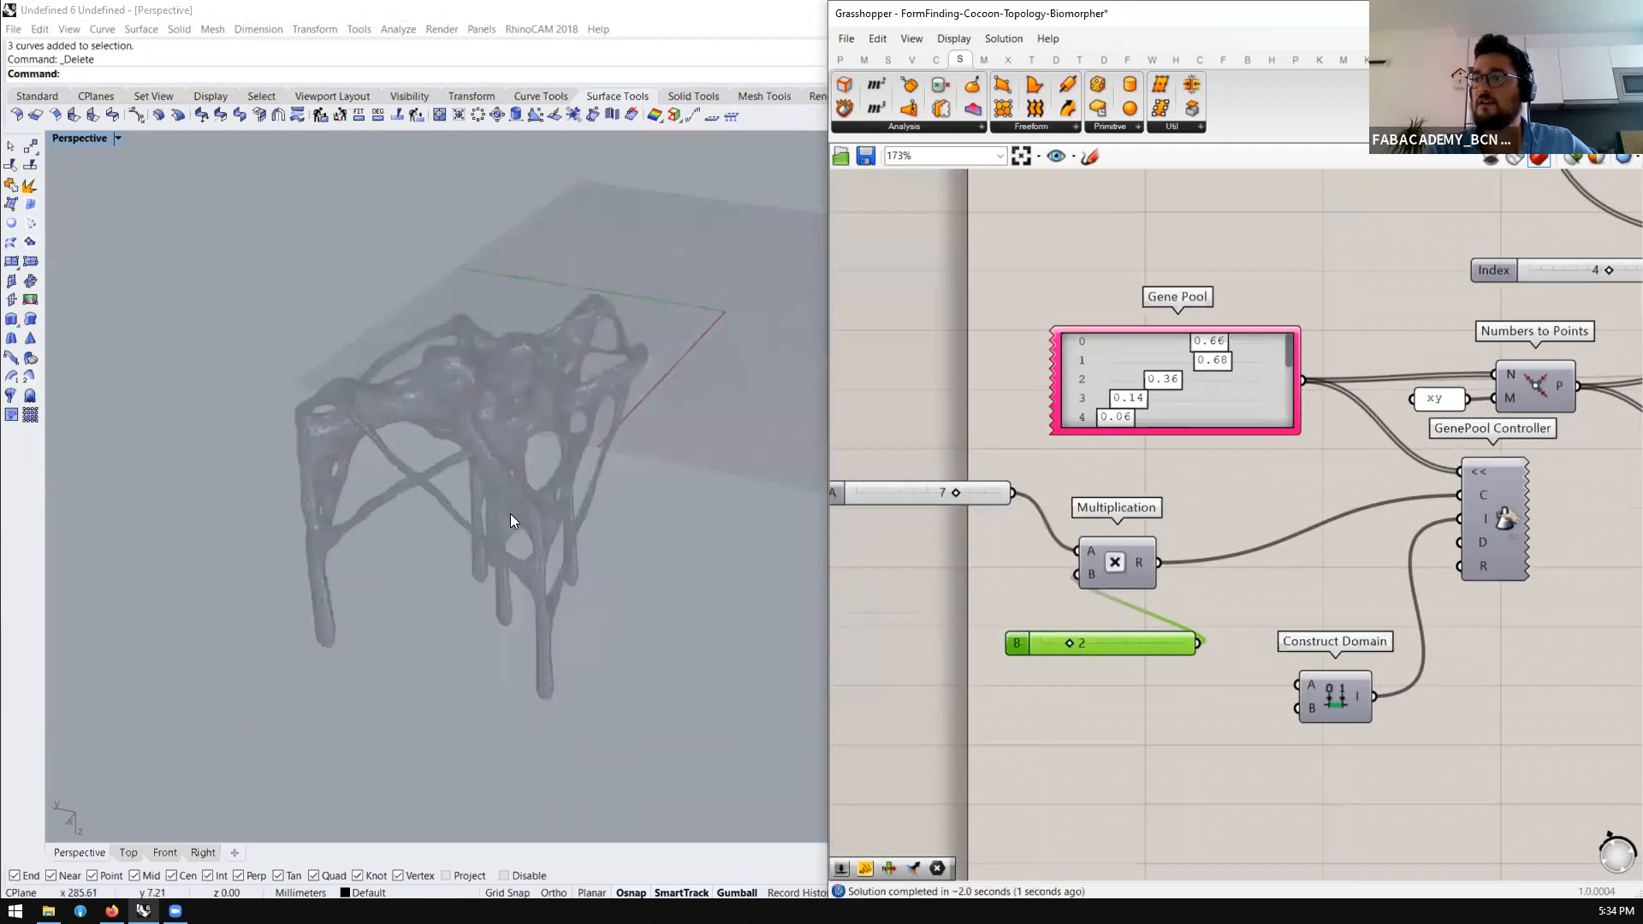
scroll(510, 513, up, 7)
scroll(922, 532, up, 1)
drag(962, 496, 900, 485)
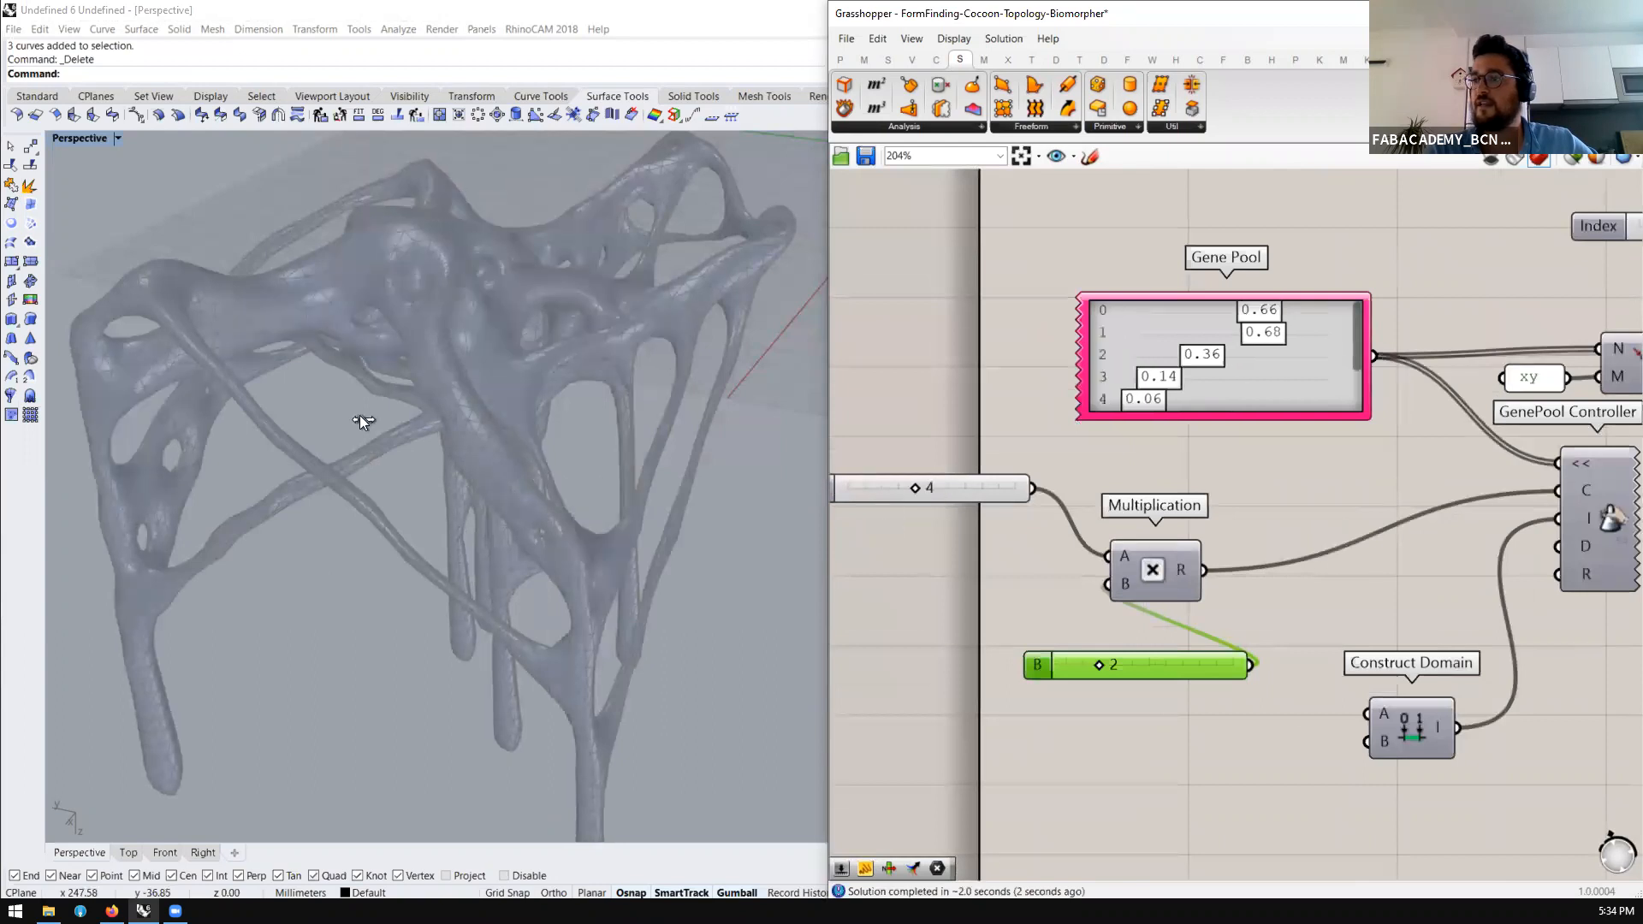
right_drag(417, 437, 628, 329)
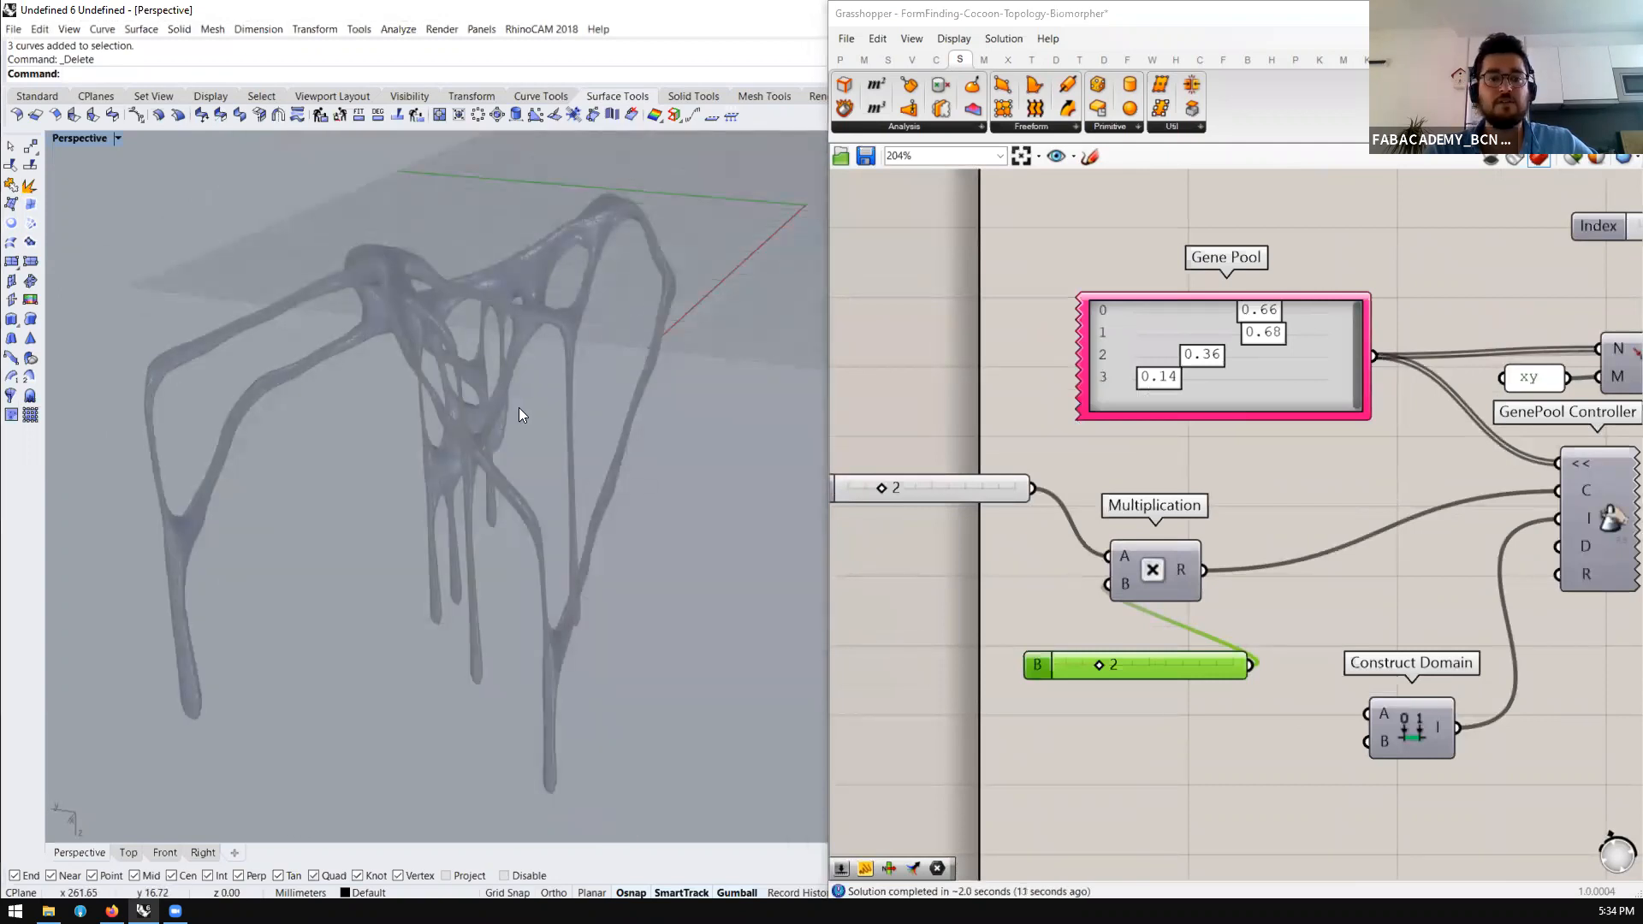
Set the Multiplication's slider A to 7 to enlarge the upper Gene Pool
double_click(939, 479)
text(7)
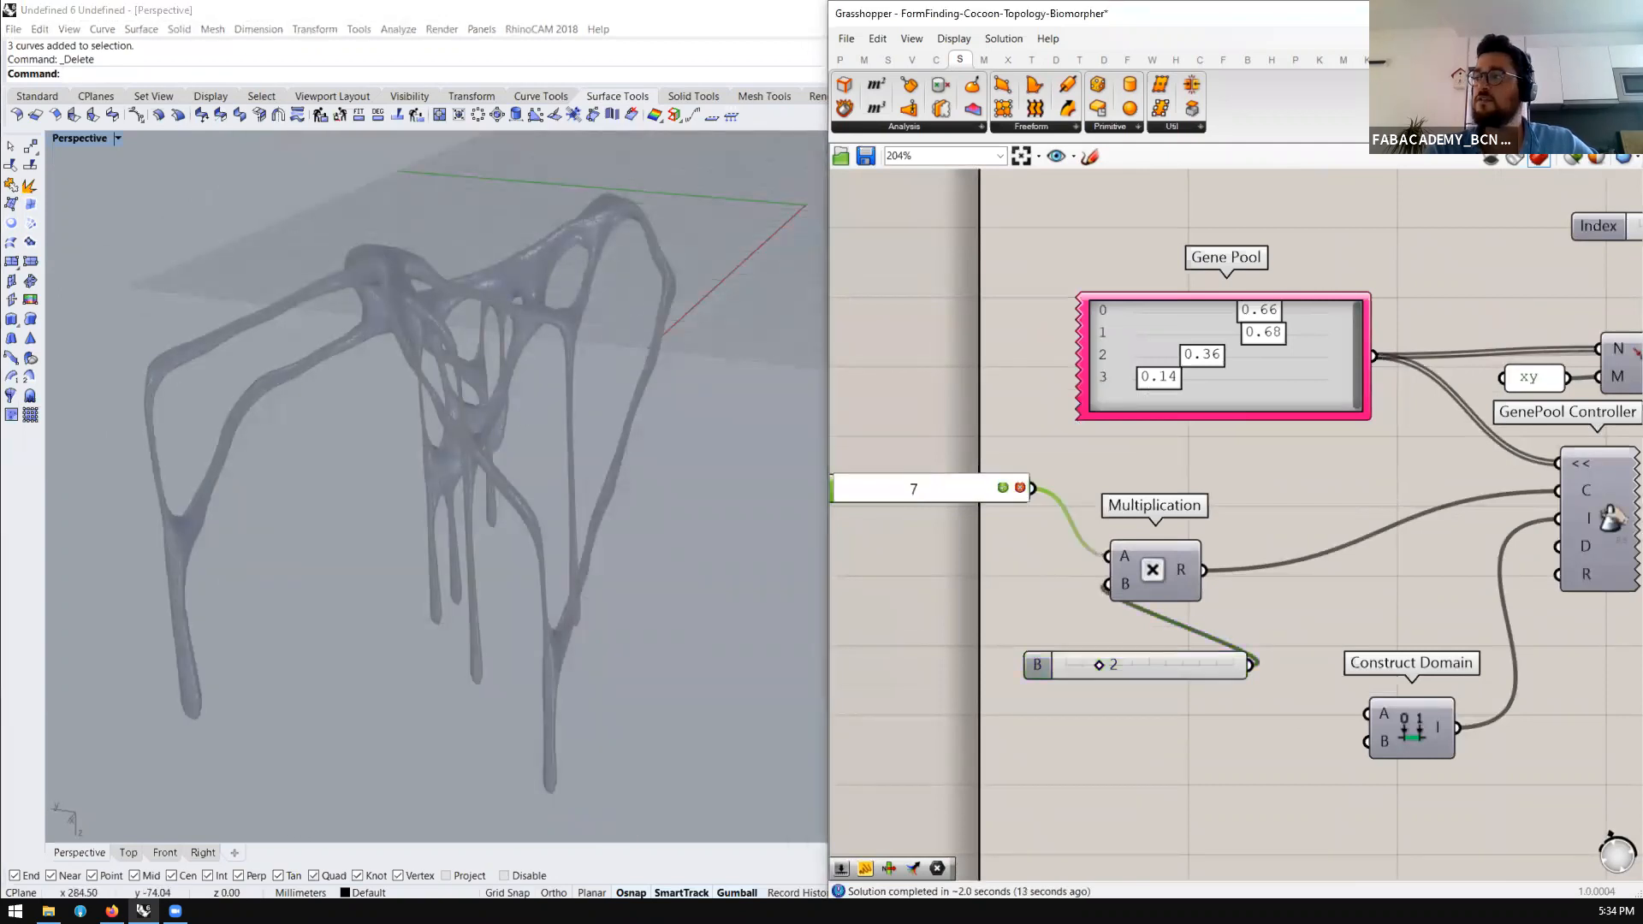
key(Return)
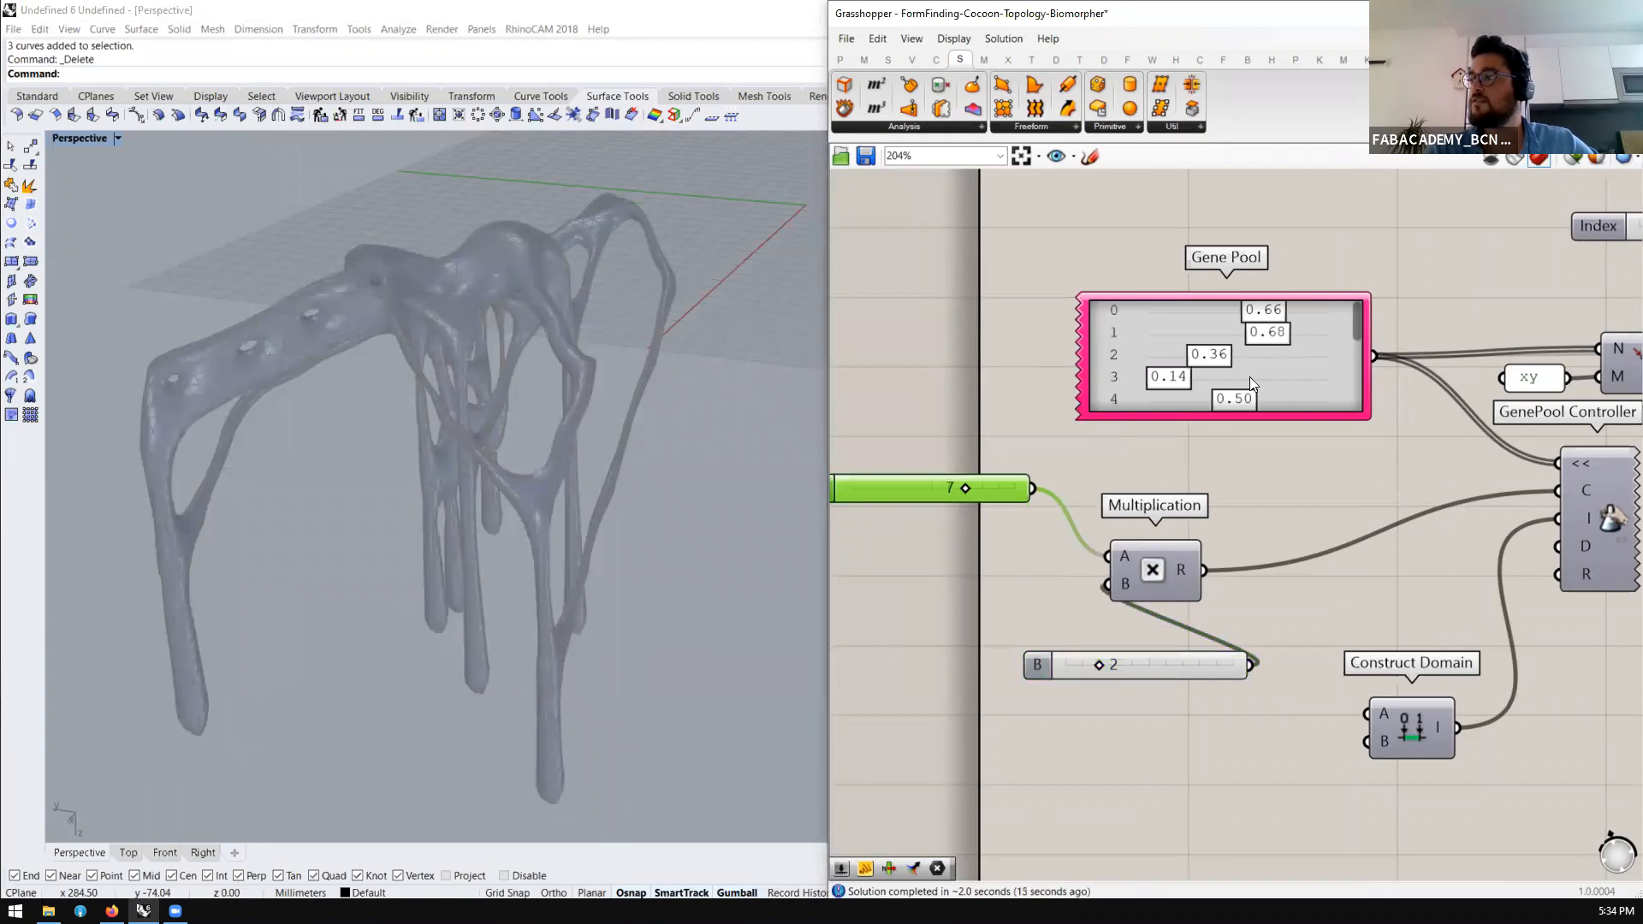
scroll(1174, 340, down, 2)
right_click(1170, 337)
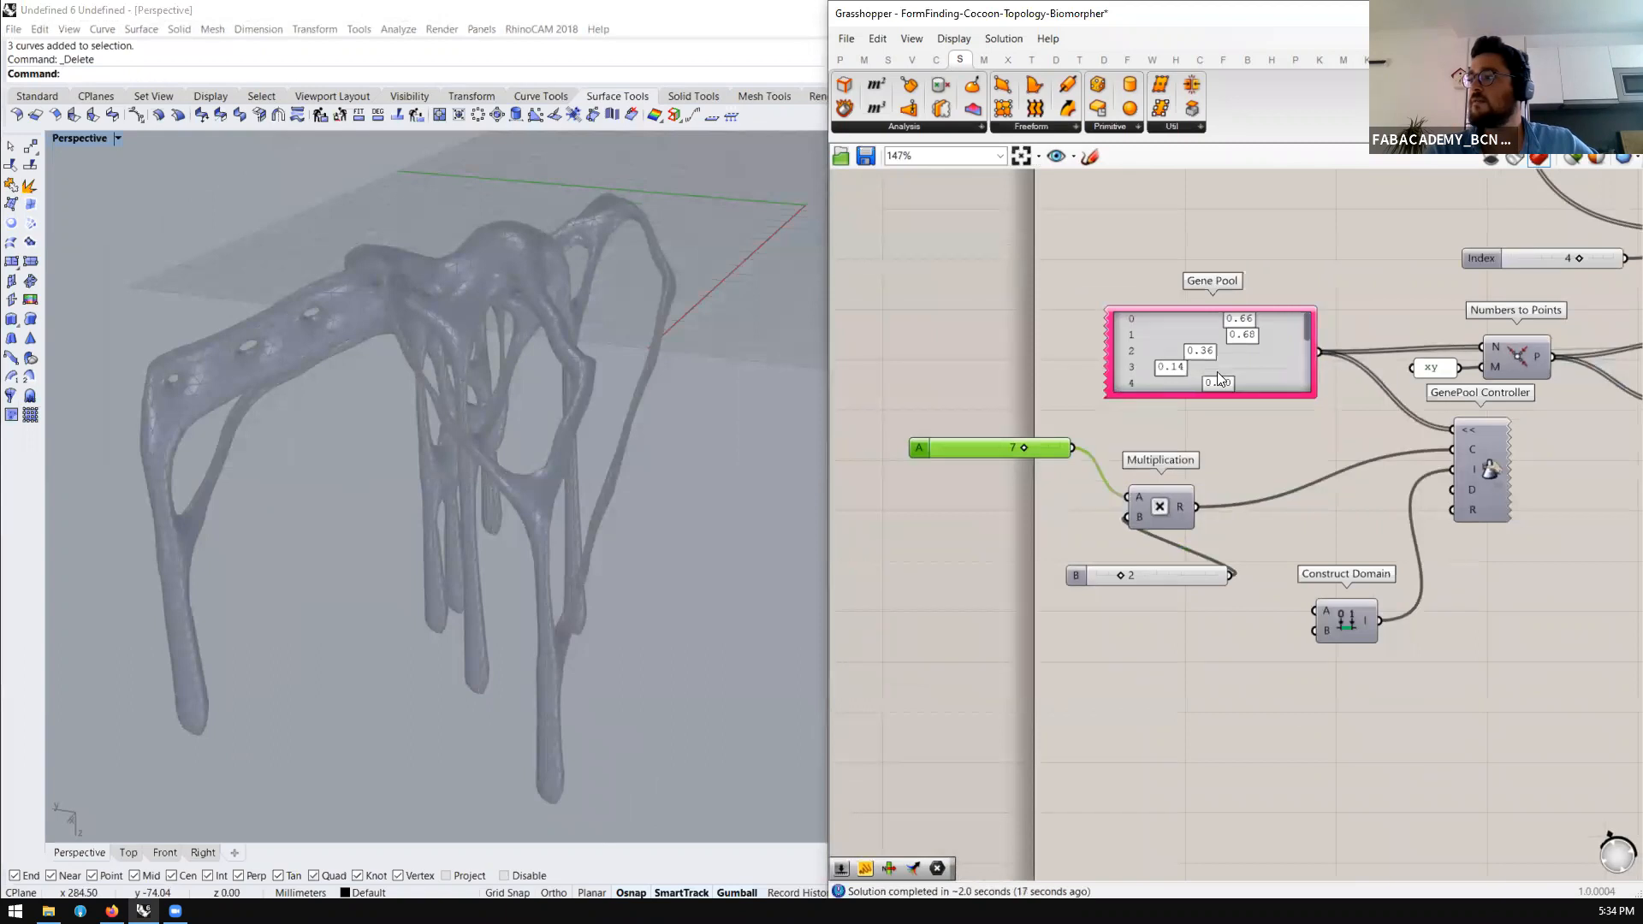
Review the definition downstream of the gene pools, focusing on the Cocoon component and its inputs
scroll(1216, 371, down, 1)
scroll(1035, 452, down, 4)
scroll(986, 489, down, 8)
scroll(1270, 407, up, 4)
scroll(1556, 371, up, 6)
scroll(1372, 450, up, 3)
scroll(1051, 385, down, 4)
scroll(1052, 385, up, 6)
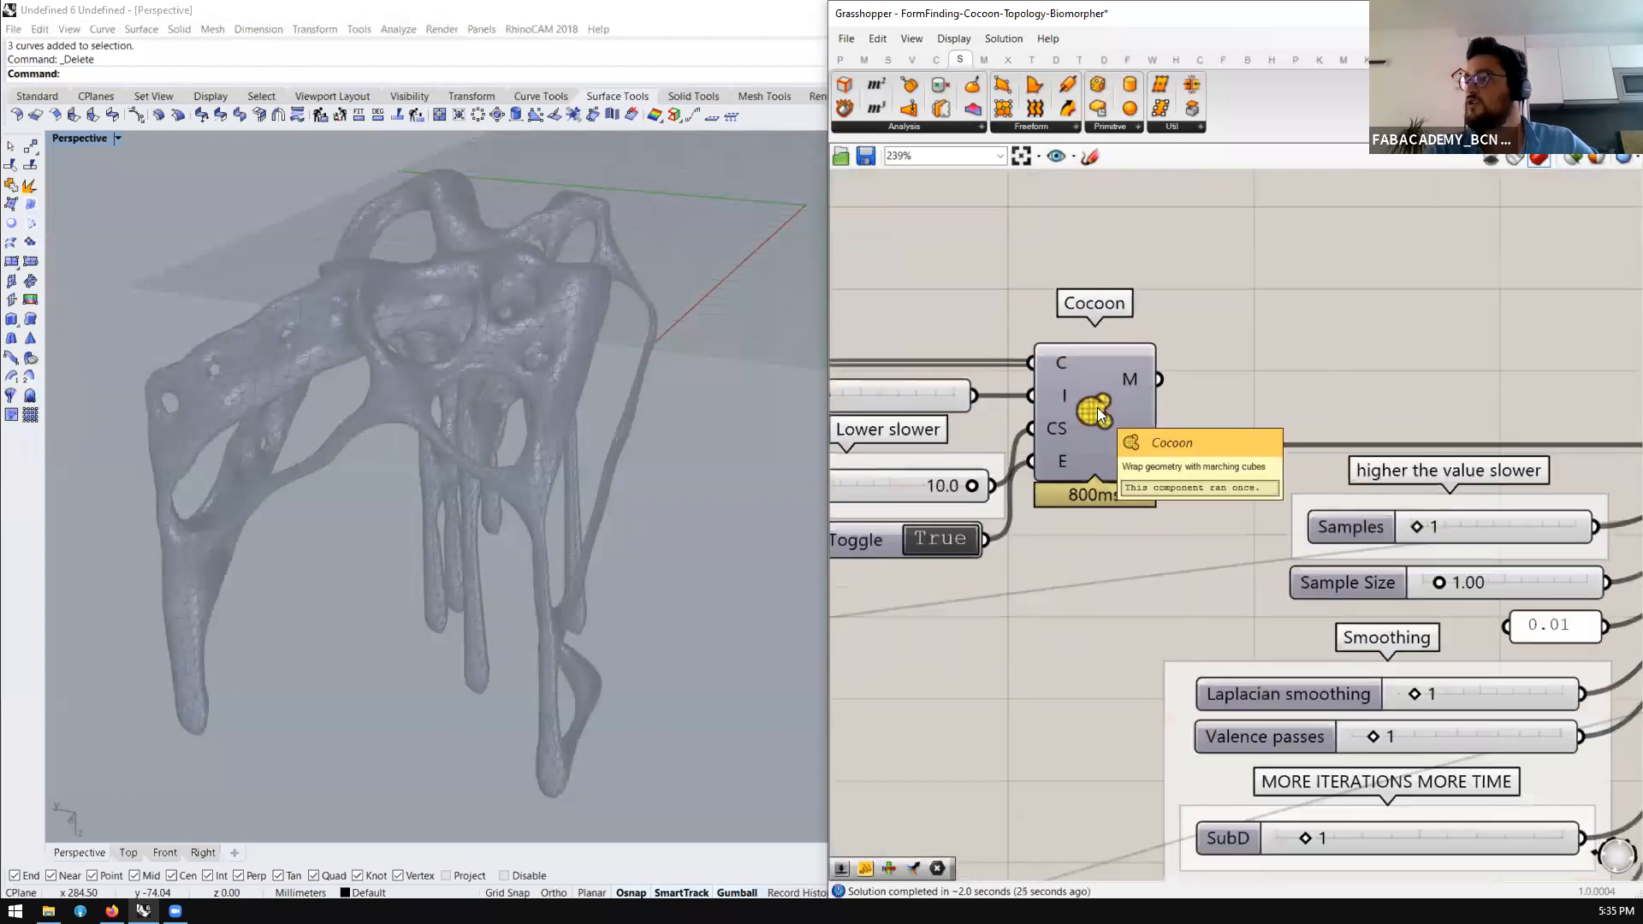
scroll(1098, 411, down, 7)
Inspect the generated mesh from other angles, along with the Biomorpher component and the overall definition
right_drag(796, 441, 421, 430)
scroll(359, 402, up, 5)
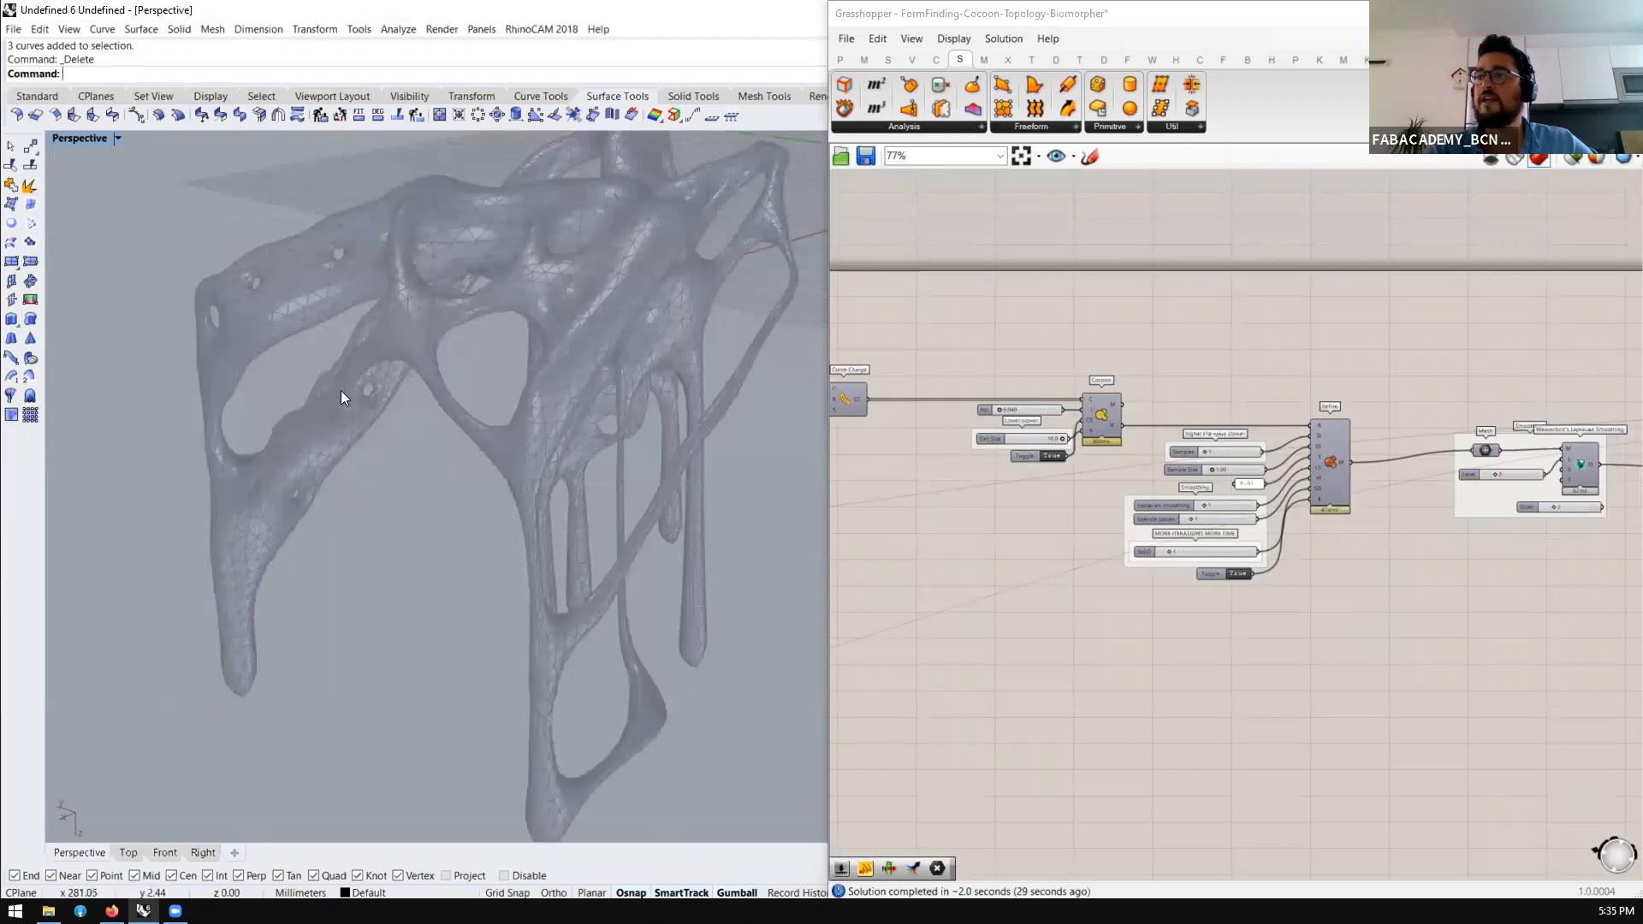
scroll(1338, 459, down, 1)
scroll(1338, 458, down, 7)
right_drag(1558, 459, 1398, 442)
scroll(1396, 437, up, 13)
drag(1360, 424, 1294, 415)
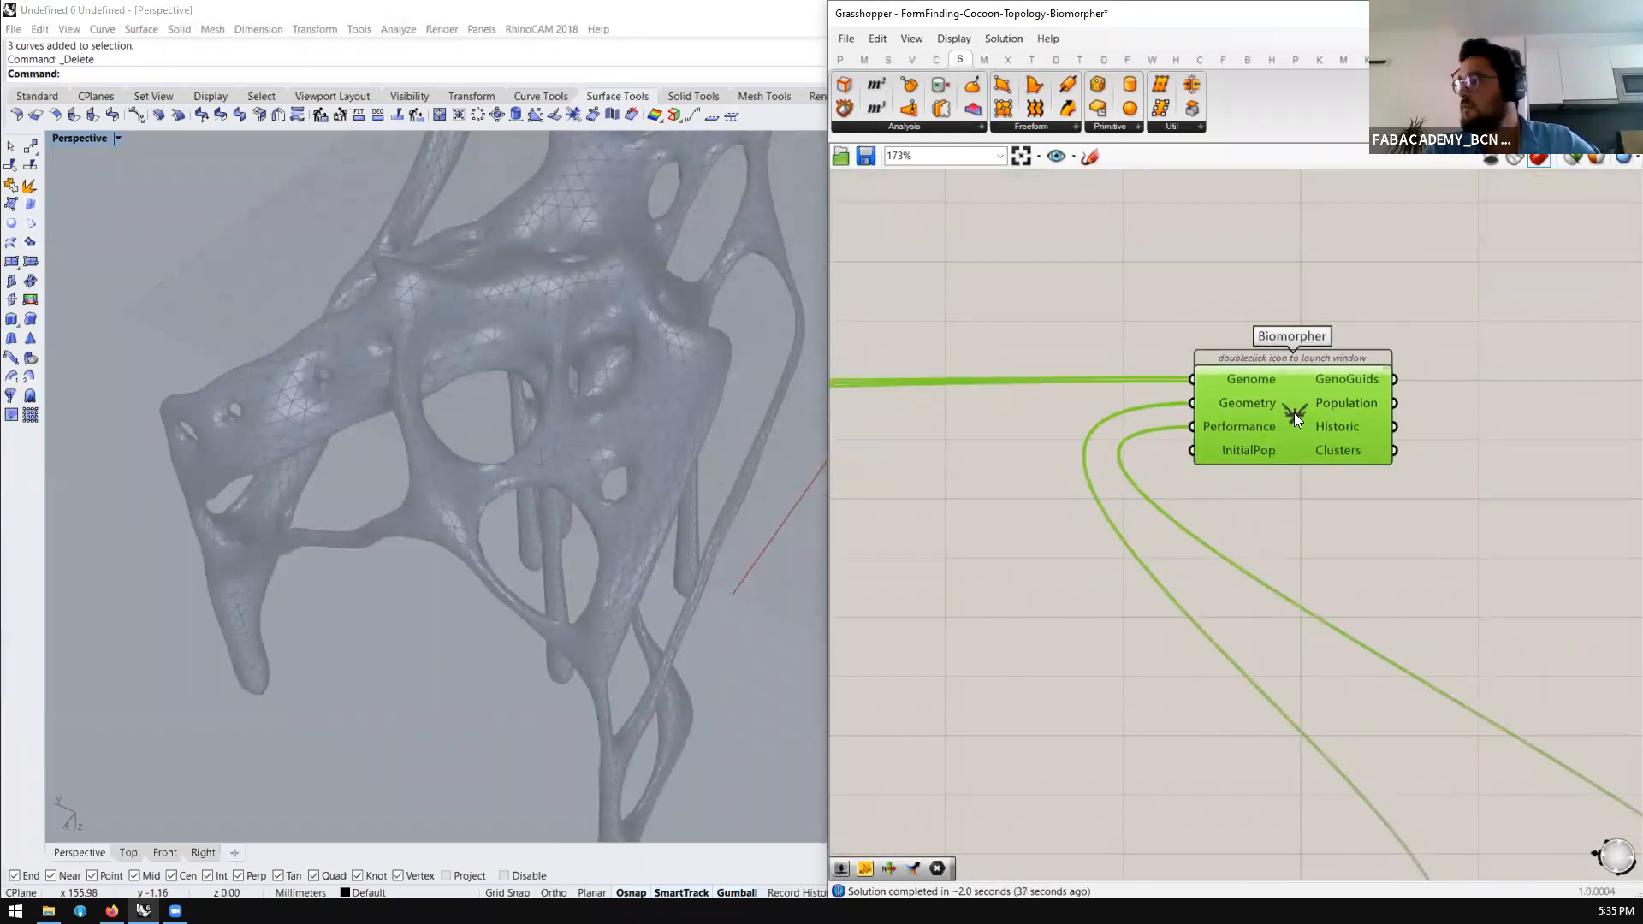
scroll(1437, 382, down, 15)
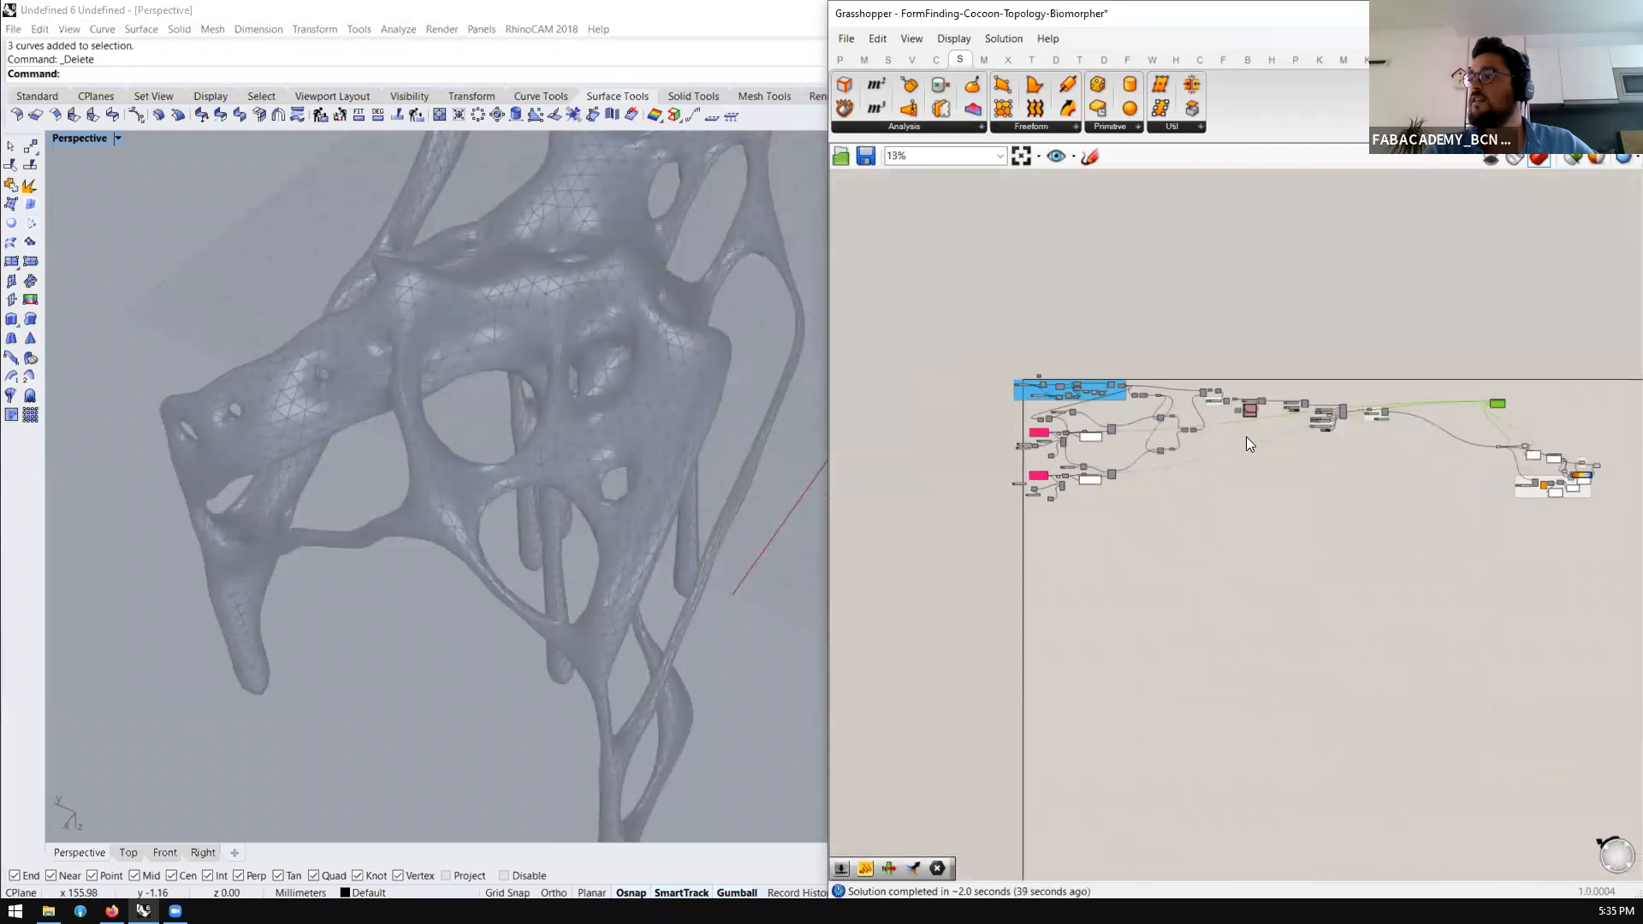
scroll(1225, 392, up, 3)
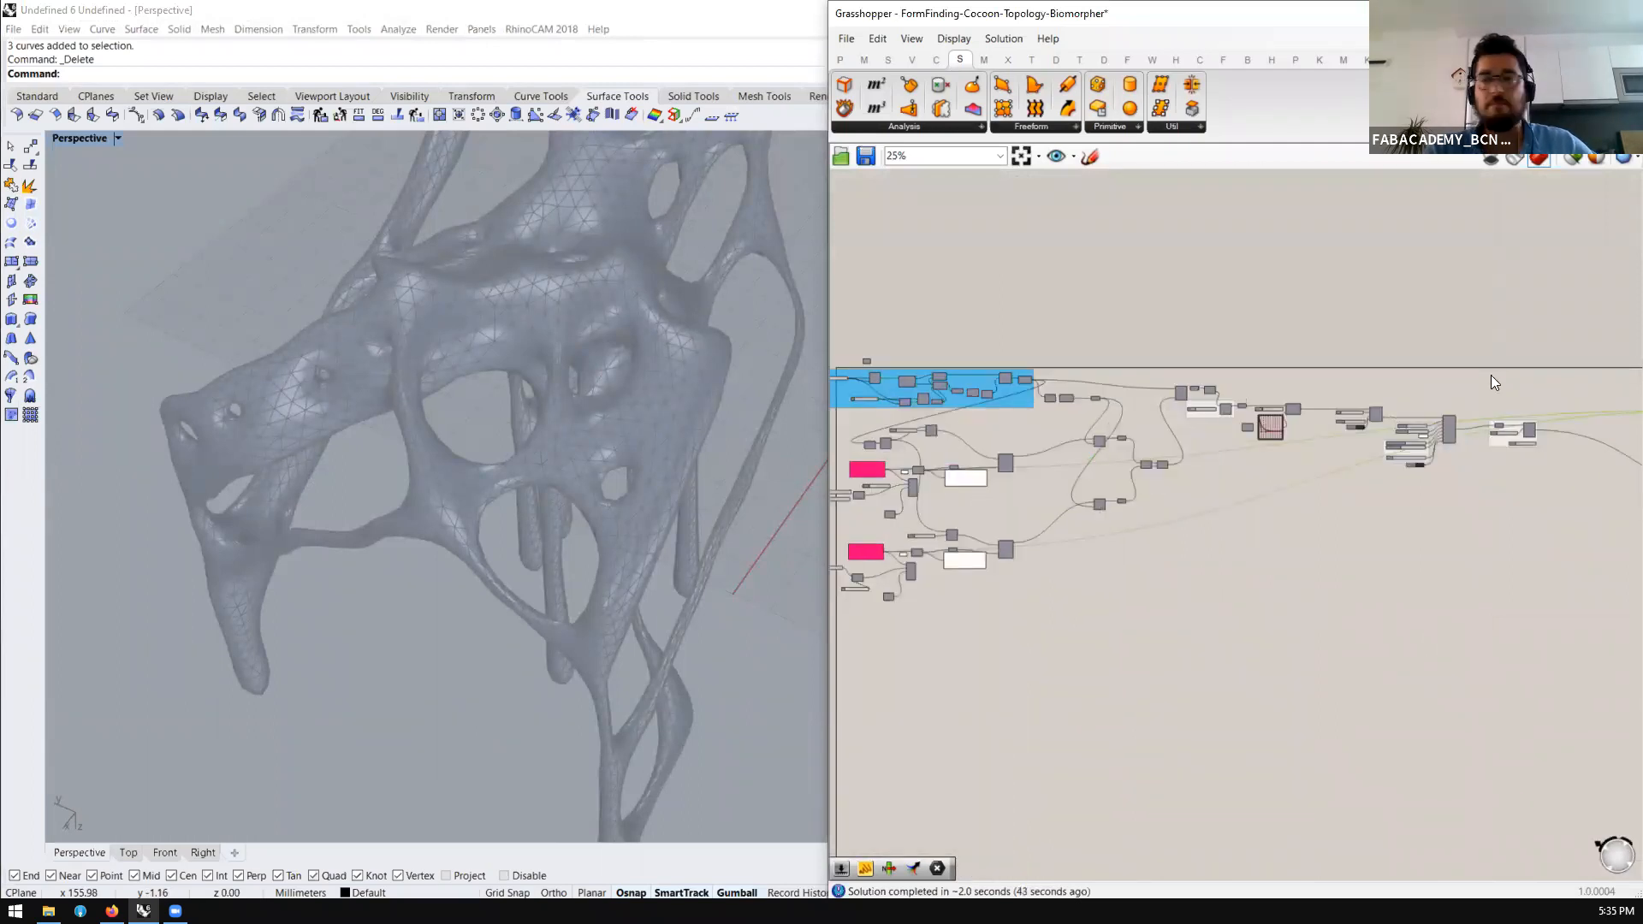
Examine the Refine component, Weaverbird's Laplacian Smoothing and the Cocoon component's iso and cell size inputs
scroll(1480, 431, up, 10)
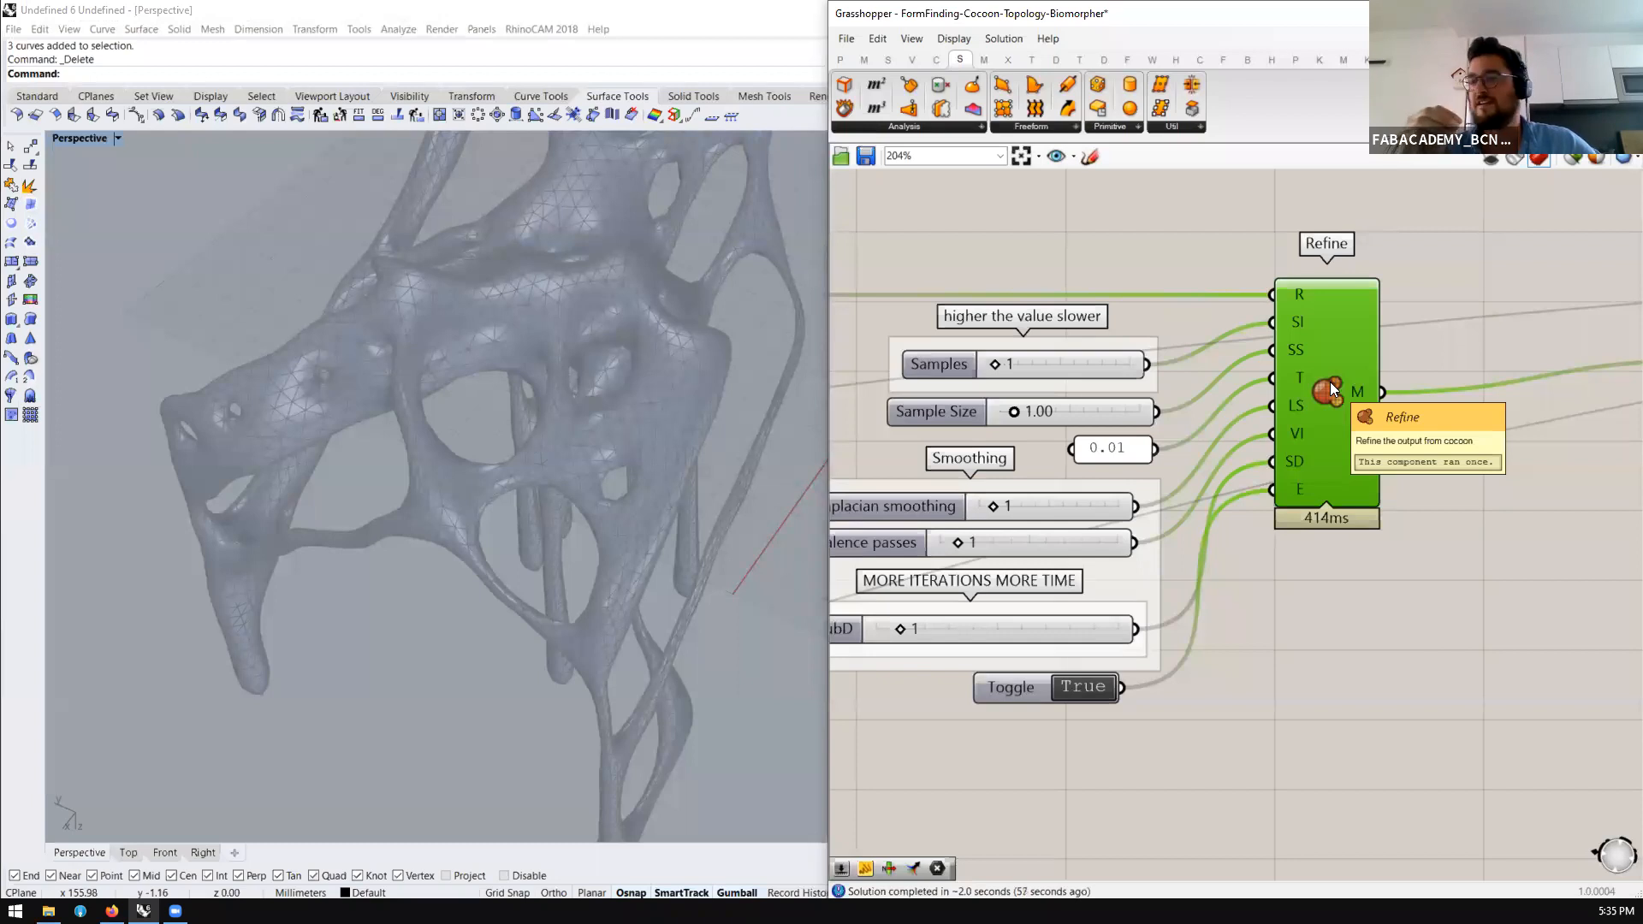
scroll(1329, 381, down, 5)
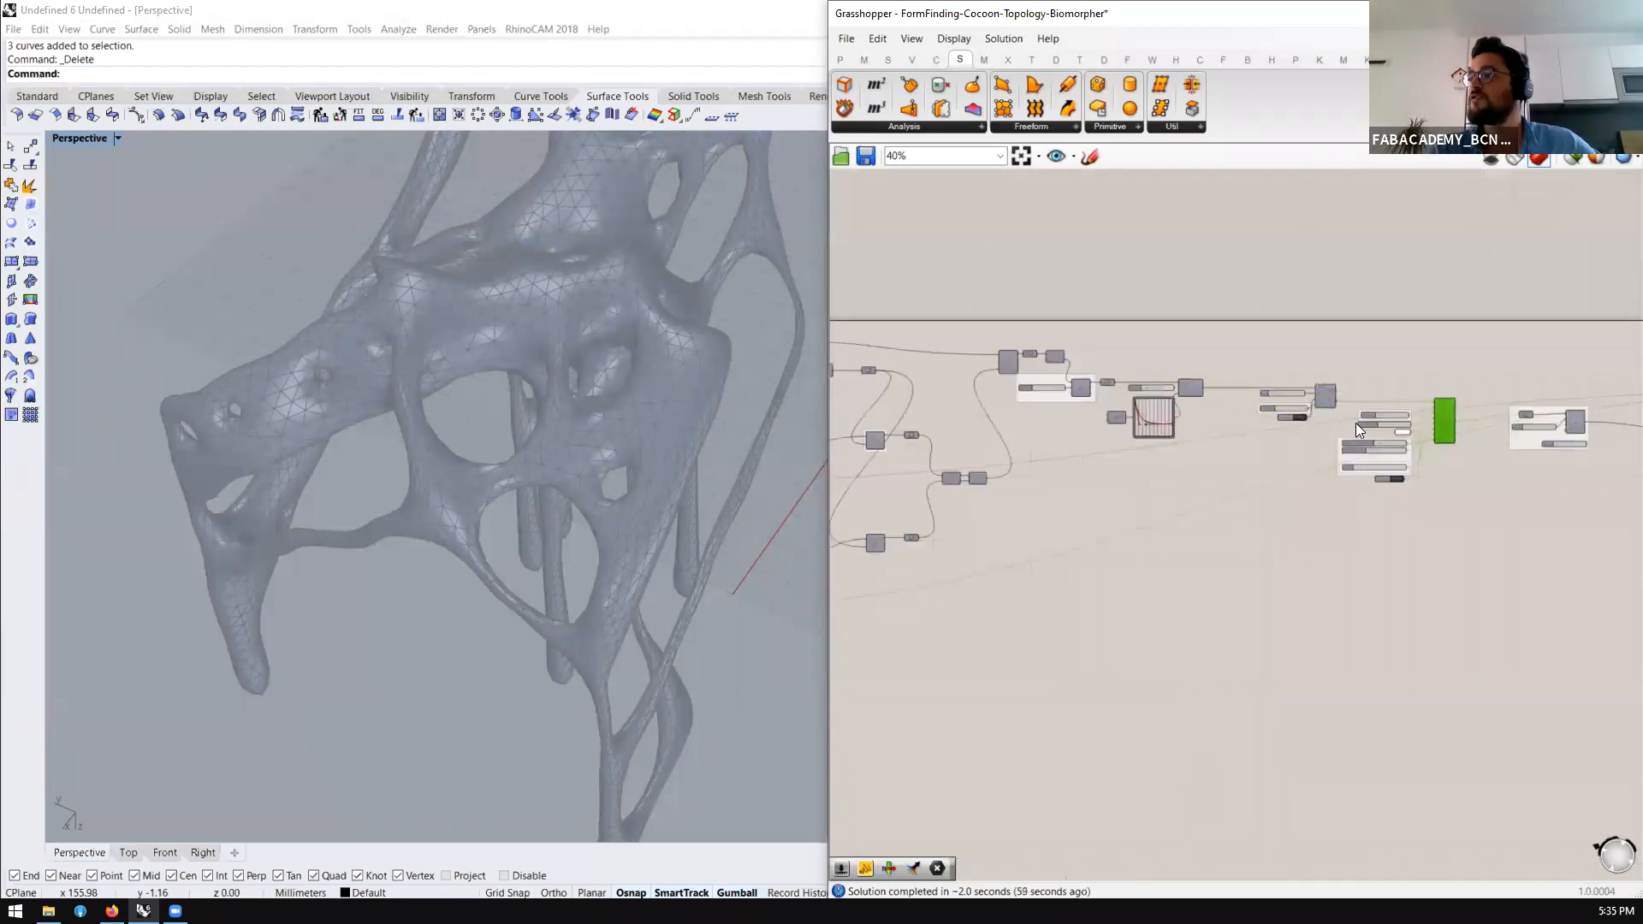
scroll(1026, 390, down, 2)
scroll(1622, 412, up, 3)
scroll(954, 381, down, 2)
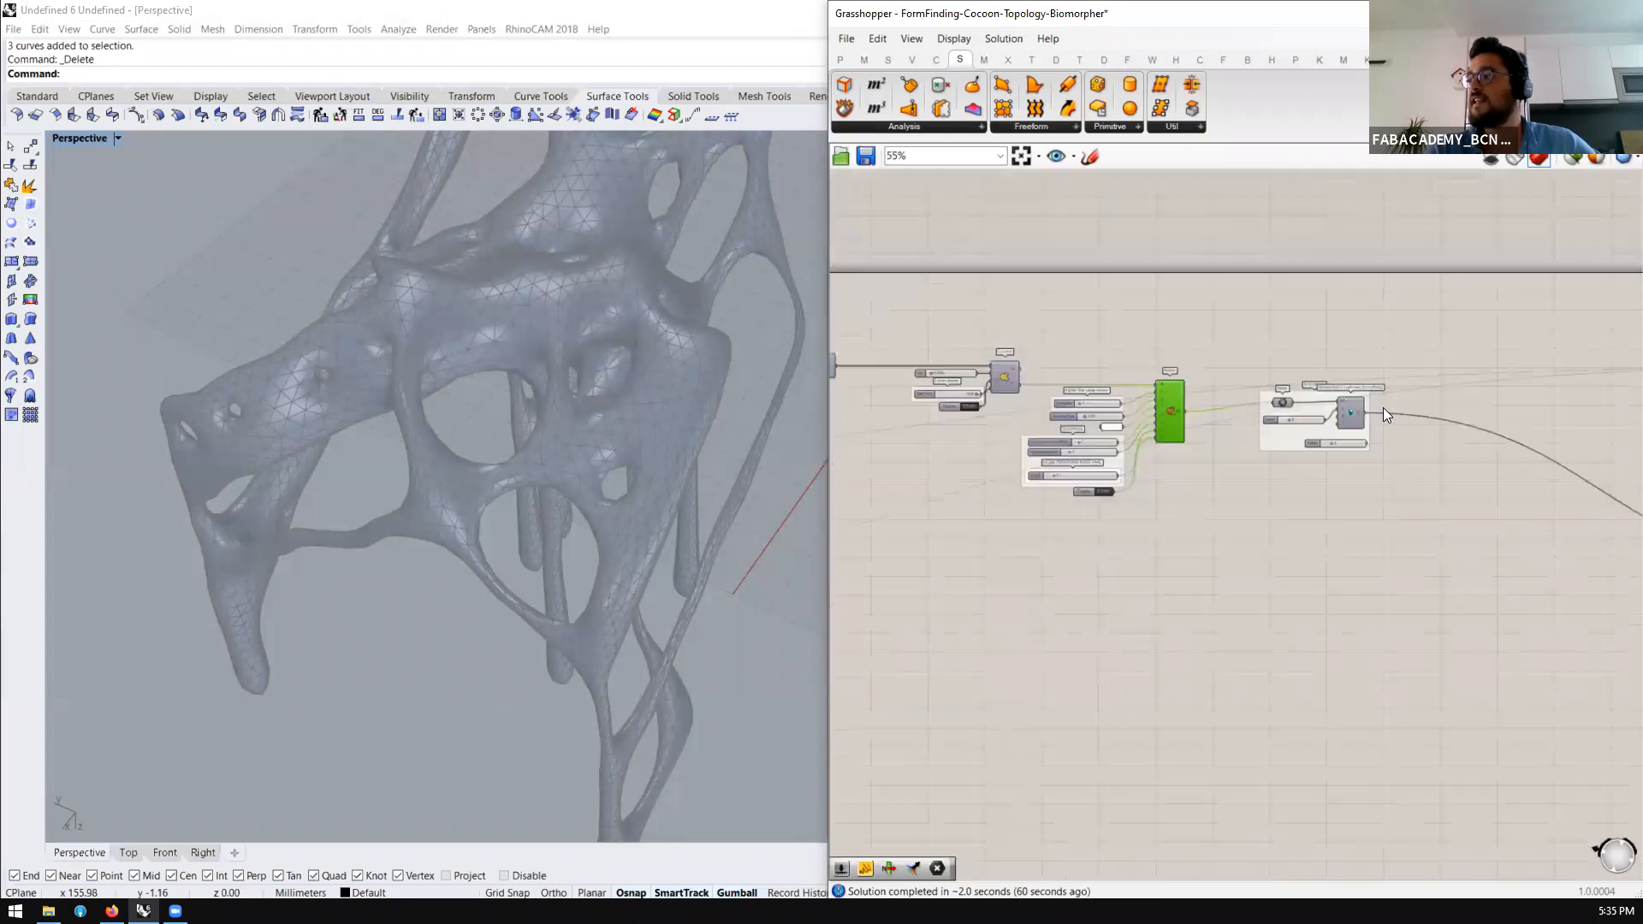
scroll(1399, 405, up, 3)
scroll(1199, 397, up, 2)
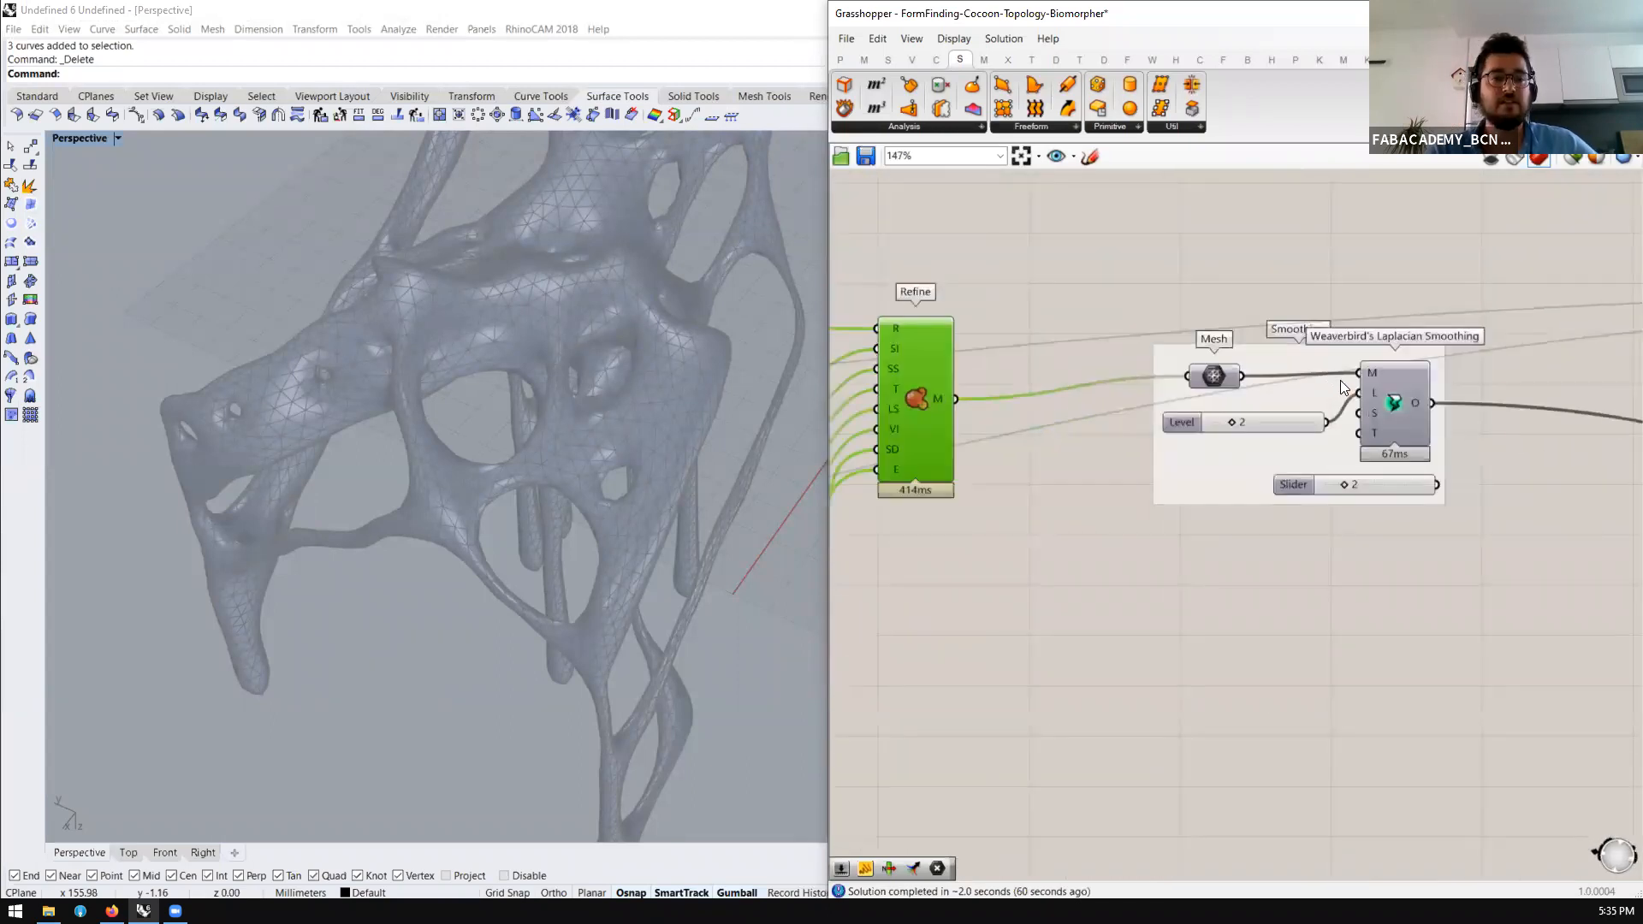
scroll(1420, 411, down, 5)
scroll(1199, 420, up, 4)
scroll(1466, 455, down, 2)
scroll(1052, 330, up, 5)
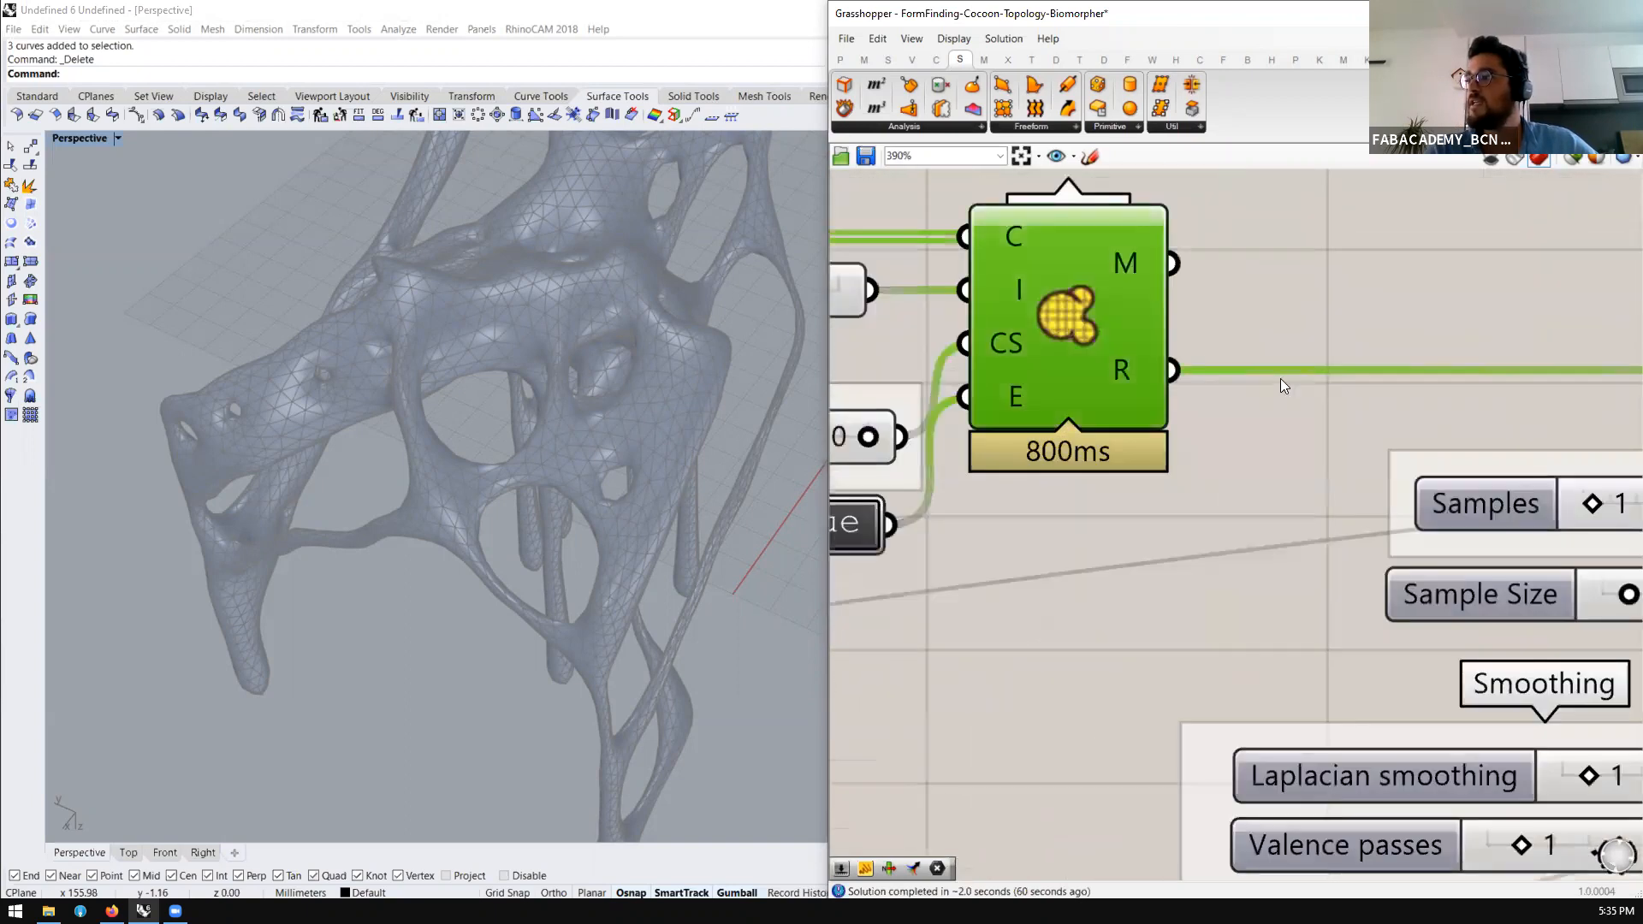
scroll(1279, 385, down, 5)
scroll(1256, 382, up, 5)
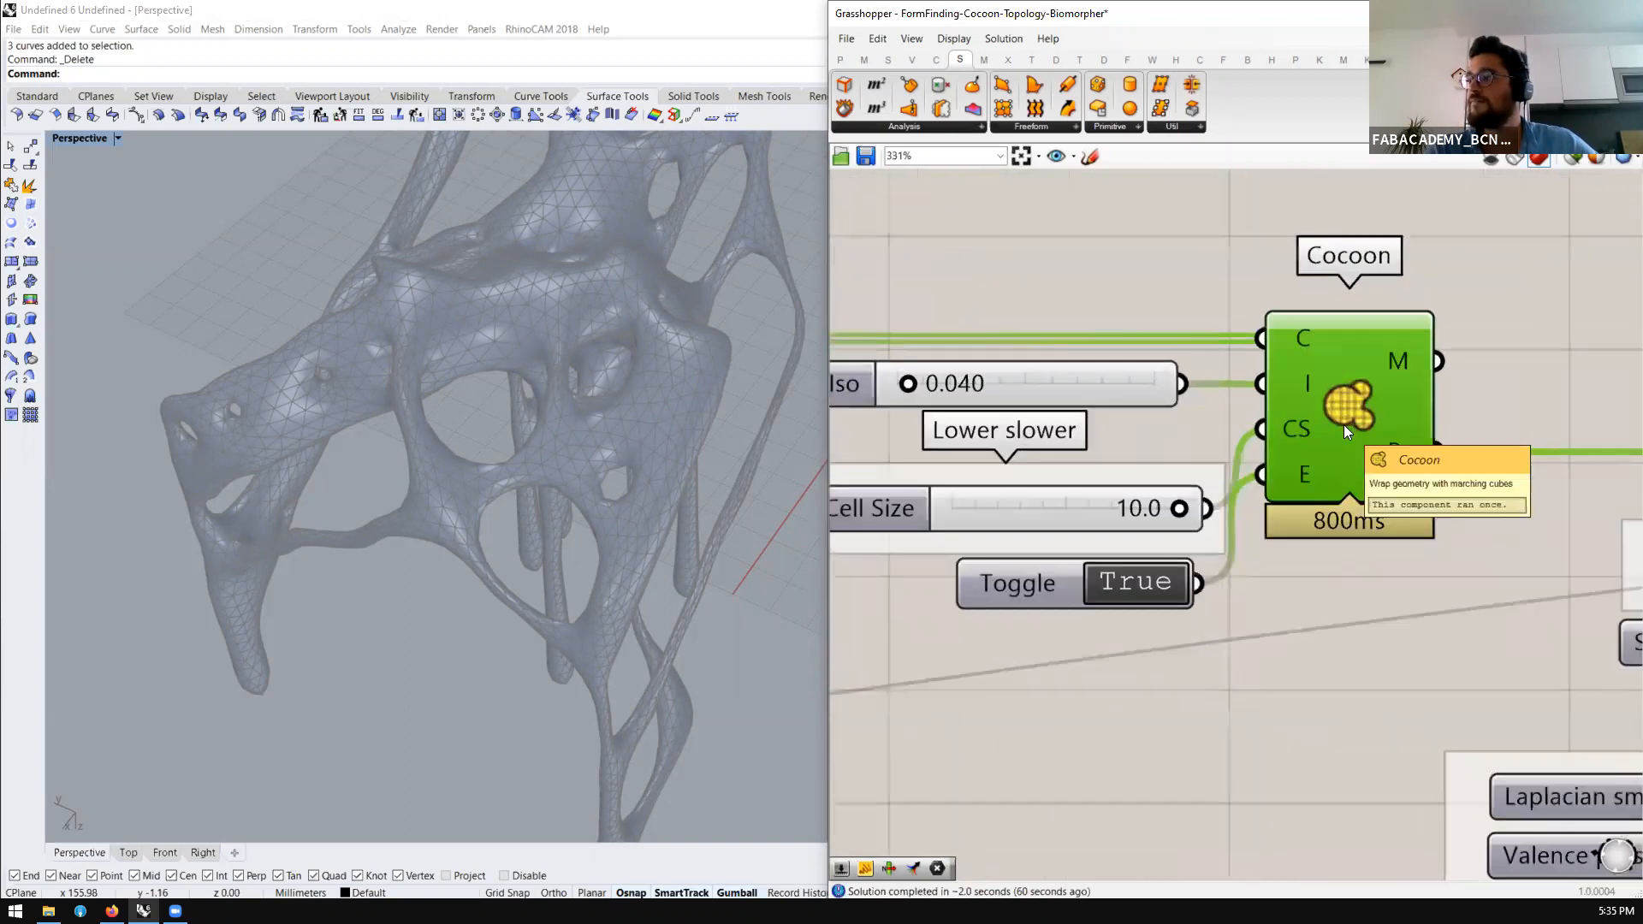
Add a slider with value 12 below the Cell Size slider and connect it to Cocoon's CS input in its place
scroll(1339, 428, down, 3)
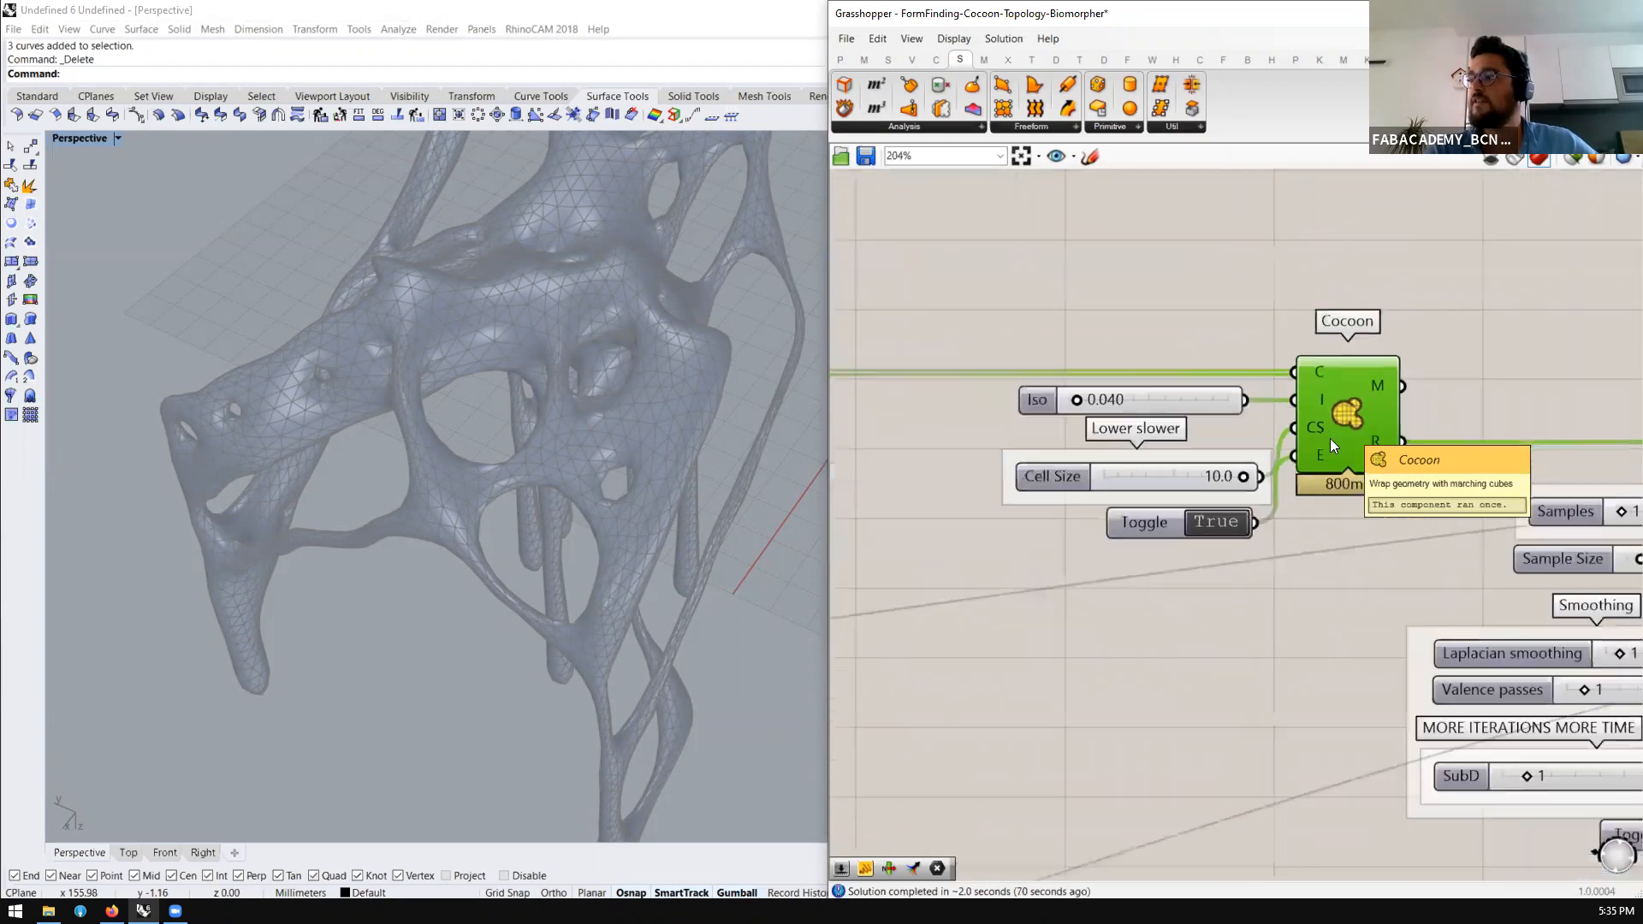
click(1174, 577)
drag(1146, 458, 1027, 476)
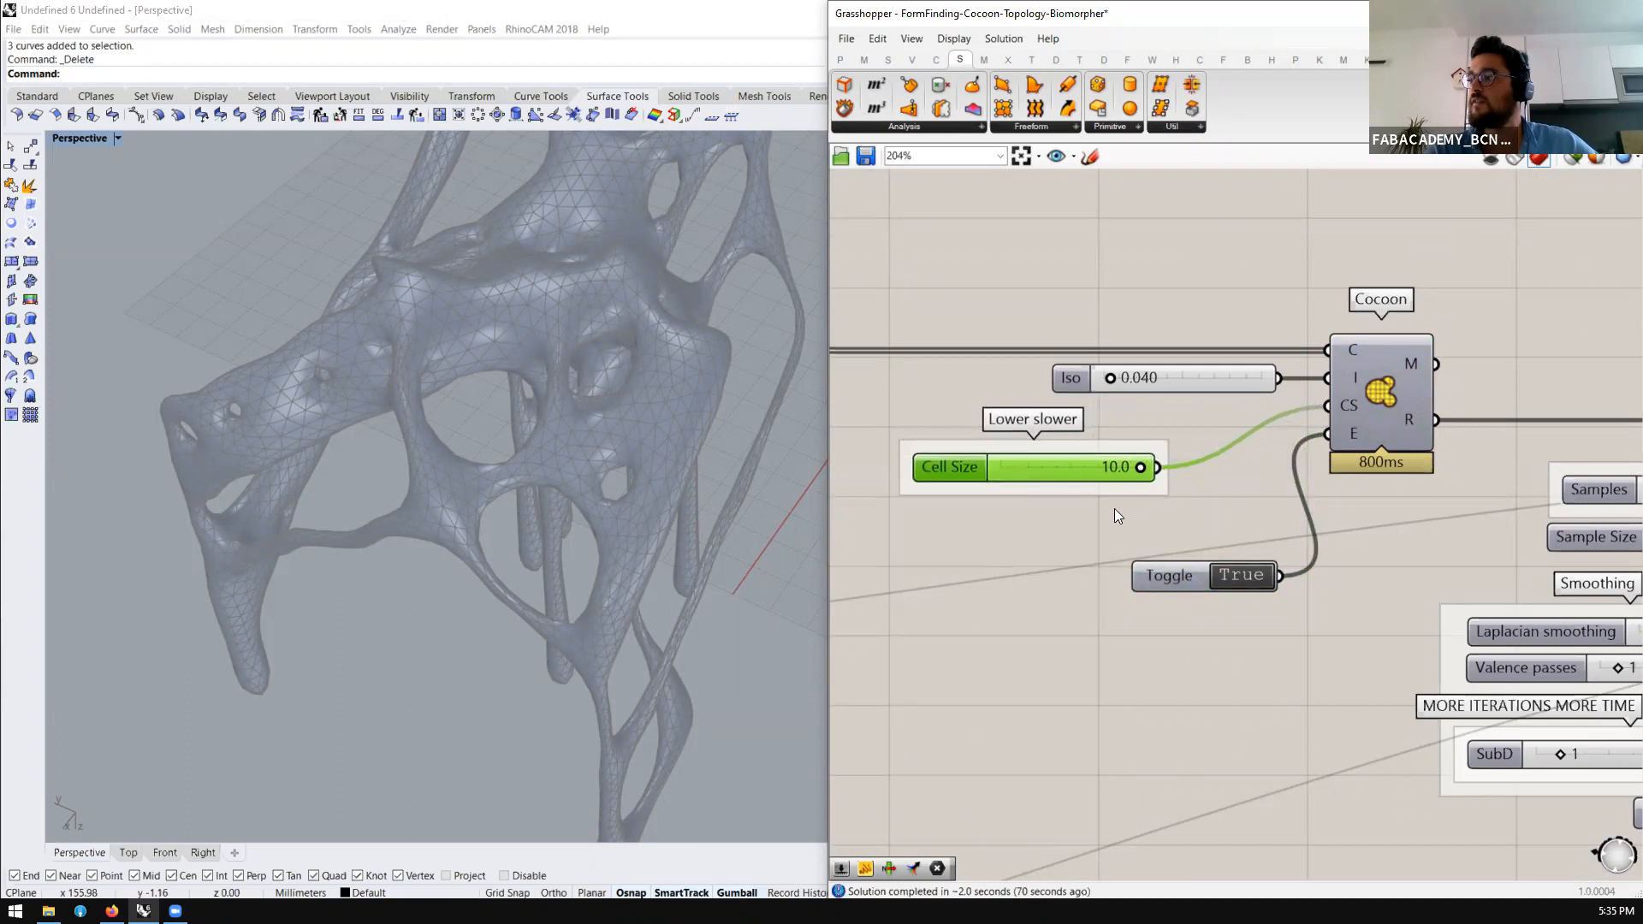
double_click(1078, 517)
text(12)
key(Return)
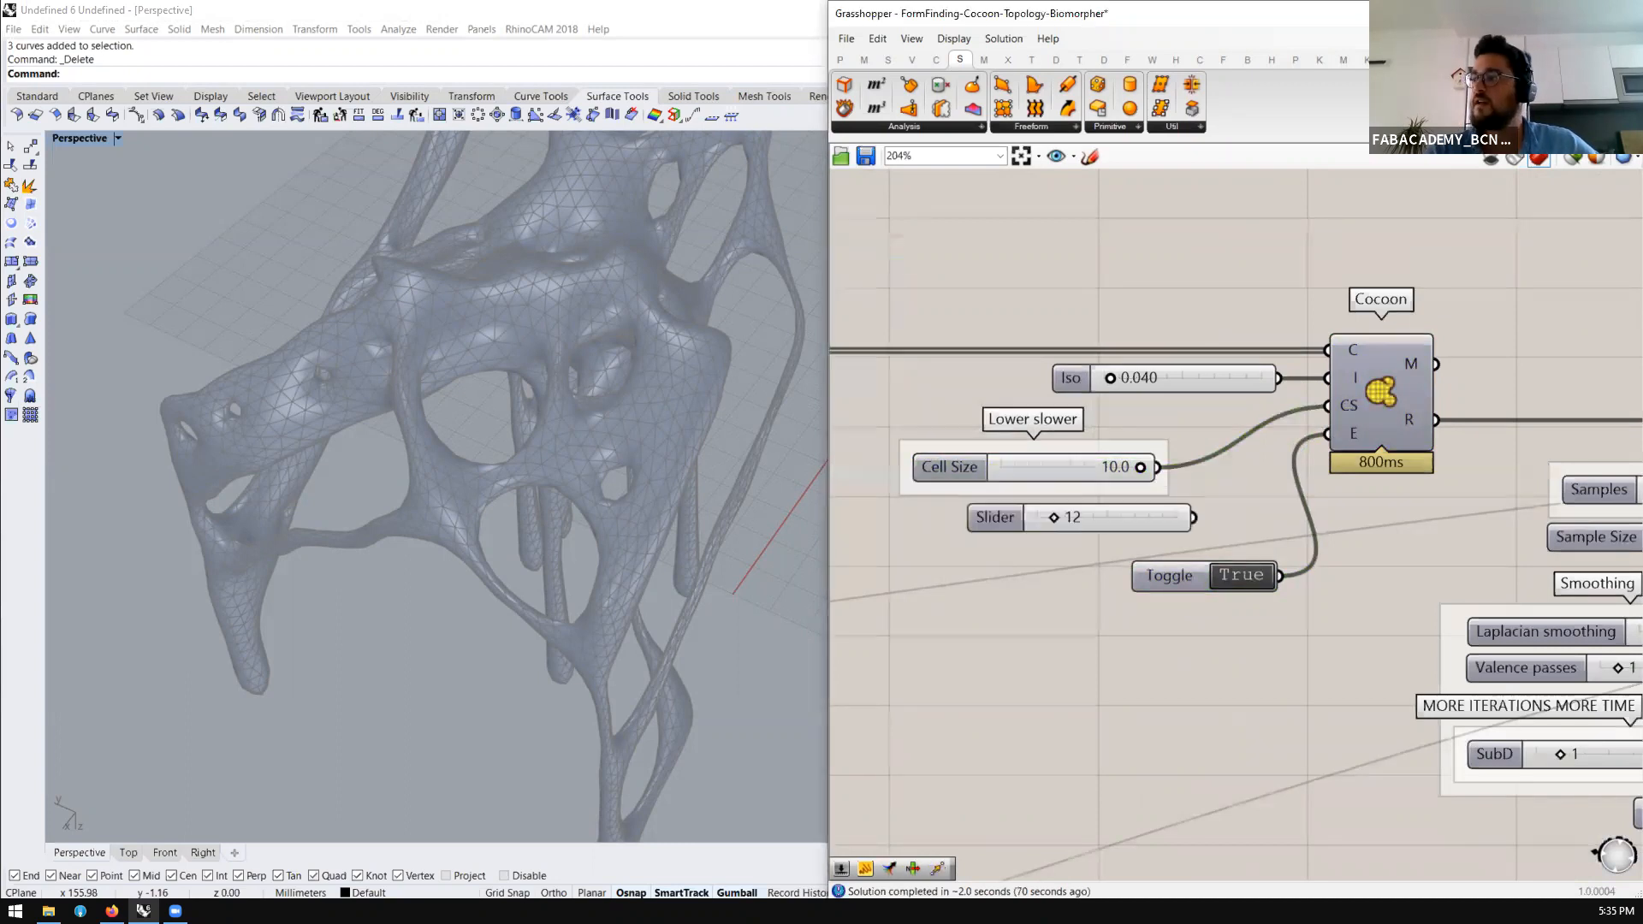
drag(1193, 517, 1324, 406)
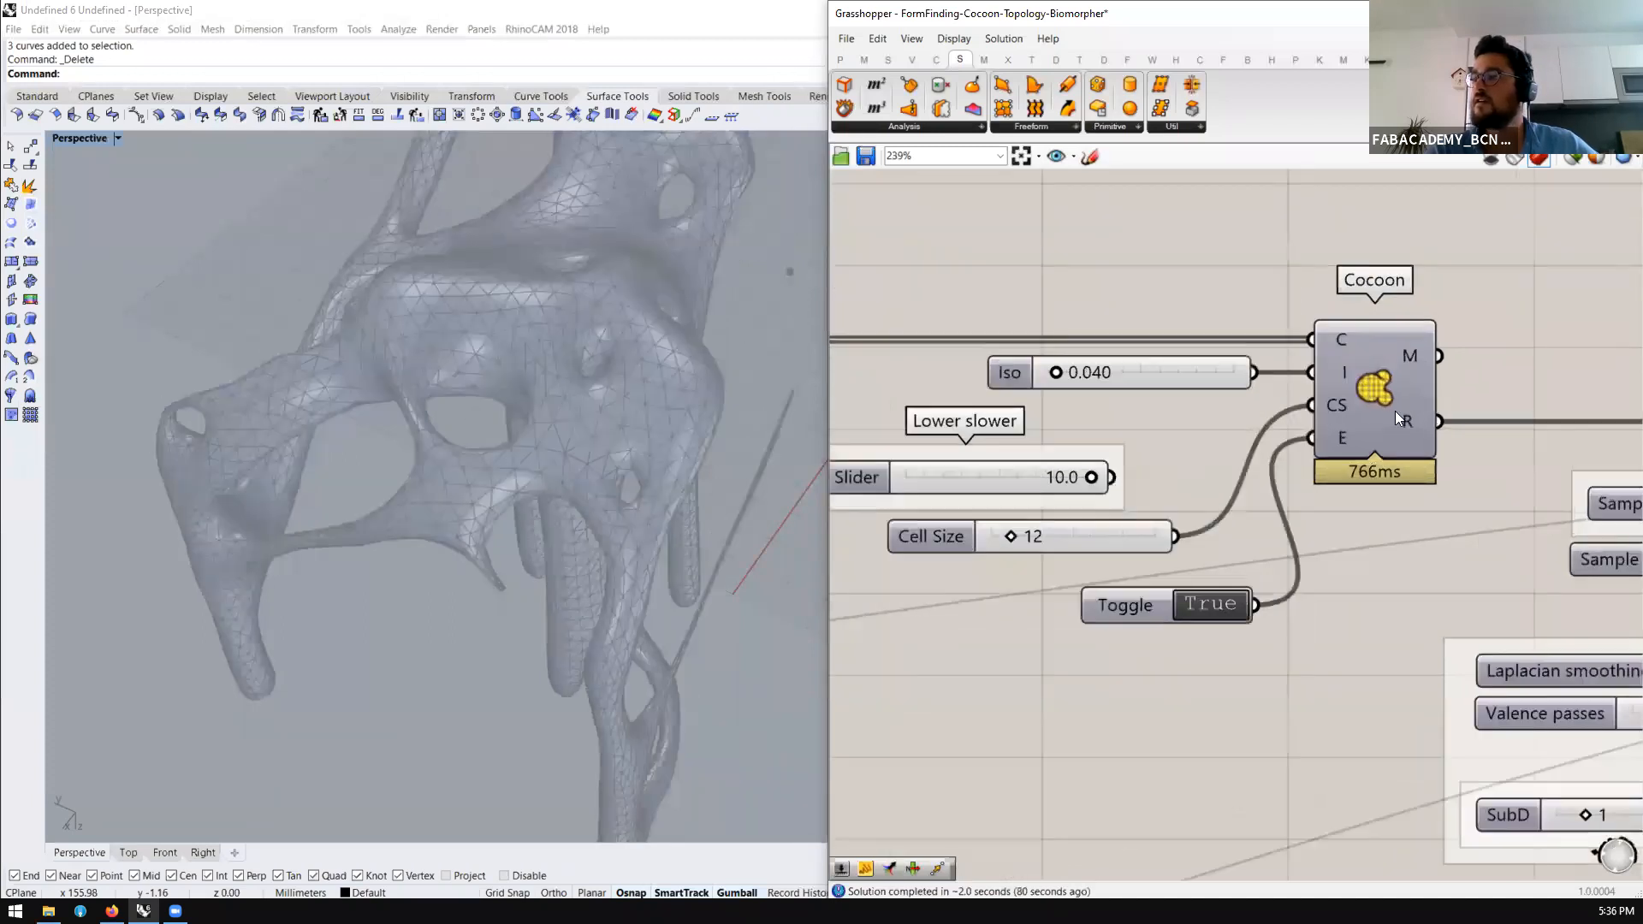
Try a Cell Size of about 30 on the slider feeding Cocoon, and settle on 15
scroll(1131, 454, down, 1)
scroll(1107, 539, up, 1)
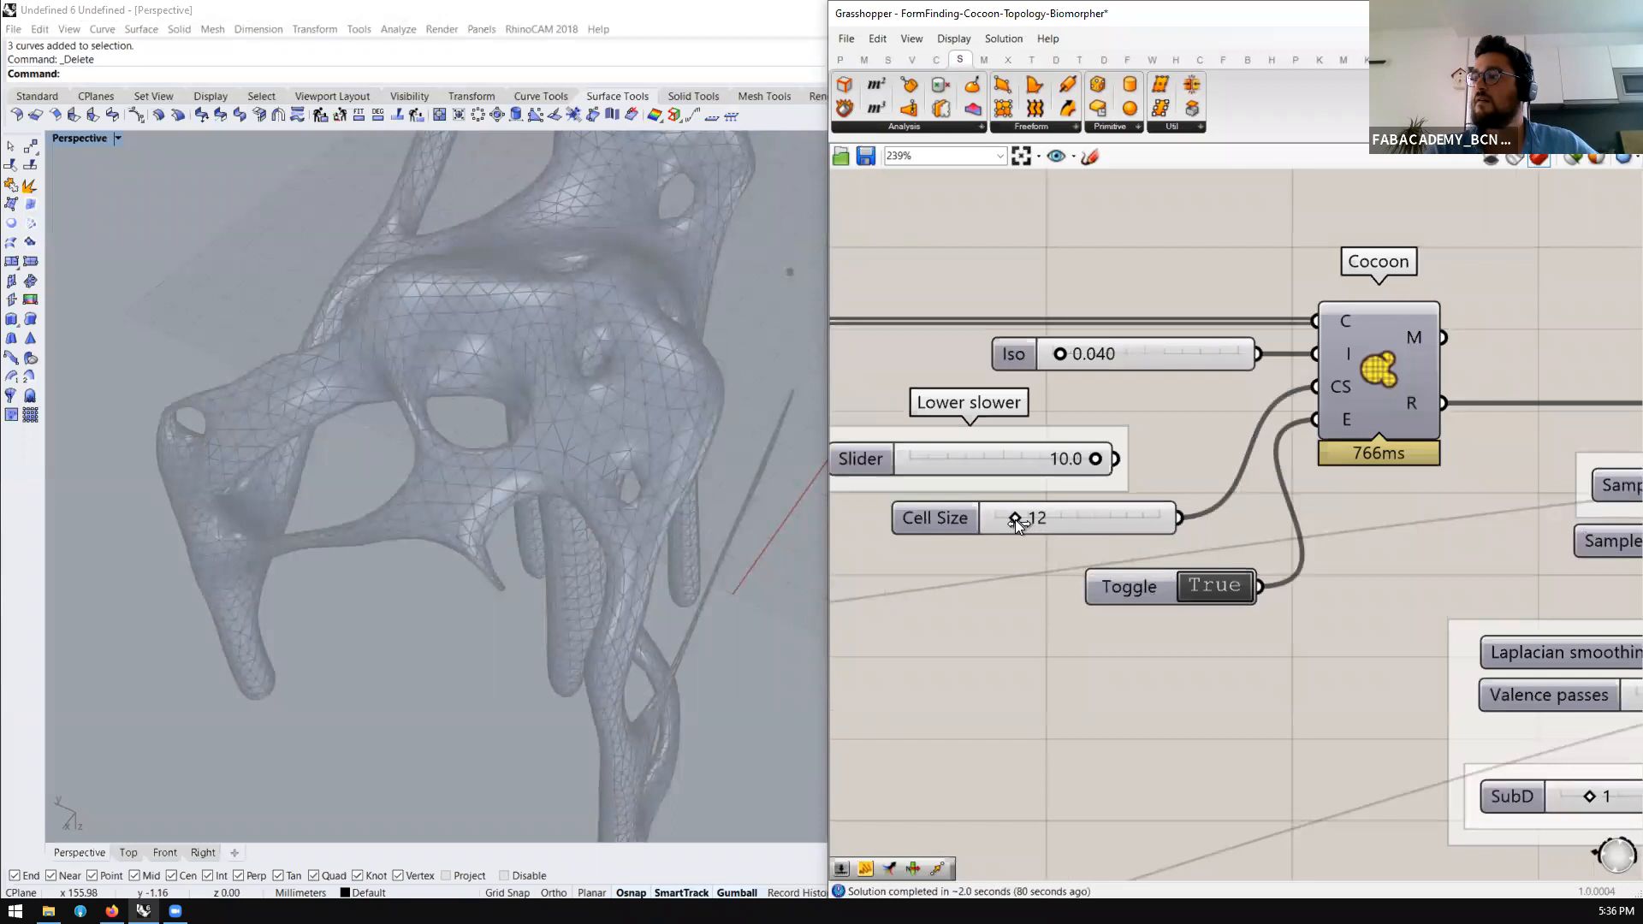
drag(1035, 521, 1057, 574)
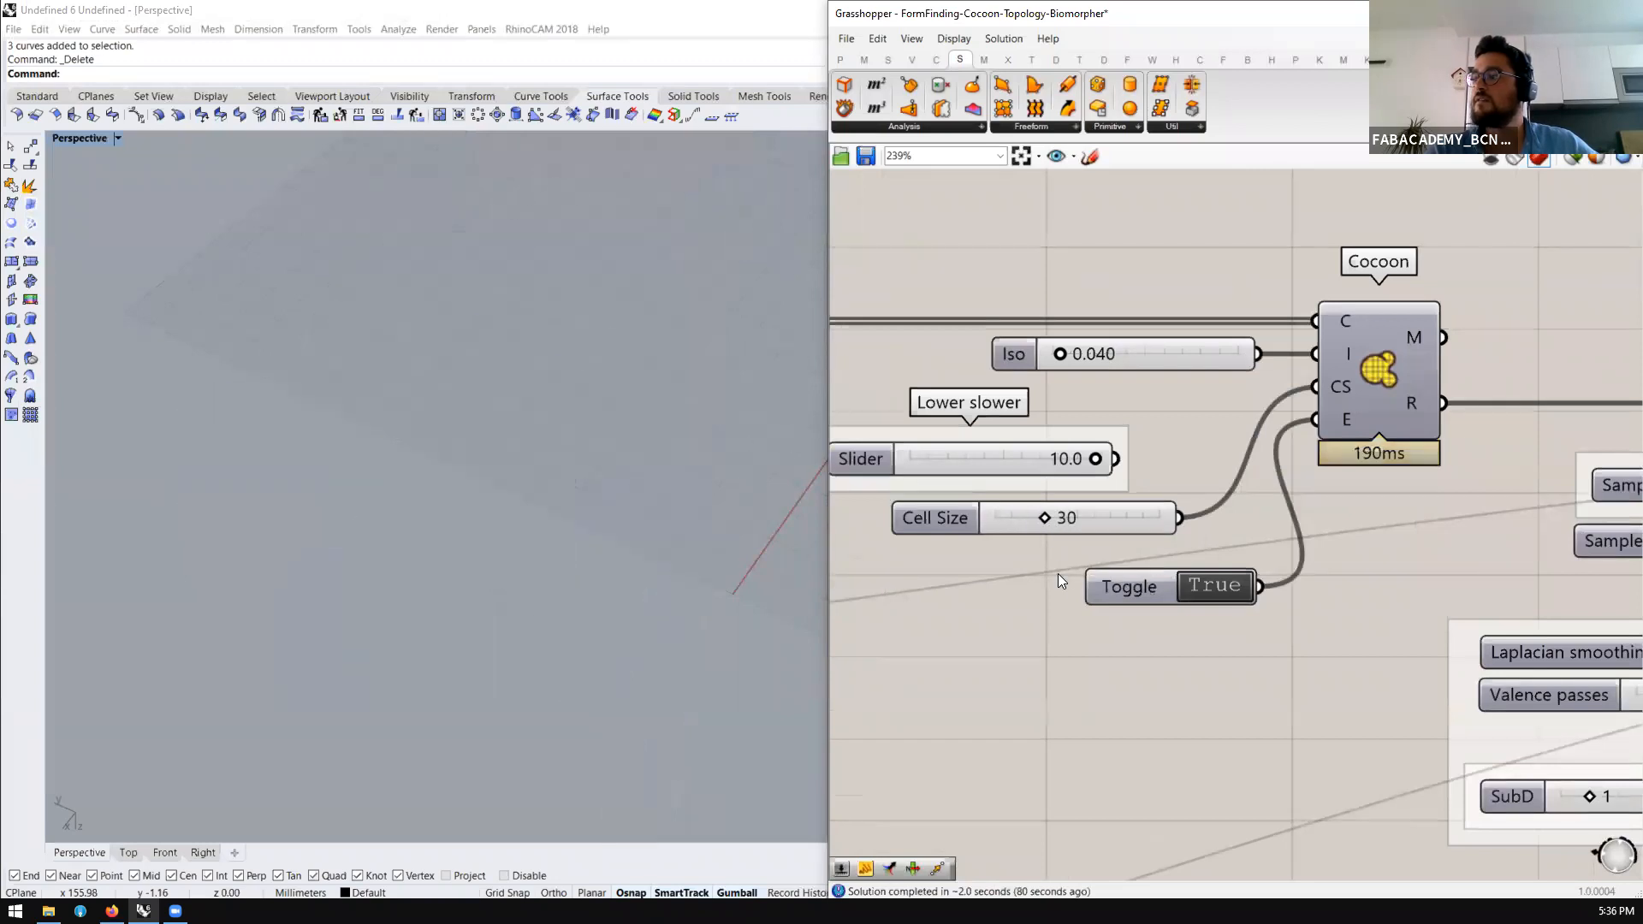
double_click(1030, 520)
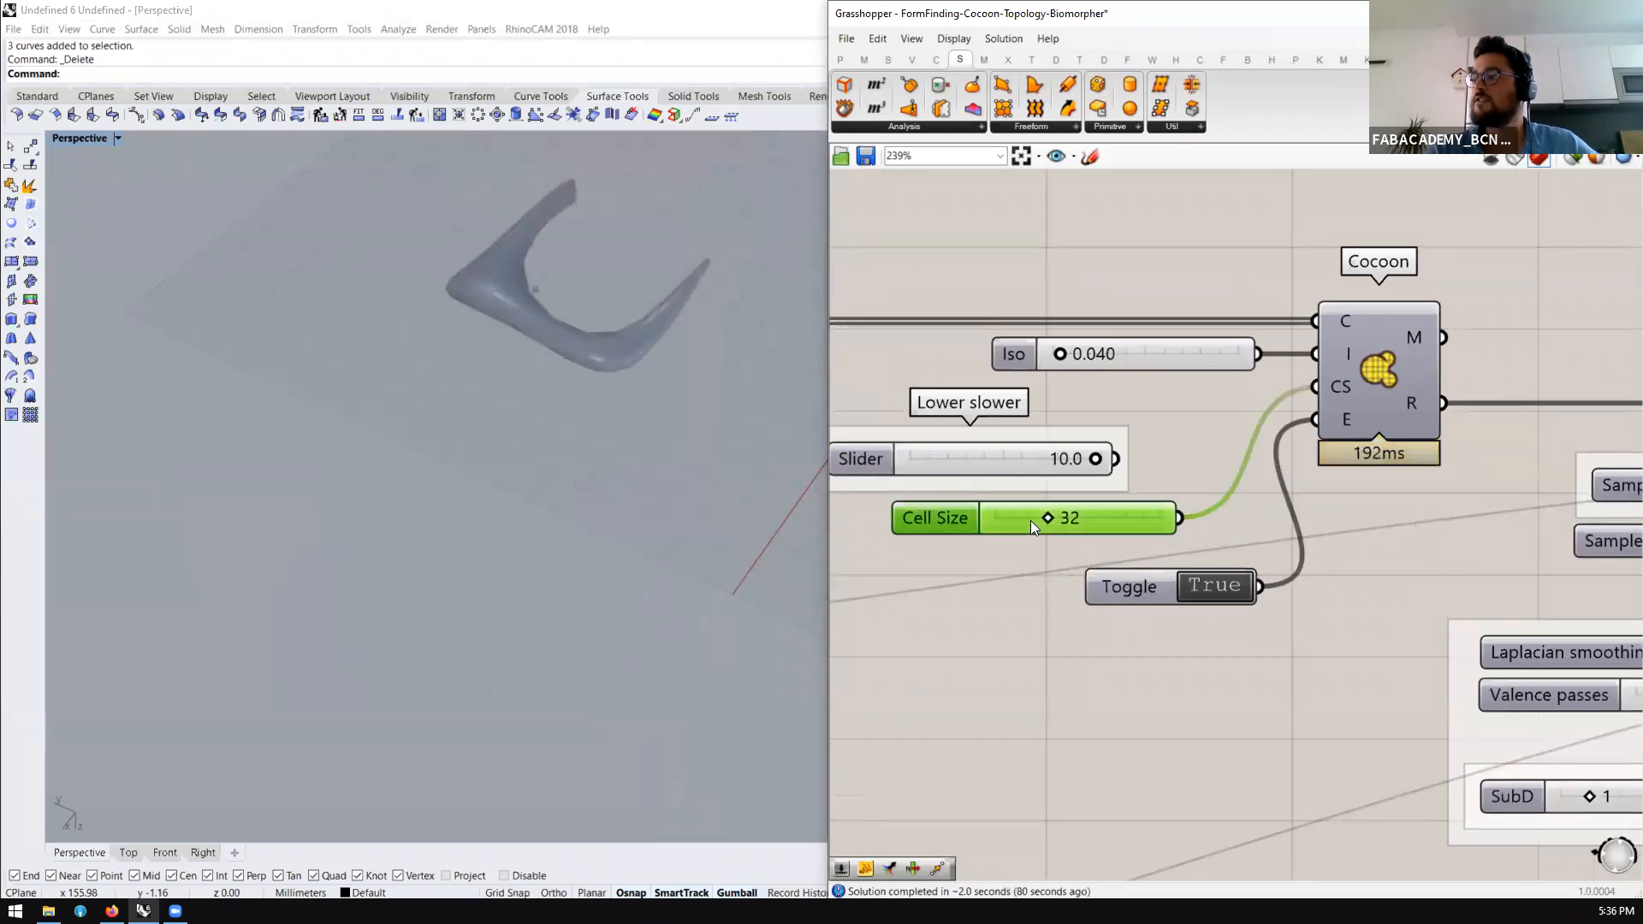
text(15)
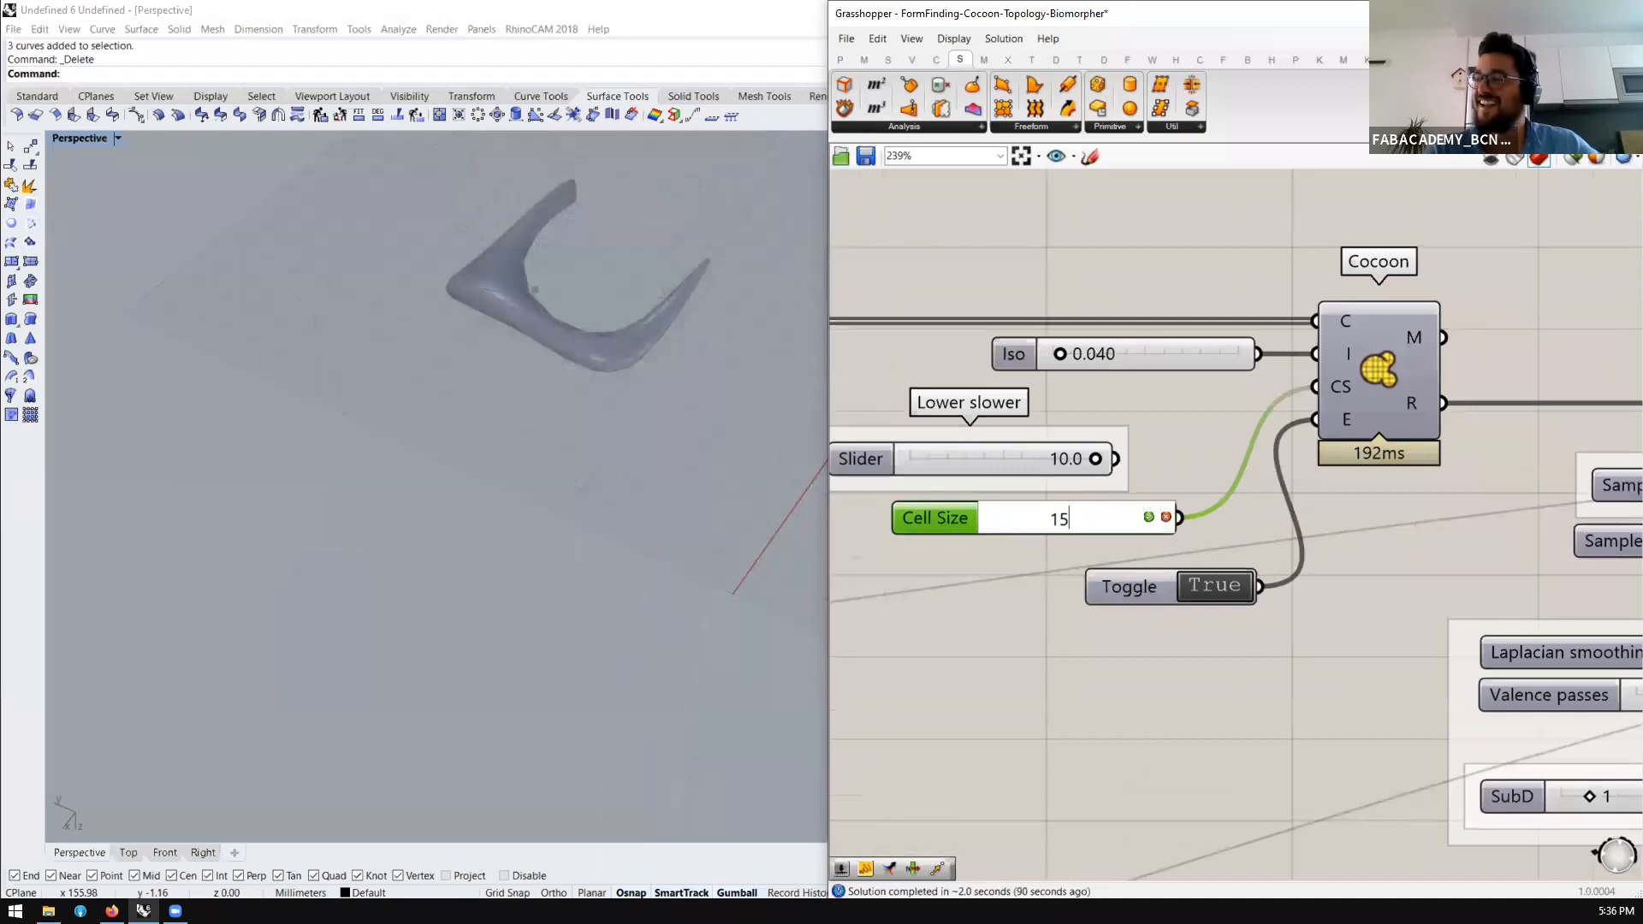
key(Return)
Examine the coarser mesh from another angle, along with the Curve Charge component and its radius and graph mapper inputs upstream of Cocoon
right_drag(745, 484, 604, 500)
scroll(963, 426, down, 6)
scroll(1097, 387, up, 5)
click(1130, 414)
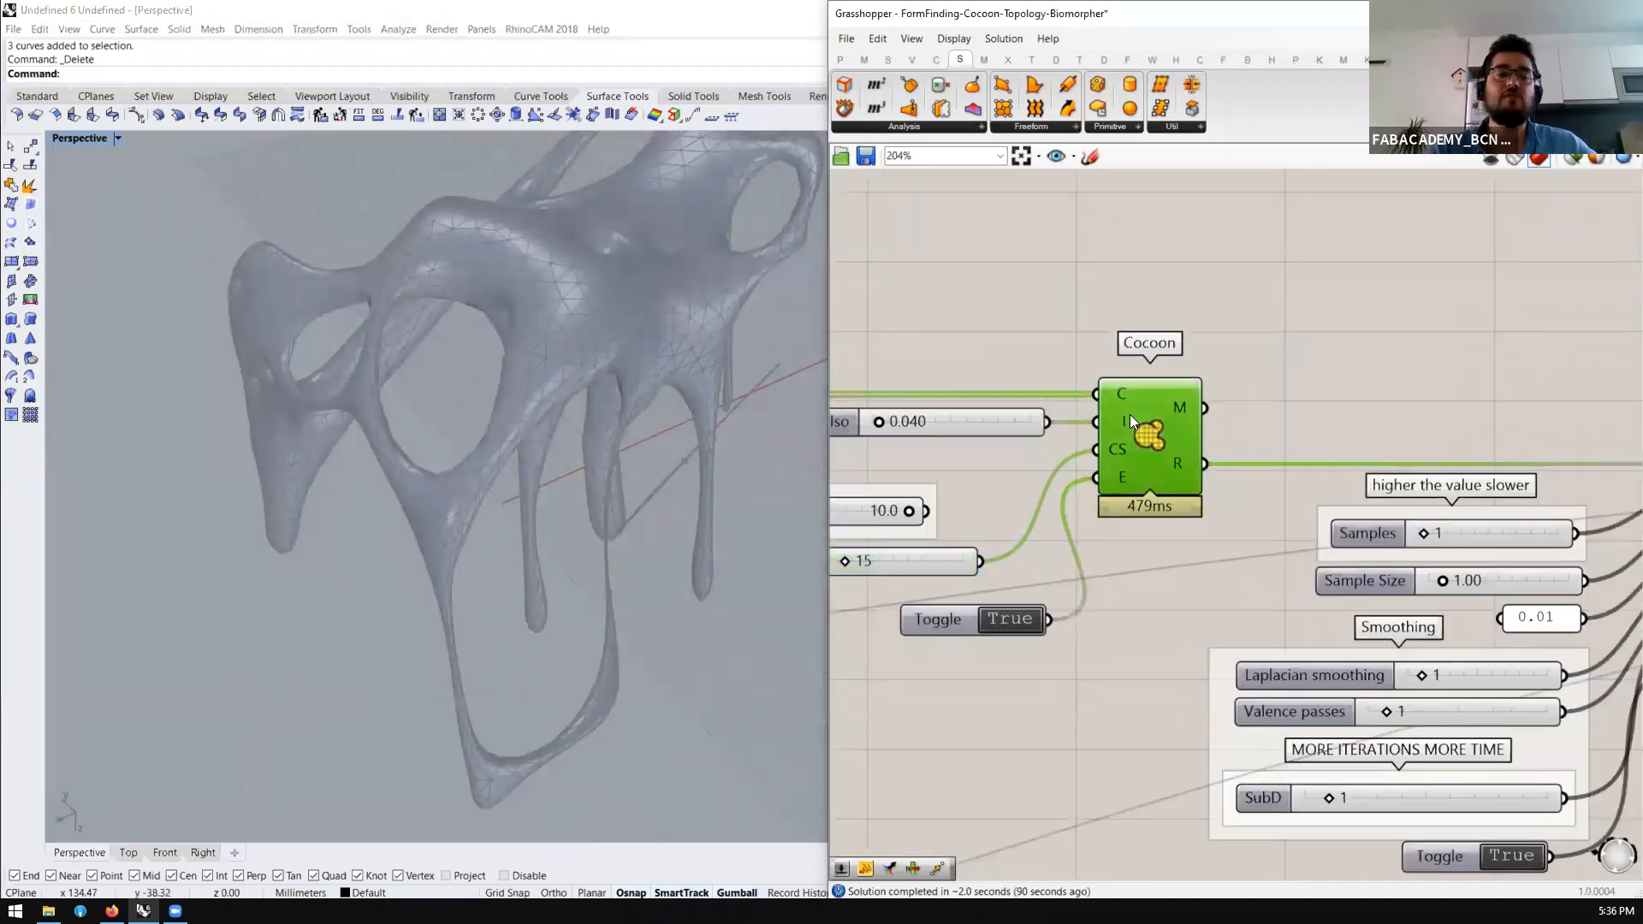
scroll(1292, 414, down, 4)
scroll(1037, 414, up, 1)
scroll(1037, 414, up, 2)
scroll(1151, 398, down, 2)
scroll(1150, 426, up, 1)
click(1168, 411)
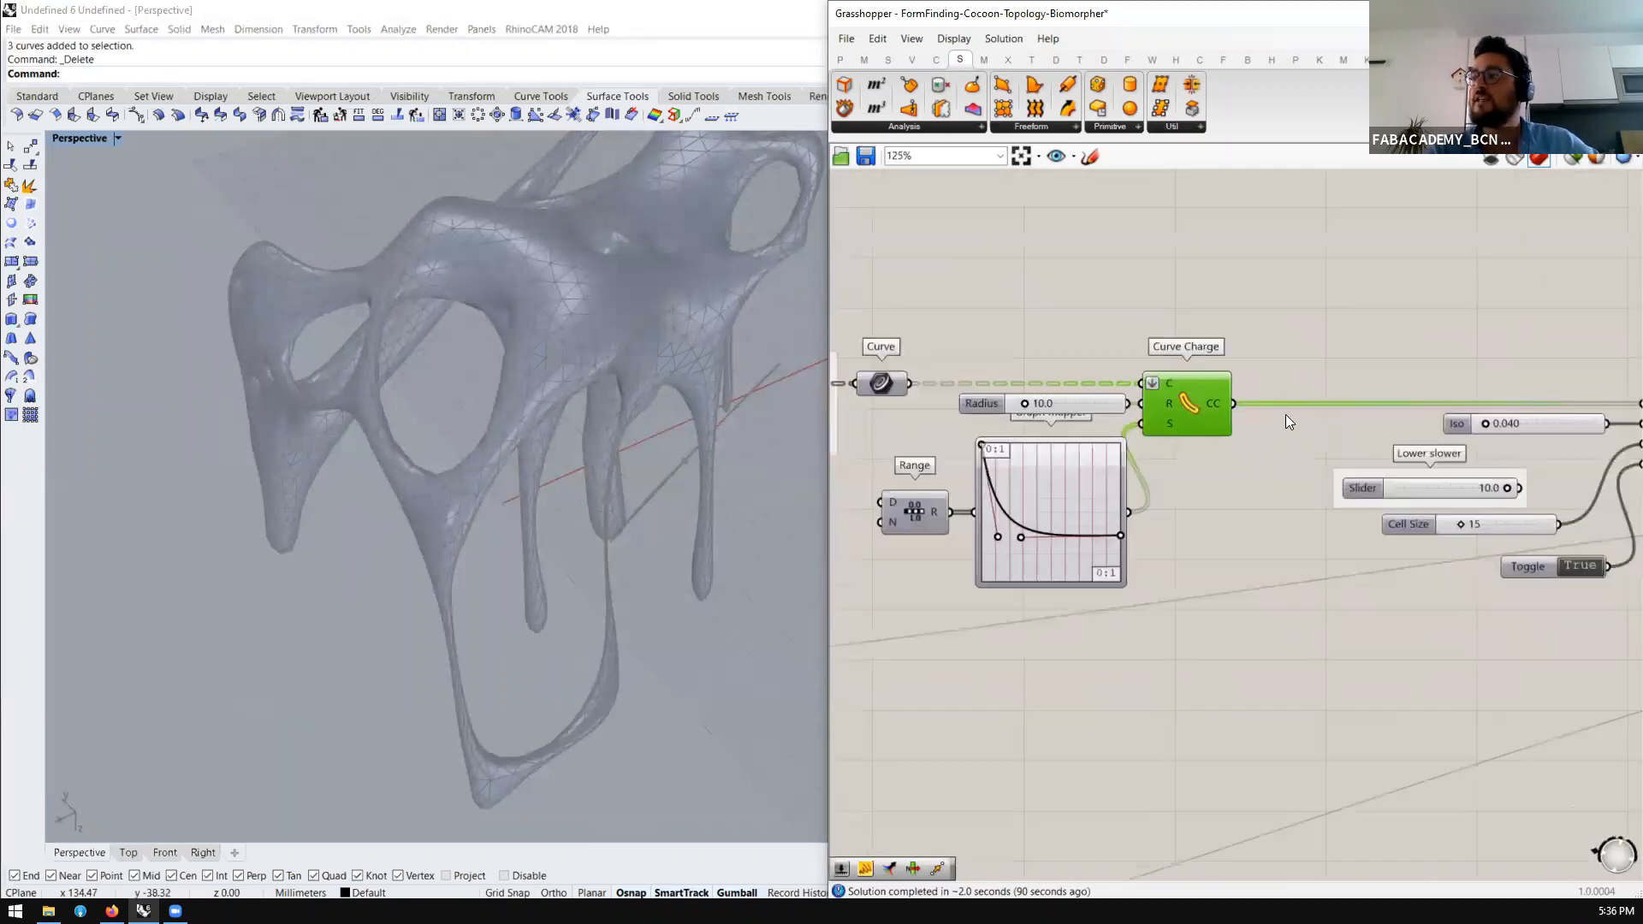
scroll(1292, 402, down, 2)
drag(1304, 349, 931, 633)
scroll(1434, 406, up, 2)
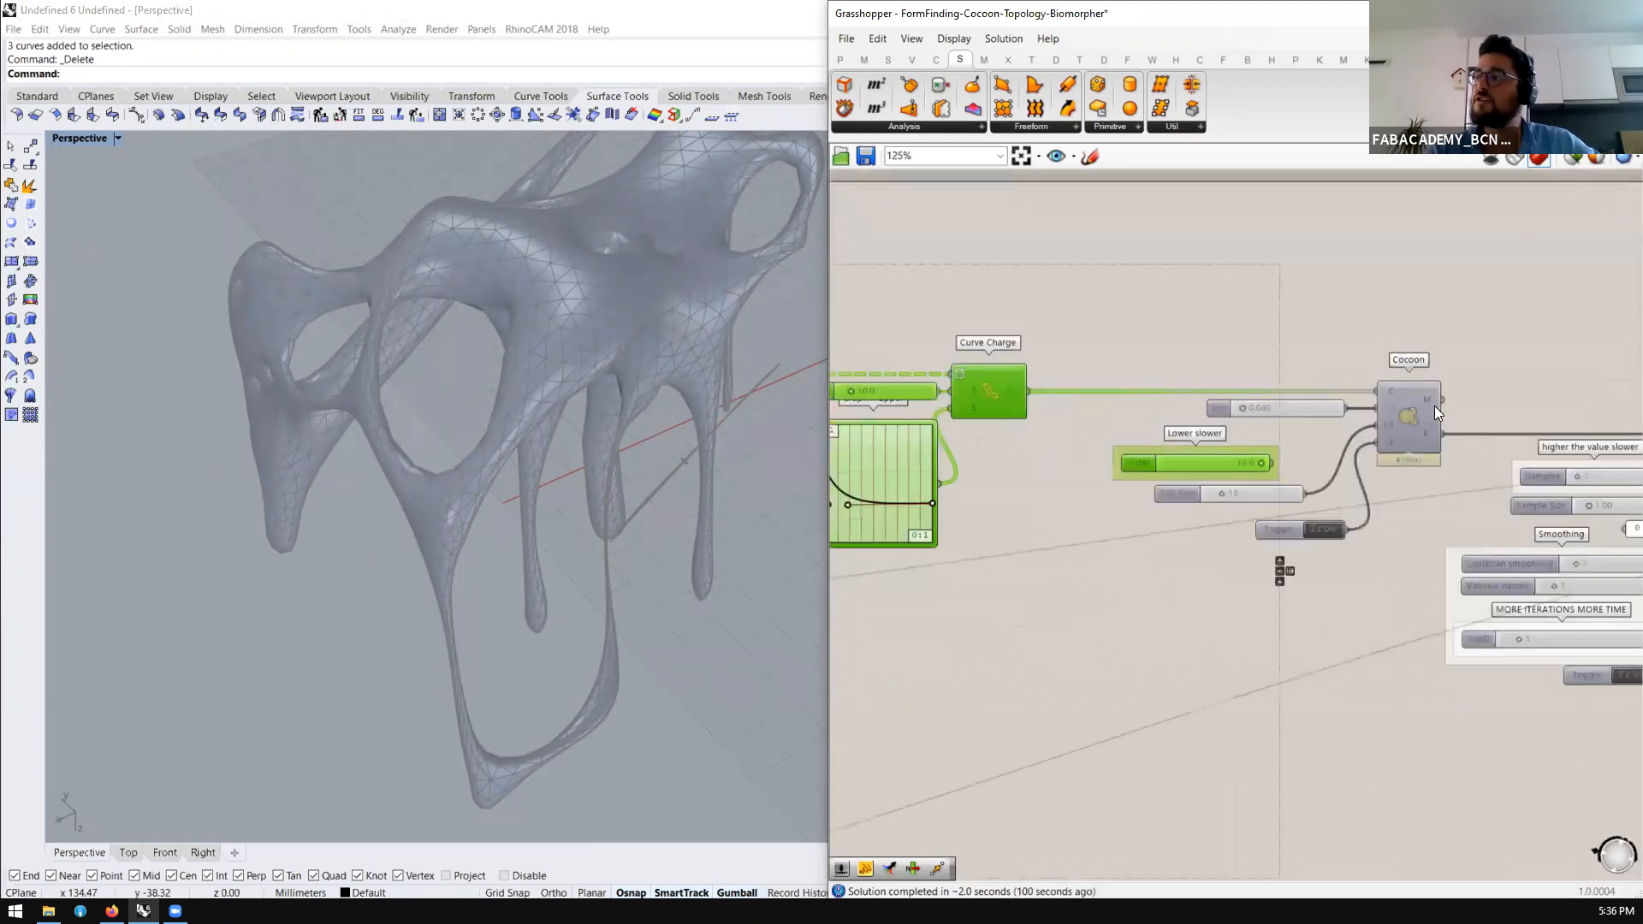
Inspect the Cocoon component's iso, cell size and toggle inputs and the sliders feeding Refine against the generated mesh
scroll(1434, 405, up, 3)
click(1373, 431)
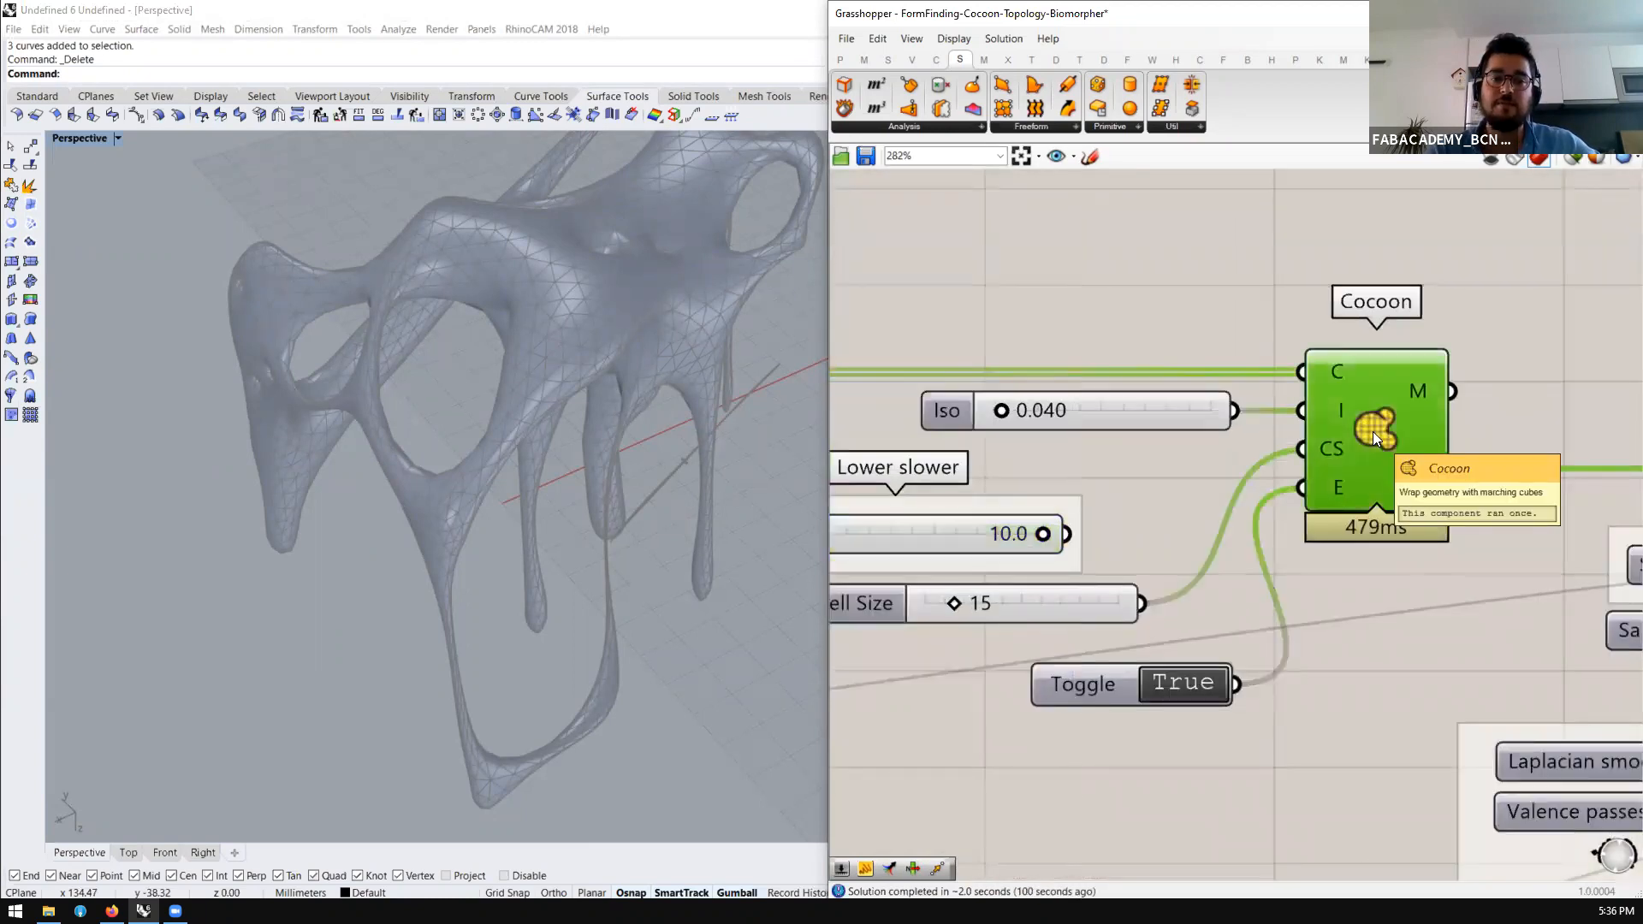
scroll(1358, 426, down, 3)
scroll(1189, 436, up, 2)
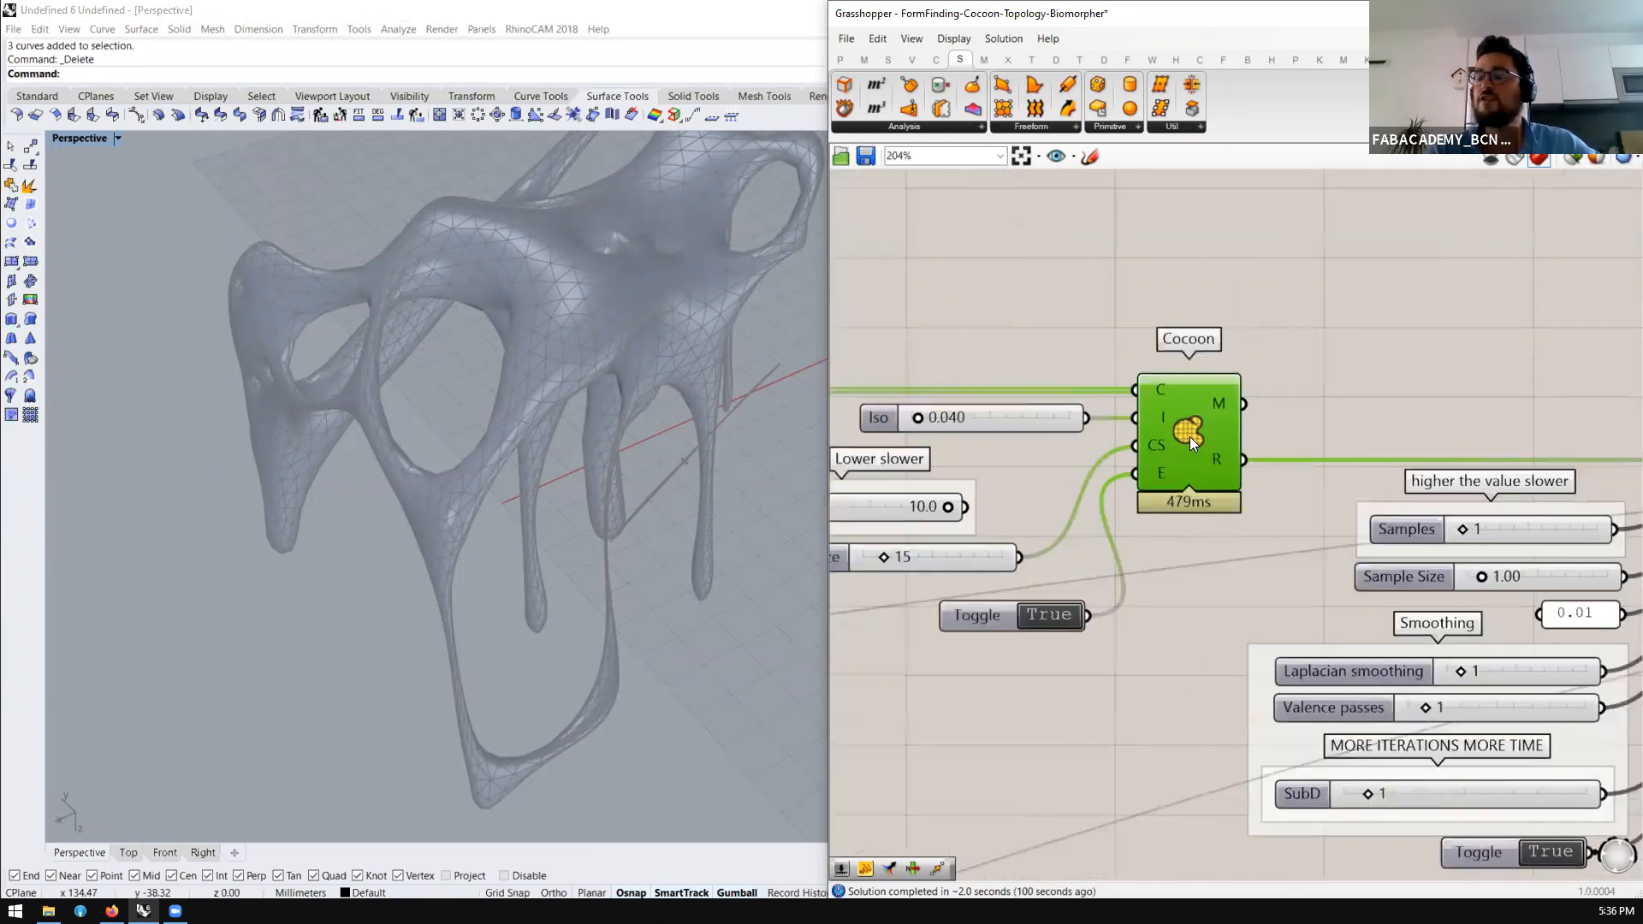
scroll(1037, 528, up, 1)
right_drag(983, 487, 1107, 462)
scroll(1107, 463, down, 1)
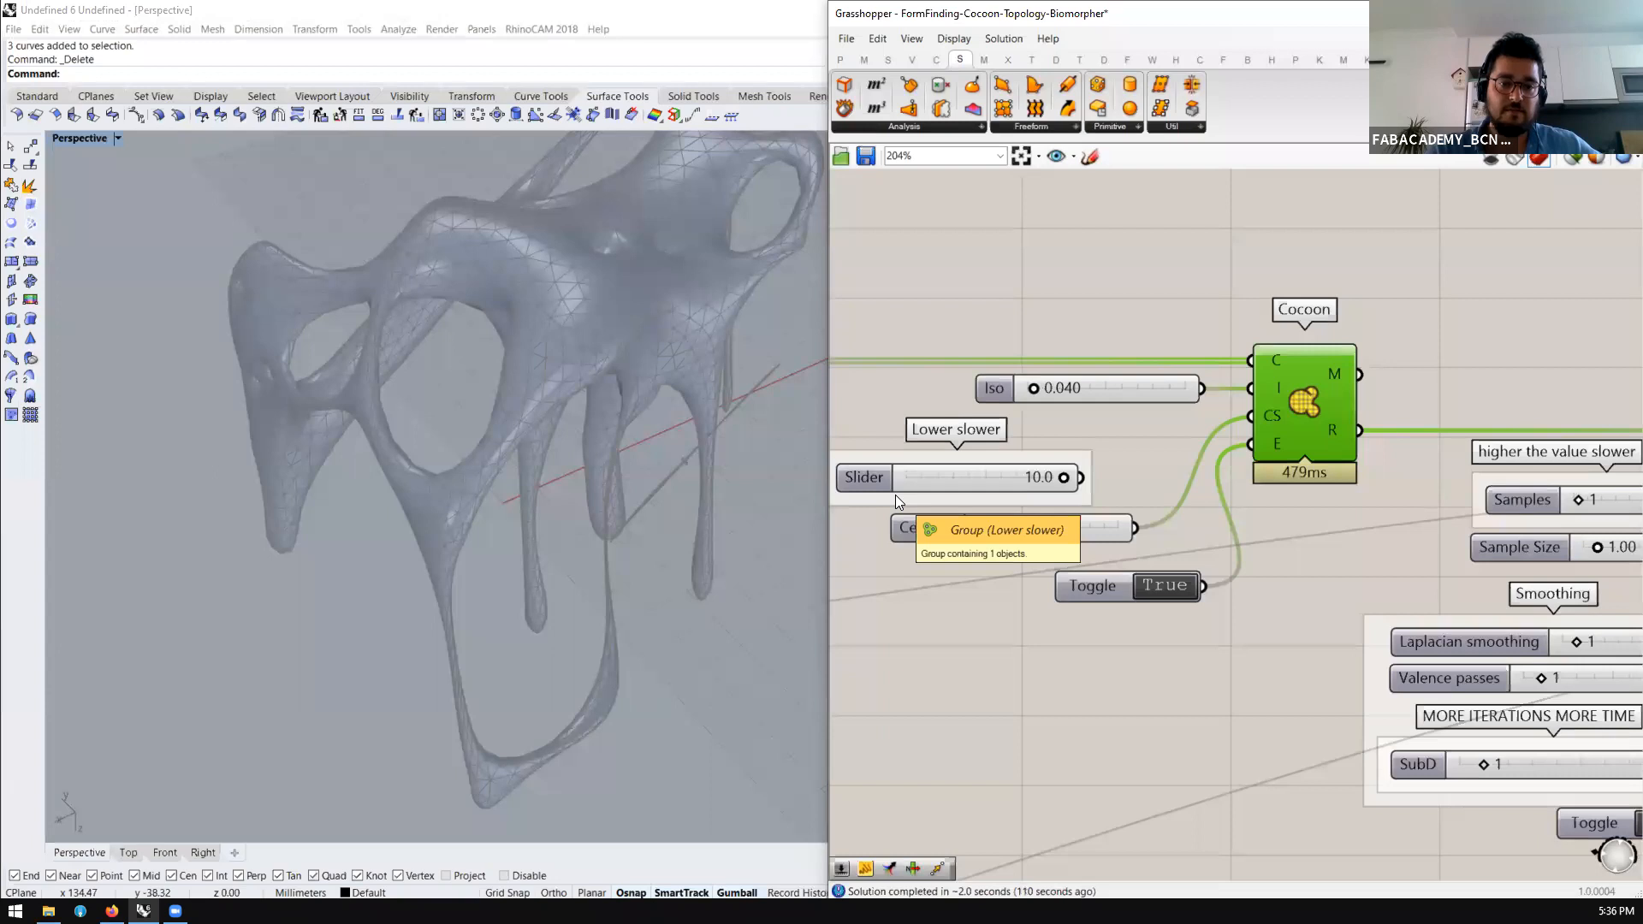
scroll(924, 471, down, 3)
scroll(485, 515, down, 5)
scroll(485, 515, up, 5)
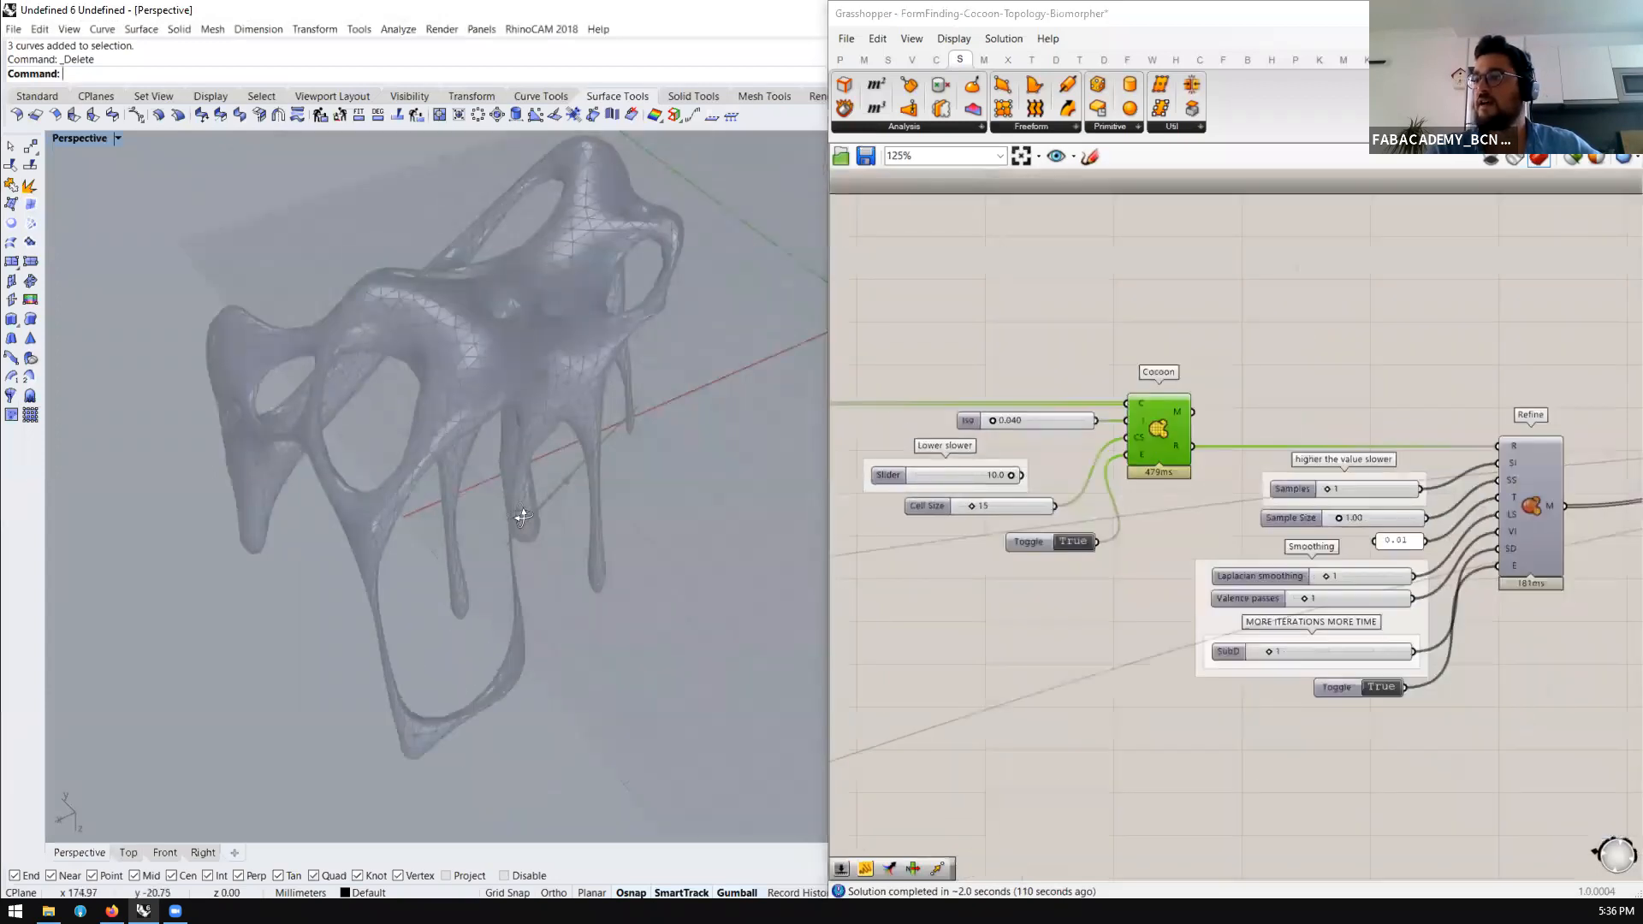
scroll(1439, 615, up, 2)
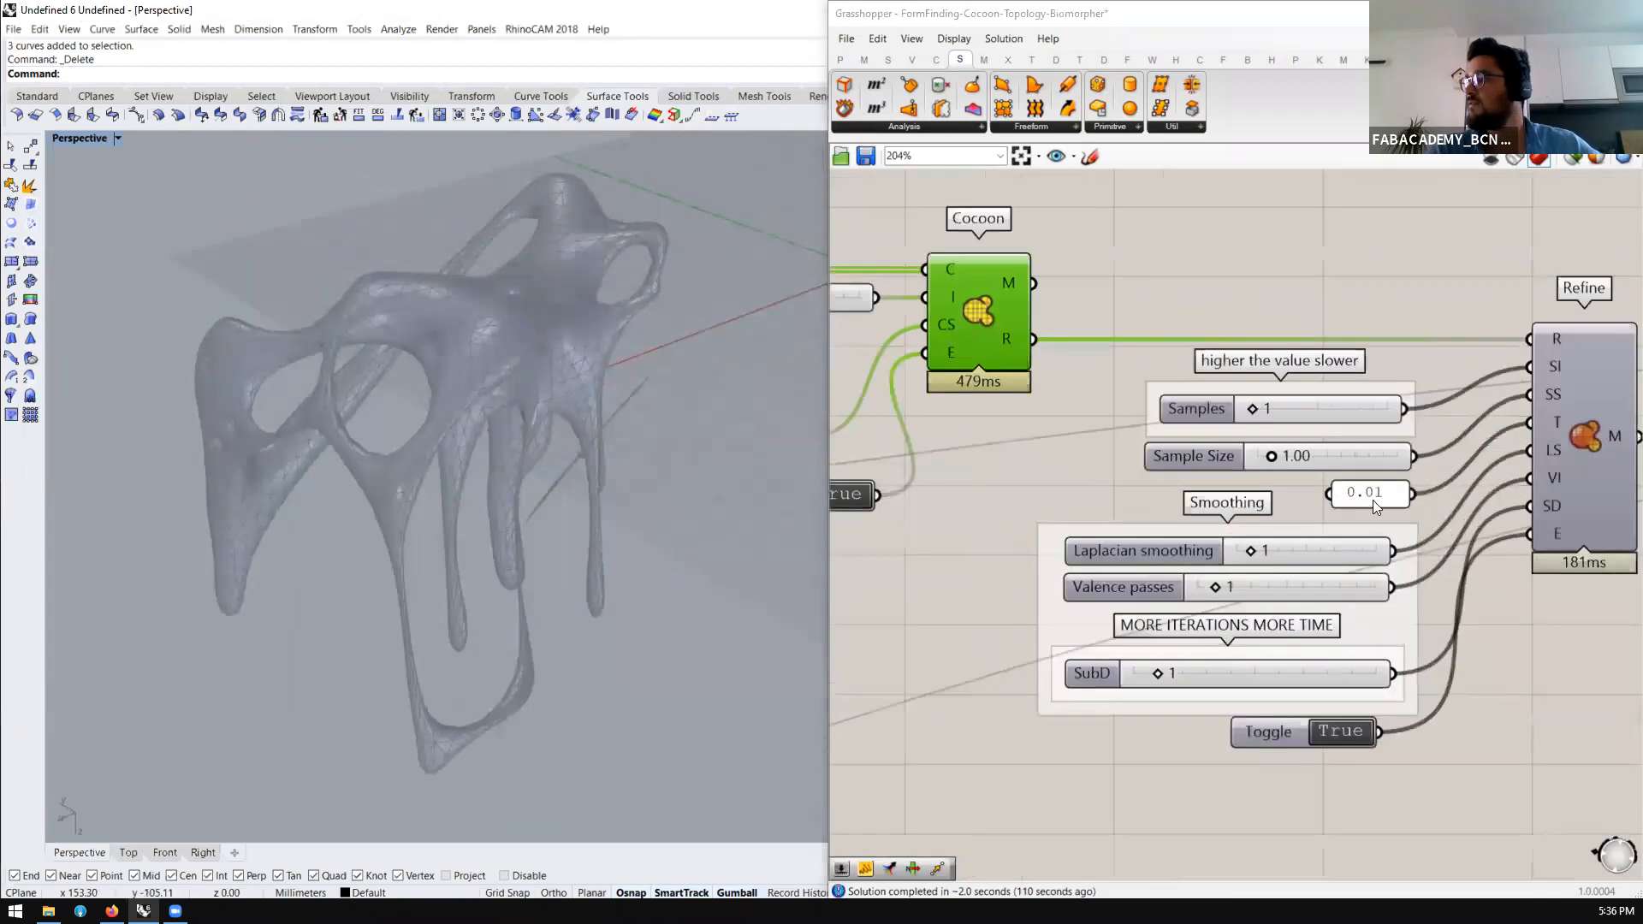
Set the Level slider of Weaverbird's Laplacian Smoothing to 1
scroll(1035, 420, down, 4)
scroll(1198, 462, up, 6)
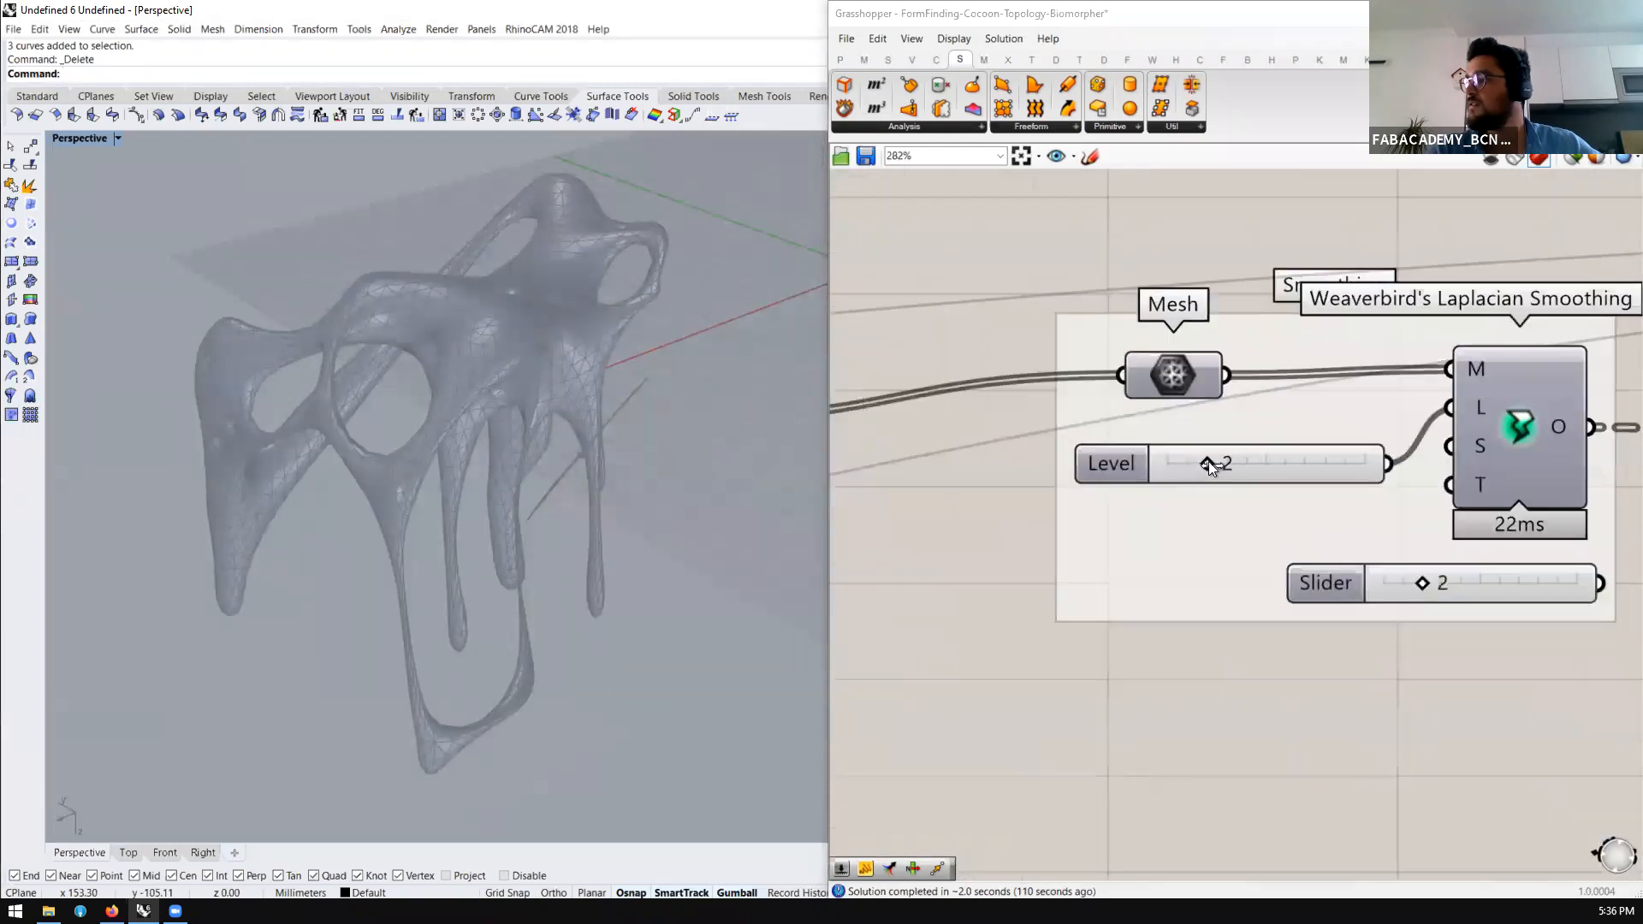
drag(1194, 467, 1179, 464)
scroll(1428, 433, down, 3)
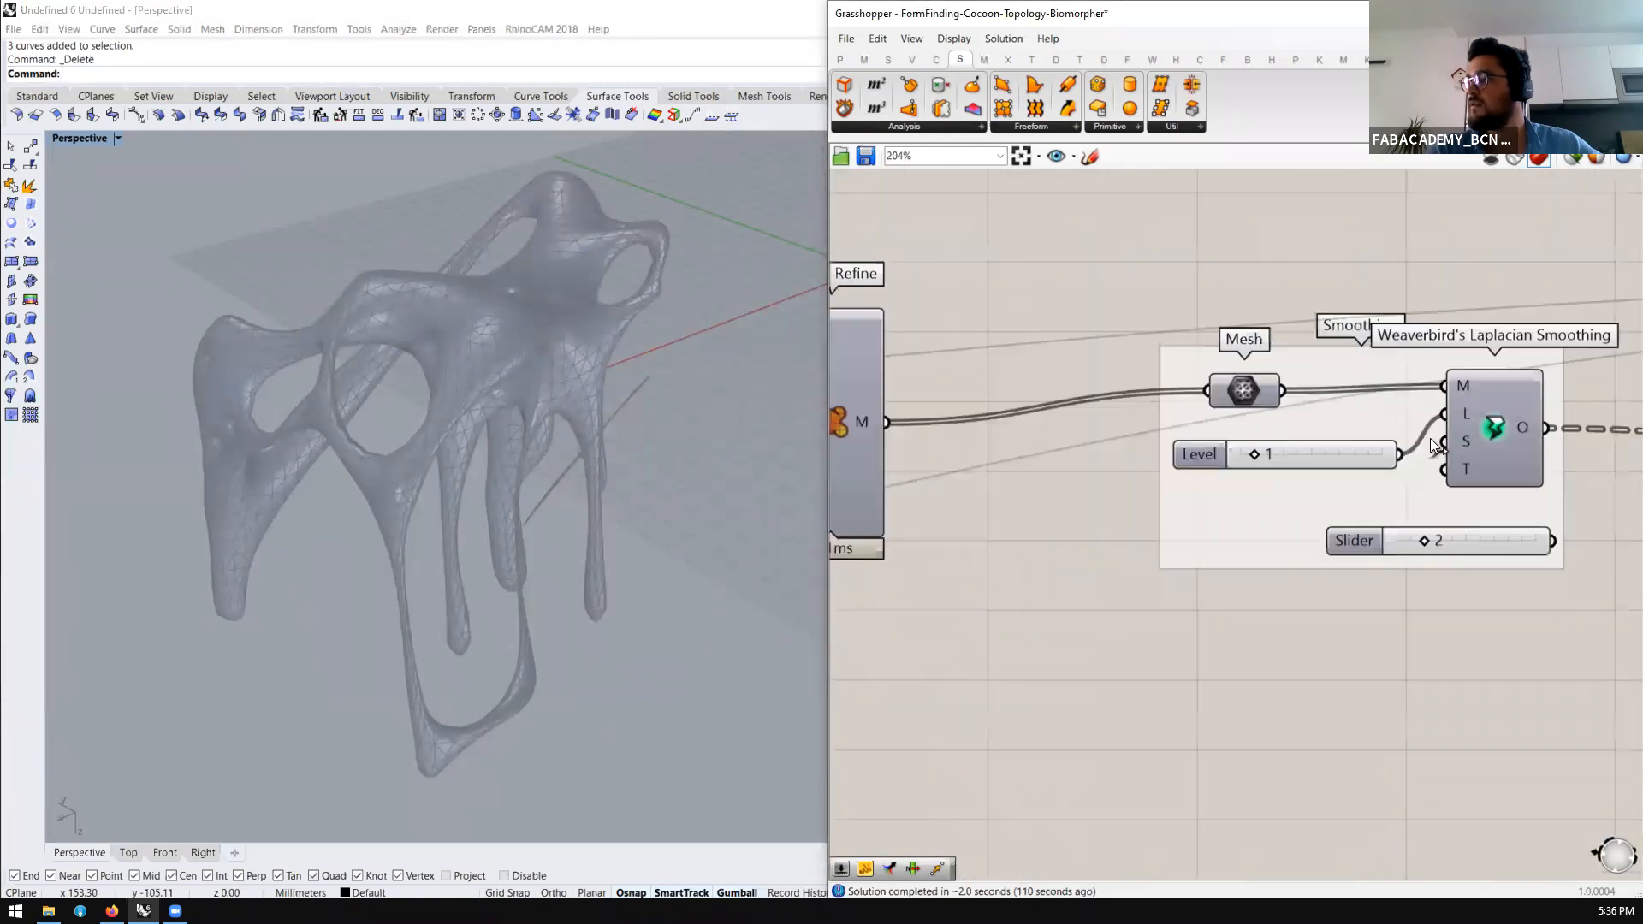
Flatten the output of Weaverbird's Laplacian Smoothing
right_drag(1426, 443, 1348, 438)
scroll(1418, 428, up, 1)
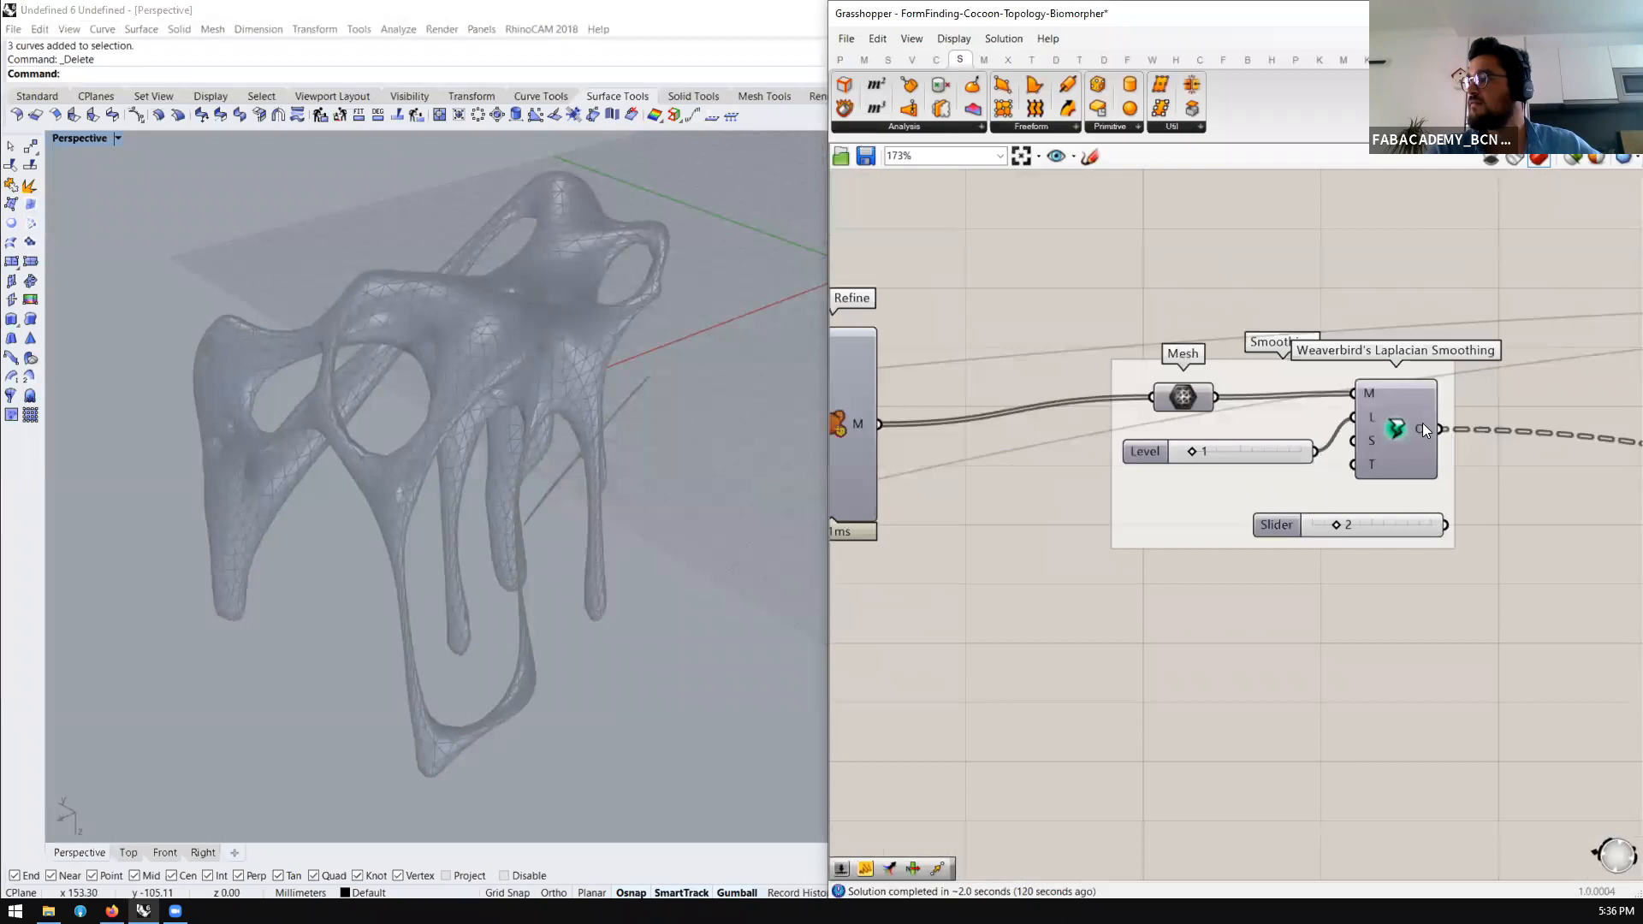
mouse_move(1422, 423)
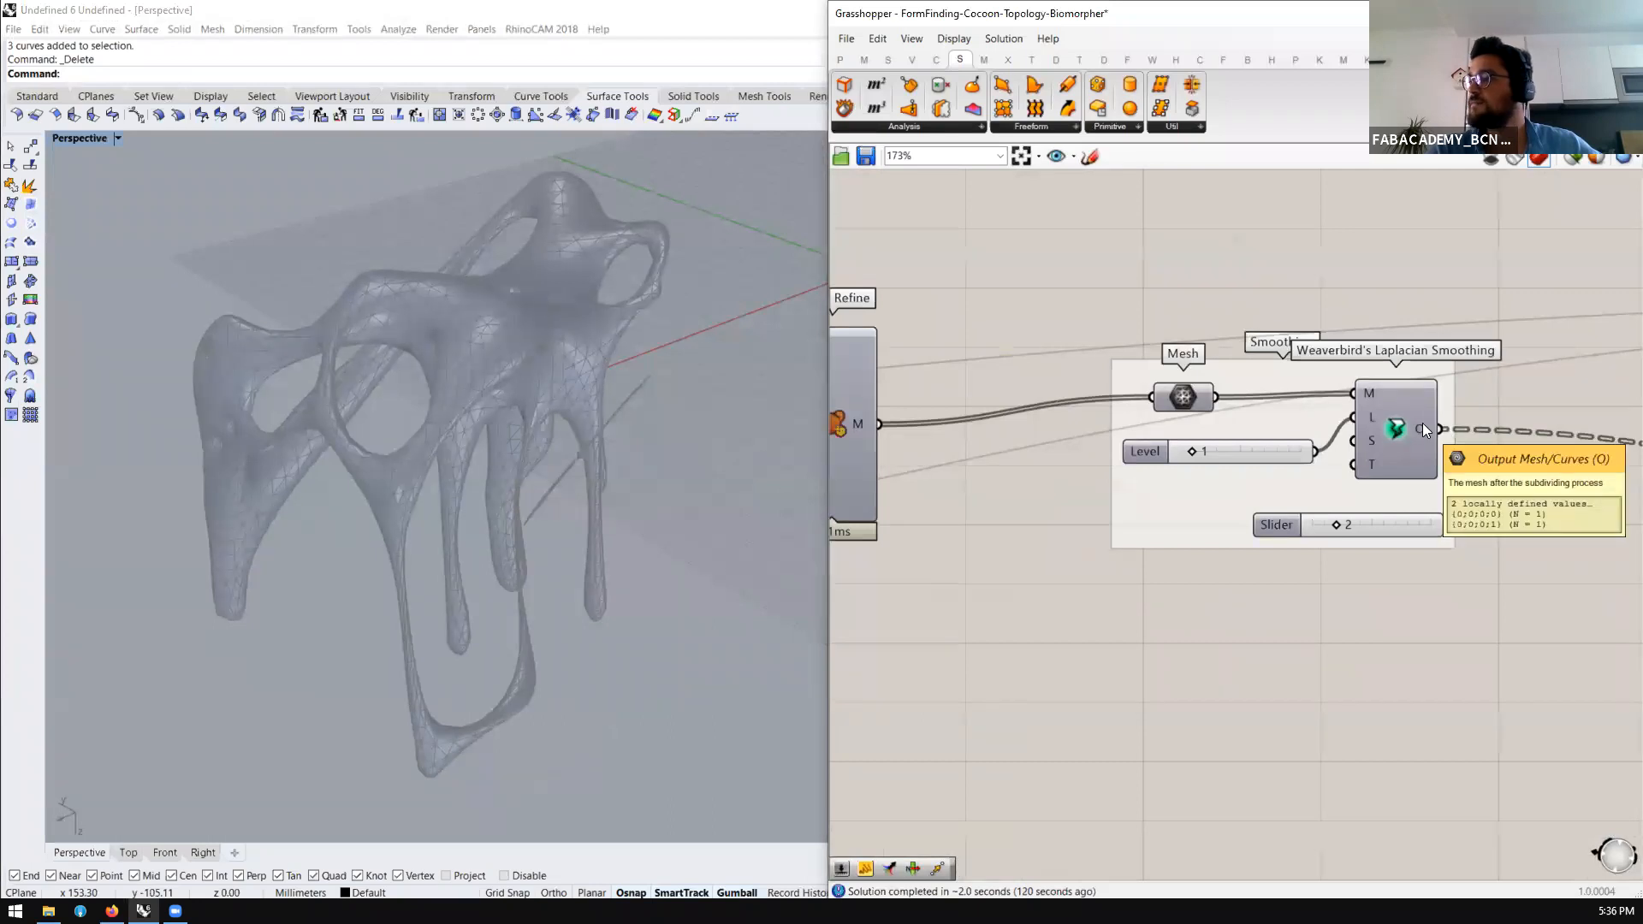
right_click(1422, 422)
click(1476, 512)
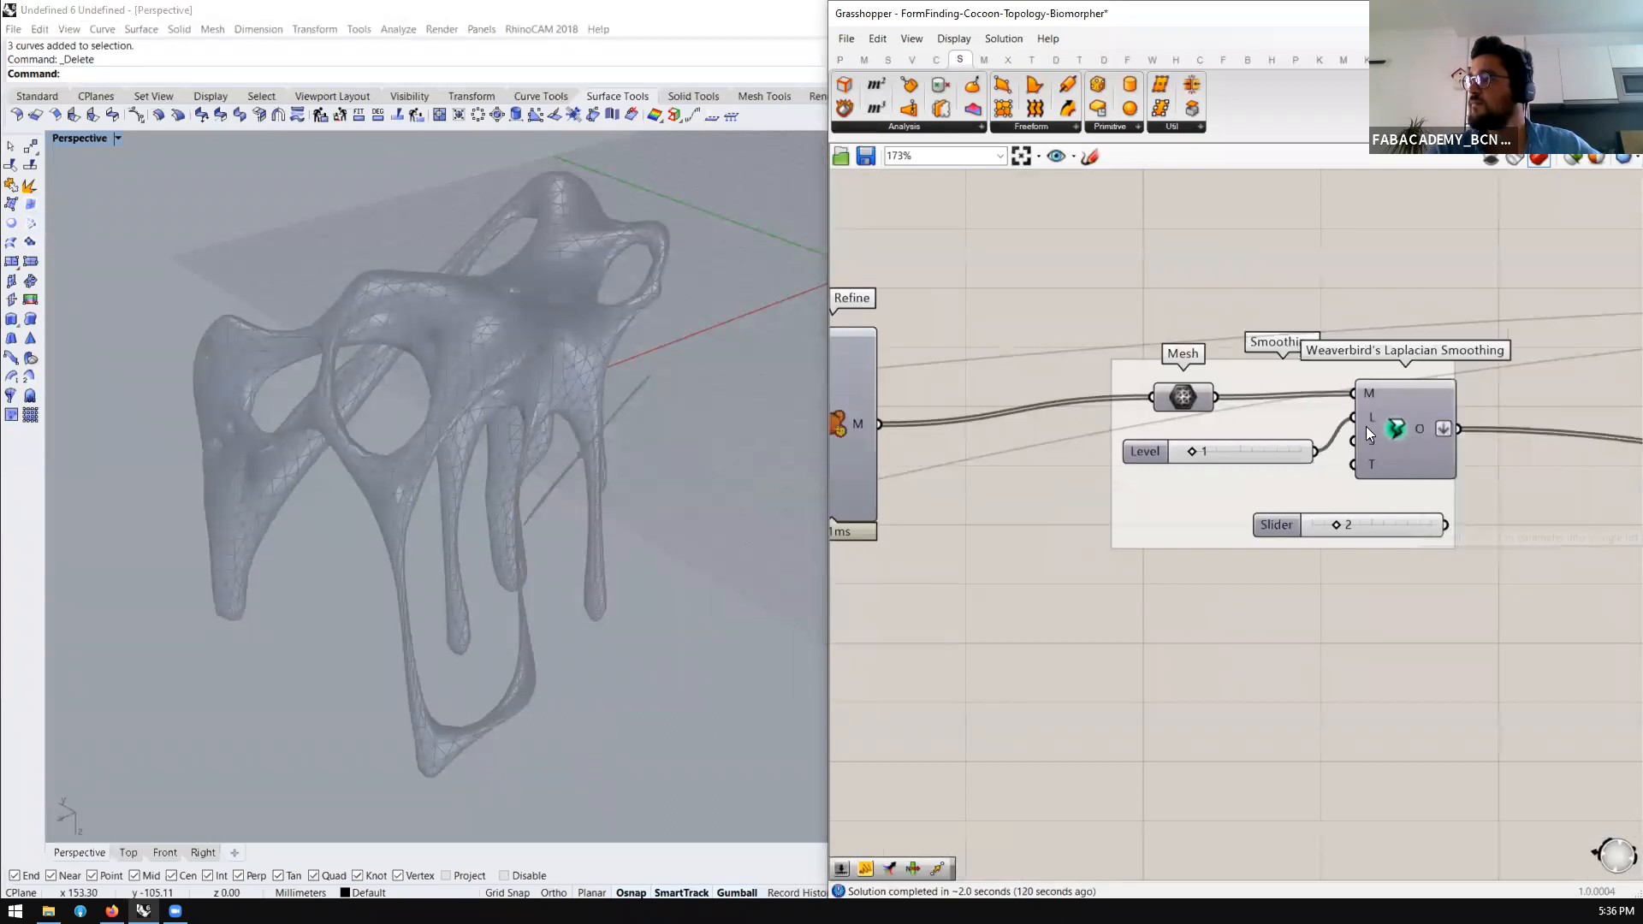
Remove the flatten from the output of Weaverbird's Laplacian Smoothing
scroll(1366, 426, down, 7)
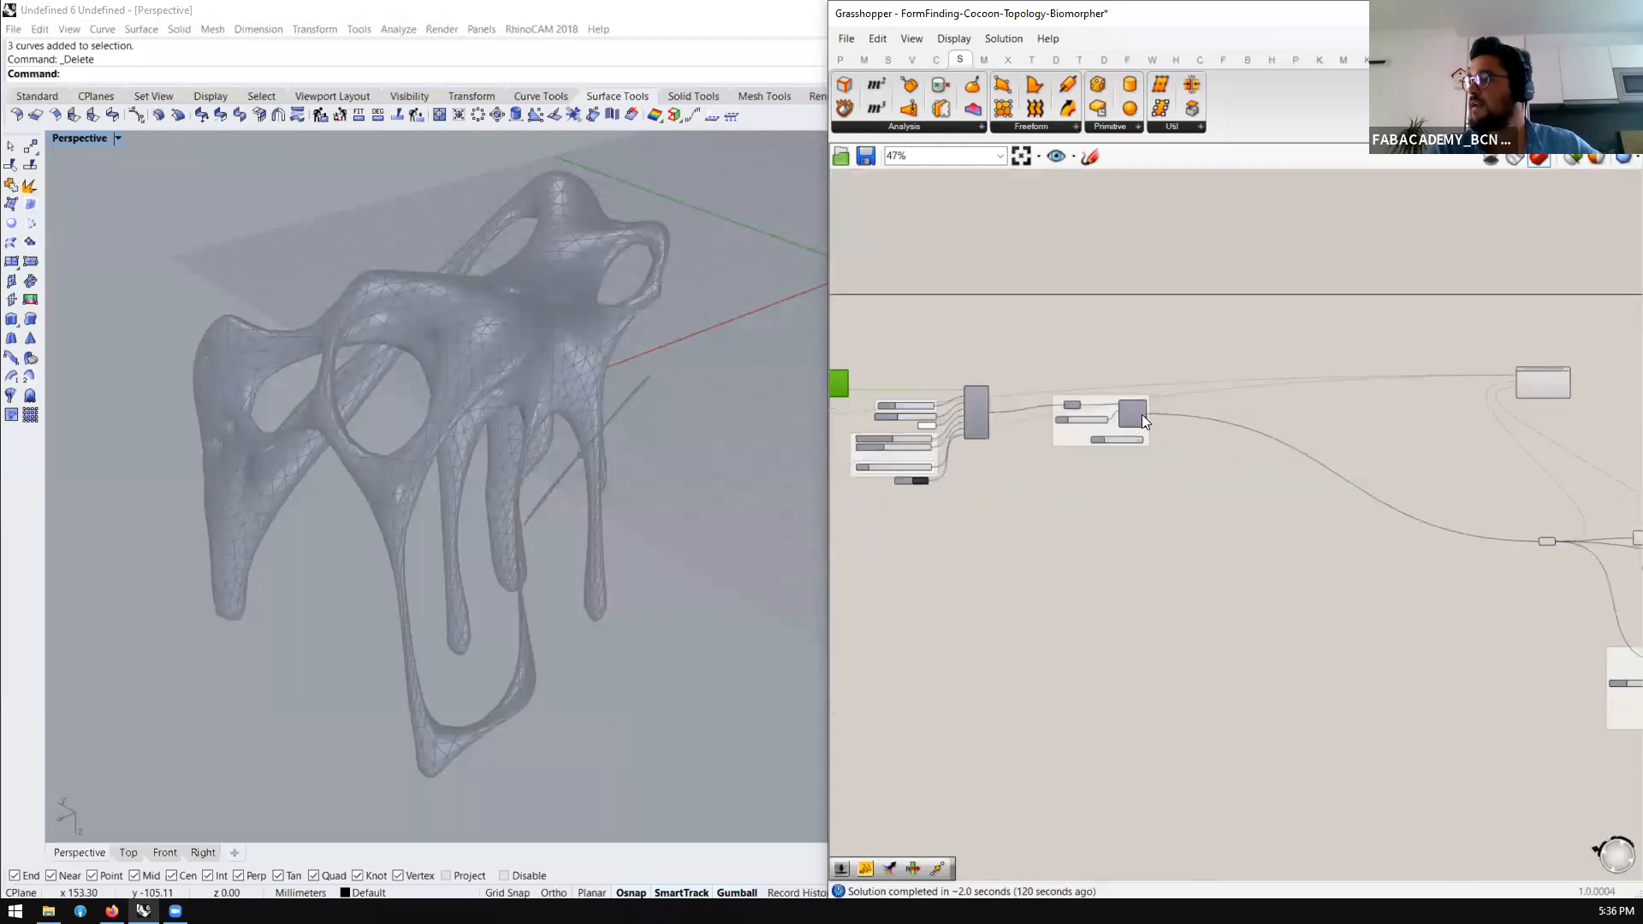
scroll(1141, 414, up, 5)
right_click(1126, 404)
click(1169, 491)
scroll(1112, 413, up, 5)
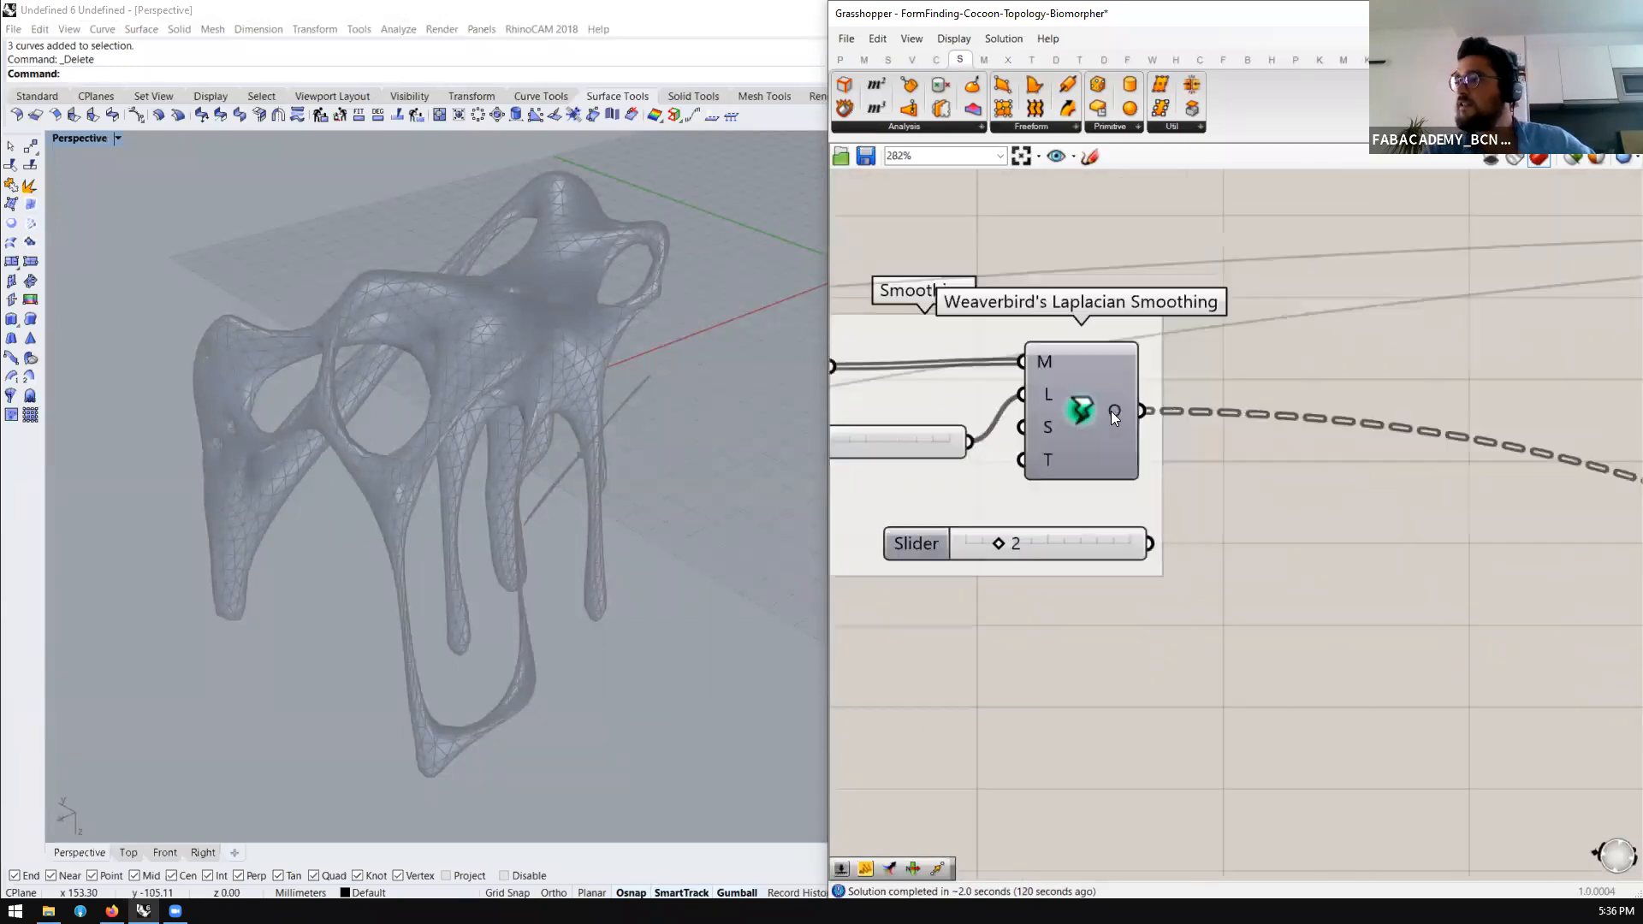
Inspect the smoothed mesh up close and review the evaluation part of the definition downstream of the smoothing group
scroll(1240, 400, down, 3)
right_drag(708, 473, 655, 466)
scroll(568, 484, up, 5)
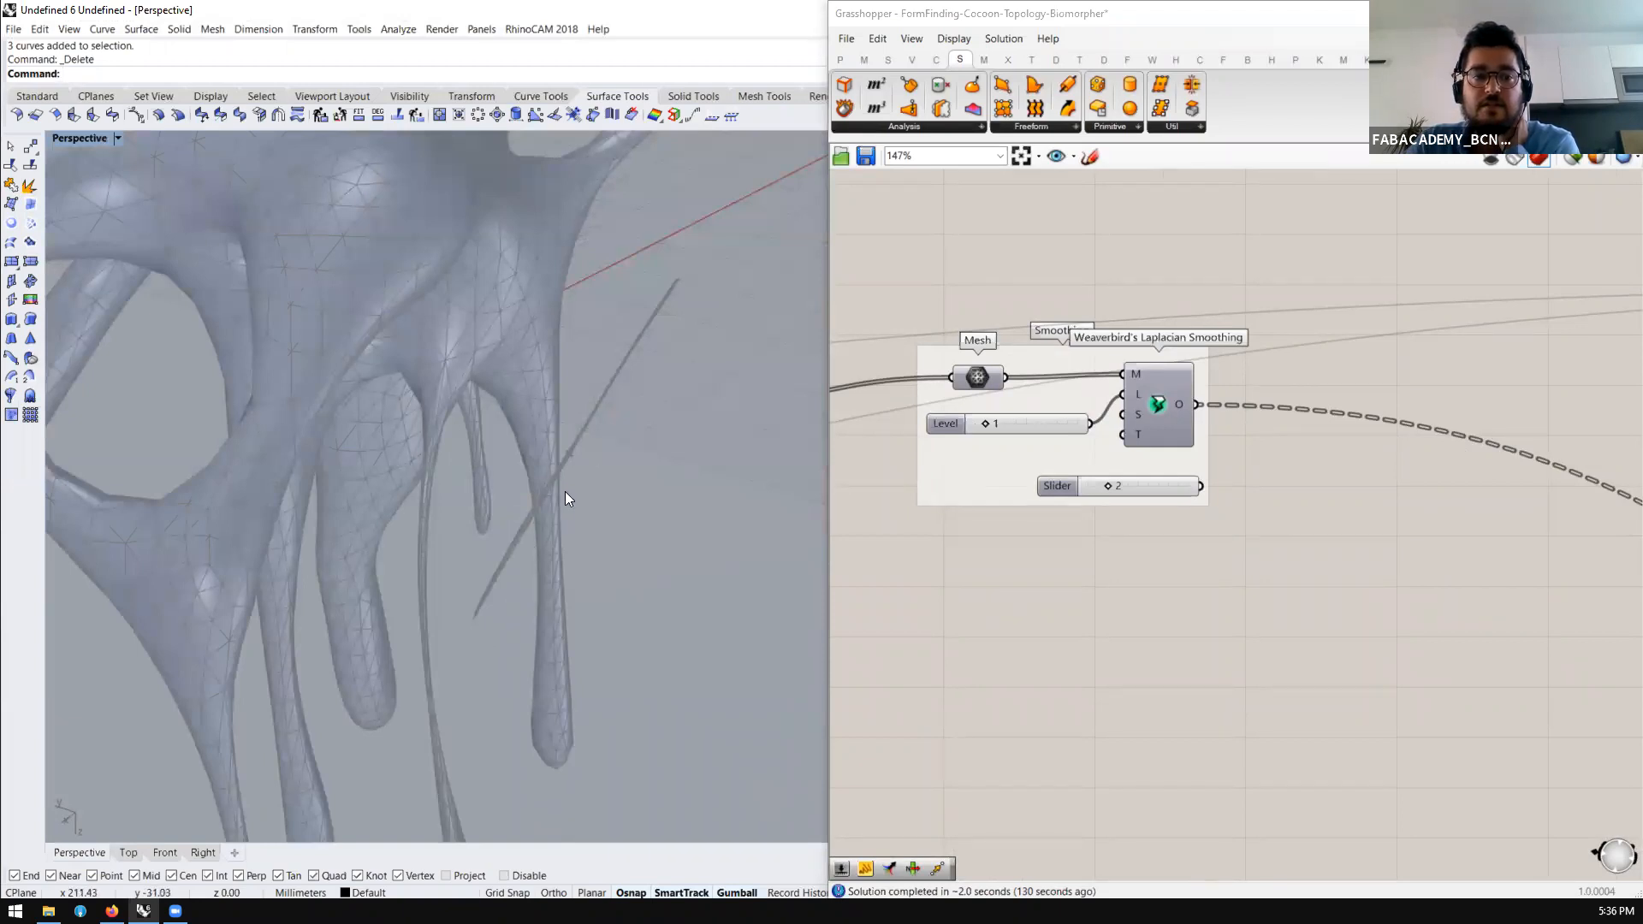
scroll(1156, 371, down, 3)
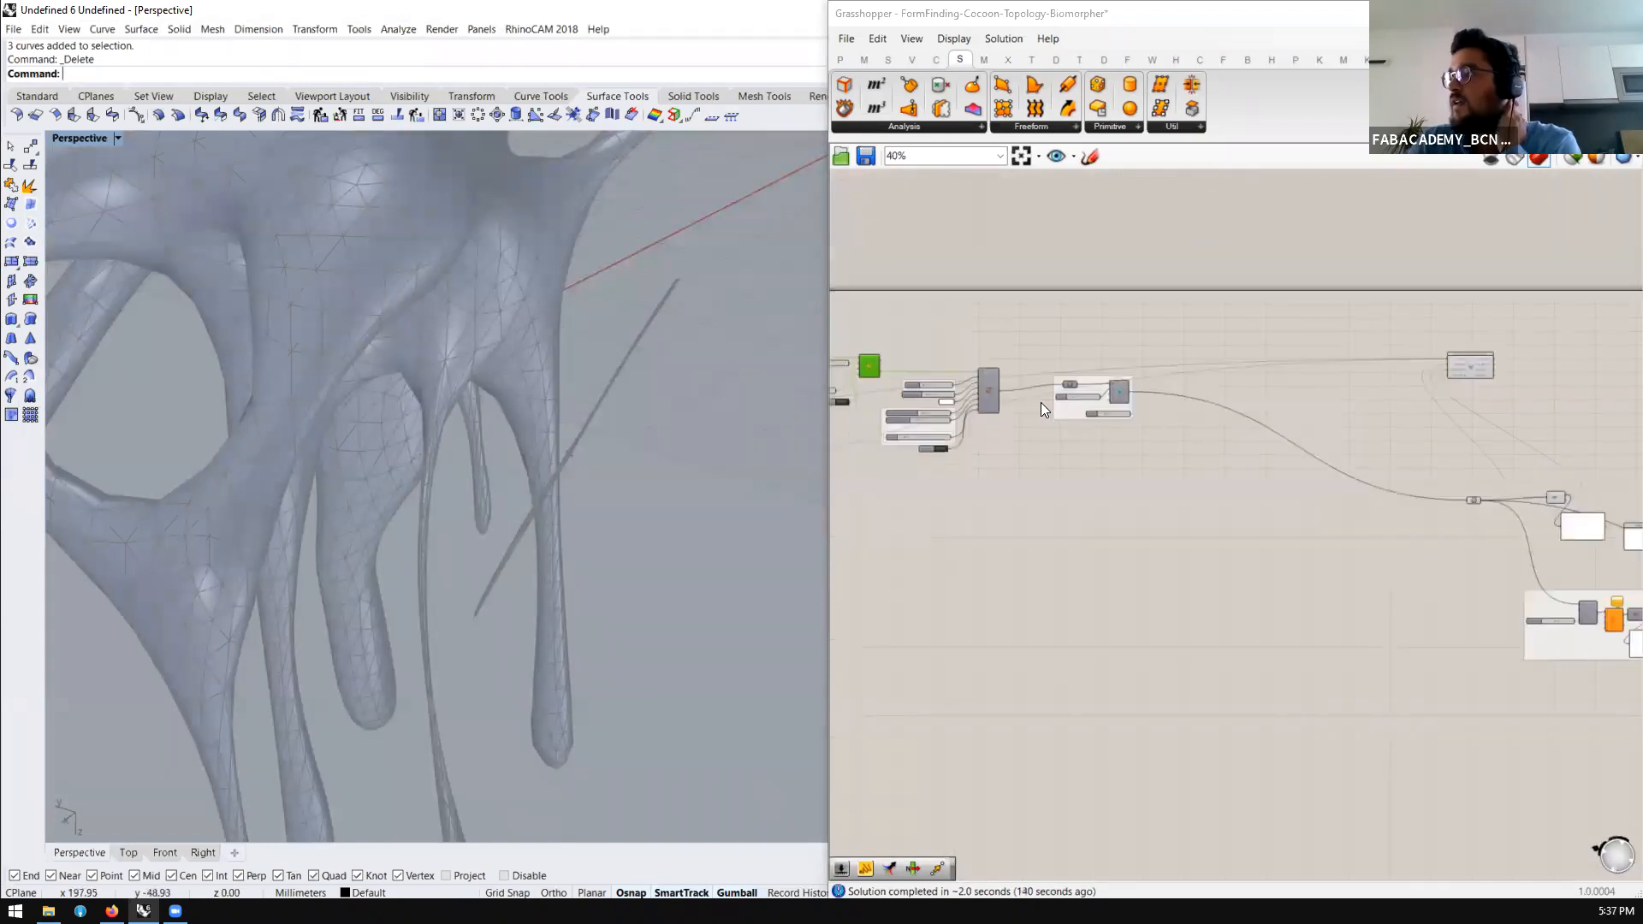
scroll(1105, 377, up, 1)
scroll(1018, 382, down, 4)
scroll(1411, 451, up, 7)
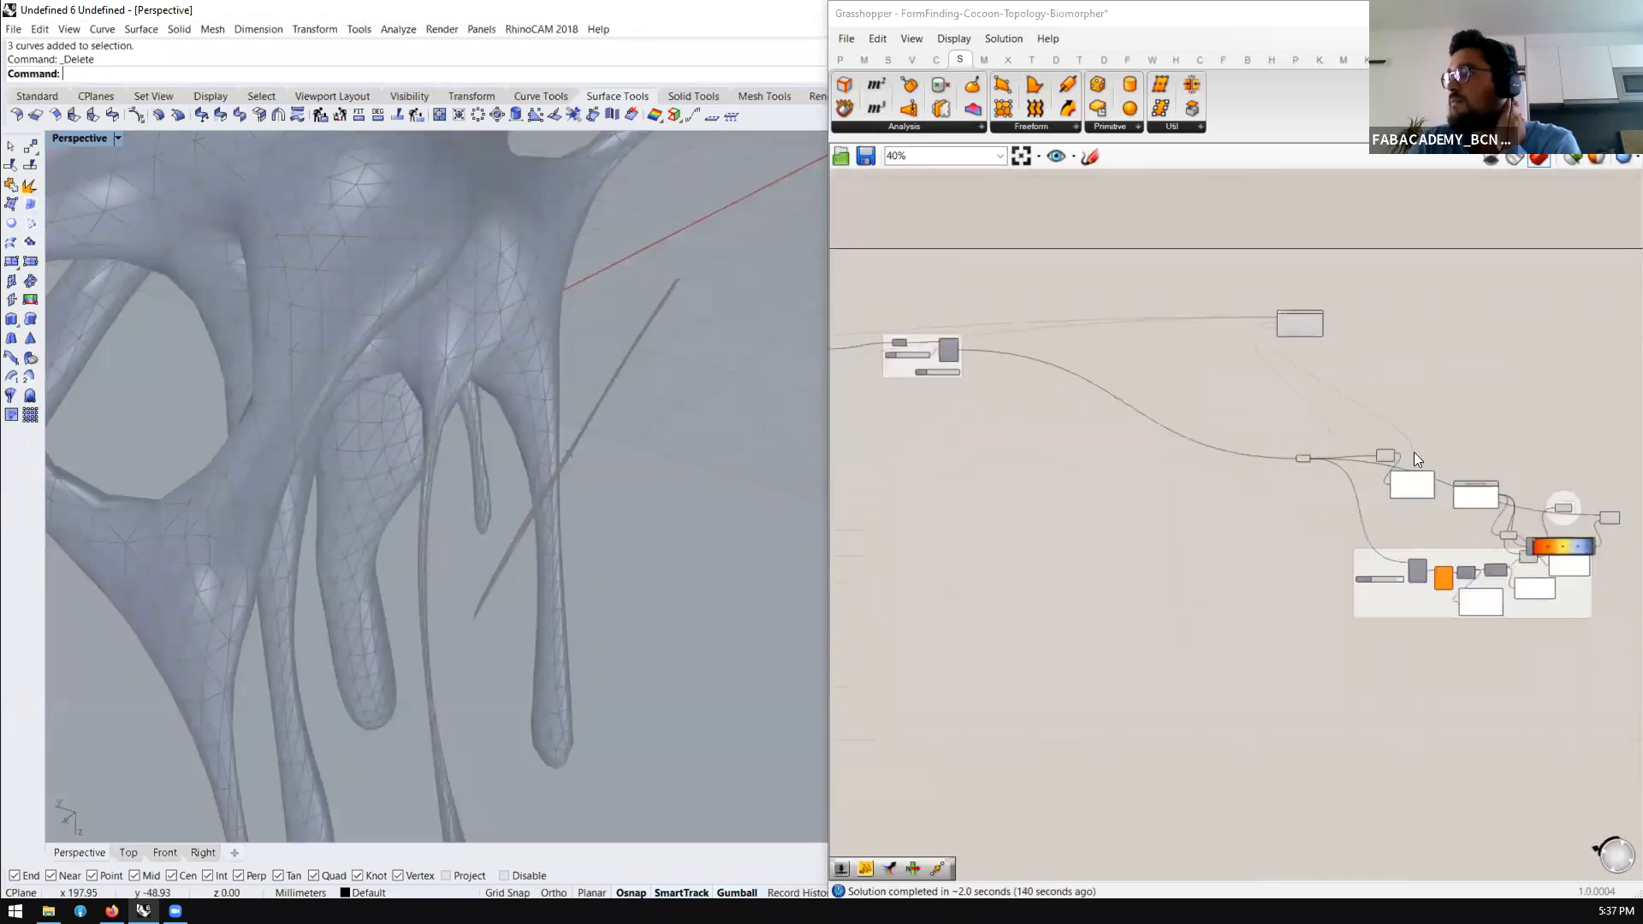
scroll(1314, 436, down, 9)
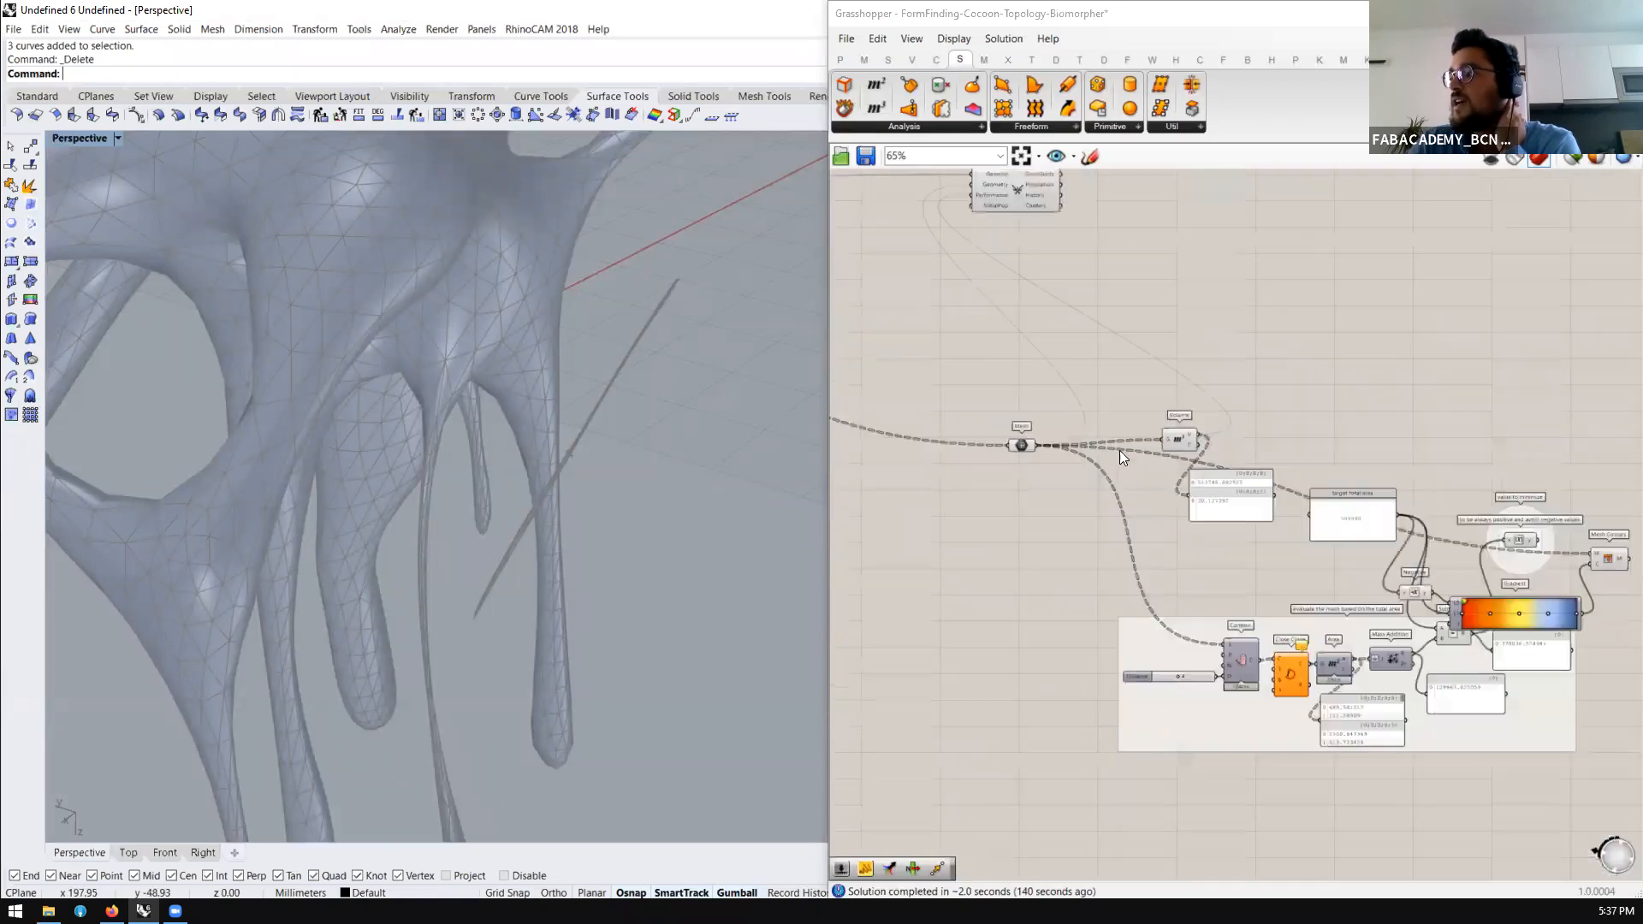
Examine the Biomorpher component's connections, the Volume component feeding its performance input, and the mesh from a lower angle
scroll(1051, 257, up, 2)
drag(1051, 253, 1425, 472)
scroll(1194, 531, up, 2)
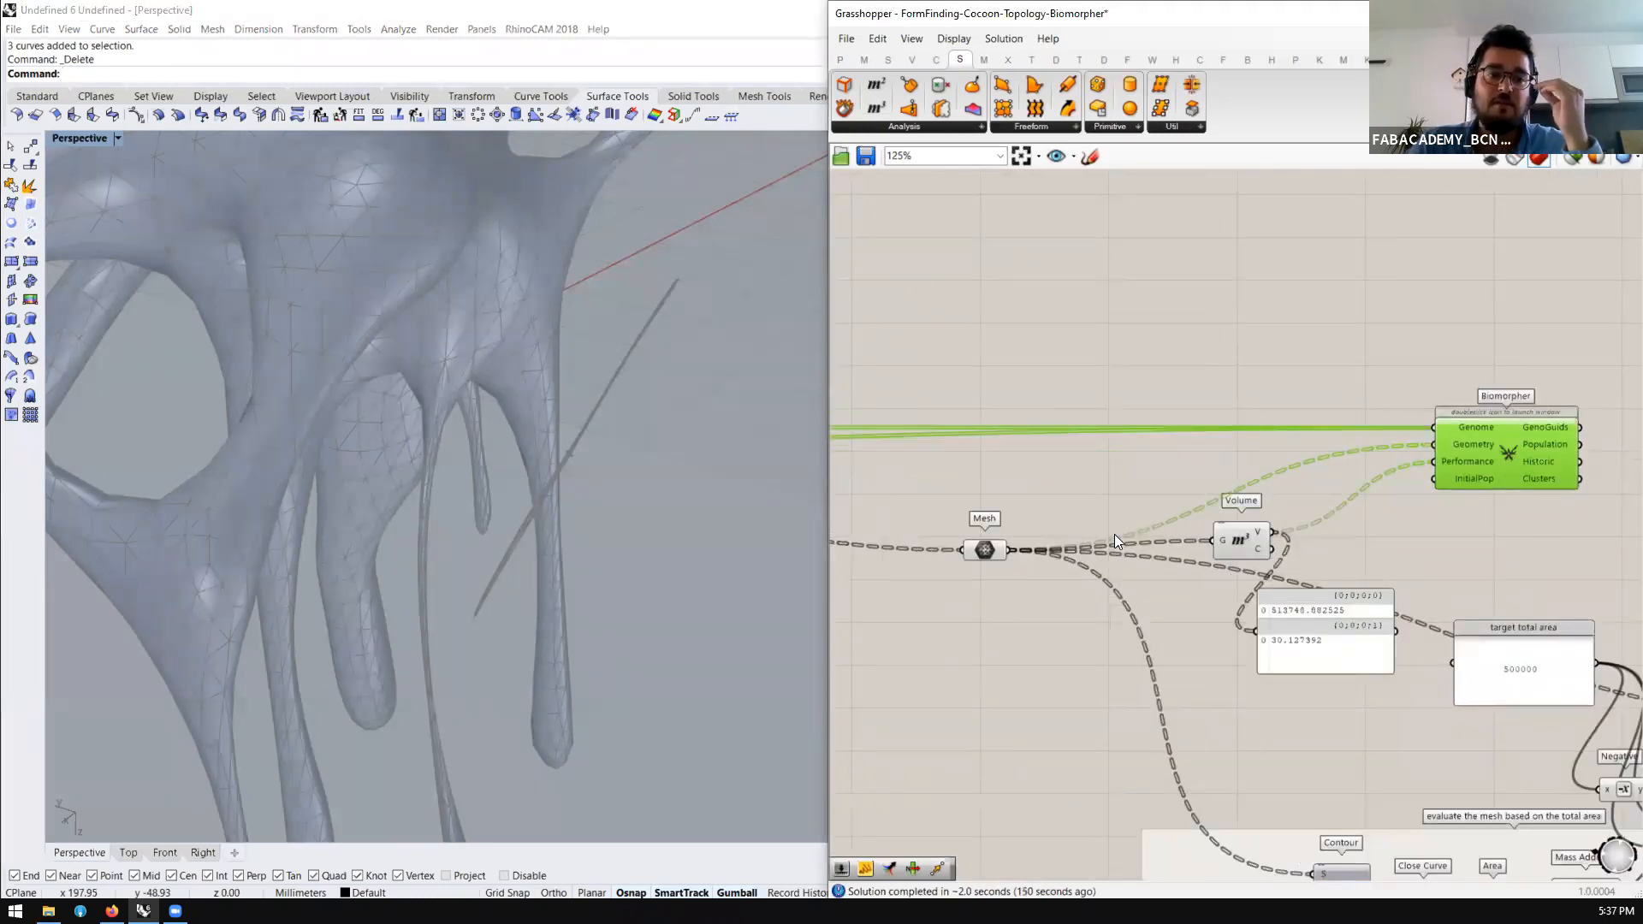
scroll(1114, 534, down, 2)
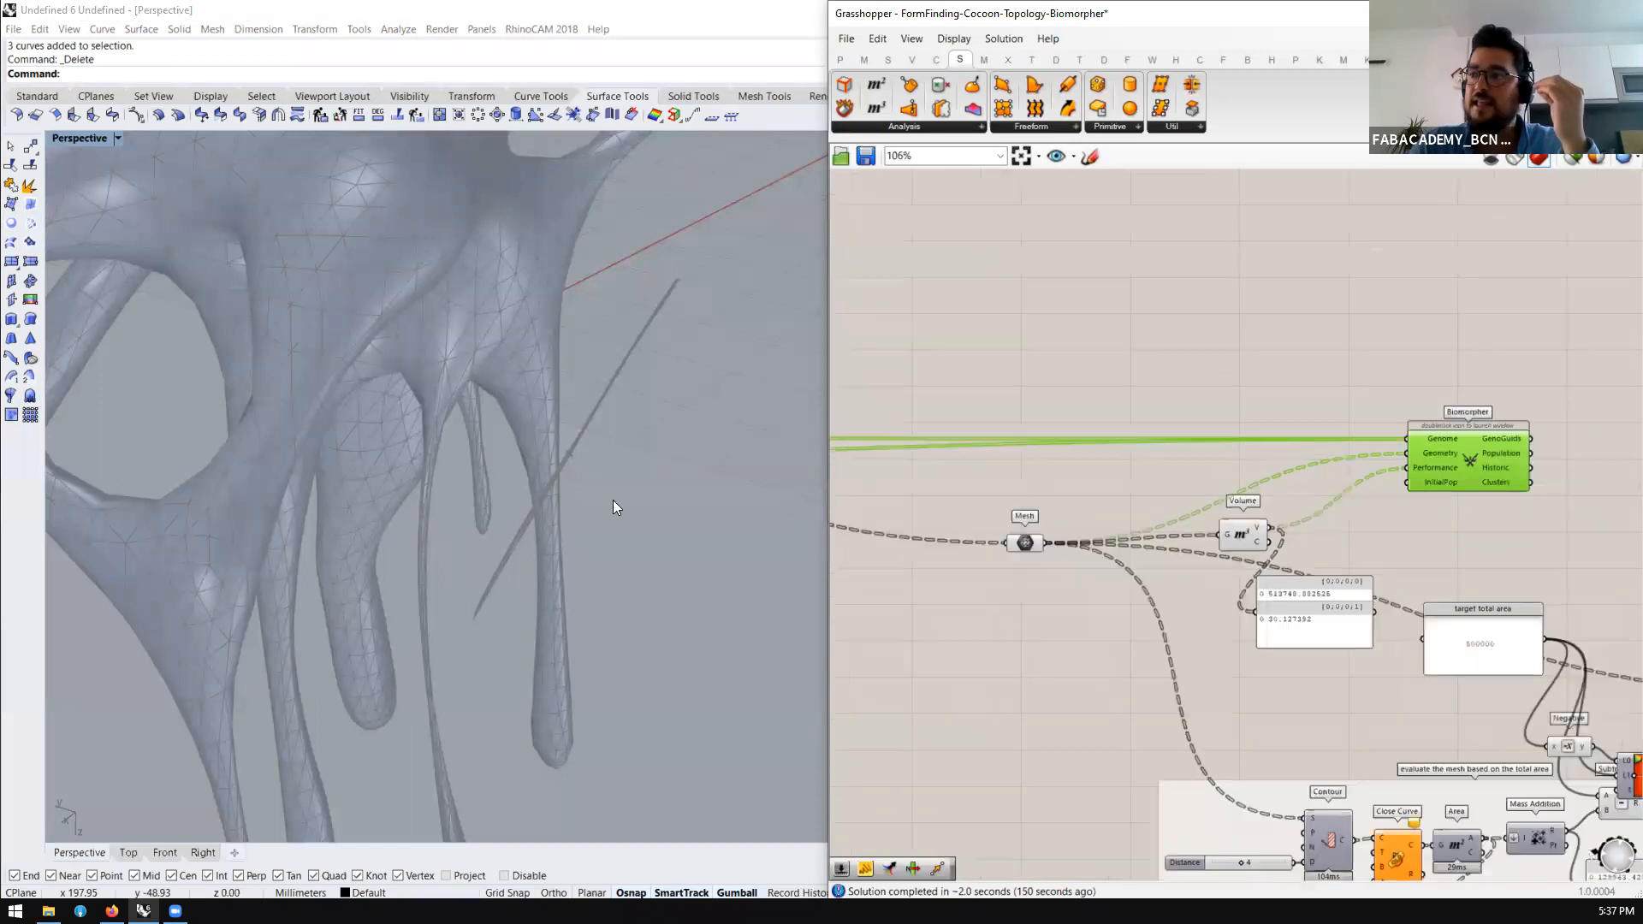
scroll(577, 502, down, 3)
right_drag(583, 536, 581, 518)
scroll(1235, 556, up, 3)
click(1214, 520)
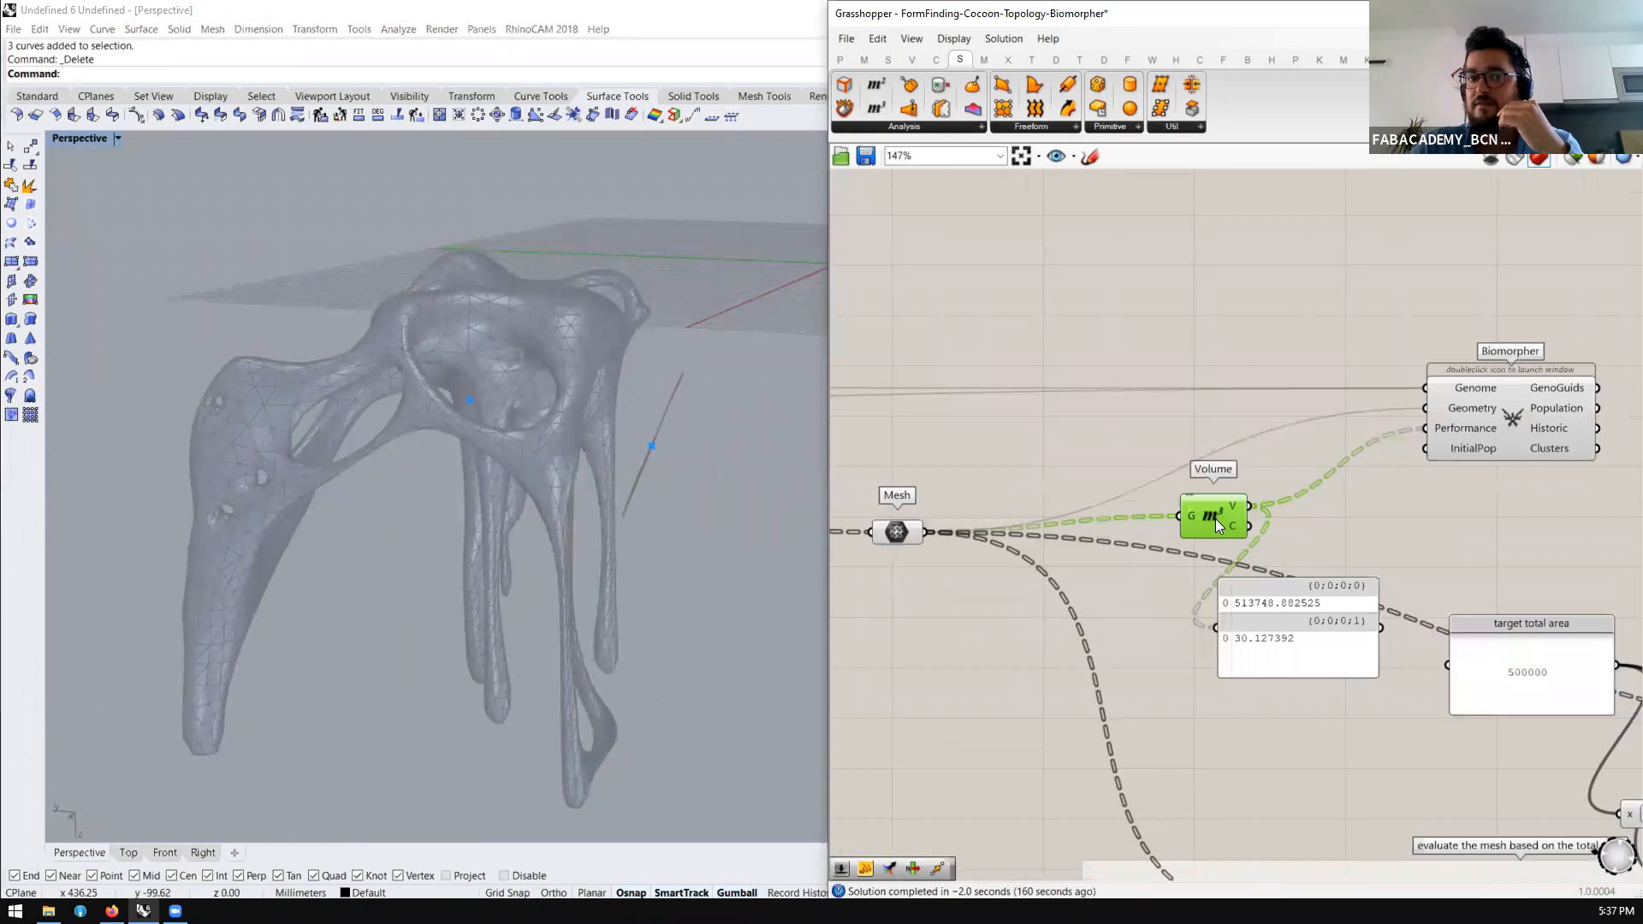
Flatten the Mesh parameter that feeds Volume and Biomorpher, and move it farther away from the Volume component
right_click(903, 535)
click(973, 667)
right_drag(1329, 555, 1564, 566)
drag(1121, 535, 993, 525)
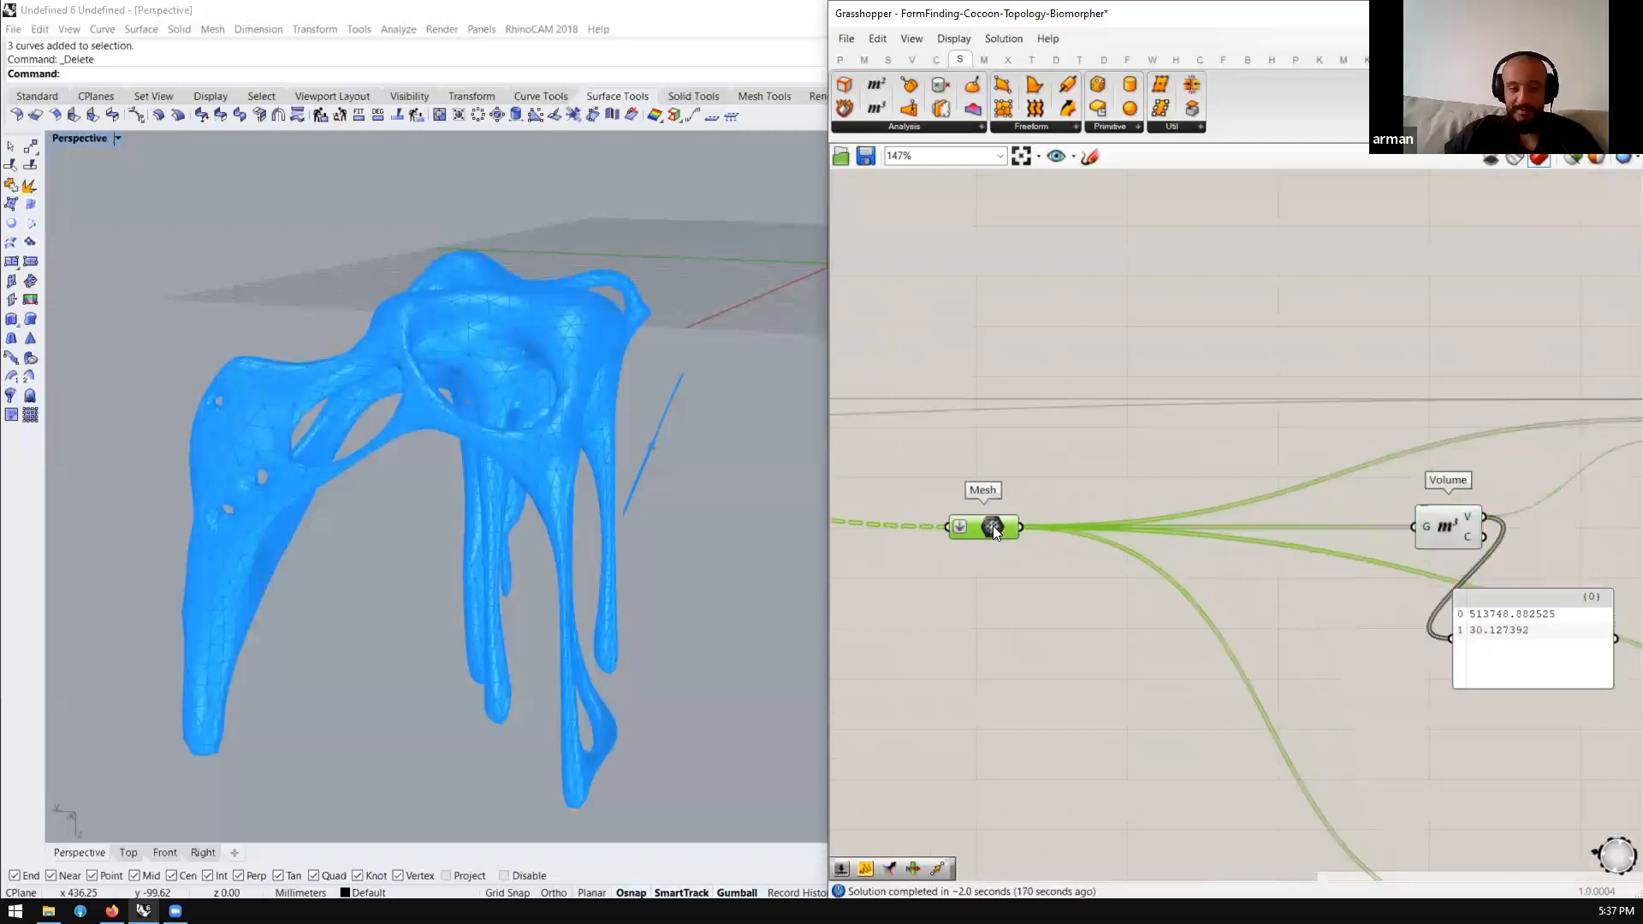
Check the data arriving at Biomorpher's Geometry input from the flattened Mesh parameter
scroll(990, 527, down, 4)
scroll(962, 528, up, 4)
scroll(995, 469, down, 3)
scroll(1352, 432, up, 2)
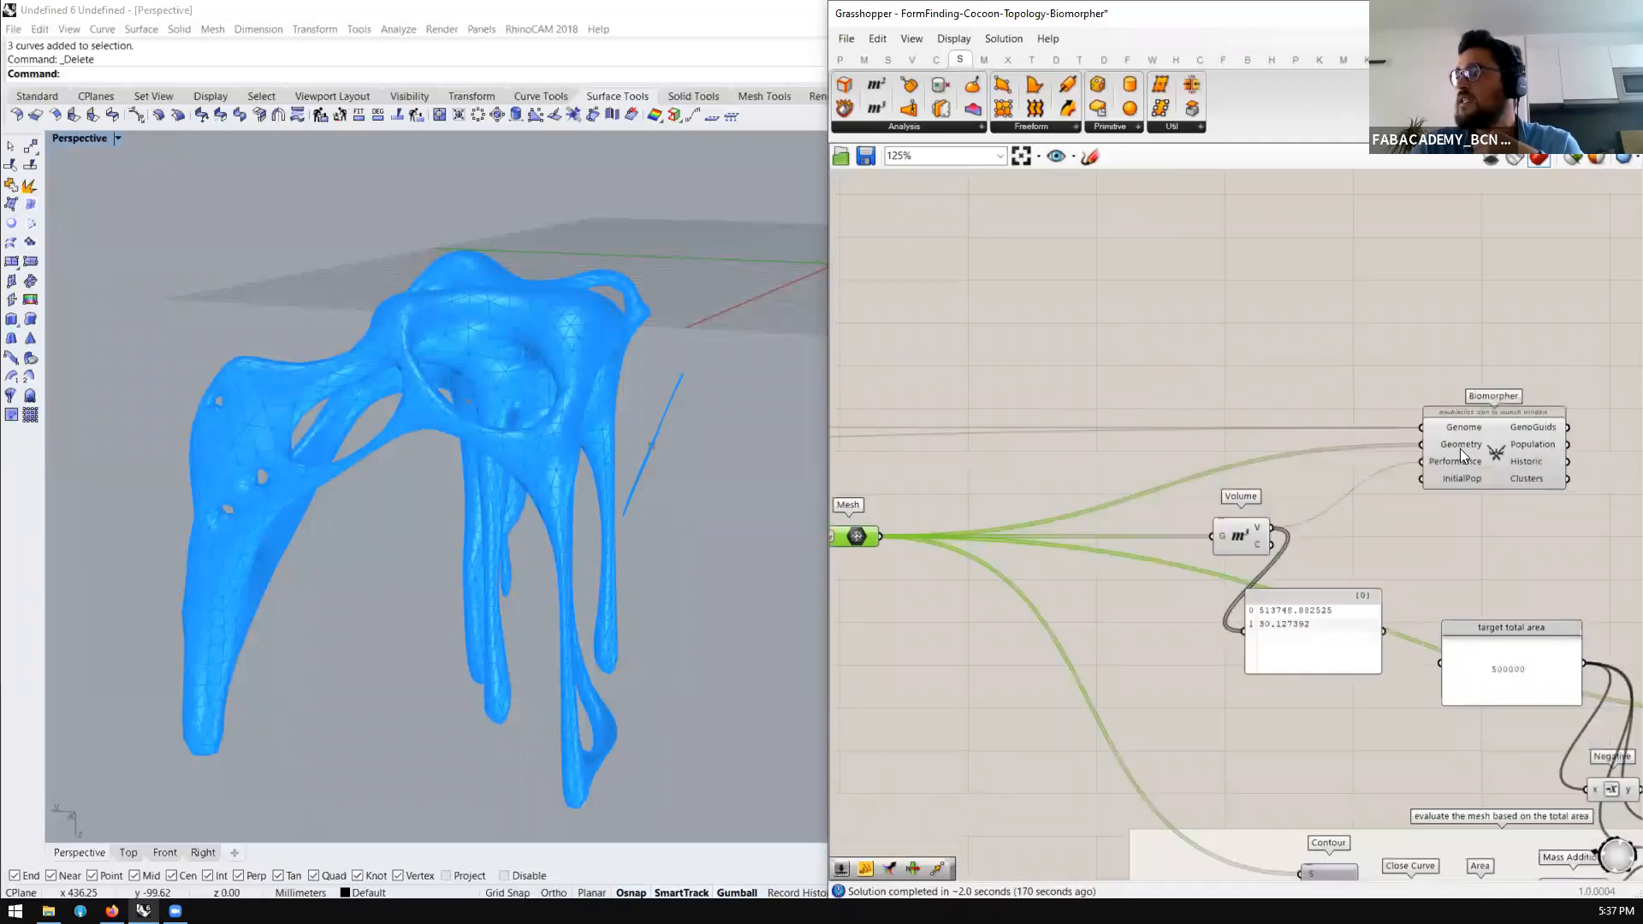
mouse_move(1459, 448)
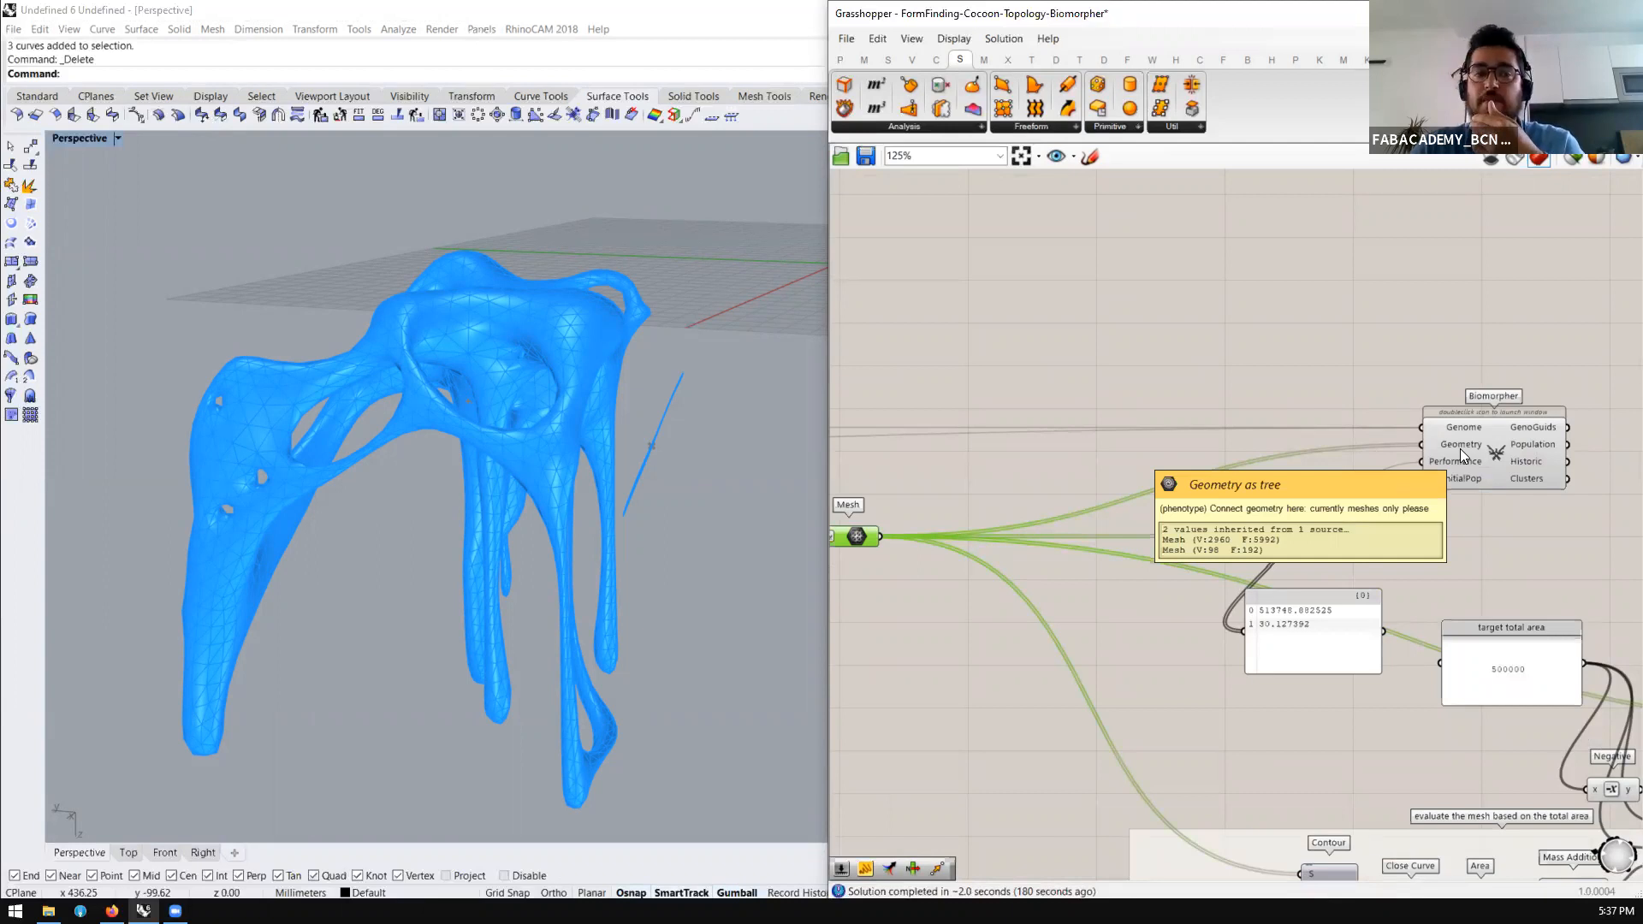
Move the Volume component together with its panel closer to the Mesh parameter
scroll(1086, 494, up, 2)
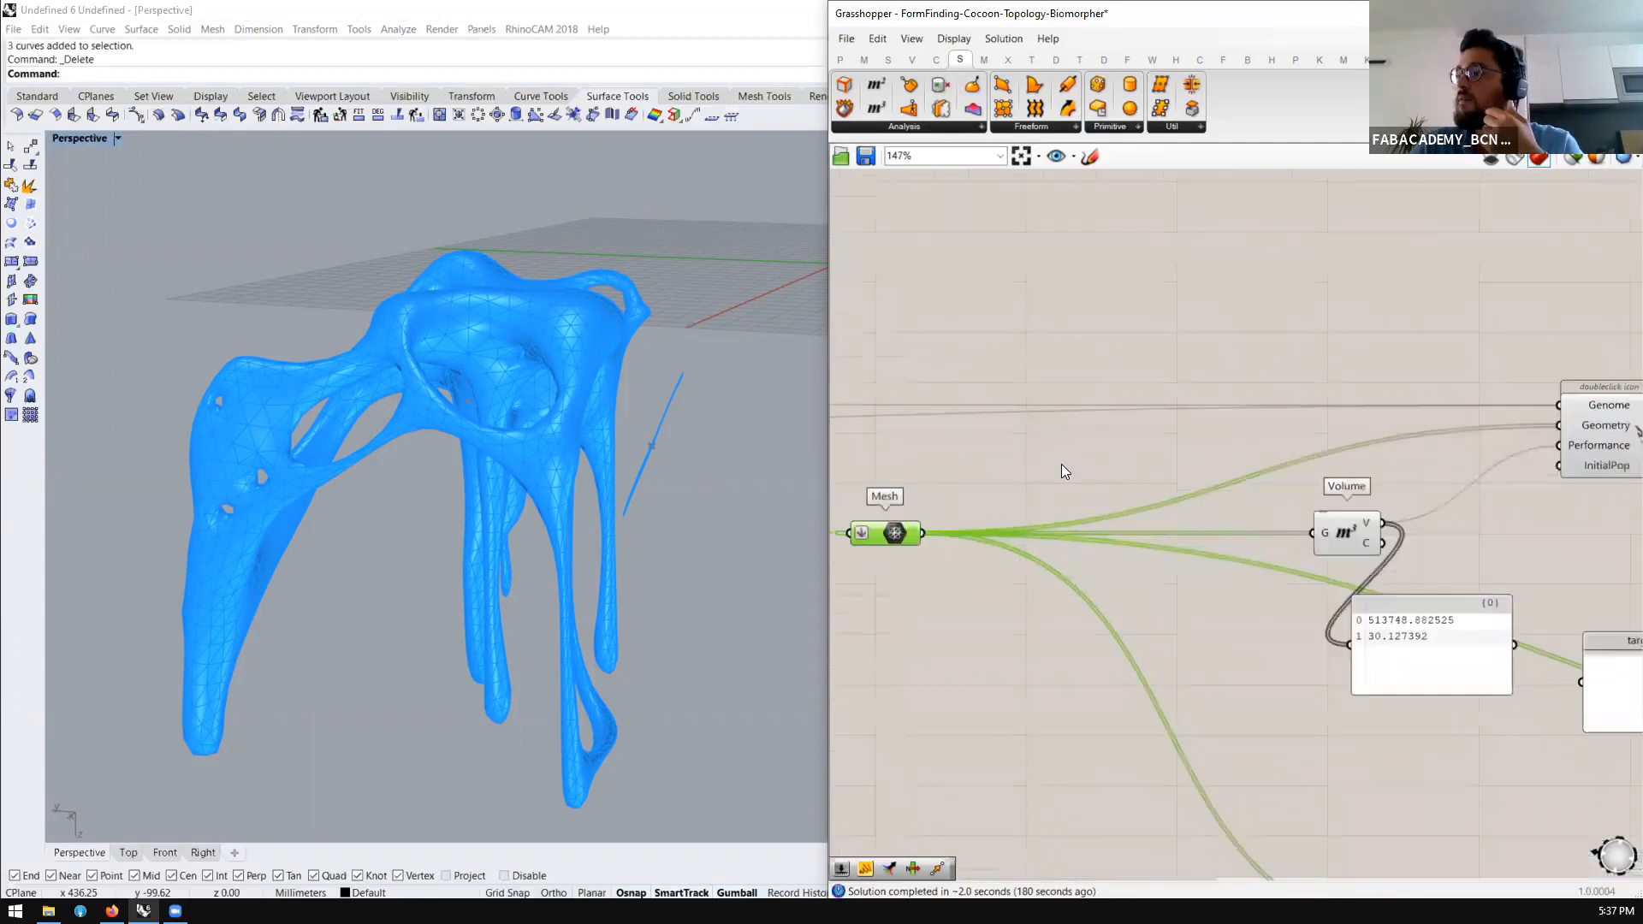
drag(1391, 591, 1142, 596)
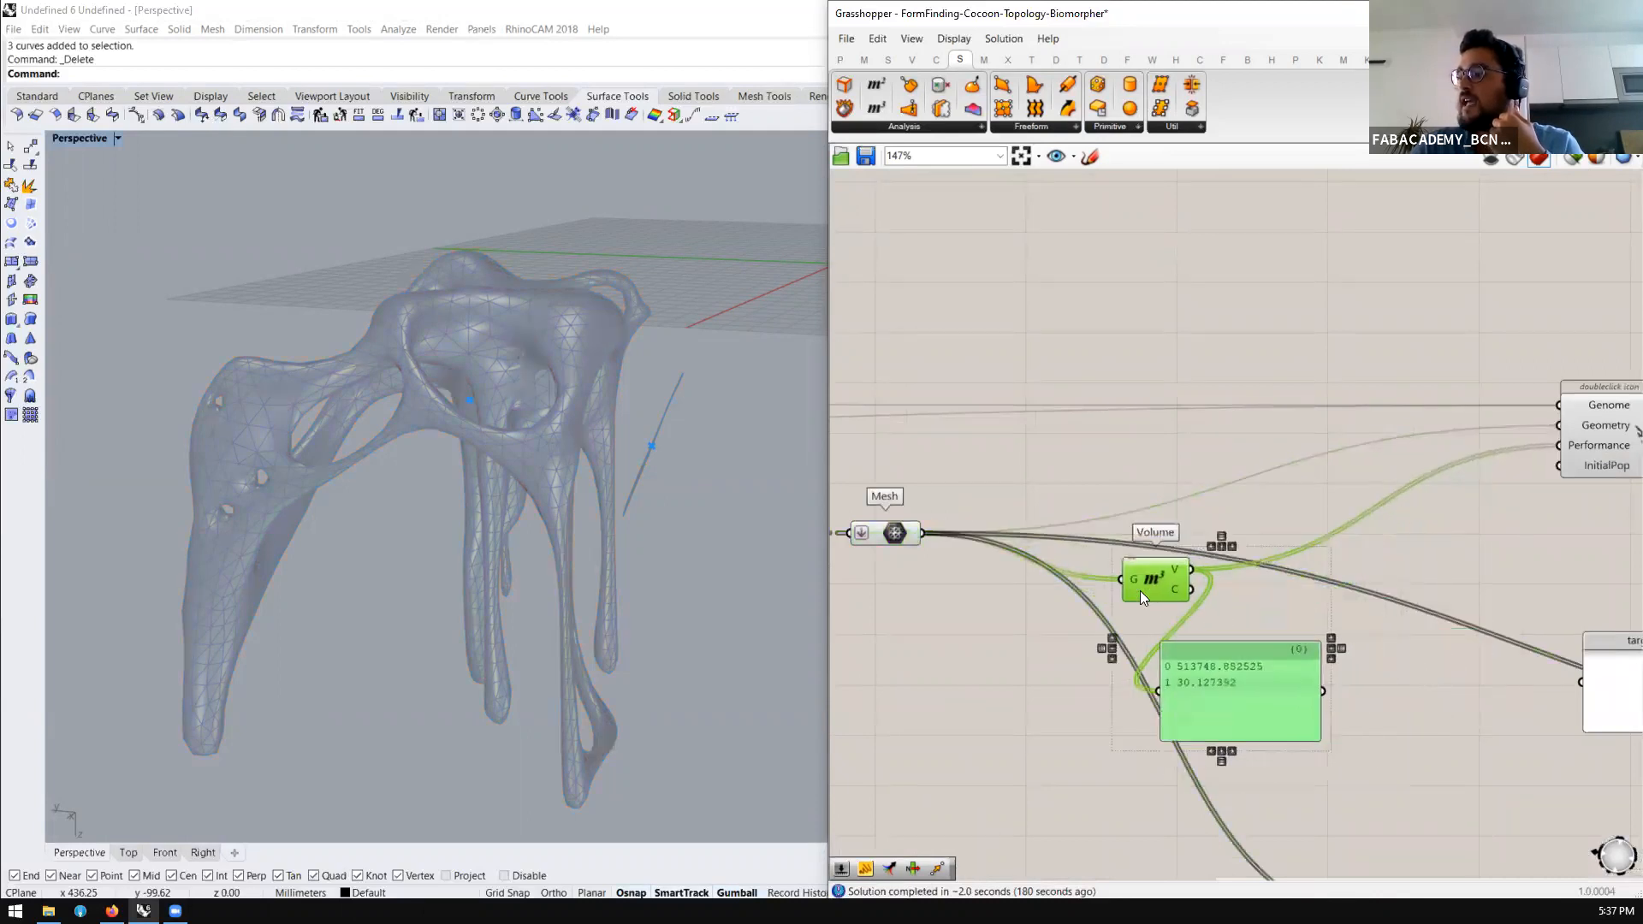
Add a List Length component and feed it from the flattened Mesh parameter's output
click(894, 534)
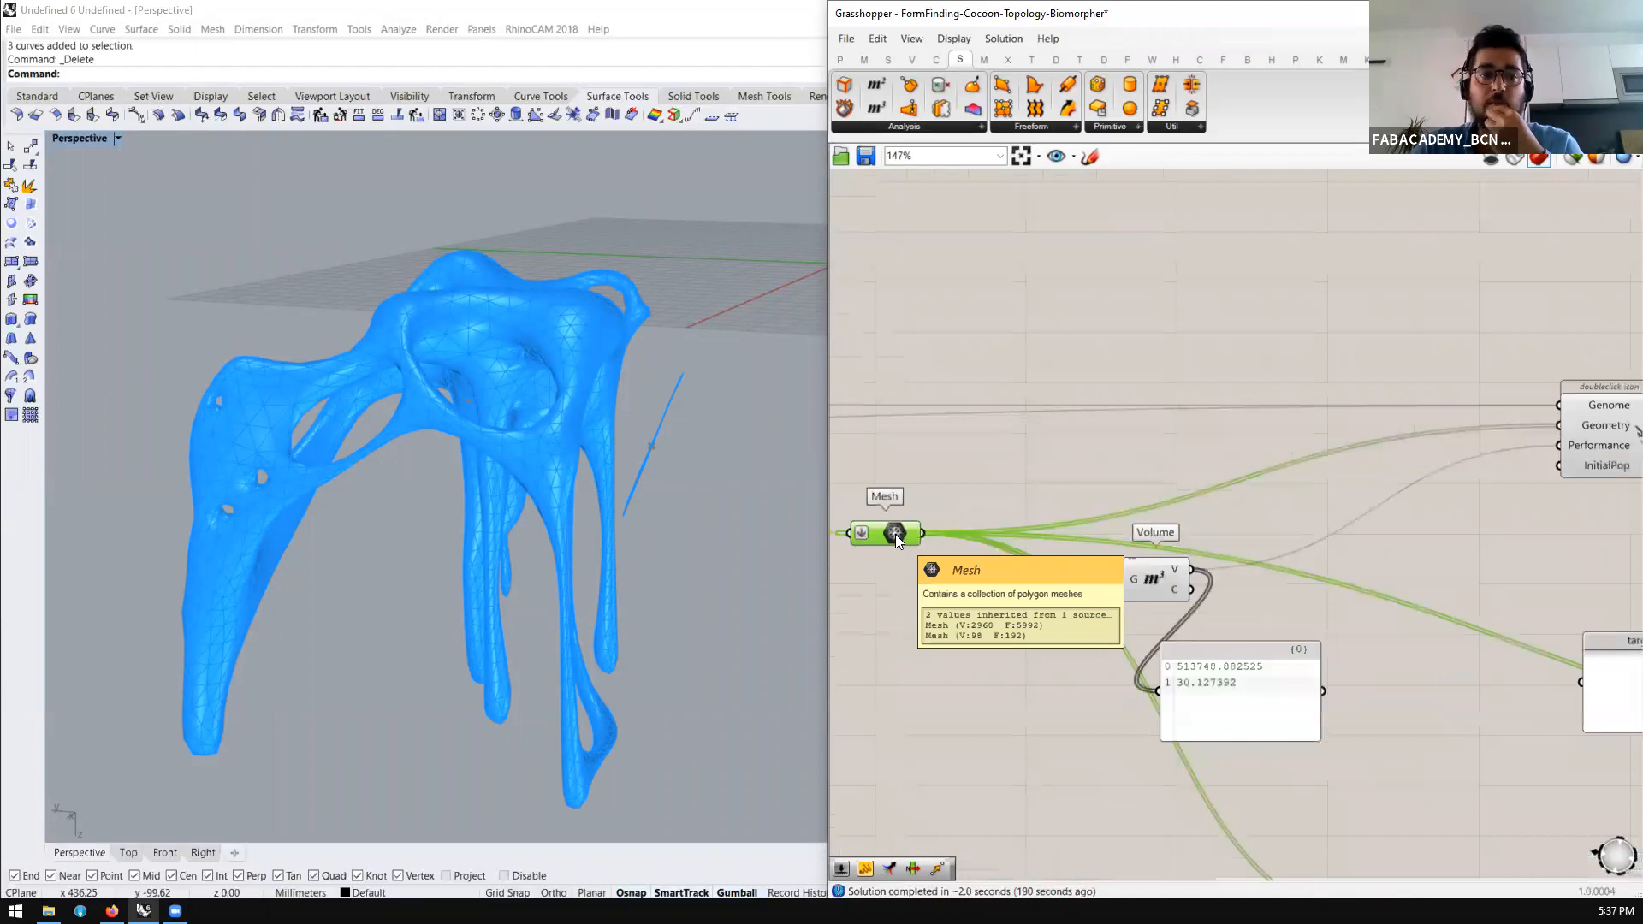
double_click(984, 479)
text(list)
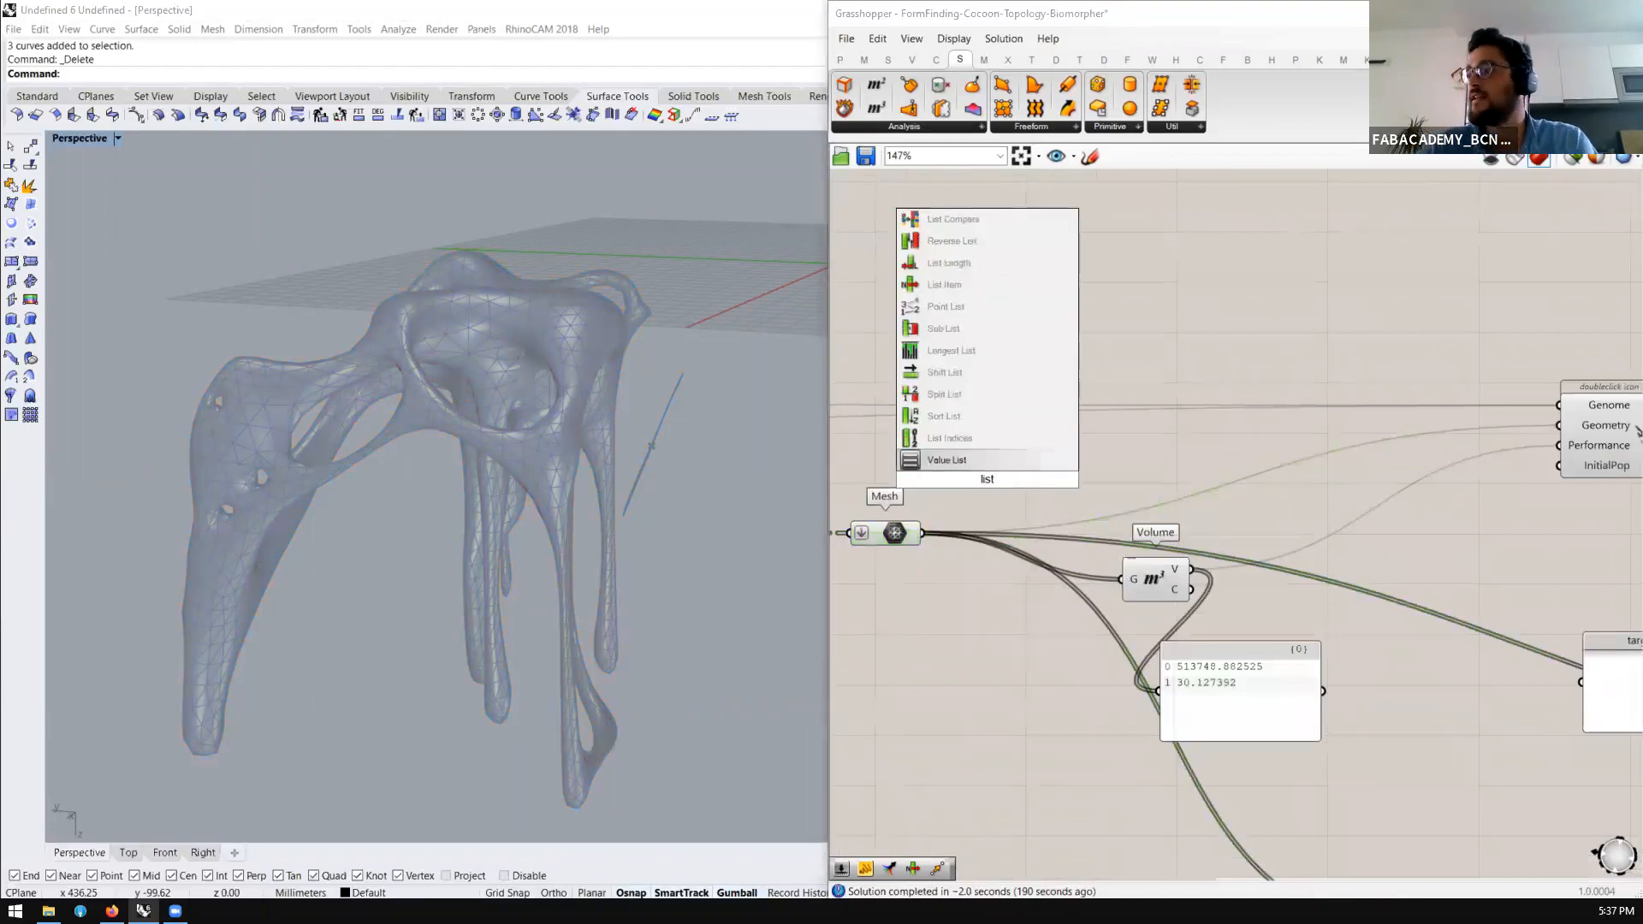
text( len)
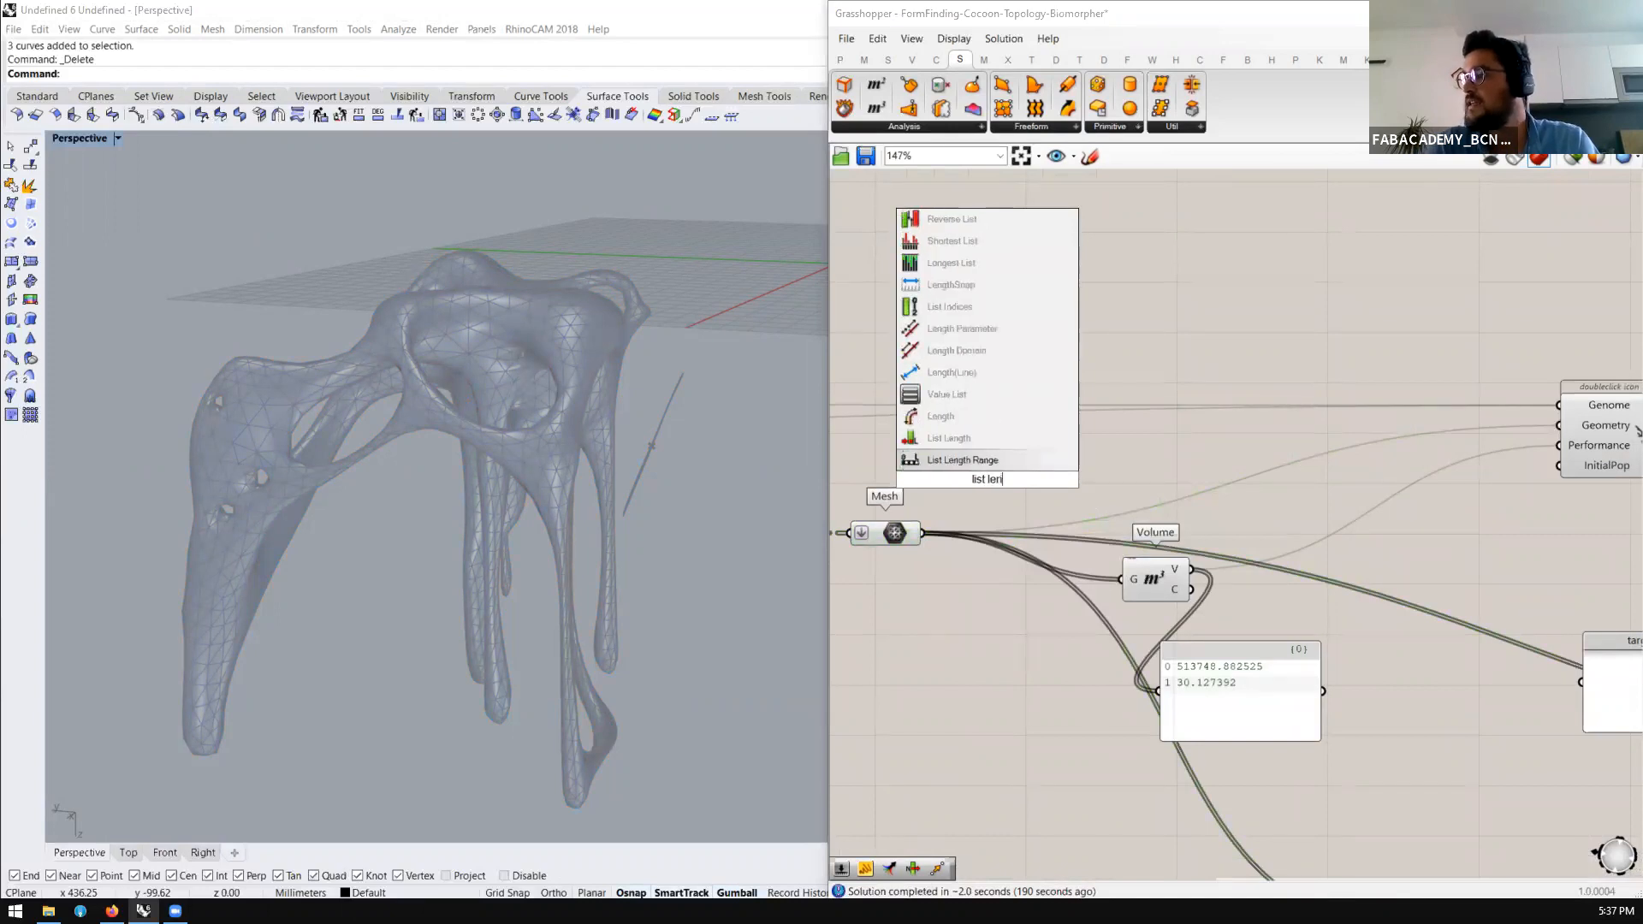
click(960, 443)
drag(923, 532, 957, 620)
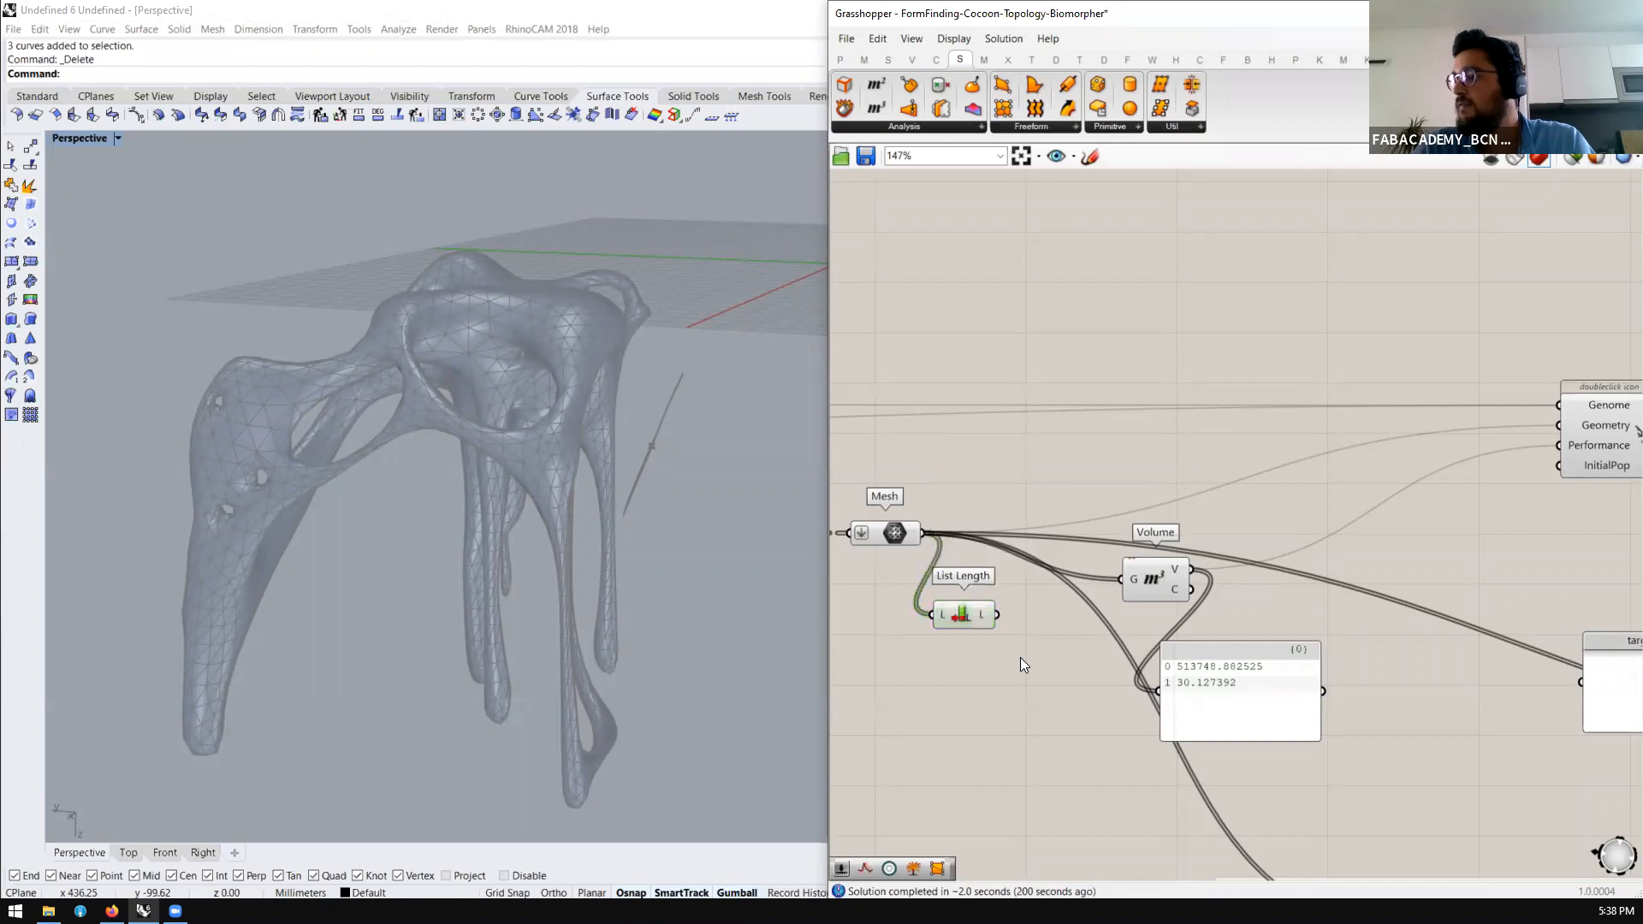
Add a Larger Than component just below and beyond List Length
double_click(1019, 657)
text(<)
key(BackSpace)
text(>)
key(Return)
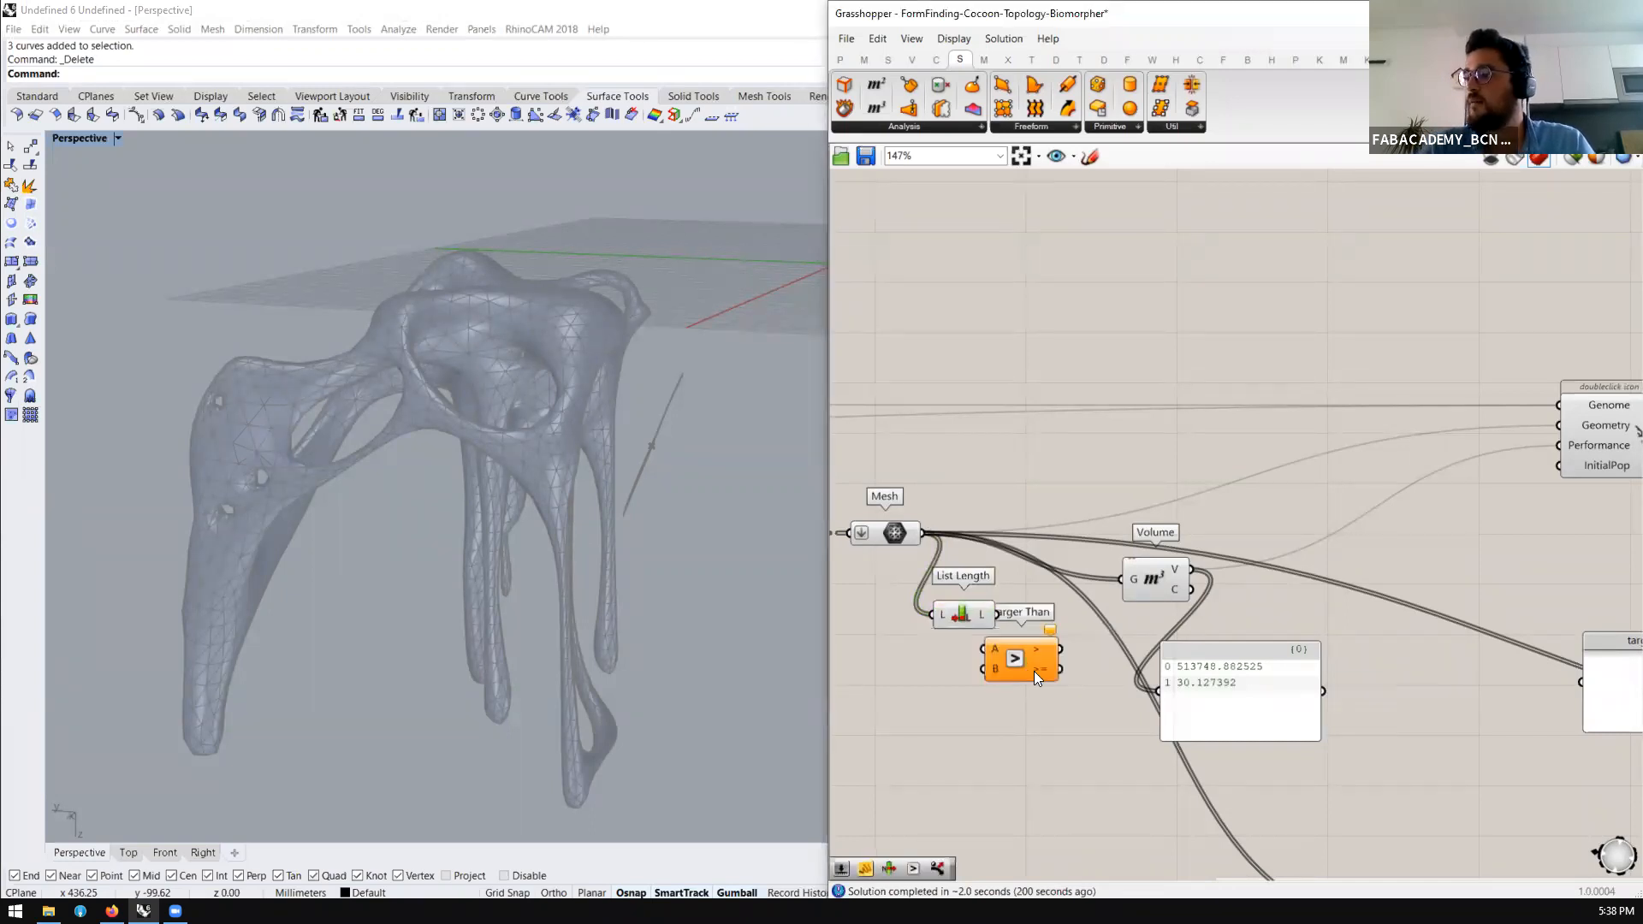
drag(1034, 671, 1040, 684)
Add a panel containing 1, then wire List Length into Larger Than's A input and the panel into B
double_click(939, 654)
text(//)
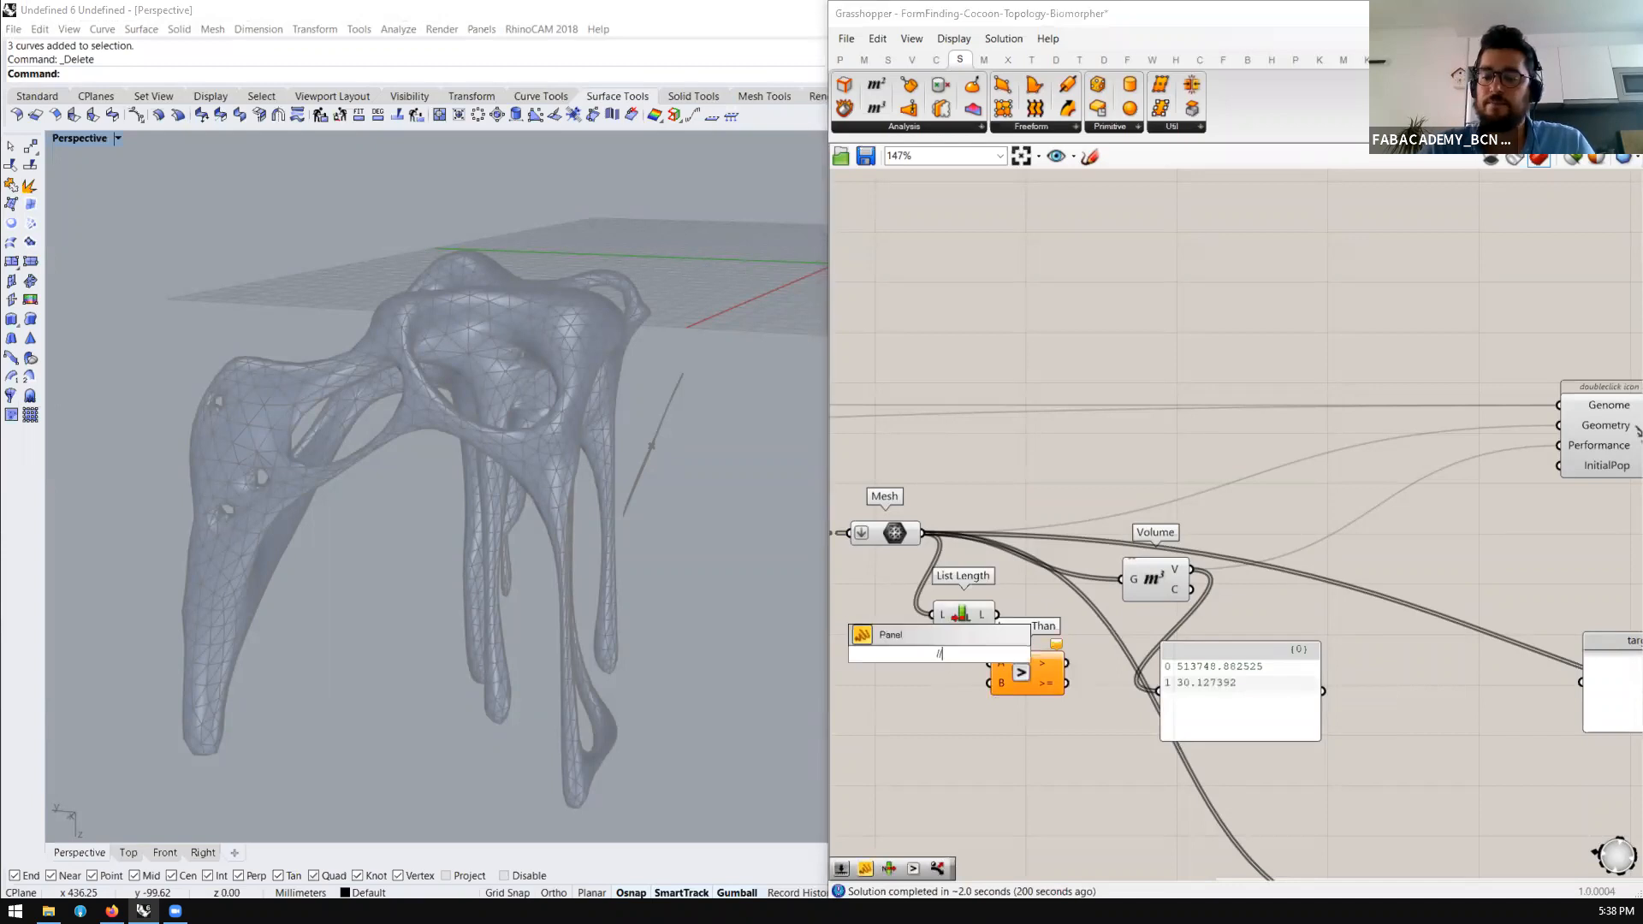
text(1)
key(Return)
drag(956, 654, 1029, 637)
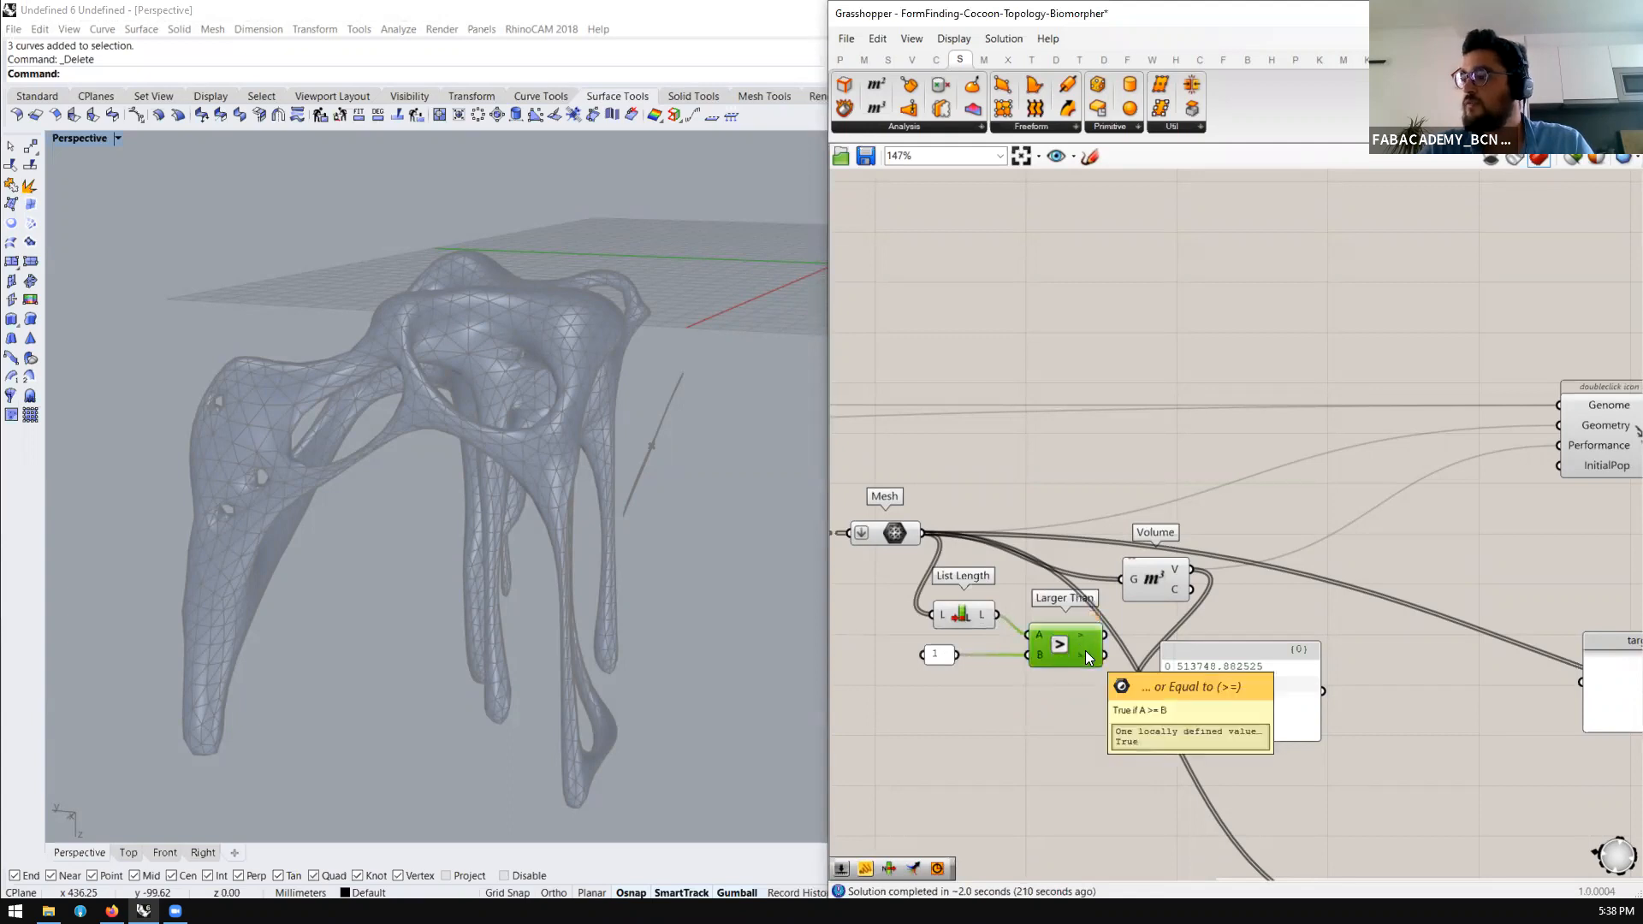
Move the Volume component and its panel up, clear of the wires and the list comparison components
scroll(931, 604, down, 2)
scroll(1369, 675, up, 2)
drag(1083, 639, 1037, 394)
drag(973, 547, 958, 462)
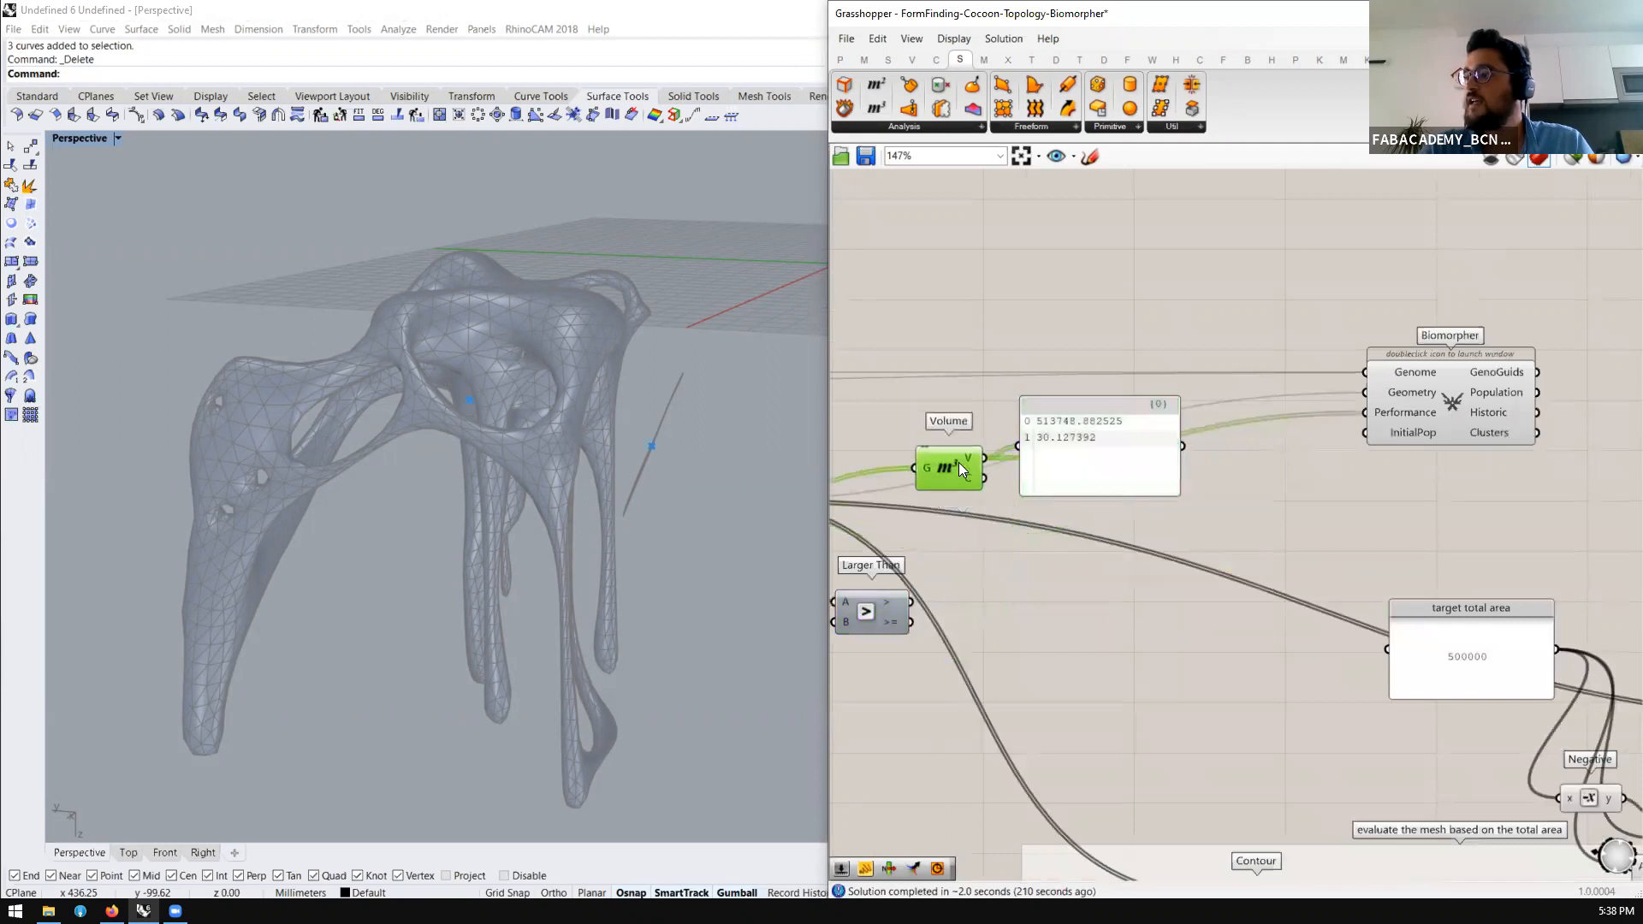
drag(1059, 462, 1054, 418)
scroll(1042, 498, down, 2)
scroll(1045, 500, up, 1)
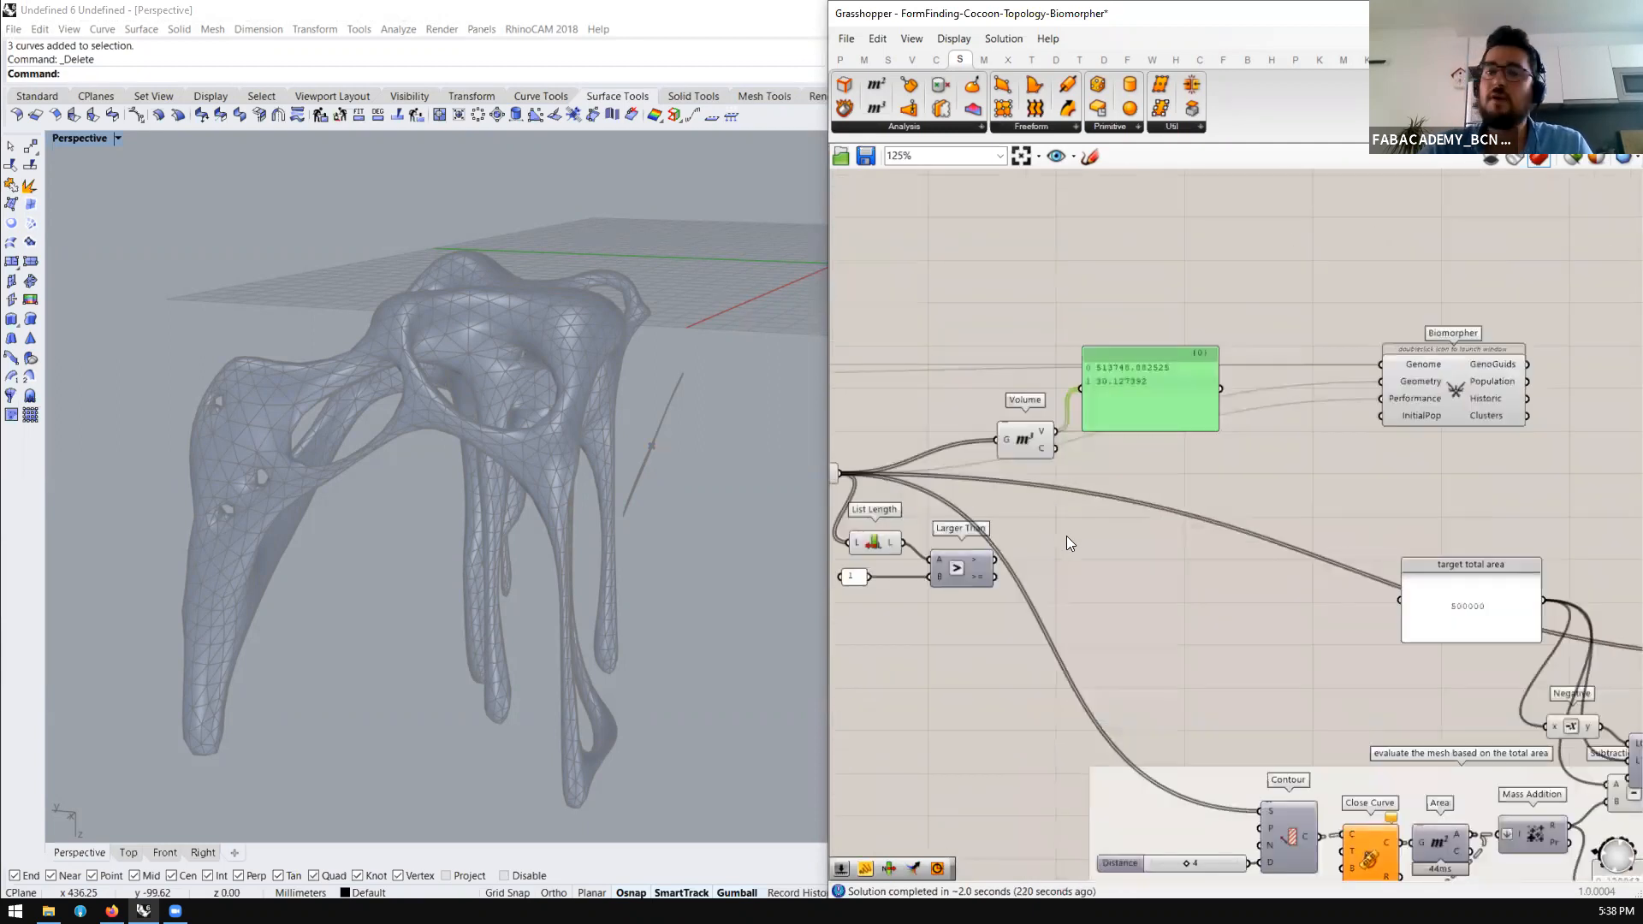
Add a Power of 10 component in the free space below Volume
click(1067, 536)
double_click(1067, 537)
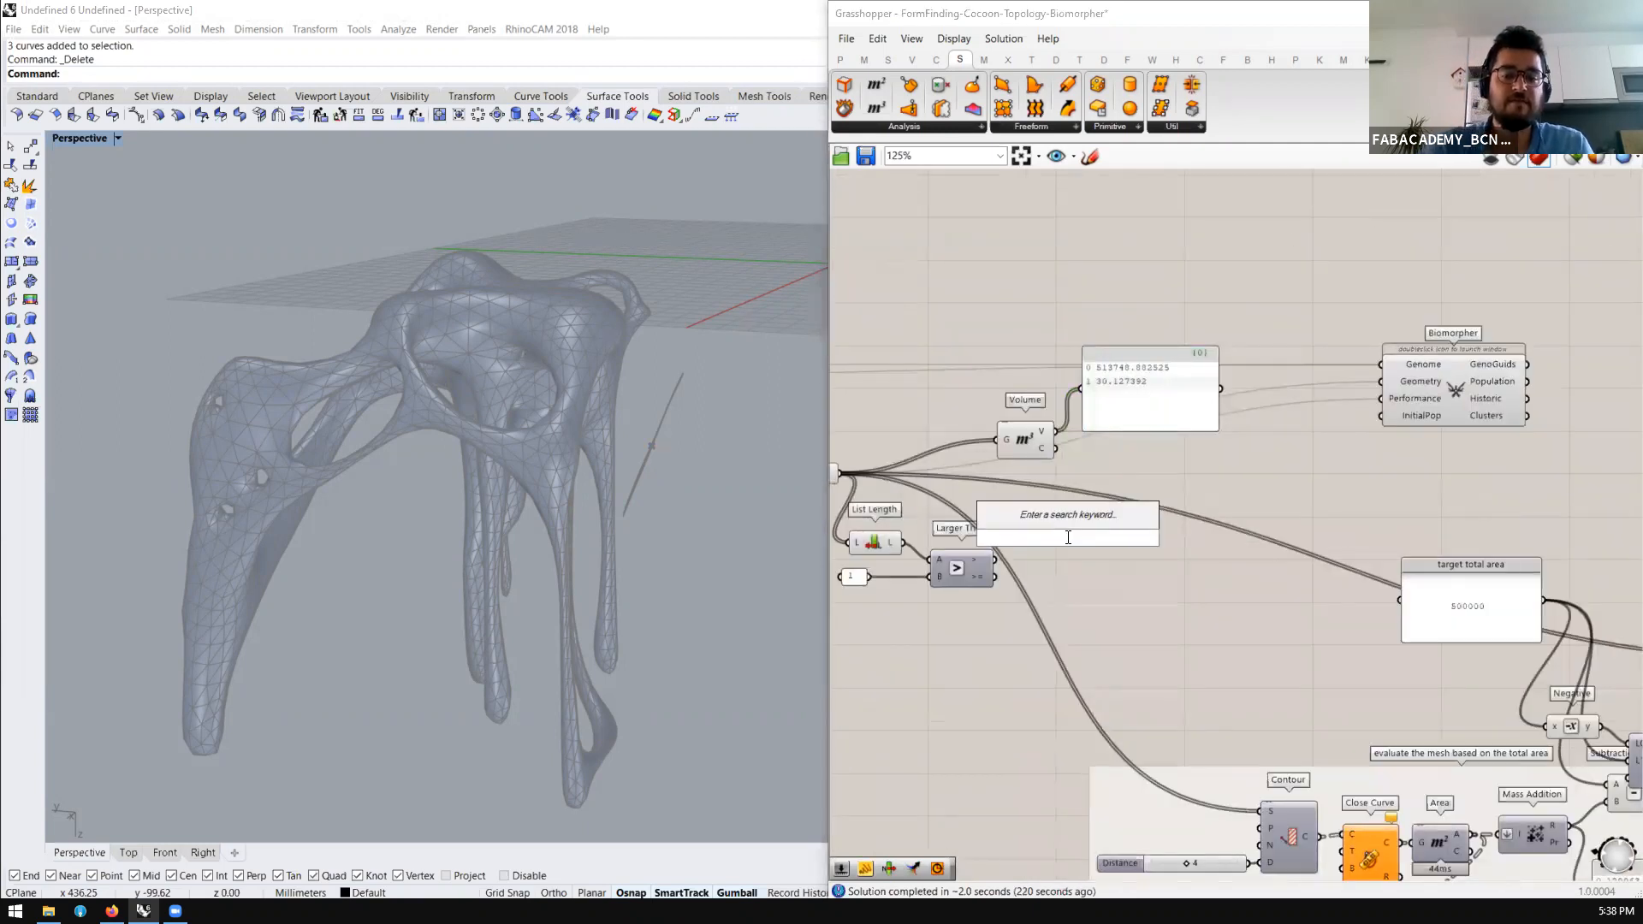
text(power)
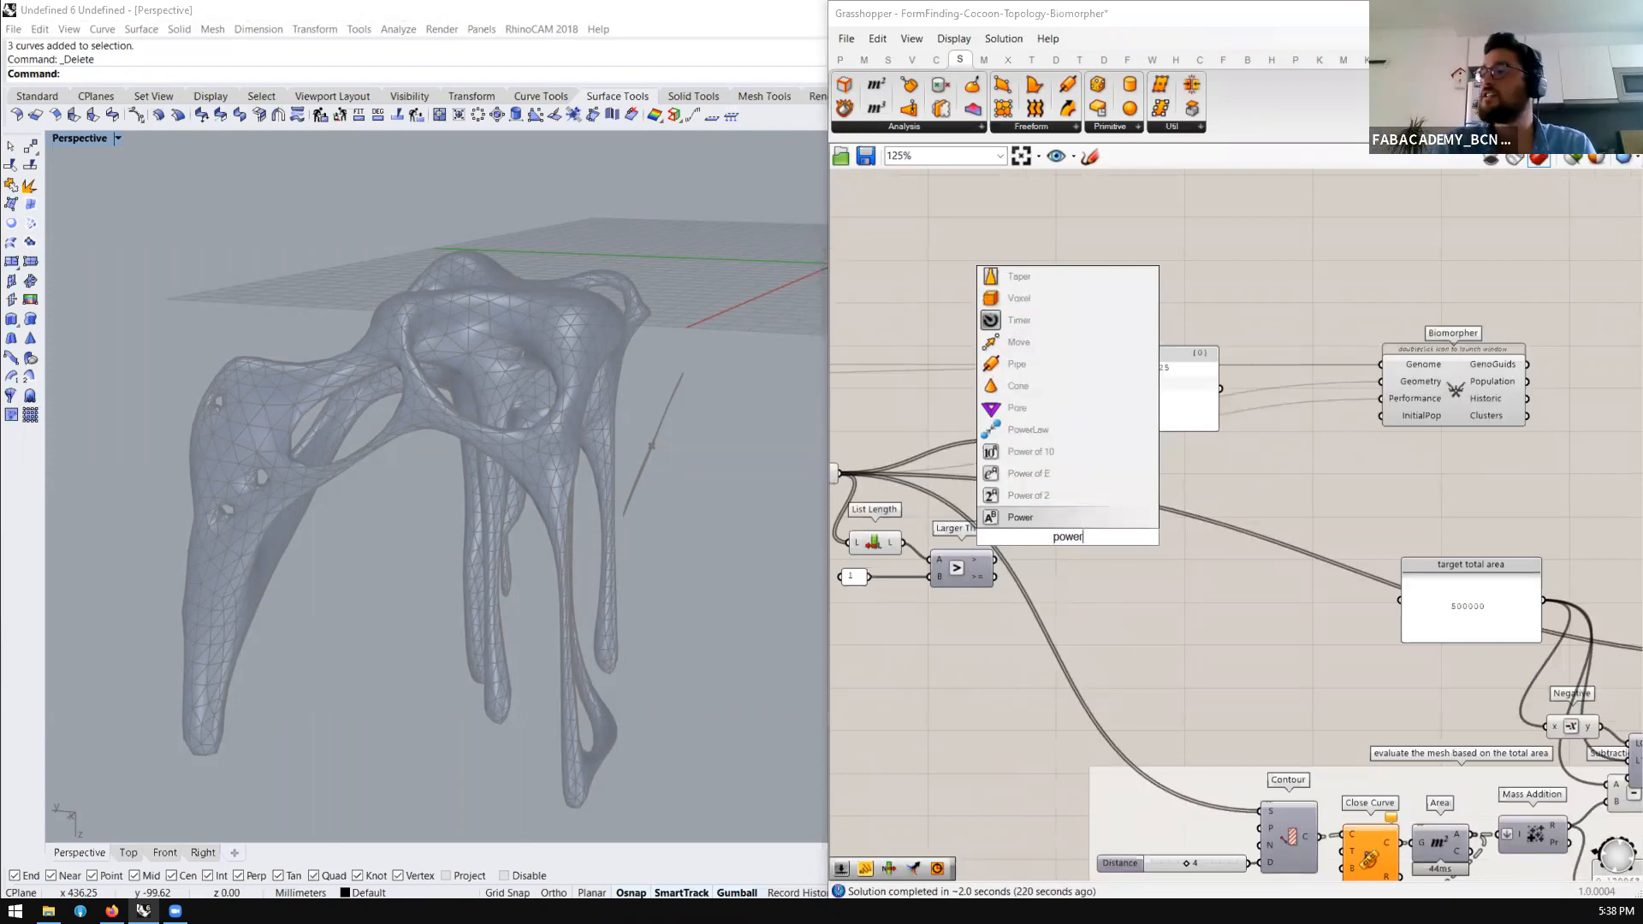
click(1076, 453)
drag(1071, 534, 1131, 498)
Create a number slider set to 1000000, connect it to Power of 10's x input, and check the result
double_click(1040, 503)
text(1000000)
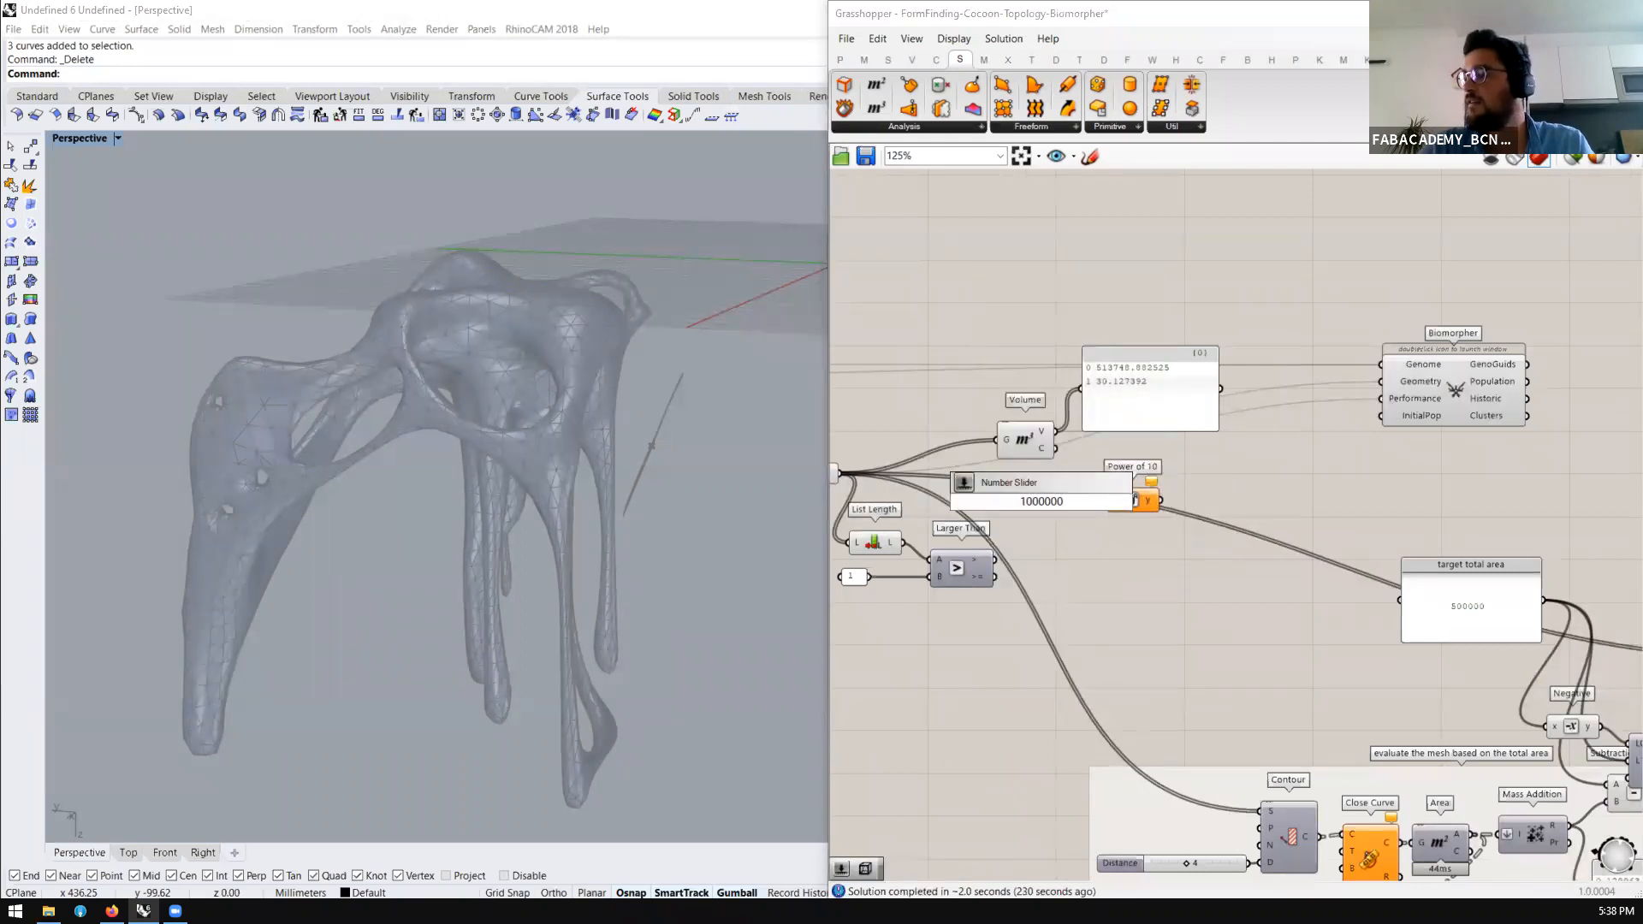
key(Return)
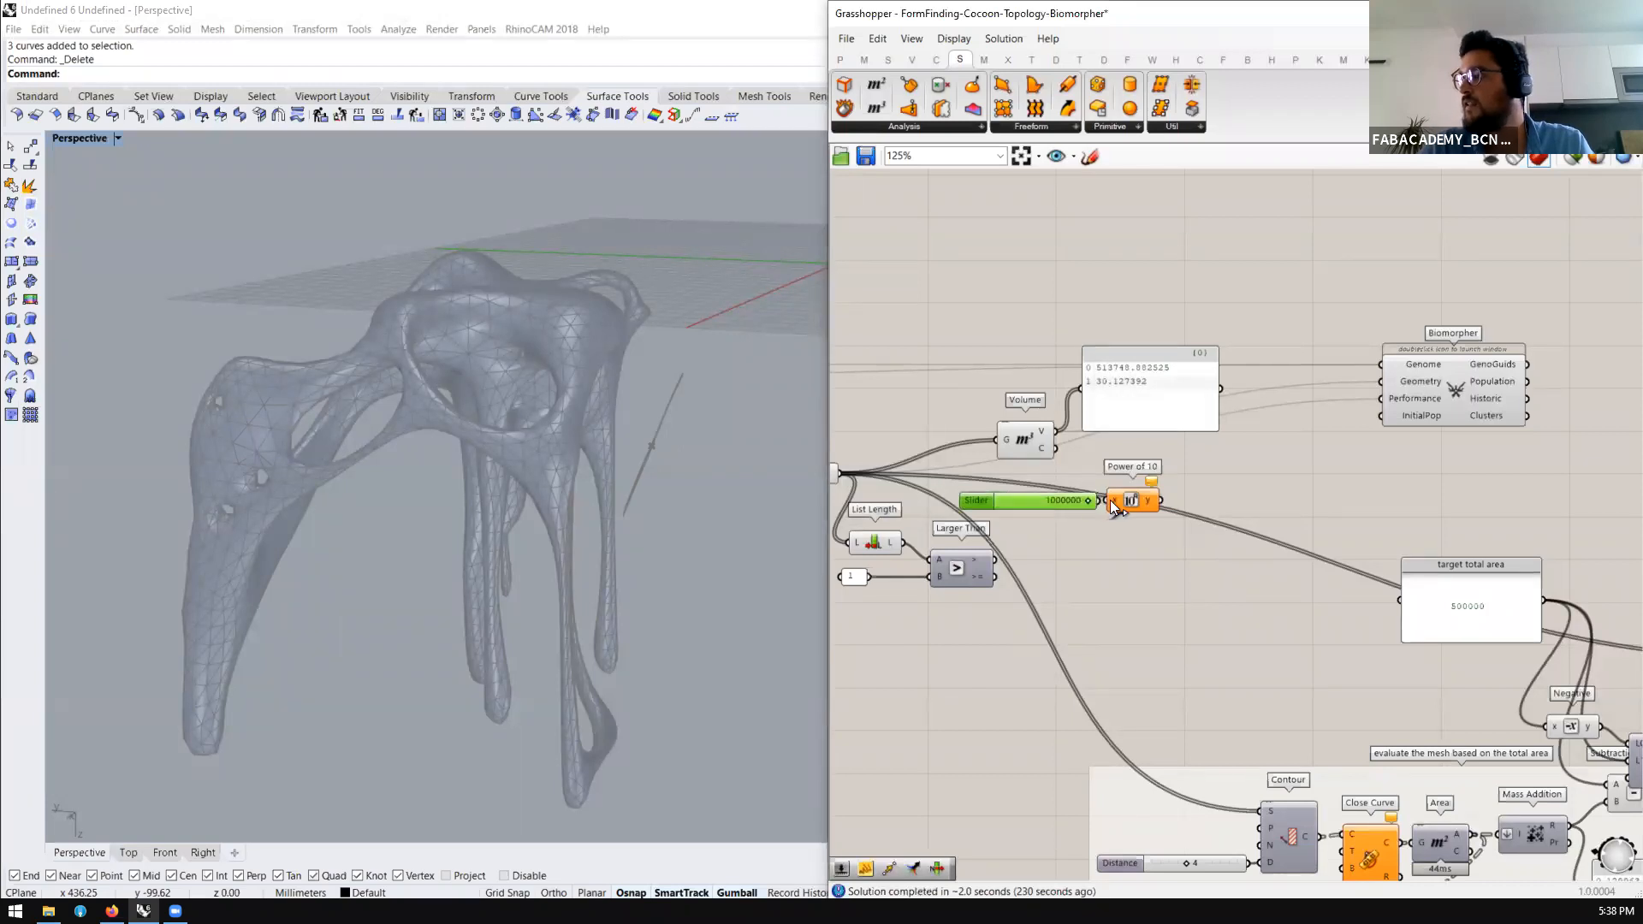
mouse_move(1148, 496)
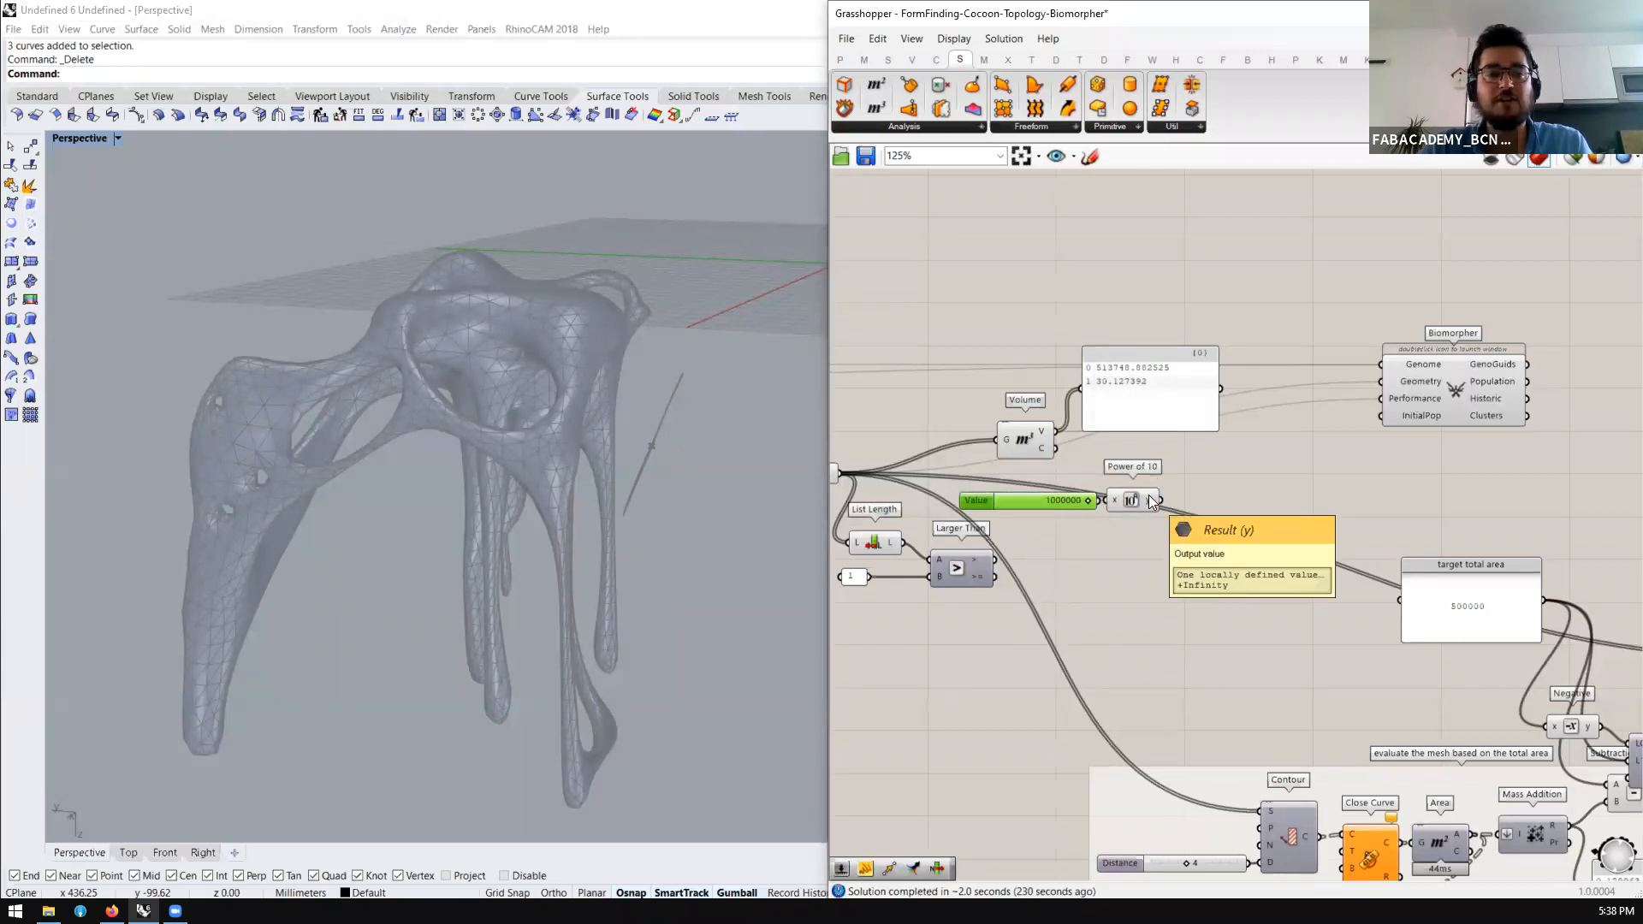
click(1141, 498)
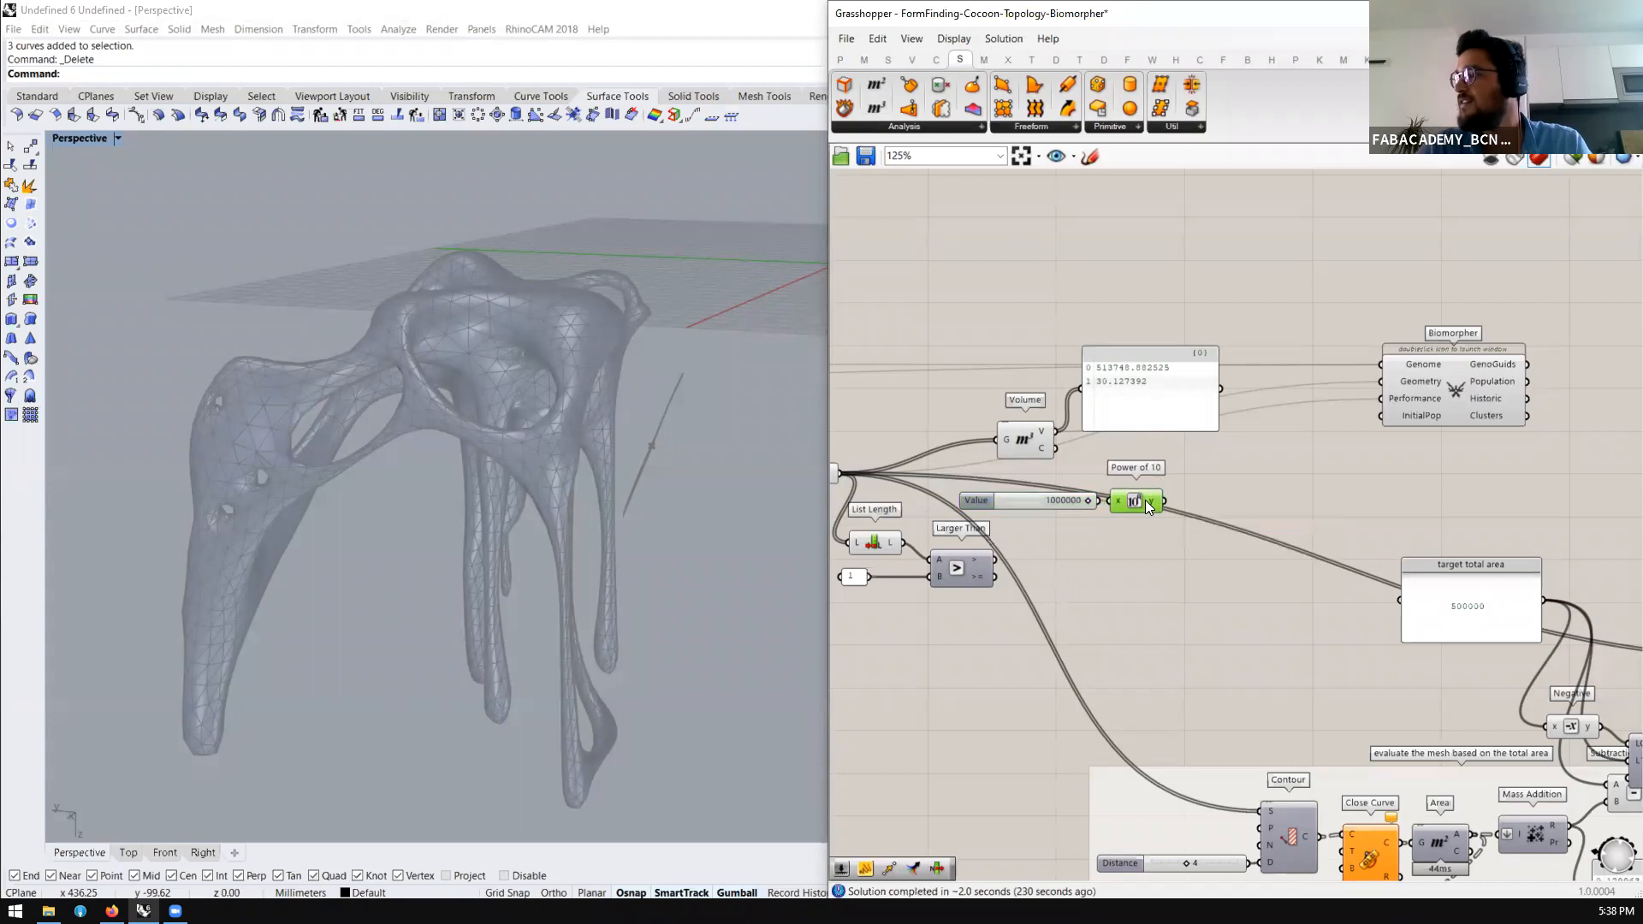
Move Volume farther from the Mesh parameter, above Power of 10, and place its panel above it
scroll(1098, 516, down, 2)
scroll(1073, 481, up, 2)
drag(1040, 459, 1165, 443)
drag(1215, 368, 1289, 268)
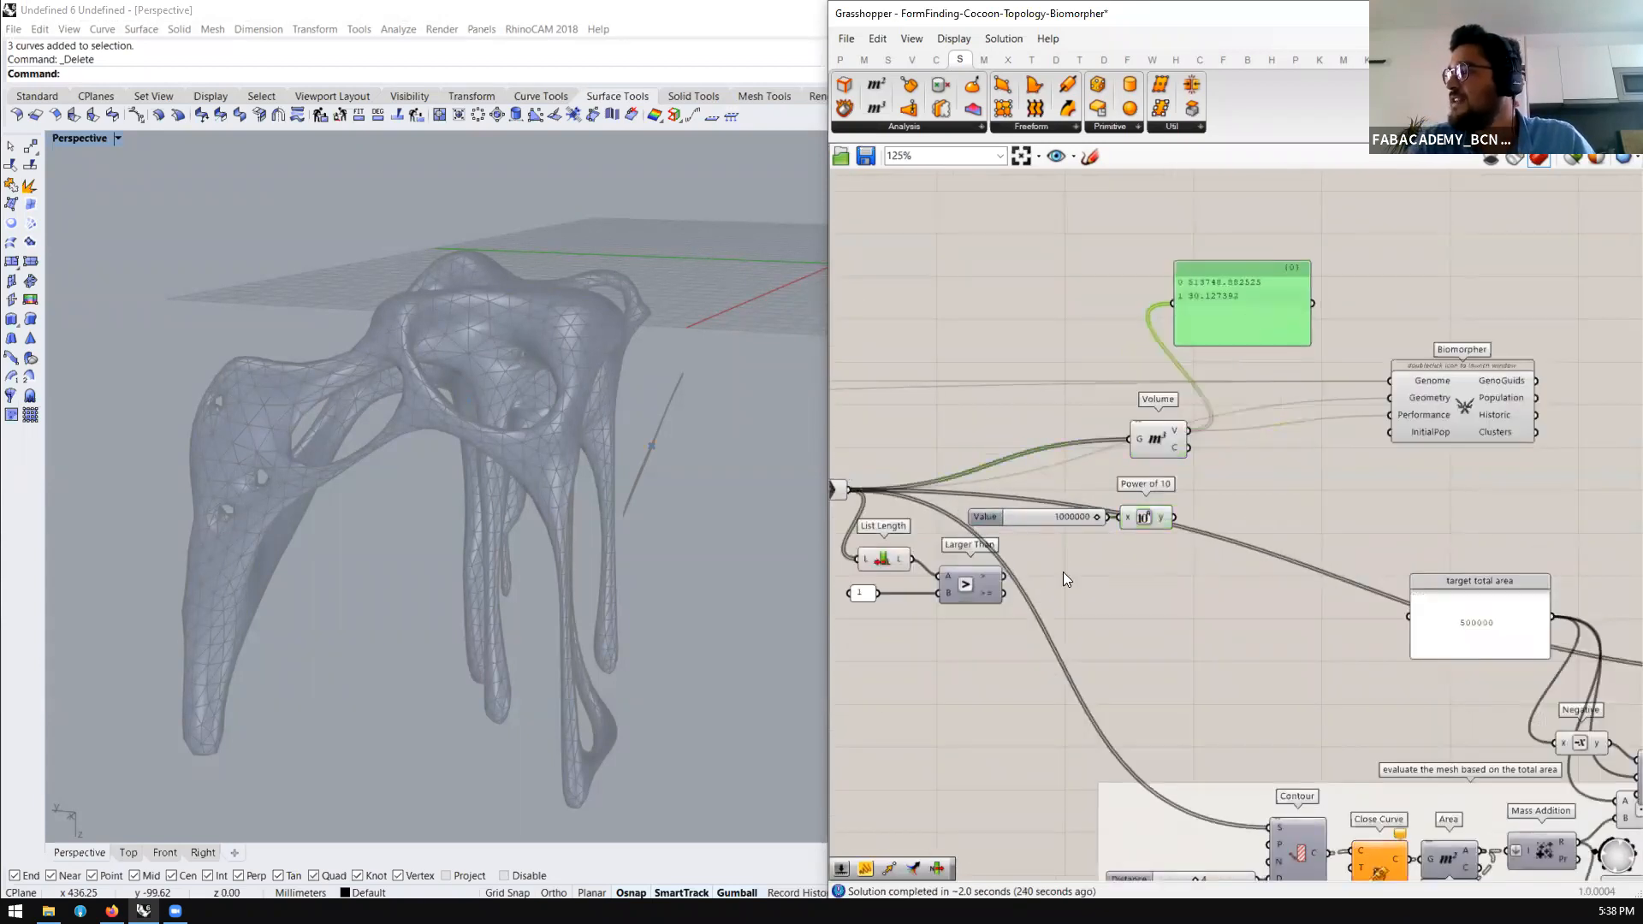
Find the Stream Filter component and place it below Power of 10
scroll(977, 582, up, 2)
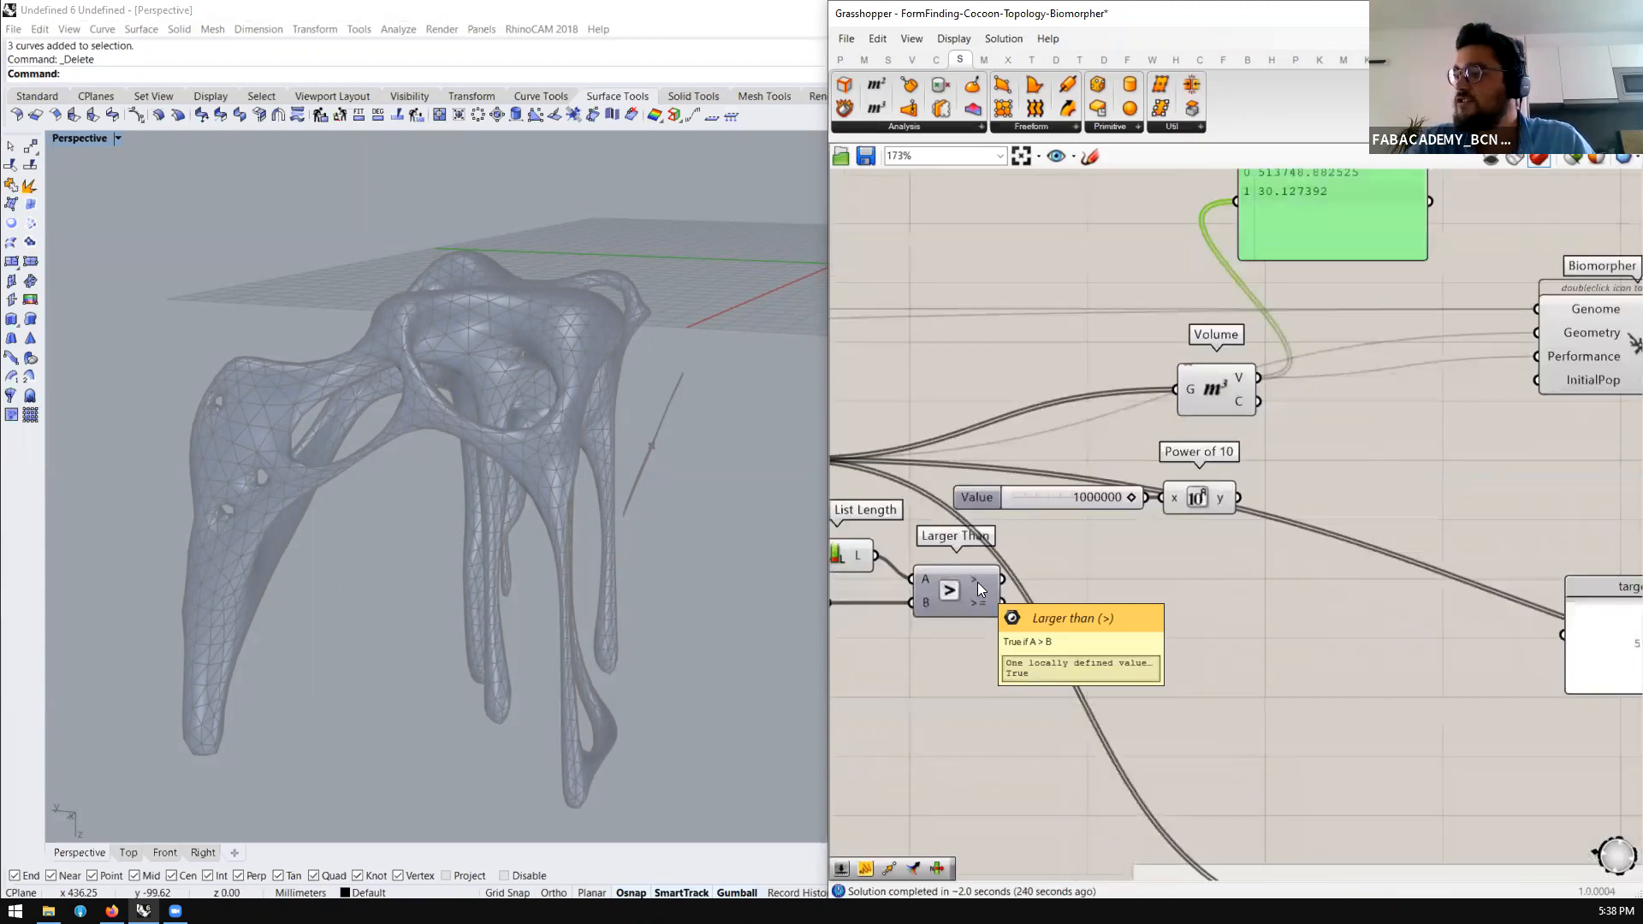
double_click(1180, 584)
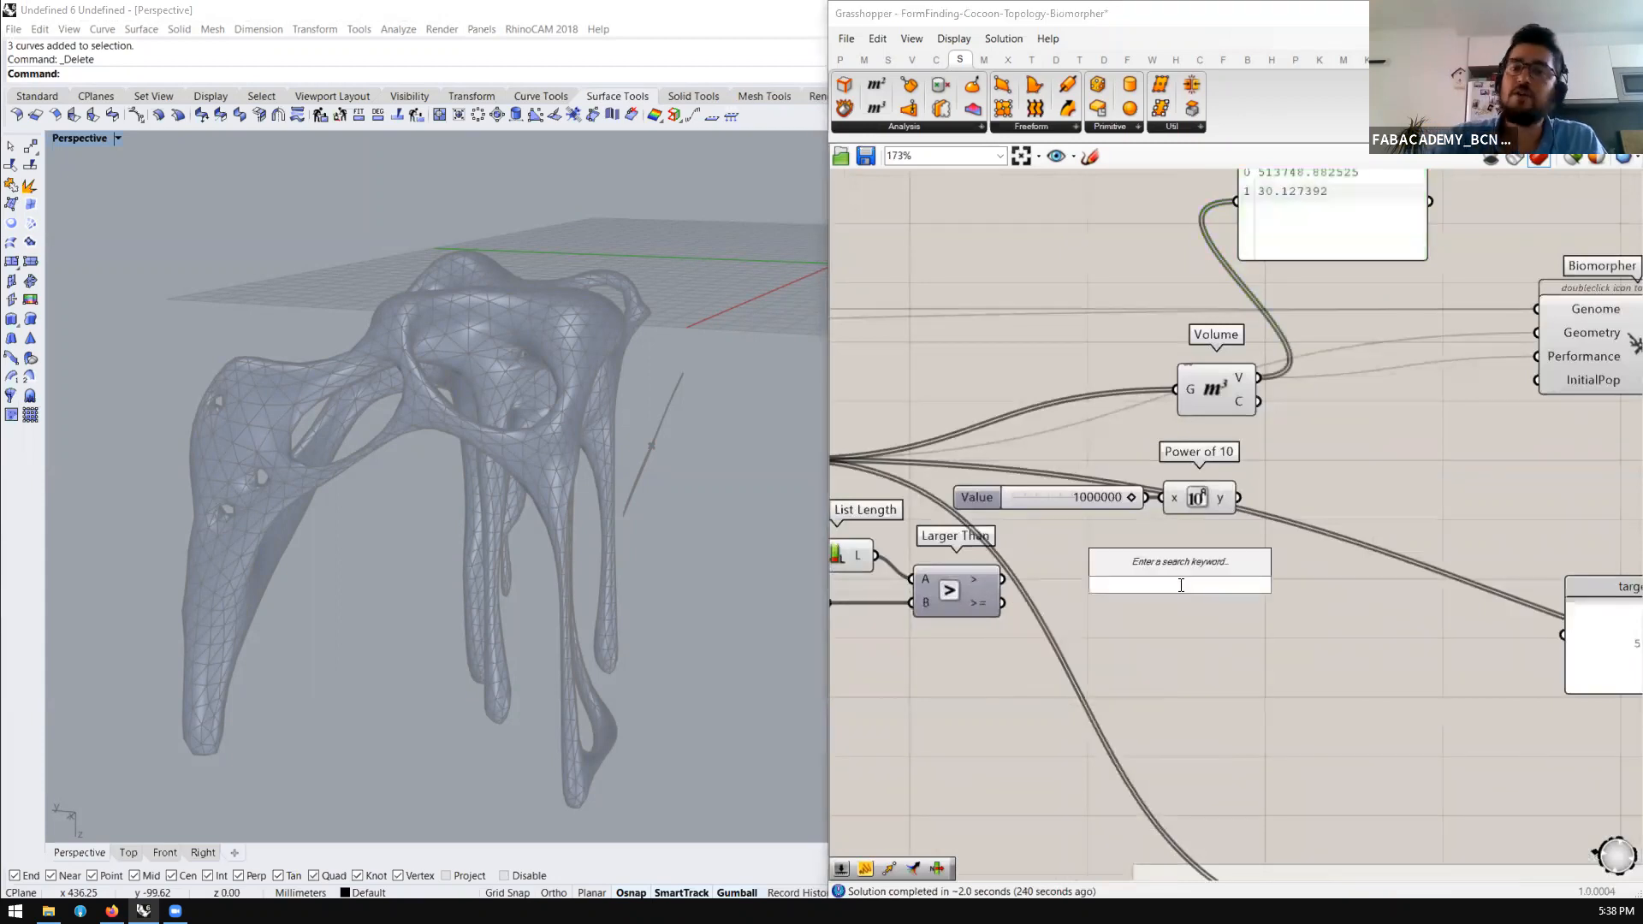
text(gate)
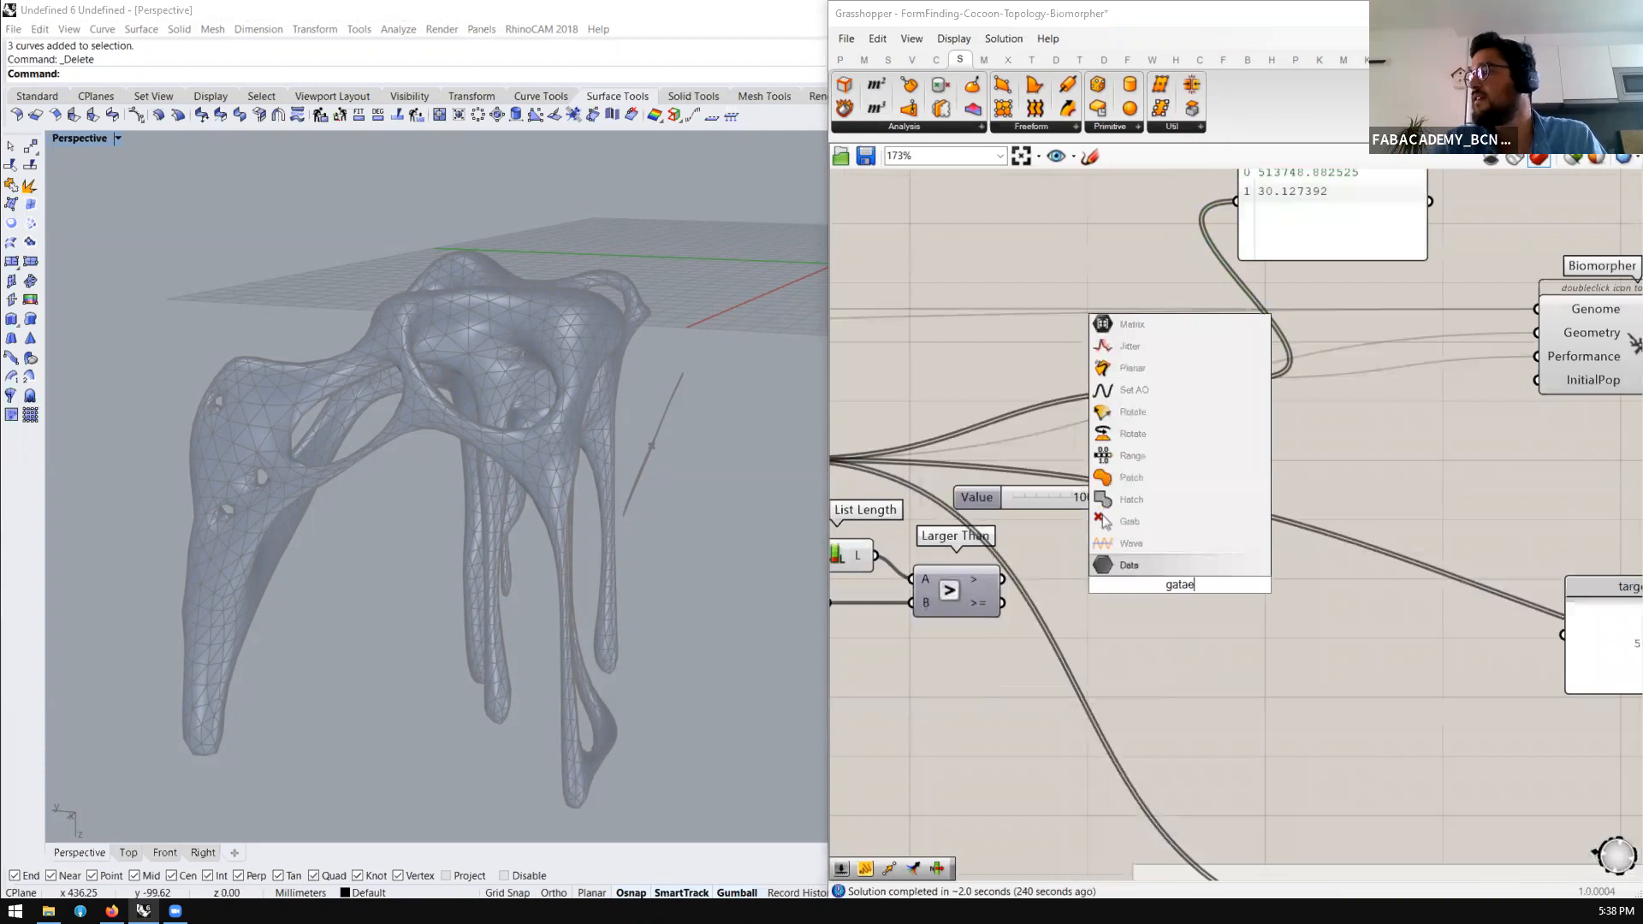
key(BackSpace)
key(BackSpace)
key(BackSpace)
key(BackSpace)
text(filet)
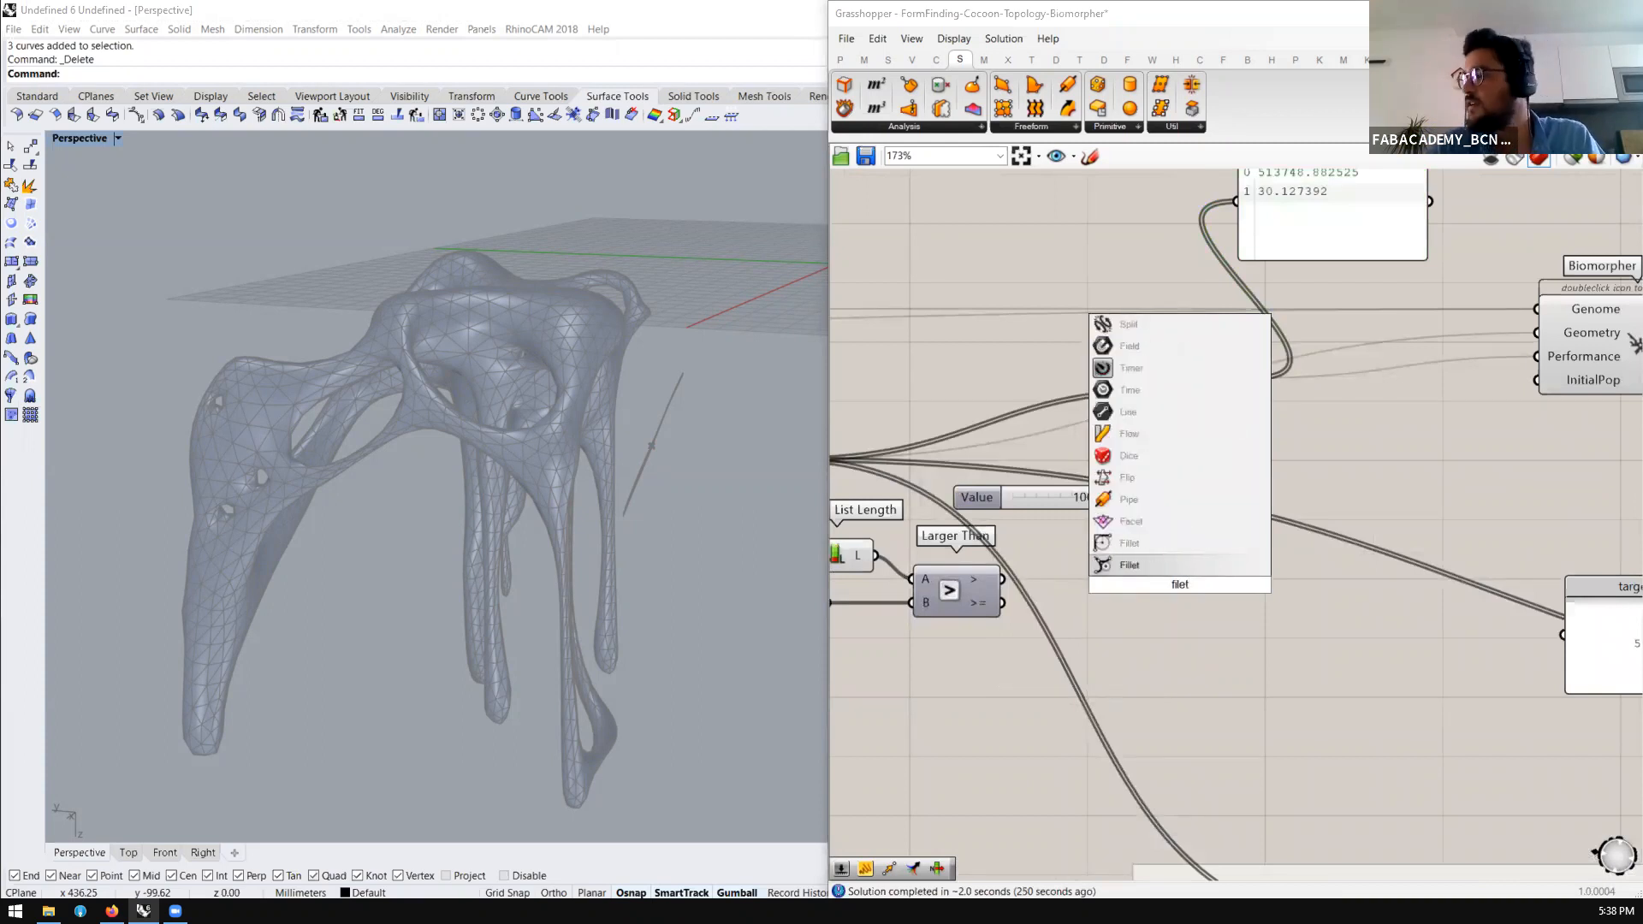
key(BackSpace)
key(BackSpace)
text(ter)
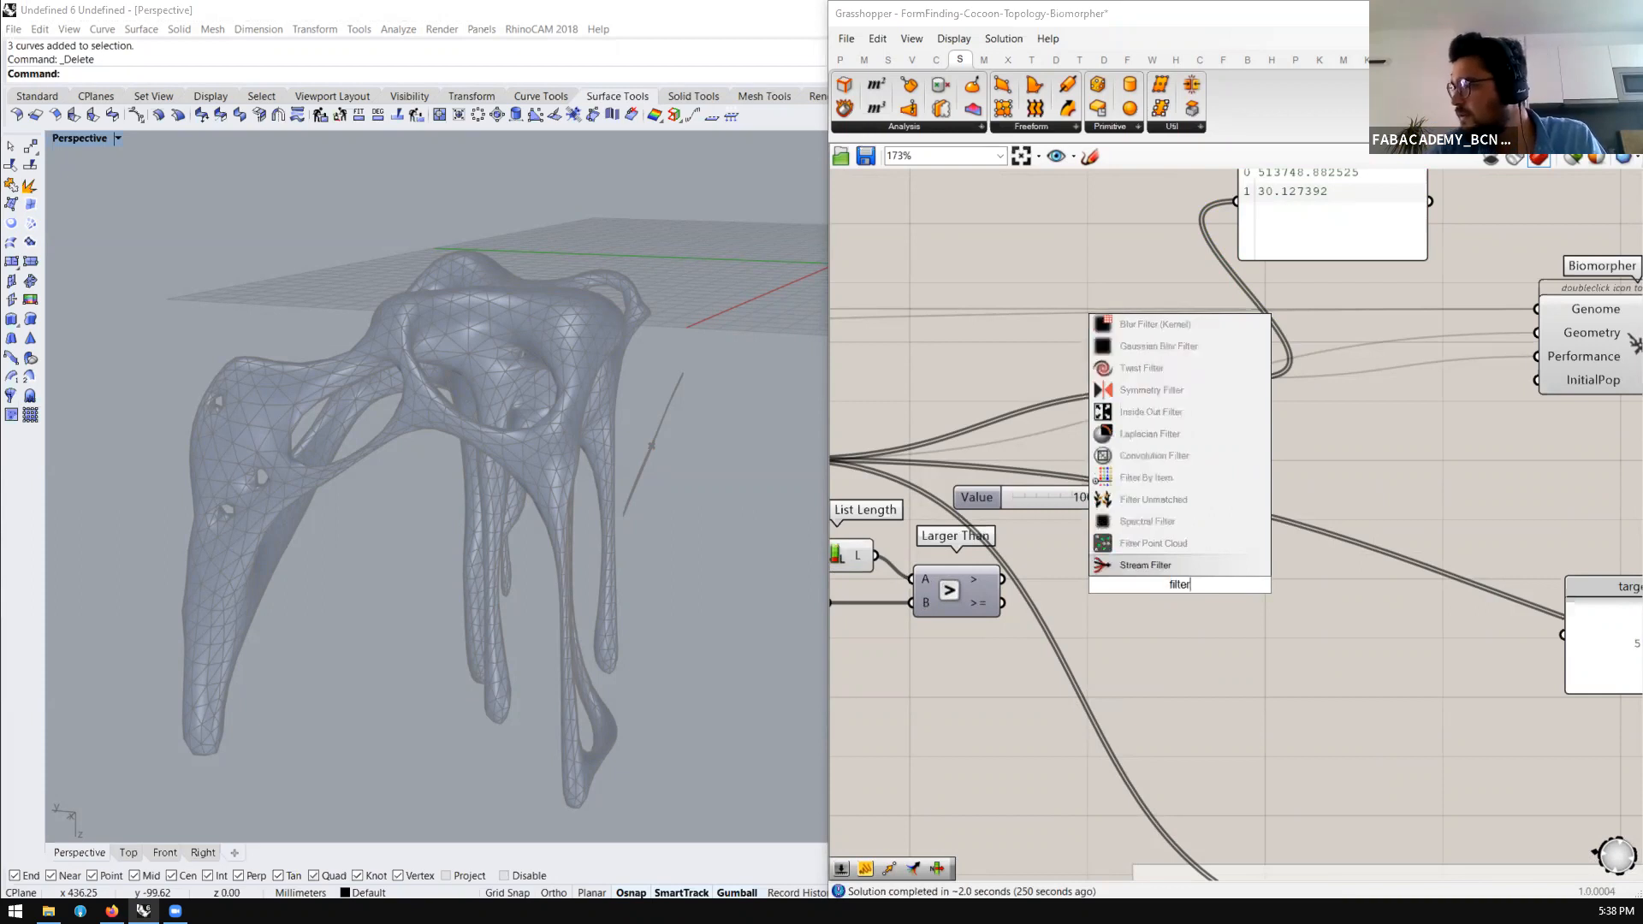
drag(1184, 592, 1253, 603)
Move List Length, Larger Than and the panel containing 1 together, farther from the Mesh parameter and closer to Stream Filter
scroll(1292, 599, down, 4)
scroll(1172, 620, up, 3)
drag(1036, 593, 977, 552)
drag(992, 550, 1053, 596)
click(1280, 594)
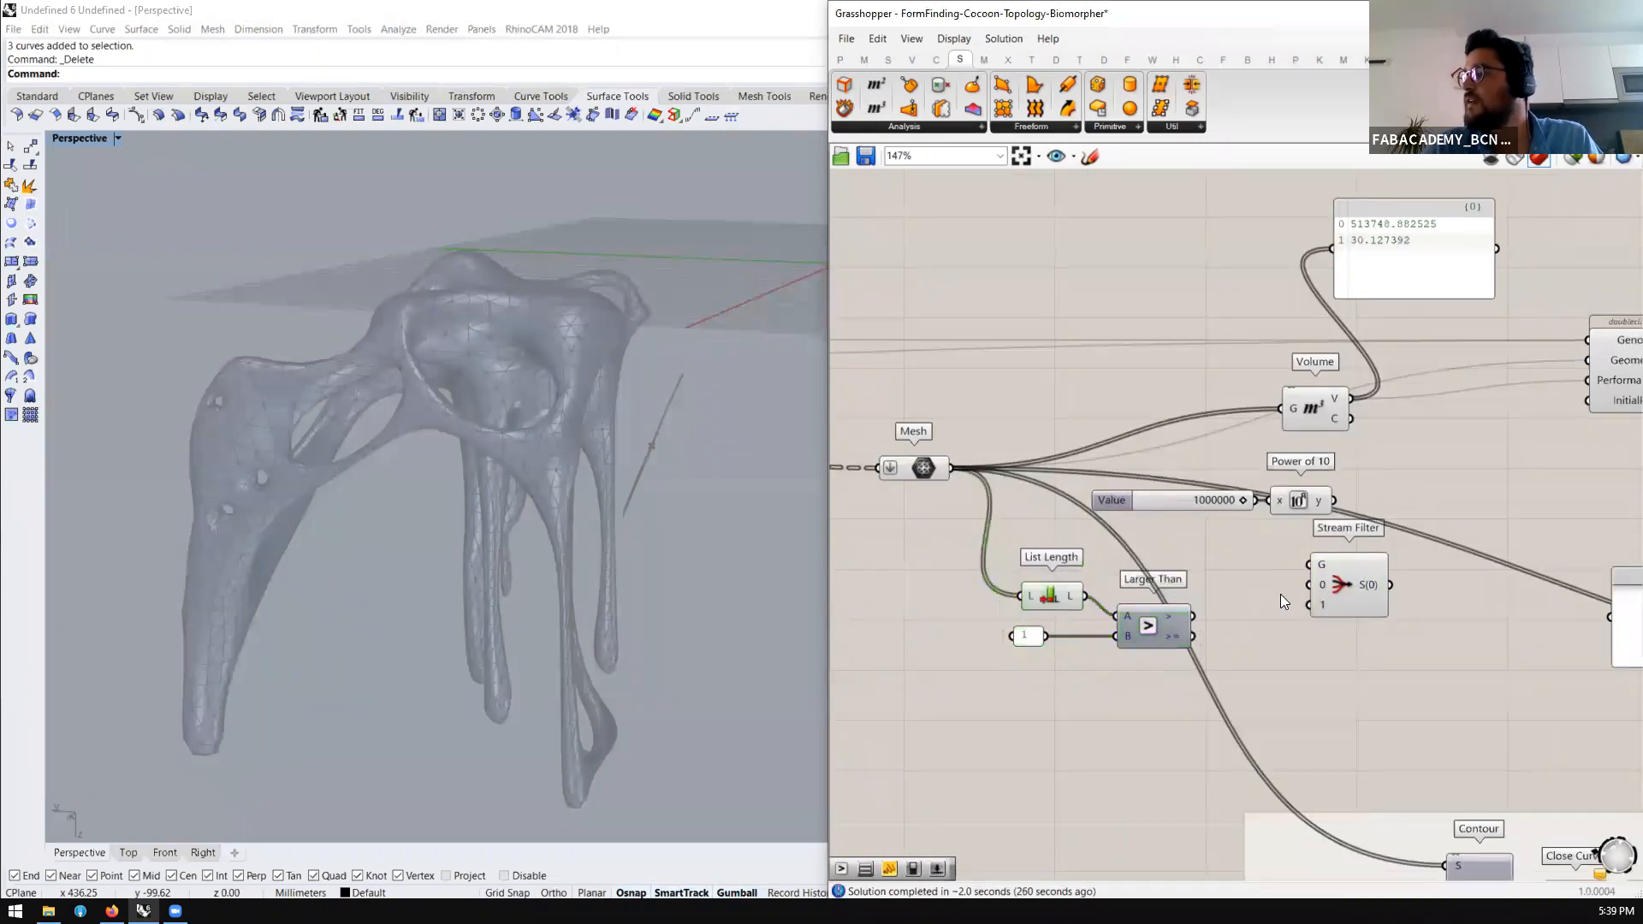
Connect Larger Than's > output to Stream Filter's gate, and the Power of 10 result to its stream 1 input
scroll(1284, 609, up, 3)
mouse_move(1124, 615)
drag(1127, 615, 1311, 546)
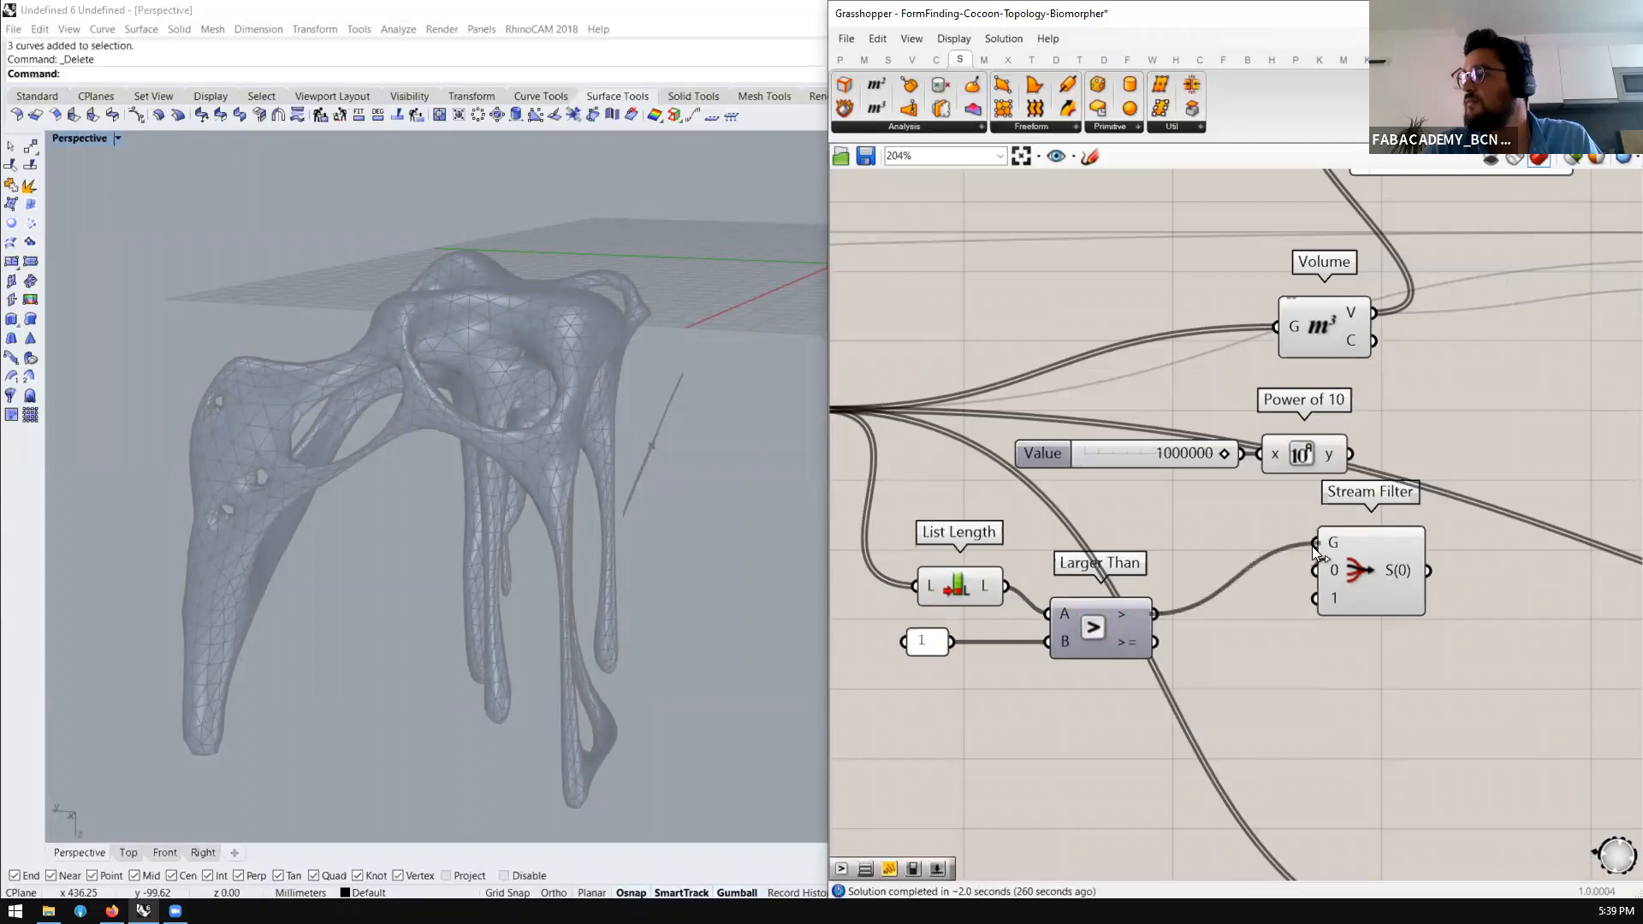
mouse_move(1135, 616)
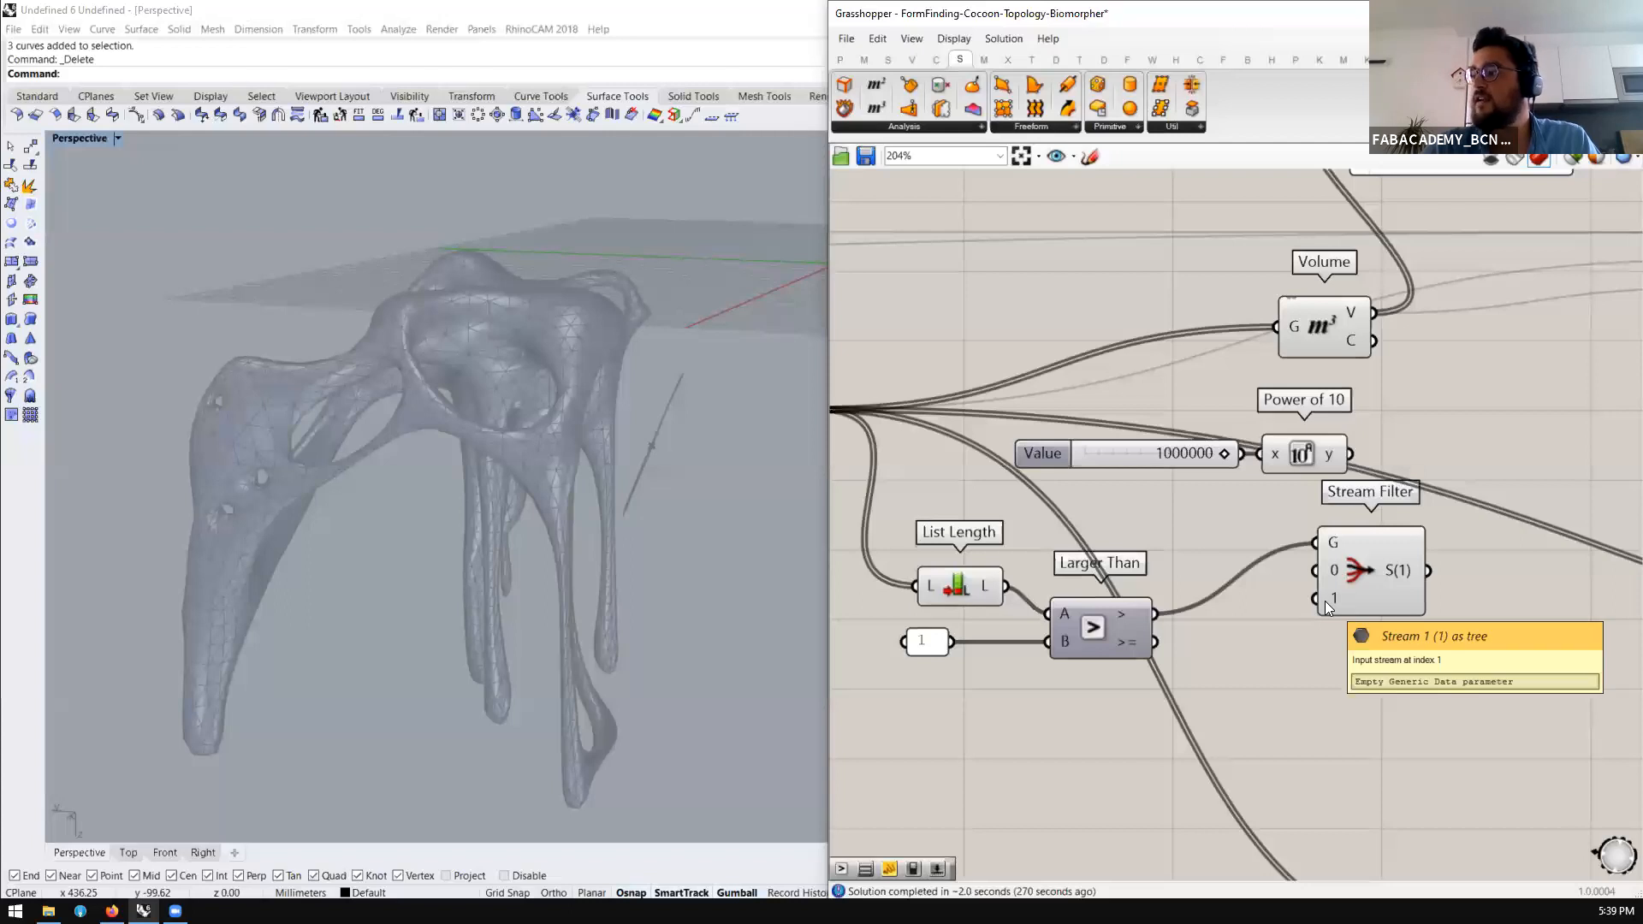
drag(1350, 454, 1316, 599)
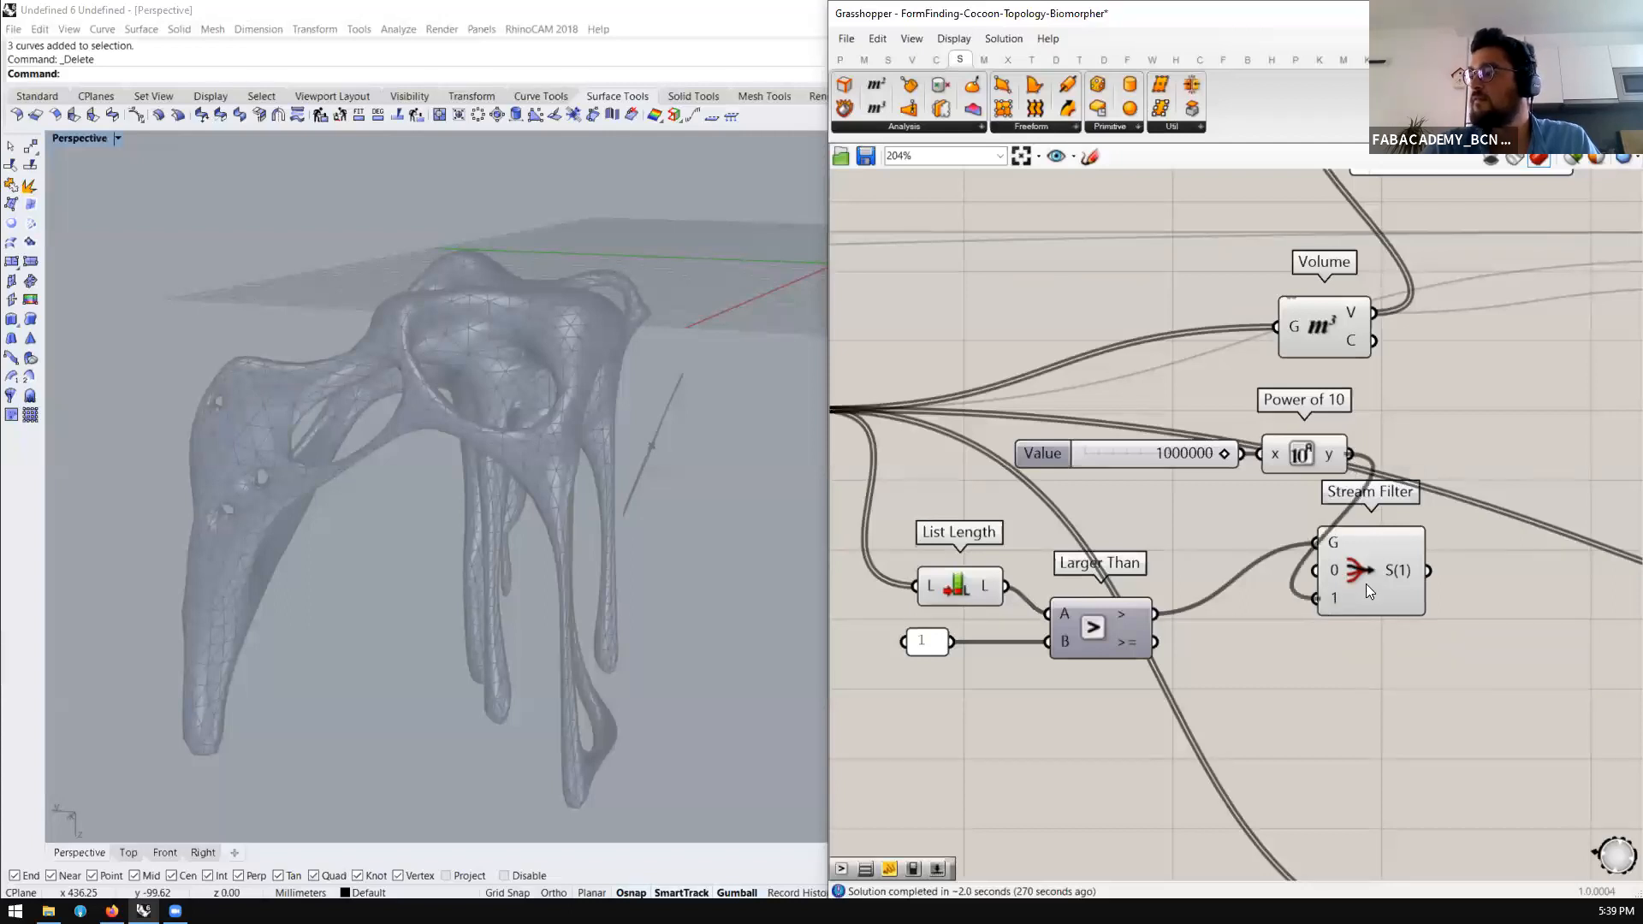
Add a panel showing the Stream Filter's output
scroll(1435, 565, down, 2)
double_click(1435, 571)
text(//)
key(Return)
mouse_move(1383, 578)
mouse_down()
mouse_move(1417, 580)
mouse_move(1386, 572)
mouse_up()
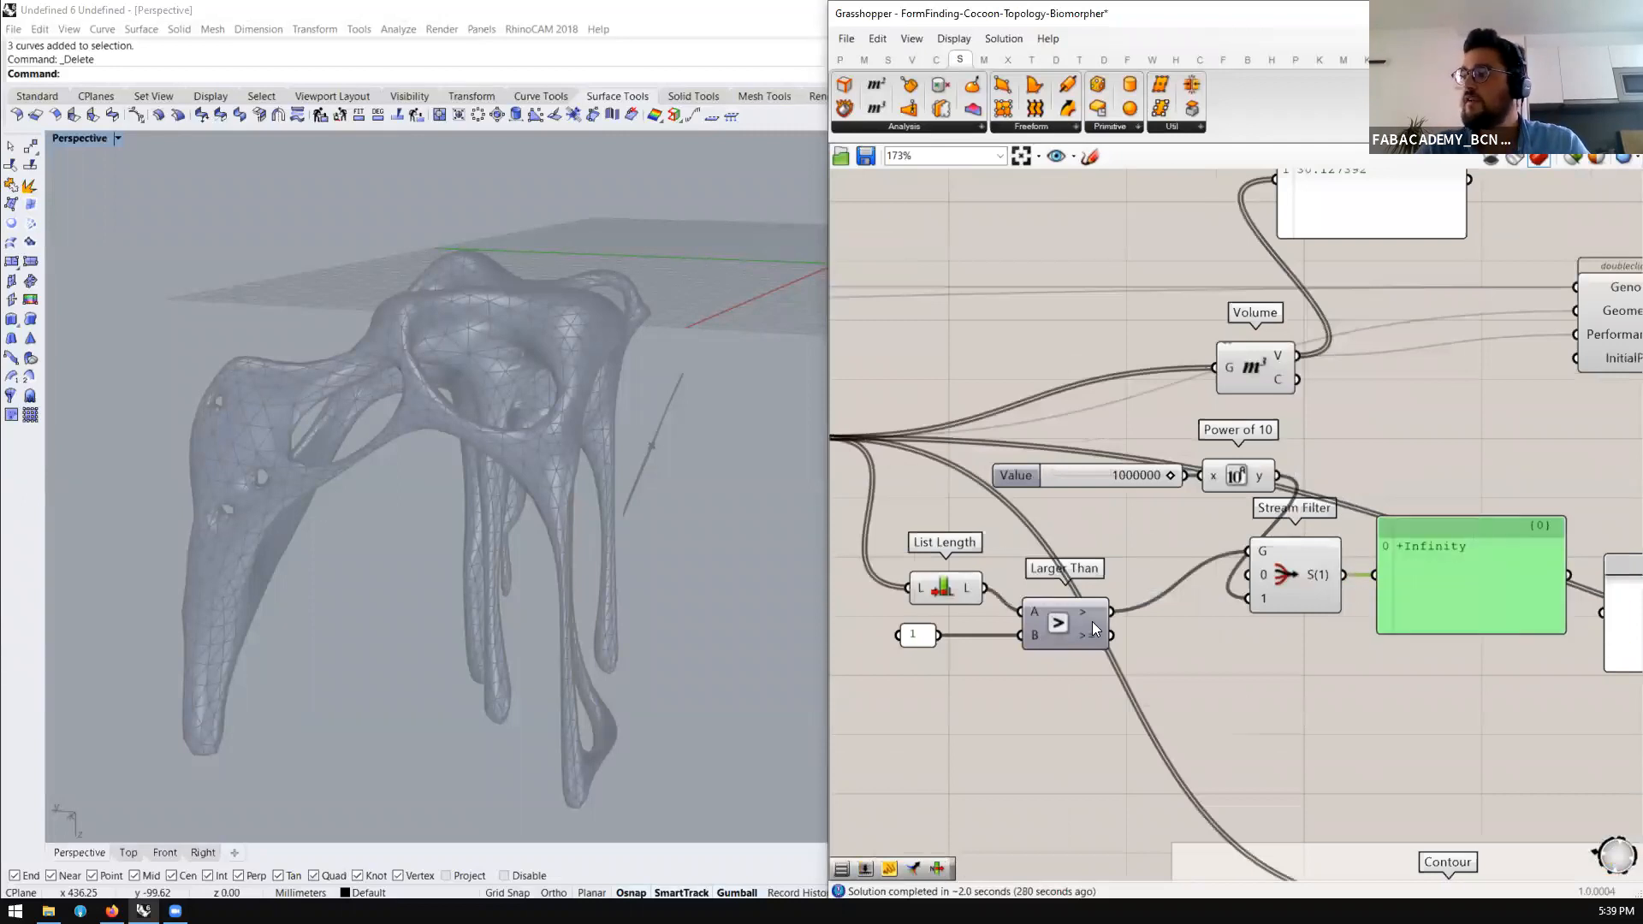
Wire Volume's V output into Stream Filter's stream 0 input, and the filter's output into Biomorpher's Performance input
drag(1295, 355, 1251, 577)
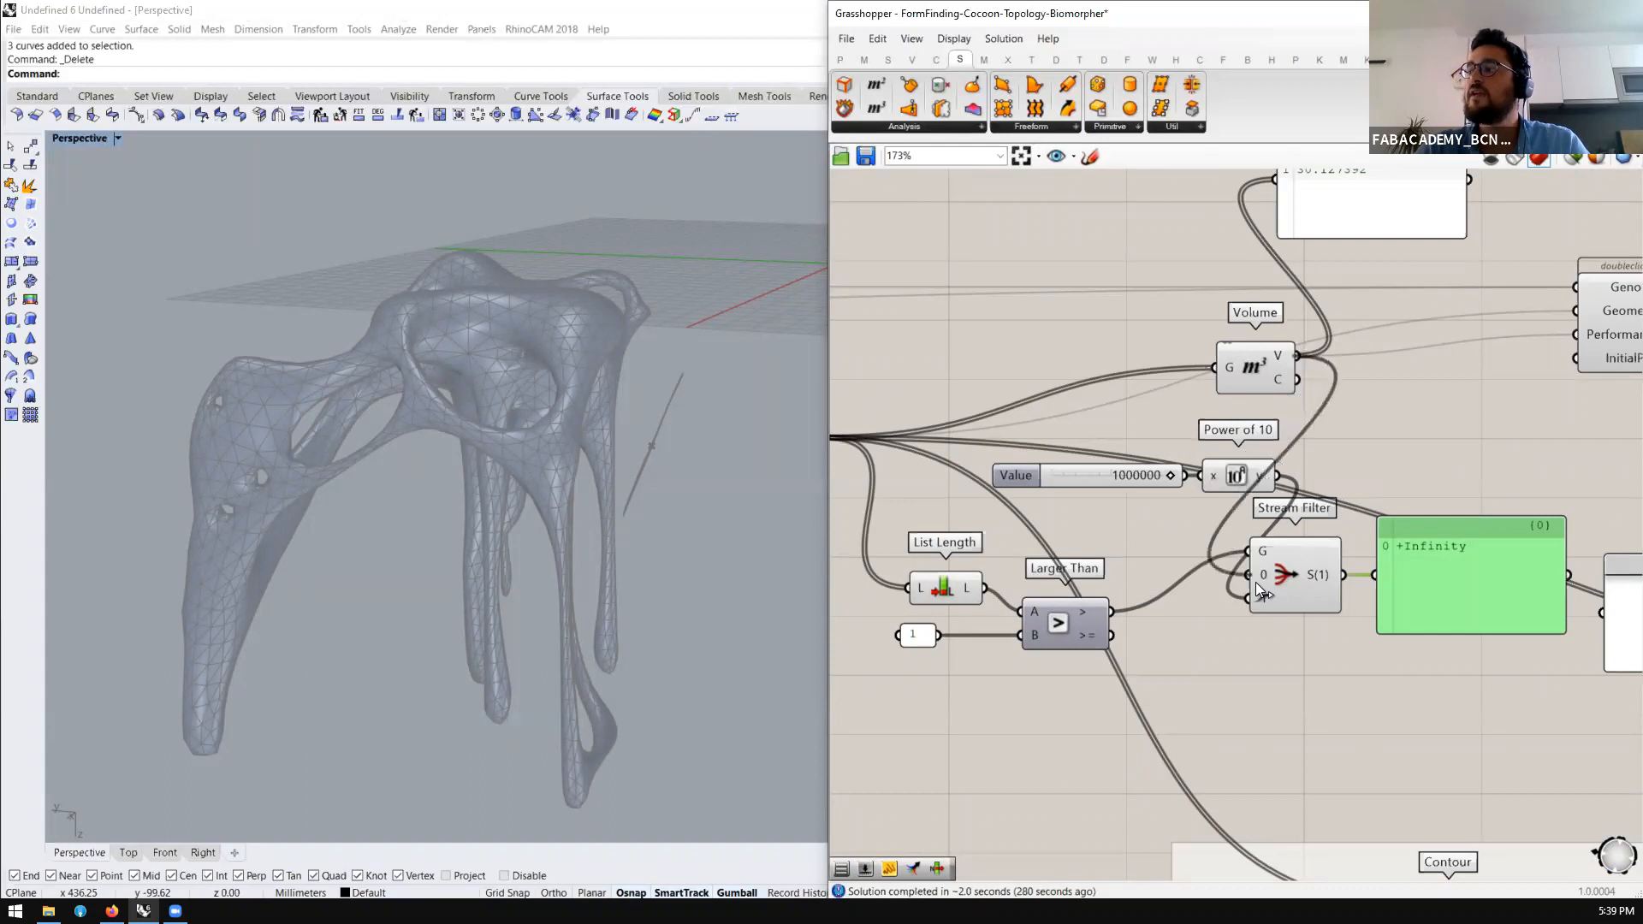
scroll(1349, 539, down, 2)
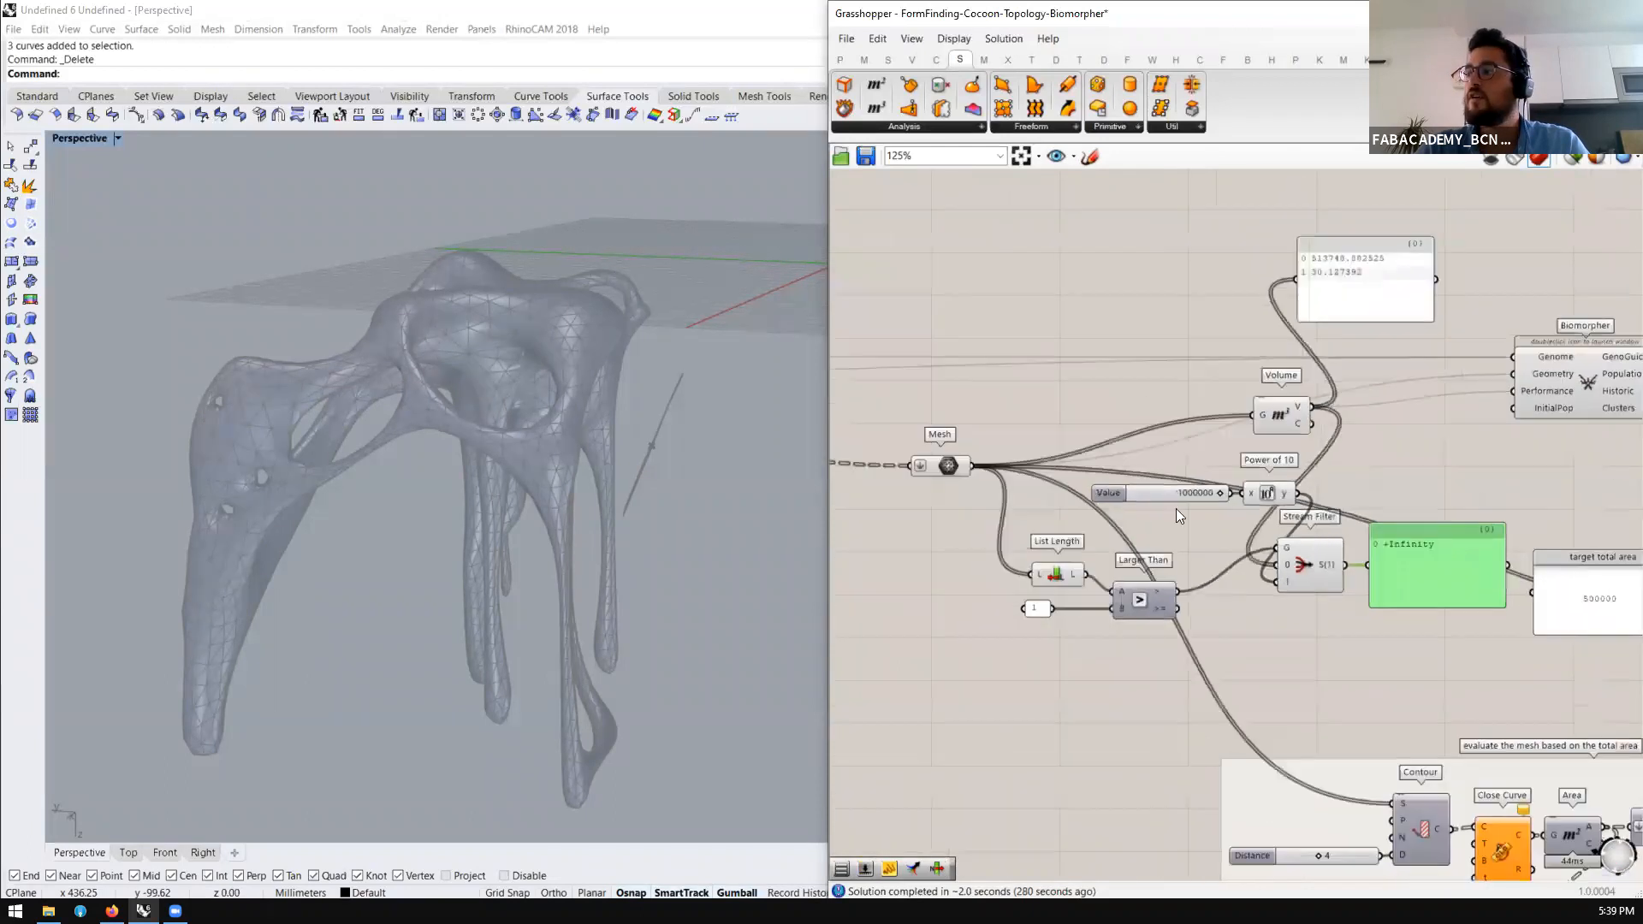
click(935, 462)
mouse_move(936, 463)
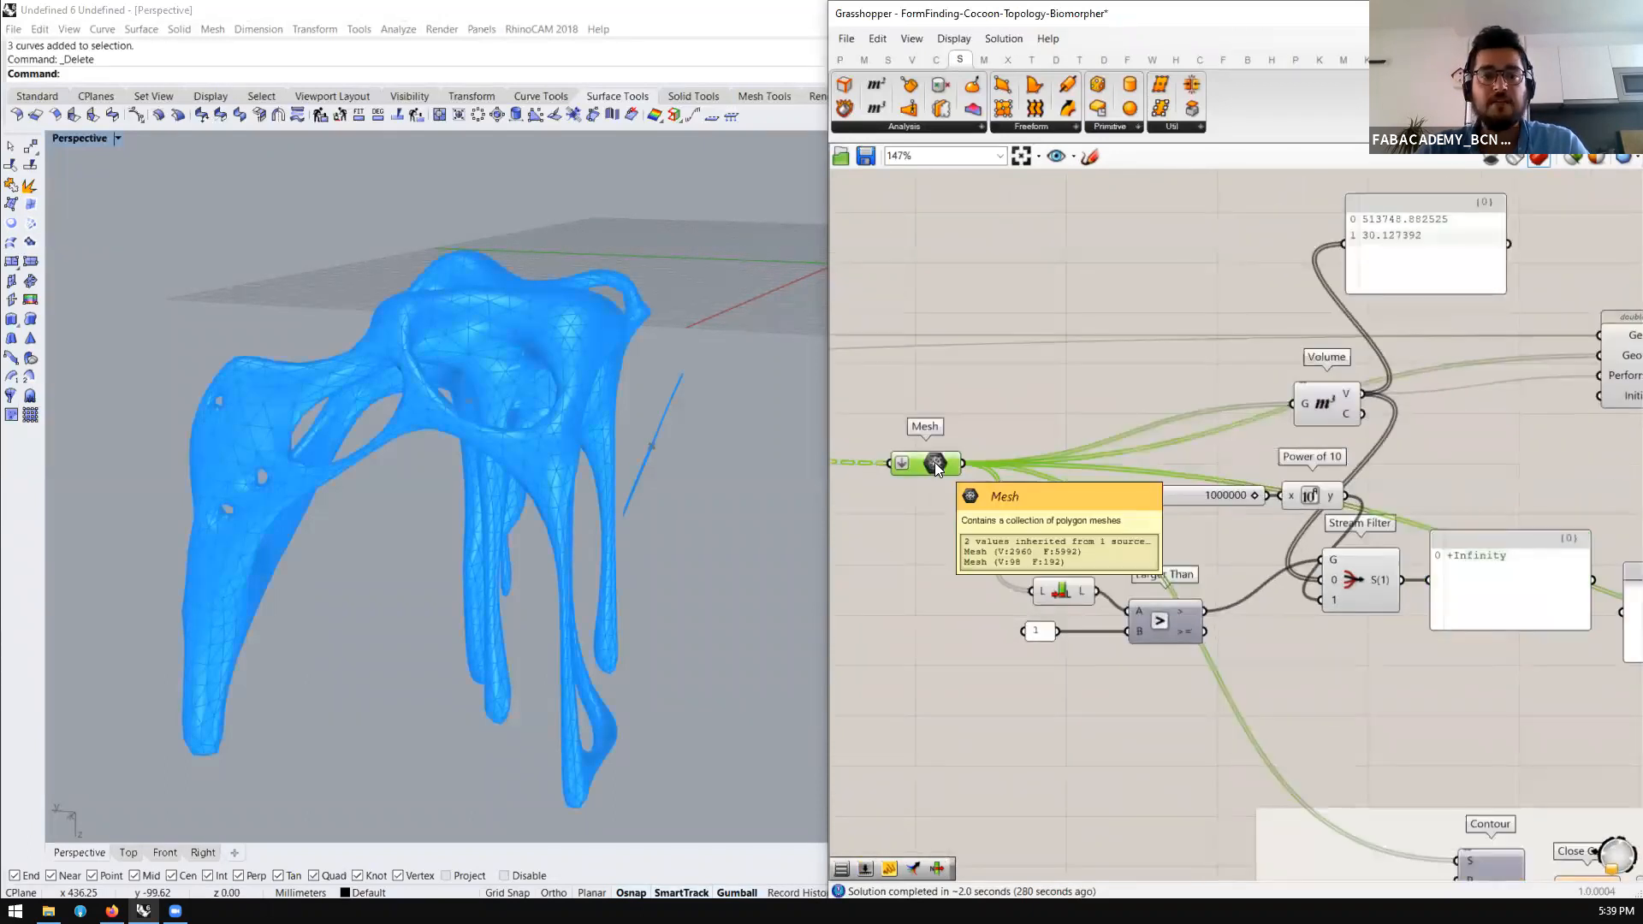
click(1174, 621)
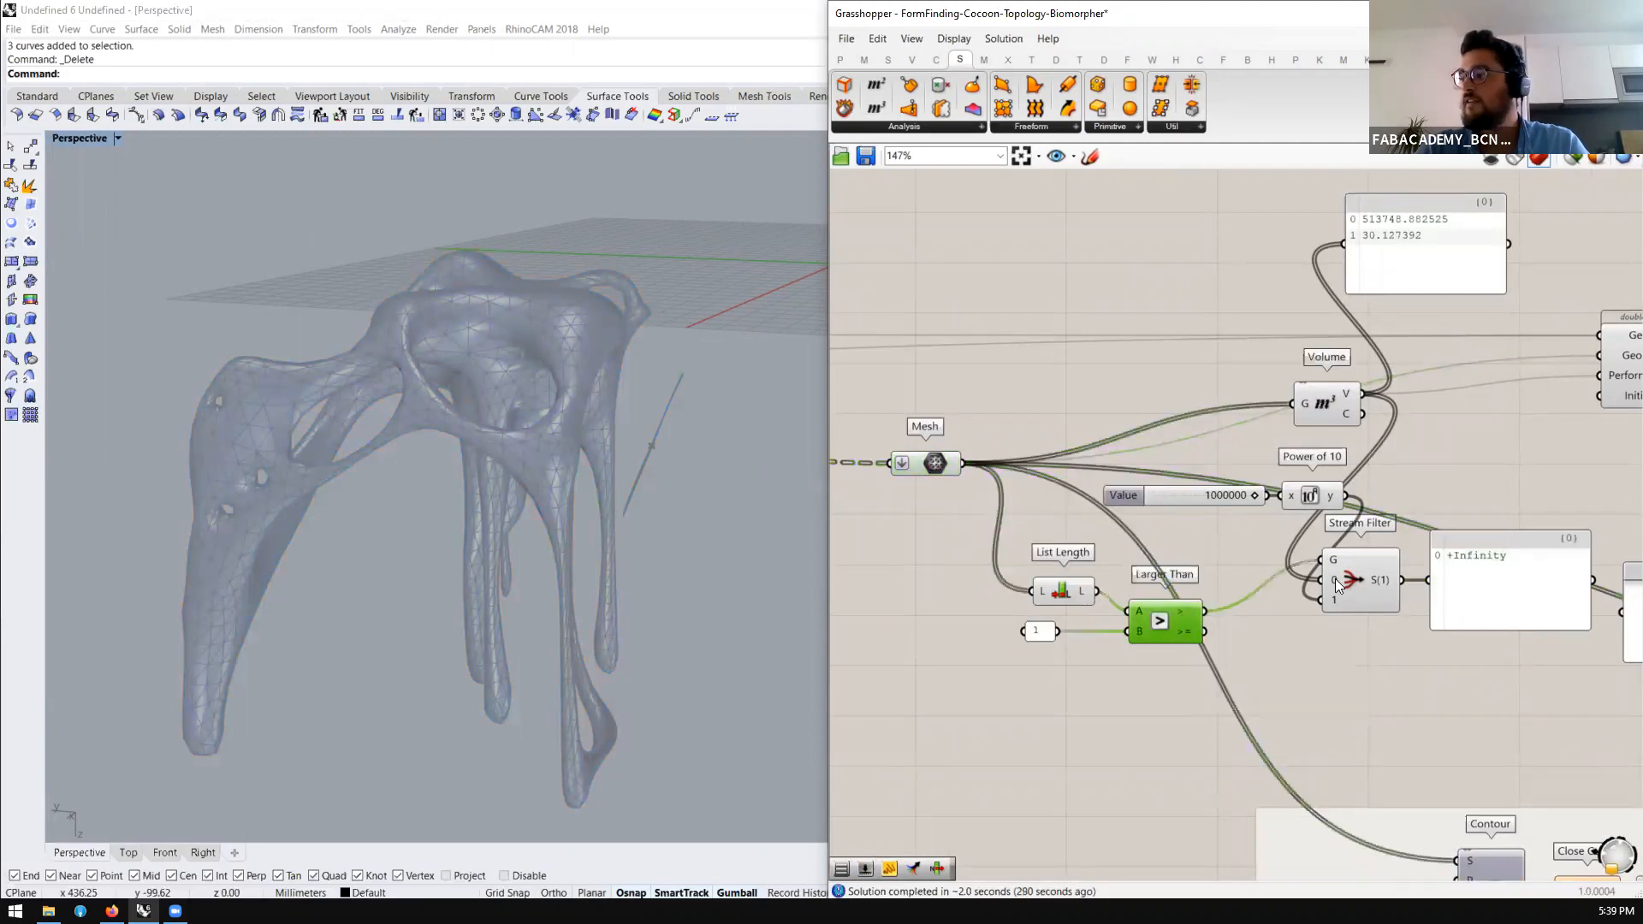
click(1332, 407)
drag(1425, 580, 1593, 375)
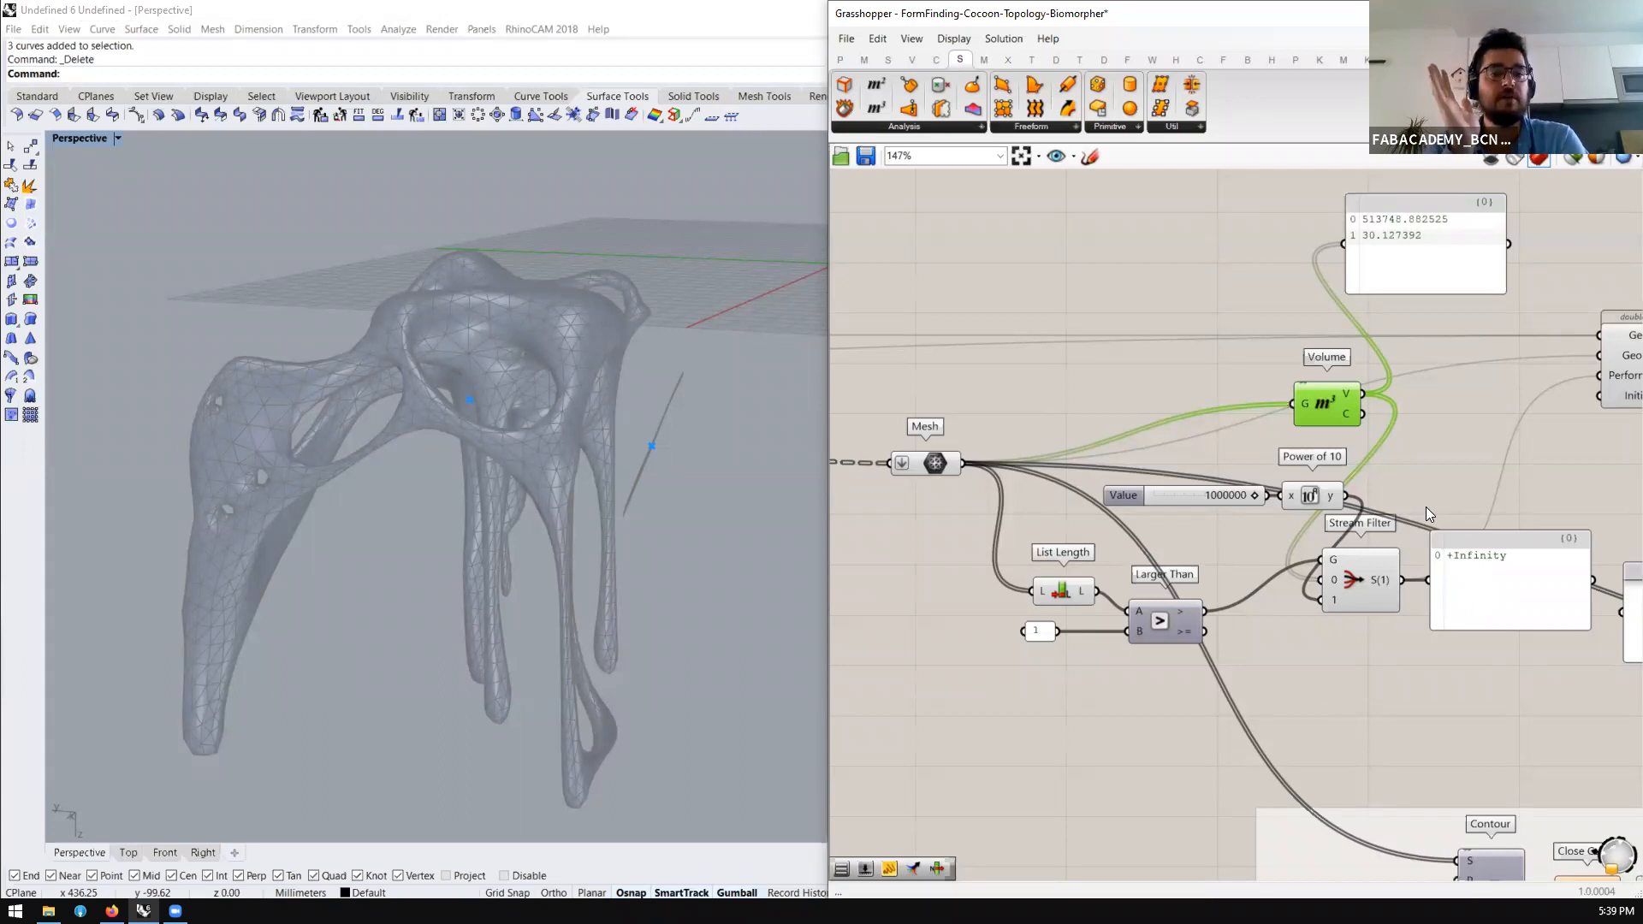
Rearrange Stream Filter, Power of 10 with its slider, and Volume so the wires run tidily between Mesh and Biomorpher
drag(1360, 580, 1432, 458)
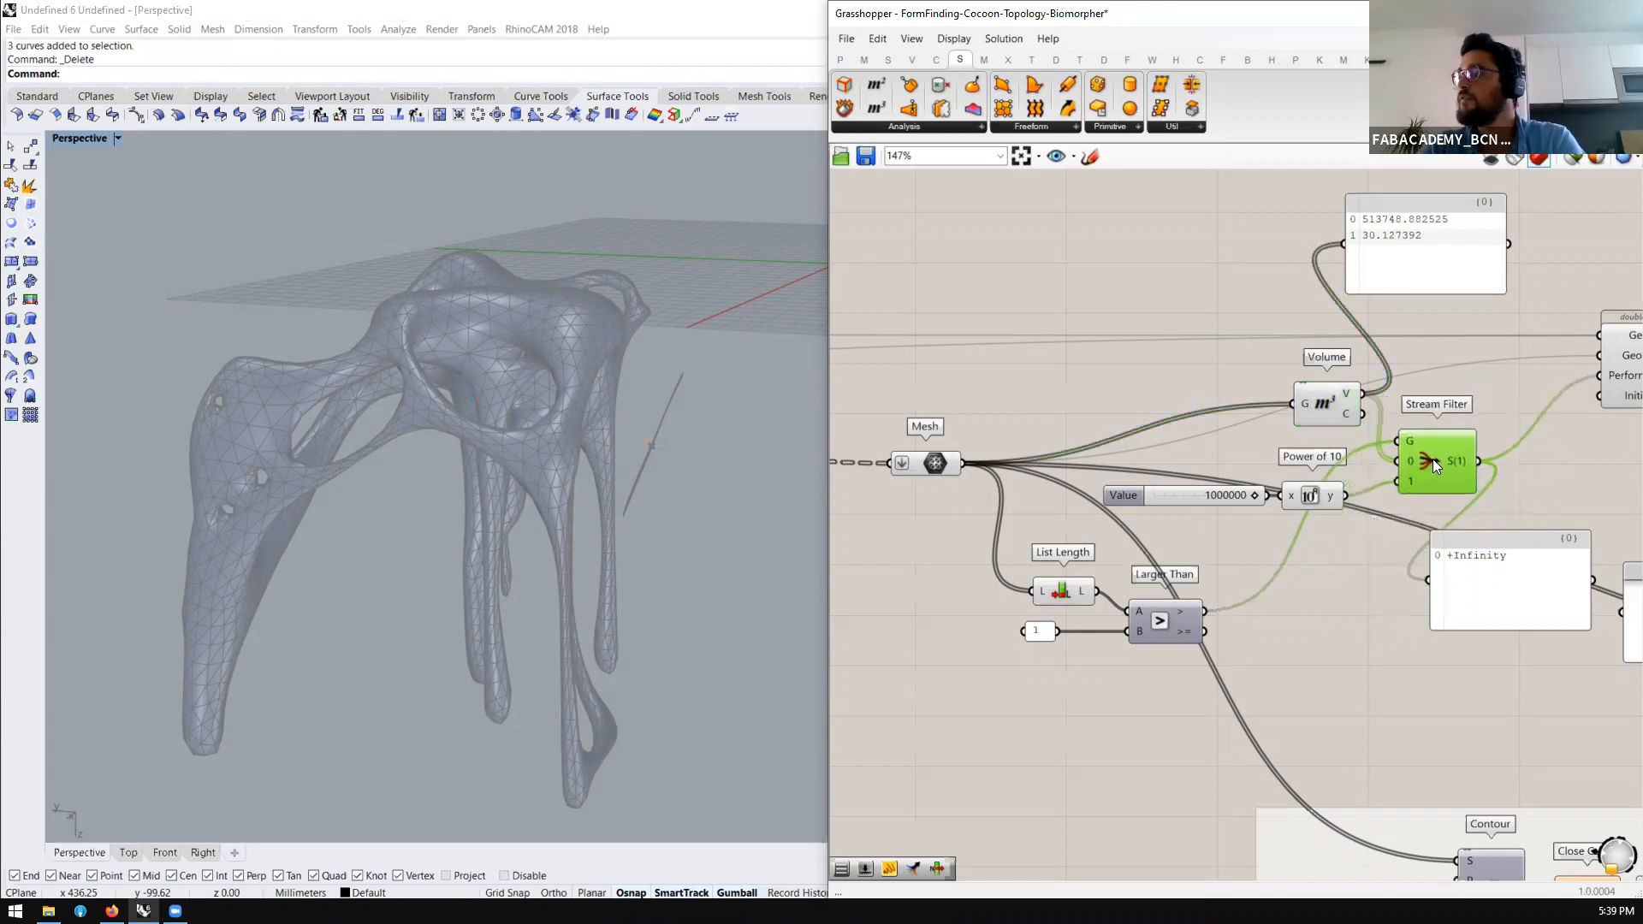
drag(1309, 495, 1325, 484)
drag(1220, 486, 1226, 474)
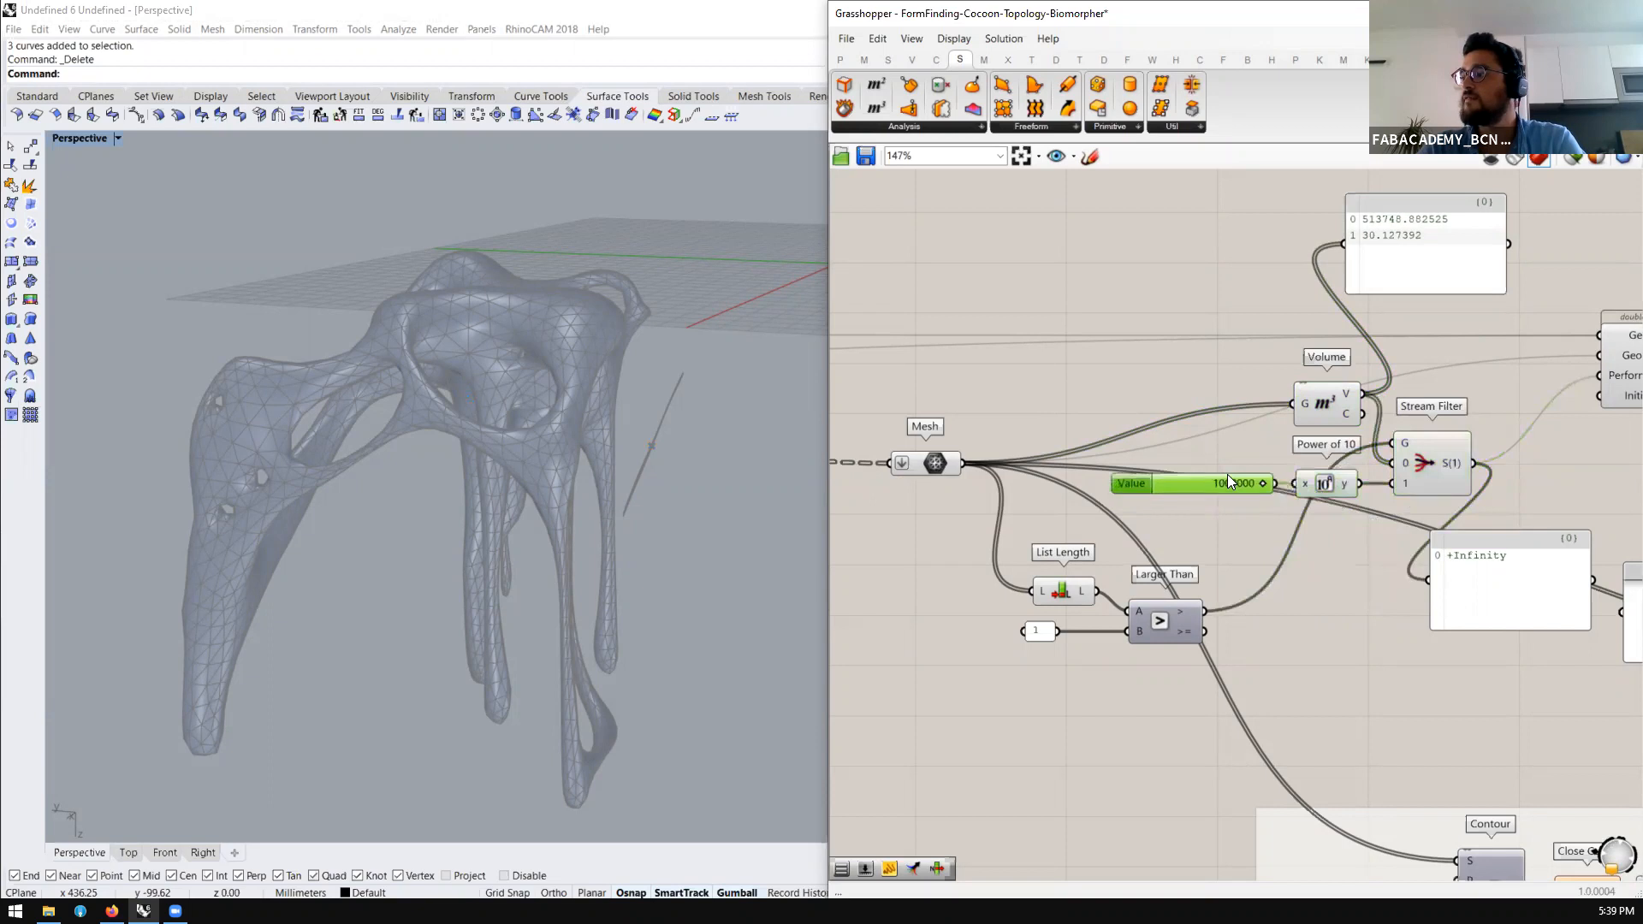
click(937, 463)
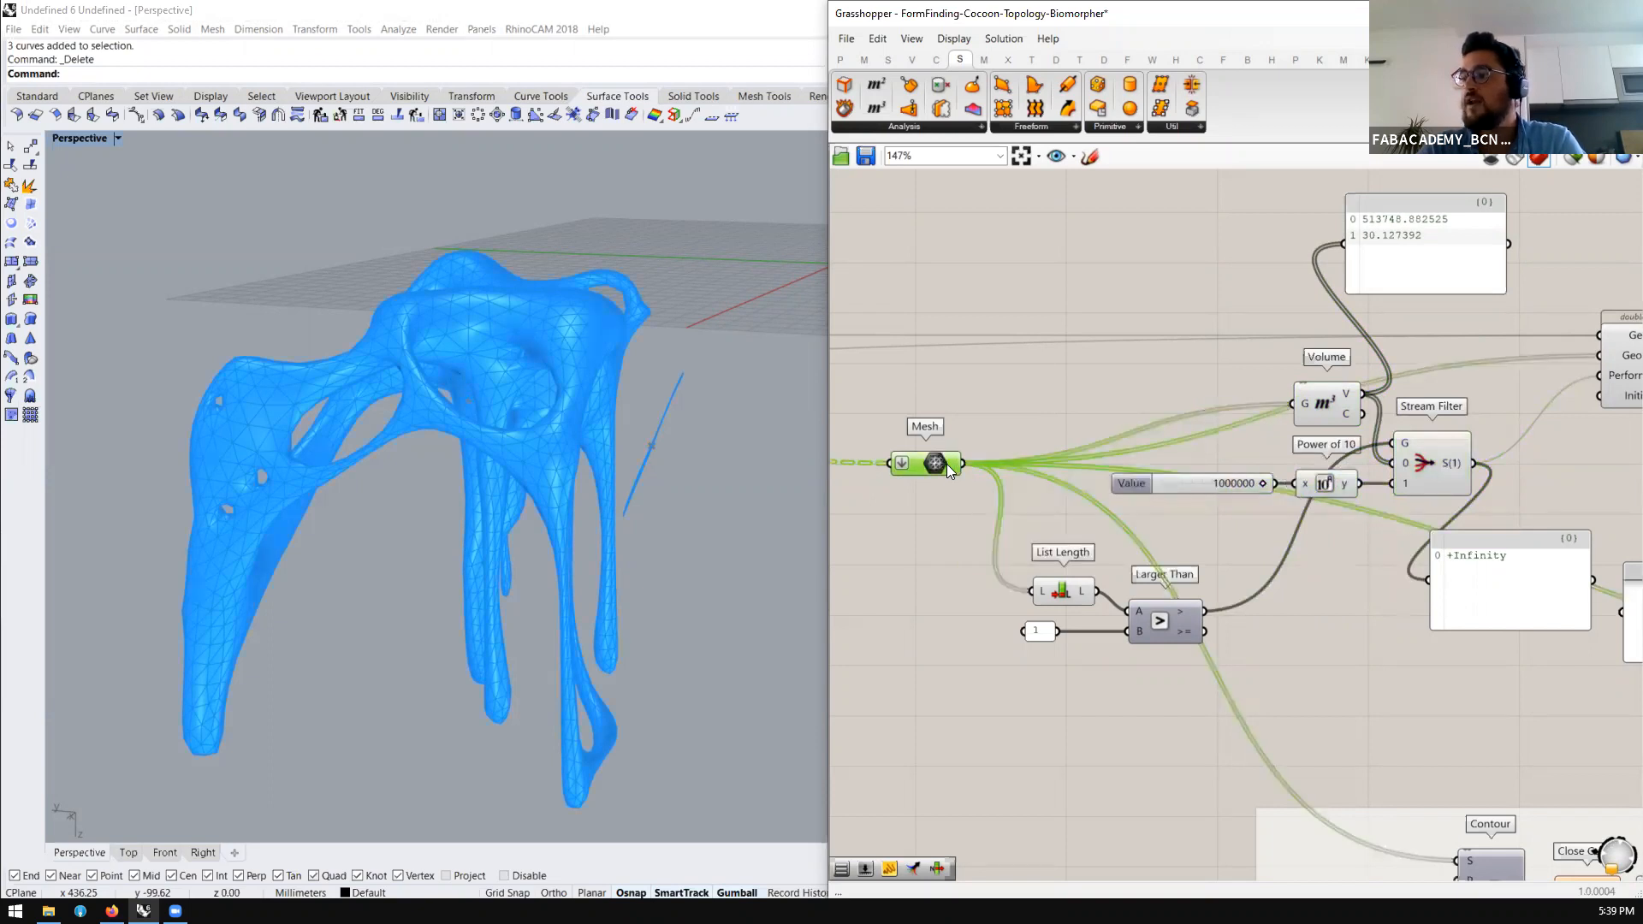
drag(1323, 408, 1215, 419)
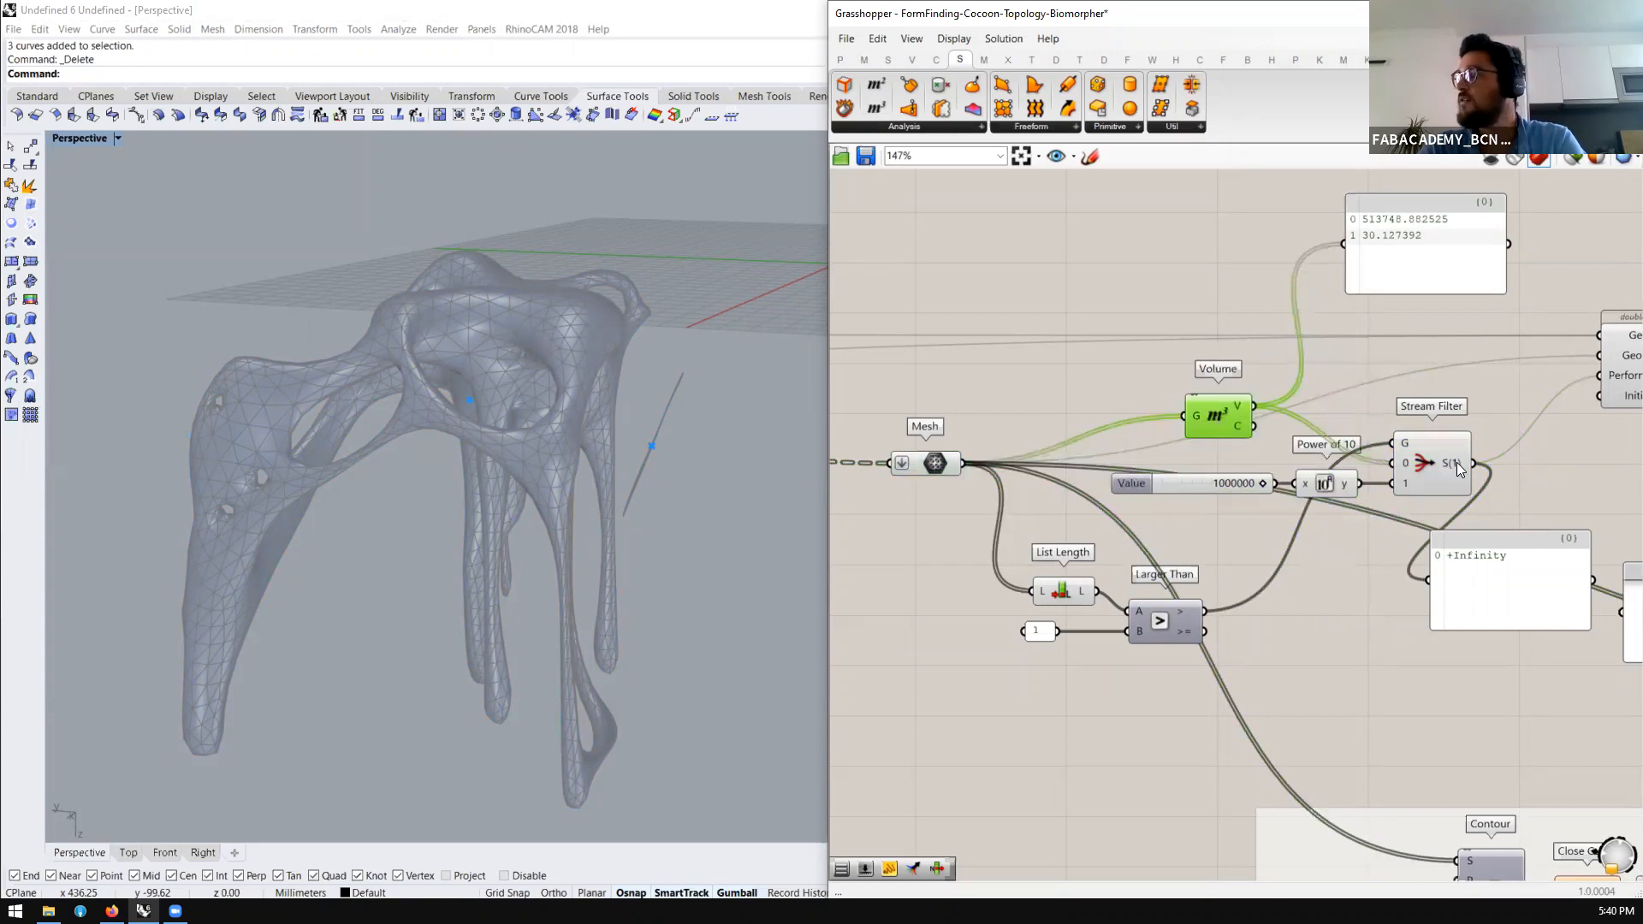
Delete the two panels showing the Stream Filter's output and the Volume component's values
mouse_move(1614, 379)
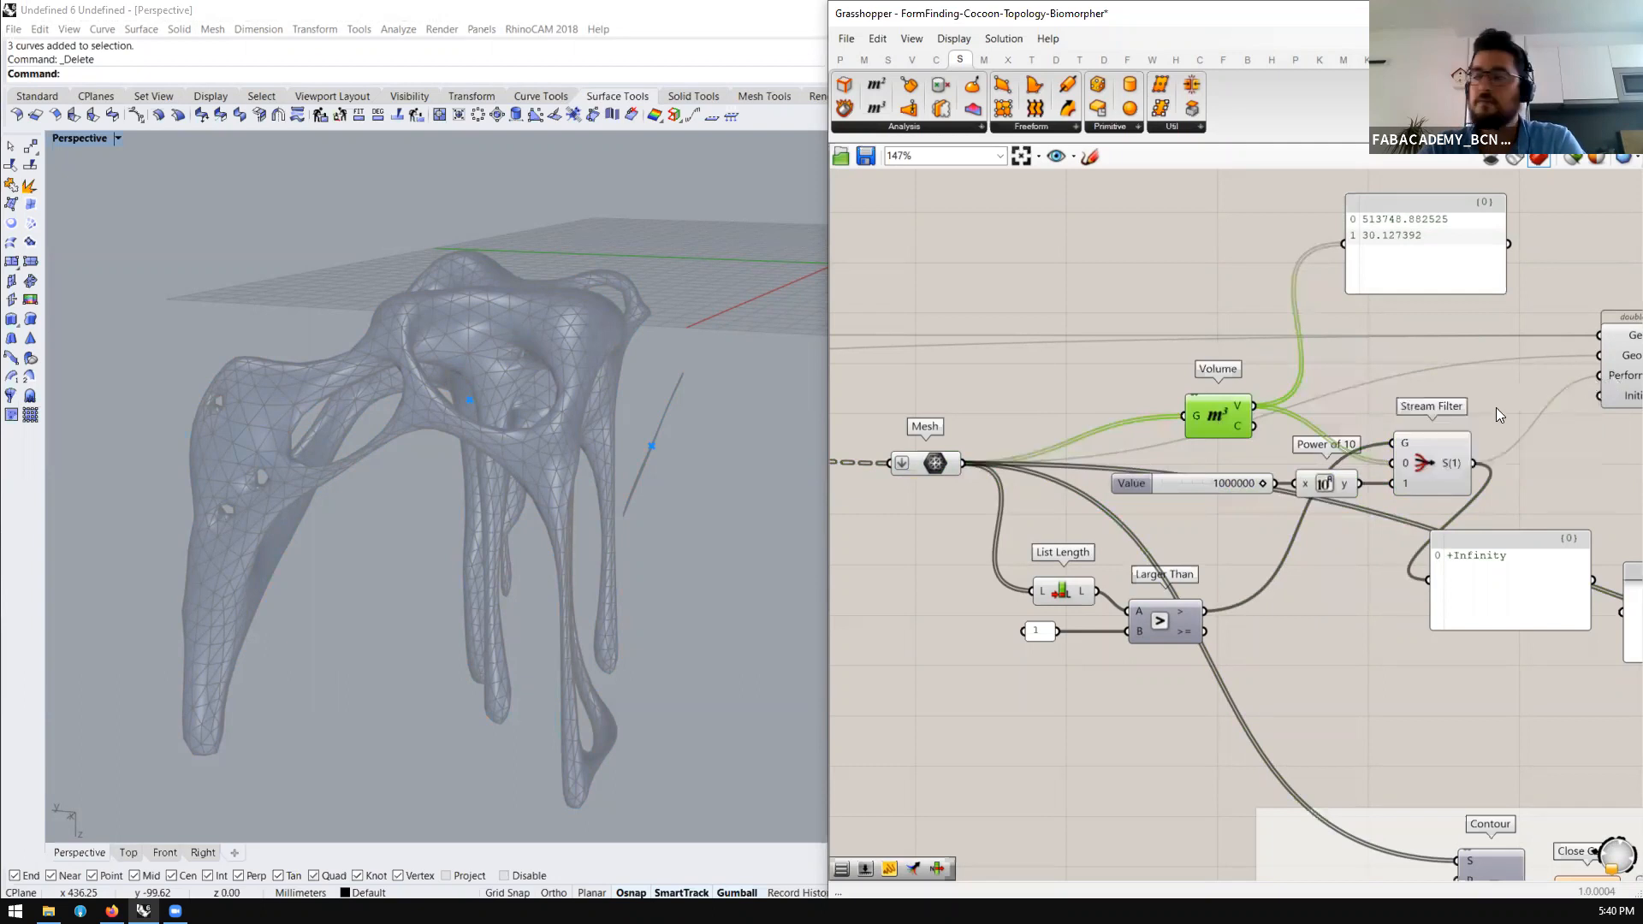
scroll(1495, 408, down, 2)
click(1485, 529)
scroll(1441, 507, down, 1)
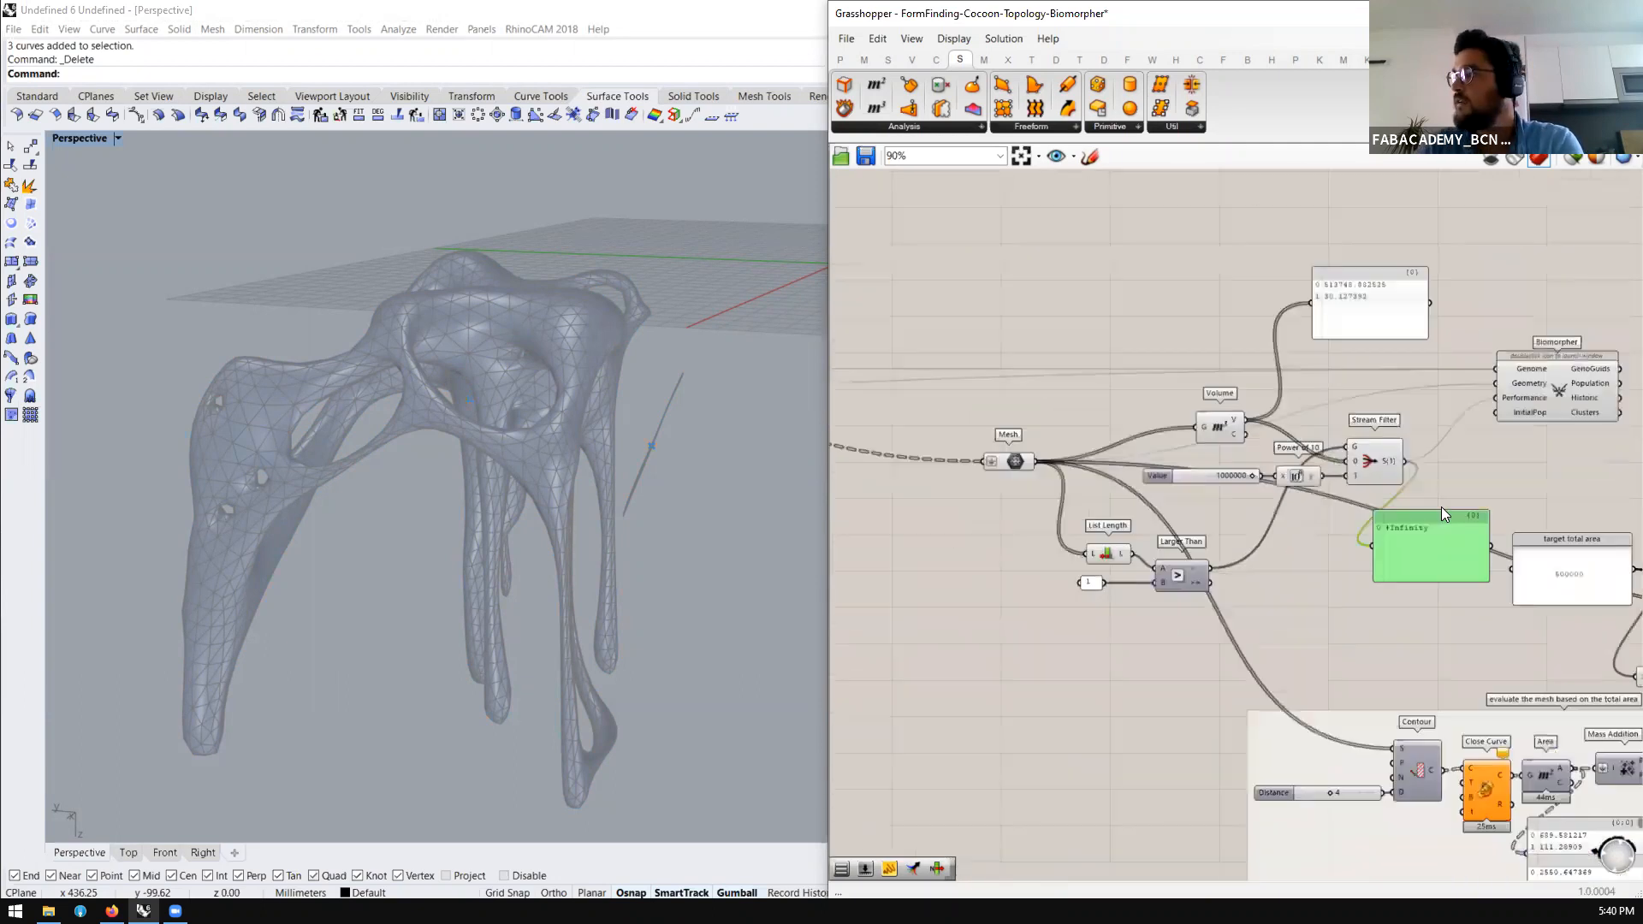
scroll(1441, 506, up, 2)
key(Delete)
drag(1332, 278, 1305, 299)
key(Delete)
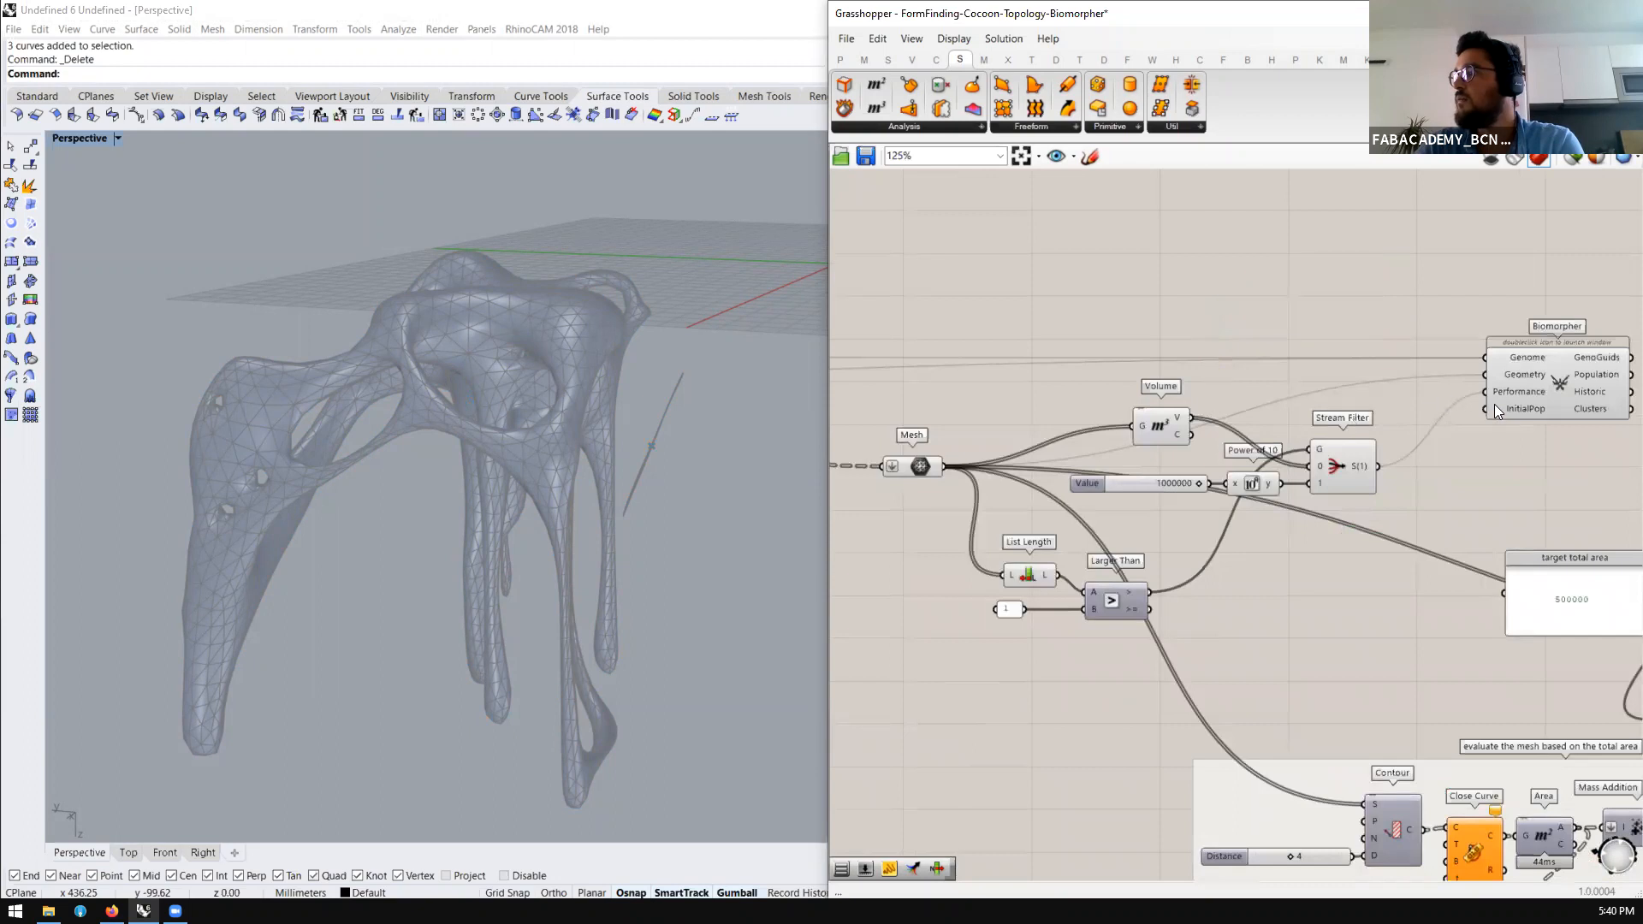
Inspect the Biomorpher component and the data reaching its Performance input, and open its window
click(1553, 379)
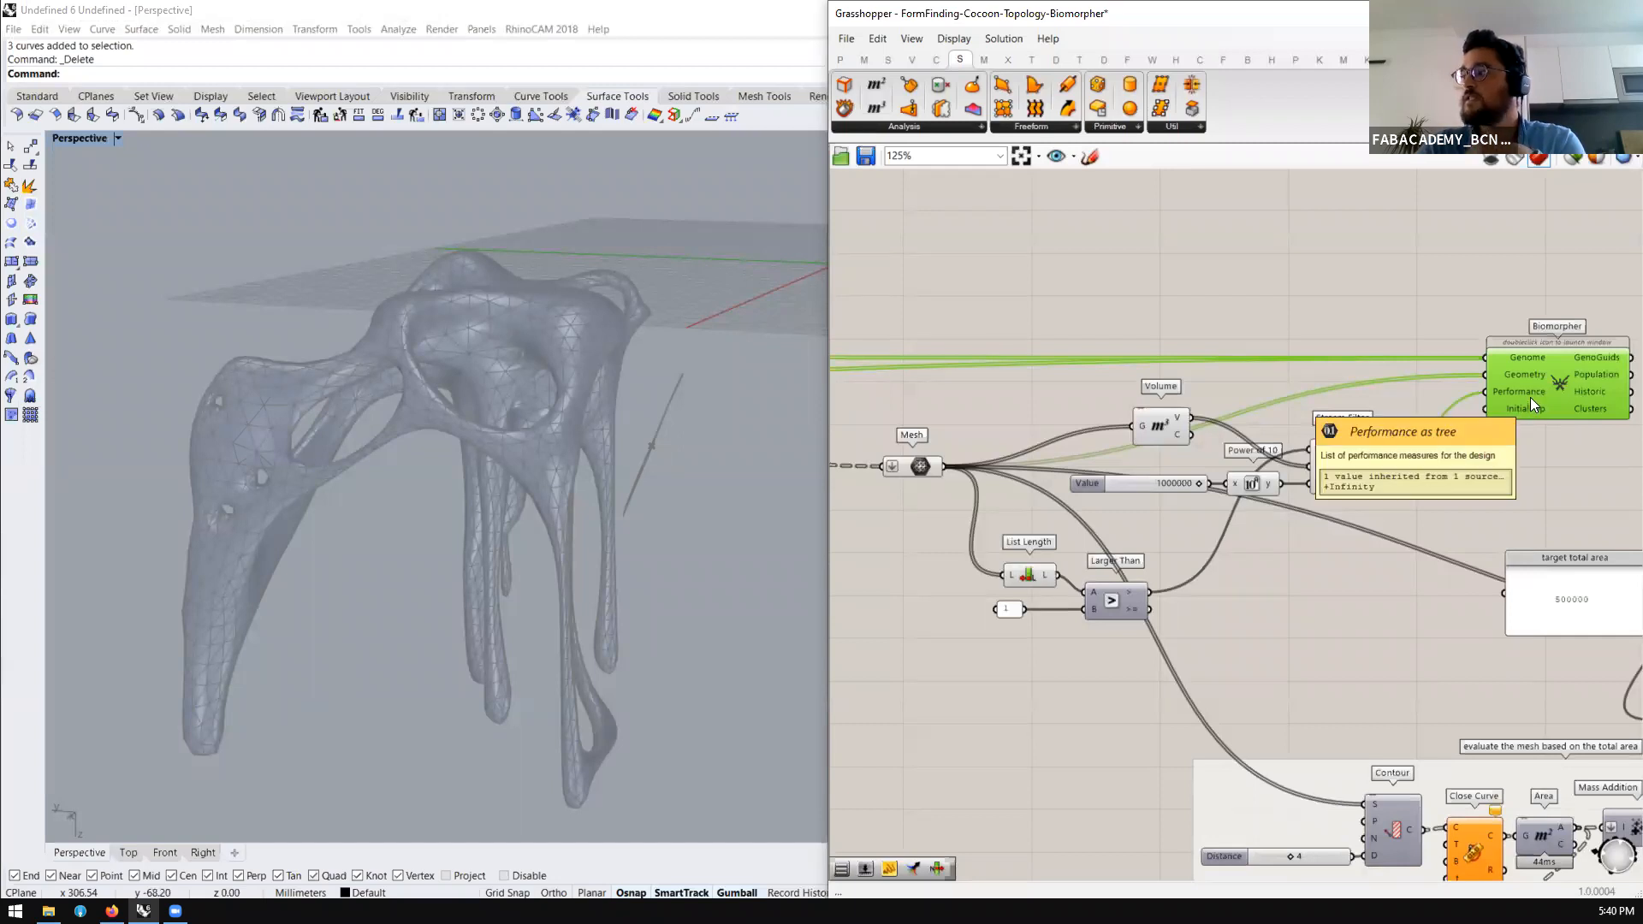
mouse_move(1524, 375)
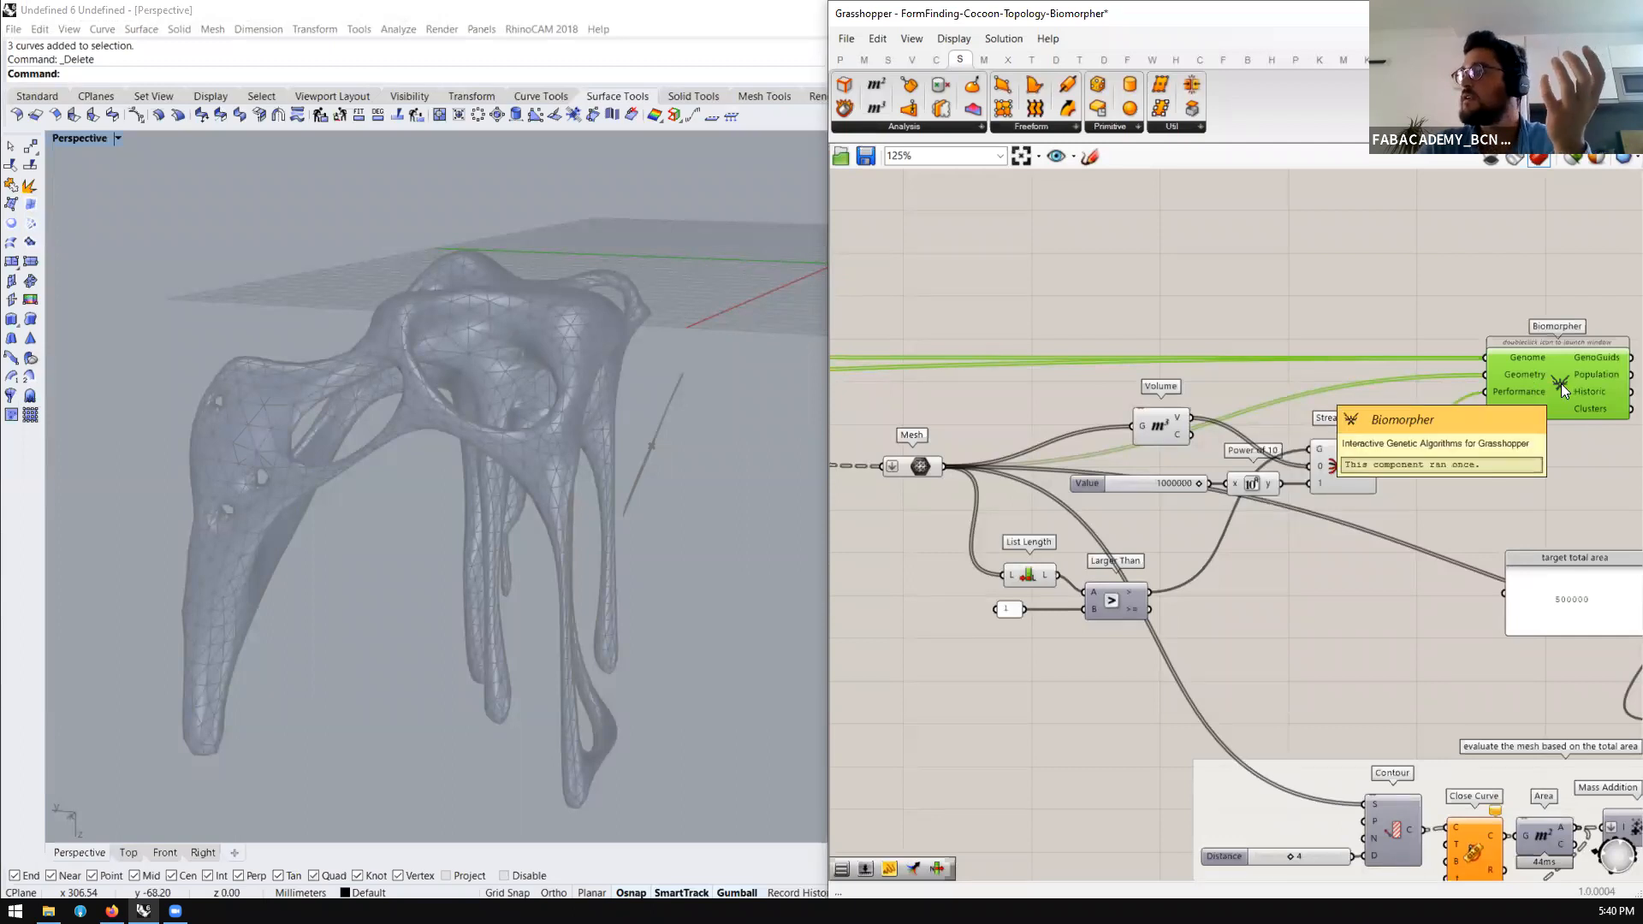
scroll(1437, 404, down, 4)
scroll(1439, 398, up, 4)
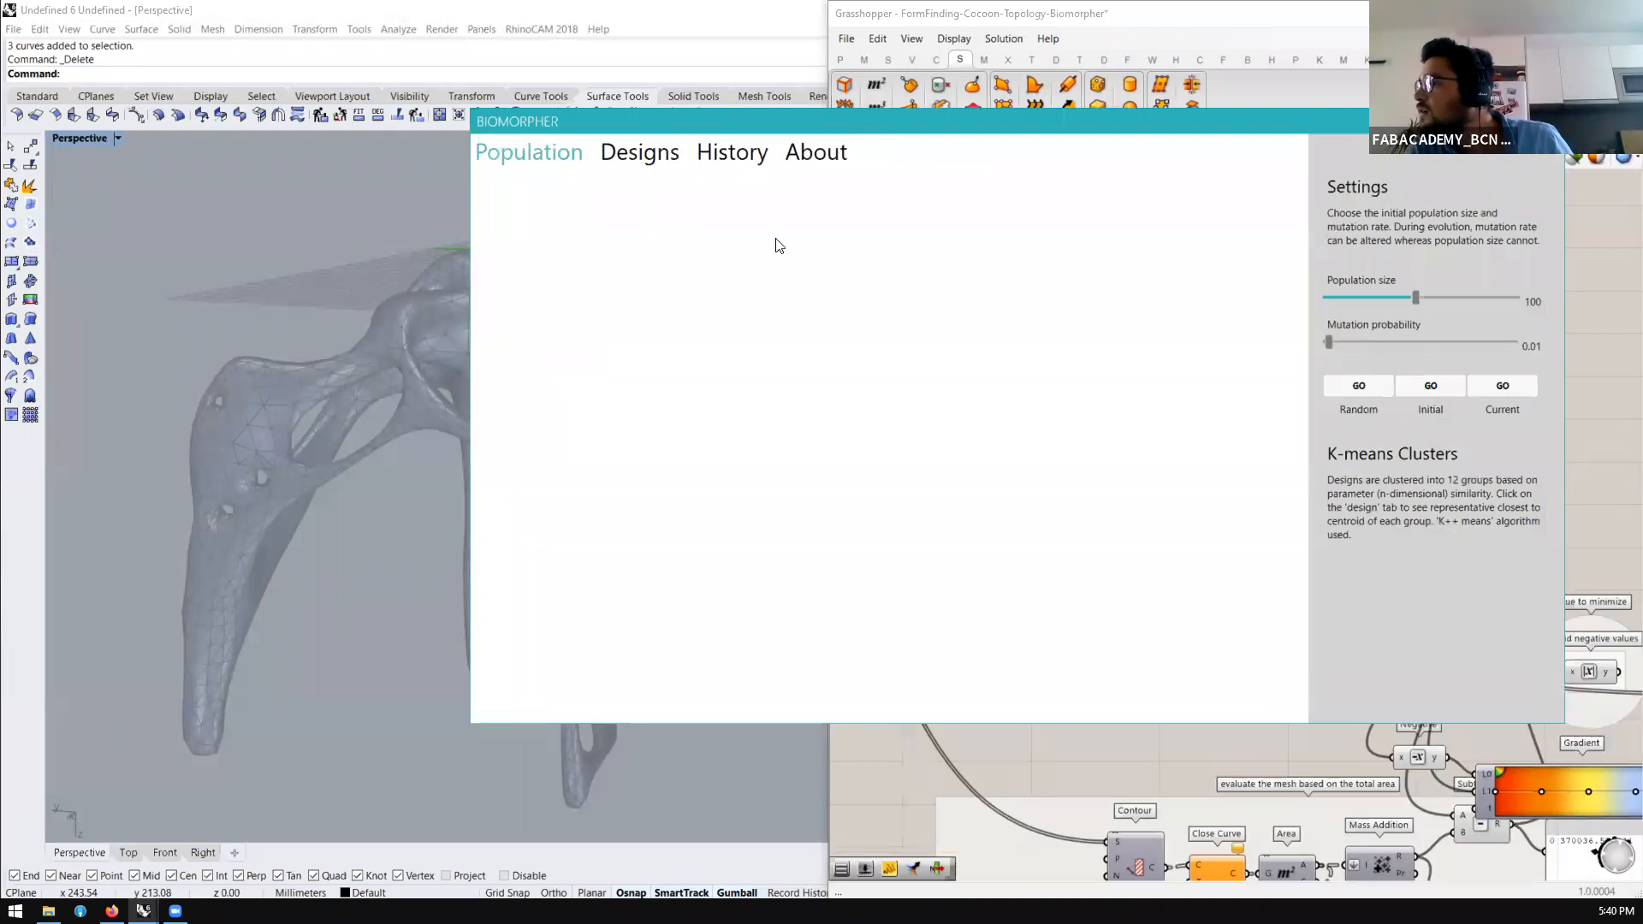
Look through Biomorpher's Designs and History views, and try starting a random population of 100 with mutation probability 0.06
click(640, 154)
click(734, 154)
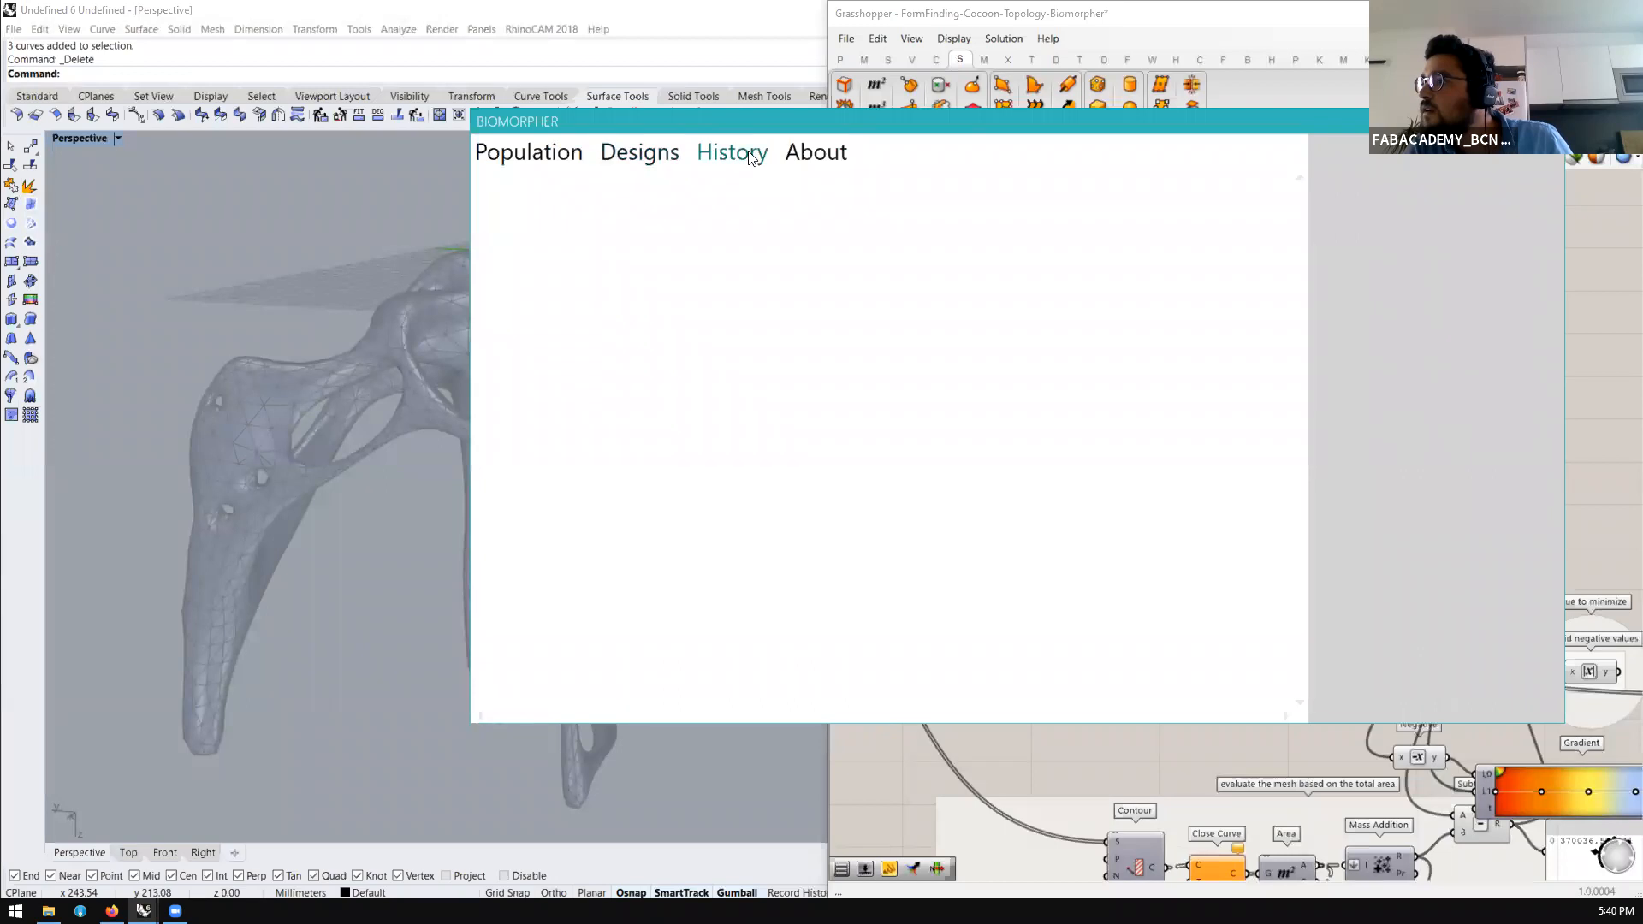
click(537, 154)
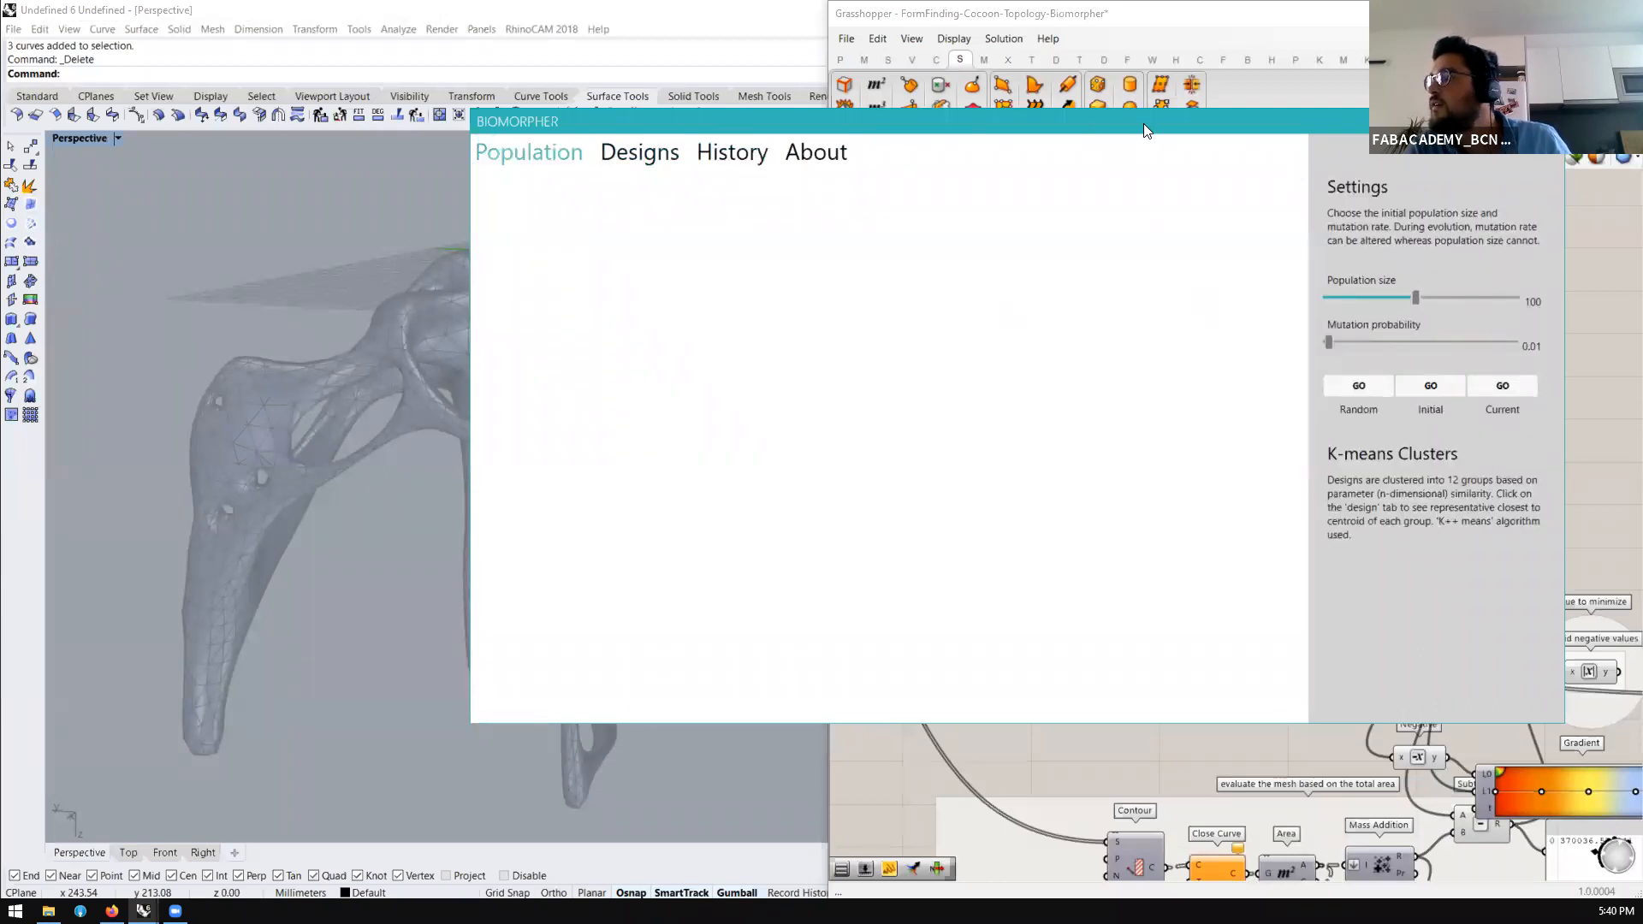
drag(1143, 125, 1174, 107)
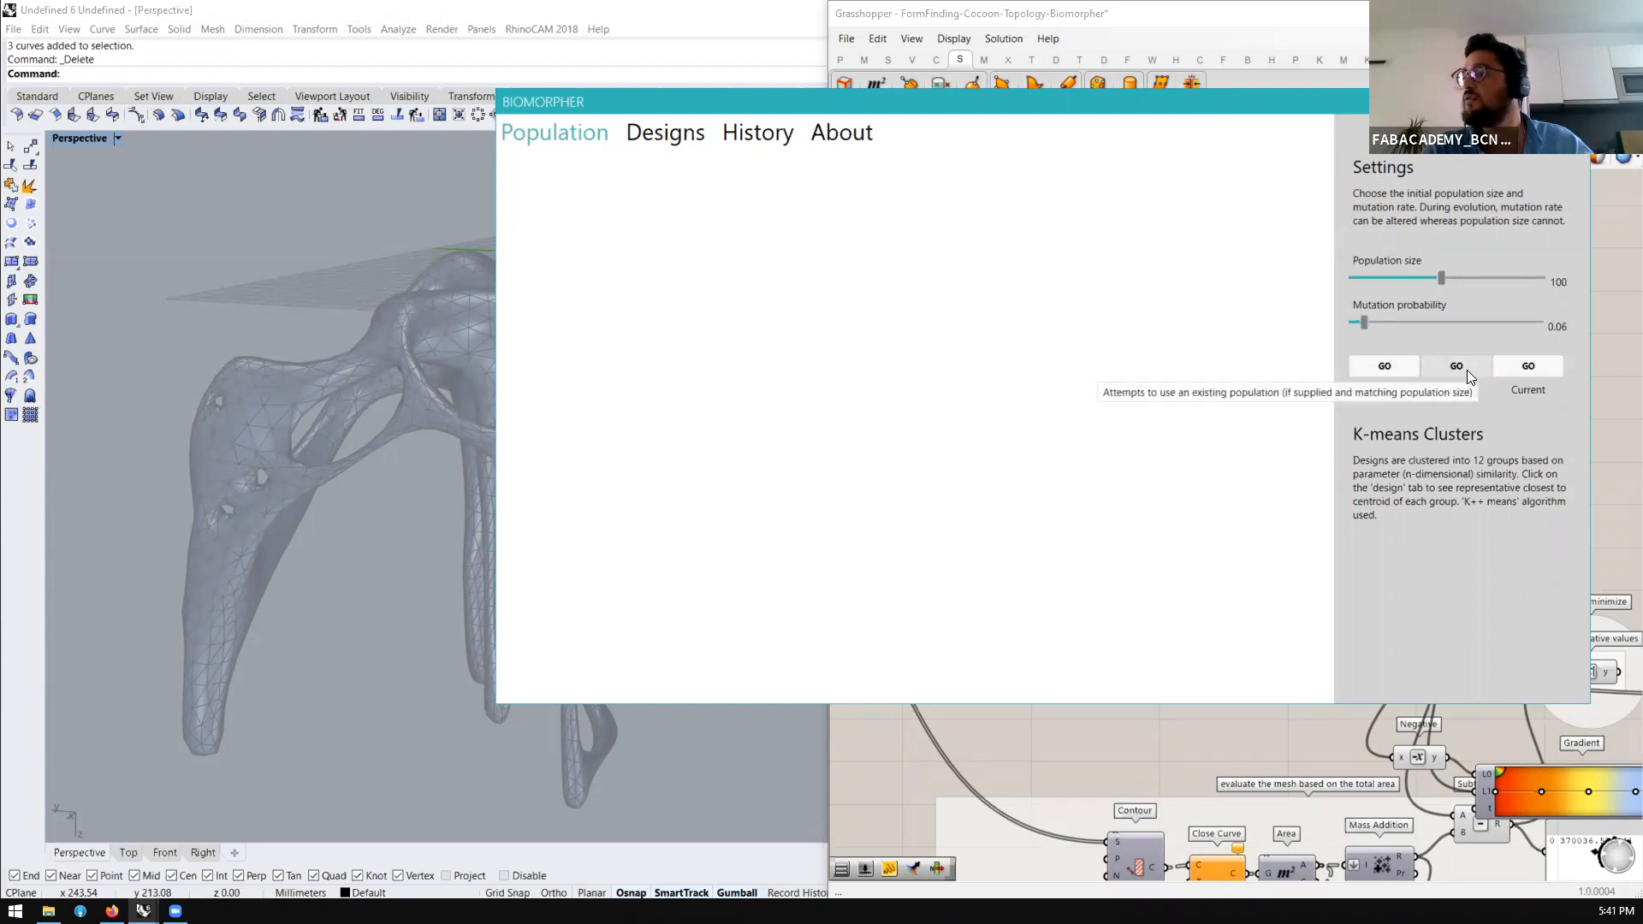
click(1385, 368)
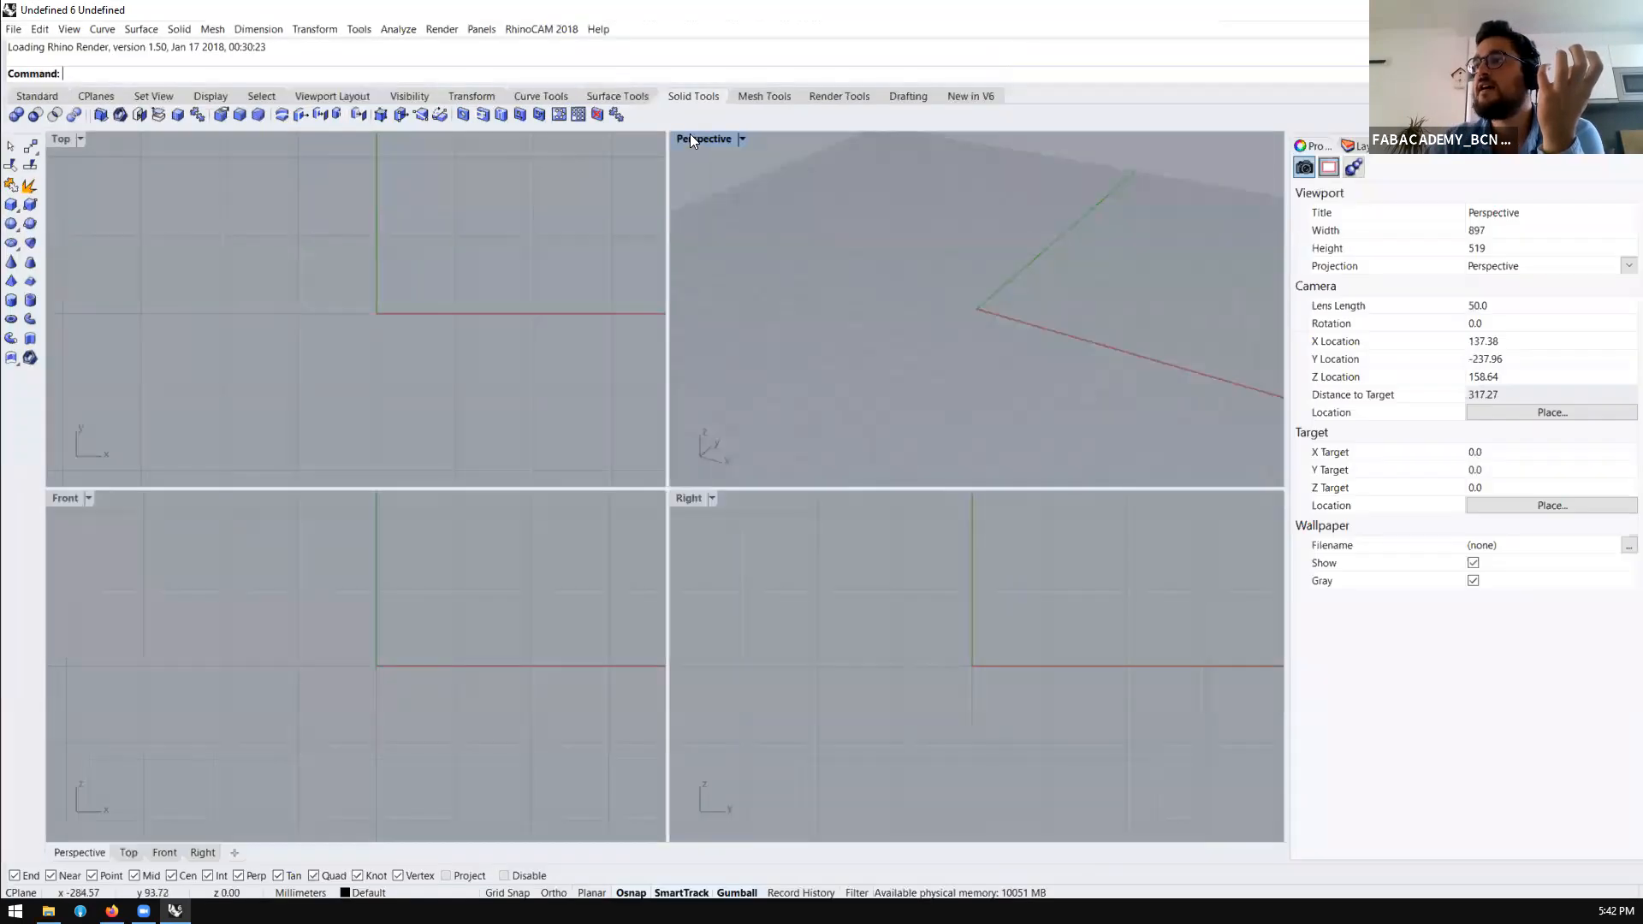
Maximize the Perspective viewport in the new Rhino session and launch Grasshopper
double_click(690, 135)
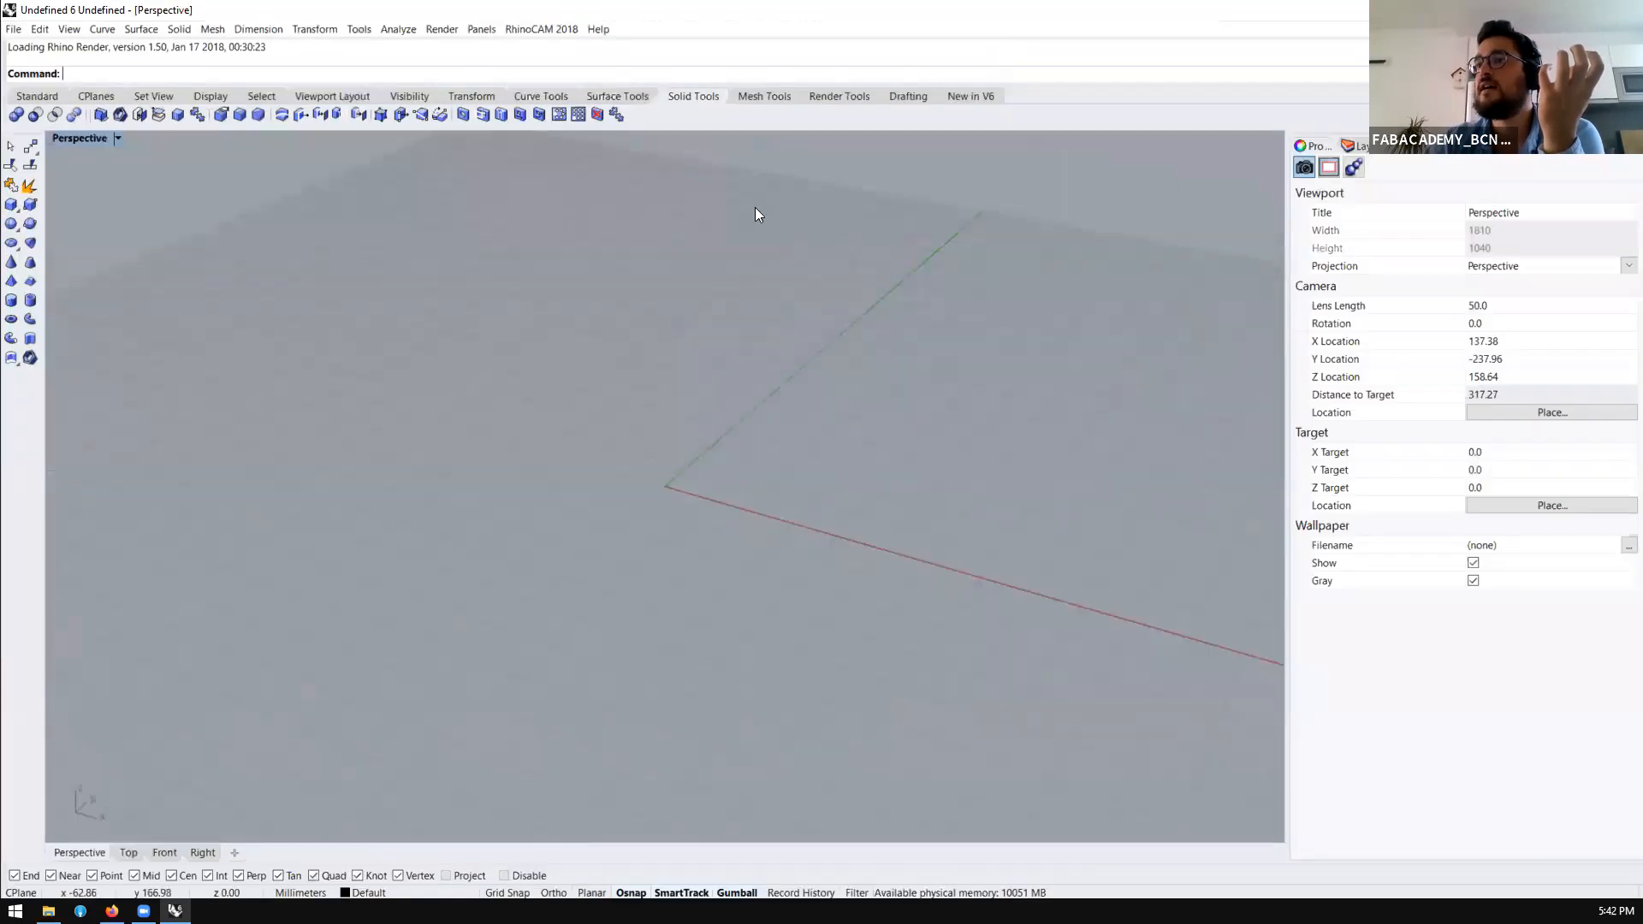
text(Gra)
key(Return)
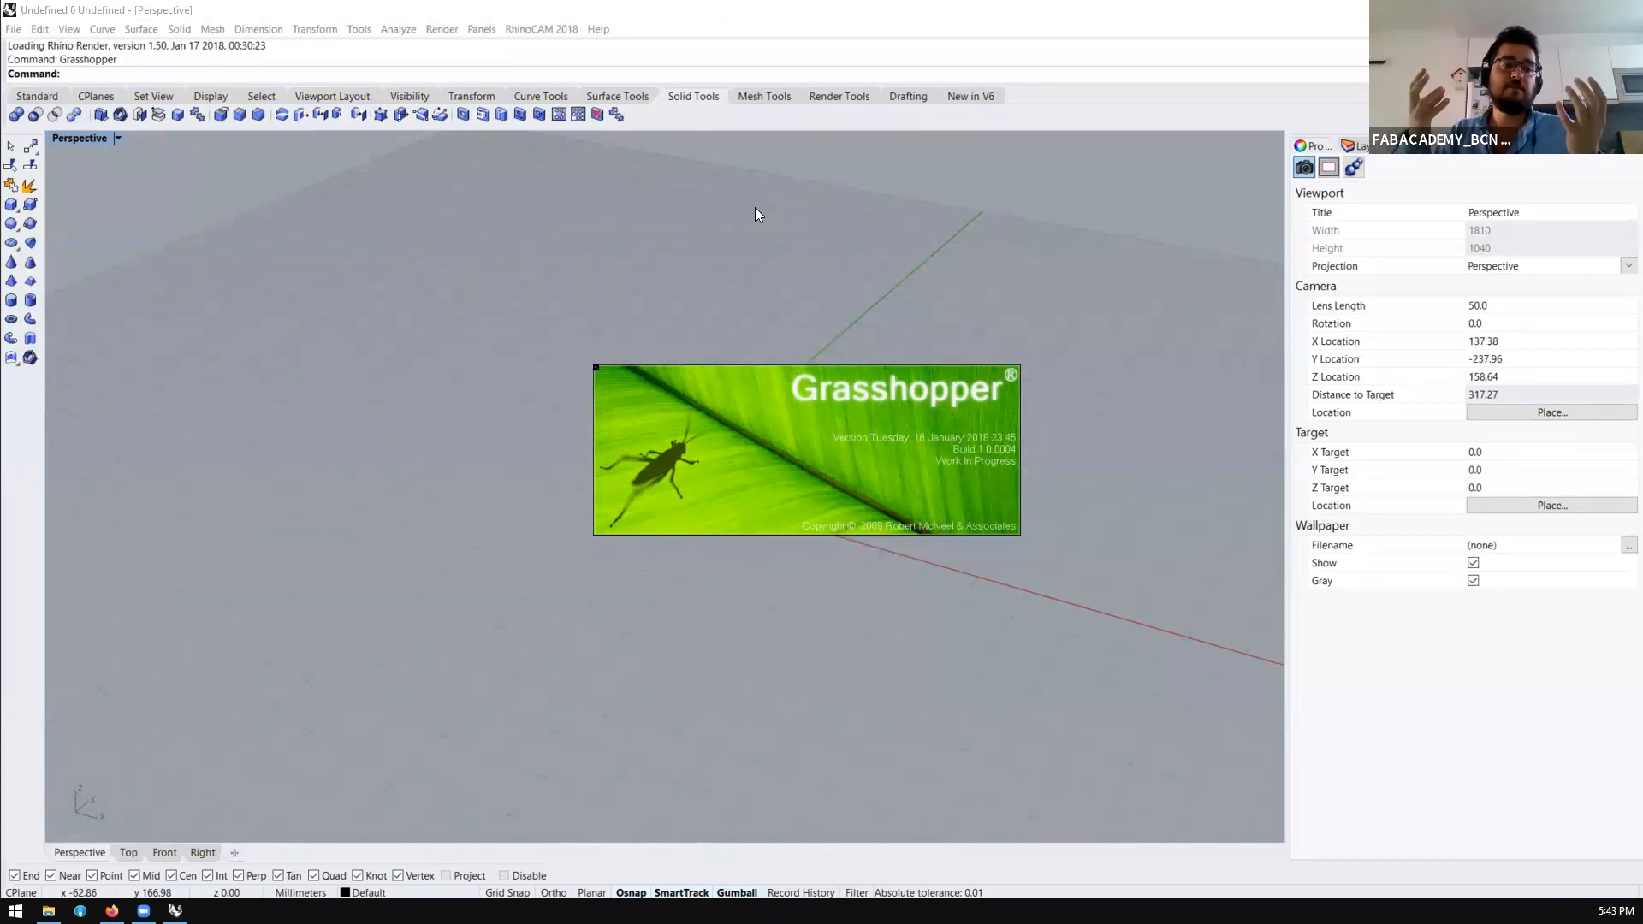
key(Return)
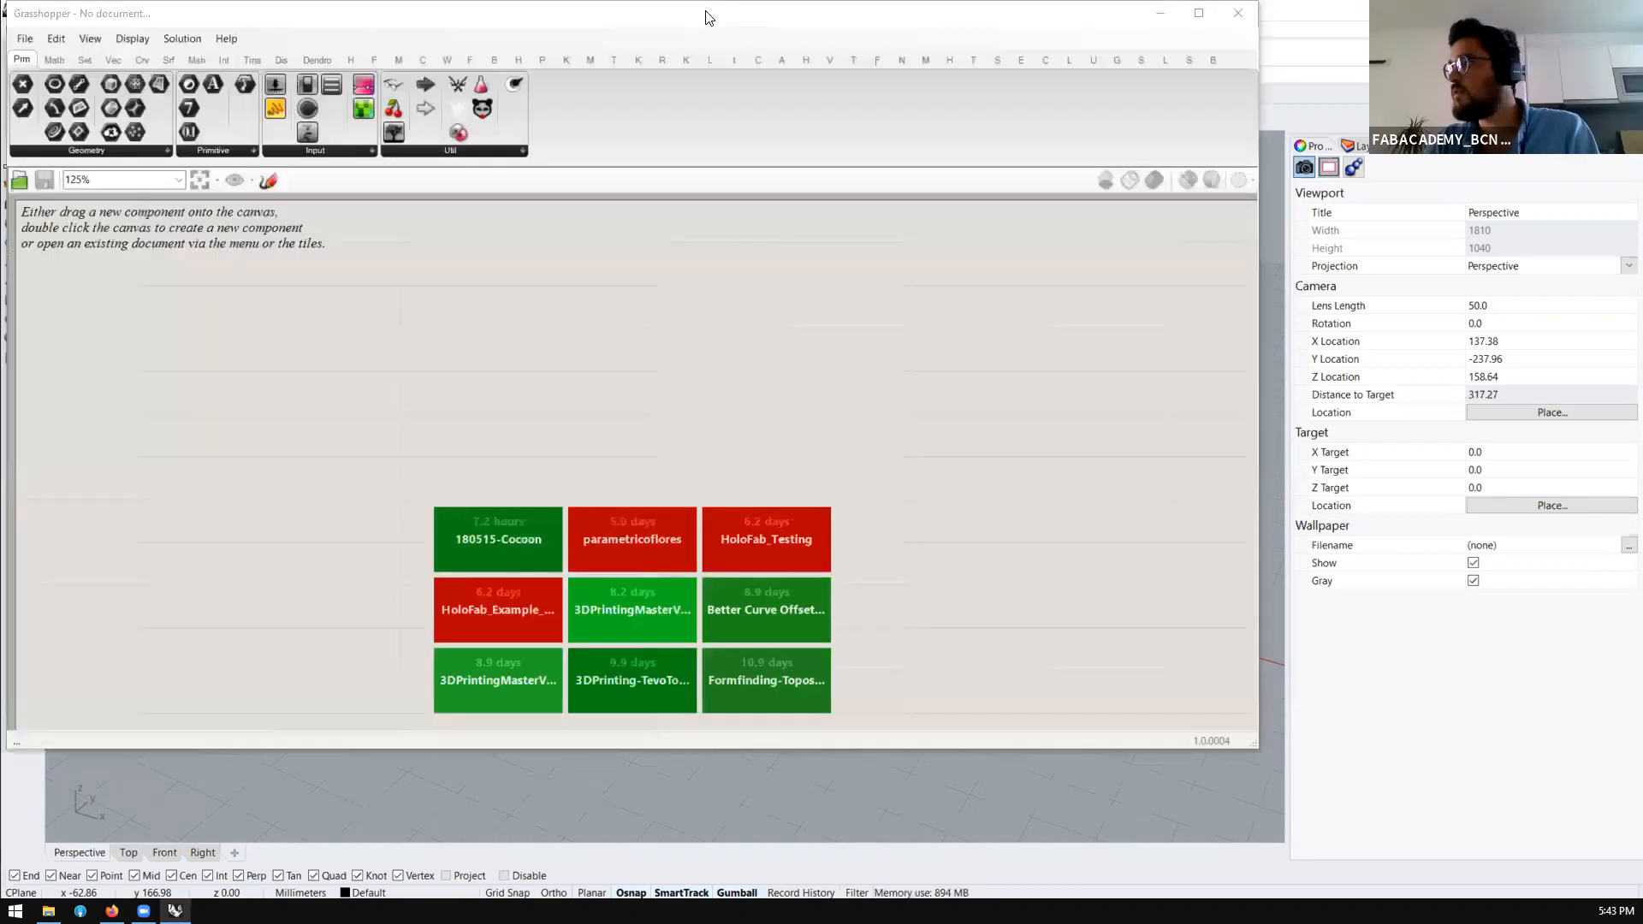
Place the Grasshopper window beside the Rhino viewport and reopen the FormFinding-Cocoon-Topology-Biomorpher definition
drag(706, 12, 1640, 376)
scroll(1247, 356, up, 4)
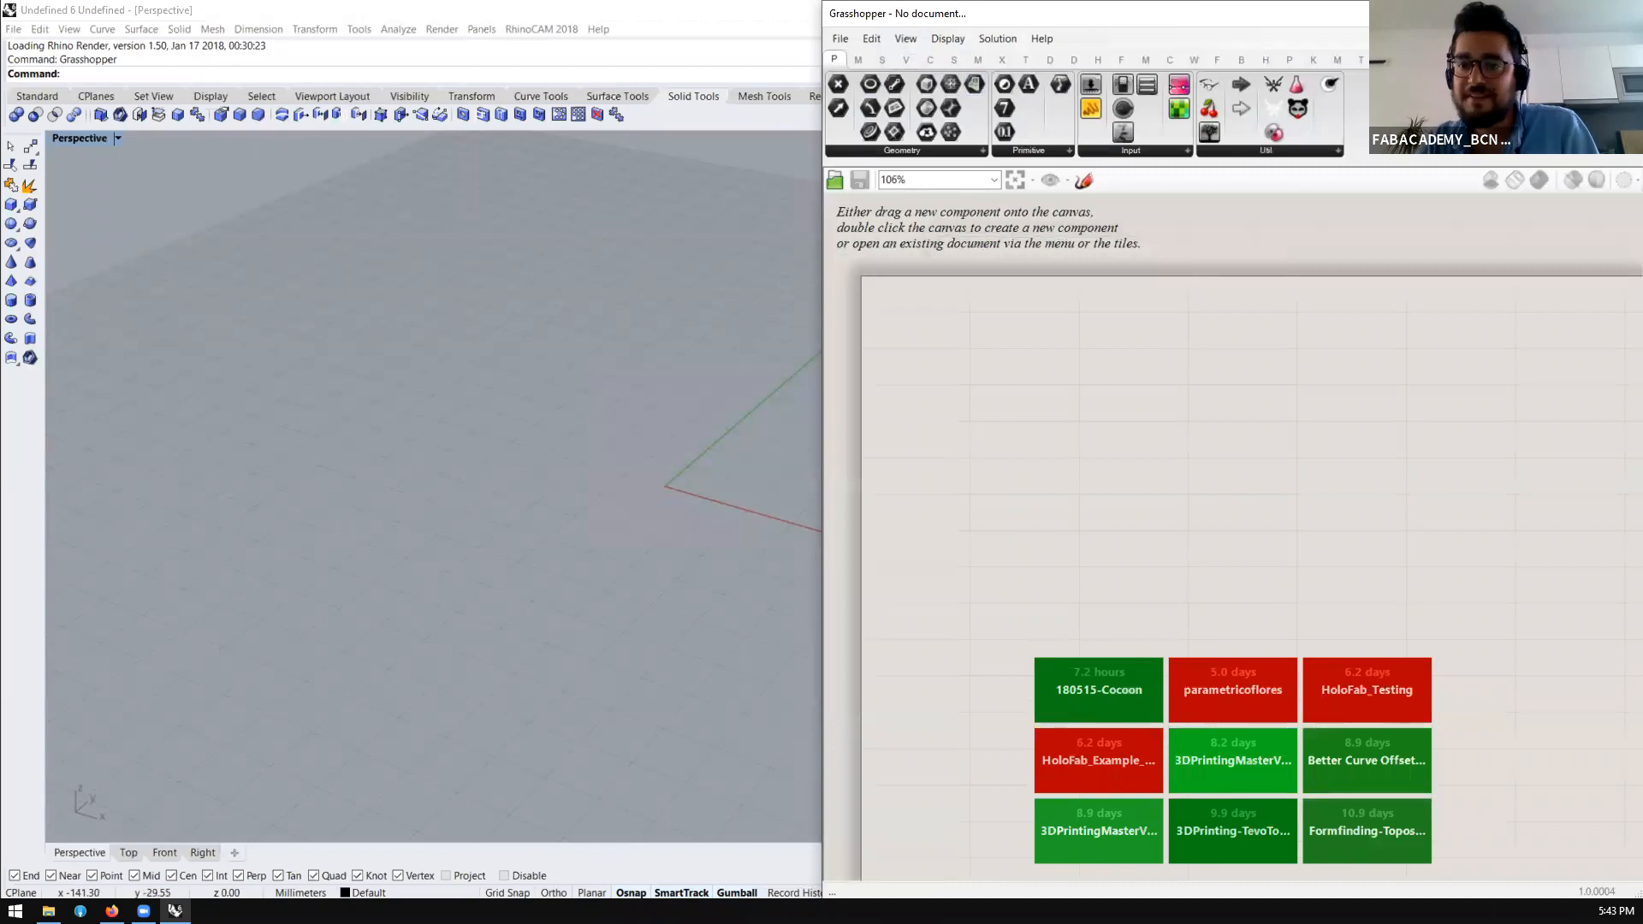
click(1344, 415)
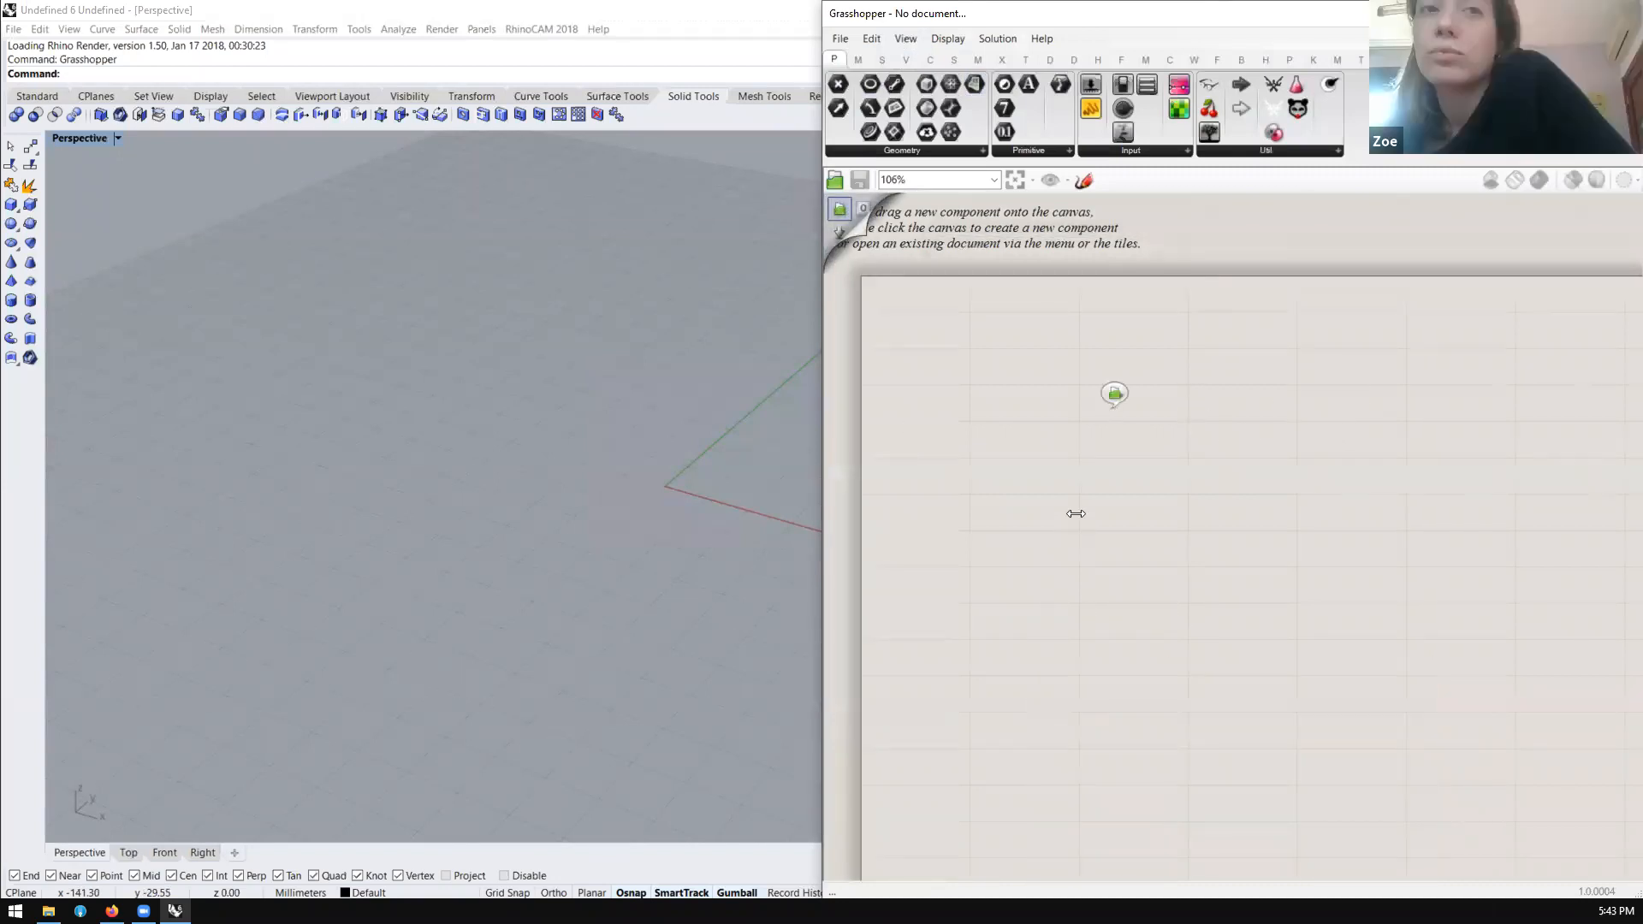
scroll(1069, 426, up, 10)
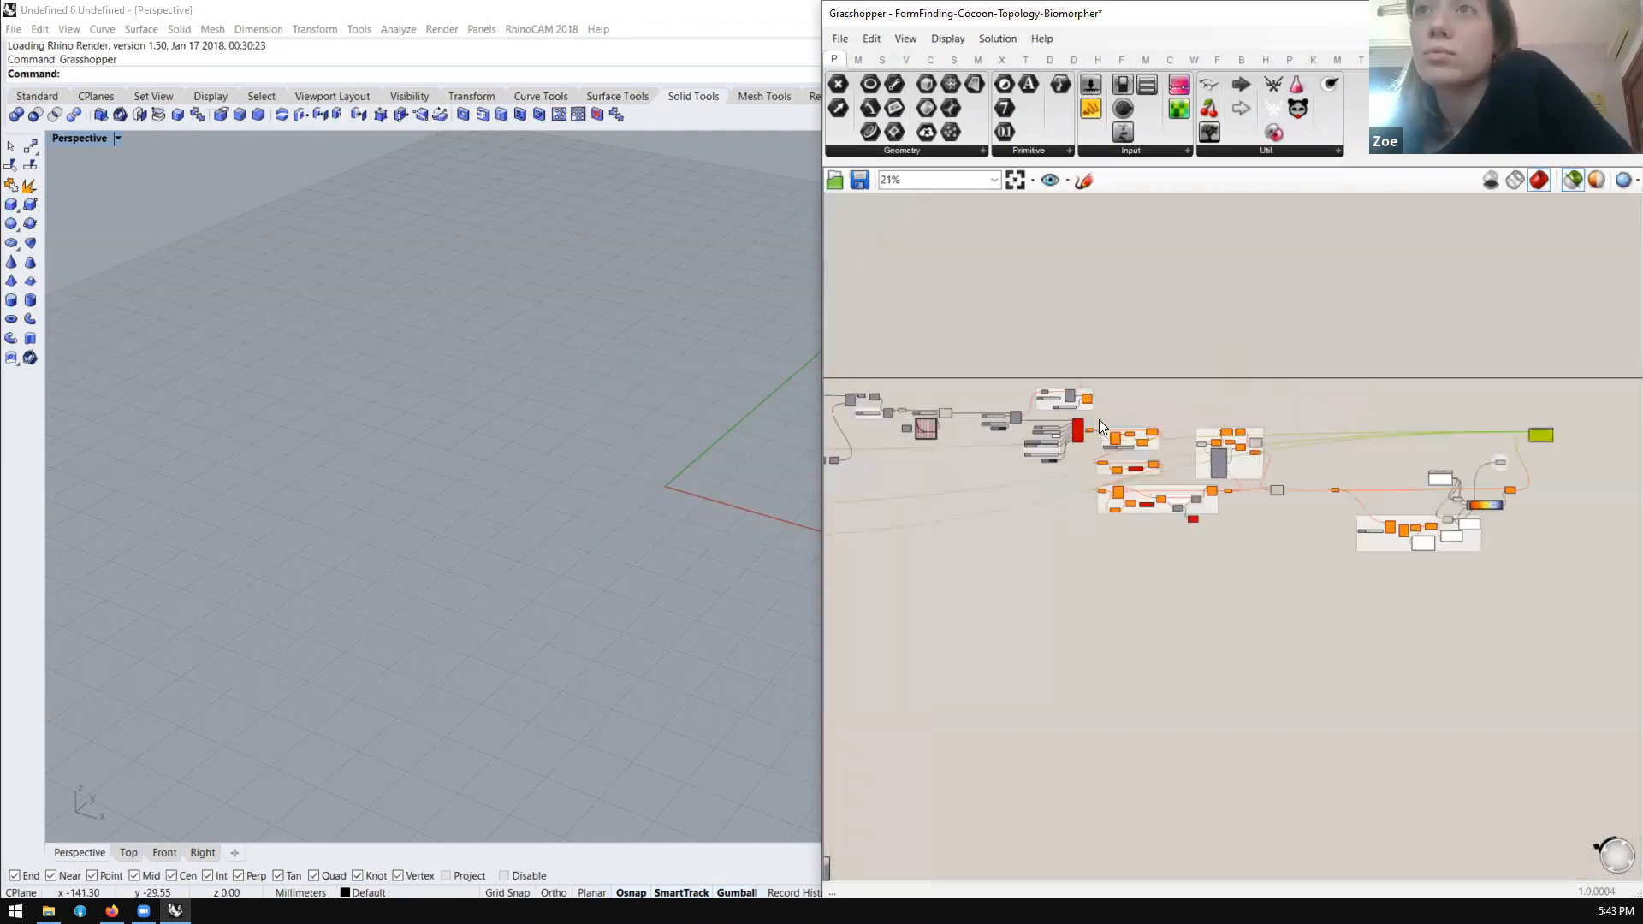
Set the toggle feeding the Cocoon component's E input to True so the mesh is computed
scroll(1249, 428, down, 4)
scroll(1023, 407, up, 4)
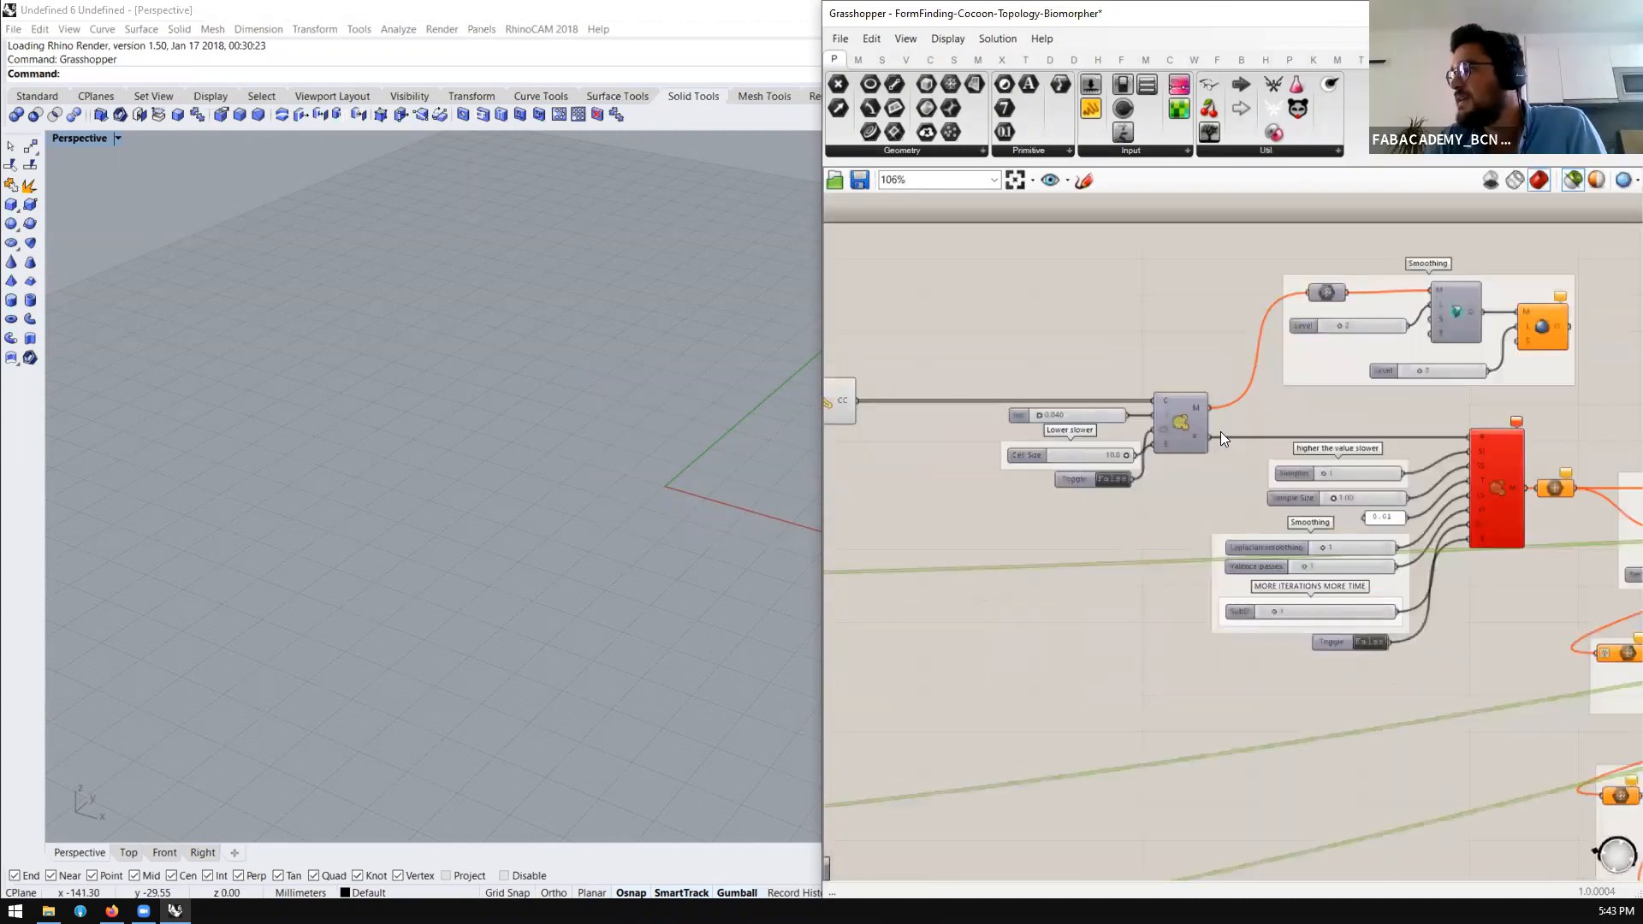
right_drag(1281, 430, 1224, 434)
scroll(1225, 437, up, 2)
scroll(967, 520, up, 2)
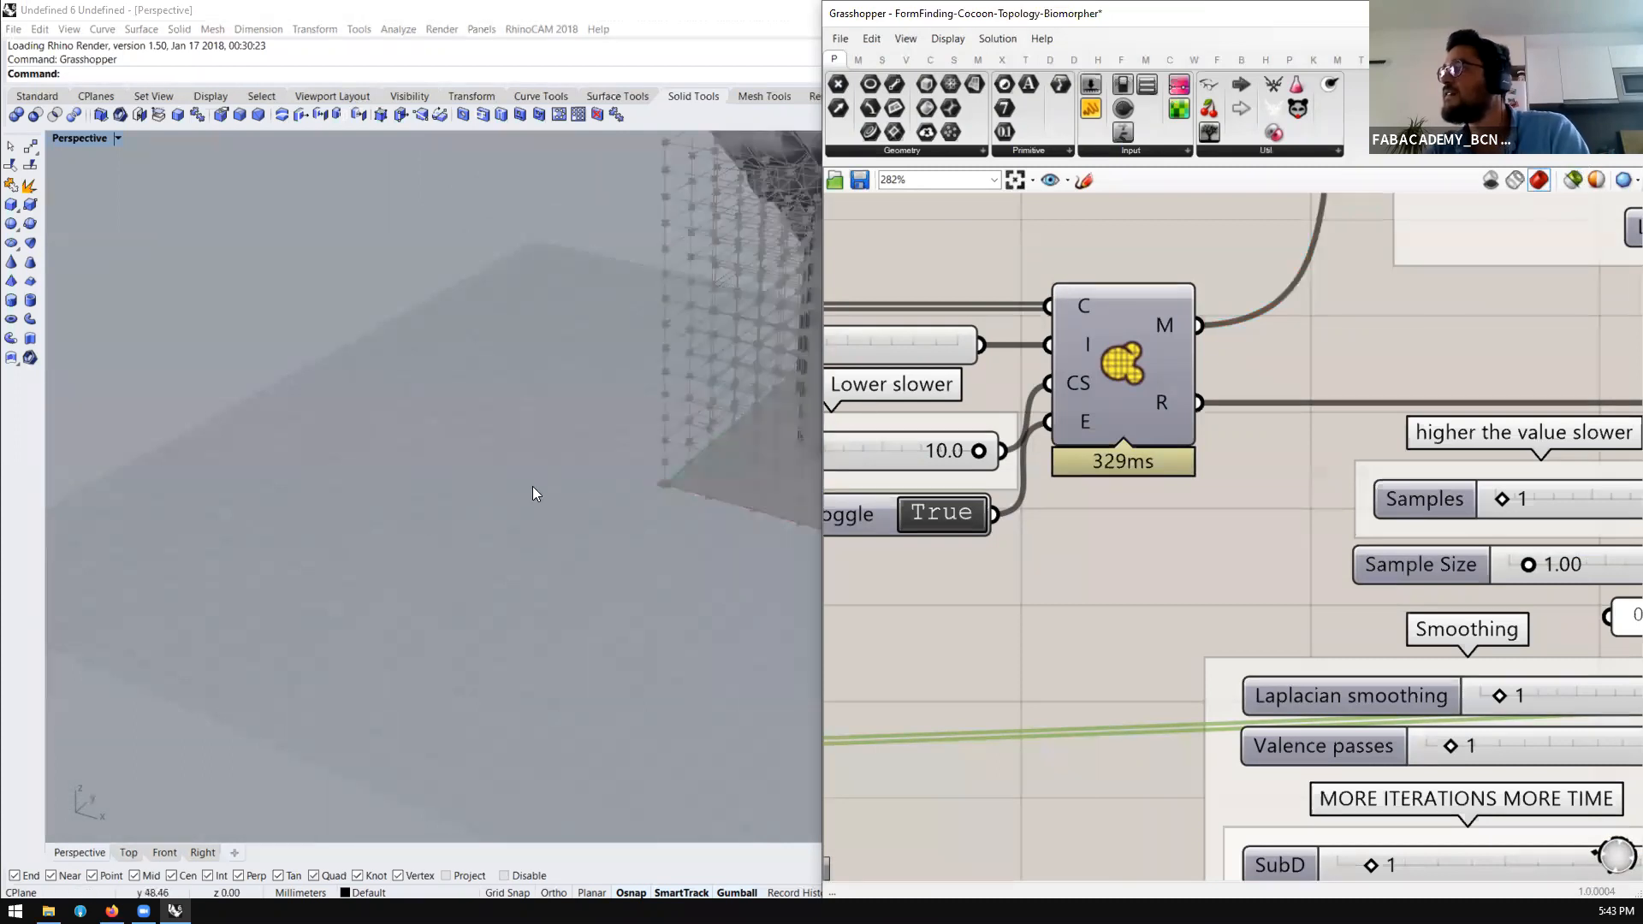
scroll(1470, 333, down, 10)
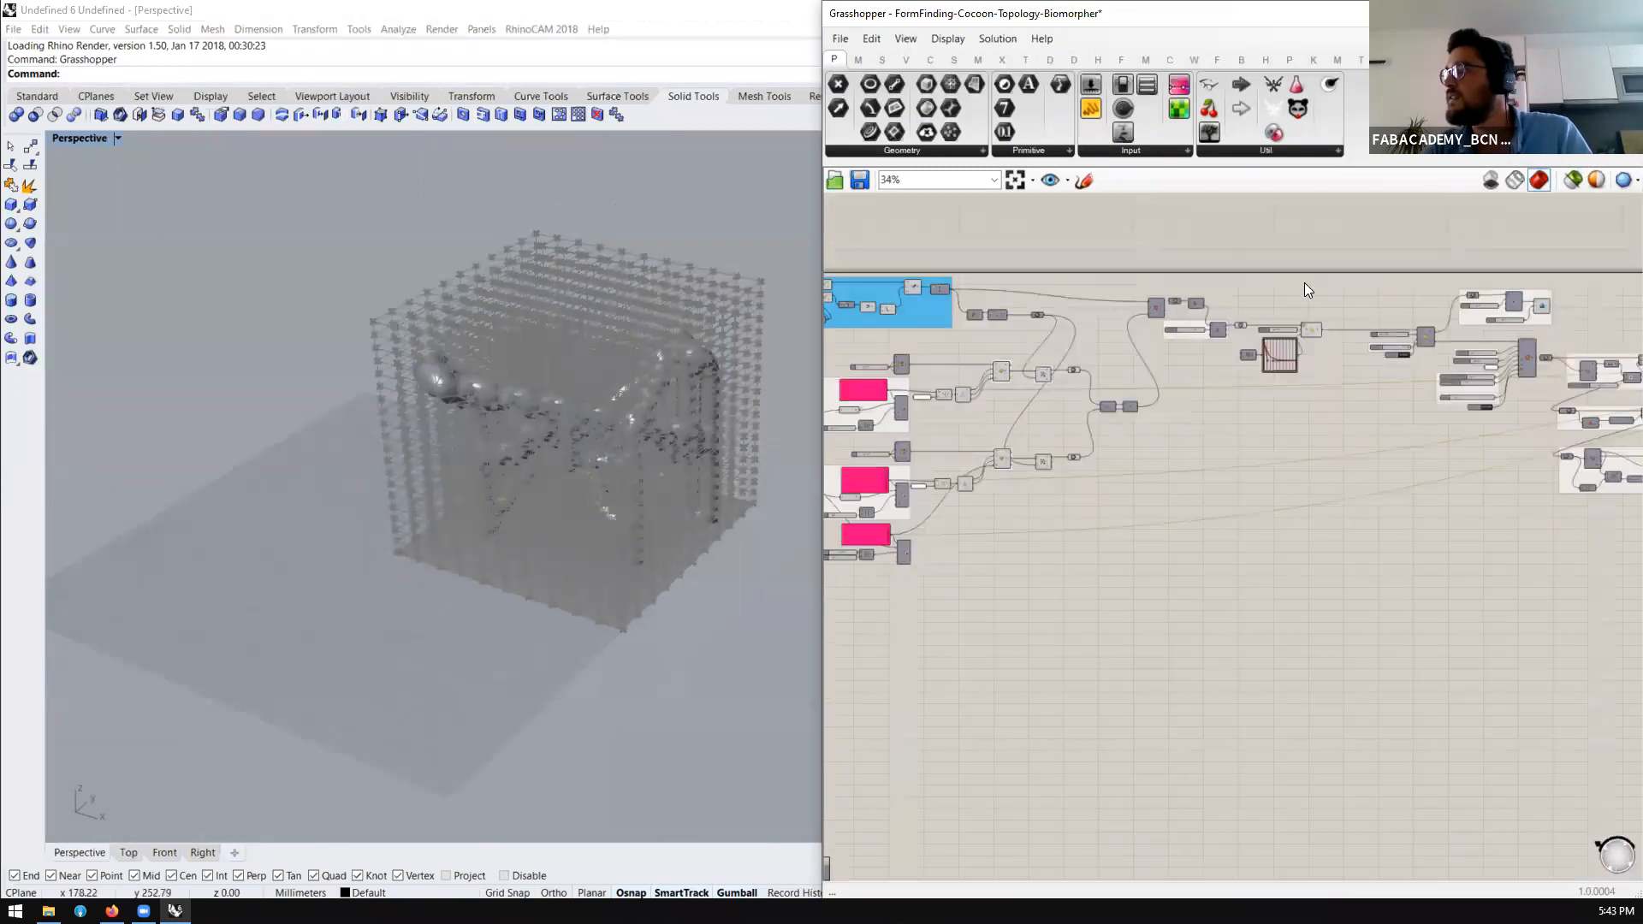
Turn off the preview of all components upstream of the Cocoon meshing component
drag(1335, 252, 885, 561)
middle_click(968, 470)
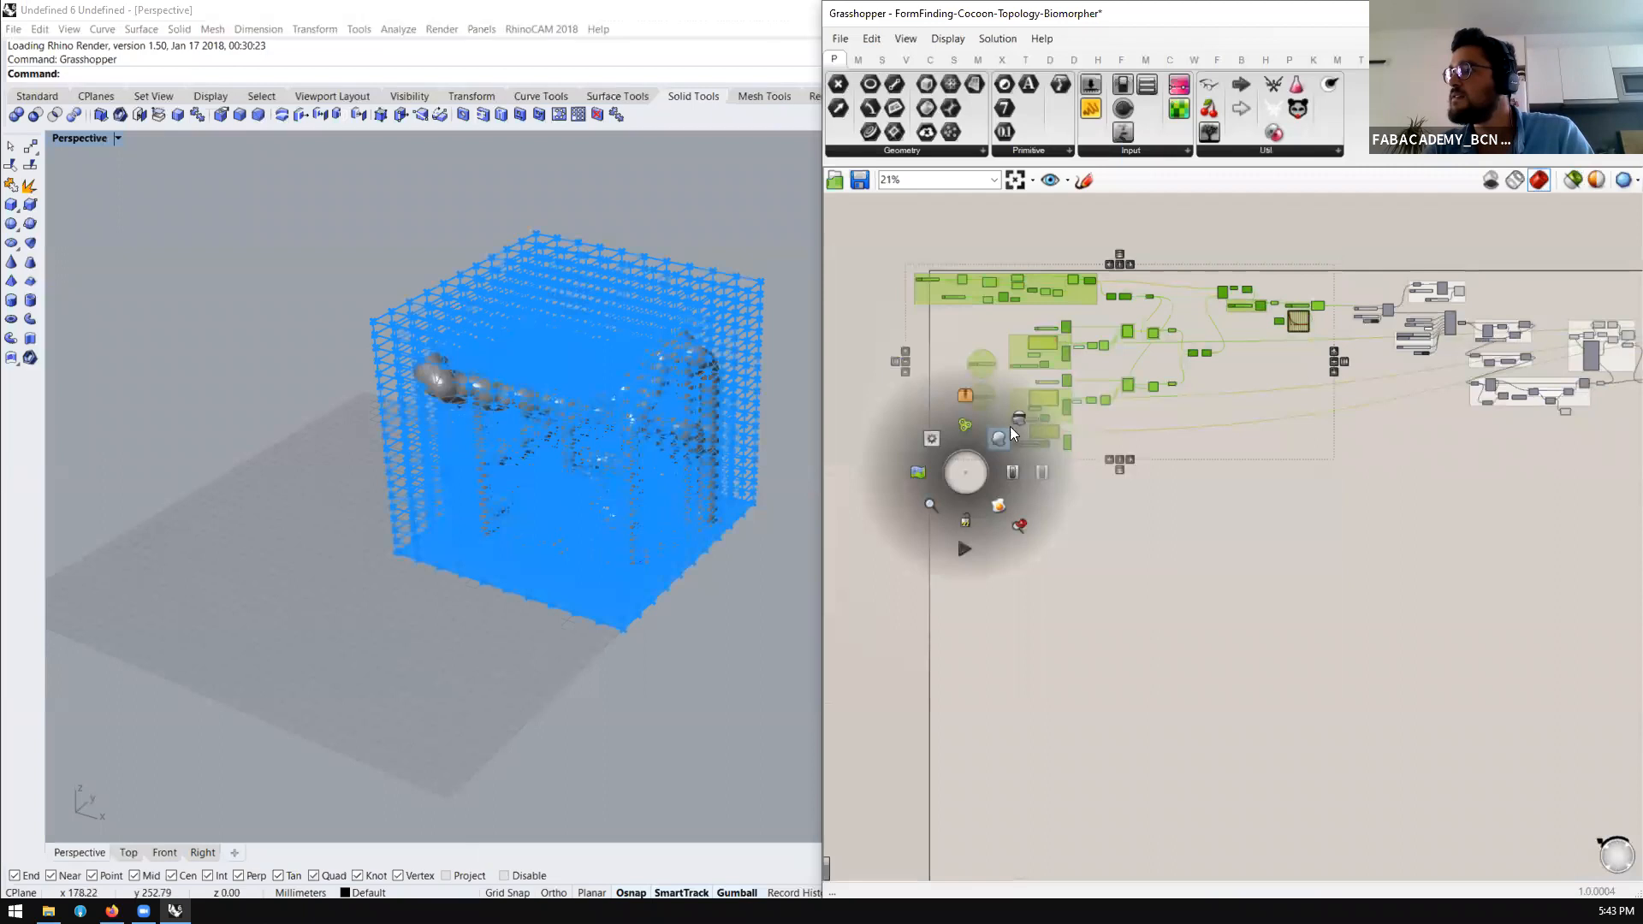
click(1007, 436)
click(1223, 571)
Examine the resulting tubular mesh in the Perspective viewport and the wires leading into Biomorpher
right_drag(577, 526, 1249, 454)
scroll(332, 660, up, 5)
scroll(657, 530, down, 5)
scroll(658, 531, up, 6)
right_drag(1552, 385, 909, 359)
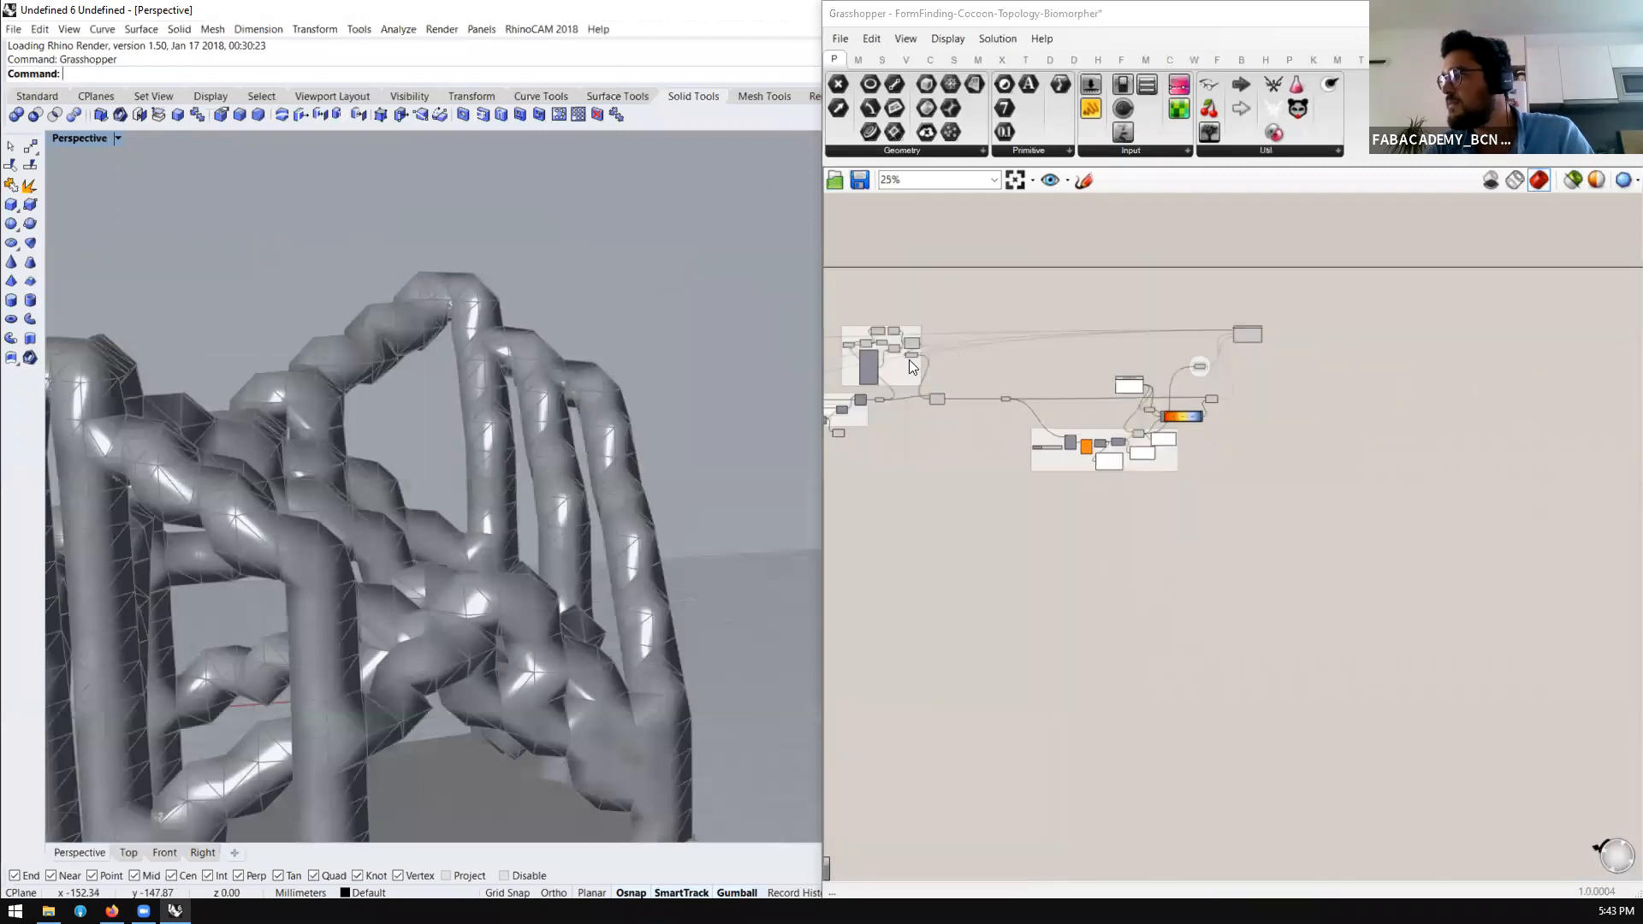
scroll(908, 359, up, 6)
scroll(1117, 371, down, 5)
scroll(1356, 351, up, 5)
scroll(1252, 281, up, 3)
scroll(674, 349, down, 5)
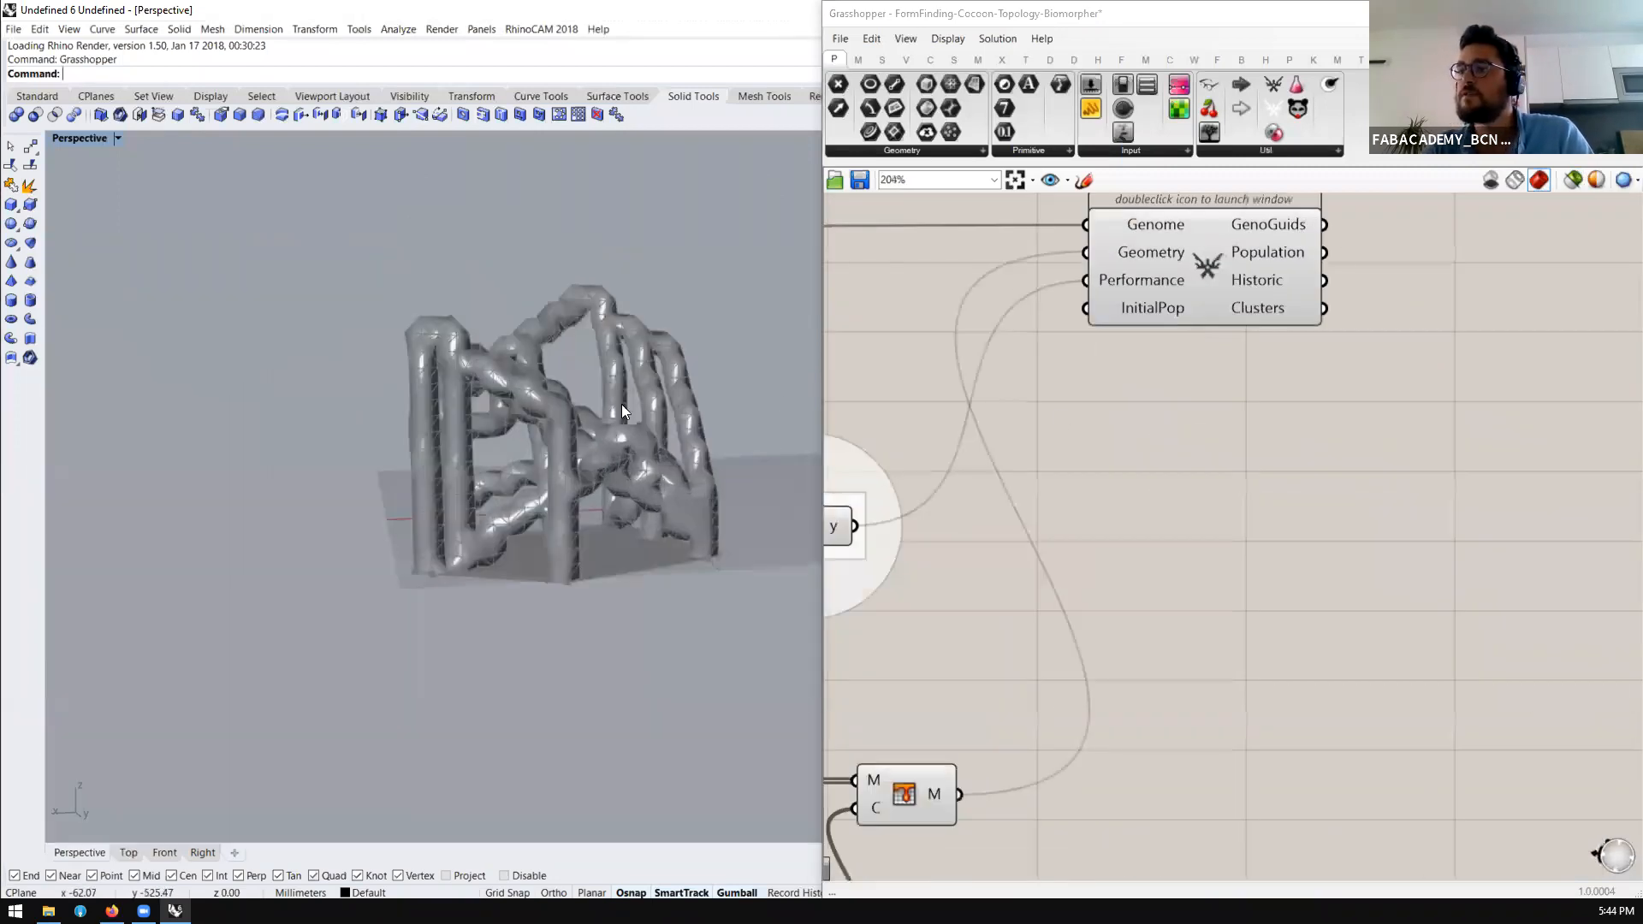
Launch the Biomorpher window from its component
scroll(674, 349, up, 3)
scroll(674, 349, down, 1)
scroll(1123, 308, up, 2)
click(1190, 318)
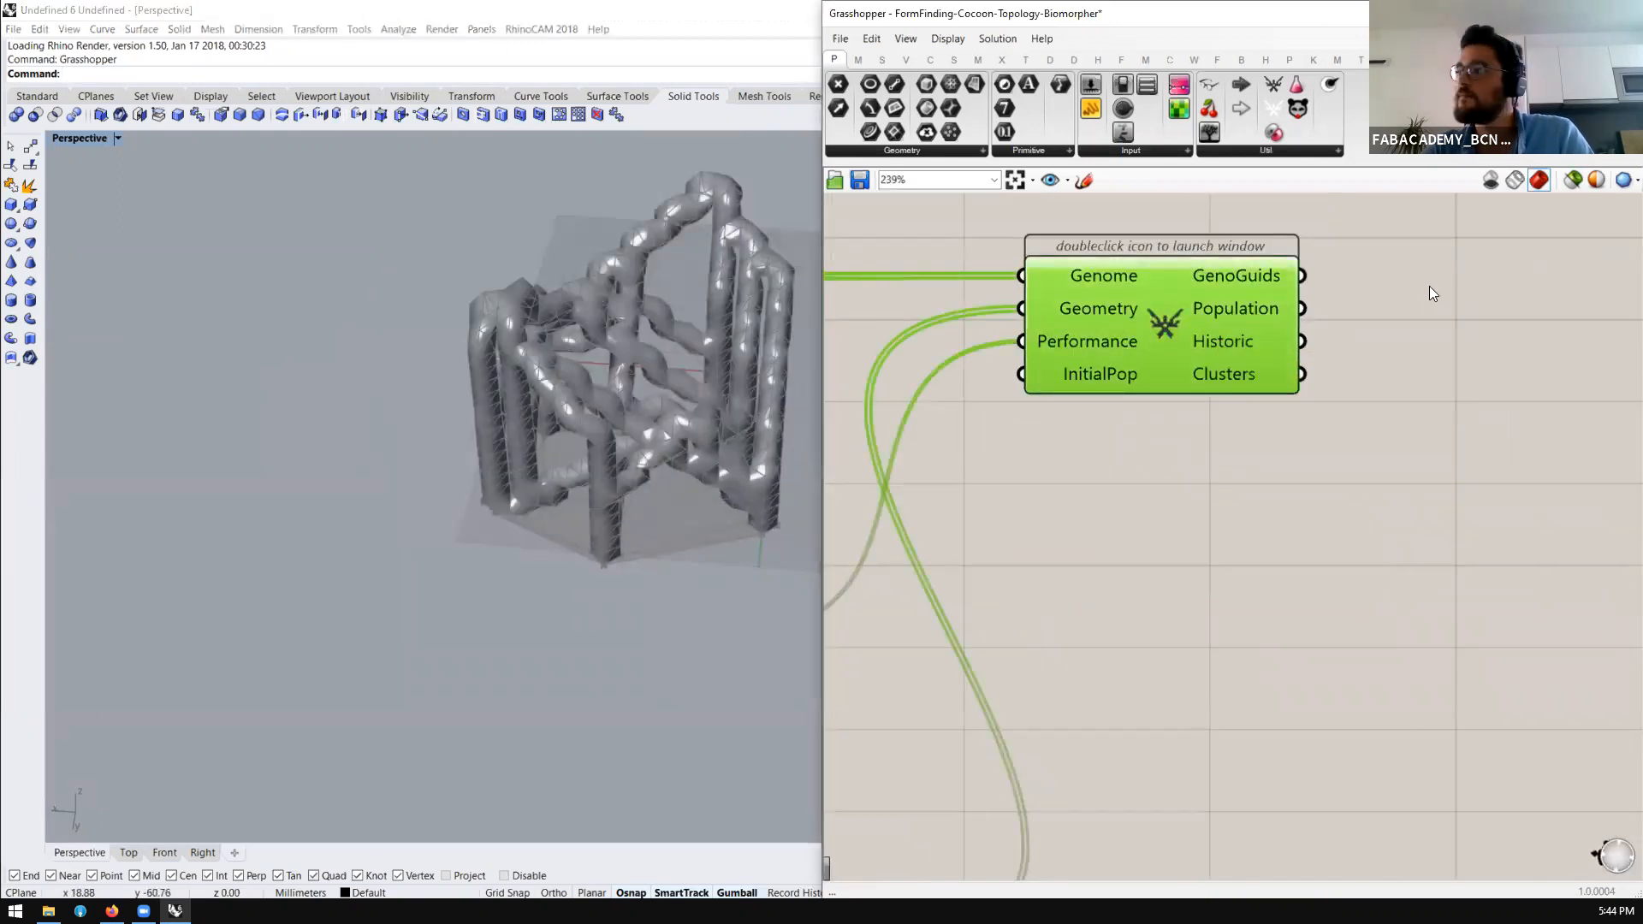
double_click(1164, 317)
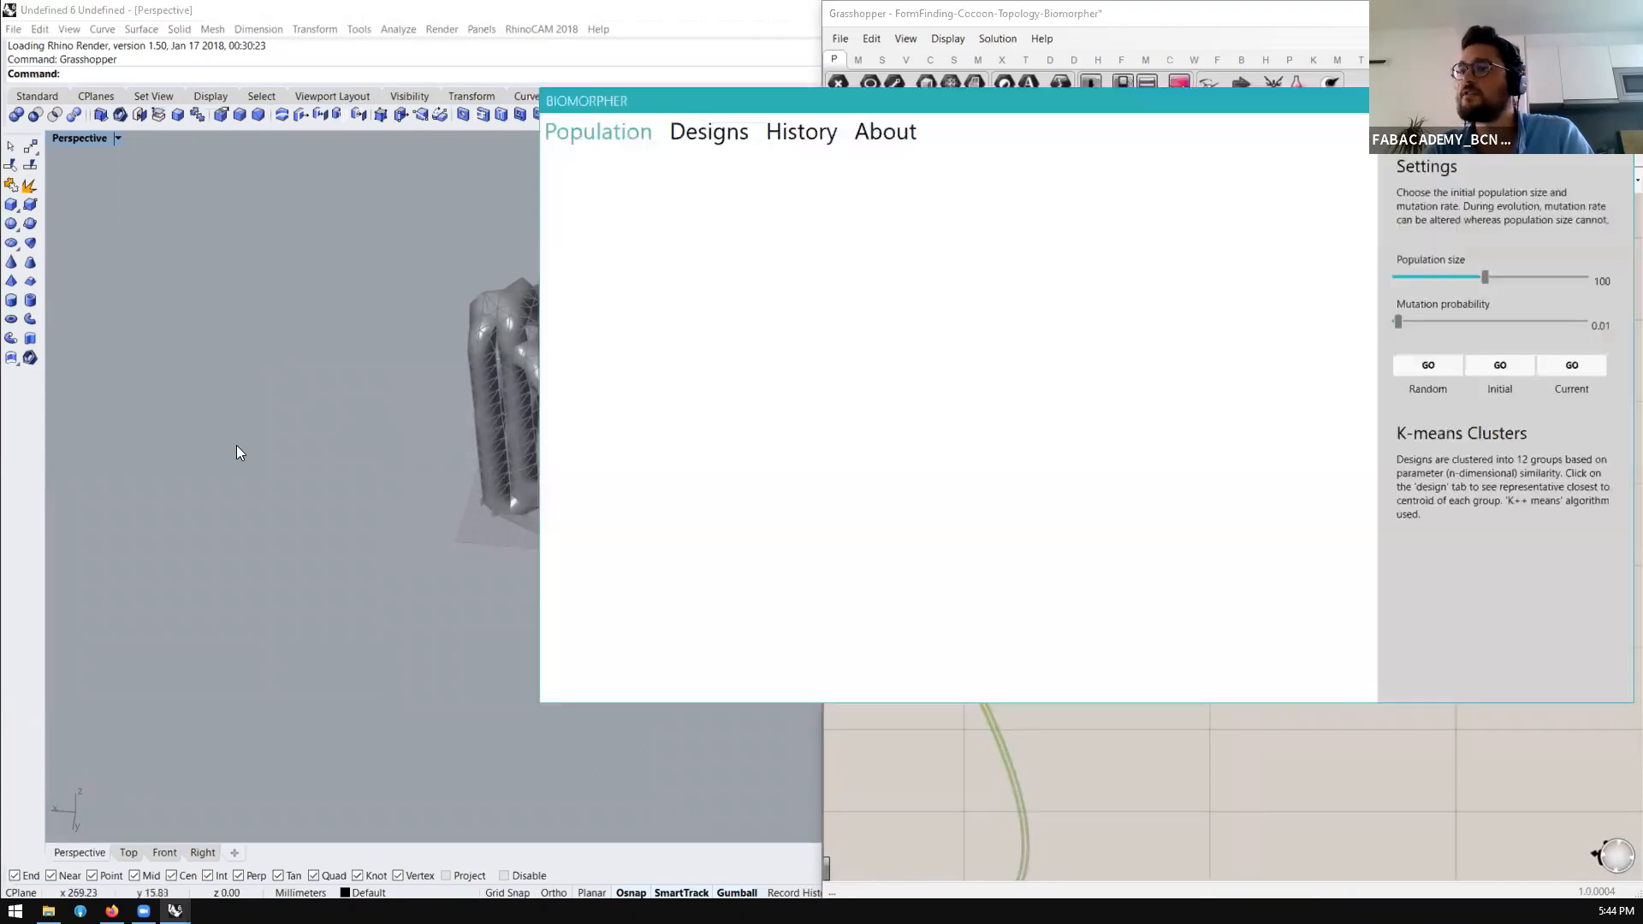
Reduce Biomorpher's population size to 51 and start the evolution from a random population
scroll(237, 445, down, 8)
scroll(328, 415, up, 10)
right_drag(333, 387, 358, 346)
click(1424, 279)
drag(1488, 278, 1432, 280)
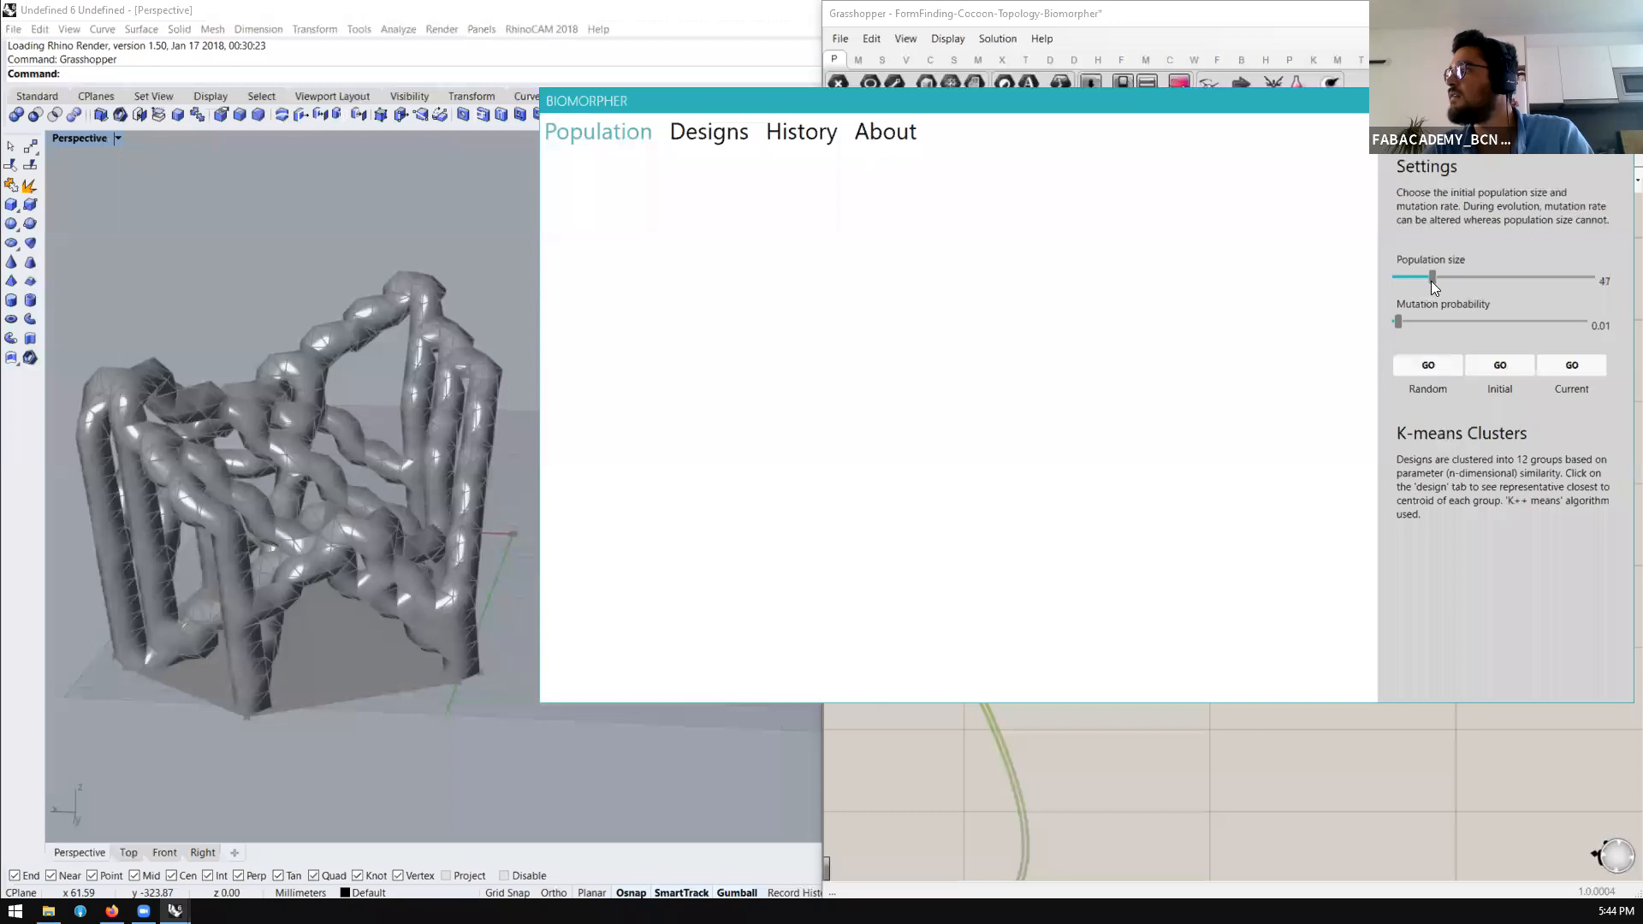
click(1439, 368)
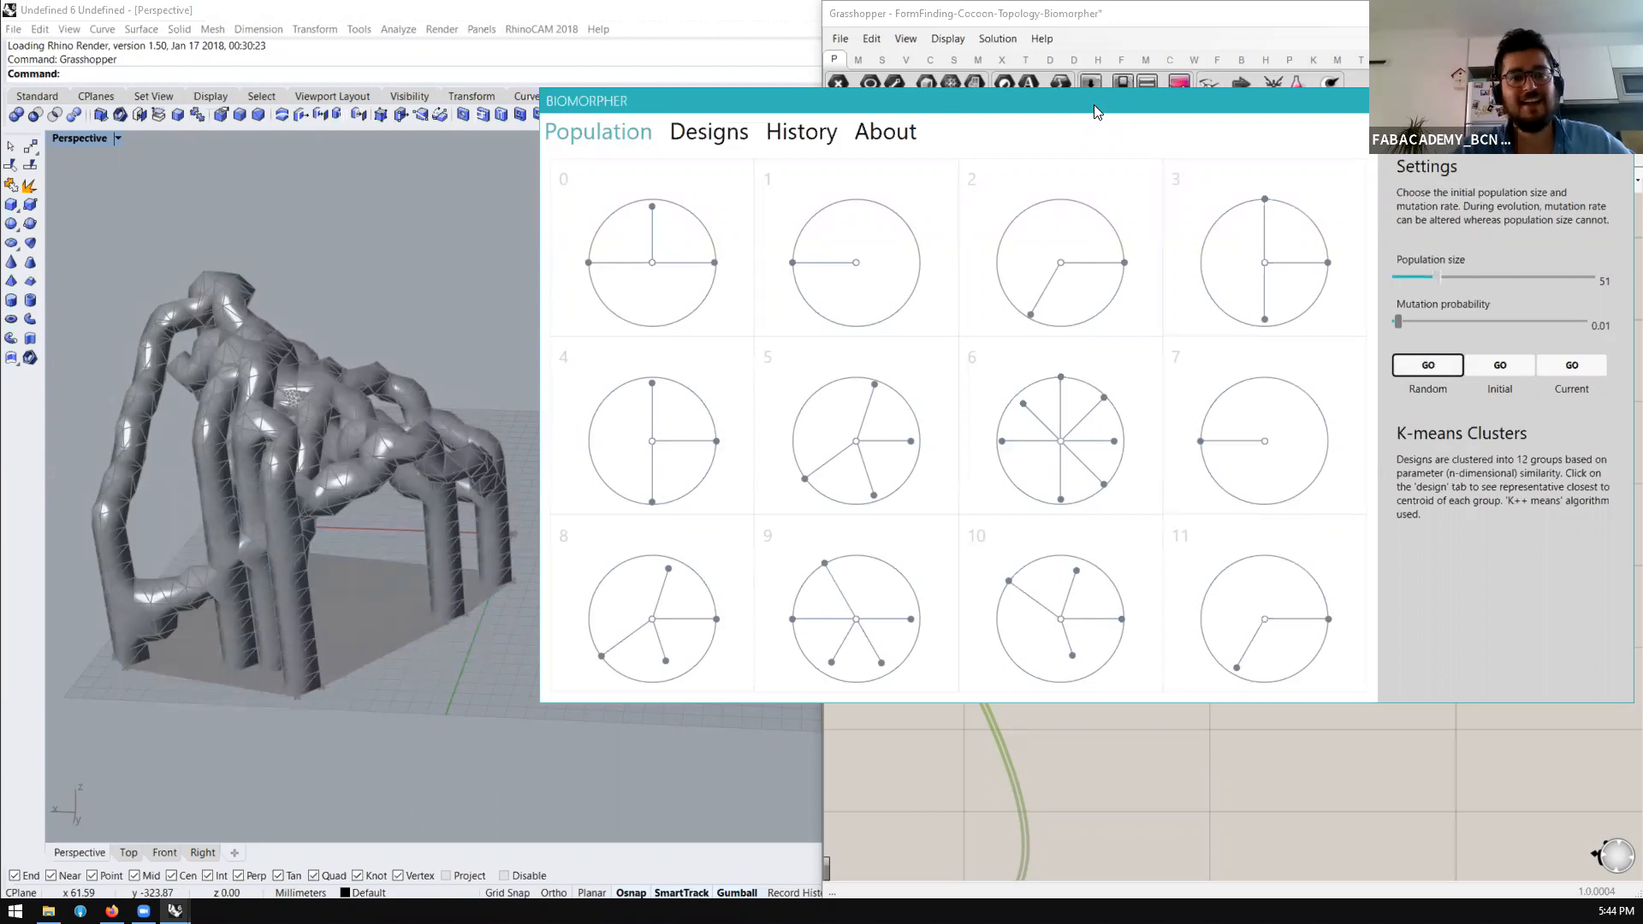
Show the generated designs in Biomorpher and enlarge its window to fill the screen
drag(1093, 104, 841, 127)
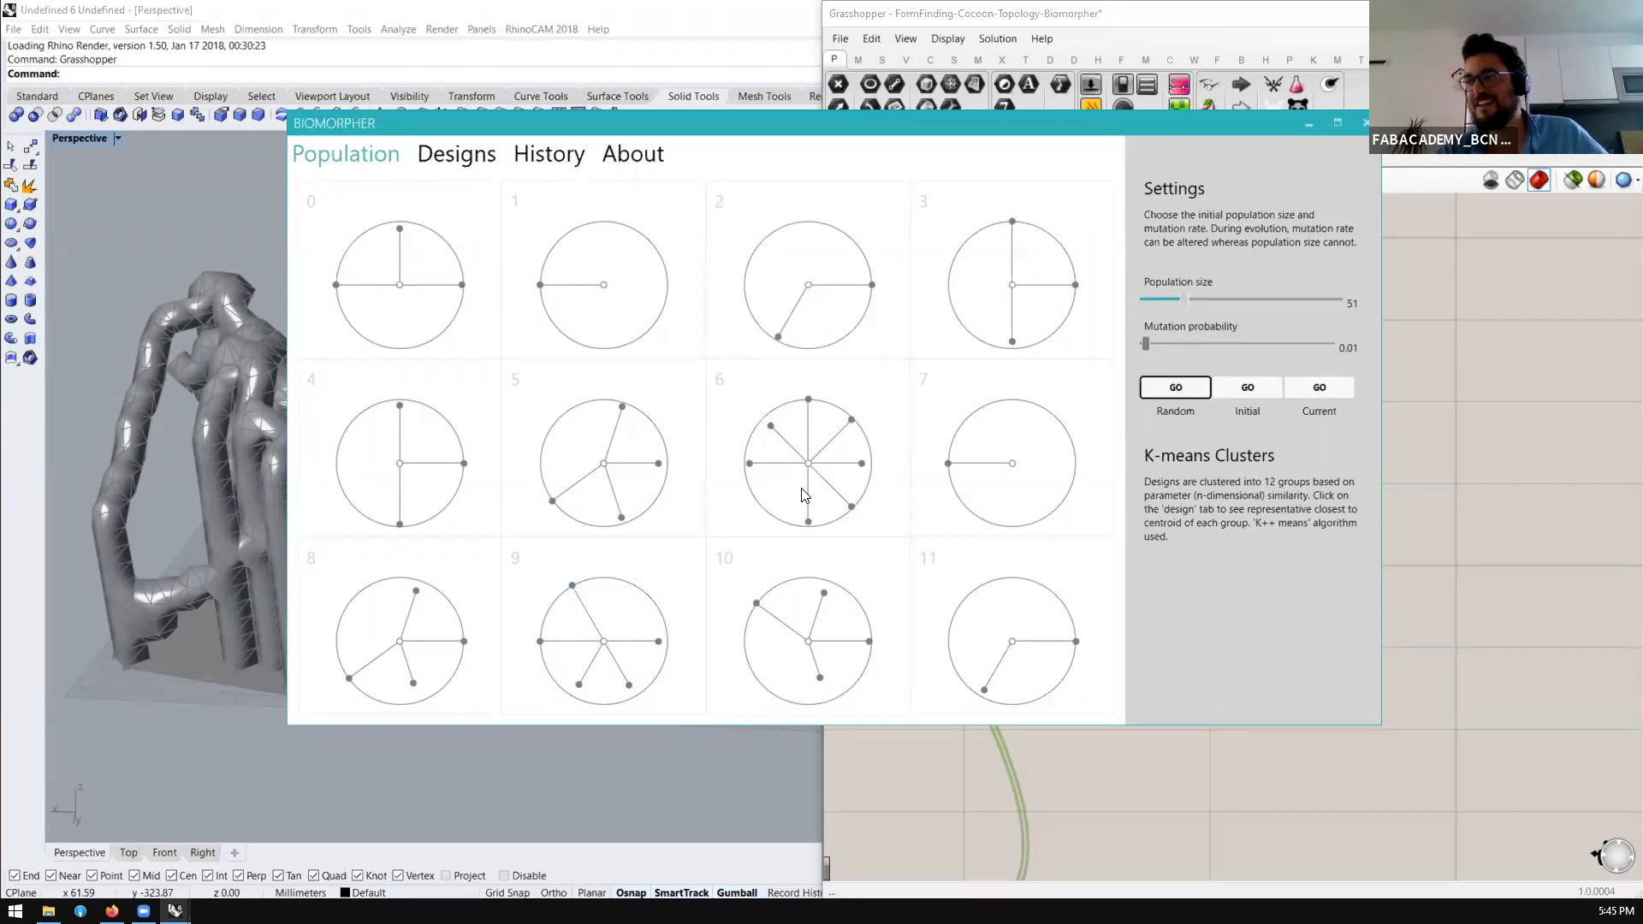
click(466, 164)
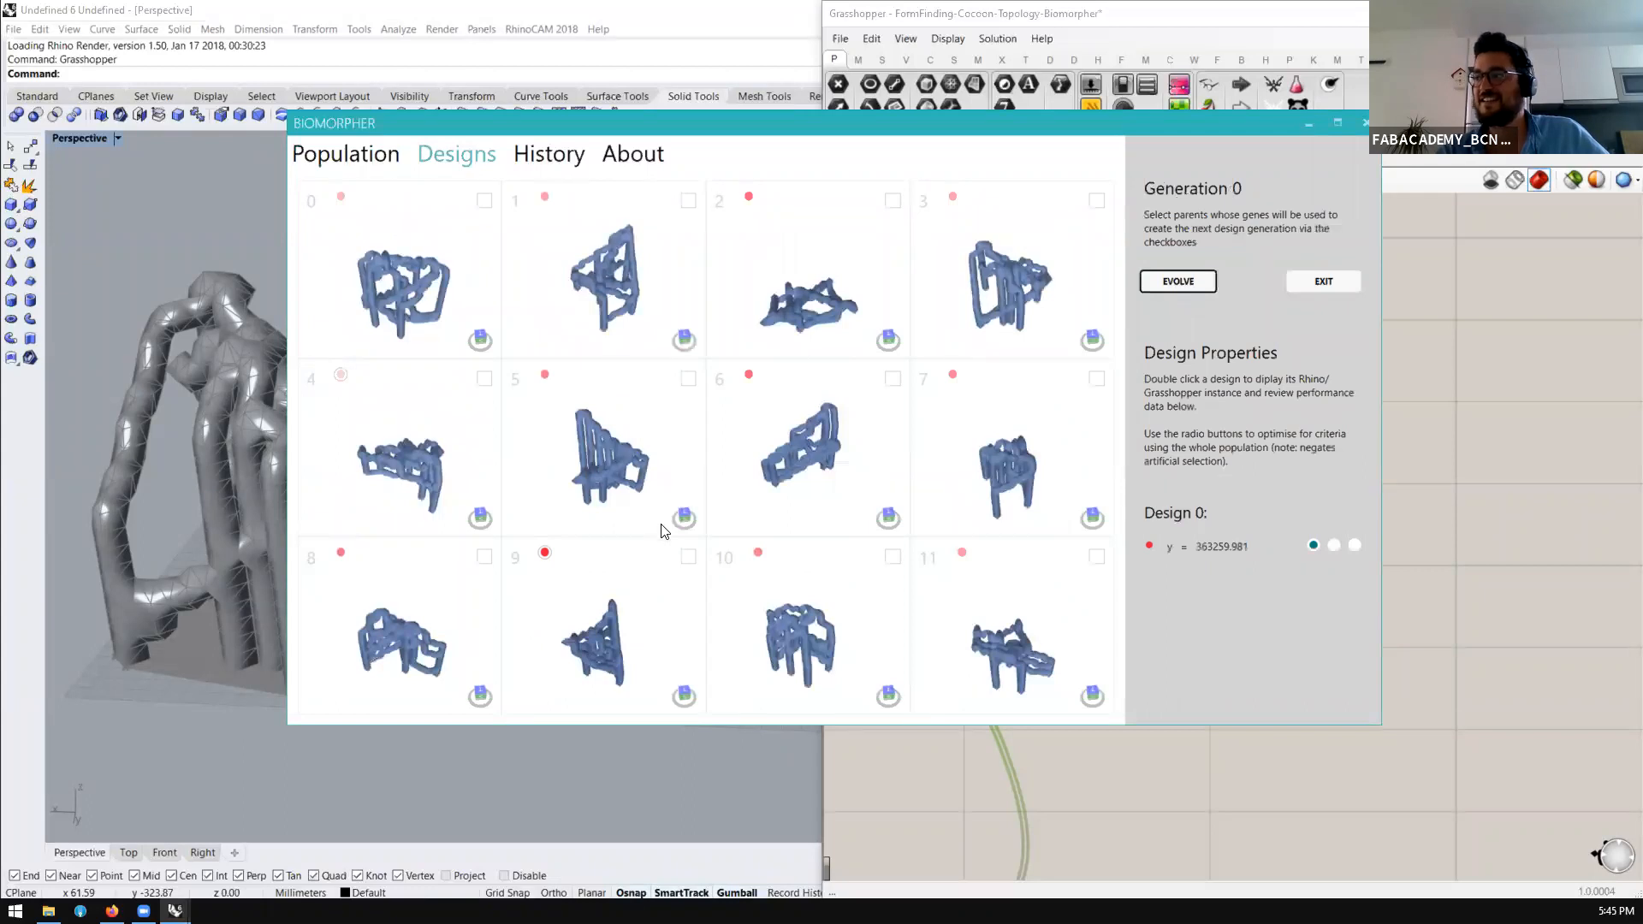
drag(653, 122, 503, 82)
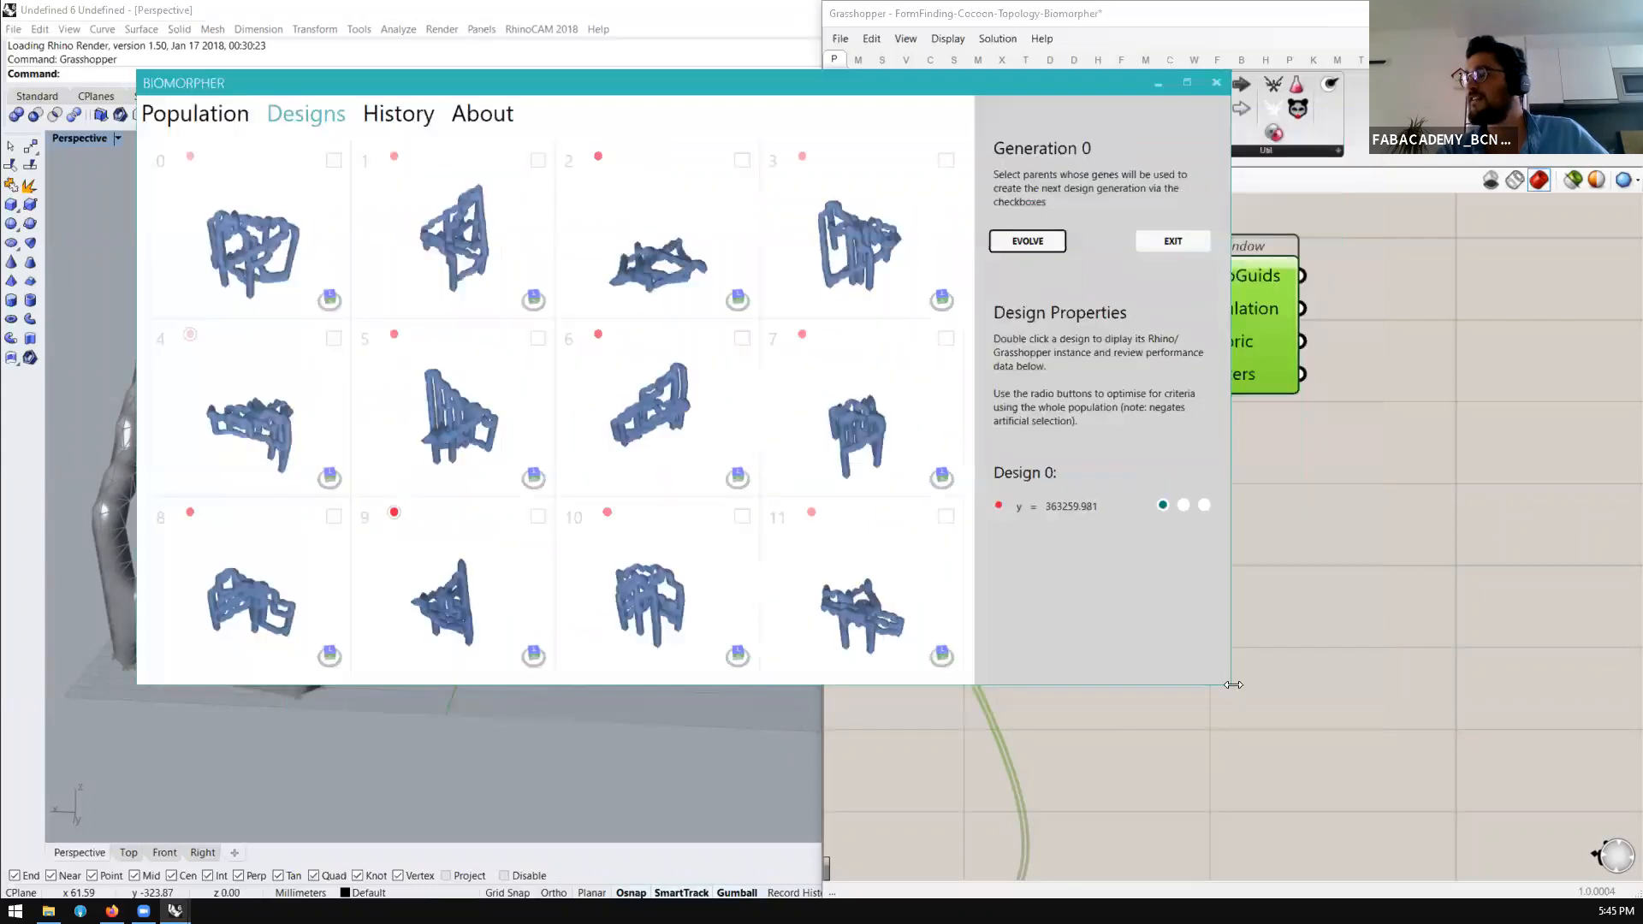
drag(1232, 684, 1588, 912)
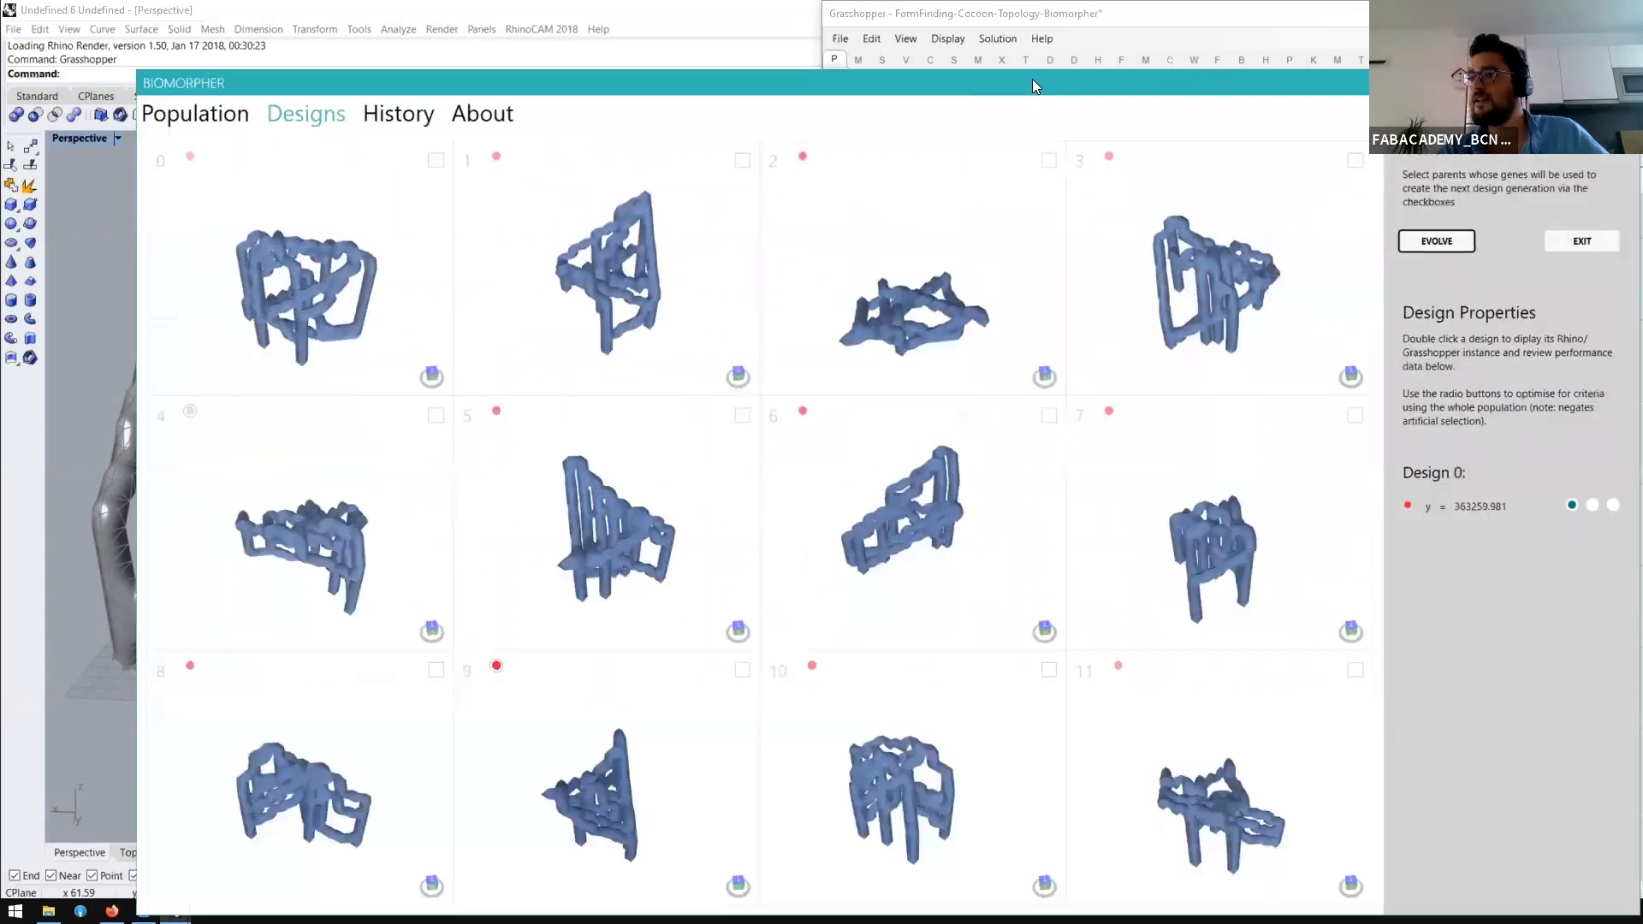
double_click(1034, 86)
Rotate the design previews, check the population average of y, and choose the second optimisation option for y
right_drag(581, 432, 479, 427)
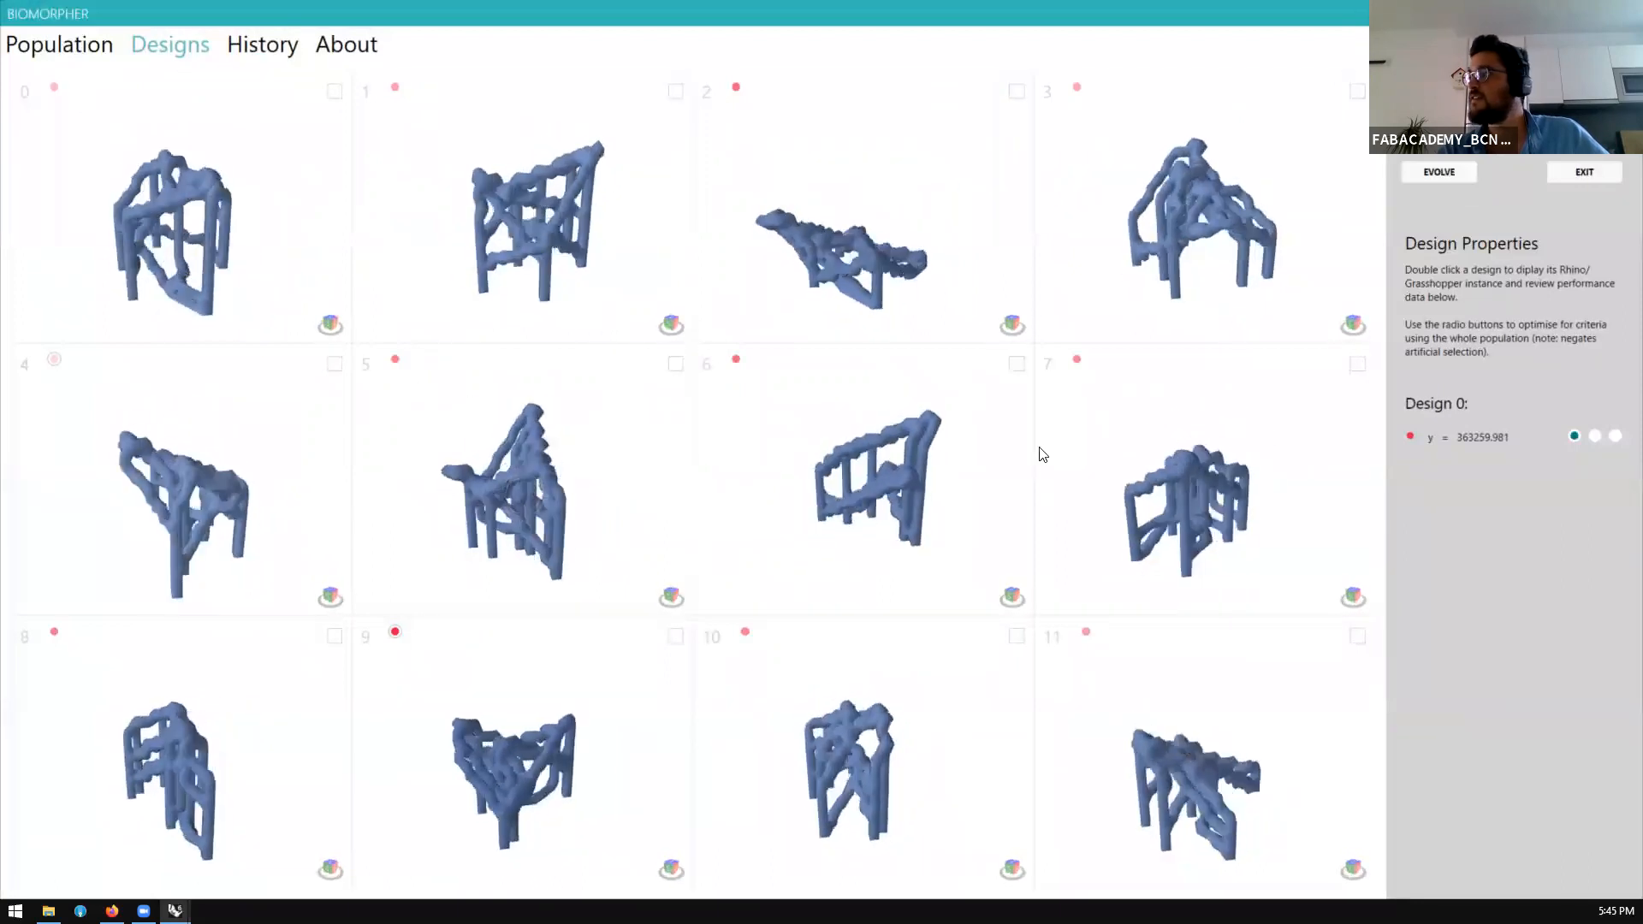
mouse_move(1469, 440)
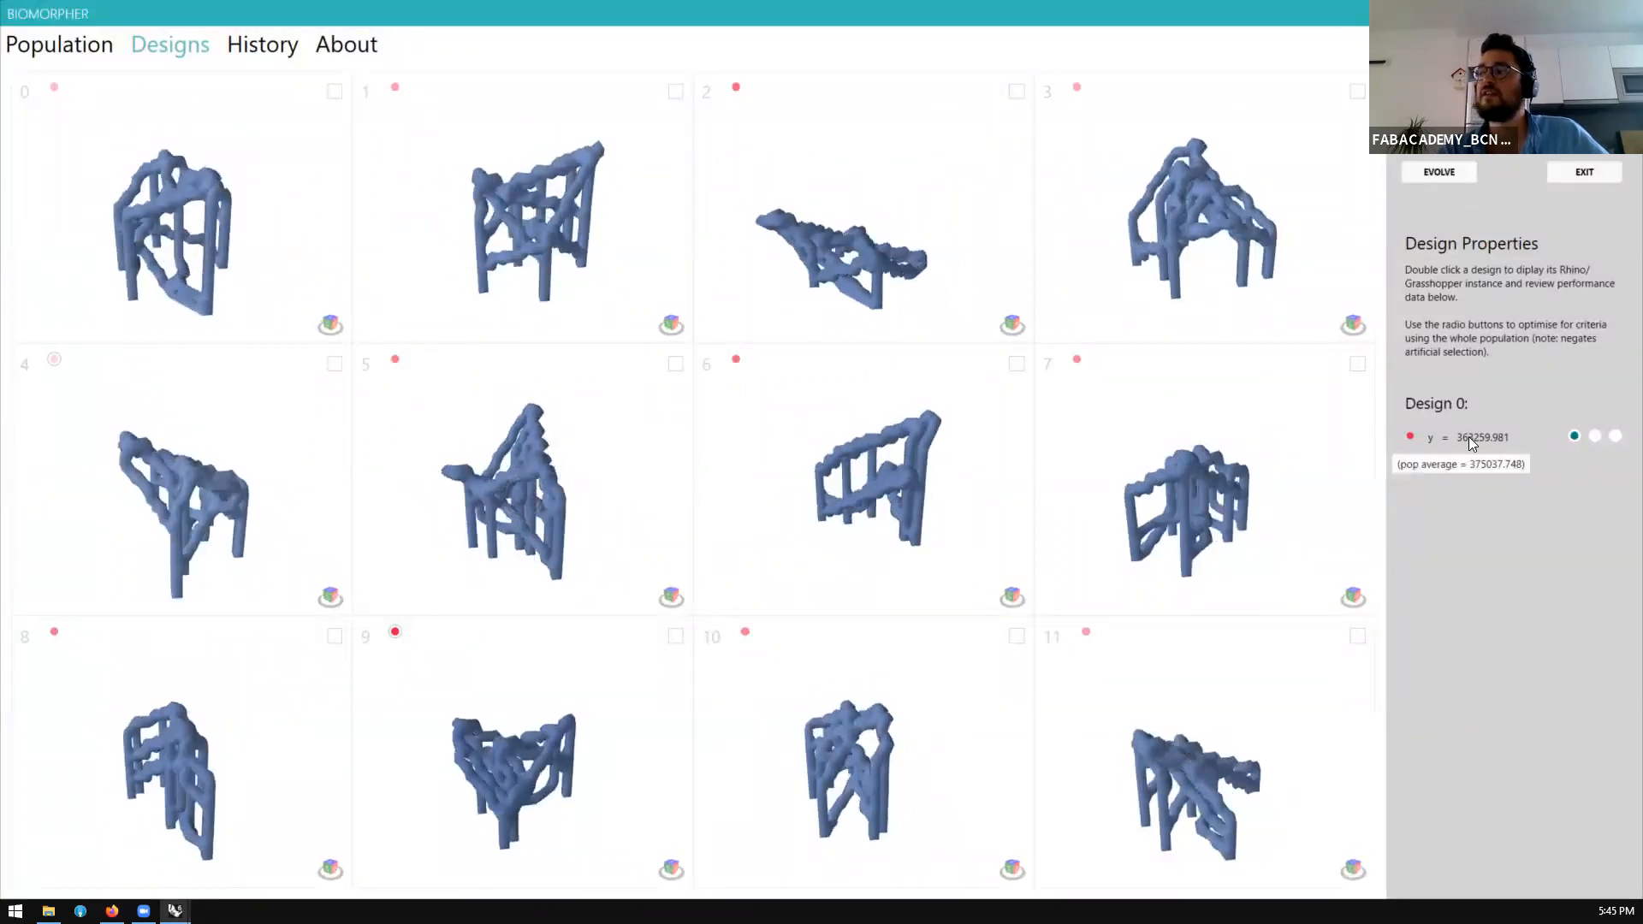
click(1594, 438)
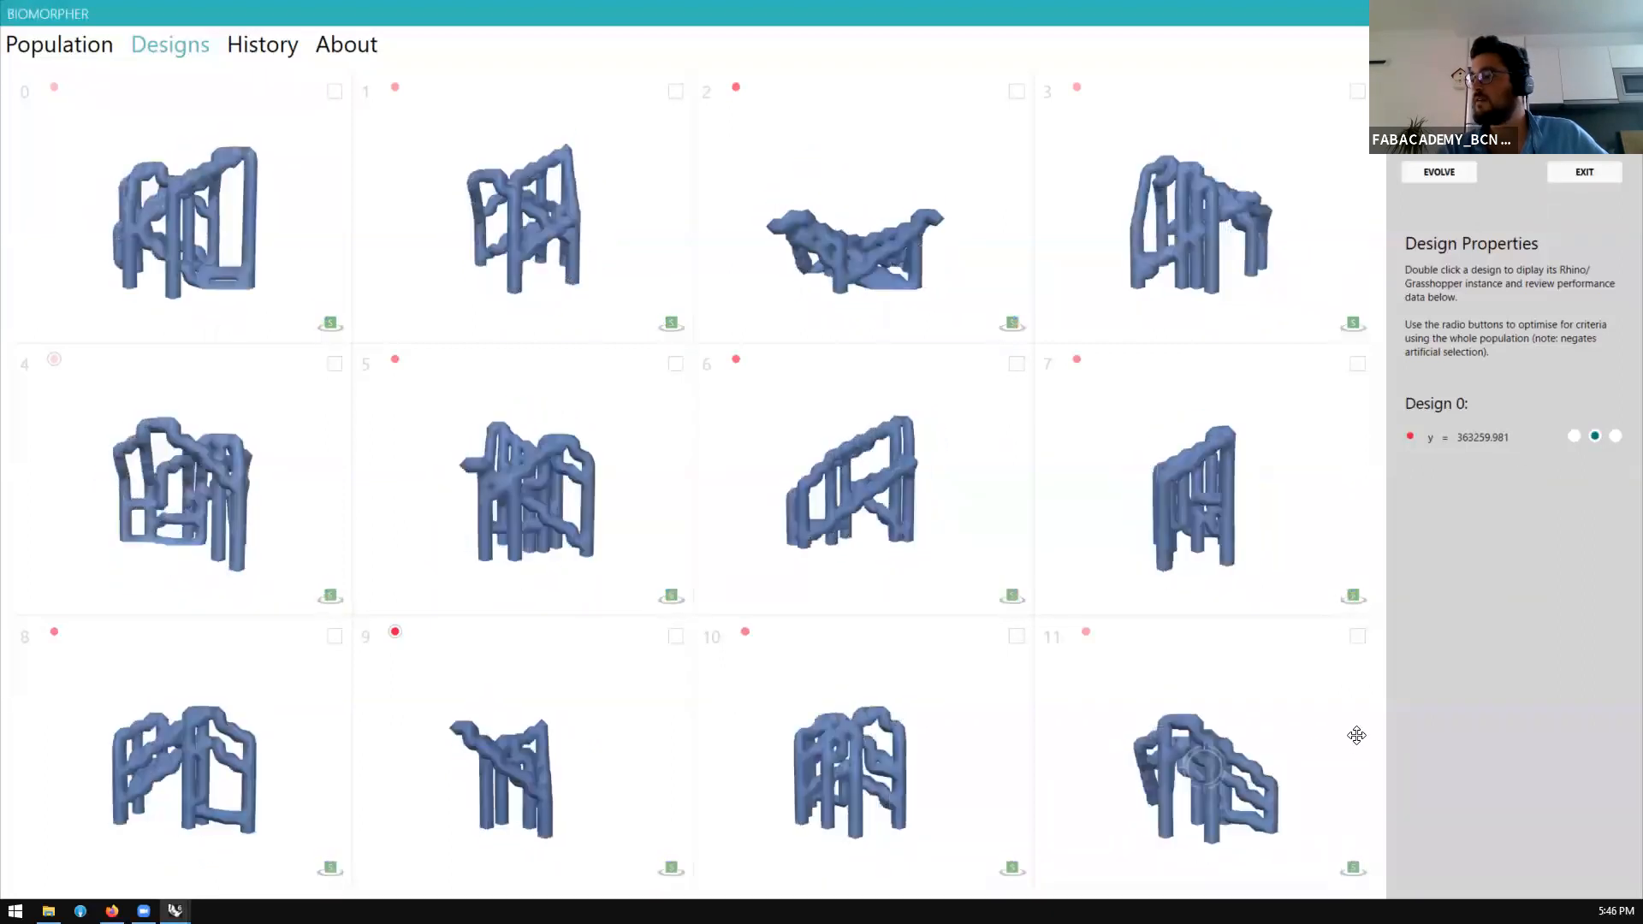
Mark designs 11 and 1 as parents for the next generation, inspecting their shapes from several angles
click(1358, 636)
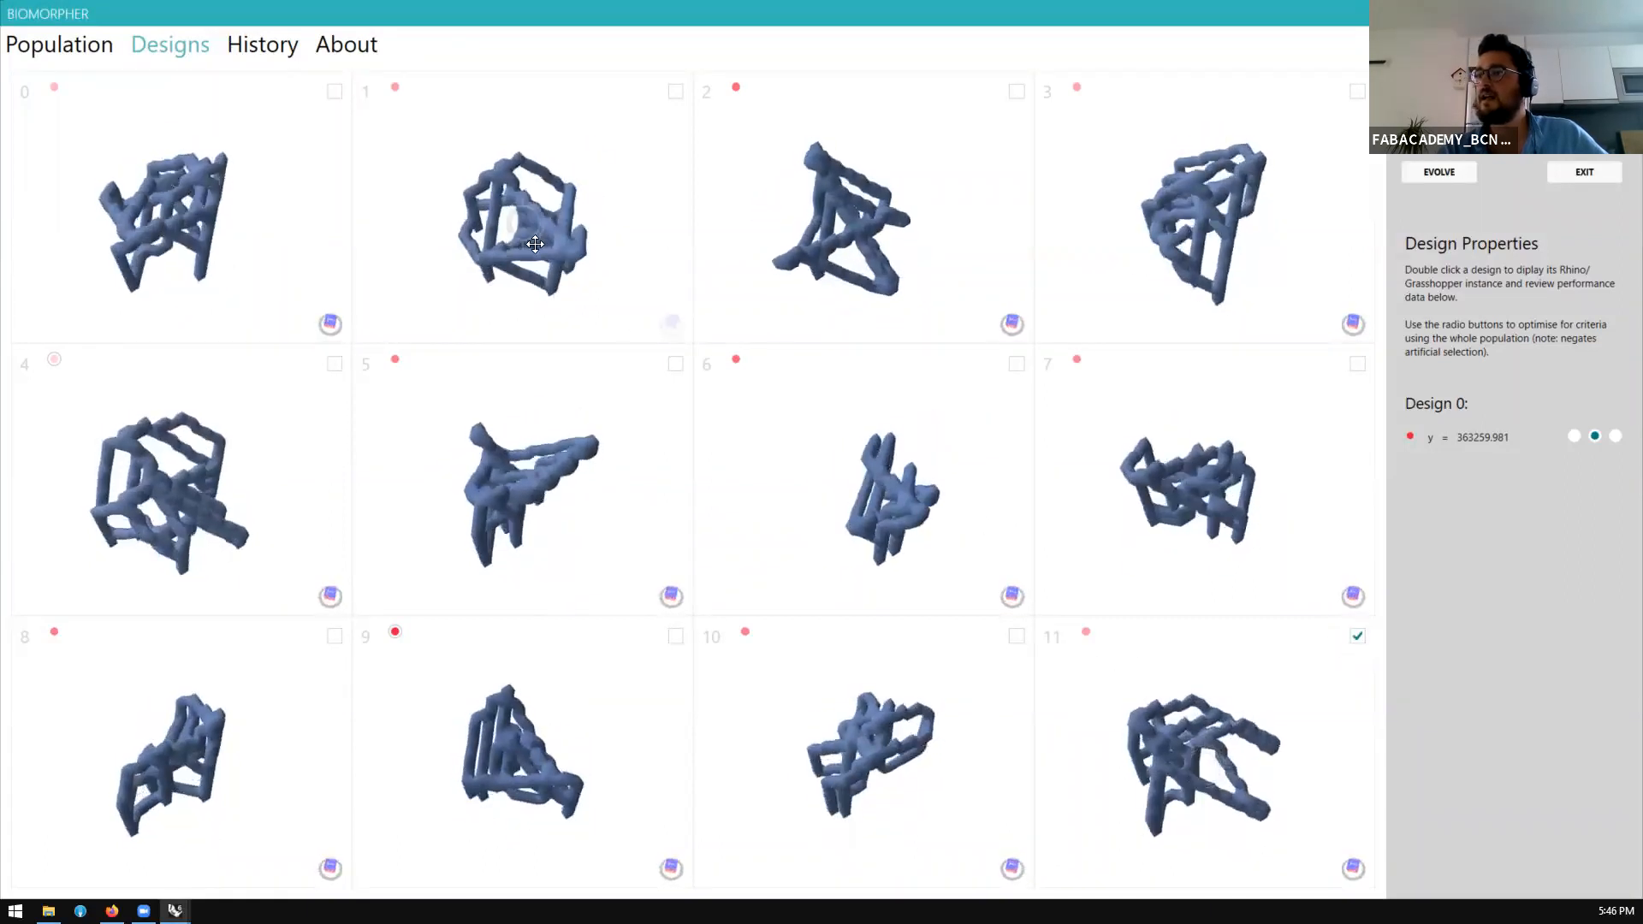
click(675, 92)
mouse_move(546, 426)
right_down()
mouse_move(650, 438)
mouse_move(552, 440)
right_up()
right_drag(500, 495, 556, 206)
right_drag(1211, 760, 1210, 766)
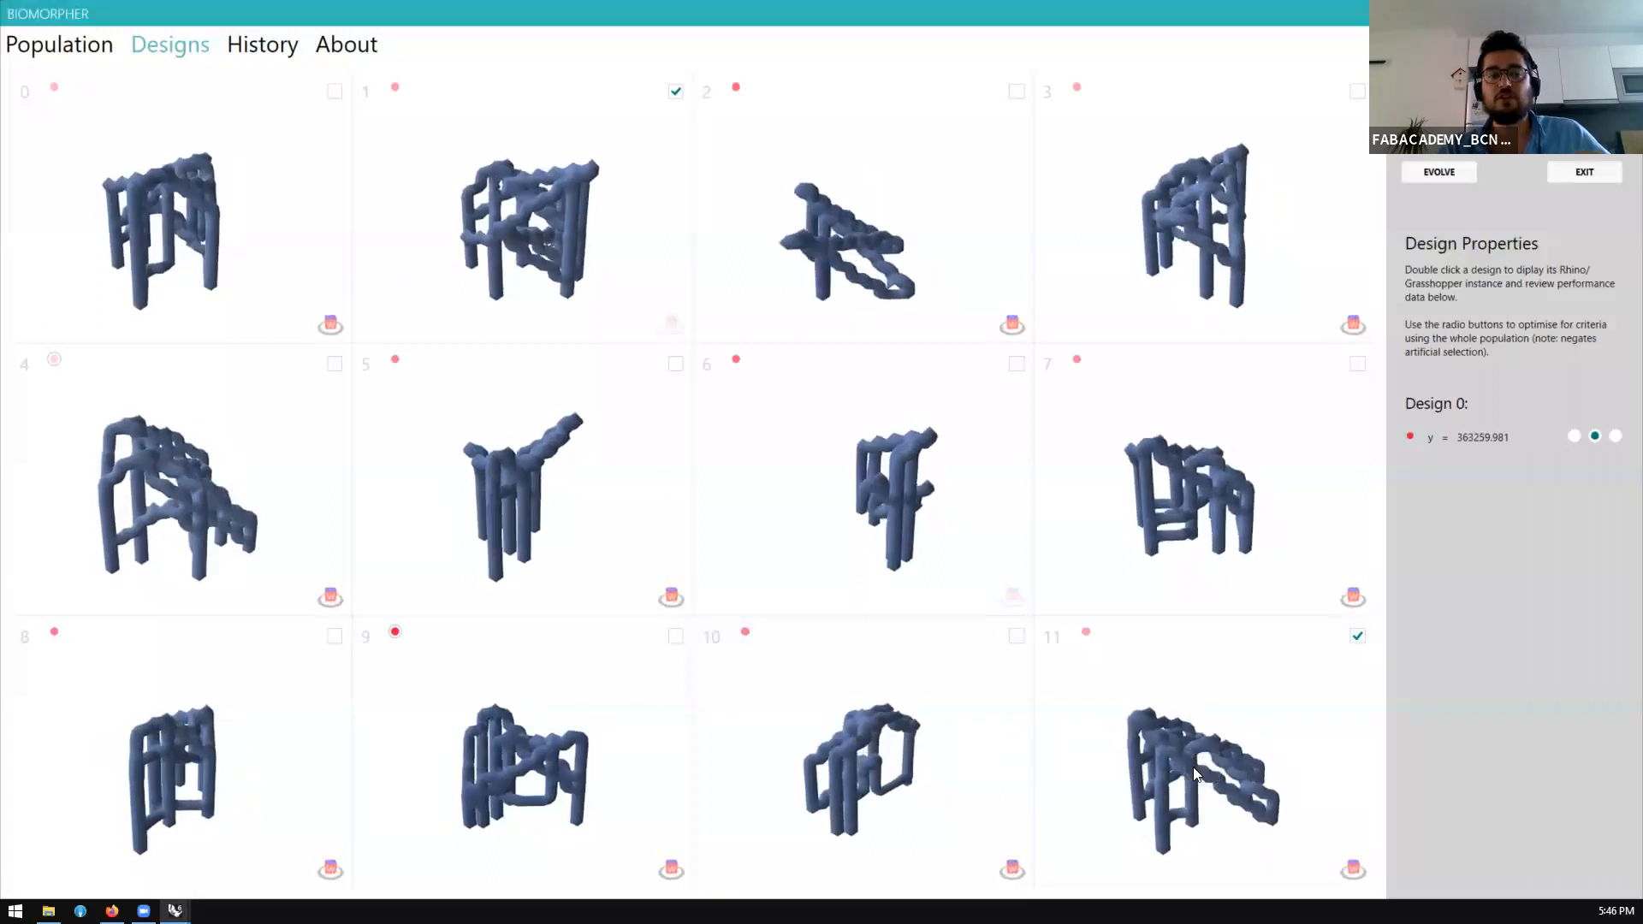
Check the population clusters and rotated previews, try to evolve from designs 1 and 11 with y minimised, and exit the run
right_drag(546, 216, 550, 214)
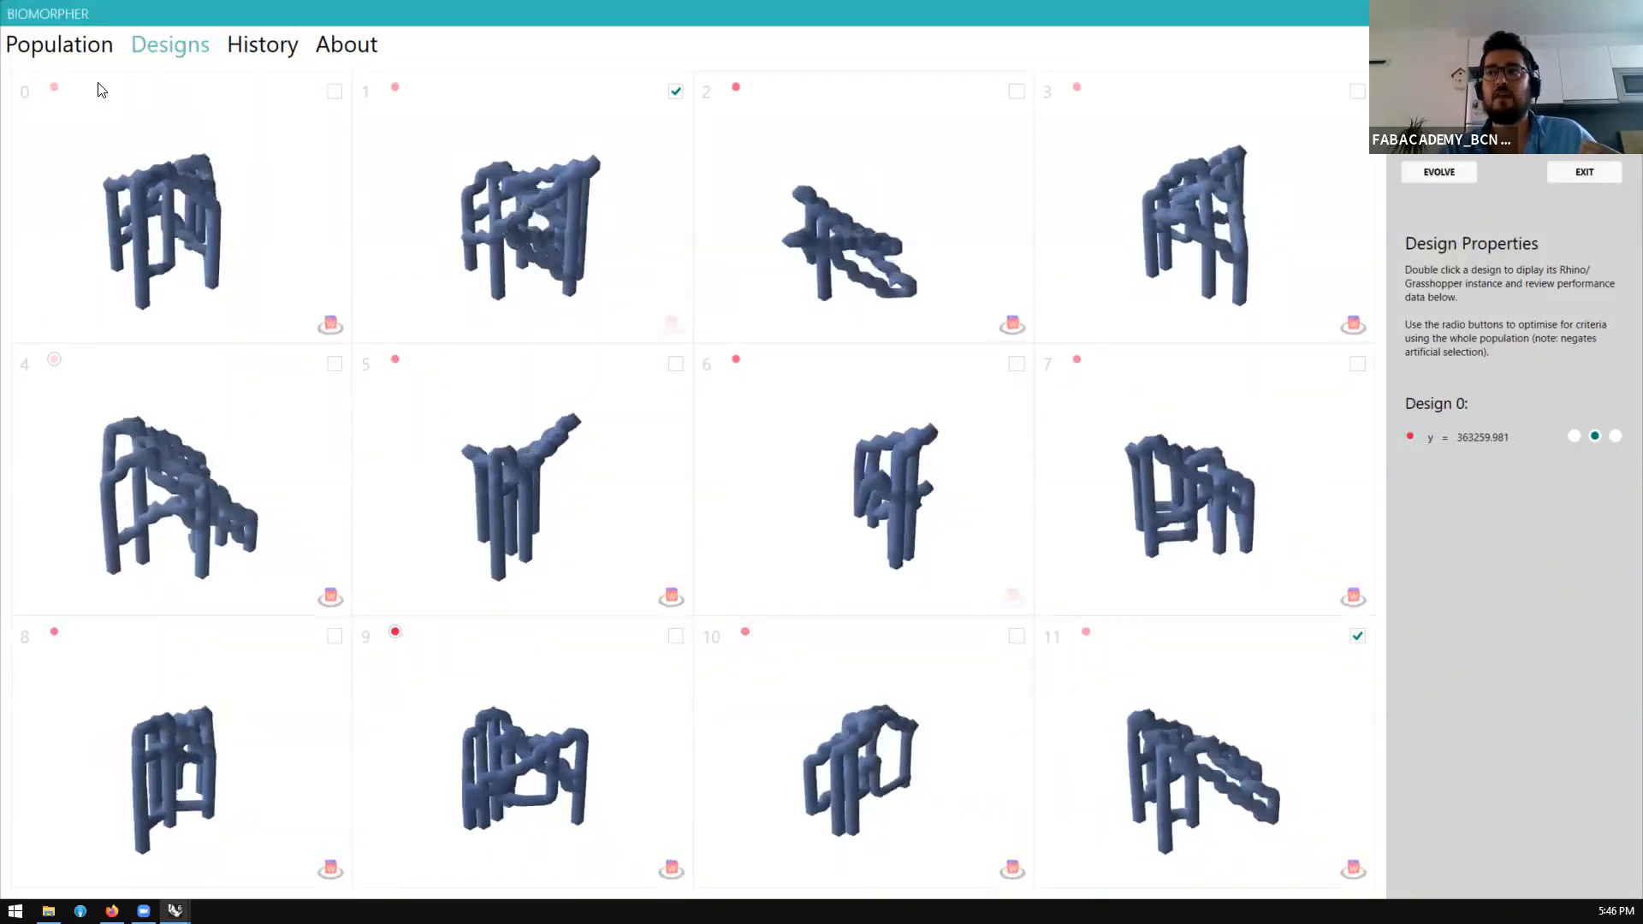
click(68, 44)
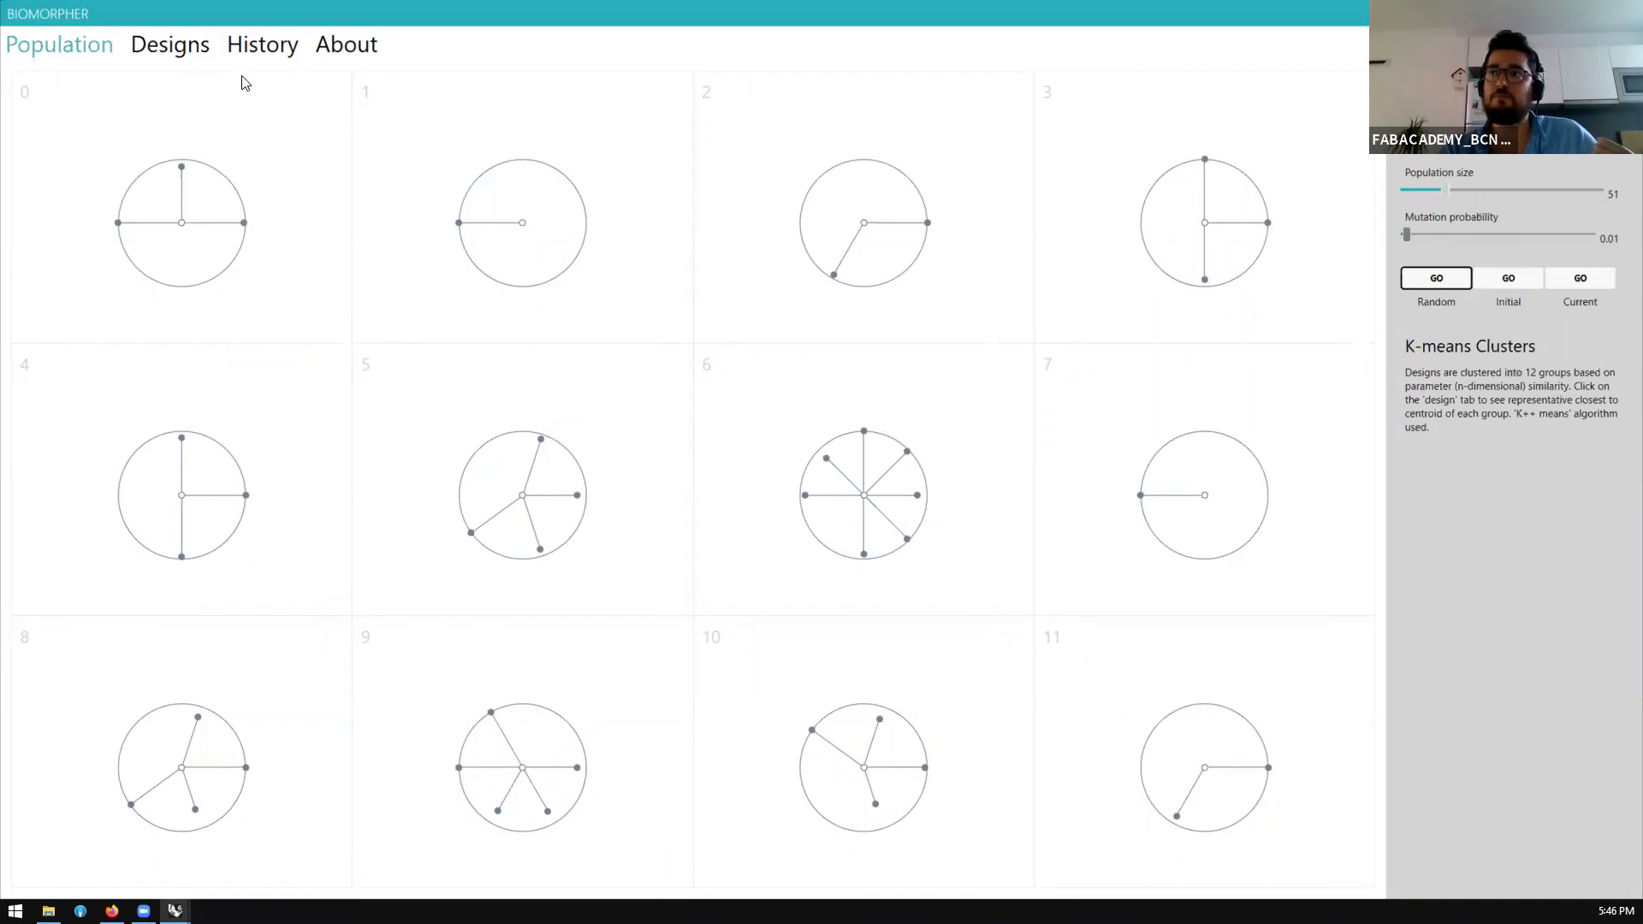
click(177, 49)
mouse_move(506, 206)
right_down()
mouse_move(494, 278)
mouse_move(485, 211)
right_up()
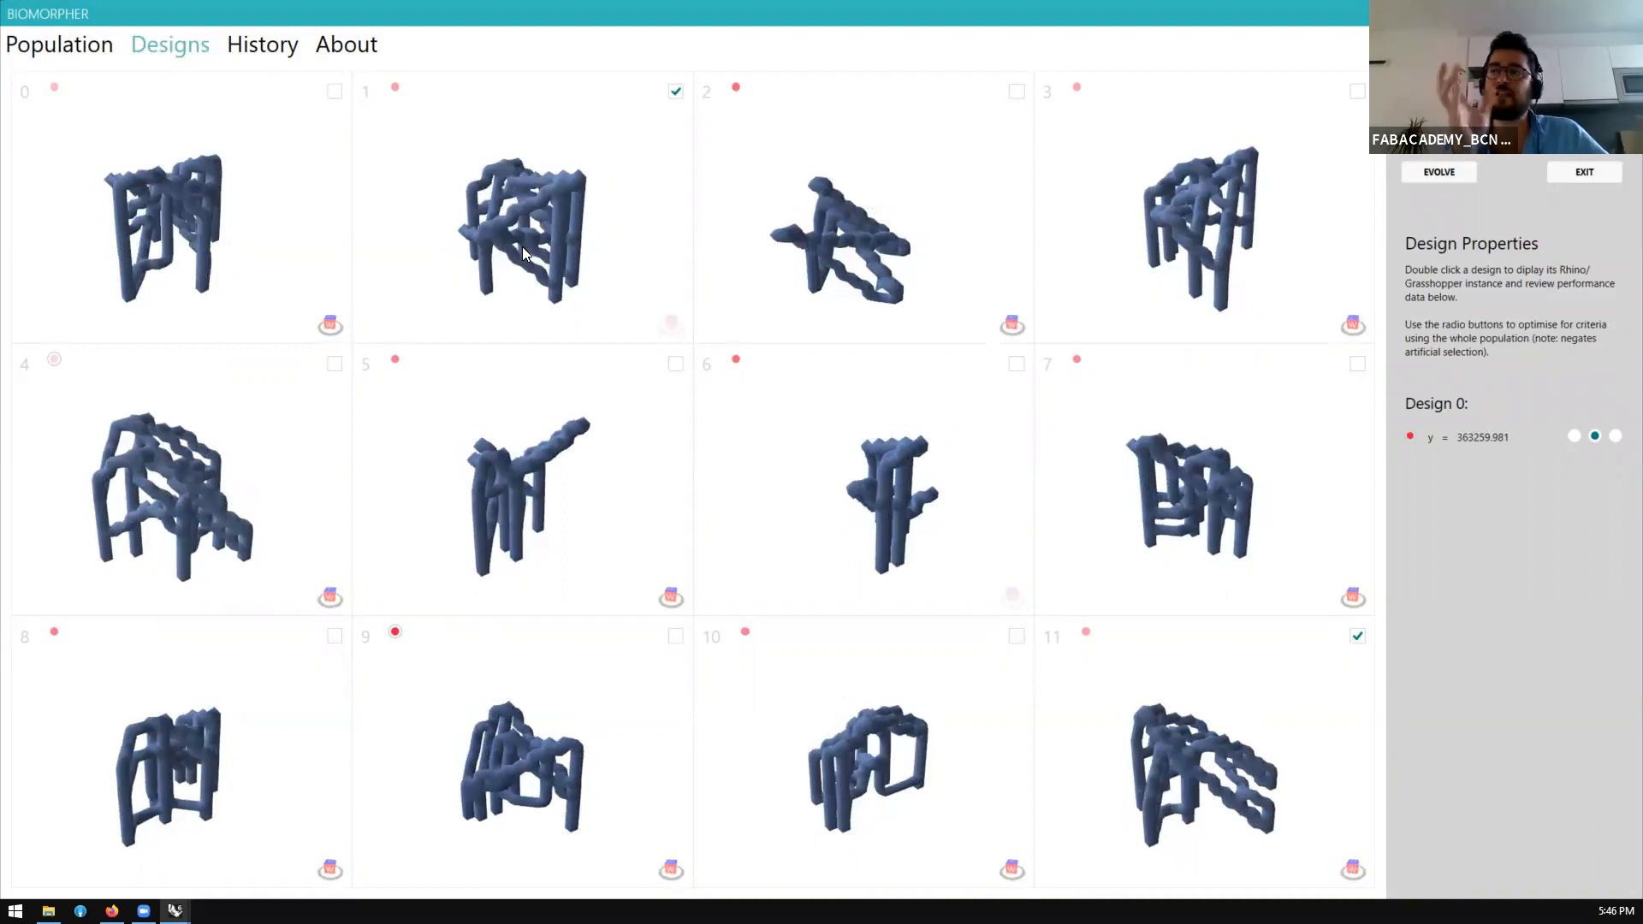
right_drag(524, 220, 496, 190)
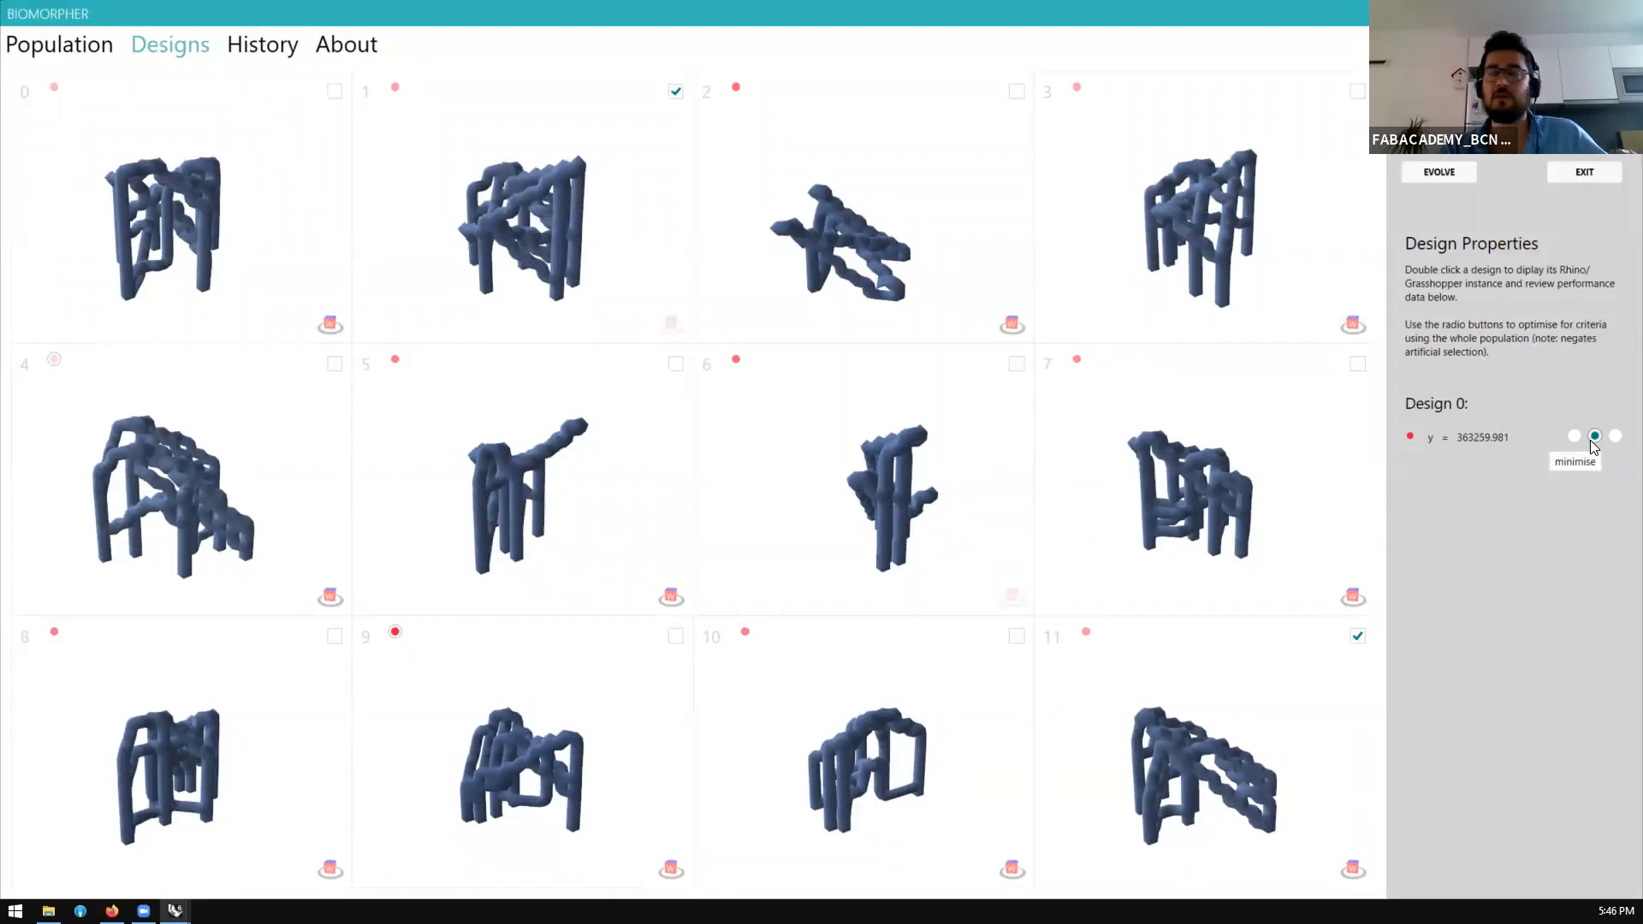
click(1439, 174)
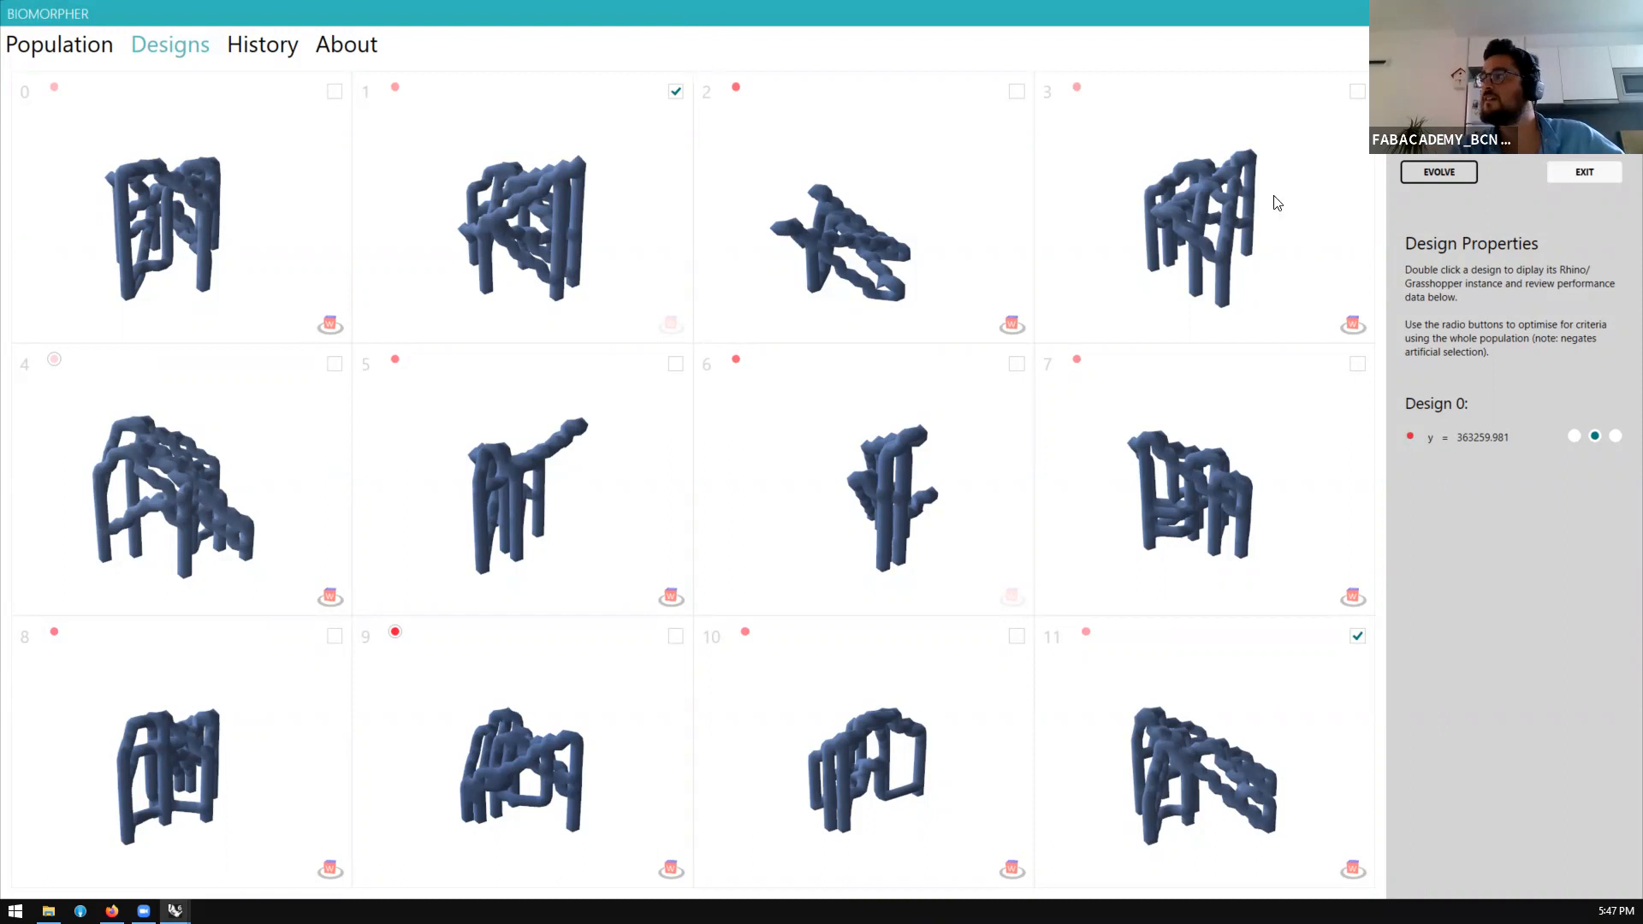
click(1563, 173)
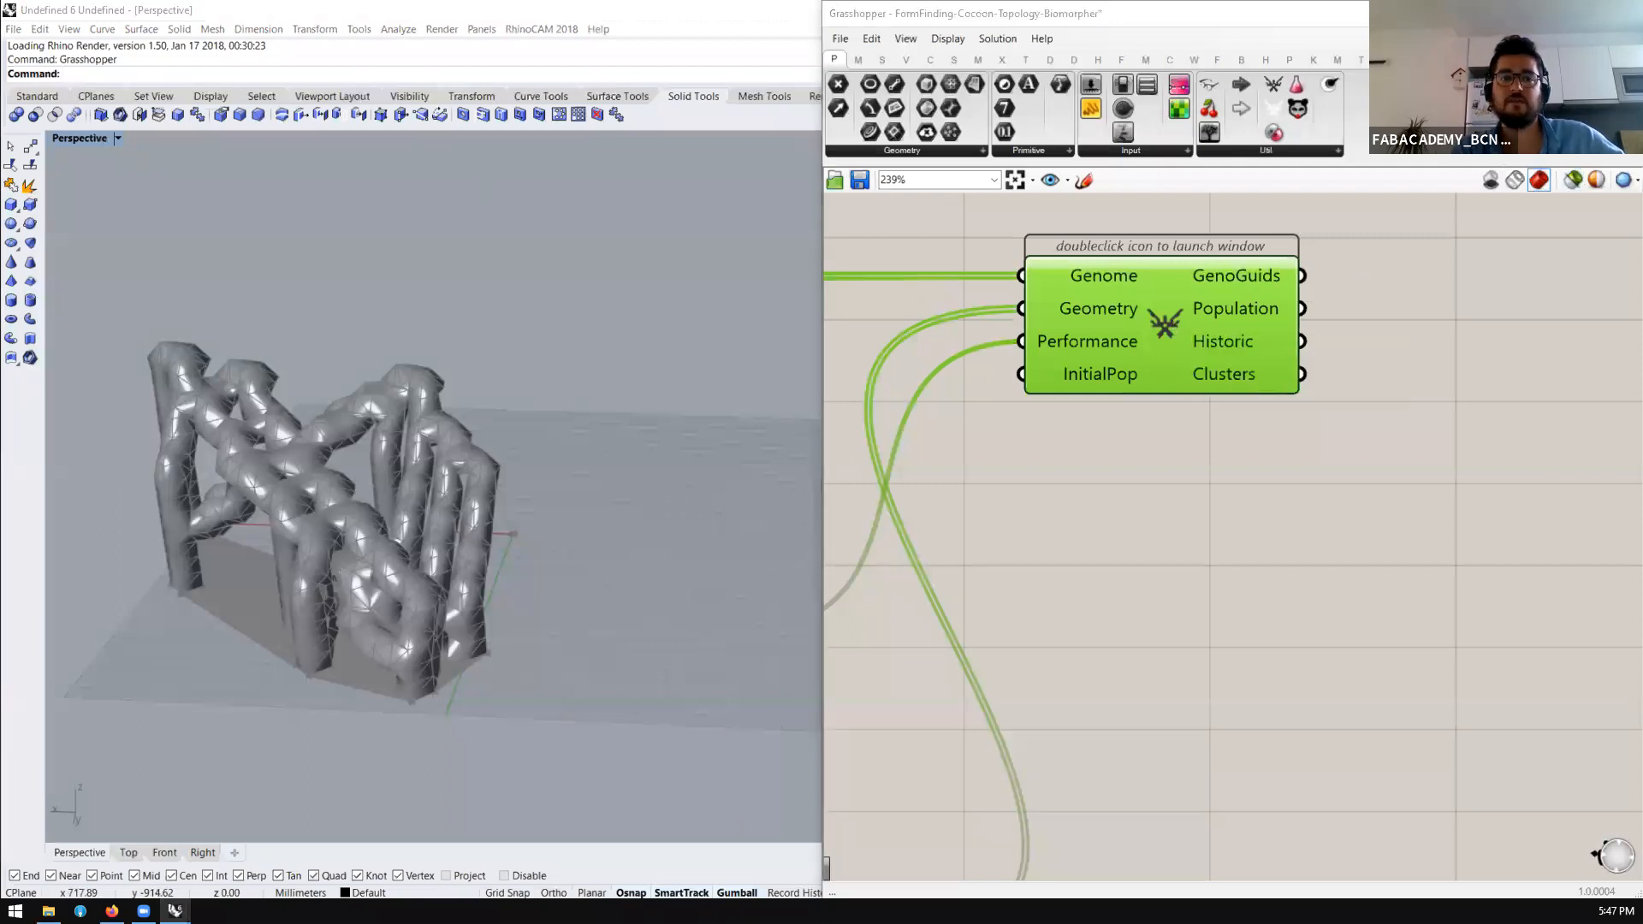
Relaunch Biomorpher, reposition its window, set the population size to 18 and start the evolution from a random population
drag(0, 114, 596, 113)
click(646, 146)
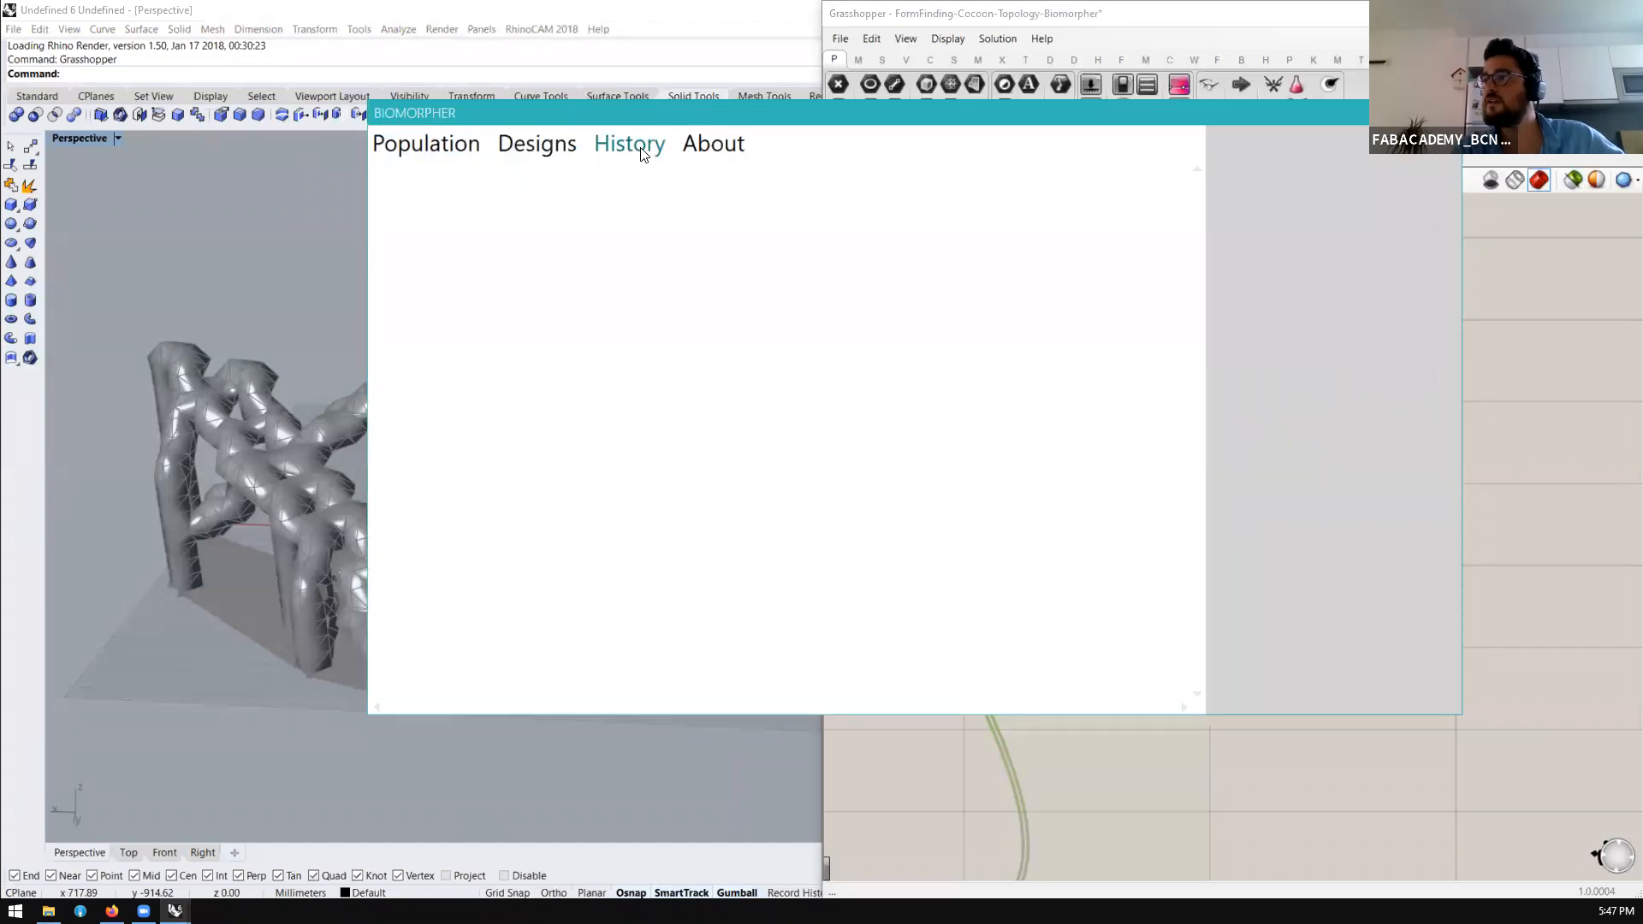
drag(679, 104, 620, 82)
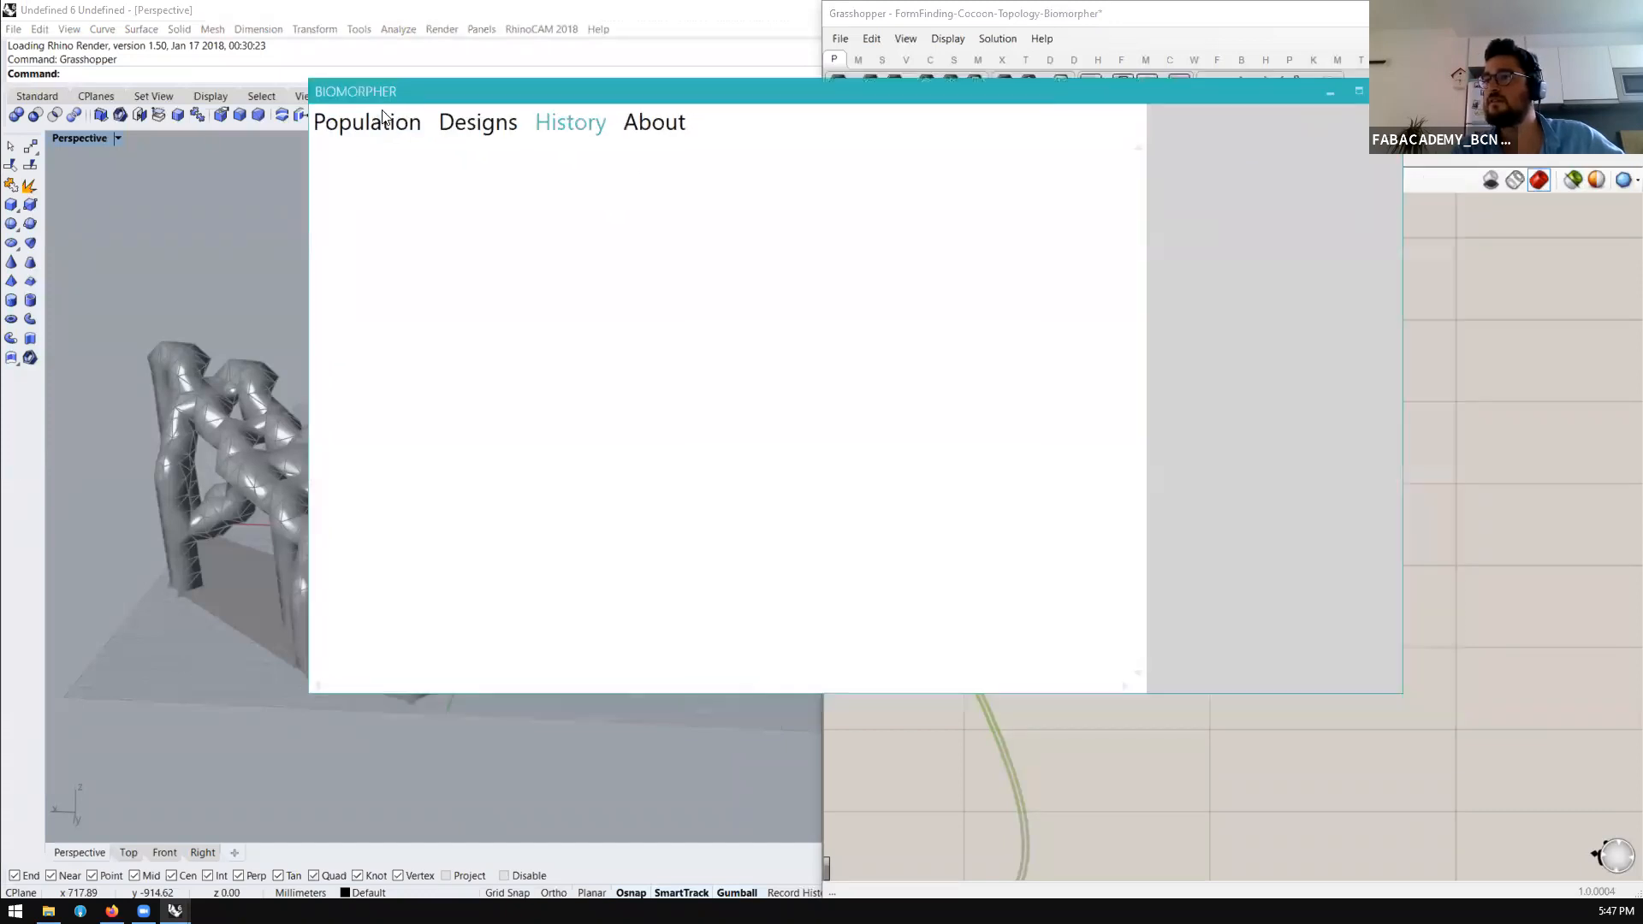
click(367, 123)
drag(1251, 266, 1171, 277)
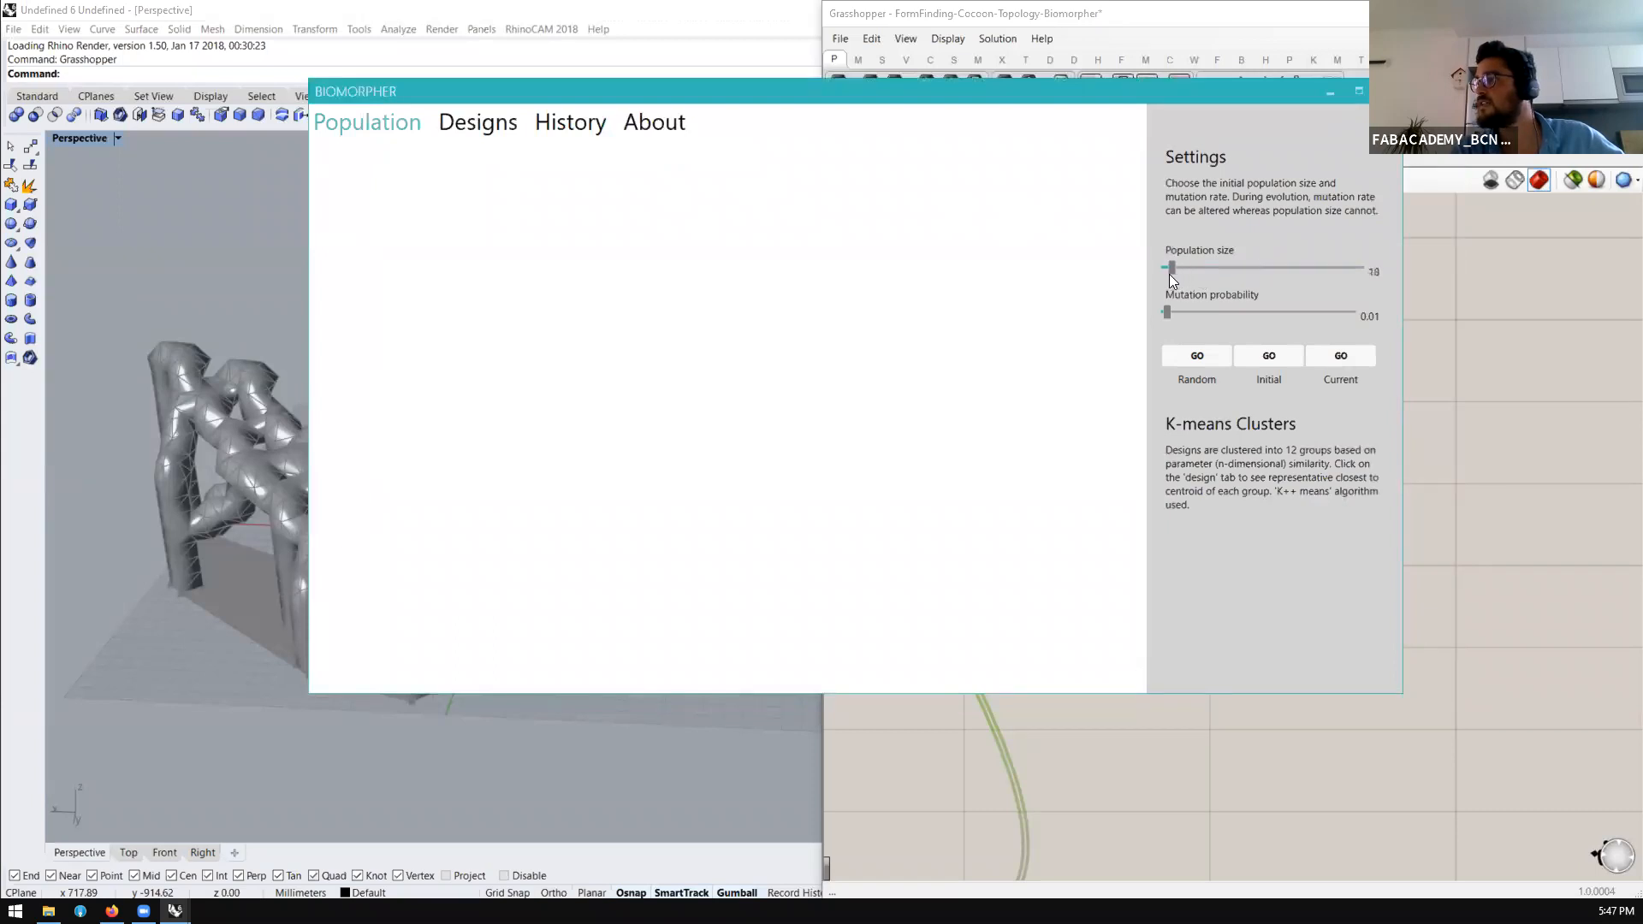
click(1208, 357)
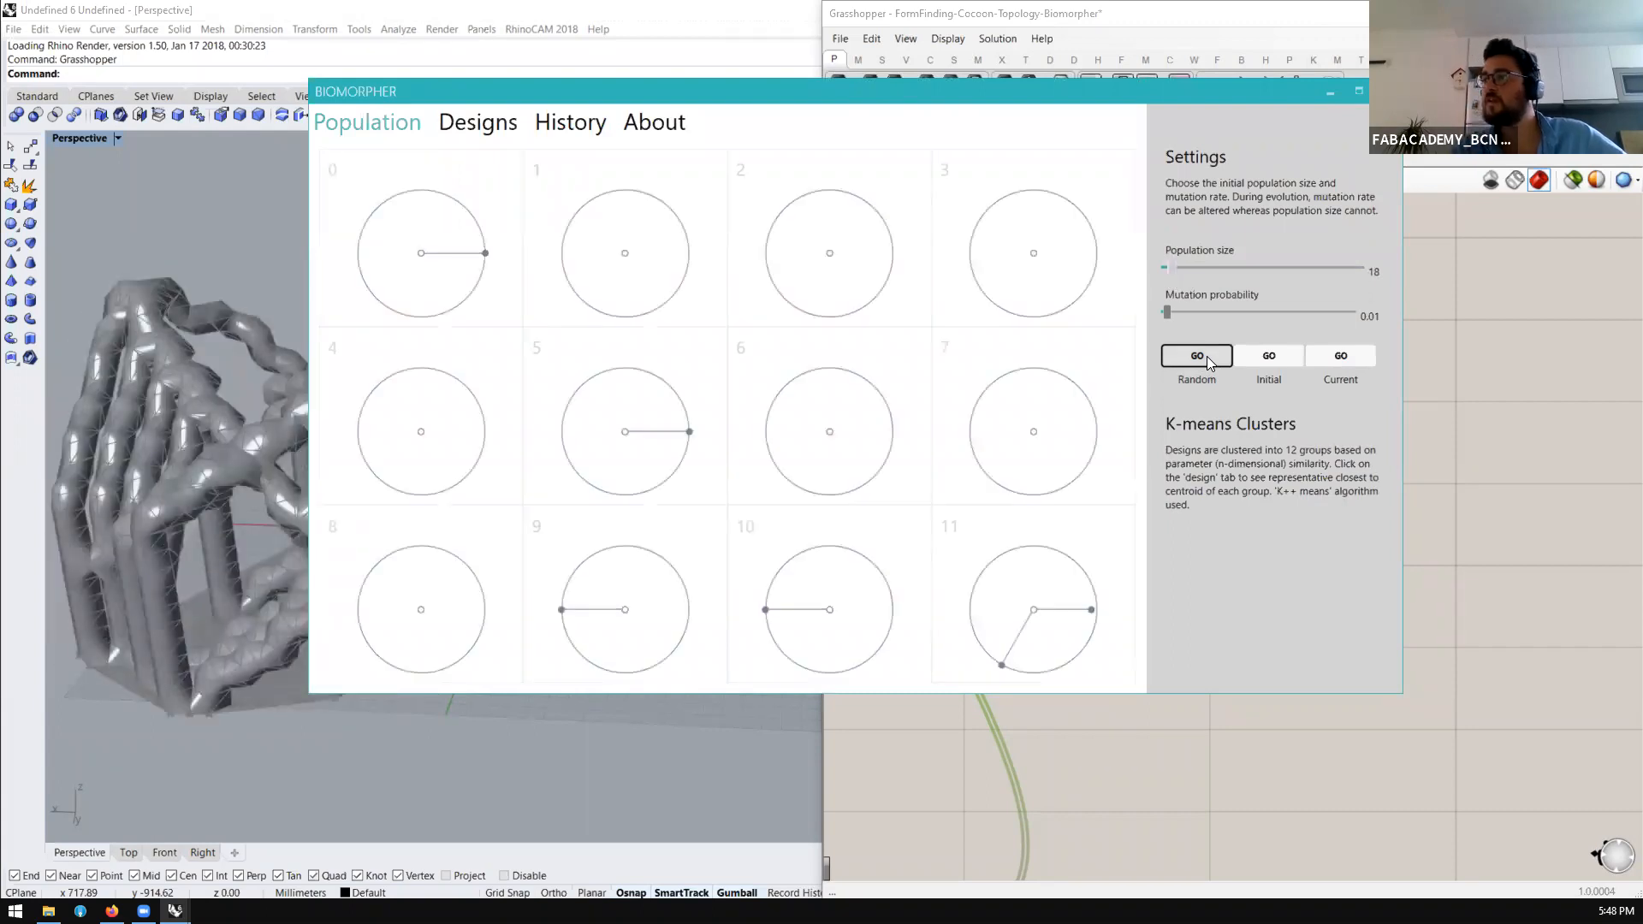
Rotate the new design previews, mark design 7 as a parent, and evolve the next generation with y set to minimise
click(503, 121)
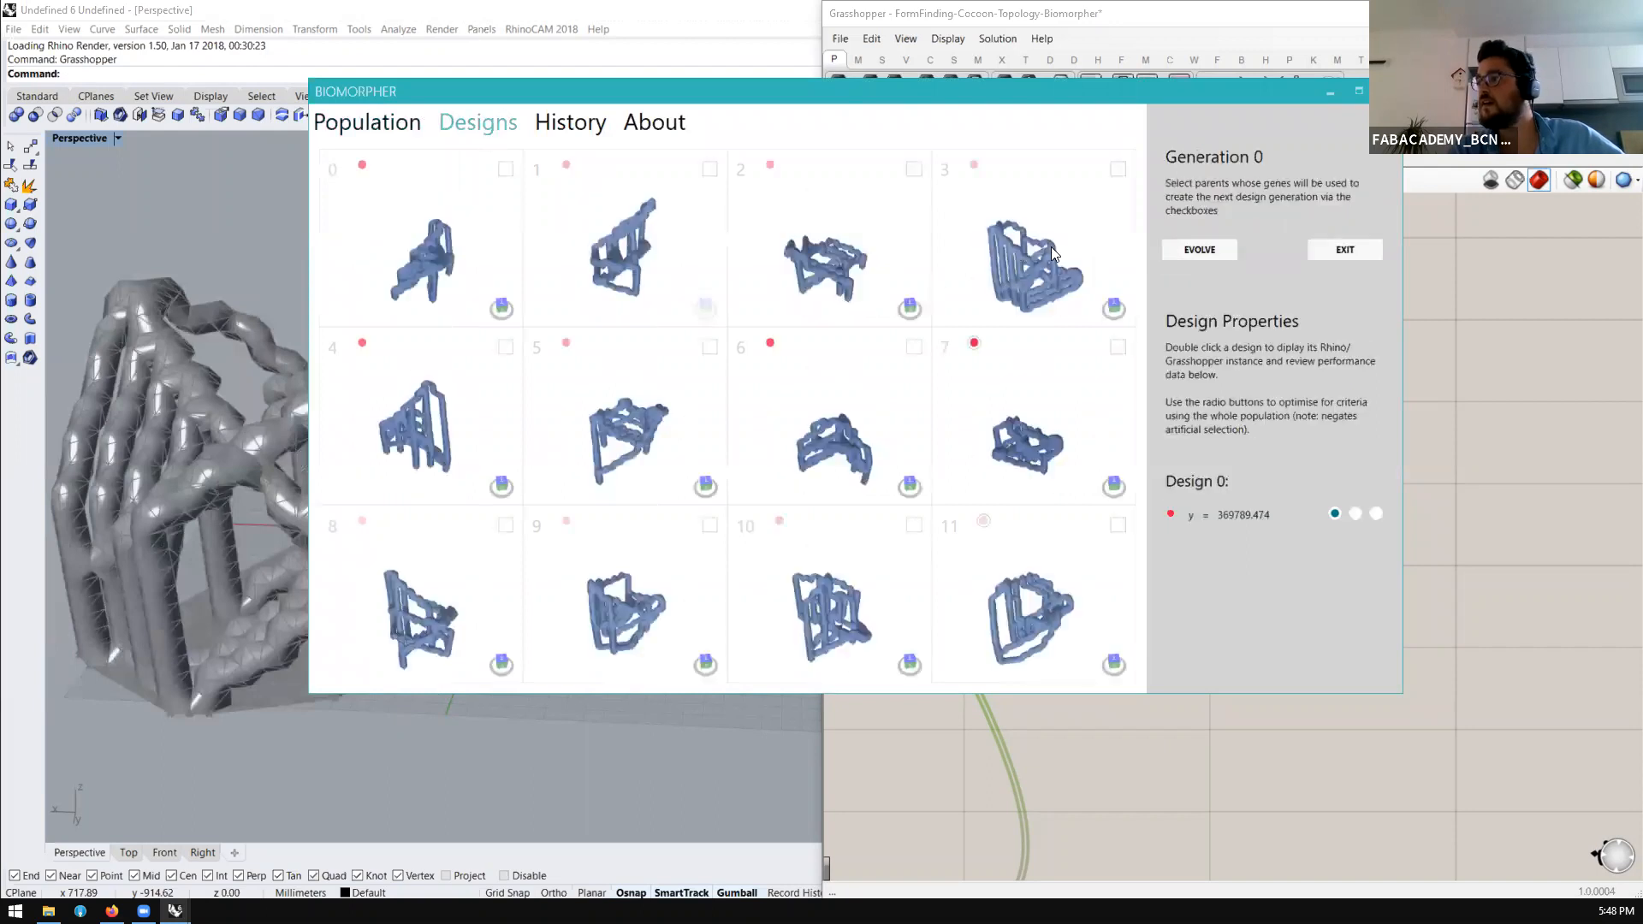
mouse_move(1036, 264)
right_down()
mouse_move(958, 213)
mouse_move(1045, 258)
right_up()
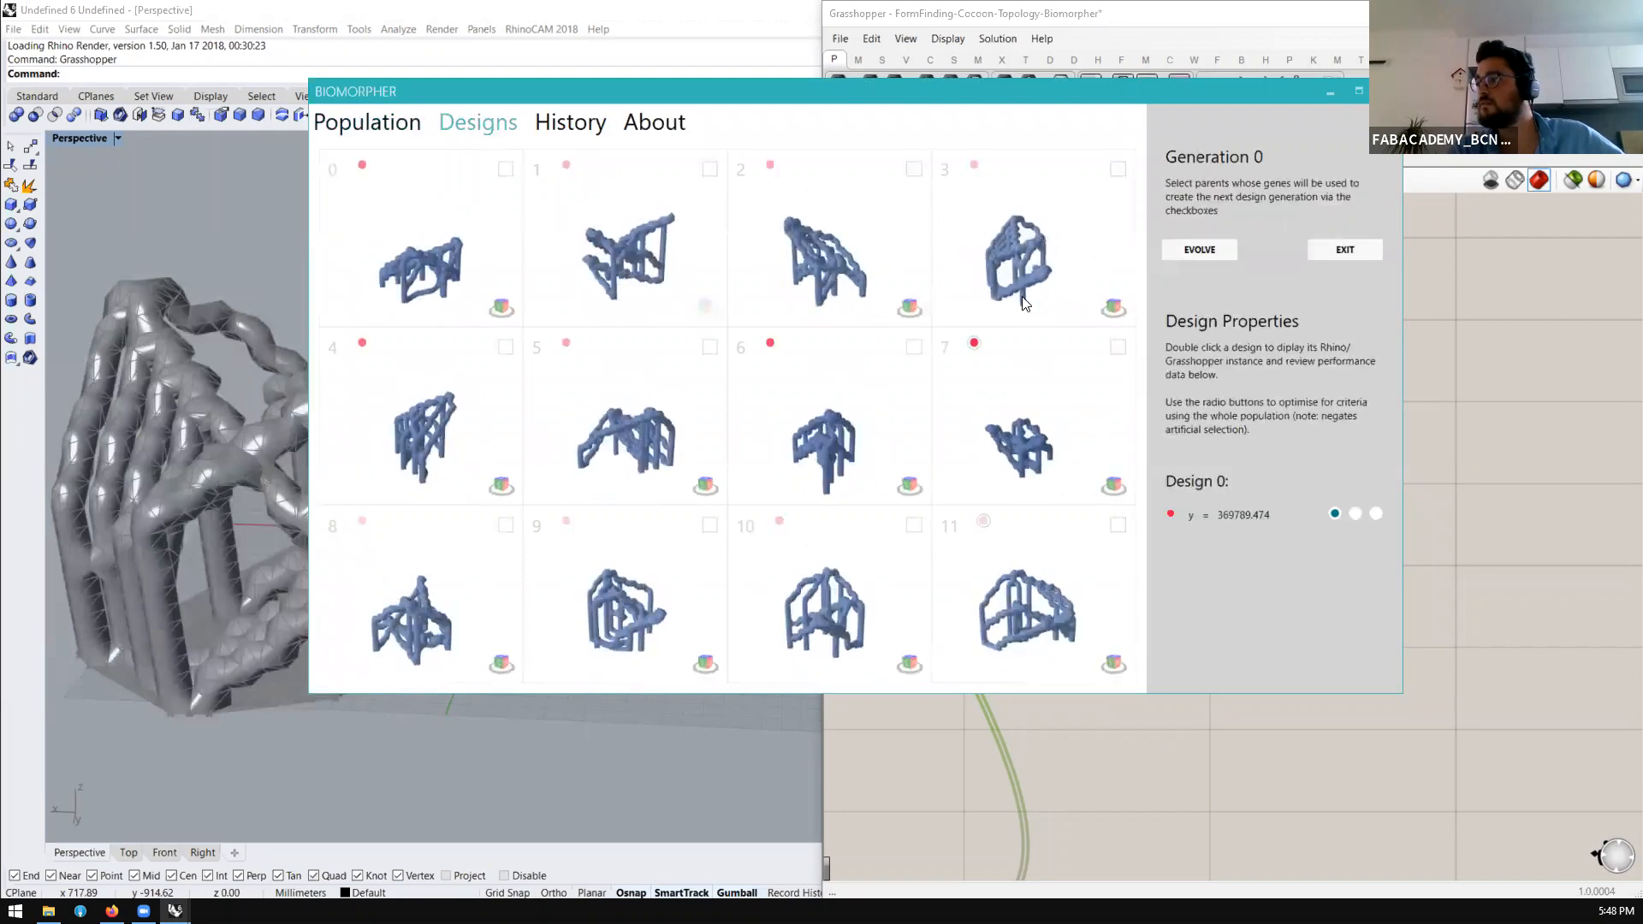
click(1118, 348)
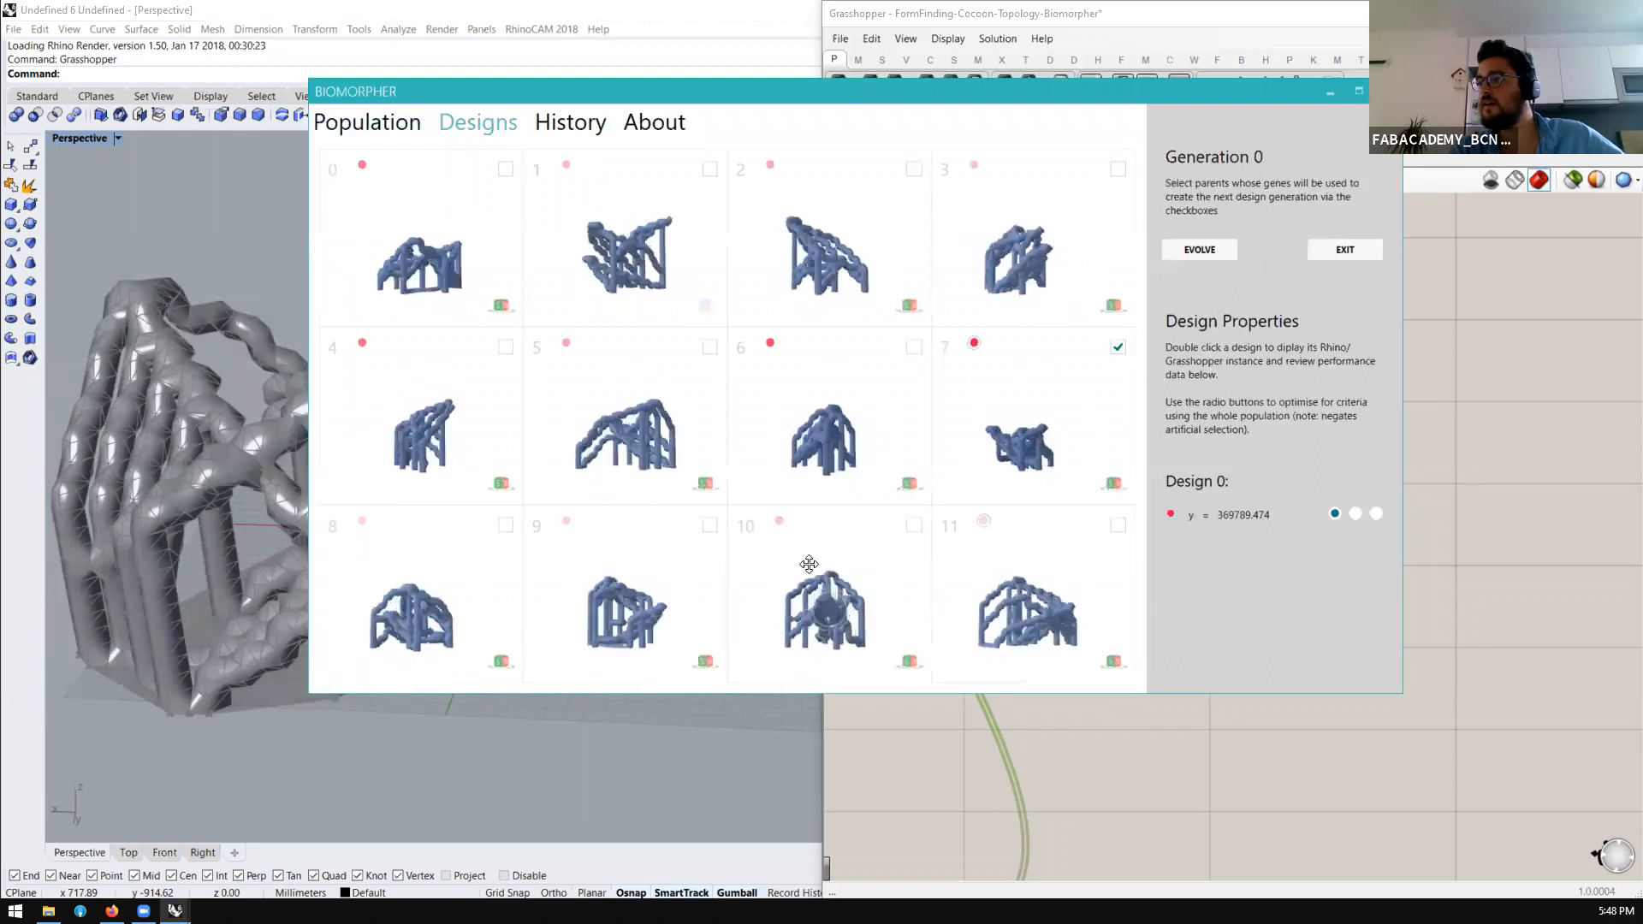
click(1356, 516)
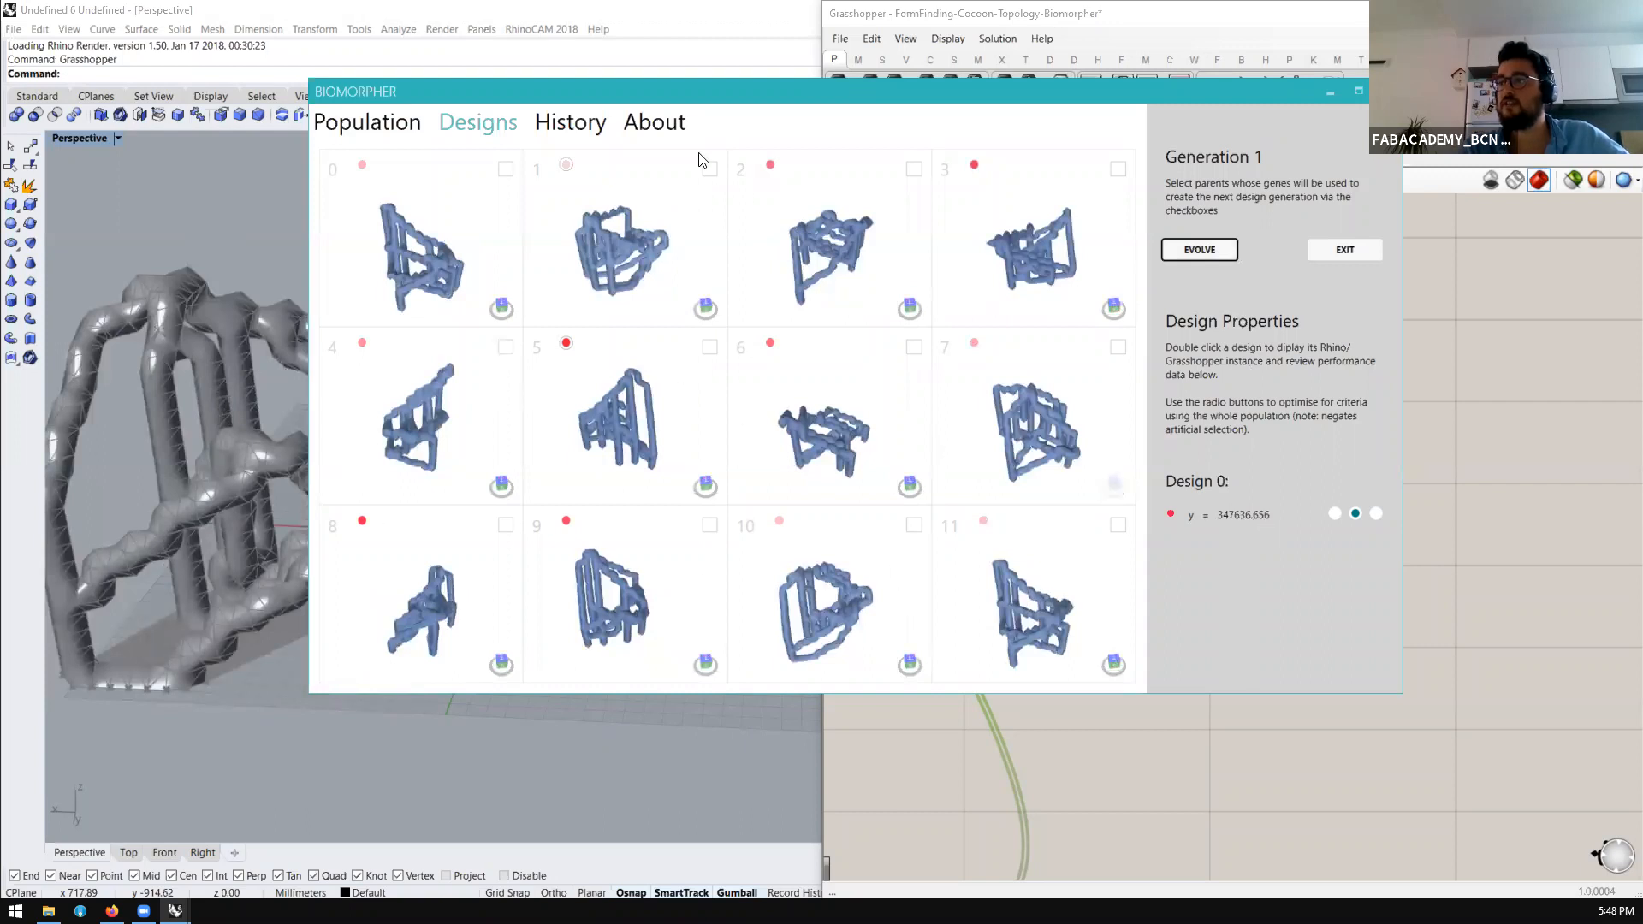
Enlarge the Biomorpher window, mark designs 5 and 9 of Generation 1 as parents and evolve the next generation
drag(719, 87, 689, 59)
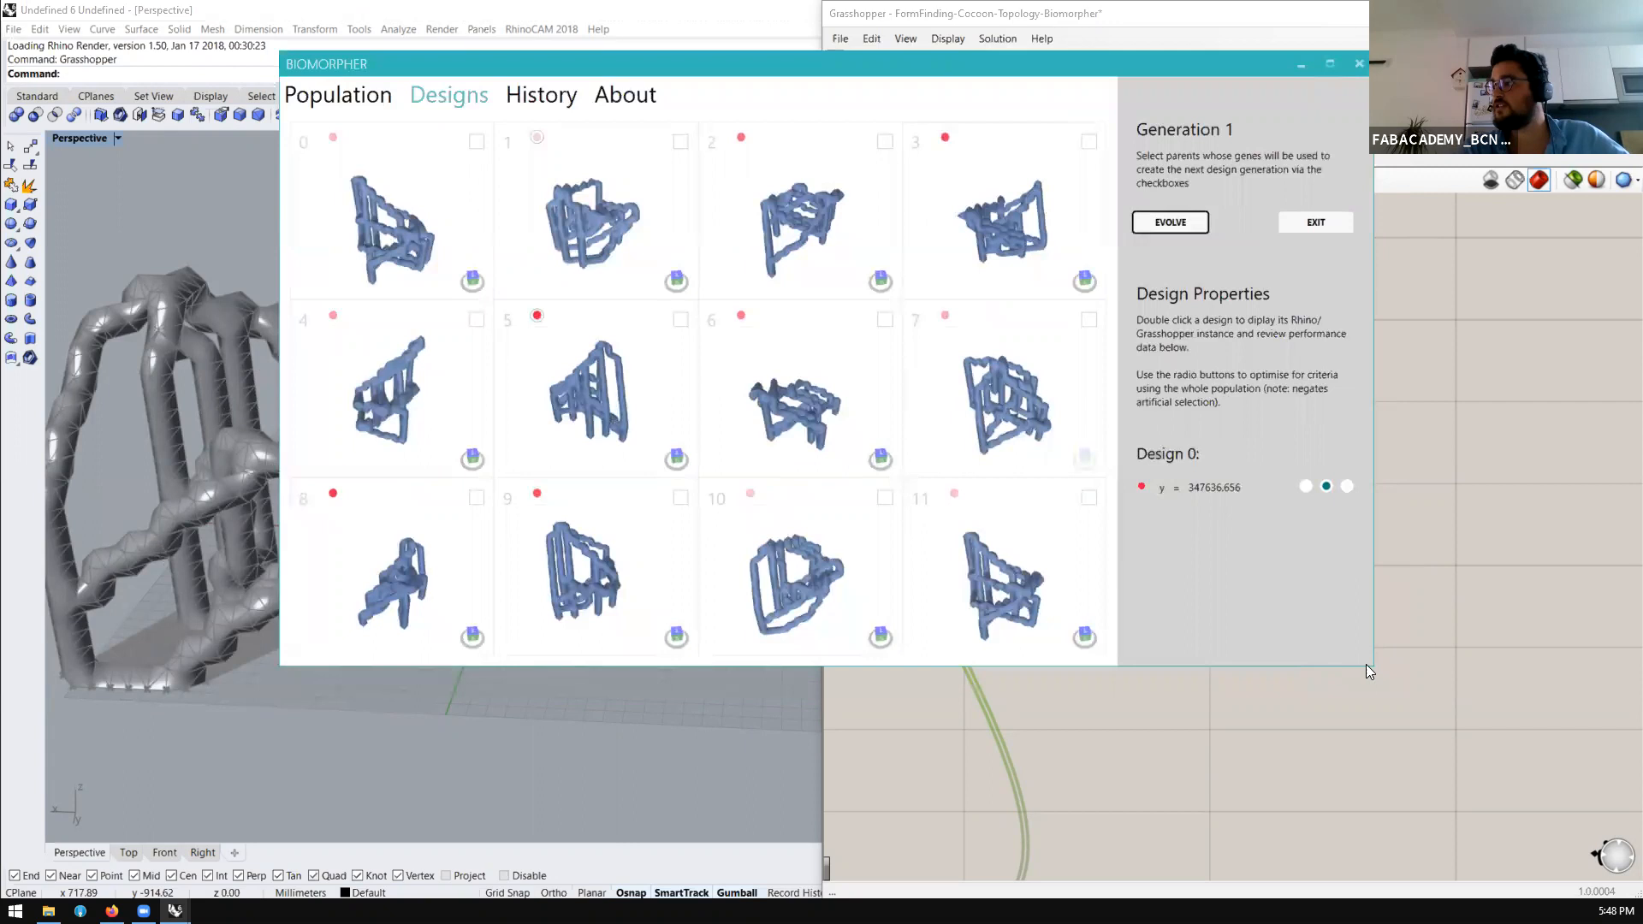
drag(1370, 666, 1369, 822)
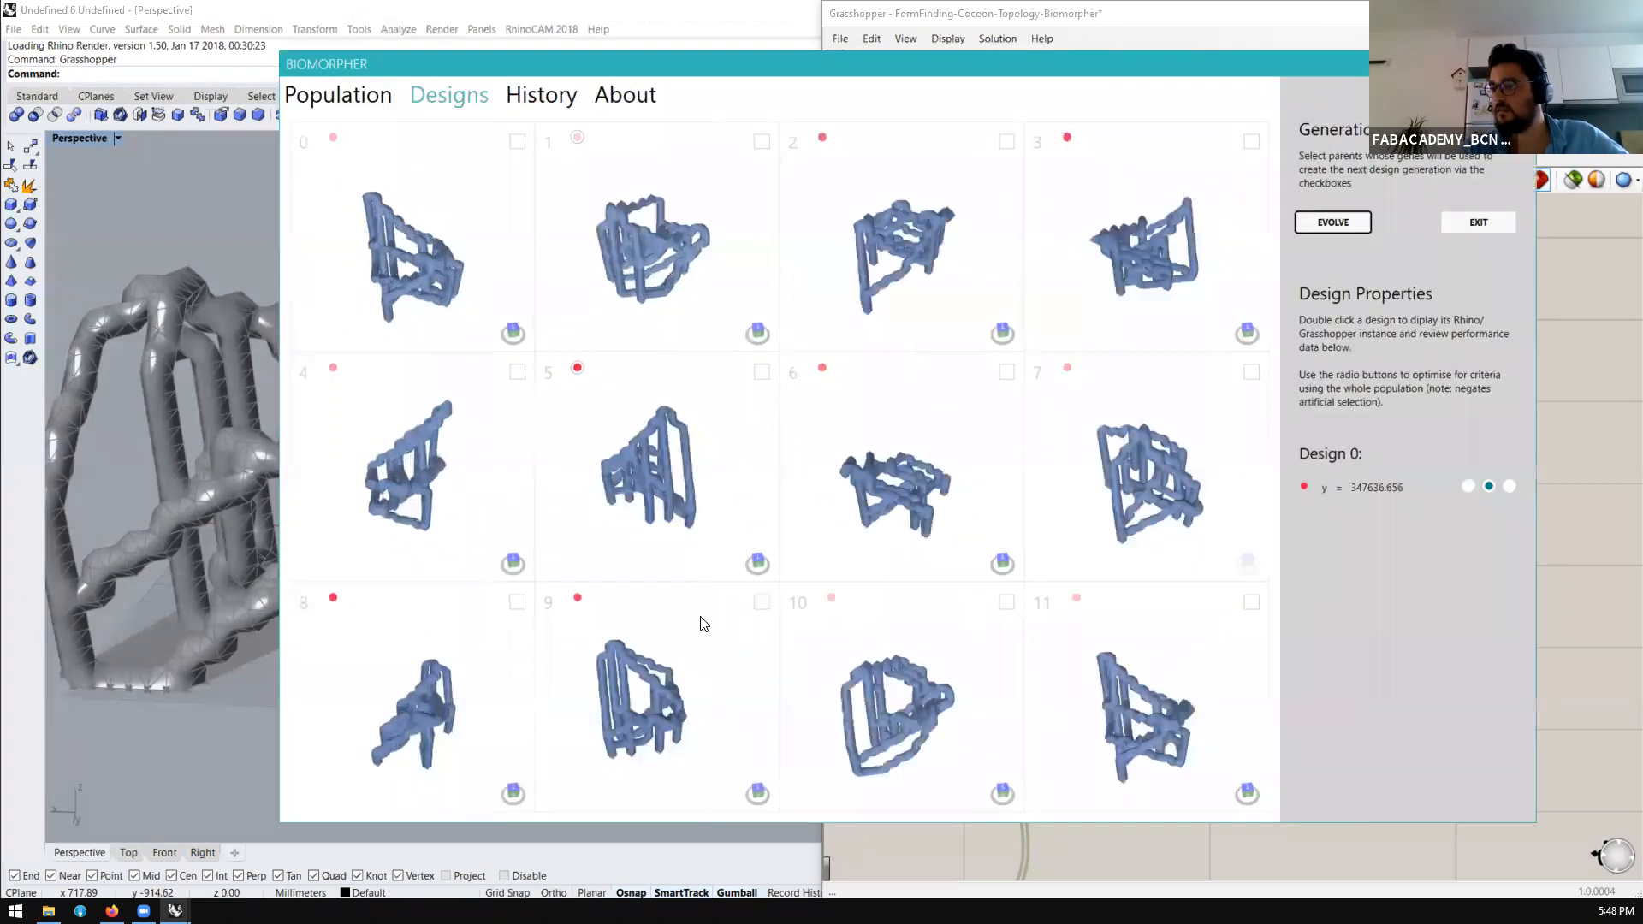
click(584, 622)
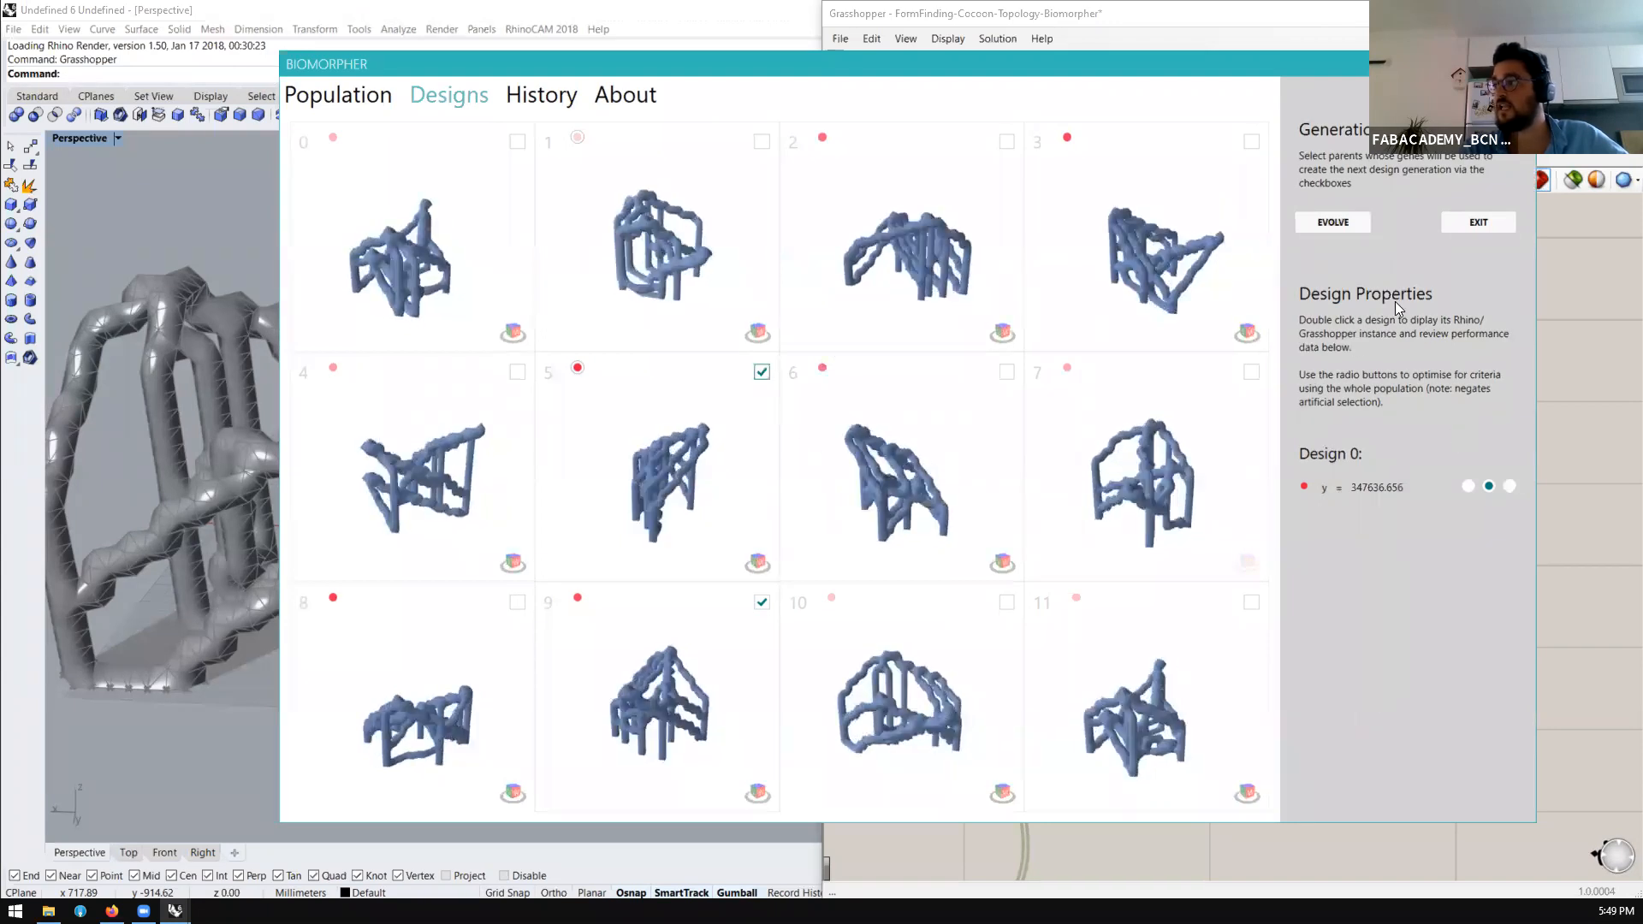
click(1345, 225)
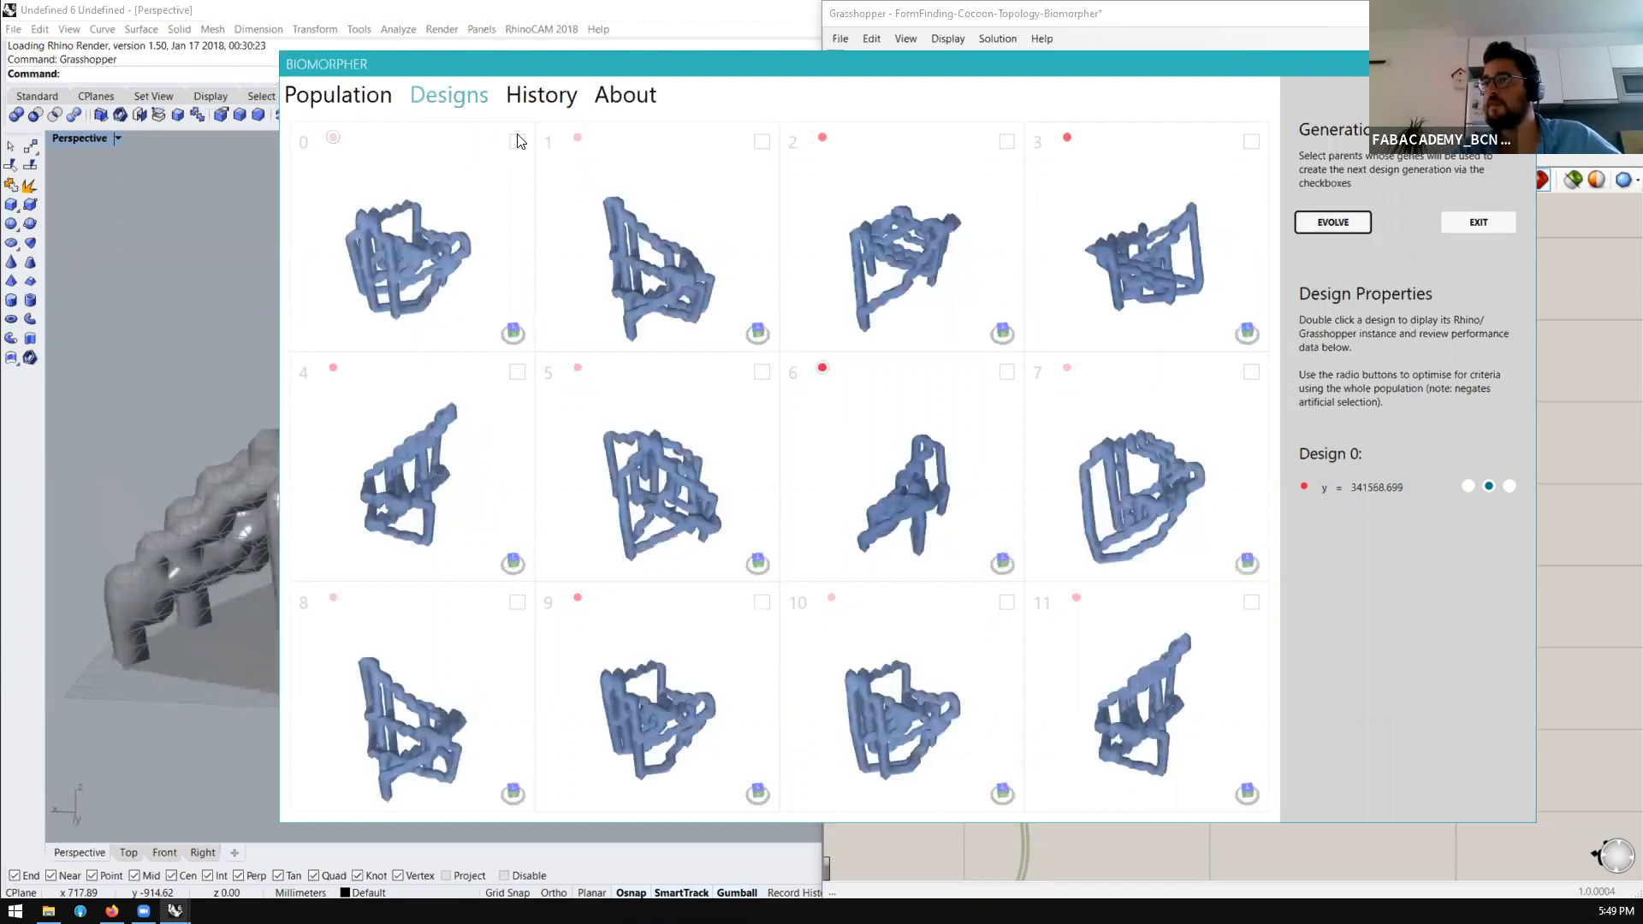
Review the population clusters and the recorded history of designs for generations 0.0 and 0.1
click(366, 106)
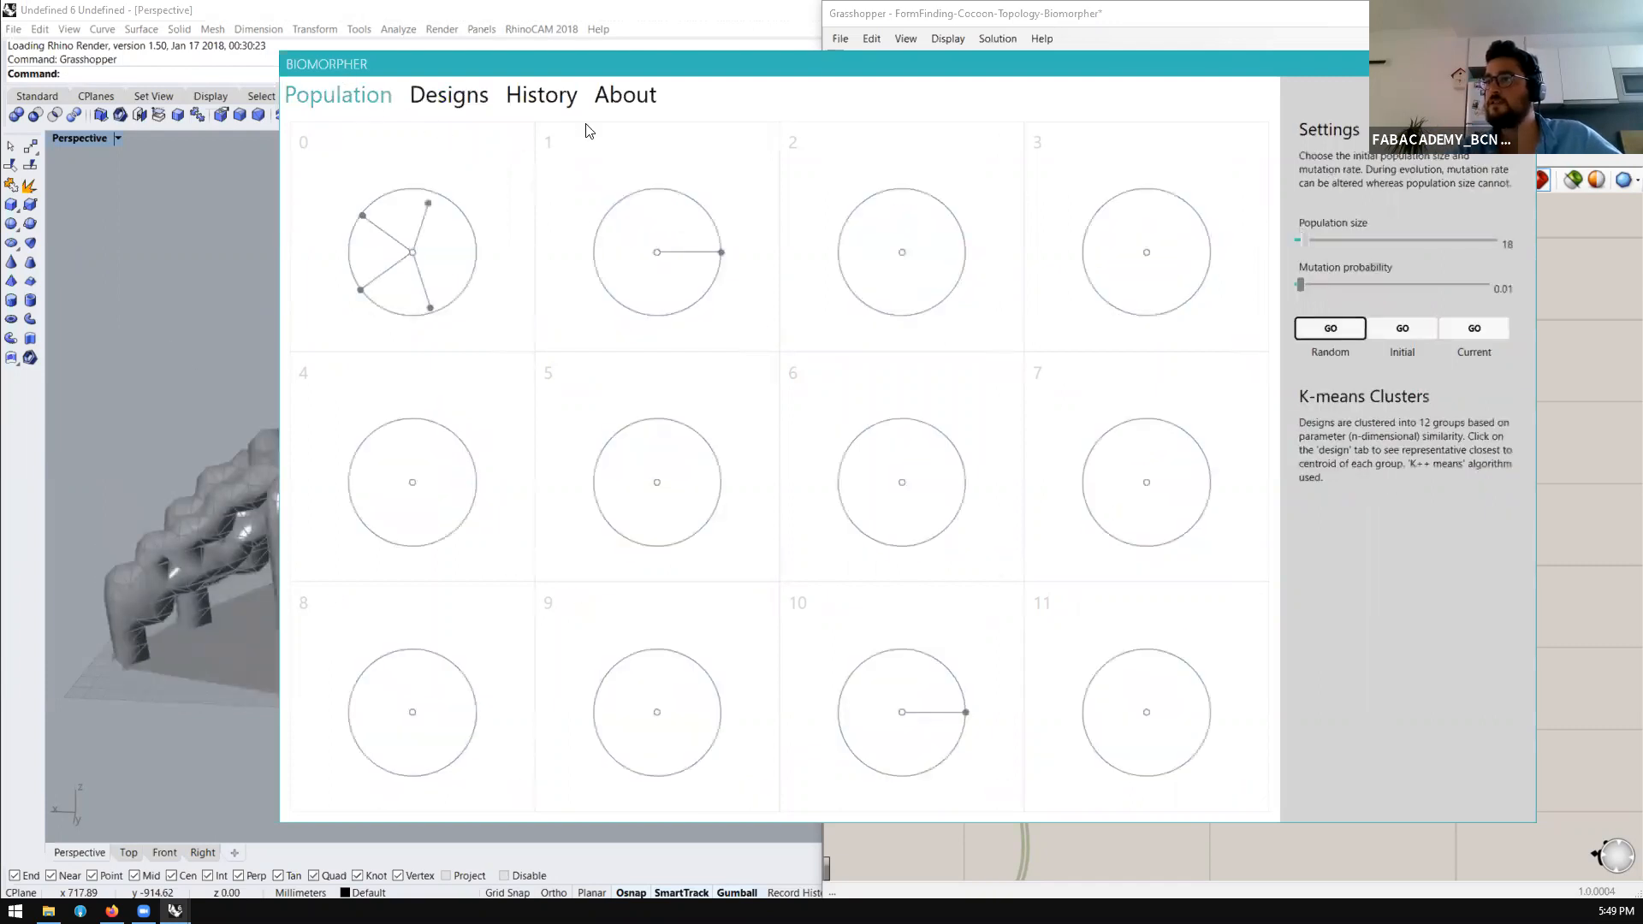
click(557, 100)
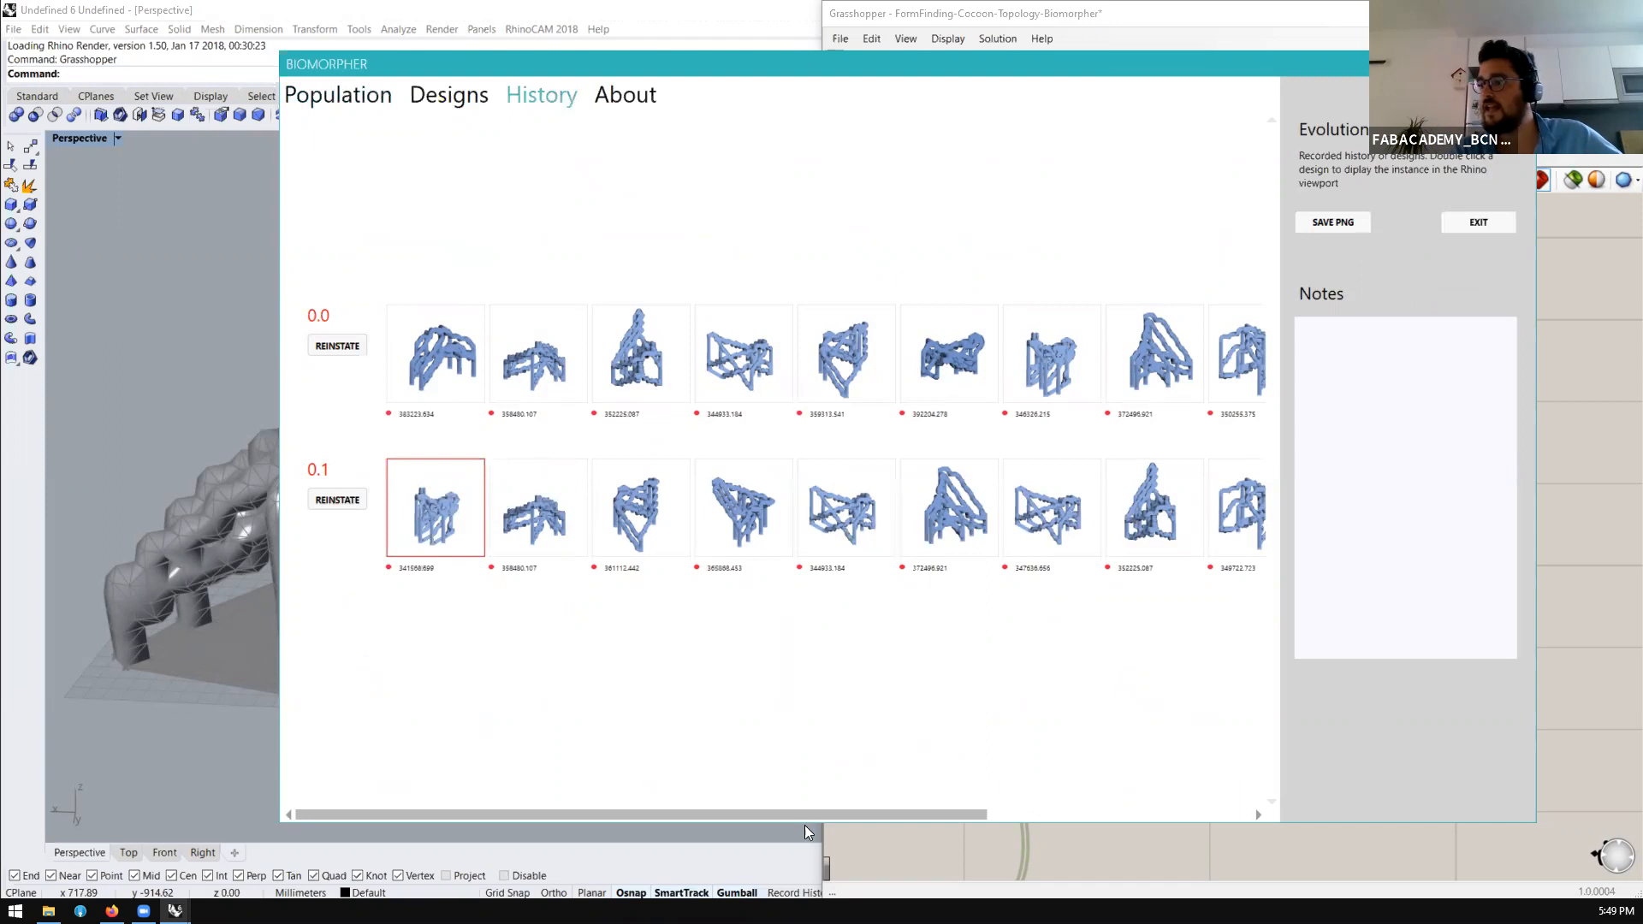
drag(806, 811, 660, 798)
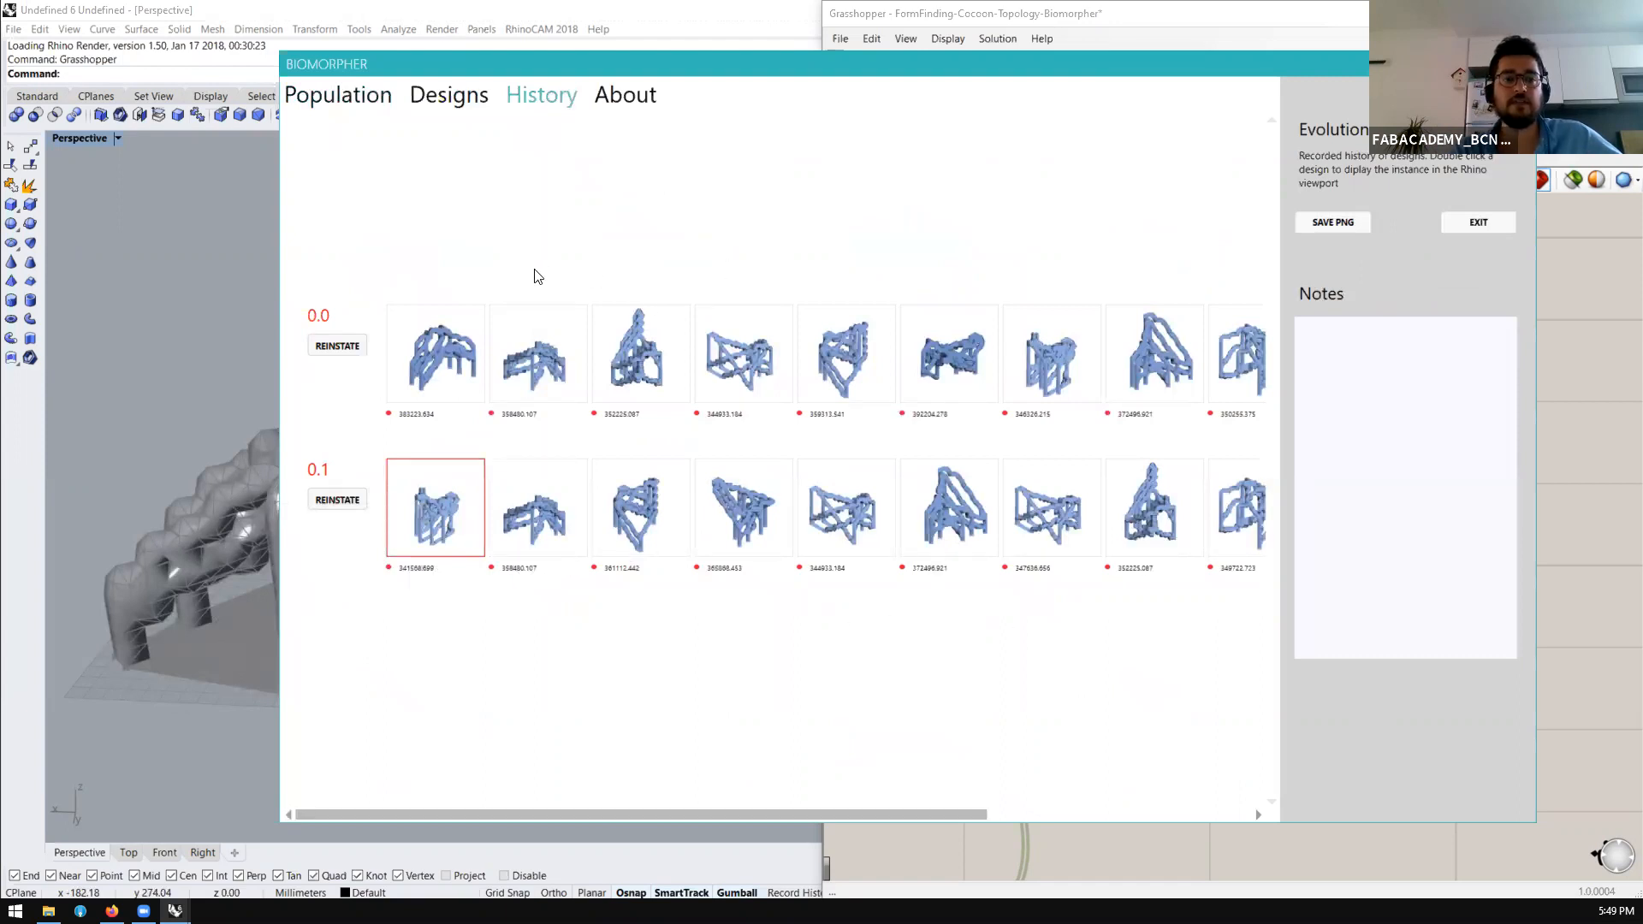
Mark design 6 as a parent, evolve another generation and exit Biomorpher
click(436, 101)
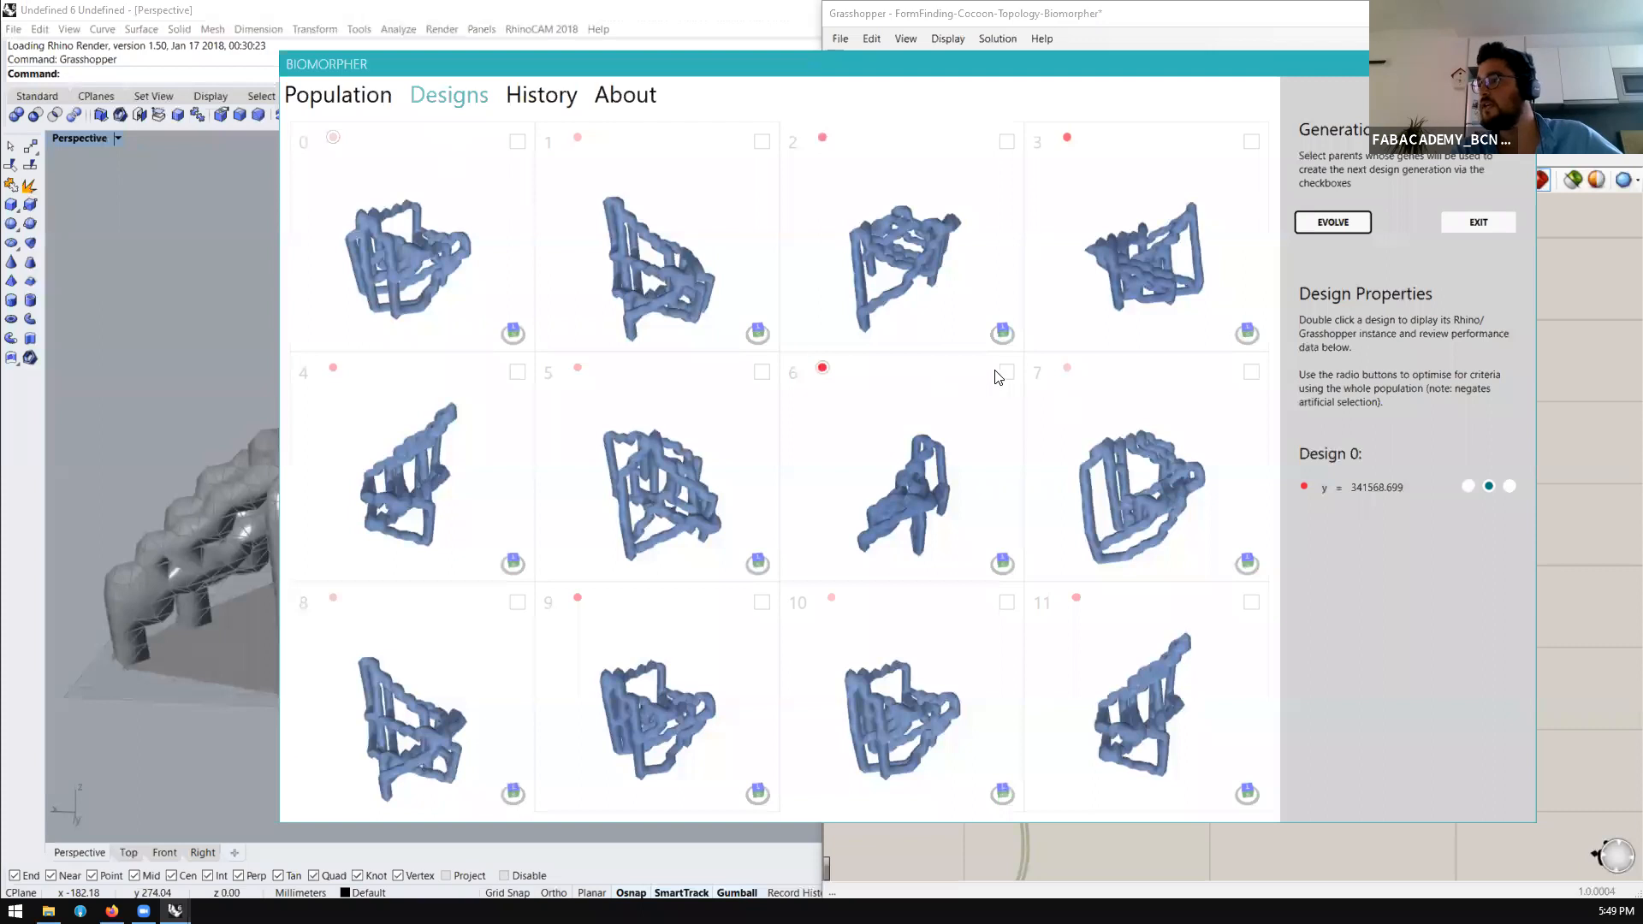
click(1006, 373)
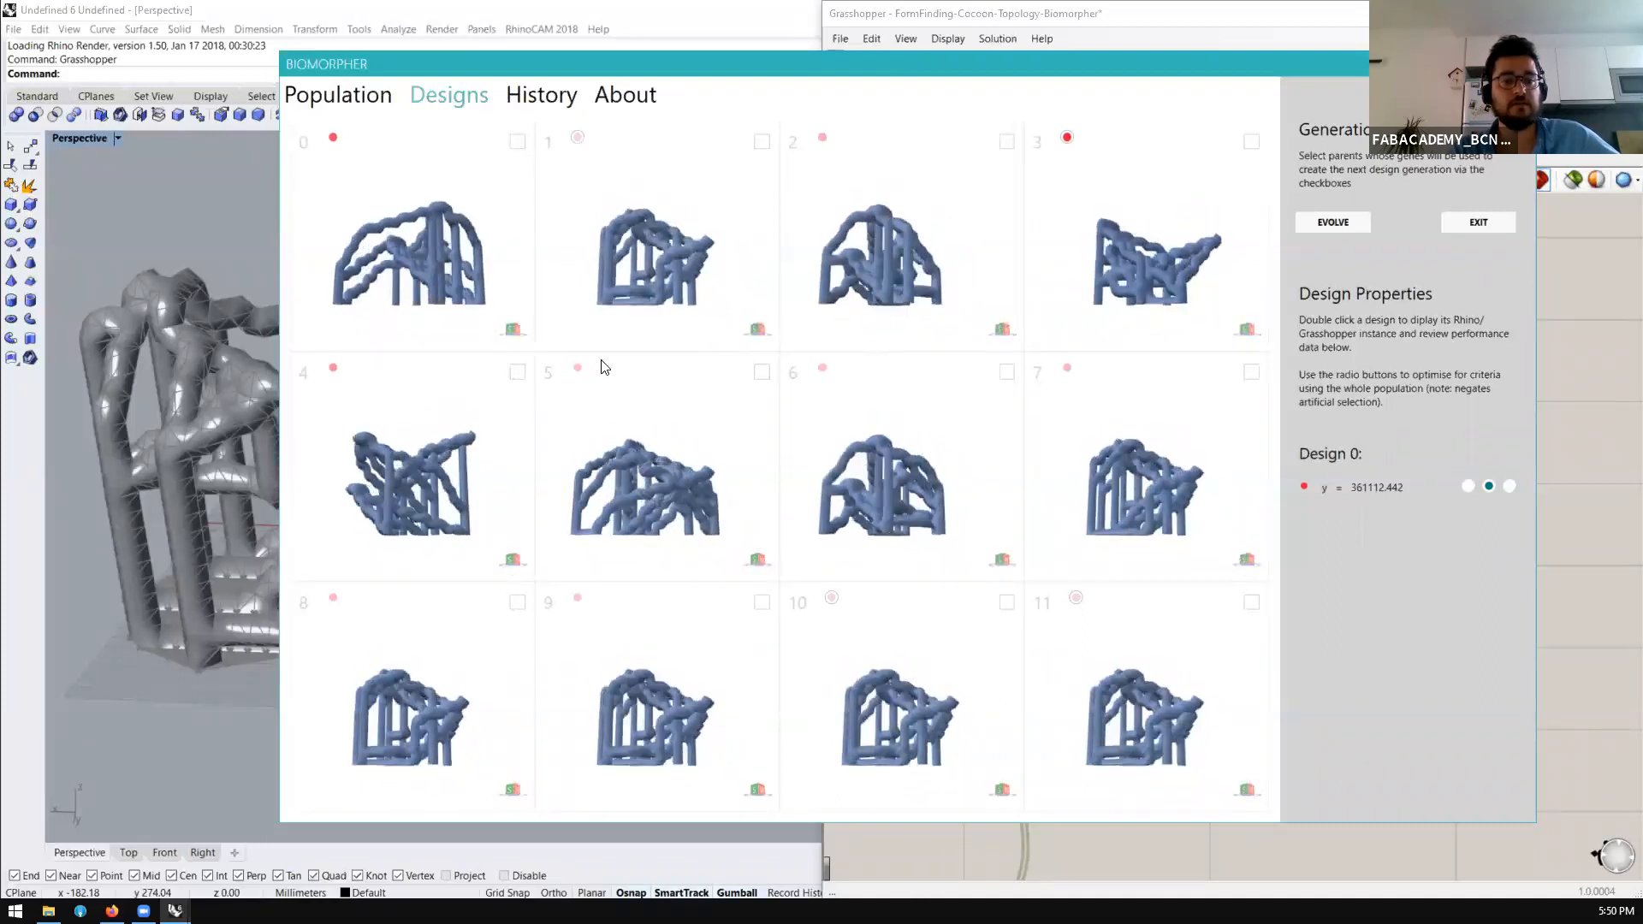
click(1465, 229)
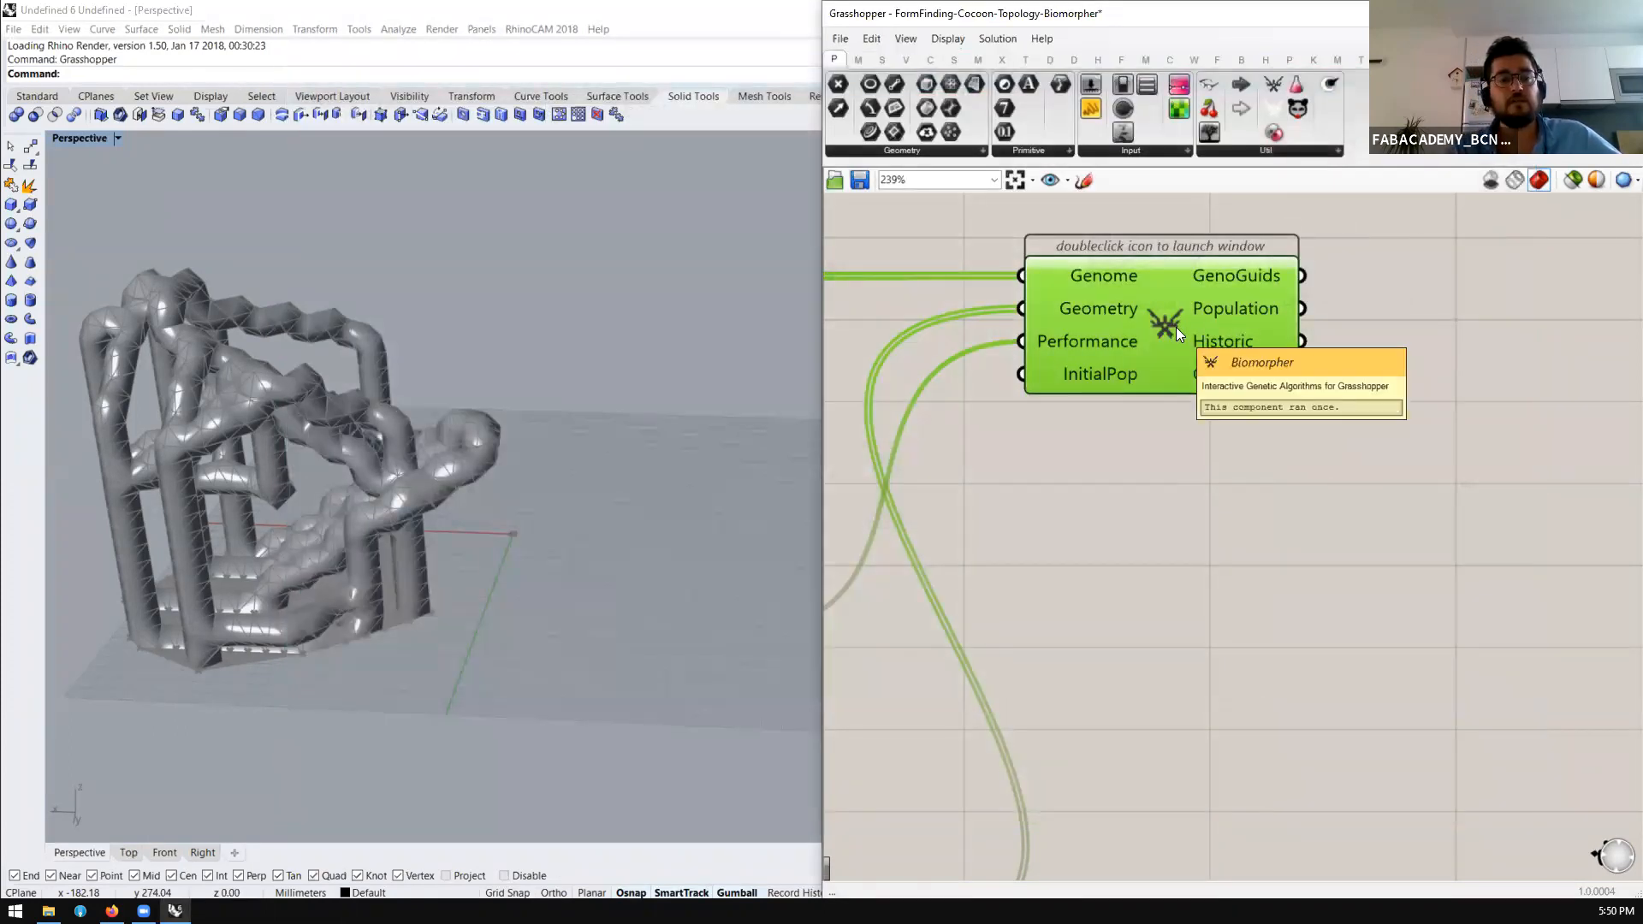
Inspect the evolved mesh in the Rhino perspective view from several angles and distances
right_drag(445, 488, 402, 512)
scroll(397, 512, down, 8)
scroll(449, 518, up, 10)
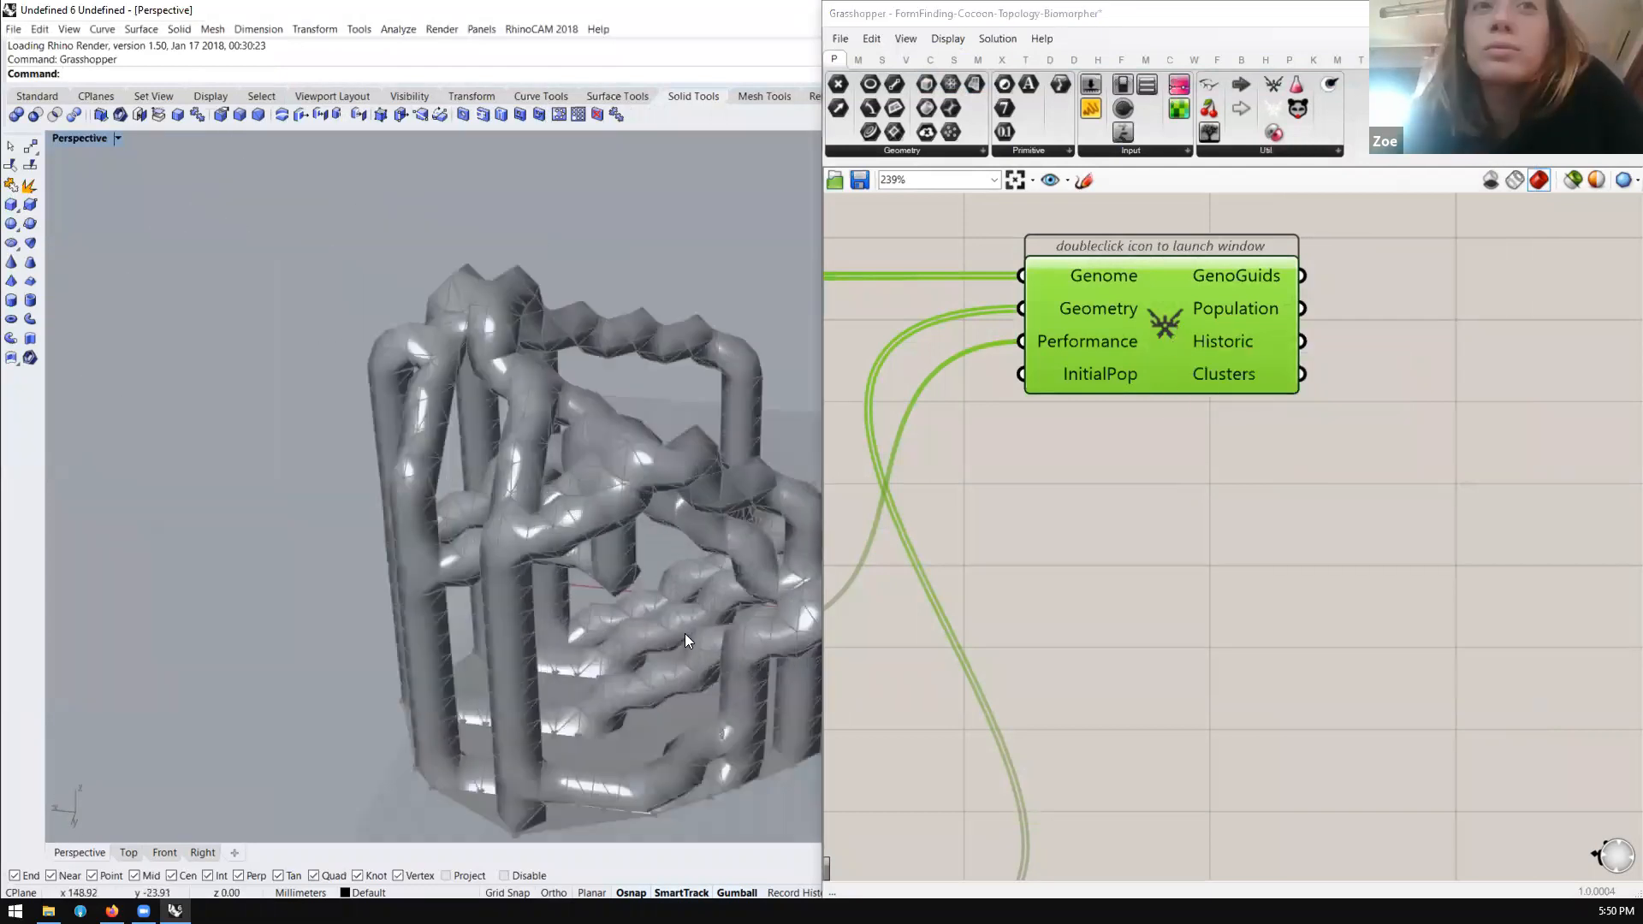
scroll(682, 633, up, 6)
scroll(582, 551, down, 10)
right_drag(582, 551, 572, 465)
scroll(571, 466, up, 3)
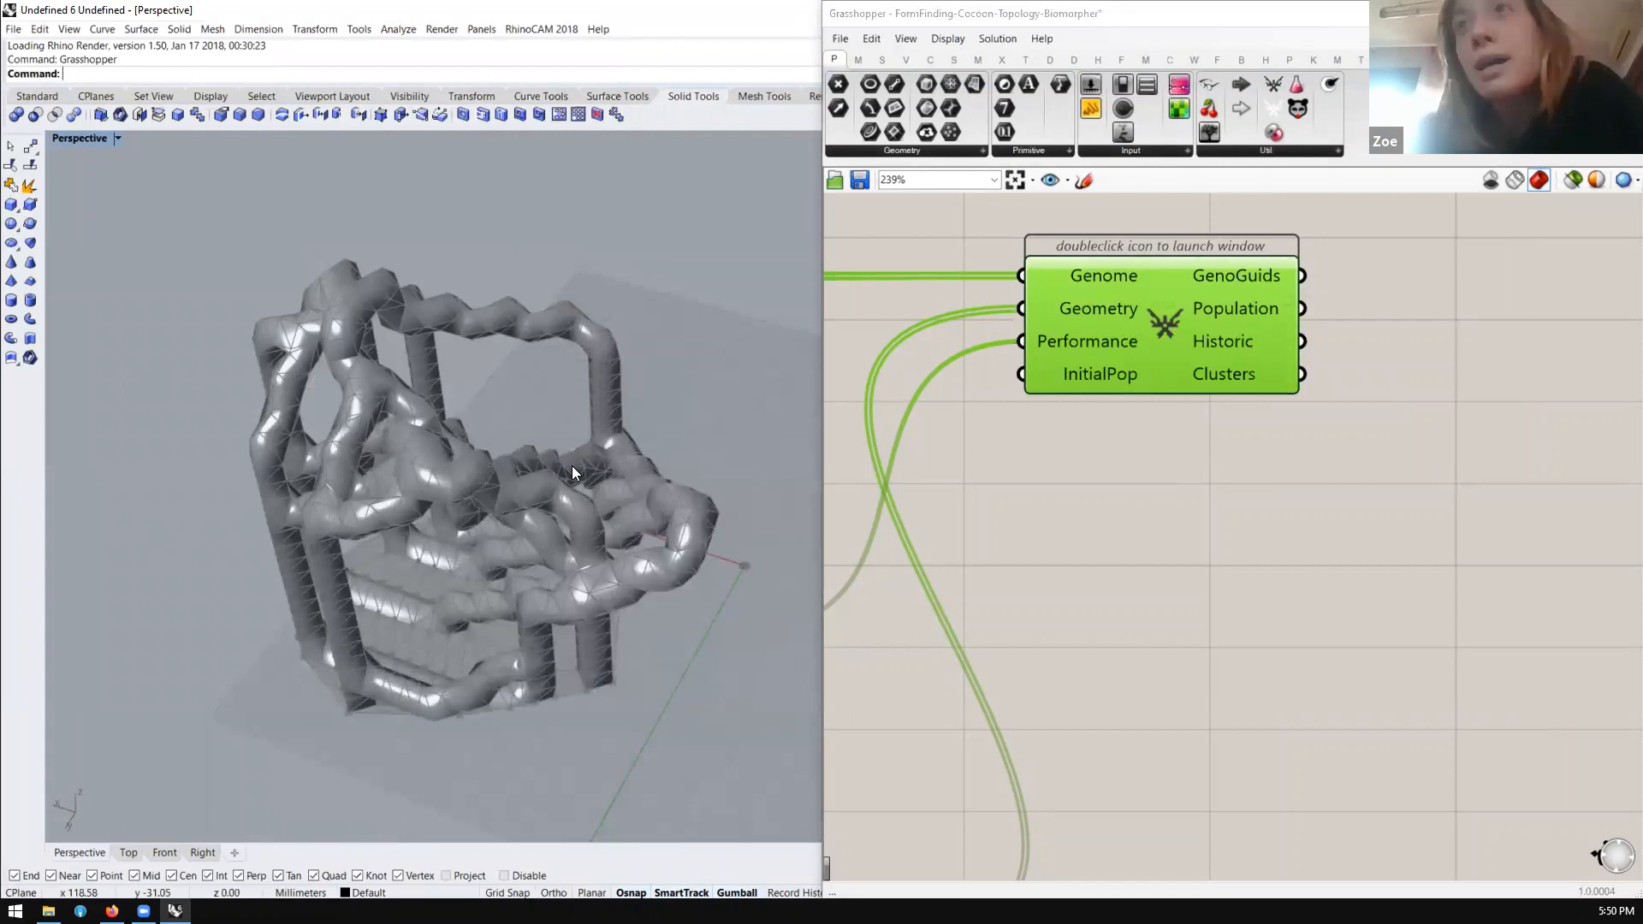
scroll(572, 465, down, 3)
right_drag(571, 466, 629, 484)
scroll(1295, 392, down, 8)
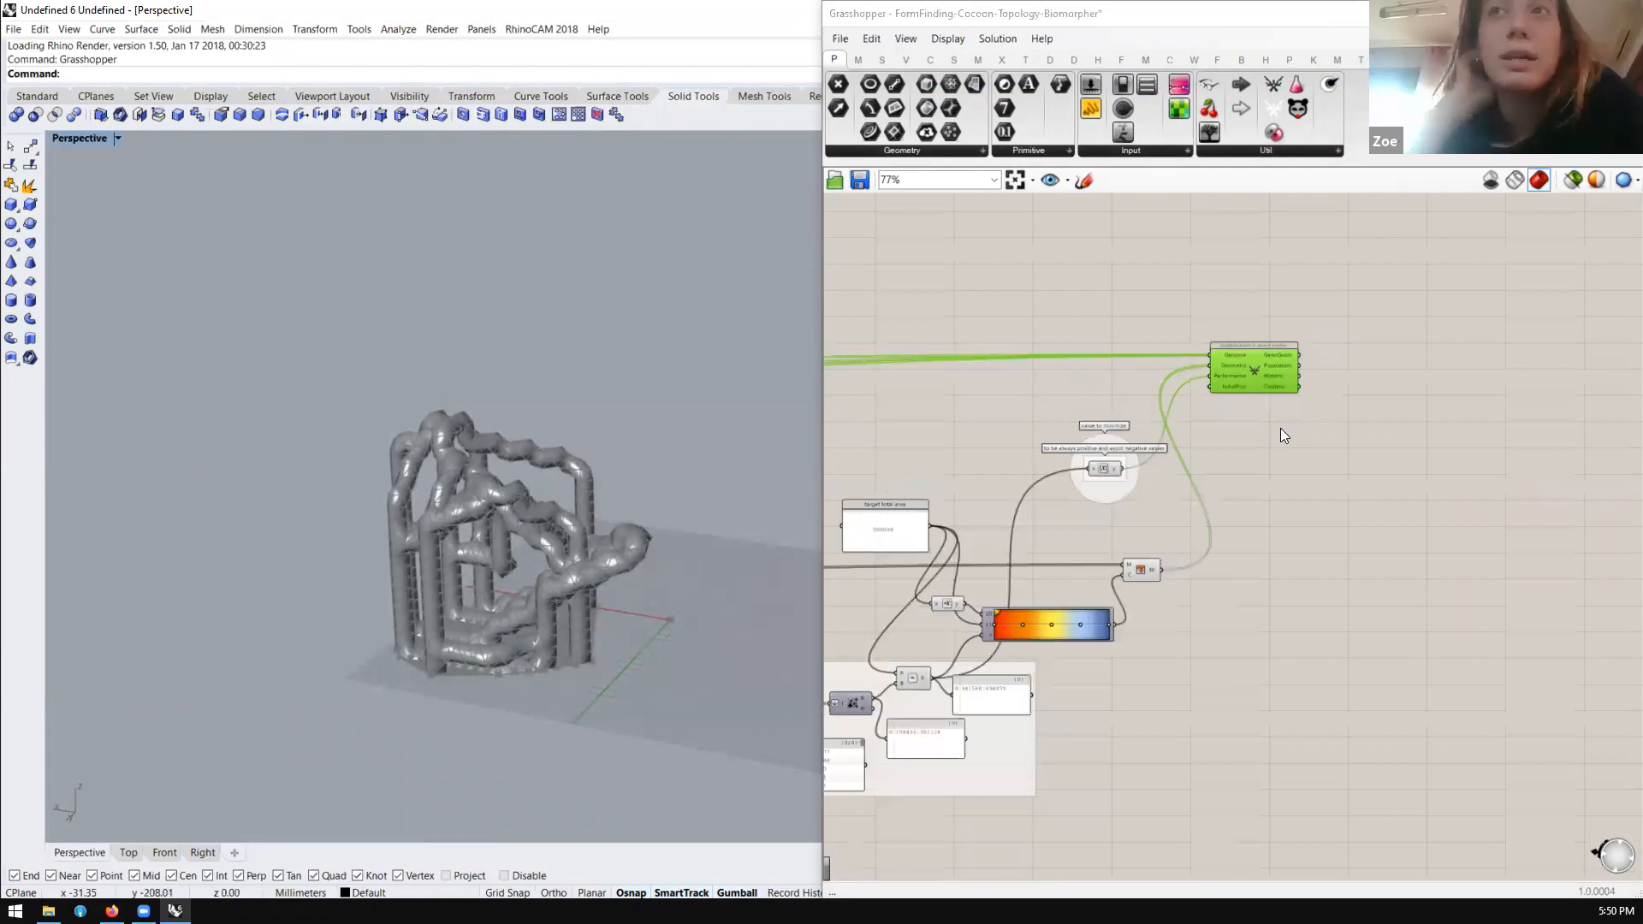
Examine the absolute-value component labelled "value to minimize" and the Biomorpher component's inputs alongside the evolved mesh
scroll(1158, 457, up, 5)
scroll(1200, 428, up, 3)
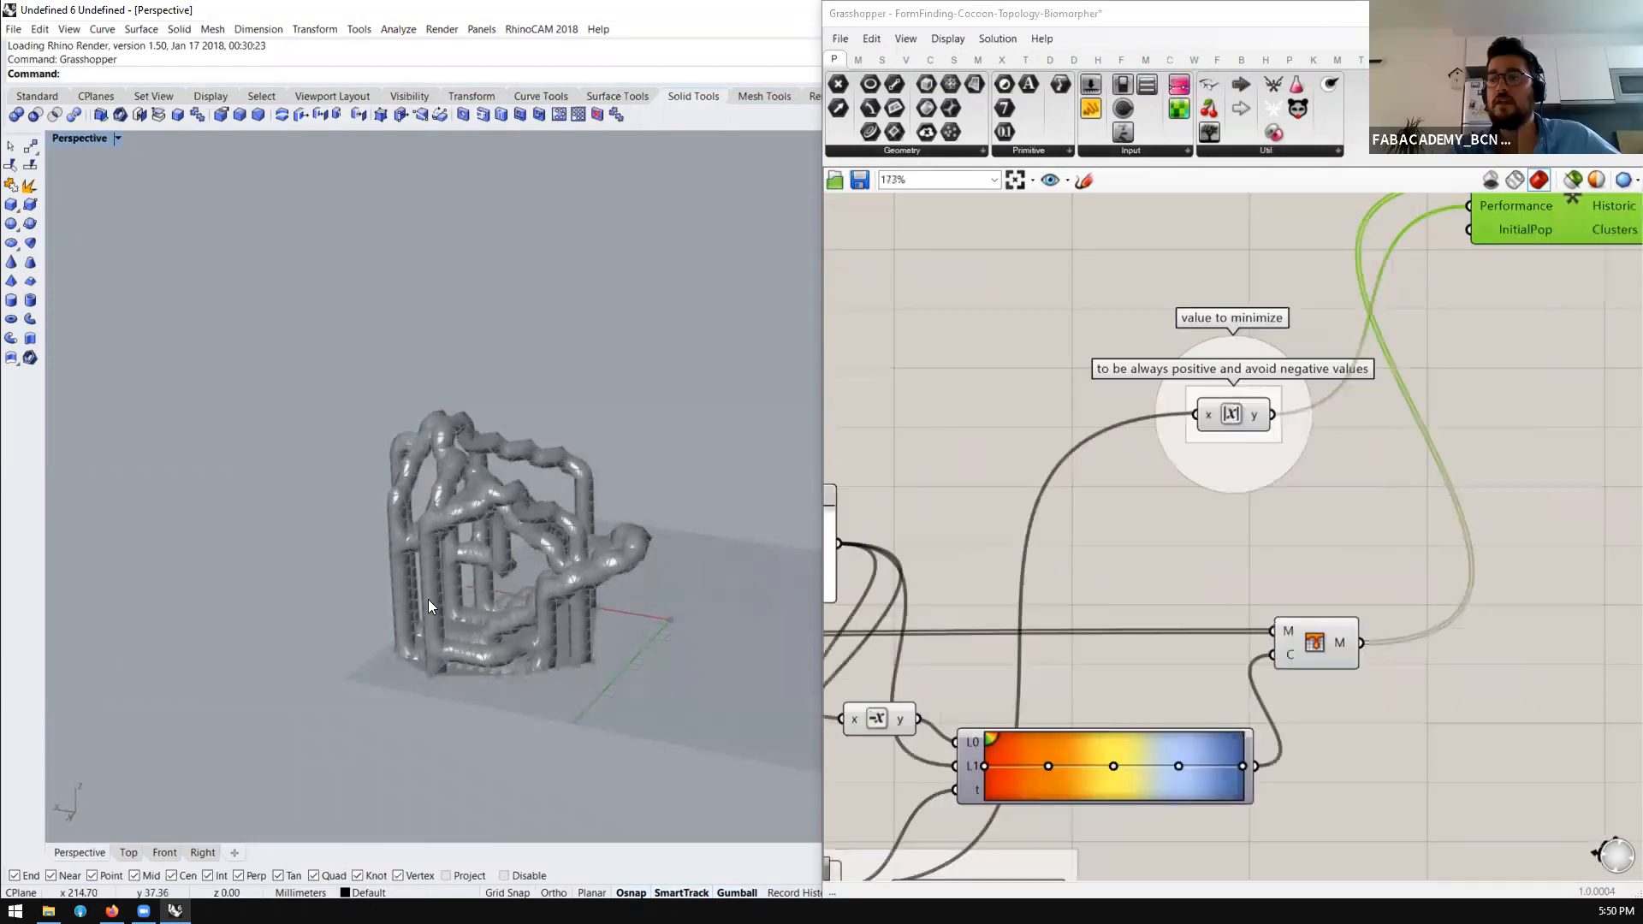
scroll(428, 599, up, 2)
right_drag(594, 584, 528, 534)
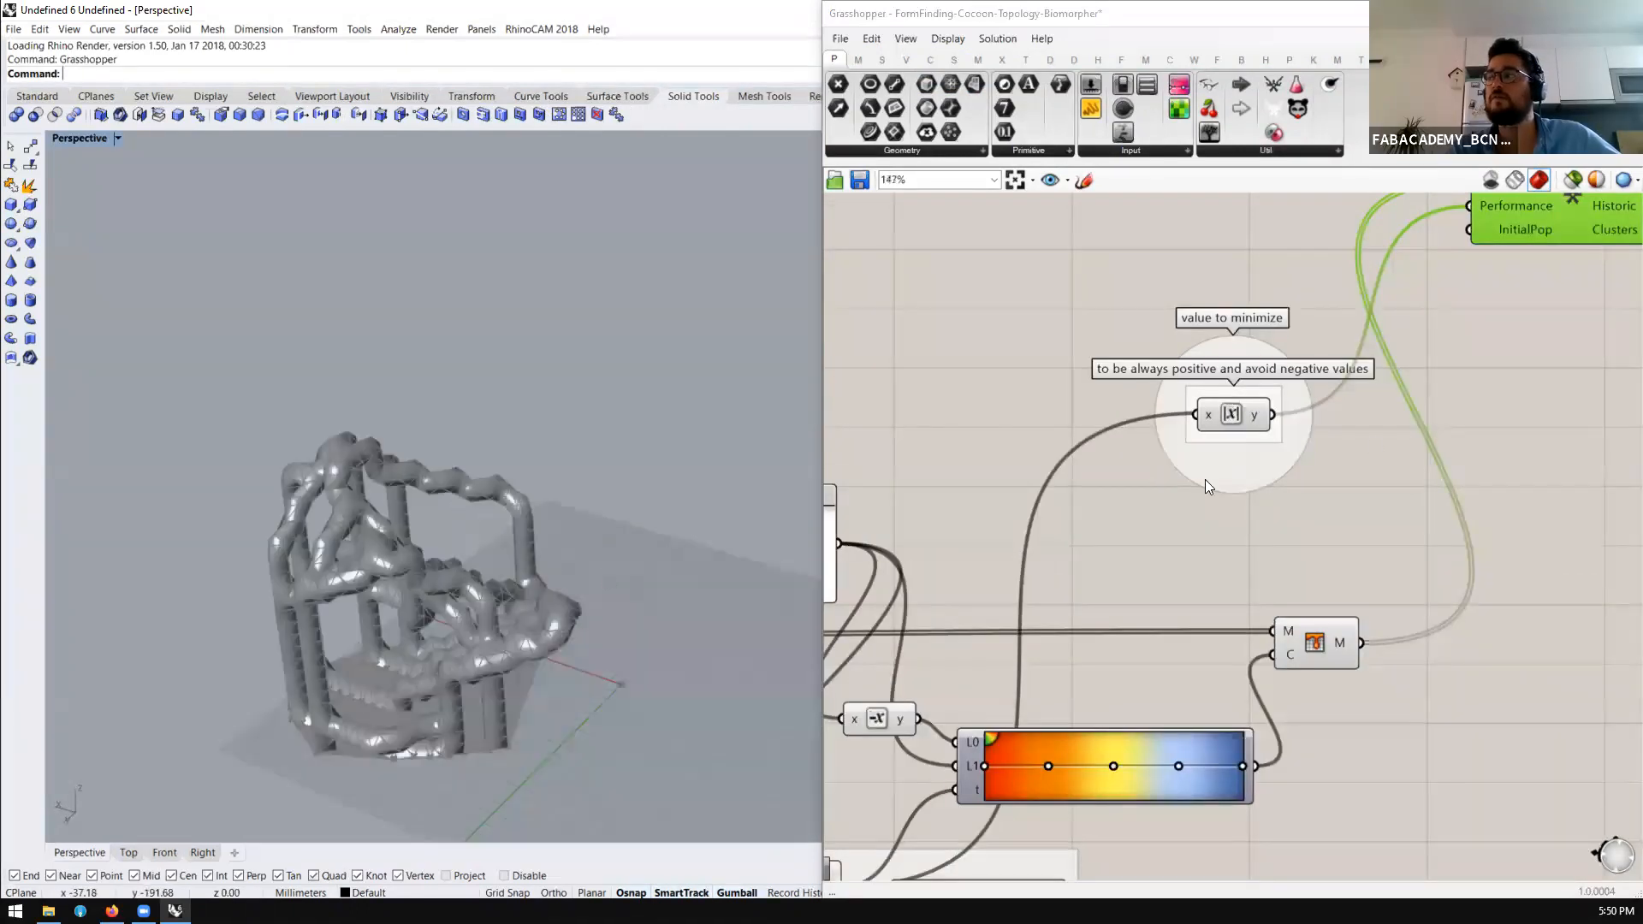
scroll(1204, 484, down, 3)
scroll(1365, 360, up, 5)
scroll(996, 567, up, 3)
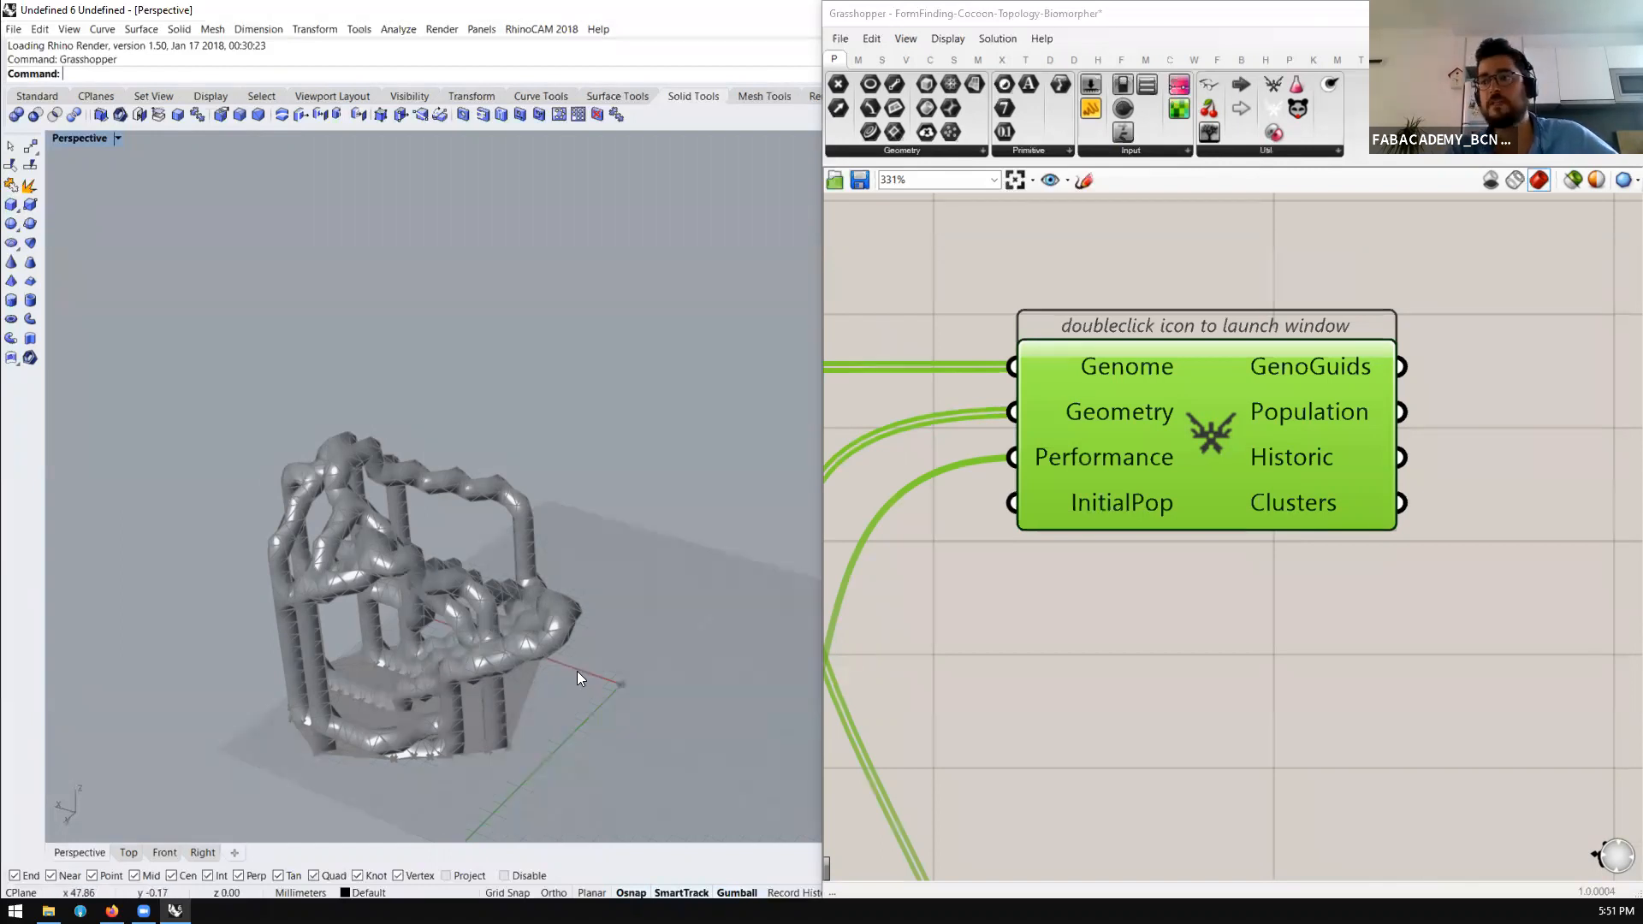
scroll(717, 467, down, 5)
scroll(581, 638, up, 7)
right_drag(693, 495, 727, 479)
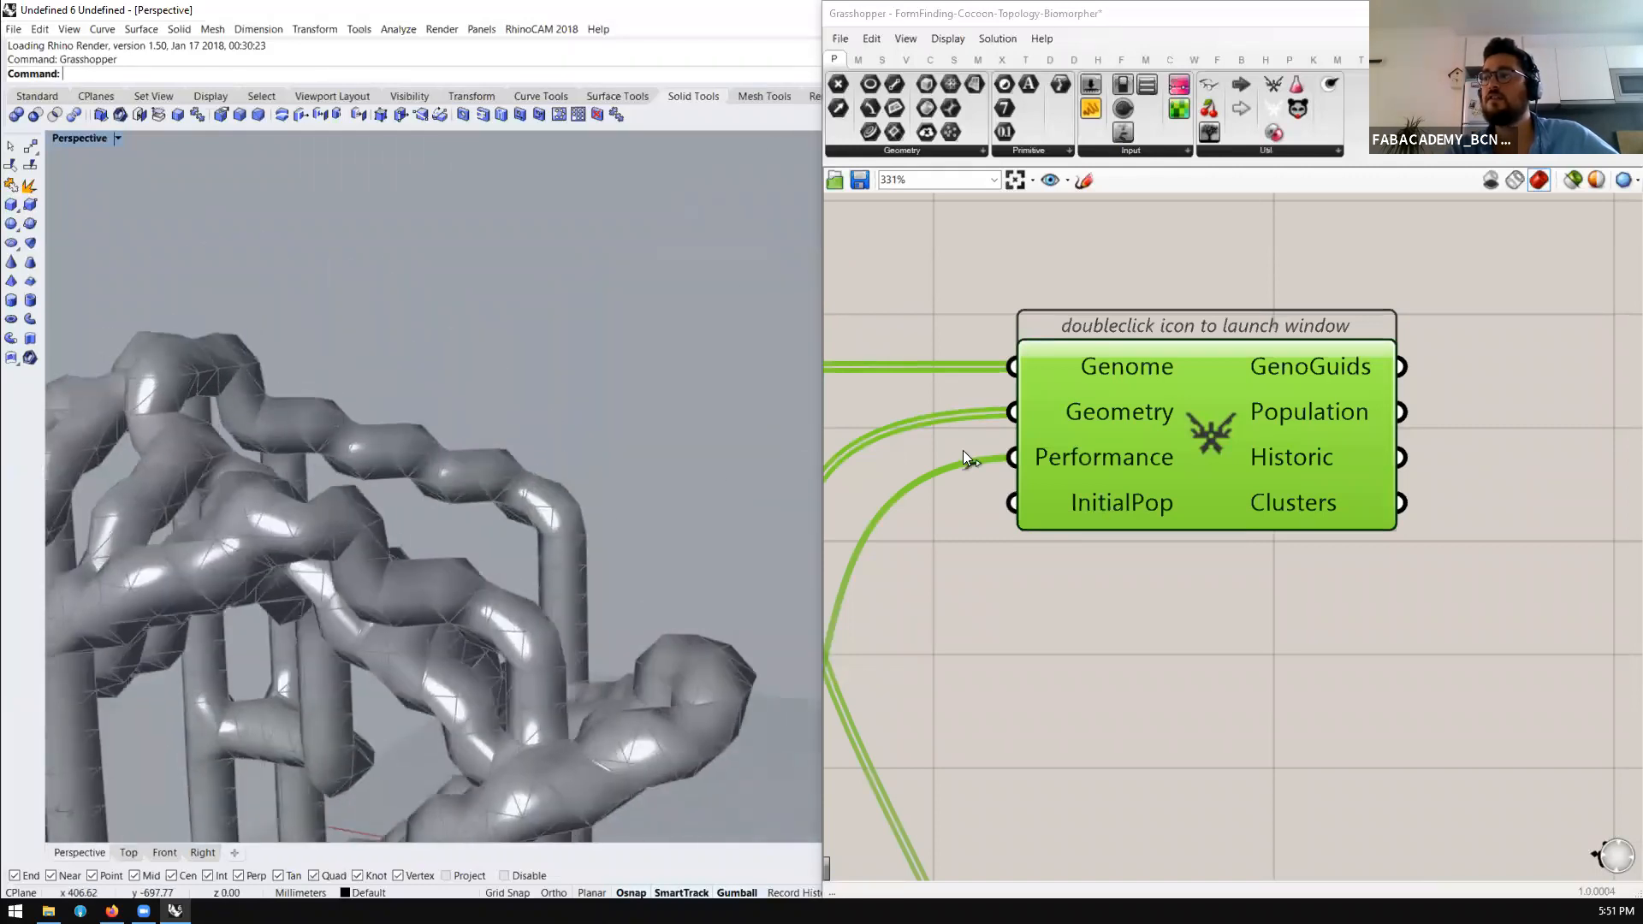
Turn on preview for the component preceding the smoothing-curve group and preview only selected objects, inspecting its polylines from several angles
scroll(1471, 407, down, 10)
scroll(1242, 435, up, 6)
scroll(1547, 414, down, 7)
scroll(1283, 400, up, 4)
scroll(1237, 395, up, 3)
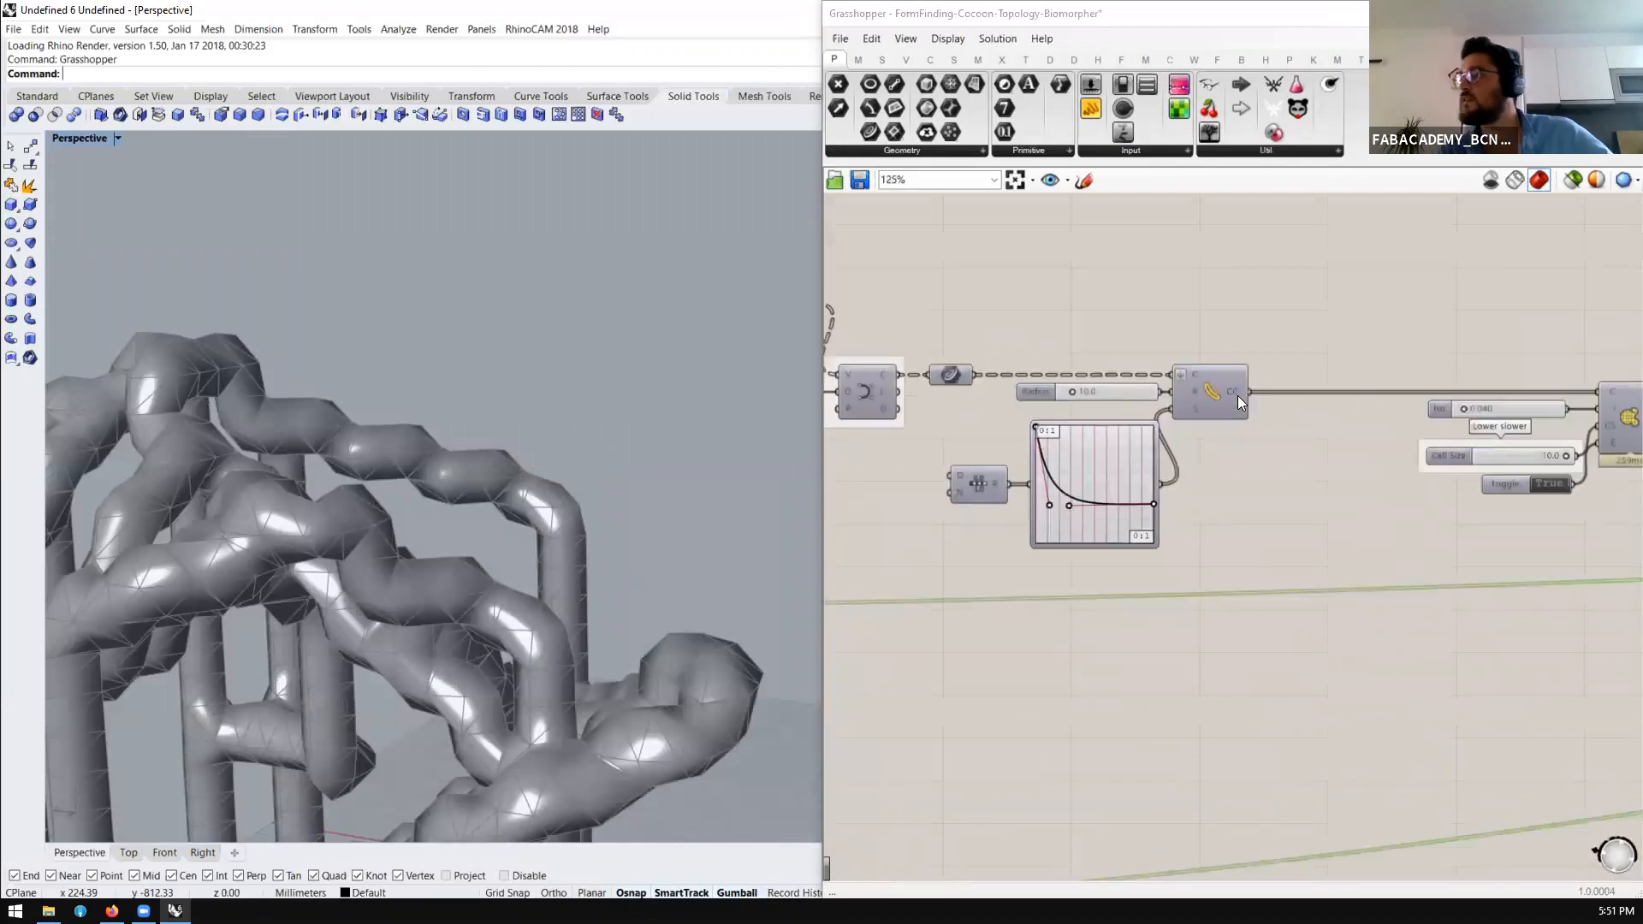
click(860, 334)
middle_click(879, 306)
click(914, 272)
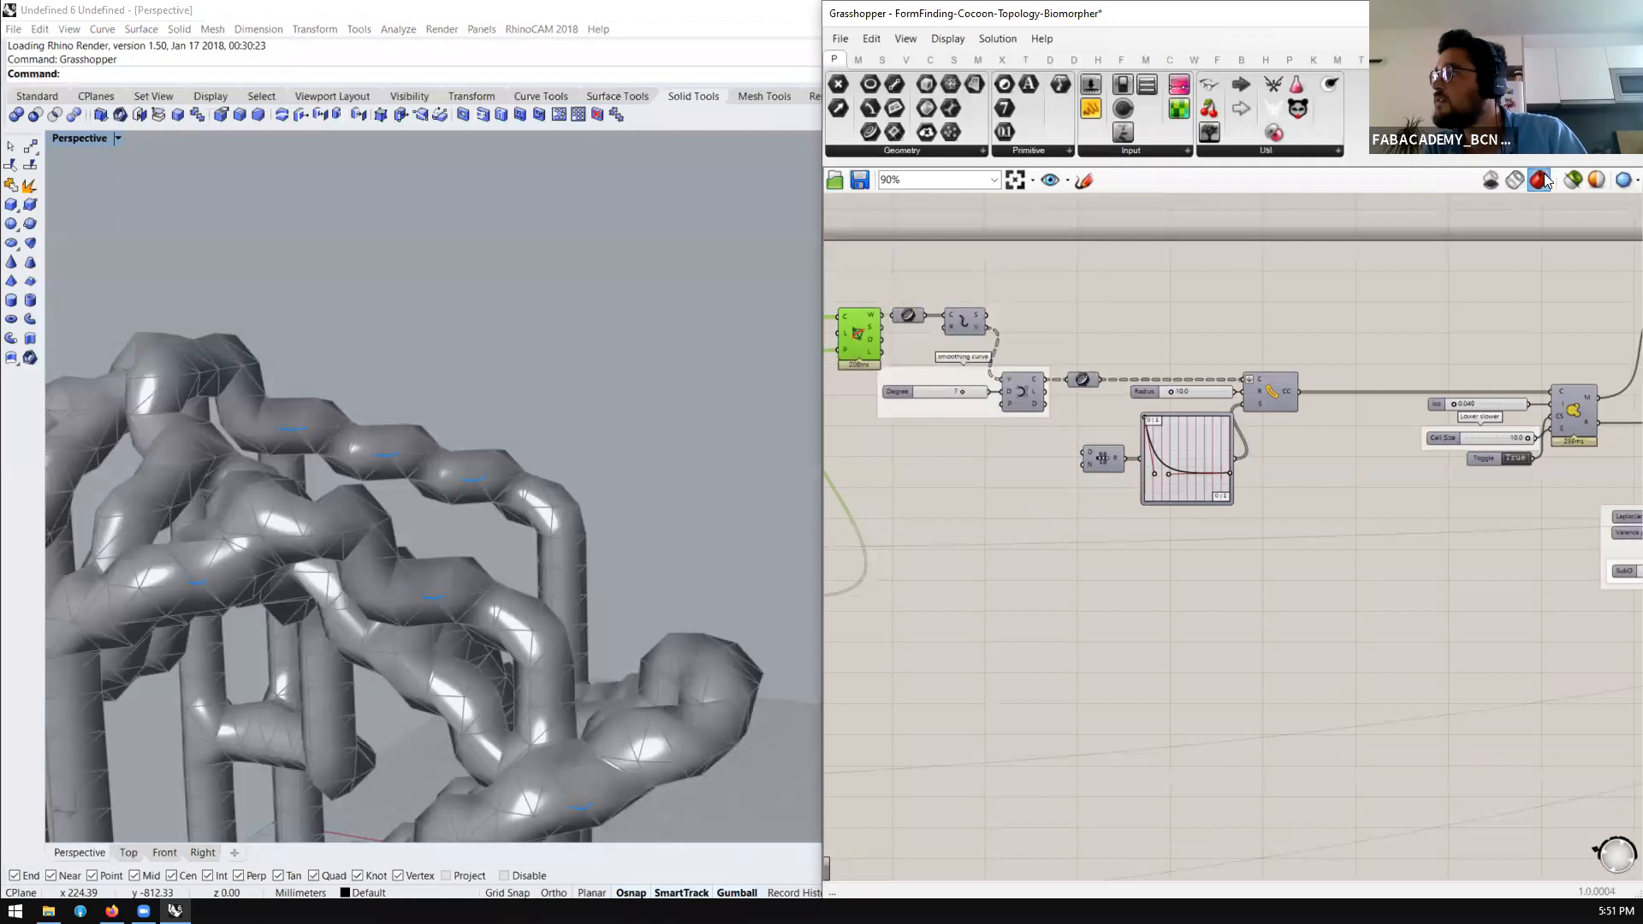
scroll(440, 375, down, 5)
right_drag(385, 562, 245, 413)
right_drag(380, 546, 227, 409)
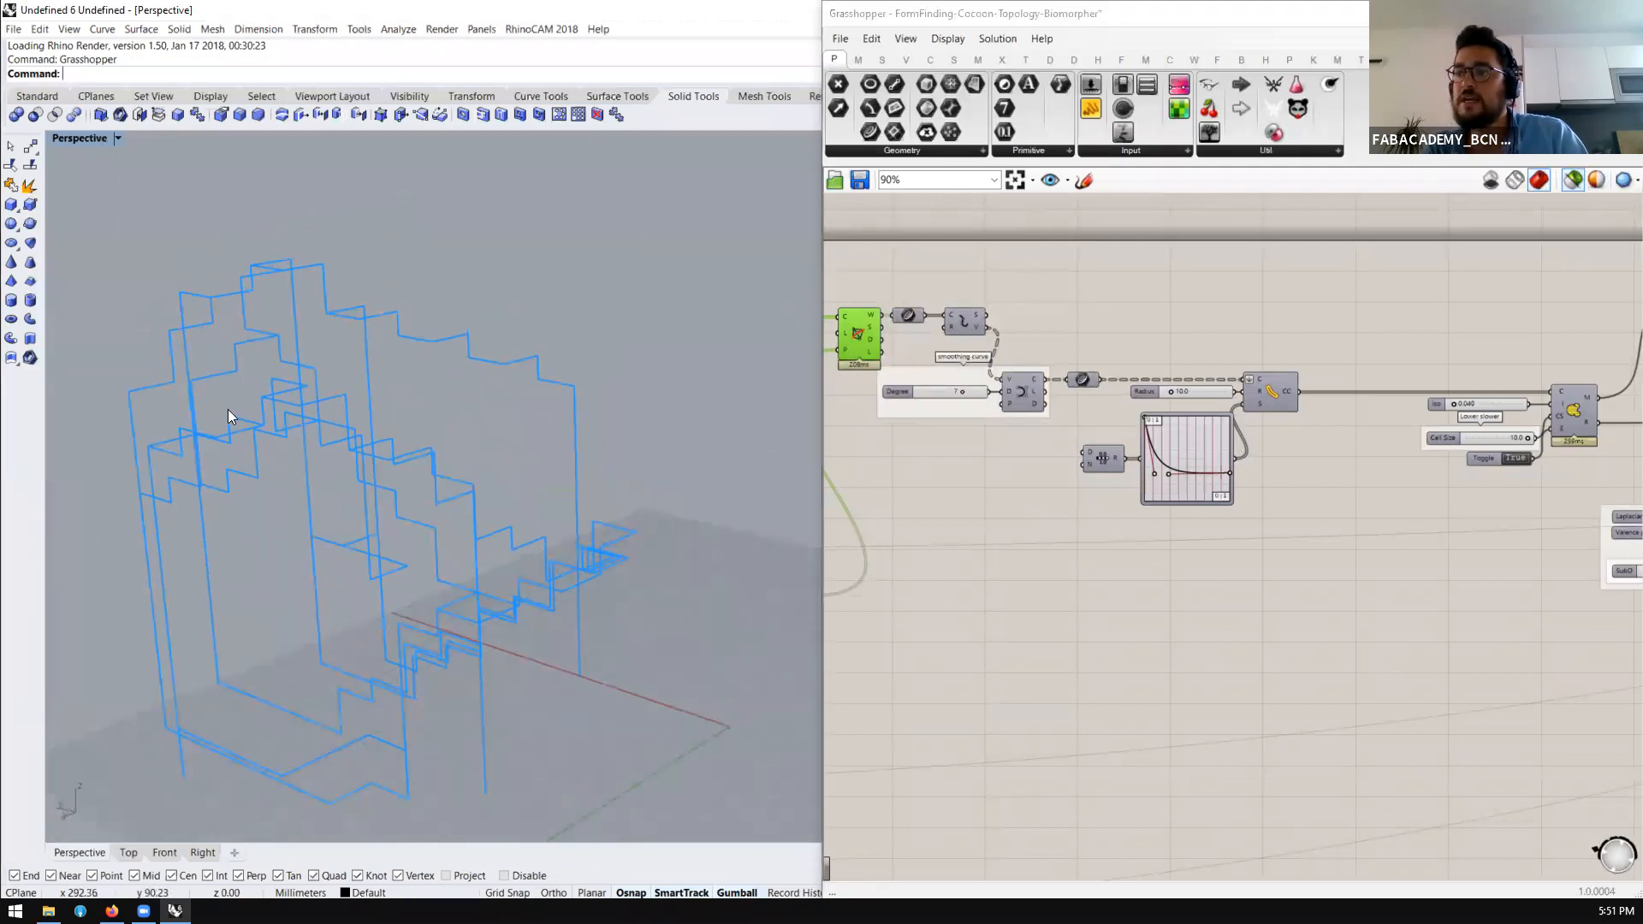
right_drag(460, 602, 413, 641)
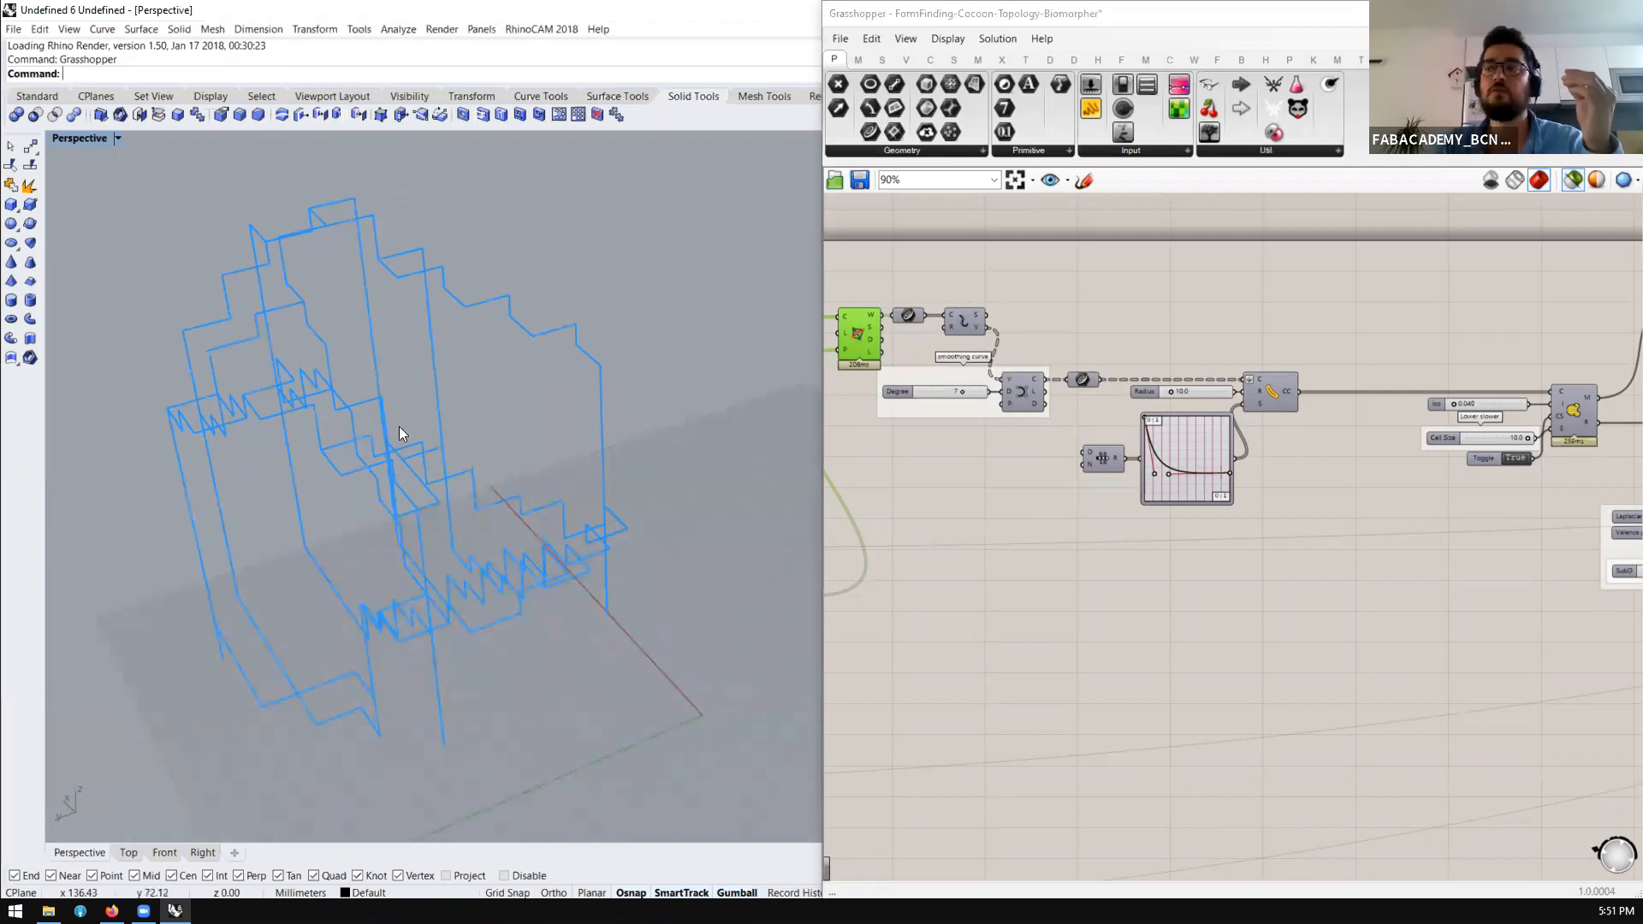
Inspect the stepped polylines in the perspective view from the side and from above
right_drag(315, 265, 219, 255)
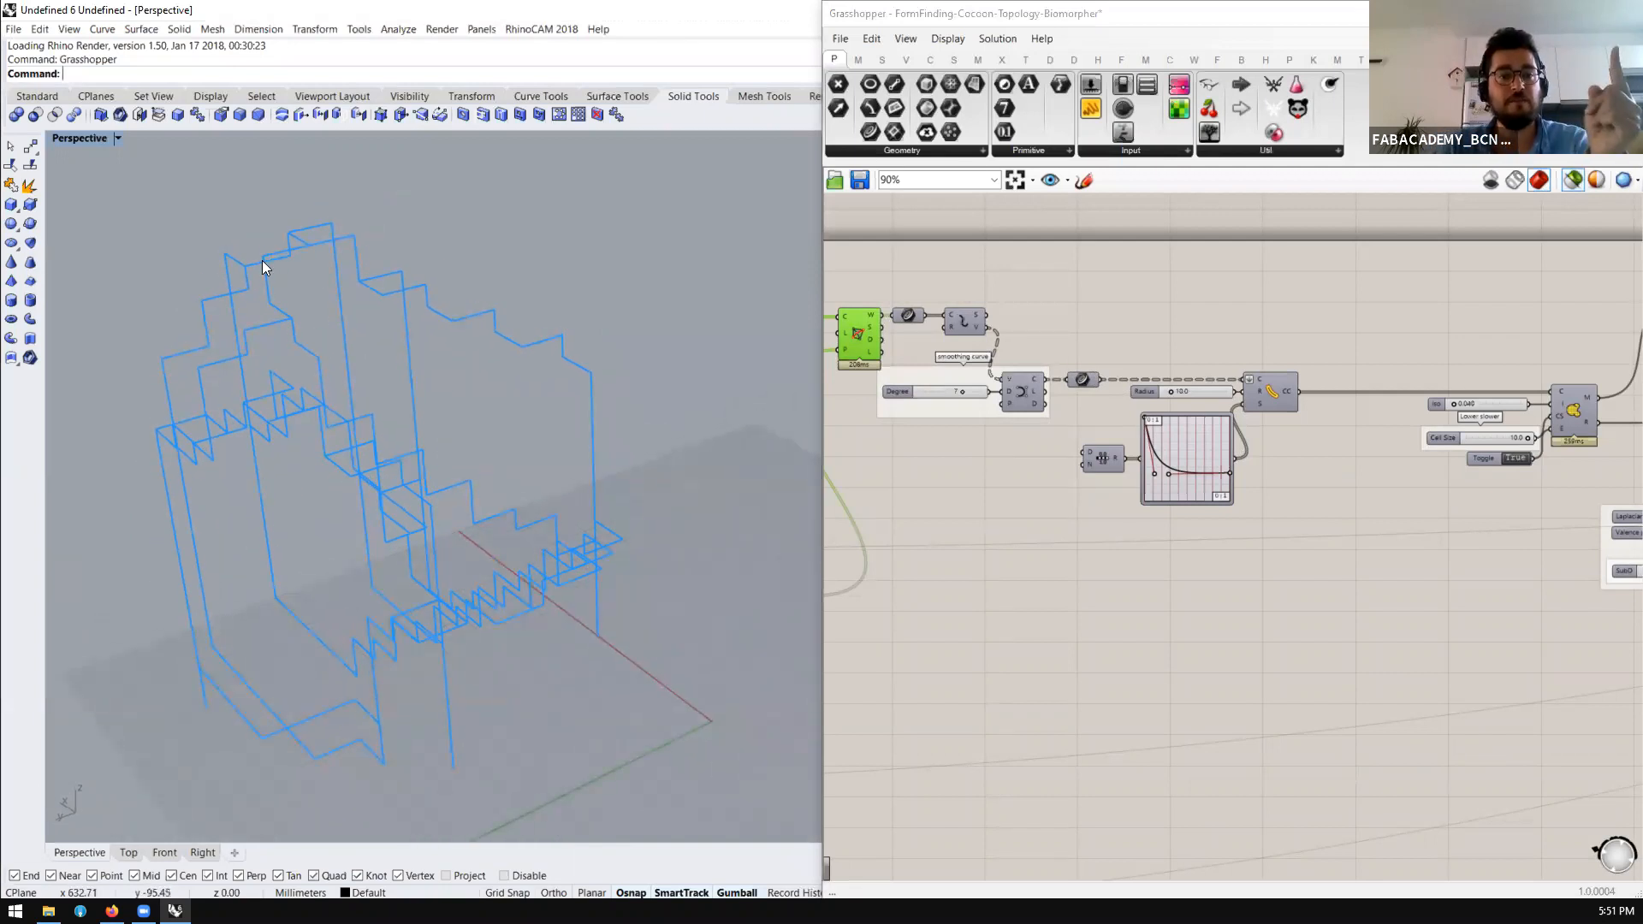
right_drag(477, 525, 525, 458)
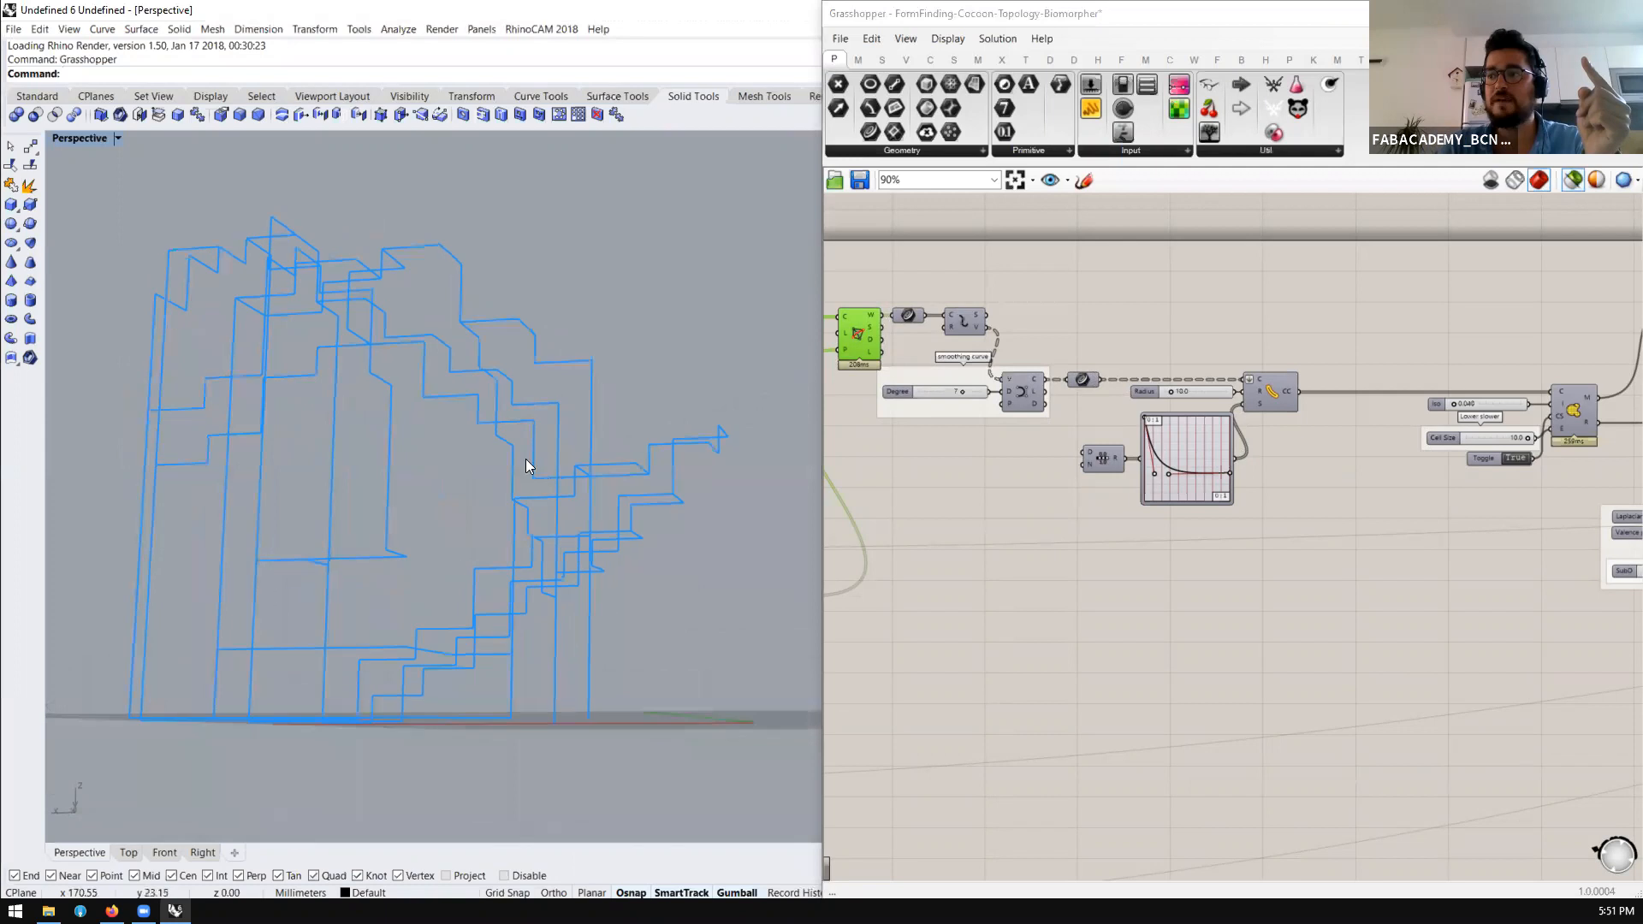
right_drag(552, 684, 415, 760)
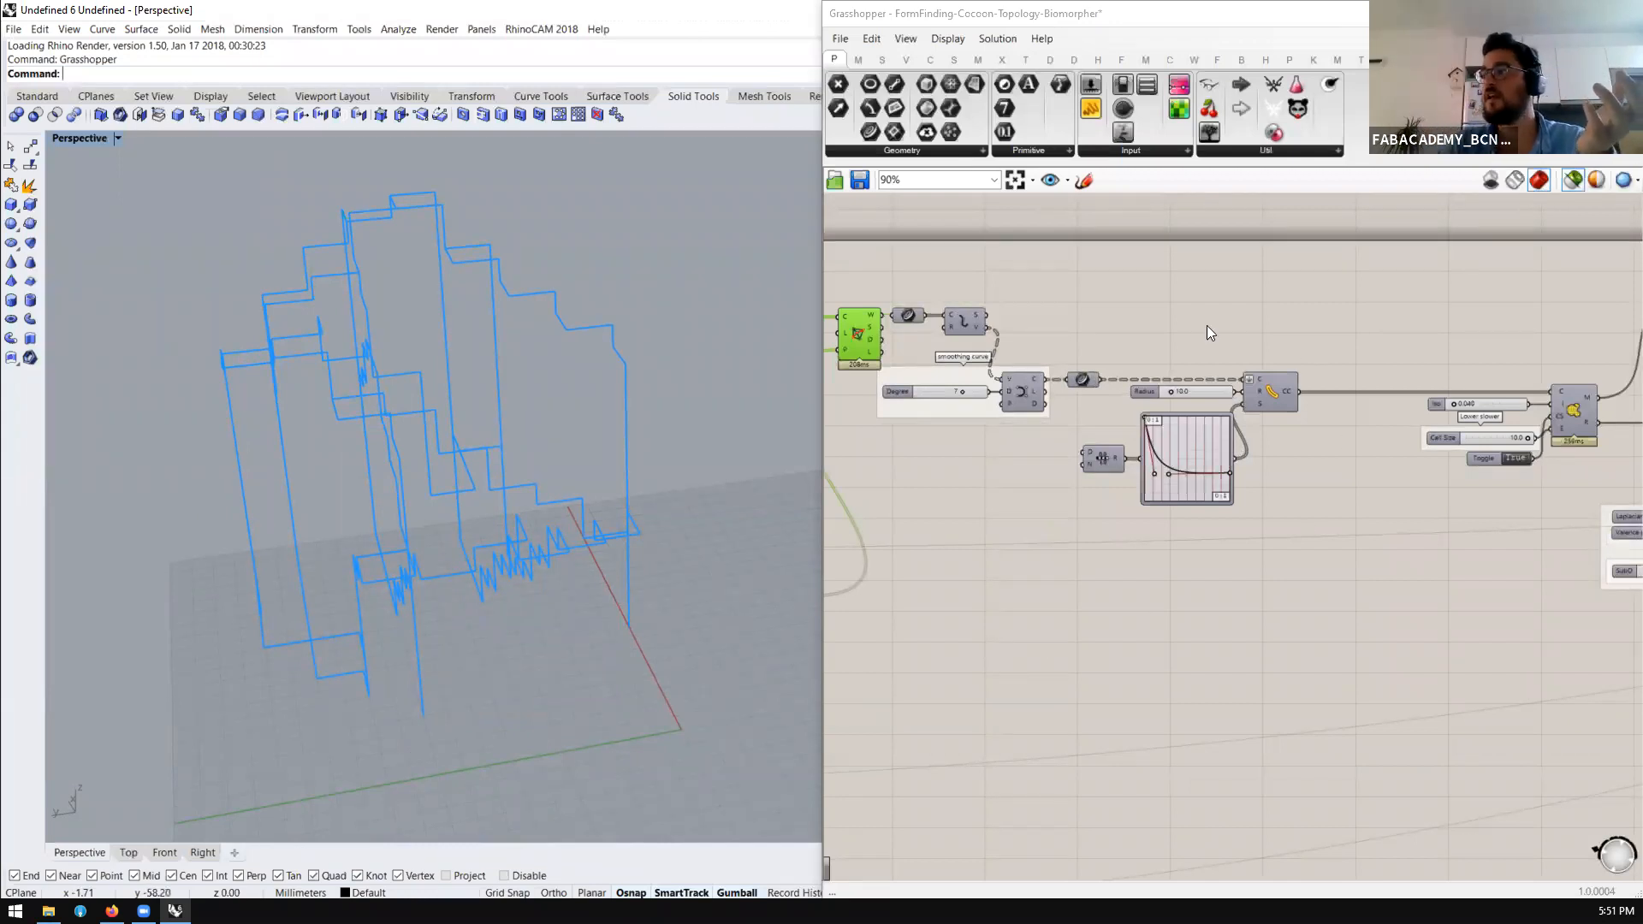
Add a Galapagos evolutionary solver component and place it above the Biomorpher component
scroll(1198, 330, down, 12)
scroll(1292, 354, up, 14)
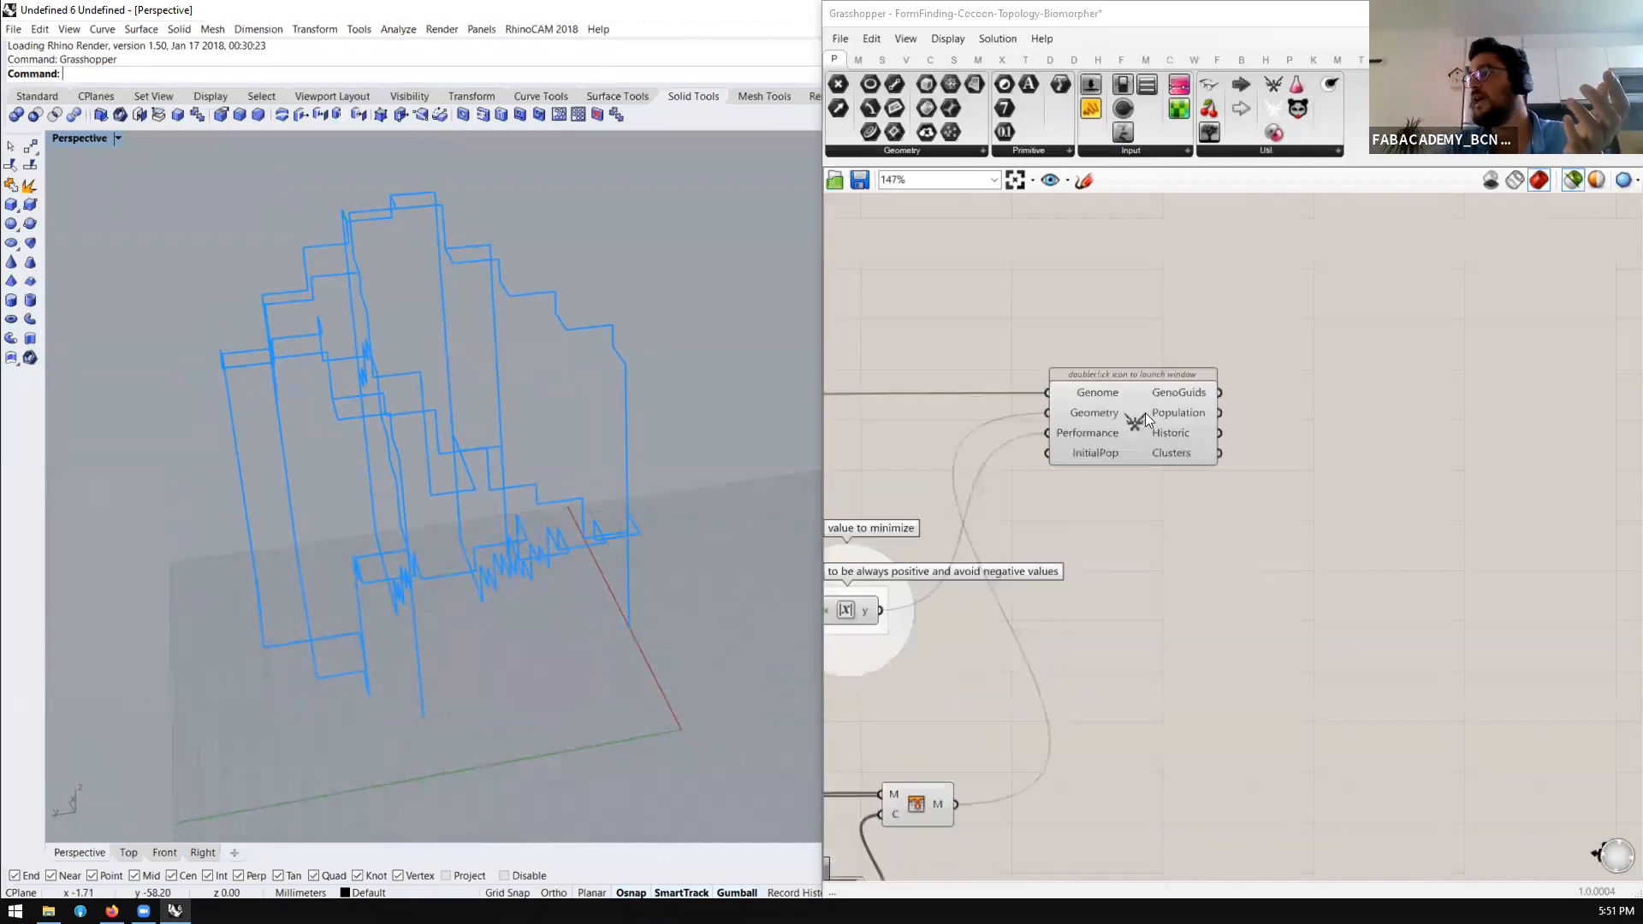
click(1145, 412)
scroll(1137, 419, up, 2)
click(1292, 152)
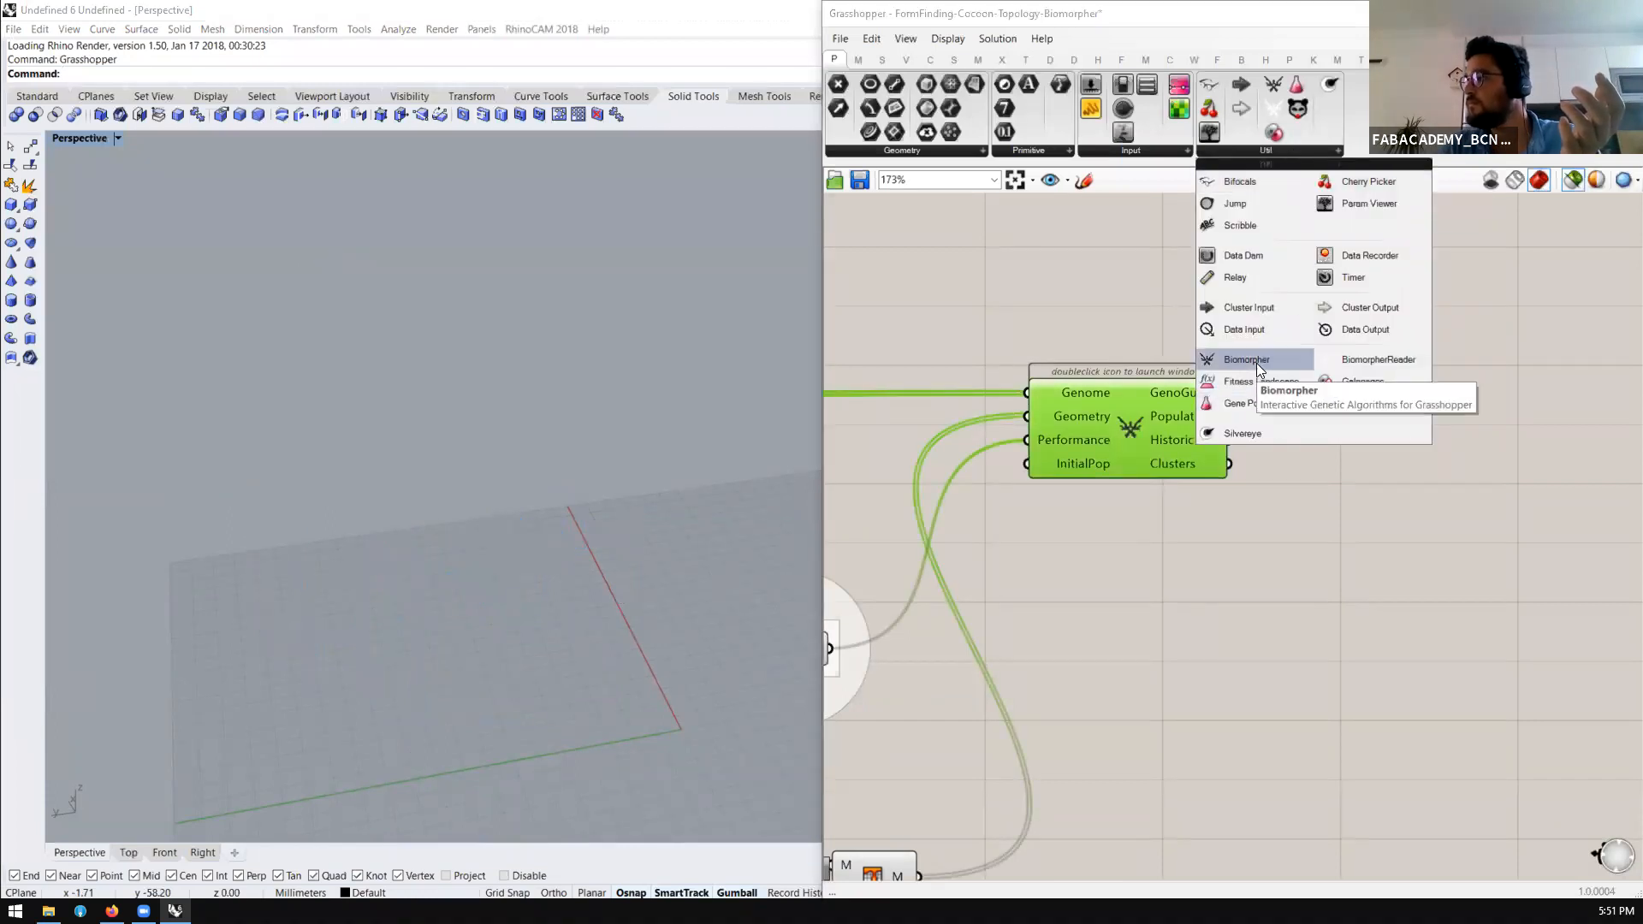
drag(1368, 387, 1191, 238)
click(1190, 240)
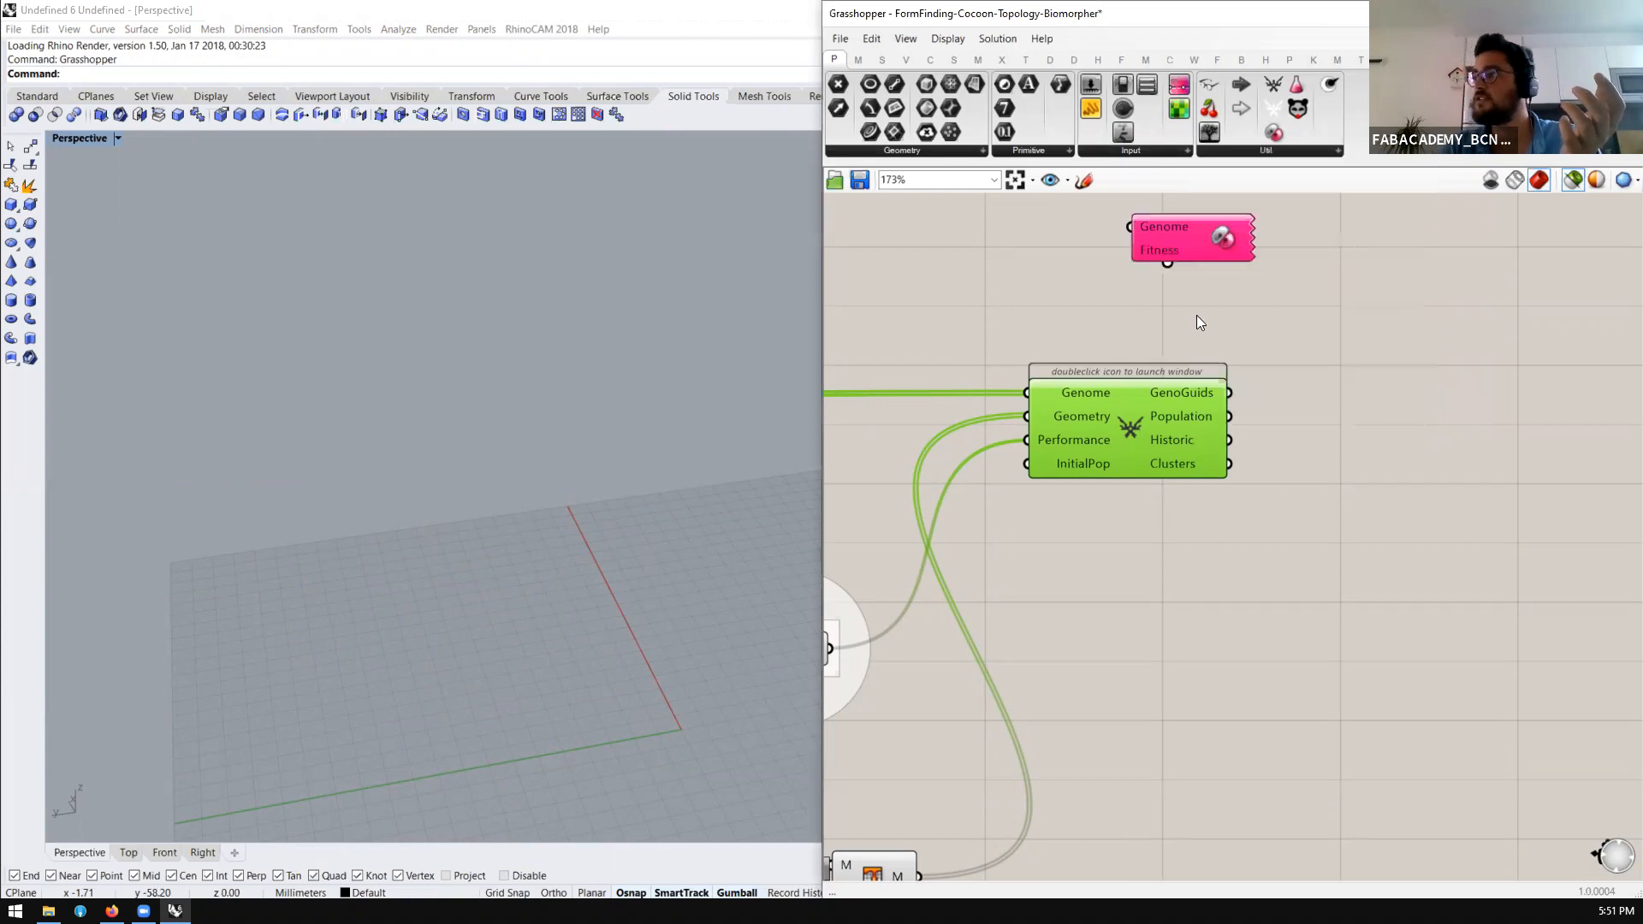
right_drag(1196, 315, 1212, 401)
scroll(1208, 389, down, 1)
drag(1194, 349, 1100, 322)
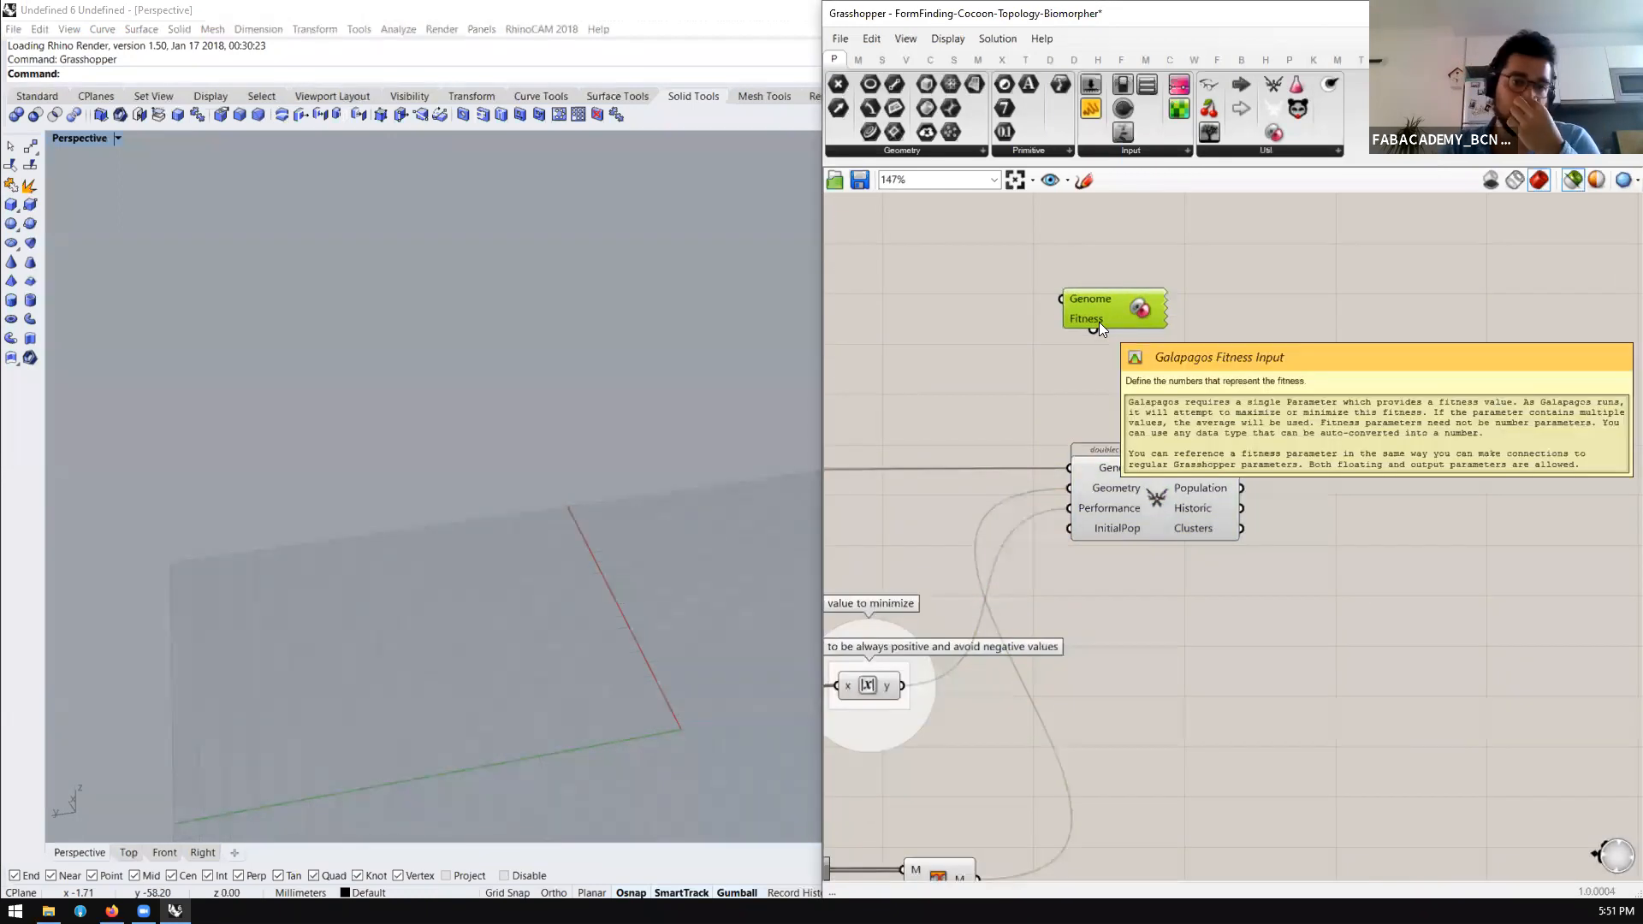
mouse_move(1100, 315)
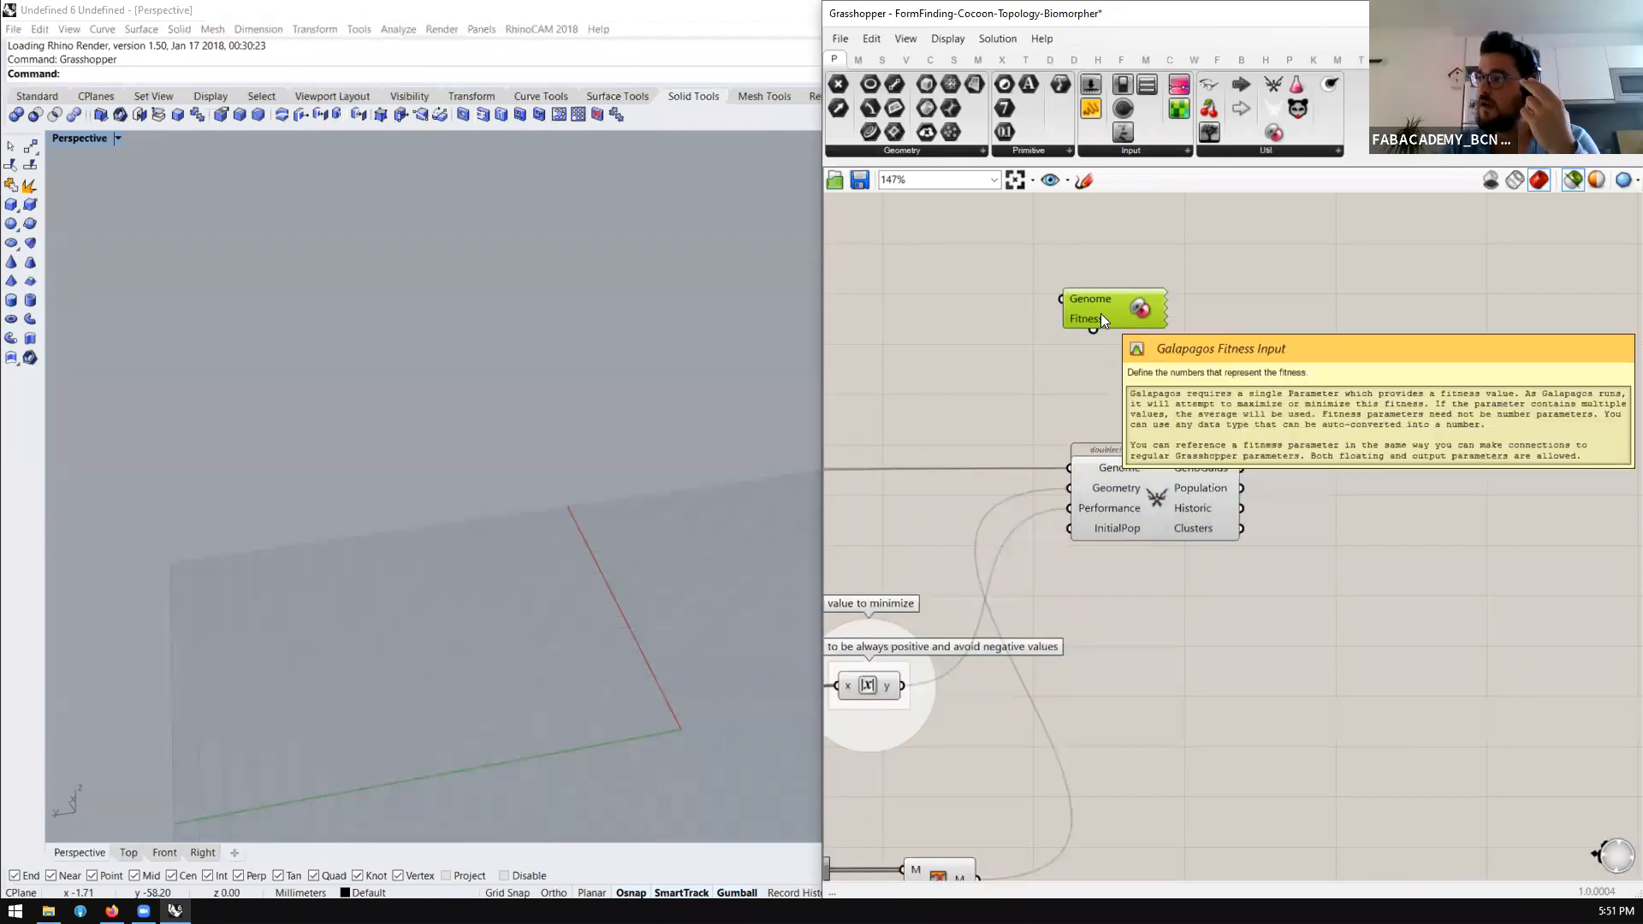
Connect the Galapagos Genome input to the gene pools near the start of the definition
scroll(1114, 305, down, 5)
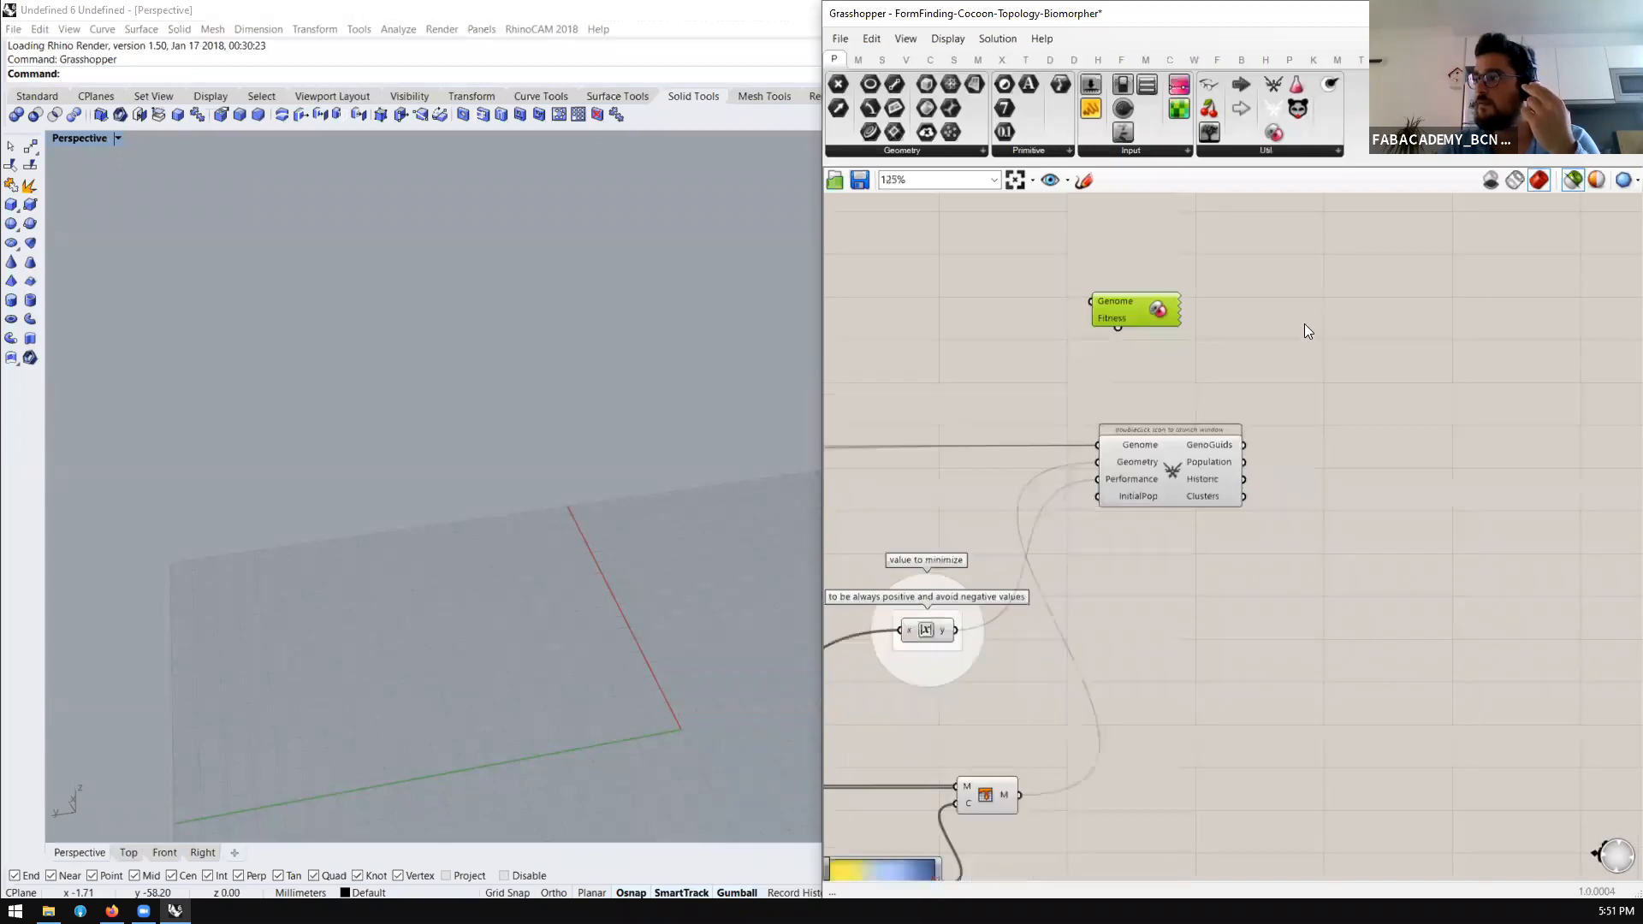
scroll(1172, 305, up, 3)
drag(1326, 323, 1152, 349)
scroll(1484, 334, down, 4)
scroll(1360, 320, up, 4)
scroll(1093, 268, up, 3)
scroll(1082, 279, down, 6)
scroll(1113, 399, up, 8)
scroll(1480, 325, down, 9)
scroll(1476, 326, down, 3)
scroll(1164, 355, up, 10)
scroll(956, 469, down, 6)
scroll(1057, 407, up, 7)
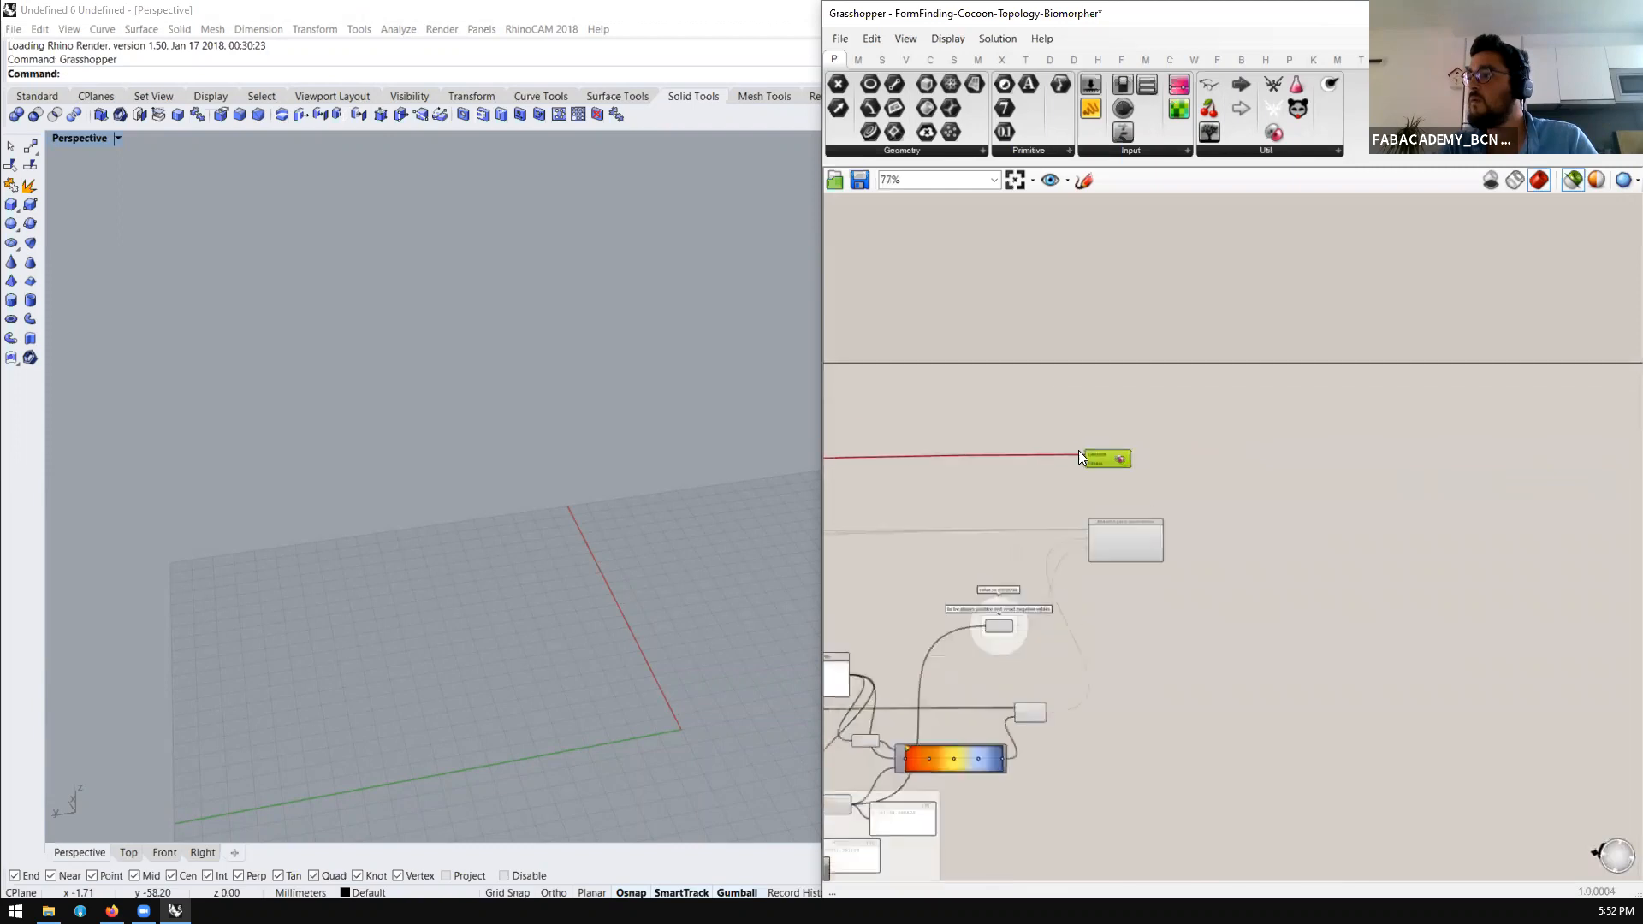
scroll(1080, 454, up, 4)
drag(1089, 446, 1122, 380)
scroll(1592, 341, down, 8)
scroll(1164, 386, up, 8)
scroll(984, 421, down, 13)
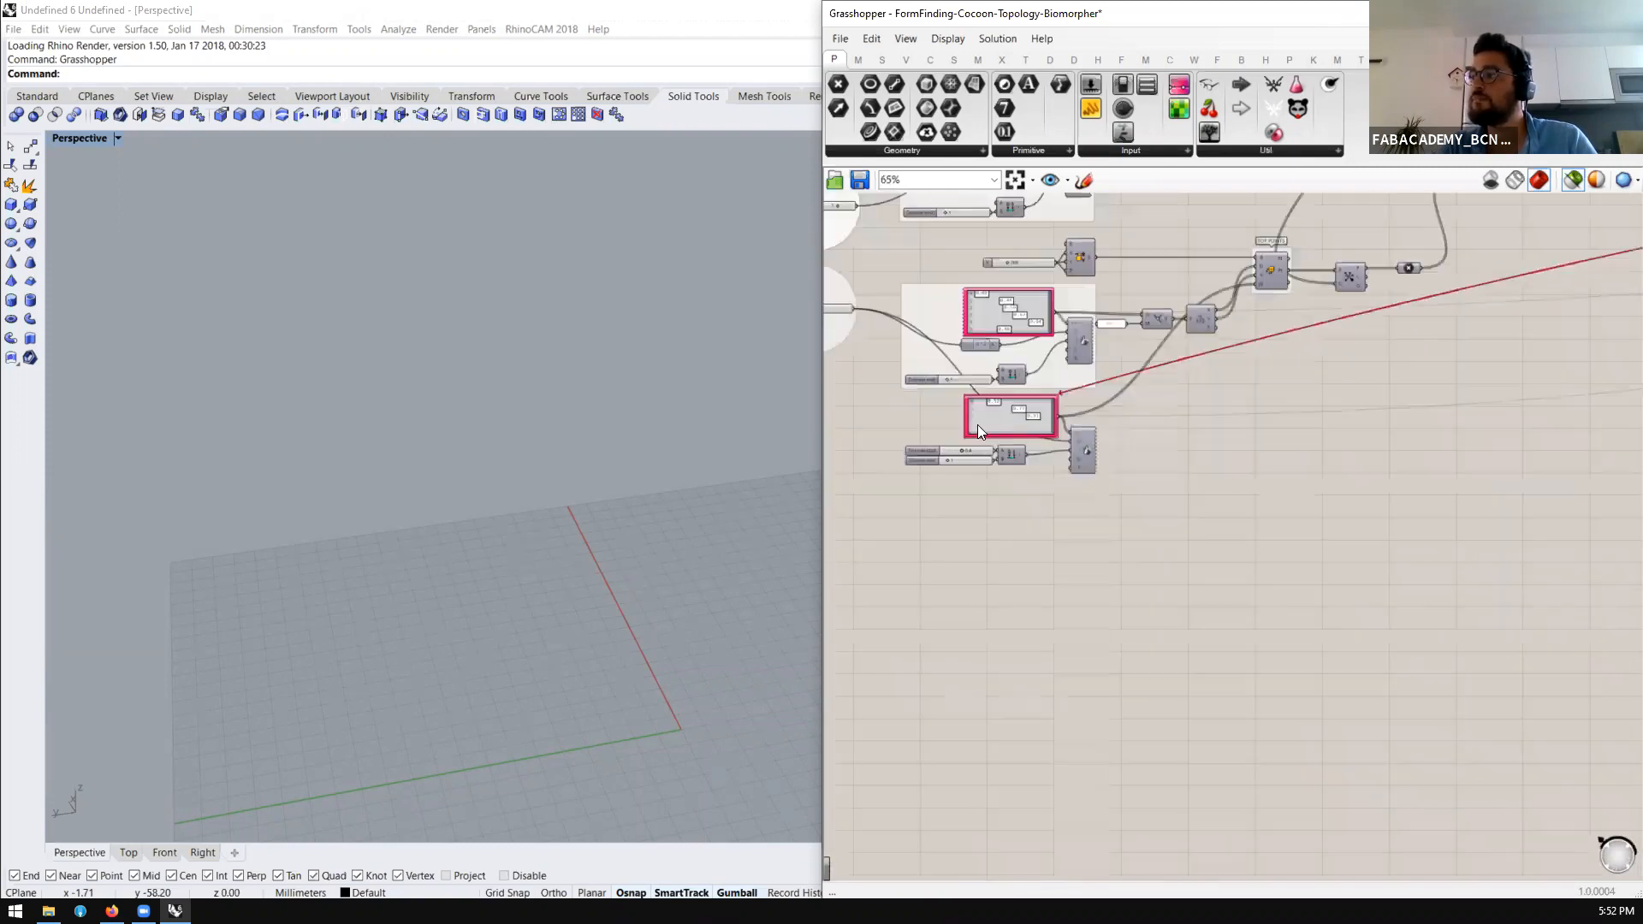
scroll(1334, 390, up, 5)
scroll(1459, 344, down, 2)
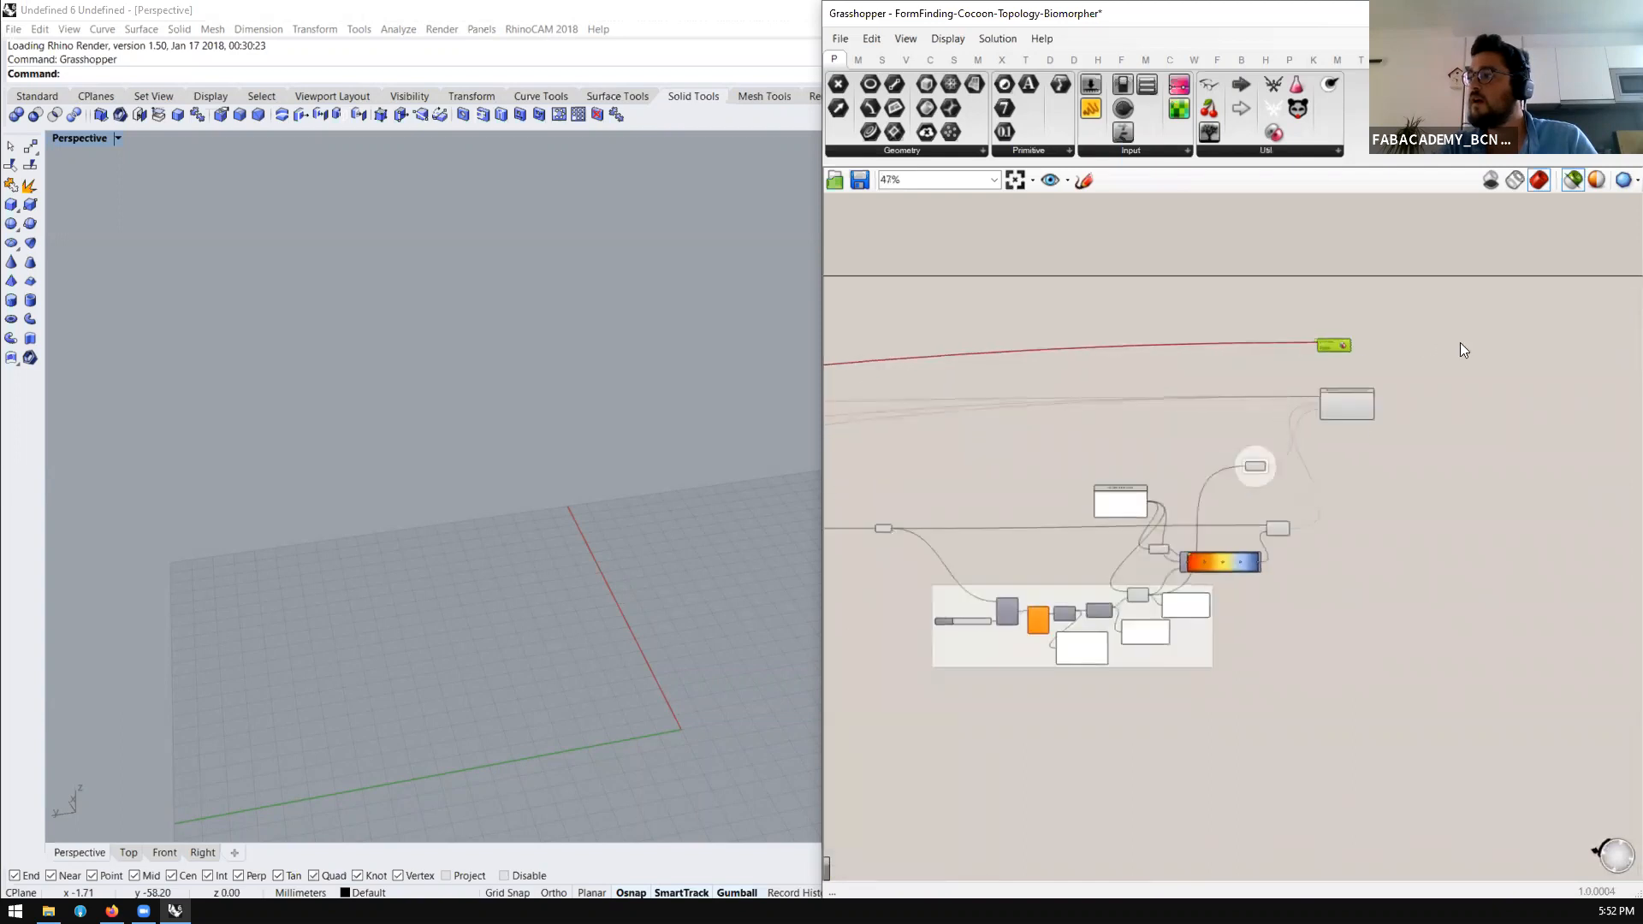
Connect the Galapagos Fitness input to the y output of the absolute-value component labelled "value to minimize"
scroll(961, 363, up, 4)
scroll(994, 364, down, 1)
scroll(1488, 338, up, 4)
scroll(1350, 553, up, 1)
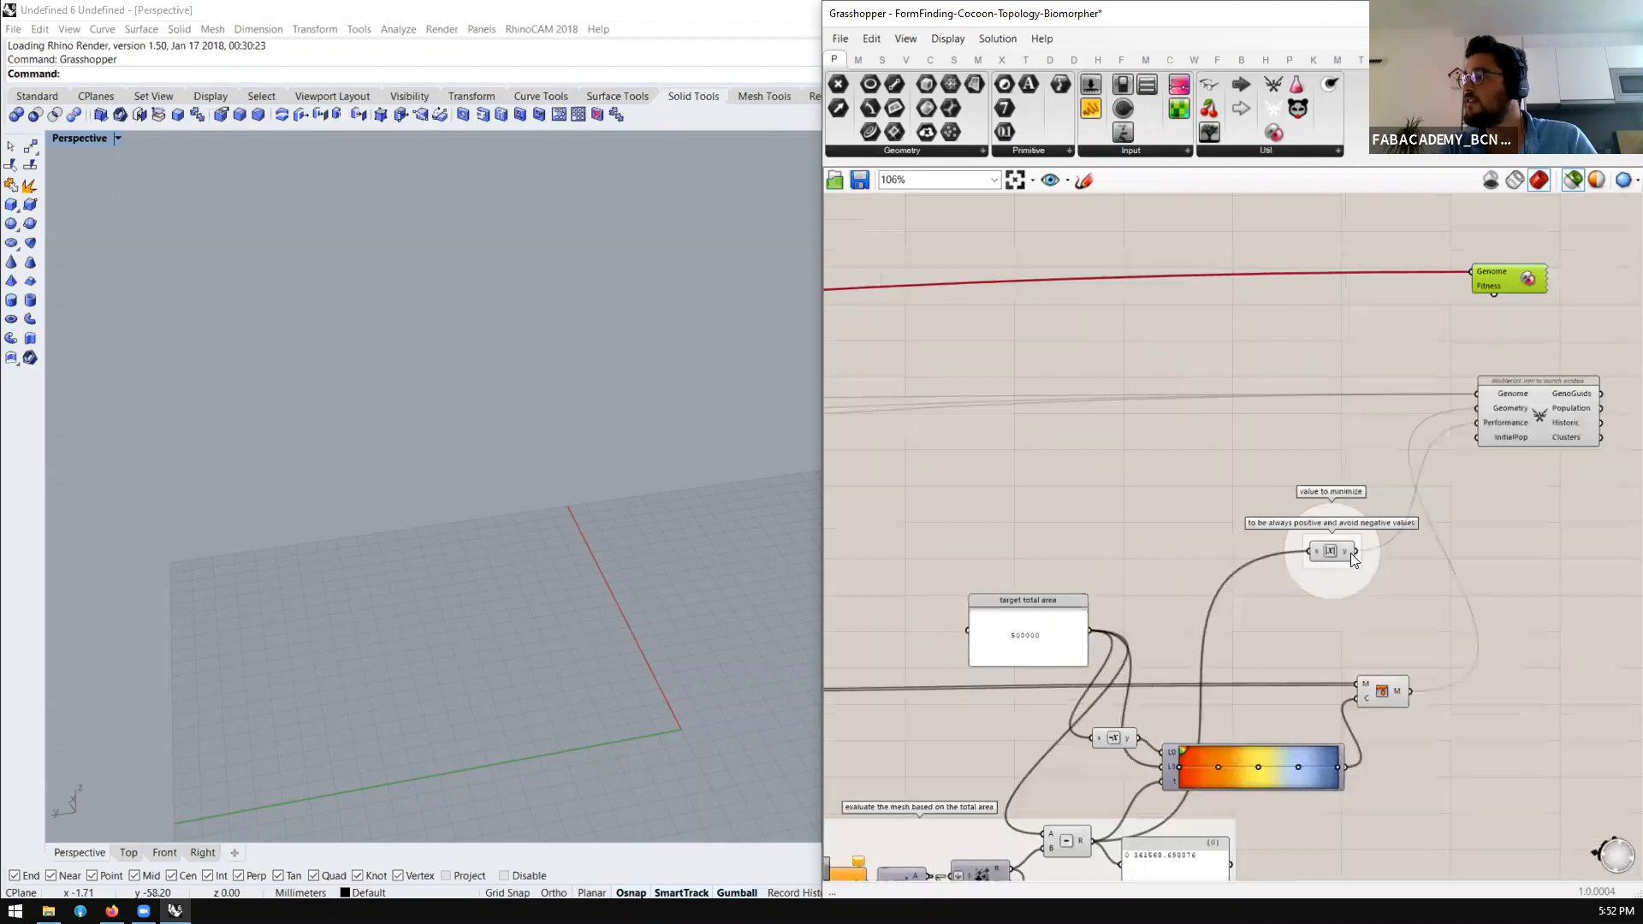
drag(1357, 549, 1490, 294)
drag(1356, 552, 1353, 553)
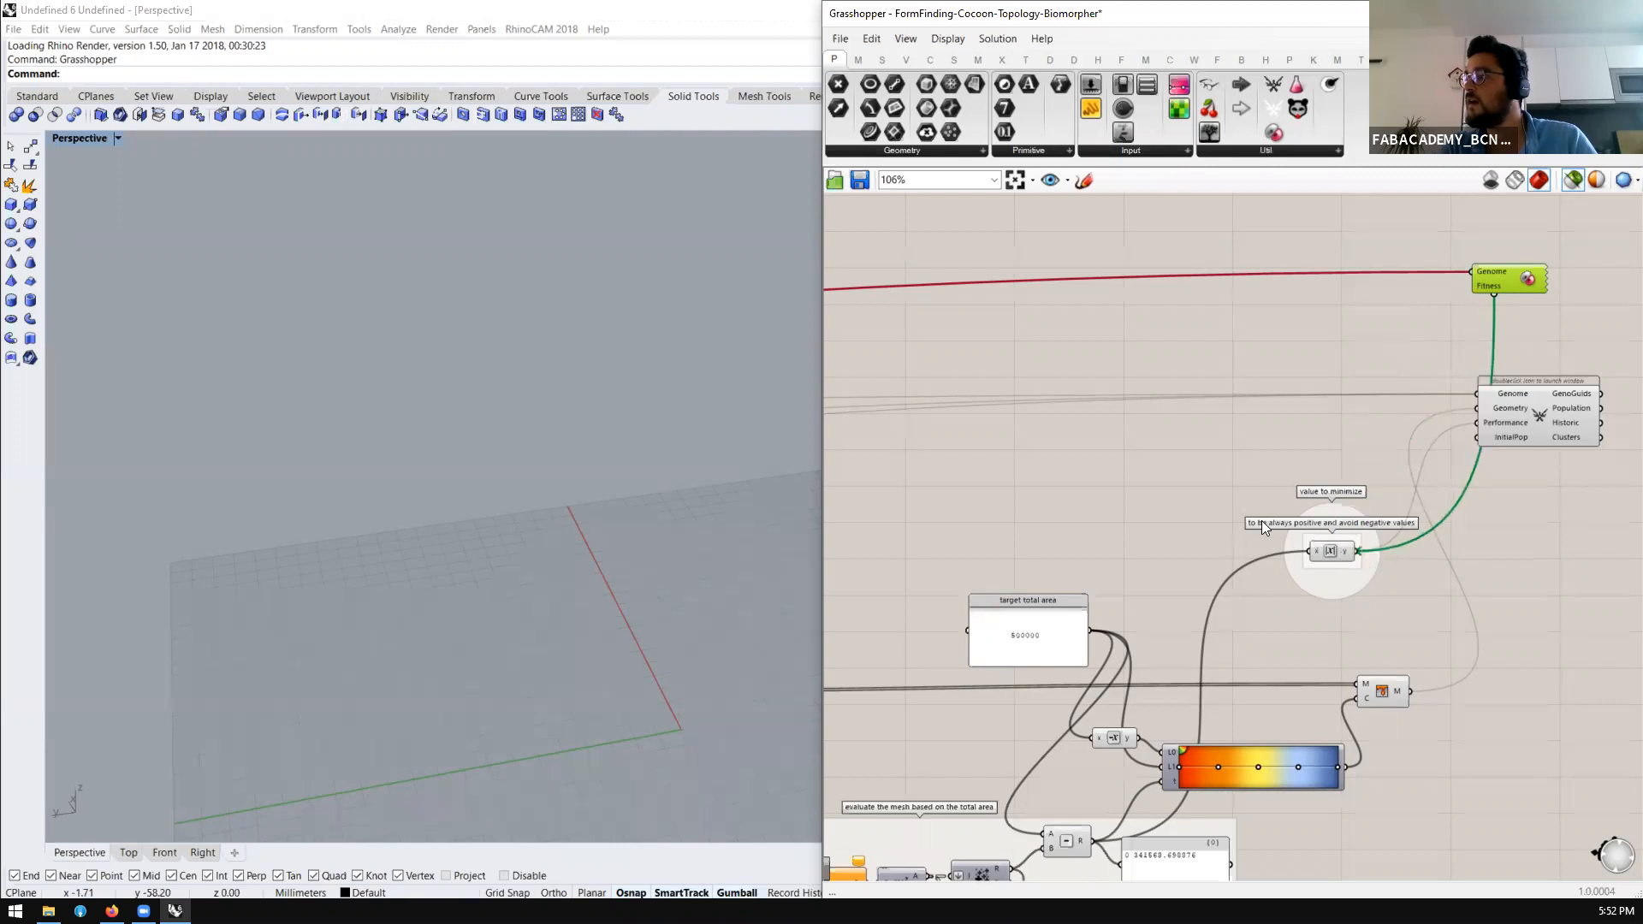
Examine the Galapagos Genome and Fitness connections and the output of the absolute-value component
right_drag(1617, 229, 1432, 394)
scroll(1433, 394, up, 6)
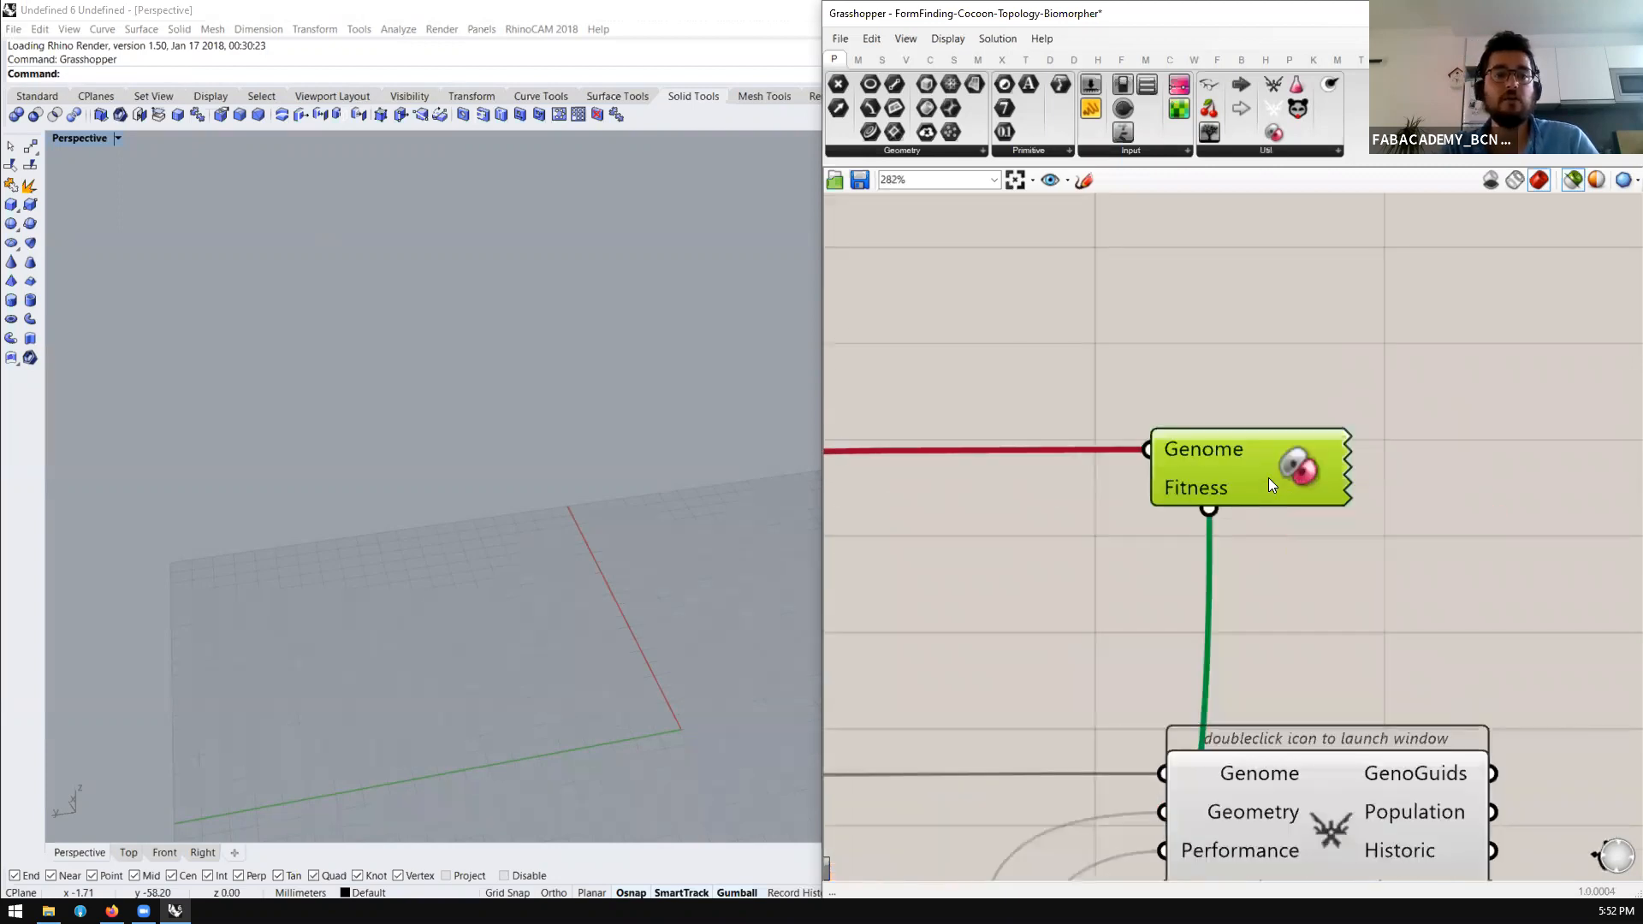
scroll(1268, 478, up, 3)
scroll(1268, 483, up, 1)
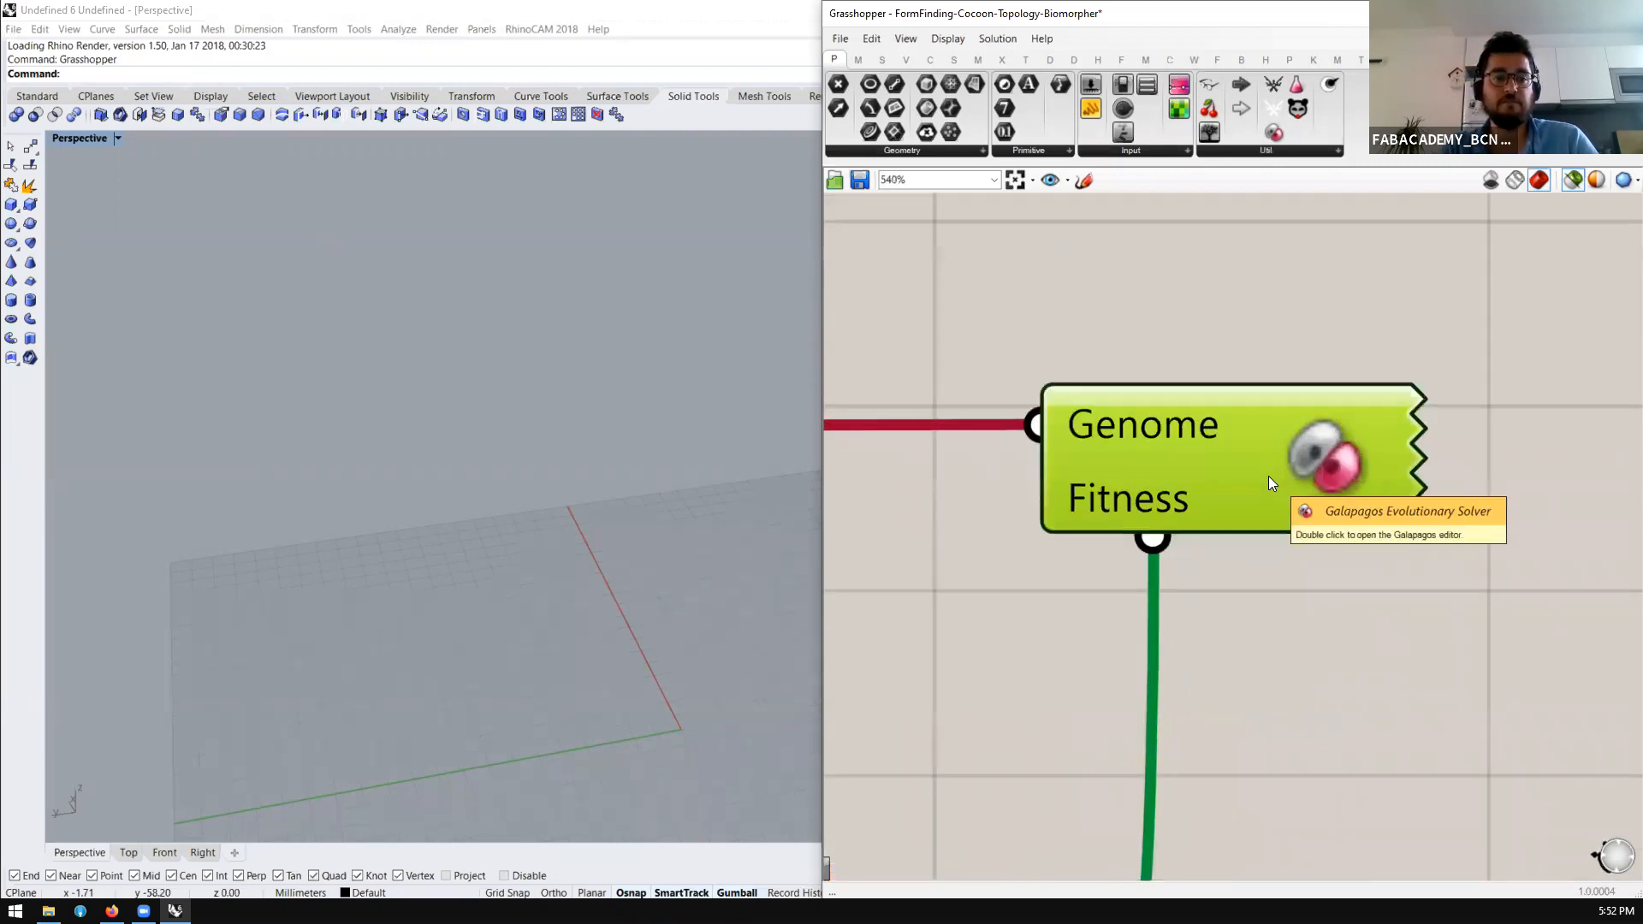
scroll(1275, 470, down, 9)
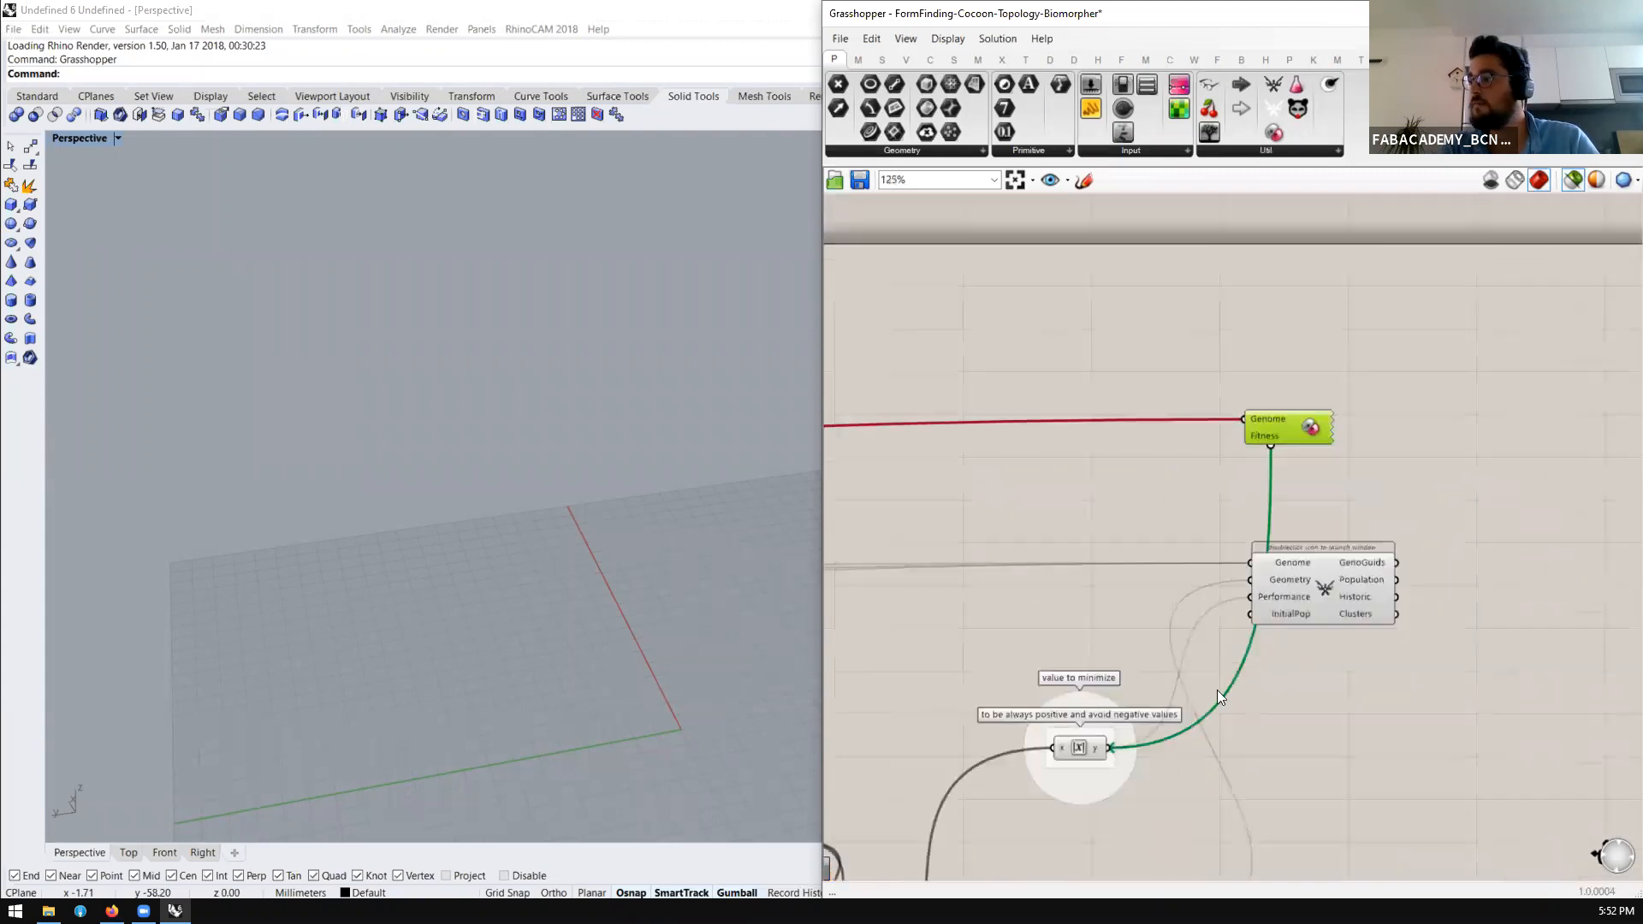
scroll(1071, 746, up, 4)
mouse_move(1044, 732)
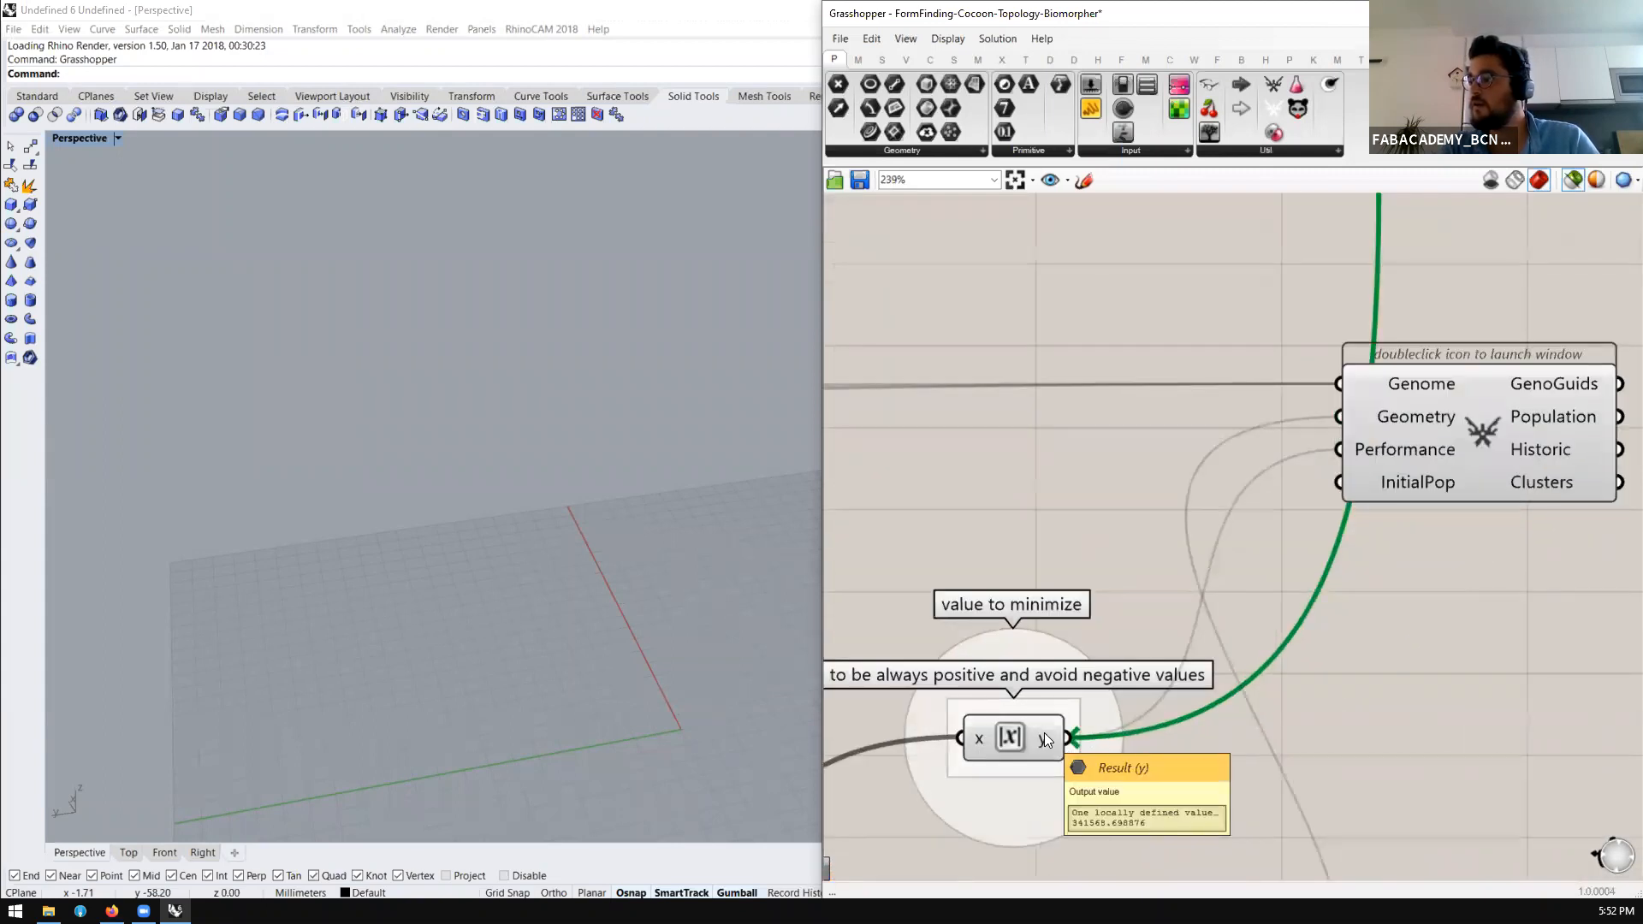
scroll(1044, 732, down, 8)
scroll(1124, 563, up, 9)
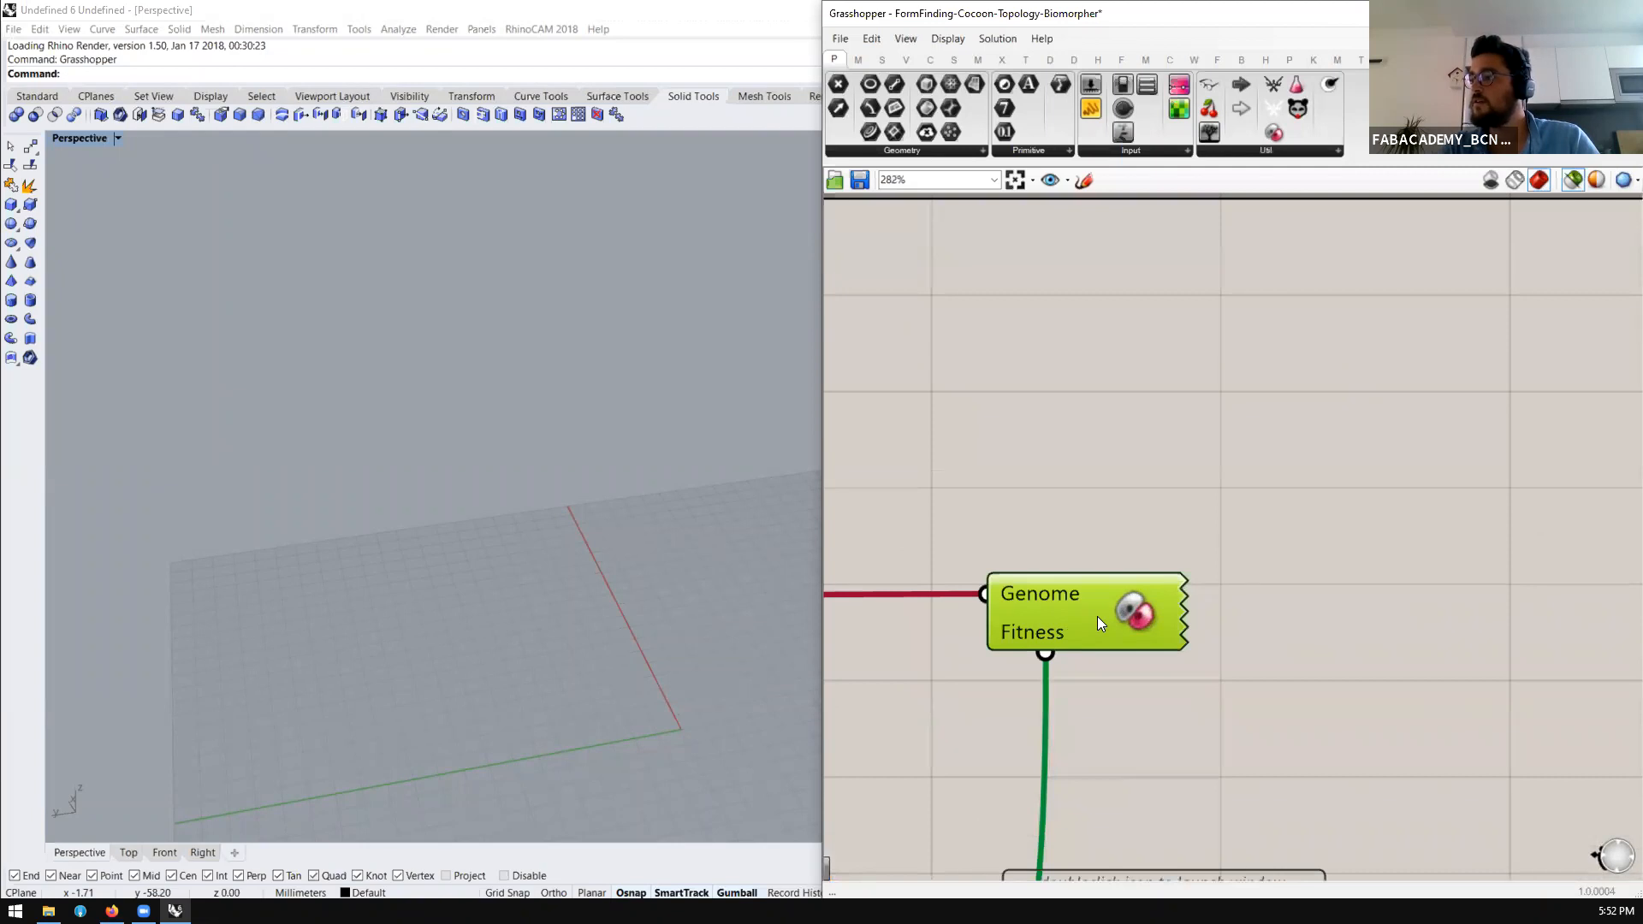
double_click(1097, 616)
drag(1112, 371, 1162, 178)
click(956, 240)
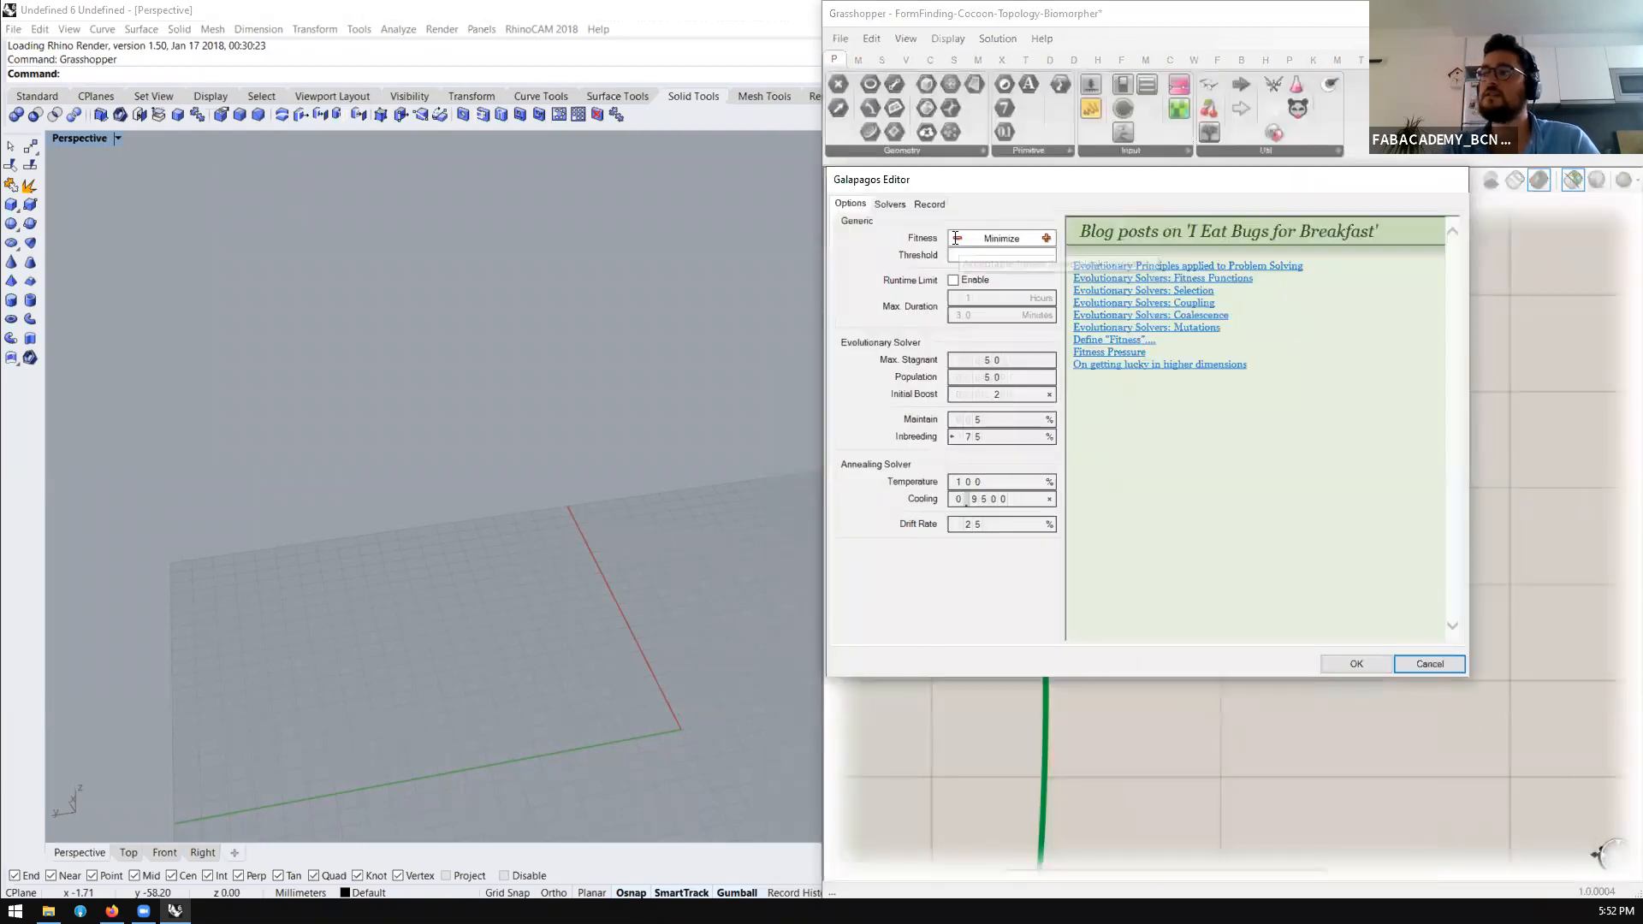
click(890, 206)
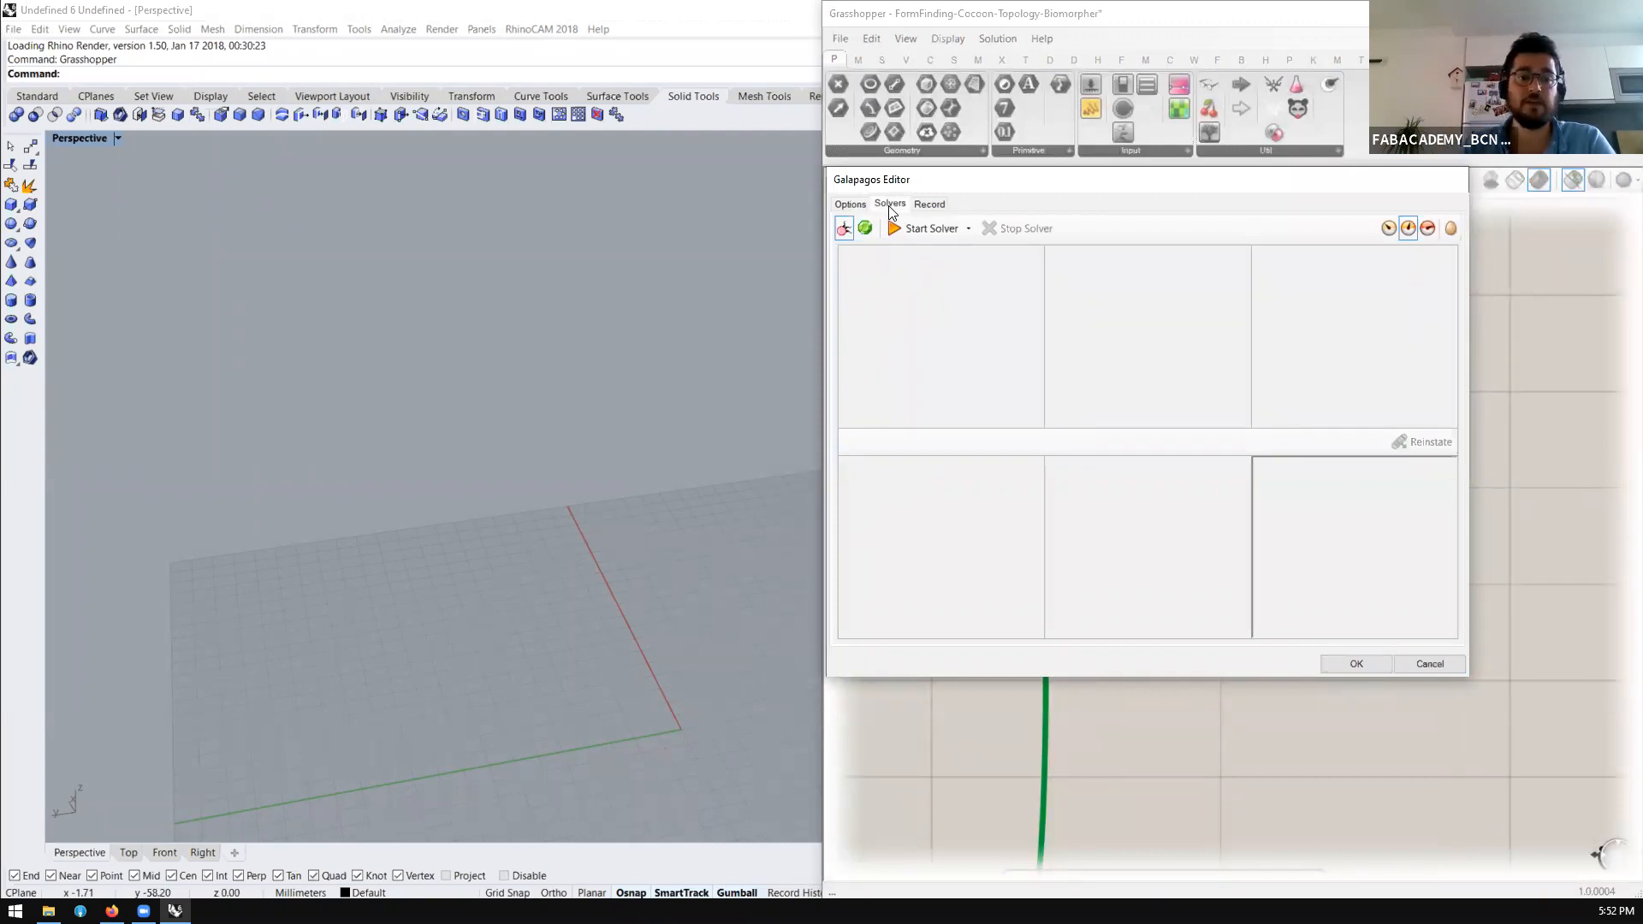
click(851, 205)
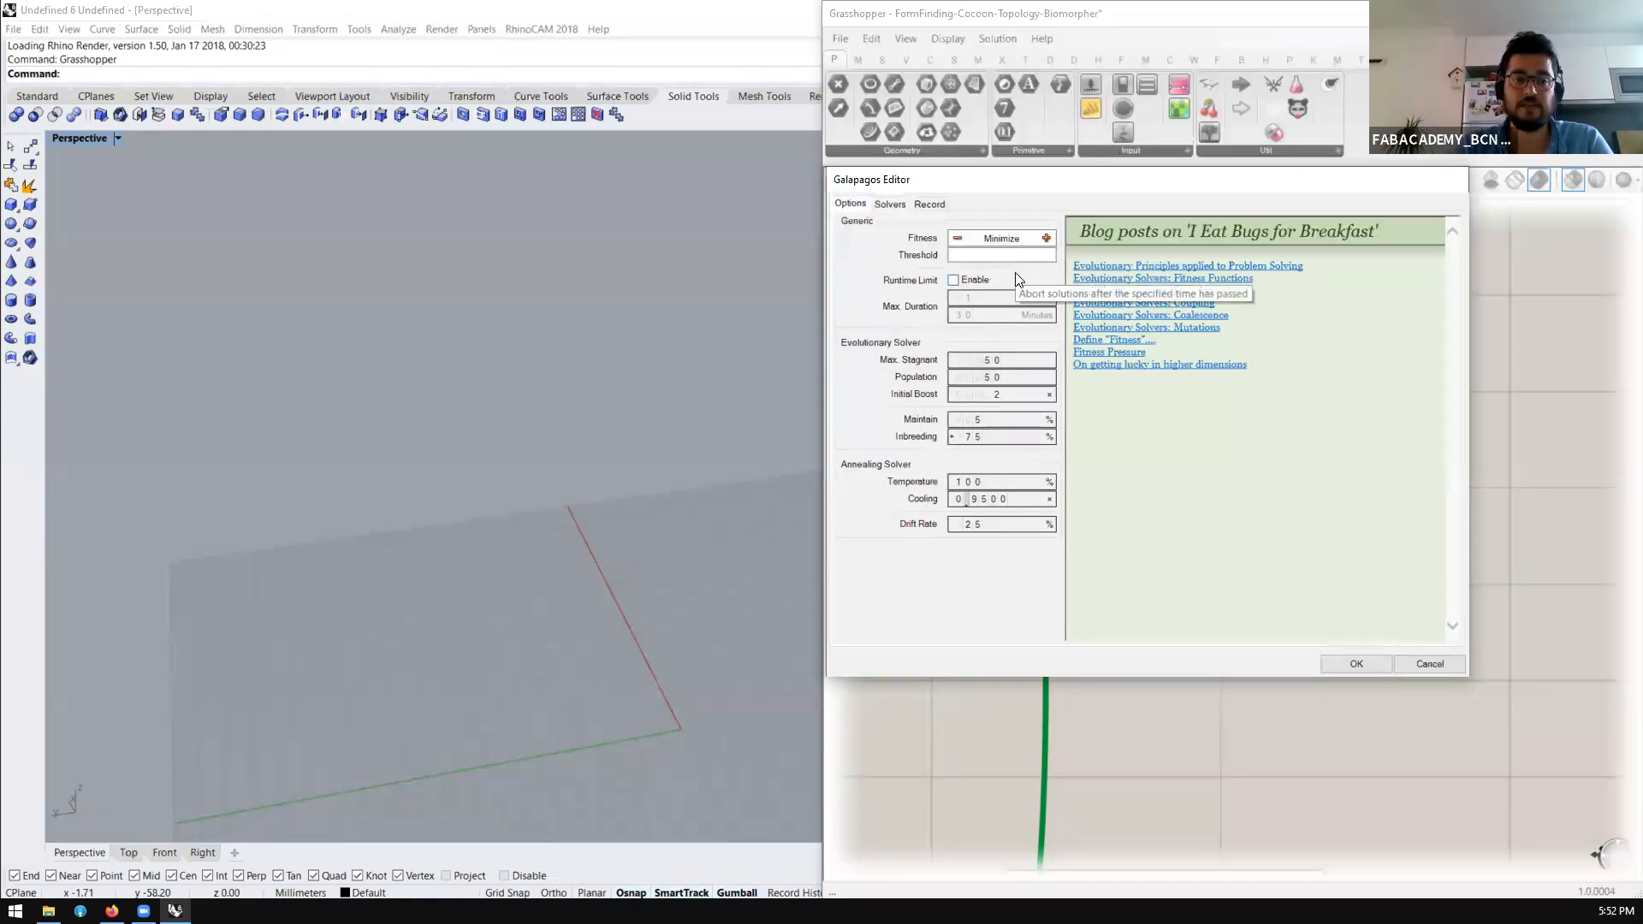
scroll(551, 183, down, 2)
click(1422, 664)
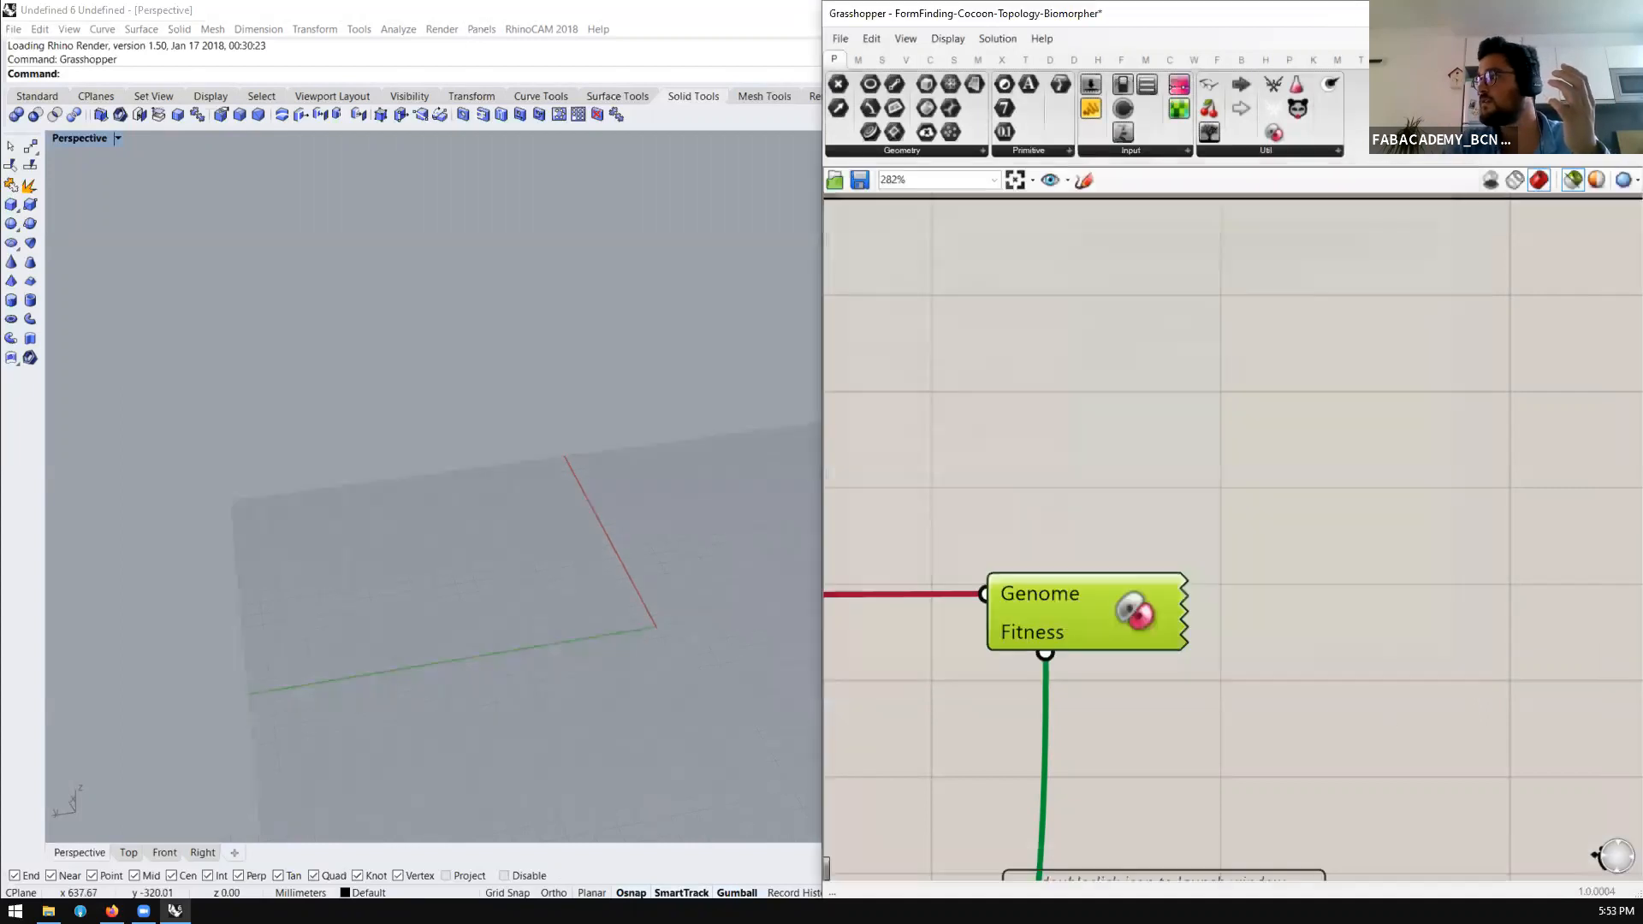
Open the Galapagos editor and set its Fitness option to Minimize
scroll(519, 568, down, 3)
scroll(428, 420, up, 3)
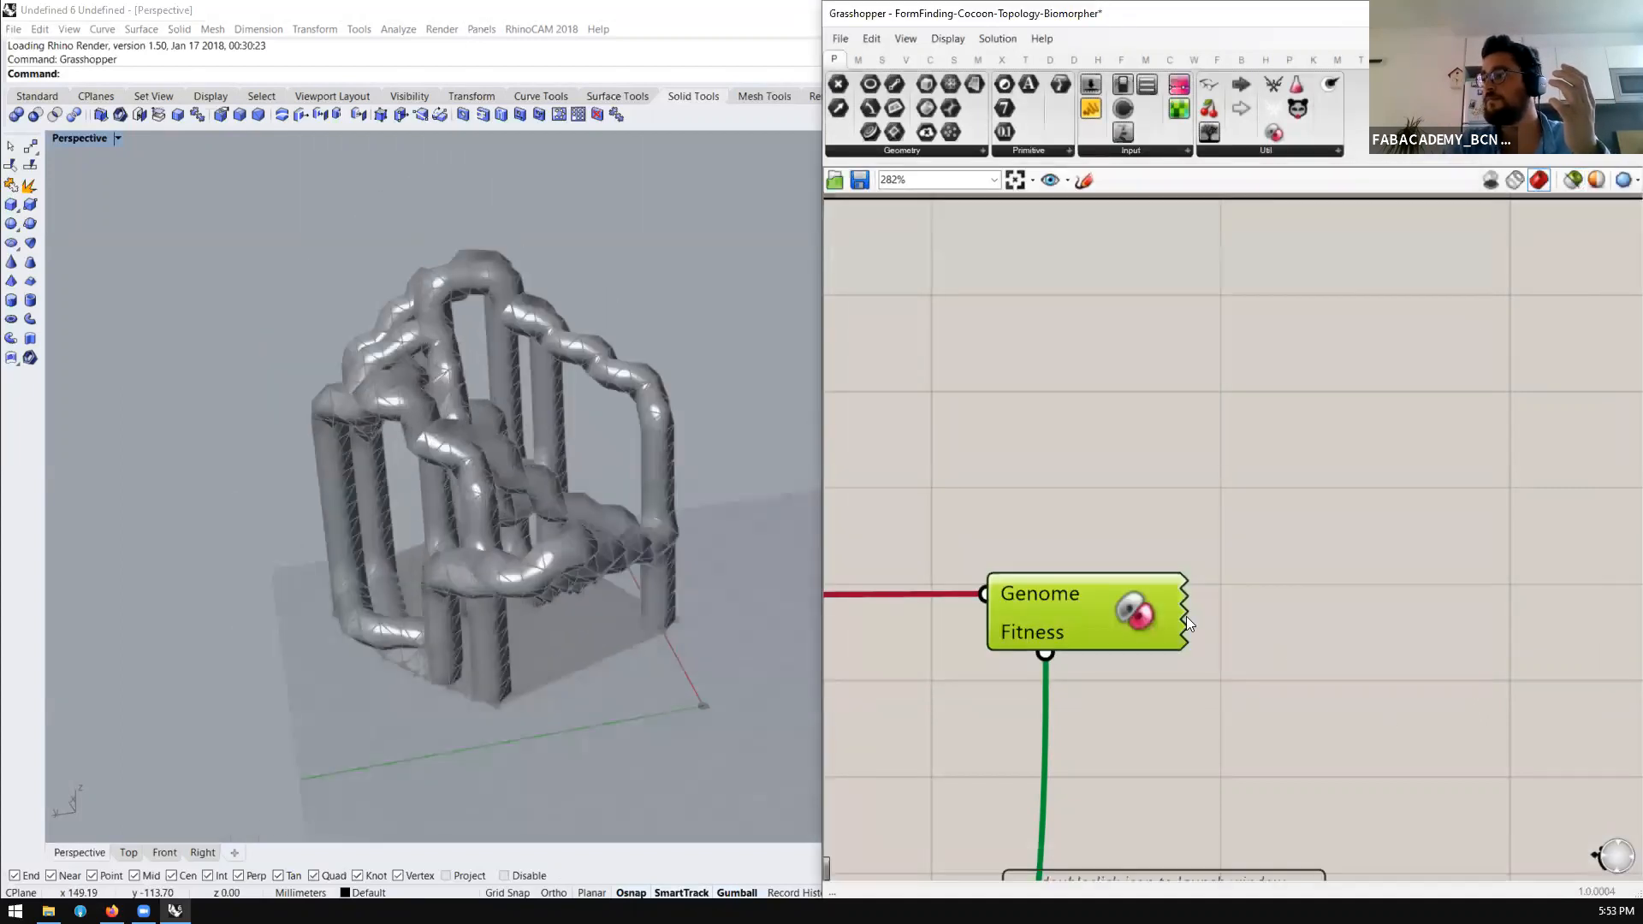
double_click(1148, 618)
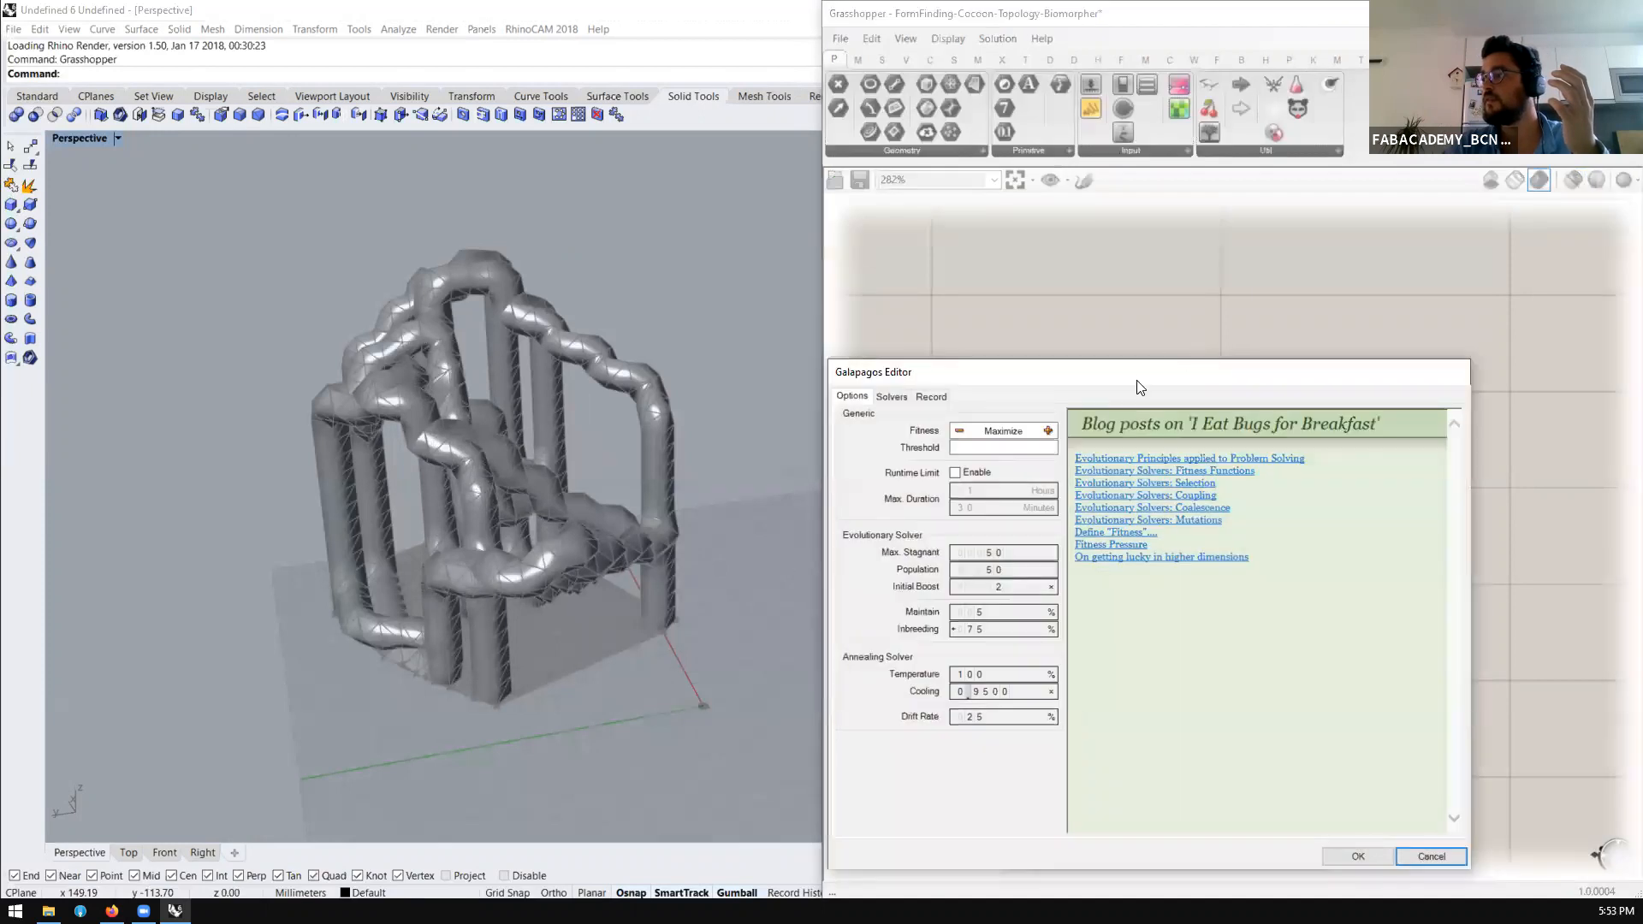
click(1021, 279)
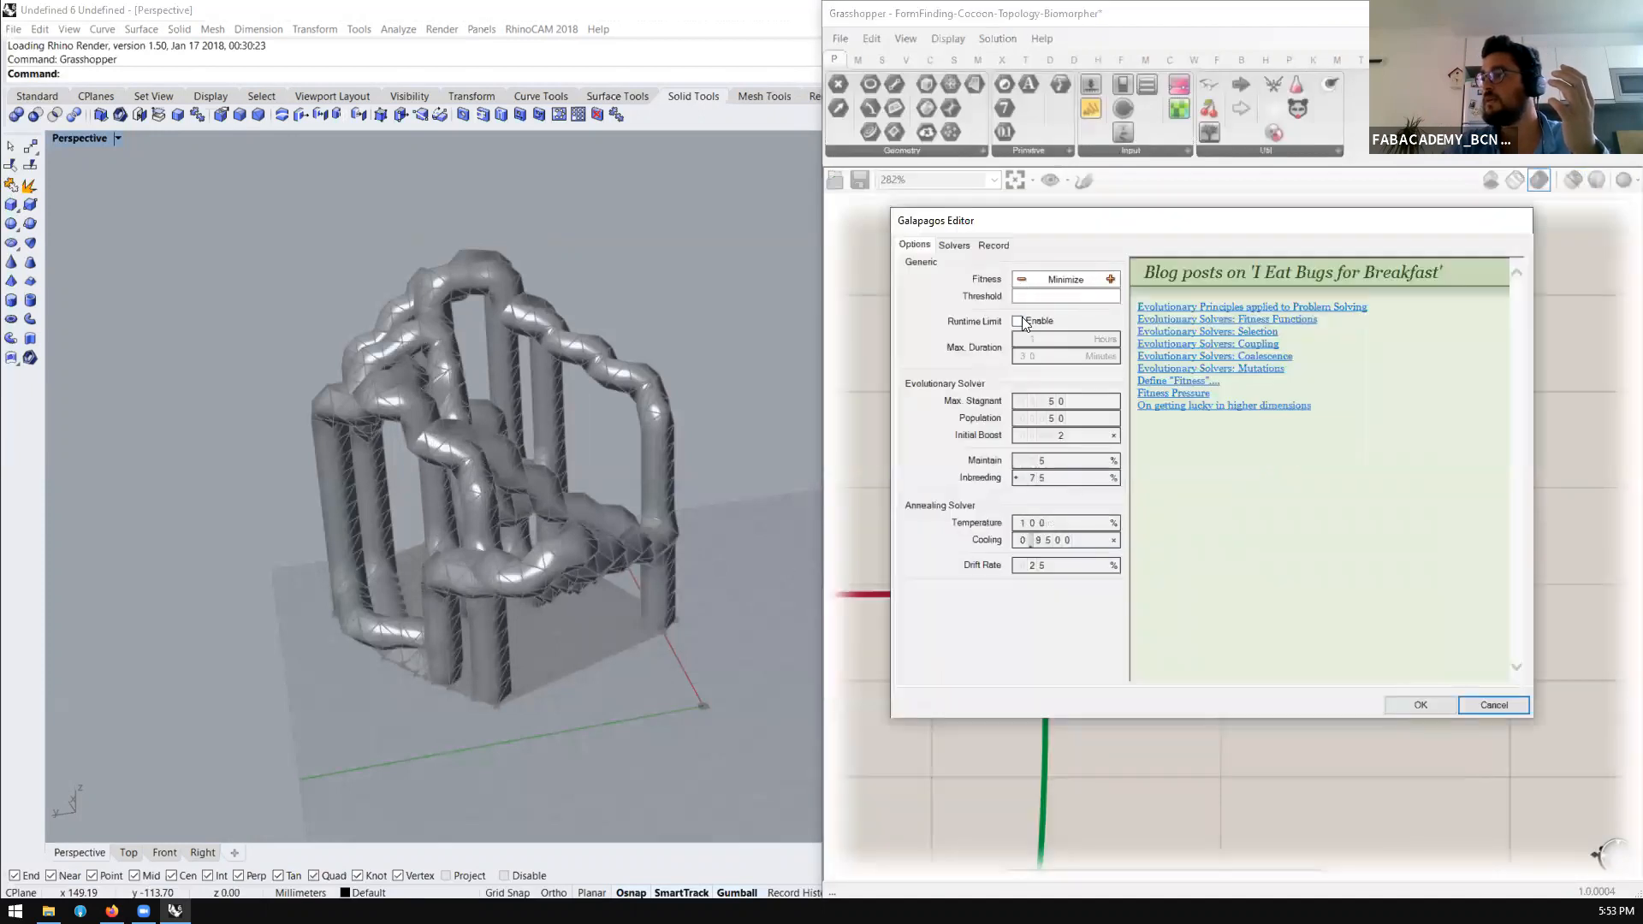
Run the Galapagos solver with a different viewport display mode, stop it and cancel out of the editor
click(955, 247)
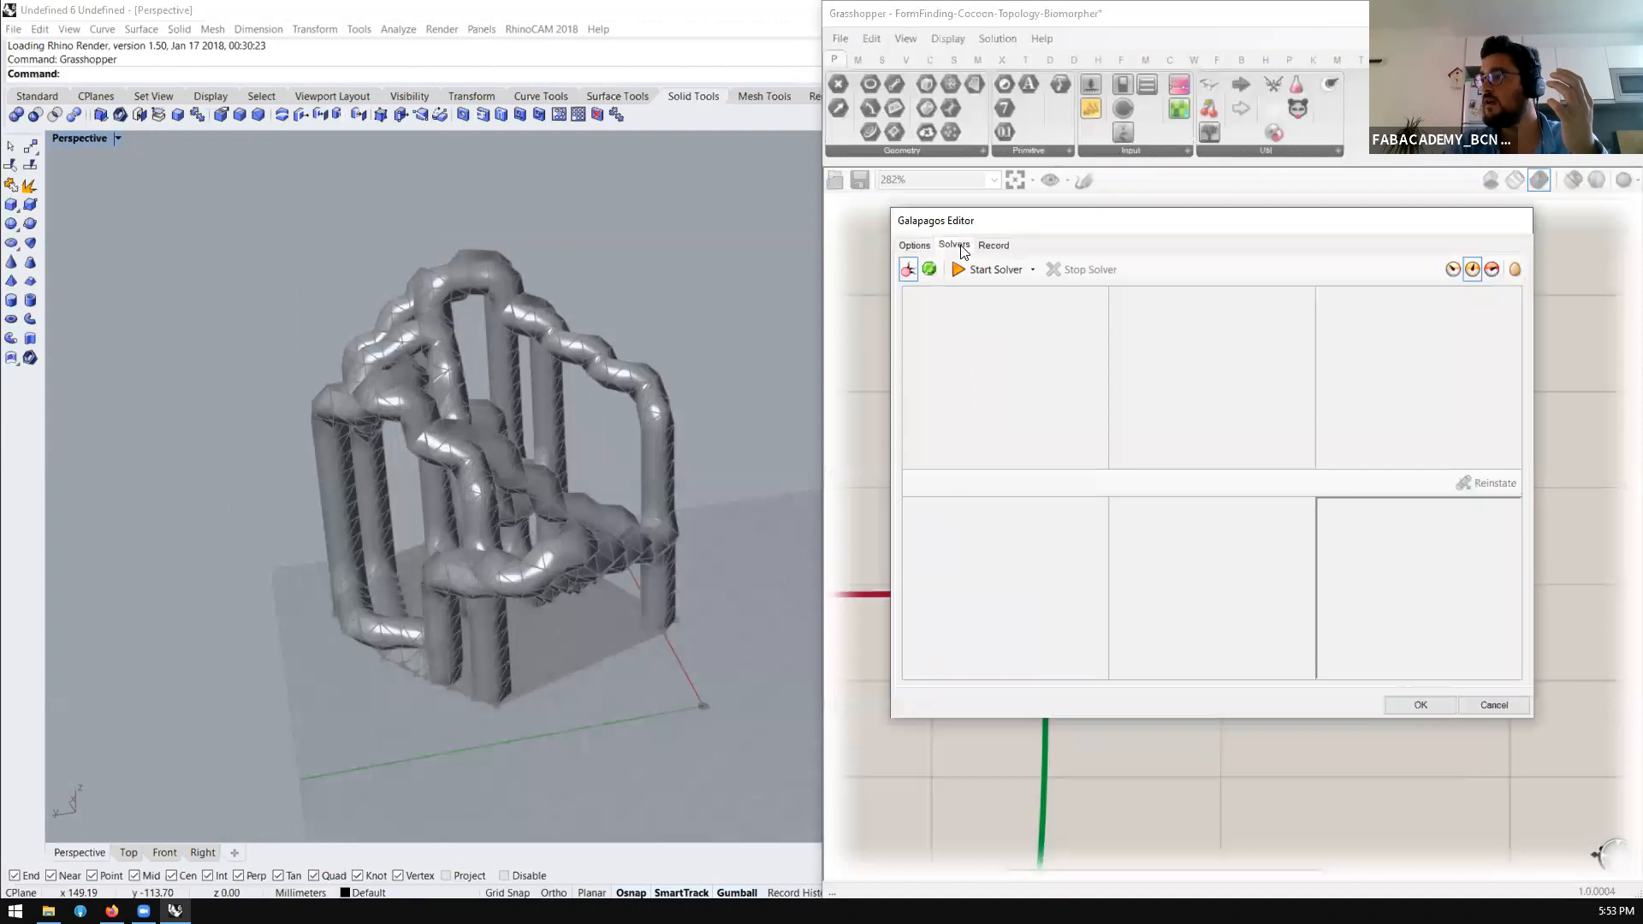
click(966, 268)
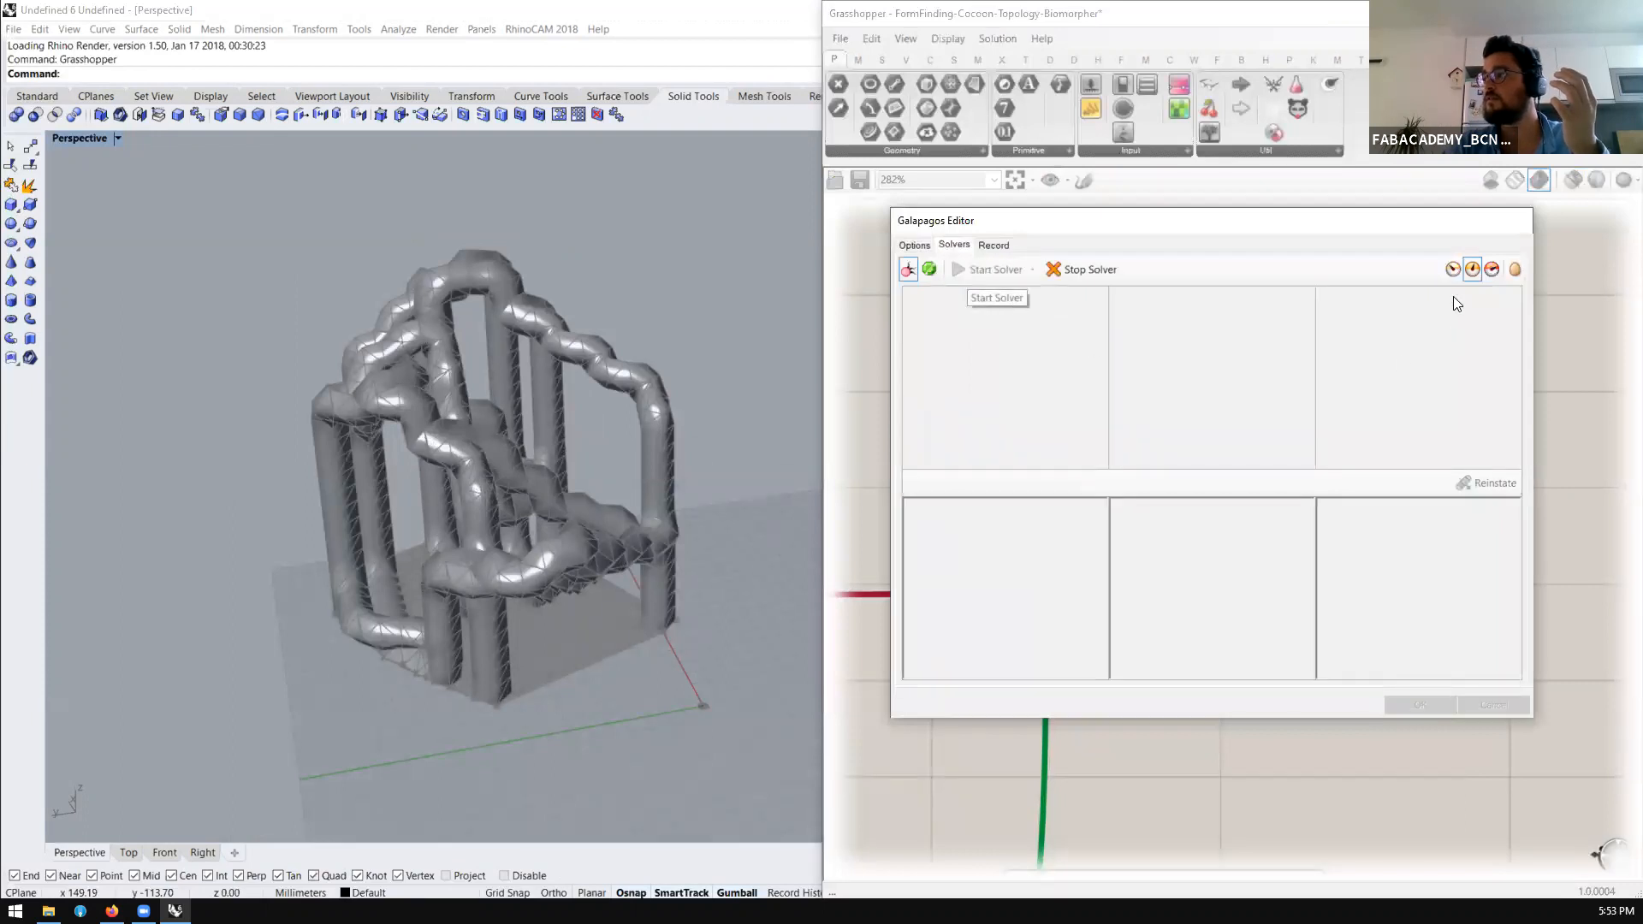
click(1494, 268)
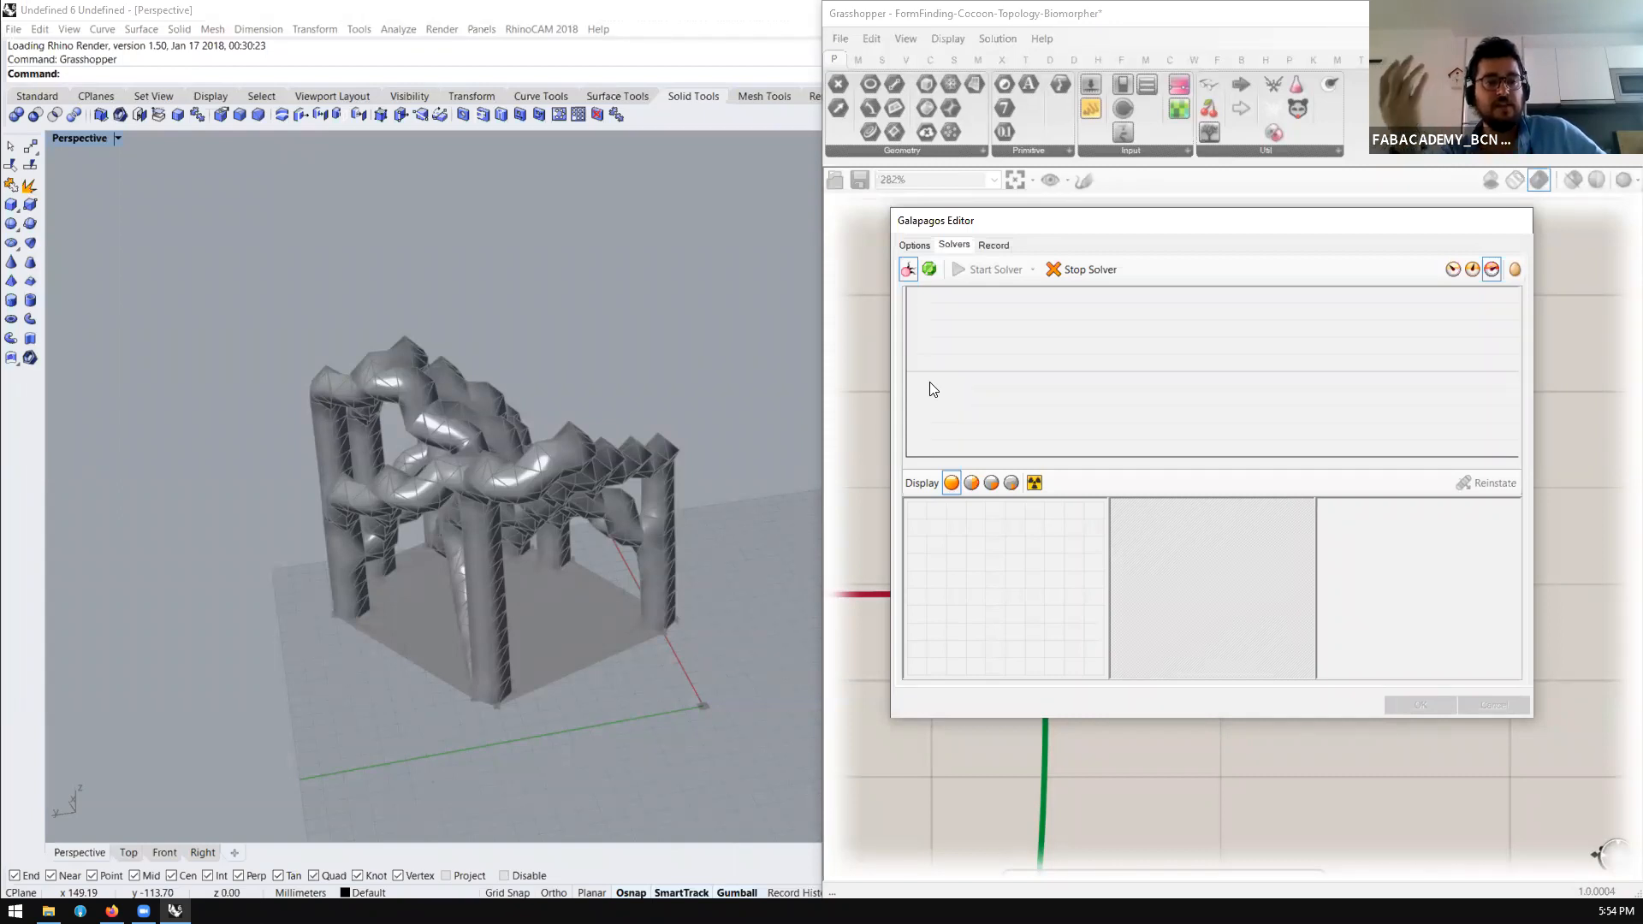
click(1080, 271)
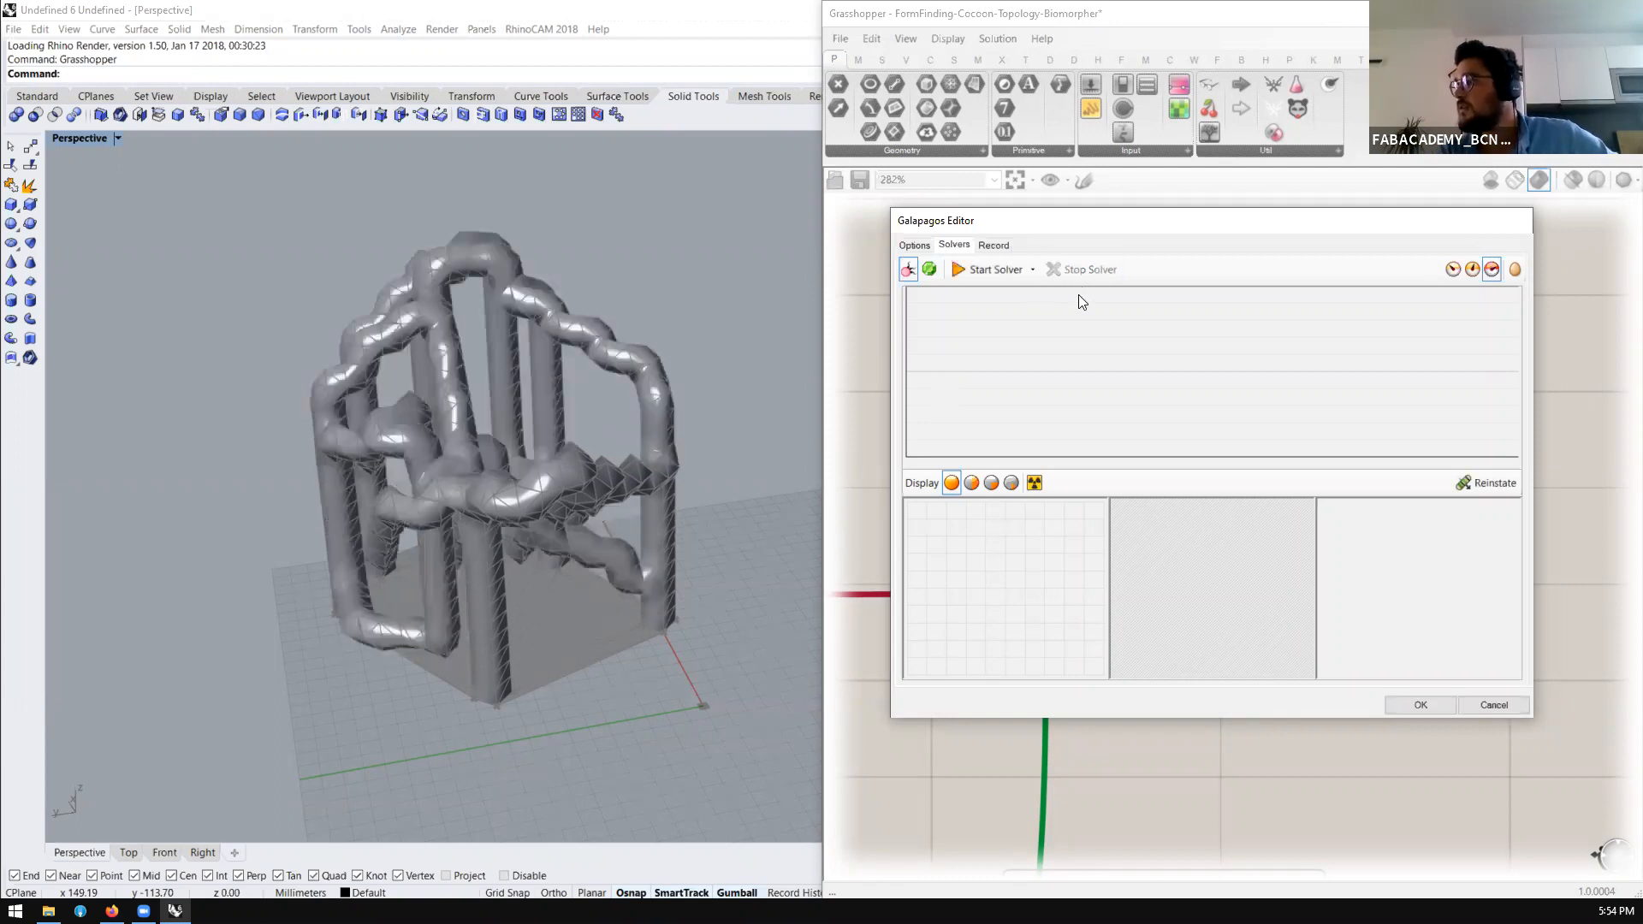
click(1493, 705)
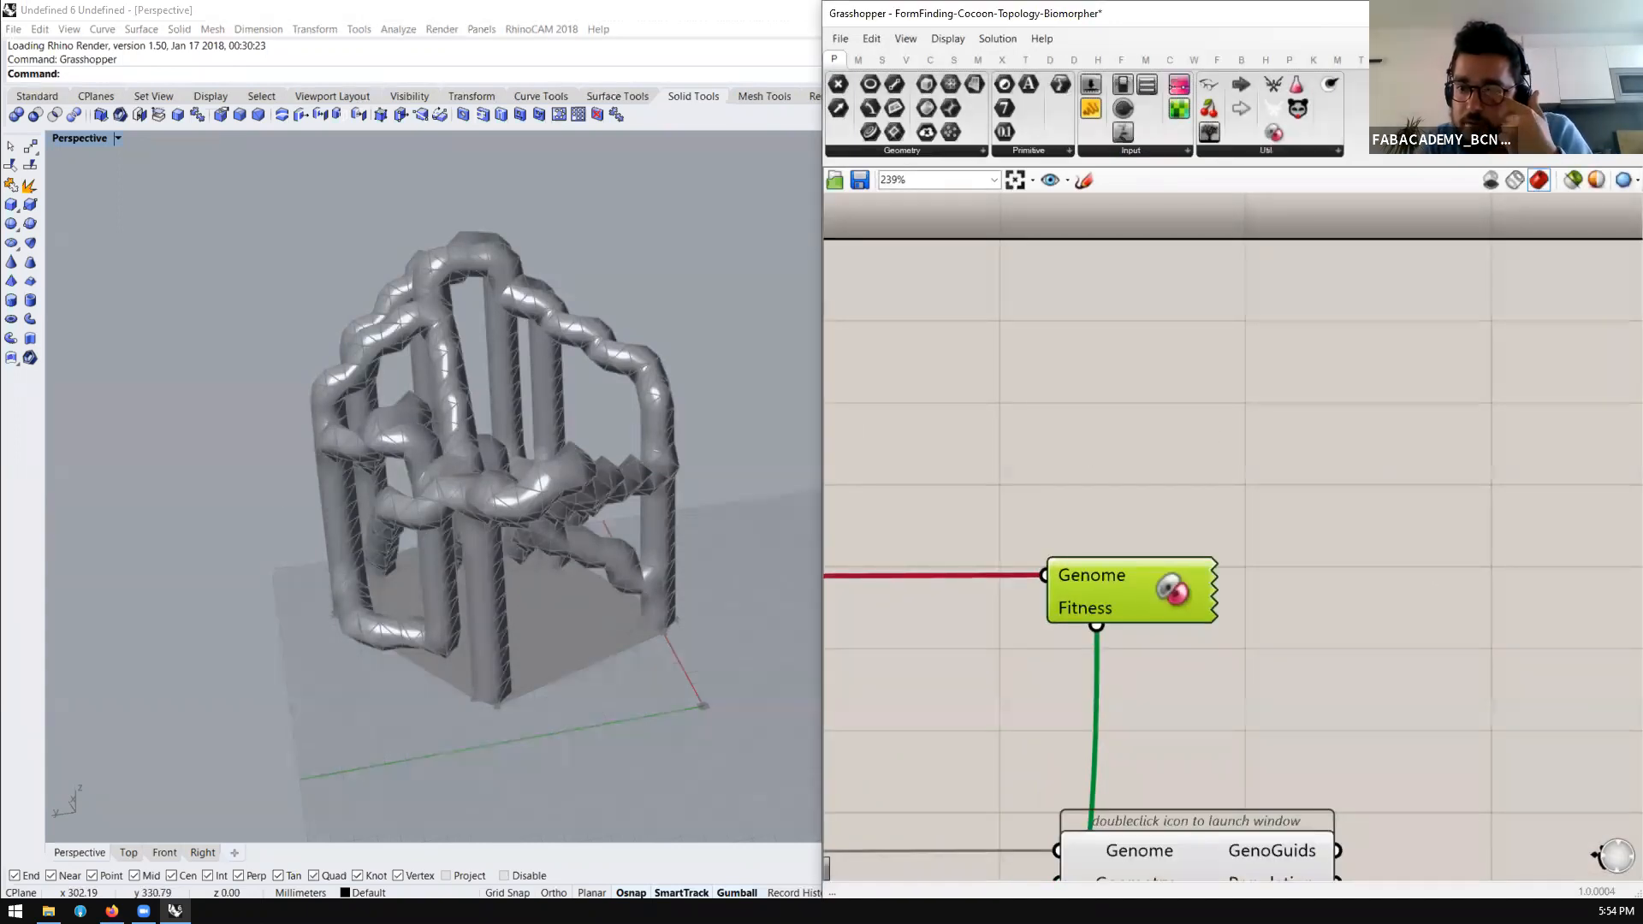
Open the Grasshopper definition FormFinding_Intro-to-evolutonary-design and locate its uppermost group of components
drag(687, 286, 1377, 376)
scroll(1191, 396, down, 10)
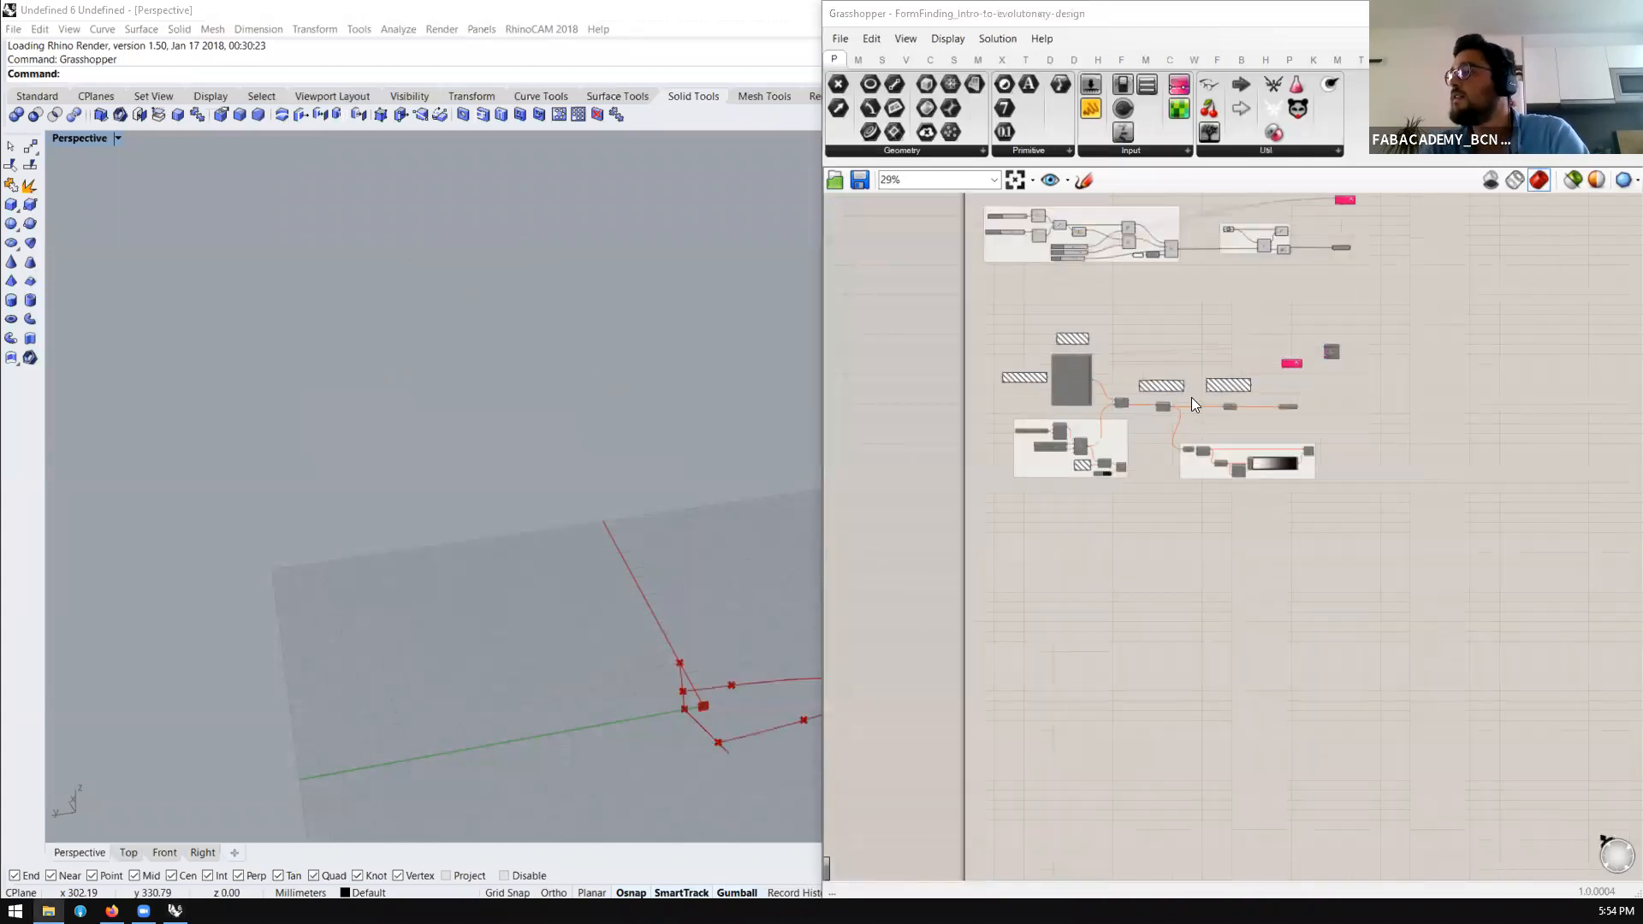
scroll(702, 488, down, 5)
scroll(773, 595, up, 5)
scroll(1206, 373, up, 8)
right_drag(1202, 432, 1184, 460)
scroll(1184, 460, down, 3)
Enable all components of the uppermost bounding-box definition and preview only selected objects
drag(1502, 316, 990, 503)
middle_click(992, 501)
click(1035, 500)
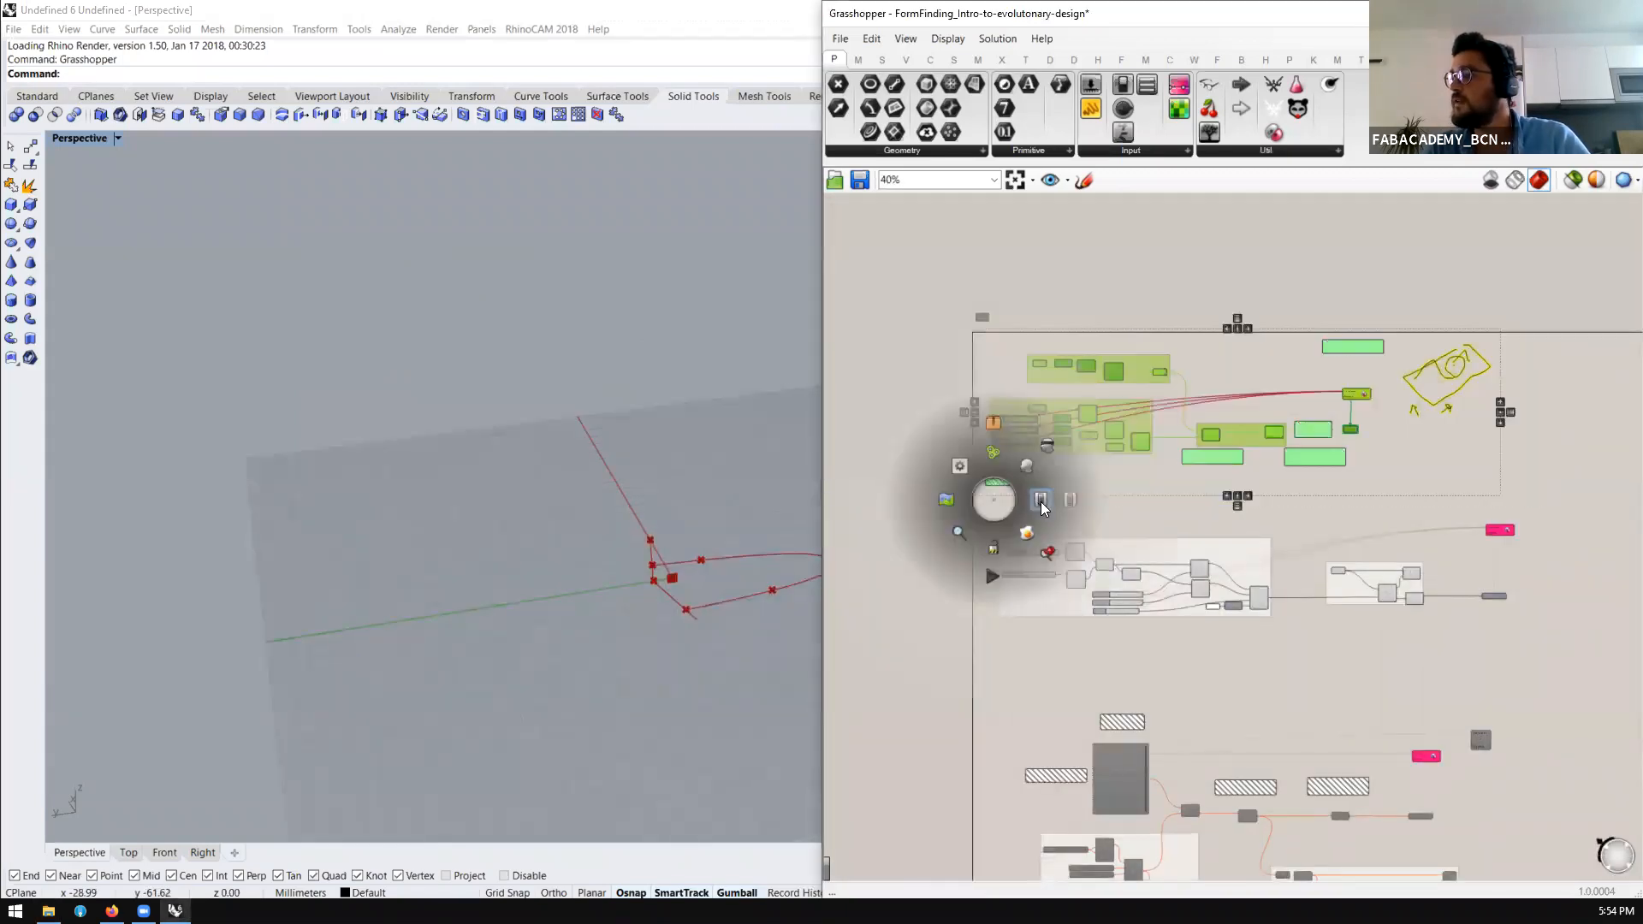
scroll(1059, 428, up, 3)
scroll(1060, 428, up, 2)
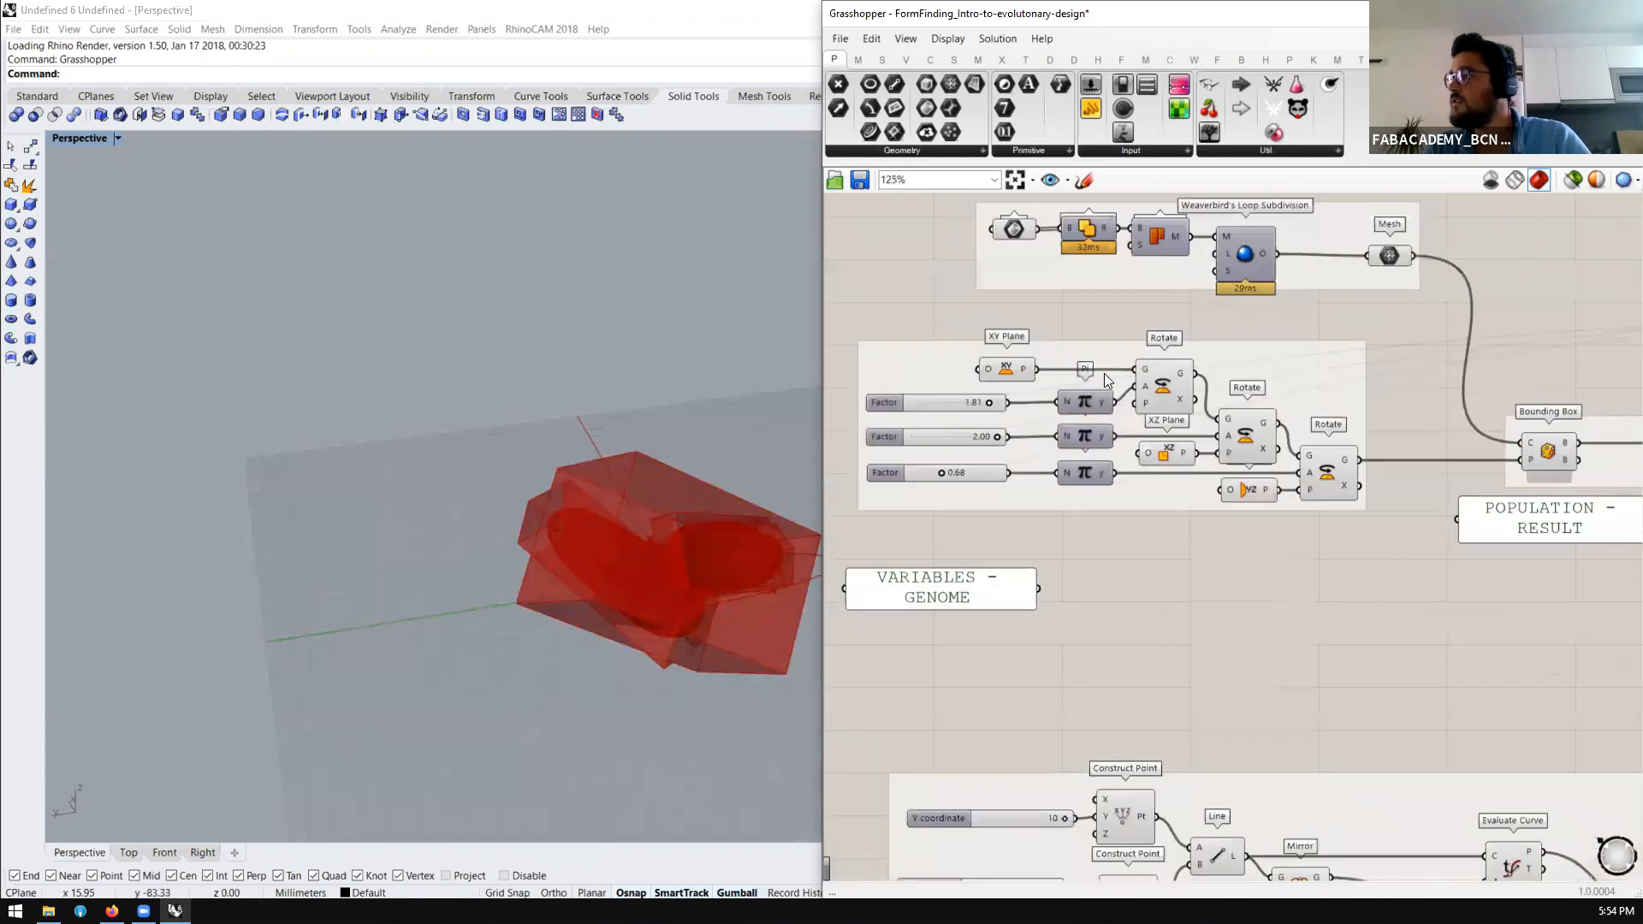
click(1572, 180)
scroll(1121, 376, down, 1)
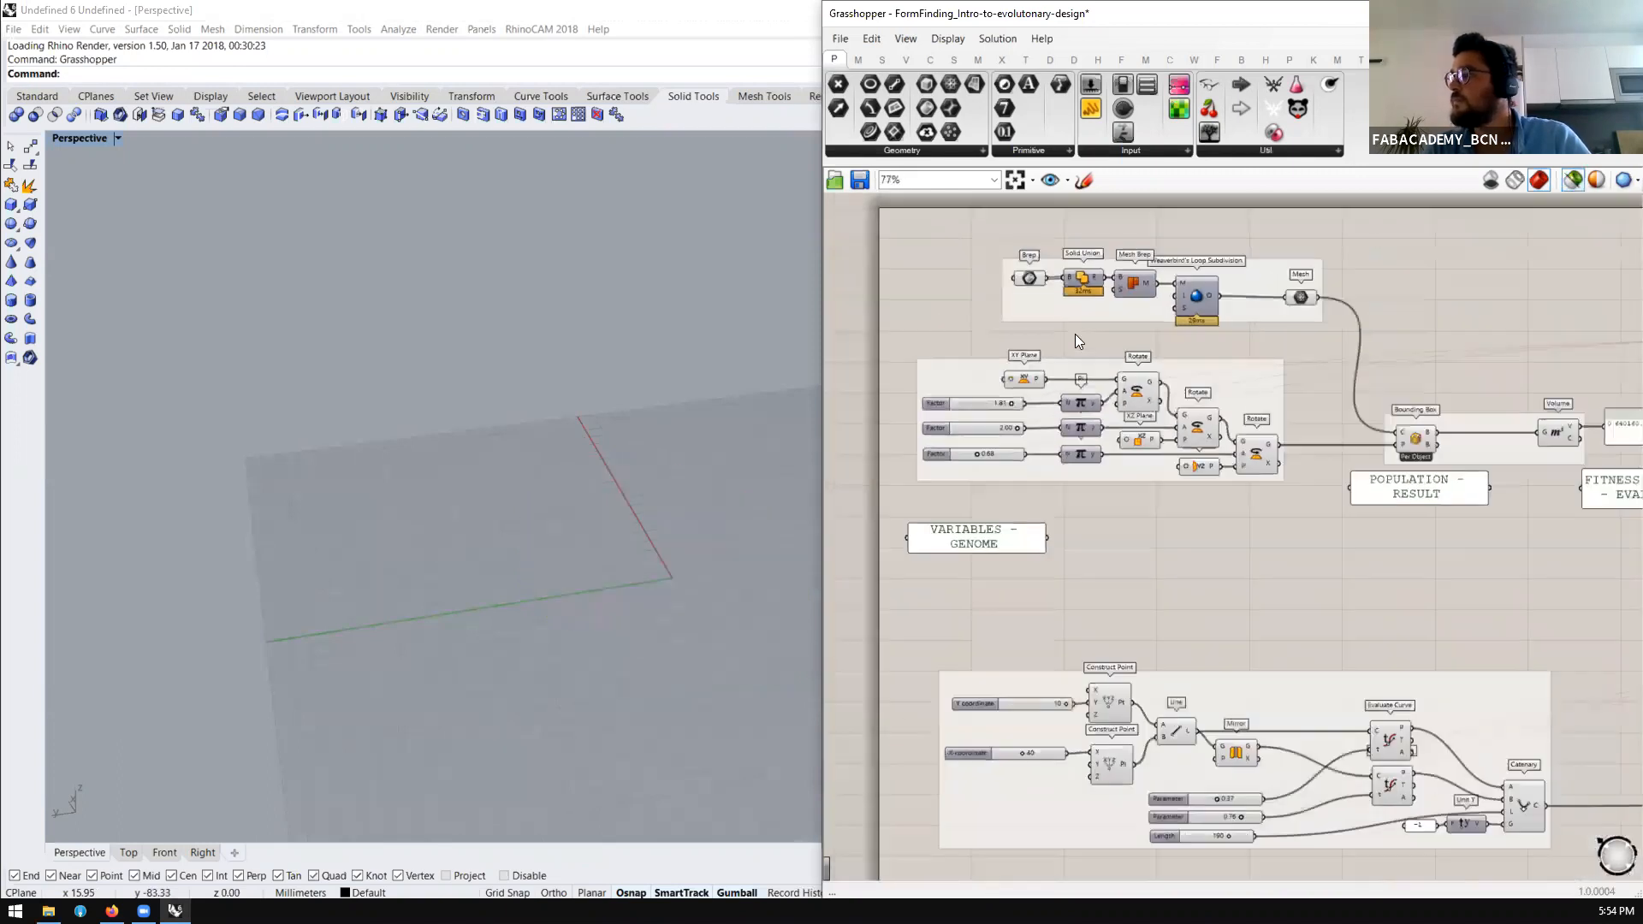
Select the Brep parameter in the uppermost group and examine its geometry in the Perspective viewport
right_drag(1075, 334, 1075, 355)
scroll(1086, 342, up, 1)
drag(1020, 278, 991, 273)
scroll(616, 472, down, 7)
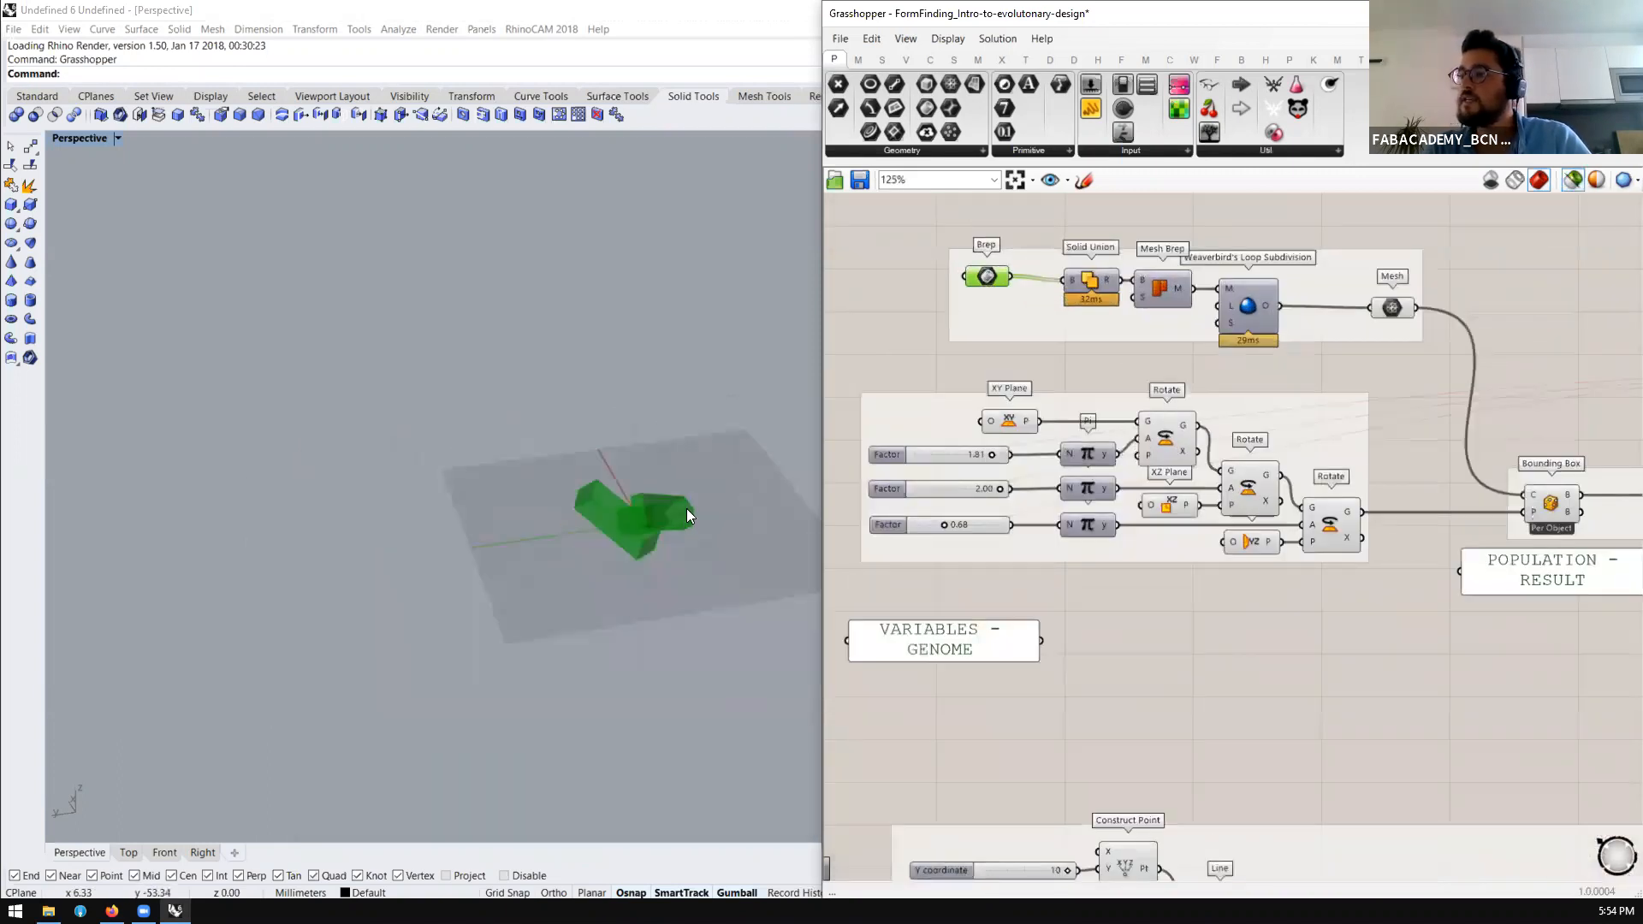
scroll(686, 508, up, 8)
Select the Weaverbird's Loop Subdivision component and examine its smoothed mesh from several angles
click(1242, 308)
right_drag(517, 611, 552, 567)
scroll(720, 445, up, 9)
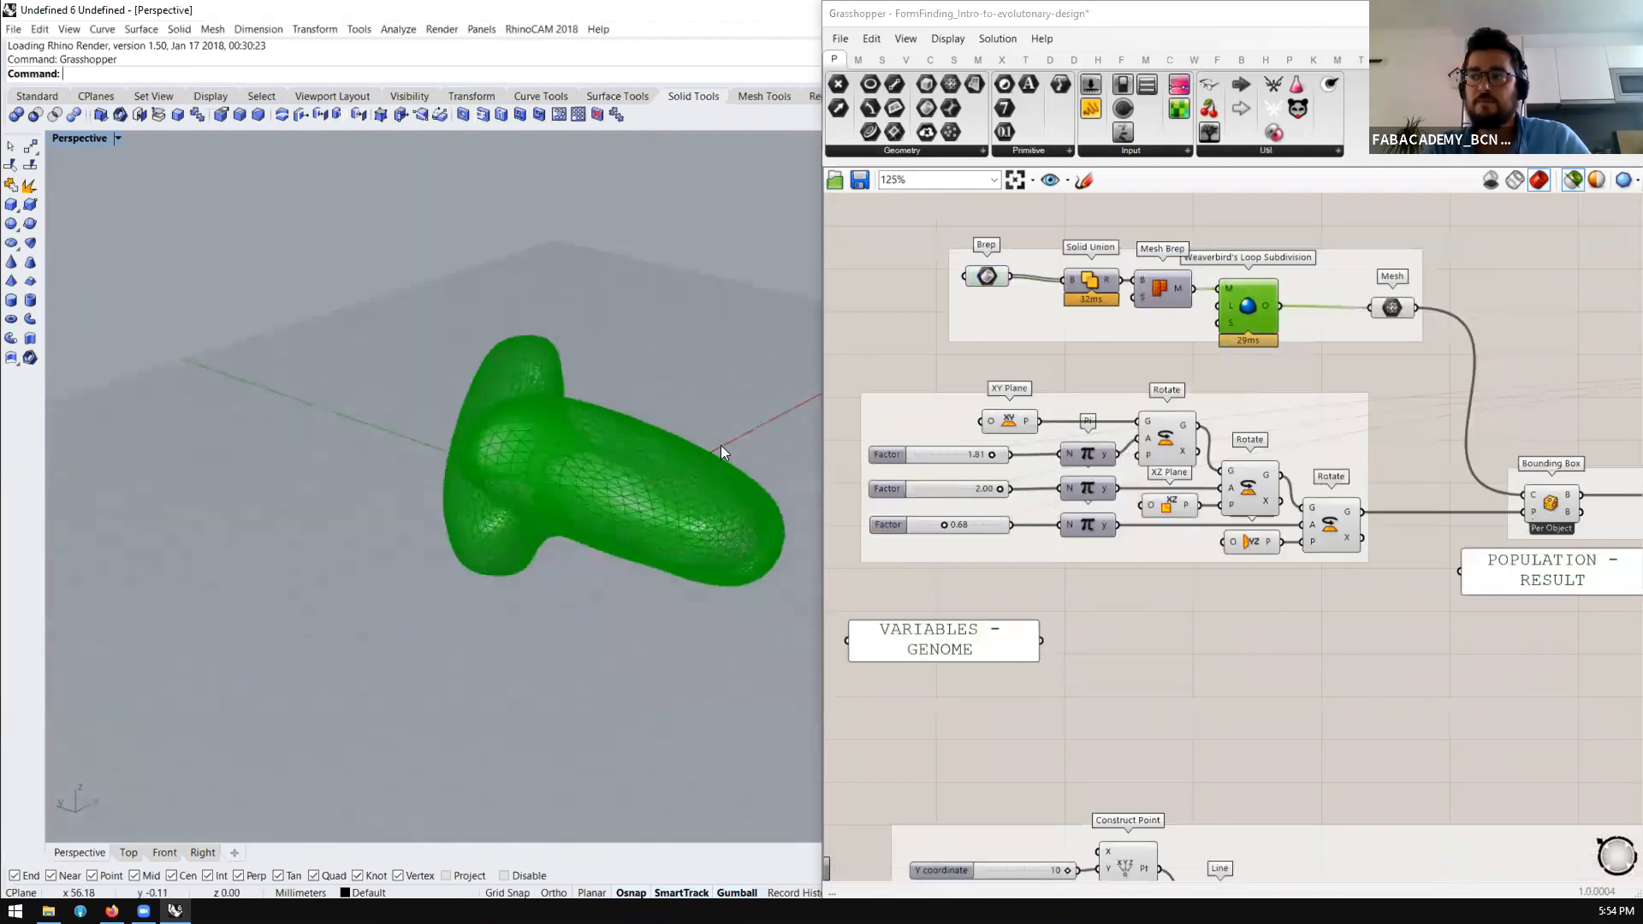
scroll(513, 462, down, 3)
mouse_move(592, 498)
right_down()
mouse_move(653, 535)
mouse_move(605, 517)
right_up()
right_drag(560, 571, 531, 554)
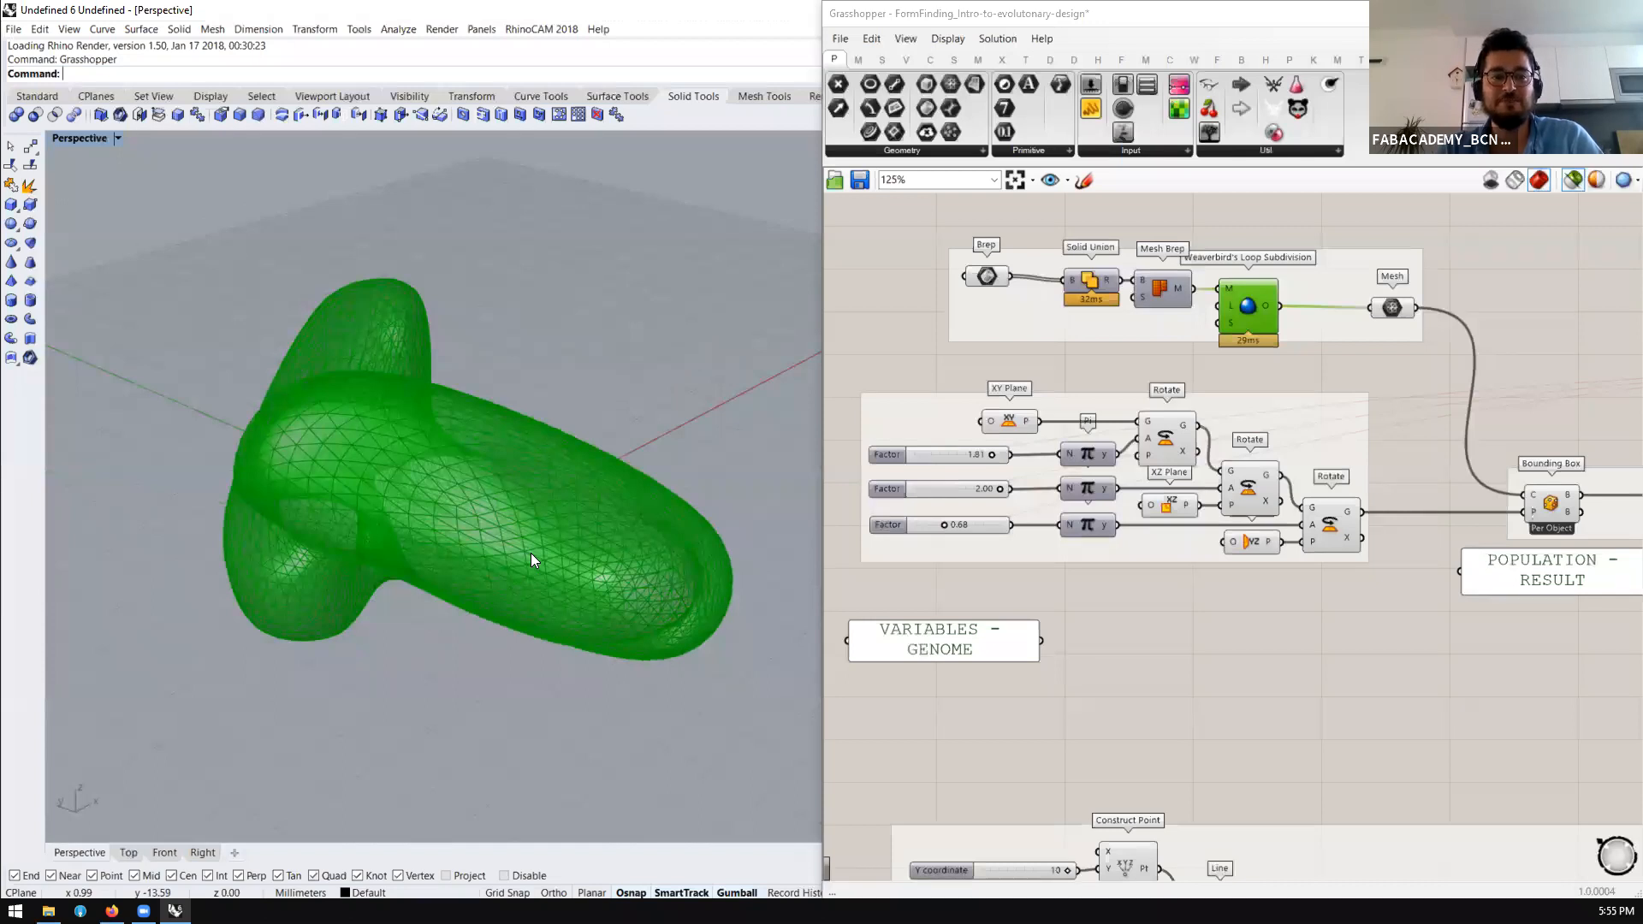
mouse_move(530, 561)
right_down()
mouse_move(531, 543)
mouse_move(540, 566)
right_up()
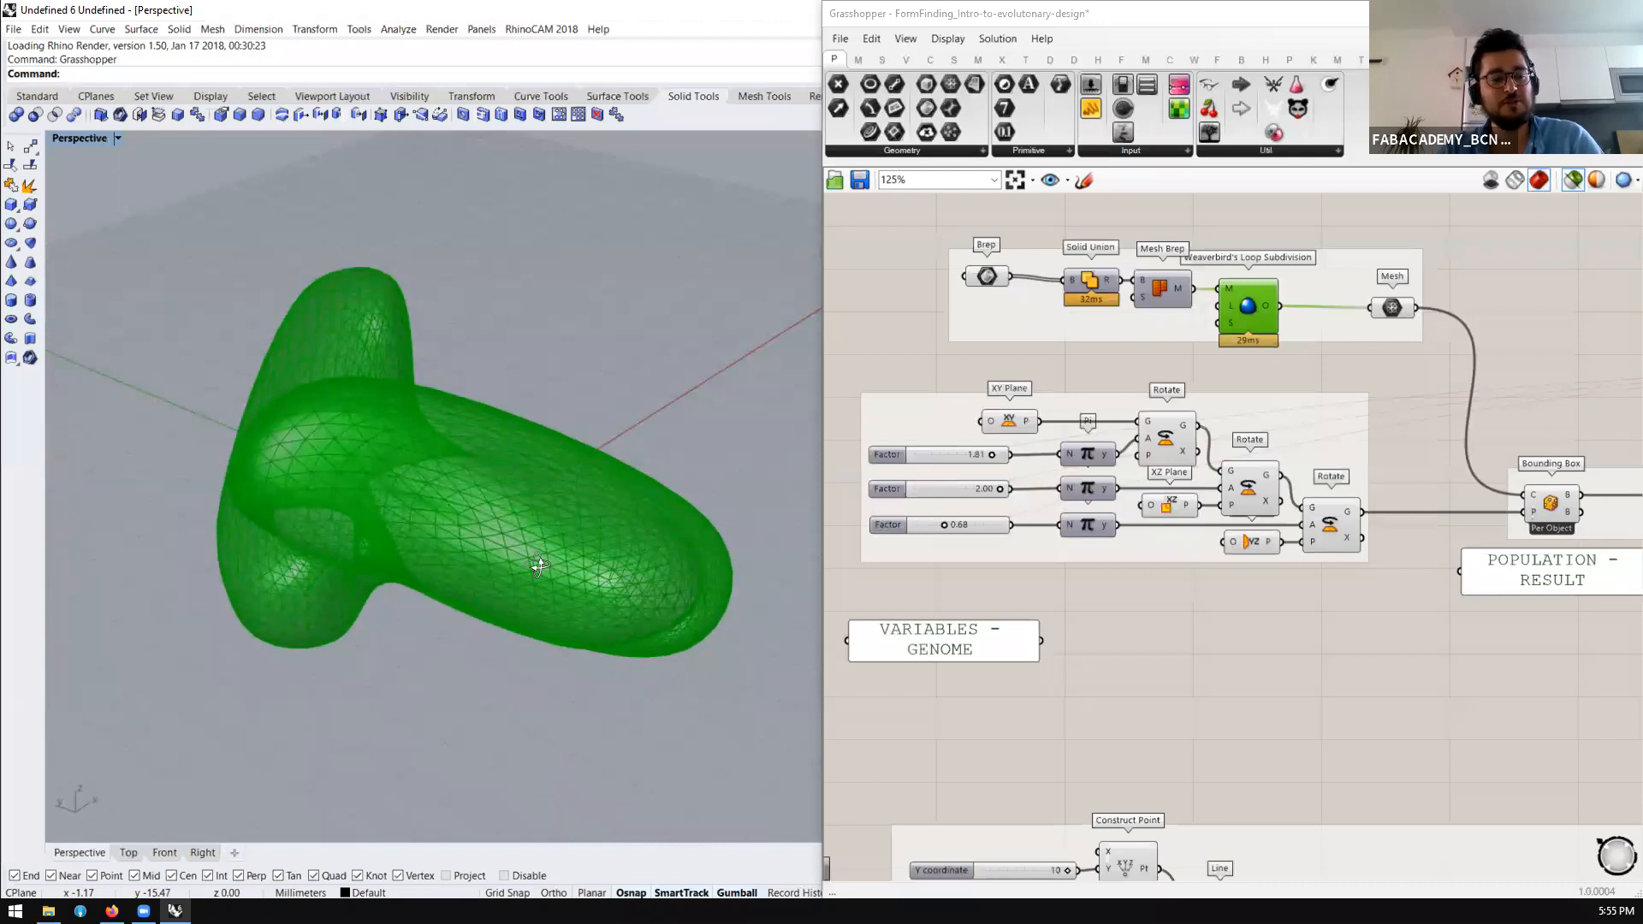
right_drag(540, 565, 539, 475)
scroll(1343, 465, down, 3)
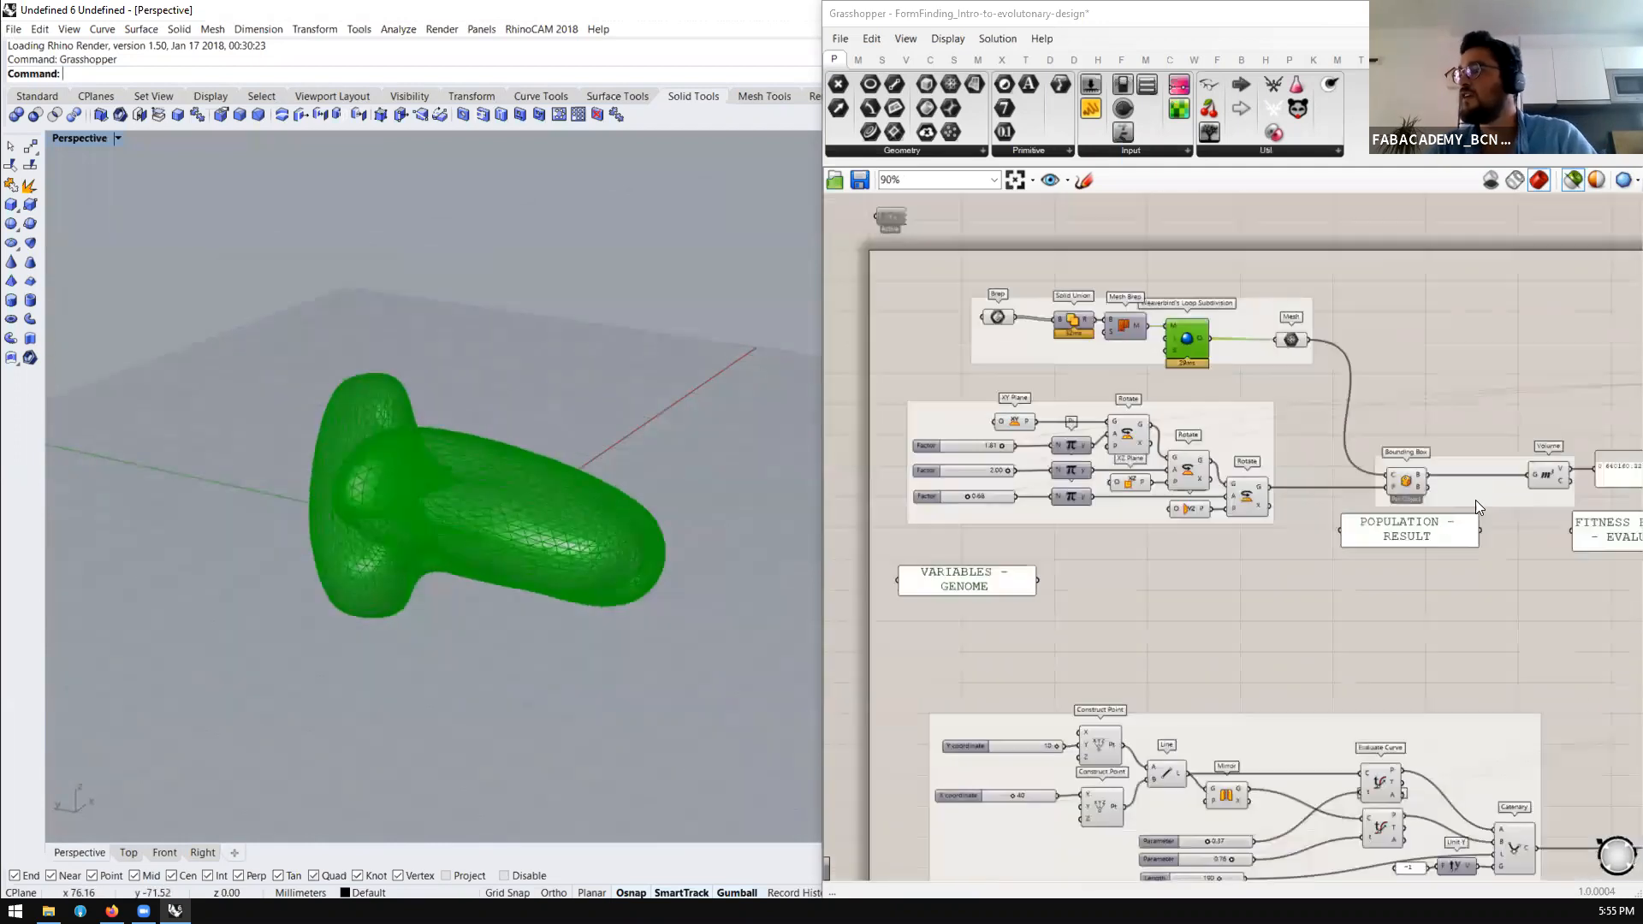
Preview the Bounding Box component's result around the mesh and switch off the selected-only preview
scroll(1454, 497, up, 4)
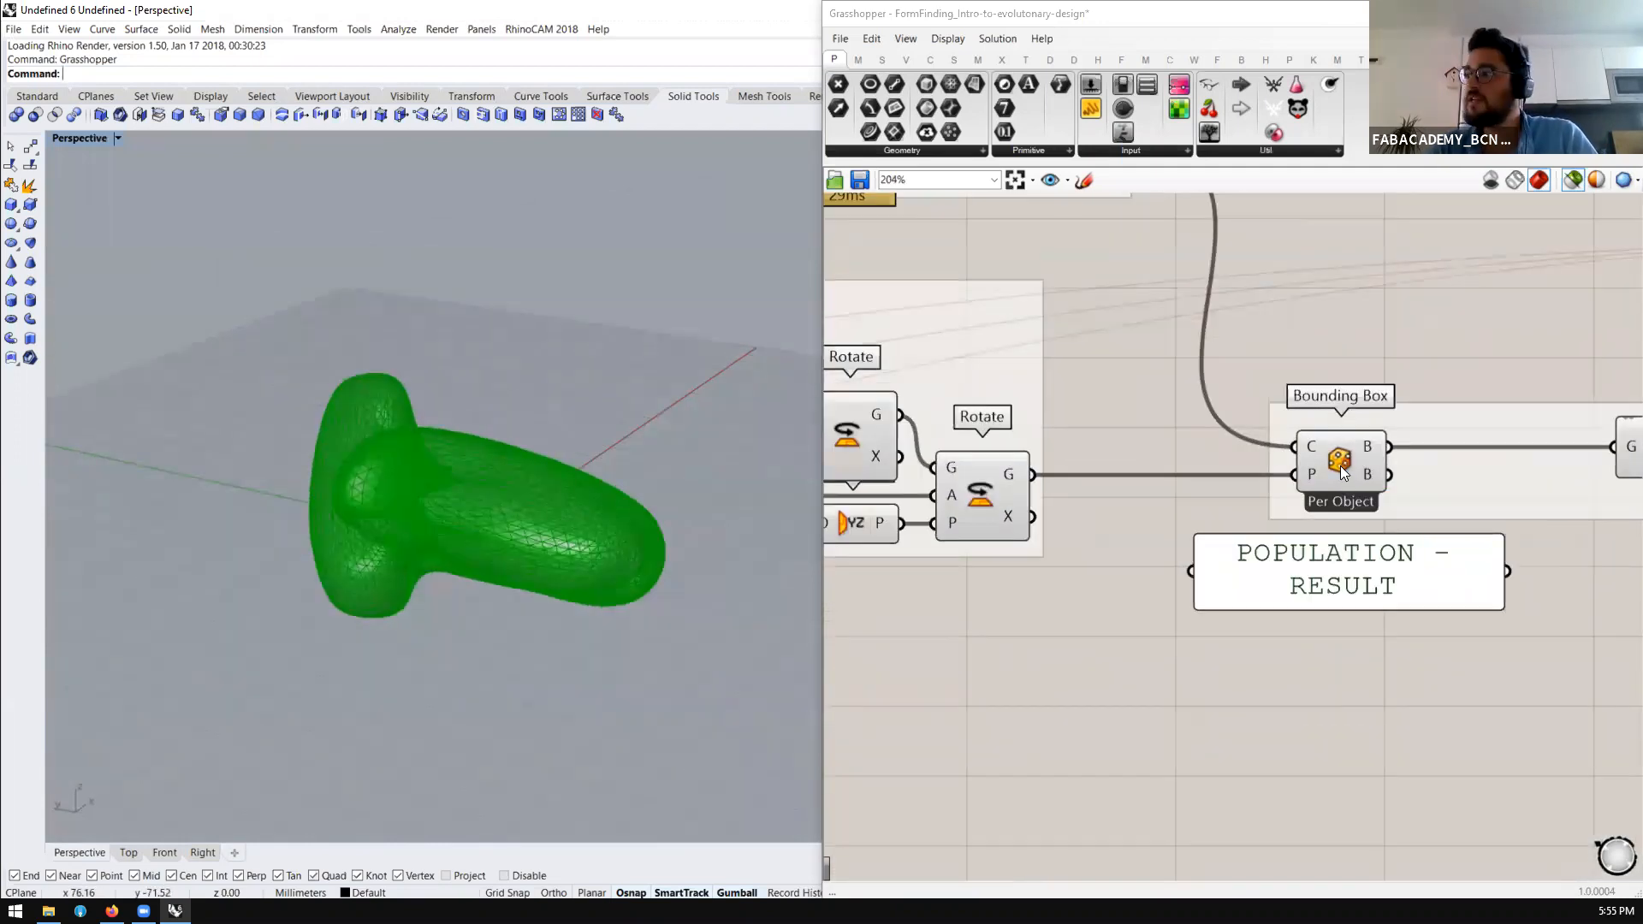
click(1339, 465)
right_drag(668, 604, 613, 616)
scroll(1396, 501, down, 4)
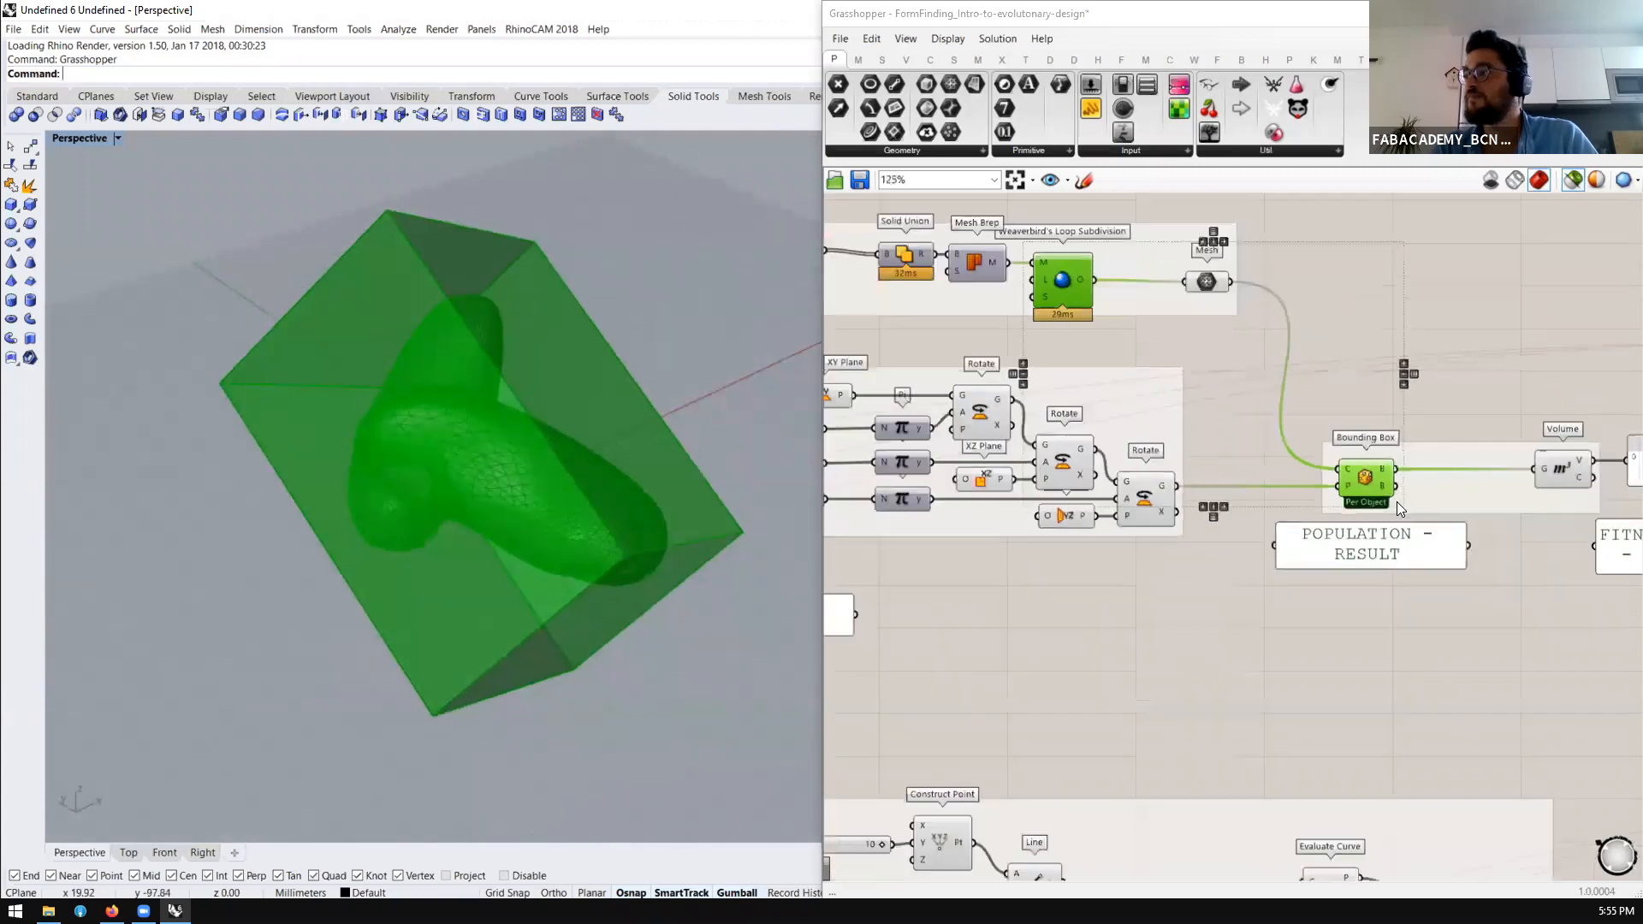
scroll(1396, 502, up, 1)
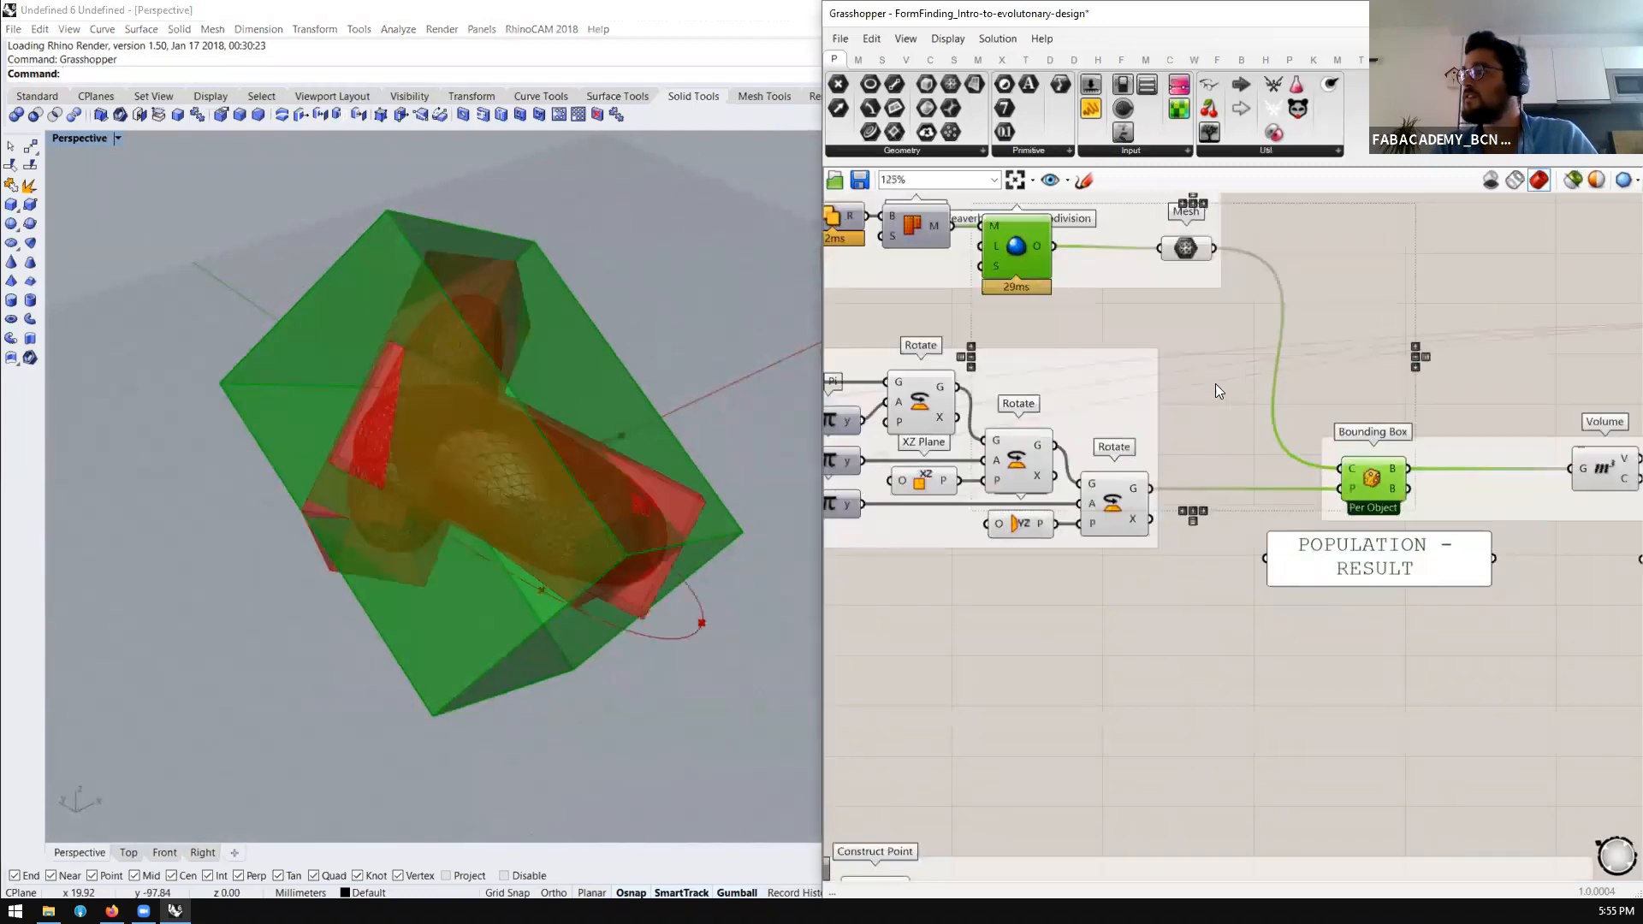
Turn off the preview of all component groups below the bounding-box example
scroll(1215, 384, down, 5)
drag(1489, 452, 1092, 774)
middle_click(1129, 717)
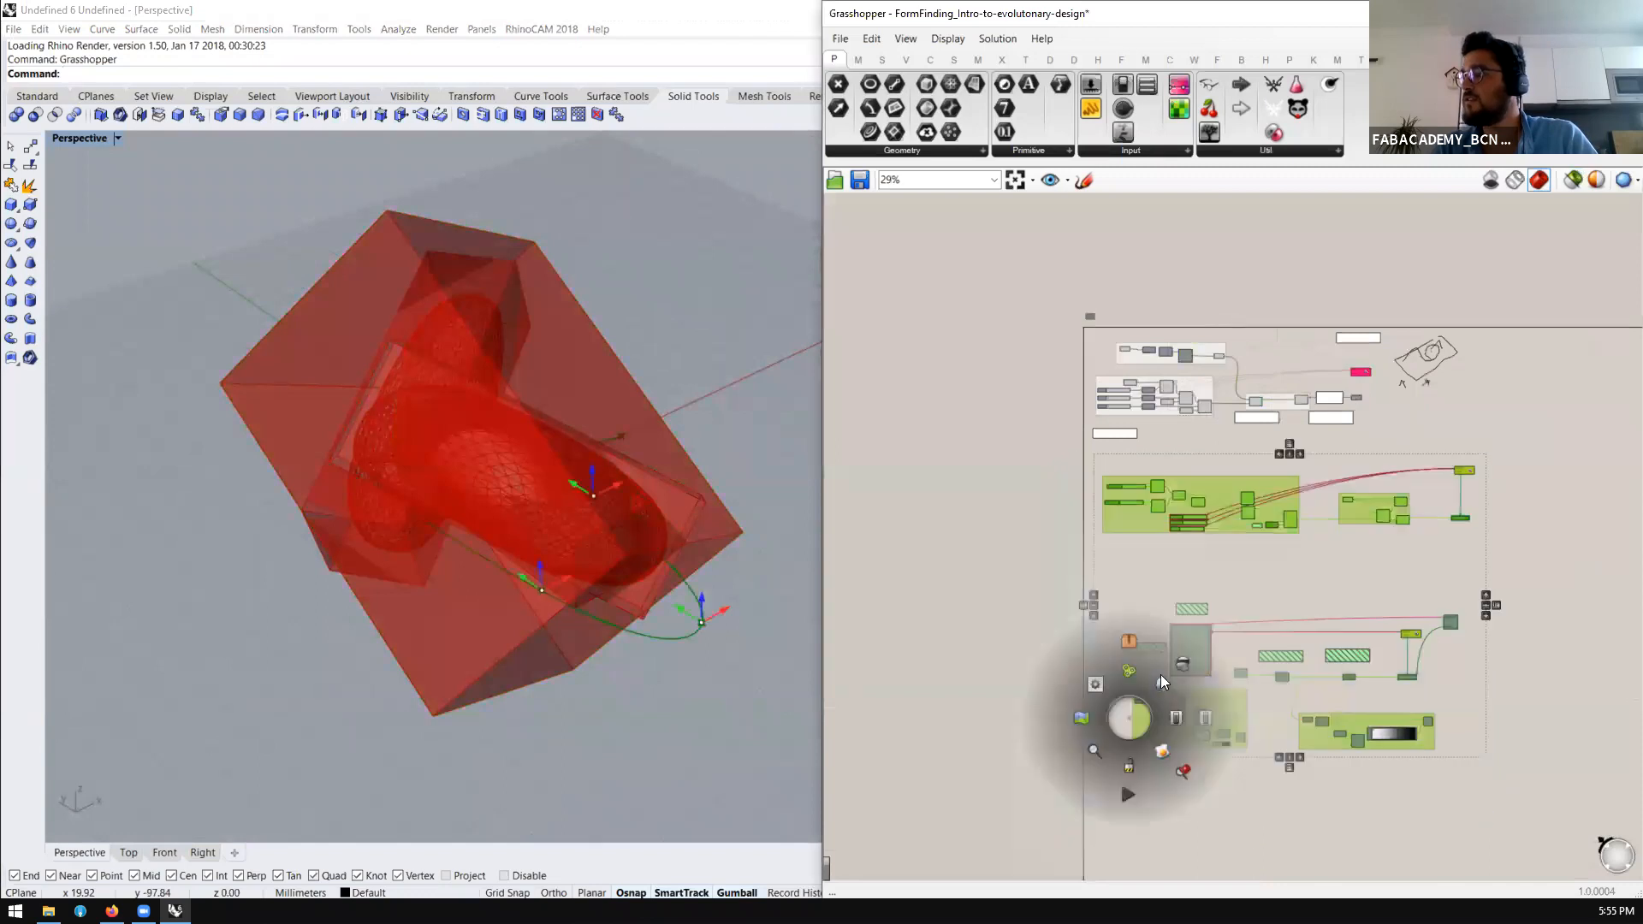
click(1182, 666)
scroll(1189, 462, up, 6)
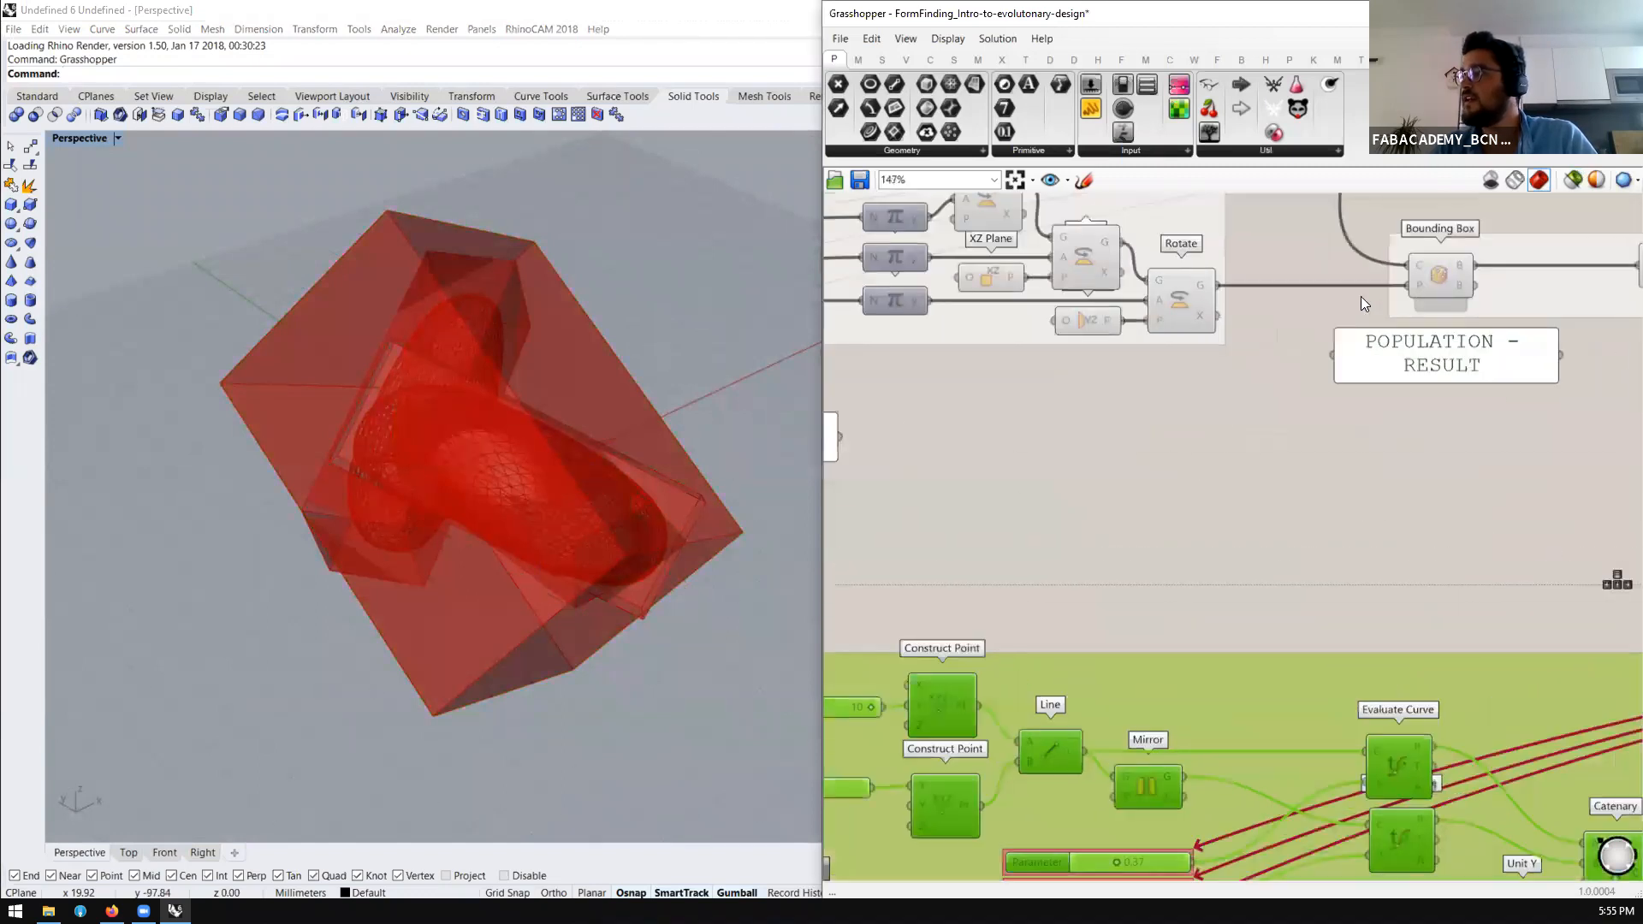
Disconnect the last Rotate output from the Bounding Box's plane input and reconnect it
scroll(1369, 372, down, 1)
scroll(1347, 534, down, 2)
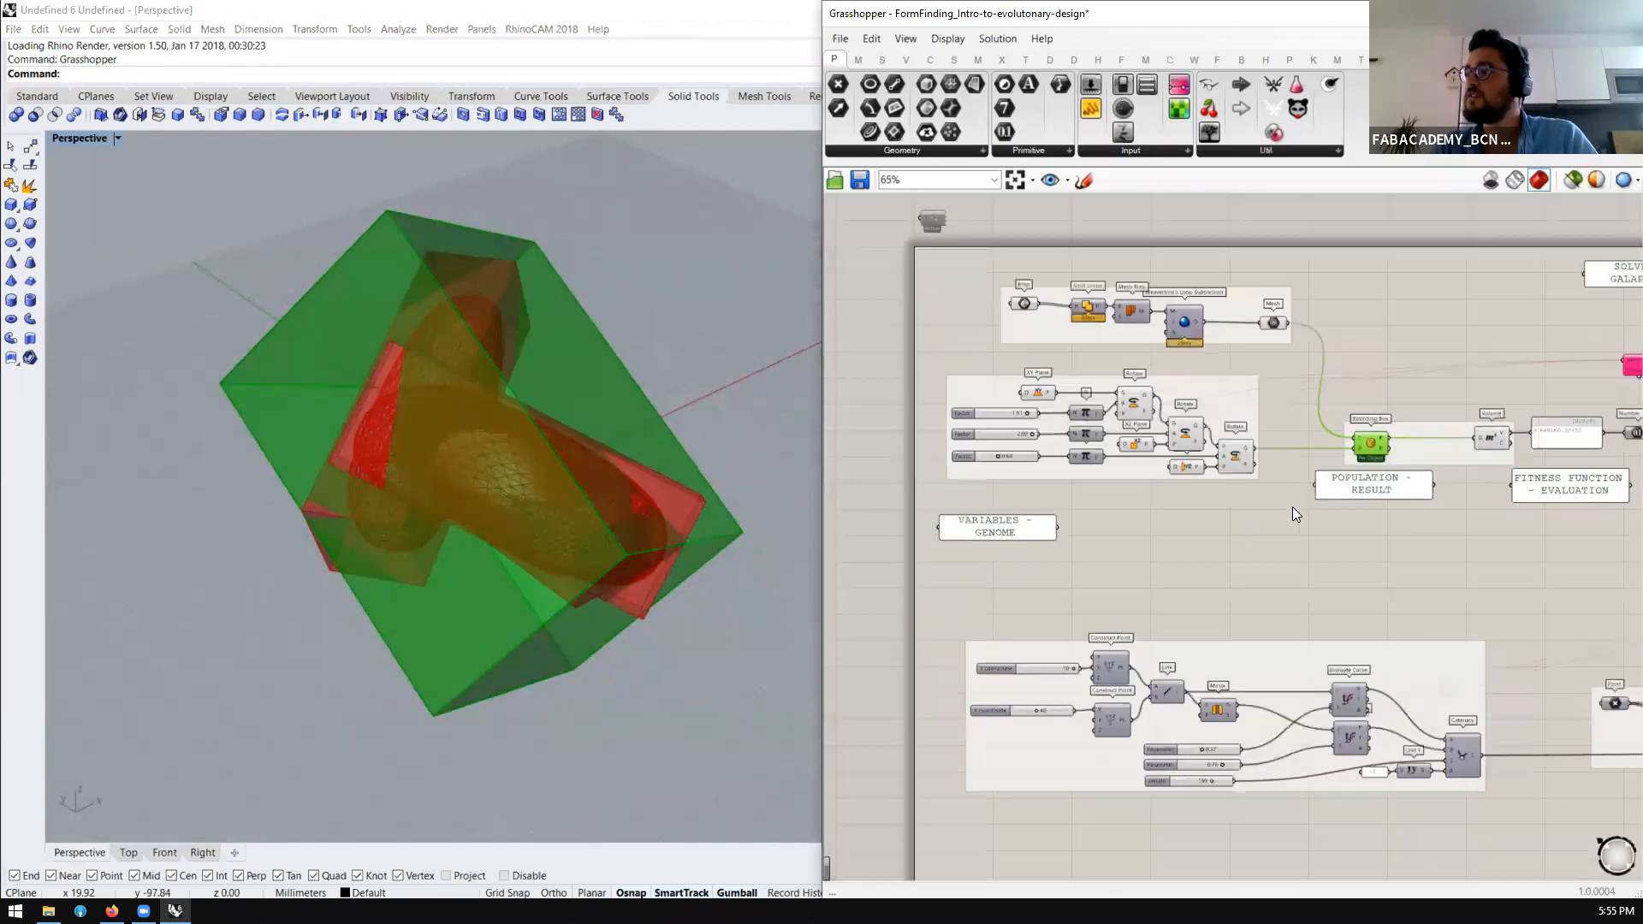
scroll(1290, 507, up, 2)
mouse_move(1434, 420)
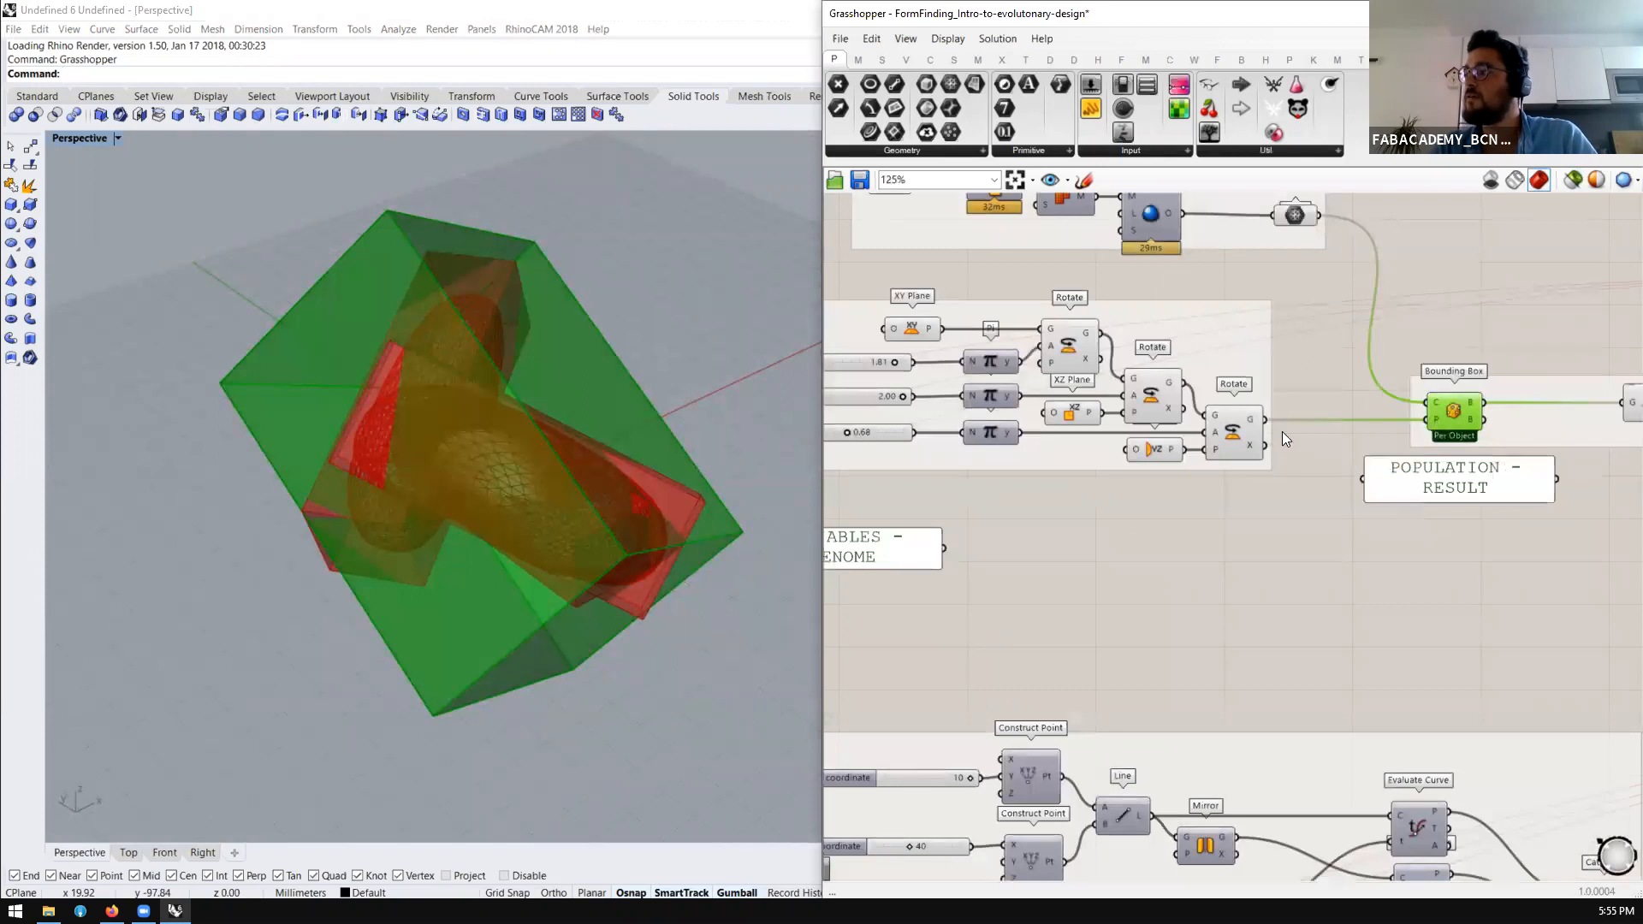
drag(1384, 415, 1430, 419)
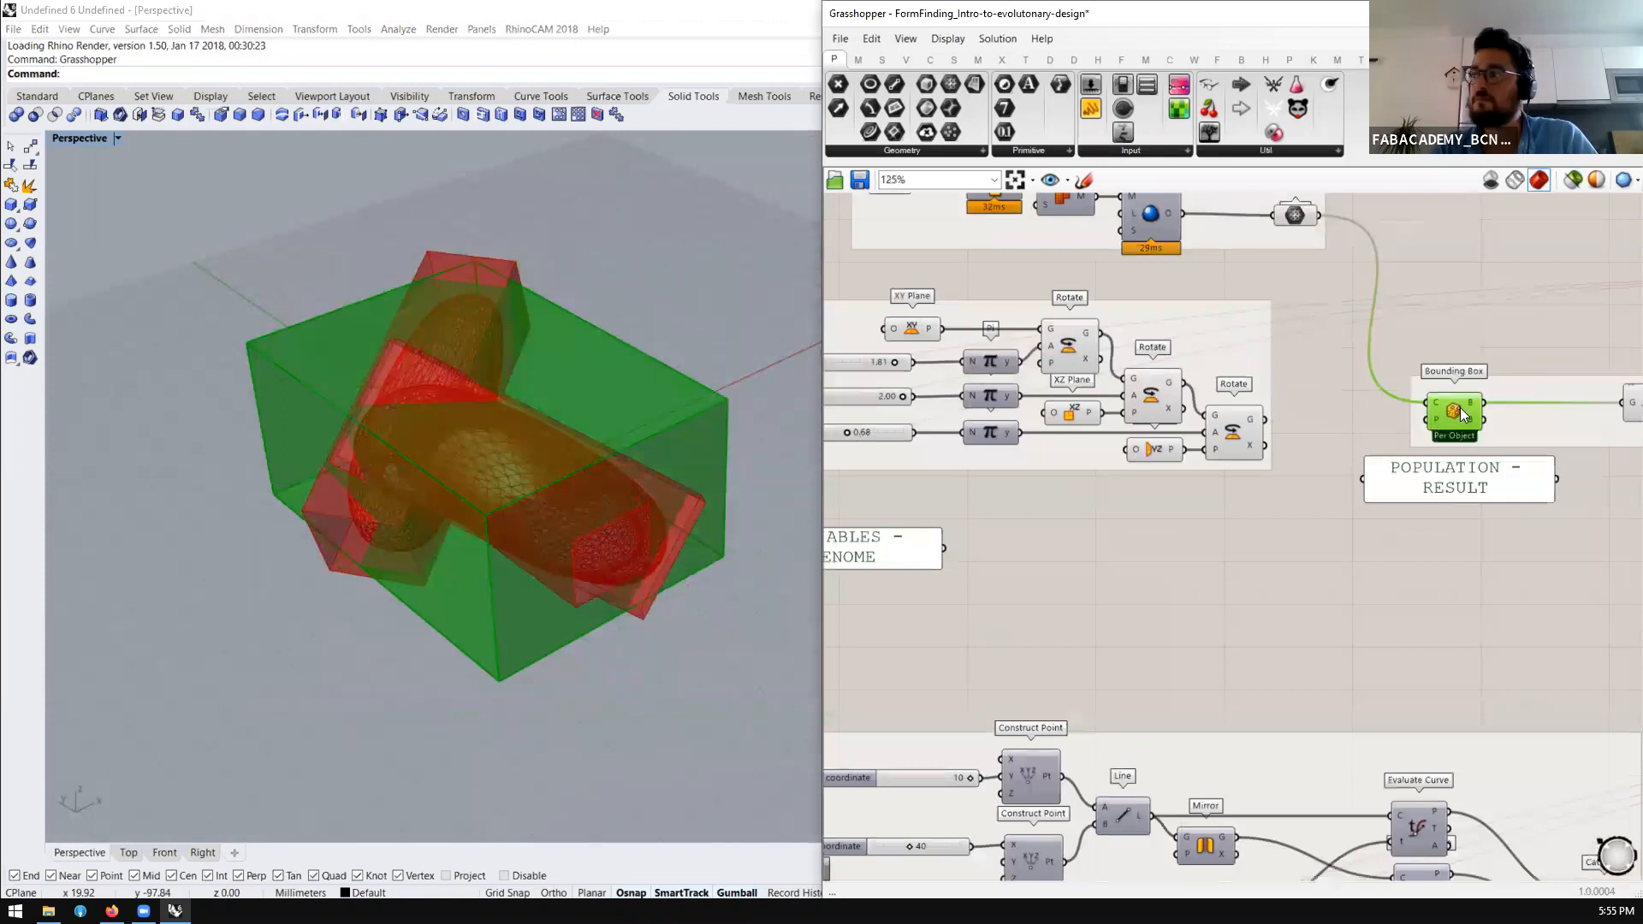
drag(1445, 424, 1435, 421)
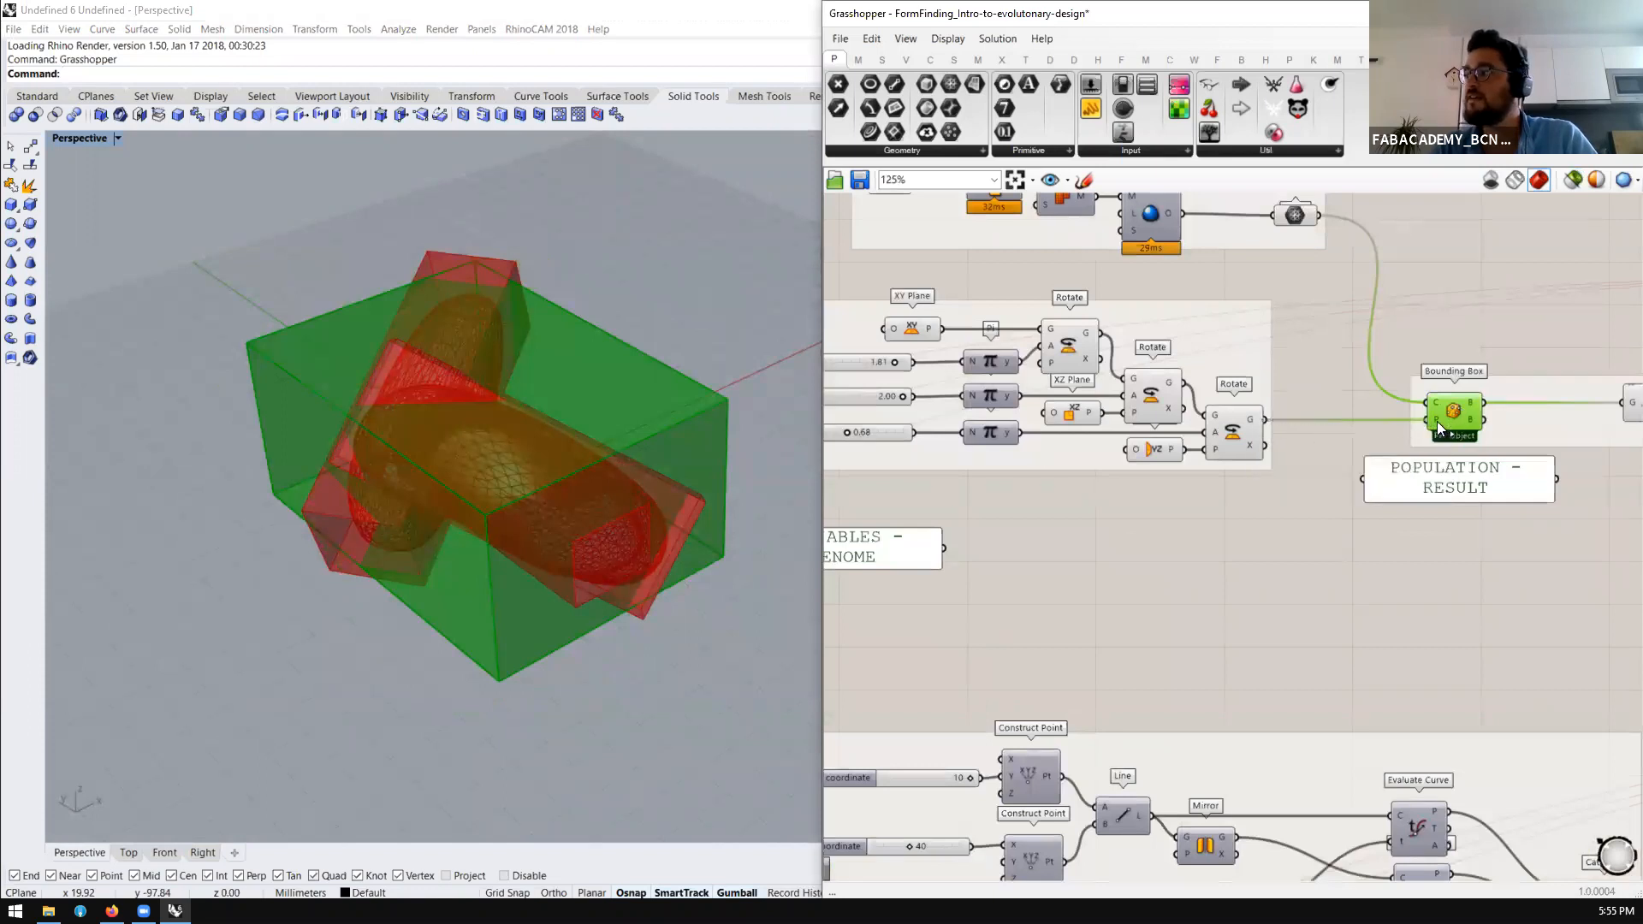
Select the XY Plane and set the first Factor slider to 0.79 and the second to 0.93
scroll(1439, 483, down, 2)
scroll(1169, 409, up, 3)
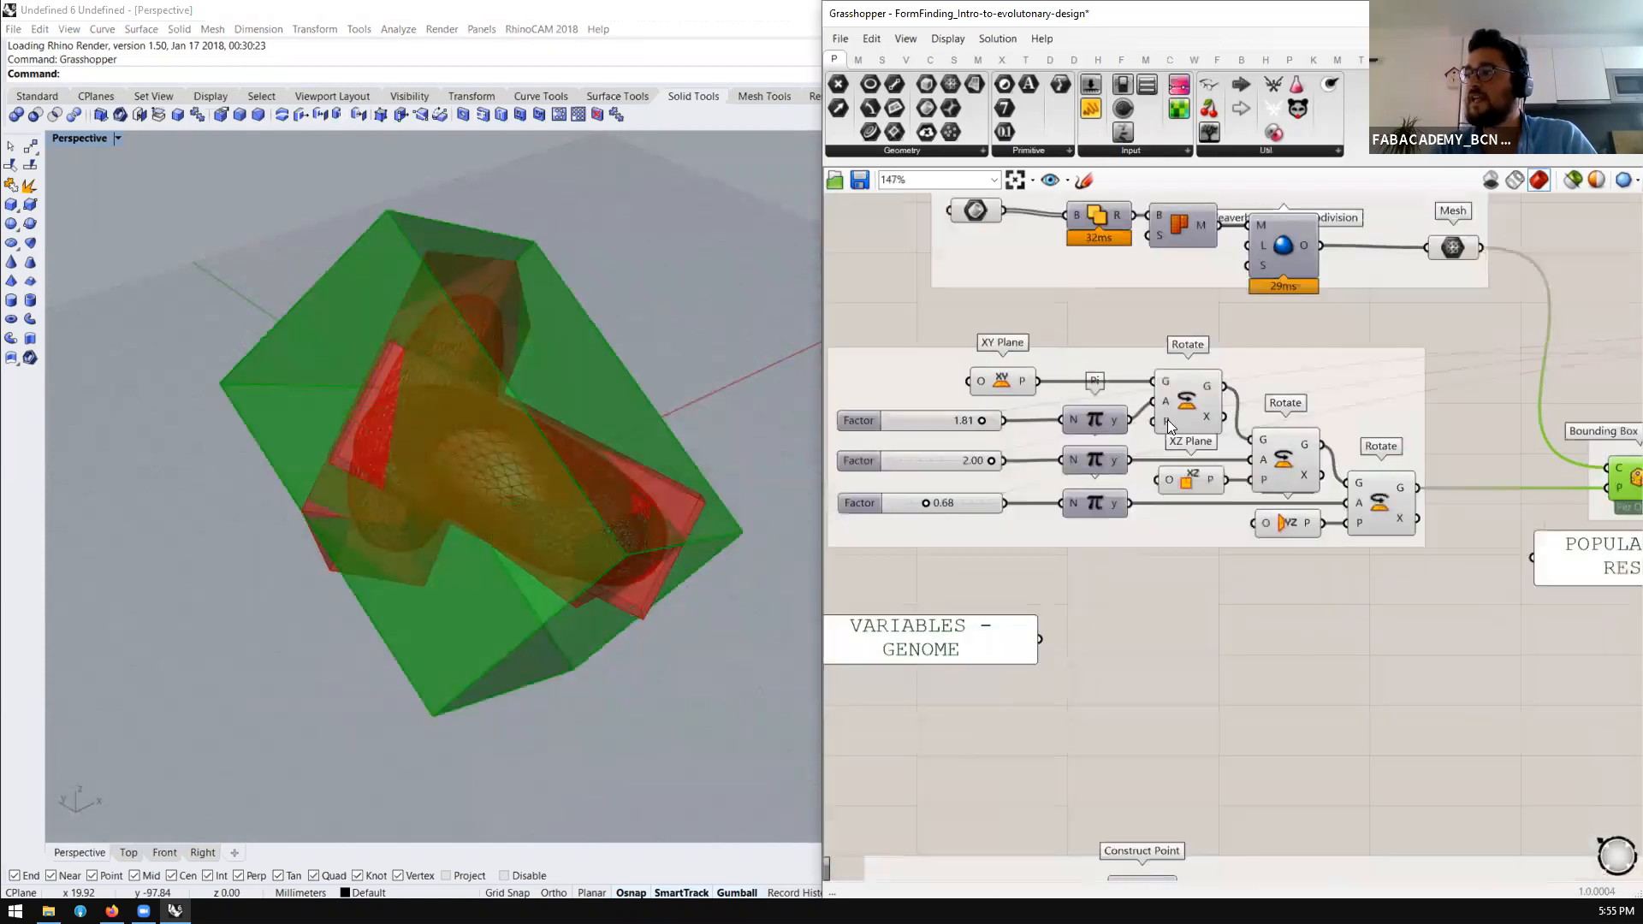
click(996, 383)
drag(977, 418, 951, 440)
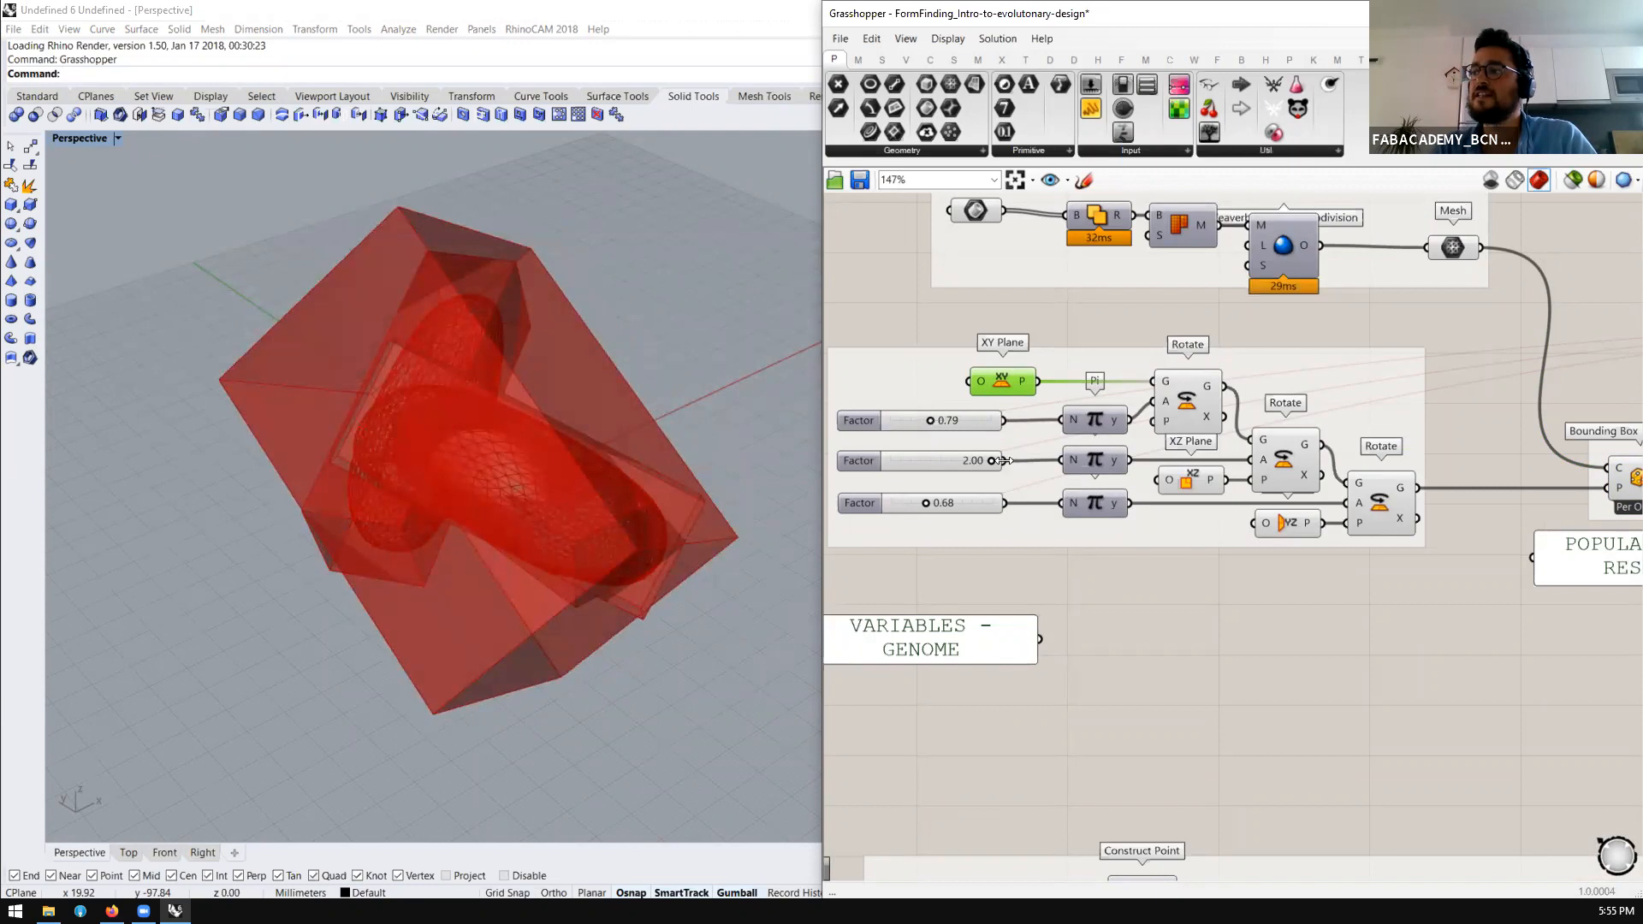
drag(916, 461, 935, 459)
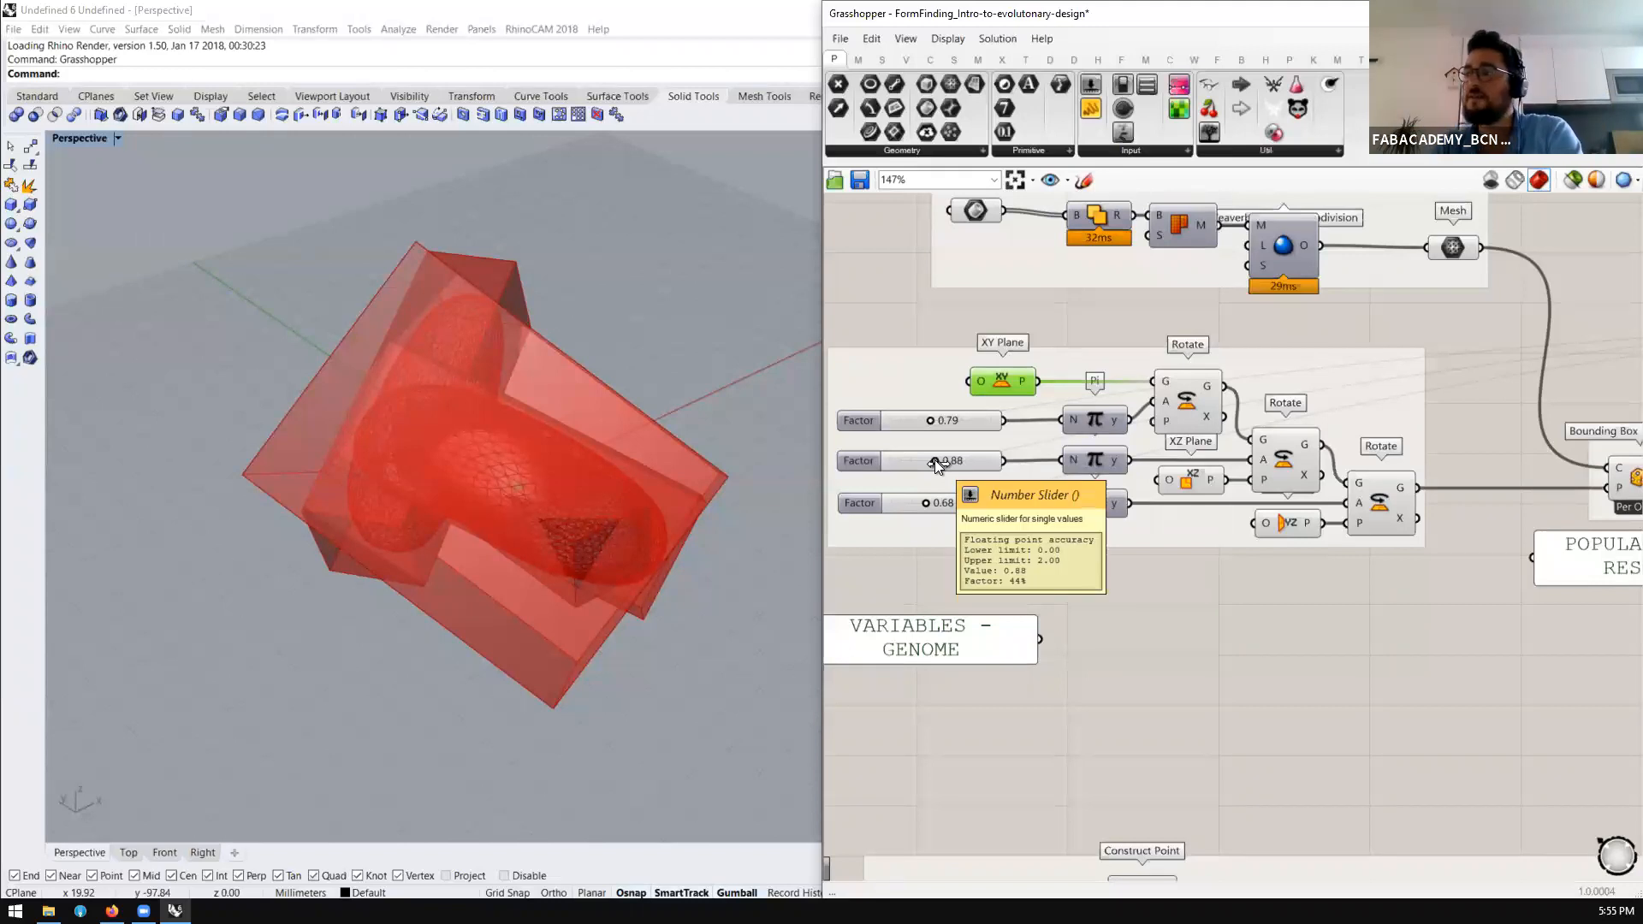
drag(934, 460, 938, 463)
Turn off the preview of the Brep parameter in the uppermost group
scroll(991, 317, down, 1)
scroll(992, 316, down, 1)
drag(994, 314, 942, 231)
middle_click(943, 231)
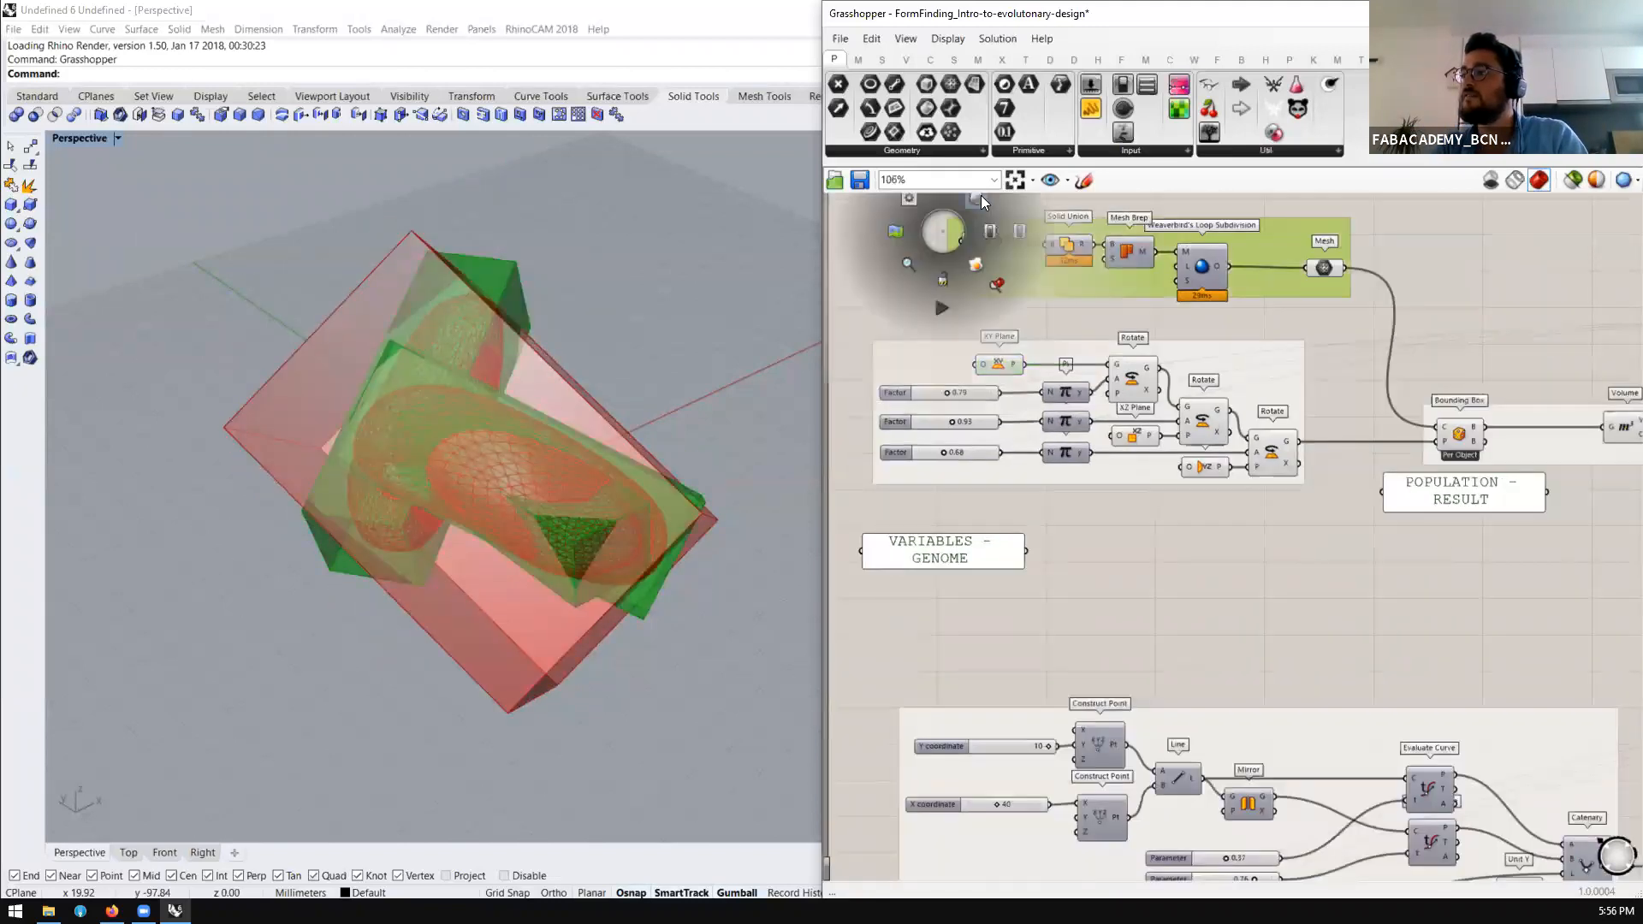
scroll(920, 331, down, 5)
scroll(922, 317, up, 4)
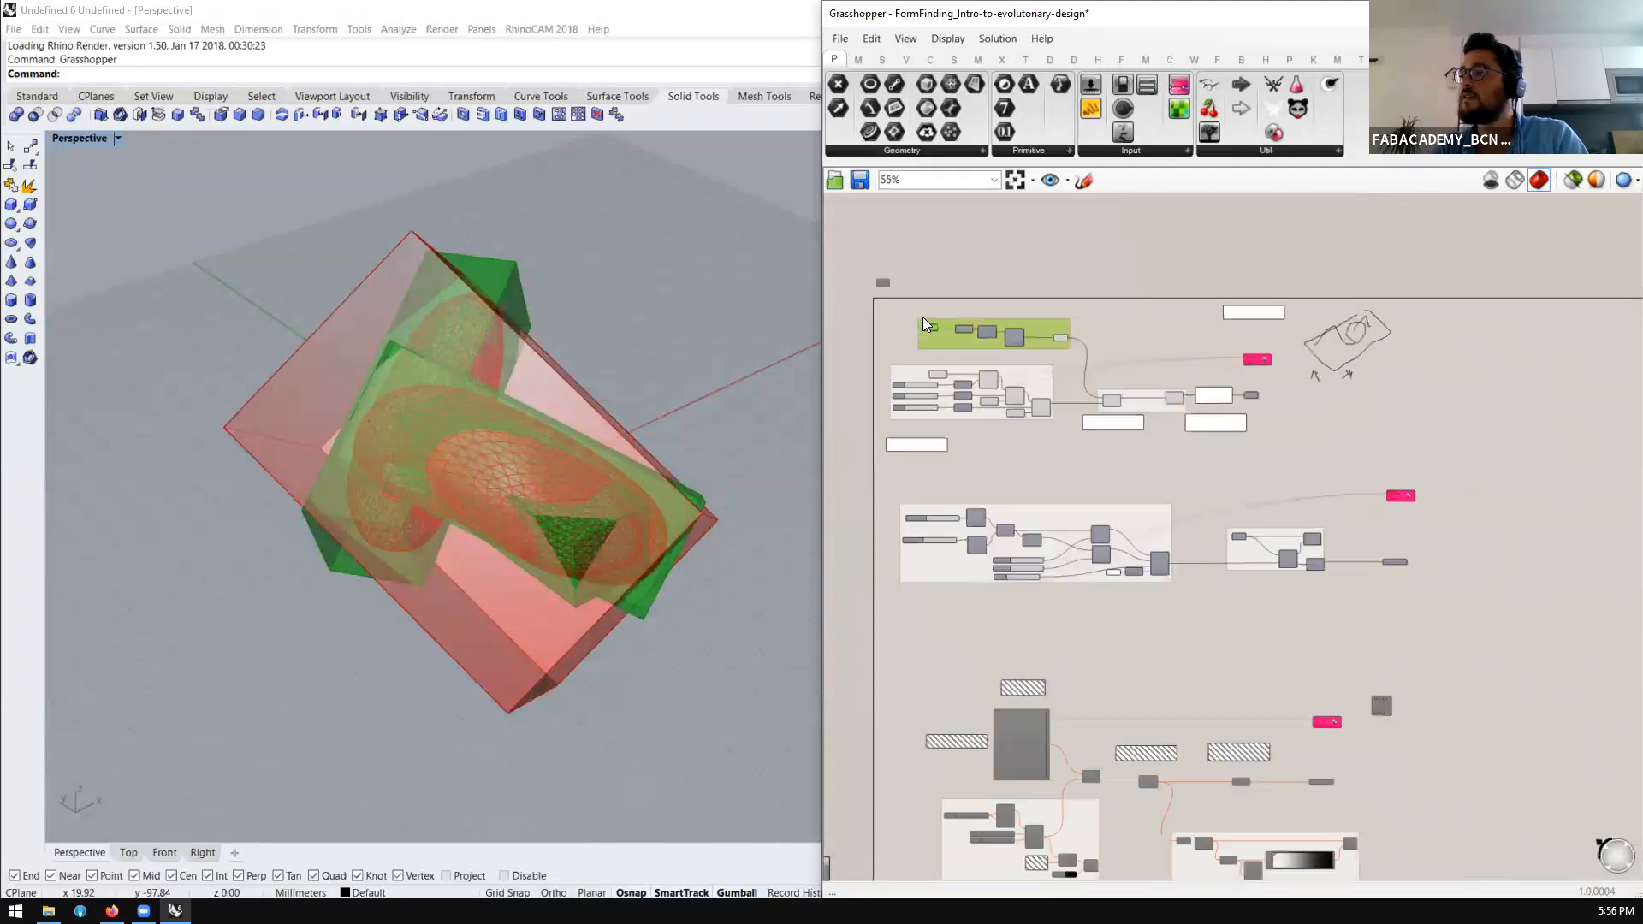
click(984, 291)
Set the second Factor slider to 0.87 and the third to 0.49, then view the box from another angle
scroll(966, 440, up, 5)
scroll(951, 488, down, 2)
scroll(923, 553, up, 3)
mouse_move(895, 542)
mouse_down()
mouse_move(927, 546)
mouse_move(860, 546)
mouse_move(892, 545)
mouse_up()
mouse_move(881, 603)
mouse_down()
mouse_move(939, 604)
mouse_move(849, 608)
mouse_move(937, 609)
mouse_move(864, 613)
mouse_up()
right_drag(547, 599, 649, 590)
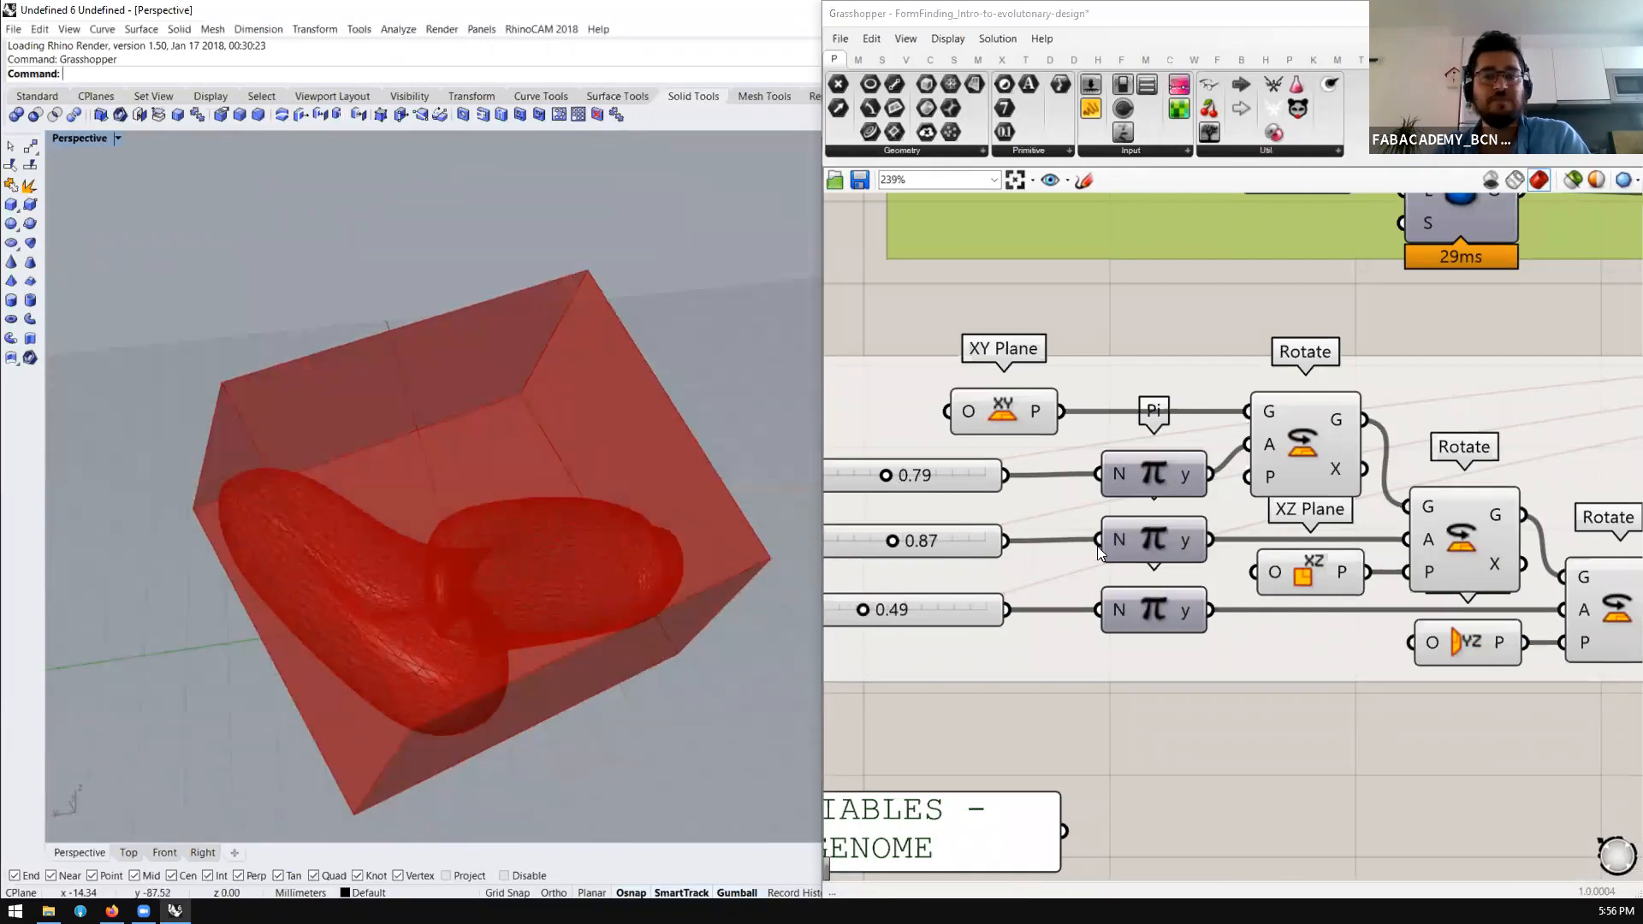
Vary all three Factor sliders further to rotate the bounding box into a different orientation
scroll(1097, 546, down, 3)
scroll(1035, 568, up, 4)
mouse_move(960, 526)
mouse_down()
mouse_move(893, 521)
mouse_move(984, 527)
mouse_up()
mouse_move(969, 451)
mouse_down()
mouse_move(1062, 451)
mouse_move(985, 451)
mouse_up()
mouse_move(941, 614)
mouse_down()
mouse_move(1017, 614)
mouse_move(932, 609)
mouse_up()
mouse_move(985, 528)
mouse_down()
mouse_move(914, 528)
mouse_move(1007, 527)
mouse_up()
Trace the definition from the rotated plane to the Bounding Box and select the Volume component used for fitness
scroll(895, 434, down, 7)
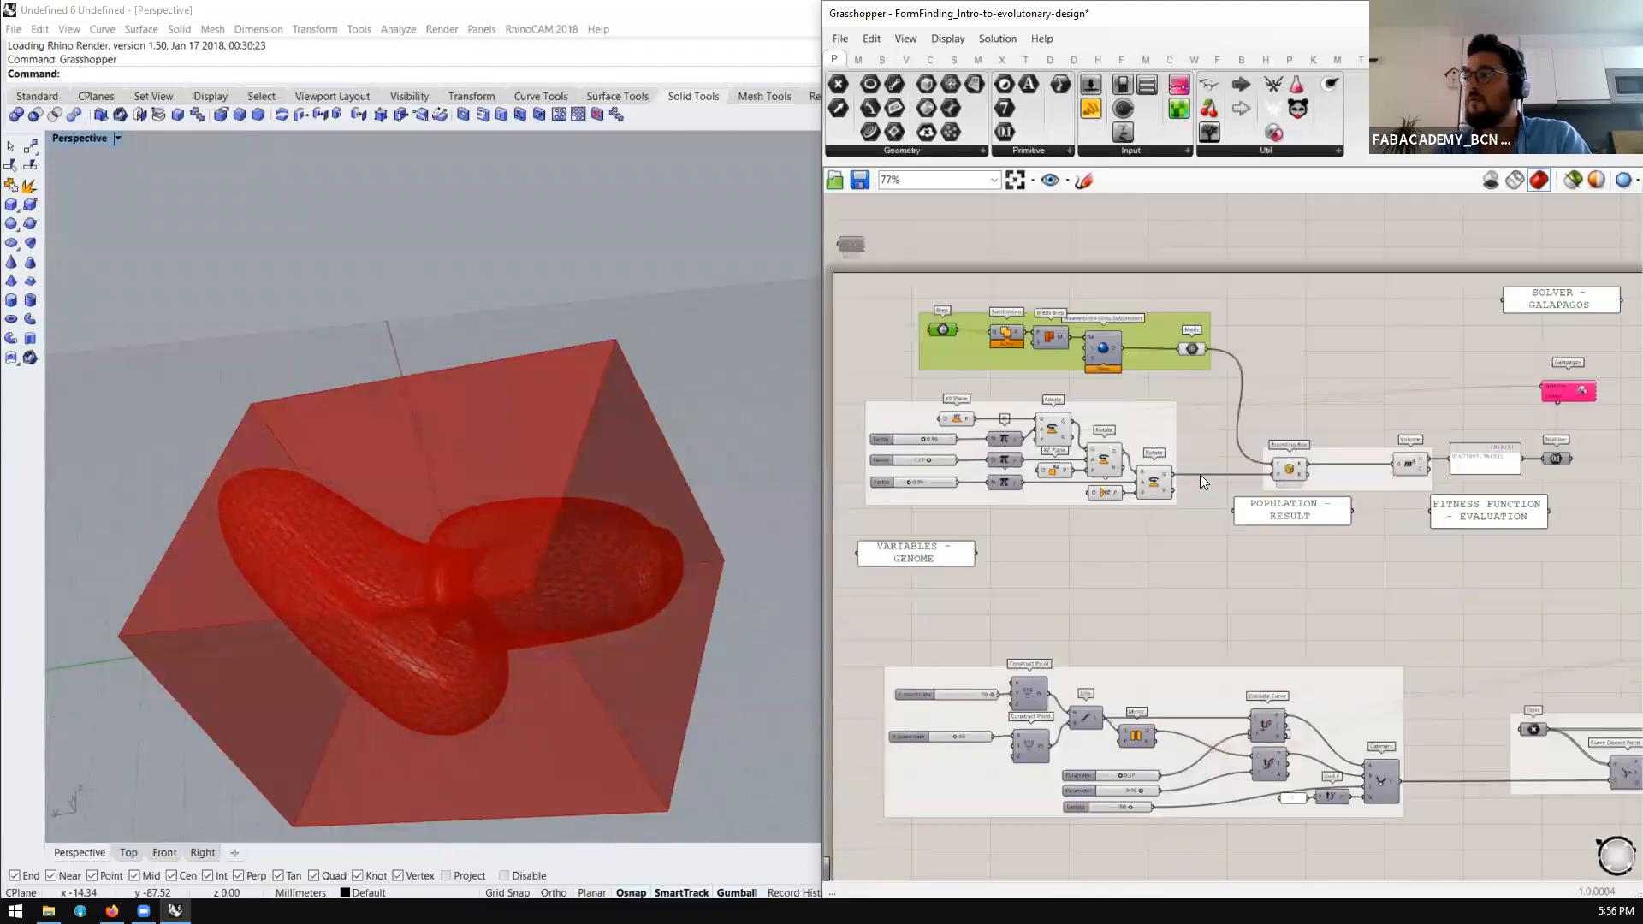
scroll(1201, 477, up, 5)
scroll(1001, 519, down, 3)
scroll(1194, 464, up, 1)
scroll(1345, 475, down, 2)
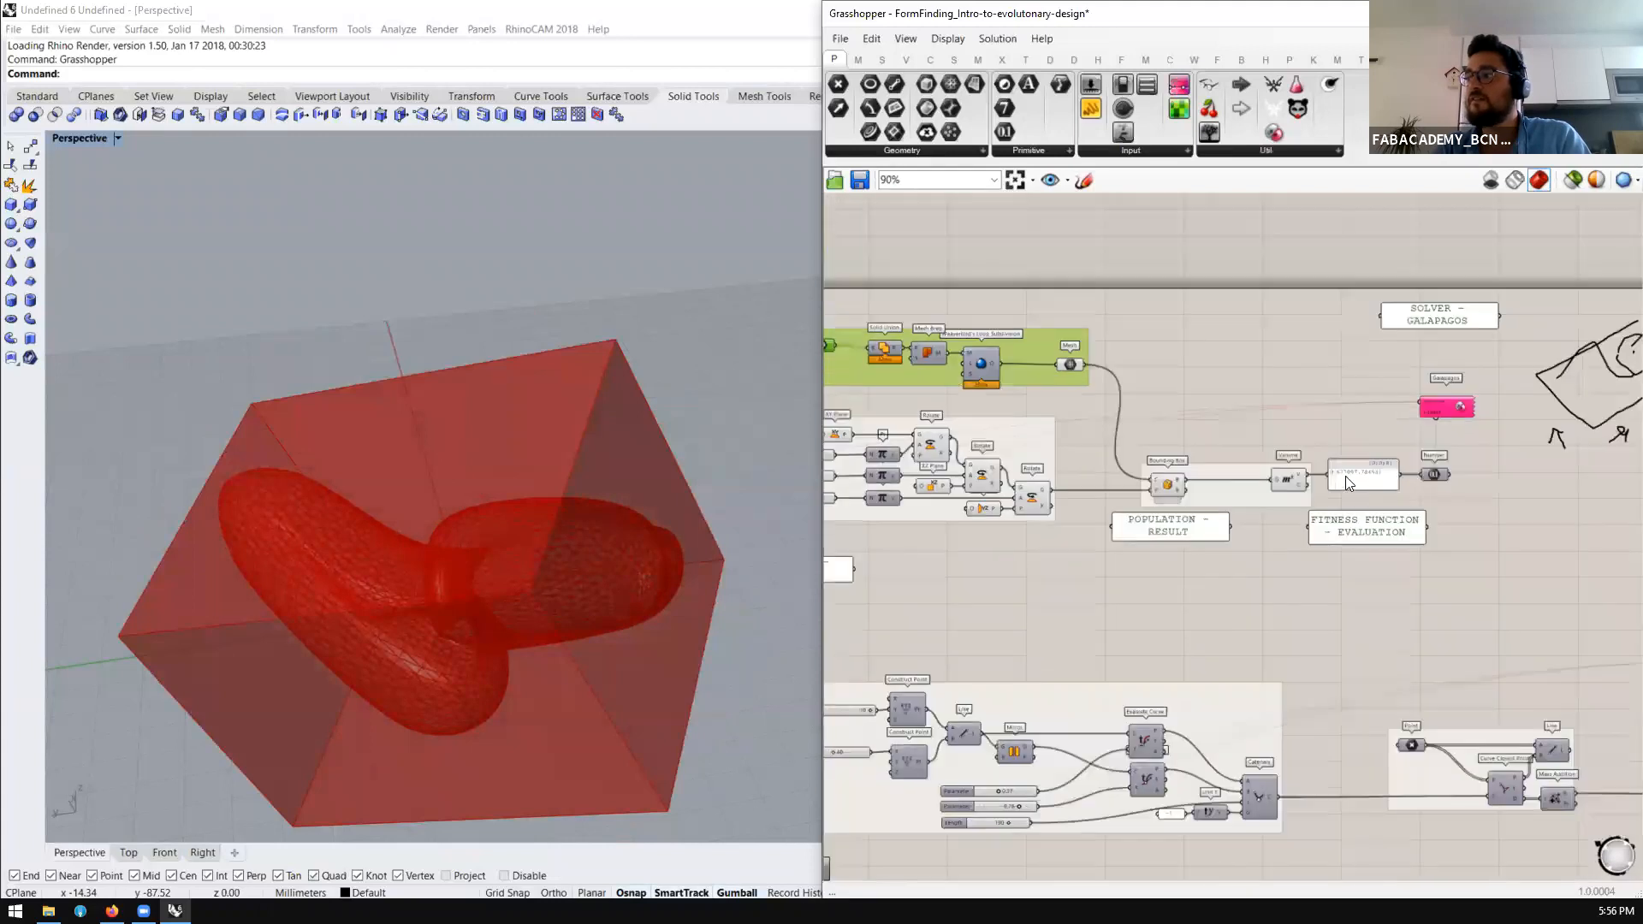
scroll(1283, 479, up, 3)
click(1252, 482)
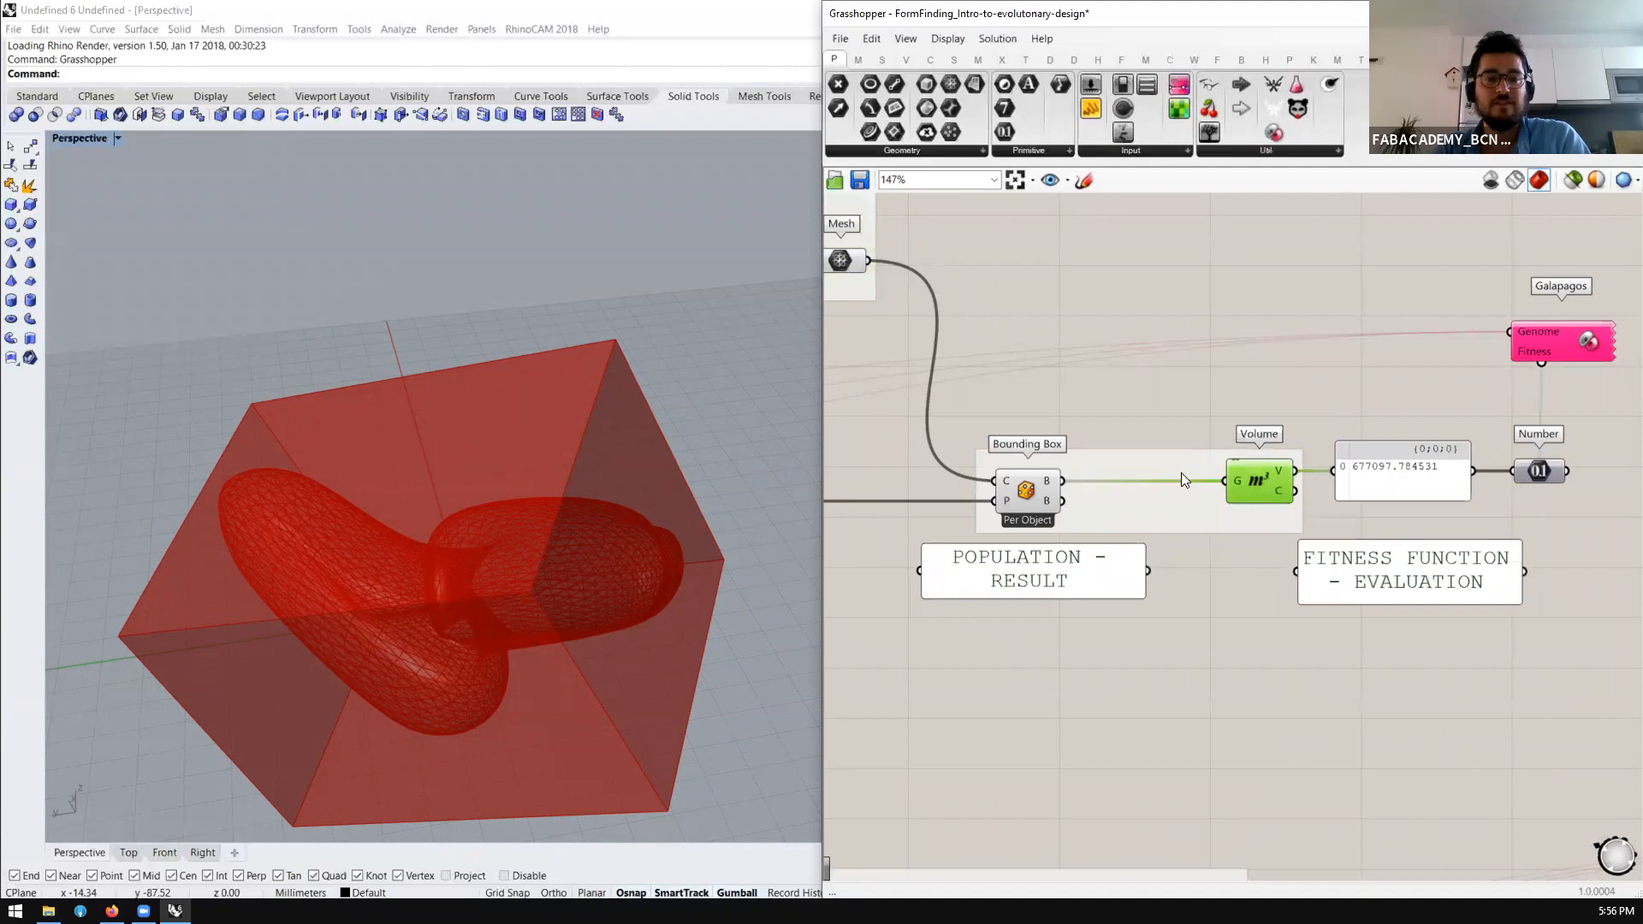
Open the bounding-box example's Galapagos editor and start the solver with all genomes displayed in the Rhino viewport
scroll(1191, 471, down, 3)
scroll(1416, 394, up, 3)
double_click(1427, 379)
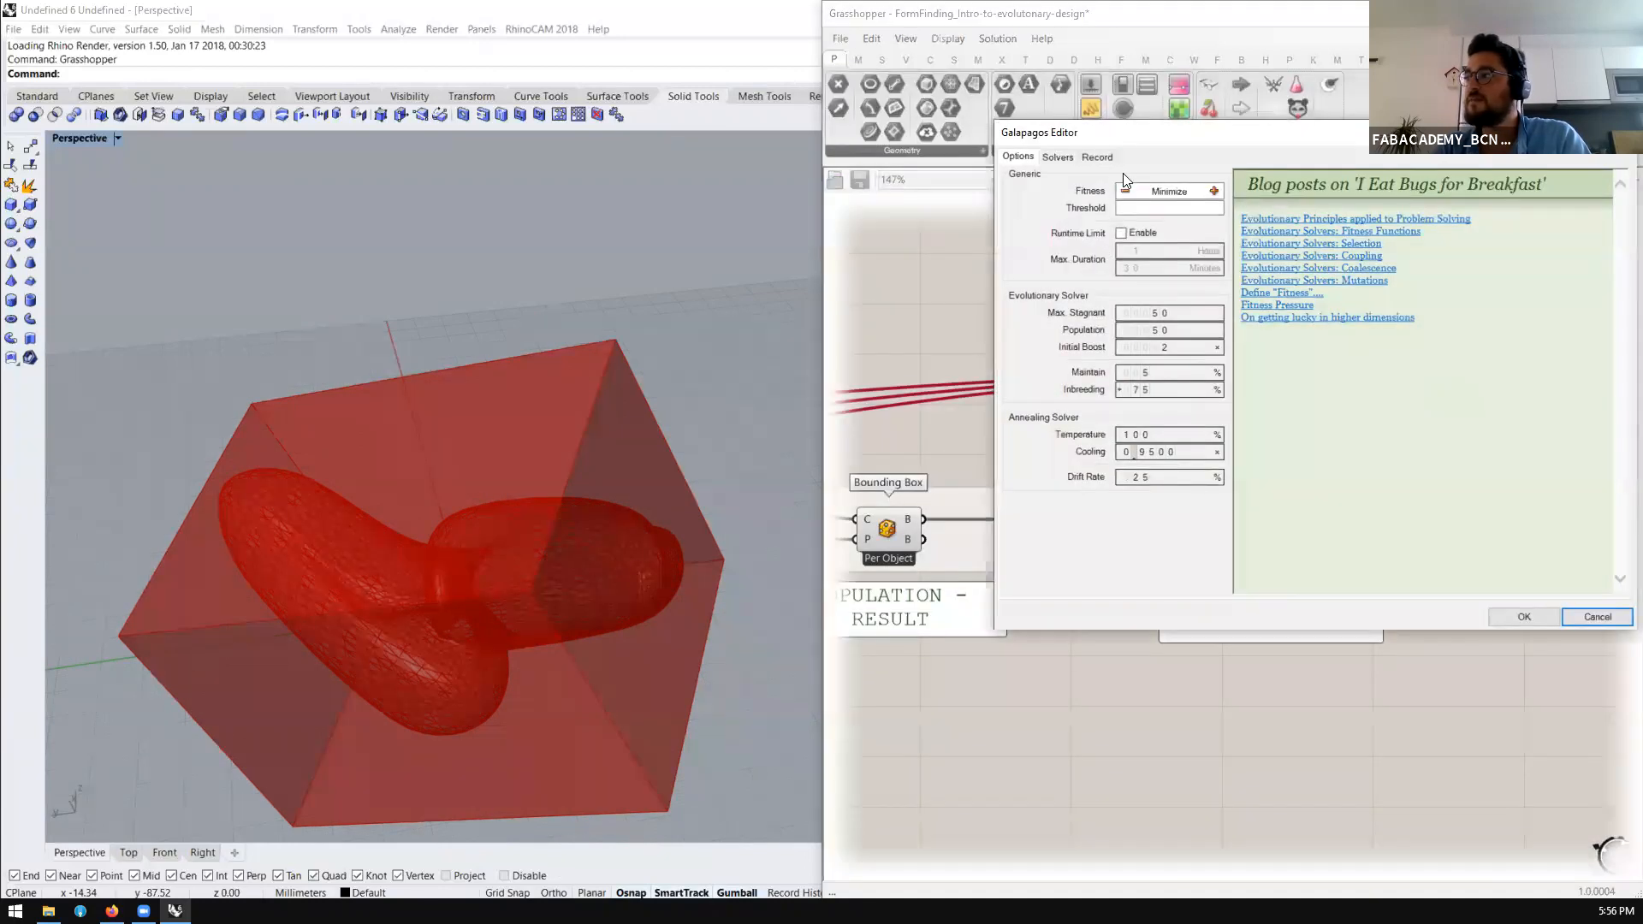
drag(1143, 138, 1024, 165)
click(937, 182)
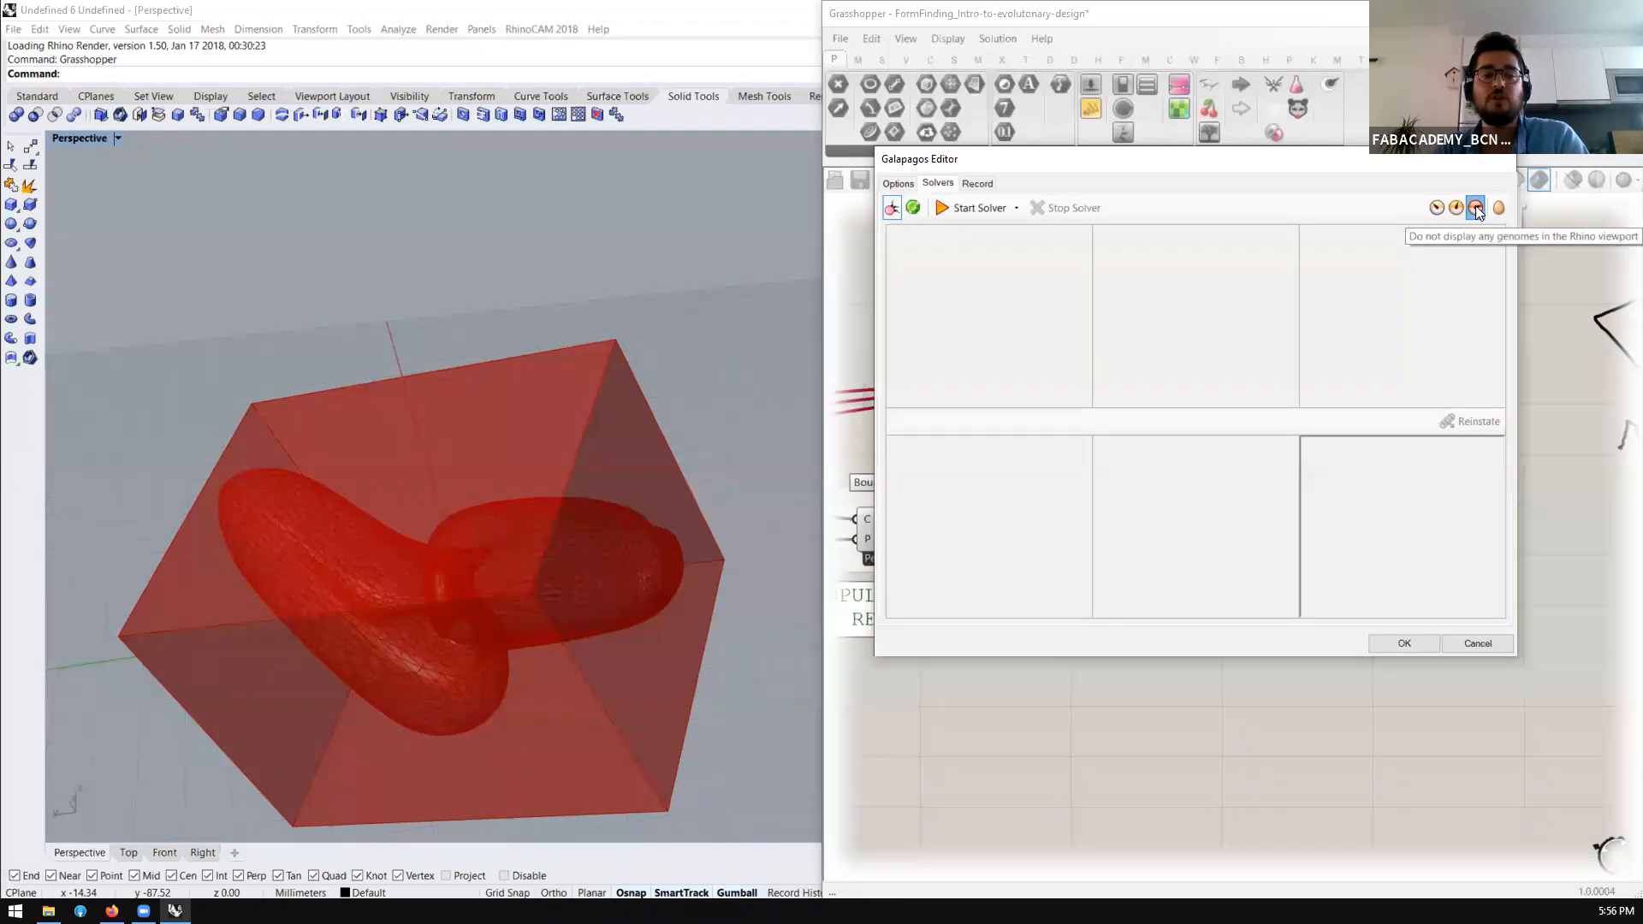
click(1436, 209)
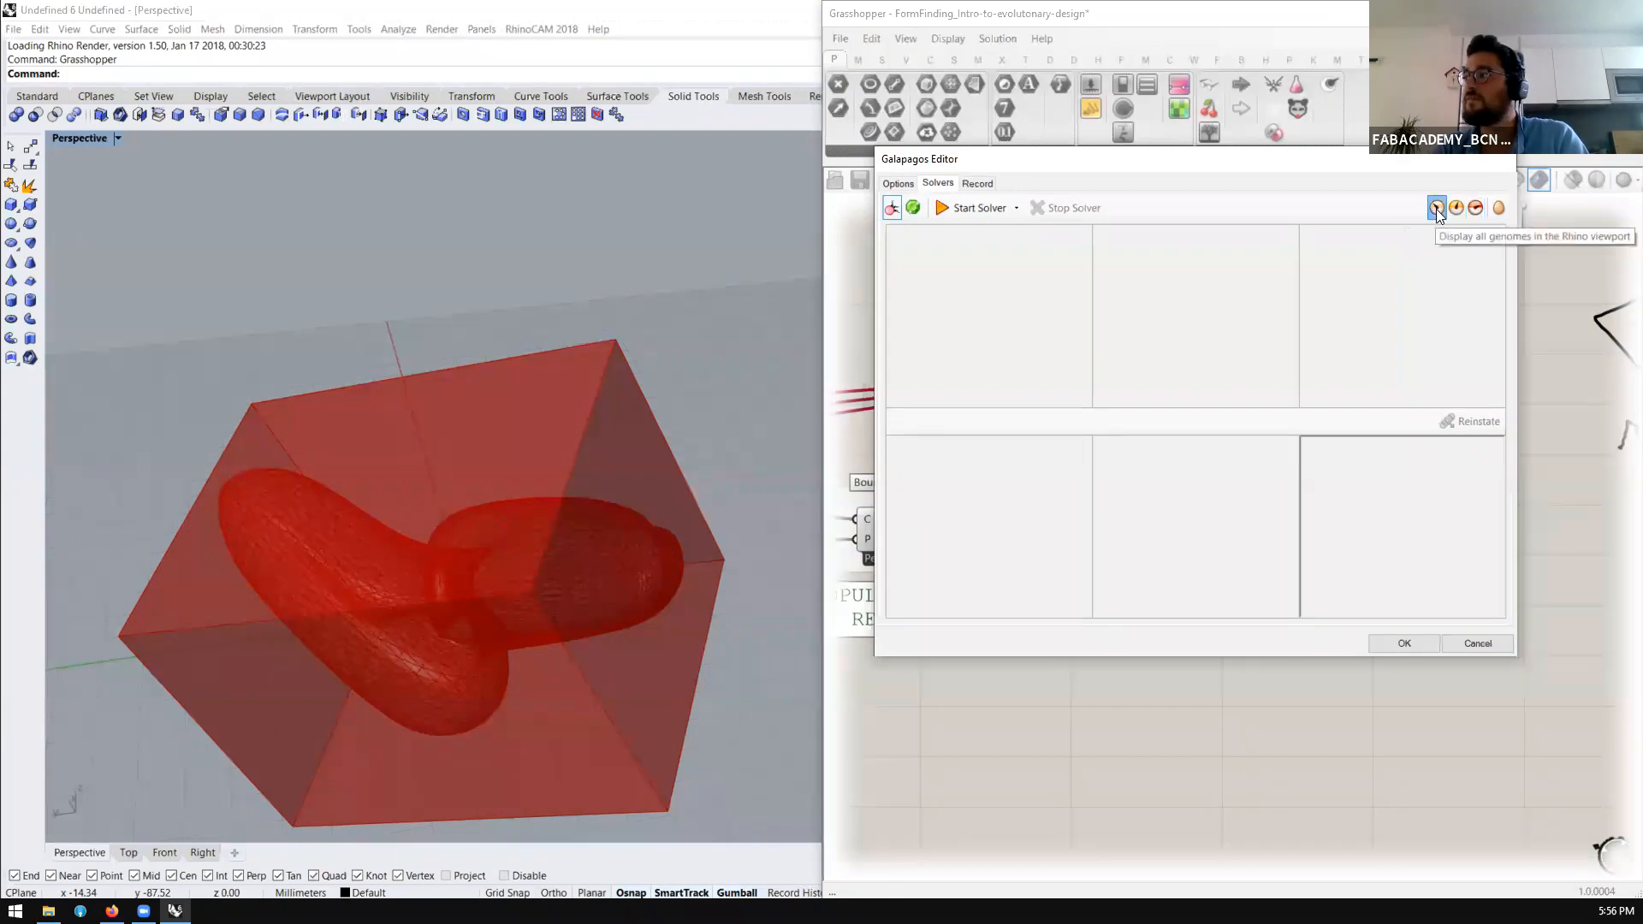
click(978, 208)
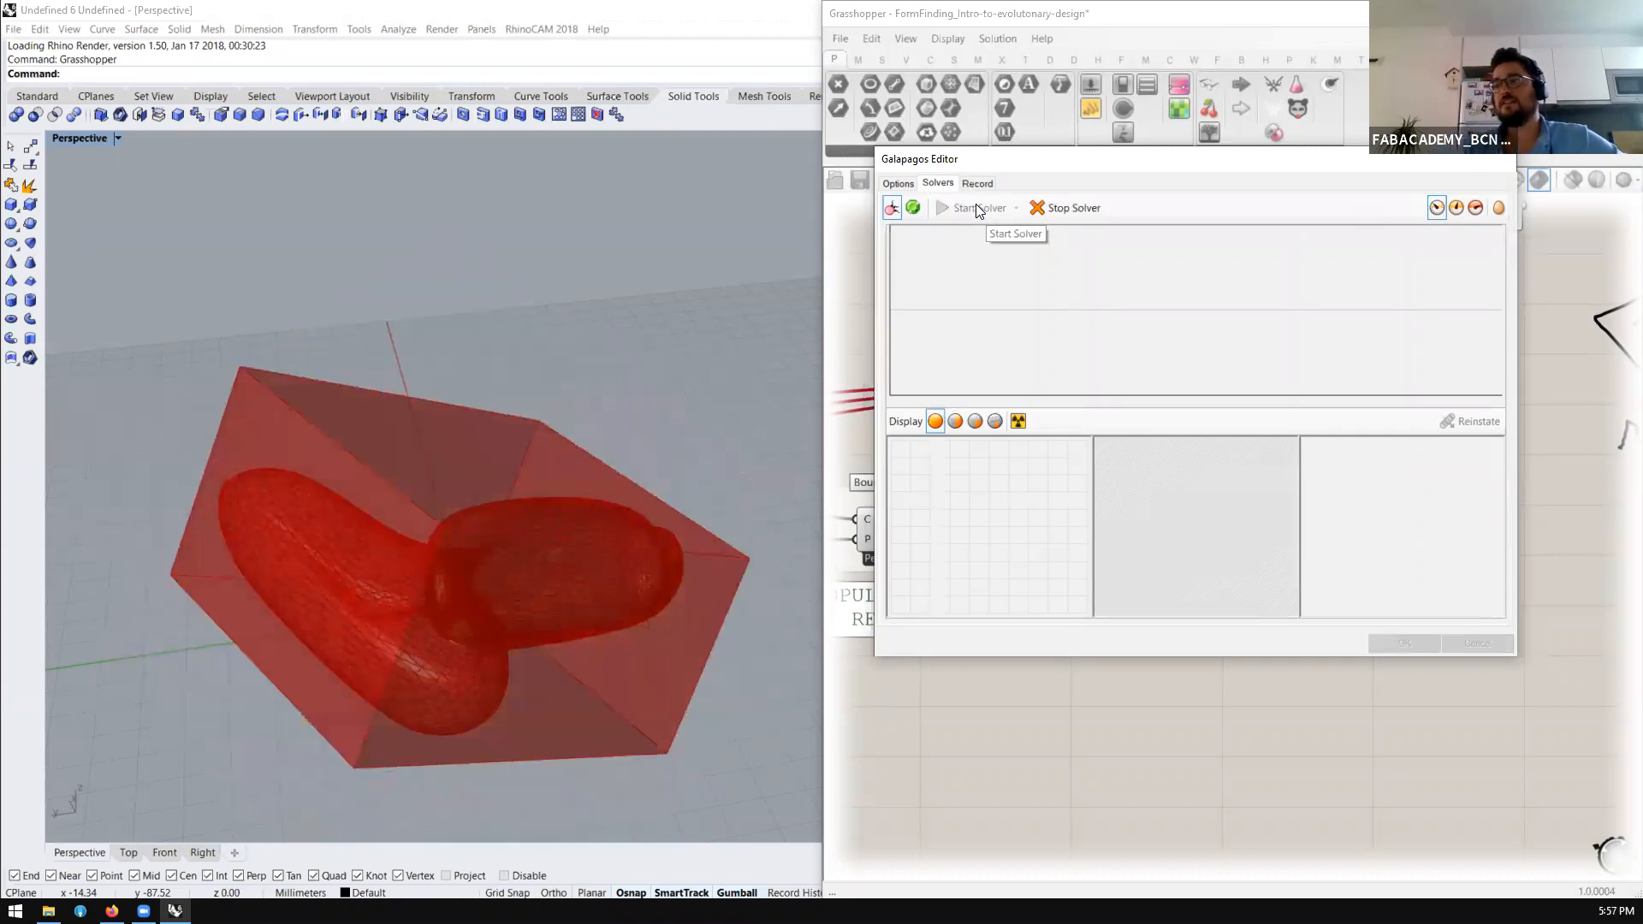
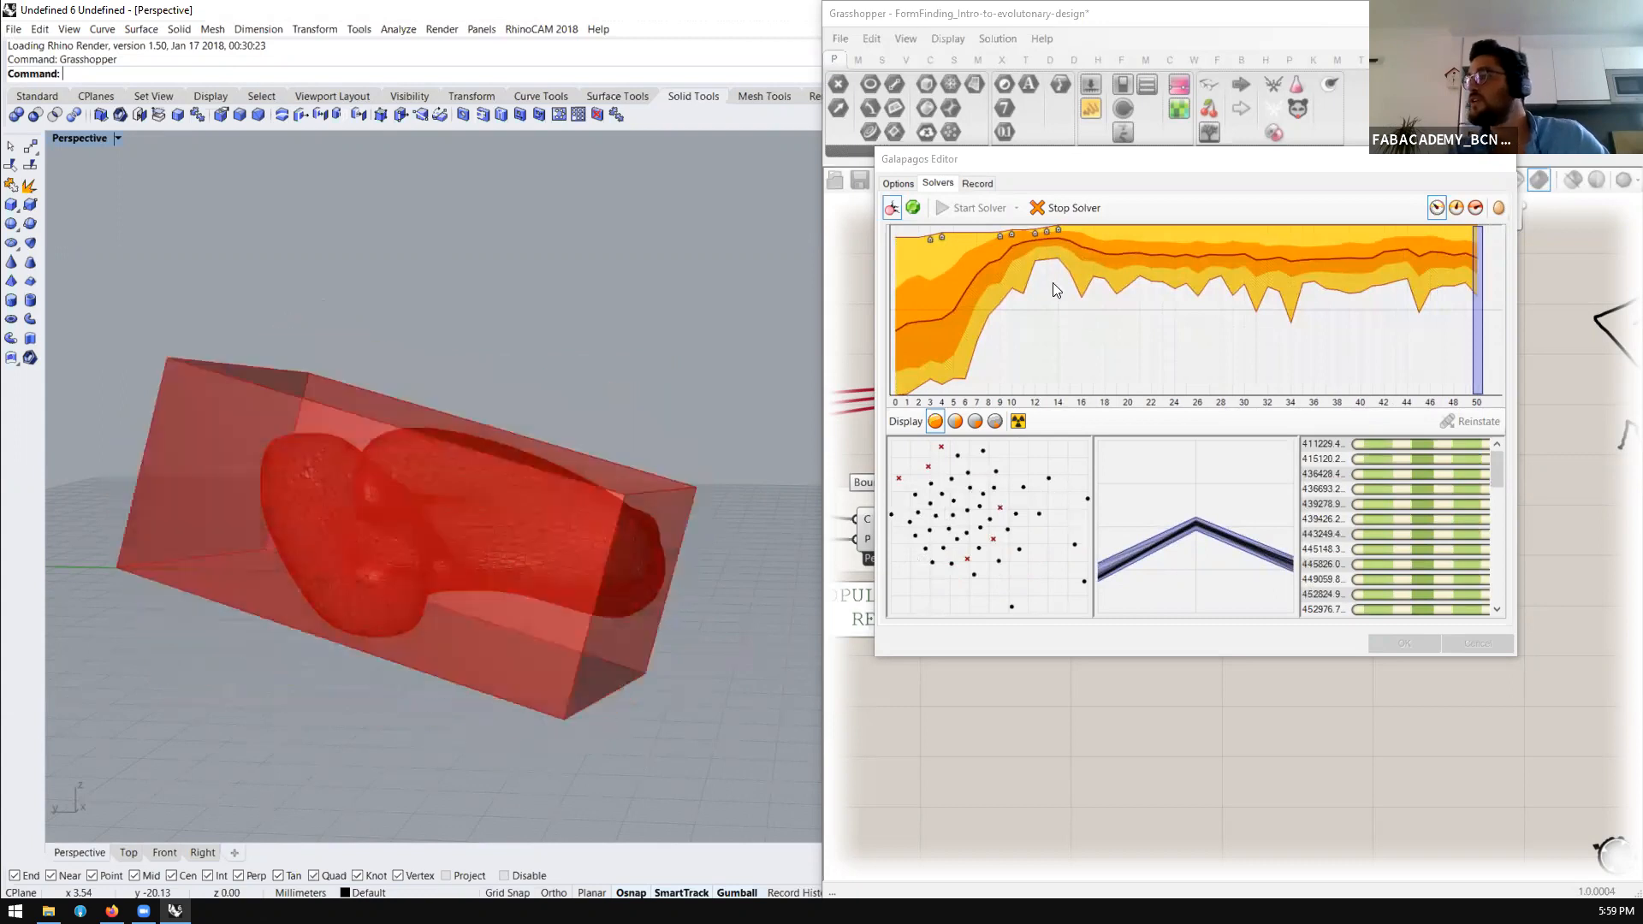
Enlarge the Galapagos editor and reposition it so both the solver charts and the Rhino geometry can be watched
drag(1091, 156, 637, 103)
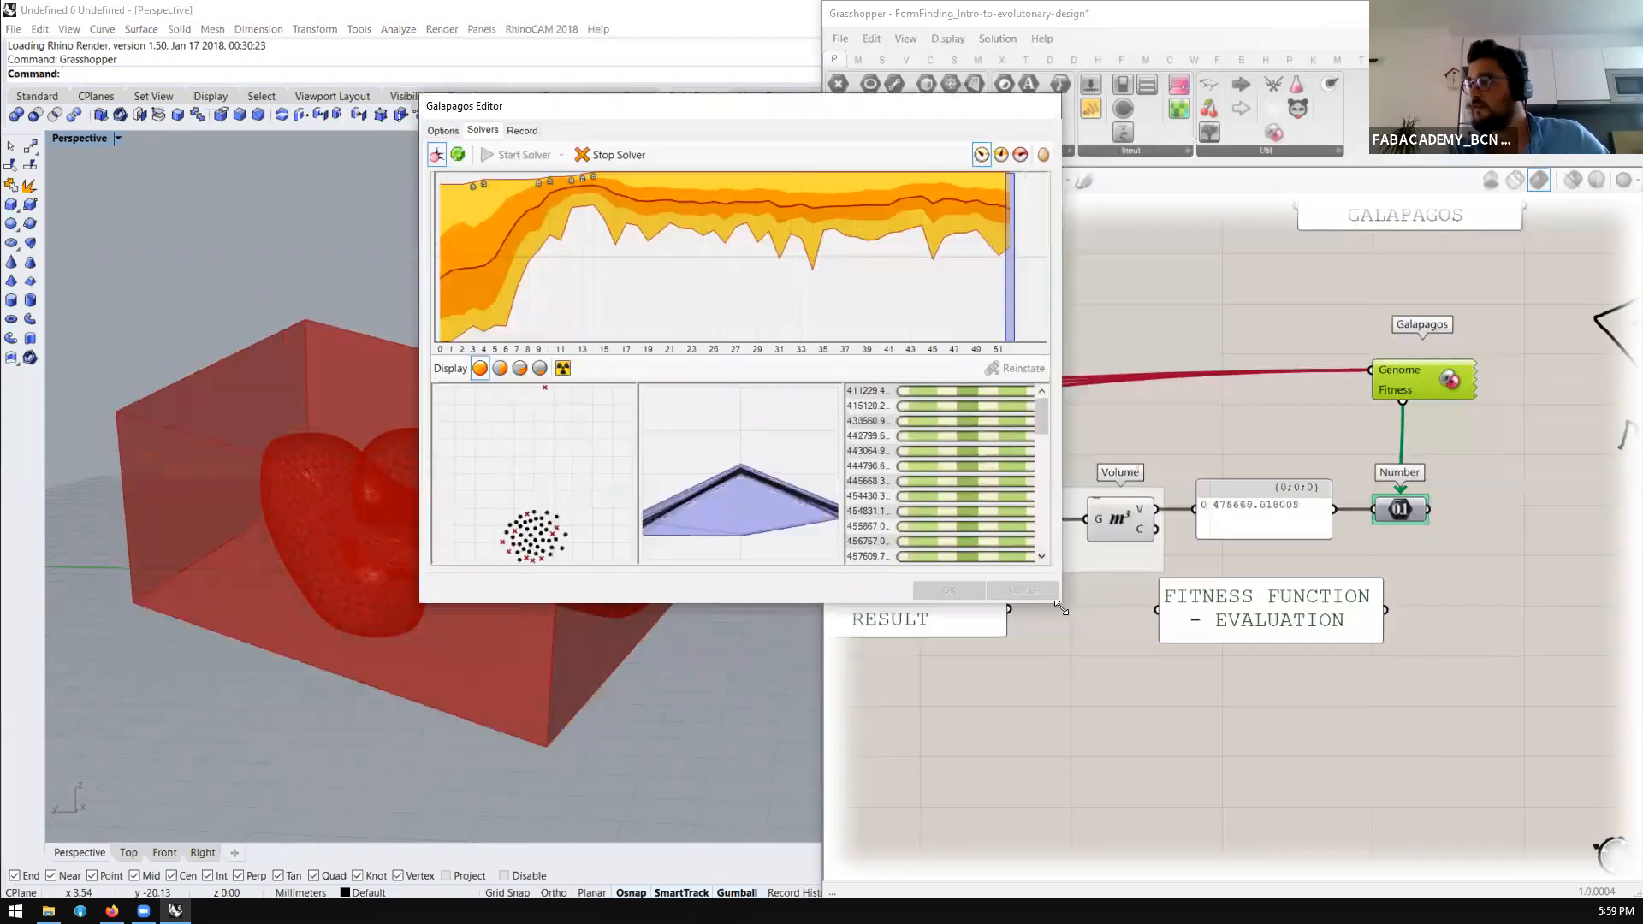
drag(1061, 608, 1407, 753)
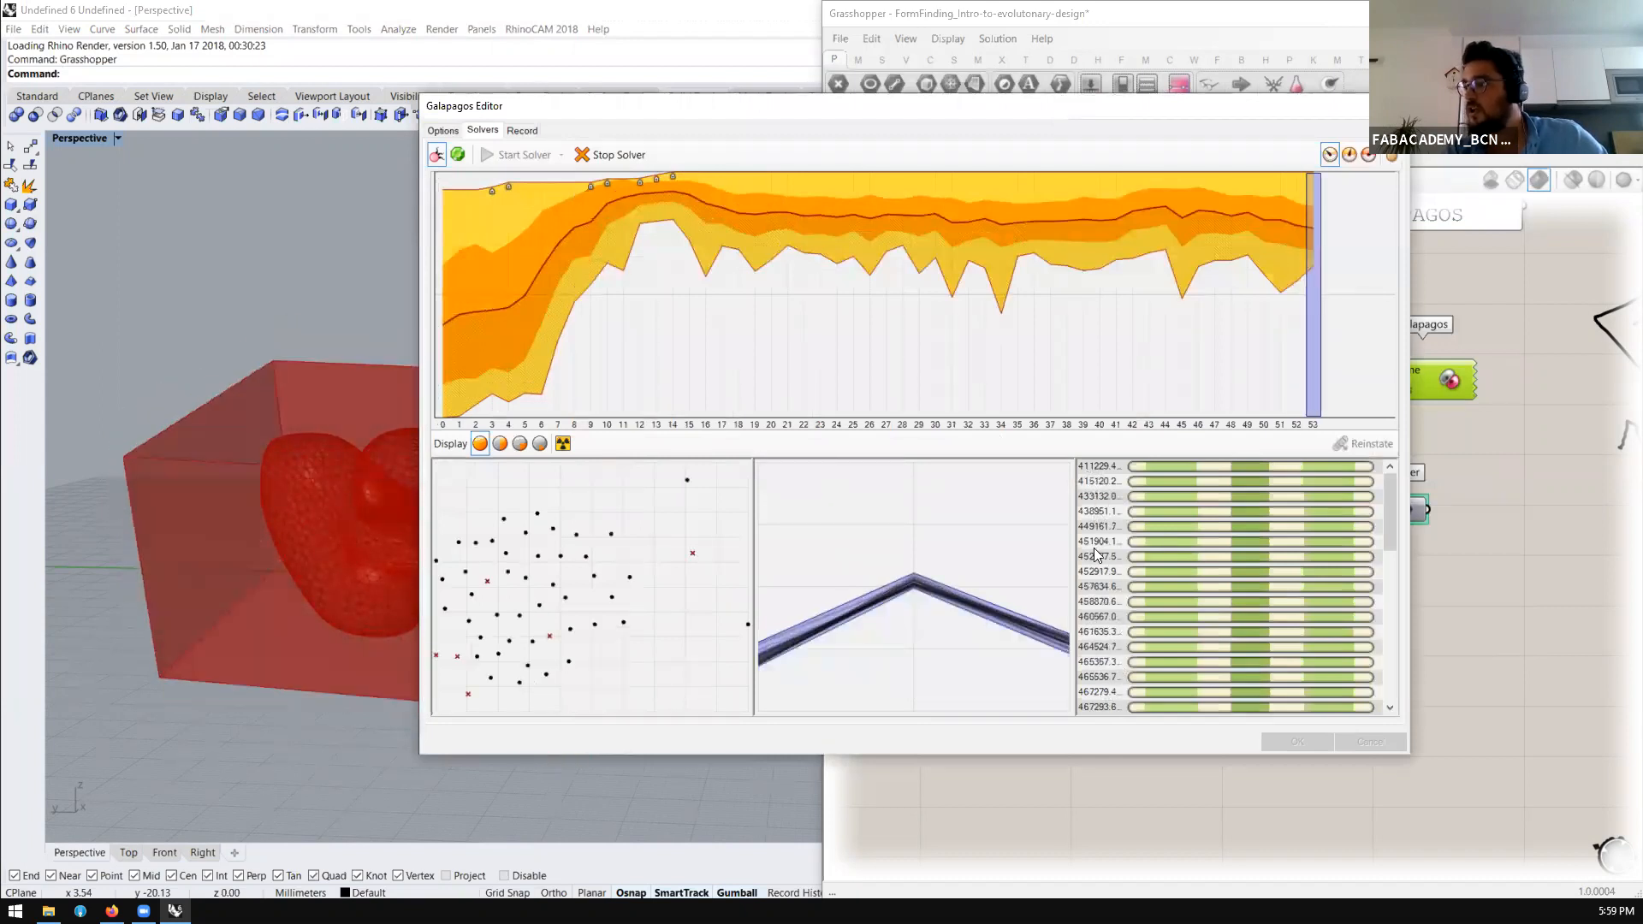
click(1362, 160)
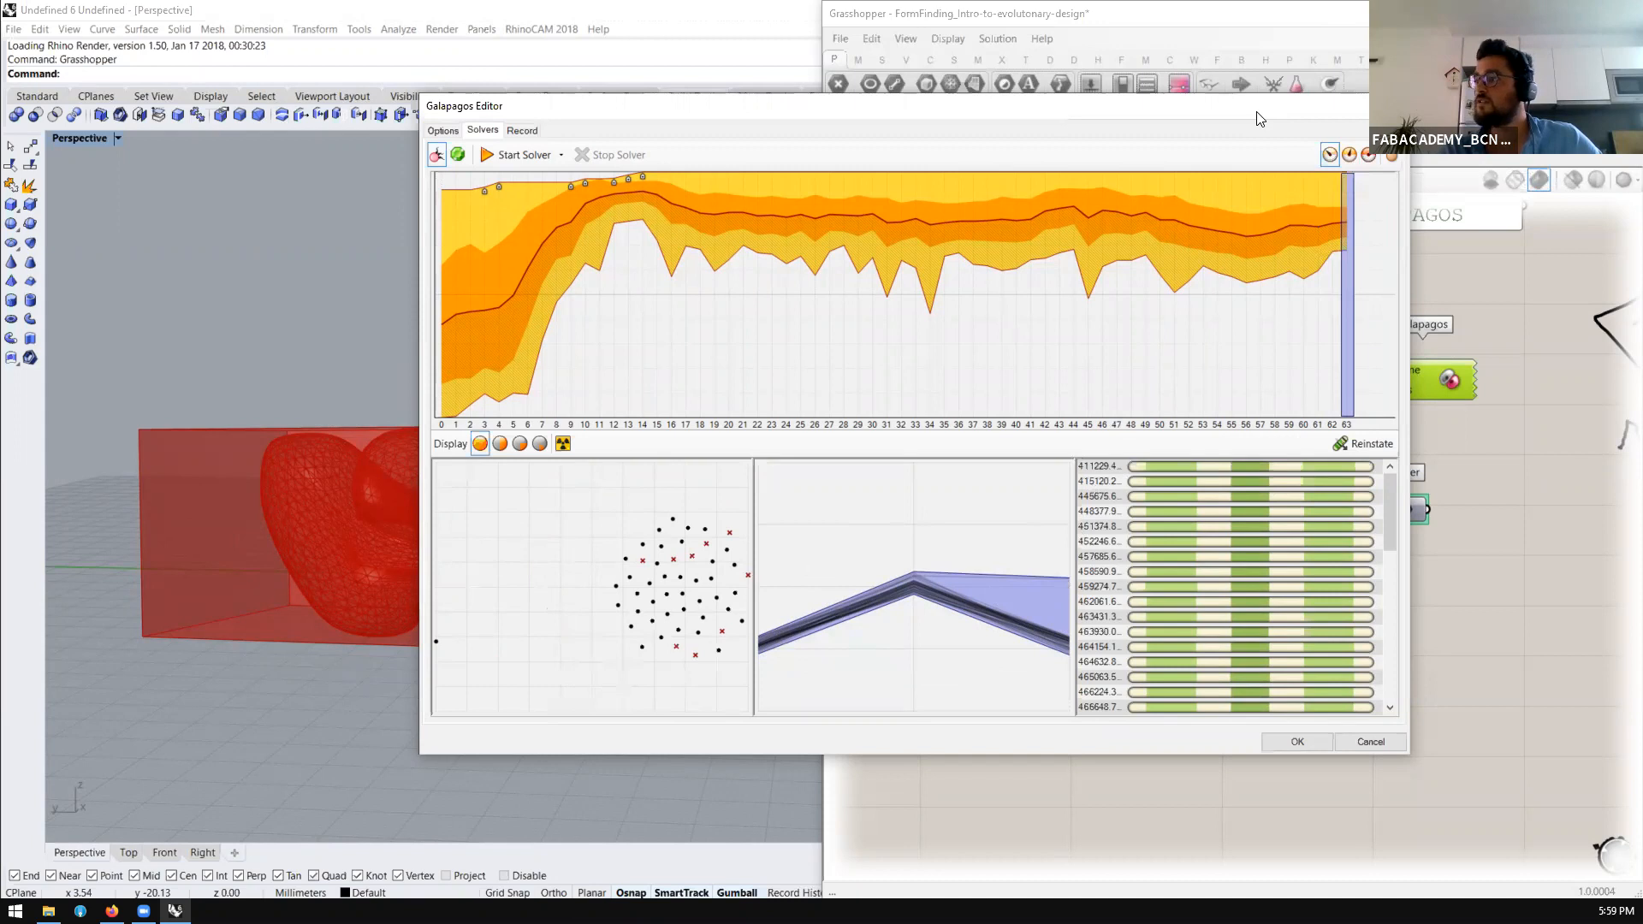
drag(1256, 112, 1419, 83)
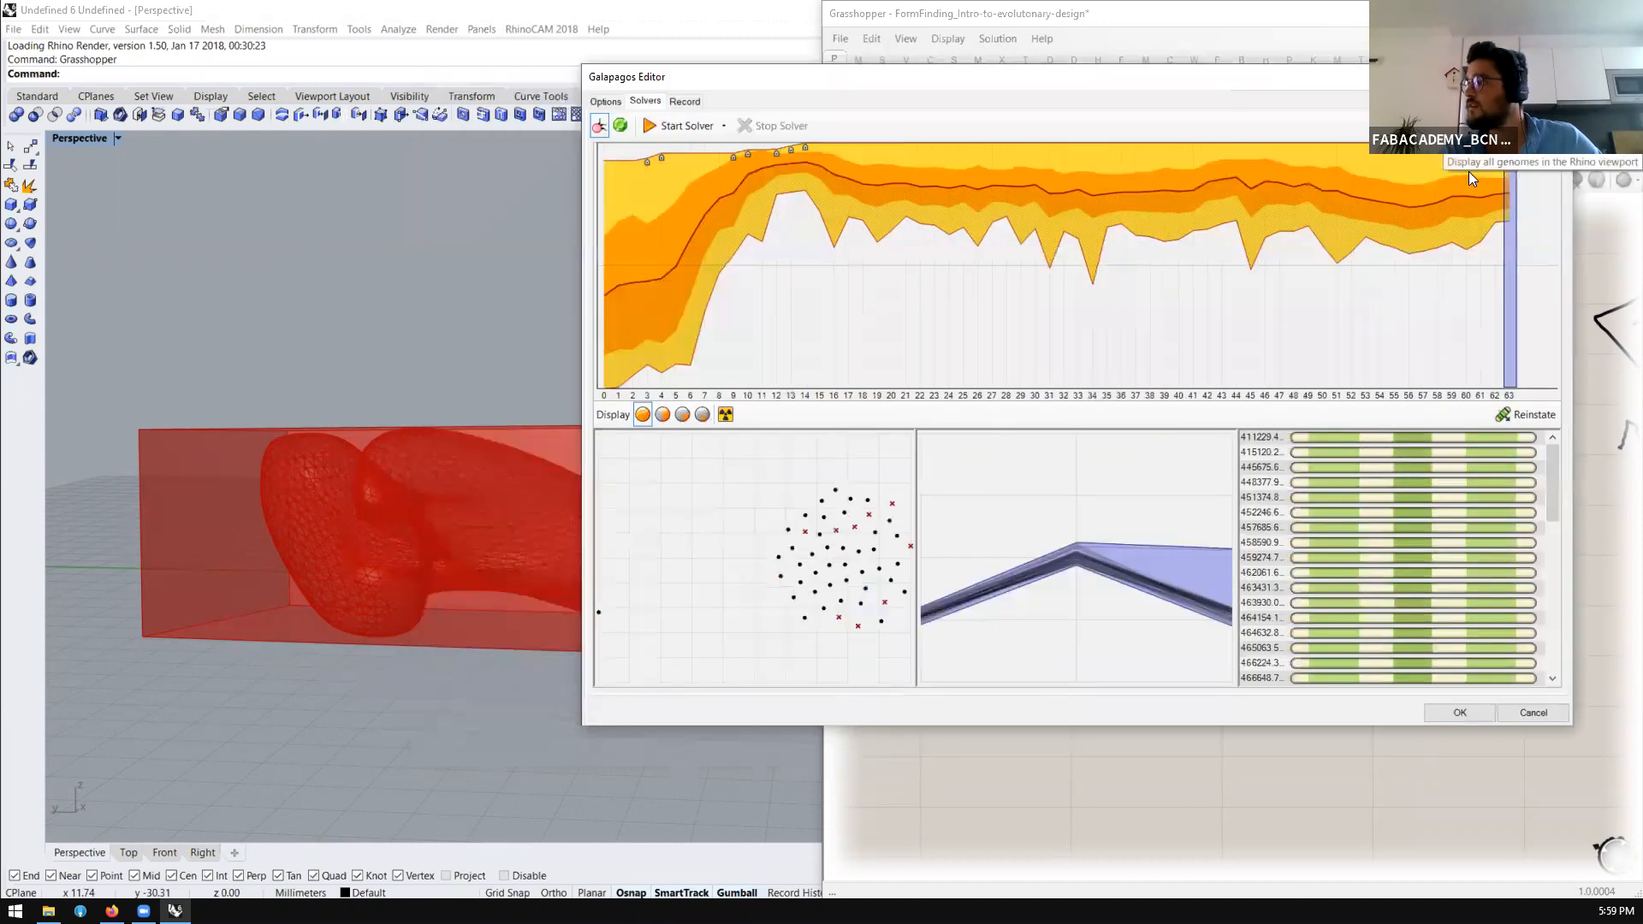
Reinstate the top-ranked 411229 genome, then select and reinstate the 464154 genome for comparison
click(1275, 438)
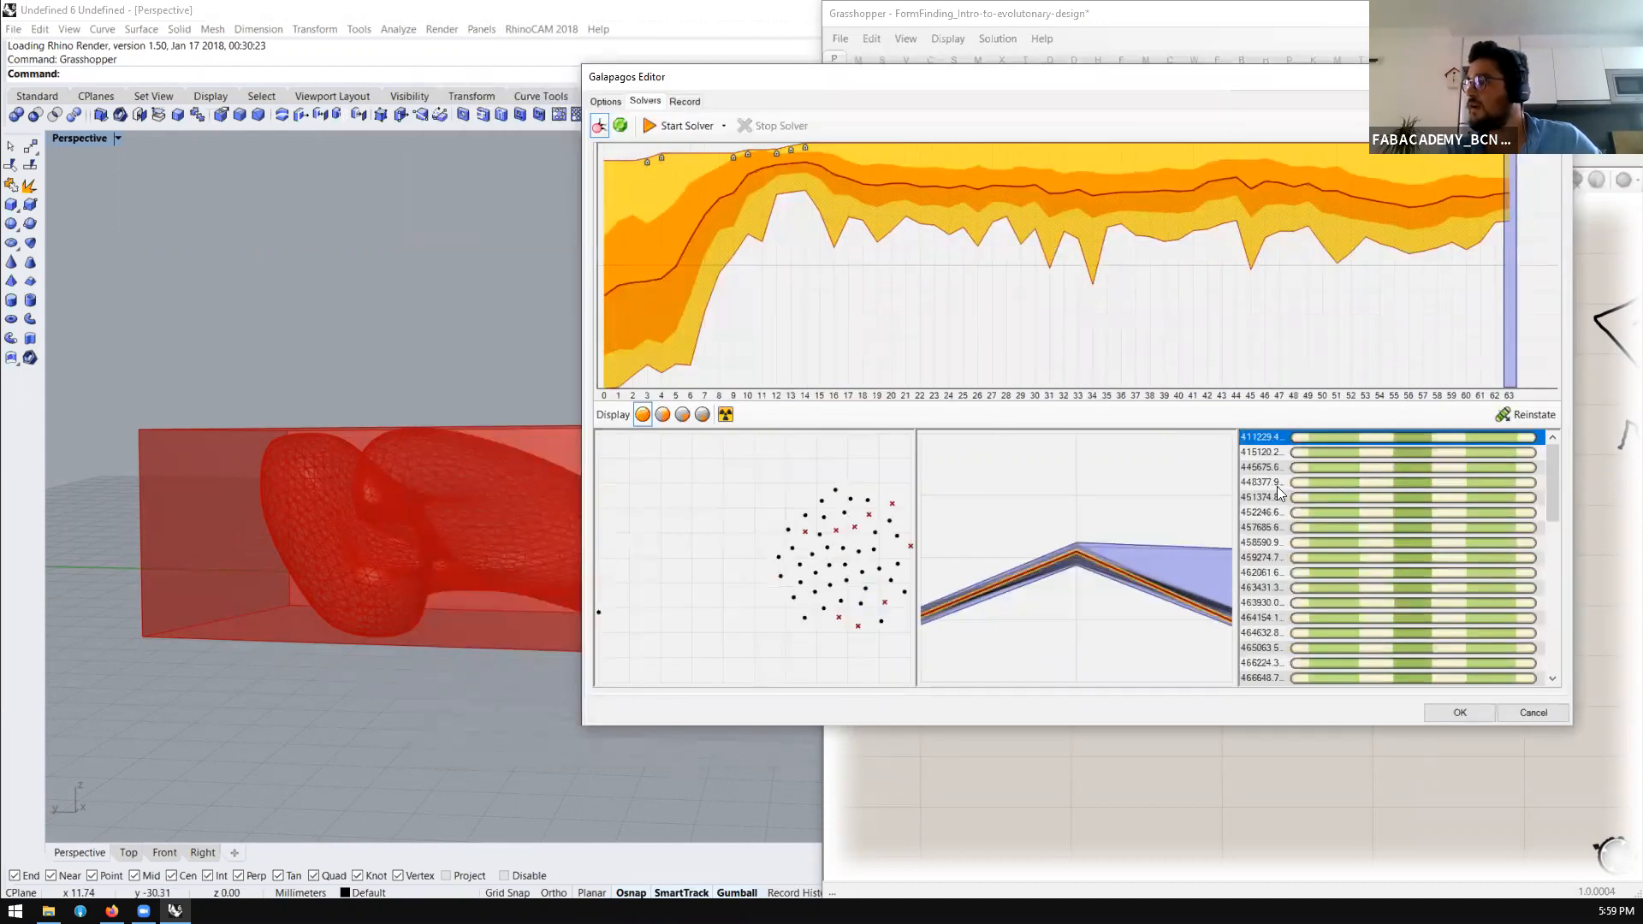
click(1280, 542)
click(1278, 436)
click(1530, 414)
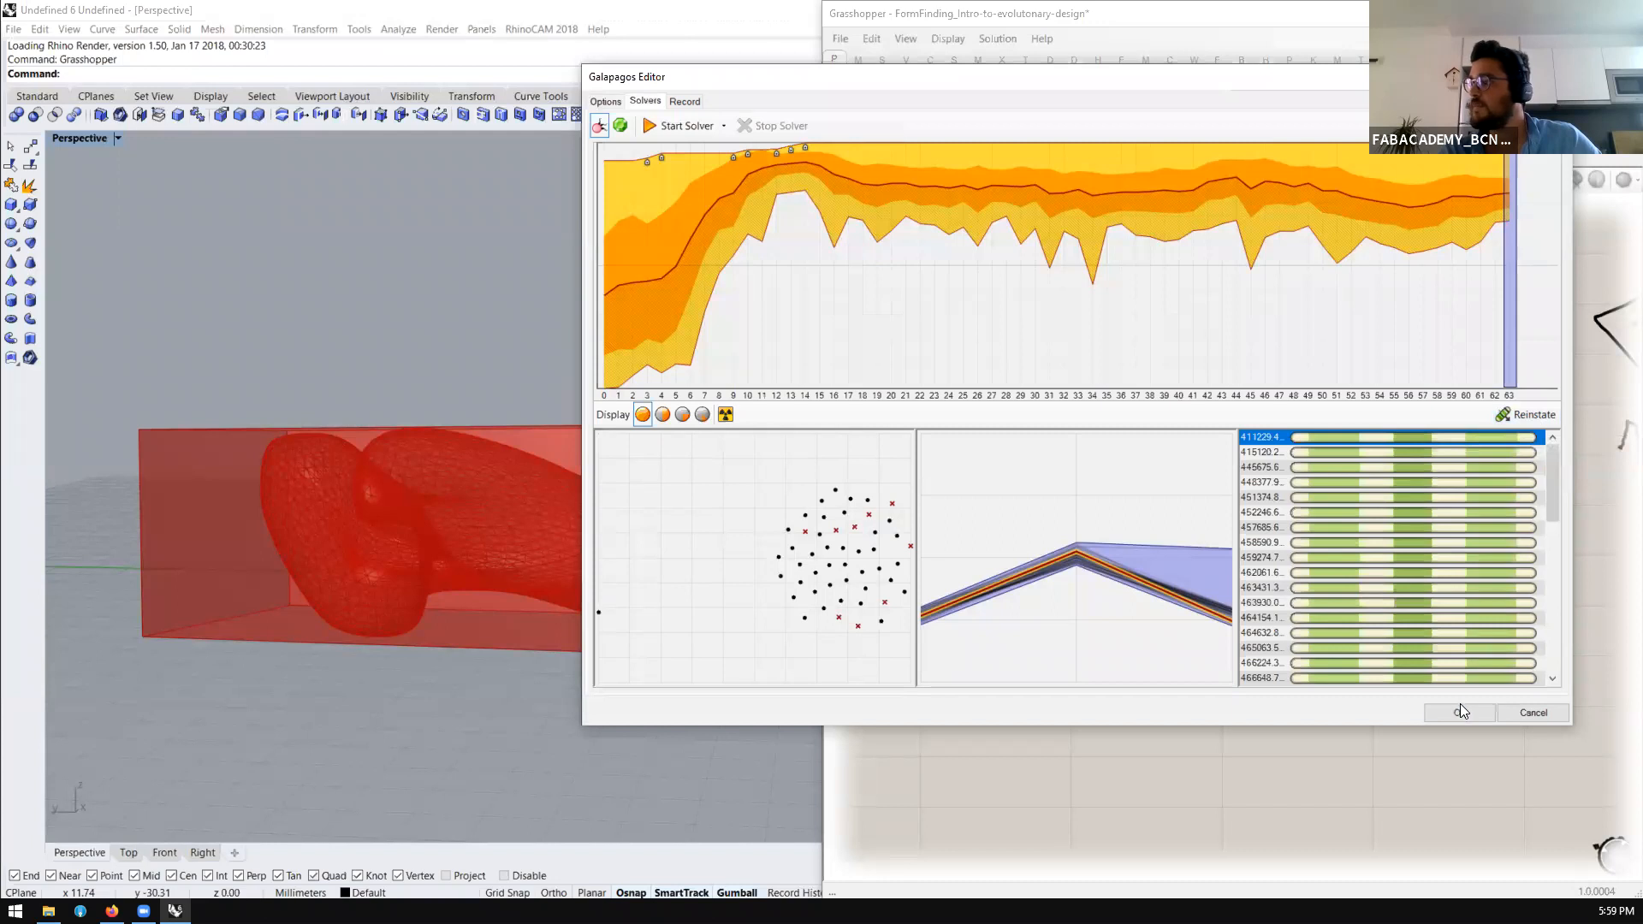
click(1265, 618)
click(1501, 417)
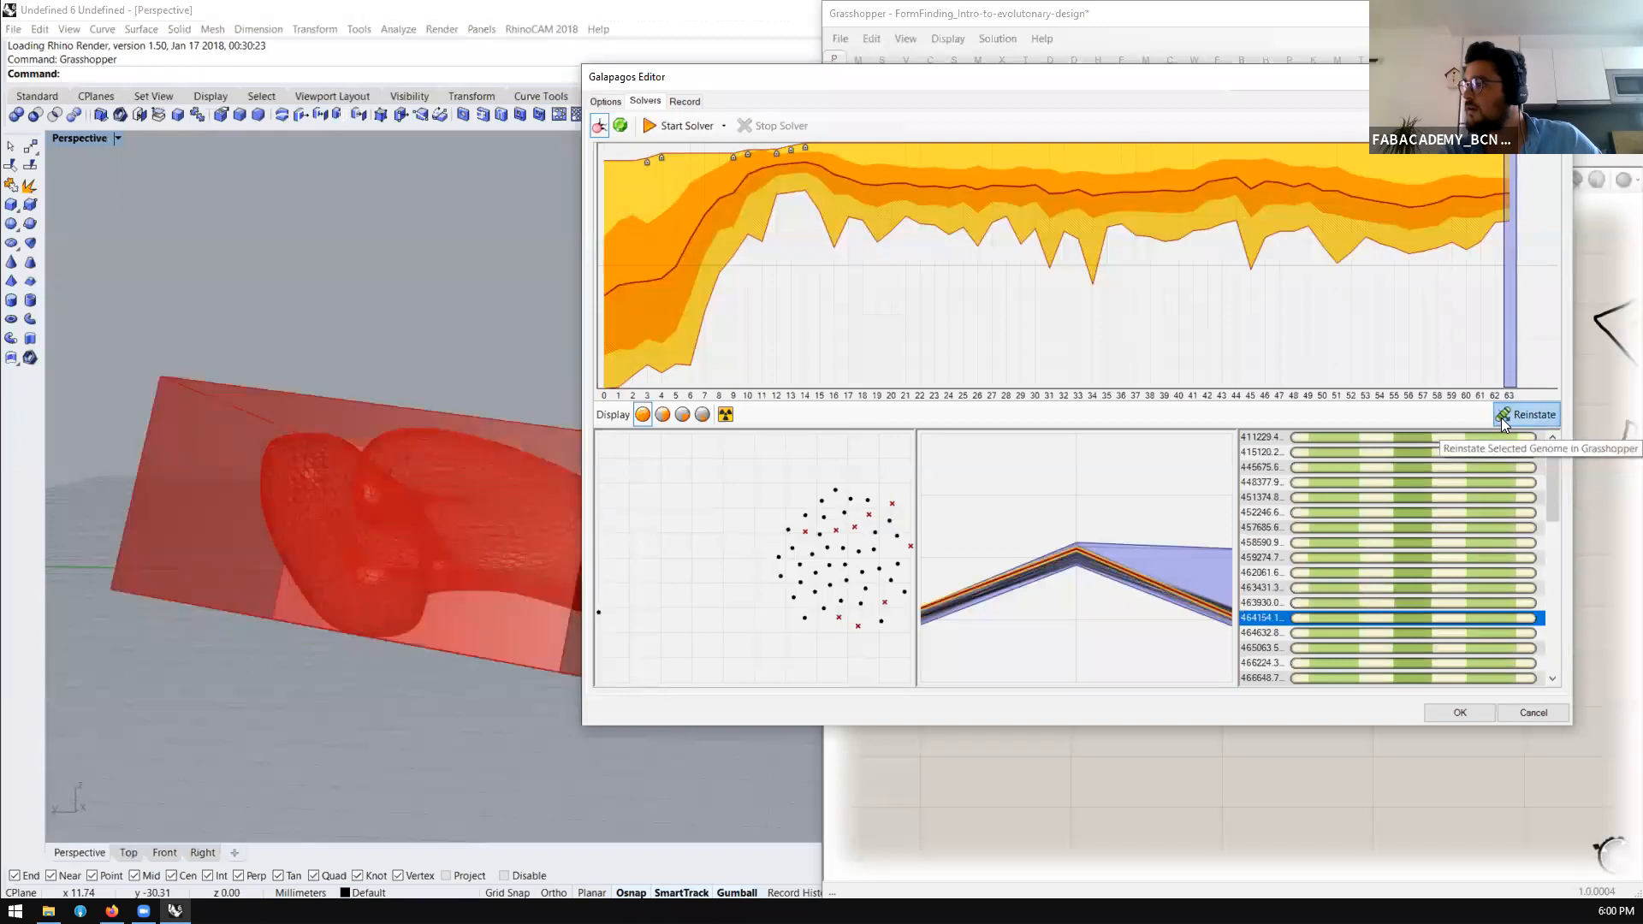
Reinstate the 459274 genome and then the 448377 genome to compare their bounding boxes in the Rhino viewport
click(1273, 558)
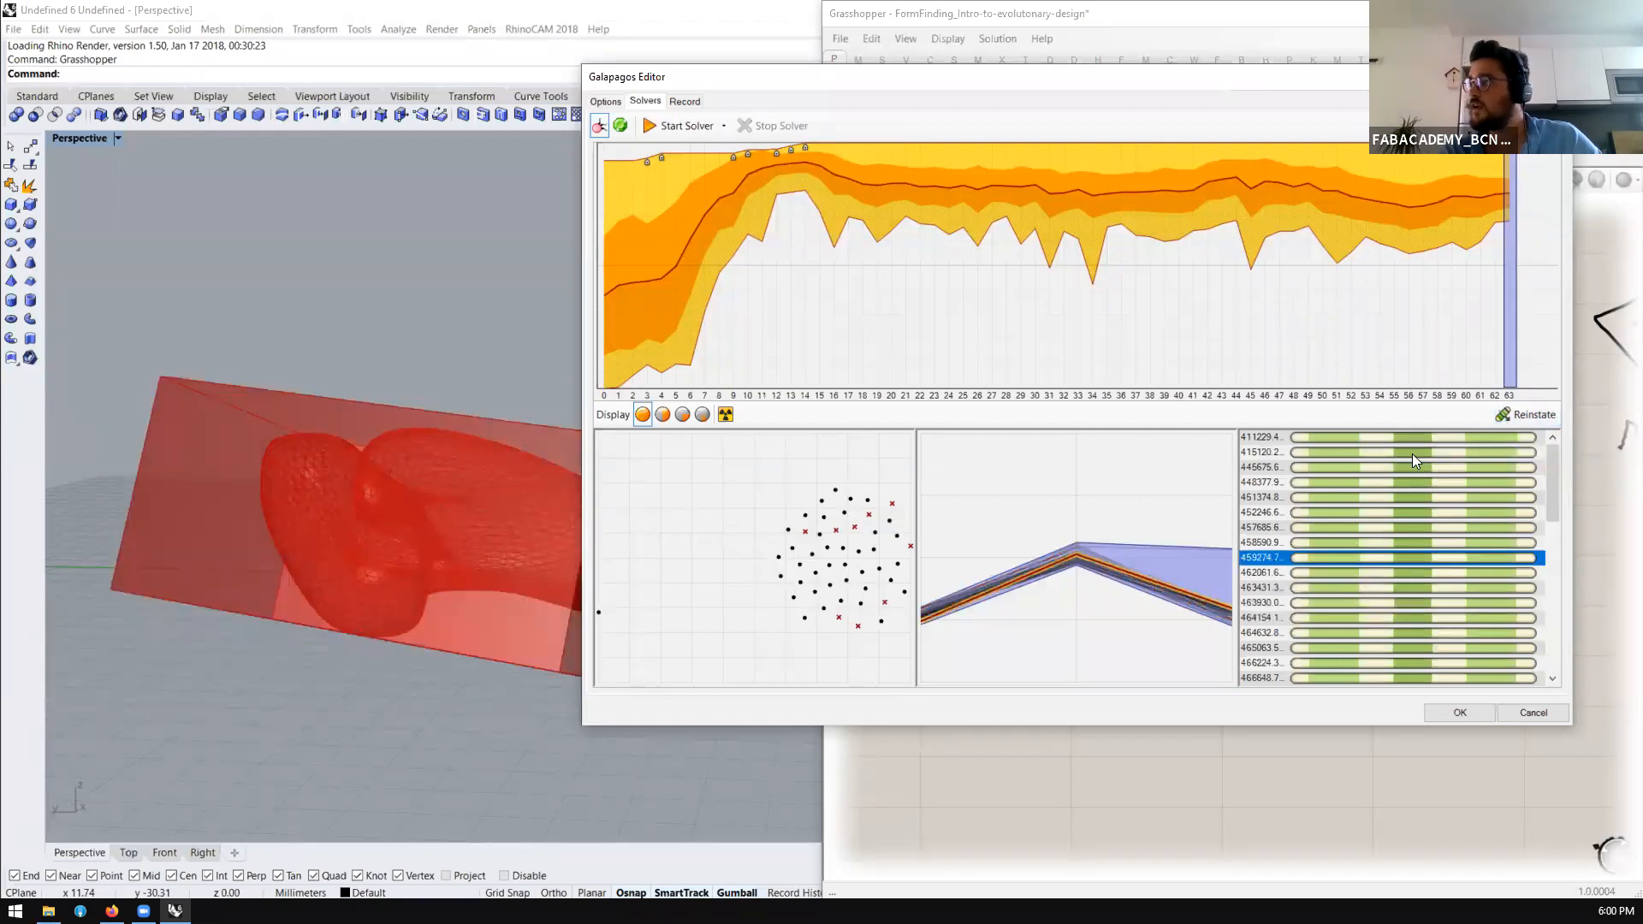
click(1509, 414)
click(1303, 480)
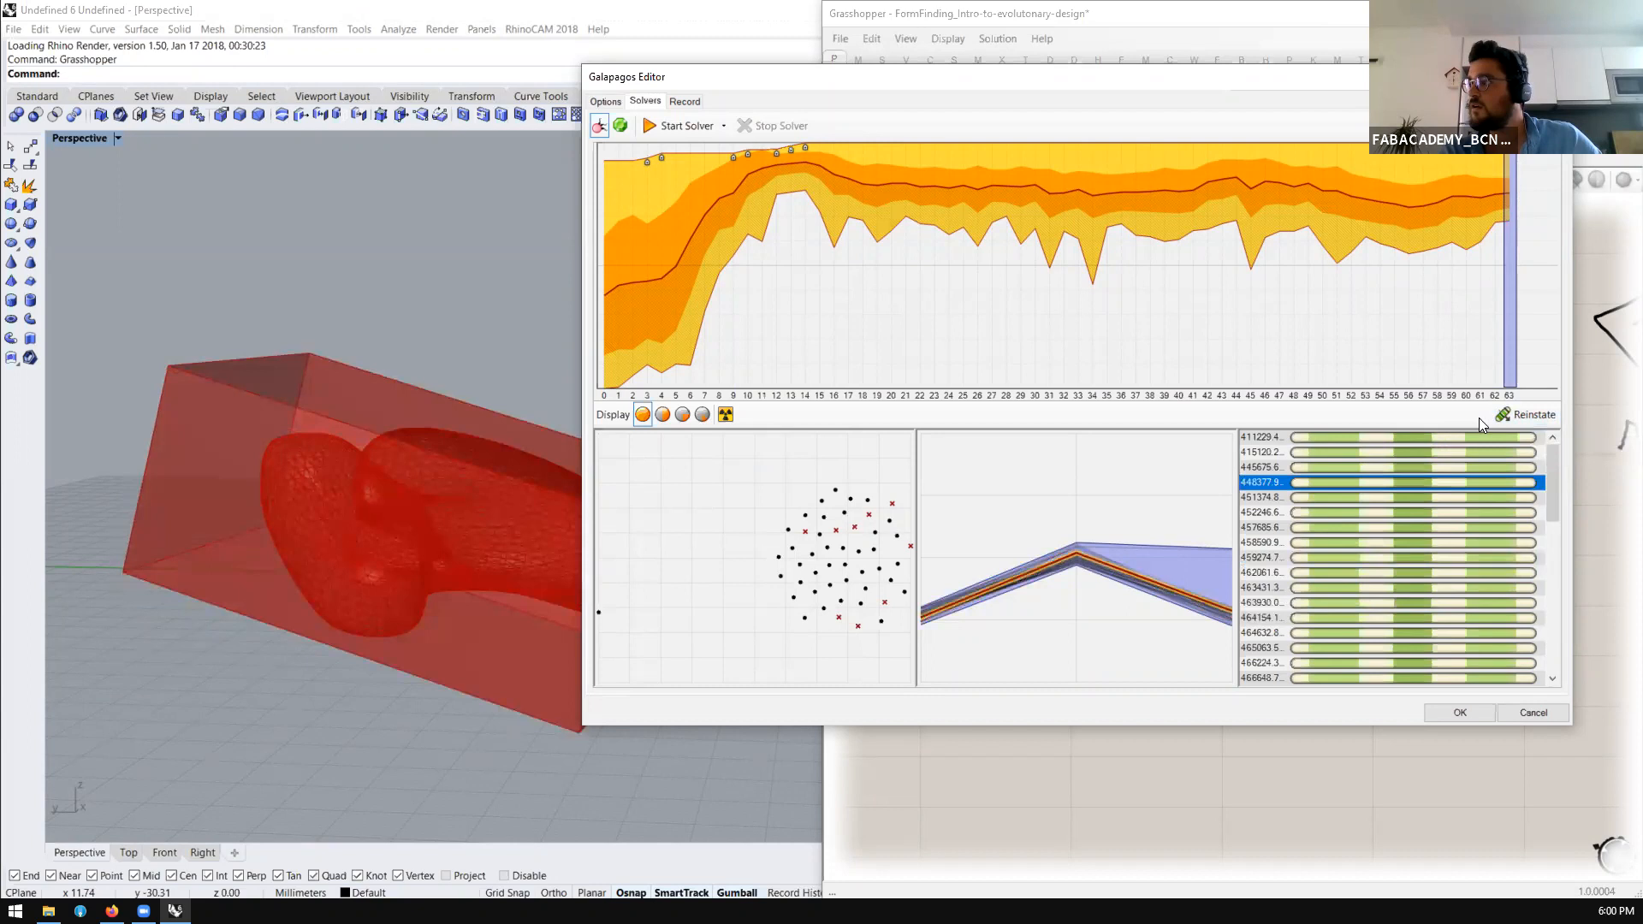
click(1503, 416)
Reinstate the top-ranked 411229 genome, accept the Galapagos result and inspect the resulting bounding box around the mesh
click(1259, 438)
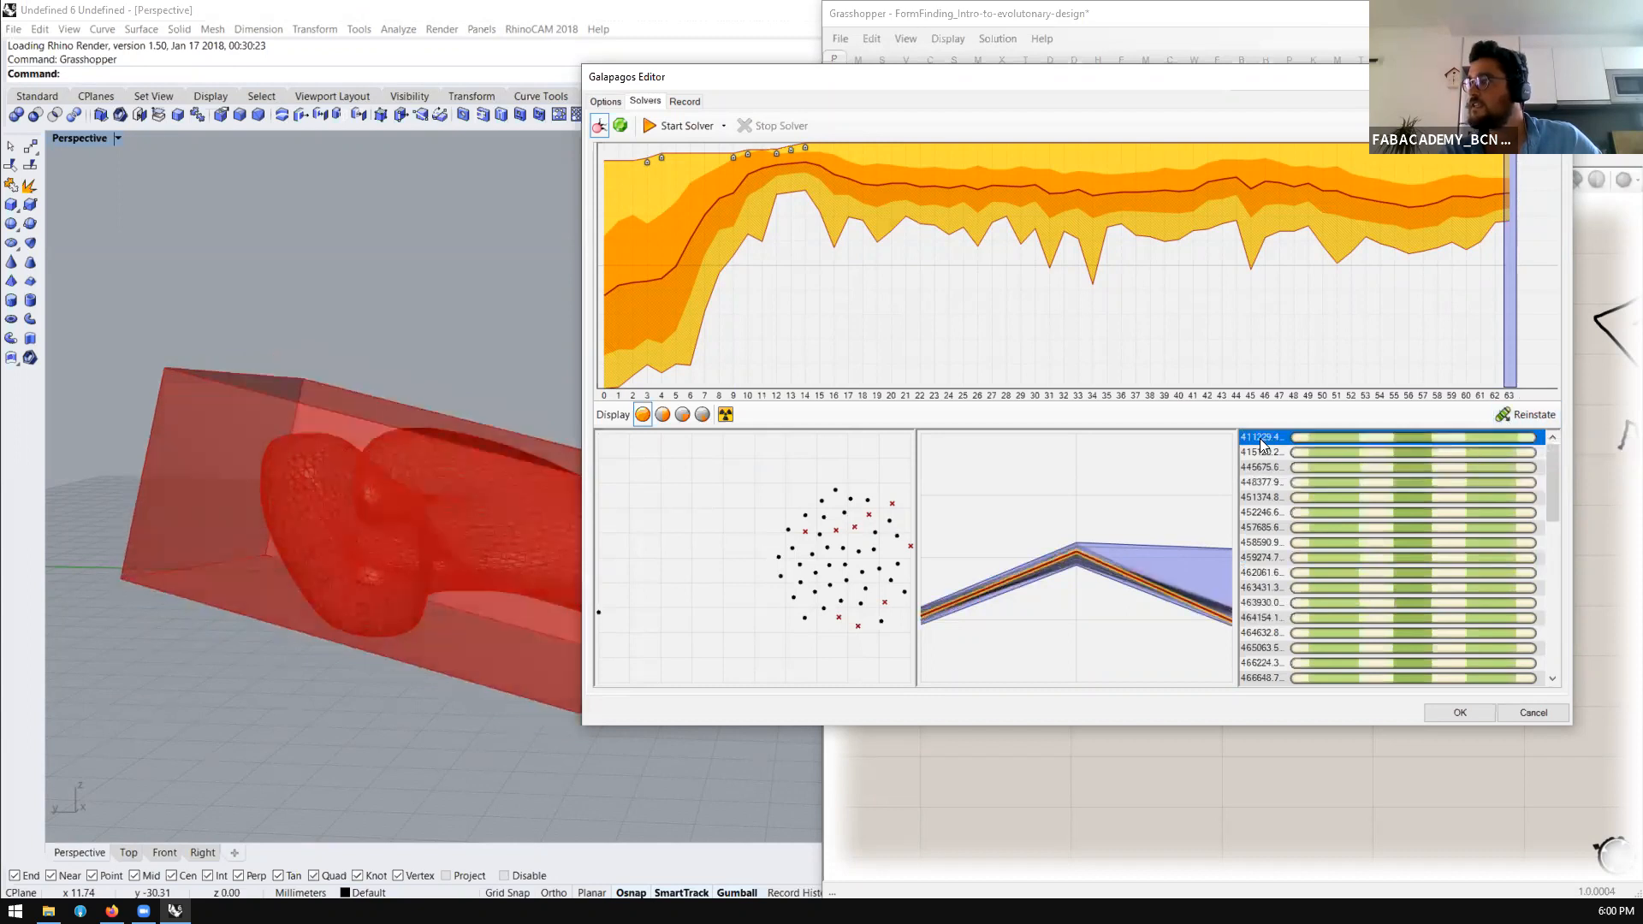
click(1535, 420)
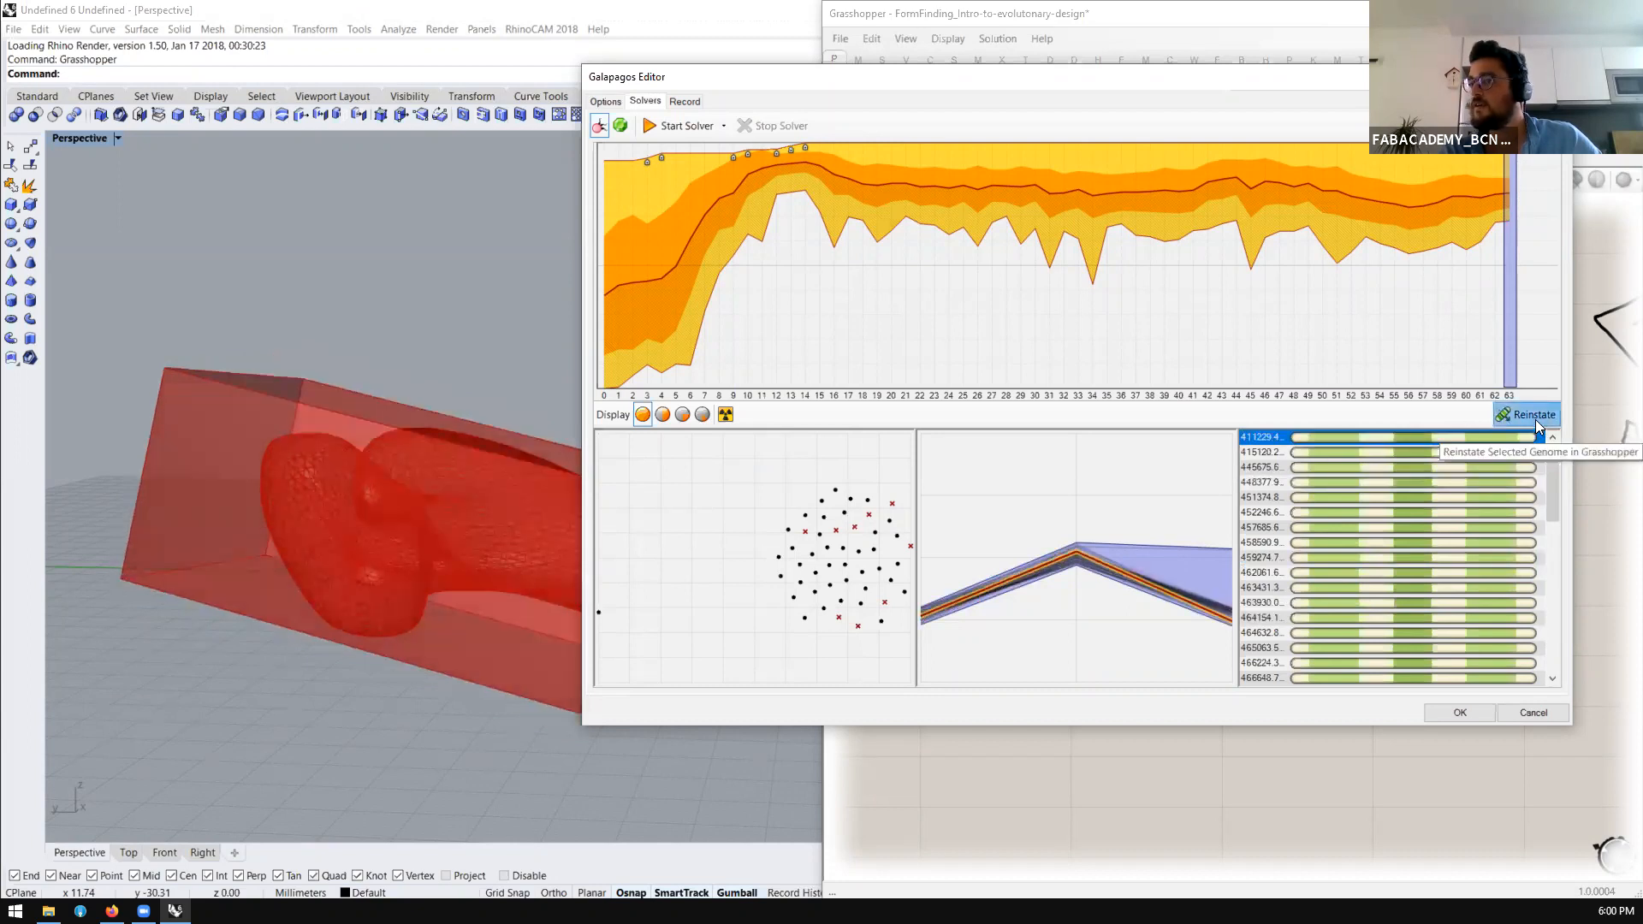
click(1478, 720)
right_drag(719, 458, 479, 445)
right_drag(589, 497, 709, 532)
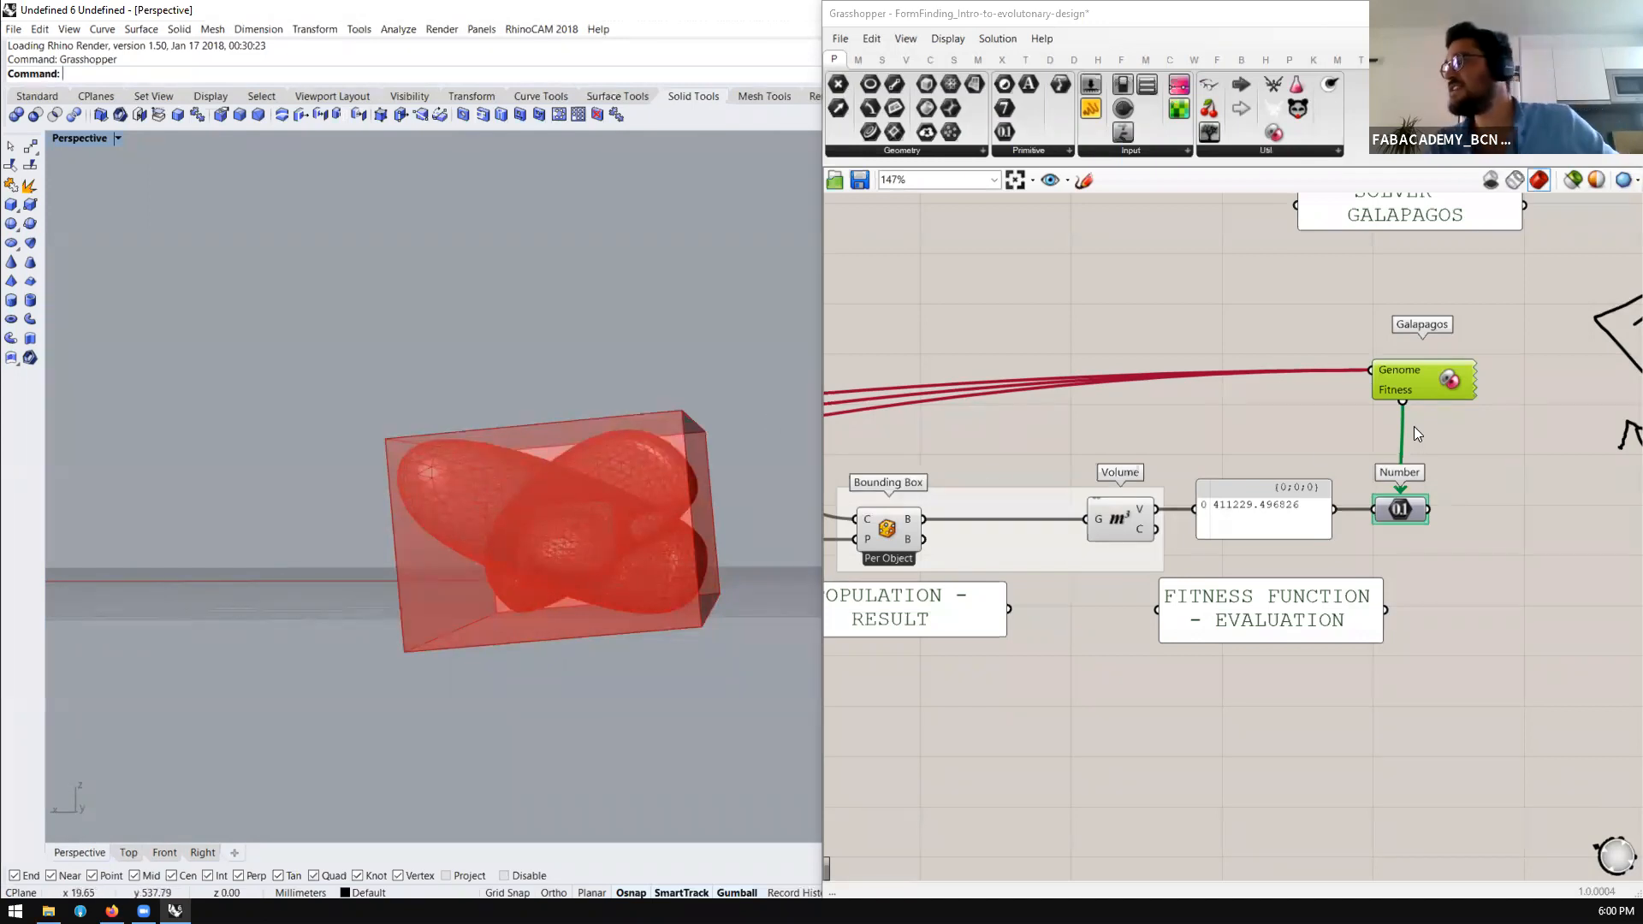
Select all components of the bounding-box example on the Grasshopper canvas and disable them
scroll(1420, 432, down, 7)
scroll(1405, 522, up, 5)
scroll(1283, 445, down, 6)
scroll(1202, 739, up, 4)
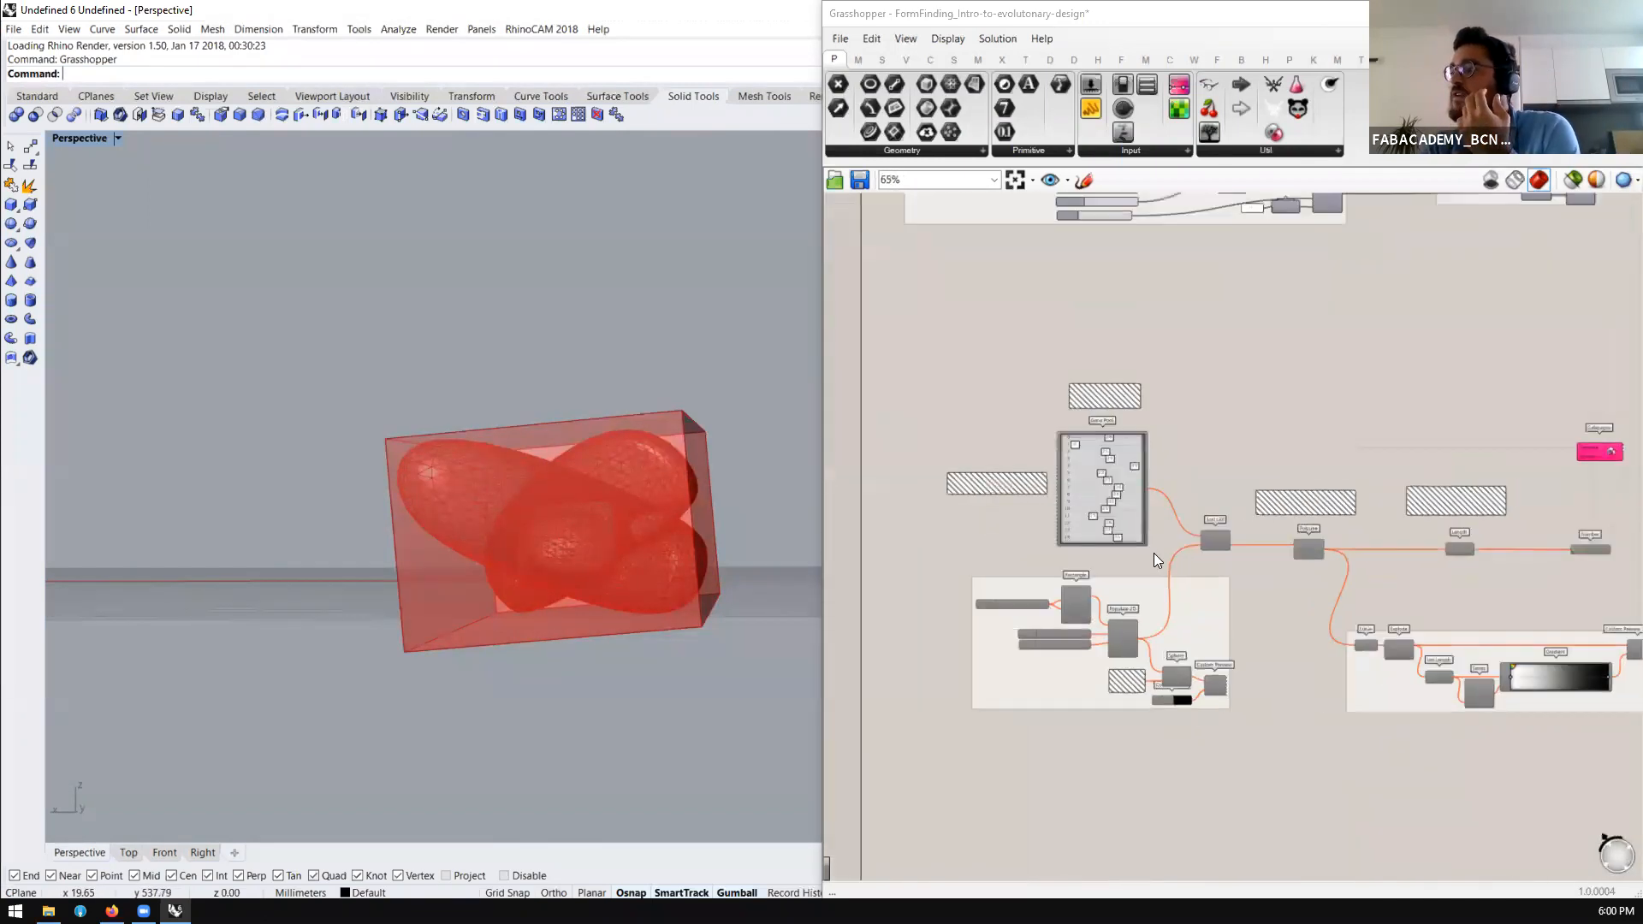
scroll(1107, 564, down, 4)
drag(1382, 260, 924, 387)
middle_click(997, 377)
click(1074, 412)
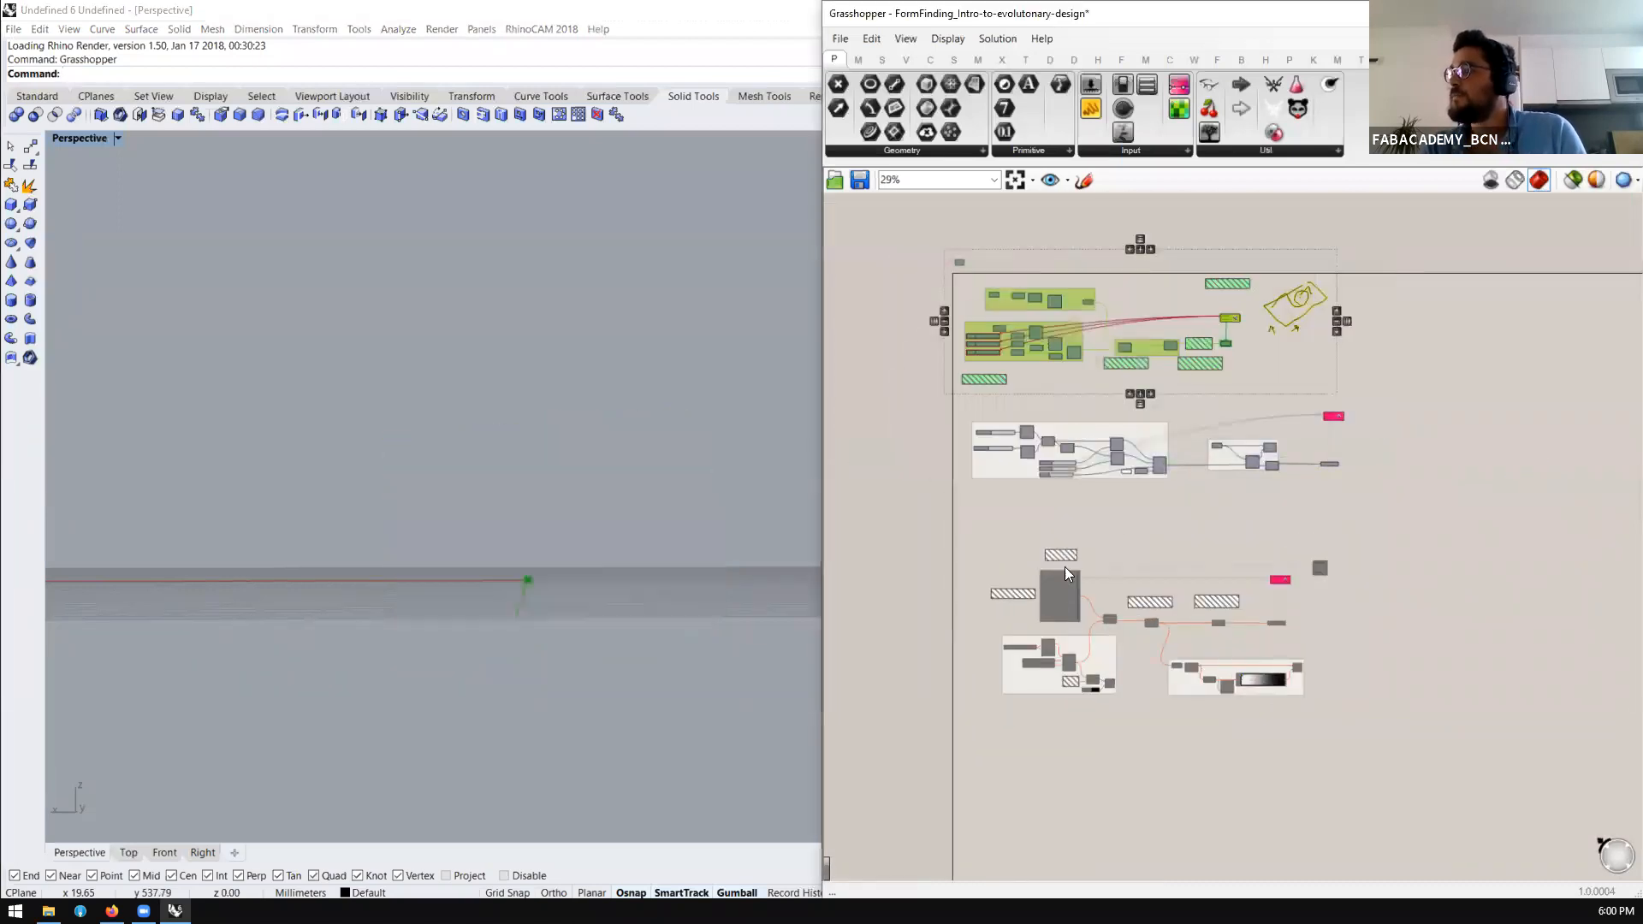
Select the Gene Pool polyline example, enable its components and turn on their preview in the Rhino viewport
scroll(1102, 540, up, 4)
scroll(1102, 540, down, 3)
drag(1439, 546, 931, 777)
middle_click(980, 753)
click(1029, 757)
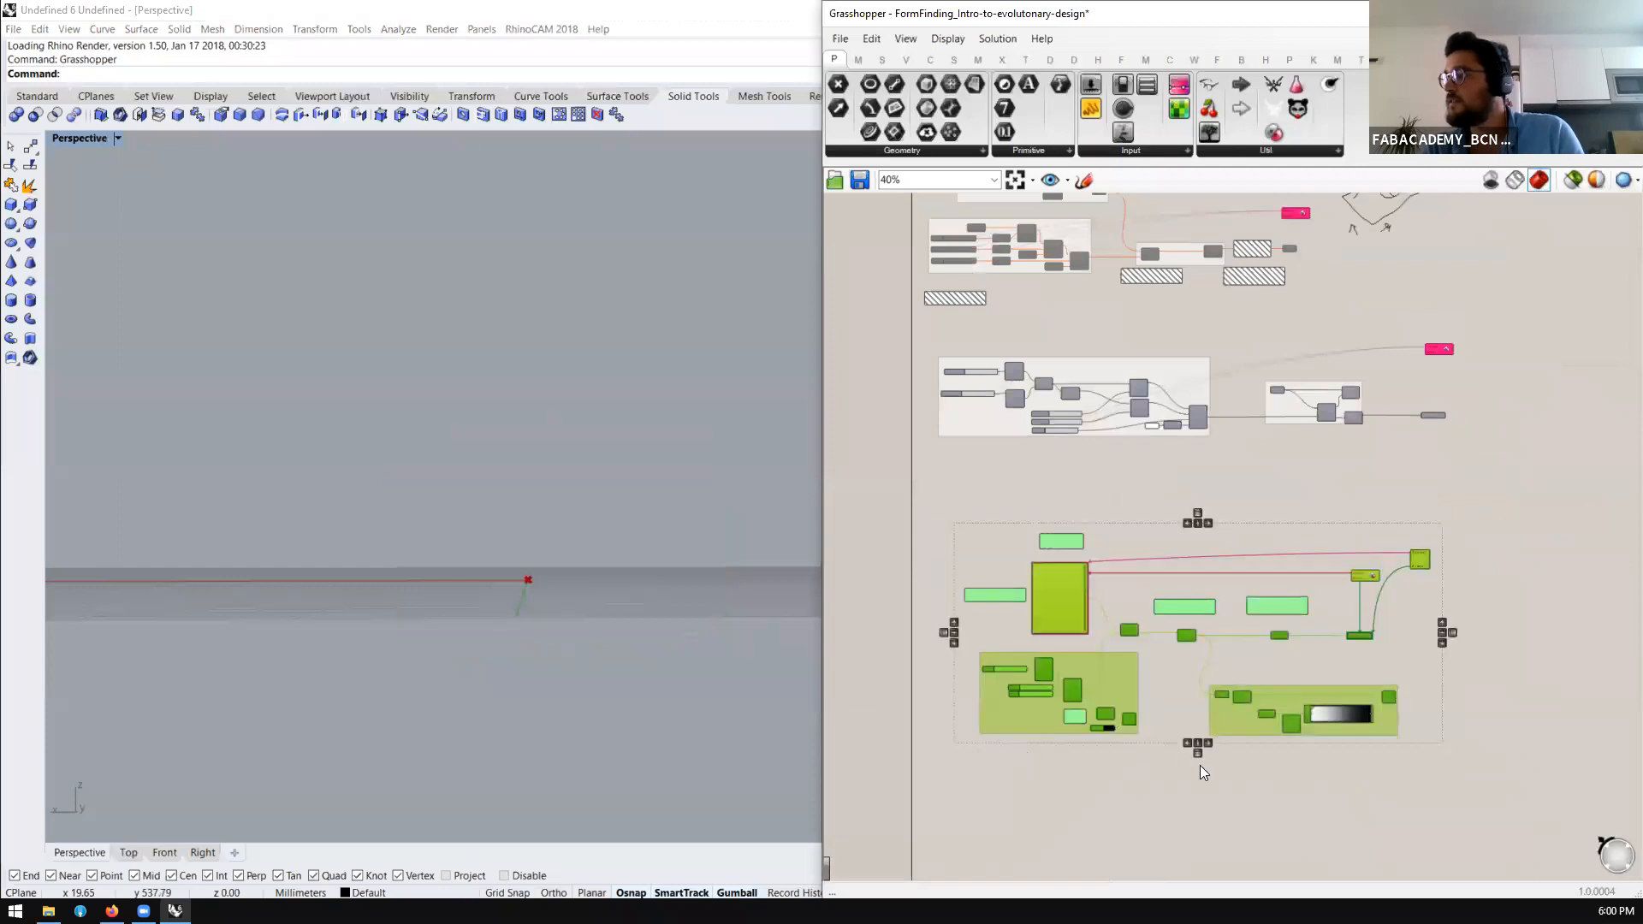
middle_click(1131, 760)
click(1170, 710)
right_drag(648, 663, 402, 453)
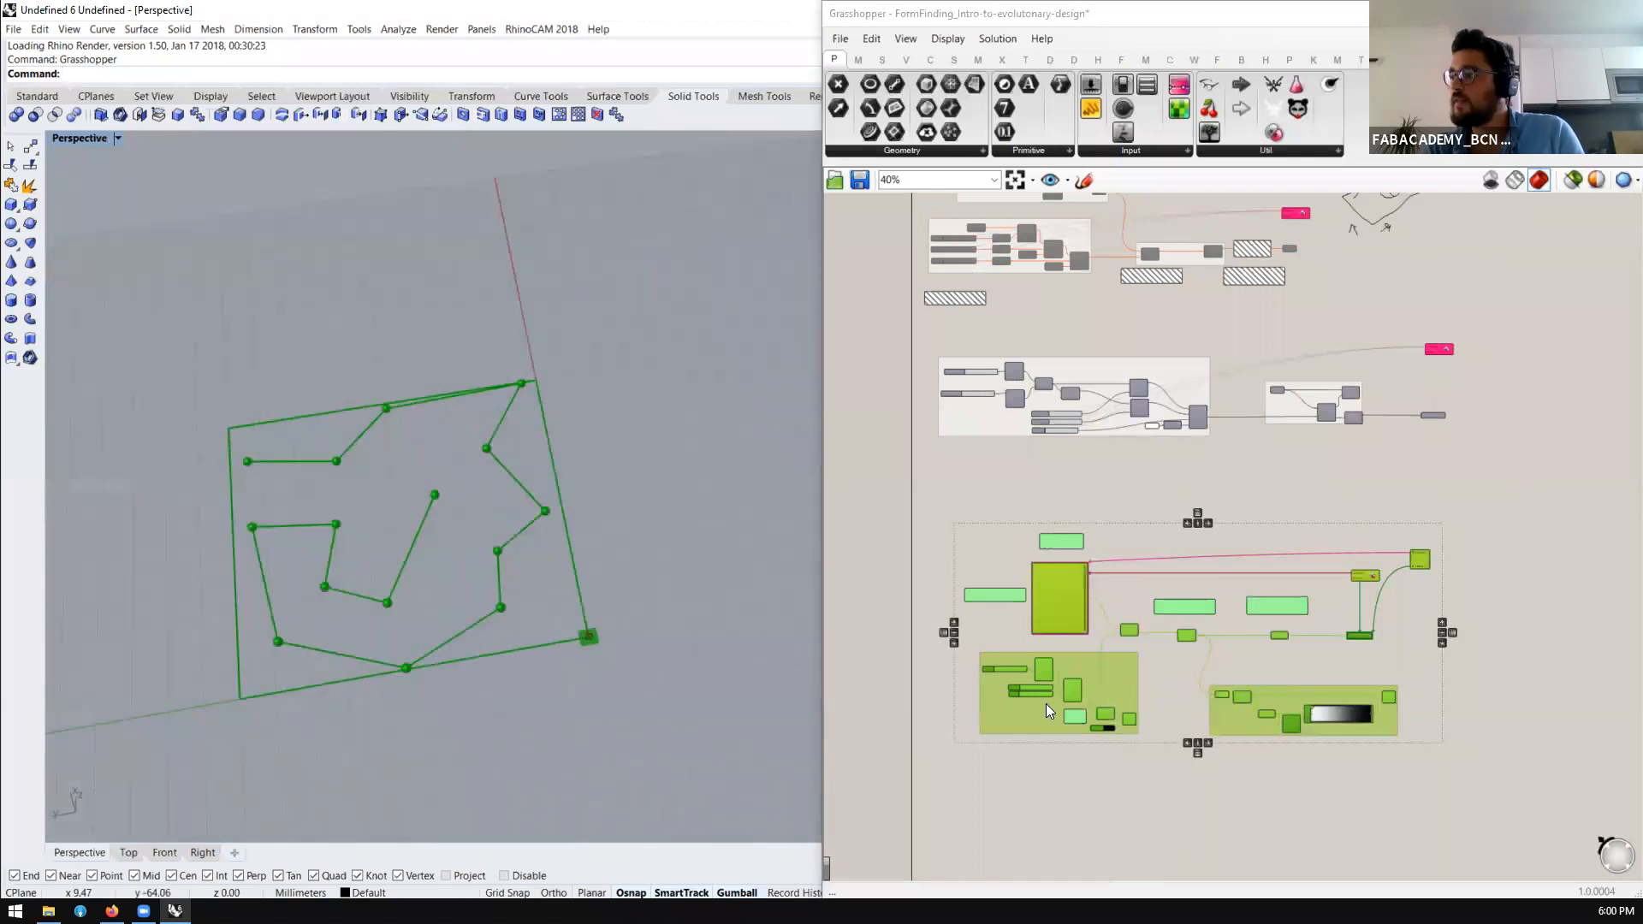
Select the Populate 2D component and restrict the preview to selected objects so only its points are drawn
click(1082, 775)
scroll(1061, 693, up, 6)
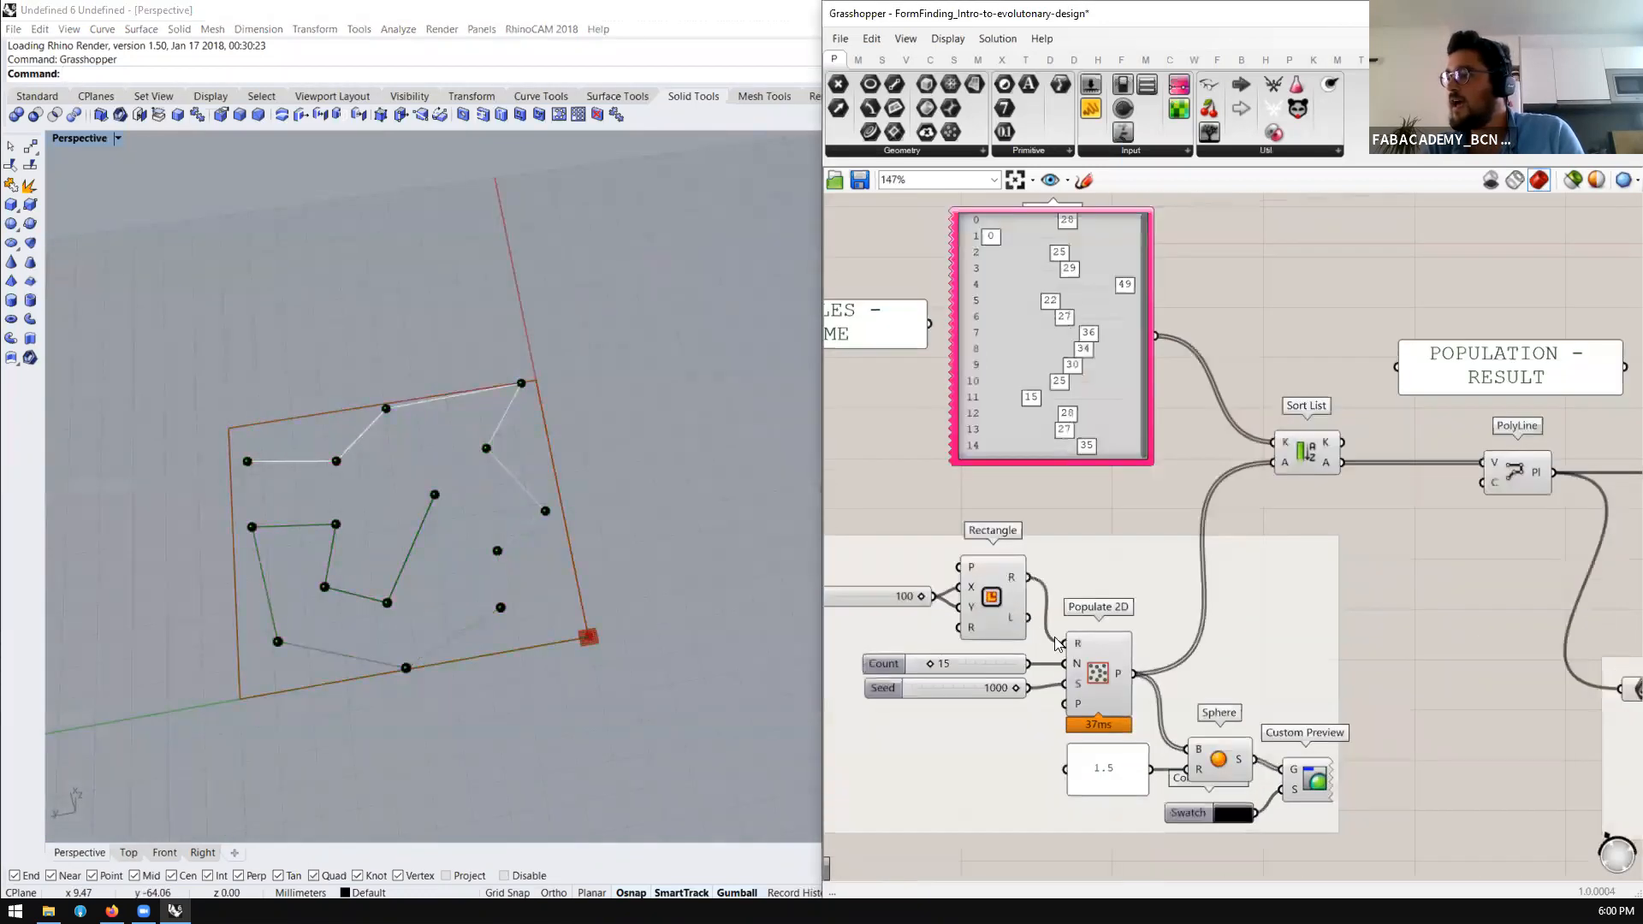
click(1102, 678)
click(1573, 180)
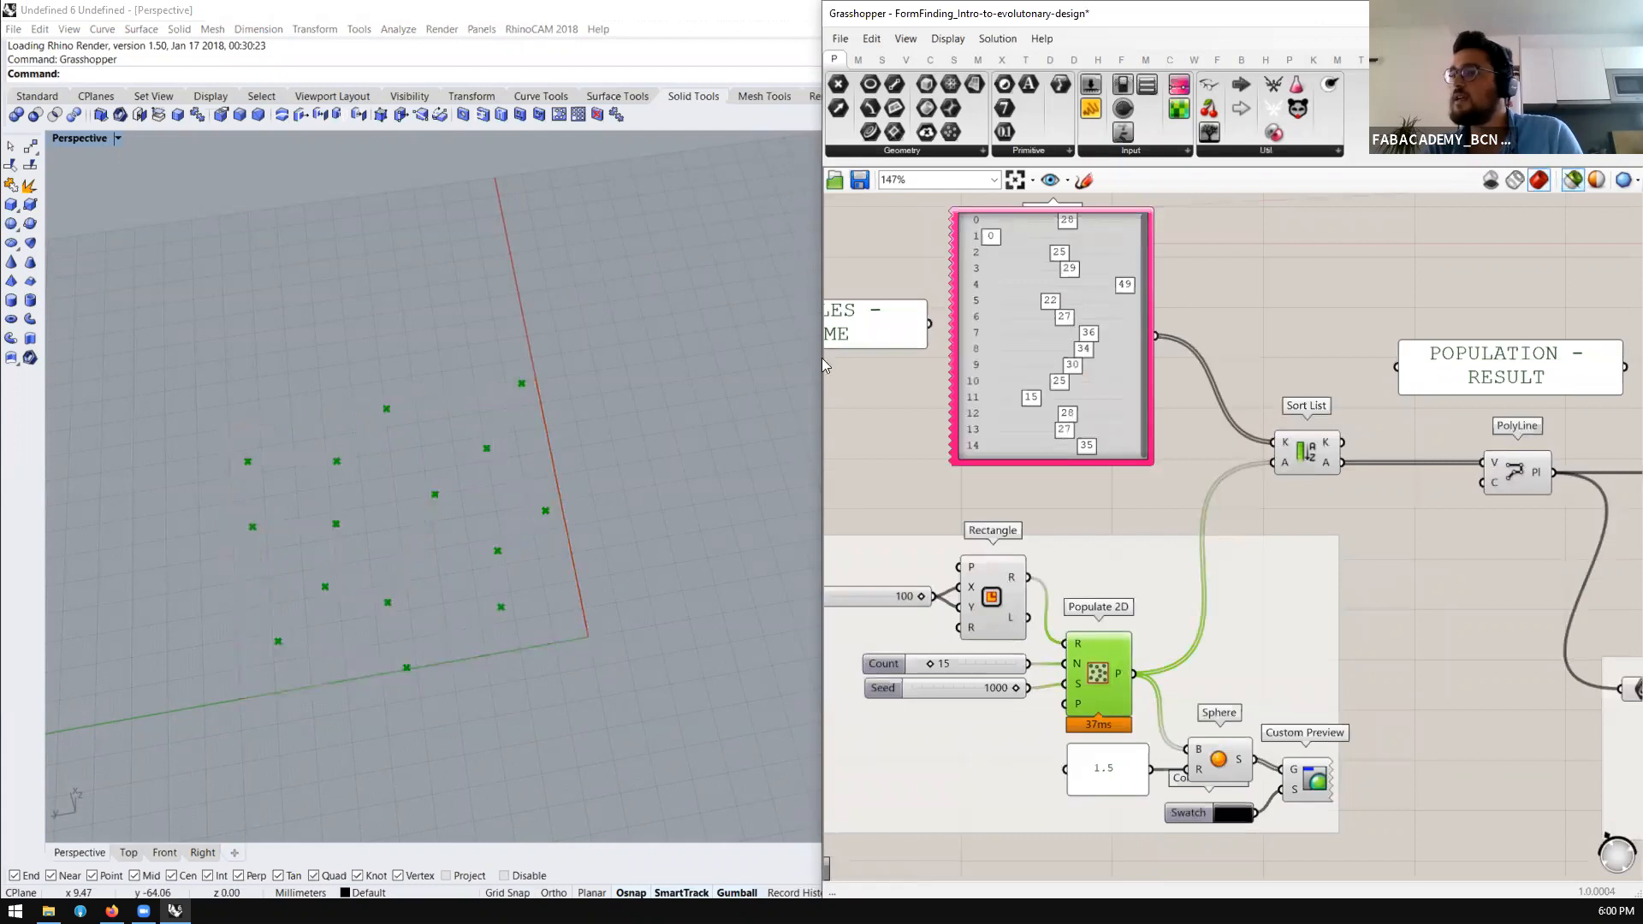
right_drag(444, 581, 513, 565)
scroll(388, 524, down, 3)
right_drag(371, 549, 359, 598)
scroll(1073, 660, down, 3)
scroll(966, 656, up, 3)
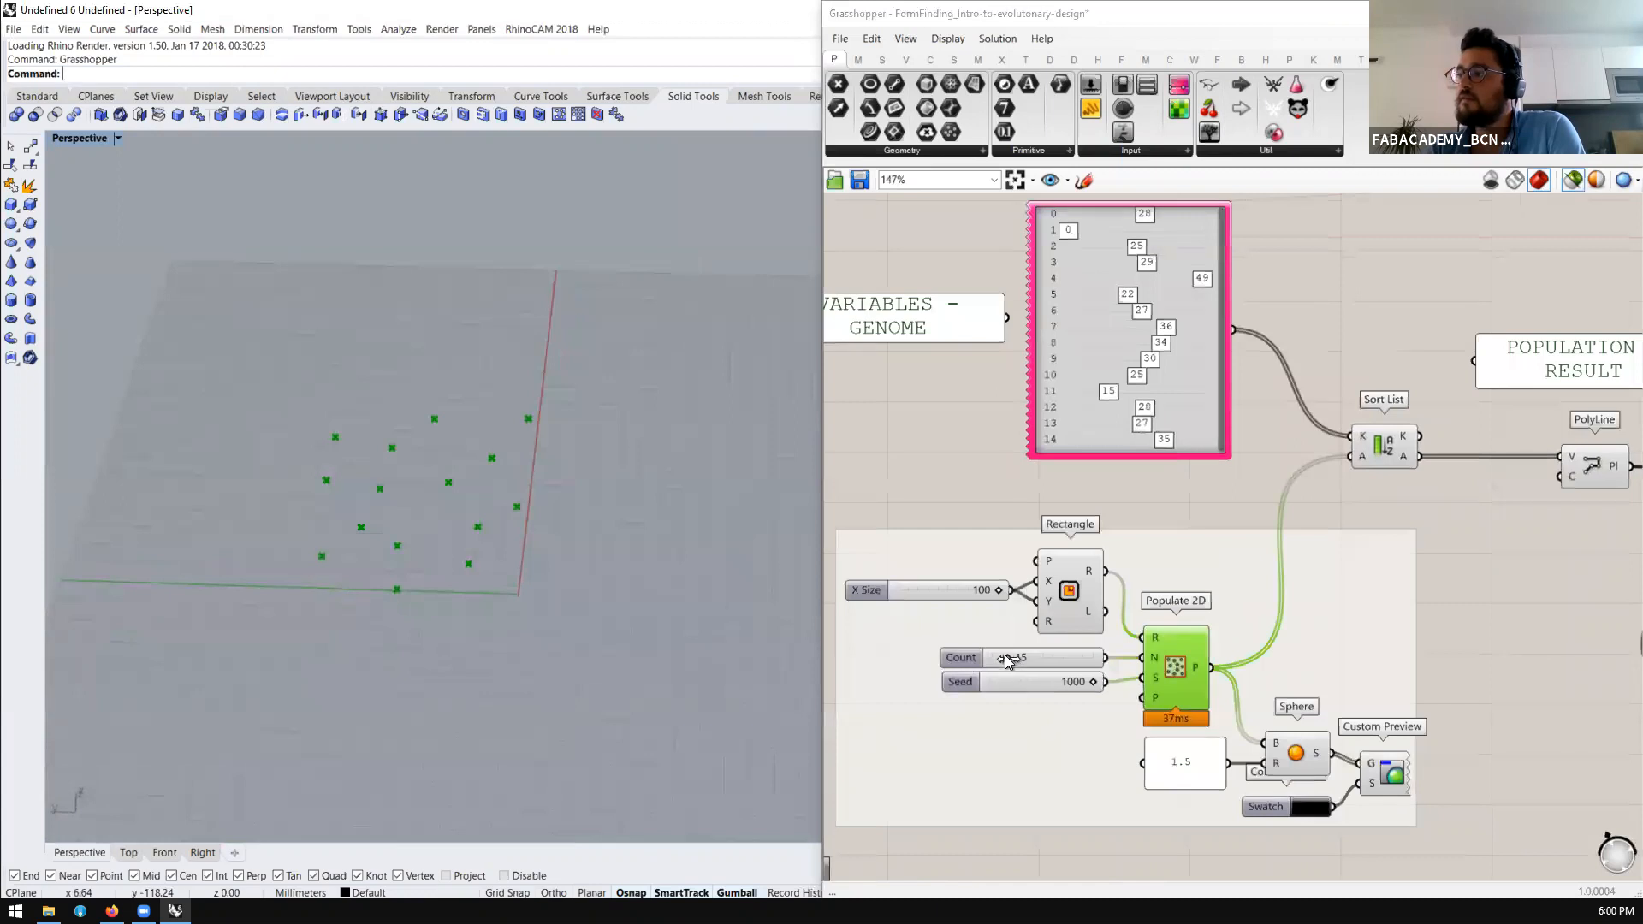
Try a Populate 2D point count of 26, and undo that change
drag(1004, 655, 1025, 654)
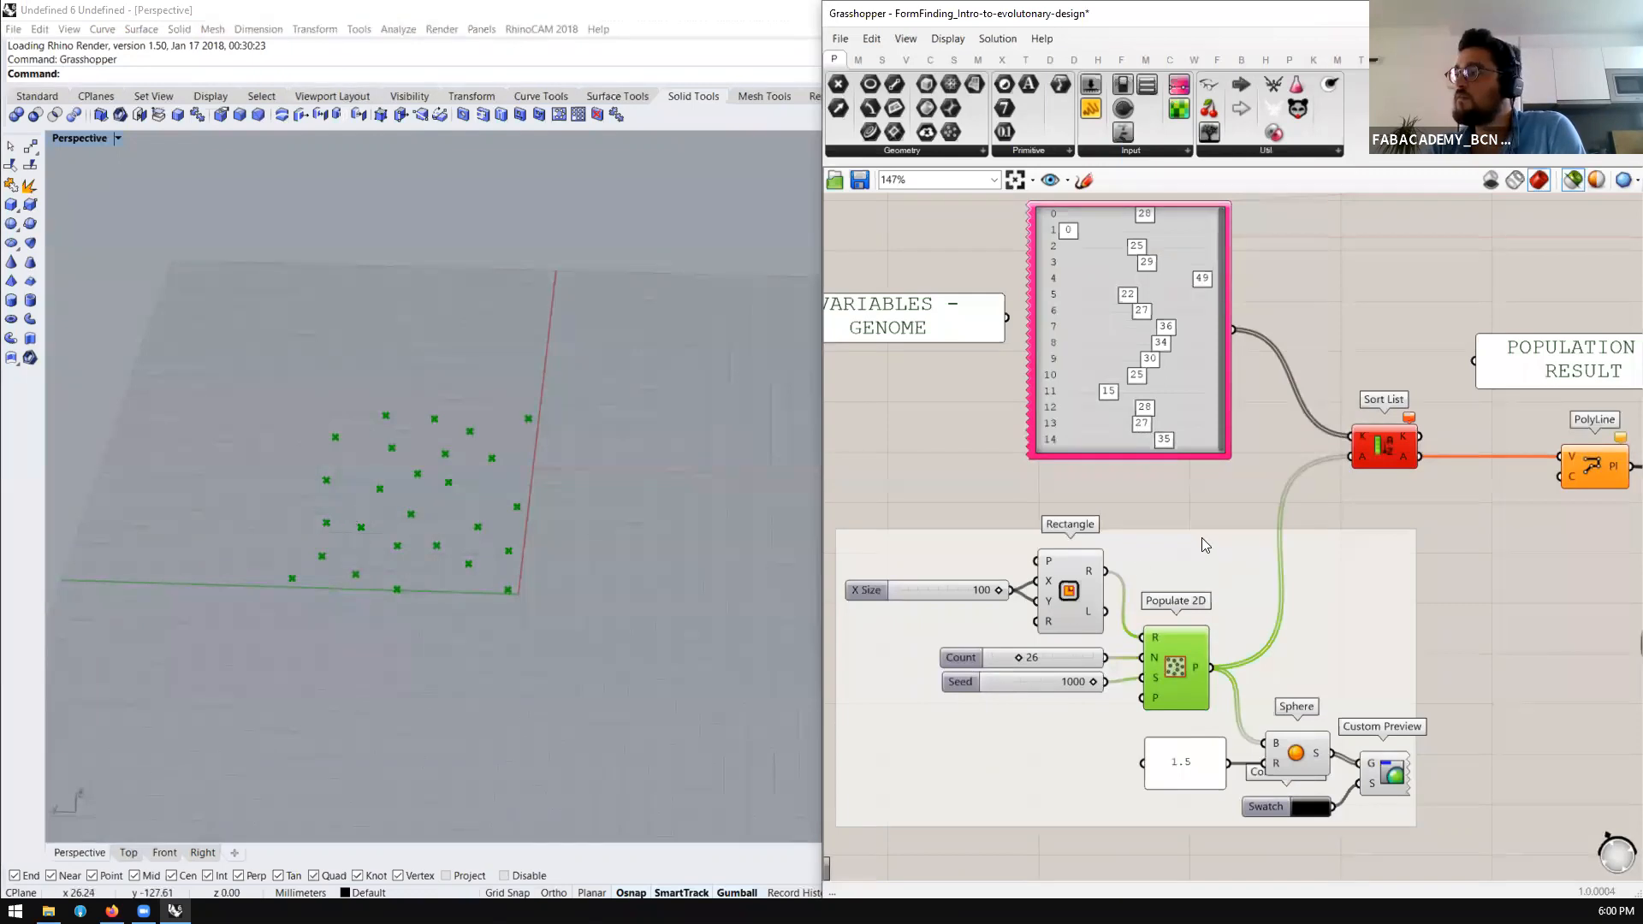
key(ctrl+z)
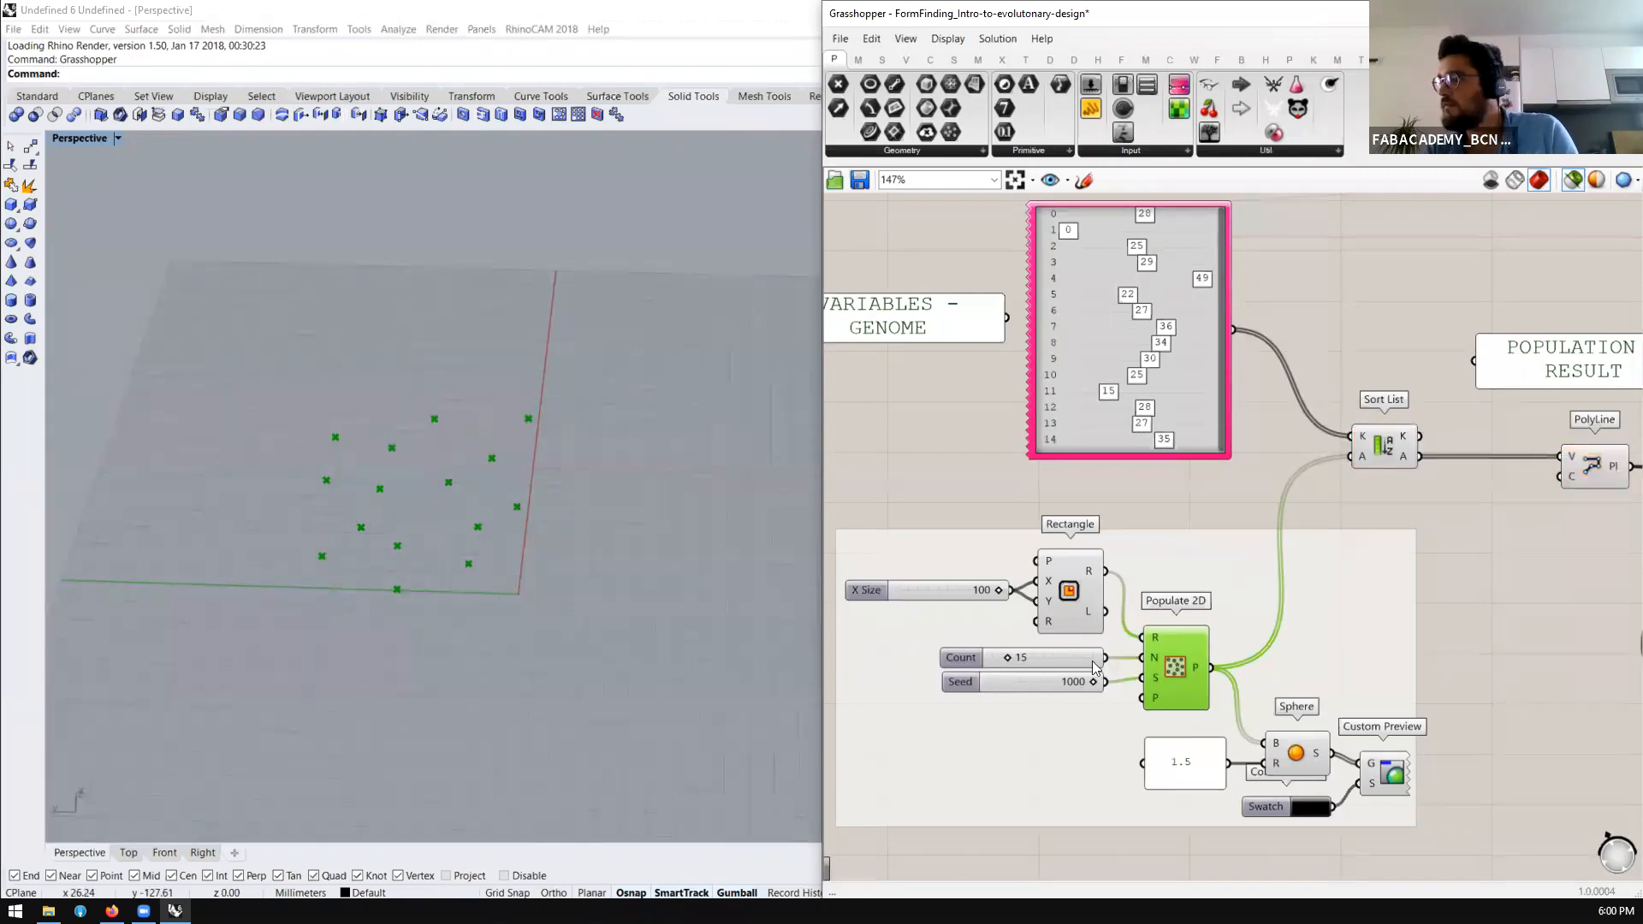
Select Sort List and then PolyLine to examine how the sorted points are connected in the viewport
click(1389, 459)
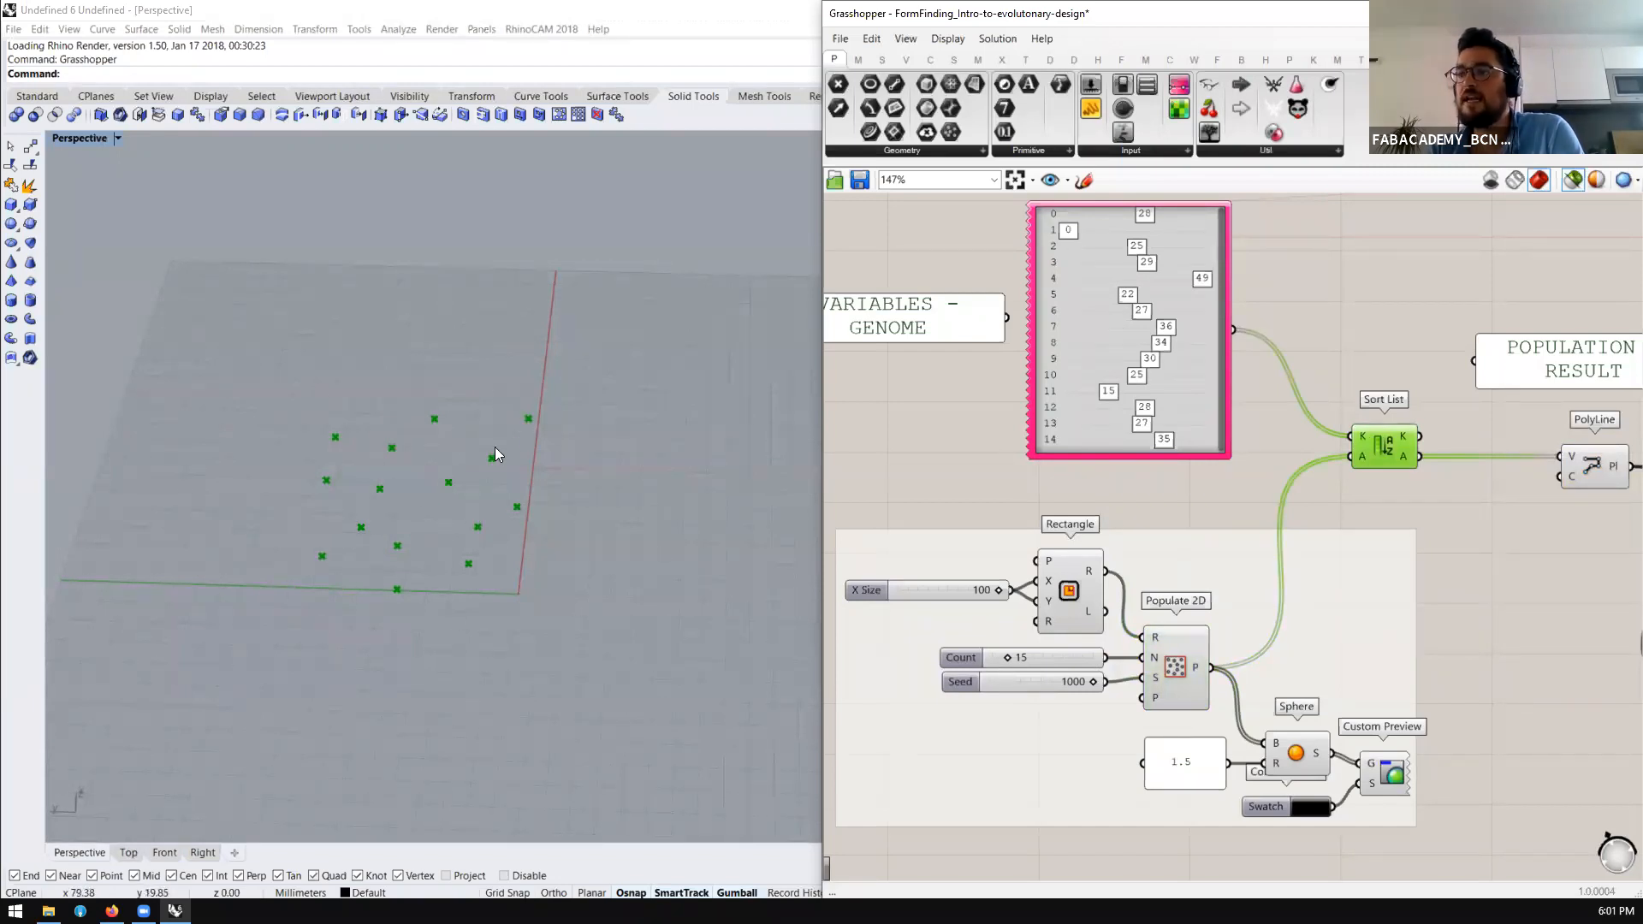
click(1593, 460)
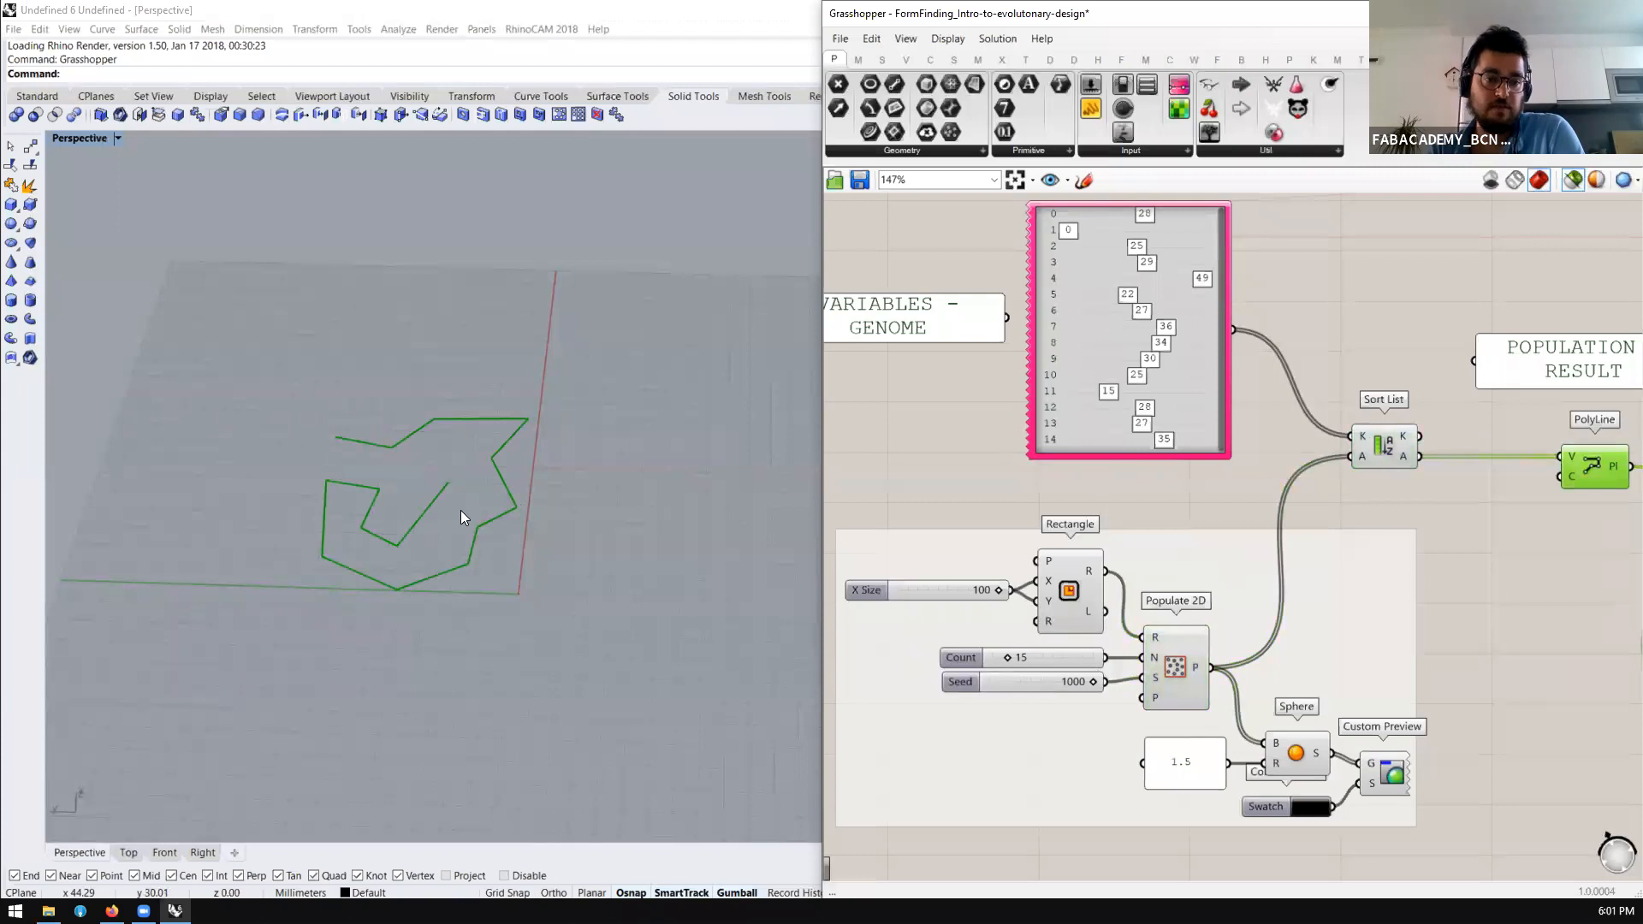
scroll(410, 483, up, 3)
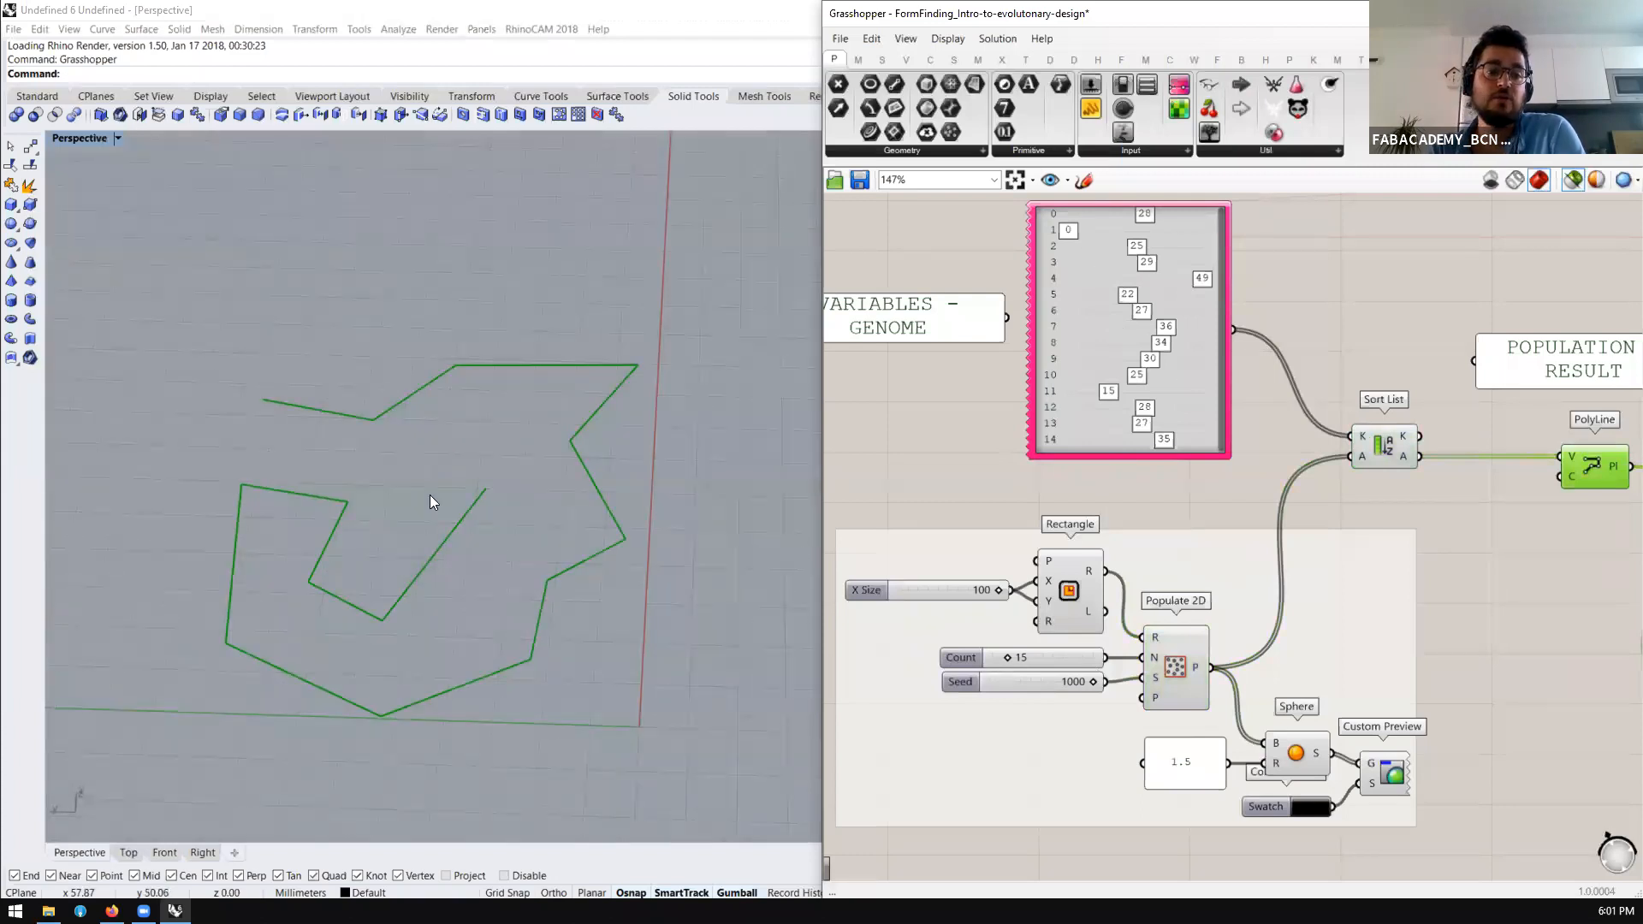
scroll(429, 495, down, 2)
scroll(464, 480, up, 2)
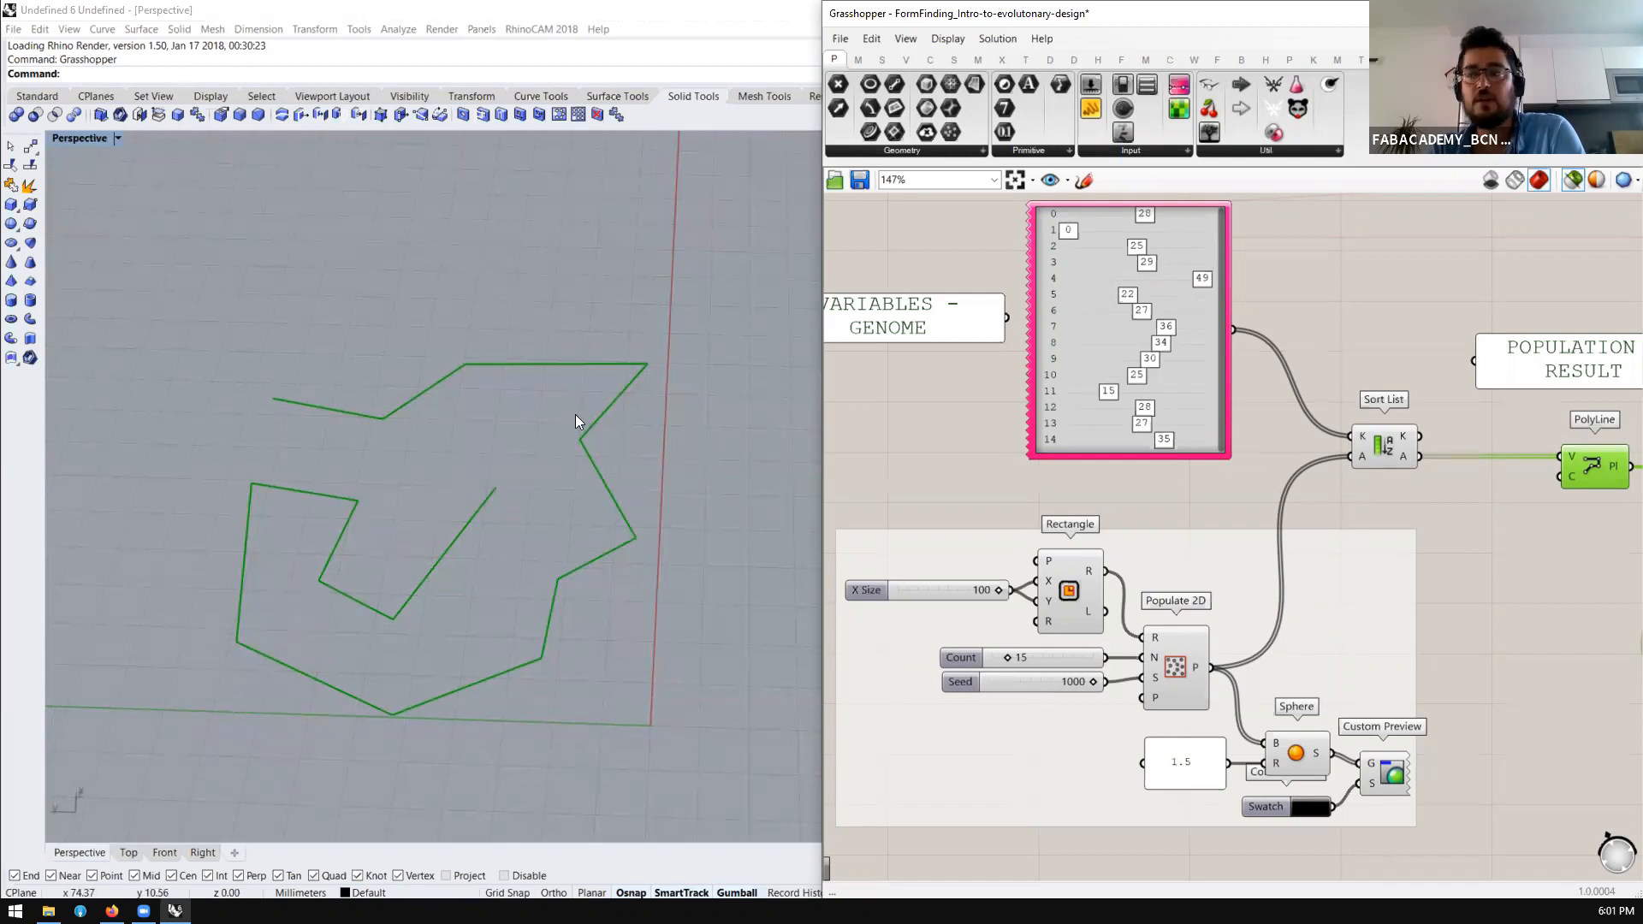
scroll(533, 397, down, 2)
scroll(394, 467, up, 3)
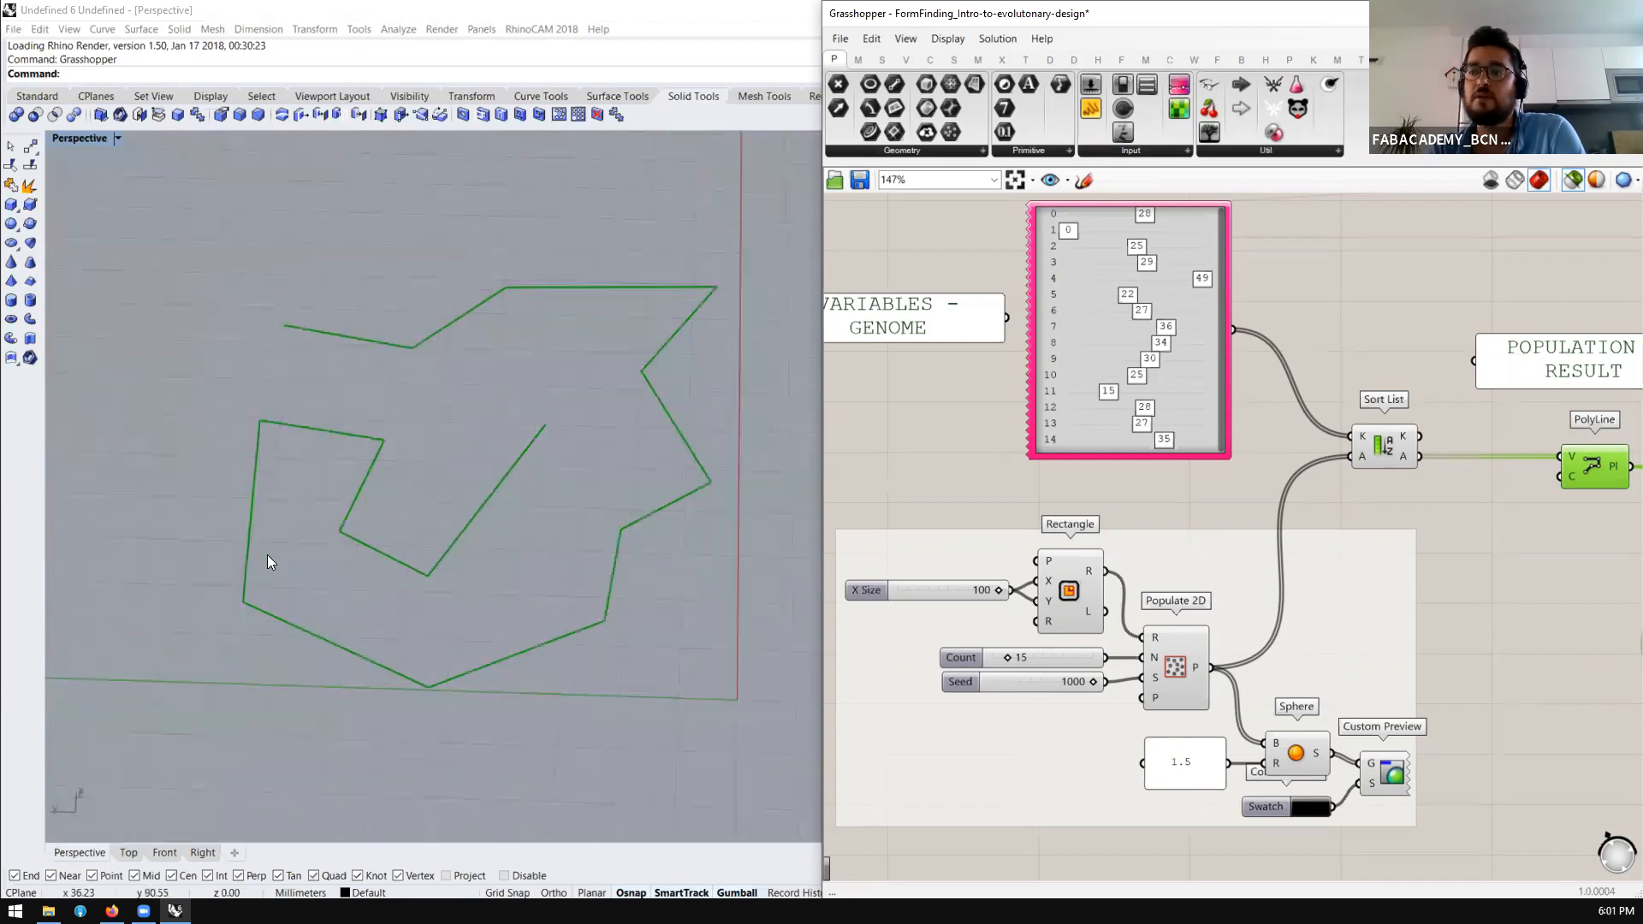
scroll(1252, 368, down, 5)
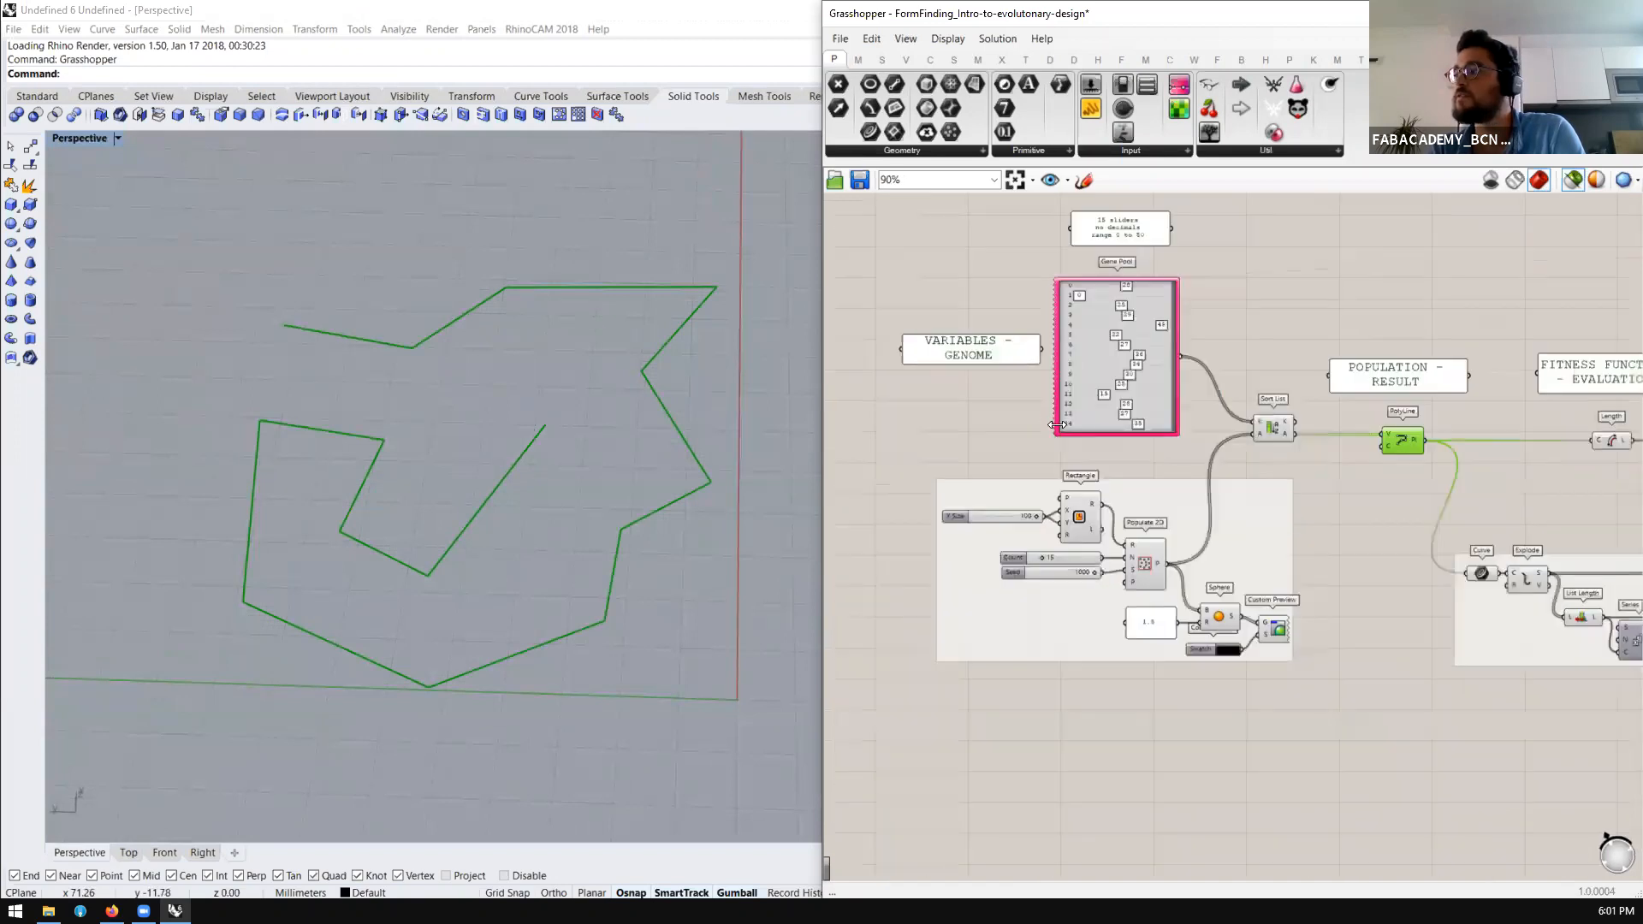
Select the Length component that evaluates the polyline as the fitness function
scroll(1259, 476, up, 5)
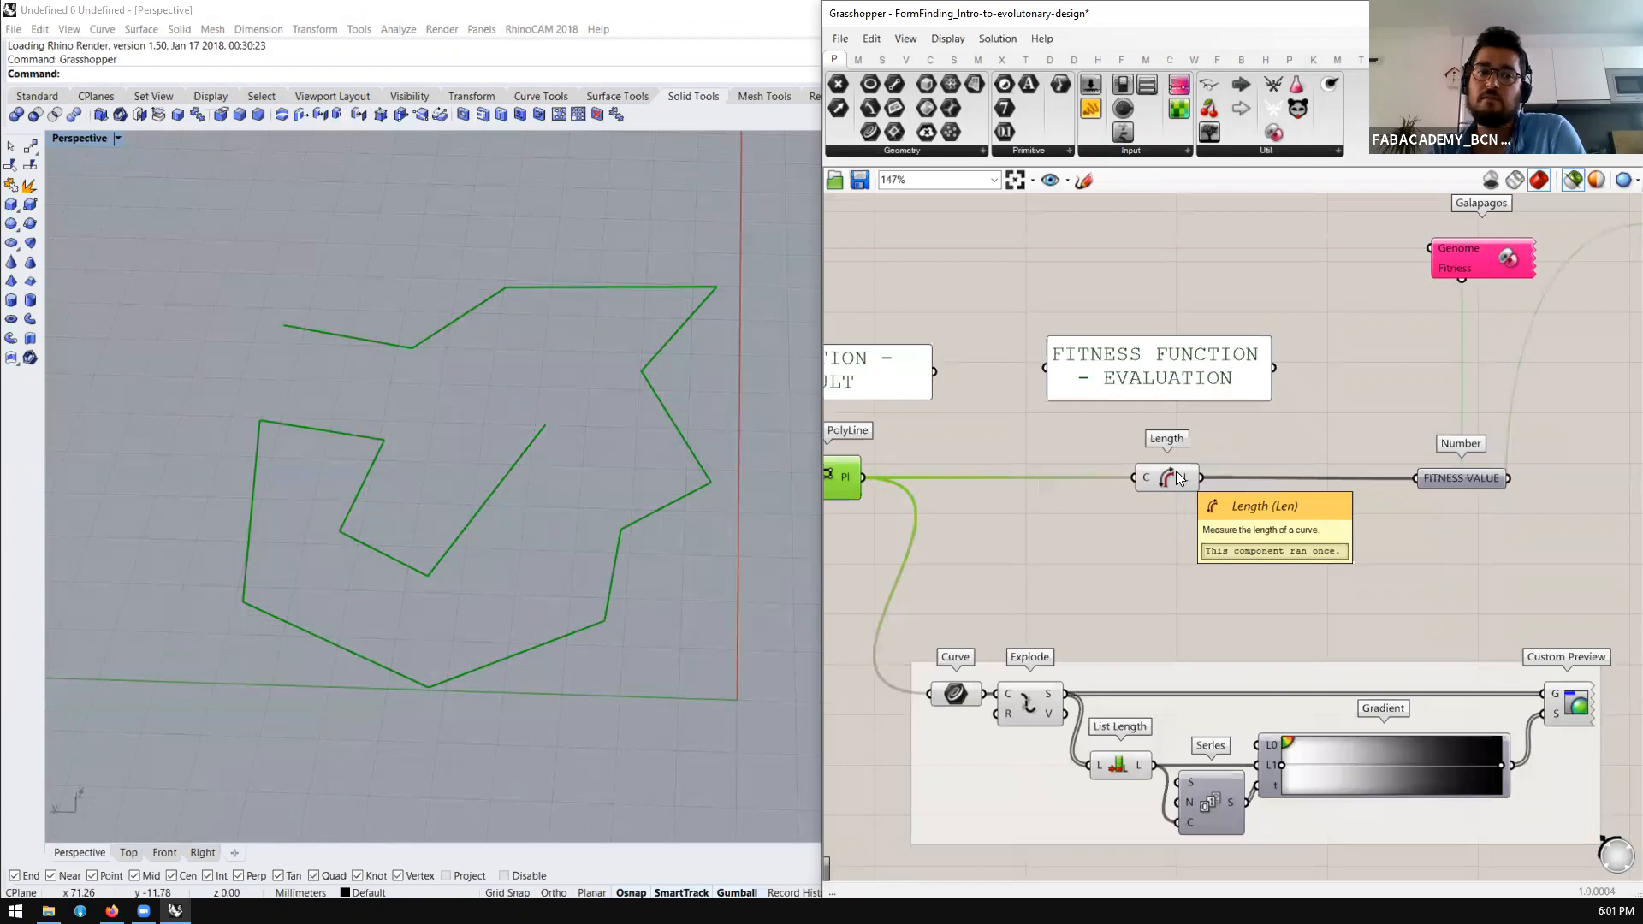
click(1177, 473)
scroll(1177, 476, down, 4)
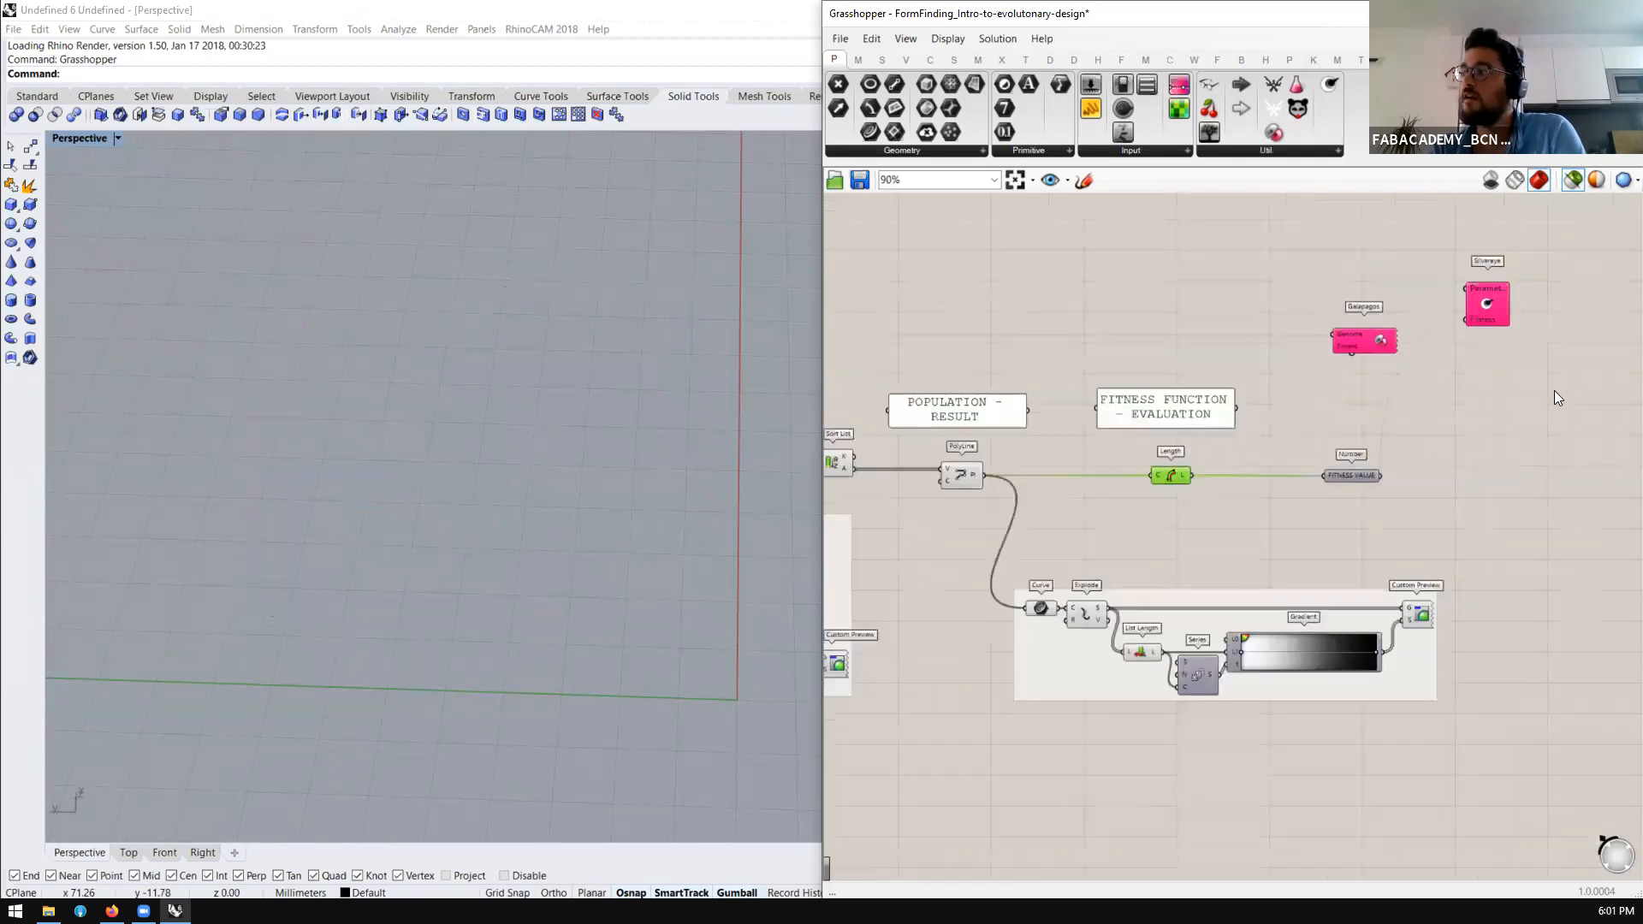
scroll(1224, 374, down, 3)
Preview the PolyLine component and set gene 8 to 11 and gene 9 to 25 in the Gene Pool
scroll(989, 390, up, 6)
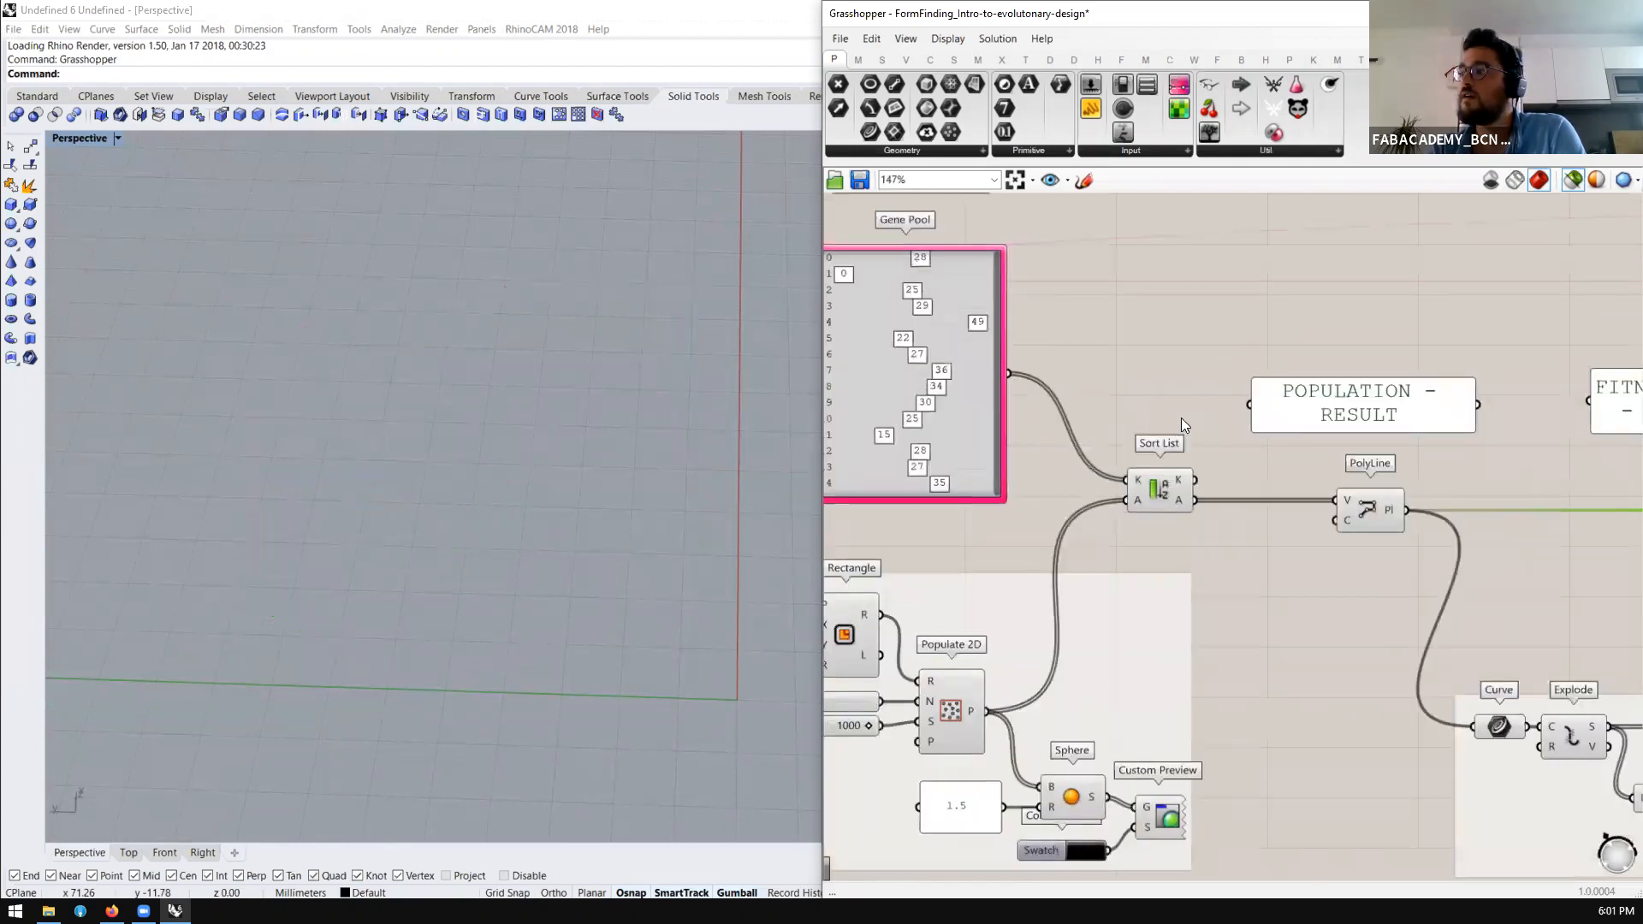
scroll(1216, 445, down, 3)
scroll(1056, 430, up, 4)
scroll(1222, 511, down, 1)
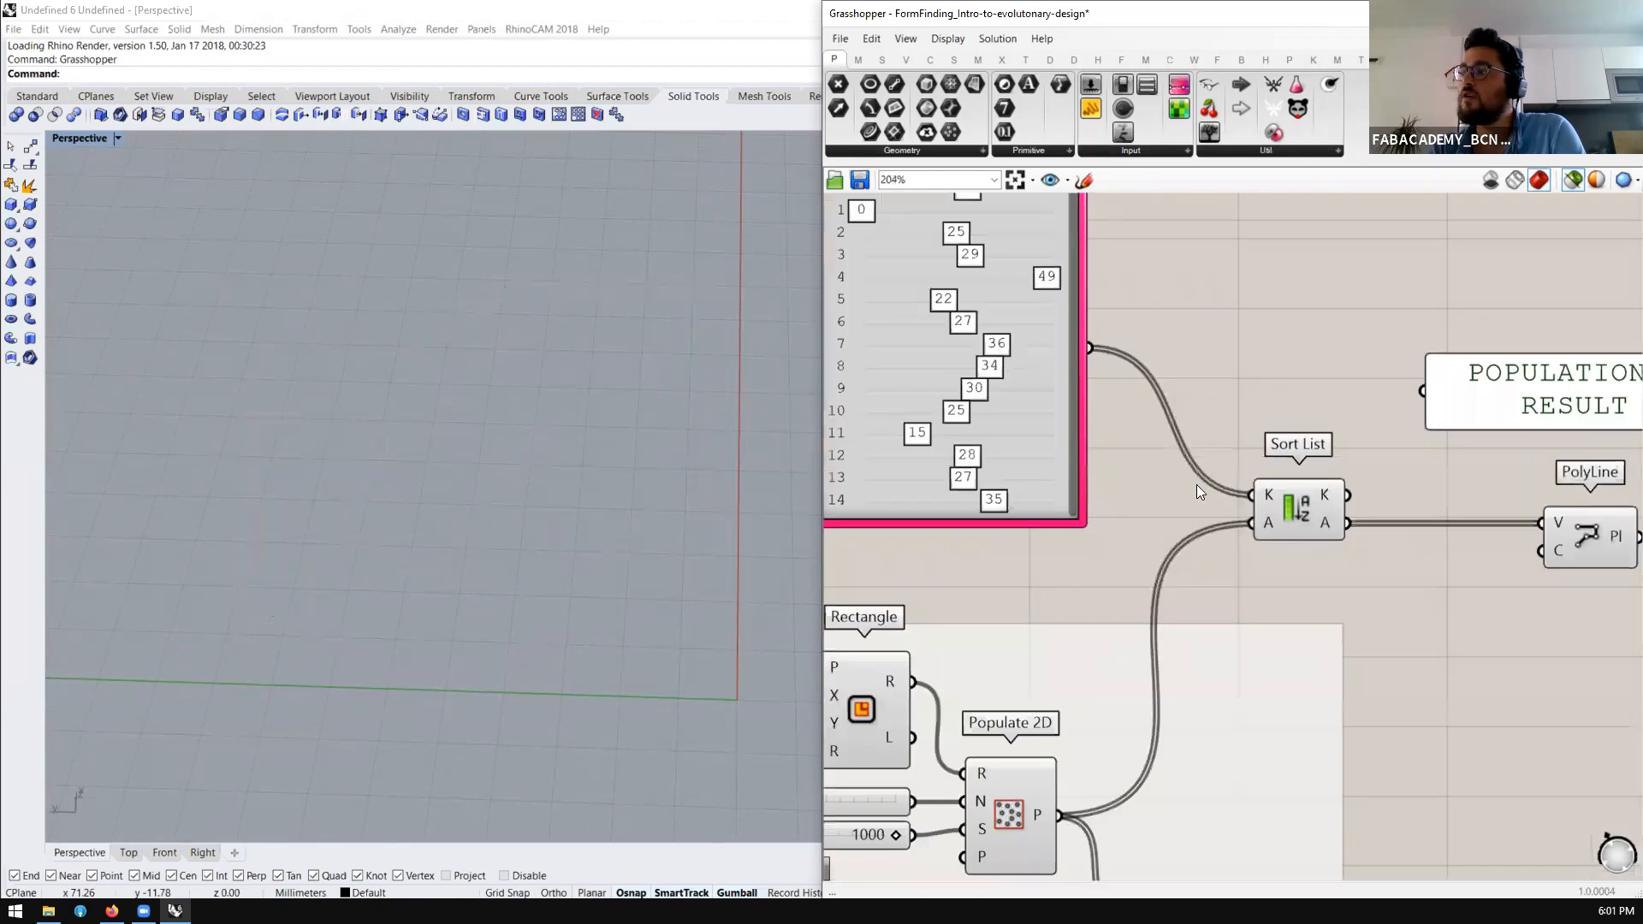
scroll(1196, 484, down, 2)
click(1331, 500)
scroll(965, 395, up, 2)
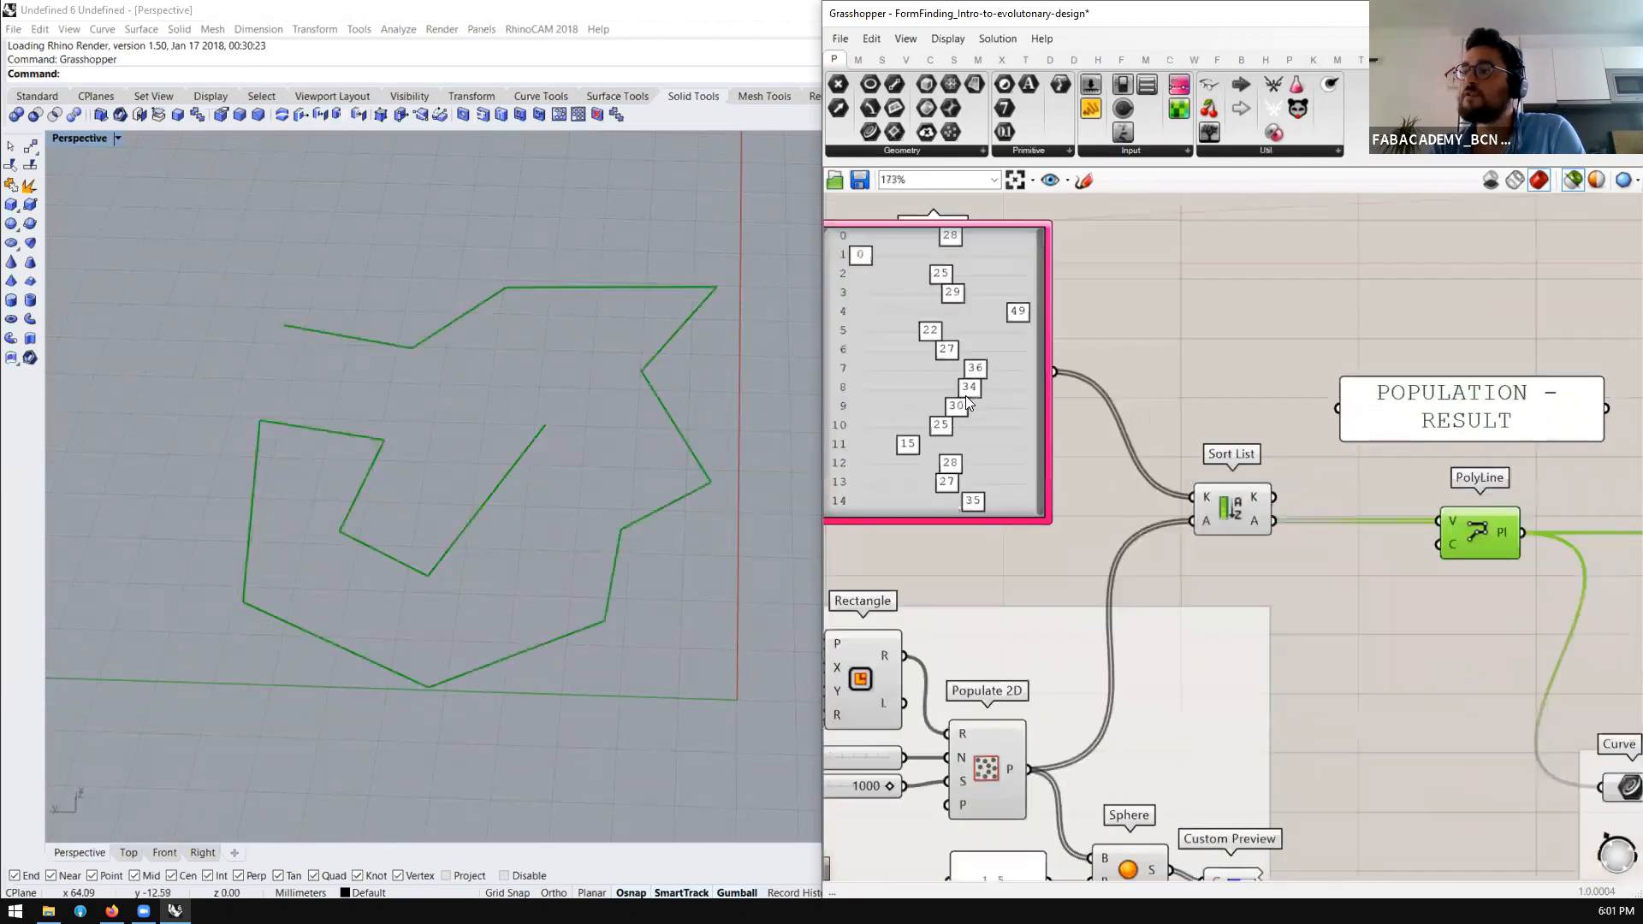
drag(961, 402, 900, 386)
scroll(1089, 455, down, 2)
scroll(1189, 480, up, 2)
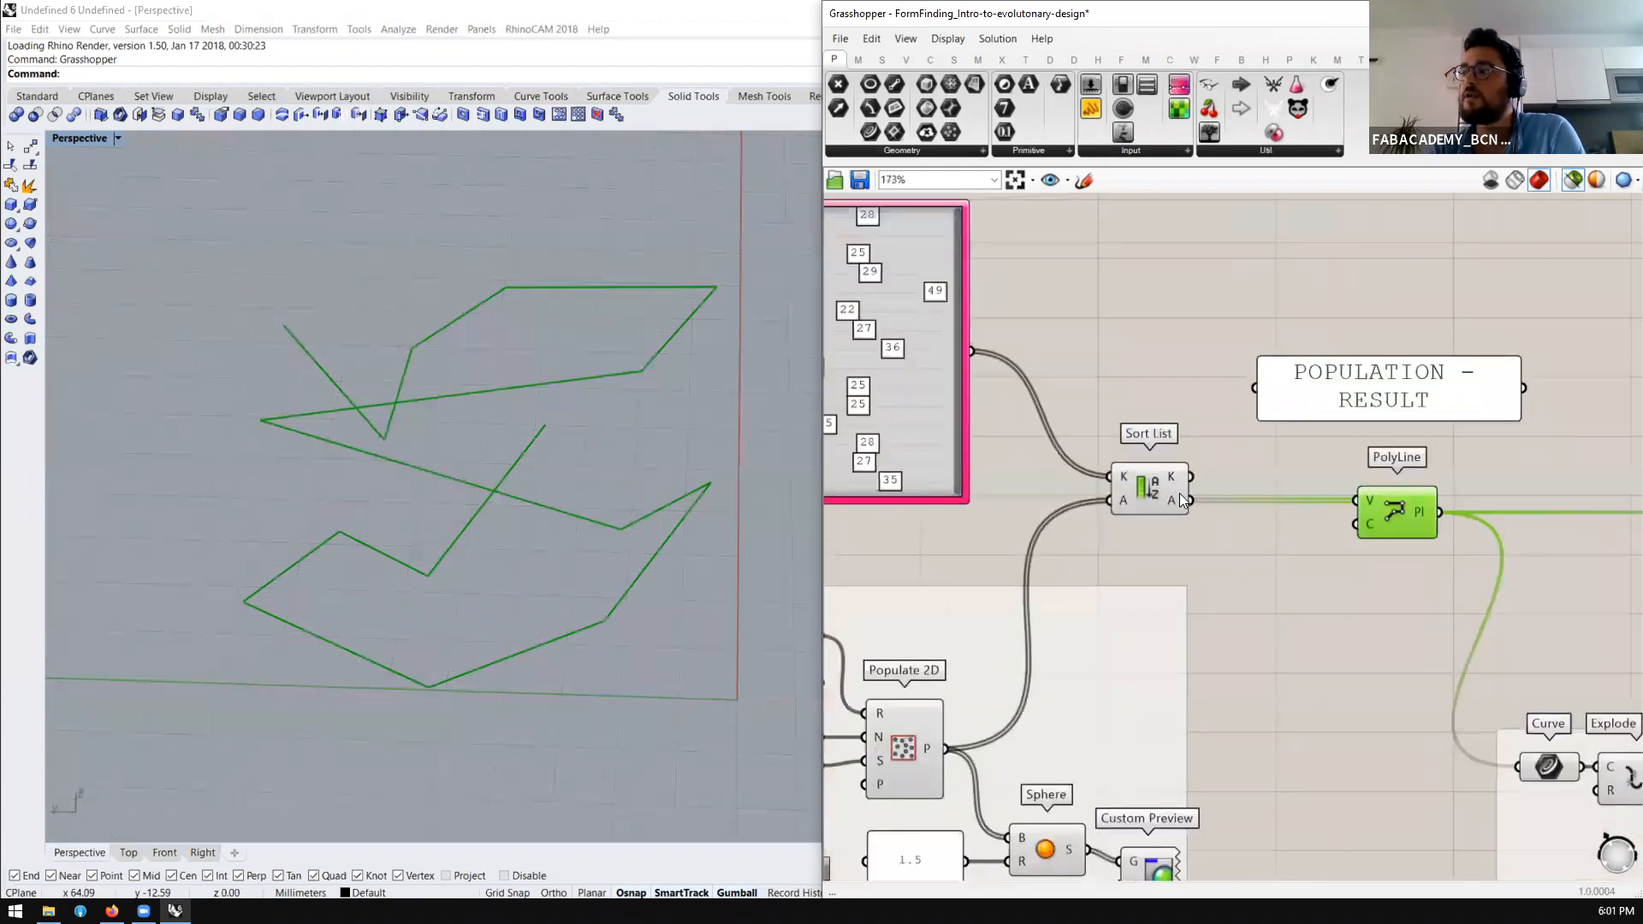
Check the Sort List's key values and set gene 7 in the Gene Pool to 23
scroll(1181, 500, down, 2)
scroll(1132, 481, up, 1)
mouse_move(1133, 480)
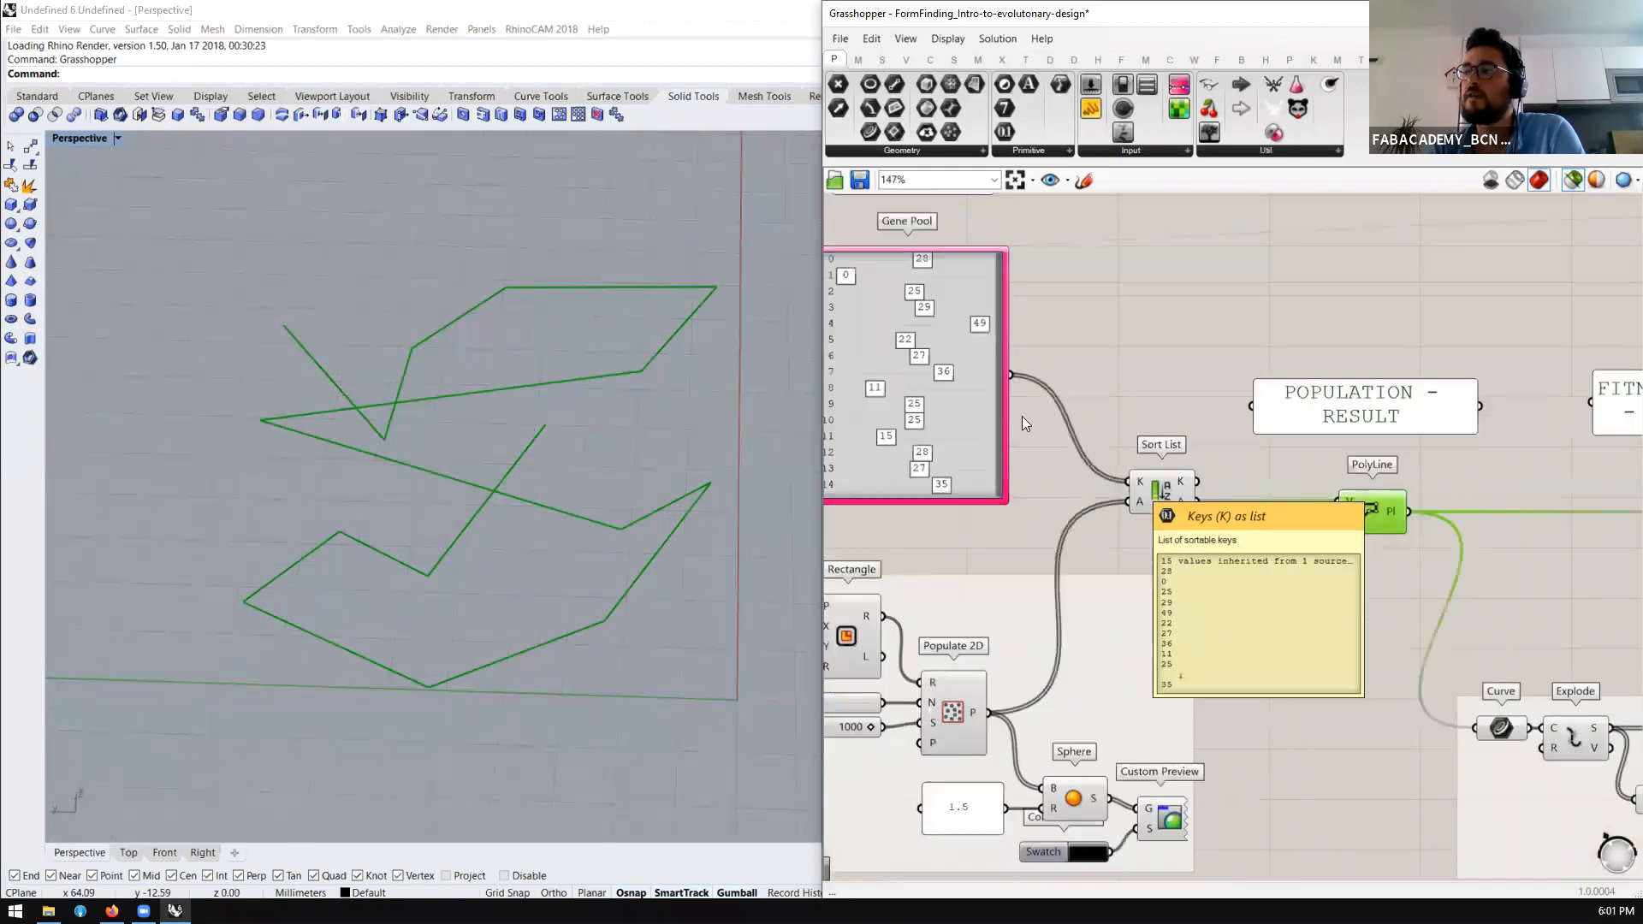
scroll(945, 373, up, 1)
drag(940, 369, 897, 366)
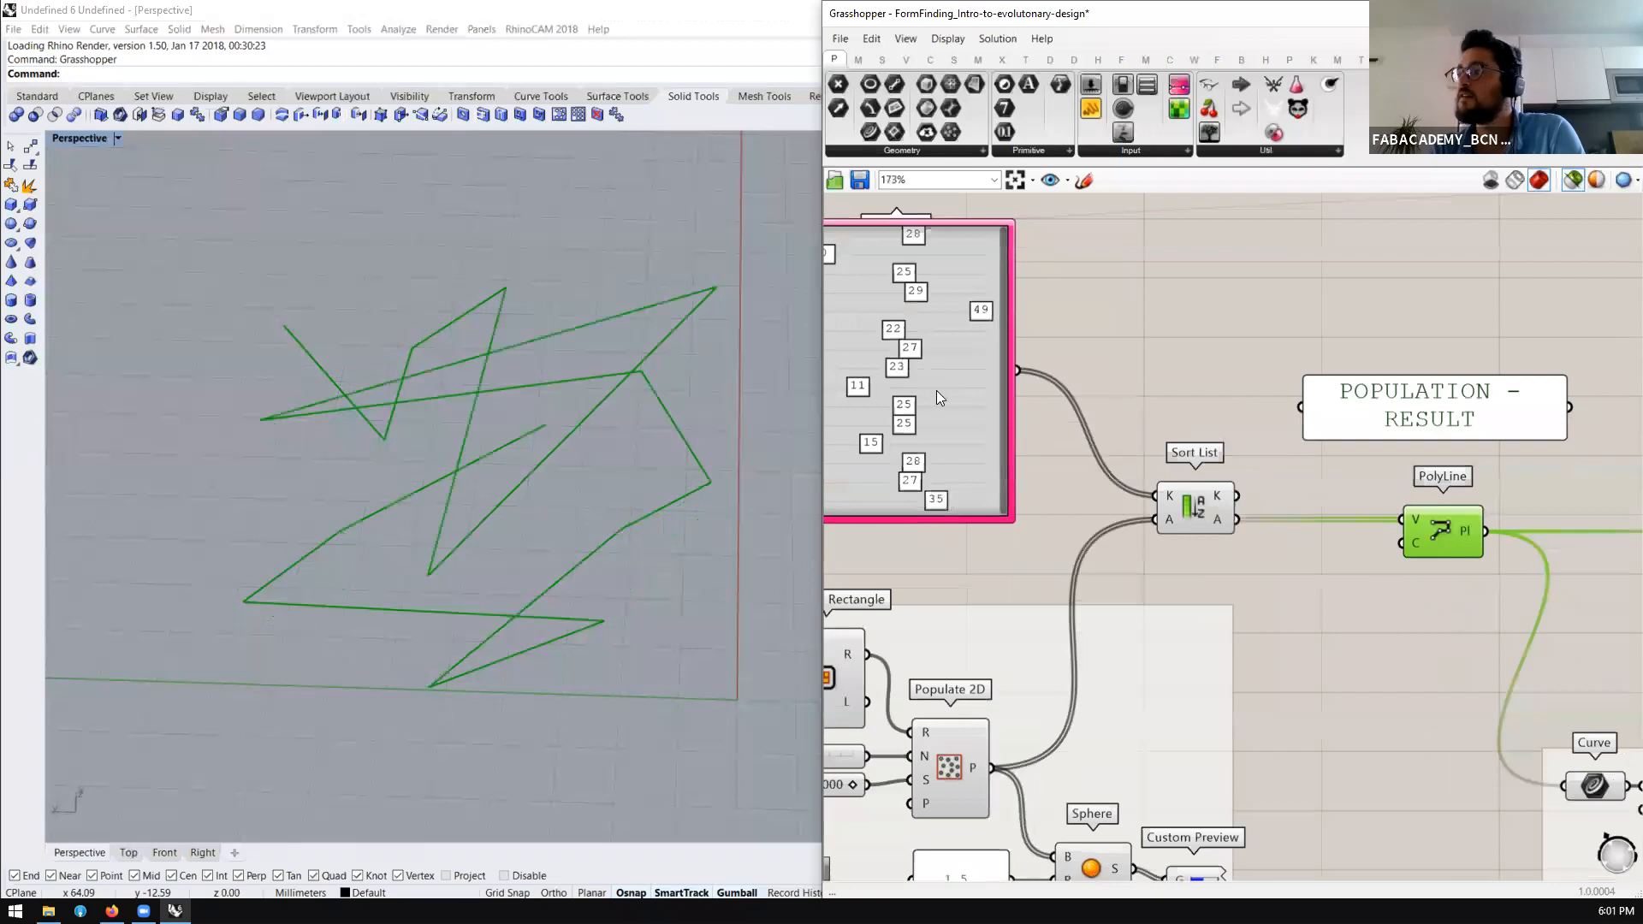
Cancel out of the polyline example's Galapagos editor and turn off the selected-only preview so all geometry is drawn
scroll(1307, 358, down, 2)
scroll(1444, 329, up, 2)
double_click(1485, 332)
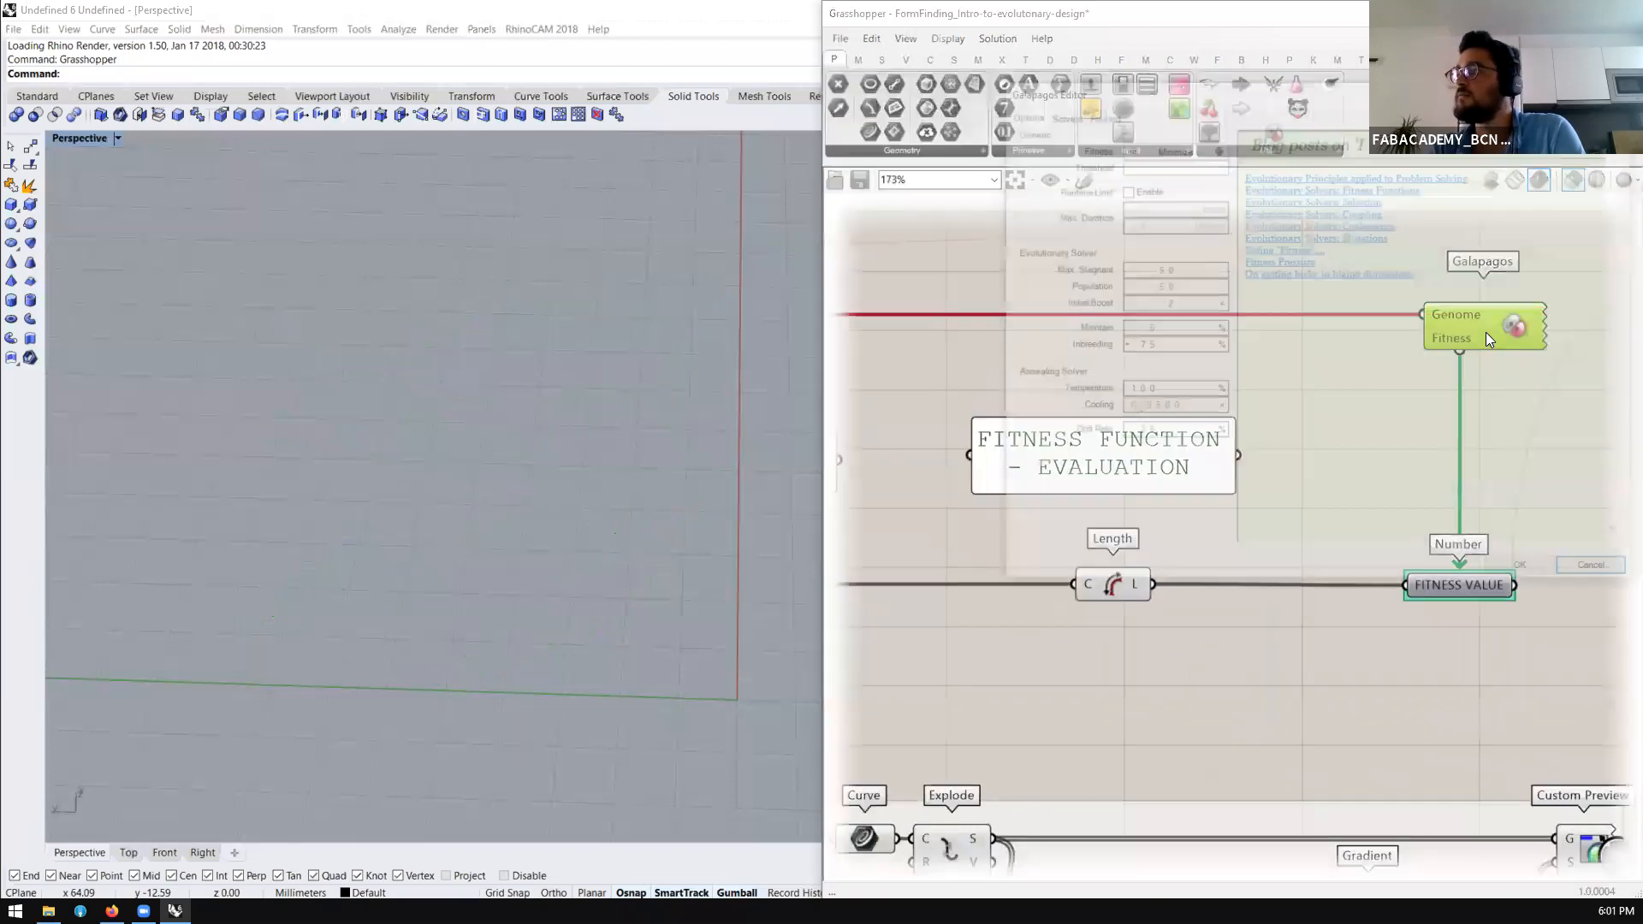
click(1592, 566)
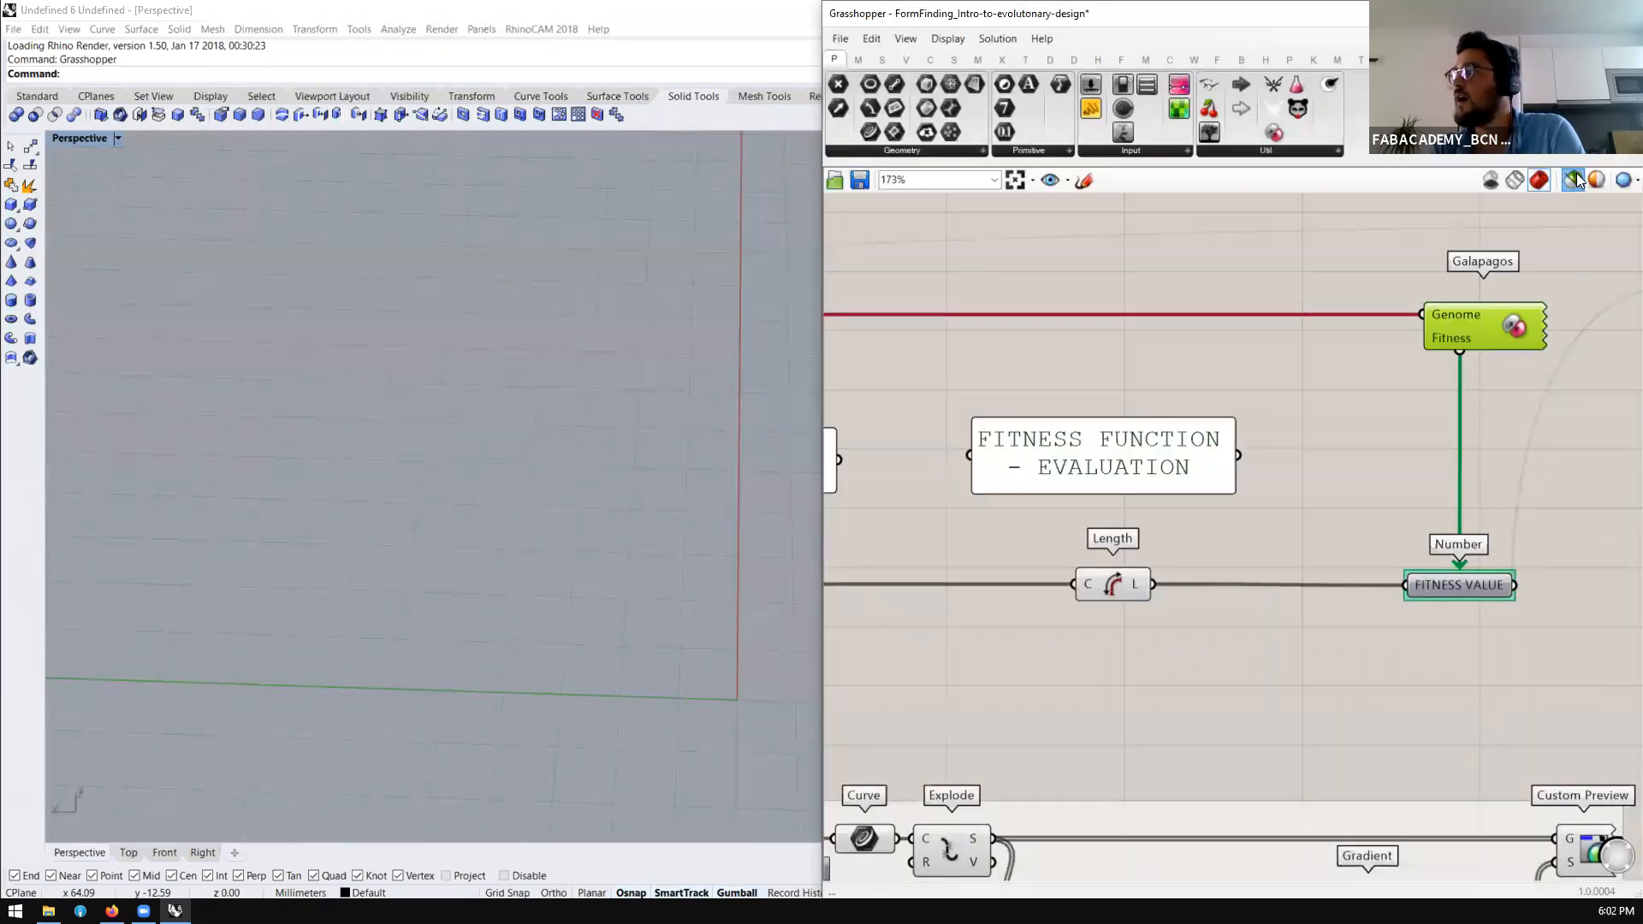
click(1574, 180)
Open the polyline example's Galapagos editor, move it clear of the Rhino viewport and show its solver controls
click(1463, 334)
double_click(1499, 329)
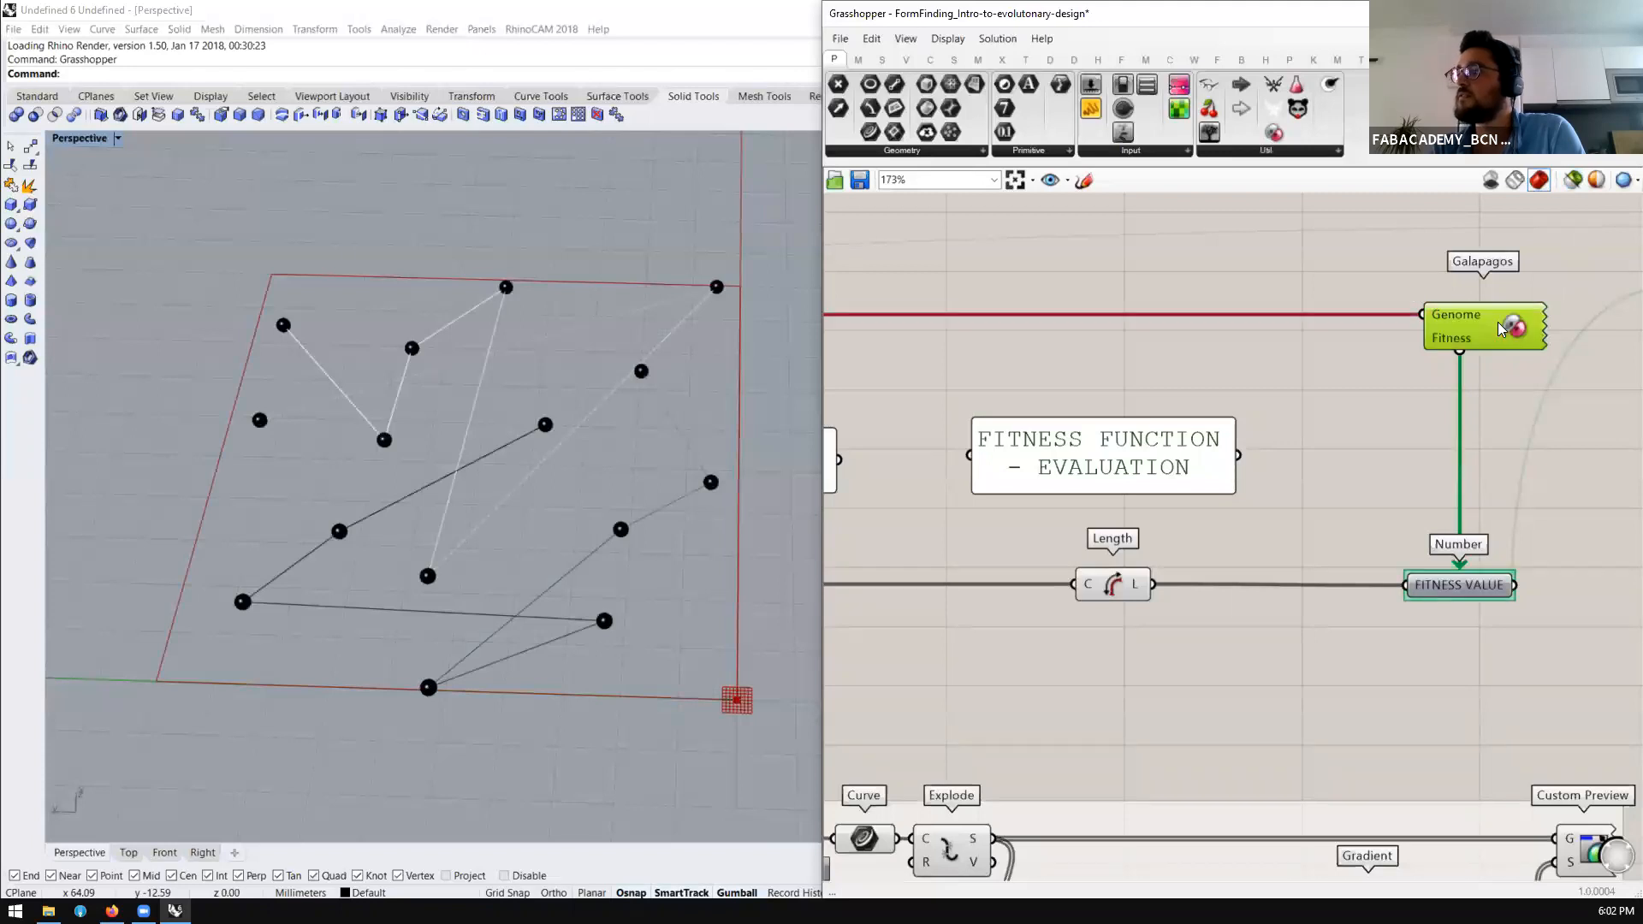
drag(1166, 79, 1035, 136)
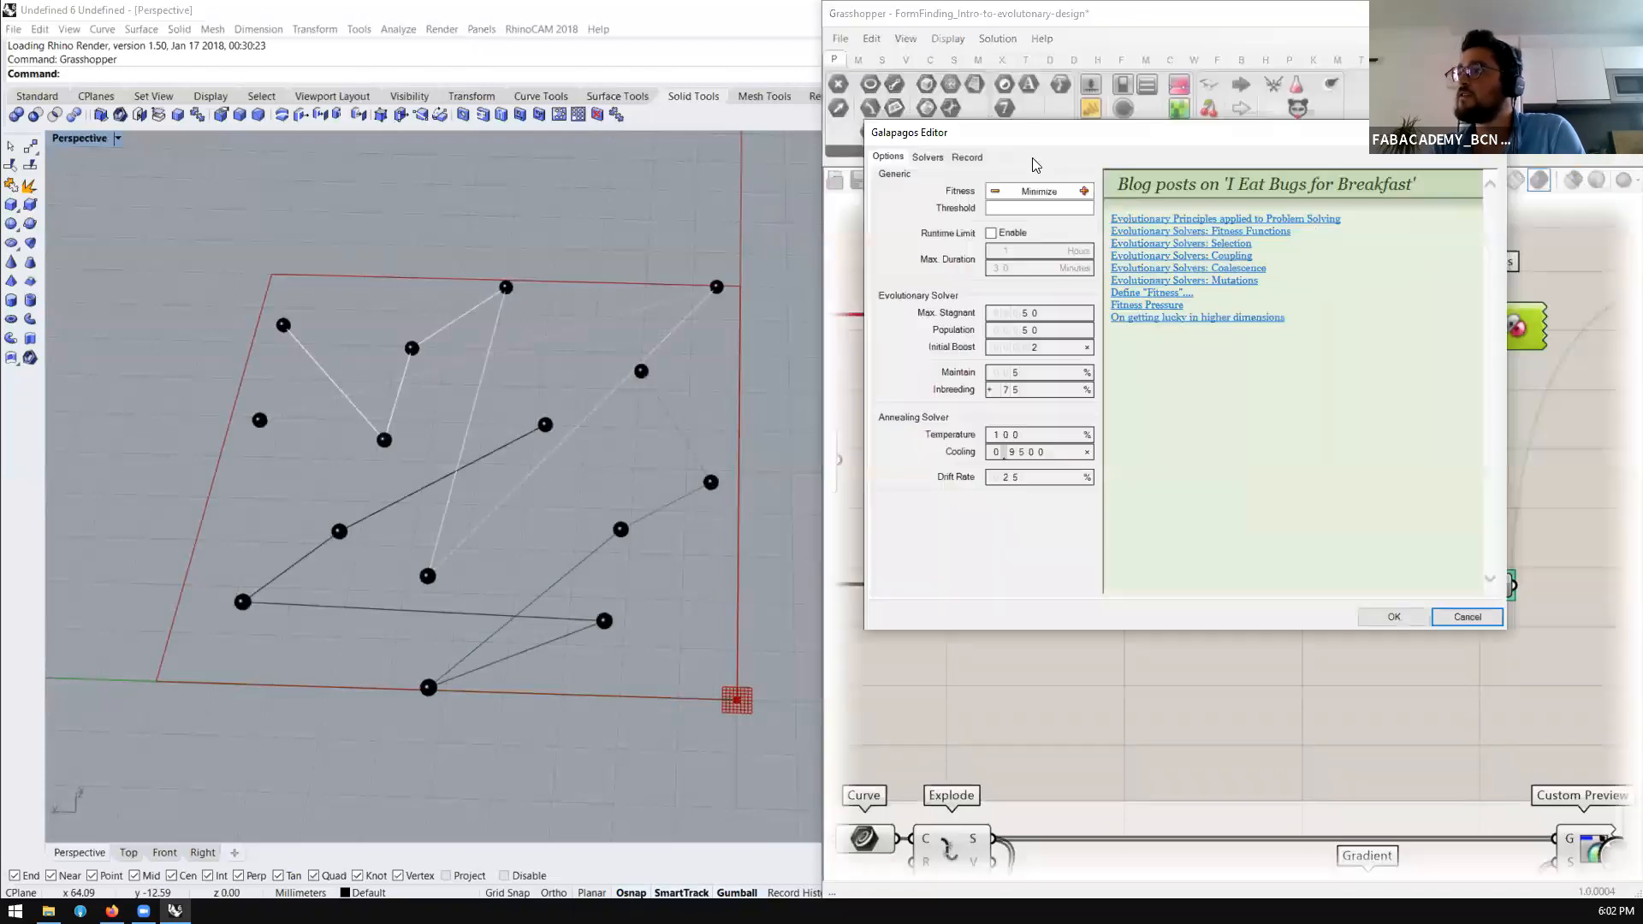
click(929, 158)
Start the annealing solver, stop its run and start the optimisation again with the Evolutionary Solver
click(944, 184)
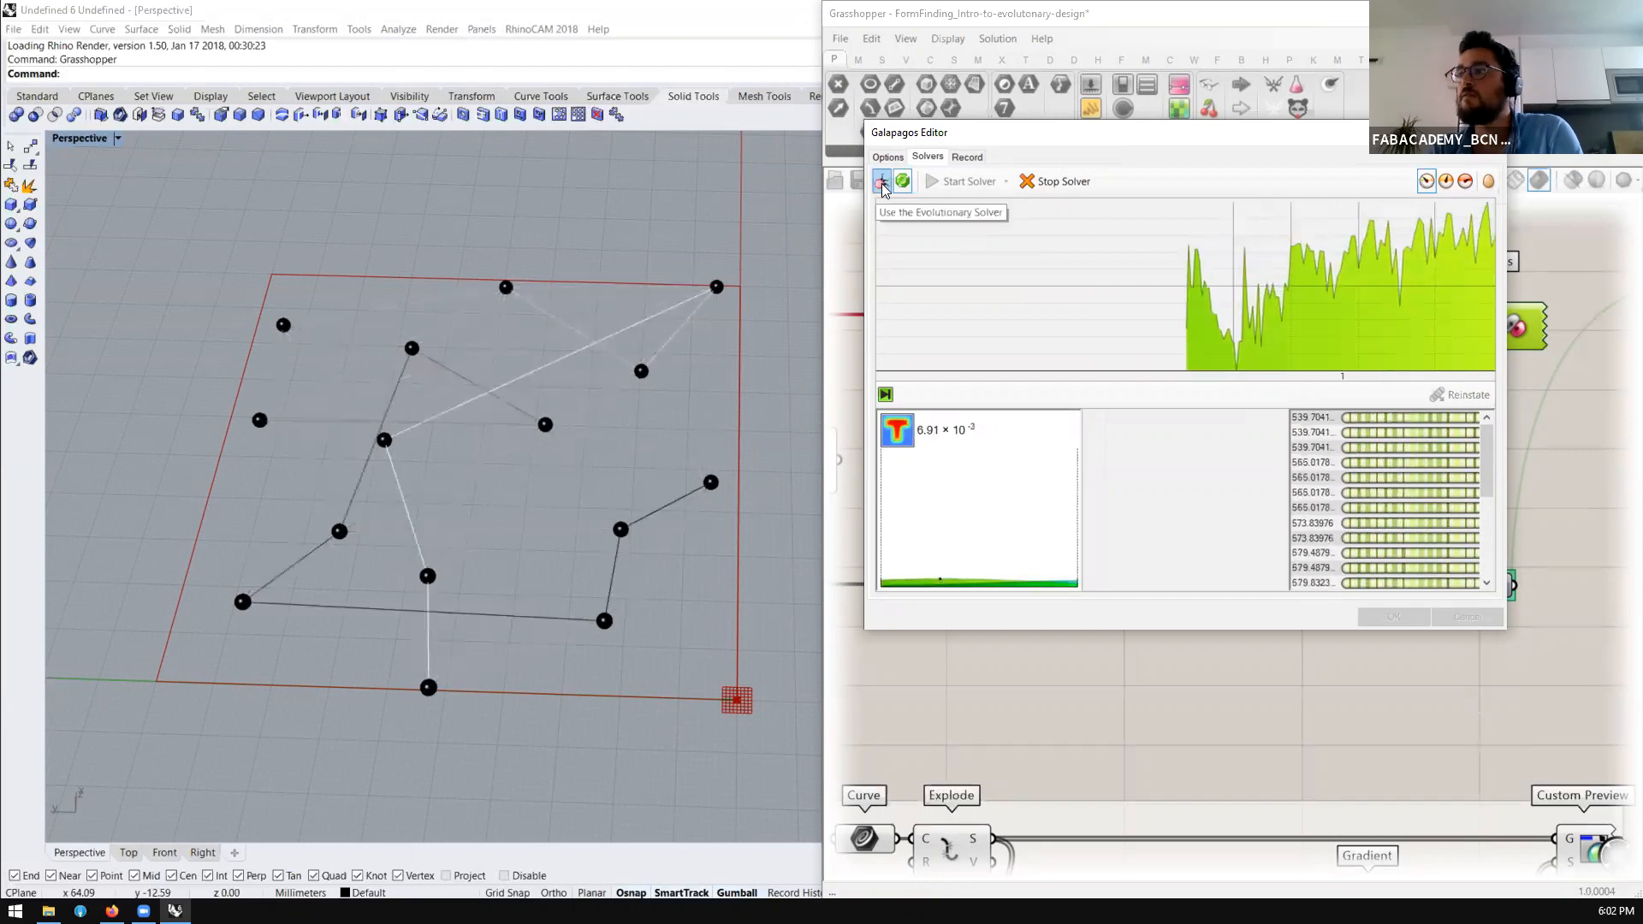
click(1054, 181)
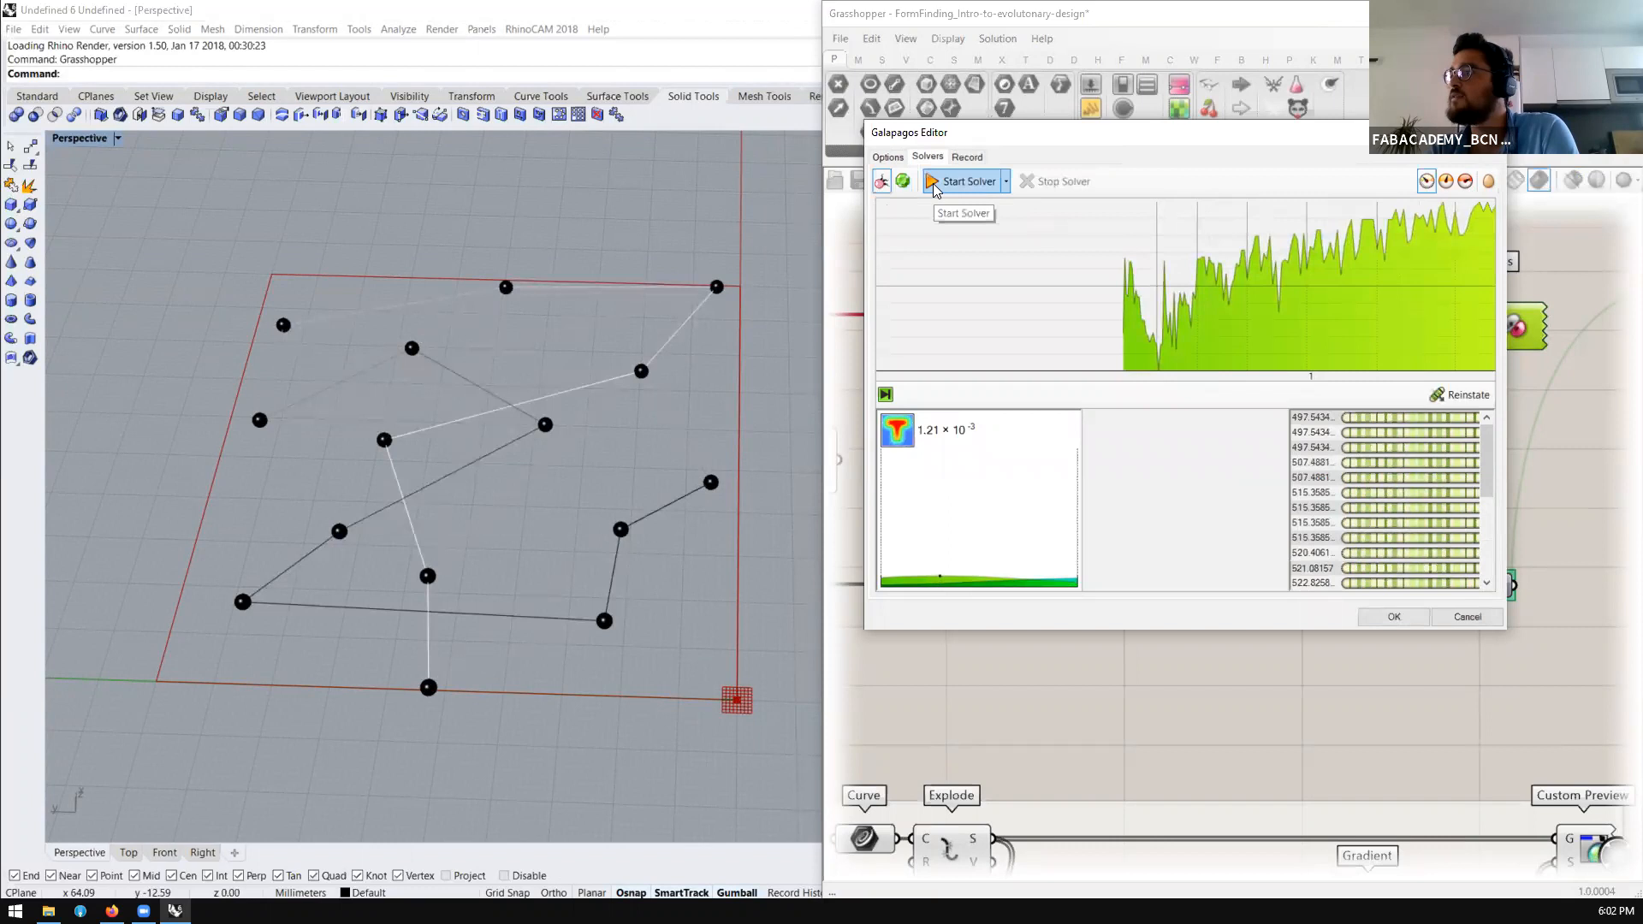
click(933, 183)
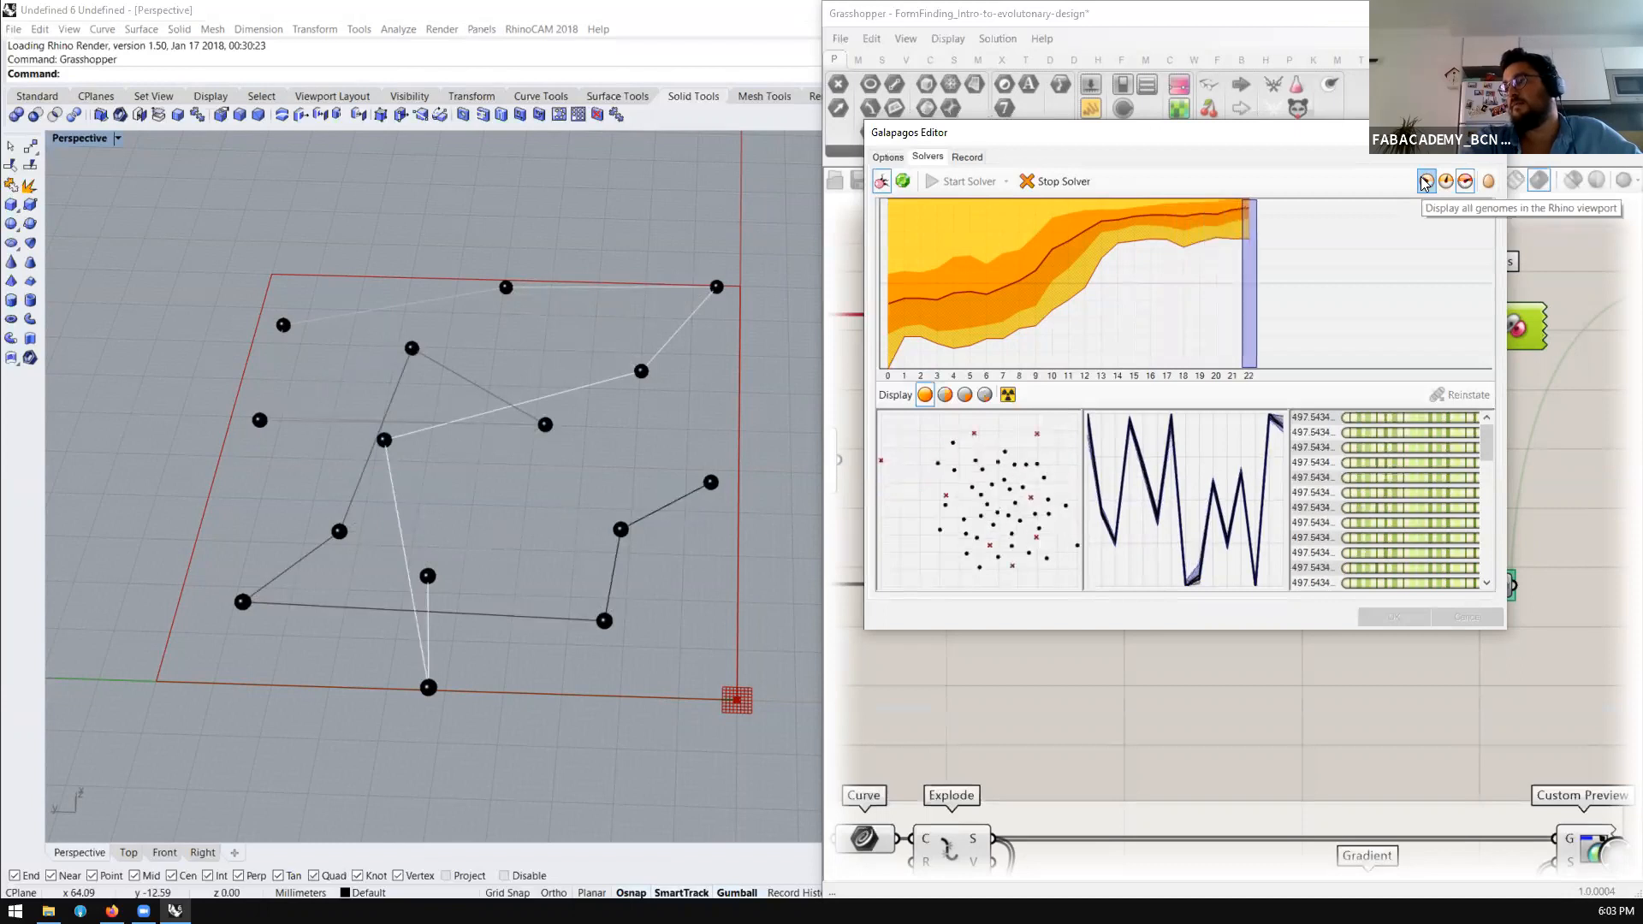
Set the viewport to display all genomes, stop the polyline solver and accept the editor with the best genome selected
click(1425, 183)
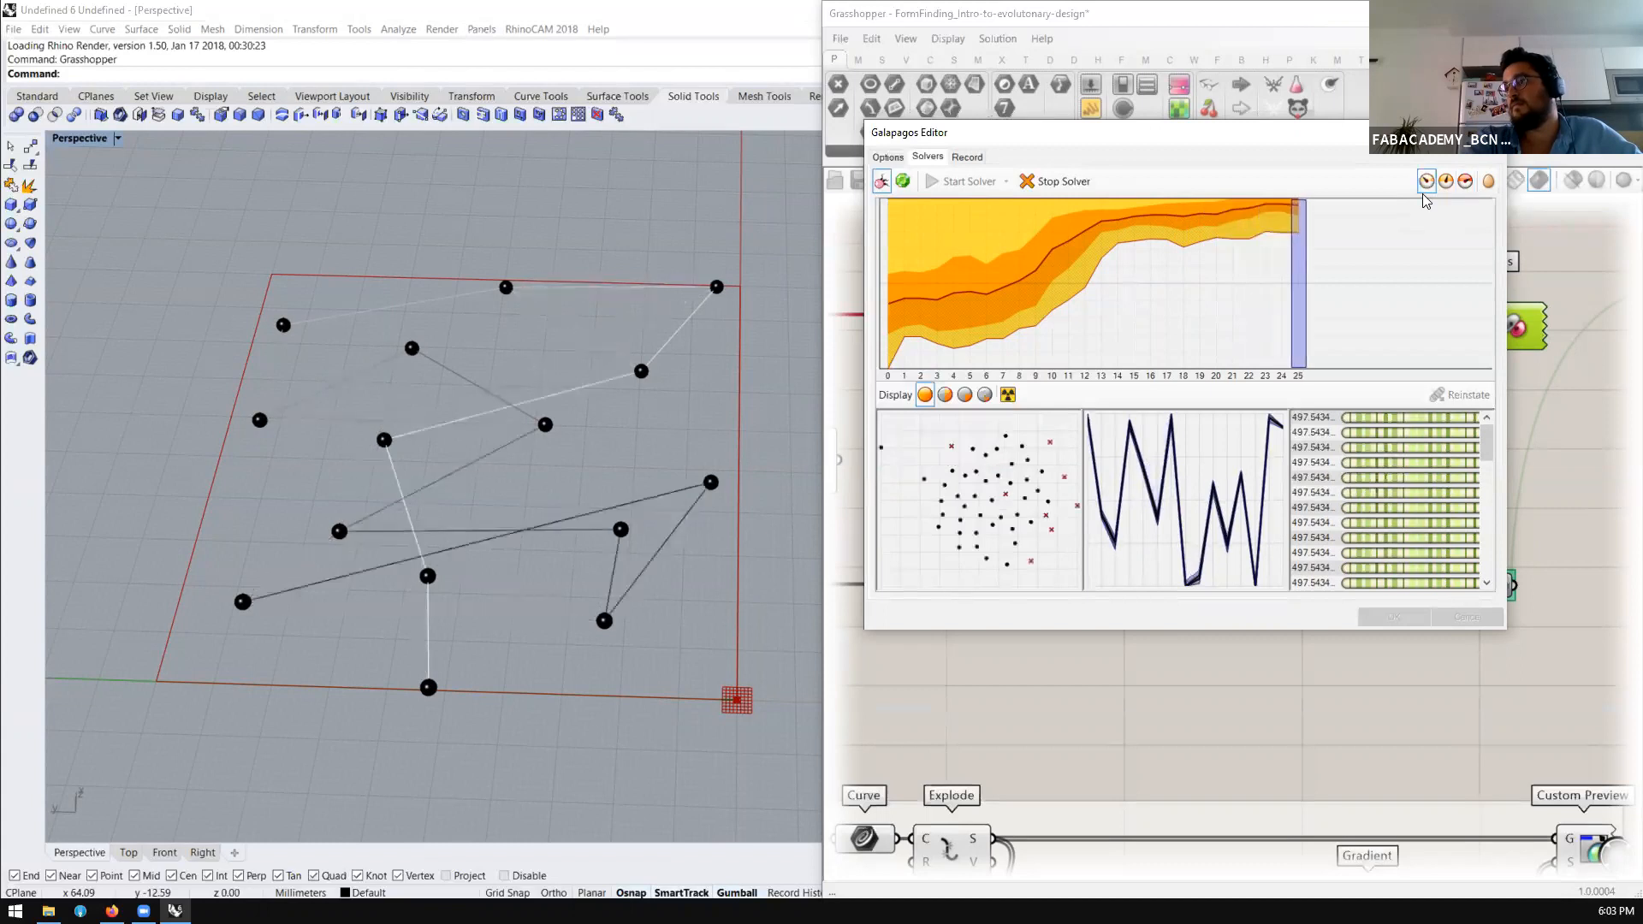
click(1061, 182)
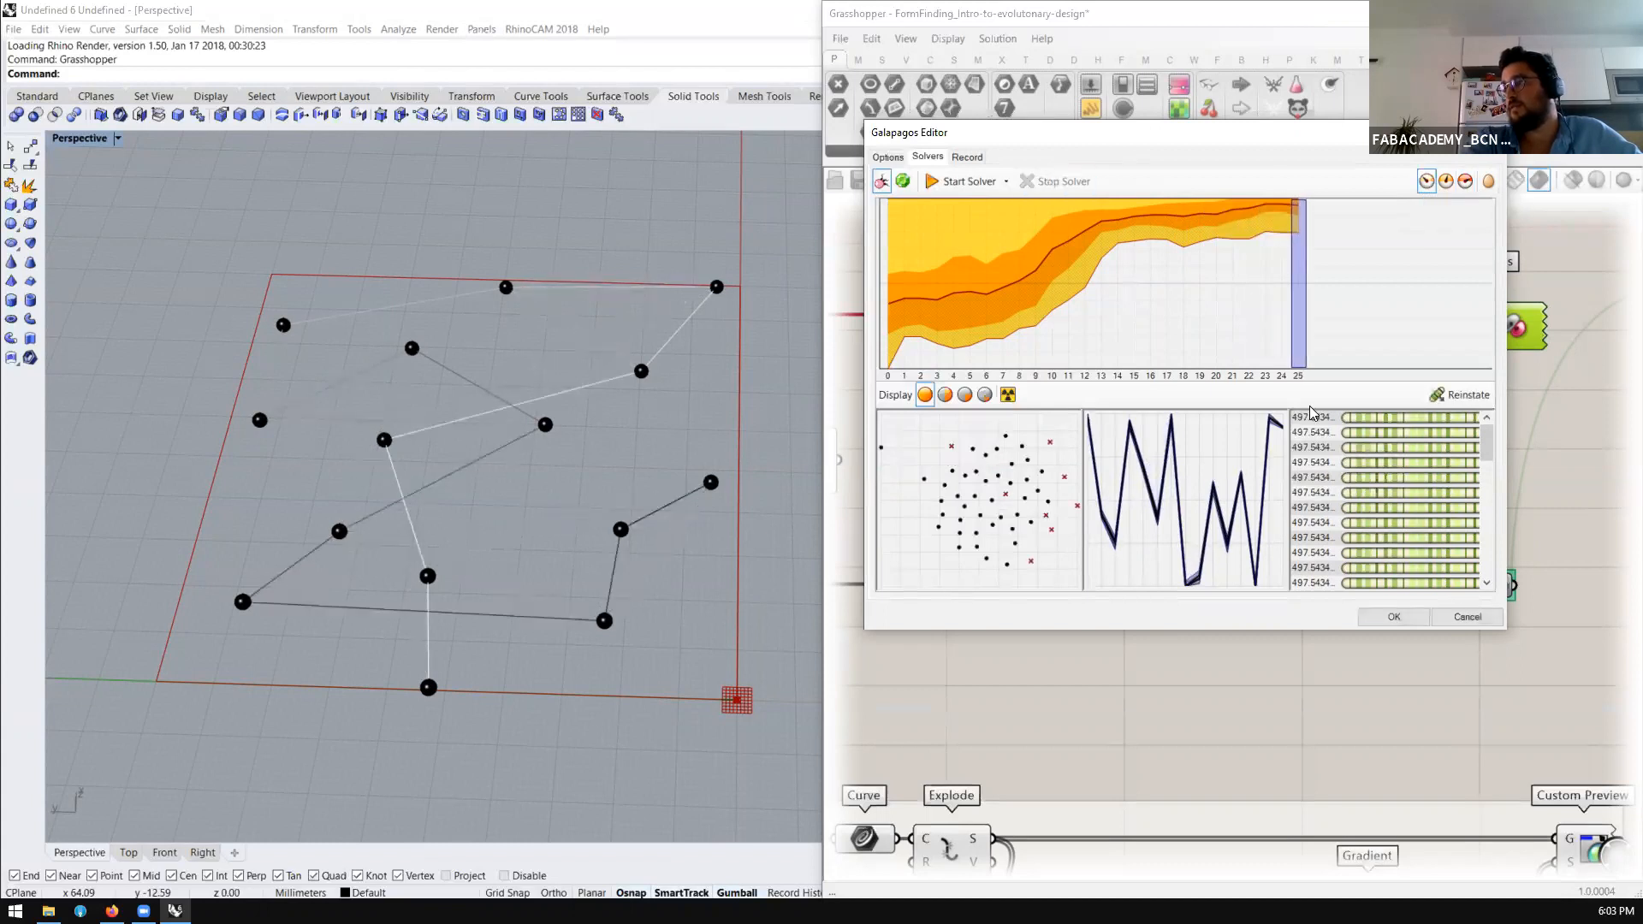
click(1311, 417)
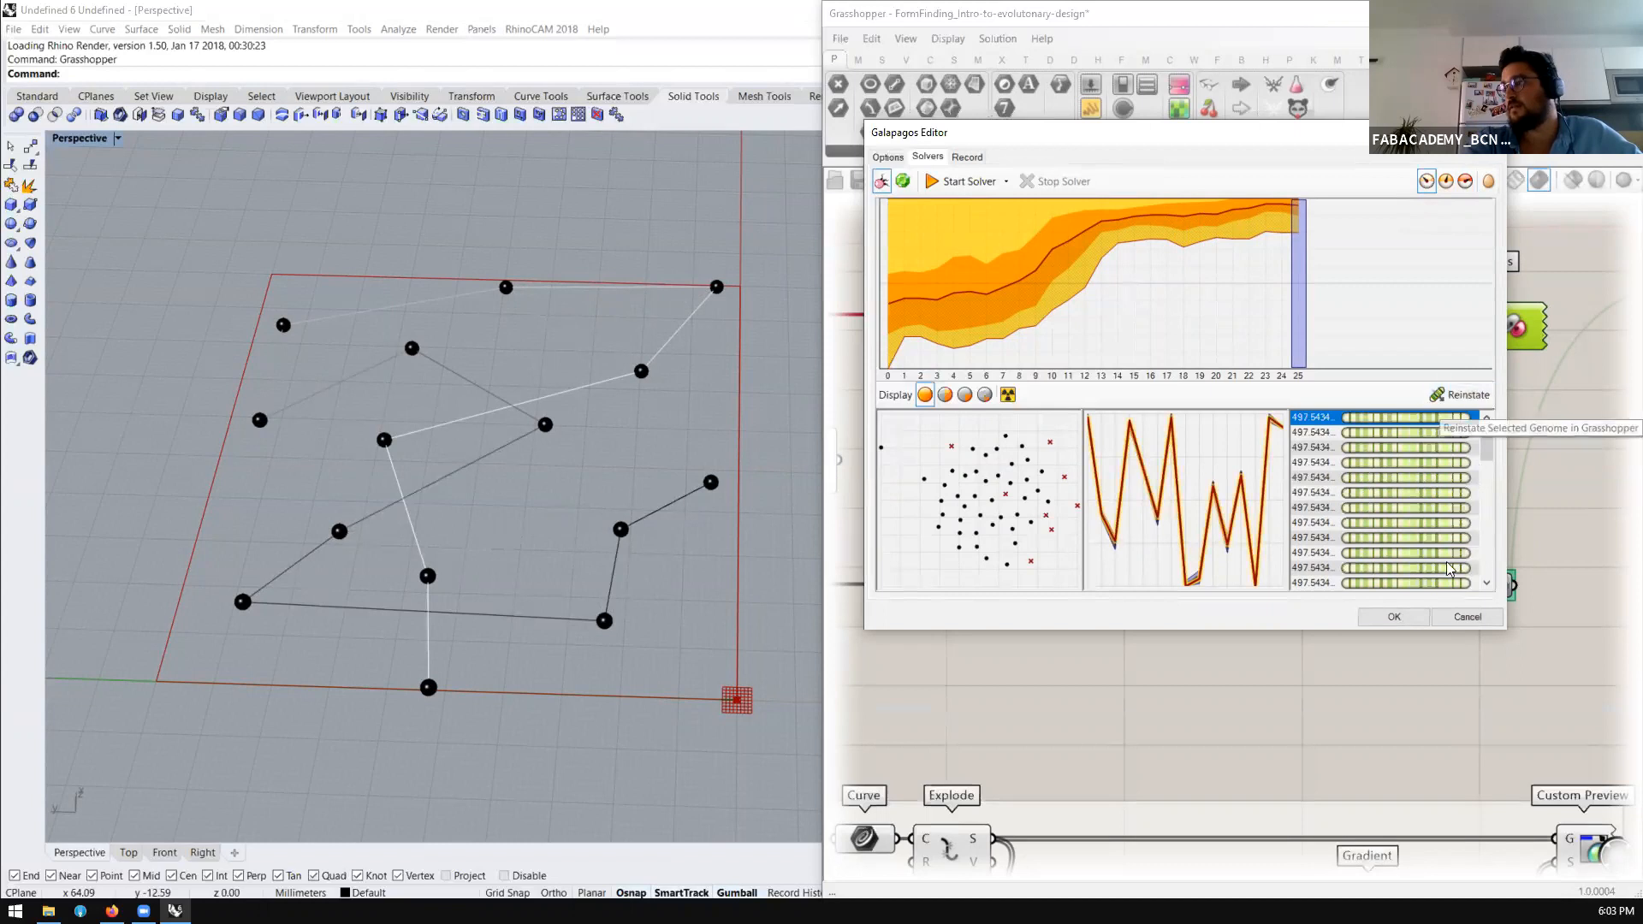
click(1393, 619)
Turn off the preview of the polyline example's components except the Custom Preview that draws the polyline
scroll(1327, 502, down, 5)
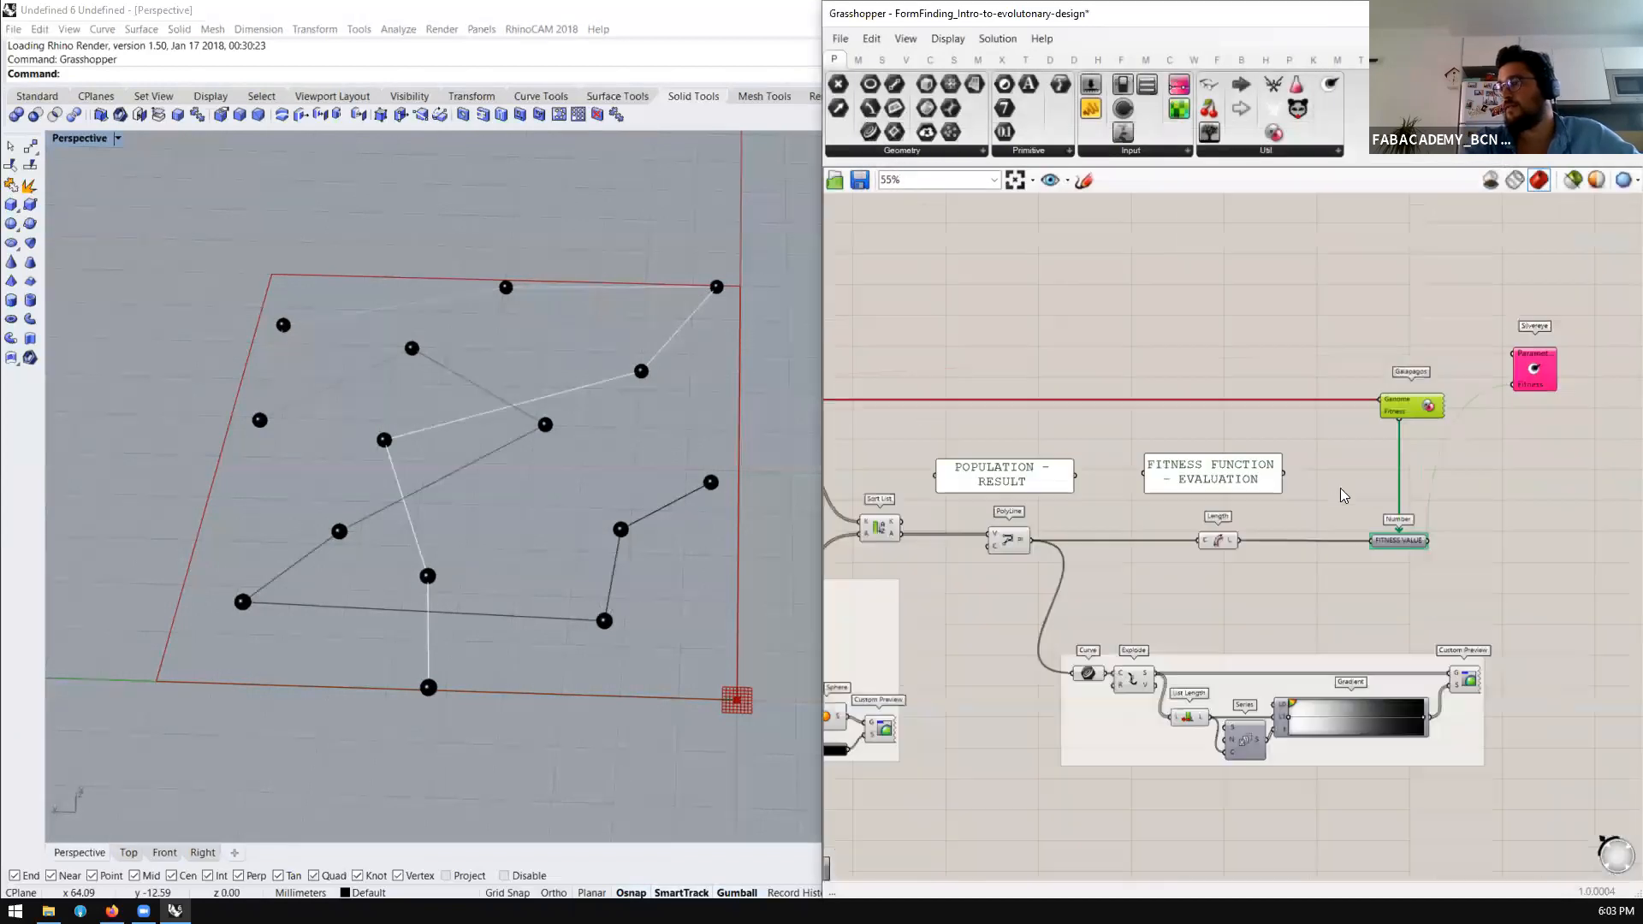
drag(1305, 402, 1065, 633)
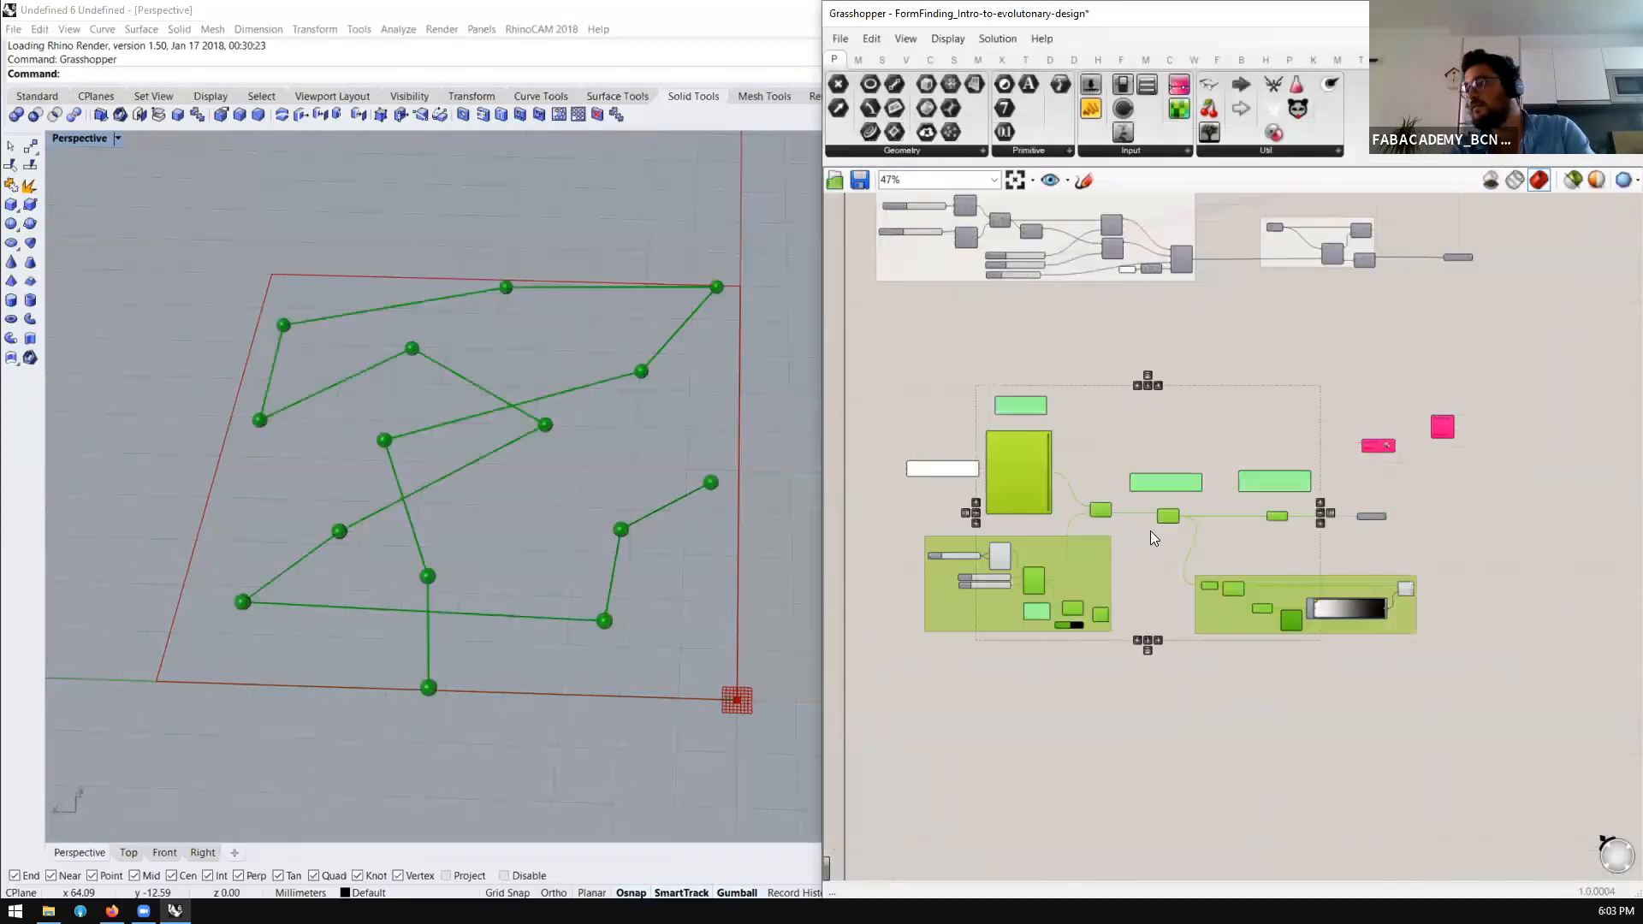
middle_click(1198, 489)
click(1228, 465)
click(1545, 577)
scroll(1470, 564, up, 3)
scroll(1044, 606, up, 2)
Turn on the preview of the Curve parameter in the gradient group and highlight the Polyline and Custom Preview geometry
click(1042, 598)
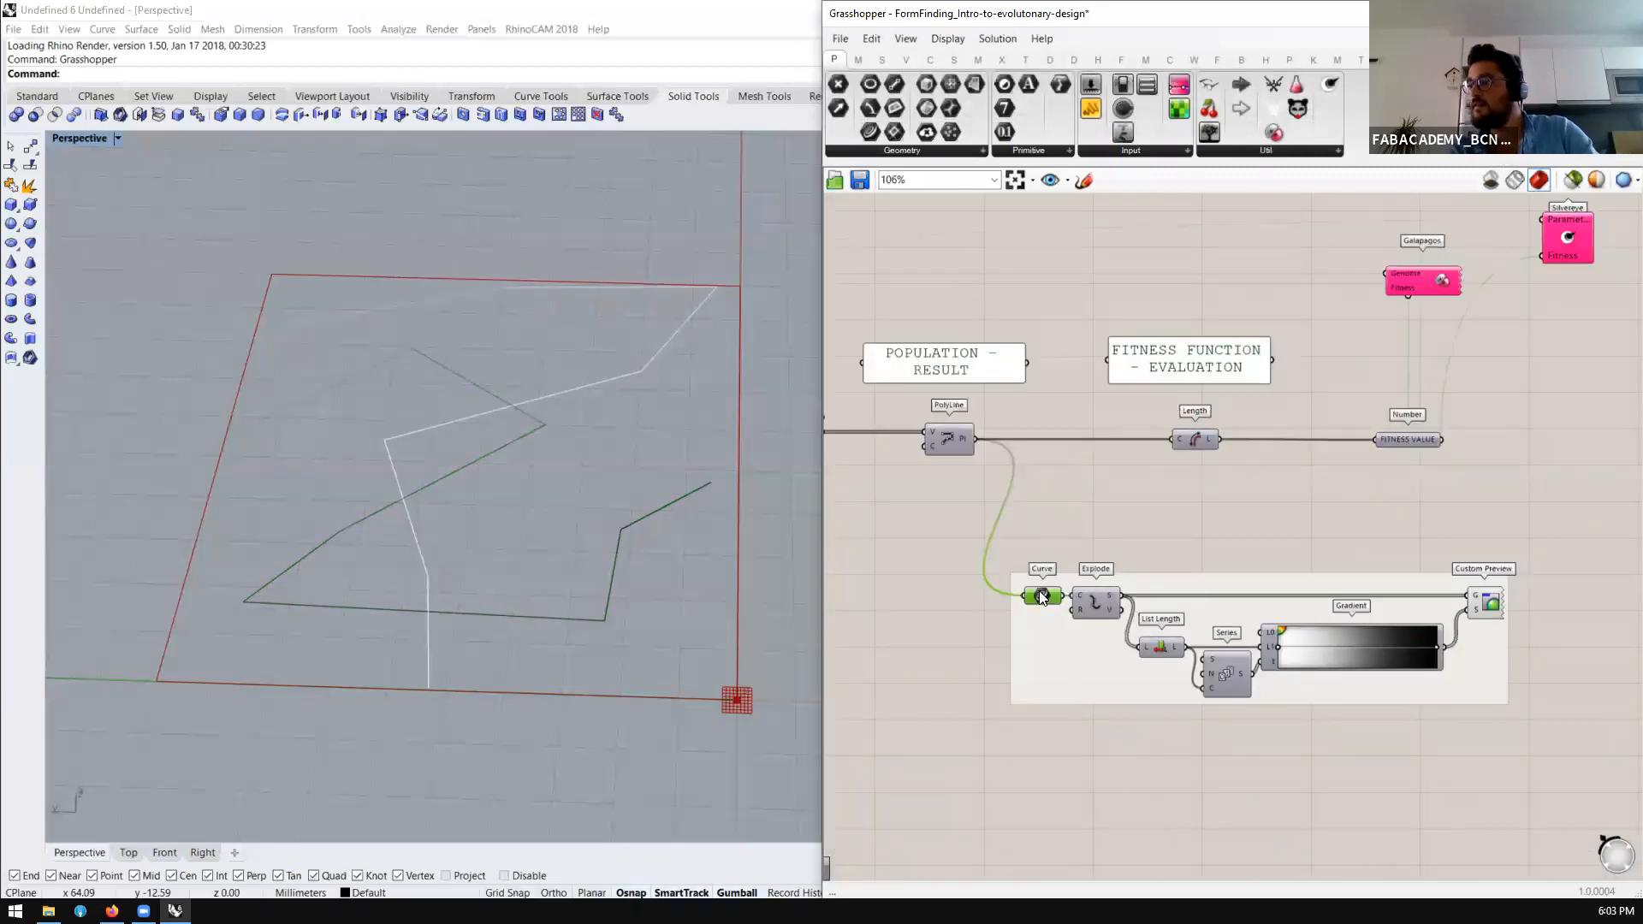
middle_click(1042, 598)
click(1074, 563)
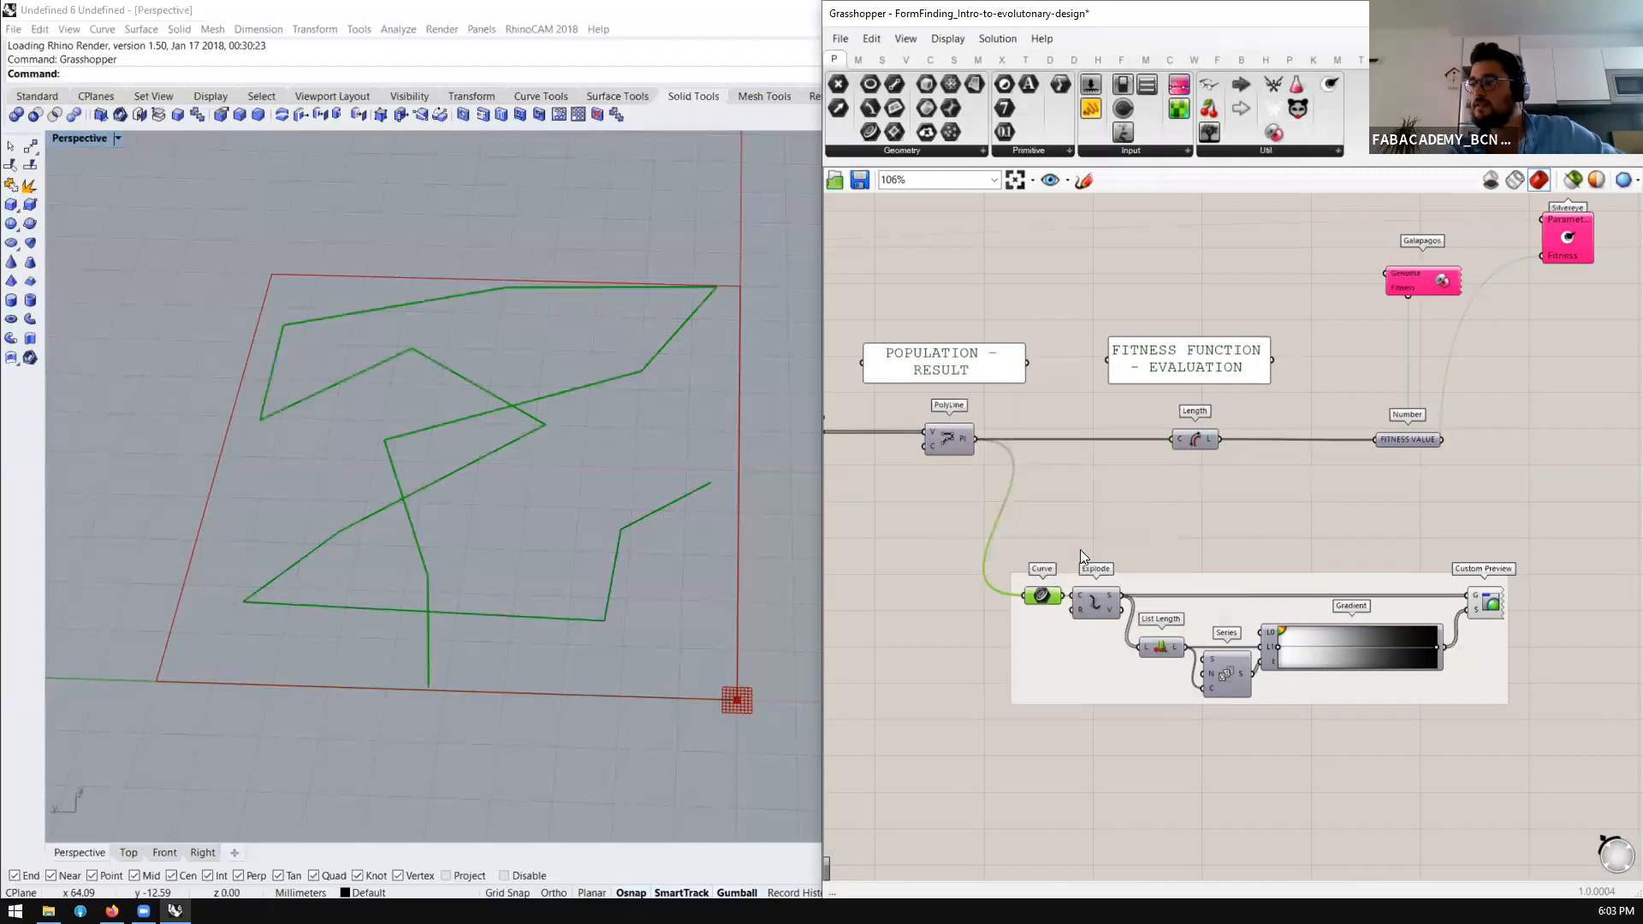
click(949, 439)
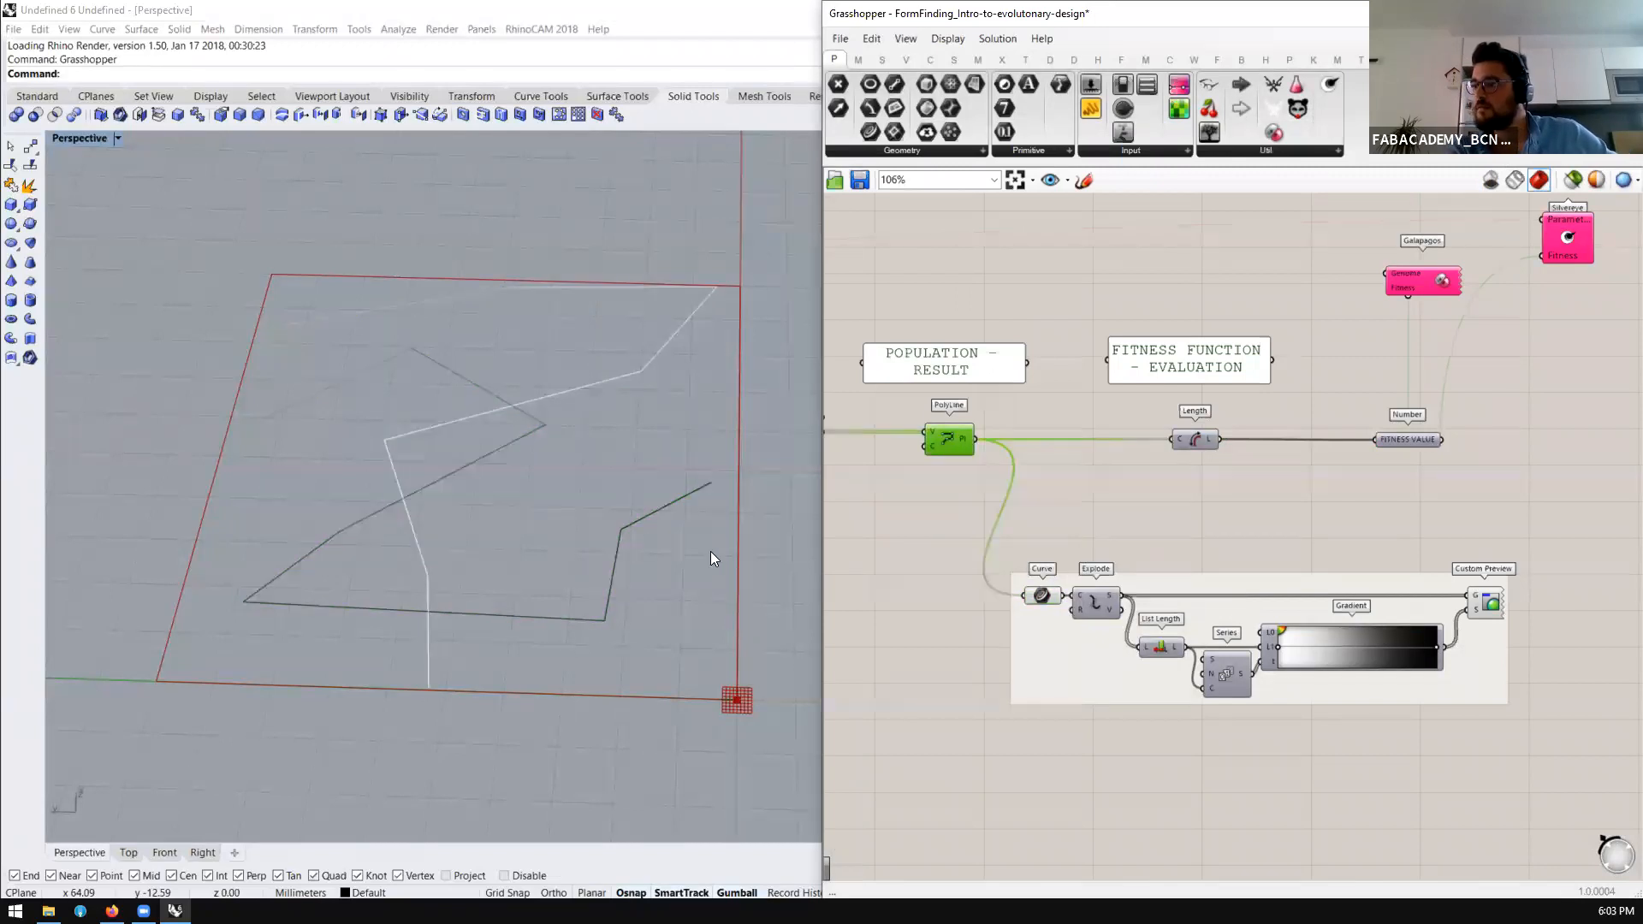
scroll(1282, 466, down, 7)
scroll(1052, 519, up, 3)
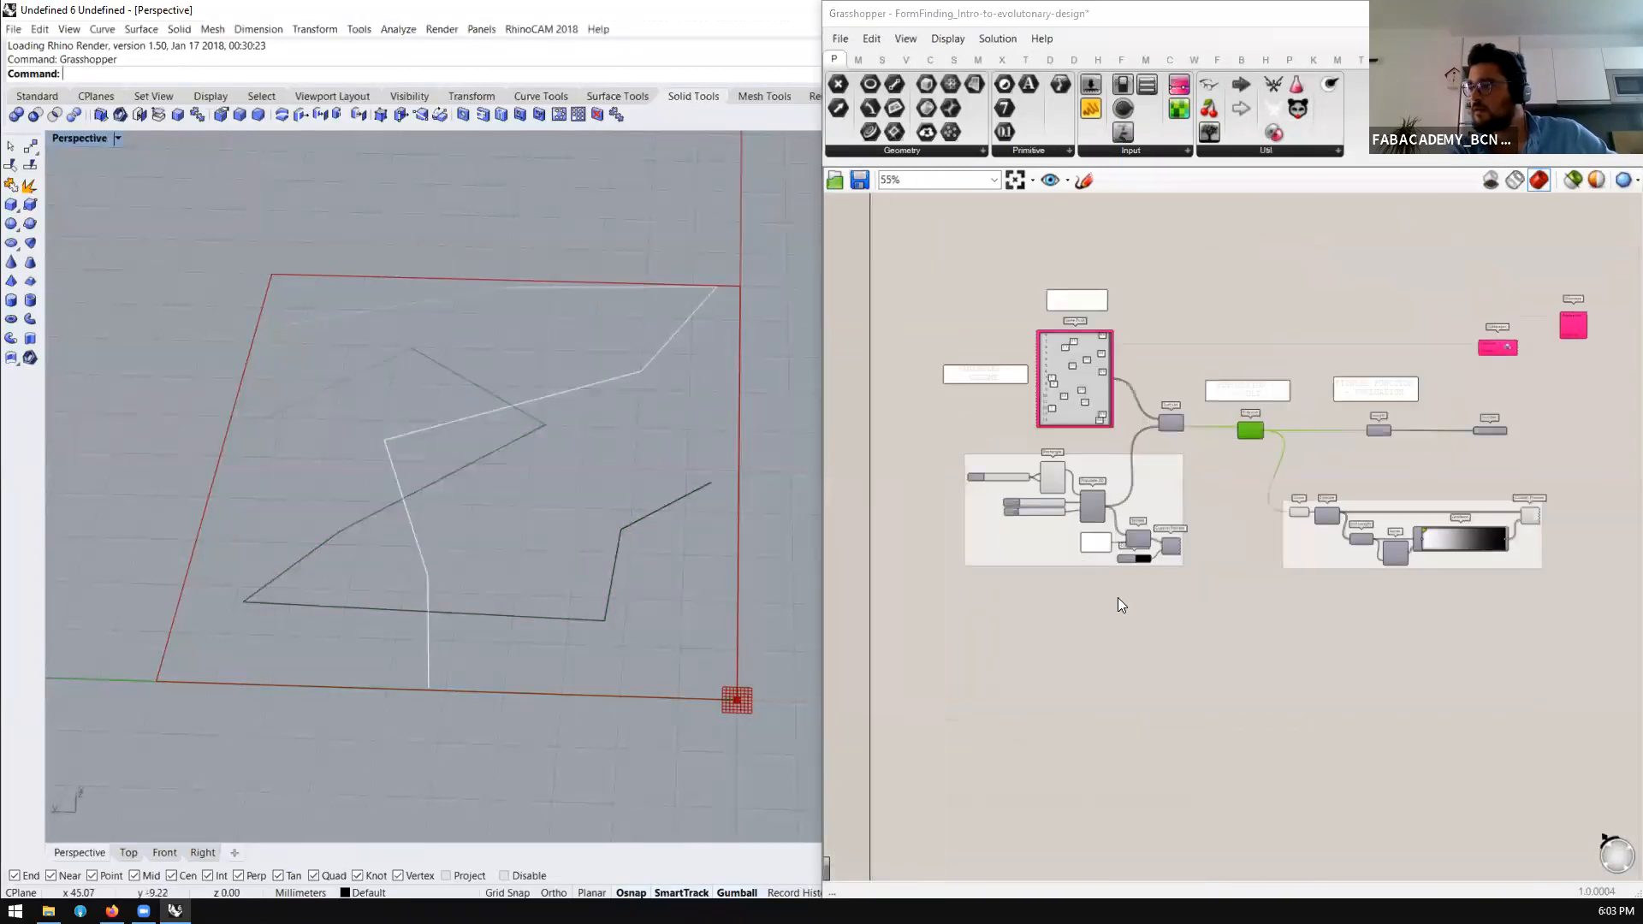
scroll(1591, 416, up, 3)
click(1489, 577)
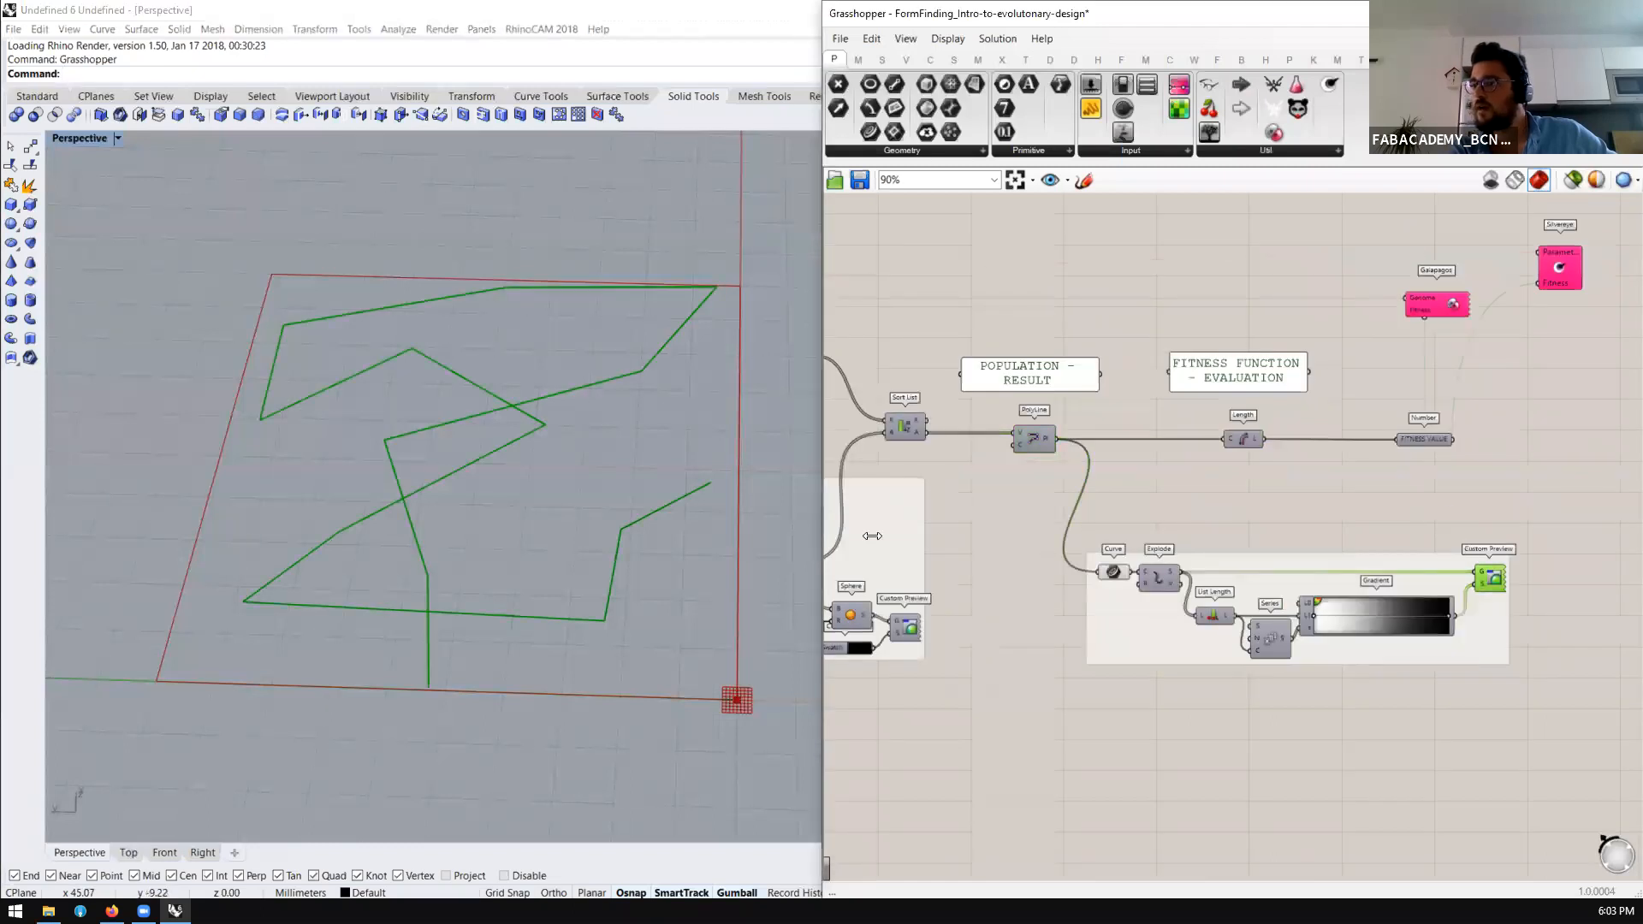
Move the Gradient's grip to its far end so the polyline segments are drawn entirely black
right_drag(616, 505, 569, 586)
scroll(476, 393, down, 3)
scroll(514, 458, up, 3)
click(1379, 525)
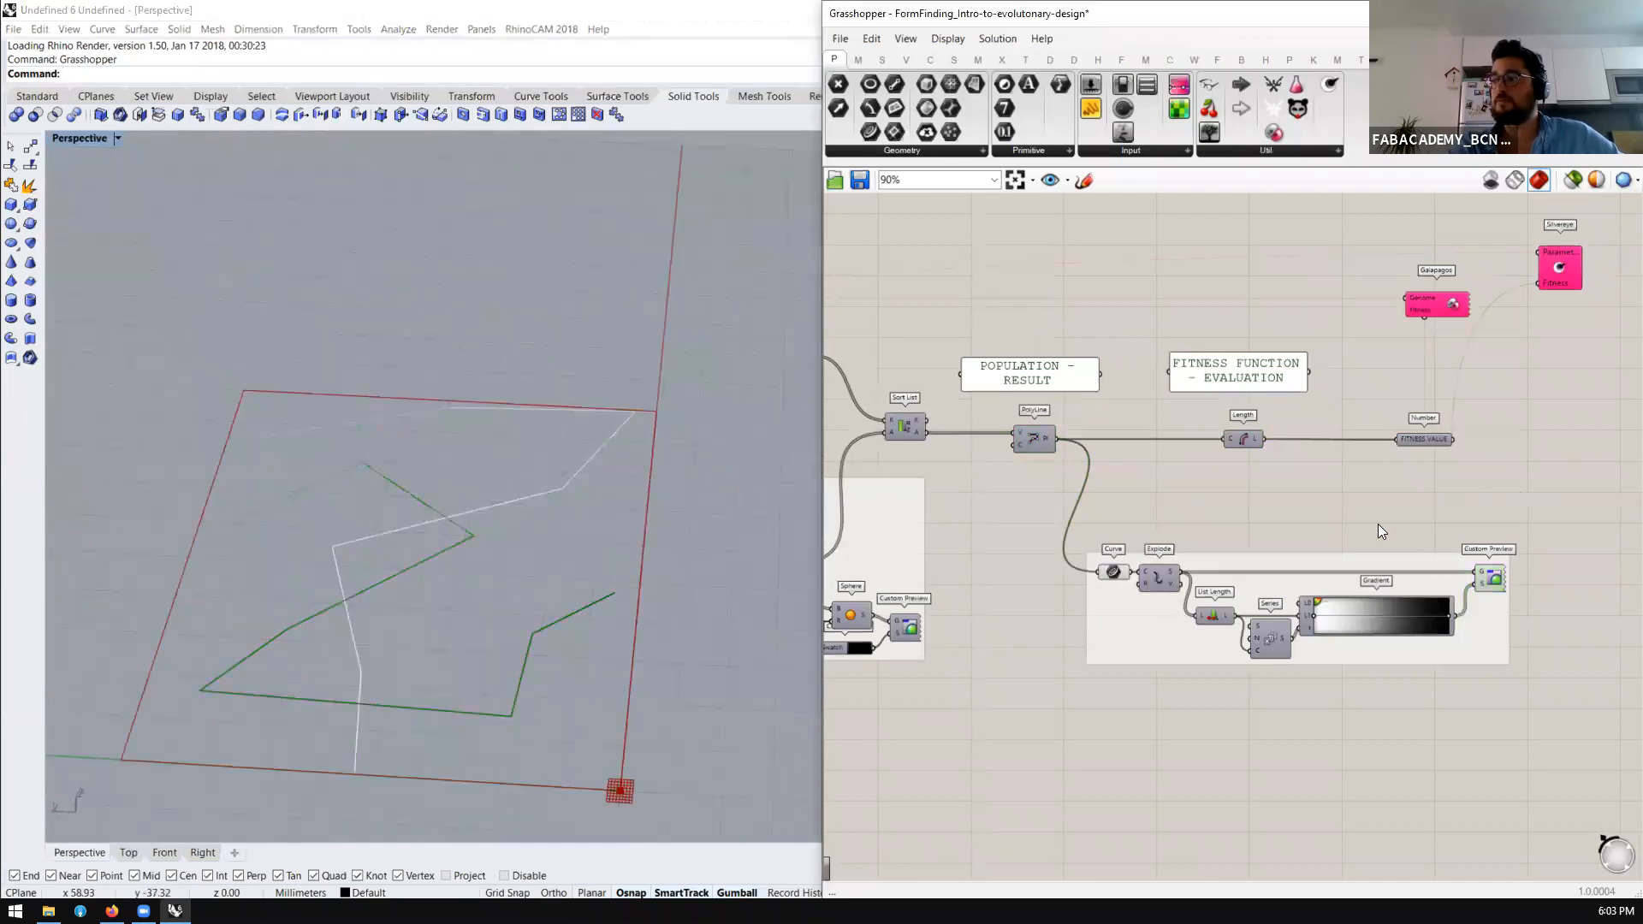
right_drag(474, 556, 487, 574)
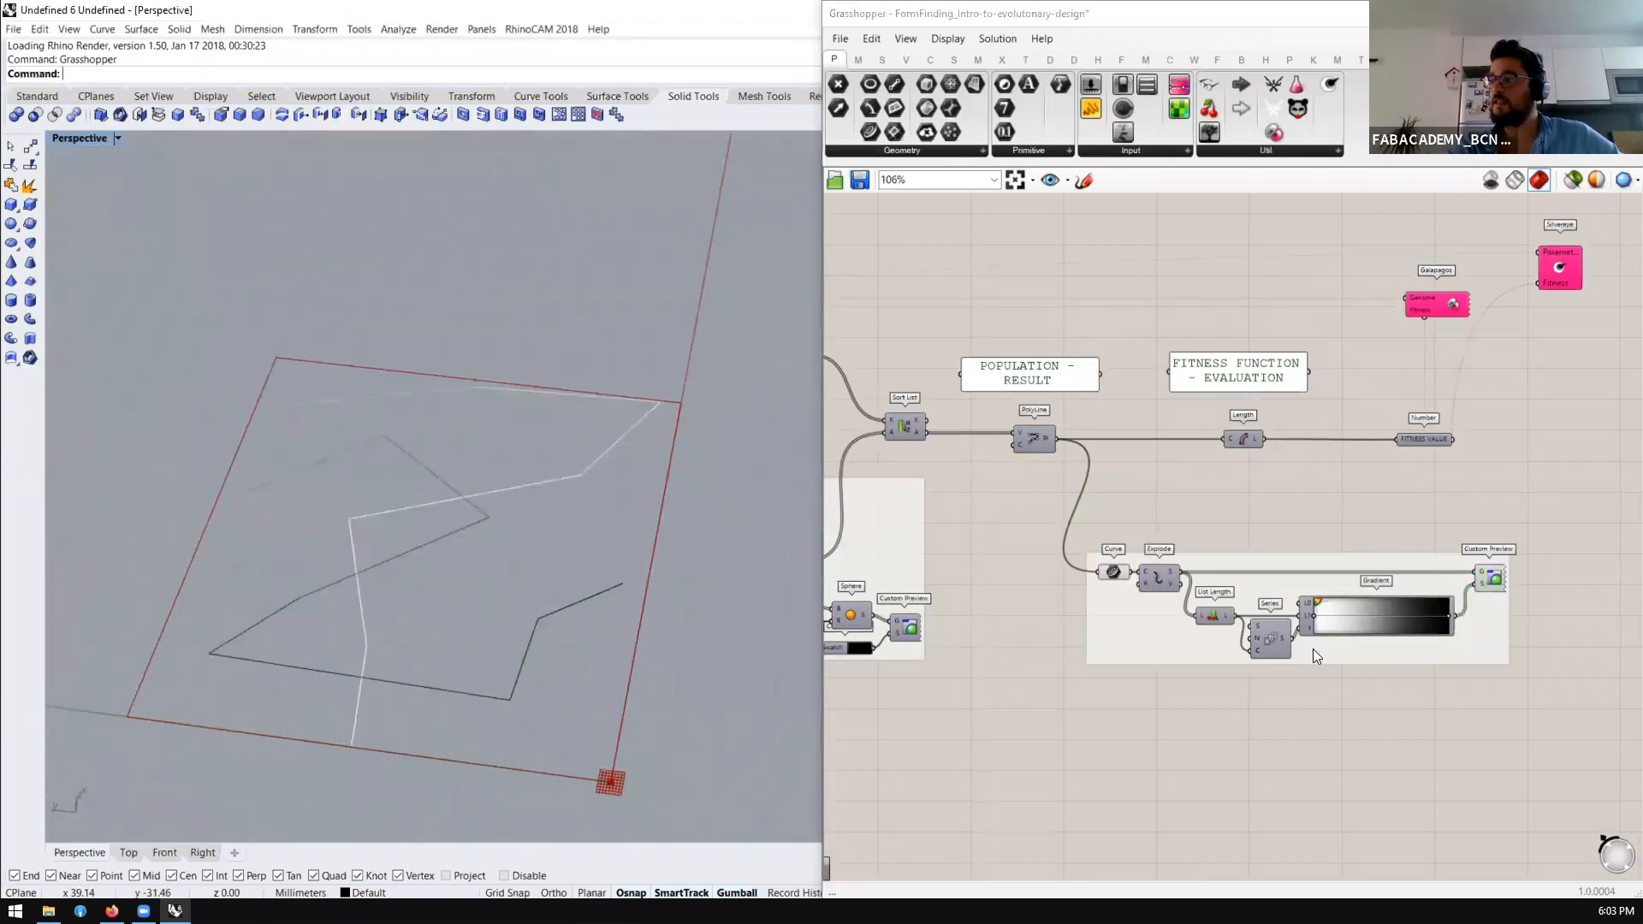
scroll(1313, 648, up, 3)
drag(1229, 608, 1550, 650)
right_drag(582, 510, 360, 523)
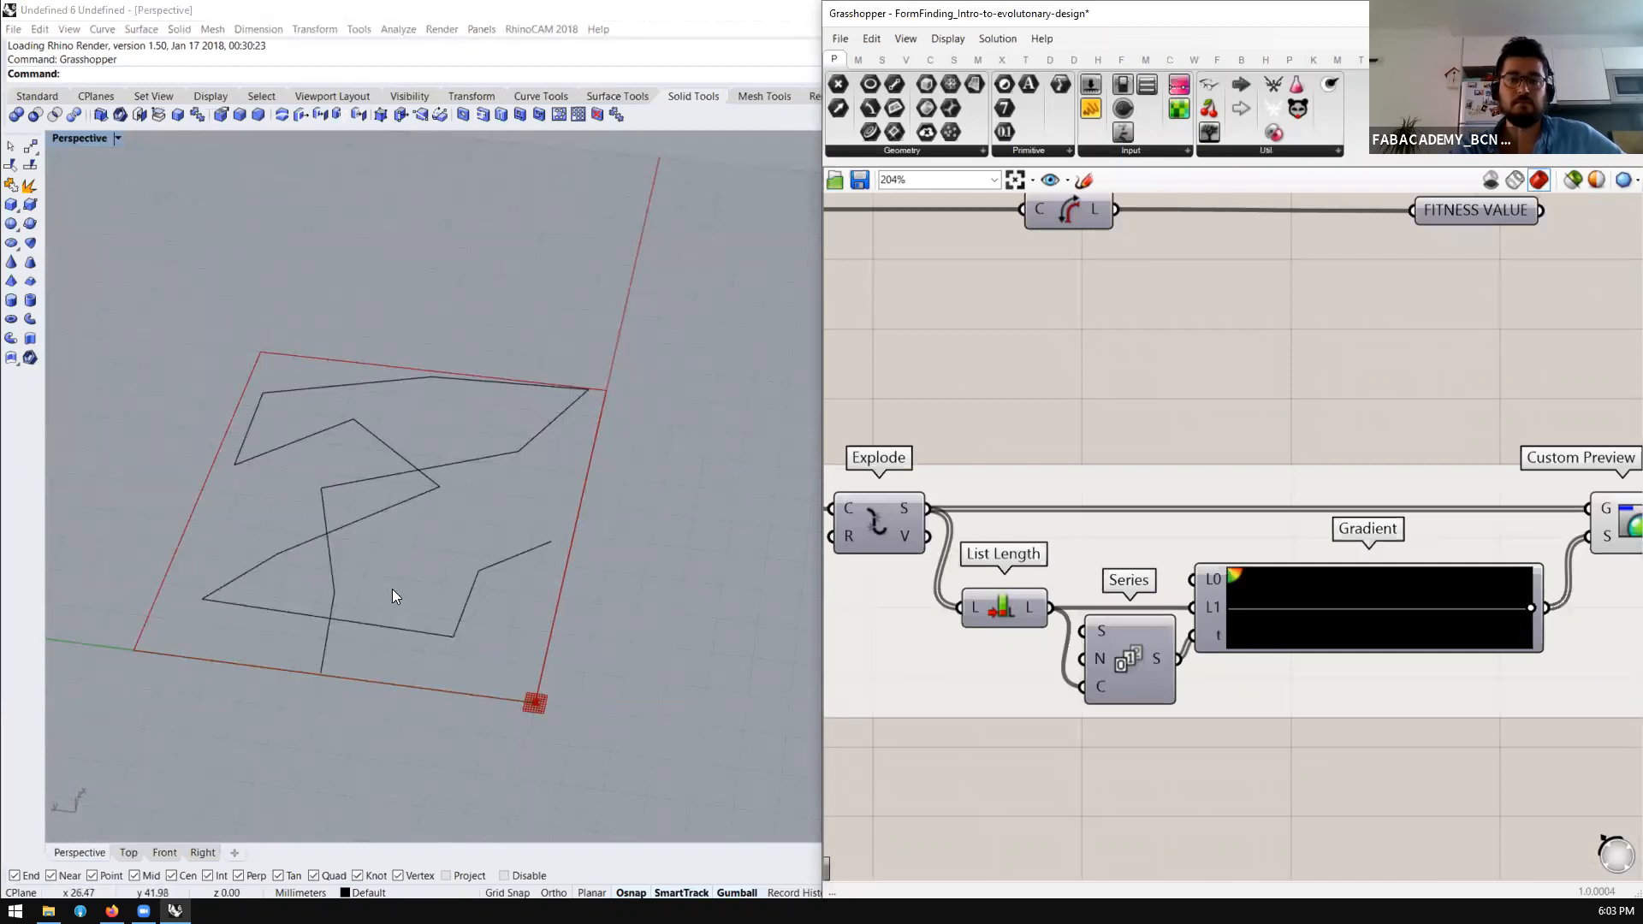
Open the polyline example's Galapagos editor, move it aside and set the evolutionary population to 200
scroll(1267, 609, down, 5)
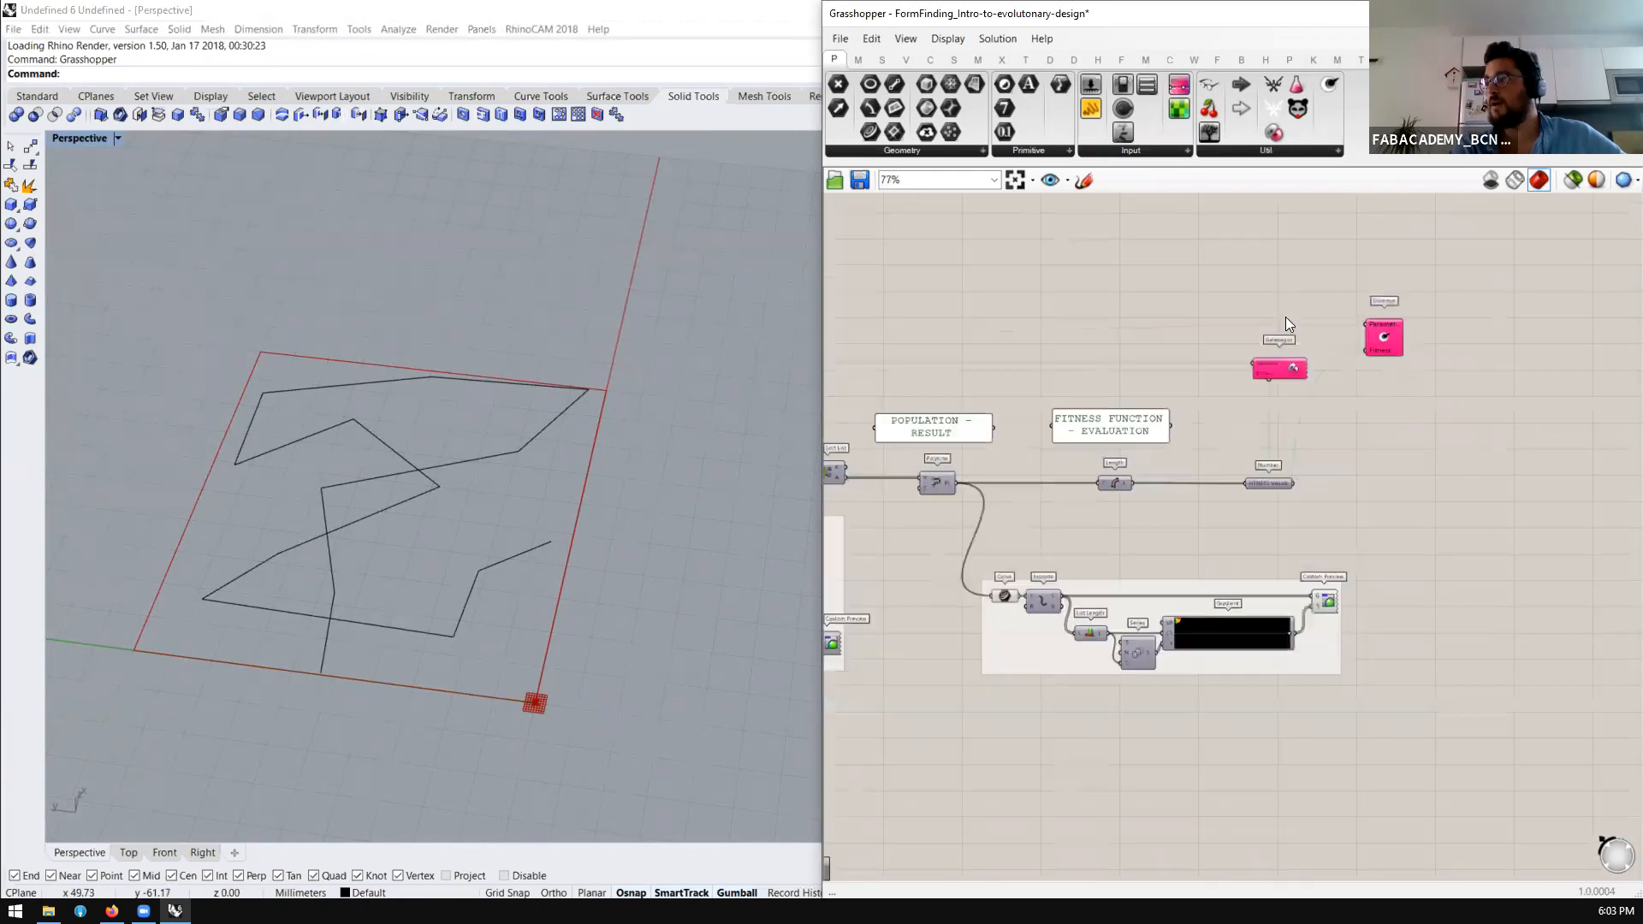
scroll(1285, 342, up, 5)
click(1295, 409)
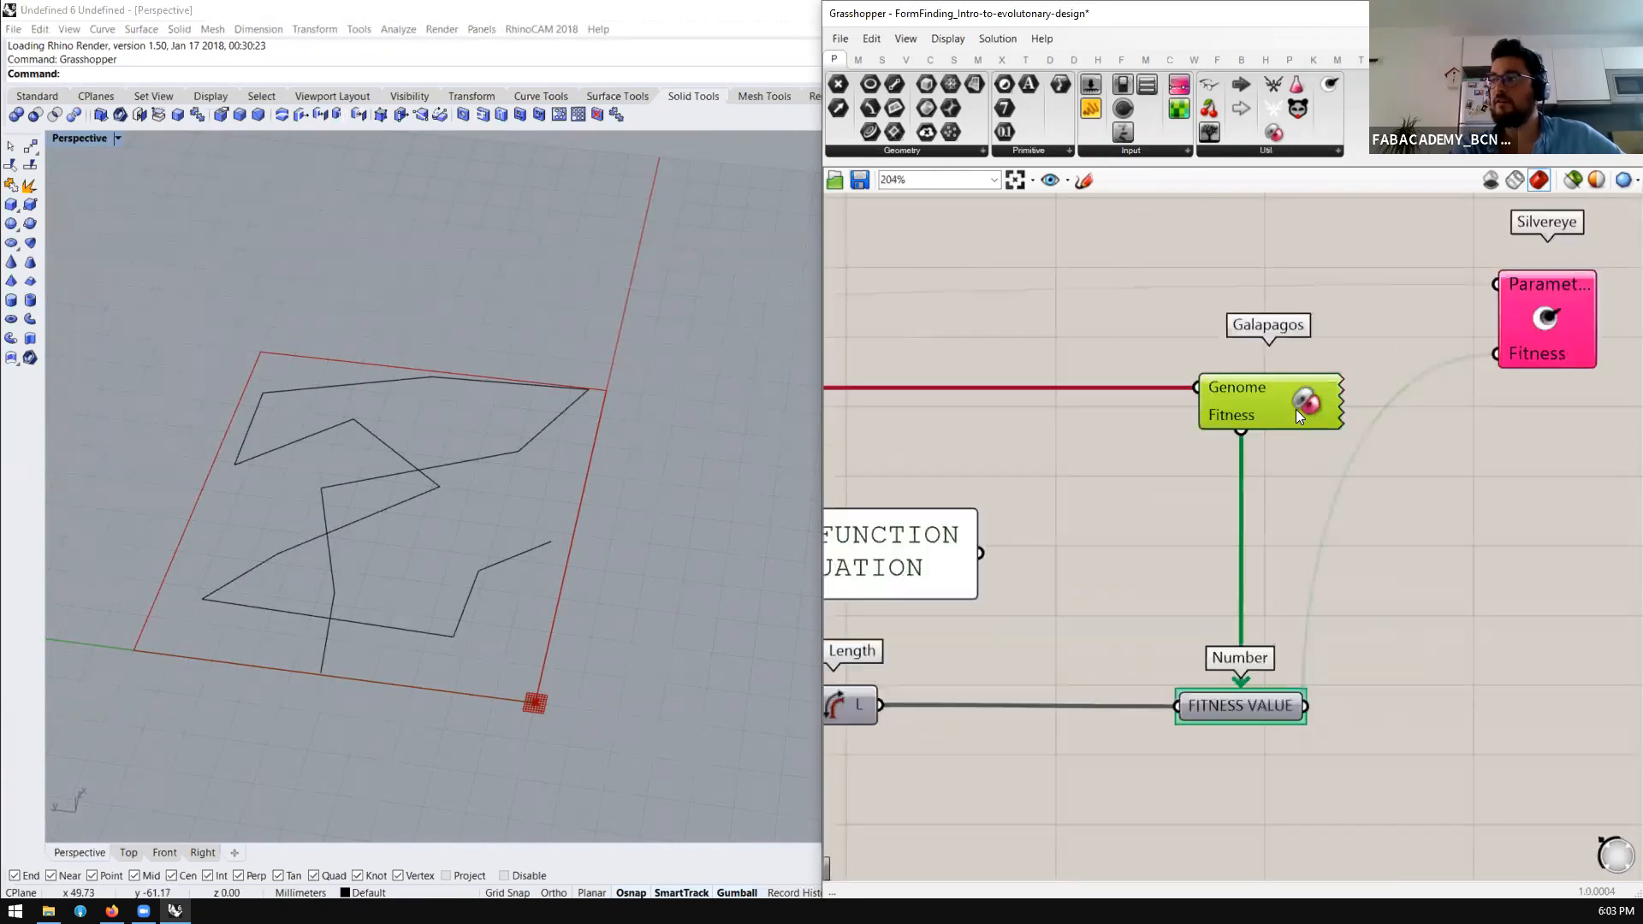
double_click(1295, 409)
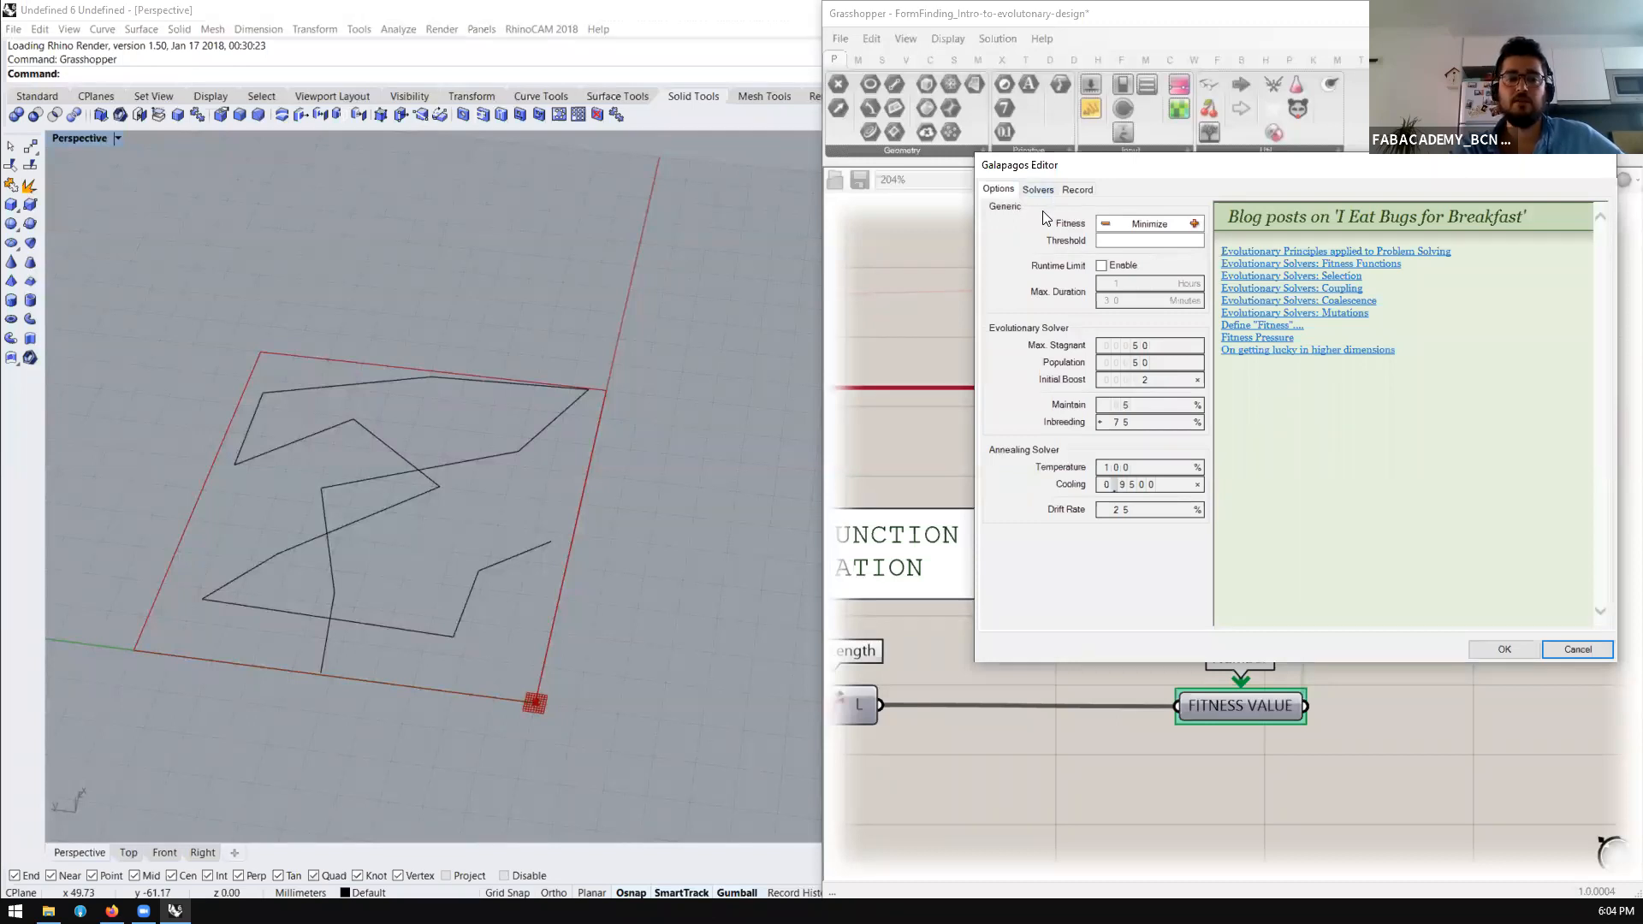
drag(1065, 172, 980, 193)
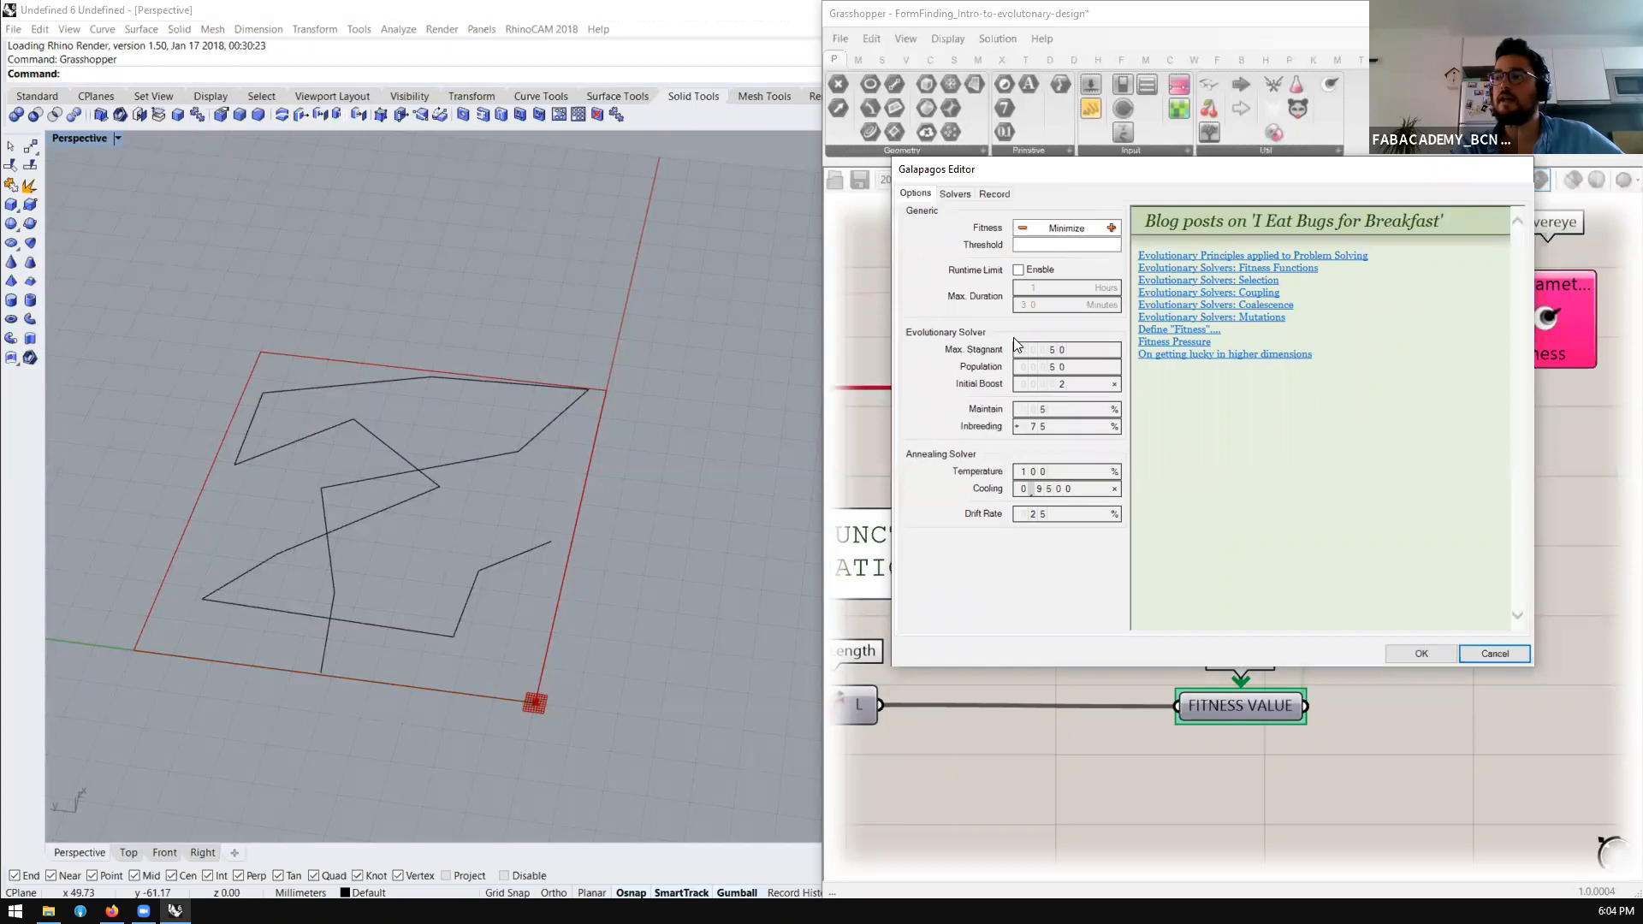
double_click(1038, 370)
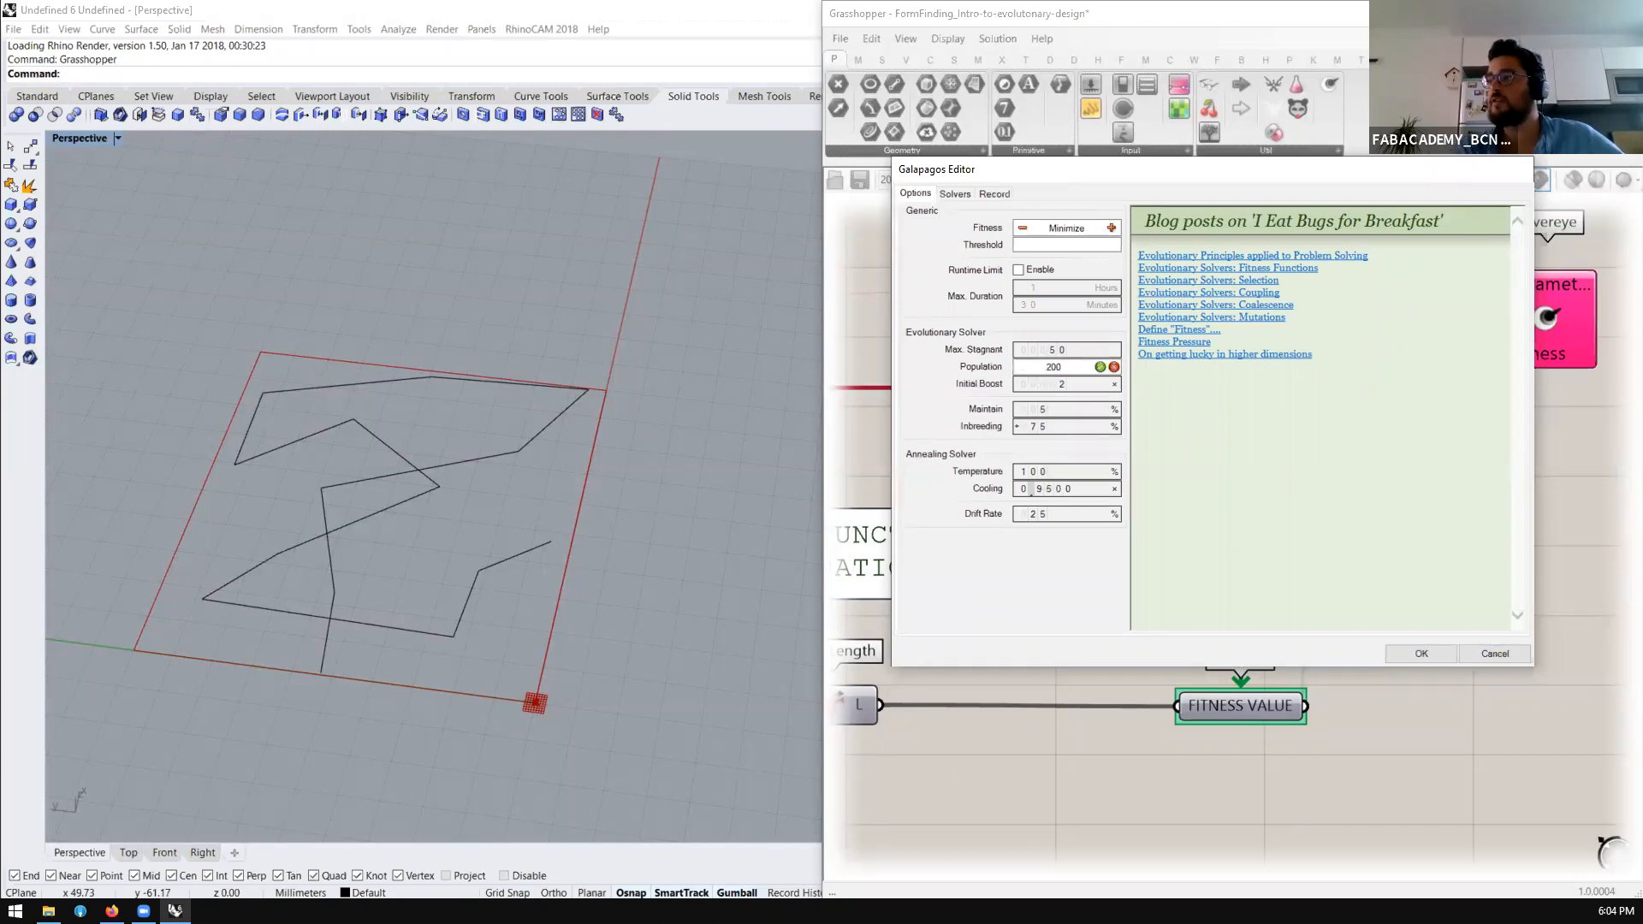
click(1099, 367)
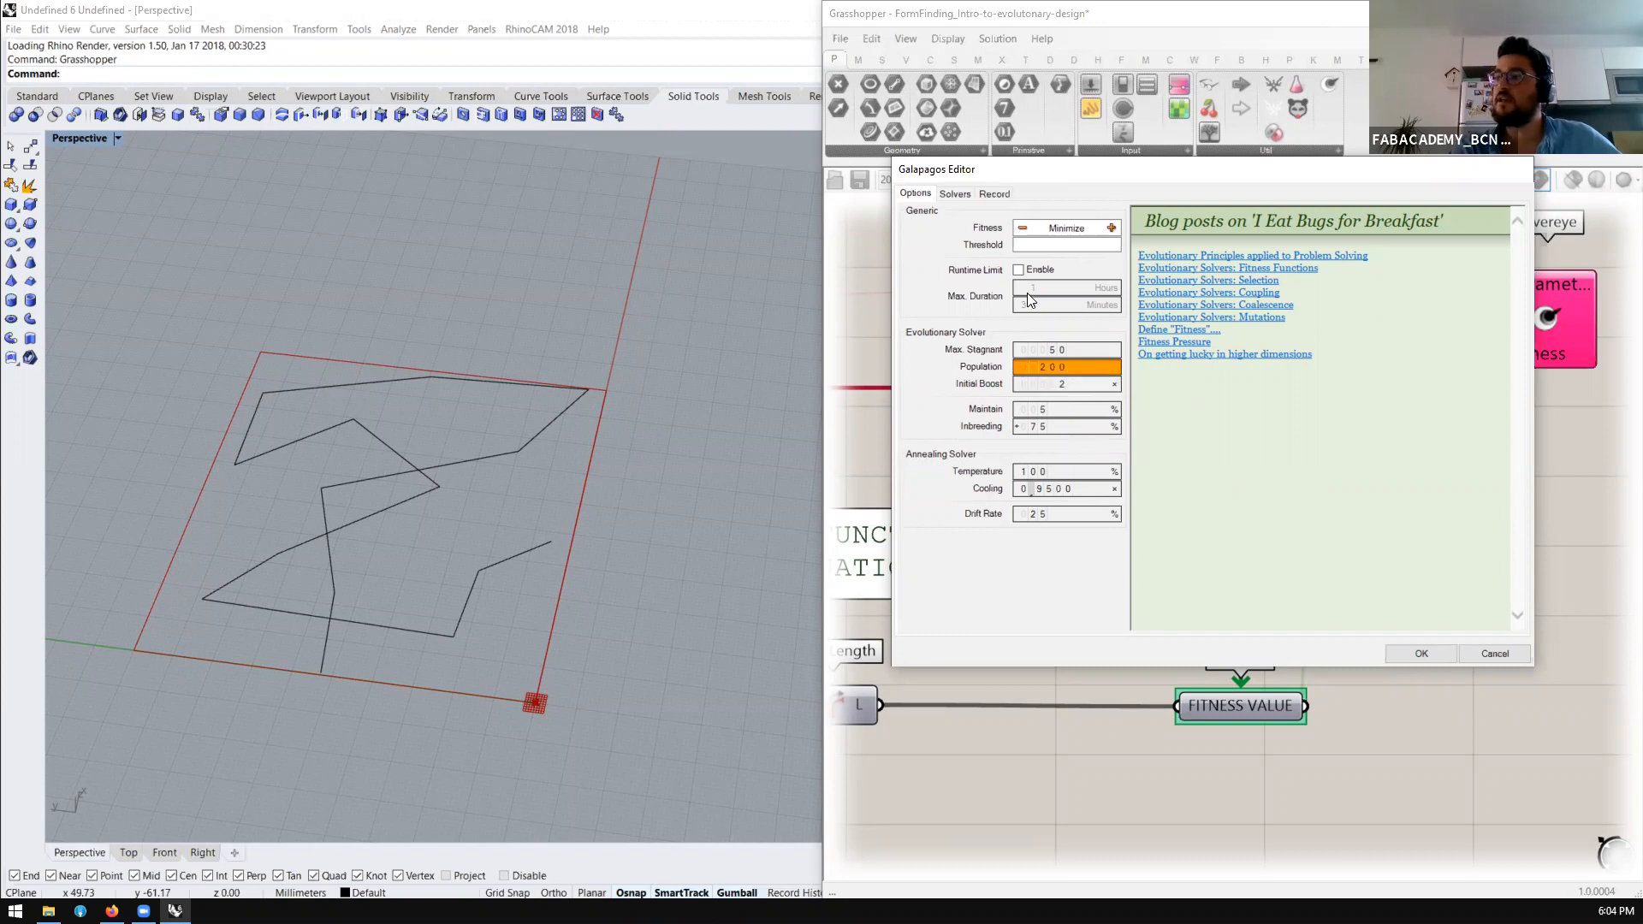
Enable the runtime limit and set the evolutionary population to 5
click(1020, 270)
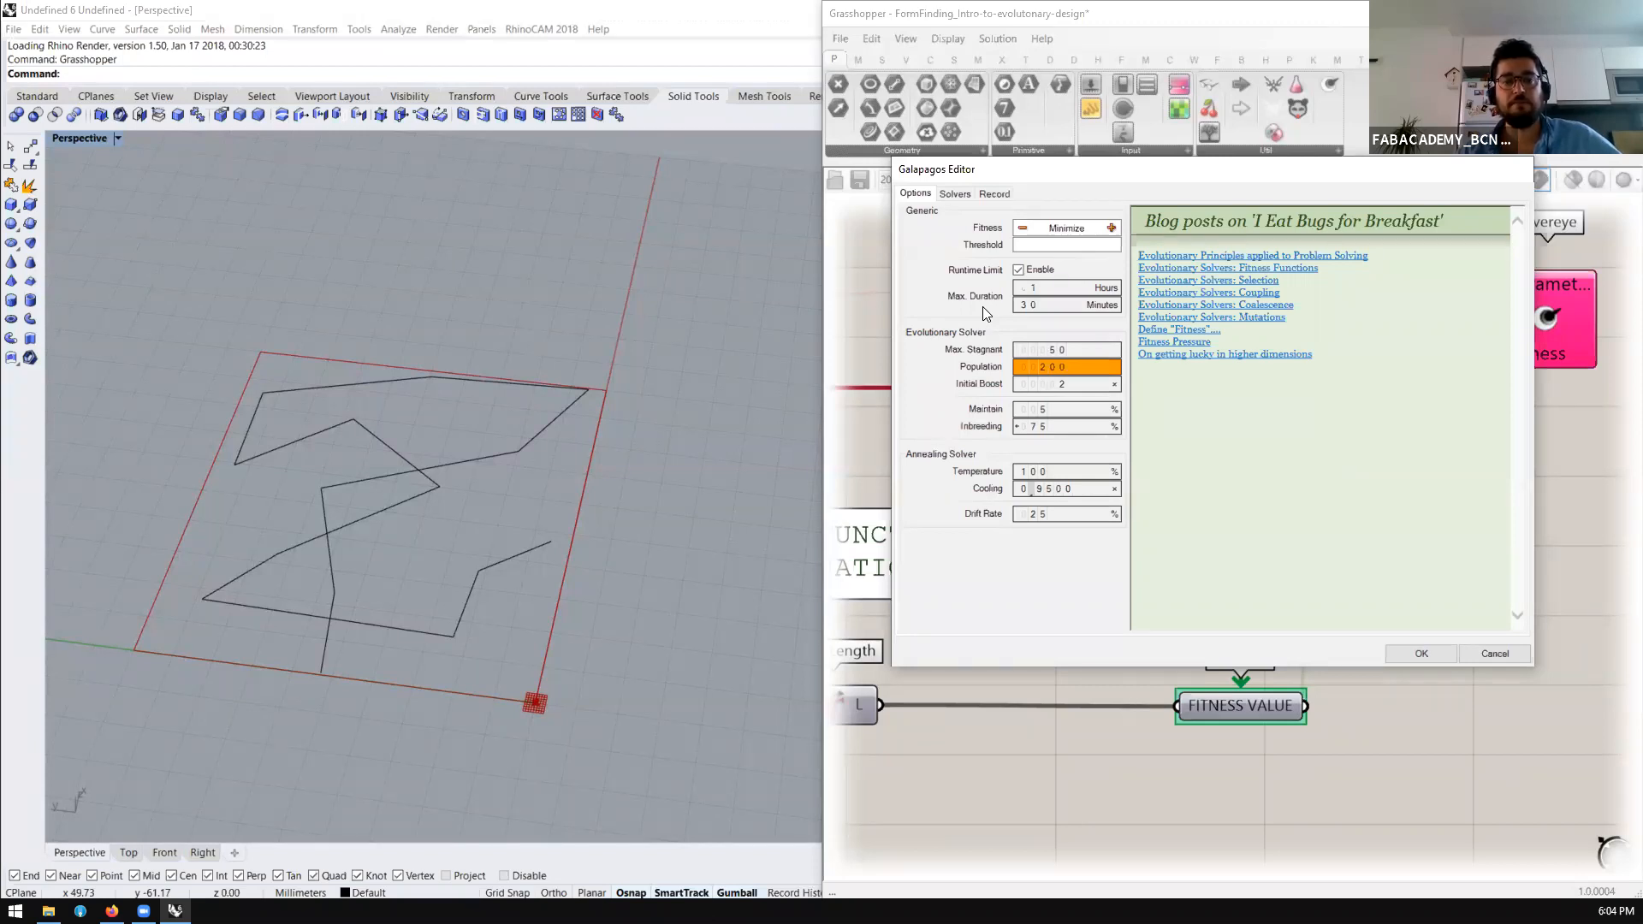
double_click(1035, 367)
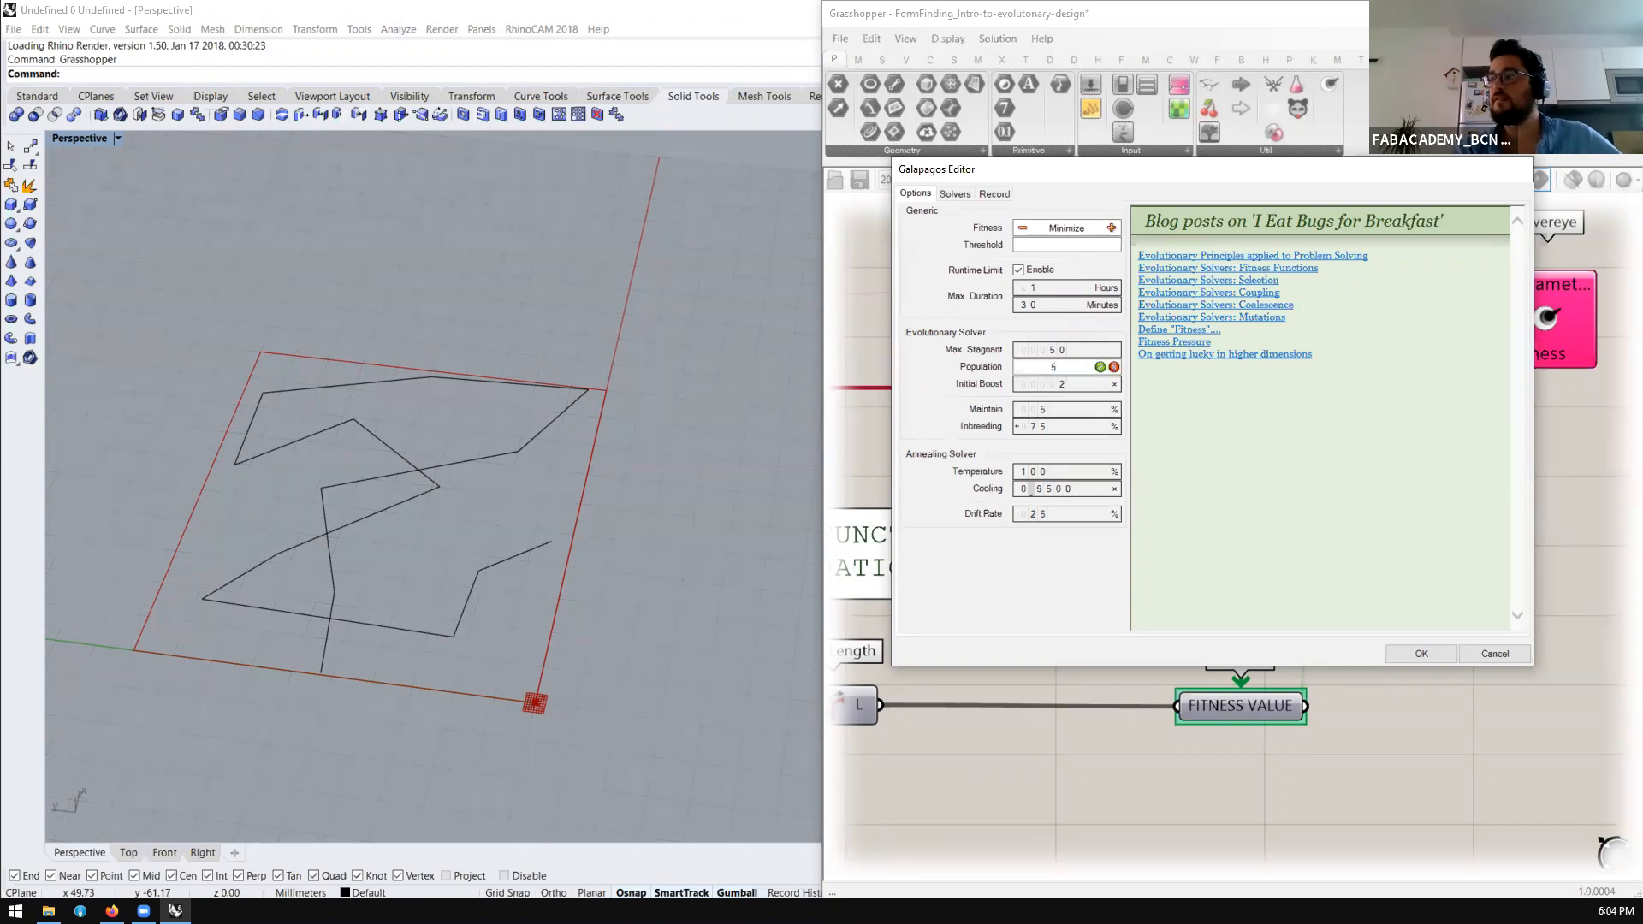
text(5)
key(Return)
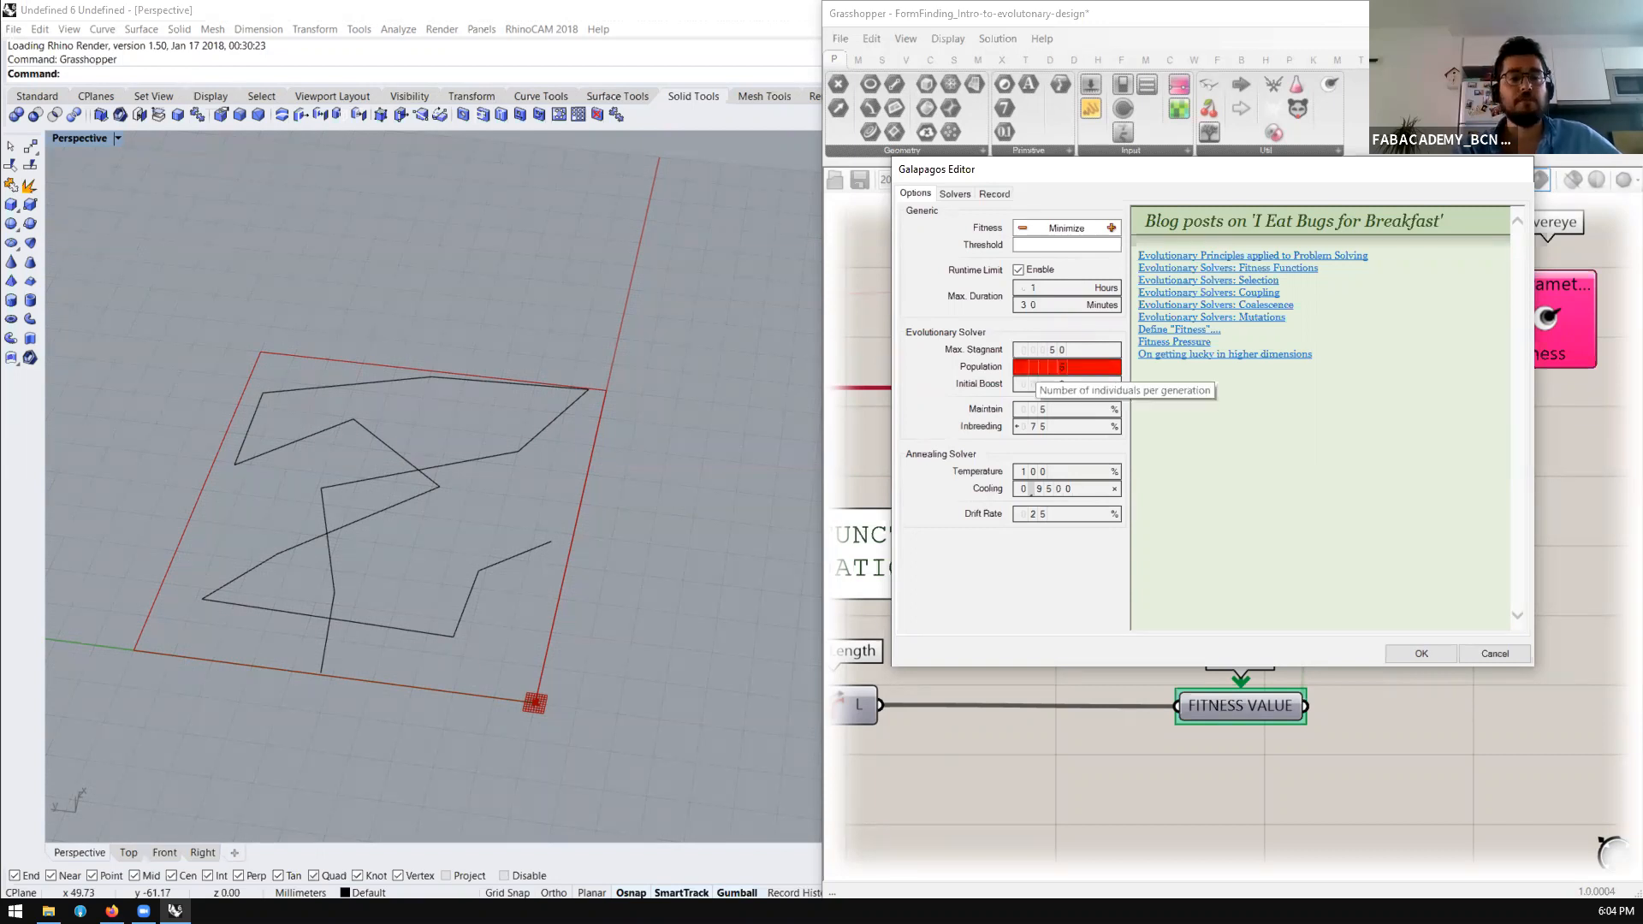
Set the evolutionary population to 50 and cancel out of the Galapagos editor
double_click(1037, 369)
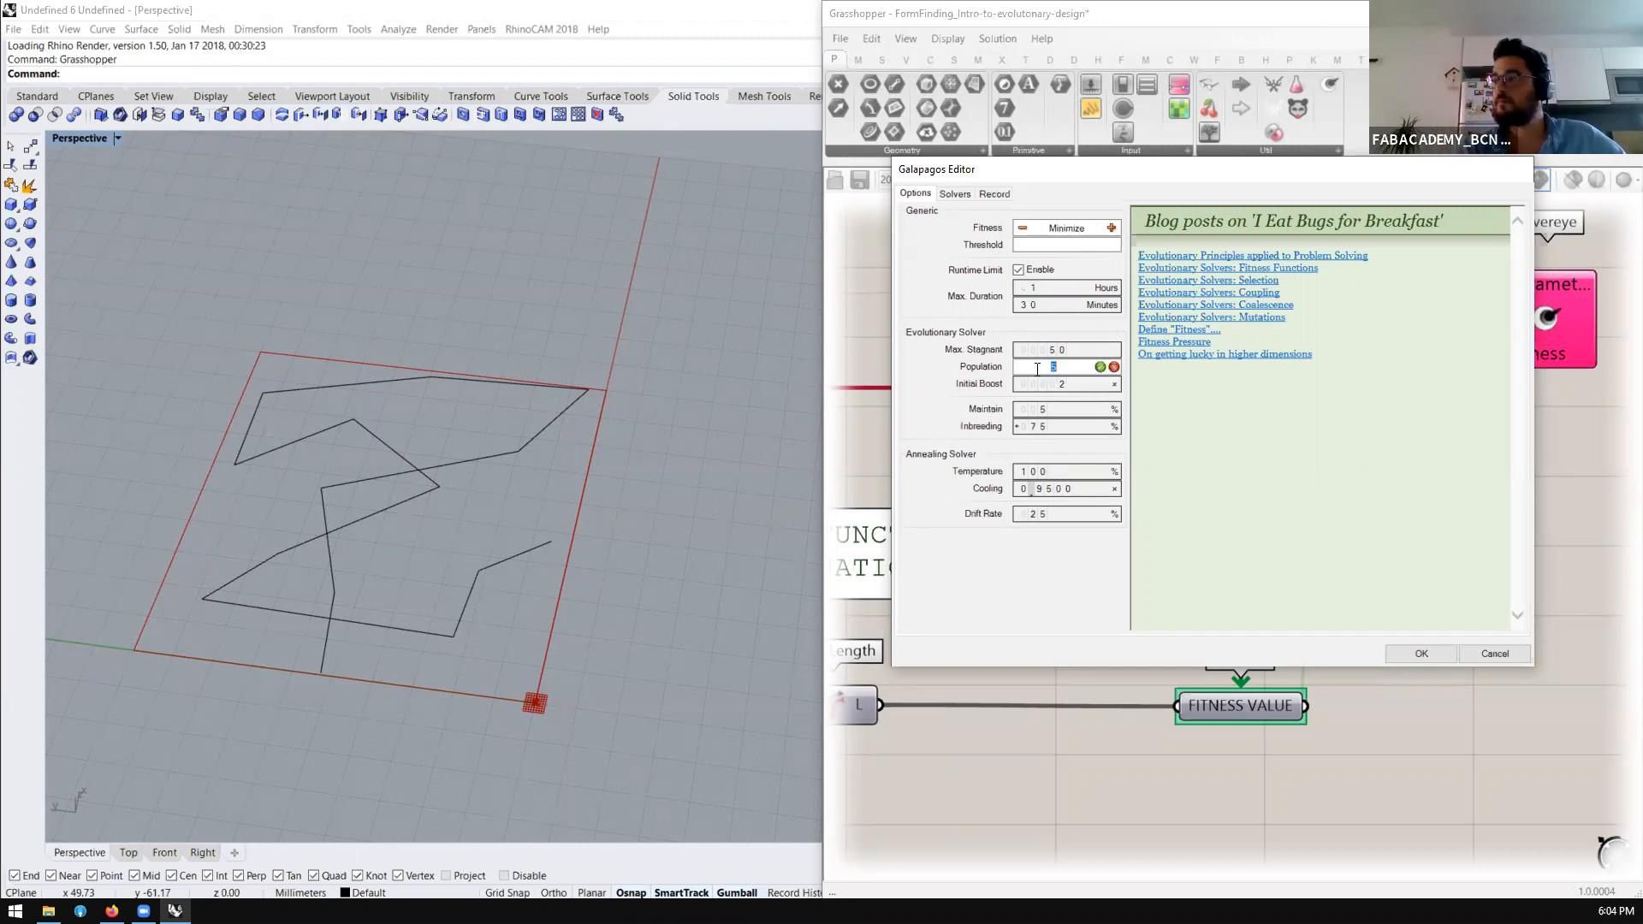
click(1100, 367)
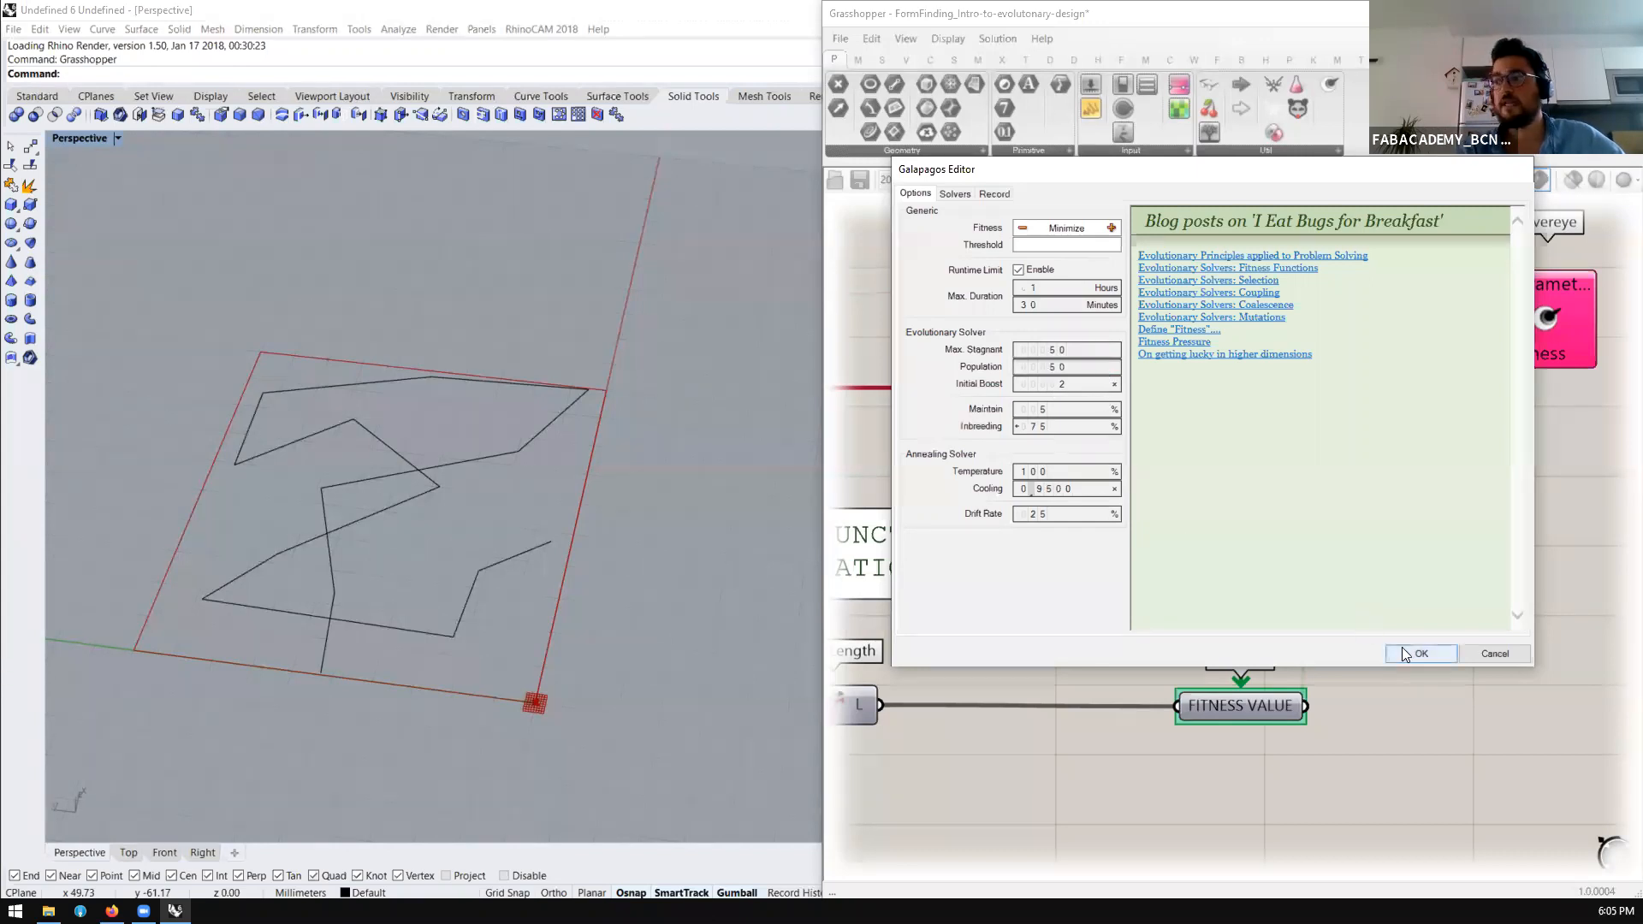
click(1469, 659)
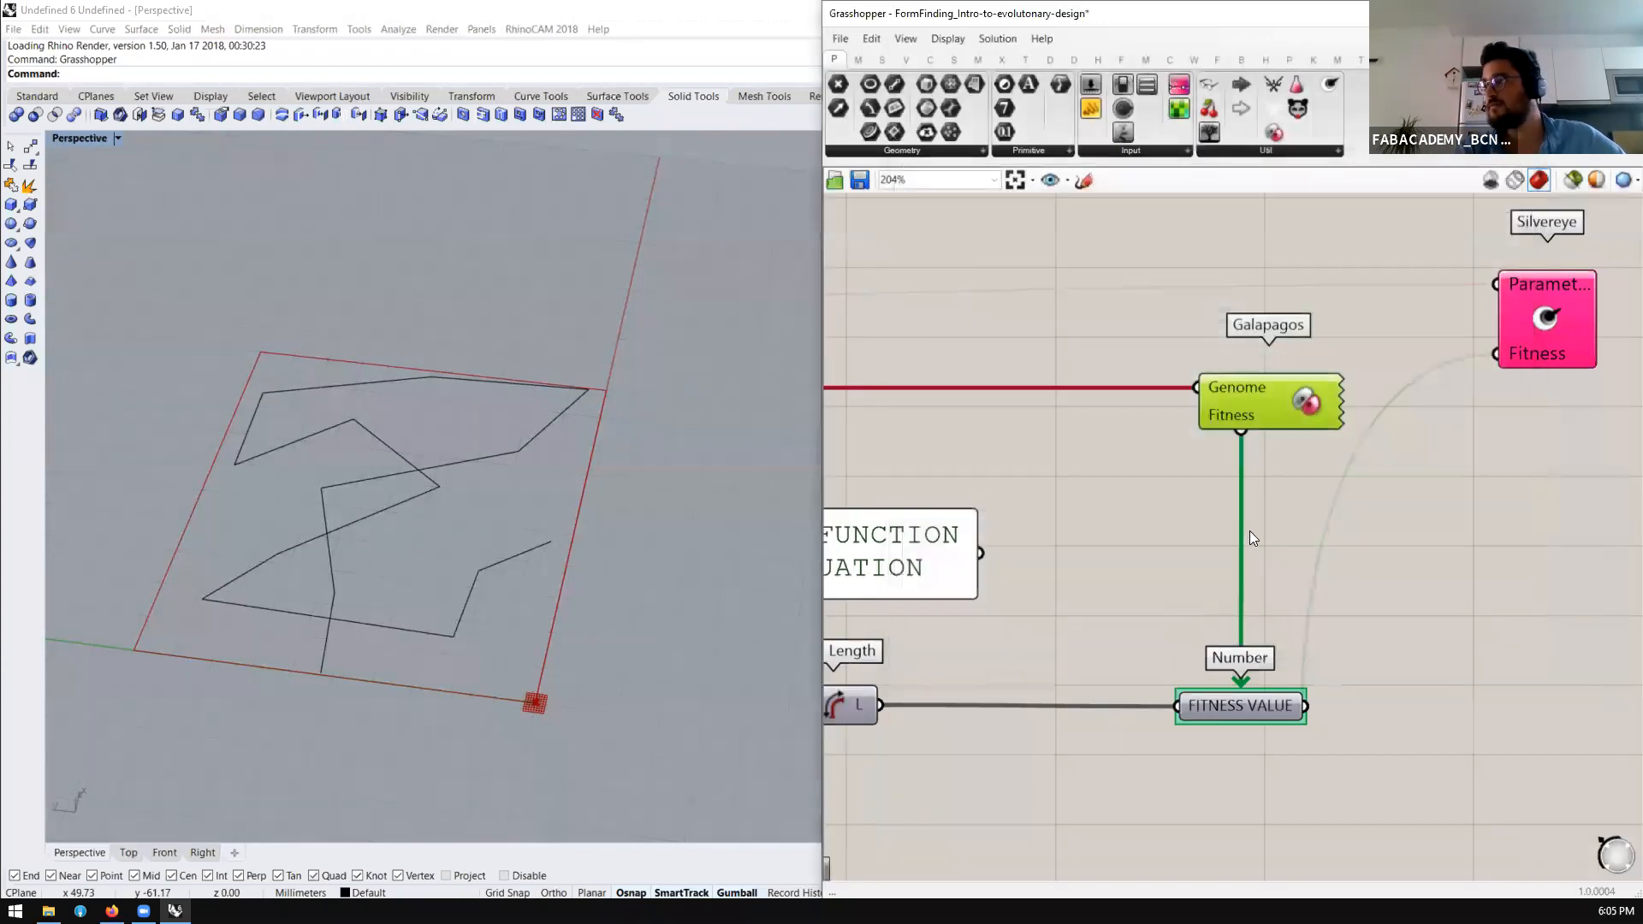
click(1180, 505)
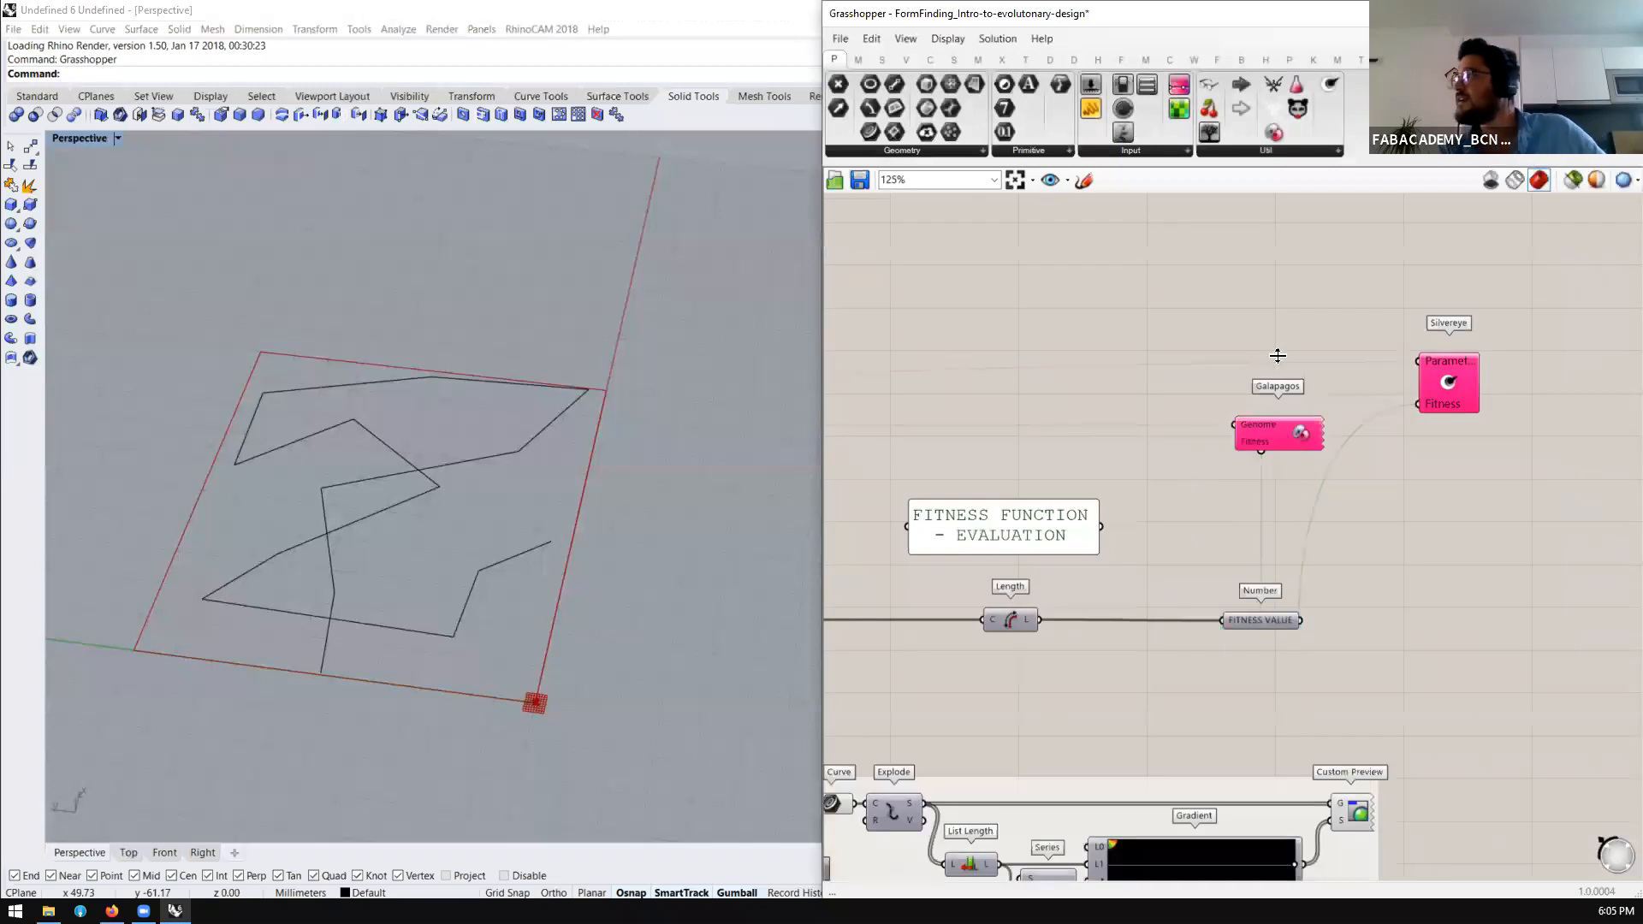
click(1574, 39)
click(1577, 169)
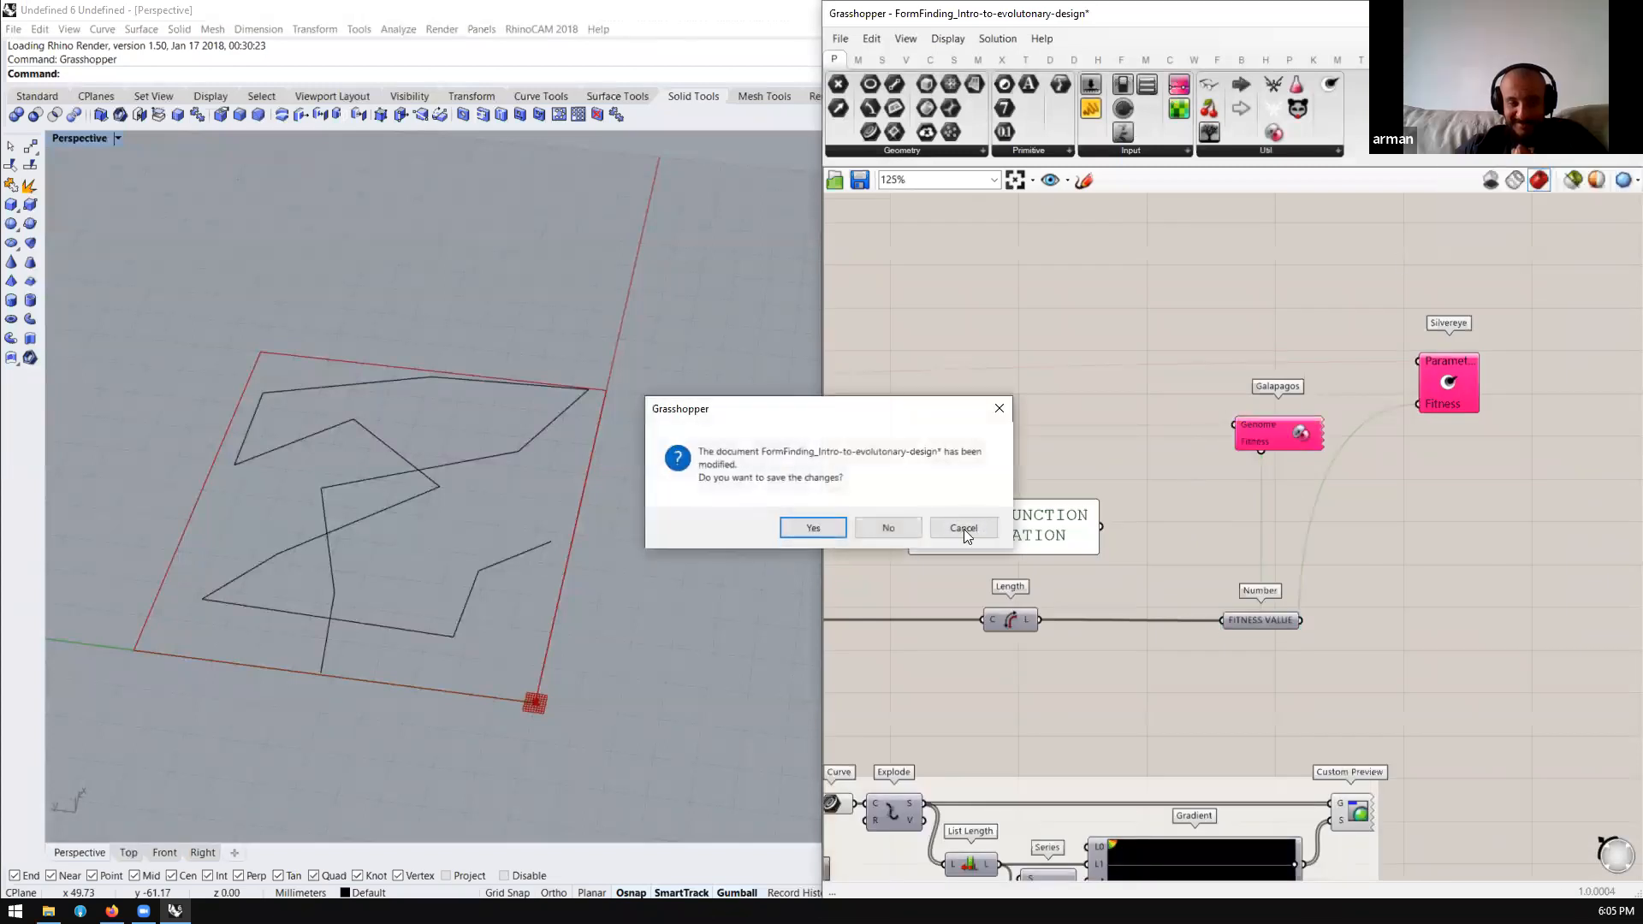
click(953, 532)
Turn on the preview of the Catenary component and the closest-point group in the catenary example
scroll(1114, 575, down, 8)
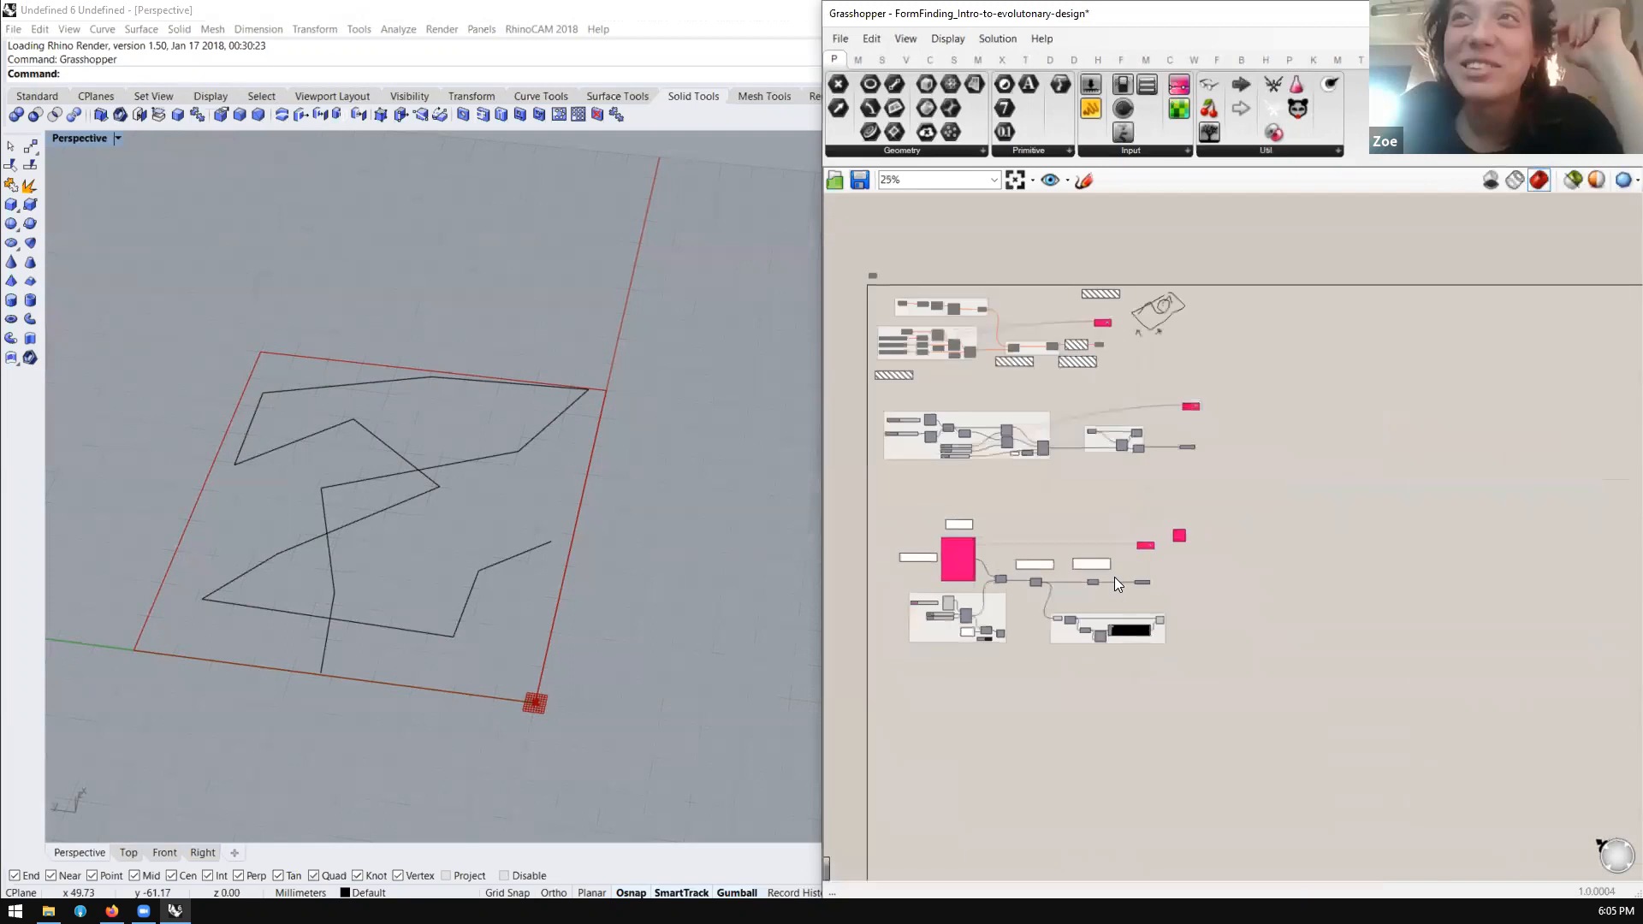
scroll(1109, 469, up, 3)
scroll(1087, 464, up, 4)
scroll(1080, 467, down, 2)
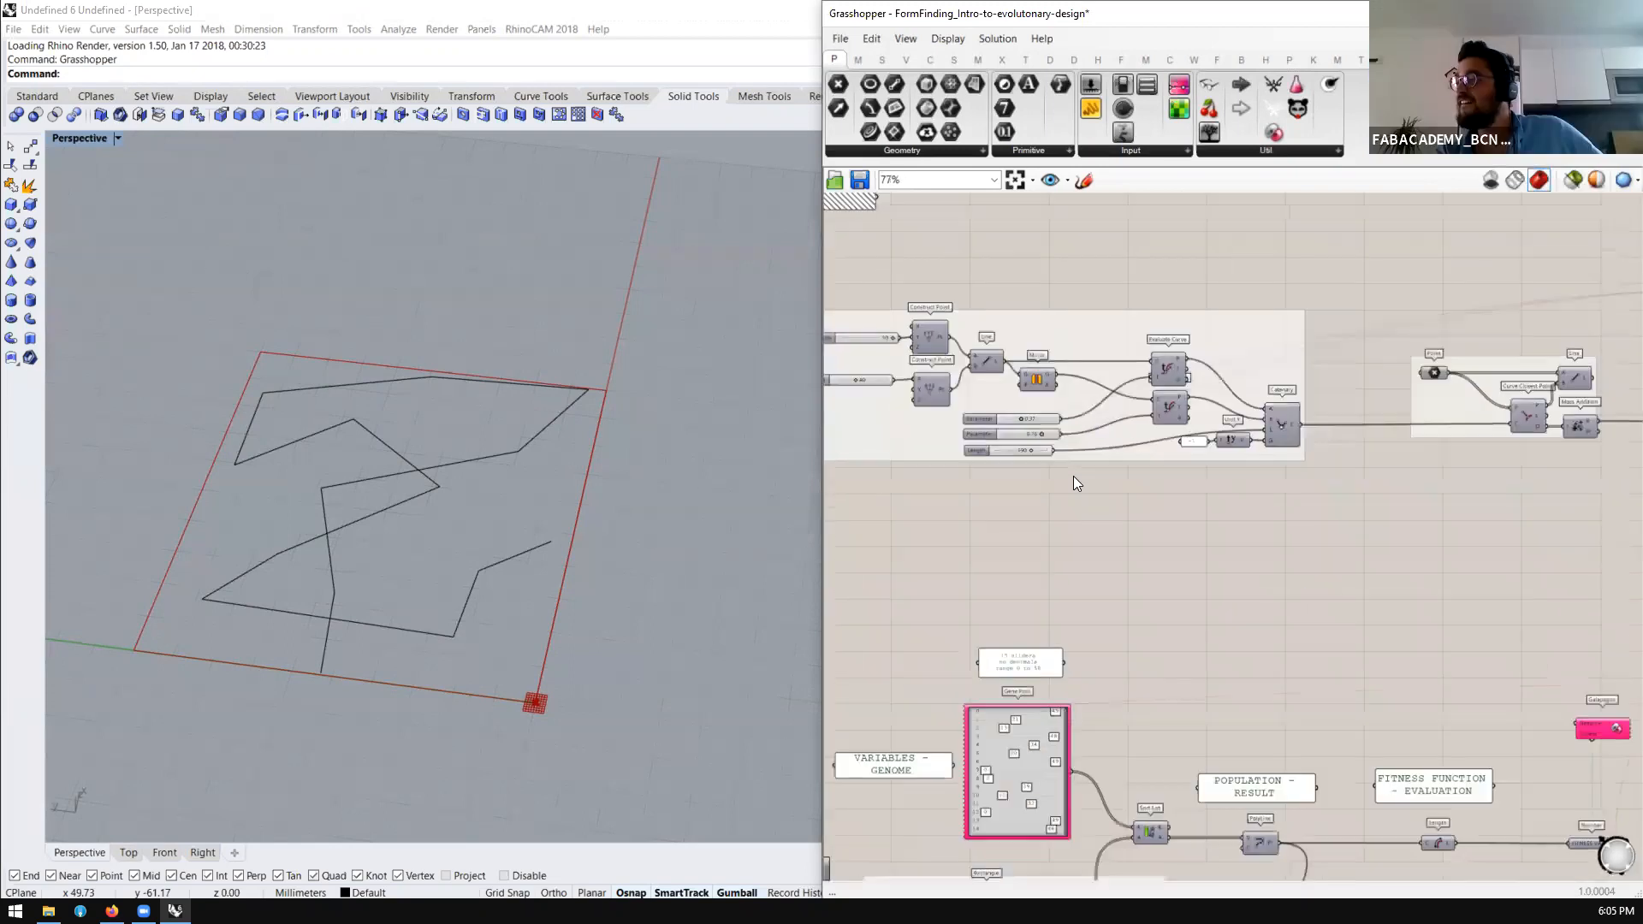
scroll(1126, 471, down, 3)
drag(1539, 359, 876, 500)
middle_click(877, 500)
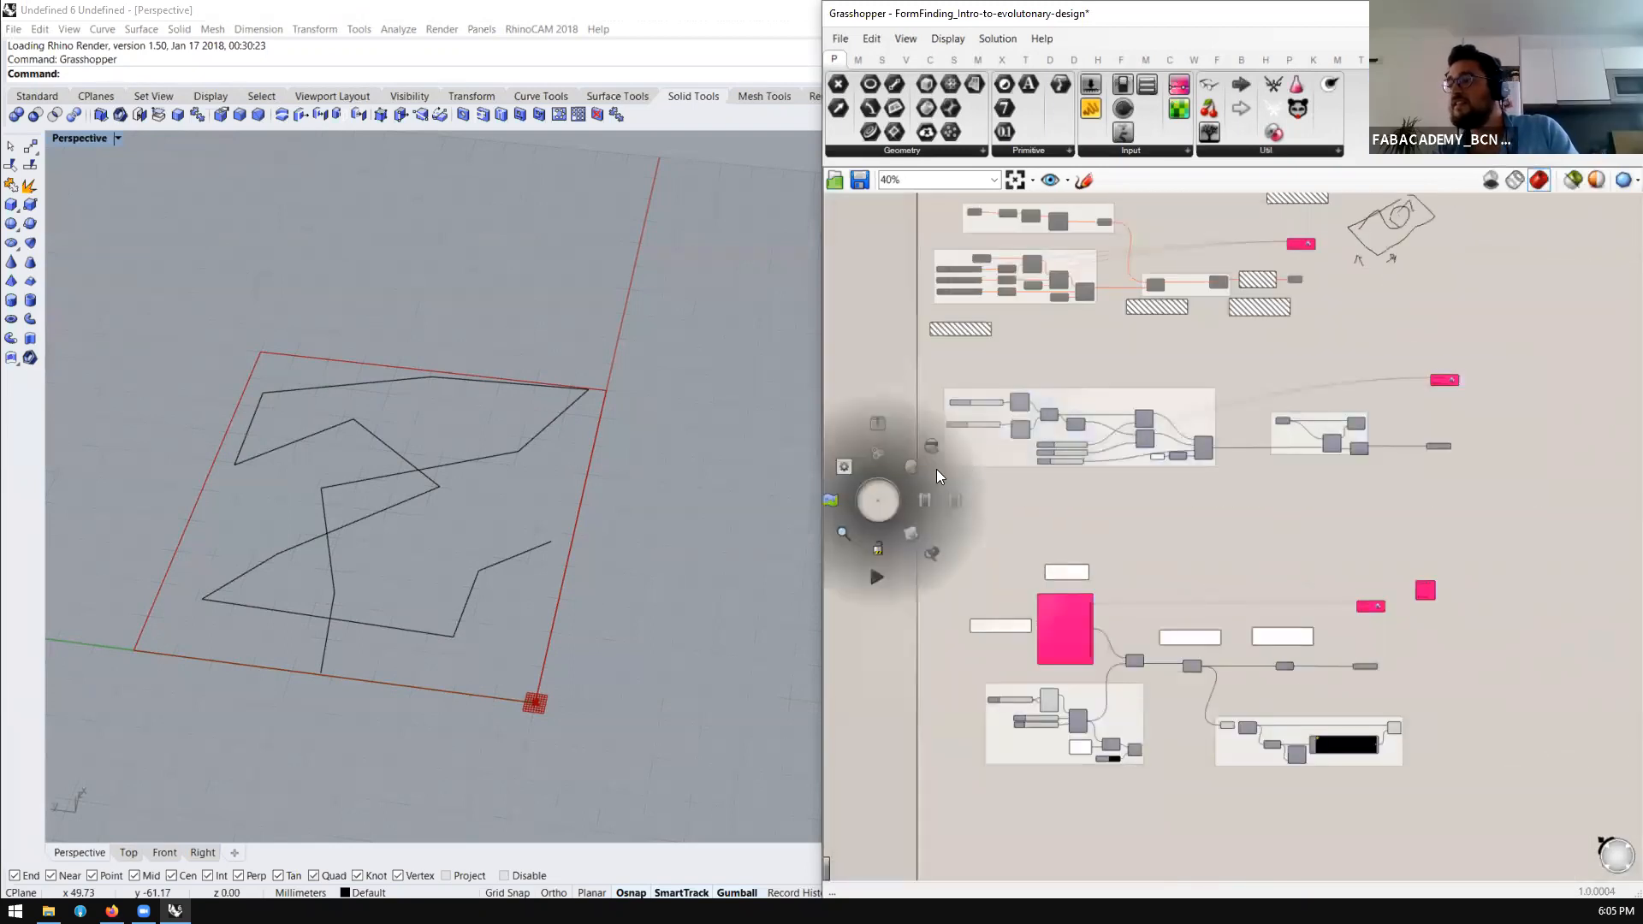
drag(1518, 369, 1178, 485)
middle_click(1289, 431)
click(1327, 394)
Turn on the preview of the Evaluate Curve components that supply the catenary's end points
right_drag(511, 616, 499, 566)
scroll(500, 566, down, 4)
scroll(1194, 492, up, 3)
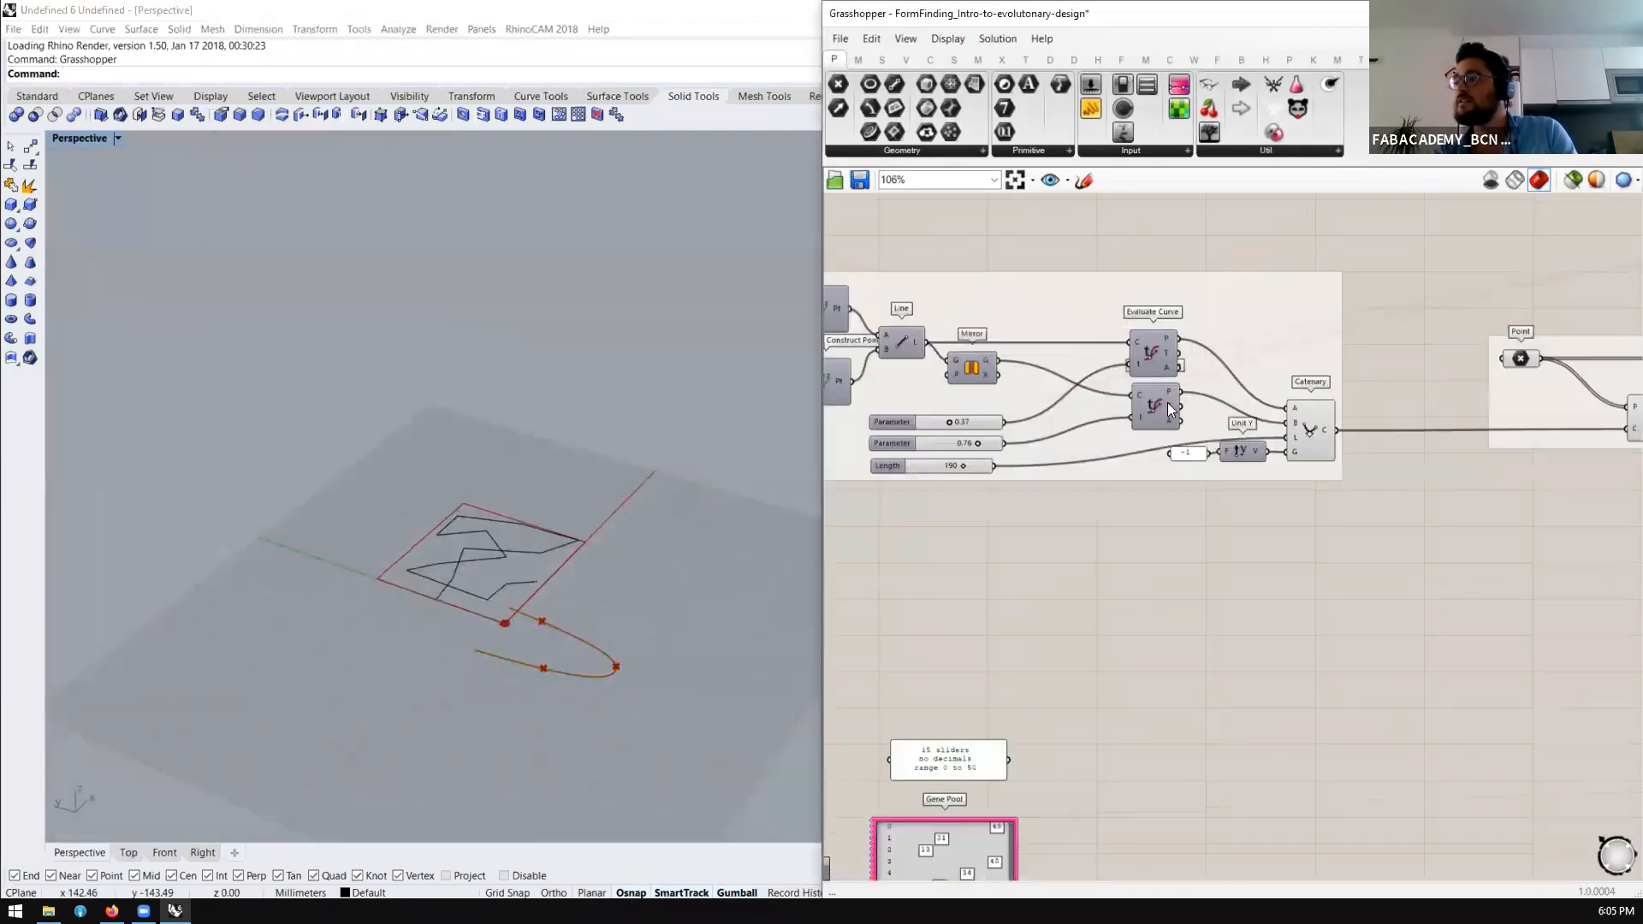
scroll(1195, 376, up, 2)
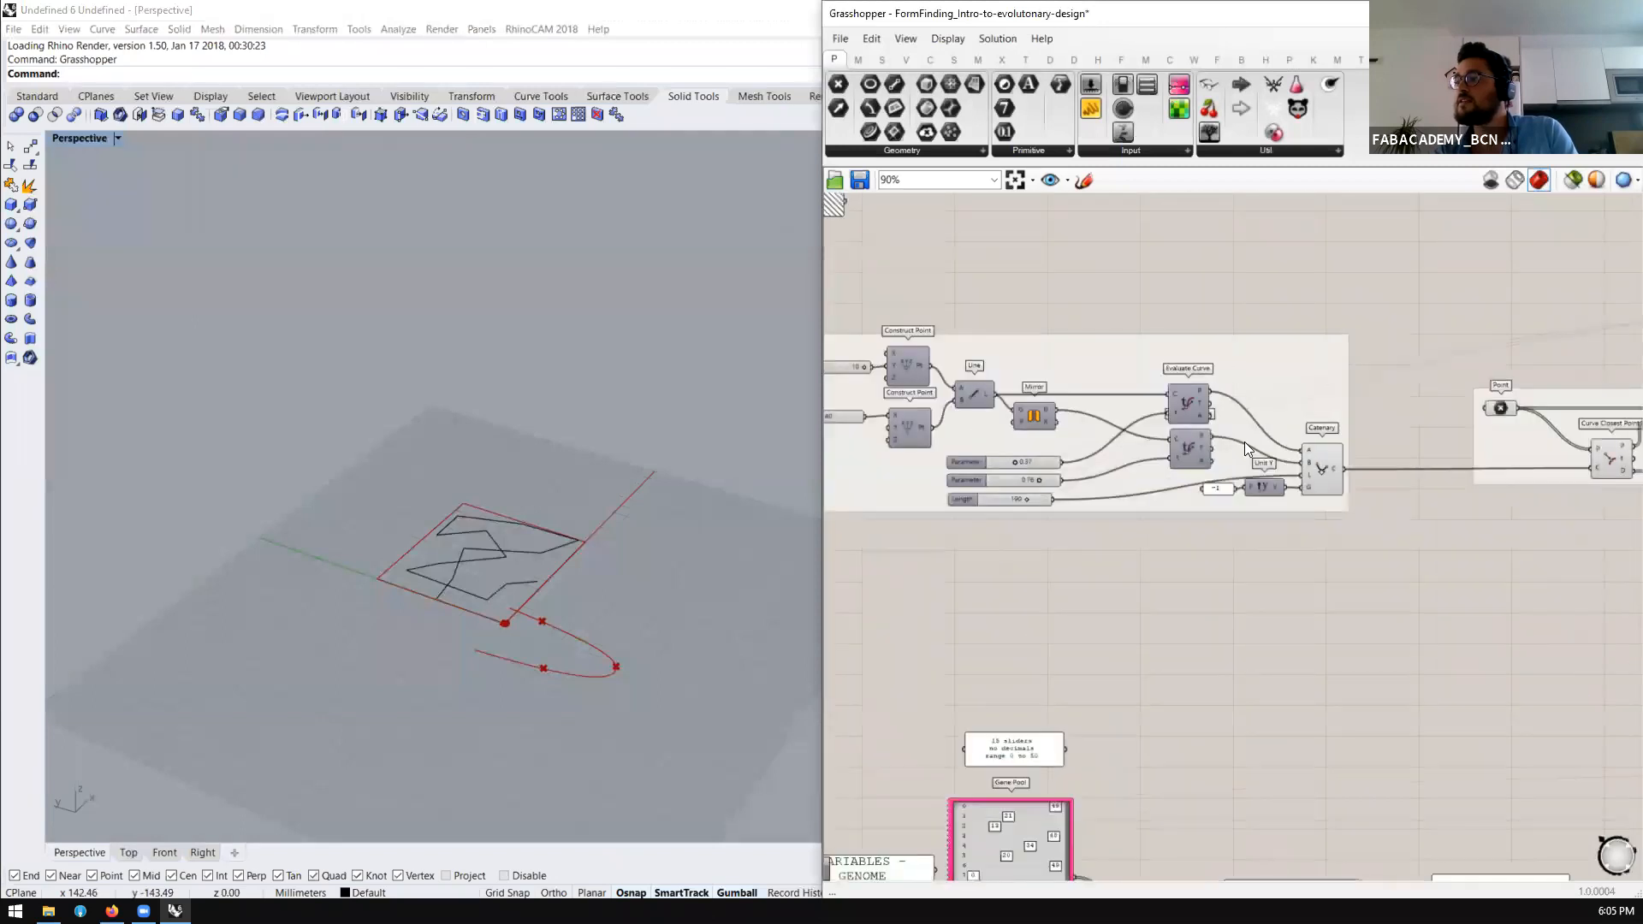
click(972, 402)
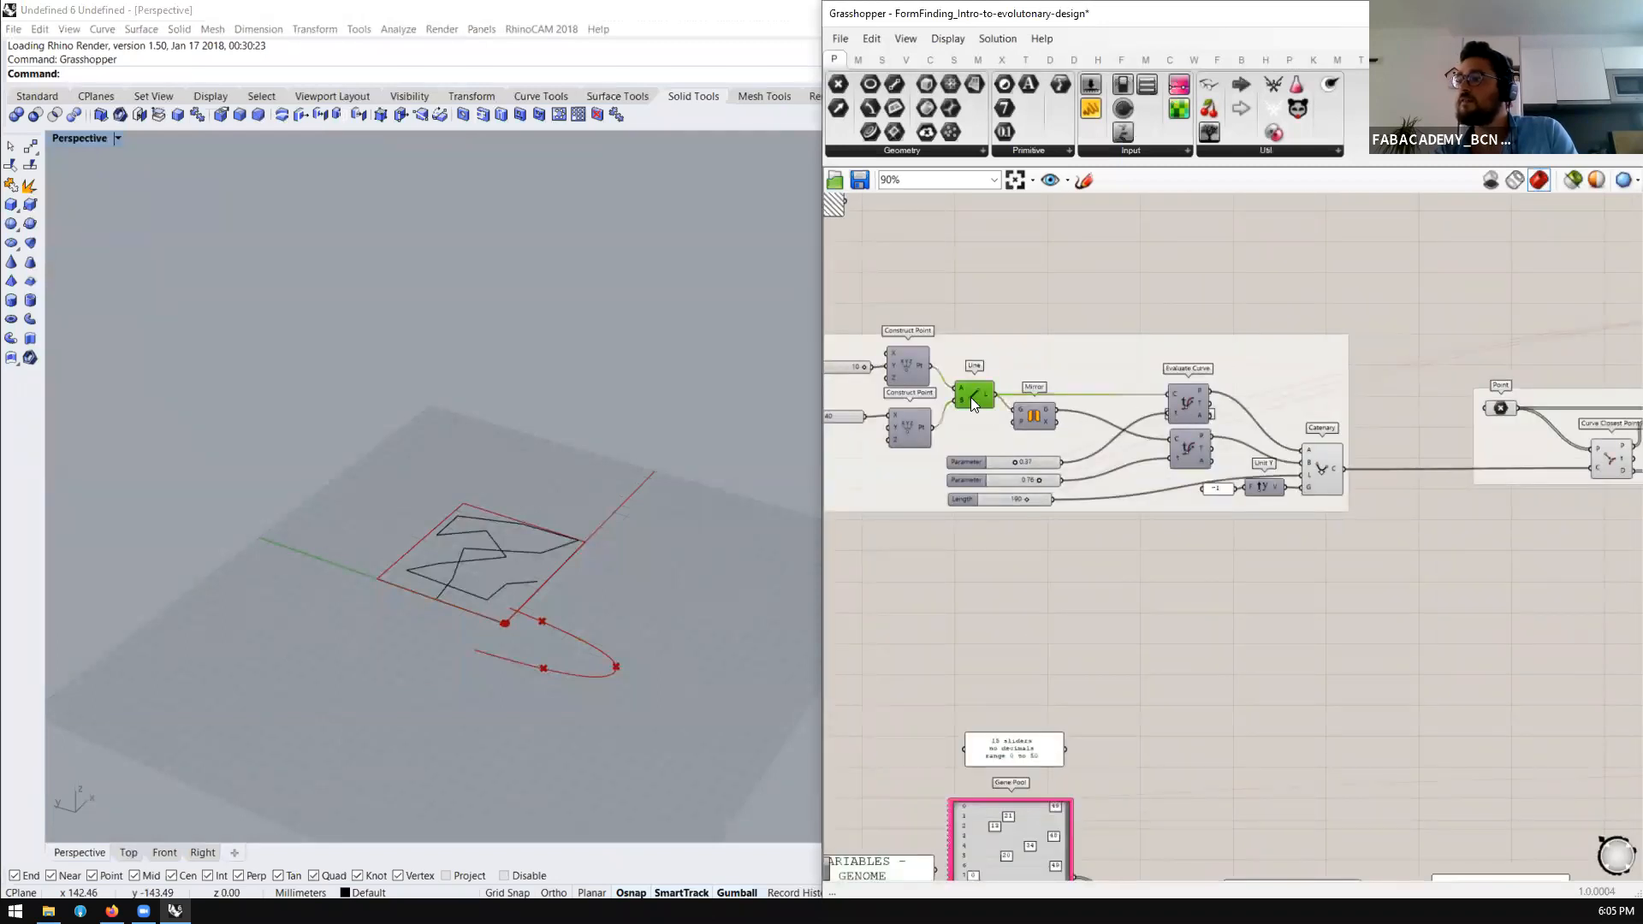
drag(1283, 318, 1187, 477)
middle_click(1187, 477)
click(1225, 442)
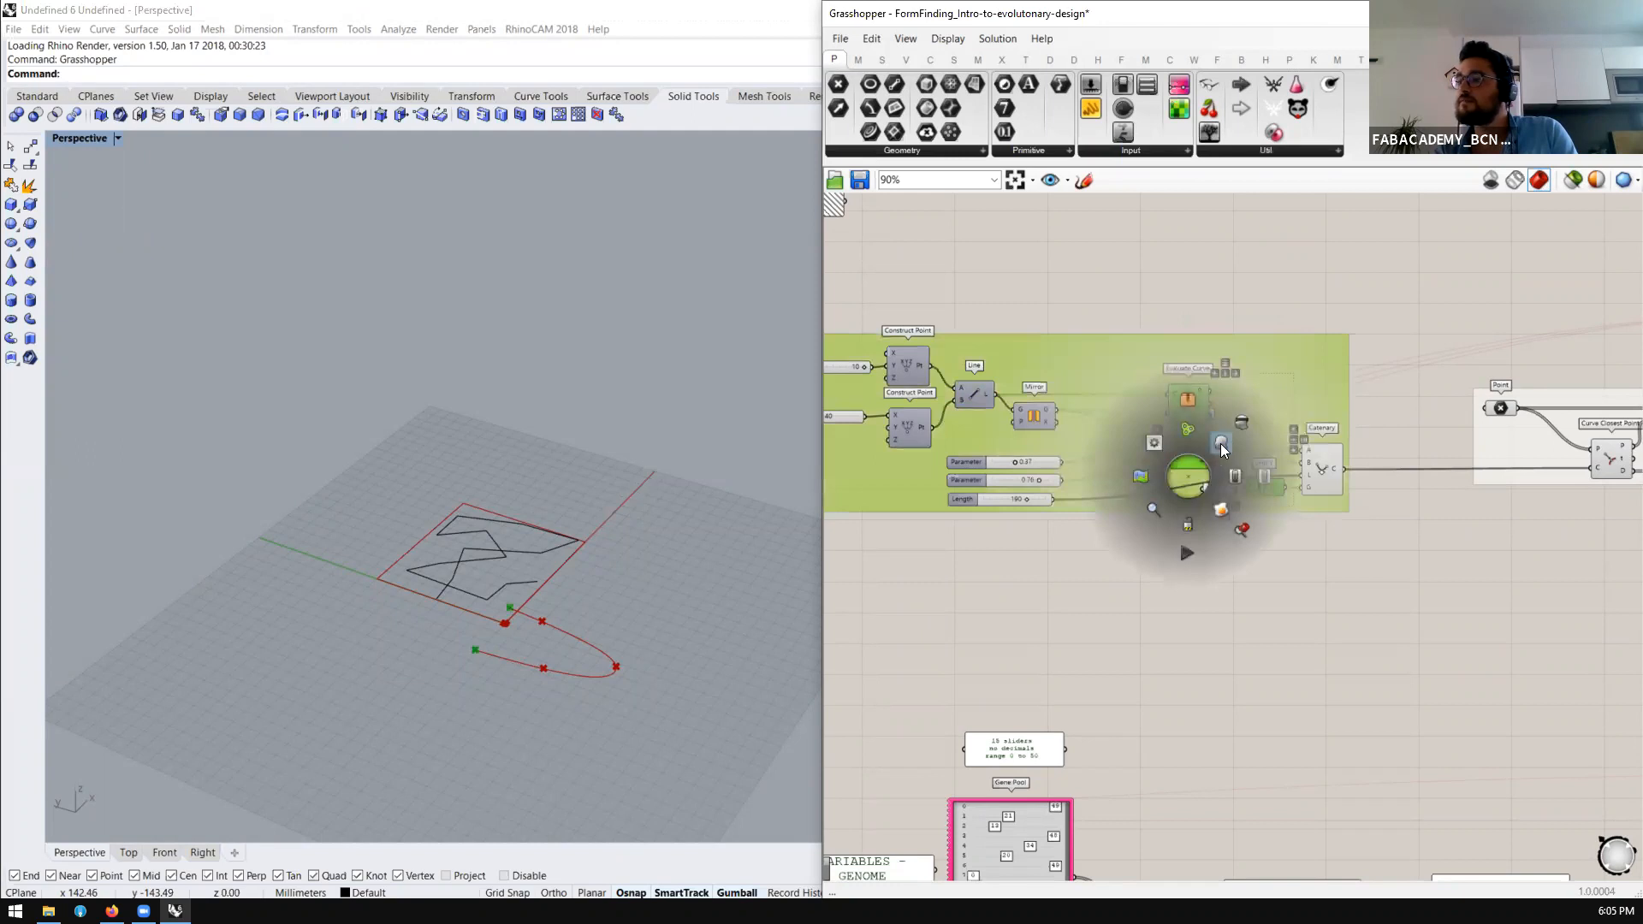
click(1229, 622)
right_drag(1279, 585, 1231, 630)
Turn on the preview of the components defining the catenary example's base geometry
right_drag(479, 573, 312, 684)
scroll(1232, 412, down, 2)
scroll(1044, 406, up, 2)
drag(1061, 415, 929, 485)
middle_click(915, 496)
click(944, 469)
Turn off the preview of the whole polyline example, including its gradient display group
scroll(1411, 547, down, 5)
drag(1465, 532, 1071, 661)
middle_click(1068, 672)
click(1122, 617)
click(1231, 709)
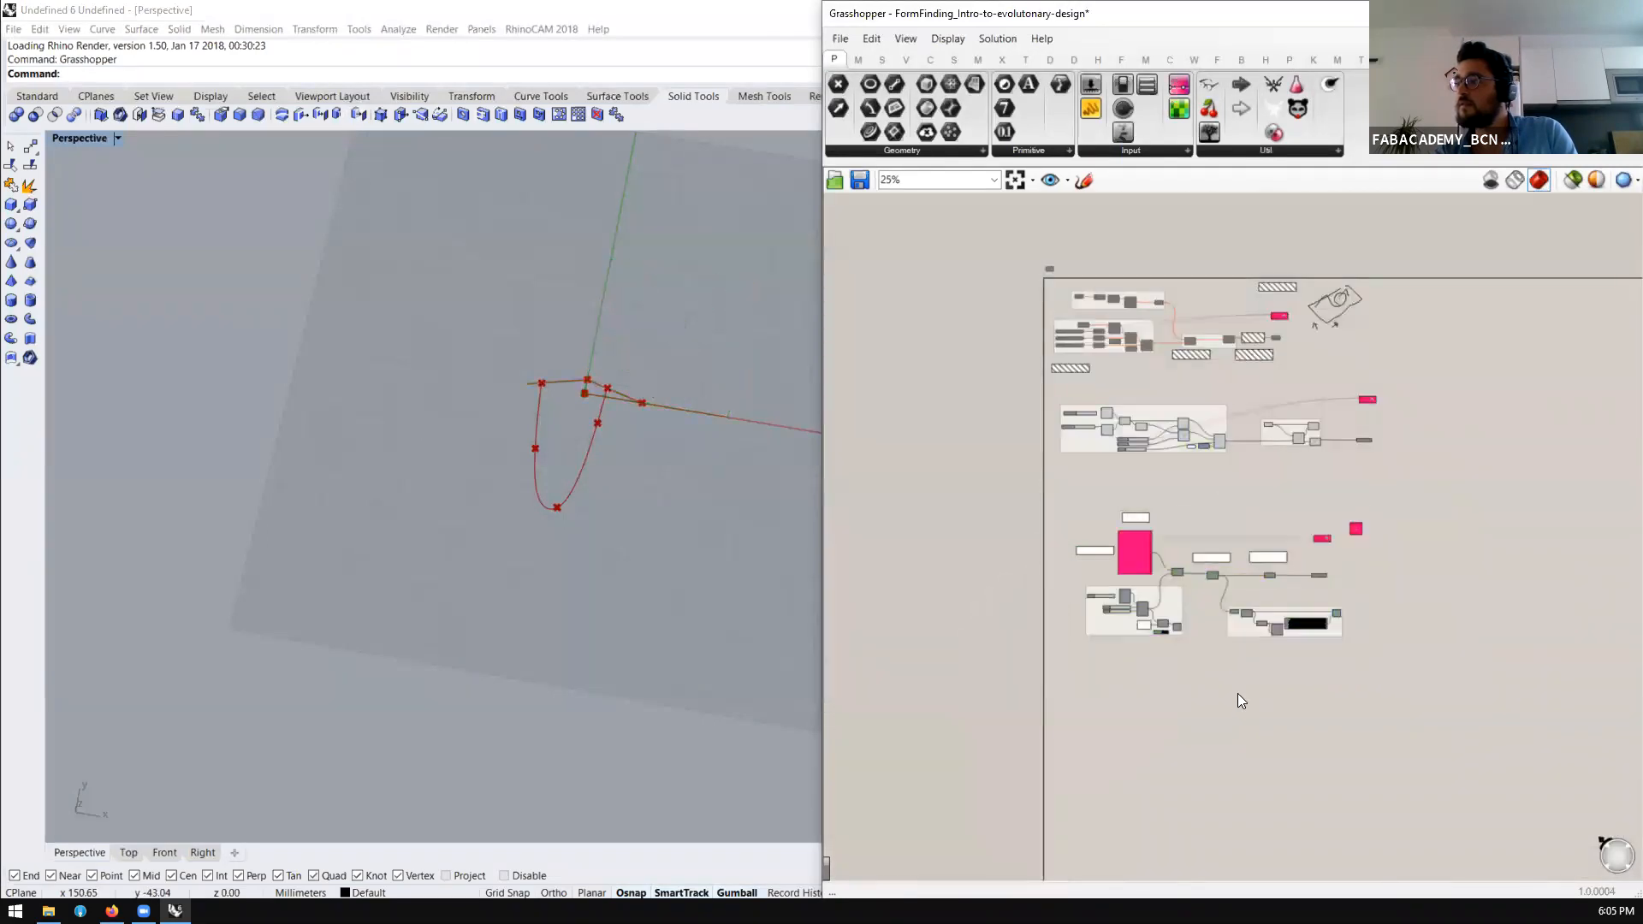
Examine how the catenary example's base line, its mirrored copy and the Evaluate Curve components relate to the geometry in the model view
scroll(1245, 460, up, 4)
scroll(1245, 469, up, 1)
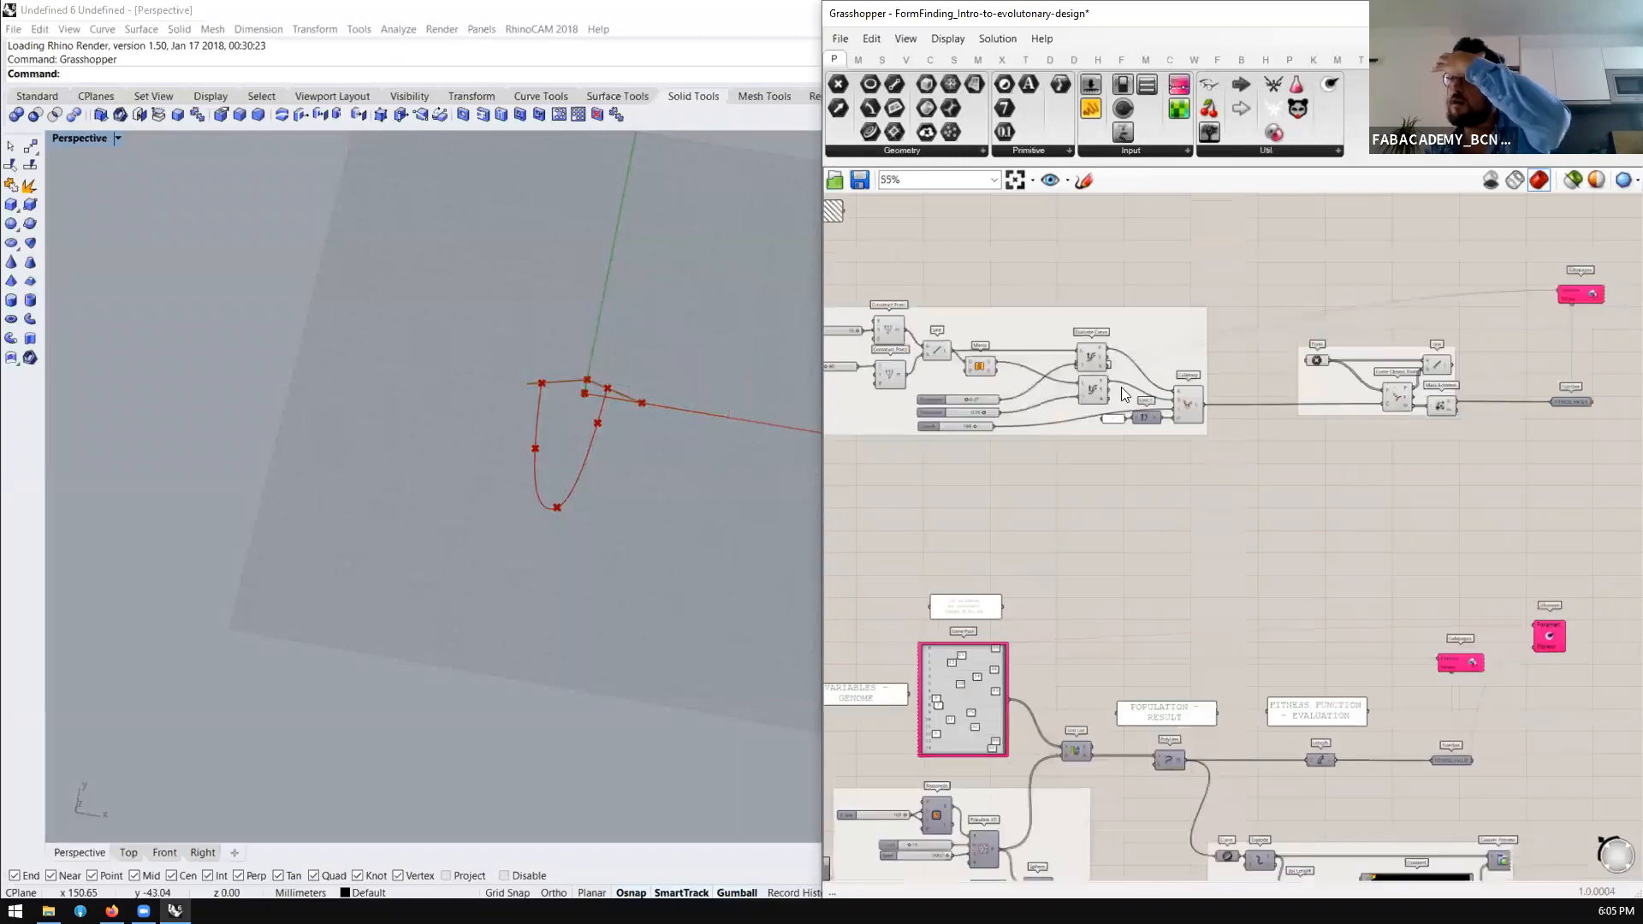
scroll(1121, 386, up, 5)
right_drag(528, 393, 559, 368)
scroll(560, 368, up, 5)
scroll(433, 407, down, 7)
scroll(438, 413, up, 7)
click(1182, 364)
scroll(1182, 365, down, 3)
click(1003, 369)
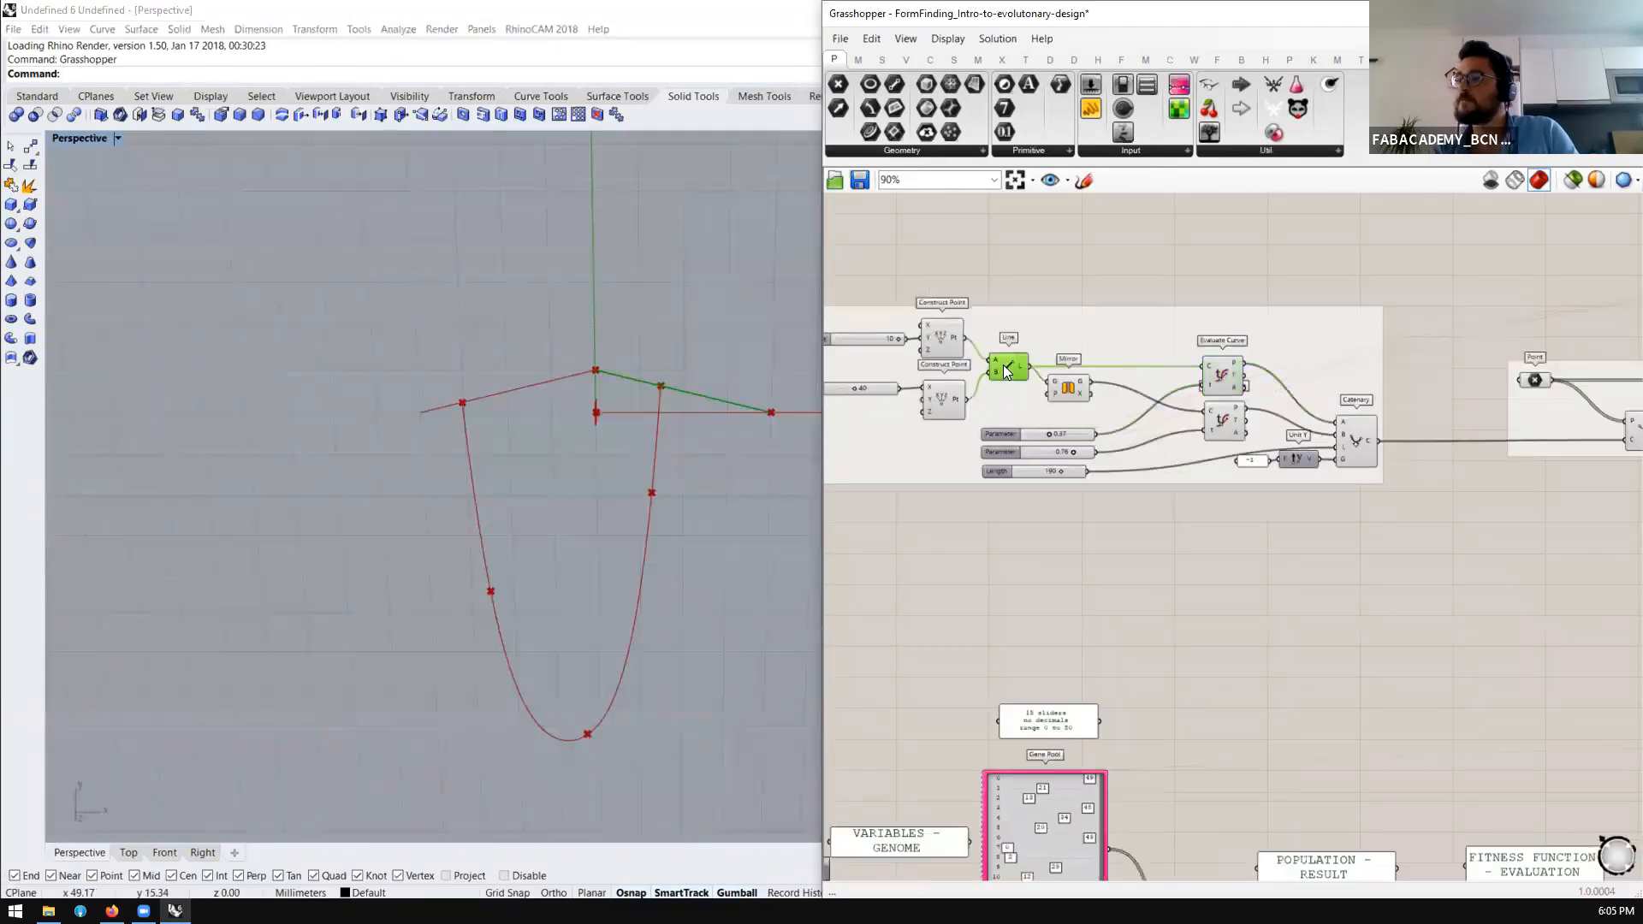
shift+click(1070, 389)
right_drag(390, 433, 426, 411)
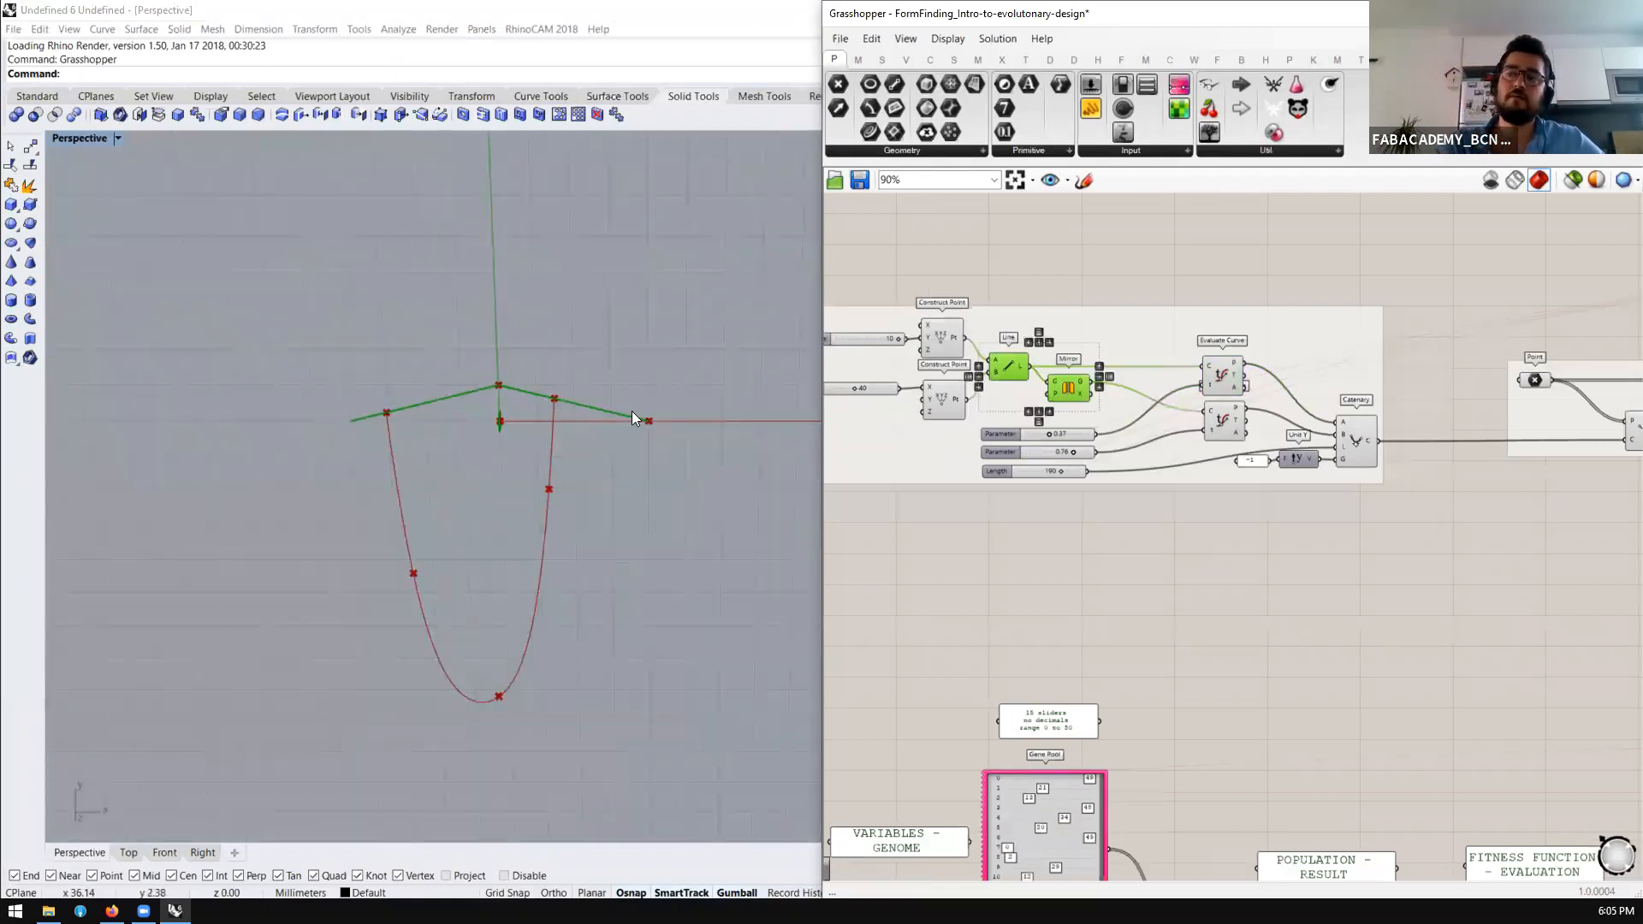
scroll(356, 392, down, 3)
scroll(368, 408, up, 2)
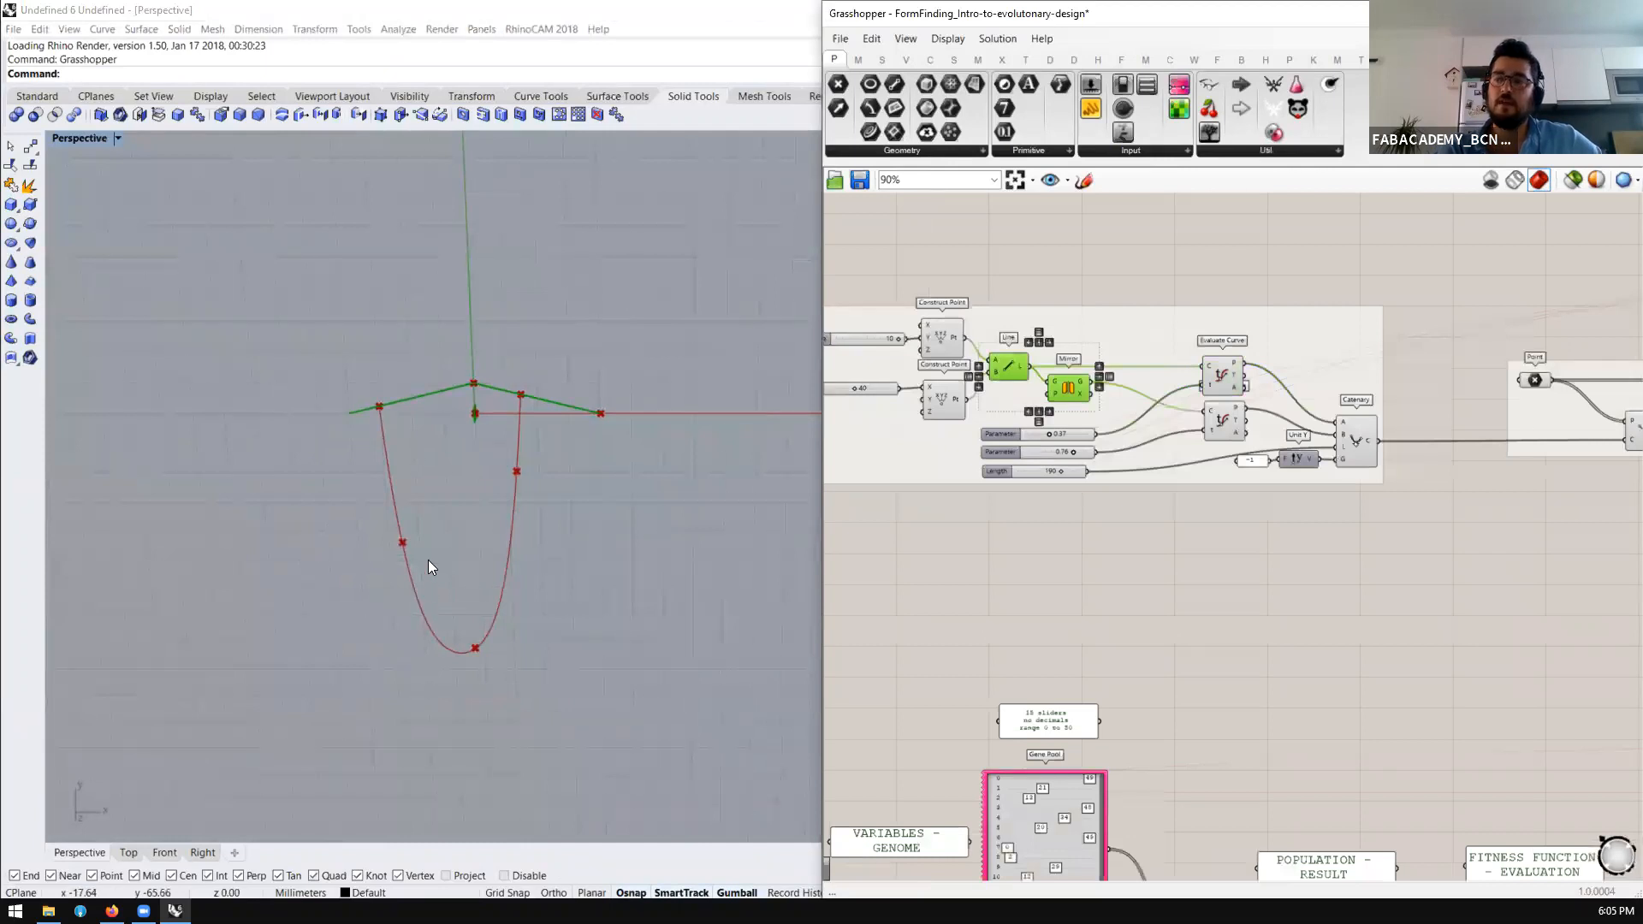
right_drag(403, 518, 408, 543)
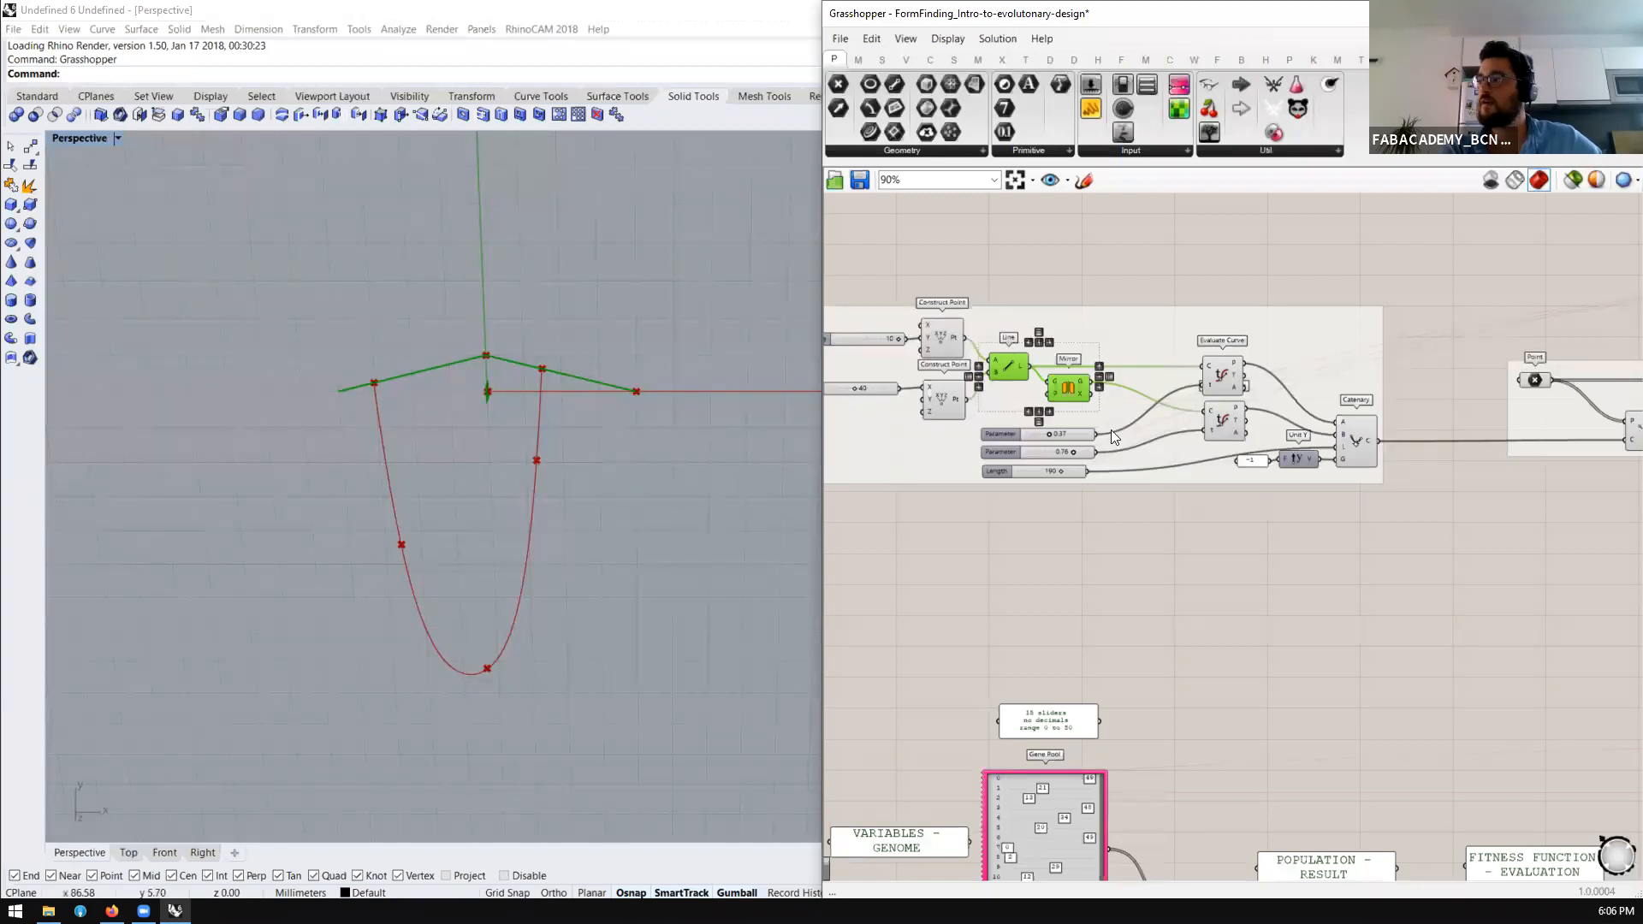
Set the catenary example's curve parameters to 0.74 and 0.59 and its length to 115
scroll(1110, 430, down, 4)
scroll(1510, 415, up, 3)
scroll(1220, 498, down, 4)
scroll(981, 478, up, 3)
scroll(970, 469, up, 3)
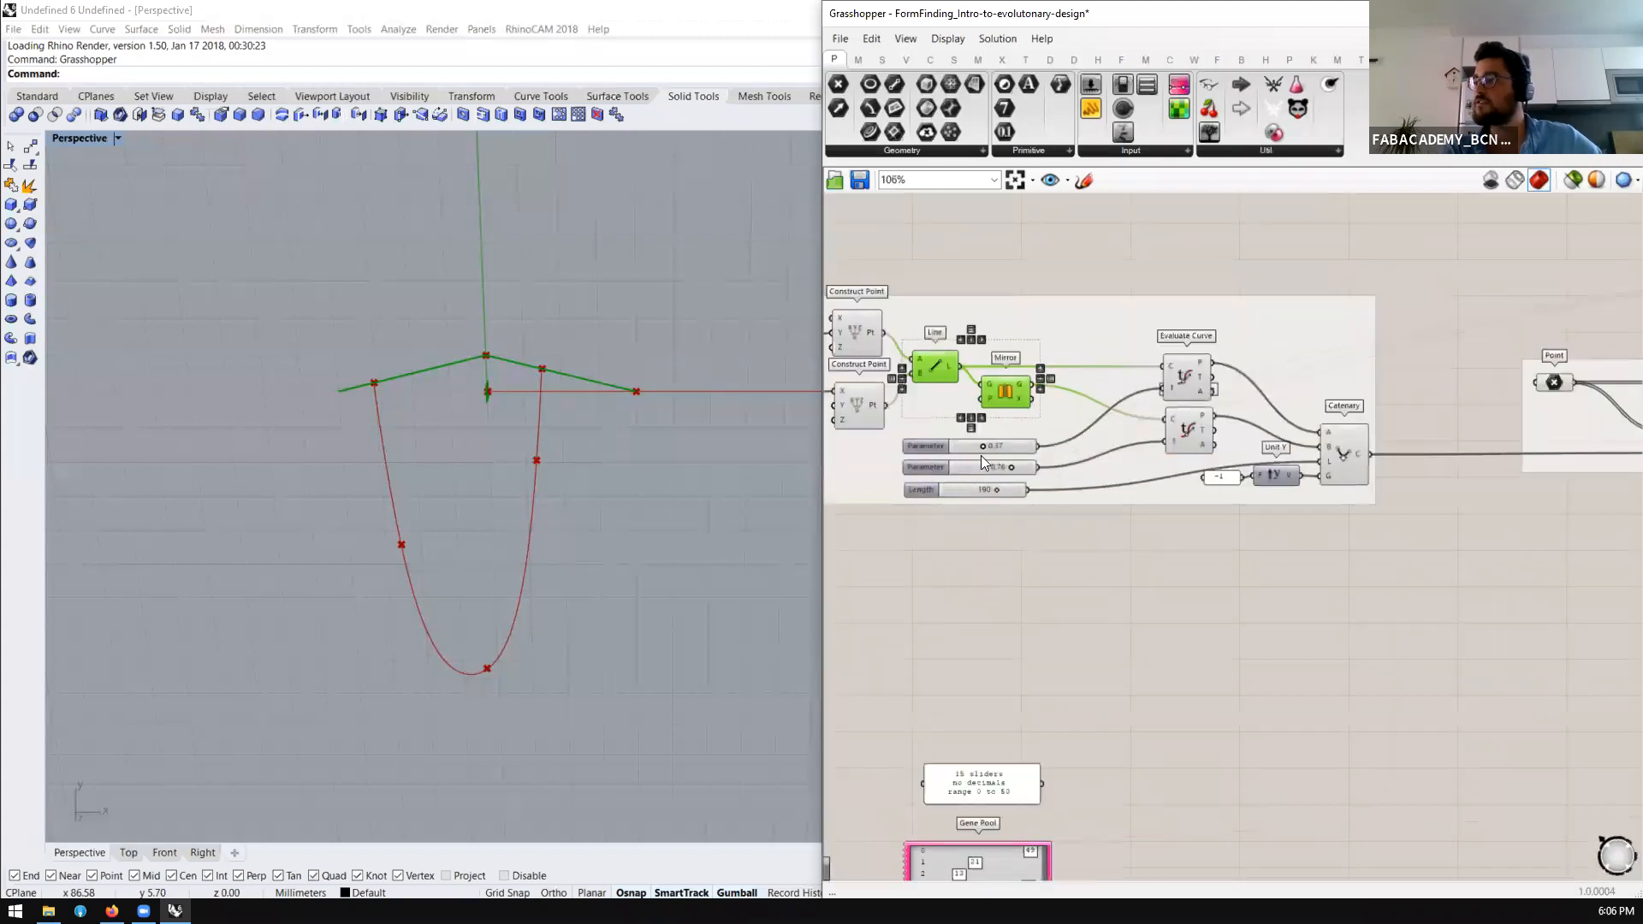
drag(981, 443, 964, 510)
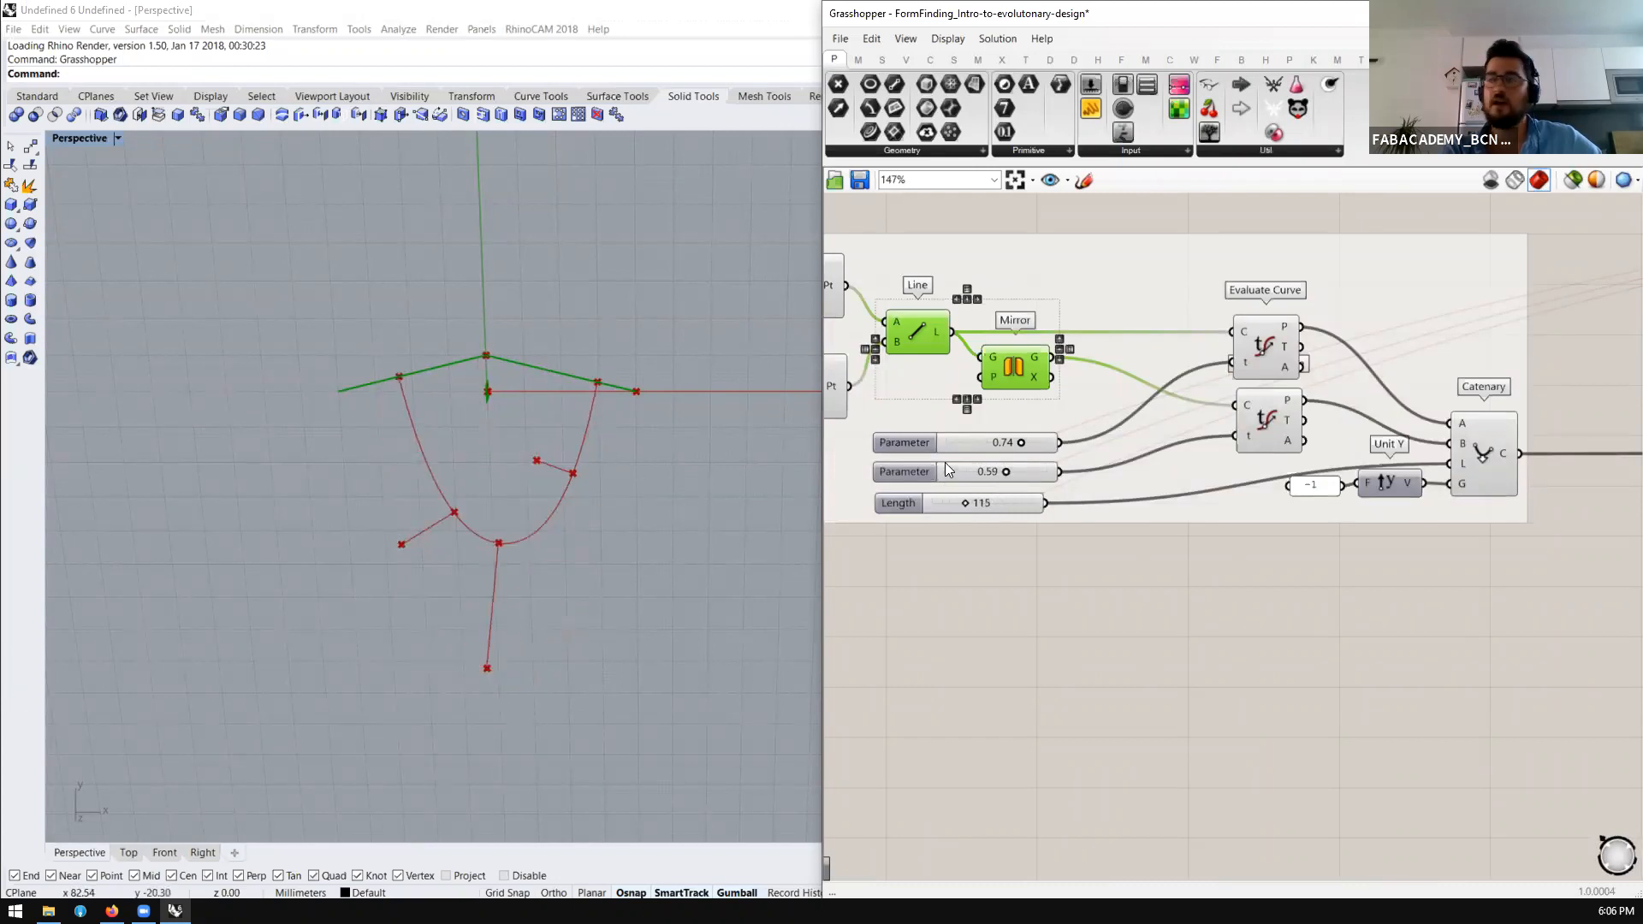
Examine the Curve Closest Point, Line and Mass Addition components that produce the catenary example's fitness value
scroll(945, 462, down, 2)
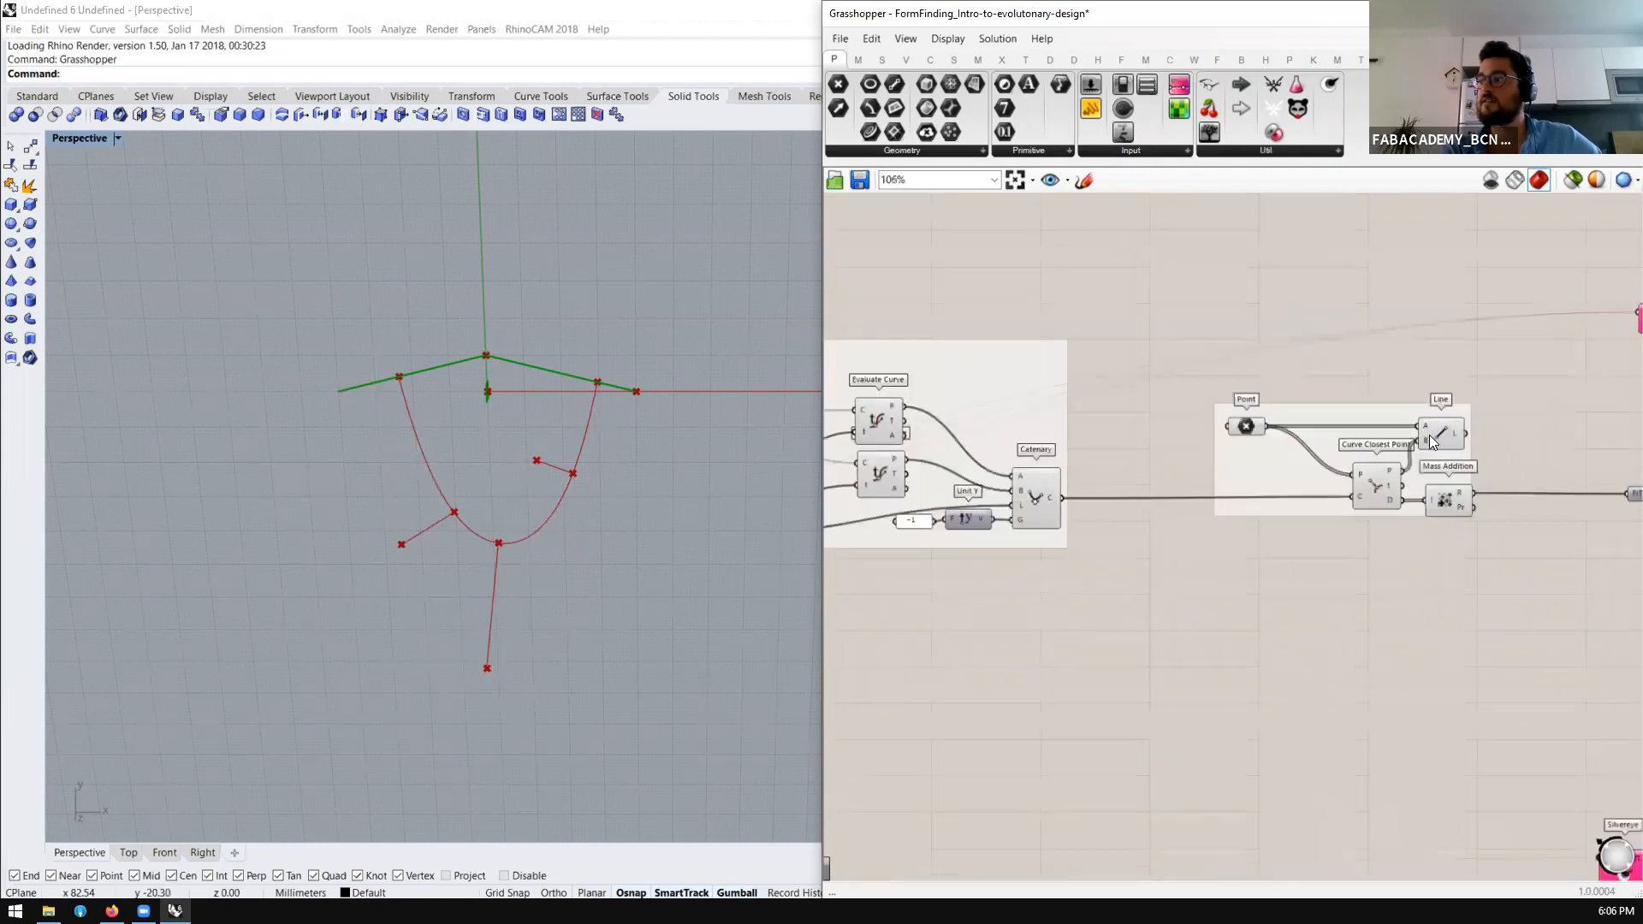
scroll(1437, 432, up, 1)
click(1363, 501)
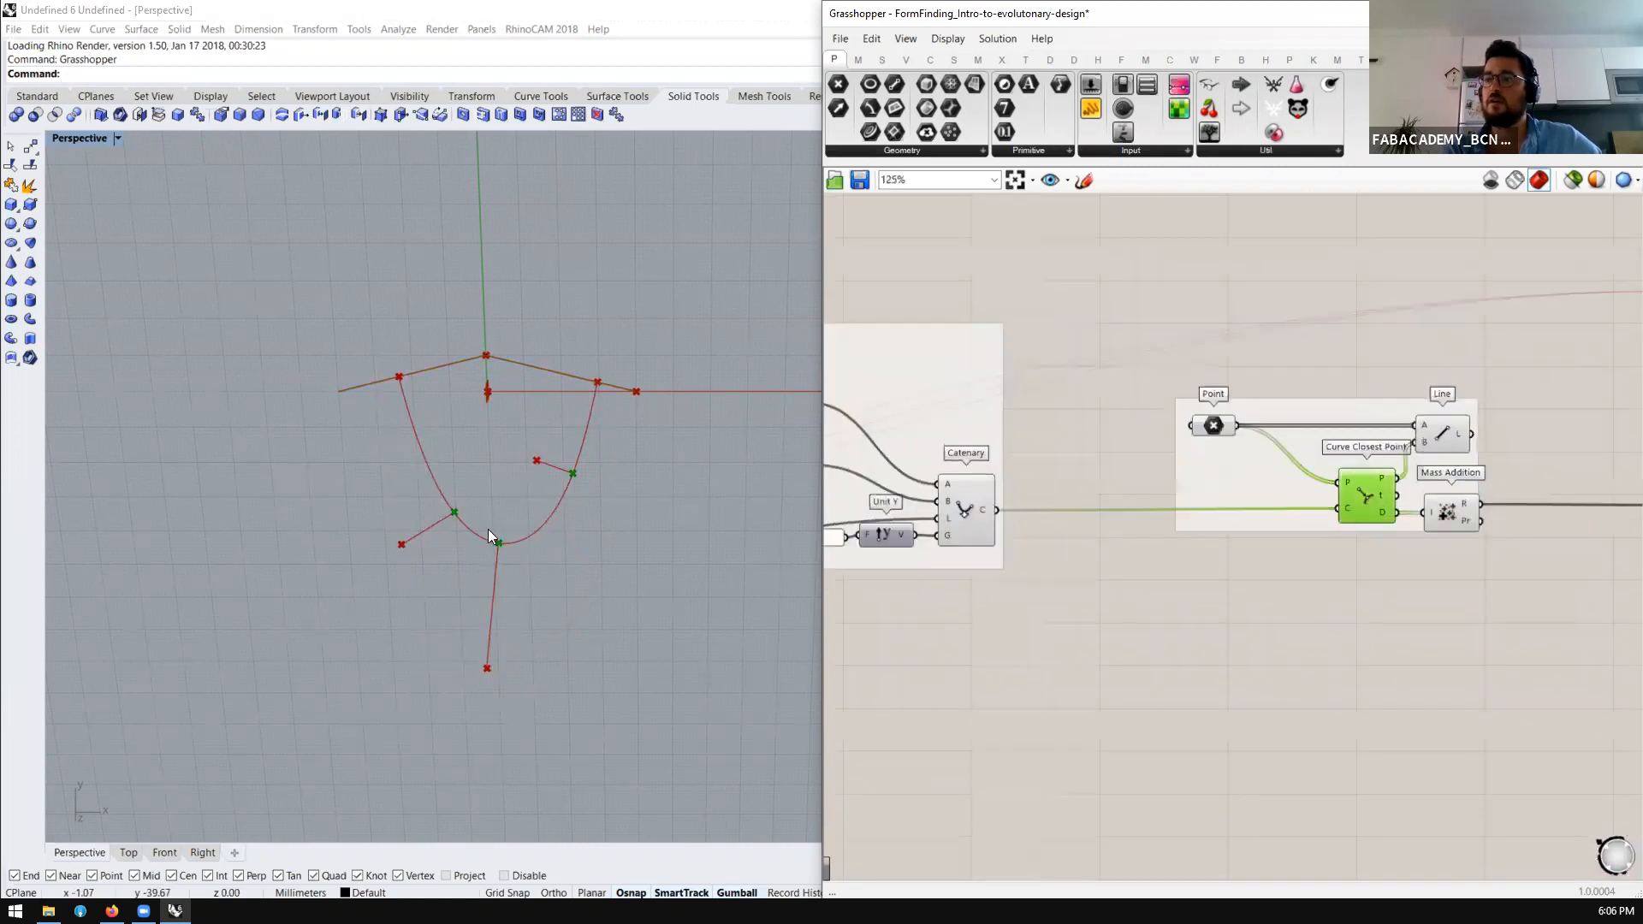
scroll(476, 515, up, 1)
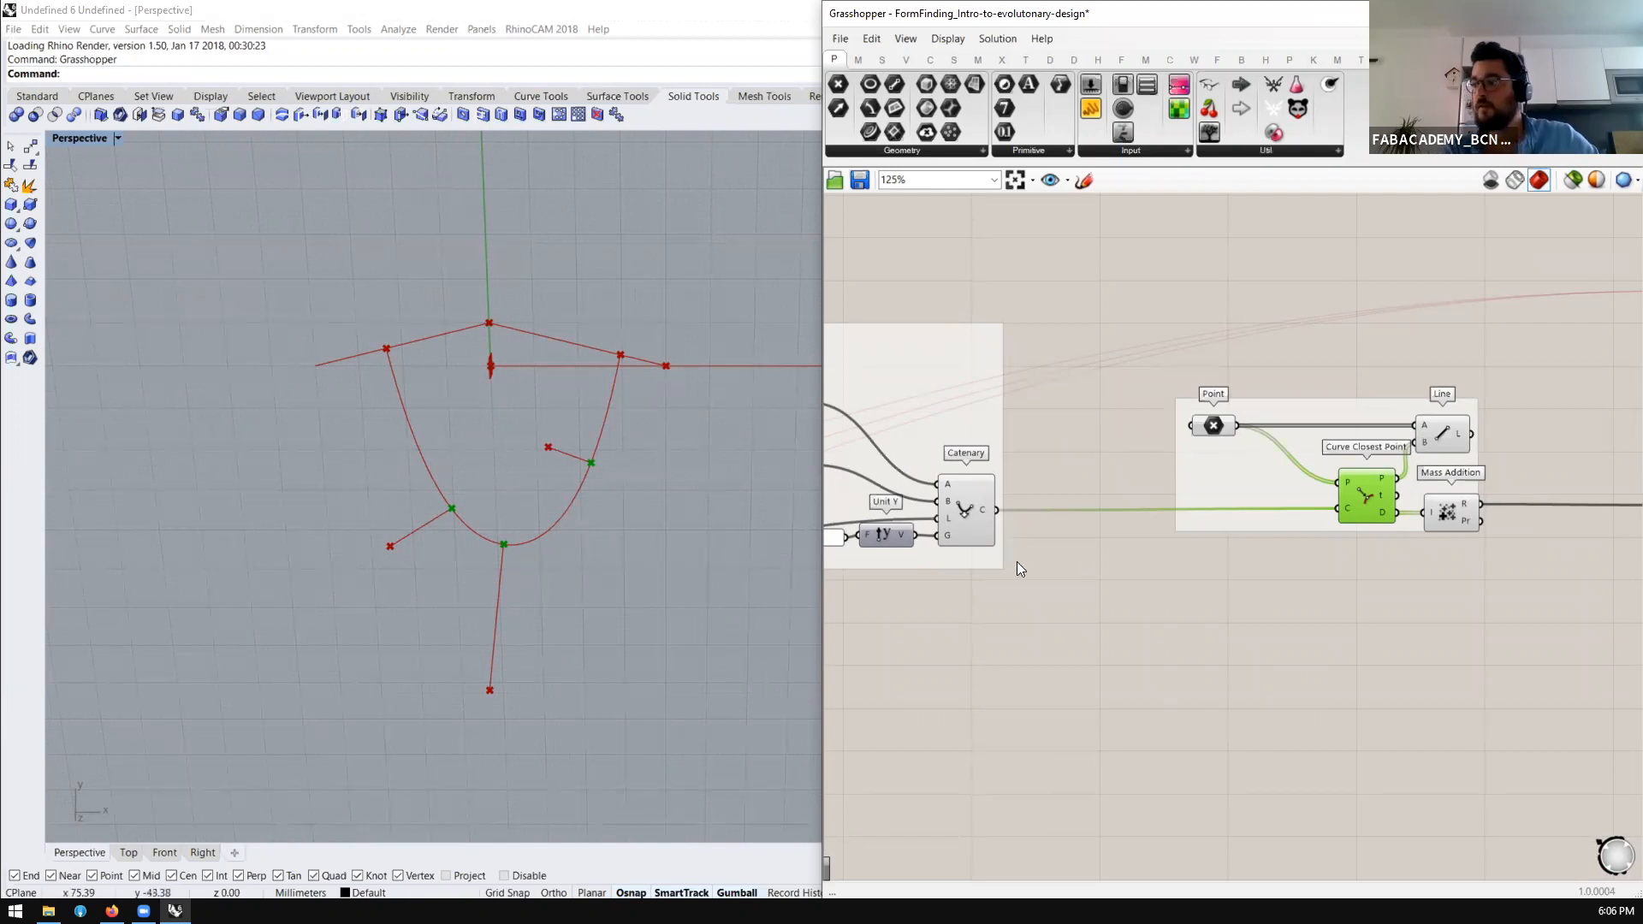
scroll(1053, 527, down, 5)
scroll(1254, 452, up, 4)
scroll(949, 640, up, 3)
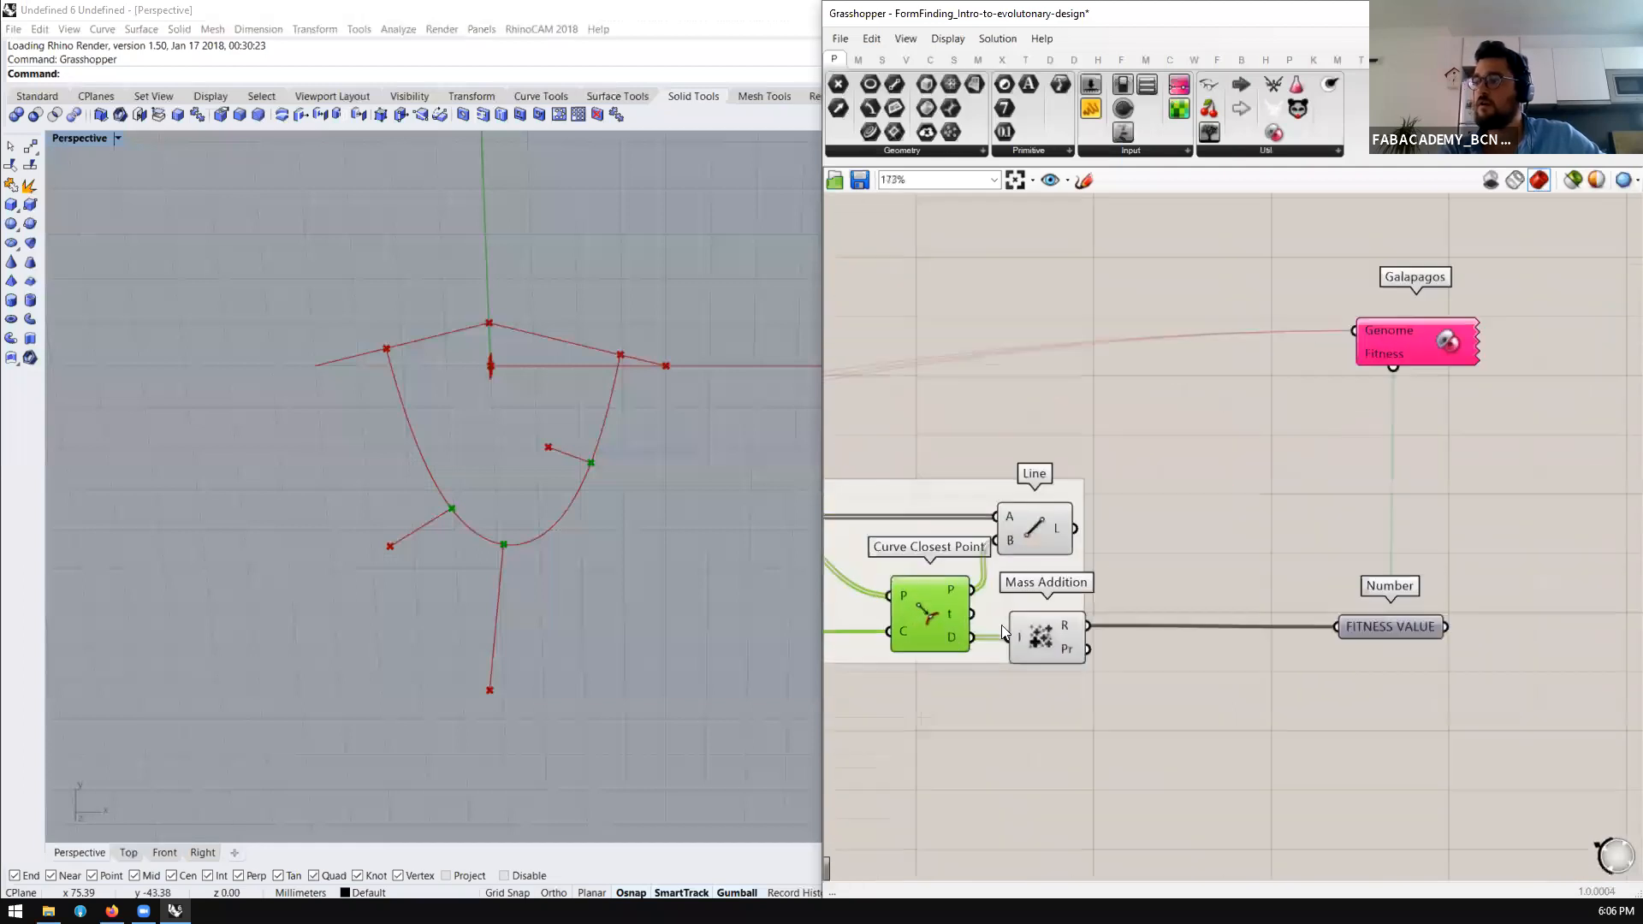
click(1035, 535)
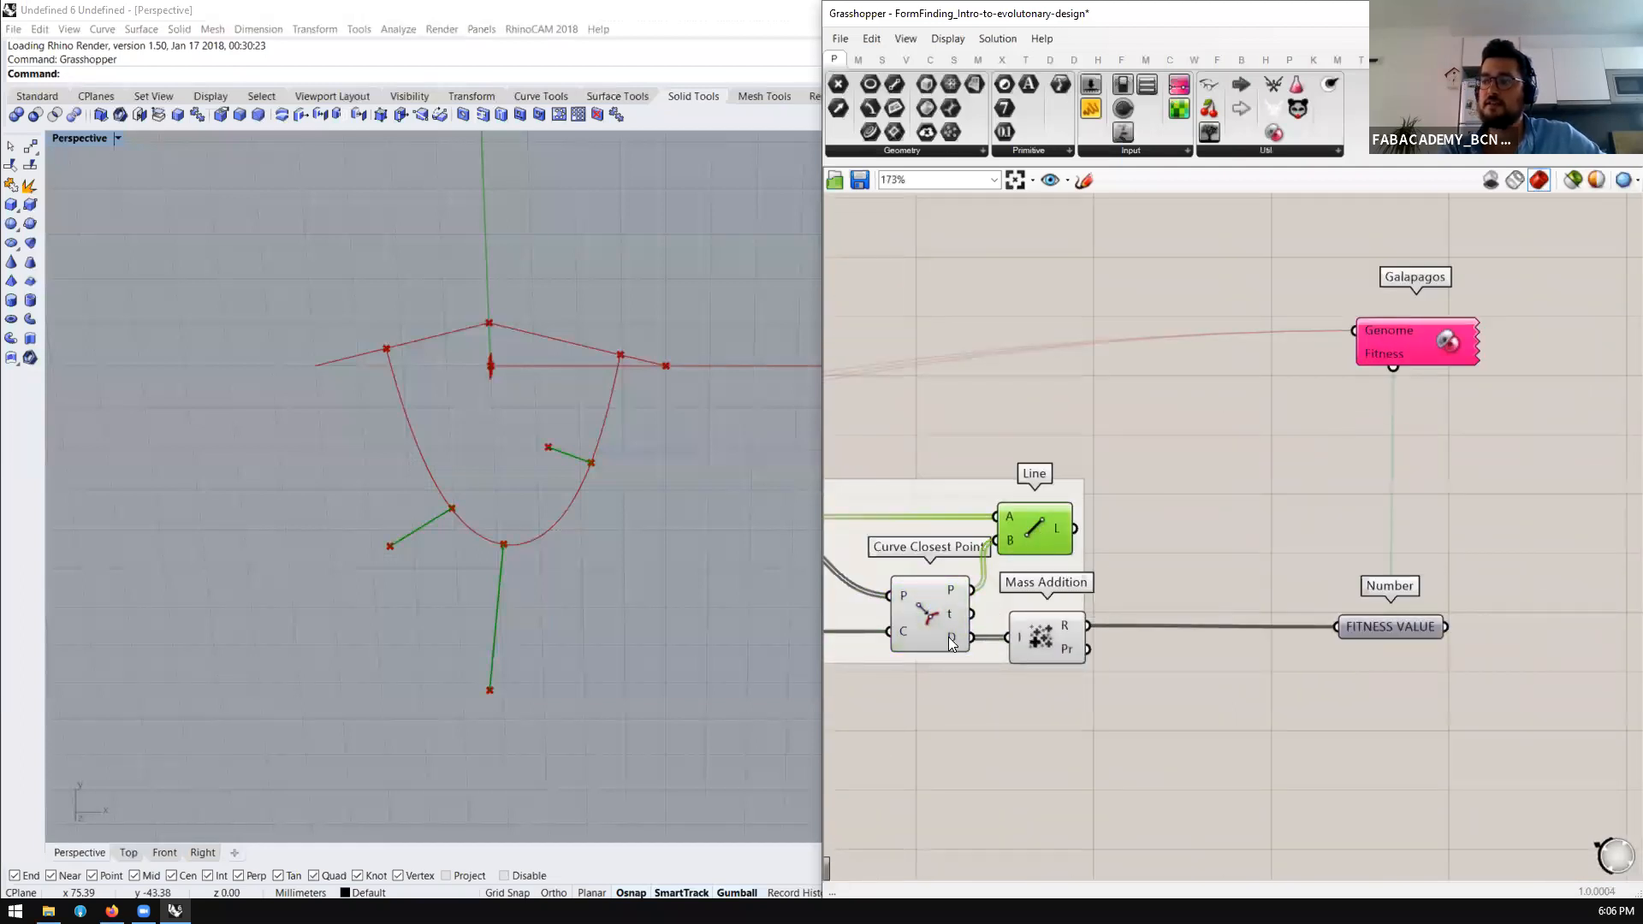
click(1061, 635)
mouse_move(1372, 625)
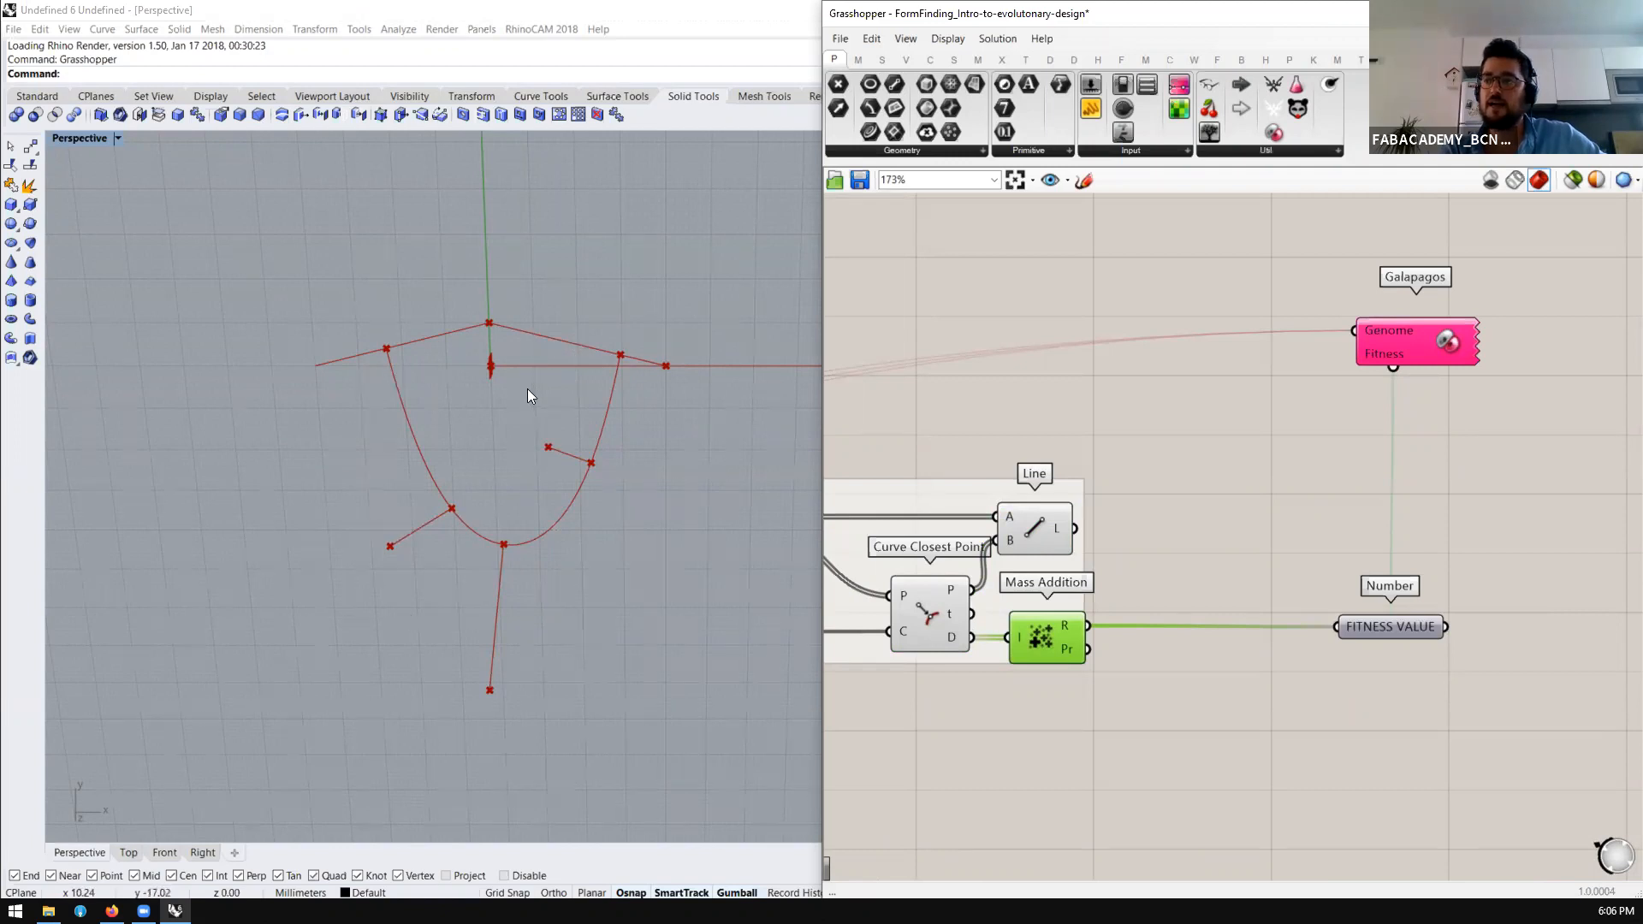
Run the catenary example's evolutionary solver with its fitness set to Minimize, then stop it and close the Galapagos Editor
double_click(1424, 337)
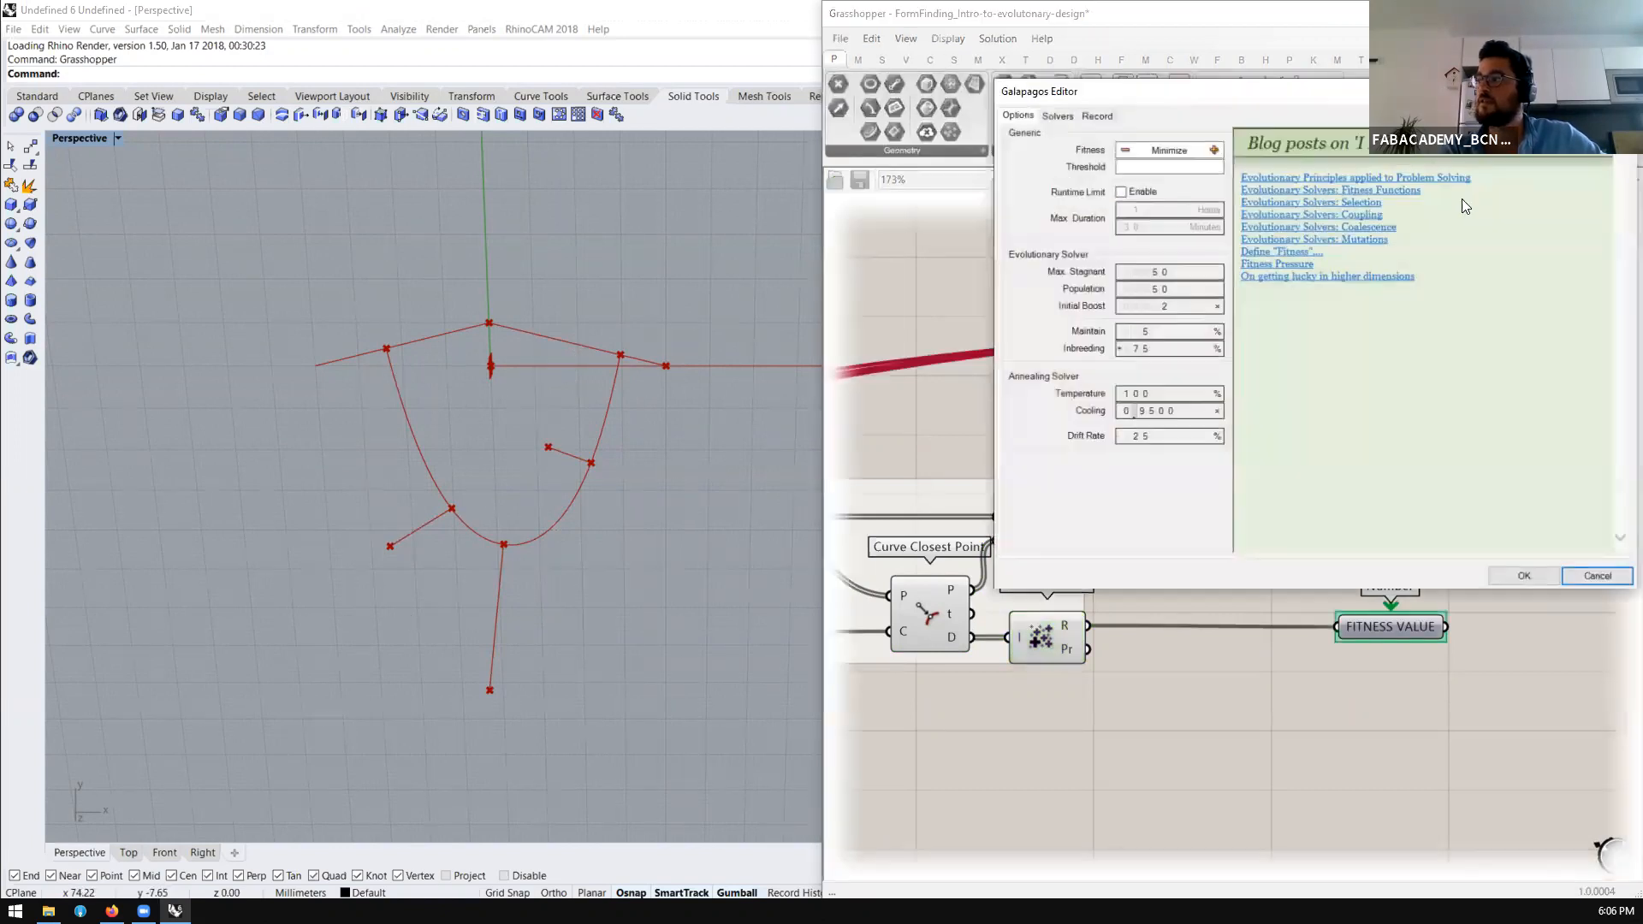
click(1060, 118)
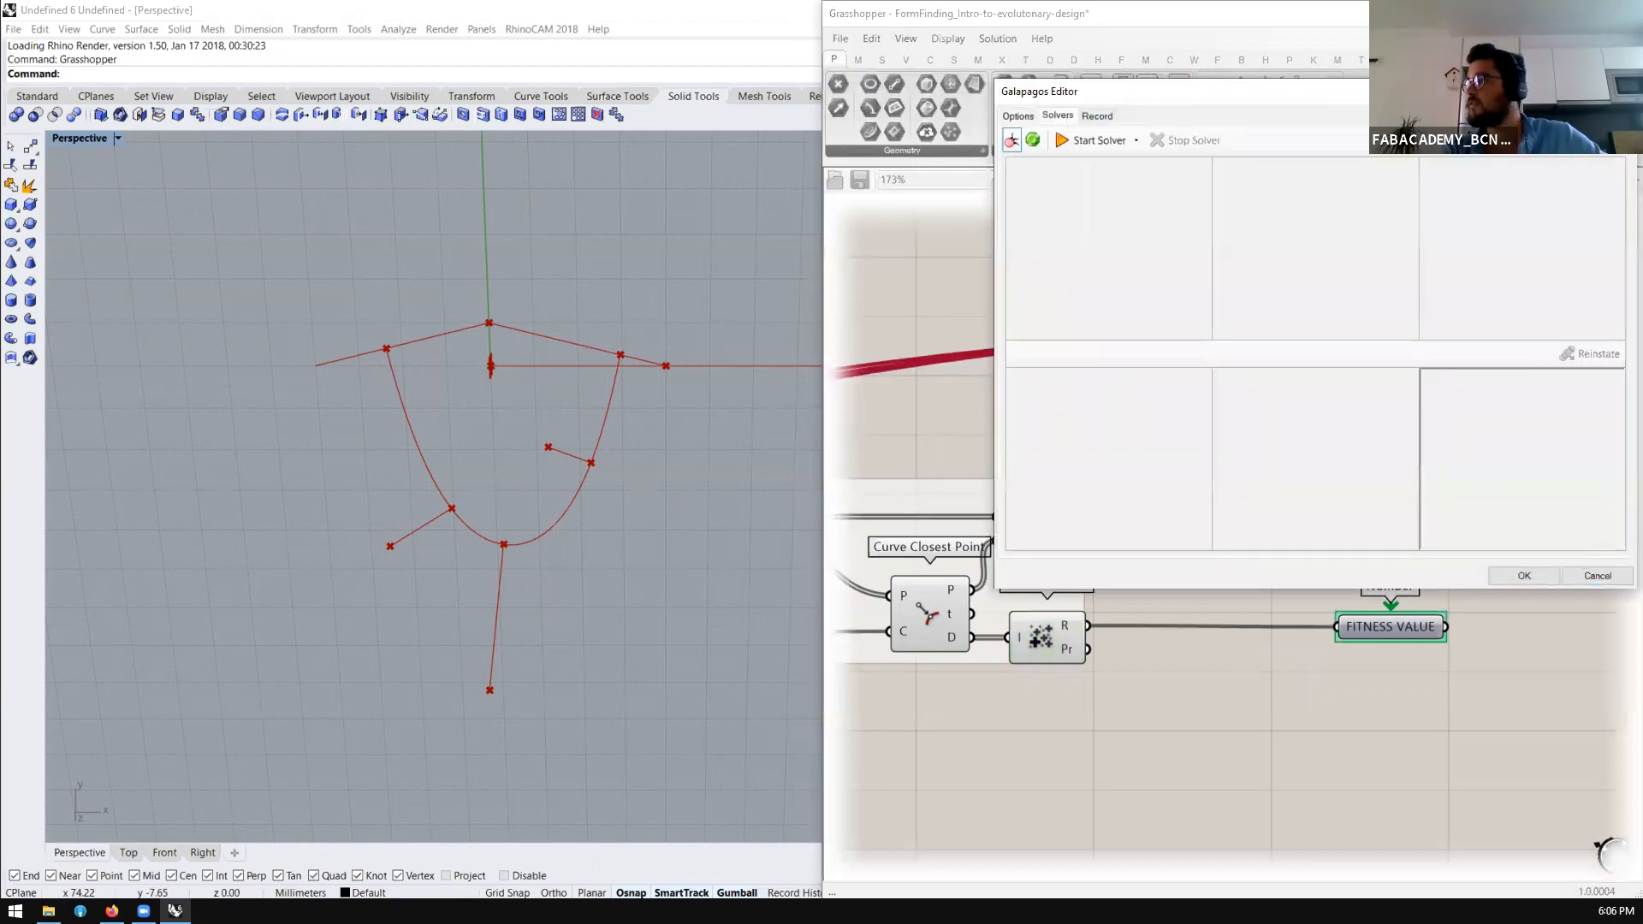
click(1074, 146)
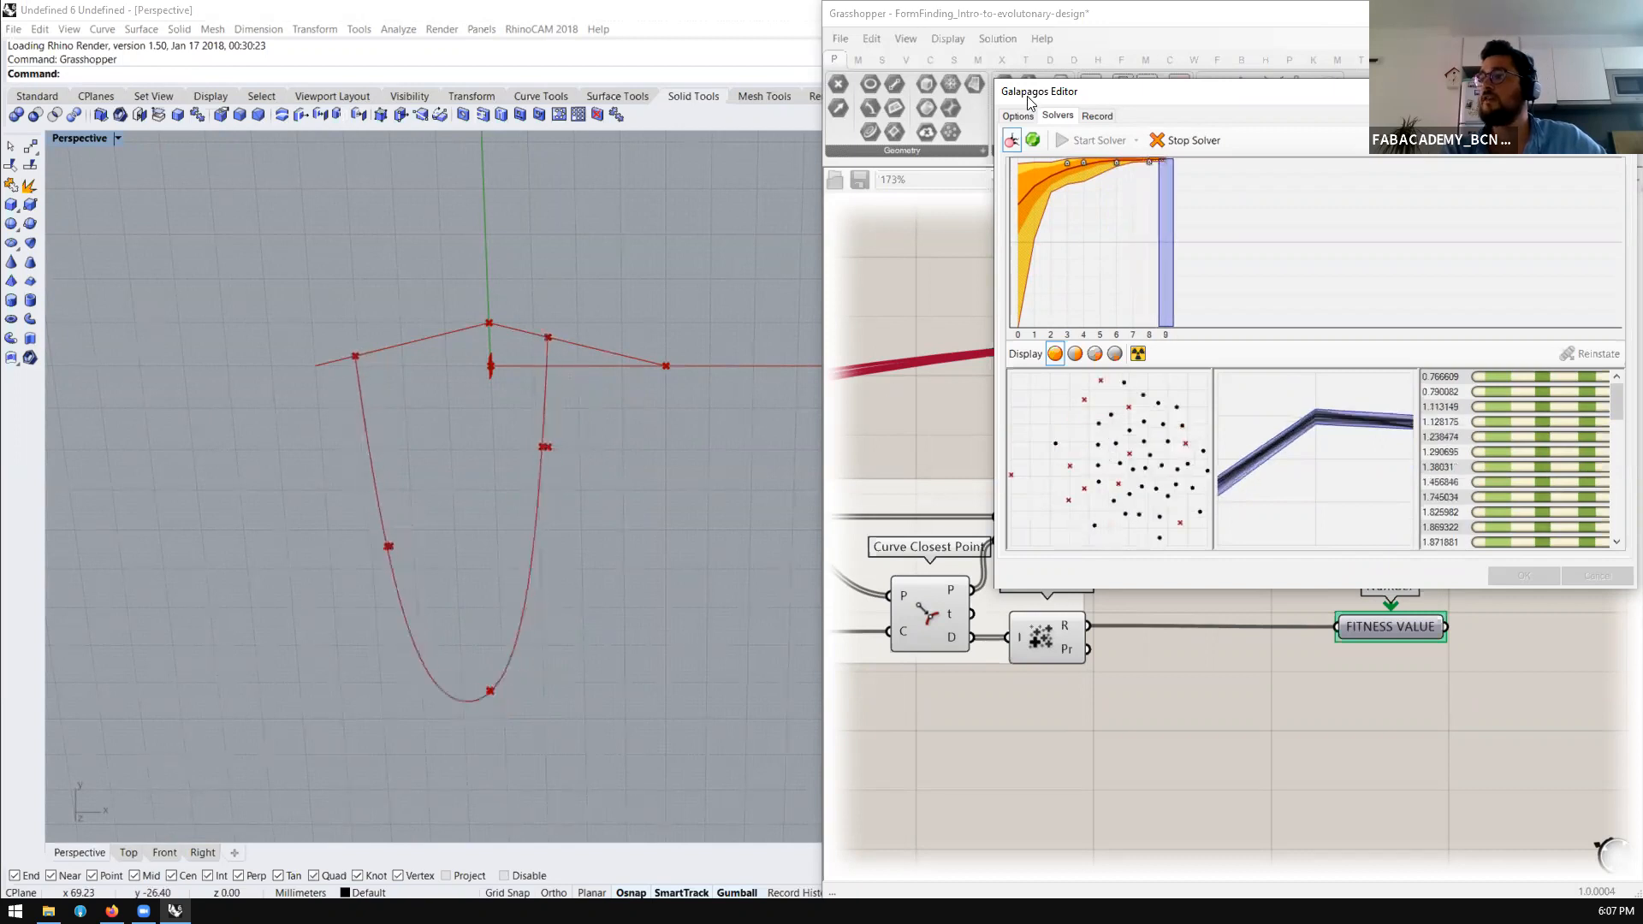
click(1015, 118)
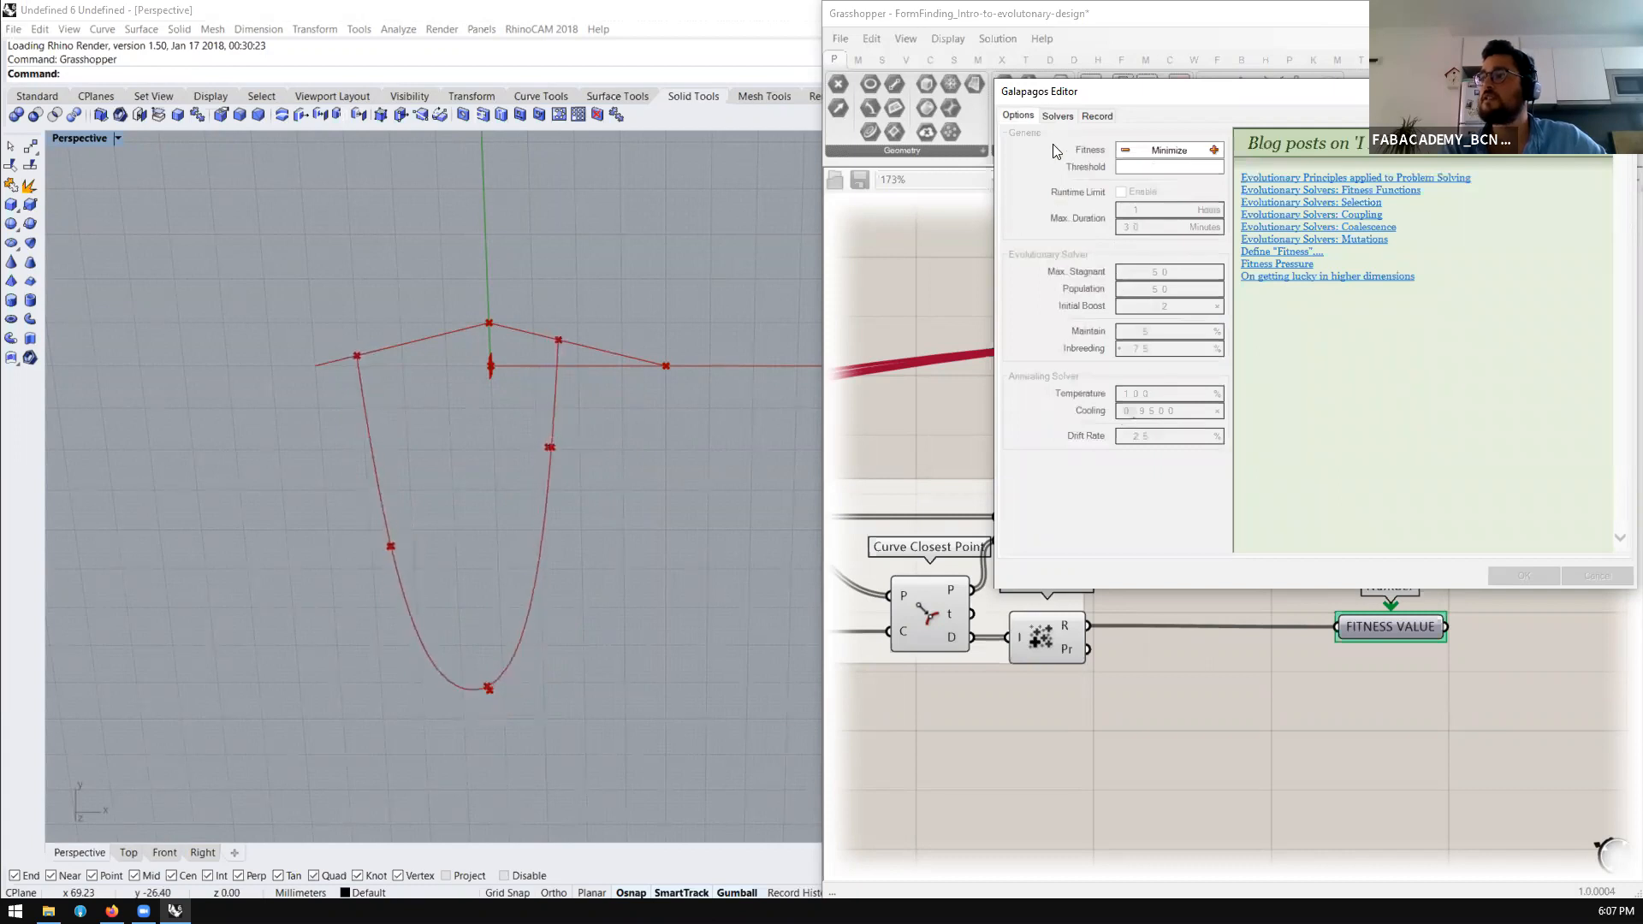
click(1056, 117)
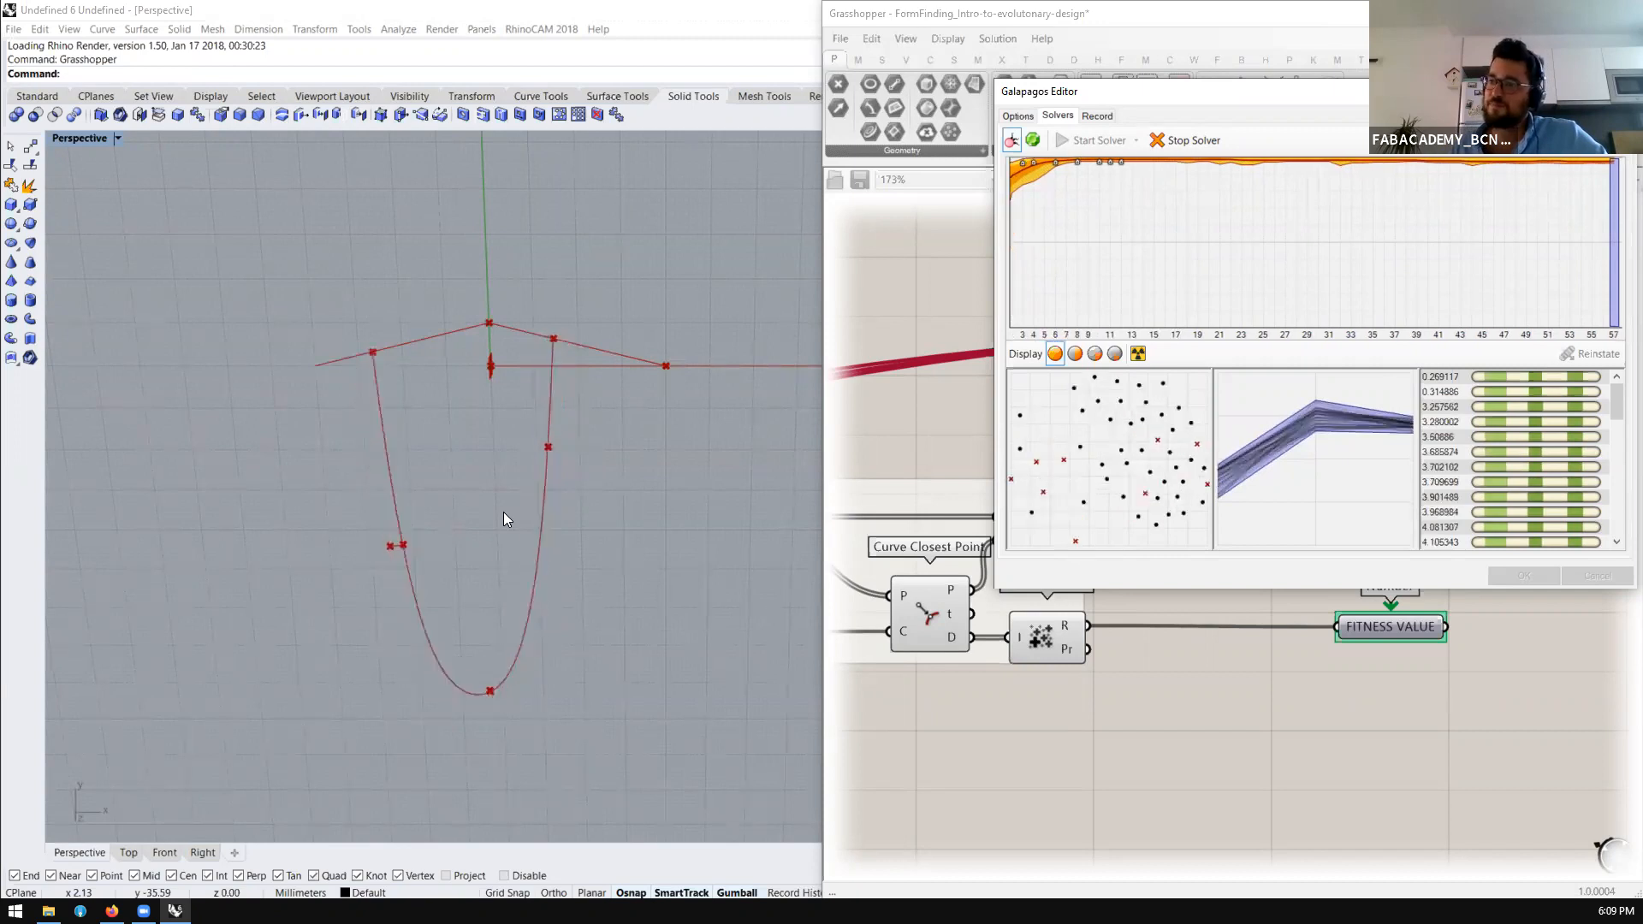
click(1198, 144)
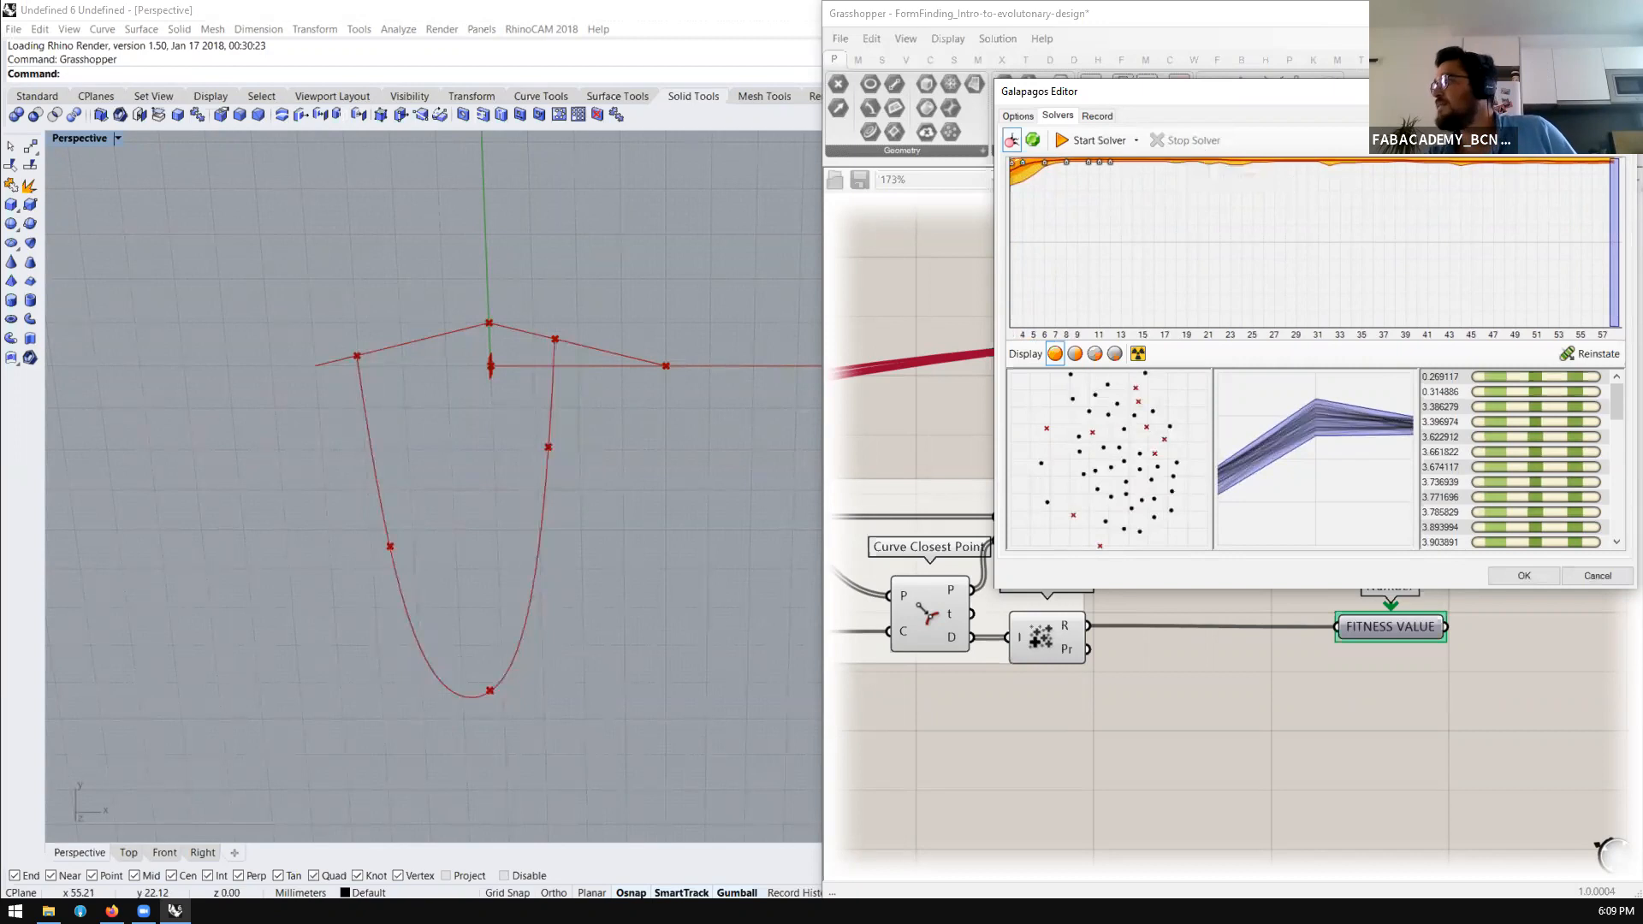
click(1597, 576)
Switch to the open FormFinding-Cocoon-Topology-Biomorpher definition and bring its tubular mesh structure into view
scroll(1353, 380, down, 6)
click(1256, 450)
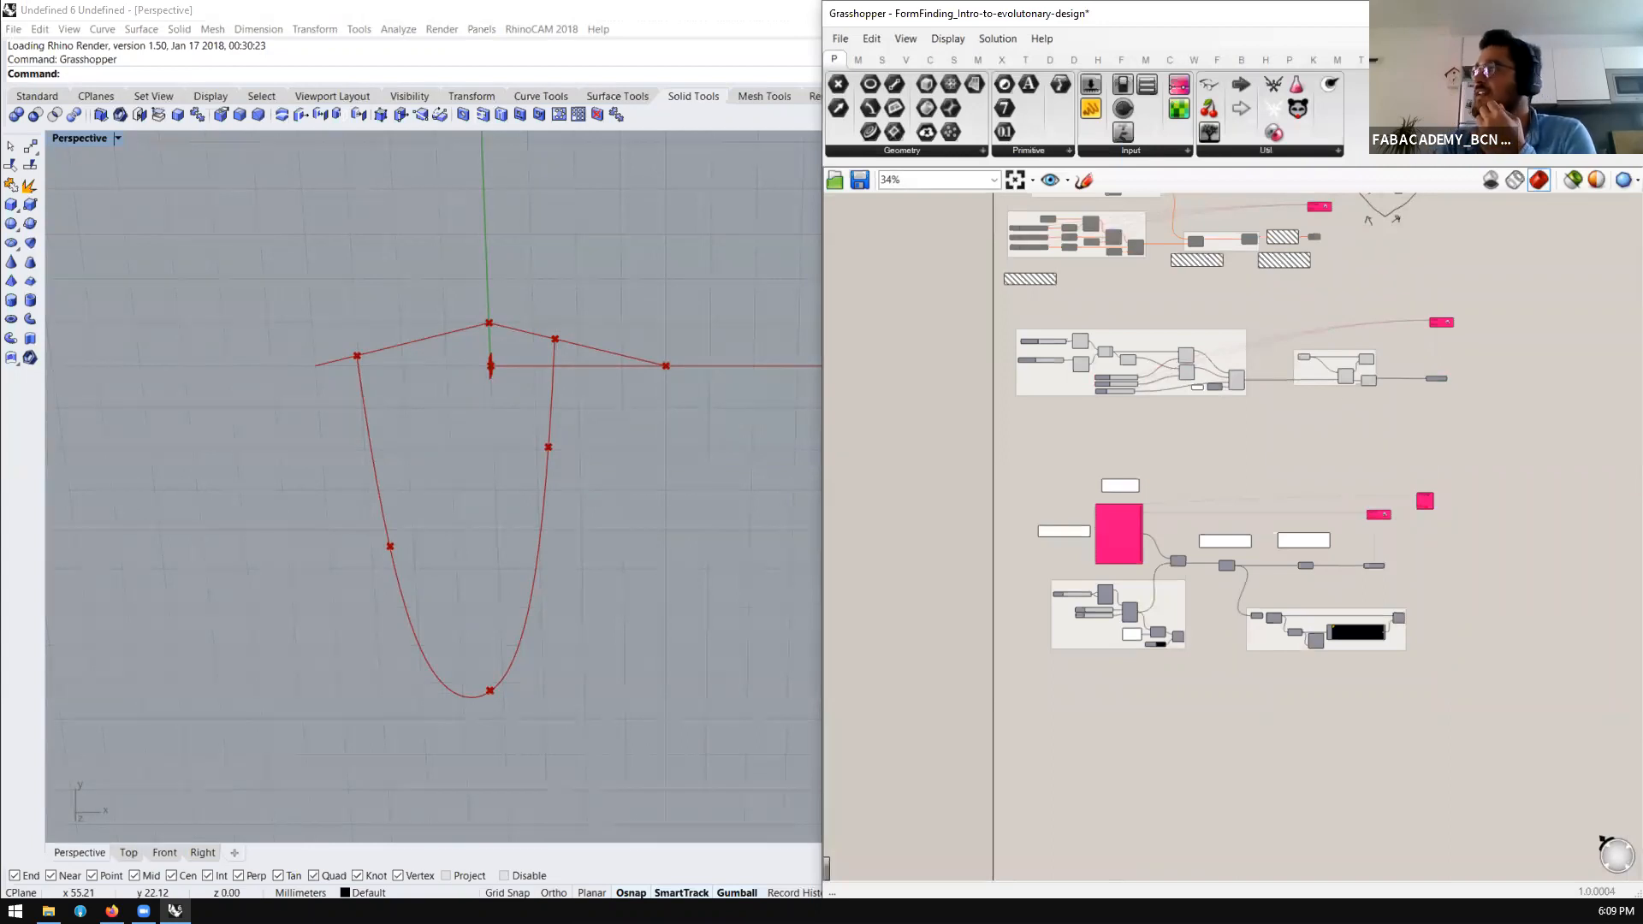
click(1548, 39)
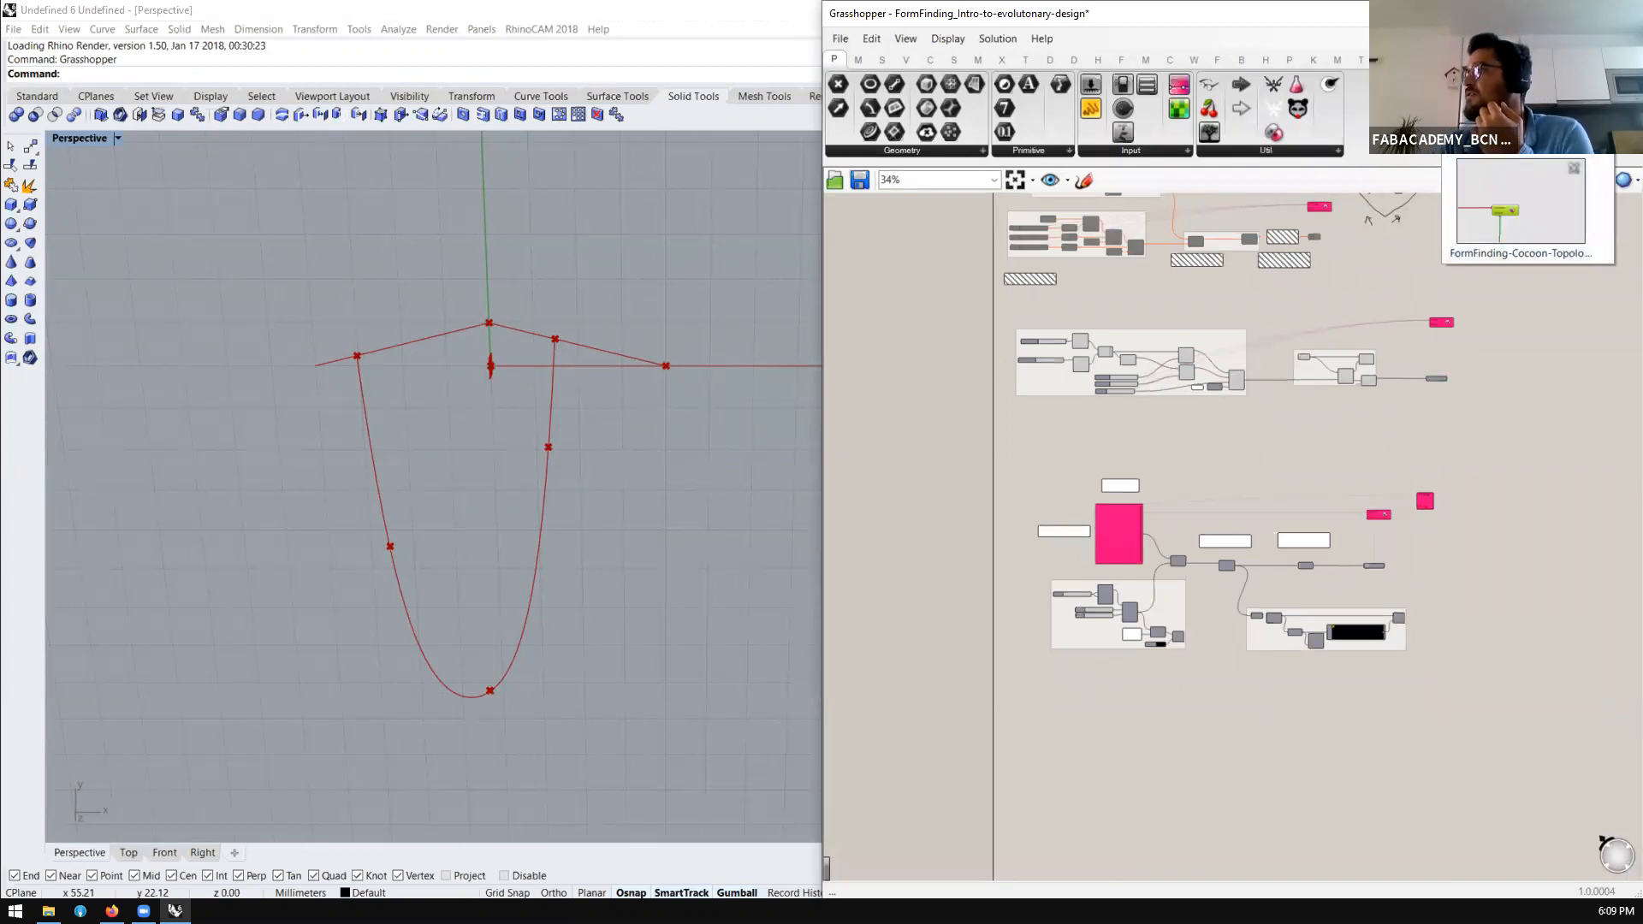
click(1520, 102)
click(1537, 204)
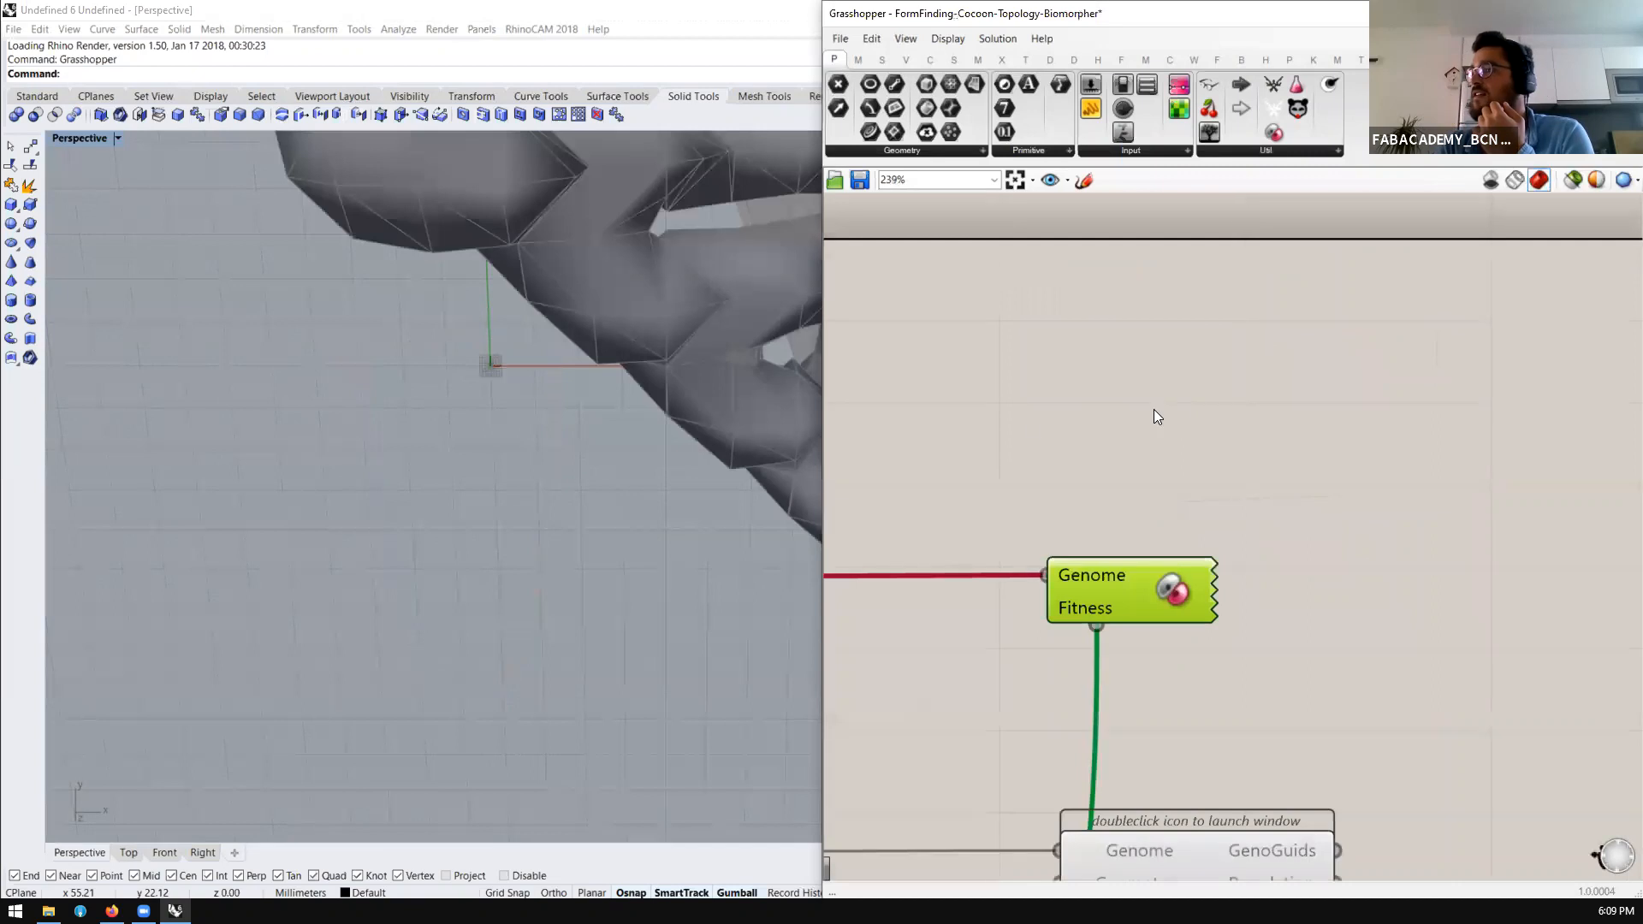
scroll(576, 541, down, 12)
right_drag(489, 529, 609, 488)
scroll(607, 486, up, 6)
scroll(606, 484, up, 2)
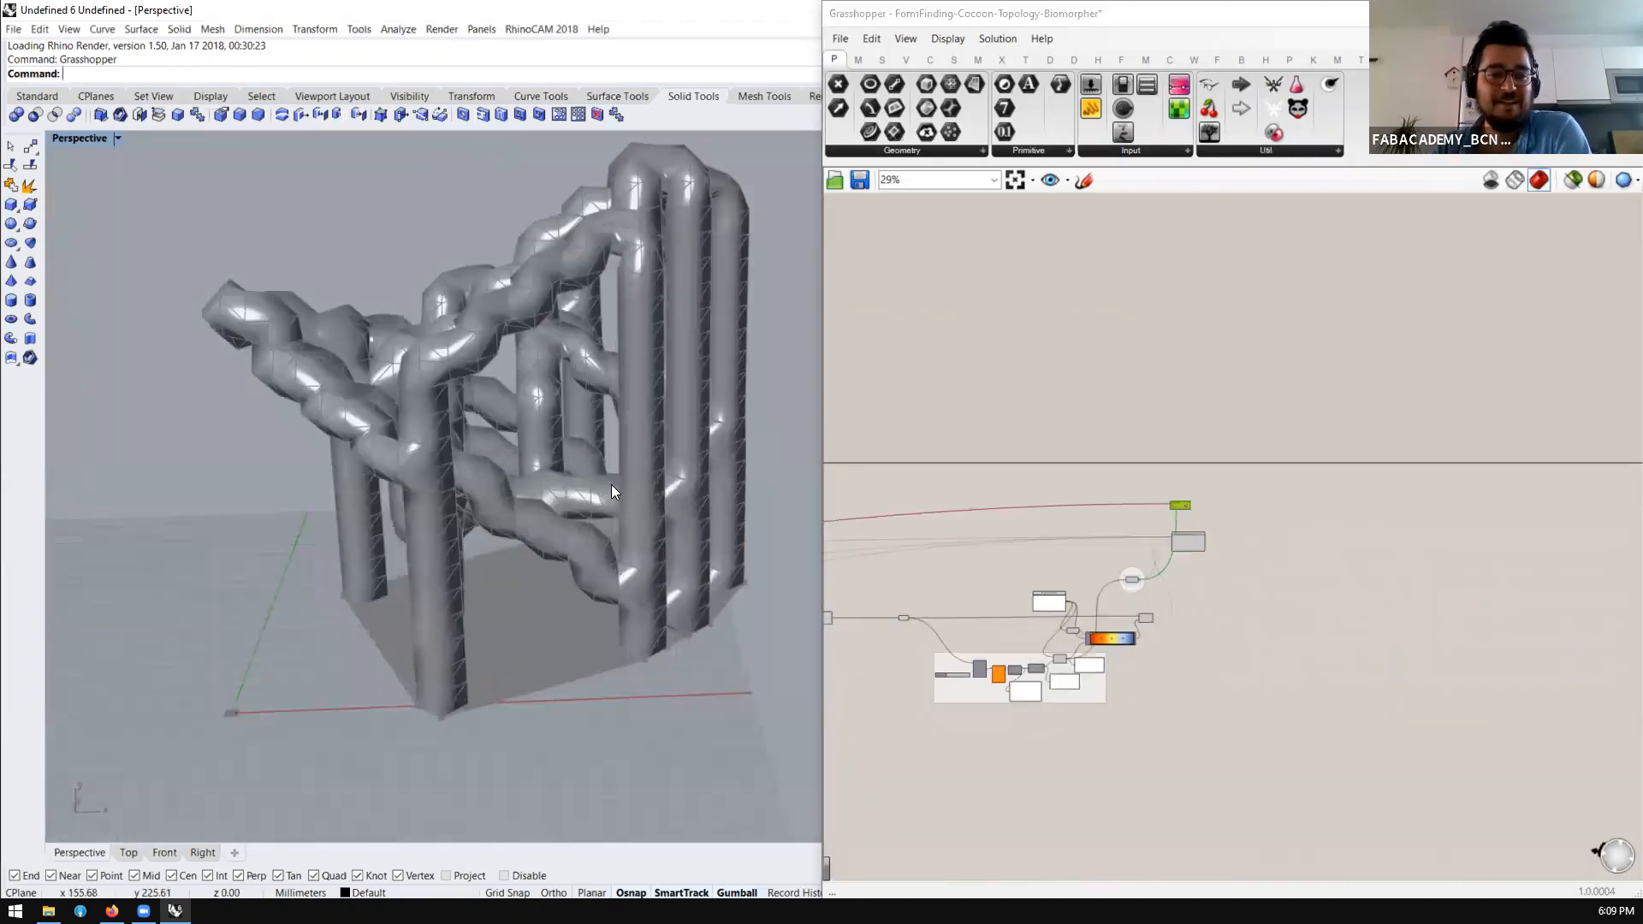
mouse_move(667, 414)
right_down()
mouse_move(565, 376)
mouse_move(642, 433)
right_up()
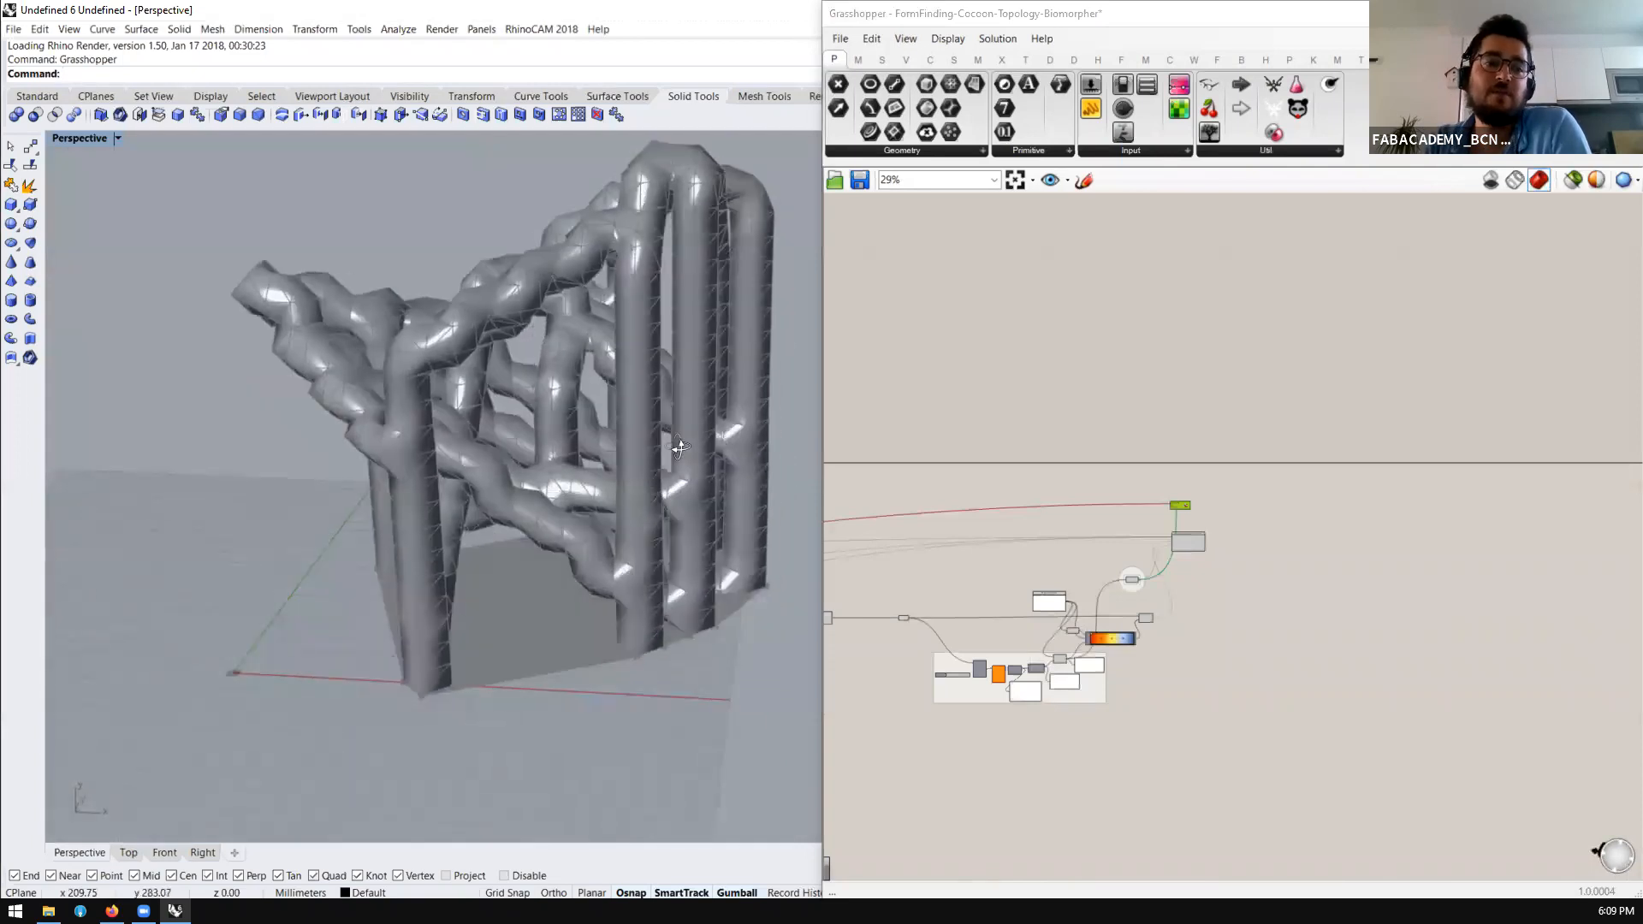
Spread the two solver components apart by moving Galapagos away from the Biomorpher component and shifting Biomorpher slightly up
scroll(1201, 547, up, 3)
scroll(1197, 543, up, 6)
drag(1105, 297, 920, 271)
right_drag(1357, 511, 1428, 479)
drag(1227, 506, 1206, 424)
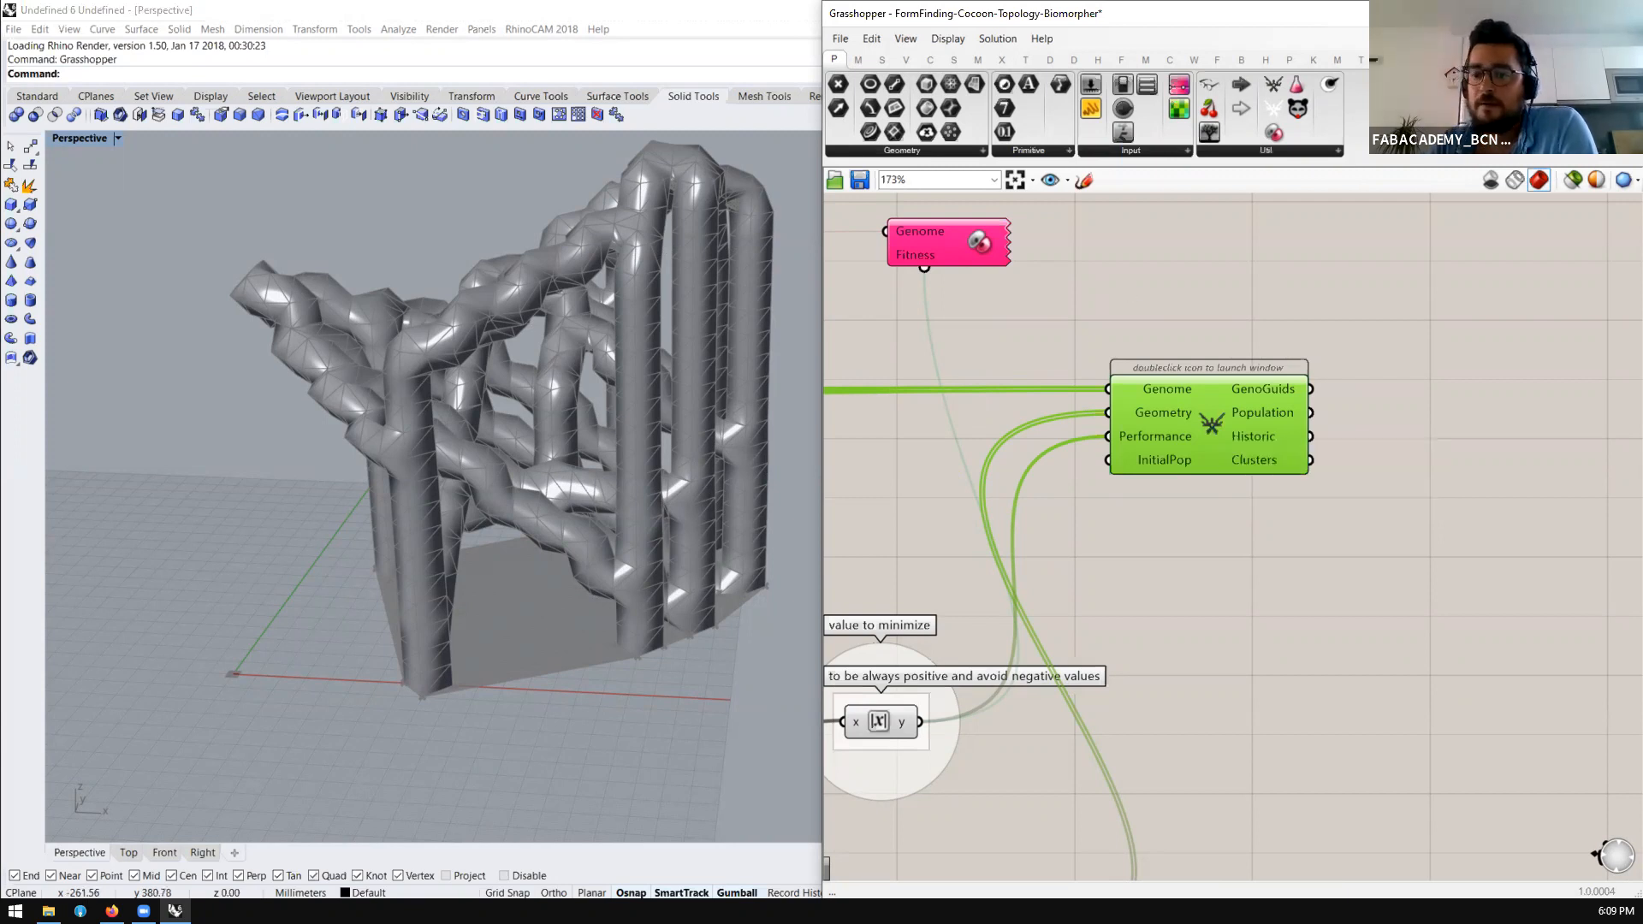
Look through the definition and model files in the Grass2 folder, then return to the Biomorpher definition
key(alt+Tab)
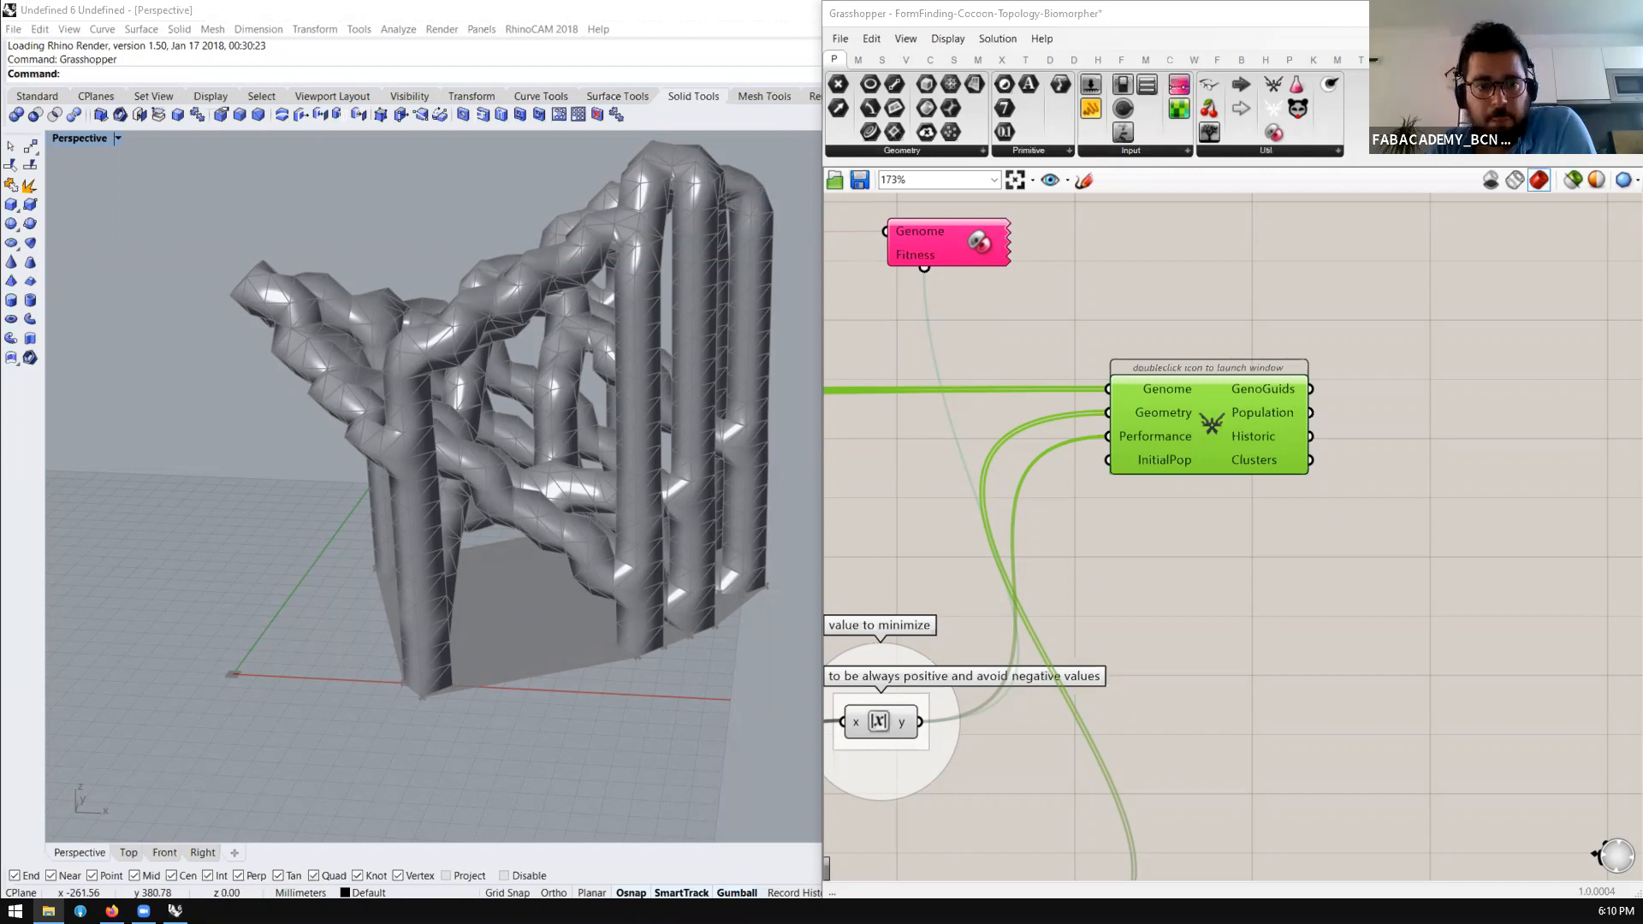
scroll(1517, 337, down, 10)
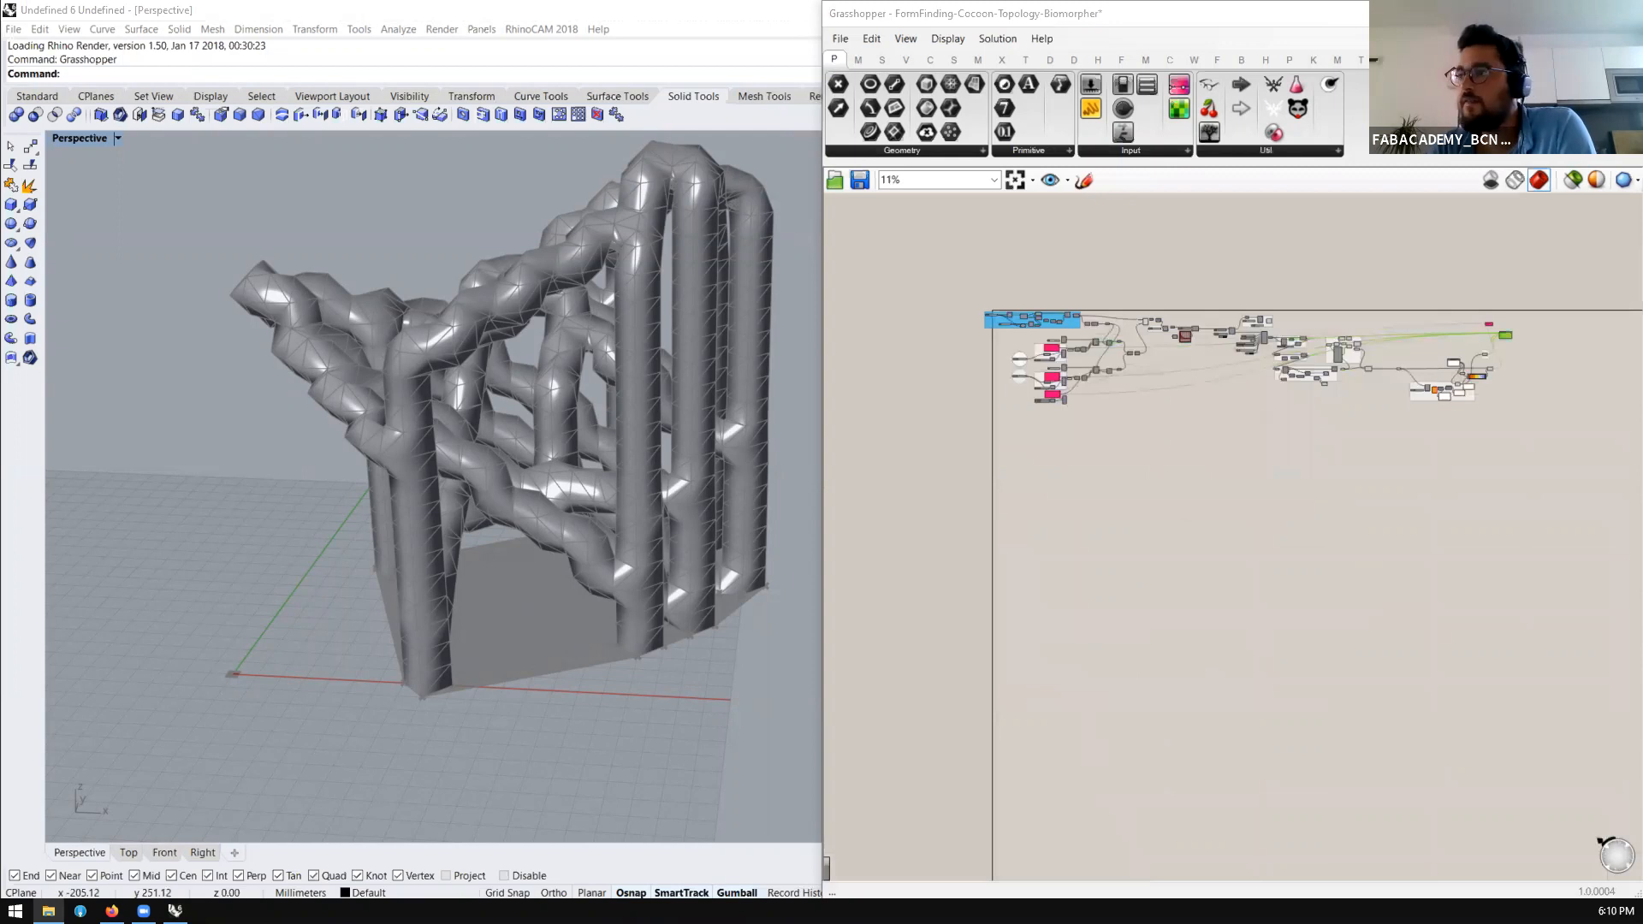
key(alt+Tab)
click(528, 181)
drag(549, 451, 504, 329)
drag(572, 476, 525, 467)
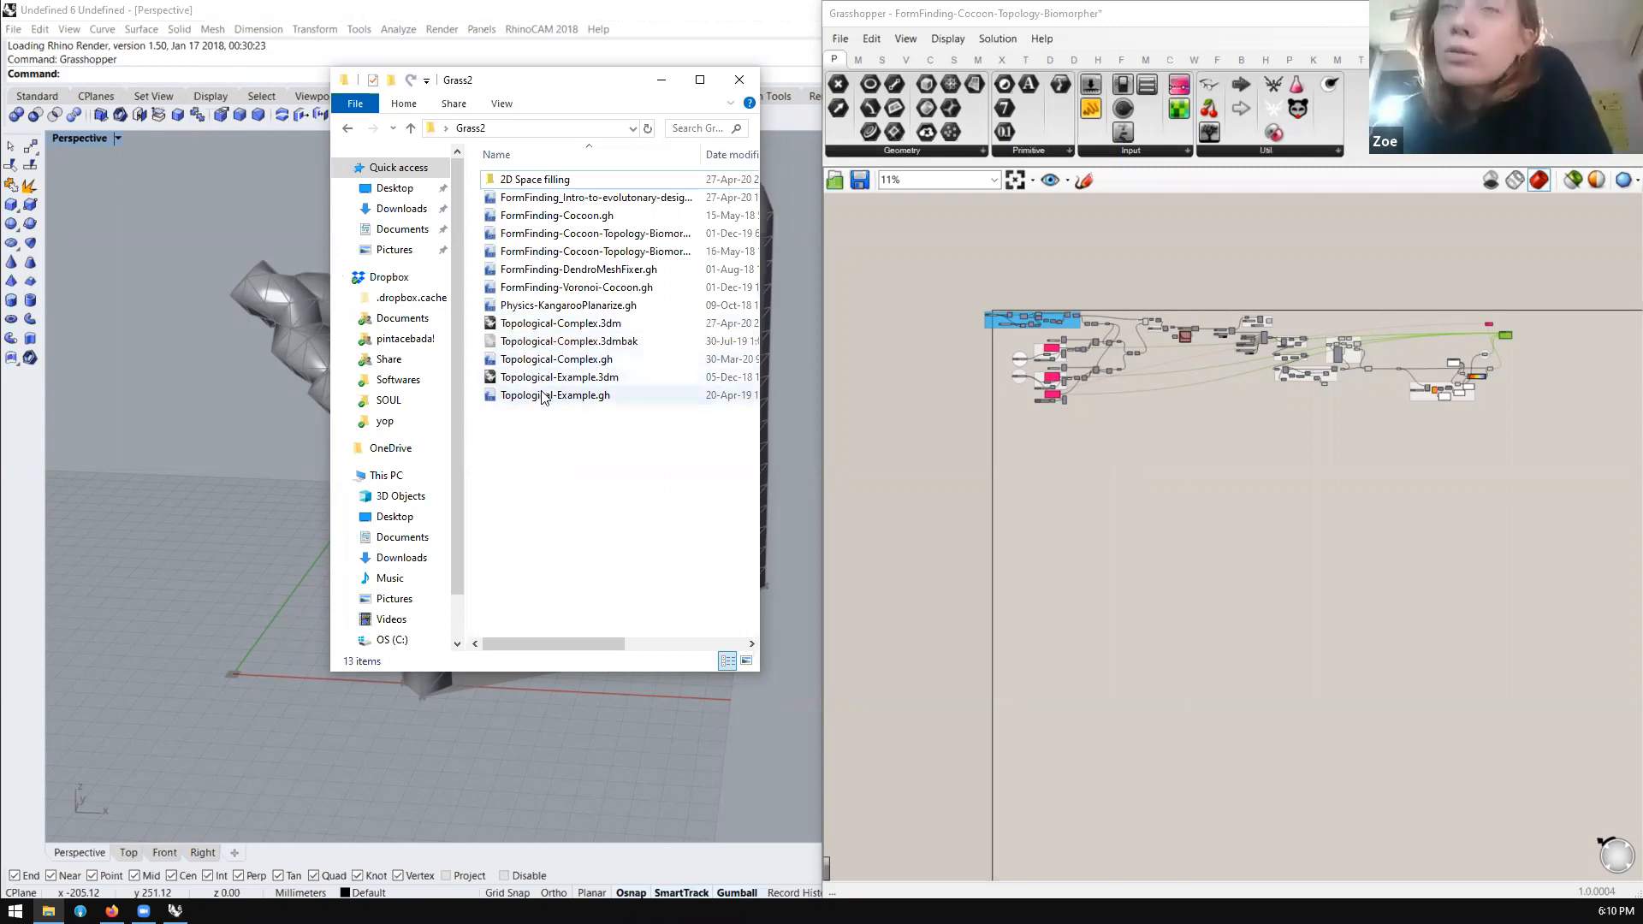
key(alt+F4)
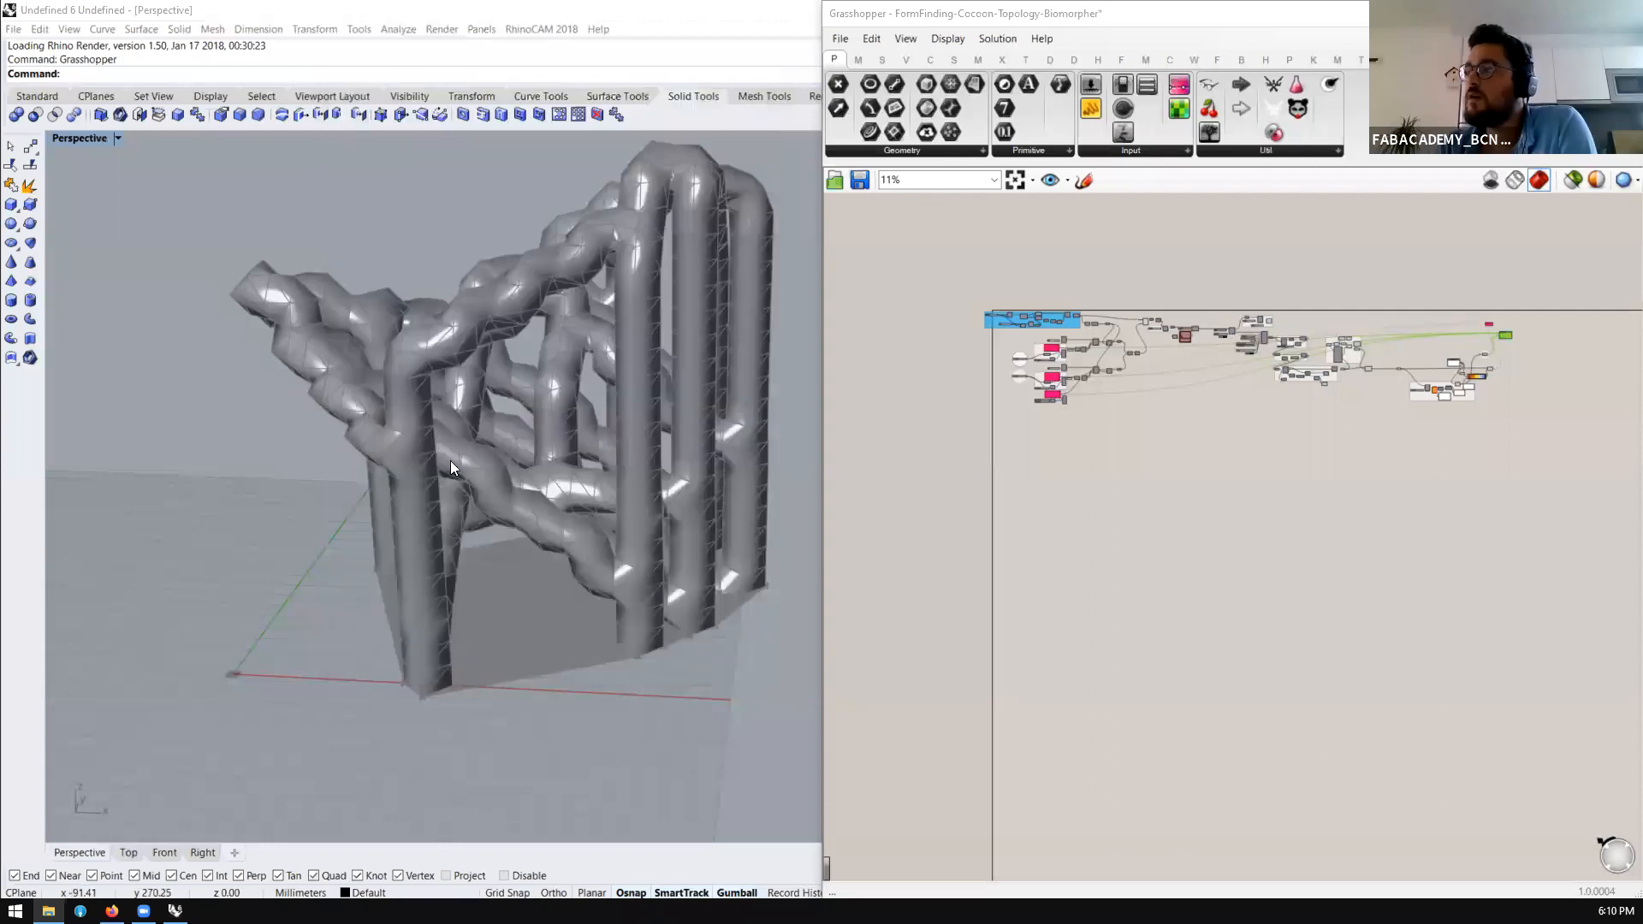
scroll(1509, 333, up, 10)
right_drag(313, 535, 548, 509)
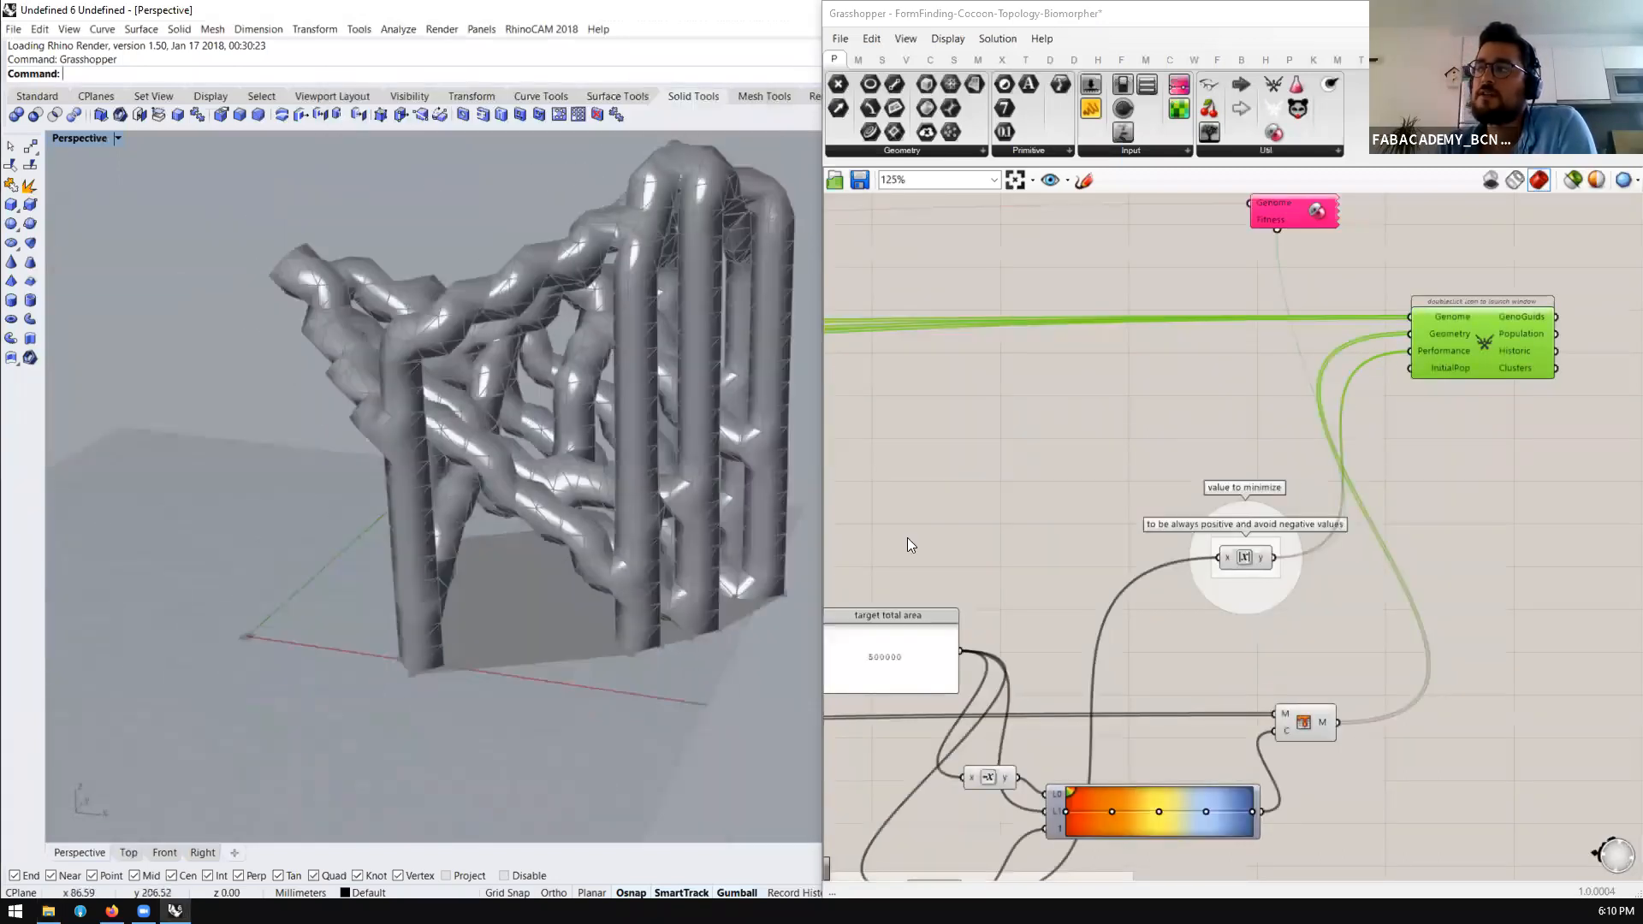
Open the Rhino model Topological-Example.3dm from the Grass2 folder
click(48, 911)
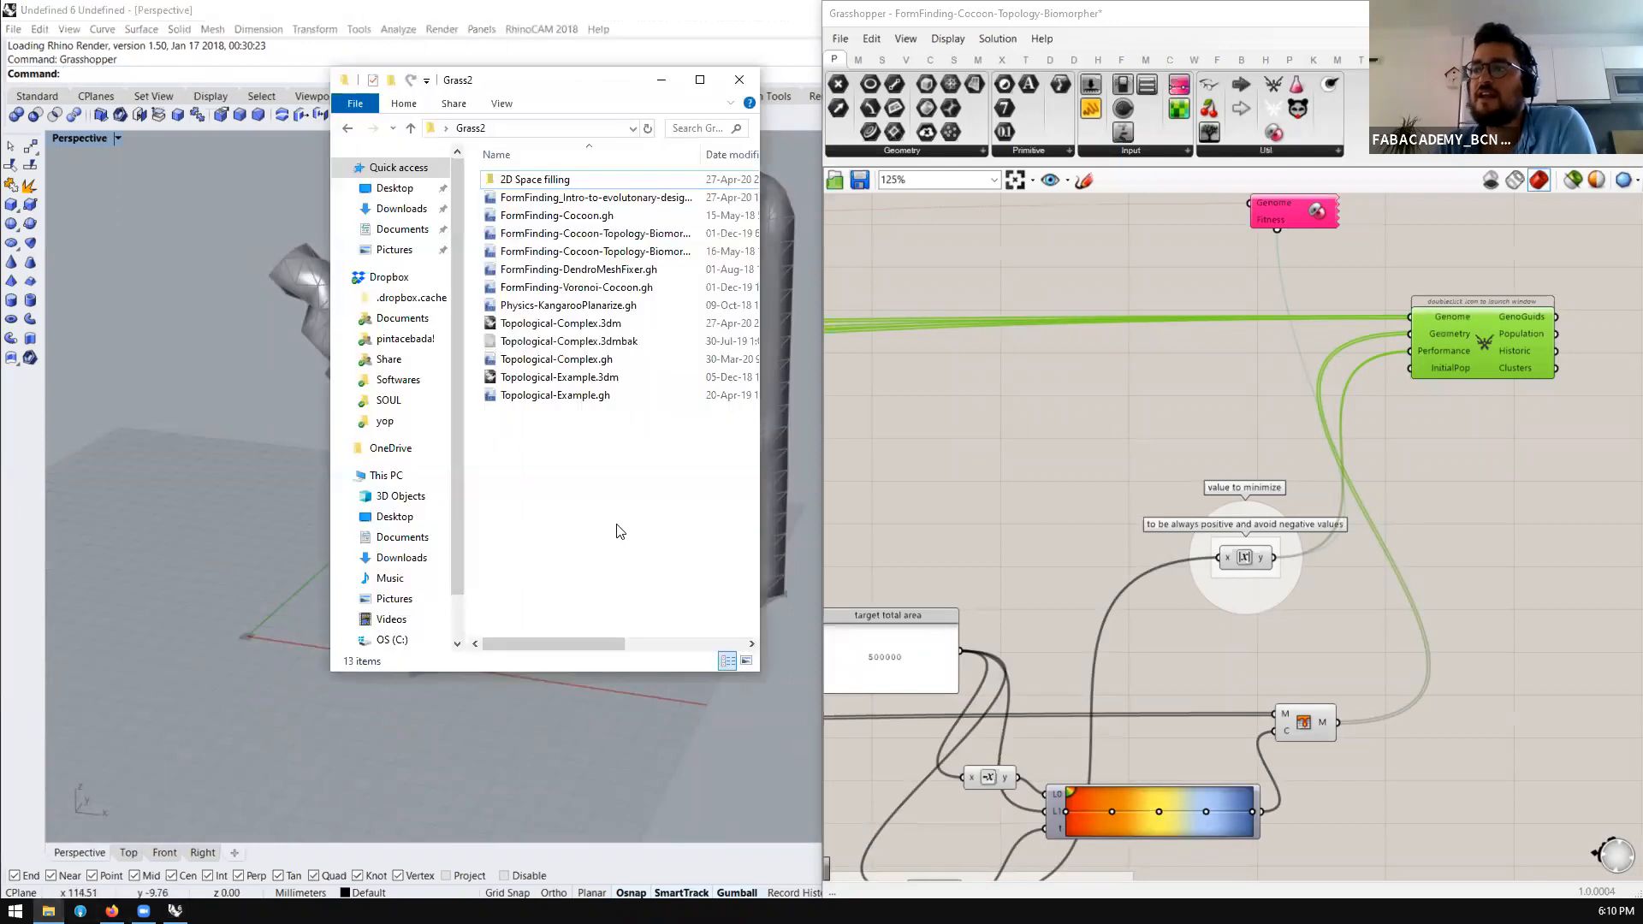
click(560, 378)
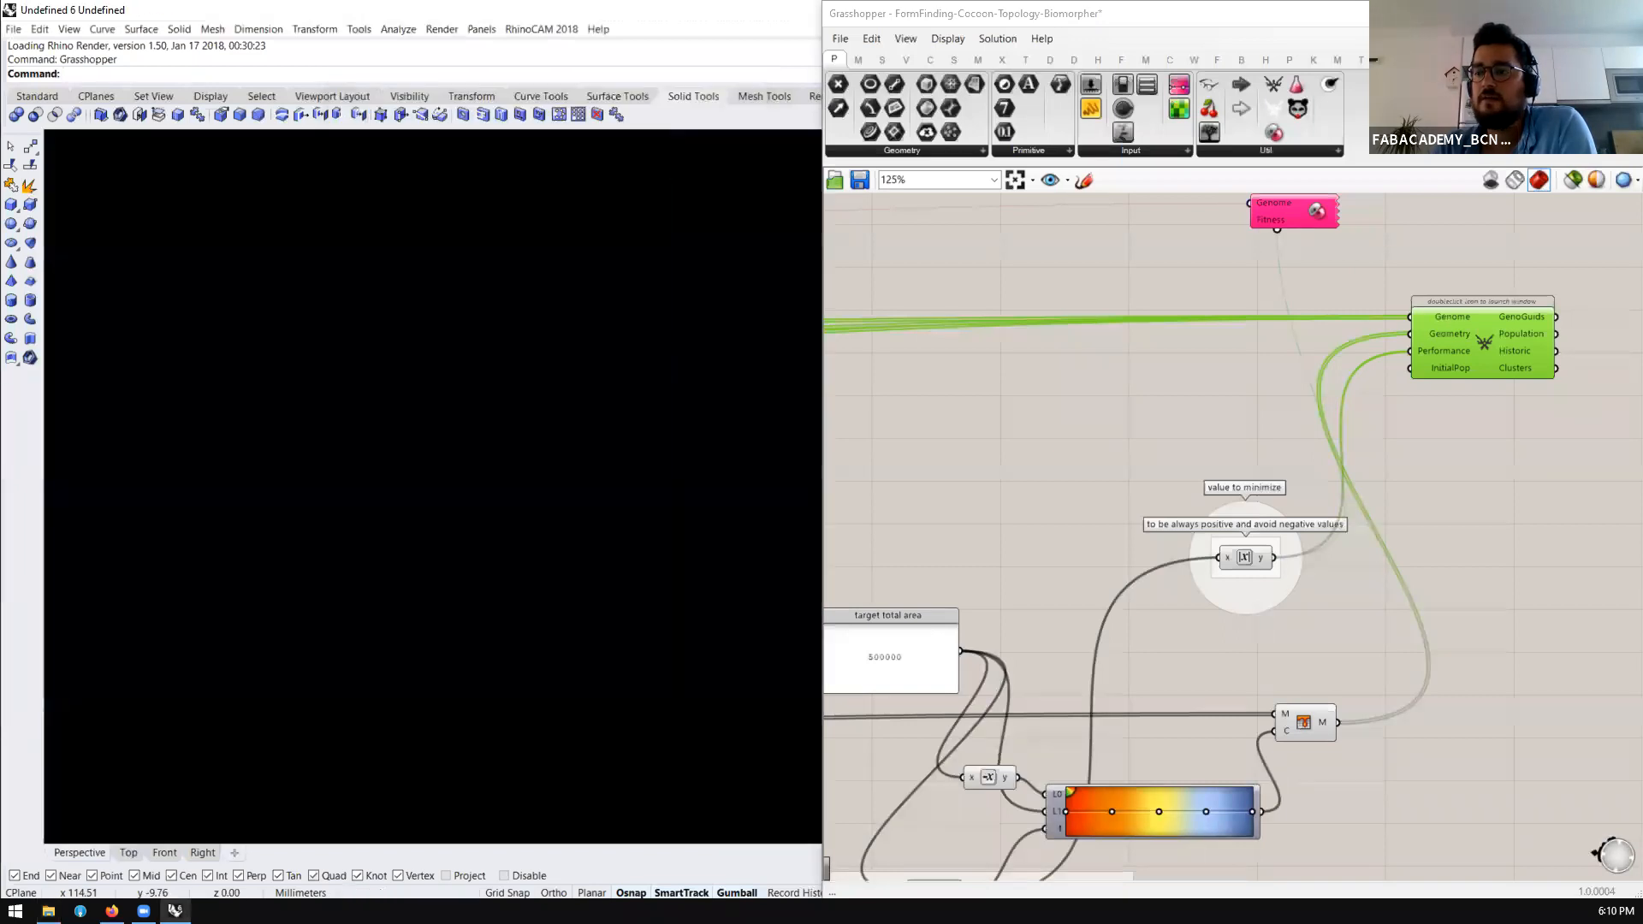
click(963, 520)
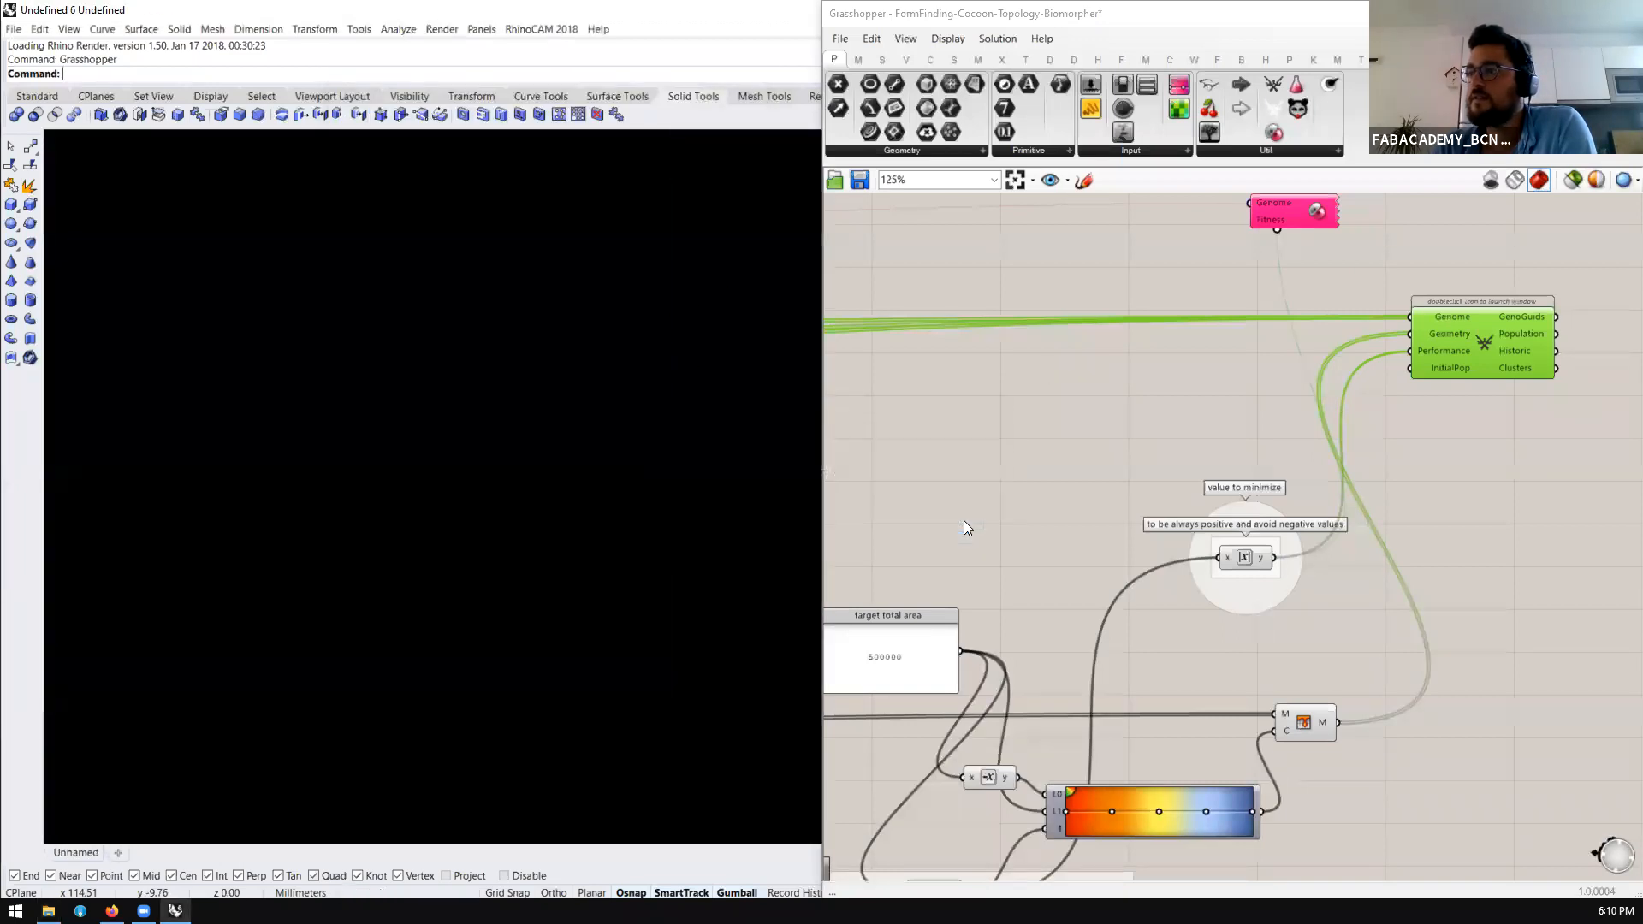
scroll(322, 431, down, 10)
scroll(331, 449, up, 5)
scroll(331, 450, down, 15)
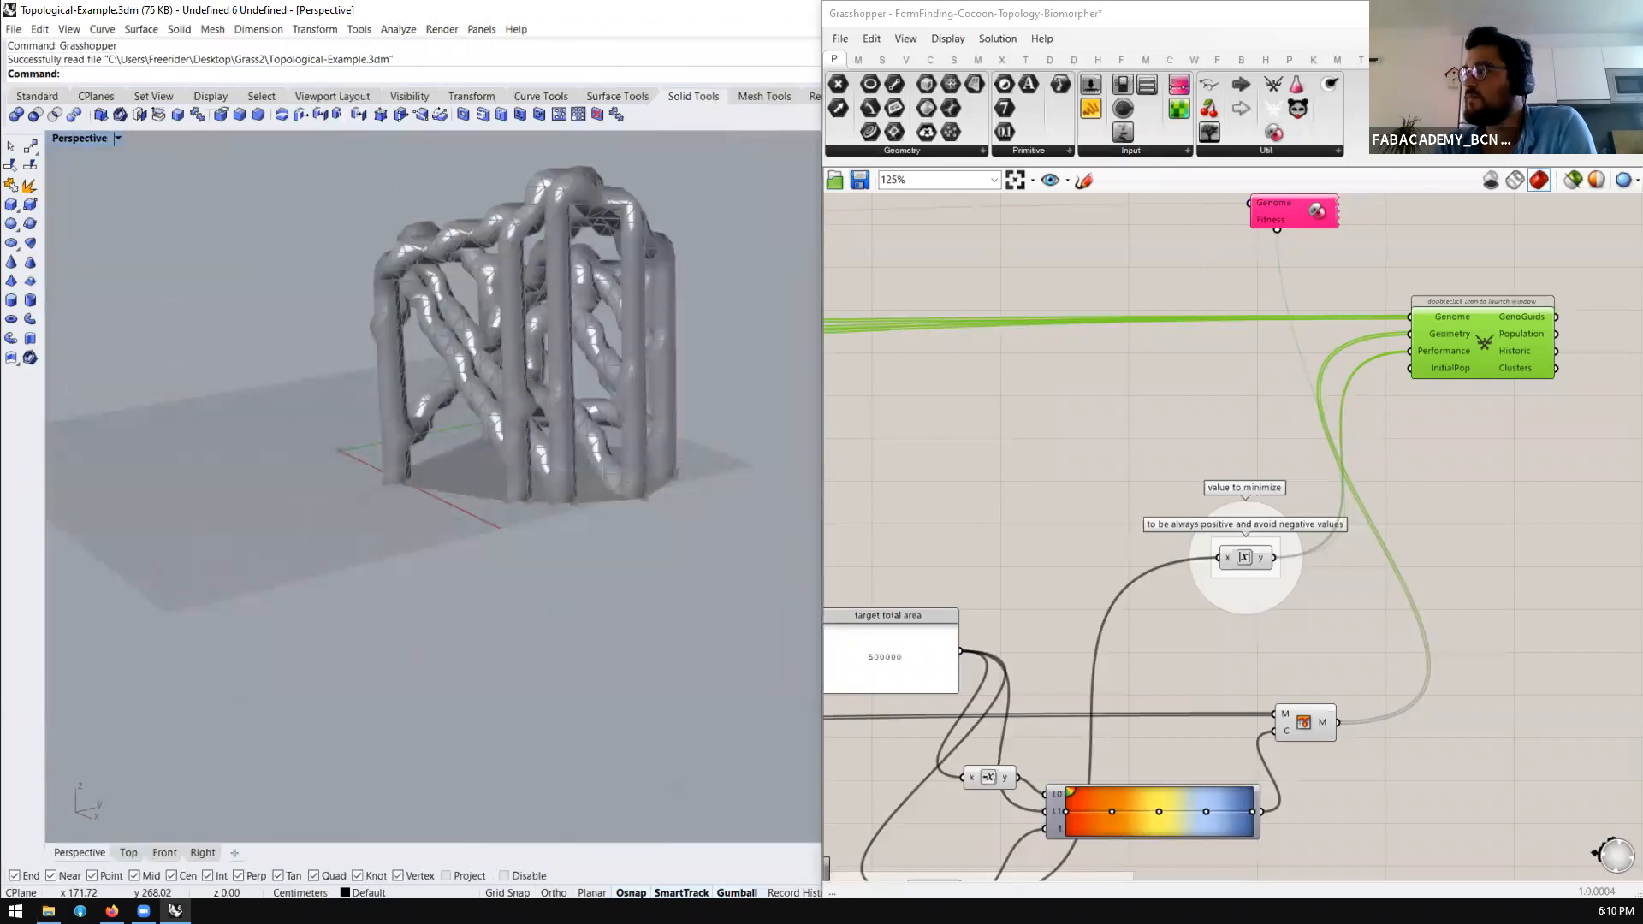
Close the FormFinding-Cocoon-Topology-Biomorpher and FormFinding_Intro-to-evolutionary-design definitions without saving their changes
click(1531, 38)
click(1555, 63)
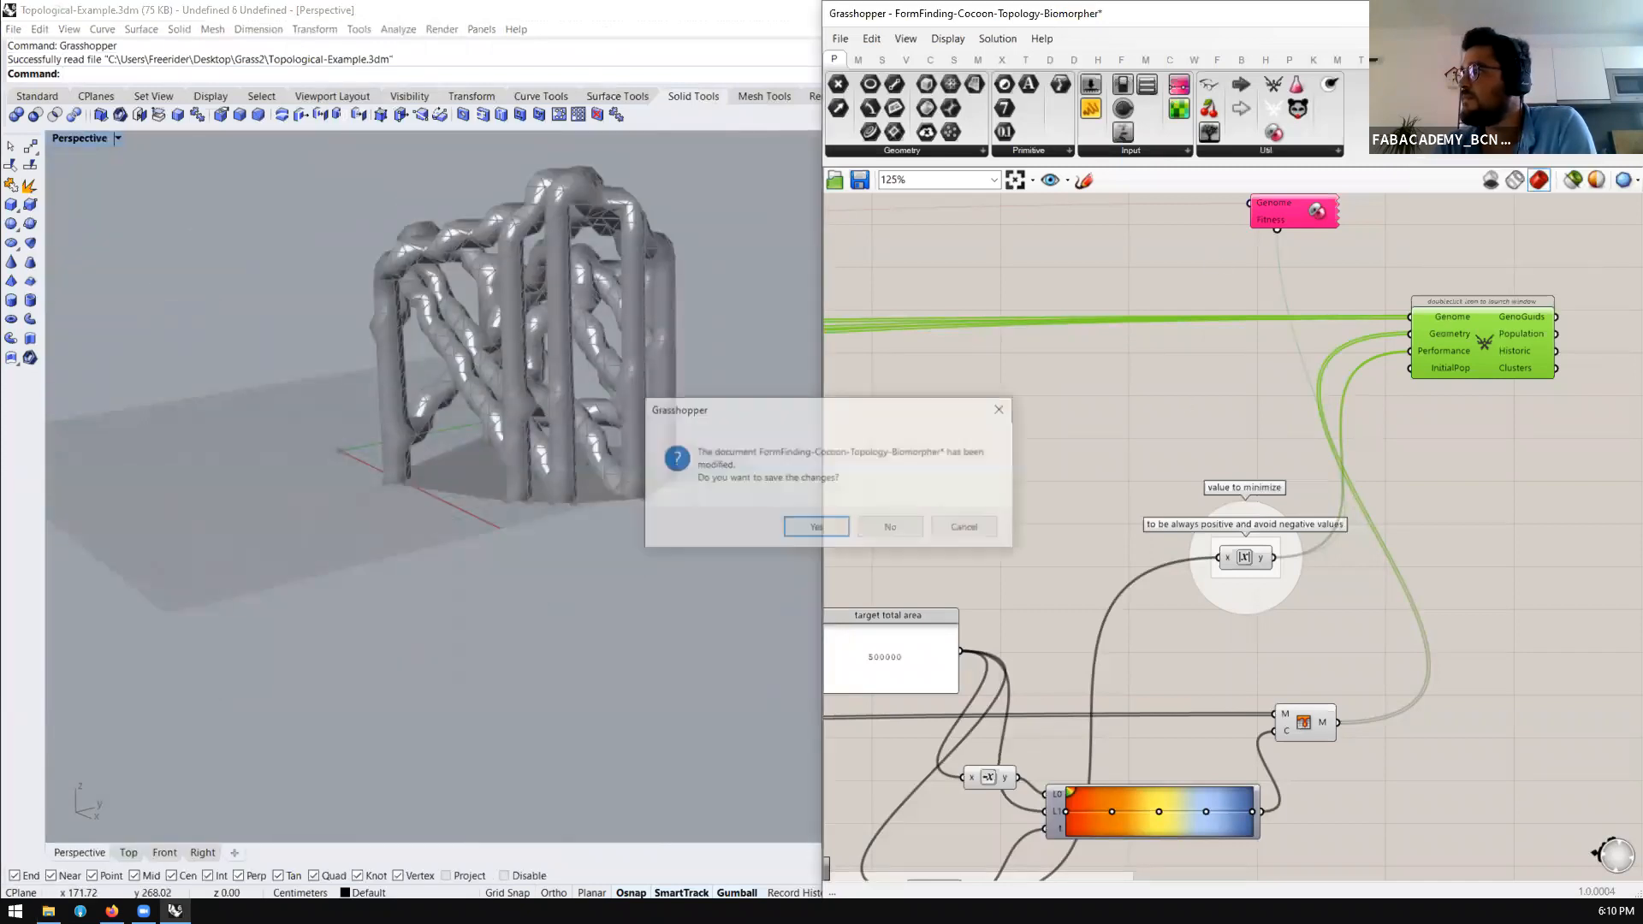
click(909, 525)
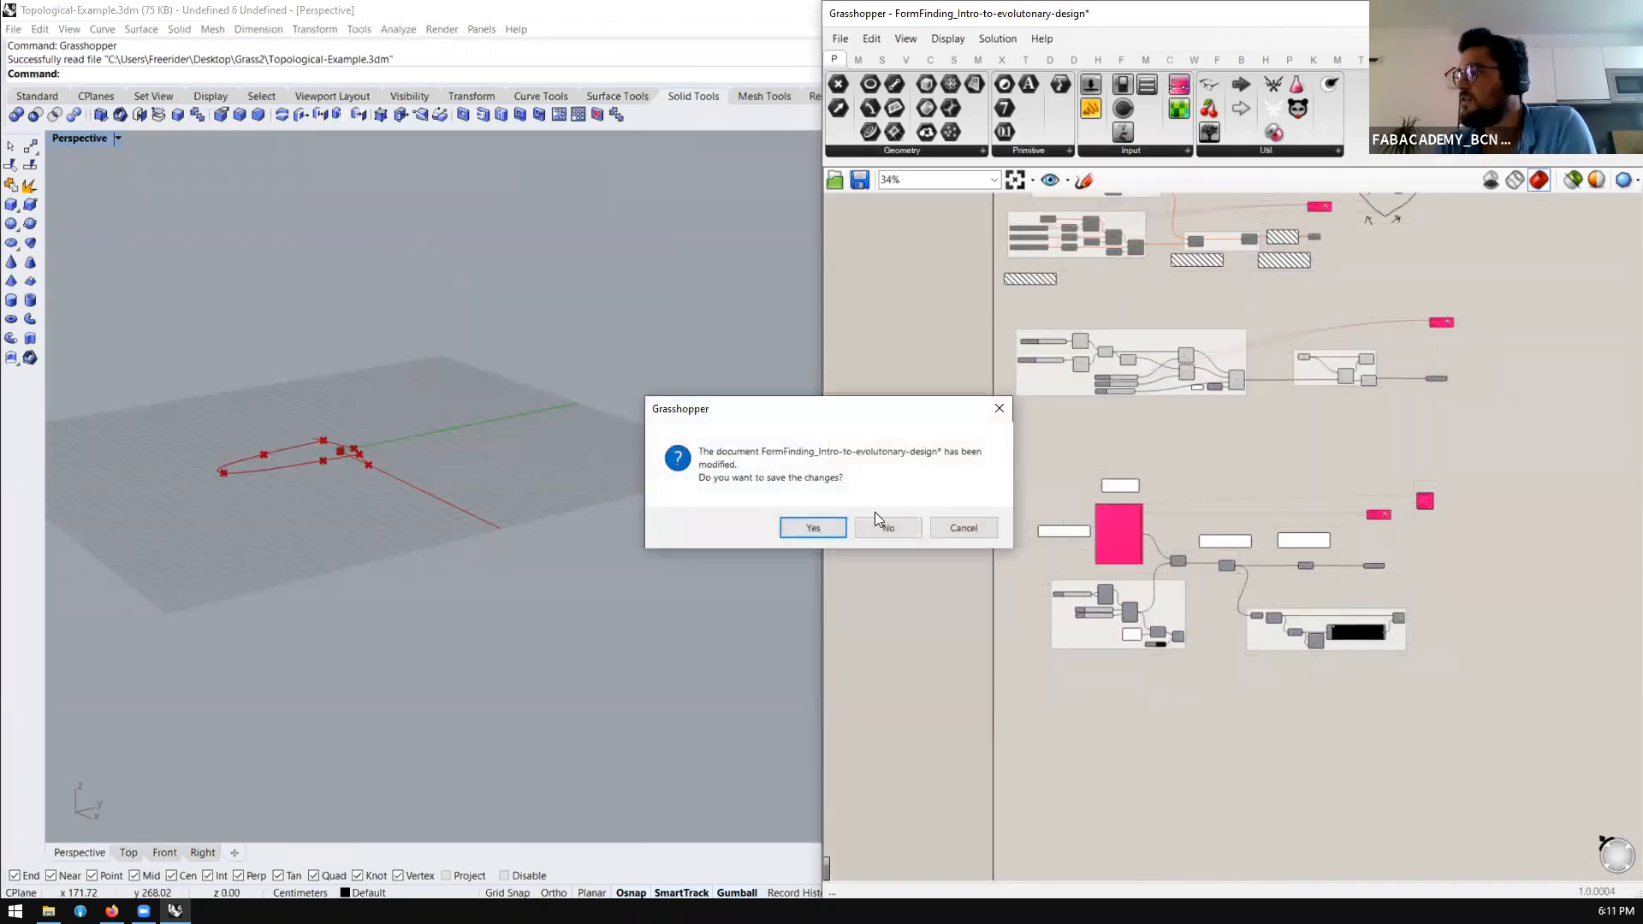
click(883, 523)
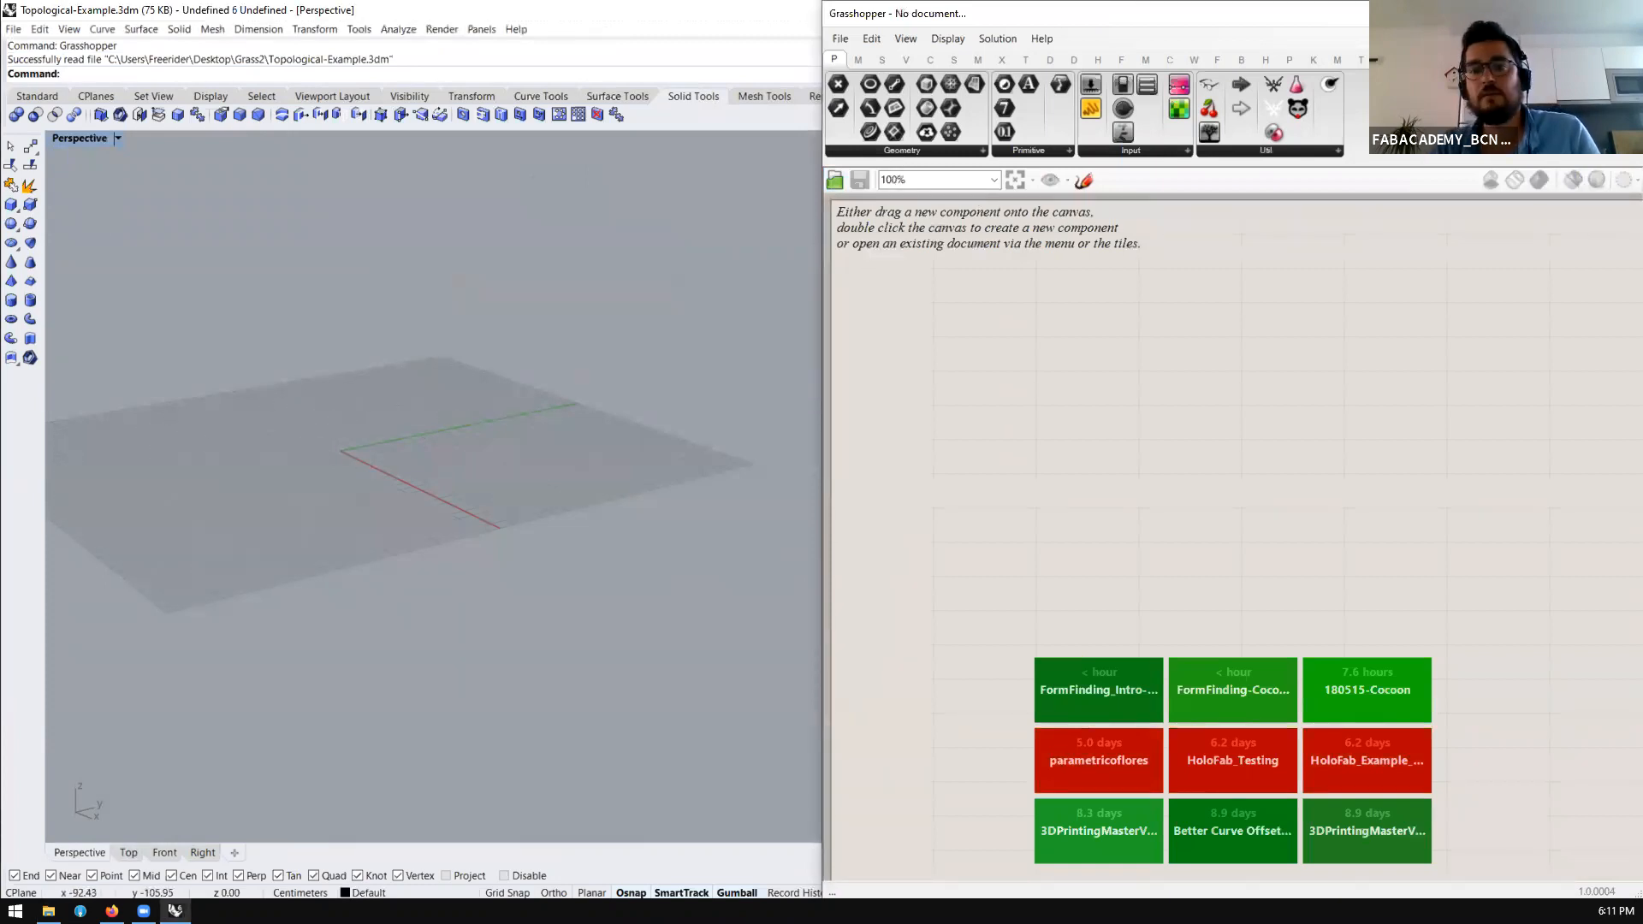
Open the Rhino model Topological-Complex.3dm from the Grass2 folder
click(49, 911)
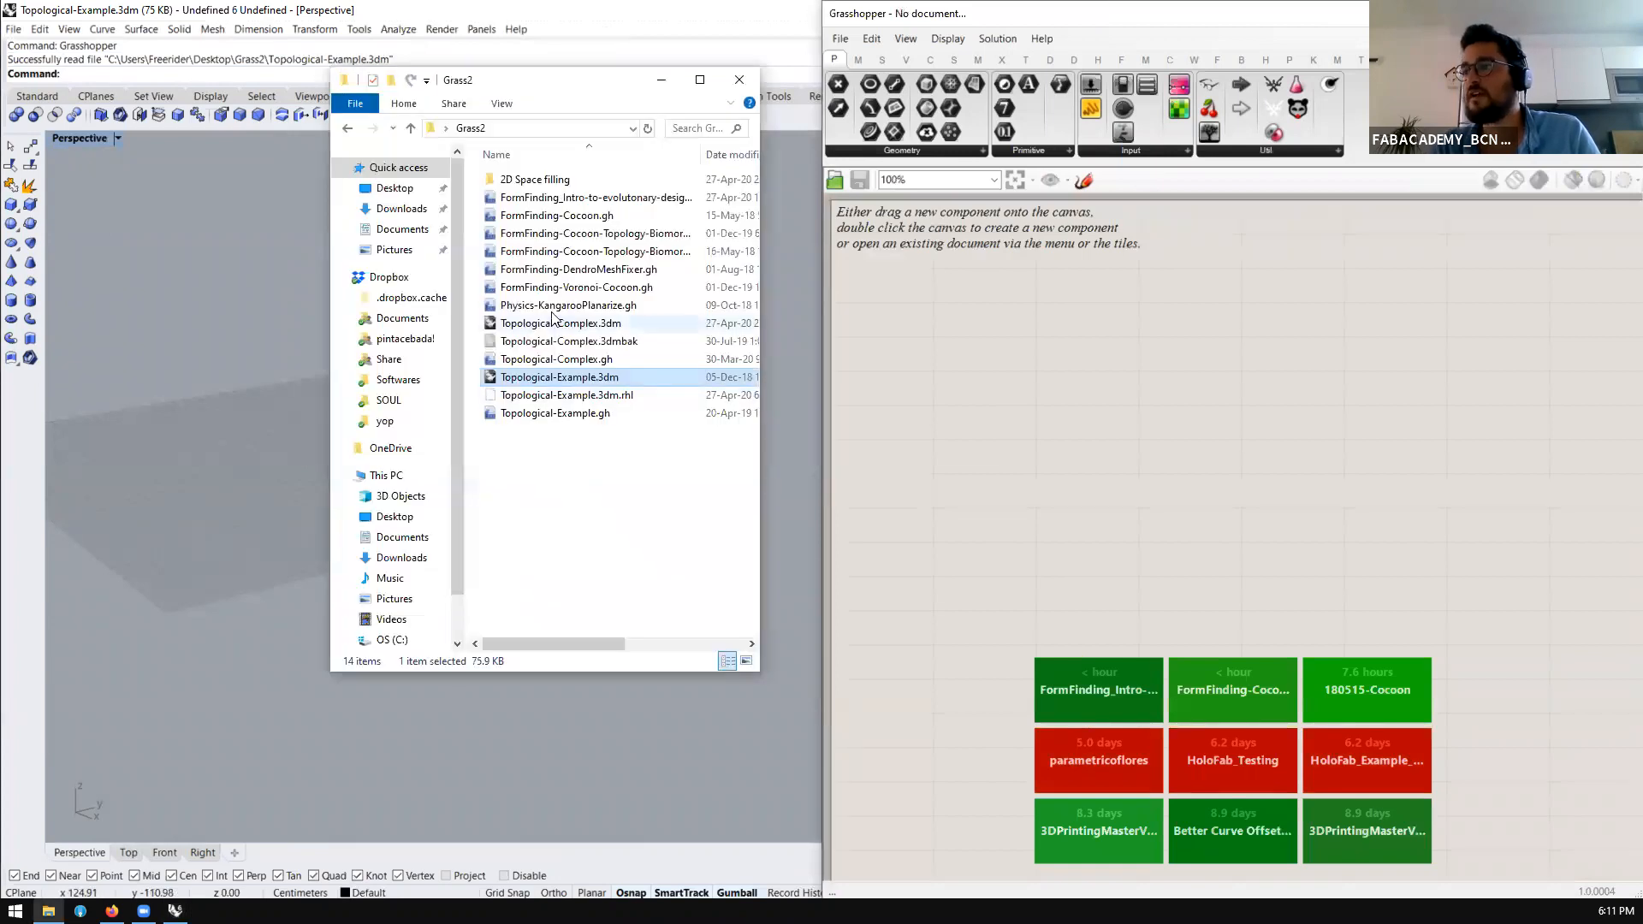
key(alt+Tab)
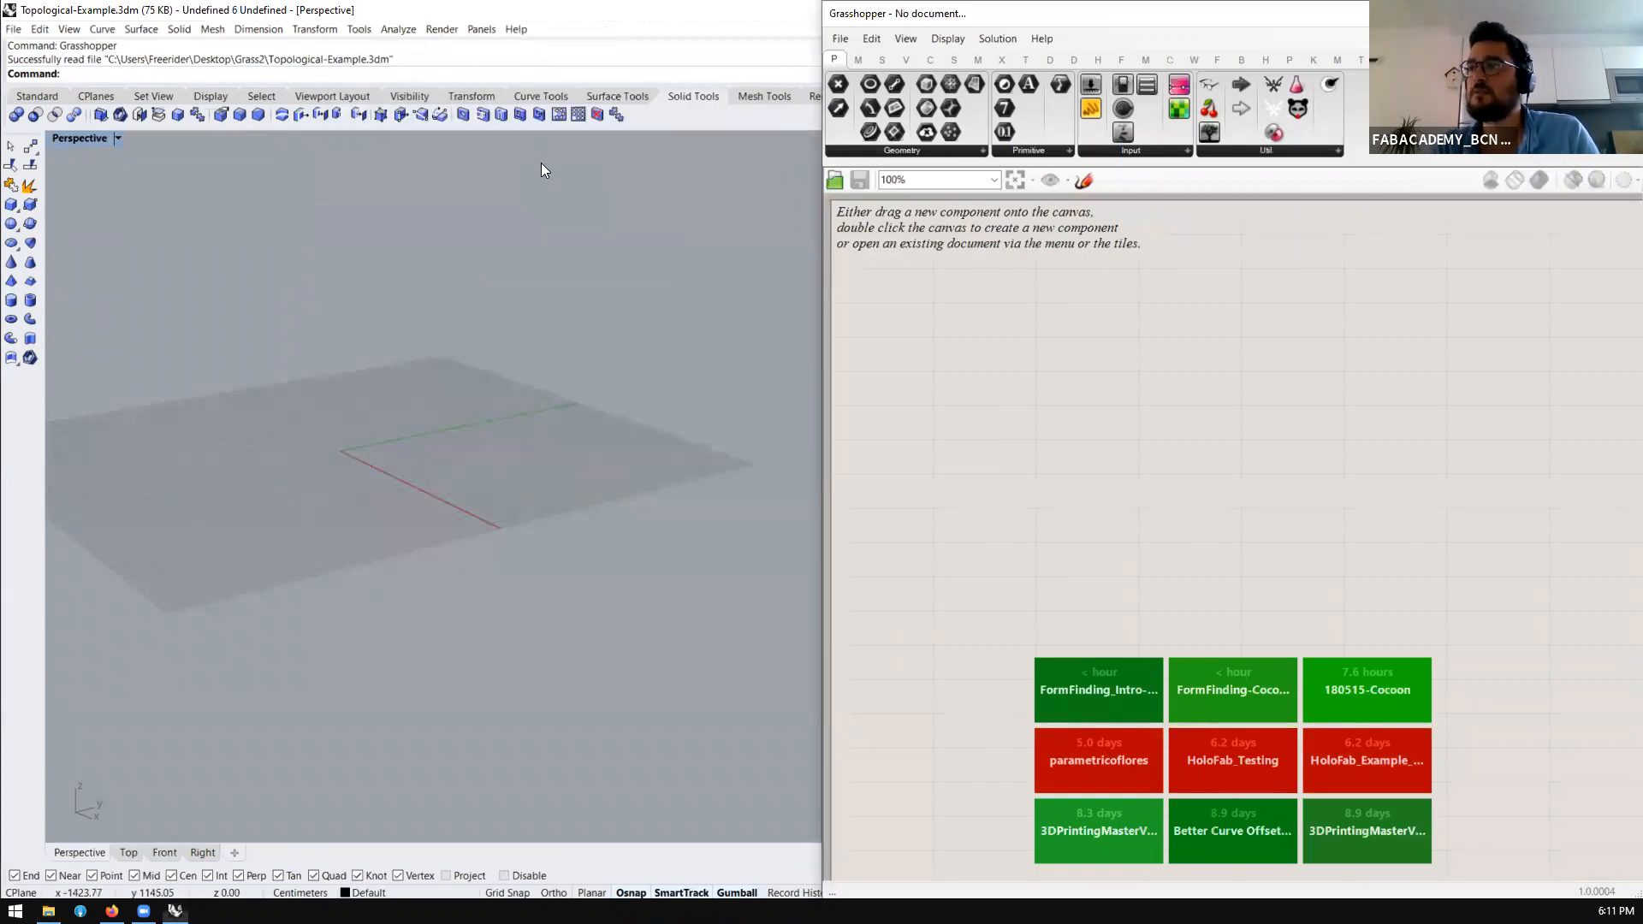
key(alt+Tab)
key(alt+Tab)
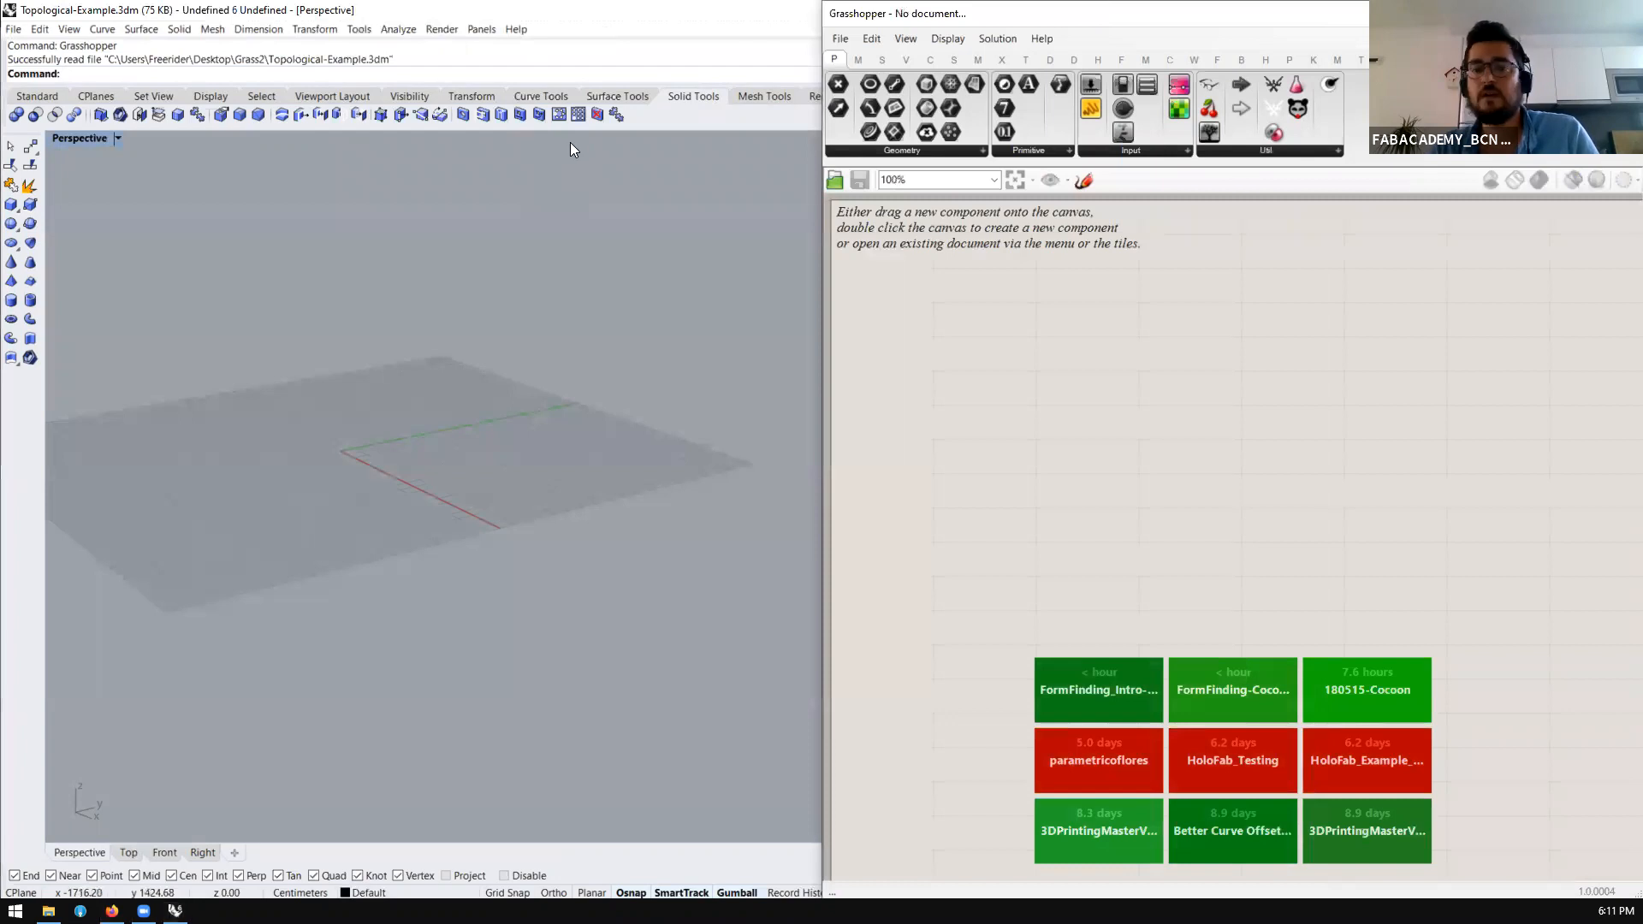
key(alt+Tab)
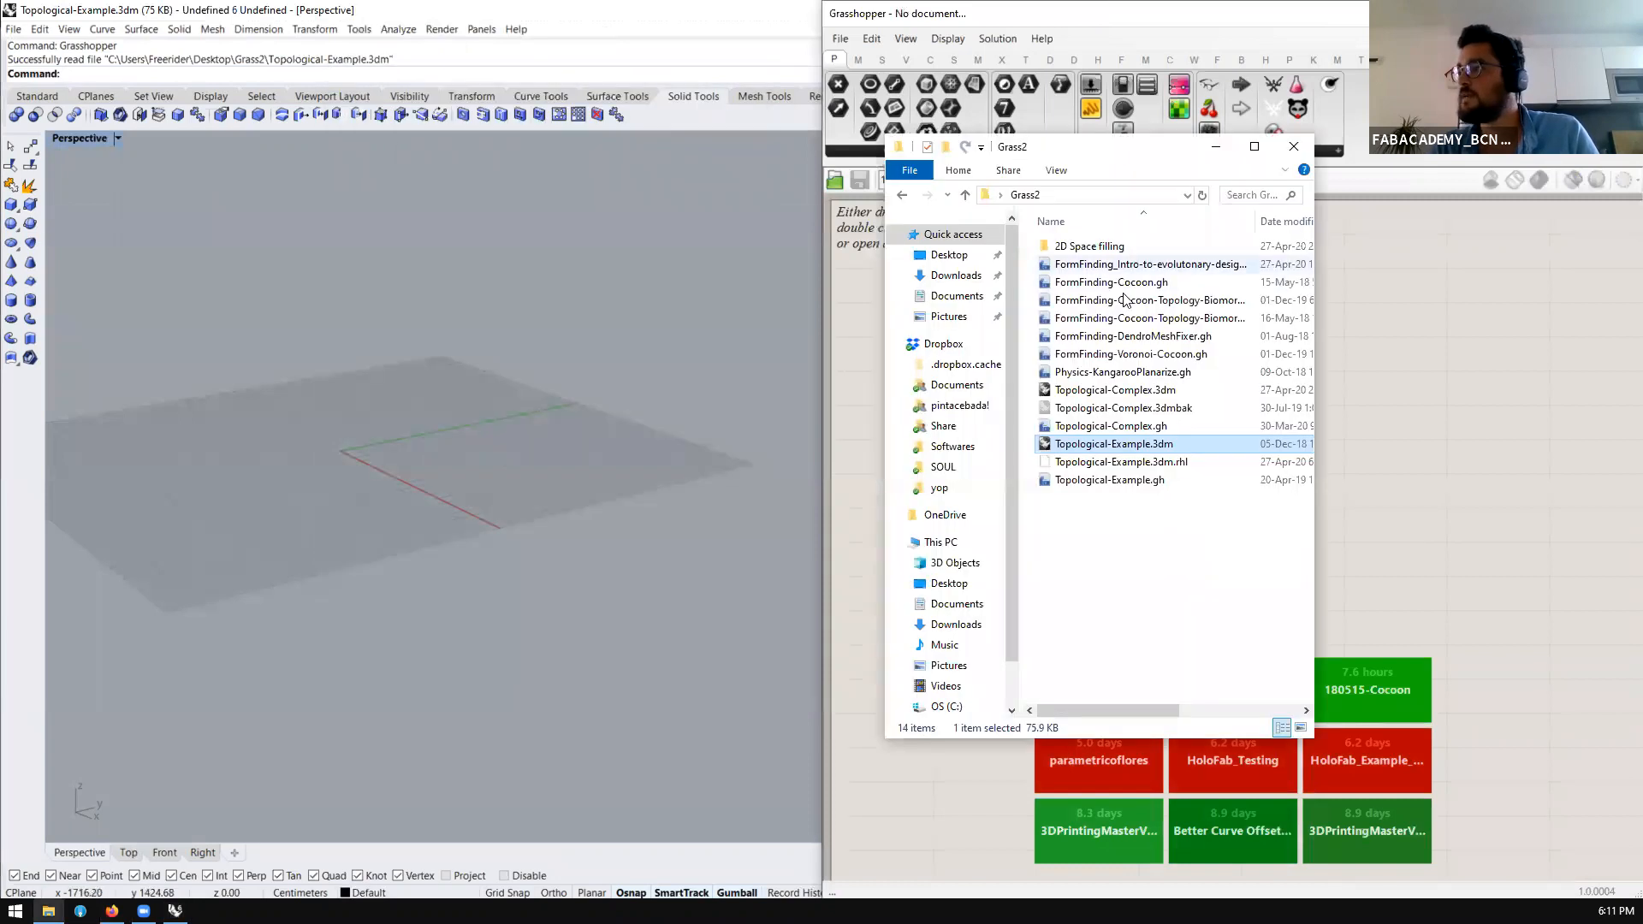
drag(548, 79, 1108, 150)
click(531, 465)
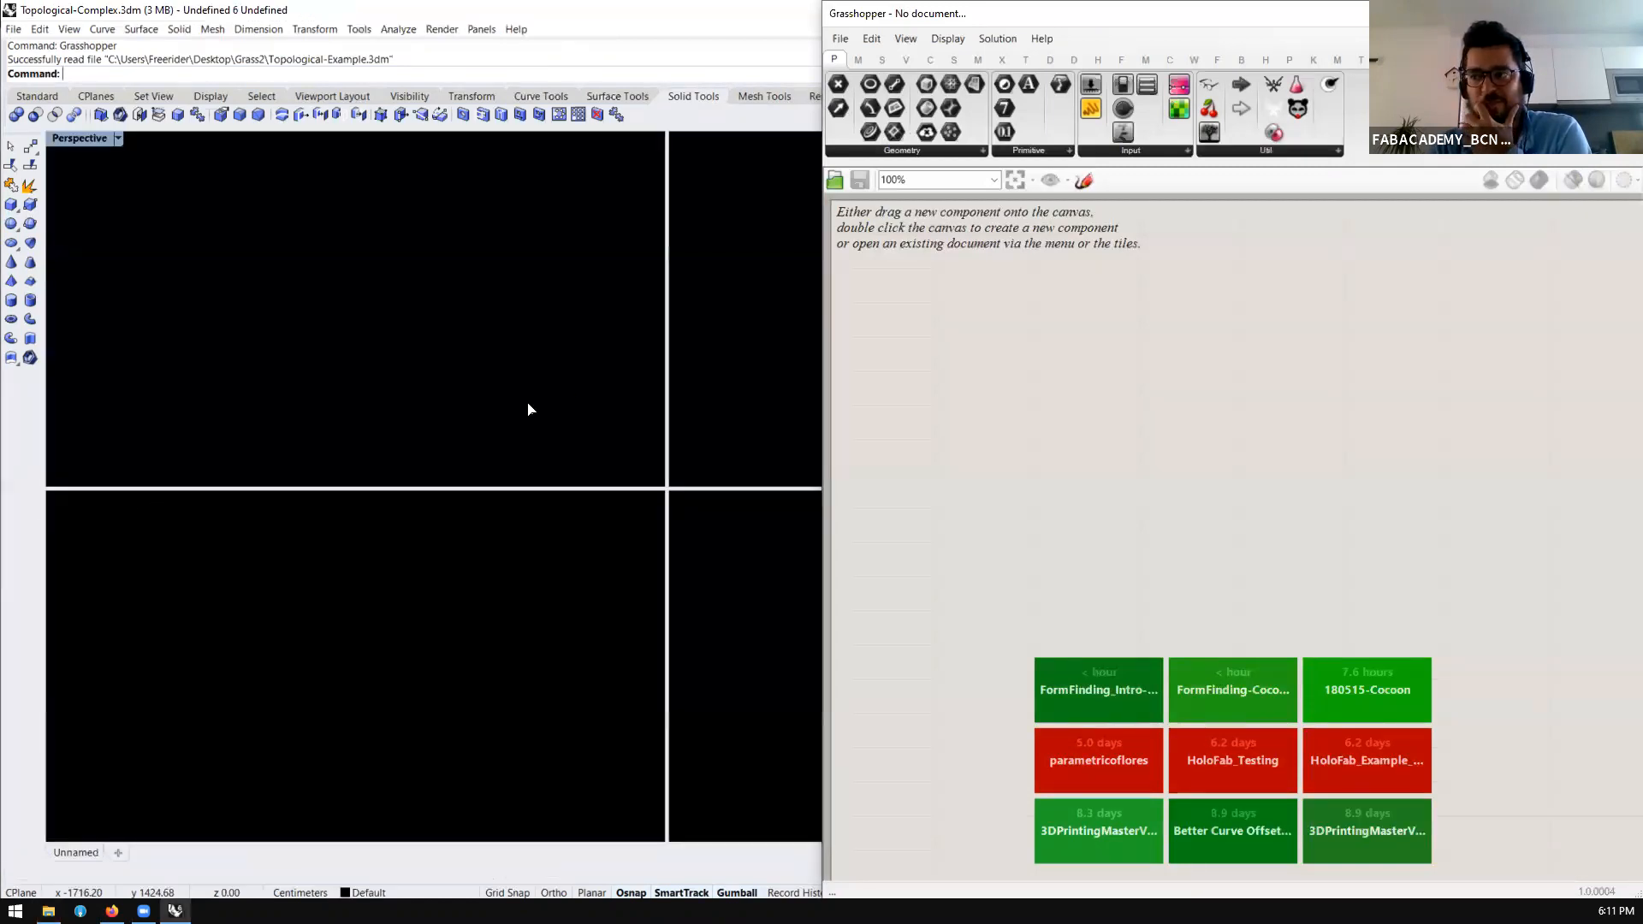
double_click(693, 140)
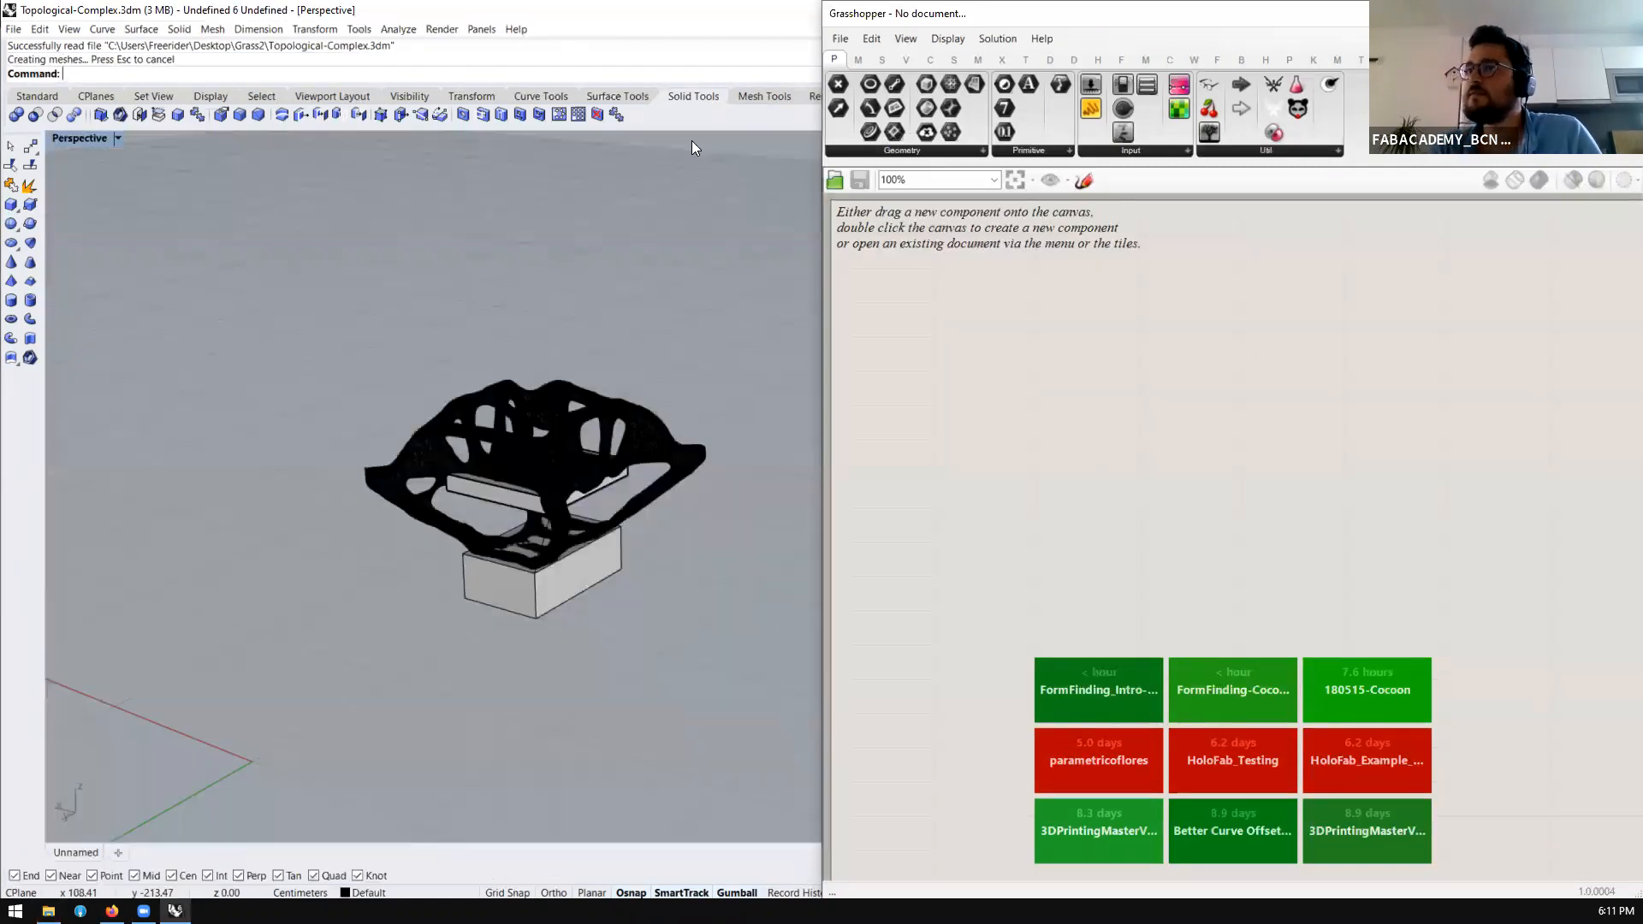
Examine the topology-optimized mesh structure and its supporting boxes from several angles, including the dense triangulation up close
scroll(597, 414, up, 5)
scroll(495, 486, down, 6)
scroll(481, 515, up, 4)
right_drag(480, 515, 539, 546)
scroll(529, 536, up, 3)
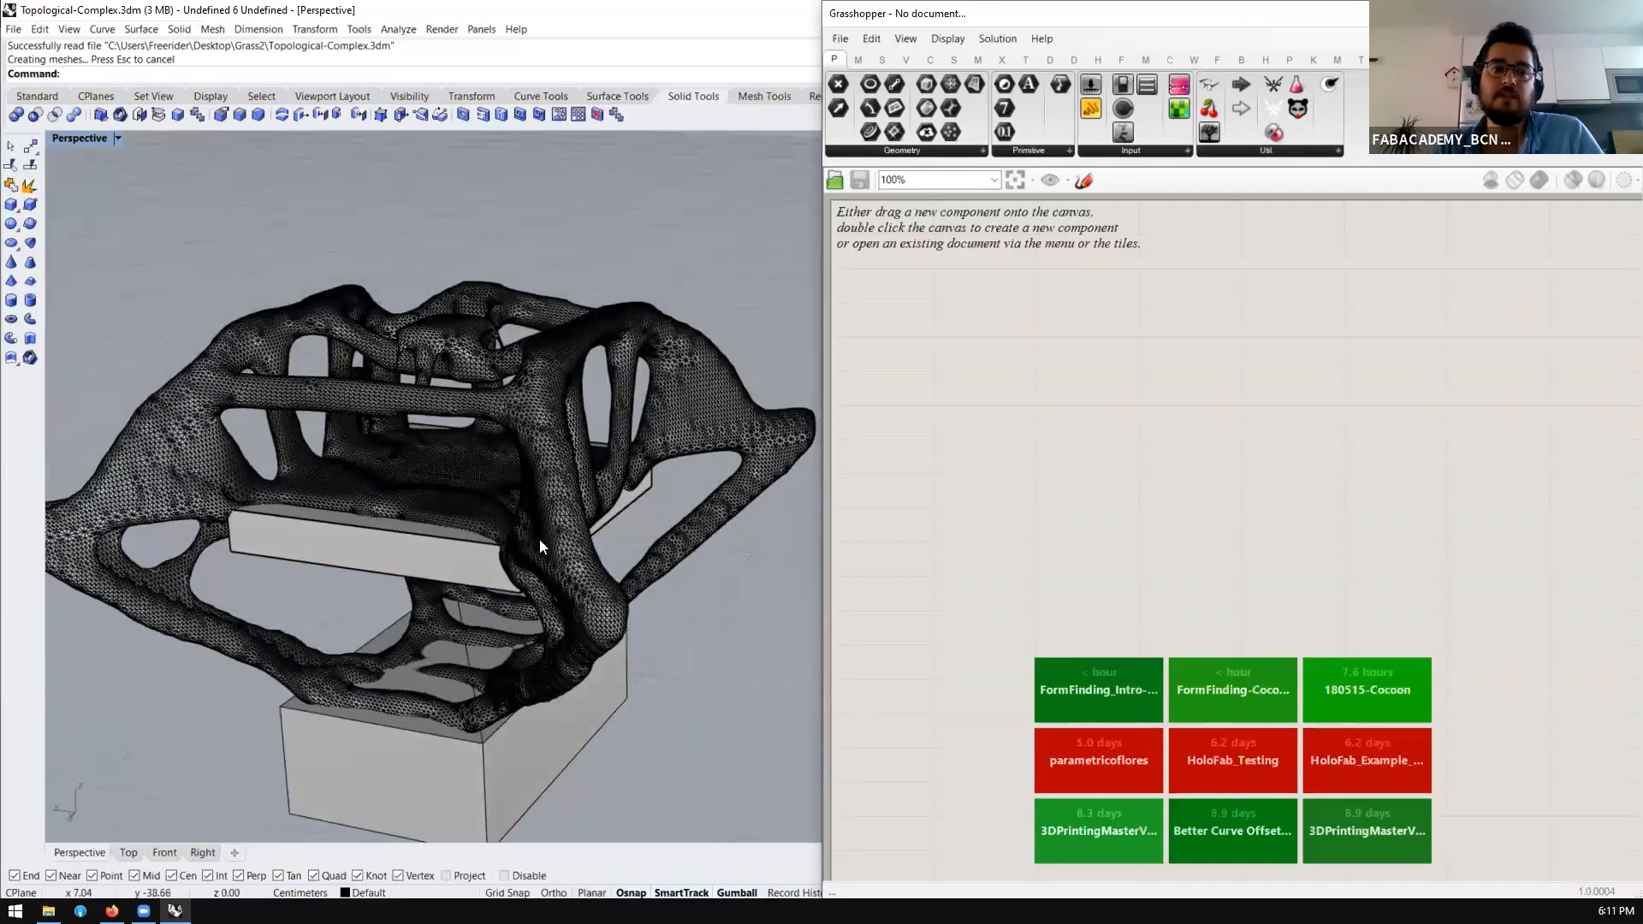
scroll(562, 506, down, 6)
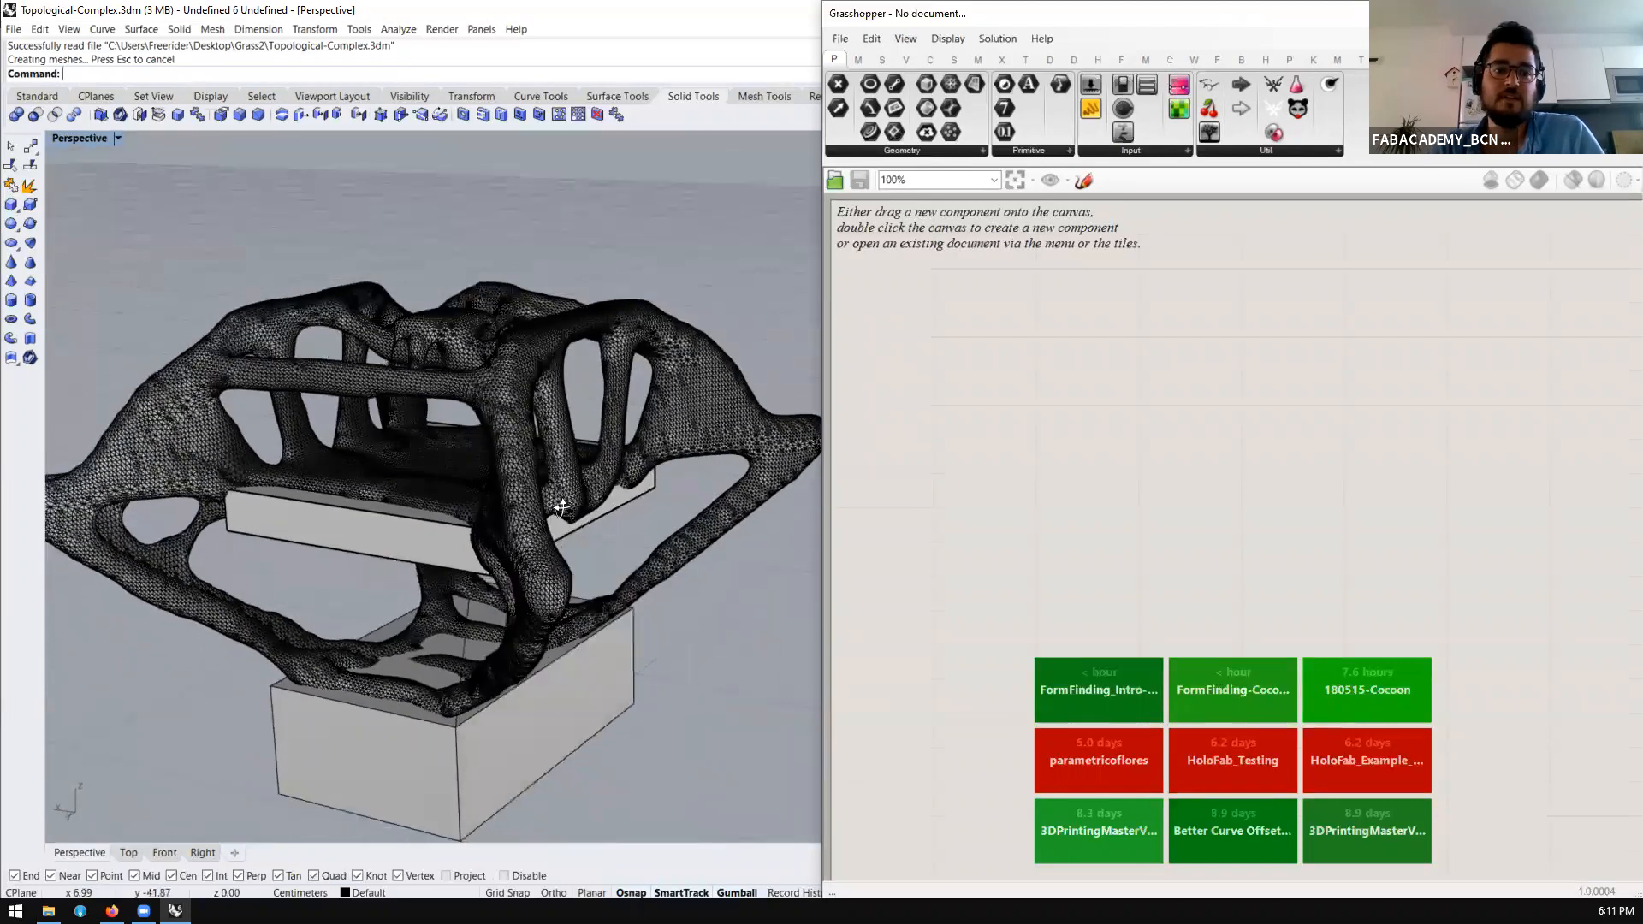
scroll(680, 457, up, 3)
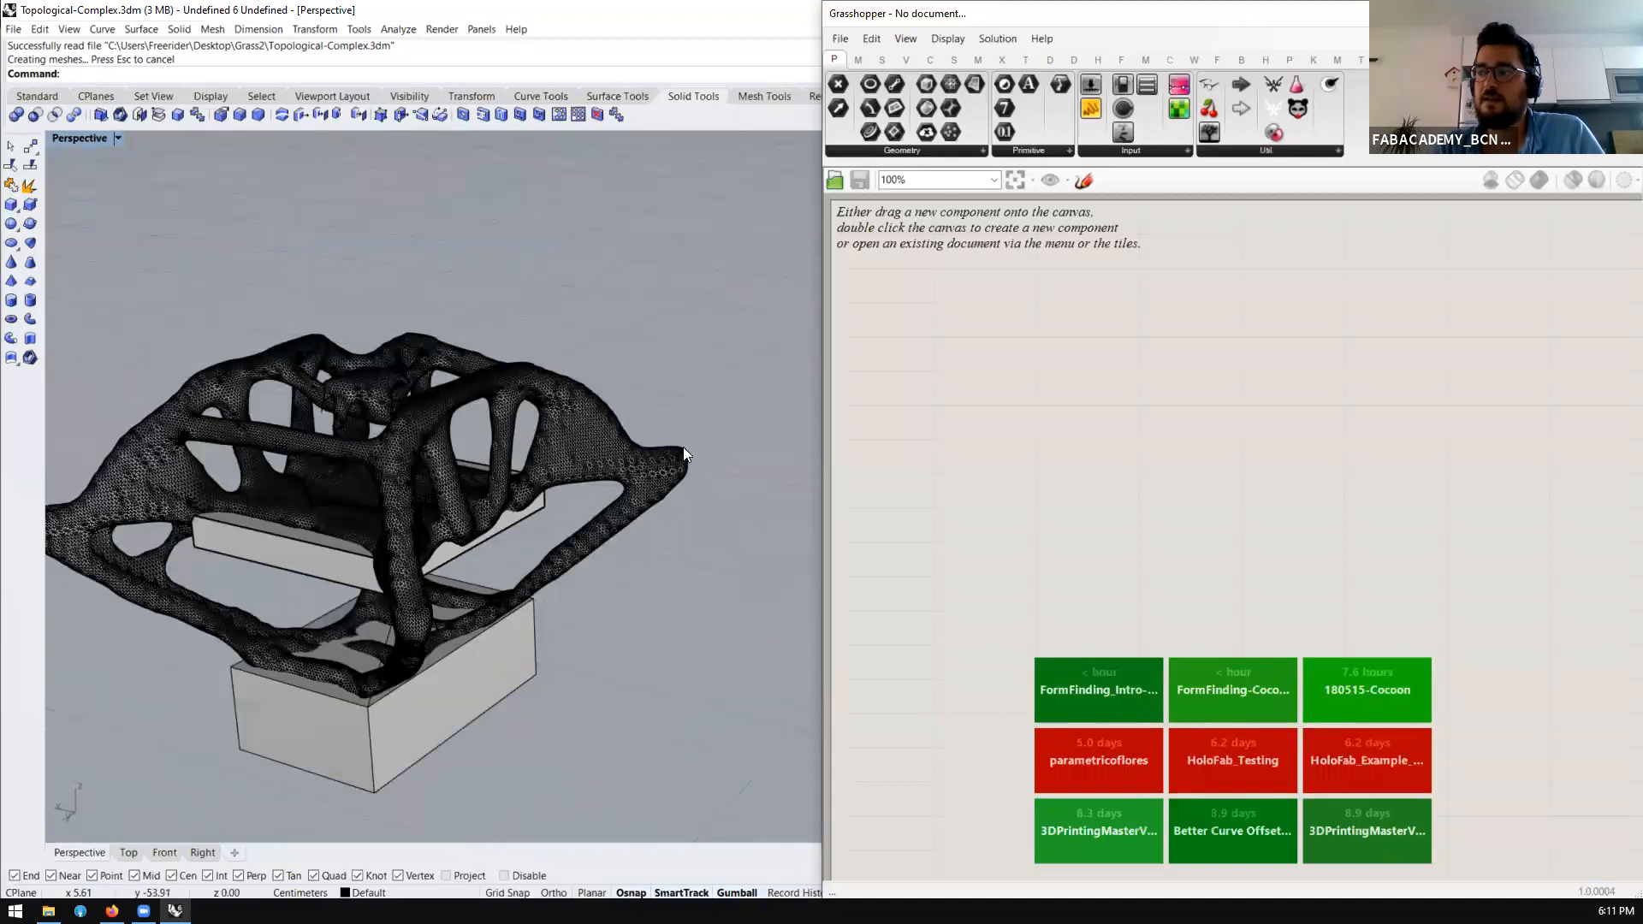
right_drag(694, 454, 638, 448)
scroll(708, 445, down, 4)
scroll(638, 449, up, 4)
right_drag(557, 486, 666, 466)
scroll(666, 465, down, 4)
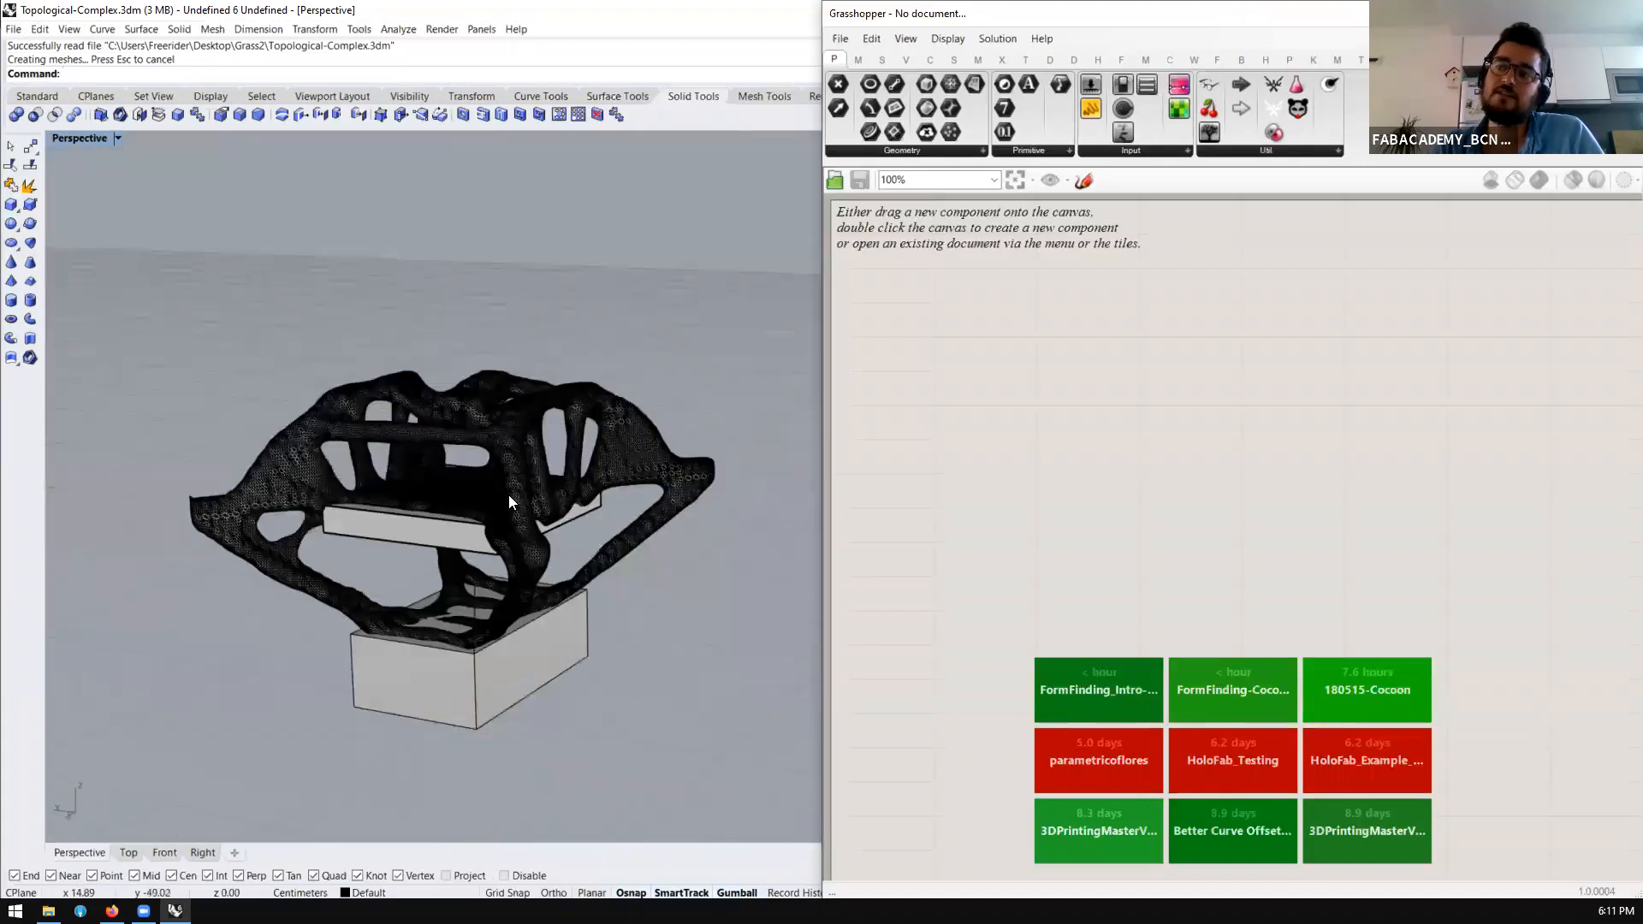
scroll(512, 496, up, 4)
right_drag(560, 513, 553, 338)
scroll(539, 422, up, 8)
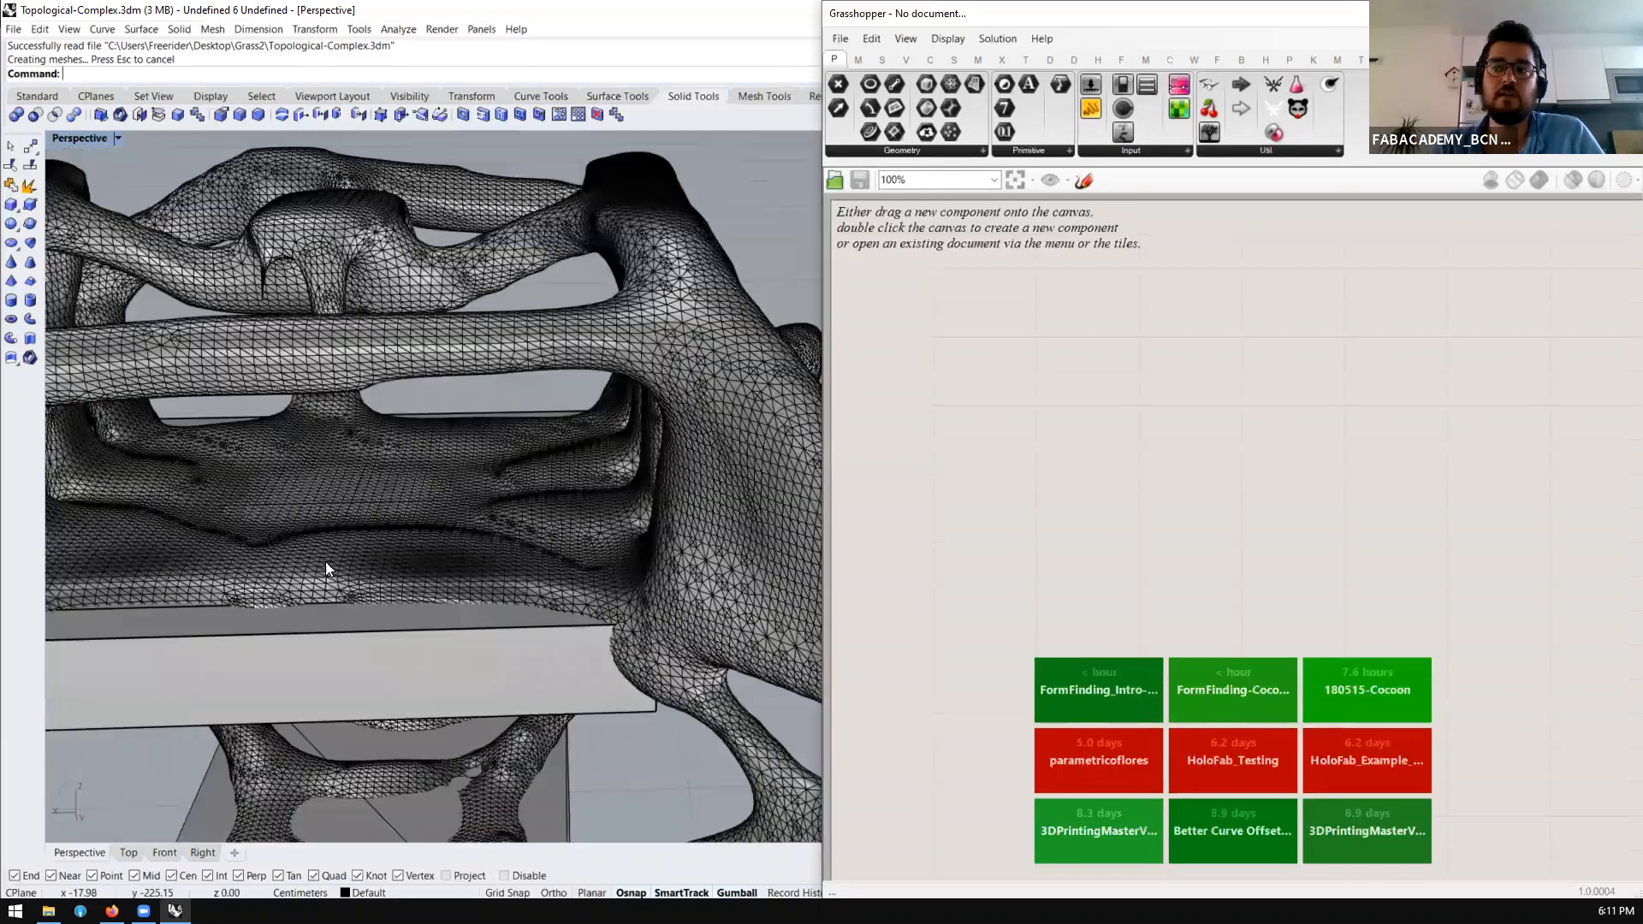
scroll(505, 483, down, 10)
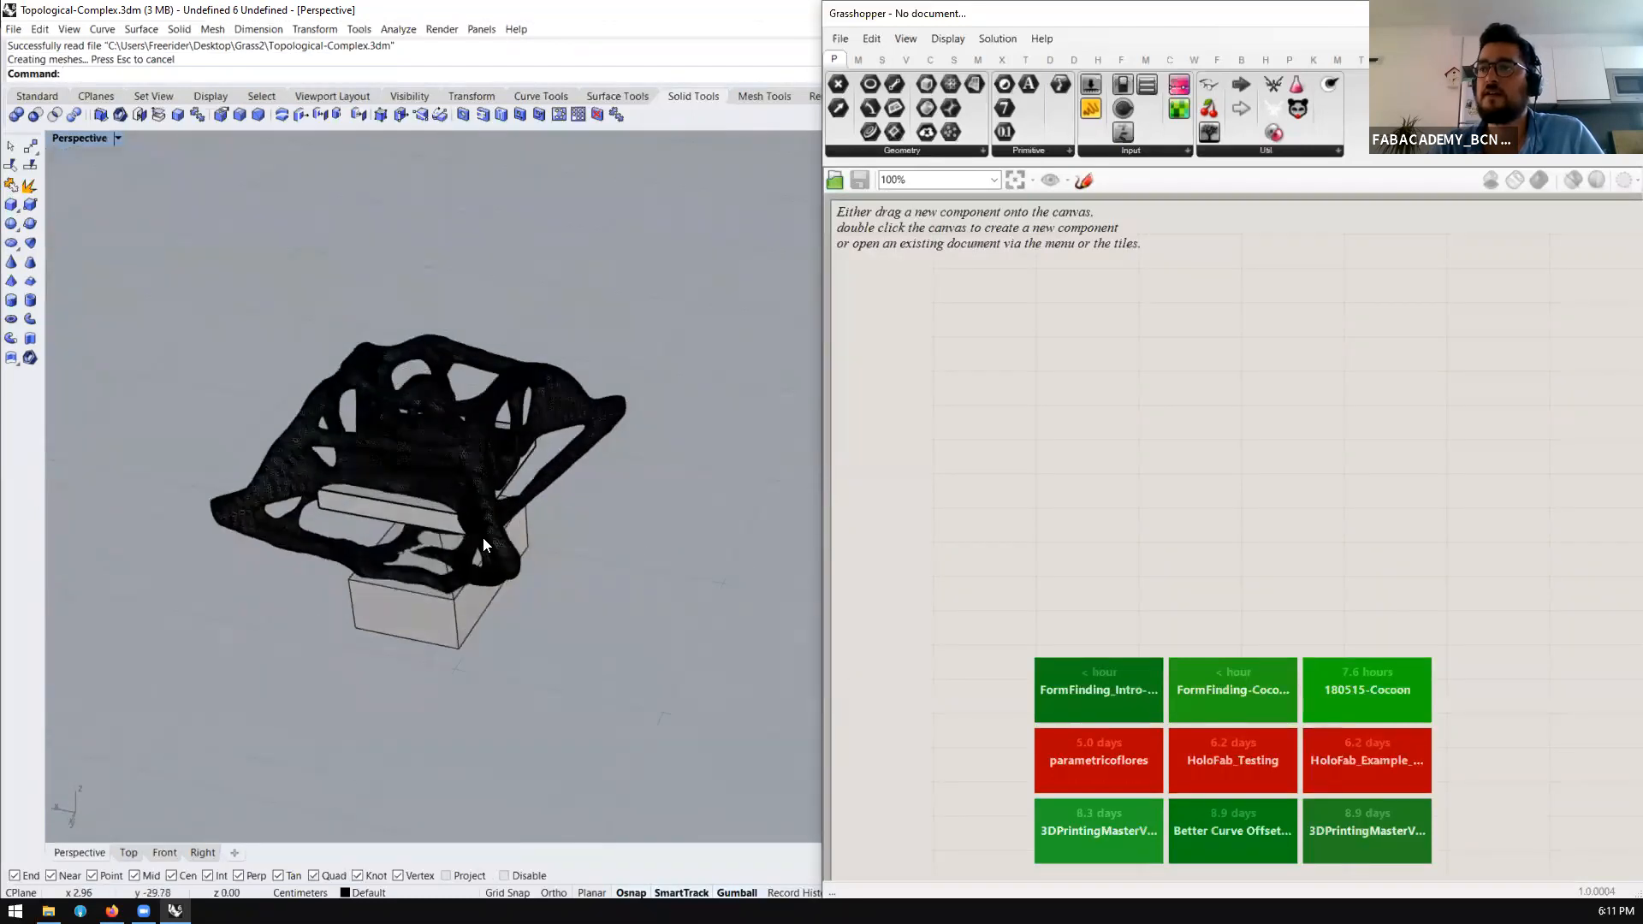
Load the Topological-Complex.gh definition from the Grass2 folder into Grasshopper
key(alt+Tab)
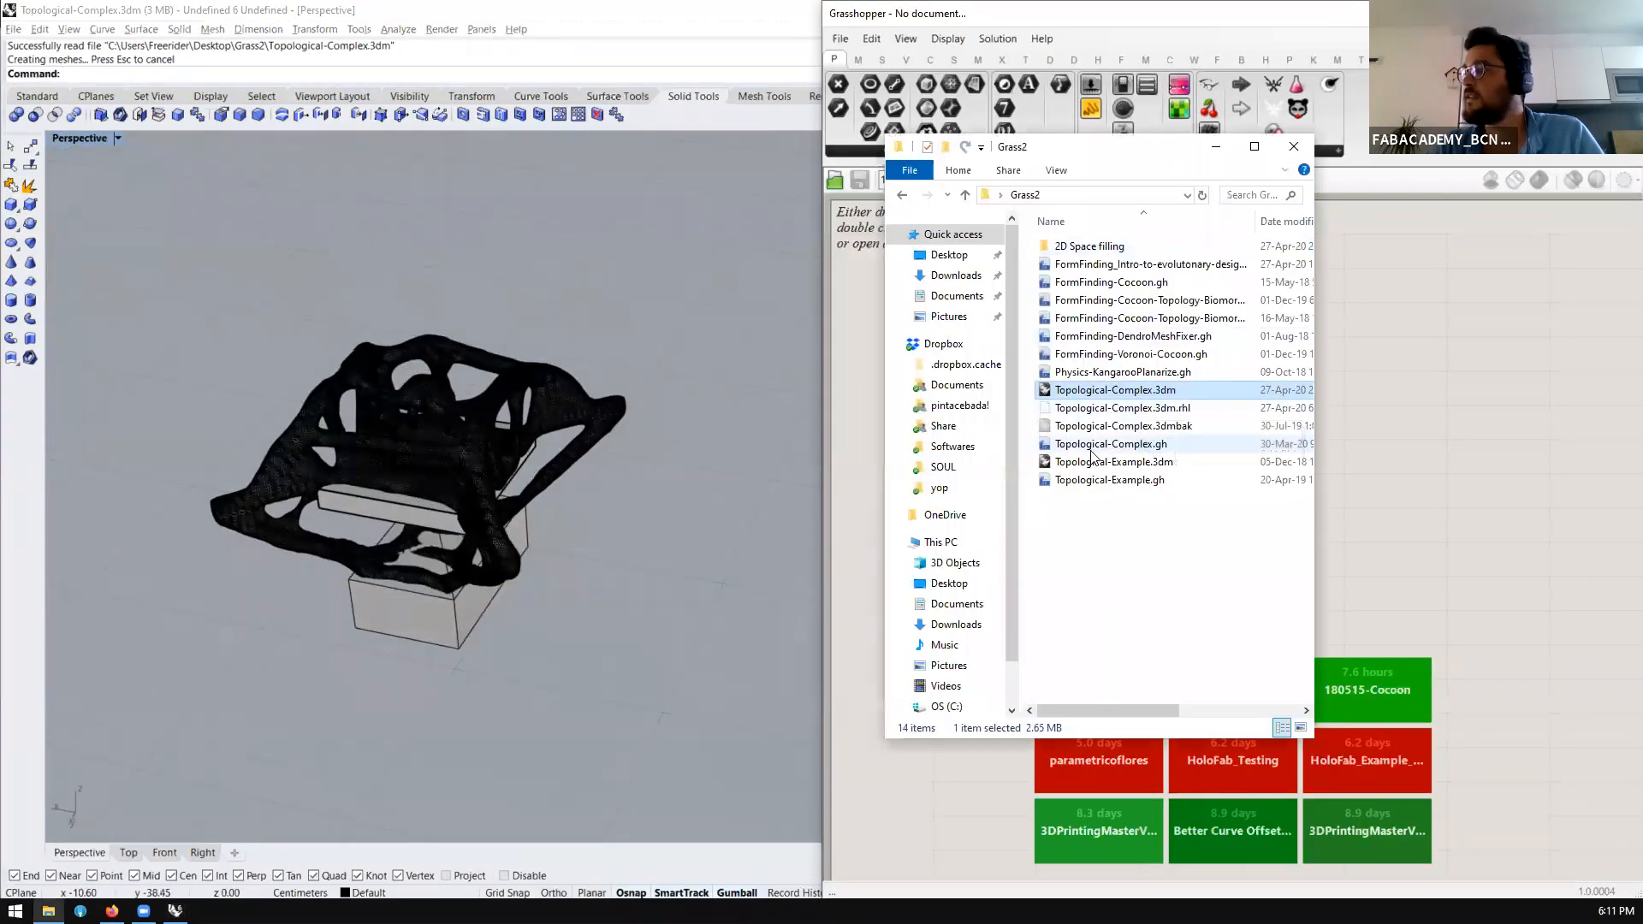
drag(1085, 444, 1398, 520)
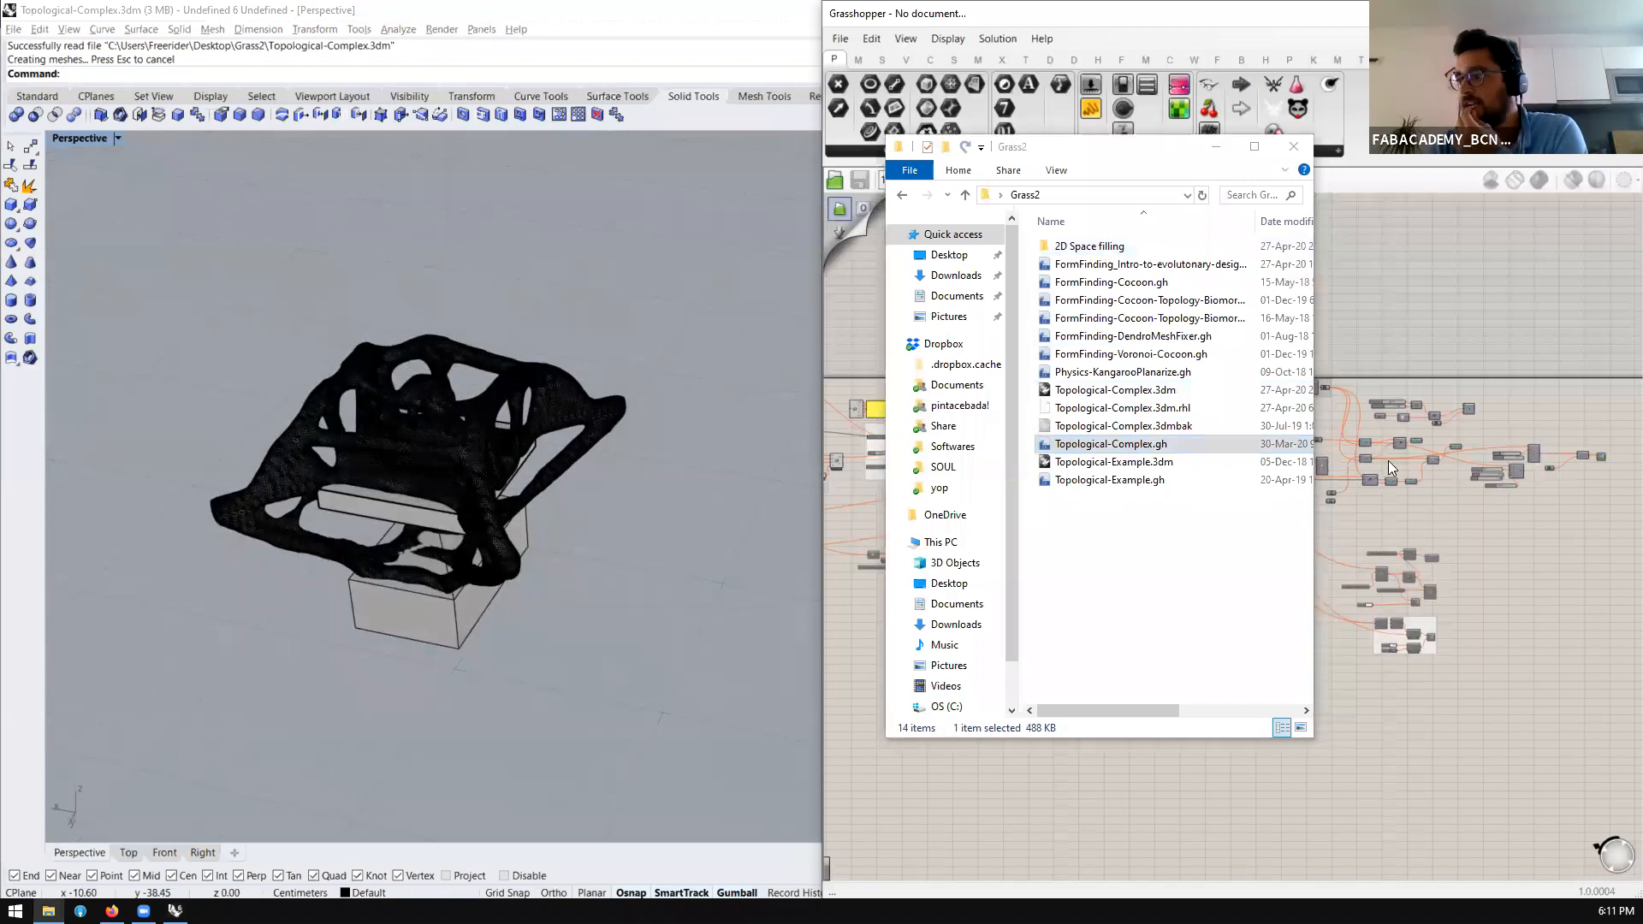
Minimize the Grass2 folder window, then select the geometry components outside the large group and examine their highlighted meshes
click(1220, 147)
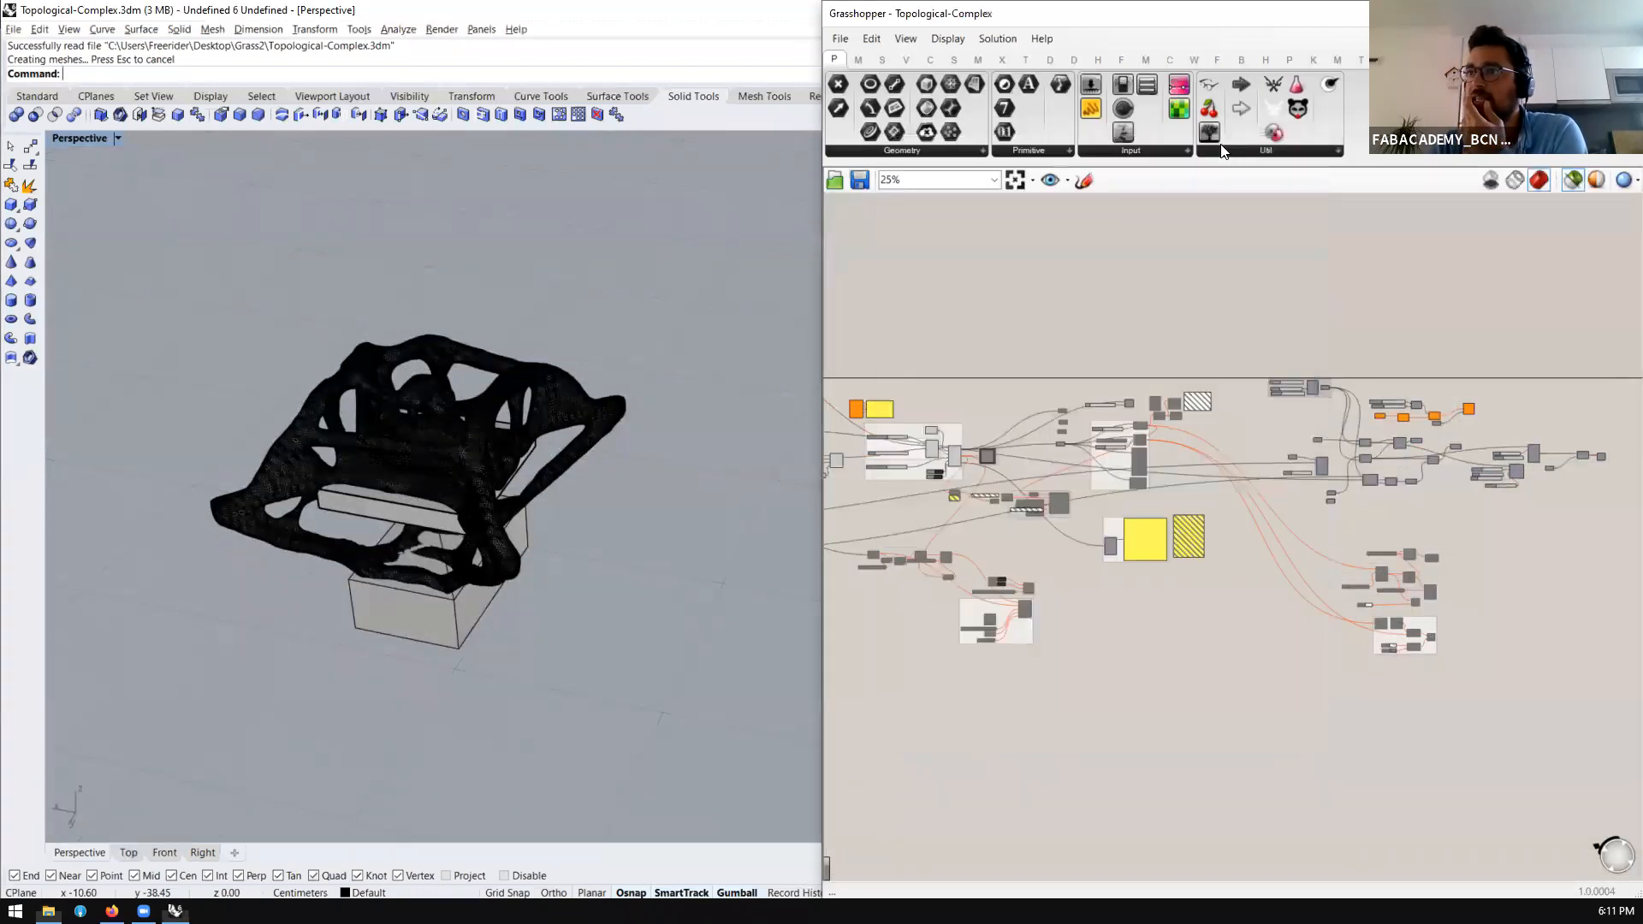
scroll(1241, 438, down, 3)
scroll(965, 448, up, 3)
scroll(965, 448, down, 3)
right_drag(958, 450, 1332, 479)
scroll(1333, 479, up, 4)
drag(1304, 689, 1131, 318)
right_drag(453, 493, 345, 593)
scroll(361, 676, up, 3)
scroll(274, 587, down, 3)
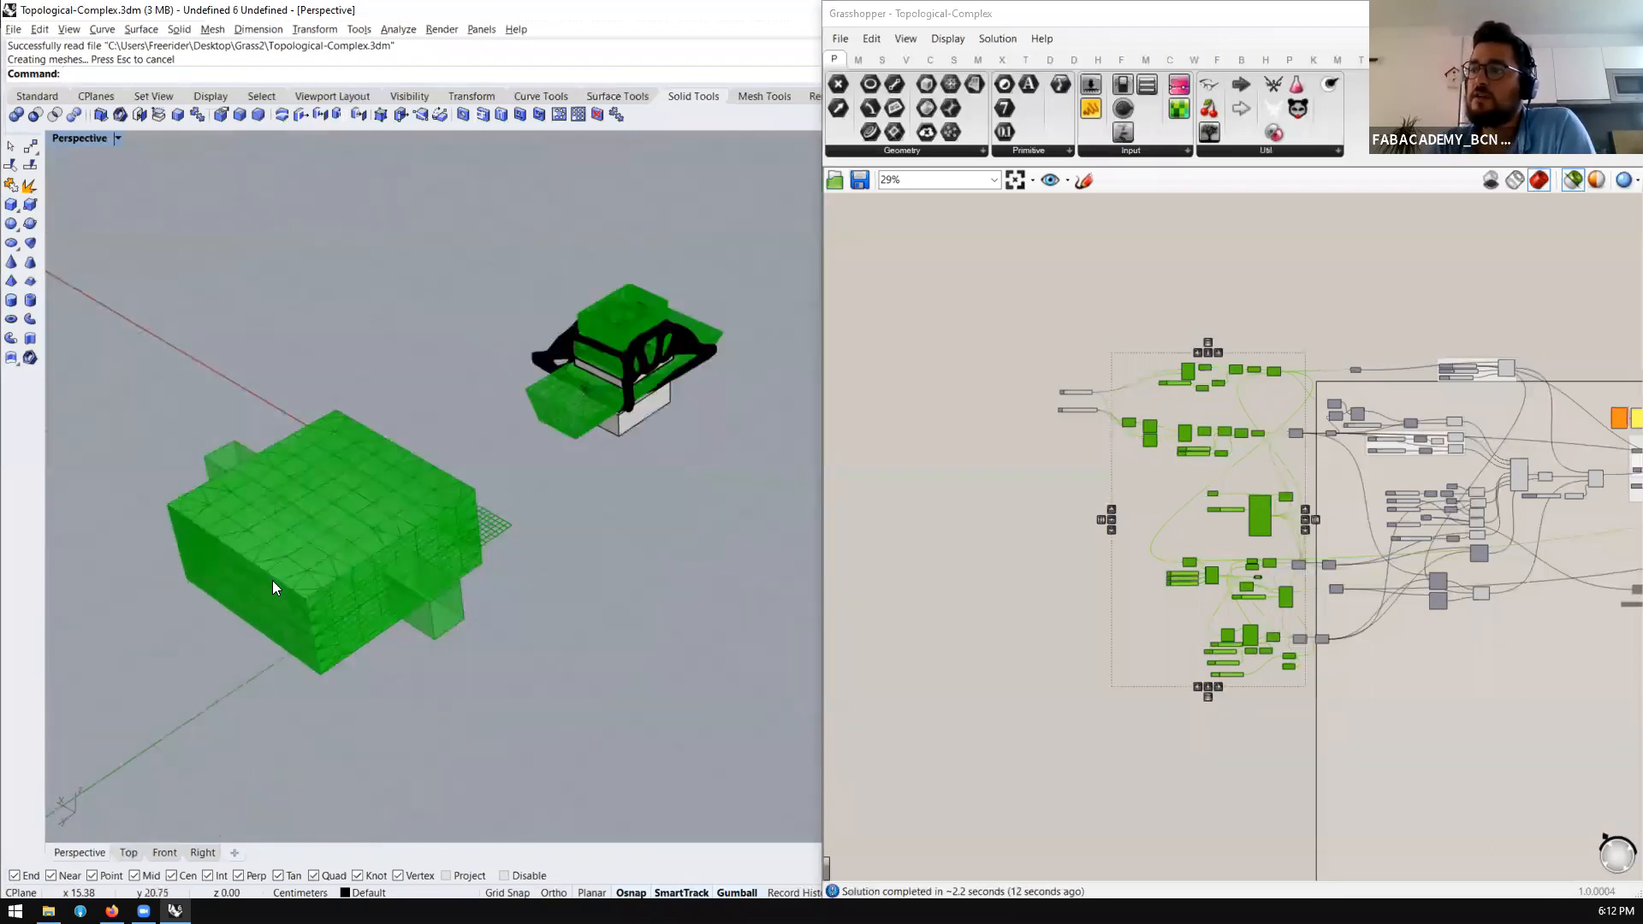
scroll(334, 582, up, 5)
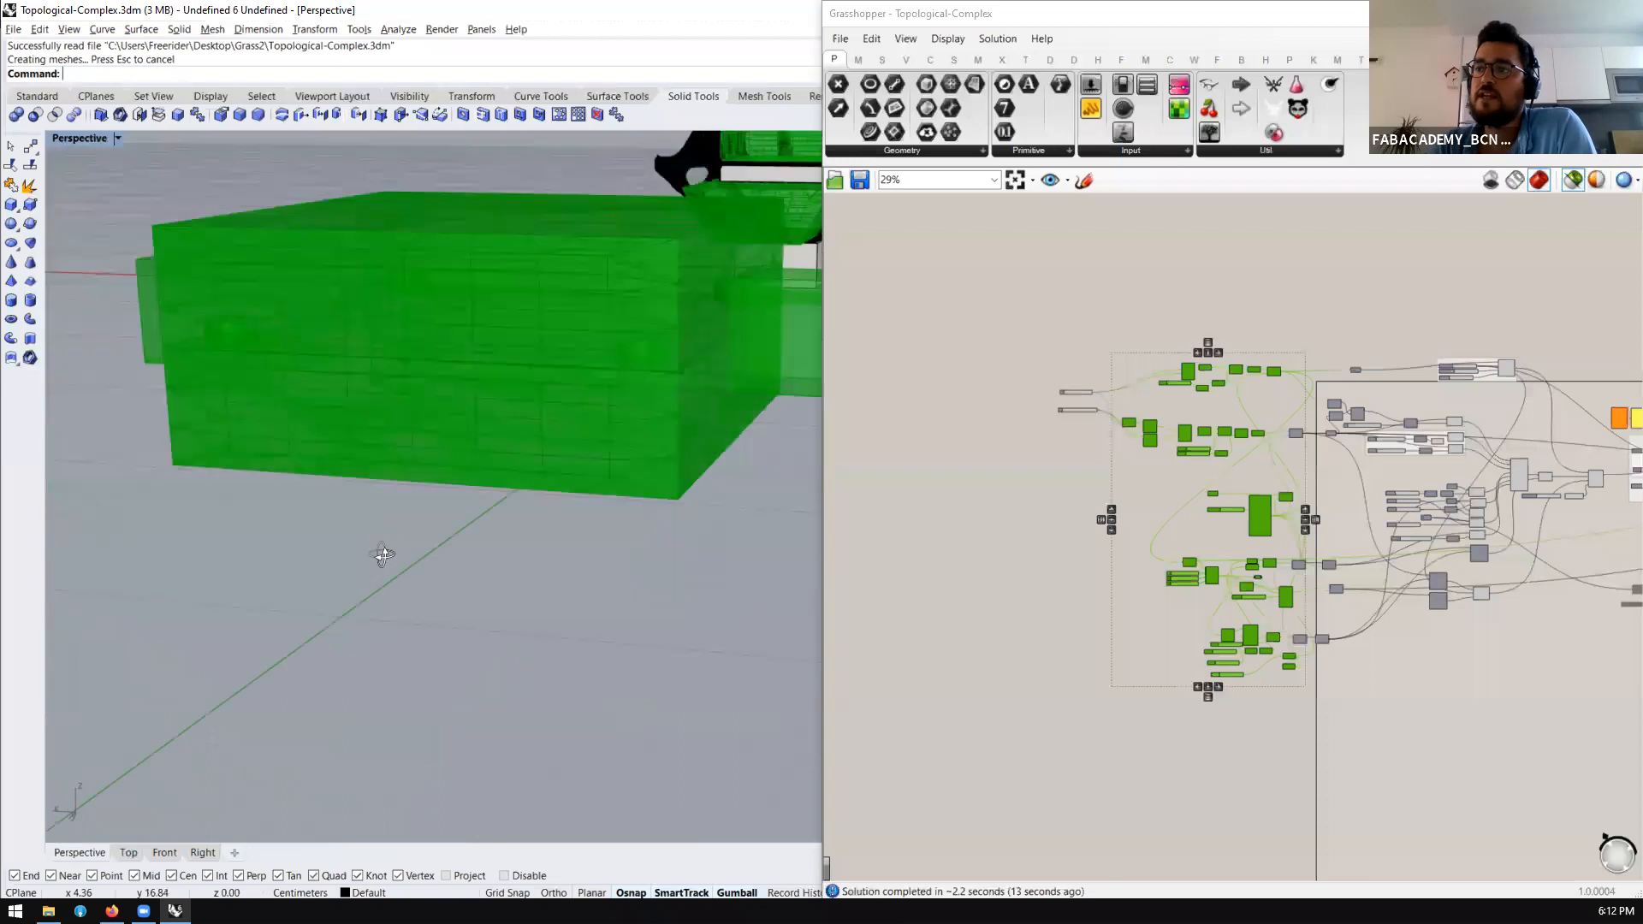
right_drag(365, 574, 402, 539)
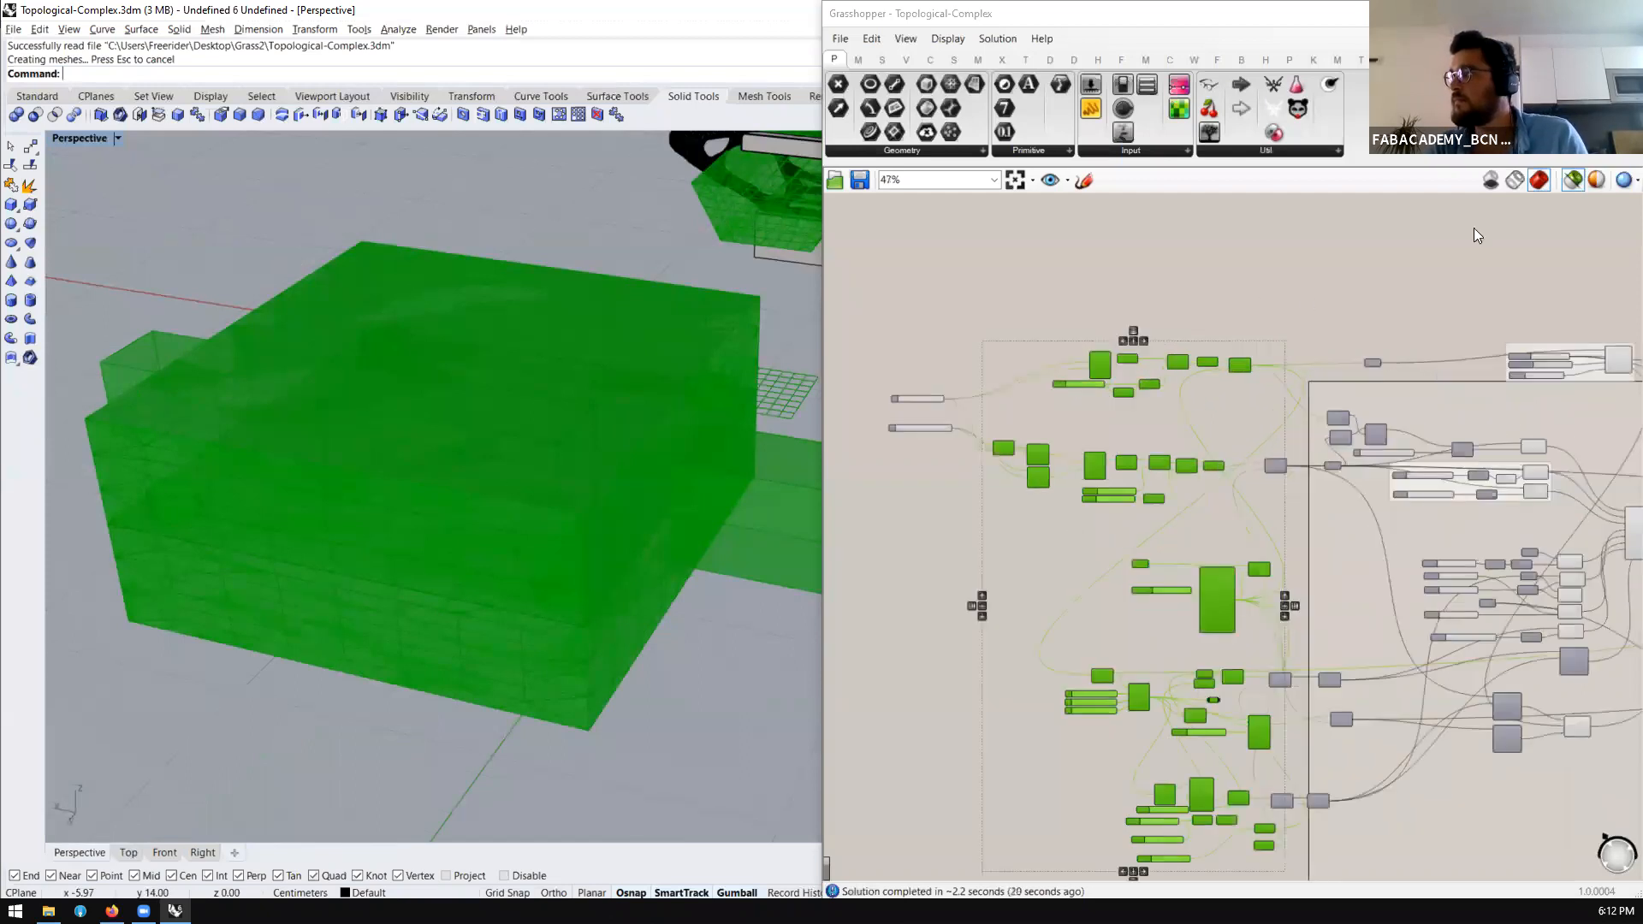
Turn off selected-only preview and hide the previews of the uppermost component row that generates the domain box
click(1570, 181)
drag(1328, 296, 1165, 426)
middle_click(1334, 309)
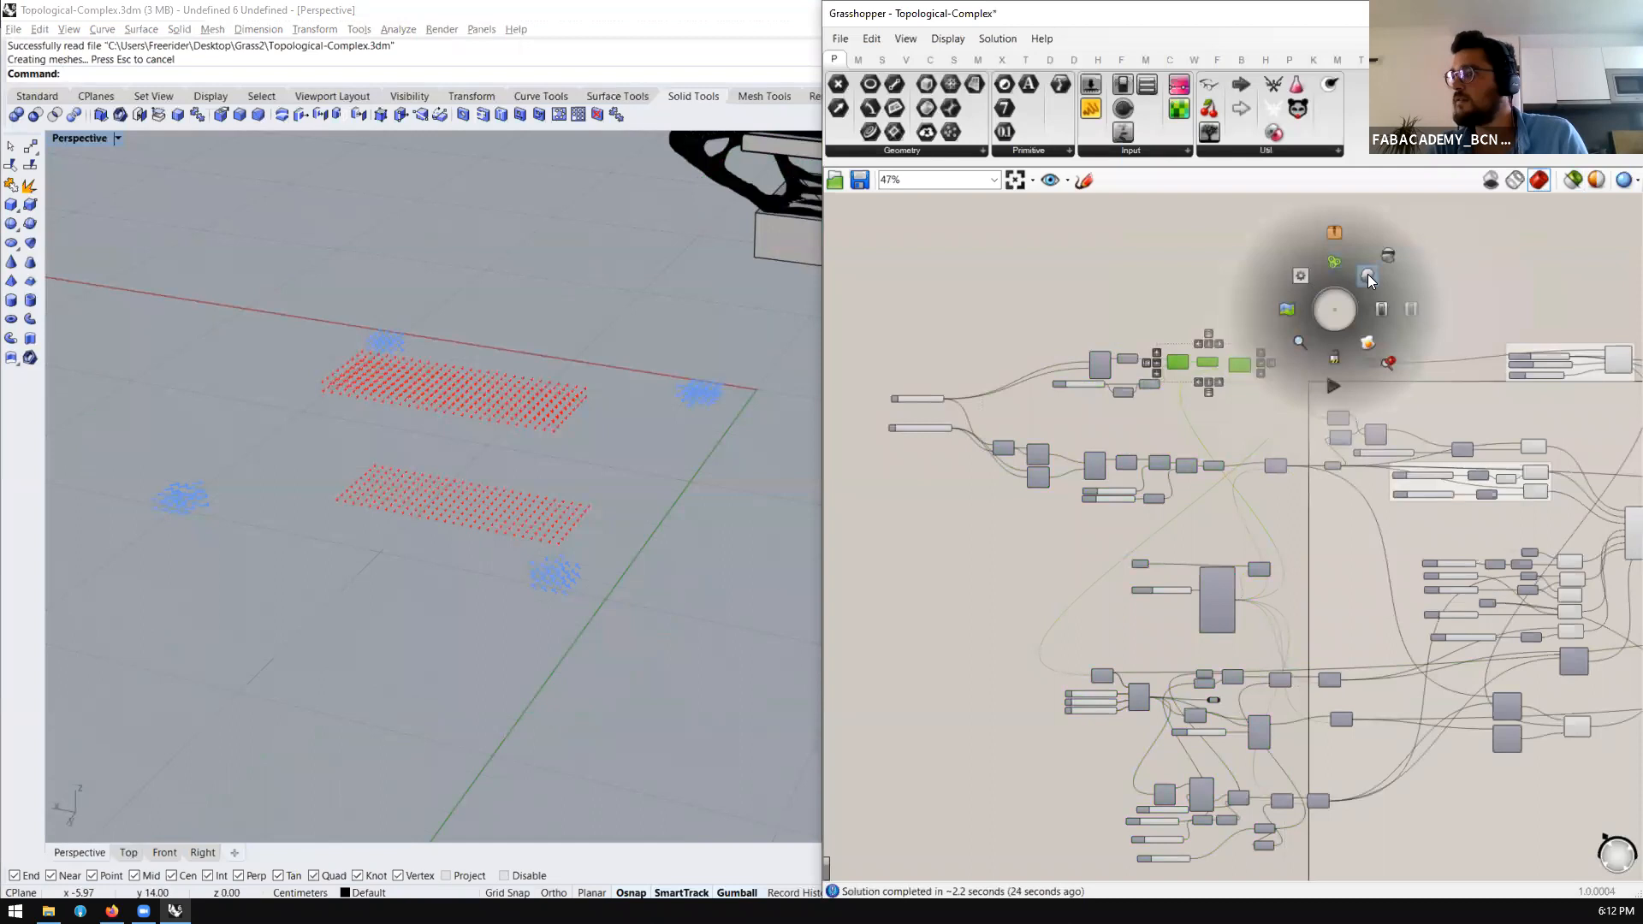
click(1367, 274)
drag(1335, 271, 1168, 400)
middle_click(1213, 372)
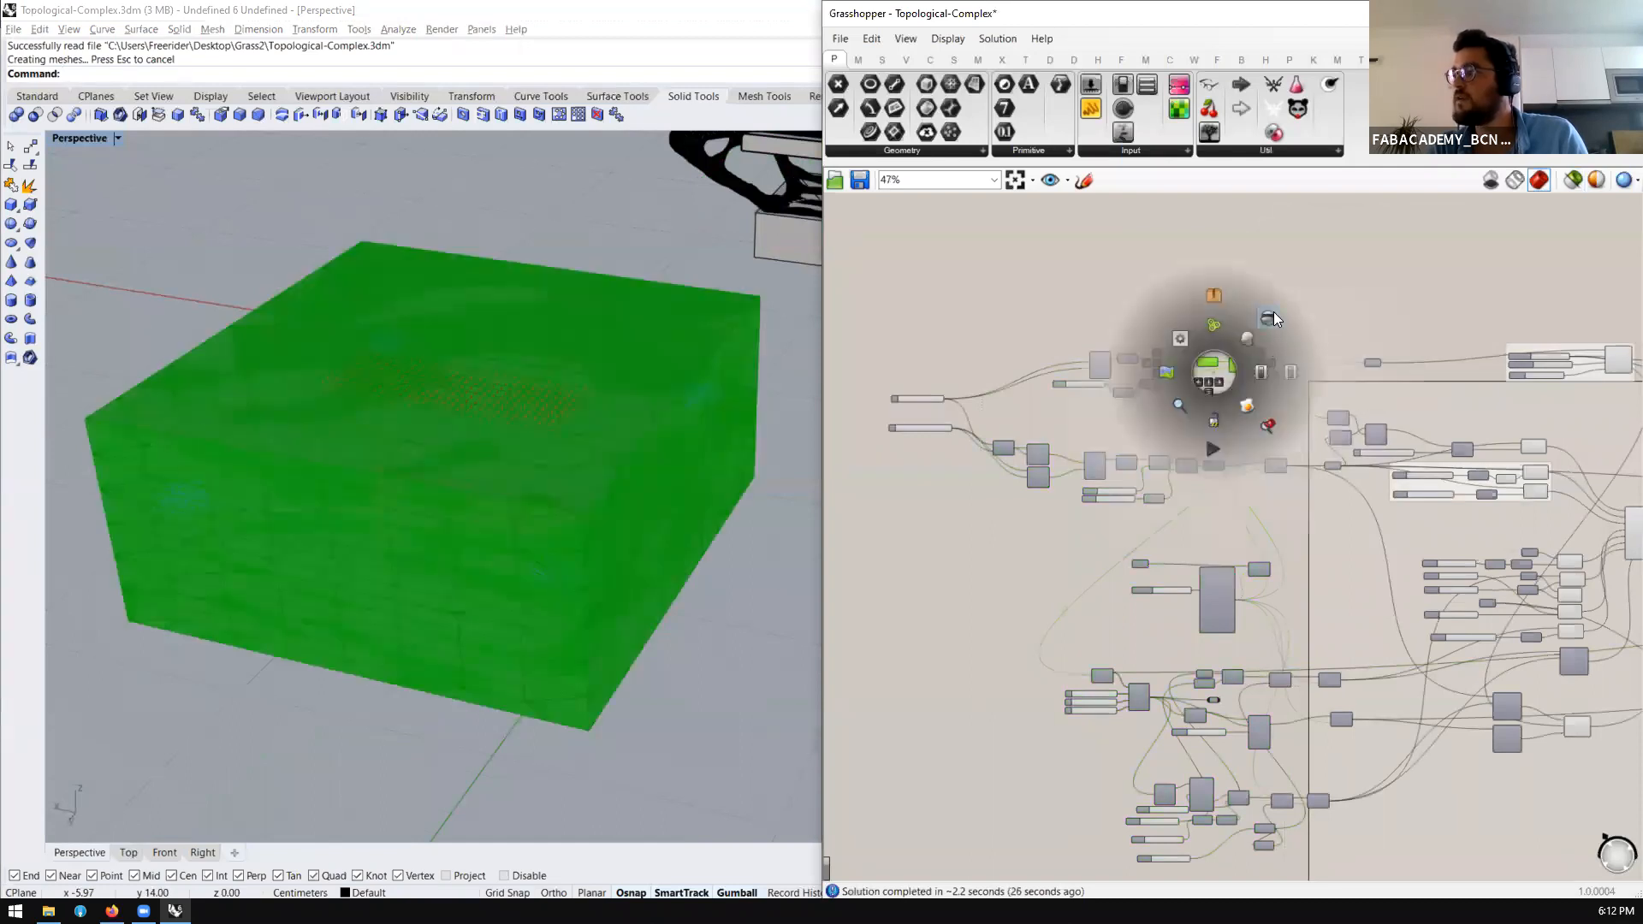
click(1267, 321)
Enable the preview of the extrude, cap and mesh components that generate the four cylindrical supports
scroll(1271, 434, up, 4)
drag(1299, 317, 1083, 385)
middle_click(1093, 429)
click(1145, 379)
right_drag(407, 360, 428, 393)
scroll(513, 427, down, 3)
scroll(478, 599, up, 5)
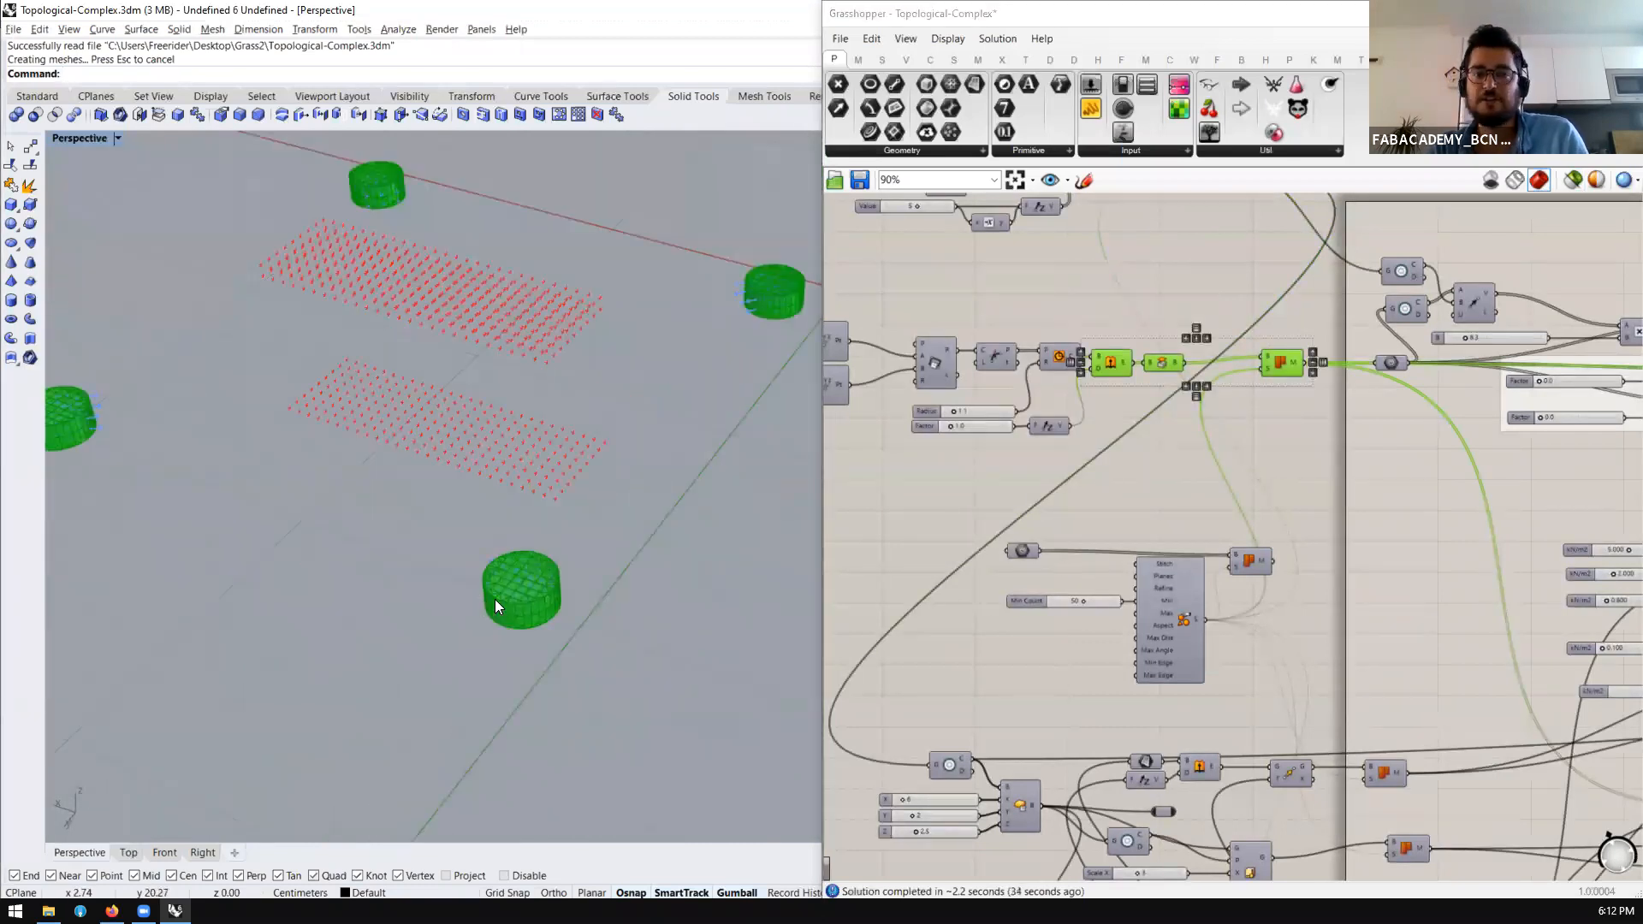
right_drag(494, 604, 489, 611)
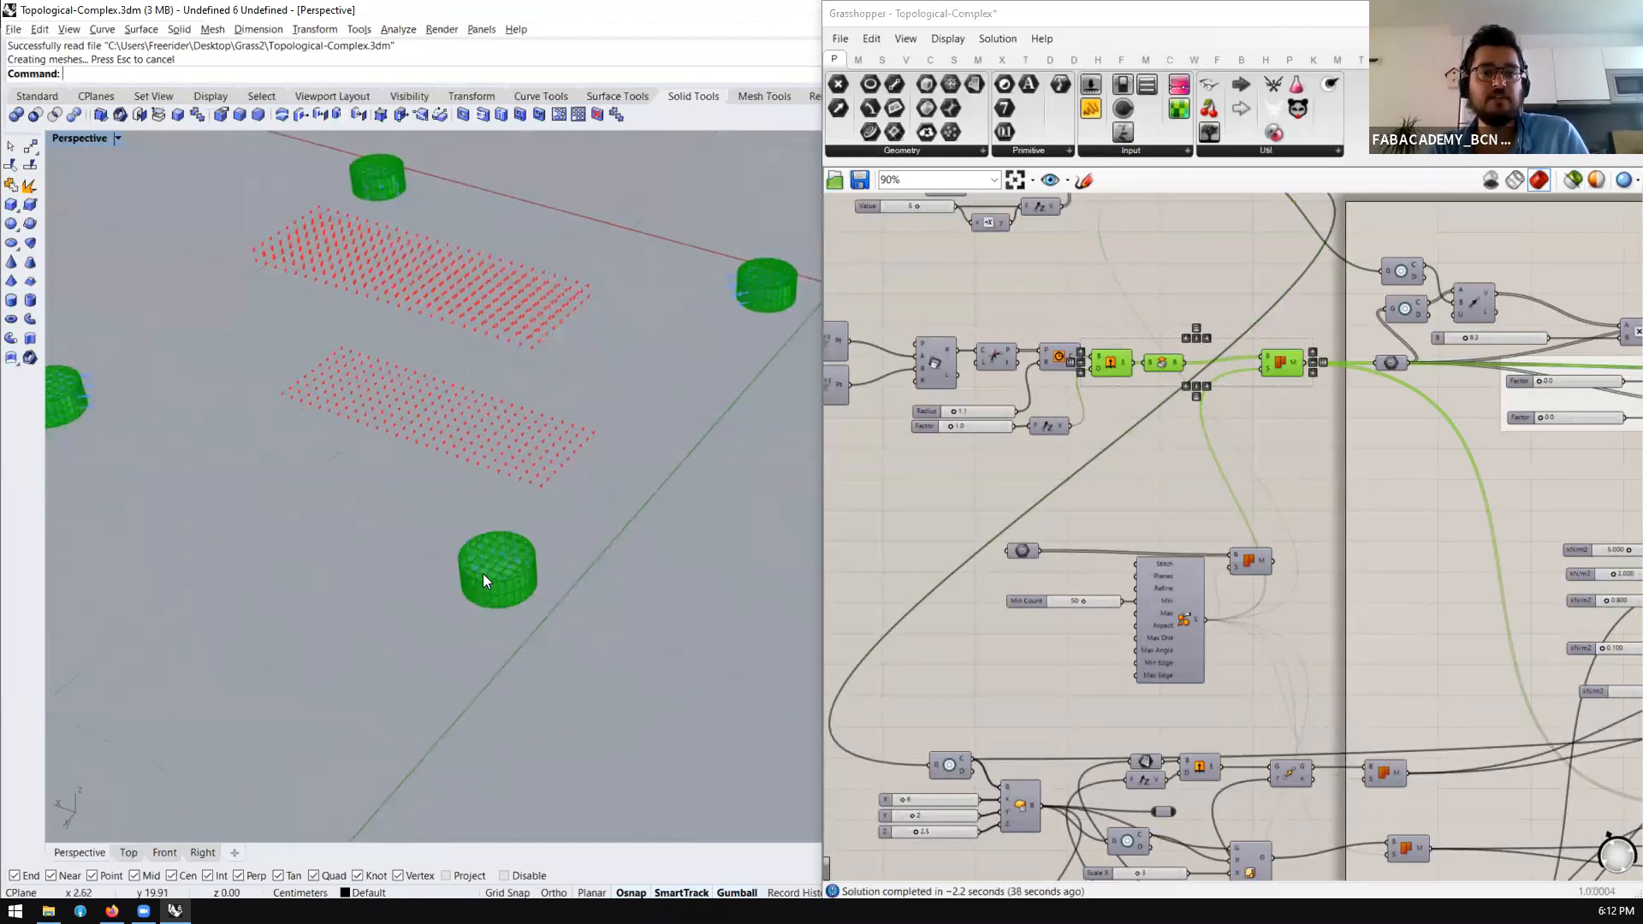
scroll(1251, 409, down, 3)
scroll(1261, 563, up, 4)
Enable the preview of the extrude and move components that generate the upper load slab
drag(1312, 561, 1158, 710)
middle_click(1209, 668)
click(1238, 636)
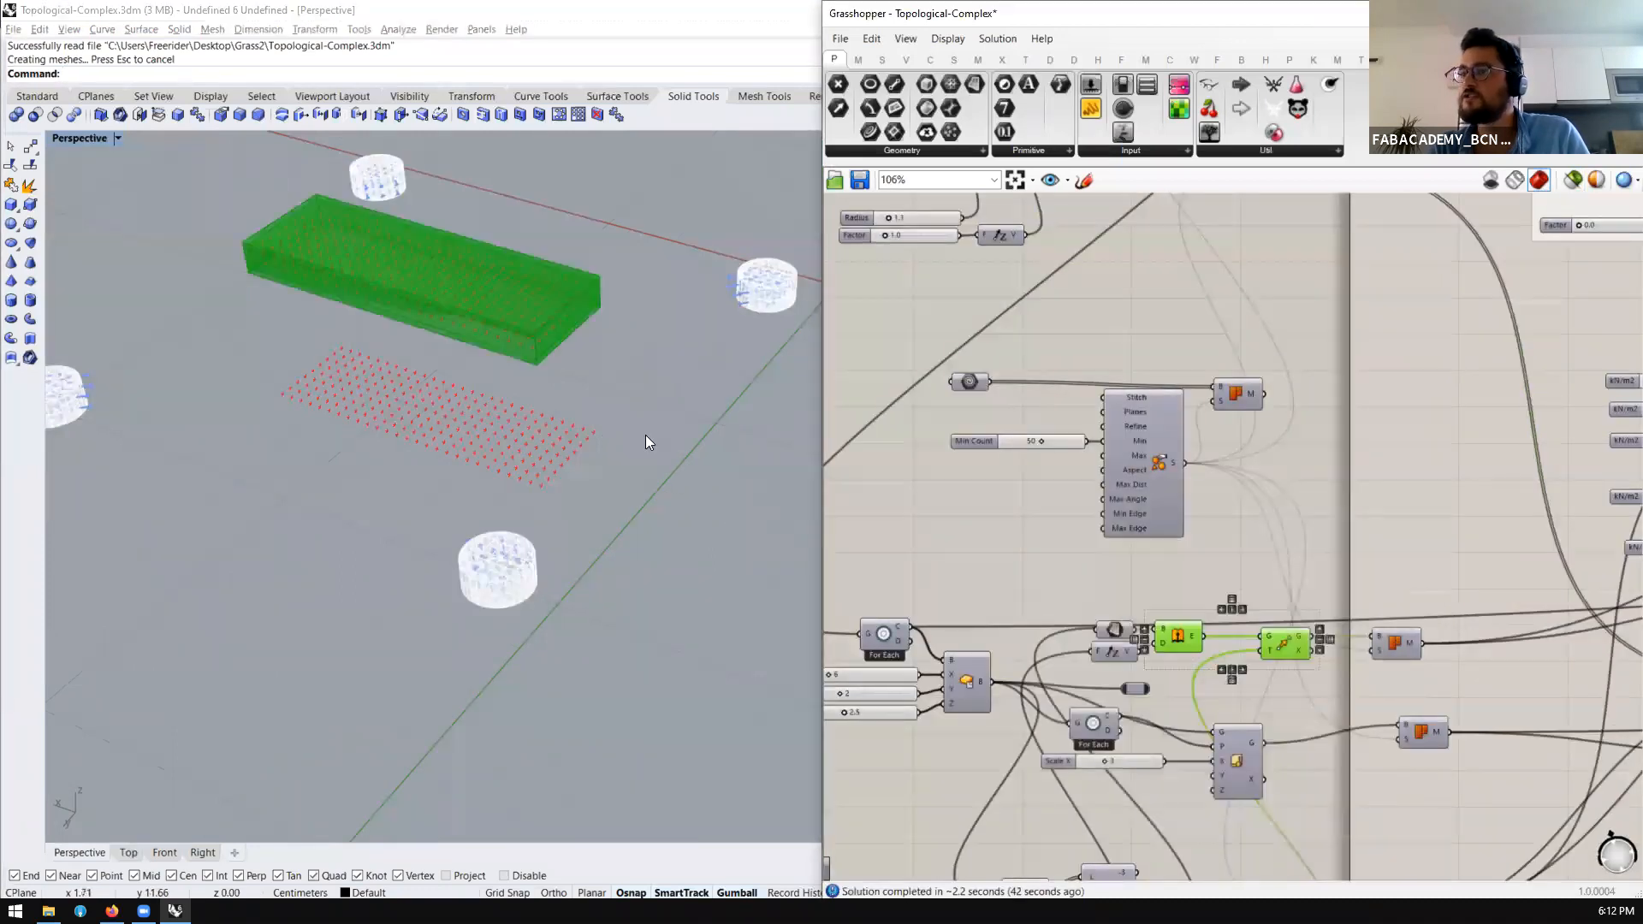
scroll(646, 435, down, 3)
scroll(1259, 522, down, 3)
scroll(1296, 682, up, 2)
Enable the preview of the extrude and move components that generate the lower load slab, then clear the selection
drag(1295, 686, 1143, 829)
middle_click(1155, 812)
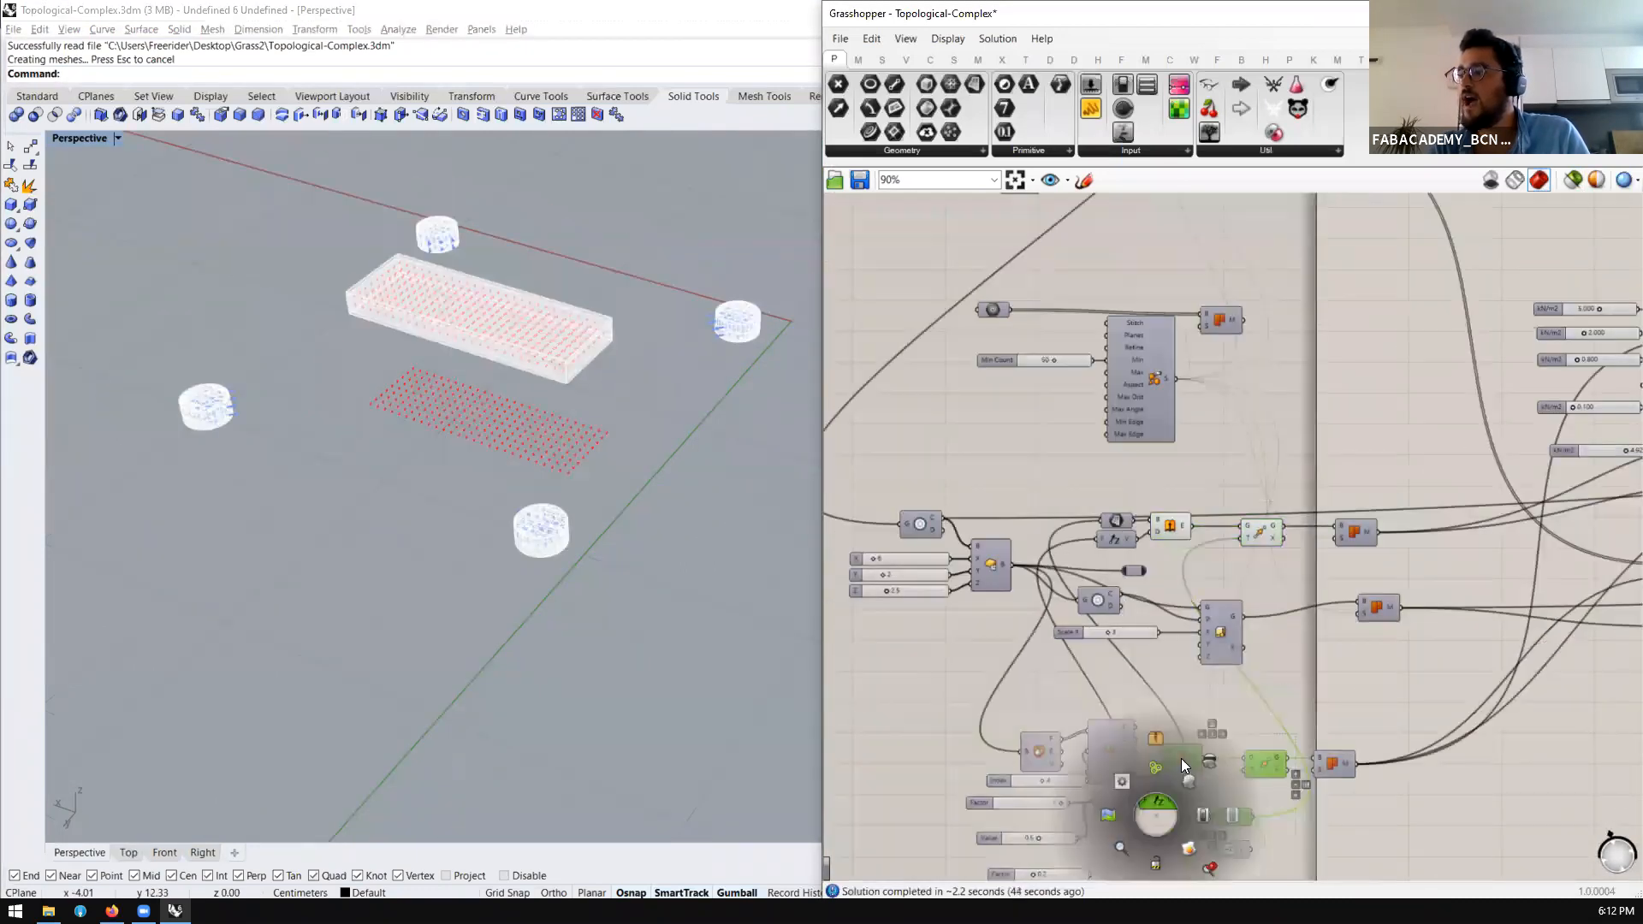
click(1181, 761)
click(625, 559)
click(1240, 565)
Examine the two load slabs, their red load points and the surrounding cylindrical supports
right_drag(508, 434, 397, 330)
scroll(505, 428, down, 6)
scroll(476, 351, up, 2)
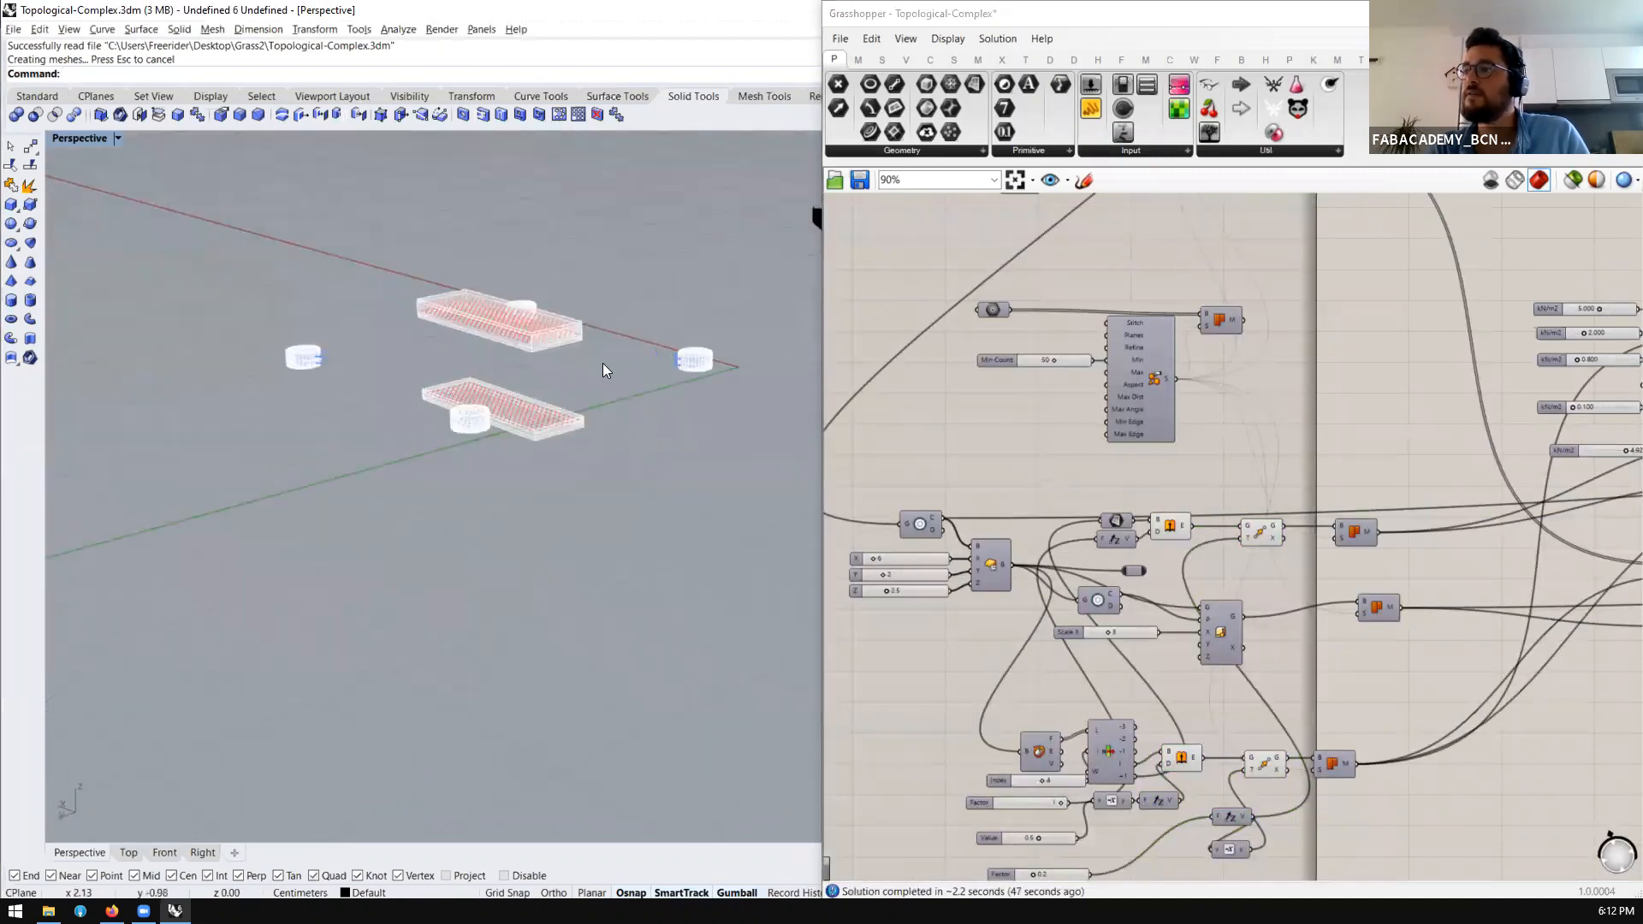
scroll(536, 291, up, 2)
scroll(586, 354, up, 3)
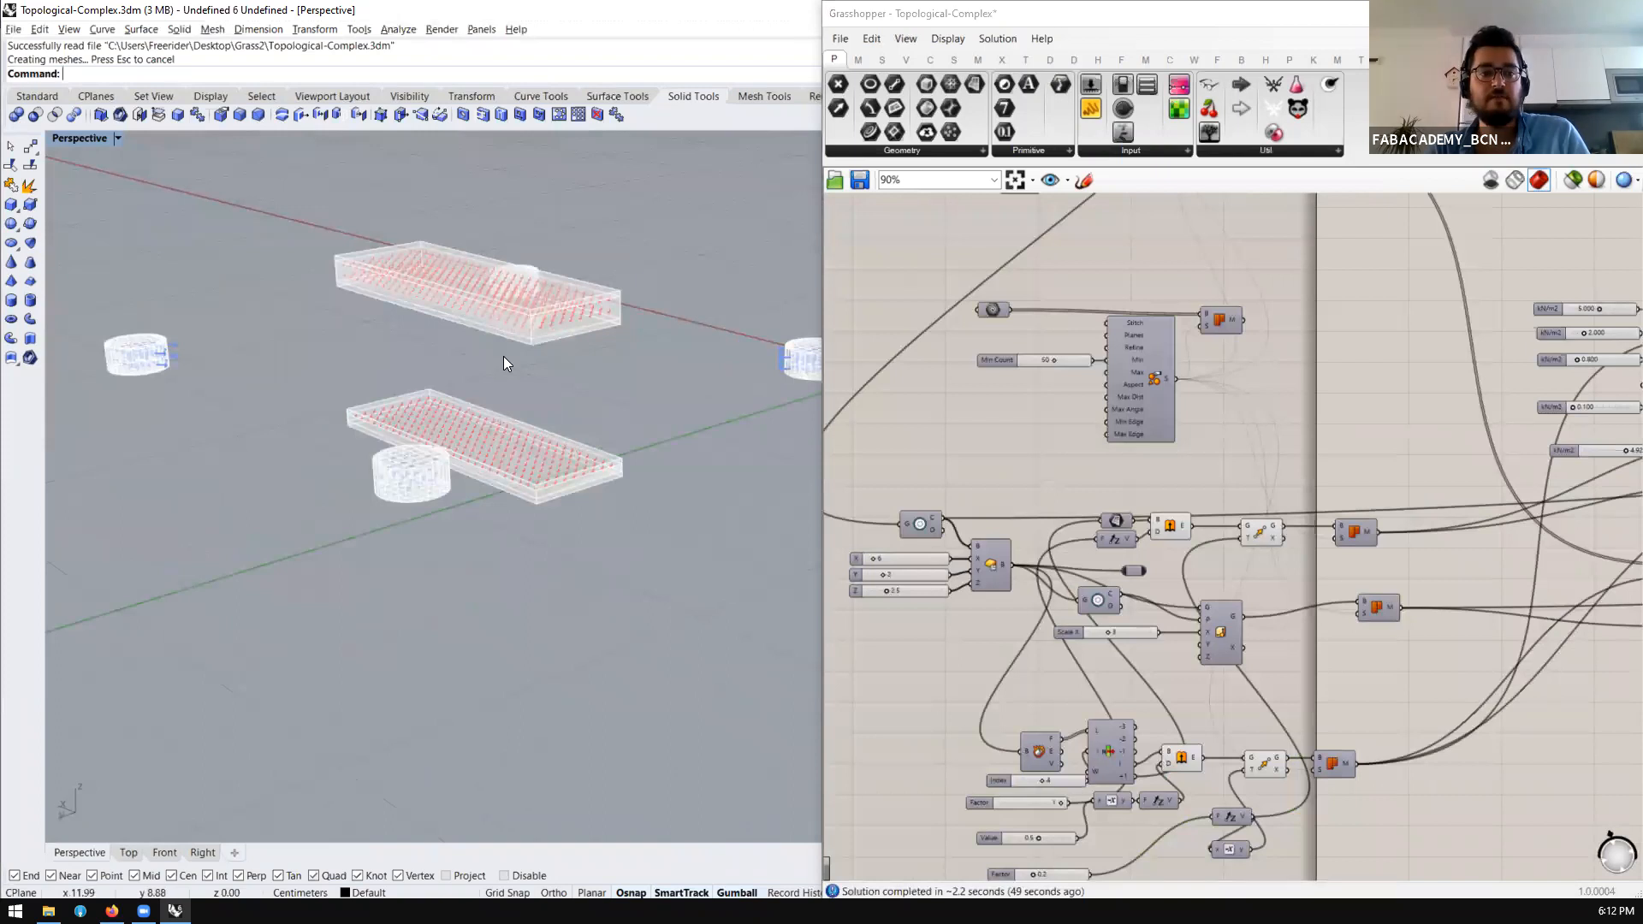
scroll(503, 356, up, 5)
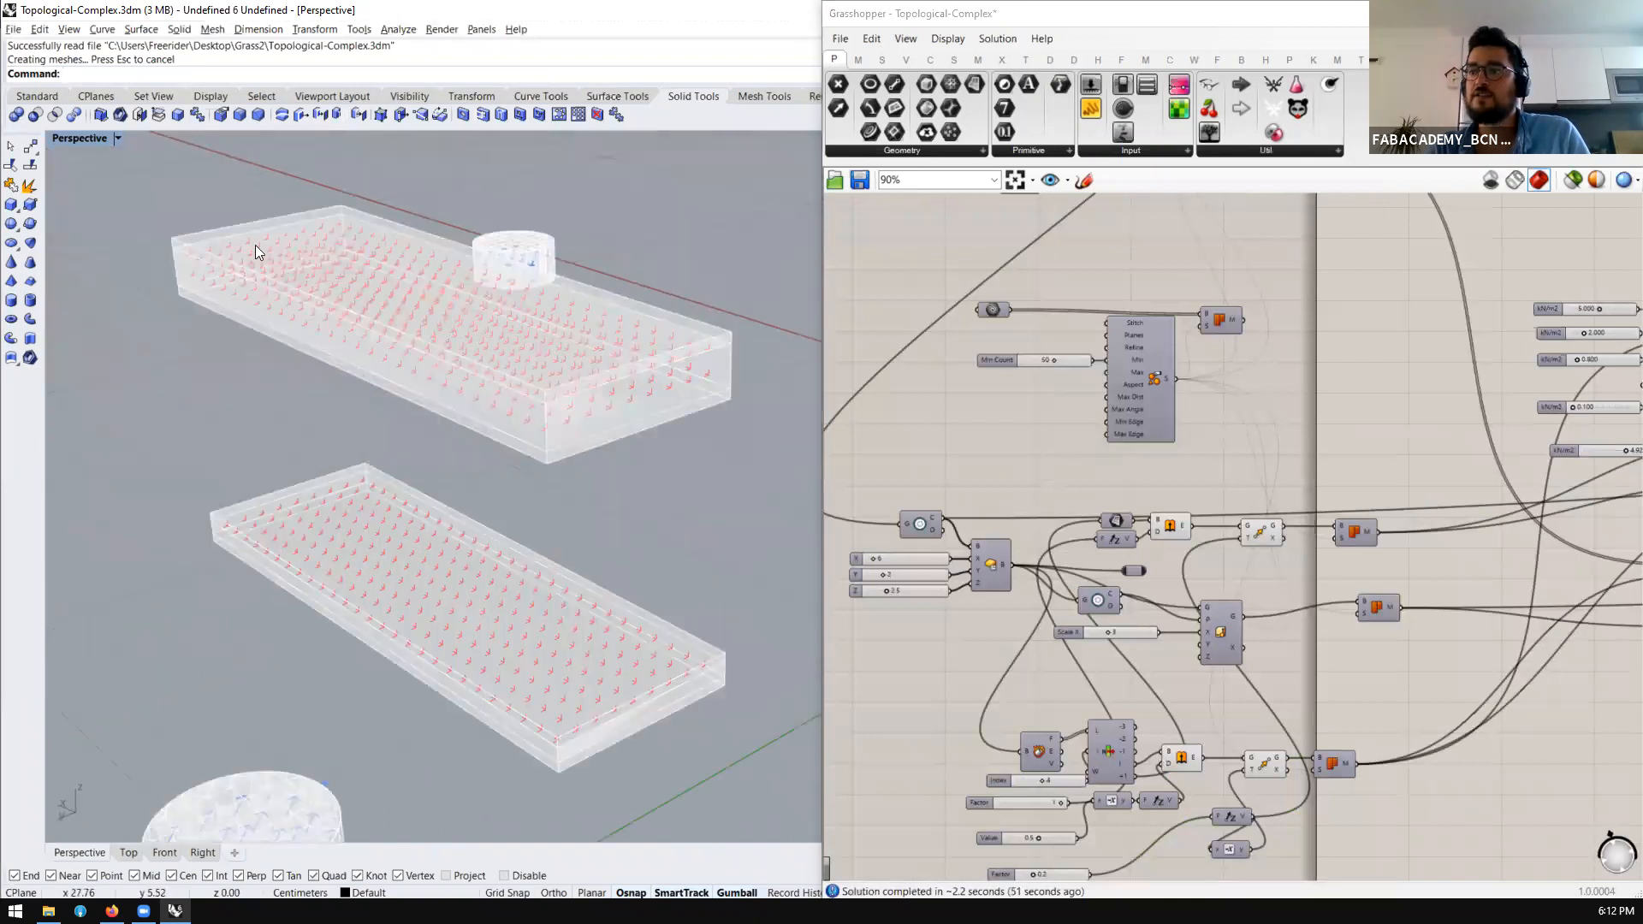
scroll(255, 248, down, 8)
right_drag(276, 411, 304, 431)
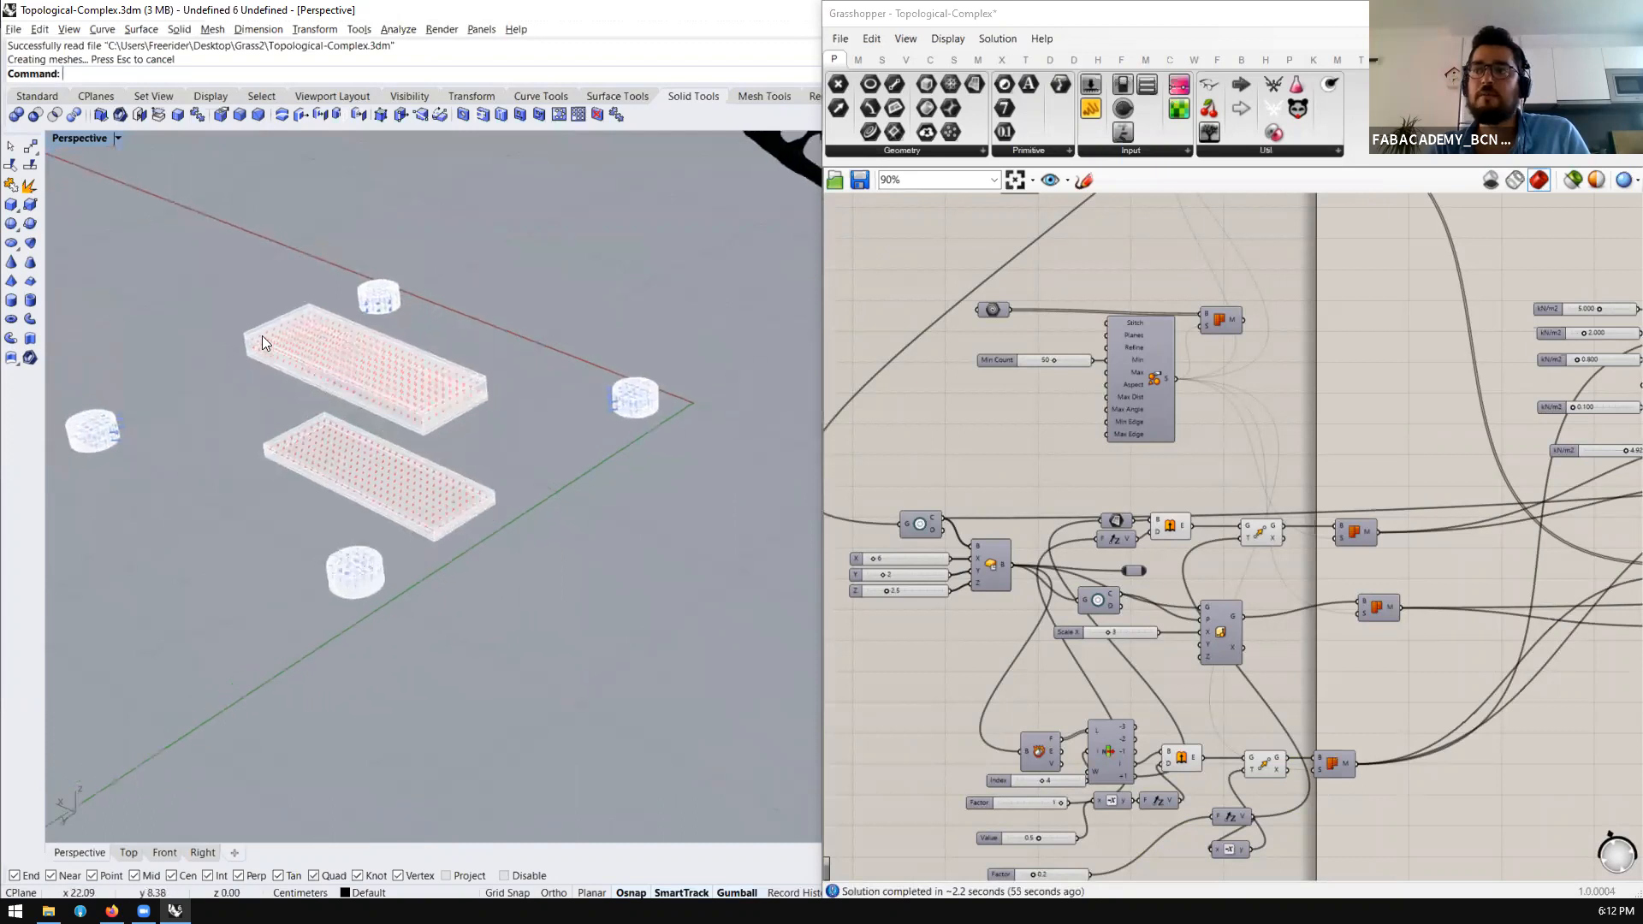
scroll(262, 336, up, 2)
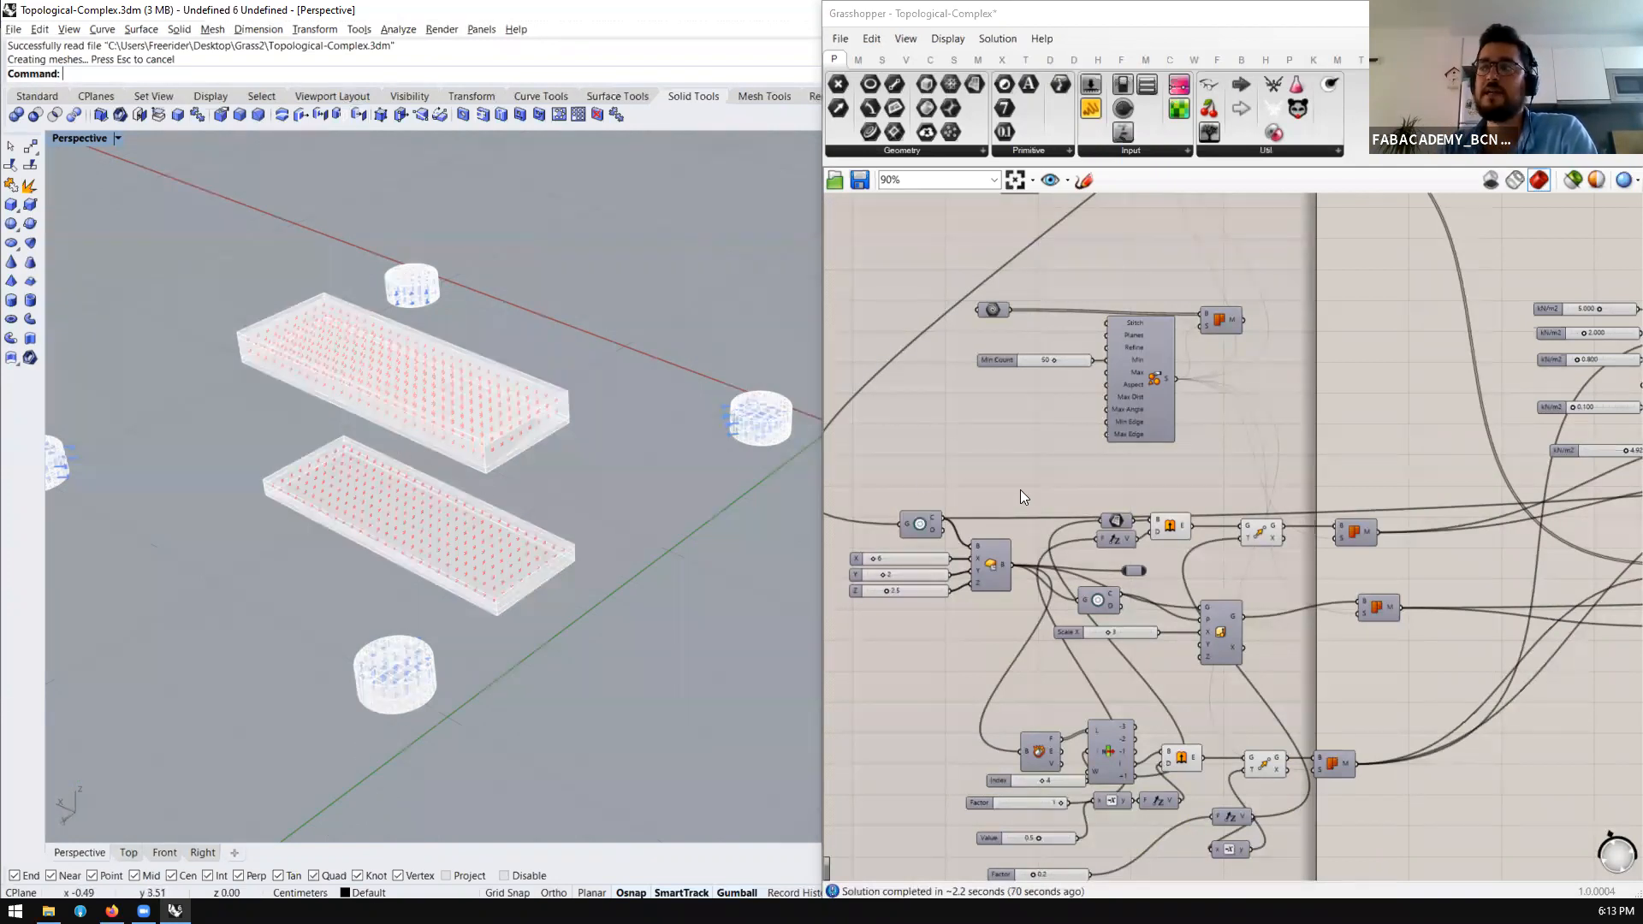
Enable the preview of the mesh component for the domain box enclosing the slabs and supports
scroll(1102, 571, down, 3)
scroll(1076, 327, up, 5)
click(1071, 341)
middle_click(1071, 340)
click(1101, 308)
scroll(545, 376, down, 8)
mouse_move(515, 398)
right_down()
mouse_move(477, 361)
mouse_move(440, 393)
mouse_move(514, 417)
right_up()
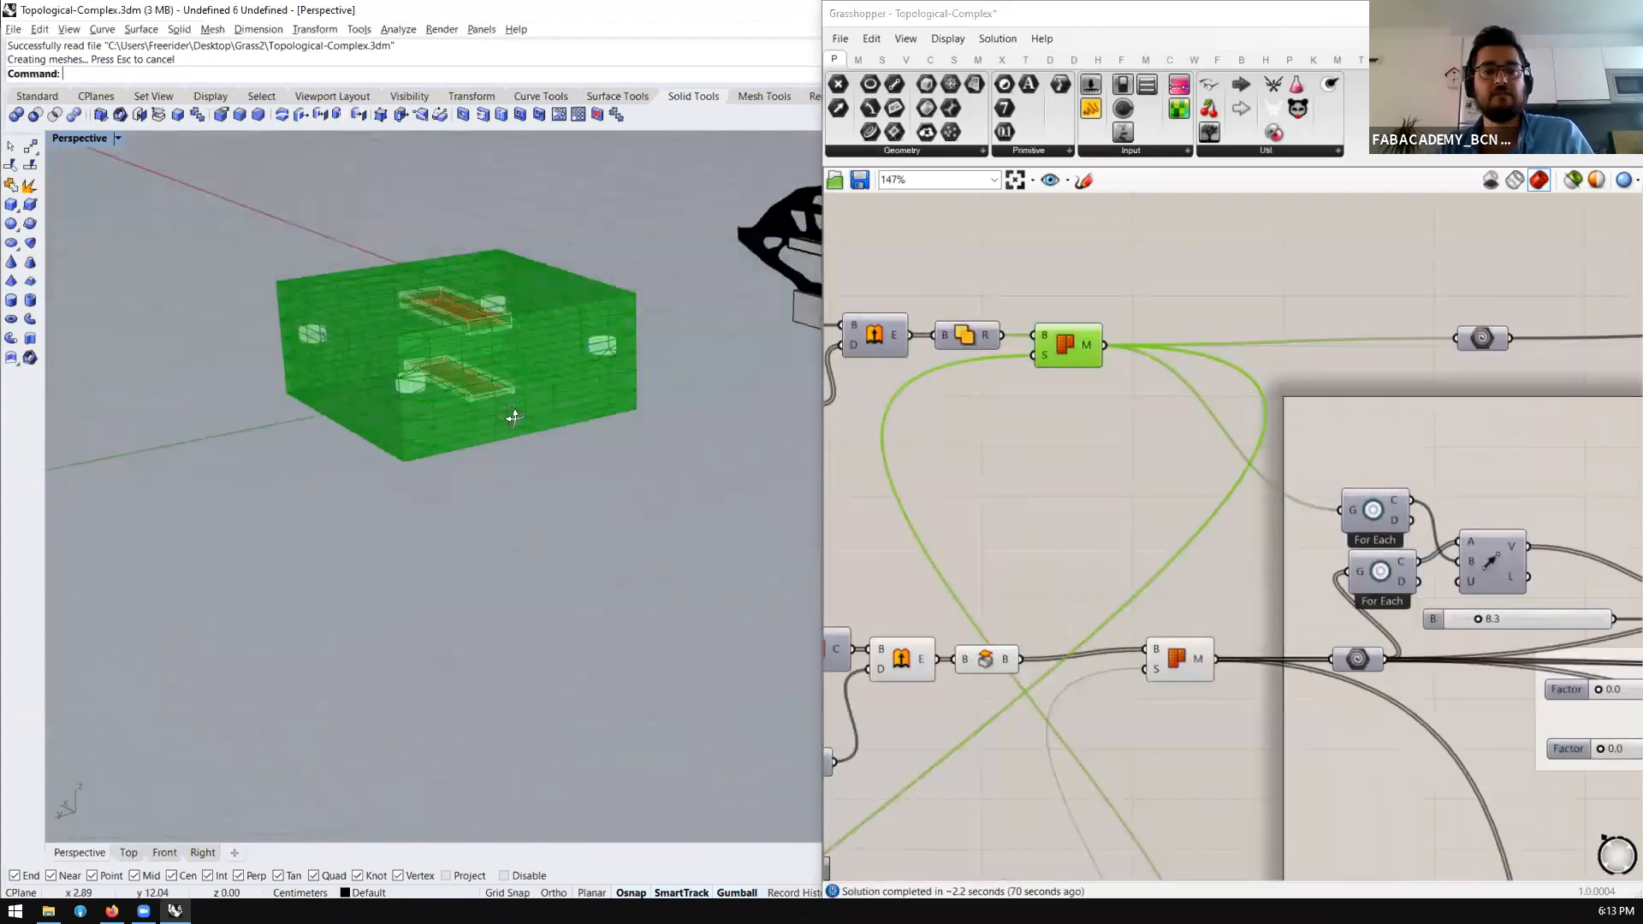
scroll(505, 354, up, 3)
right_drag(506, 355, 439, 344)
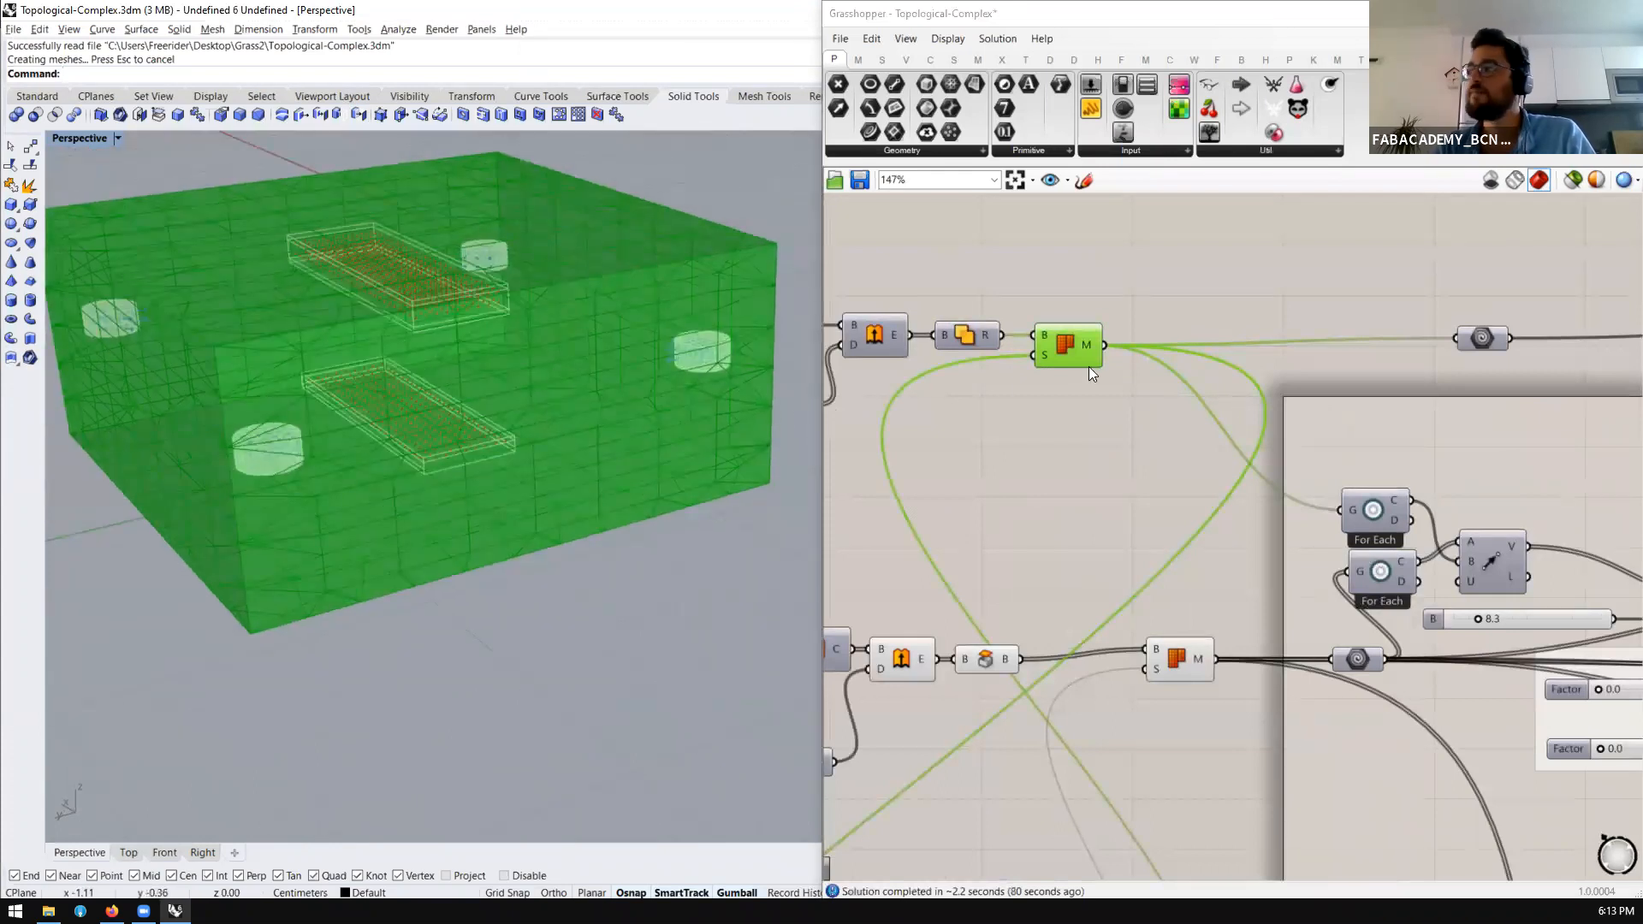
Examine the Domain and Mat. Properties group and the inputs of its domain component
scroll(967, 371, down, 5)
scroll(1266, 390, up, 2)
scroll(1267, 390, up, 4)
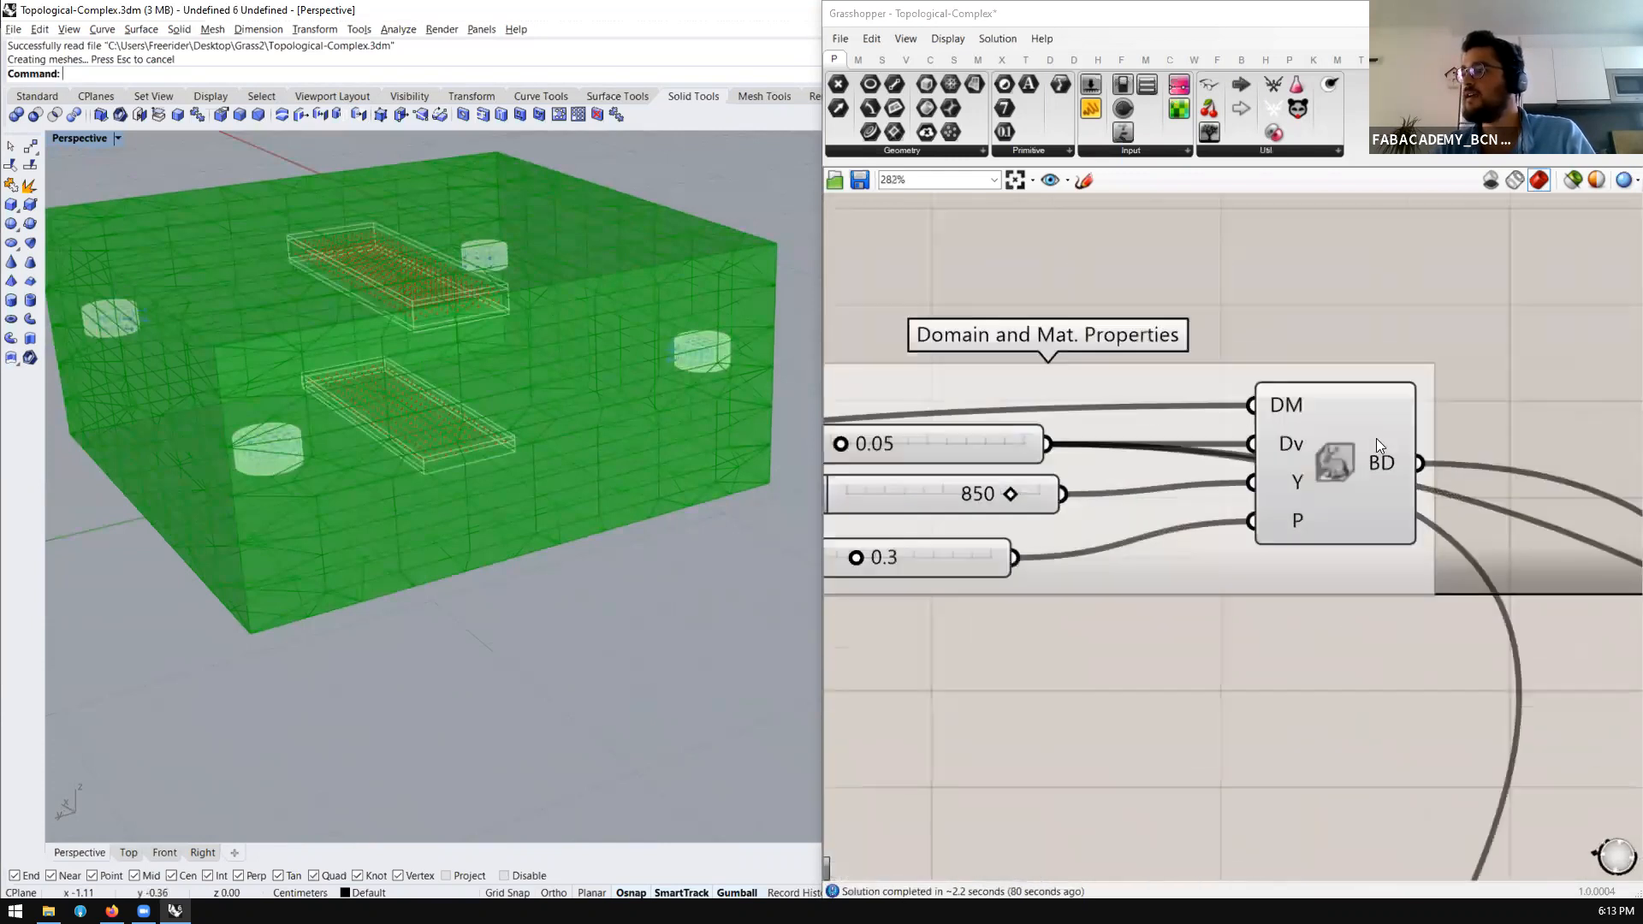
scroll(1221, 407, up, 1)
drag(1509, 317, 965, 577)
click(1208, 690)
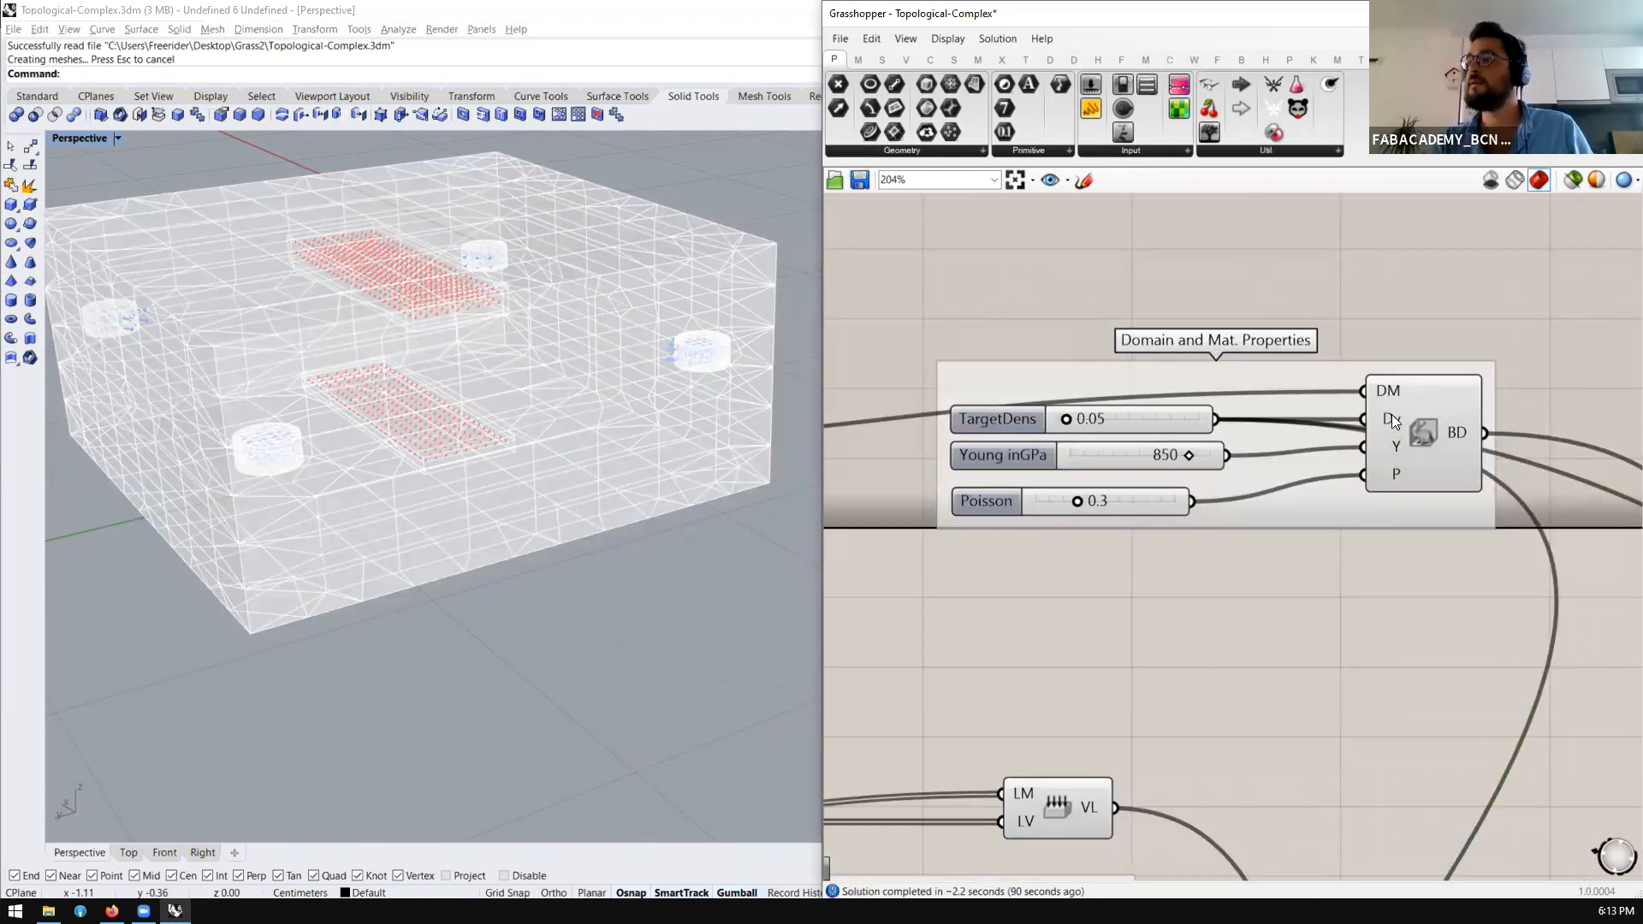
mouse_move(1392, 420)
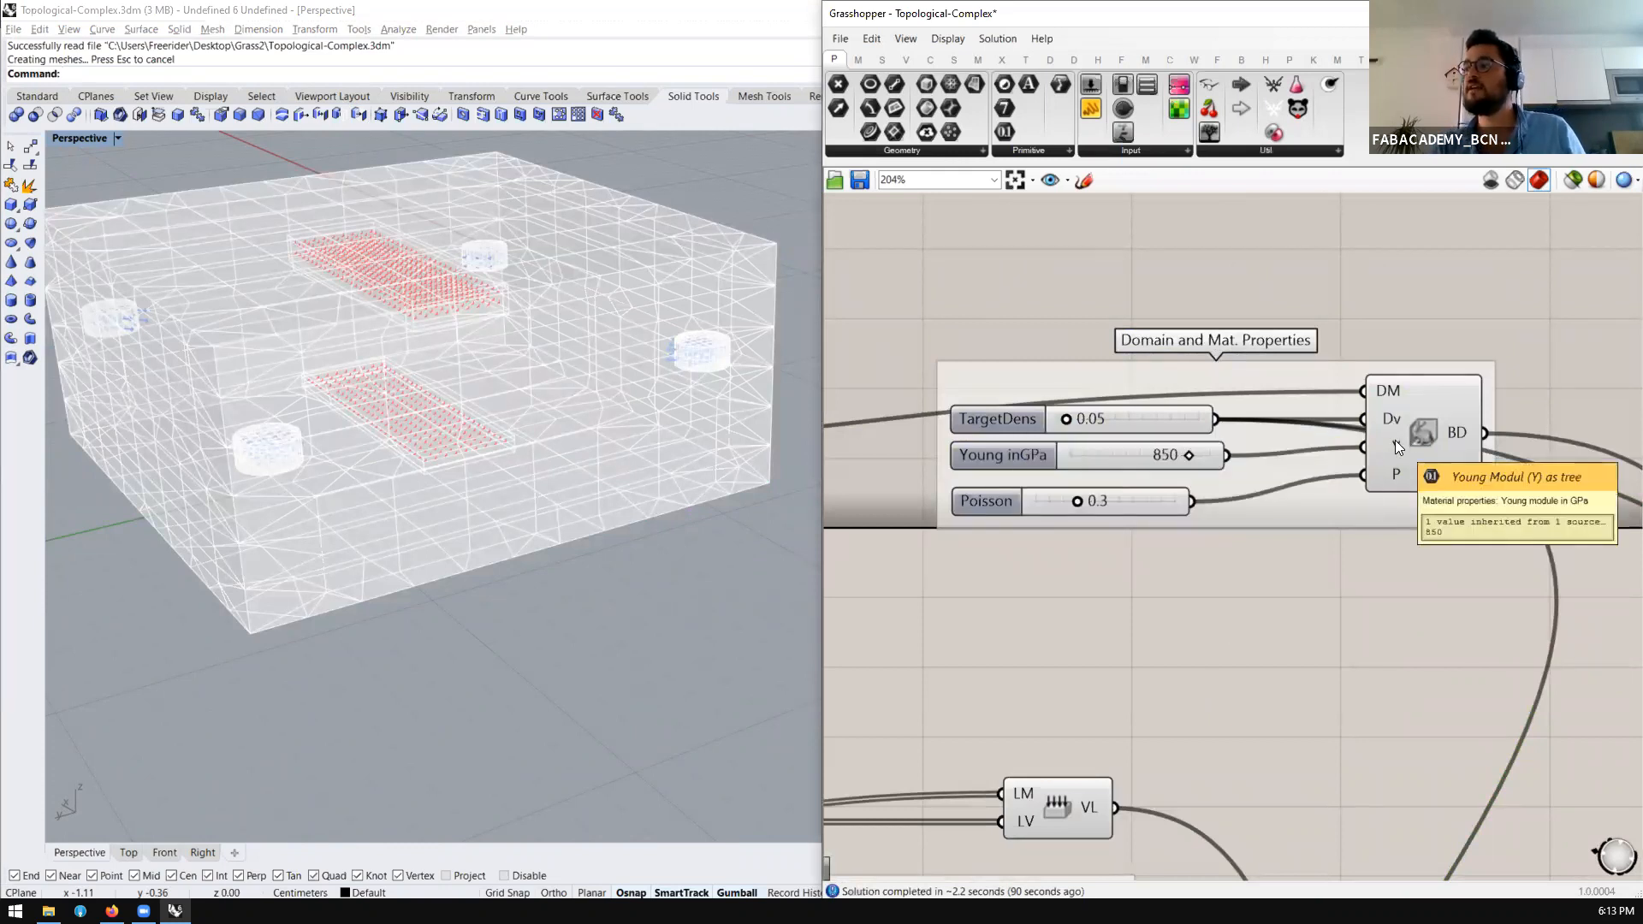
Shift the domain component slightly left and move the TargetDens slider up, away from the Young inGPa slider
mouse_move(1400, 474)
mouse_down()
mouse_move(1413, 470)
mouse_move(1394, 475)
mouse_up()
drag(1163, 423, 1155, 362)
right_drag(390, 398, 457, 445)
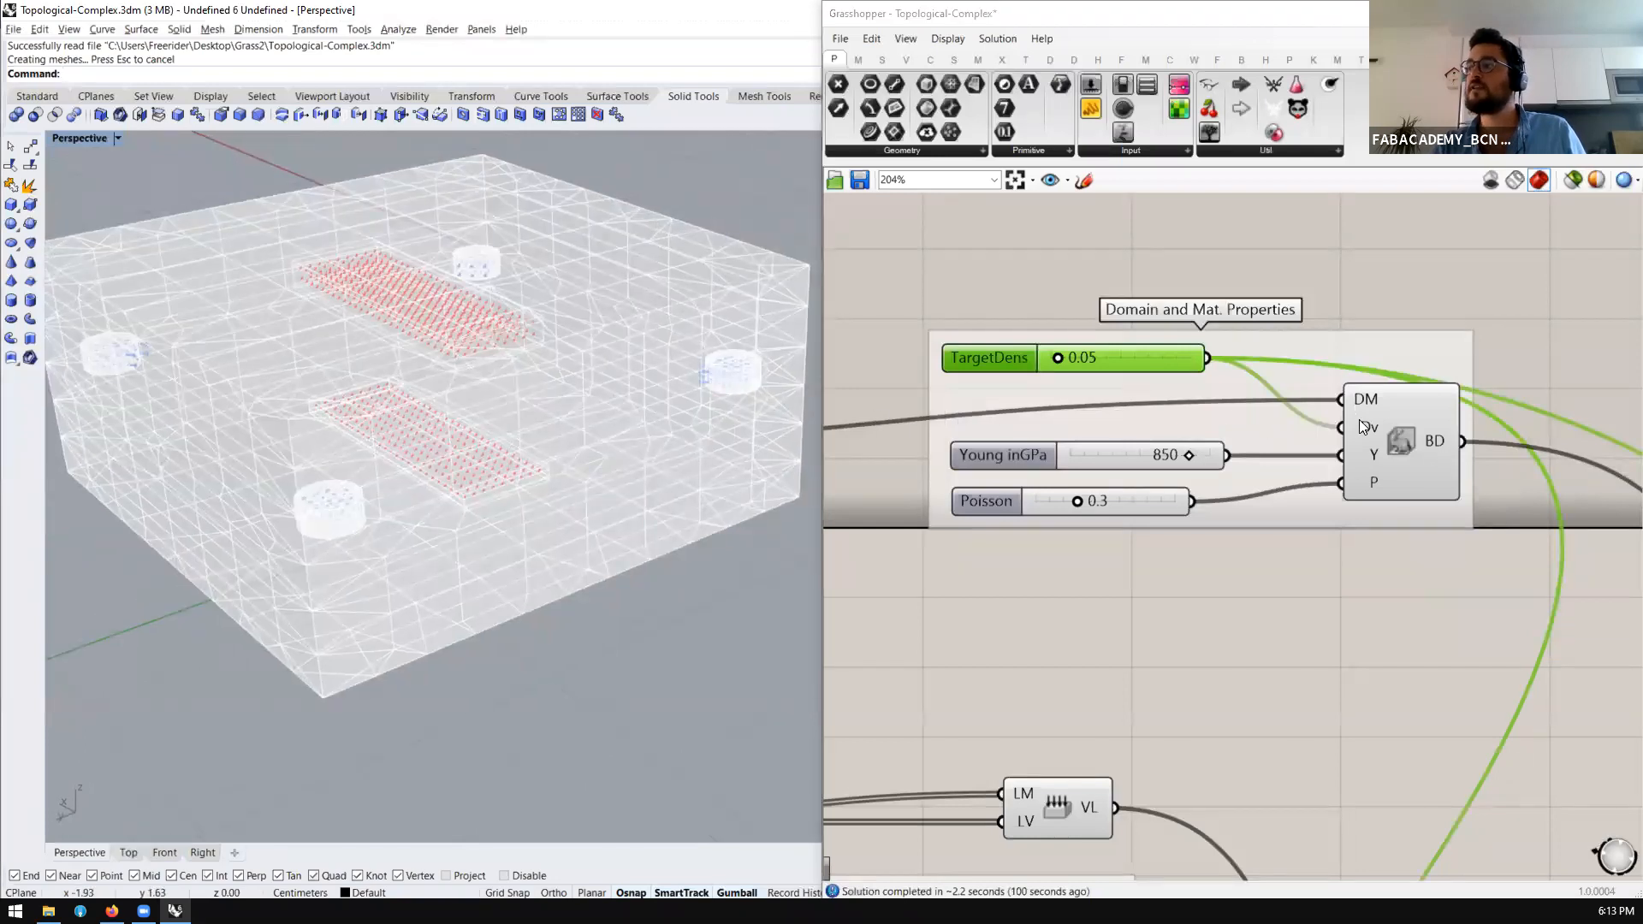
mouse_move(1363, 427)
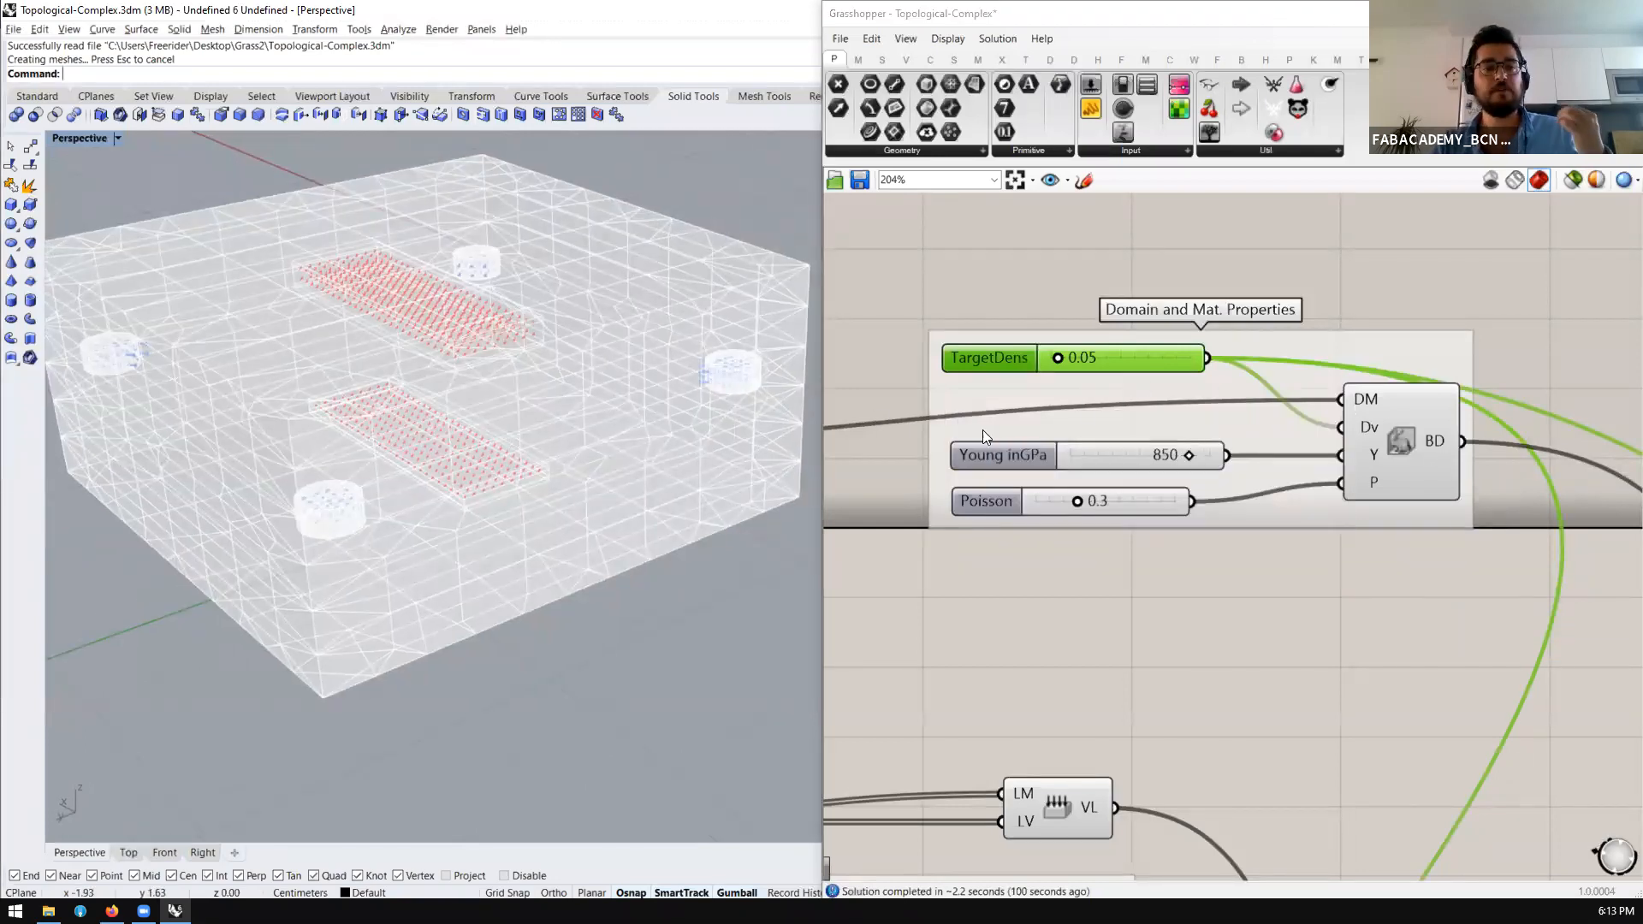
right_drag(641, 429, 234, 450)
right_drag(330, 495, 353, 469)
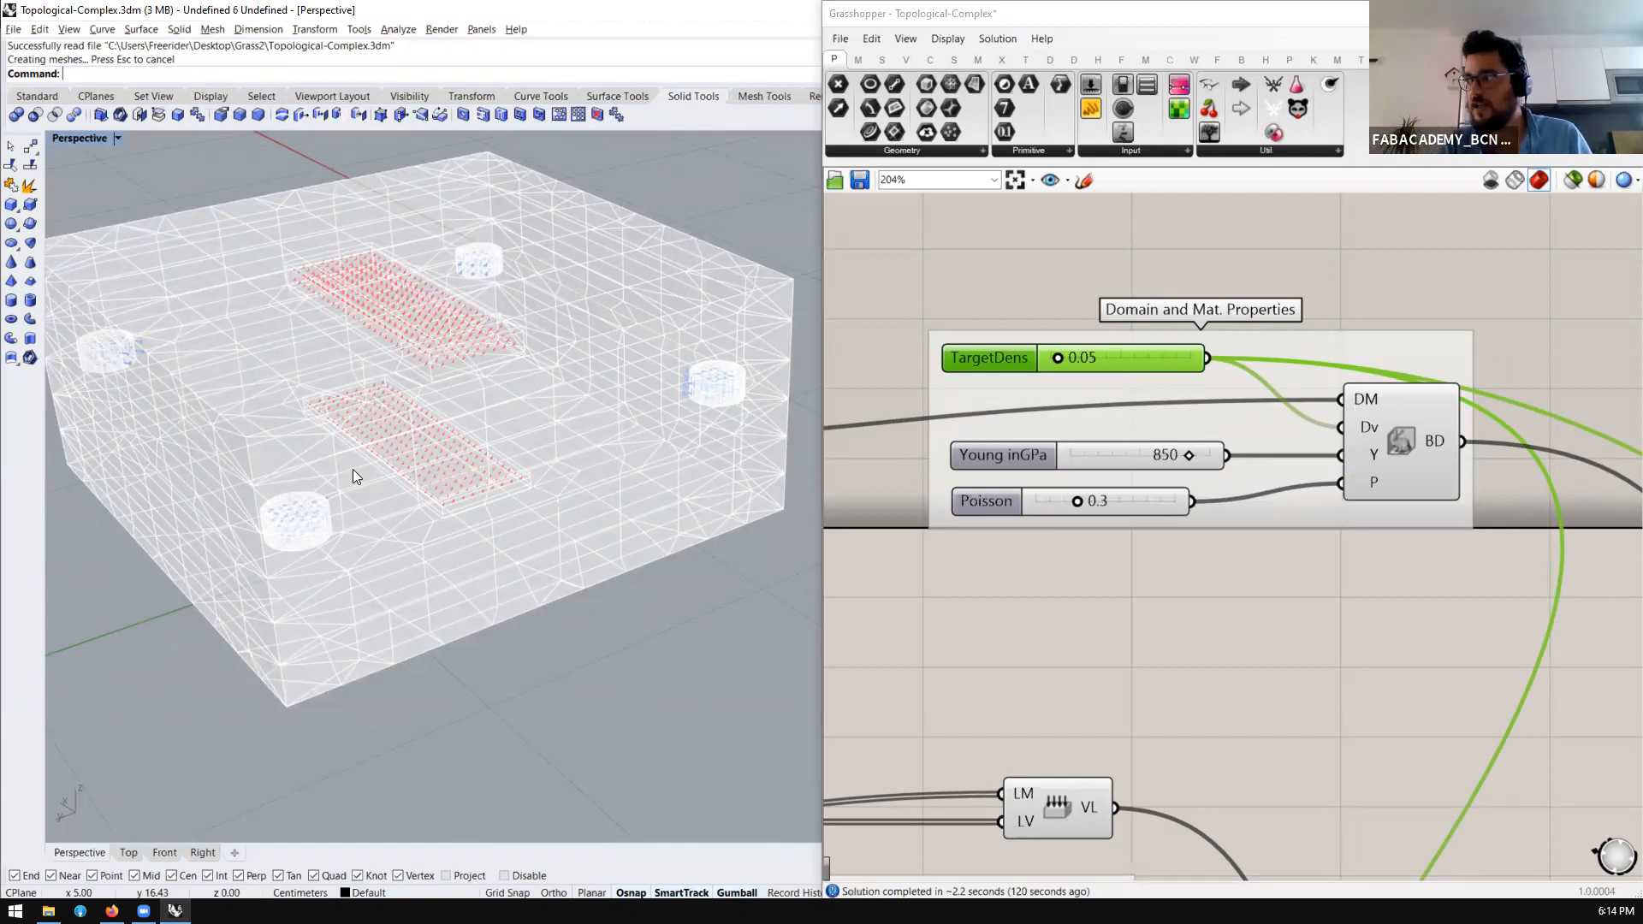
scroll(1126, 427, down, 2)
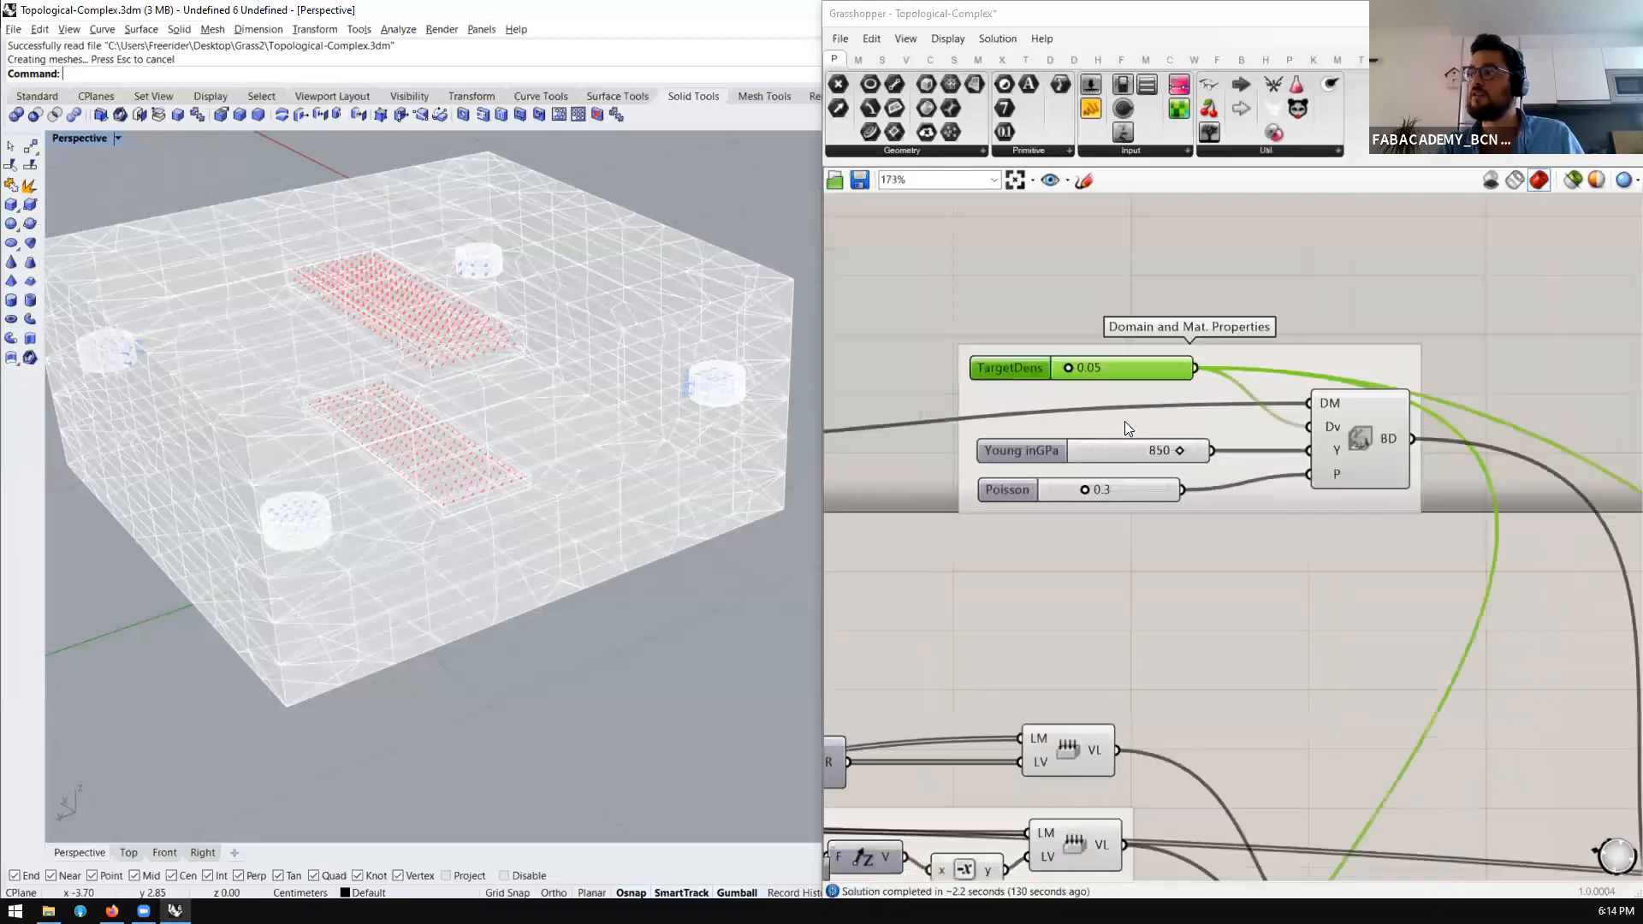
Move the domain component closer to its material sliders and select the Young inGPa slider
click(1292, 431)
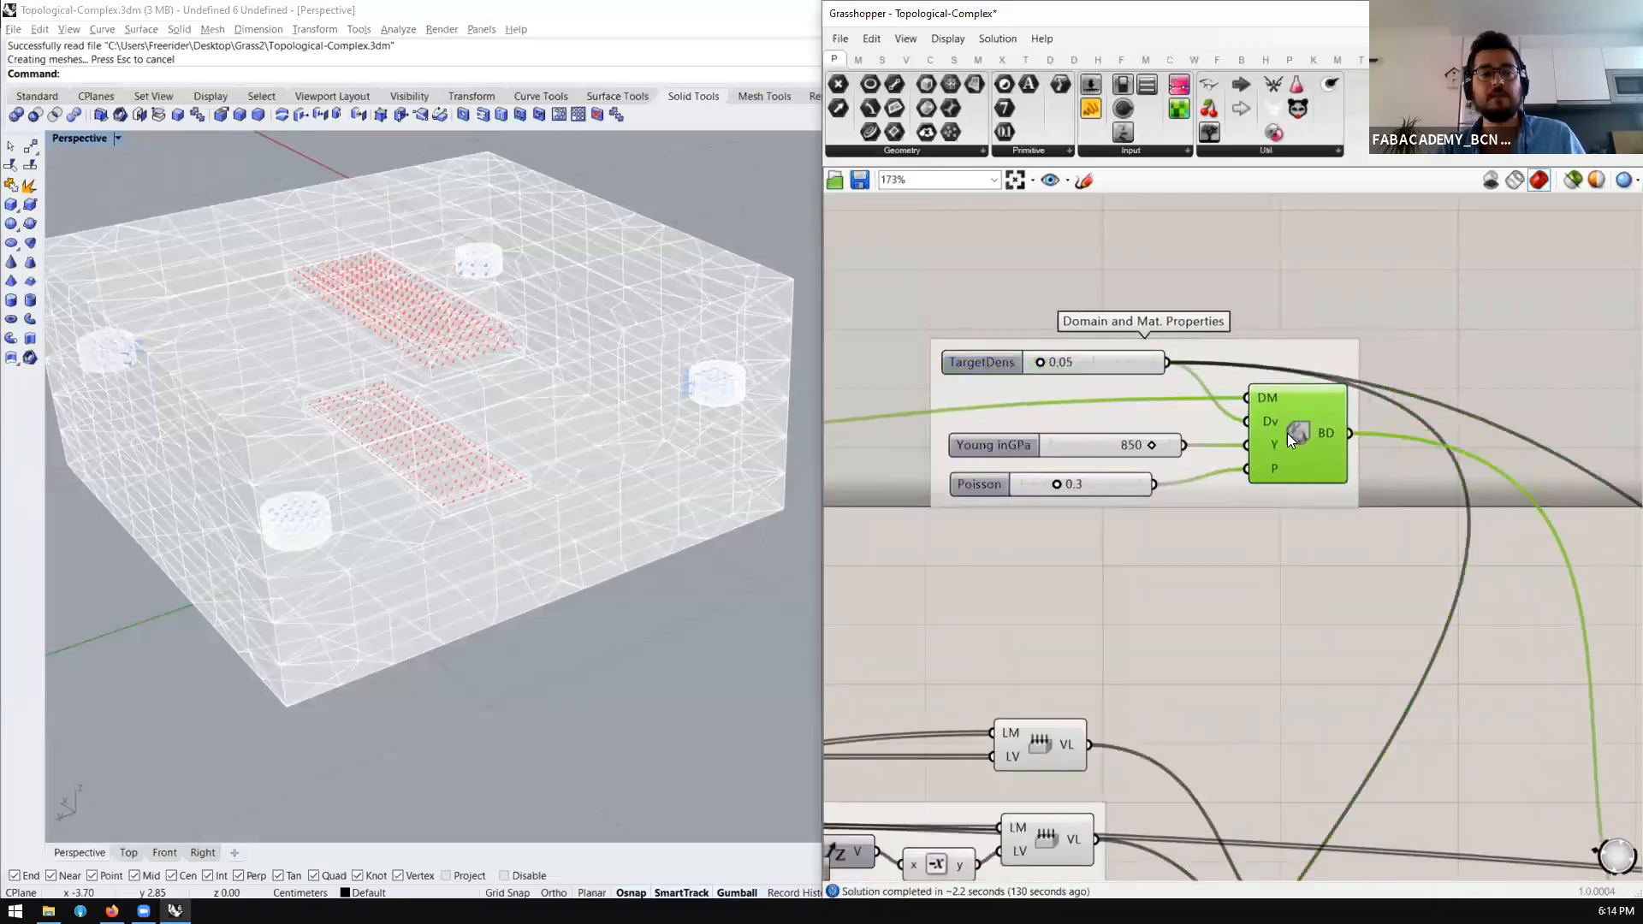
drag(1286, 433, 1271, 437)
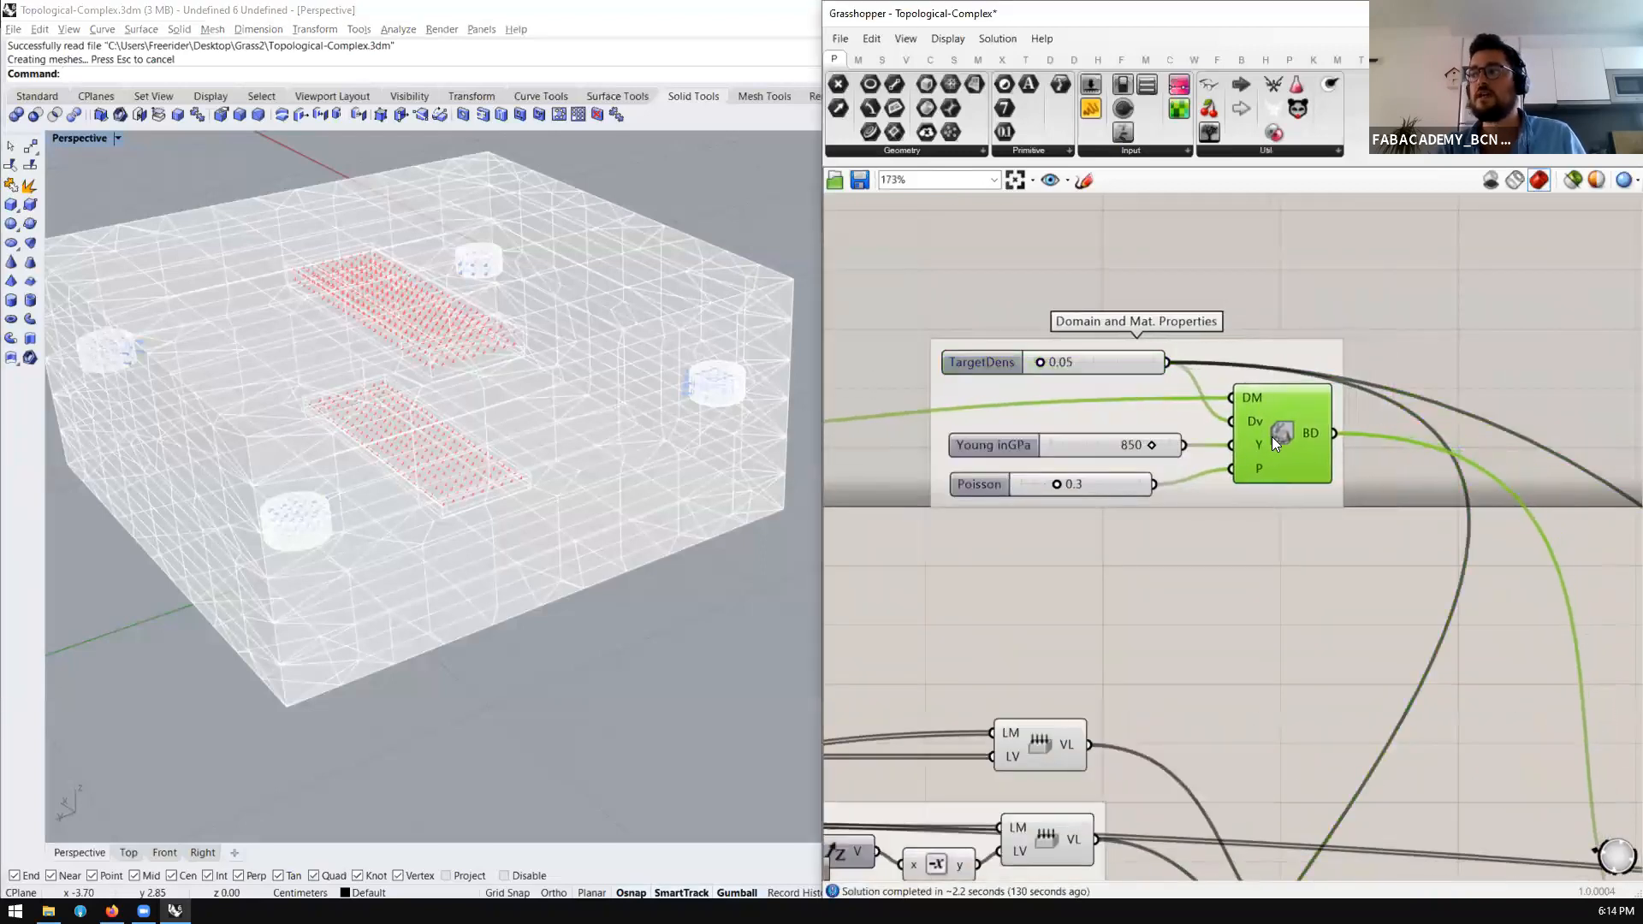
click(1036, 445)
Examine the meshed domain box and its contents from several angles and distances
scroll(424, 440, down, 6)
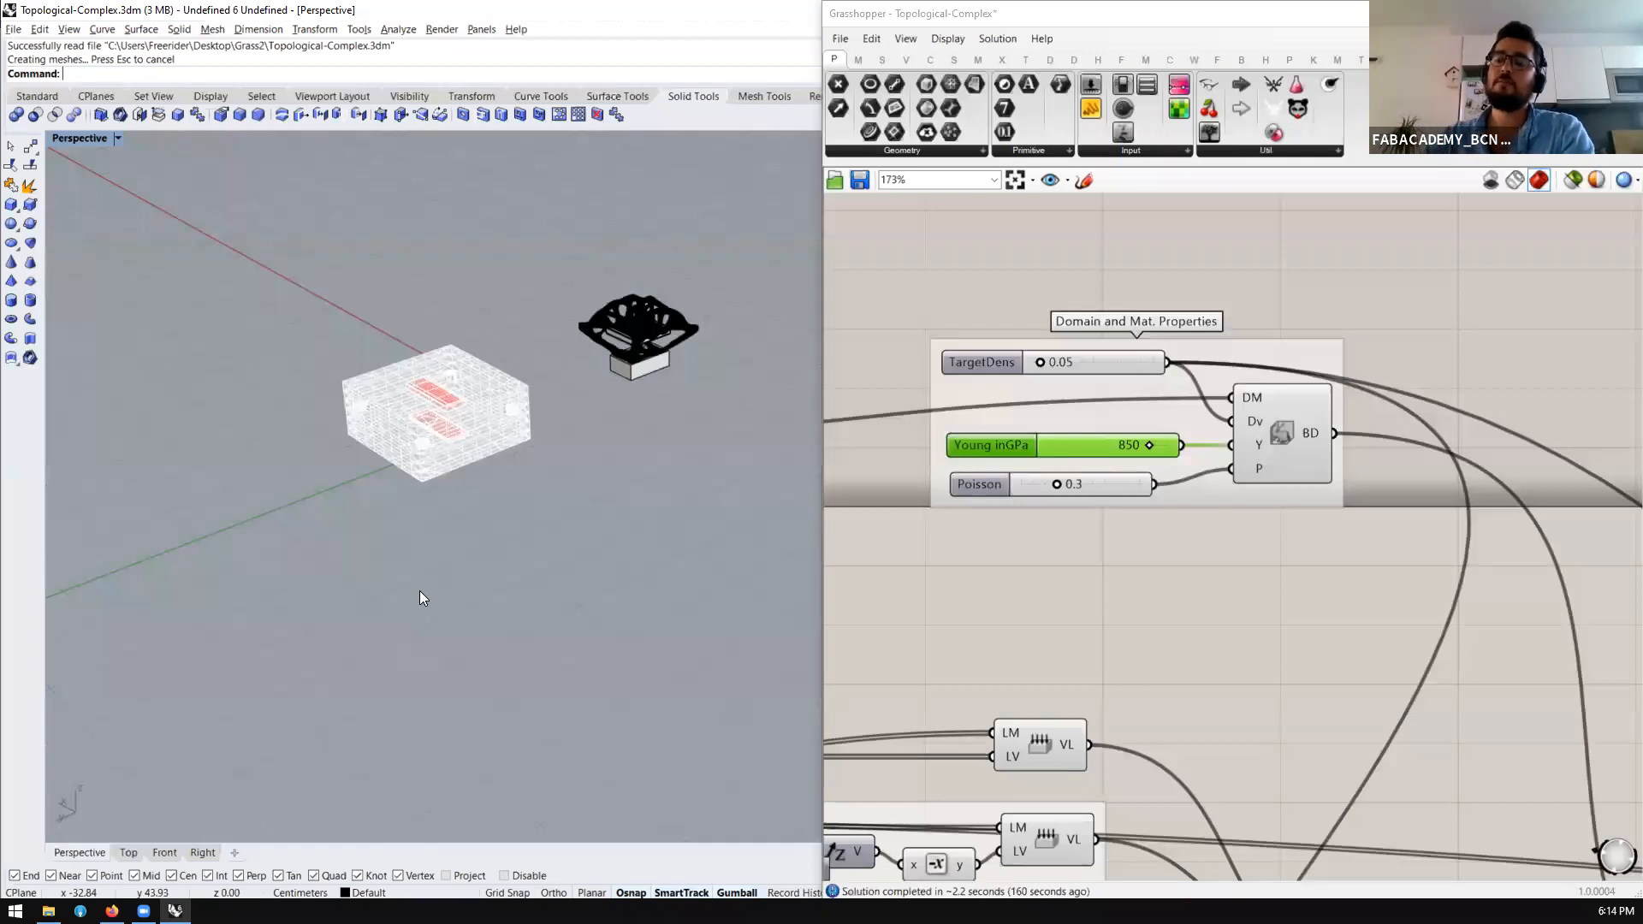
scroll(467, 387, up, 5)
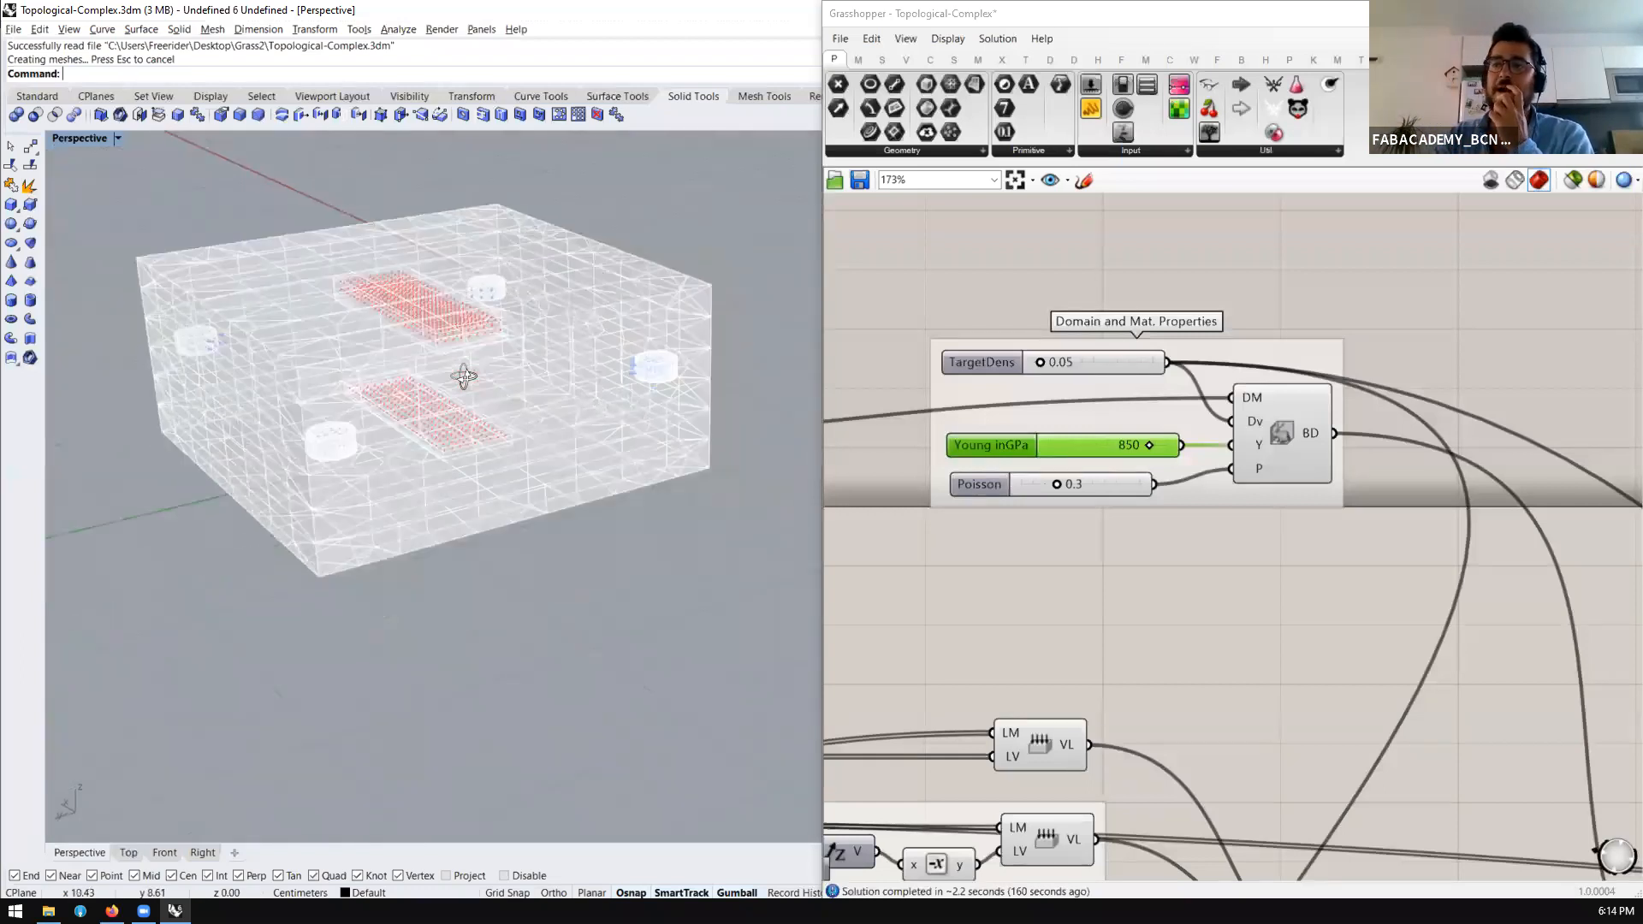
scroll(382, 443, up, 3)
right_drag(385, 445, 385, 445)
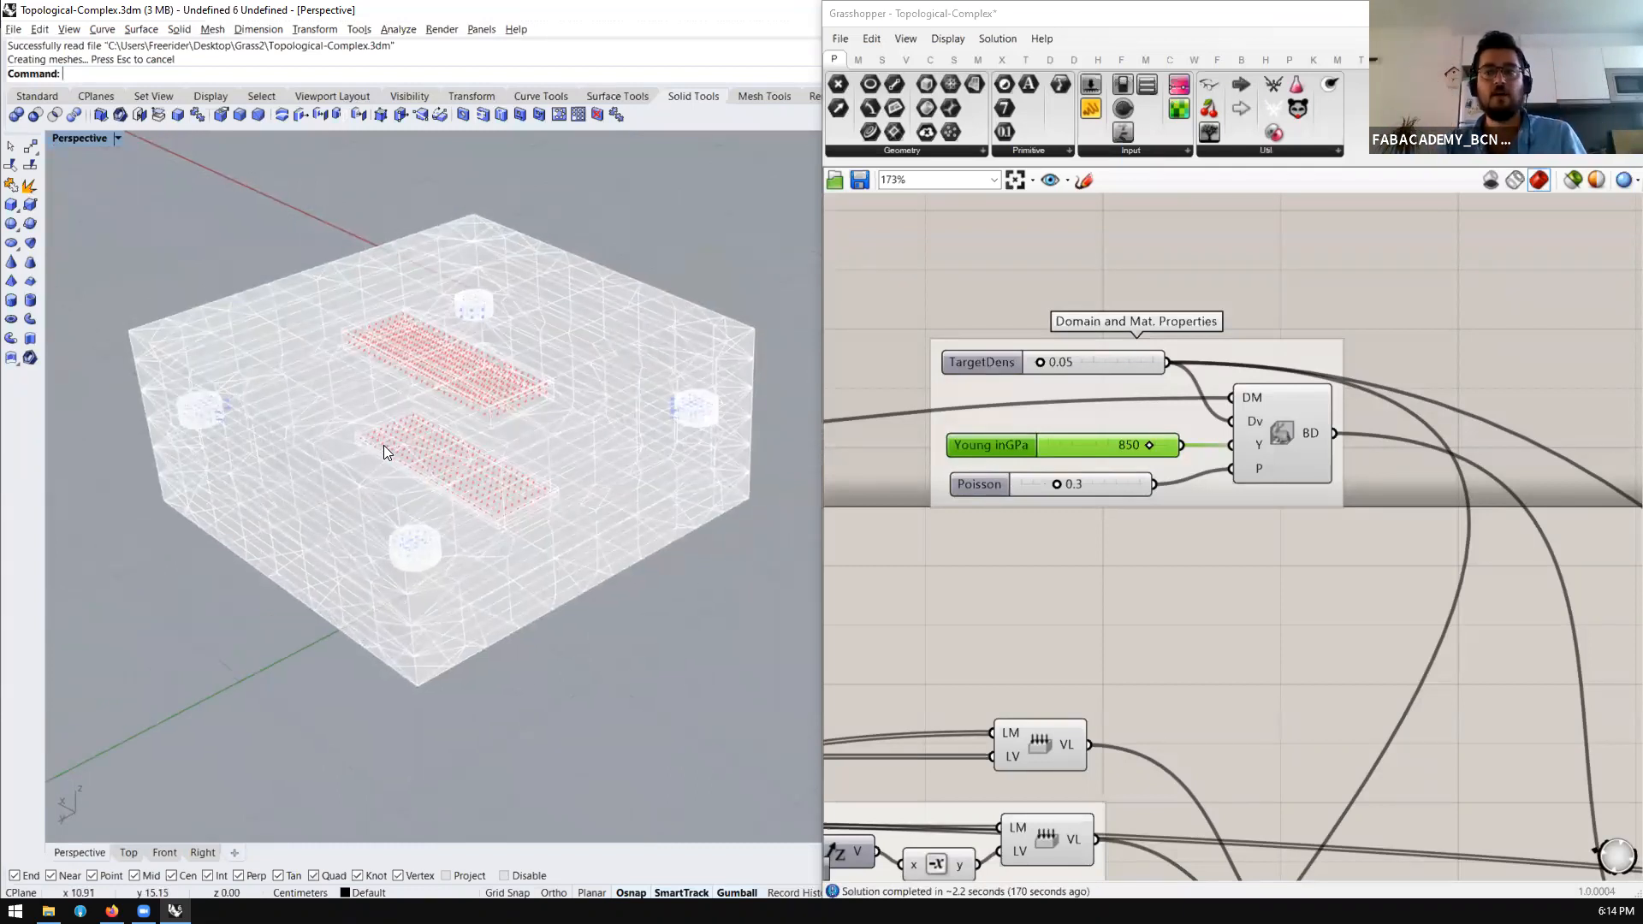
mouse_move(418, 421)
right_down()
mouse_move(419, 408)
mouse_move(408, 447)
right_up()
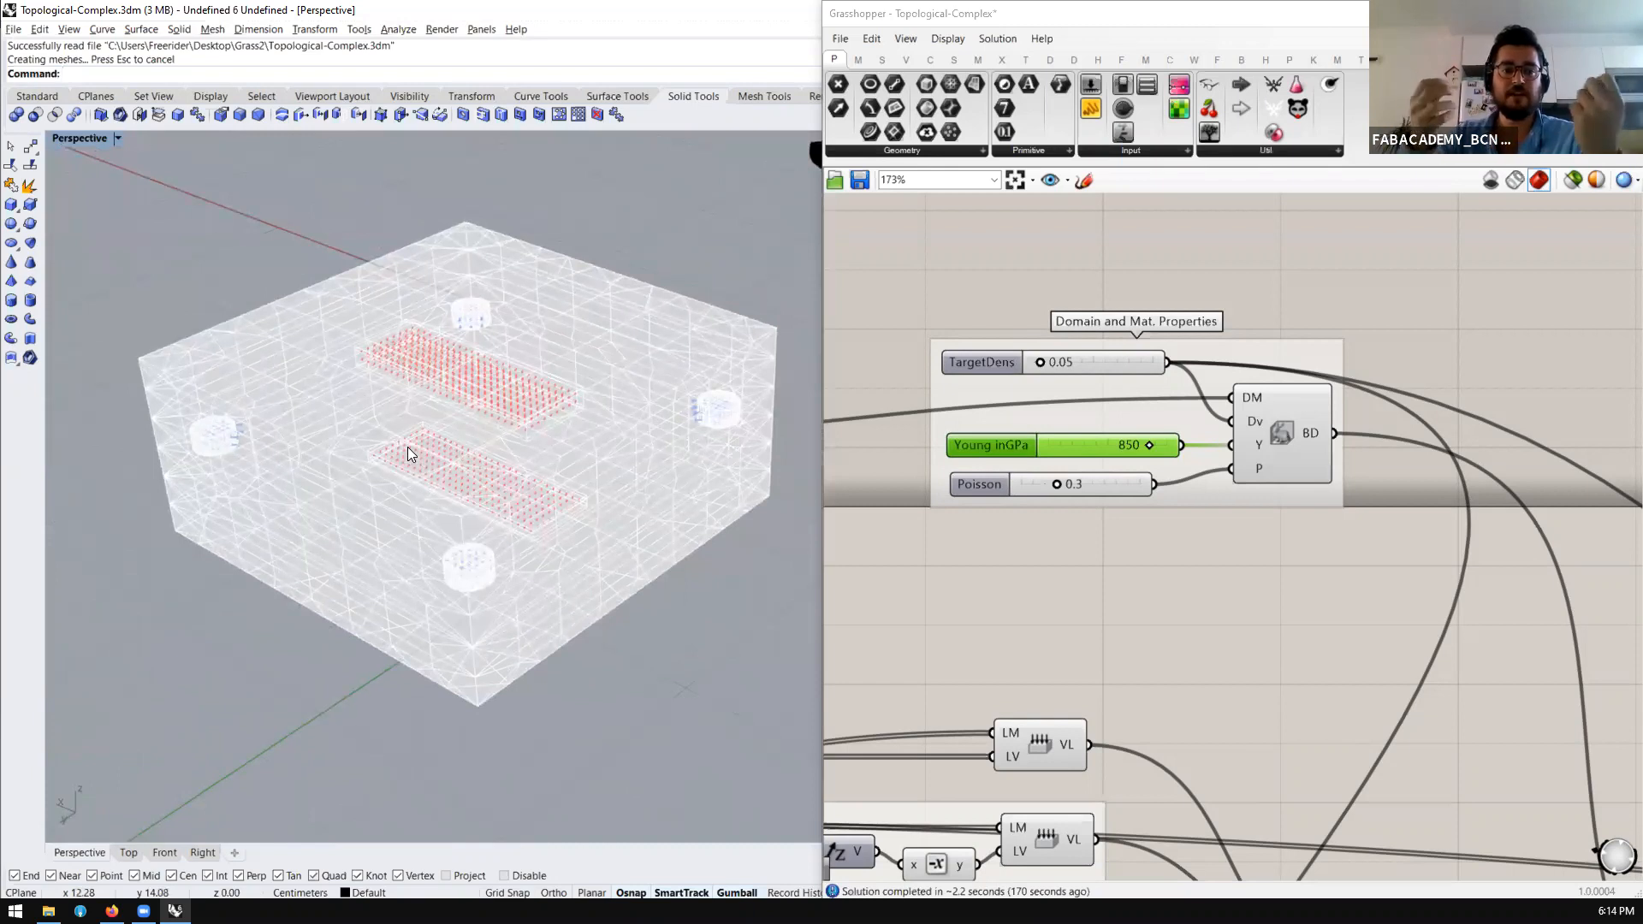
right_drag(398, 464, 443, 459)
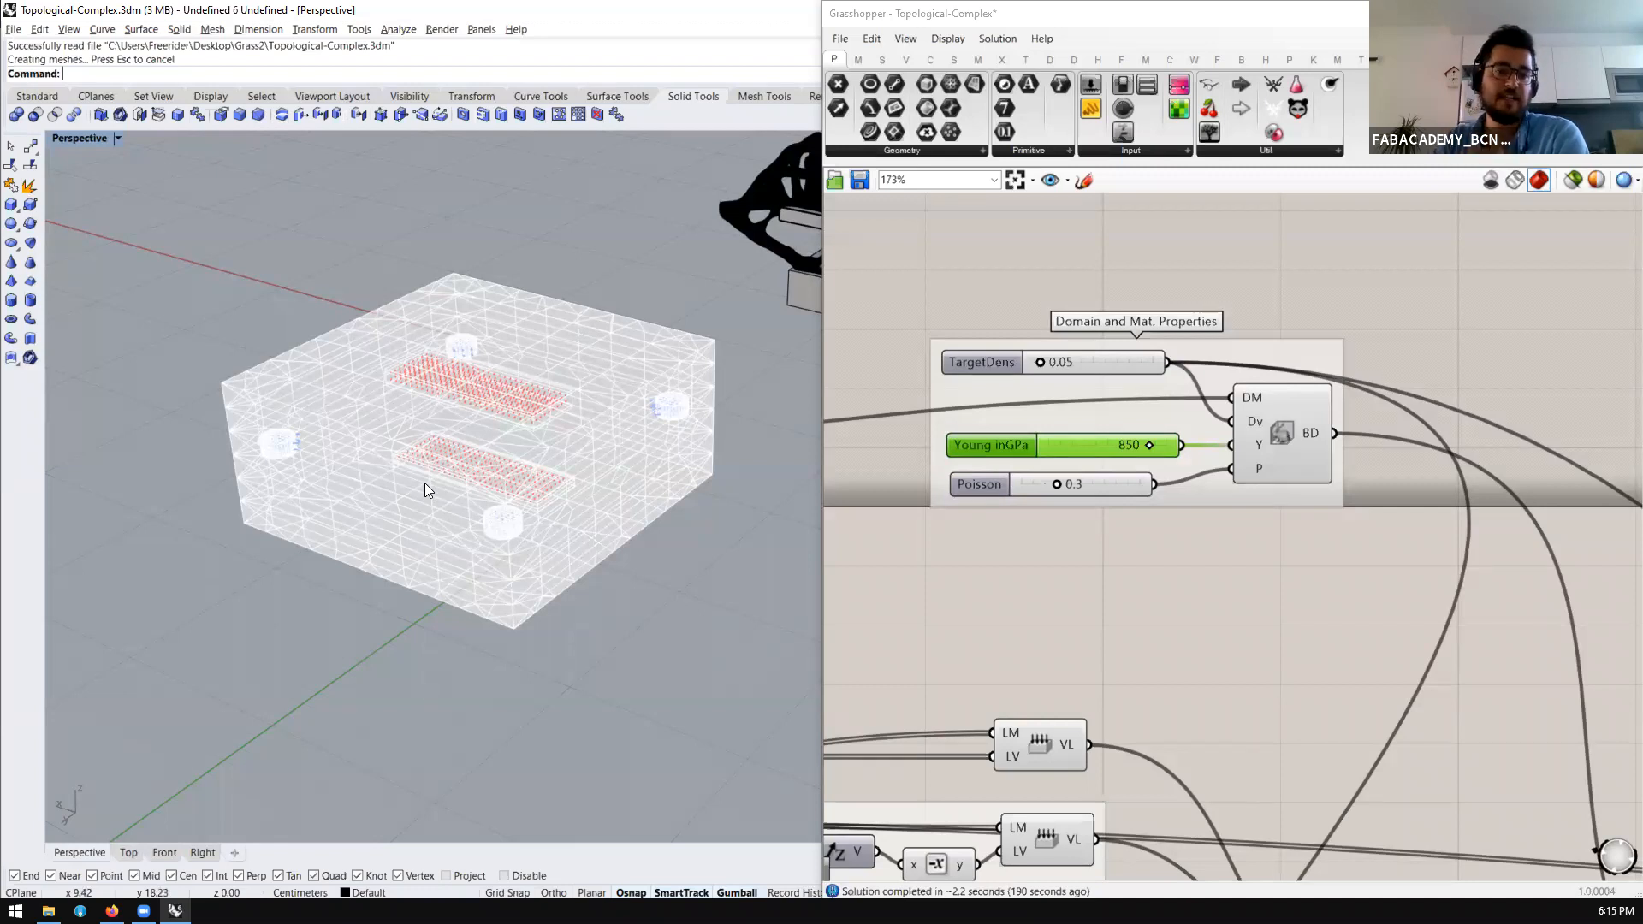
right_drag(428, 489, 421, 500)
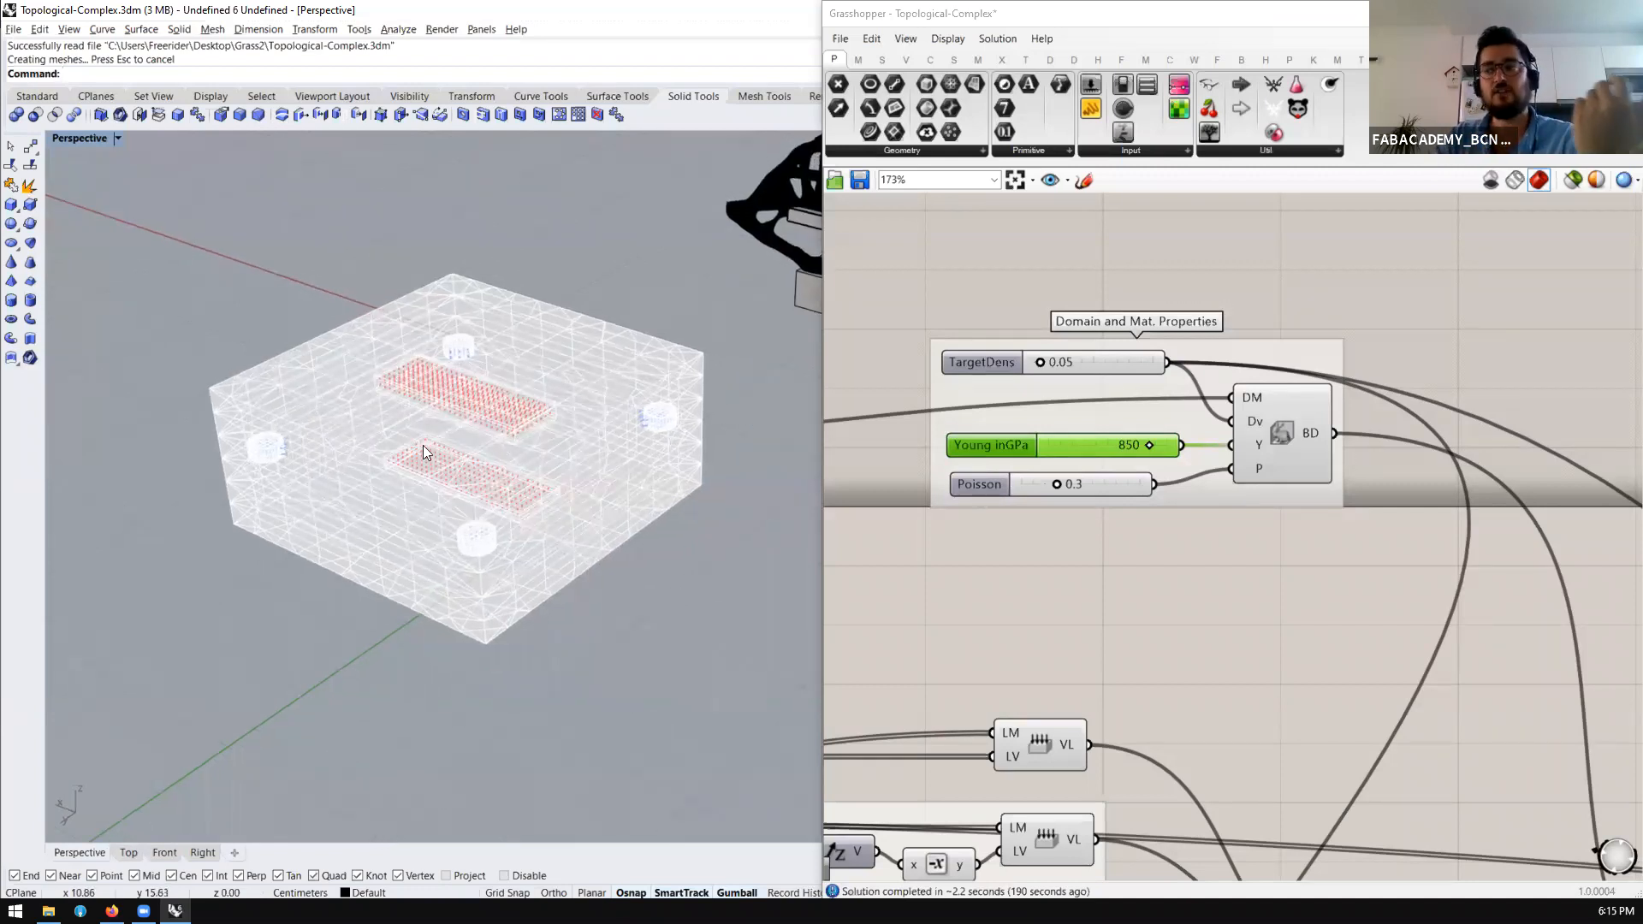
right_drag(467, 426, 470, 438)
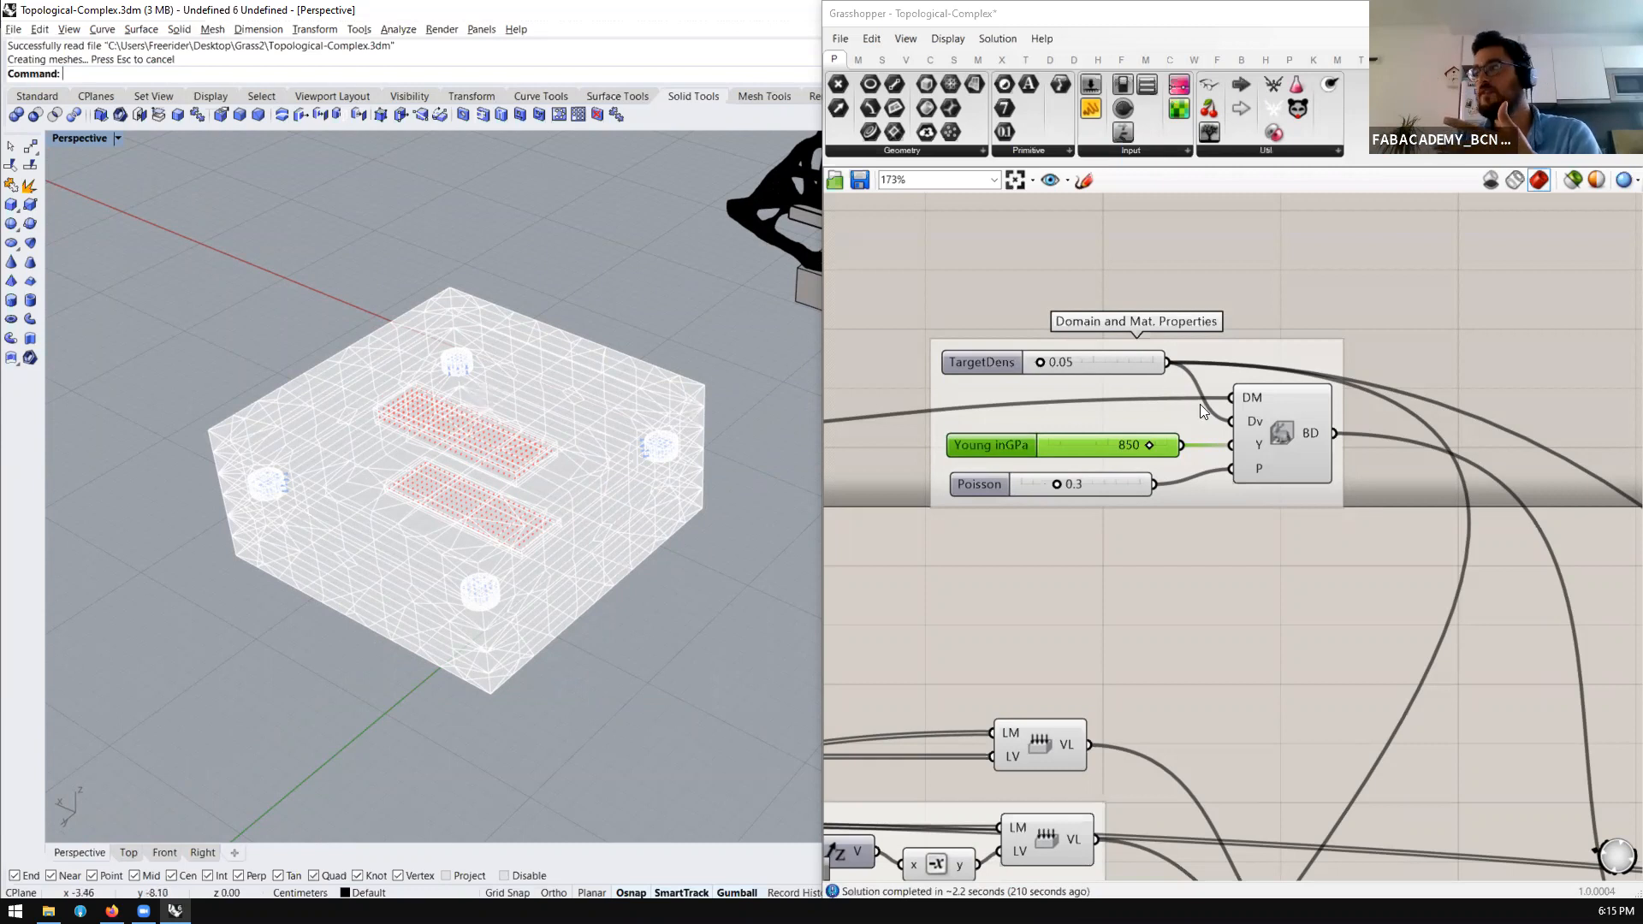
Select the TargetDens slider and nudge it slightly down within the Domain and Mat. Properties group
scroll(1250, 388, down, 5)
scroll(1186, 338, up, 4)
click(1152, 299)
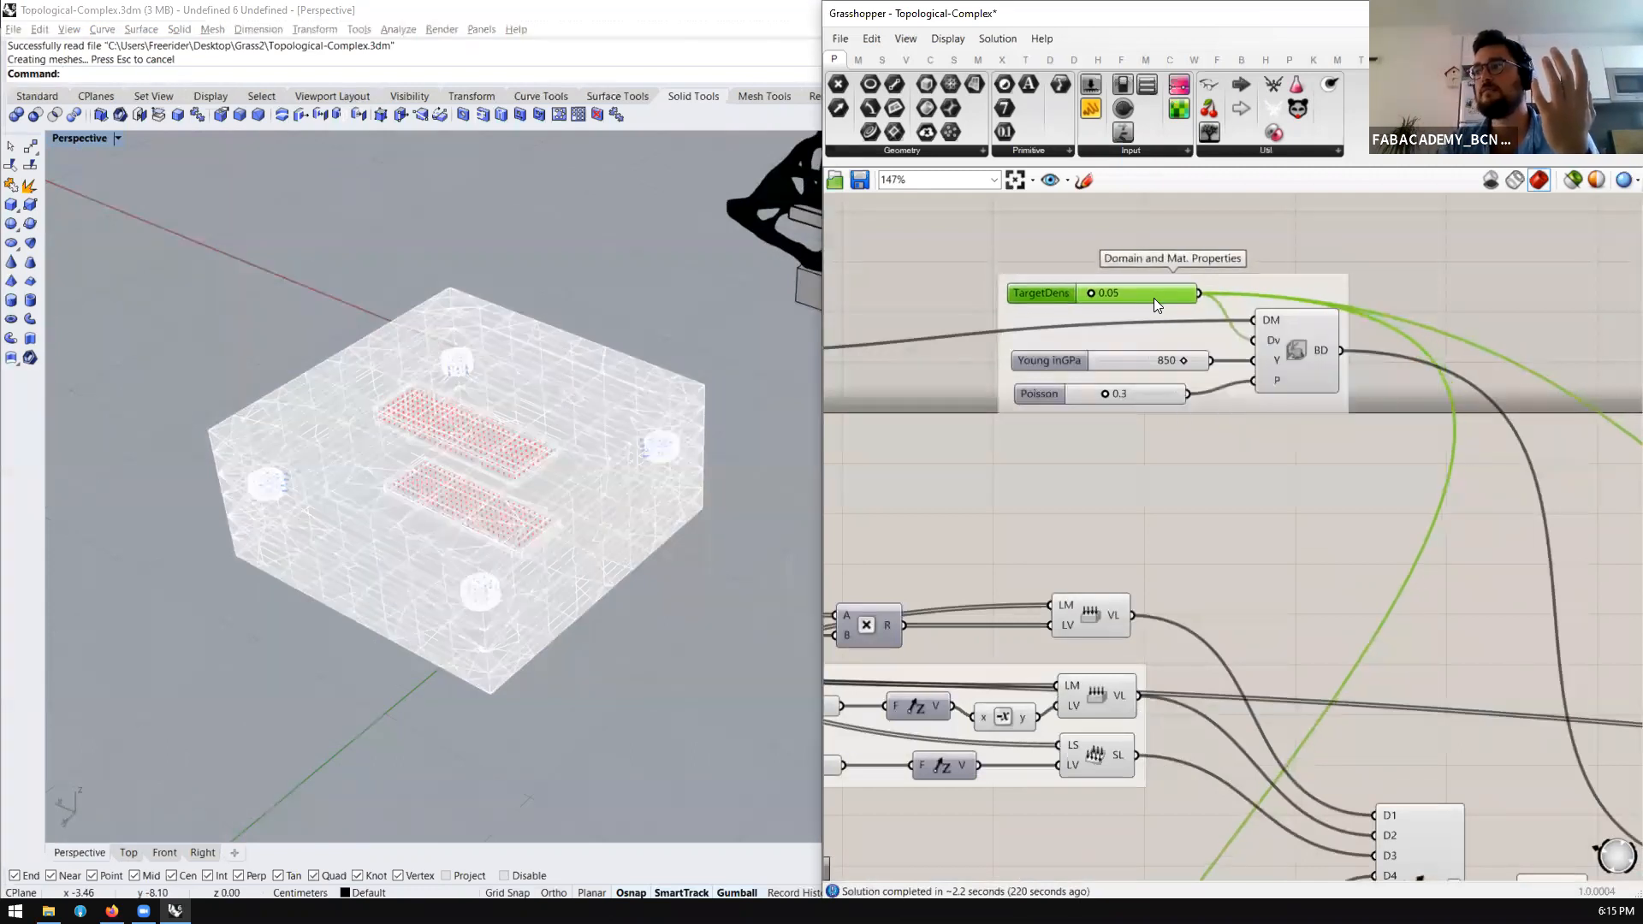
drag(1155, 298, 1156, 305)
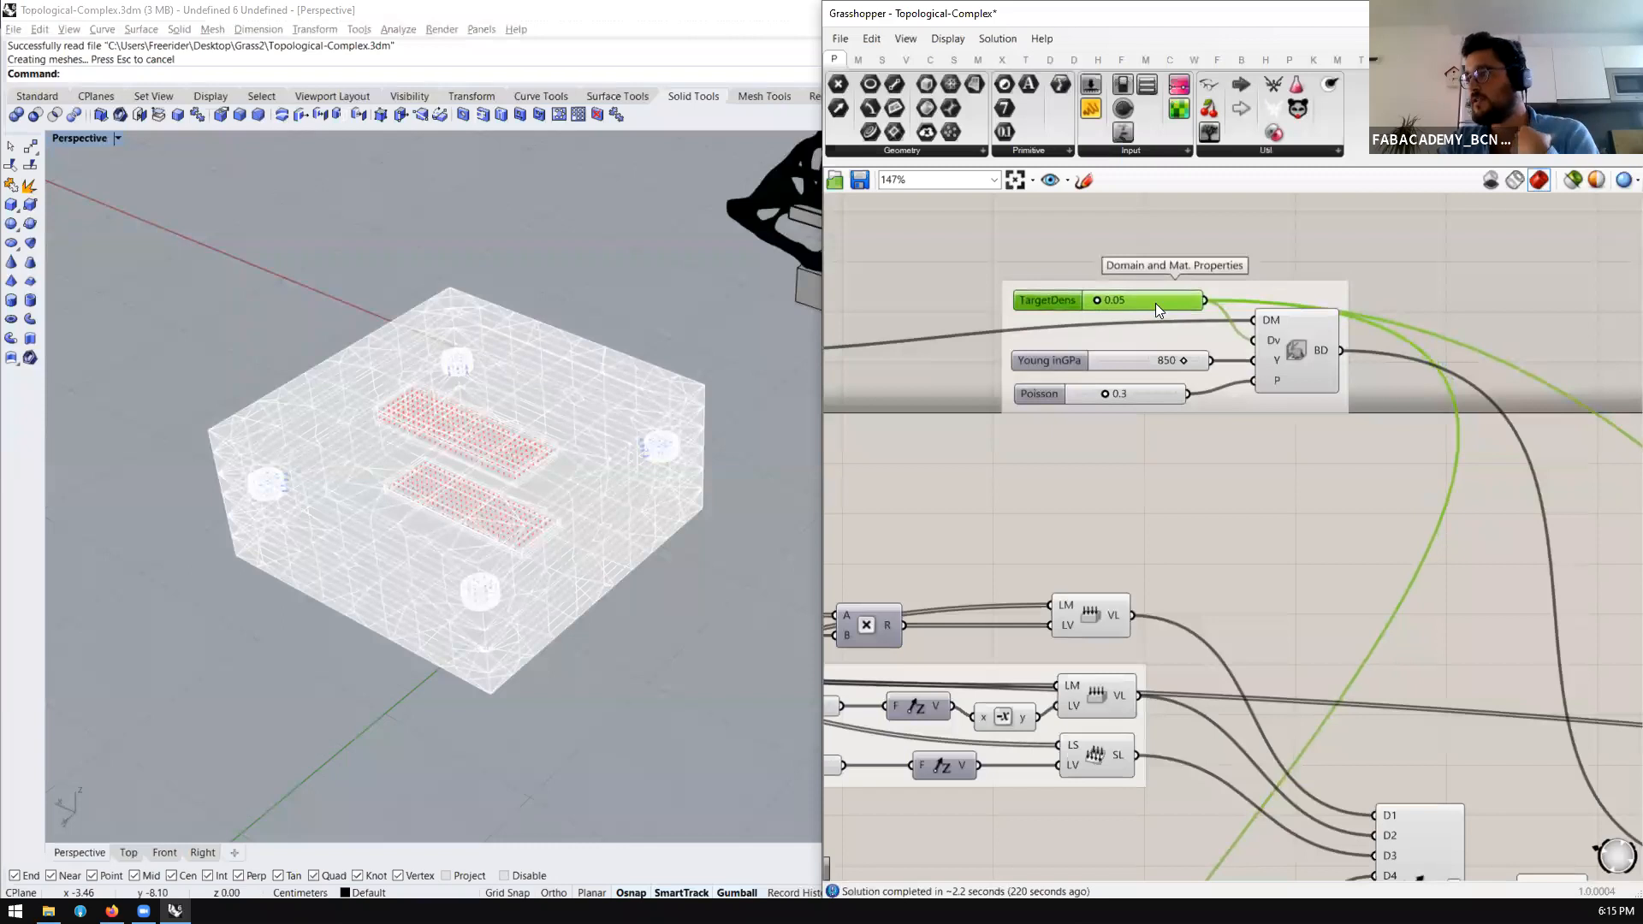
Move the Young inGPa and Poisson sliders up so they sit closer to the TargetDens slider
drag(1138, 364, 1141, 360)
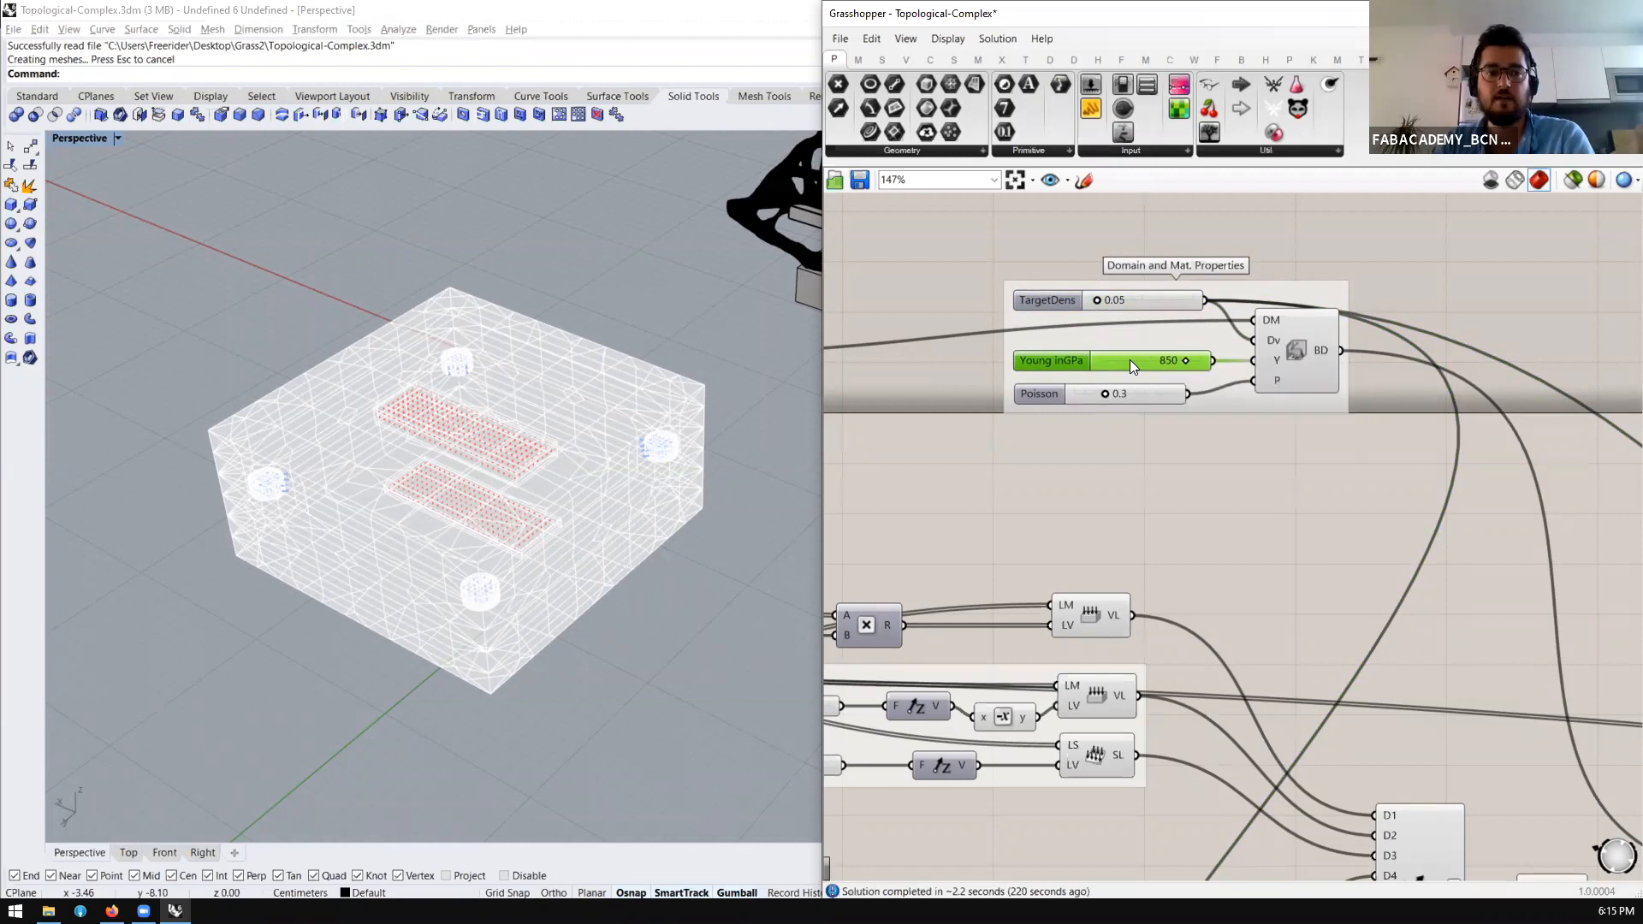
drag(1111, 359, 1112, 347)
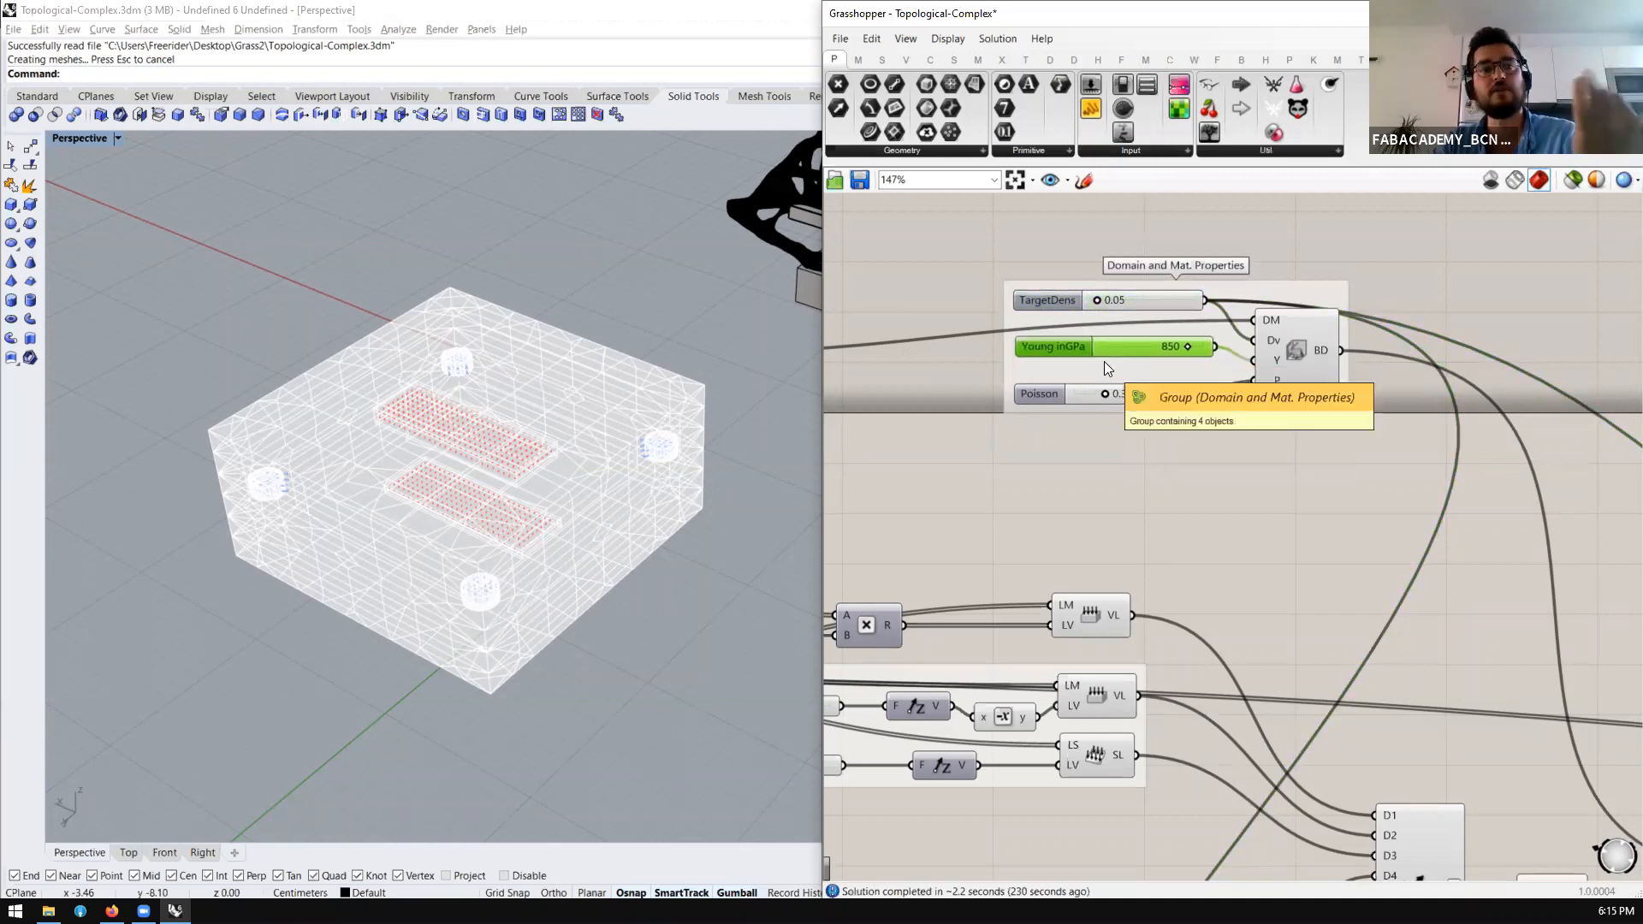
drag(1161, 400, 1166, 382)
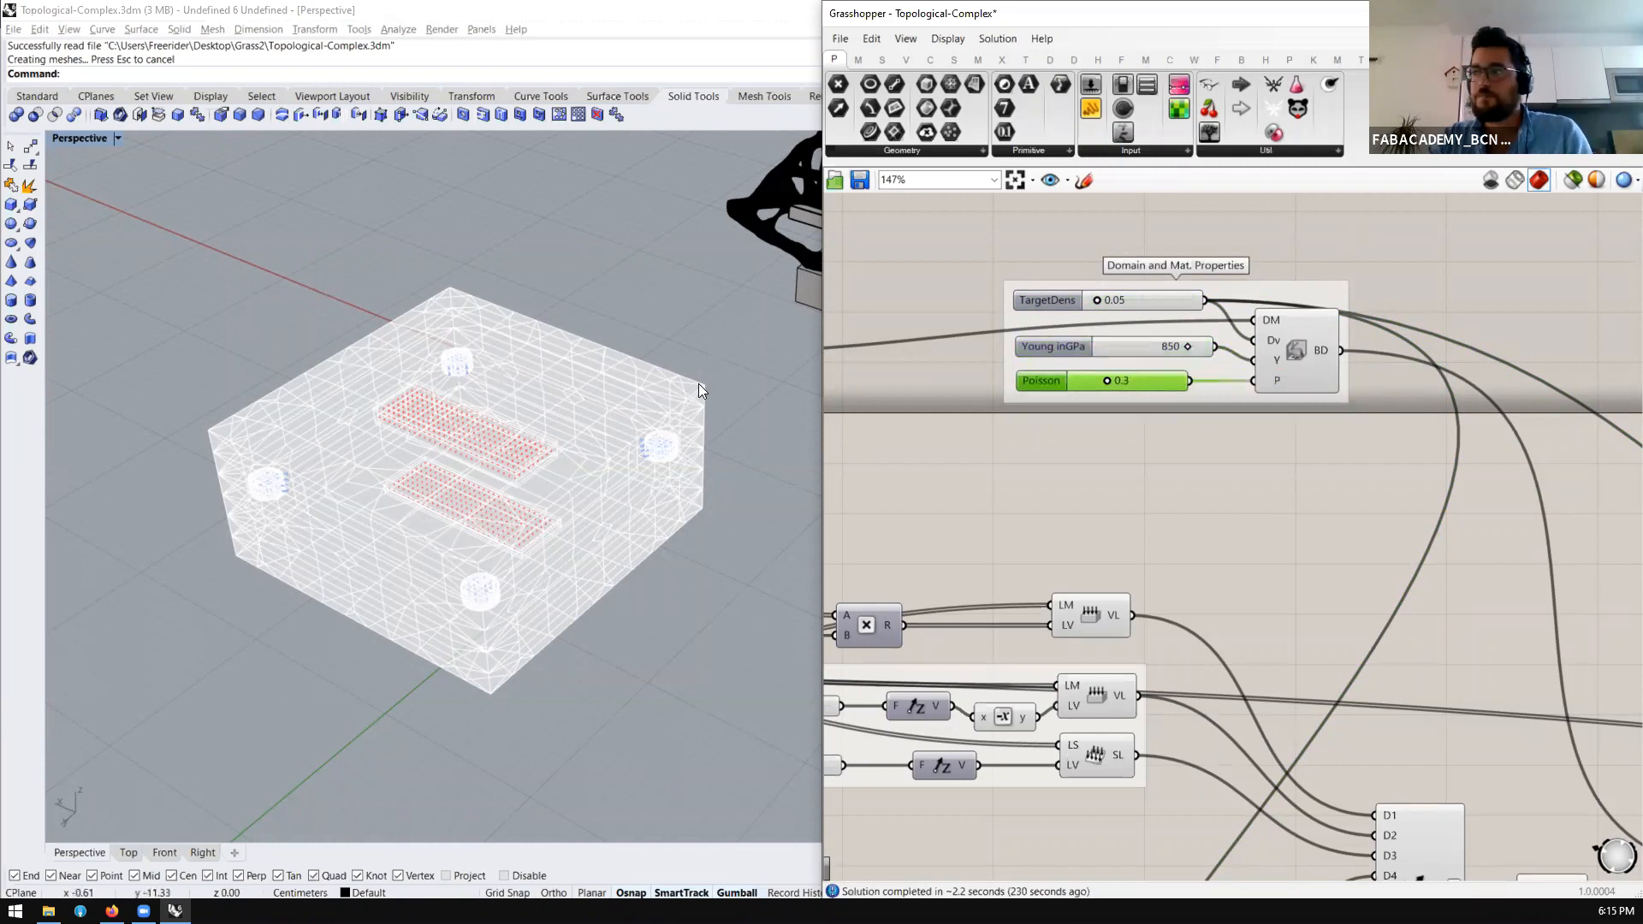
Close the Topological-Complex definition without saving its changes
scroll(462, 429, down, 10)
scroll(464, 426, up, 10)
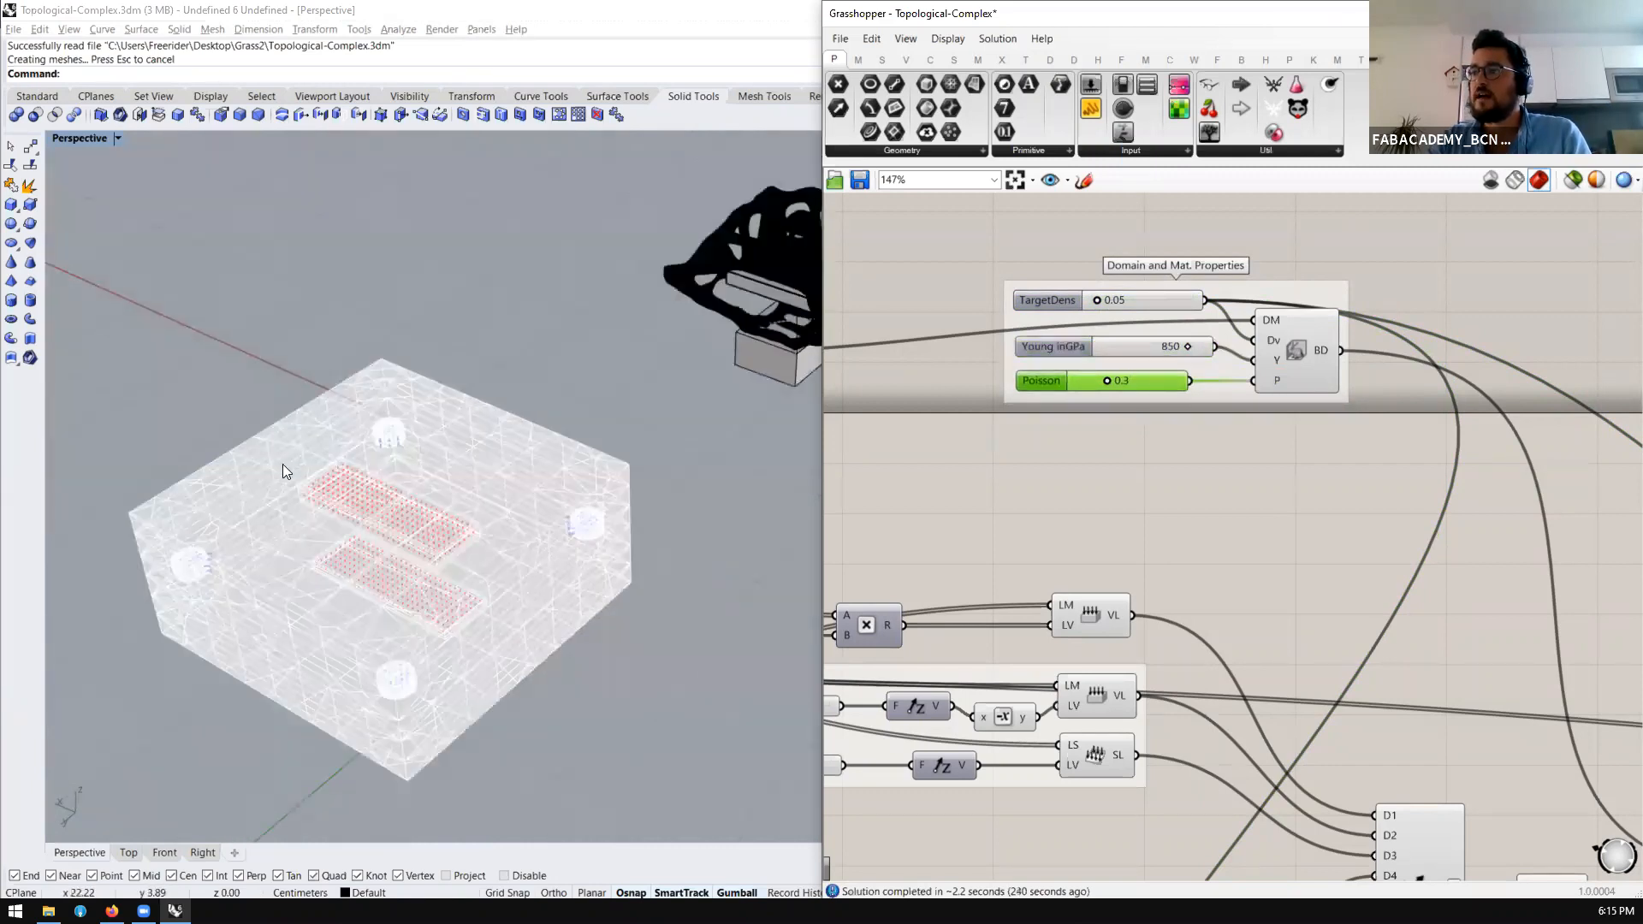
scroll(282, 463, down, 6)
scroll(539, 419, up, 5)
scroll(620, 333, up, 5)
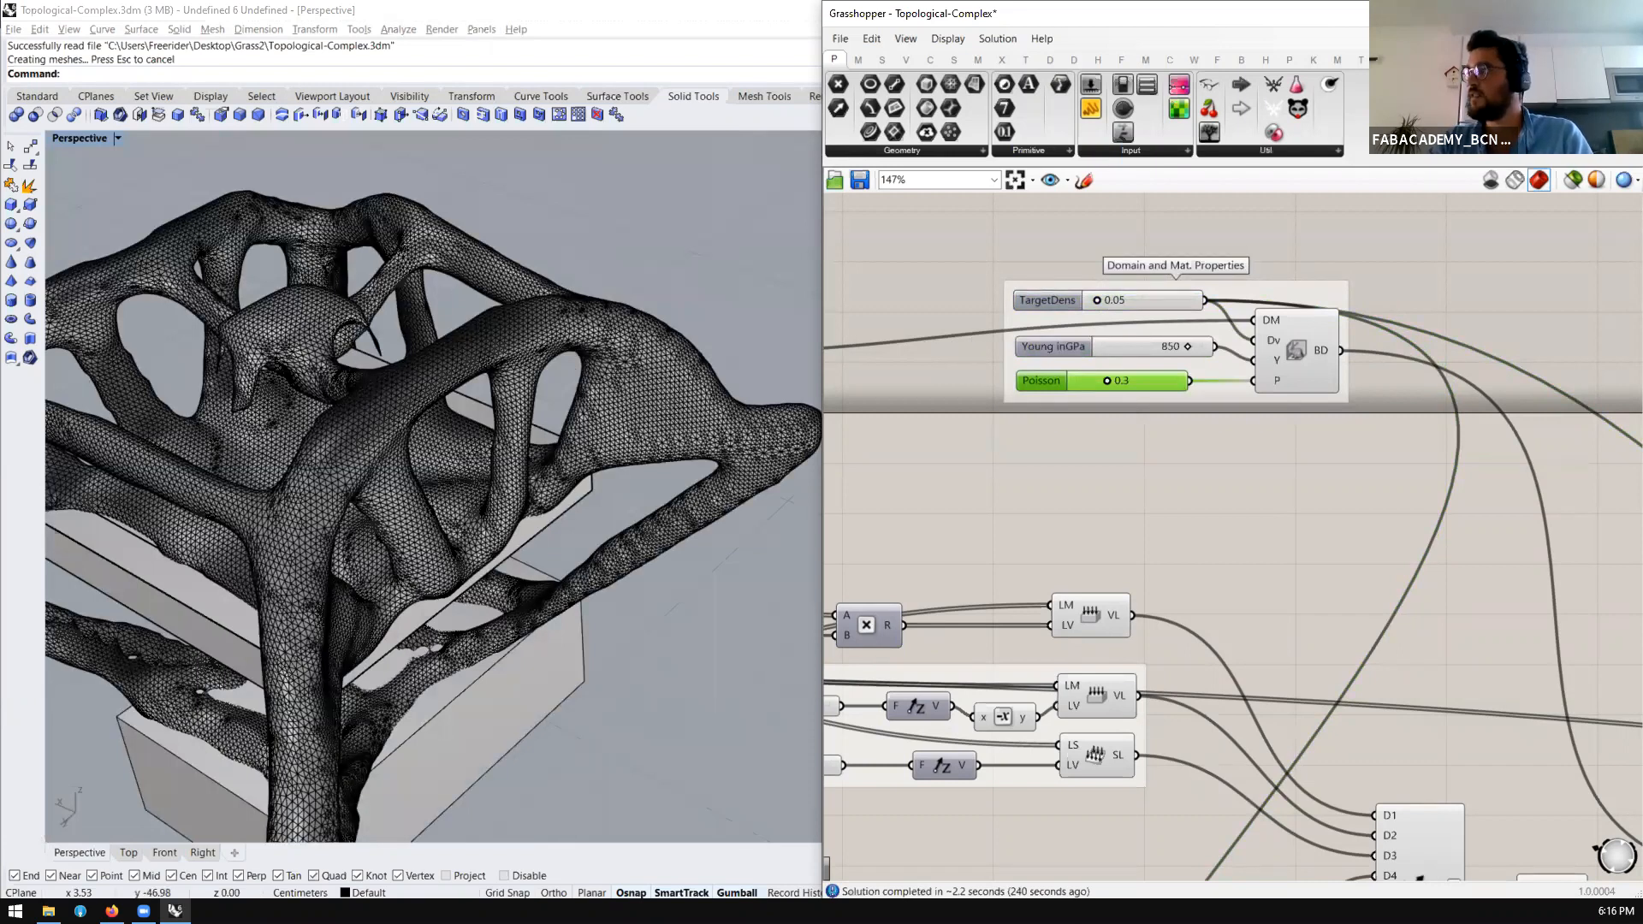
click(1622, 13)
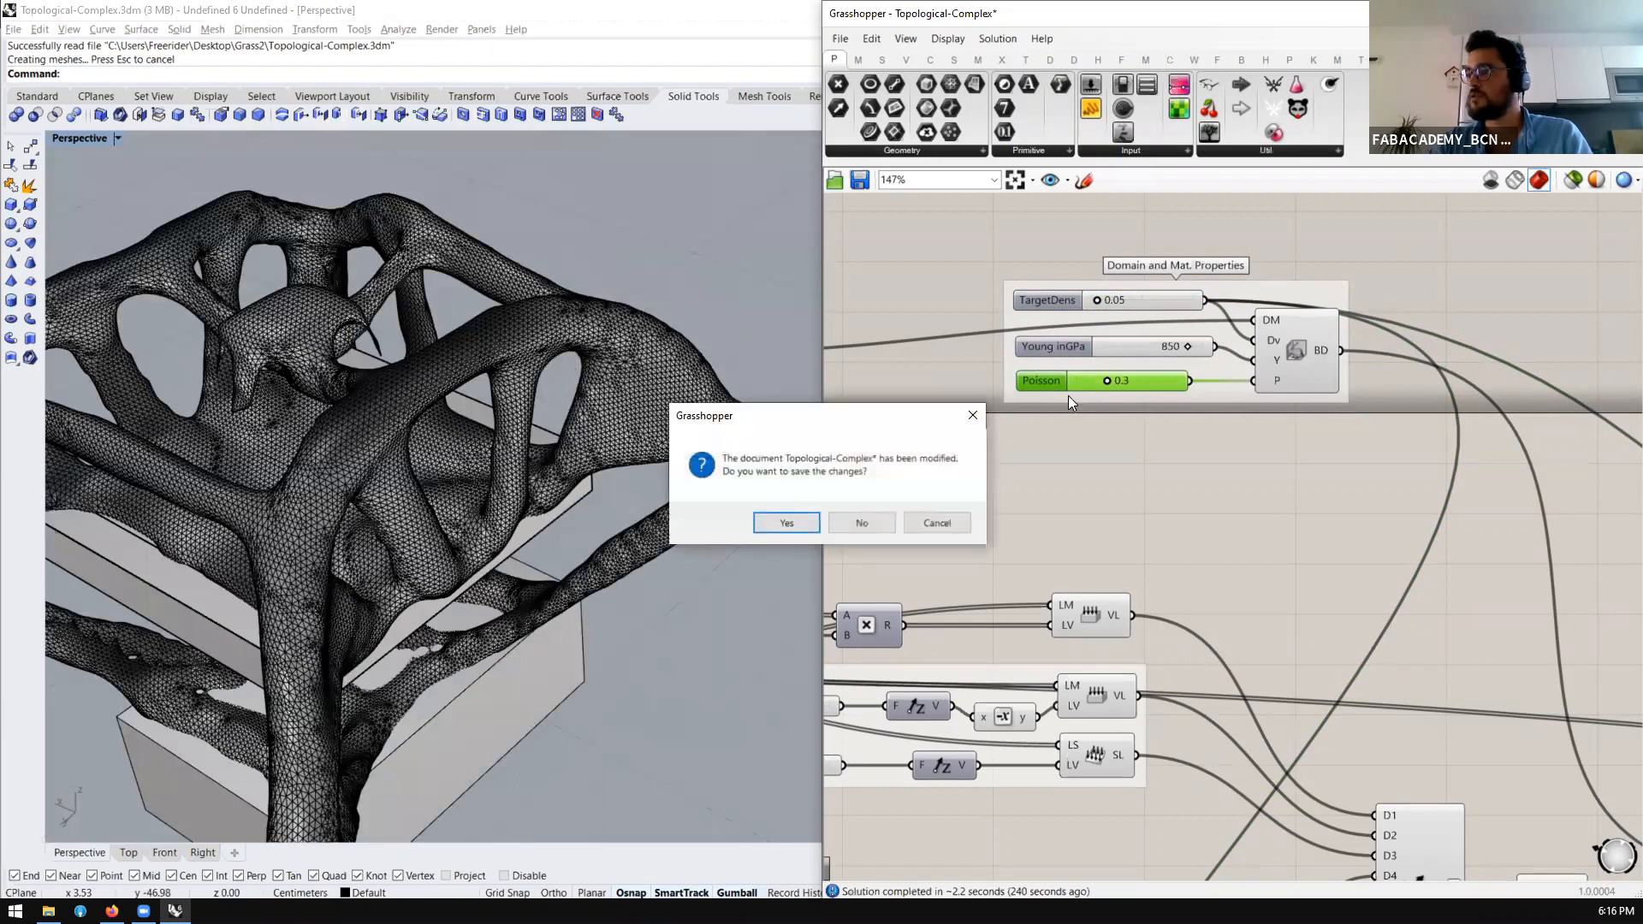
click(861, 523)
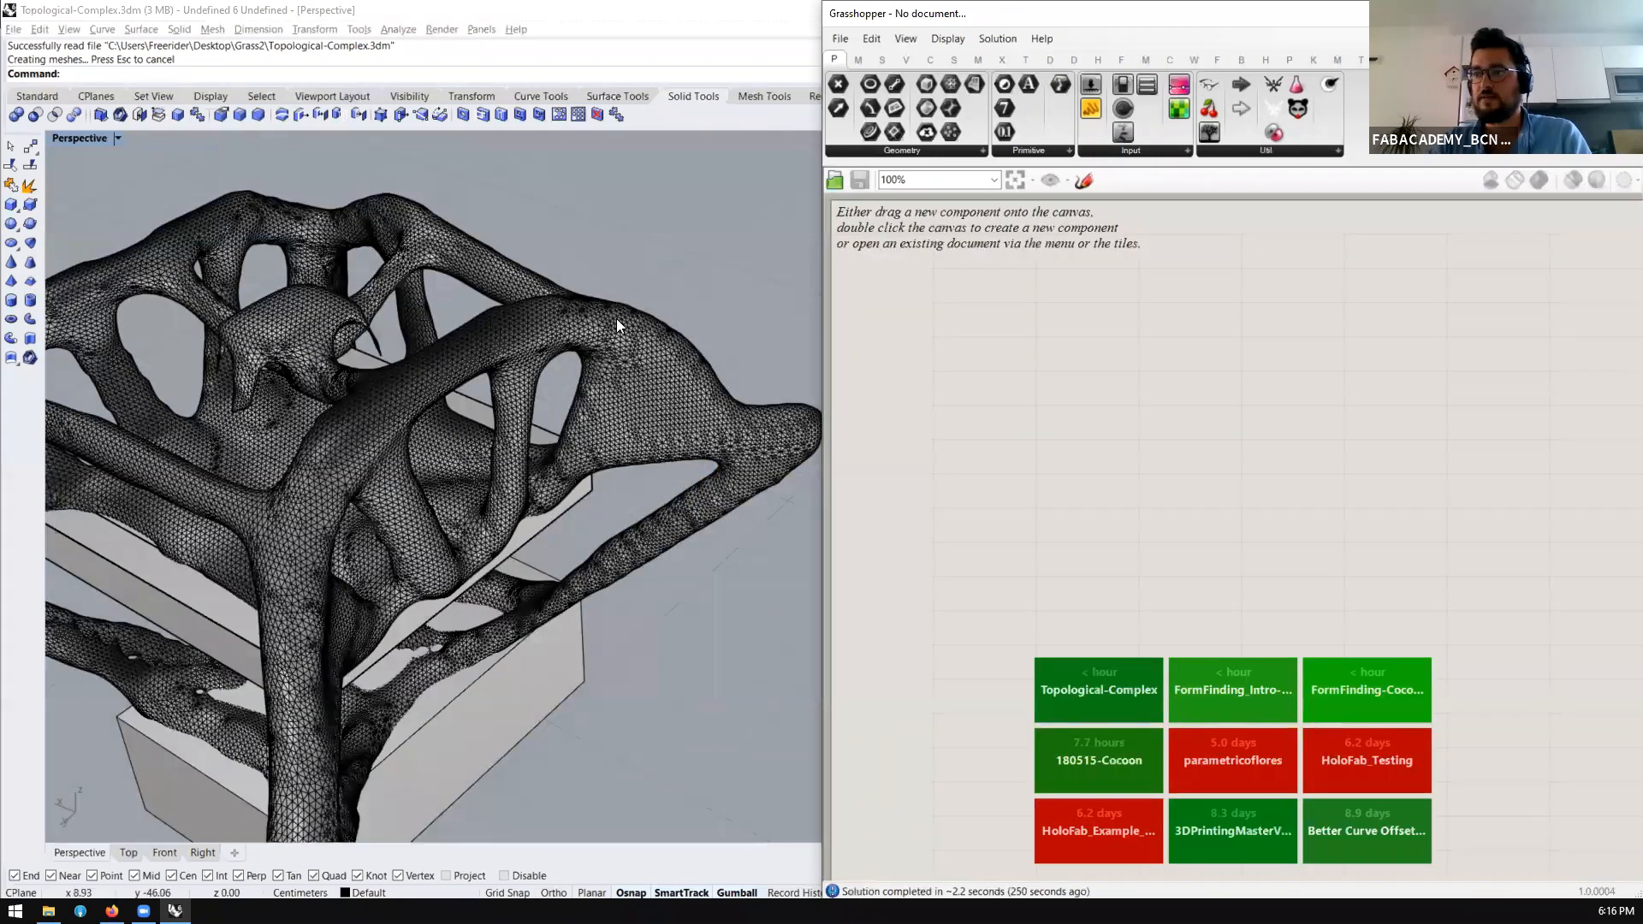
Open the model Topological-Example.3dm from the Grass2 folder
scroll(616, 321, down, 5)
key(alt+Tab)
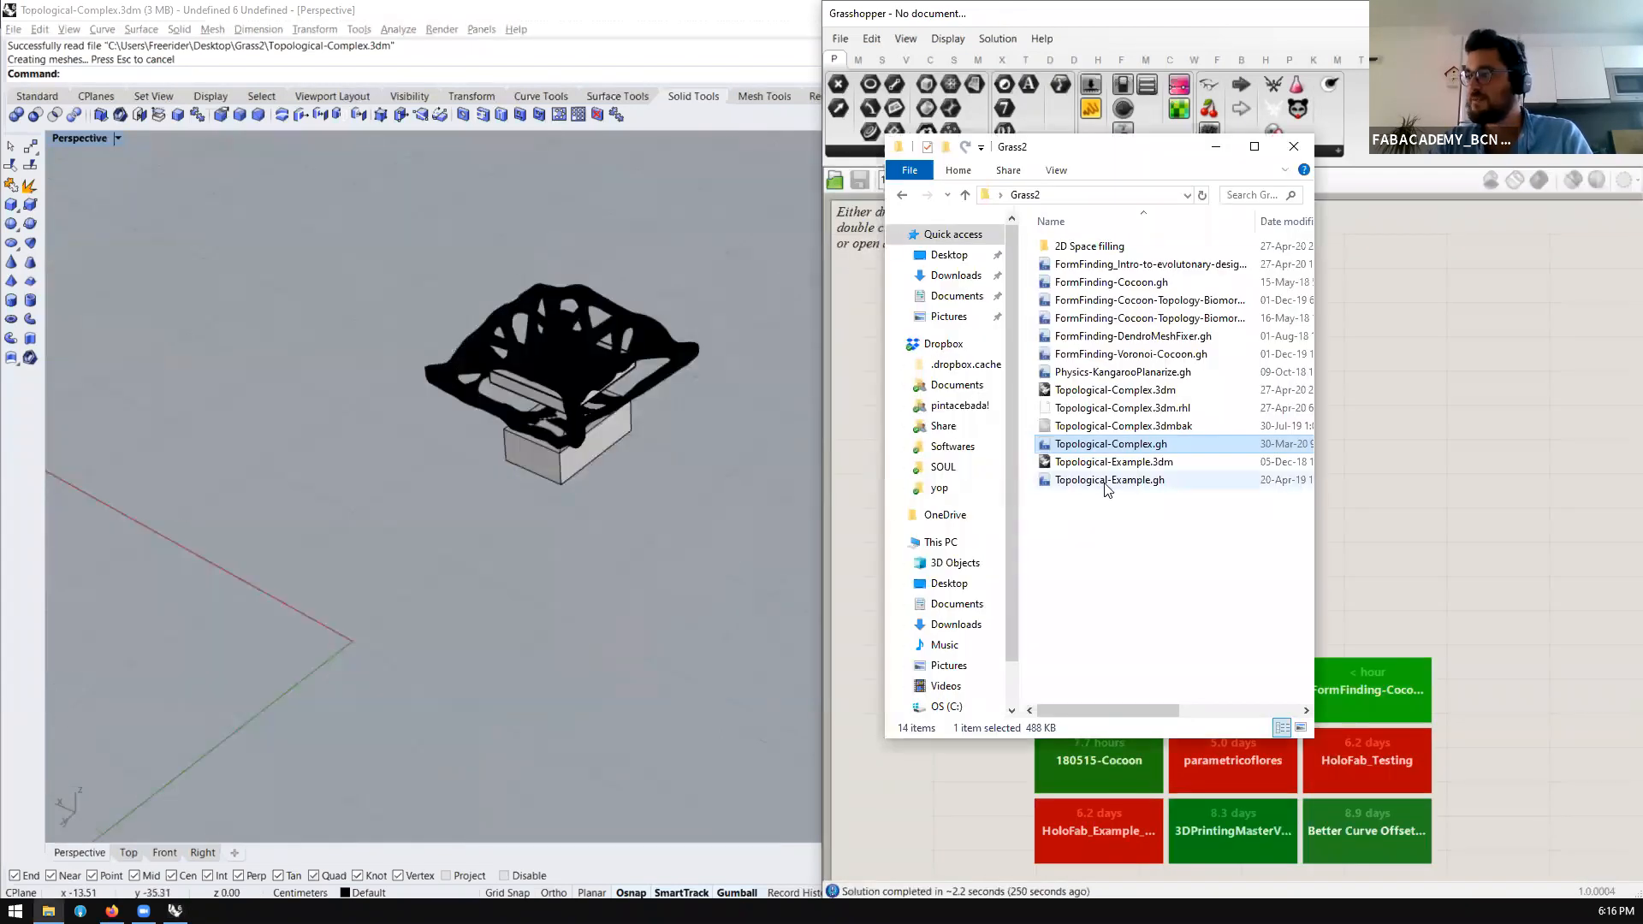
click(703, 501)
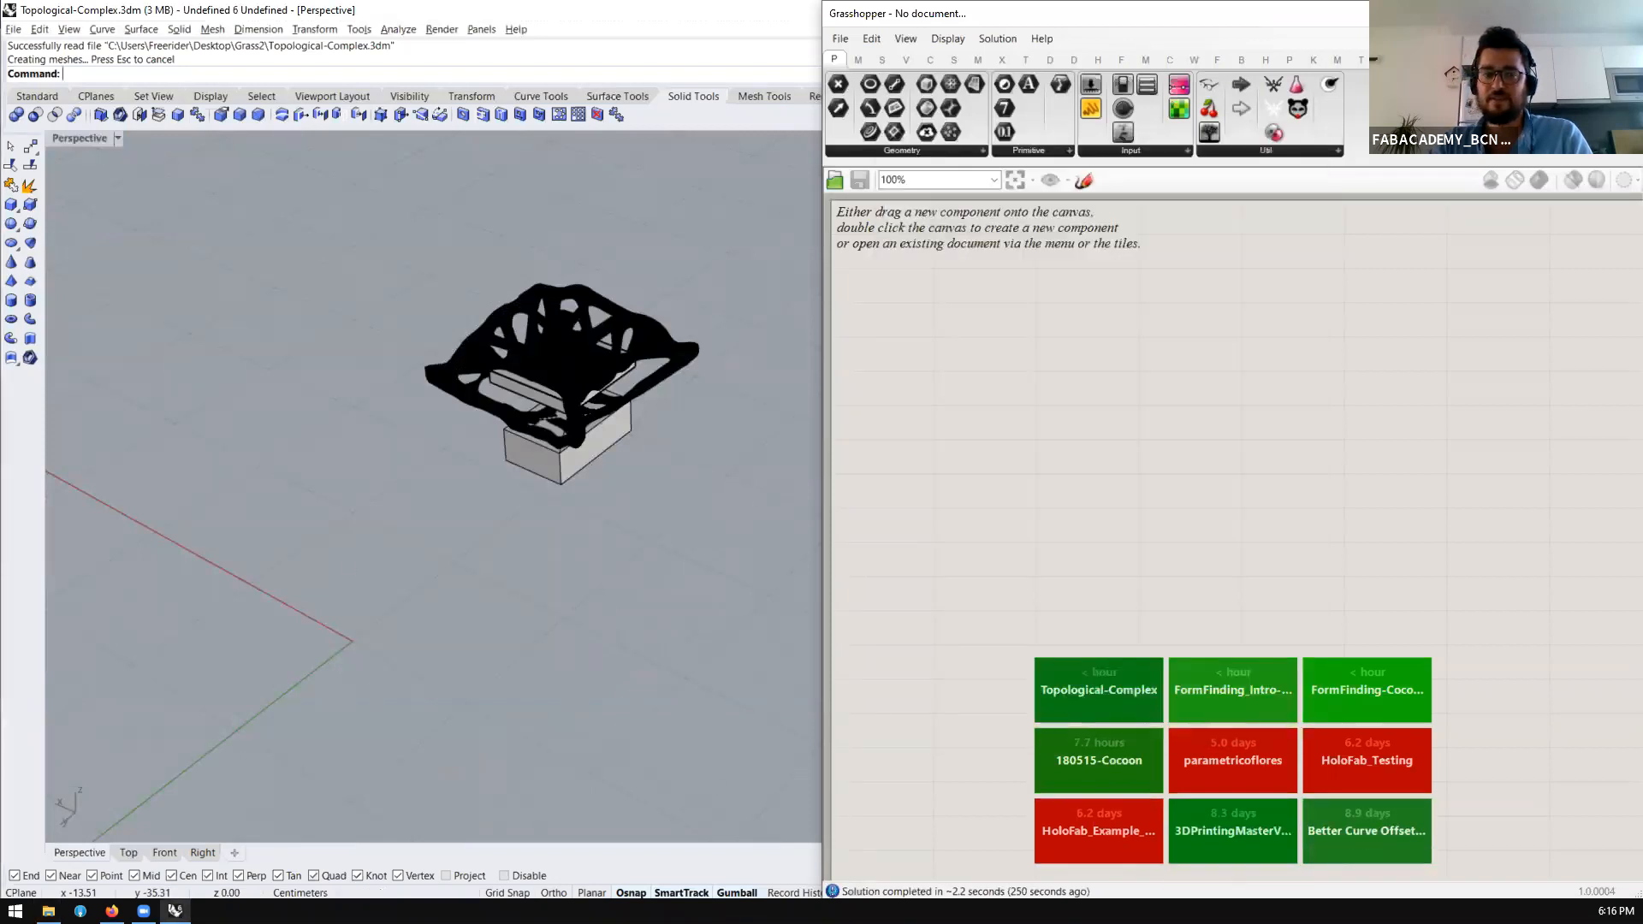
scroll(452, 419, down, 7)
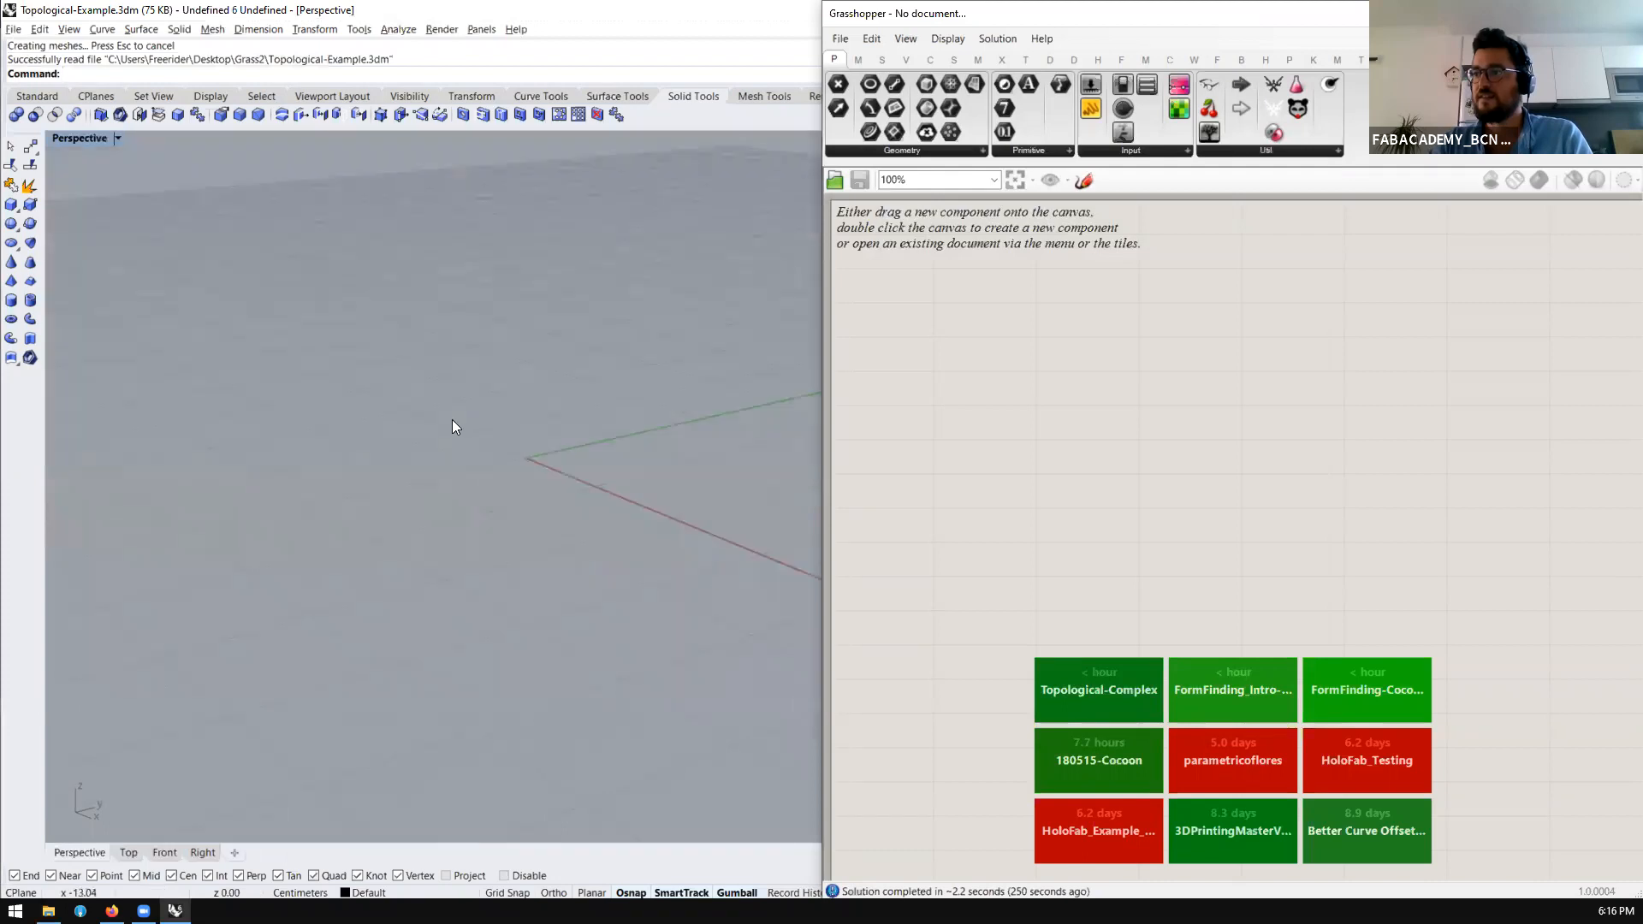
Run the Show command in the Topological-Example model to reveal any hidden objects
scroll(488, 430, down, 4)
right_drag(500, 446, 496, 476)
text(Show)
key(Return)
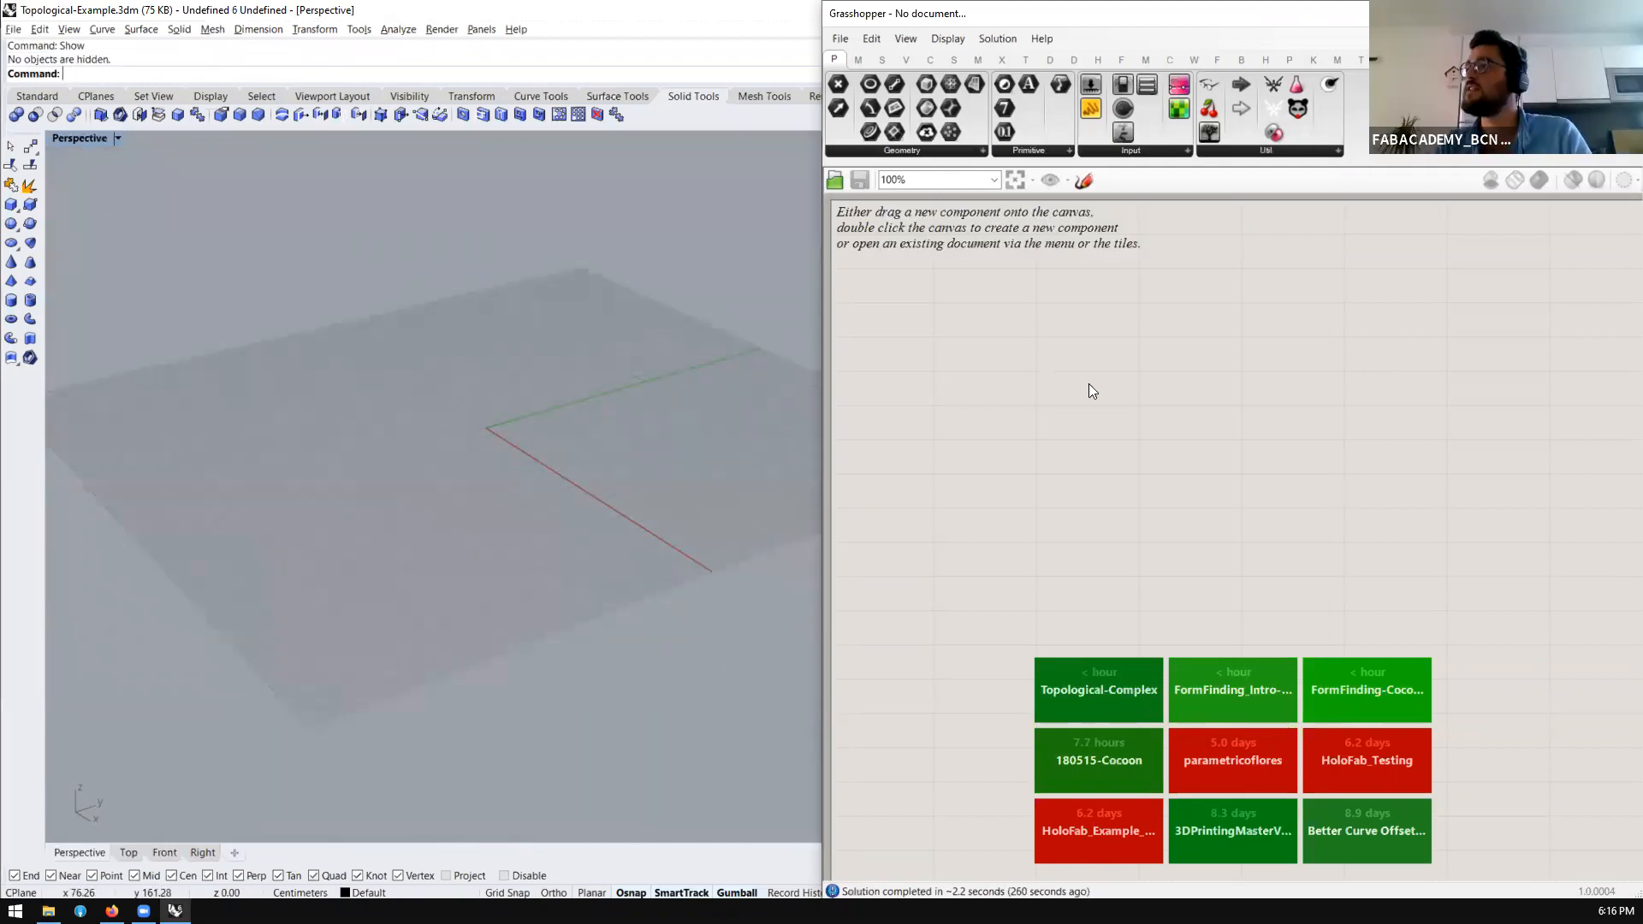
click(922, 409)
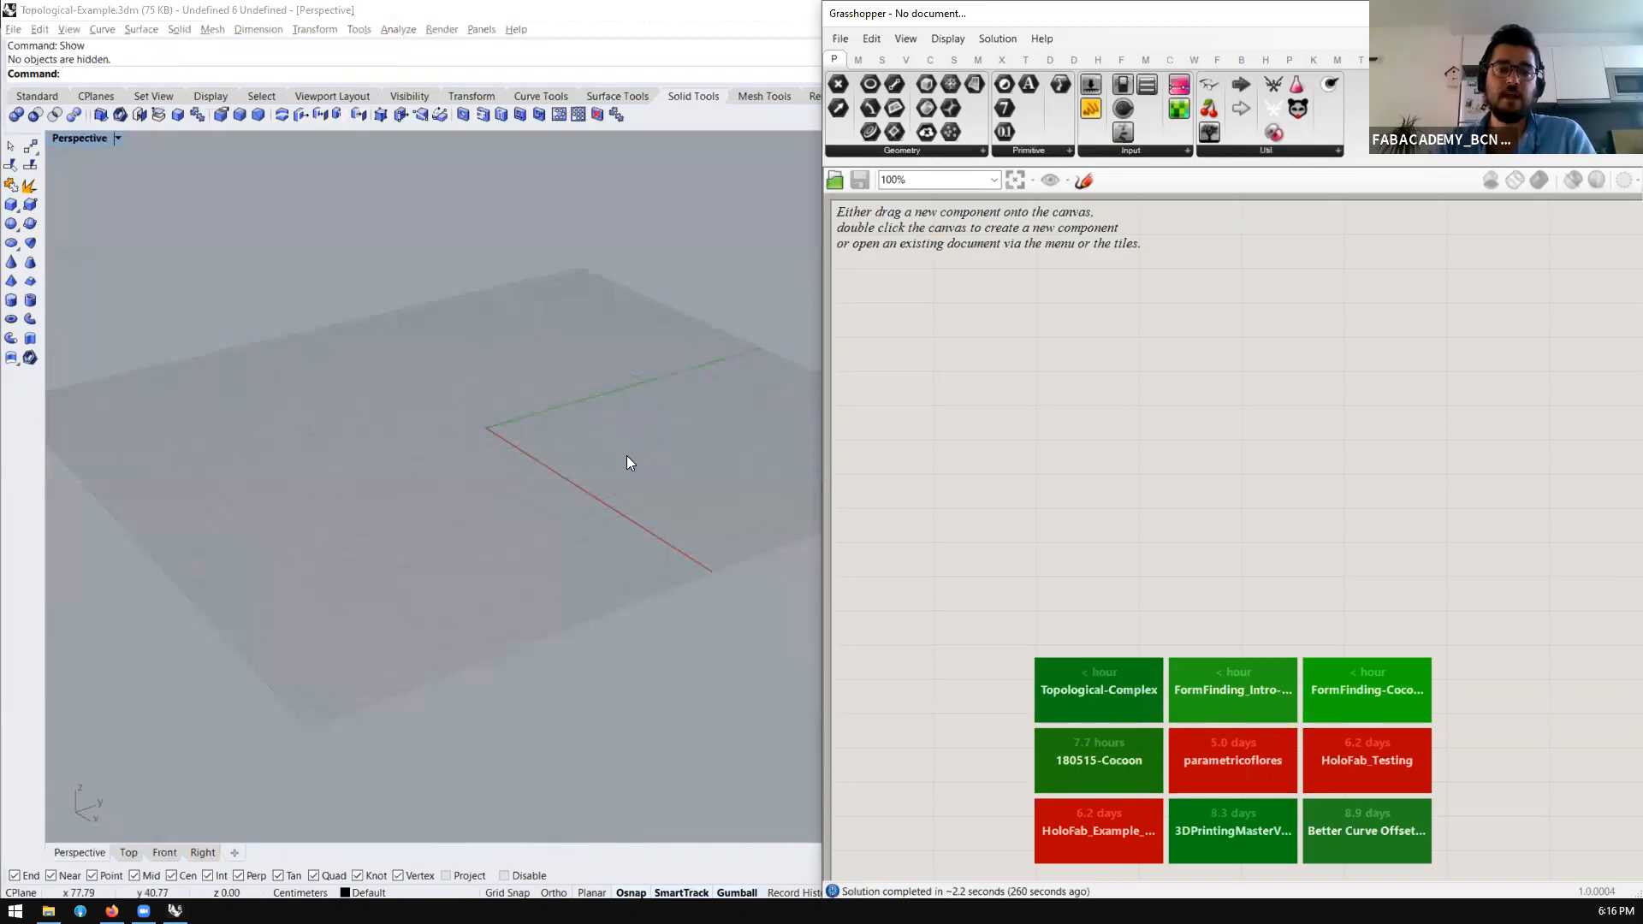
Switch to Firefox, search food4Rhino for "topos" and open the tOpos plugin page in a new tab
key(alt+Tab)
scroll(741, 286, up, 5)
click(660, 196)
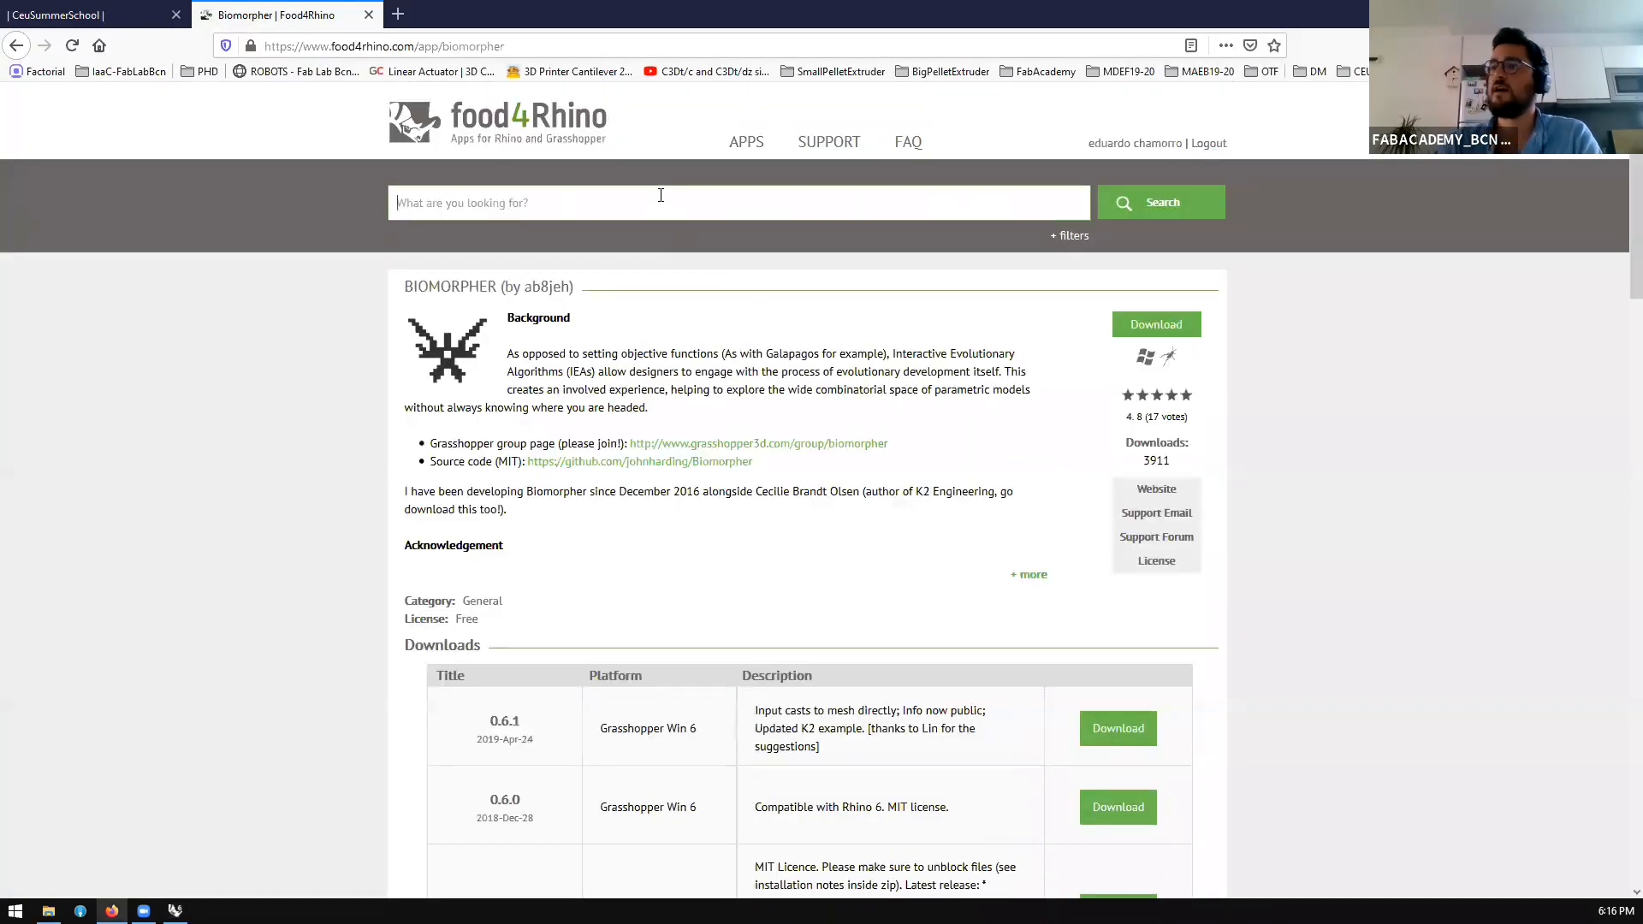
text(topos)
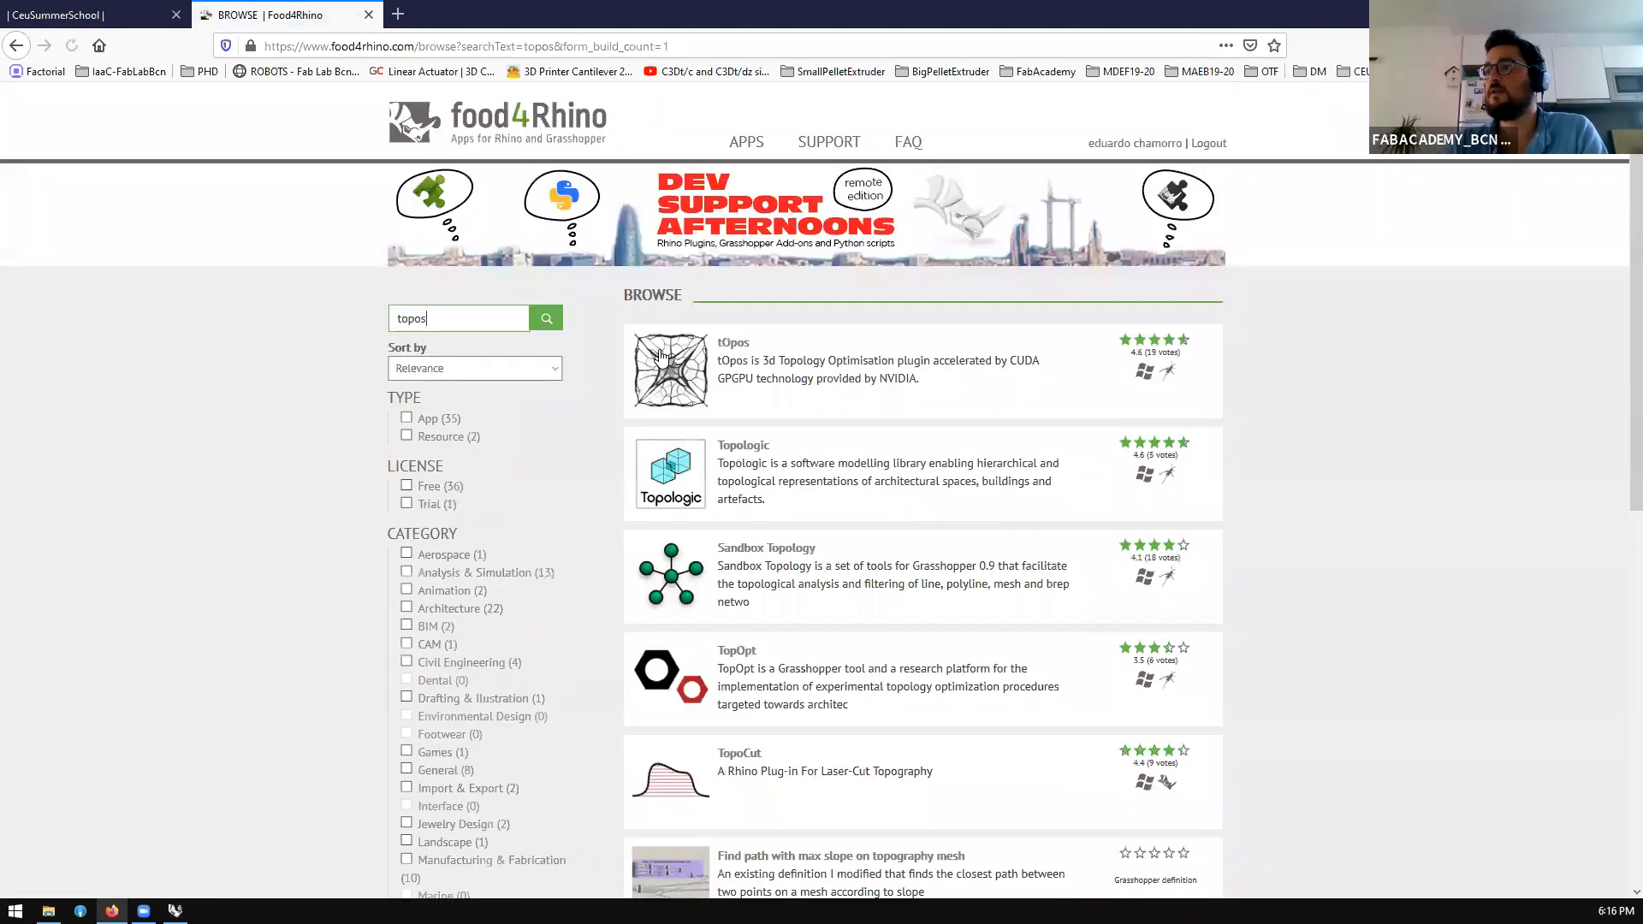
right_click(670, 361)
click(727, 368)
Search food4Rhino for "ameba" and open the Ameba plugin page
double_click(441, 314)
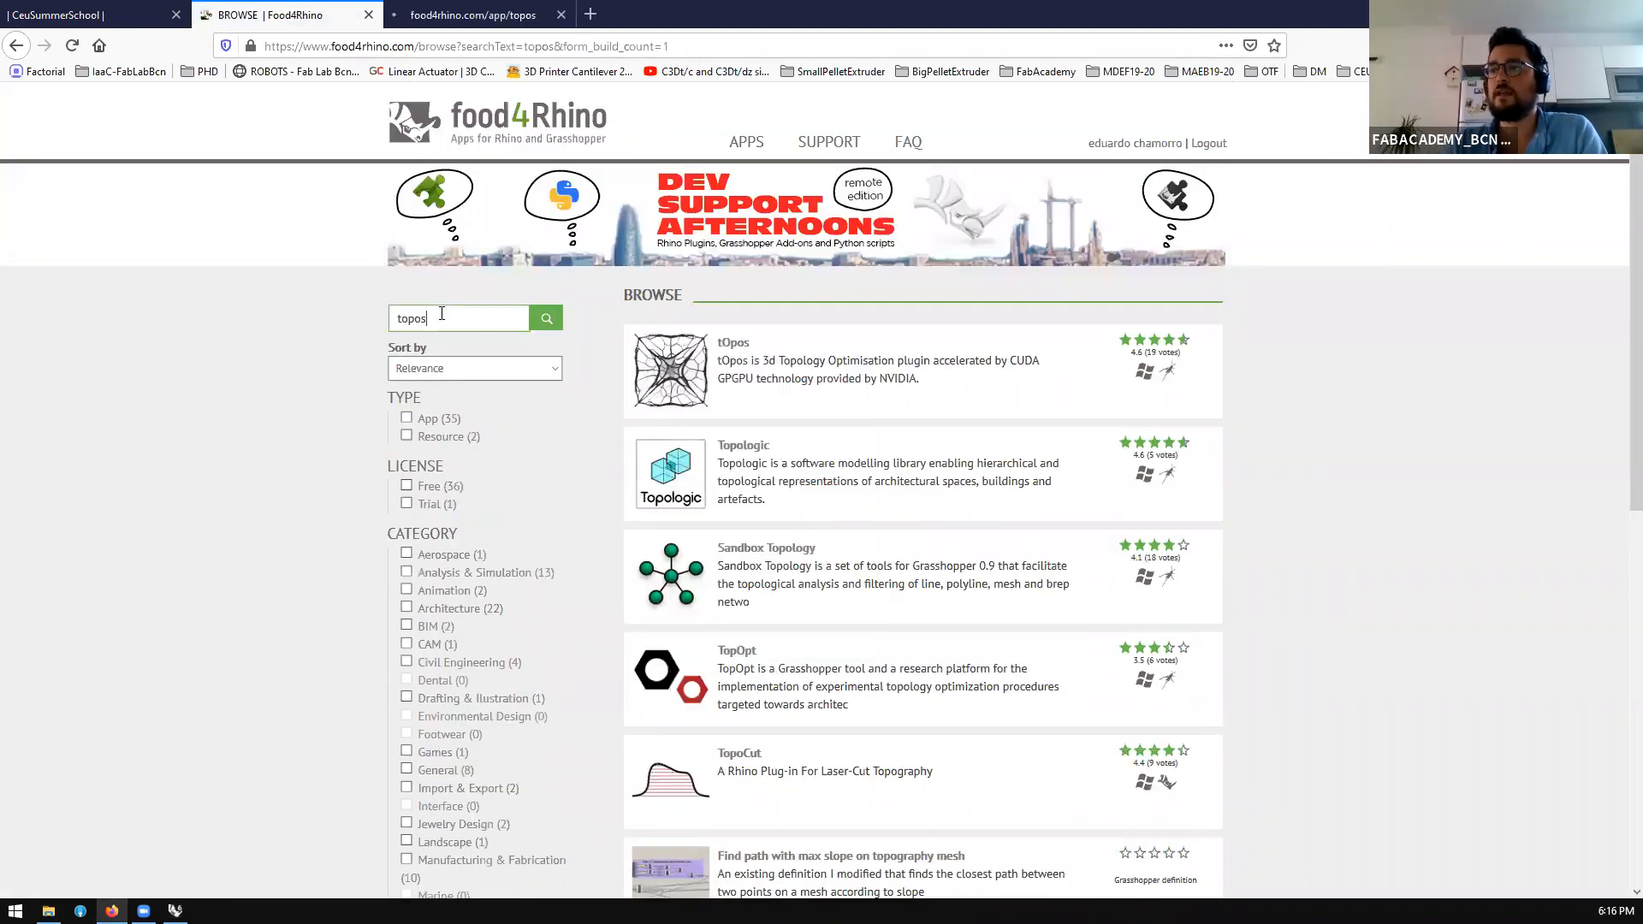
text(amo)
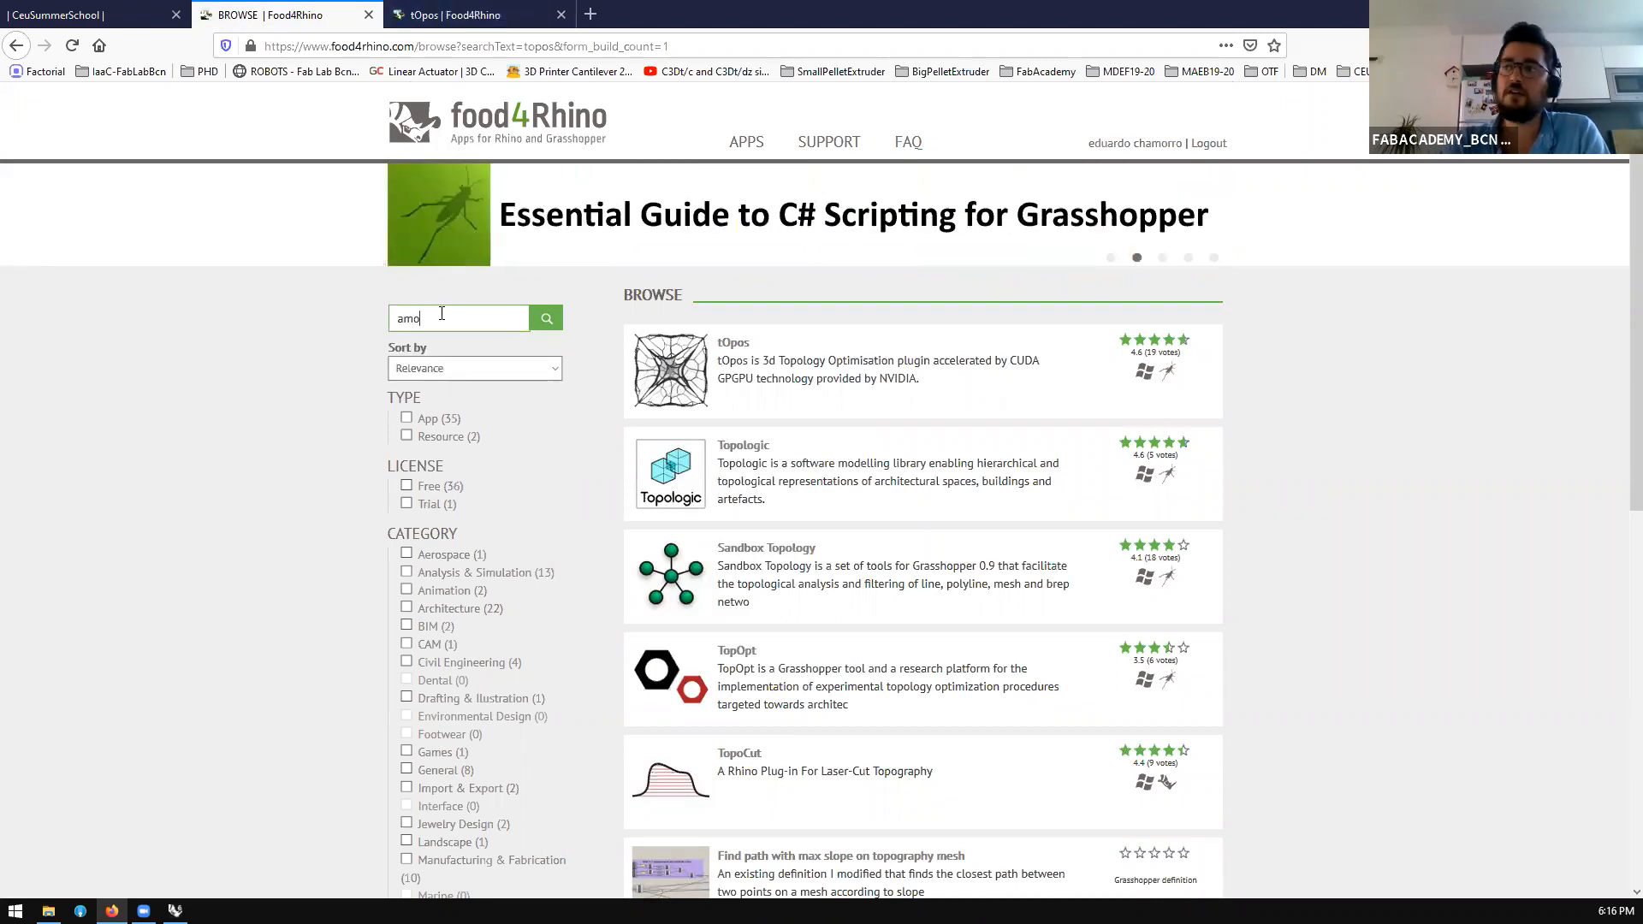
key(BackSpace)
text(eba)
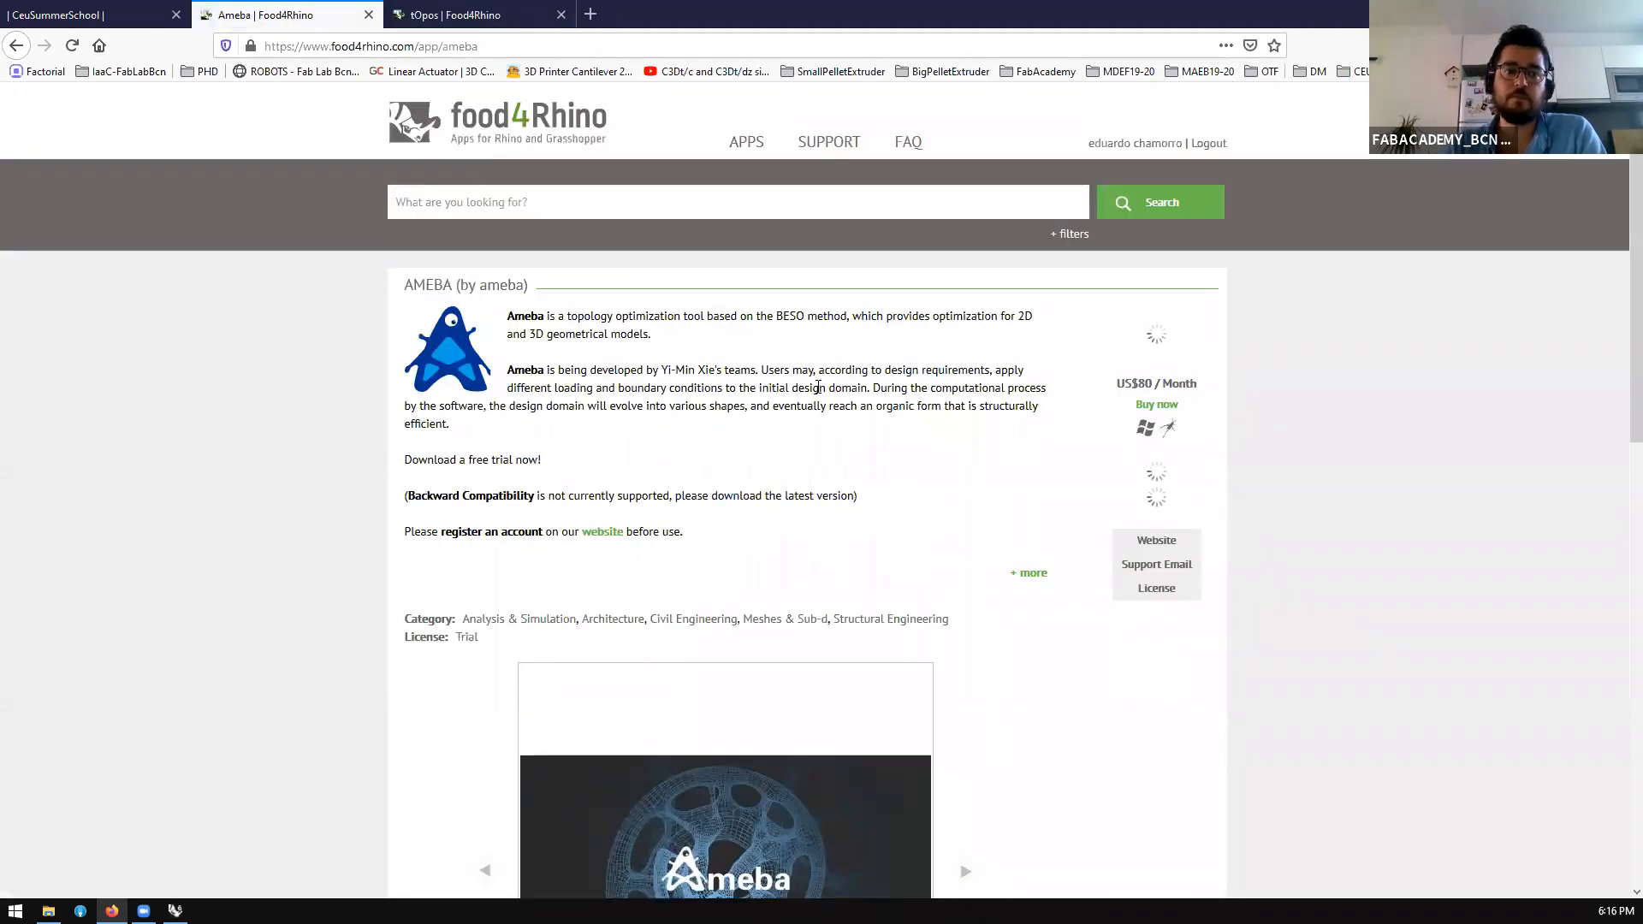
Browse the full-size example images in the Ameba page's gallery and bring up the tOpos plugin page
scroll(840, 368, down, 1)
scroll(689, 447, down, 2)
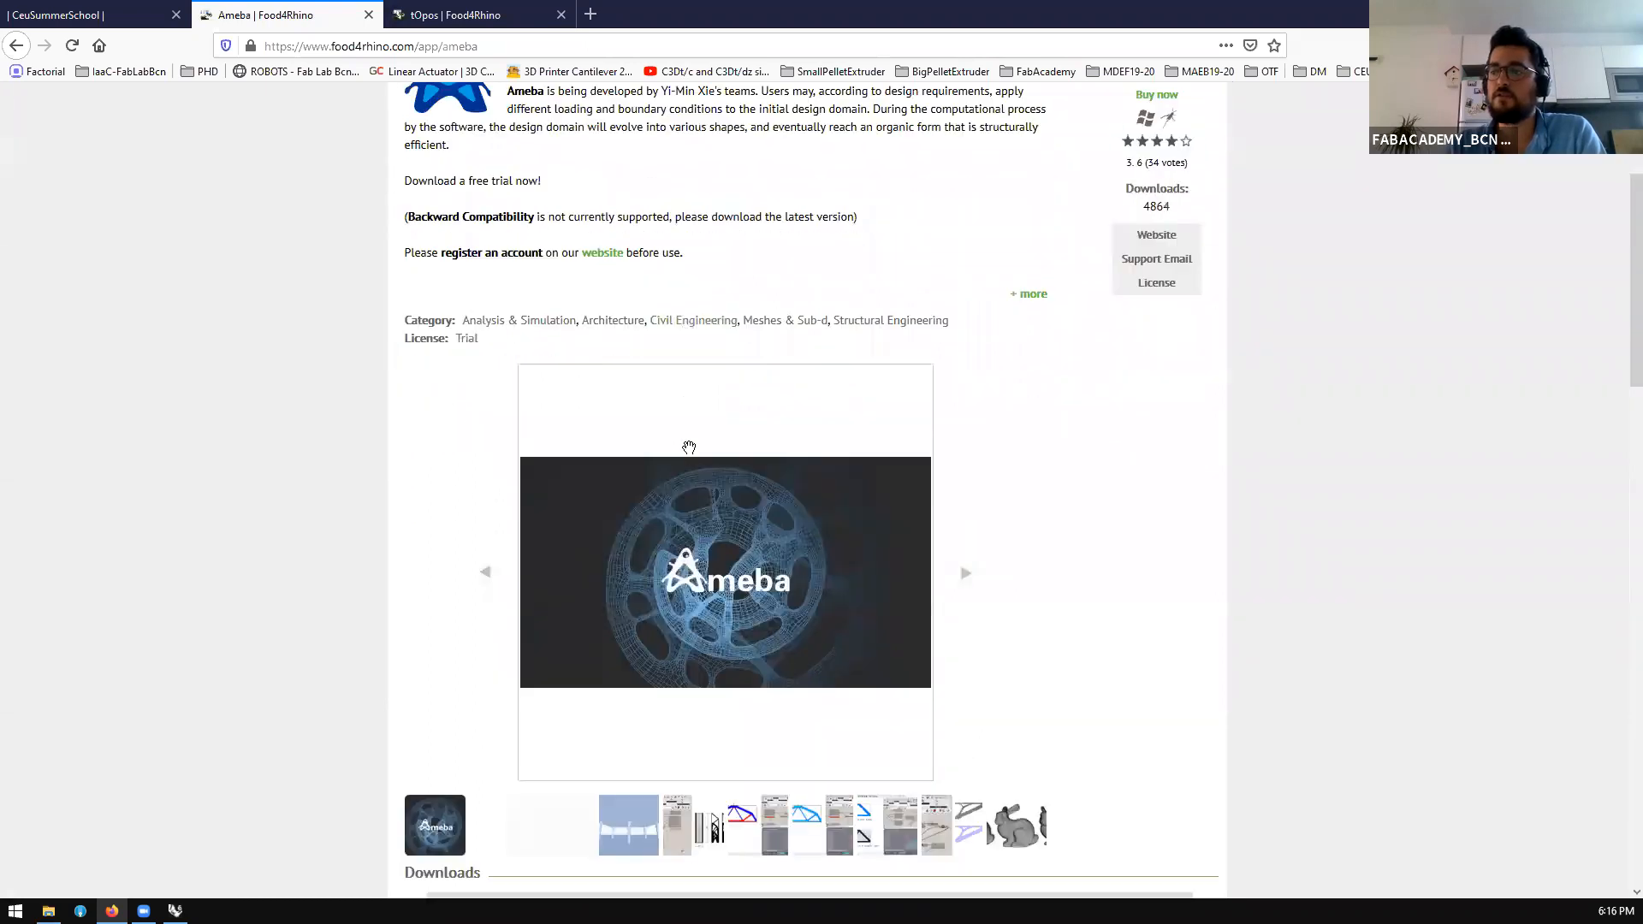
scroll(689, 448, down, 3)
click(804, 508)
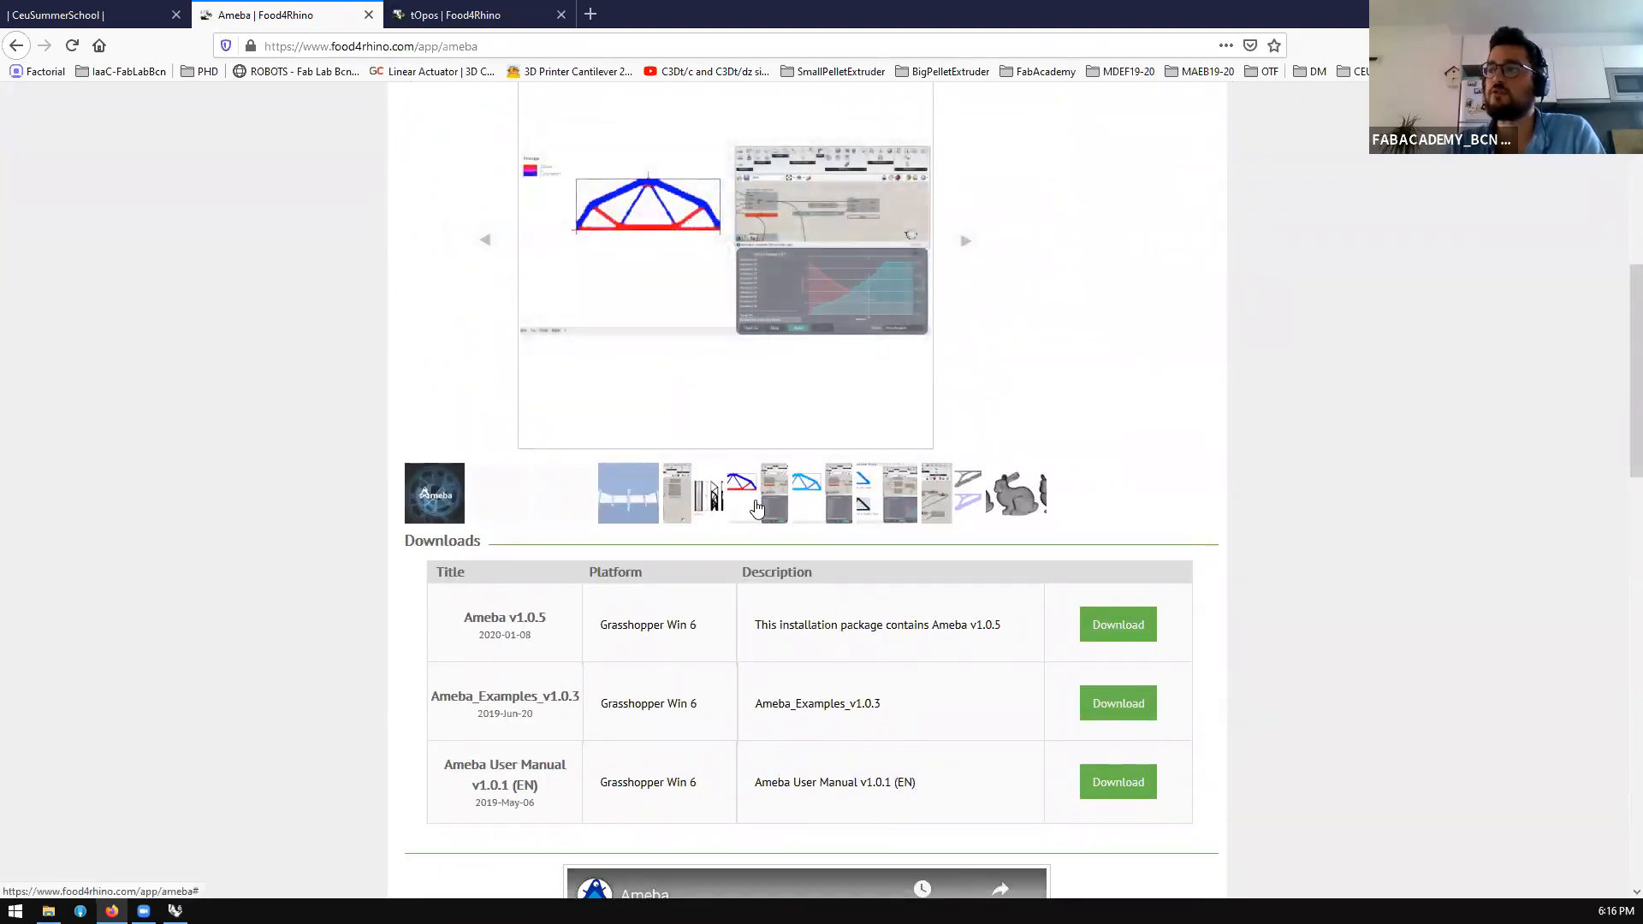
click(702, 278)
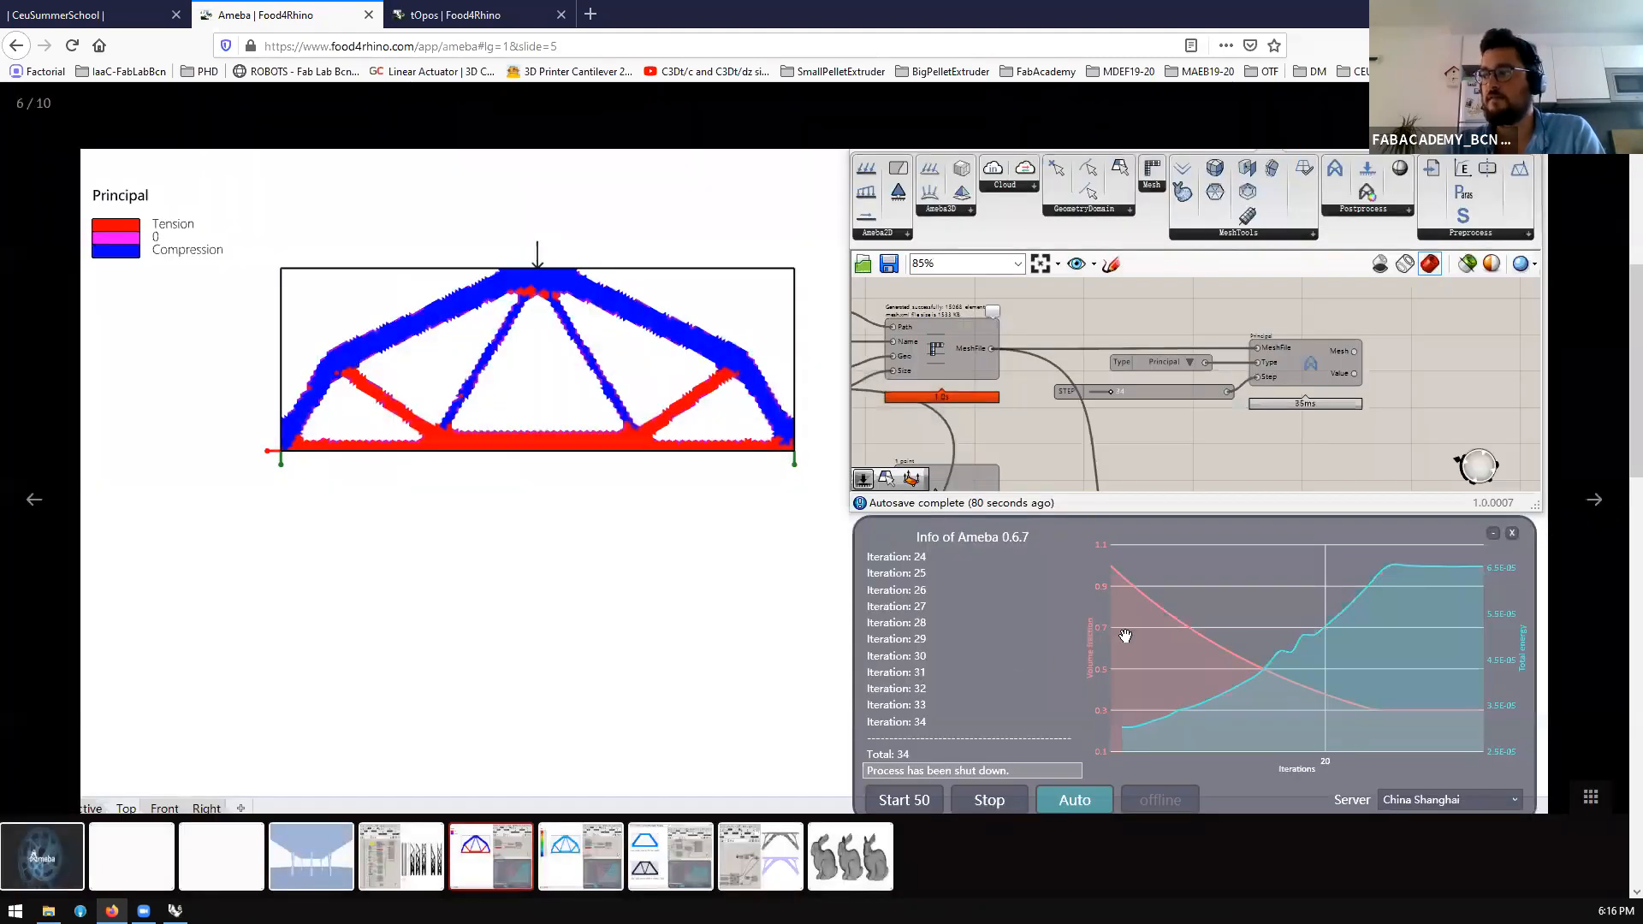
click(1595, 505)
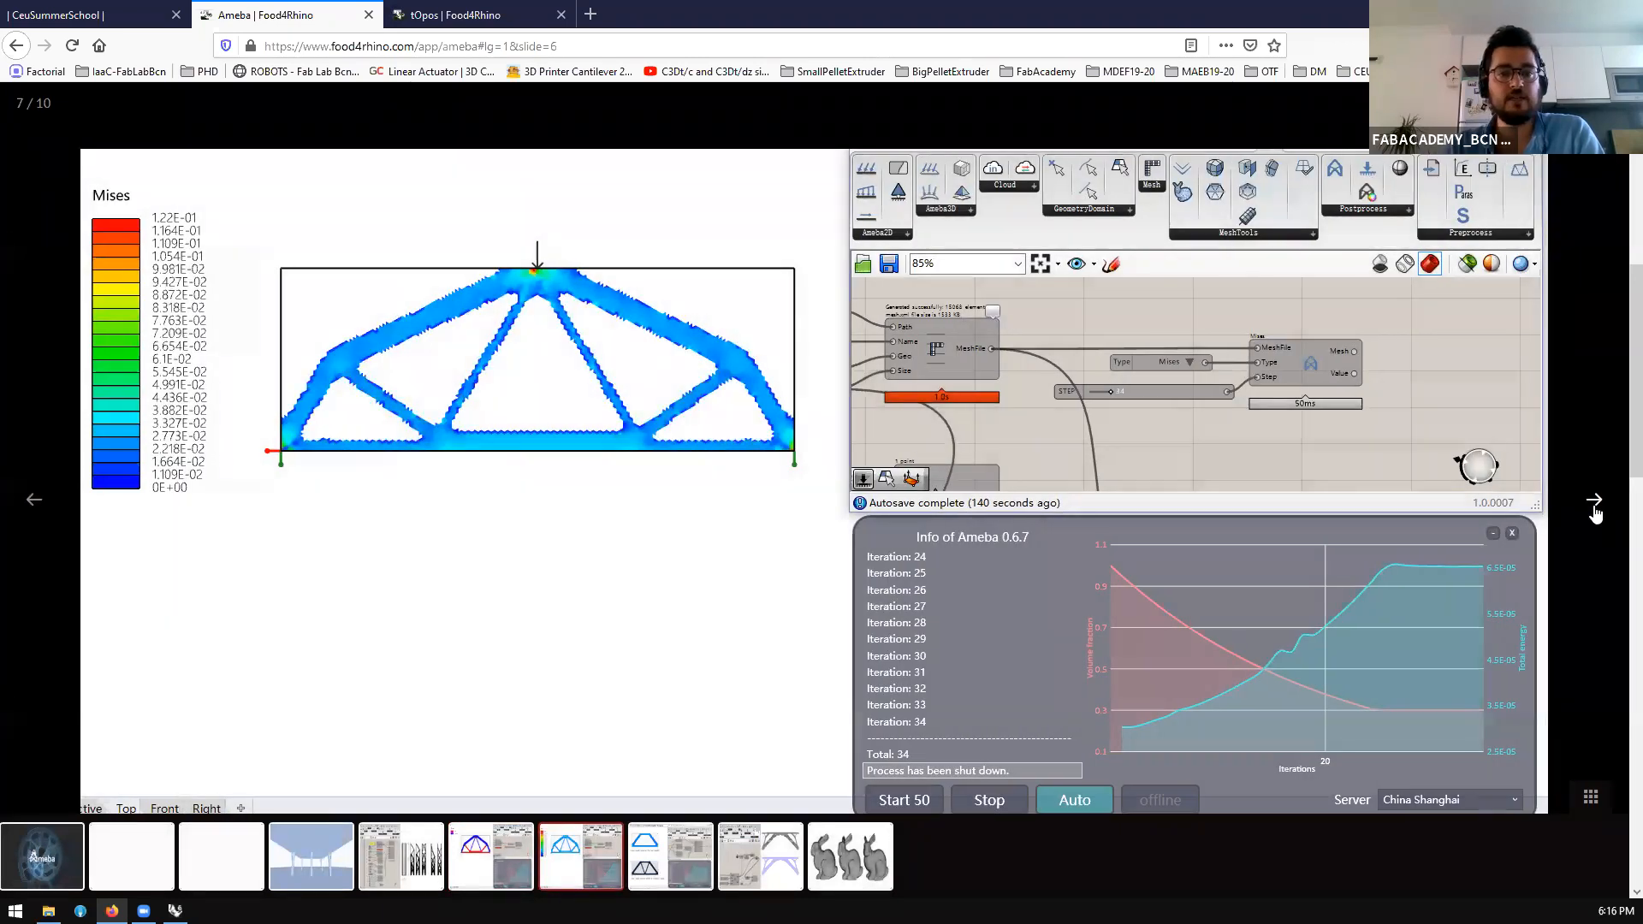
click(1595, 507)
click(1594, 507)
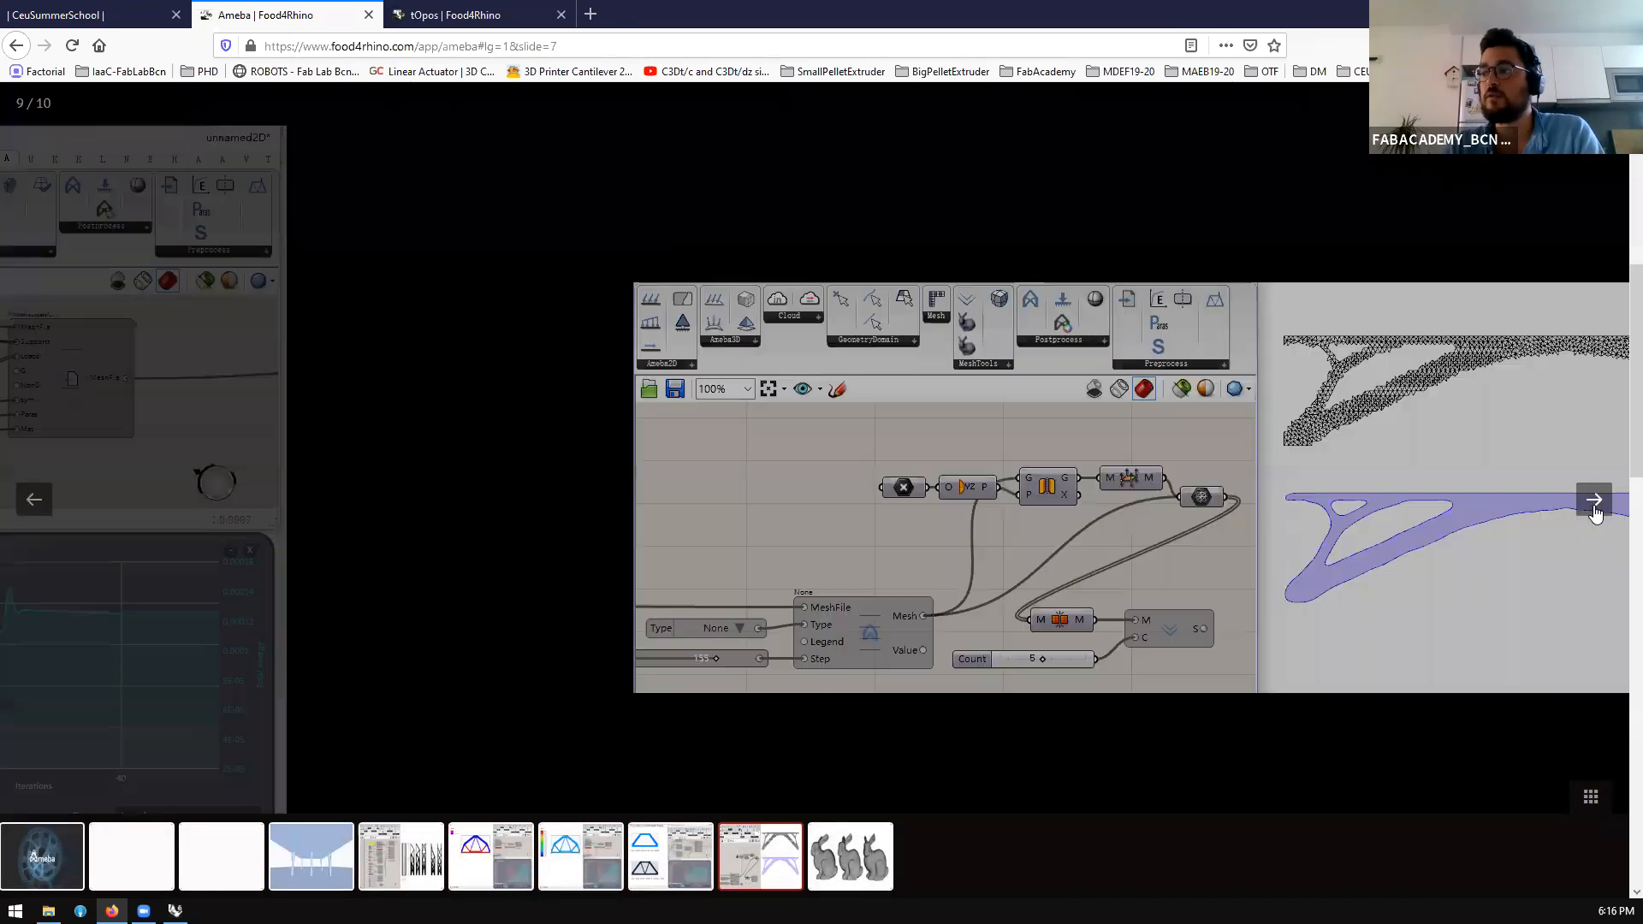
click(1594, 506)
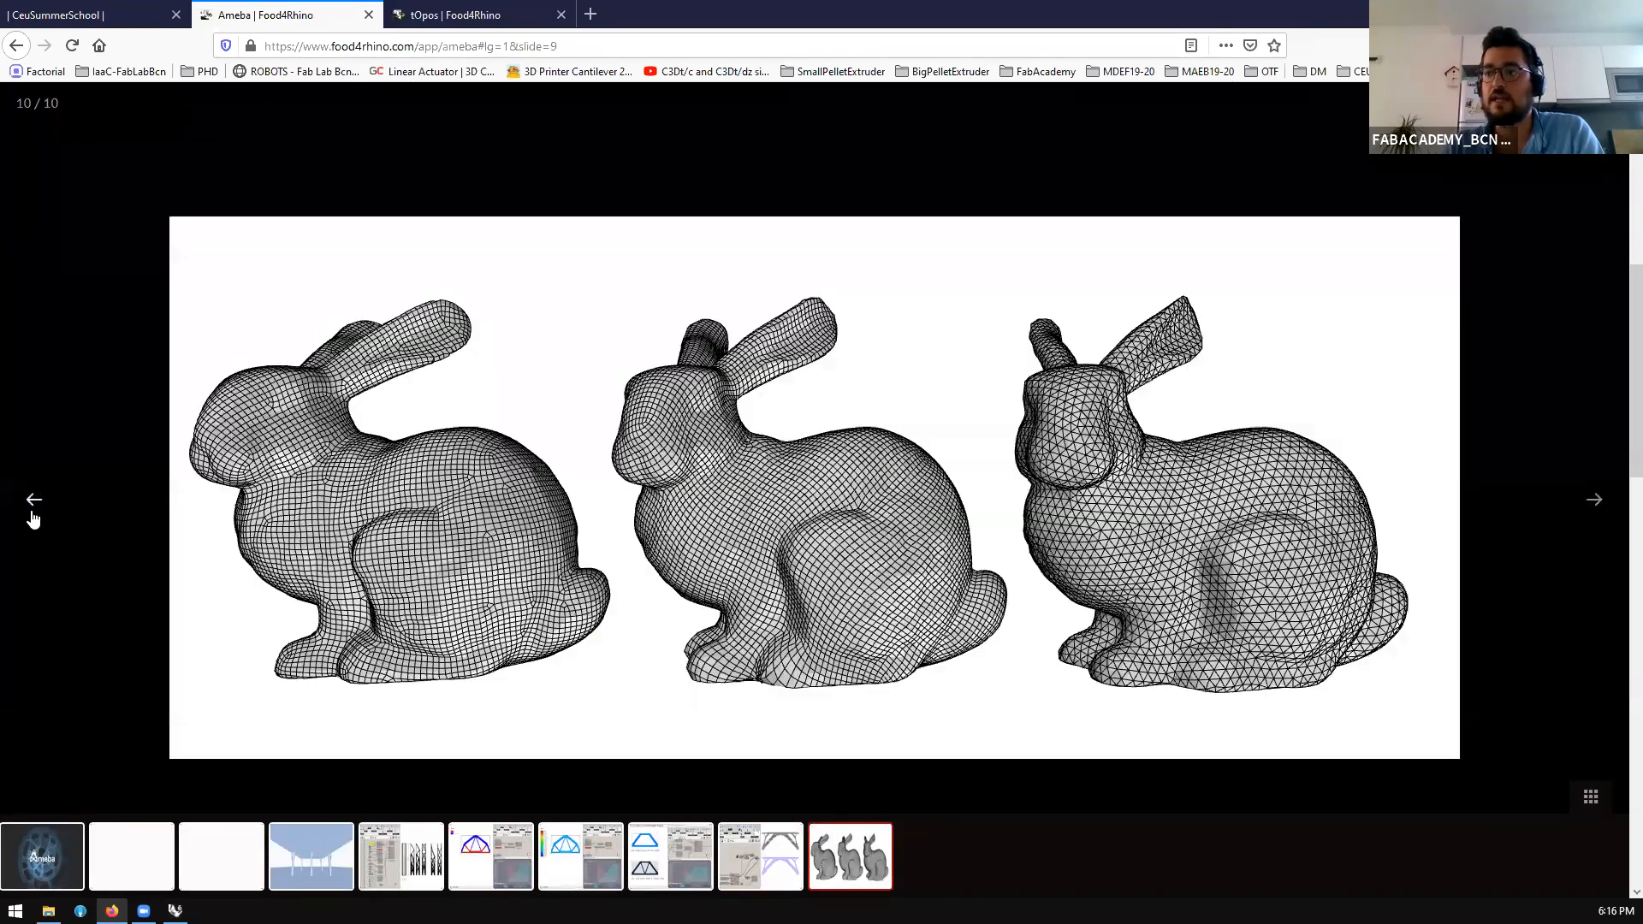
click(32, 514)
click(1602, 515)
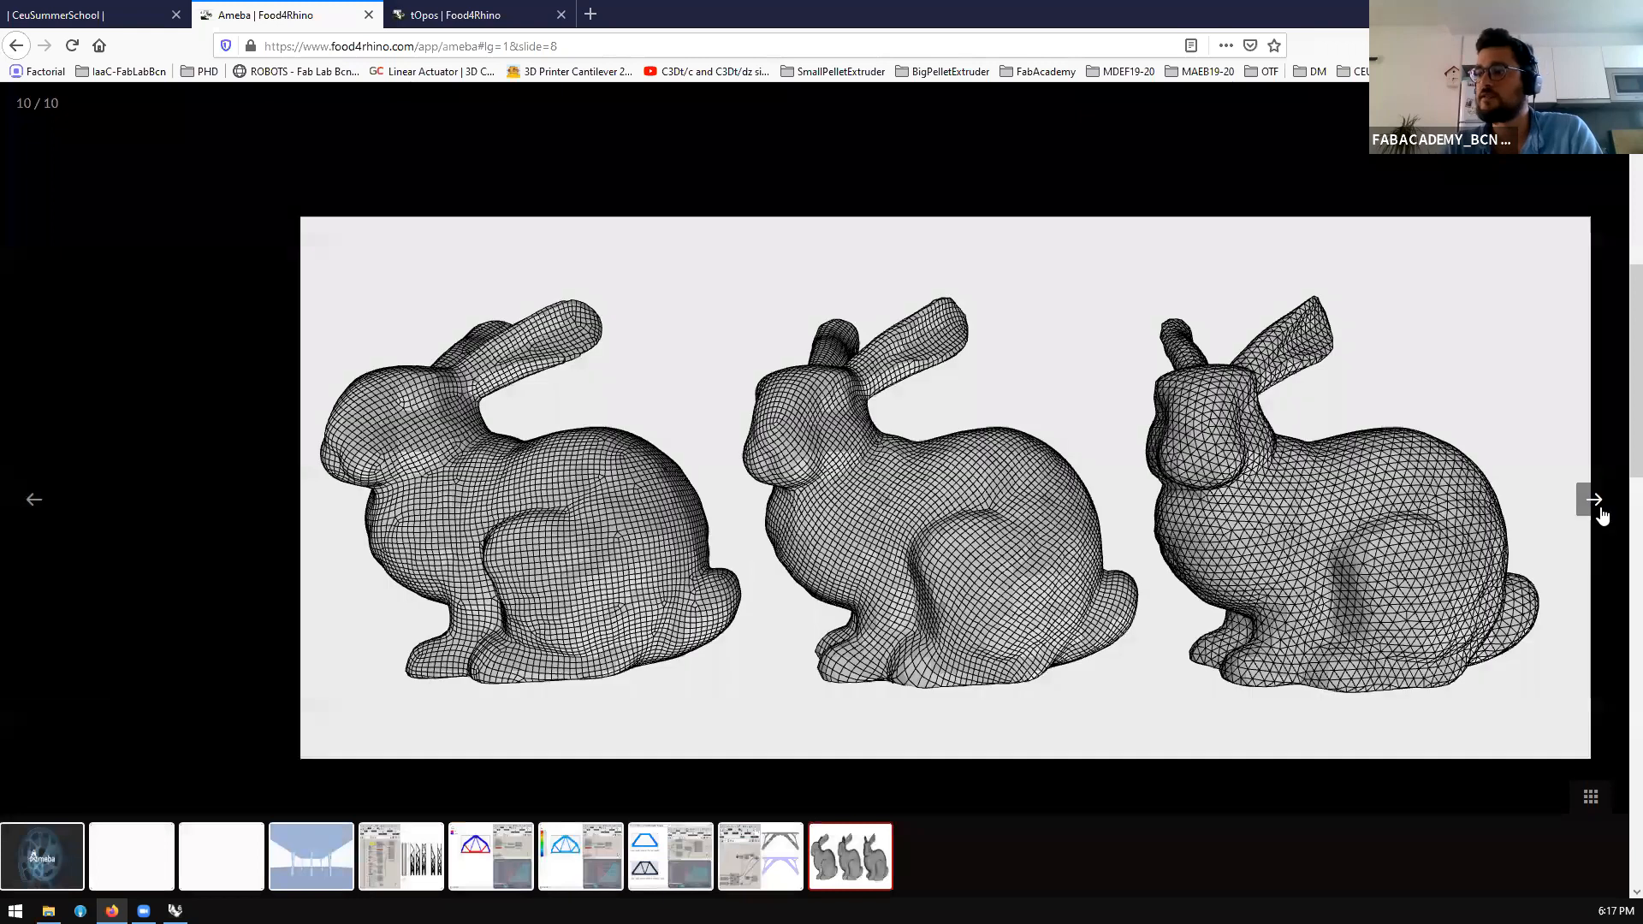
click(1599, 513)
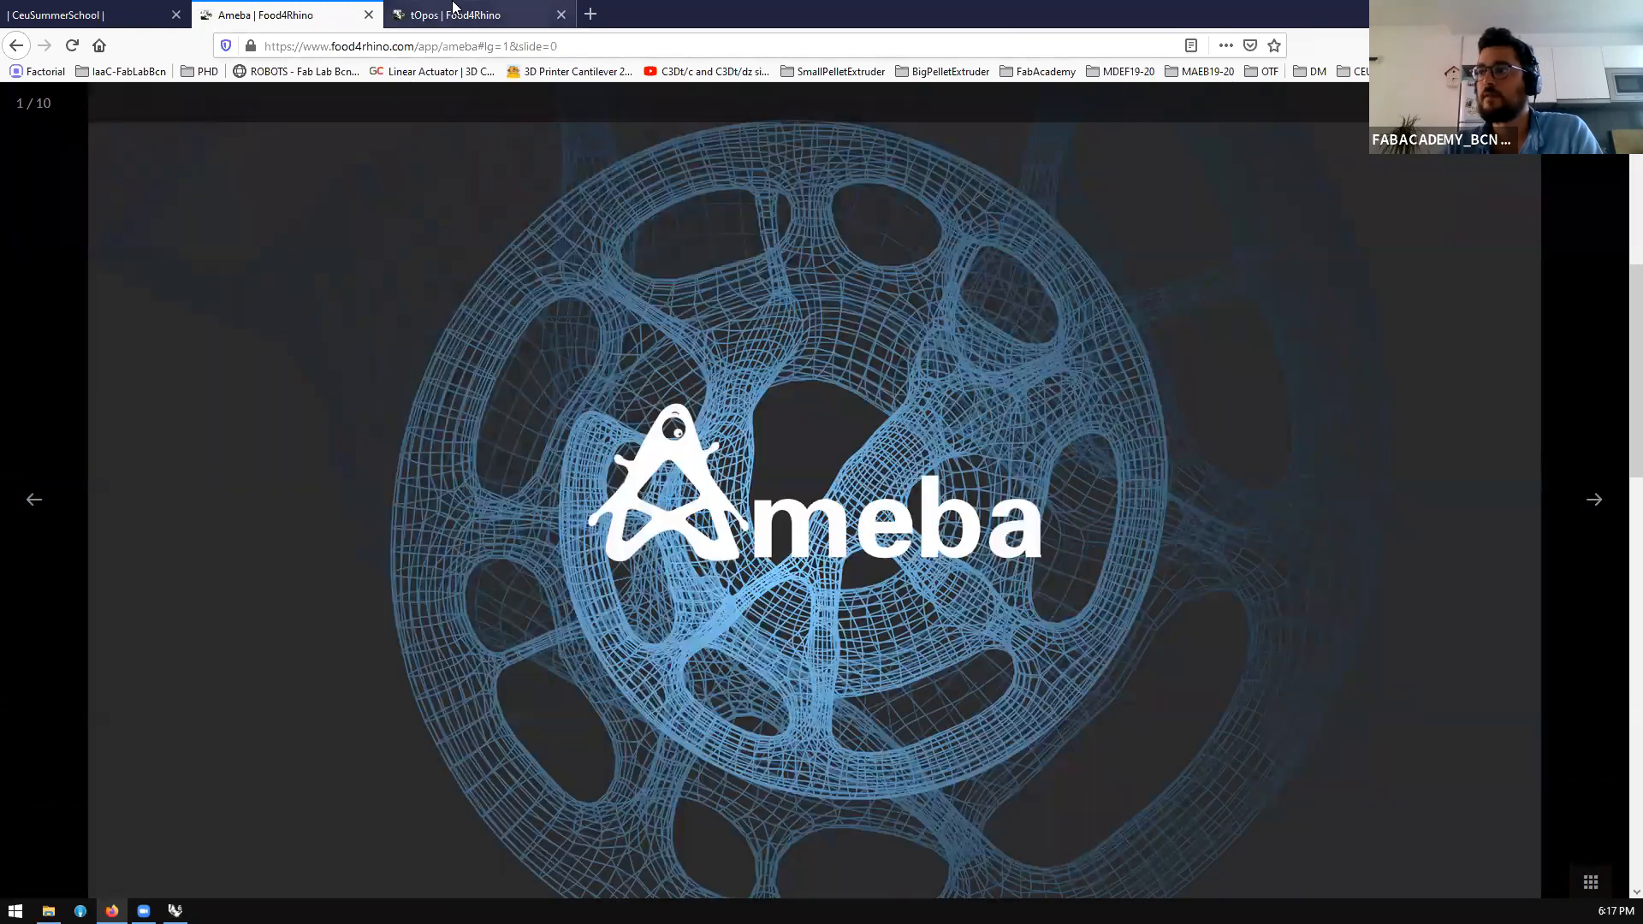
click(454, 12)
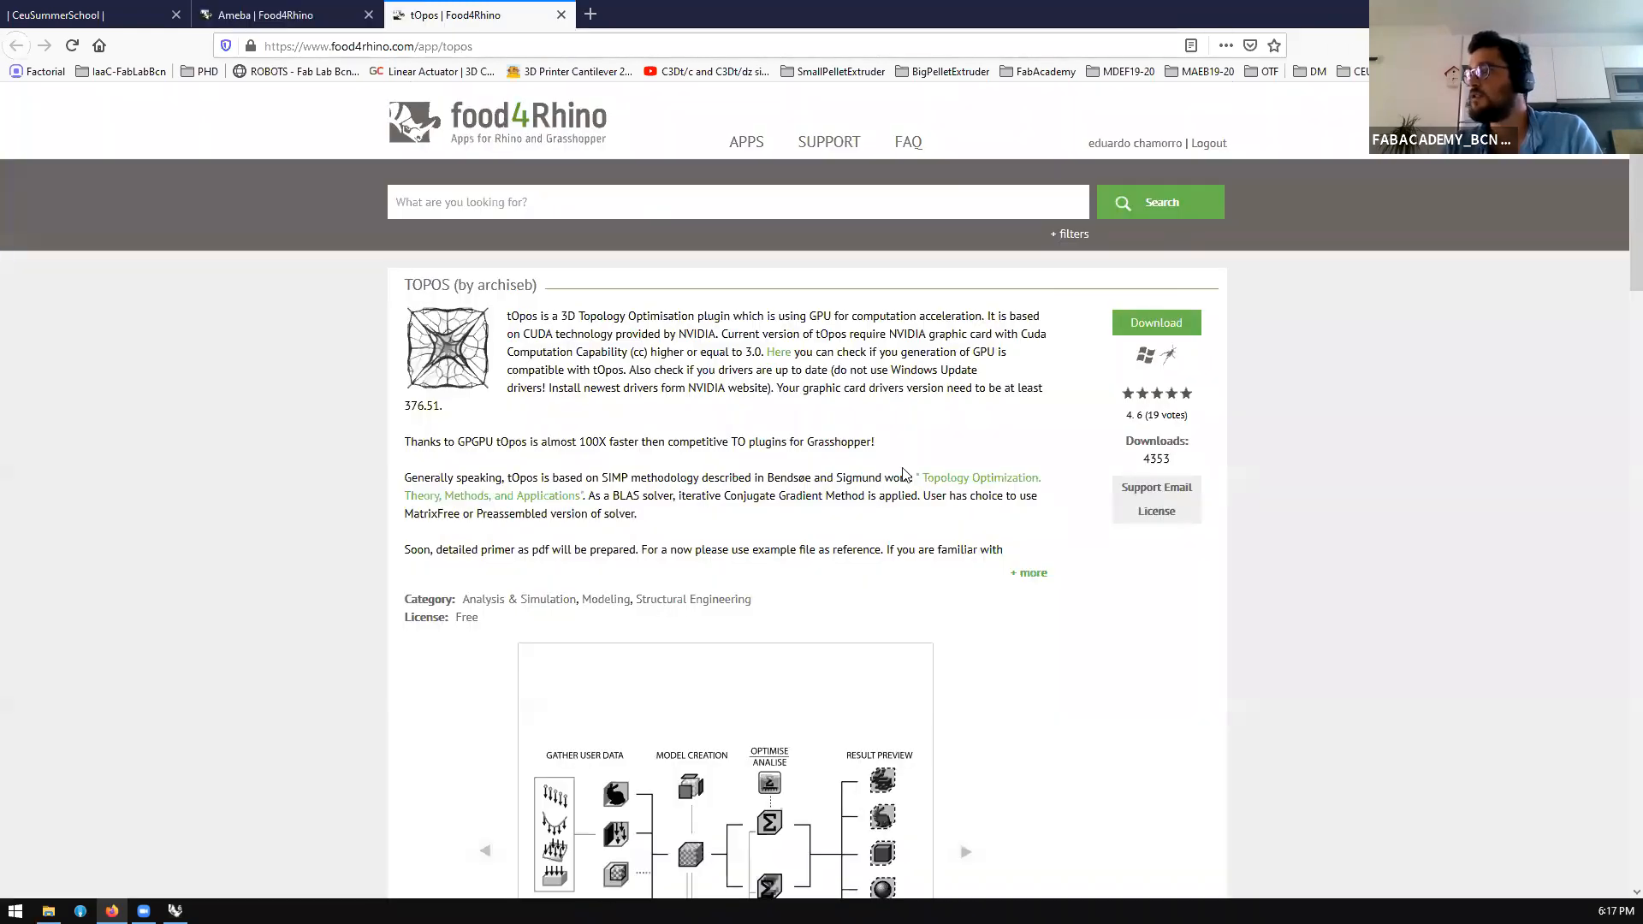
Load Topological-Example.gh from the Grass2 folder into Grasshopper, skipping the missing plugin installation and declining to view the IO messages
key(alt+Tab)
key(alt+Tab)
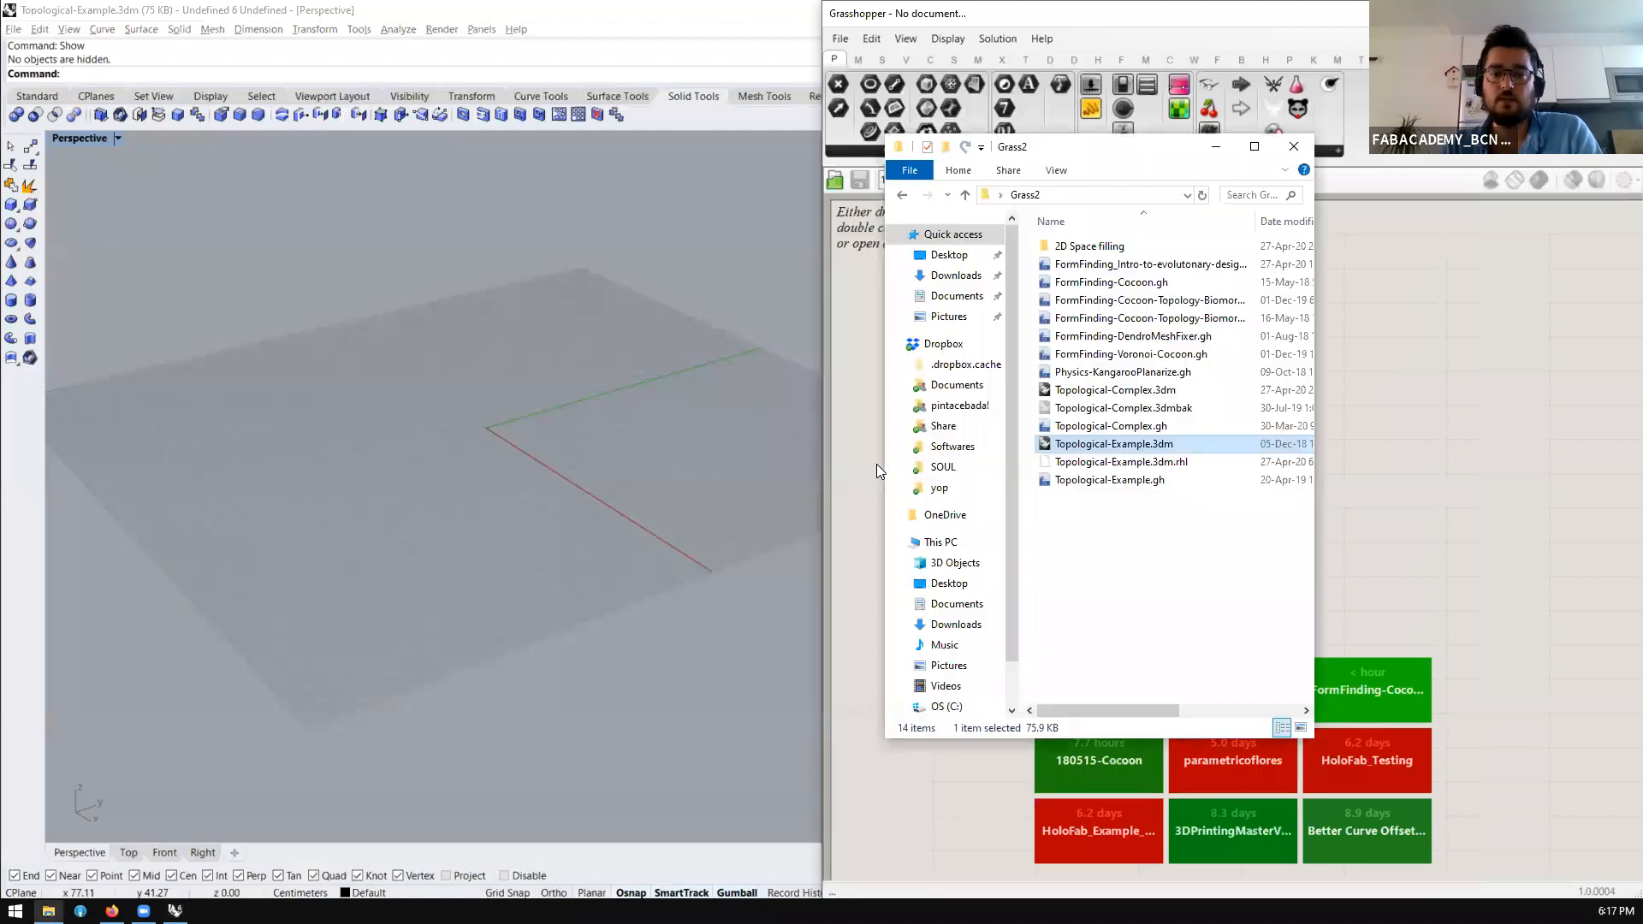
drag(1117, 480, 1363, 622)
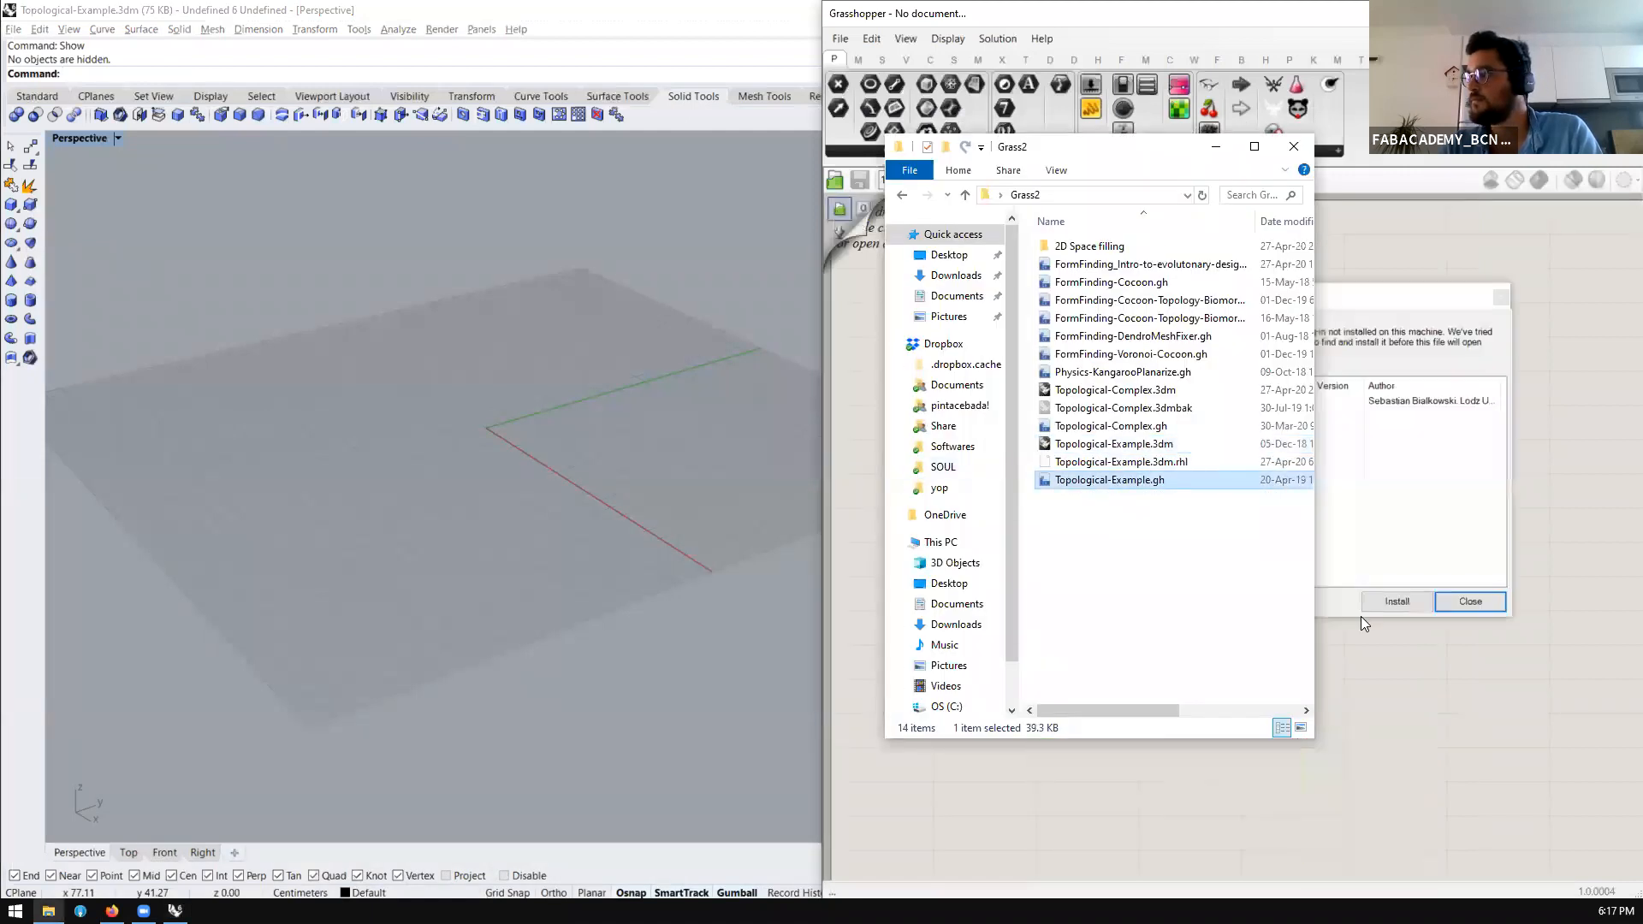
click(1436, 491)
click(1475, 601)
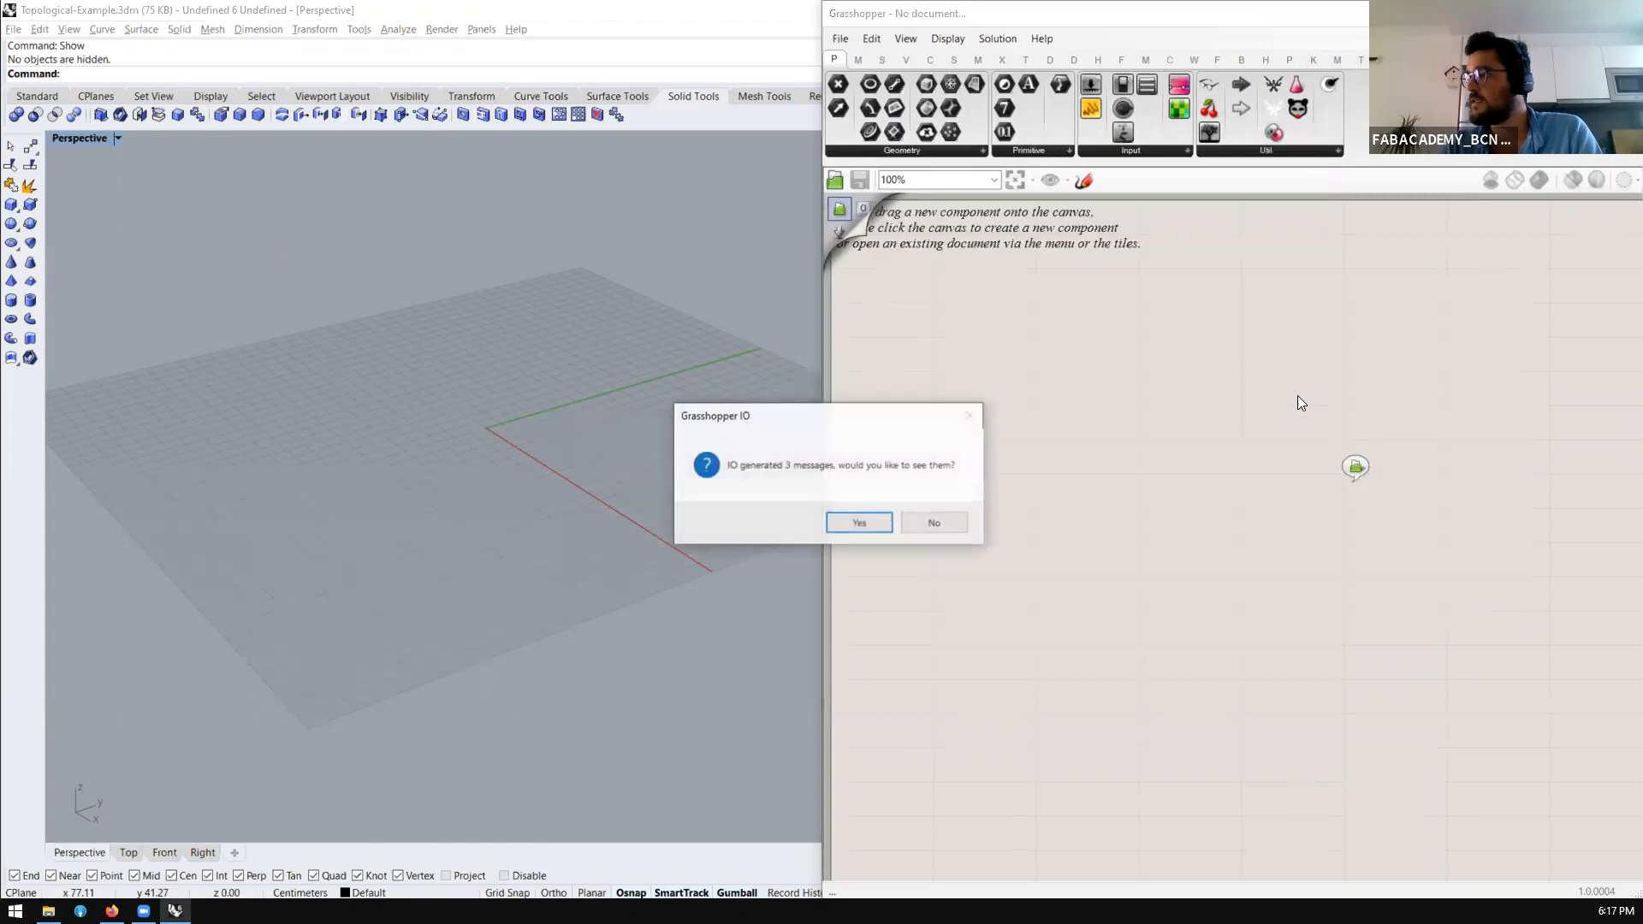
click(939, 519)
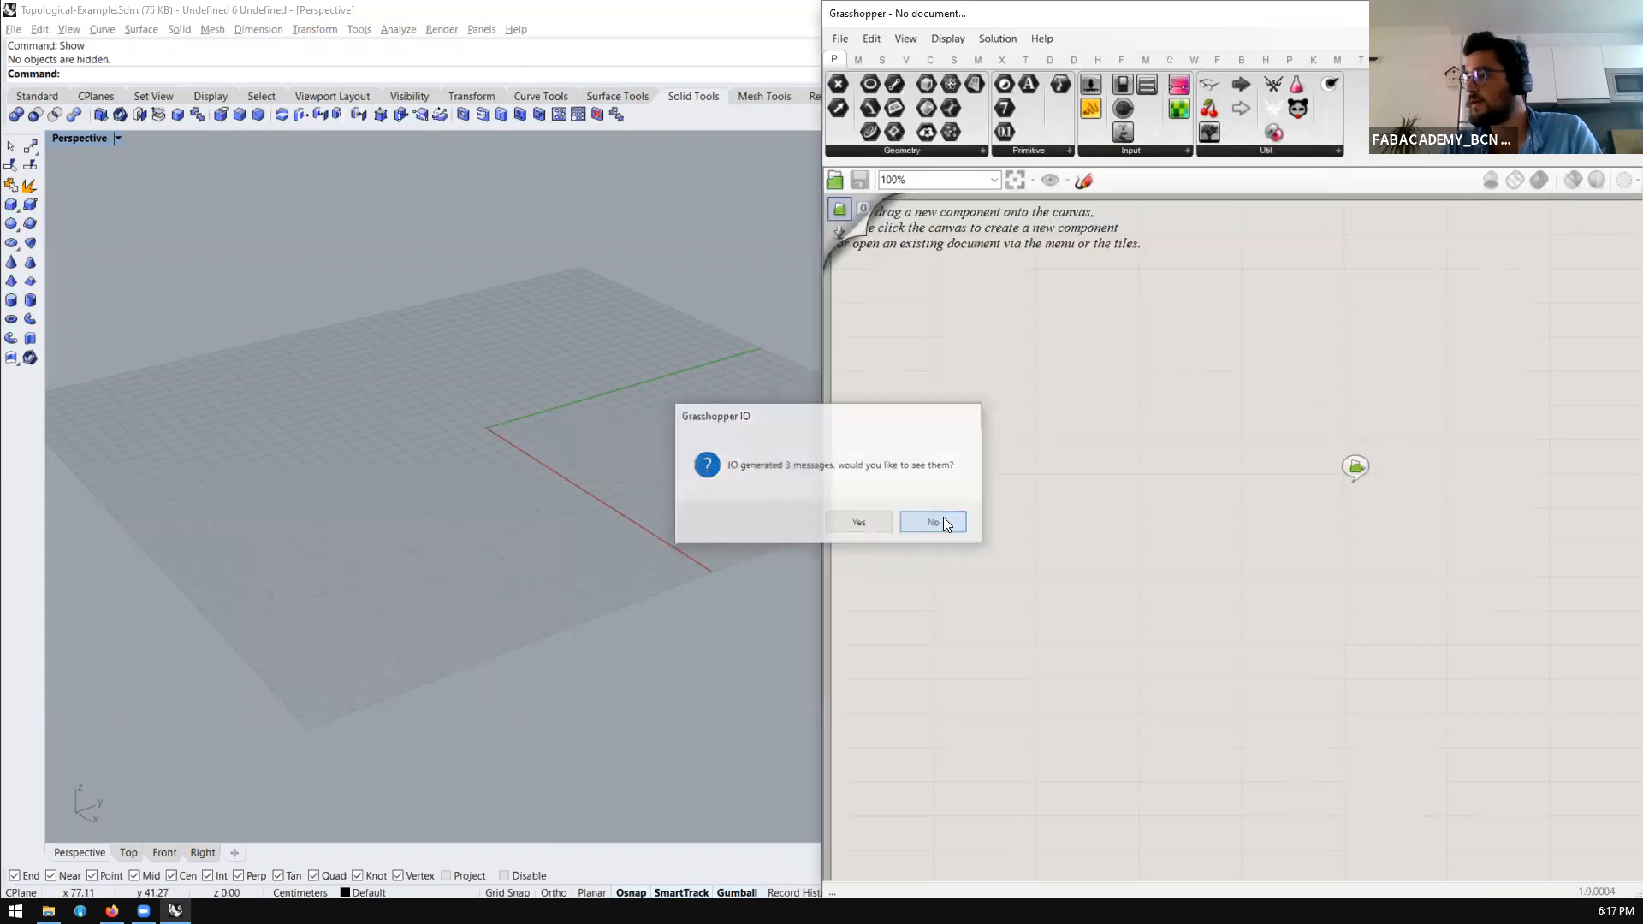
Turn on the preview for the input-side components of the domain and load groups, including the domain's stream filter
scroll(1184, 441, up, 6)
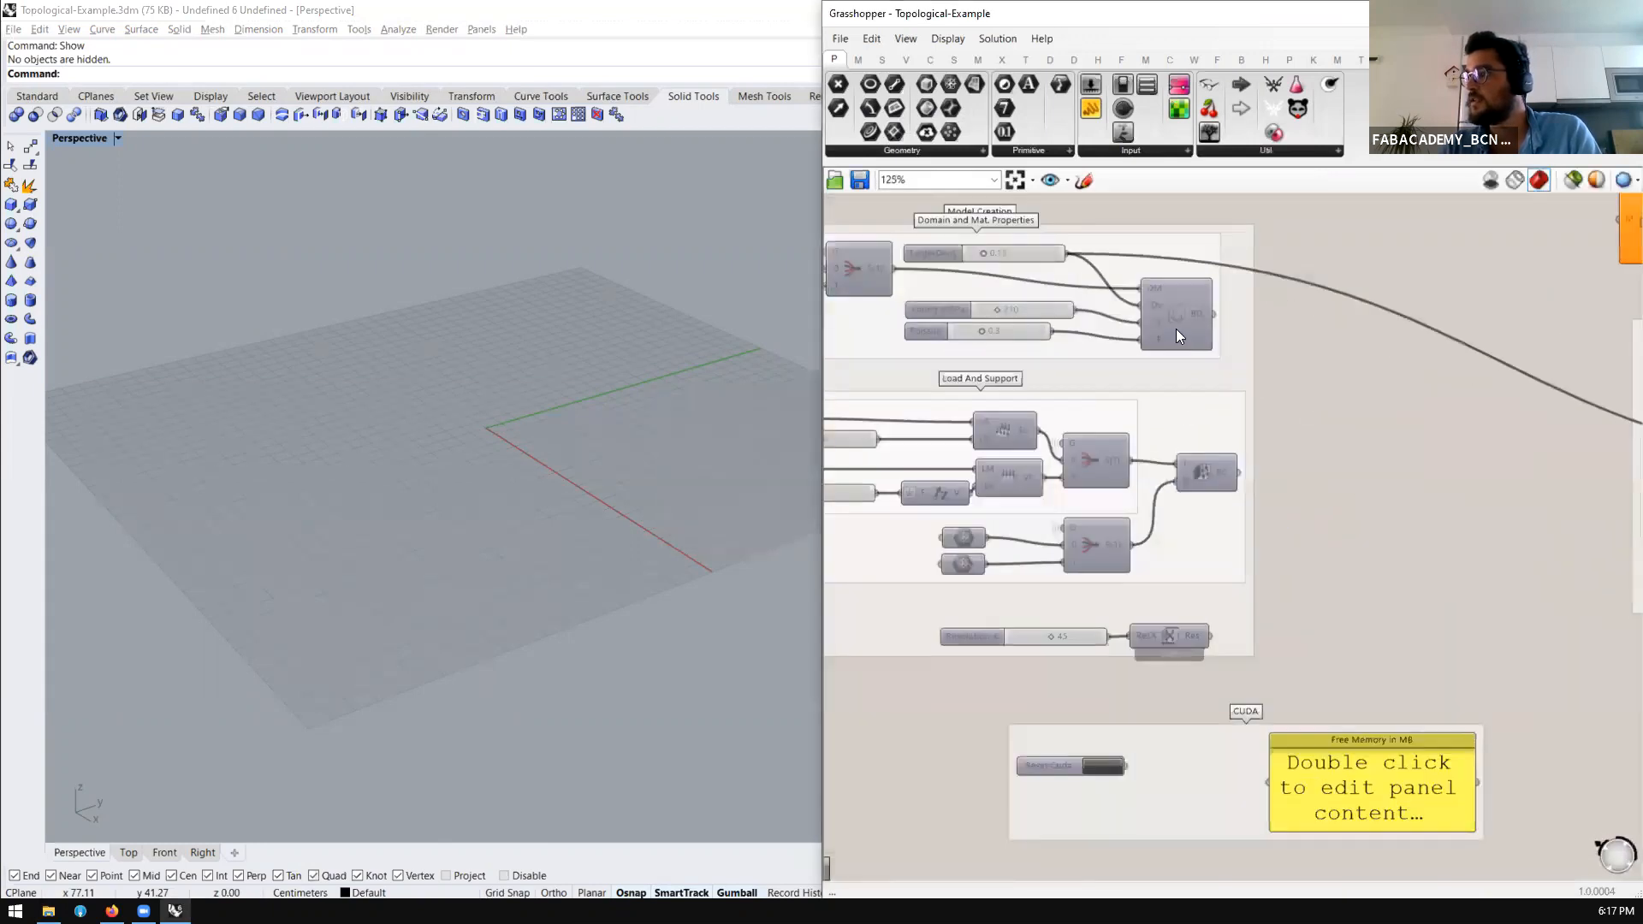
scroll(1004, 322, up, 2)
click(1016, 338)
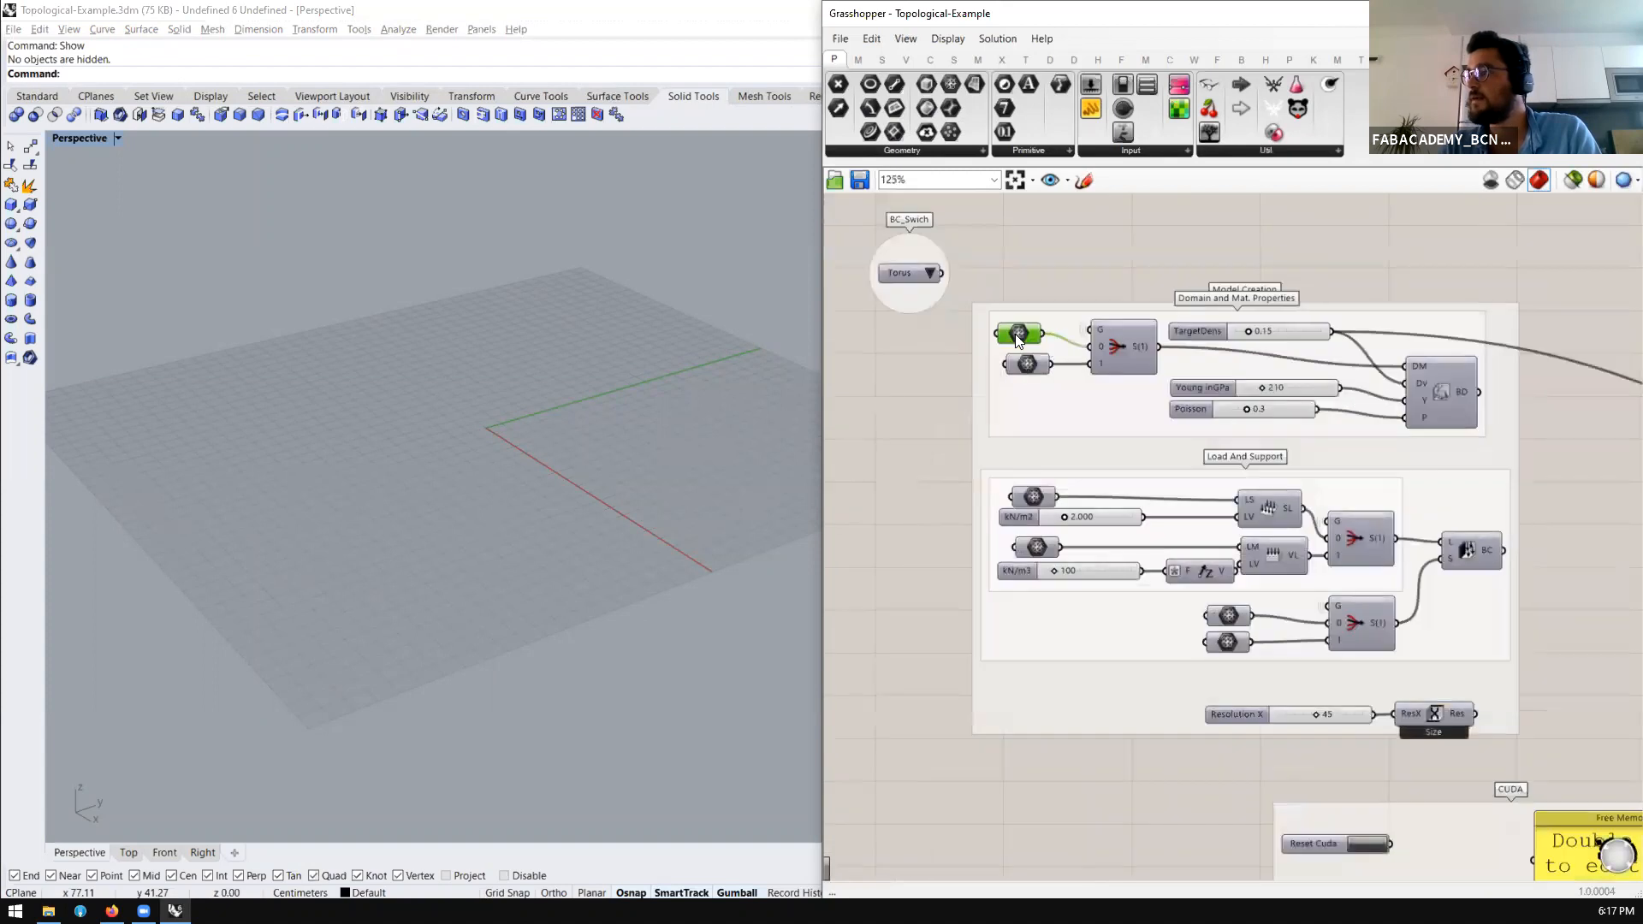
drag(999, 623, 946, 696)
middle_click(998, 643)
click(1029, 616)
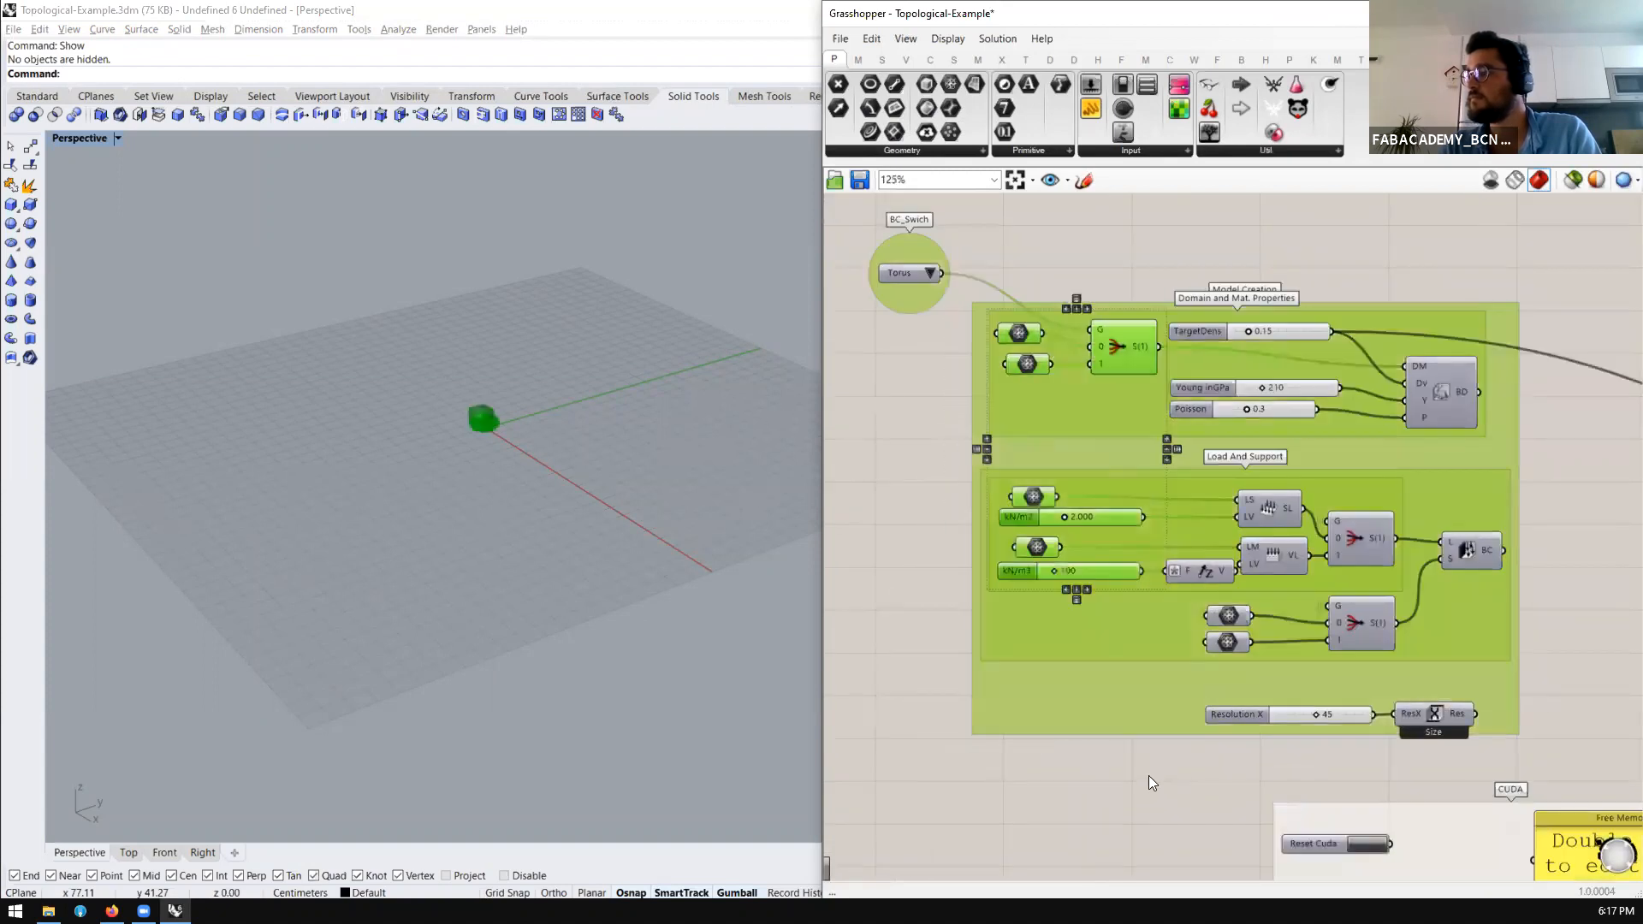
click(1149, 775)
Turn on the preview of the load and support stream filters in the Load And Support group
right_drag(1572, 485, 1259, 493)
click(1048, 541)
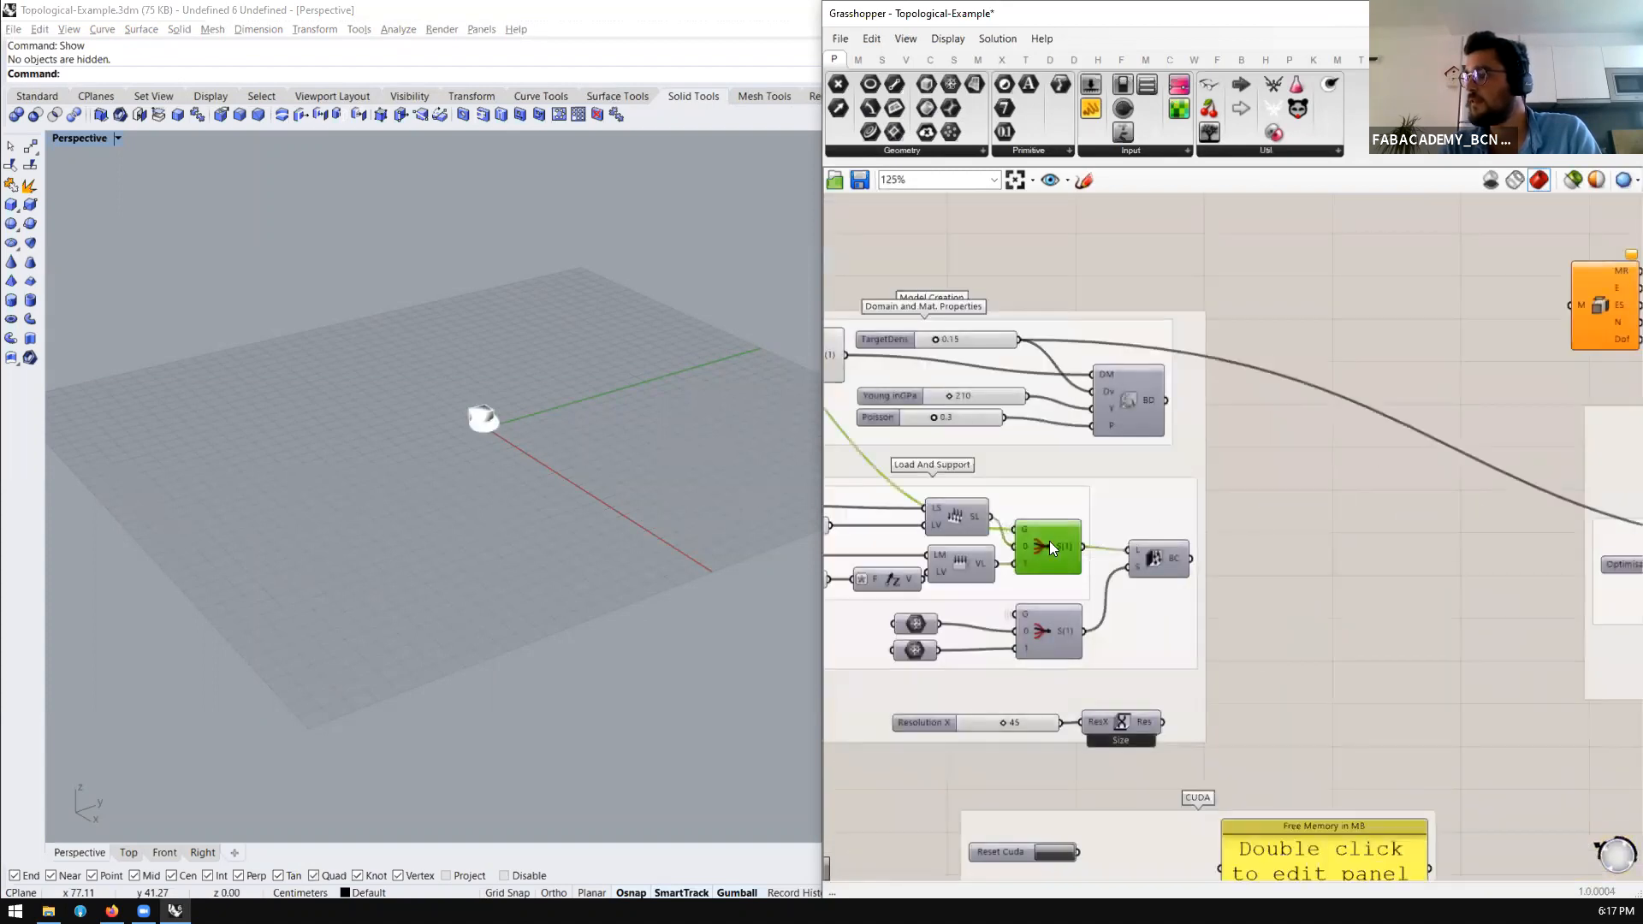
middle_click(1049, 541)
scroll(1059, 625, up, 3)
click(1051, 637)
middle_click(1051, 638)
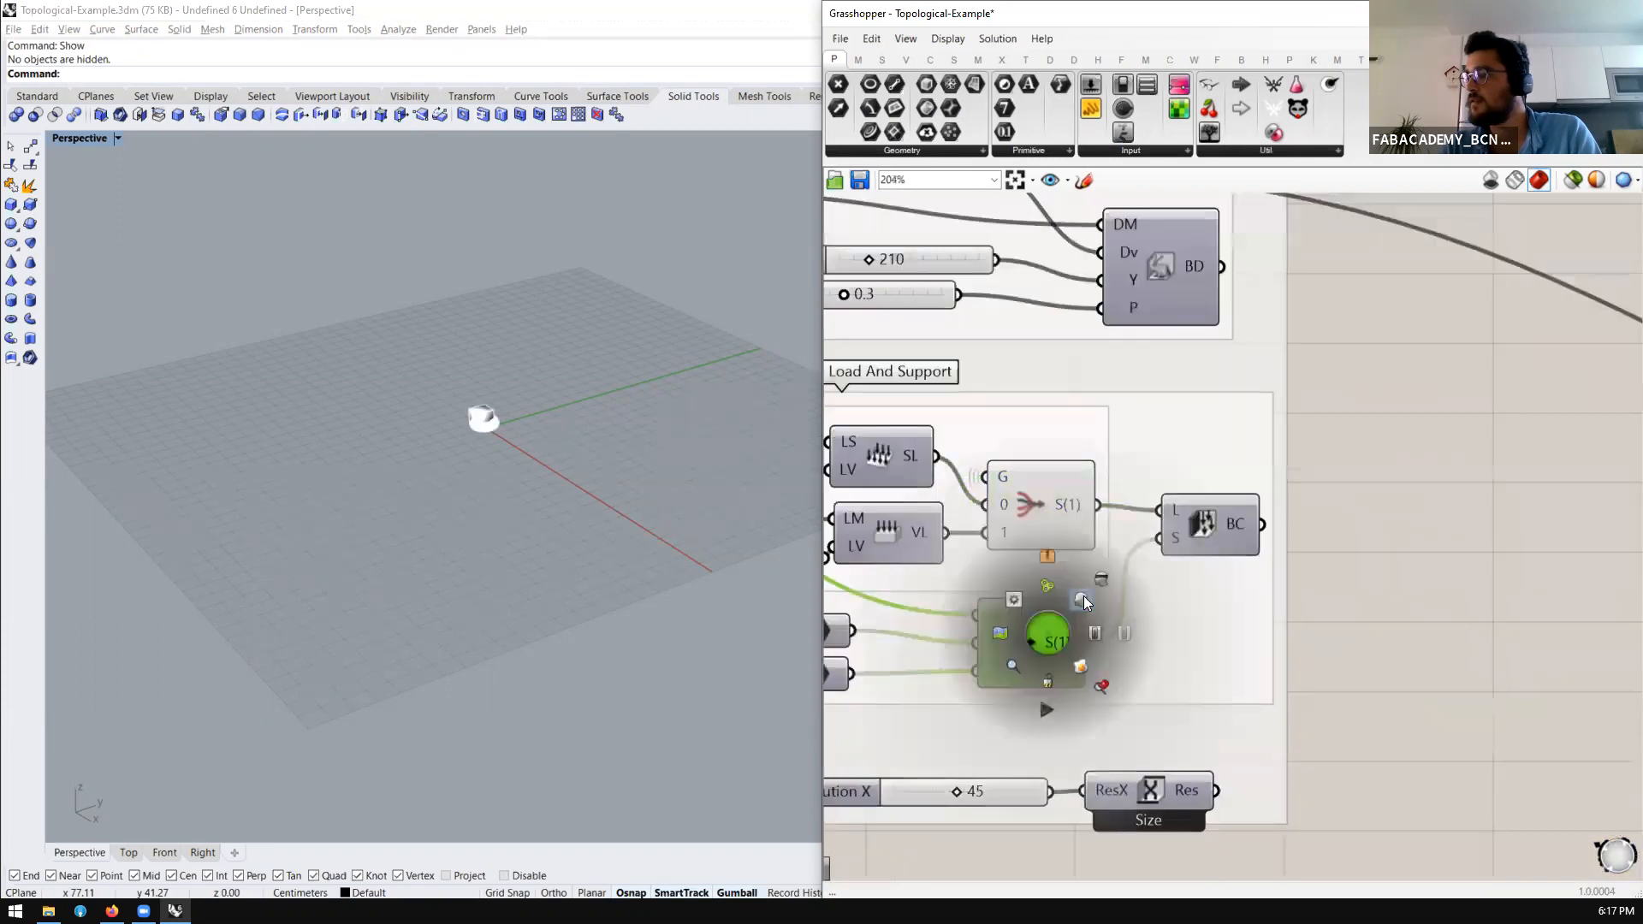
click(1082, 603)
Move the Boundary Conditions component away from the filters, add a Geometry parameter and wire the load stream filter's output into it
drag(1247, 520, 1462, 517)
double_click(1584, 412)
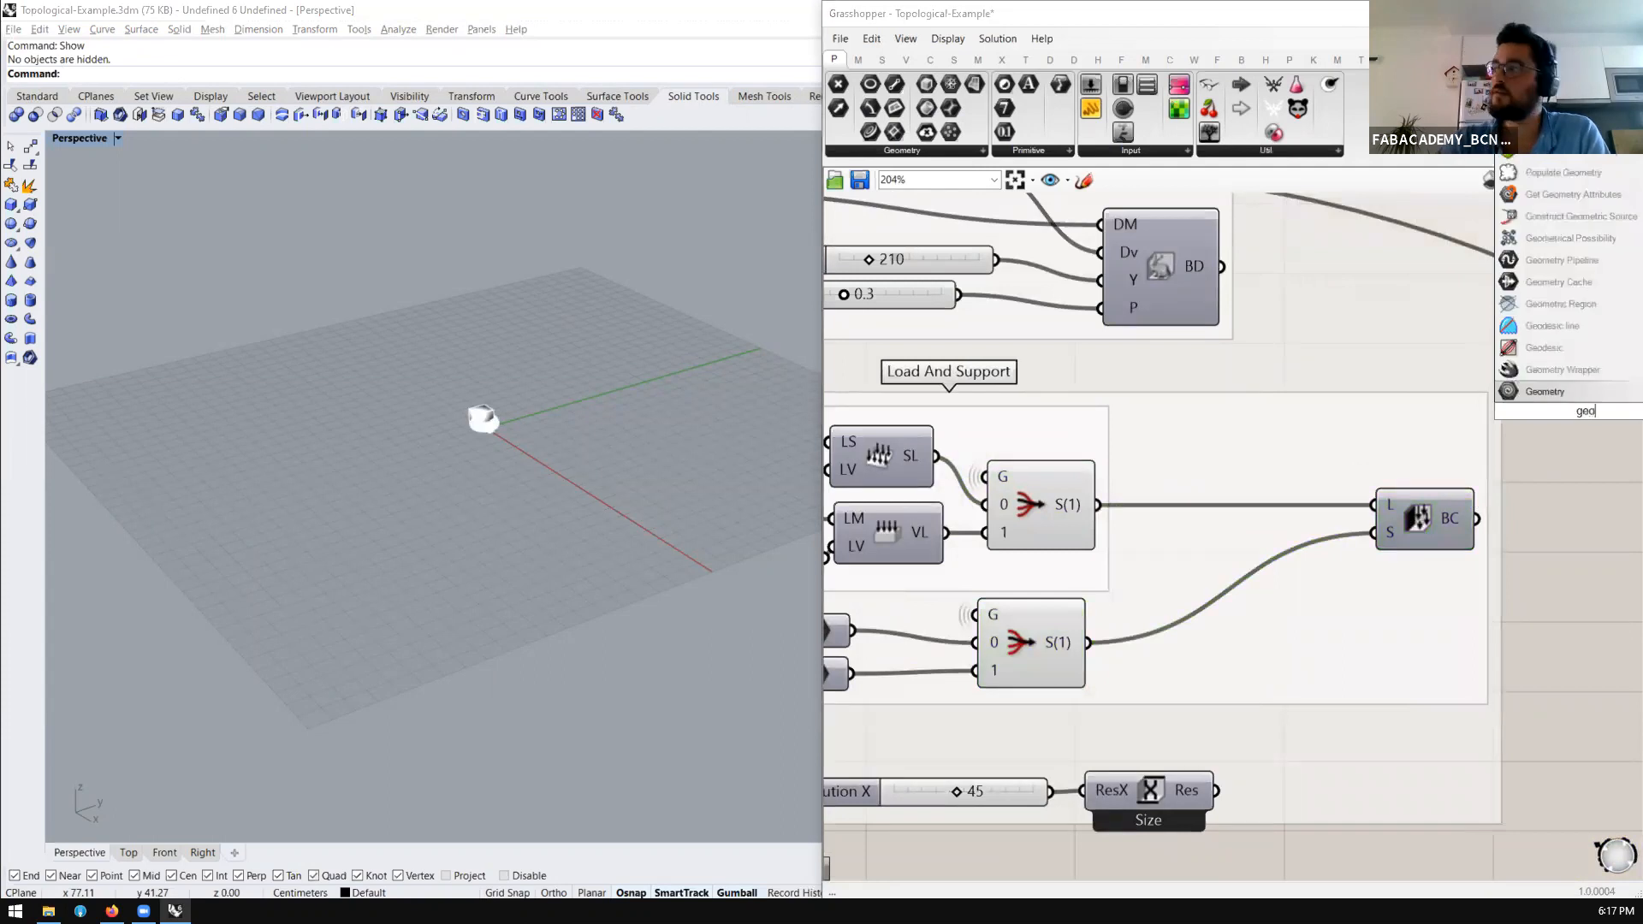
key(Return)
drag(1584, 416, 1202, 424)
drag(1099, 505, 1211, 443)
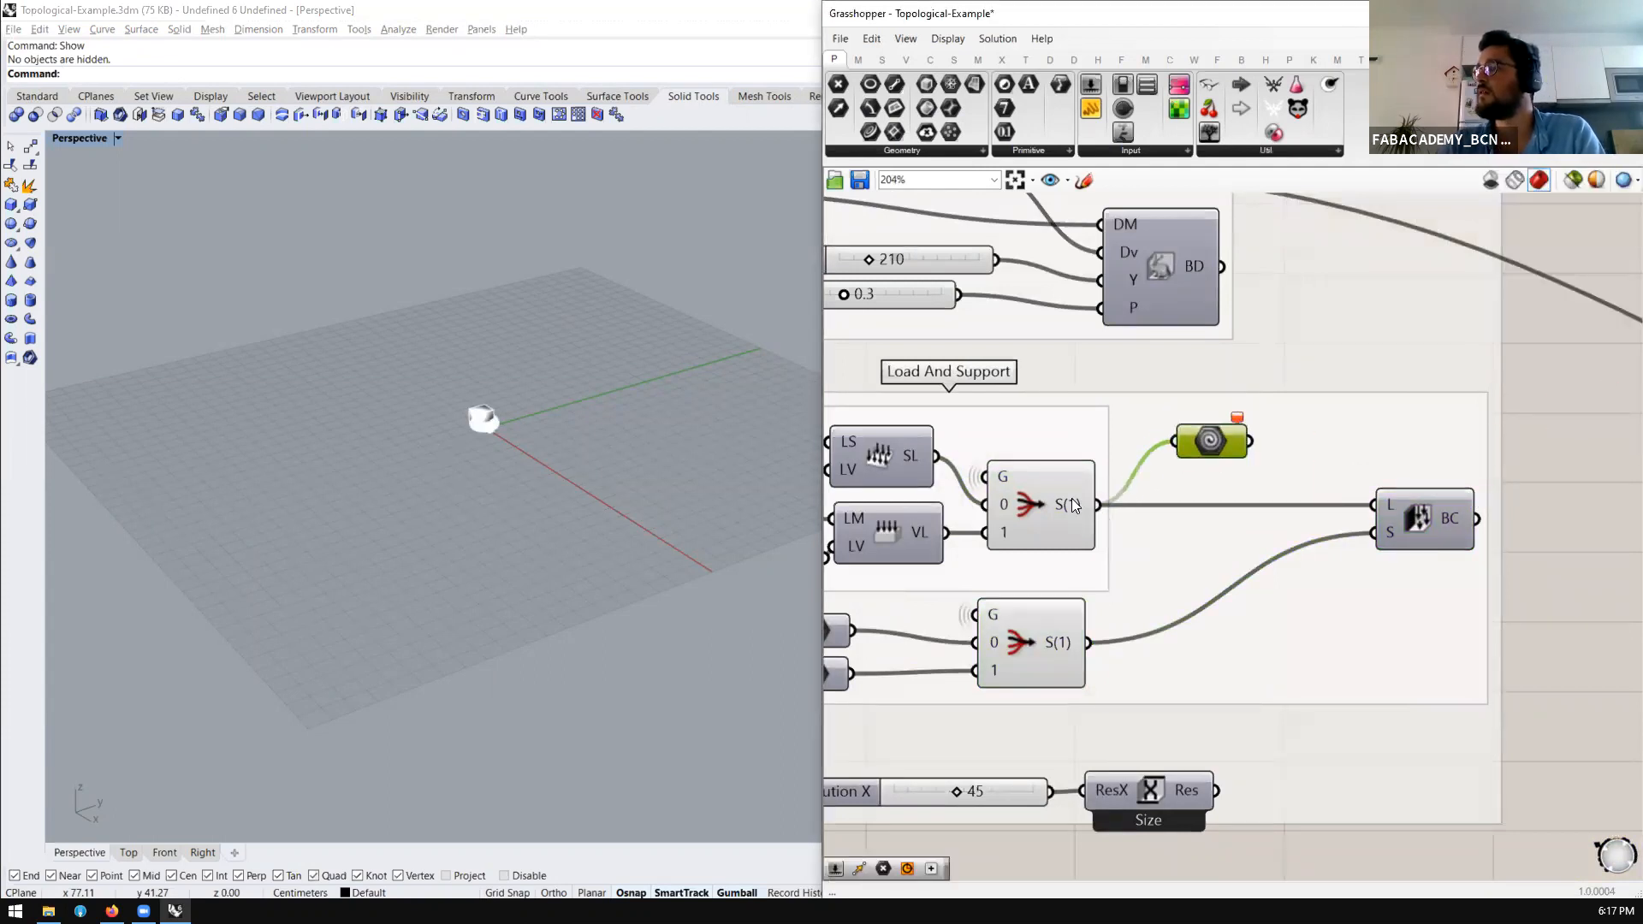
Duplicate the Geometry parameter and place the copy just above the Surface Load component
scroll(1328, 451, down, 5)
scroll(1328, 450, up, 3)
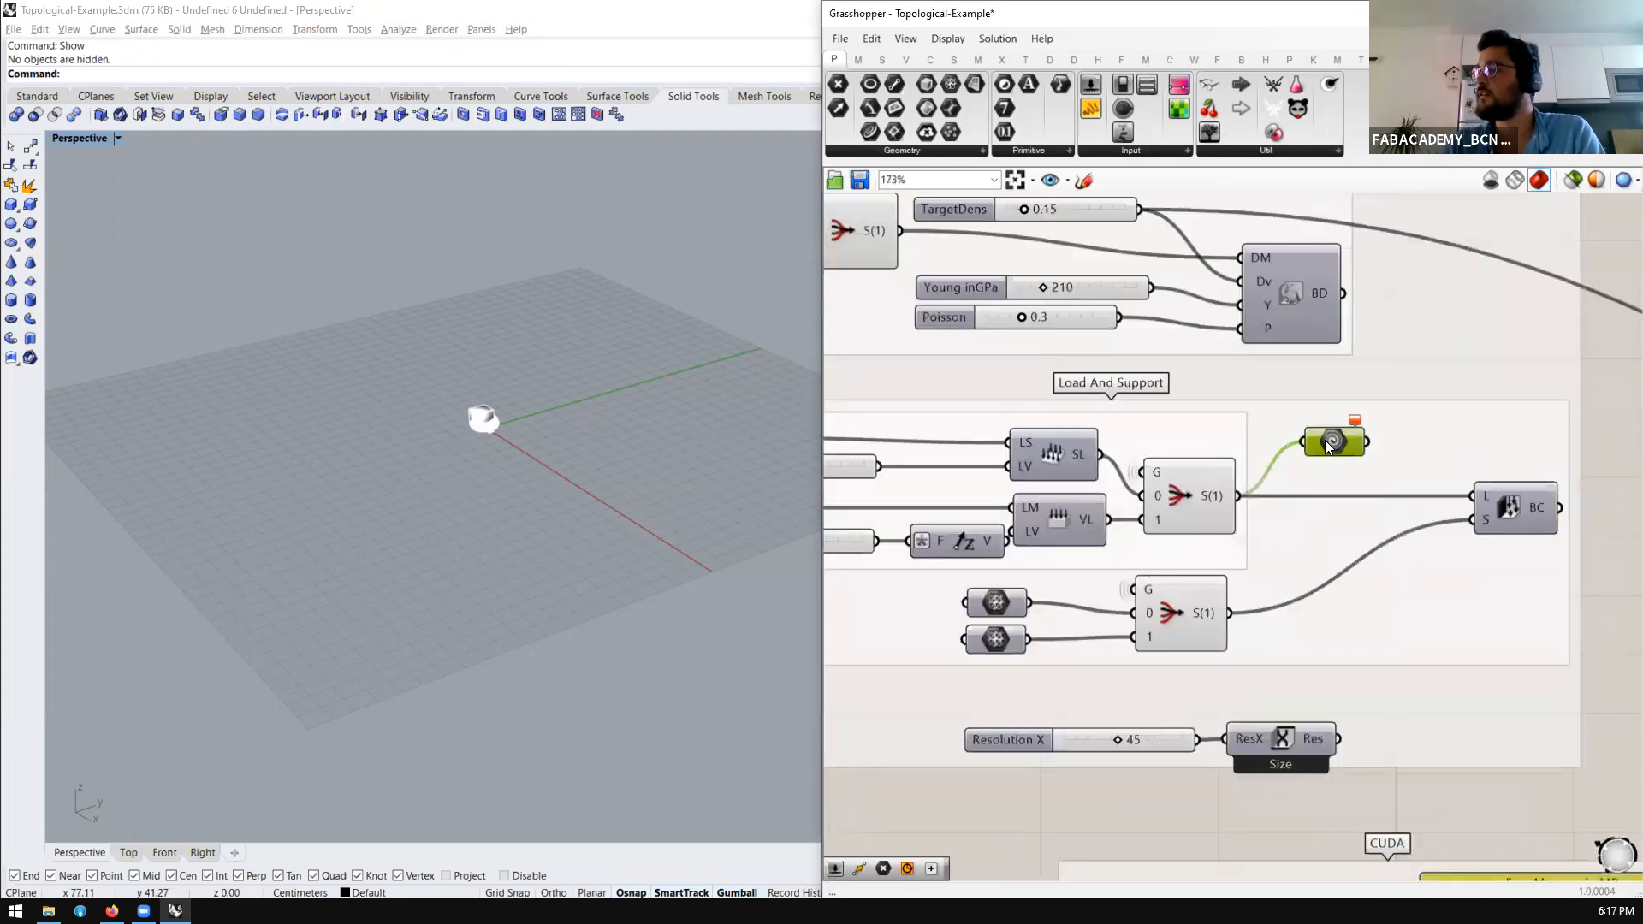
scroll(1317, 439, down, 2)
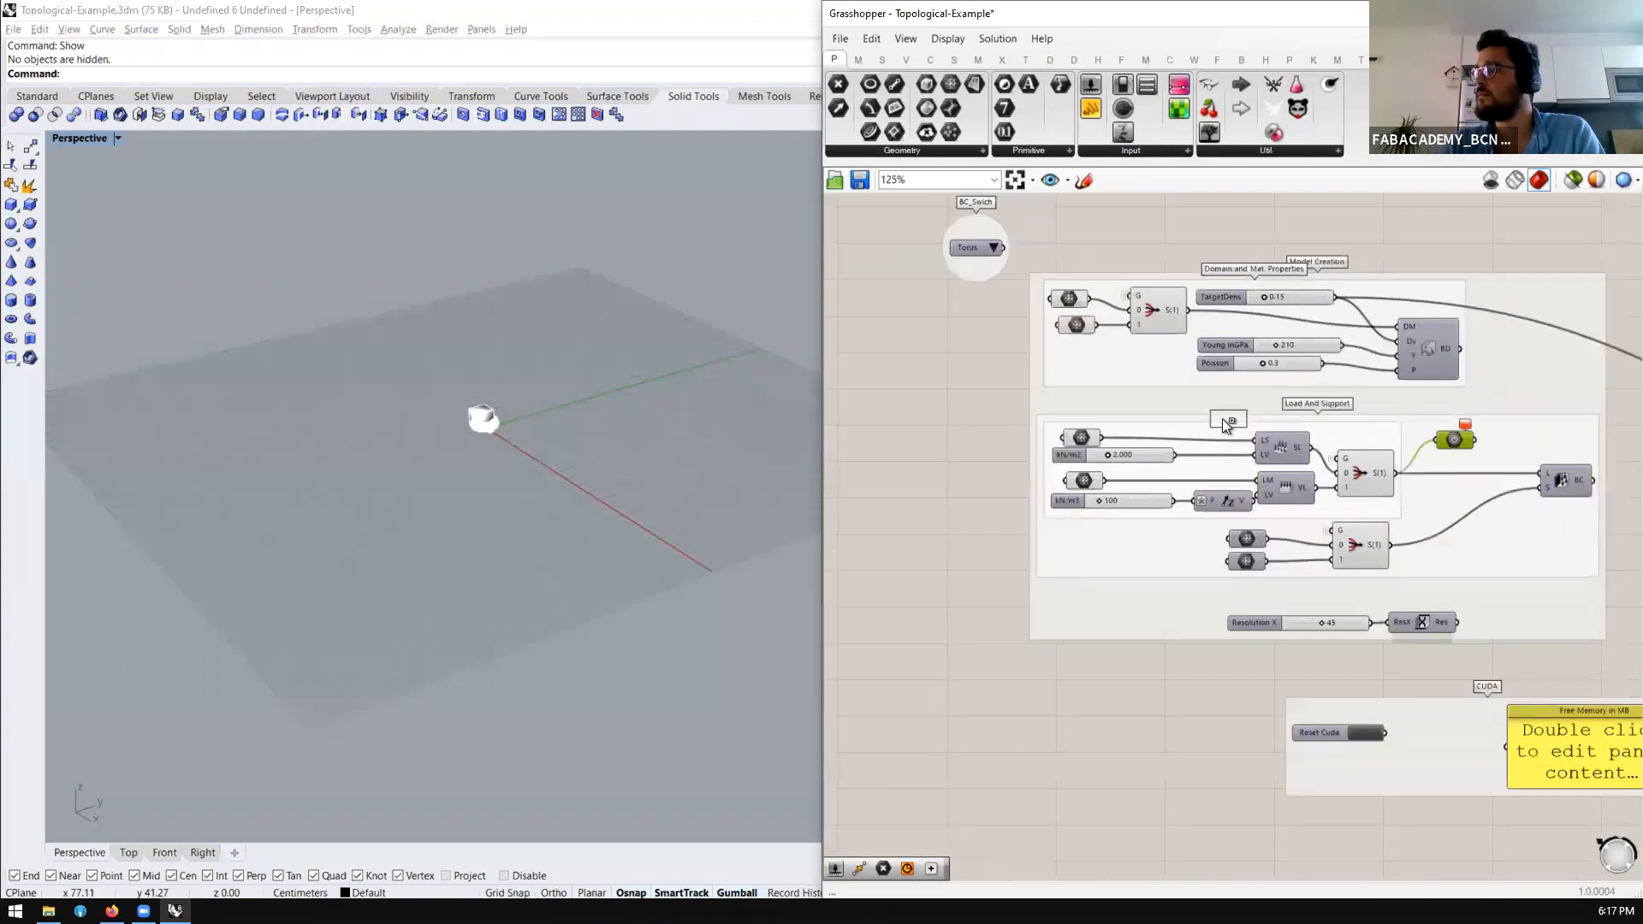
alt+drag(1222, 420, 1223, 419)
scroll(1222, 420, up, 1)
scroll(492, 411, up, 12)
scroll(1090, 476, up, 2)
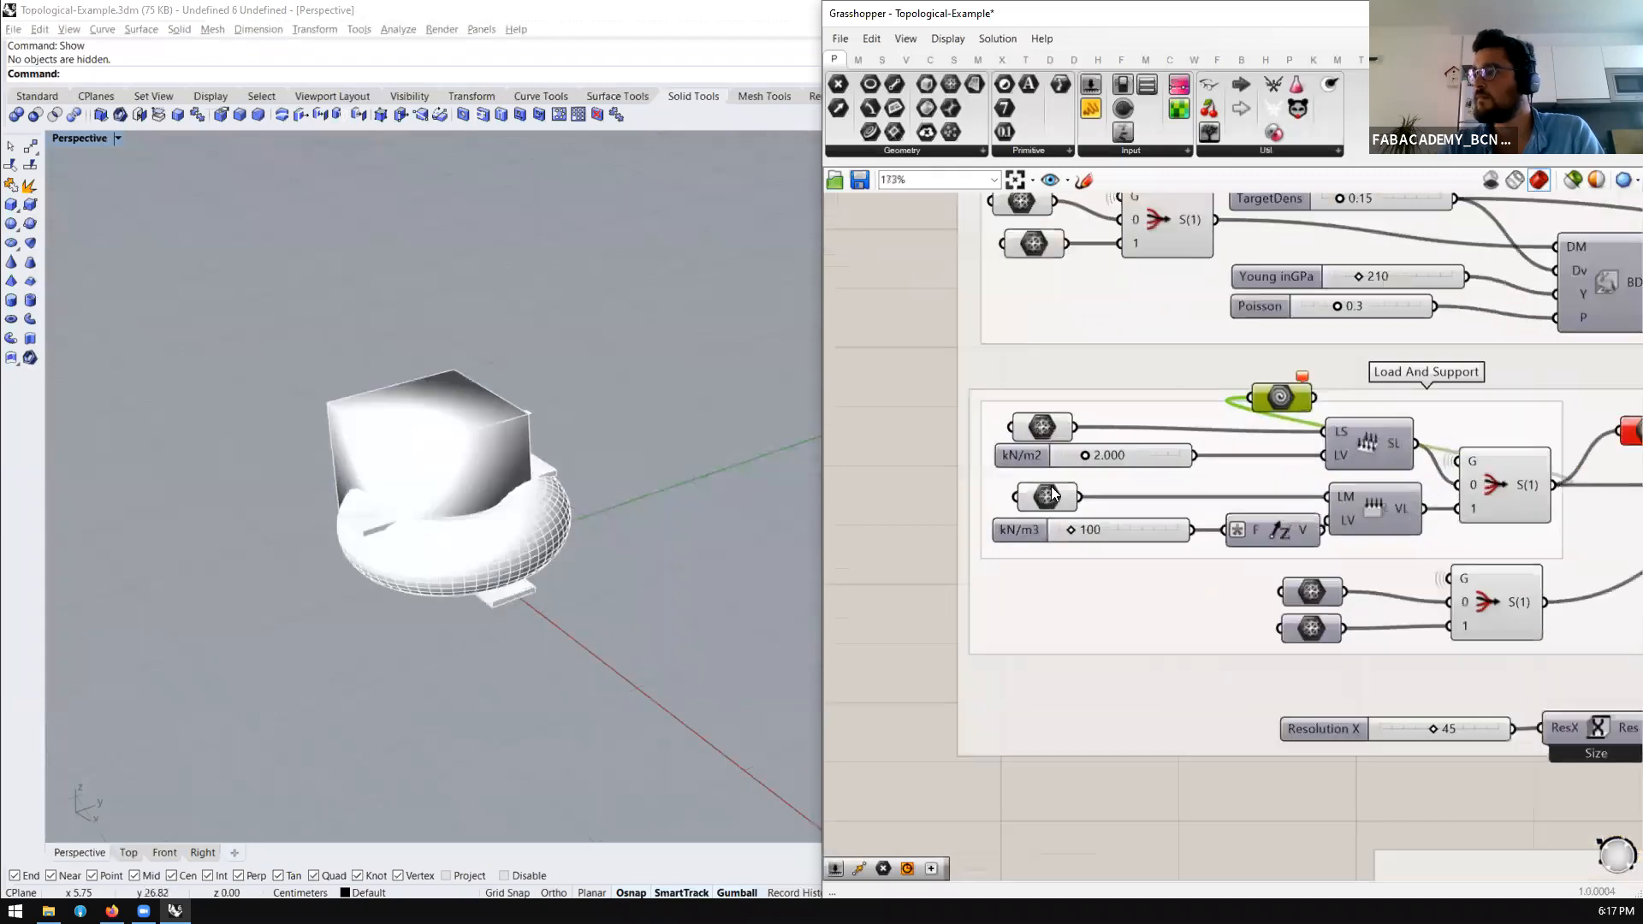
Check the load stream filter's gate input, and turn off the preview of the surface-load geometry and the box domain geometry
click(1483, 459)
scroll(1190, 575, down, 4)
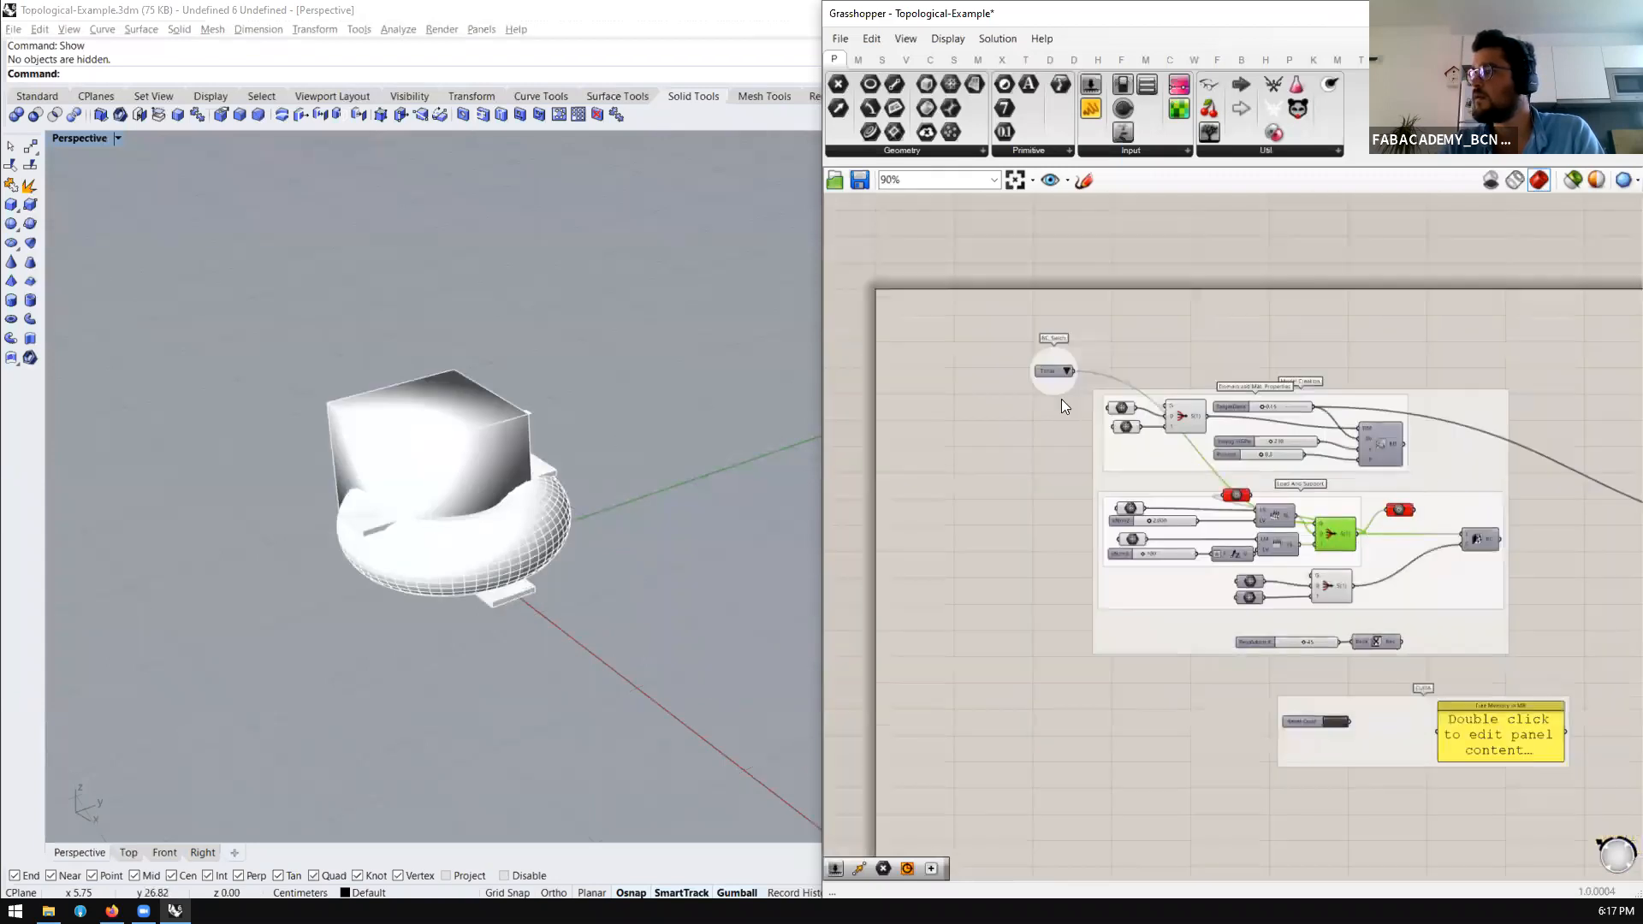
scroll(1061, 398, up, 3)
scroll(1319, 643, up, 2)
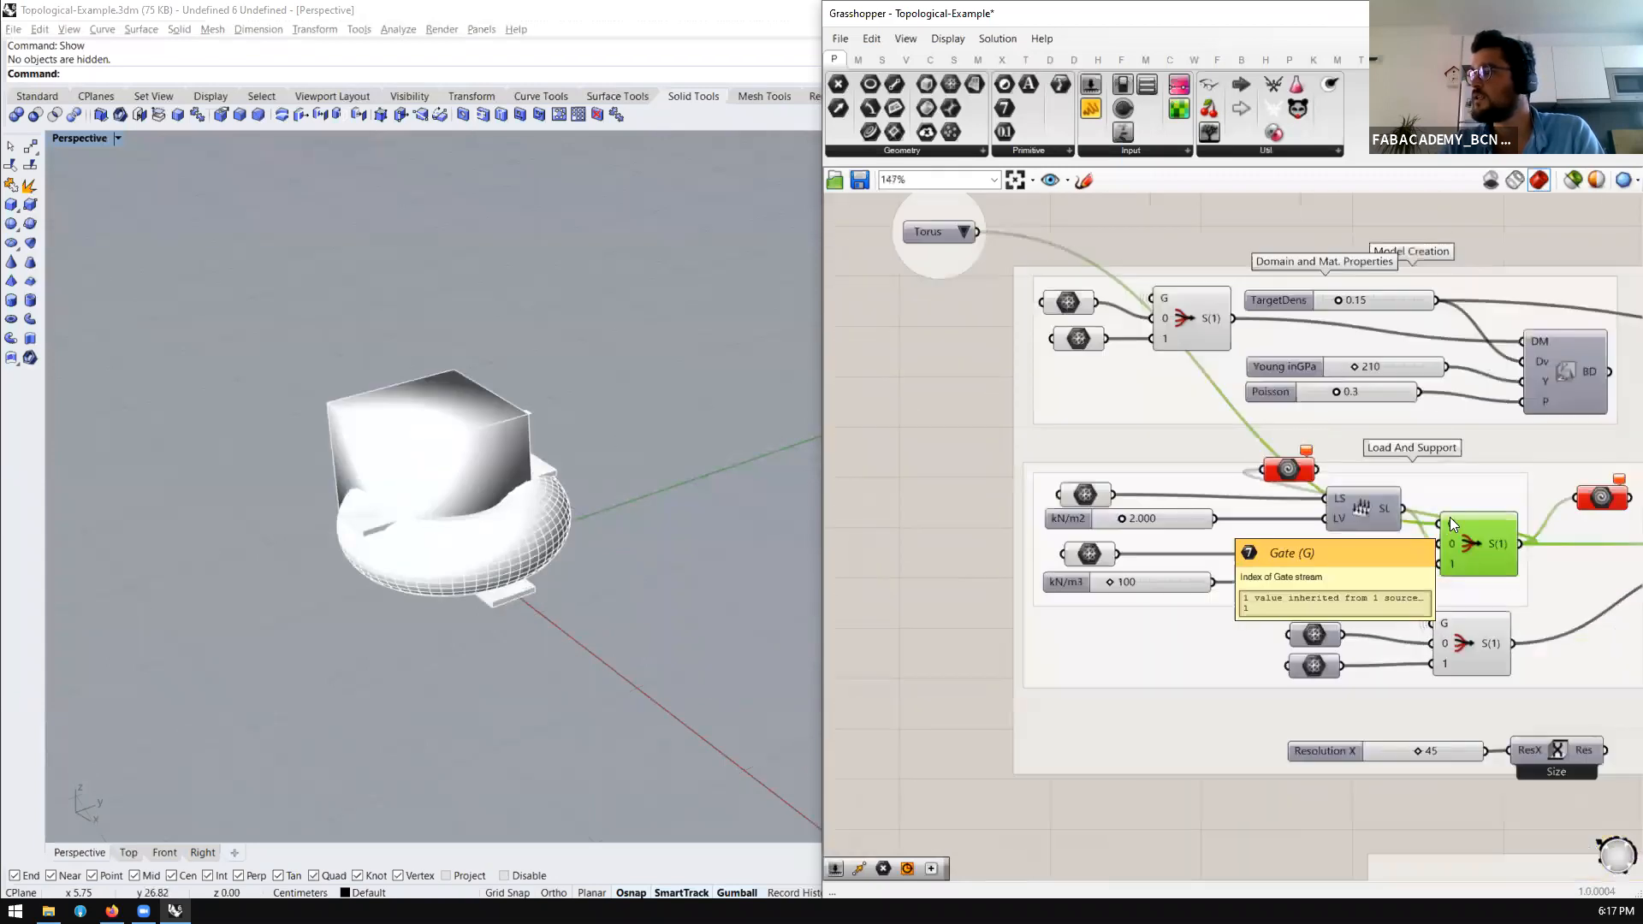
click(1084, 493)
key(space)
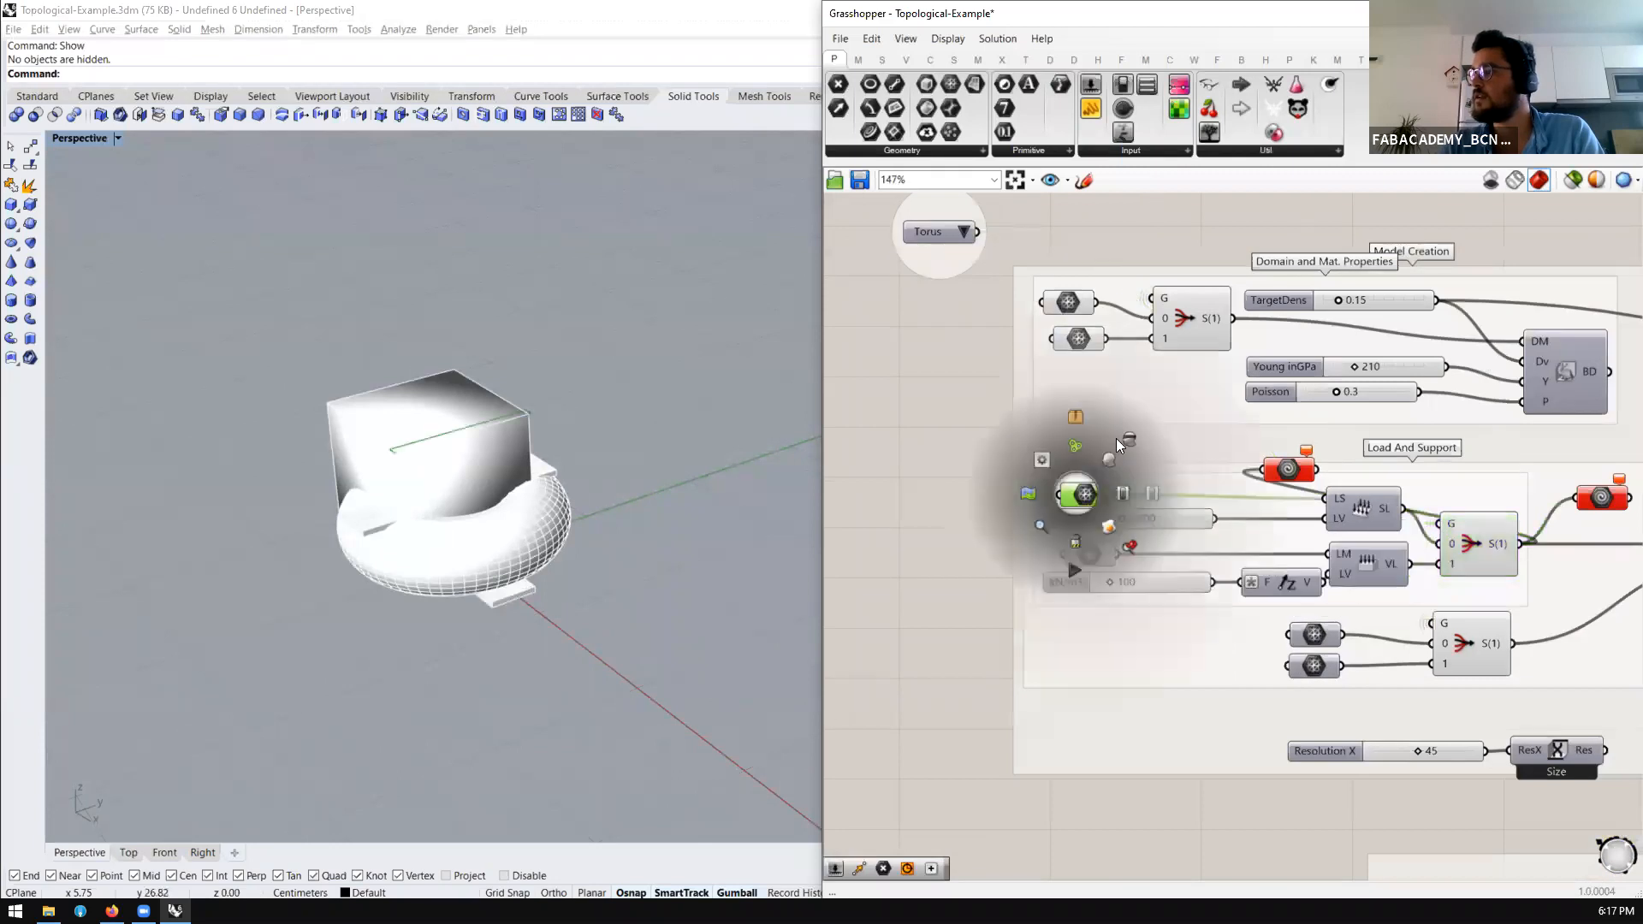
click(1132, 437)
click(1061, 304)
middle_click(1061, 304)
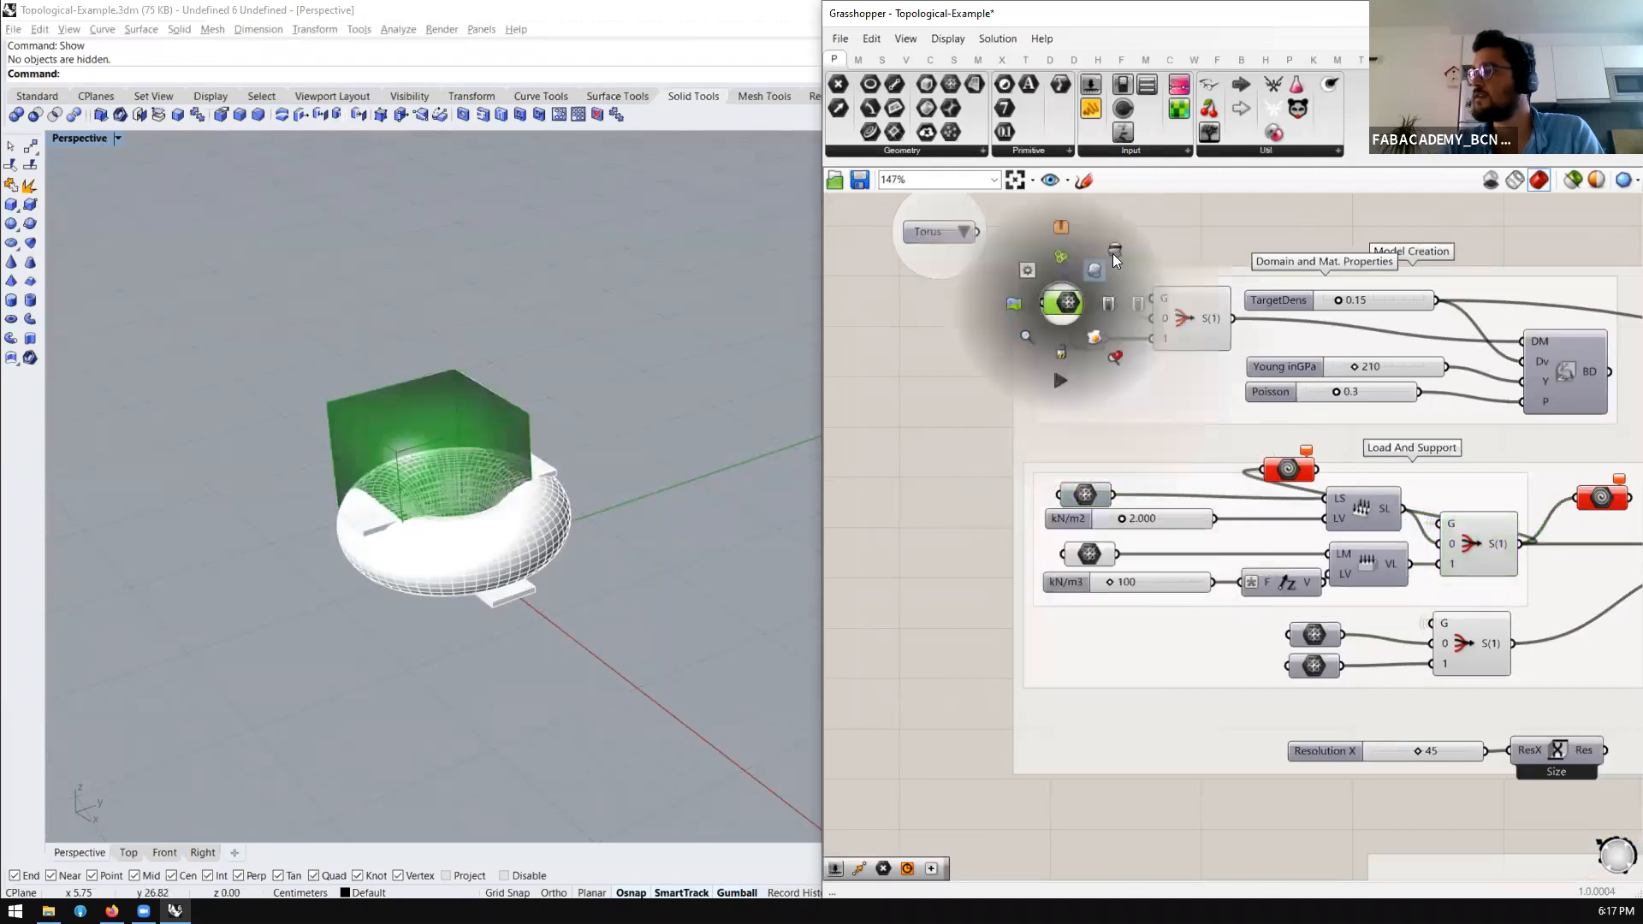
click(1114, 252)
click(944, 469)
Examine the torus with its load and support geometry from above, the side and below
scroll(307, 563, up, 4)
right_drag(594, 506, 657, 614)
scroll(403, 483, up, 3)
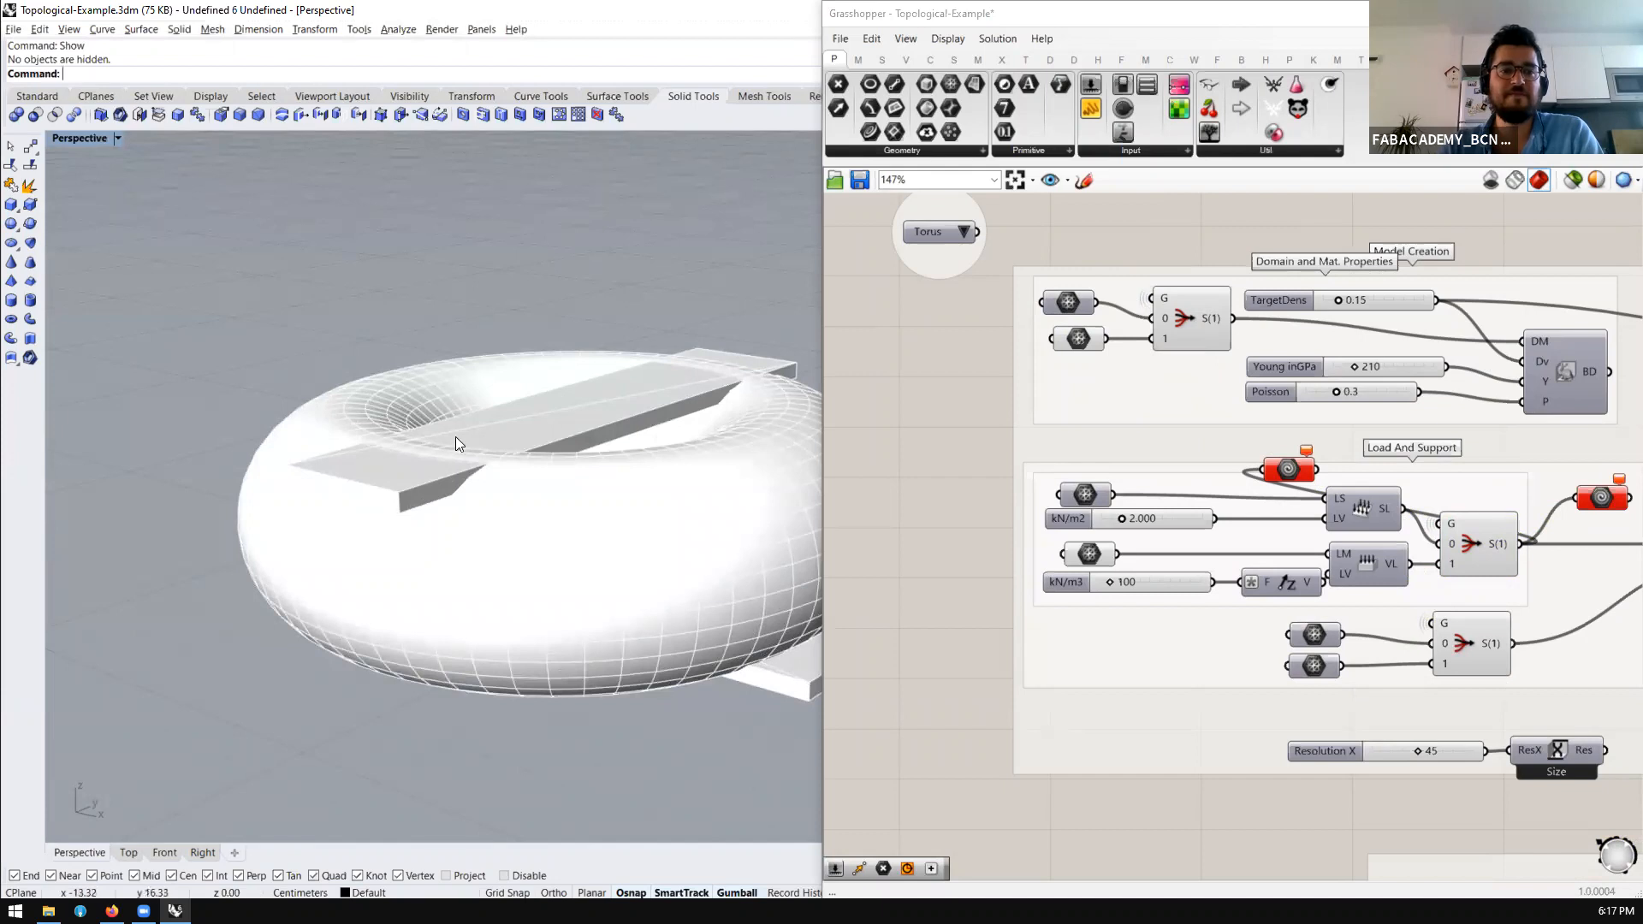
scroll(582, 530, down, 3)
right_drag(580, 560, 247, 505)
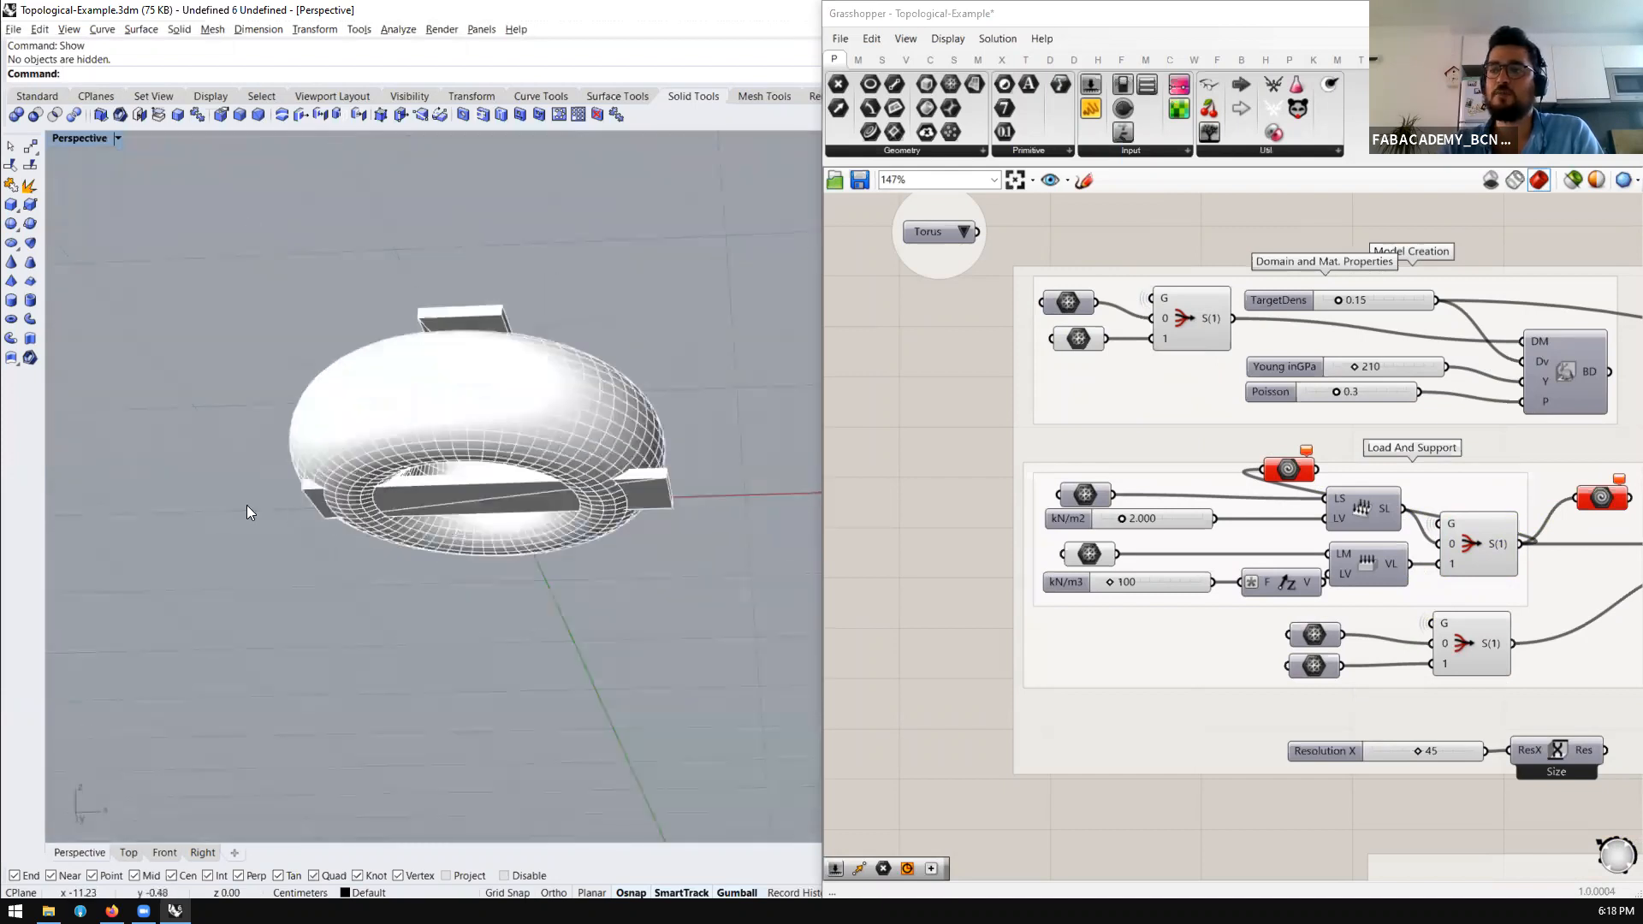
right_drag(616, 477, 396, 323)
right_drag(630, 463, 578, 303)
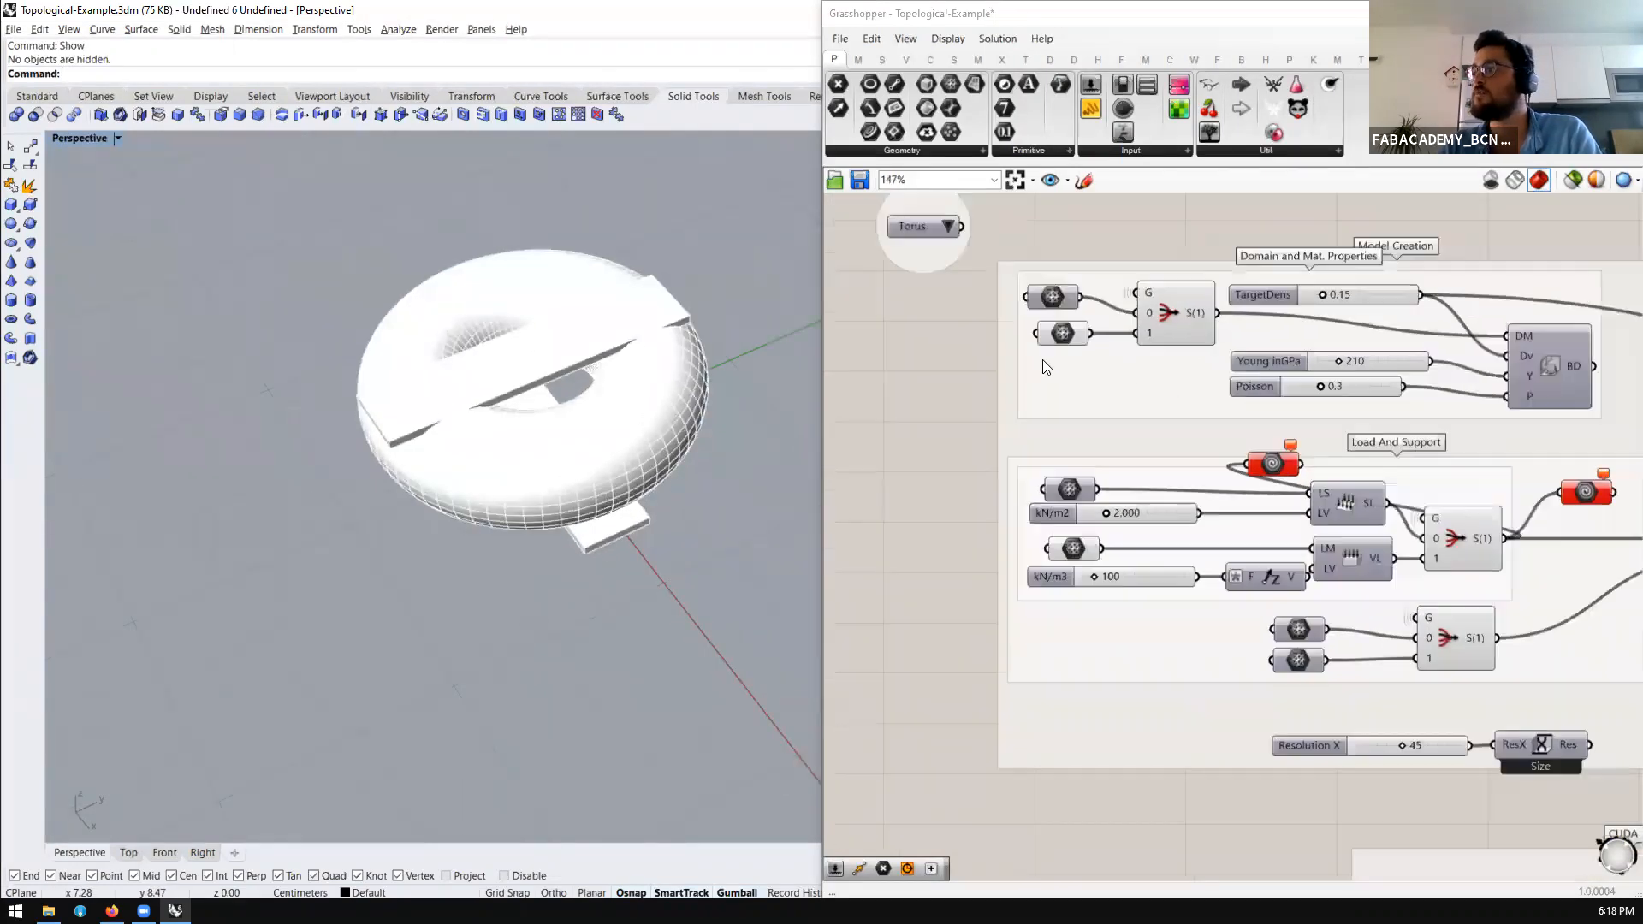
Select all the components of the model creation groups and turn off their preview
scroll(1042, 360, down, 5)
drag(1222, 287, 868, 586)
middle_click(862, 582)
click(912, 557)
Turn on the preview of the domain stream filter feeding the DM input so only the torus domain shows
scroll(992, 484, down, 1)
scroll(1557, 492, up, 1)
right_drag(1559, 493, 1317, 503)
scroll(1318, 503, up, 1)
scroll(1253, 489, down, 1)
right_drag(1224, 476, 1363, 503)
scroll(900, 394, up, 1)
right_drag(1154, 366, 1348, 390)
click(1349, 390)
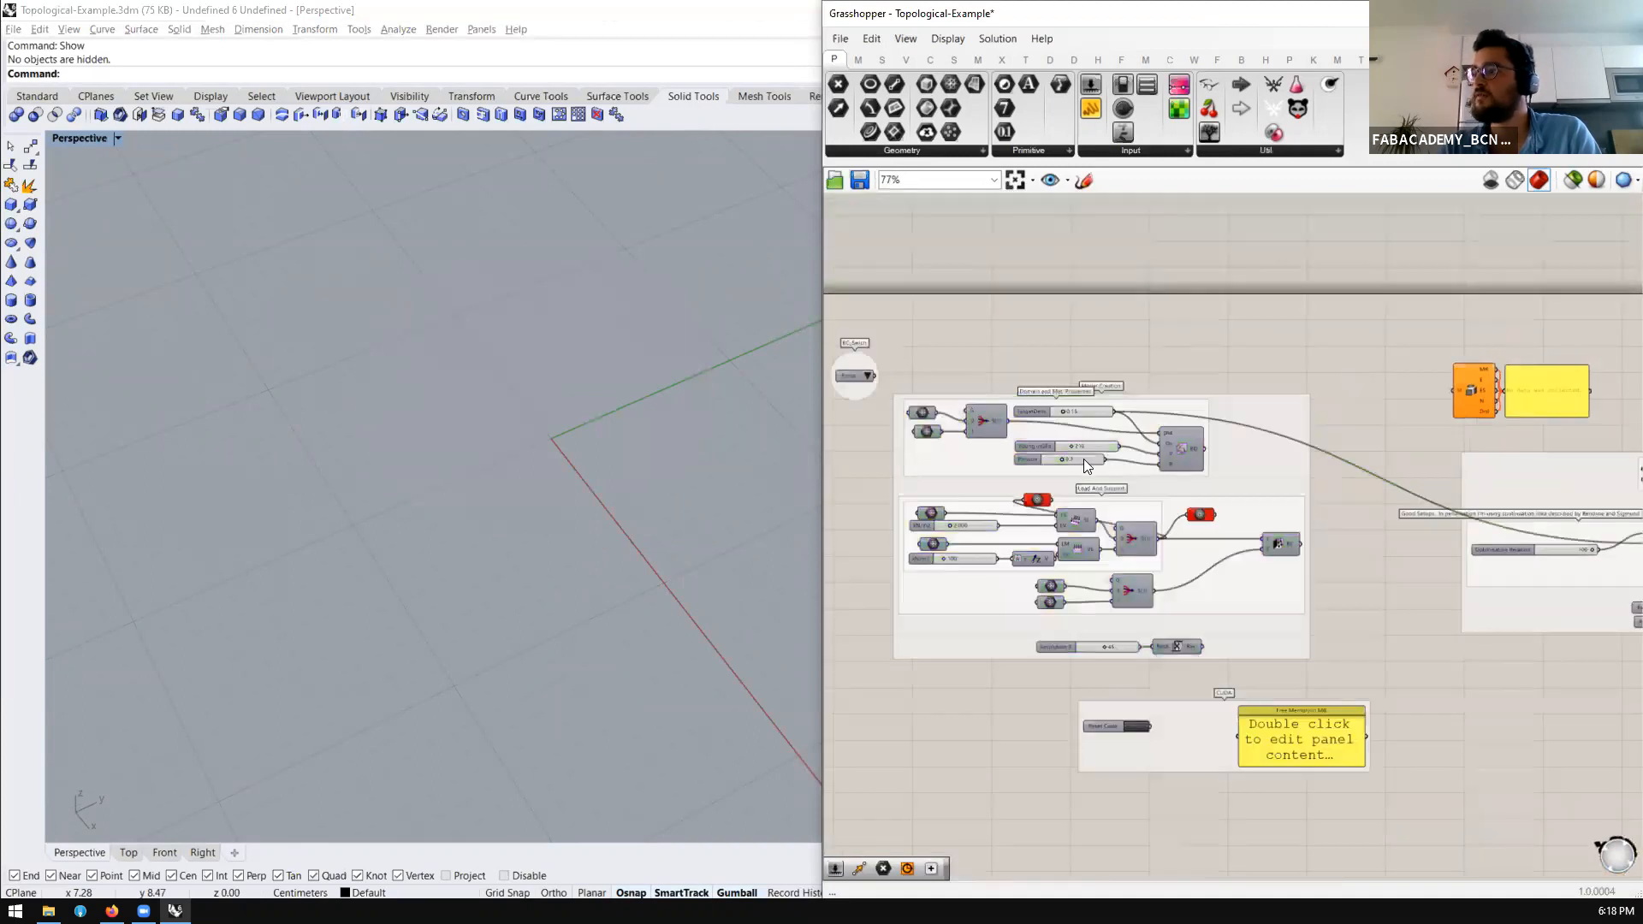
scroll(1285, 435, up, 3)
click(1271, 440)
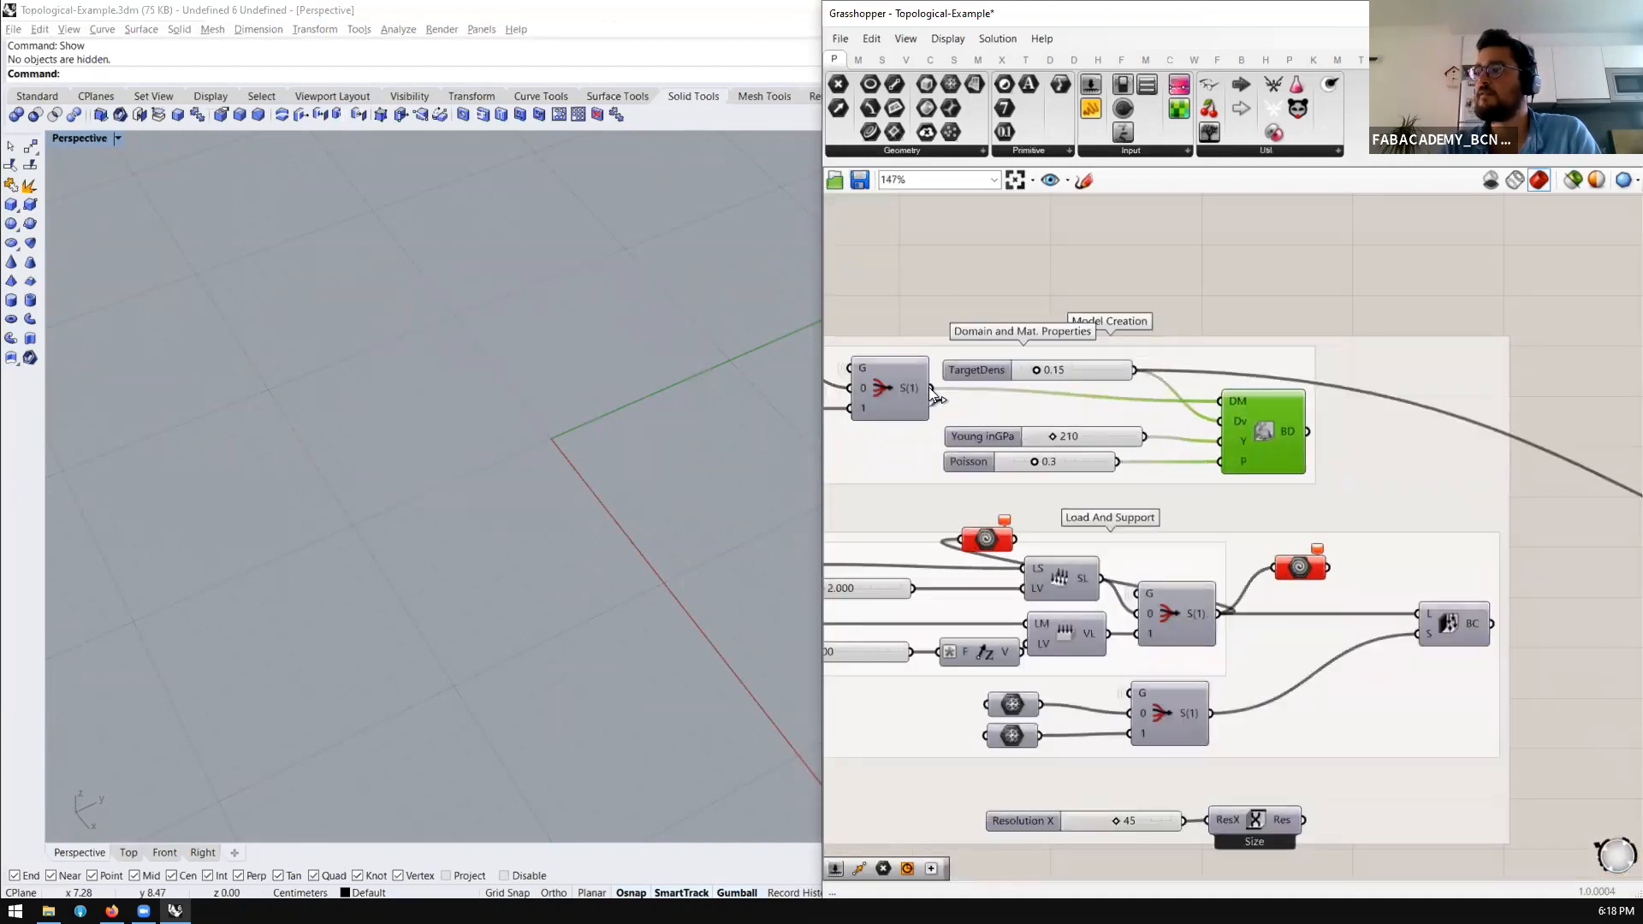
click(894, 387)
middle_click(900, 378)
click(941, 355)
click(758, 236)
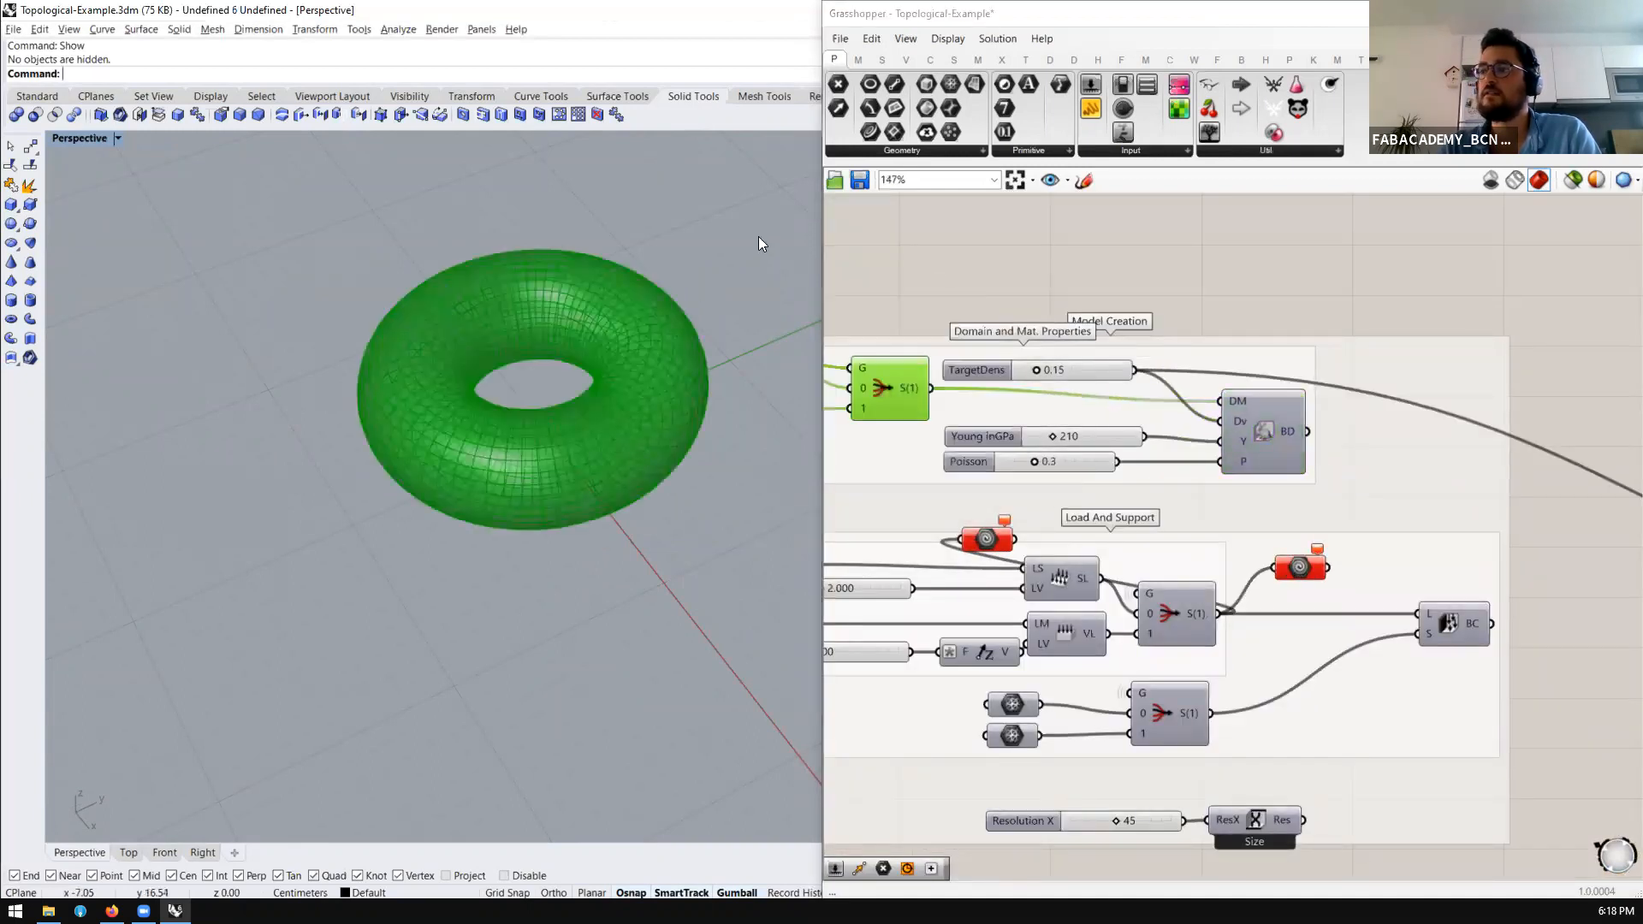
click(1177, 266)
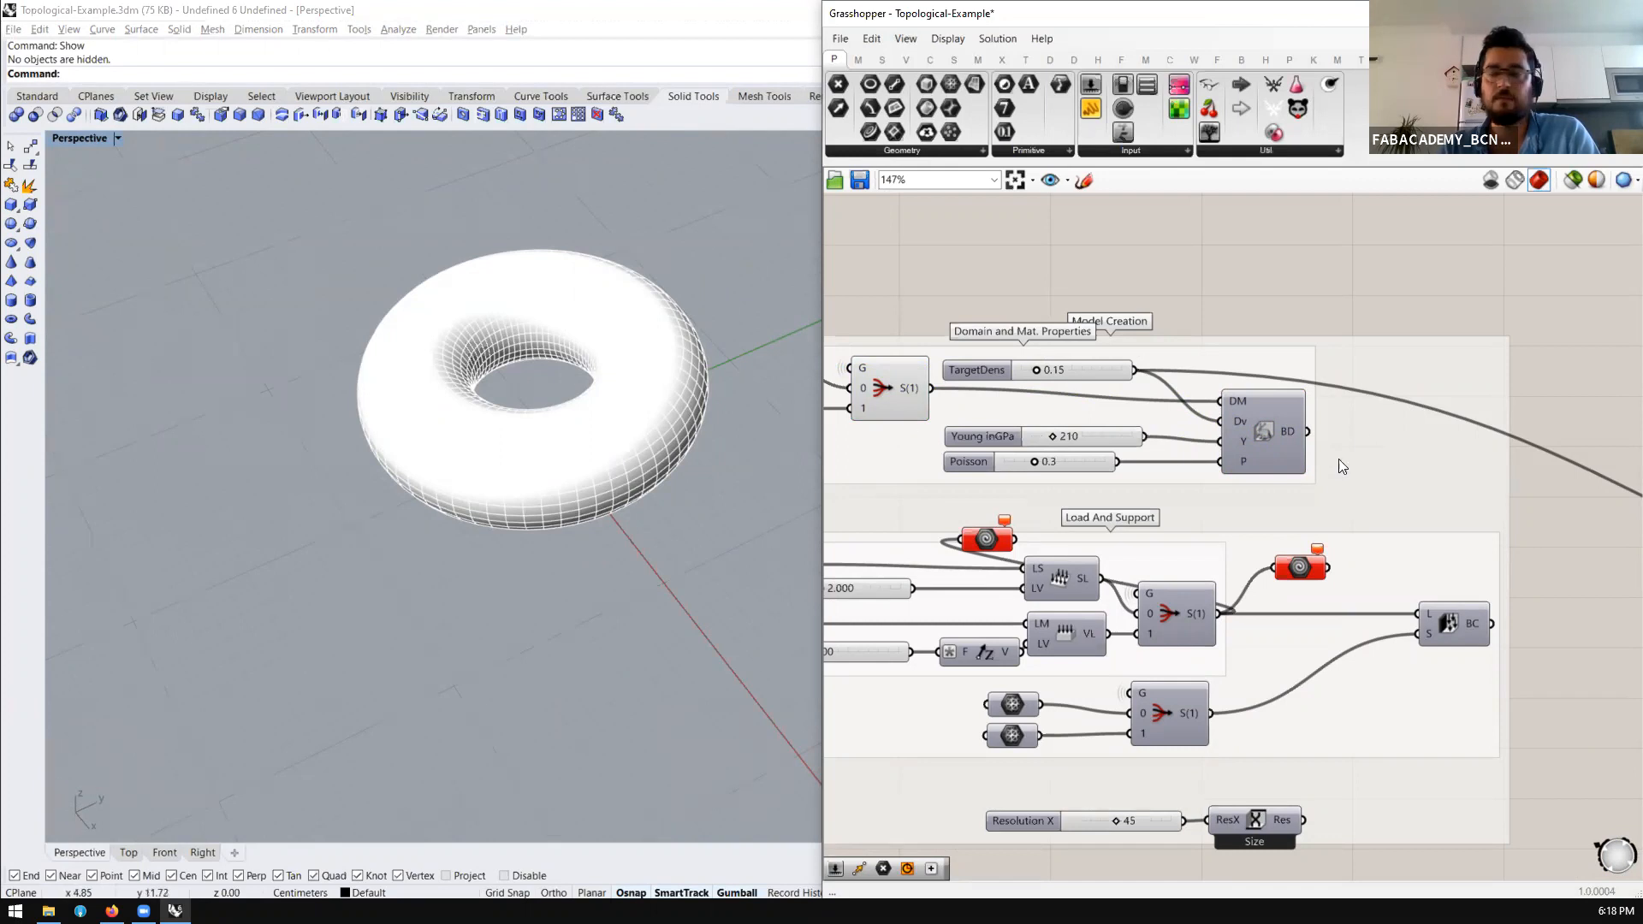
Read the Surface Load component's description and locate that component in the component palette
scroll(1336, 453, down, 4)
scroll(1175, 524, up, 3)
scroll(970, 507, up, 3)
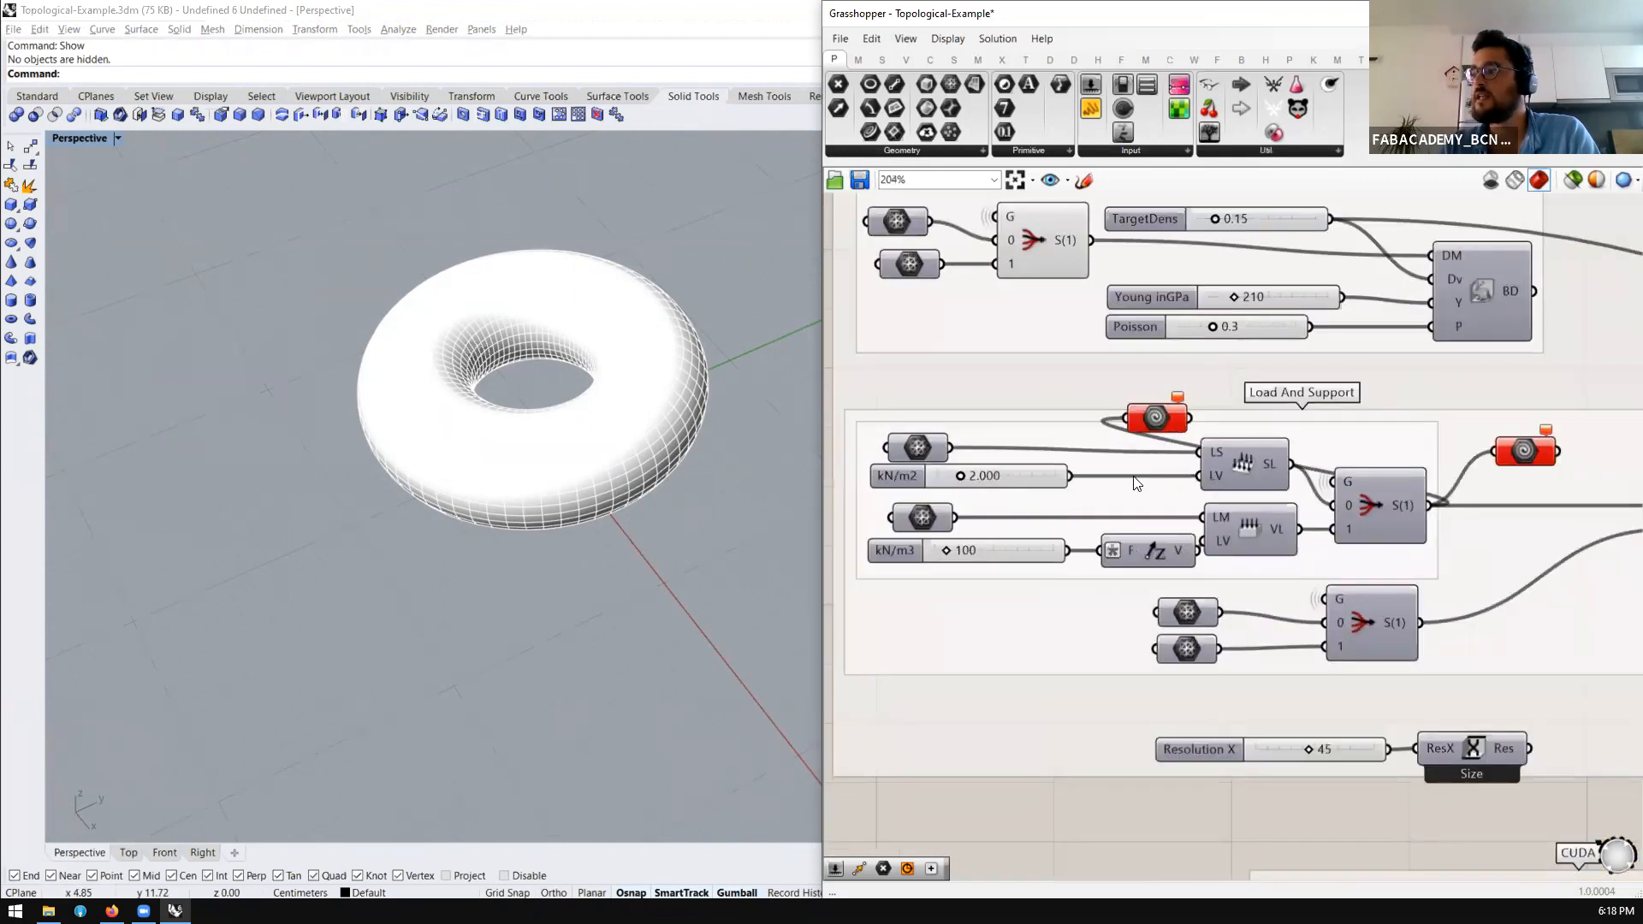
scroll(1136, 484, up, 1)
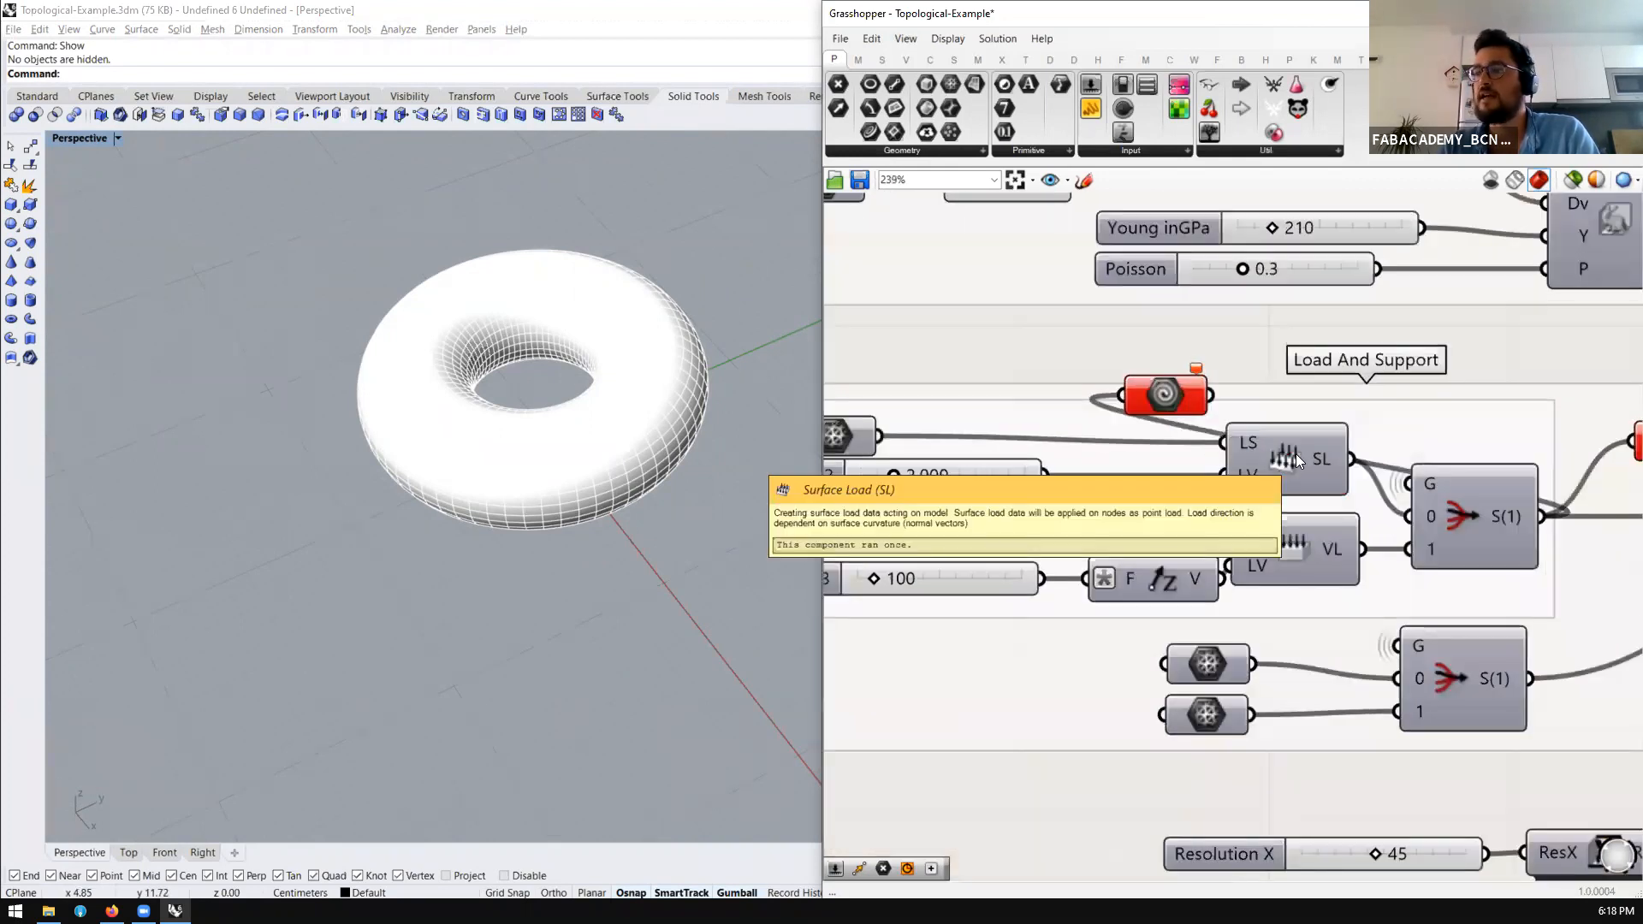
ctrl+alt+click(1296, 453)
Select the surface-load geometry, and shift the duplicated Geometry parameter and the Surface Load component slightly apart
click(843, 436)
right_drag(506, 494, 620, 441)
scroll(1192, 454, down, 2)
scroll(1200, 435, up, 1)
drag(1200, 395, 1238, 356)
drag(1241, 461, 1232, 454)
Turn on the preview of the volume-load geometry and turn off the preview of the surface-load geometry
click(891, 521)
middle_click(896, 520)
click(919, 492)
click(879, 439)
middle_click(920, 407)
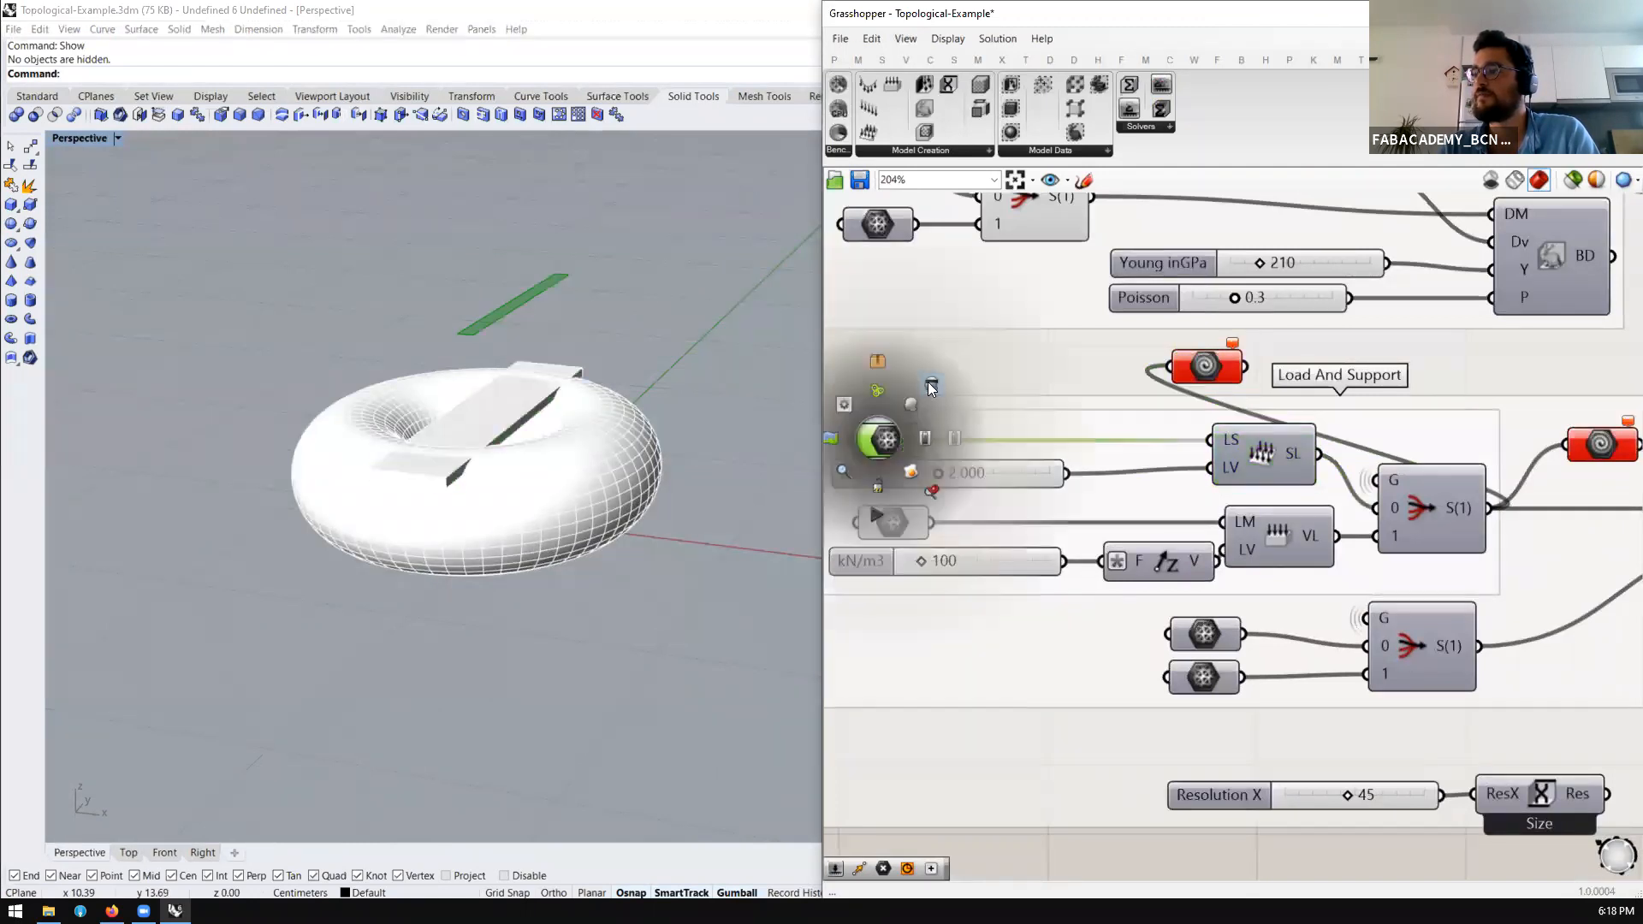
click(928, 383)
Examine the Volume Load component's load vector input, along with the Z vector and kN/m3 slider feeding it
click(1279, 539)
right_drag(587, 454, 524, 472)
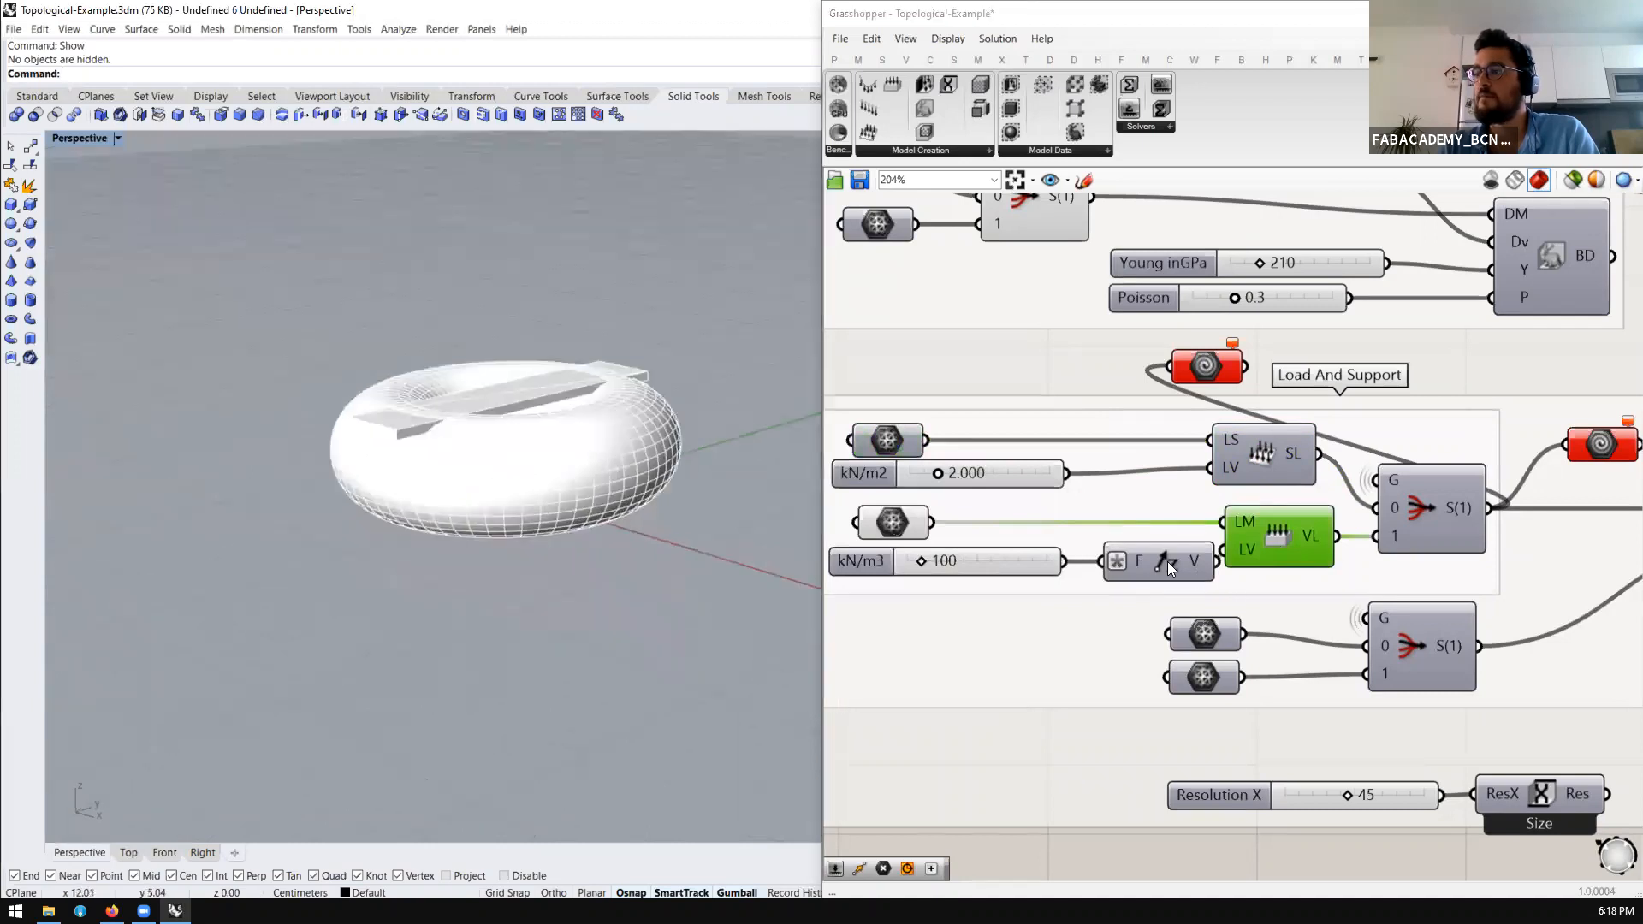
scroll(1185, 571, up, 2)
click(1143, 559)
click(872, 556)
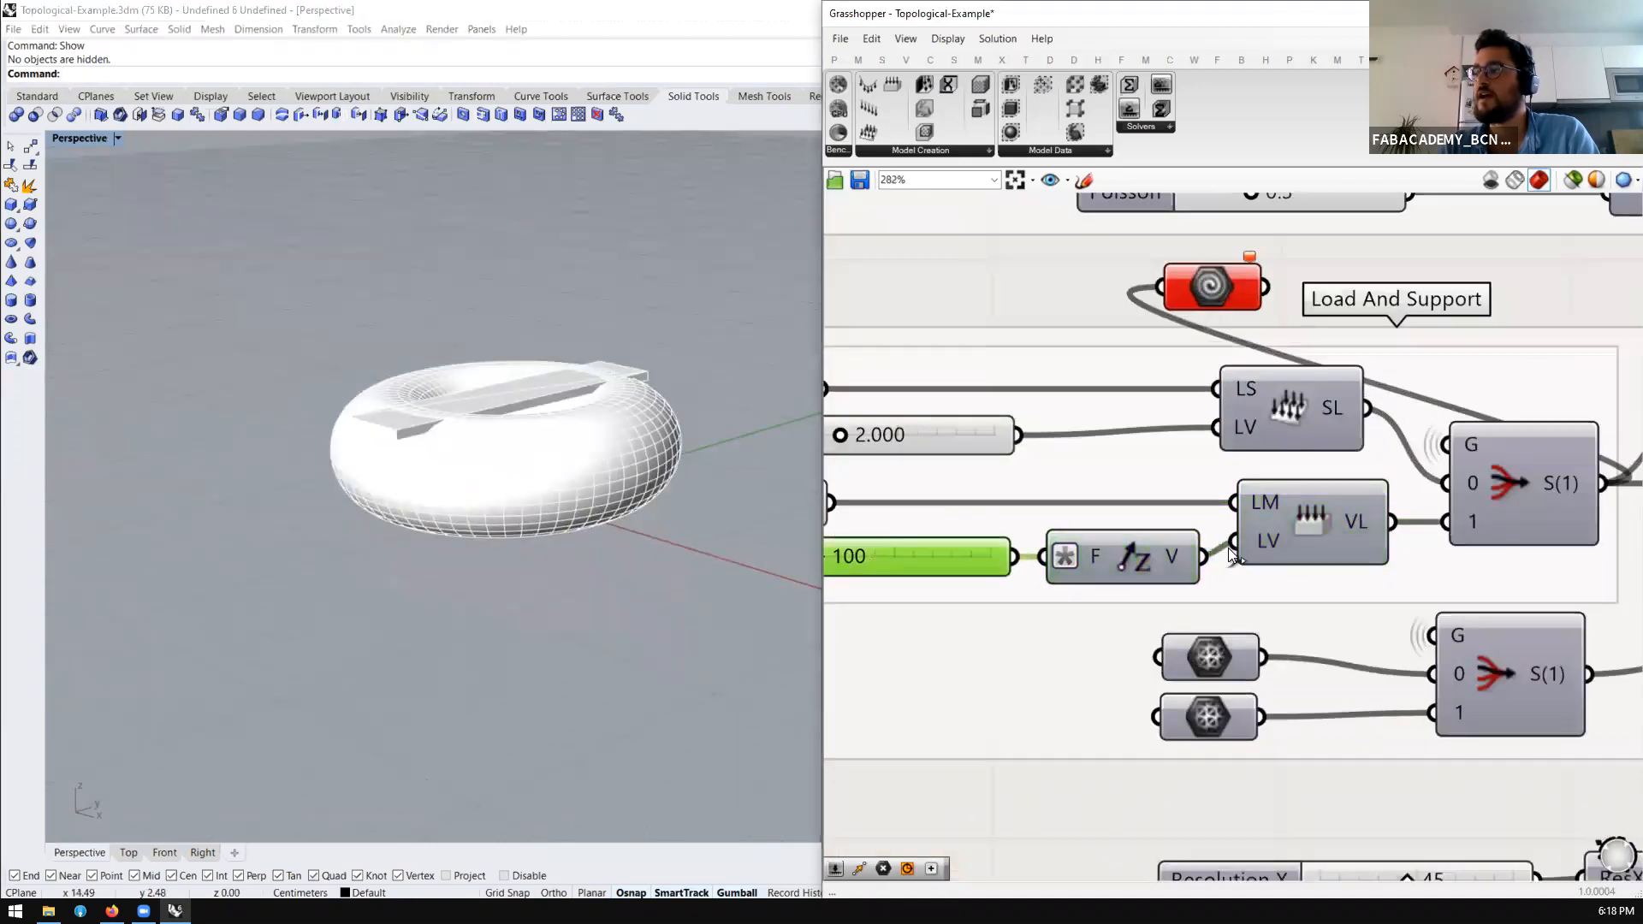
mouse_move(1244, 544)
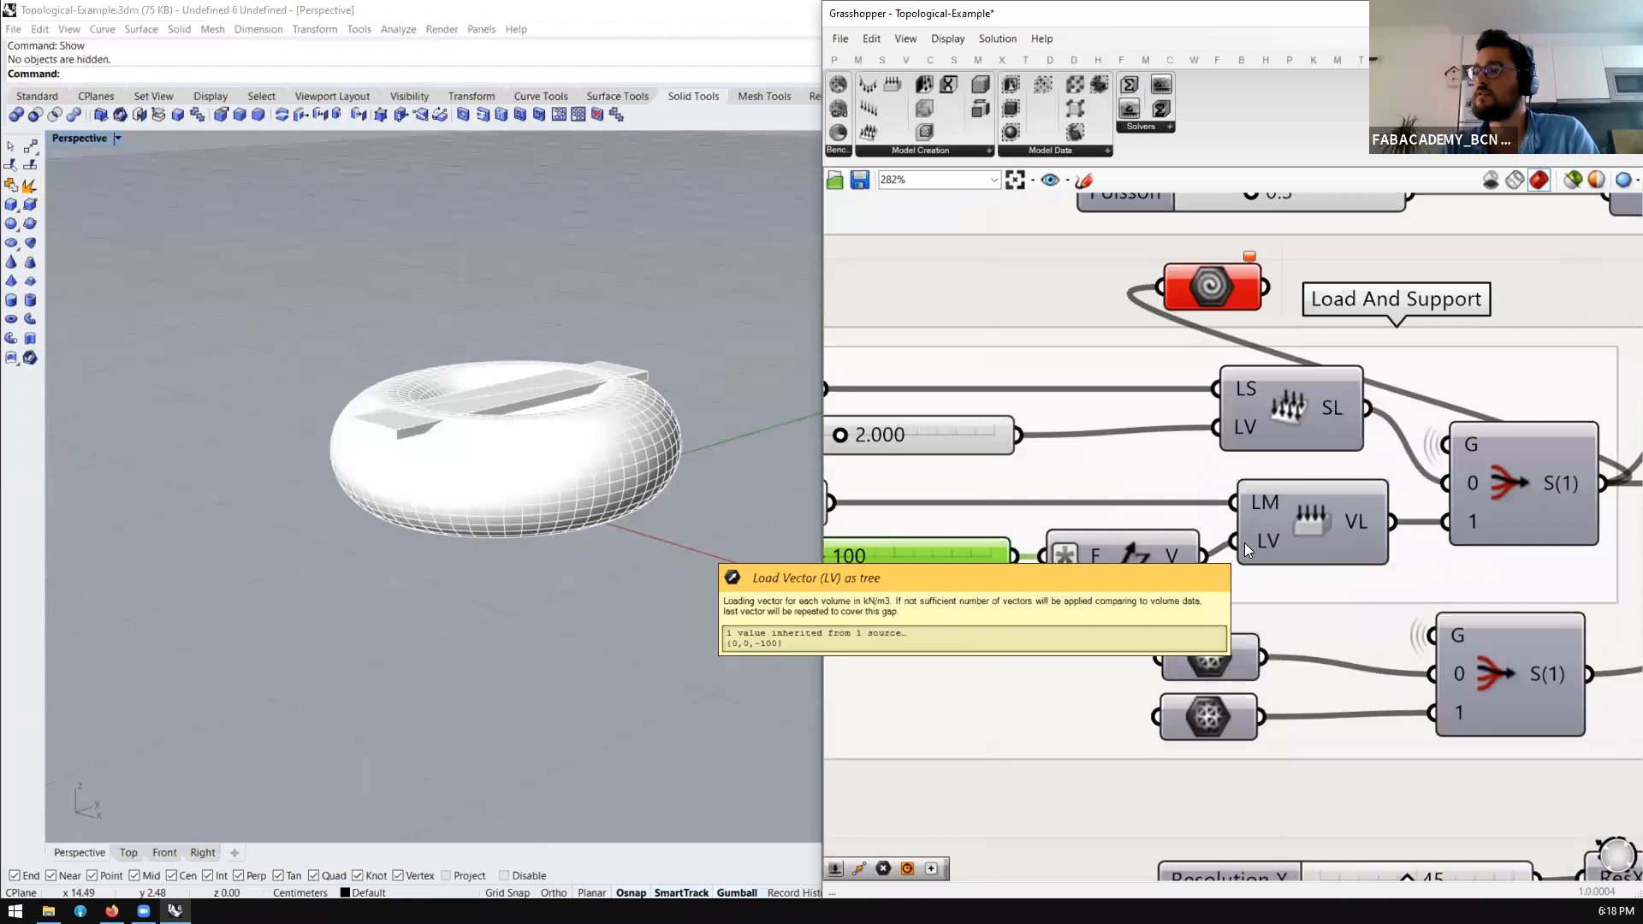
right_drag(454, 542, 467, 462)
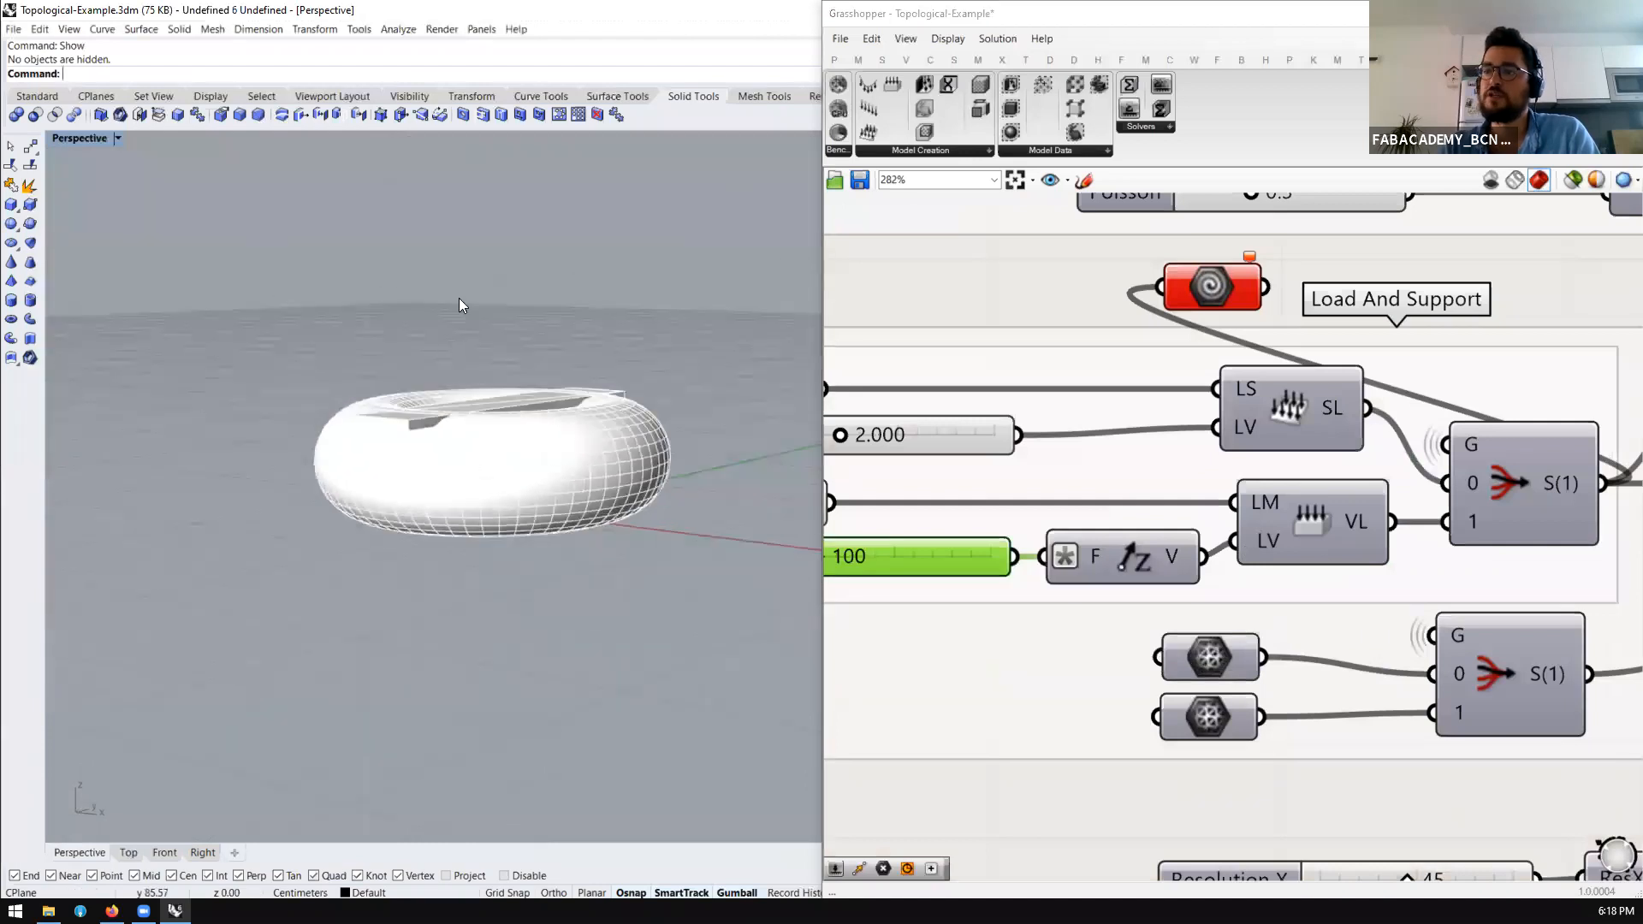
Turn on the preview of the second support geometry and inspect the supports beneath the torus
scroll(1225, 444, down, 5)
scroll(1388, 616, up, 1)
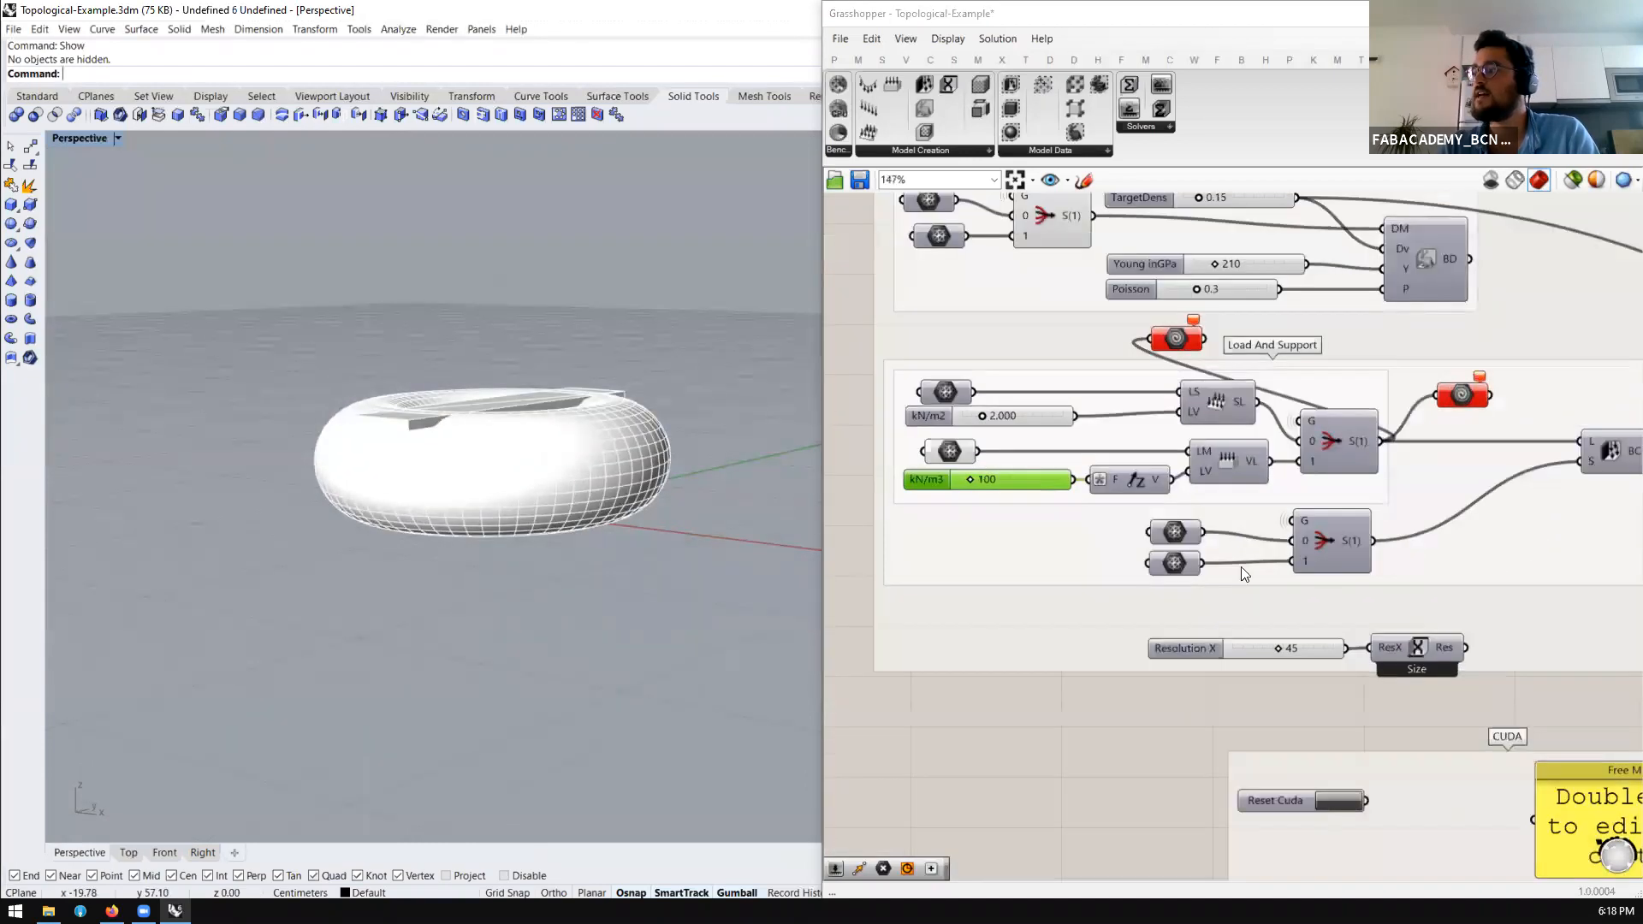
scroll(1198, 594, down, 2)
scroll(1400, 474, up, 1)
scroll(1318, 562, down, 3)
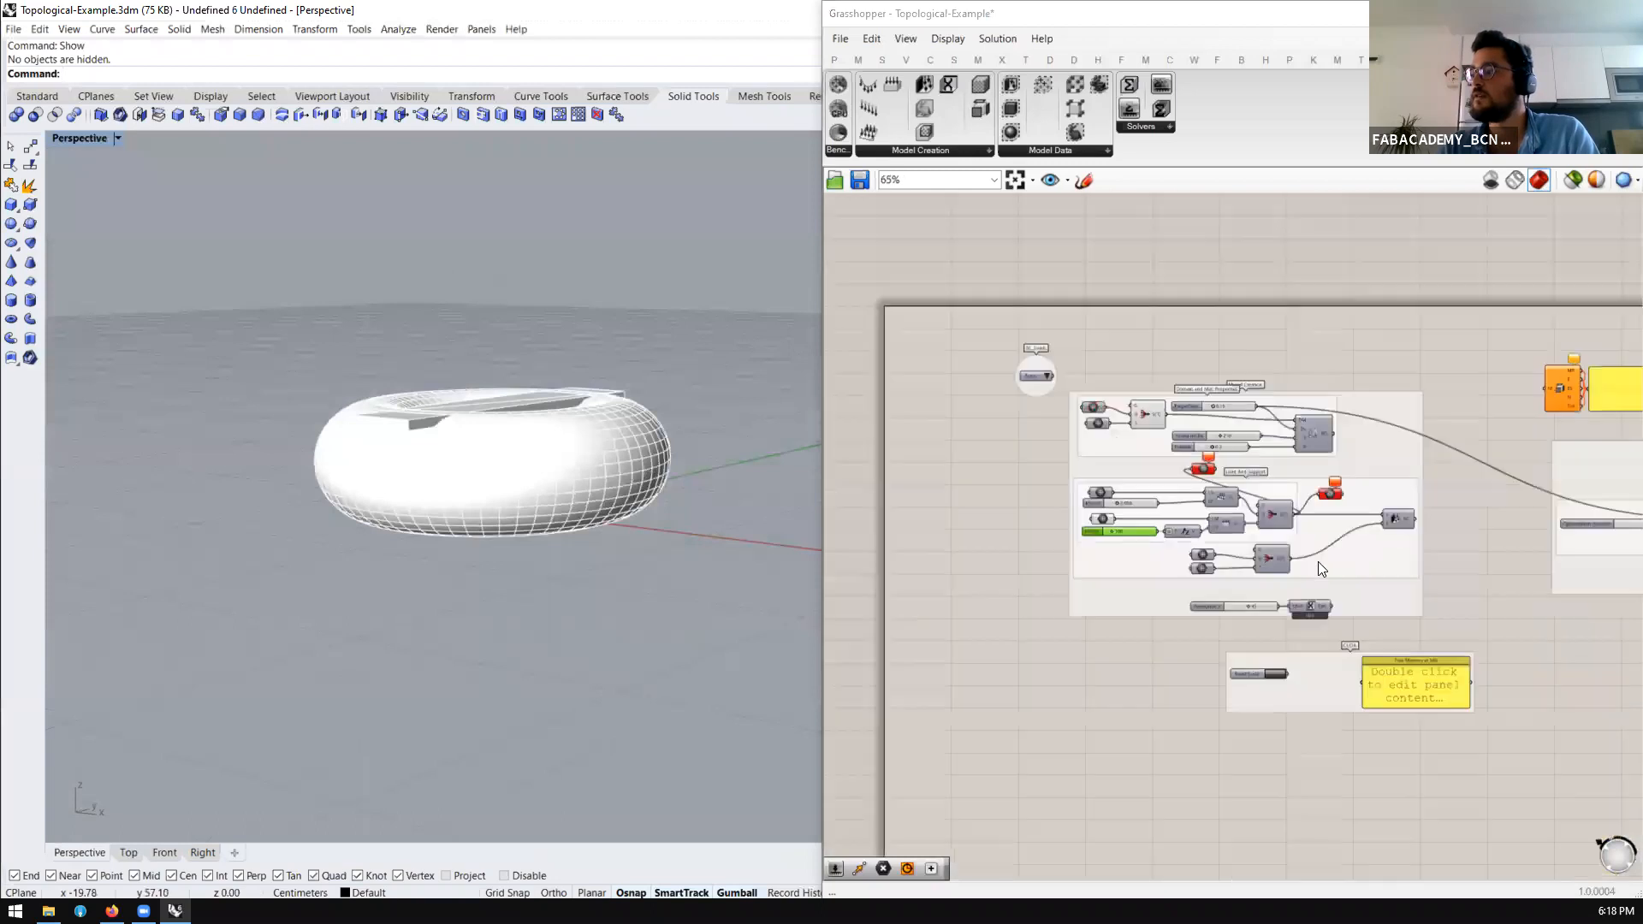
scroll(1369, 565, up, 5)
scroll(1369, 496, down, 2)
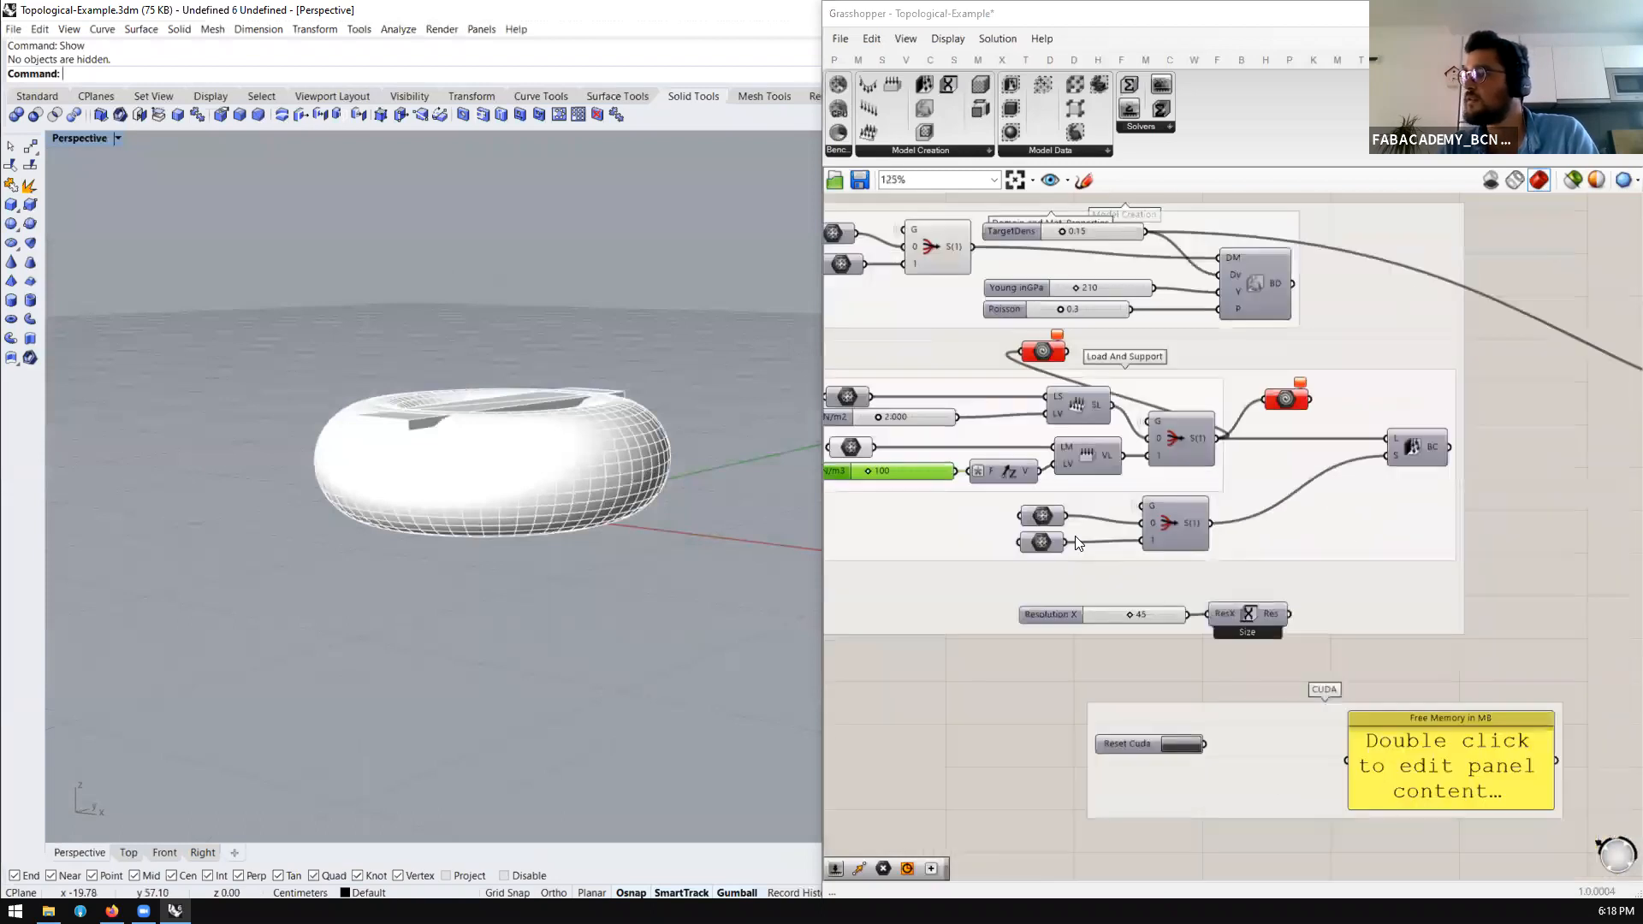
scroll(1030, 550, up, 3)
middle_click(1030, 549)
click(1065, 517)
right_drag(417, 514, 394, 481)
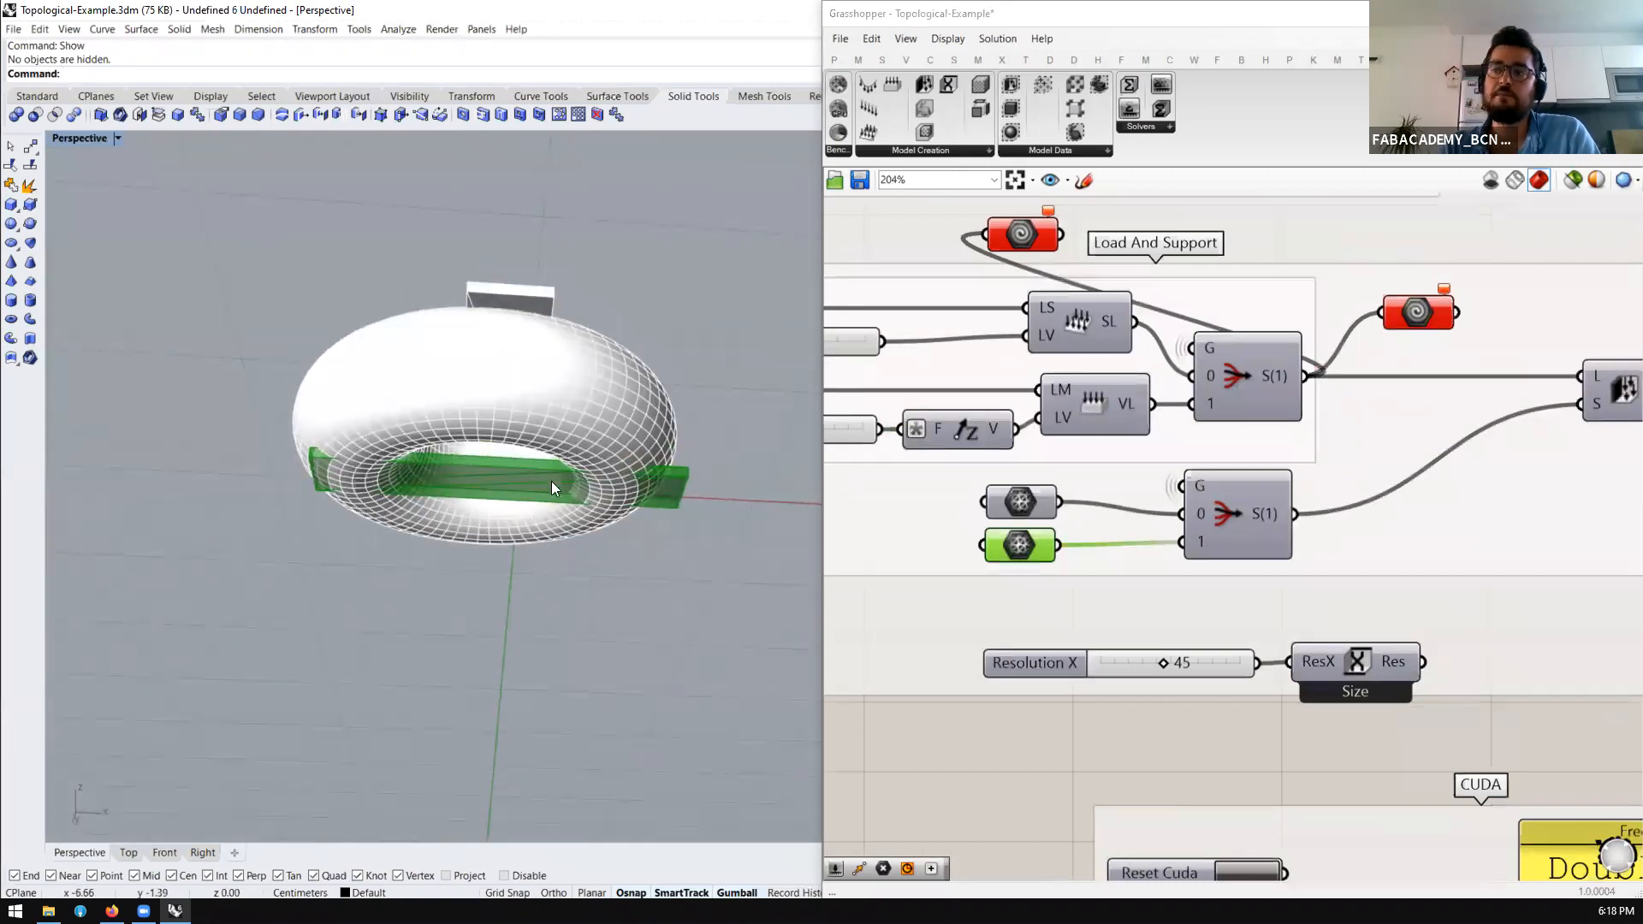
right_drag(331, 472, 514, 590)
Examine how the Boundary Conditions component gathers the surface load and support data
scroll(944, 599, down, 3)
scroll(1335, 454, up, 2)
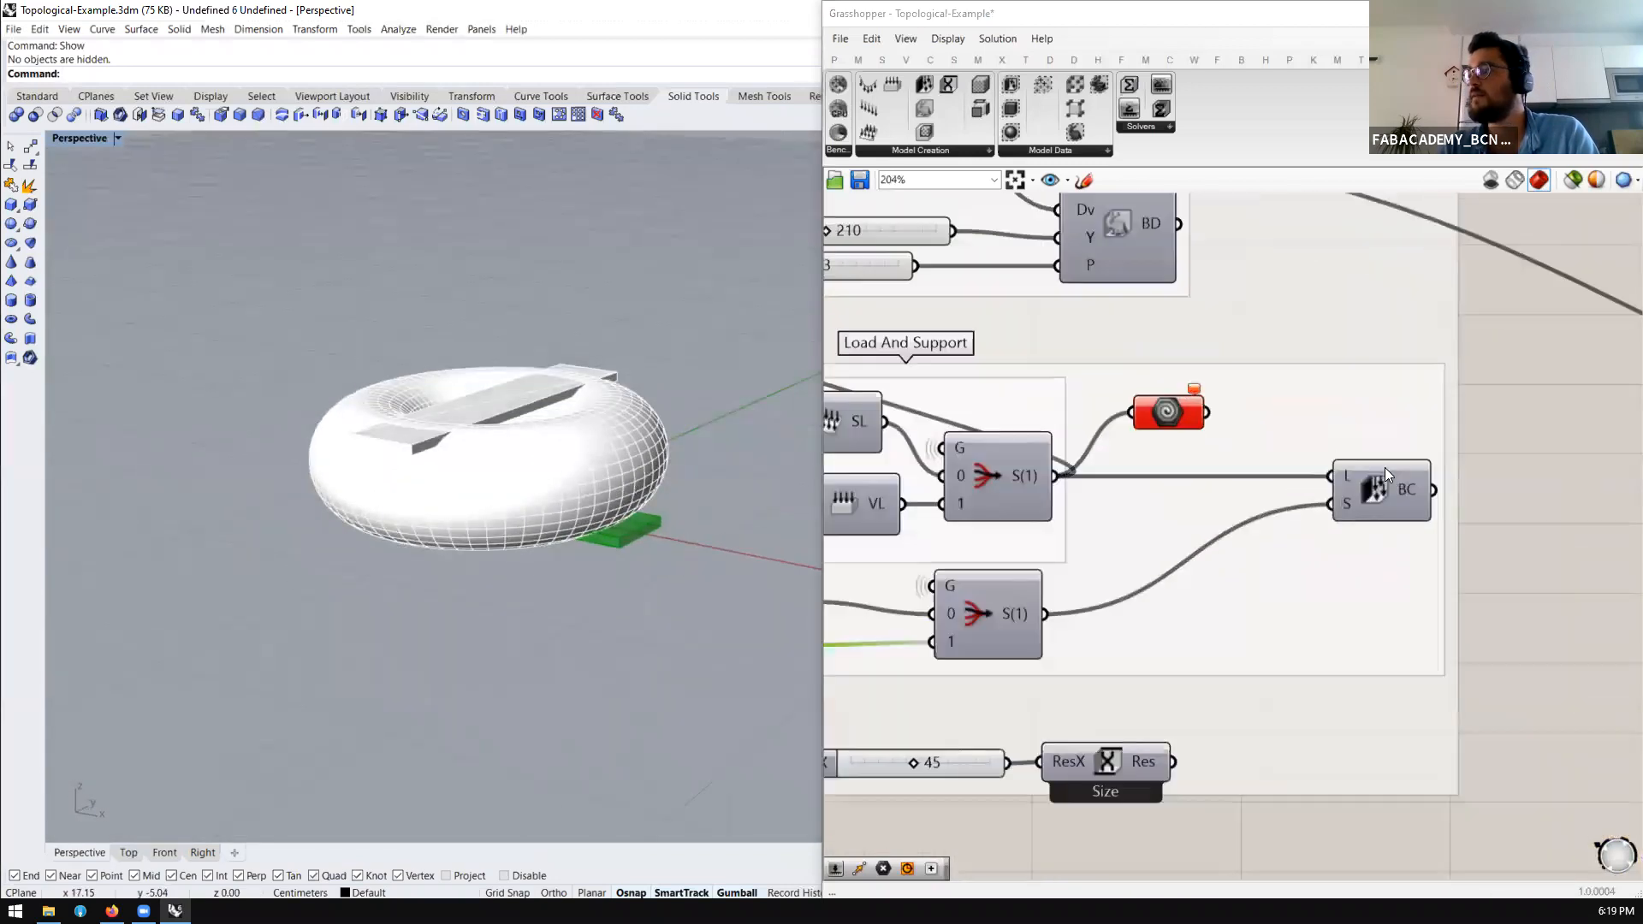
click(1384, 479)
scroll(1369, 478, down, 1)
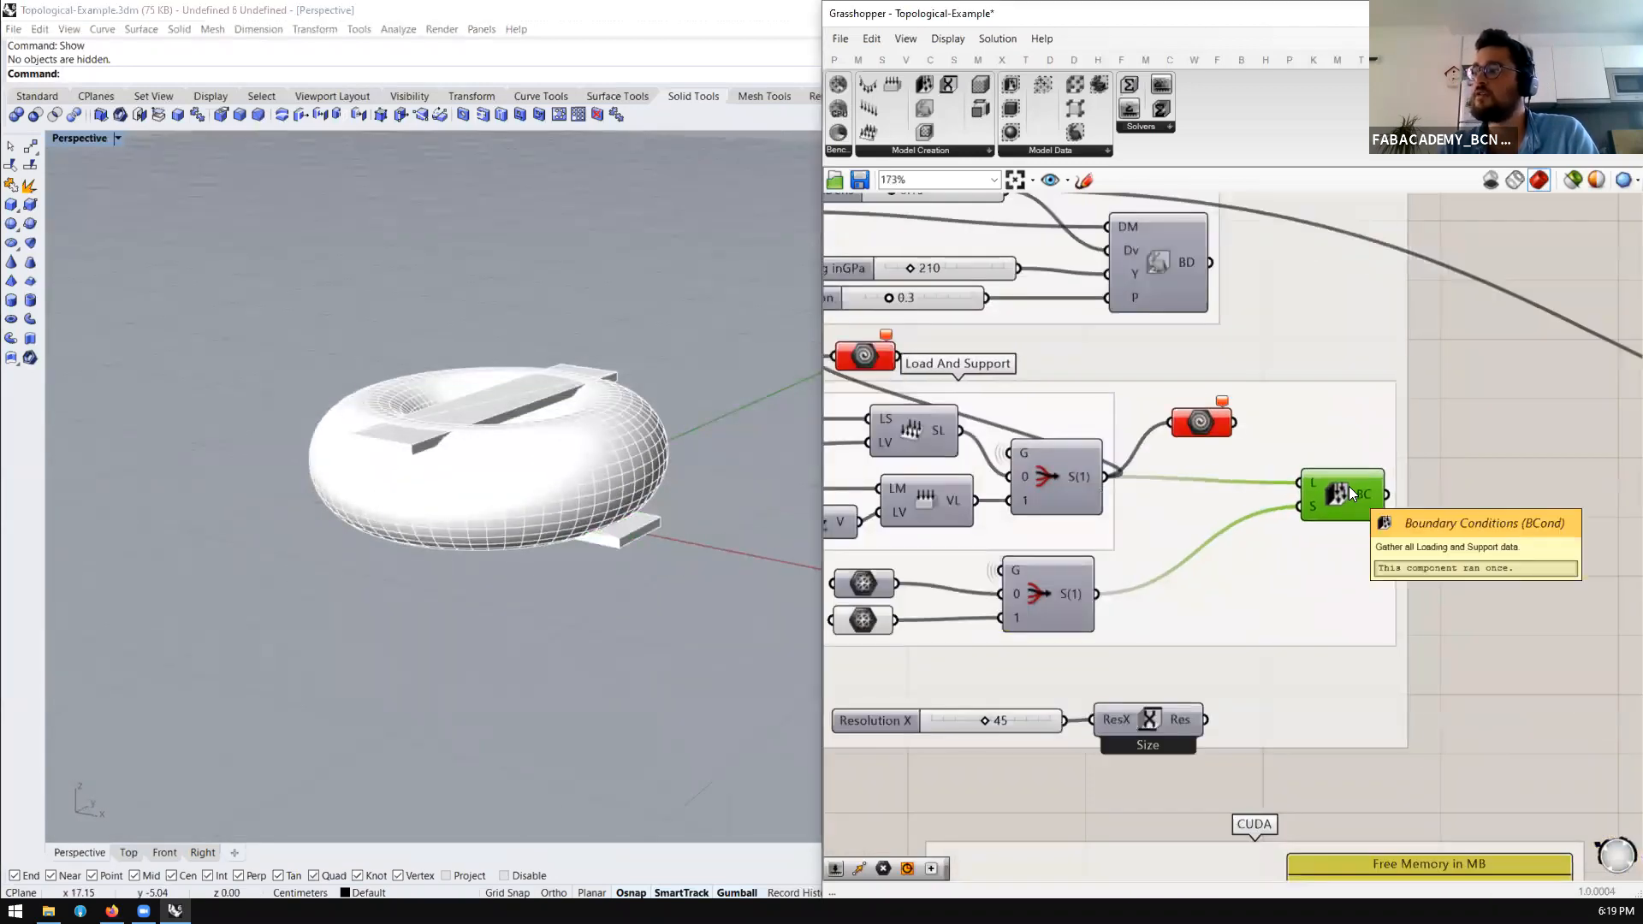
click(876, 422)
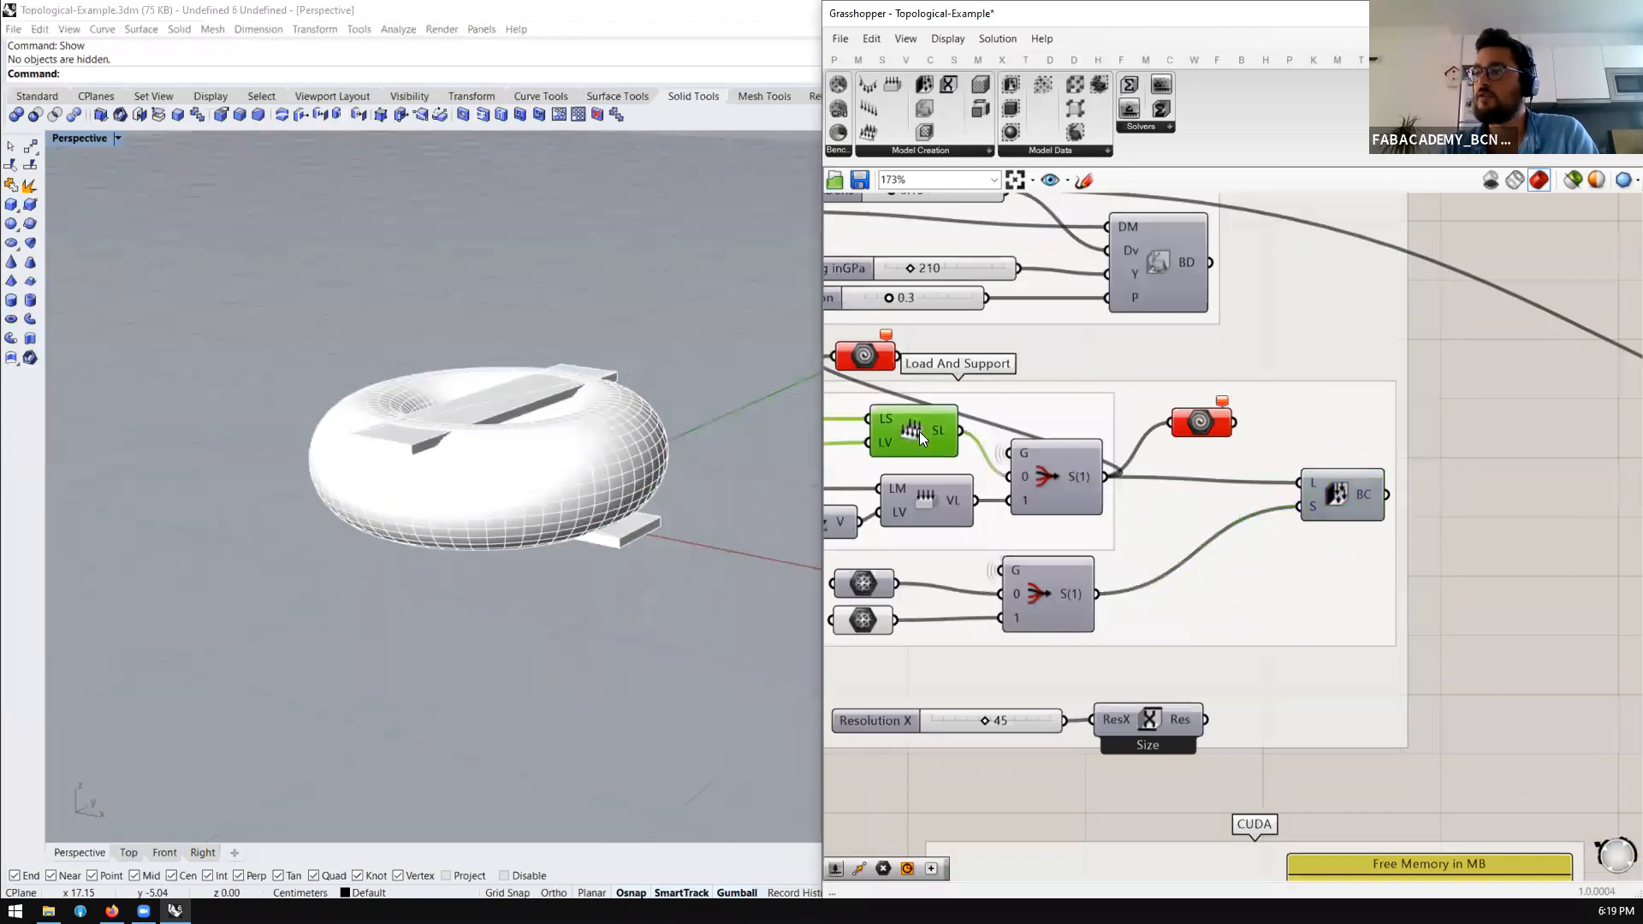
click(848, 619)
click(1349, 472)
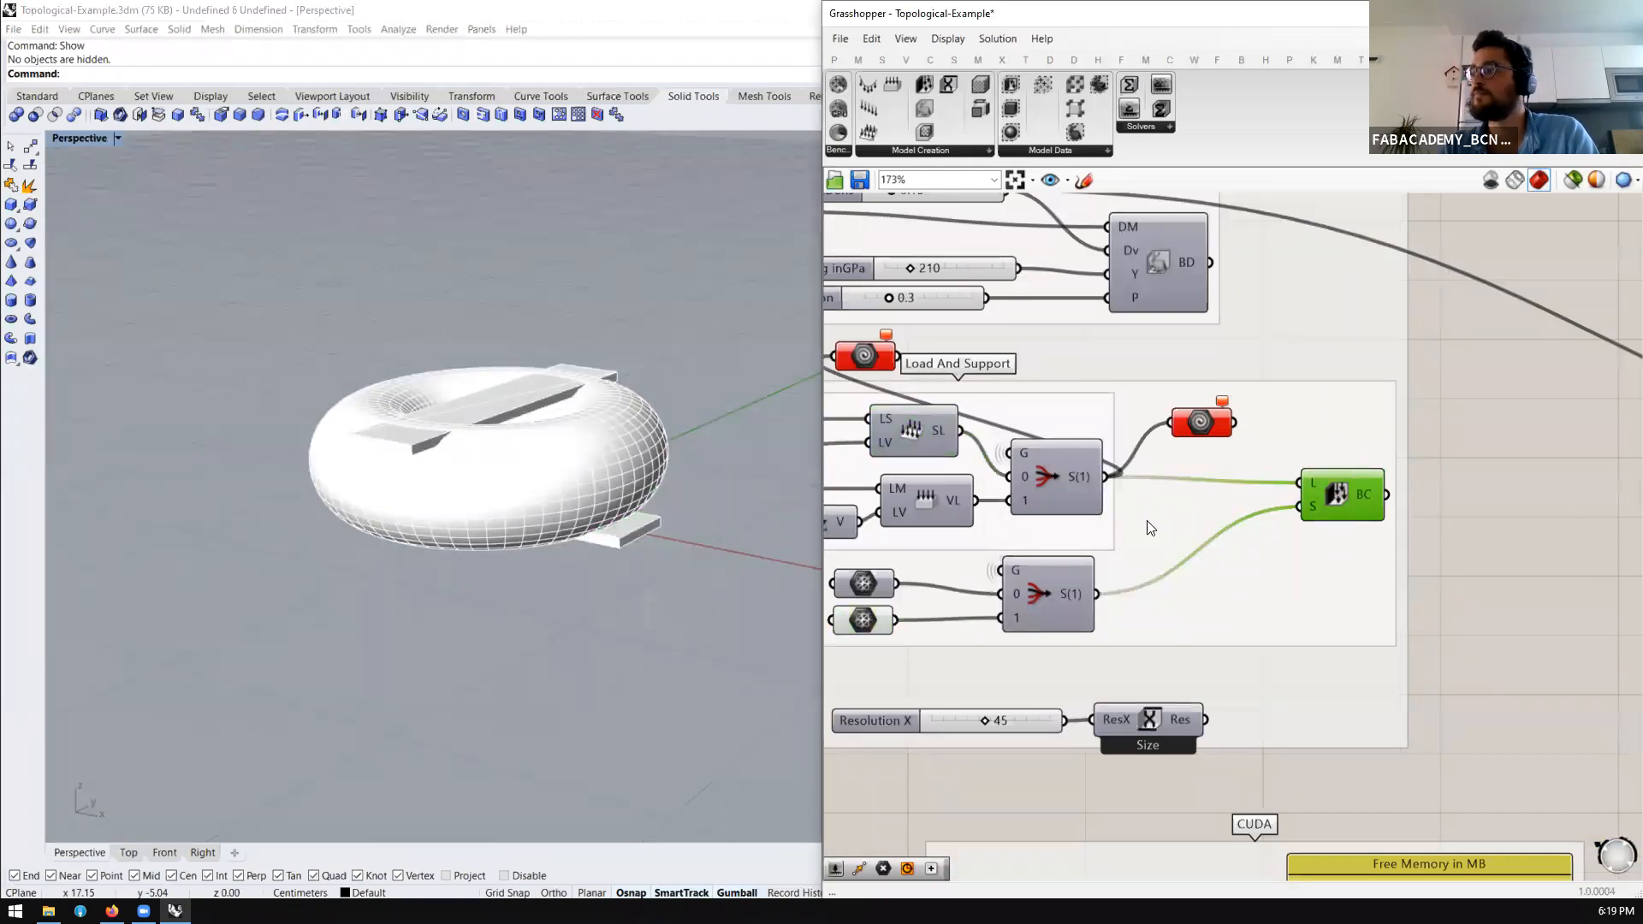
Move the Young inGPa, Poisson and TargetDens sliders closer to the BD component and select that component
scroll(1177, 409, down, 3)
scroll(1126, 380, up, 1)
click(1180, 381)
drag(1181, 381, 1184, 386)
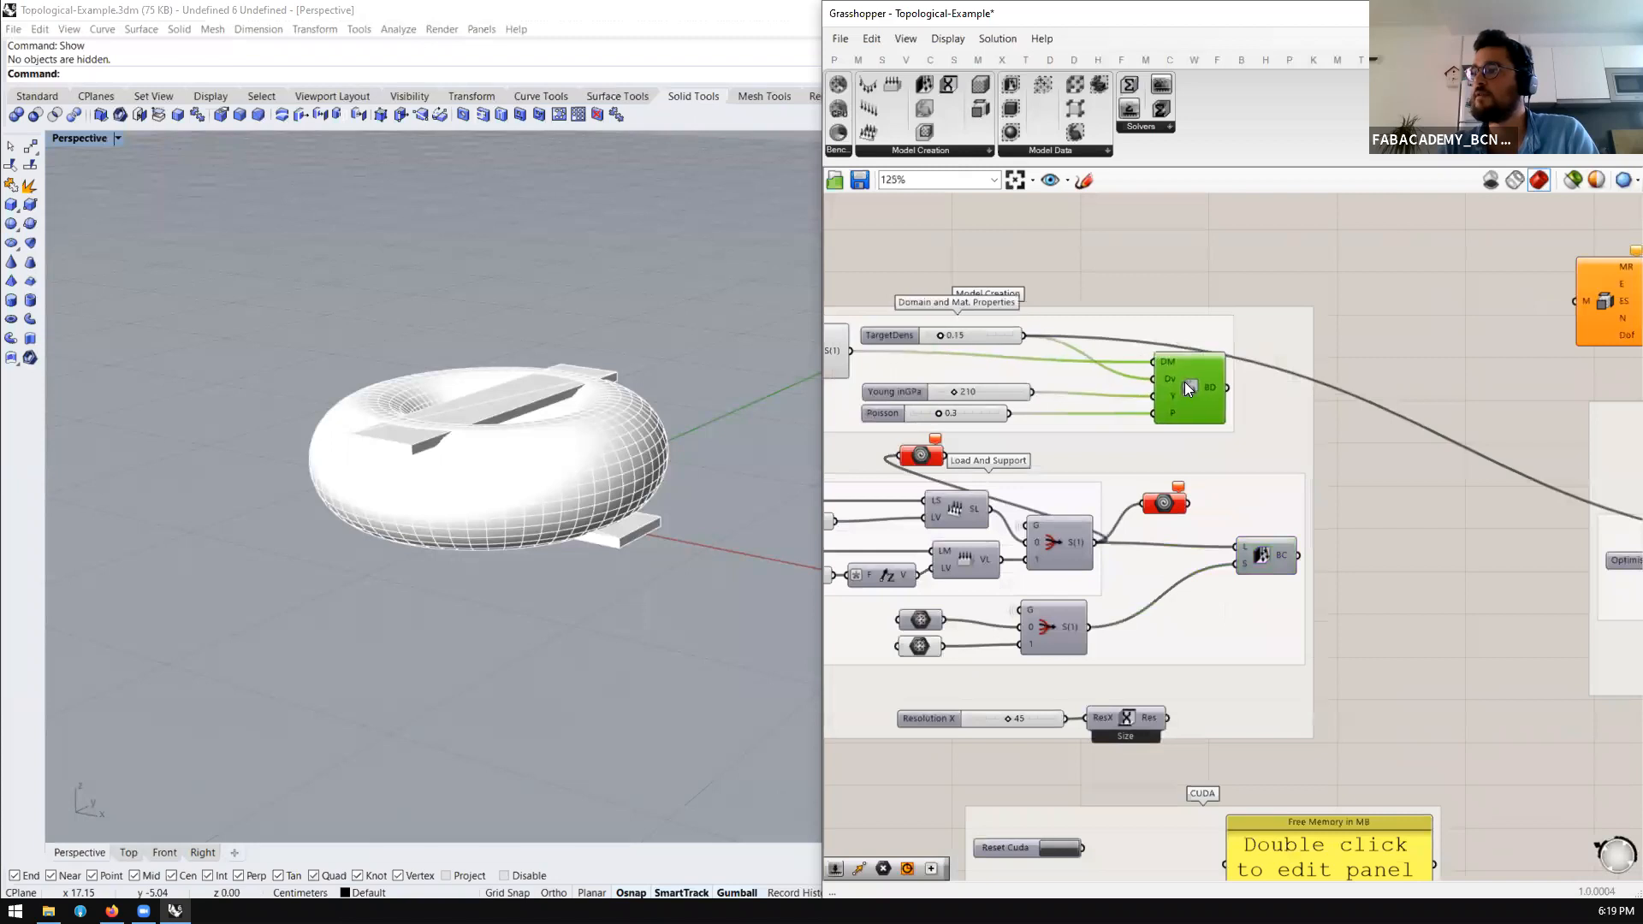
drag(997, 391, 1100, 390)
drag(984, 413, 1104, 417)
drag(986, 332, 1092, 325)
click(1202, 387)
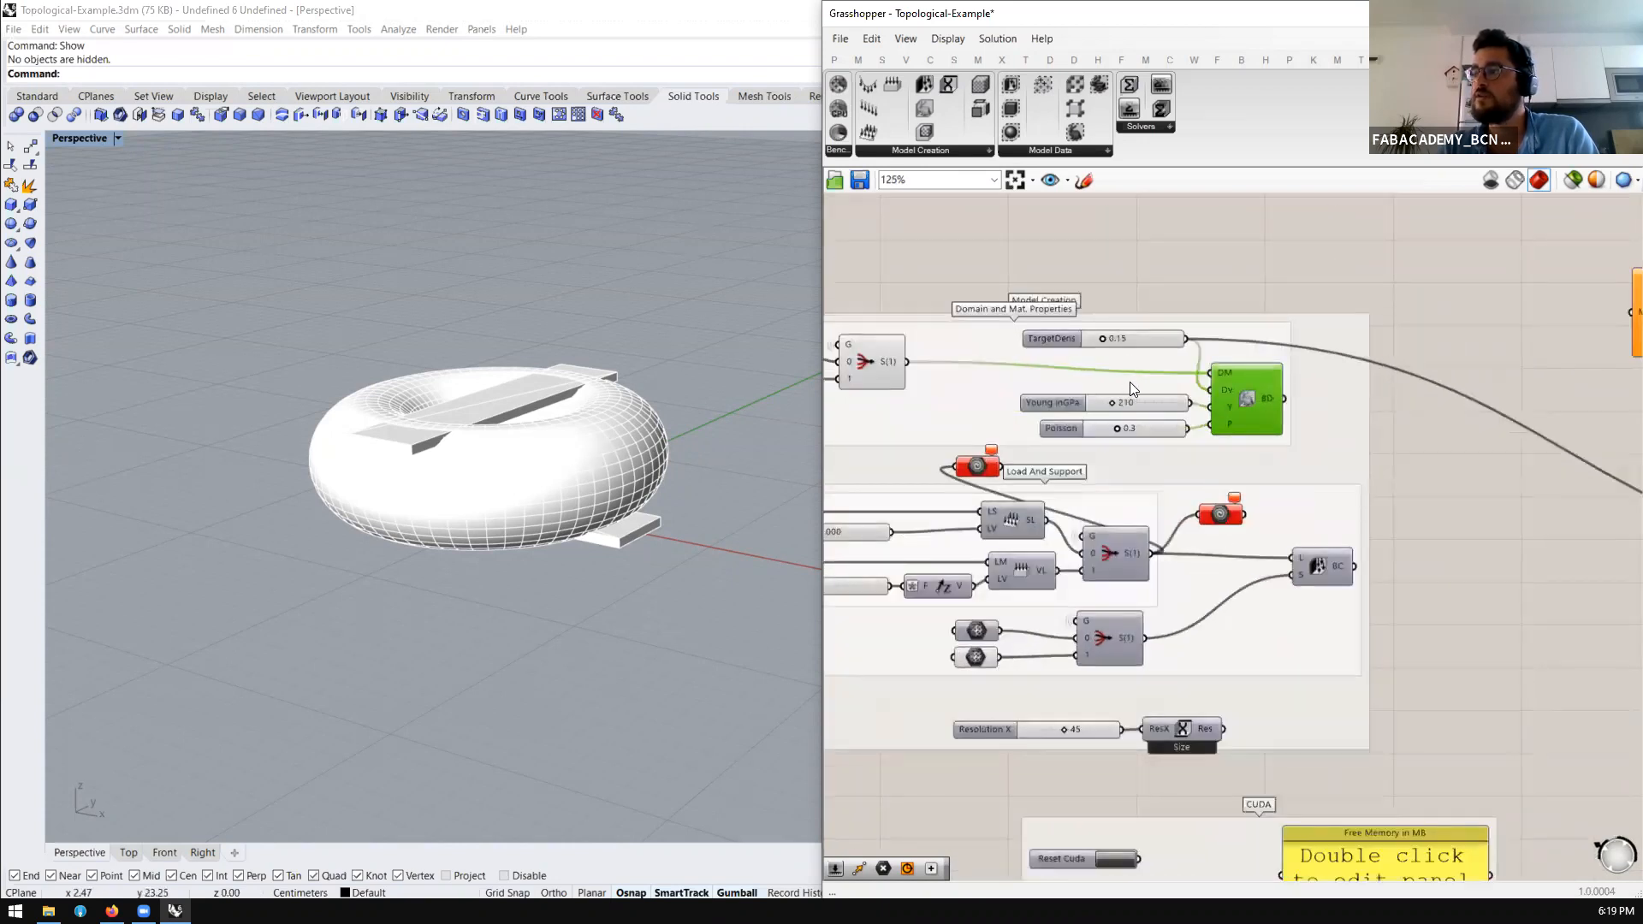
Examine the Young inGPa, Poisson and TargetDens sliders and the BD component inputs they feed
scroll(1131, 383, up, 4)
click(1184, 409)
drag(1184, 408, 1177, 410)
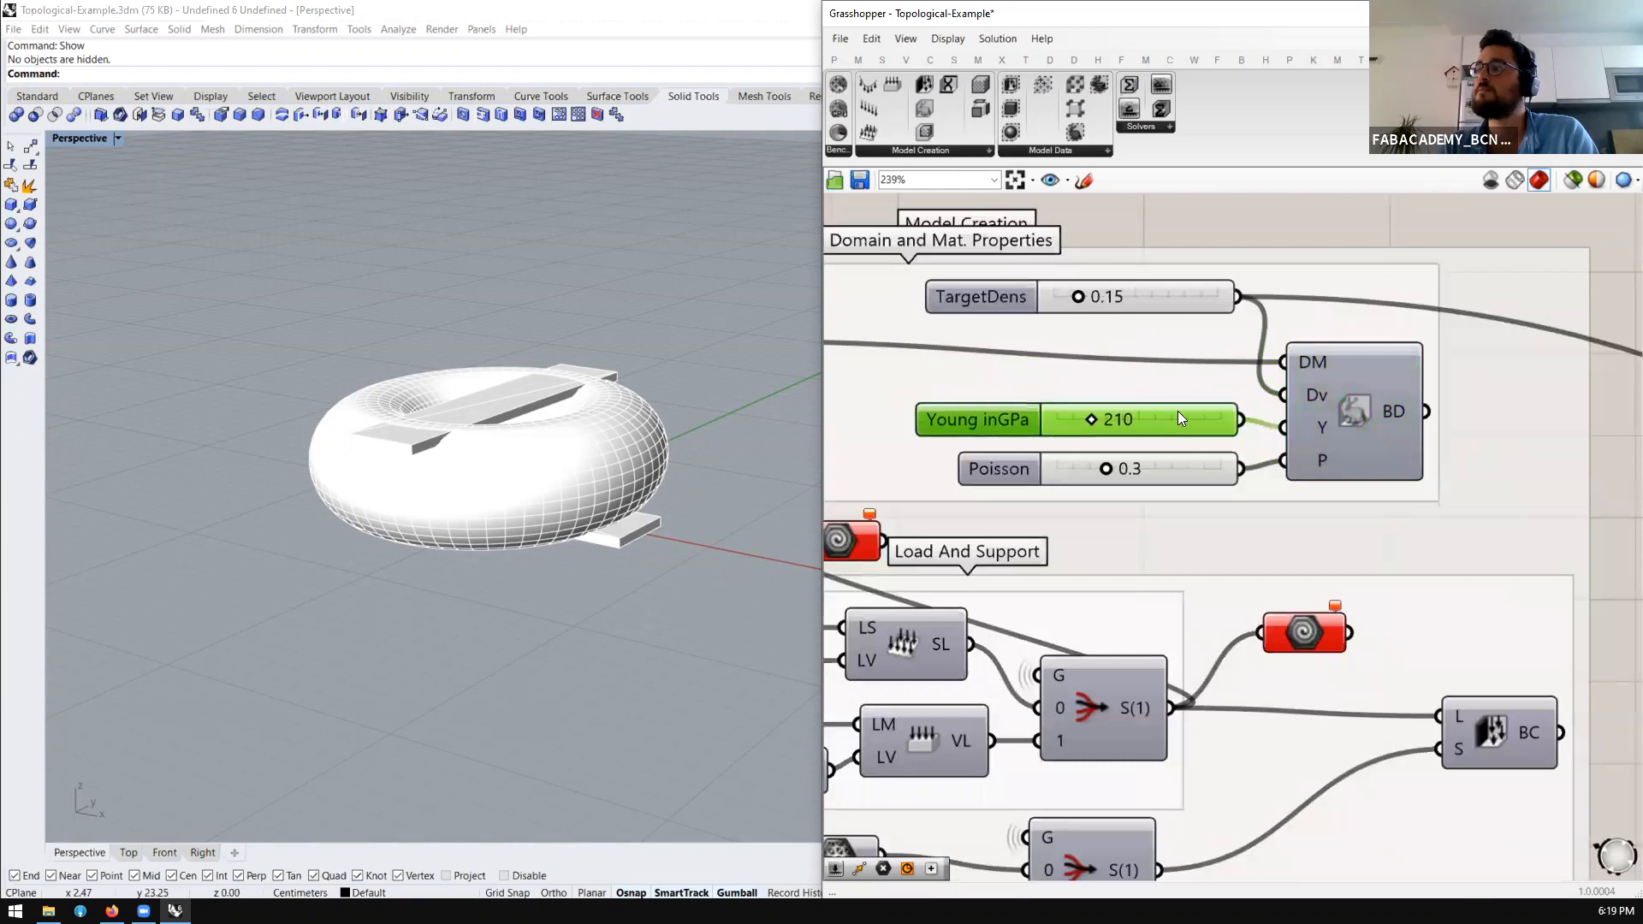
drag(1186, 468, 1187, 467)
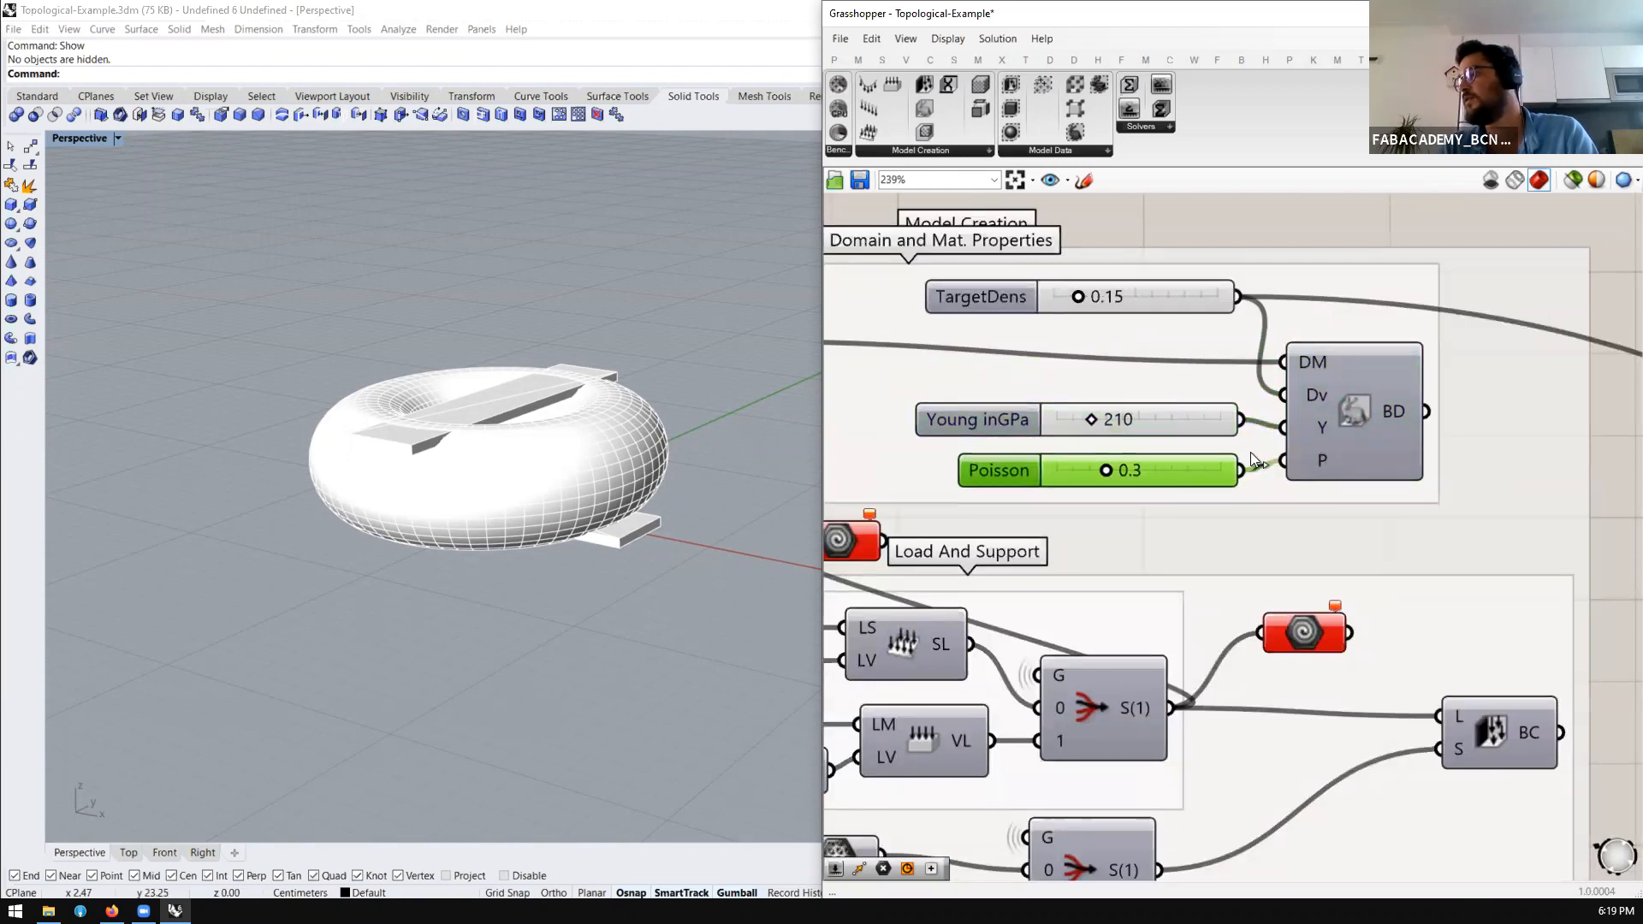
click(1356, 392)
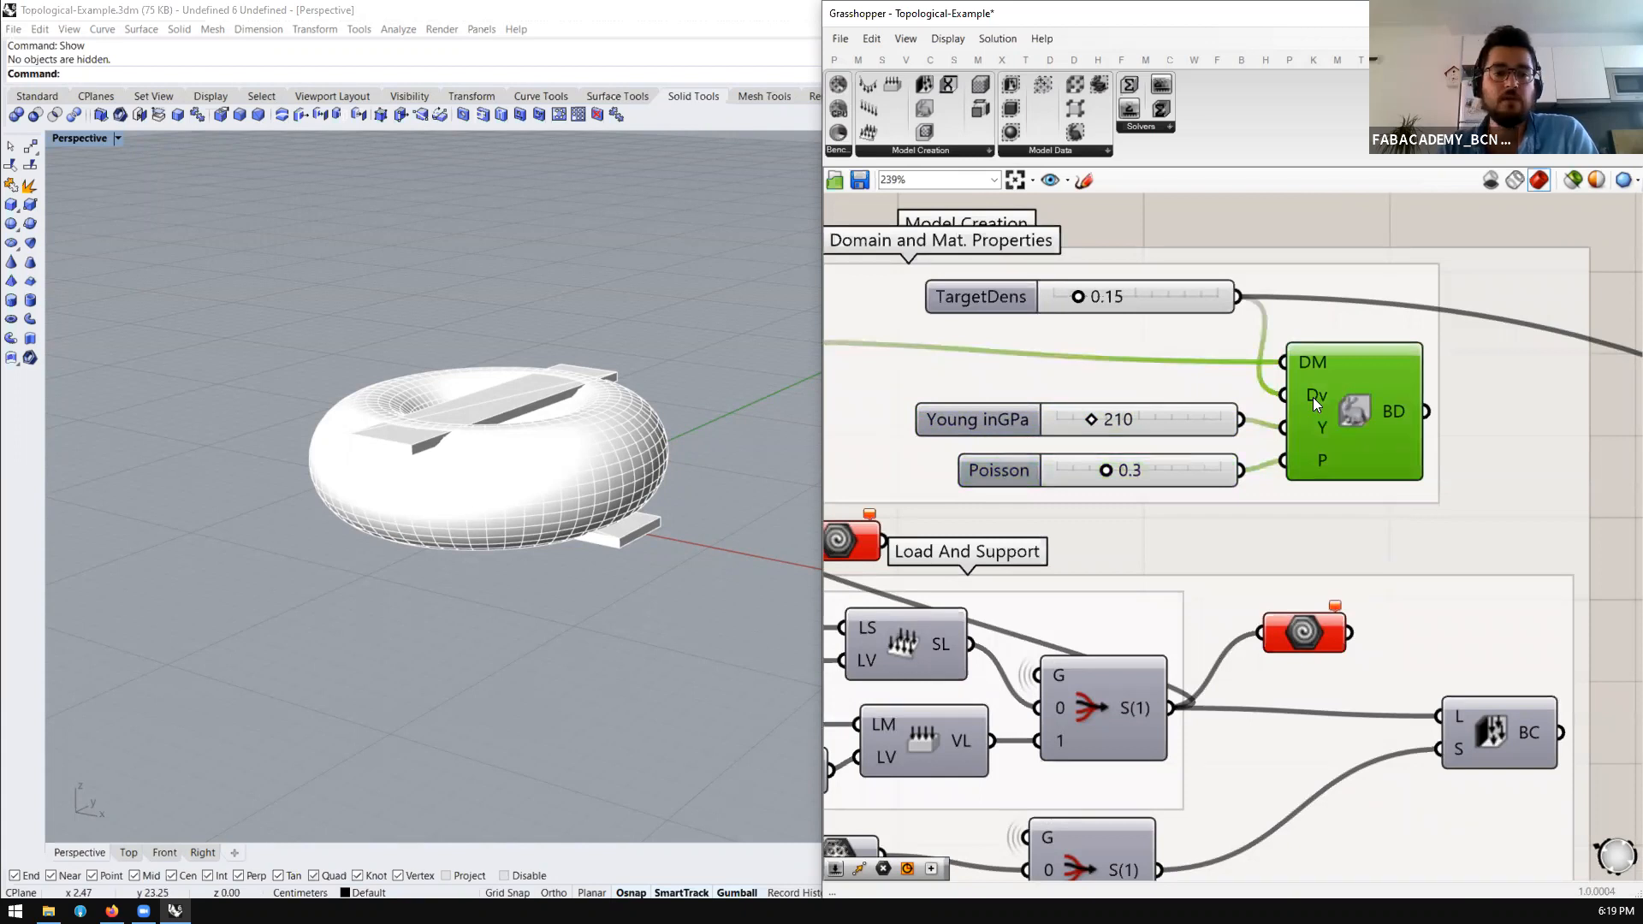
click(1162, 292)
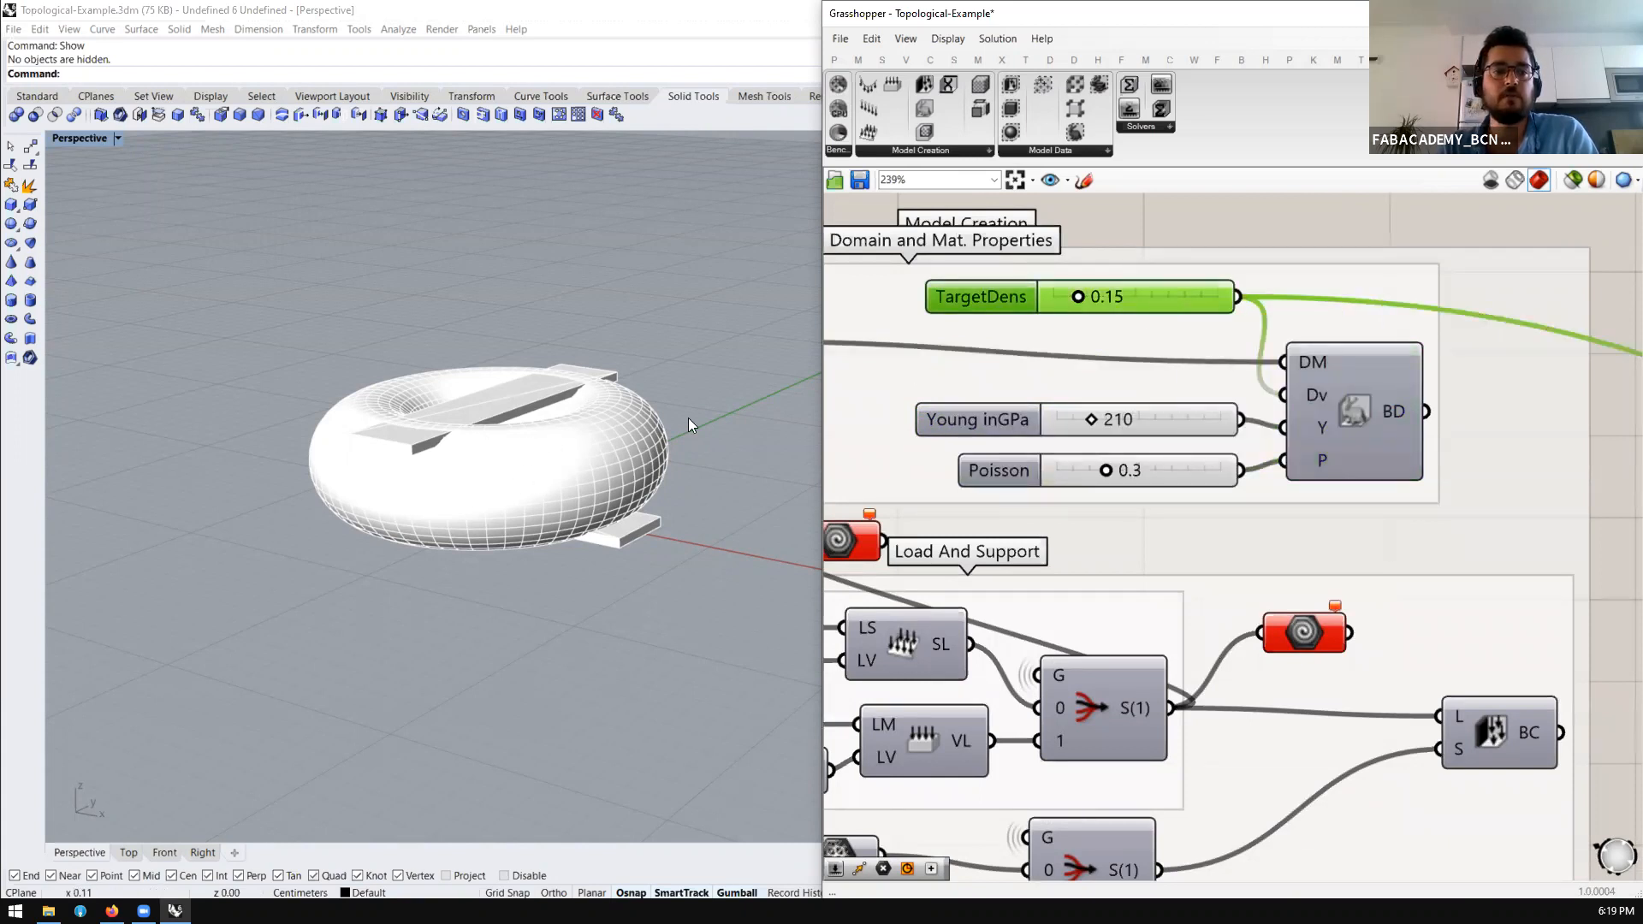
Place a Model component on the empty canvas between the Model Creation group and the Optimisation group
scroll(1369, 462, down, 2)
scroll(1369, 459, down, 2)
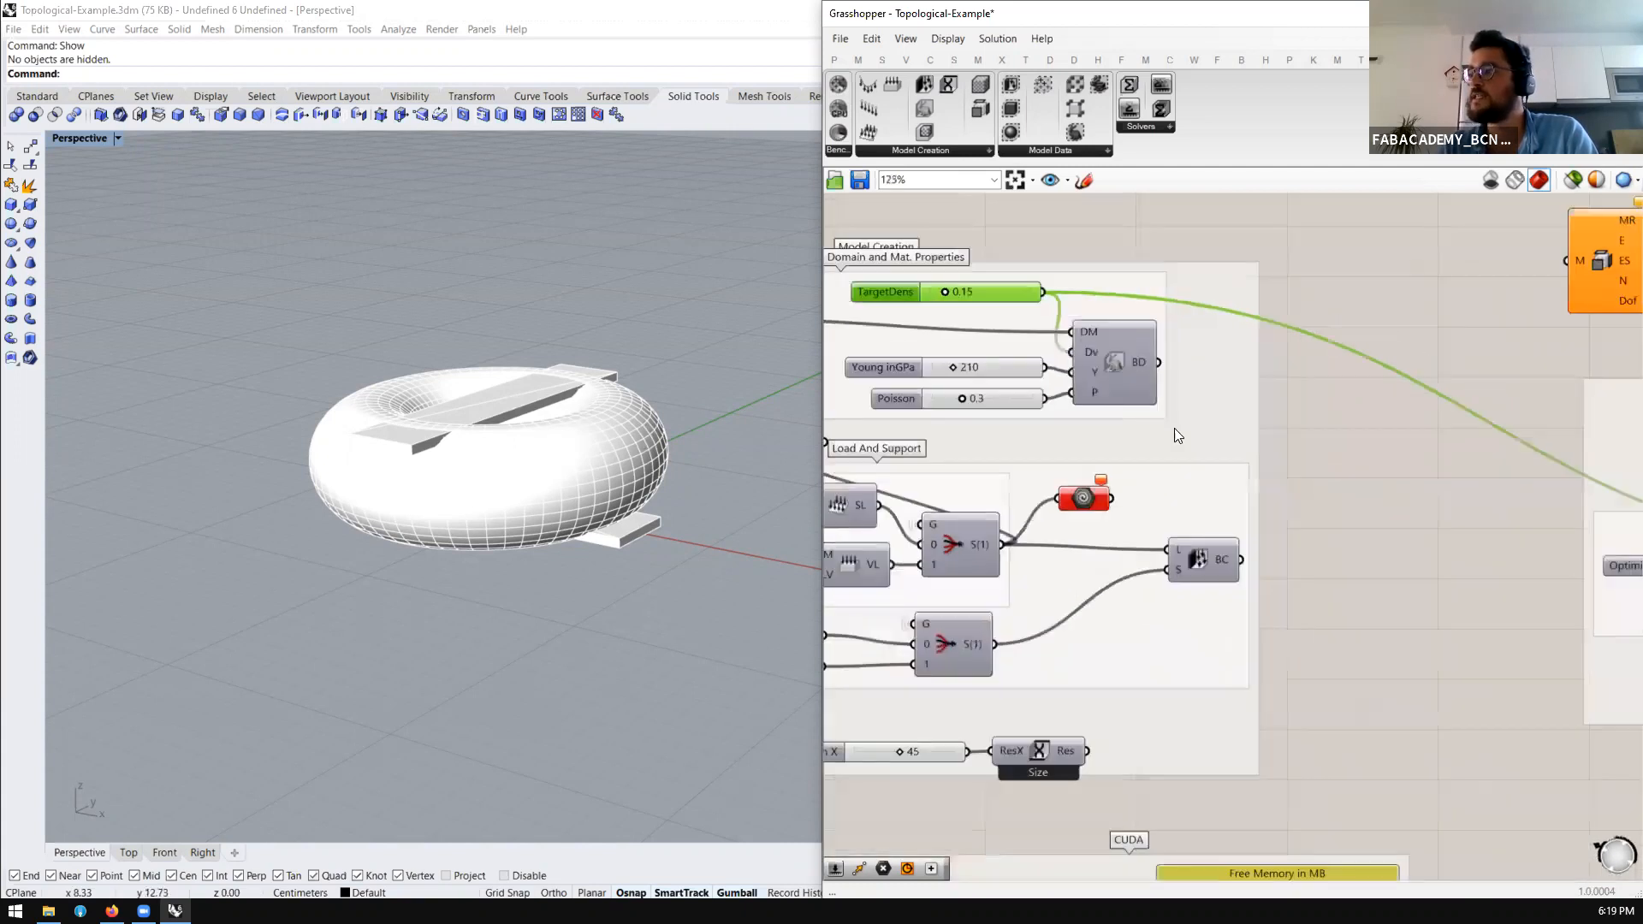
click(1304, 464)
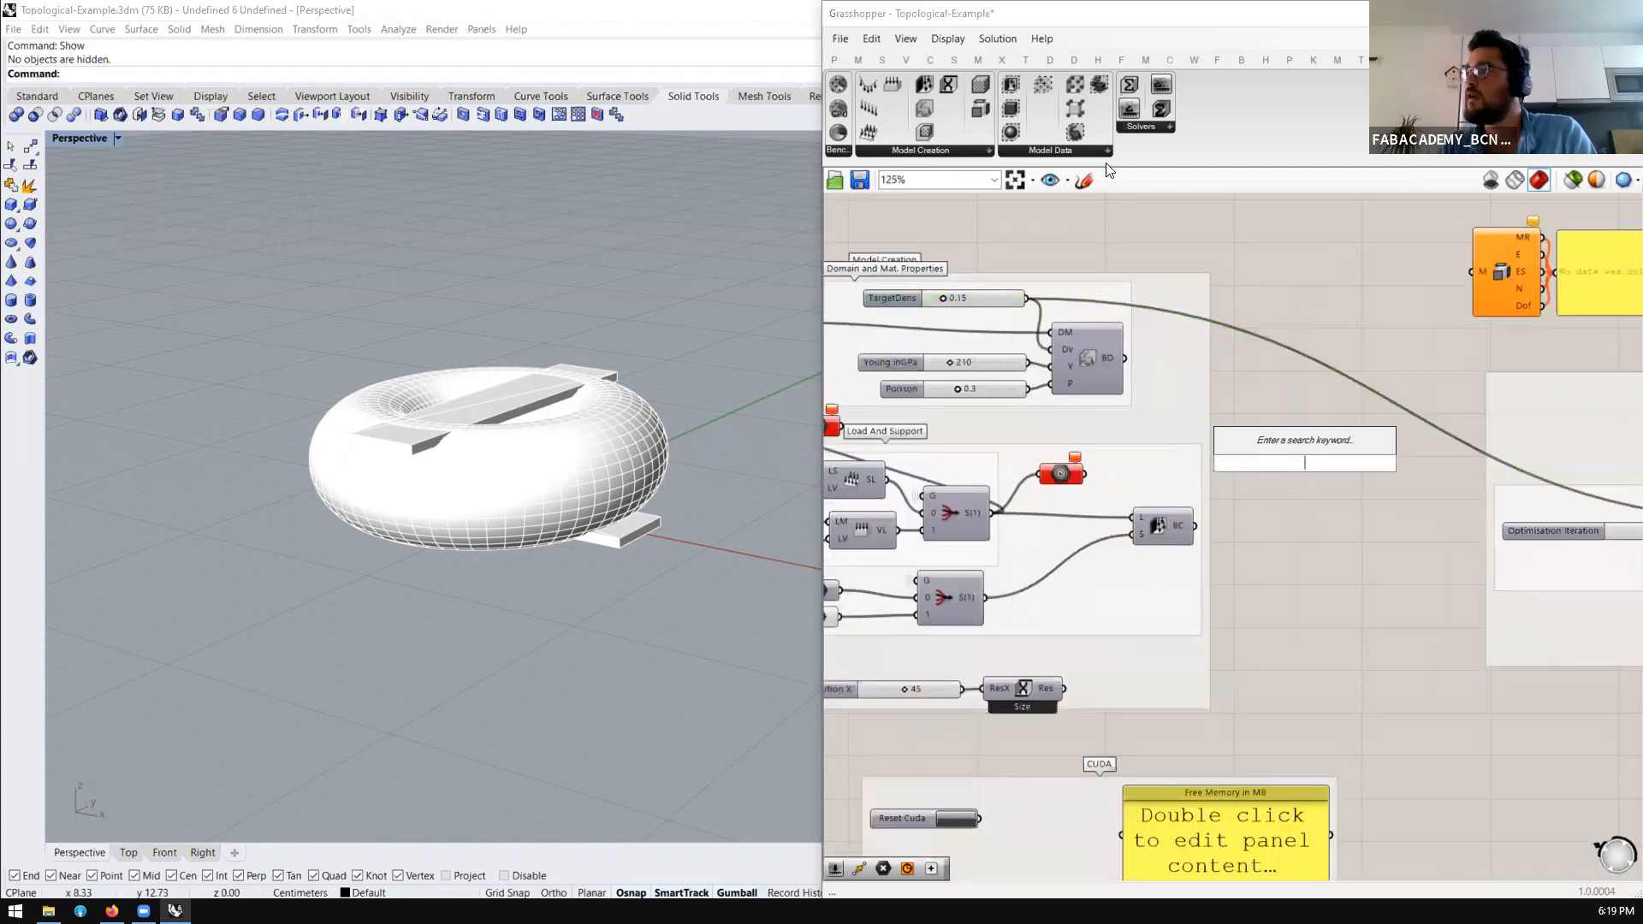
click(1074, 150)
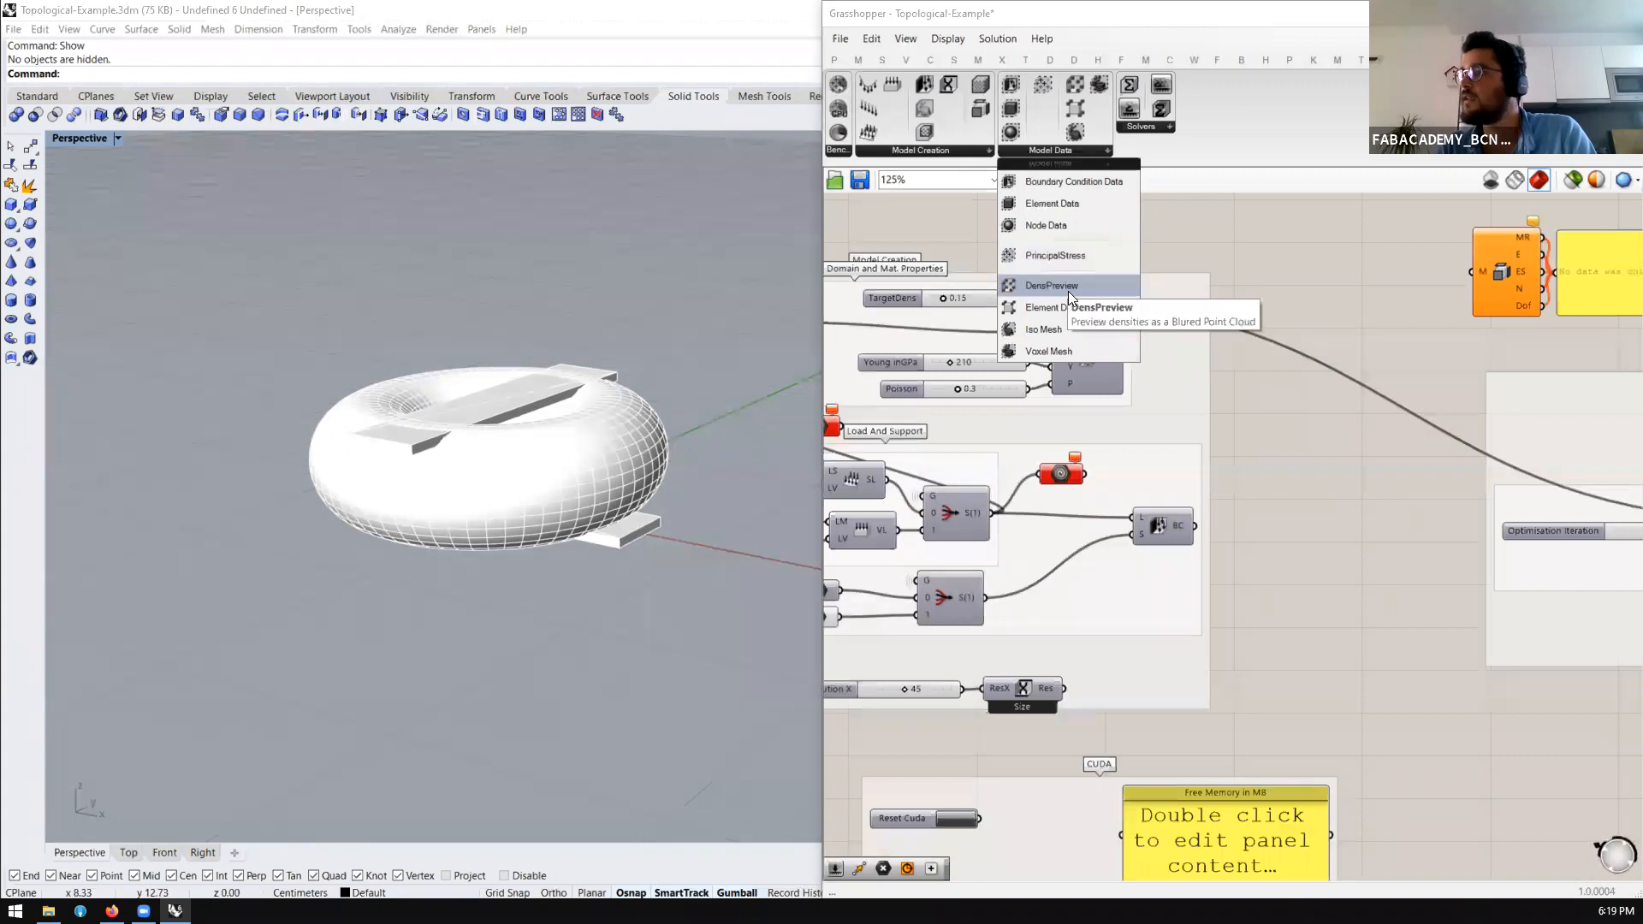
click(944, 154)
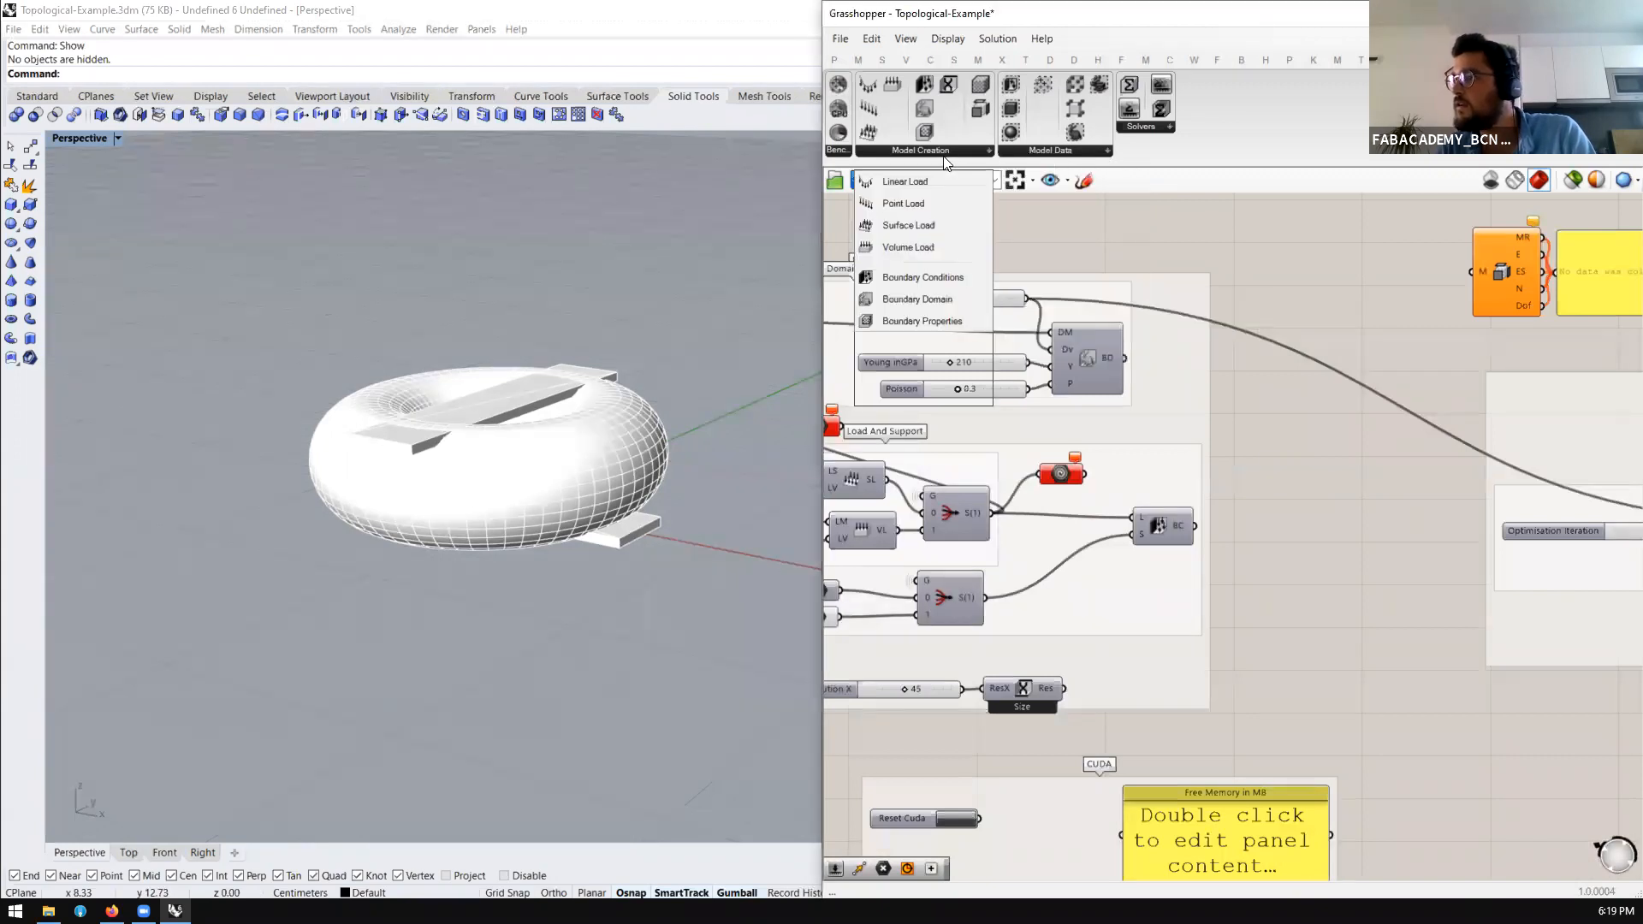
click(943, 372)
click(1315, 471)
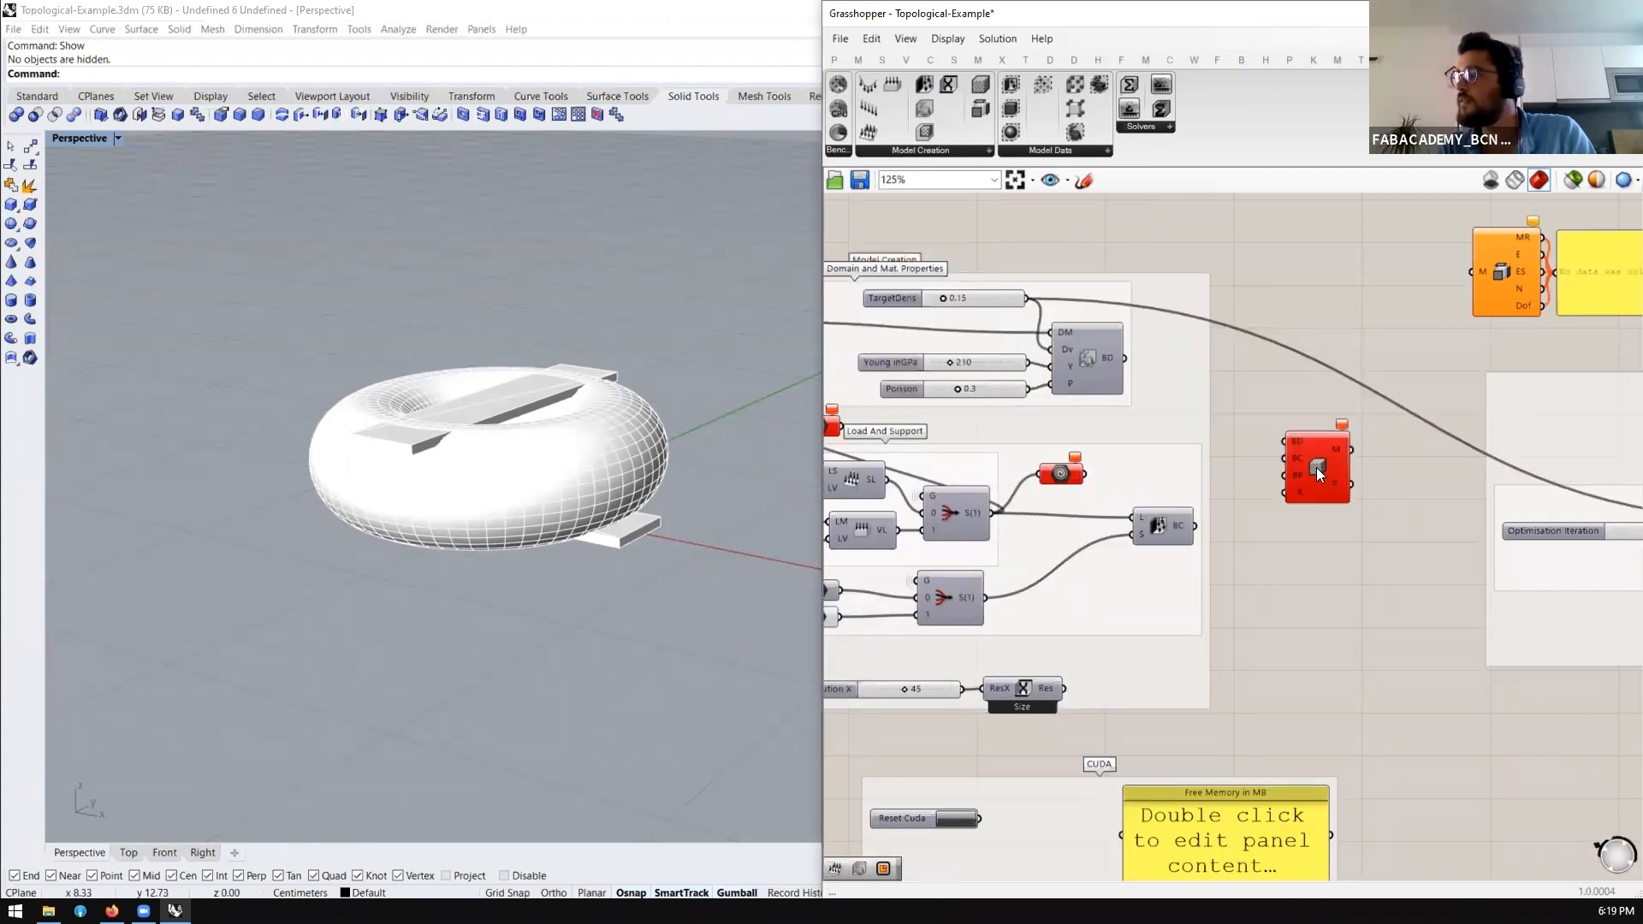
Connect the BD, BC and Res outputs to the Model component's BD, BC and R inputs
drag(1121, 359, 1322, 457)
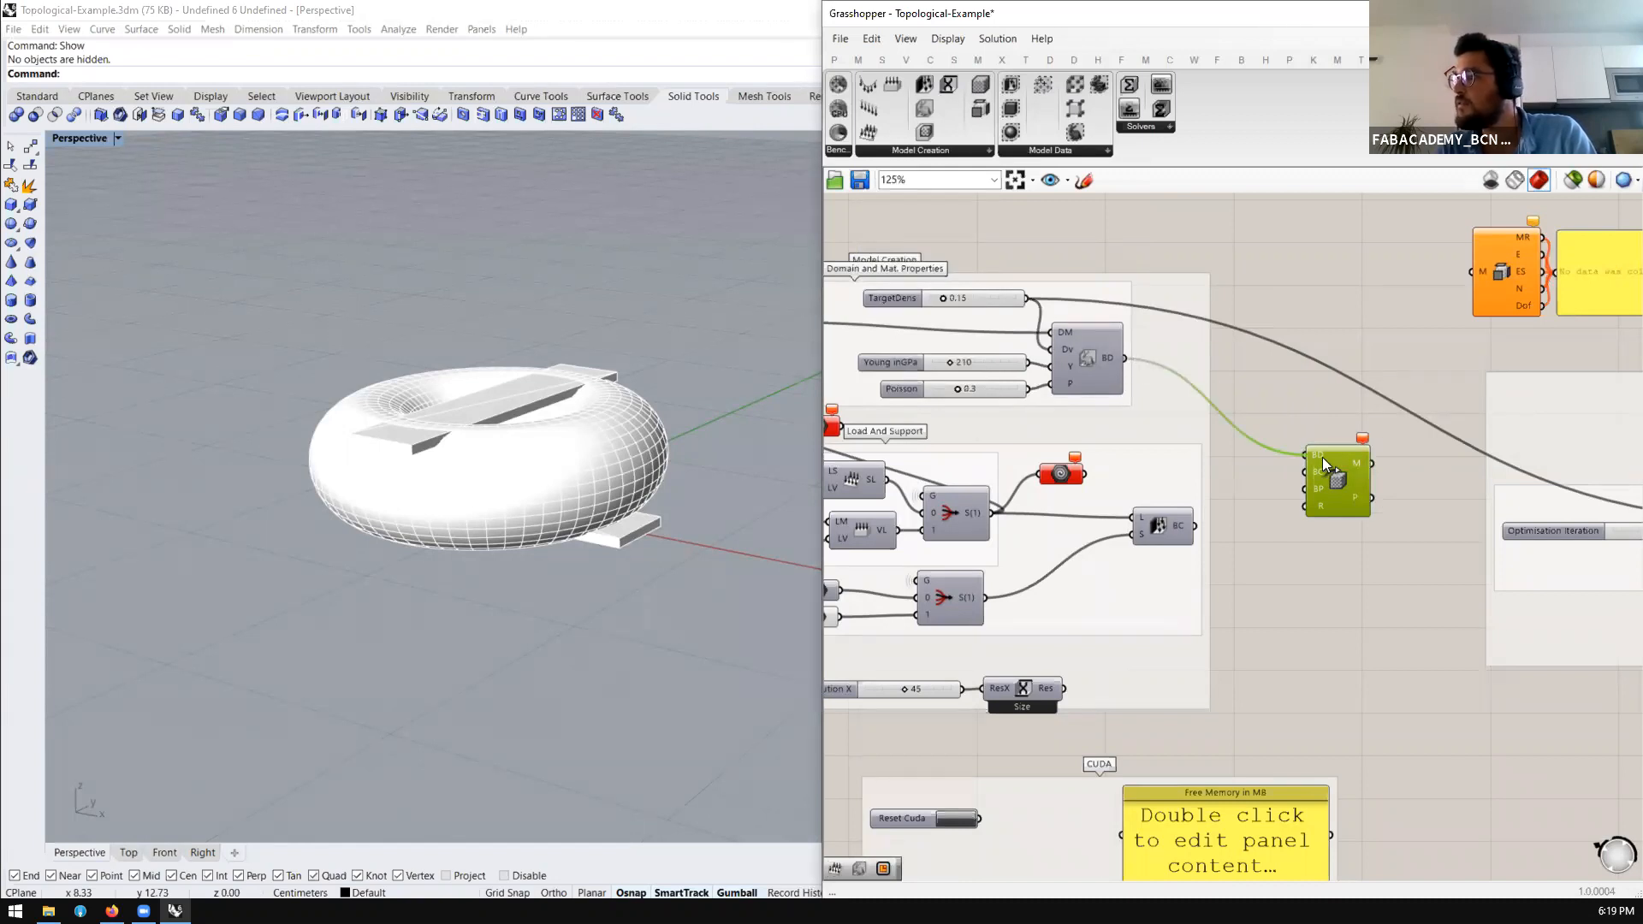
drag(1194, 525, 1306, 471)
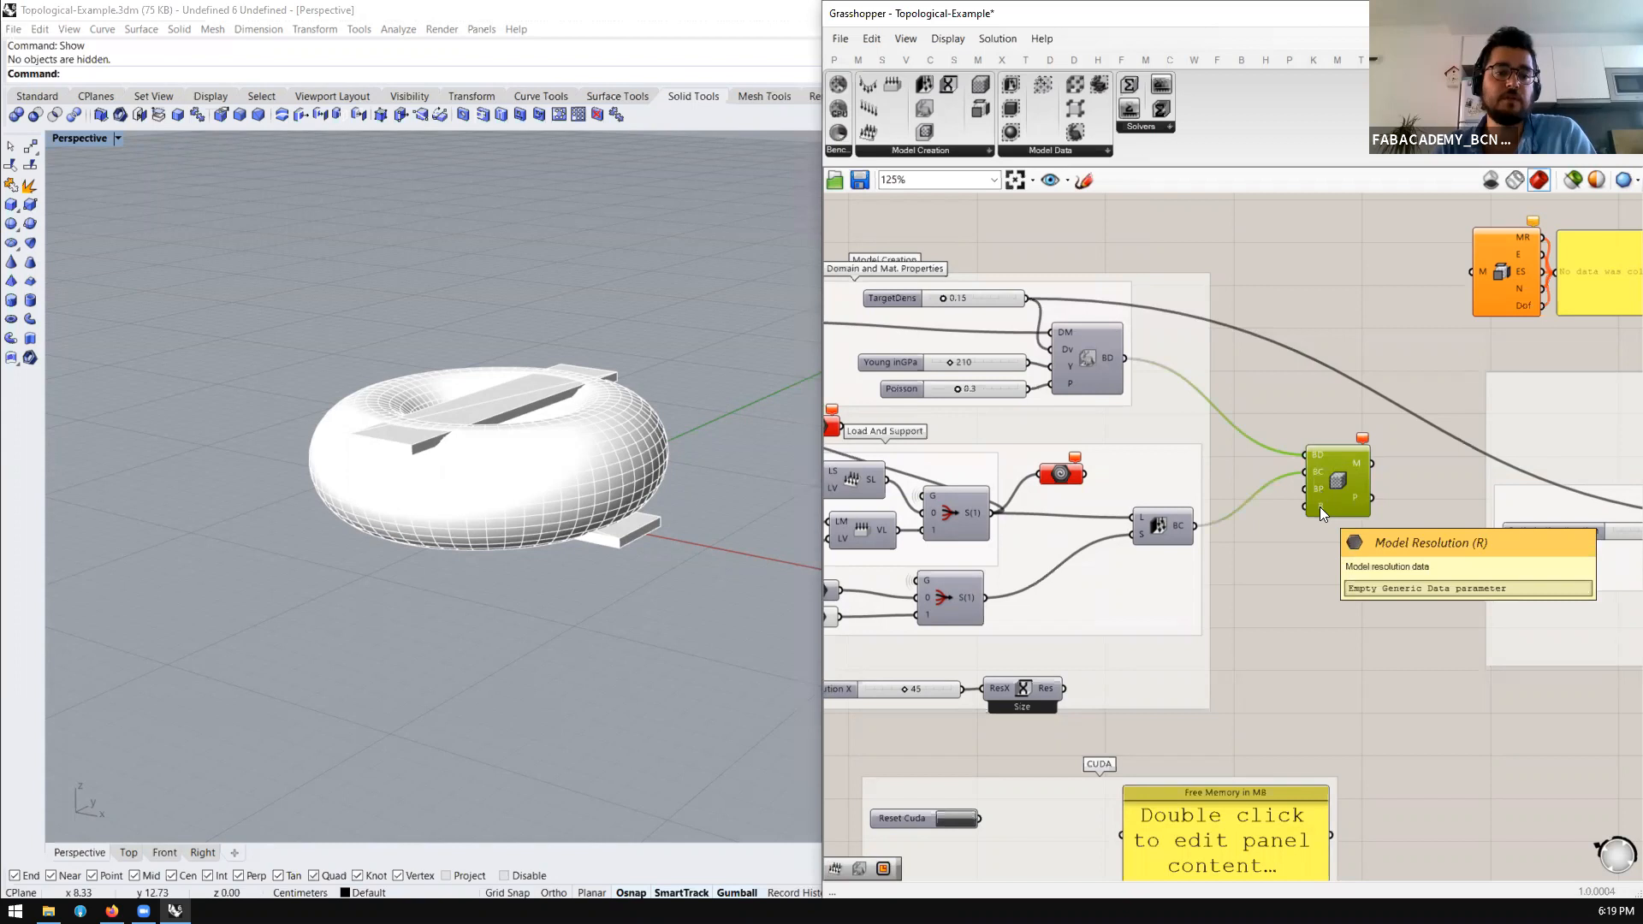
right_drag(513, 402, 213, 360)
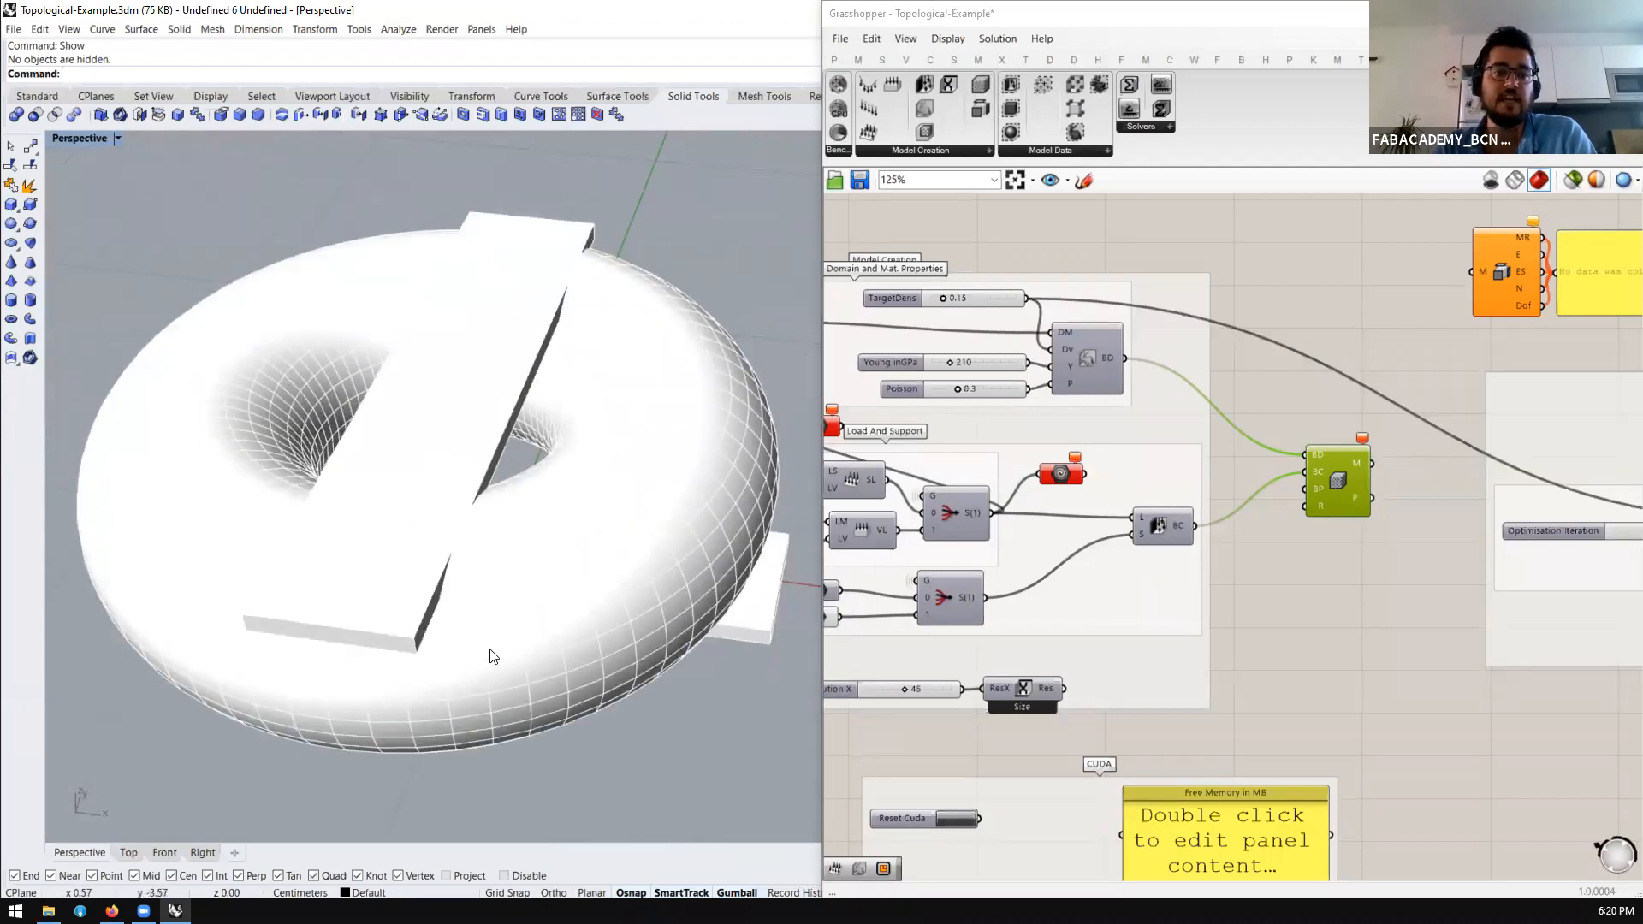
right_drag(459, 624, 449, 572)
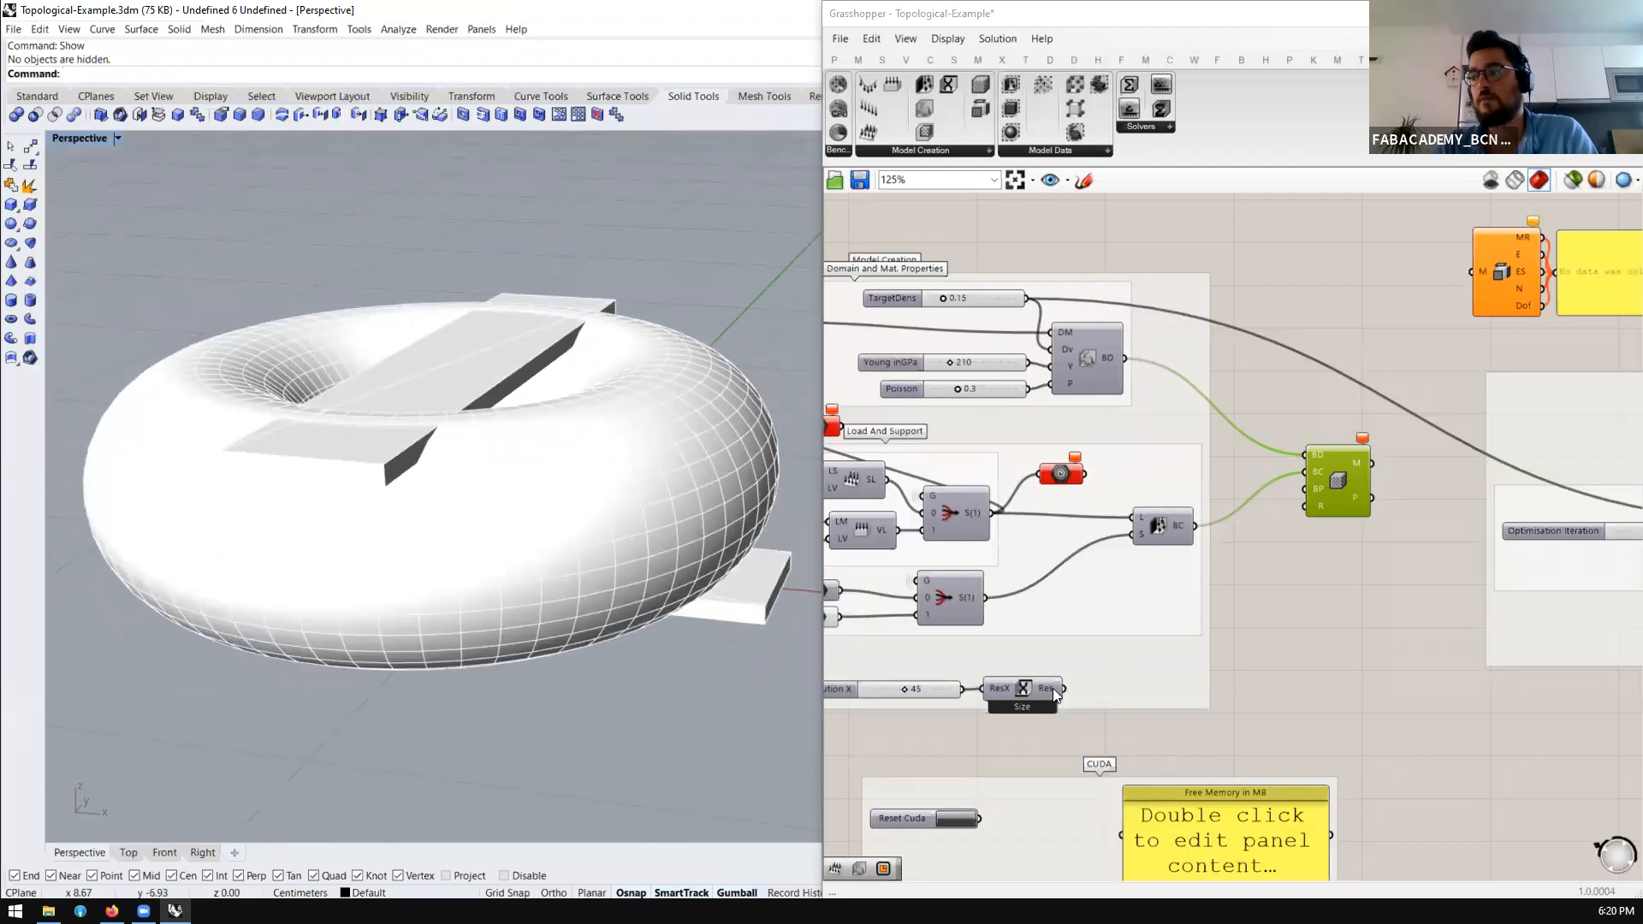
drag(1061, 689, 1306, 505)
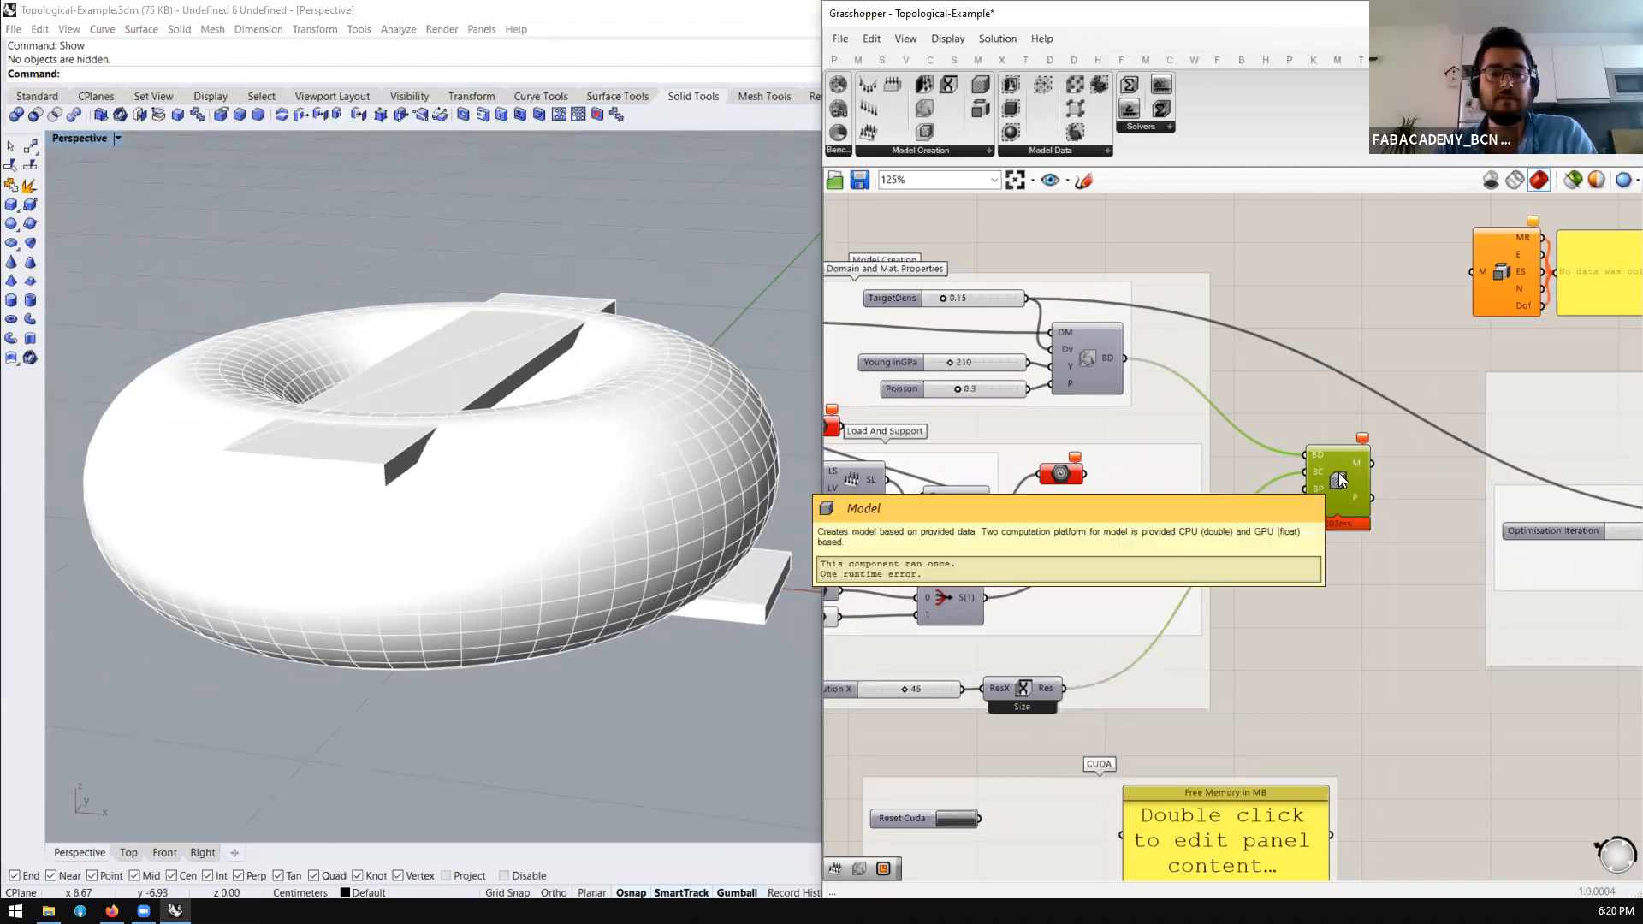
Move the Model component closer to the Optimisation group and connect its M output to the Optimus component's M input
scroll(1338, 472, up, 2)
scroll(1141, 524, down, 5)
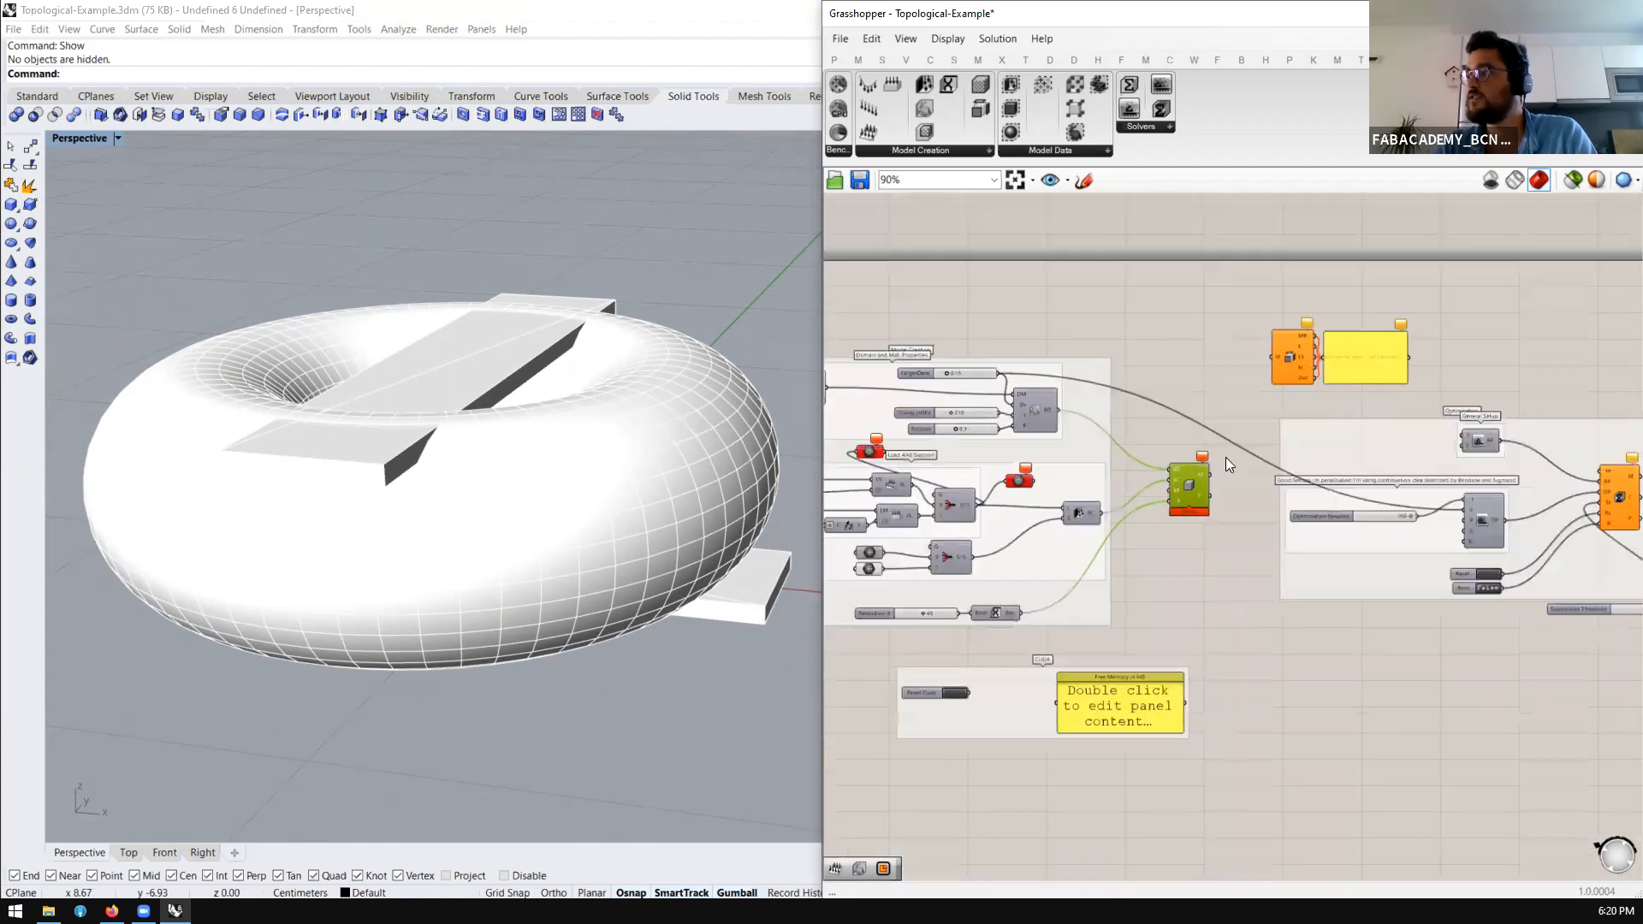
scroll(1242, 466, up, 5)
drag(1055, 489, 1172, 563)
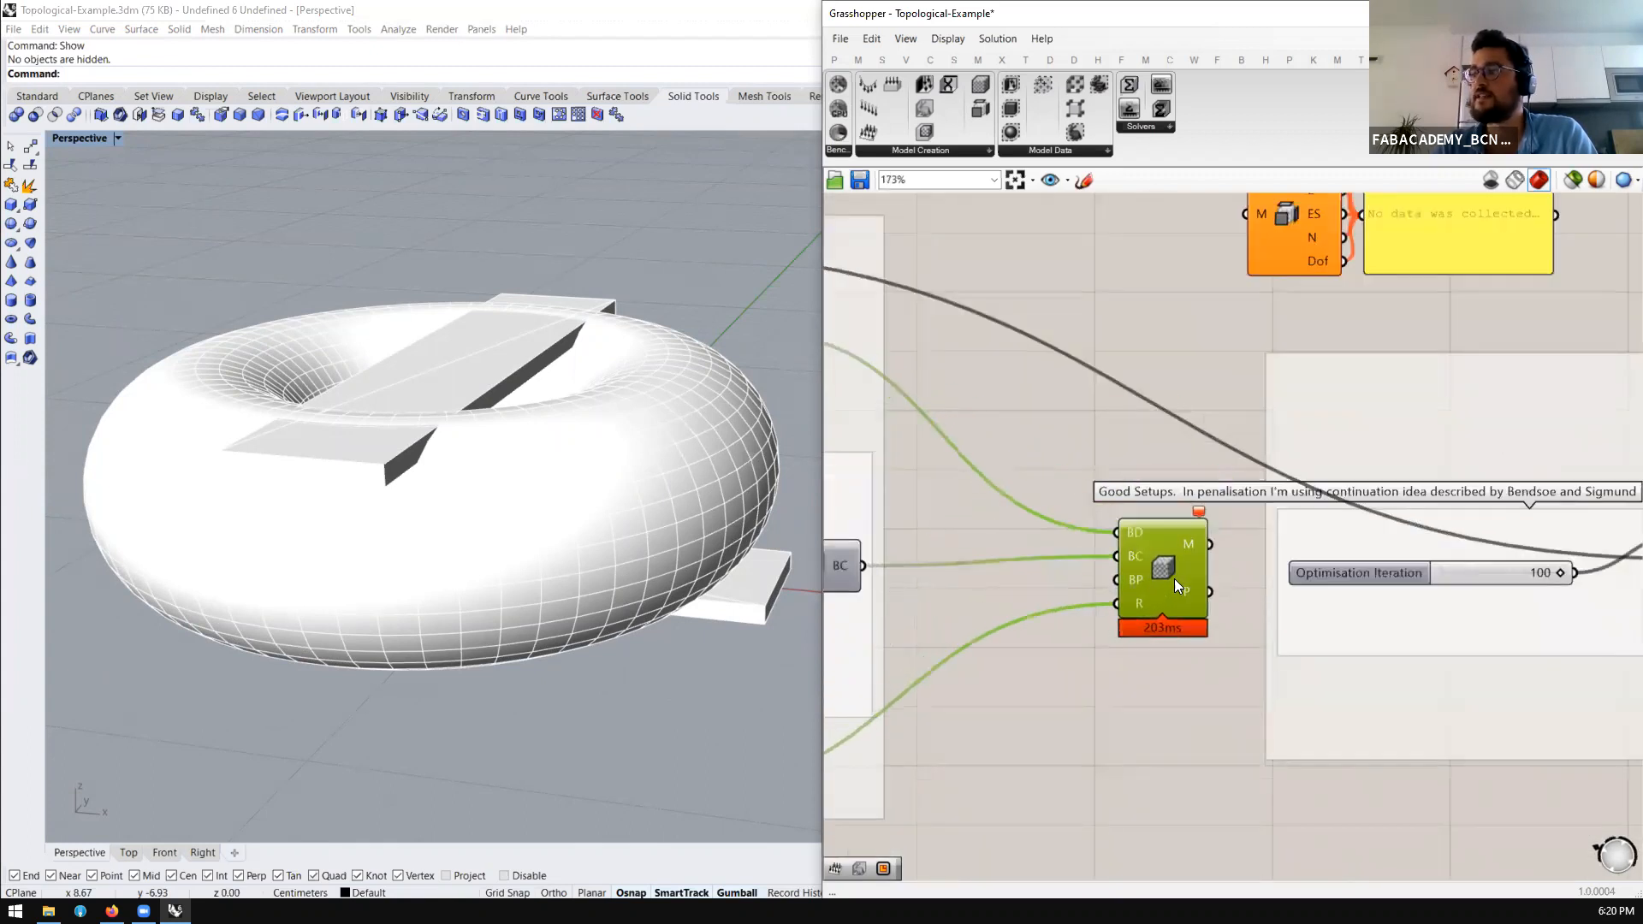
scroll(969, 513, down, 3)
scroll(1105, 542, up, 1)
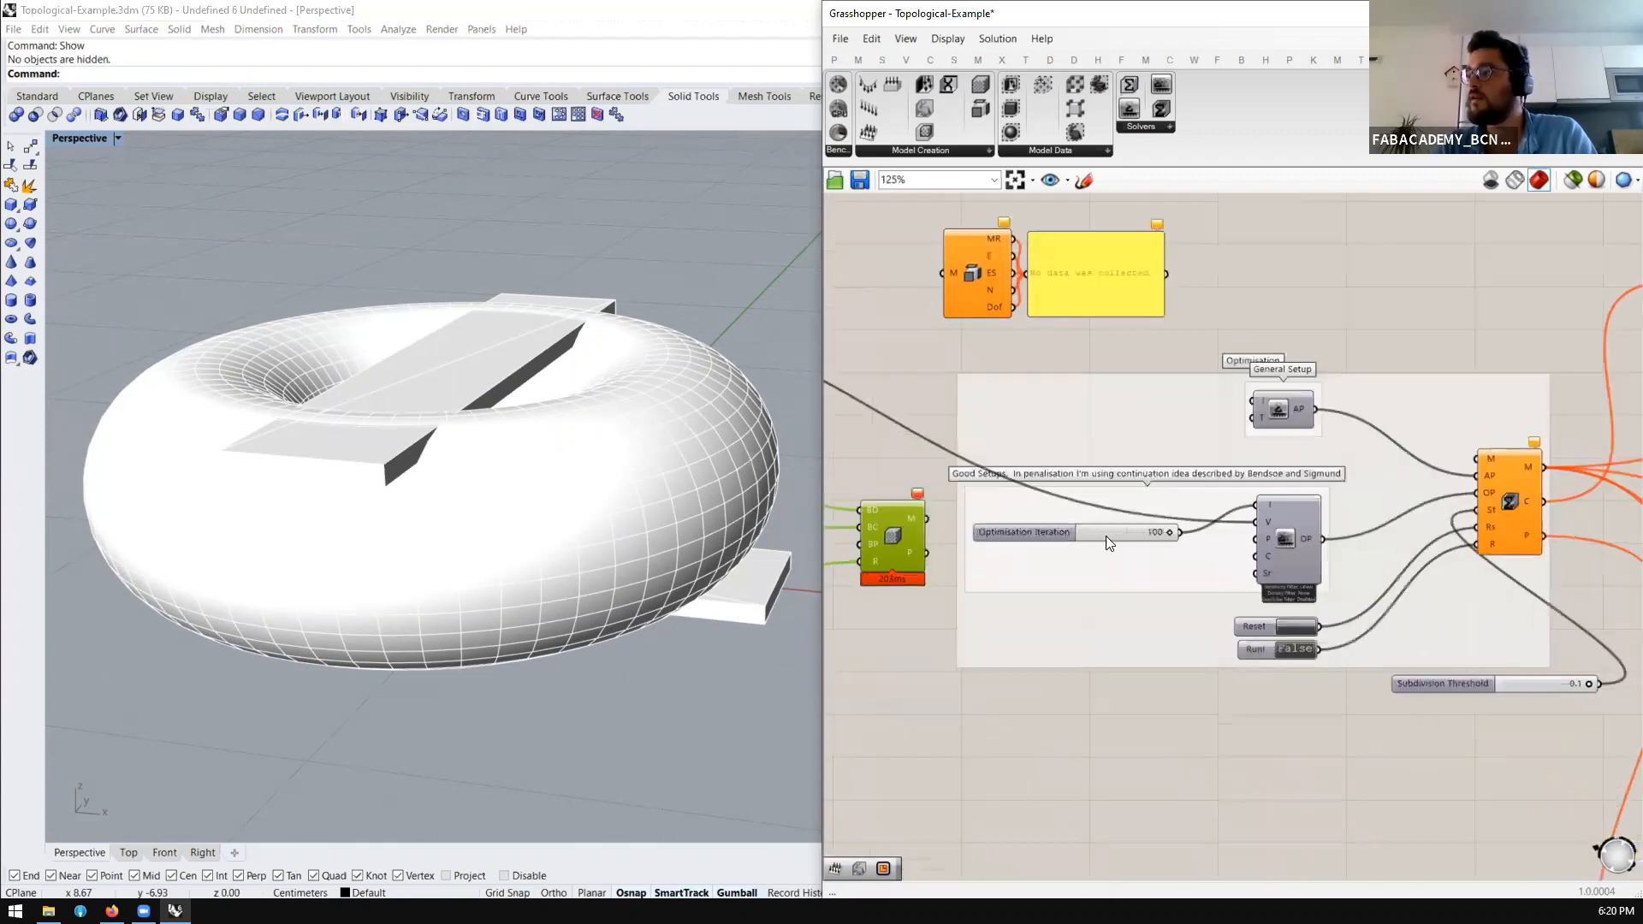
drag(931, 520, 1410, 510)
Move the Optimisation Iteration slider and the Optimus component closer to the Optimus Parameters component
scroll(1410, 510, up, 3)
drag(847, 551, 952, 498)
scroll(1451, 493, down, 3)
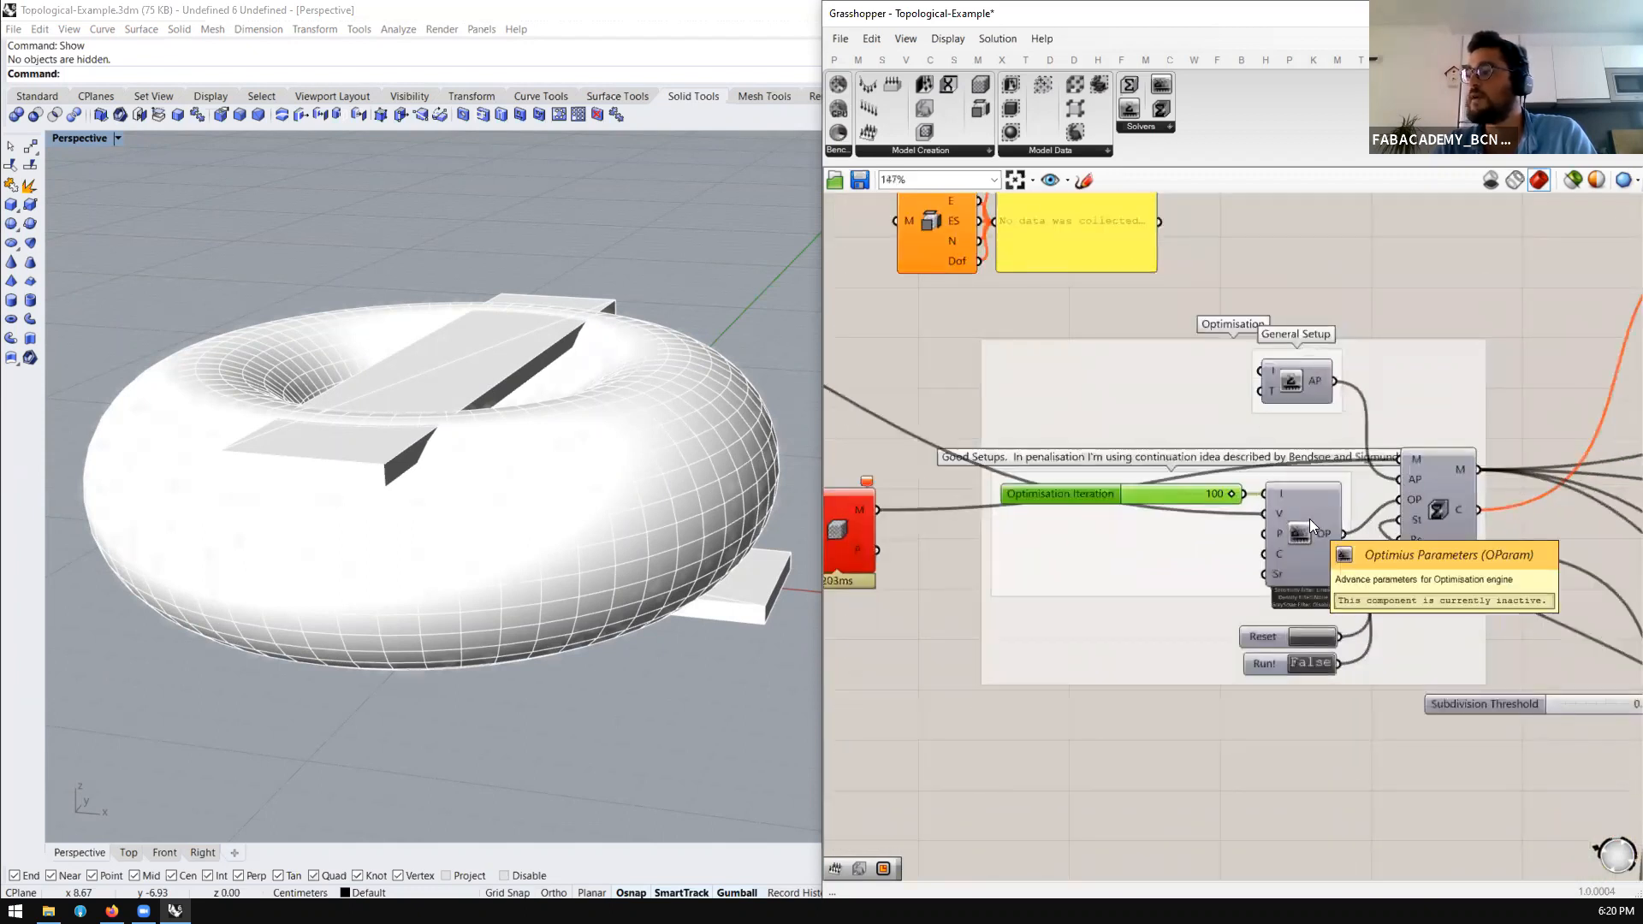
click(1309, 518)
scroll(1517, 507, up, 2)
scroll(1322, 526, down, 3)
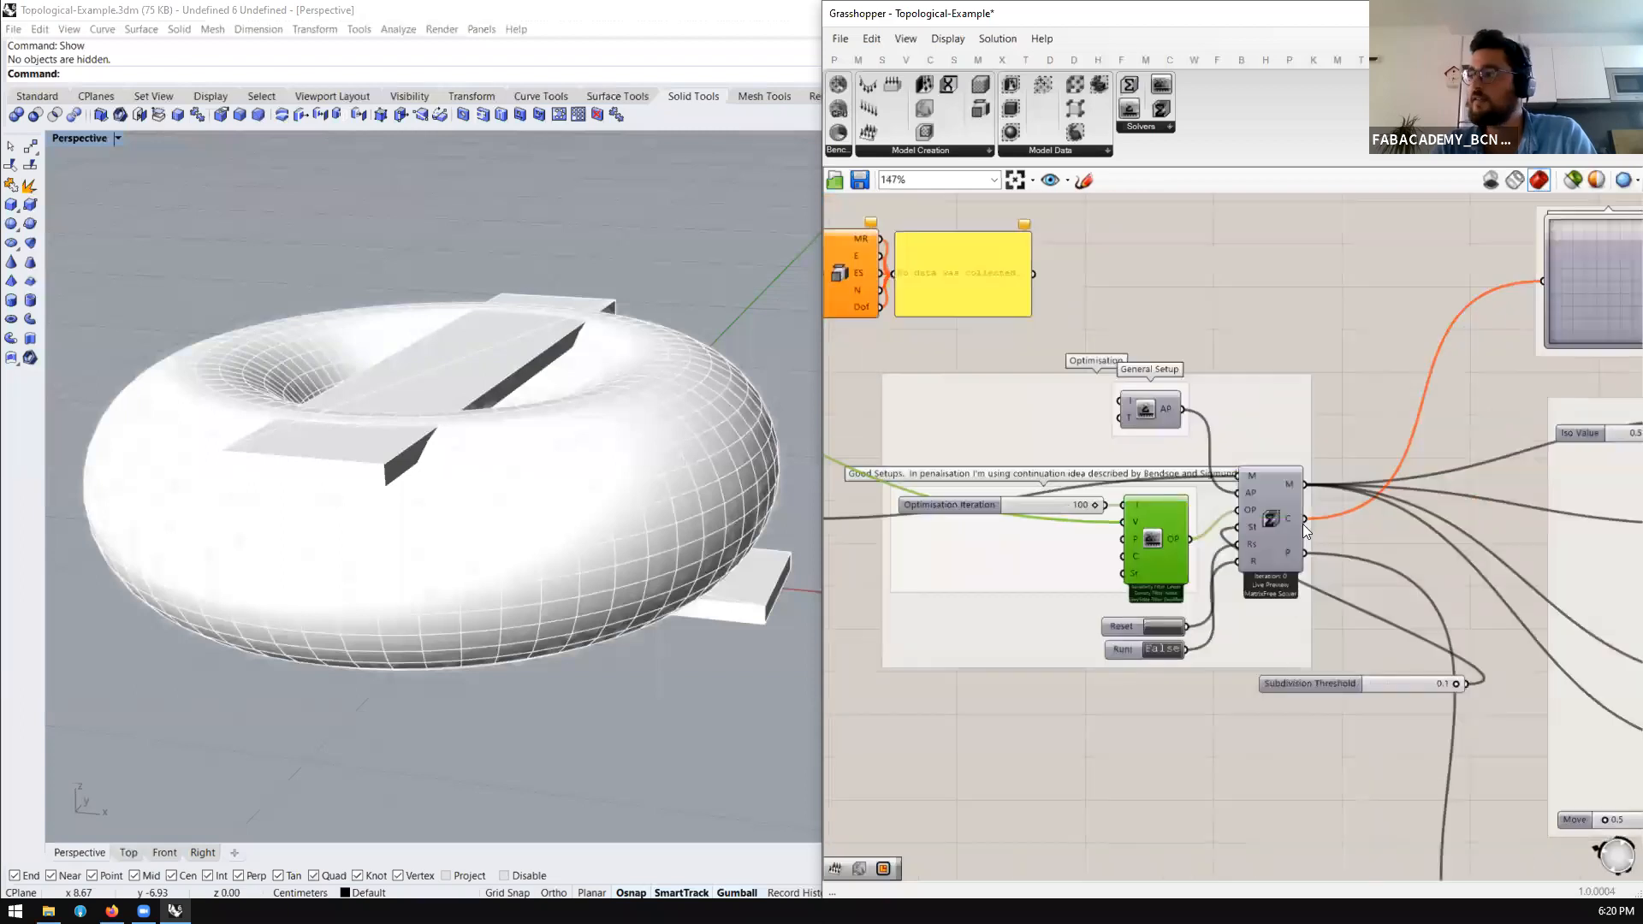
scroll(1268, 493, up, 4)
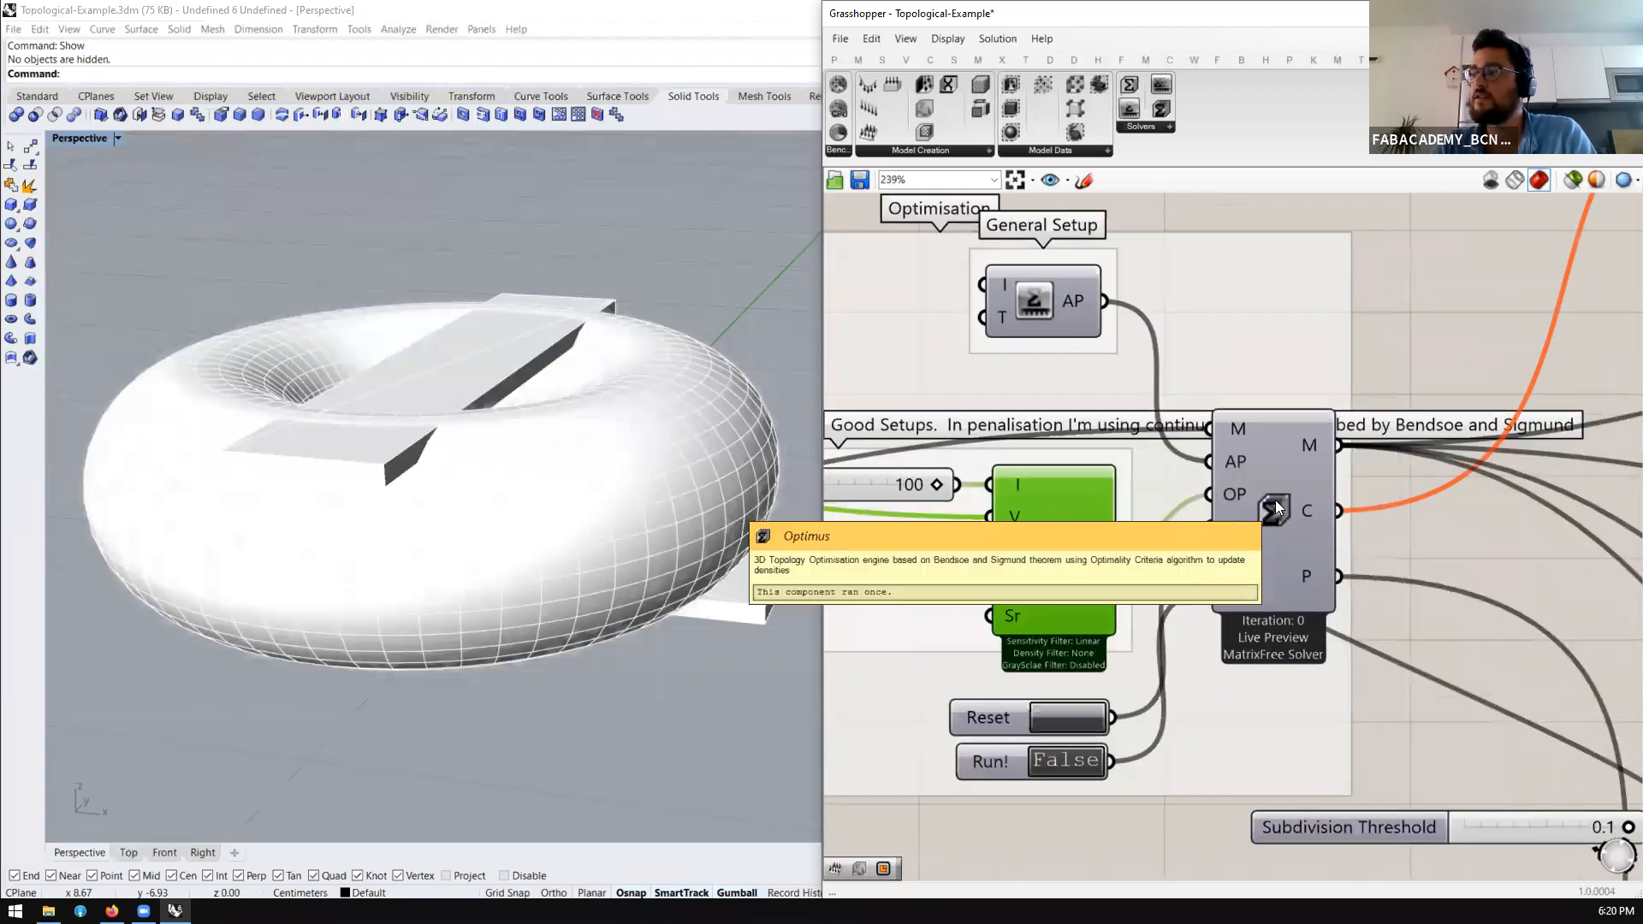
Move the Optimisation process graph beside the Optimus component and the Subdivision Threshold slider beside the Reset button
scroll(1275, 500, down, 5)
scroll(1186, 510, down, 1)
drag(1463, 355, 1282, 558)
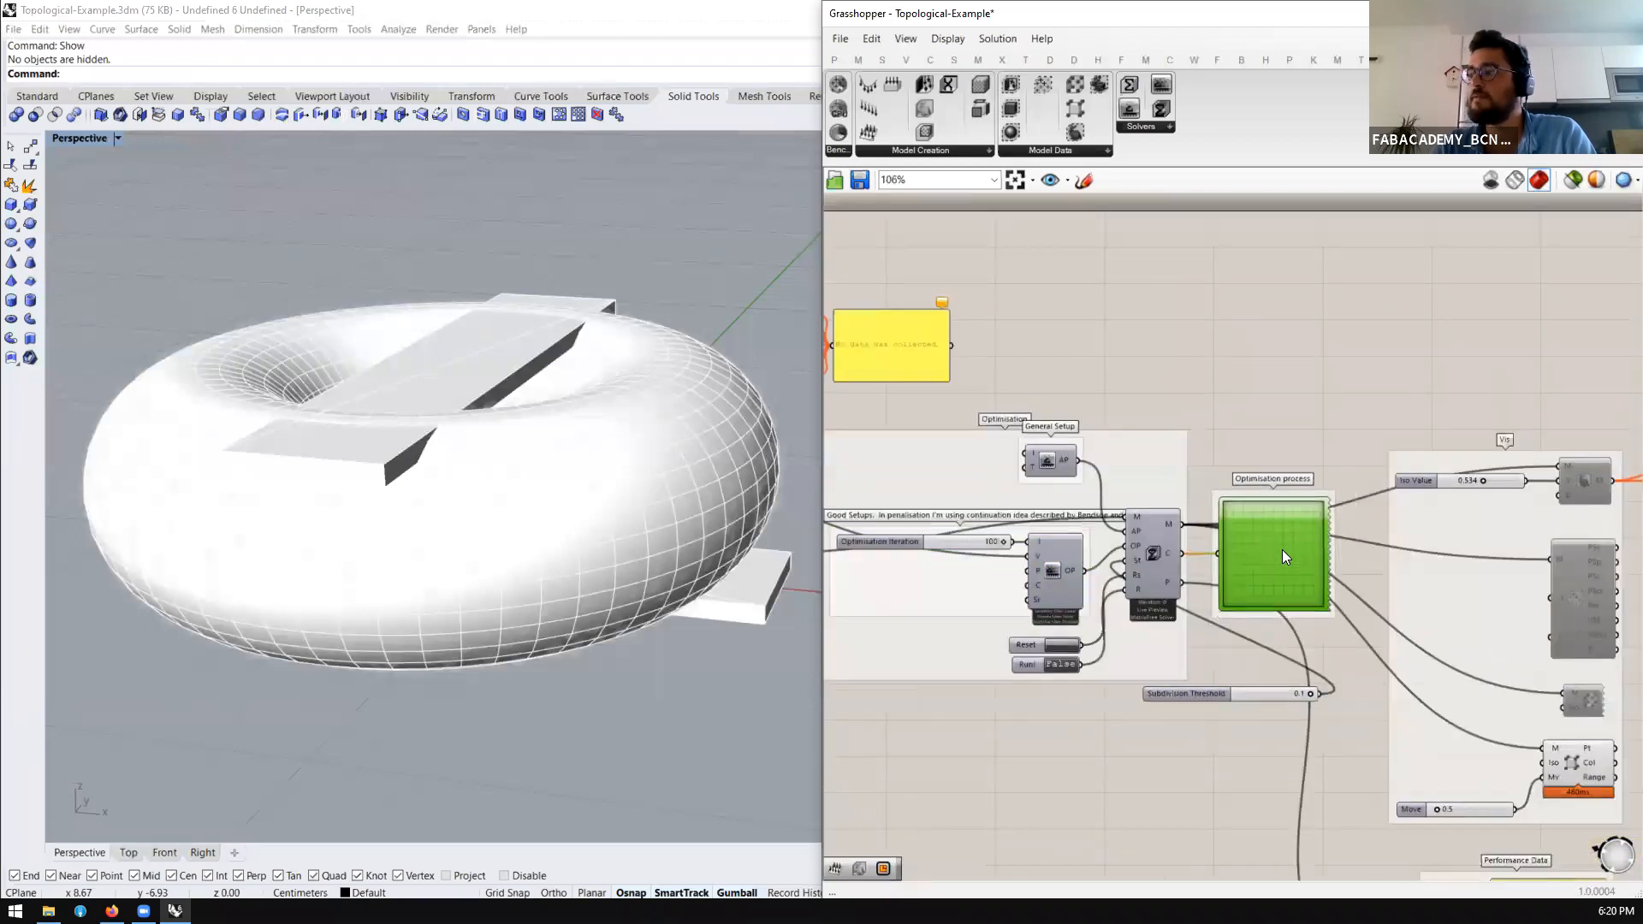
scroll(1289, 544, up, 2)
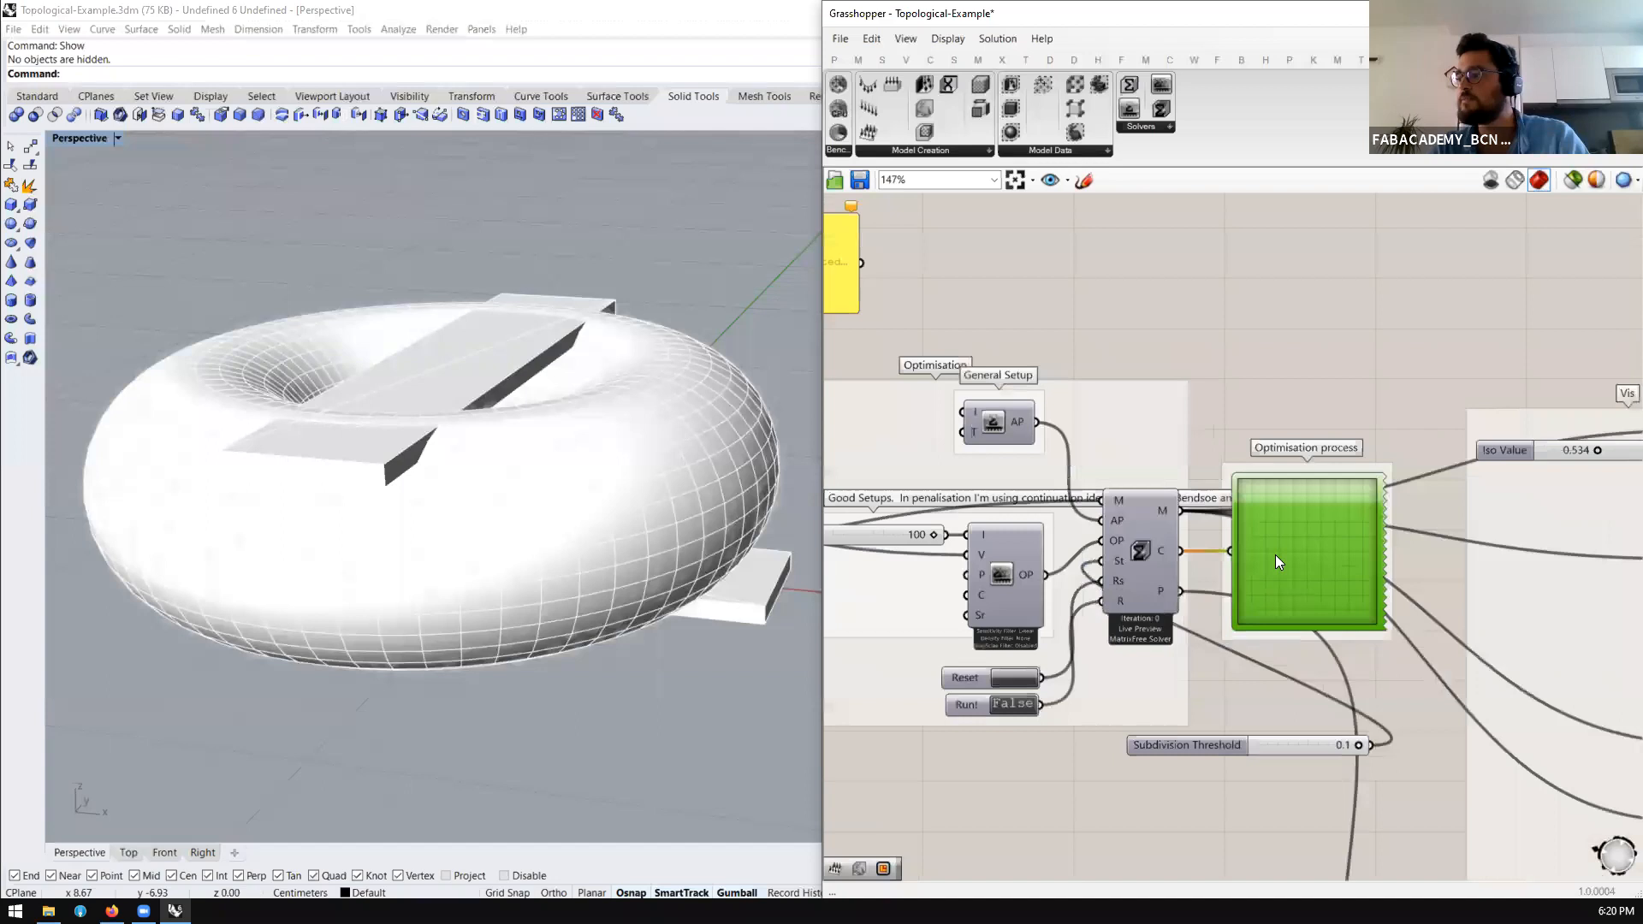
scroll(1275, 555, down, 3)
scroll(1205, 684, up, 2)
drag(1208, 674, 899, 599)
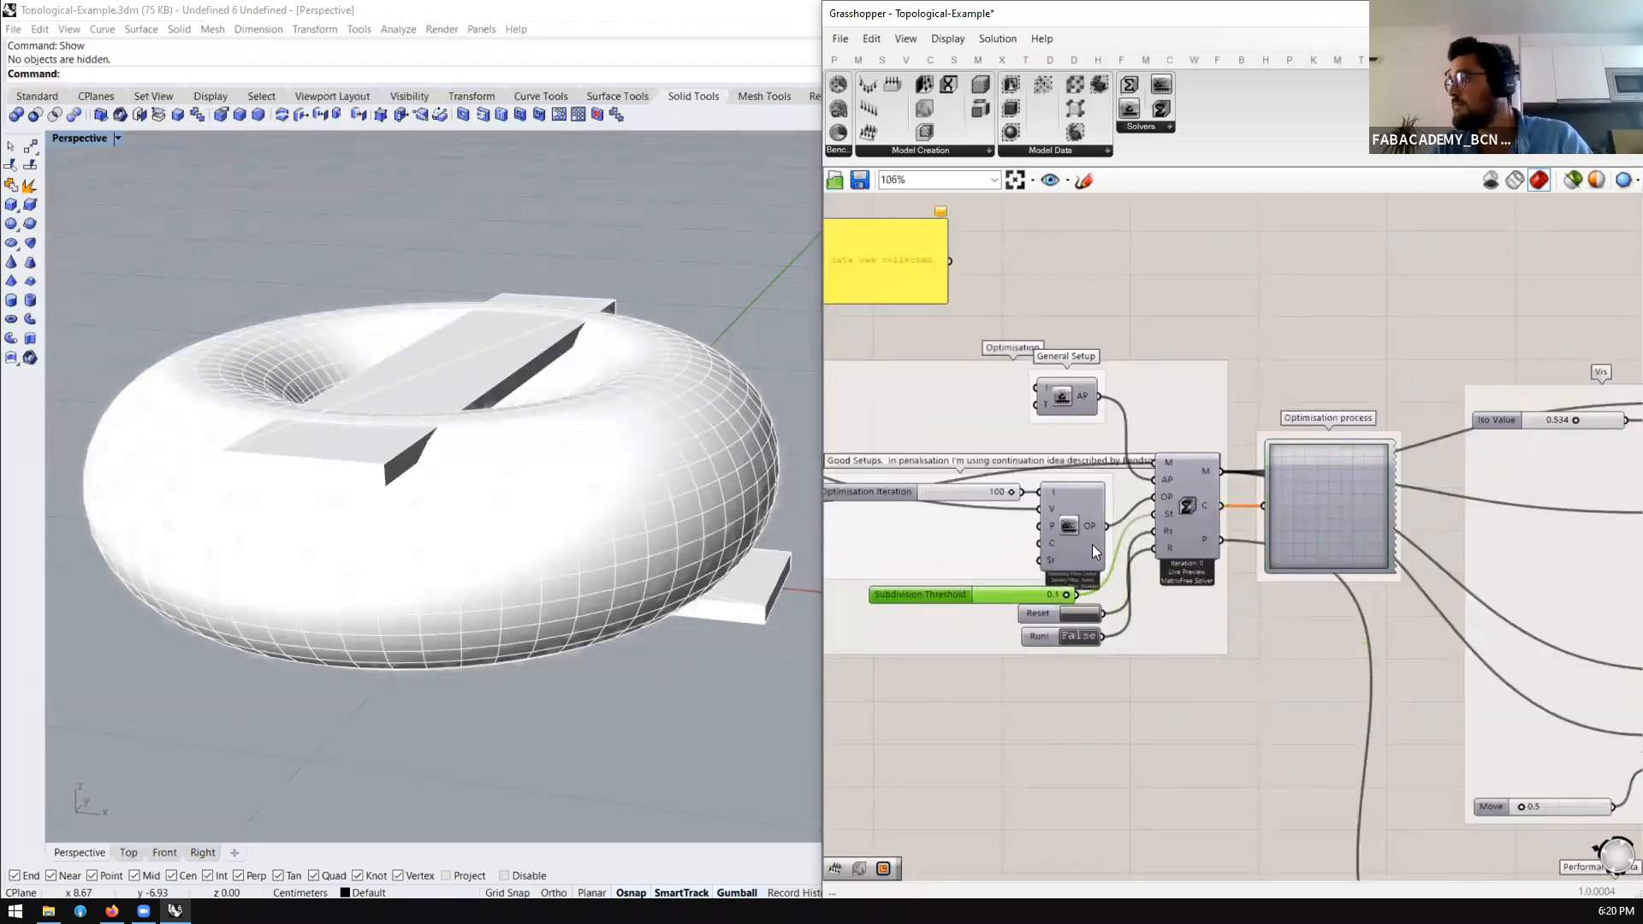
Disable all components in the Vis and Nicer Preview for mesh groups and turn off their preview
scroll(983, 539, down, 4)
scroll(1361, 527, up, 4)
scroll(1121, 394, down, 5)
scroll(1423, 379, up, 3)
scroll(1423, 383, up, 1)
drag(1485, 339, 878, 750)
middle_click(994, 706)
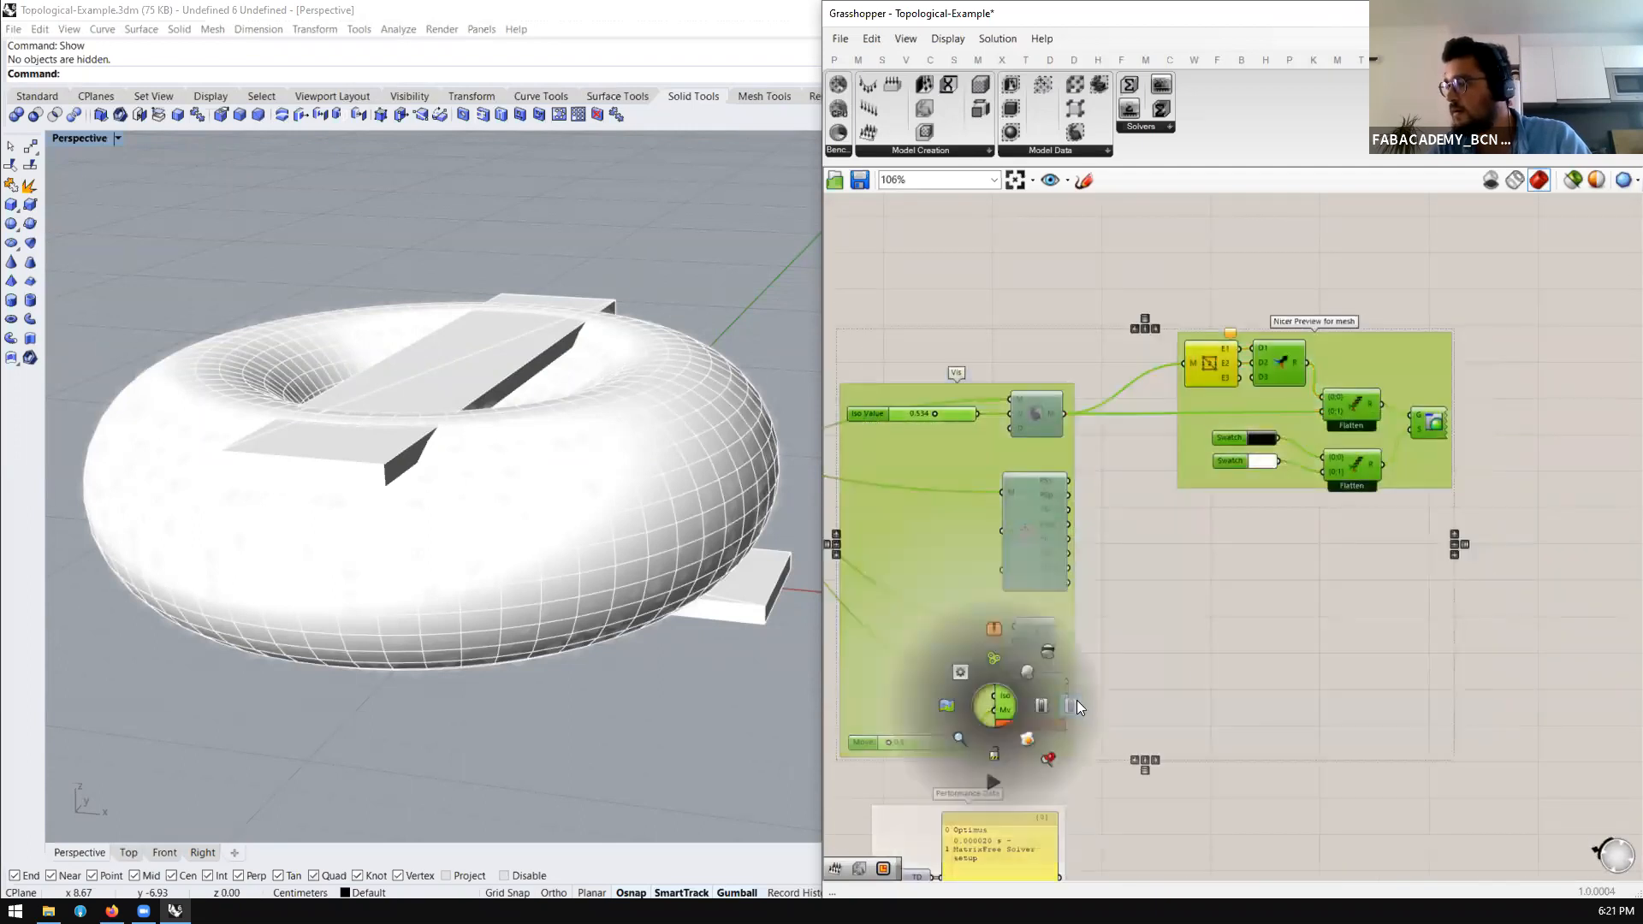
click(1076, 700)
drag(1502, 270, 912, 762)
middle_click(964, 741)
click(1023, 680)
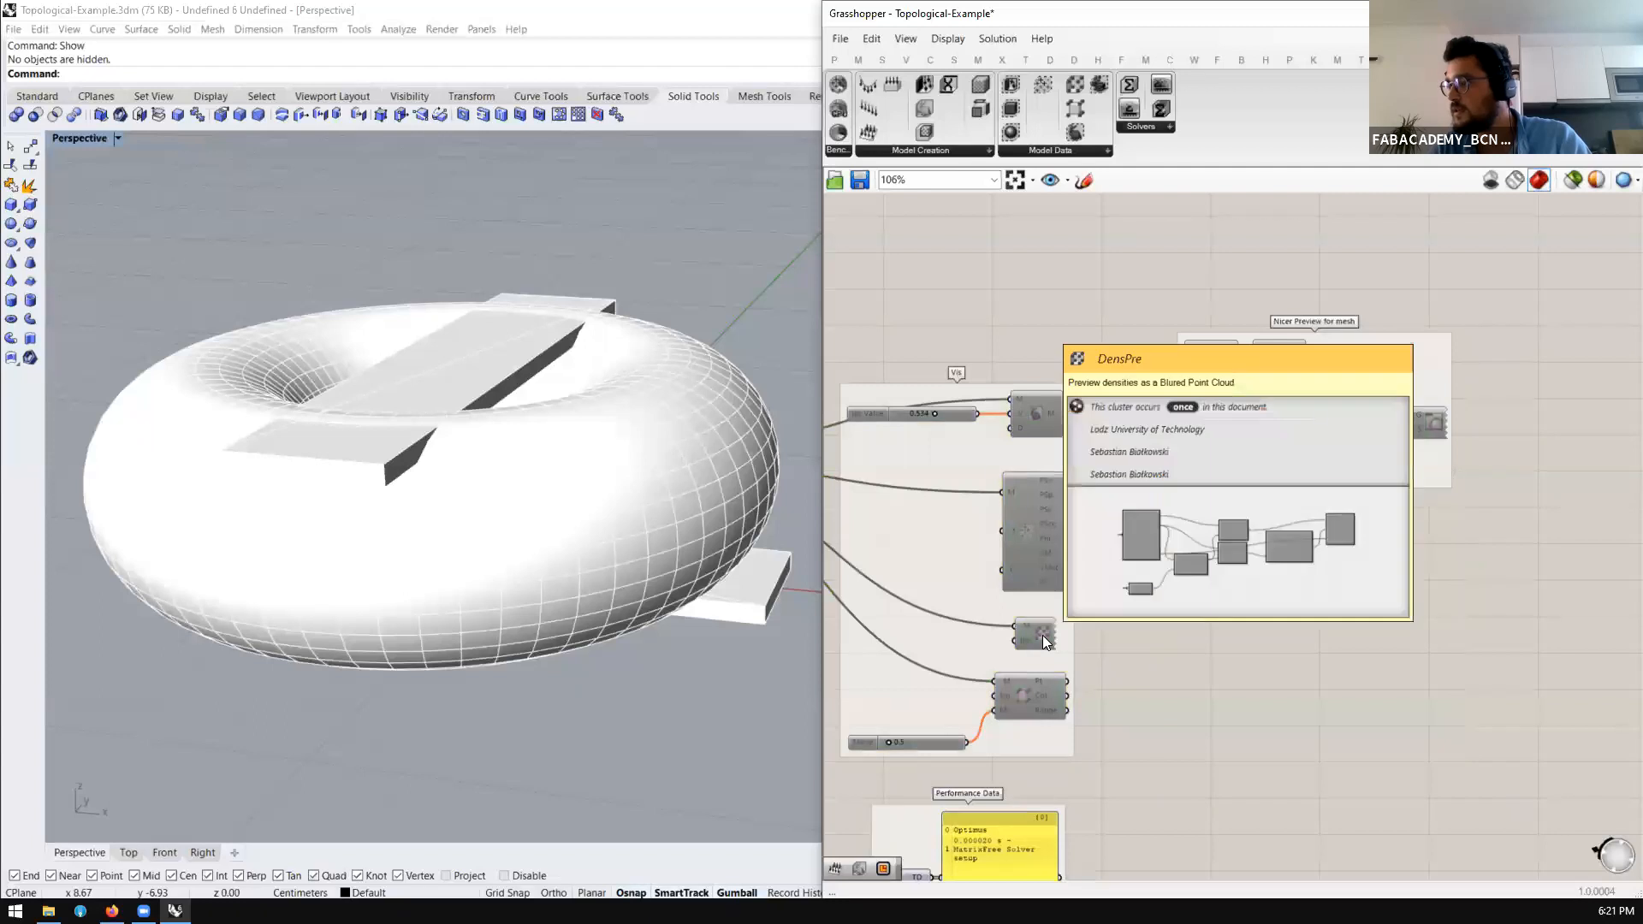
Enable only the DensPre component in the Vis group and turn on its preview
click(1042, 634)
middle_click(1042, 635)
click(1075, 640)
middle_click(1033, 631)
click(1059, 604)
click(927, 738)
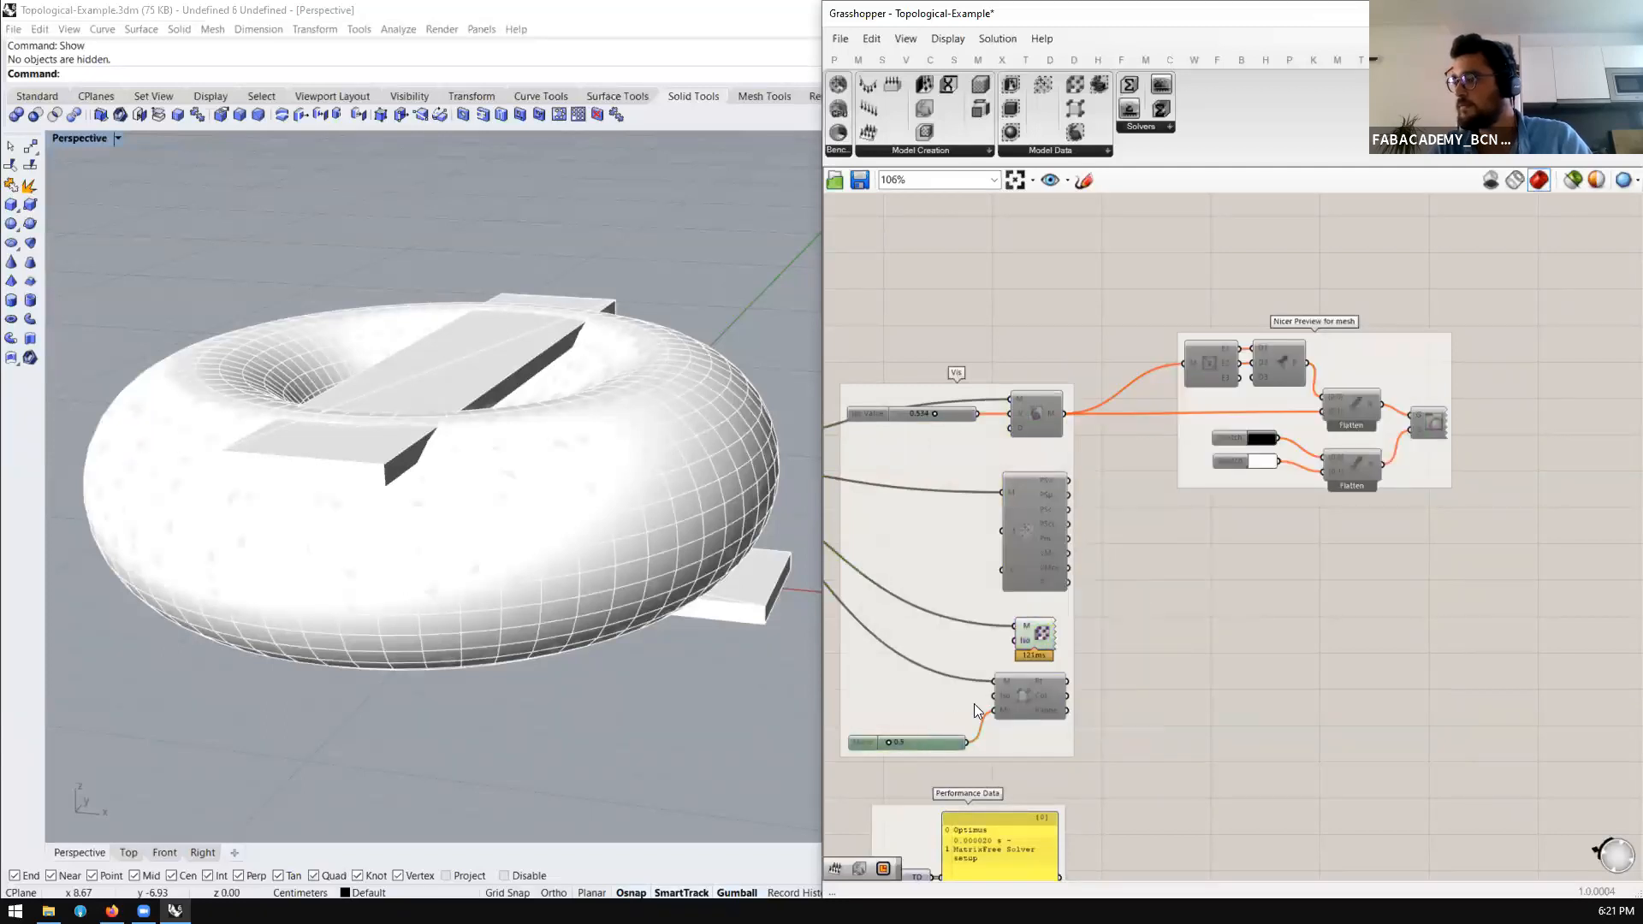
Turn off the preview of all Model Creation and CUDA components, leaving the density point cloud displayed
scroll(1273, 530, down, 5)
scroll(1052, 548, up, 3)
scroll(1343, 496, down, 4)
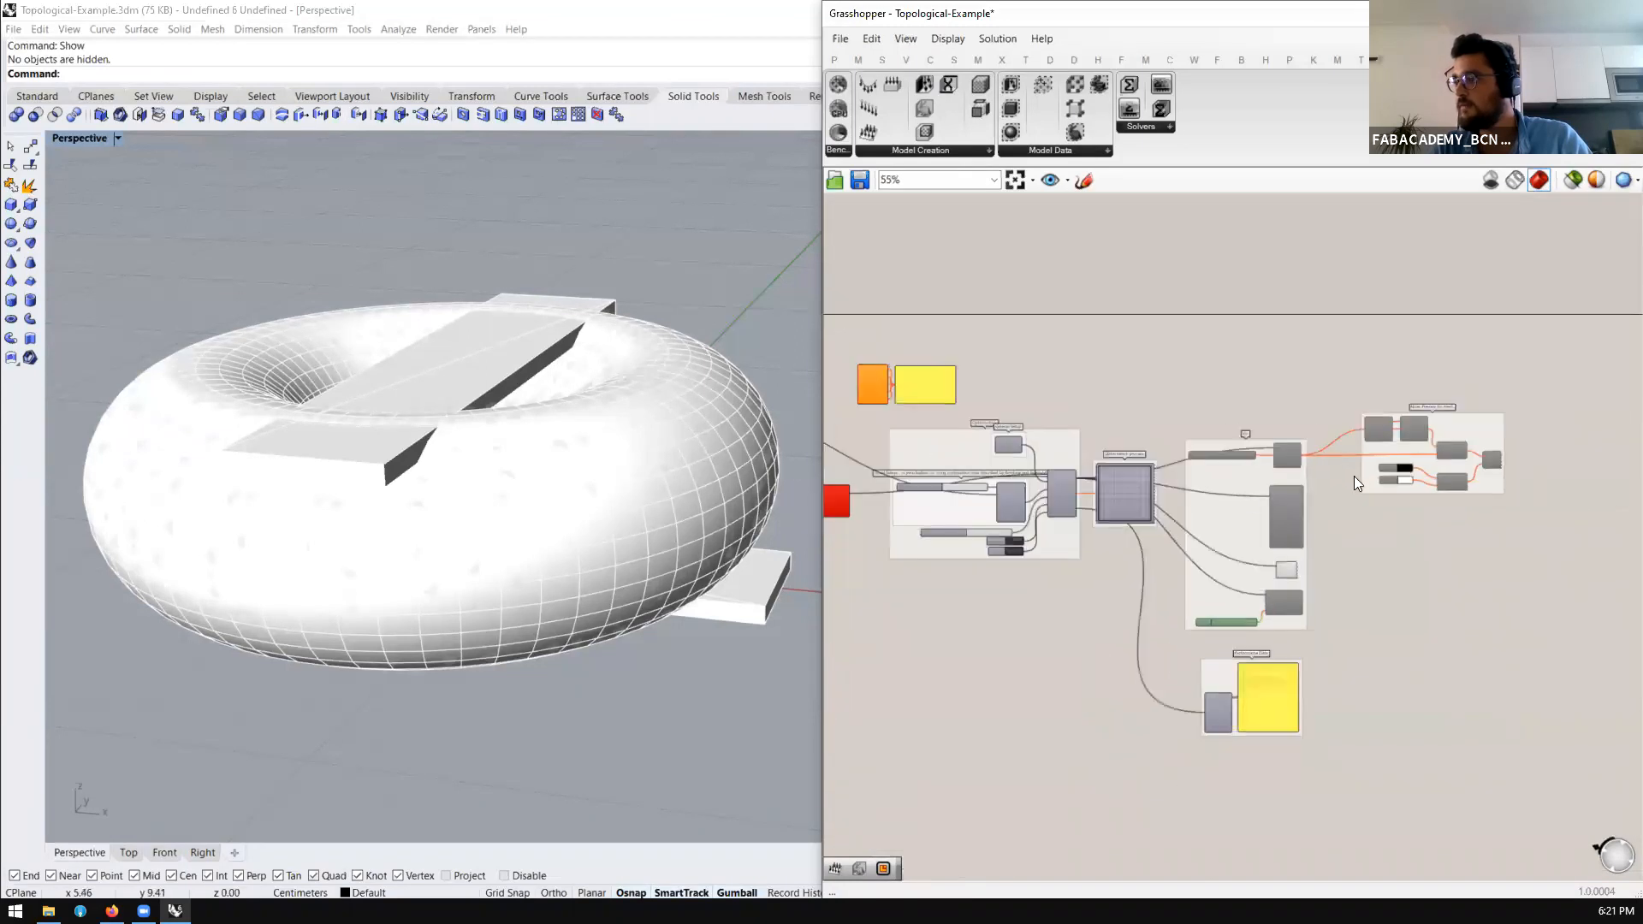
drag(1136, 398, 940, 589)
middle_click(975, 546)
click(1034, 491)
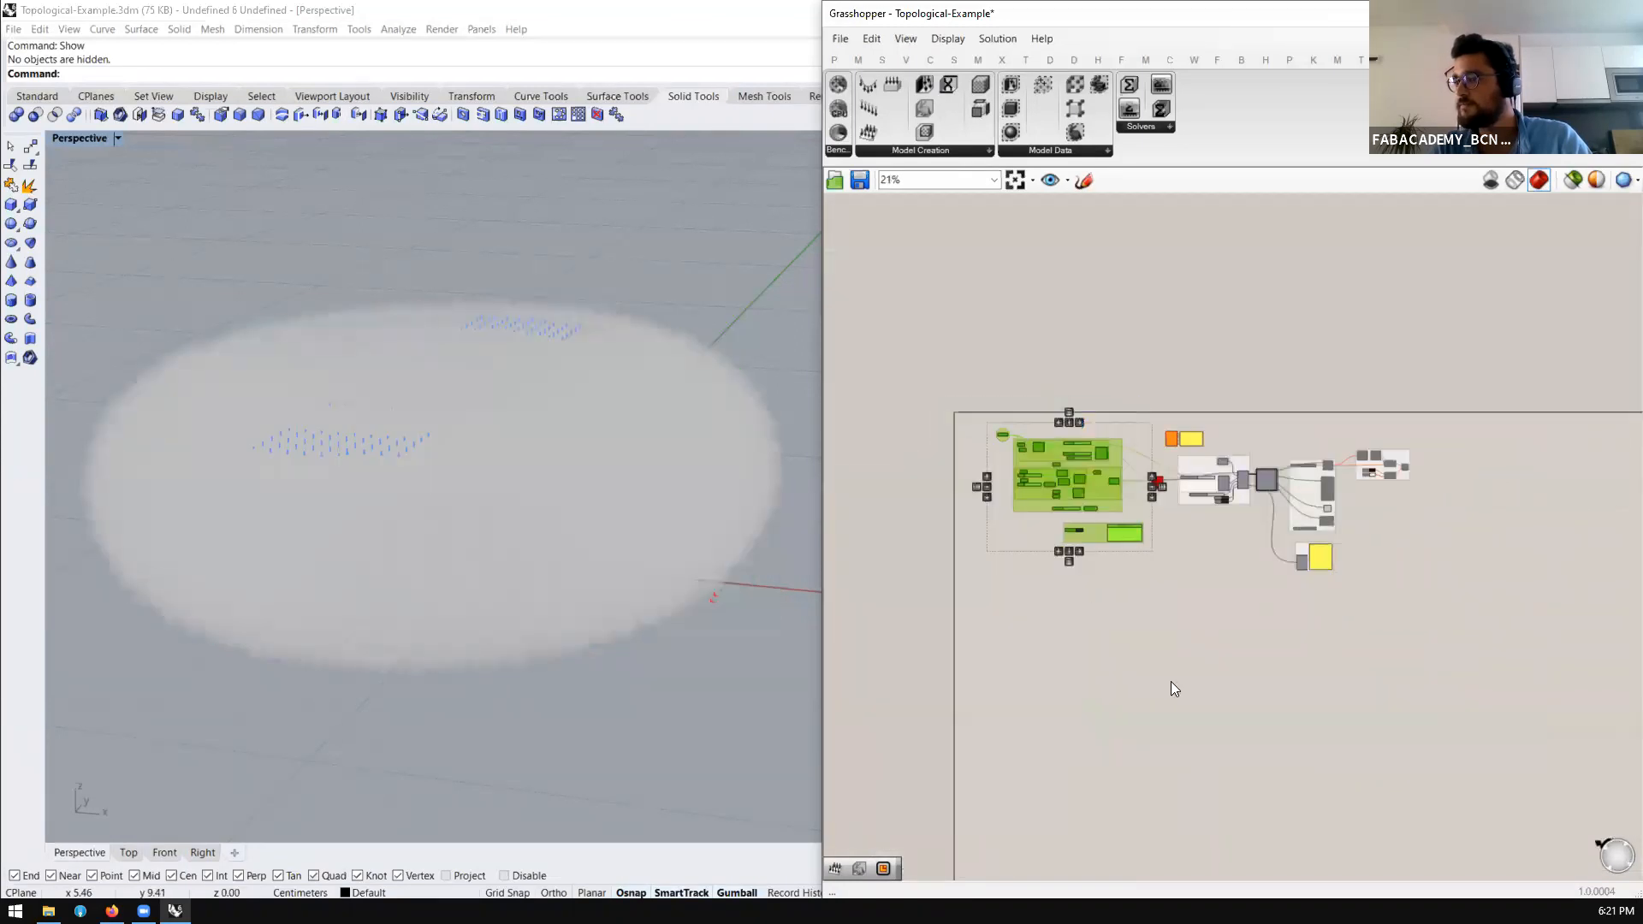
click(1170, 682)
Examine the density point cloud with its load arrows on top and its support markers at the base
scroll(547, 537, up, 4)
right_drag(548, 544, 462, 514)
scroll(311, 510, up, 8)
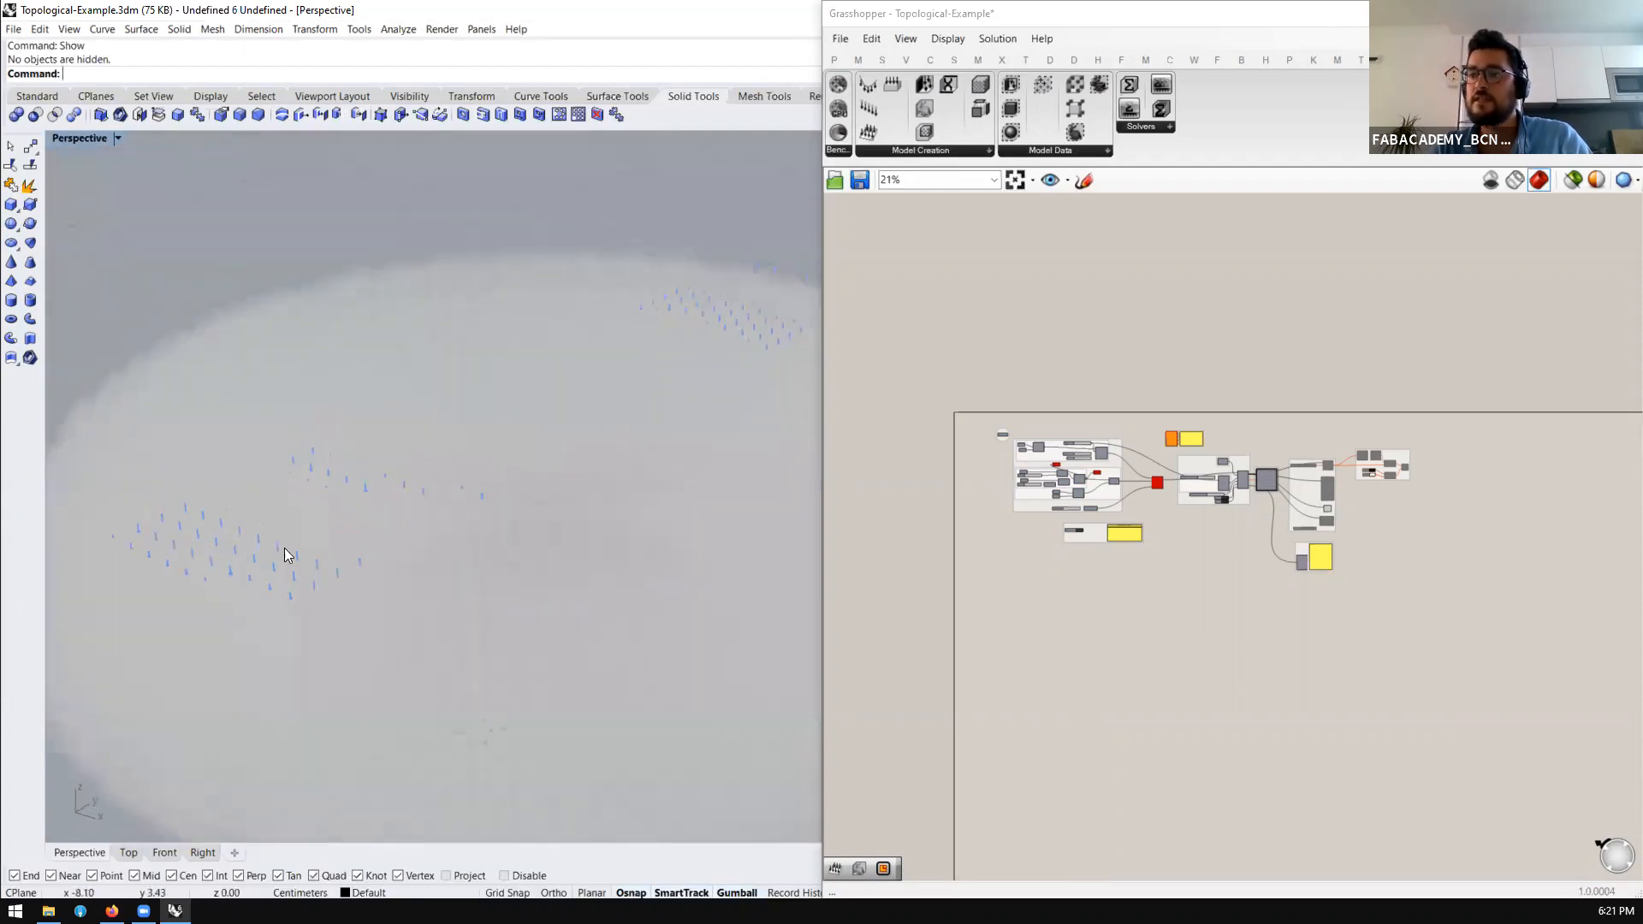
scroll(371, 466, up, 3)
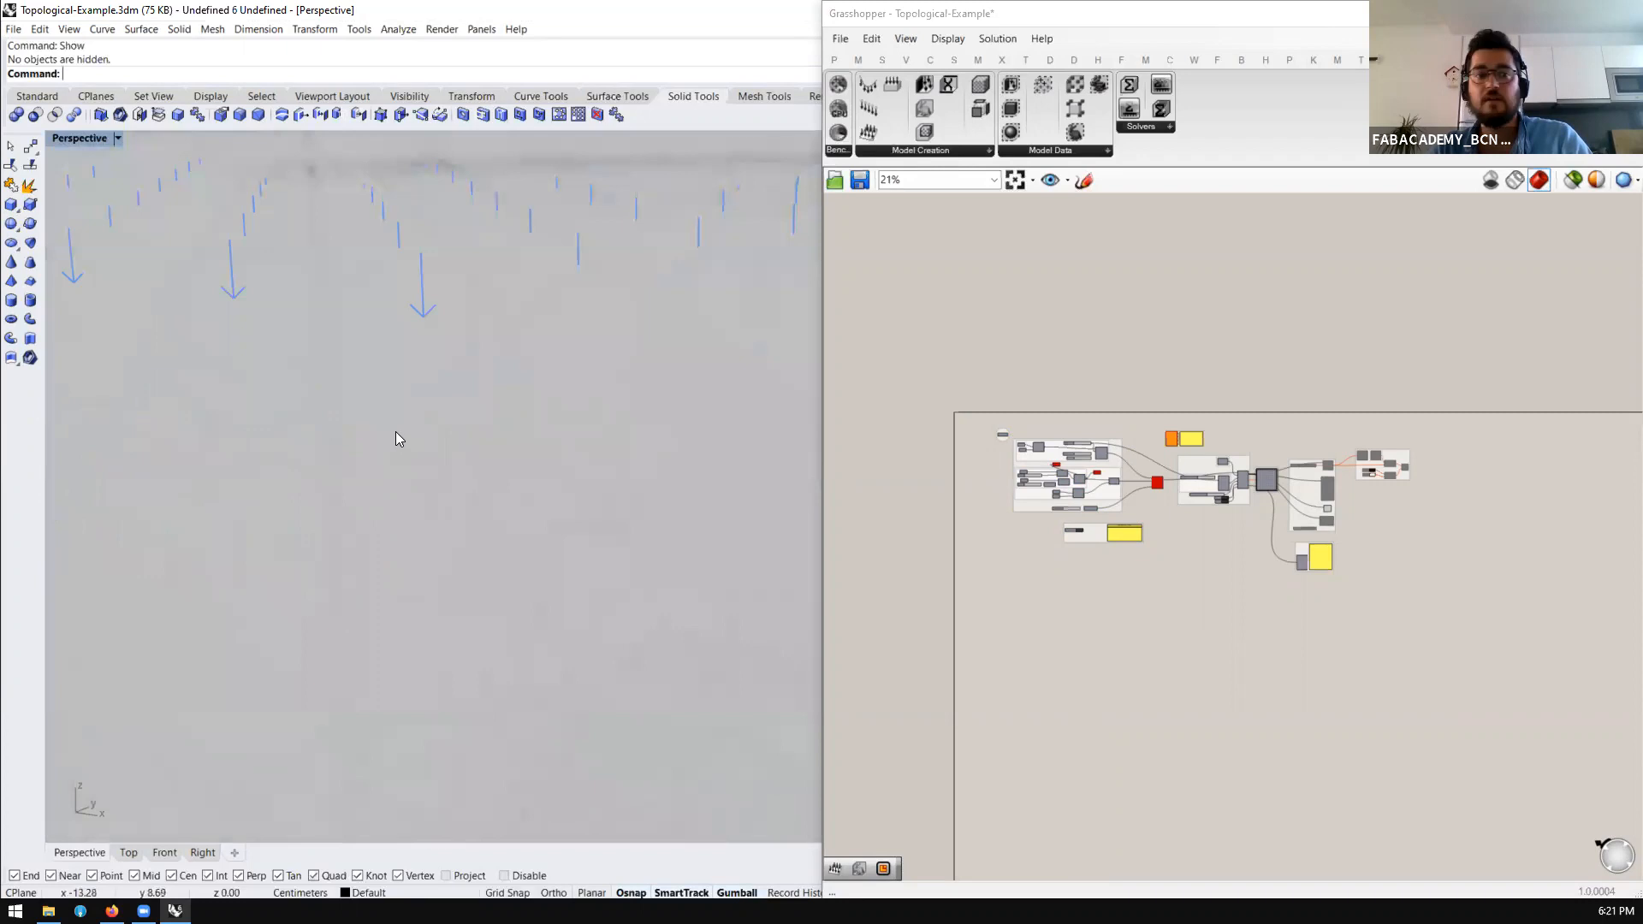
scroll(350, 450, down, 10)
scroll(529, 516, up, 6)
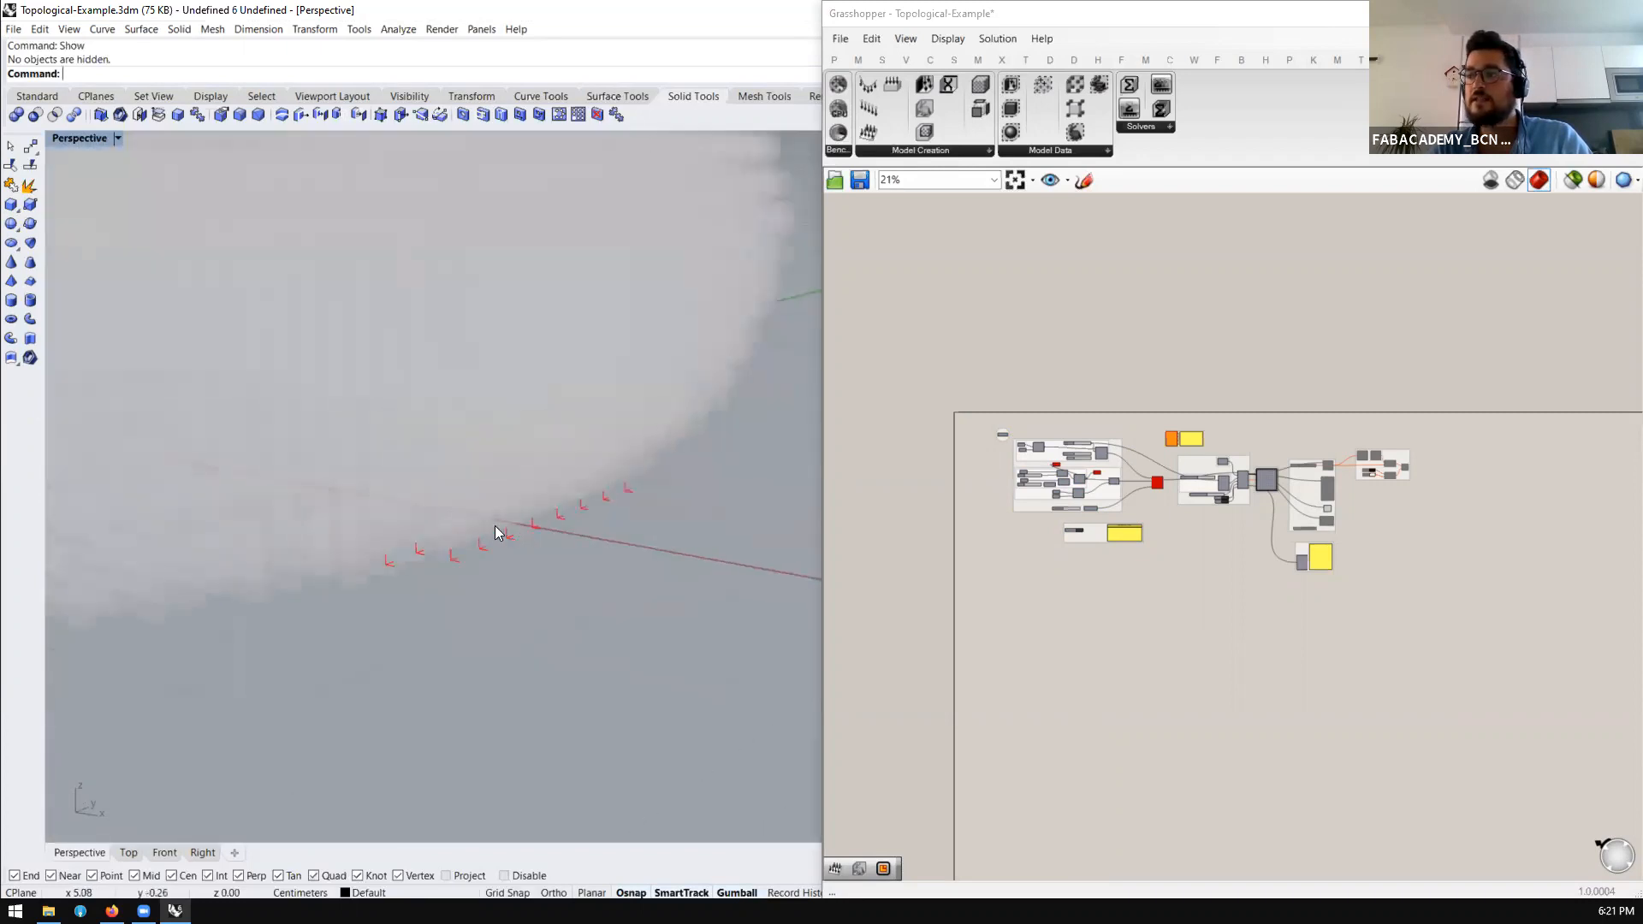
scroll(655, 553, down, 8)
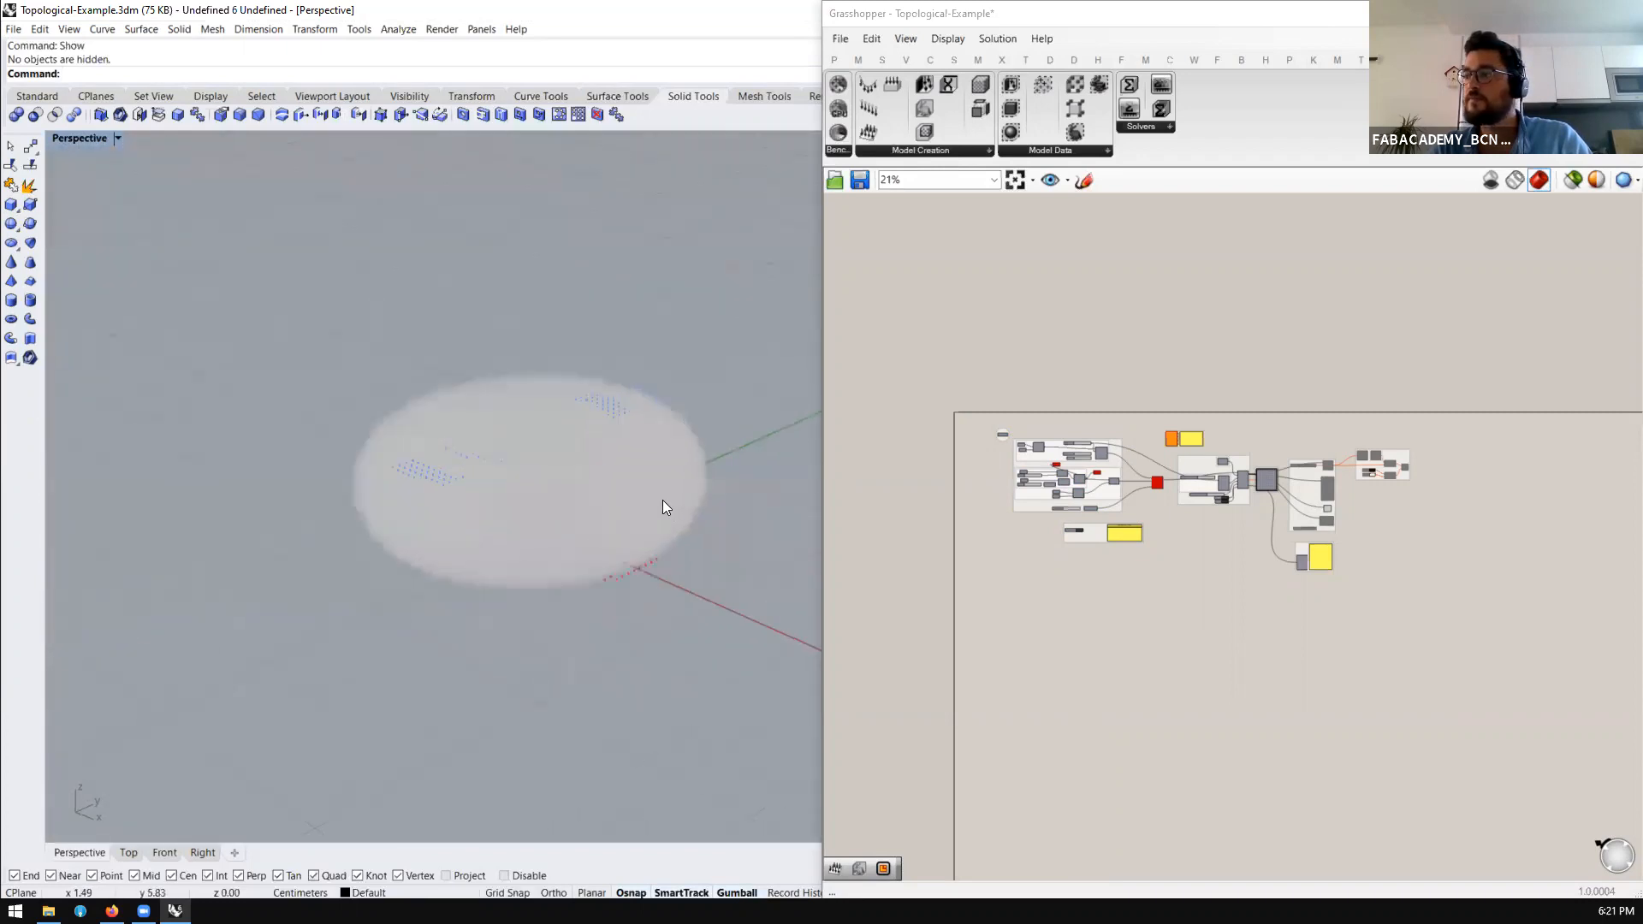
scroll(662, 501, up, 4)
Reset the Optimus solver and start the topology optimisation by setting the Run! toggle to True
scroll(1479, 489, up, 4)
scroll(1021, 496, up, 5)
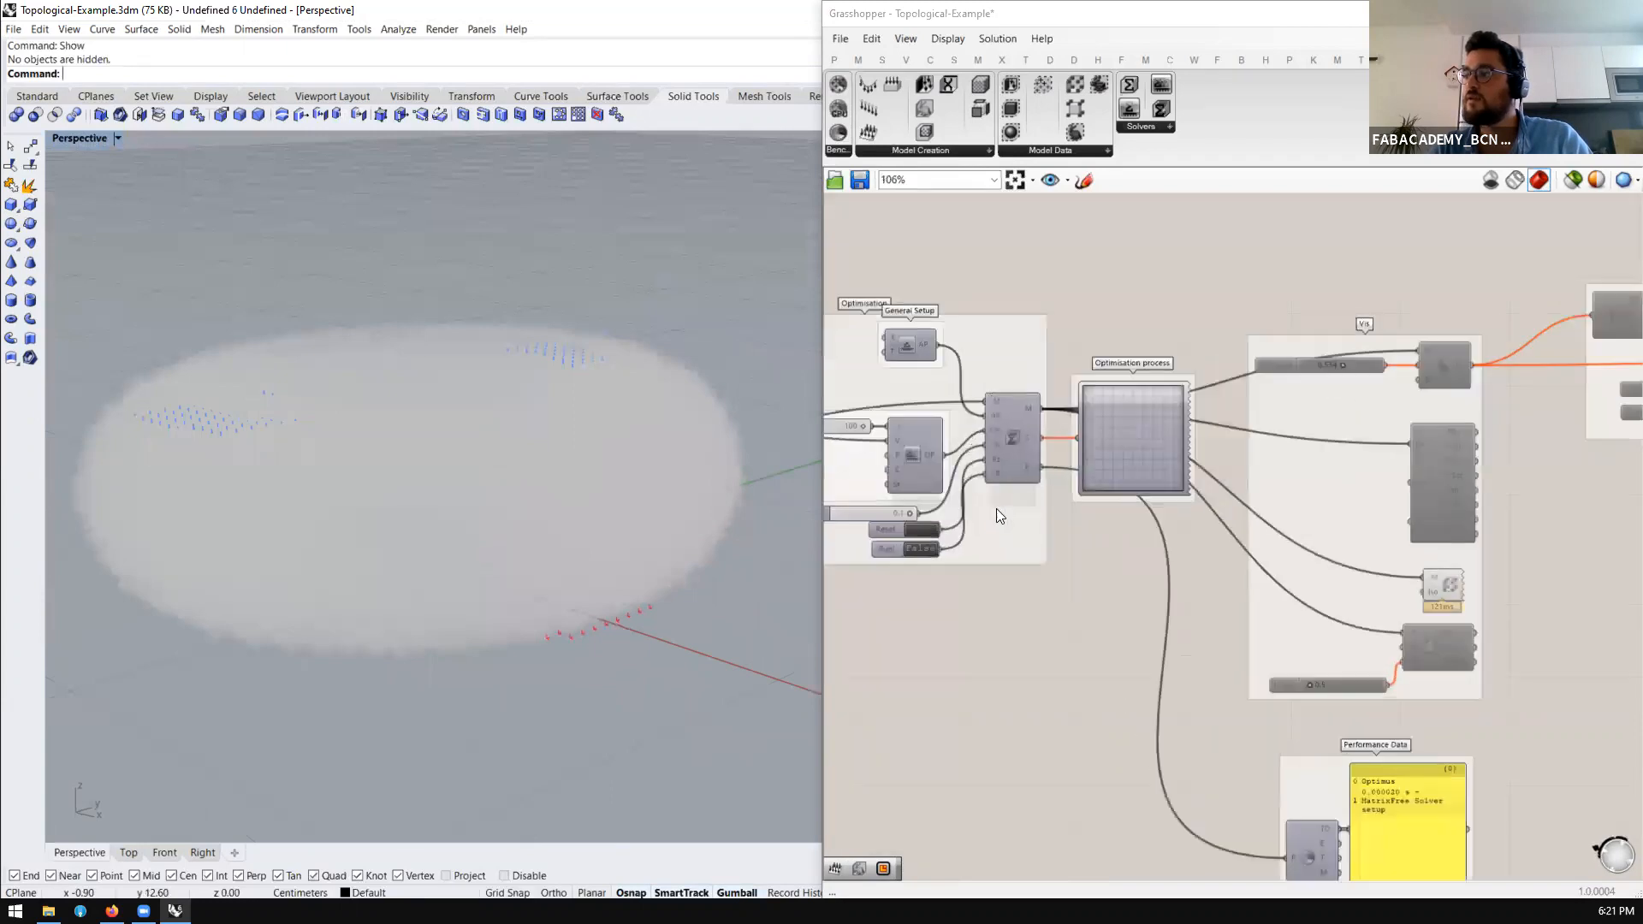
scroll(999, 513, up, 4)
click(1095, 530)
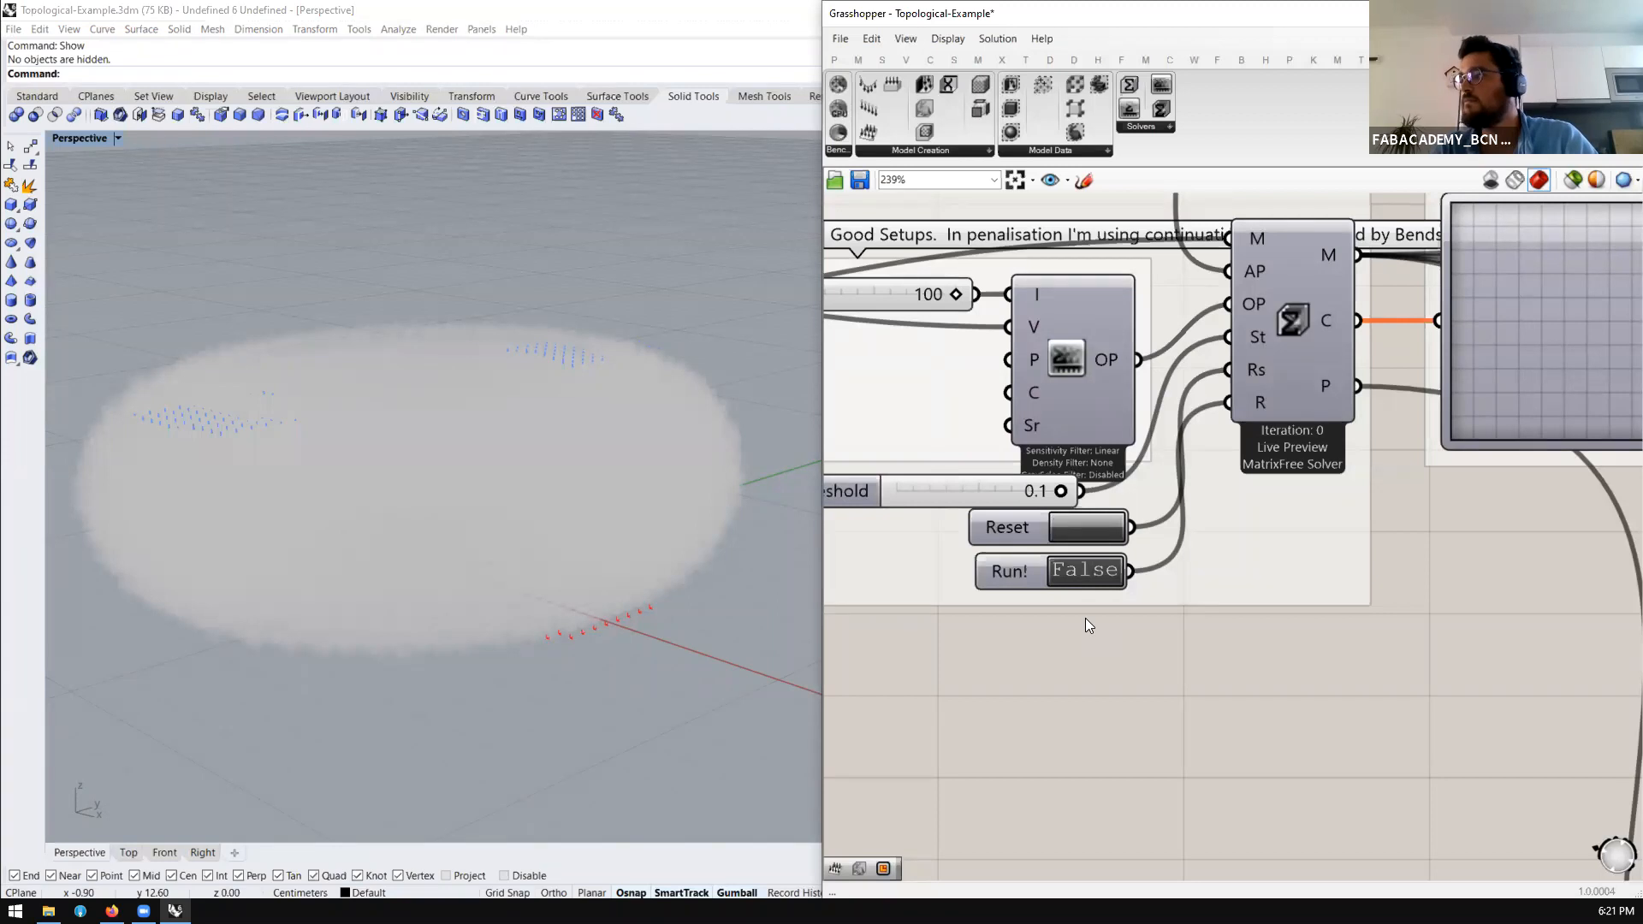
click(1085, 570)
scroll(1085, 618, down, 2)
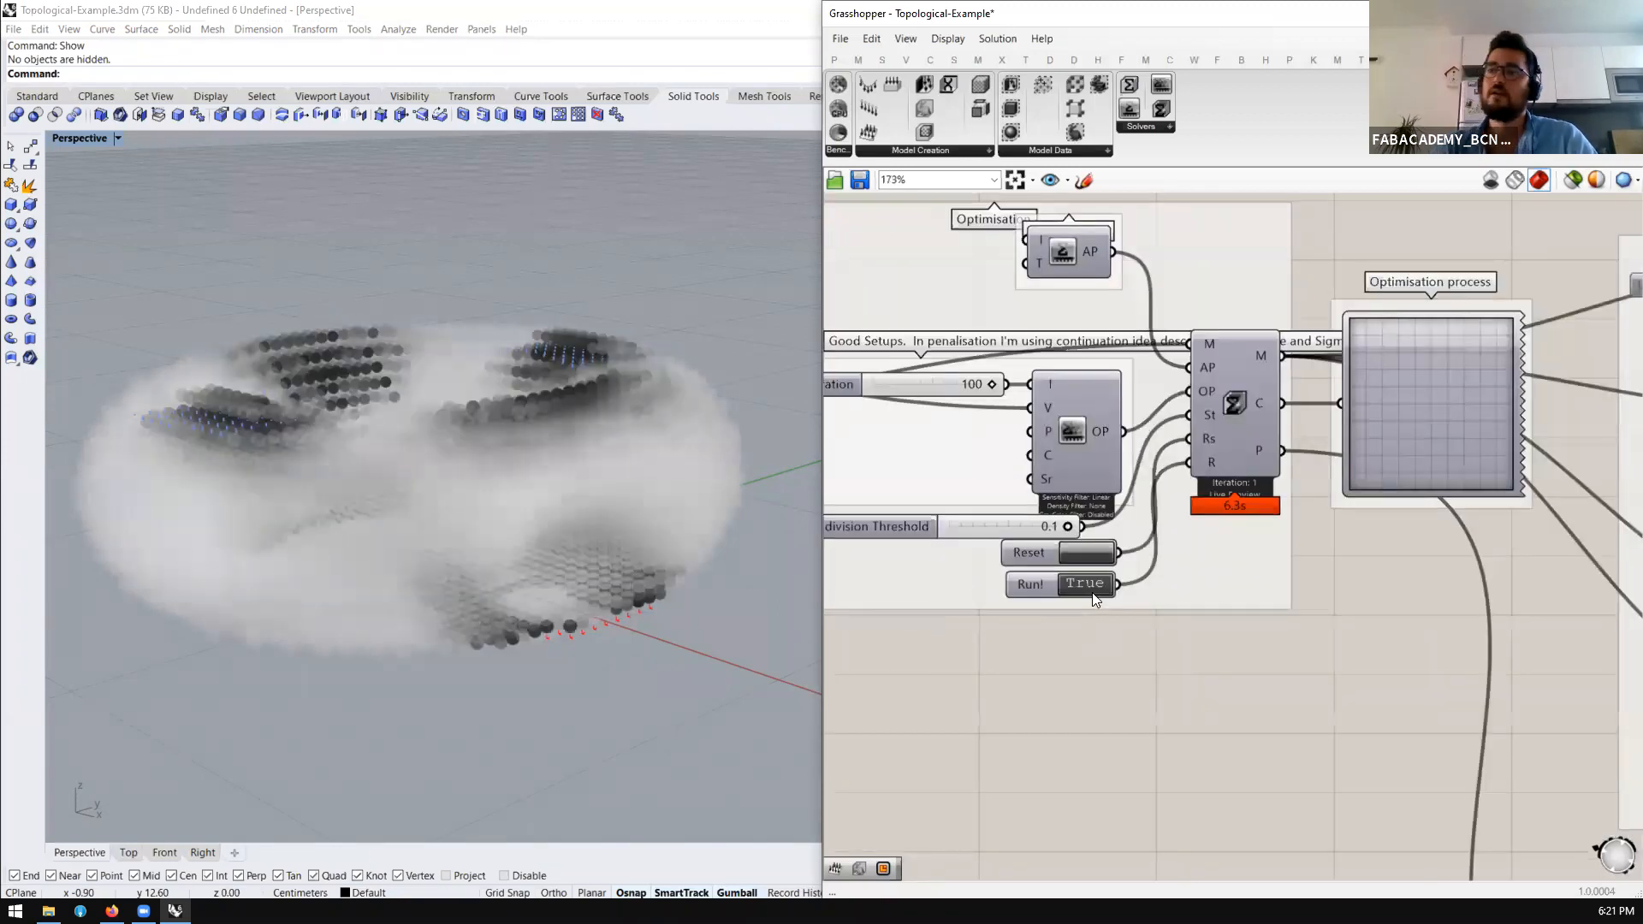
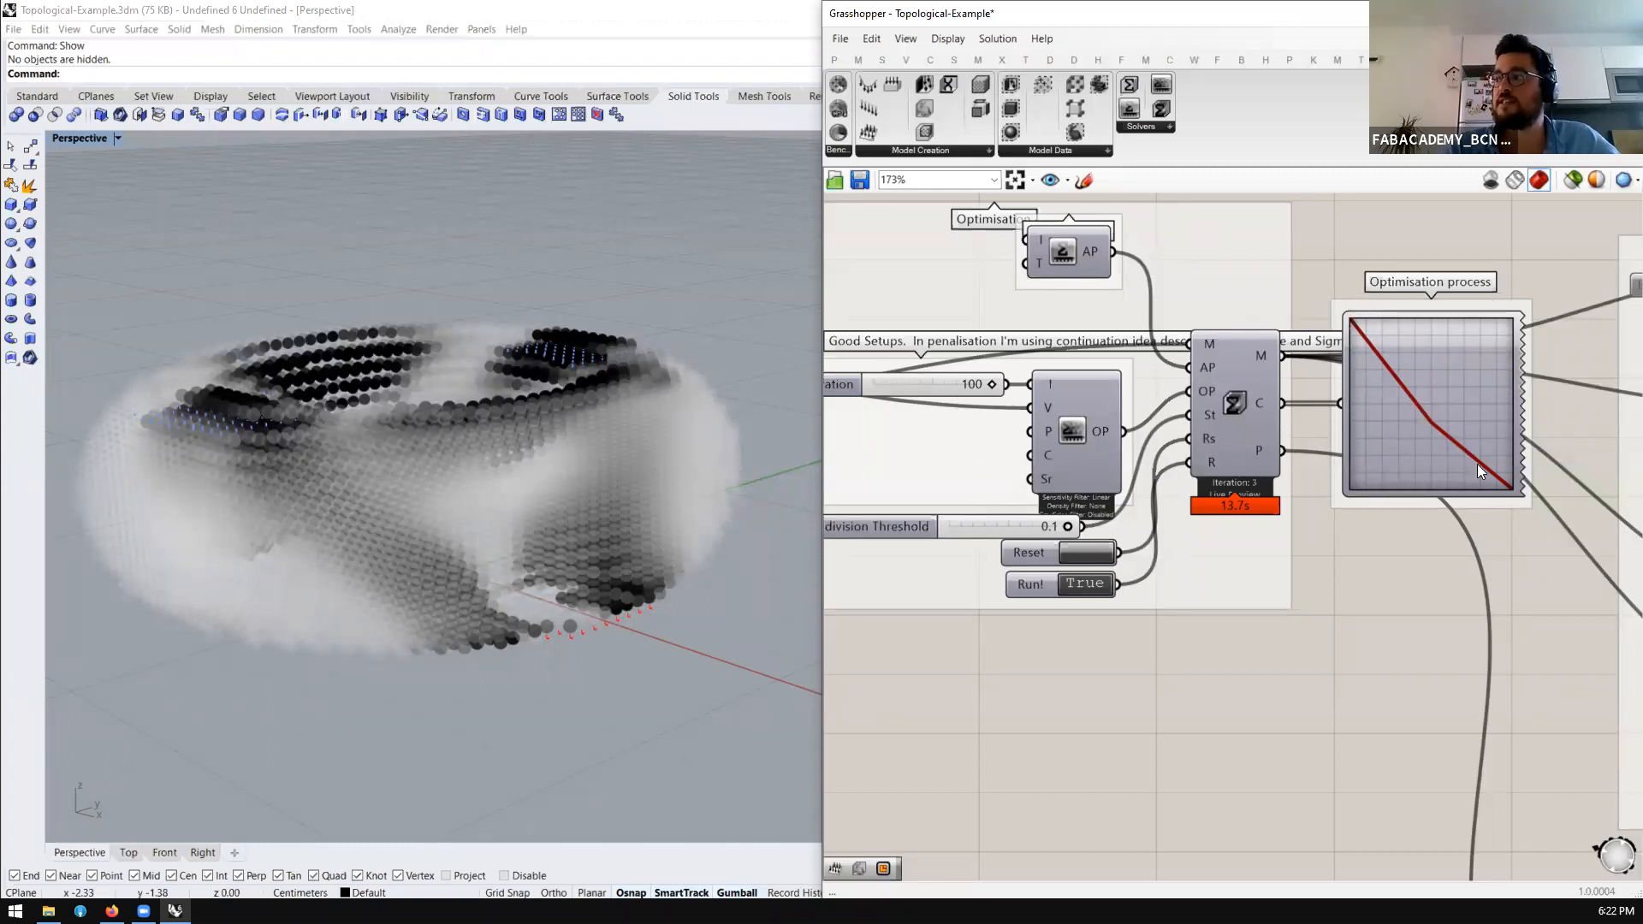
Stop and reset the Optimus solver, and set the Resolution X slider to 19
click(1078, 584)
click(1088, 549)
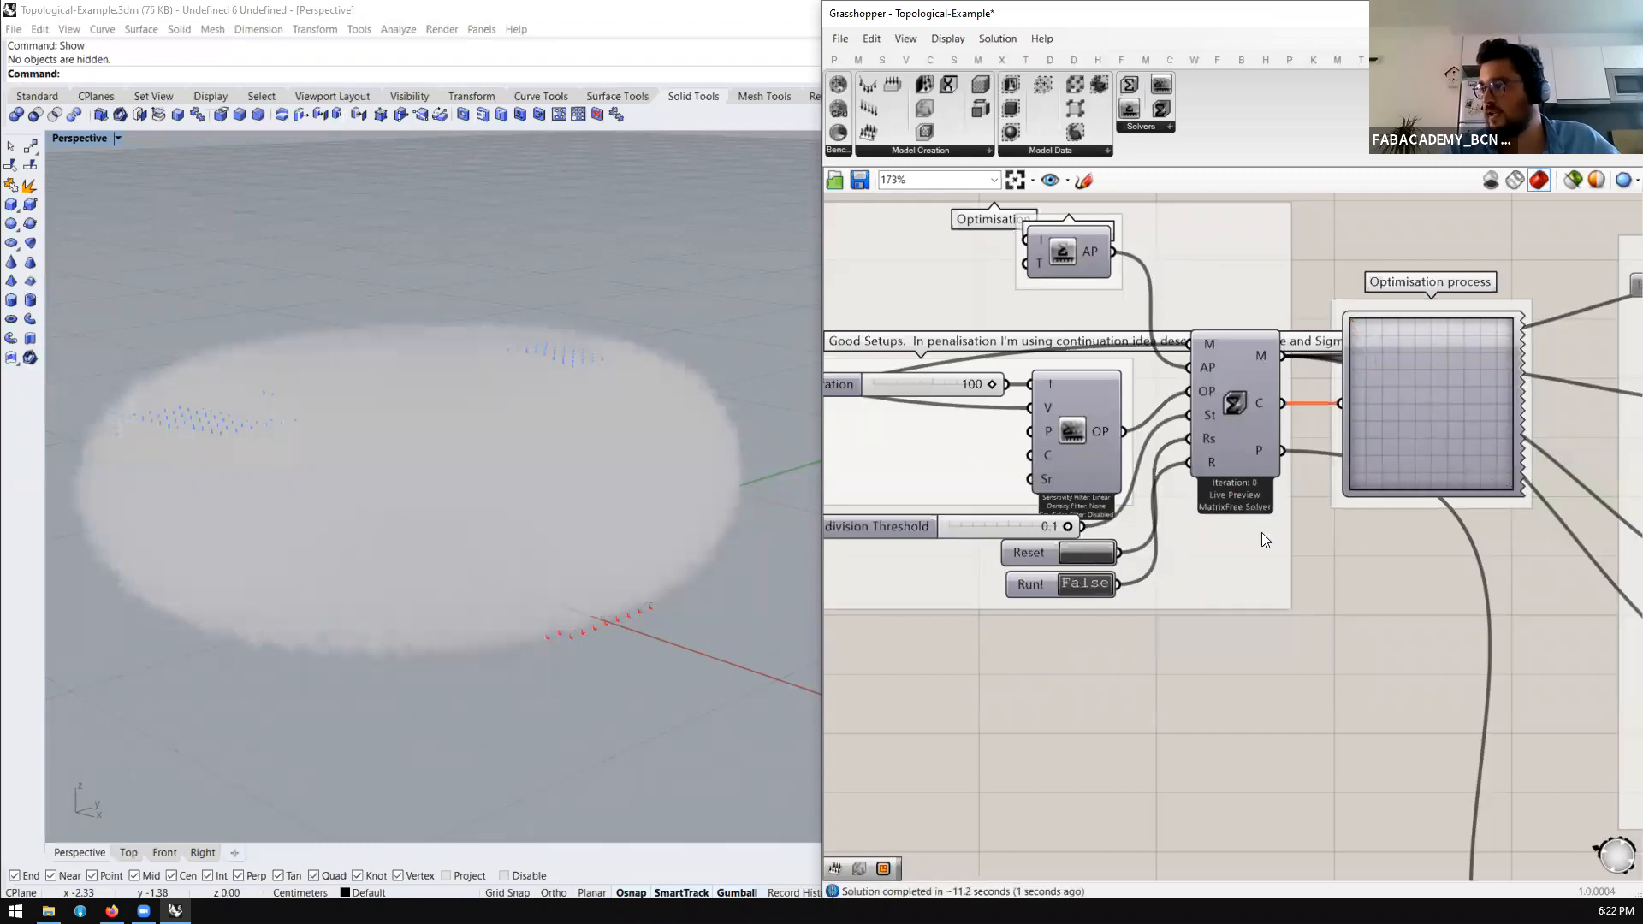
scroll(1403, 569, down, 8)
scroll(1070, 578, up, 11)
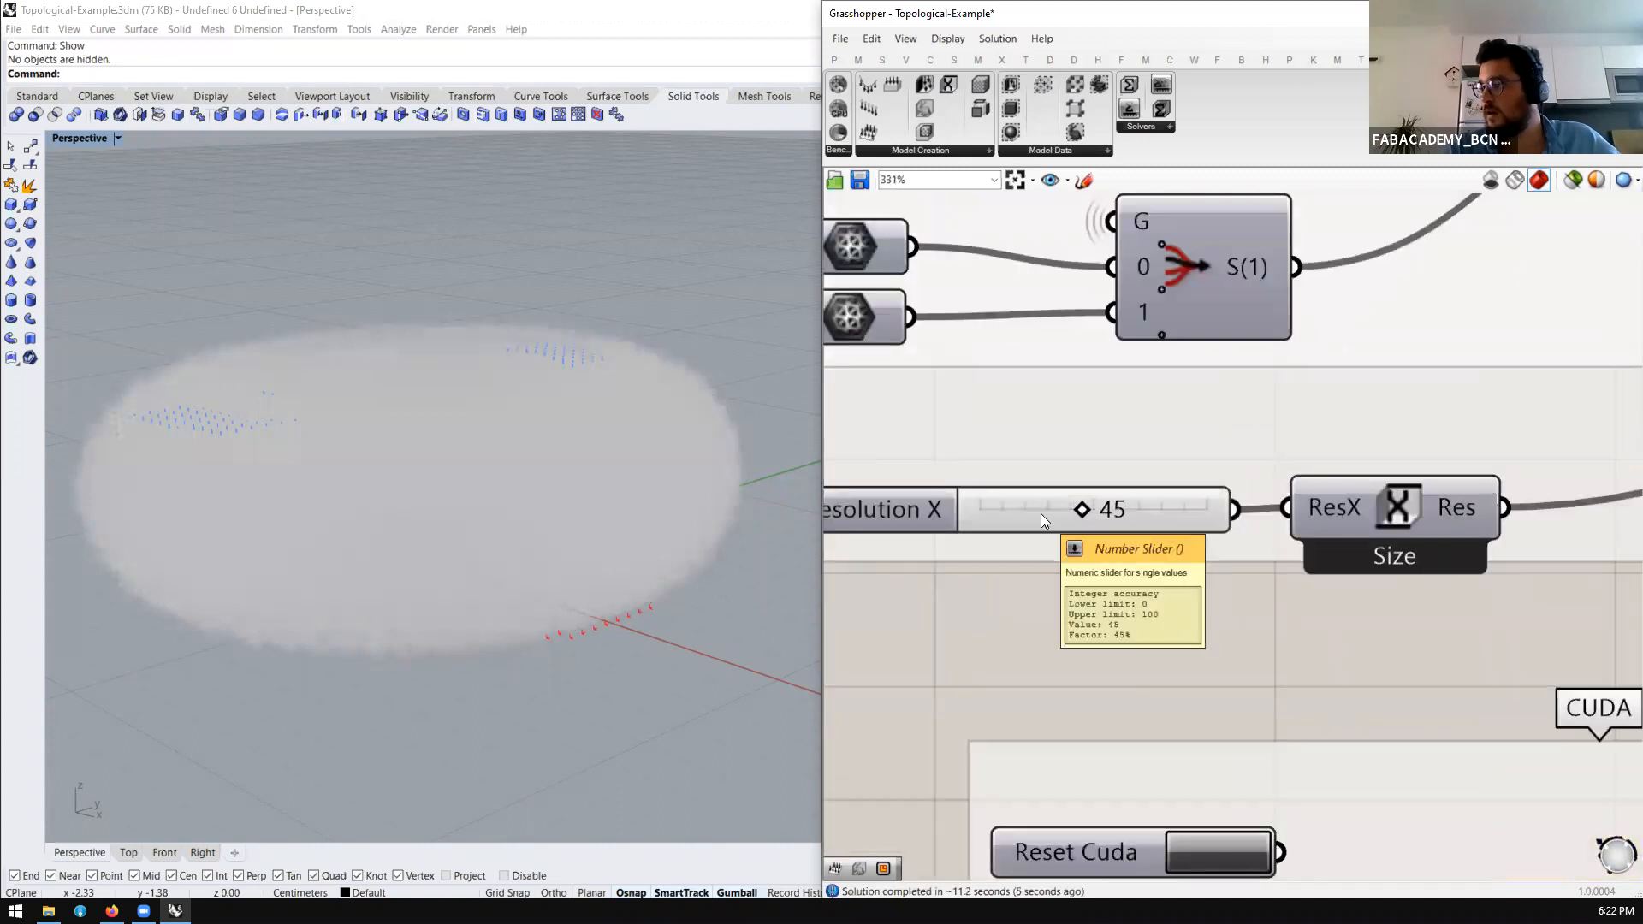
double_click(1040, 513)
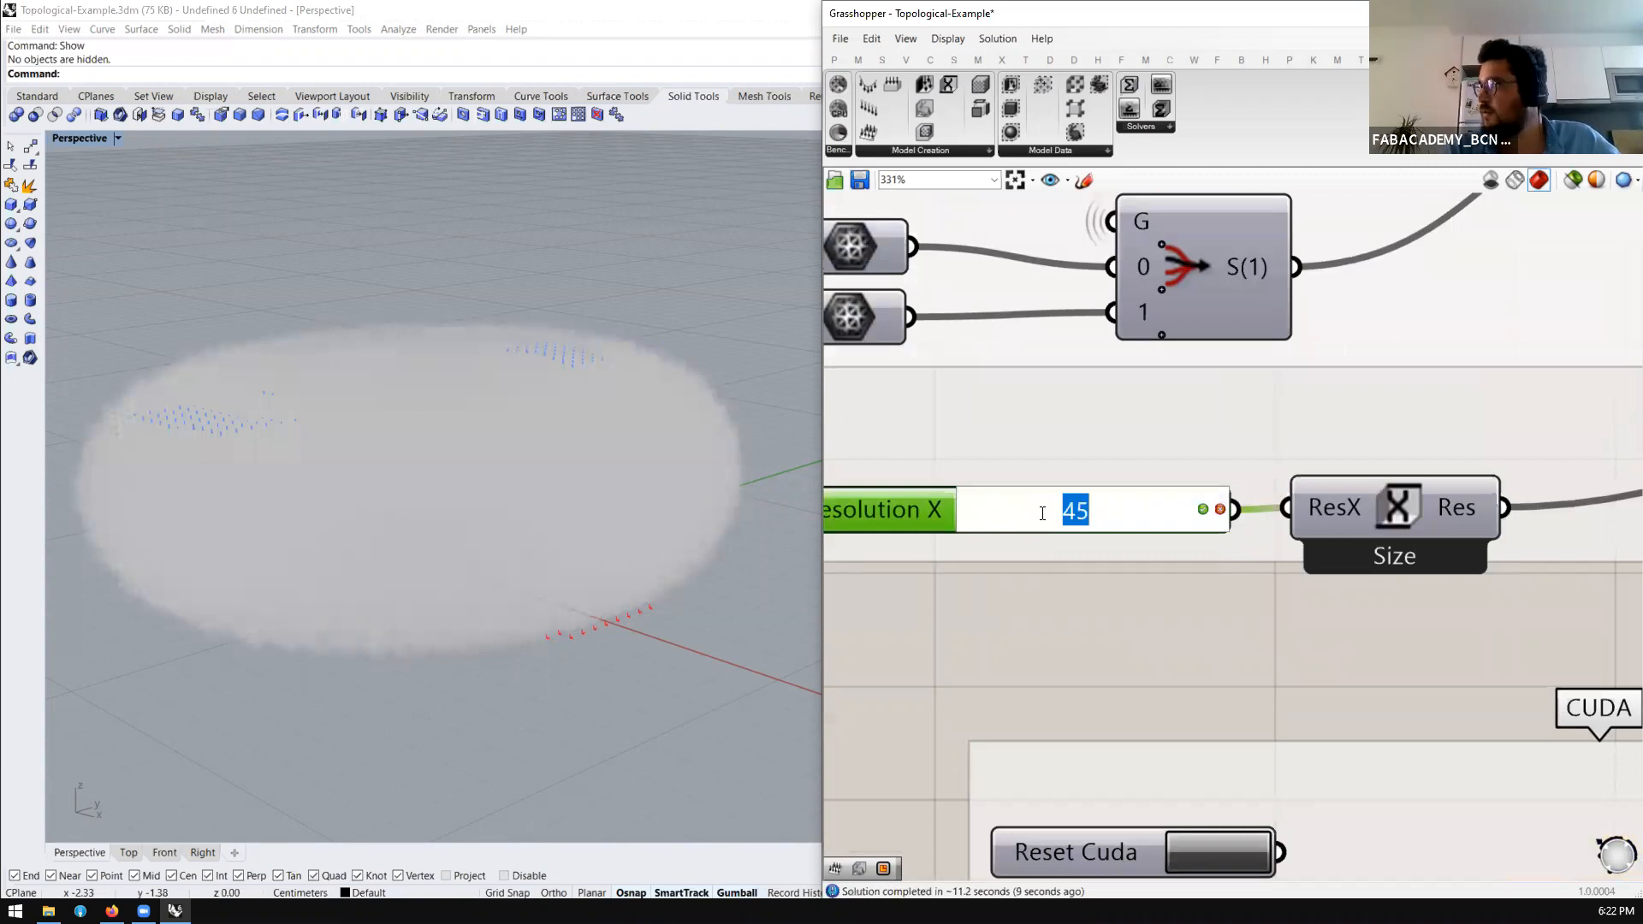
text(20)
key(Return)
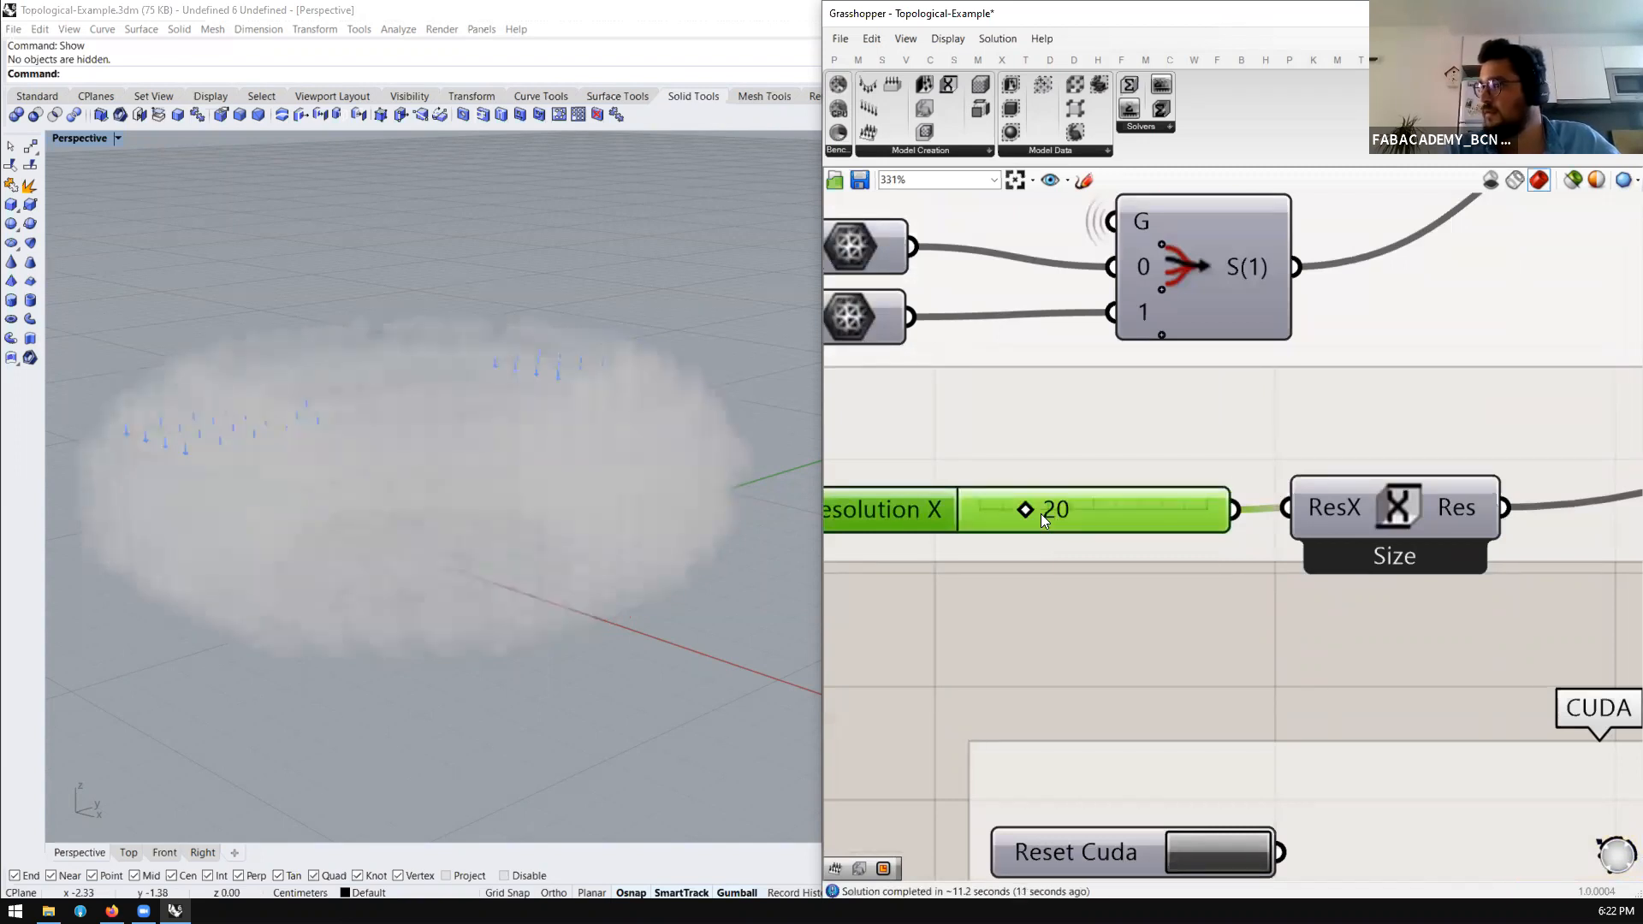
mouse_move(1032, 515)
mouse_down()
mouse_move(998, 506)
mouse_move(1016, 512)
mouse_up()
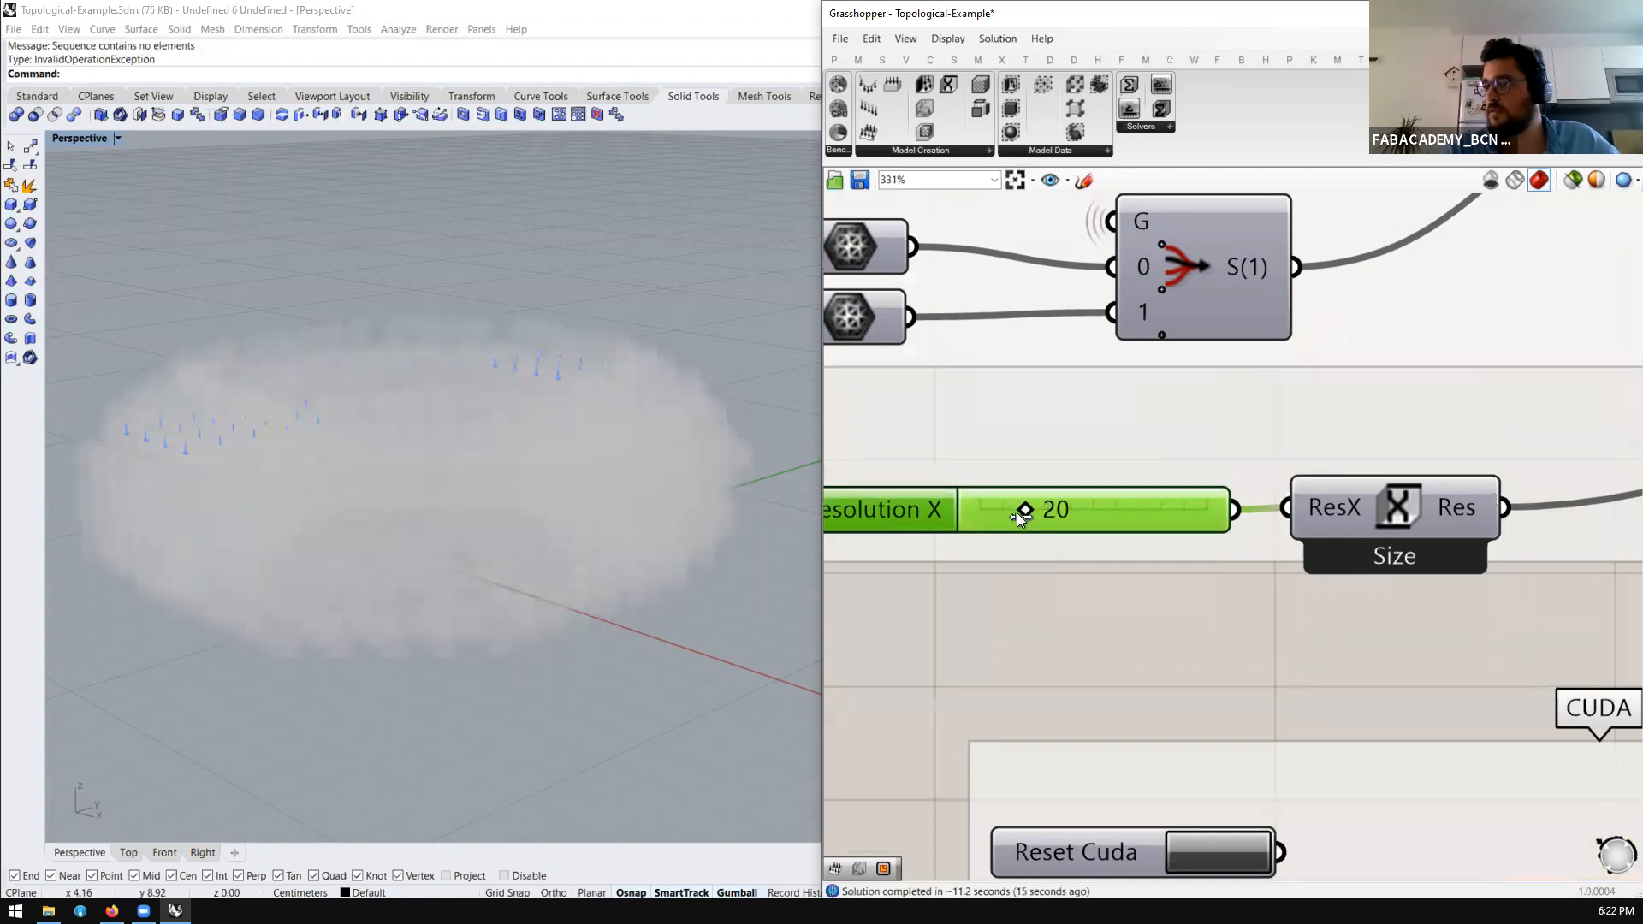
Reset the Optimus solver with the reduced model resolution applied
scroll(1000, 527, down, 10)
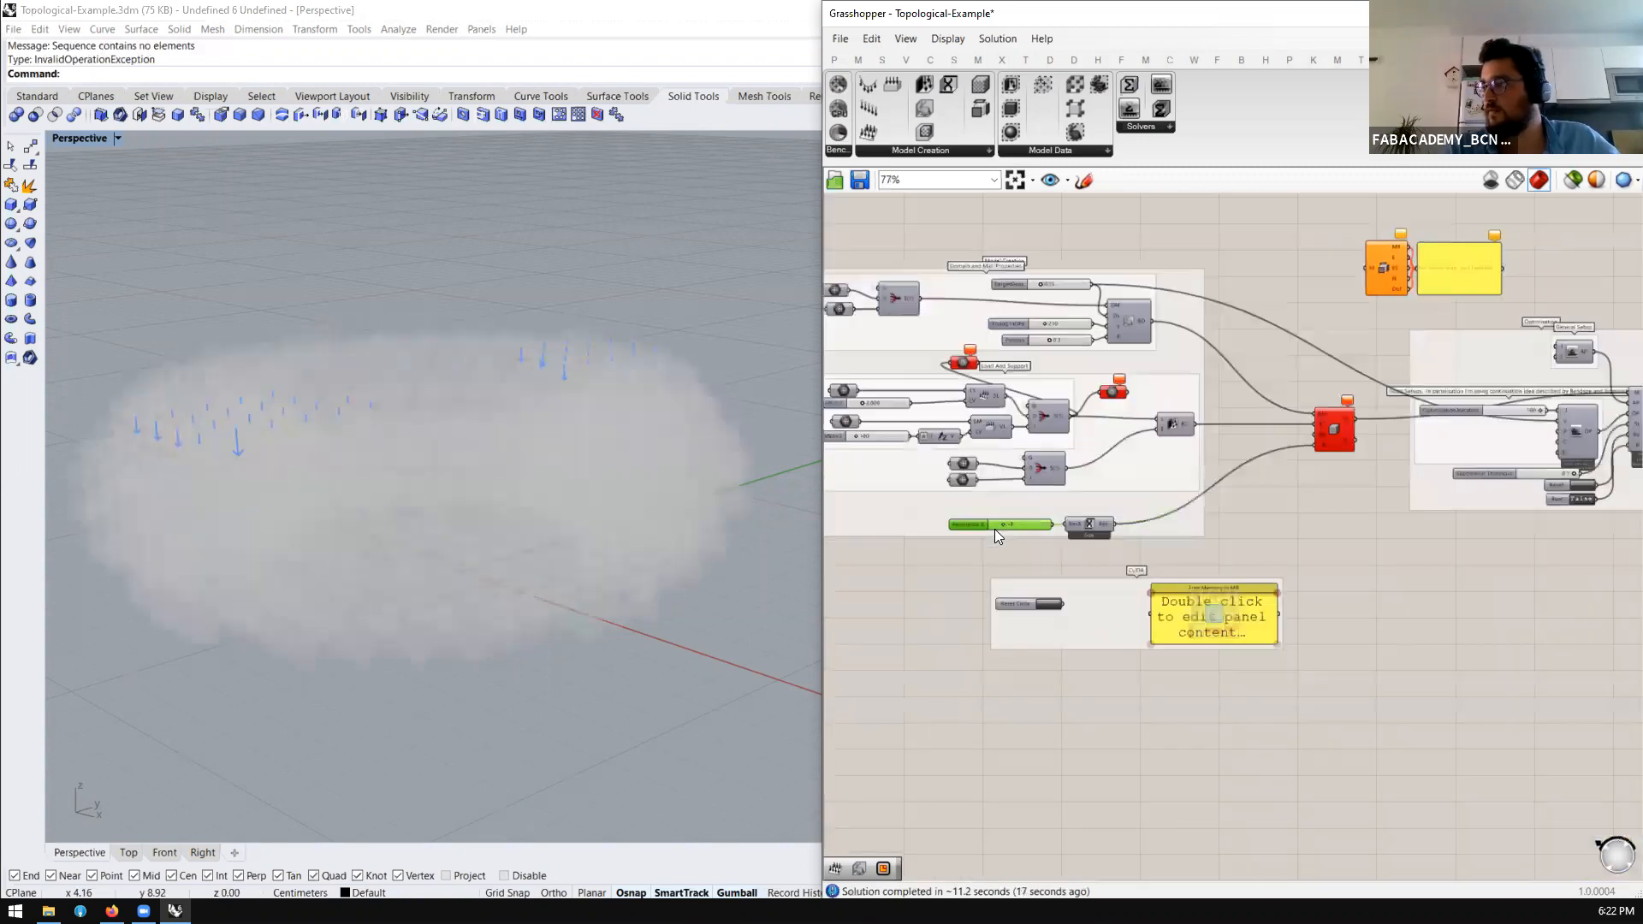
scroll(1440, 461, up, 5)
scroll(1167, 500, down, 2)
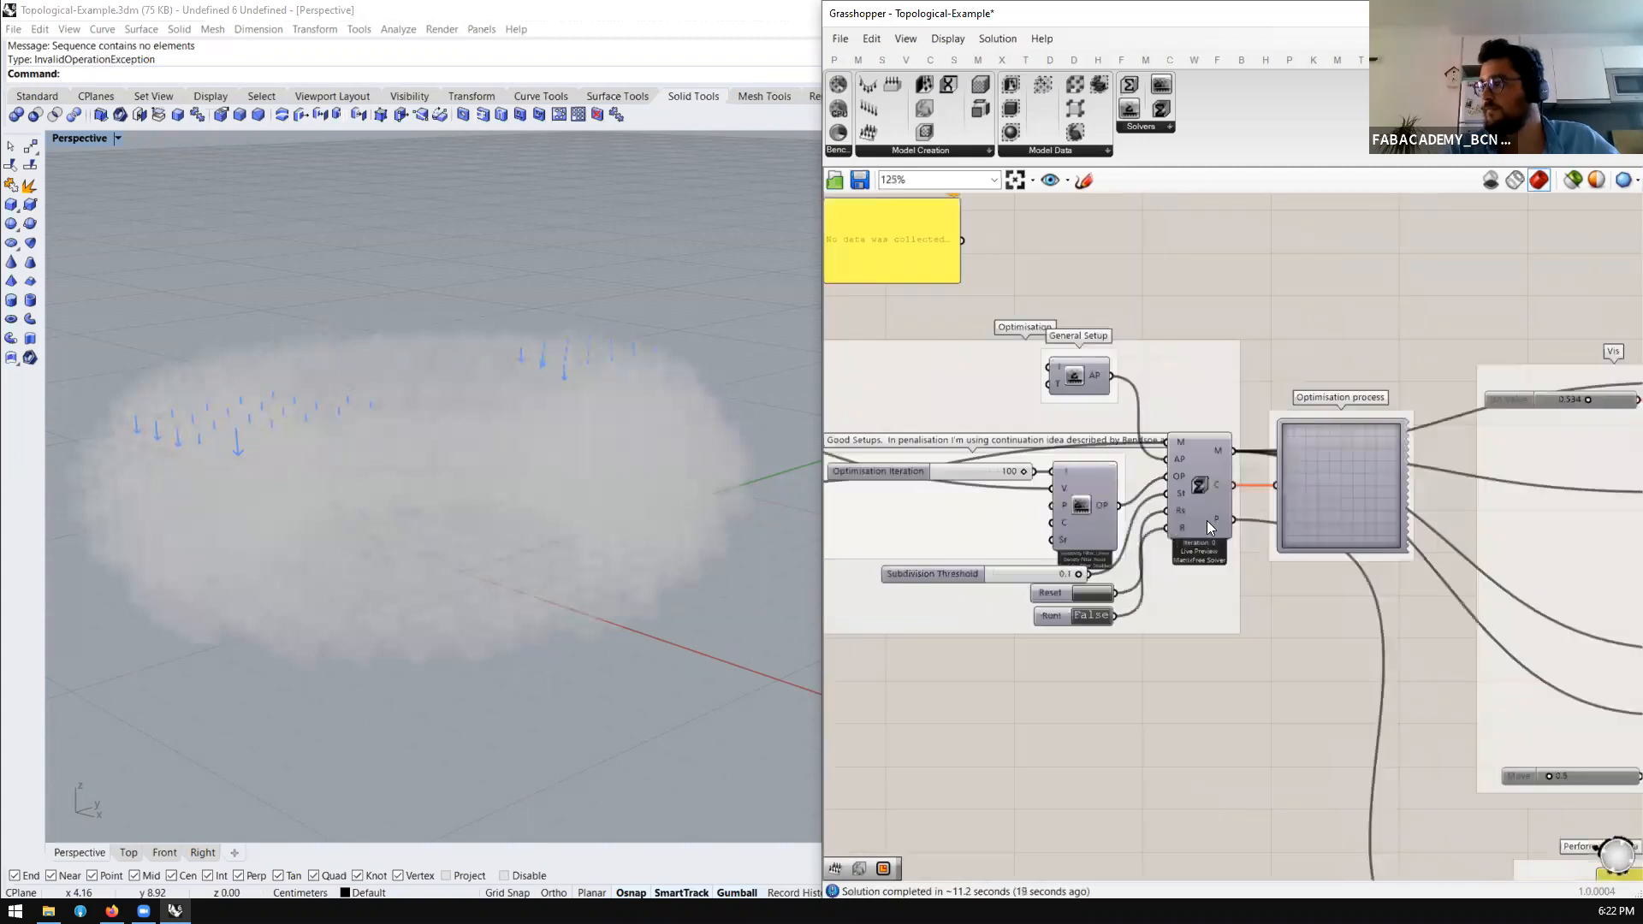
scroll(1056, 671, up, 3)
scroll(1054, 615, down, 1)
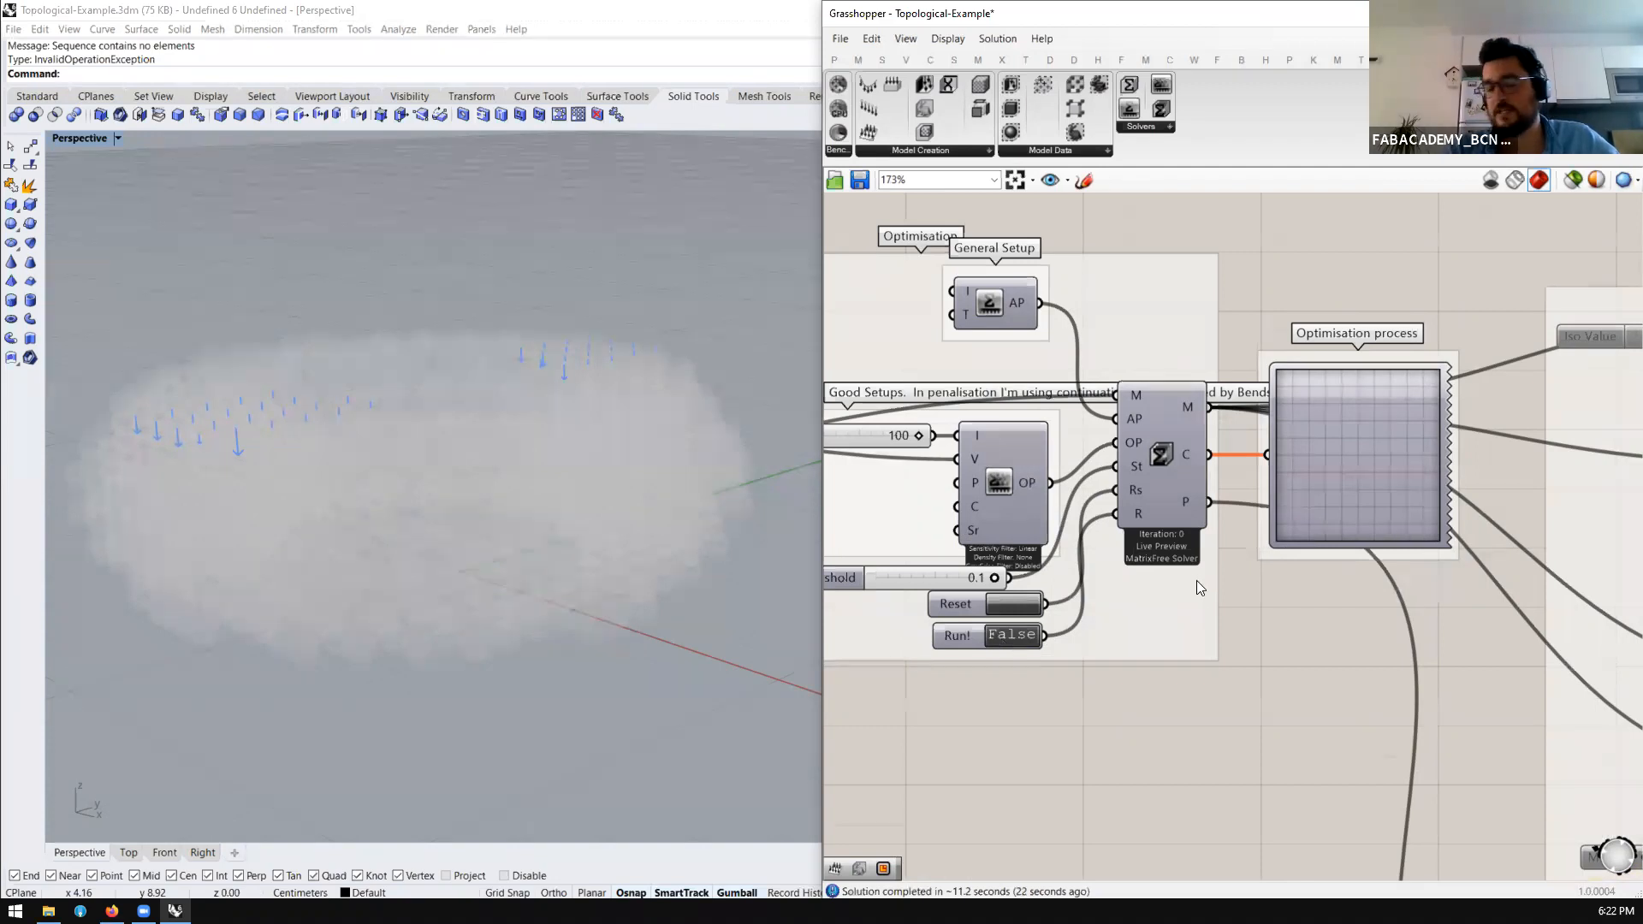
scroll(1196, 580, down, 5)
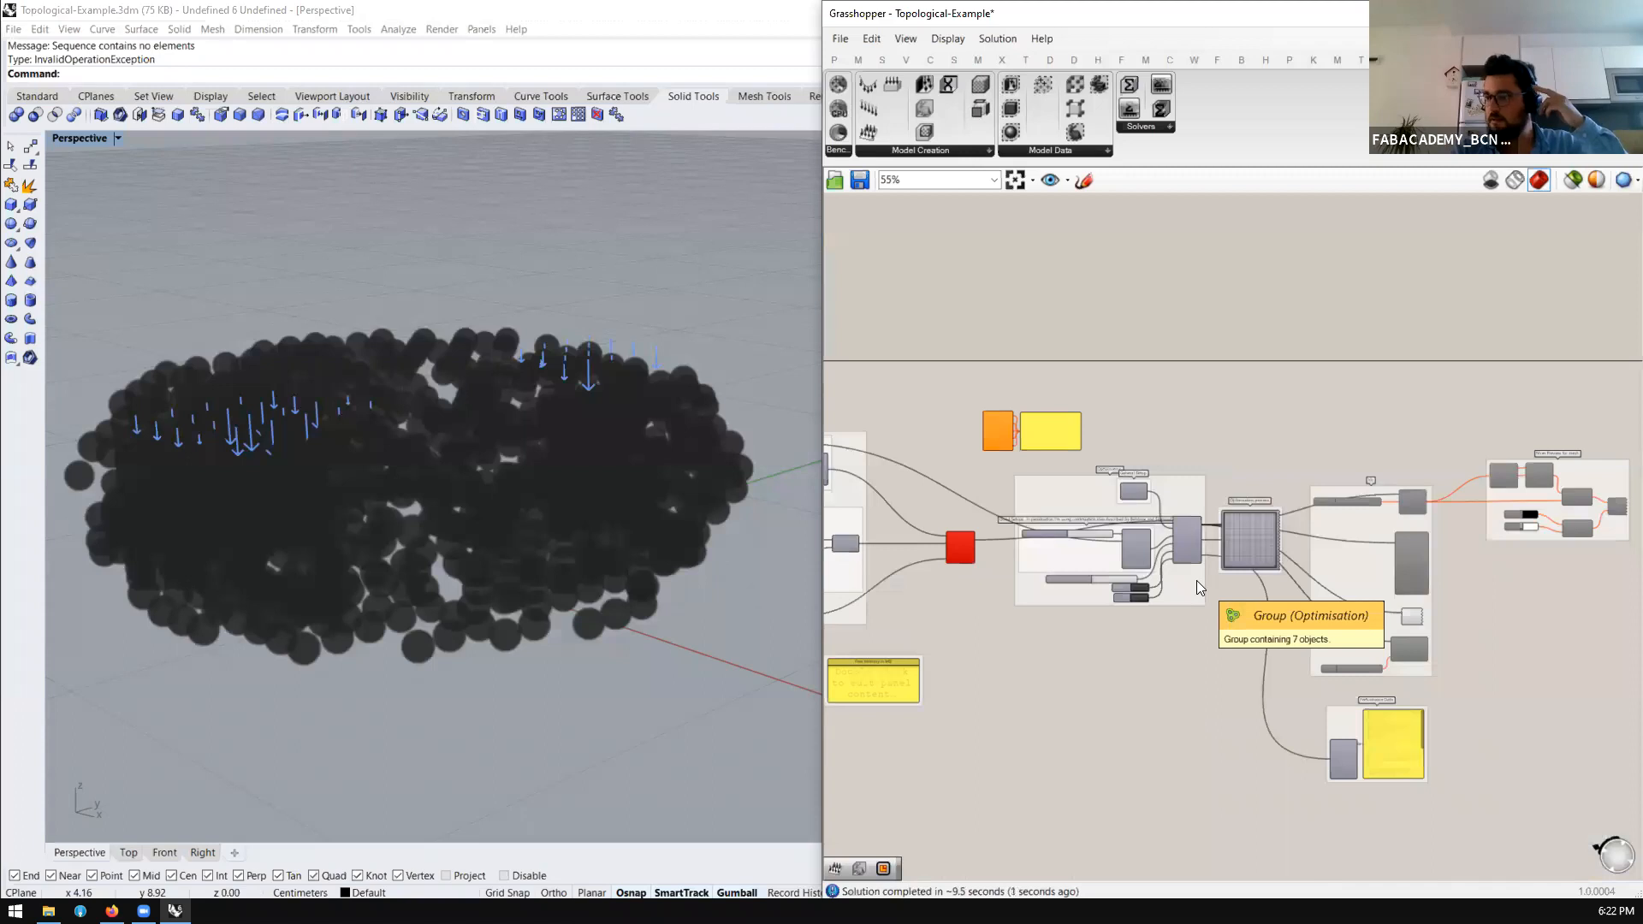
scroll(1196, 580, up, 8)
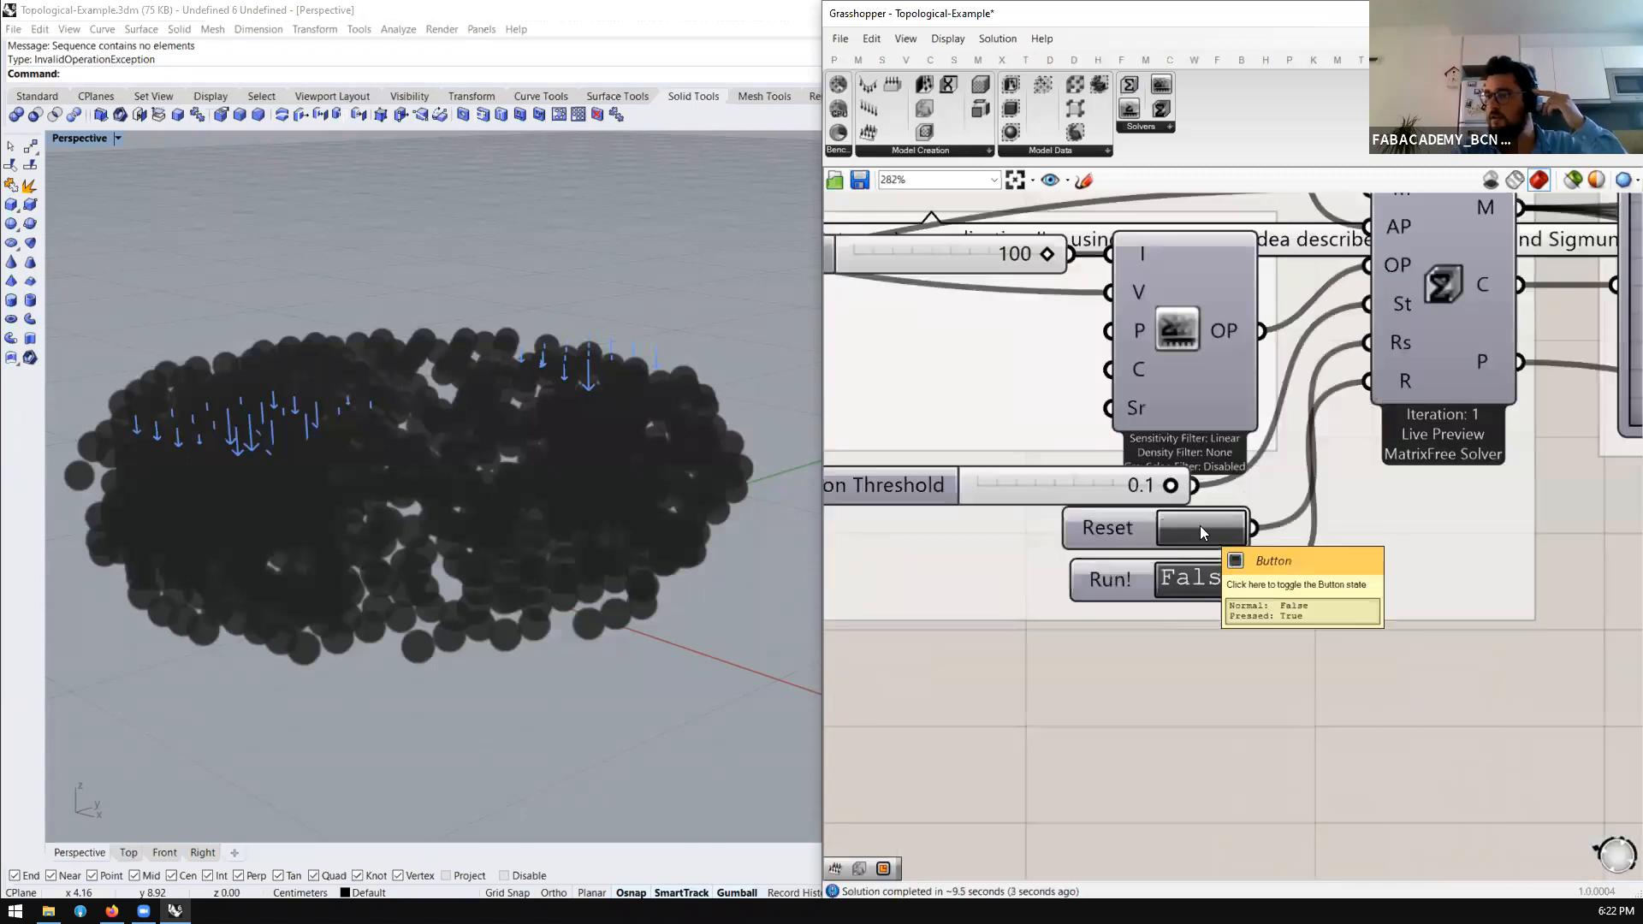
click(1199, 525)
right_drag(621, 483, 532, 597)
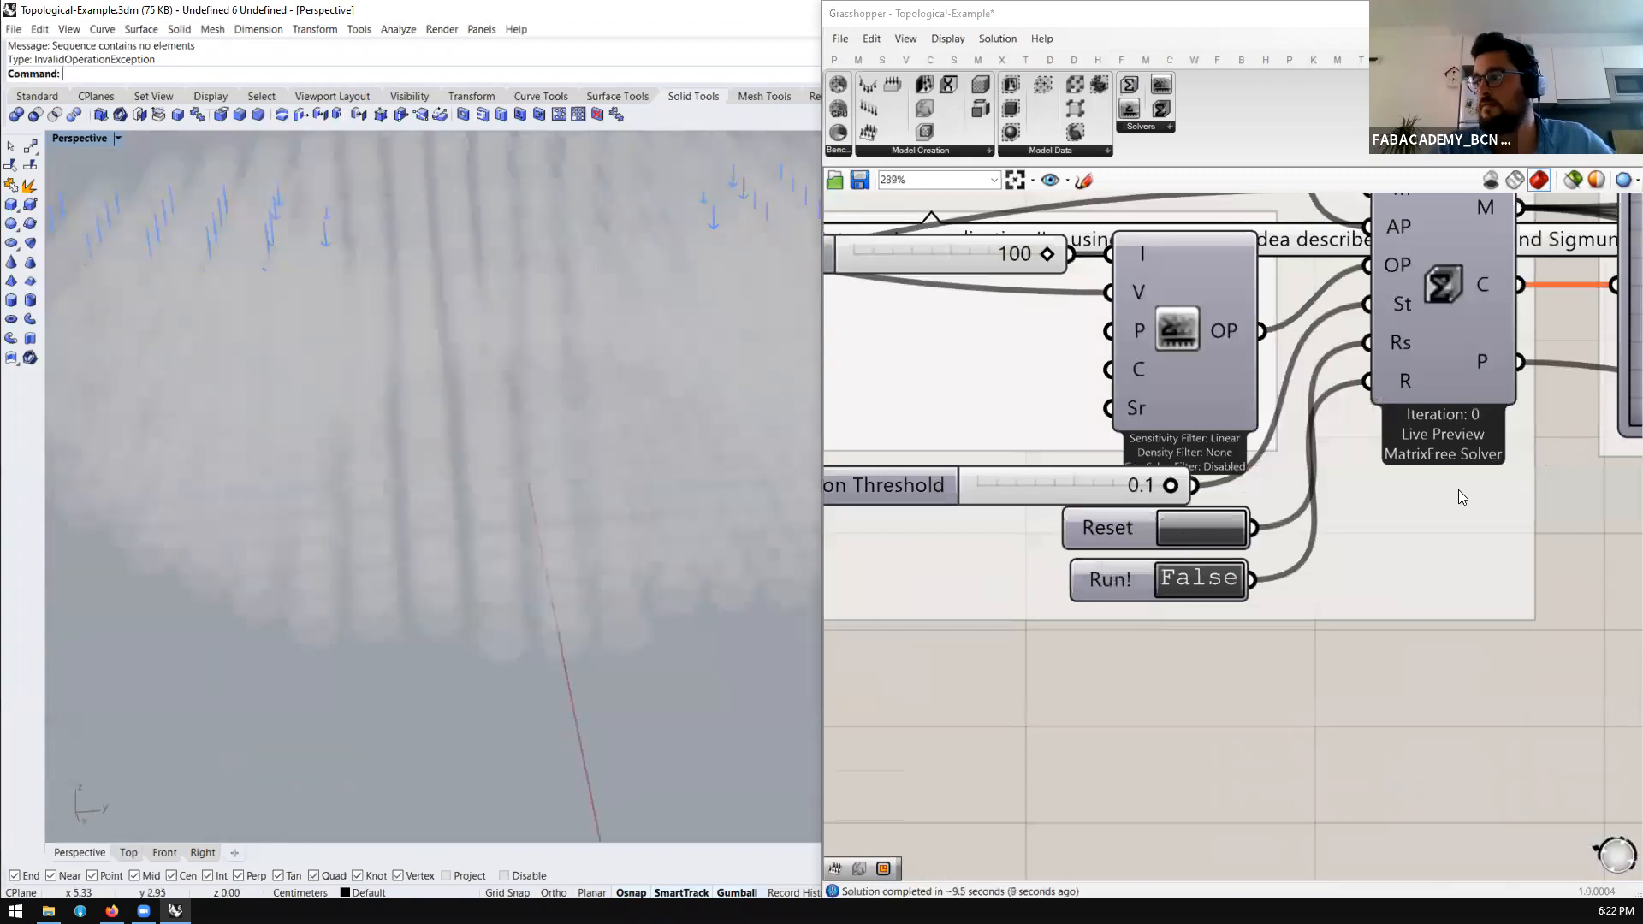
Turn on the preview of the lower support mesh parameter in the Load And Support group
scroll(1458, 493, down, 6)
scroll(1059, 460, up, 6)
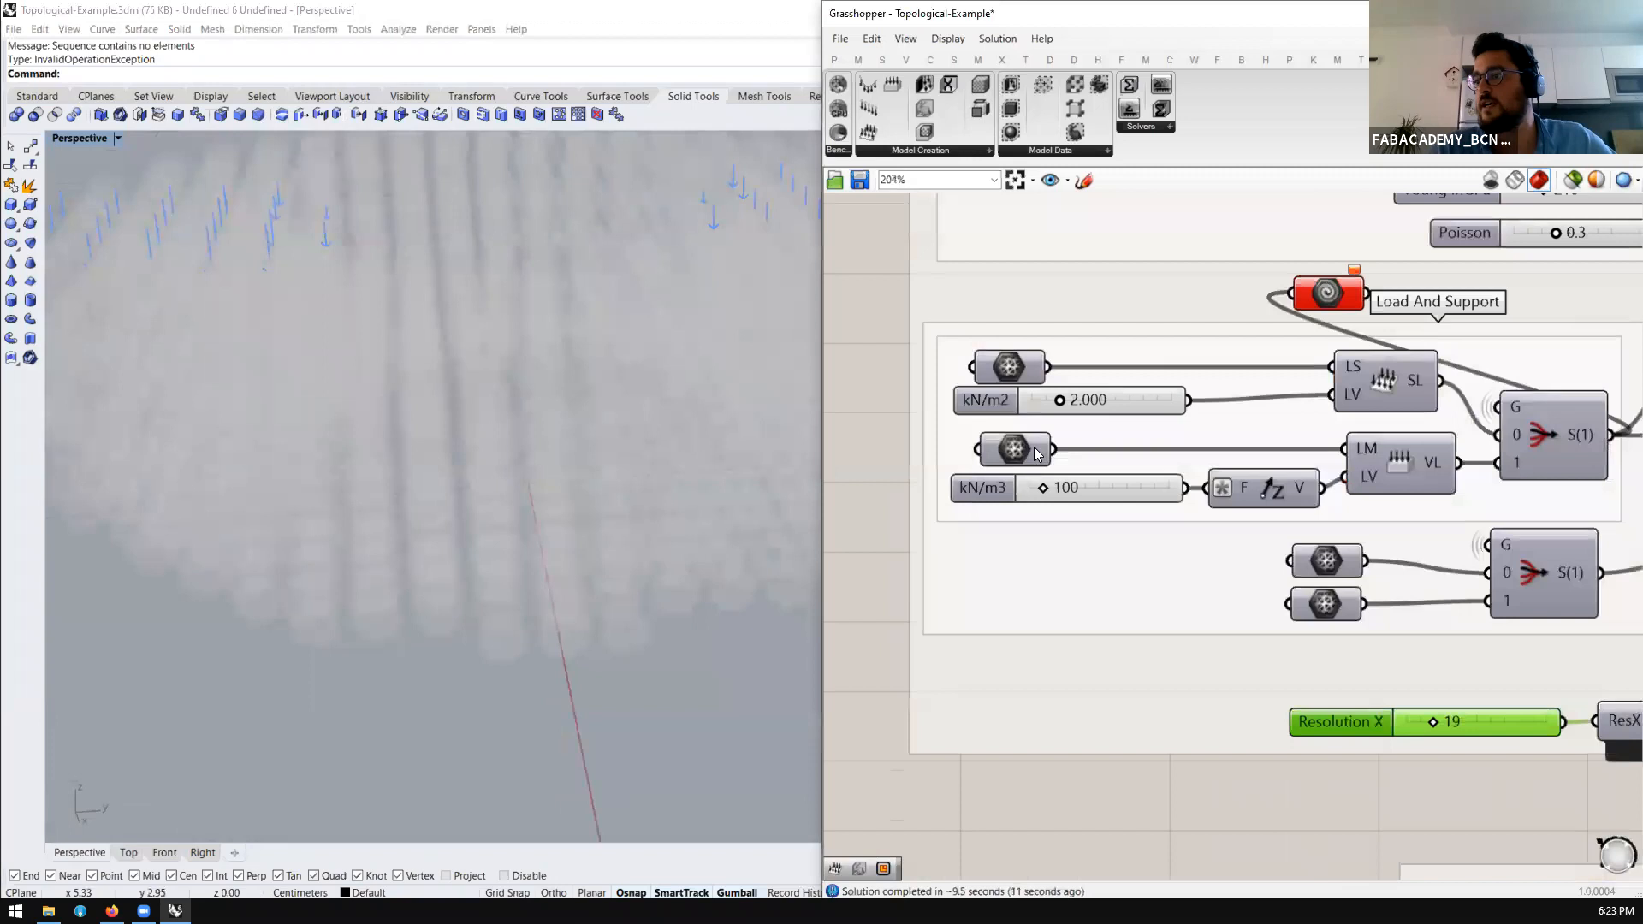
middle_click(1054, 434)
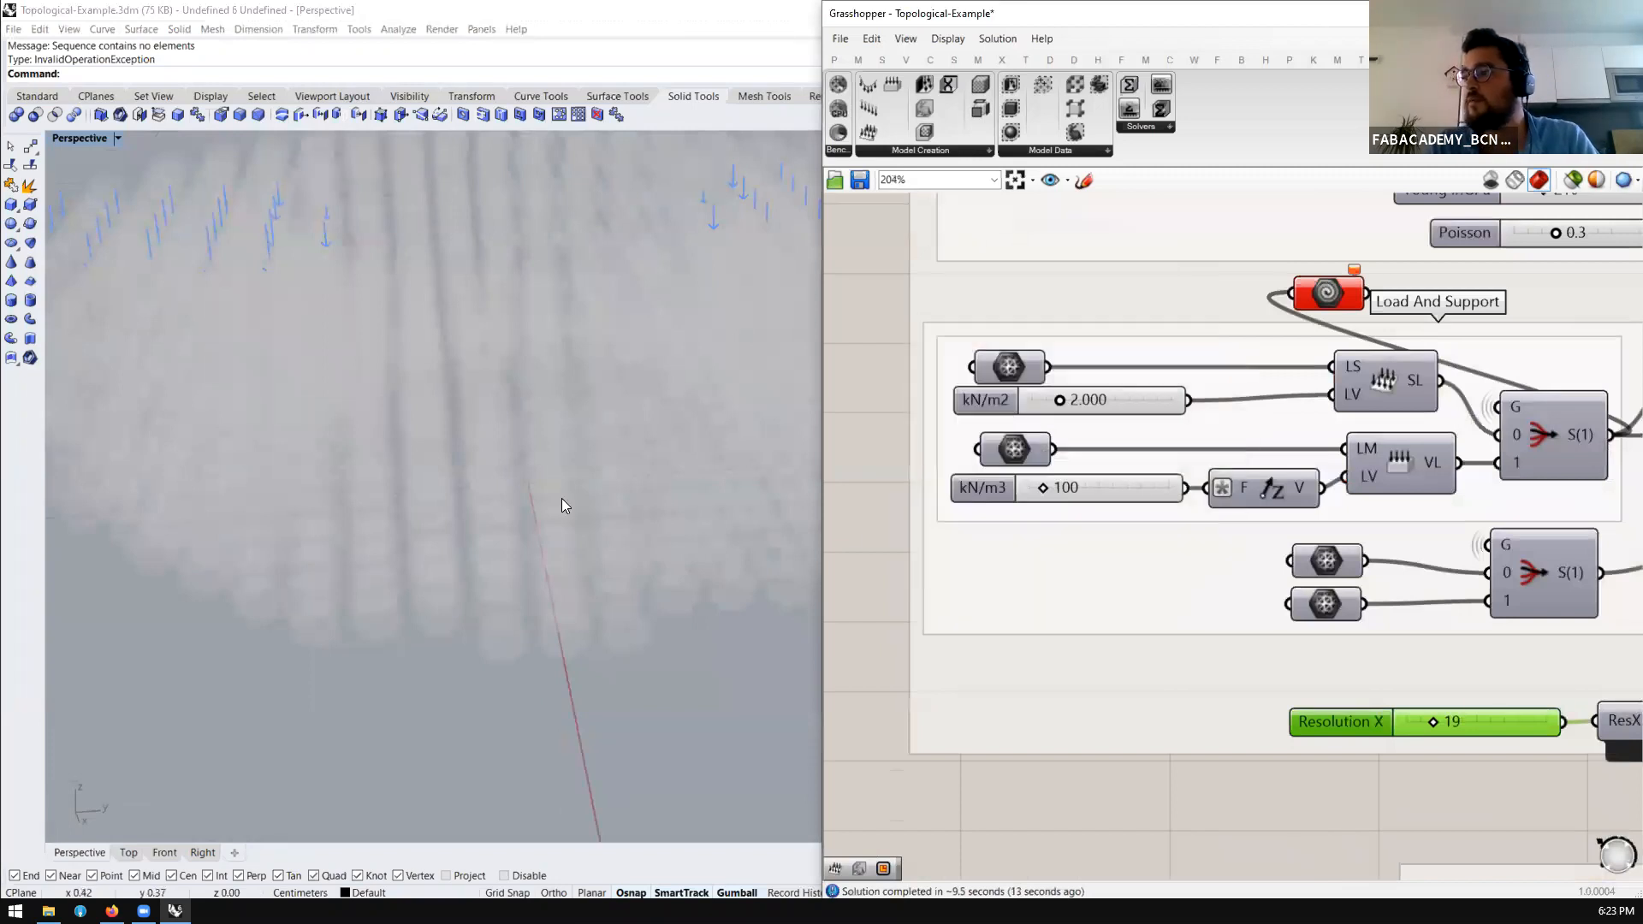
click(1003, 460)
scroll(1005, 458, down, 4)
scroll(1184, 497, up, 3)
click(1153, 563)
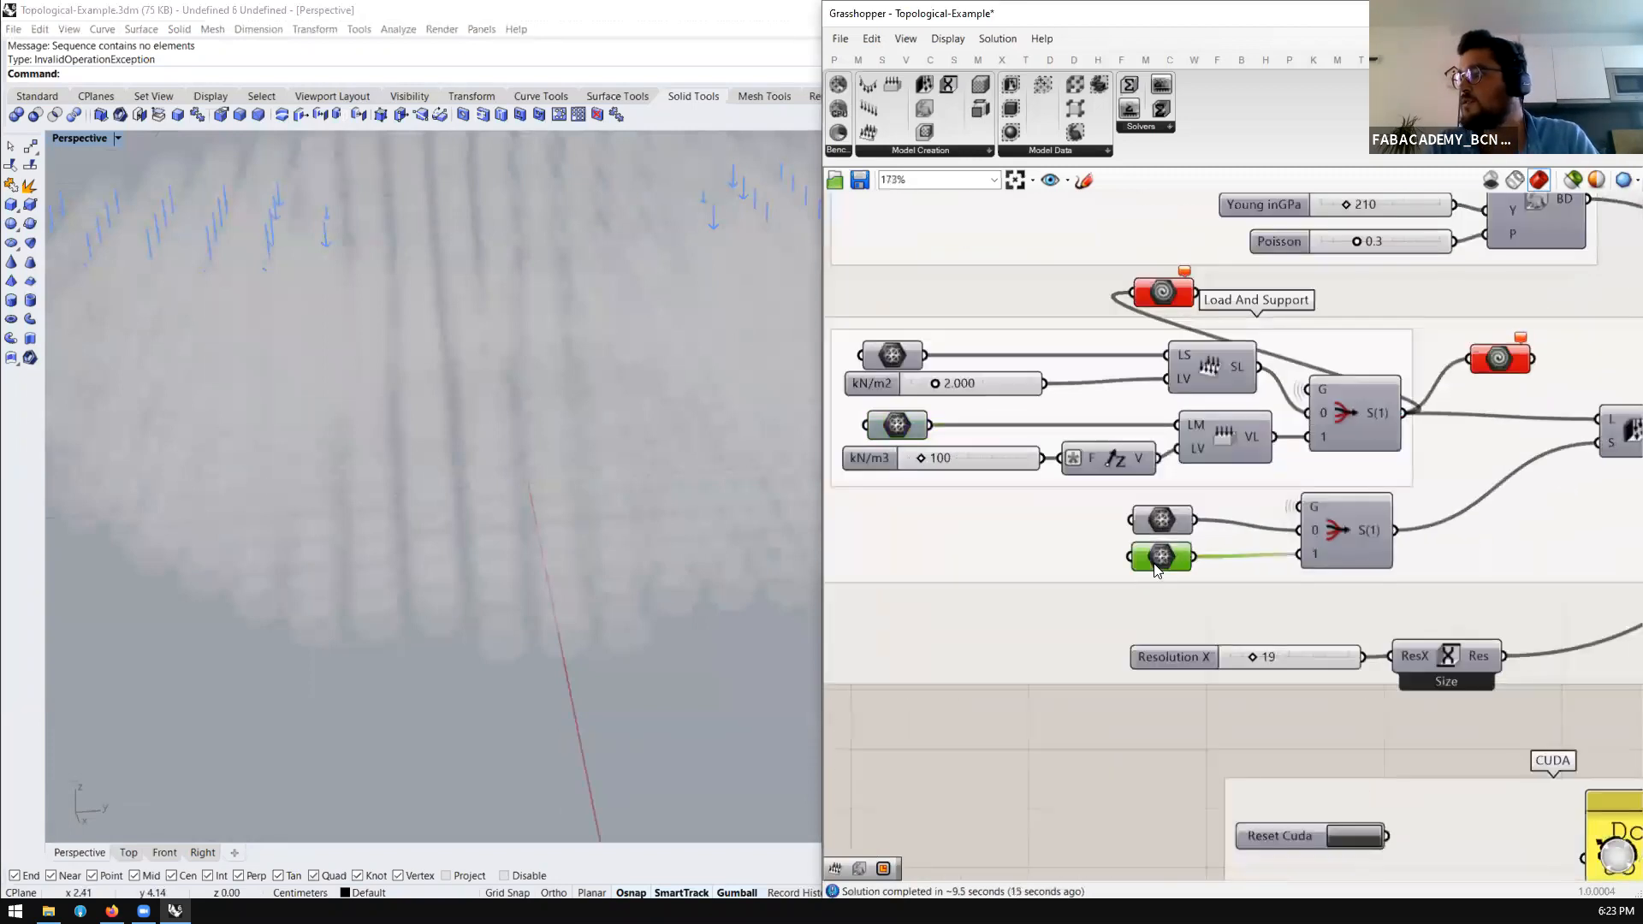
middle_click(1155, 564)
click(1202, 520)
scroll(568, 489, down, 8)
right_drag(604, 496, 385, 428)
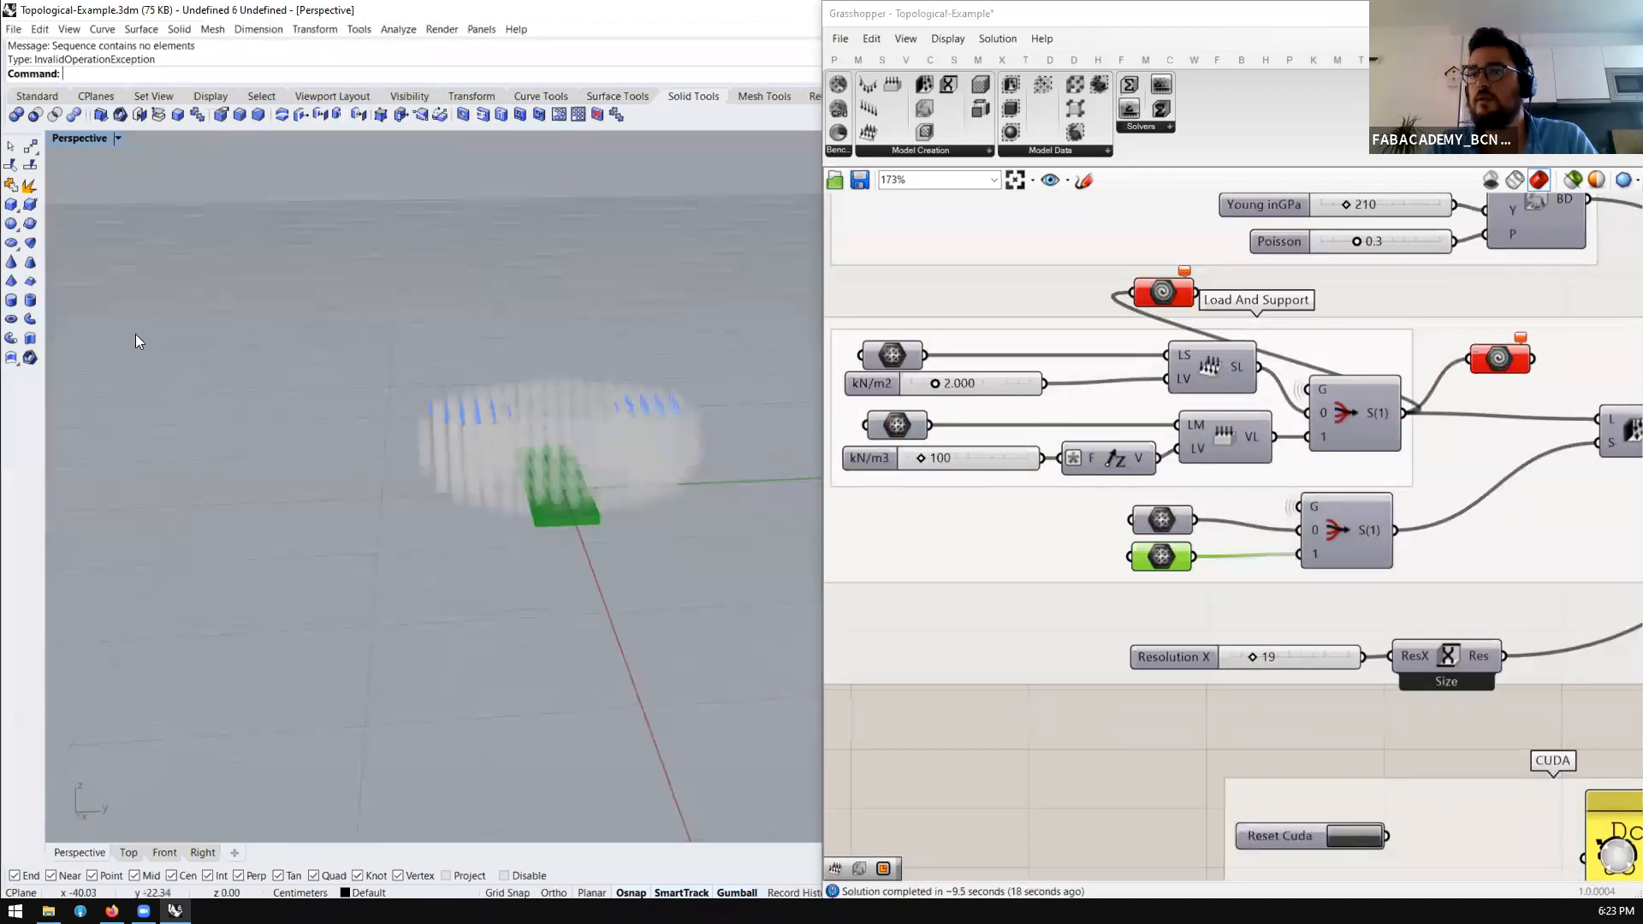
Draw a long, flat box over the previewed support block at the base and scale it vertically
click(14, 202)
click(517, 585)
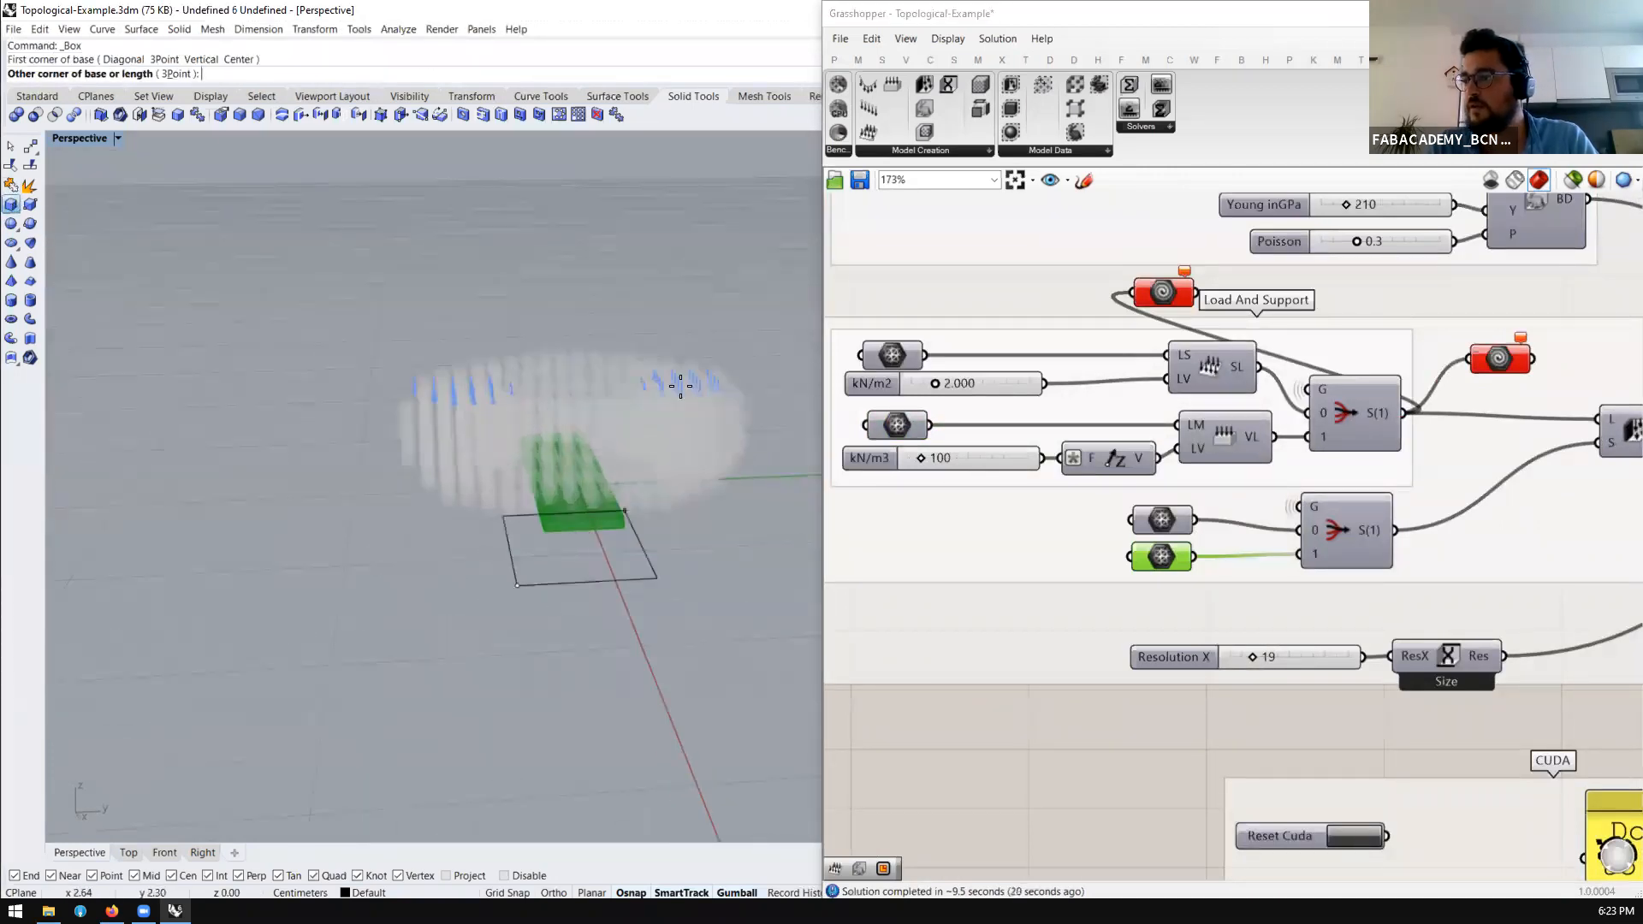
click(579, 339)
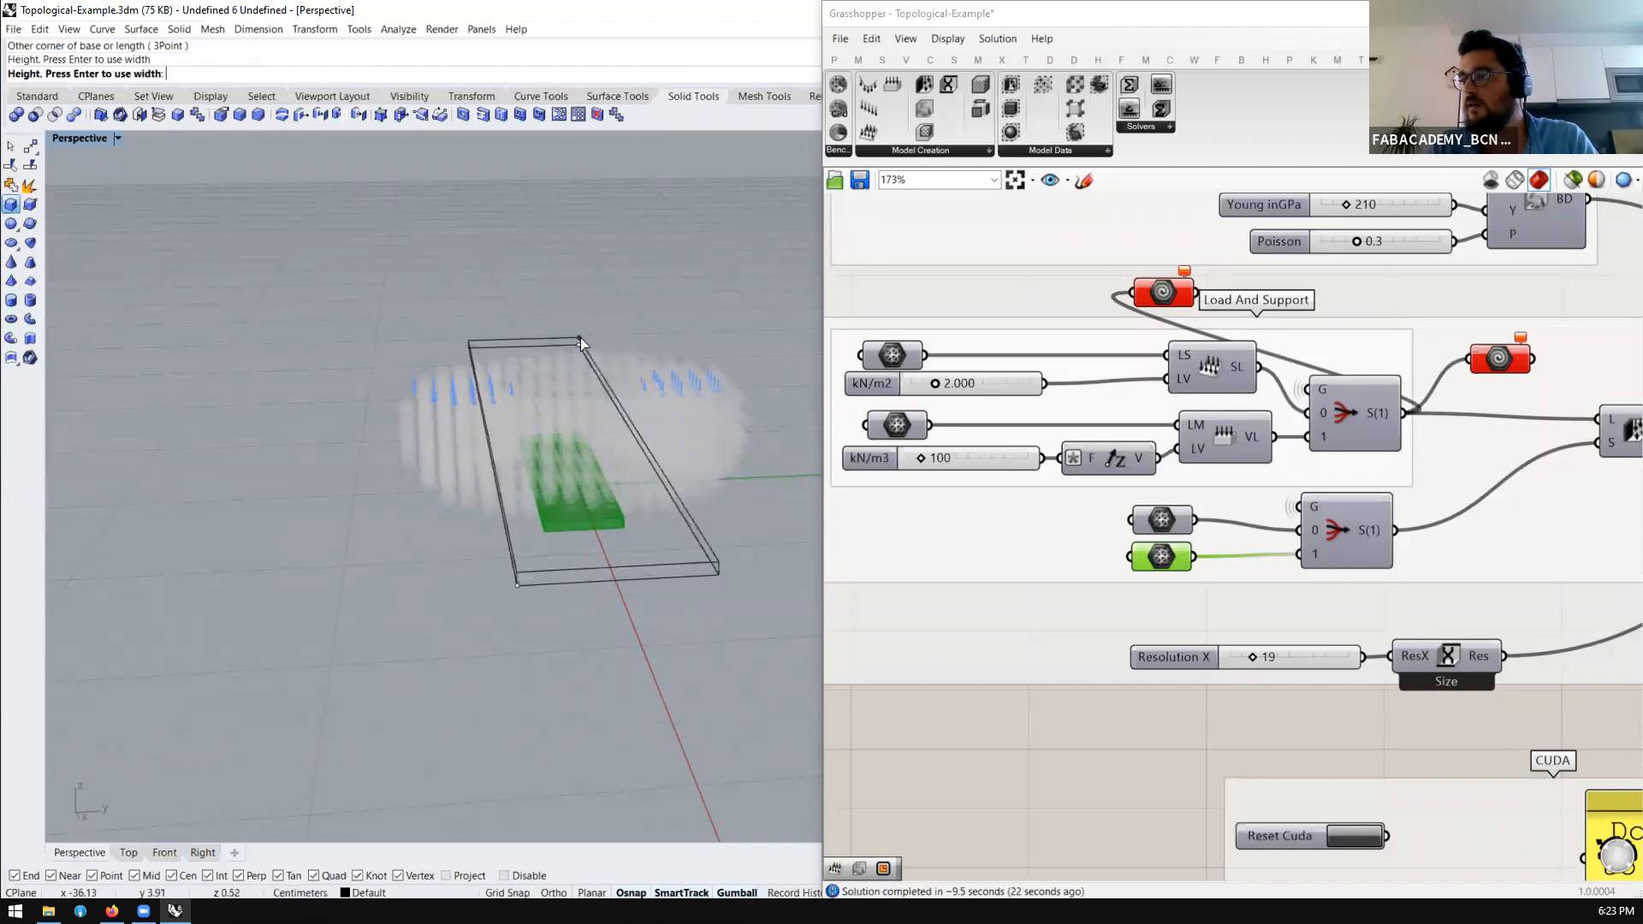
click(713, 569)
right_drag(676, 551, 594, 449)
click(532, 432)
drag(299, 452, 305, 457)
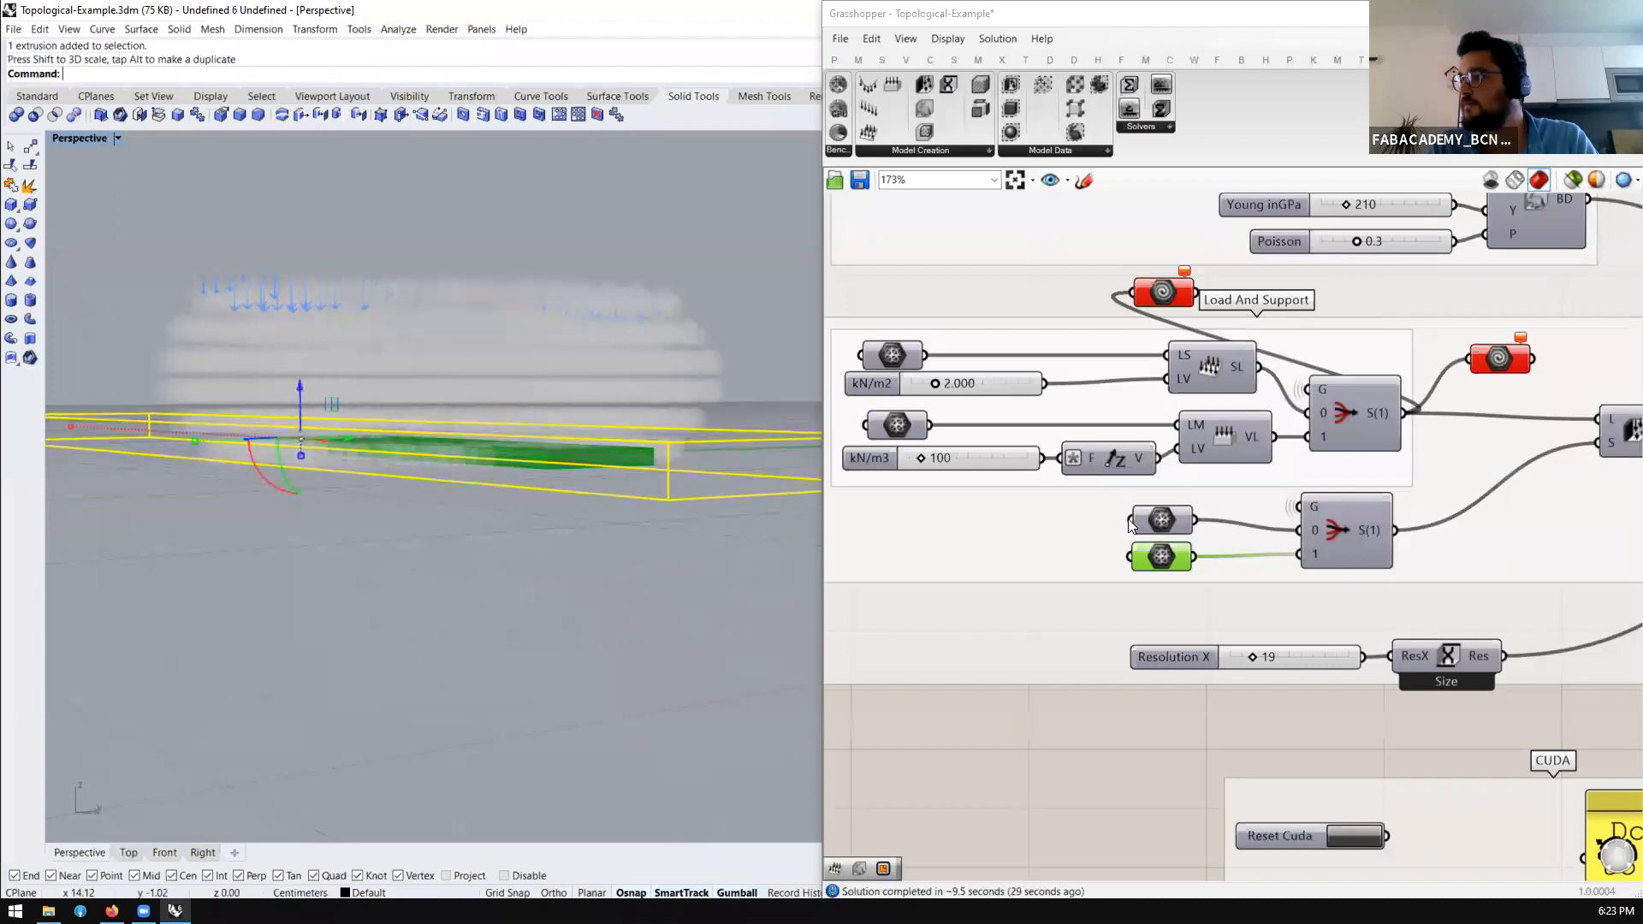
scroll(1138, 616, down, 3)
scroll(1121, 651, up, 2)
double_click(1121, 650)
text(bge)
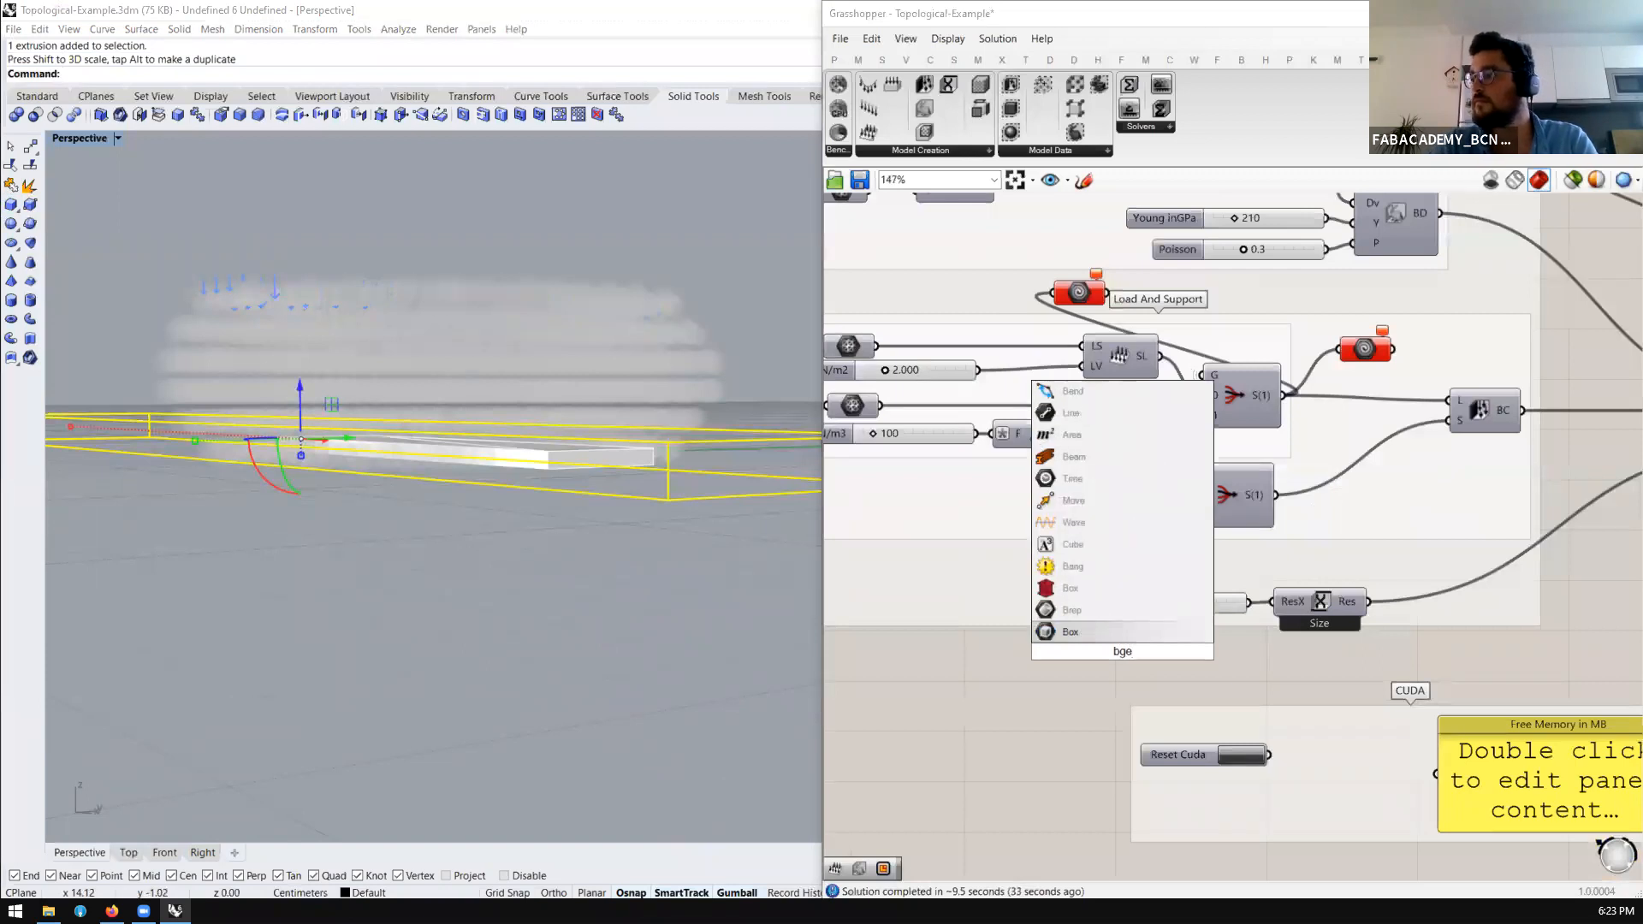
key(Escape)
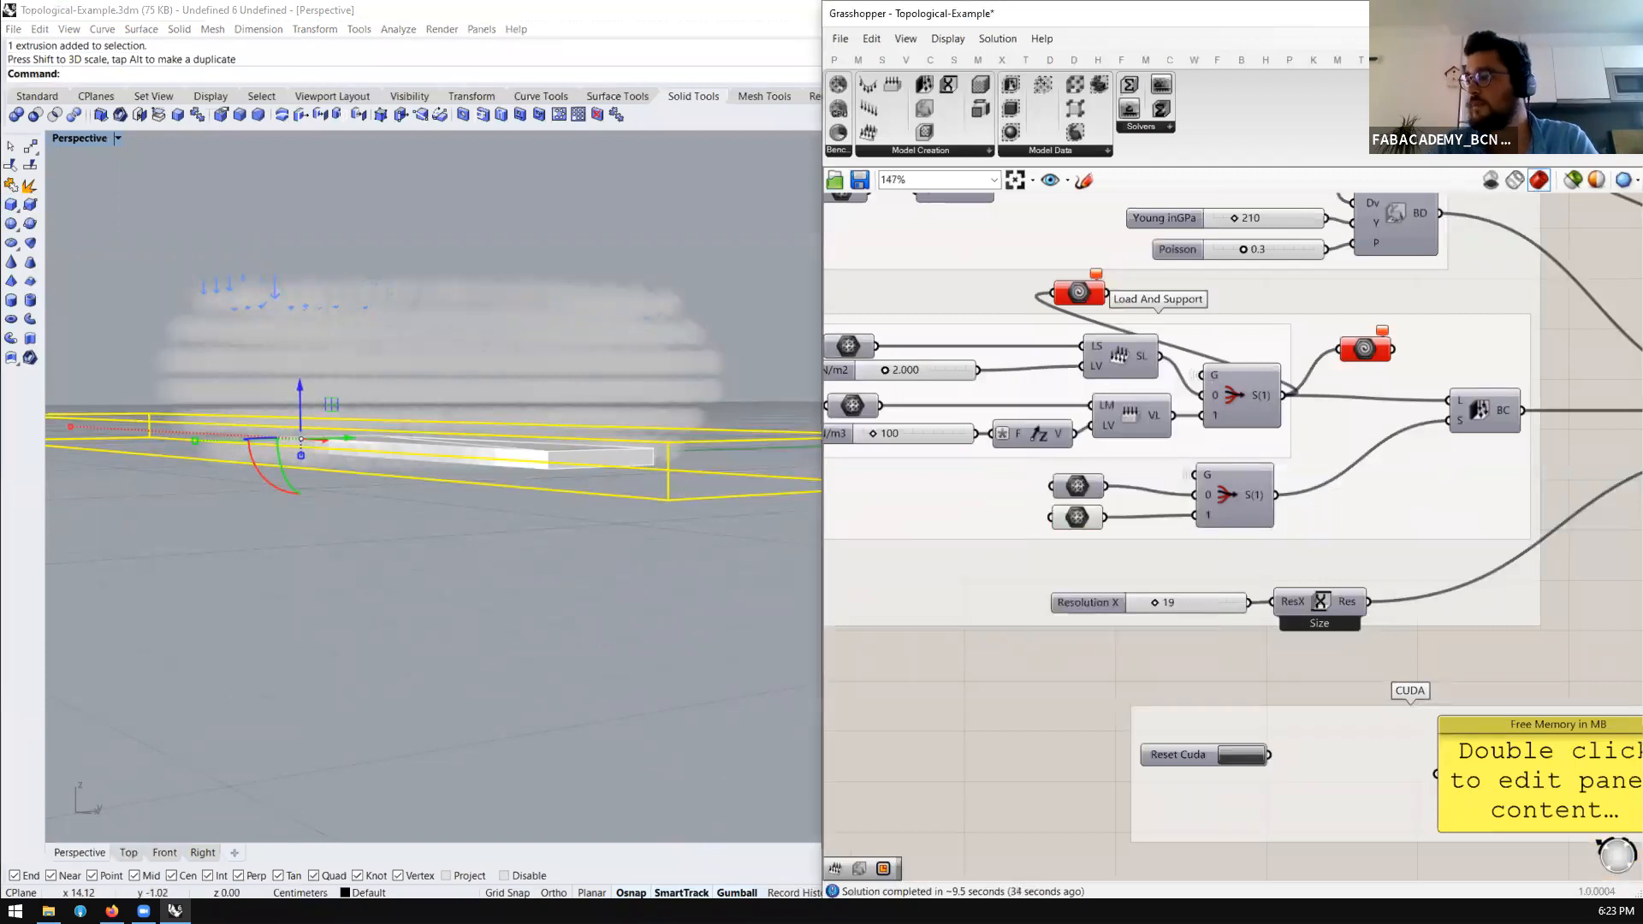
Add a Geometry parameter below the Model Creation group and assign the selected box to it
double_click(936, 674)
text(bre)
key(BackSpace)
key(BackSpace)
key(BackSpace)
text(geo)
key(Return)
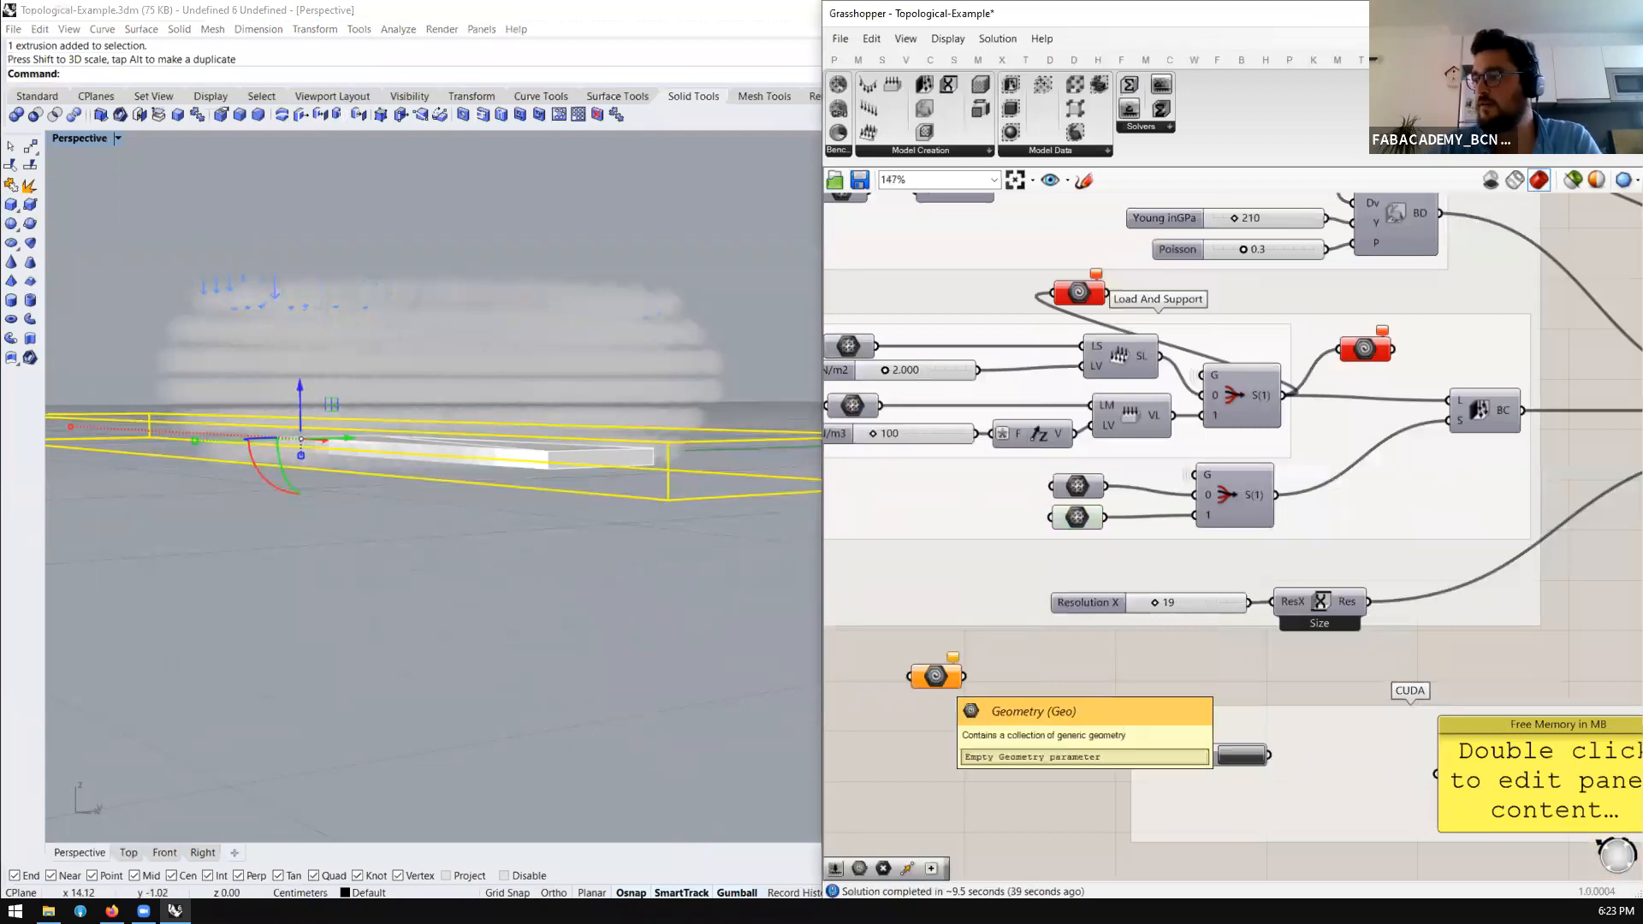
right_click(935, 675)
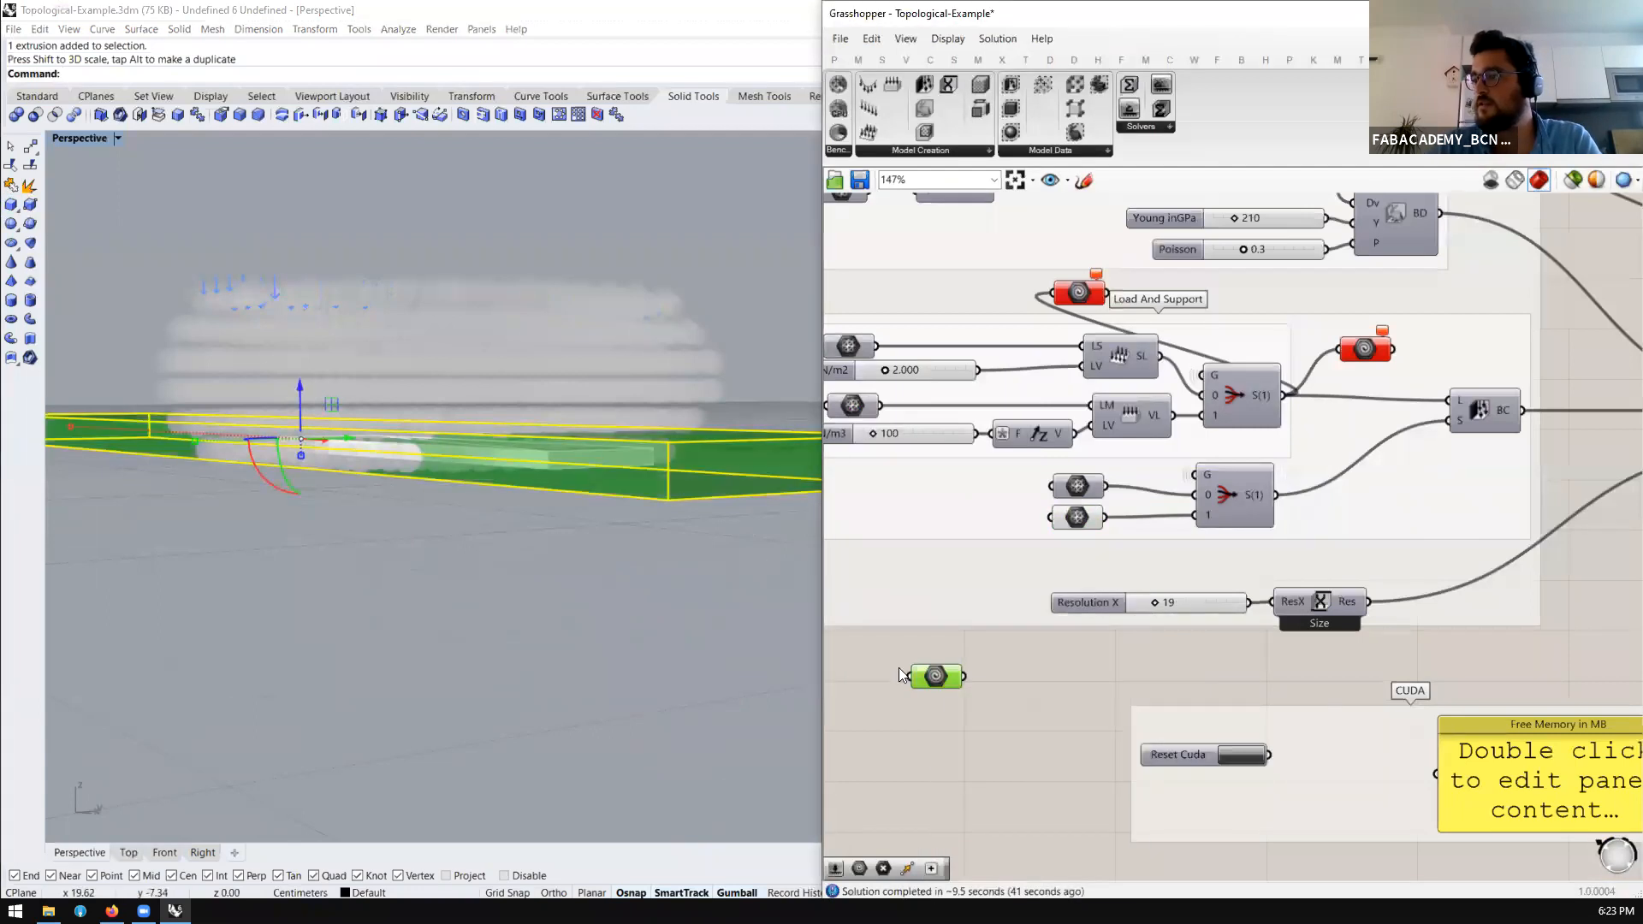
Mesh the referenced box with a Mesh Brep component and feed the mesh into the BC component's S input as the support
double_click(1011, 683)
text(mesh brep)
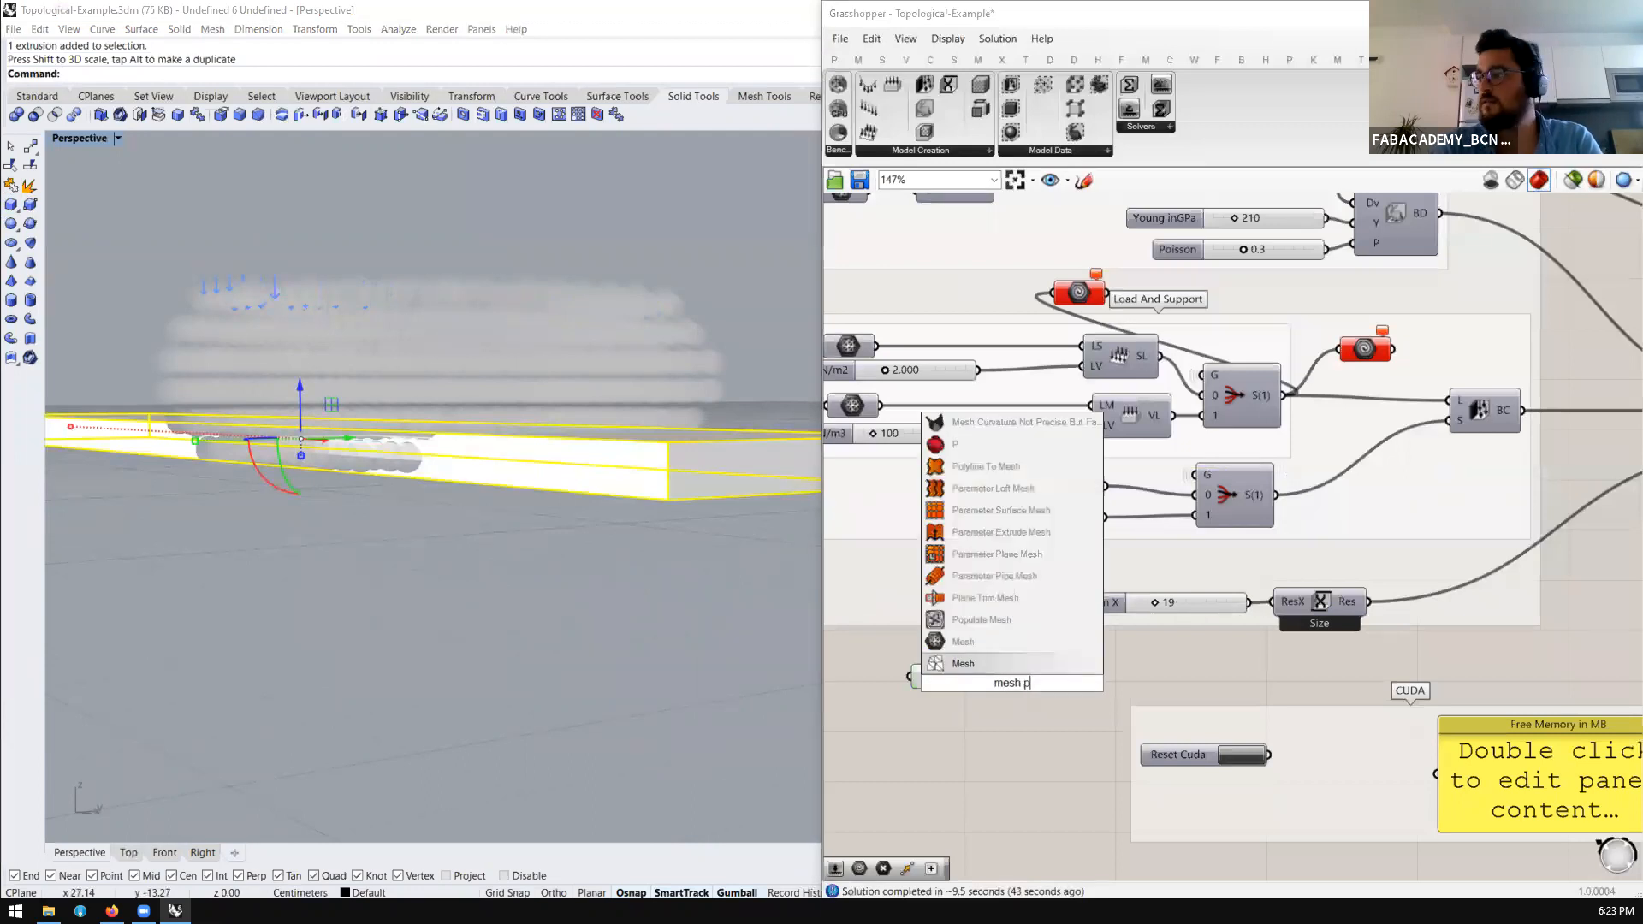
key(Return)
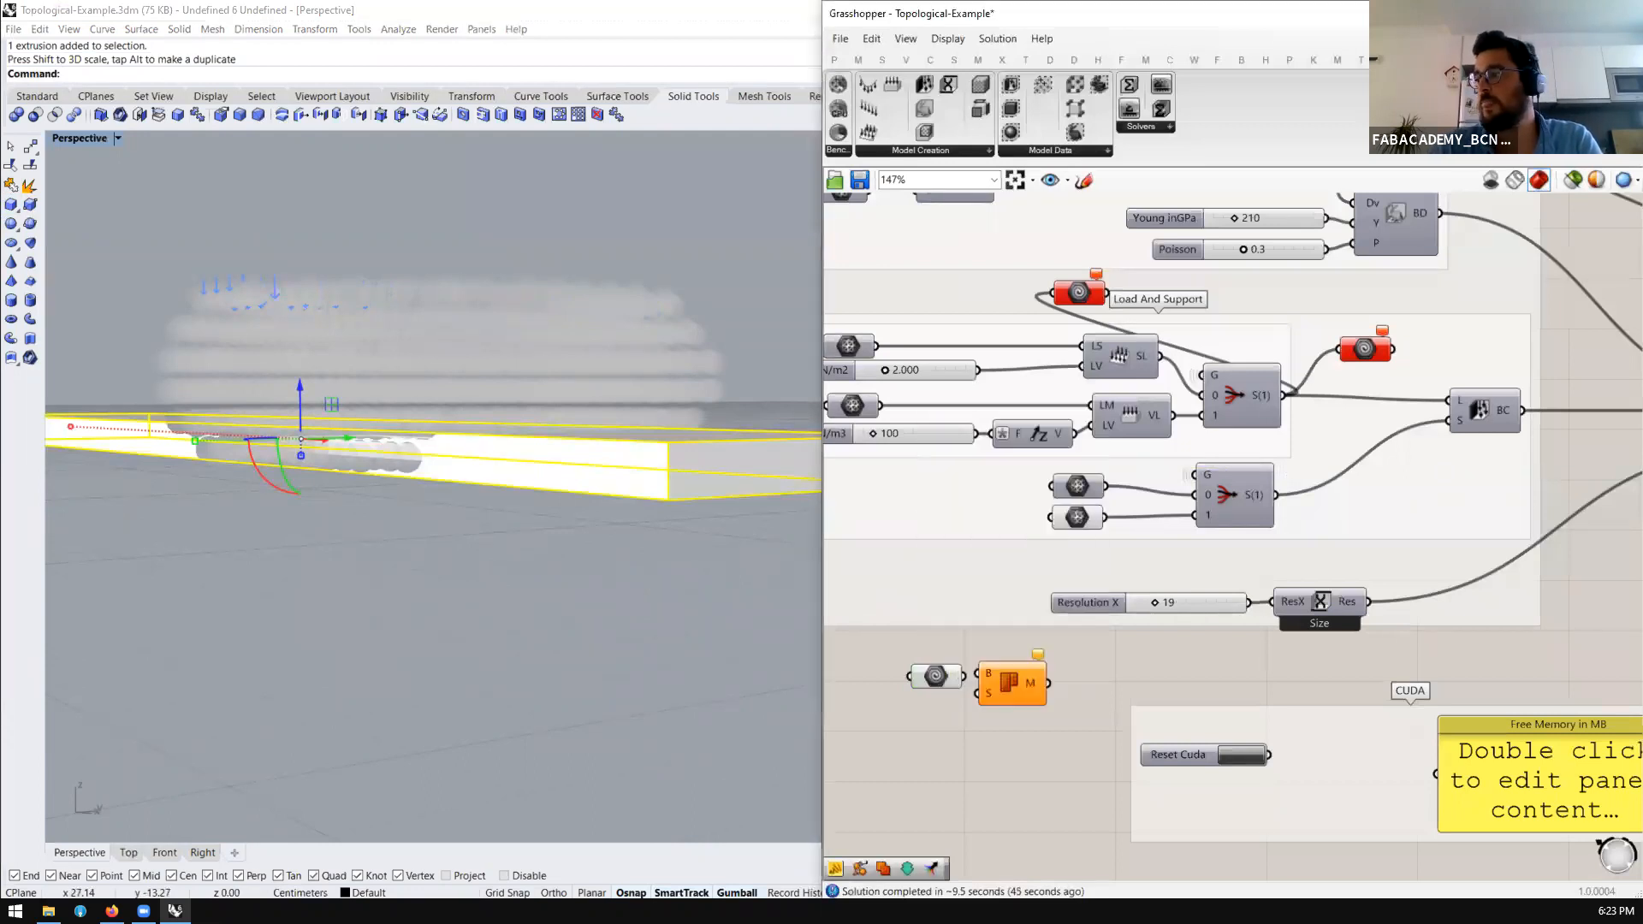
drag(964, 677, 1443, 426)
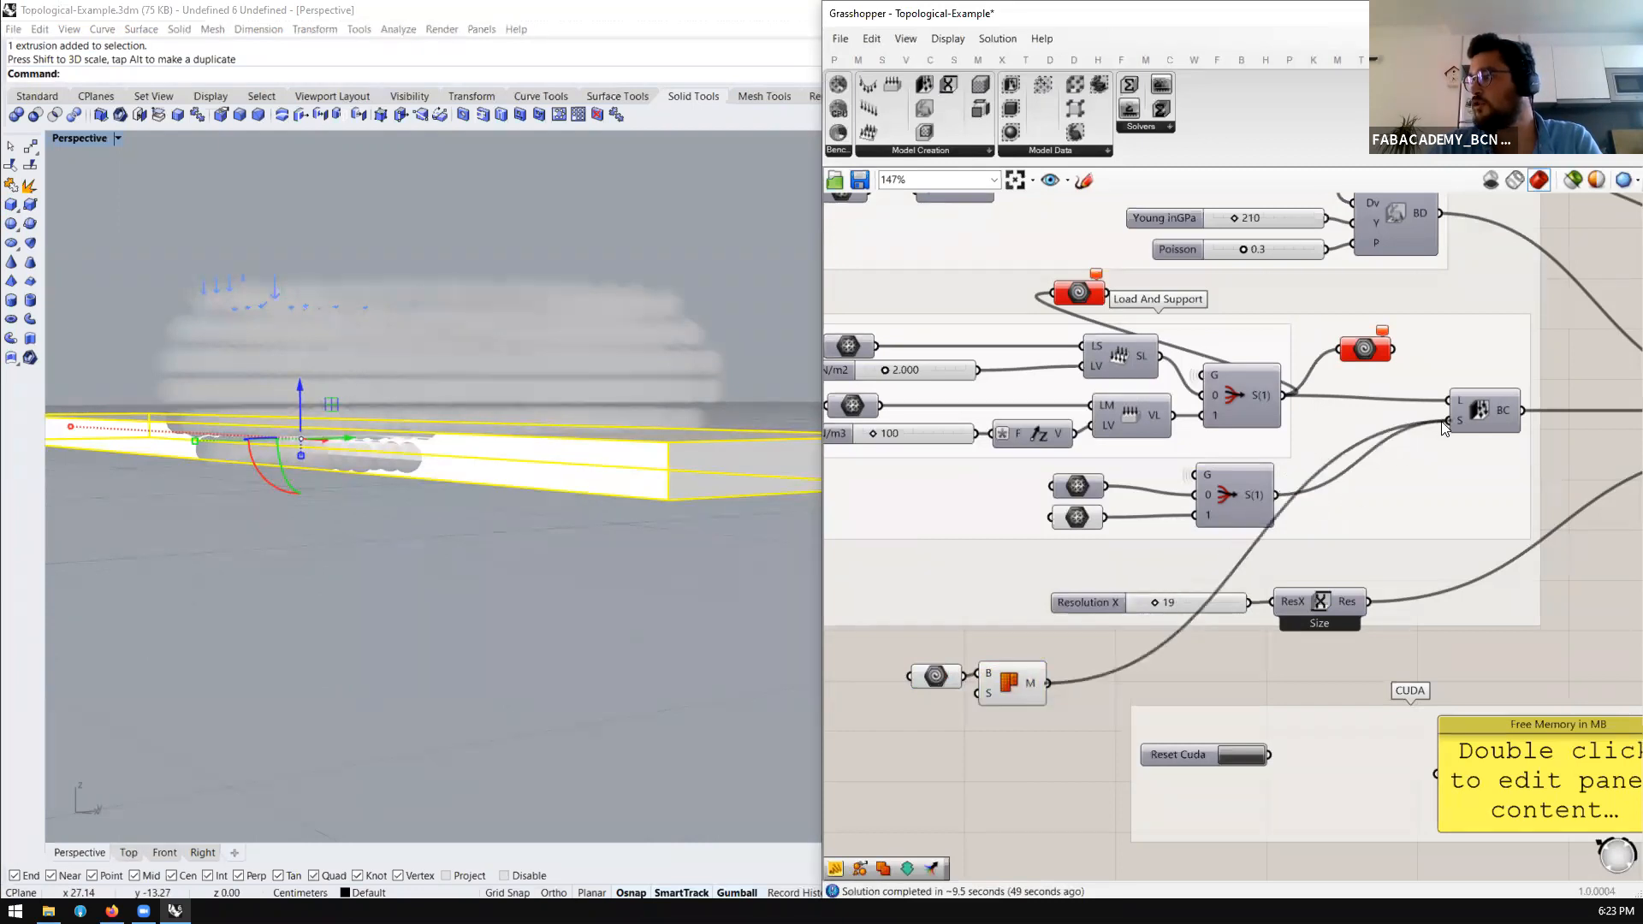
Turn off the preview of the new Geometry and Mesh Brep components
scroll(1407, 445, down, 1)
drag(1115, 730, 1018, 616)
middle_click(1018, 616)
click(972, 595)
click(492, 522)
right_drag(484, 519, 509, 481)
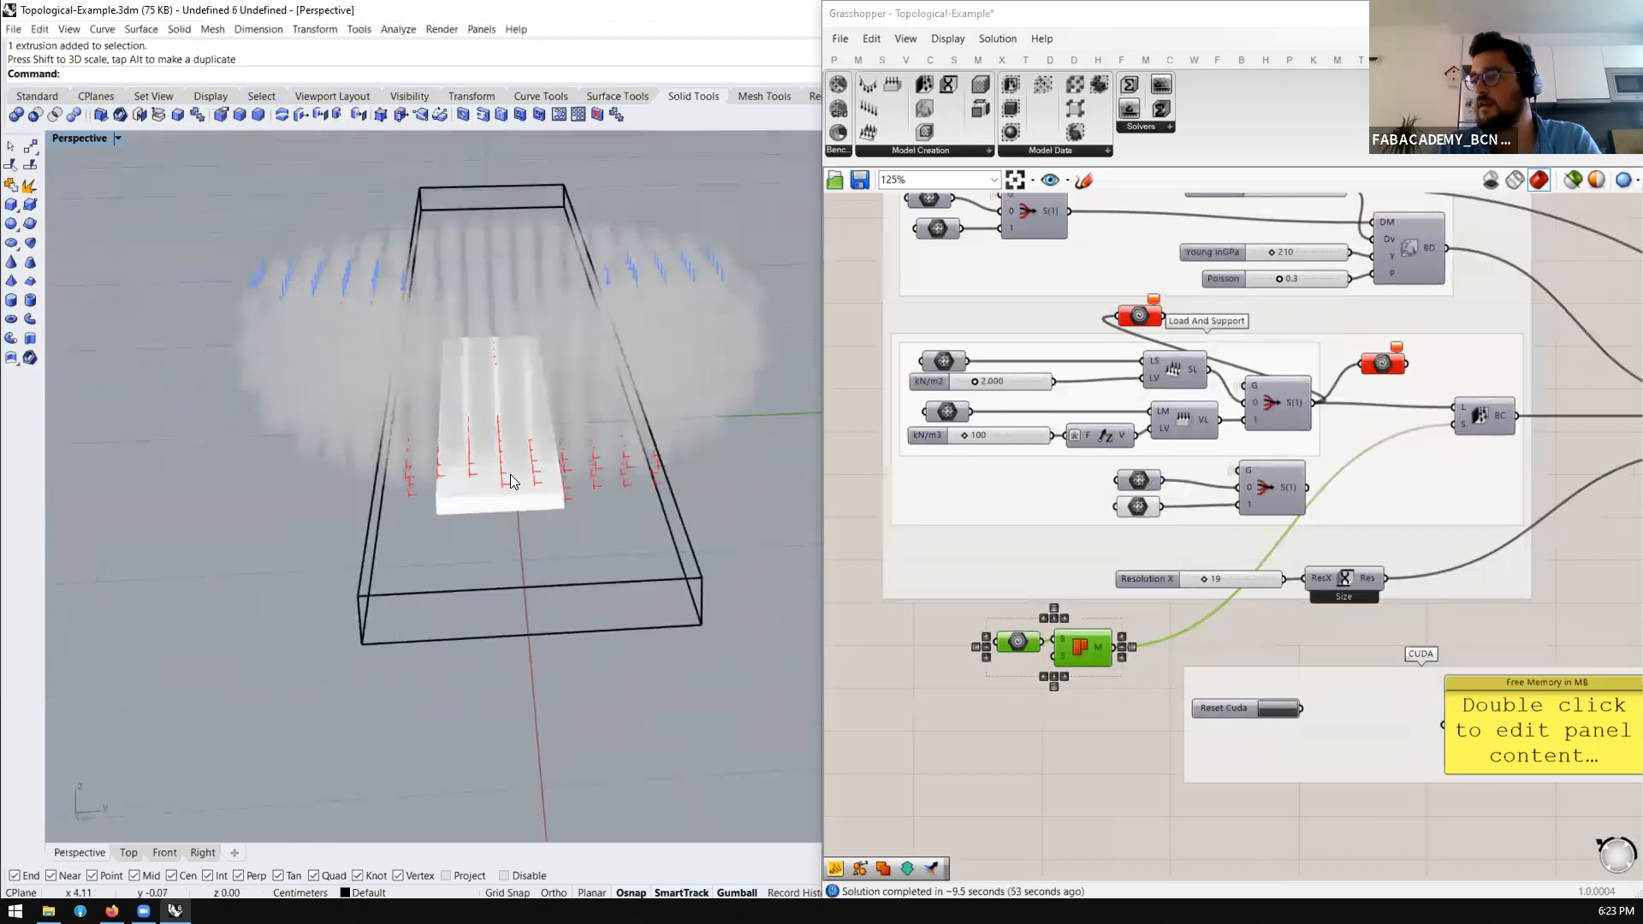
Turn off the preview of the original support mesh parameters so only the density cloud, loads and new supports are displayed
drag(1244, 612, 1096, 447)
middle_click(1096, 448)
click(1146, 389)
right_drag(398, 526, 558, 580)
click(549, 594)
drag(401, 330, 457, 351)
click(433, 599)
right_drag(433, 599, 690, 598)
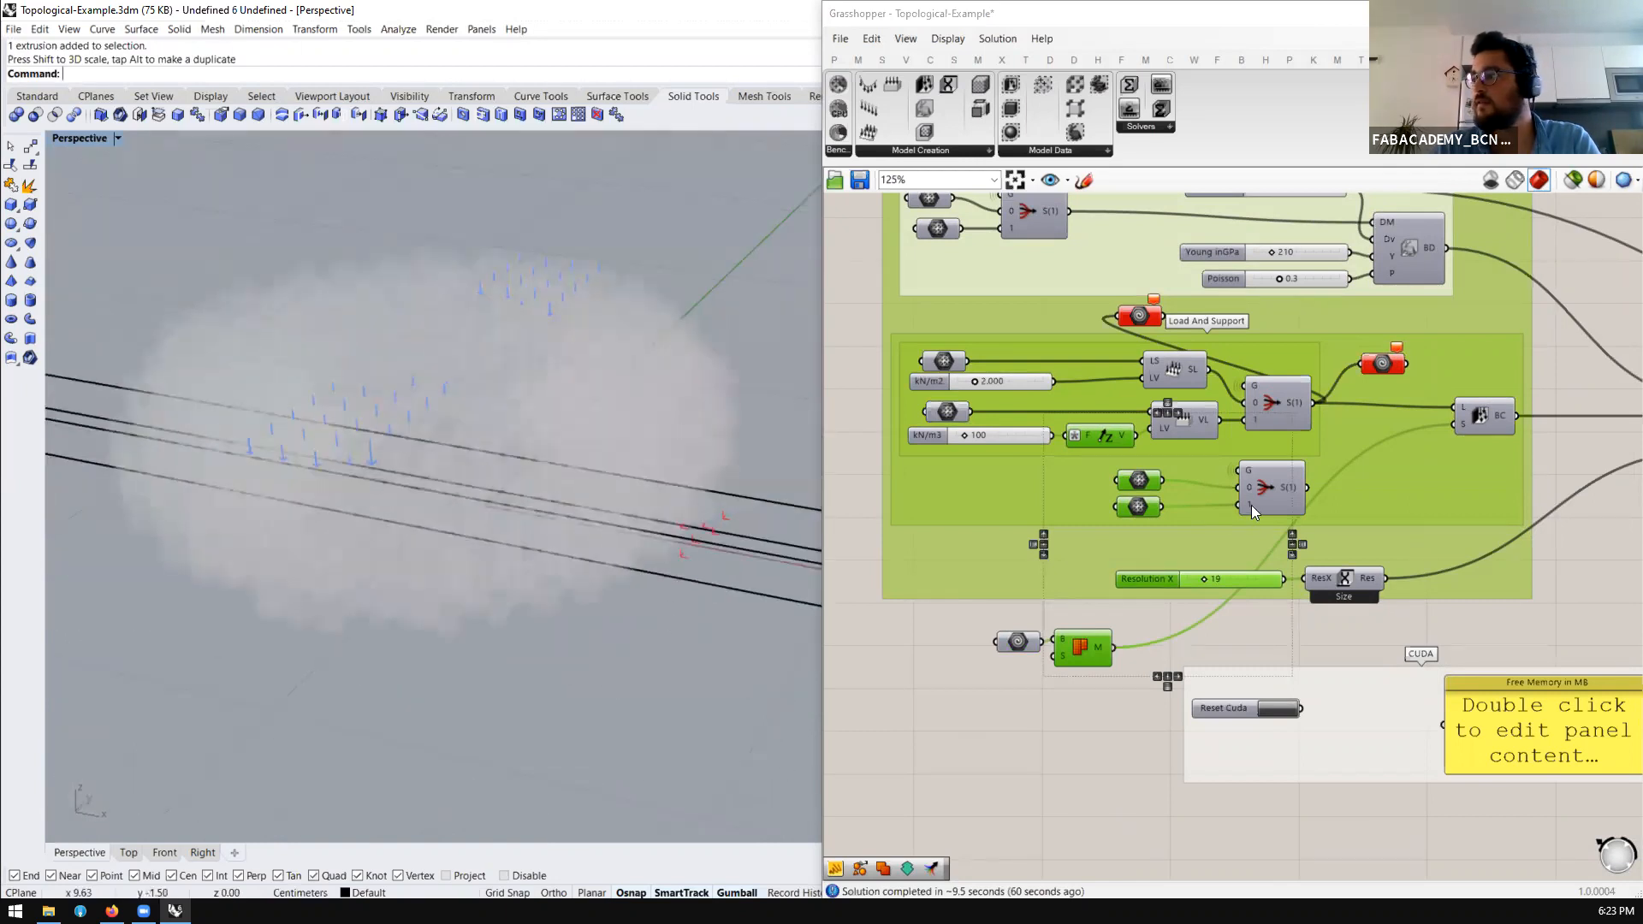
Start the optimisation by setting the Run! toggle to True, and inspect the evolving density result from several sides
scroll(1251, 505, down, 5)
scroll(1083, 510, up, 4)
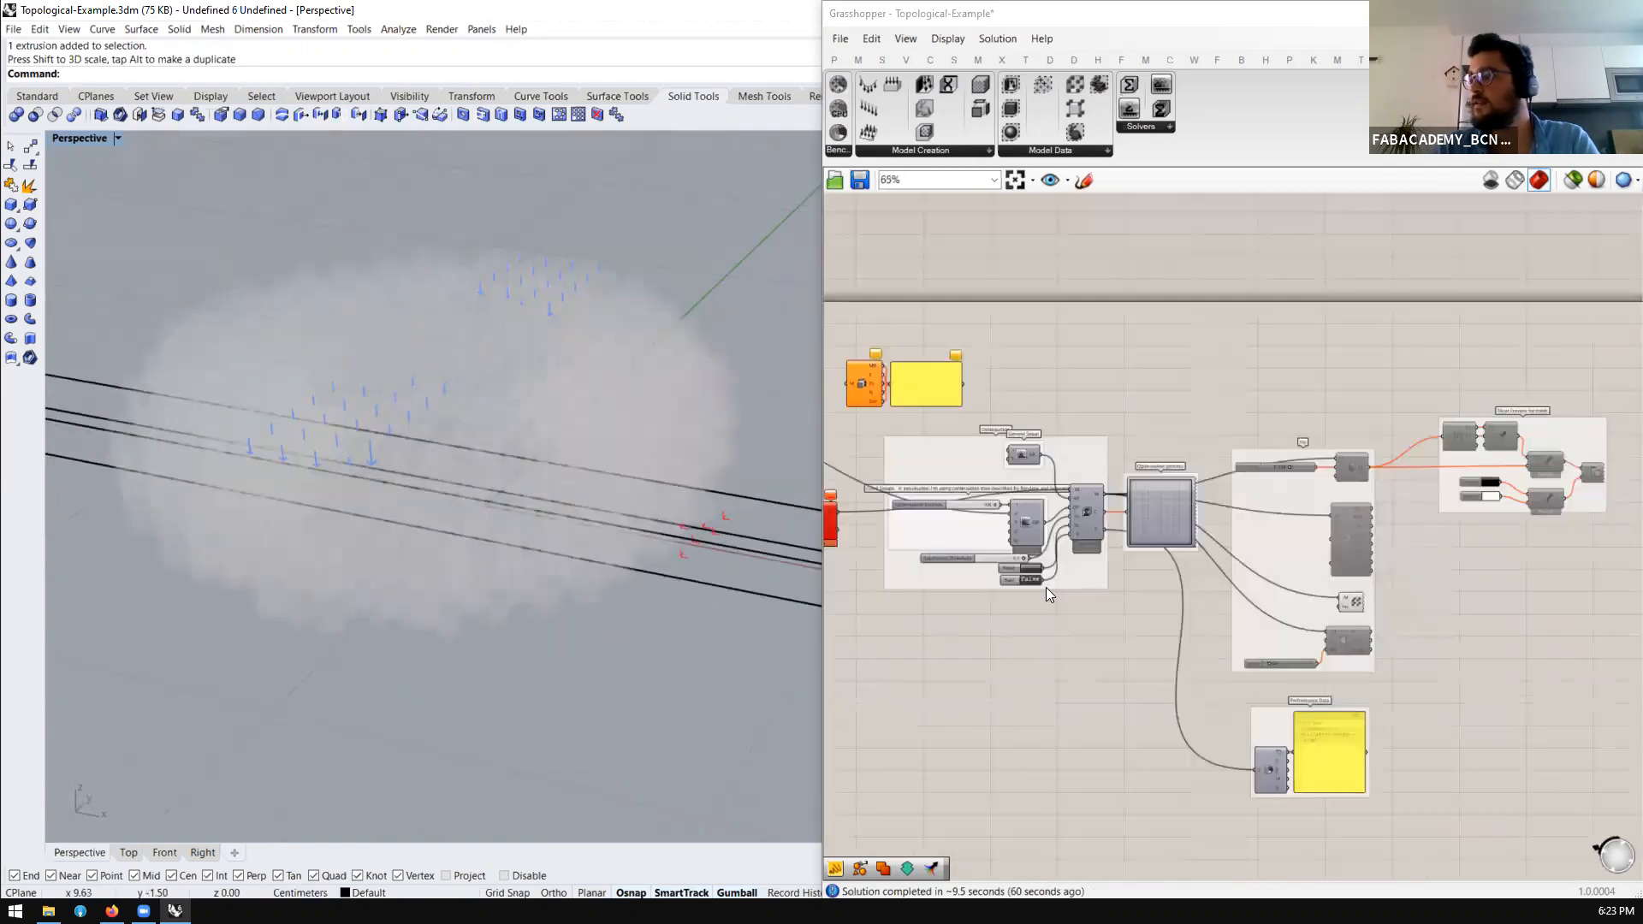
scroll(1046, 587, up, 5)
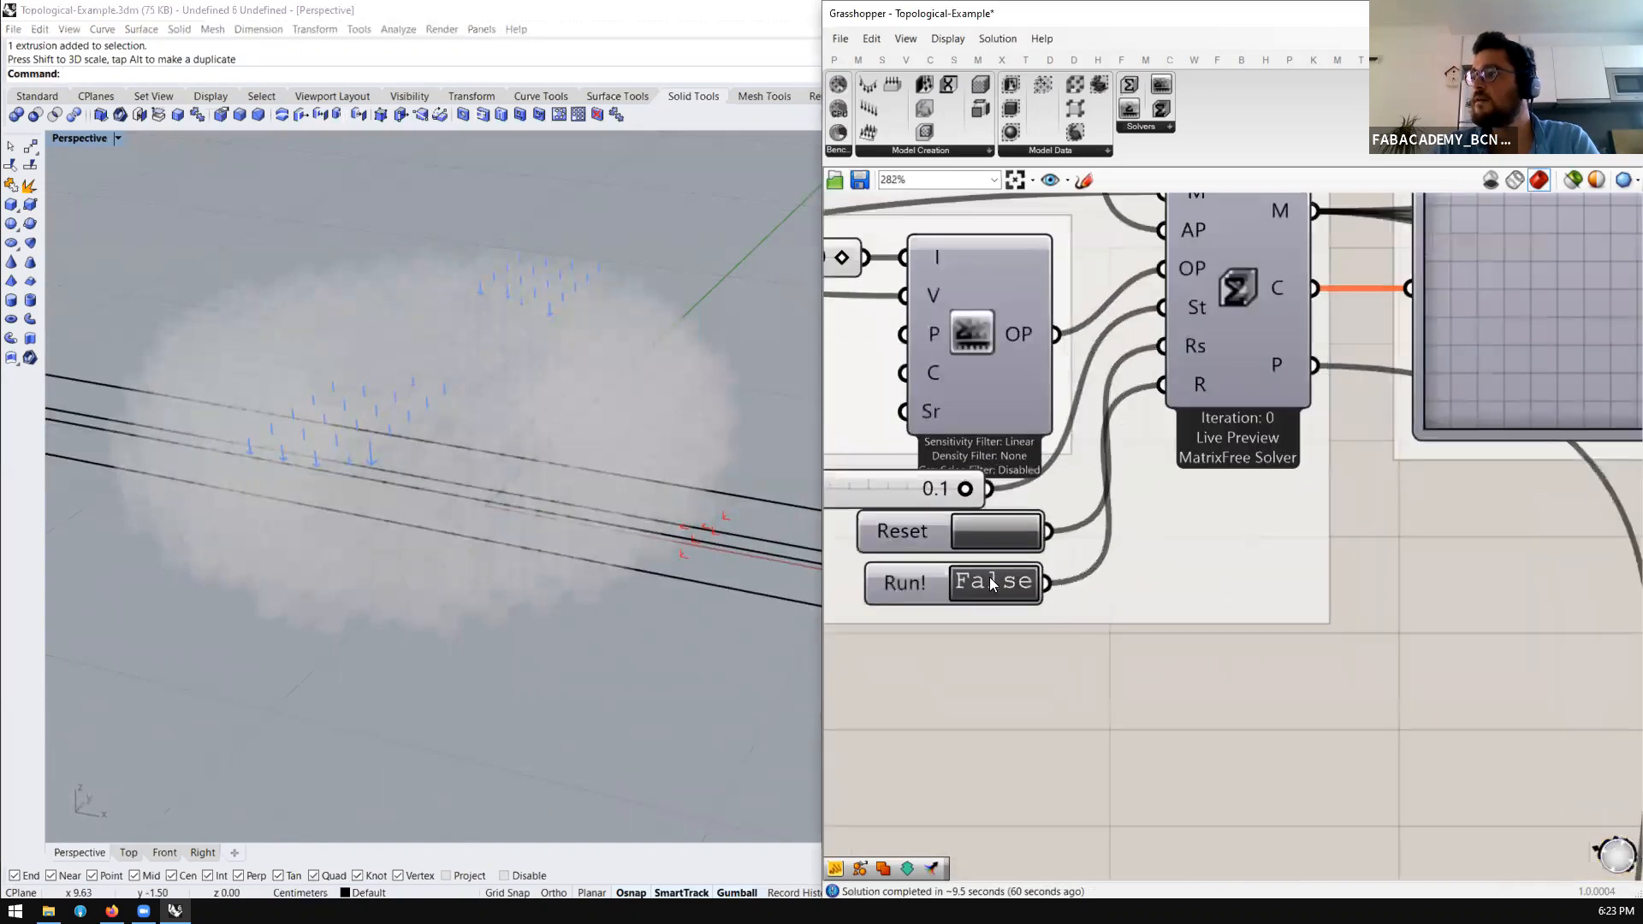
double_click(992, 584)
scroll(1001, 718, down, 3)
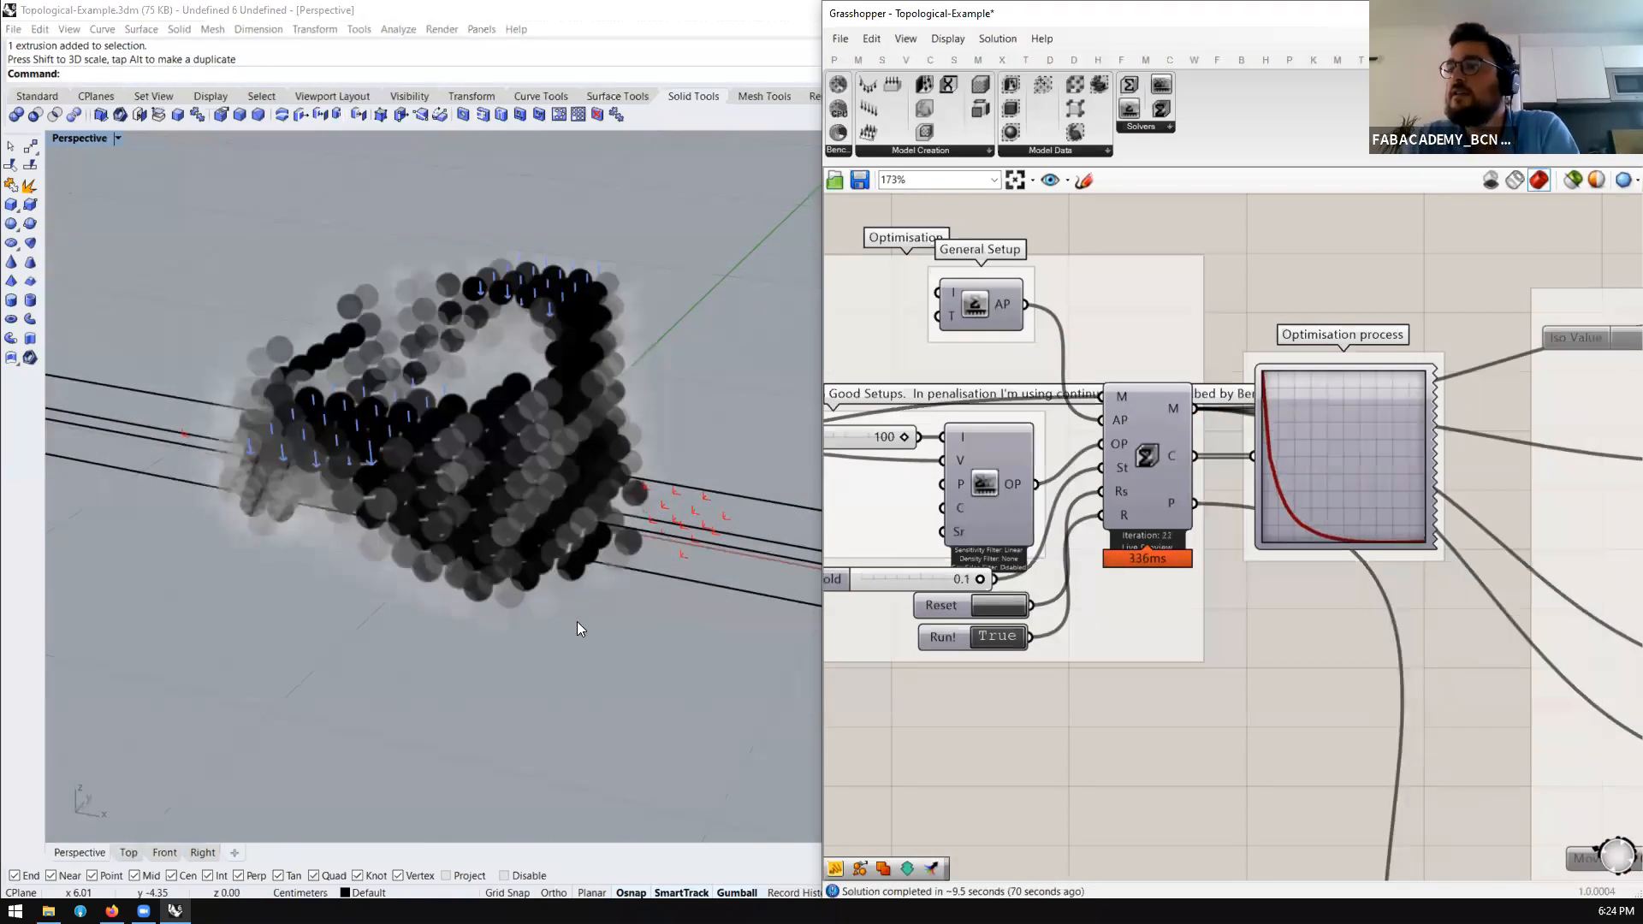
right_drag(668, 544, 643, 518)
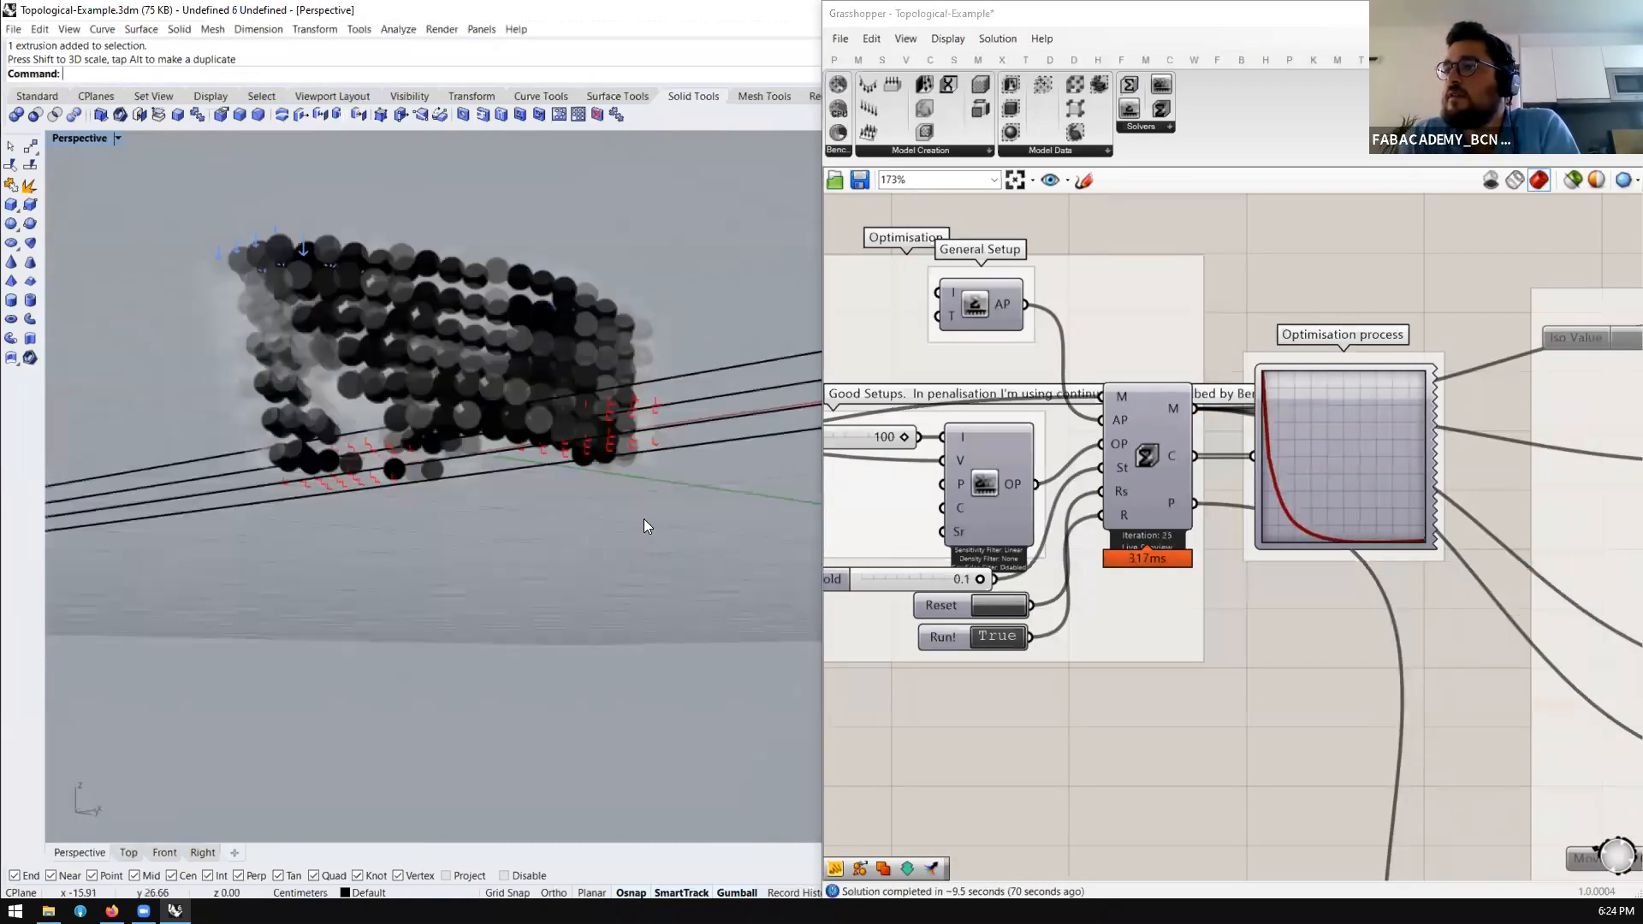
right_drag(505, 520, 446, 392)
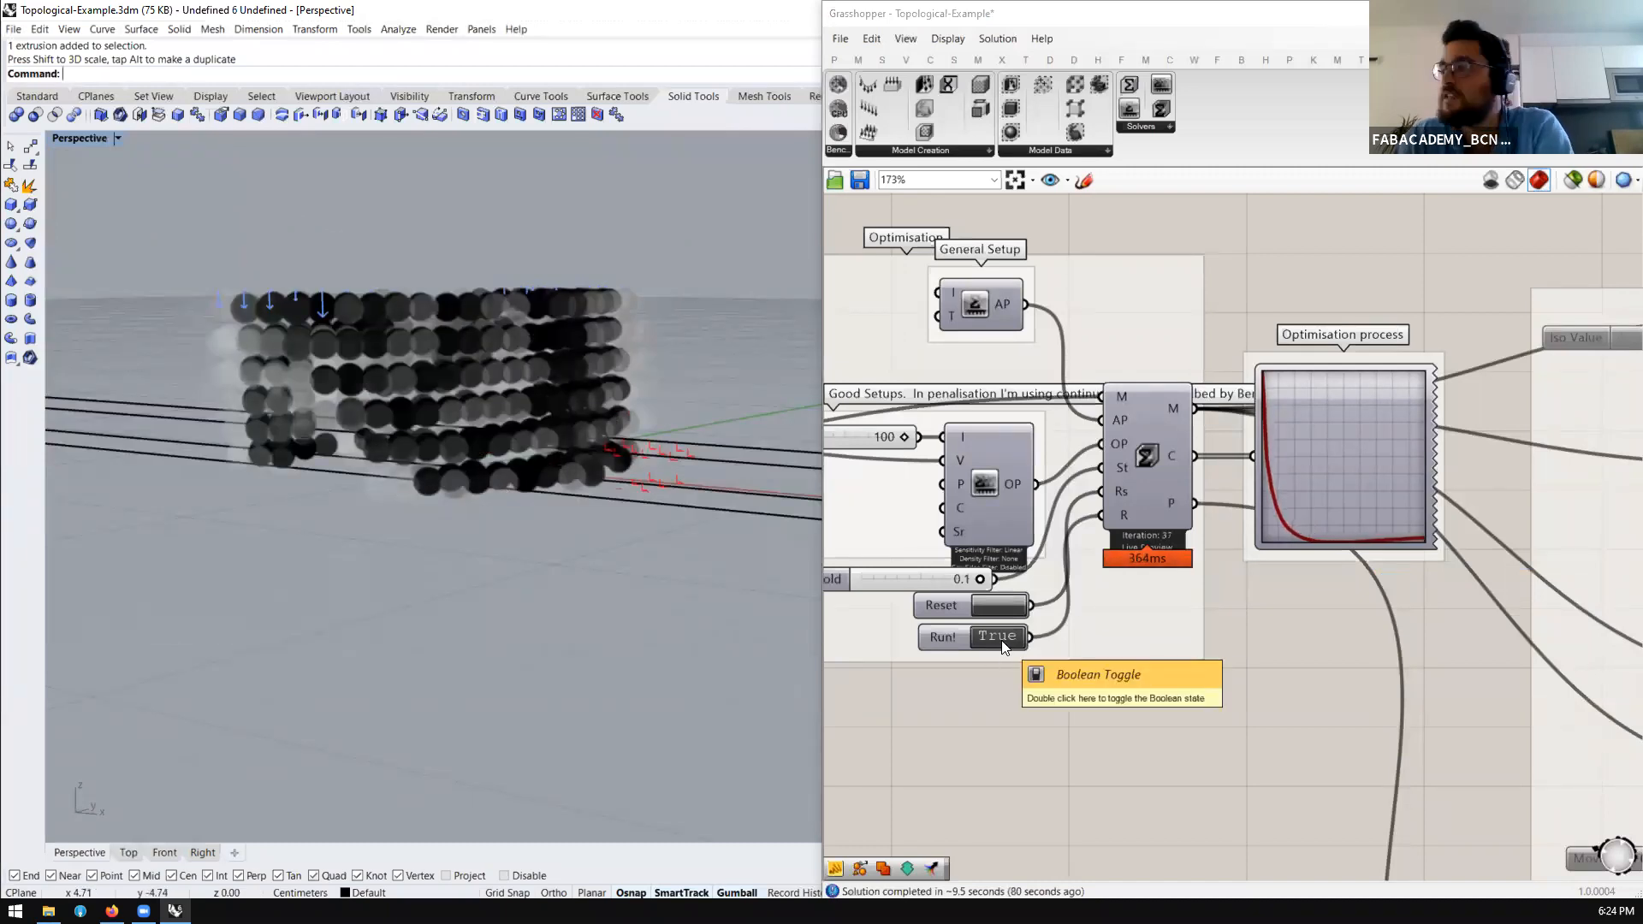
Add a number slider ranging from 0.0 to 1 in the Vis group and feed it into the density preview component's Iso input
scroll(1005, 523, down, 5)
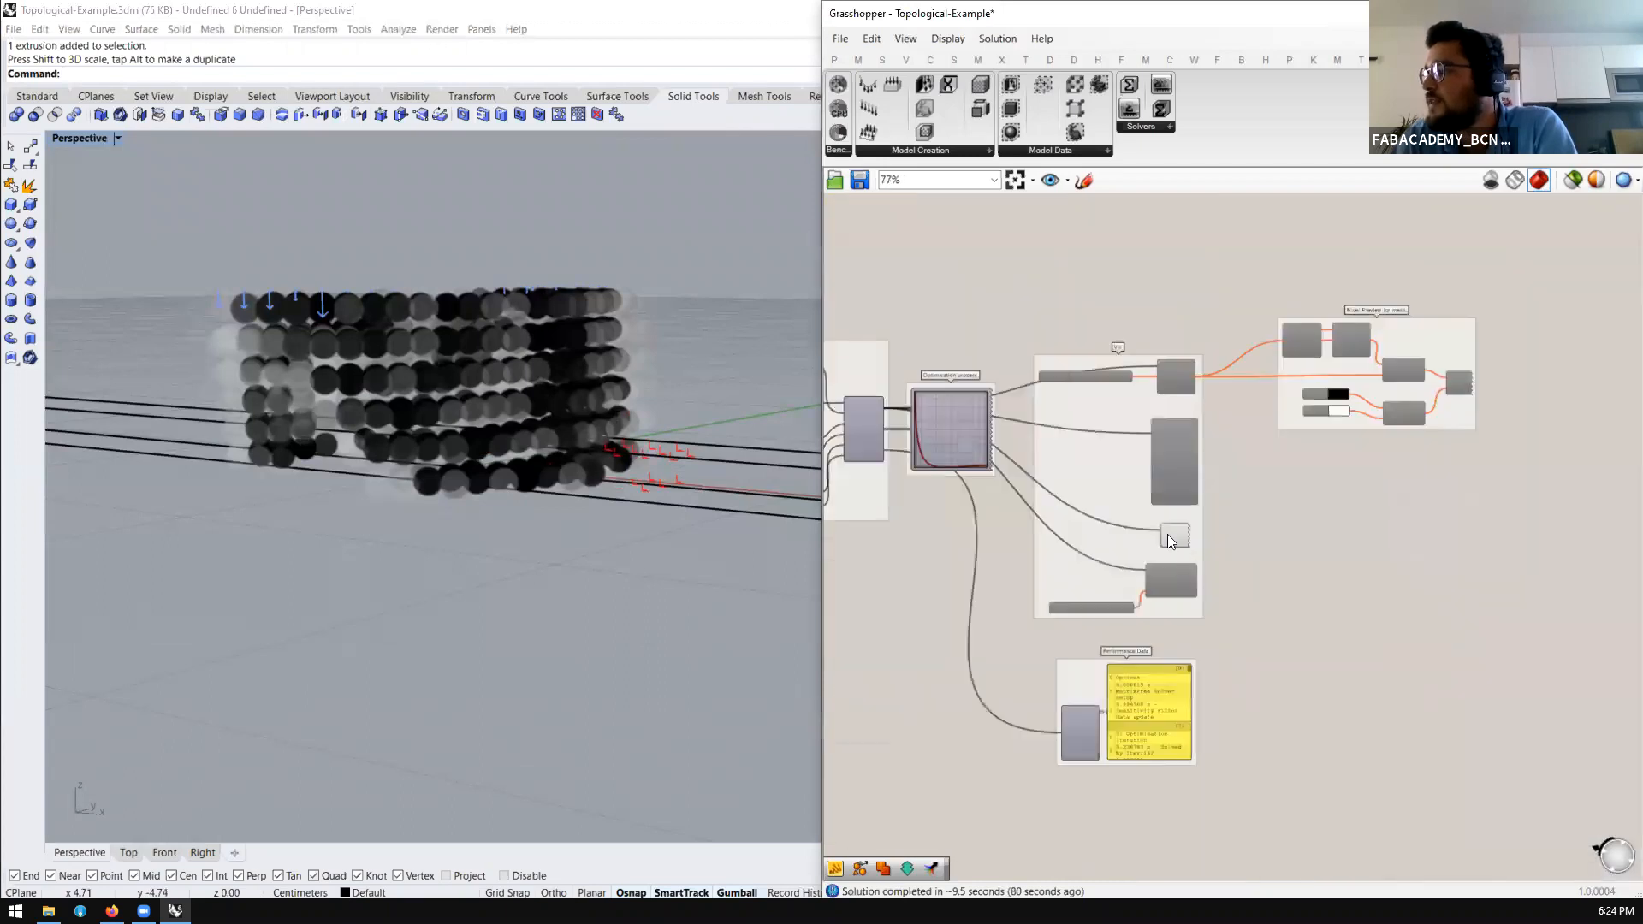
scroll(1171, 537, up, 3)
click(1172, 534)
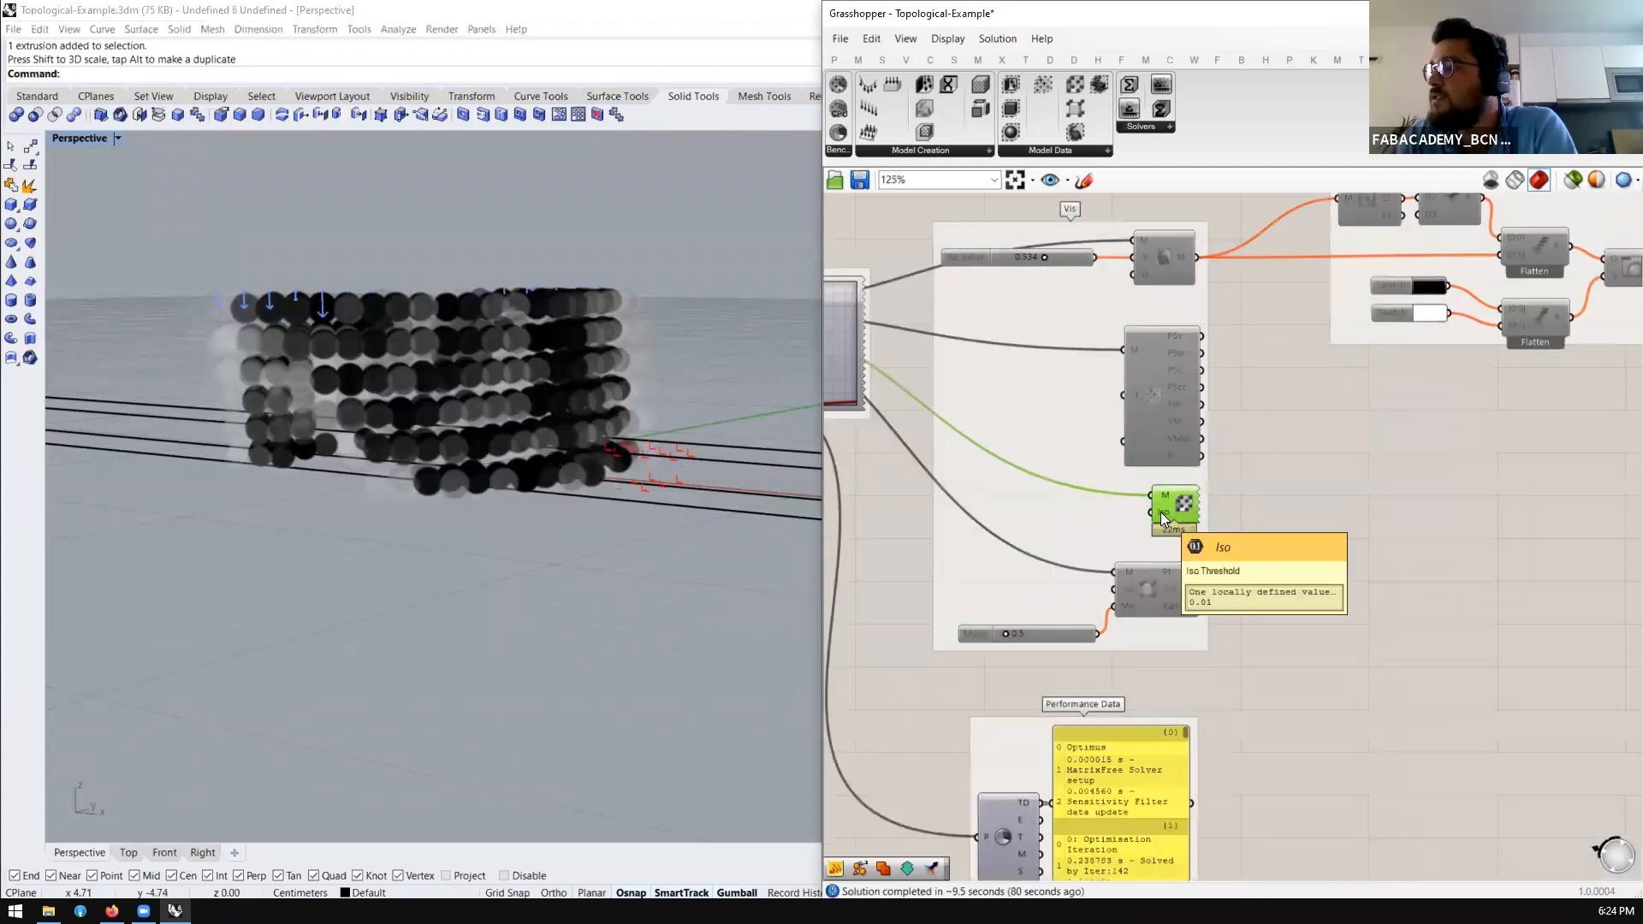
double_click(1315, 515)
text(0.)
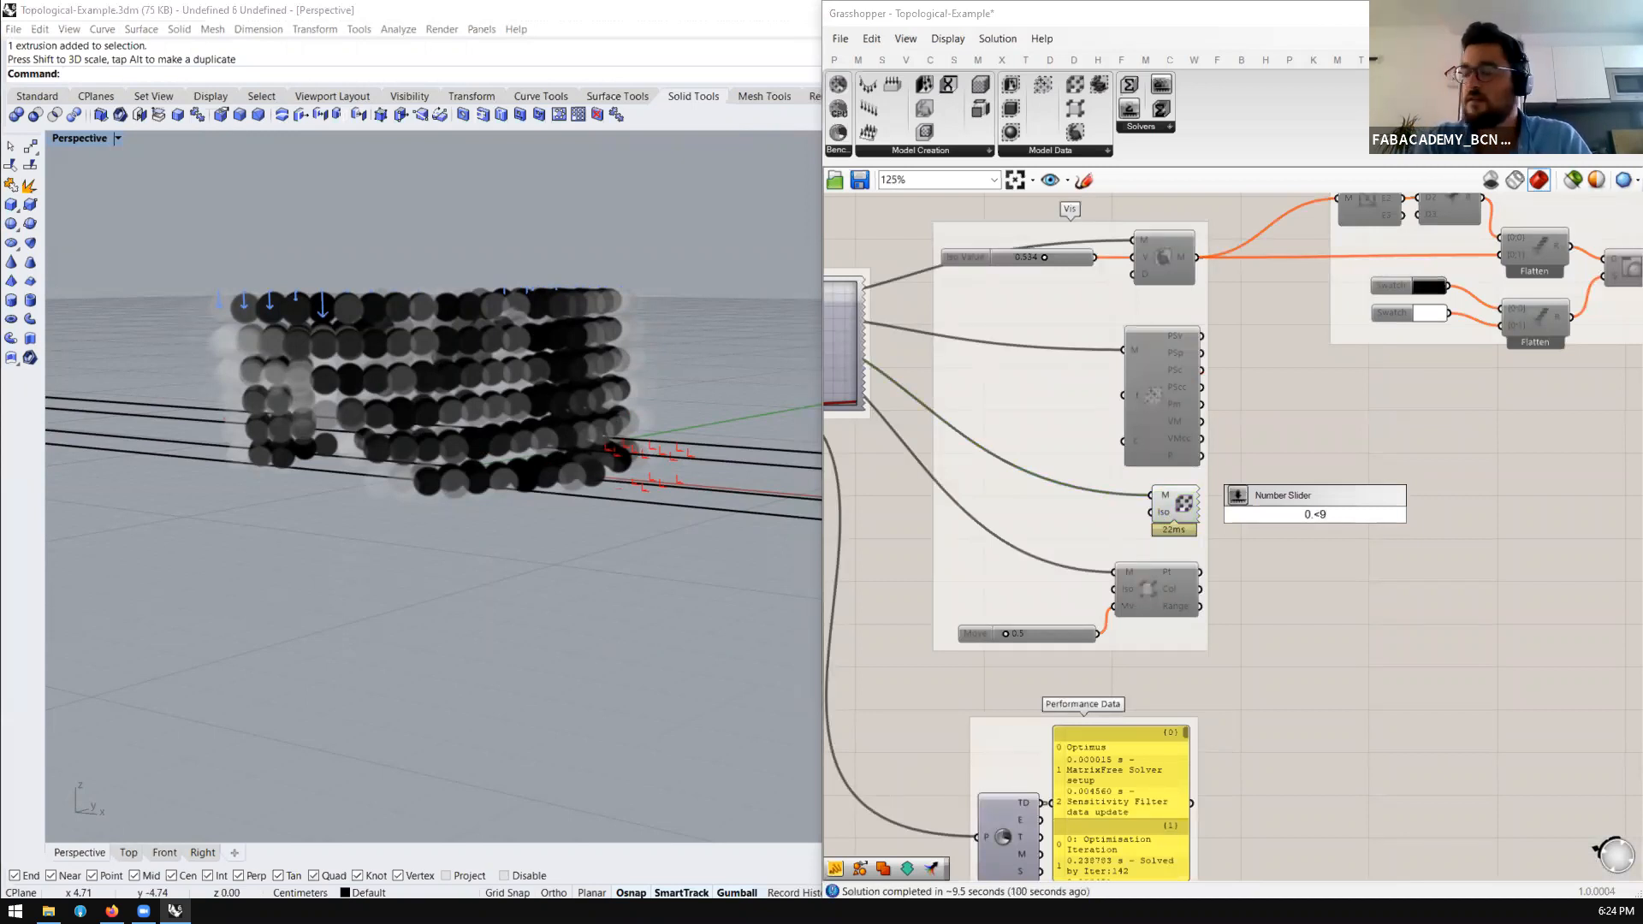
text(0<)
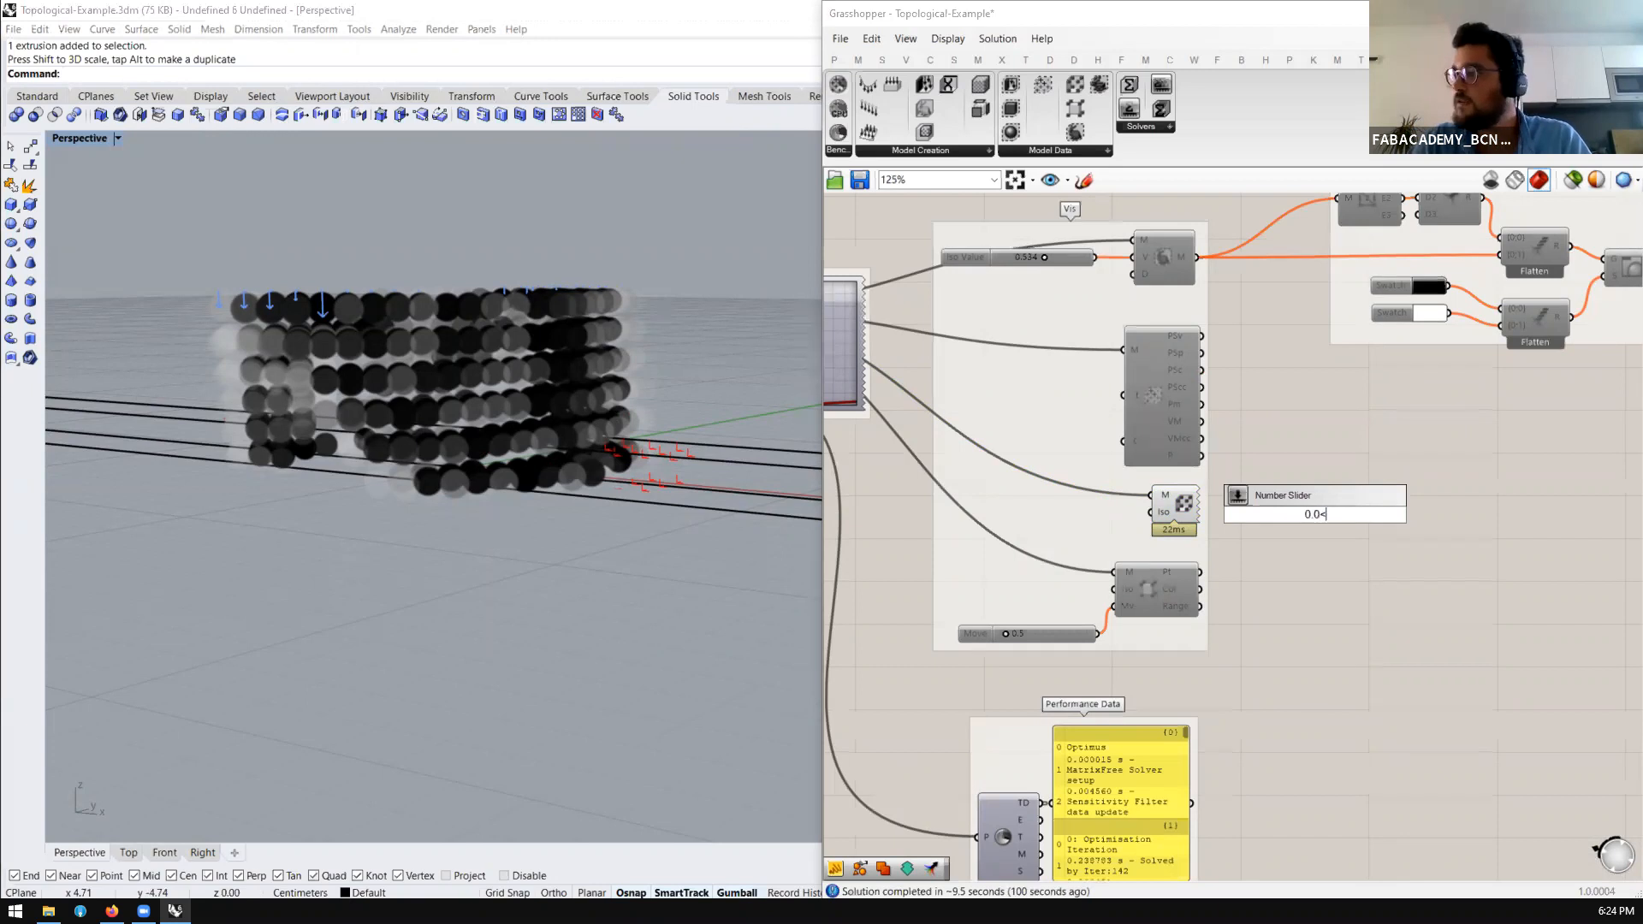
text(1)
key(Return)
drag(1386, 515, 1150, 512)
drag(1317, 517, 1022, 520)
Set the Iso slider to 0.3 and inspect the filtered density cloud from several sides
mouse_move(308, 471)
right_down()
mouse_move(367, 459)
mouse_move(385, 404)
mouse_move(306, 454)
right_up()
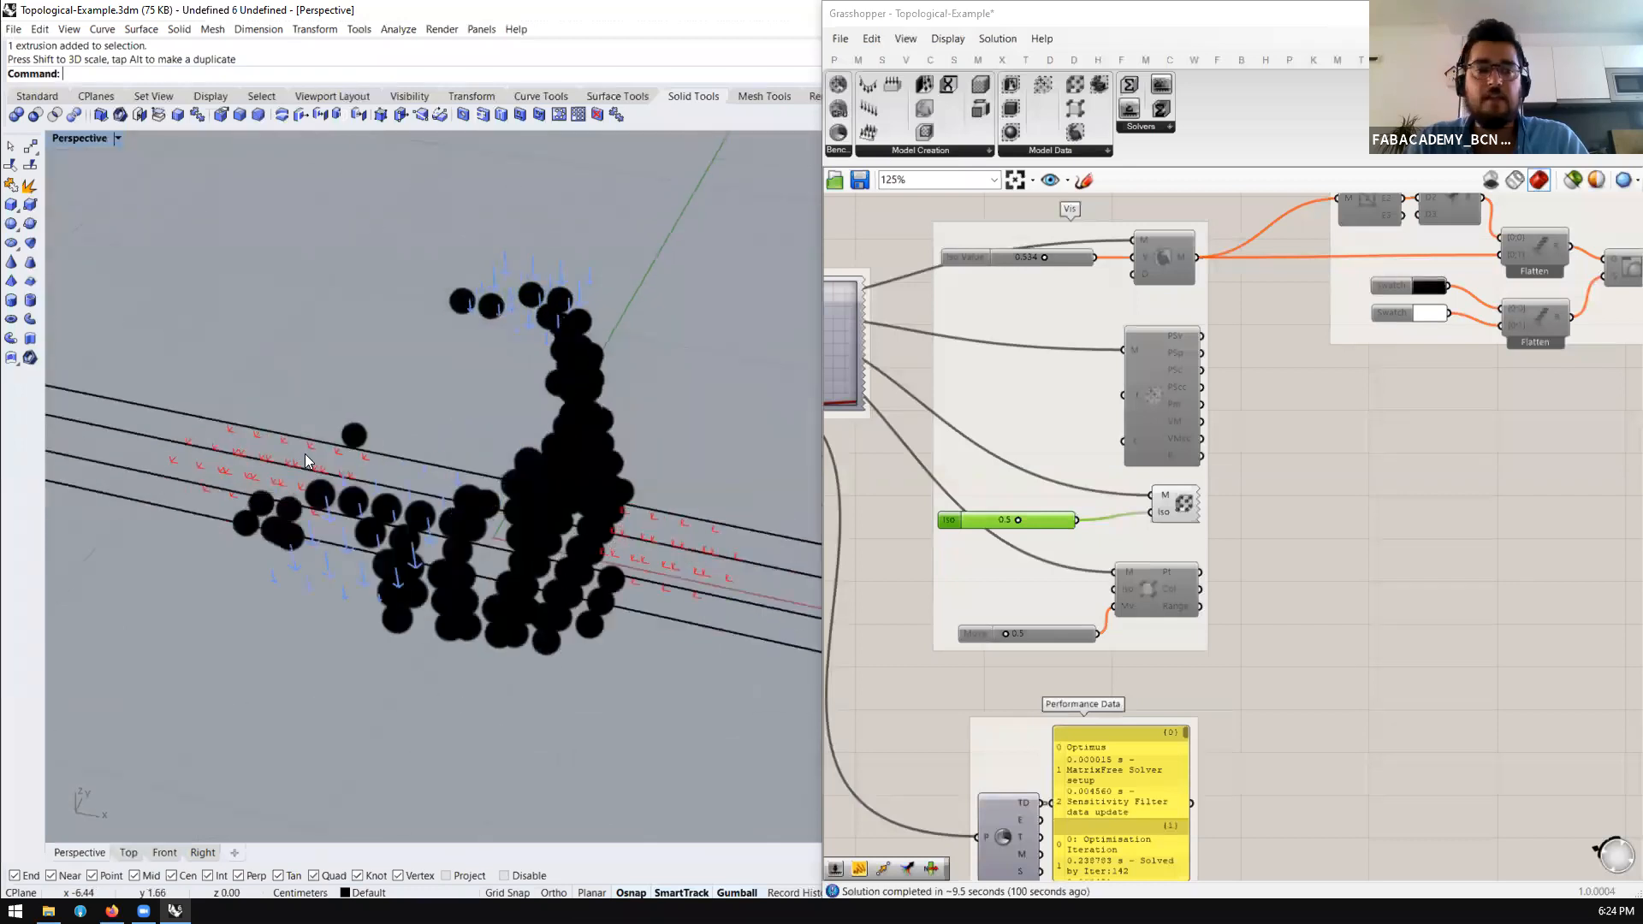
right_drag(412, 480, 658, 505)
scroll(1010, 530, up, 3)
drag(1018, 513, 993, 512)
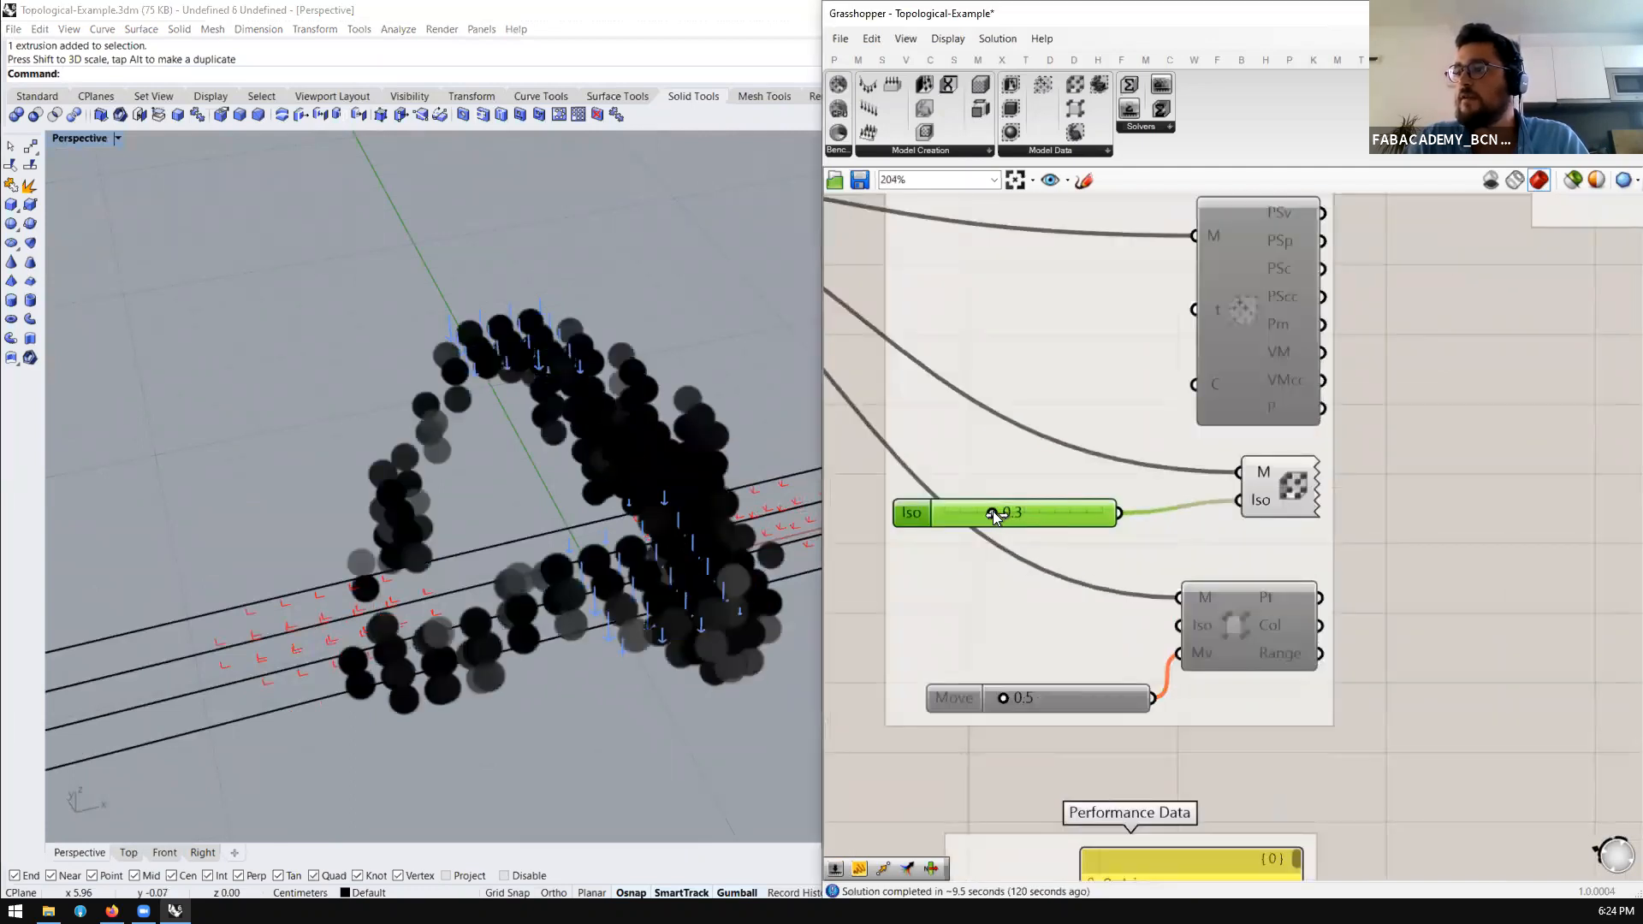
right_drag(606, 536, 1511, 460)
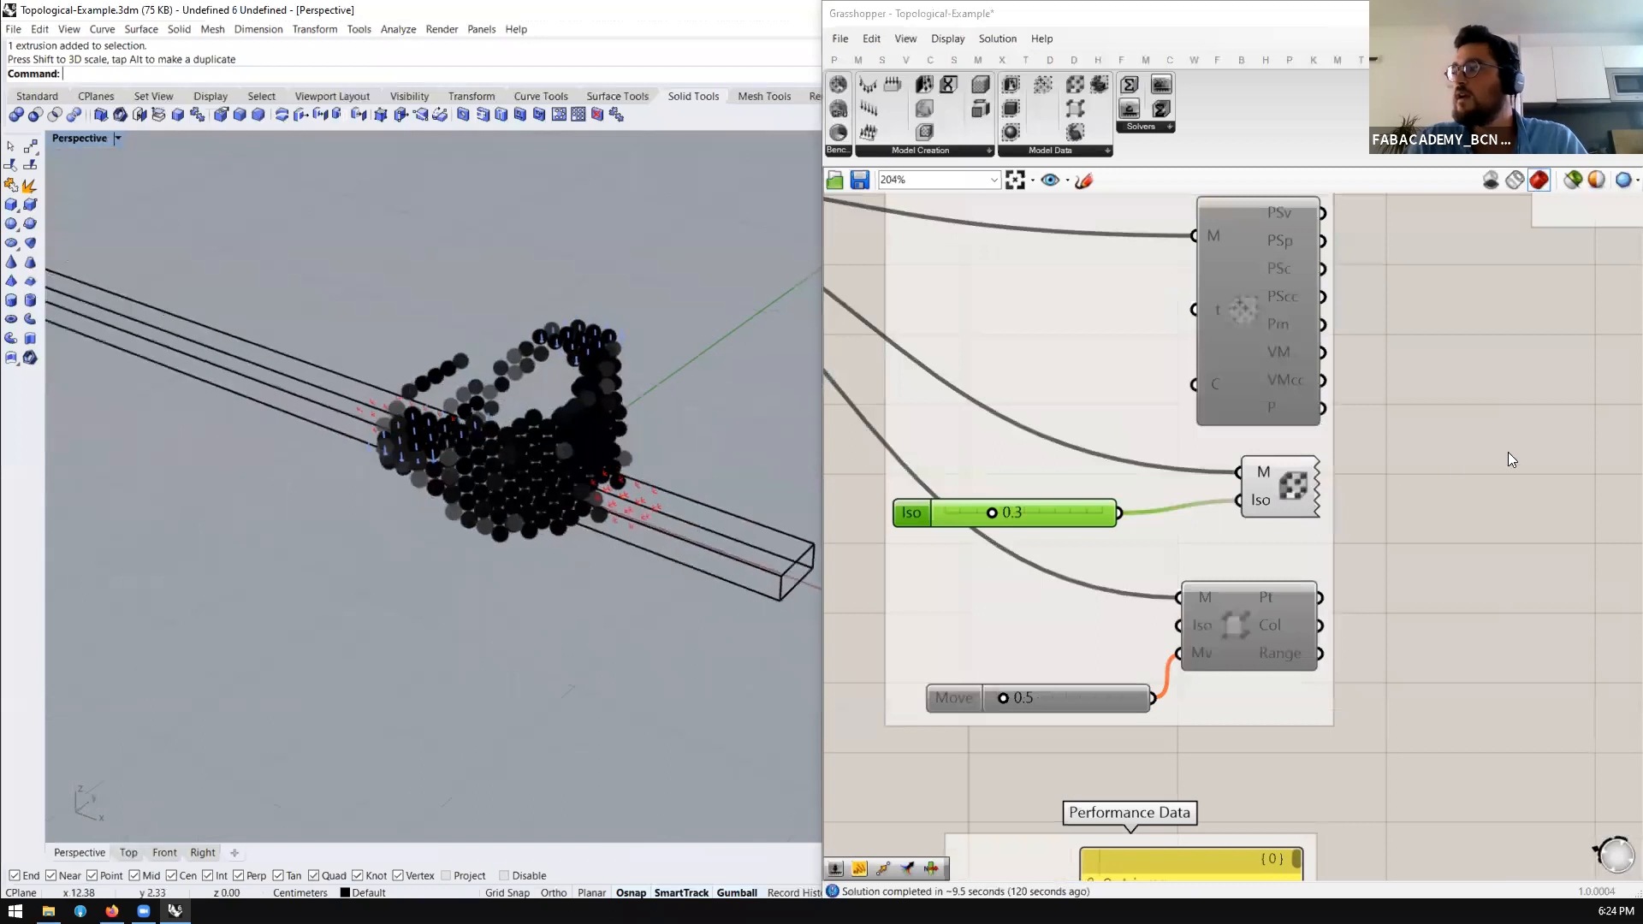
Turn off the density component's preview, then enable and preview the component with Pt, Col and Range outputs together with its Move slider
drag(1280, 489, 1194, 501)
right_drag(616, 505, 1135, 526)
middle_click(1194, 490)
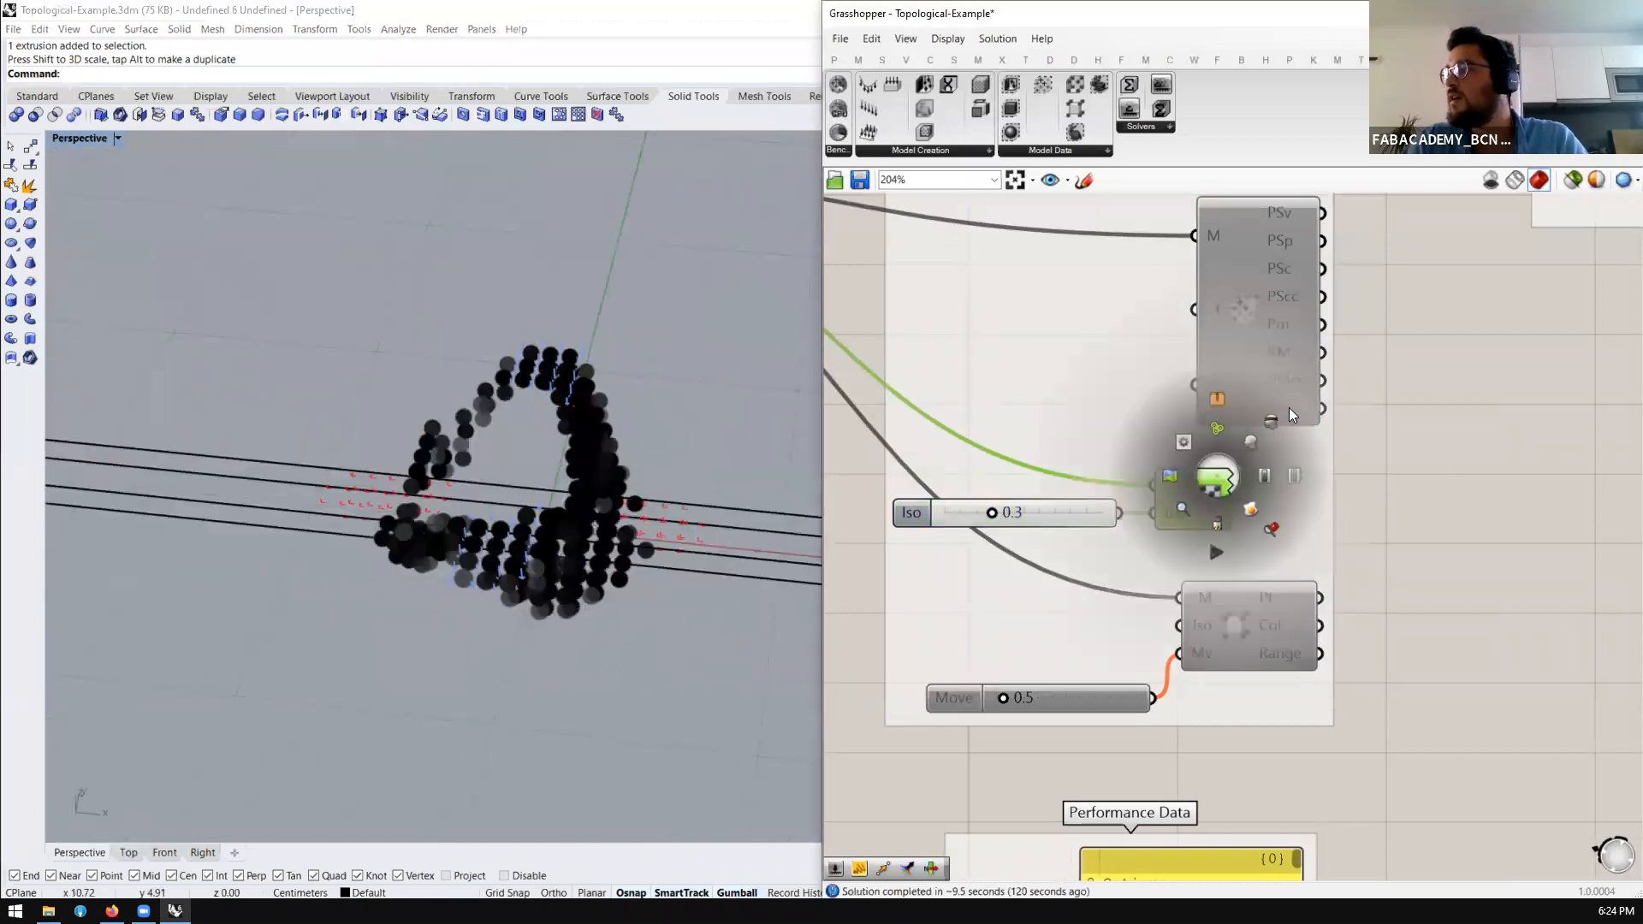
click(1271, 421)
scroll(1240, 513, down, 4)
scroll(1234, 537, up, 3)
drag(1448, 486, 1002, 593)
middle_click(1100, 568)
click(1173, 563)
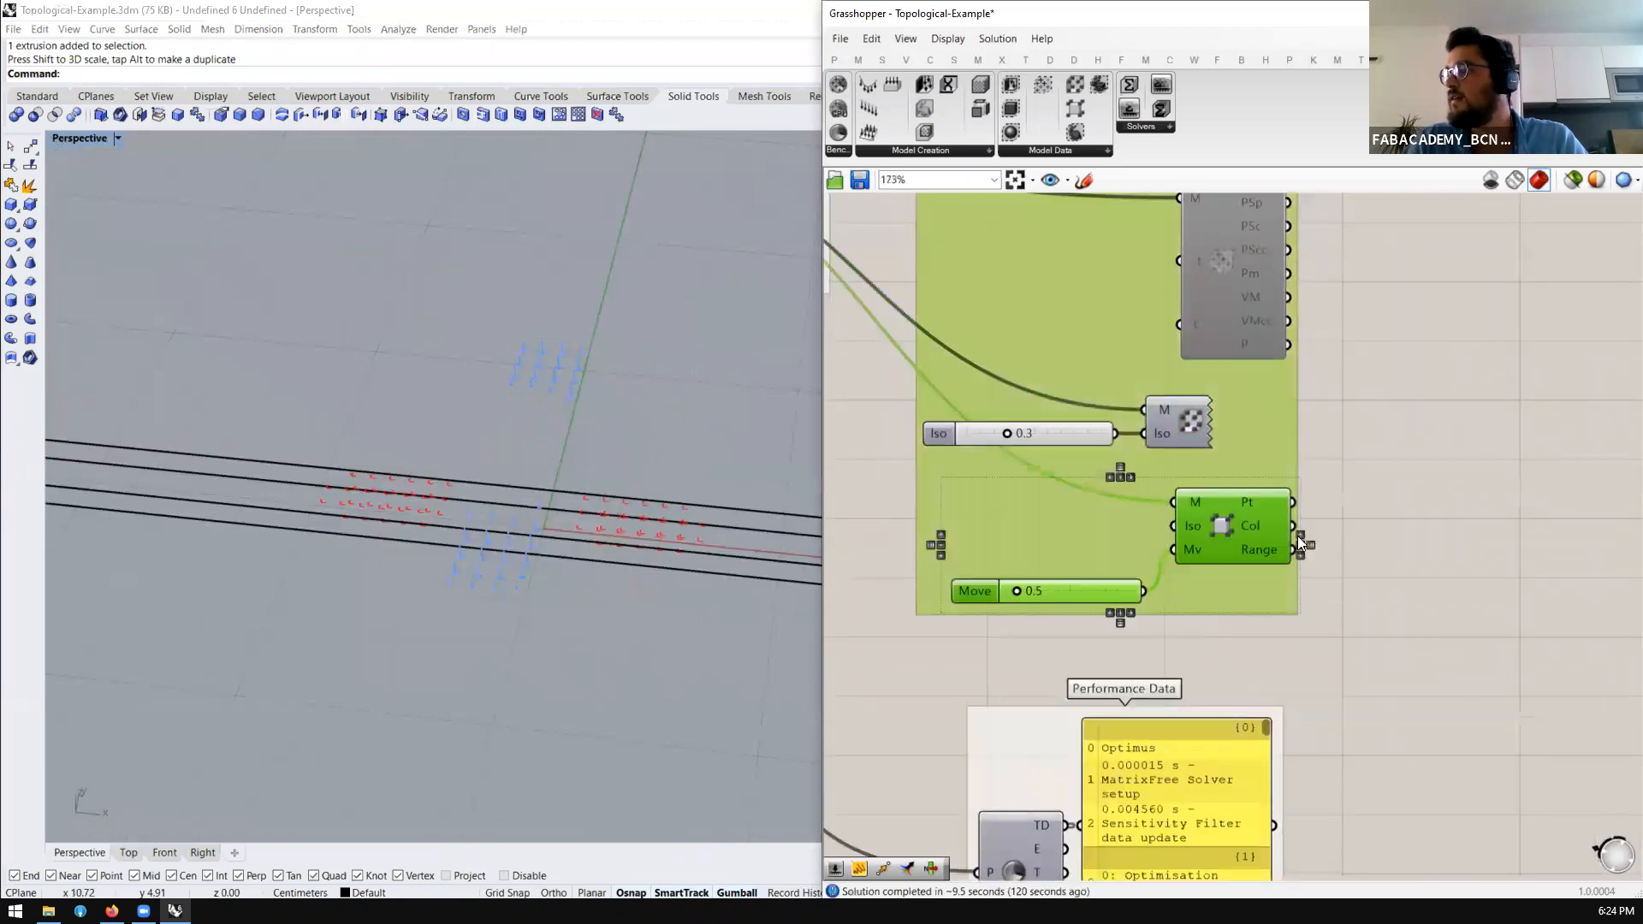
middle_click(1239, 531)
click(1272, 505)
Examine the black-and-white, multicoloured and red point clouds from several sides and distances
right_drag(685, 548, 465, 436)
scroll(523, 466, down, 6)
scroll(523, 466, up, 10)
scroll(466, 436, down, 8)
scroll(611, 494, up, 8)
right_drag(472, 535, 295, 379)
scroll(620, 498, up, 10)
scroll(575, 429, down, 10)
scroll(576, 406, up, 7)
scroll(435, 359, down, 5)
scroll(1168, 594, down, 4)
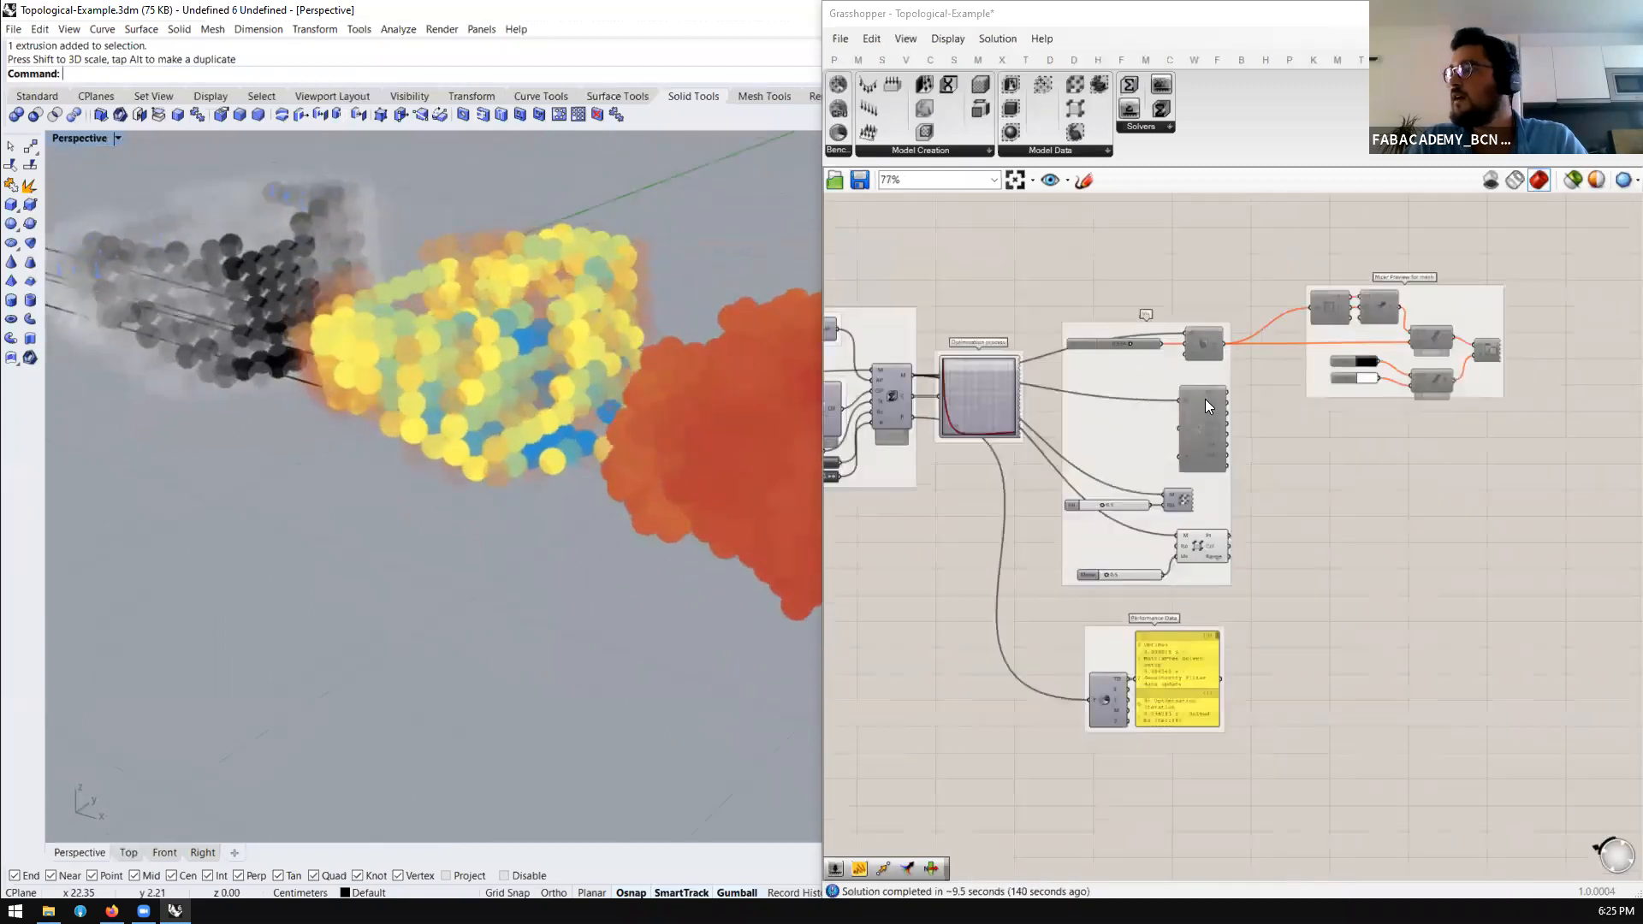
Enable the mesh component driven by the Iso Value slider and turn on its preview
scroll(1205, 399, up, 5)
scroll(1170, 467, down, 2)
scroll(1196, 318, up, 3)
scroll(1188, 315, down, 3)
scroll(1188, 313, up, 2)
drag(1258, 283, 1001, 435)
middle_click(1078, 394)
click(1126, 398)
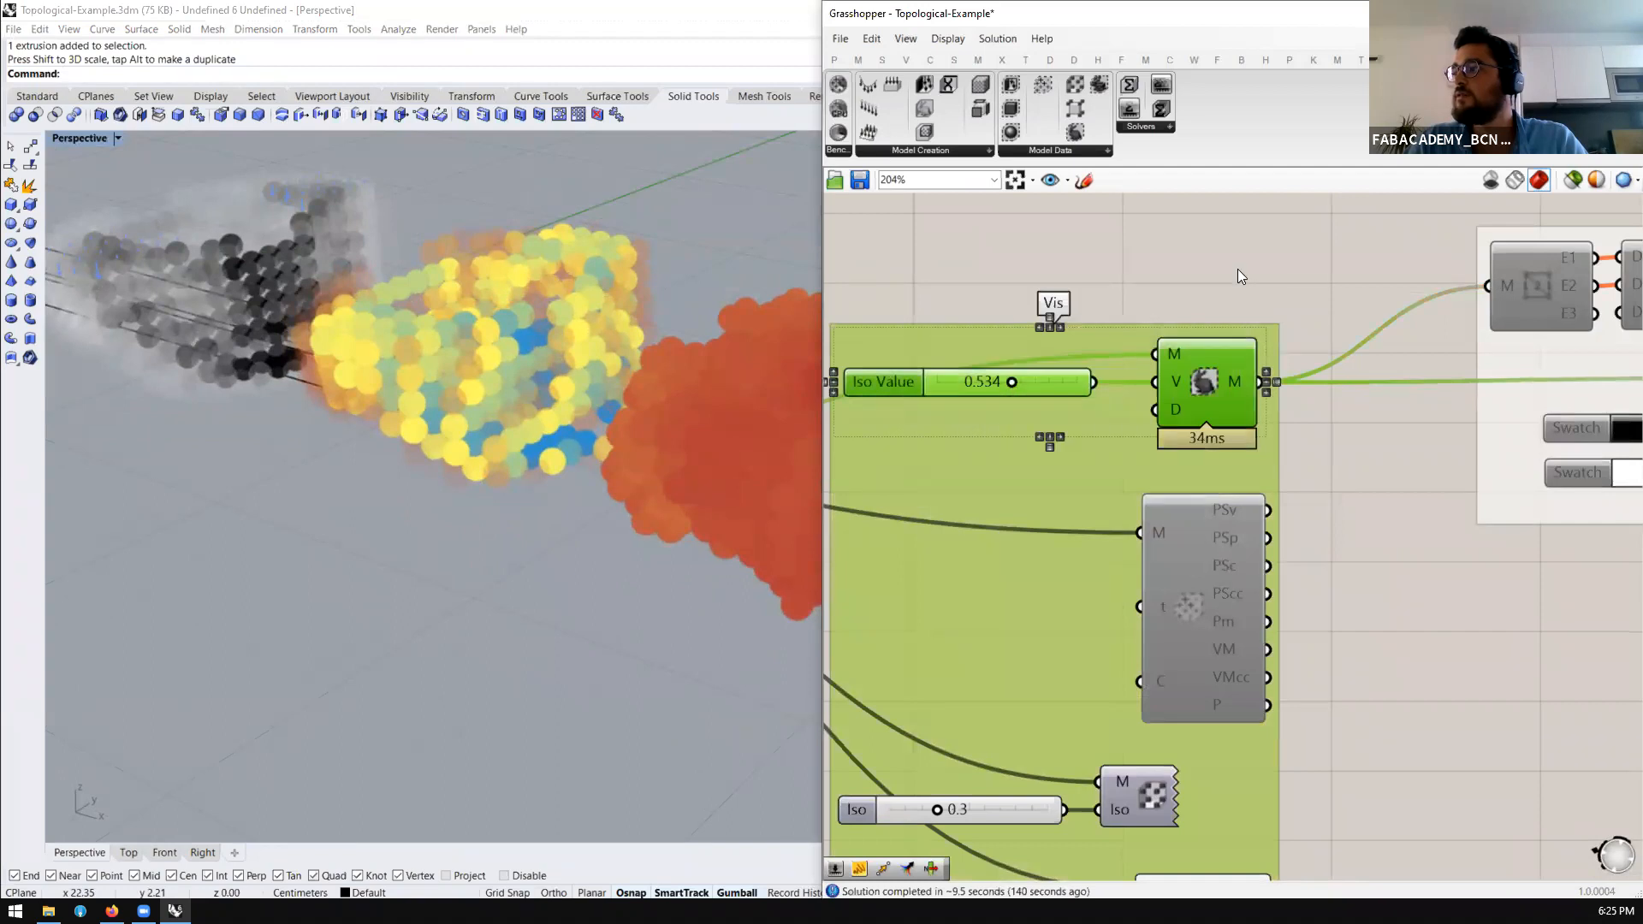
click(1237, 269)
click(1204, 382)
middle_click(1205, 381)
click(1235, 339)
click(1155, 274)
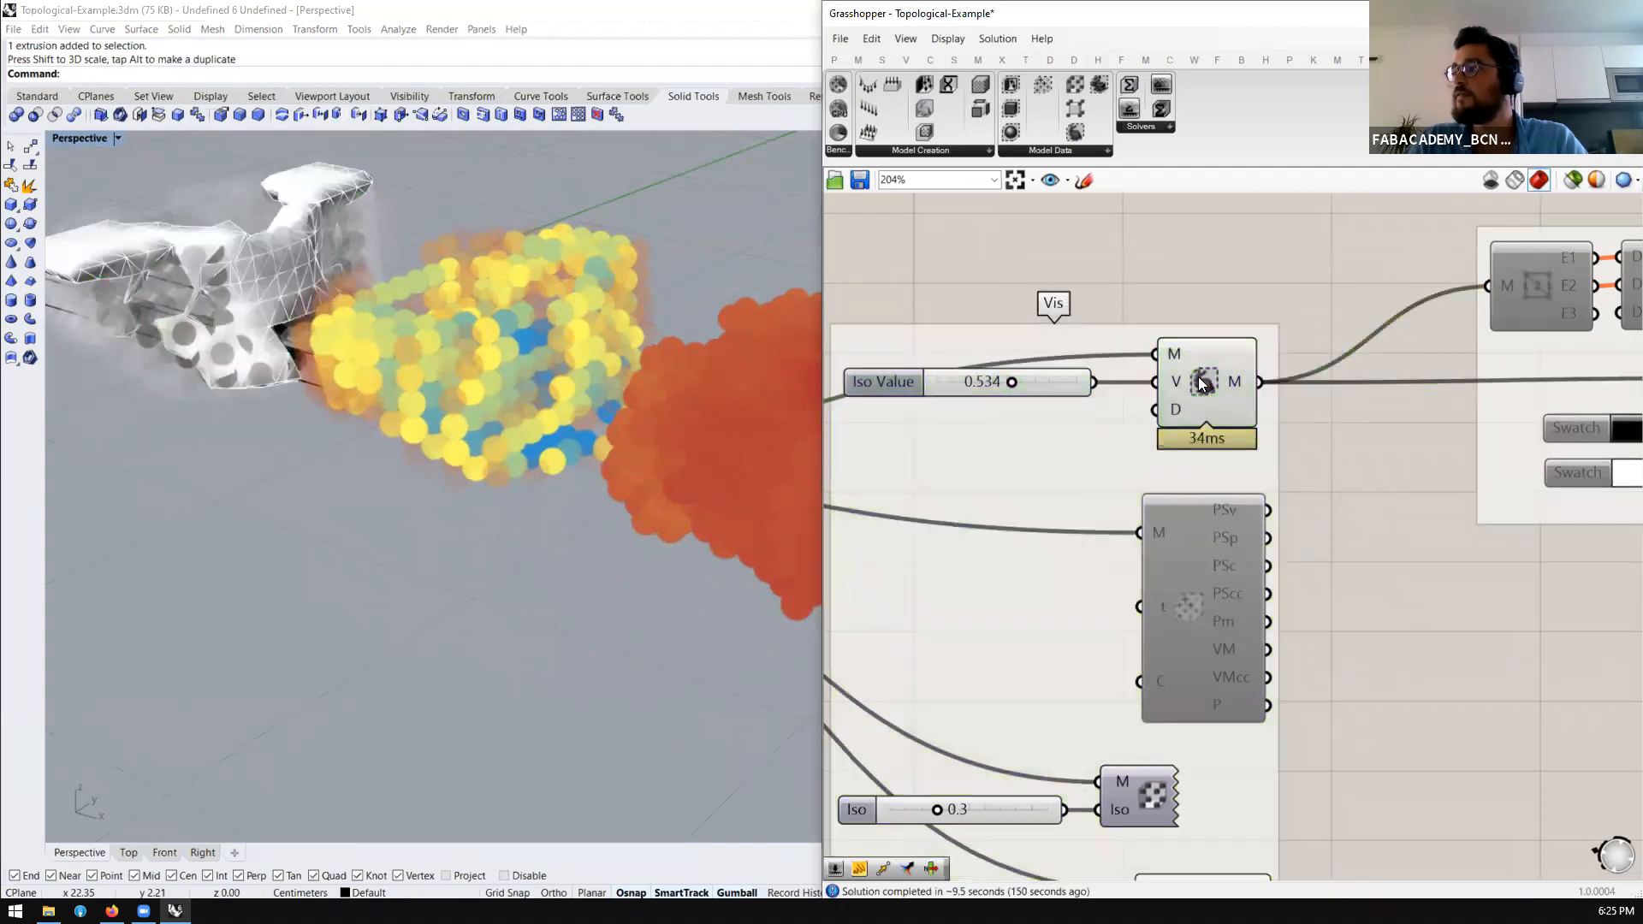
Inspect the resulting mesh with the preview limited to the selected component, then restore the preview of all components
drag(1200, 383, 1205, 379)
click(1572, 180)
right_drag(510, 356, 349, 439)
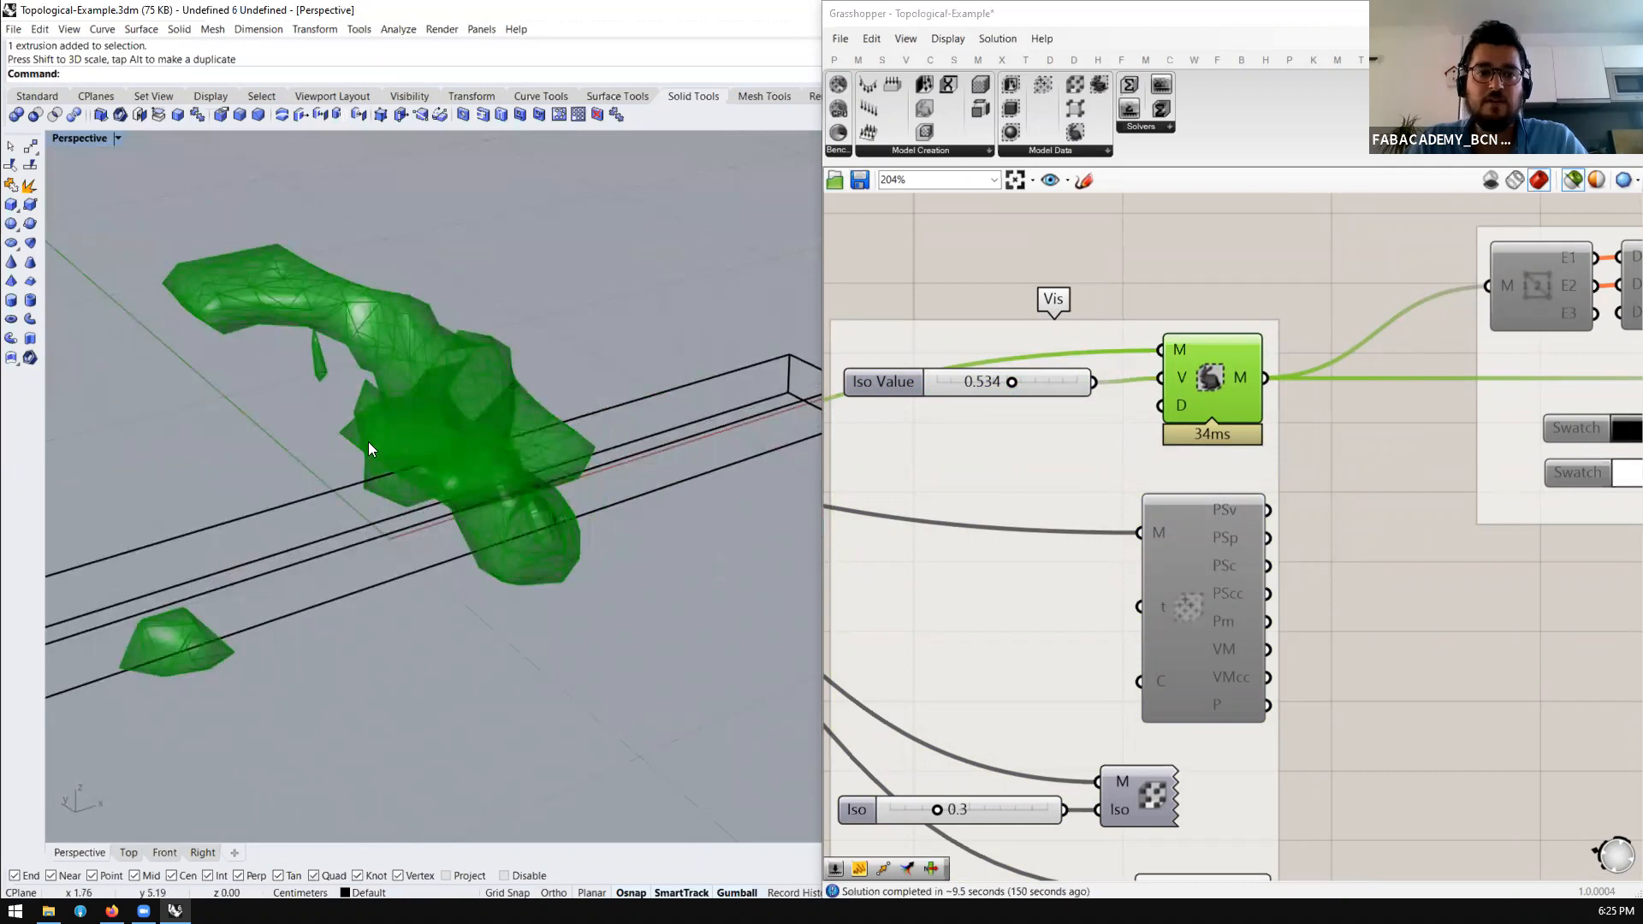
click(1572, 180)
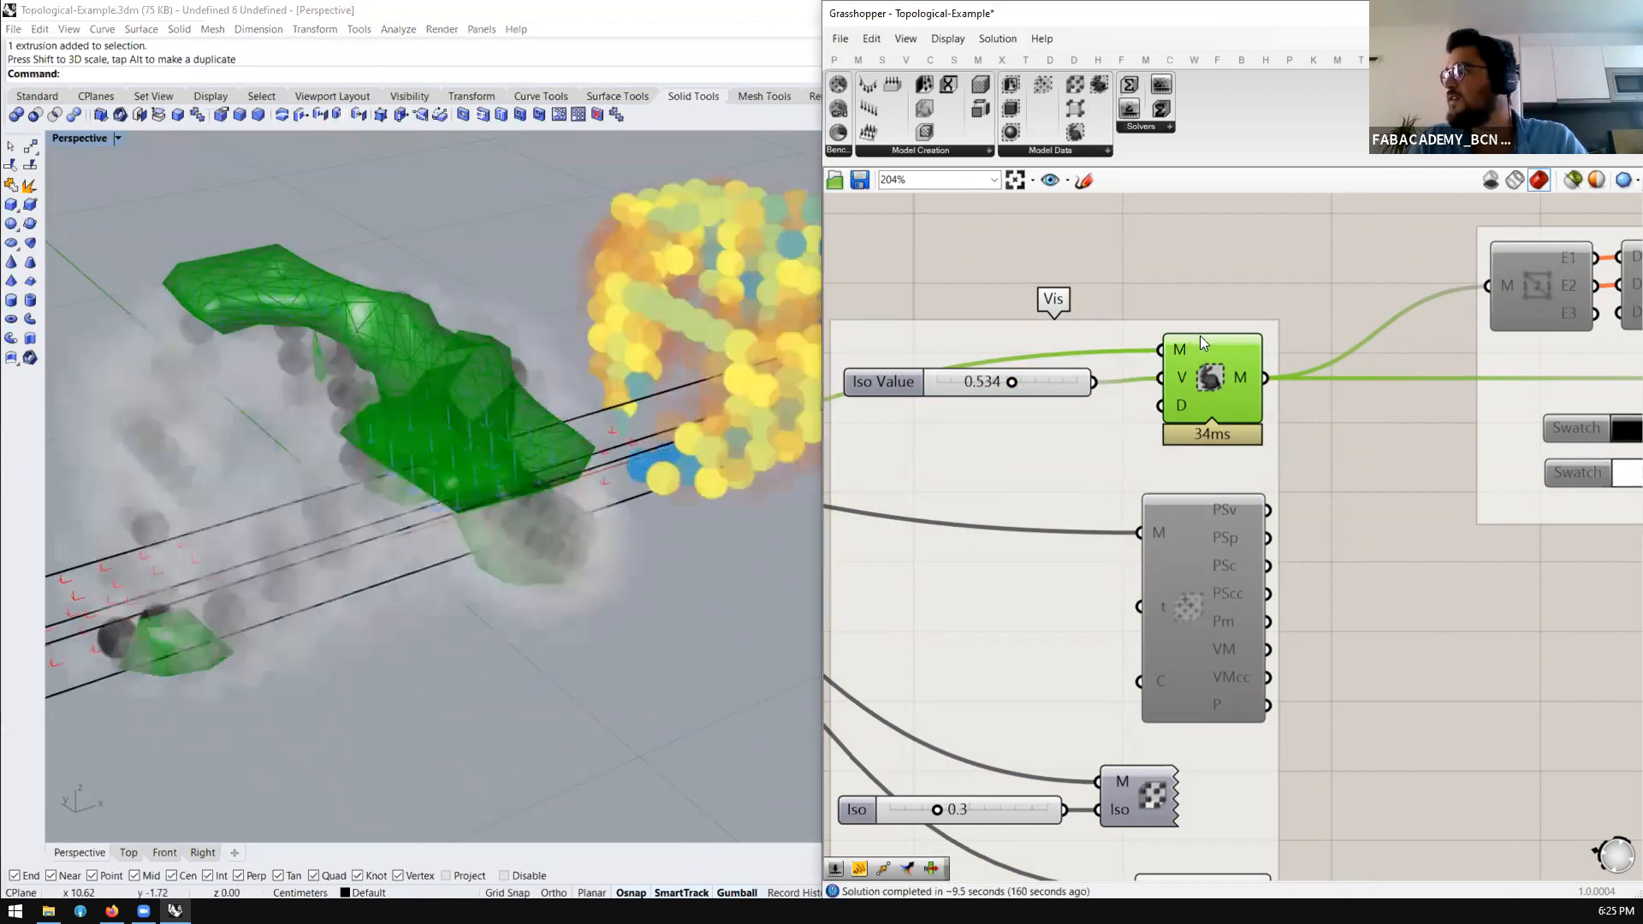
Disable the Iso Value mesh component and the Pt/Col/Range component with its Move slider
scroll(1199, 335, down, 5)
drag(1217, 302, 1076, 490)
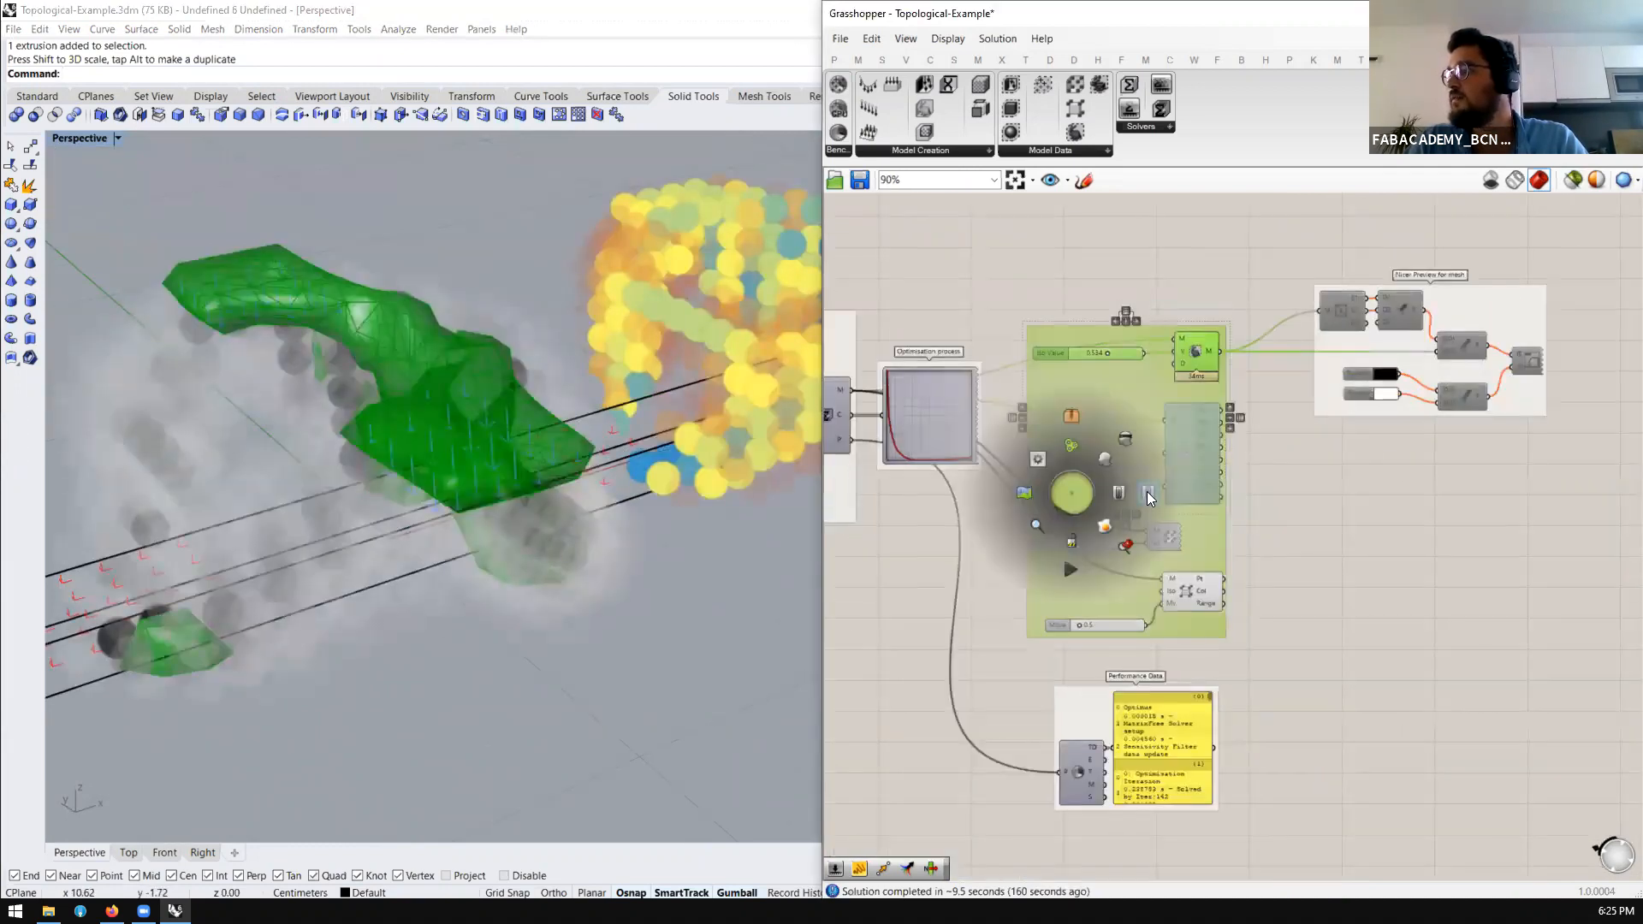
click(1192, 590)
middle_click(1076, 586)
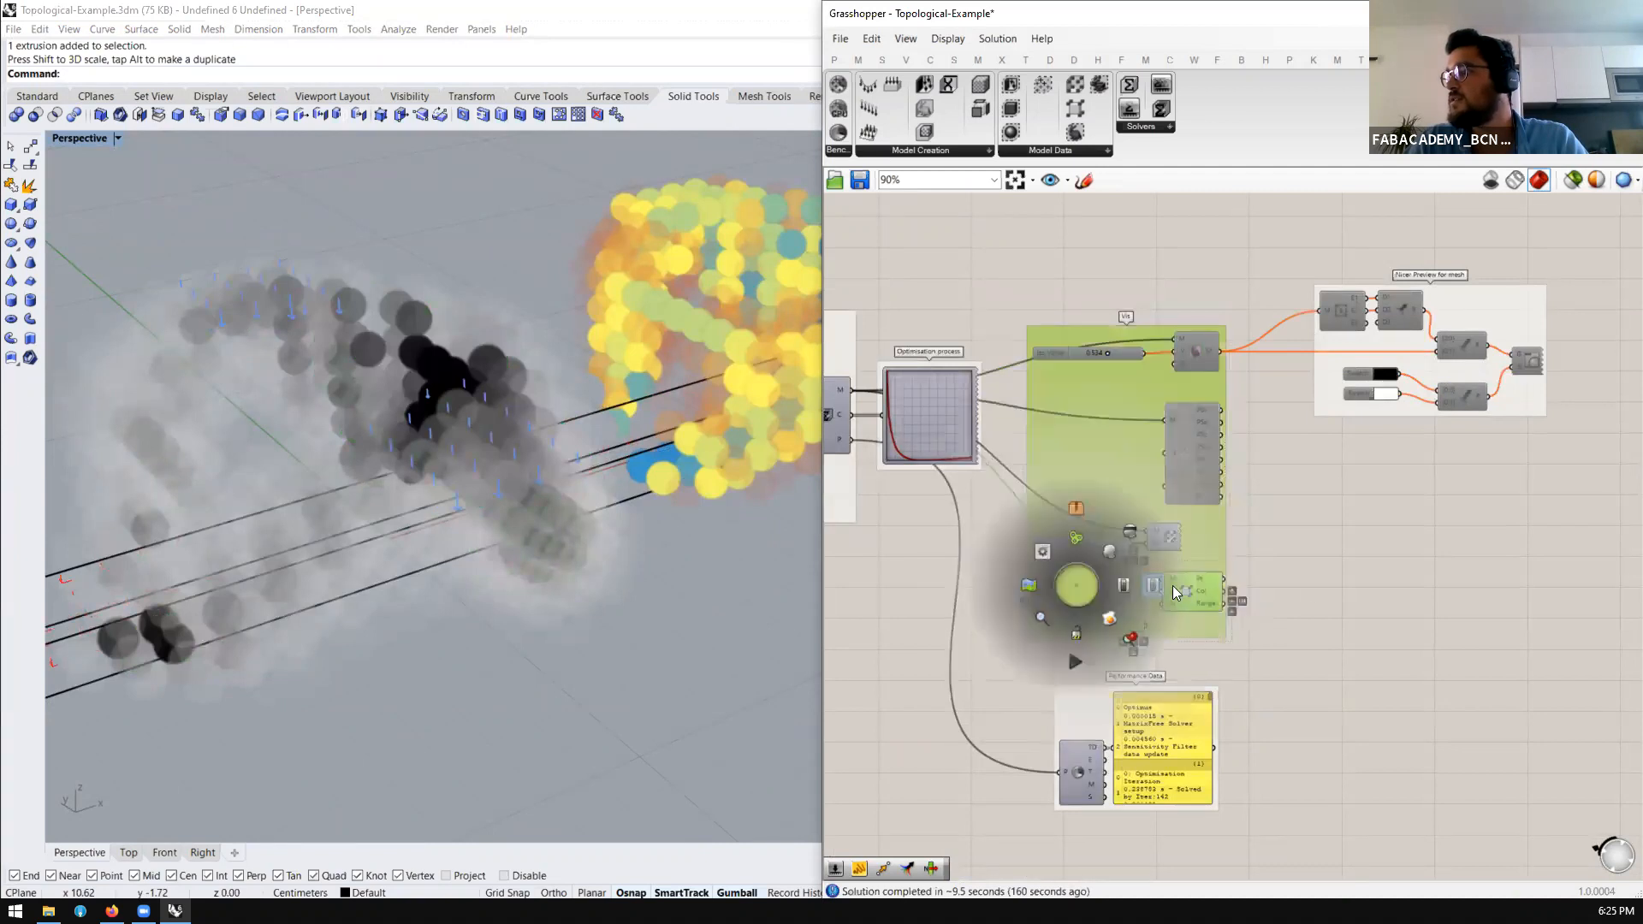
Set the Resolution X slider to 30
scroll(1284, 552, down, 4)
scroll(984, 573, up, 8)
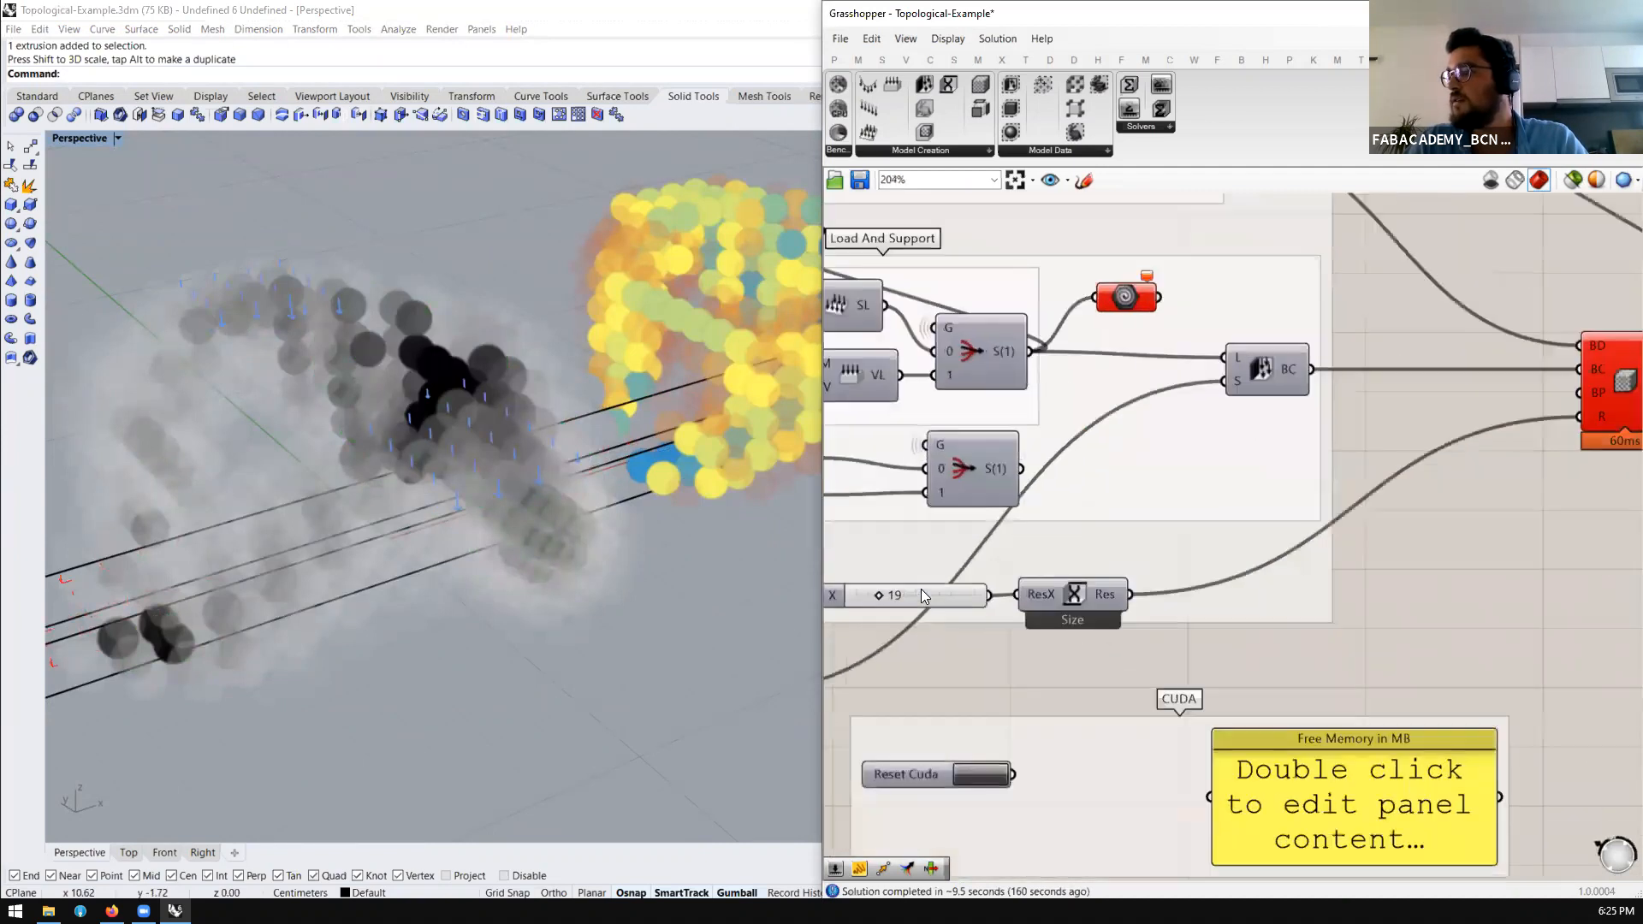
scroll(921, 590, up, 1)
double_click(921, 590)
text(26)
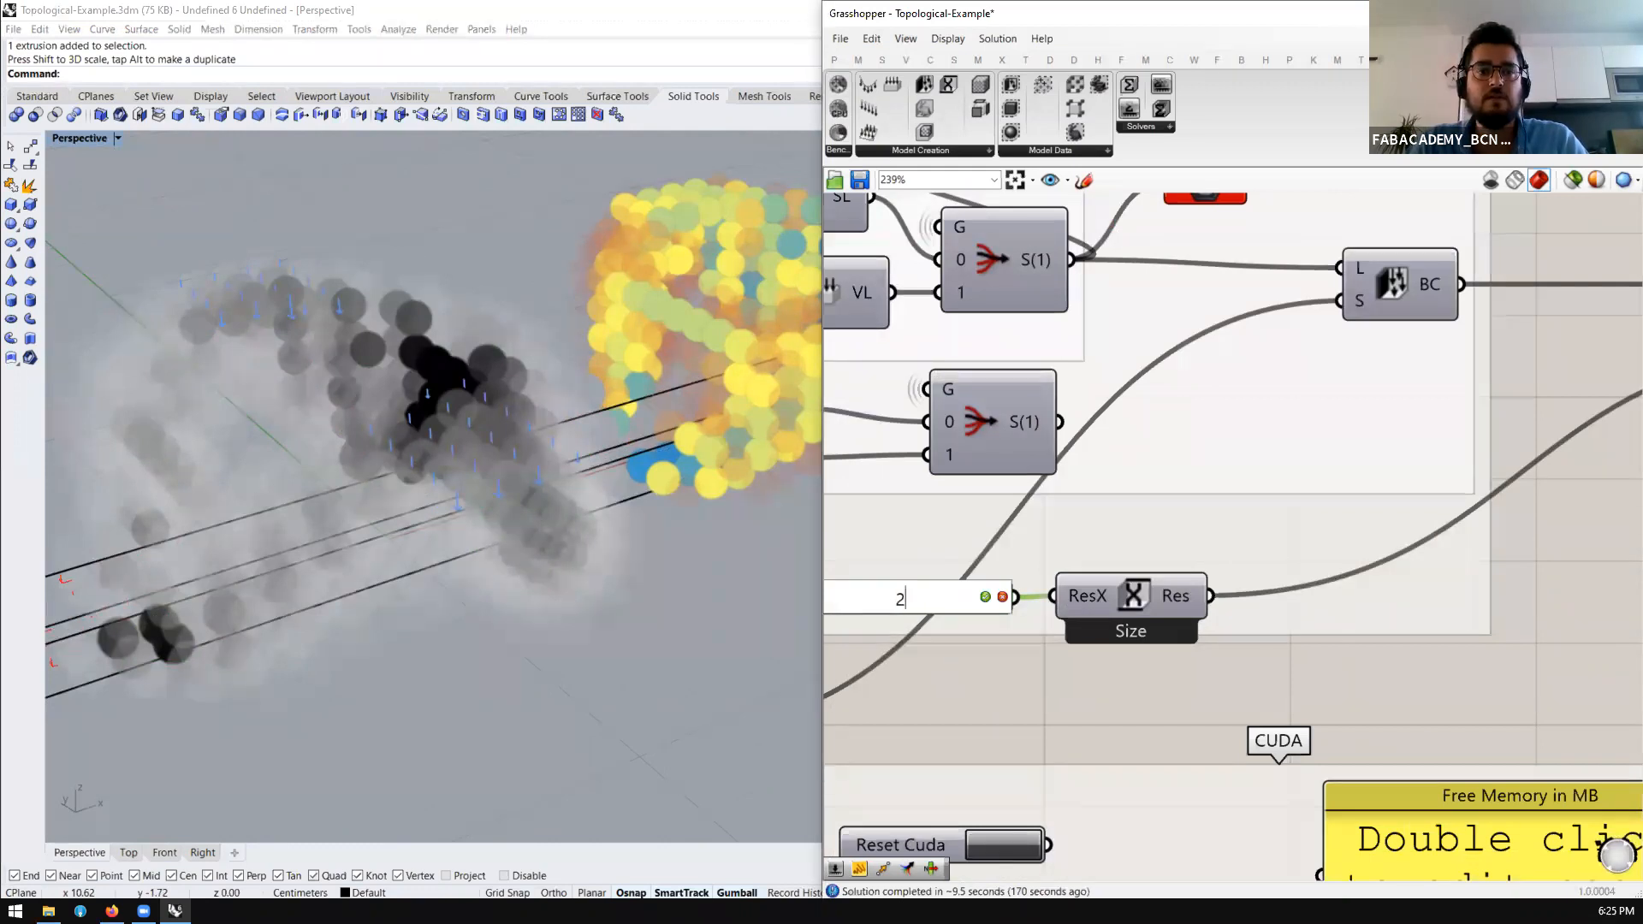
key(BackSpace)
text(30)
key(Return)
scroll(929, 589, down, 3)
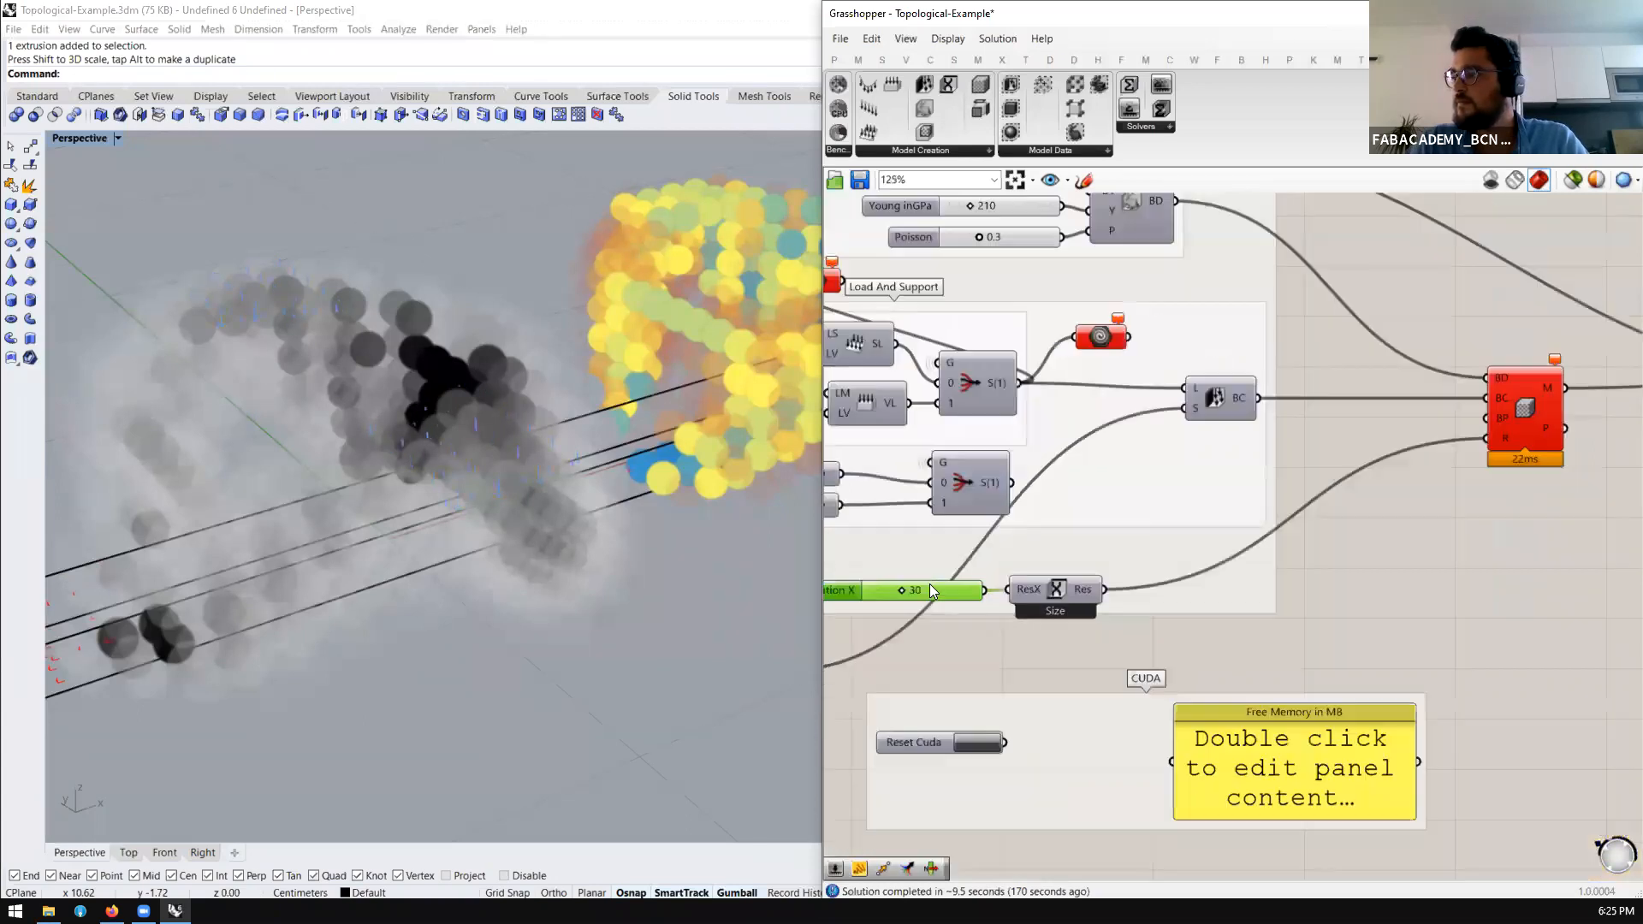
scroll(912, 589, down, 4)
scroll(1287, 490, up, 5)
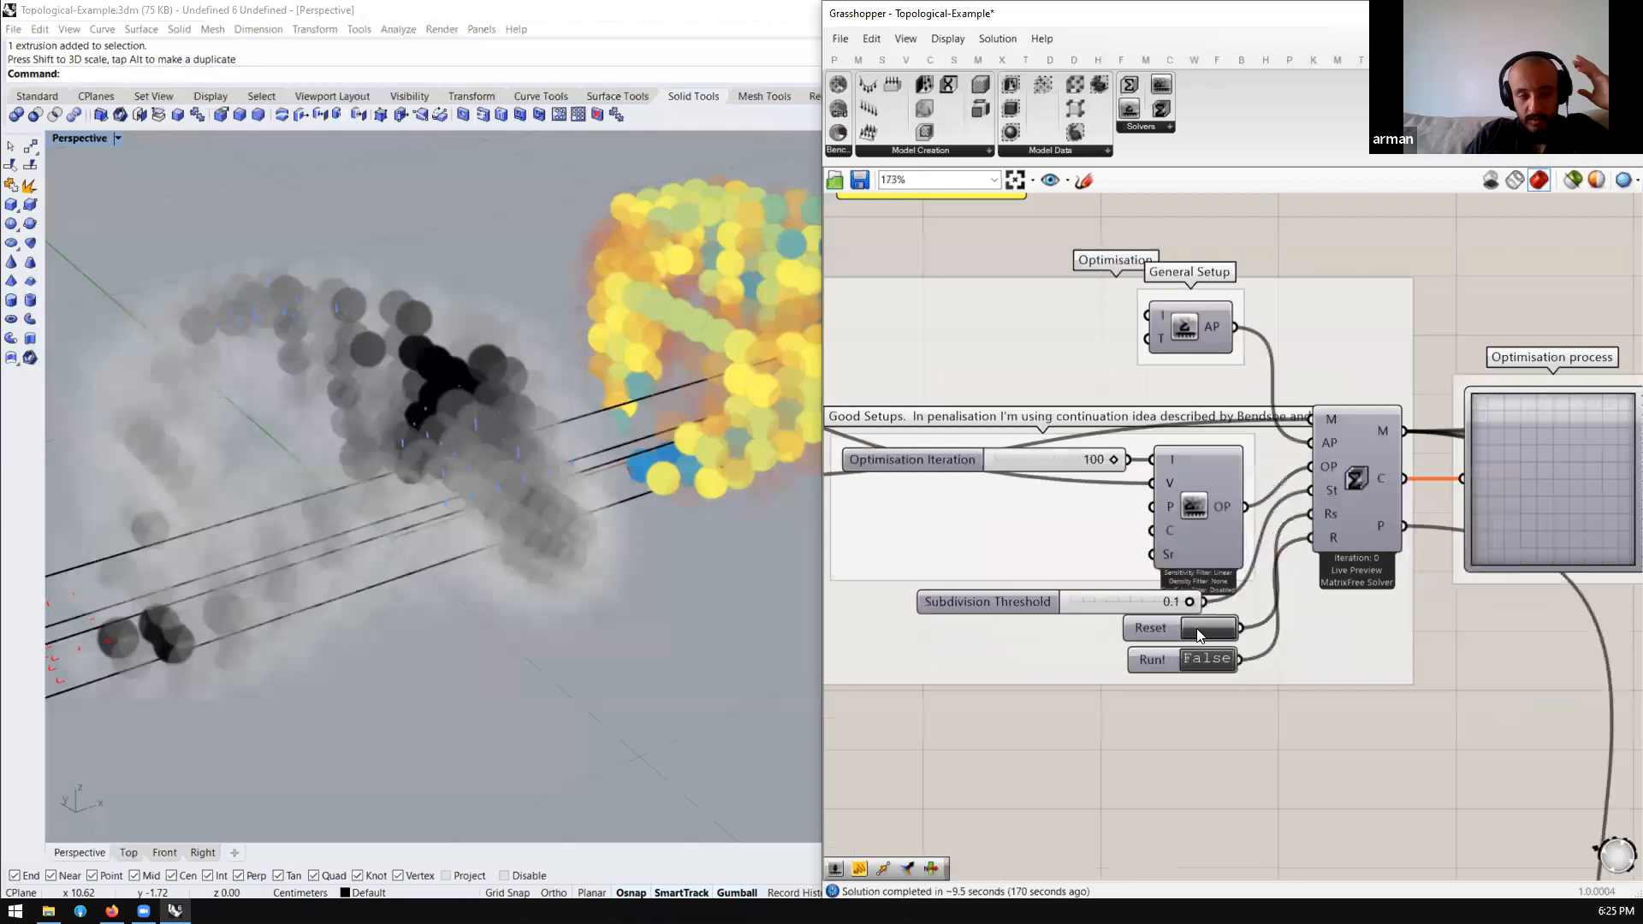
Set the Resolution X slider feeding the ResX input to 40
scroll(1266, 546, down, 5)
scroll(920, 575, up, 6)
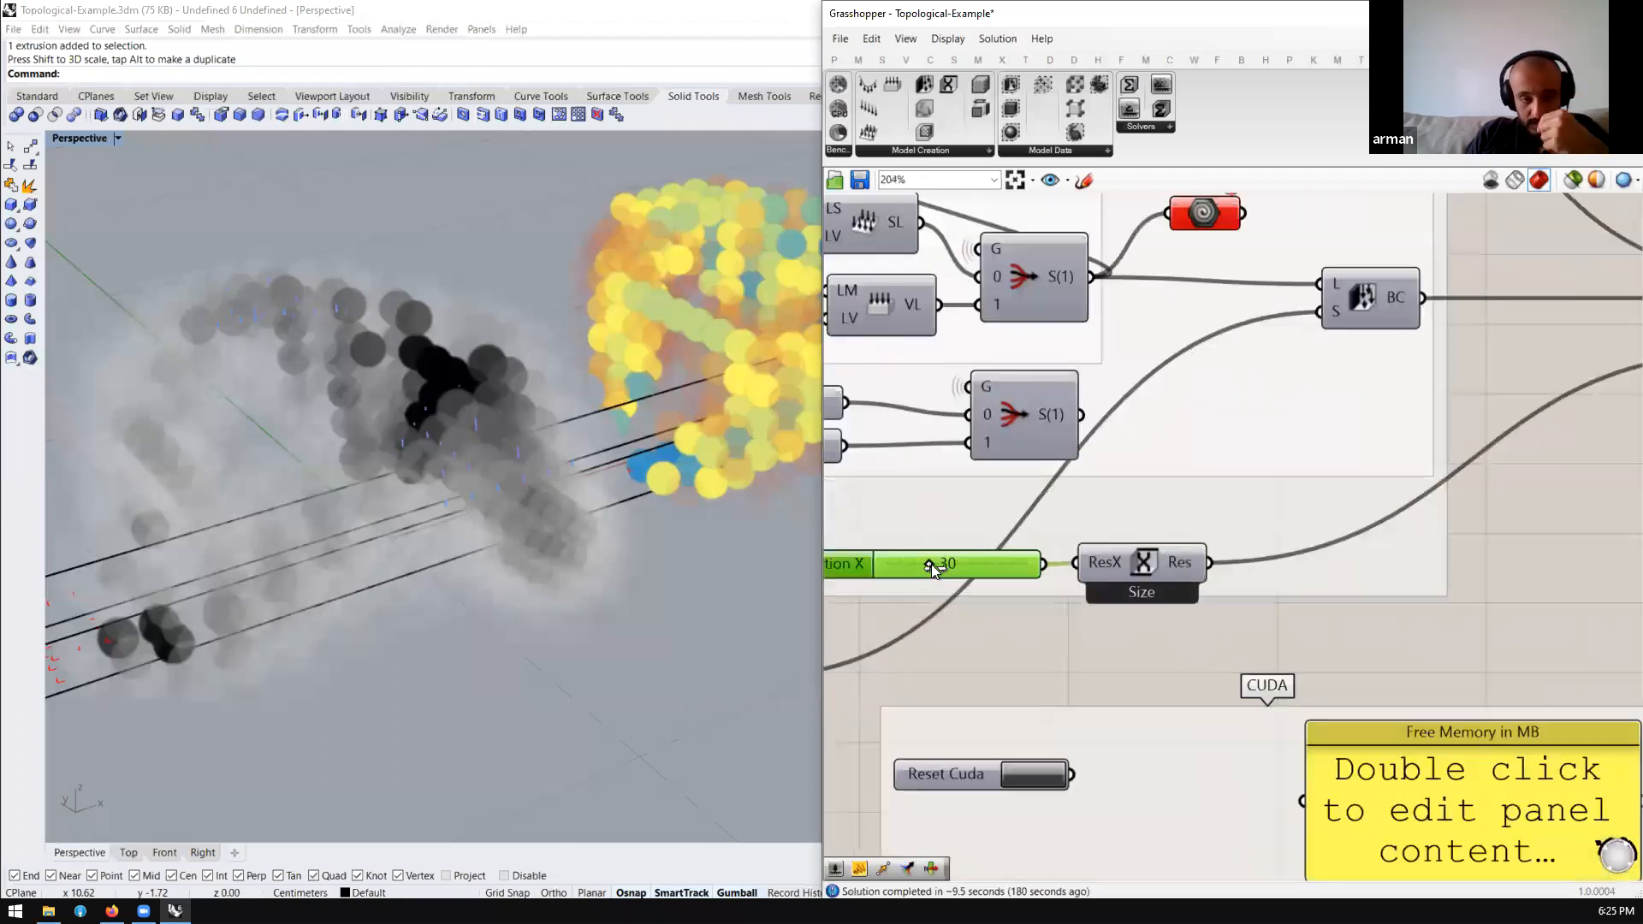
double_click(967, 562)
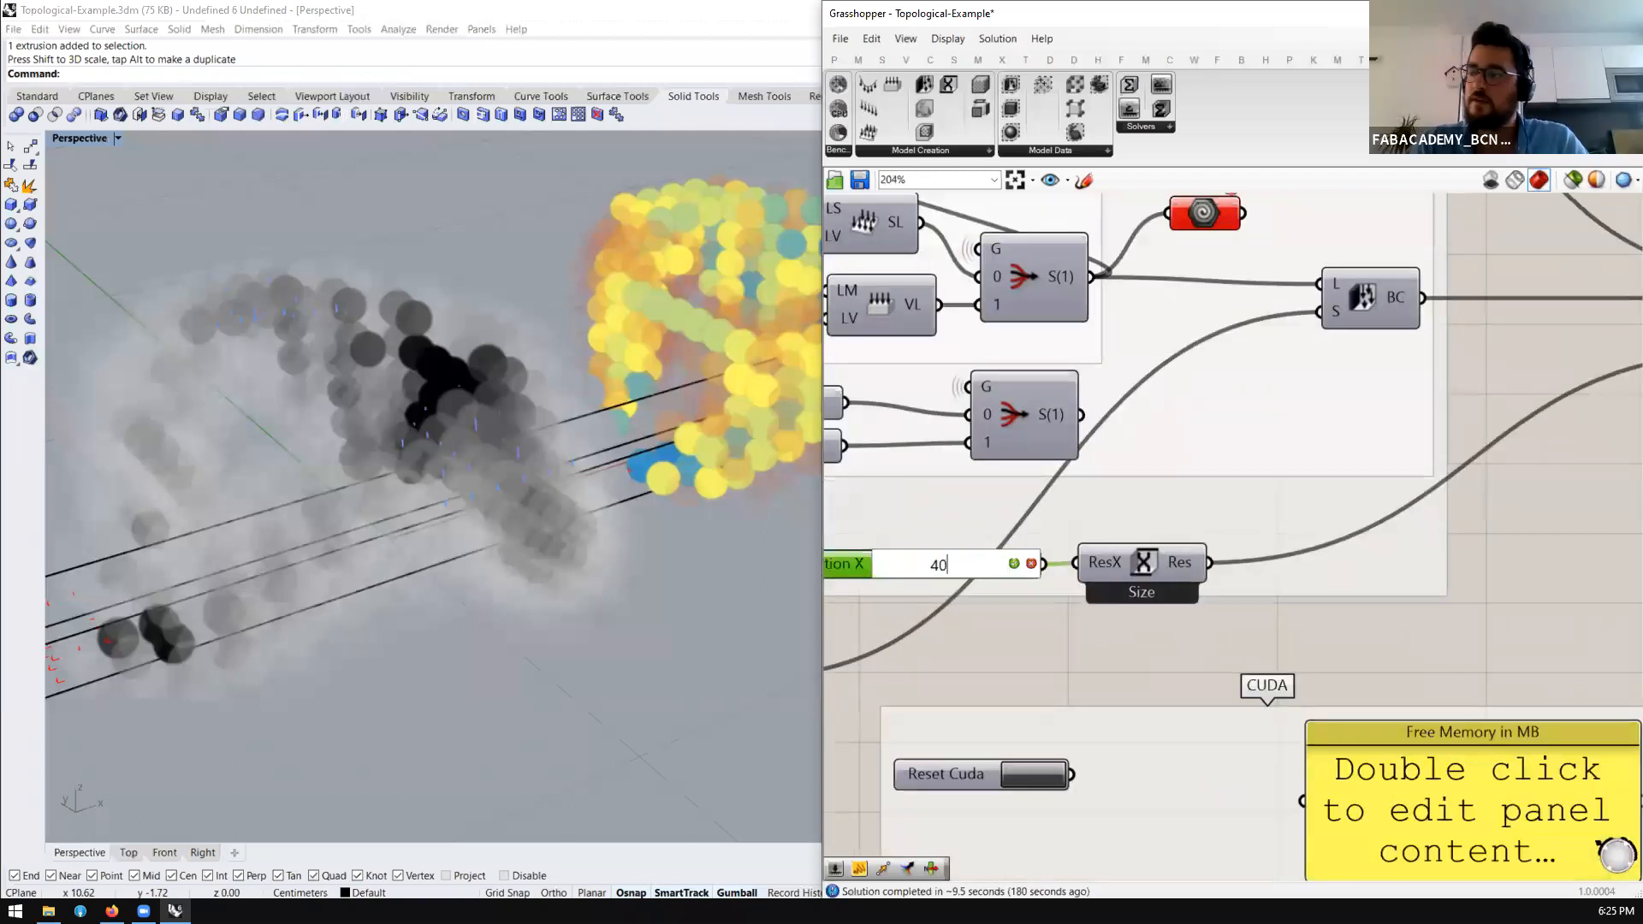
key(Return)
scroll(982, 558, down, 6)
scroll(1347, 524, up, 5)
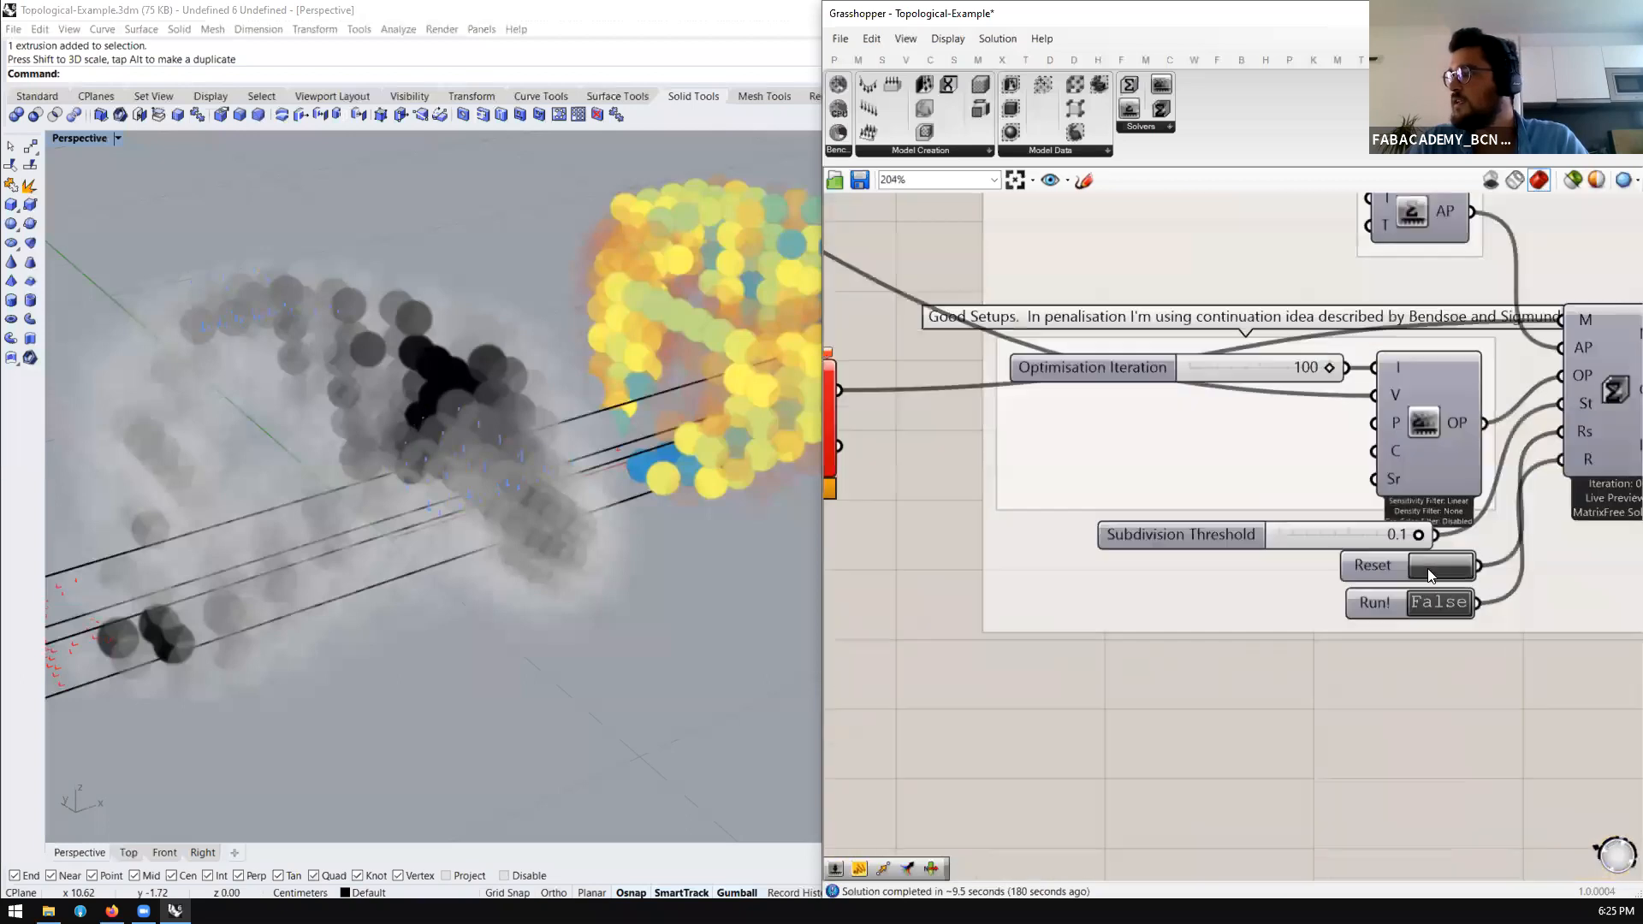
scroll(1276, 540, down, 6)
scroll(1145, 485, down, 4)
scroll(1317, 534, up, 6)
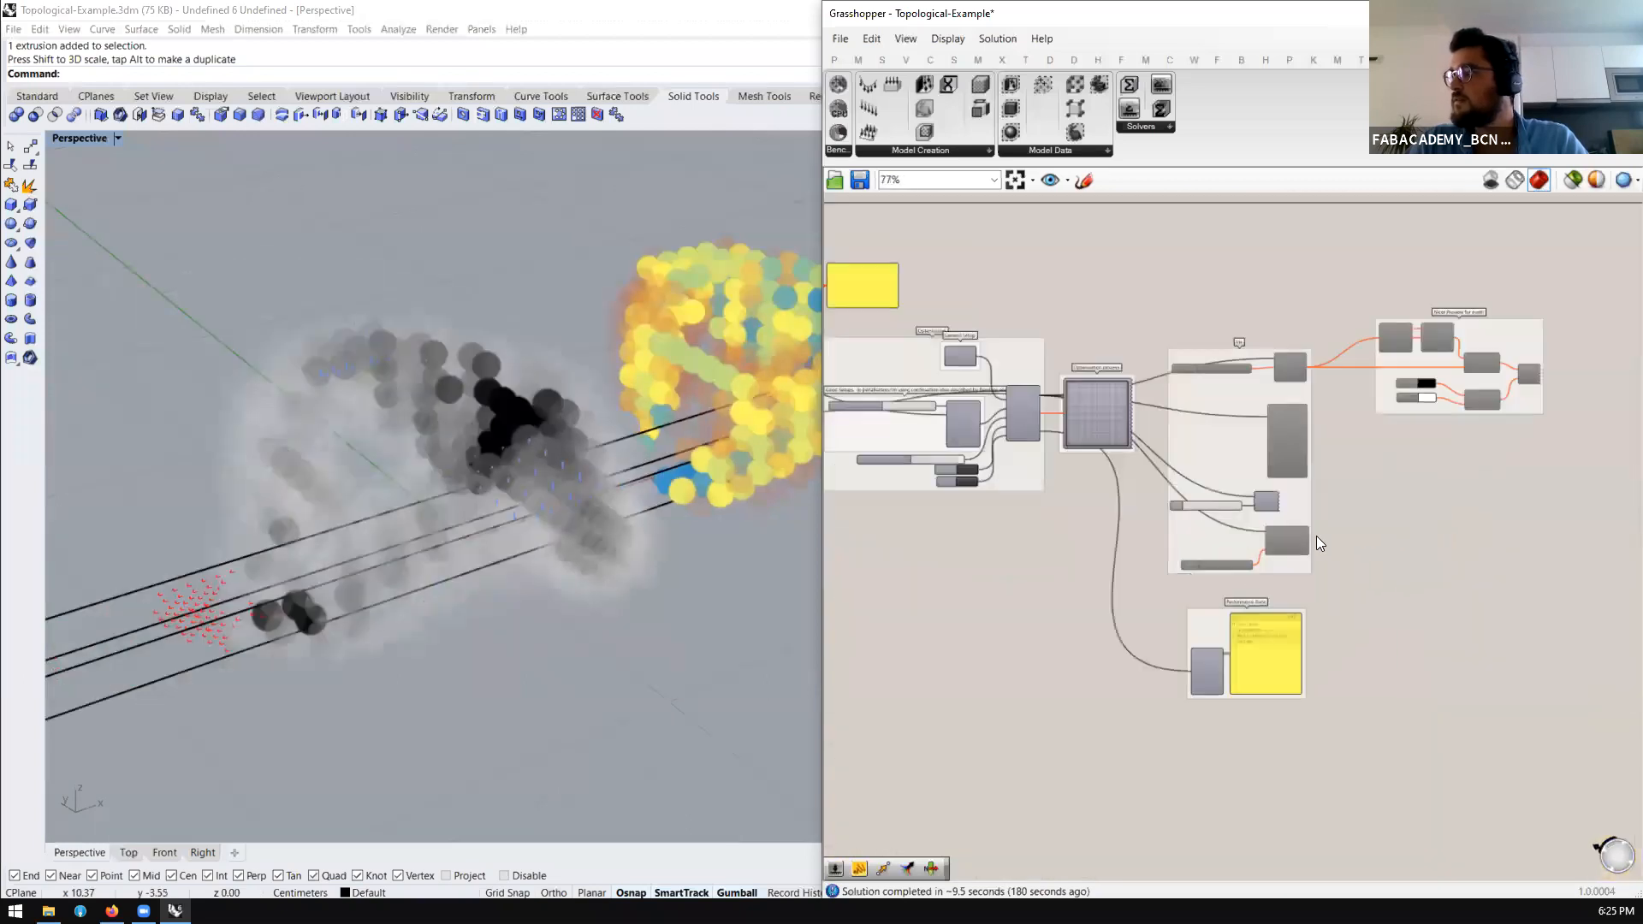
Turn off the preview of the Pt/Col/Range component so its point clouds are no longer displayed
click(1239, 549)
middle_click(1258, 539)
click(1328, 486)
click(1345, 486)
Hide the long support box in the Rhino viewport
right_drag(664, 464, 542, 529)
click(542, 529)
key(ctrl+h)
Delete the Iso slider feeding the density preview component
scroll(1404, 484, down, 3)
scroll(1186, 456, up, 6)
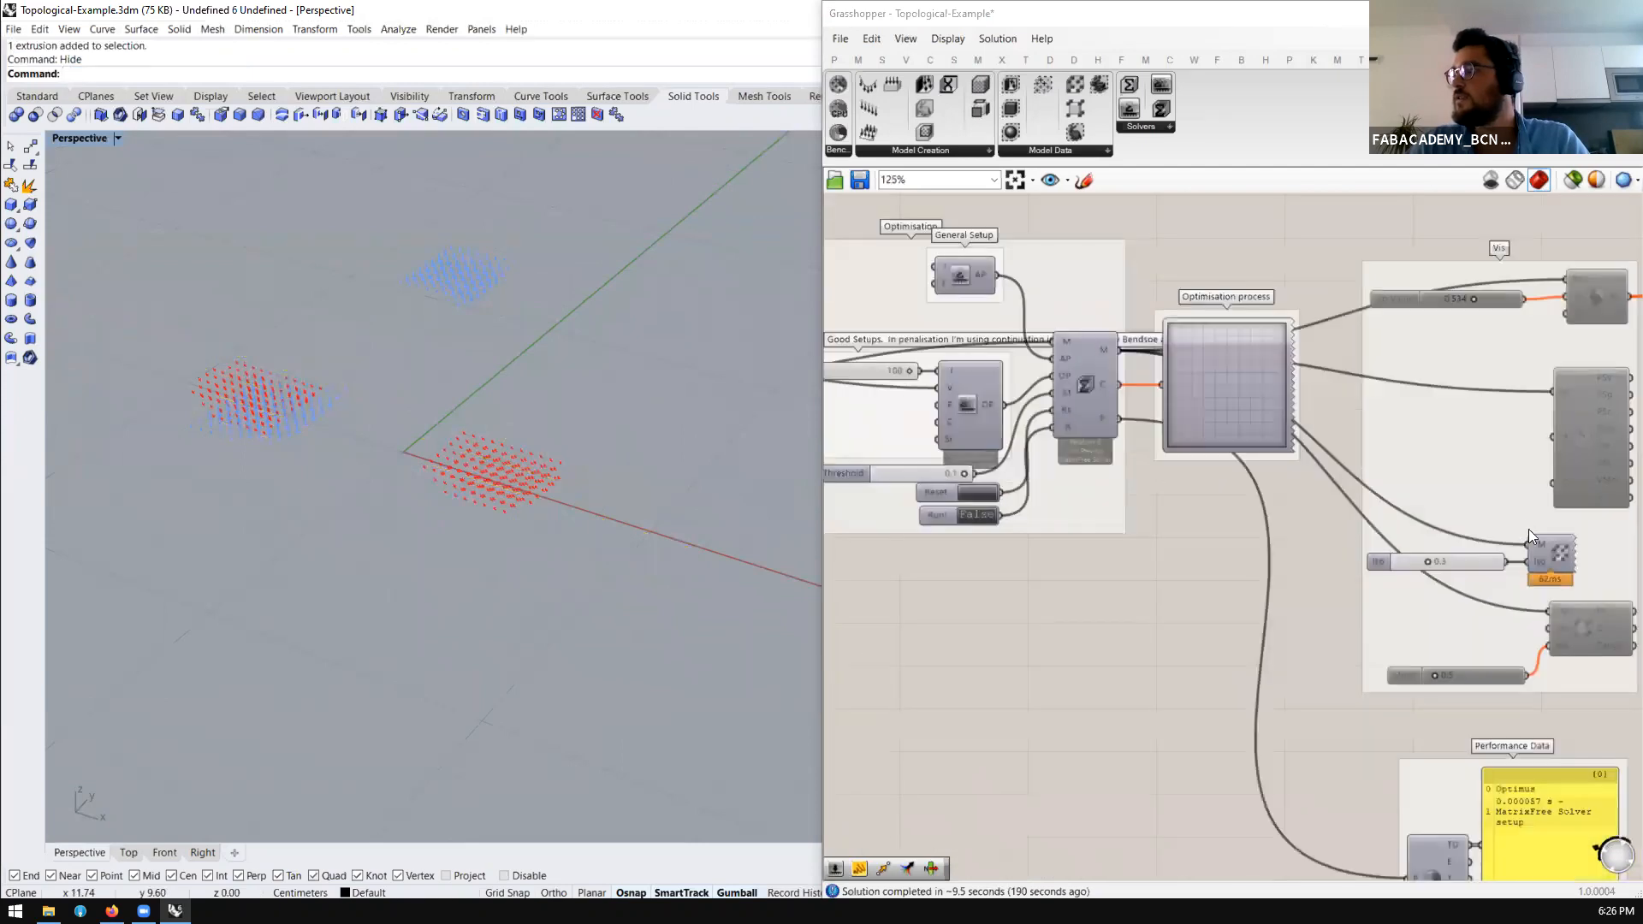
click(1484, 577)
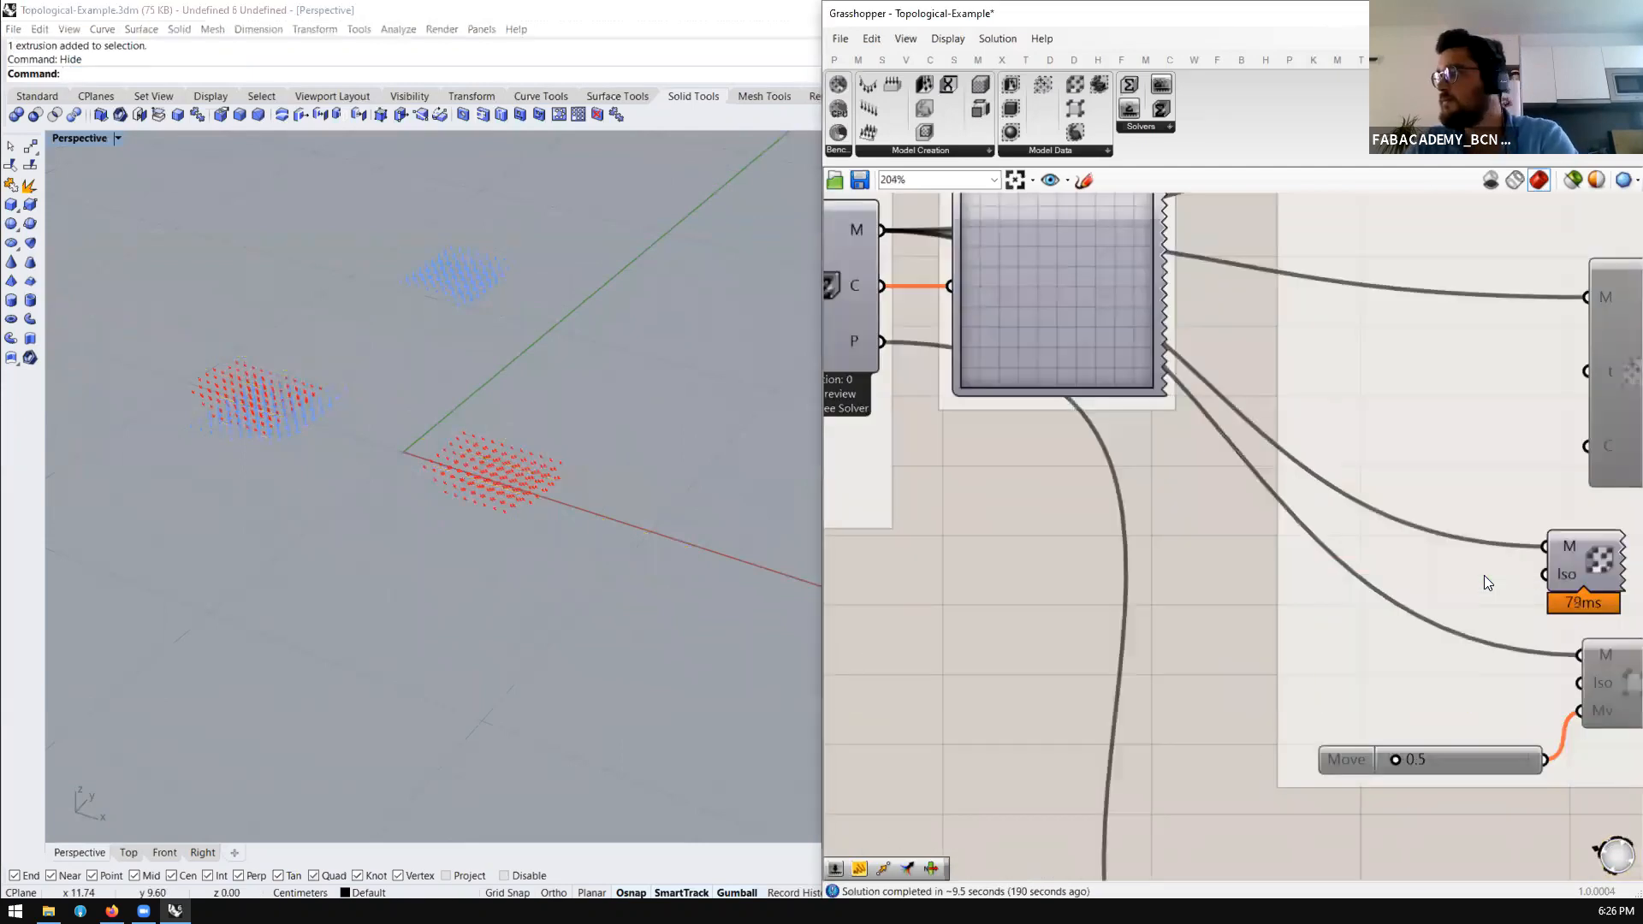
scroll(1217, 486, down, 4)
scroll(1187, 402, up, 4)
right_drag(569, 560, 686, 524)
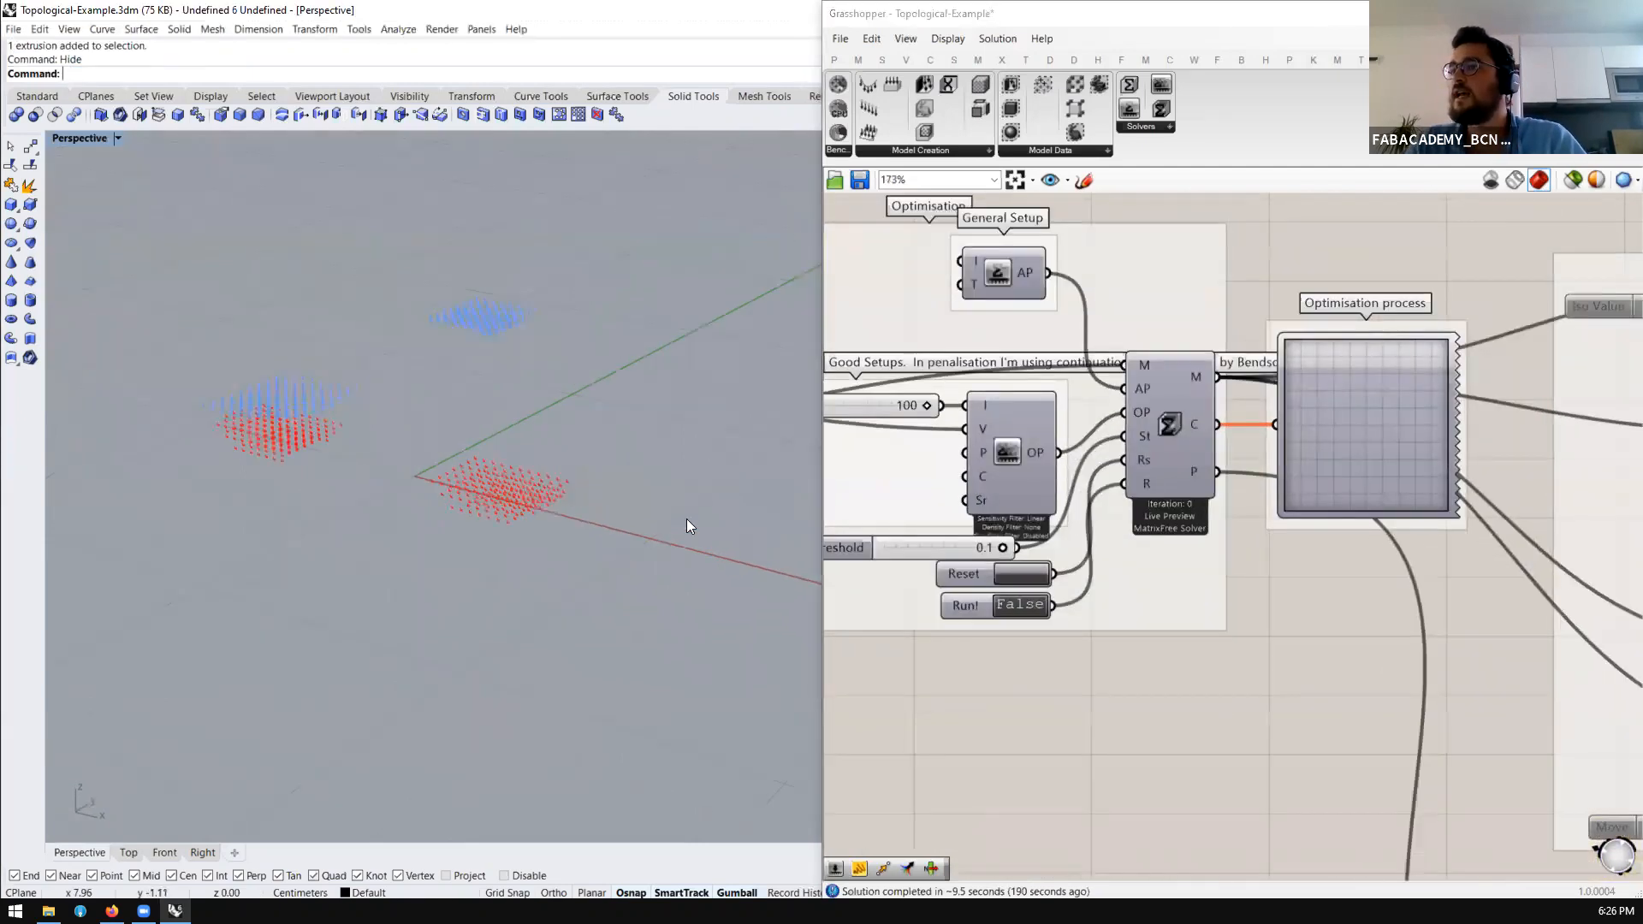
Turn the preview of the density component back on
scroll(1026, 481, down, 4)
scroll(1416, 580, up, 1)
right_drag(1417, 580, 1216, 537)
click(1231, 537)
middle_click(1232, 536)
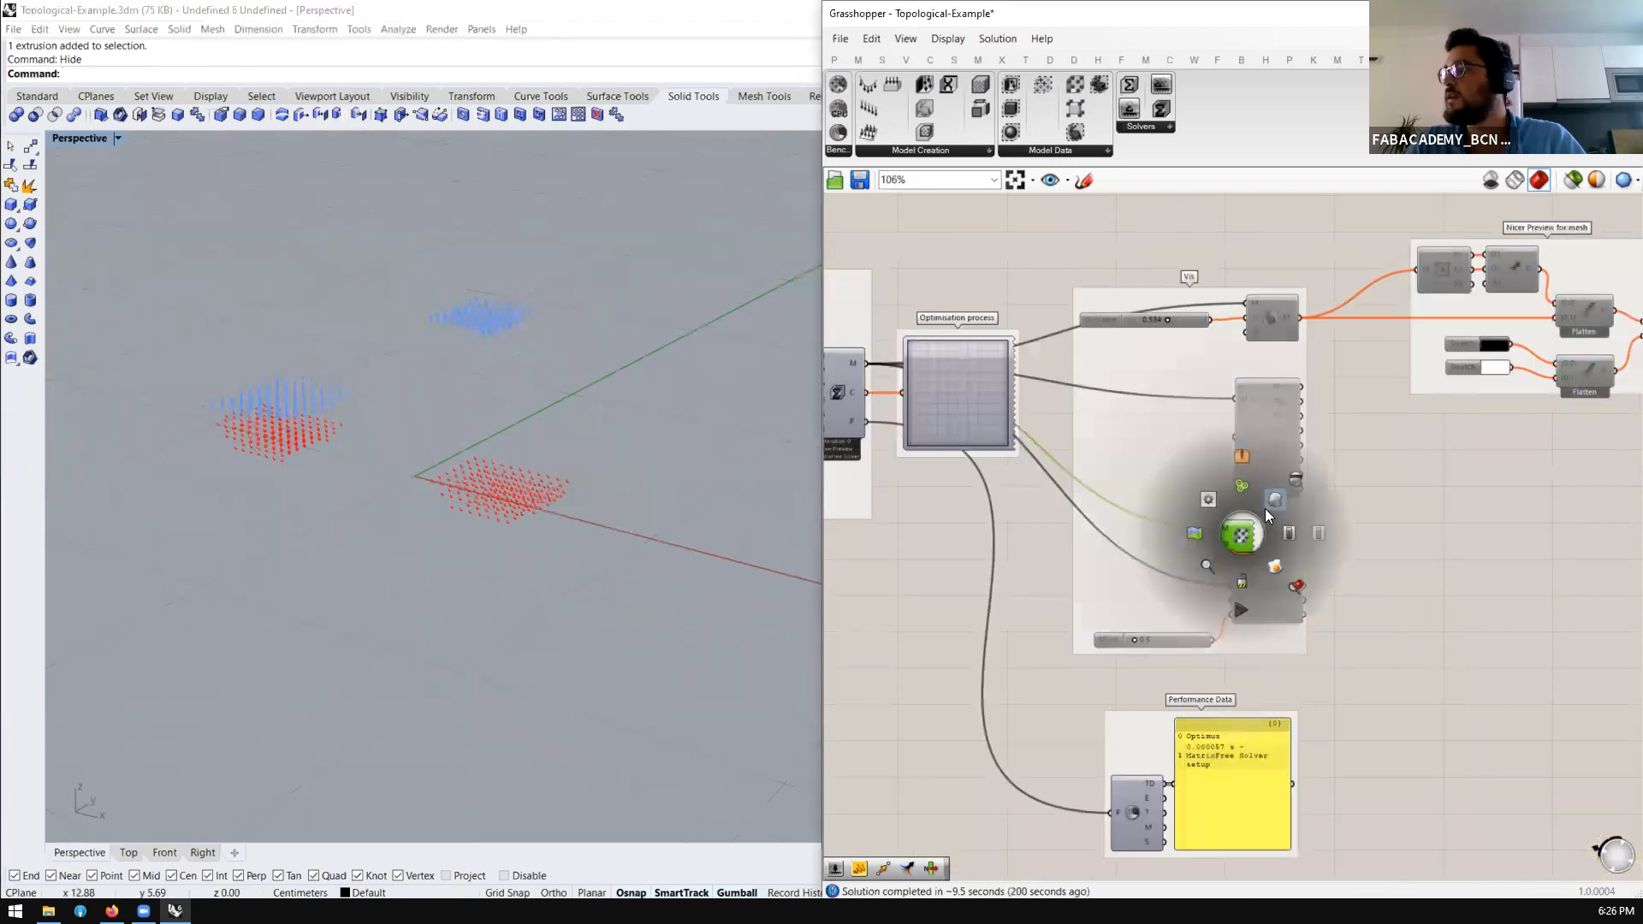
click(1269, 503)
click(1413, 525)
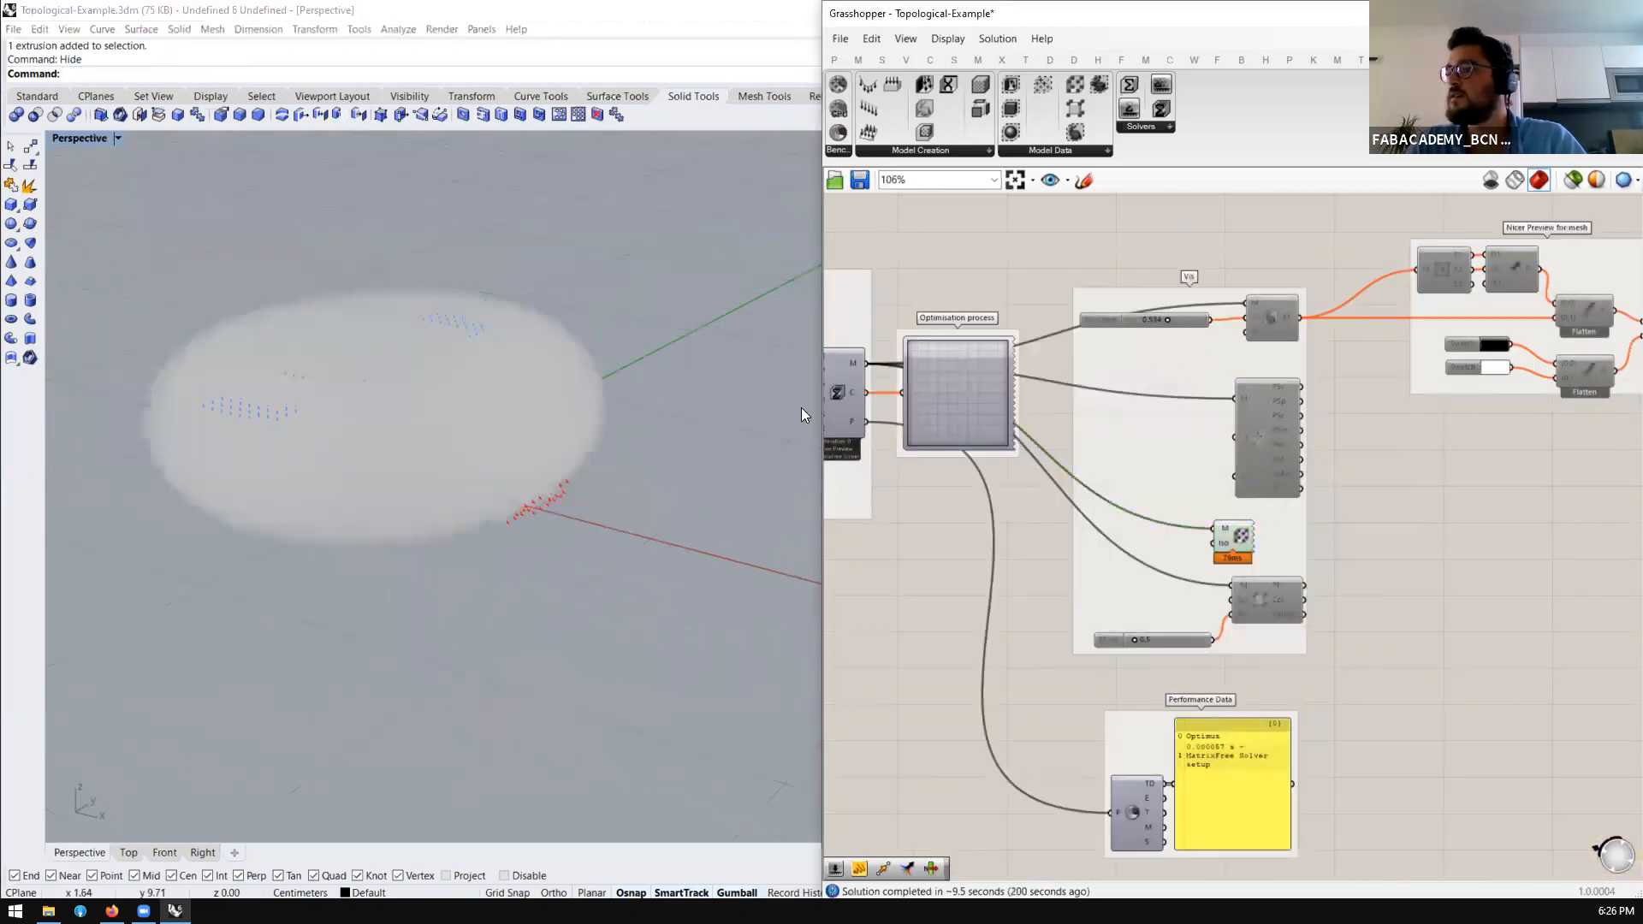
Run the optimisation by setting the Run! toggle to True, then stop it by switching the toggle back to False
scroll(1196, 428, up, 3)
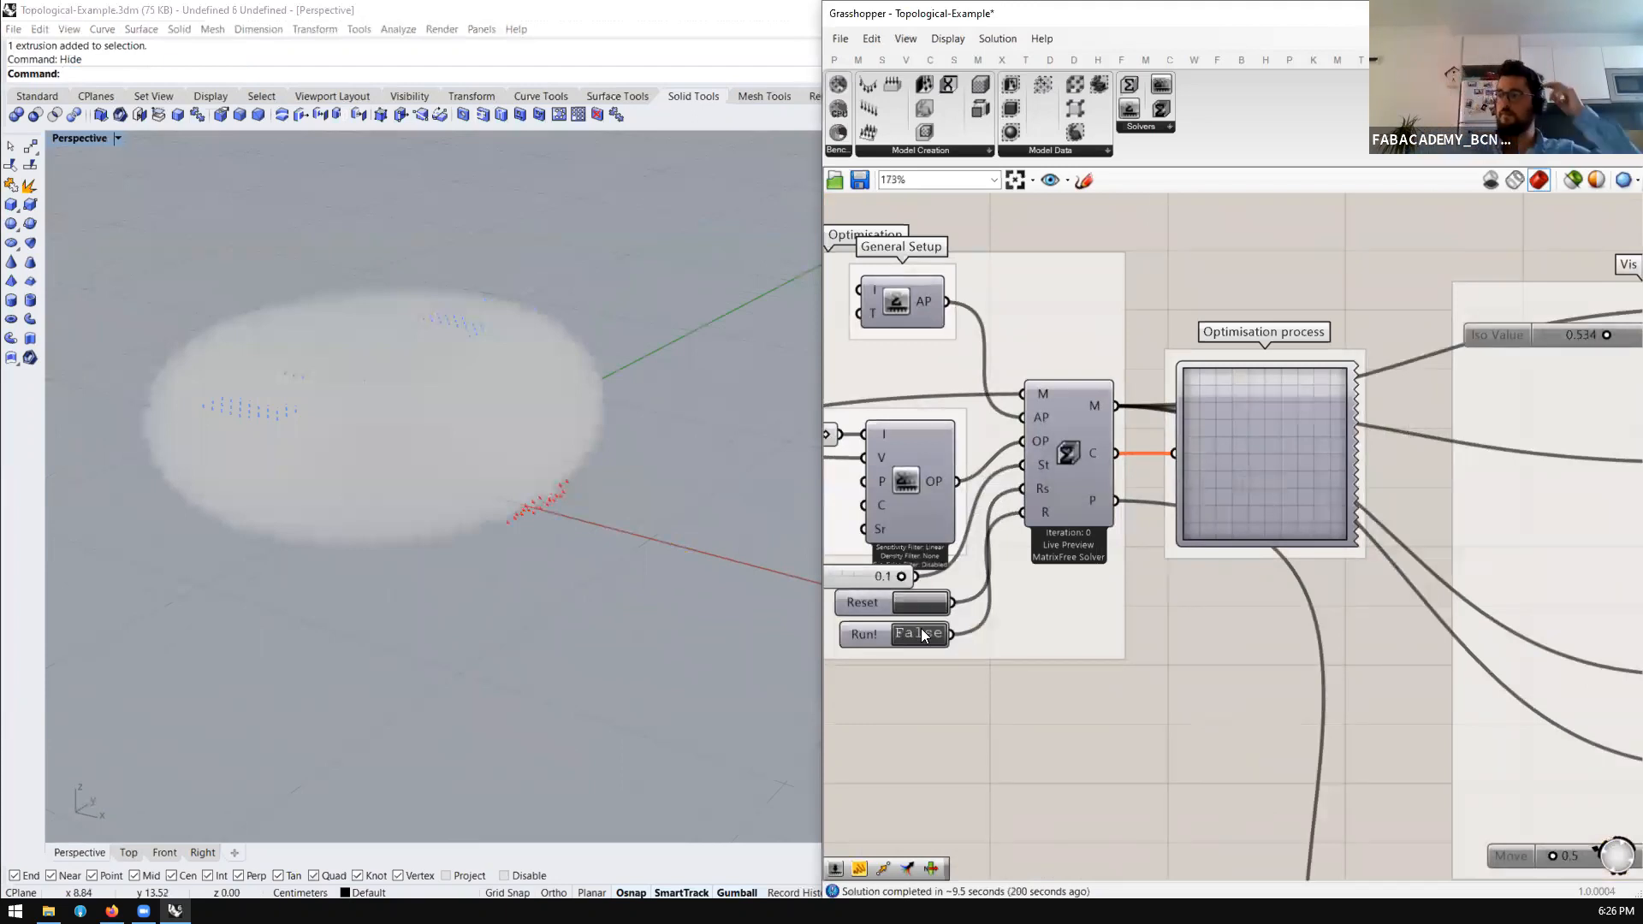
double_click(919, 634)
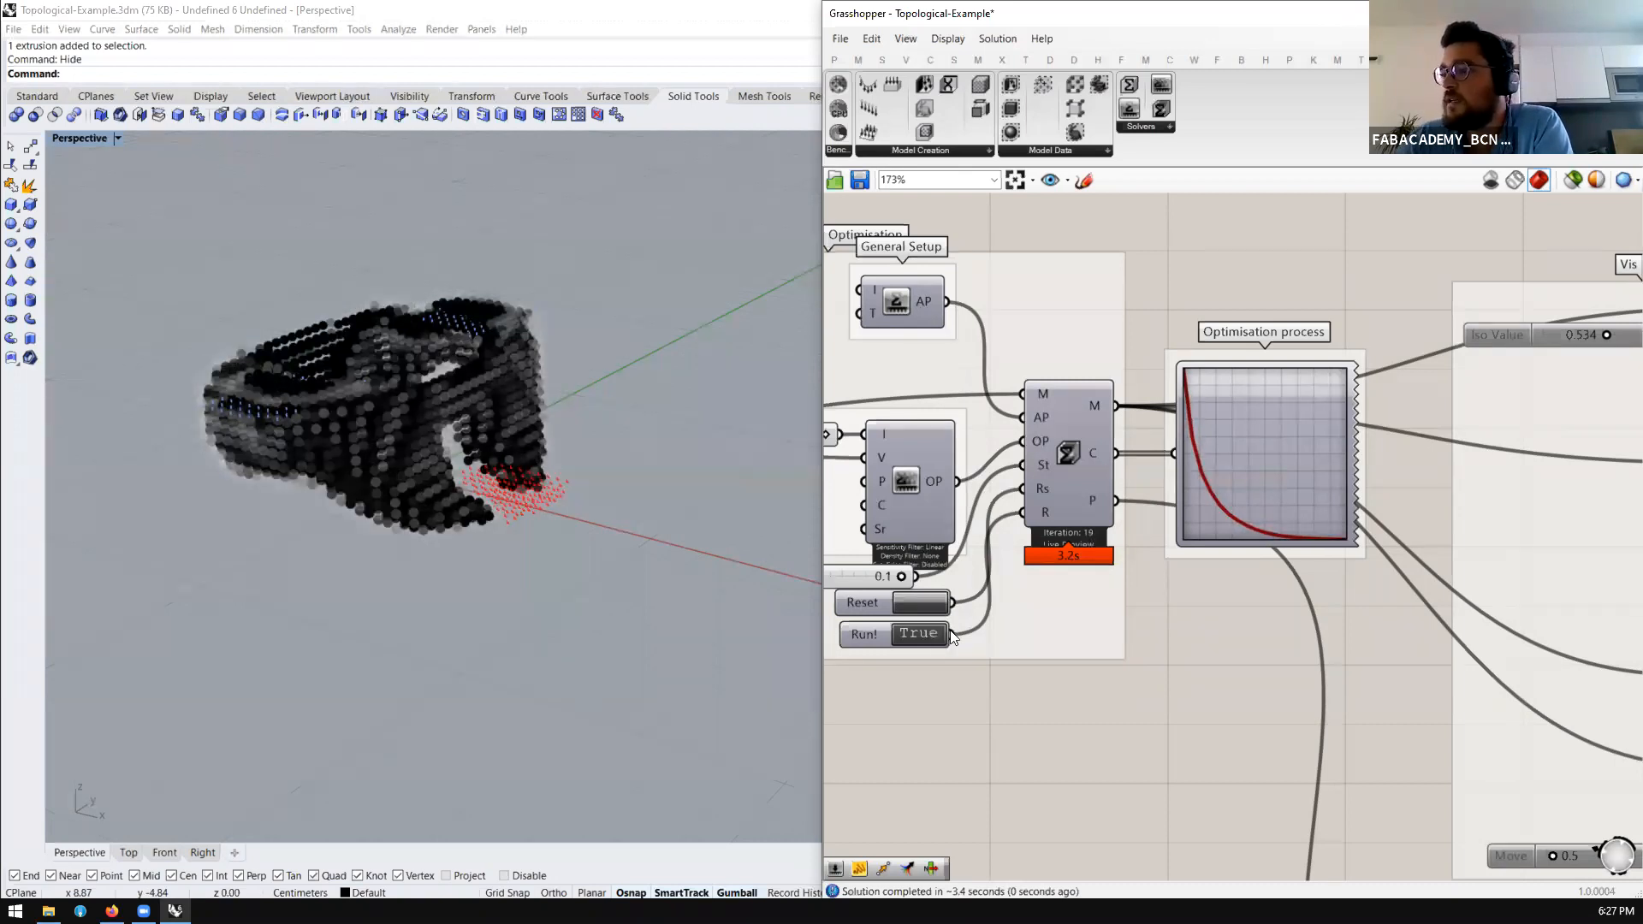
scroll(996, 596, down, 2)
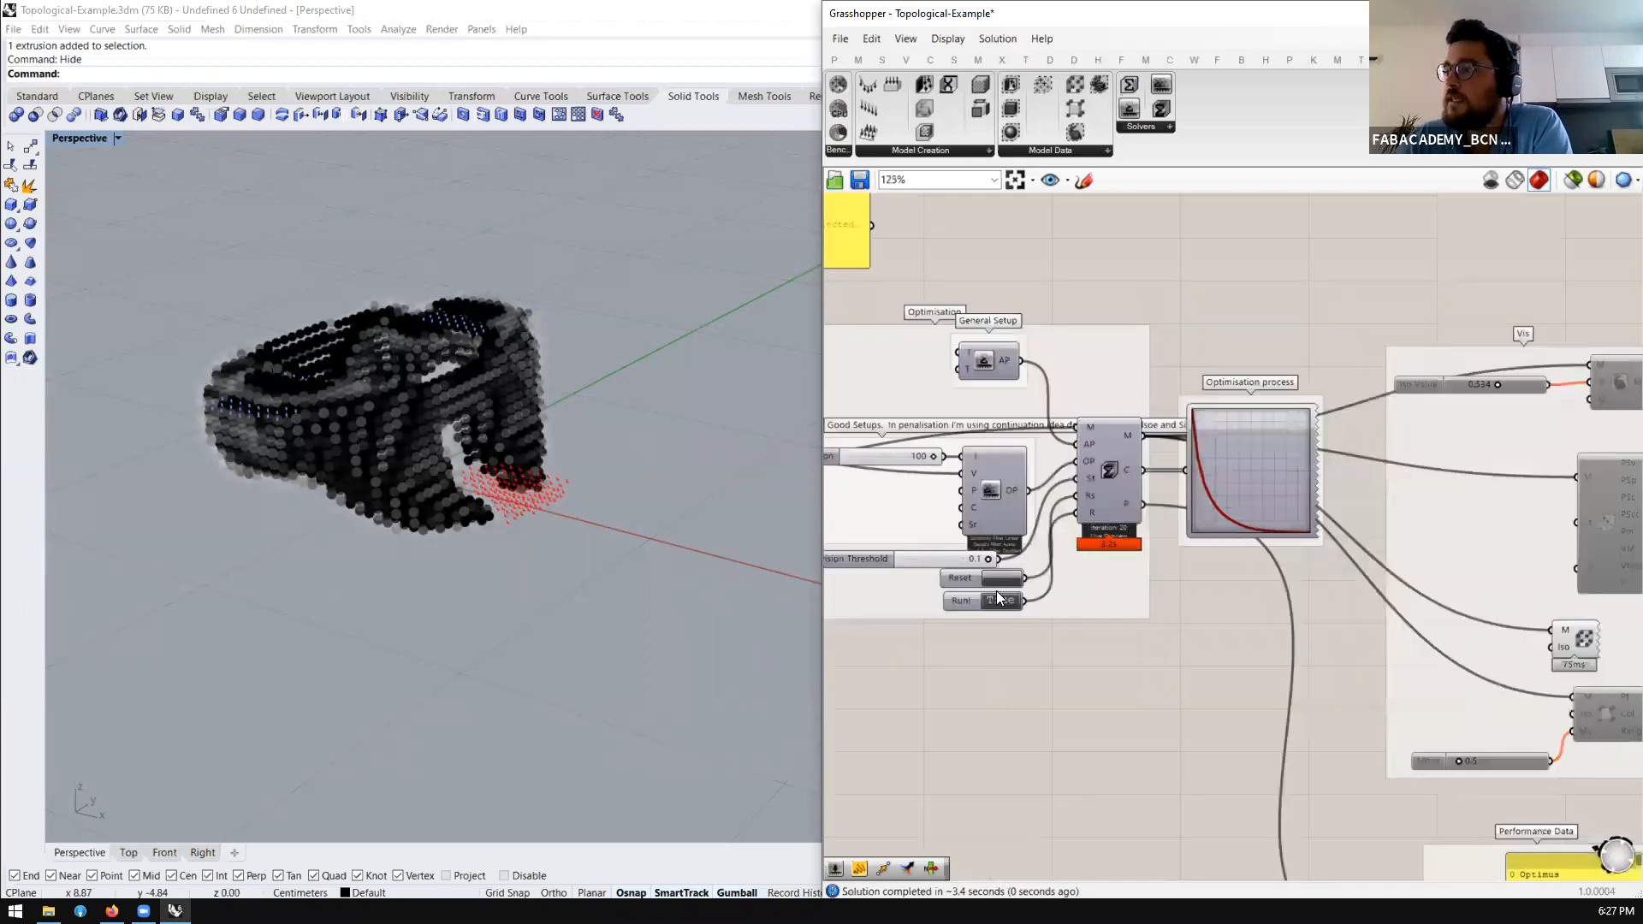
double_click(1008, 597)
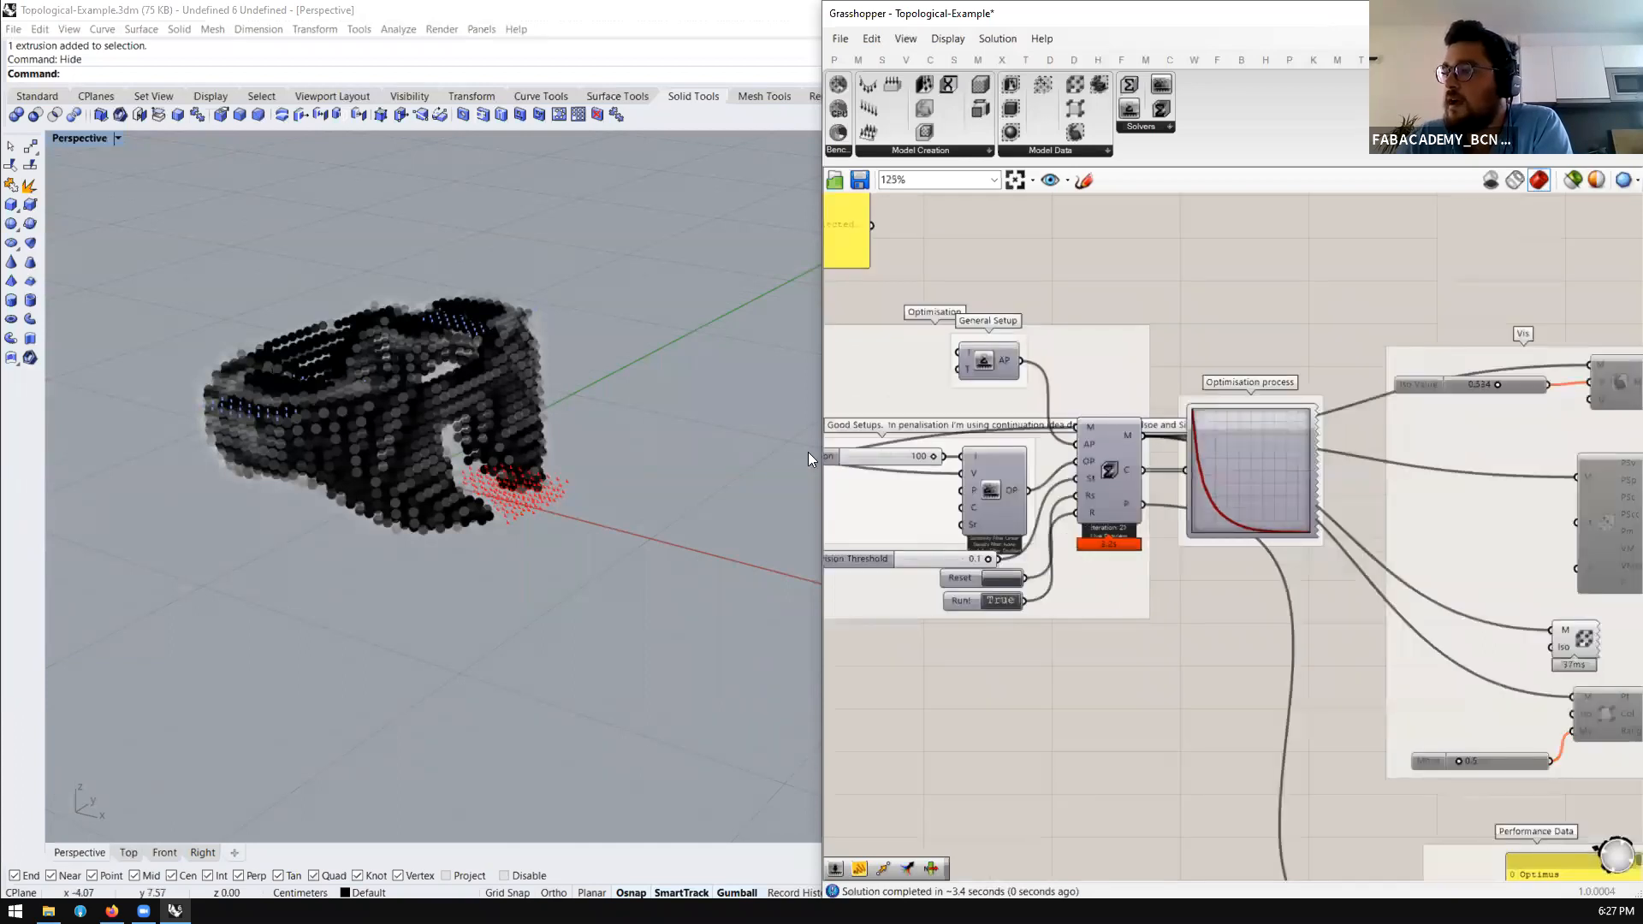
Inspect the higher-resolution density result up close from several sides and return to the Vis group on the canvas
scroll(522, 436, up, 2)
right_drag(522, 437, 674, 474)
right_drag(462, 515, 367, 487)
scroll(1185, 507, down, 3)
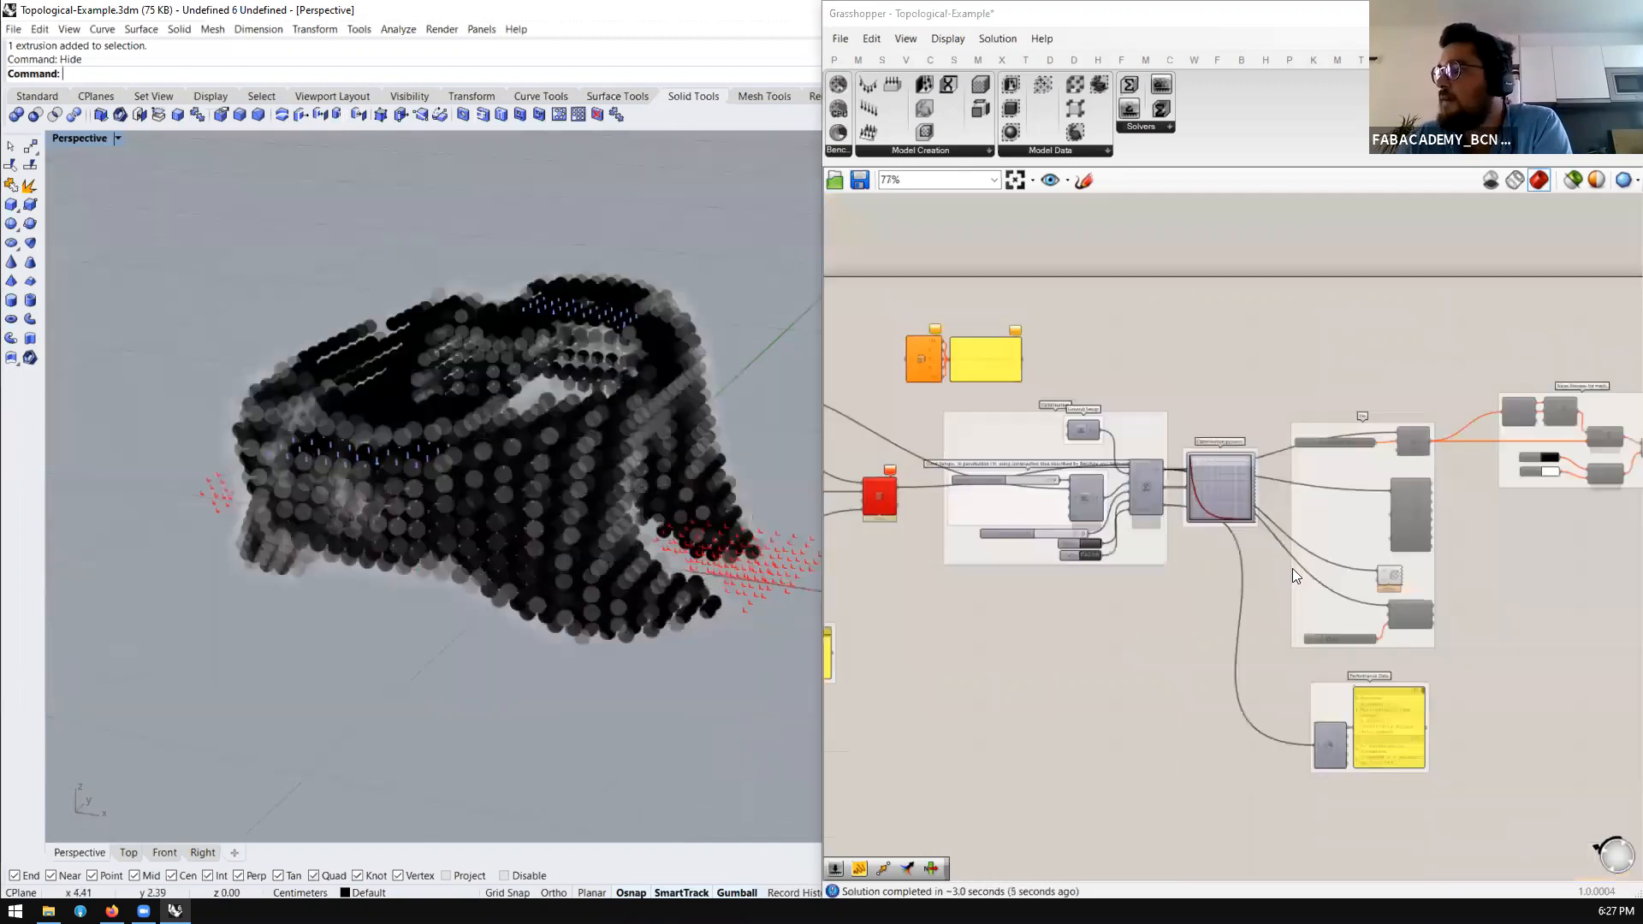
scroll(1292, 569, up, 5)
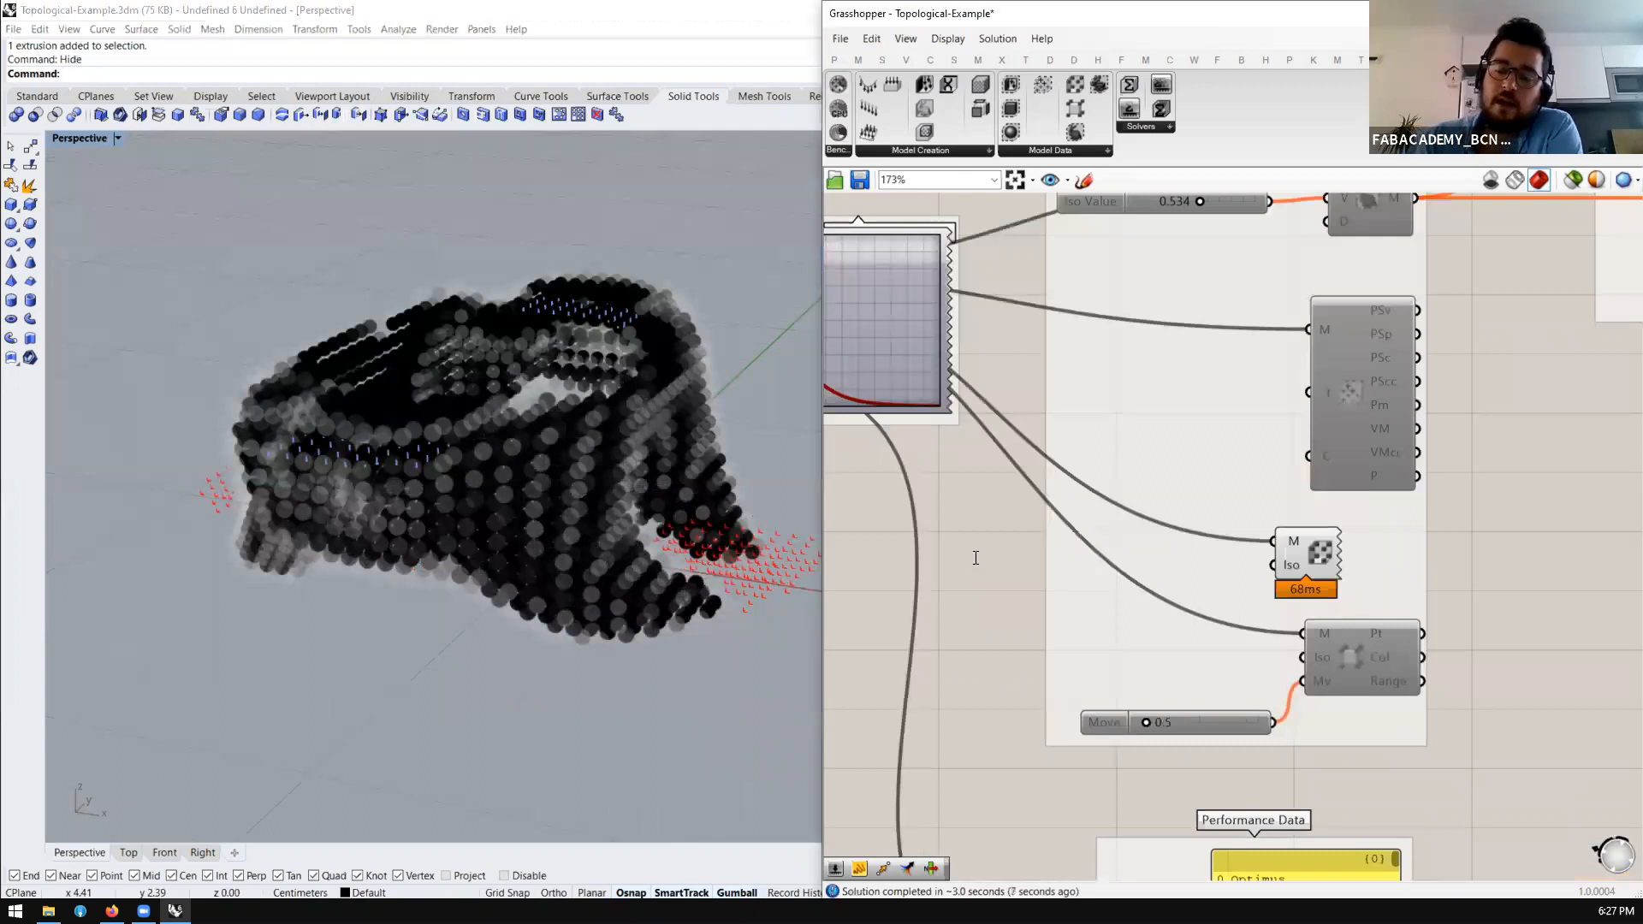
Add a number slider ranging from 0.0 to 1, connect it to the density preview's Iso input and set it to 0.5
double_click(974, 544)
text(0.0<1)
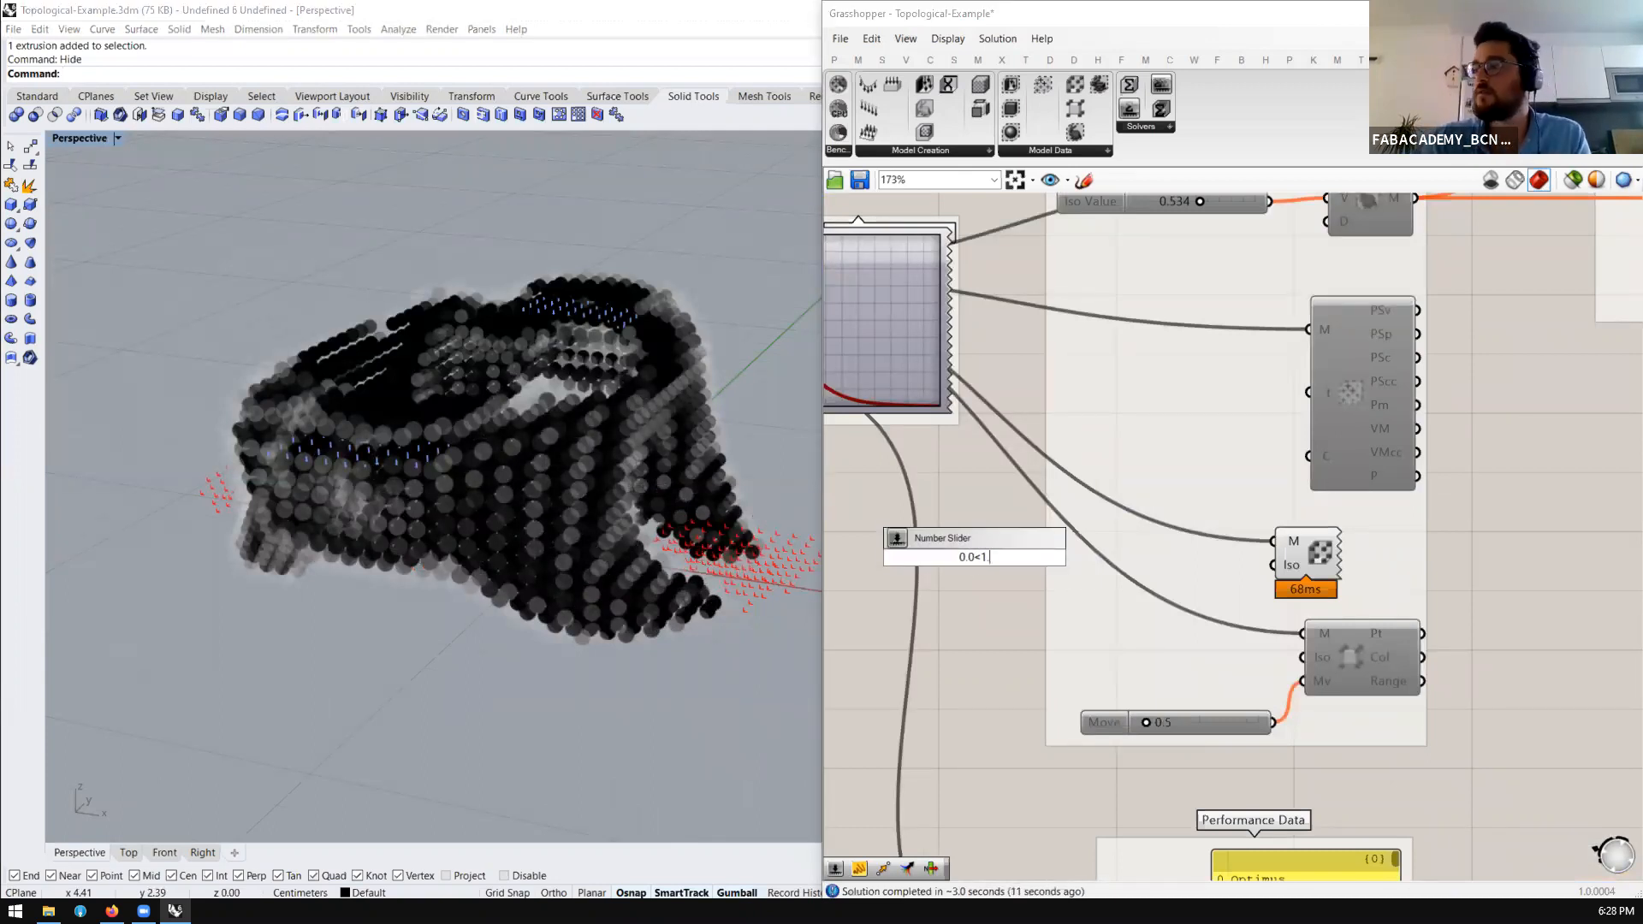
key(Return)
drag(1071, 558, 1313, 546)
drag(924, 558, 988, 558)
right_drag(681, 544, 732, 511)
Turn on the preview of the Iso Mesh component in the Vis group
scroll(992, 513, down, 8)
scroll(1064, 457, up, 6)
drag(1182, 299, 976, 425)
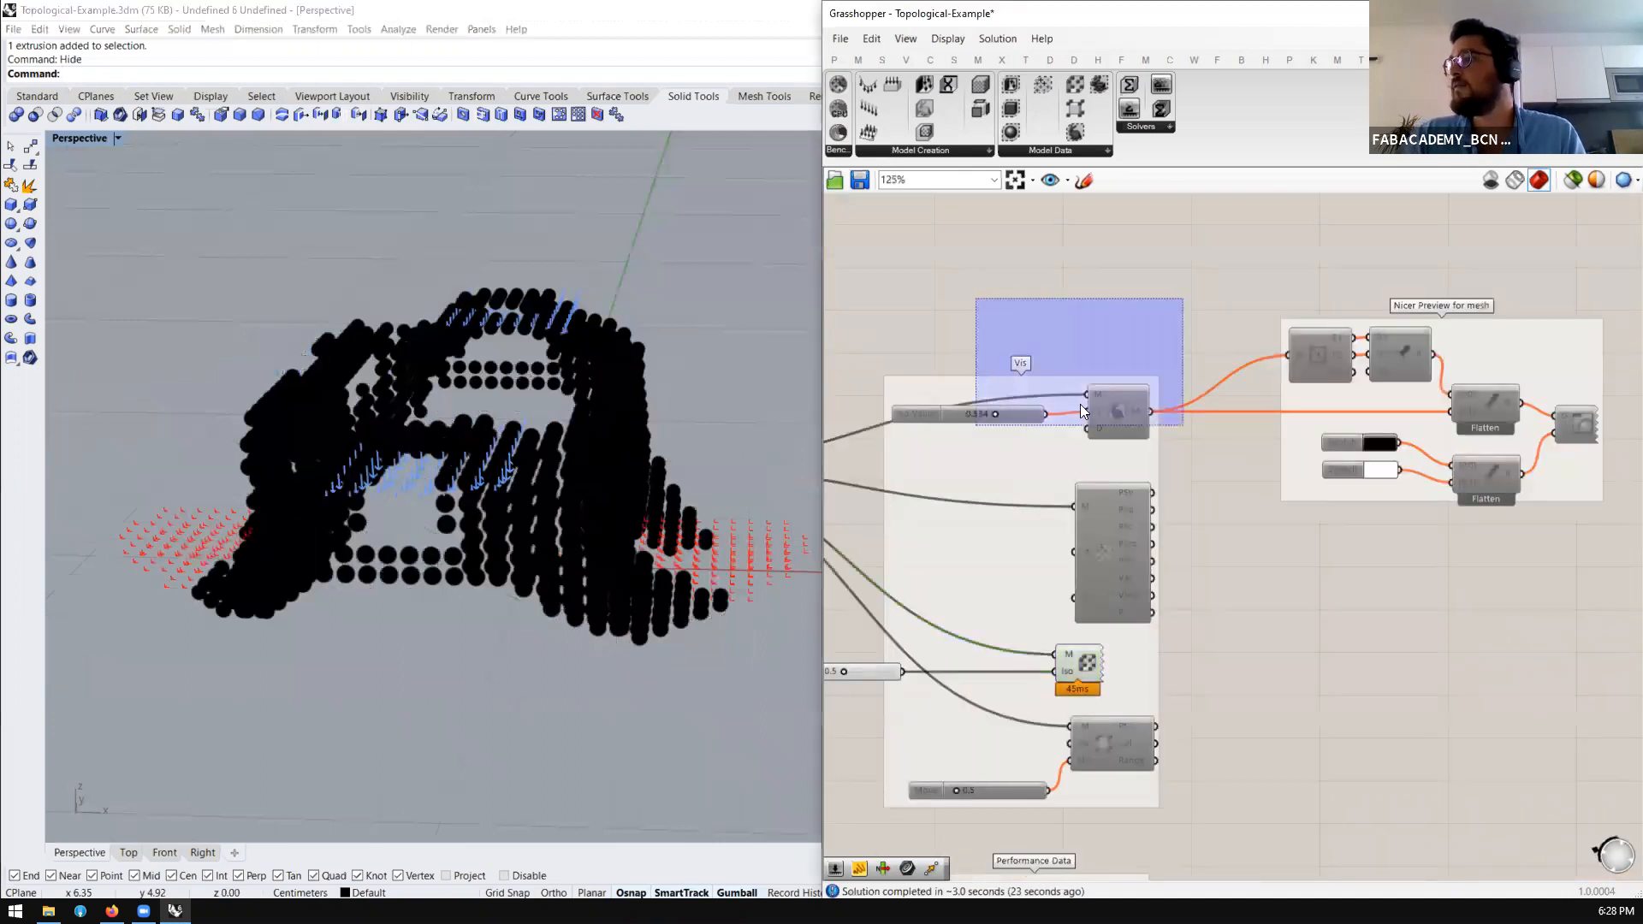
middle_click(1038, 415)
click(1073, 376)
middle_click(1073, 376)
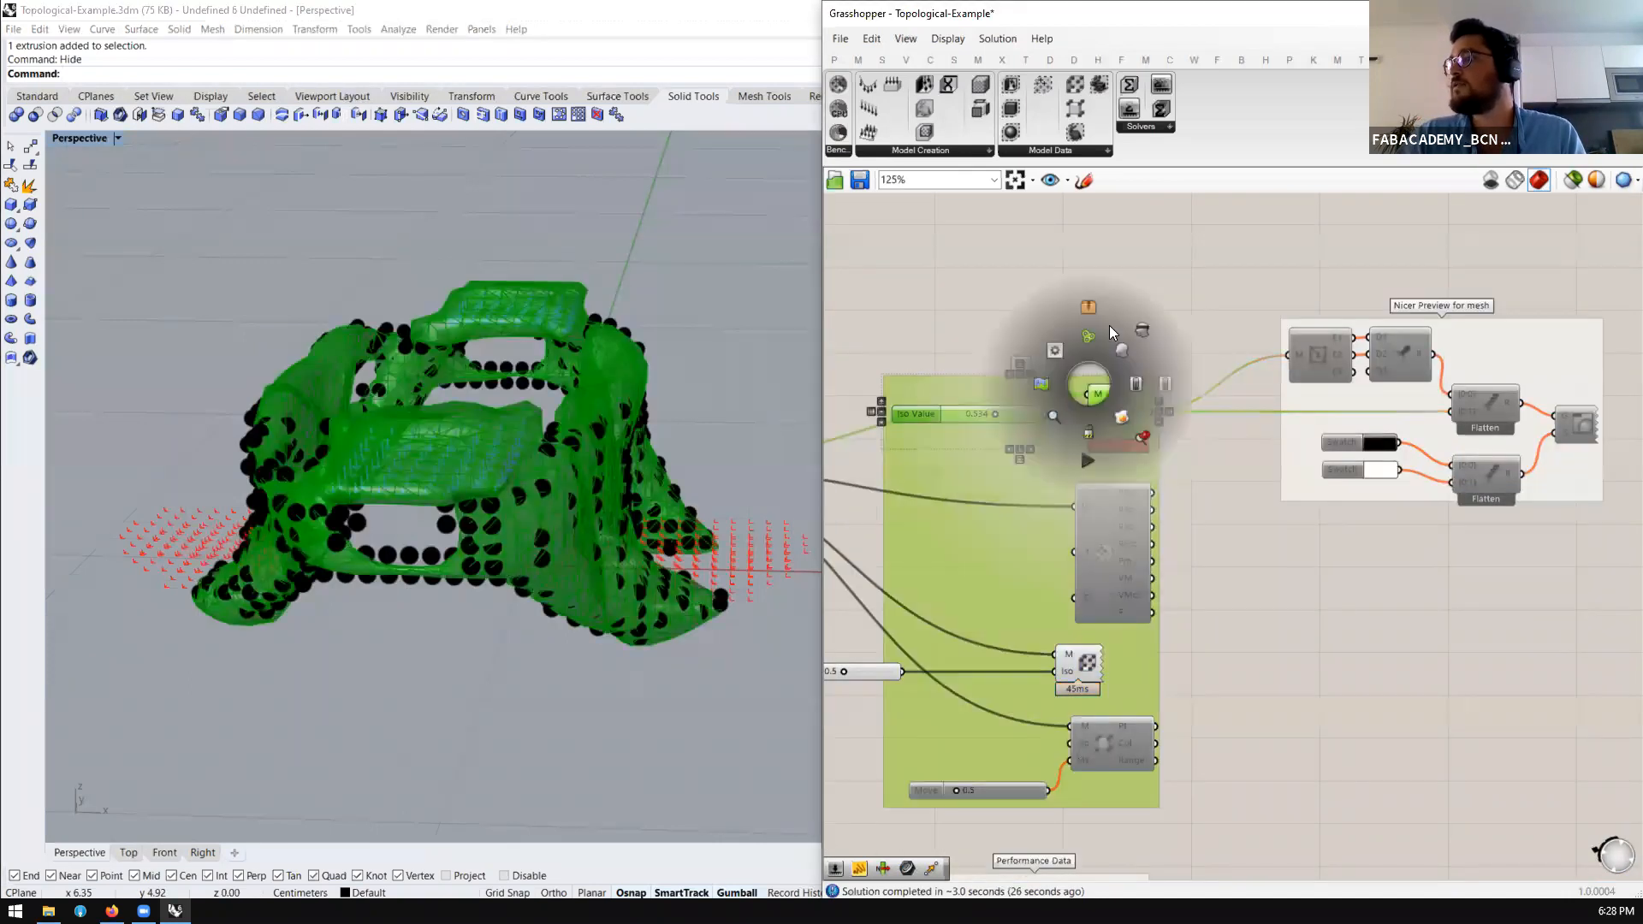
Turn off the preview of the density preview component so that only the mesh is drawn
scroll(1185, 522, down, 5)
drag(1221, 614, 1029, 627)
middle_click(1100, 599)
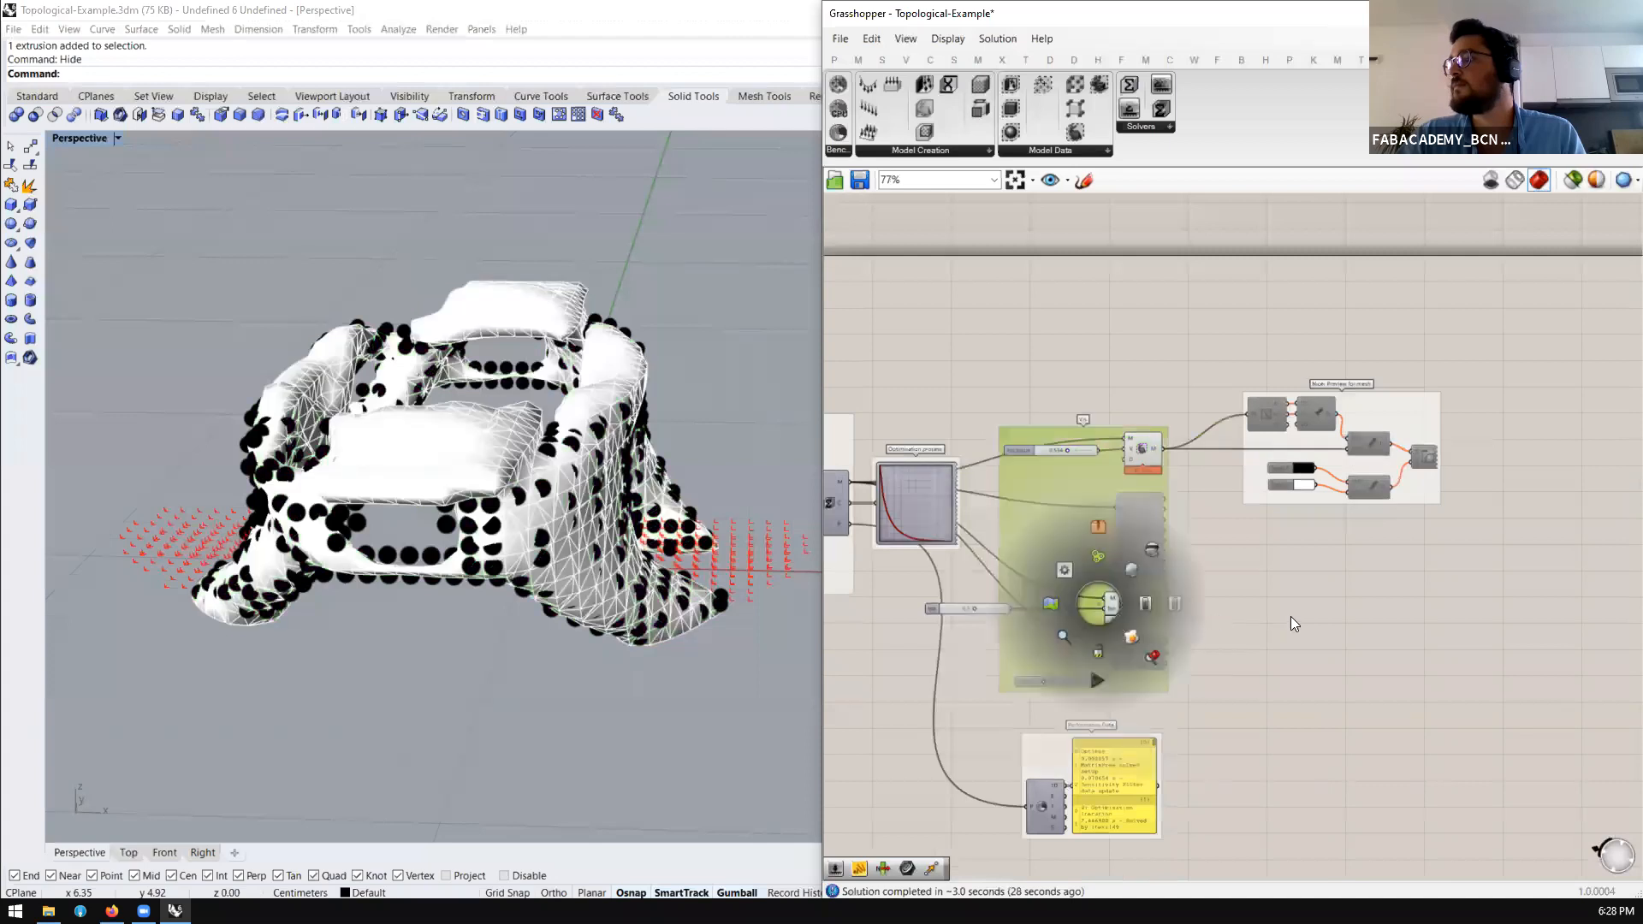
drag(1242, 612, 1071, 597)
middle_click(1096, 596)
click(1146, 550)
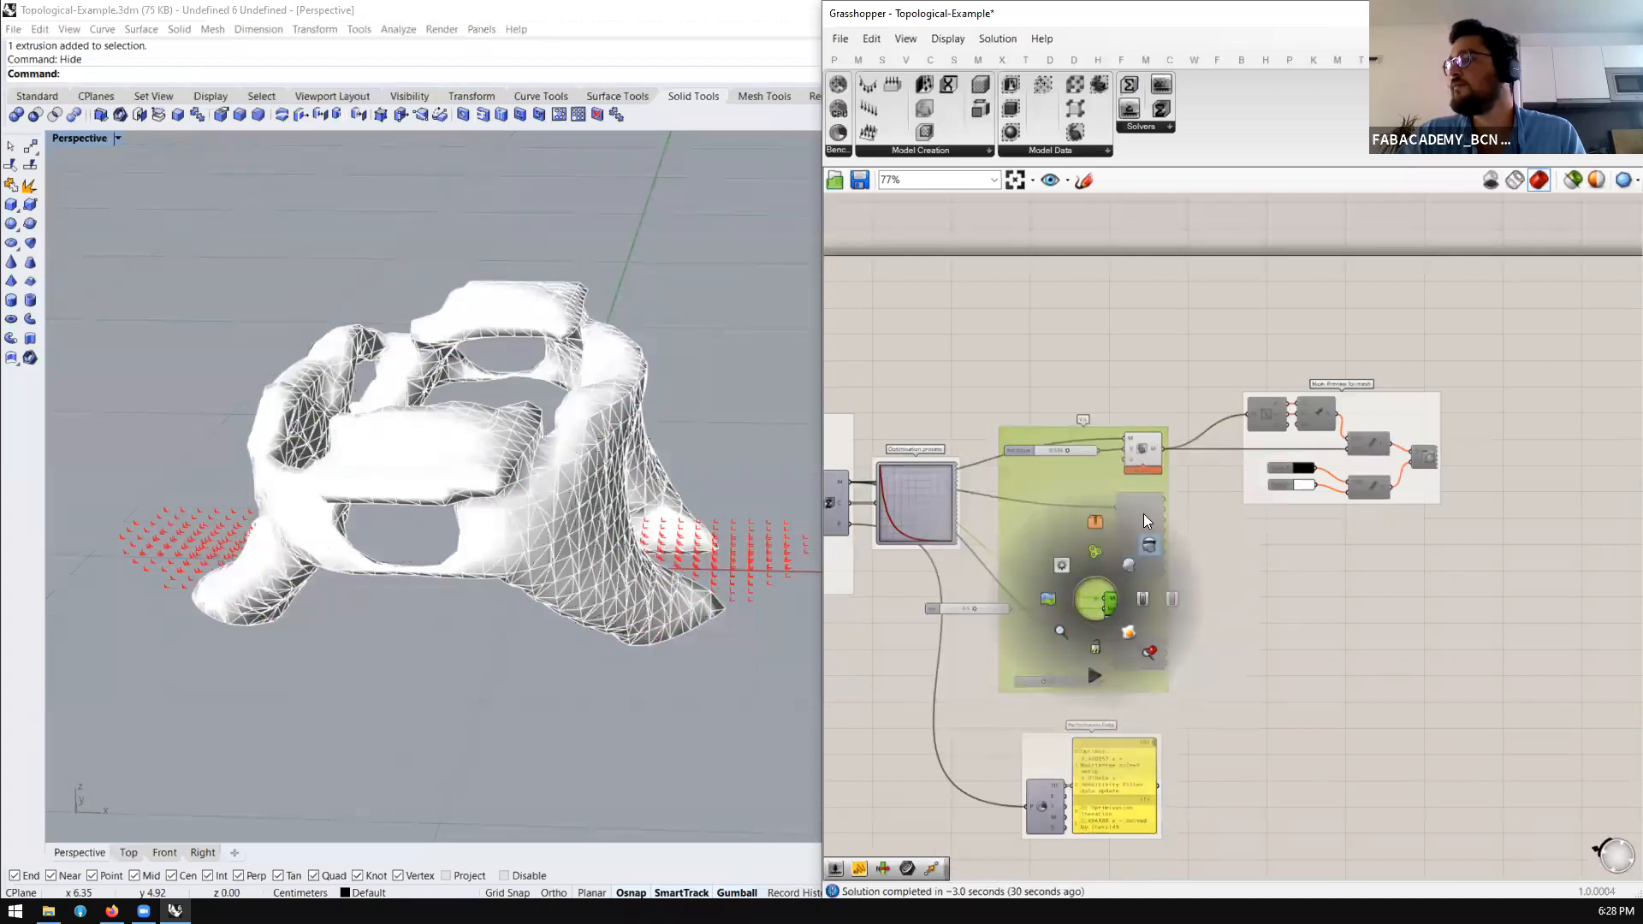
Set the Iso Value slider to 0.286 and inspect the optimised mesh from several sides
scroll(866, 396, up, 1)
right_drag(633, 446, 412, 562)
right_drag(513, 403, 528, 547)
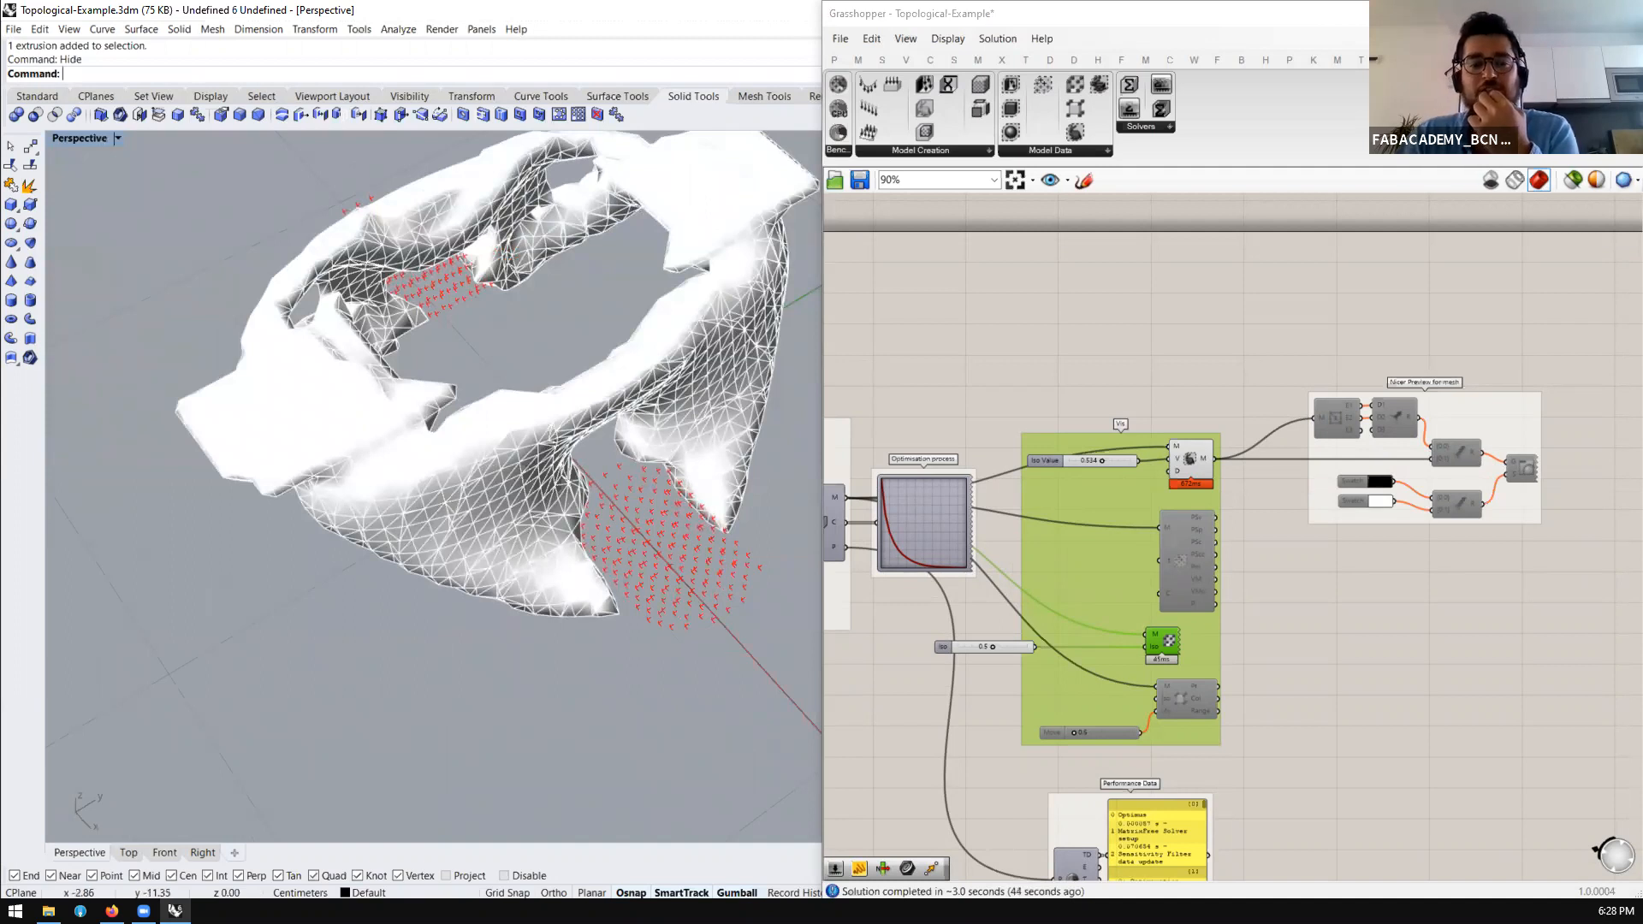
right_drag(417, 486, 329, 409)
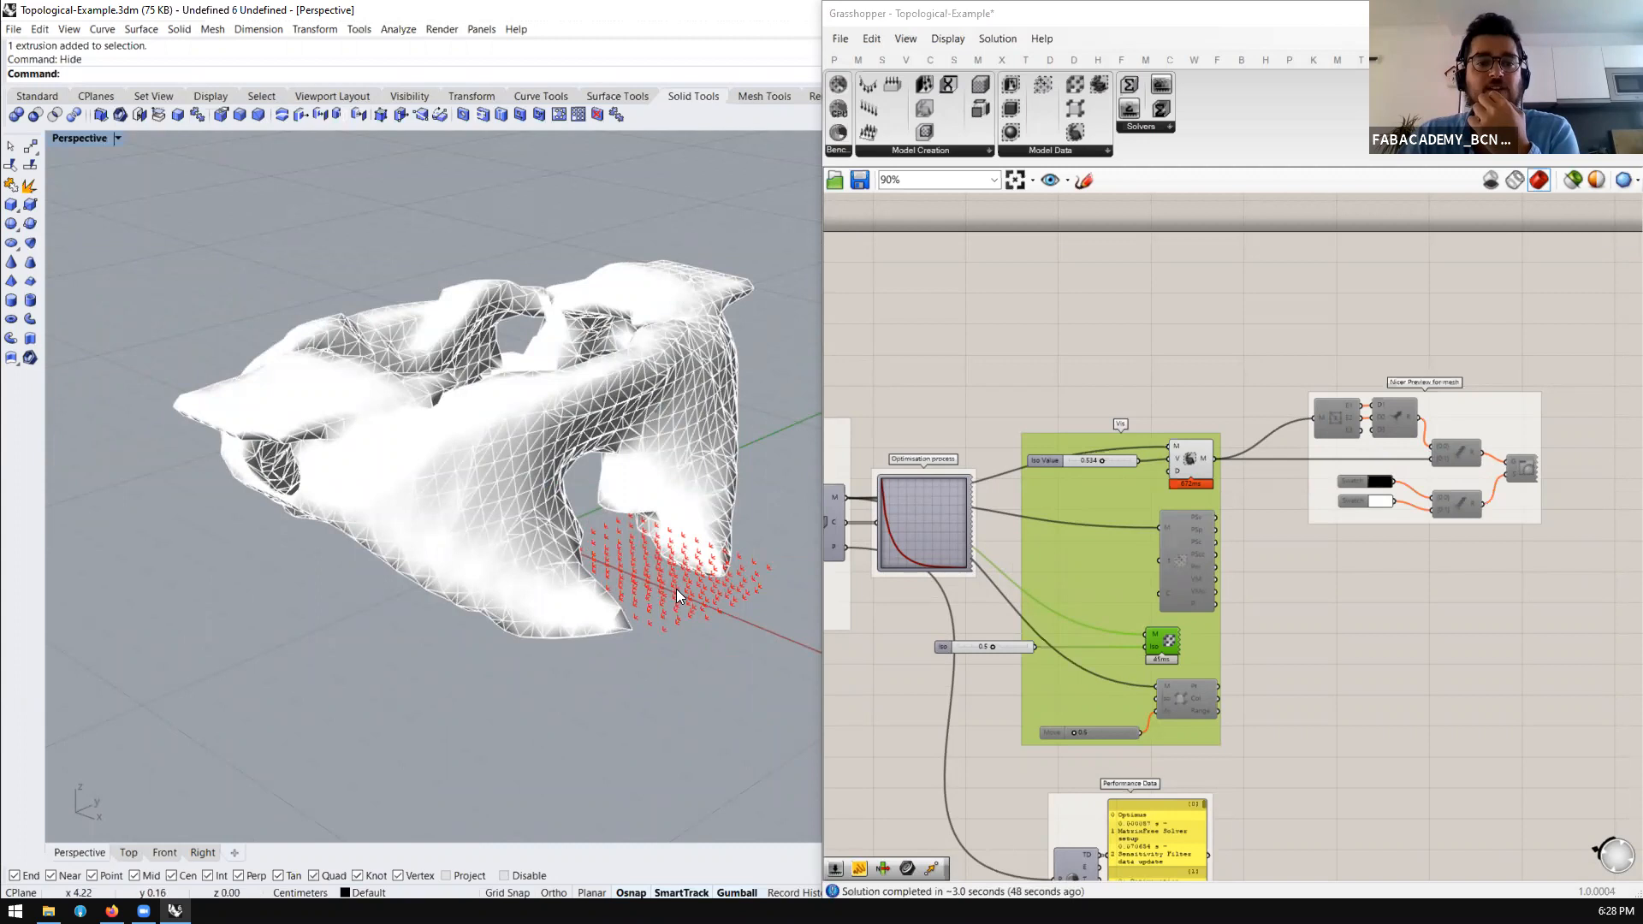
right_drag(590, 583, 770, 575)
scroll(1133, 472, up, 5)
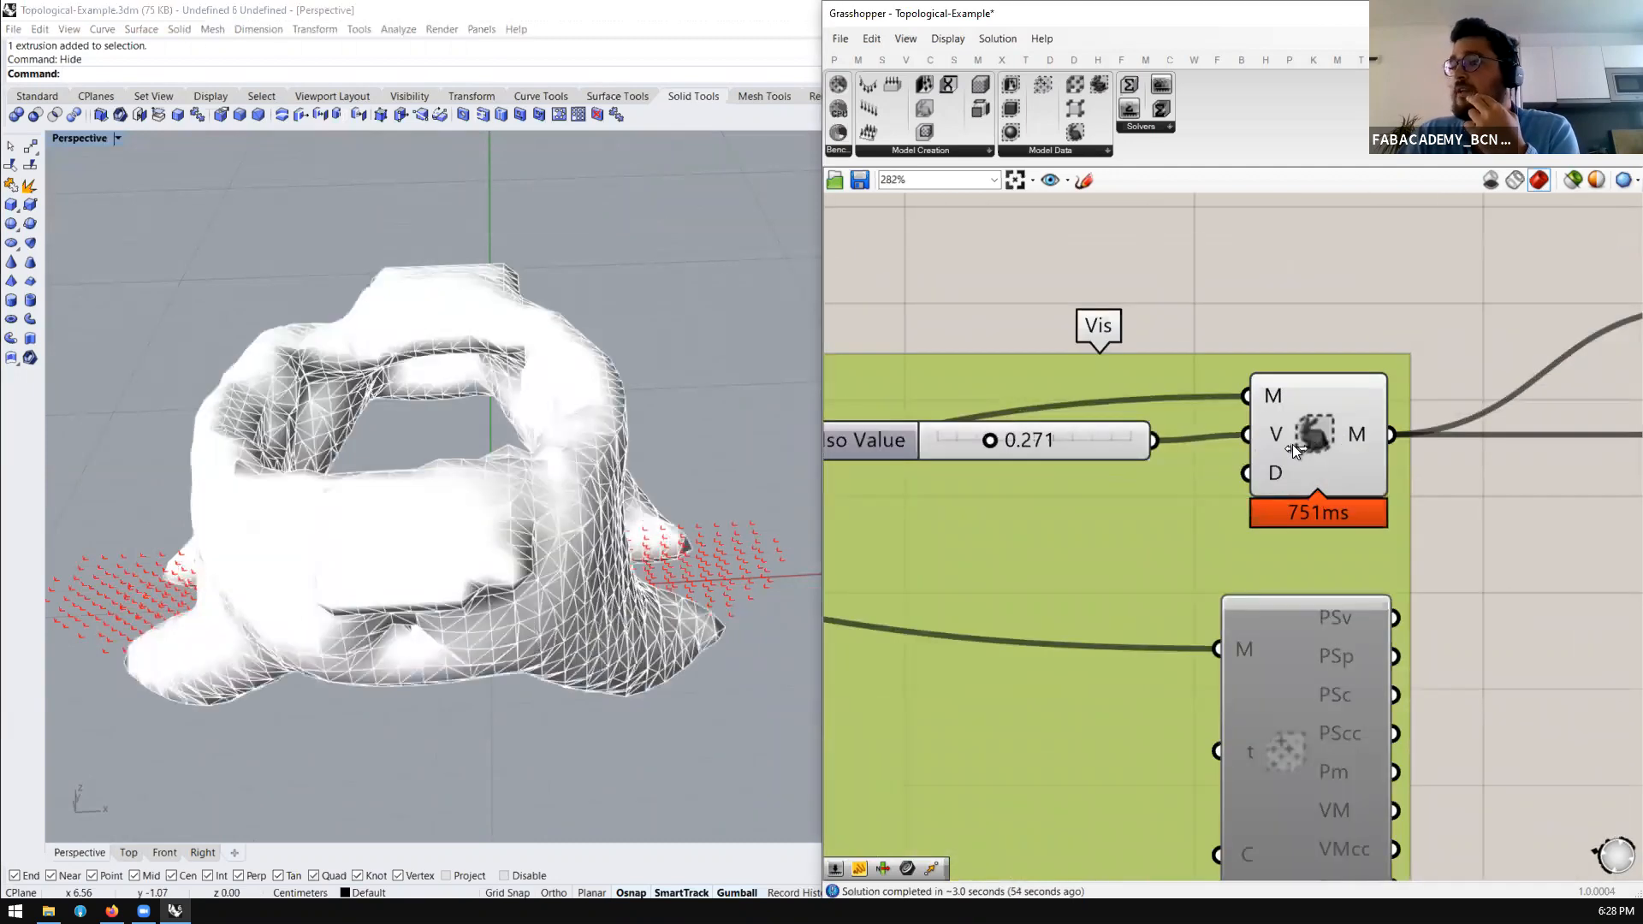
right_drag(356, 526, 445, 500)
scroll(1181, 418, down, 3)
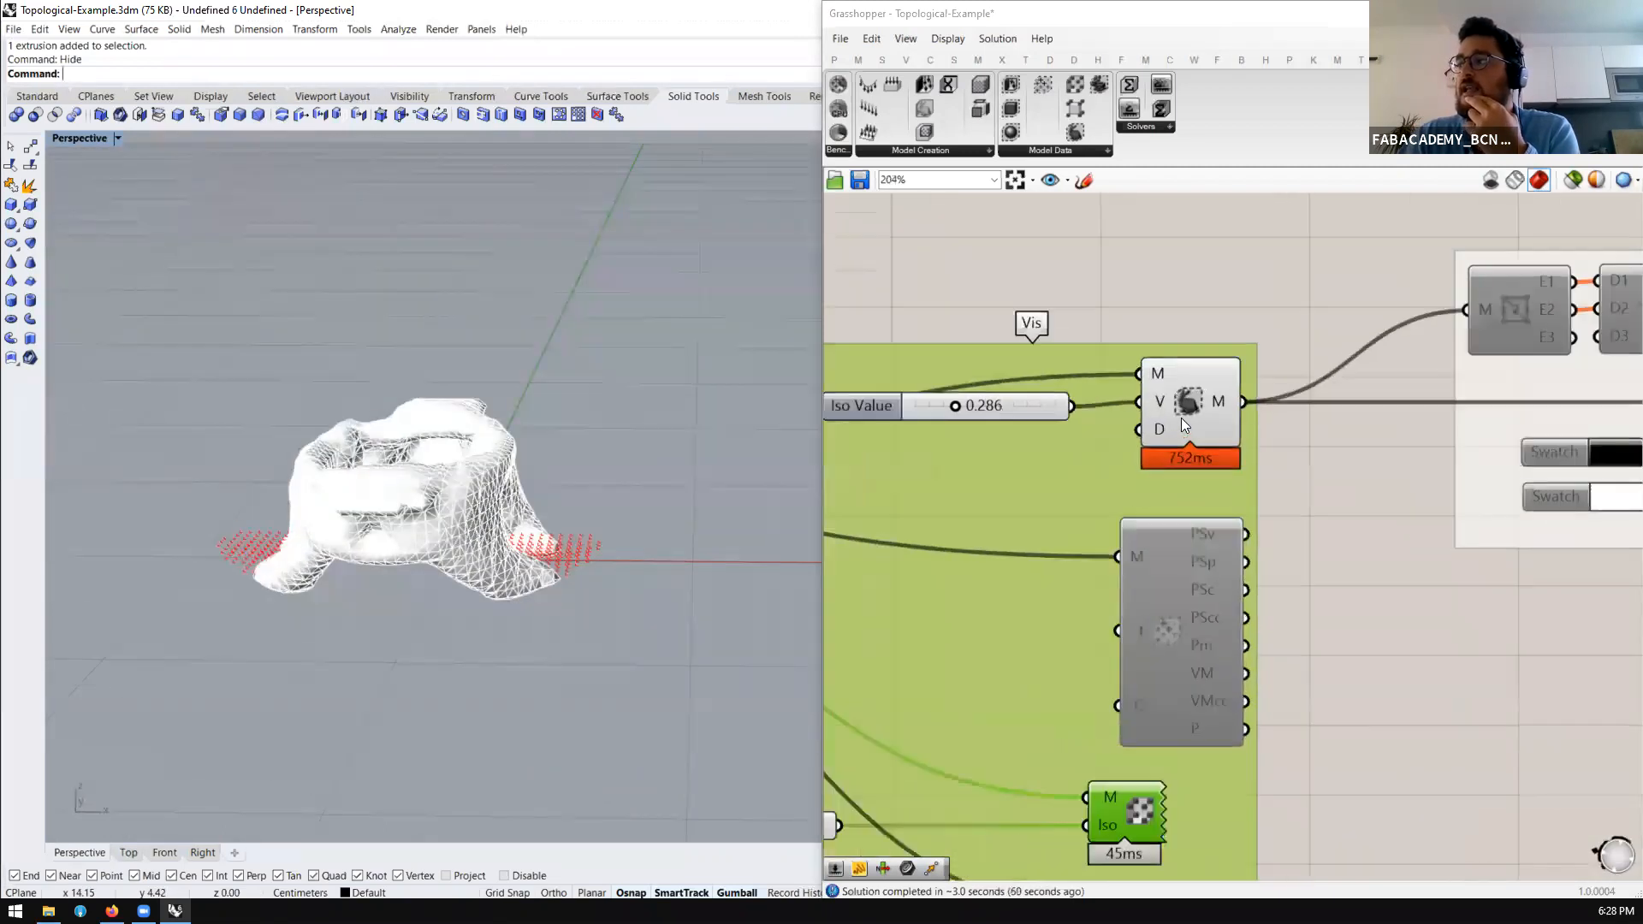
scroll(1167, 418, up, 3)
scroll(1162, 409, down, 3)
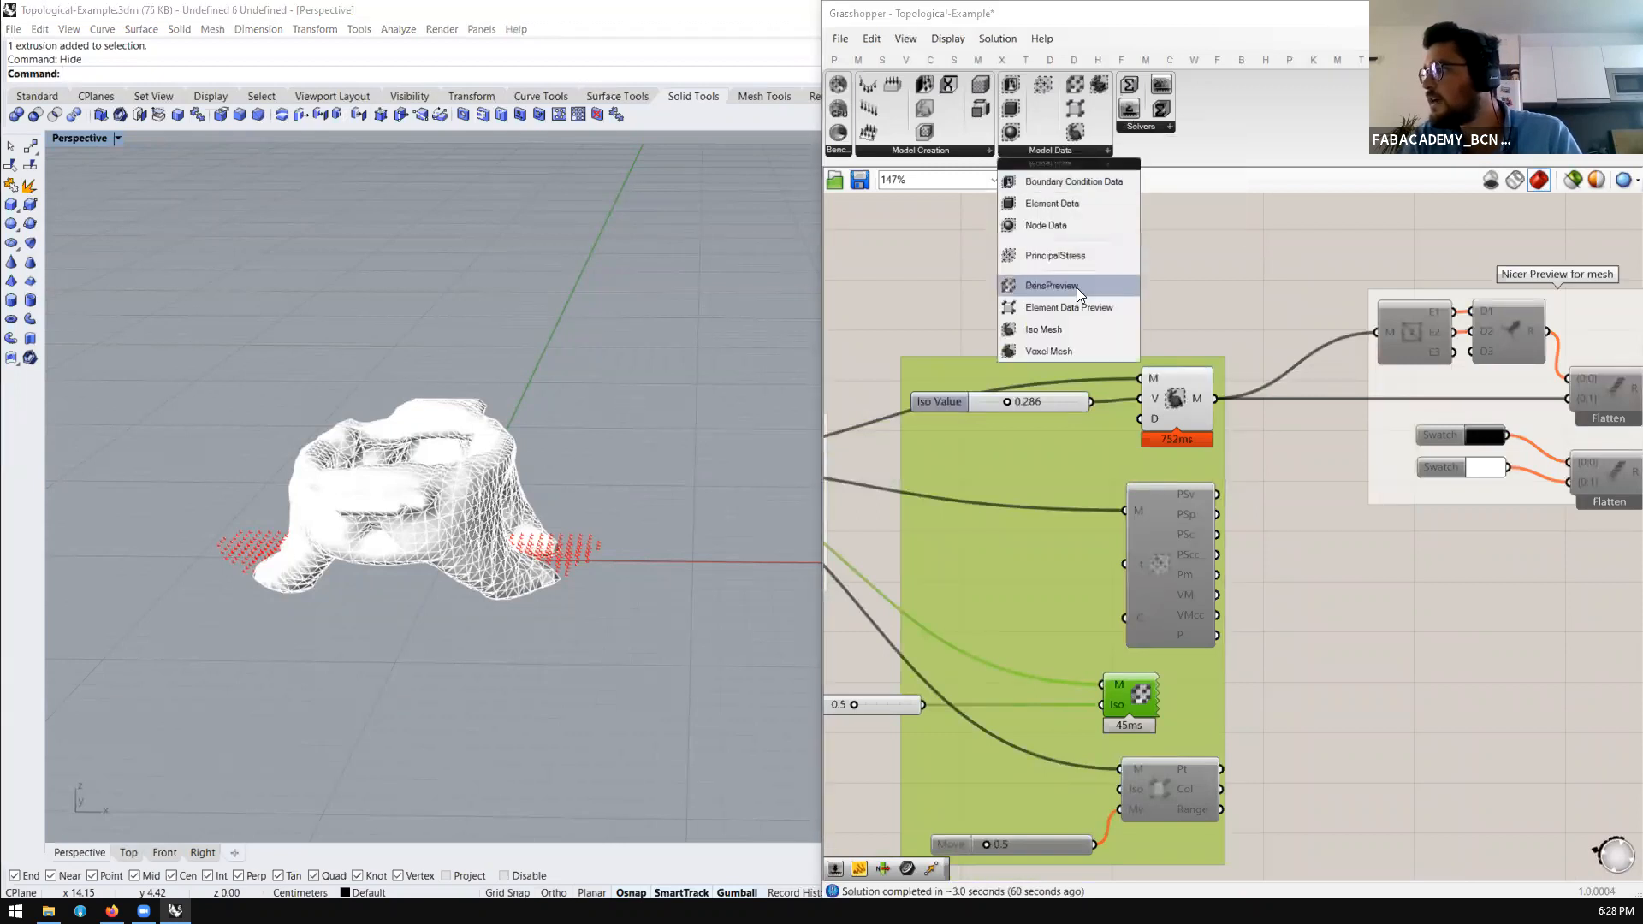
Add a Voxel Mesh component above the Vis group, feeding it the optimisation model and the Iso Value slider
click(1064, 350)
click(1137, 293)
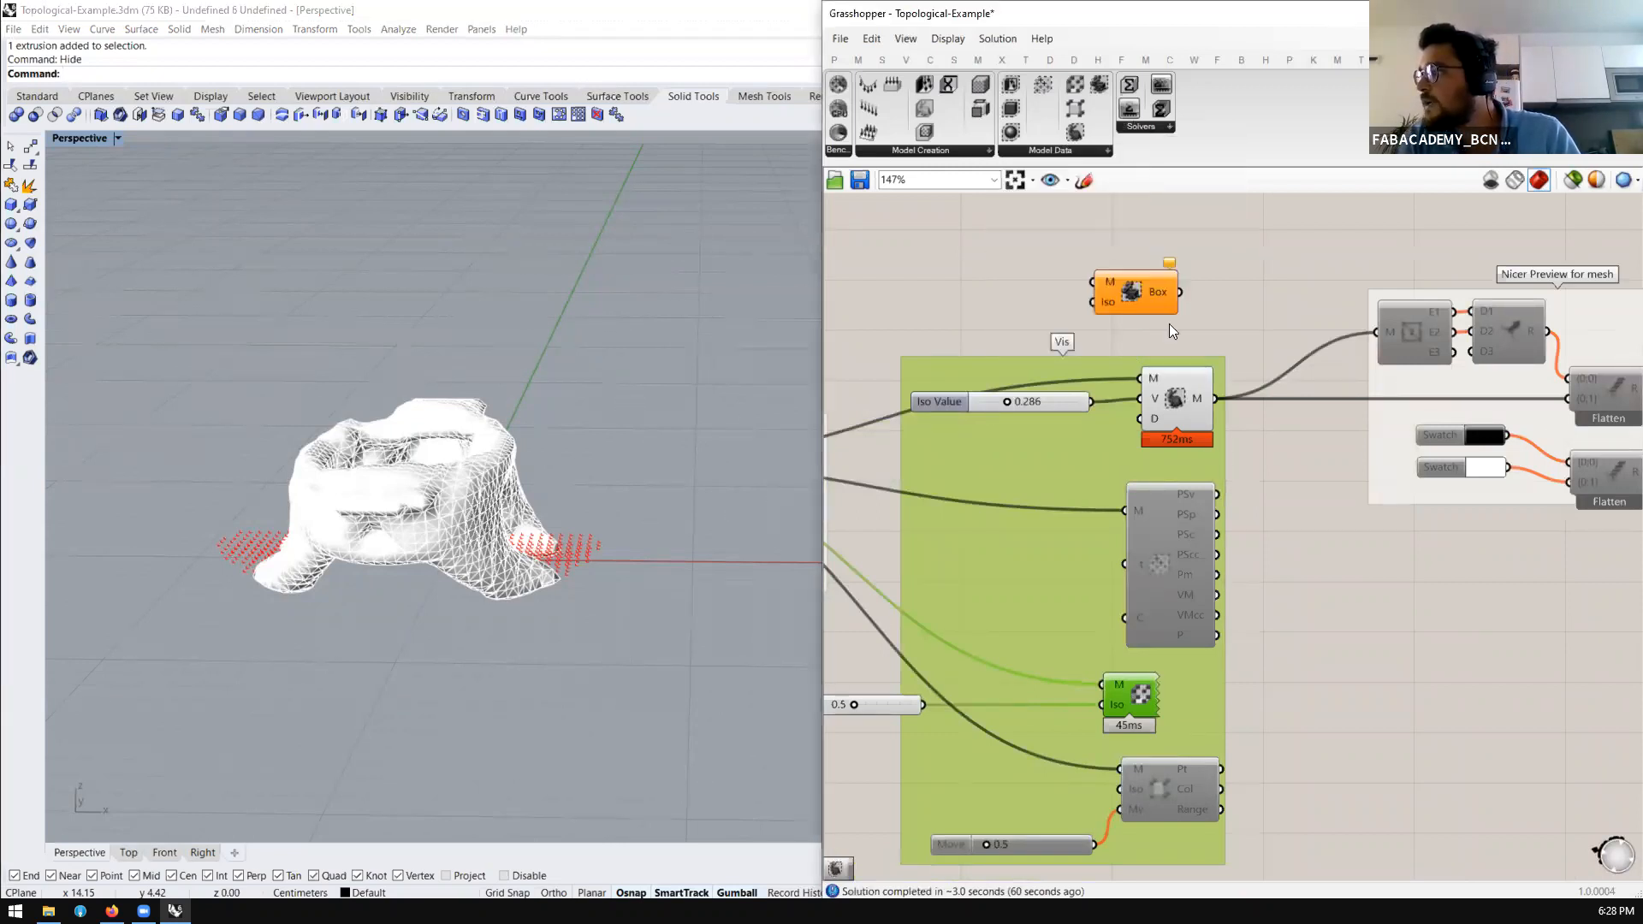
scroll(1202, 351, down, 3)
scroll(935, 417, up, 3)
scroll(933, 416, down, 3)
scroll(850, 429, up, 1)
drag(846, 417, 1139, 309)
click(1227, 294)
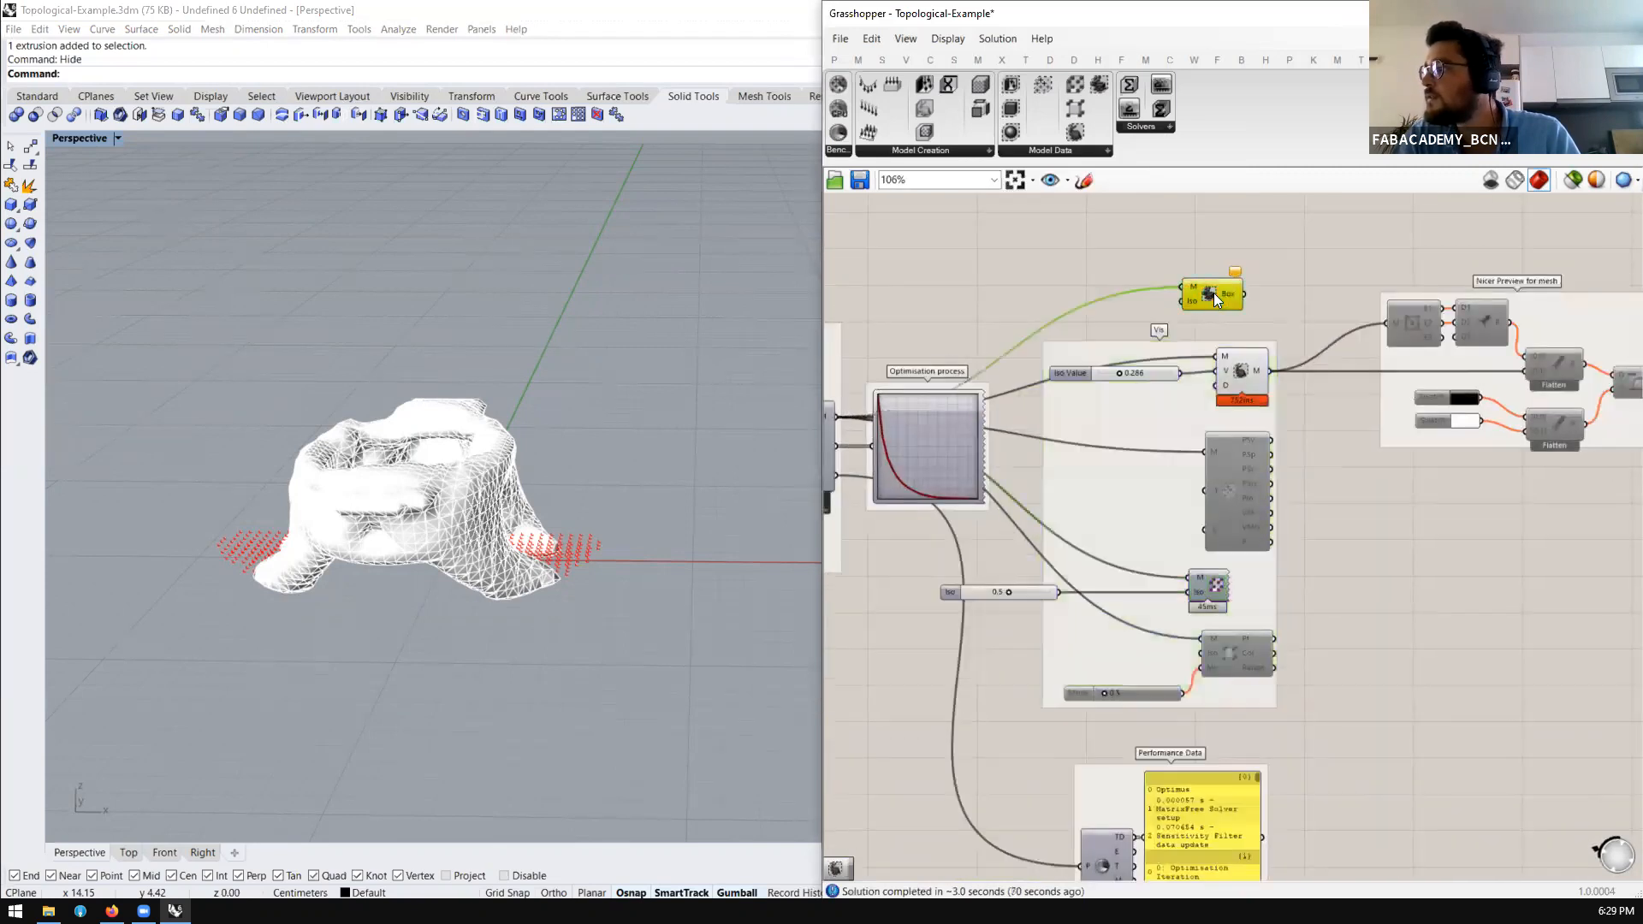
scroll(1182, 301, up, 1)
drag(1180, 385, 1187, 301)
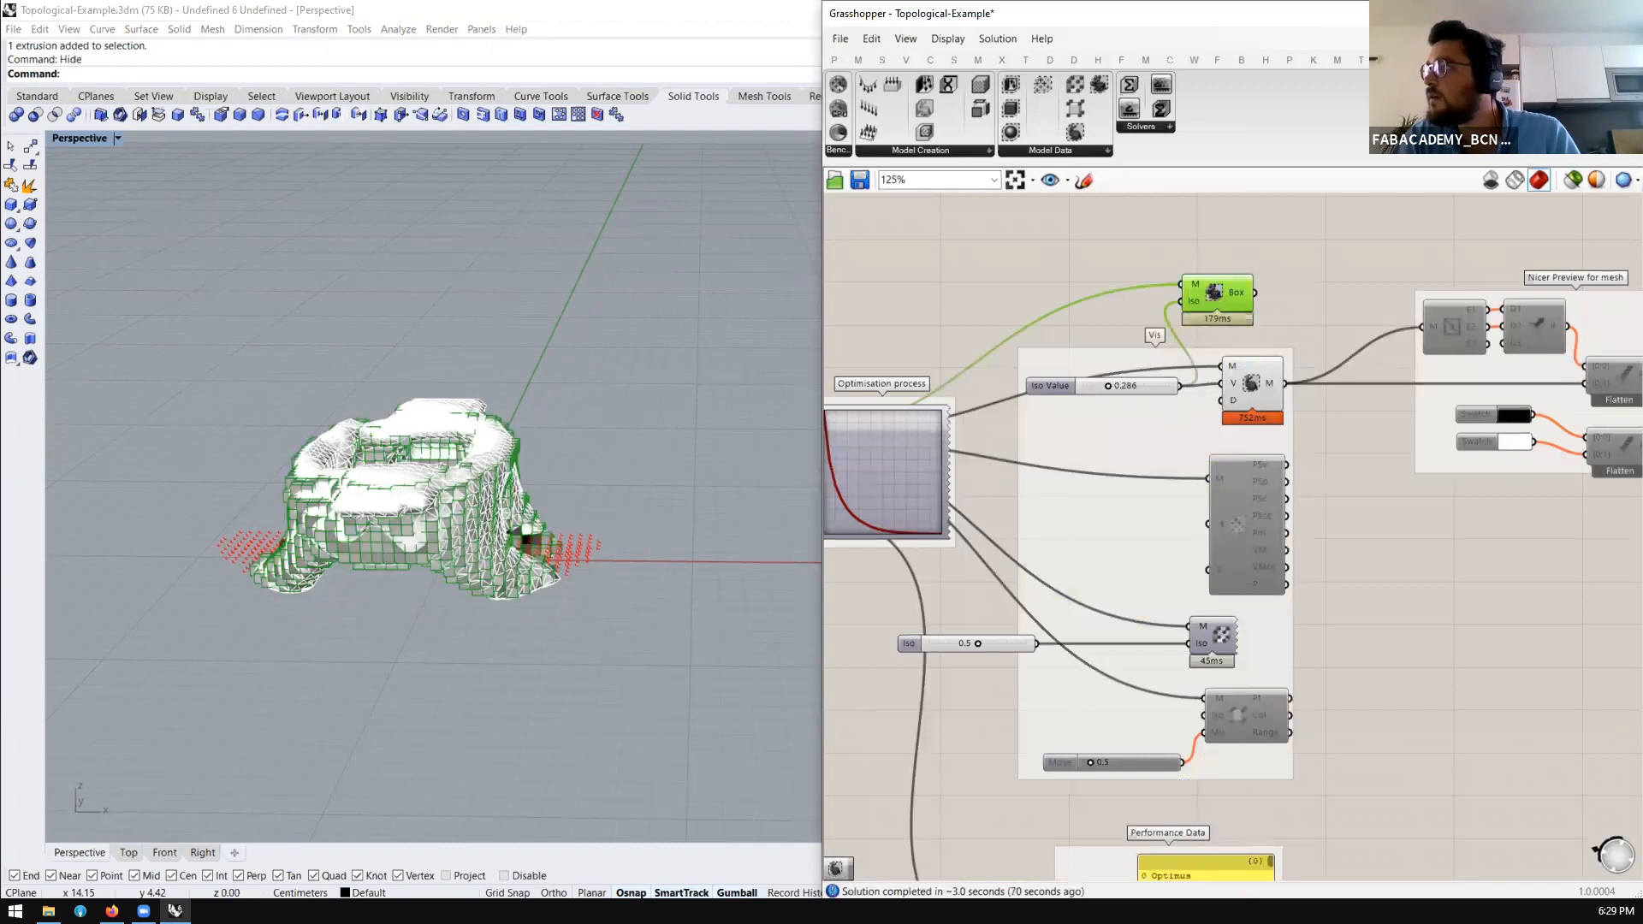
Limit the preview to selected components and inspect the voxel mesh from several angles
click(1572, 180)
right_drag(738, 363, 438, 390)
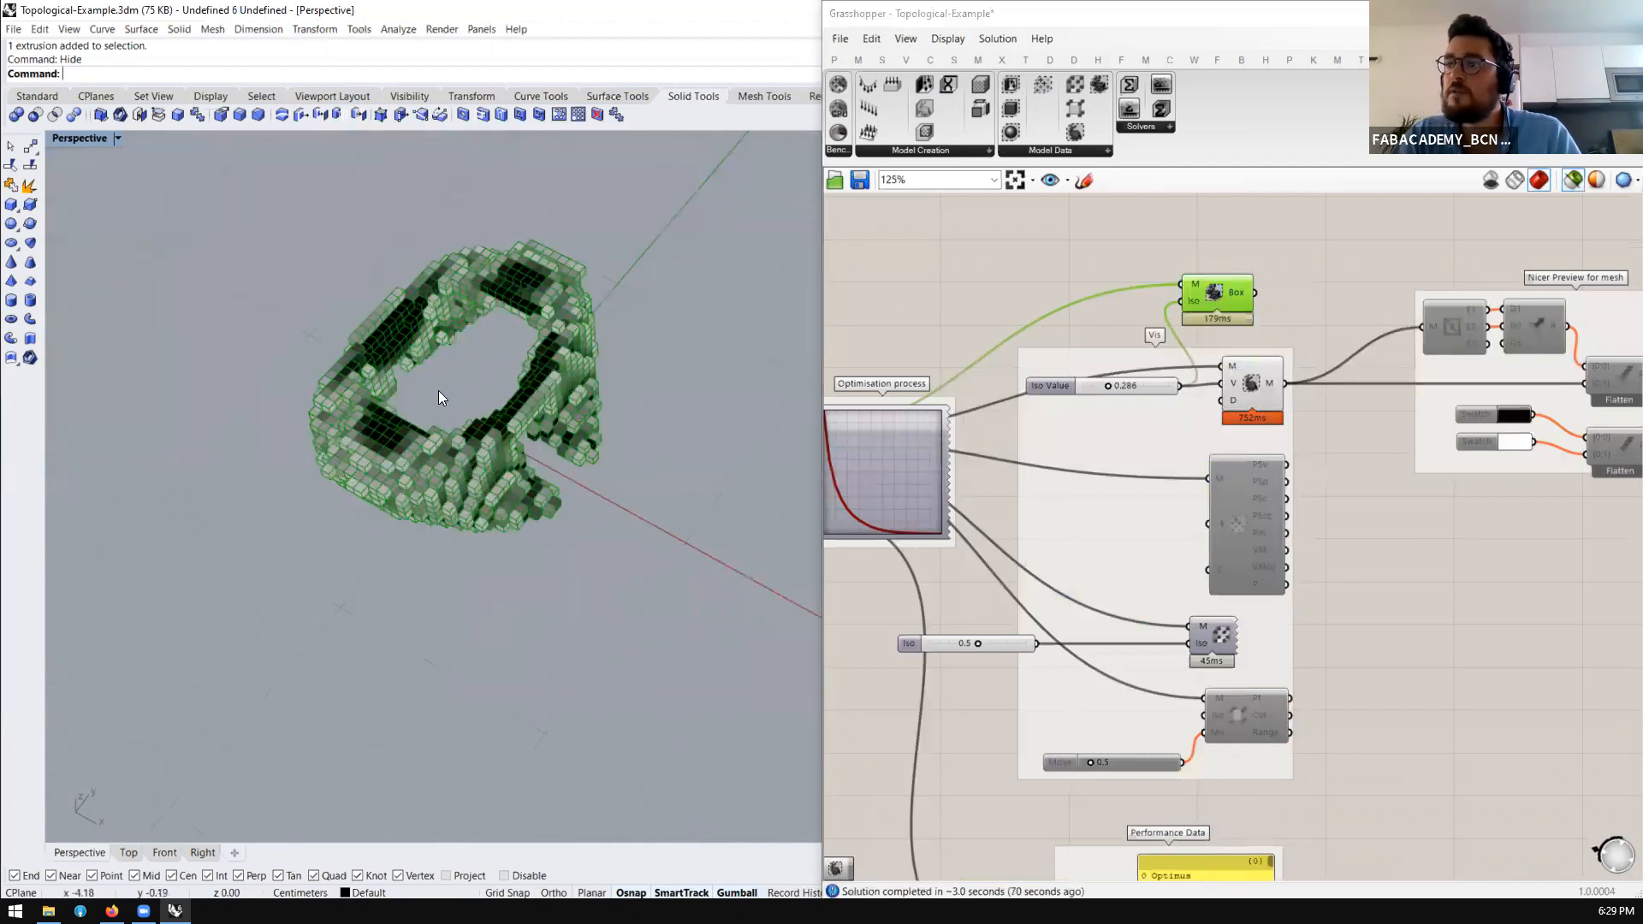
scroll(438, 390, up, 6)
right_drag(588, 402, 501, 503)
scroll(501, 503, up, 4)
scroll(508, 525, down, 5)
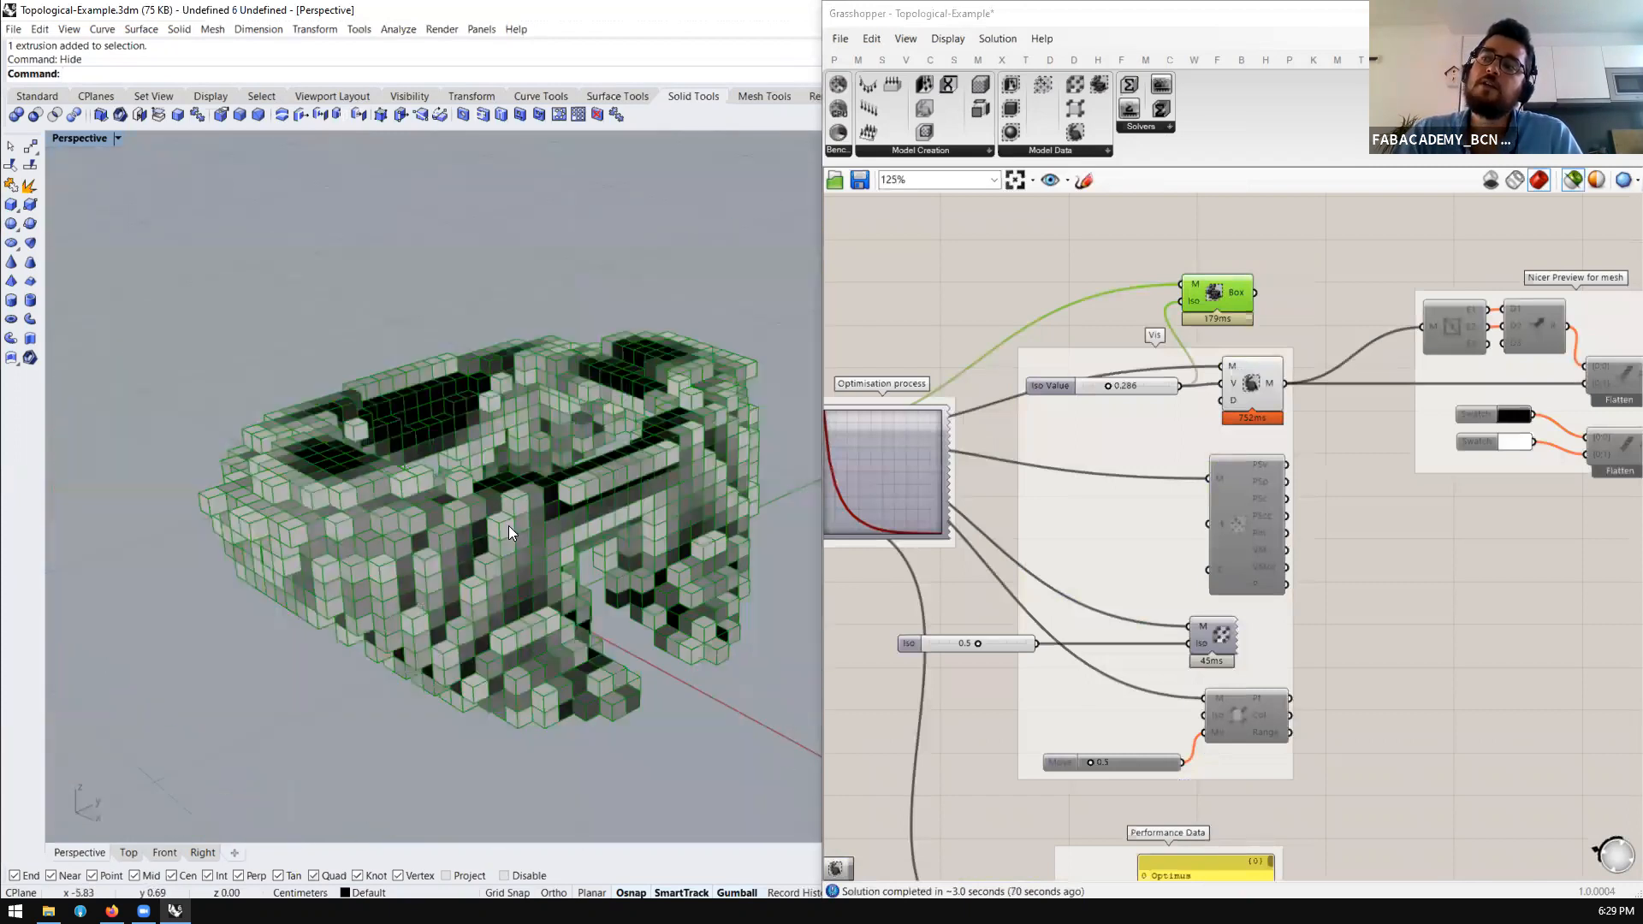
scroll(509, 525, down, 3)
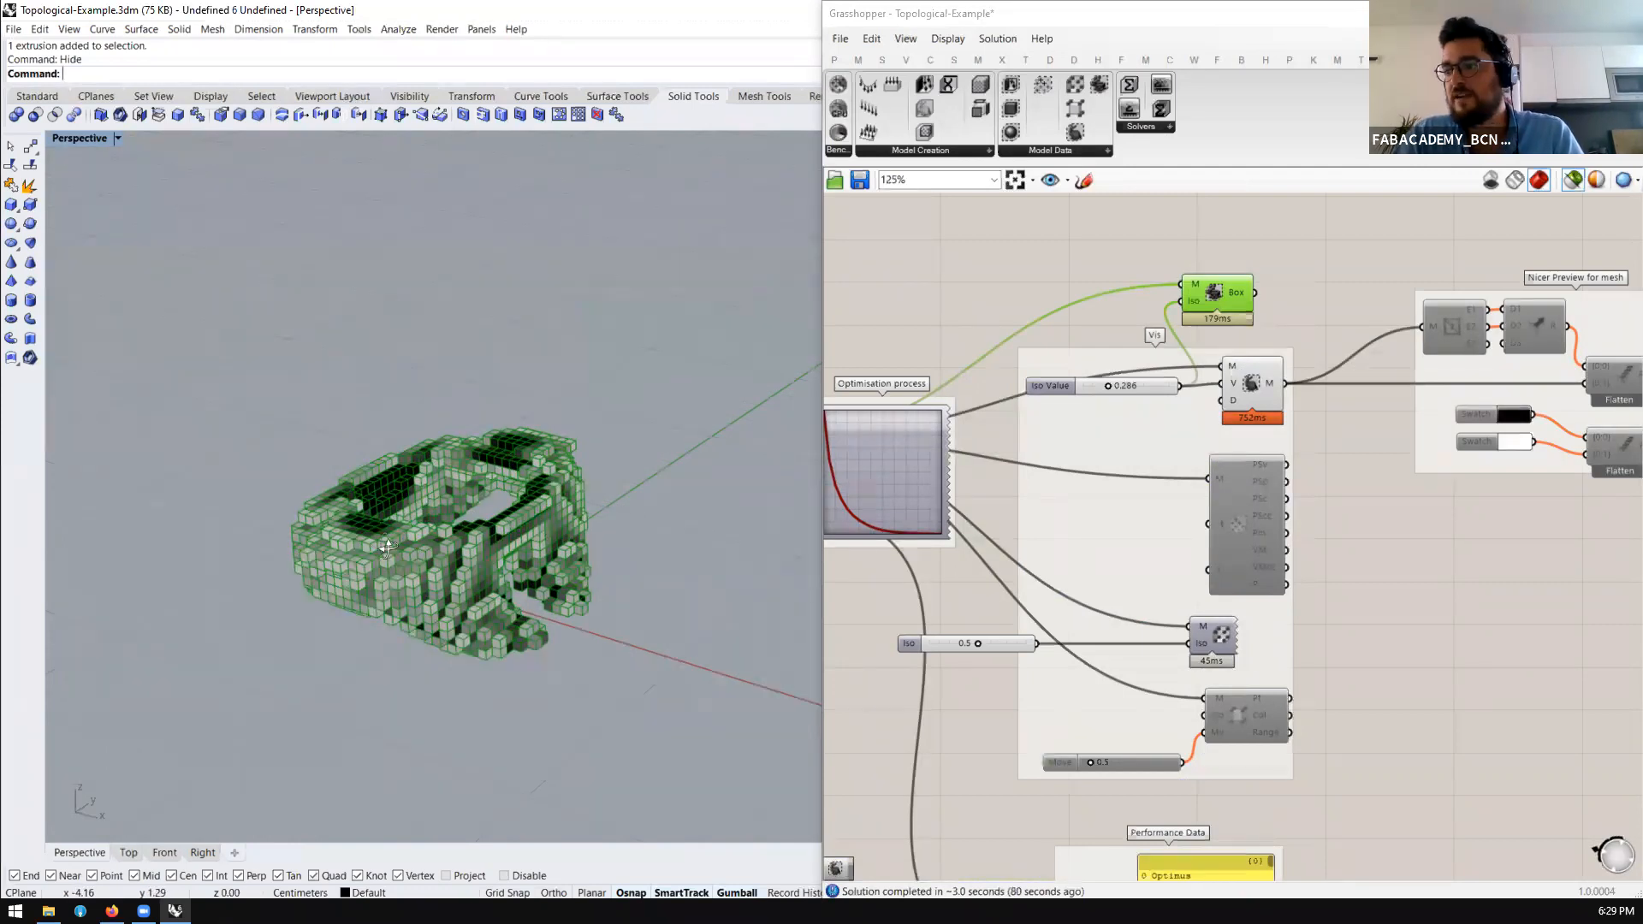
right_drag(377, 540, 386, 459)
scroll(1254, 392, up, 2)
Select the Iso Mesh and the Voxel Mesh in turn to compare the smooth and voxel results
click(1254, 391)
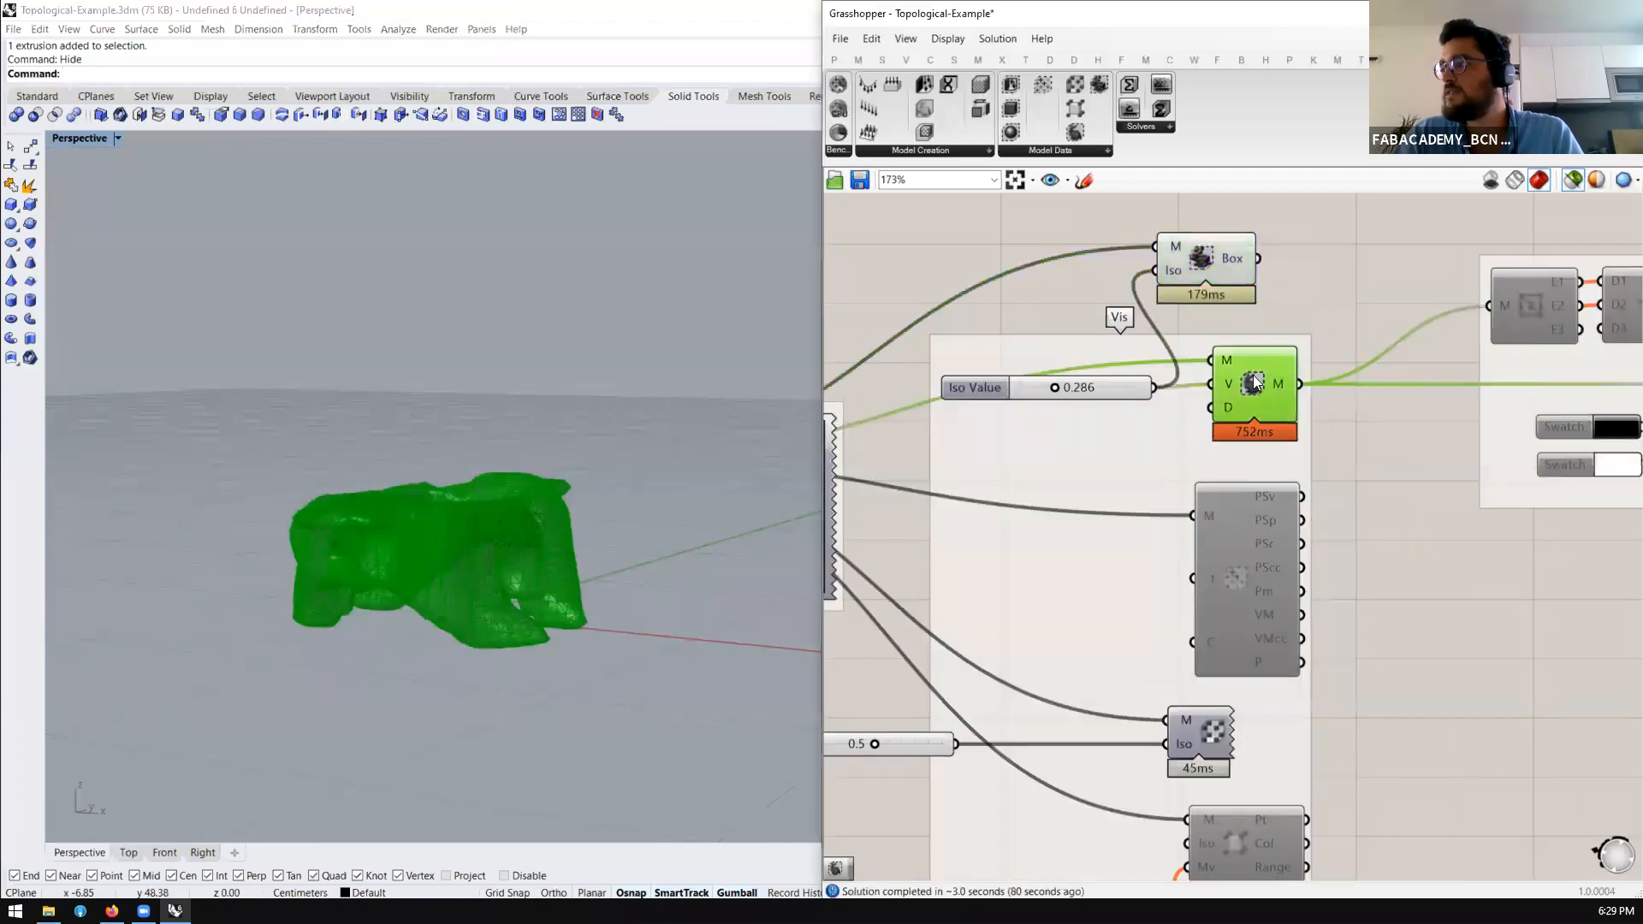
click(1203, 255)
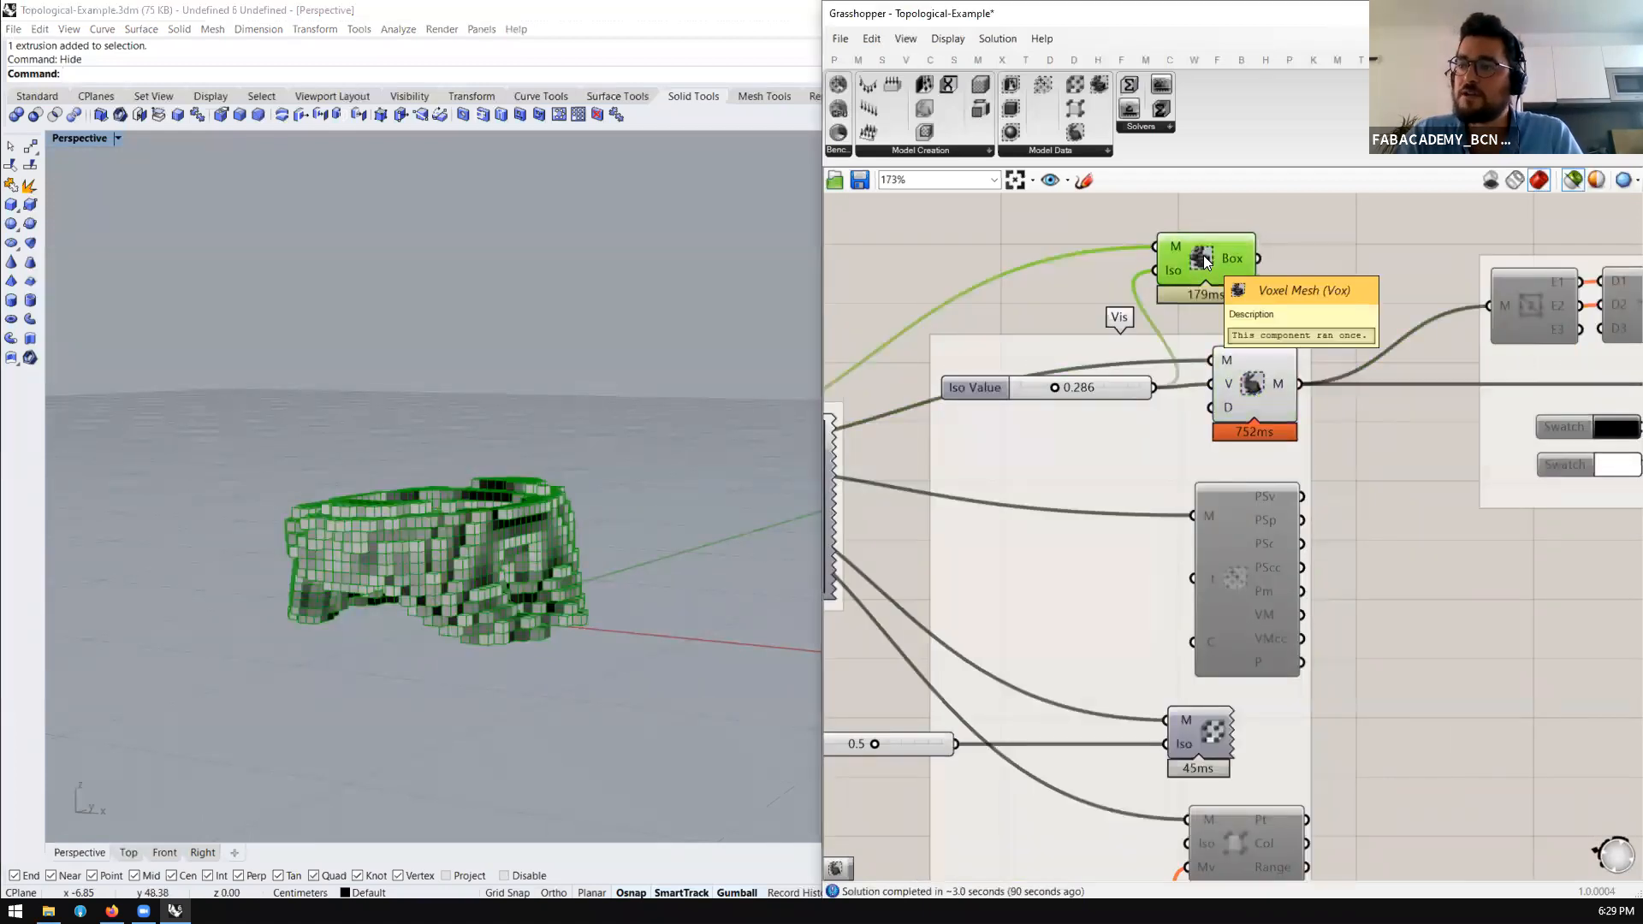
scroll(338, 603, up, 3)
right_drag(338, 603, 725, 432)
scroll(1186, 294, down, 3)
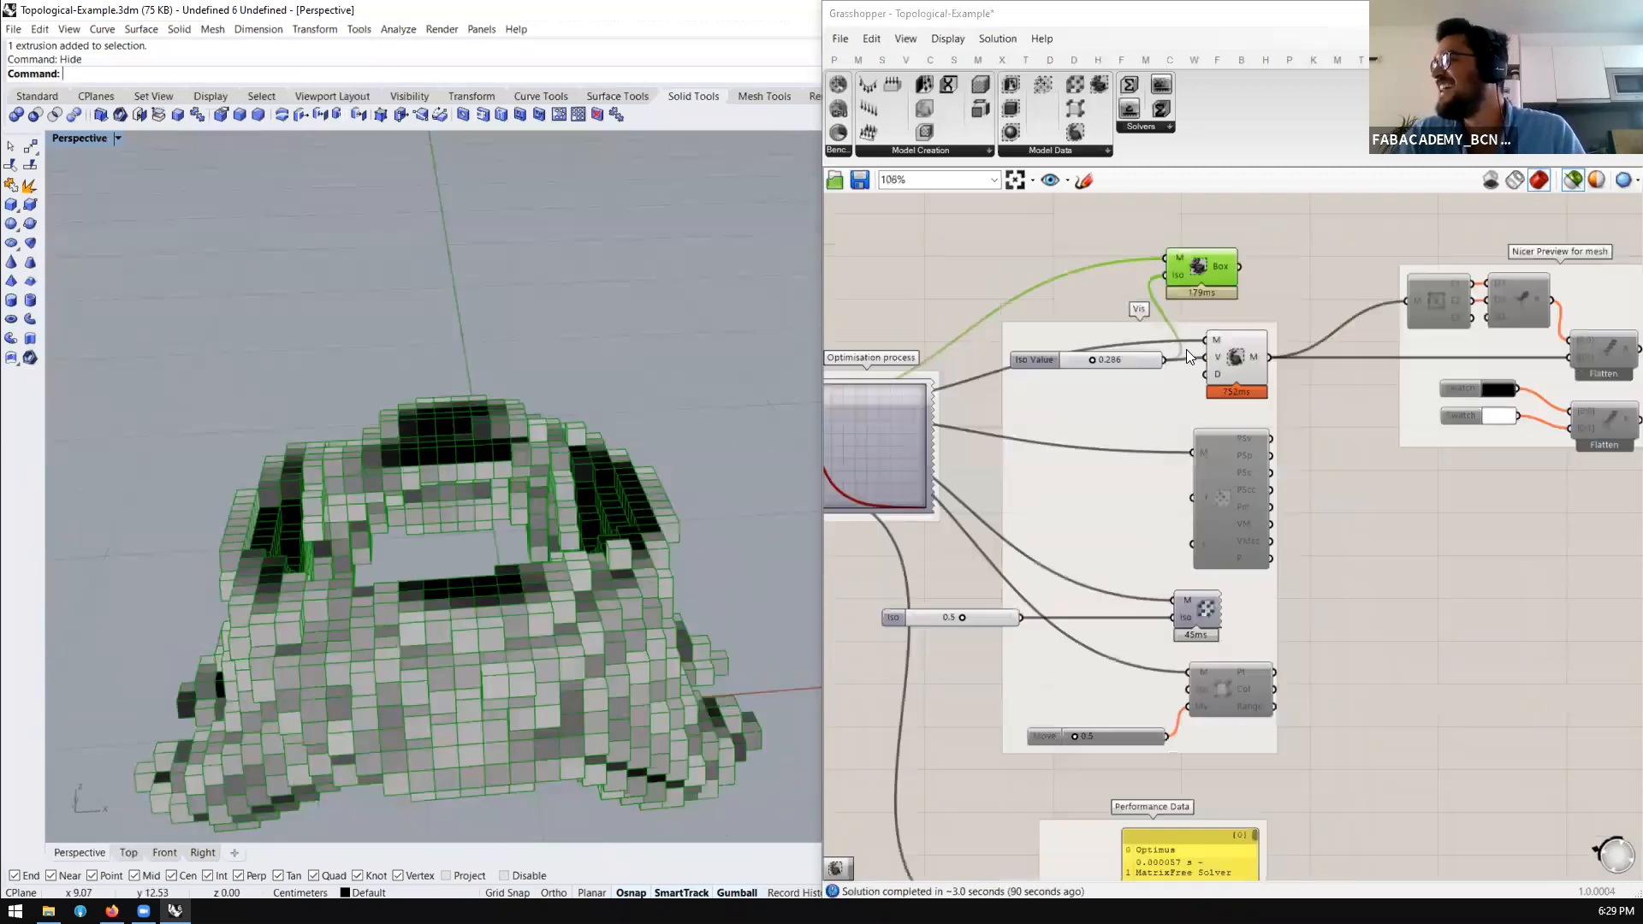
Turn off the previews of the Voxel Mesh and Iso Mesh components
scroll(1232, 438, up, 2)
middle_click(1224, 205)
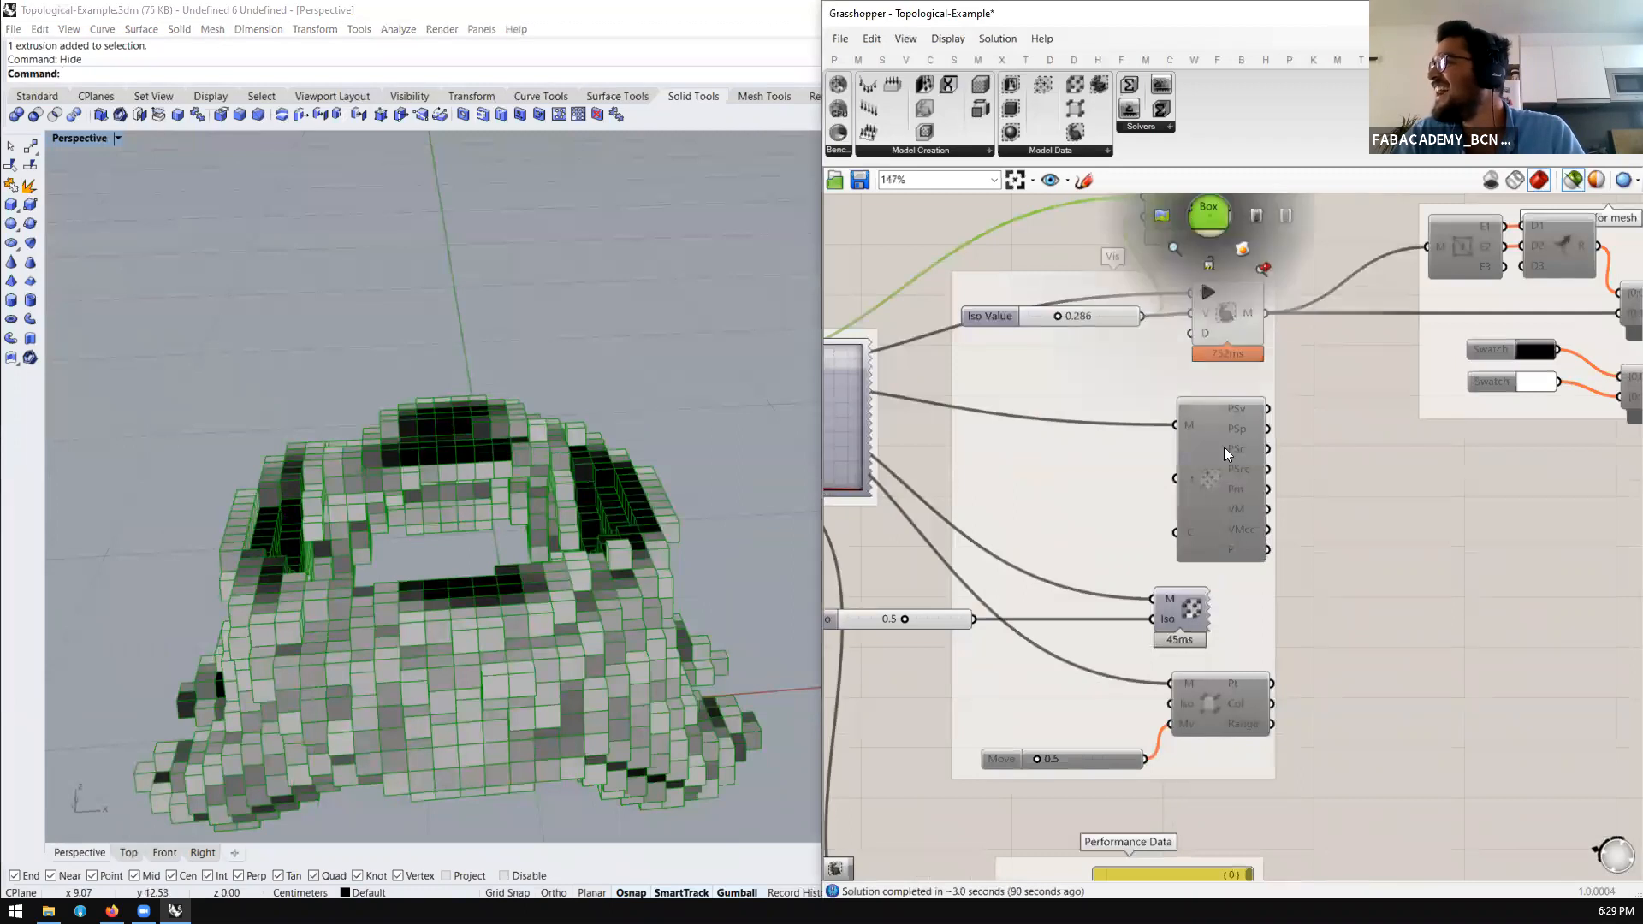
scroll(1191, 582, down, 2)
scroll(1278, 292, up, 1)
drag(1280, 293, 1121, 452)
middle_click(1208, 369)
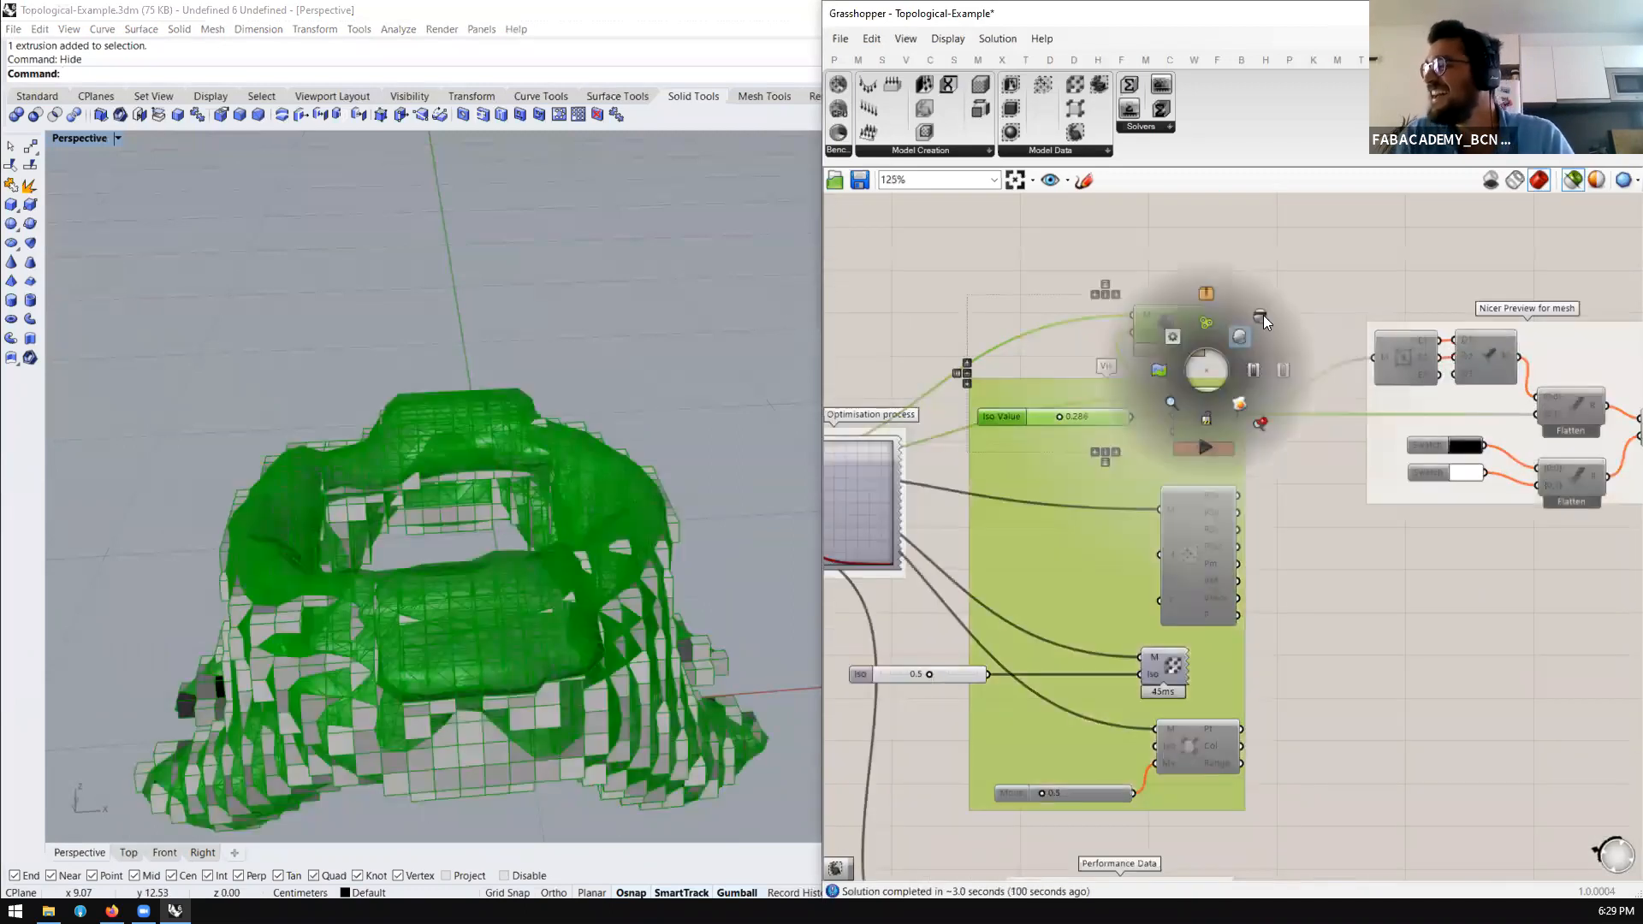
click(1263, 315)
click(1338, 535)
Enable the principal stress and element data components and turn on their previews together with the density preview
drag(1322, 493, 1148, 753)
middle_click(1157, 741)
click(1204, 741)
drag(1326, 549, 1103, 699)
middle_click(1104, 700)
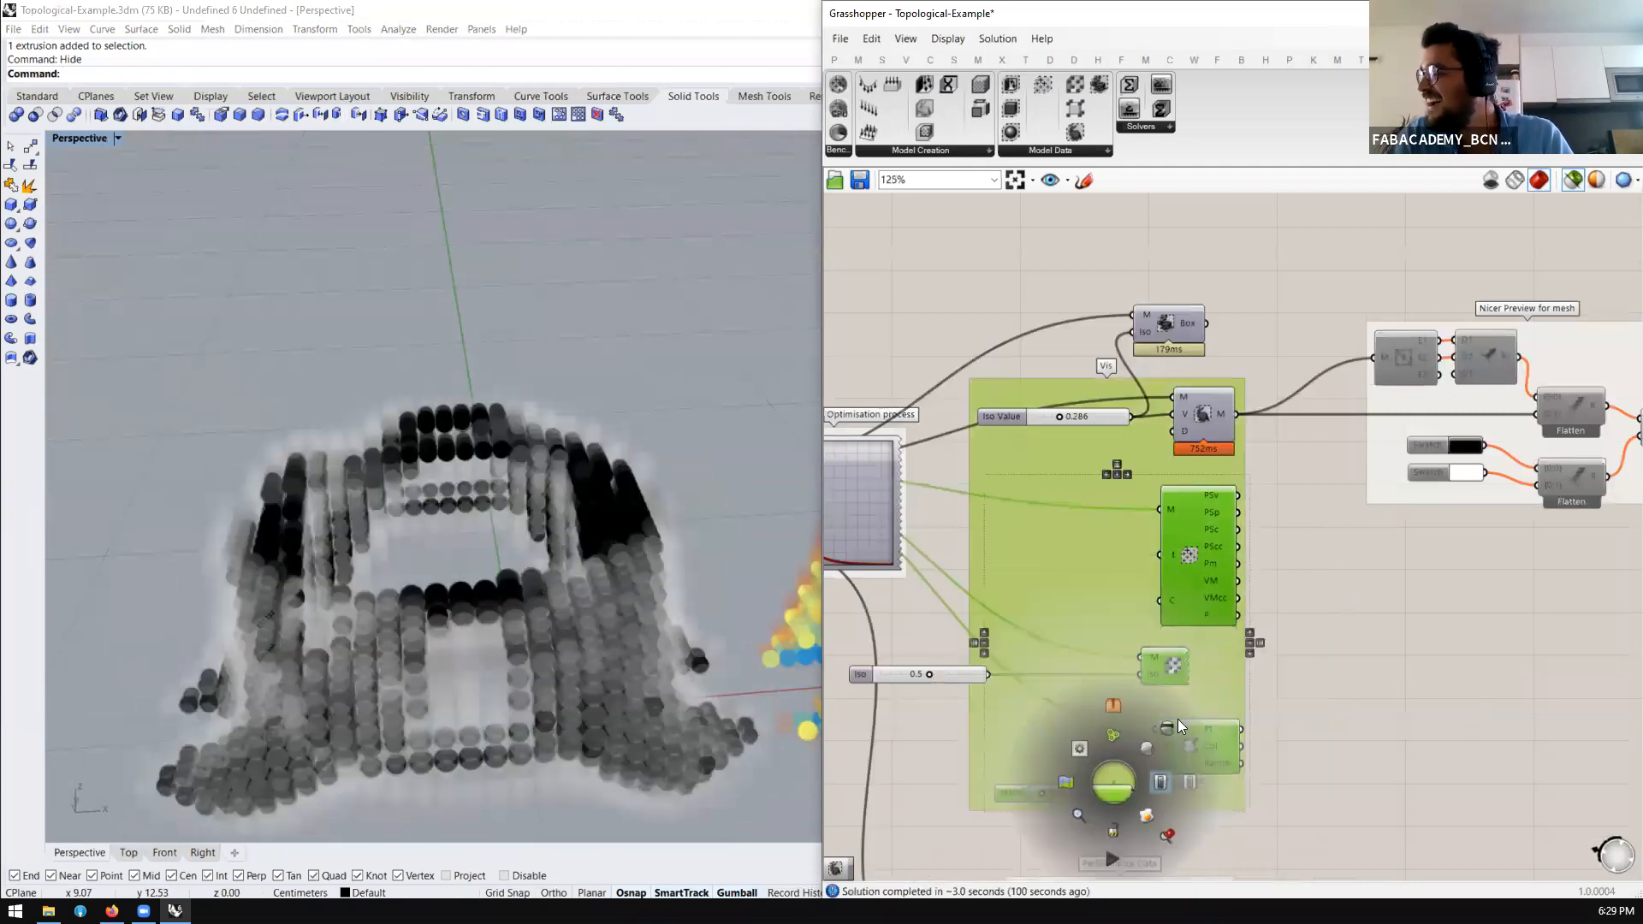
middle_click(1200, 598)
click(1233, 562)
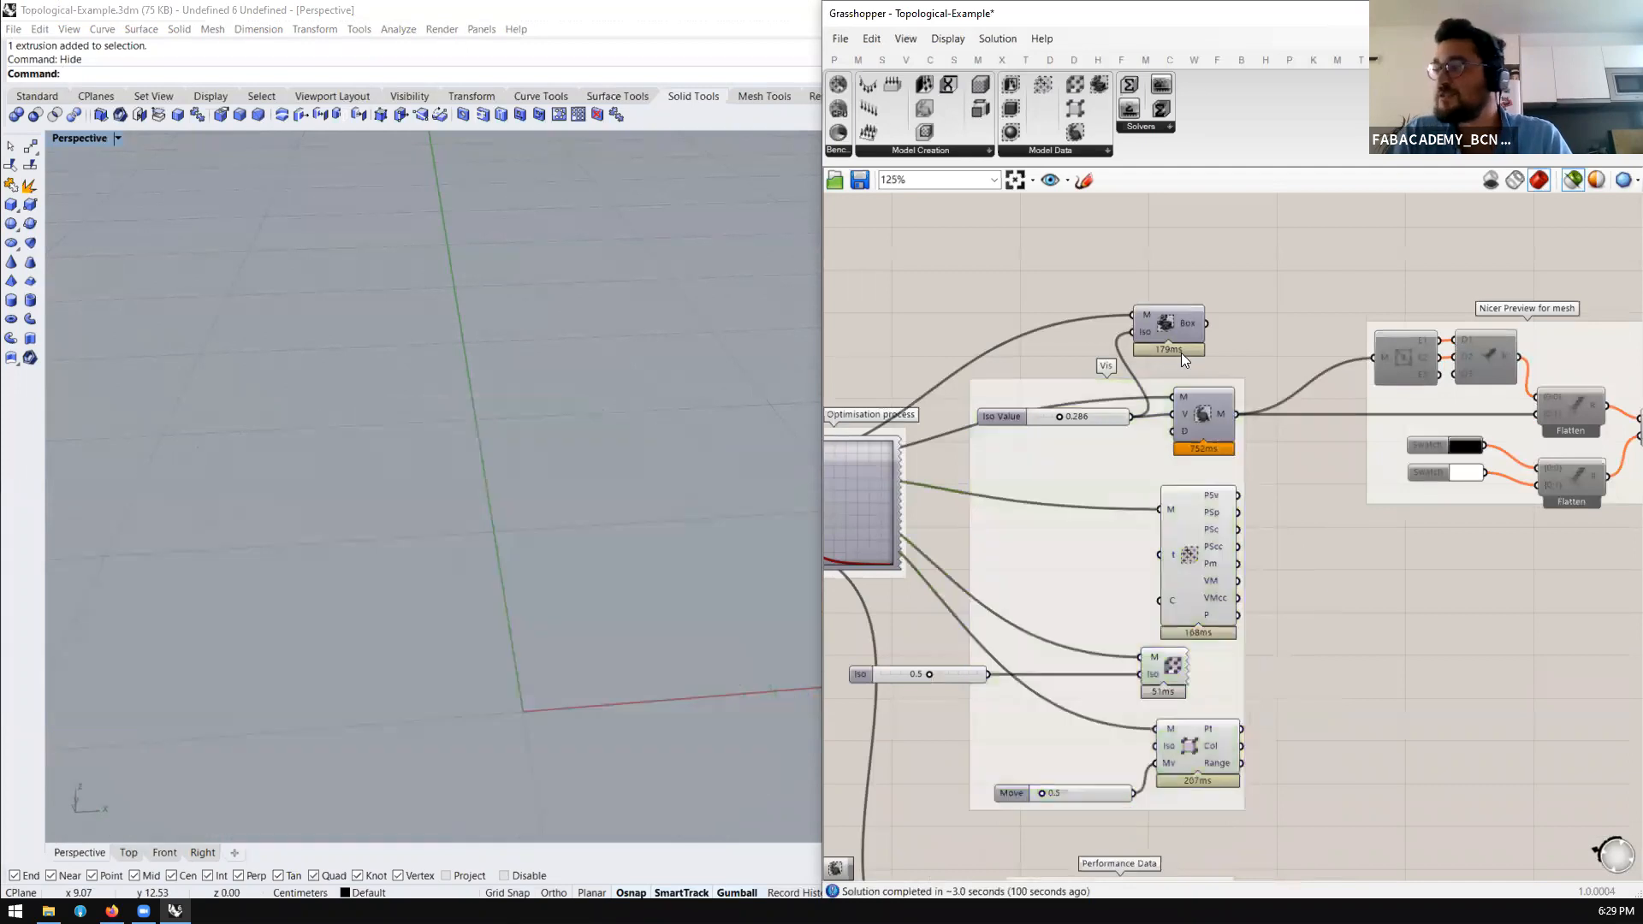
Select the Voxel Mesh, Iso Mesh and principal stress components in turn to examine the preview of each one
click(1179, 342)
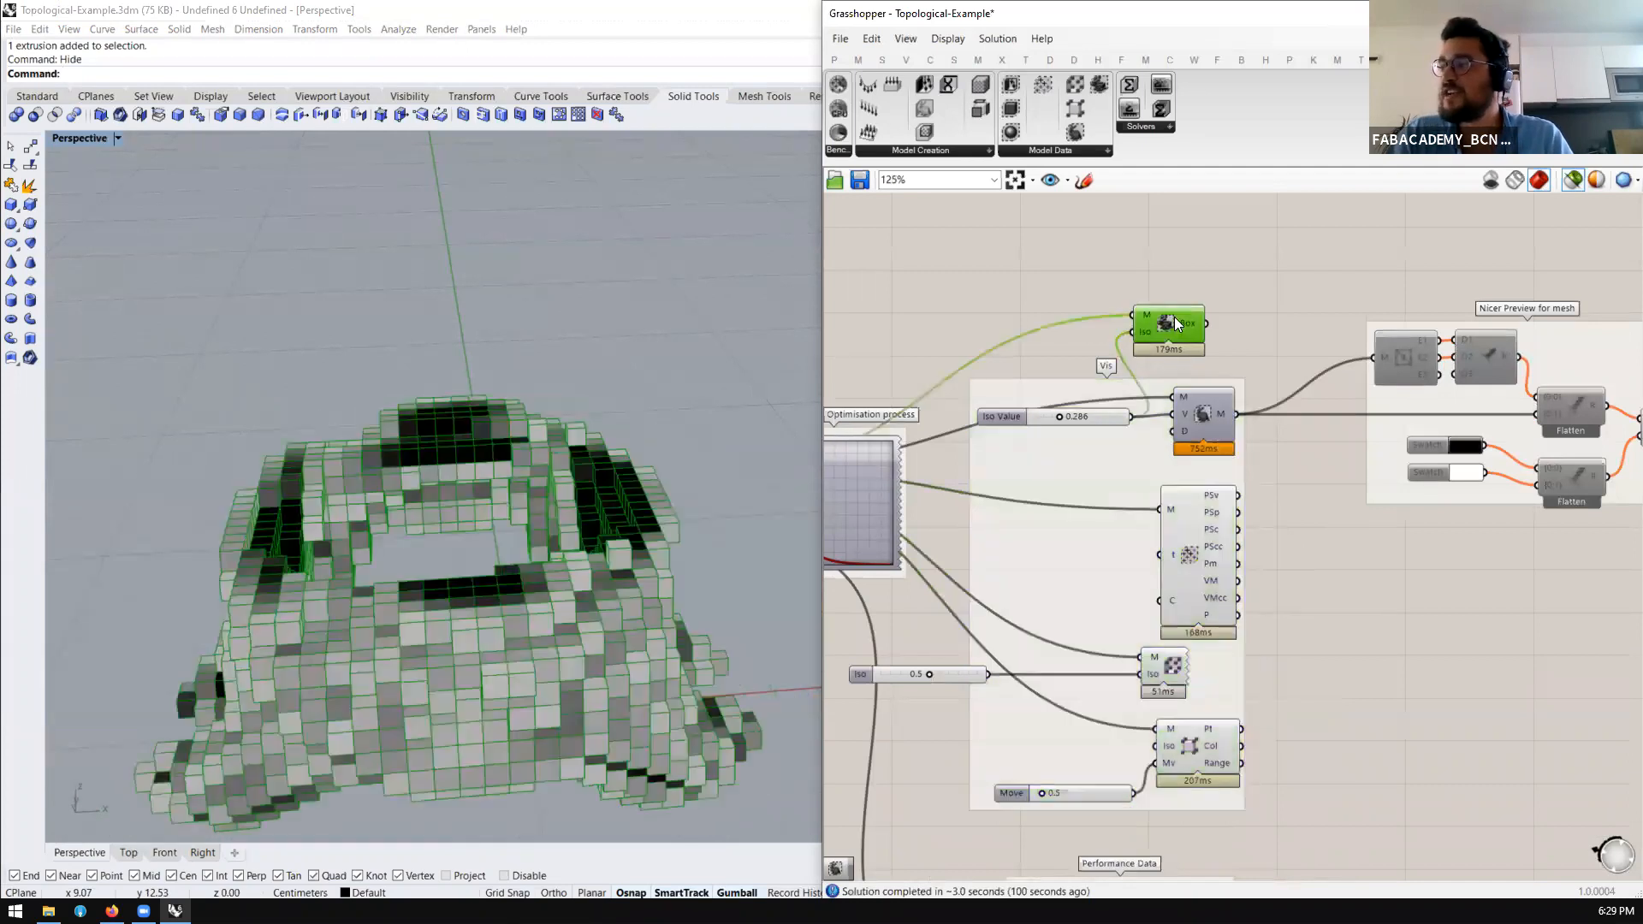
click(1202, 421)
click(1183, 516)
scroll(466, 554, down, 9)
scroll(466, 557, up, 6)
right_drag(481, 557, 1163, 552)
click(1253, 503)
click(1208, 490)
middle_click(1204, 490)
click(1257, 542)
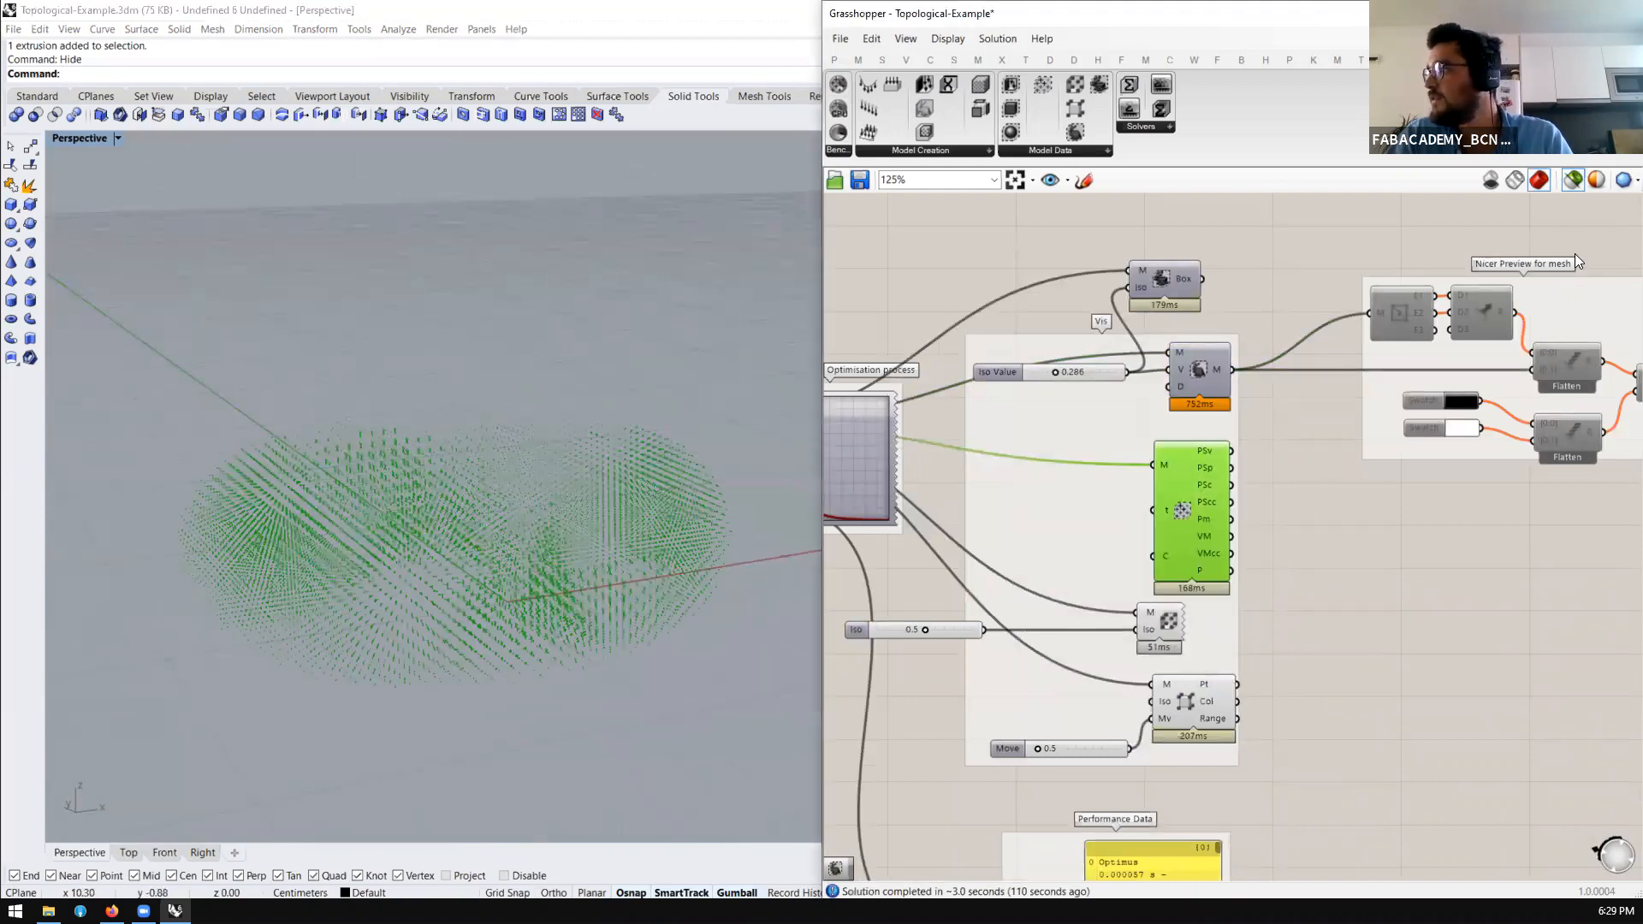
Draw the previews of all components again instead of only the selected one
click(1576, 181)
click(1308, 571)
scroll(551, 551, down, 7)
right_drag(537, 537, 770, 530)
scroll(1163, 700, up, 5)
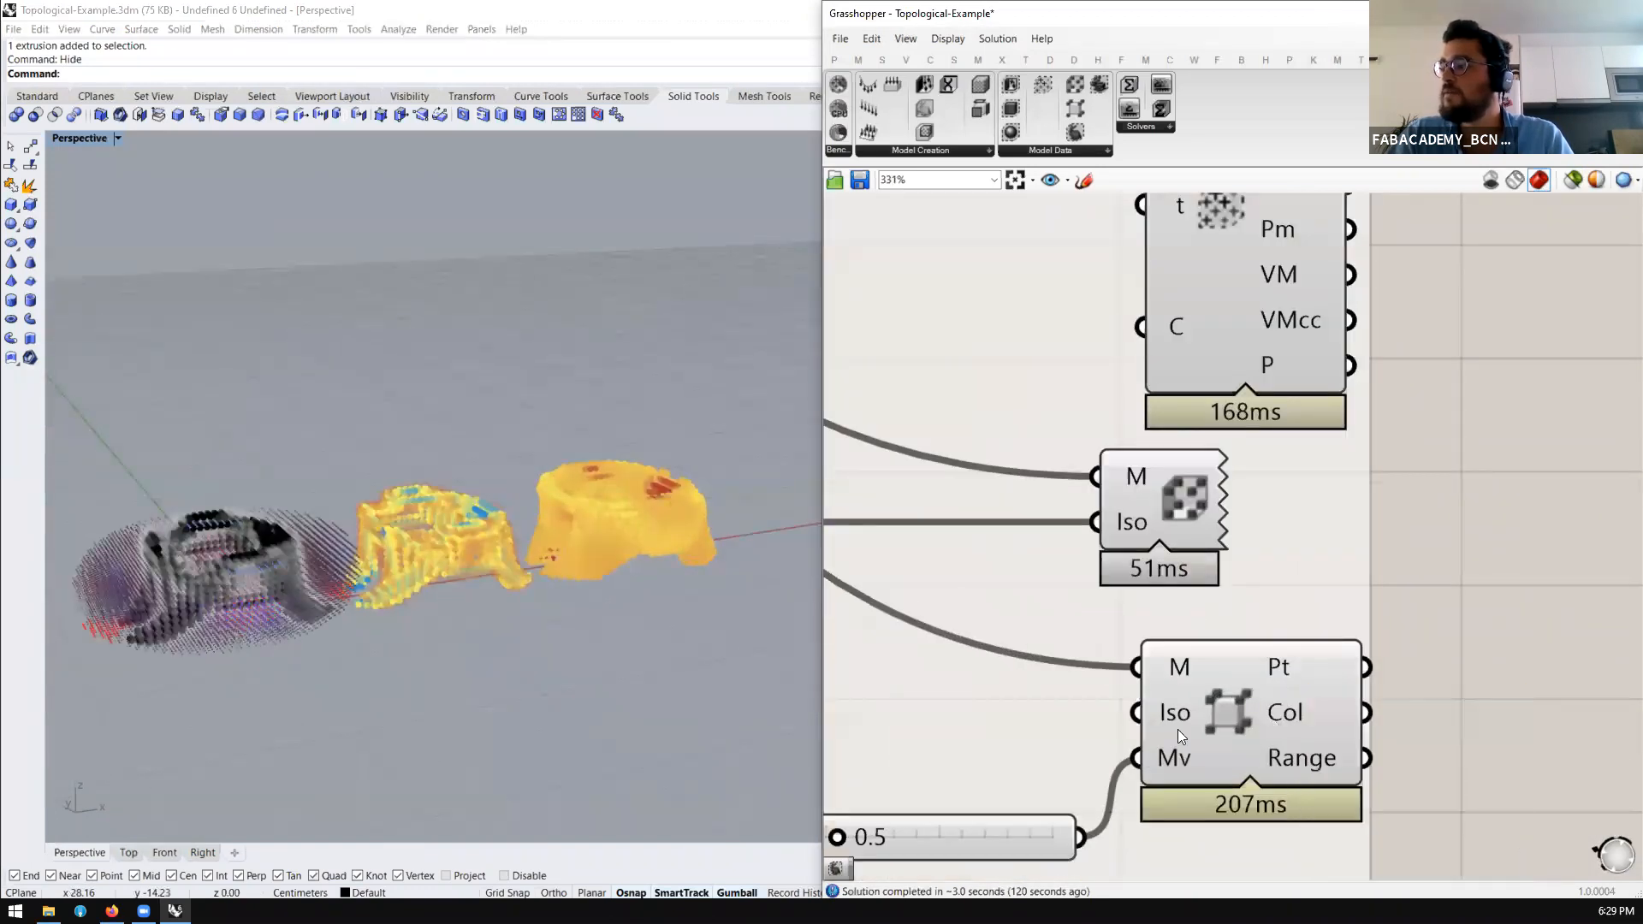
Select the element data preview component and examine its coloured results beside the density model up close
click(1224, 720)
right_drag(525, 590, 267, 635)
scroll(267, 635, up, 2)
scroll(176, 589, up, 3)
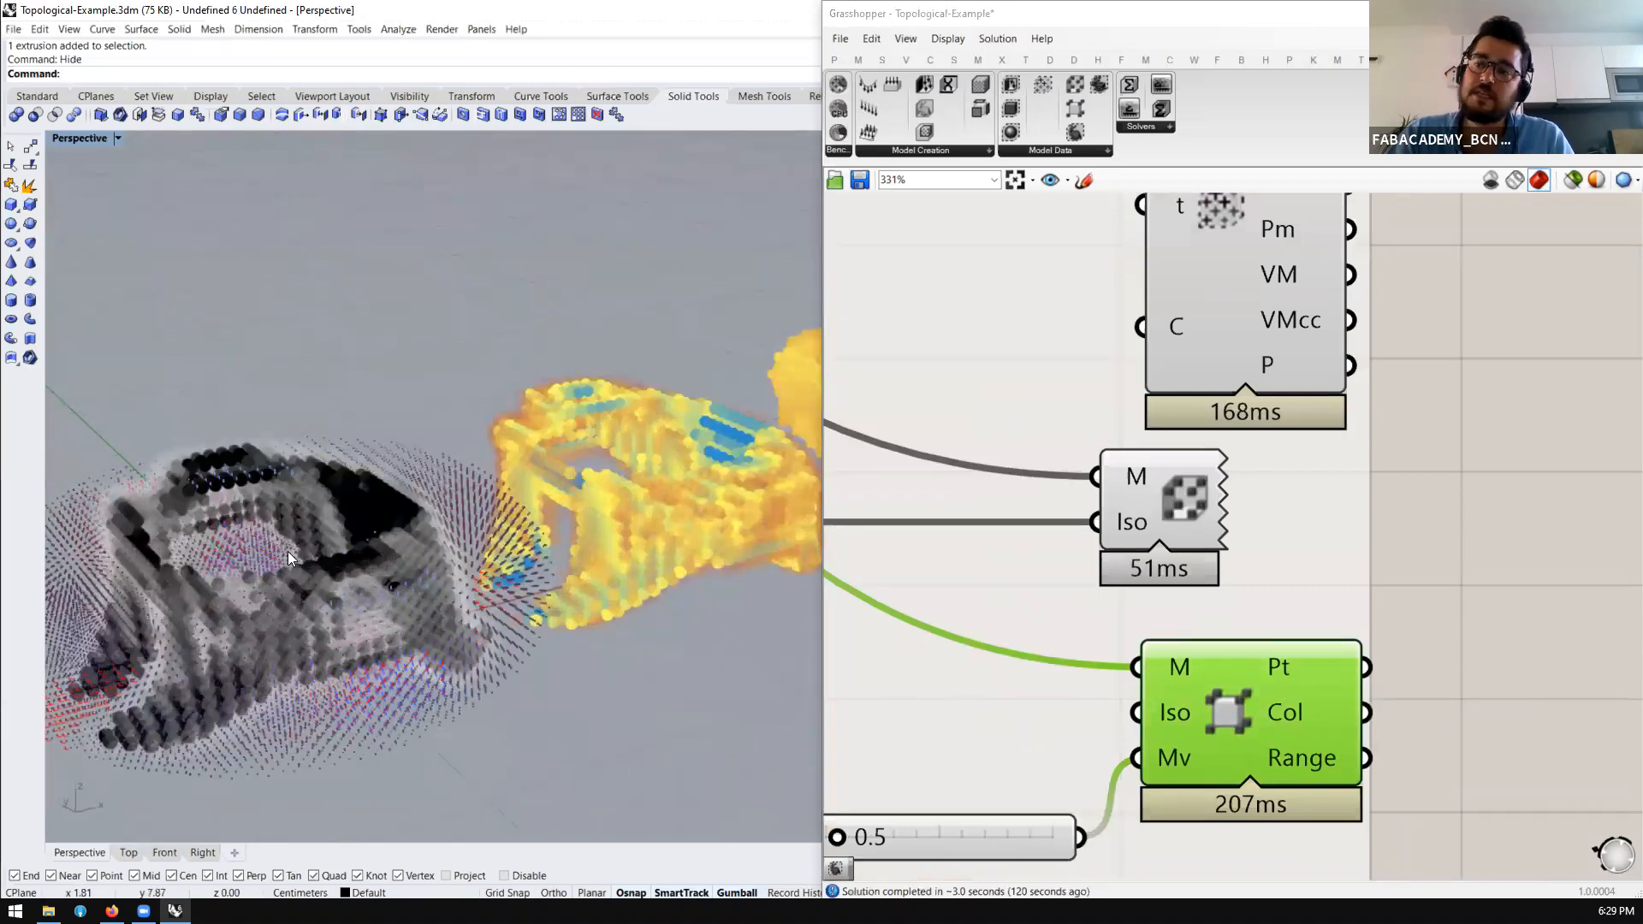
scroll(235, 592, down, 3)
scroll(462, 536, up, 4)
scroll(445, 533, down, 4)
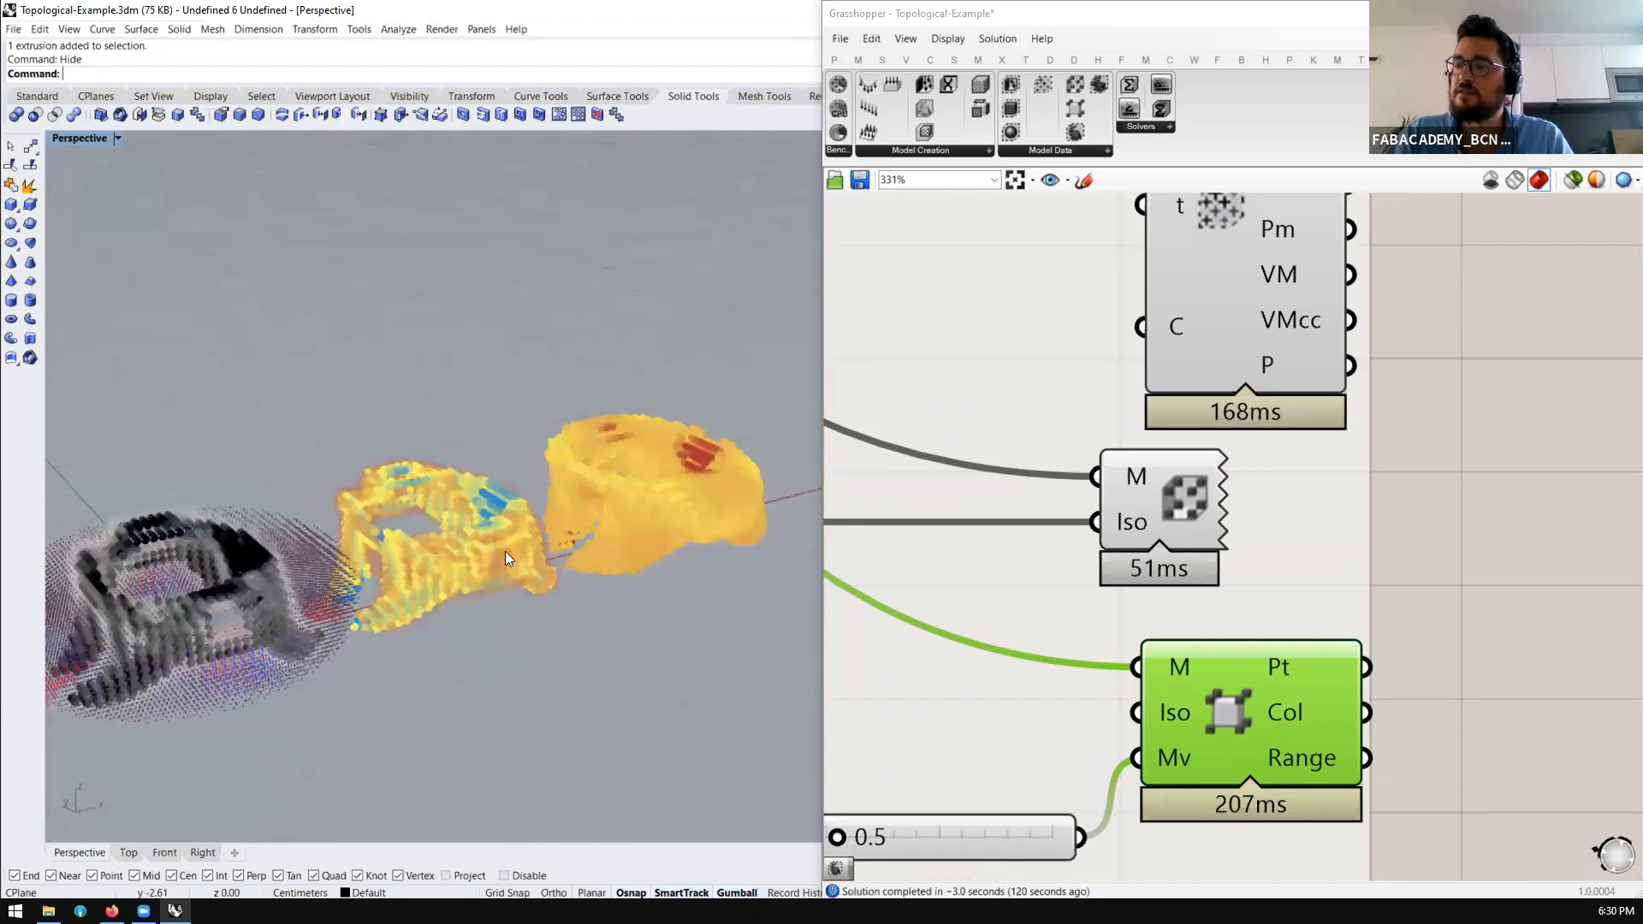
scroll(503, 549, up, 5)
scroll(474, 519, down, 5)
scroll(616, 449, up, 5)
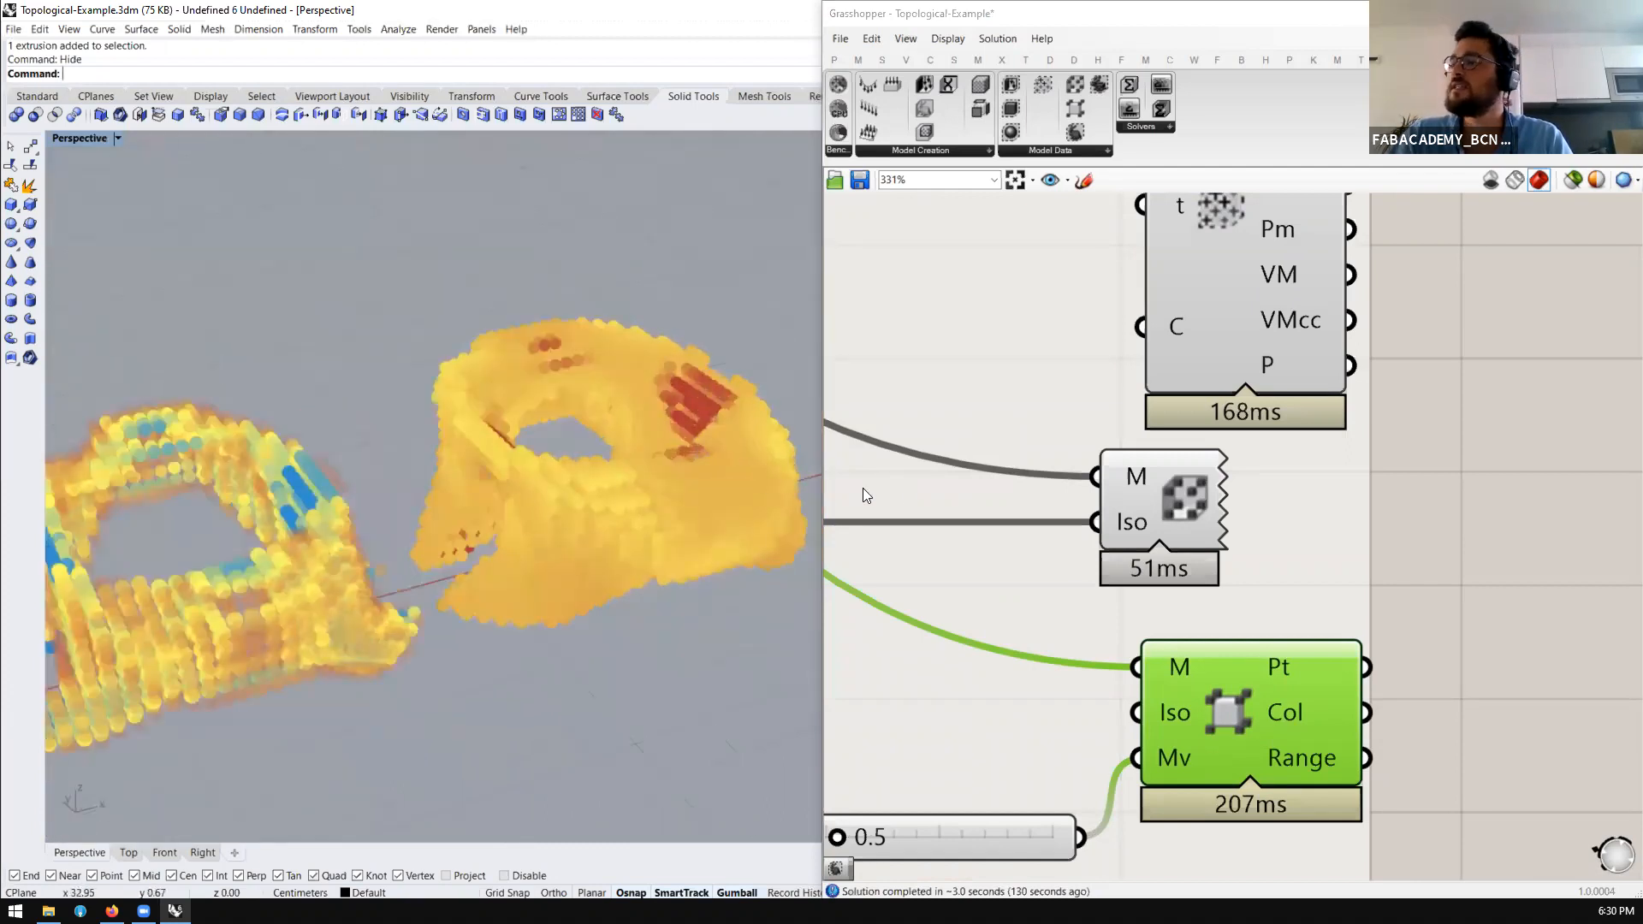
scroll(1238, 721, down, 1)
scroll(1244, 380, down, 4)
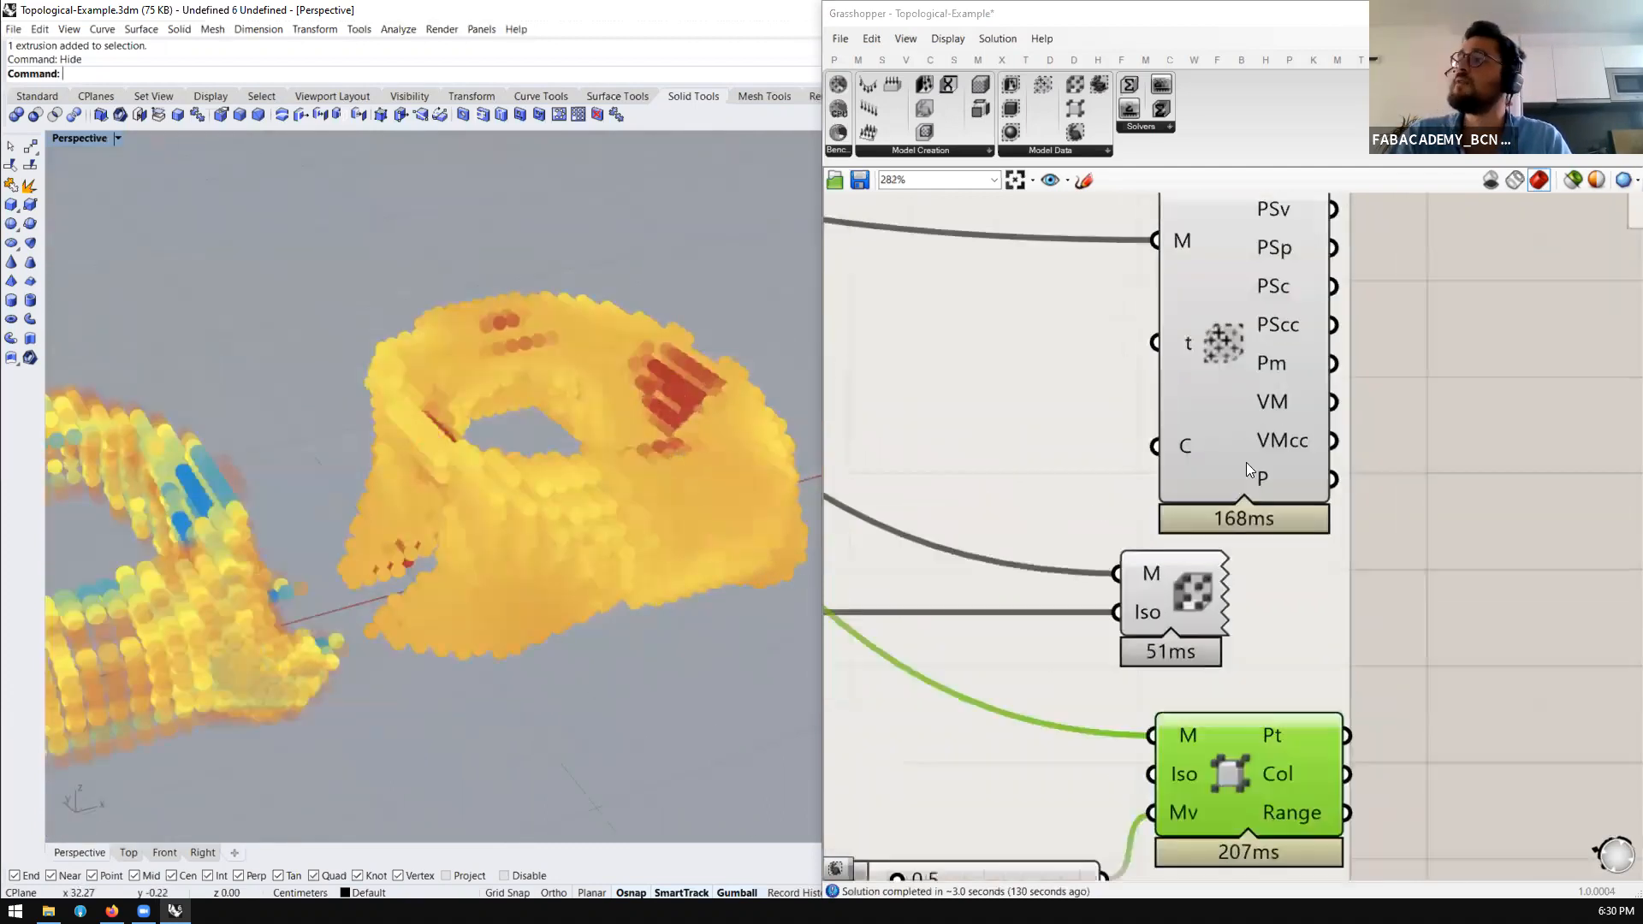
Turn off the previews of the density and element data components, leaving the principal stress preview on
click(1239, 419)
scroll(656, 513, down, 6)
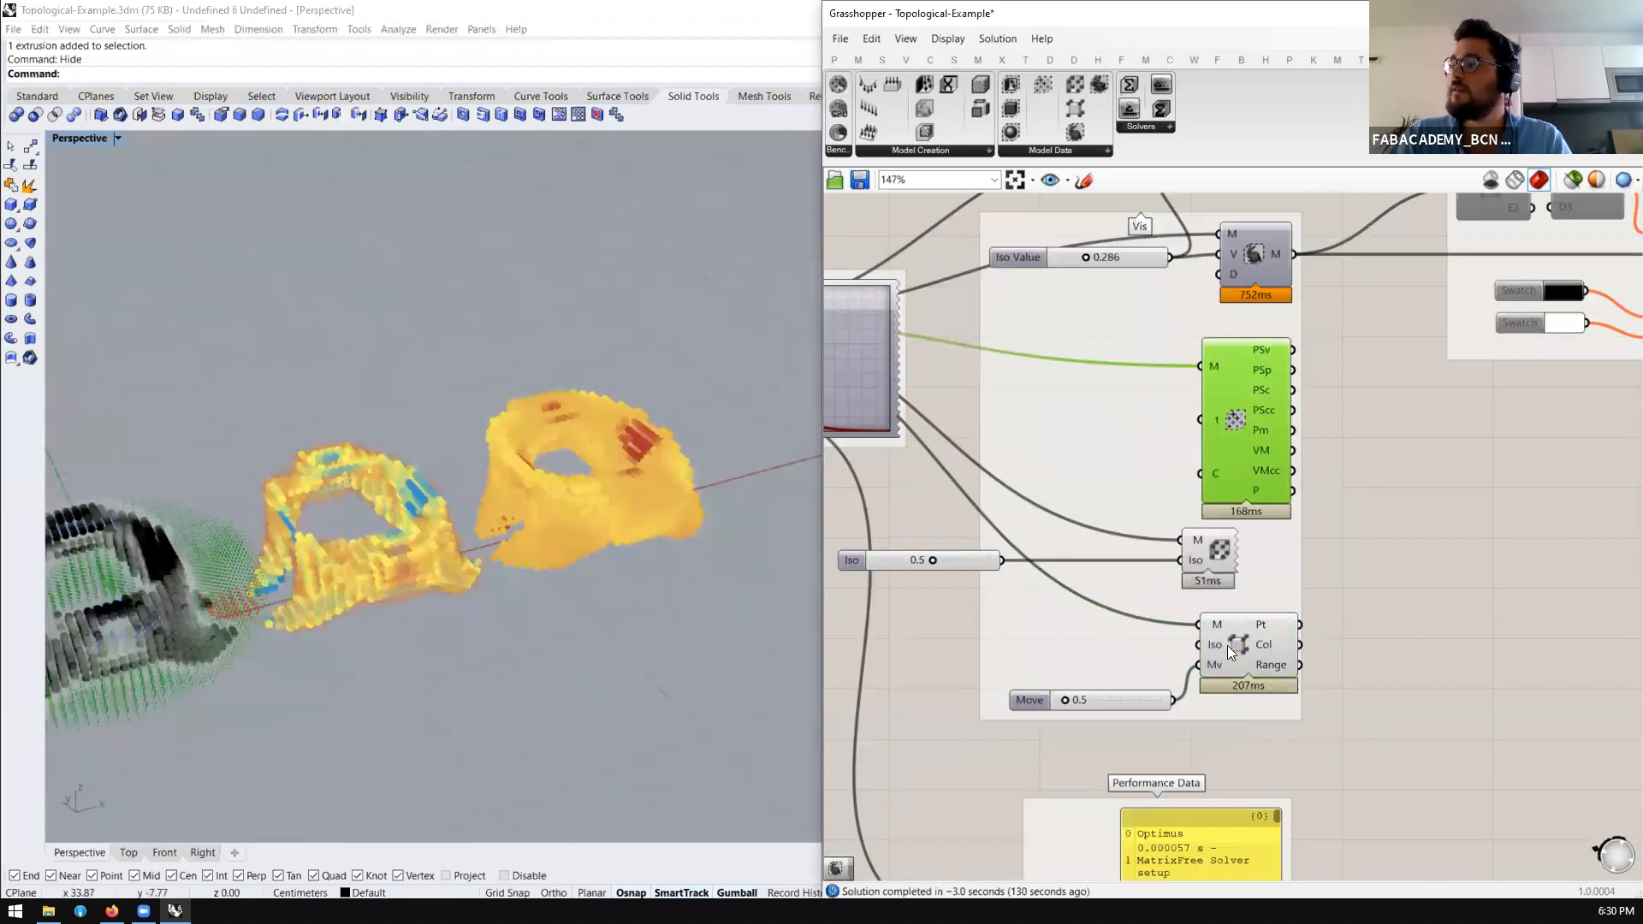
click(1229, 648)
drag(1330, 713, 993, 533)
middle_click(992, 532)
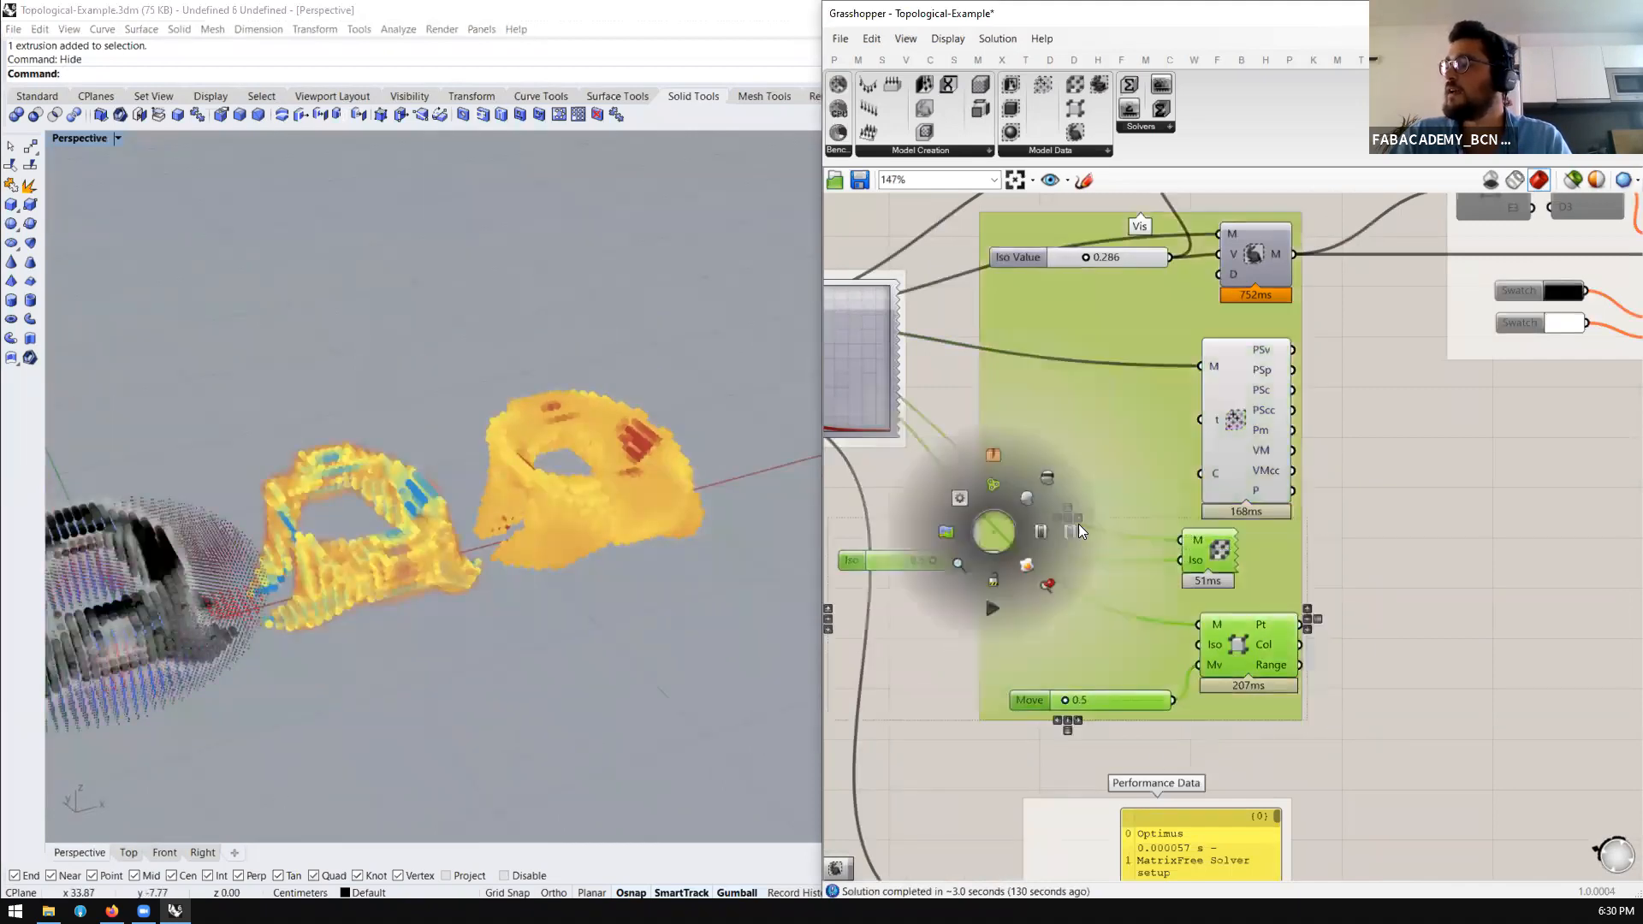
click(1045, 477)
click(1468, 477)
Examine the principal stress preview in the viewport and read the stress values in the component's PSv output
click(1257, 411)
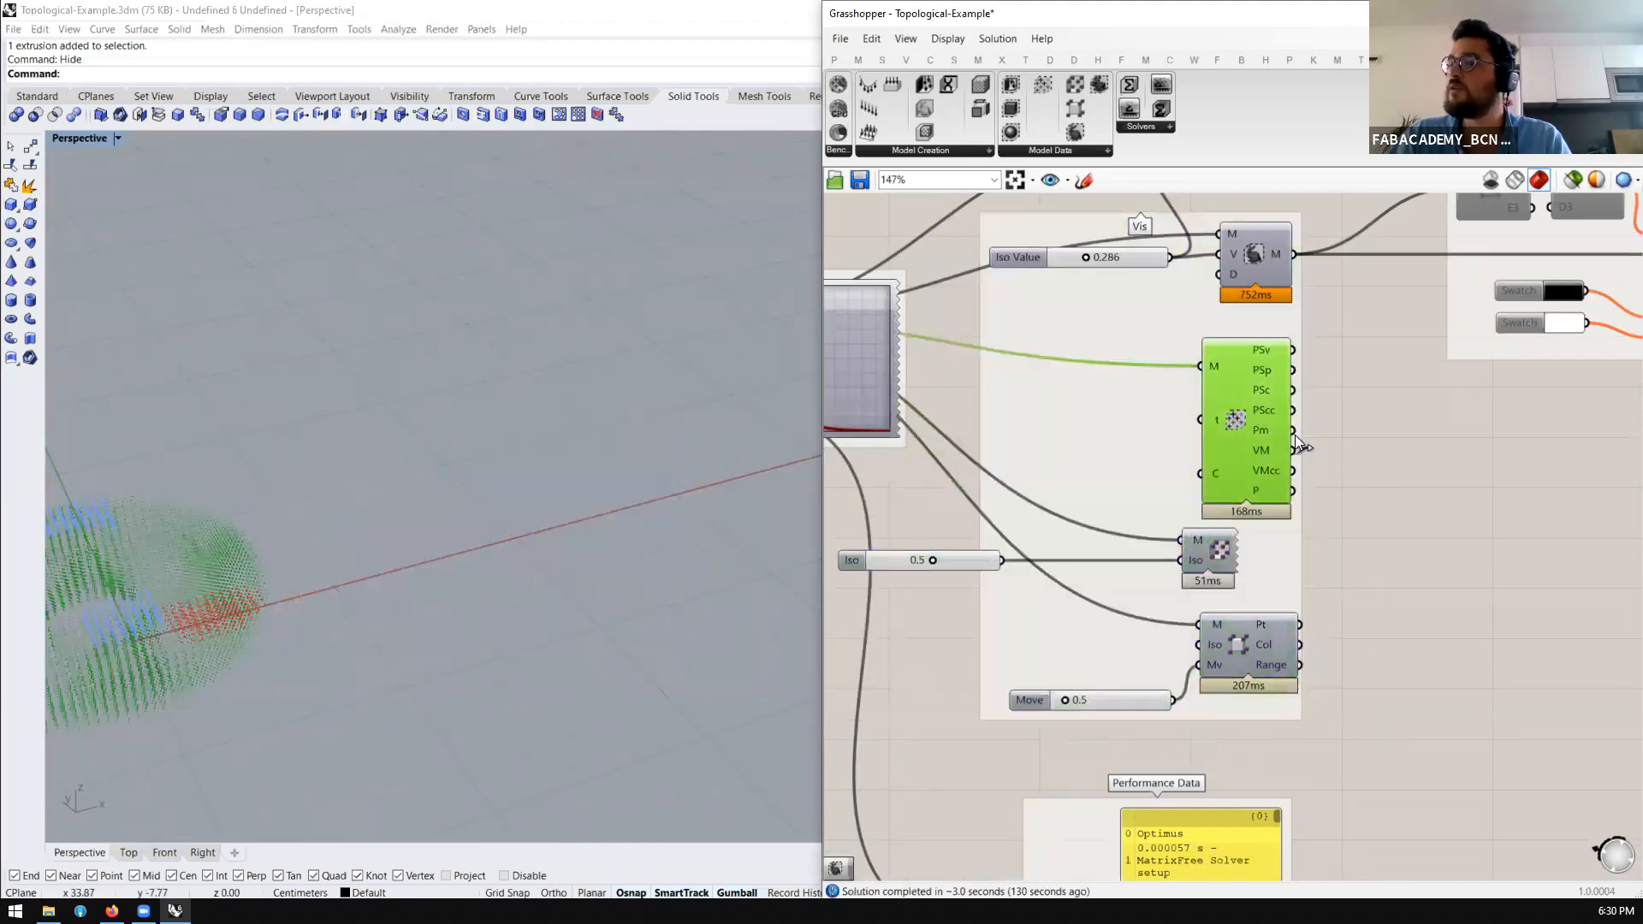
scroll(1295, 435, down, 4)
right_drag(267, 574, 795, 521)
scroll(1295, 389, up, 8)
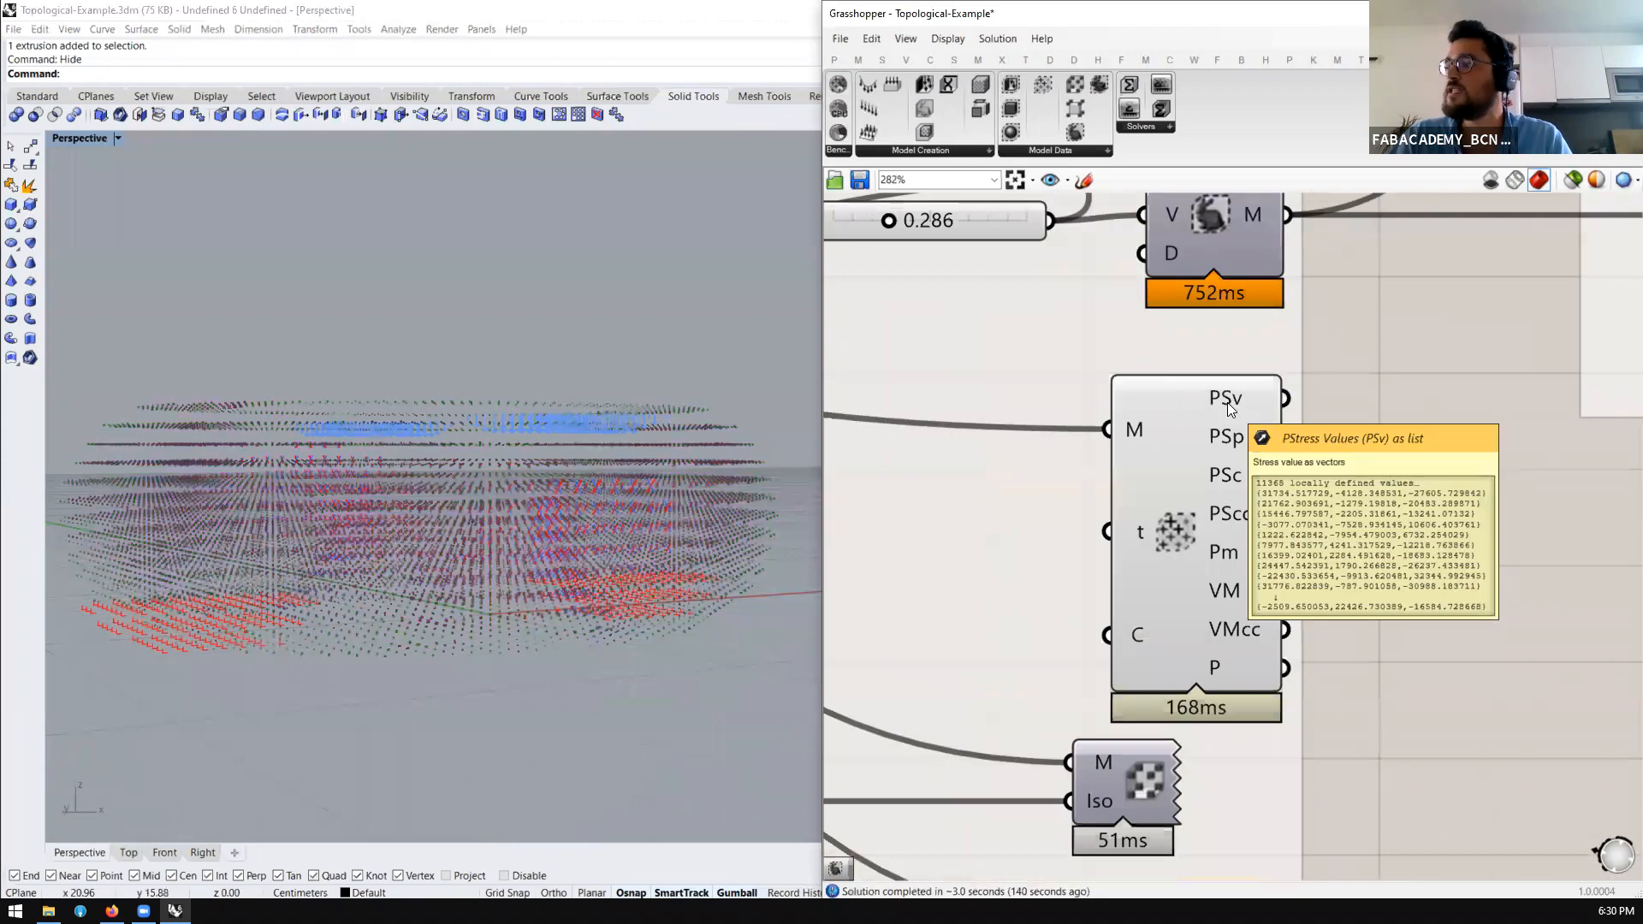
mouse_move(1225, 416)
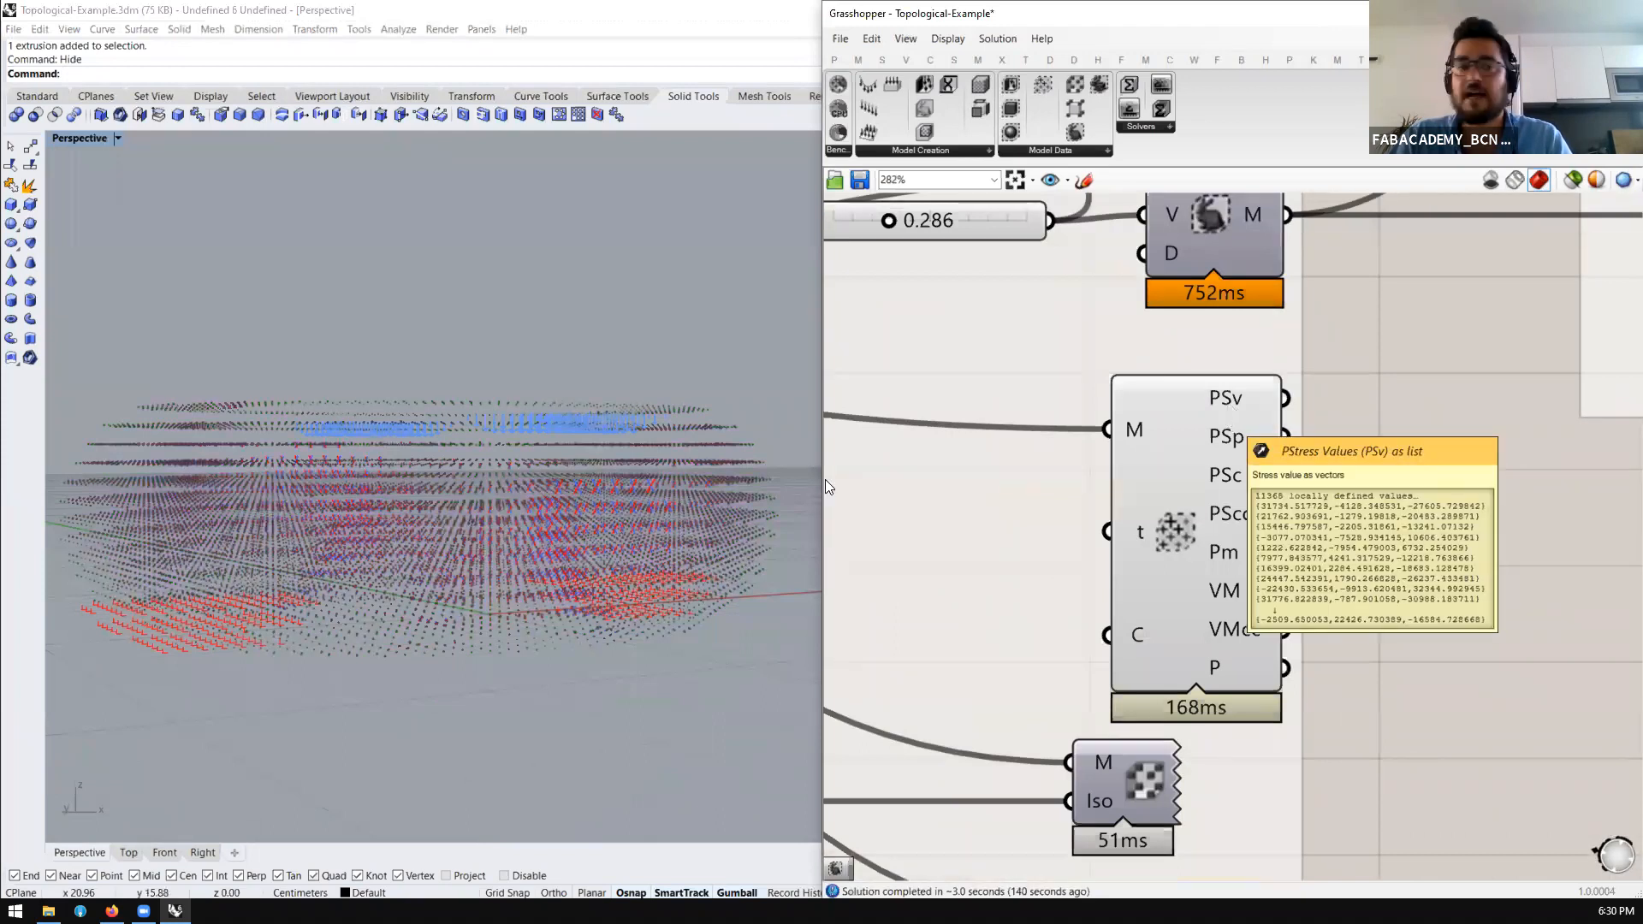
Examine the principal stress crosses up close in the viewport and read the component's PSp, PSc, PScc and Pm output descriptions
right_drag(428, 513, 410, 629)
scroll(411, 628, up, 10)
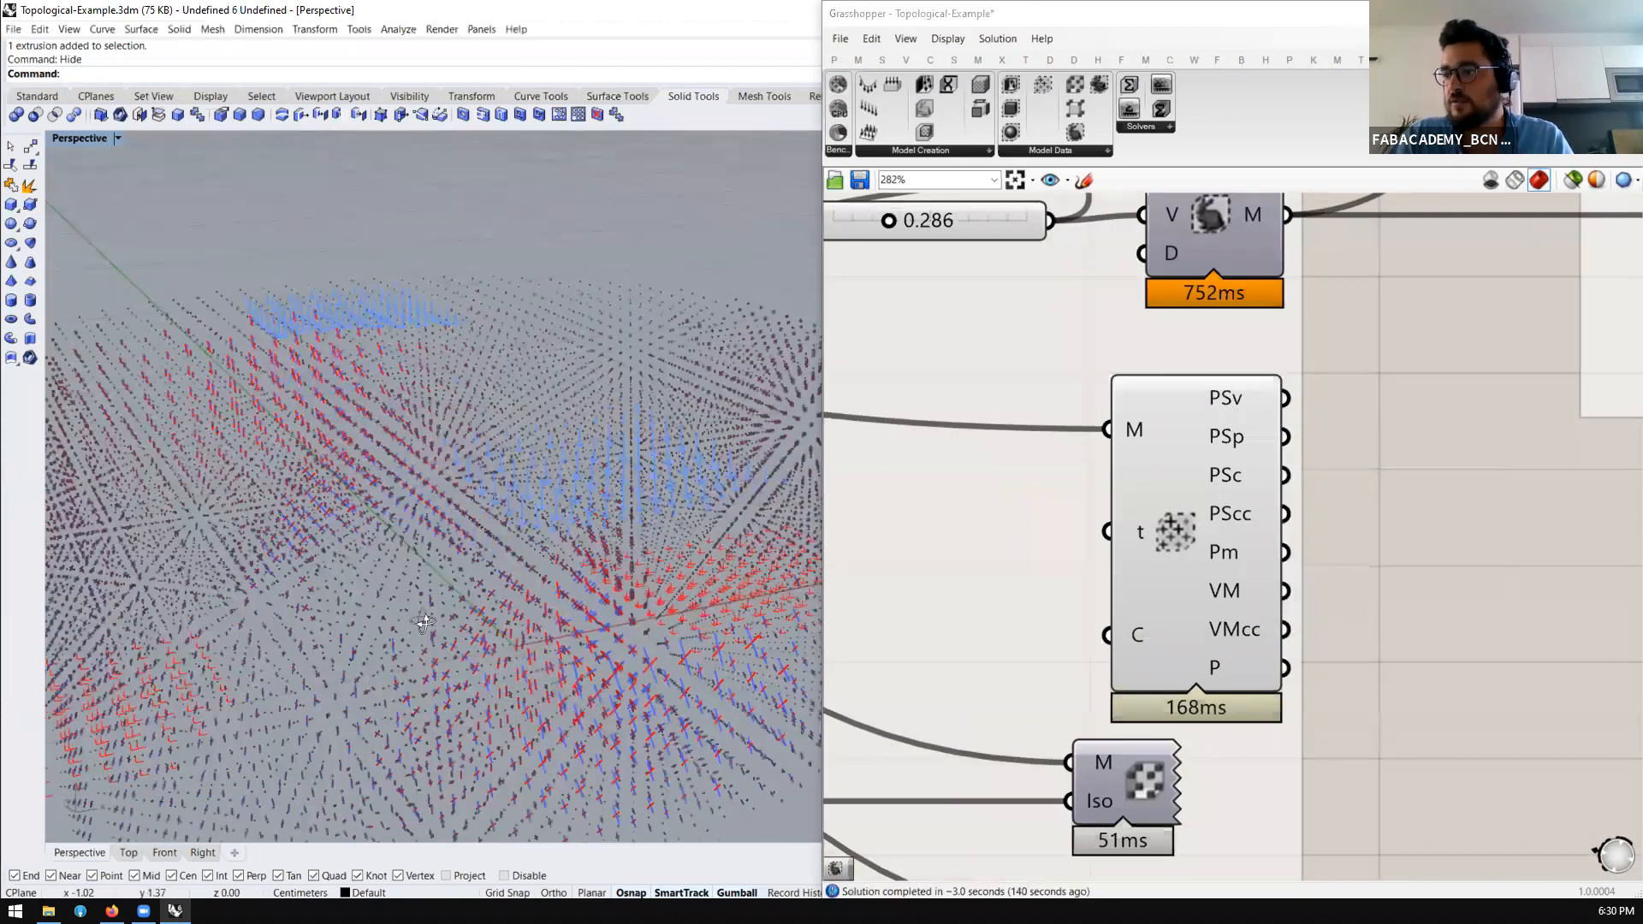
scroll(555, 622, up, 2)
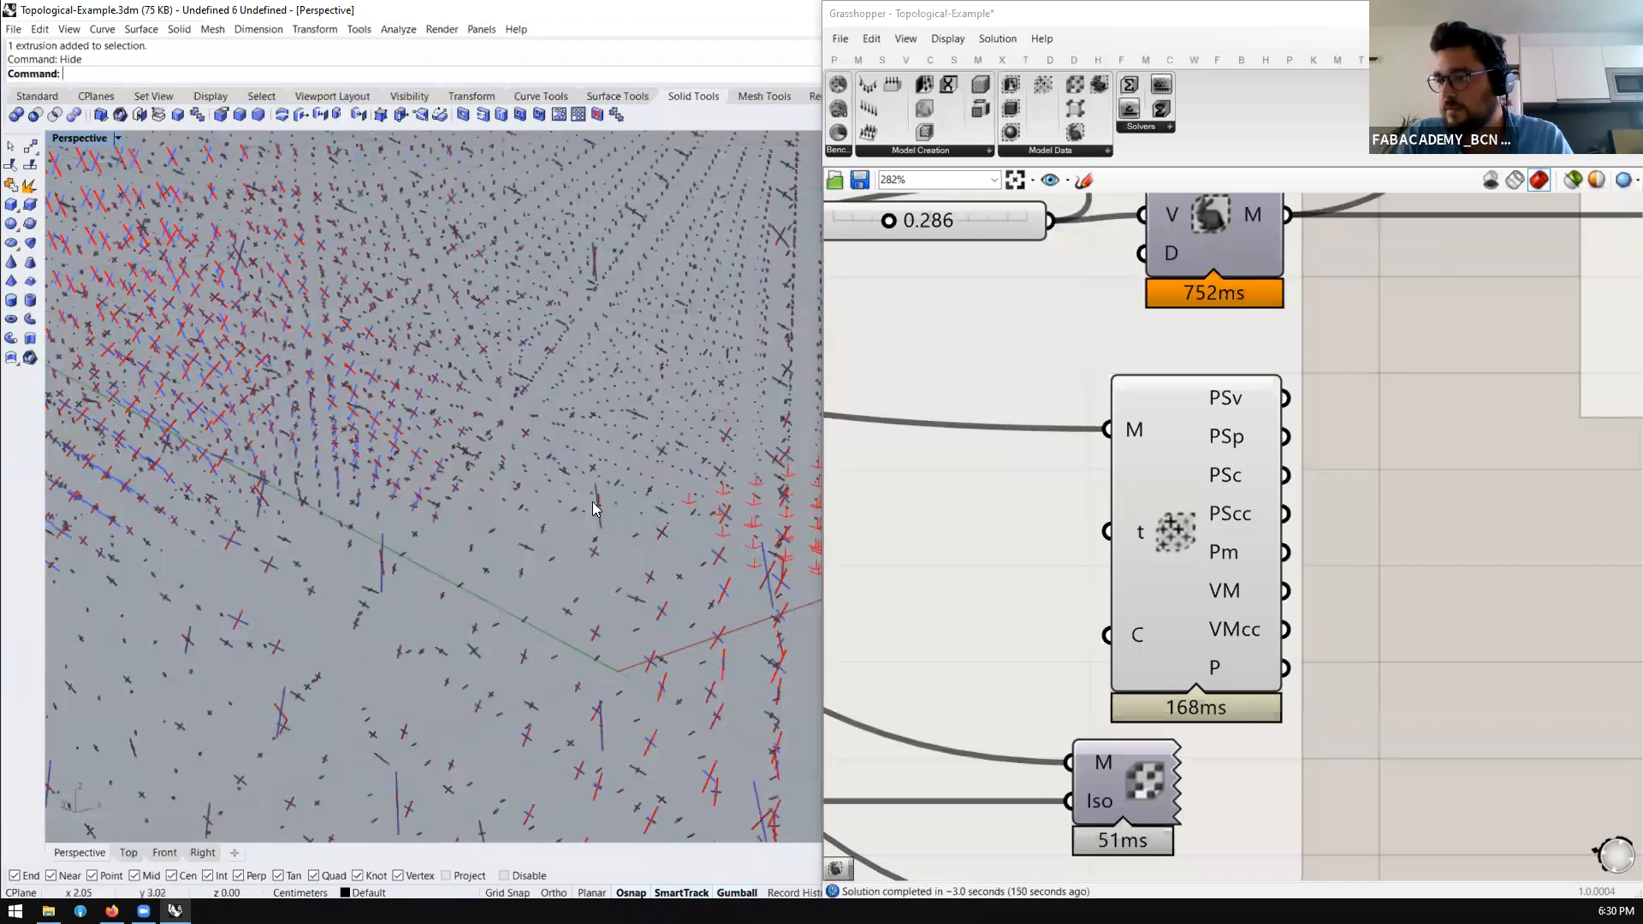
scroll(721, 626, up, 2)
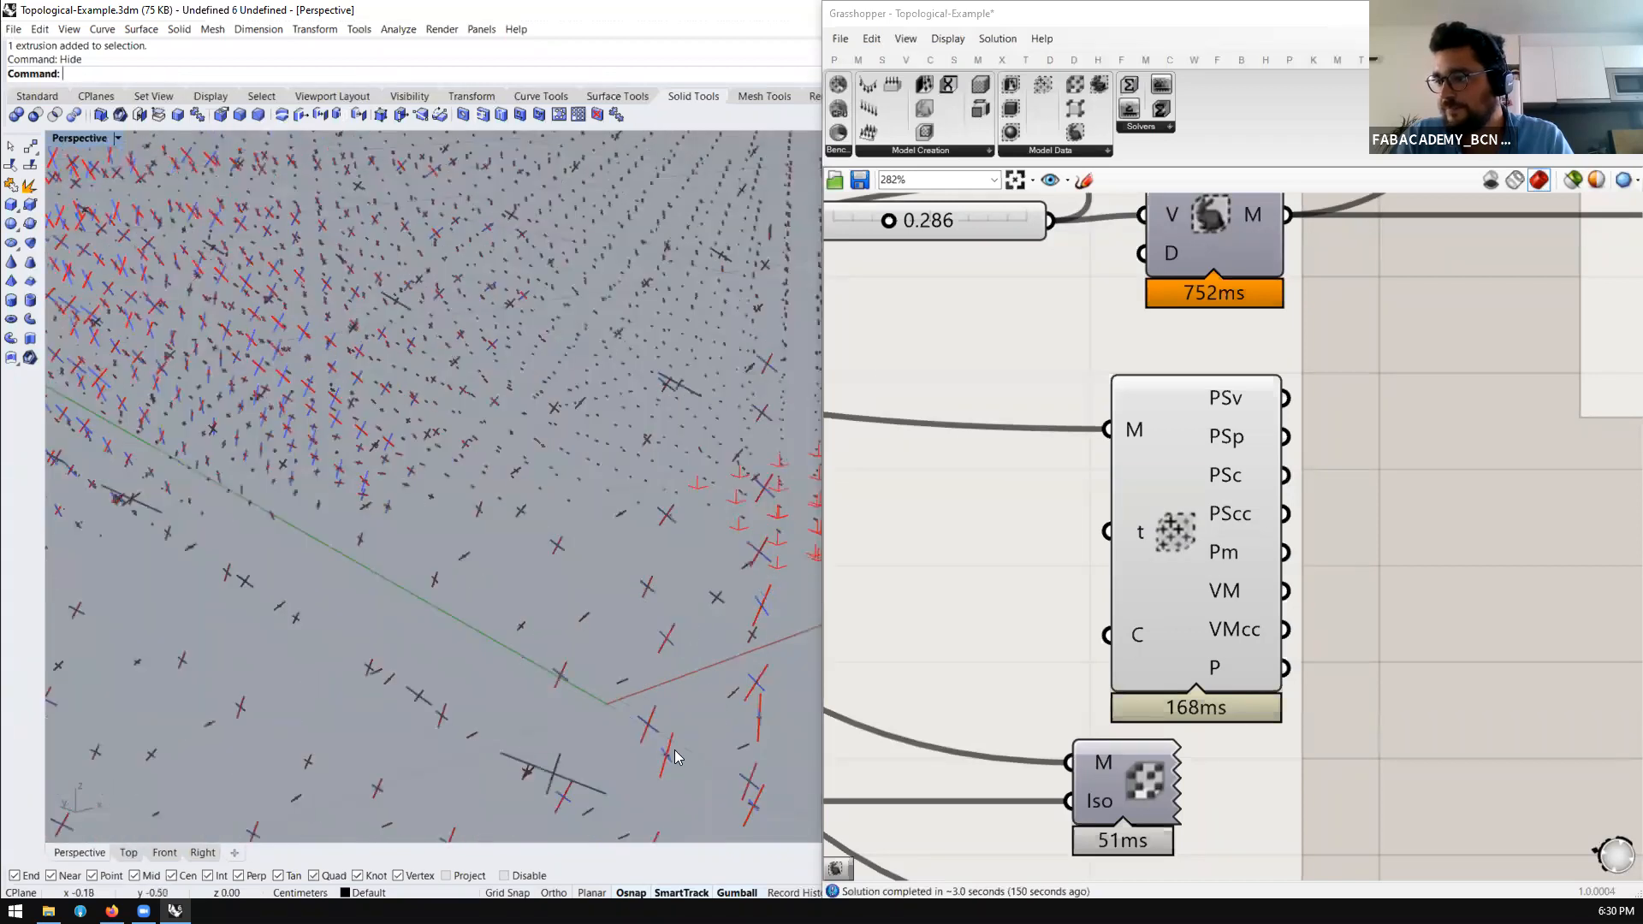
scroll(663, 740, up, 2)
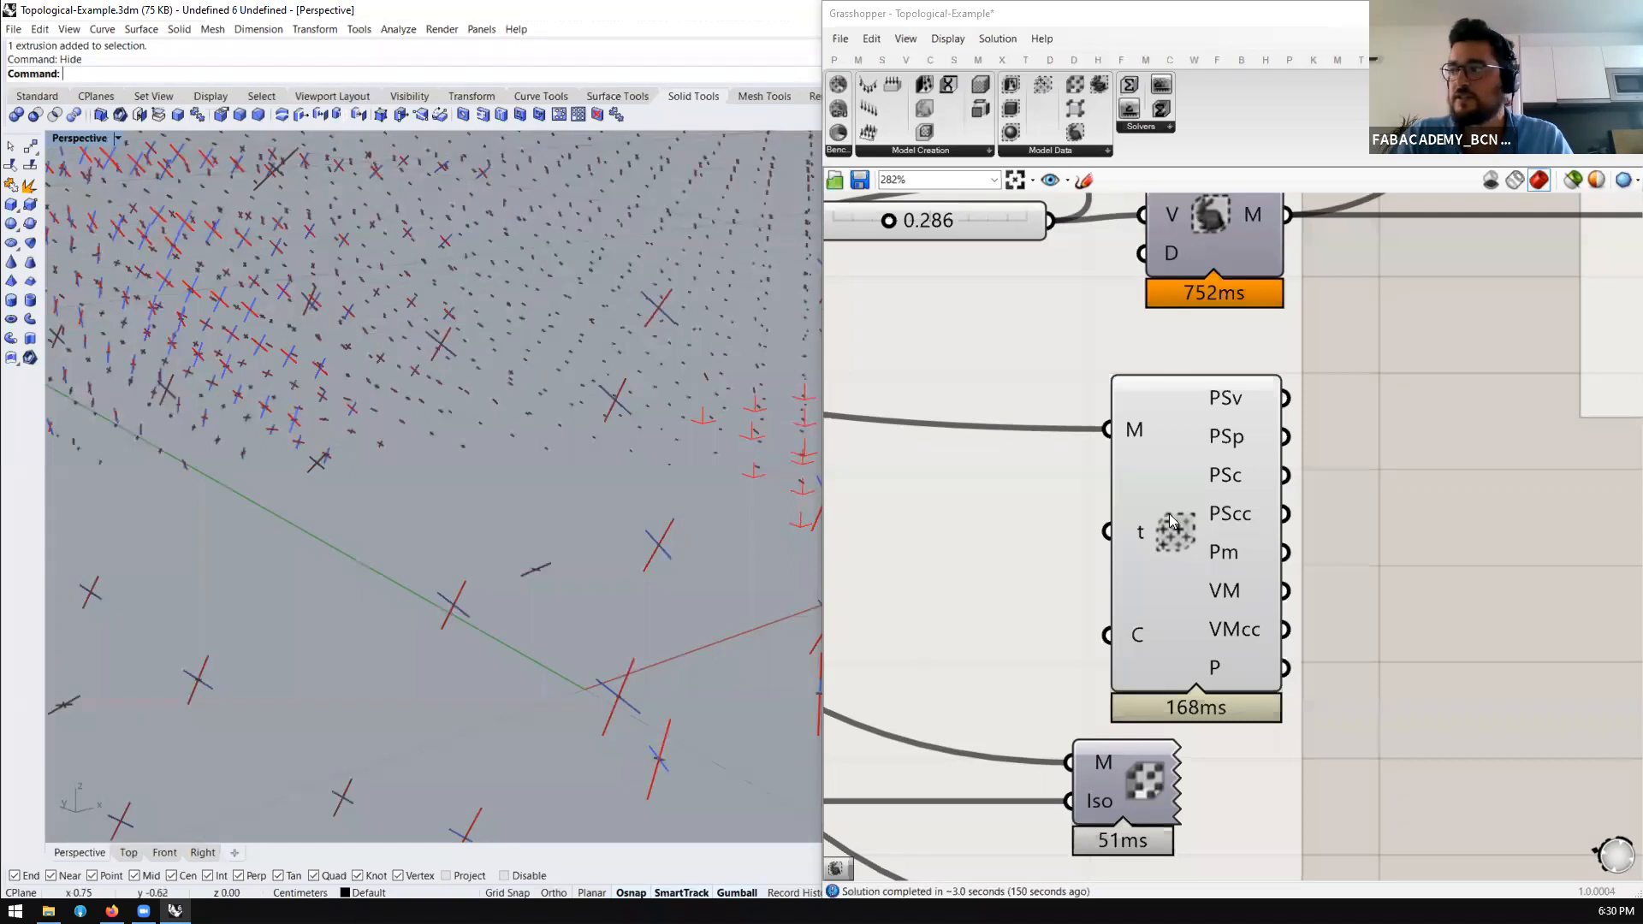
mouse_move(1233, 441)
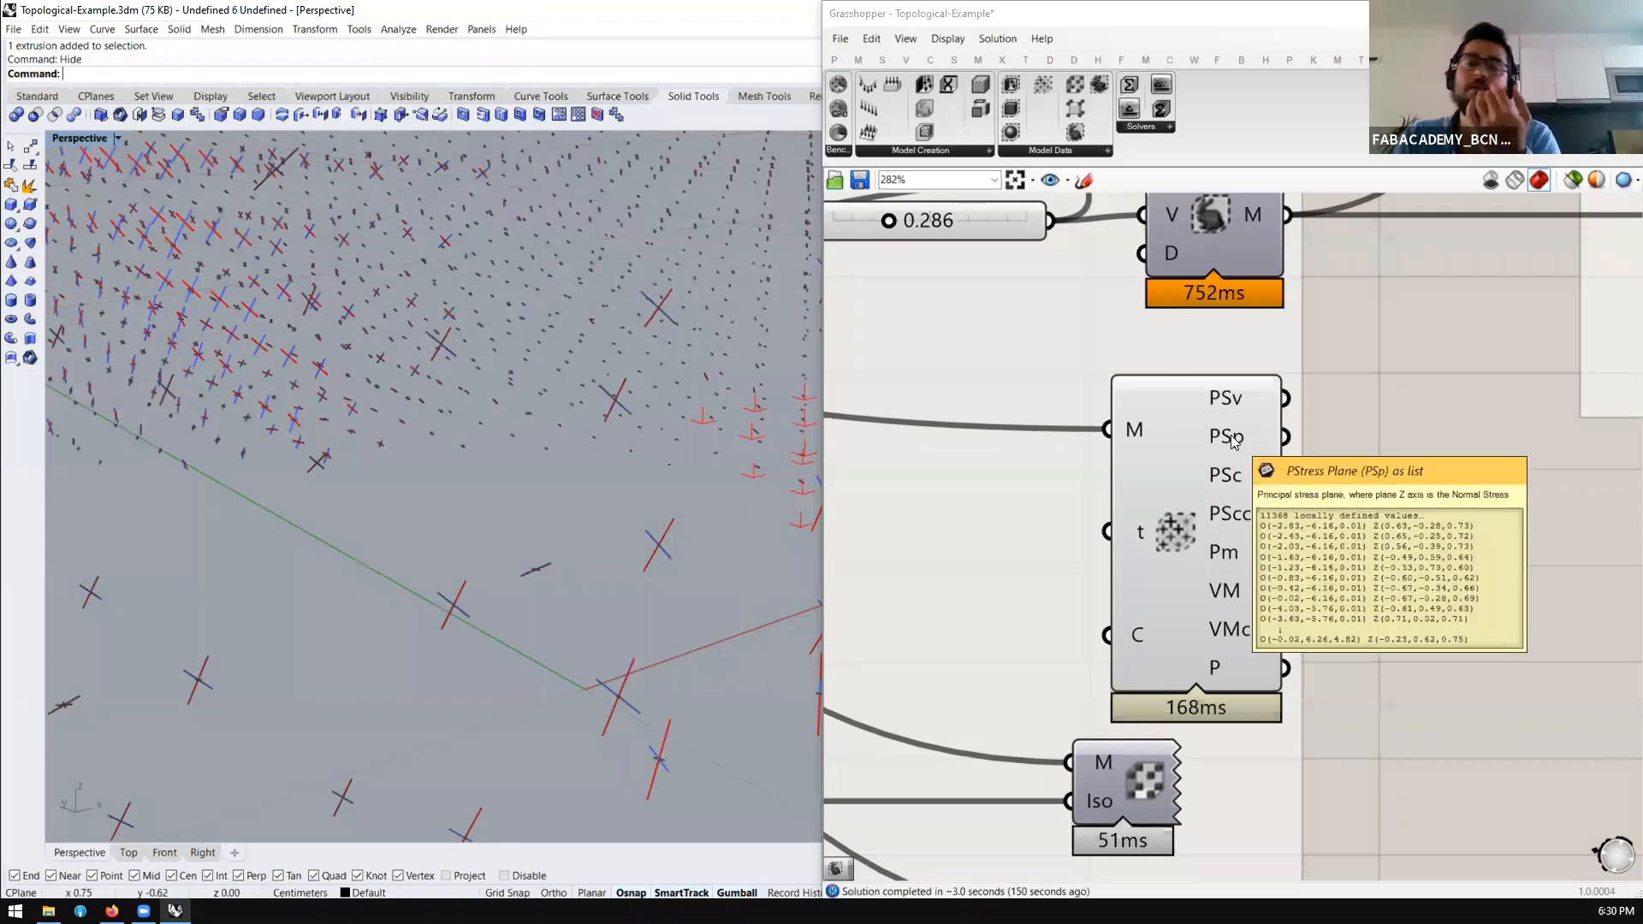
mouse_move(1231, 486)
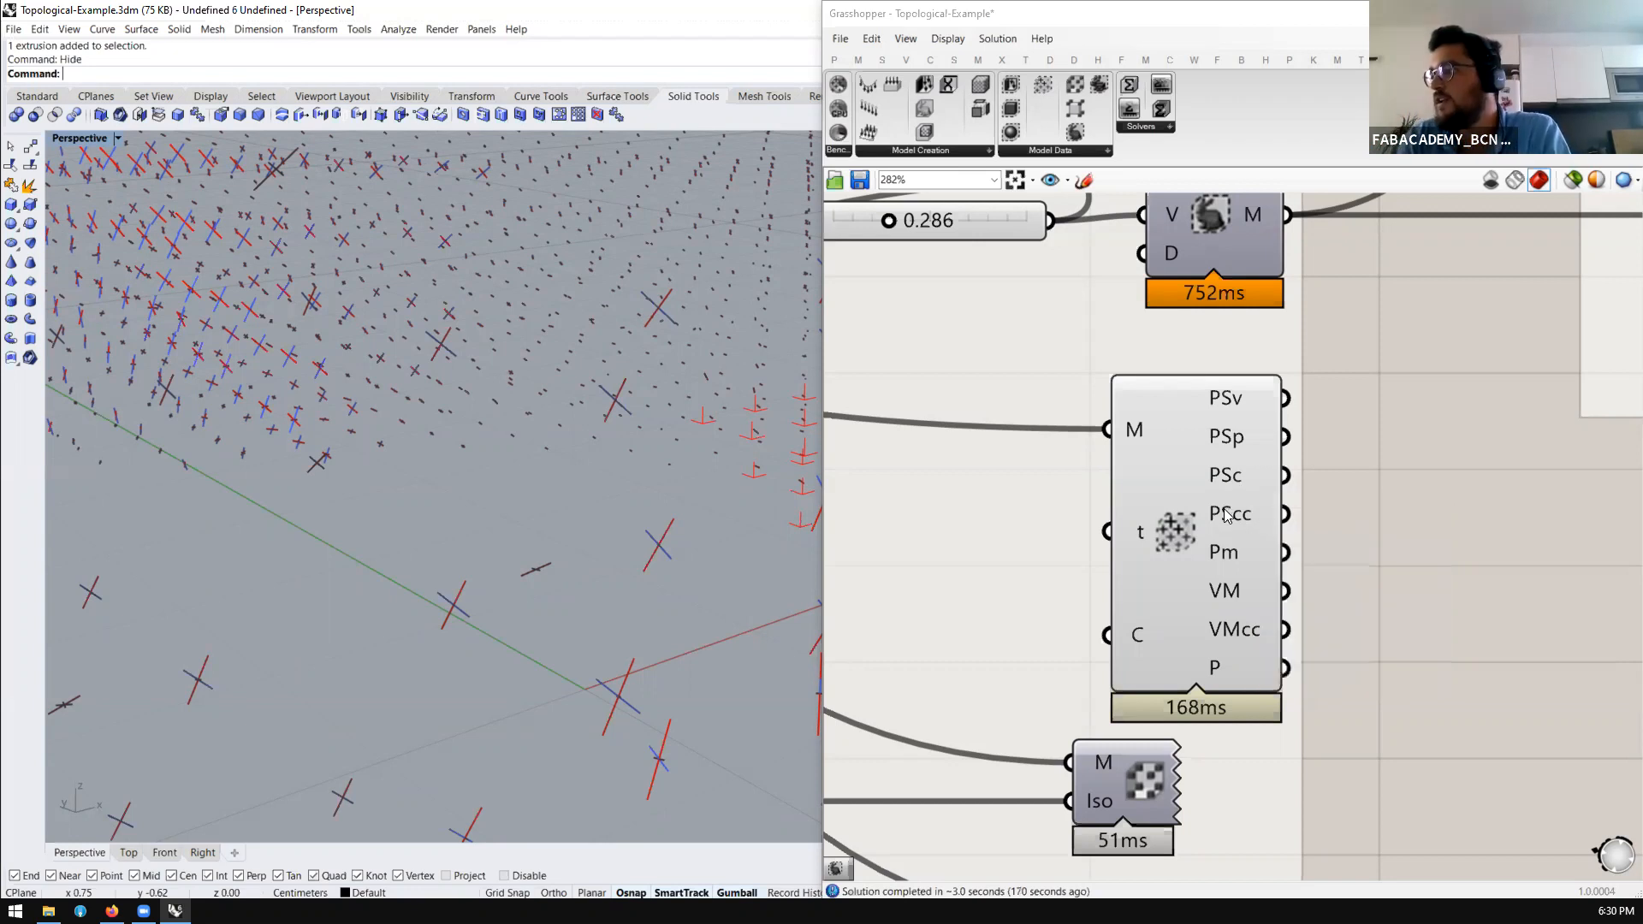
mouse_move(1227, 515)
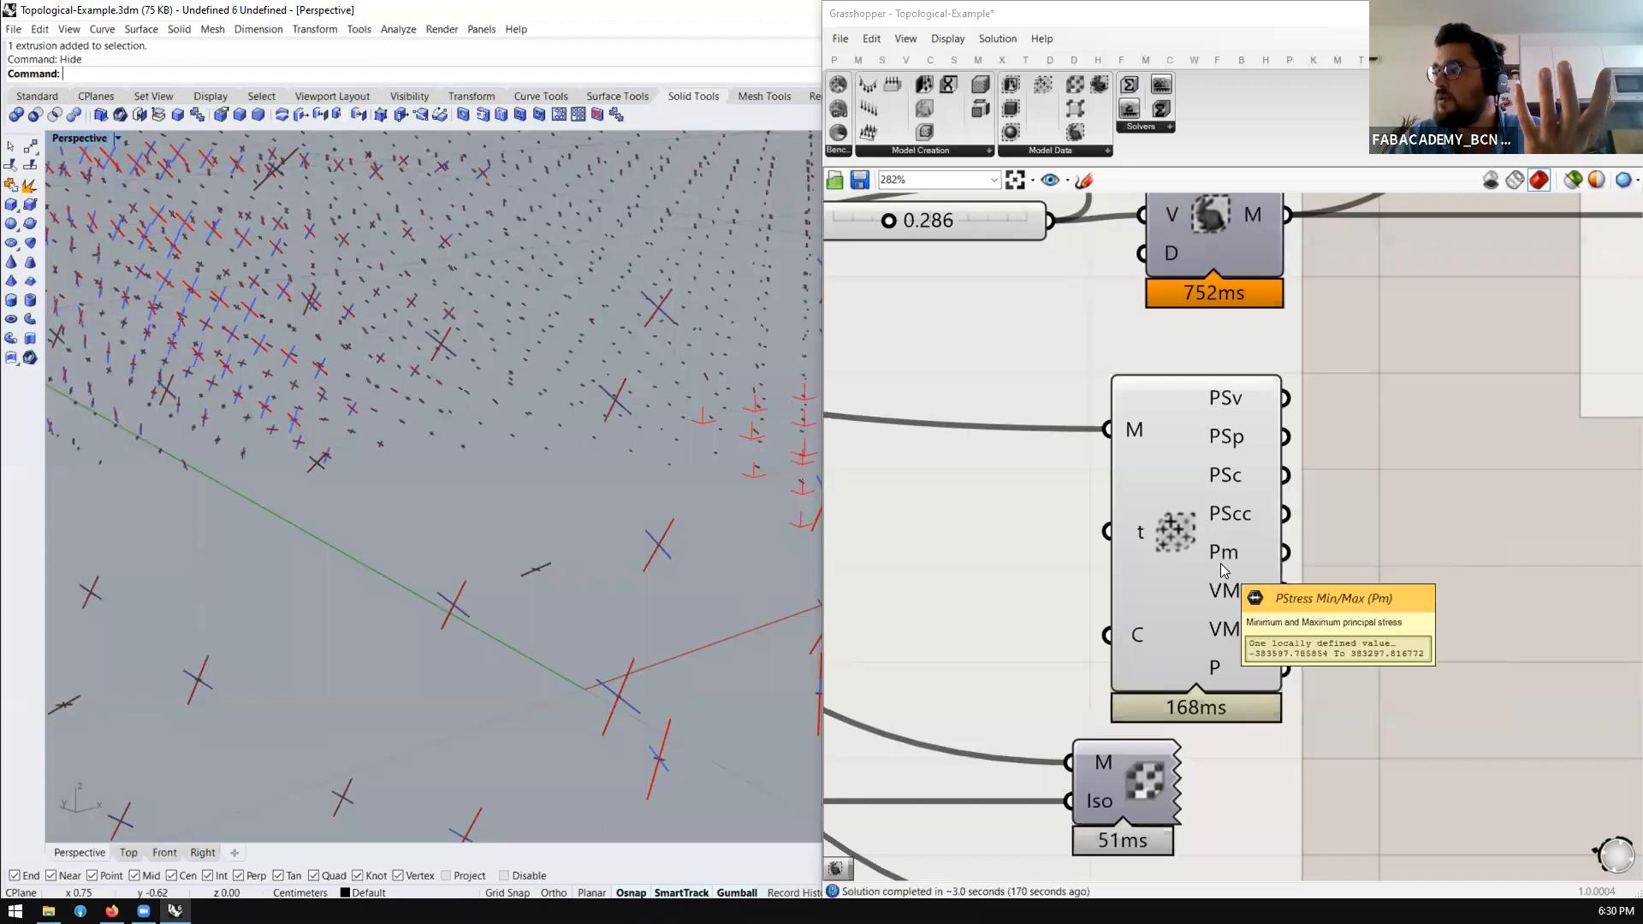
scroll(373, 490, down, 5)
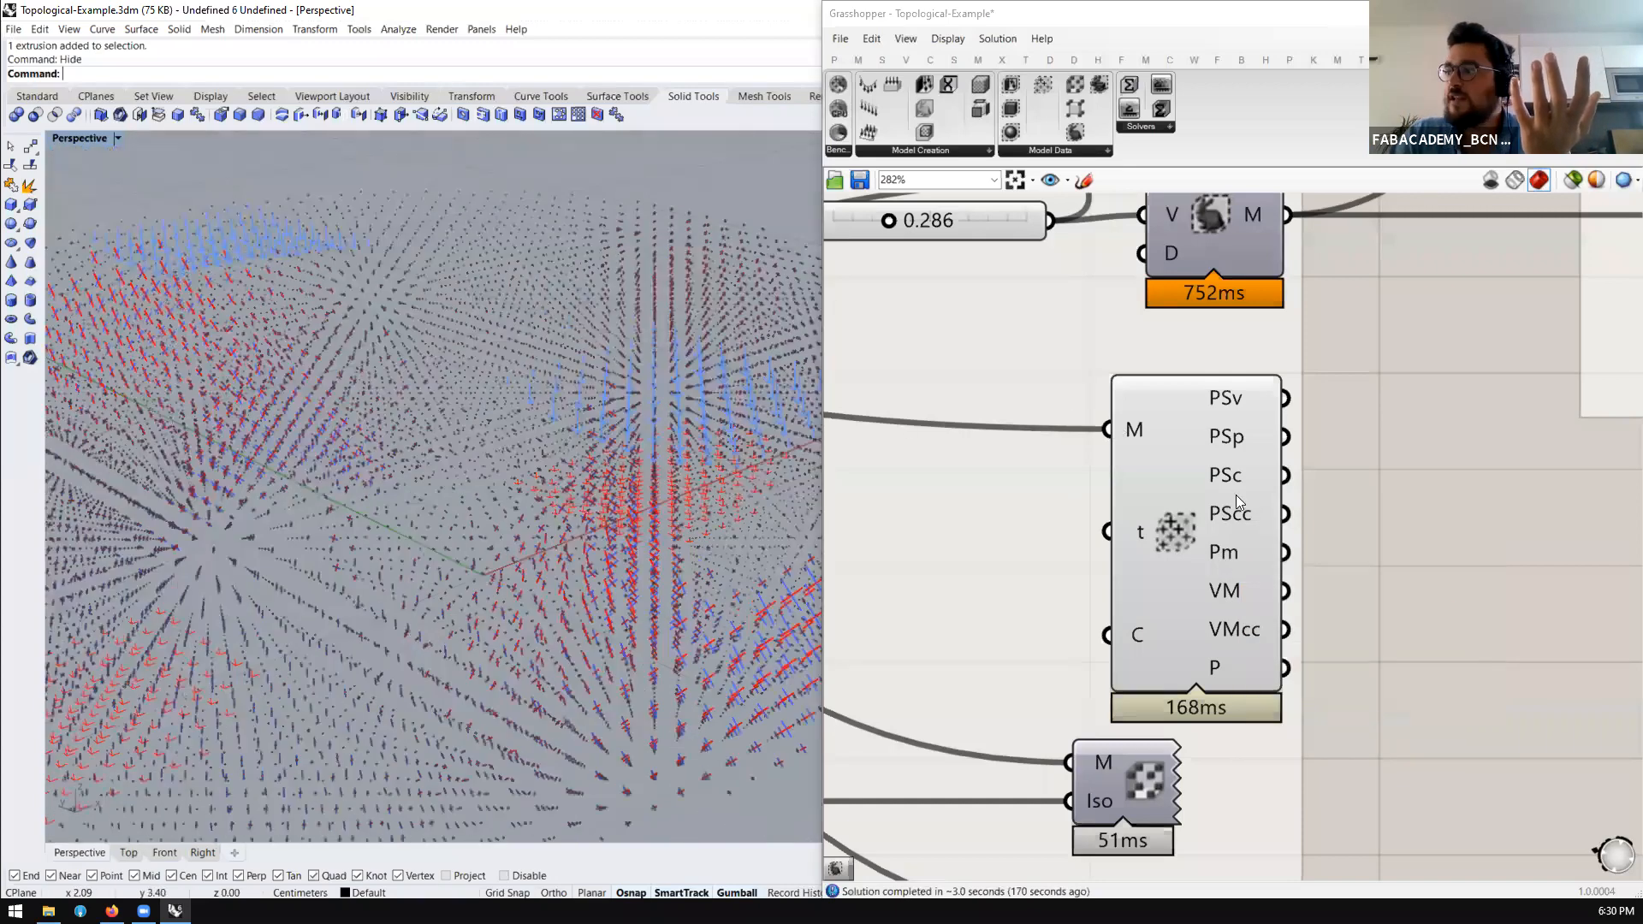
Remove the principal stress preview component from the Vis group and move it to the empty canvas below the mesh preview group
scroll(1233, 493, down, 5)
mouse_move(1220, 505)
mouse_down()
mouse_move(1182, 510)
mouse_move(1206, 494)
mouse_move(1271, 520)
mouse_move(1188, 508)
mouse_up()
right_click(1107, 464)
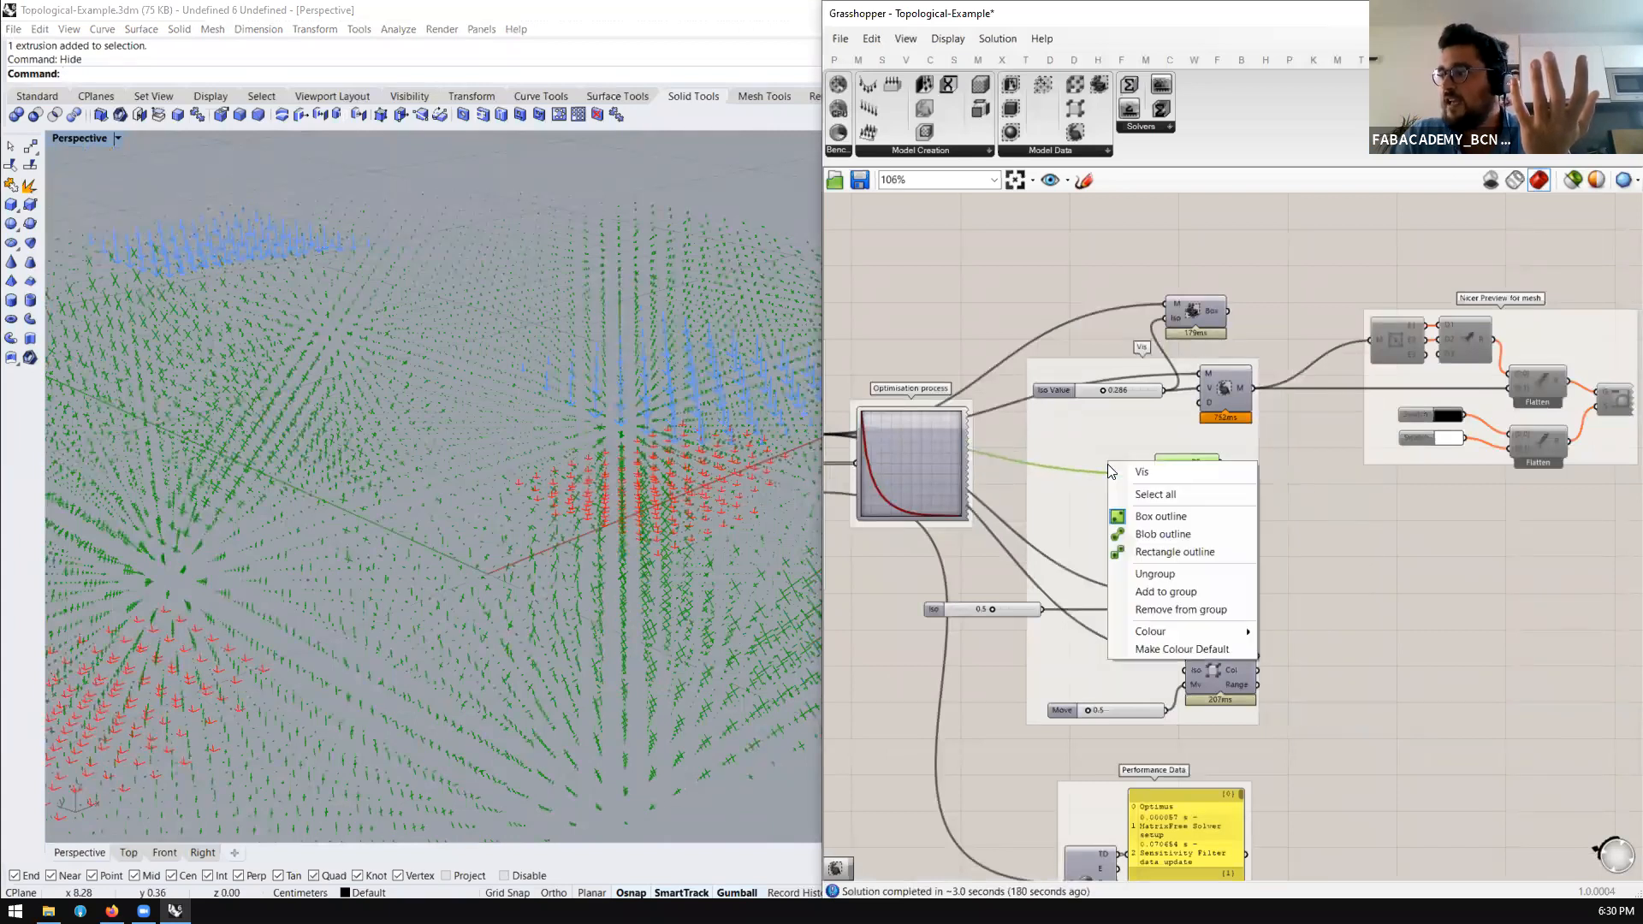
click(1181, 609)
drag(1241, 519, 1385, 554)
click(1228, 395)
drag(1288, 265, 1075, 410)
middle_click(1135, 374)
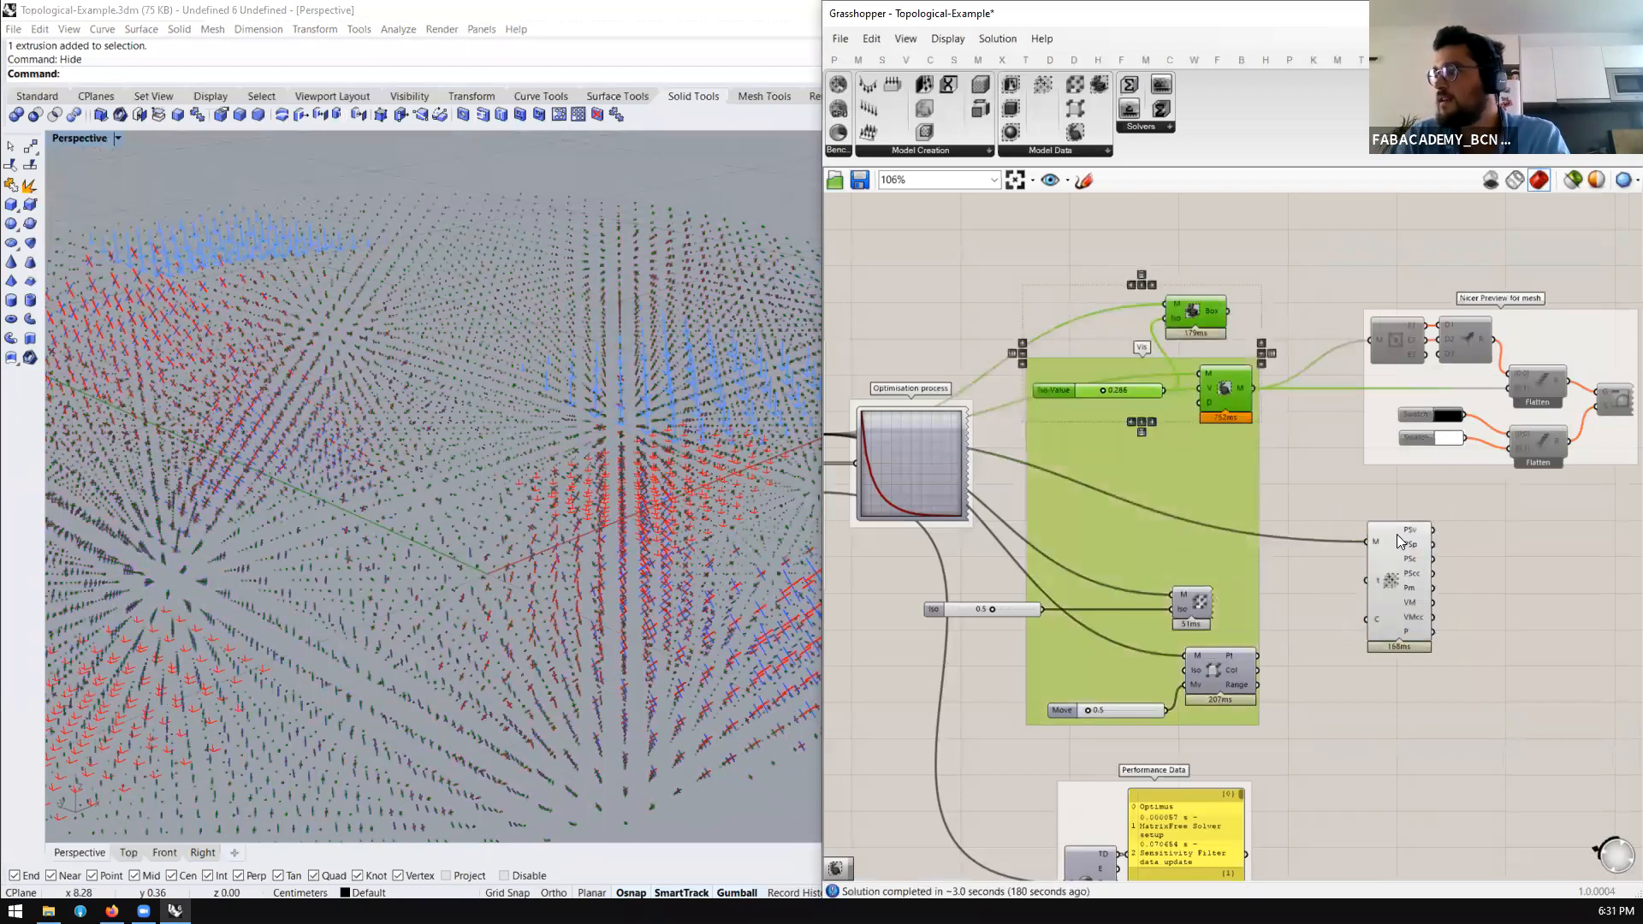
Select the principal stress component and examine its highlighted crosses and its VMcc and PSv outputs
click(1381, 595)
scroll(1380, 595, up, 3)
mouse_move(1381, 596)
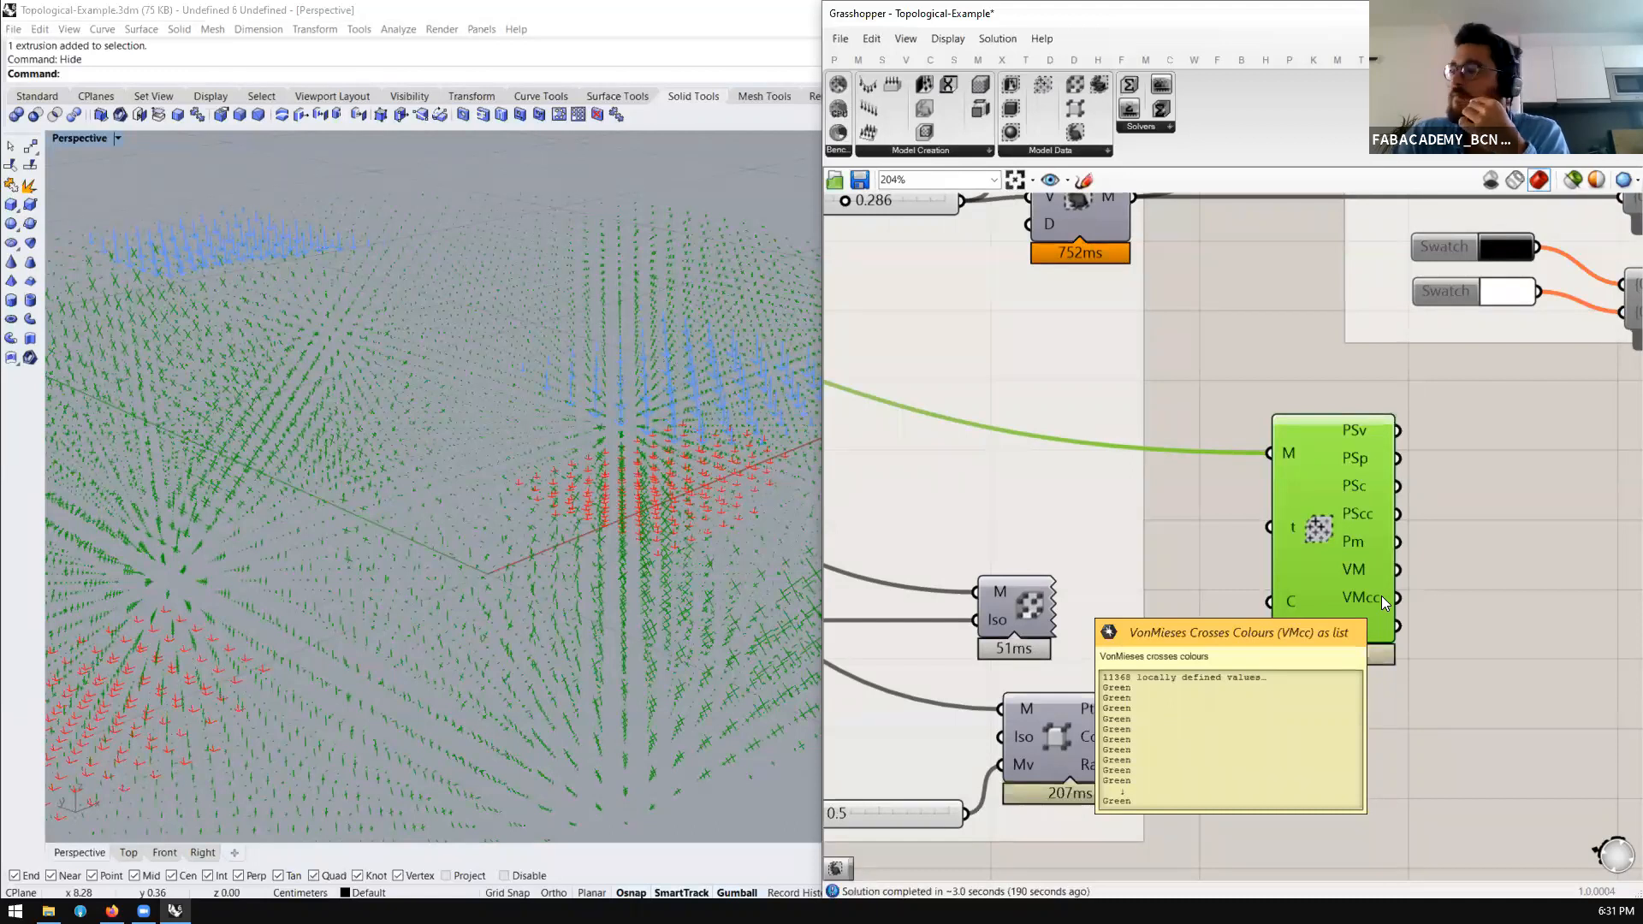
scroll(1249, 549, down, 4)
scroll(1195, 486, up, 5)
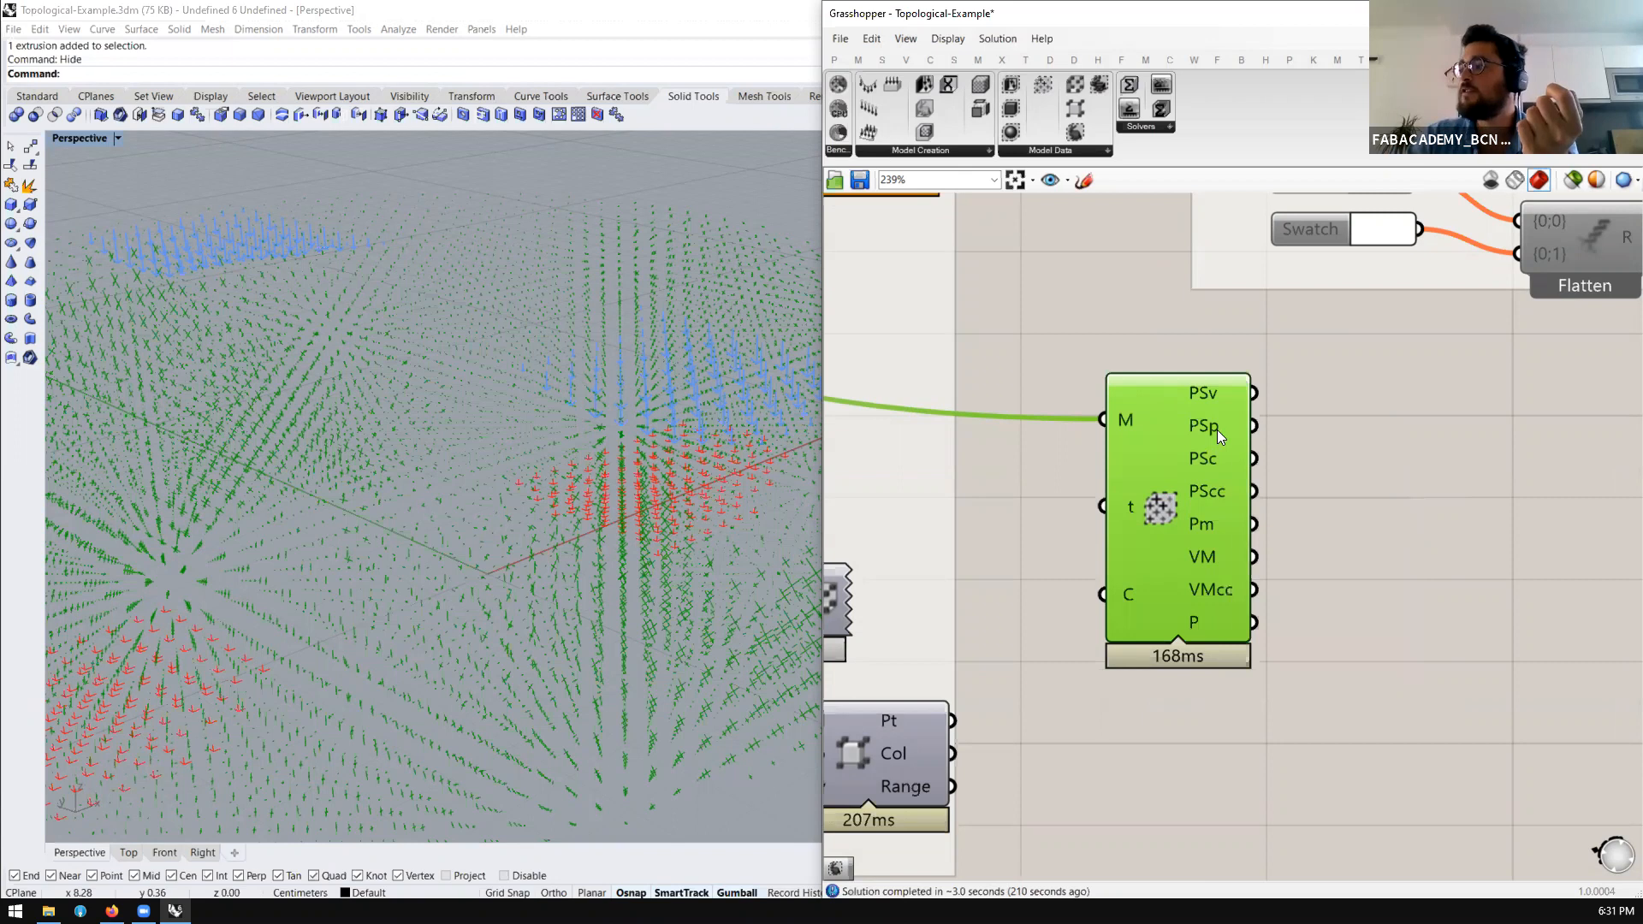
mouse_move(1217, 393)
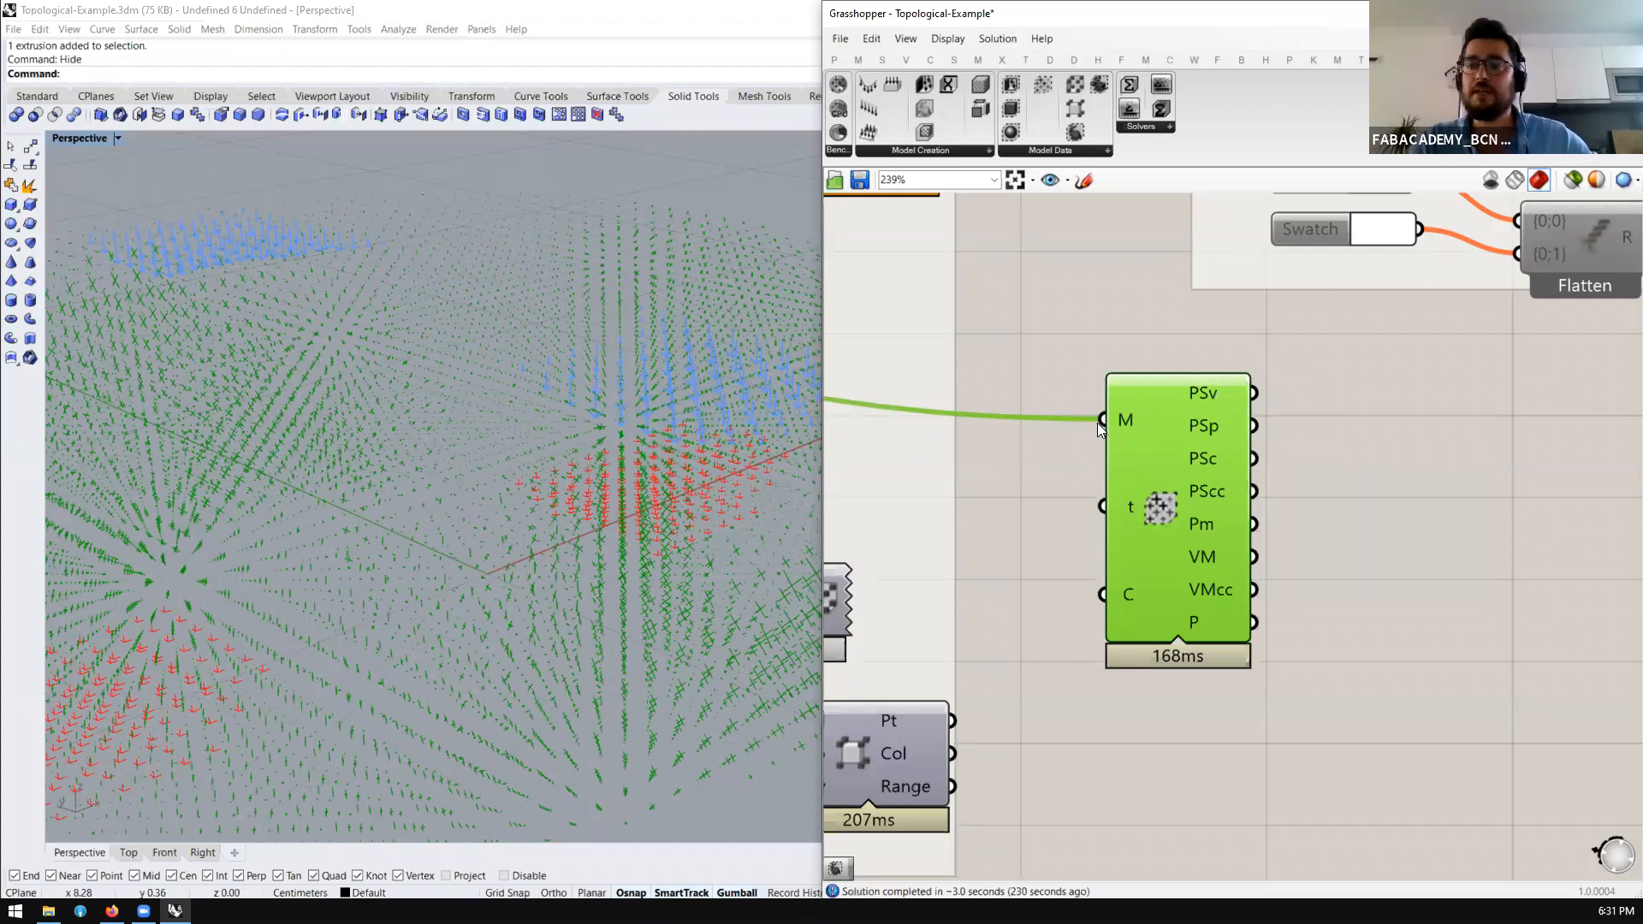
Switch to Firefox and open YouTube in place of the tOpos page
click(112, 910)
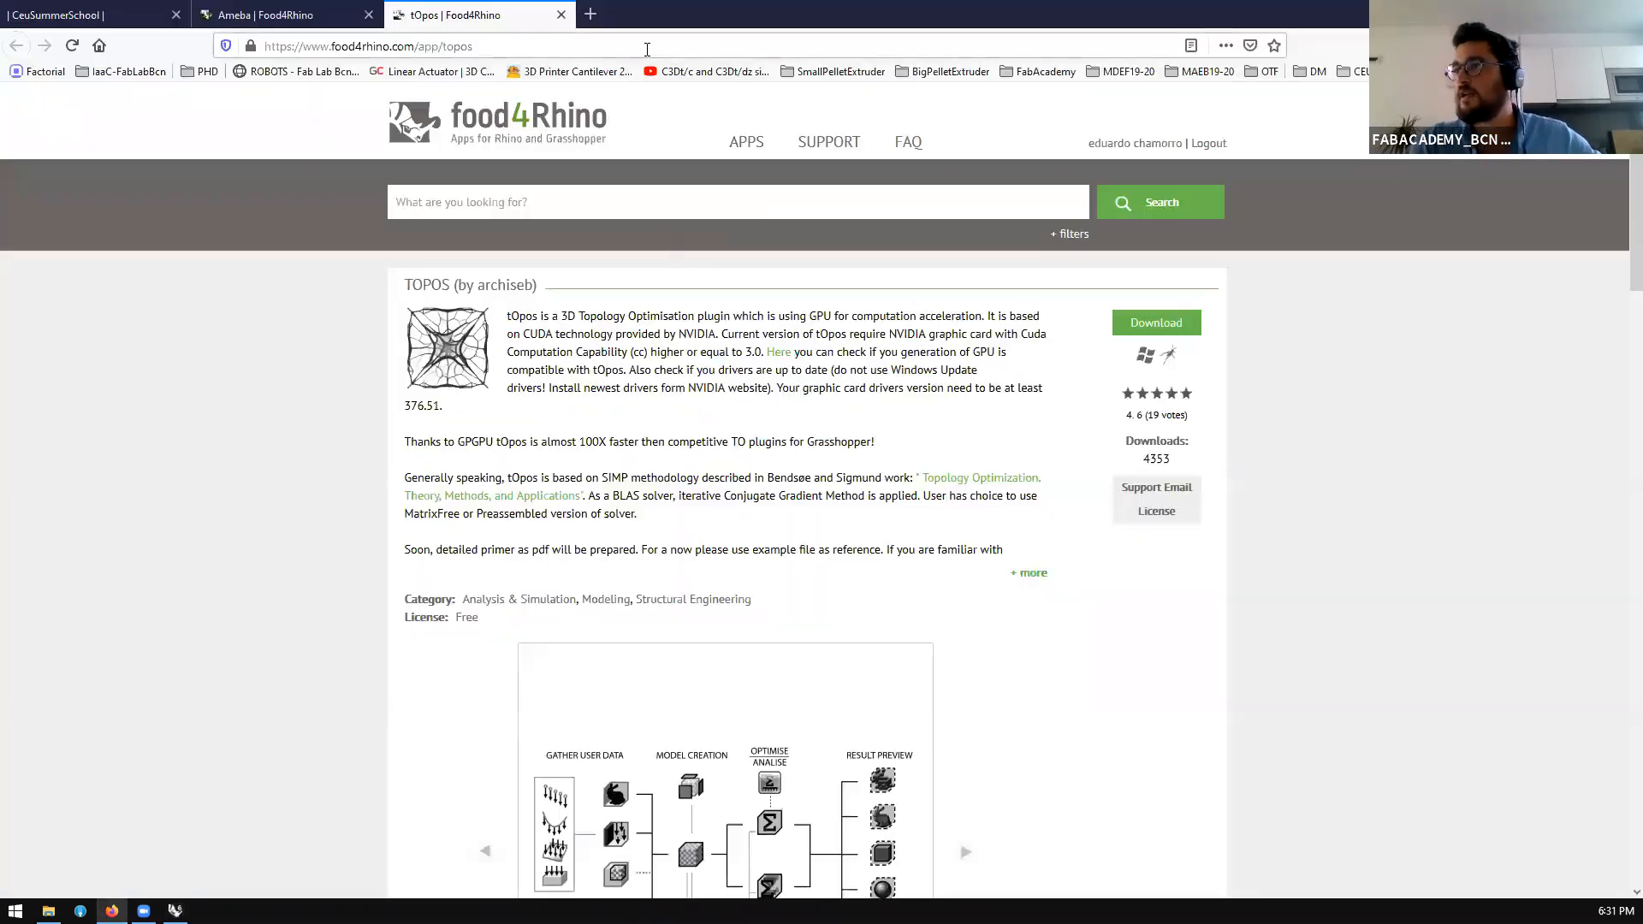
click(640, 42)
text(you)
key(Return)
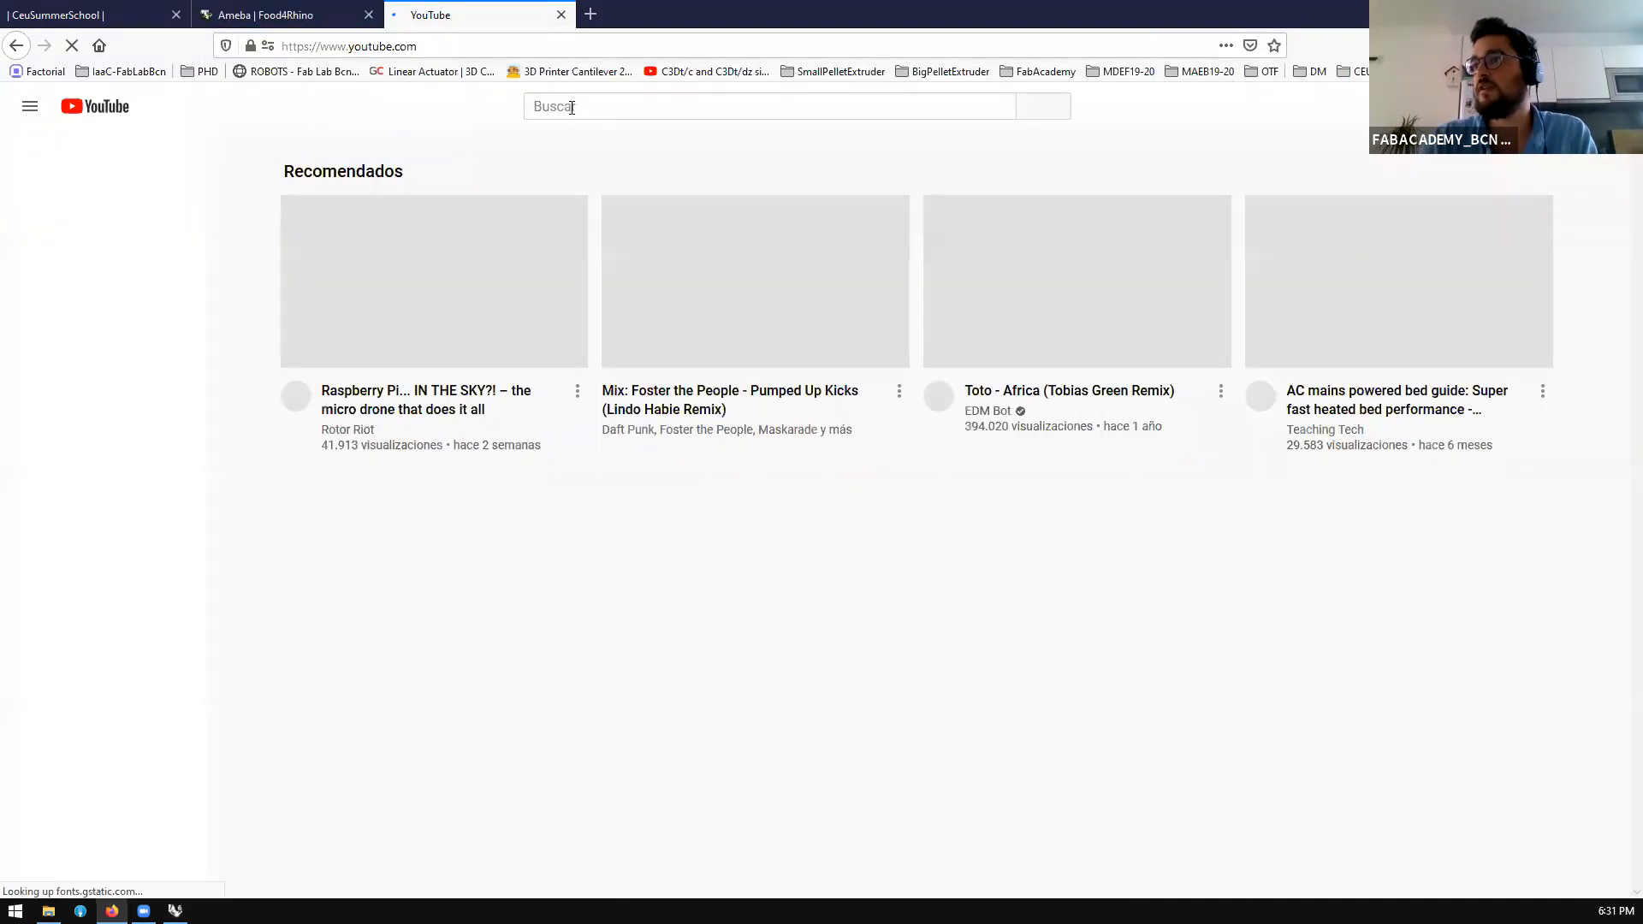
Search YouTube for "millipede grasshopper"
click(572, 108)
text(mill)
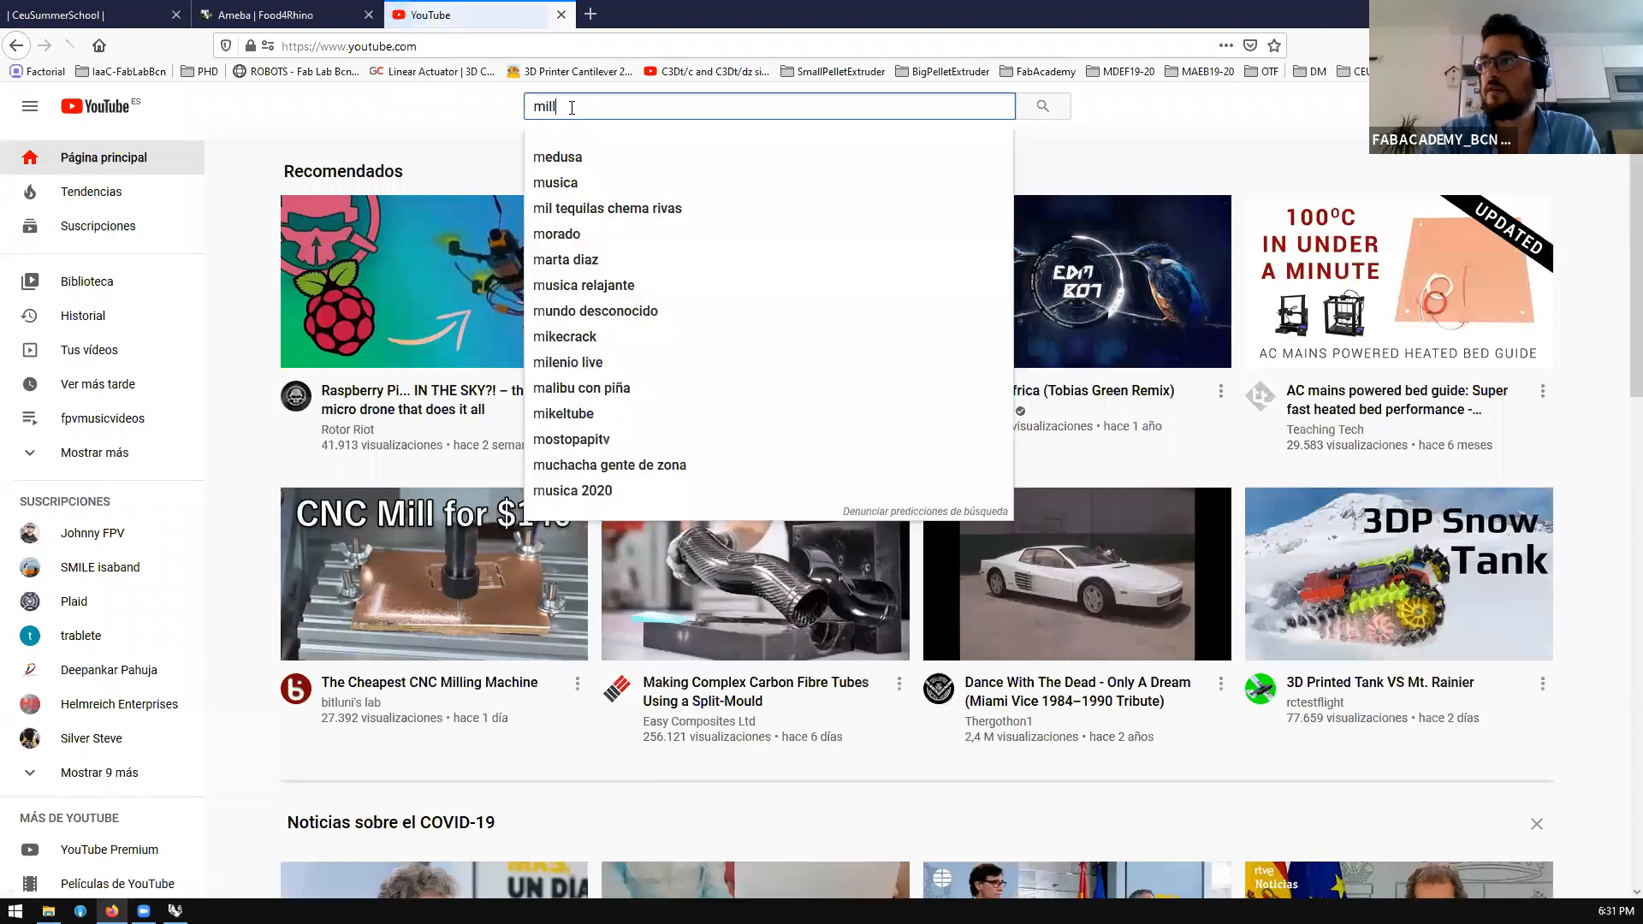
text(ipede grasshopp)
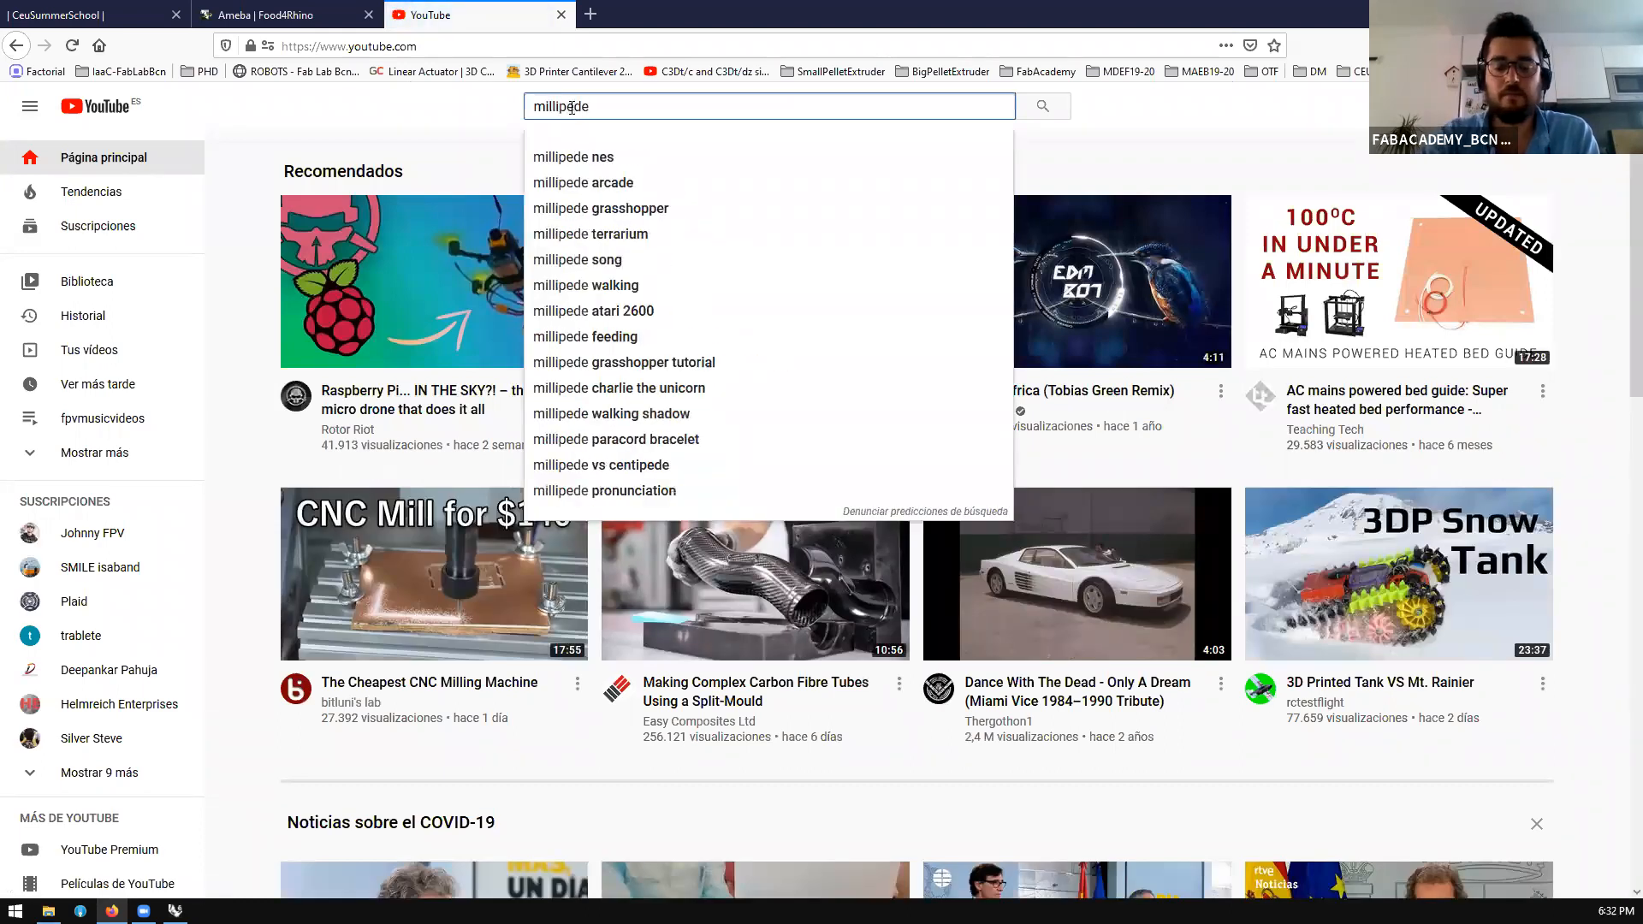
text(er)
key(Return)
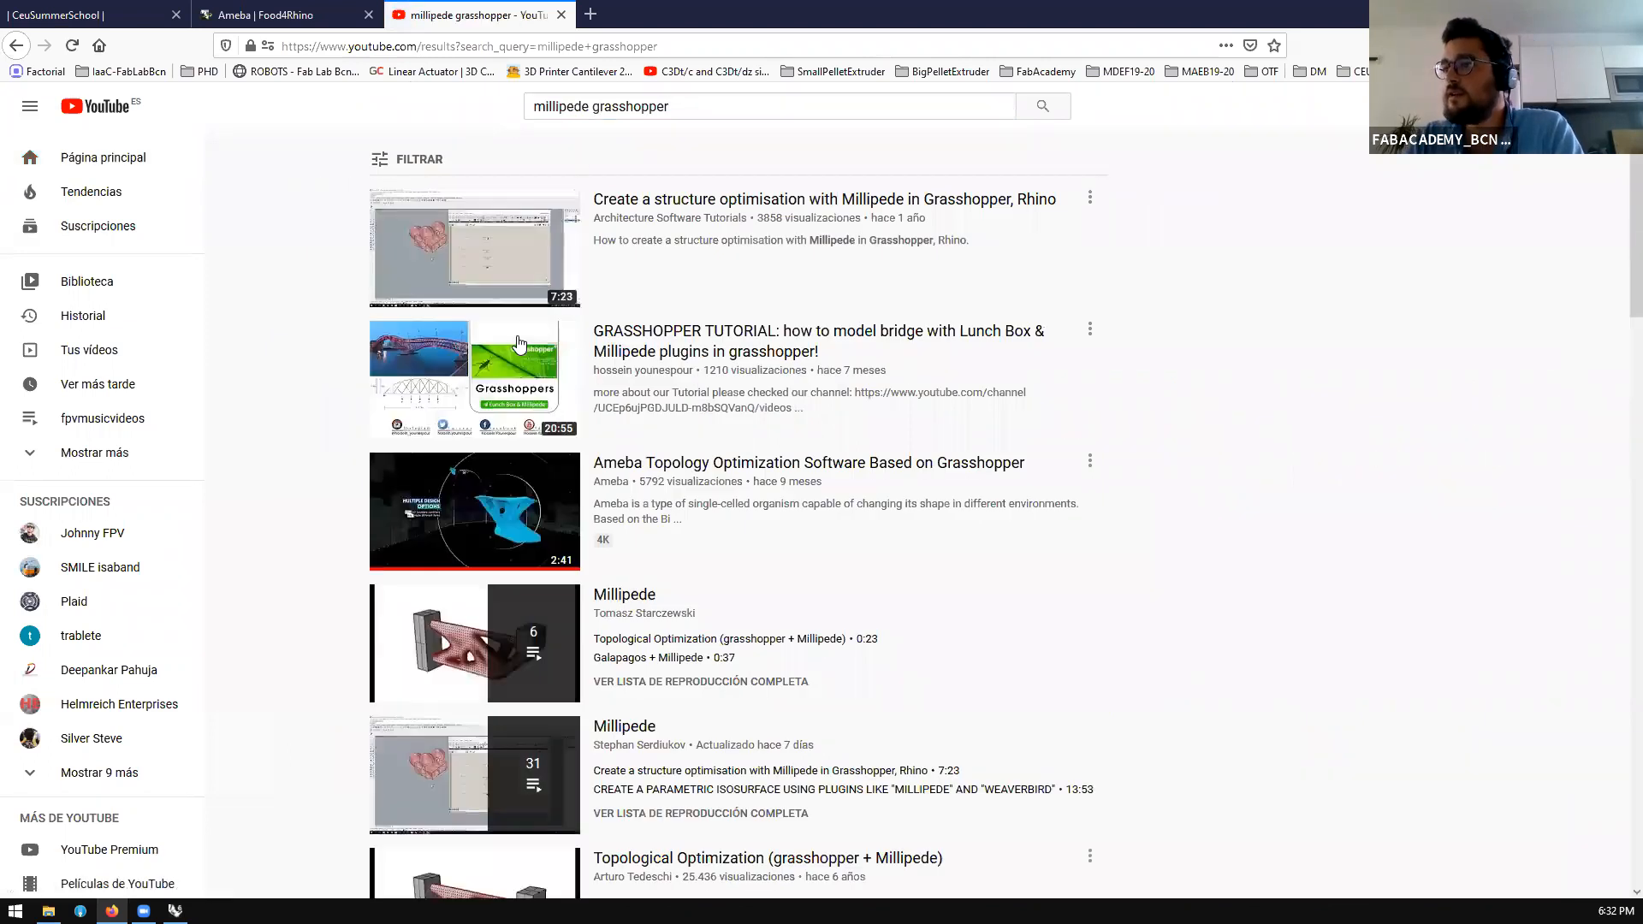
Open the first Millipede playlist, watch its Topological Optimization video with a skip ahead, and pause the following Galapagos + Millipede video
scroll(483, 287, down, 3)
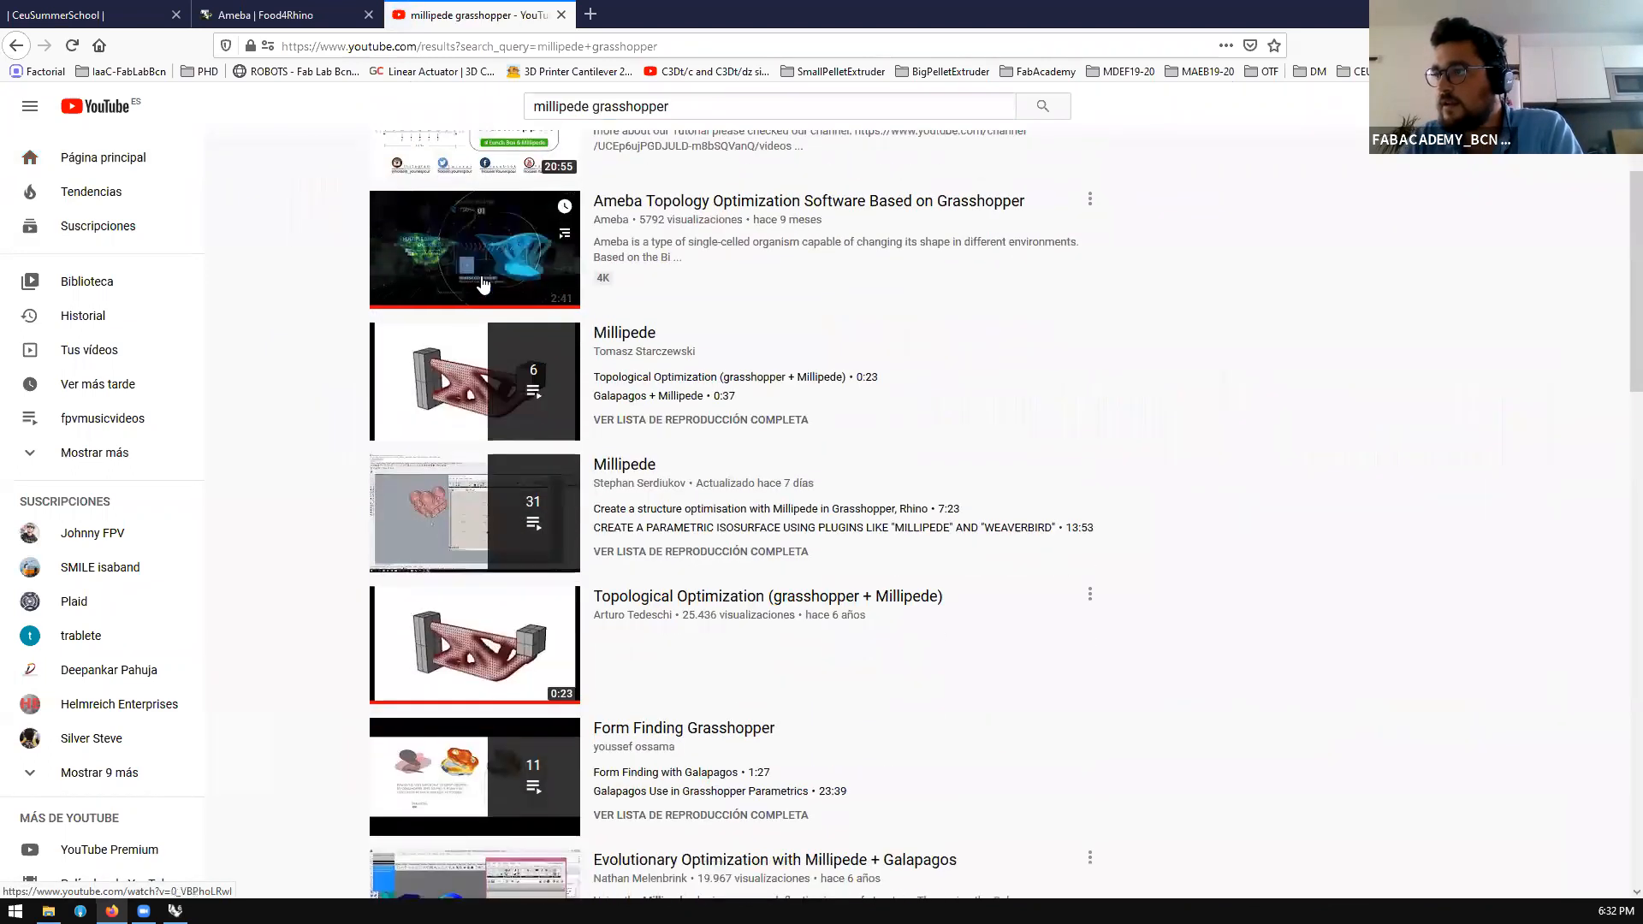
scroll(483, 285, down, 1)
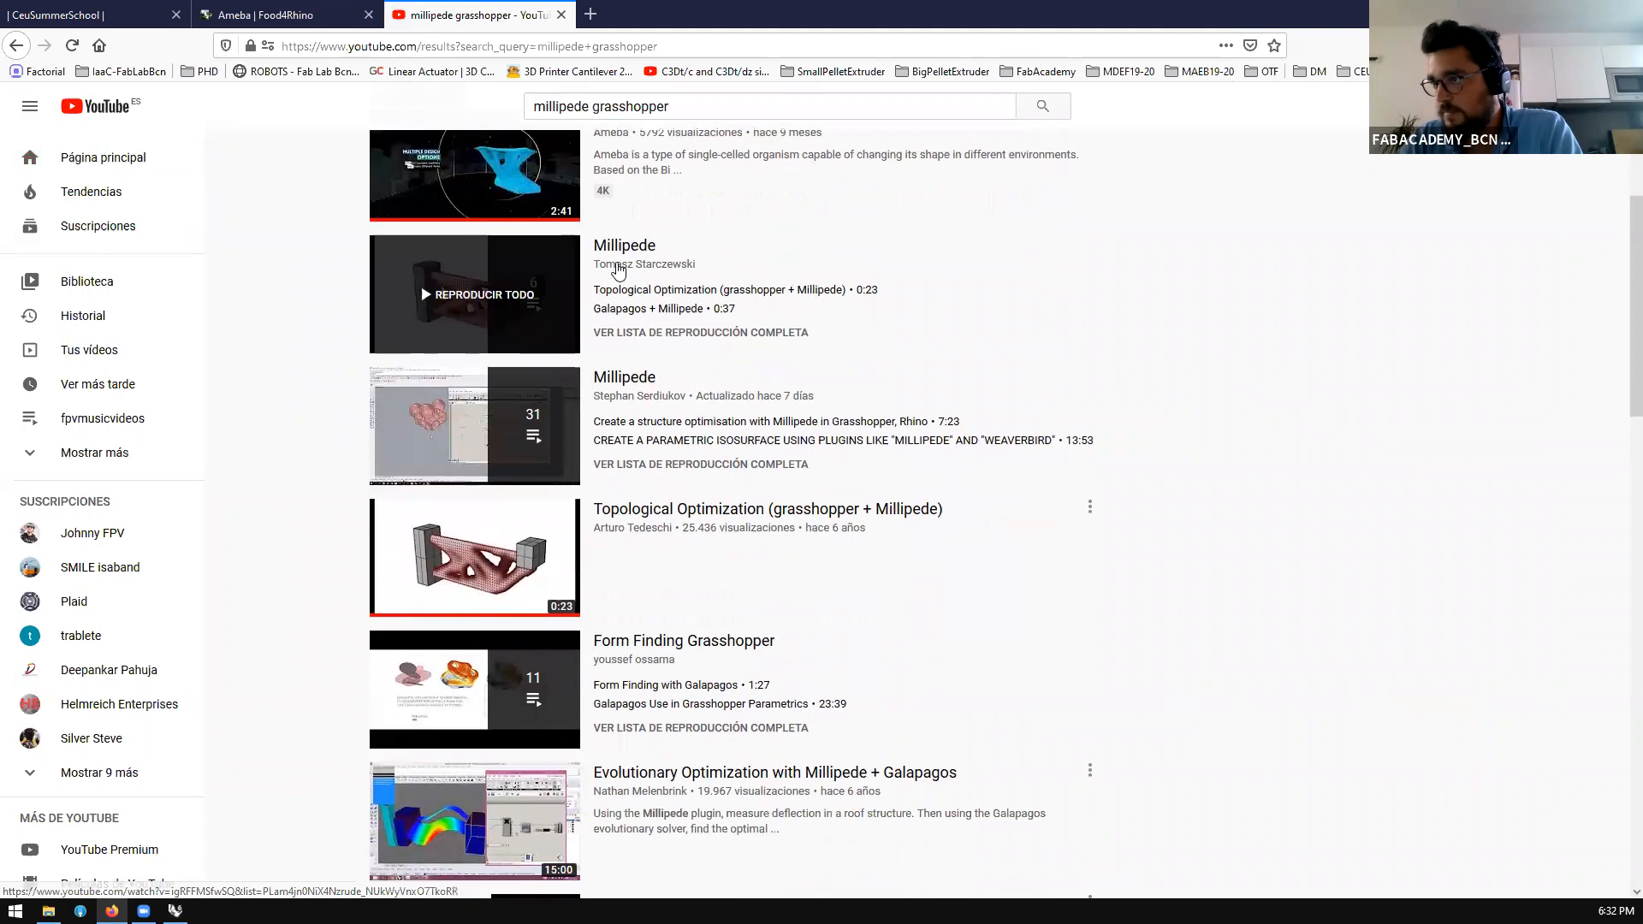
click(625, 248)
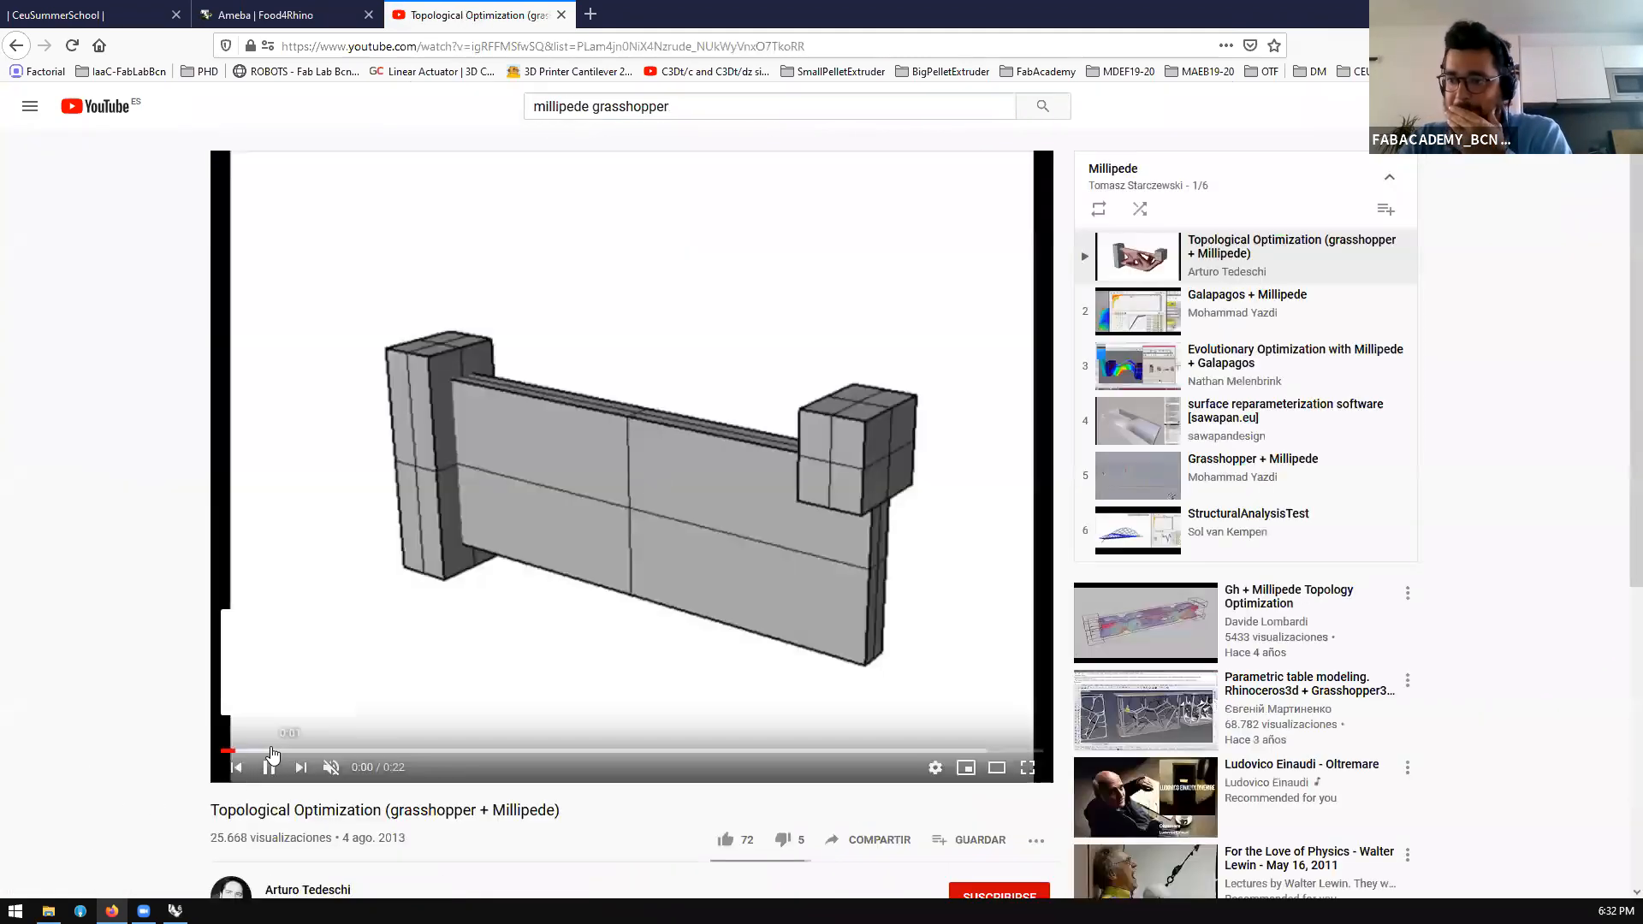
click(268, 767)
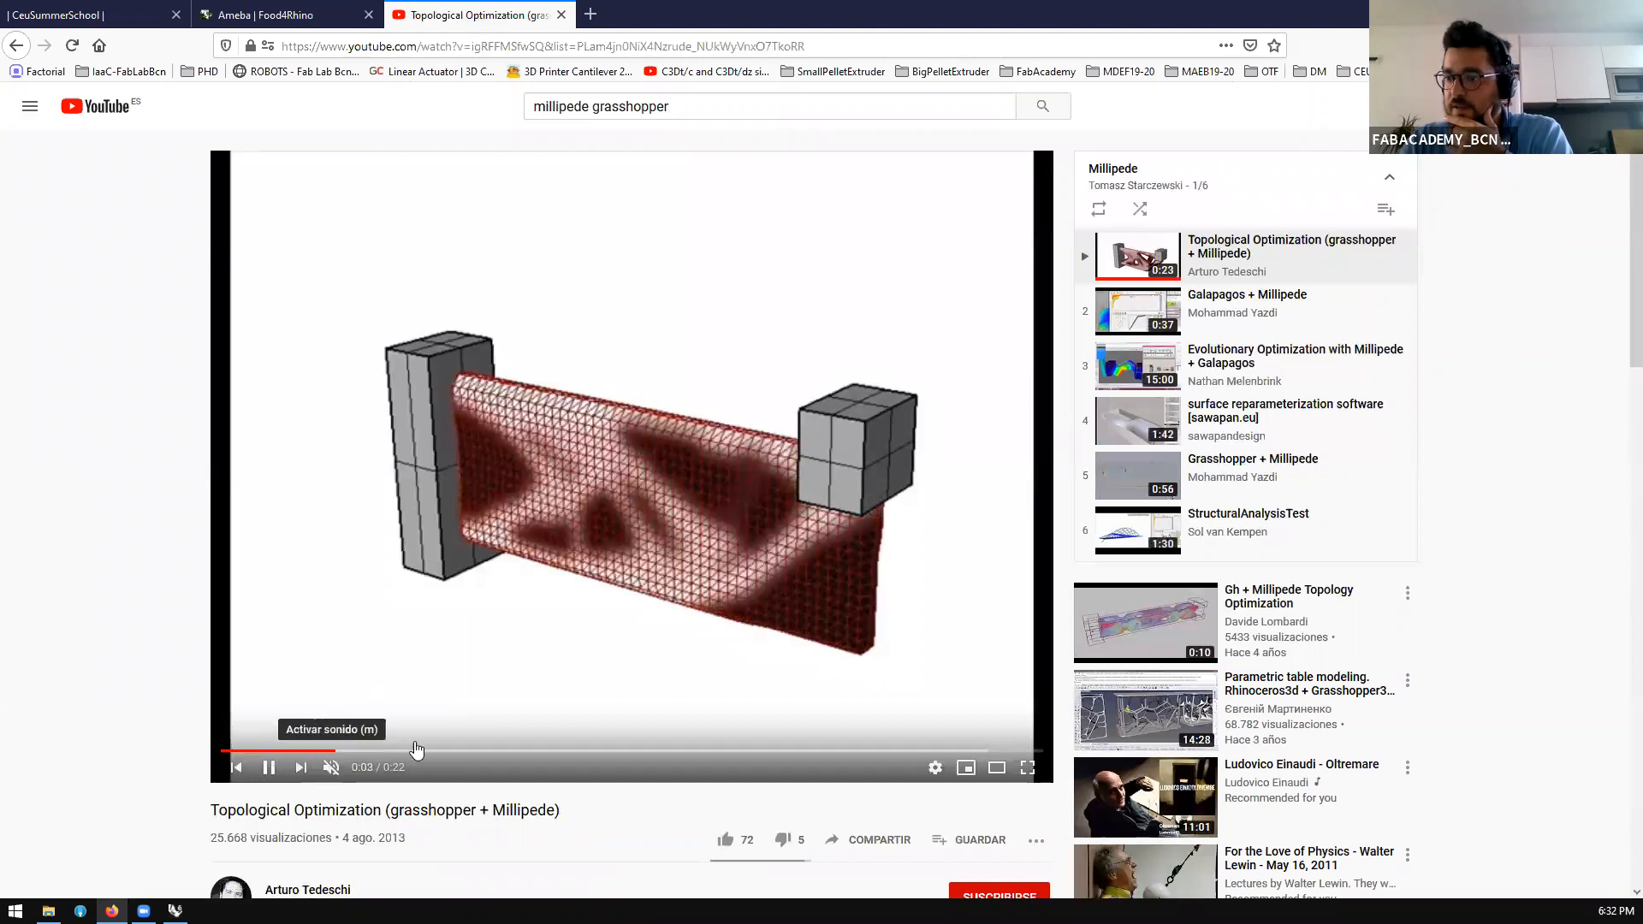
click(480, 751)
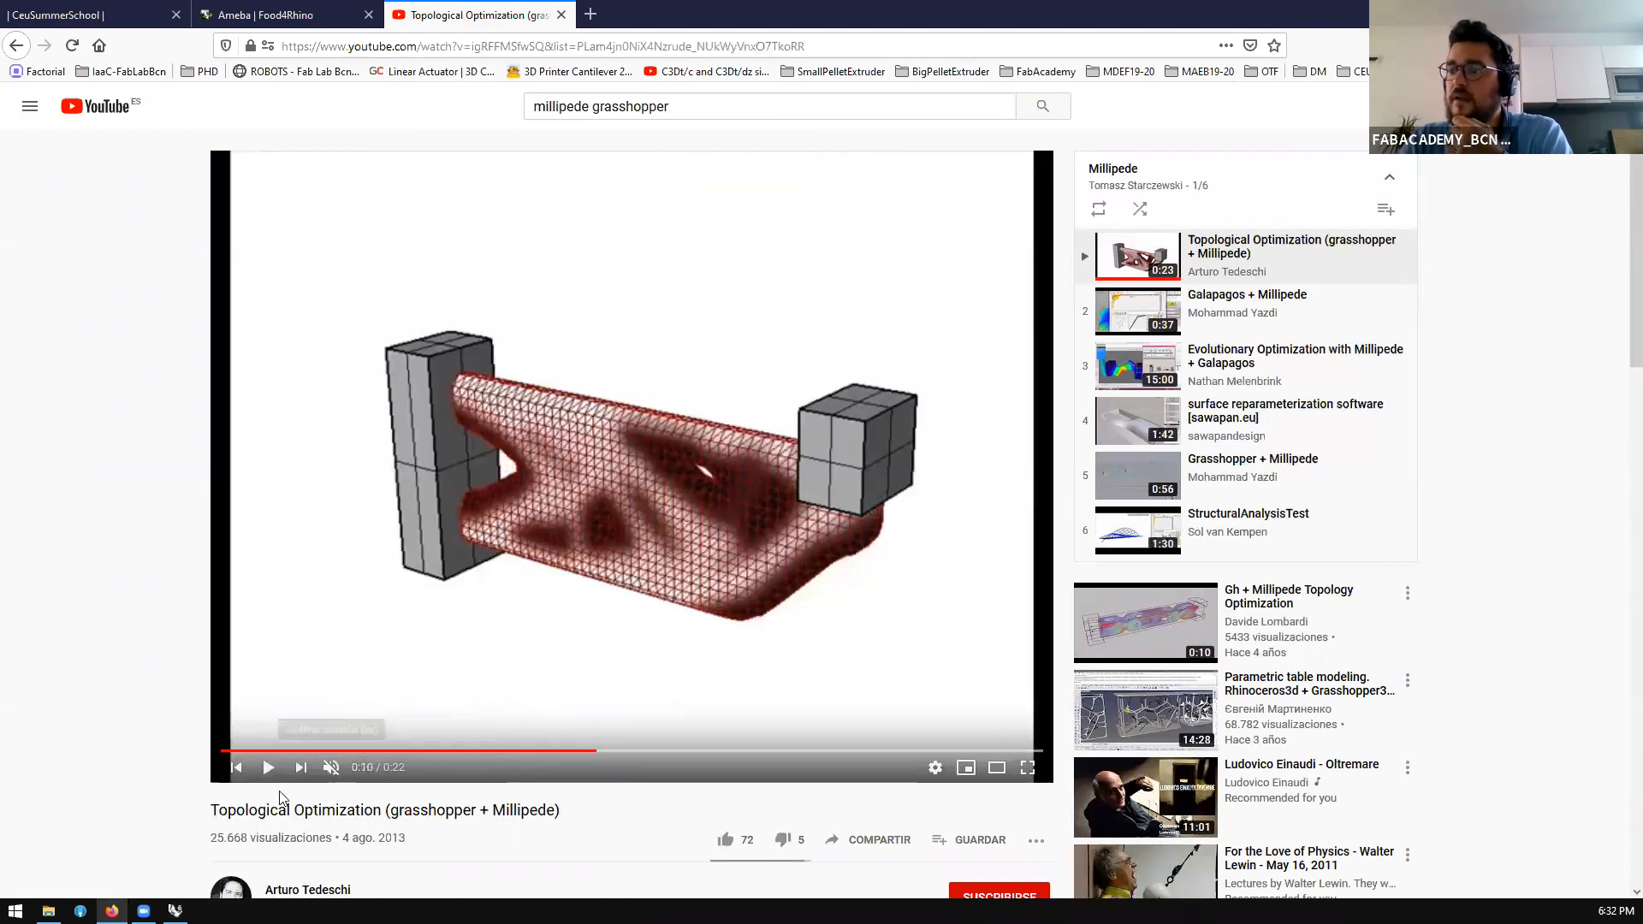
click(268, 766)
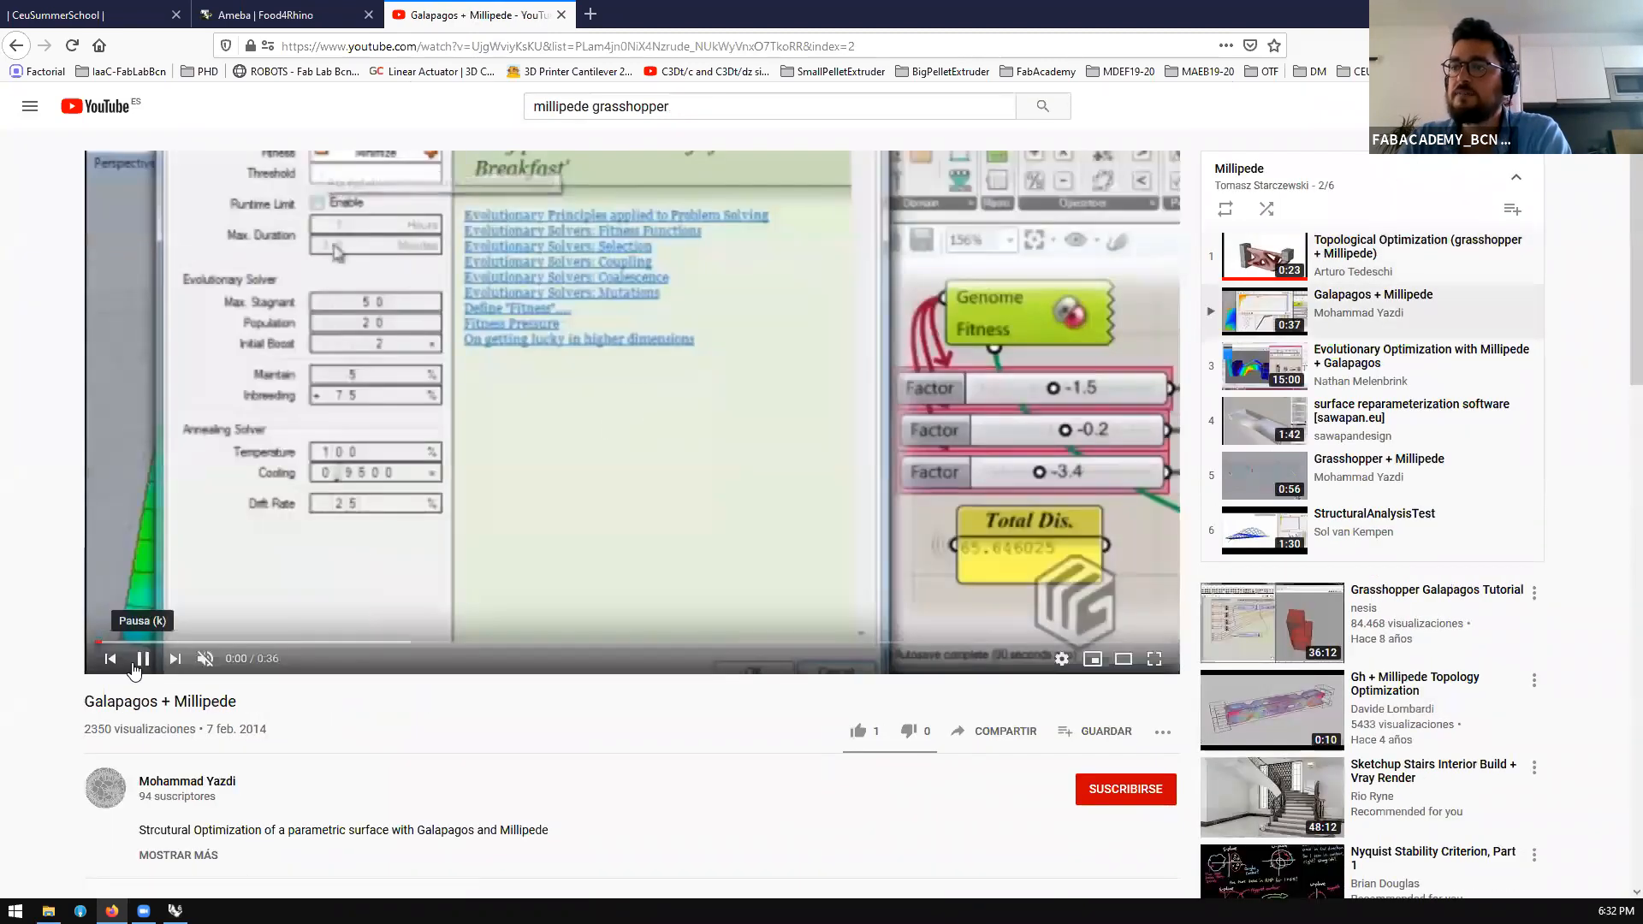
click(143, 658)
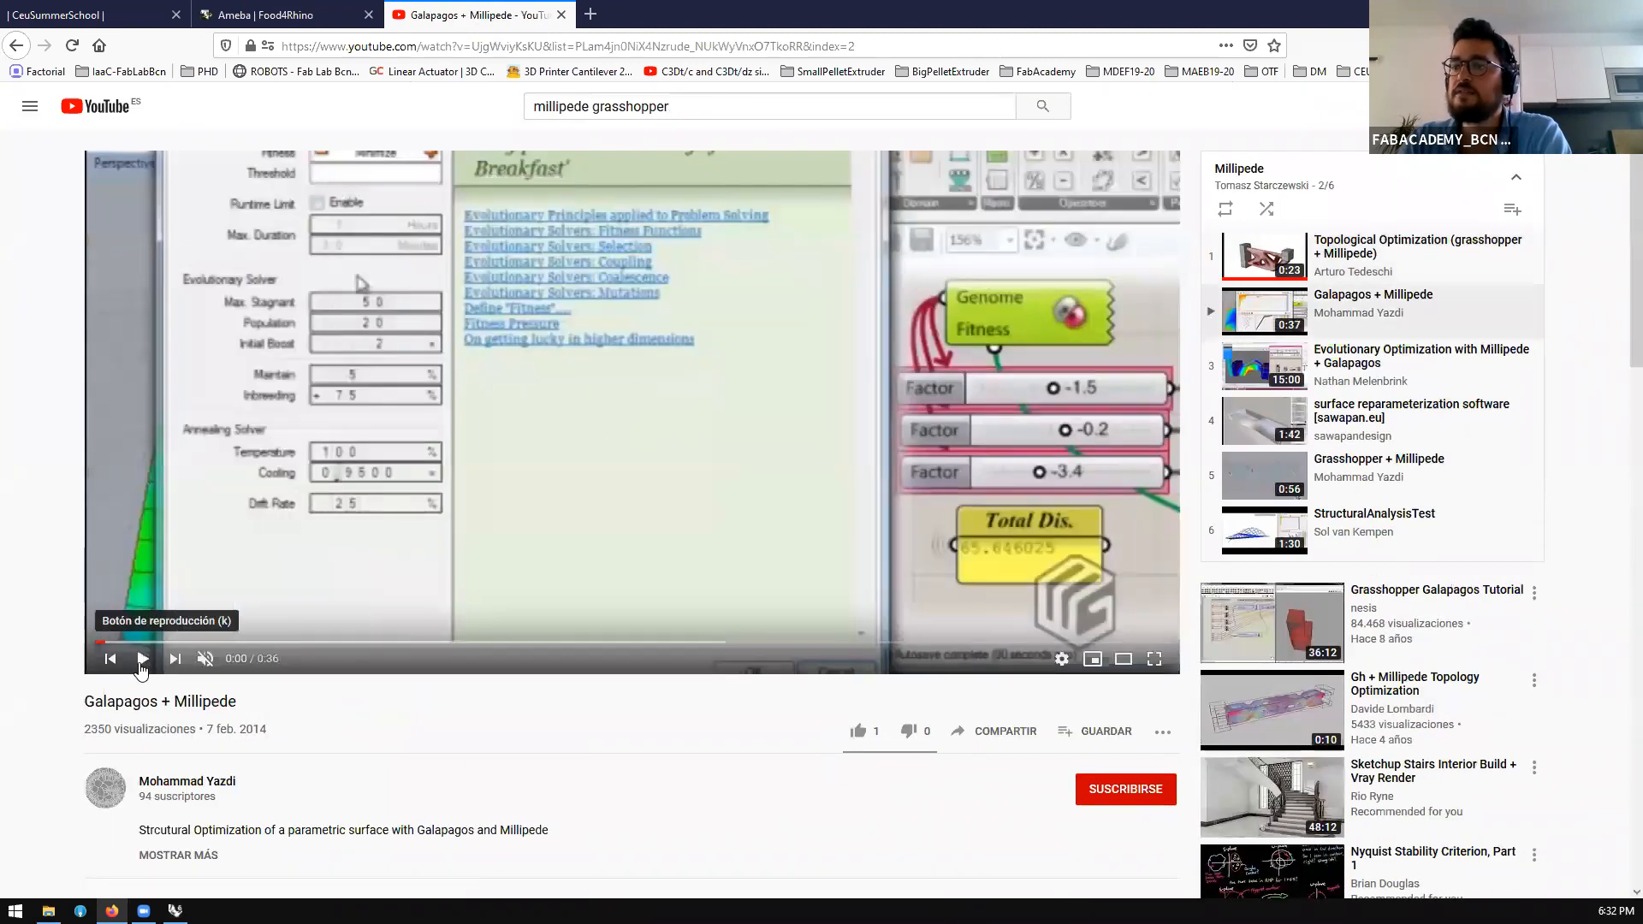
Search YouTube for "monolith grasshopper"
double_click(588, 107)
text(moni)
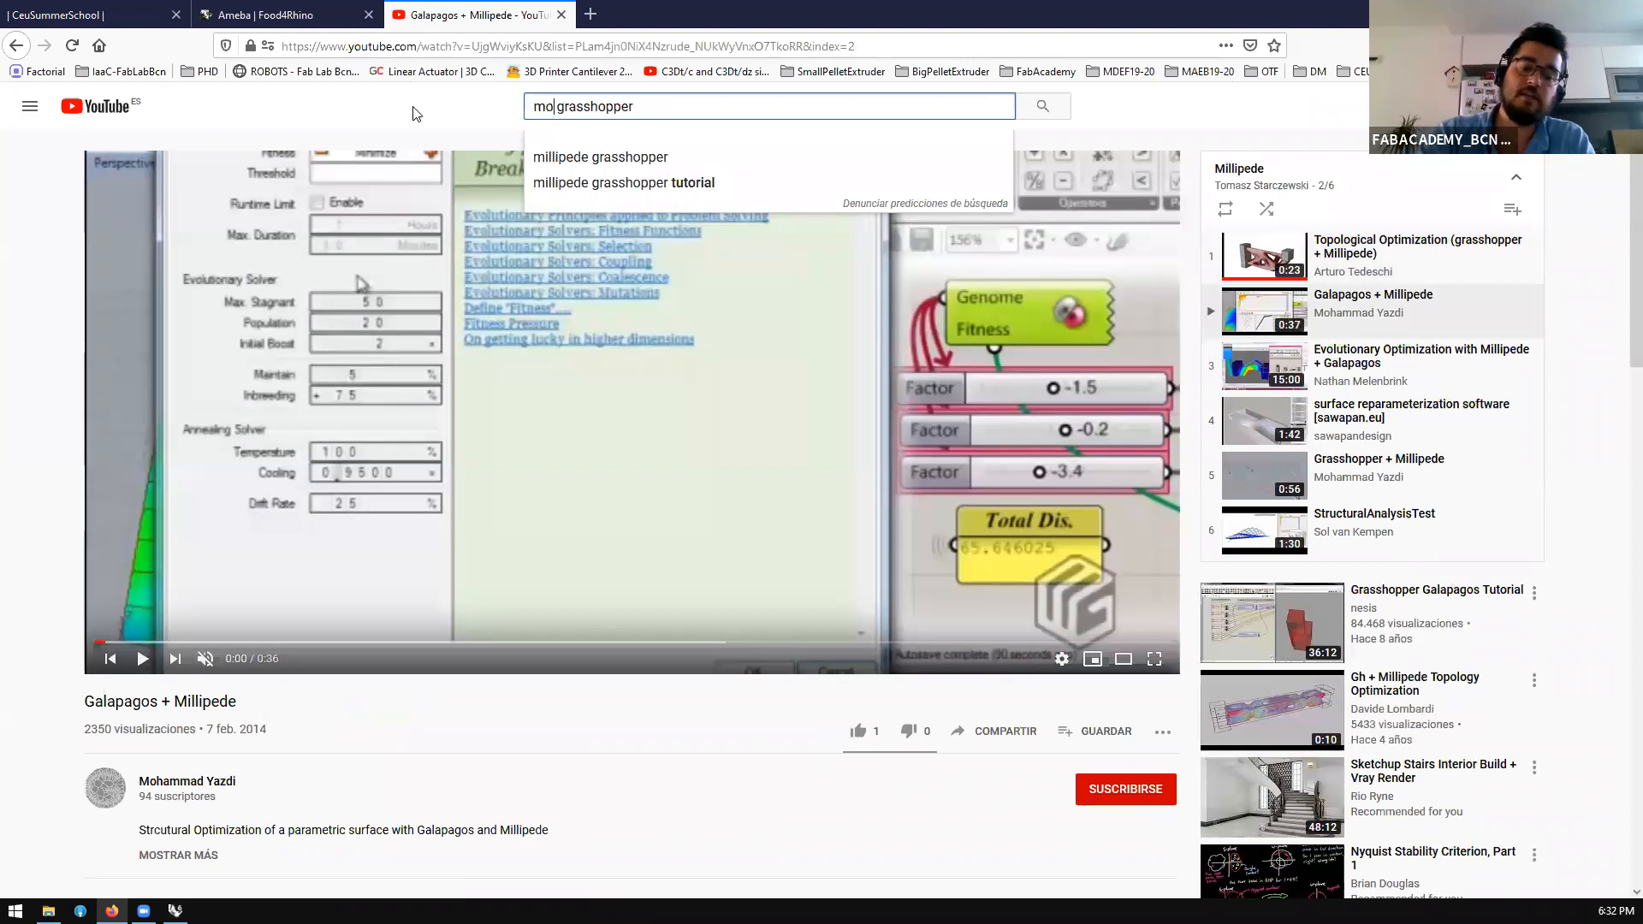
key(BackSpace)
key(BackSpace)
text(lito)
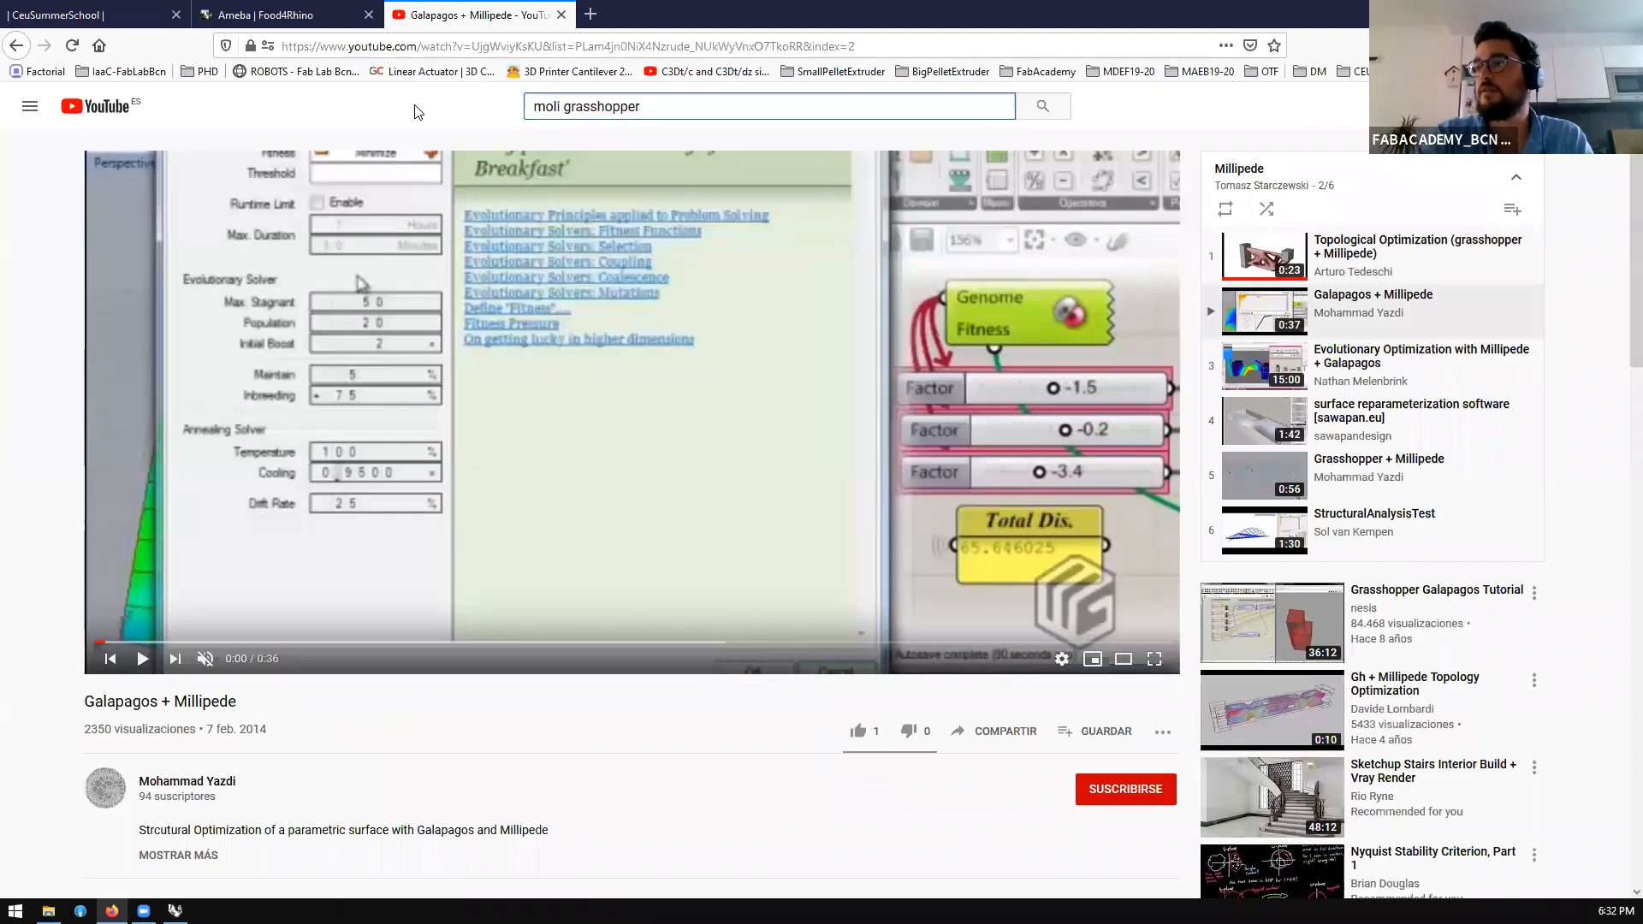
key(BackSpace)
key(BackSpace)
key(BackSpace)
key(BackSpace)
text(nolith)
key(Return)
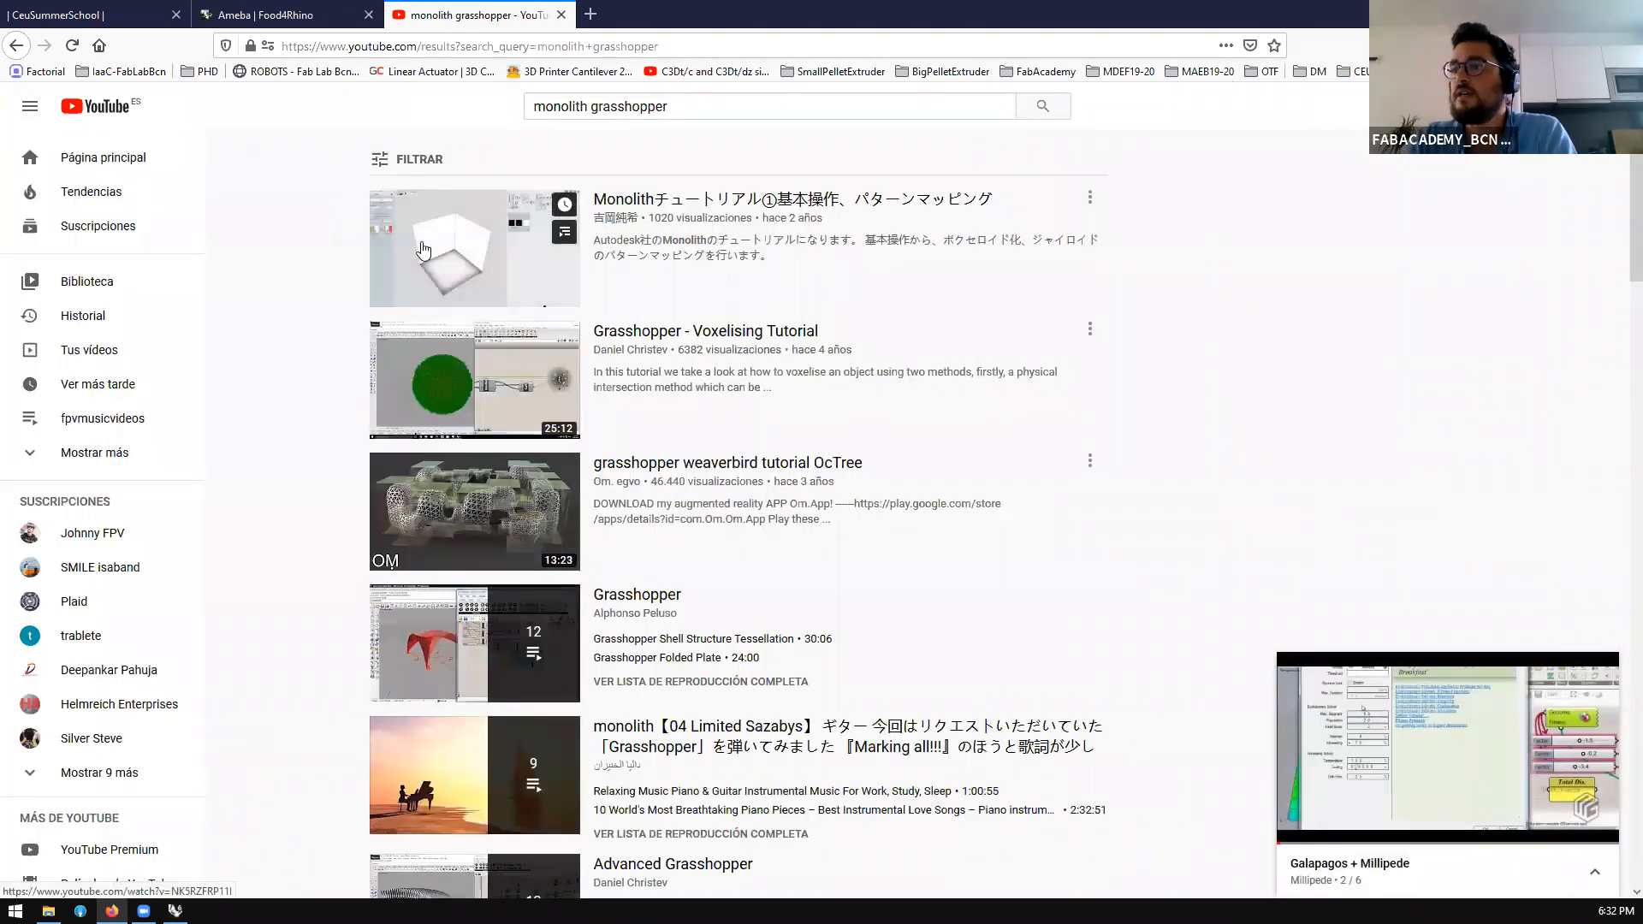
Open the first Monolith tutorial video and skip through it to view the voxel bunny and pattern mapping parts
click(421, 249)
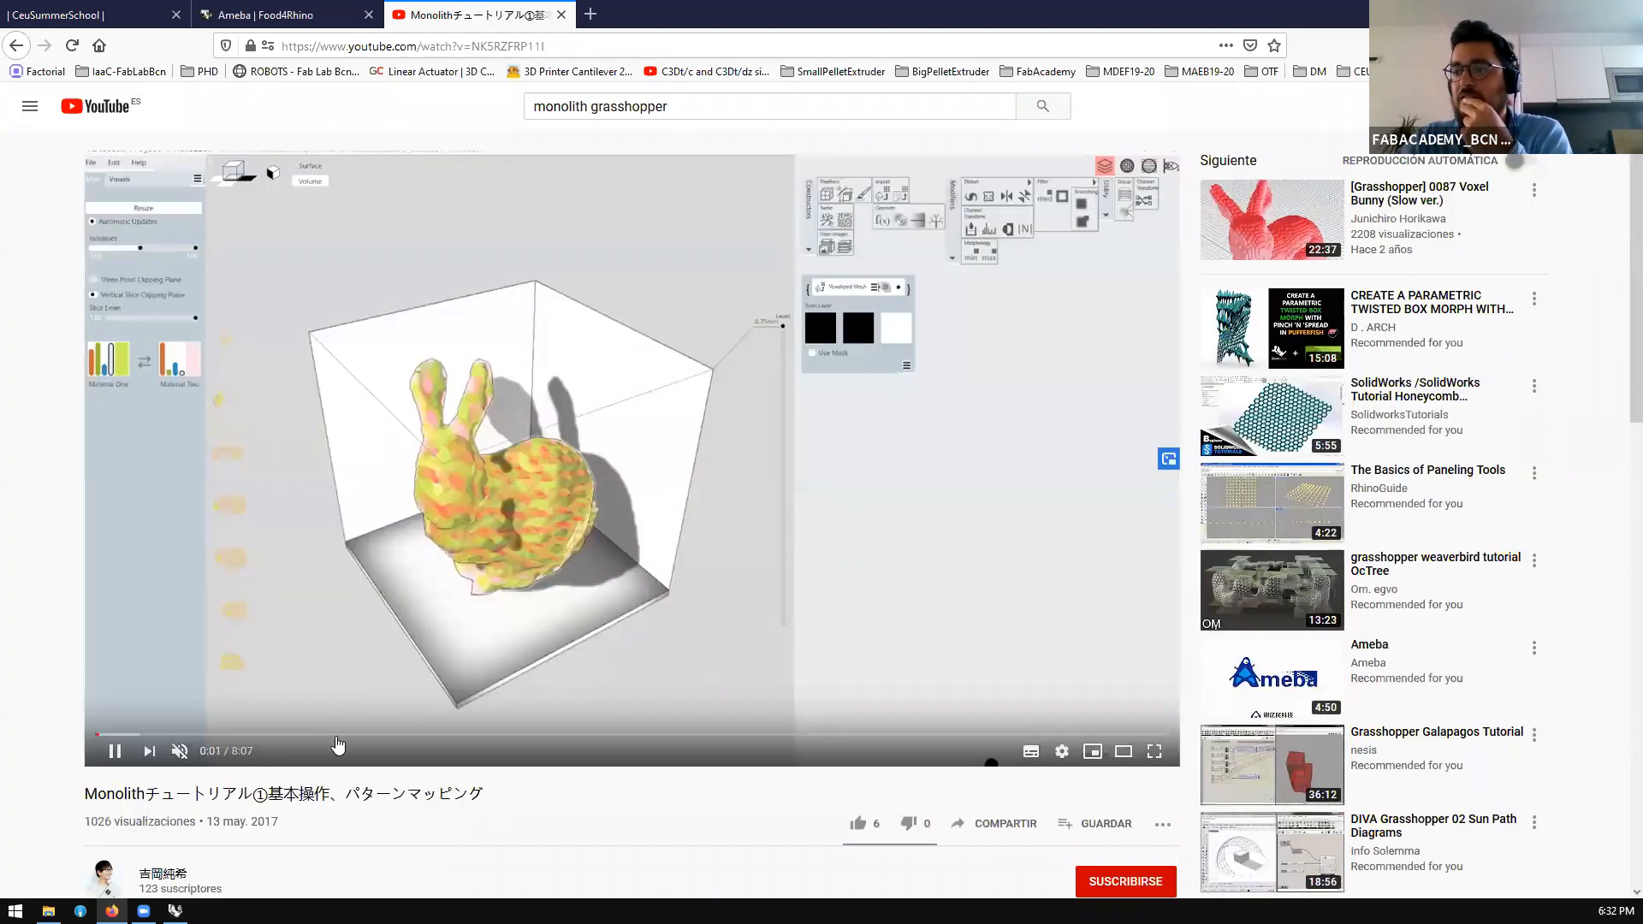
click(339, 735)
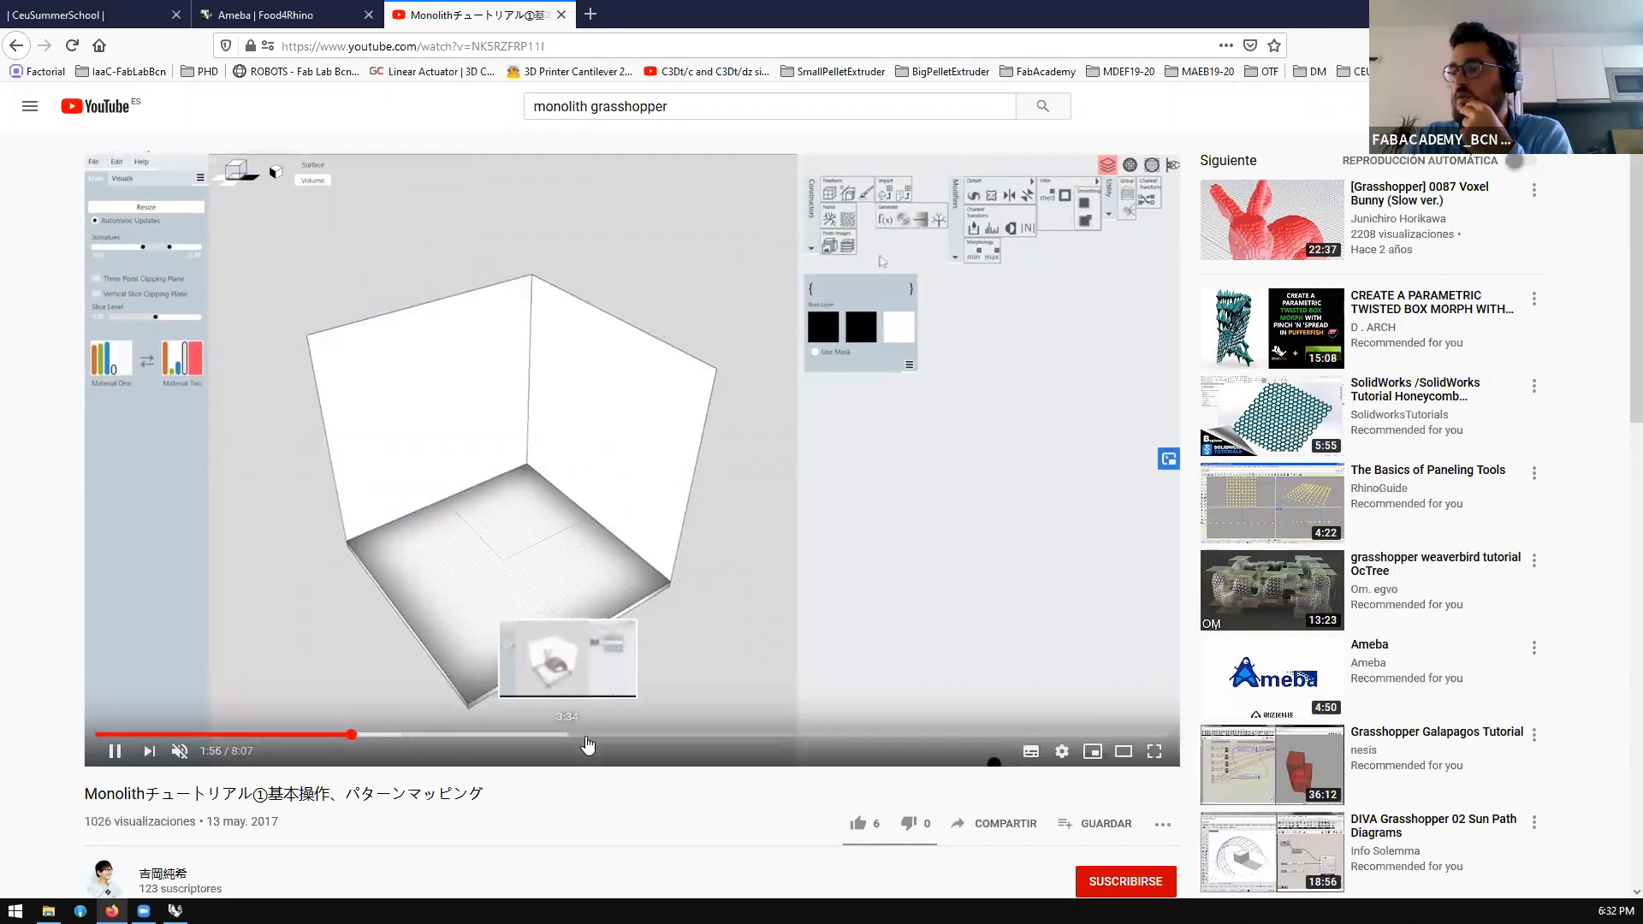
click(600, 736)
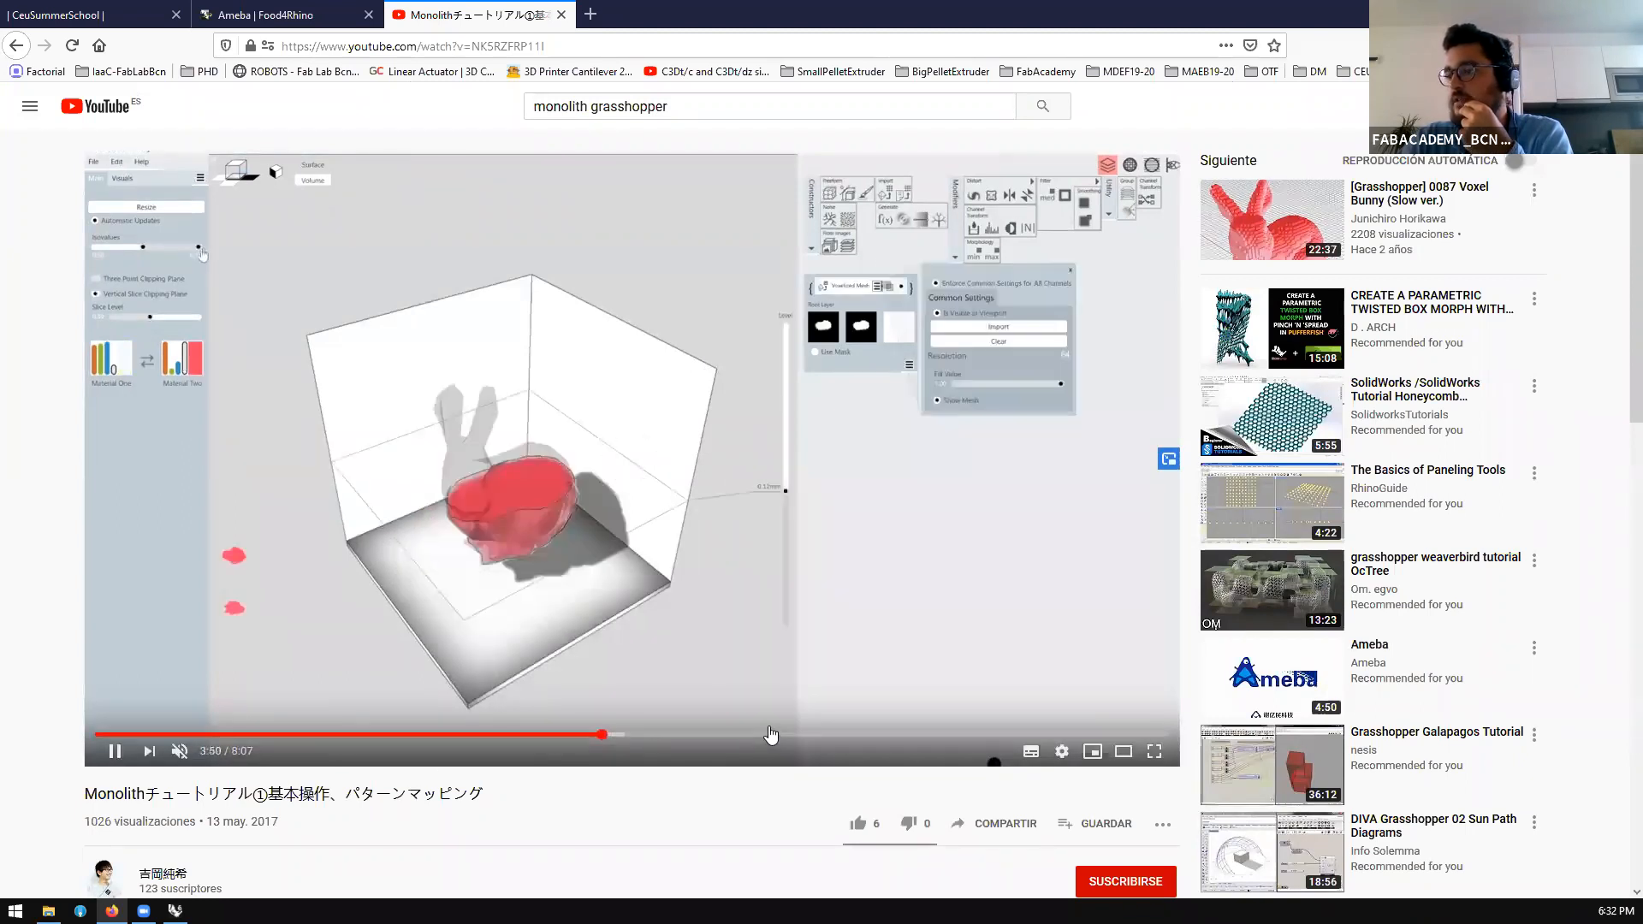
click(831, 736)
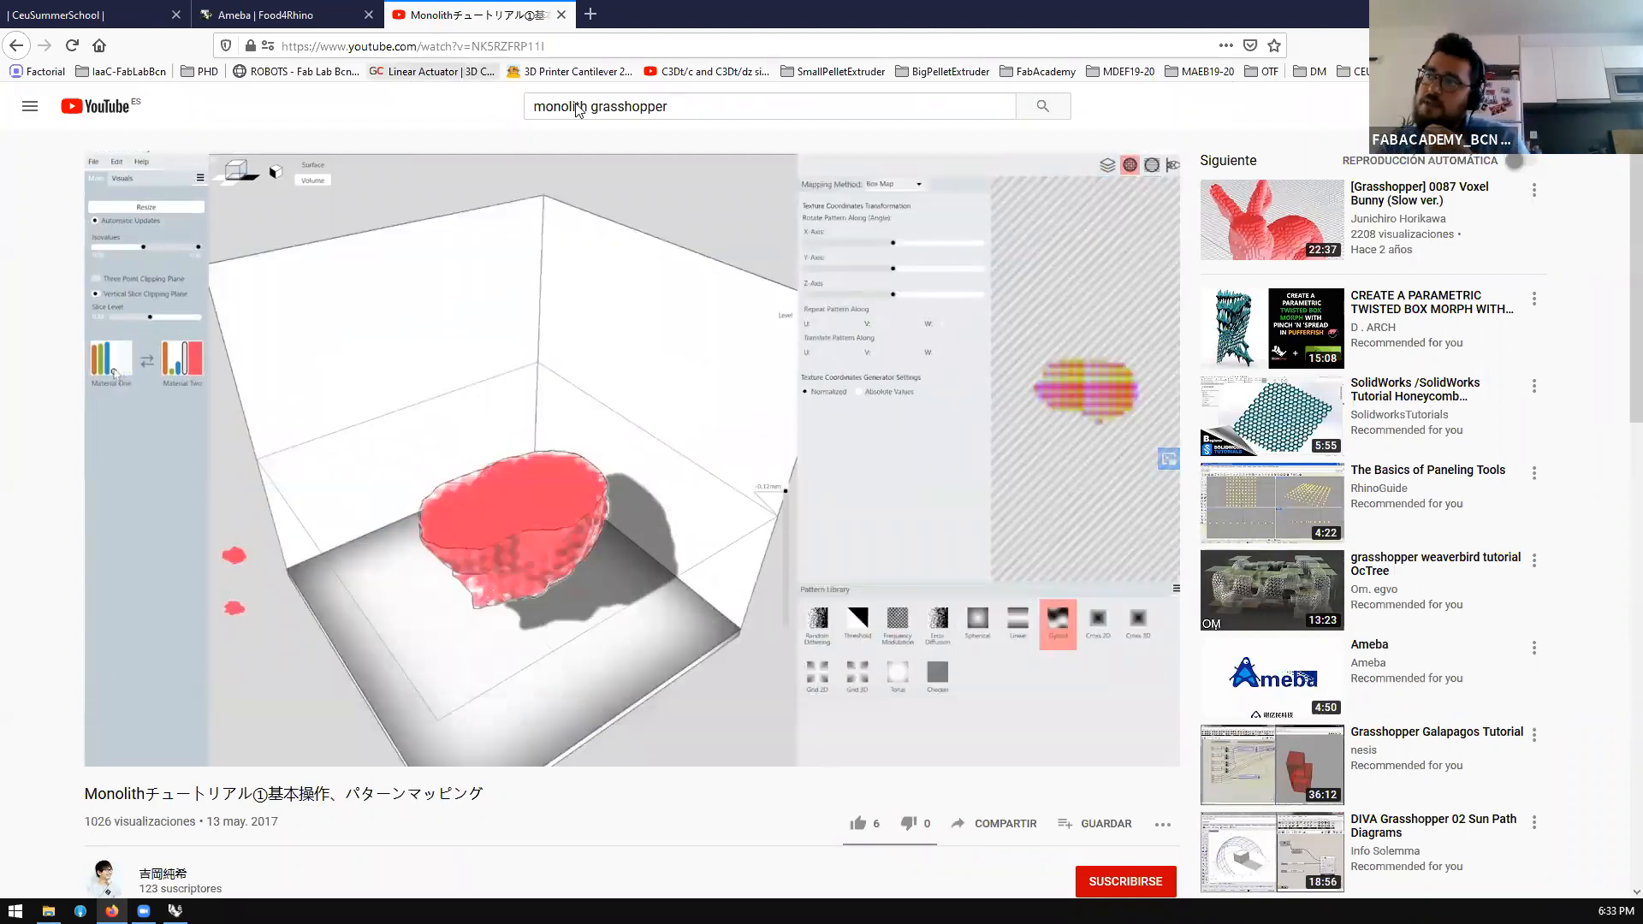
Search the web for "havard gsd multimaterial printing"
double_click(669, 103)
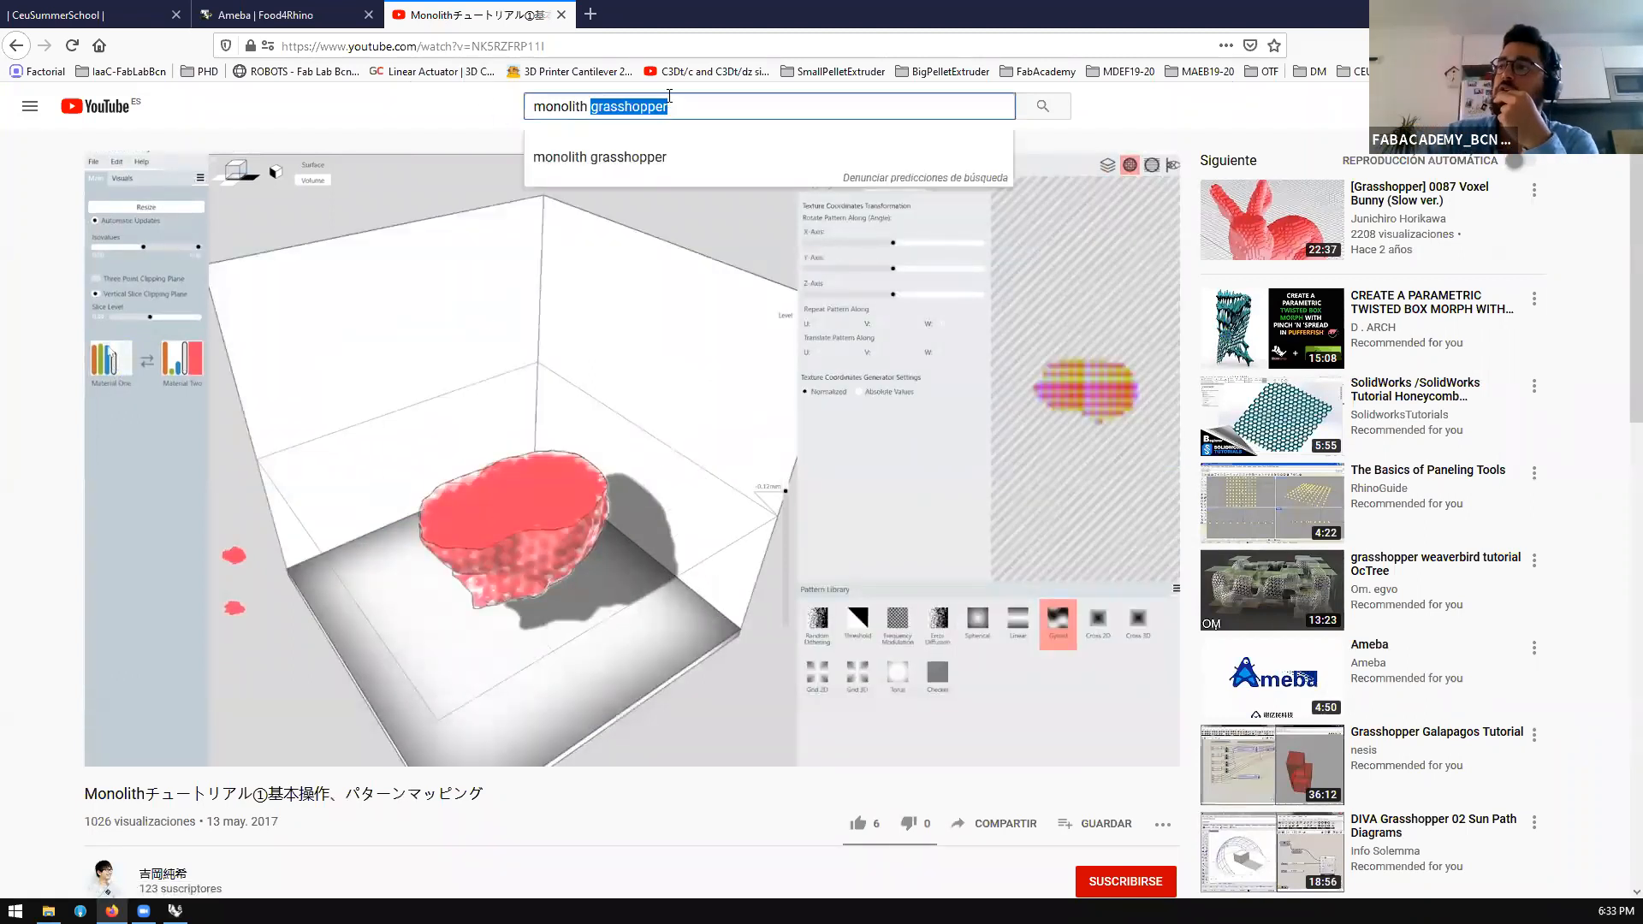
double_click(650, 47)
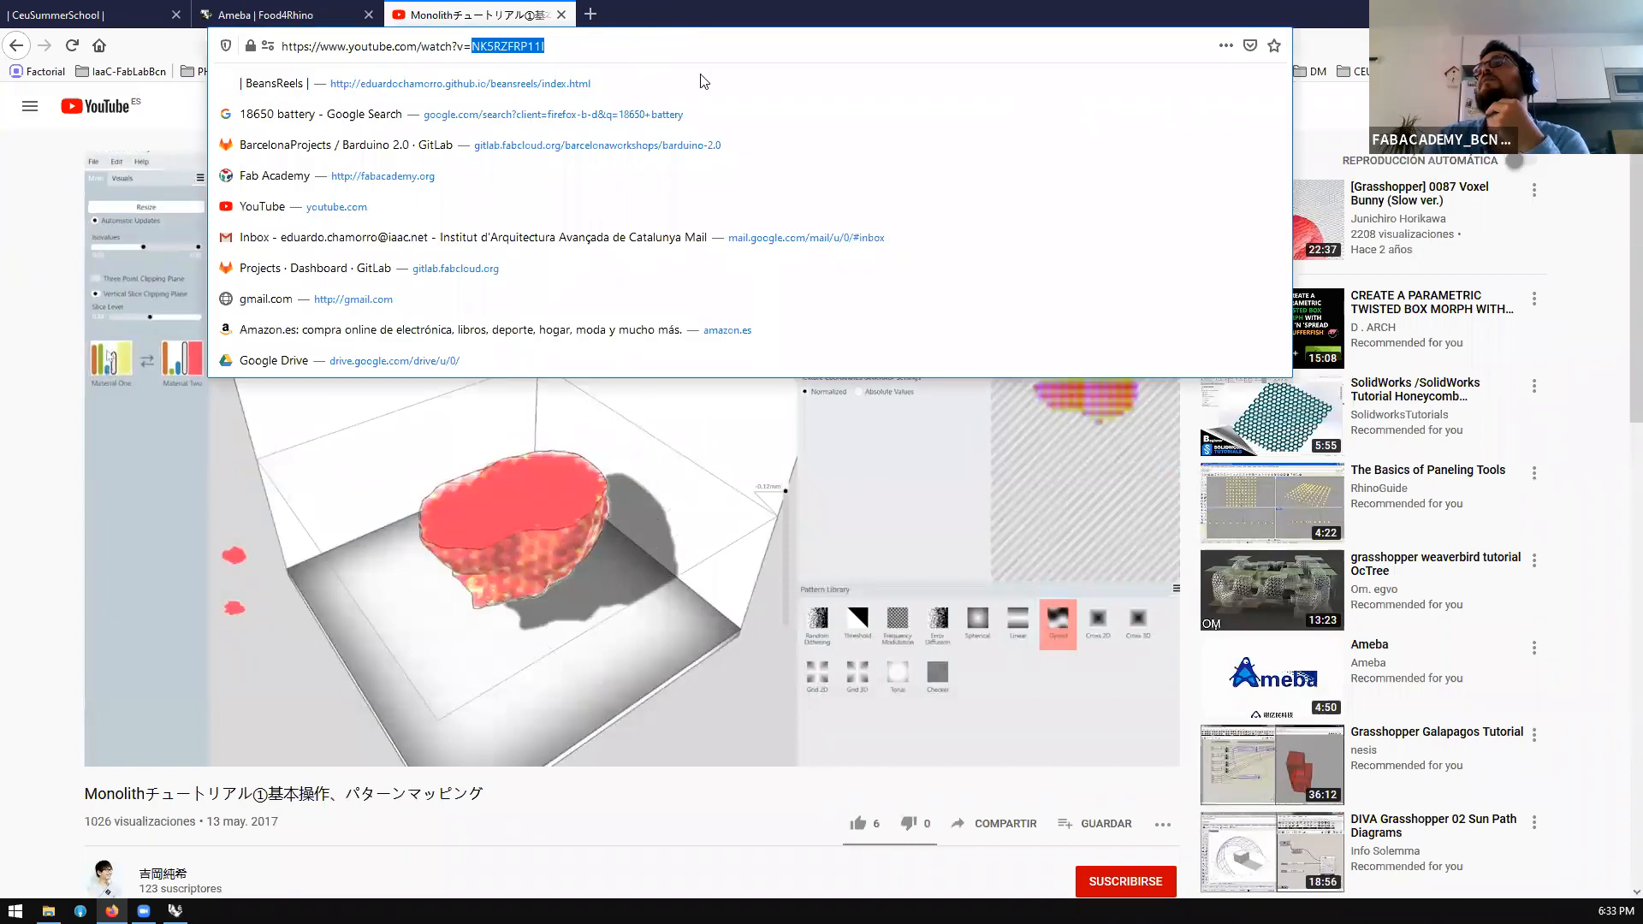
click(183, 130)
triple_click(685, 109)
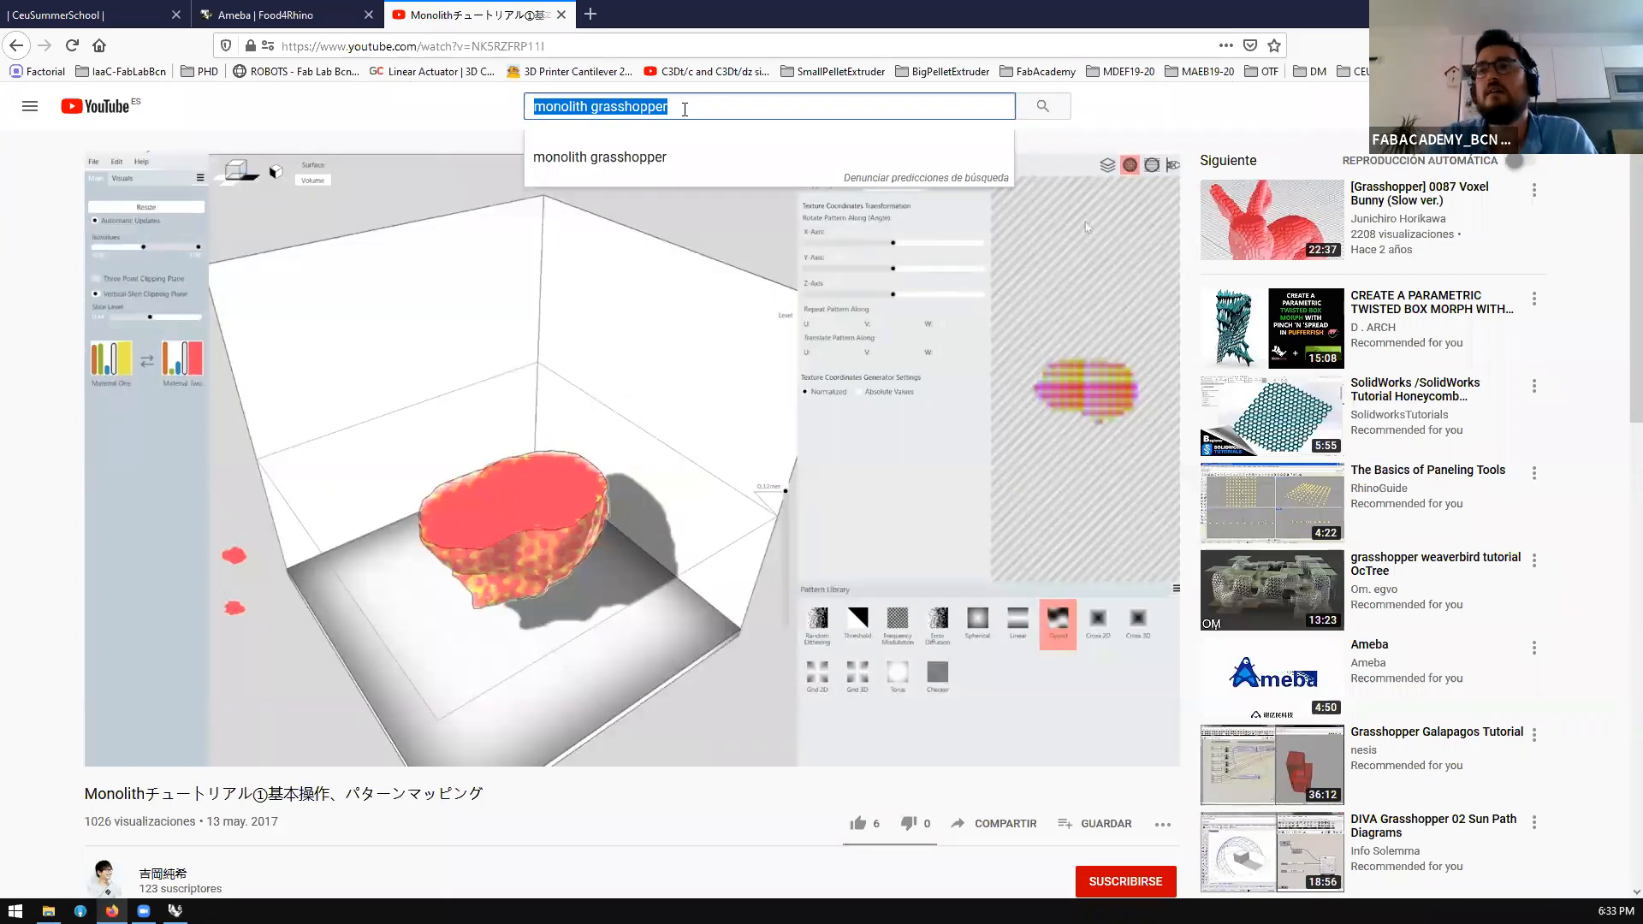
click(629, 47)
text(h)
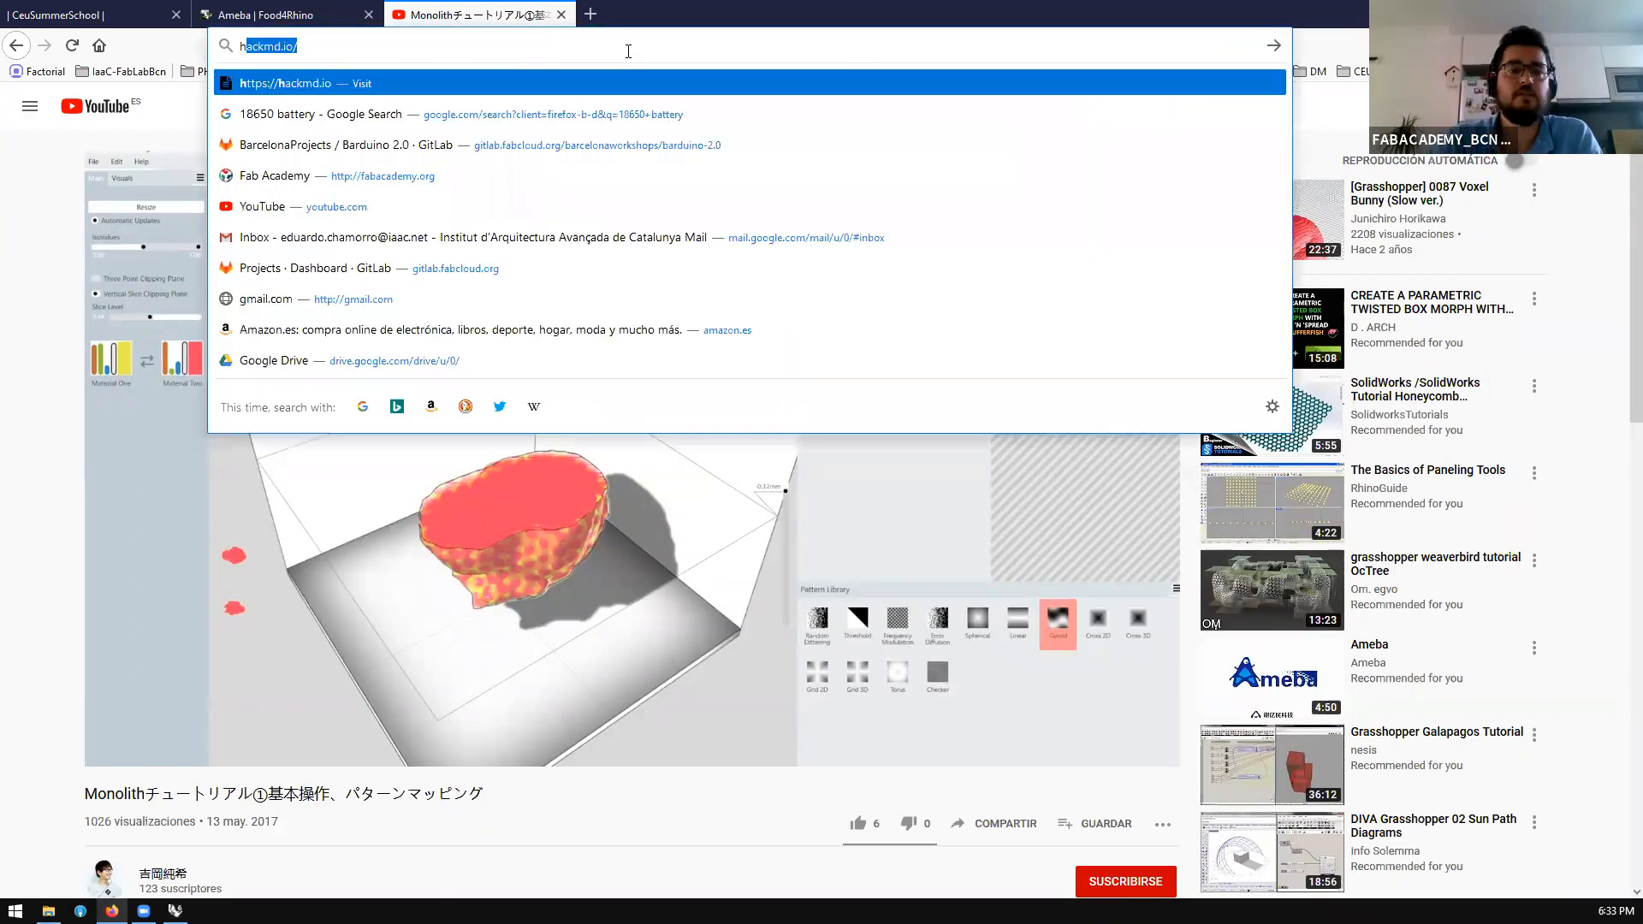
text(avard)
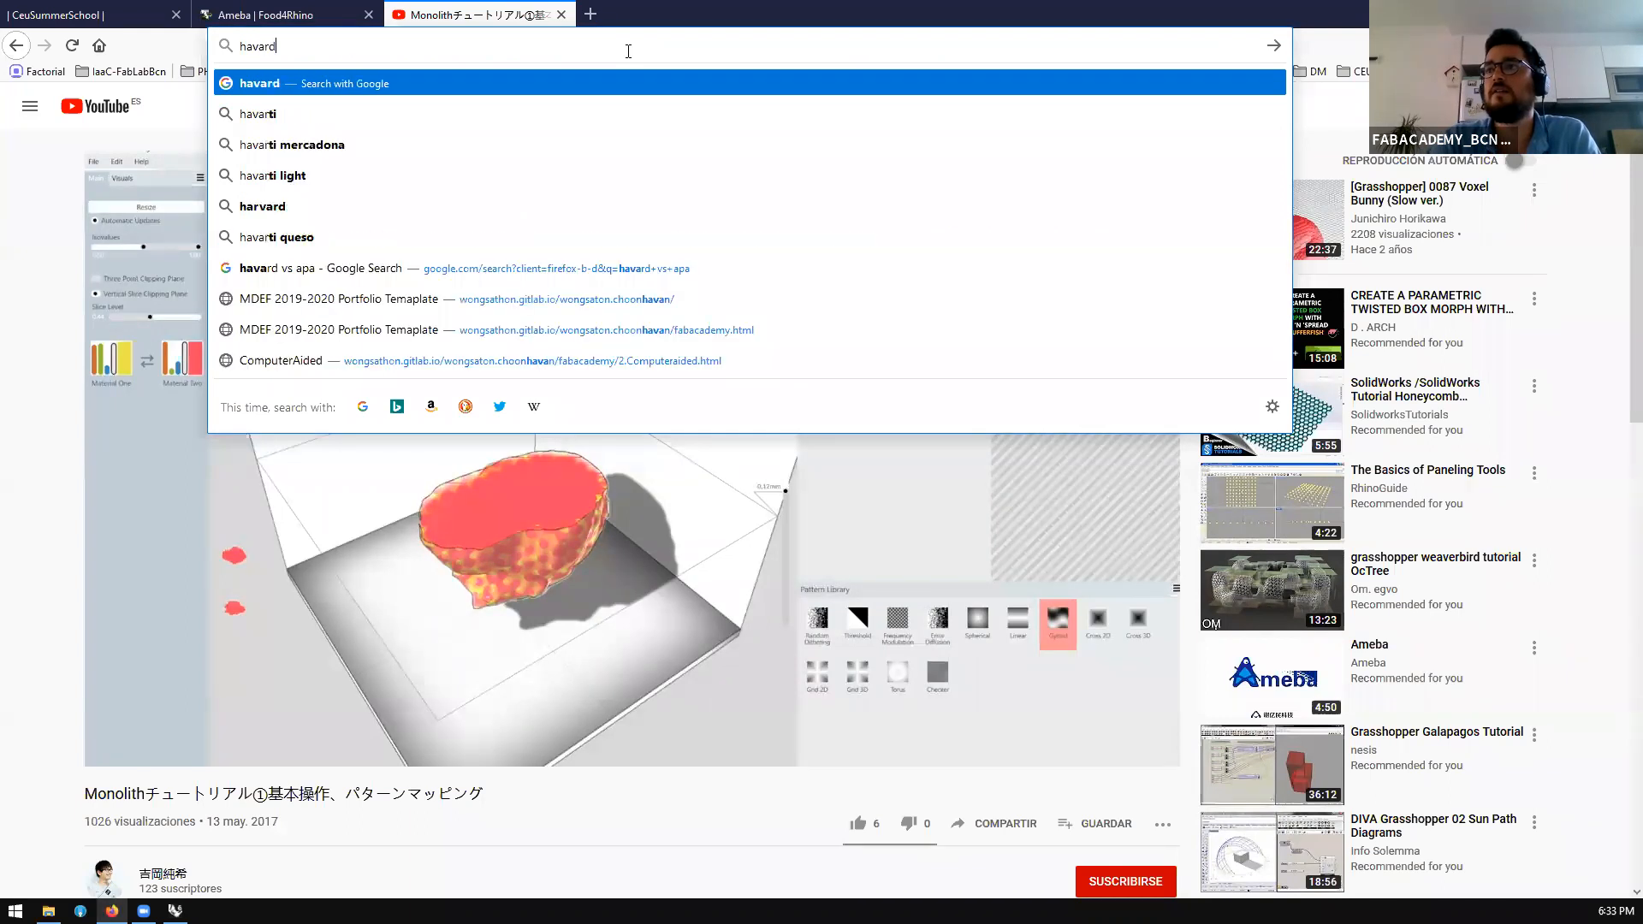
text( gsd mul)
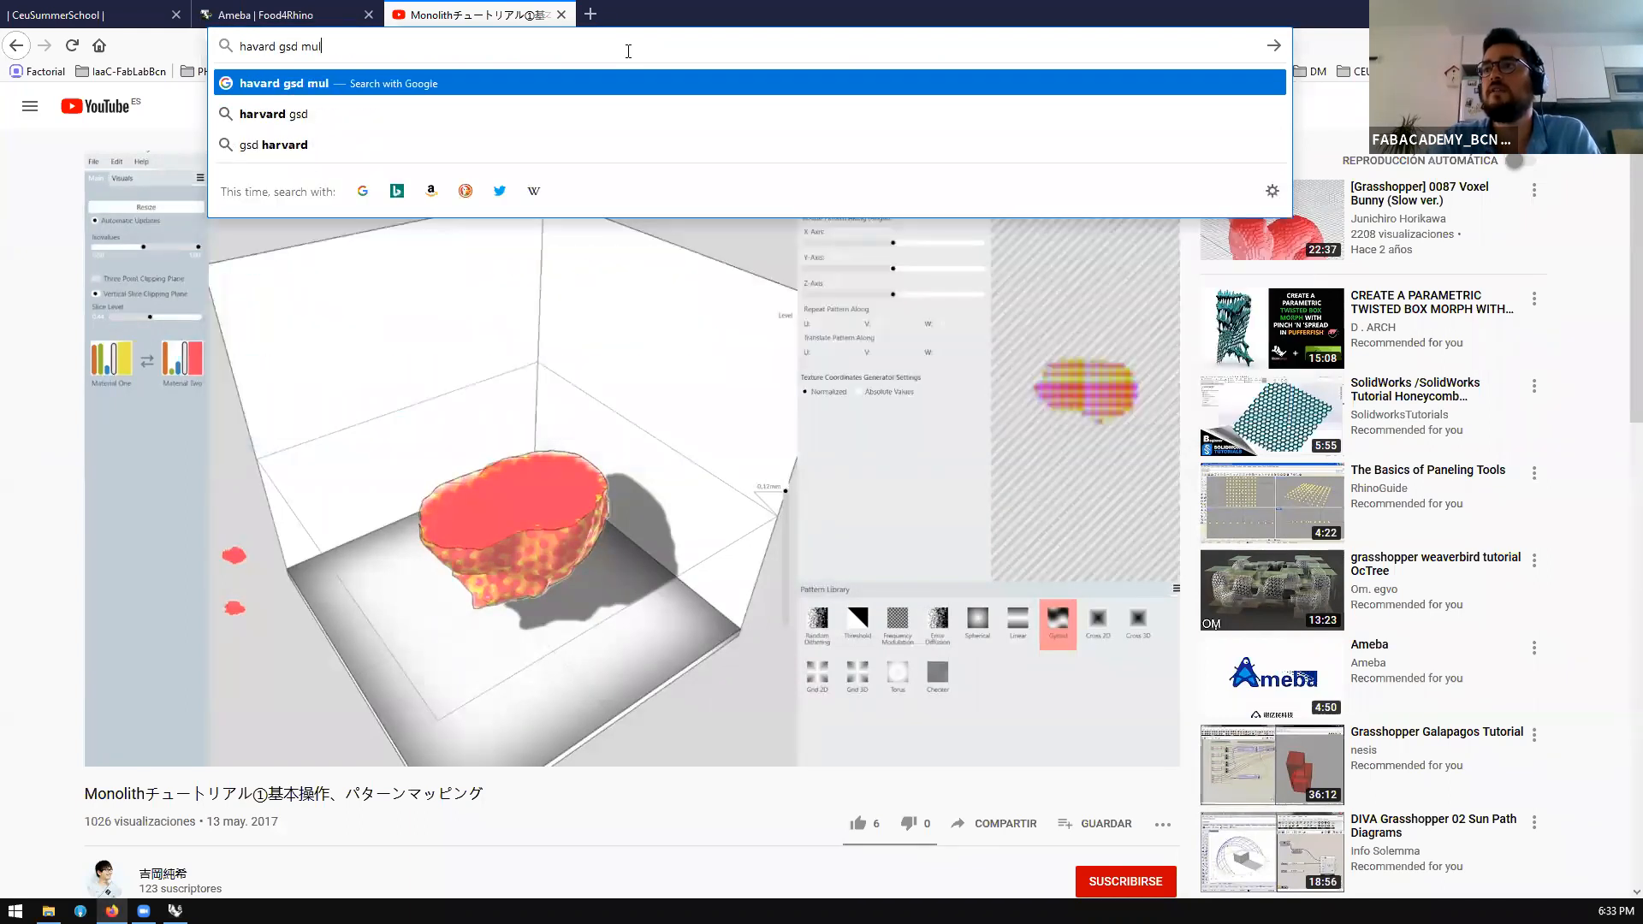
text(timaterial printing)
key(Return)
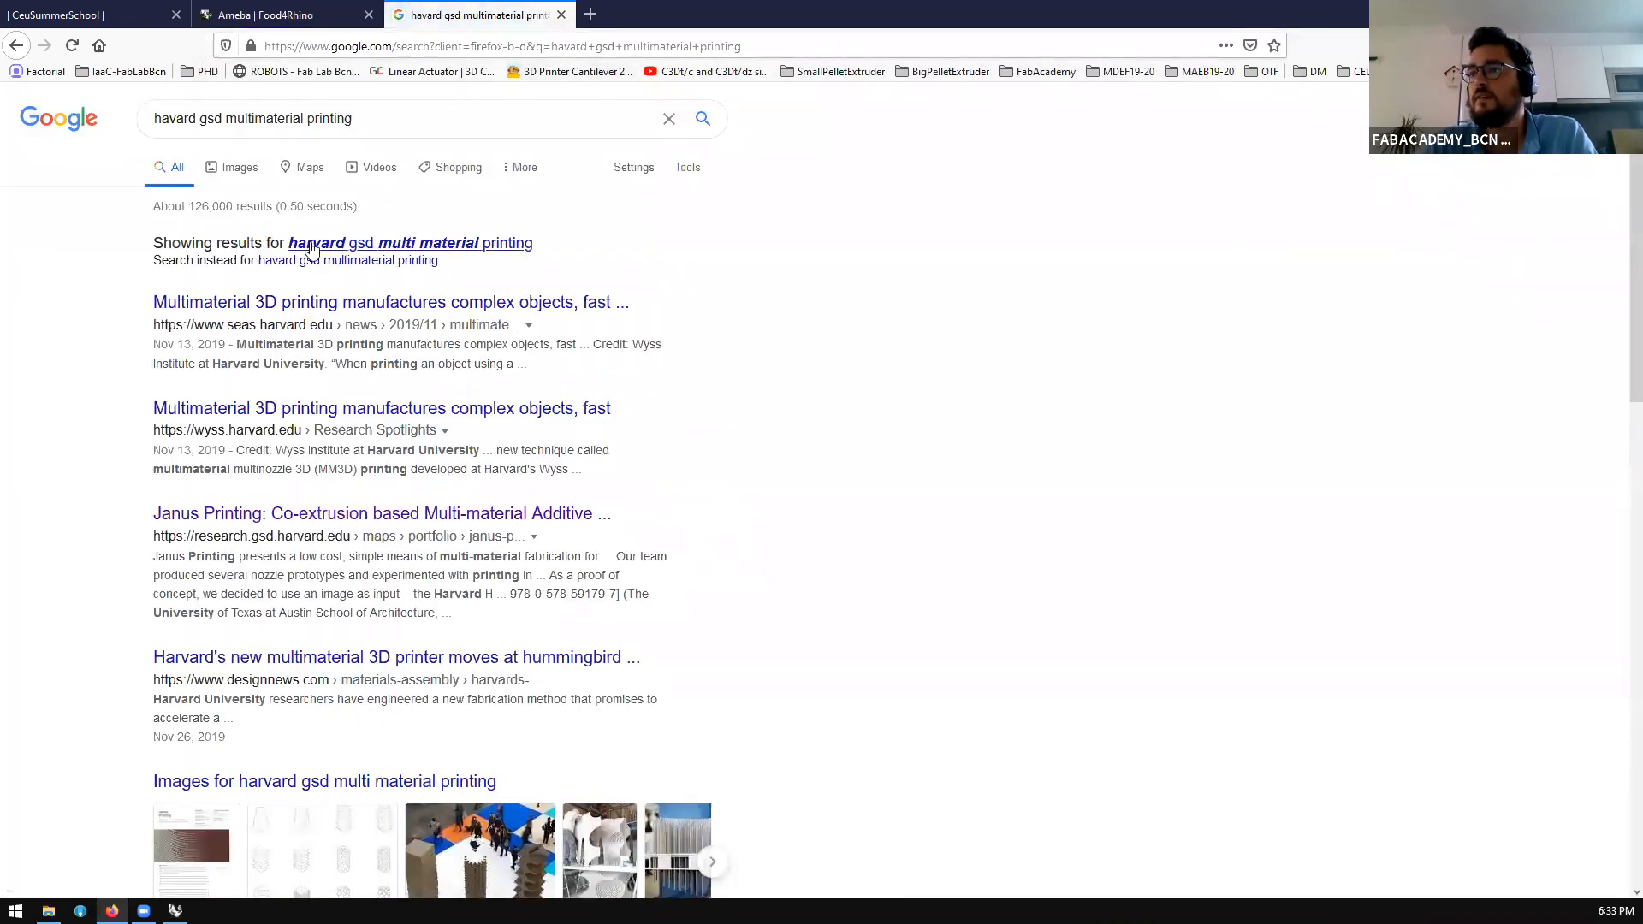
Show the image results for Harvard GSD multi-material printing and look through the pictures
click(225, 186)
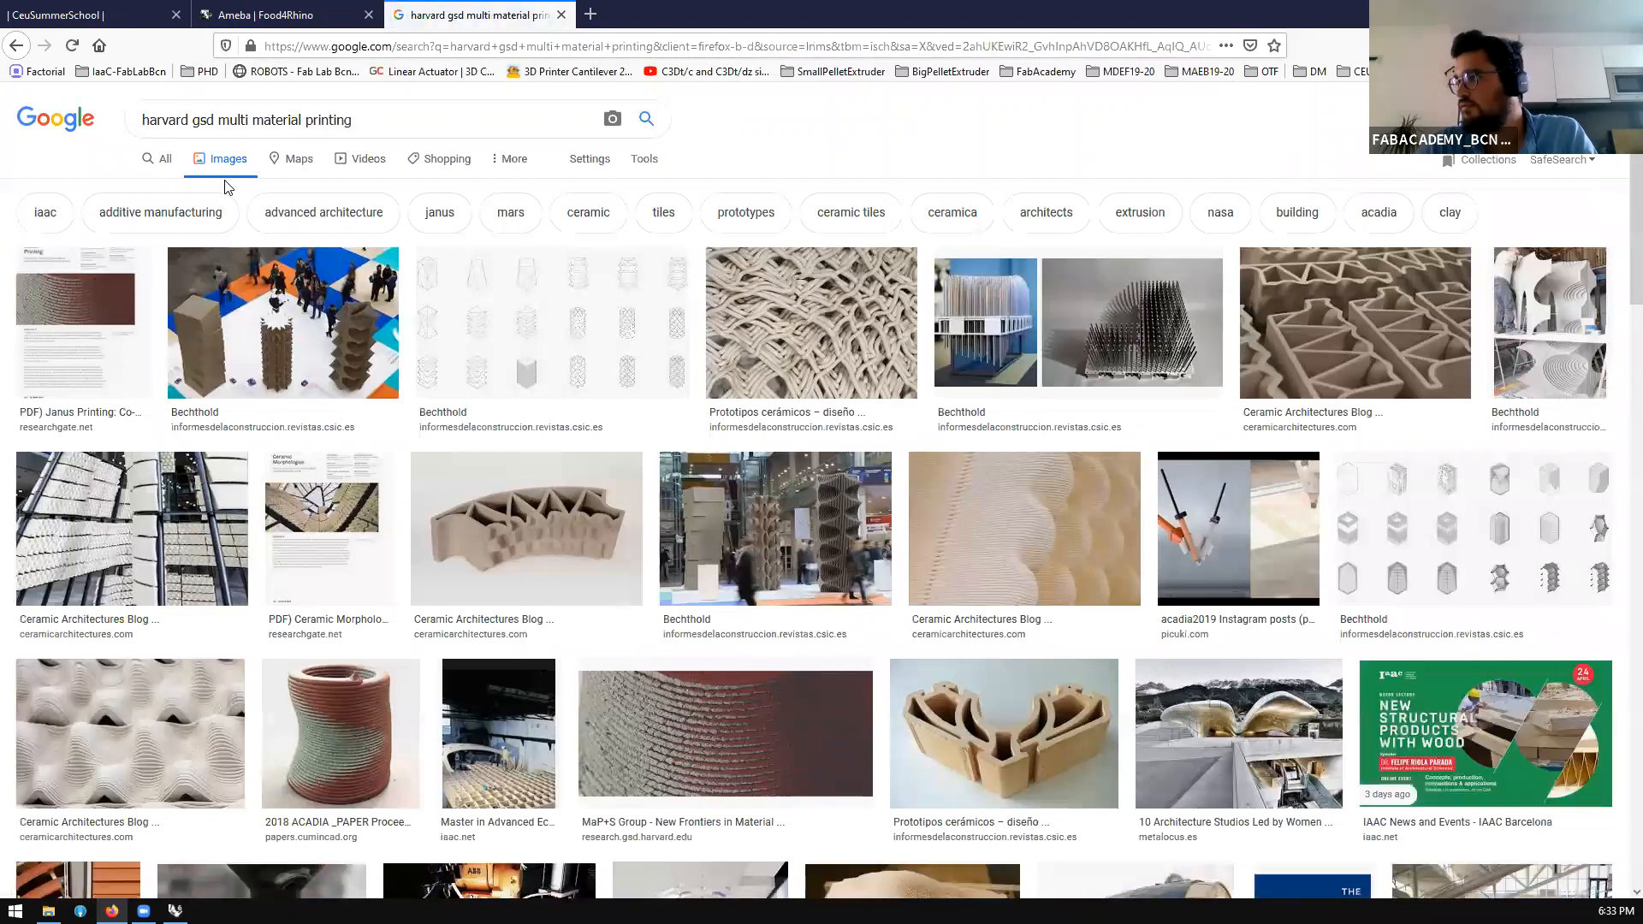
scroll(229, 186, down, 5)
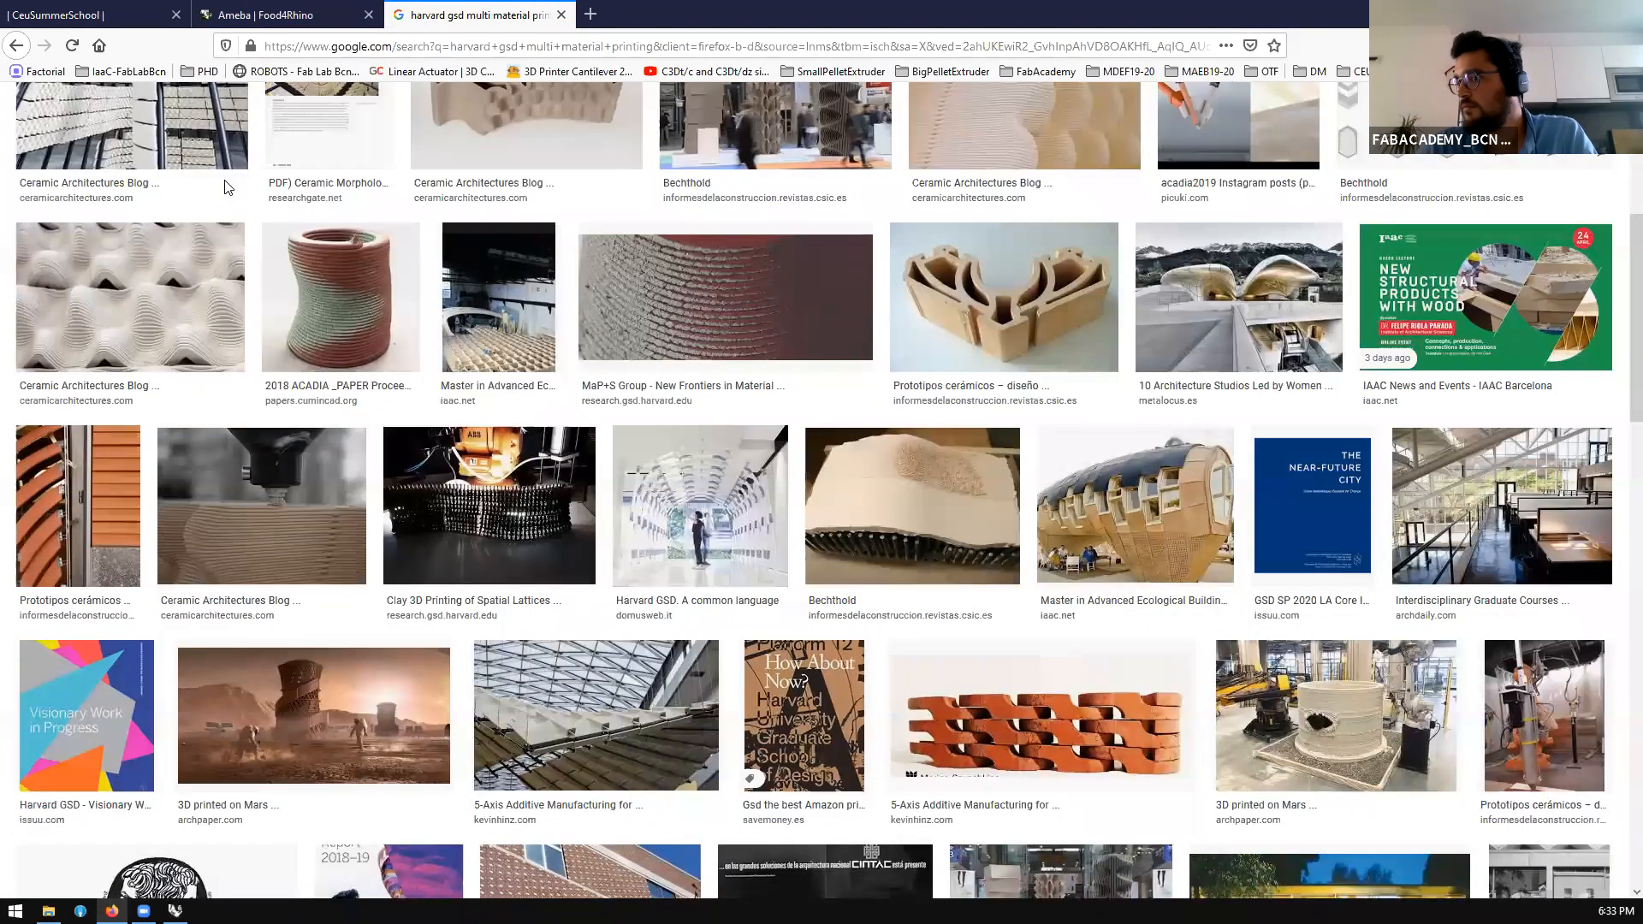
scroll(229, 187, down, 4)
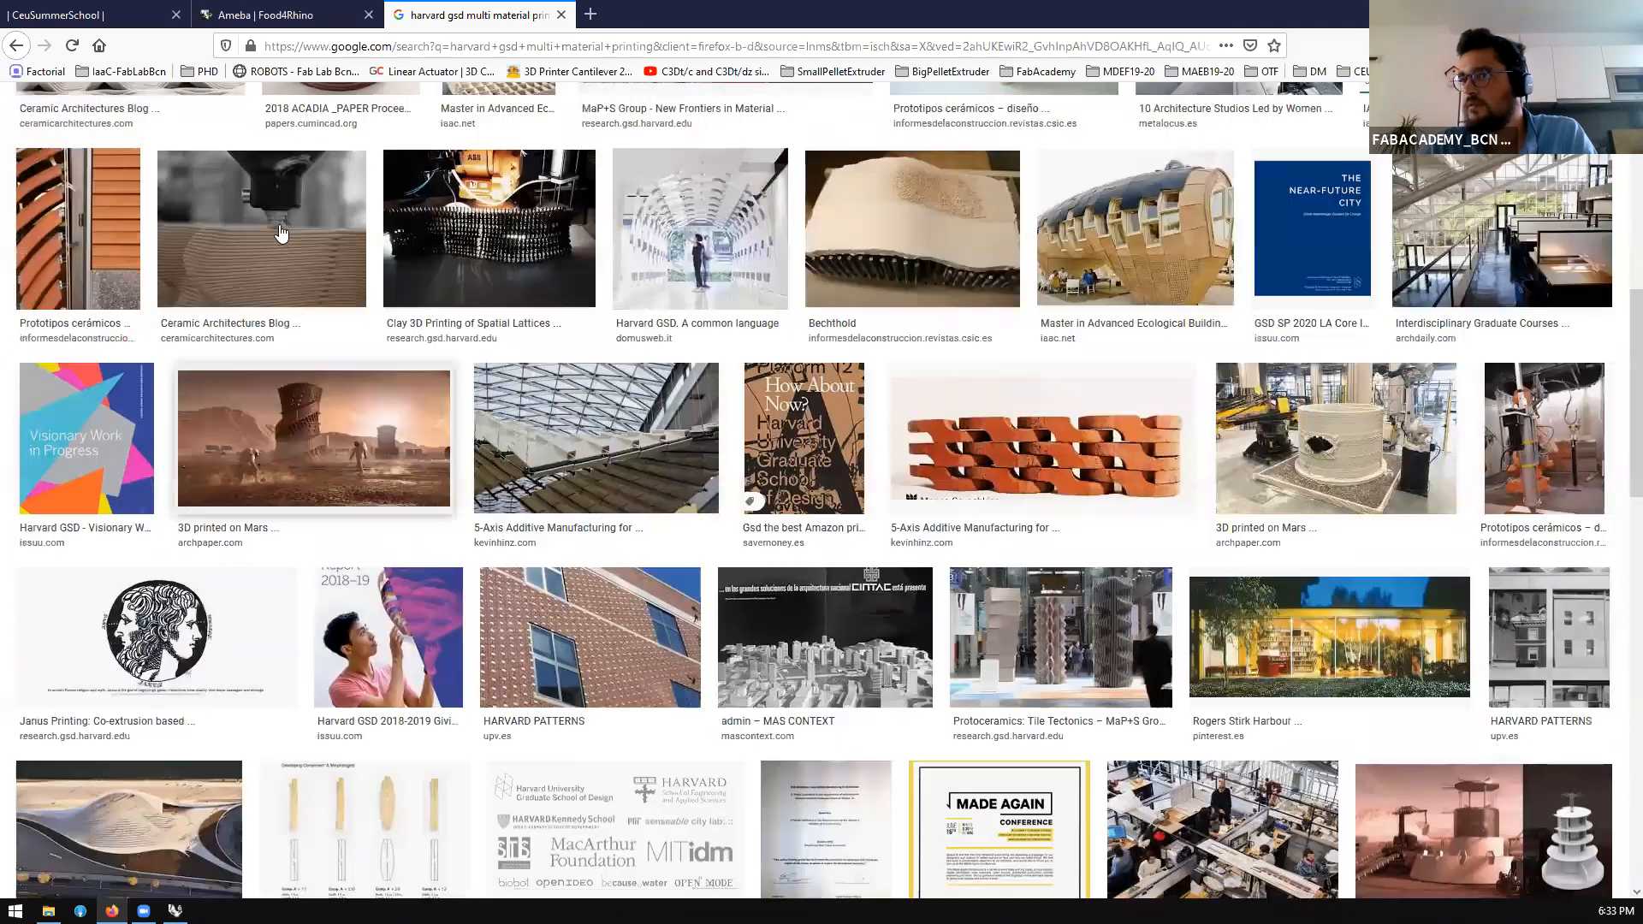
Refine the image search to "harvard gsd multi material 3d printing"
scroll(280, 232, up, 8)
click(305, 118)
text(3d)
key(Return)
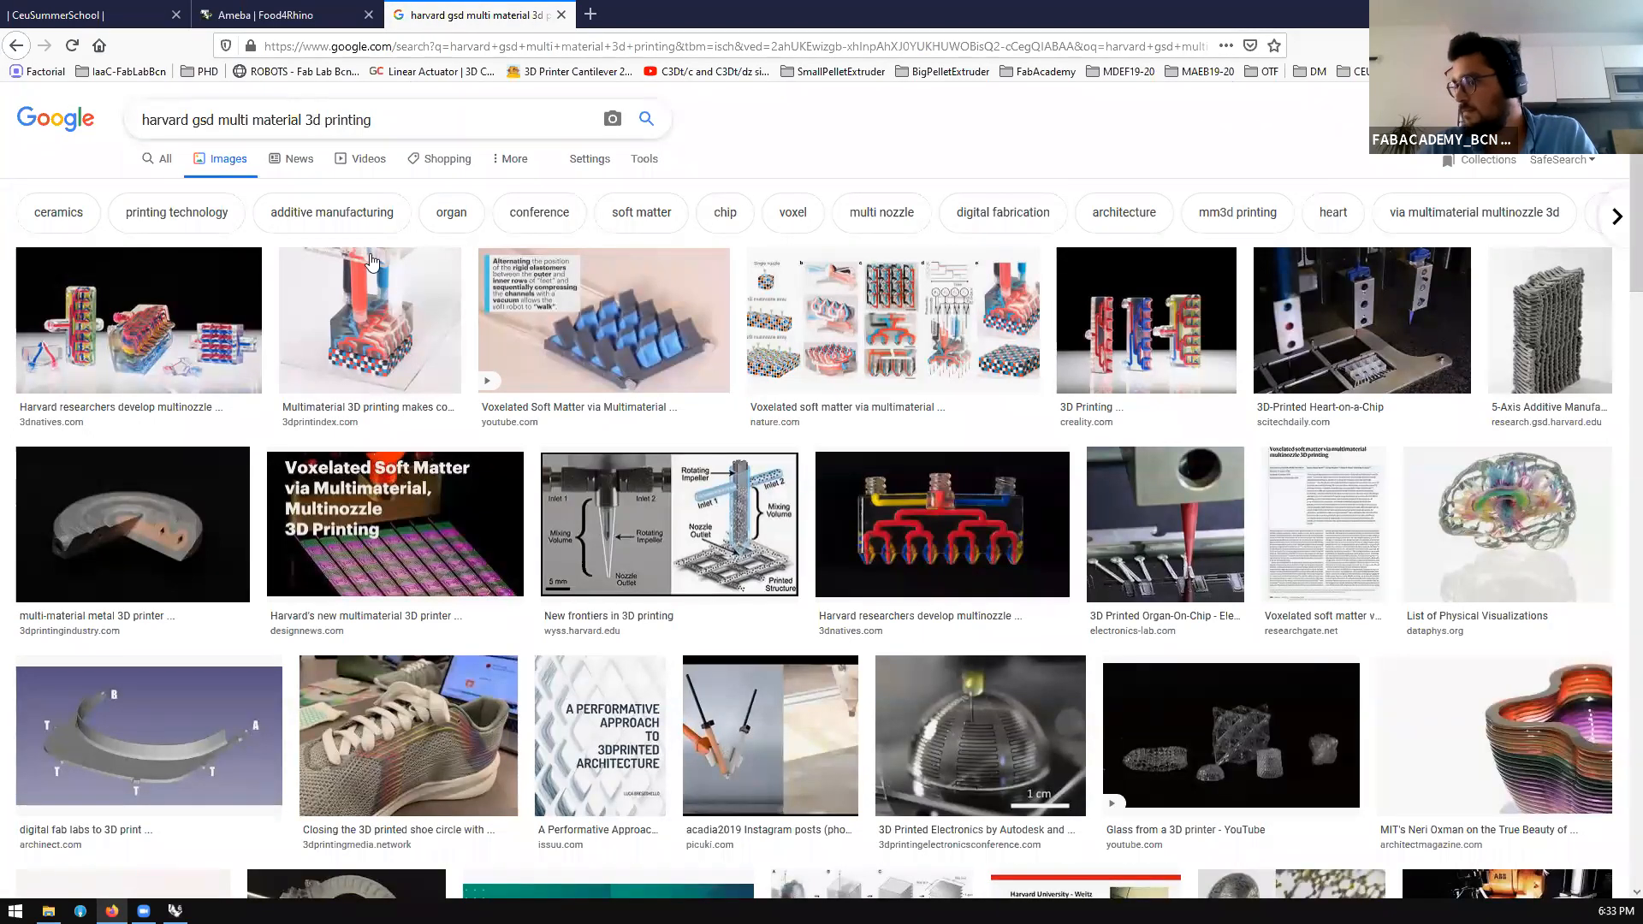
Browse the refined image results and open the Dezeen picture of Zaha Hadid's multi-material 3D-printed chair
scroll(372, 262, down, 8)
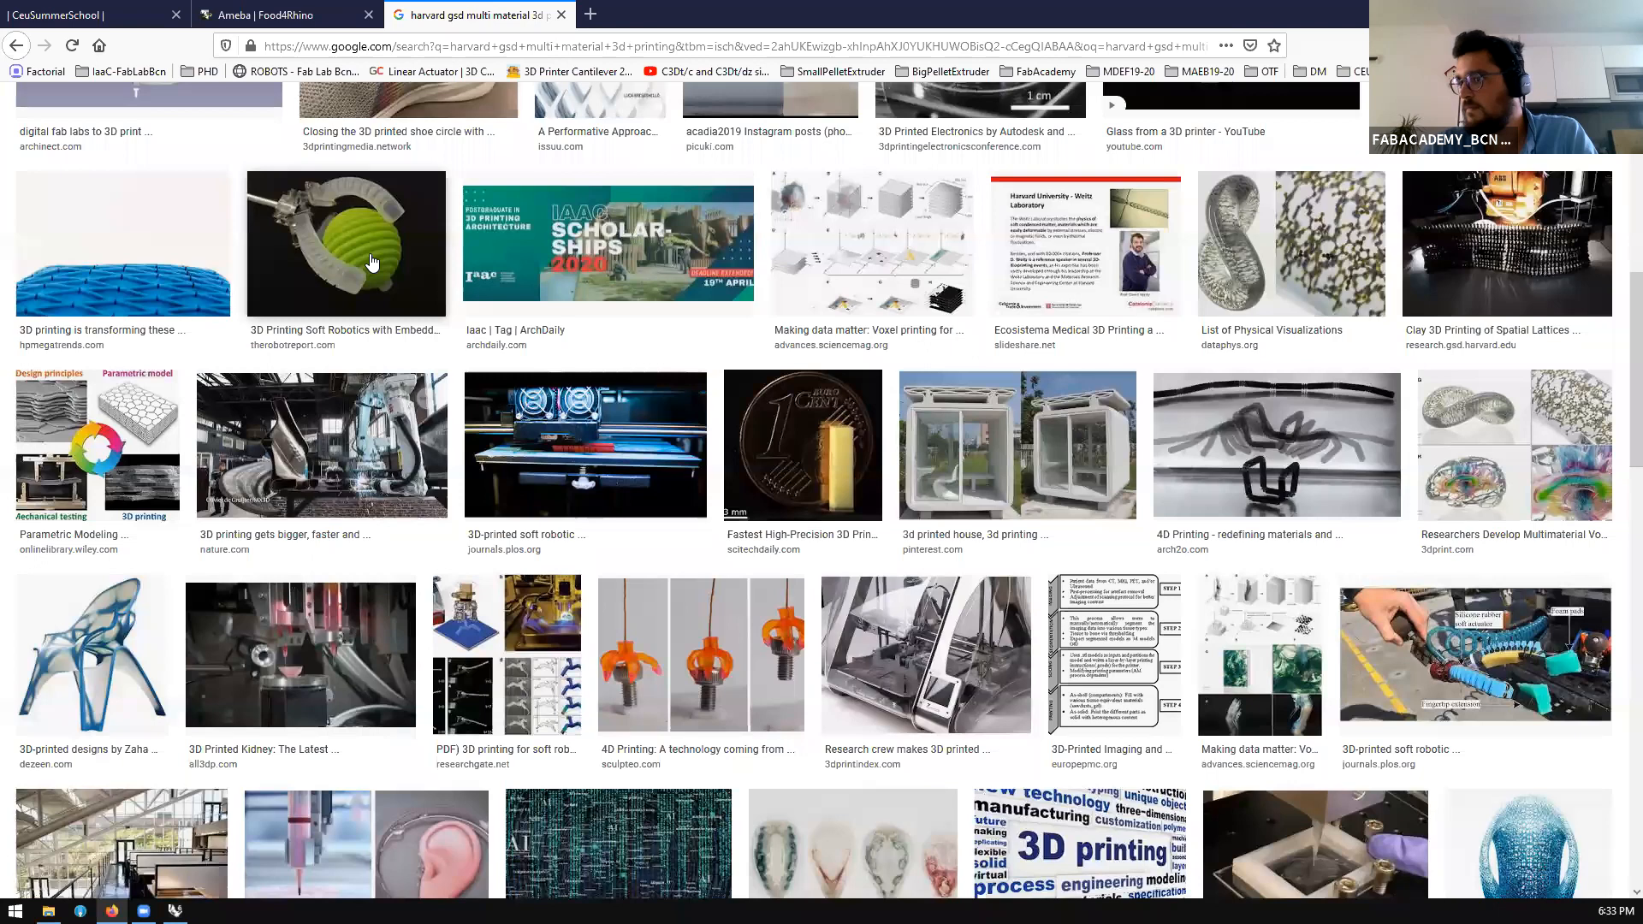
scroll(371, 262, down, 6)
scroll(371, 263, up, 8)
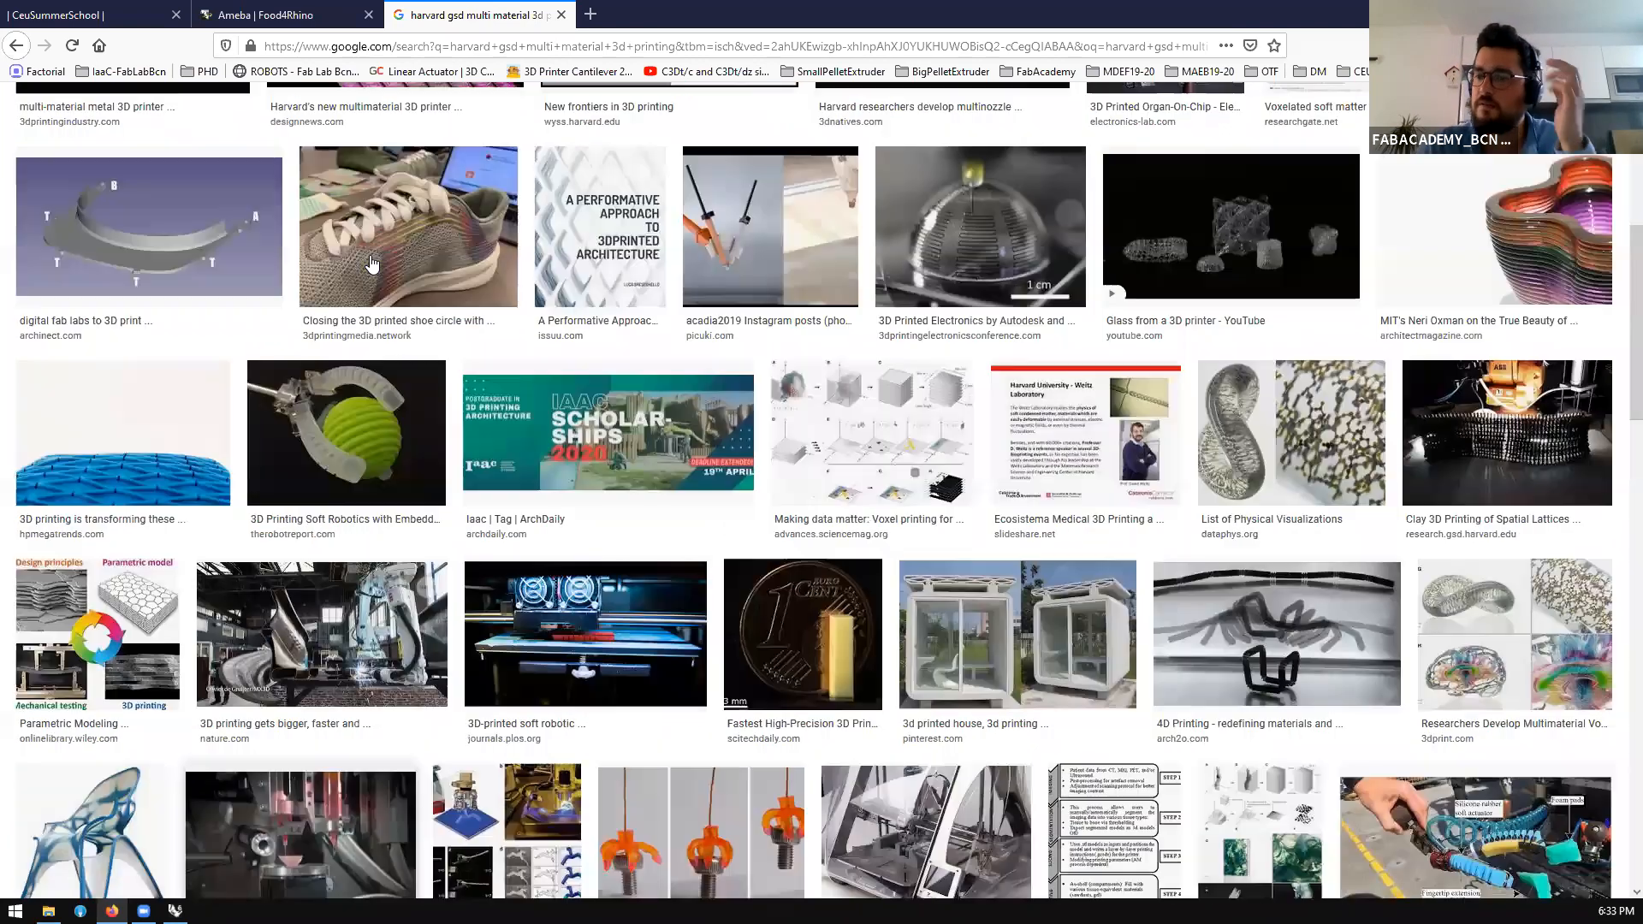
scroll(371, 261, up, 6)
scroll(103, 288, down, 12)
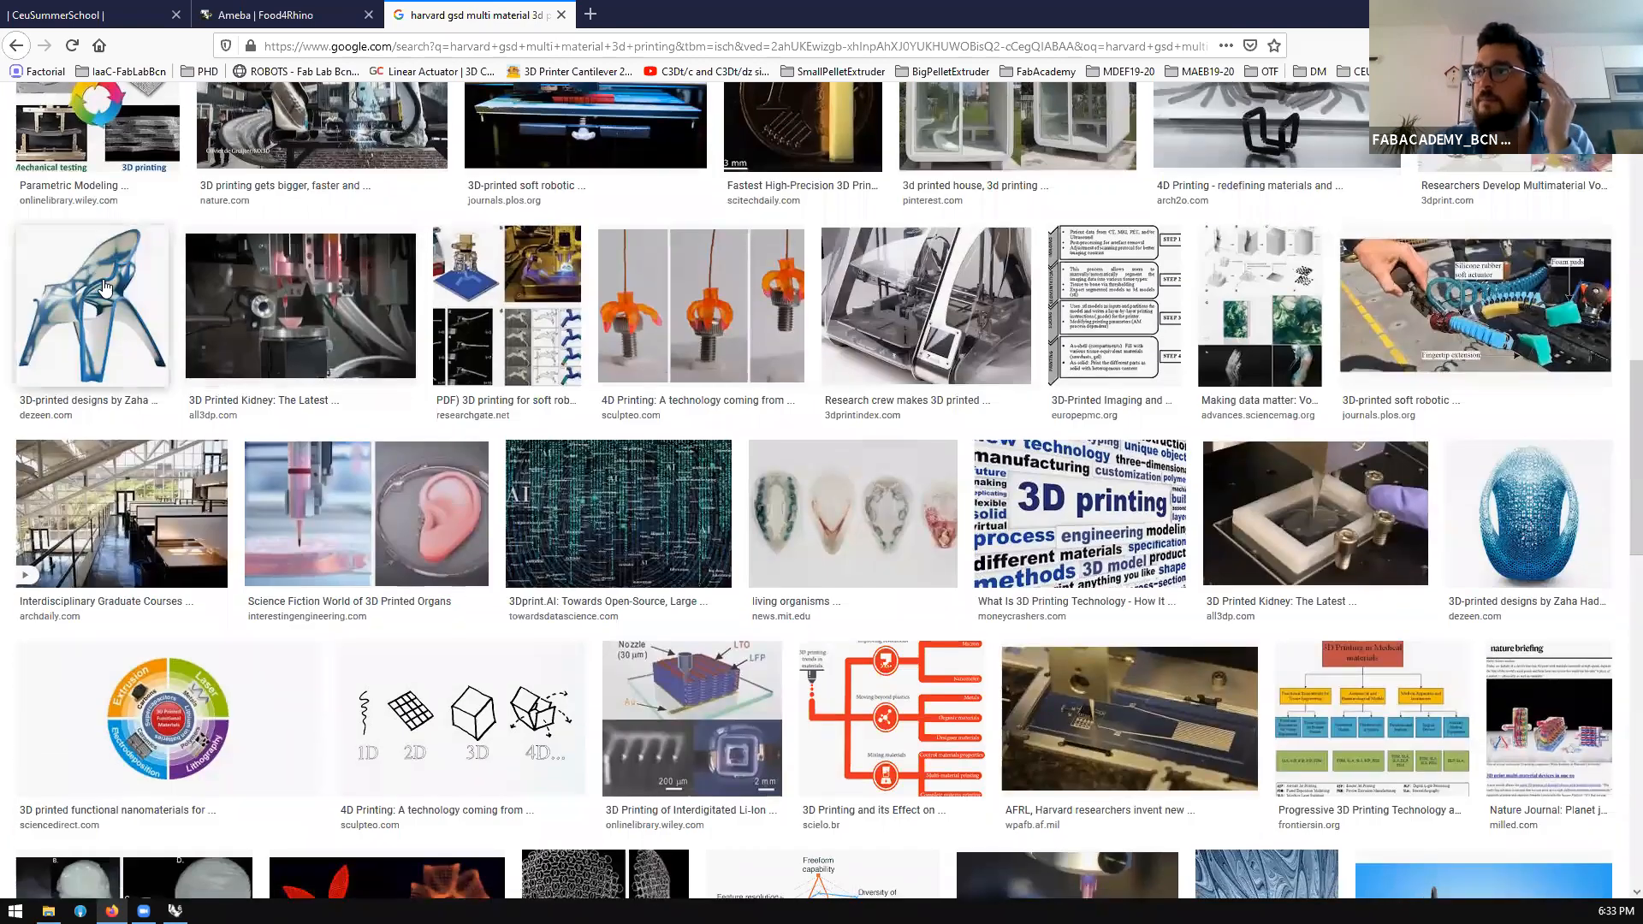
click(103, 288)
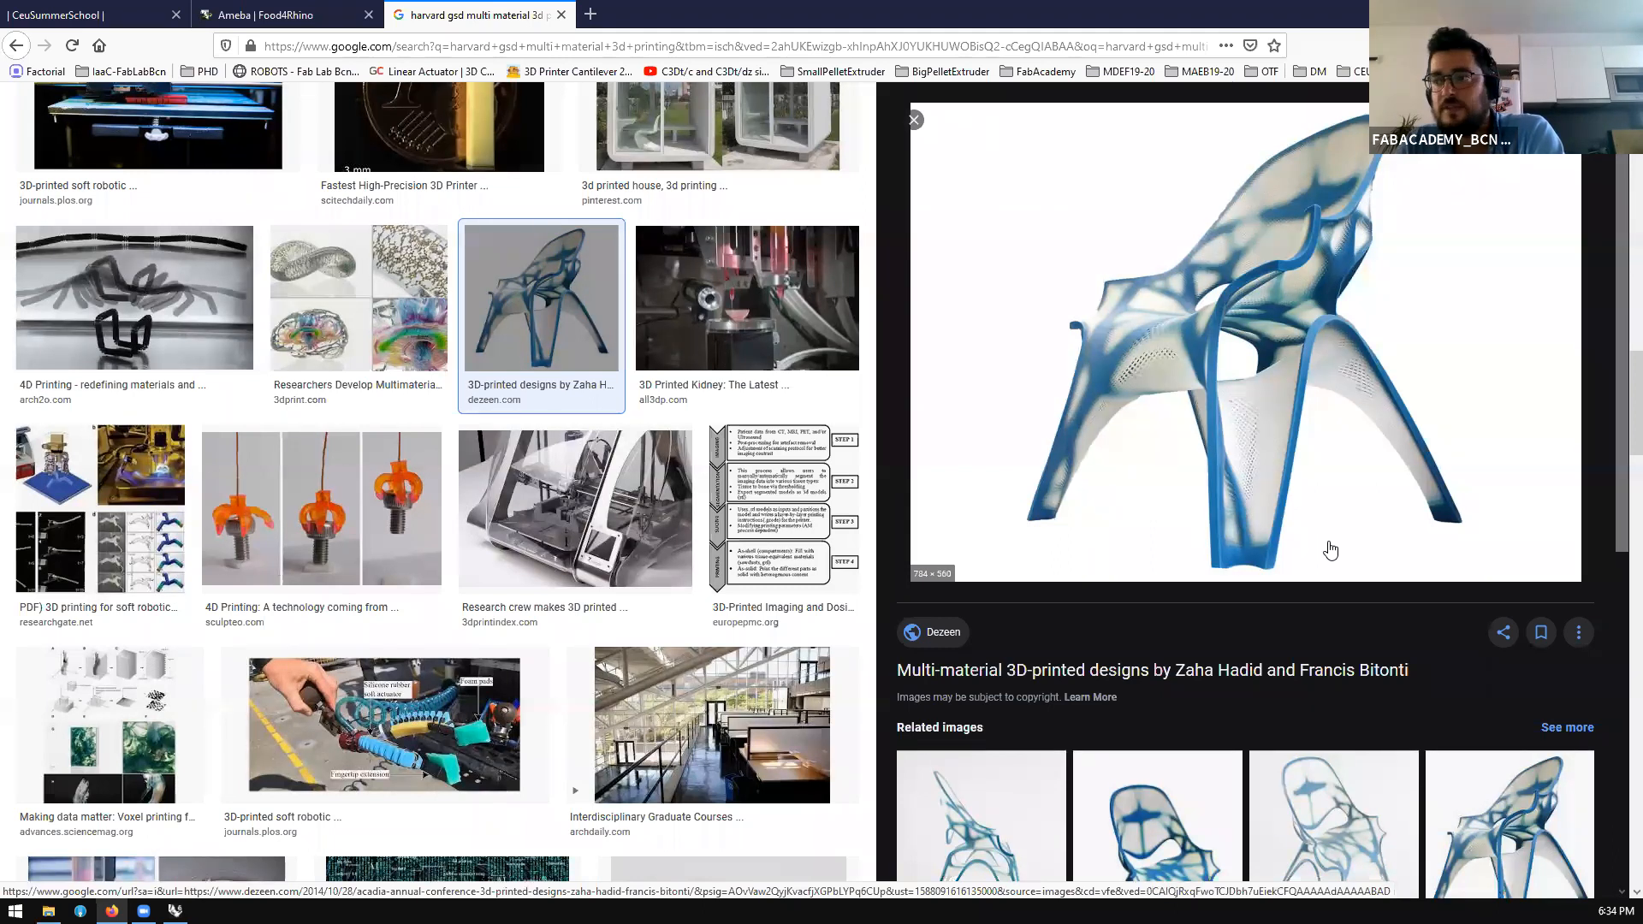
Switch to Grasshopper, preview the component with M and Iso inputs in the Rhino viewport, and hide its preview again
click(112, 911)
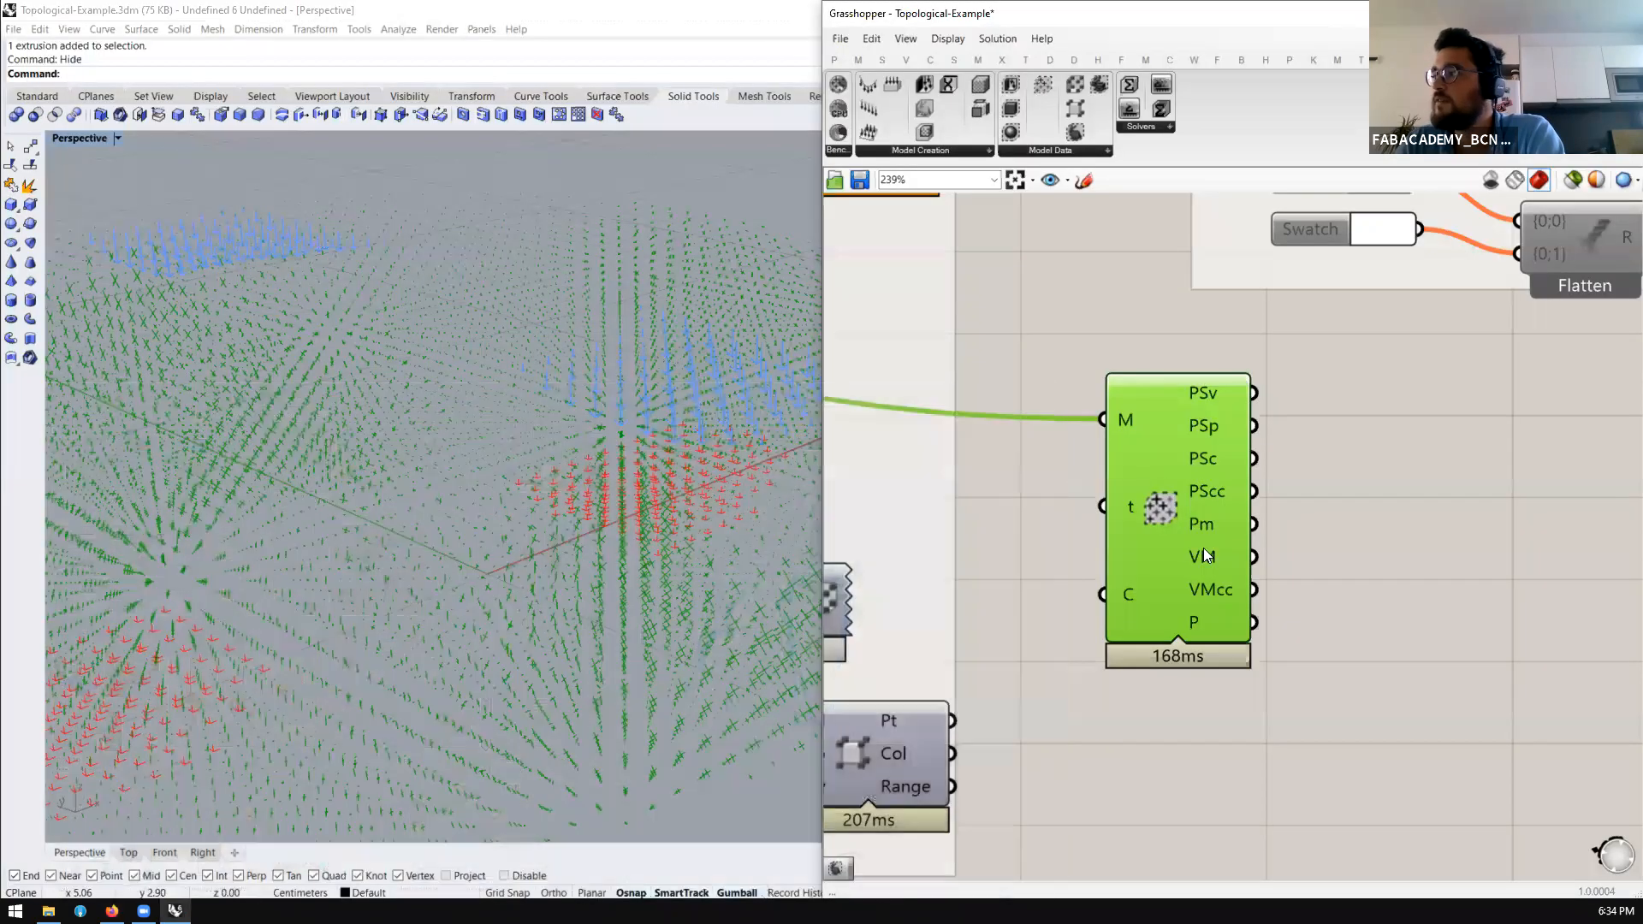
scroll(1146, 526, down, 5)
middle_click(1064, 552)
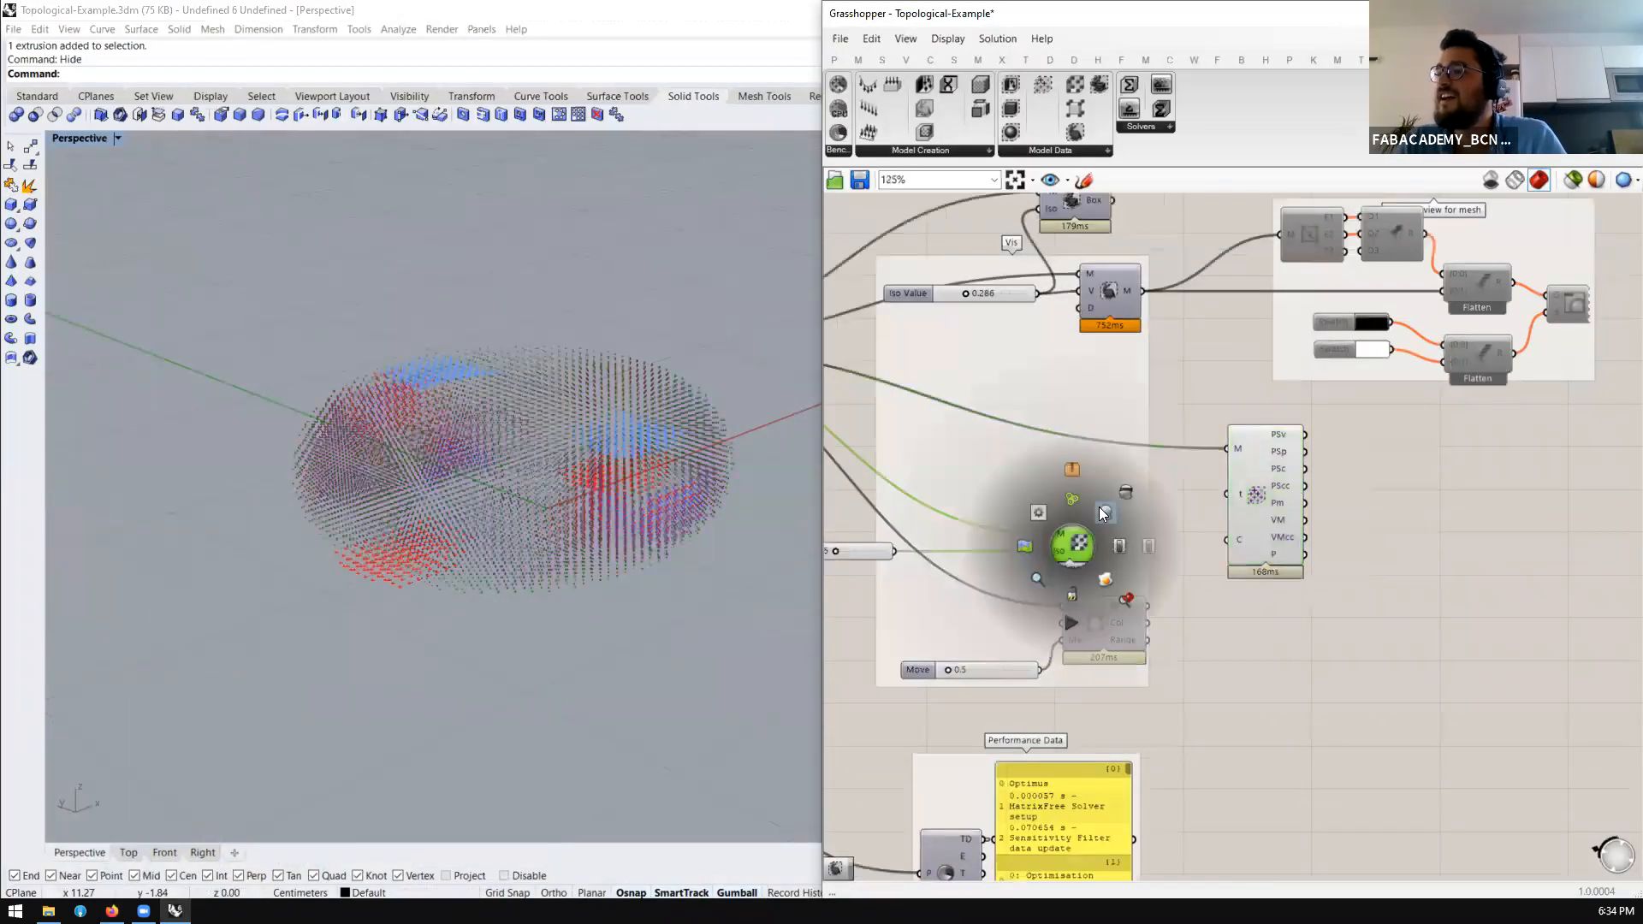
click(1101, 510)
scroll(594, 464, up, 6)
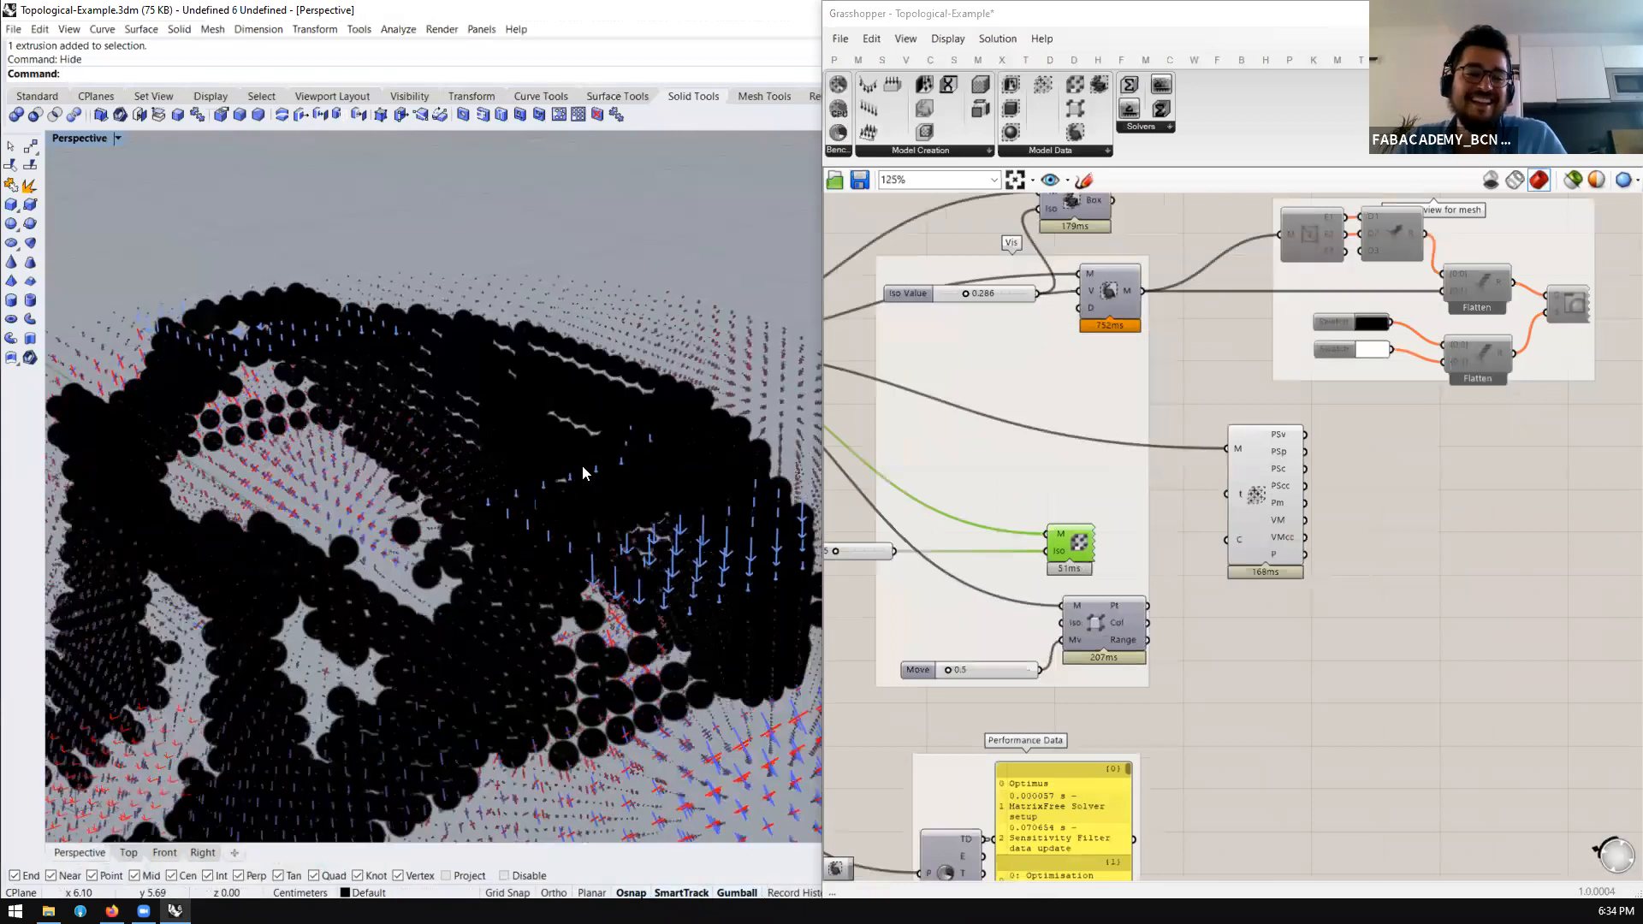
drag(1197, 518, 1065, 552)
middle_click(1060, 548)
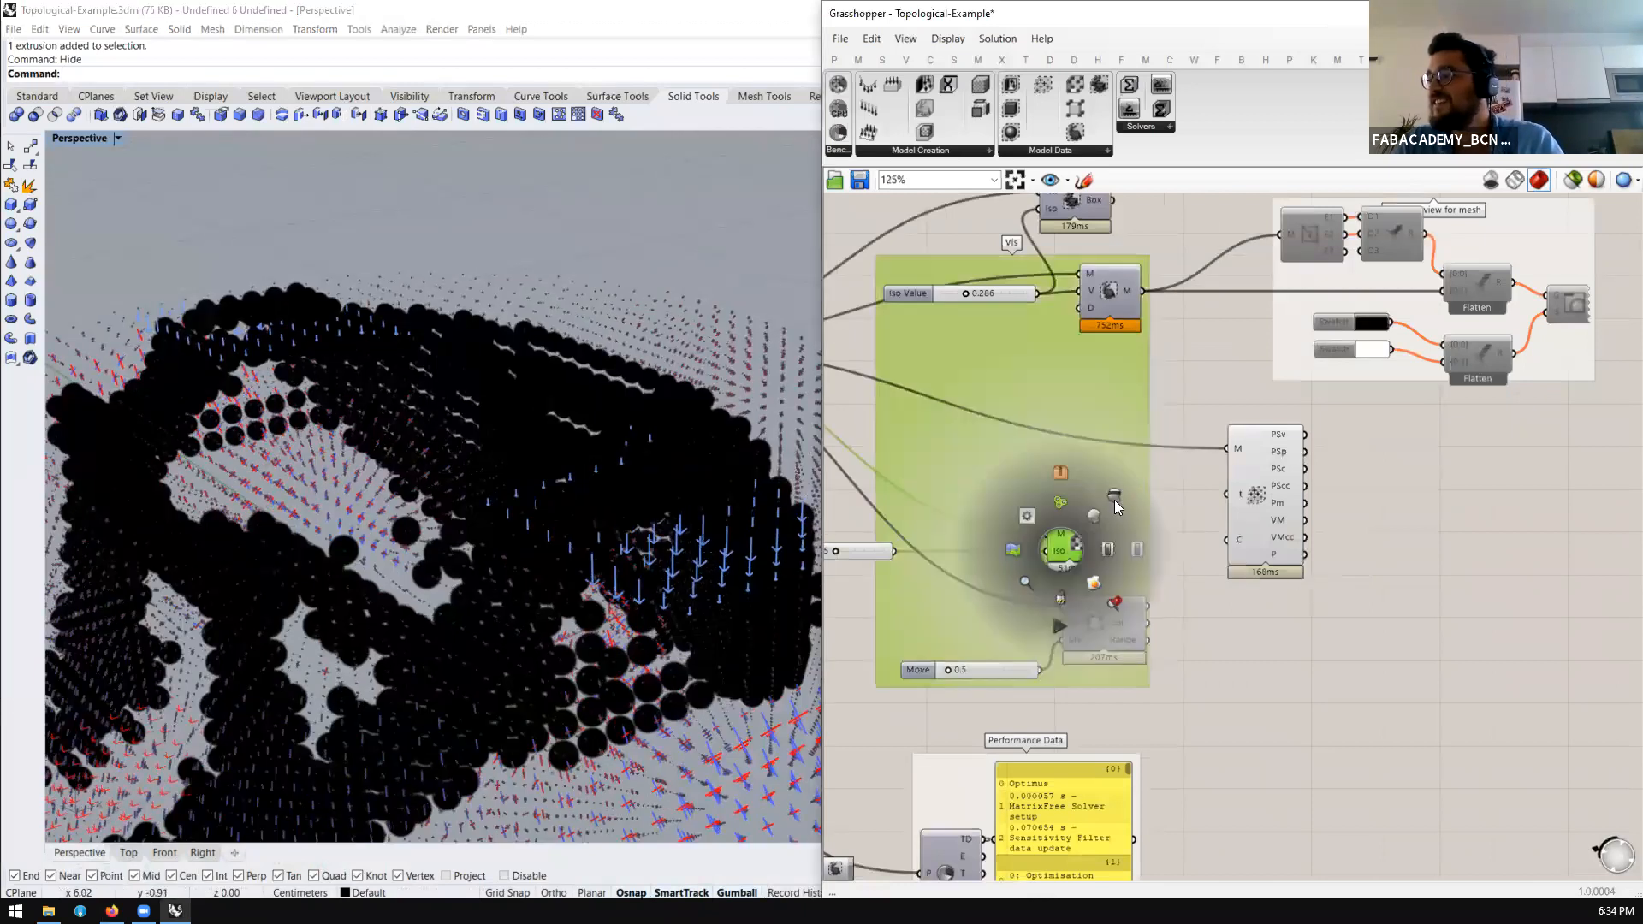
click(1113, 499)
scroll(1201, 549, down, 3)
Return to Firefox and look through the images related to the Zaha Hadid chair
key(alt+Tab)
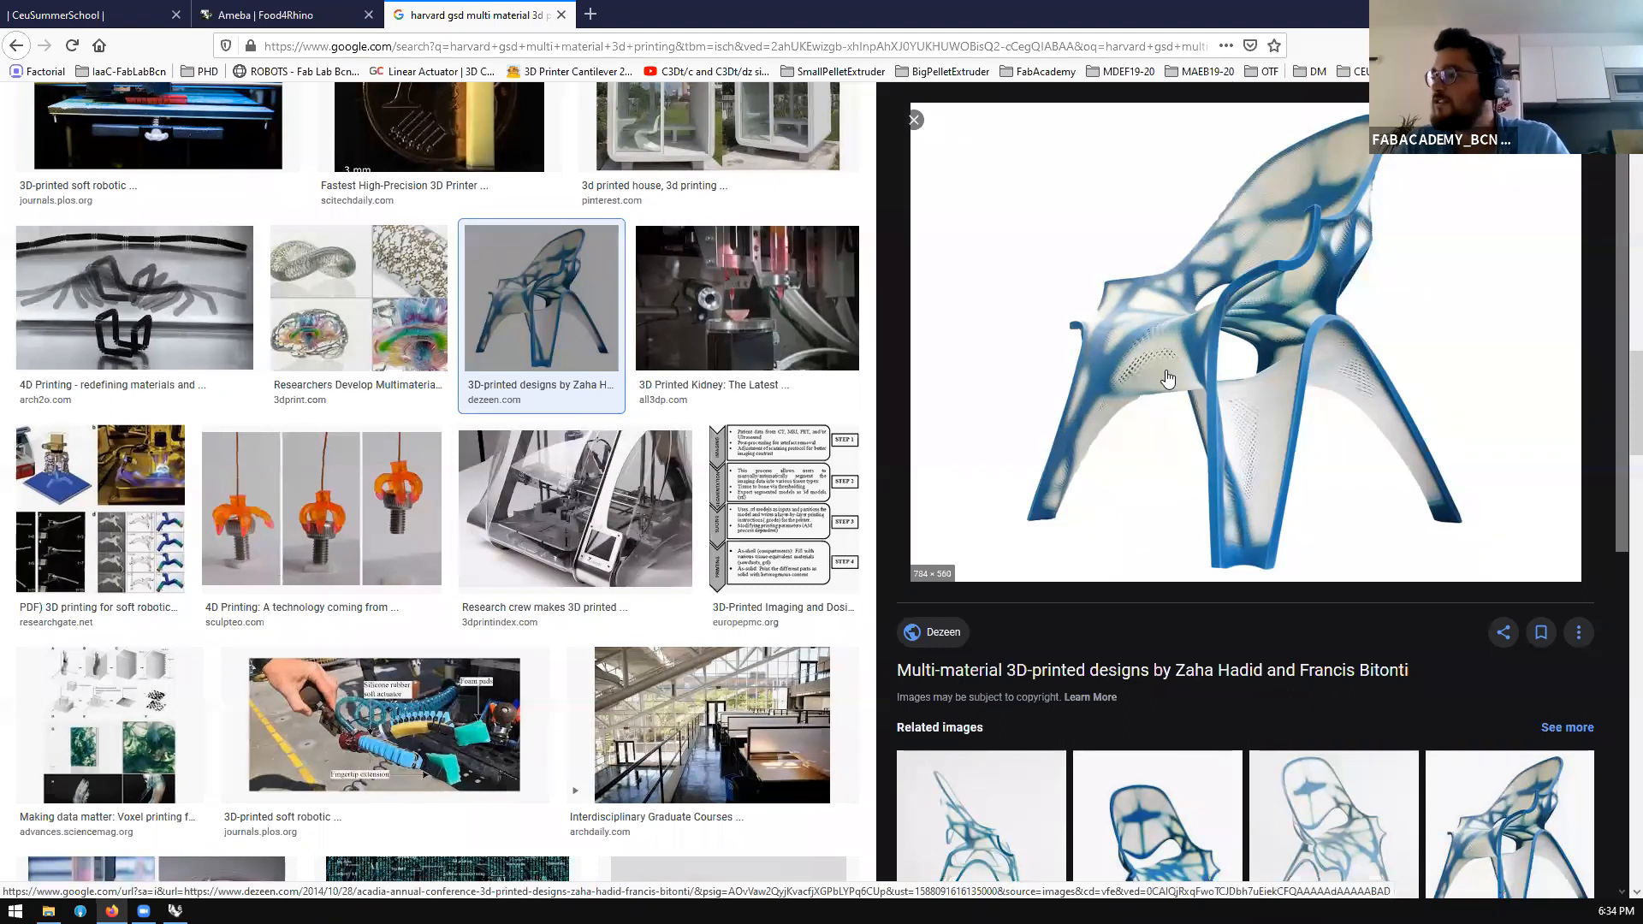
scroll(1168, 379, down, 1)
scroll(1168, 379, down, 5)
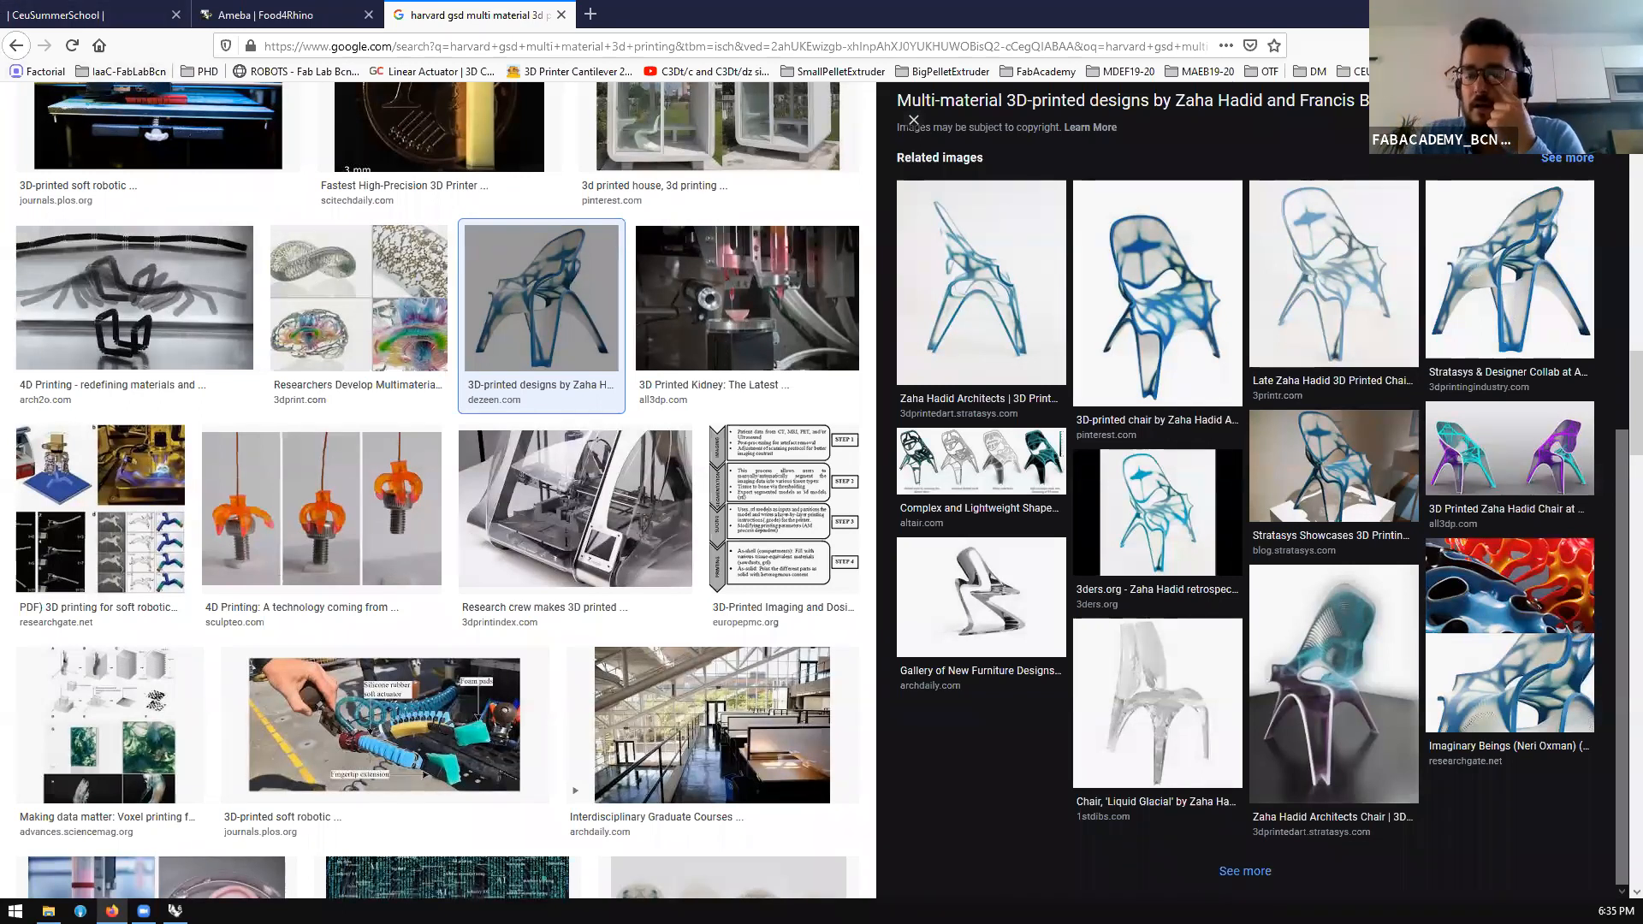
Switch to File Explorer and open the PROJECT-TopologicalTable folder inside FabLabBarcelona
key(alt+Tab)
double_click(1121, 382)
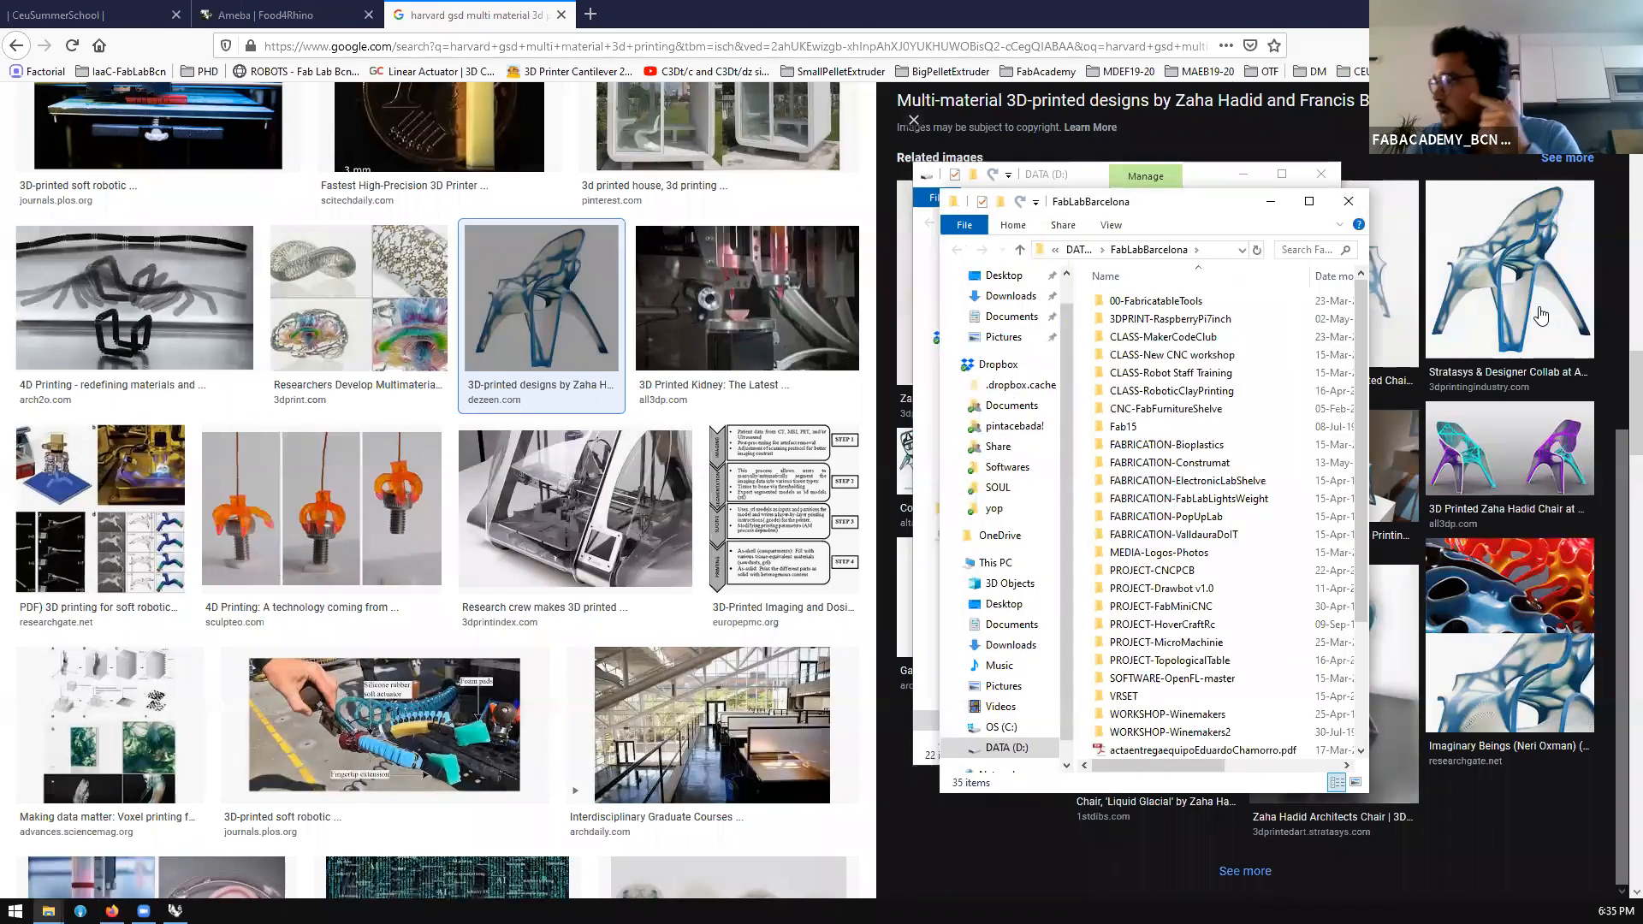
double_click(1164, 659)
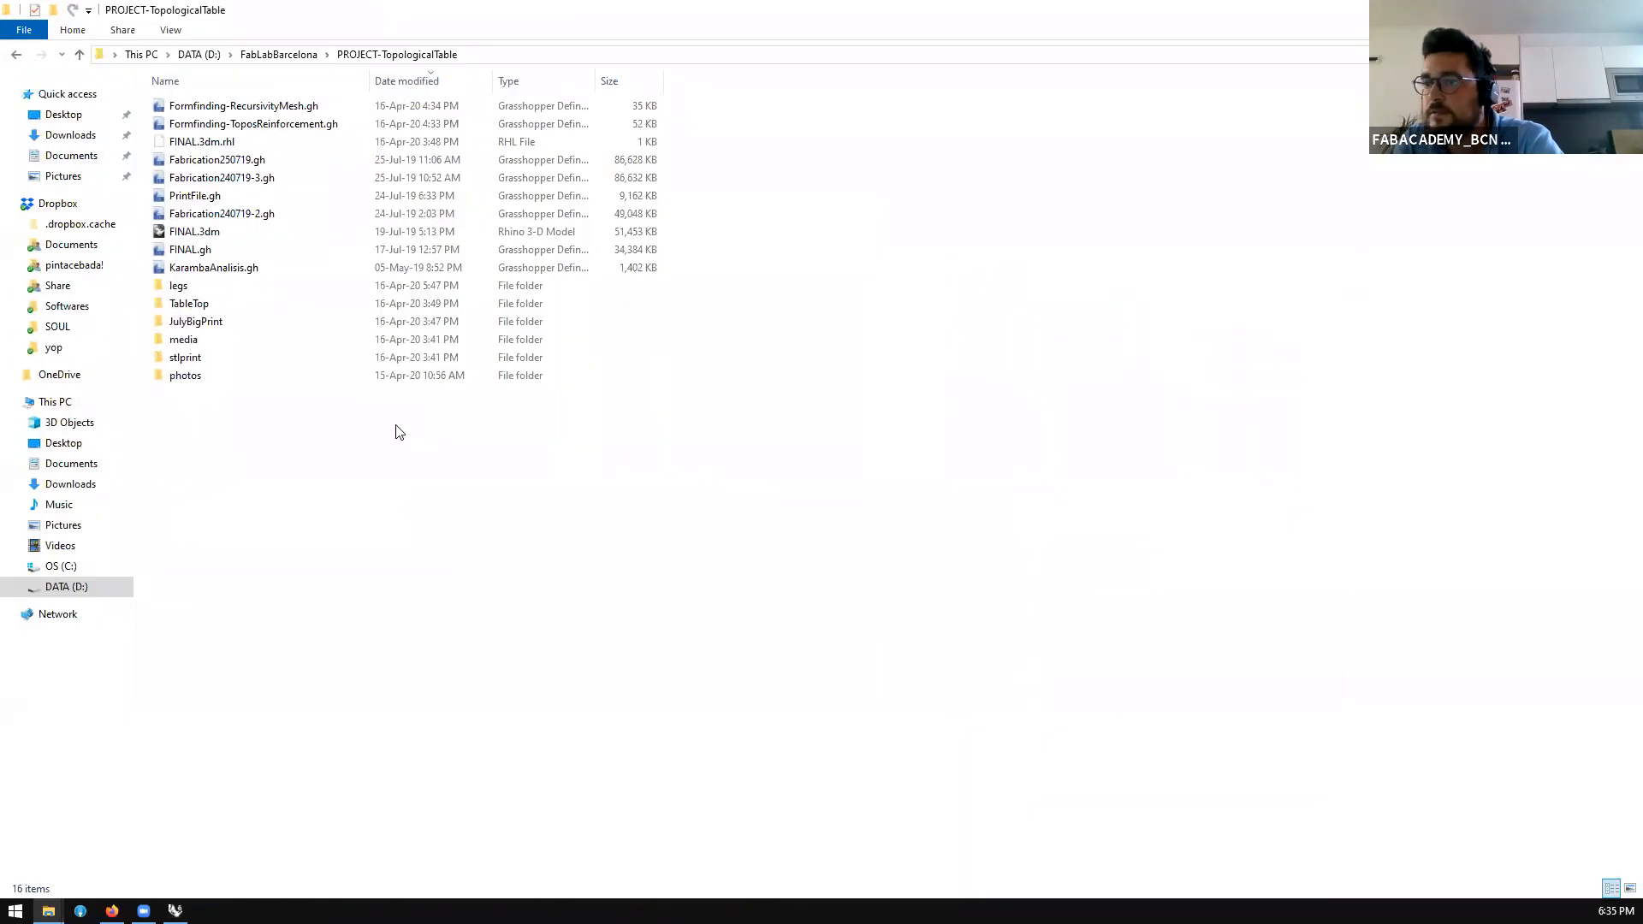
Open the stlprint subfolder and pick SingleShell.stl among its STL models
double_click(212, 355)
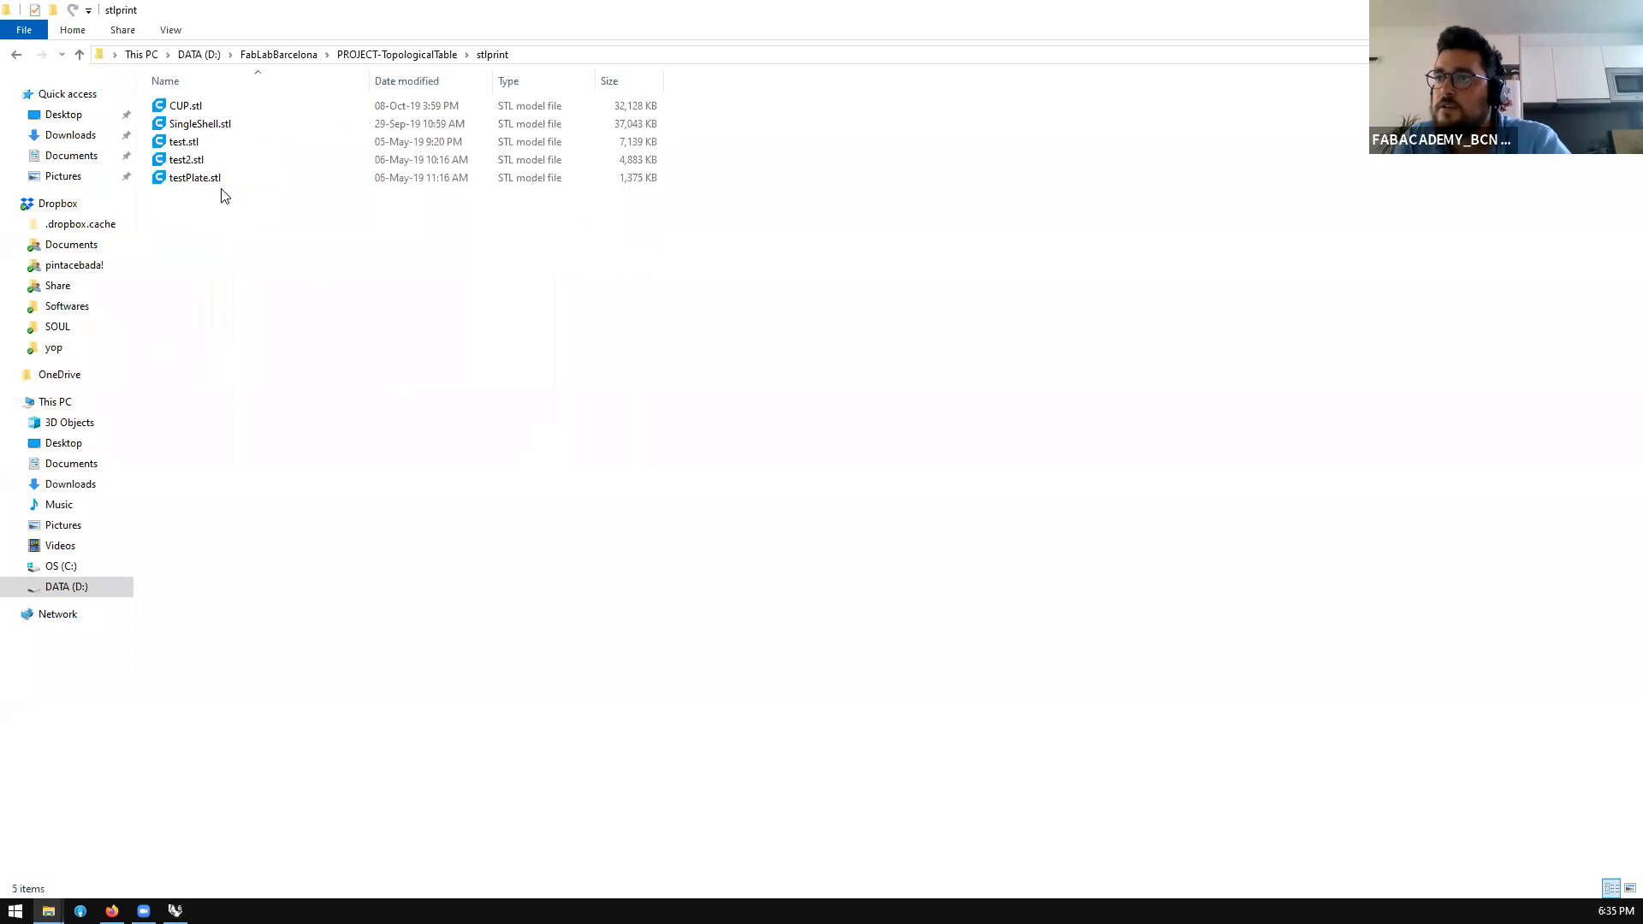
double_click(196, 178)
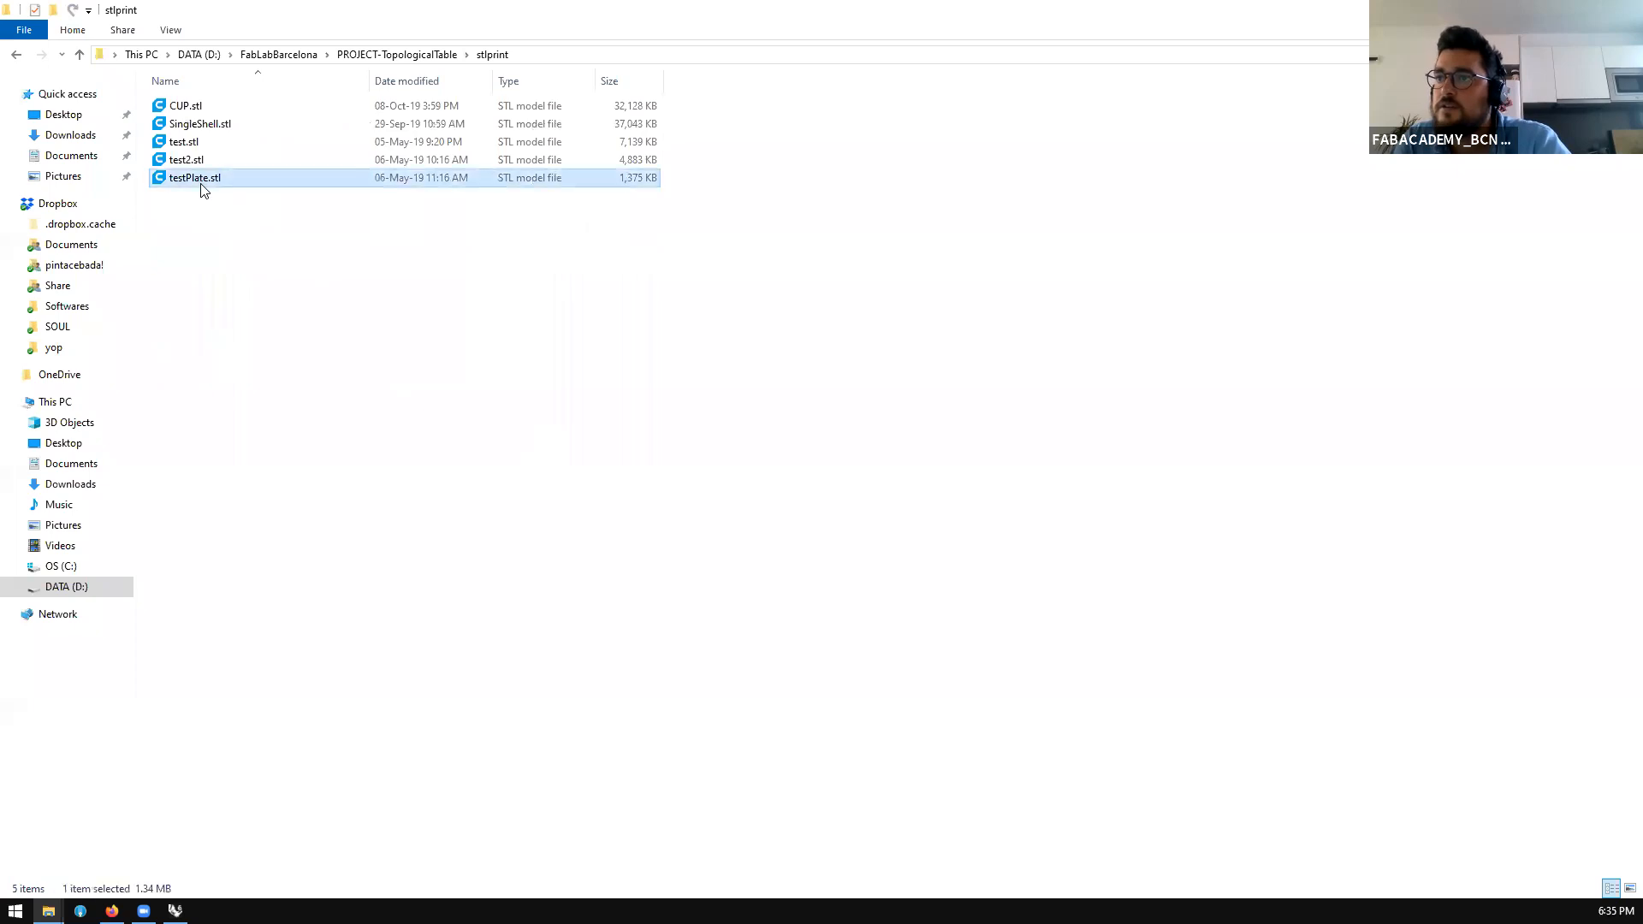
click(203, 139)
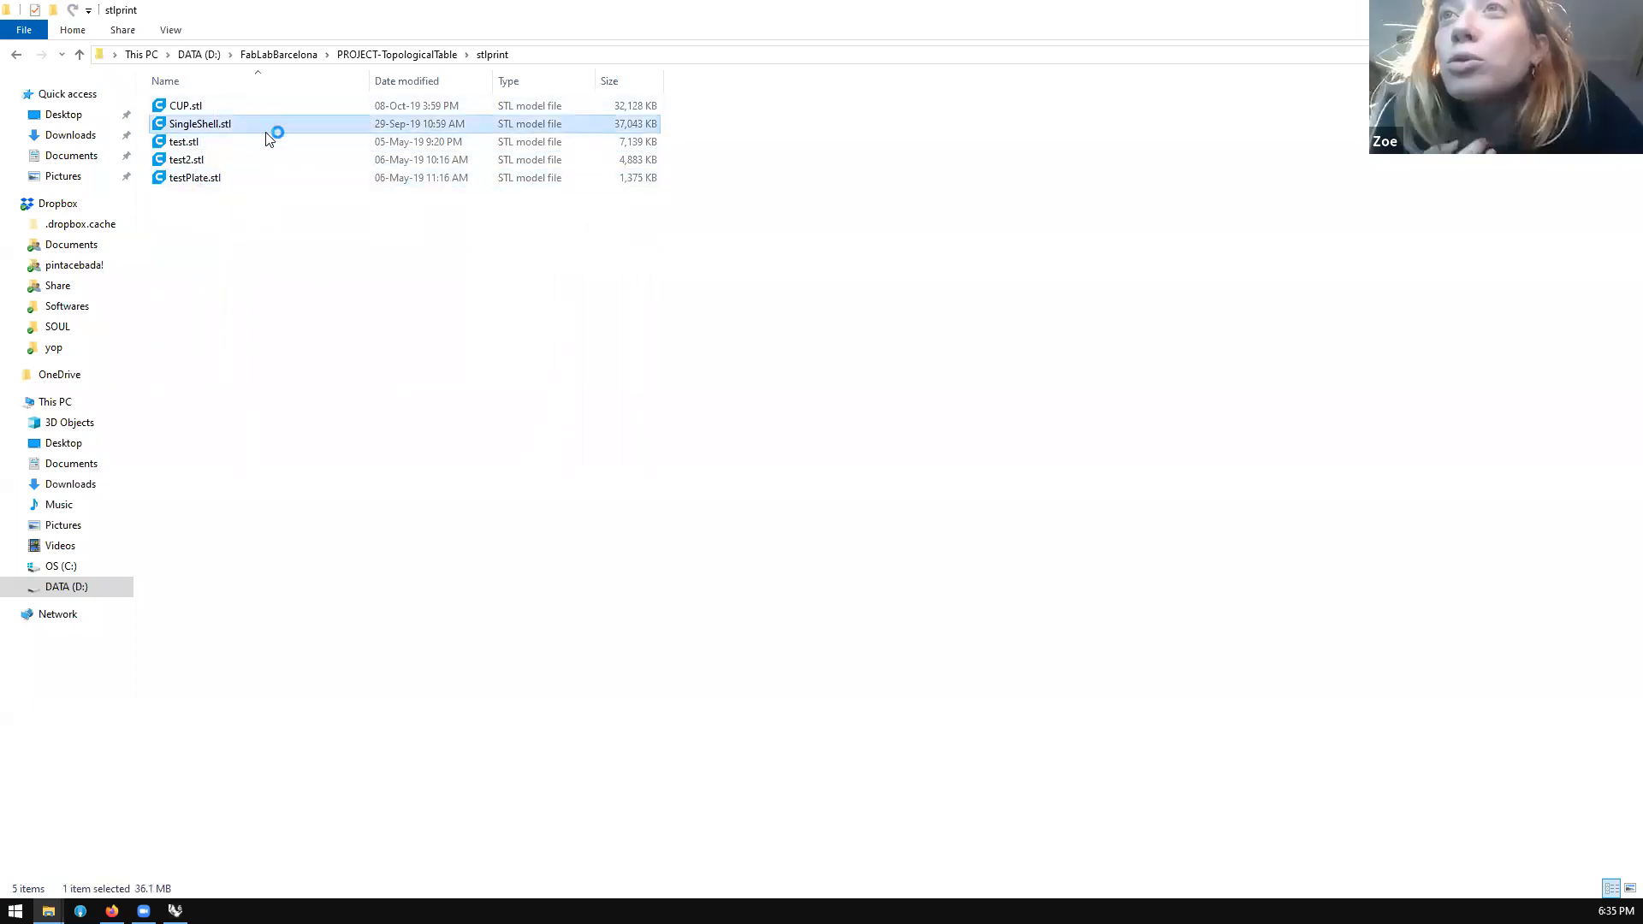
Look through the media, JulyBigPrint, TableTop and legs subfolders of PROJECT-TopologicalTable
key(alt+Left)
click(214, 339)
double_click(213, 339)
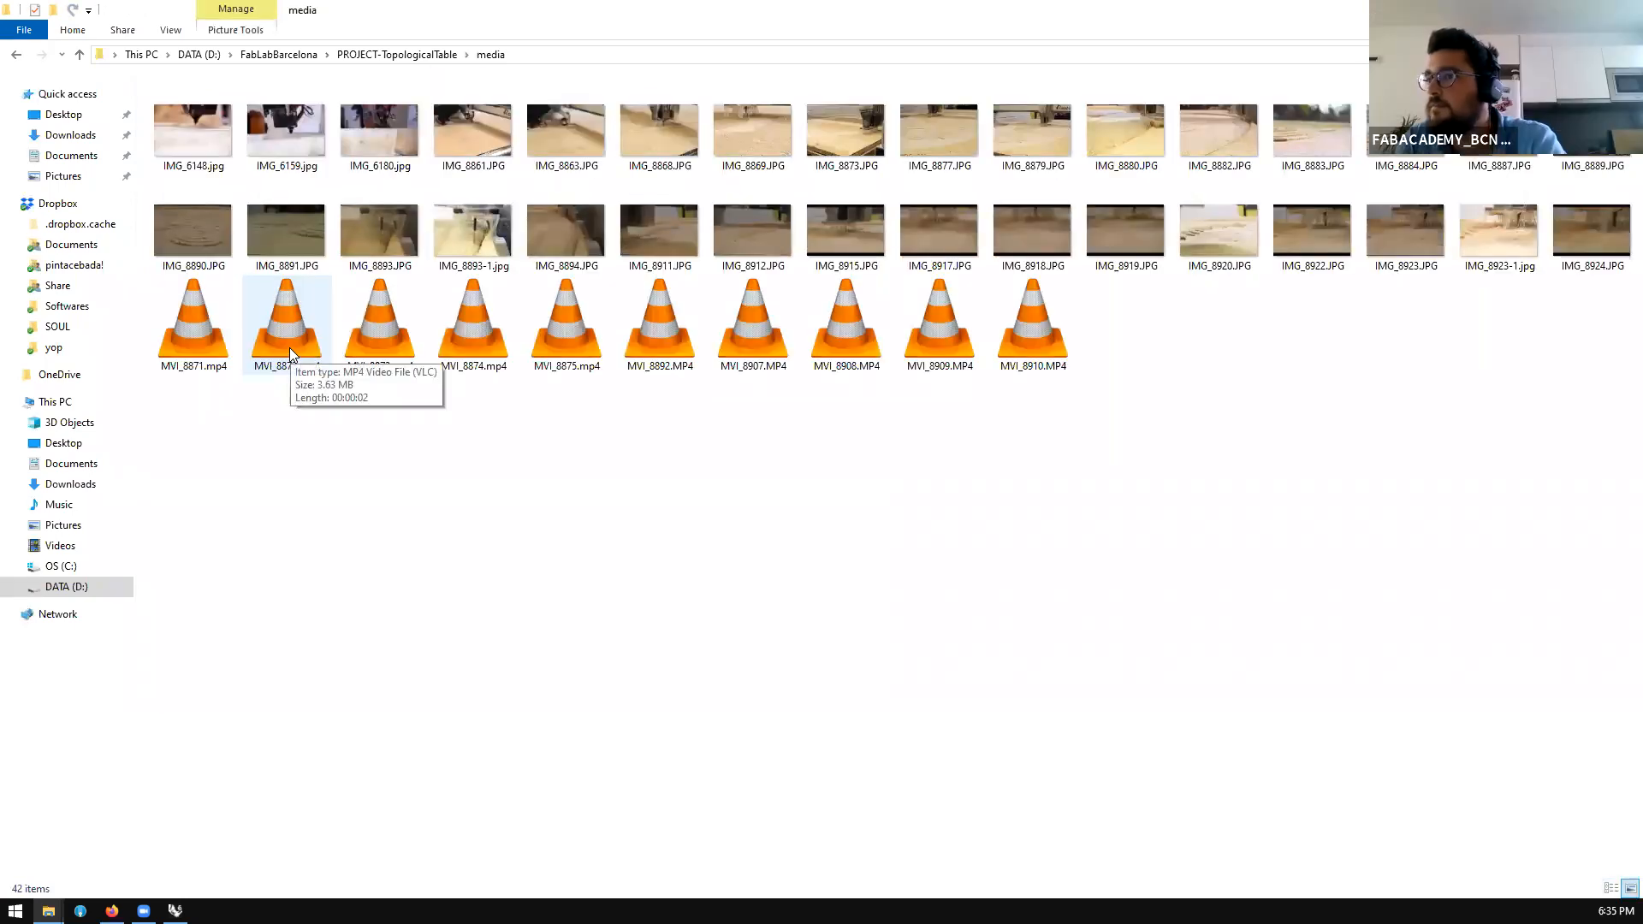
key(alt+Left)
click(201, 322)
double_click(201, 322)
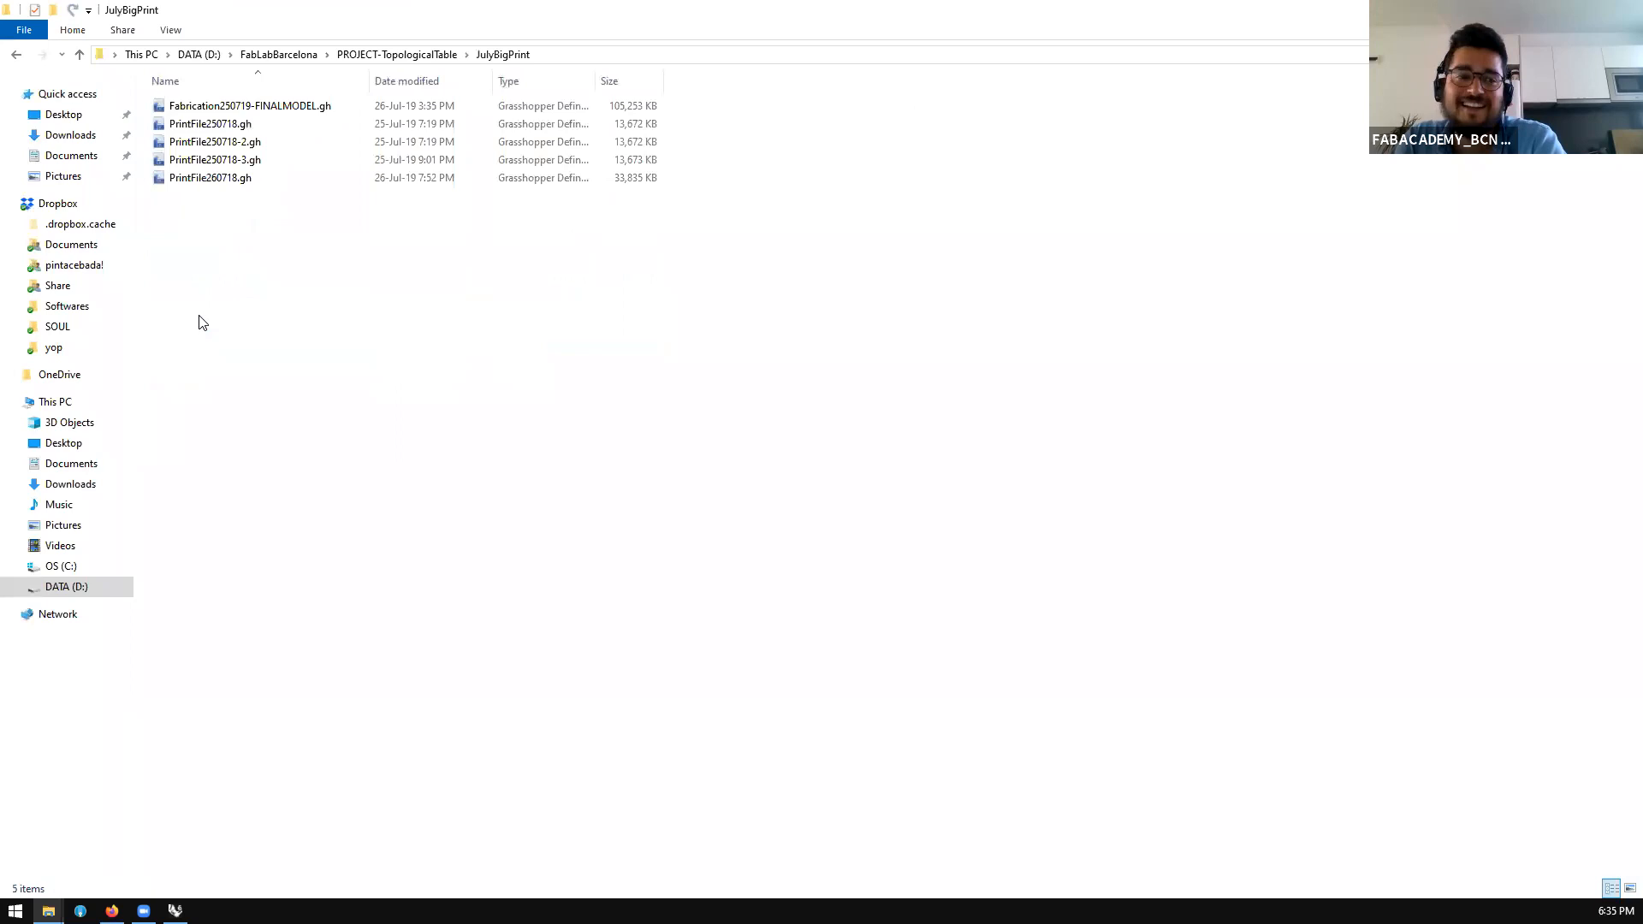
key(alt+Left)
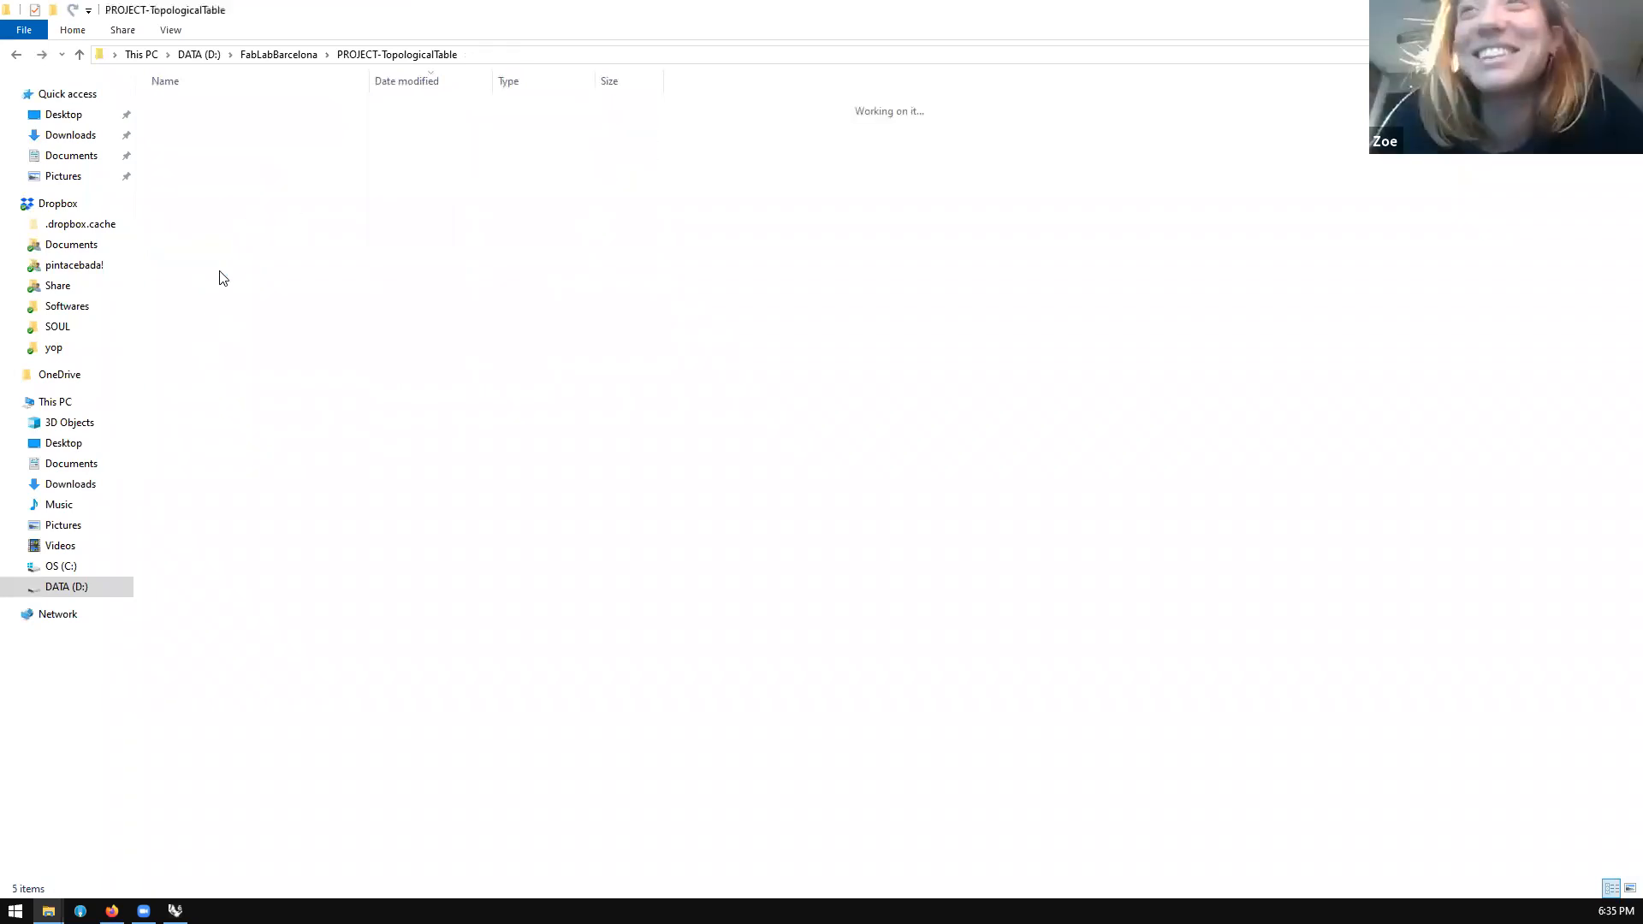
double_click(190, 305)
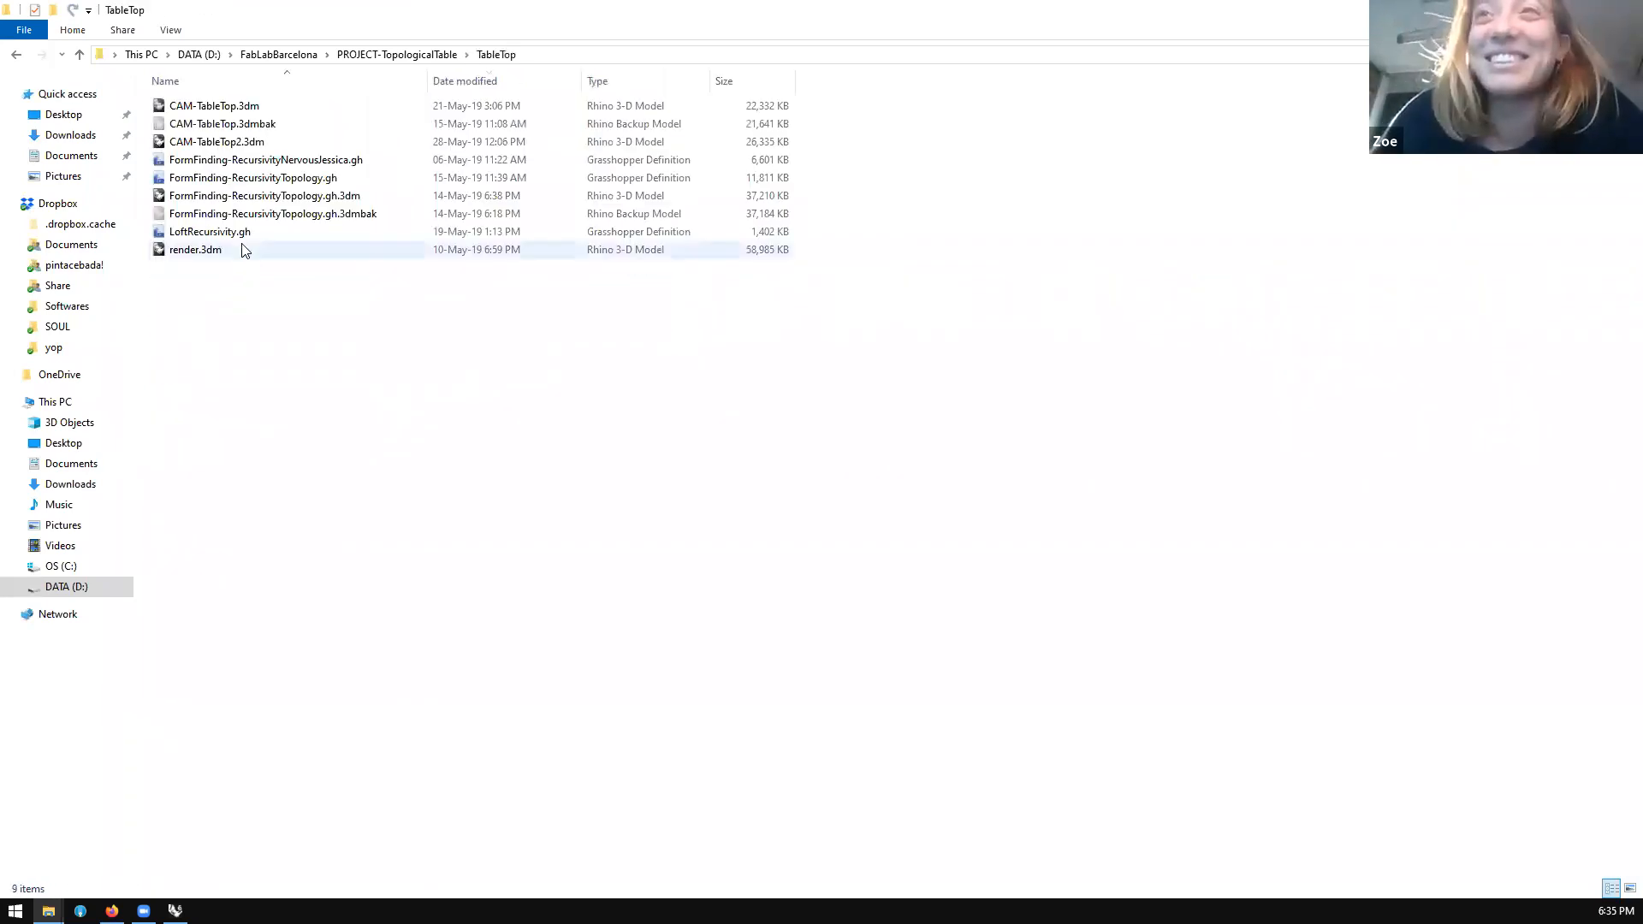
key(alt+Left)
double_click(195, 287)
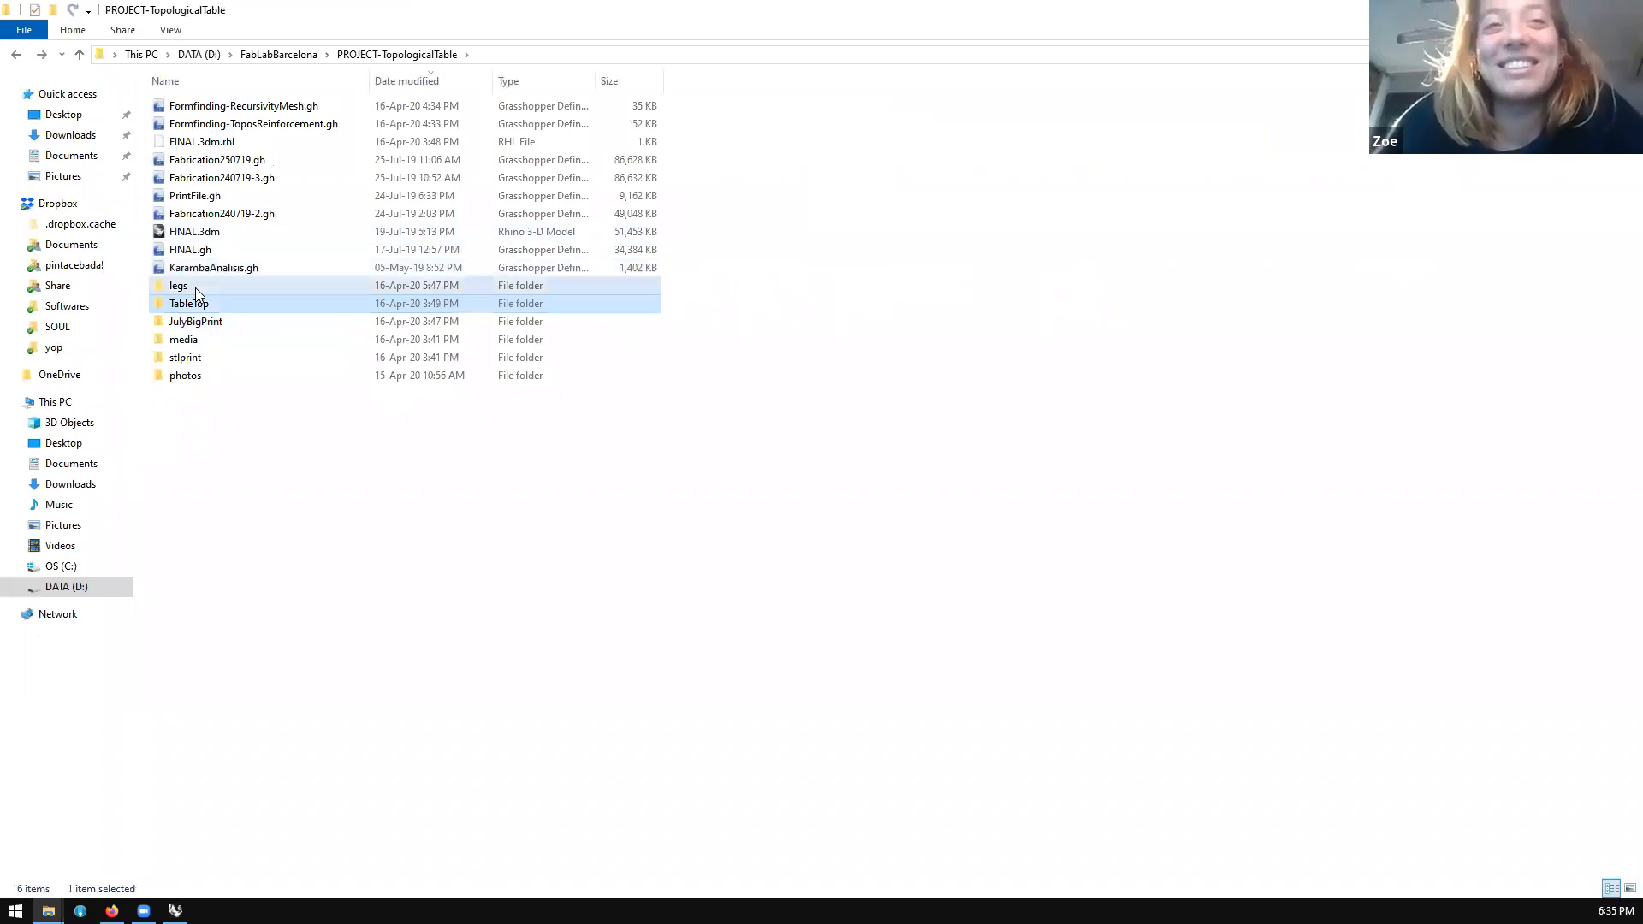
key(alt+Left)
Open the photos subfolder of PROJECT-TopologicalTable and display its files as thumbnails
double_click(198, 374)
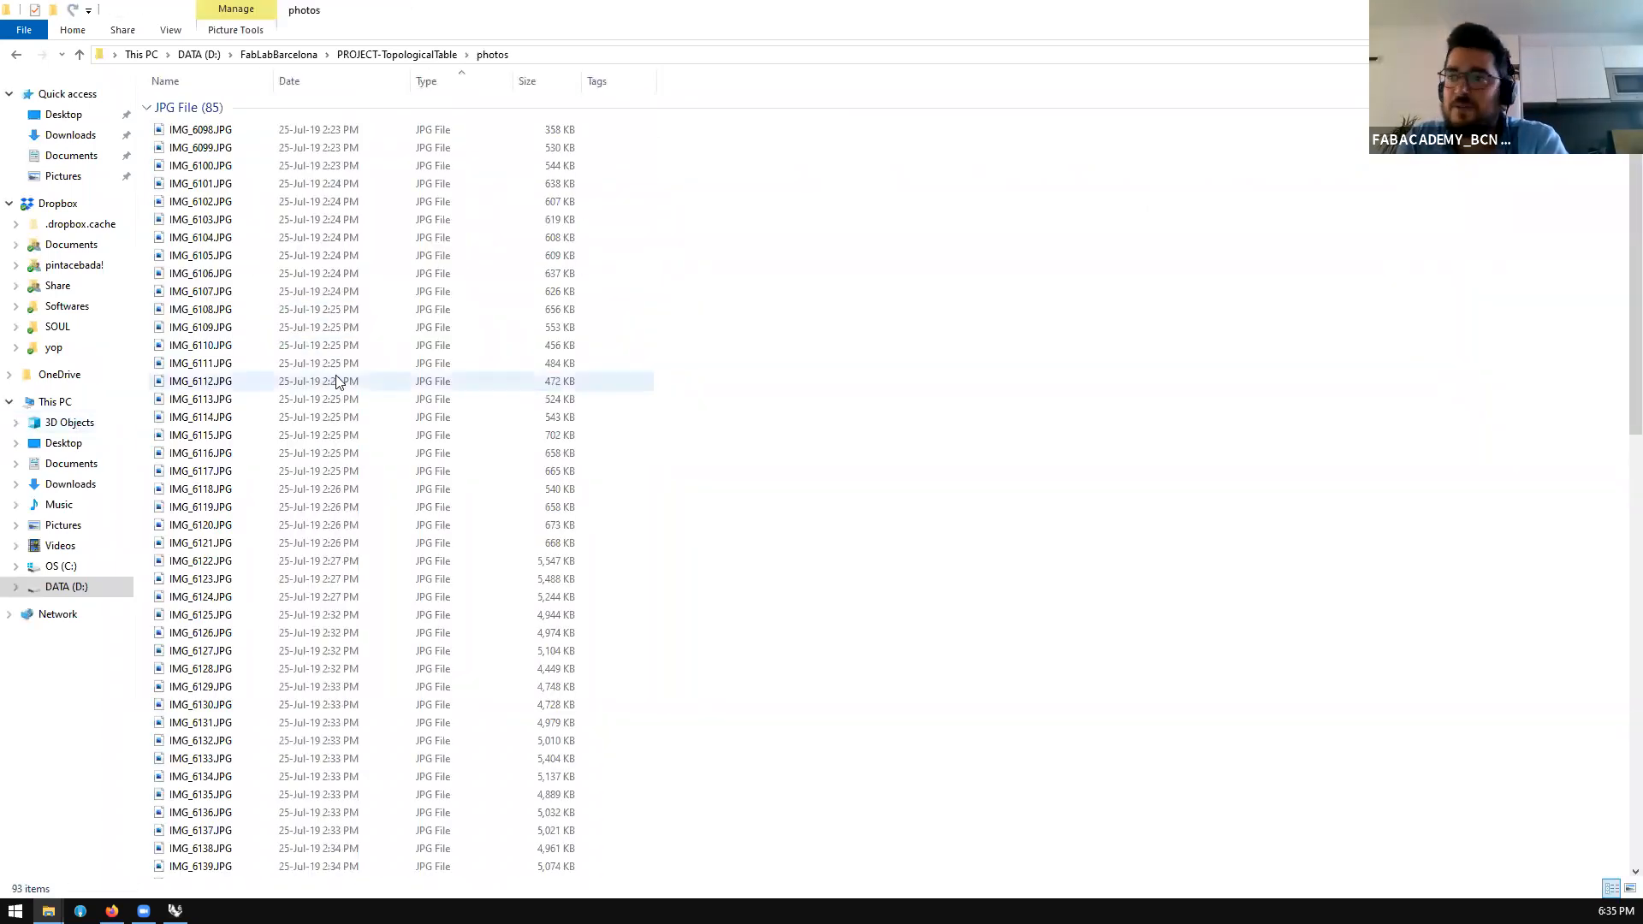
scroll(341, 366, down, 9)
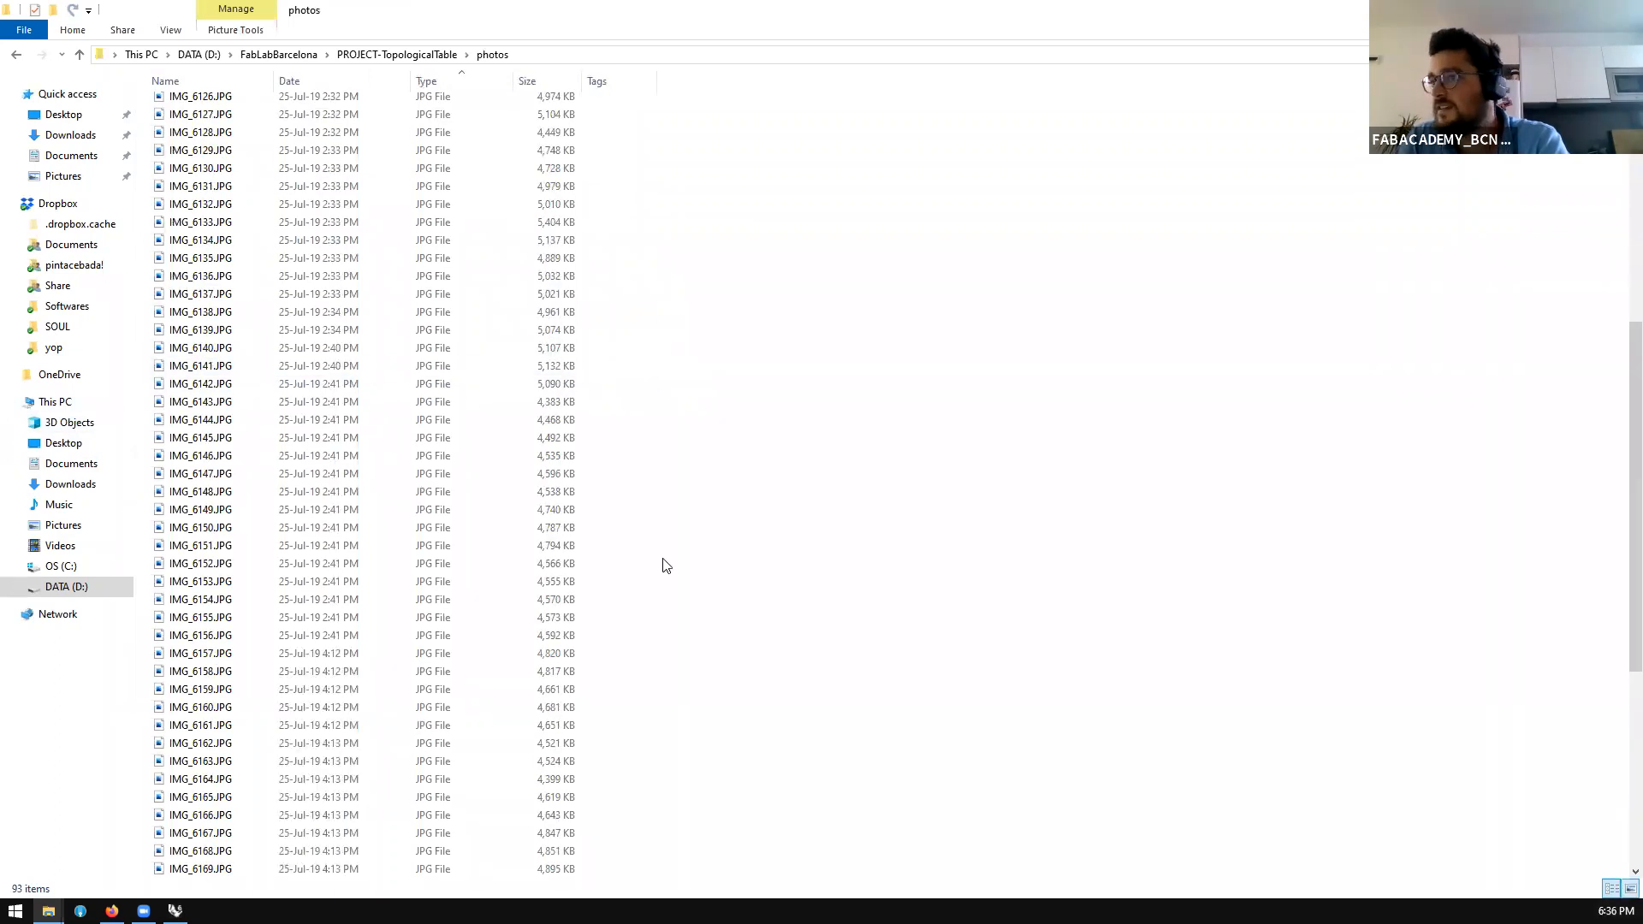
ctrl+scroll(275, 387, up, 3)
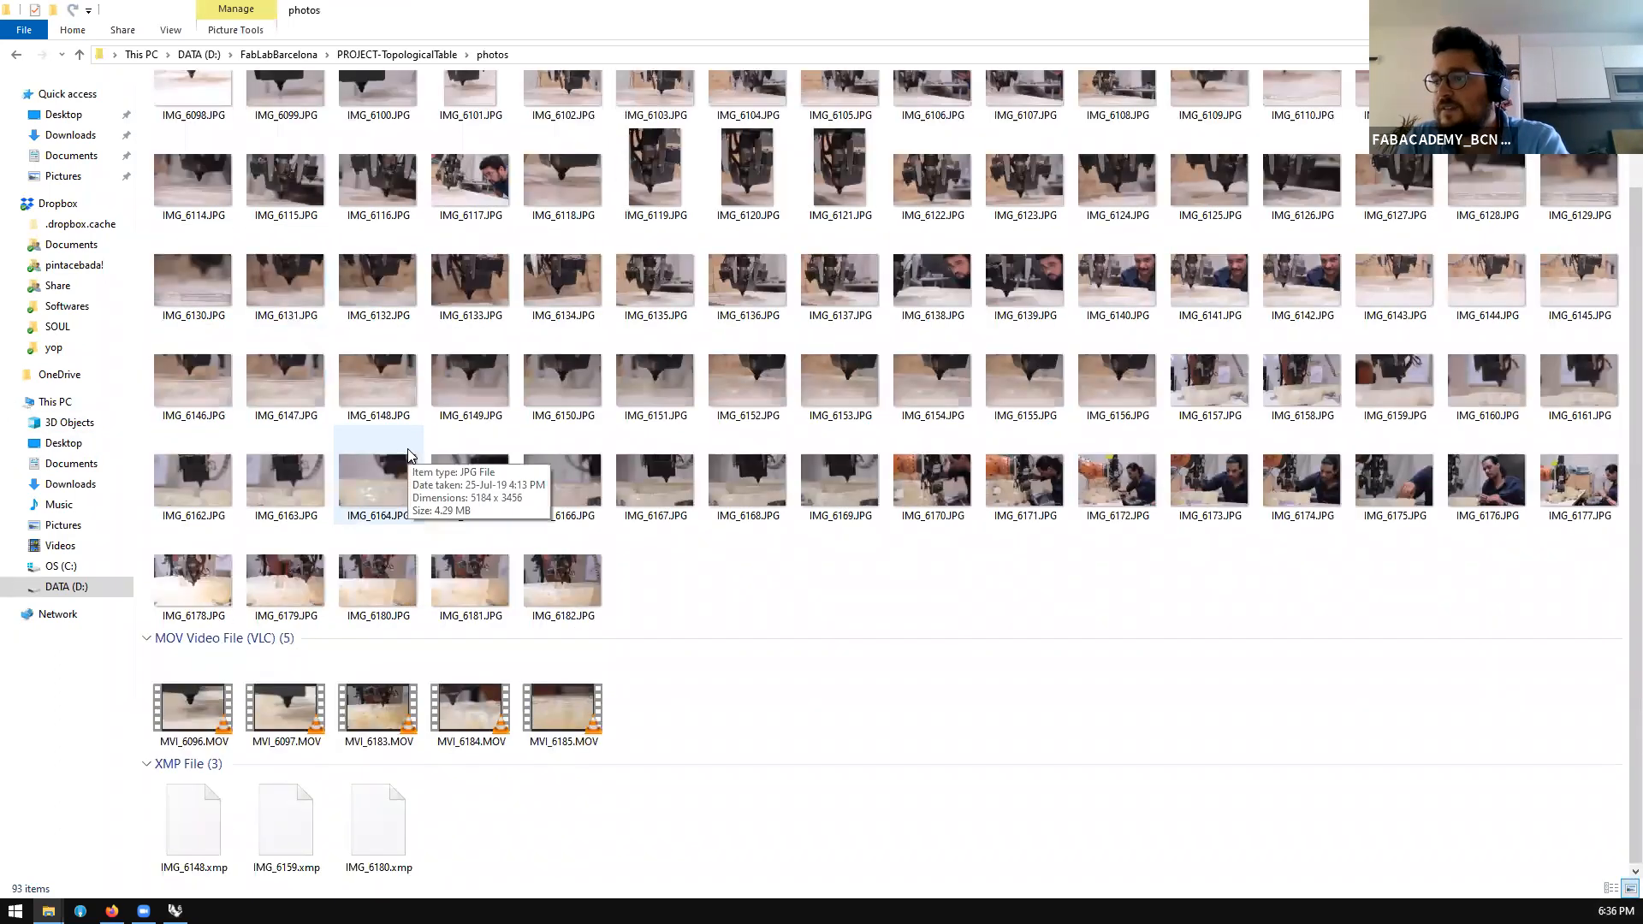
Browse the photo thumbnails and open IMG_6170.JPG
scroll(990, 589, up, 1)
scroll(990, 589, down, 1)
scroll(990, 589, up, 1)
scroll(990, 589, down, 1)
scroll(990, 587, up, 1)
double_click(945, 562)
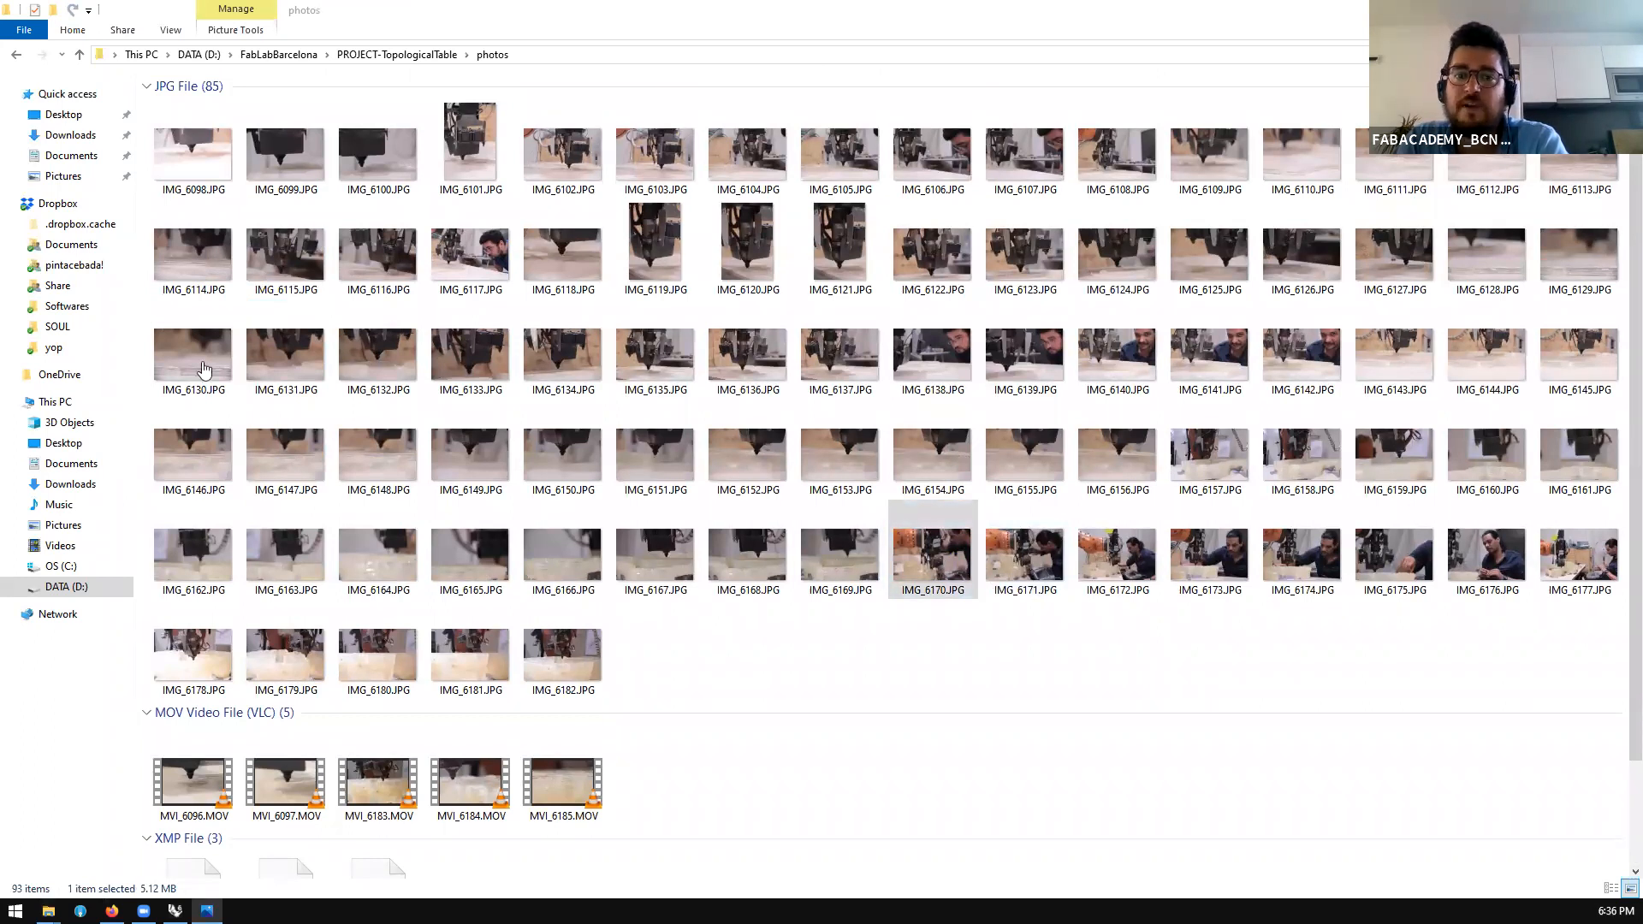
Switch to Rhino and Grasshopper and turn on the preview of the mesh component driven by the Iso Value slider
key(alt+Tab)
scroll(672, 469, down, 3)
scroll(1112, 522, up, 3)
scroll(1117, 492, down, 4)
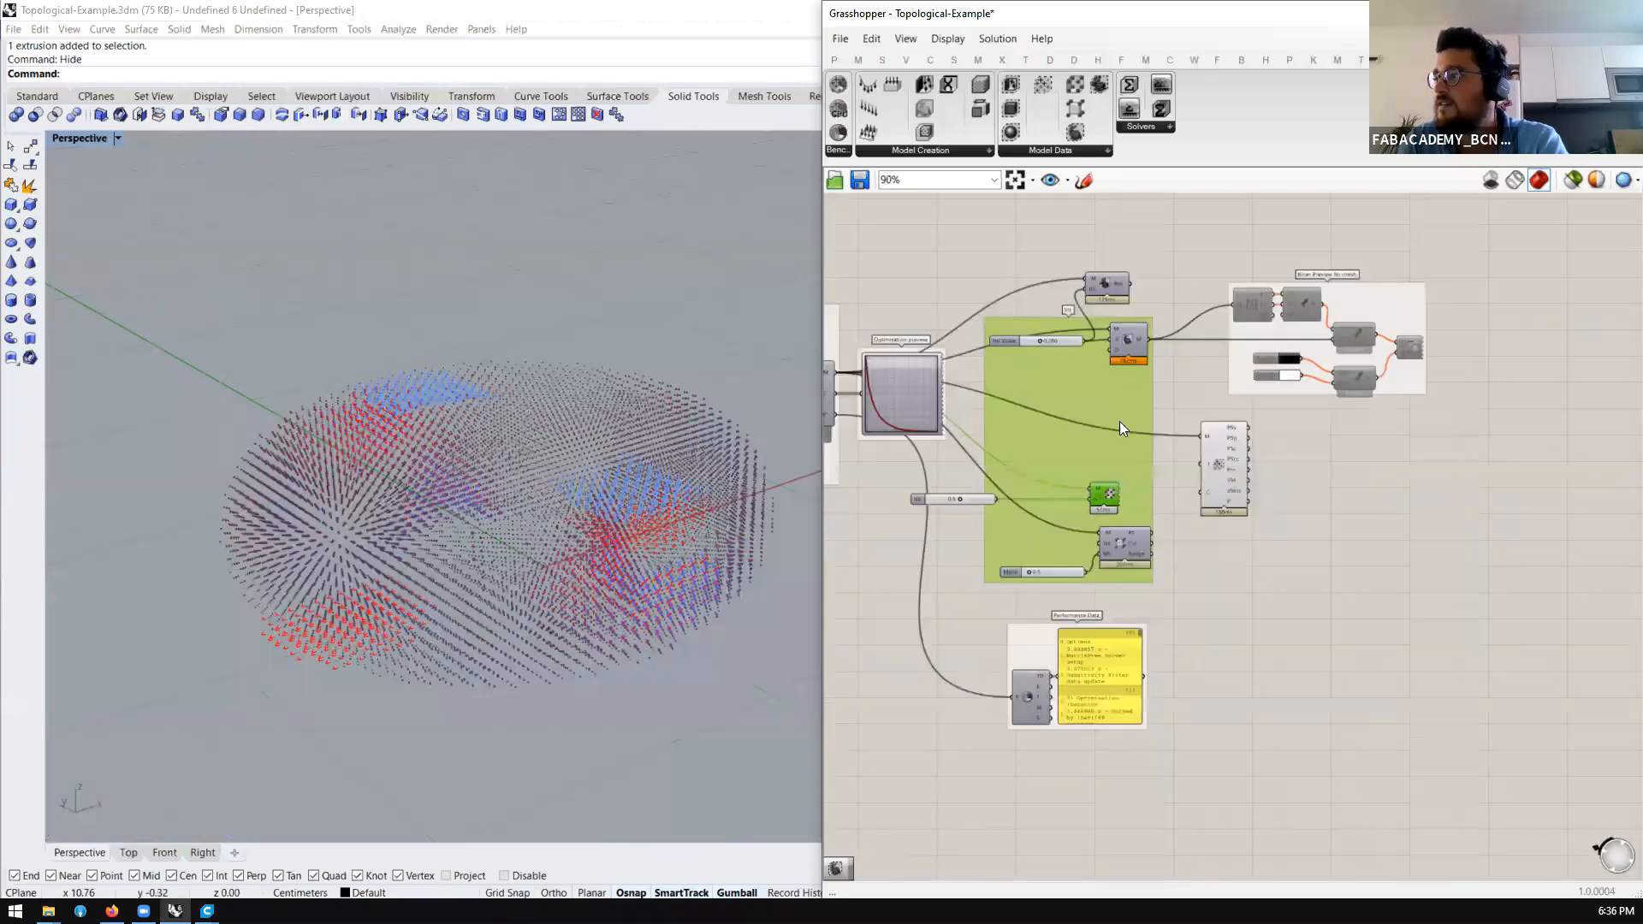
click(1105, 277)
click(1129, 331)
middle_click(1148, 308)
click(1182, 243)
click(1183, 241)
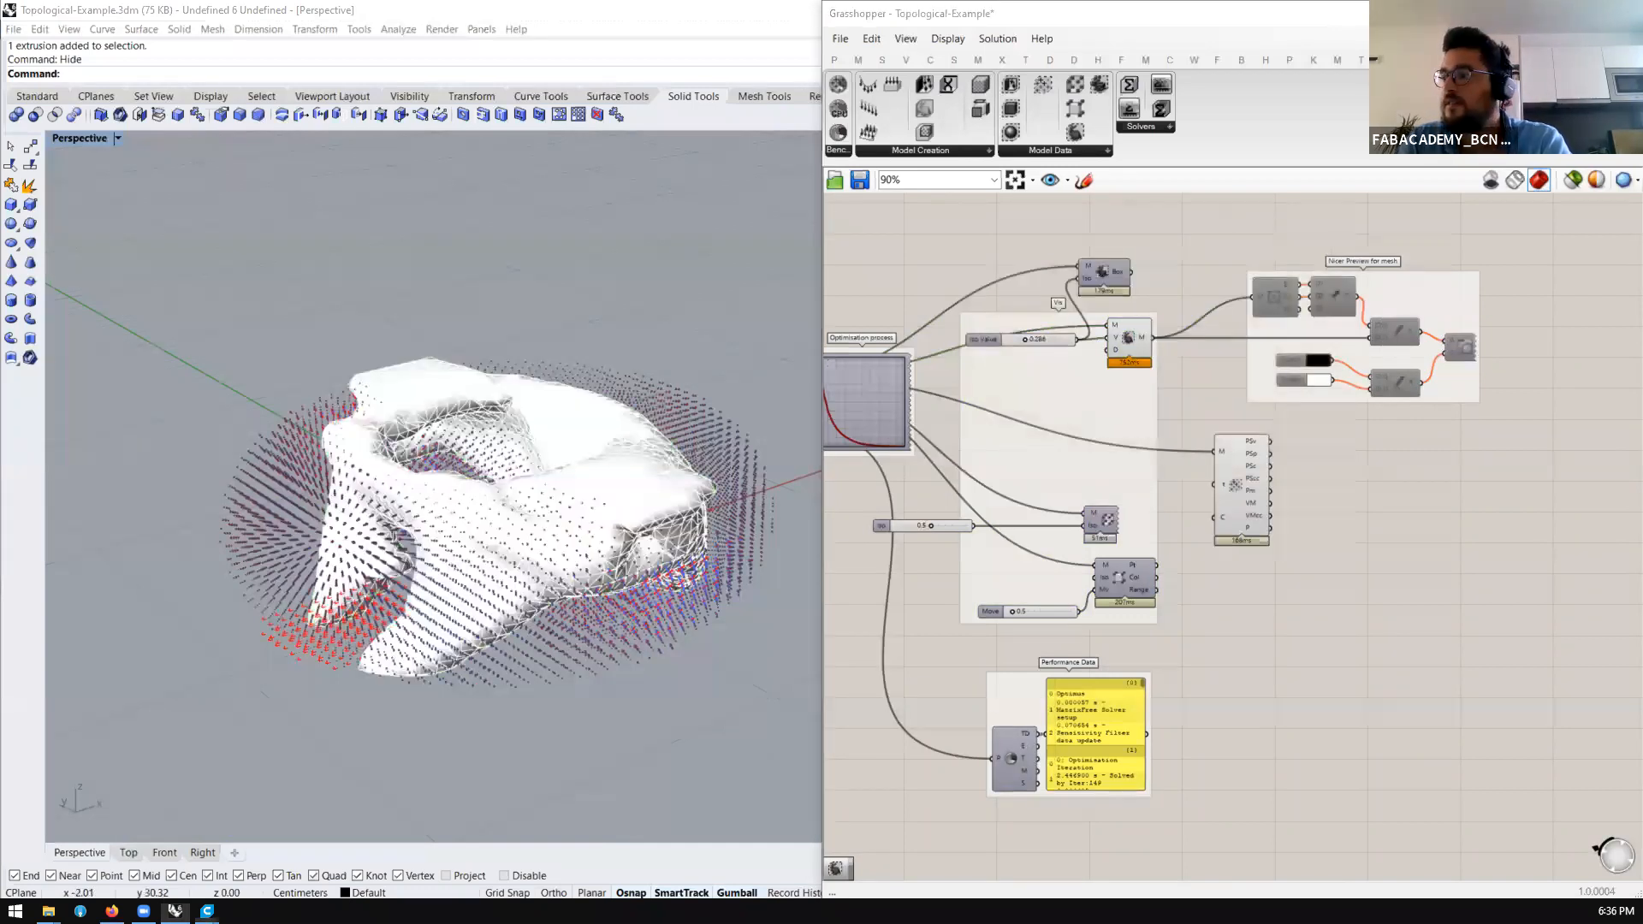
Switch to Ultimaker Cura and examine the branching lattice model's rim, struts and base from above and from the side
click(207, 911)
double_click(644, 4)
scroll(931, 760, up, 3)
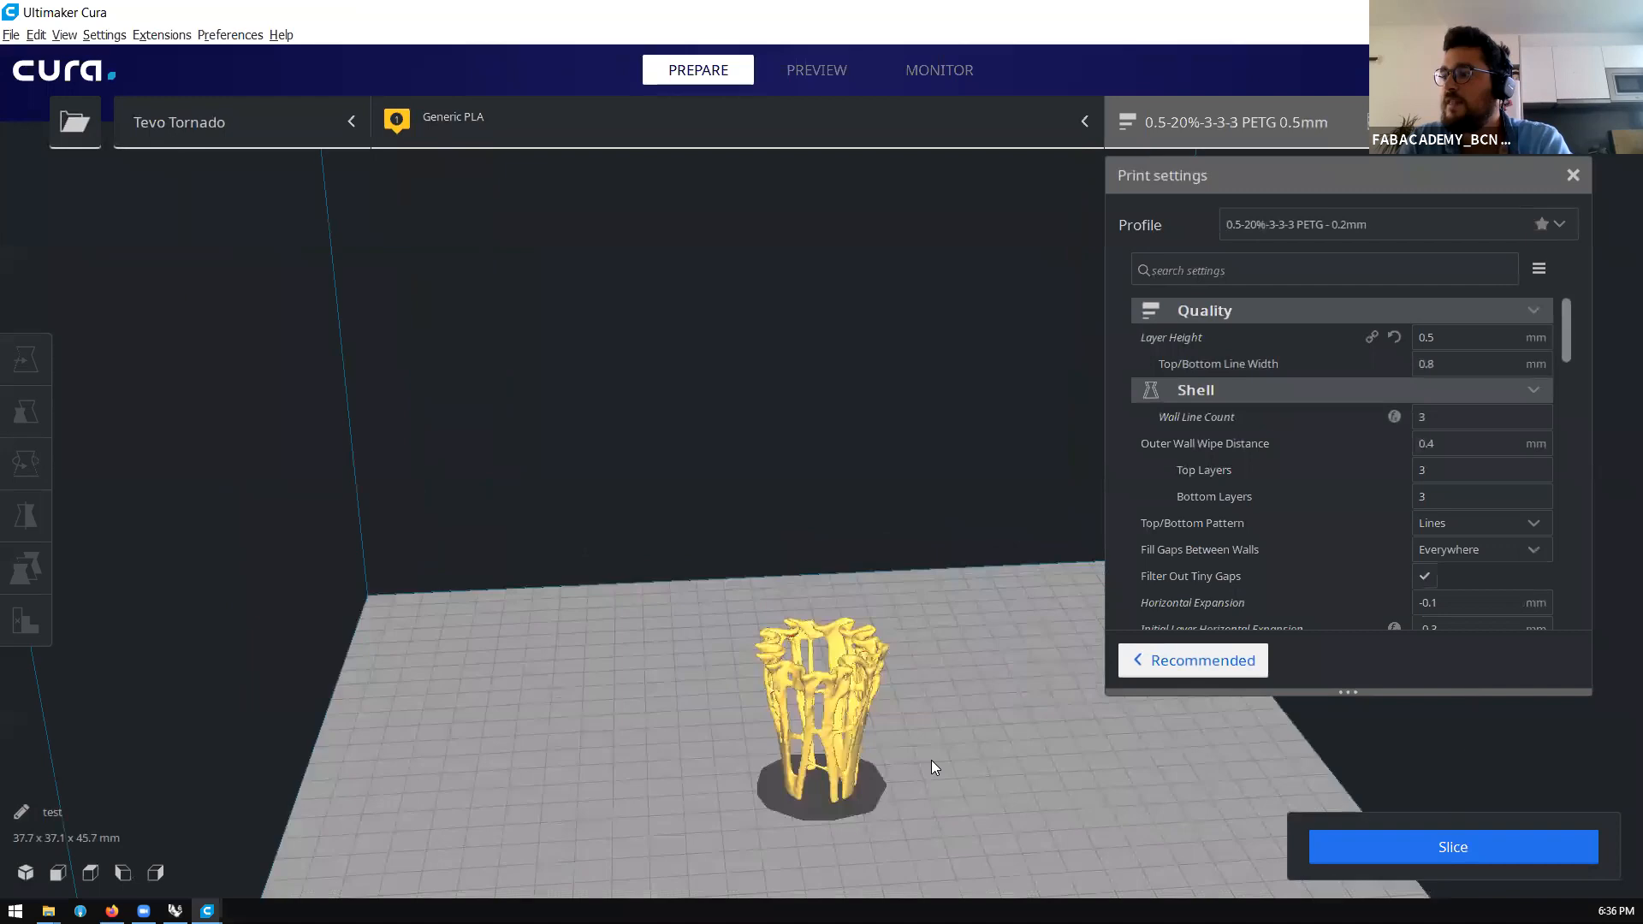
scroll(930, 760, up, 3)
right_drag(834, 606, 757, 243)
scroll(579, 316, down, 5)
scroll(637, 308, up, 5)
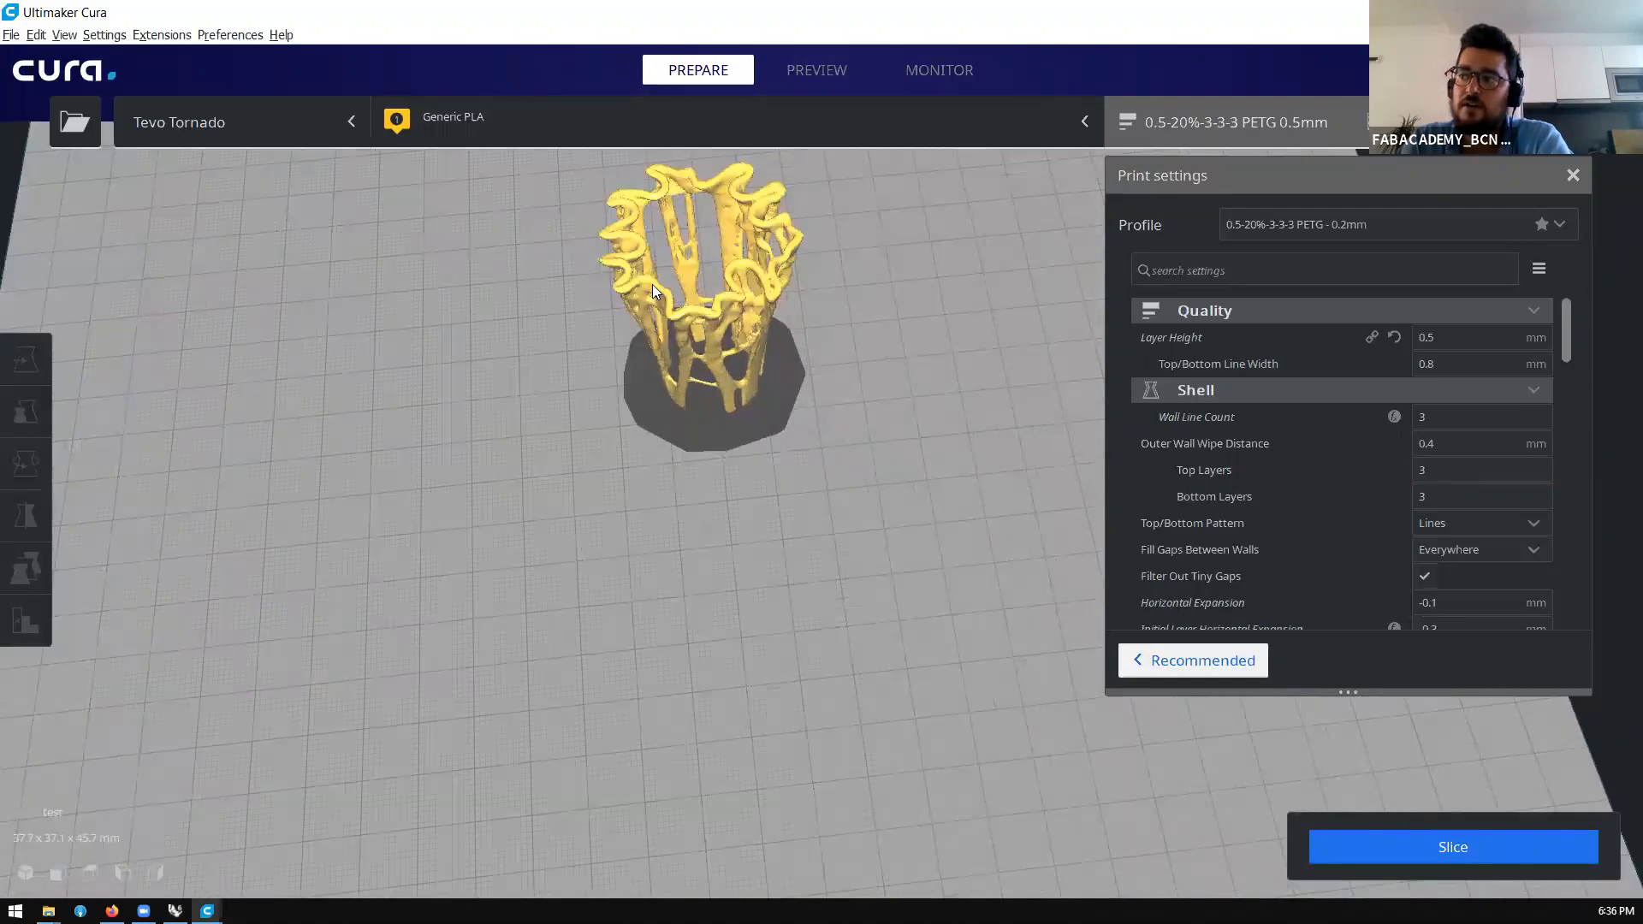
scroll(657, 423, up, 4)
scroll(657, 211, down, 3)
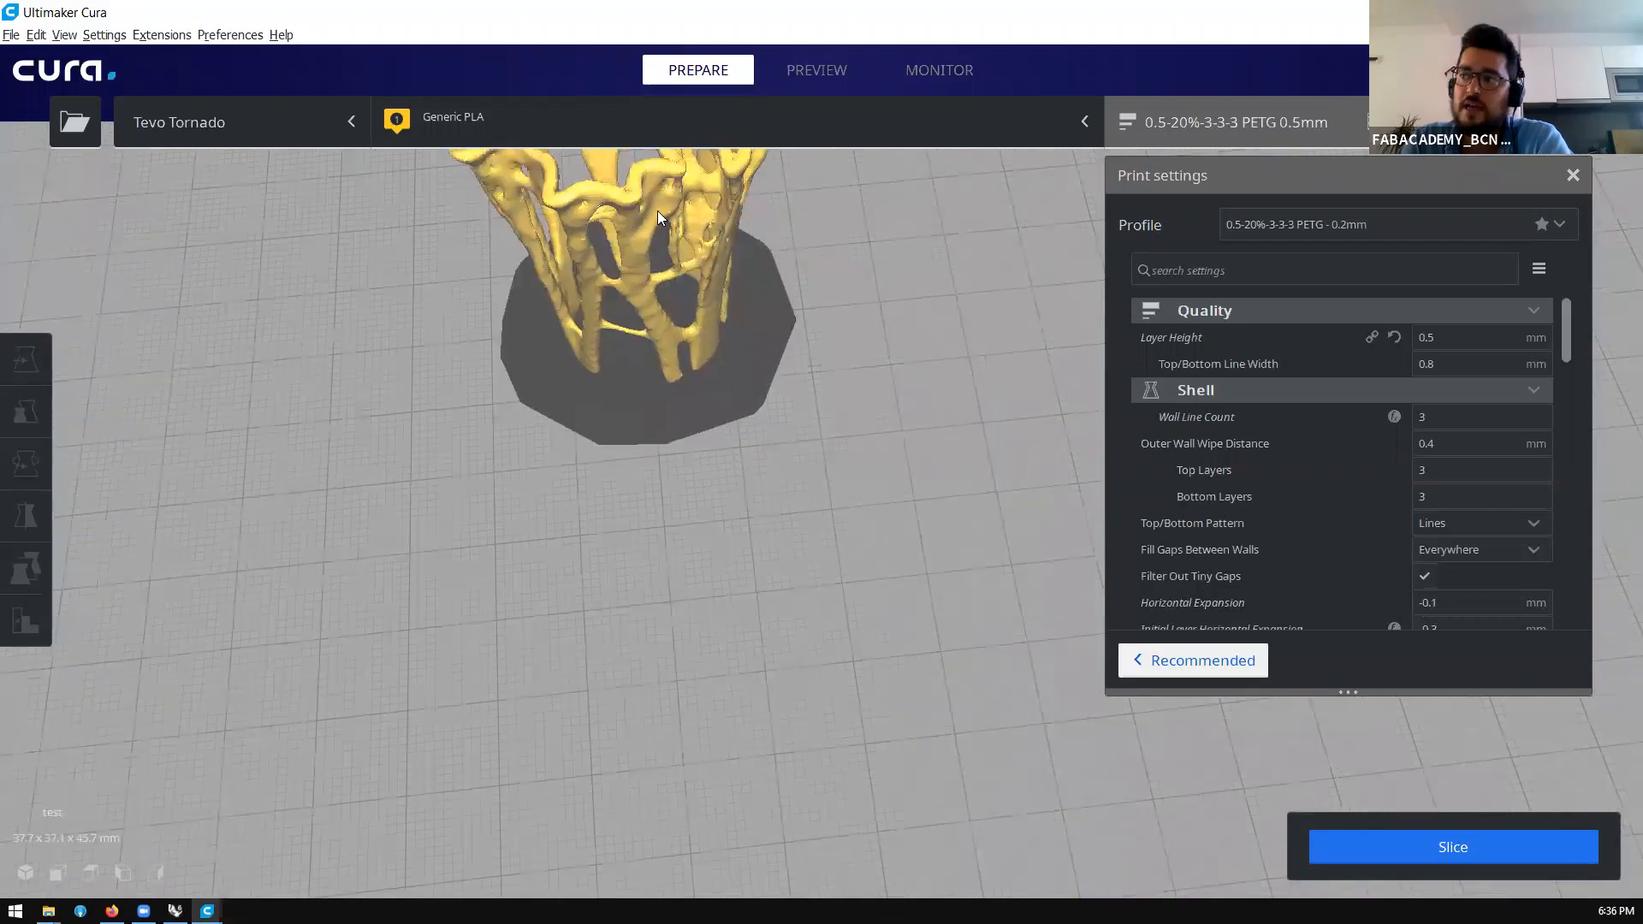
right_drag(609, 190, 640, 179)
right_drag(680, 373, 581, 589)
click(582, 588)
click(720, 634)
right_drag(472, 690, 407, 736)
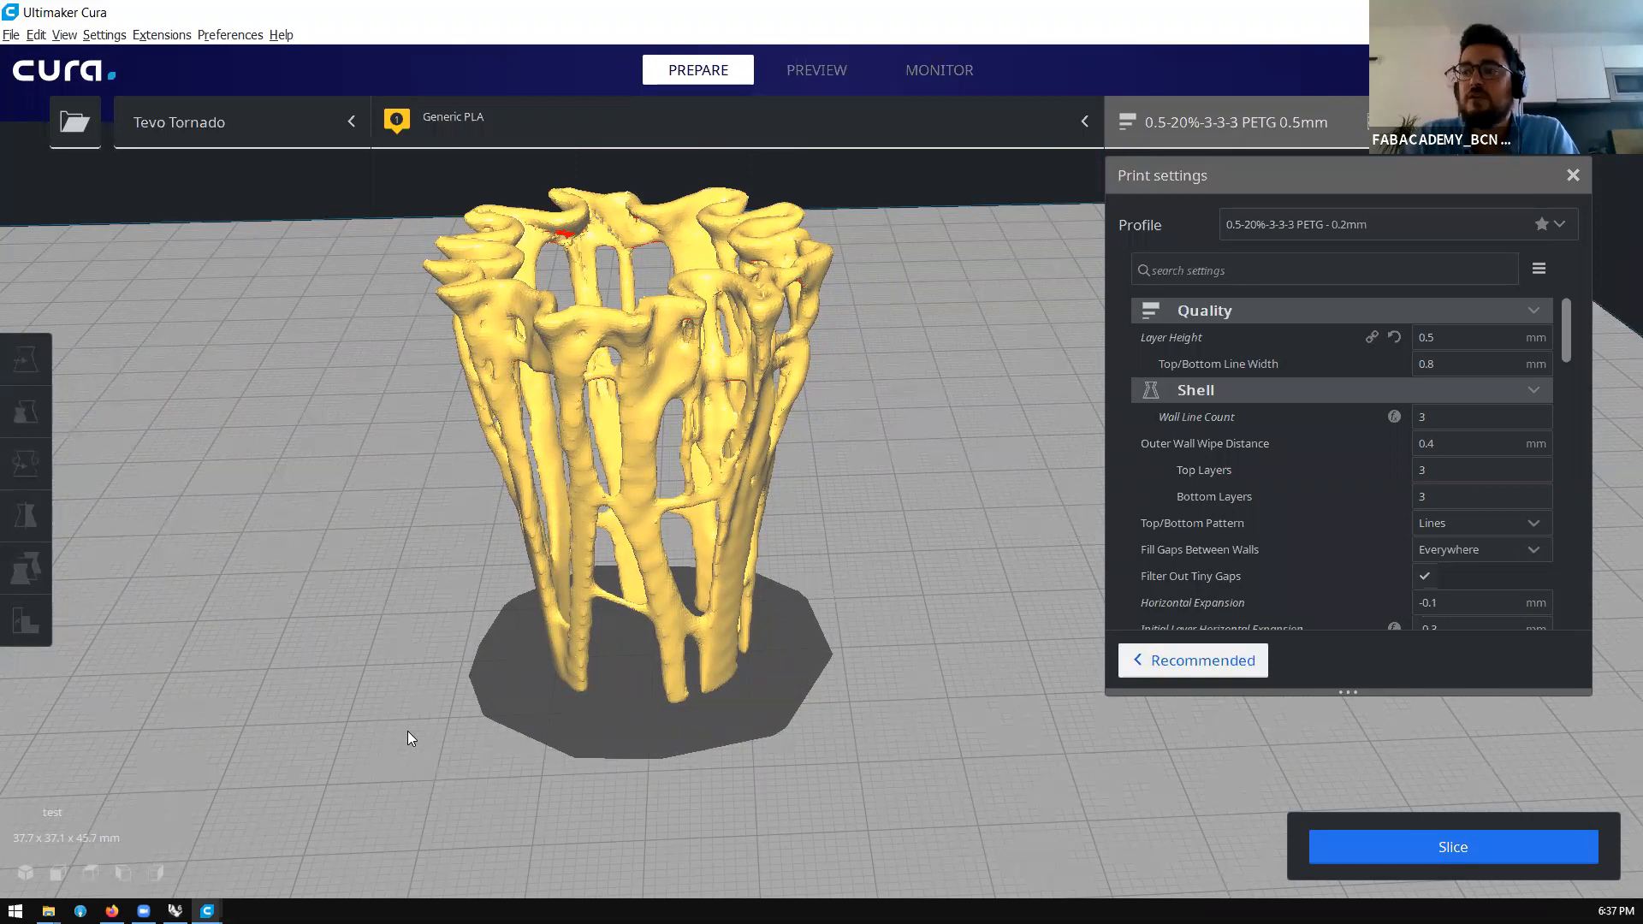
right_drag(602, 683, 567, 655)
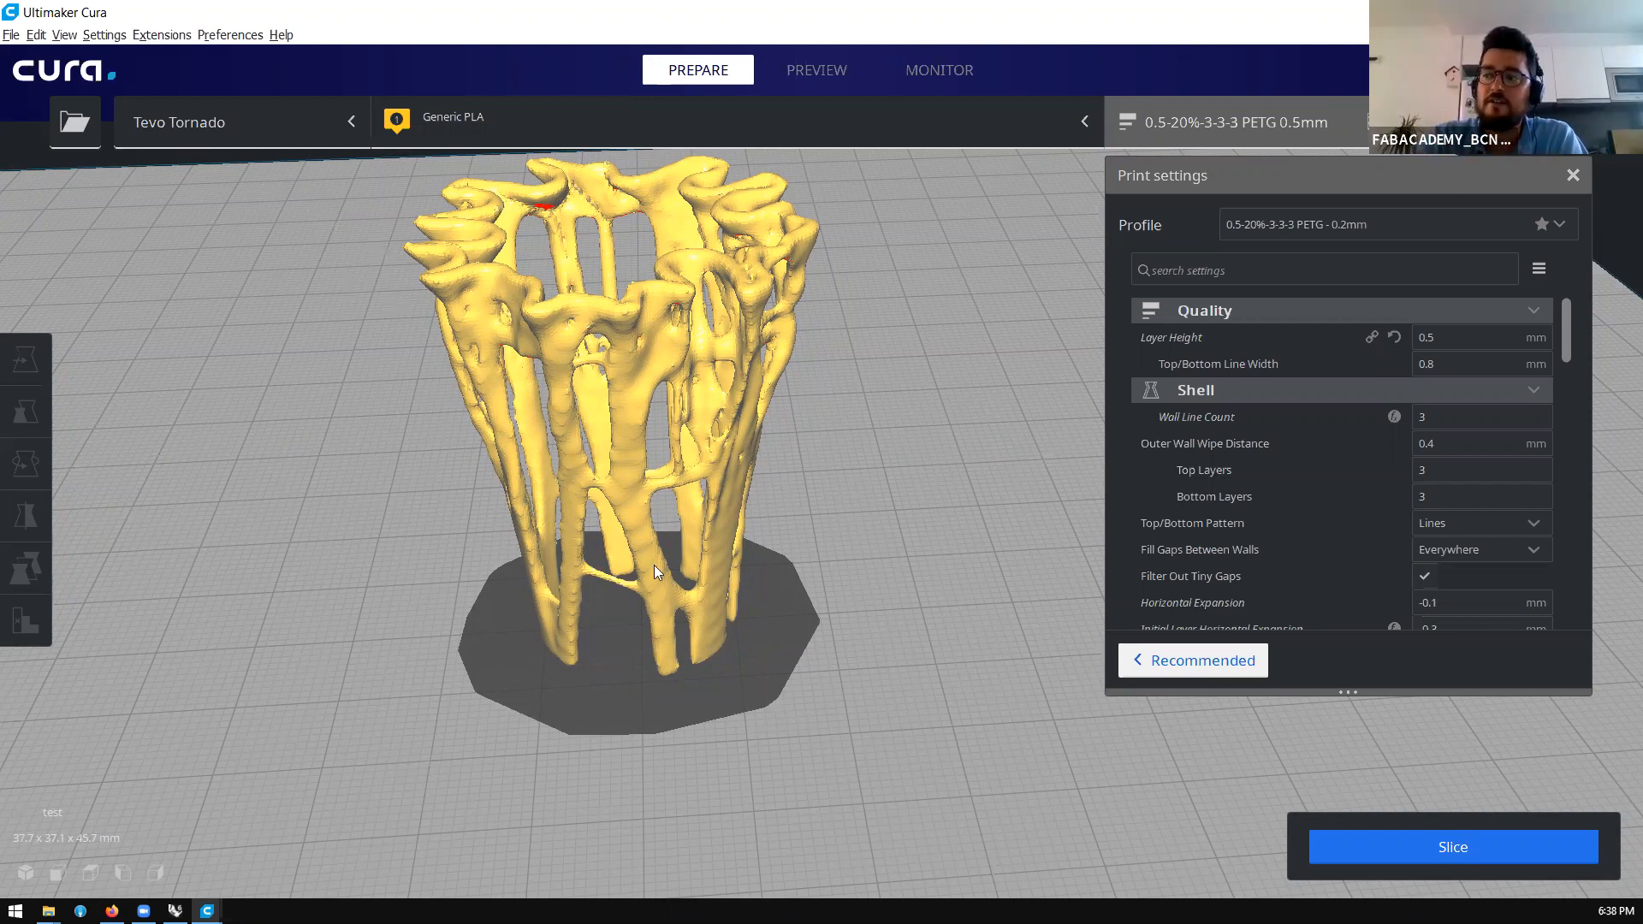
right_drag(653, 565, 658, 595)
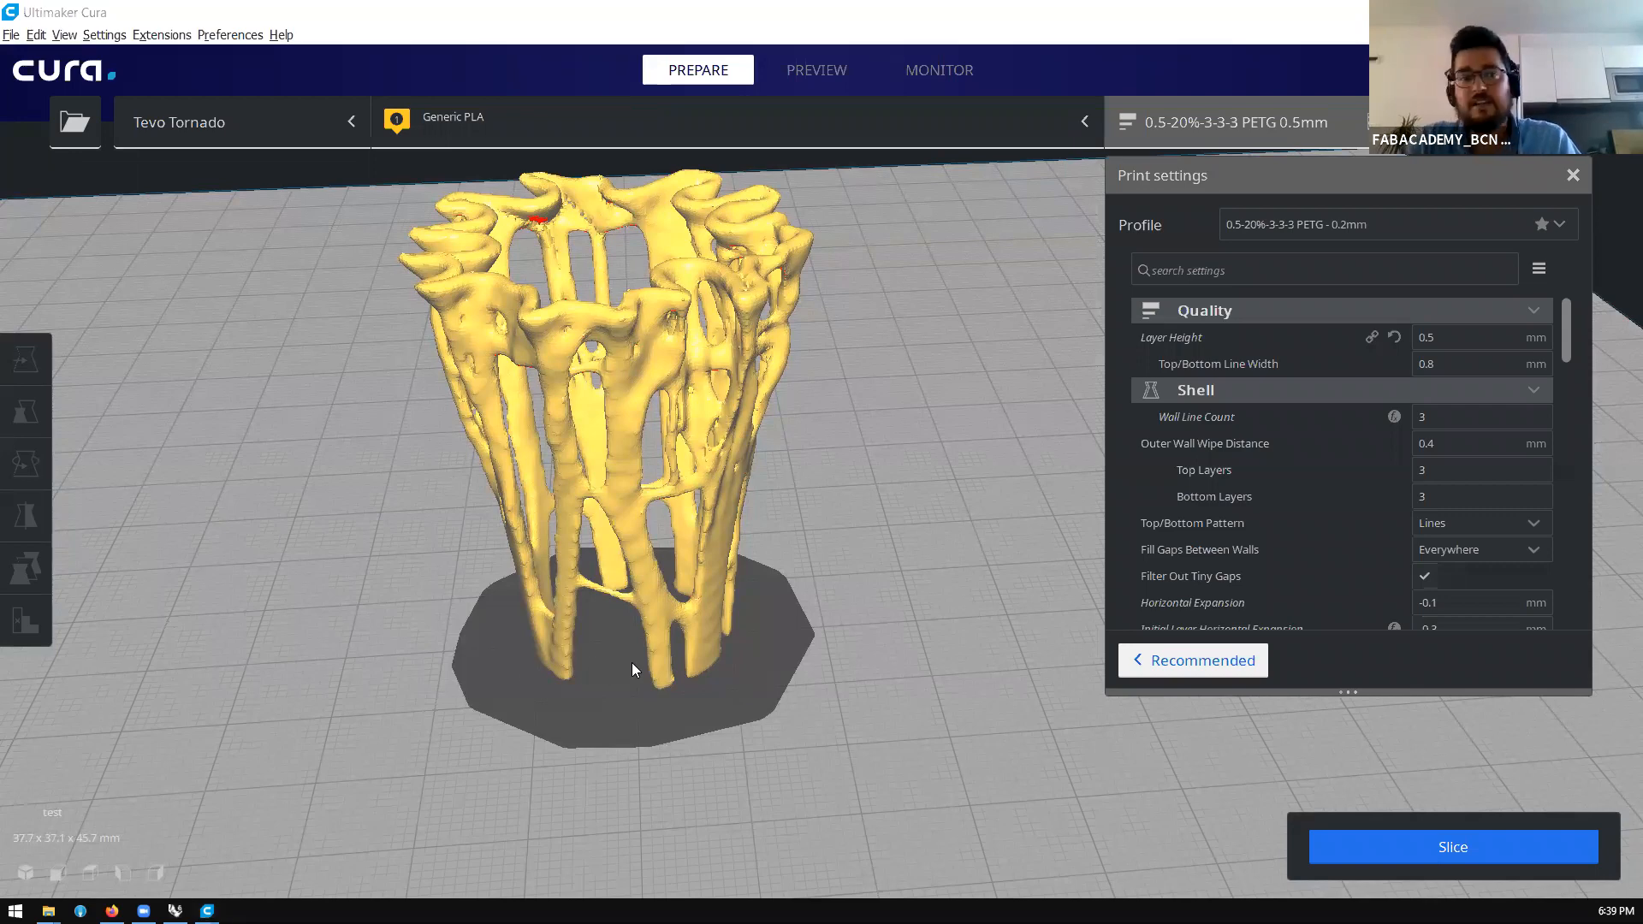
Return to the photos folder in File Explorer, view IMG_6173.JPG, close it and select IMG_6117.JPG
key(alt+Tab)
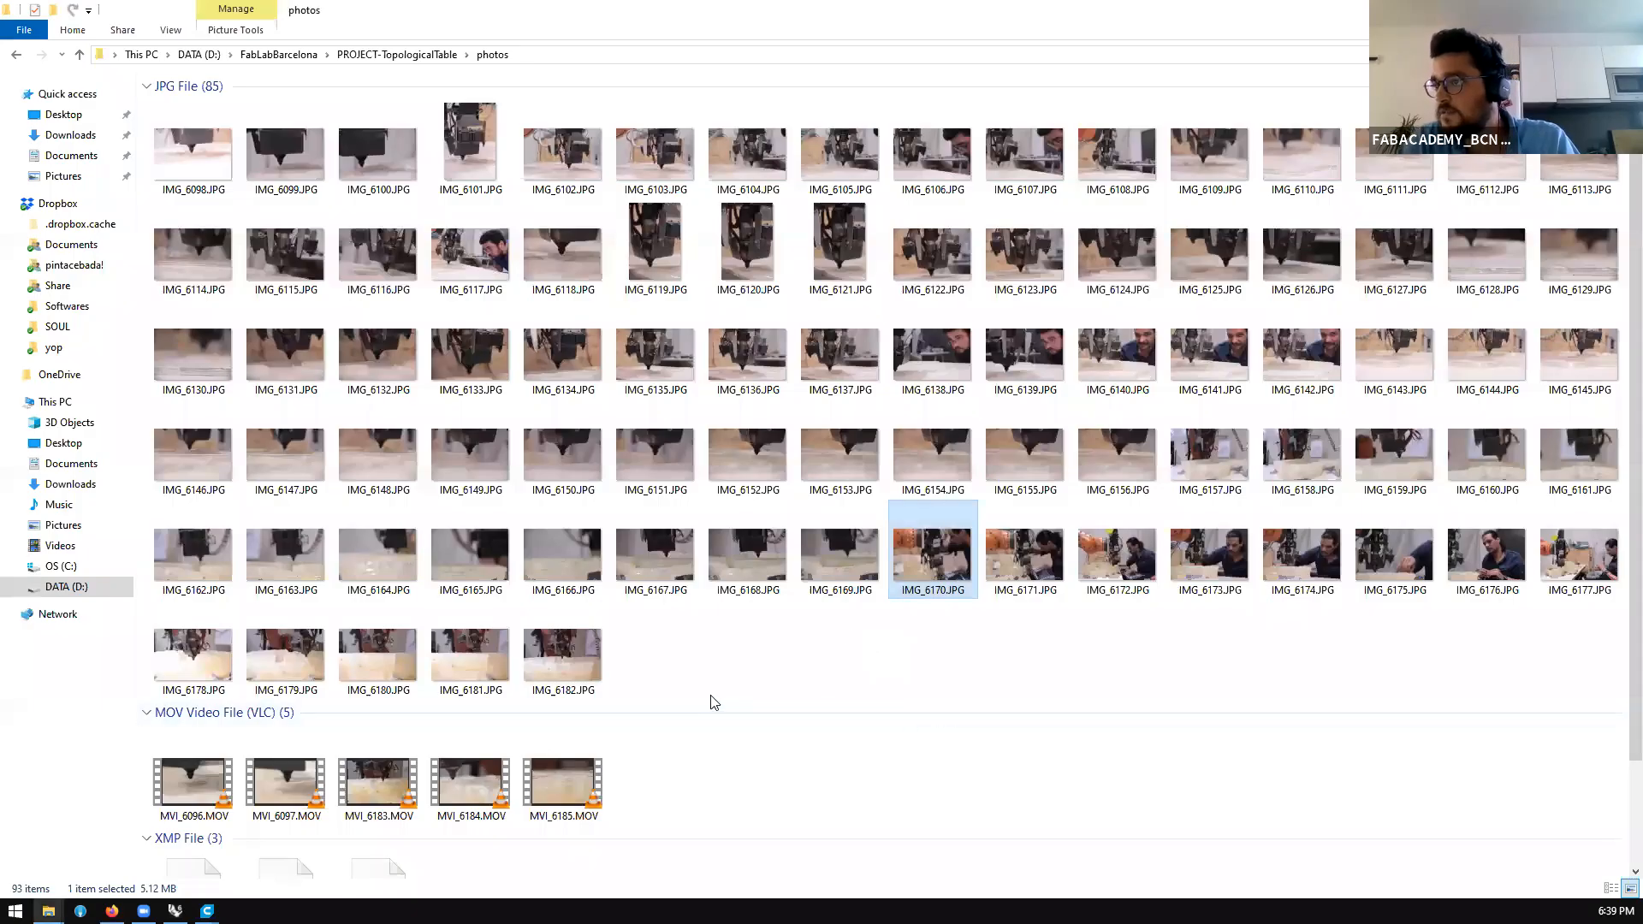
click(710, 705)
click(539, 659)
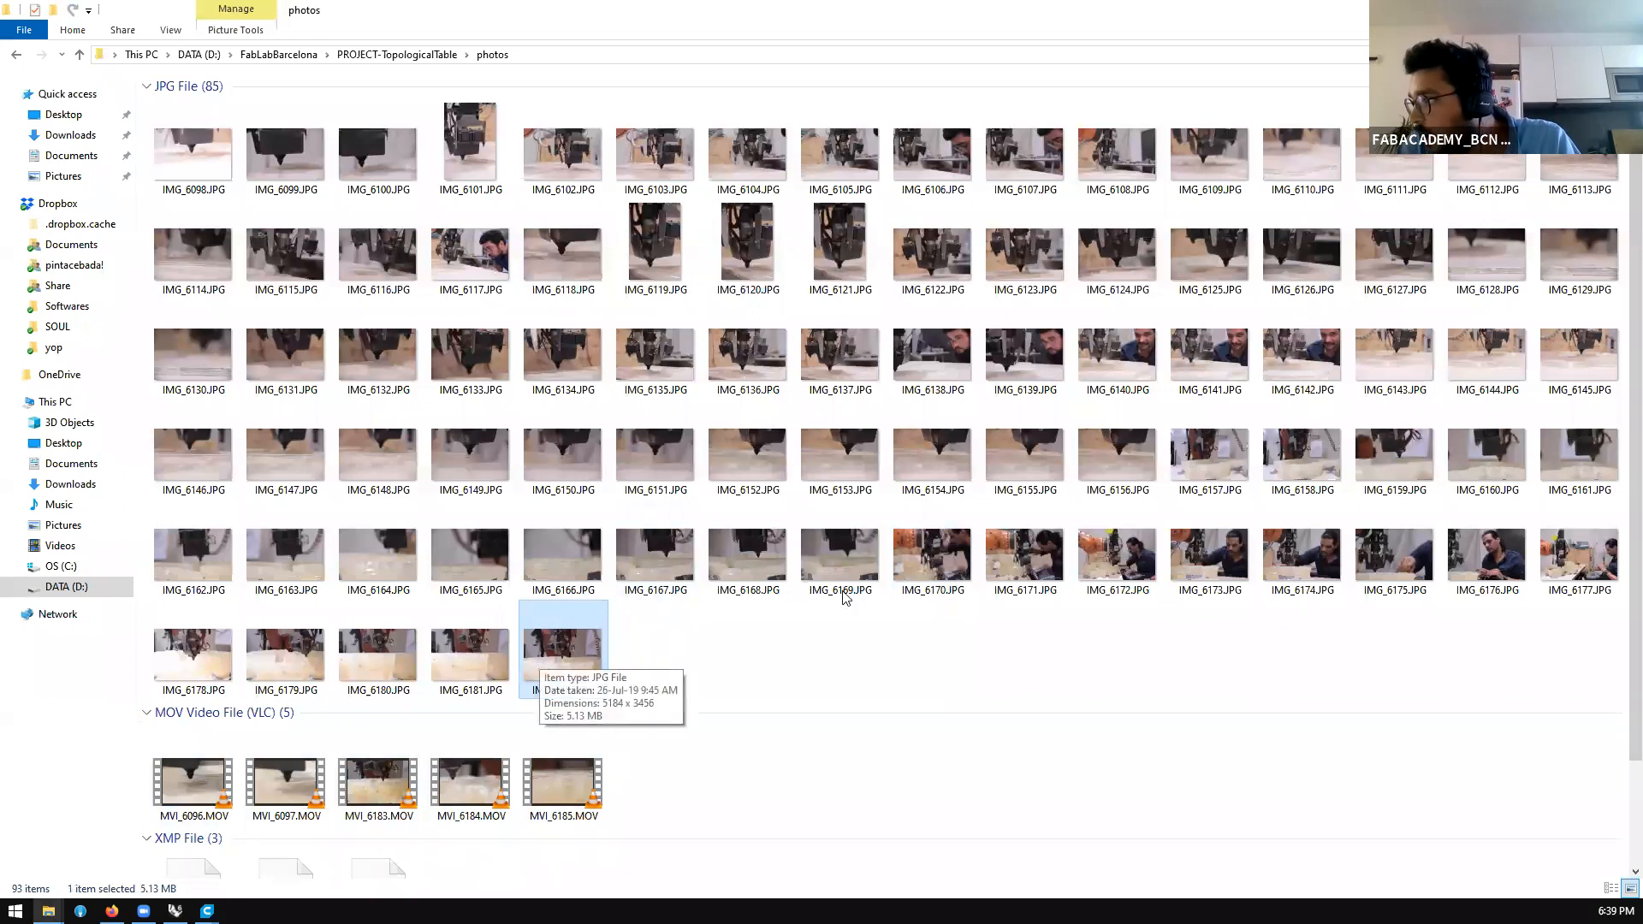
click(1228, 565)
double_click(1229, 564)
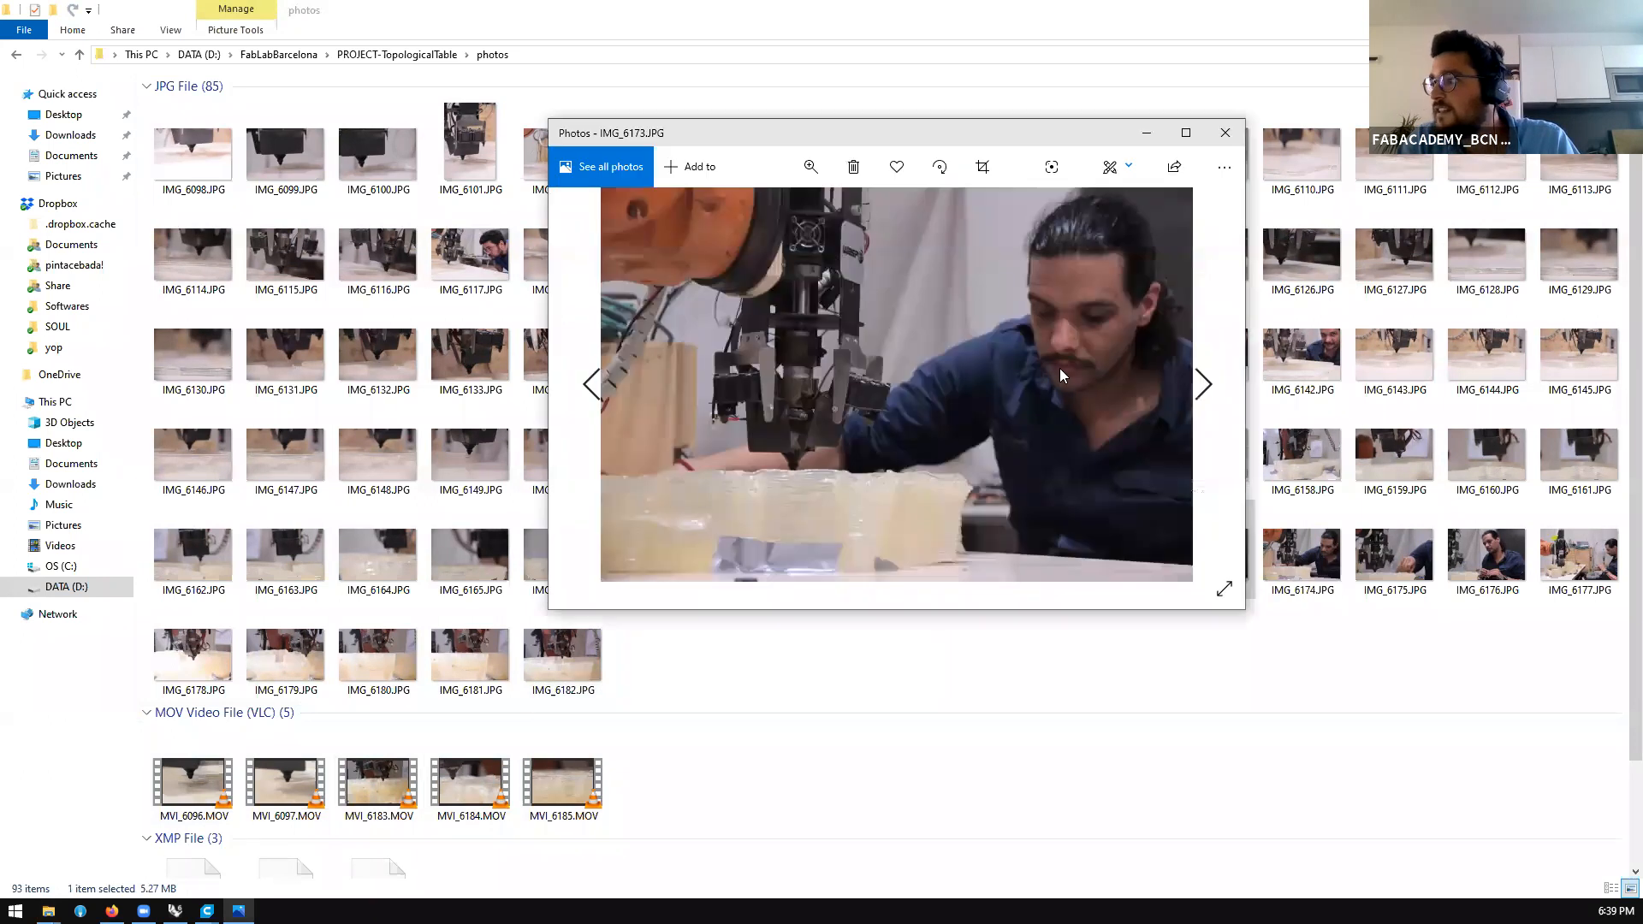
click(1233, 125)
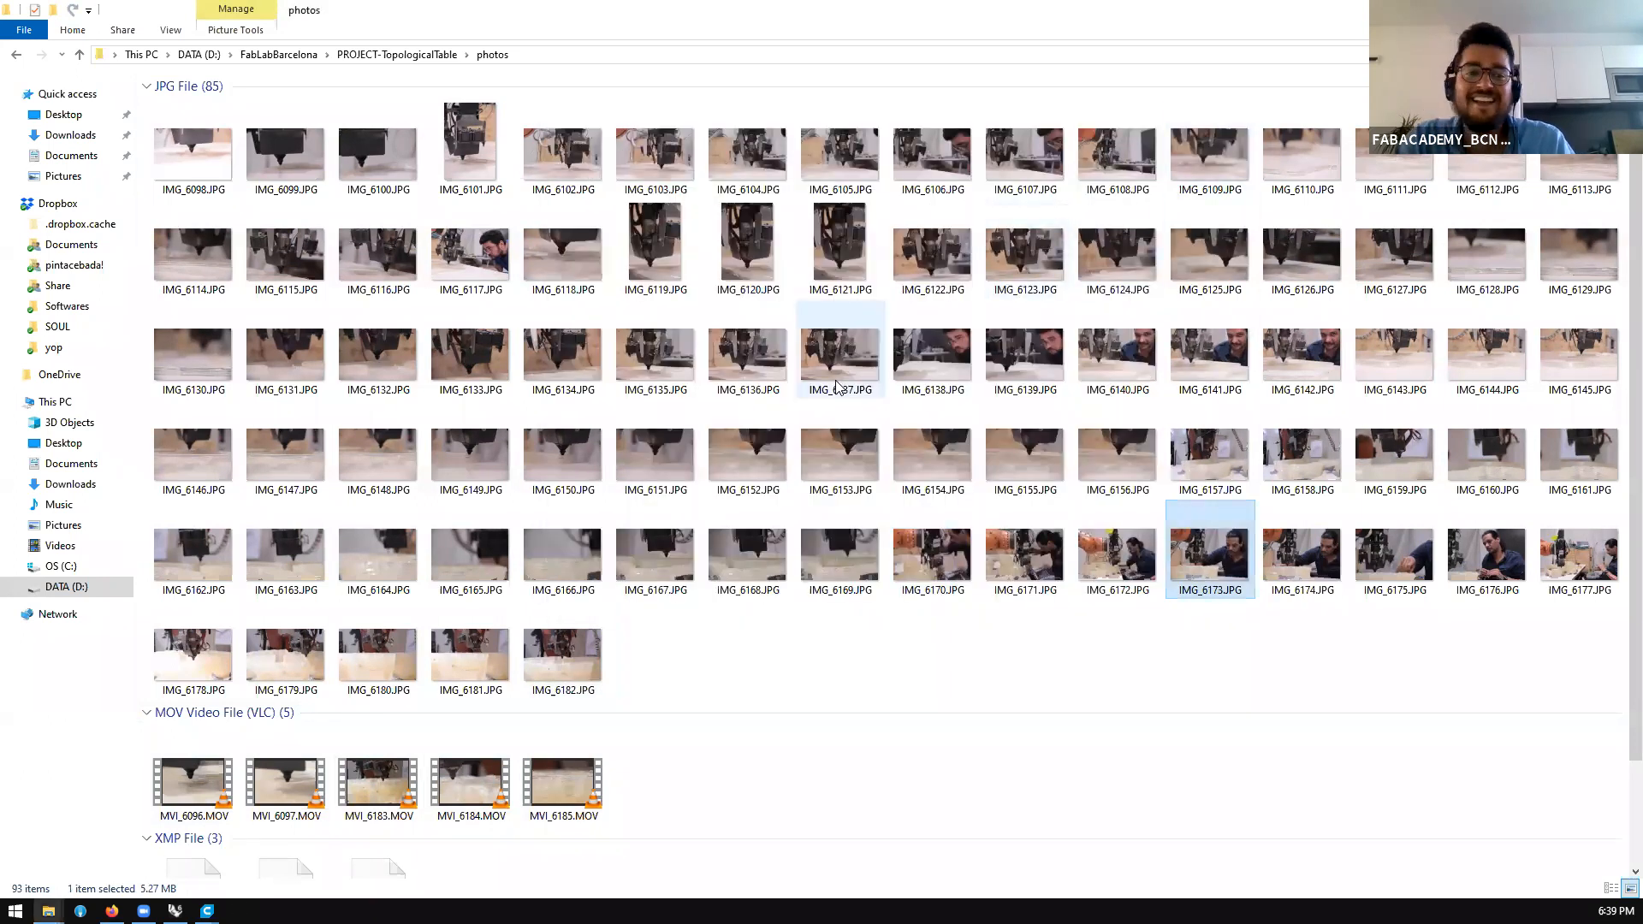
click(486, 248)
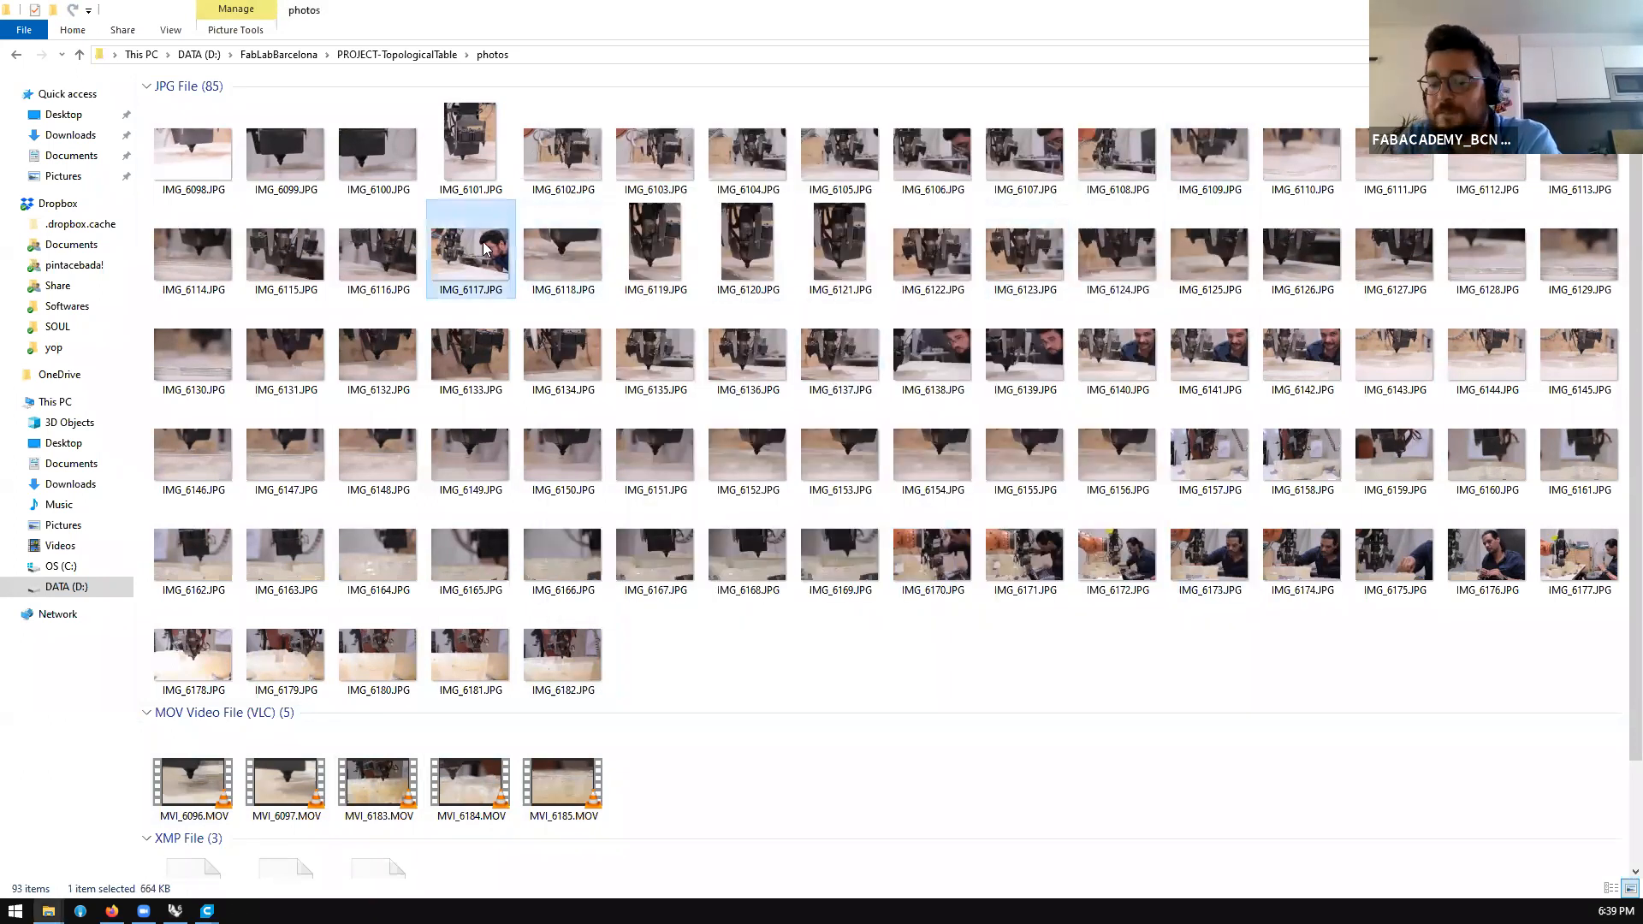
Look through the media and JulyBigPrint subfolders of PROJECT-TopologicalTable
key(BackSpace)
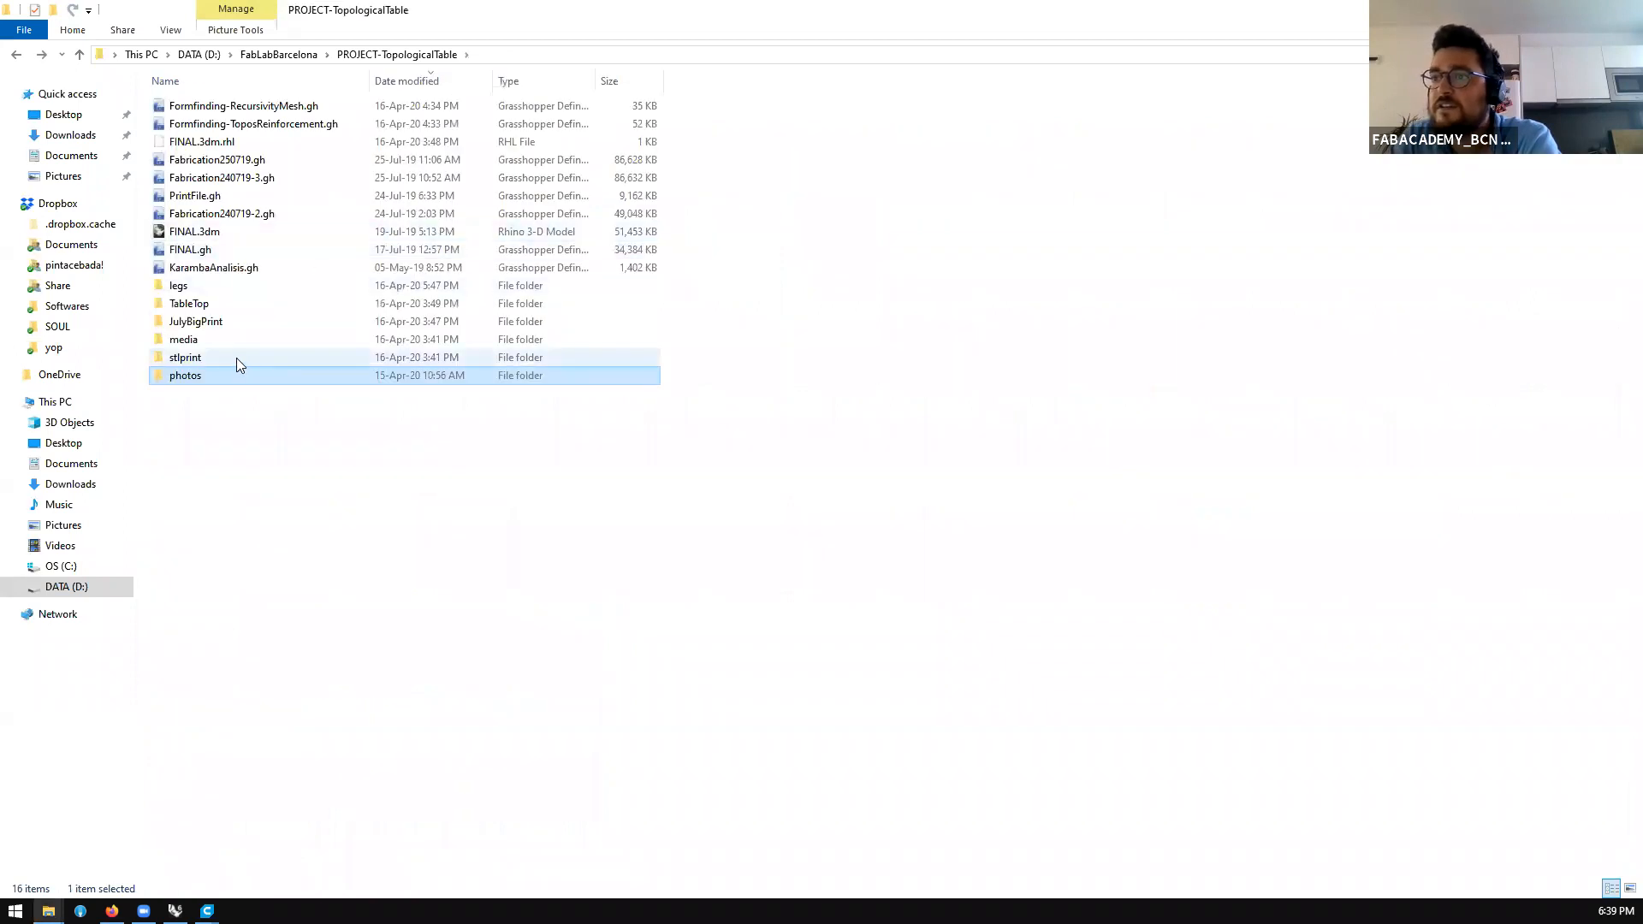
double_click(214, 340)
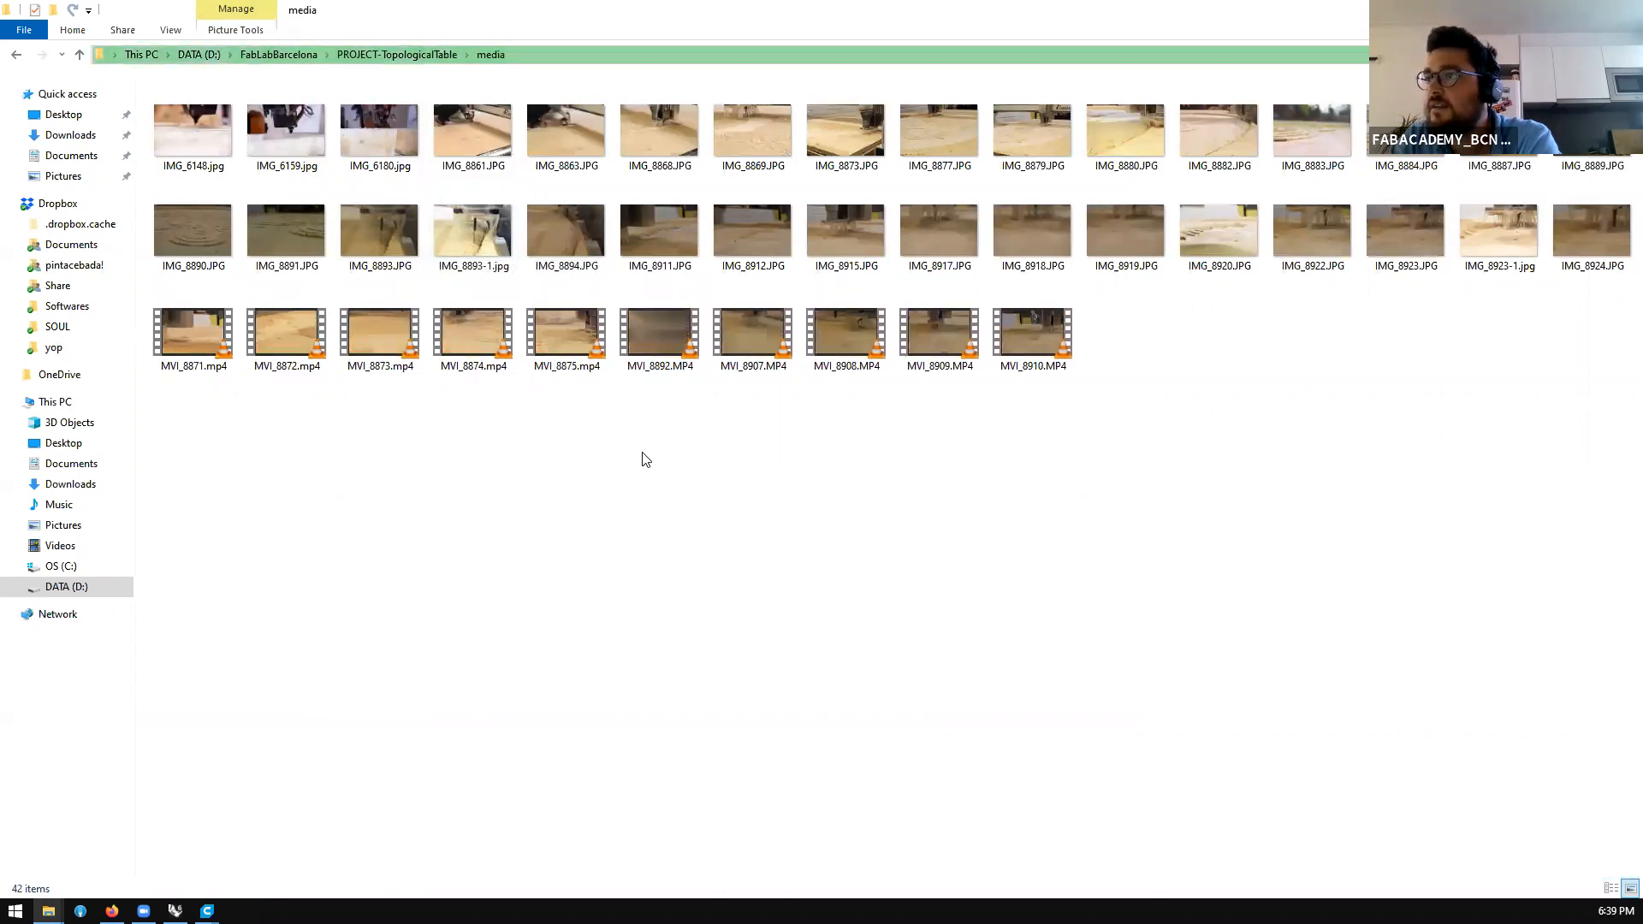
key(BackSpace)
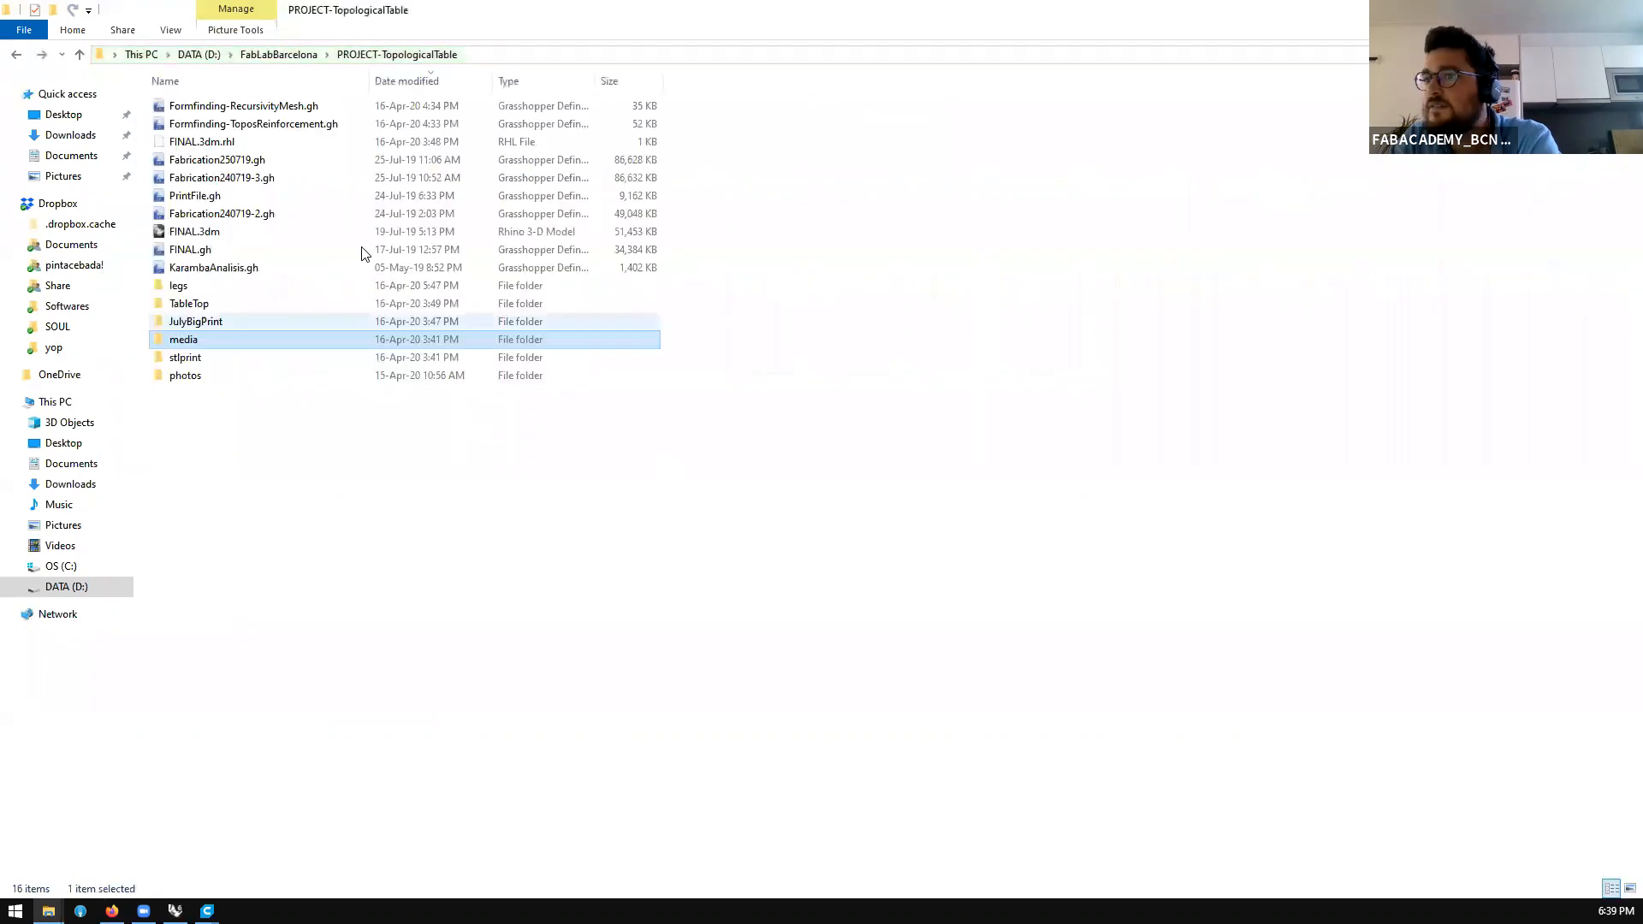
double_click(226, 321)
key(BackSpace)
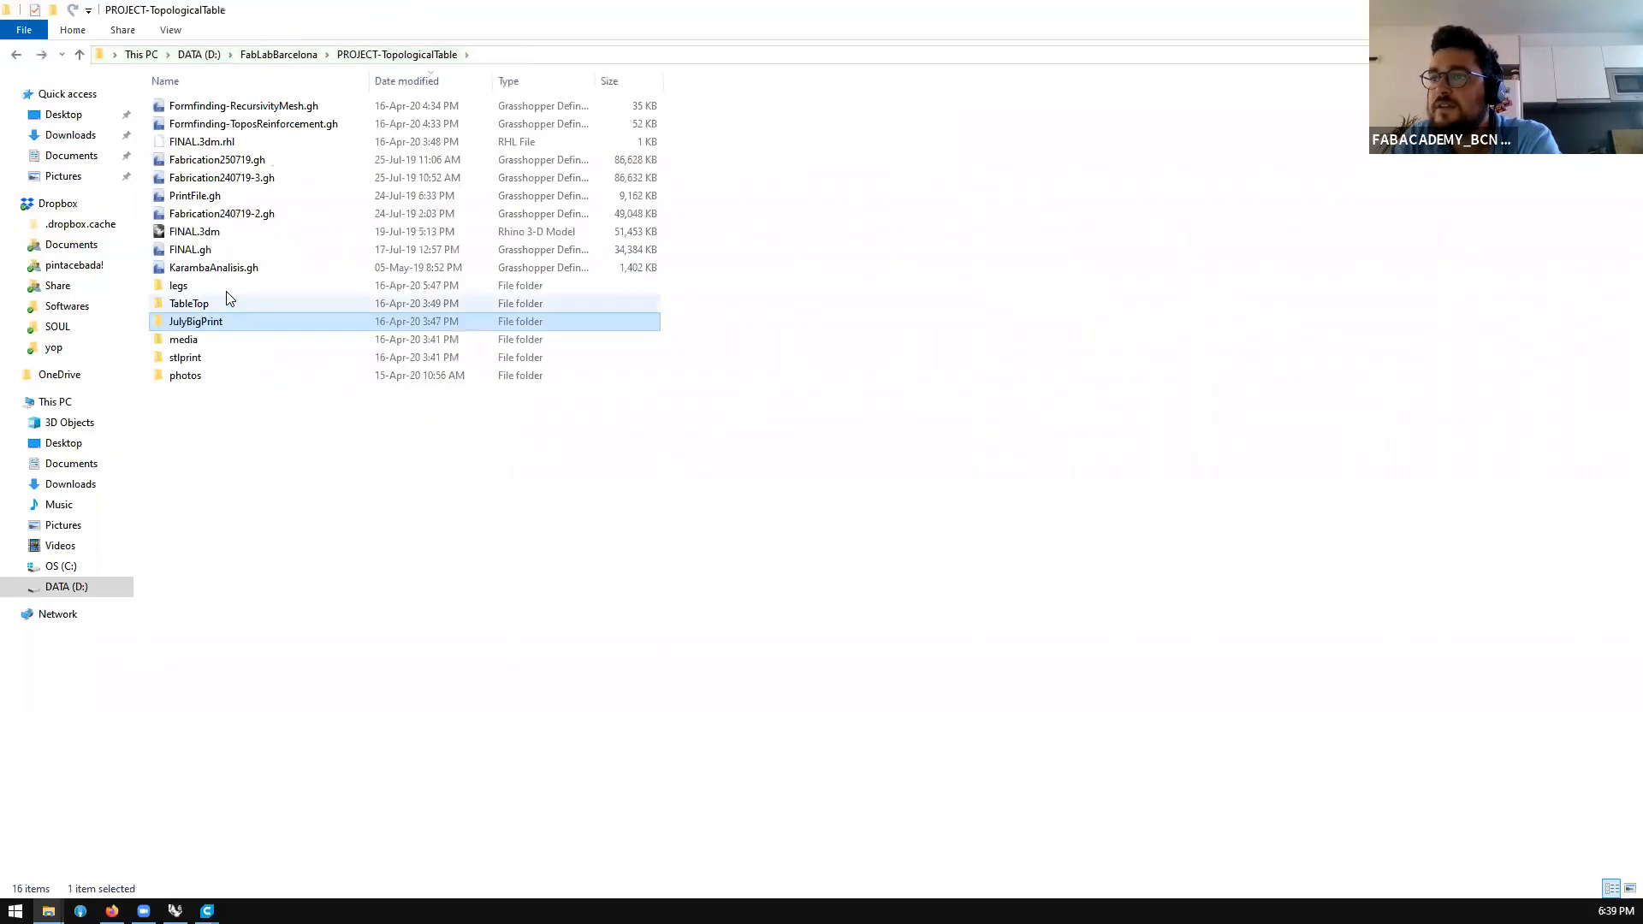
Reopen the photos subfolder, open IMG_6178.JPG in a maximized viewer and browse forward to IMG_6181.JPG
double_click(216, 375)
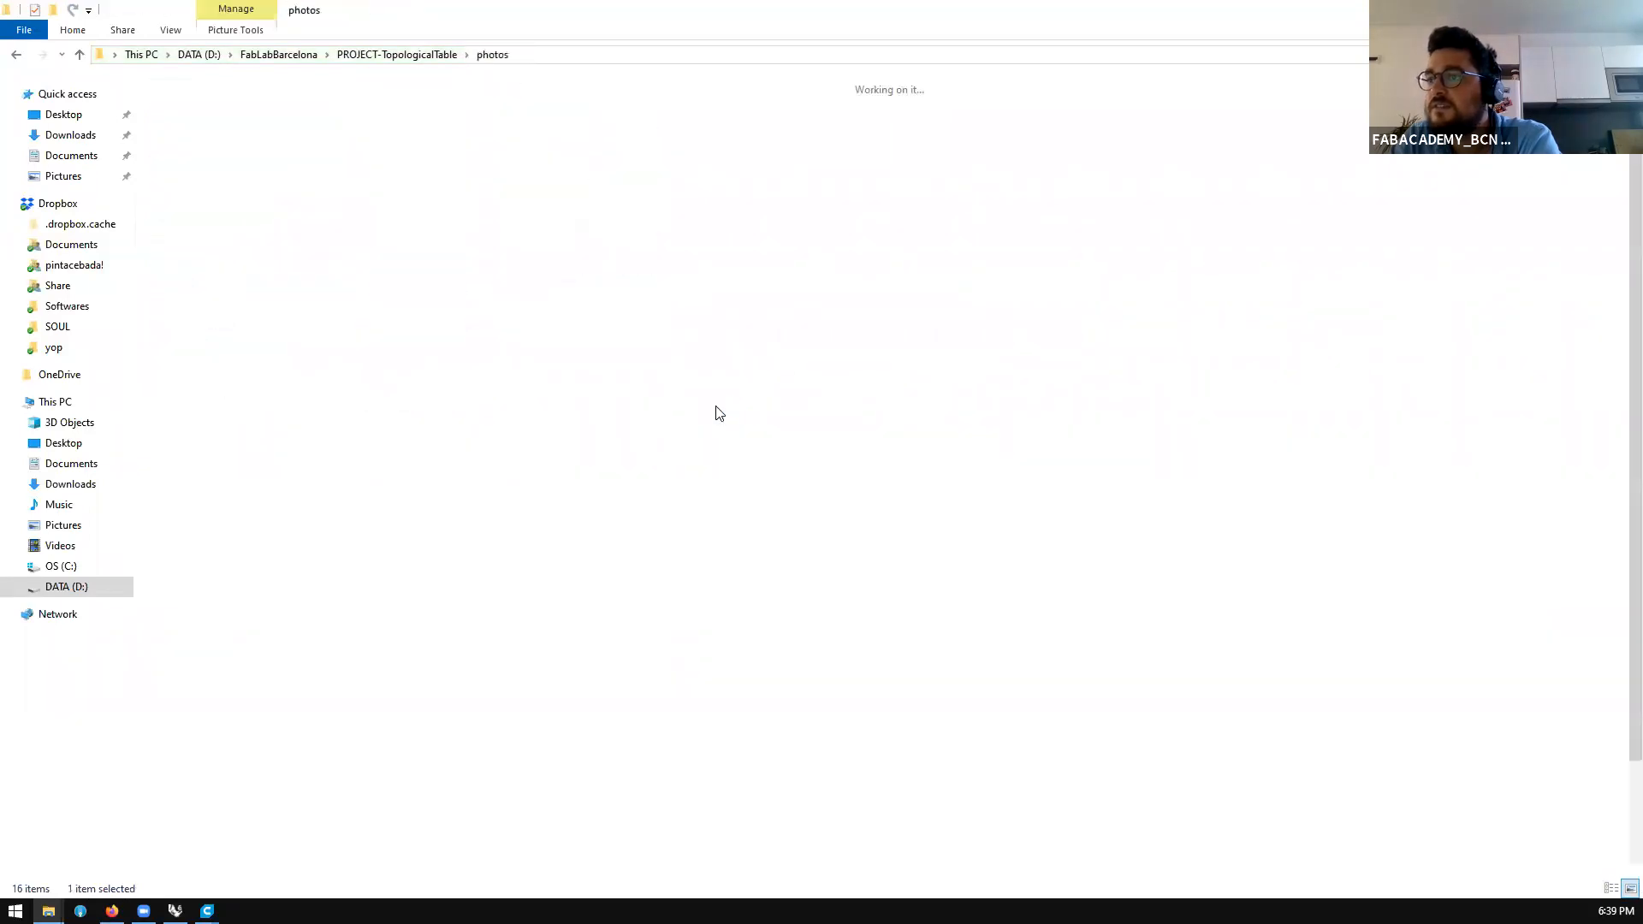
scroll(662, 450, down, 2)
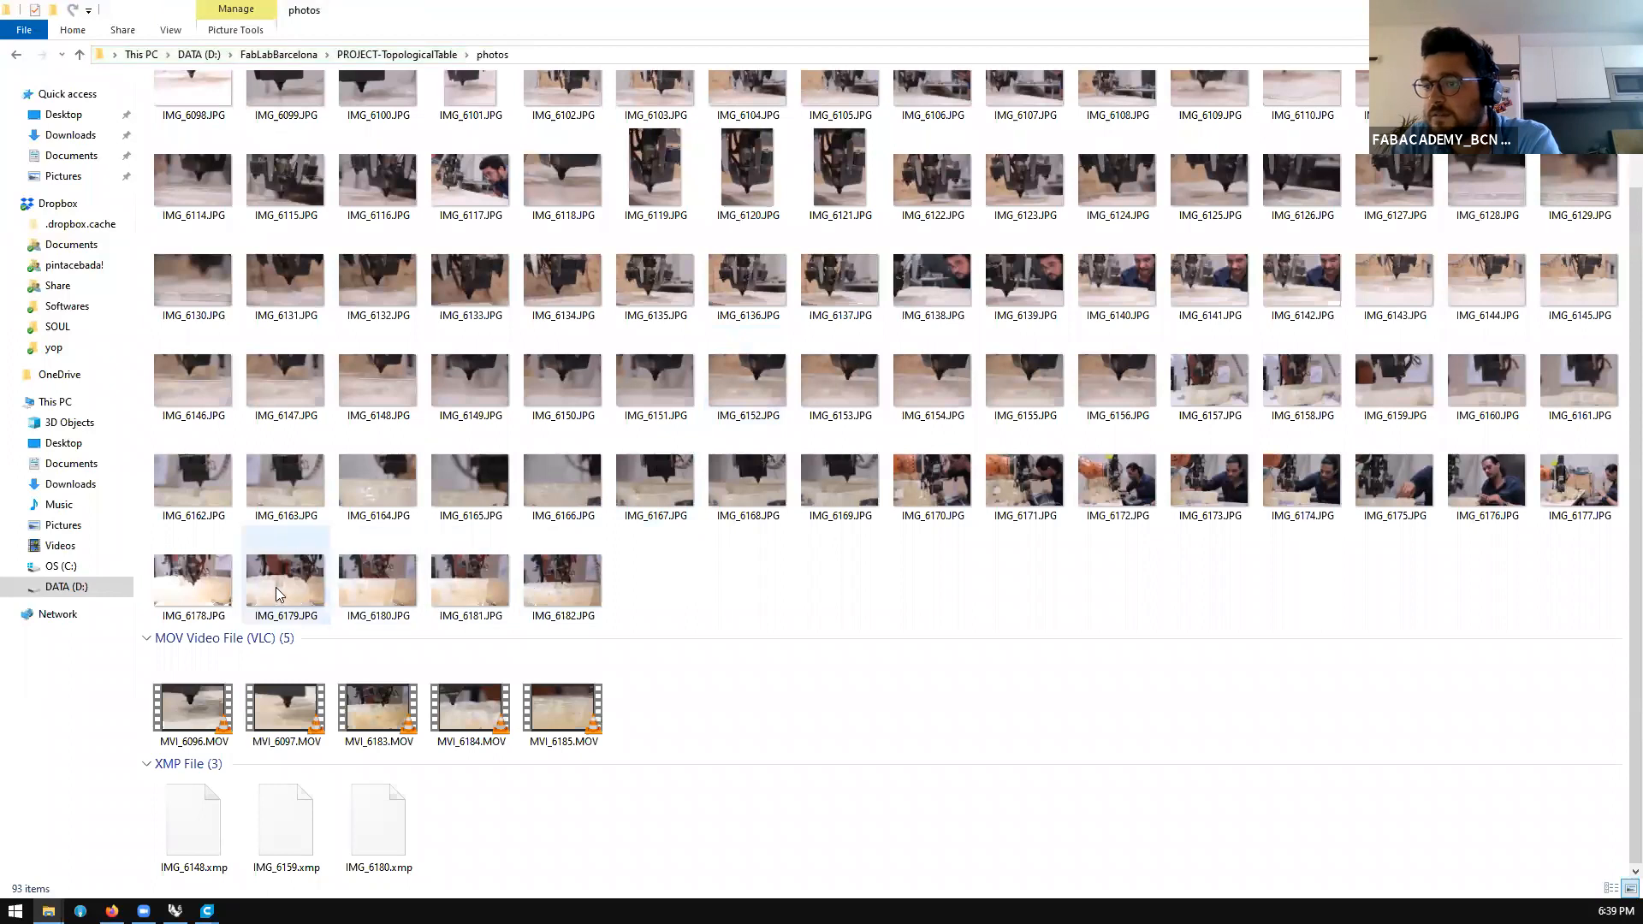
double_click(184, 591)
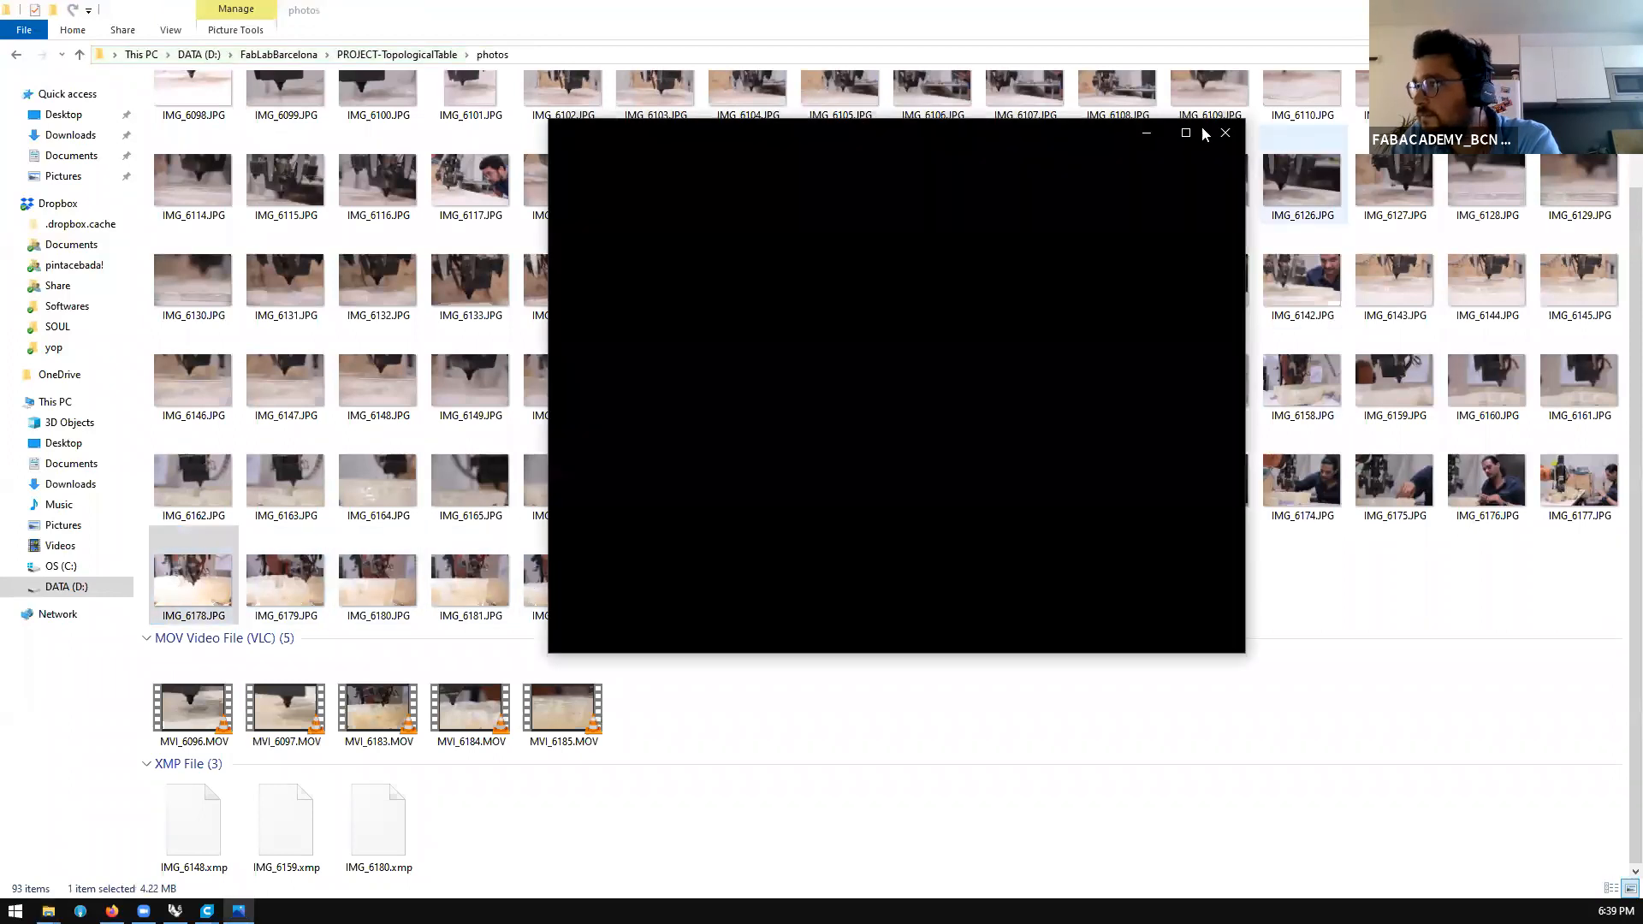
click(1185, 132)
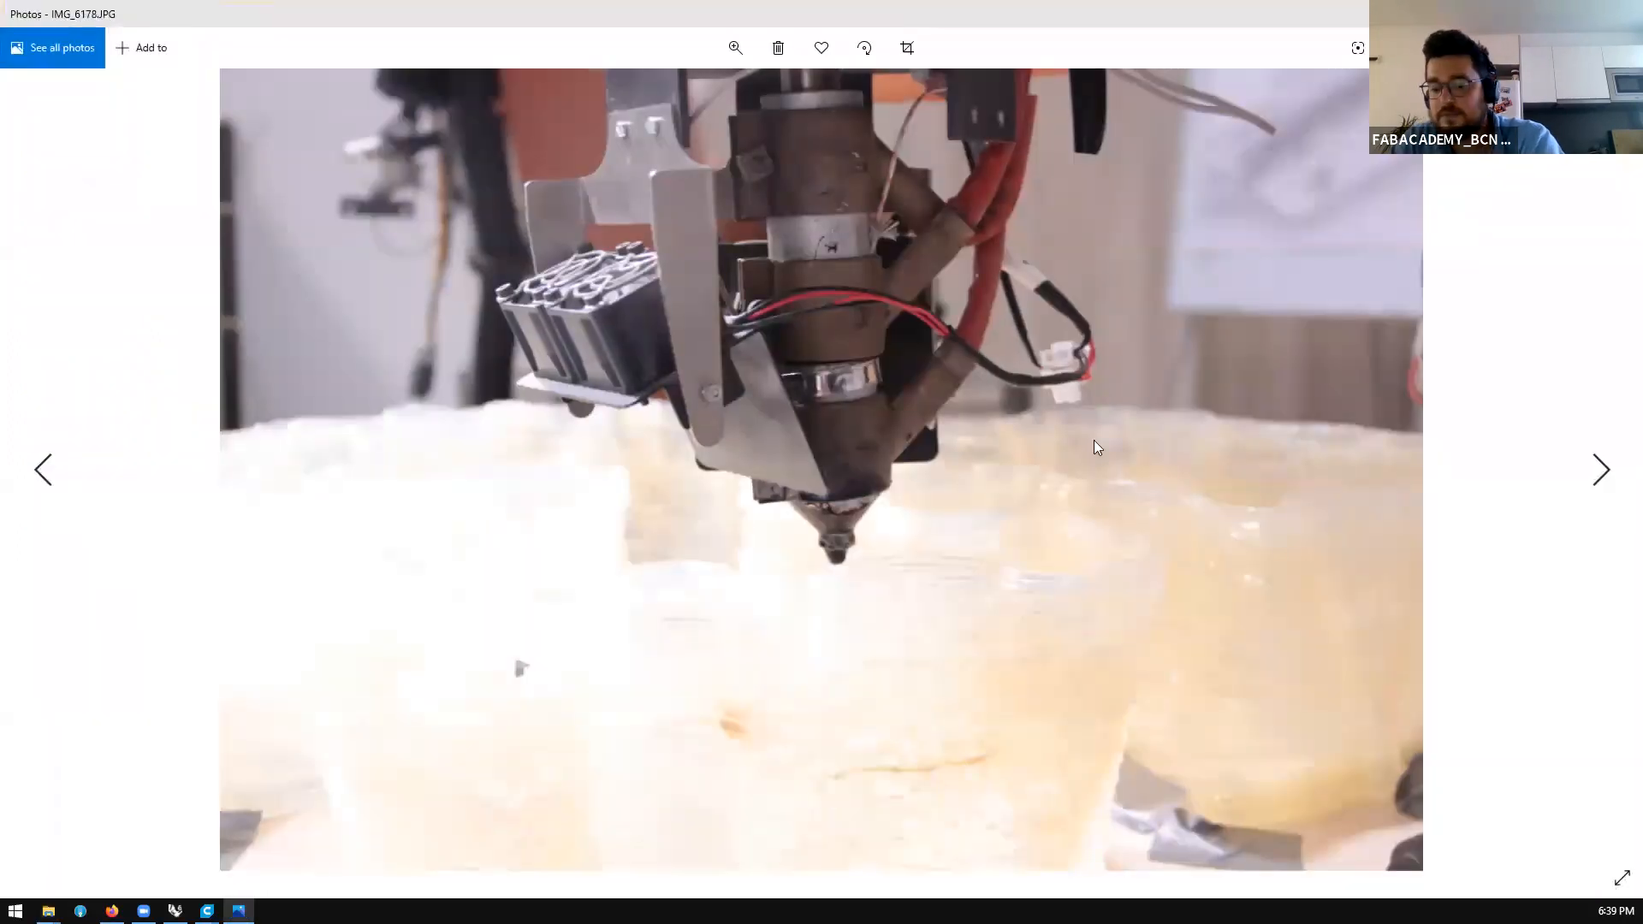
key(Right)
key(Right)
key(Right)
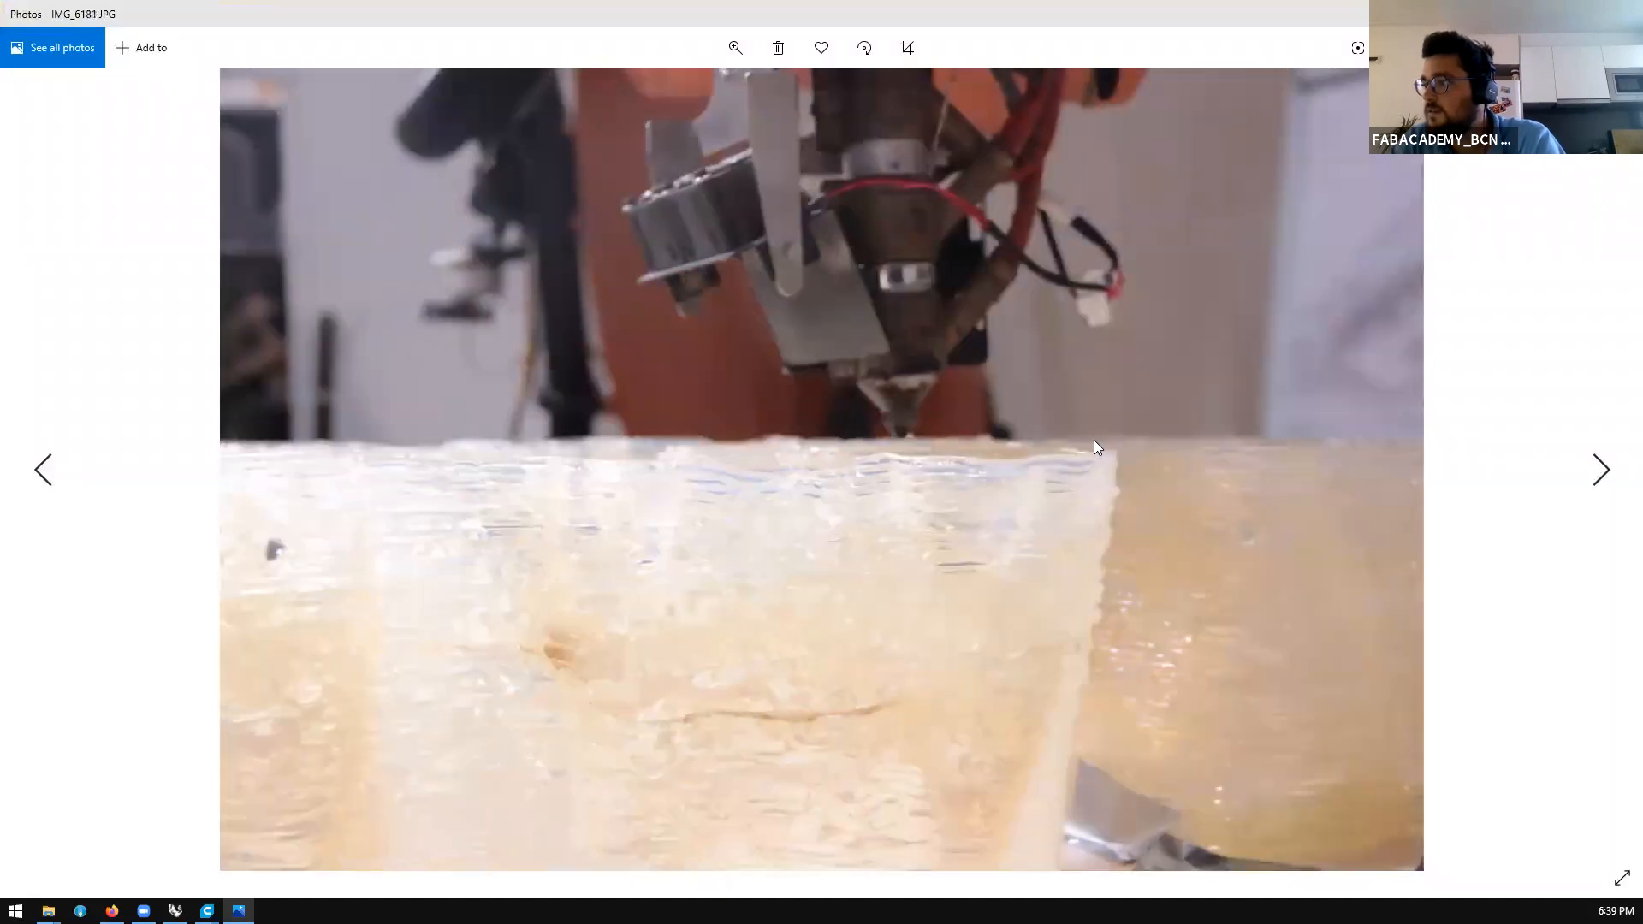
Browse the print photos backward to IMG_6167.JPG and close the viewer
key(Left)
key(Left)
key(Left)
key(Left)
key(Left)
key(Left)
key(Left)
key(Left)
key(Left)
key(Left)
key(Left)
key(Left)
key(Left)
key(Left)
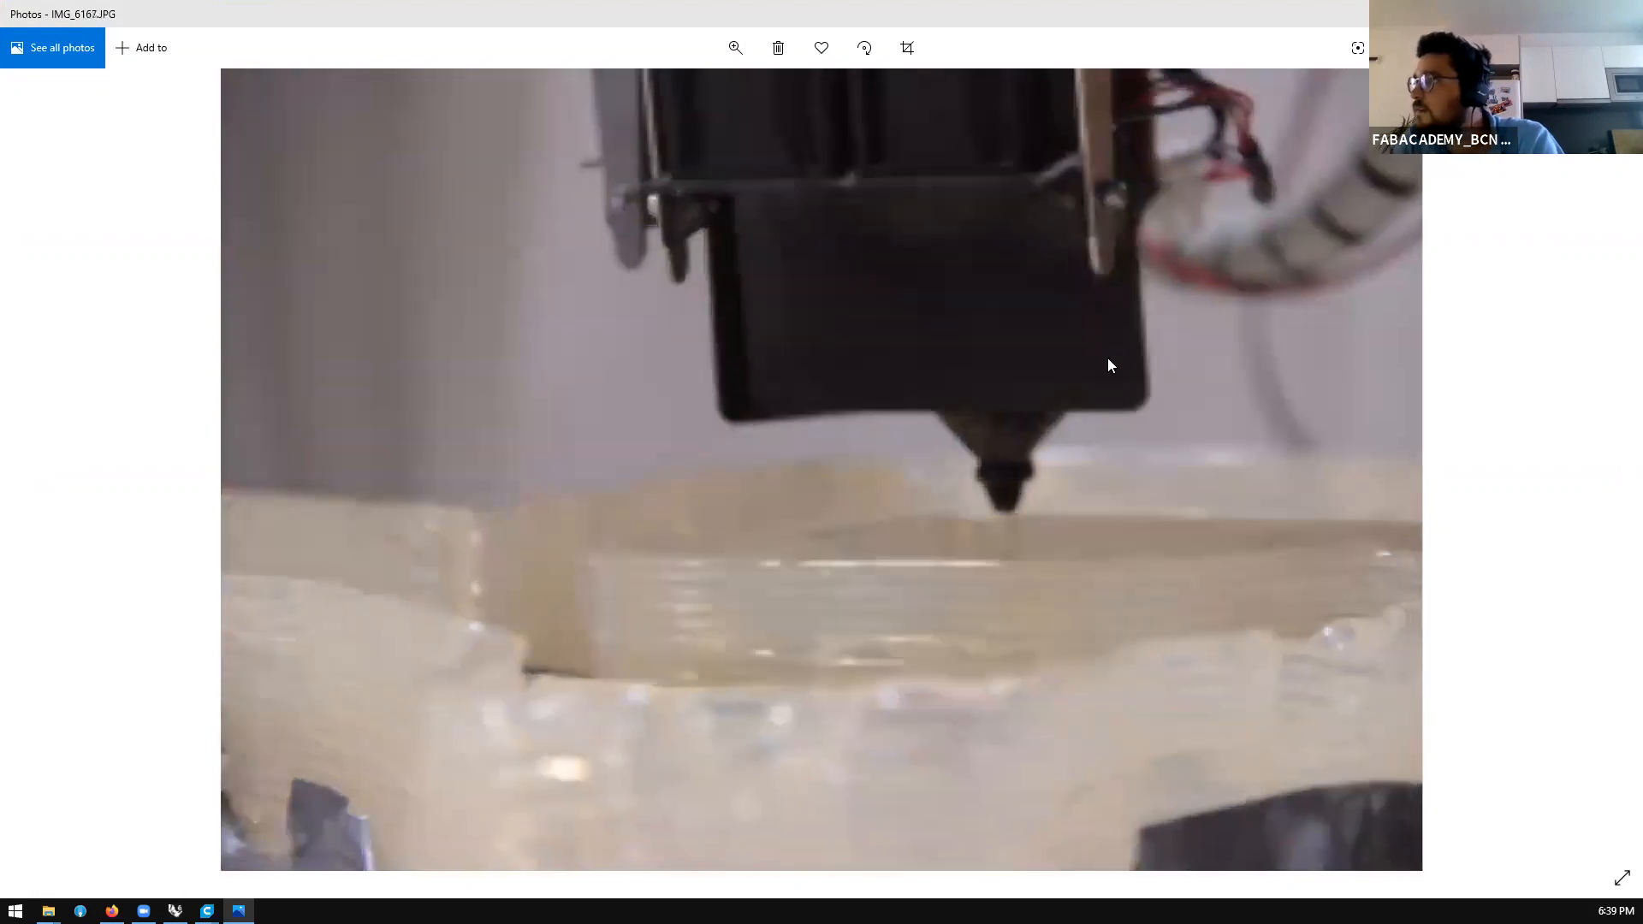
key(alt+F4)
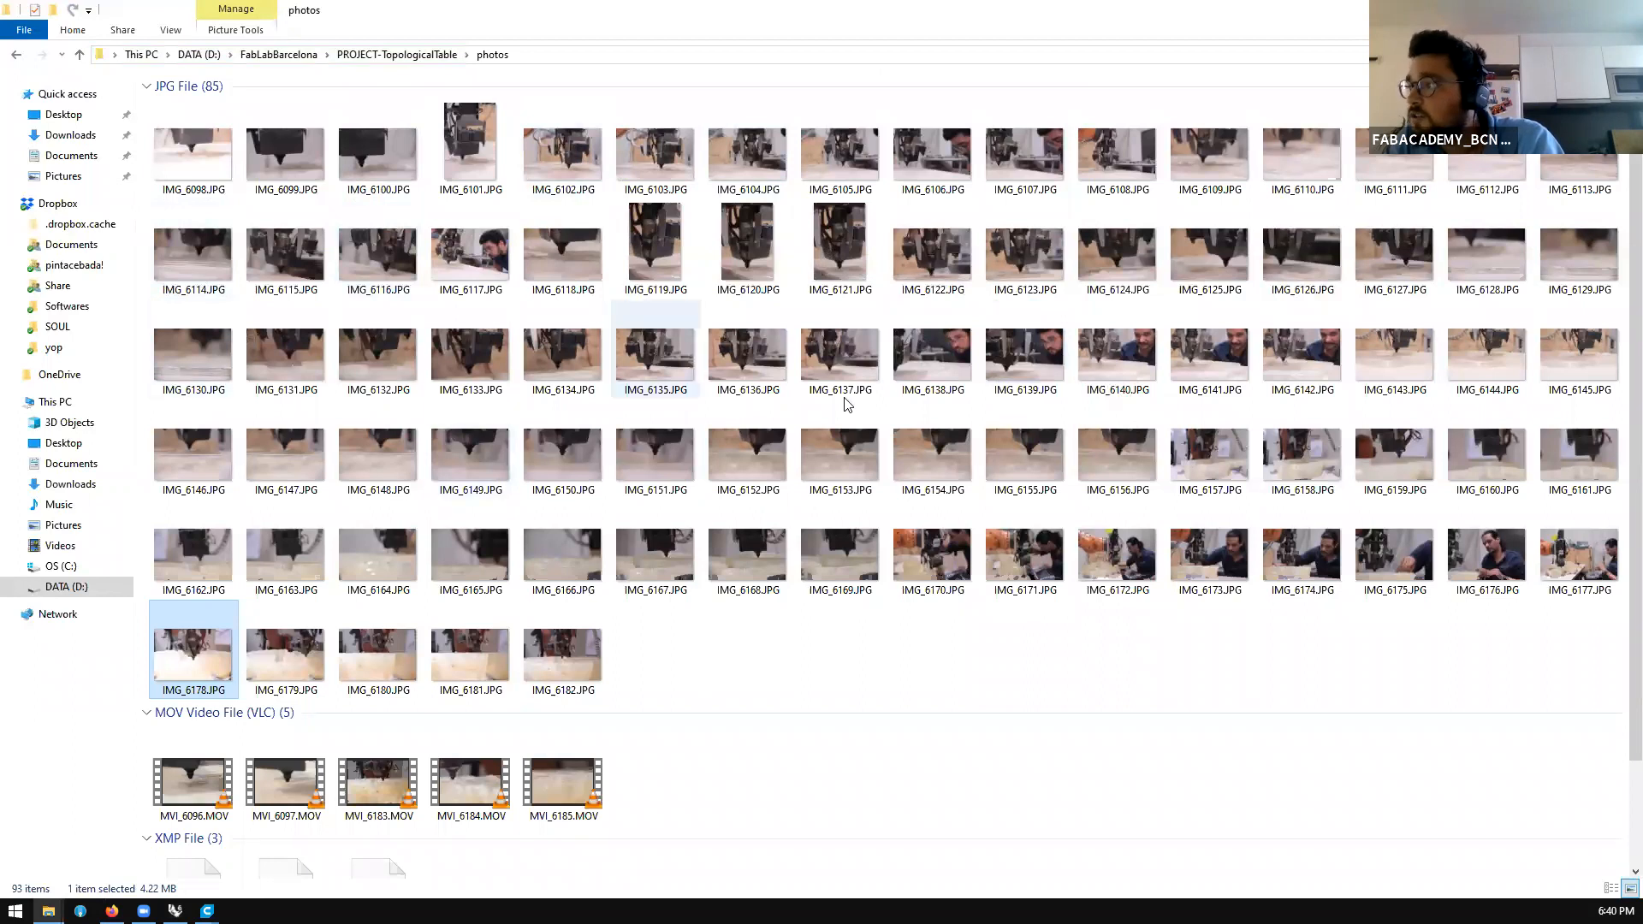
Open IMG_6144.JPG, browse forward to the nozzle close-up IMG_6151.JPG and close the viewer
double_click(1486, 355)
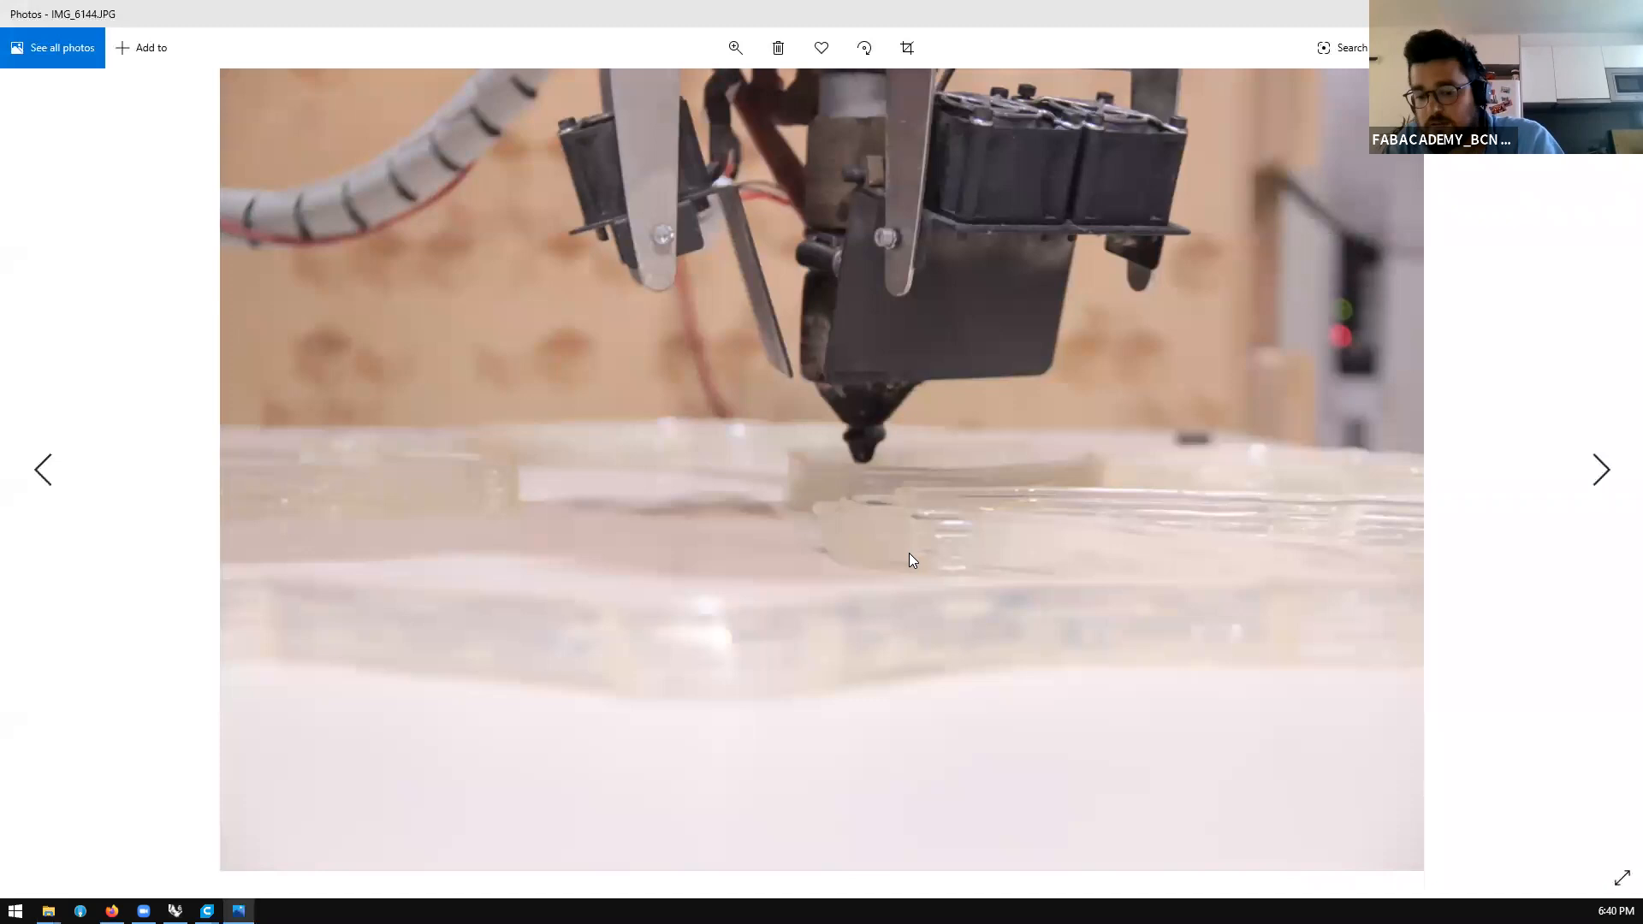
key(Right)
key(Right)
key(Right)
key(Right)
key(Right)
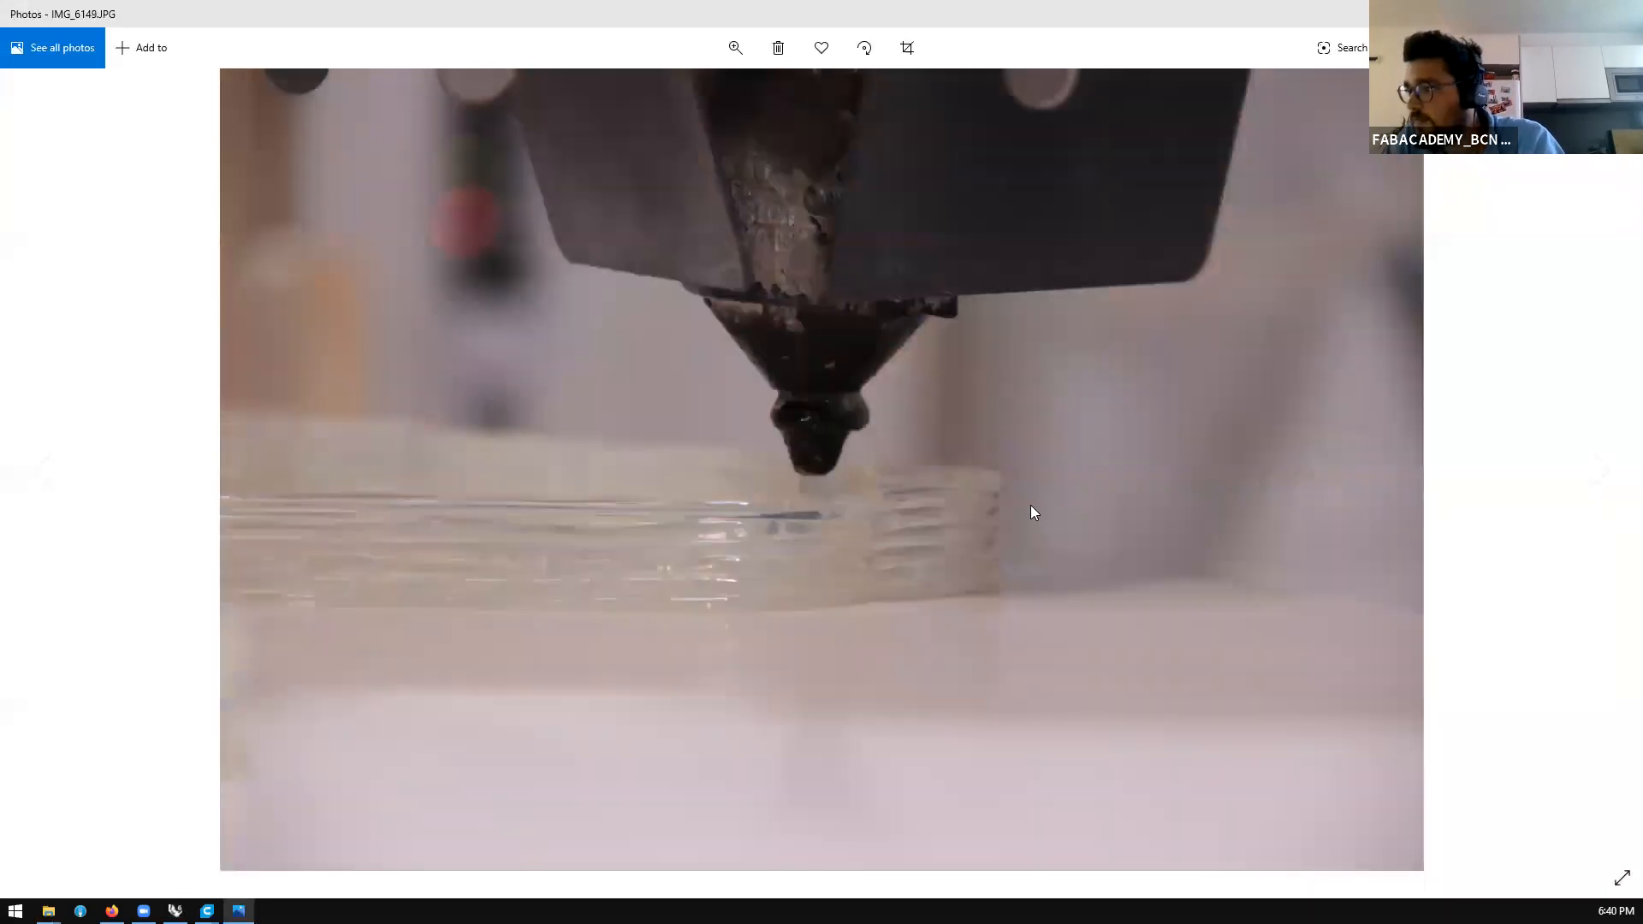
key(Right)
key(Right)
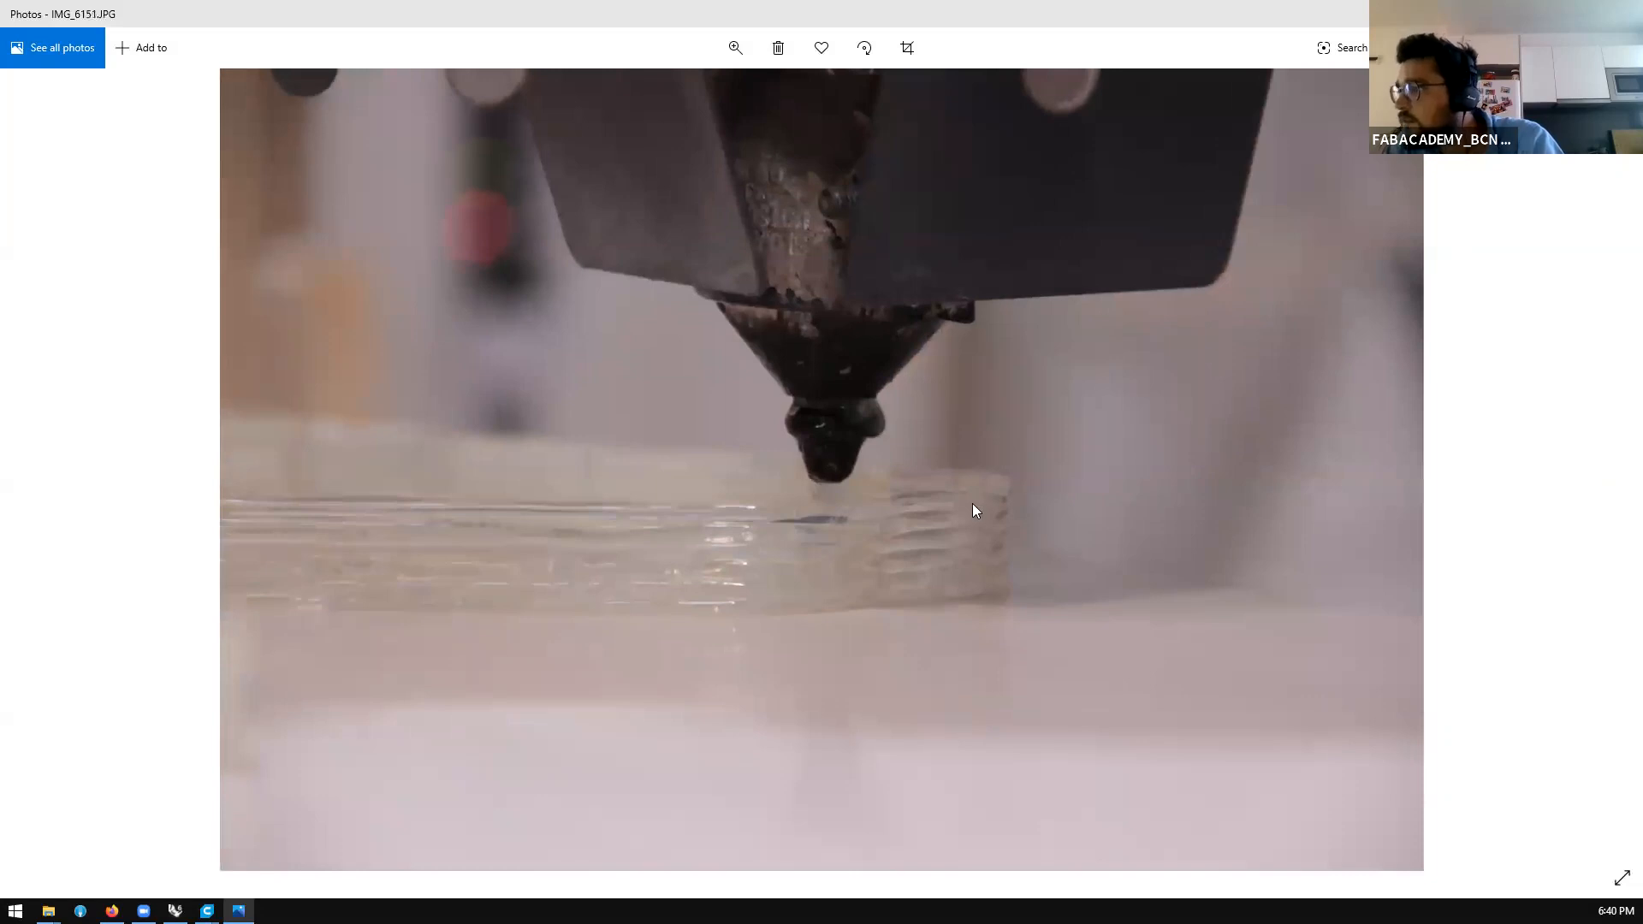
key(alt+F4)
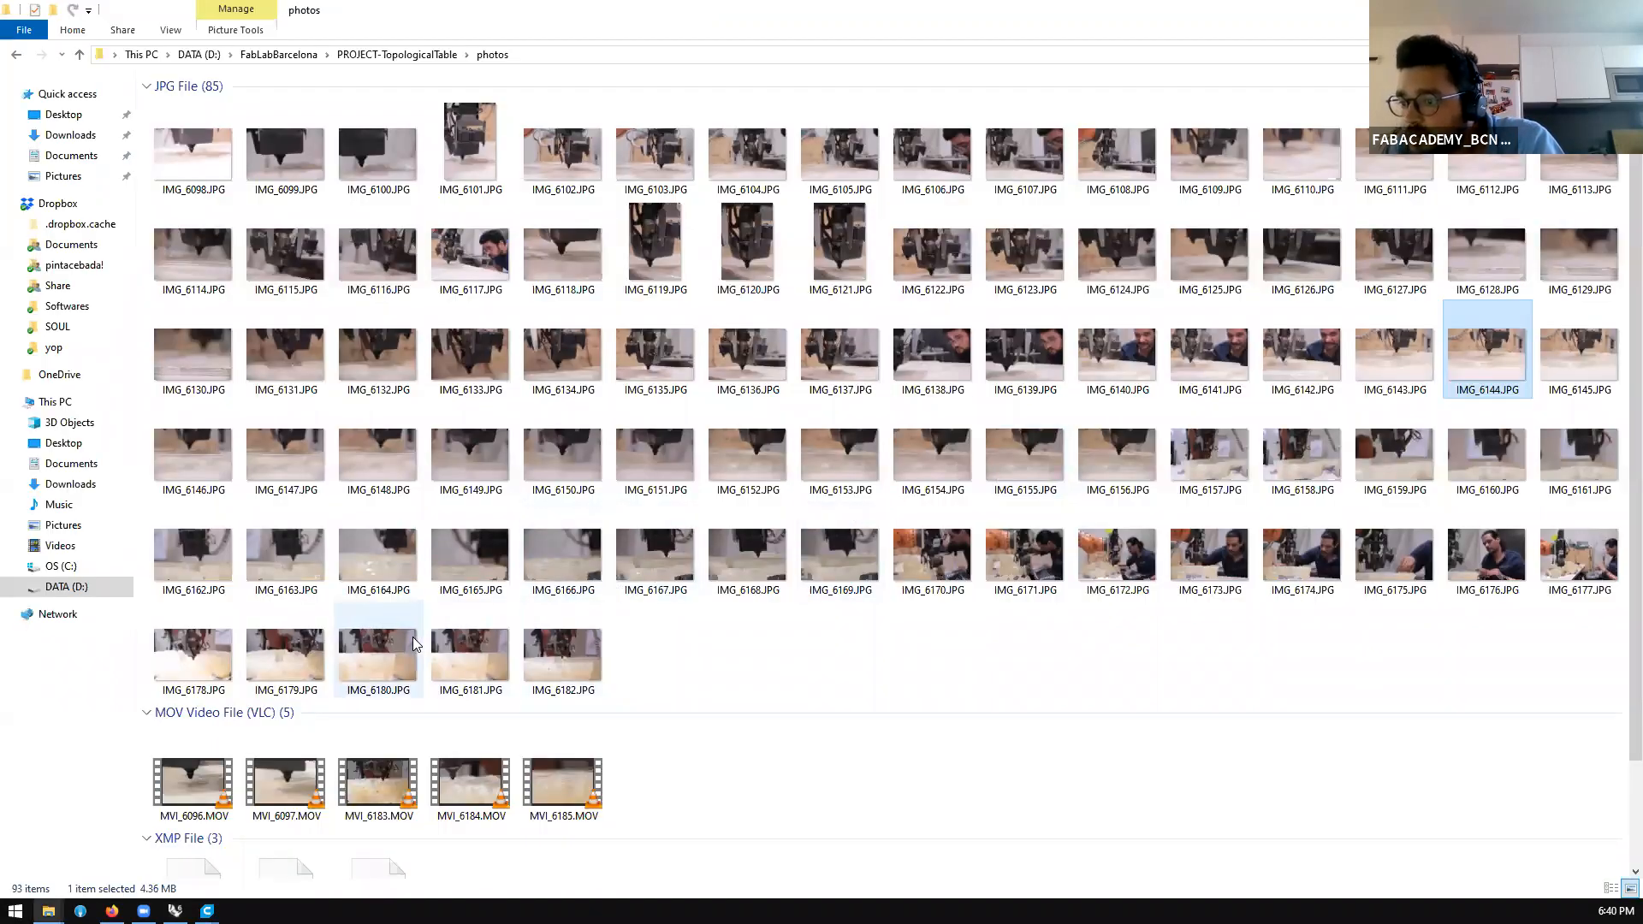
Check the media and legs subfolders of PROJECT-TopologicalTable and minimize File Explorer to return to Cura
click(296, 363)
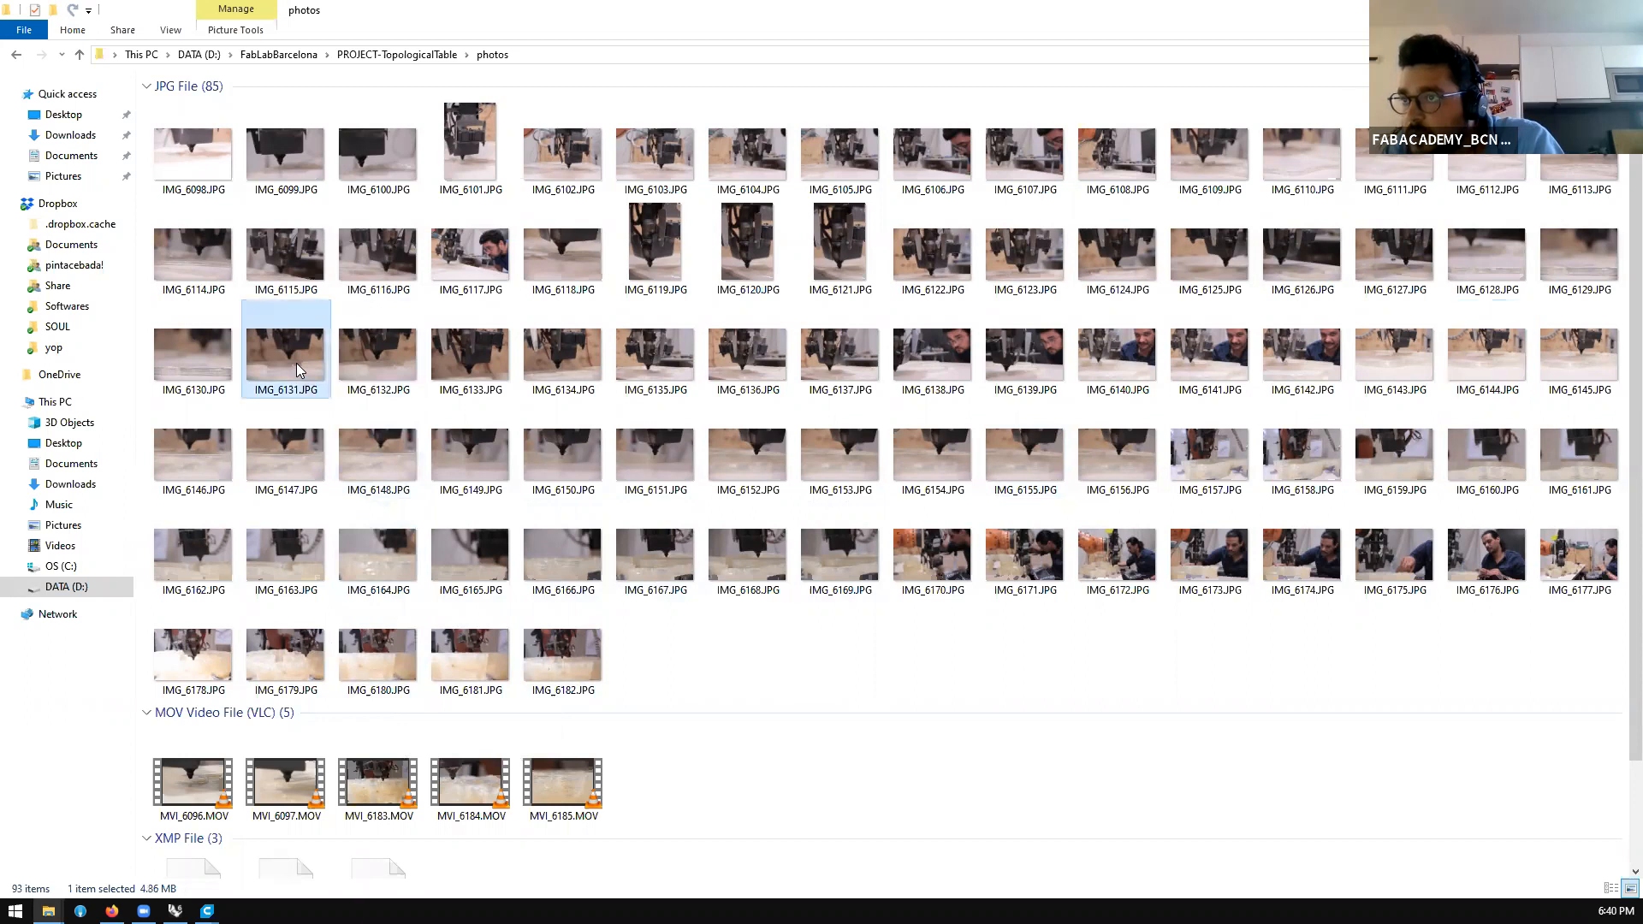
click(485, 171)
key(BackSpace)
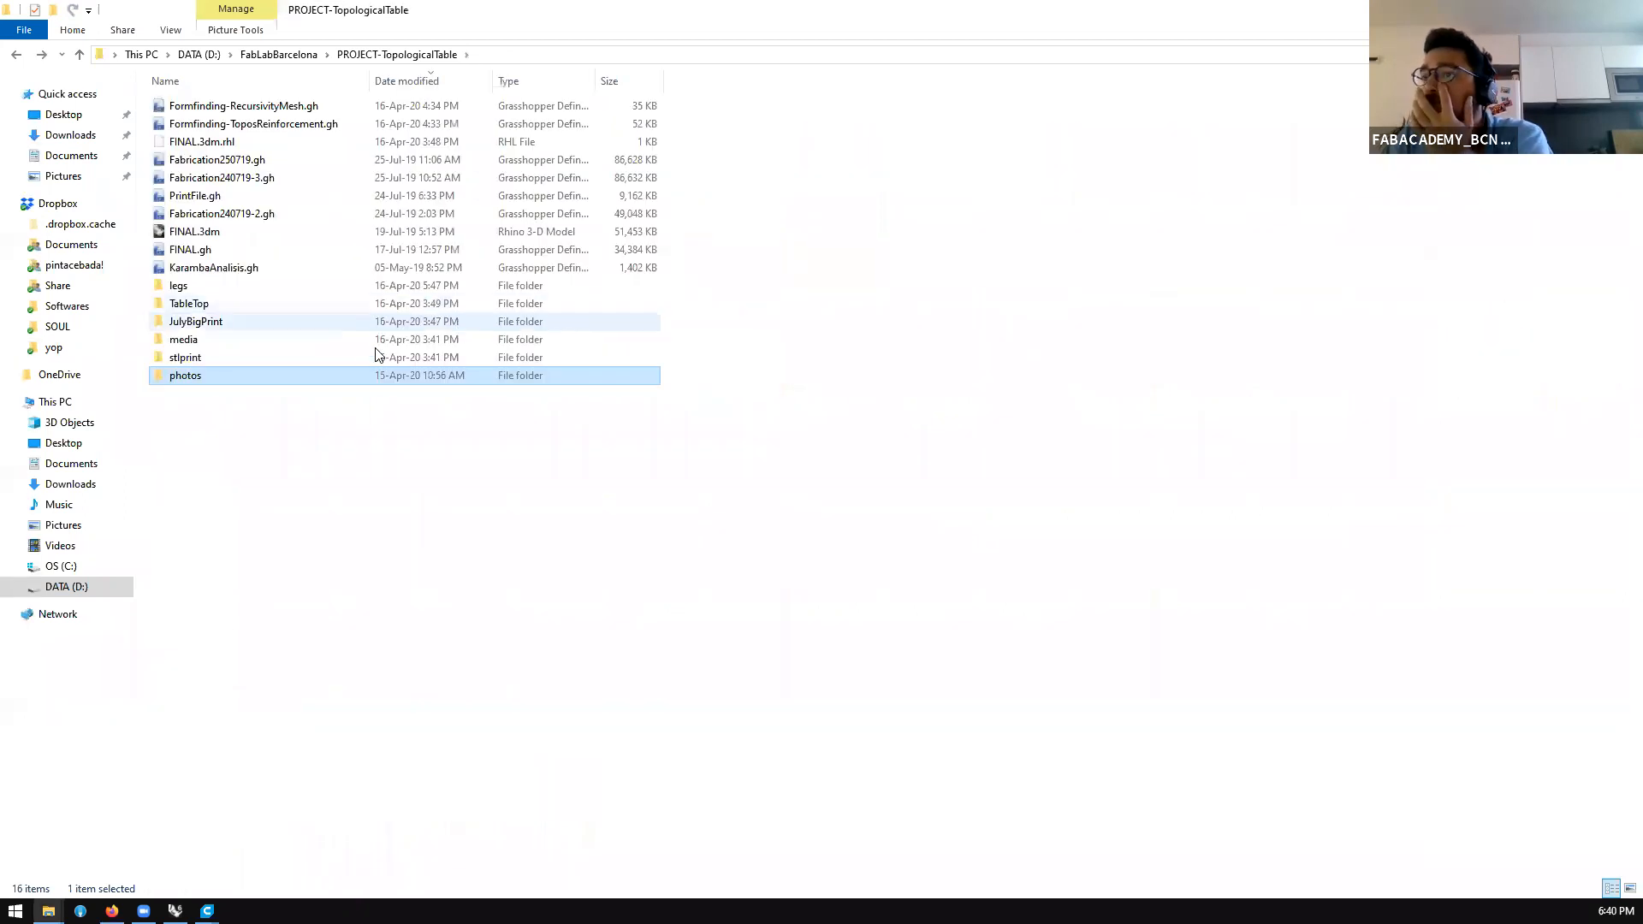
double_click(293, 340)
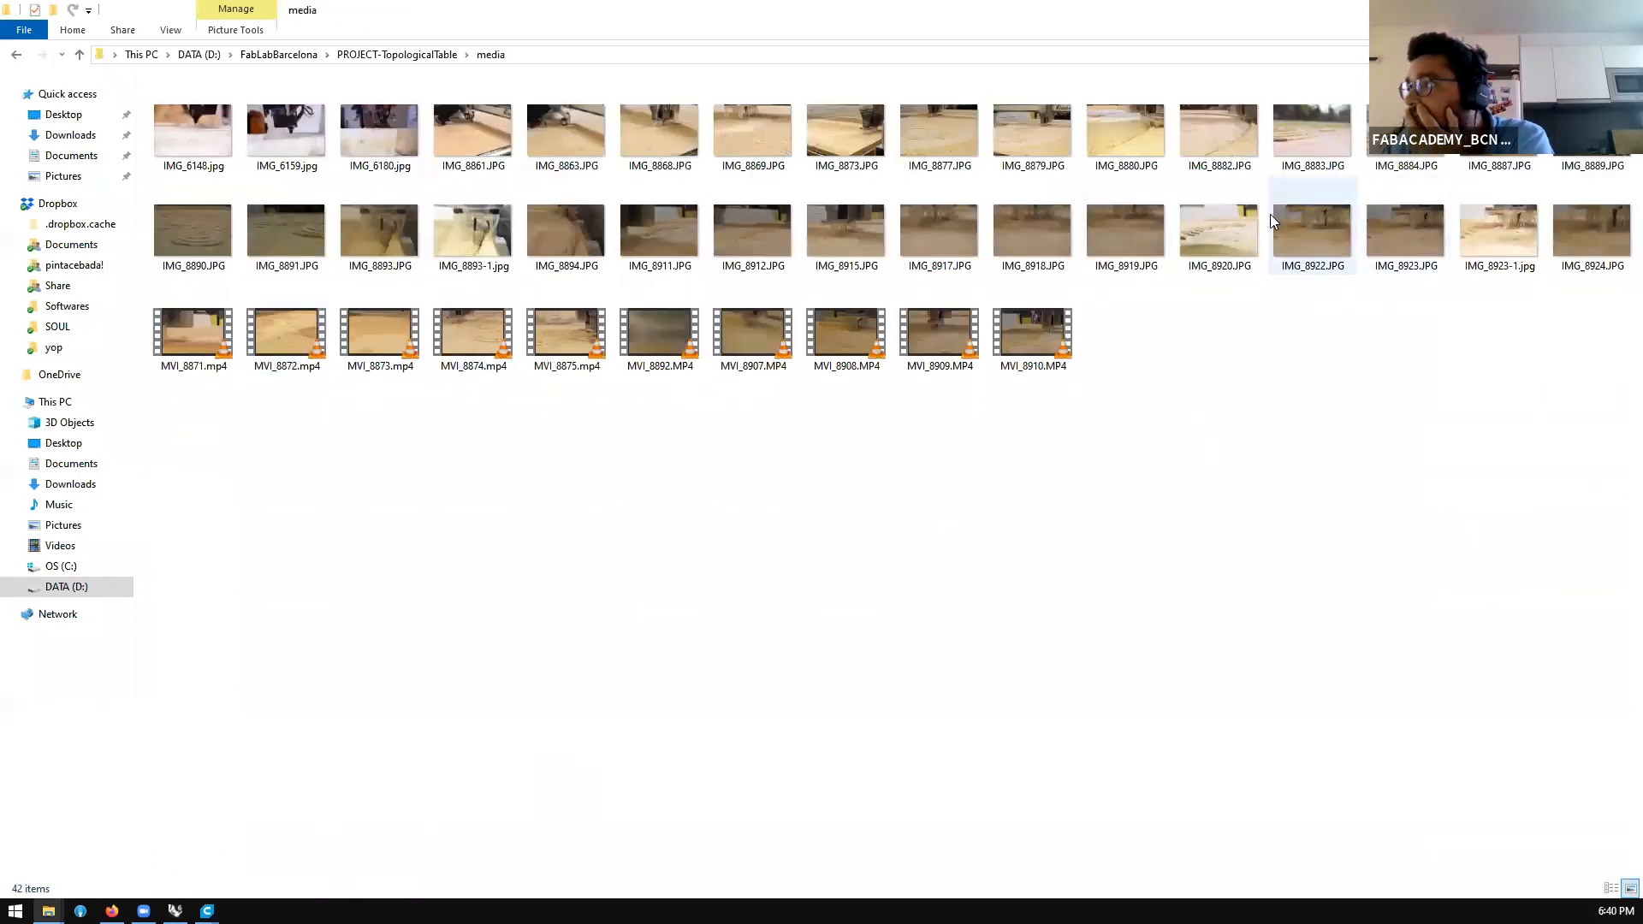
click(412, 54)
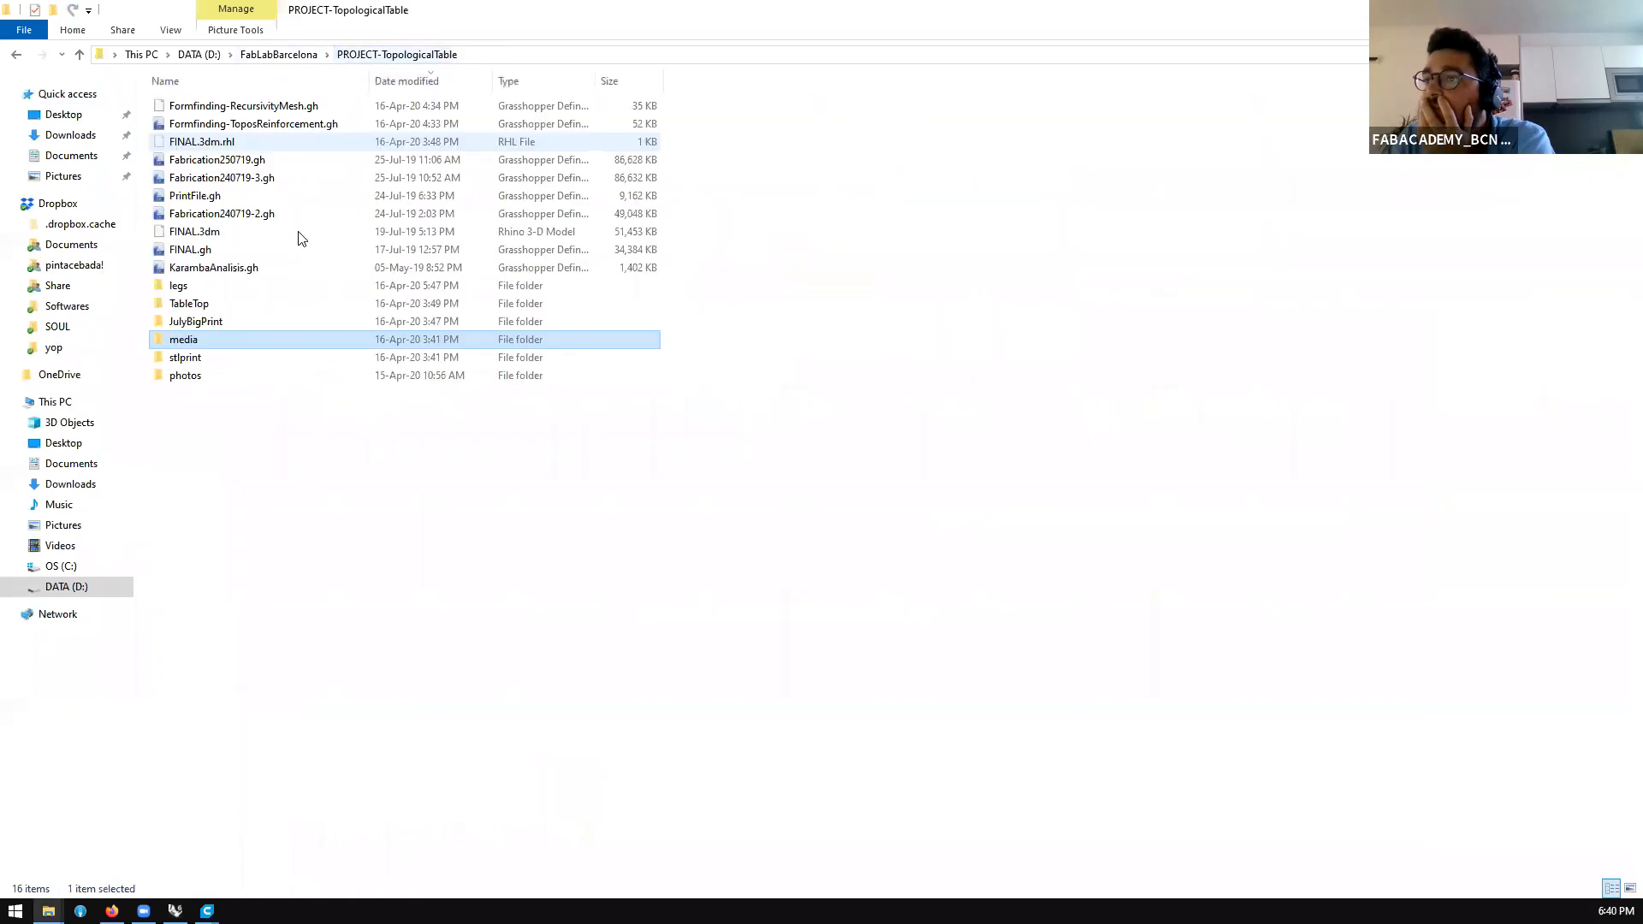
double_click(231, 287)
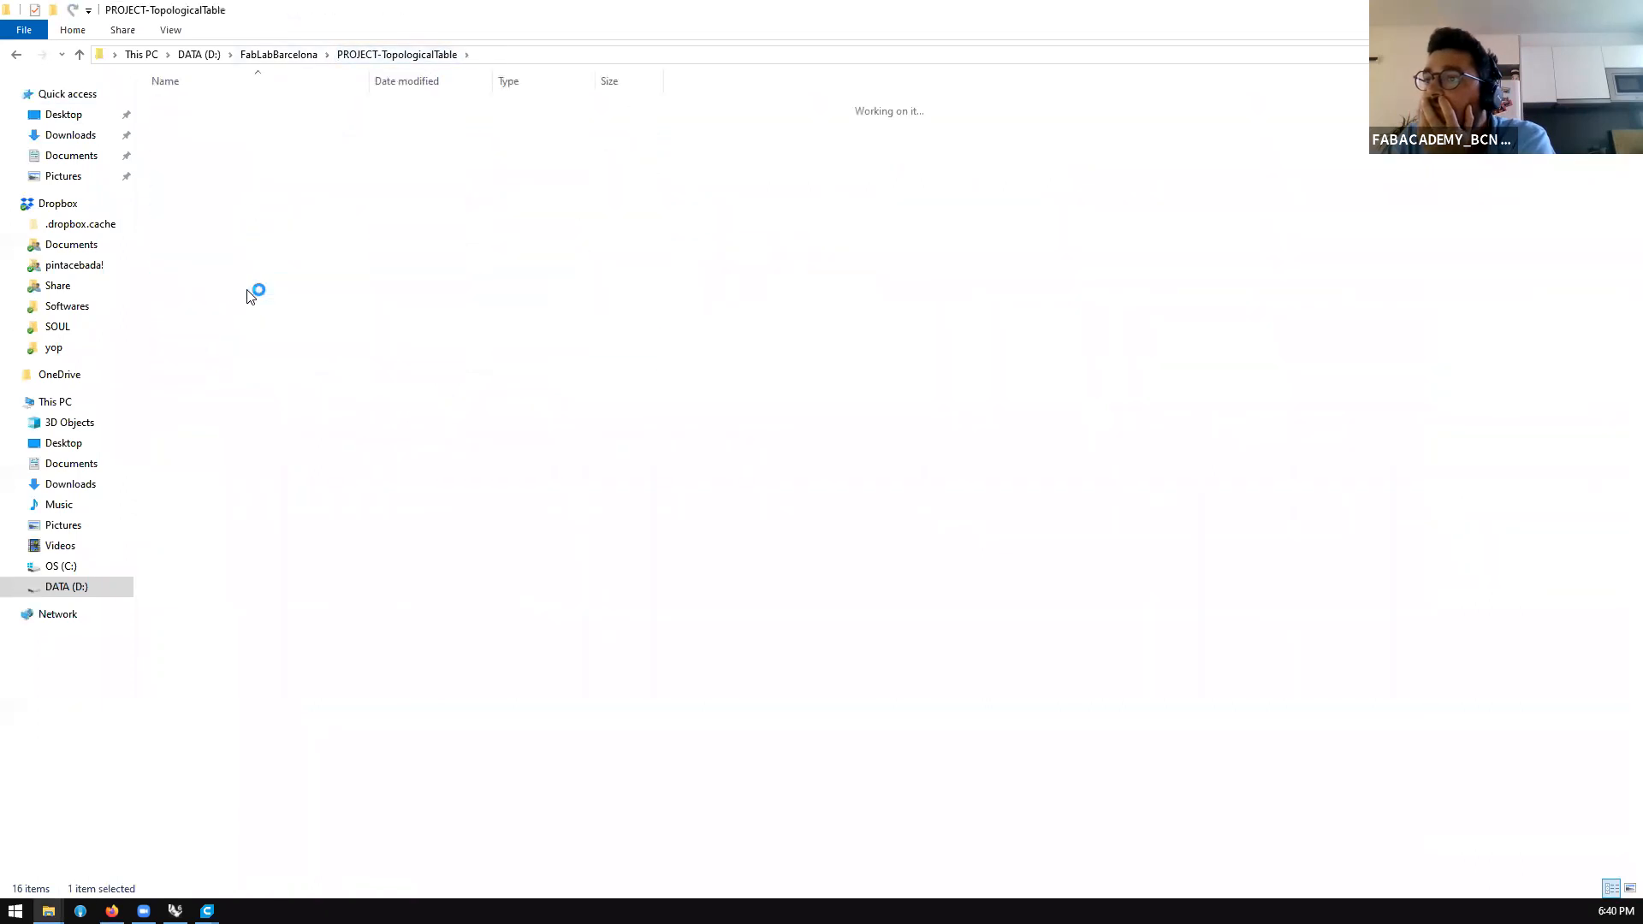
click(388, 61)
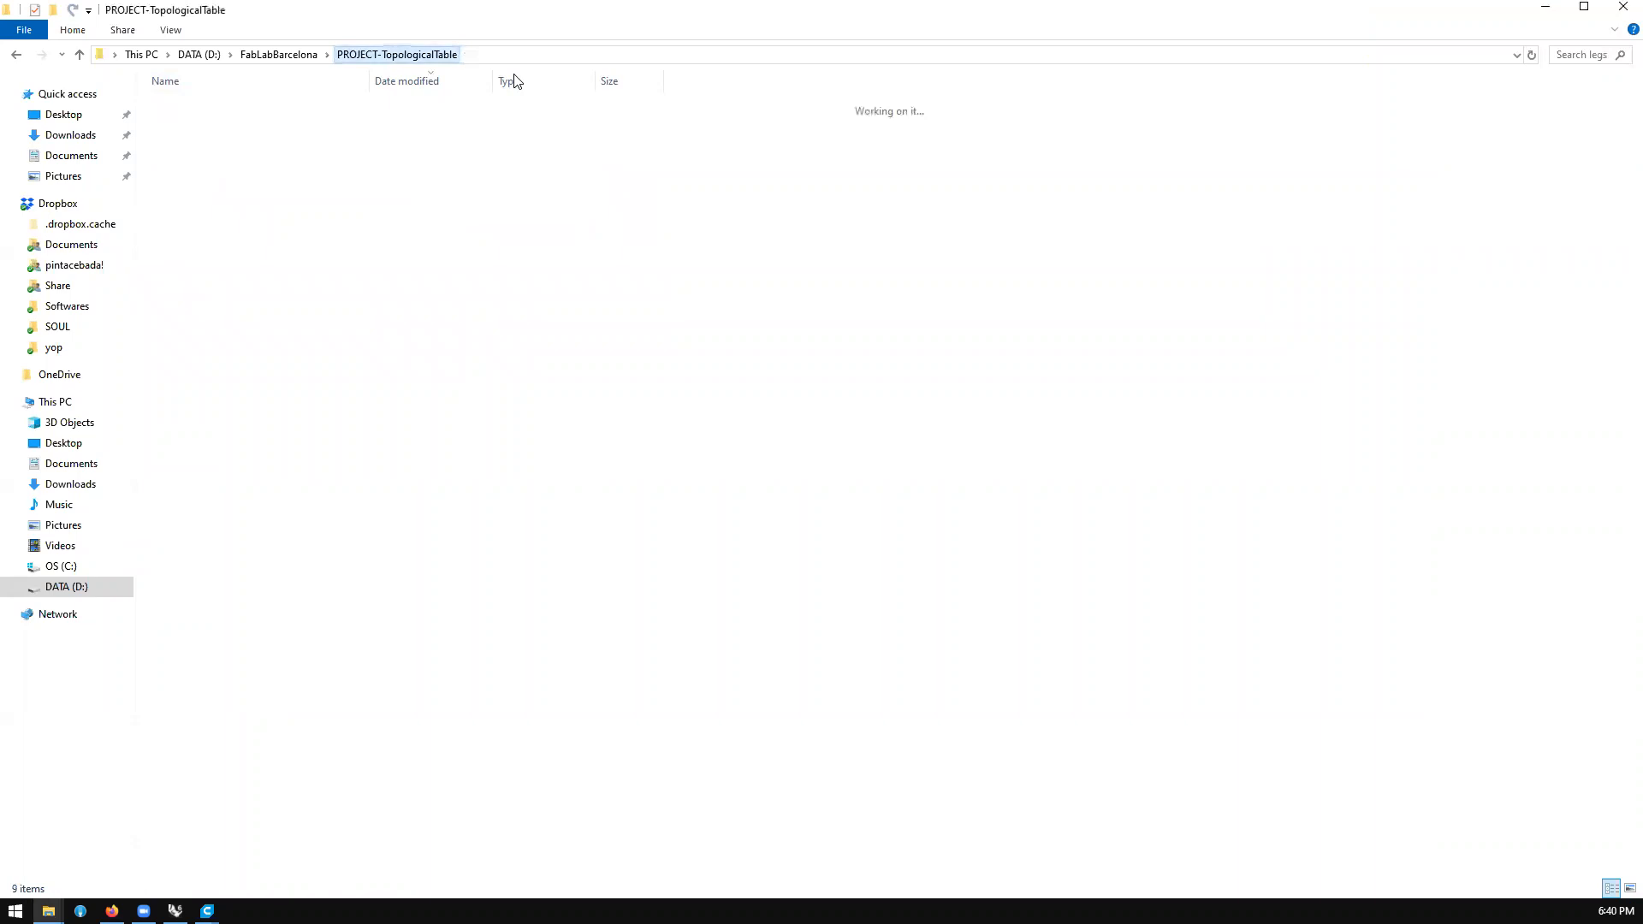
key(super+Down)
key(super+Down)
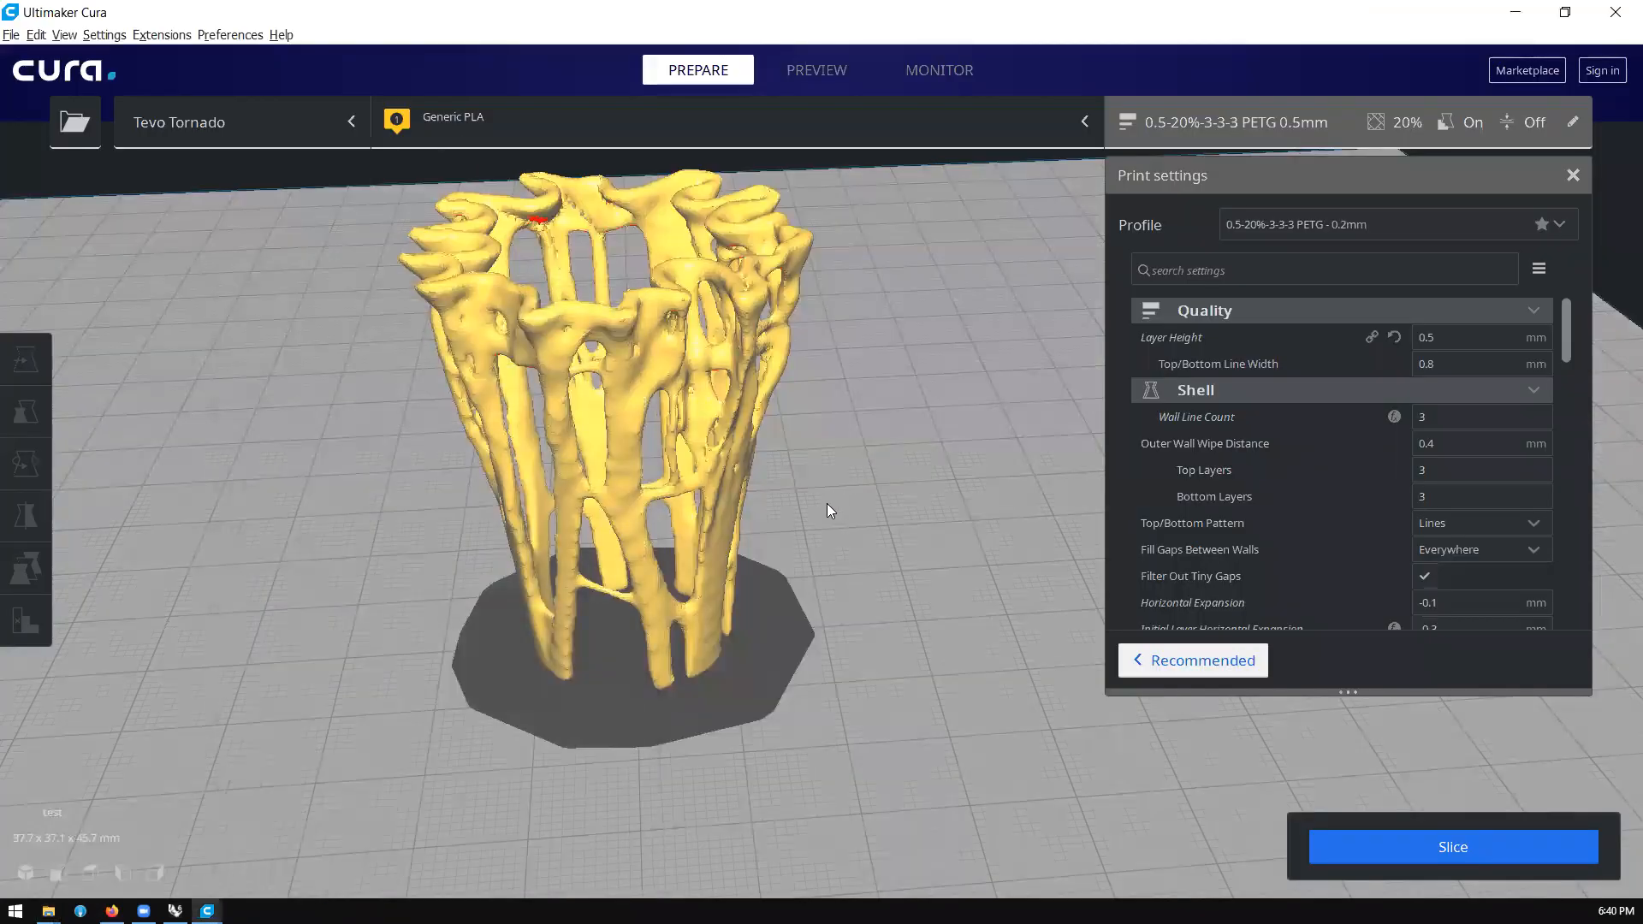
Inspect the lattice-like print model in Cura from above, viewing its wavy upper rim and open interior
scroll(827, 503, down, 5)
right_drag(881, 441, 818, 344)
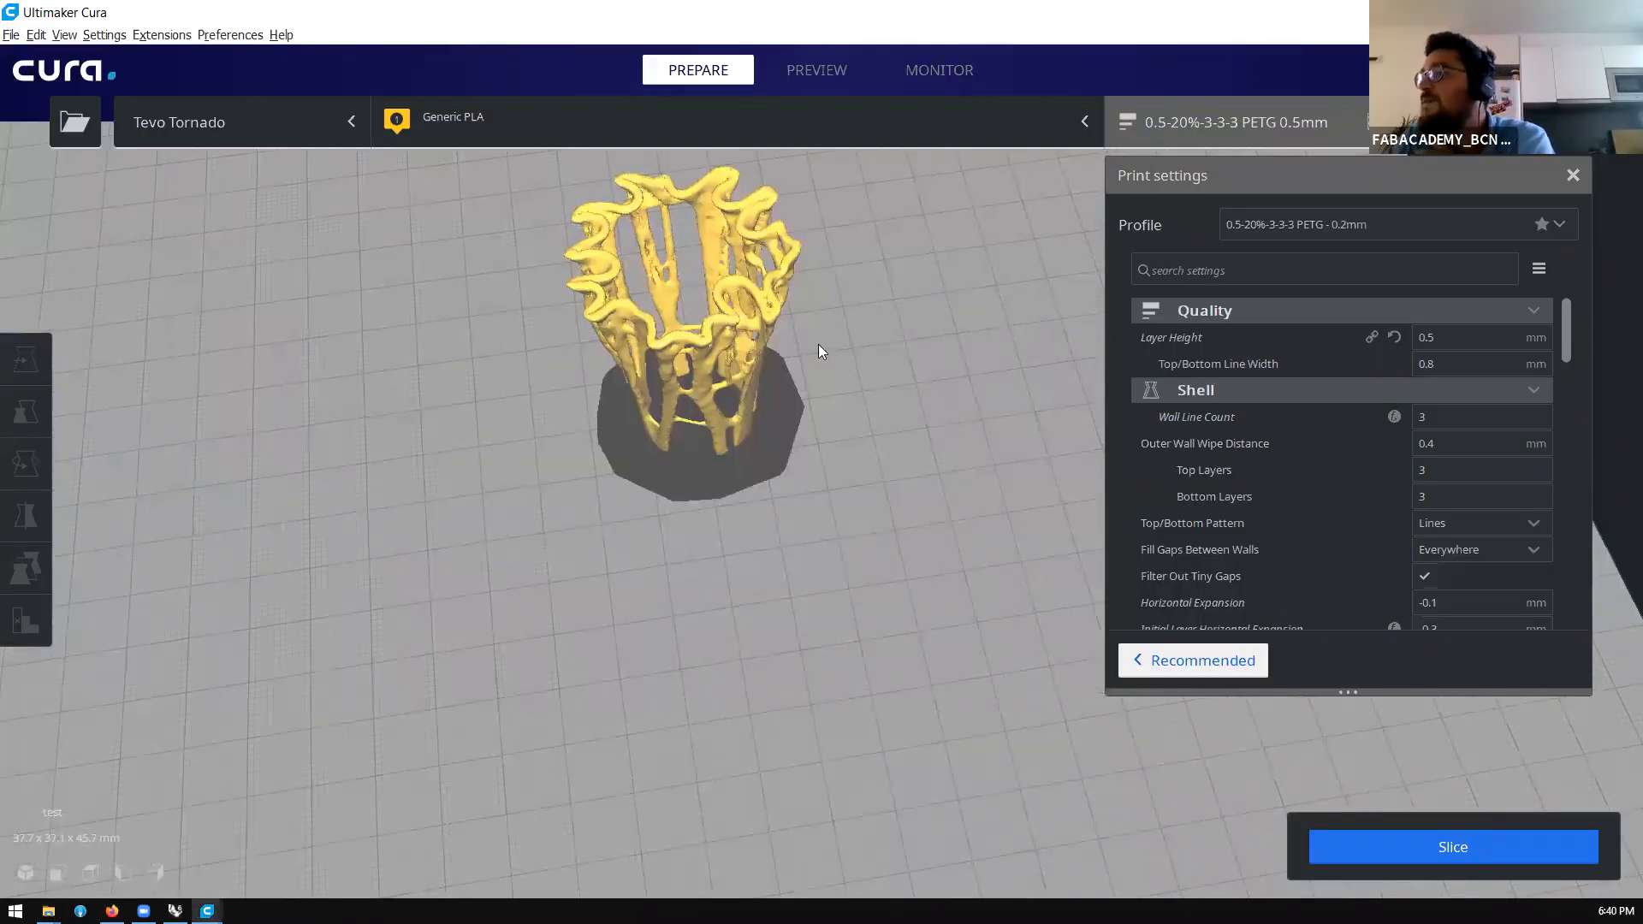
scroll(962, 626, up, 2)
middle_drag(961, 626, 1018, 916)
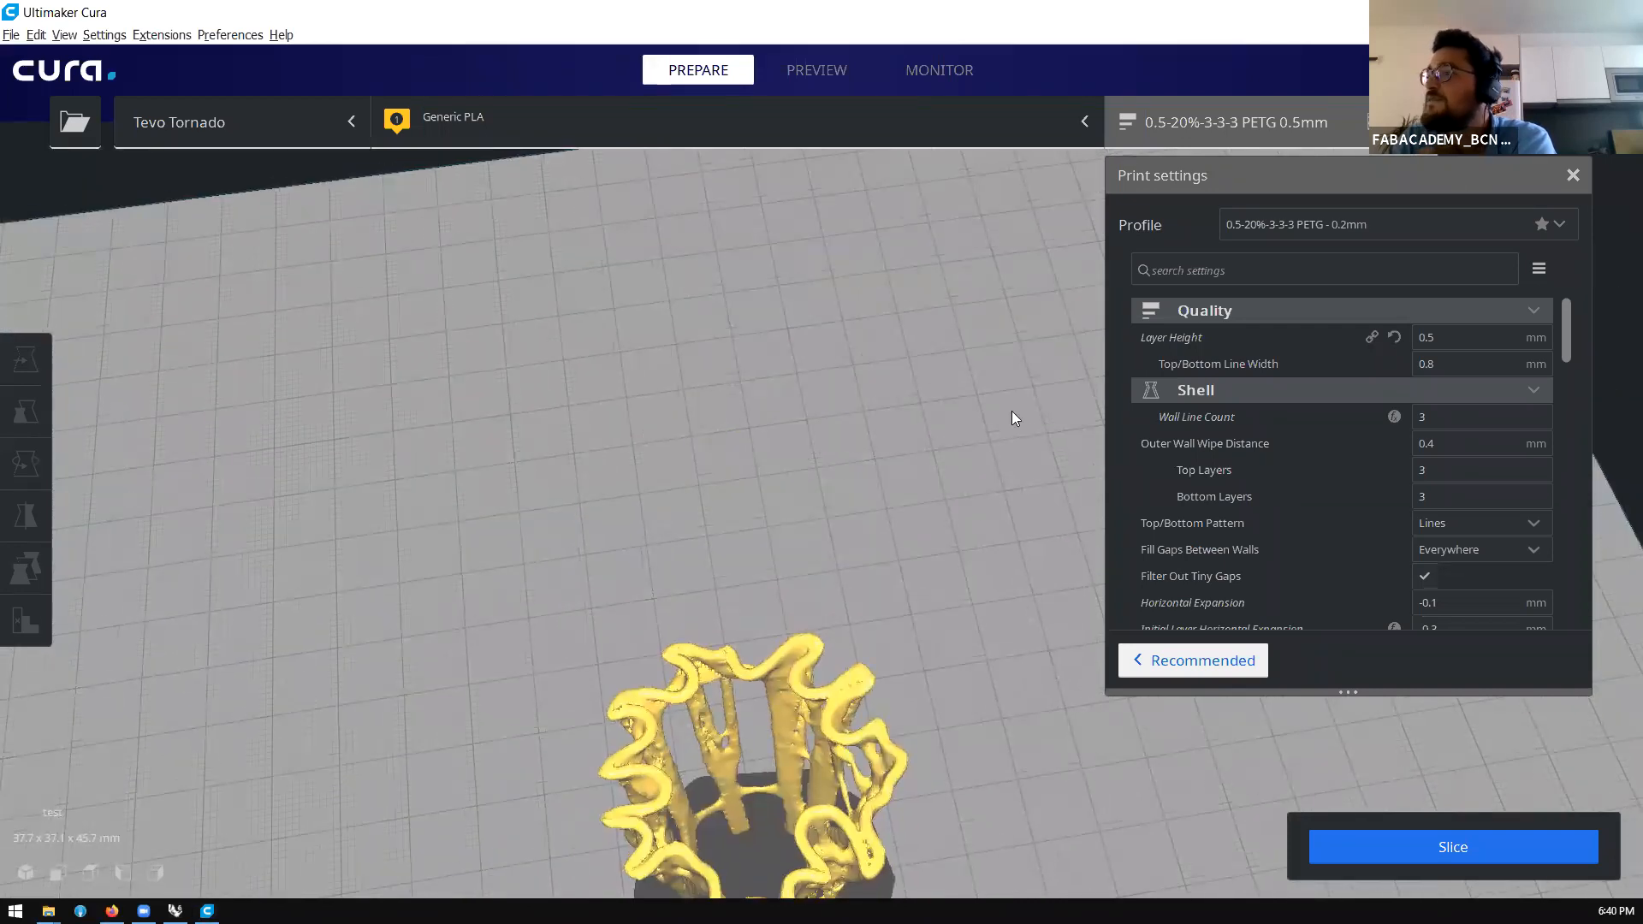
Switch to Rhino and examine the optimized mesh and its stress lines from the side, close up and as a whole
key(alt+Tab)
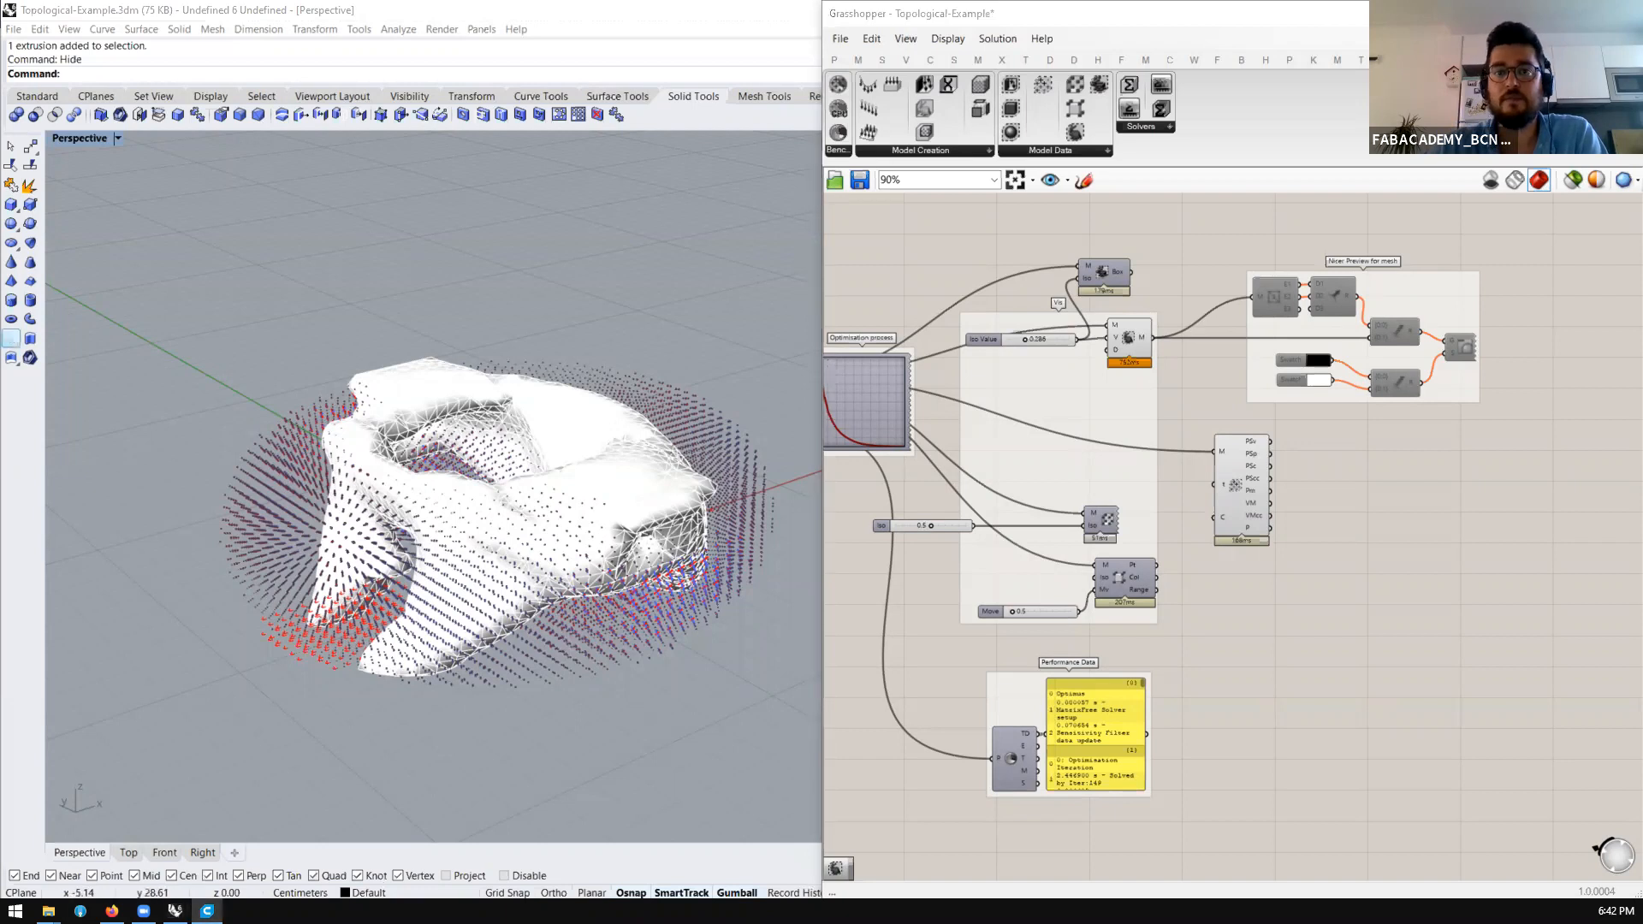
key(alt+Tab)
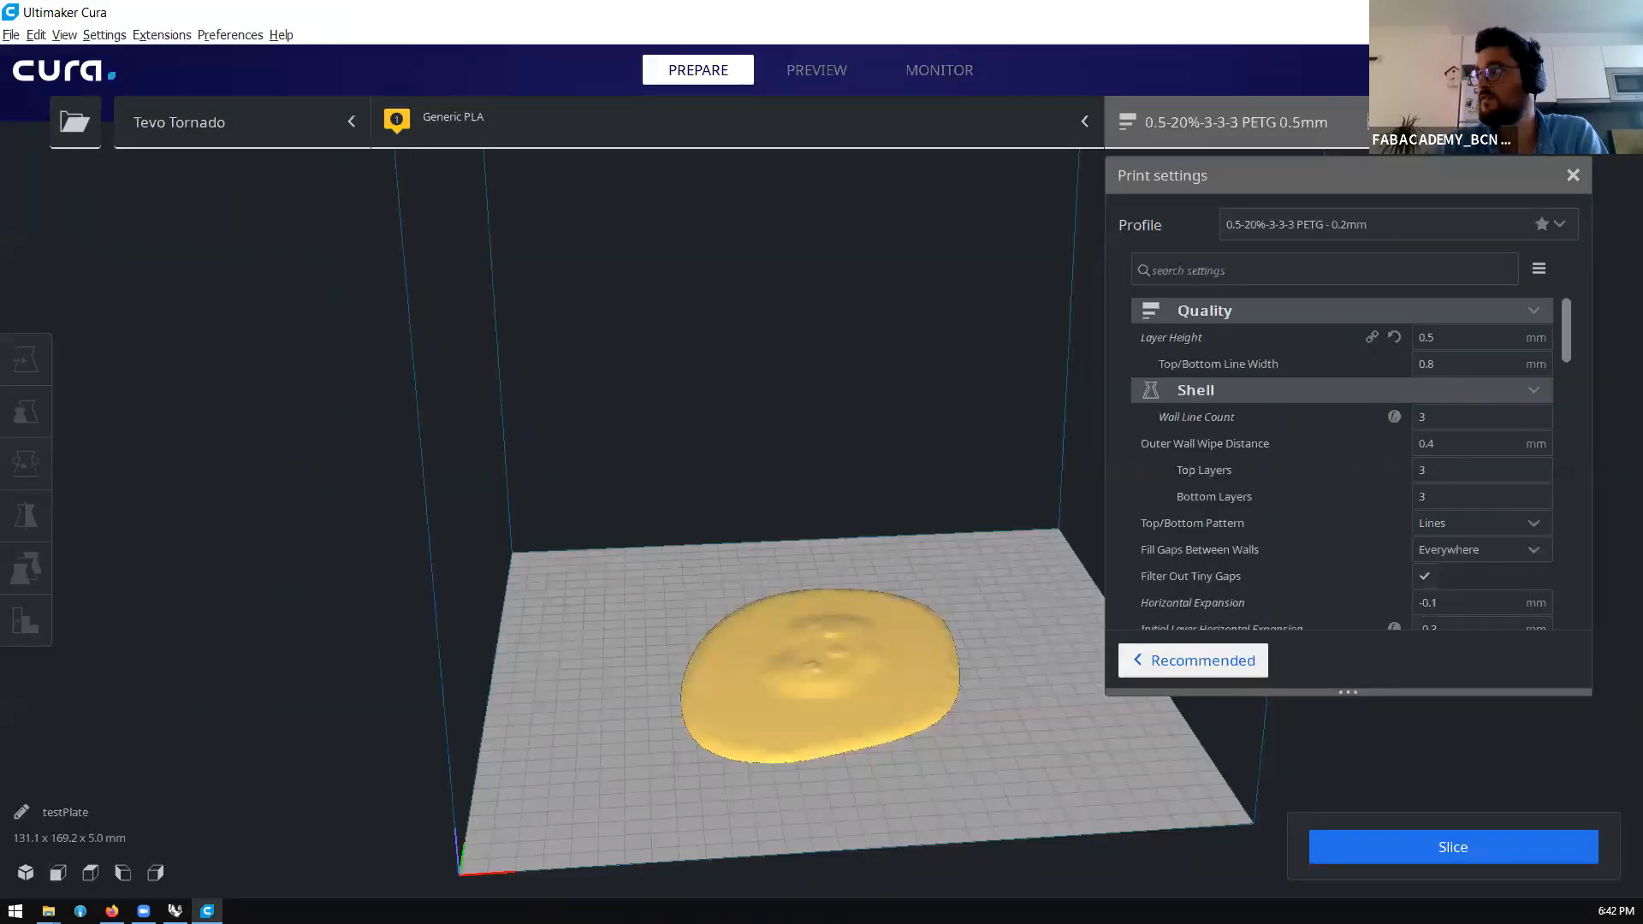
key(alt+Tab)
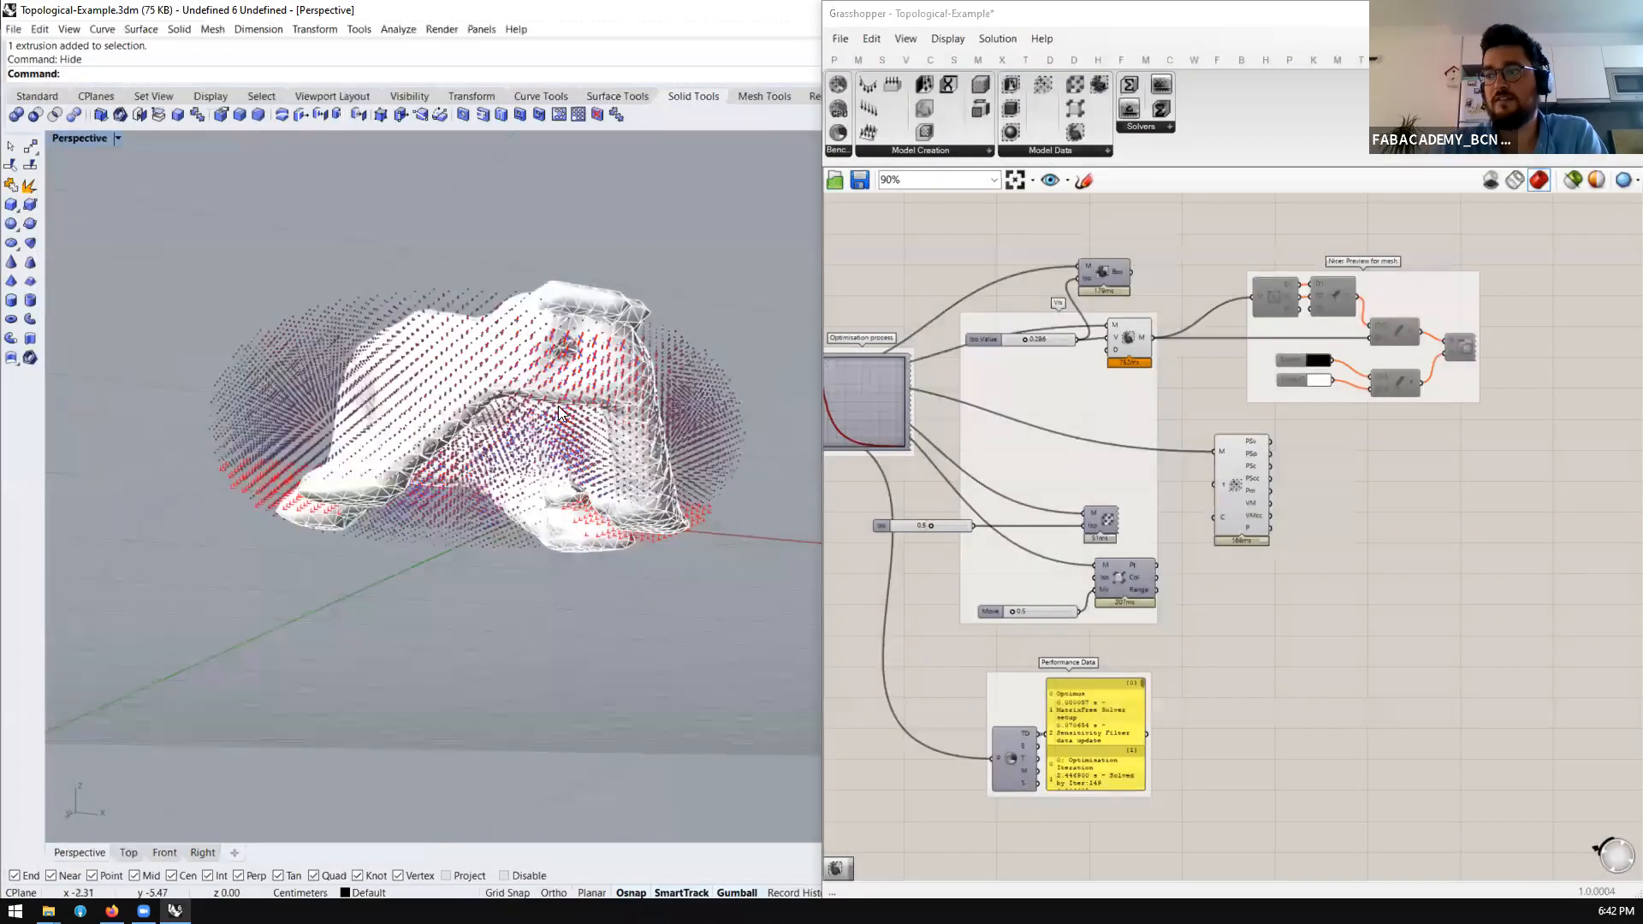
mouse_move(585, 531)
right_down()
mouse_move(498, 563)
mouse_move(500, 611)
mouse_move(444, 468)
mouse_move(359, 522)
right_up()
scroll(449, 475, up, 8)
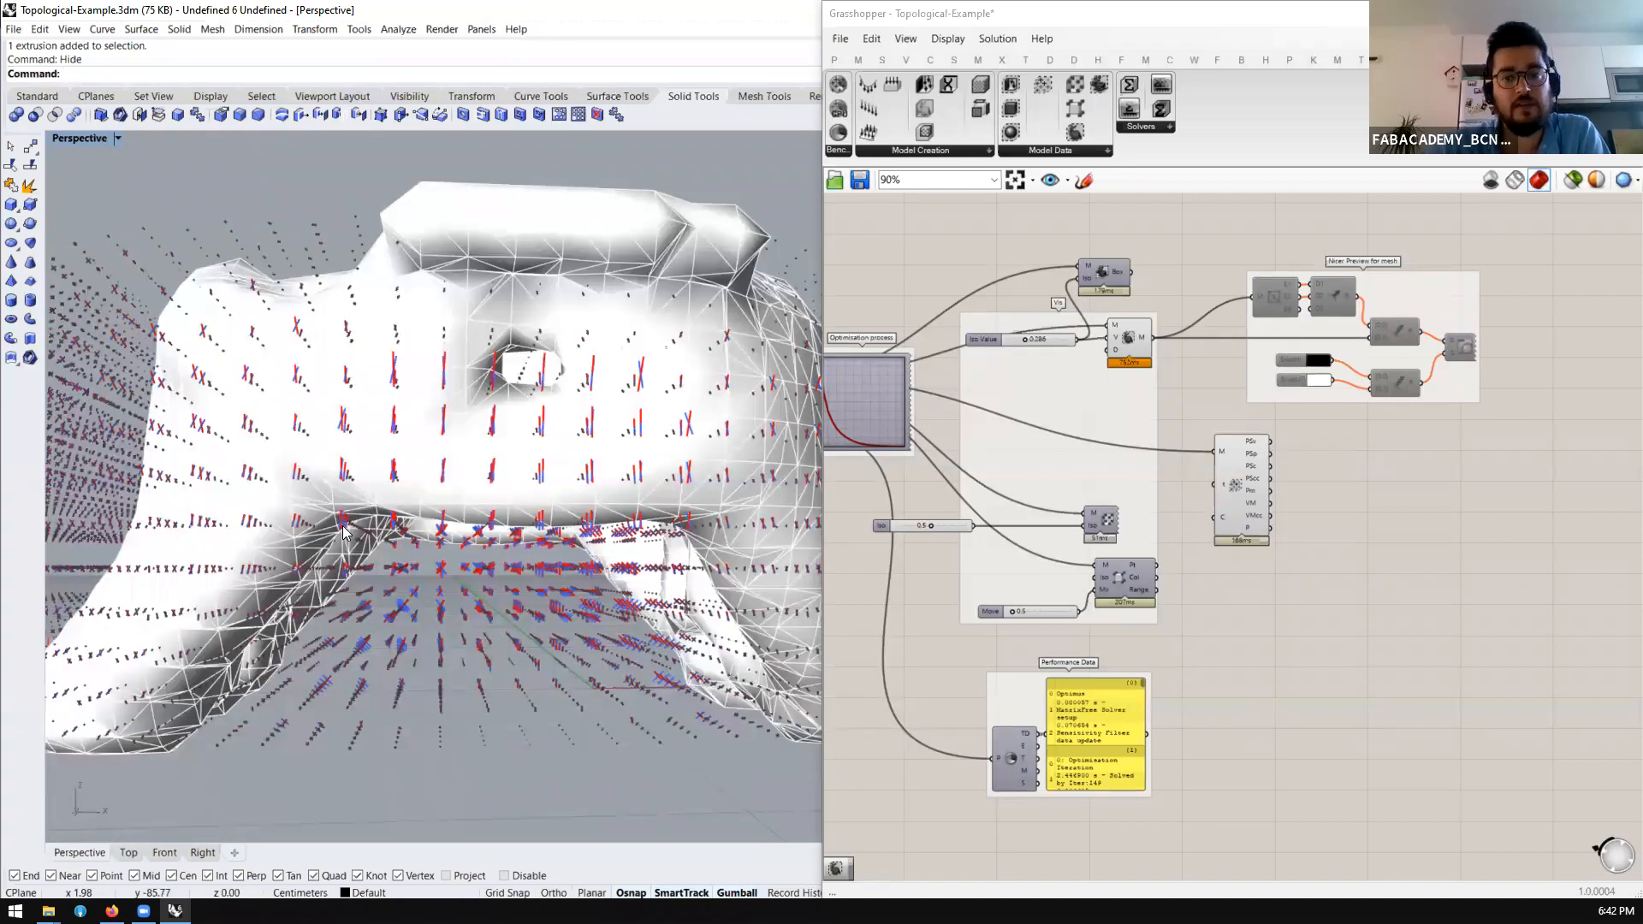
scroll(347, 548, down, 5)
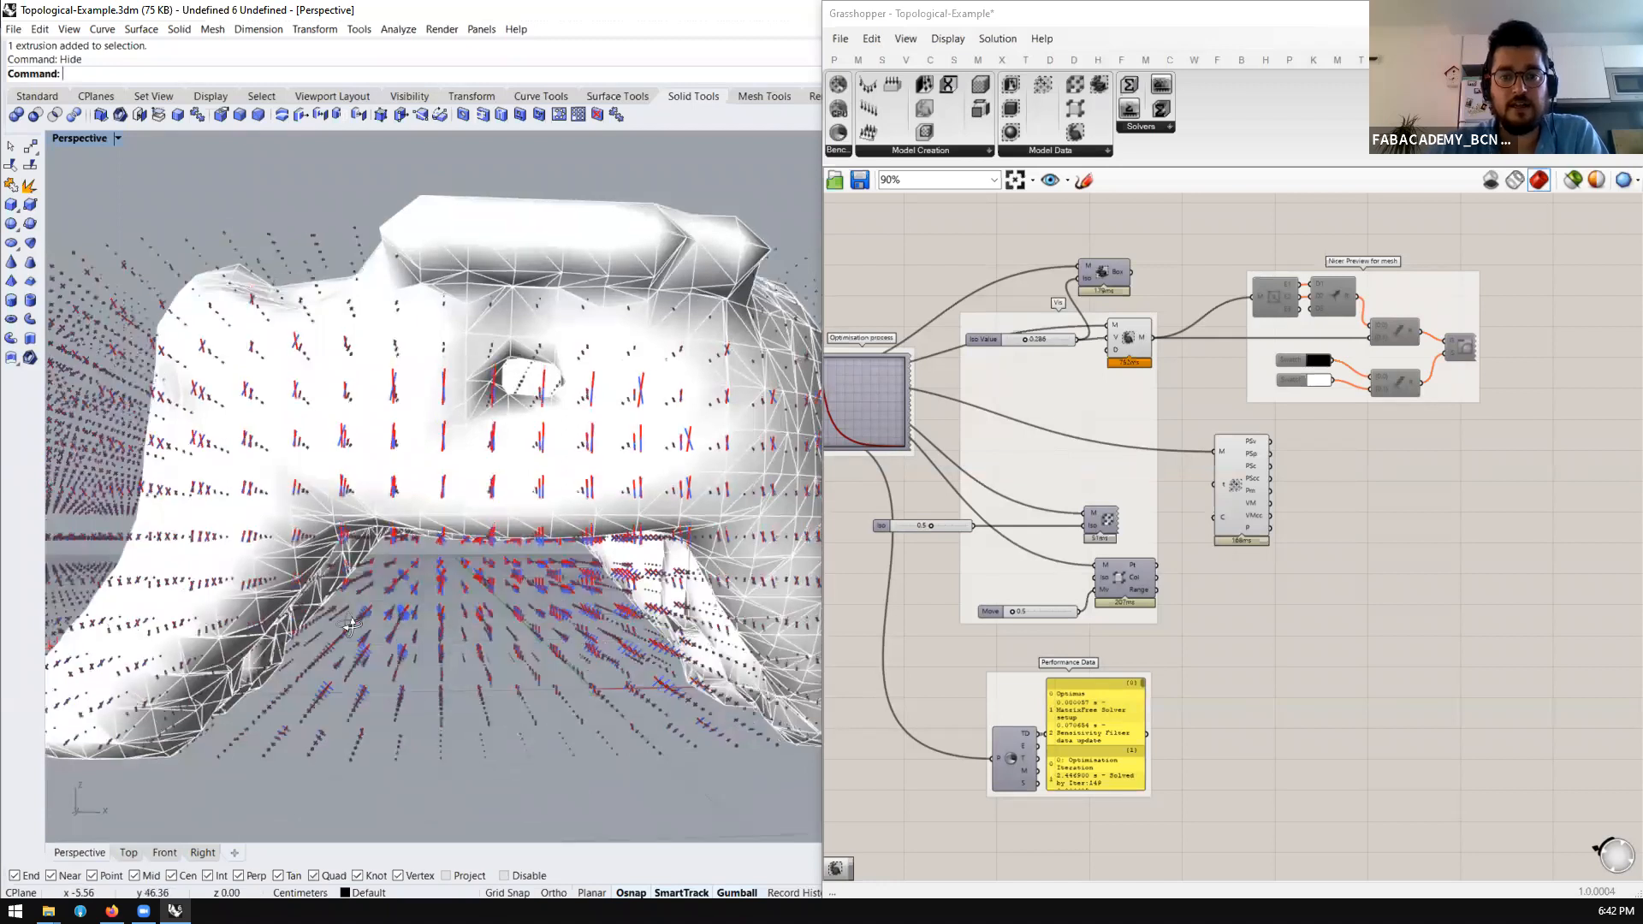
scroll(377, 609, down, 4)
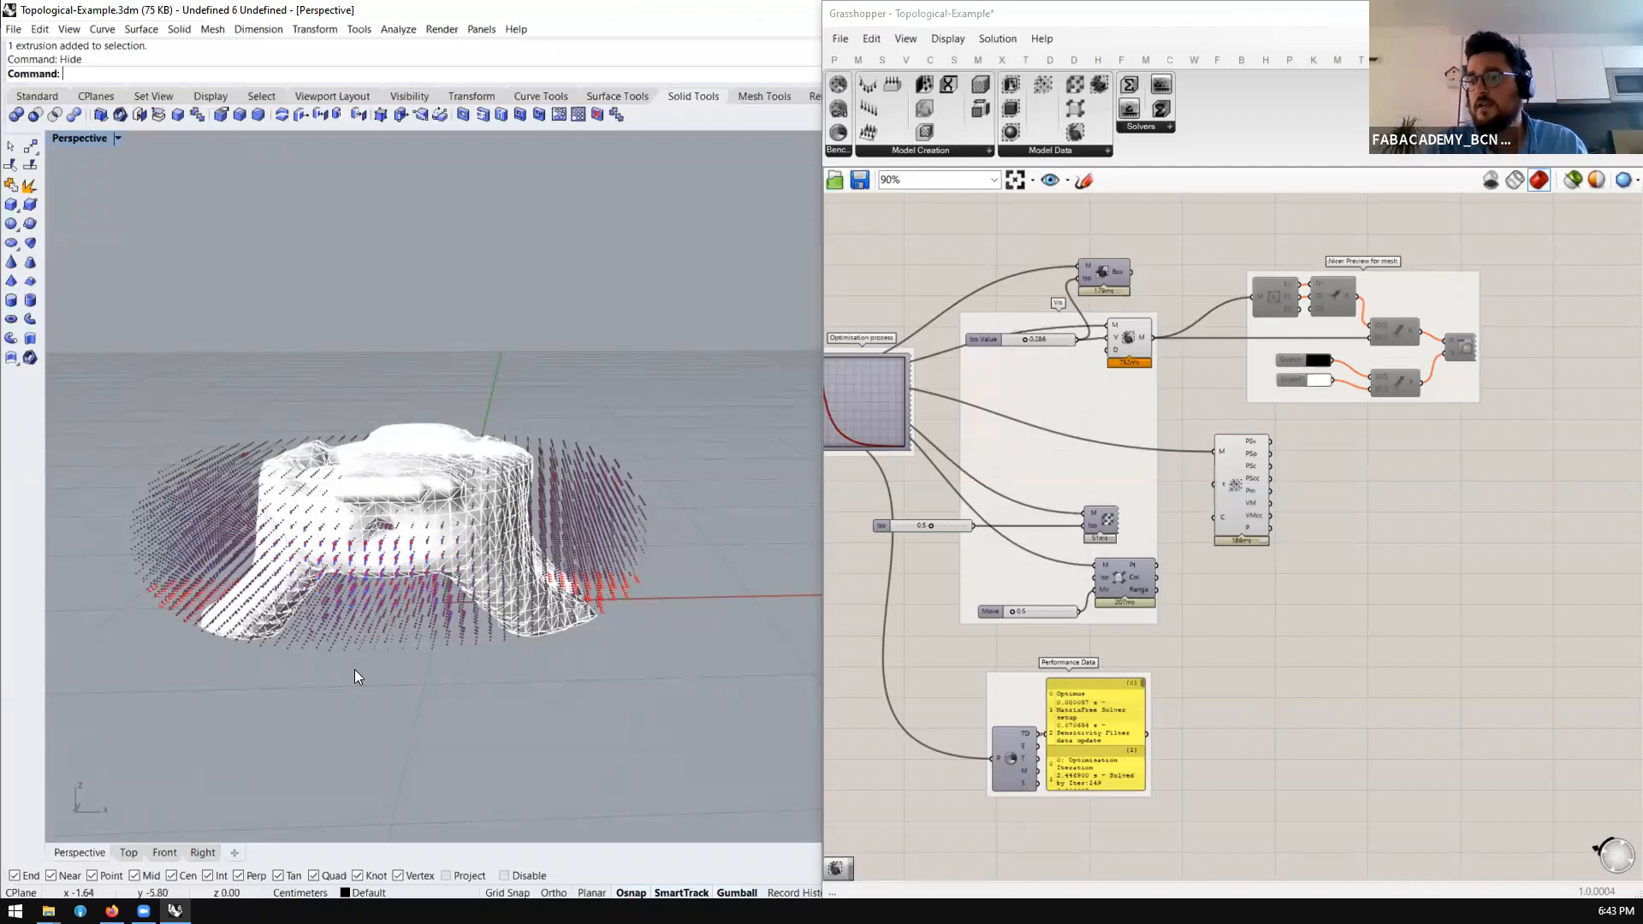
Switch to Firefox and replace the existing Google Images query with a search for "millipede grasshopper"
key(alt+Tab)
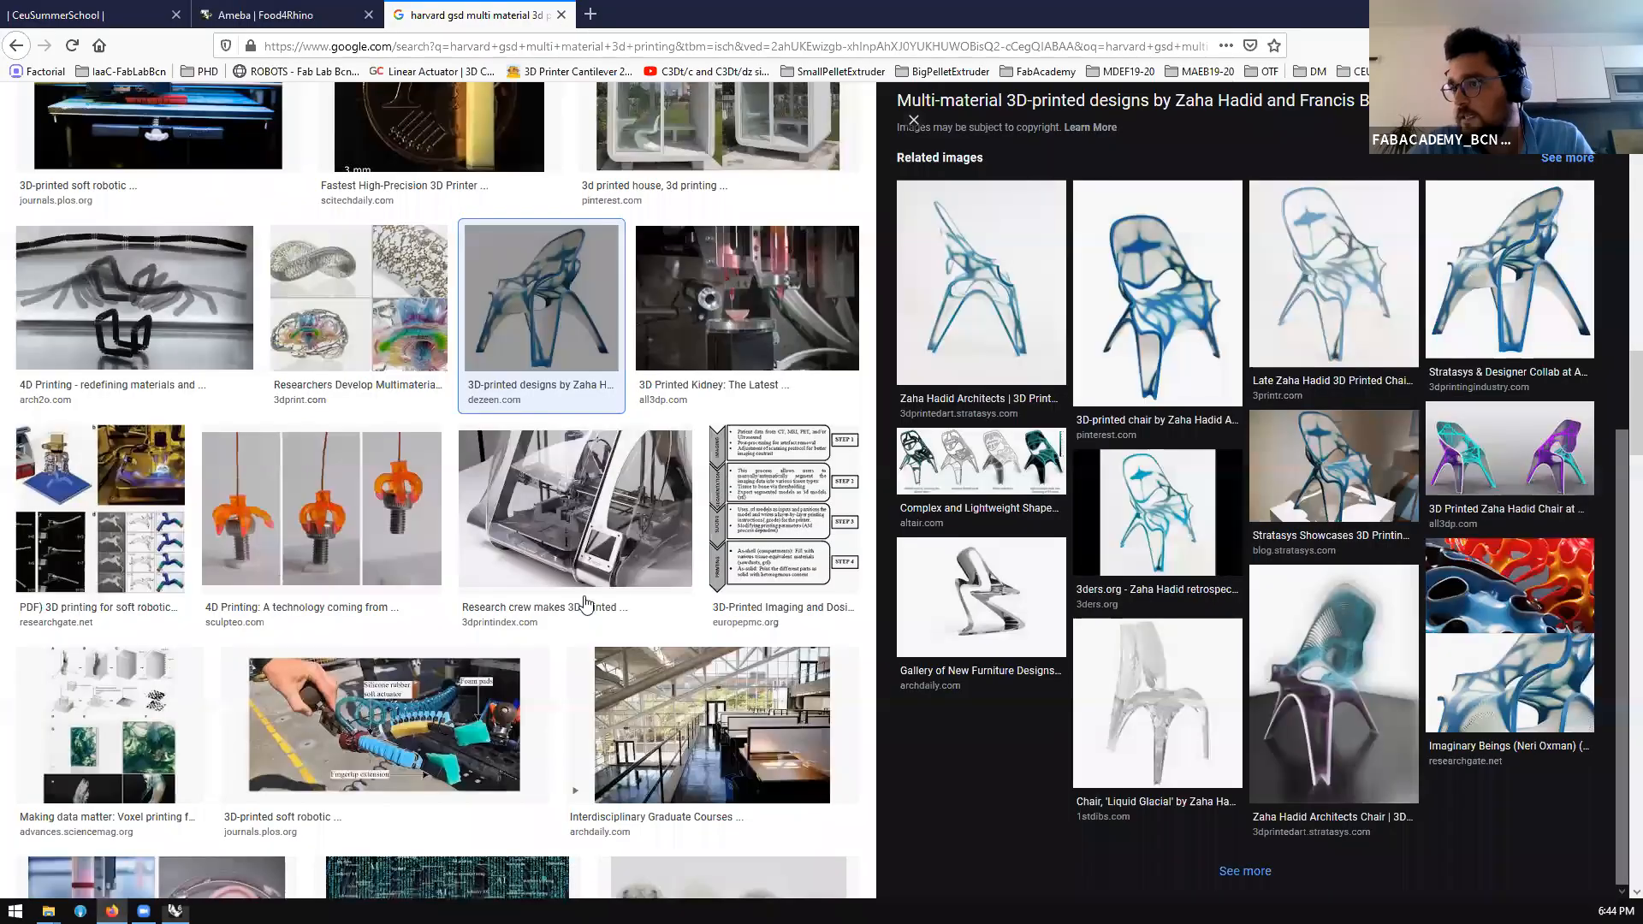
scroll(548, 589, up, 10)
scroll(517, 402, up, 10)
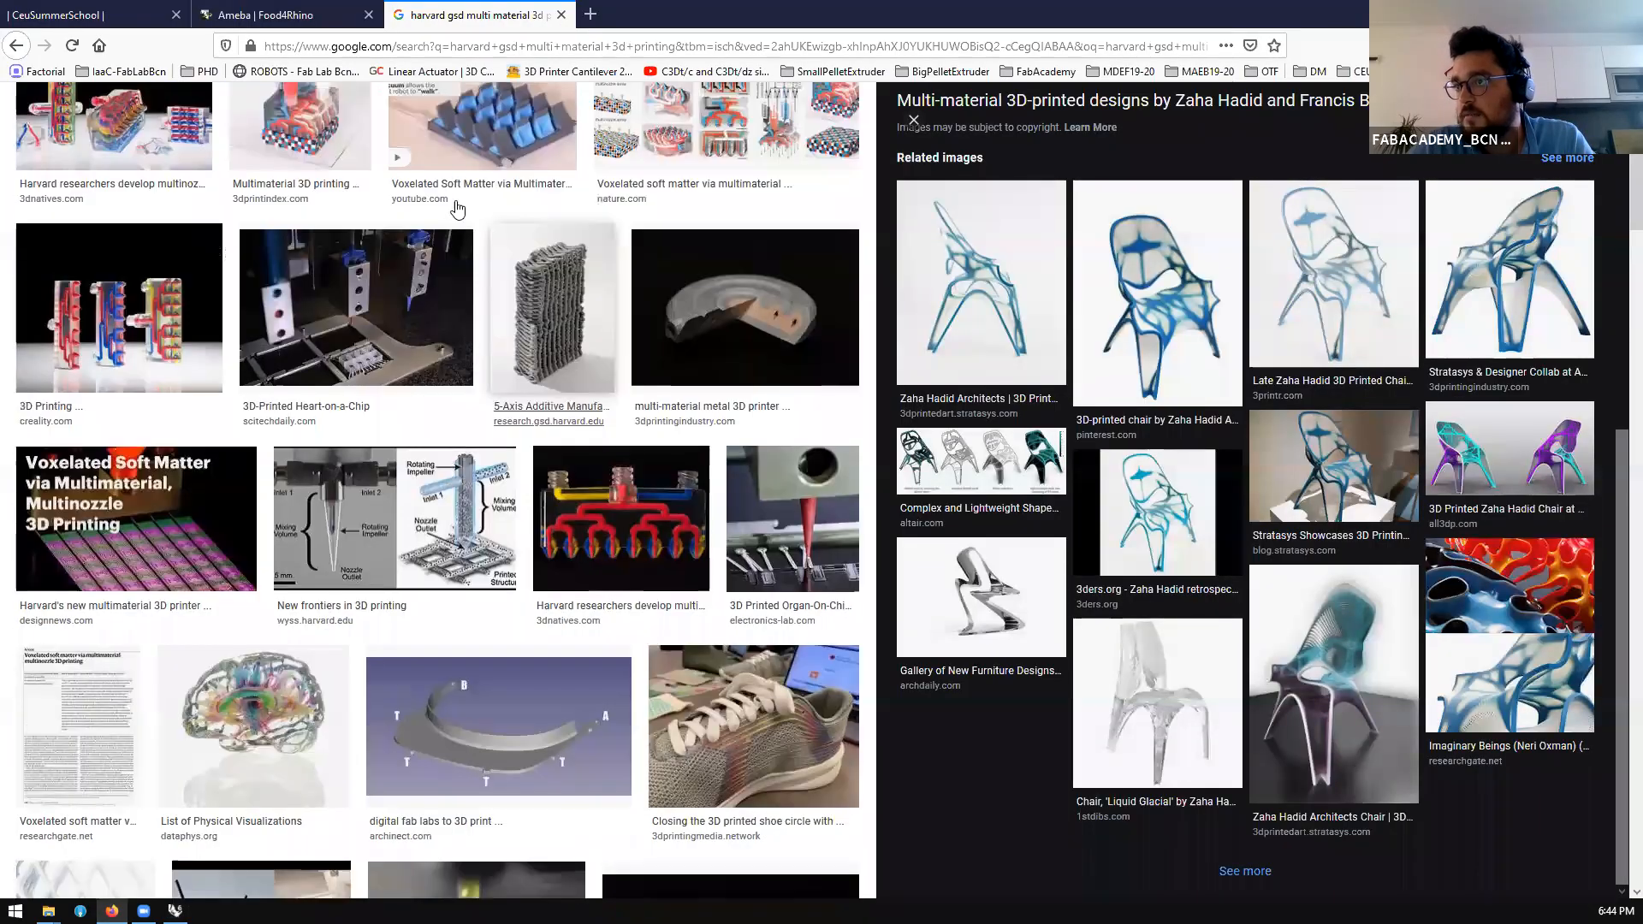
triple_click(445, 117)
text(millep)
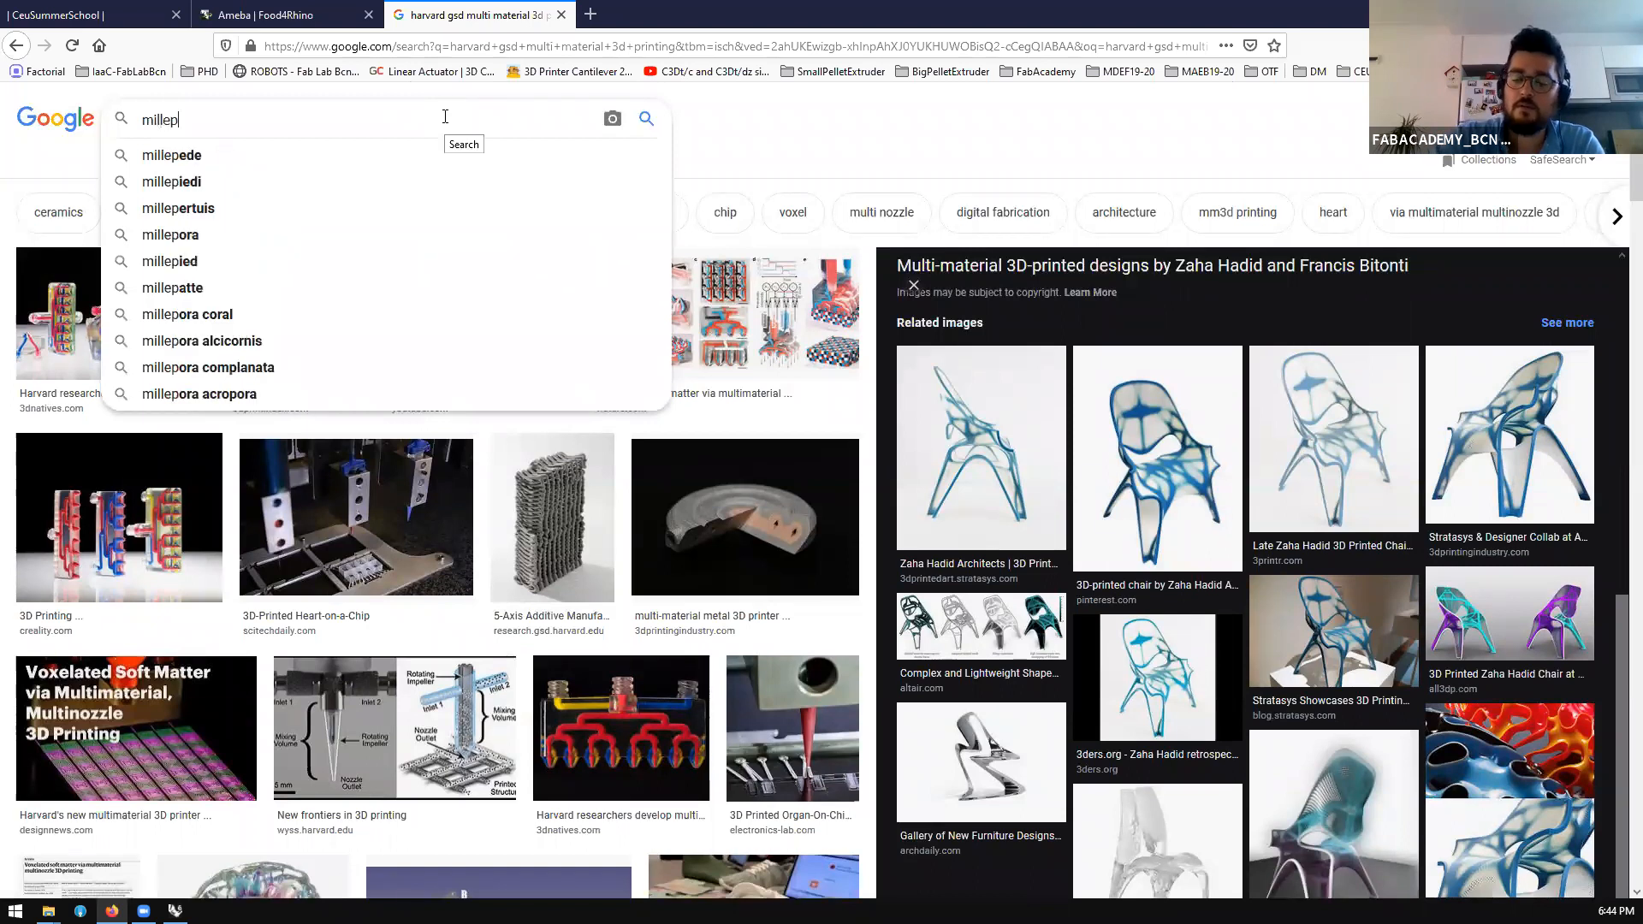
key(Down)
text(grasshopper)
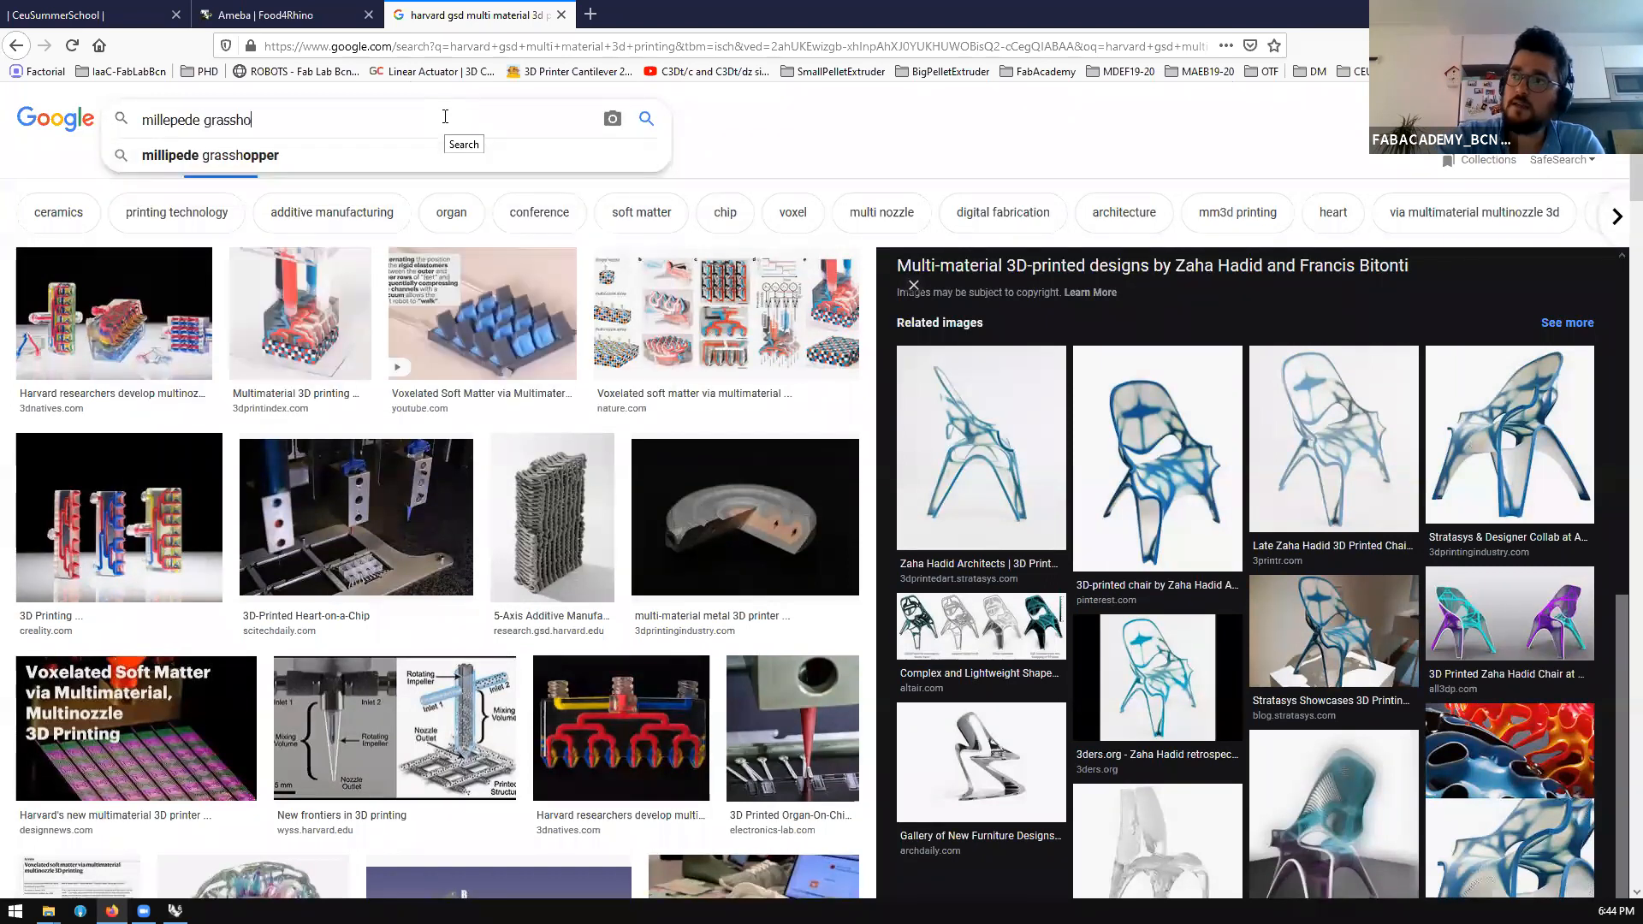
key(Return)
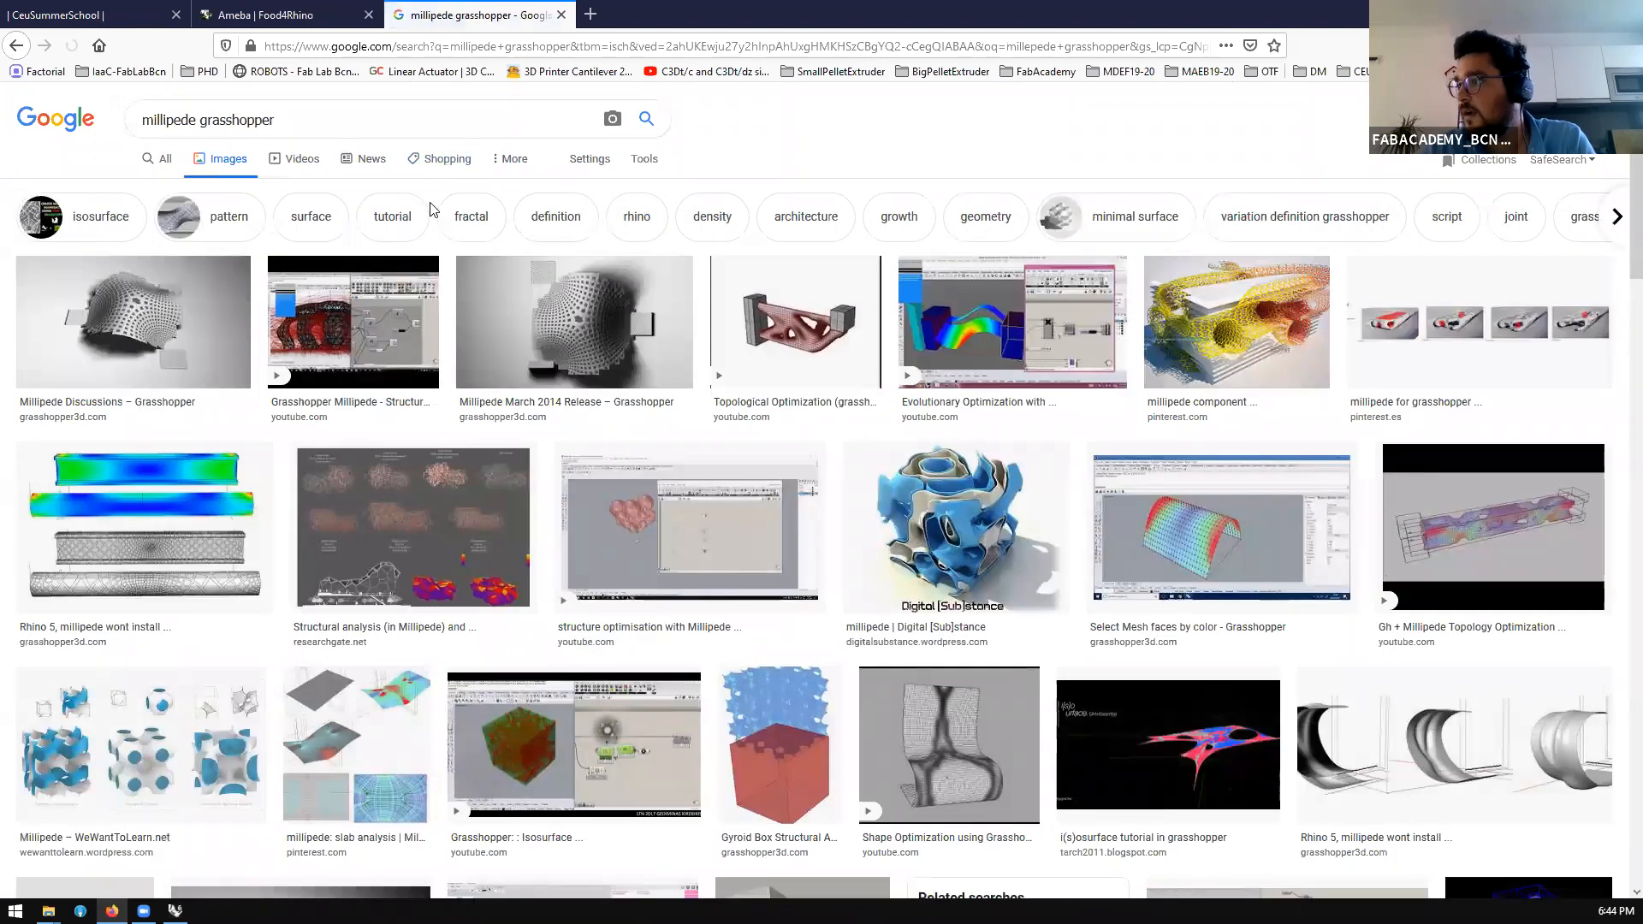
Browse the Millipede image results for structural and topology optimization examples, and return to the search field
scroll(430, 197, down, 1)
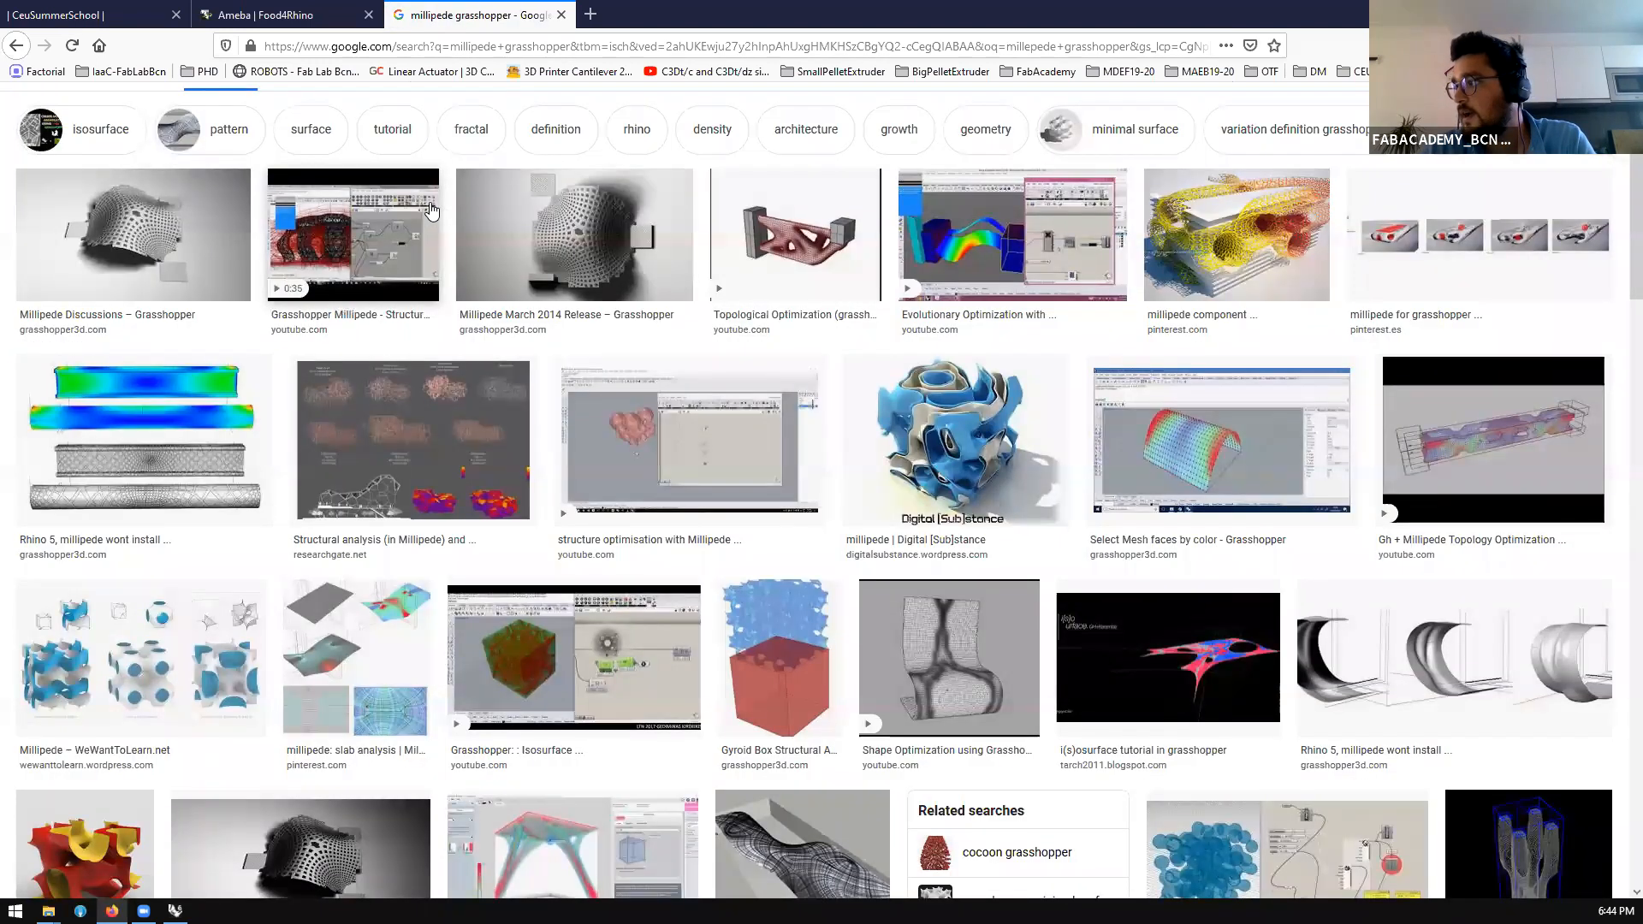
scroll(431, 211, down, 2)
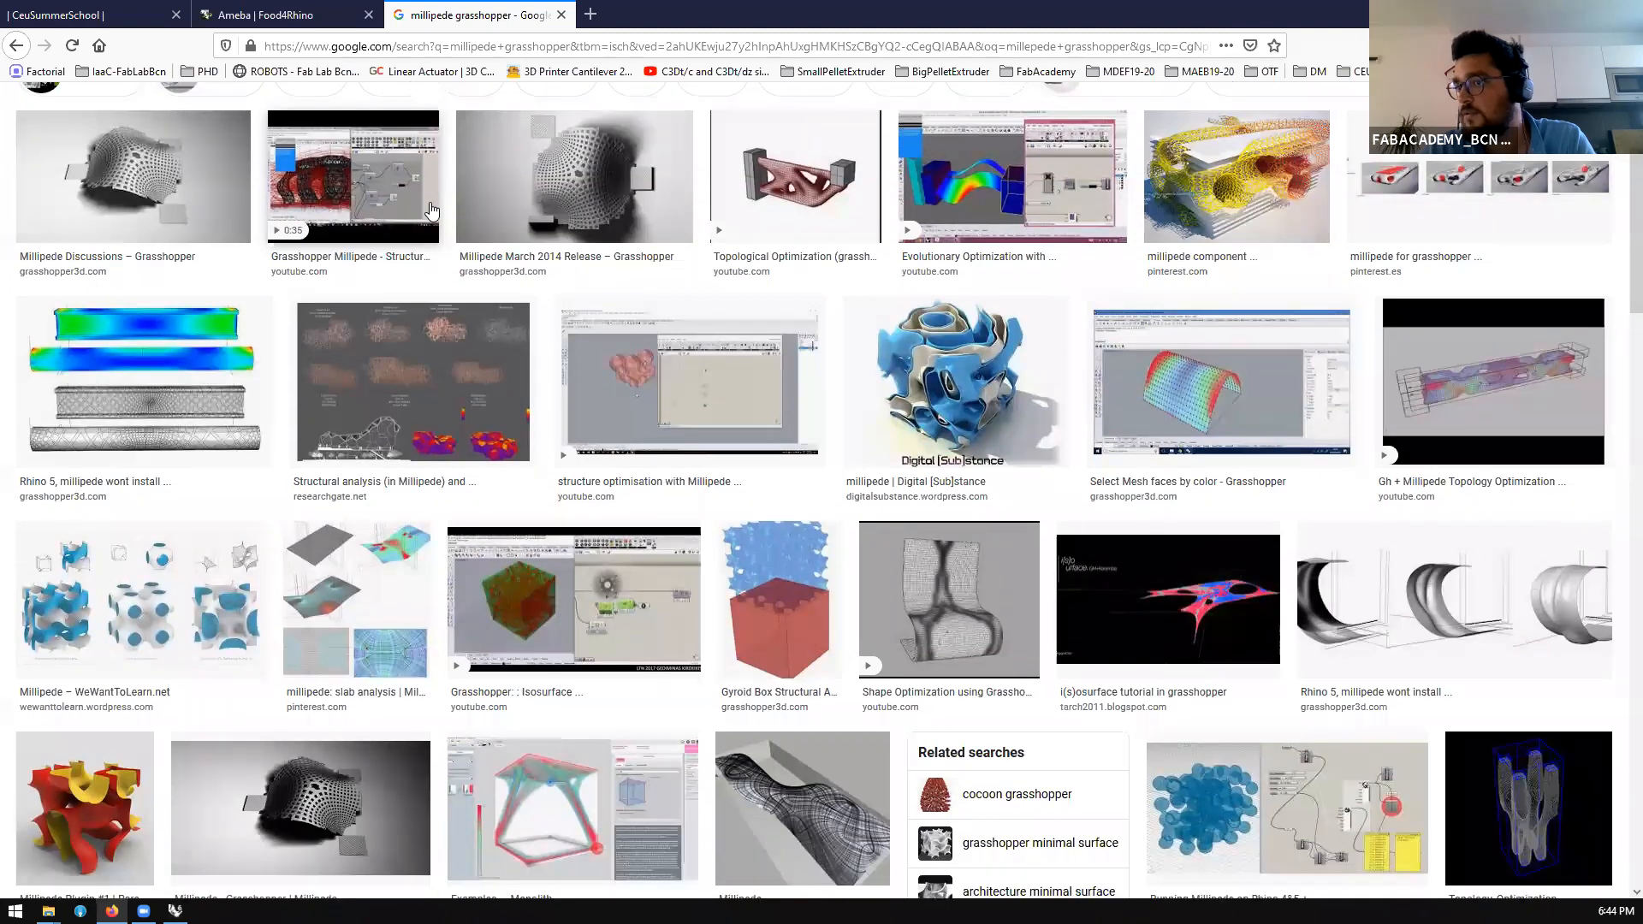
scroll(430, 211, down, 1)
click(229, 237)
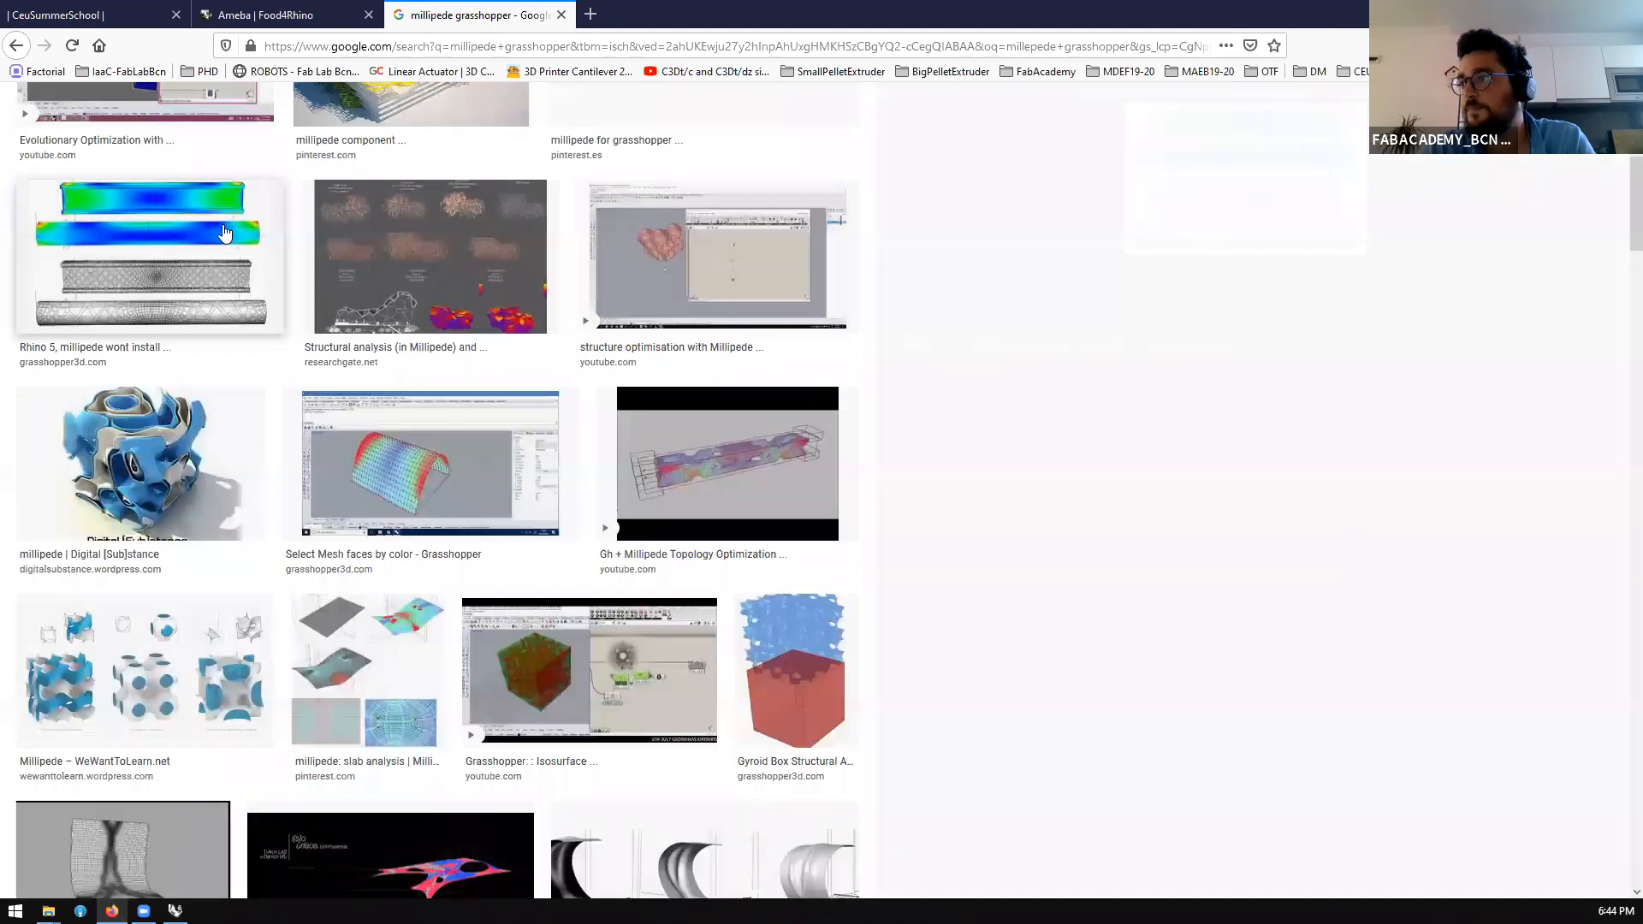
key(Escape)
scroll(387, 359, down, 5)
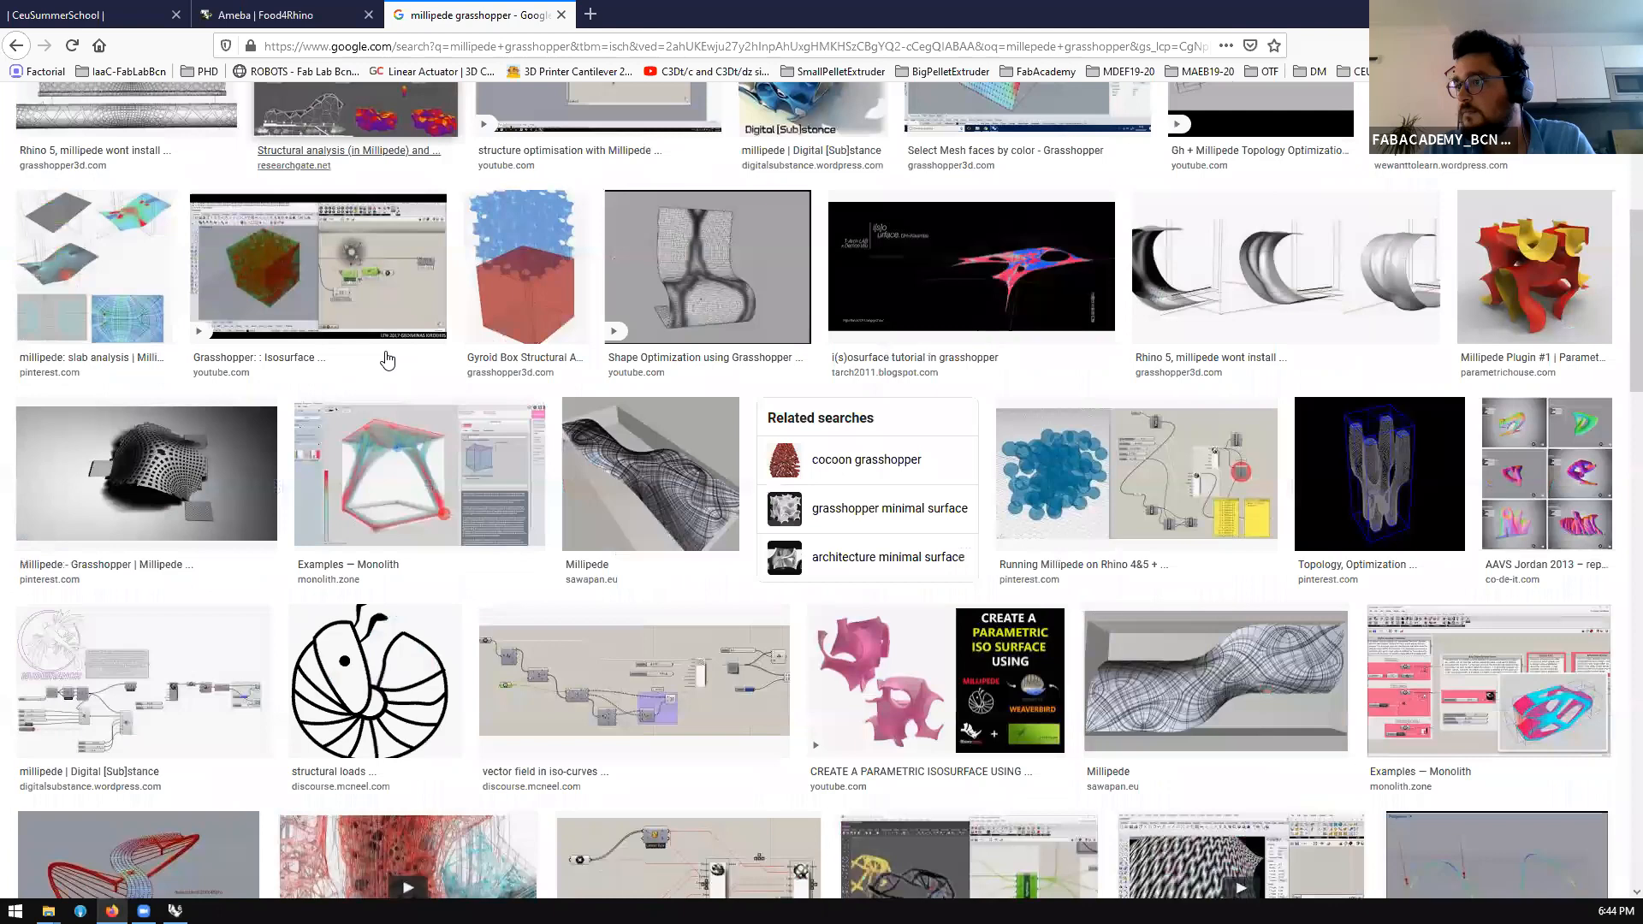
scroll(386, 359, down, 6)
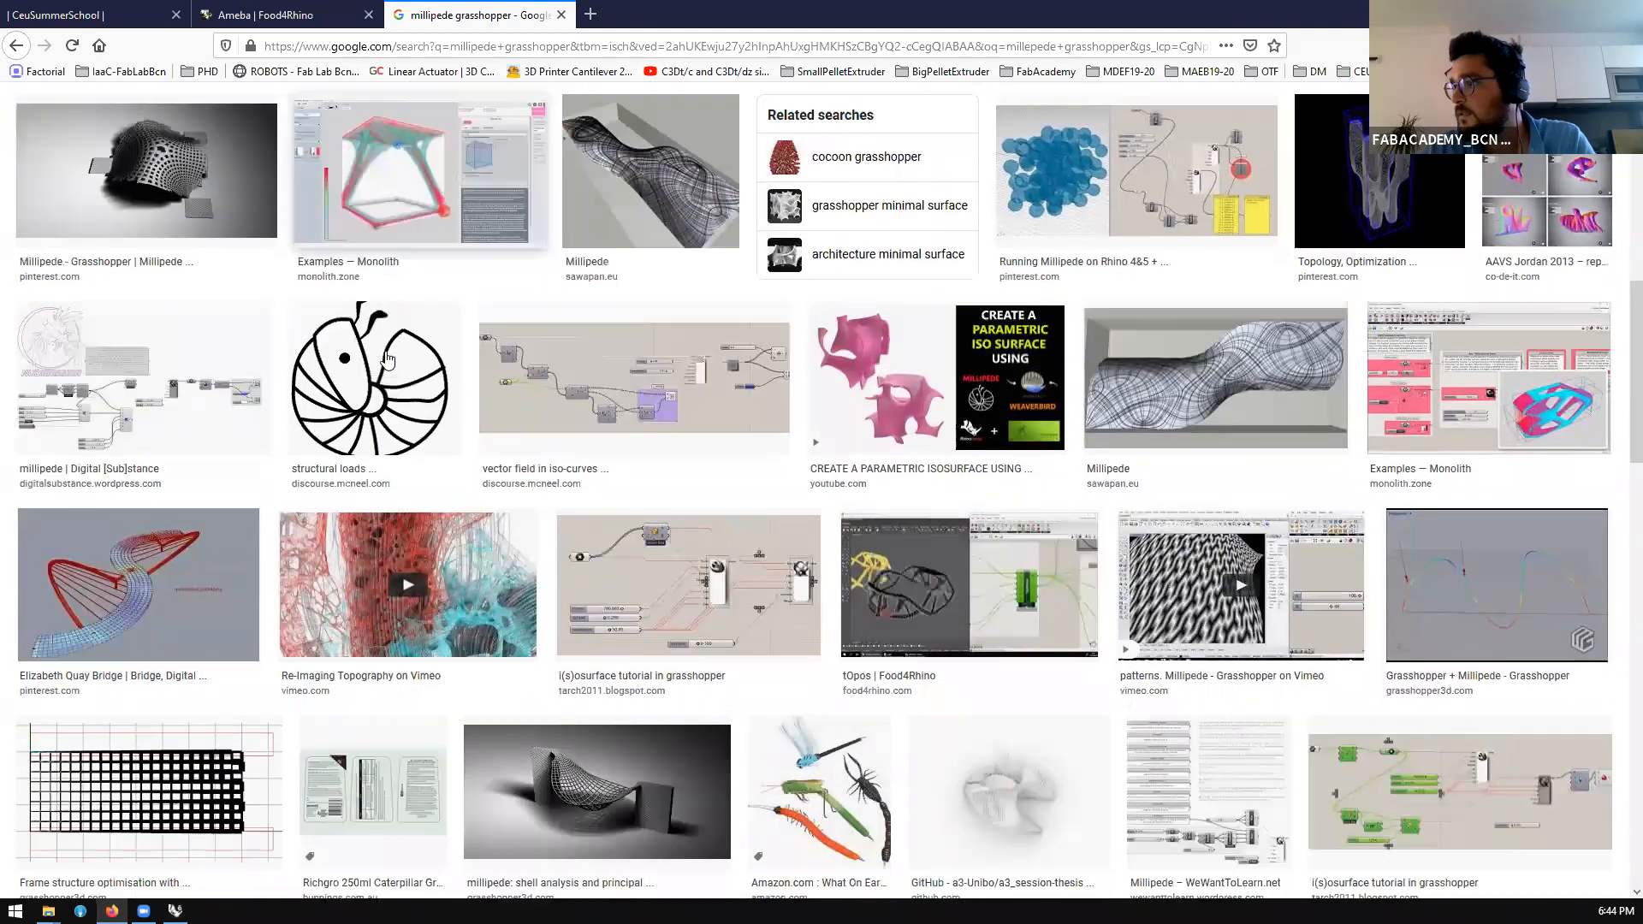
scroll(387, 359, down, 3)
scroll(387, 359, up, 10)
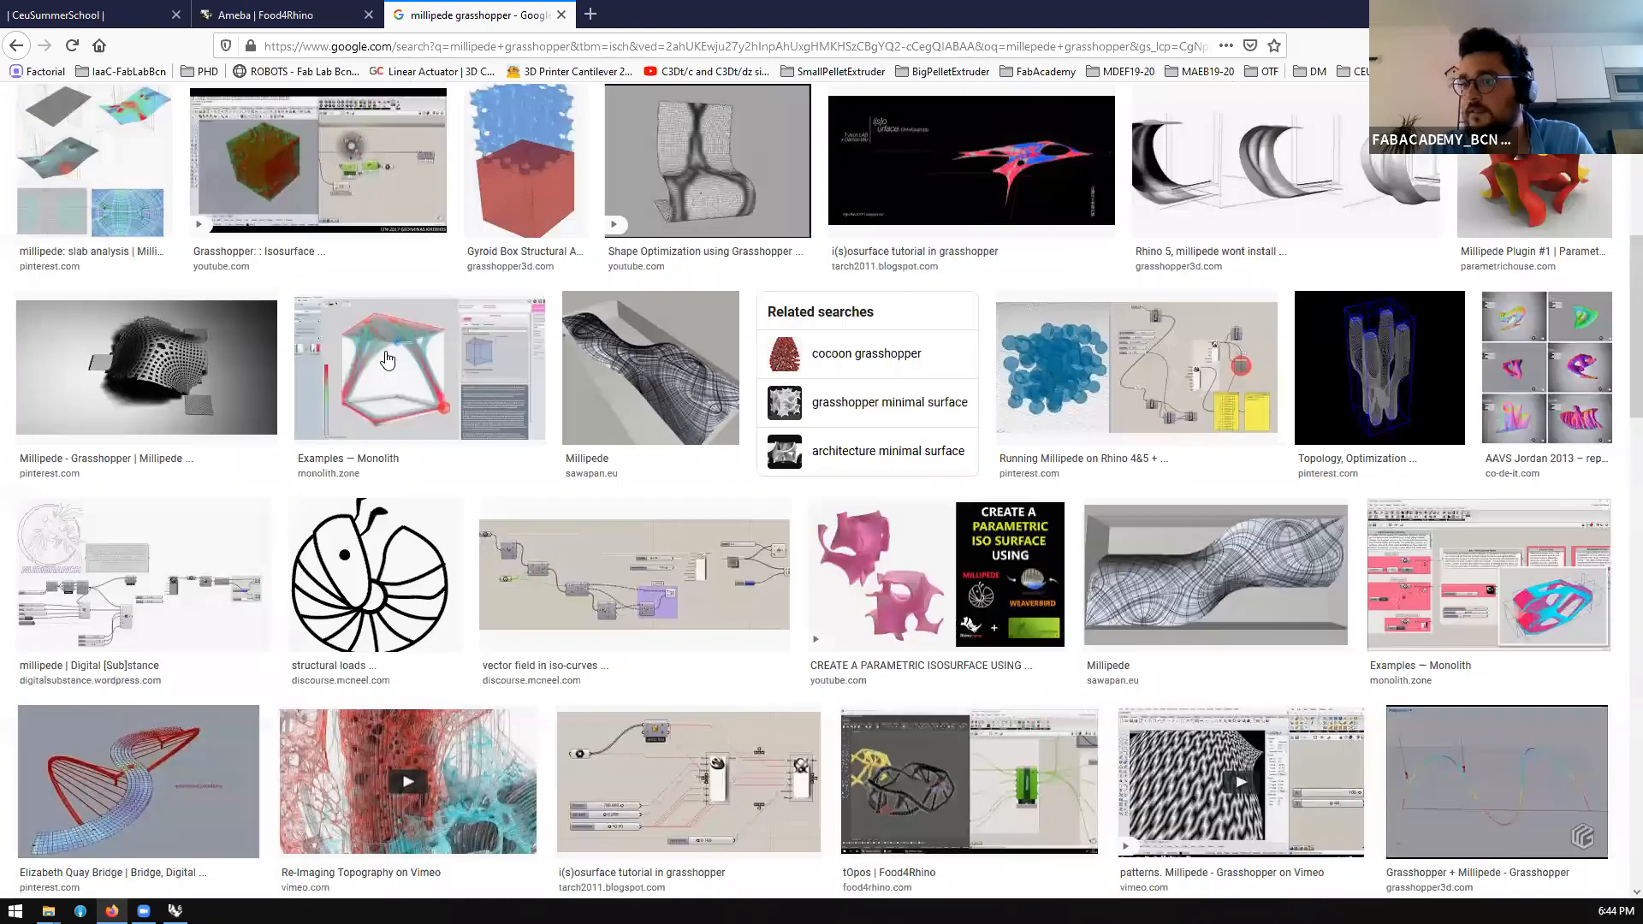
scroll(387, 359, up, 4)
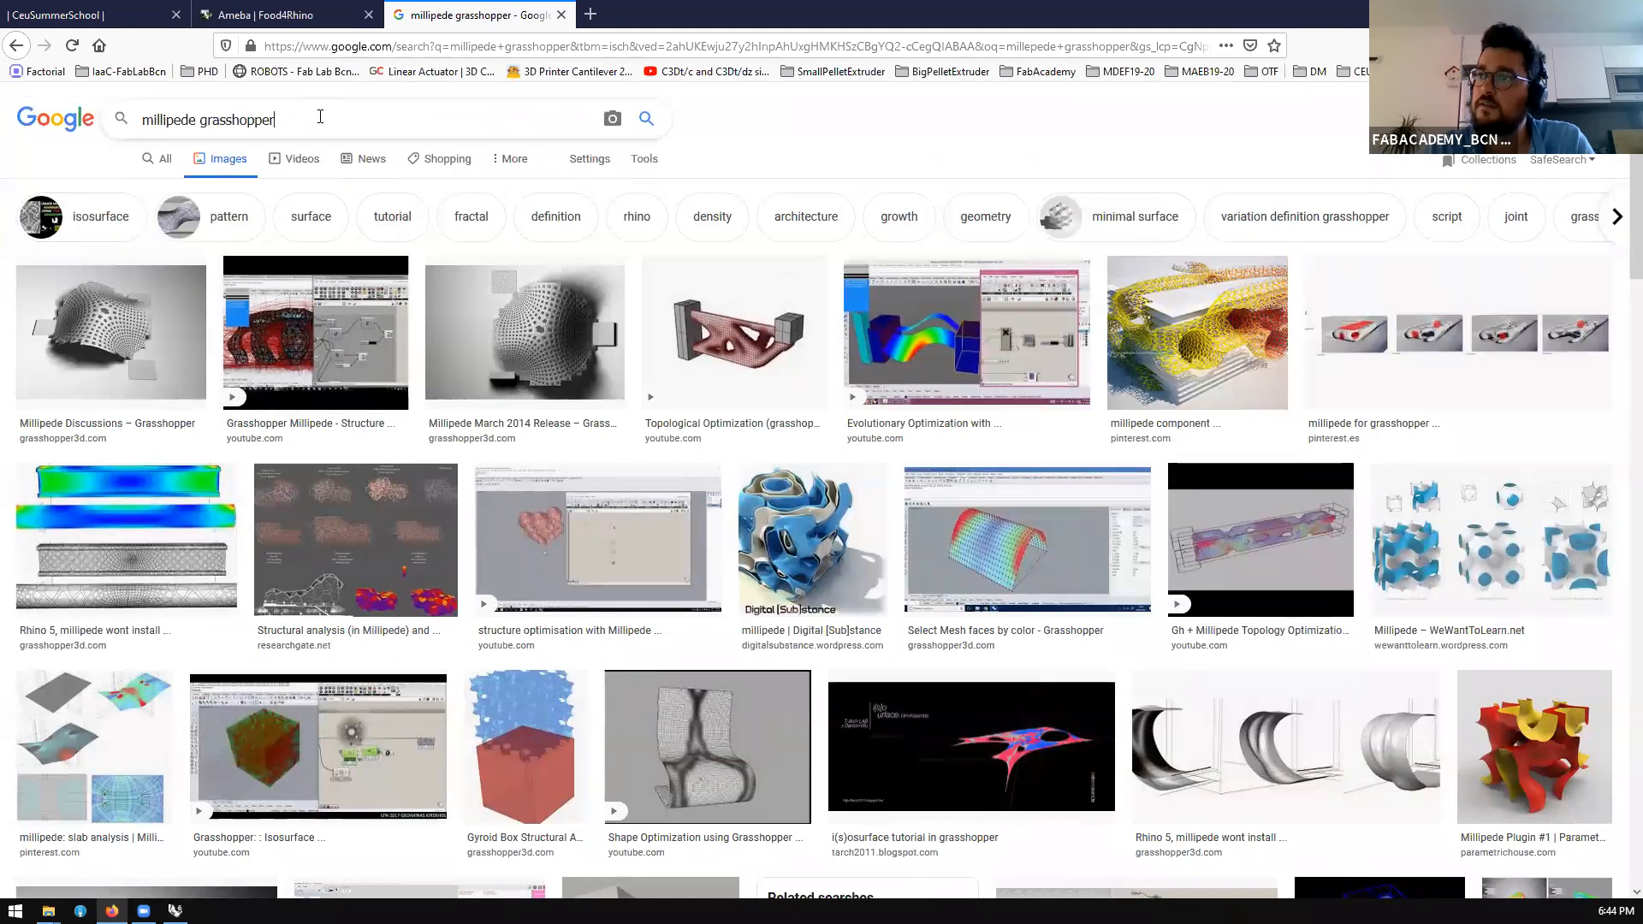
Refine the image search to "millipede grasshopper 2d" and look over the first results
text(2d)
key(Return)
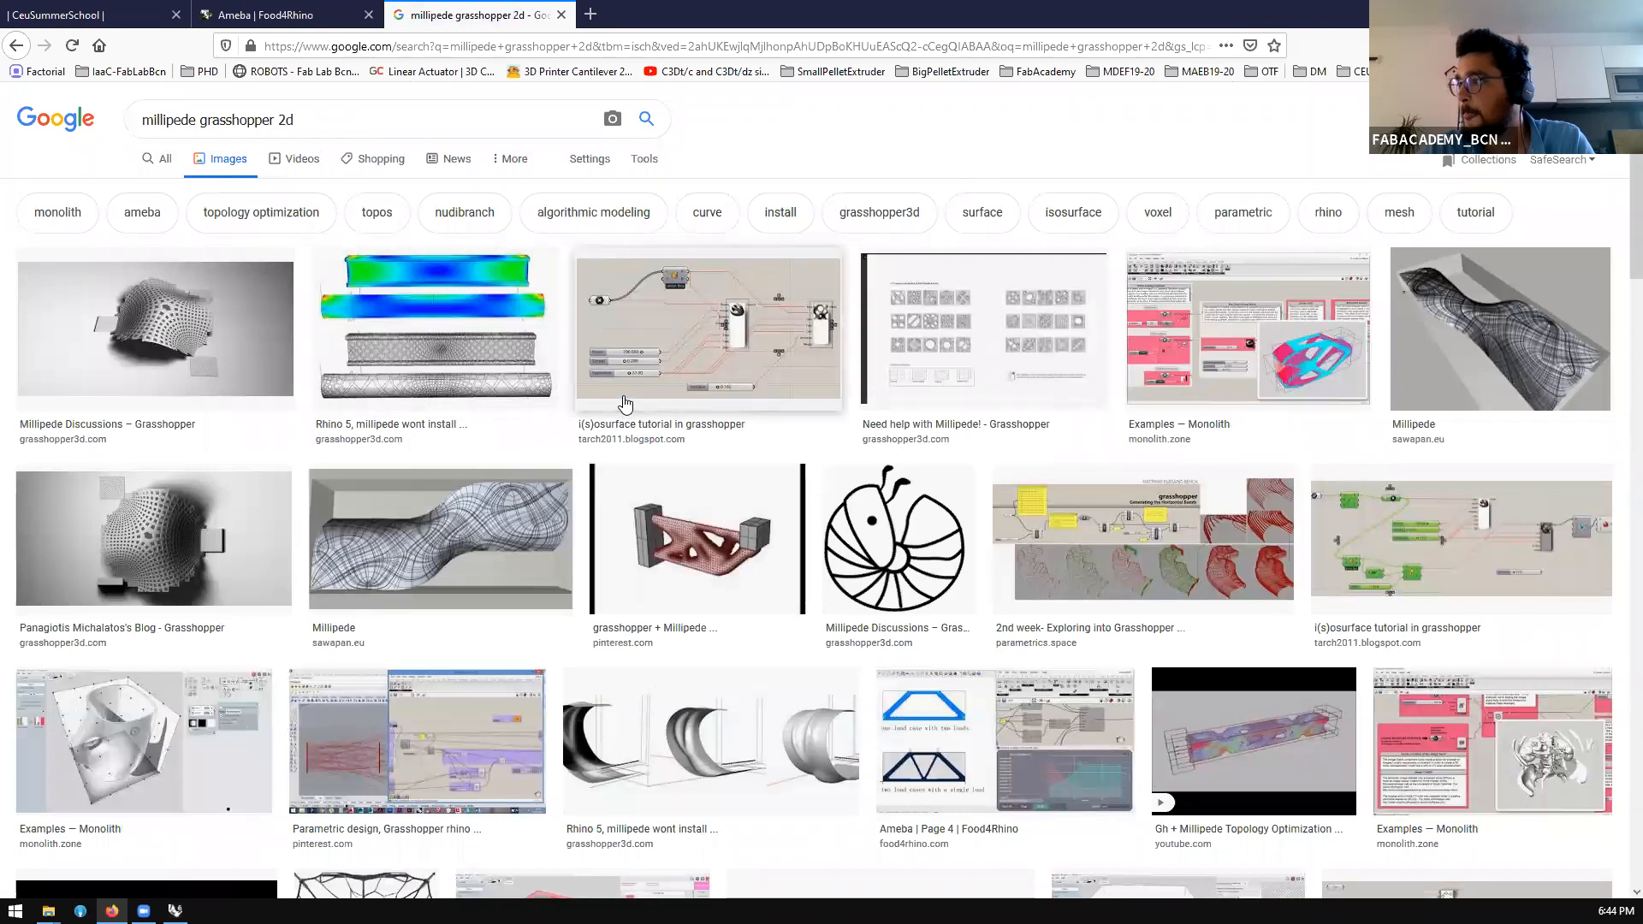
click(624, 403)
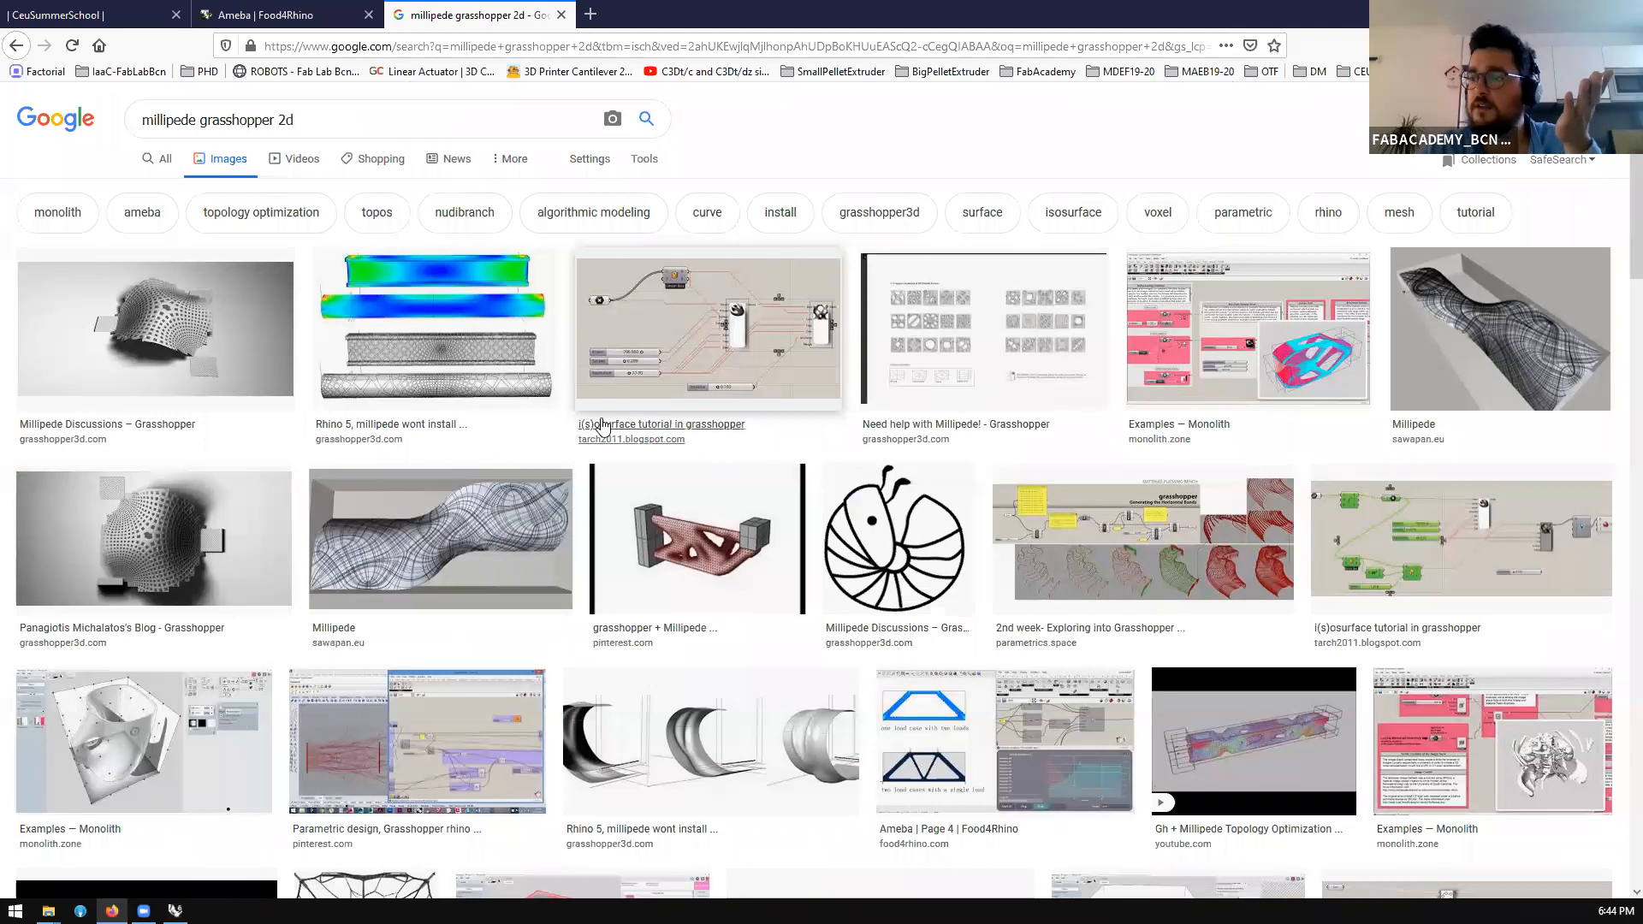
scroll(499, 447, down, 3)
scroll(499, 447, up, 3)
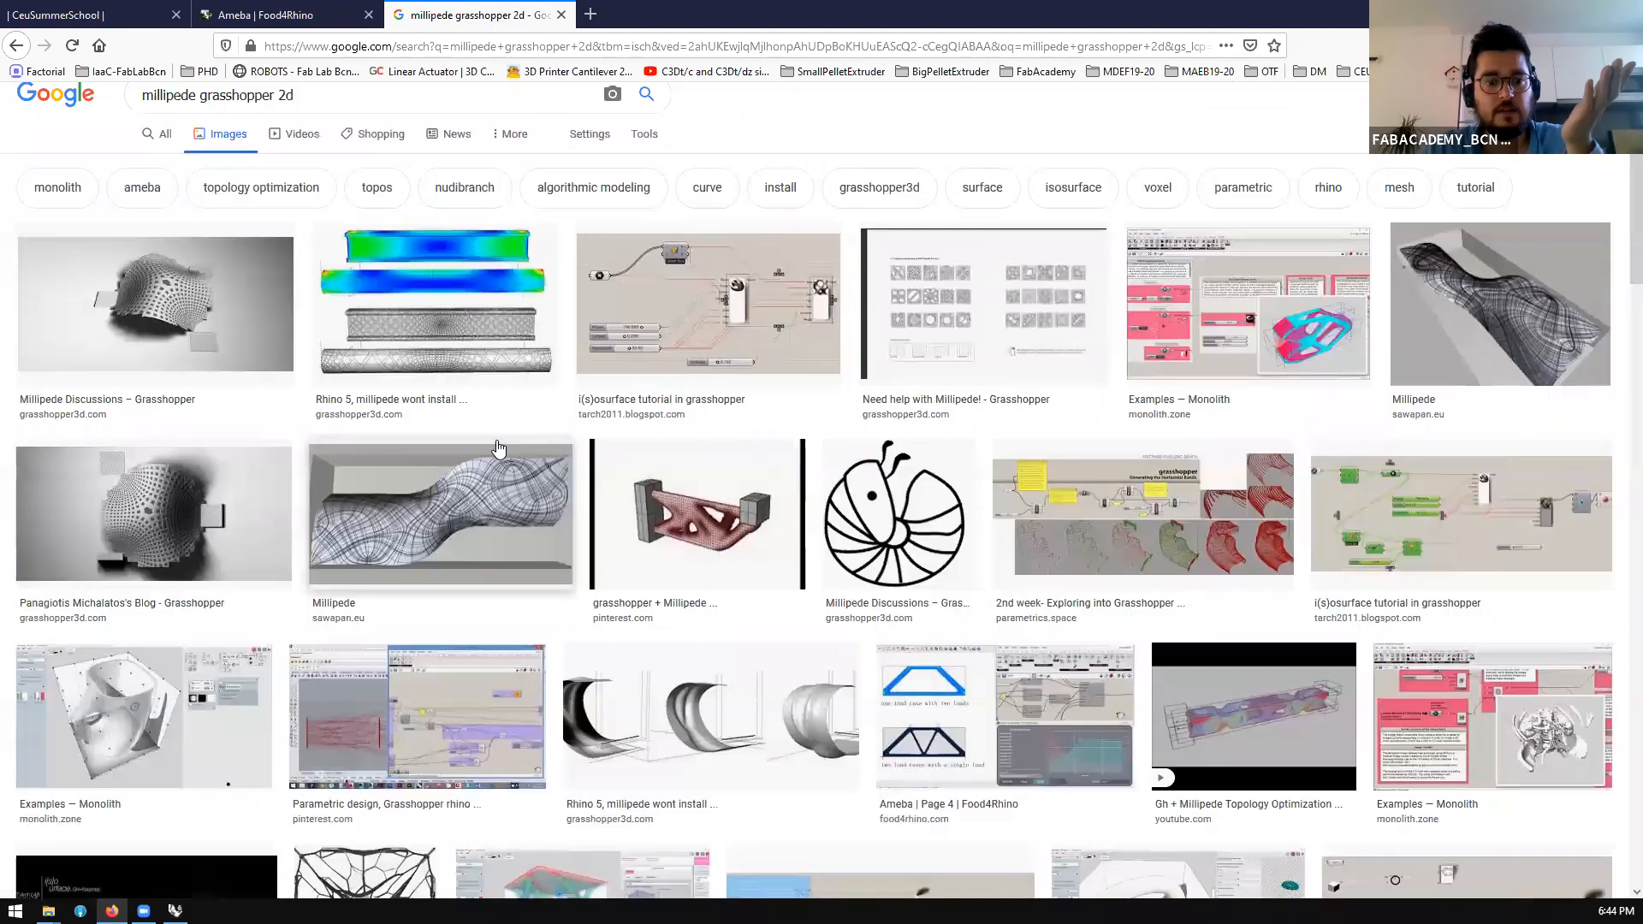